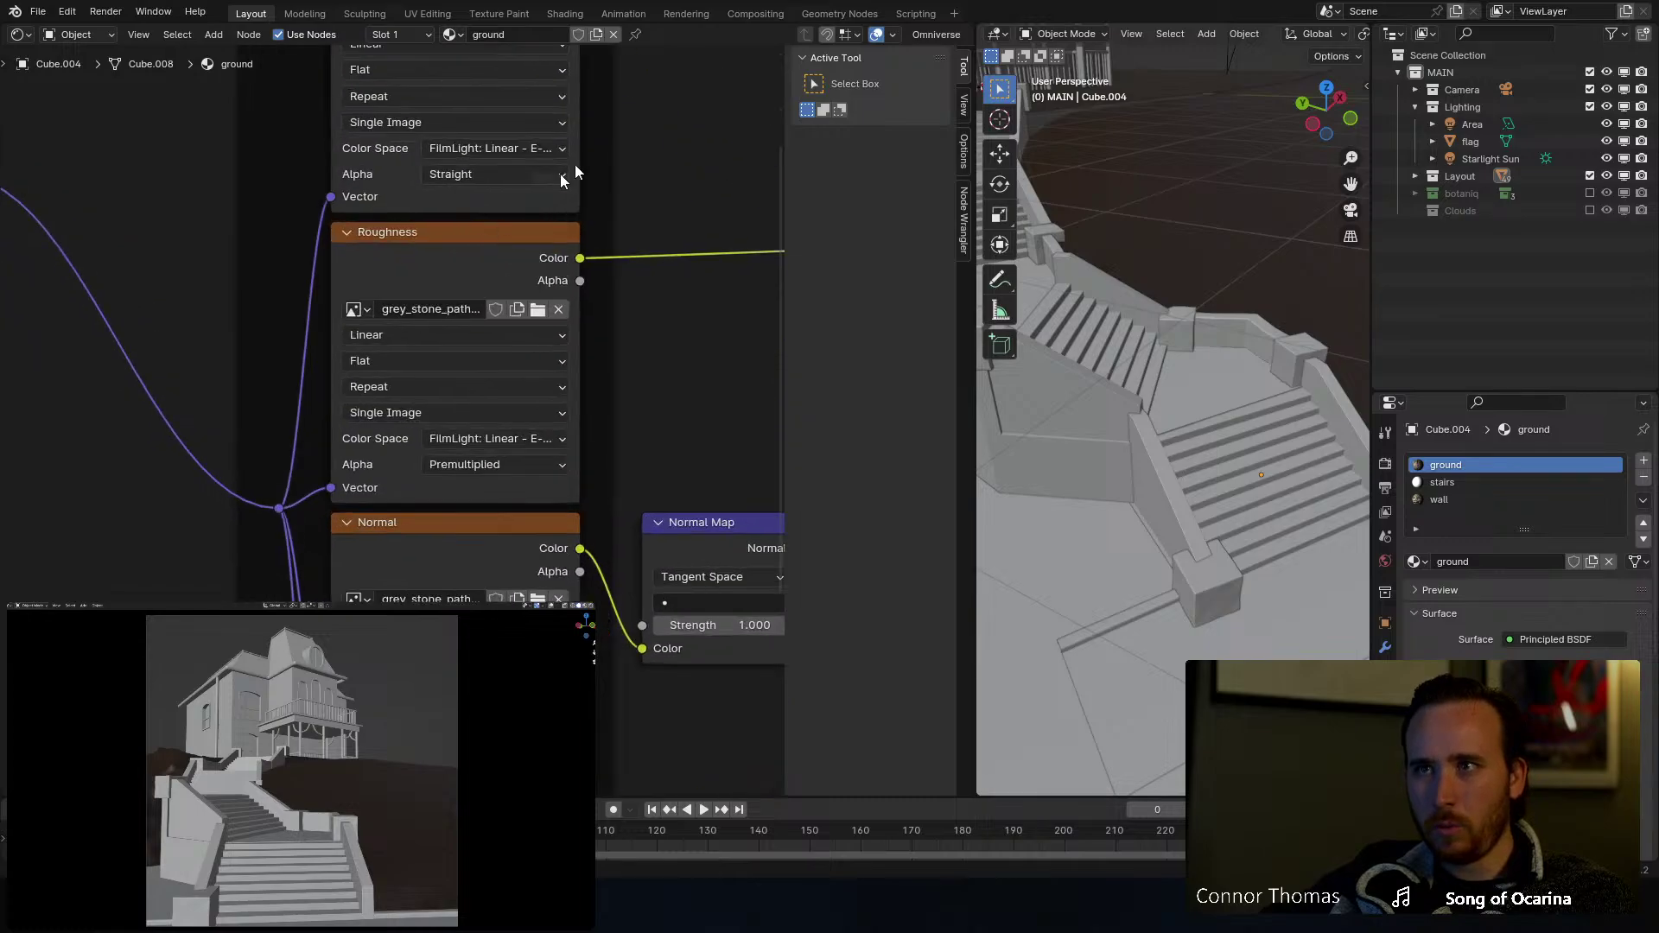
Step: Inspect the color space and alpha settings of the ground material's Base Color texture
{"action": "left_click", "coordinate": [476, 268]}
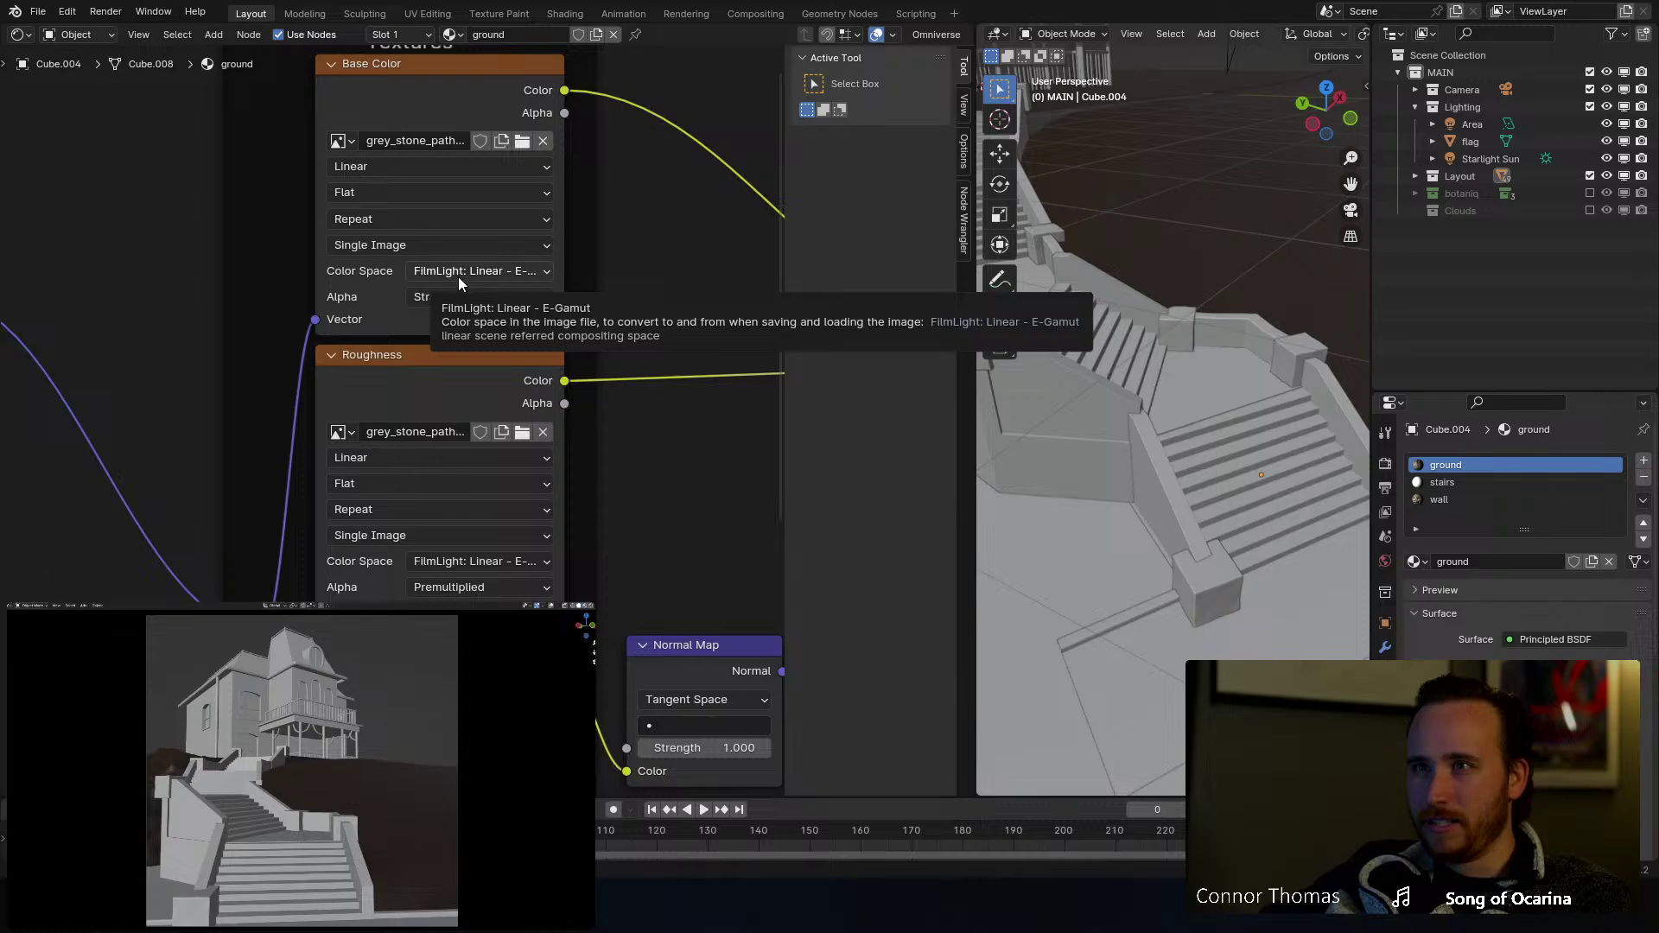
{"action": "middle_click_drag", "start_coordinate": [727, 287], "coordinate": [598, 294]}
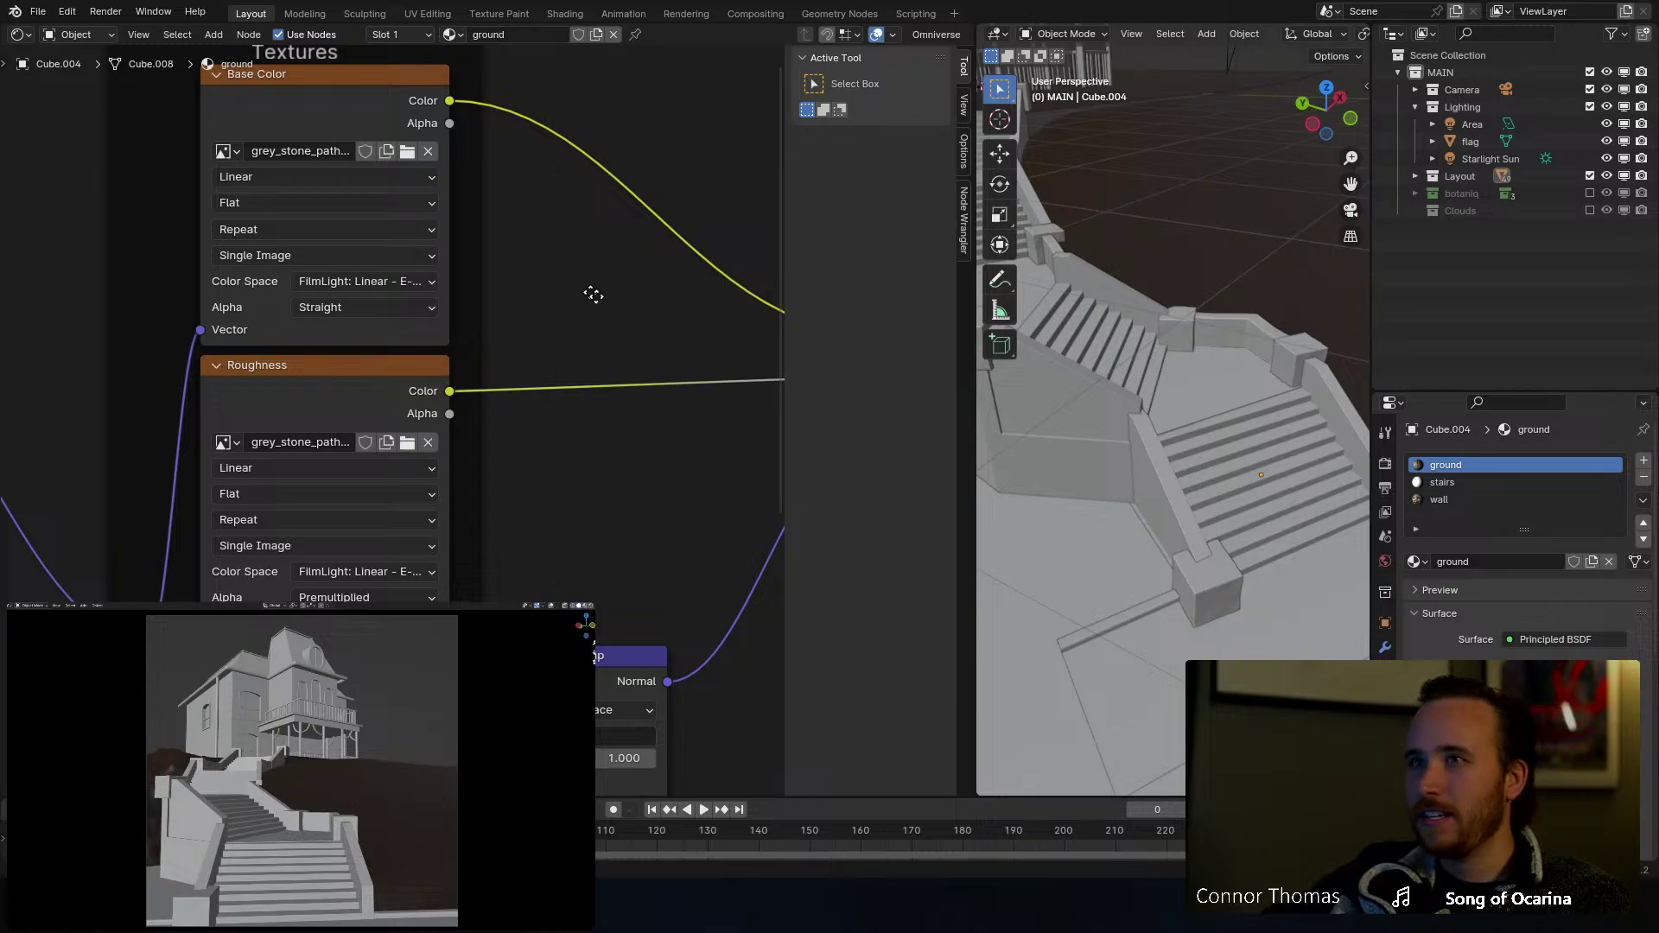
{"action": "mouse_move", "coordinate": [599, 295]}
{"action": "middle_mouse_down"}
{"action": "mouse_move", "coordinate": [645, 281]}
{"action": "mouse_move", "coordinate": [593, 285]}
{"action": "middle_mouse_up"}
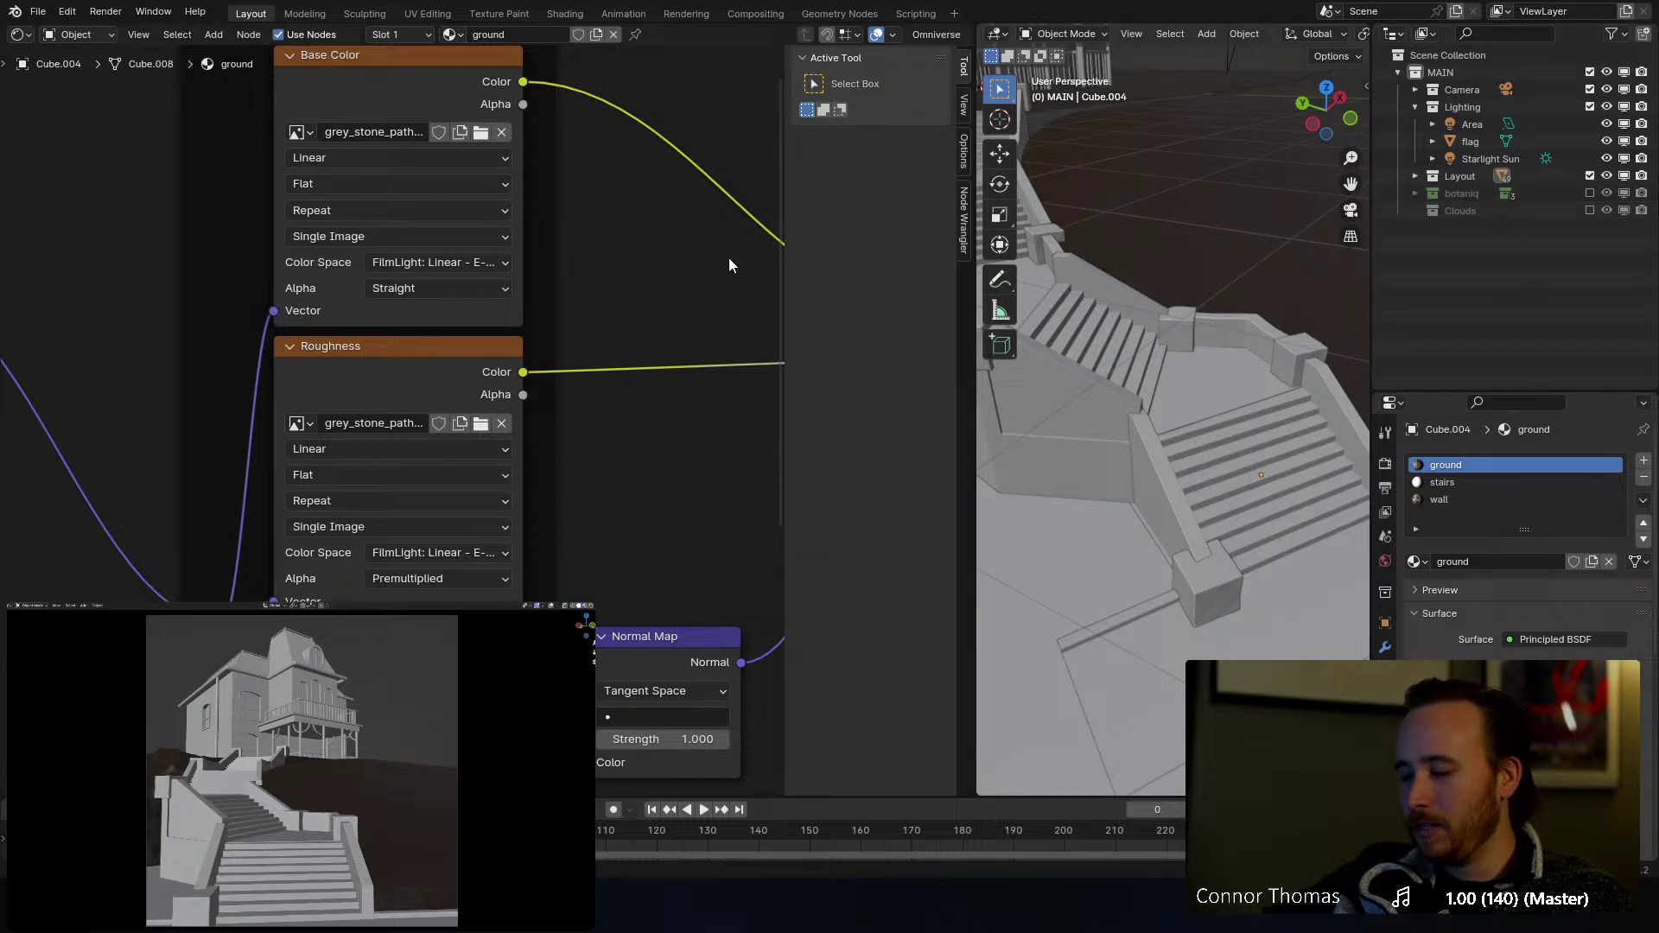
Step: Widen the 3D viewport with the shader editor's sidebar hidden, and save the file
{"action": "left_click_drag", "start_coordinate": [972, 325], "coordinate": [789, 325]}
{"action": "scroll", "coordinate": [997, 283], "scroll_direction": "down", "scroll_amount": 8}
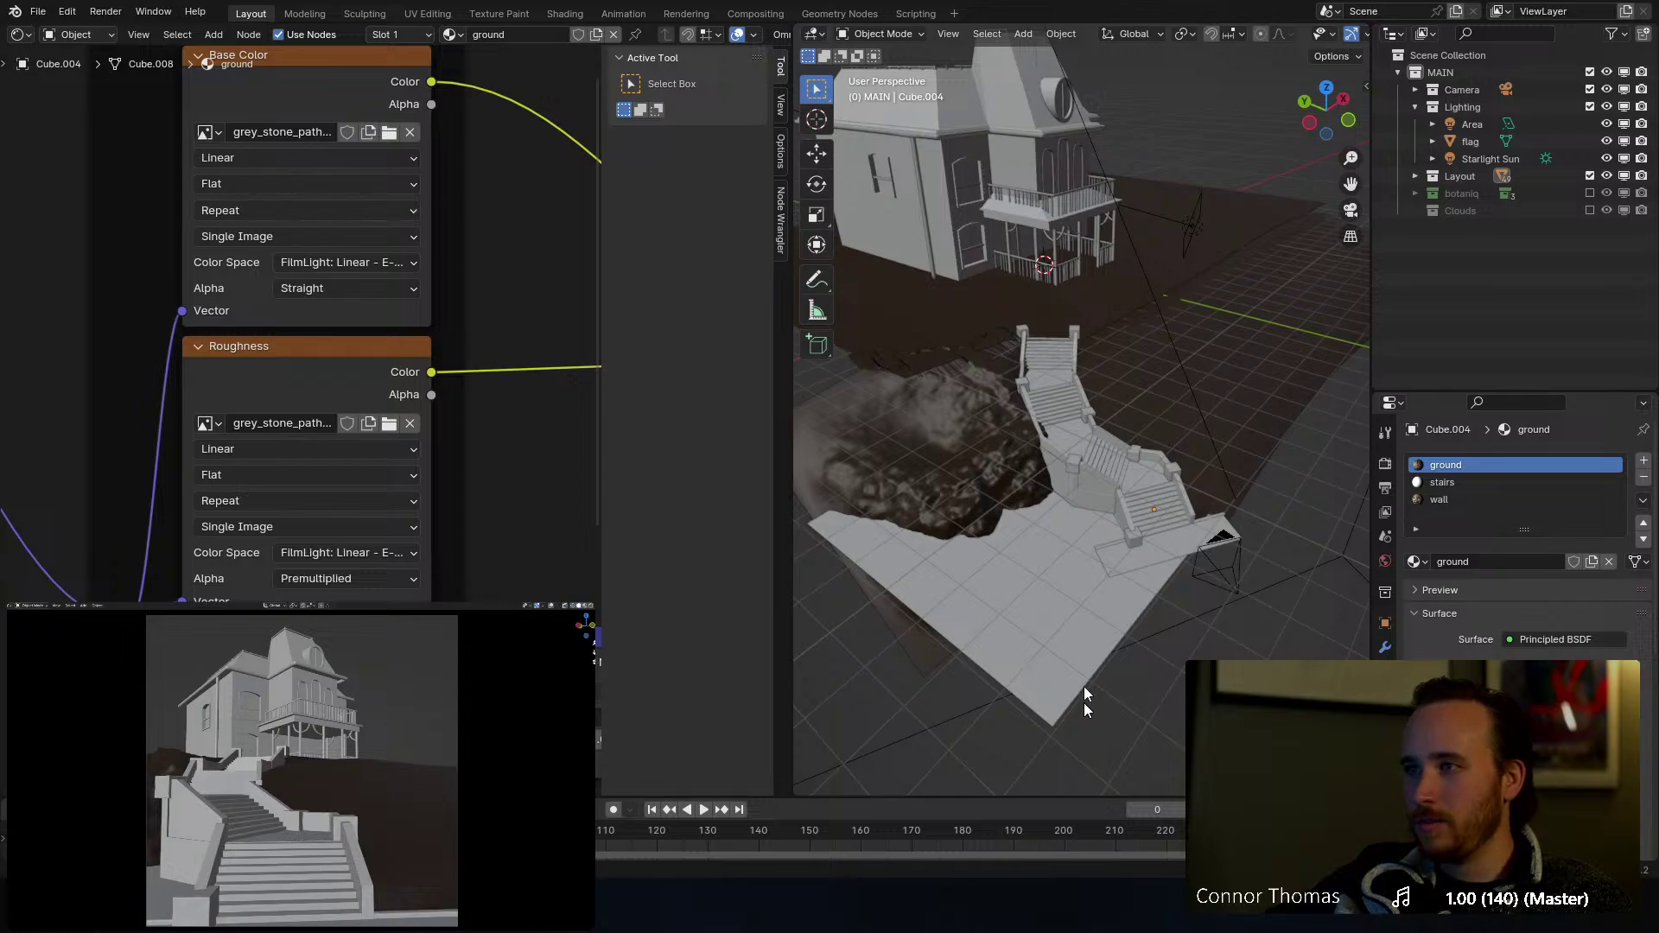
{"action": "left_click_drag", "start_coordinate": [792, 336], "coordinate": [890, 337]}
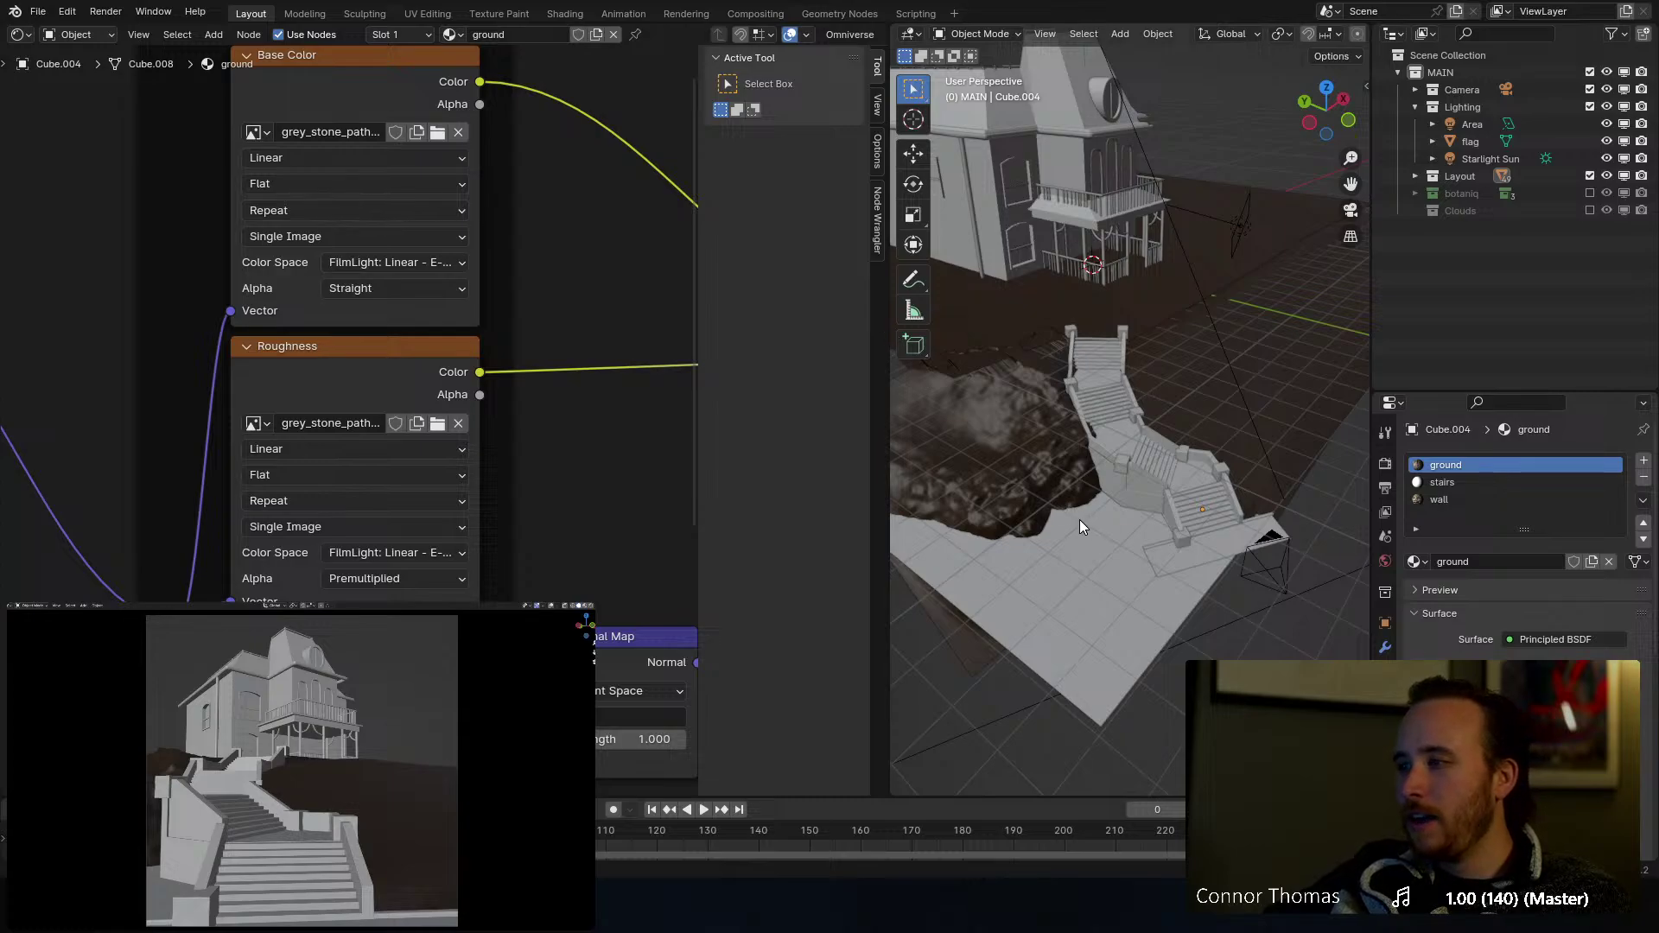
{"action": "middle_click_drag", "start_coordinate": [1092, 521], "coordinate": [1092, 365]}
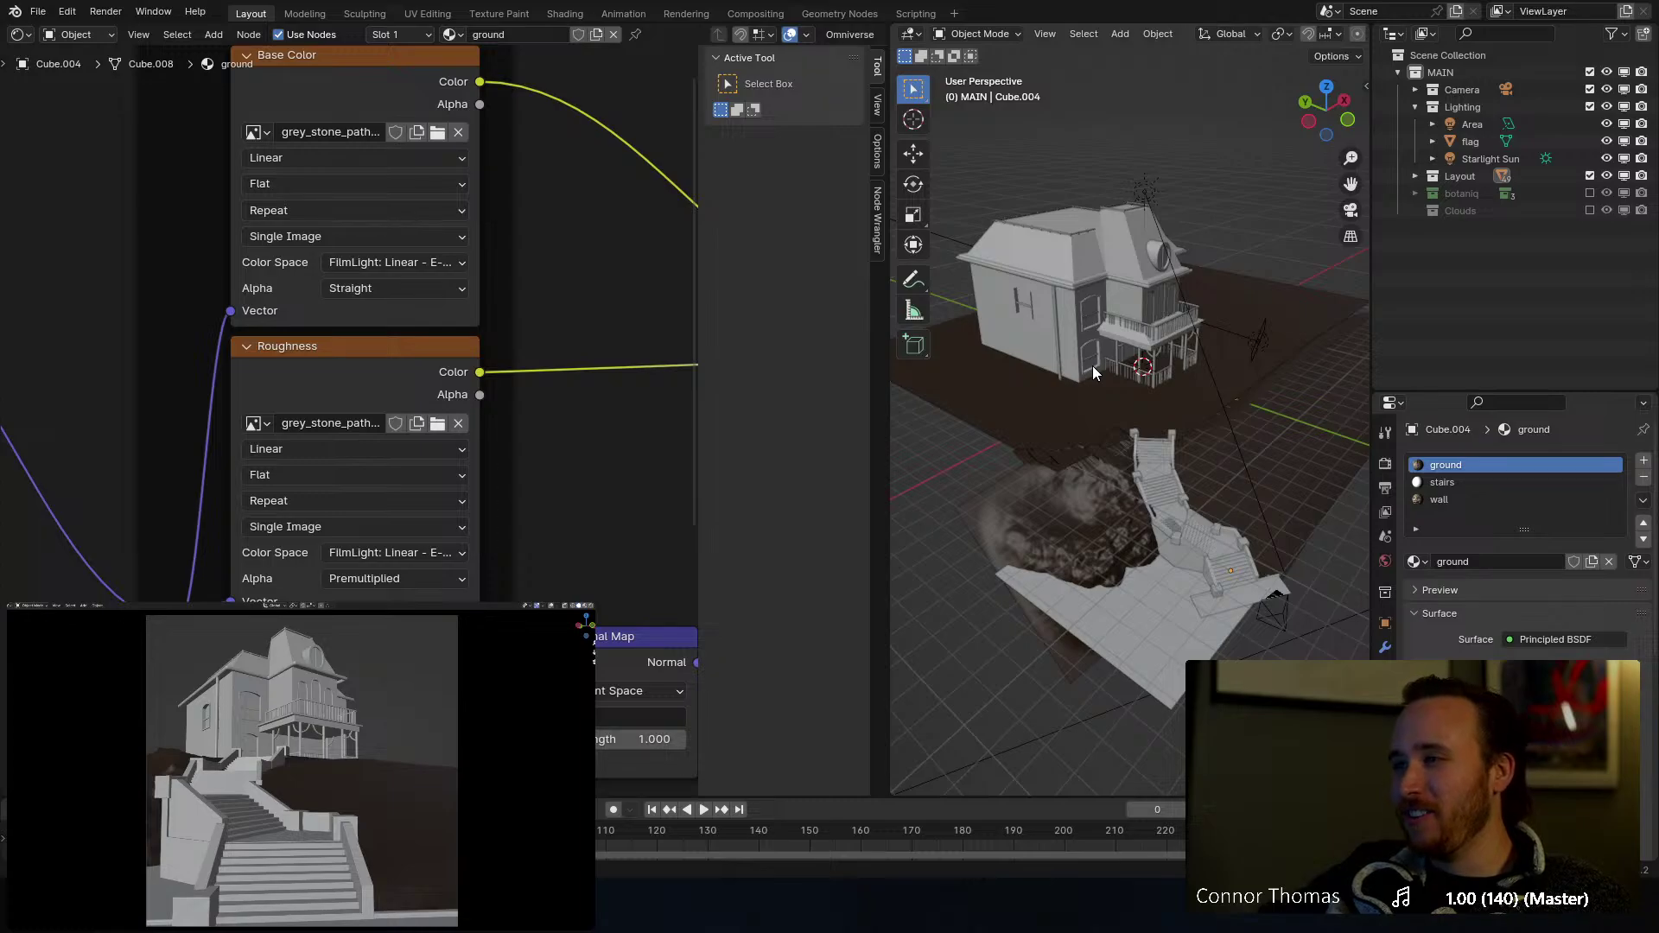
{"action": "key", "text": "n"}
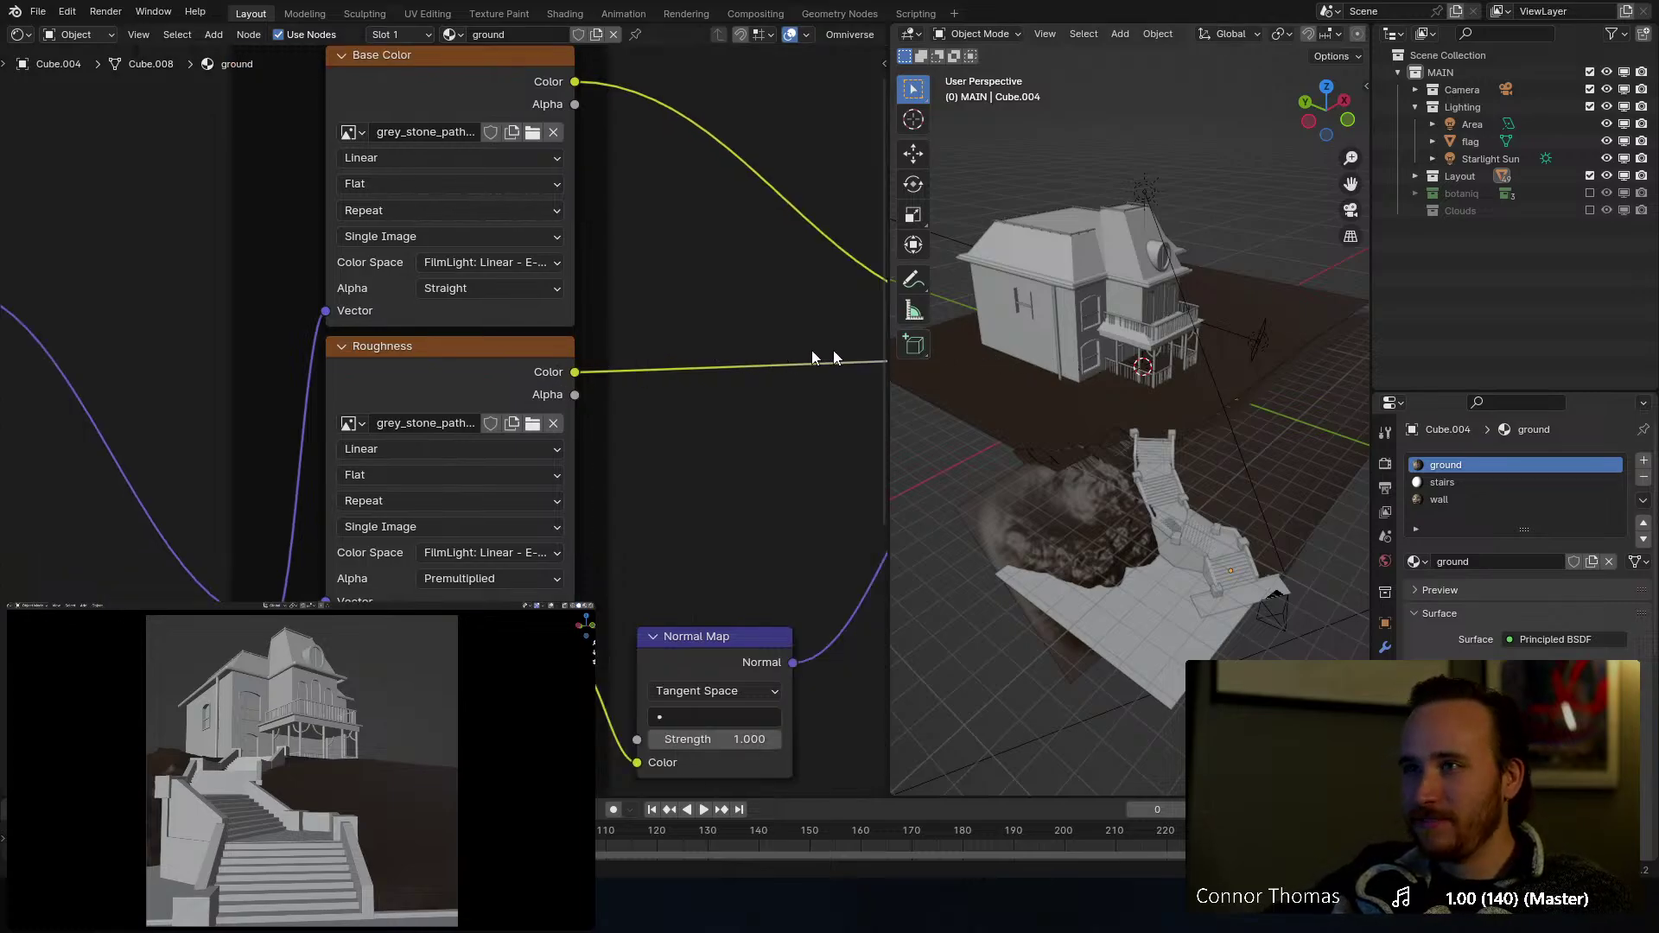
{"action": "left_click_drag", "start_coordinate": [888, 357], "coordinate": [796, 357]}
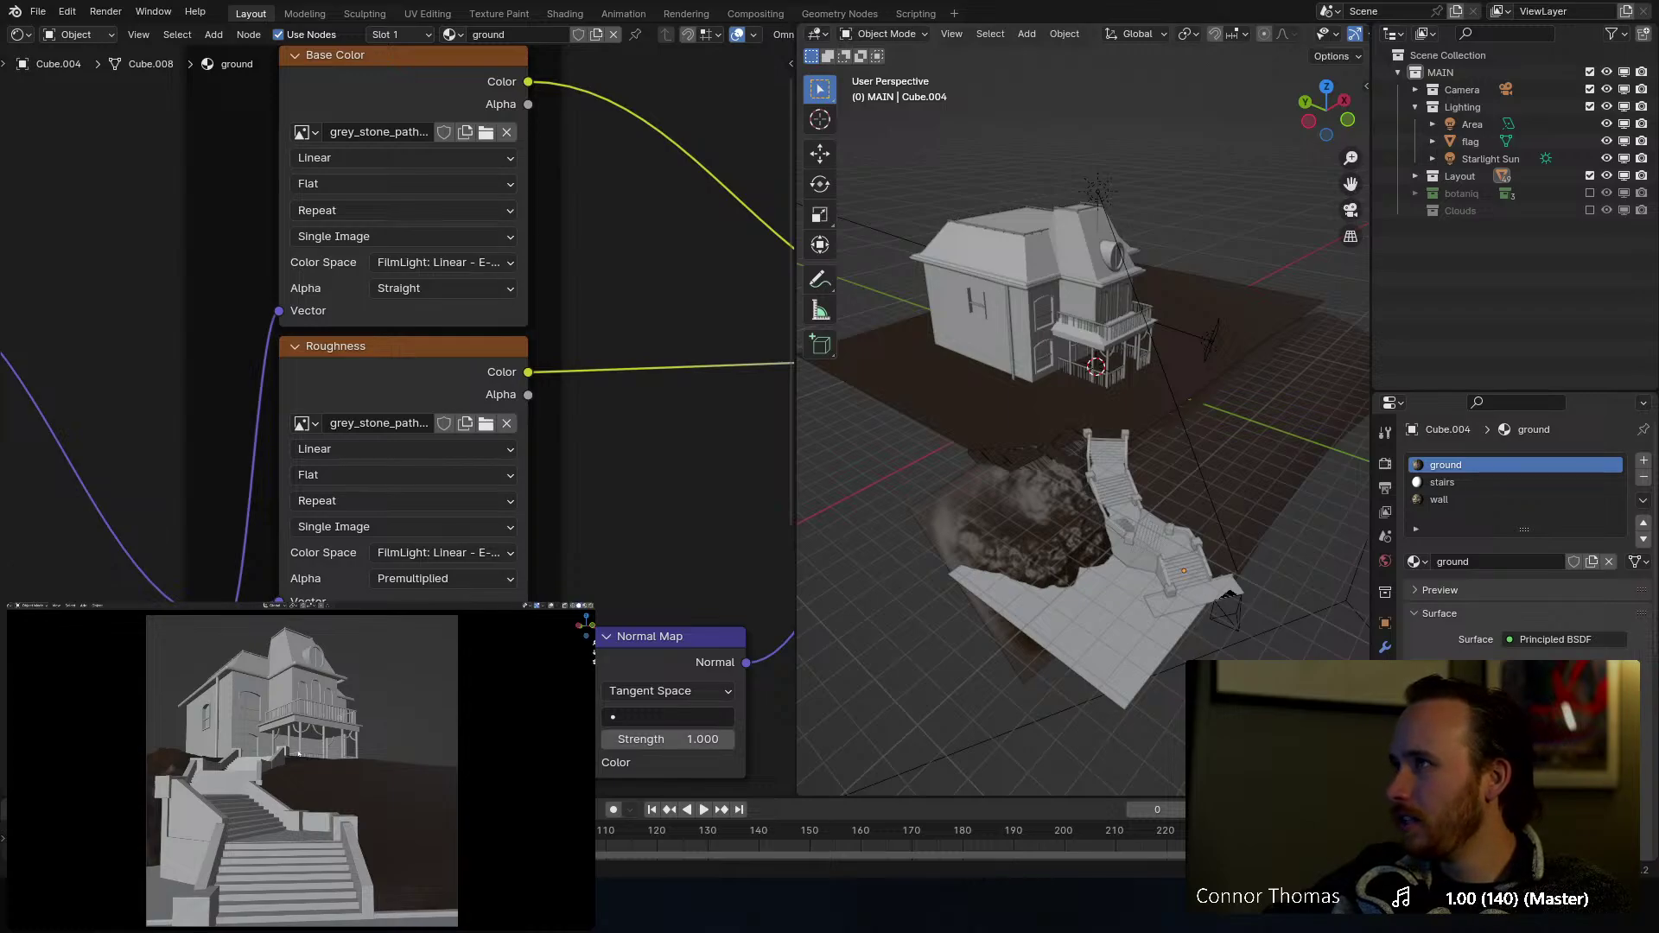
{"action": "key", "text": "ctrl+s"}
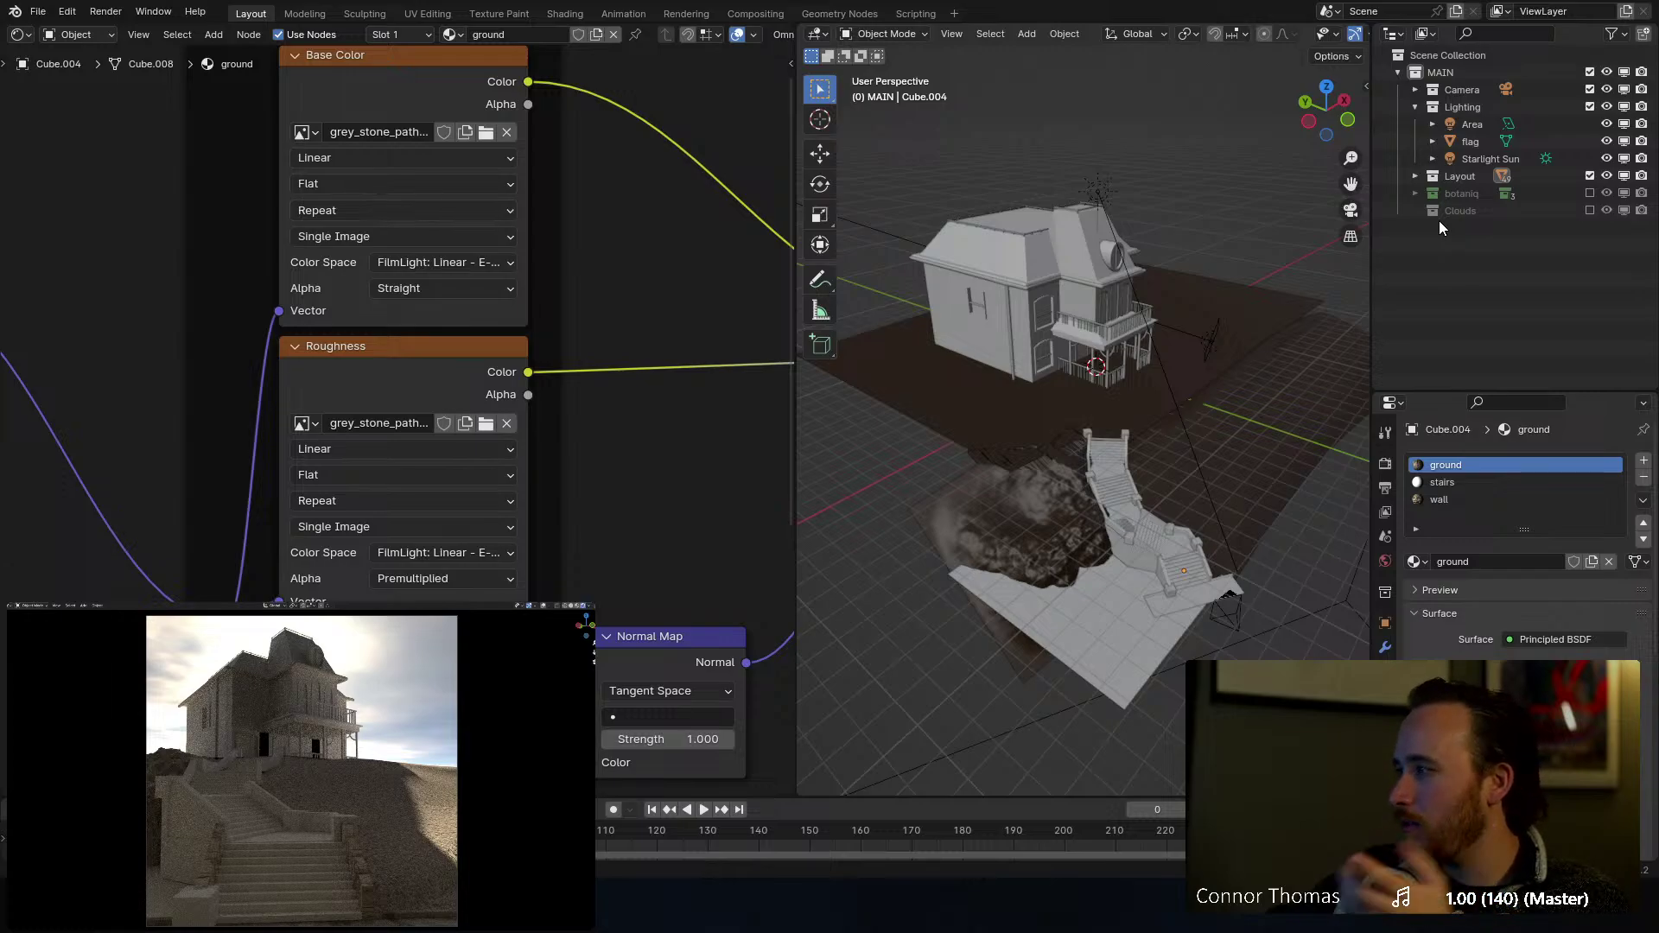
Step: Select the lowest staircase object with its attached ground strip and frame it in the 3D viewport
{"action": "middle_click_drag", "start_coordinate": [1198, 646], "coordinate": [1046, 531]}
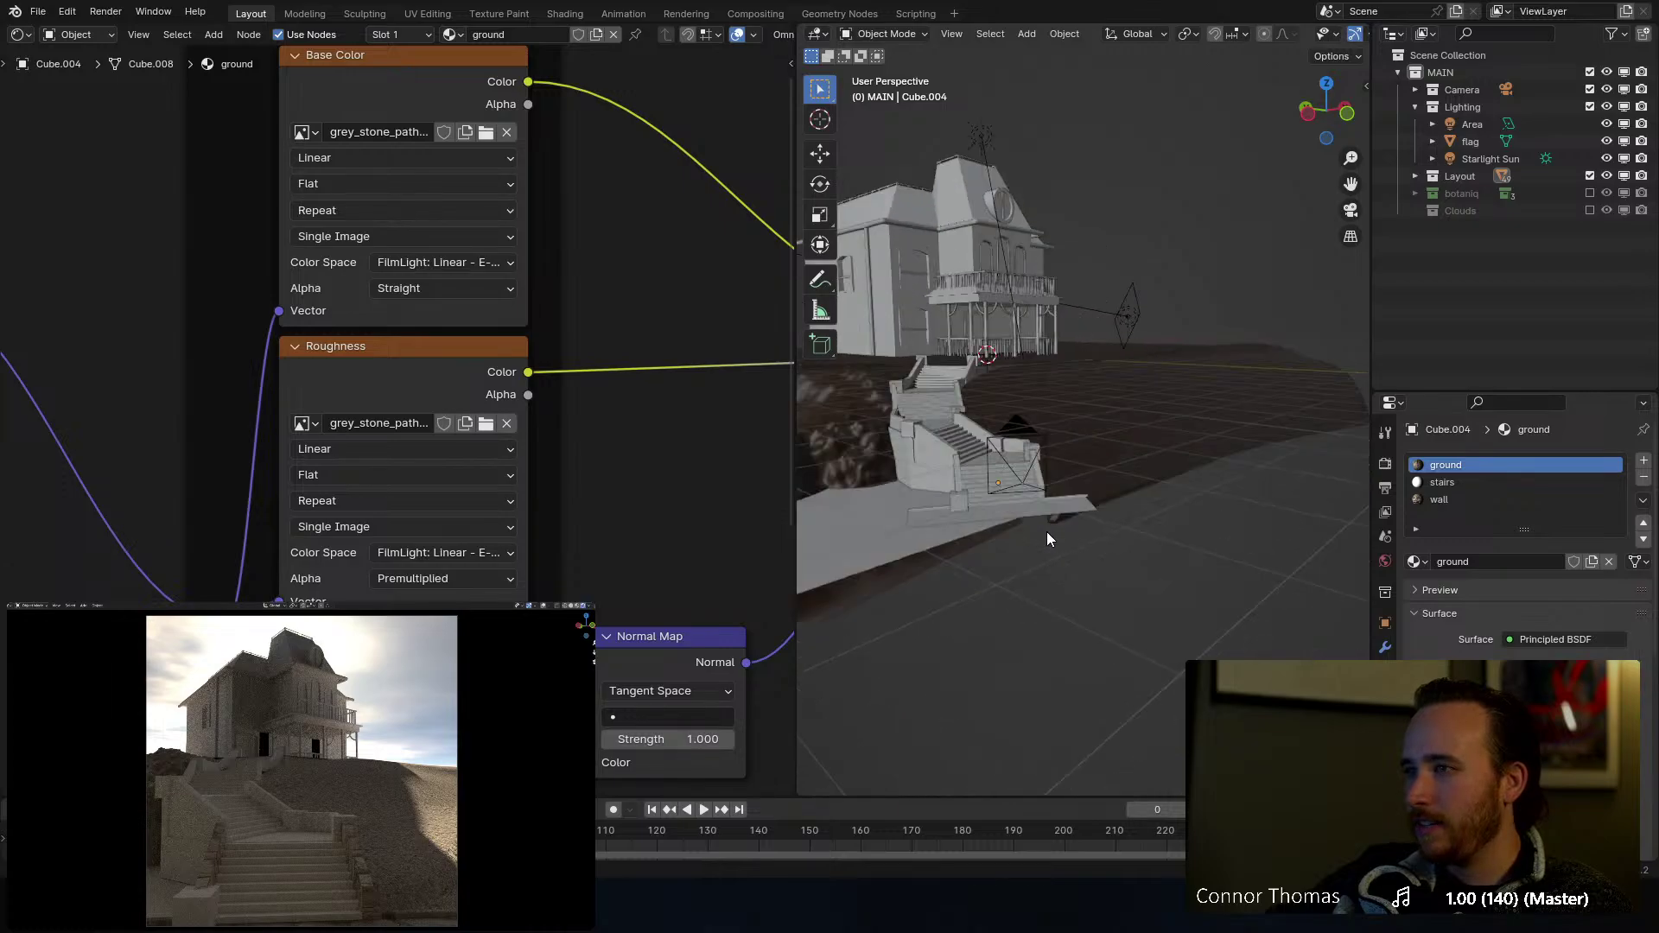
{"action": "scroll", "coordinate": [1046, 537], "scroll_direction": "up", "scroll_amount": 3}
{"action": "scroll", "coordinate": [1000, 530], "scroll_direction": "down", "scroll_amount": 2}
{"action": "left_click", "coordinate": [1079, 579]}
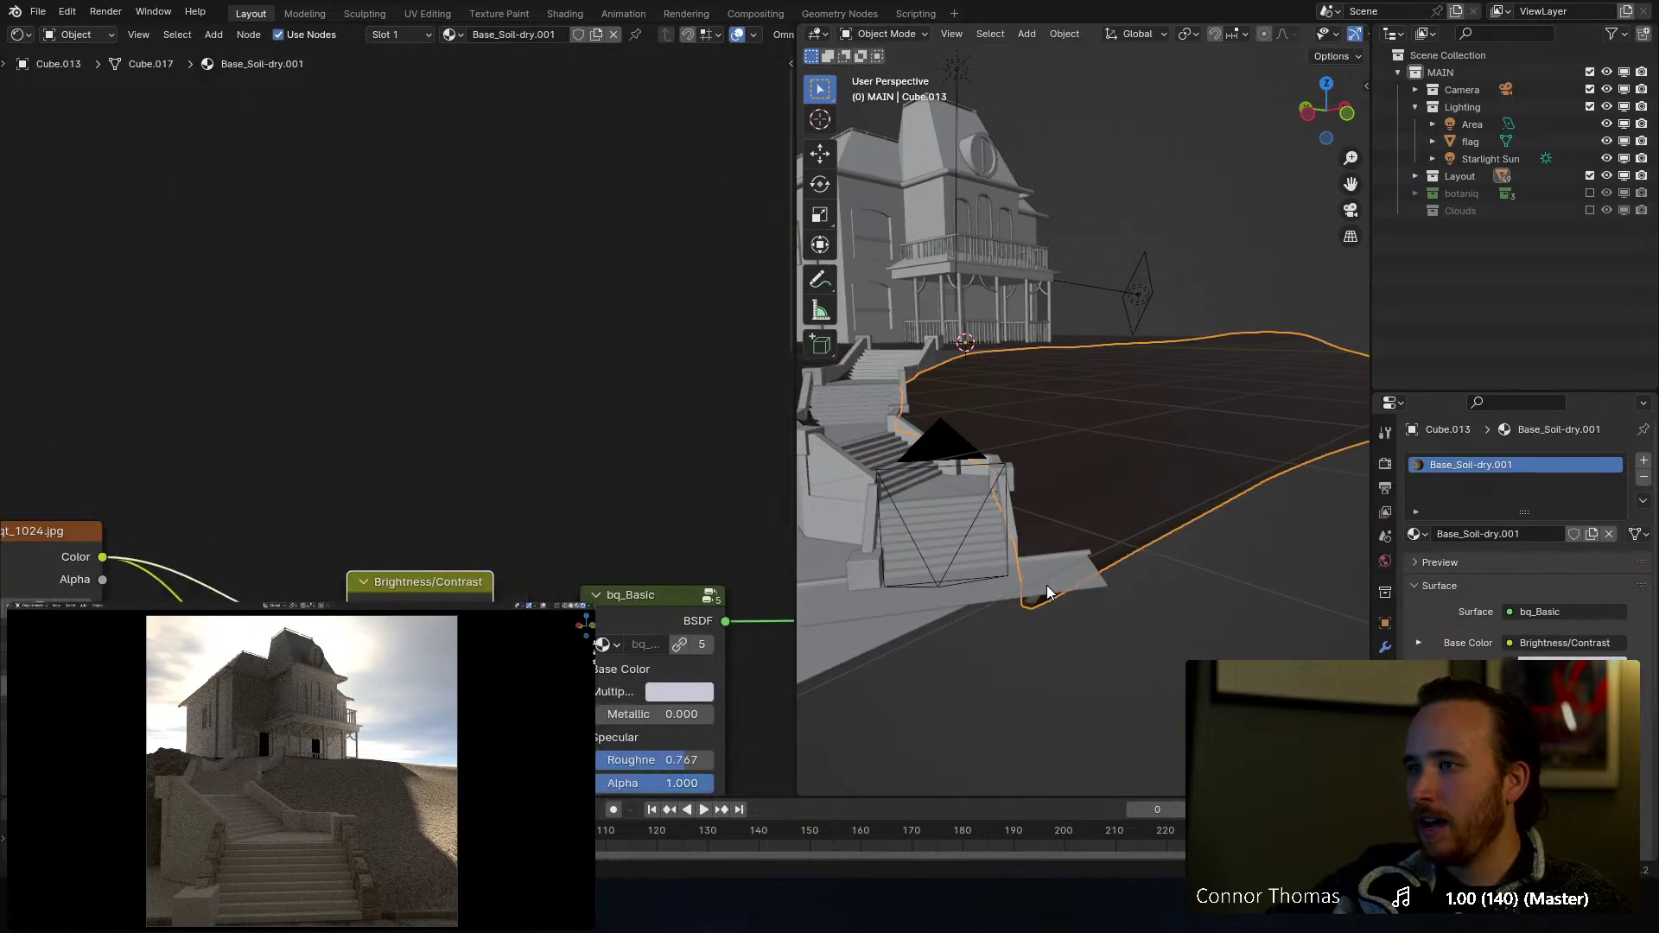
{"action": "left_click", "coordinate": [1140, 593]}
{"action": "key", "text": "KP_Decimal"}
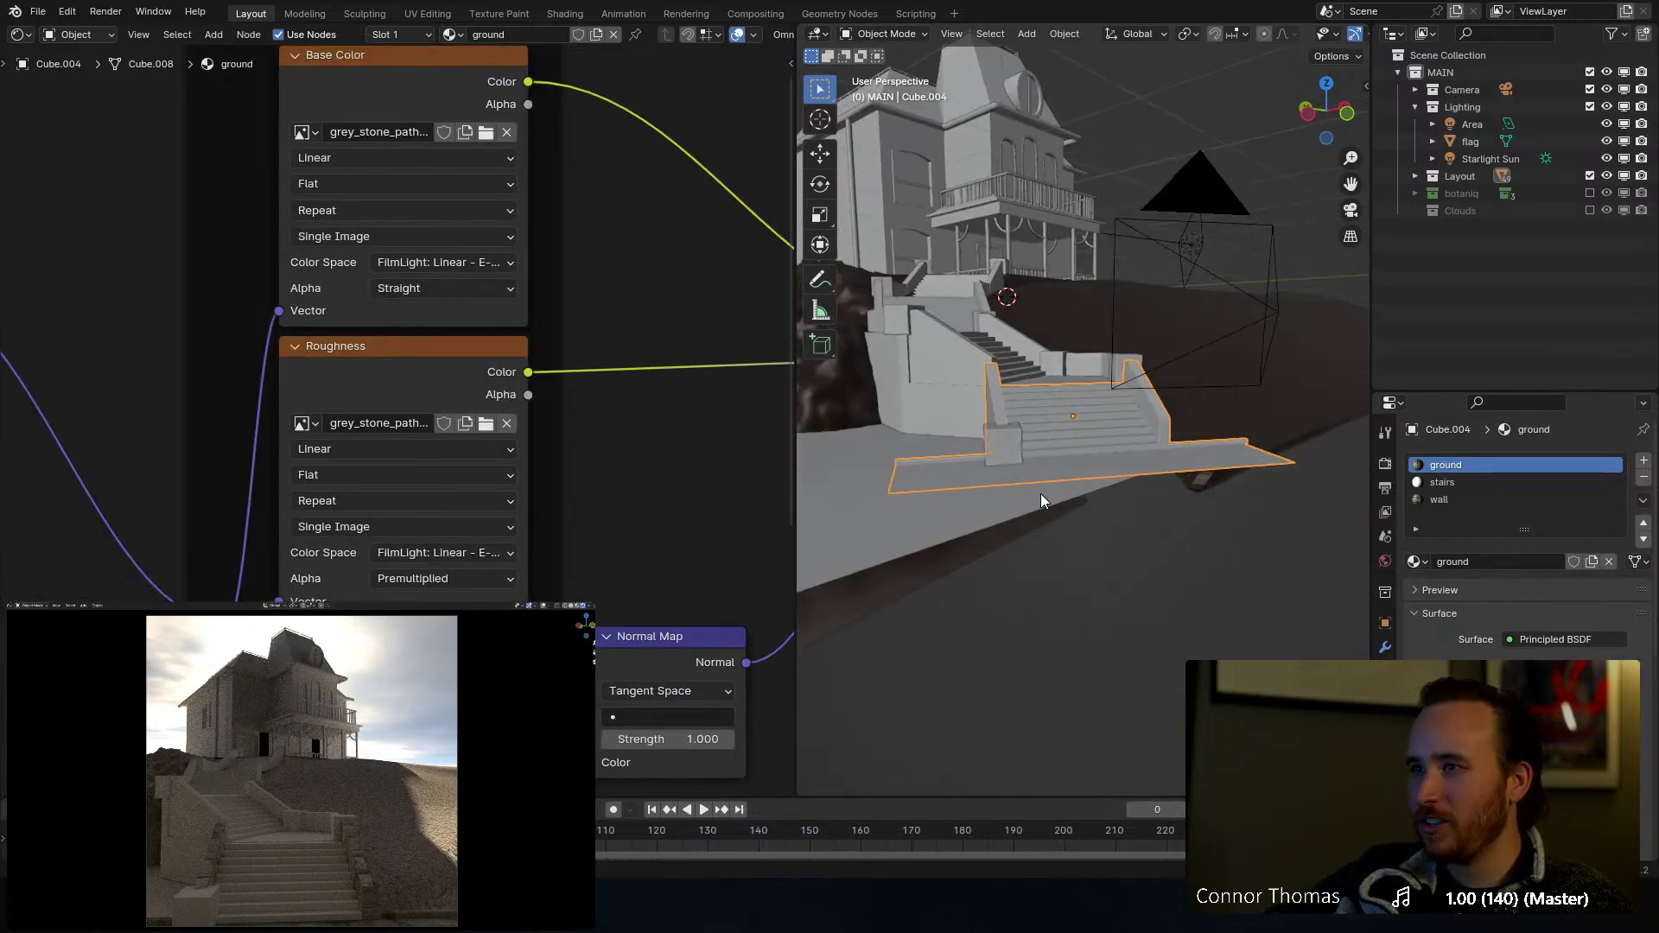
{"action": "middle_click_drag", "start_coordinate": [1041, 494], "coordinate": [1060, 427]}
{"action": "scroll", "coordinate": [1058, 435], "scroll_direction": "up", "scroll_amount": 3}
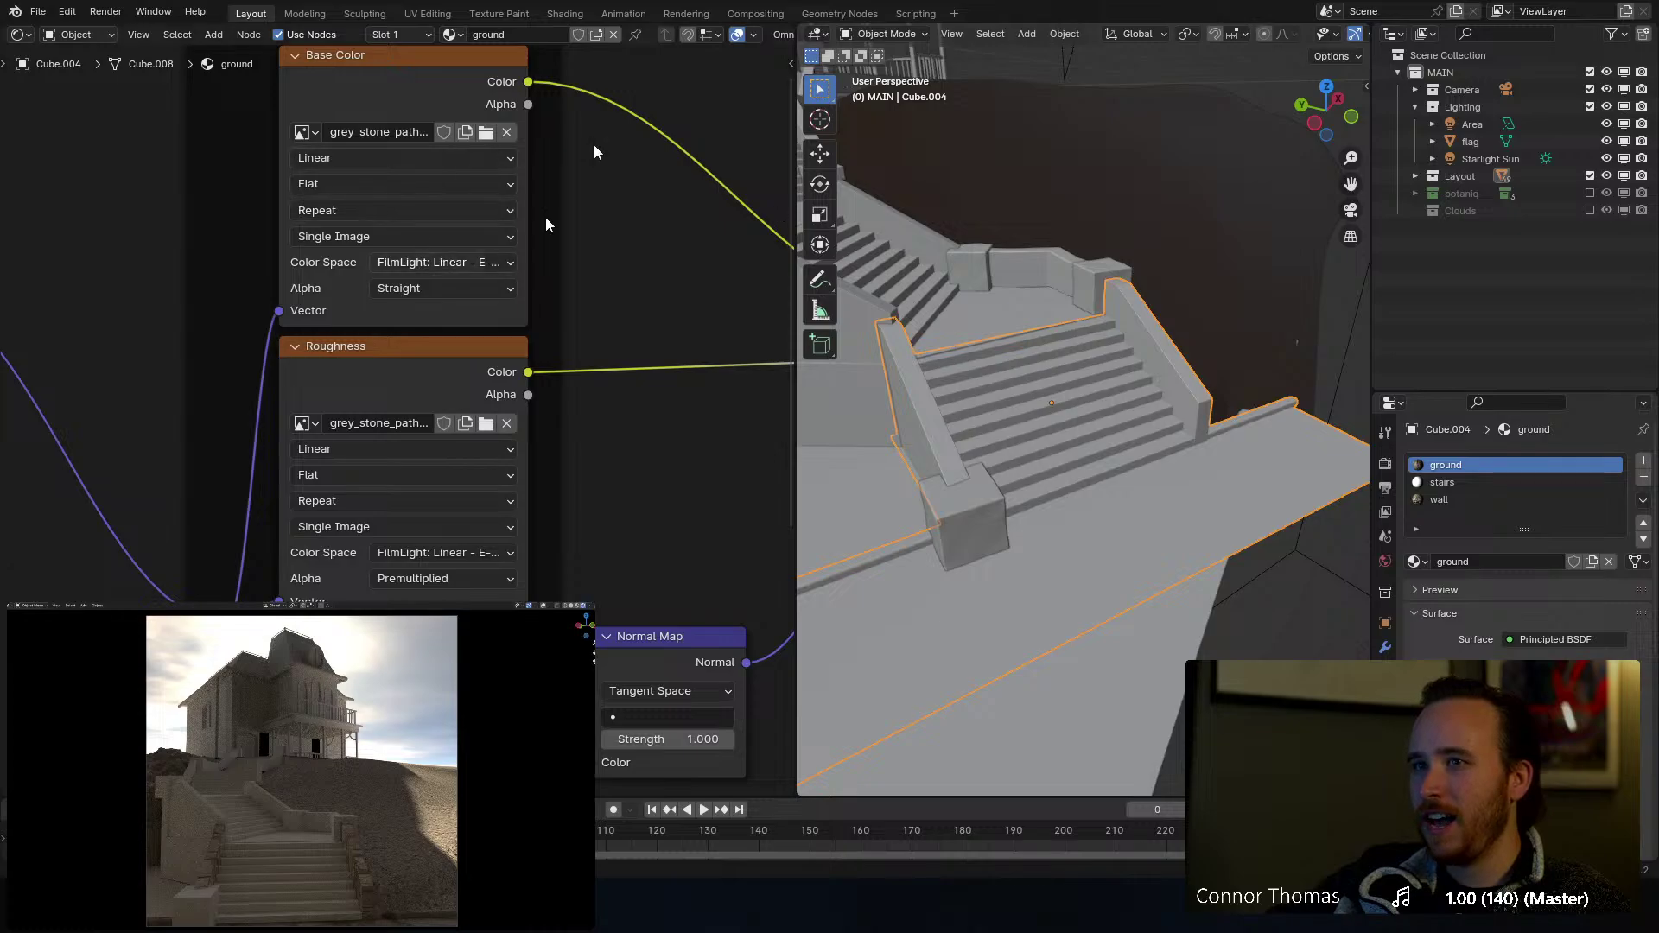
Step: Examine the ground material's whole node tree, from the mapping and texture nodes to the Principled BSDF
{"action": "key", "text": "Home"}
{"action": "middle_click_drag", "start_coordinate": [548, 428], "coordinate": [472, 337]}
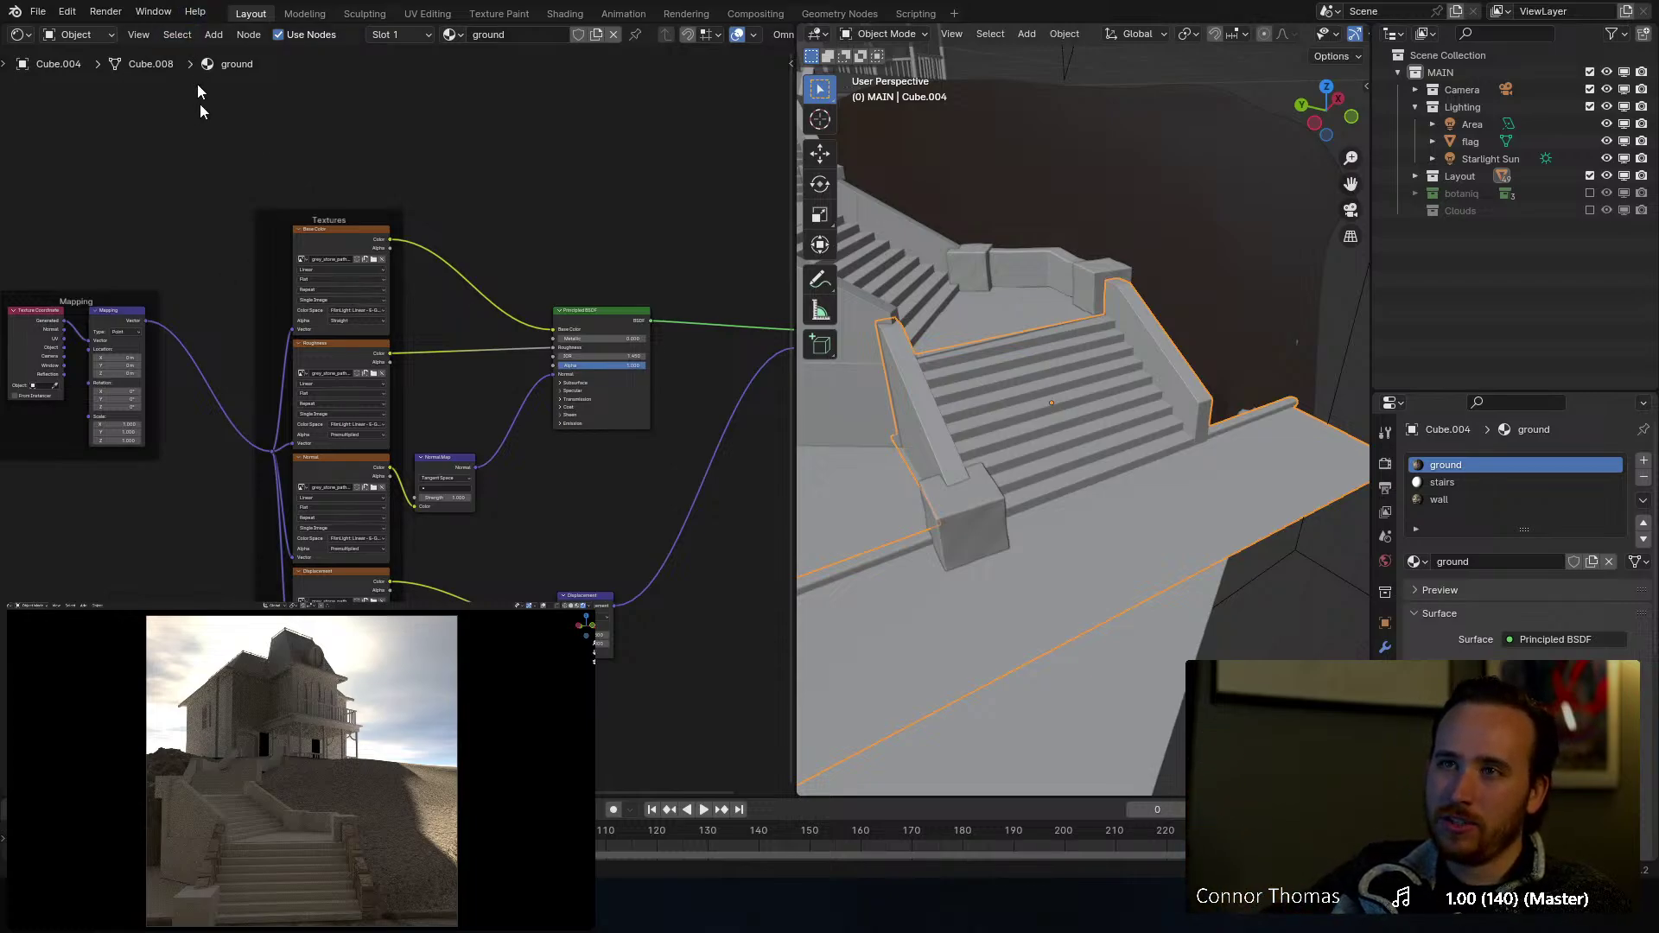
{"action": "middle_click_drag", "start_coordinate": [231, 186], "coordinate": [334, 192]}
{"action": "scroll", "coordinate": [344, 212], "scroll_direction": "up", "scroll_amount": 4}
{"action": "middle_click_drag", "start_coordinate": [265, 263], "coordinate": [185, 274]}
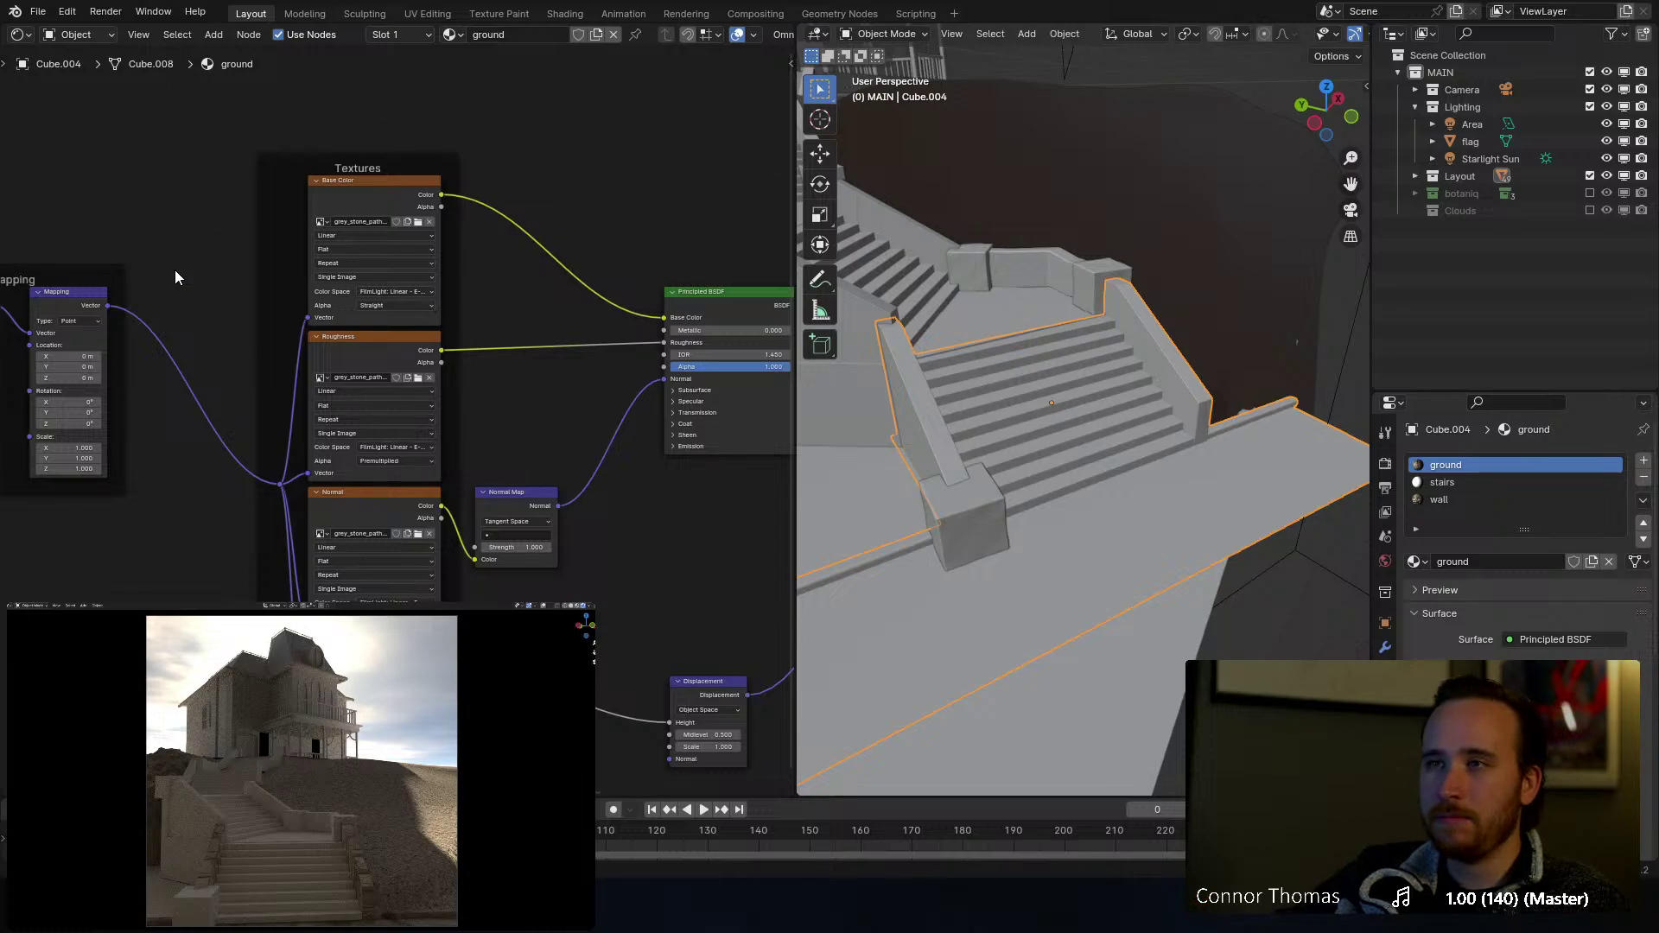
{"action": "middle_click_drag", "start_coordinate": [501, 307], "coordinate": [509, 314]}
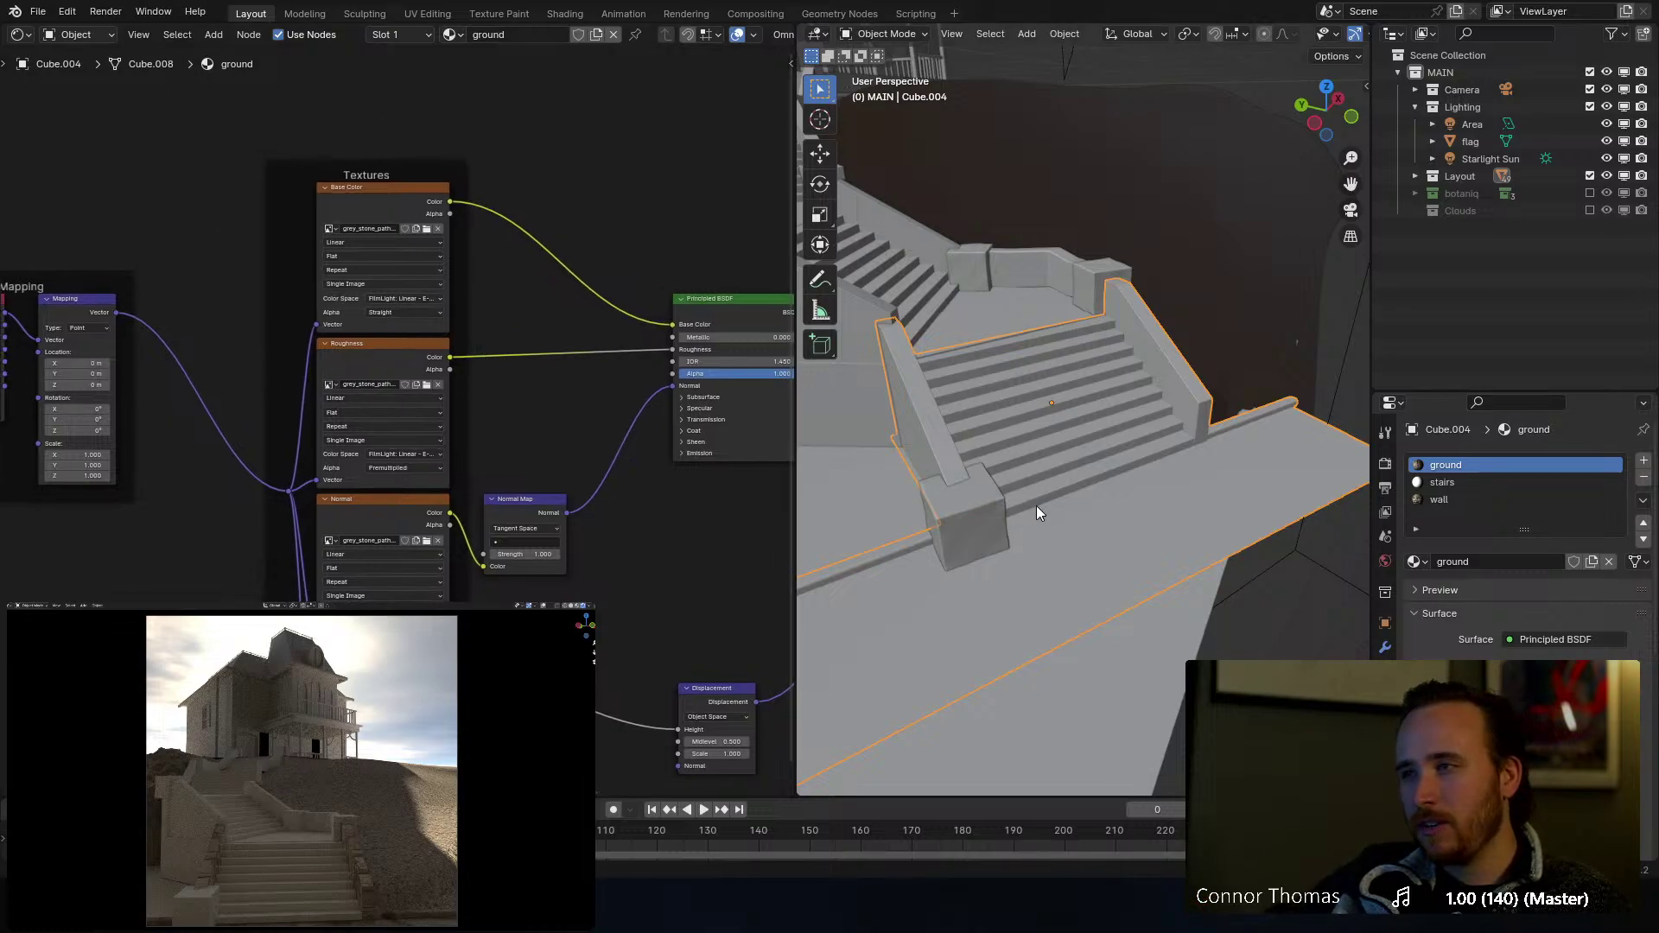
Step: Unwrap the selected faces of the lowest staircase mesh with the standard Unwrap method
{"action": "middle_click_drag", "start_coordinate": [1020, 474], "coordinate": [1147, 377]}
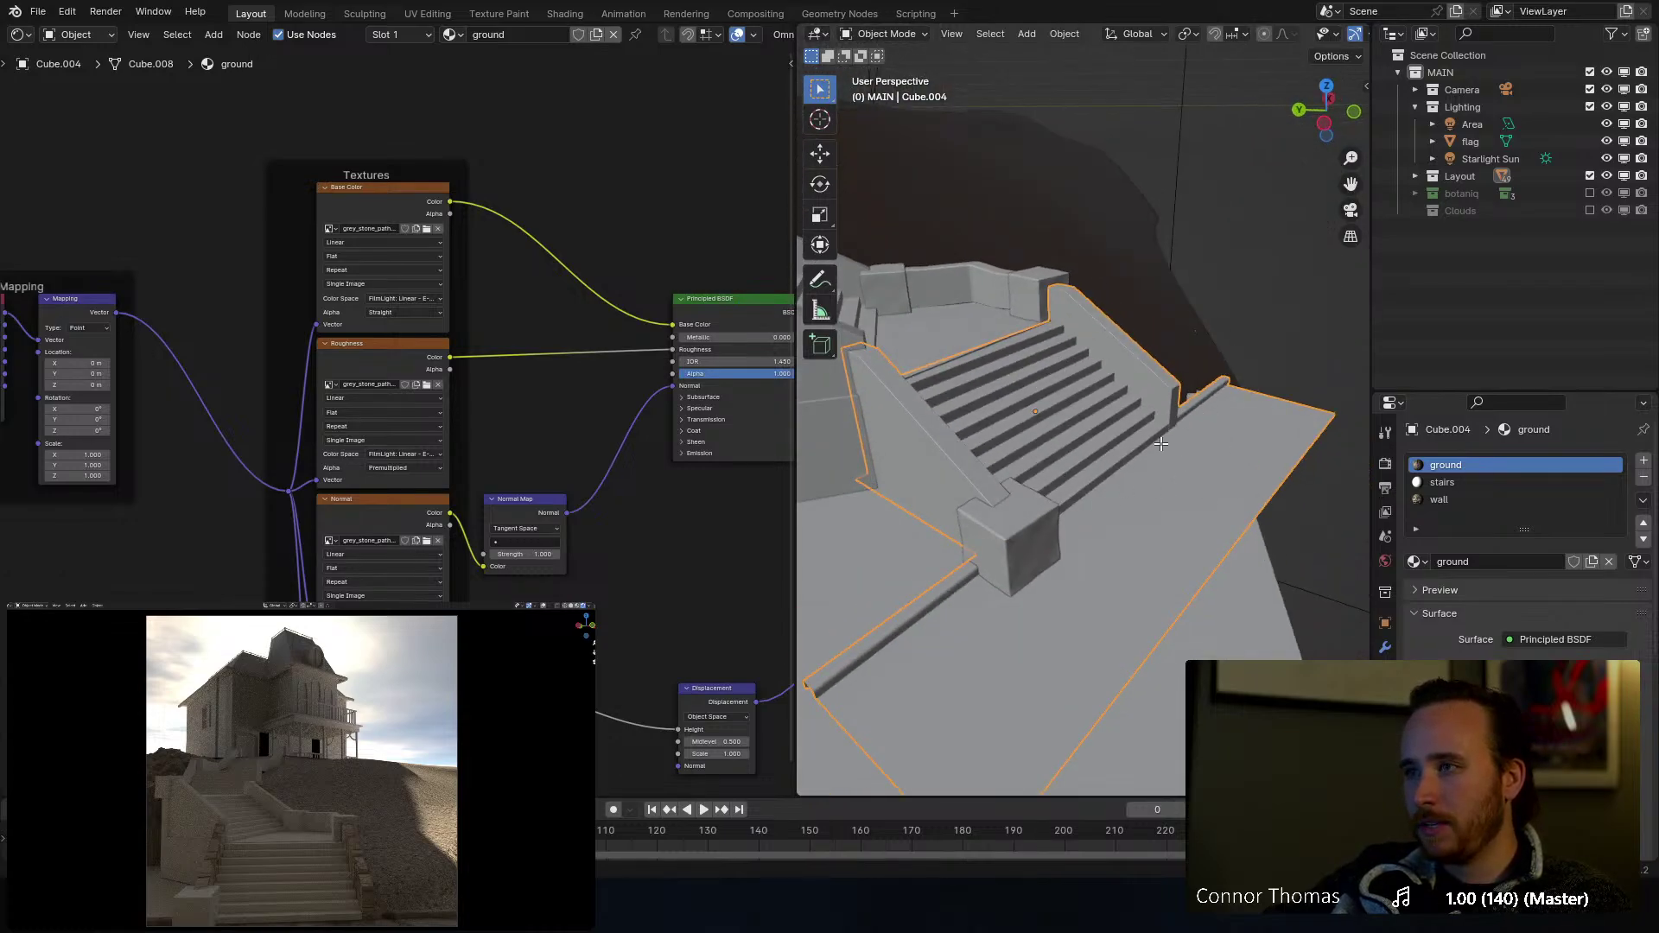
{"action": "key", "text": "Tab"}
{"action": "key", "text": "u"}
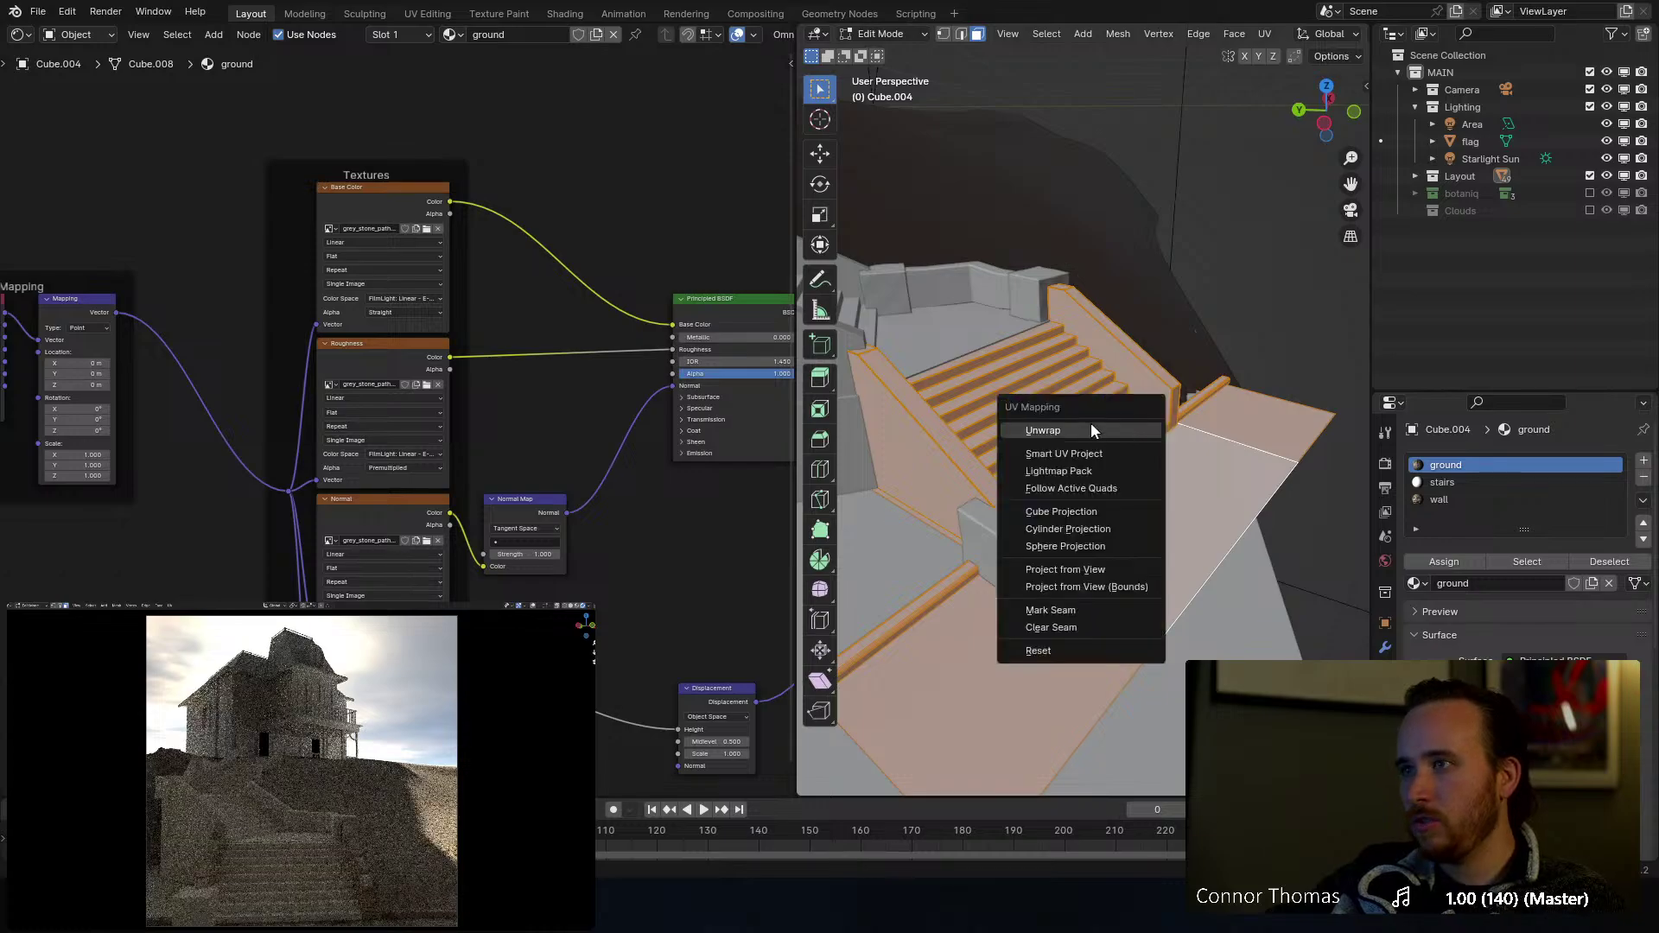
{"action": "left_click", "coordinate": [1049, 430]}
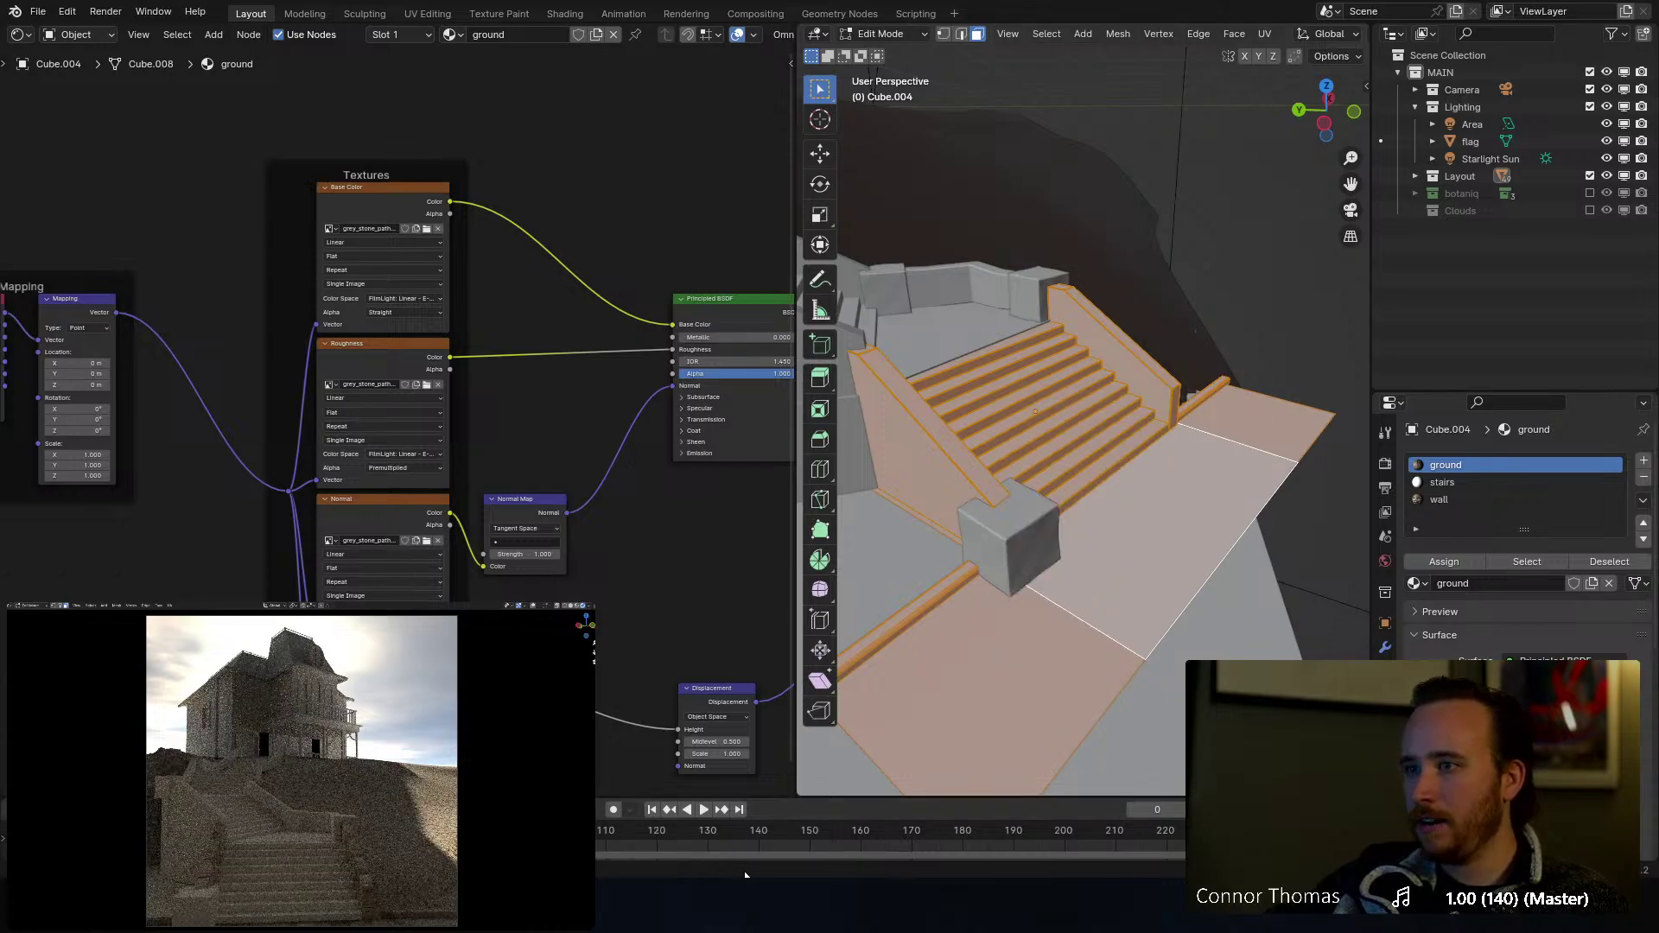
{"action": "middle_click_drag", "start_coordinate": [1172, 513], "coordinate": [1131, 454]}
{"action": "key", "text": "Tab"}
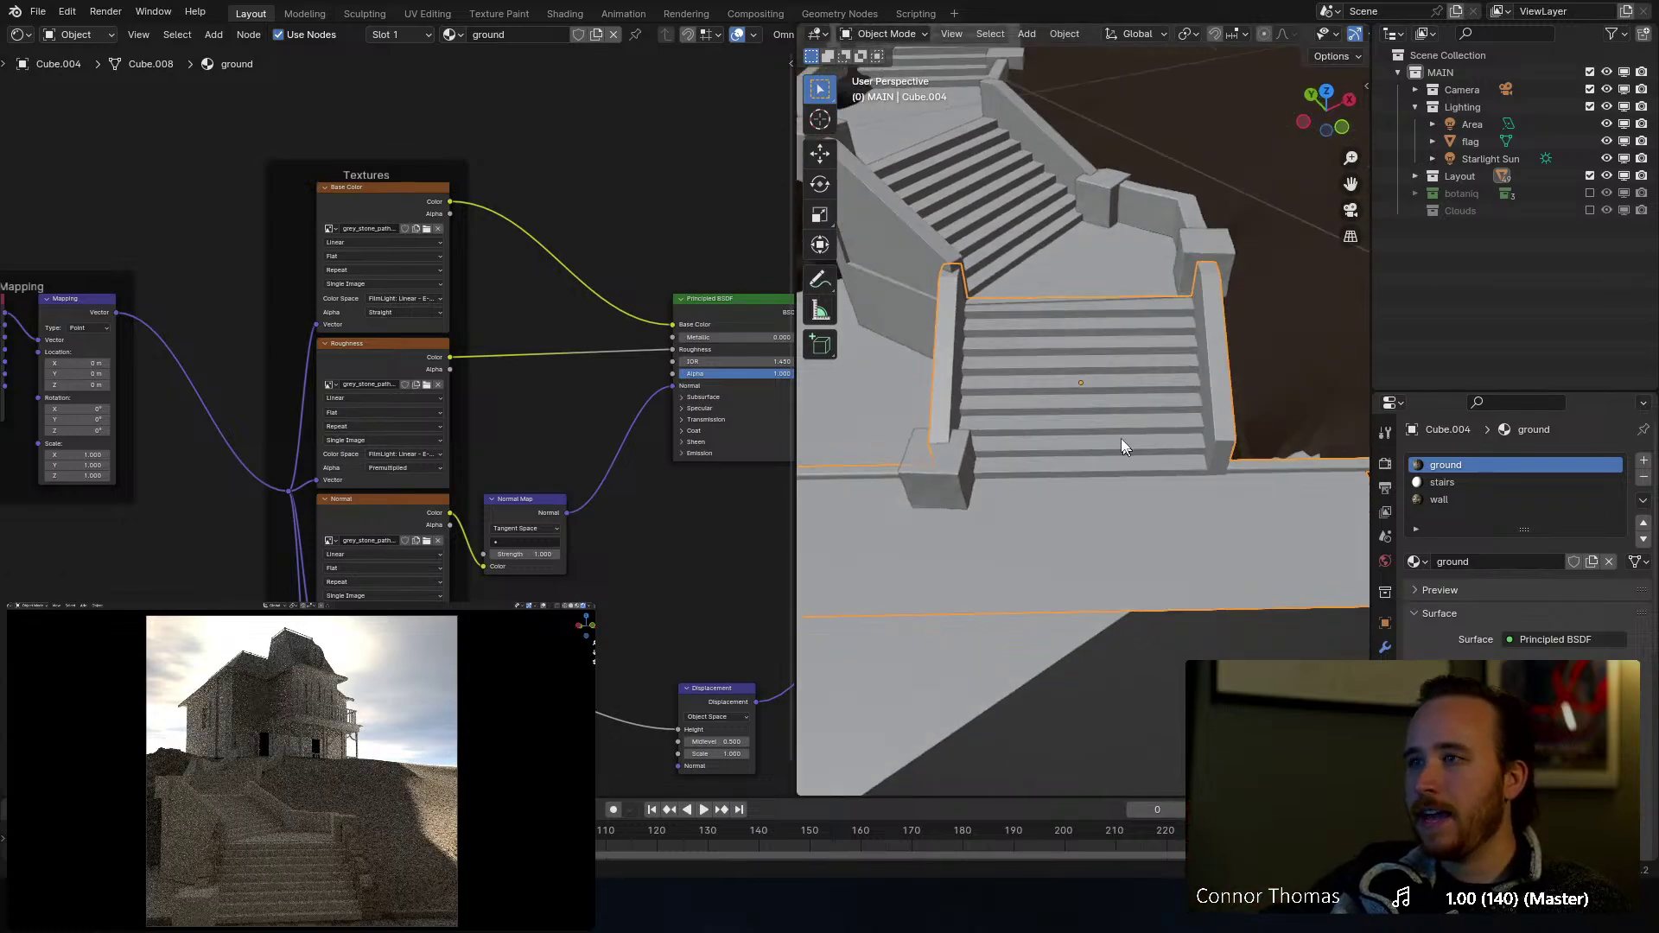
Step: Check the settings and connections of the ground material's roughness, normal and displacement texture nodes
{"action": "middle_click_drag", "start_coordinate": [490, 479], "coordinate": [499, 275]}
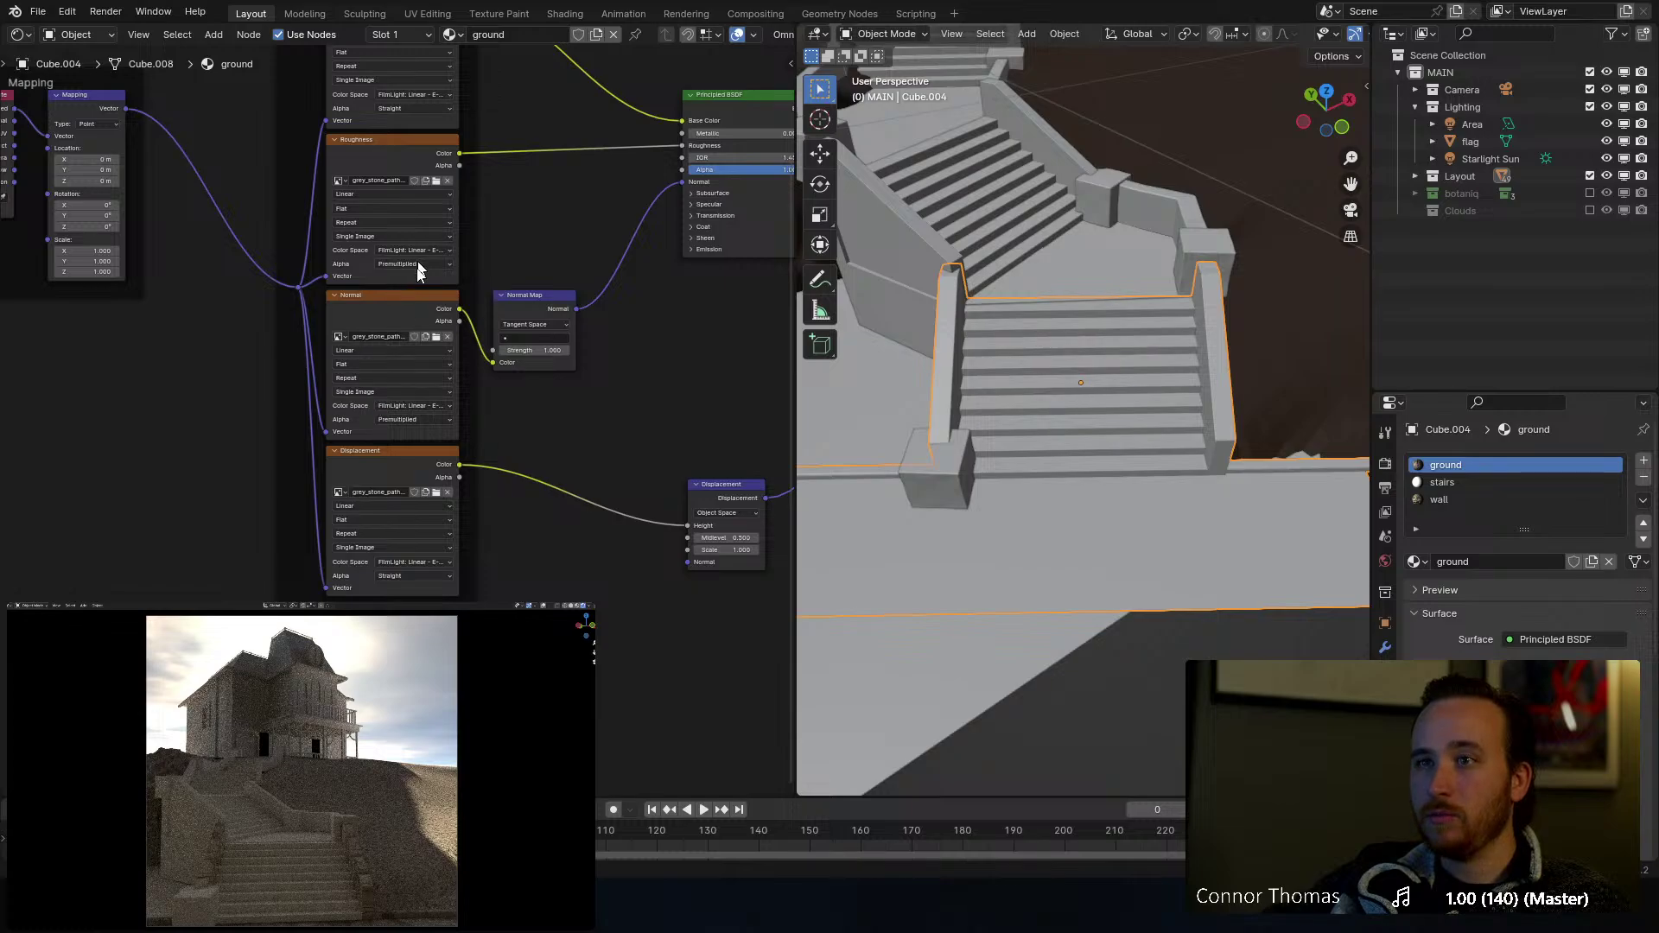
{"action": "middle_click_drag", "start_coordinate": [524, 194], "coordinate": [614, 378]}
{"action": "scroll", "coordinate": [554, 302], "scroll_direction": "up", "scroll_amount": 1}
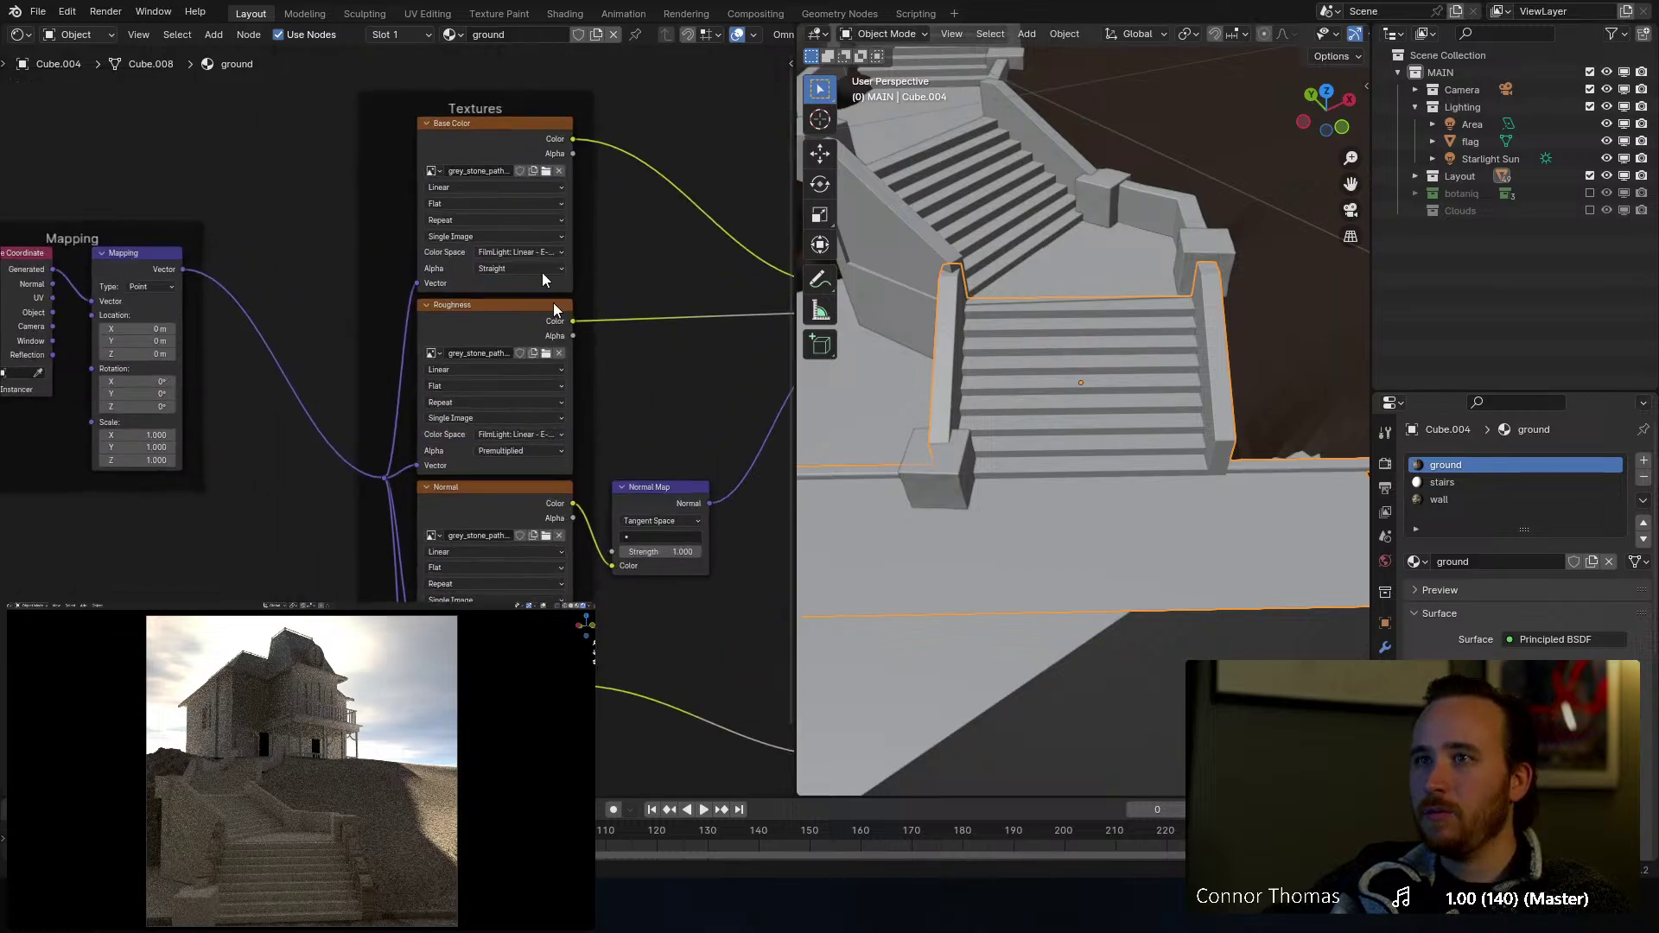
{"action": "middle_click_drag", "start_coordinate": [655, 665], "coordinate": [614, 471]}
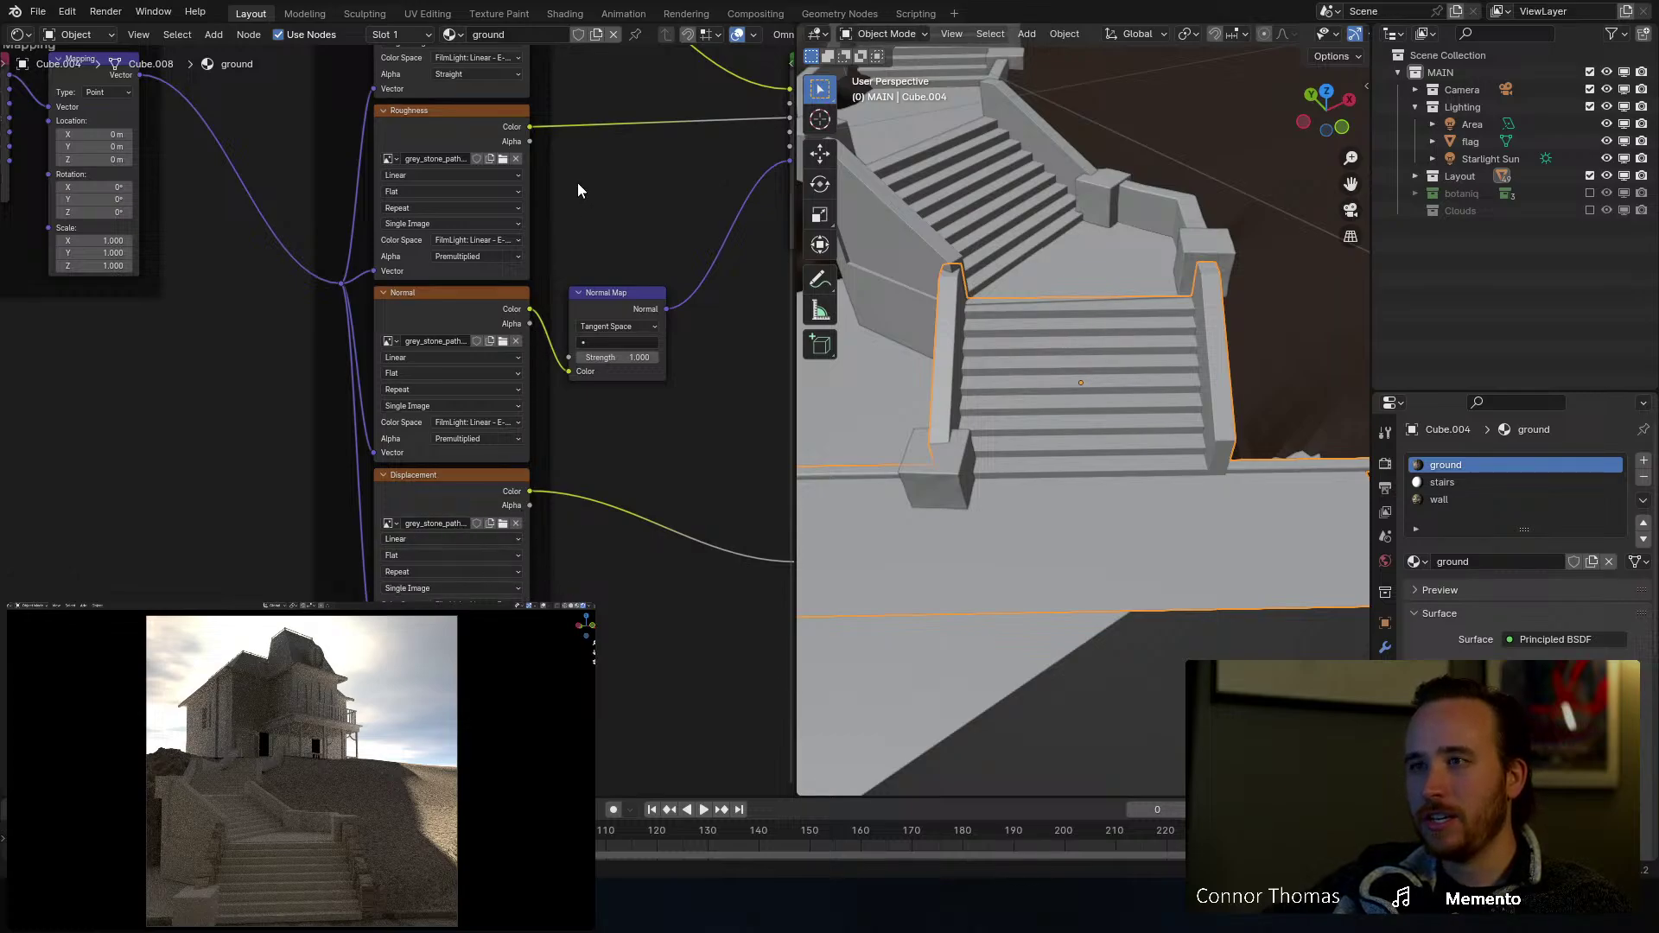
{"action": "middle_click_drag", "start_coordinate": [600, 85], "coordinate": [504, 317]}
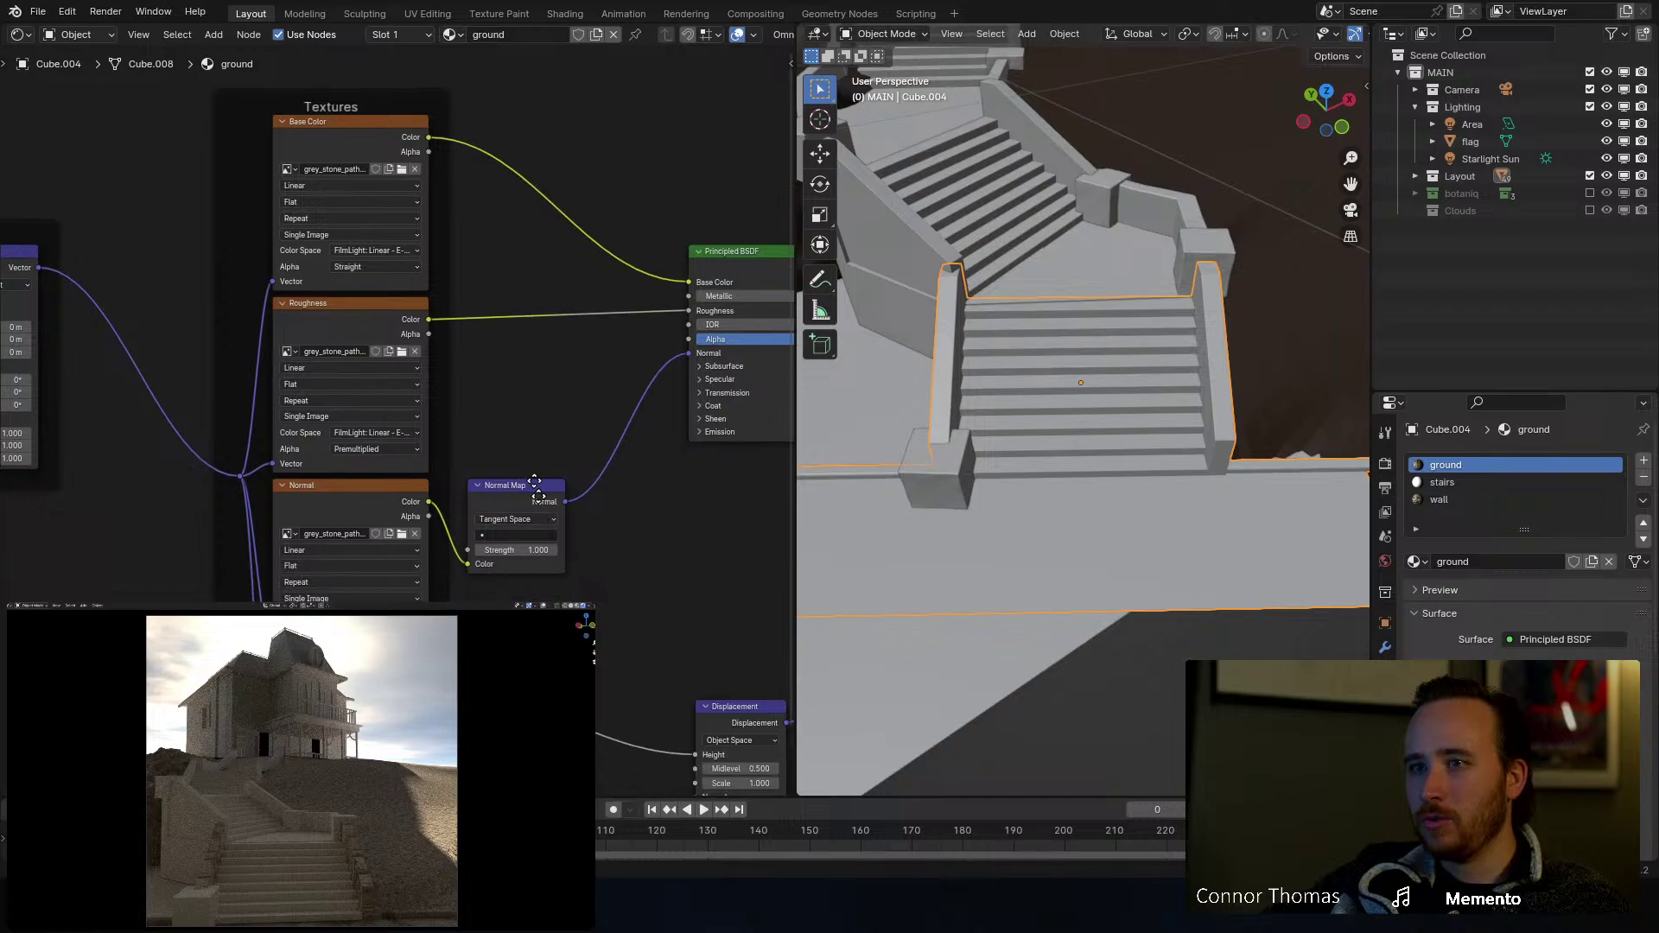
{"action": "middle_click_drag", "start_coordinate": [523, 561], "coordinate": [554, 465]}
{"action": "middle_click_drag", "start_coordinate": [497, 270], "coordinate": [491, 283]}
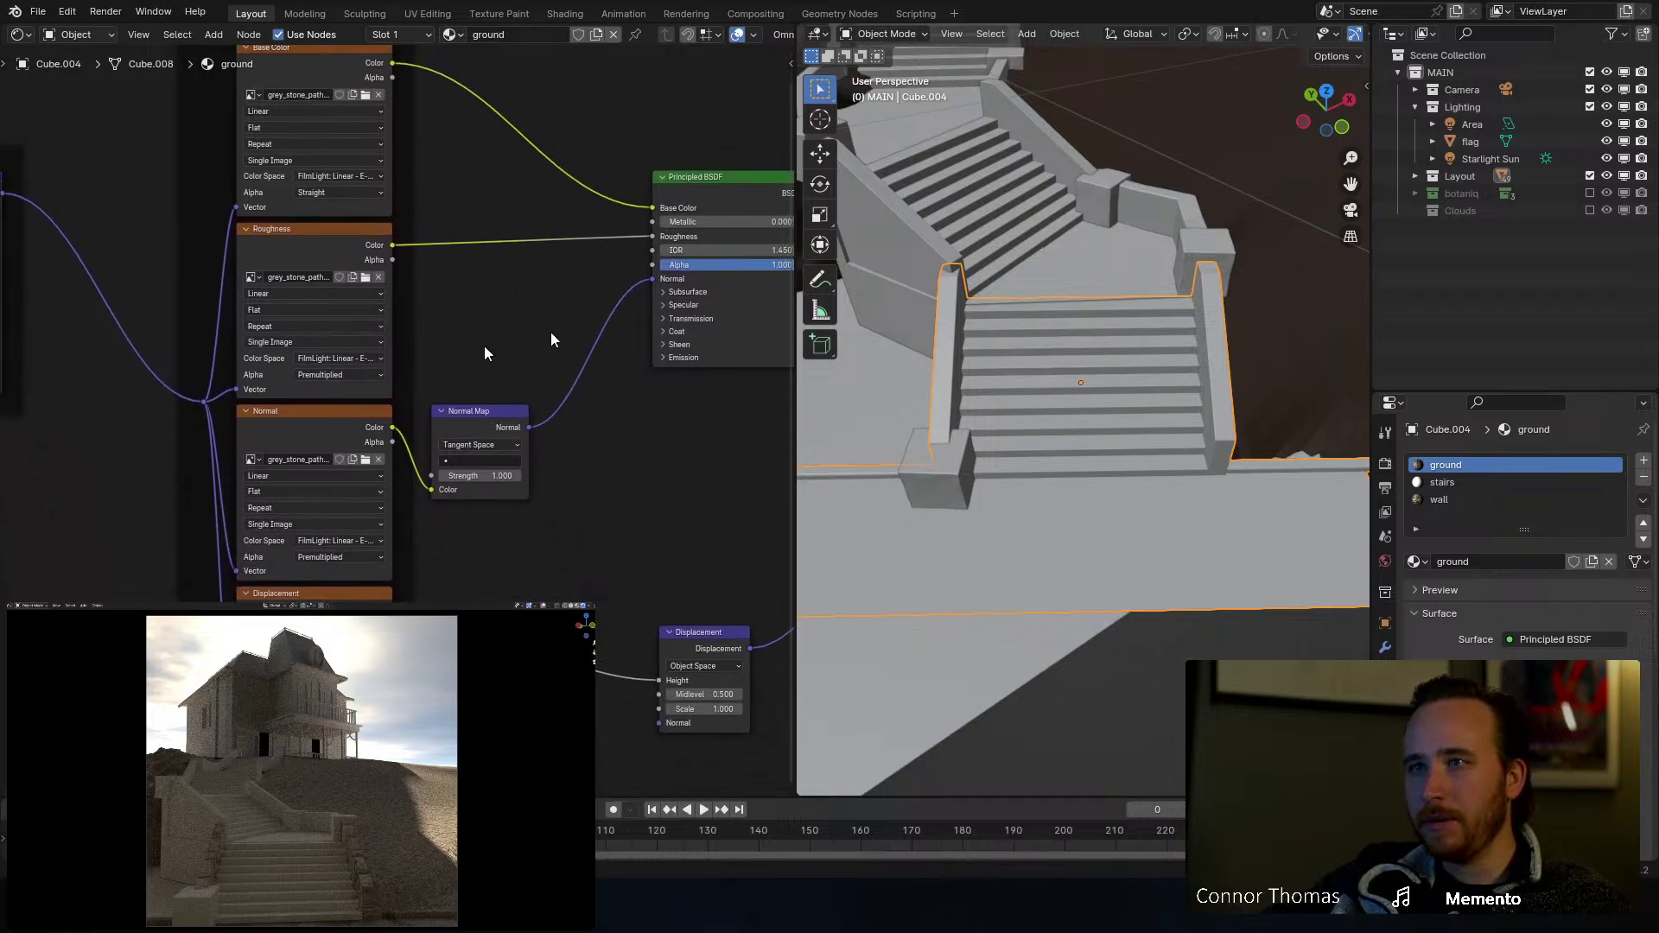
{"action": "middle_click_drag", "start_coordinate": [468, 294], "coordinate": [558, 331]}
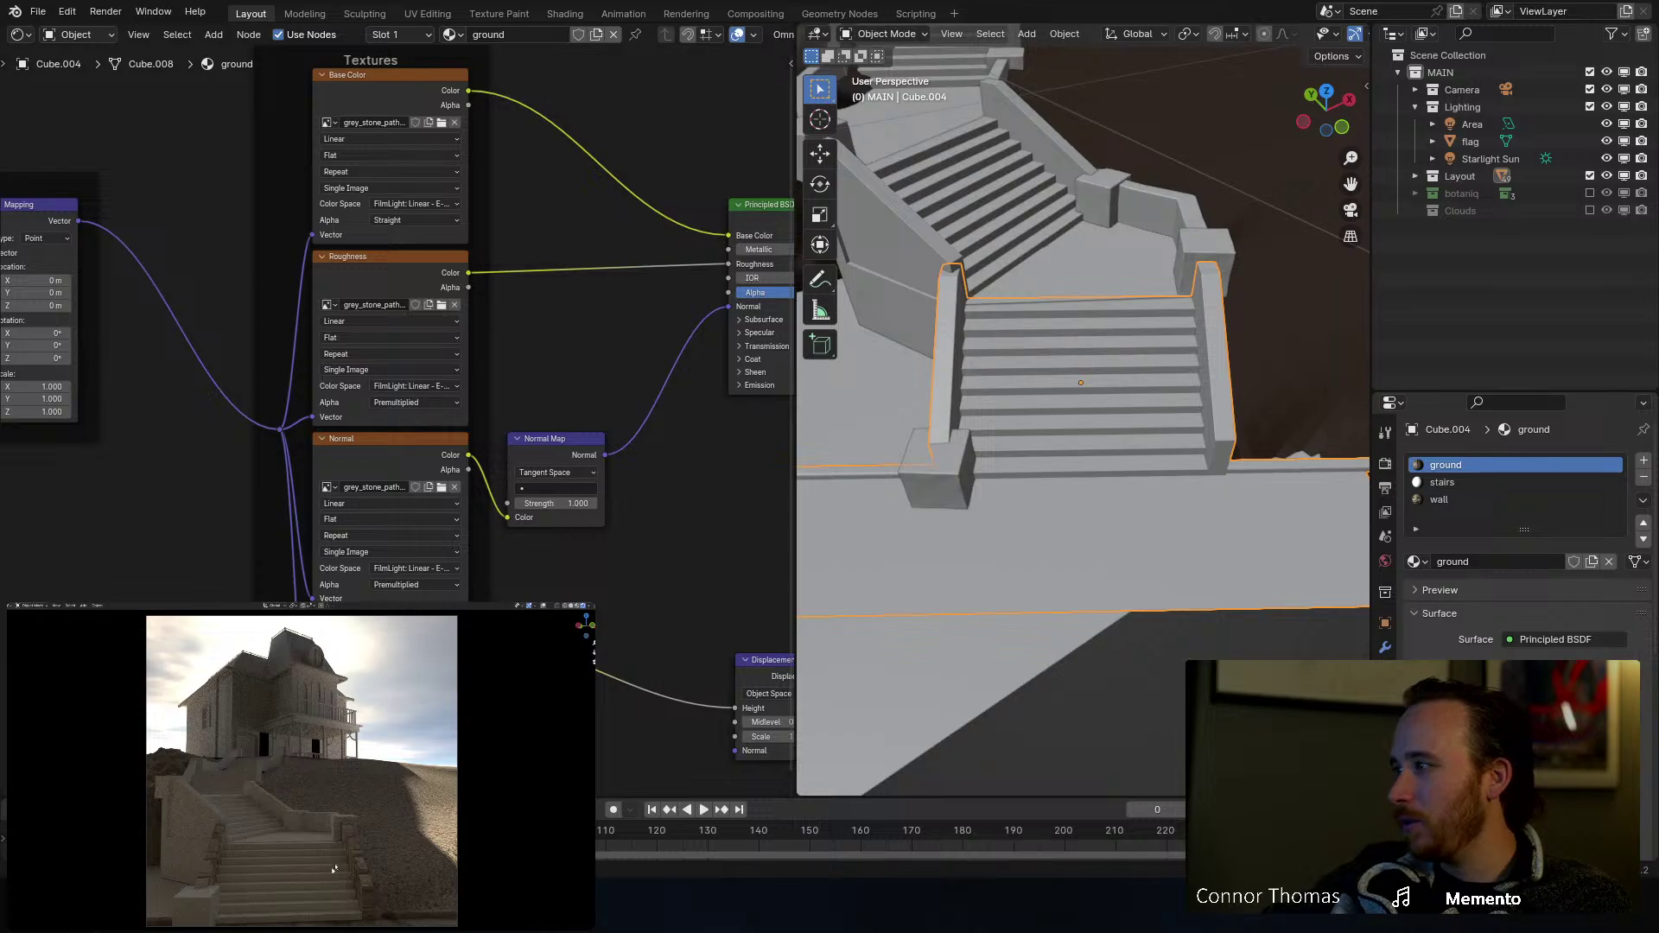
Step: Unwrap the lowest staircase mesh's selected faces with Smart UV Project at a 66° angle limit
{"action": "key", "text": "Tab"}
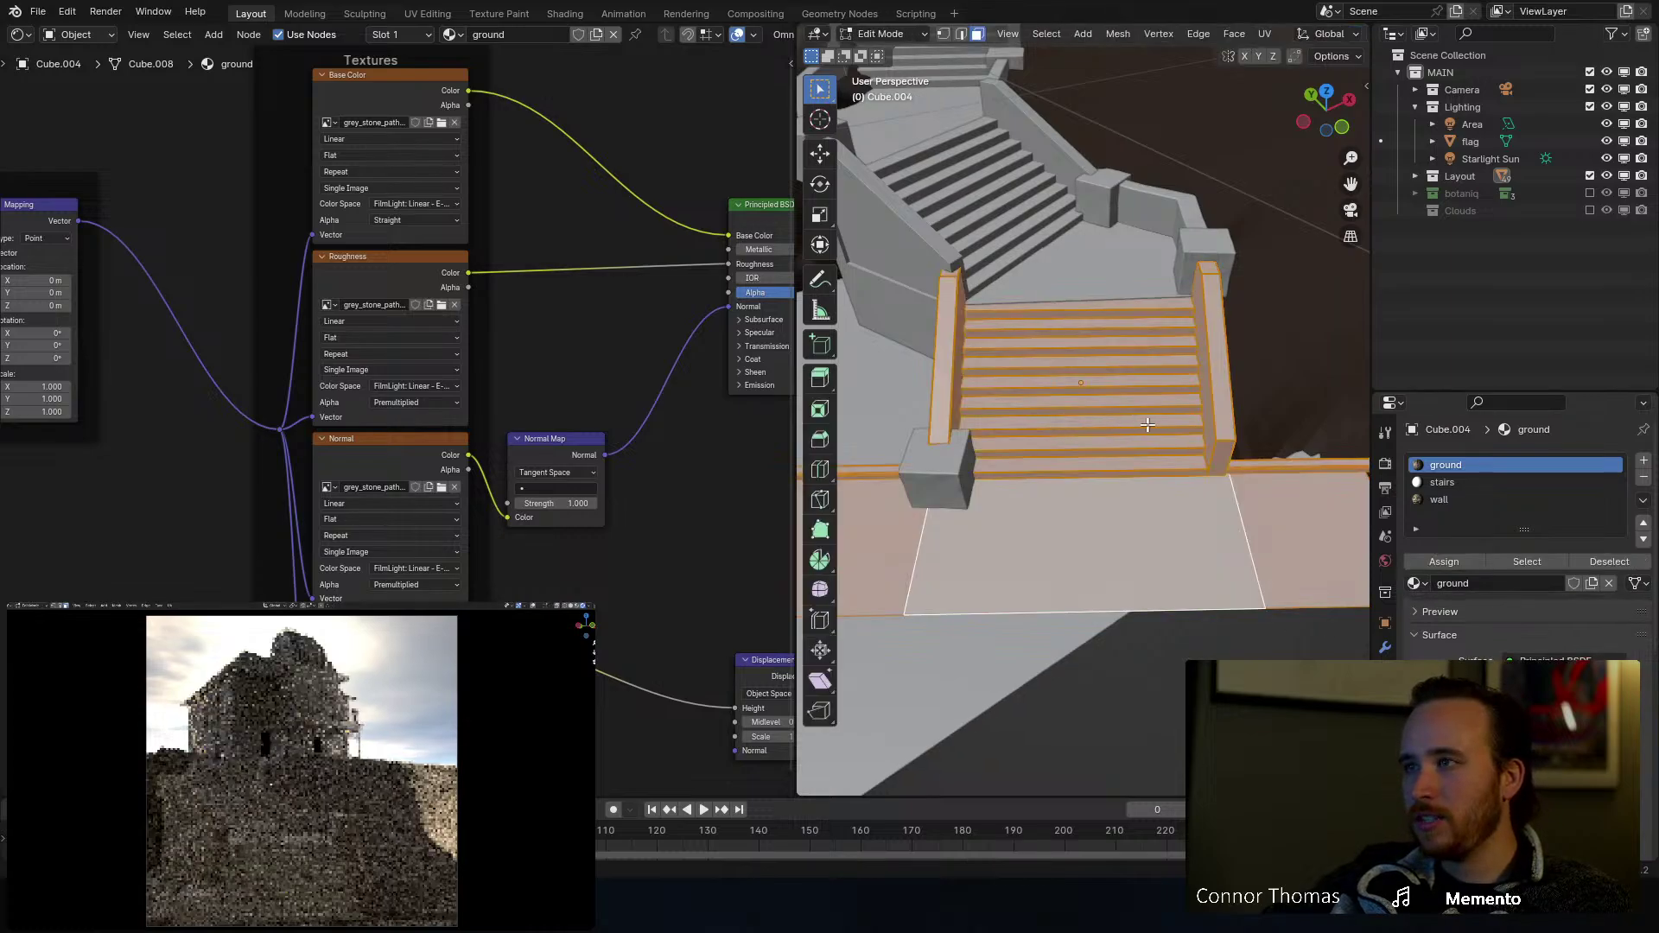
{"action": "key", "text": "u"}
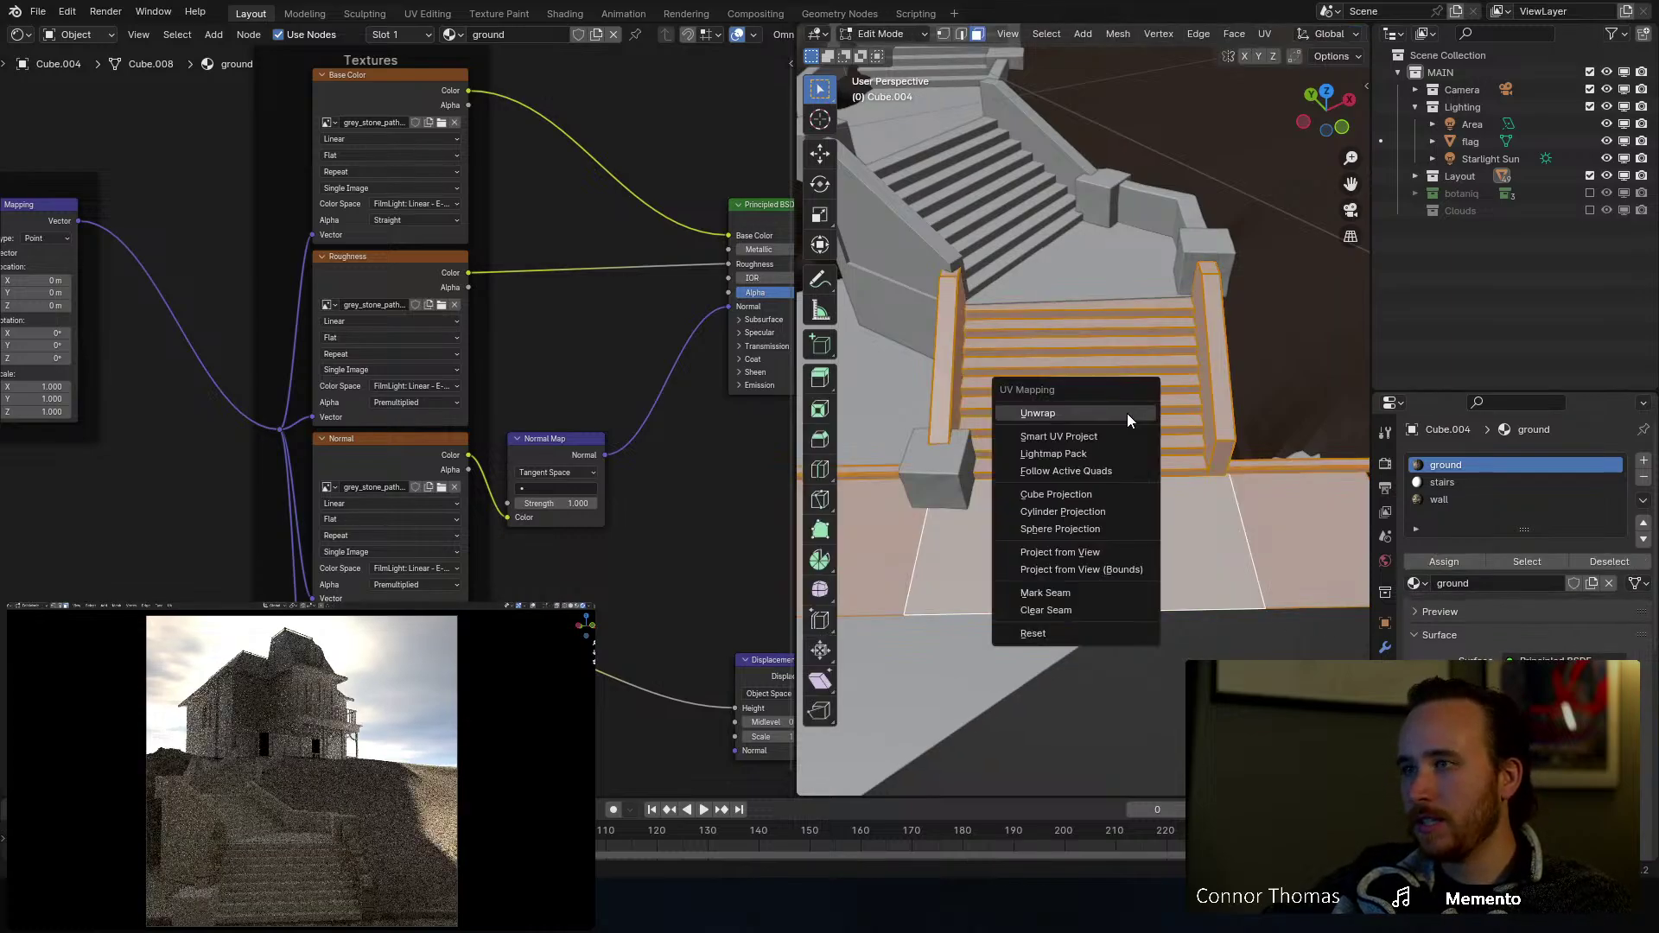
{"action": "left_click", "coordinate": [1113, 430]}
{"action": "left_click", "coordinate": [1138, 595]}
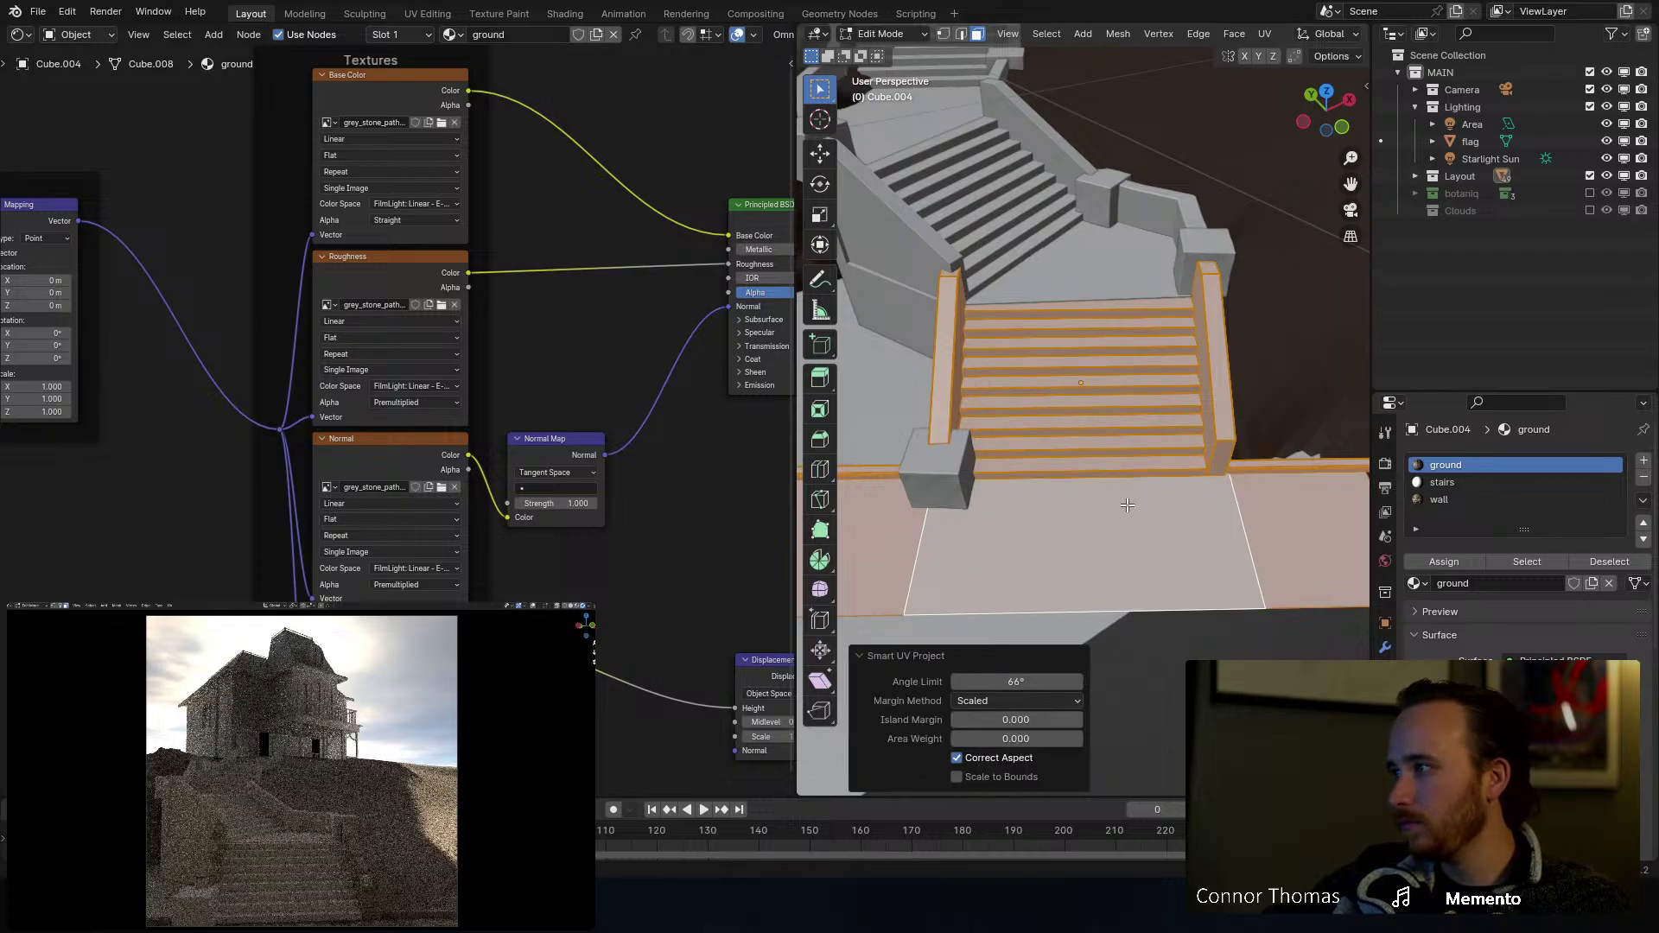
{"action": "key", "text": "Tab"}
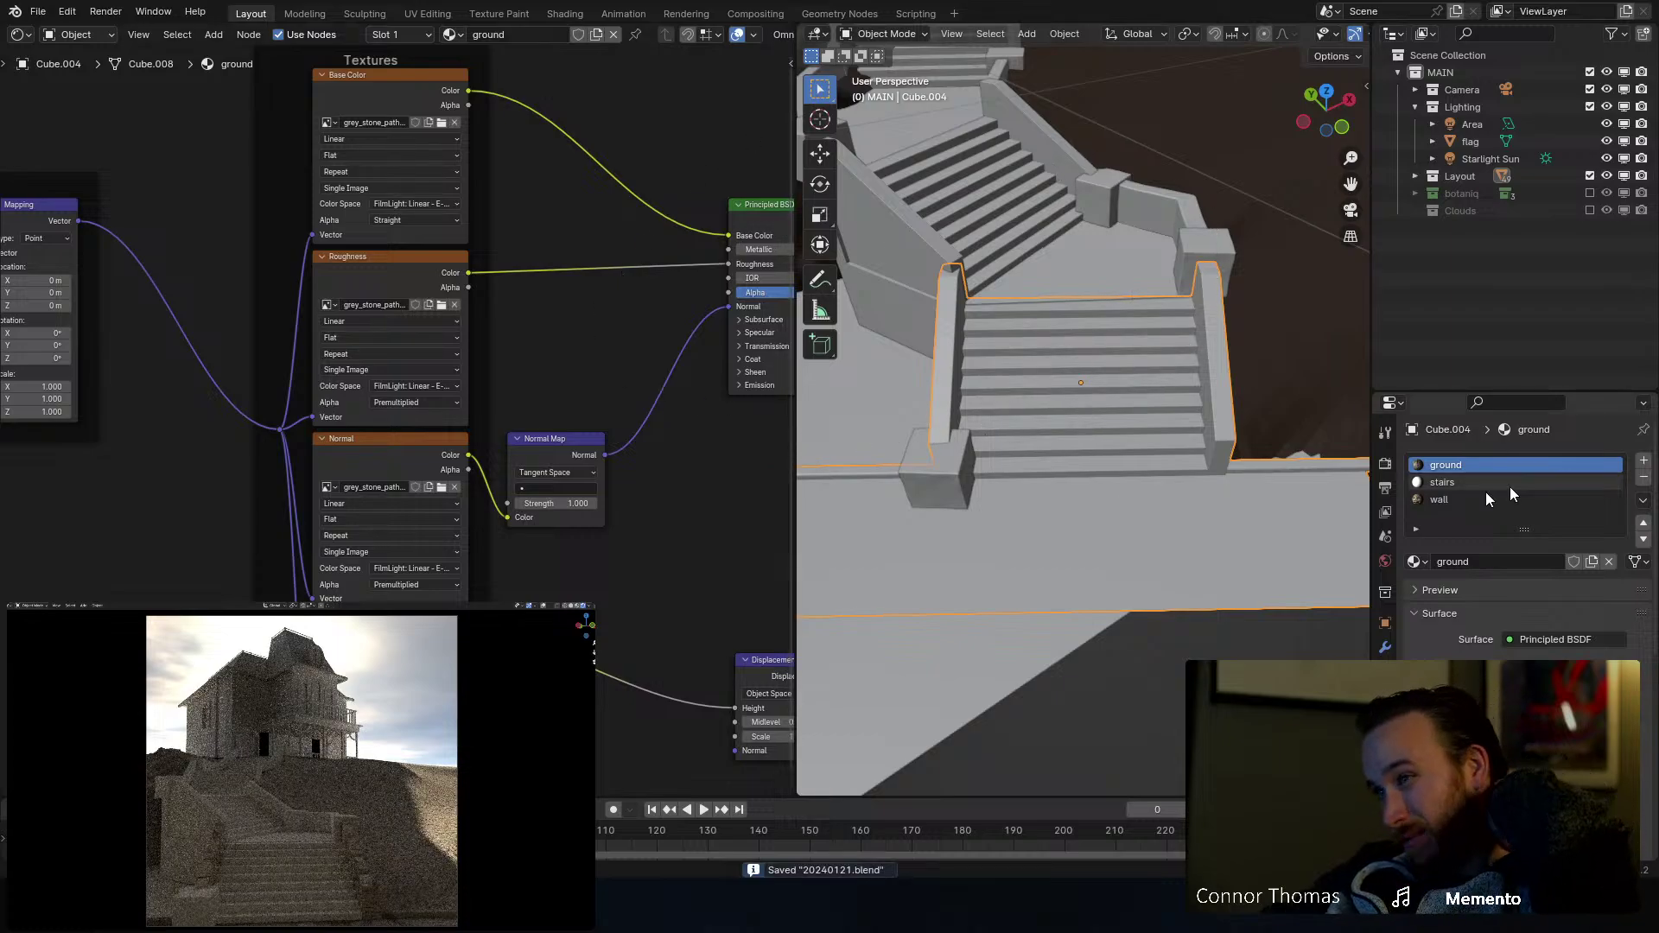
{"action": "right_click", "coordinate": [1369, 522]}
{"action": "left_click", "coordinate": [1337, 540]}
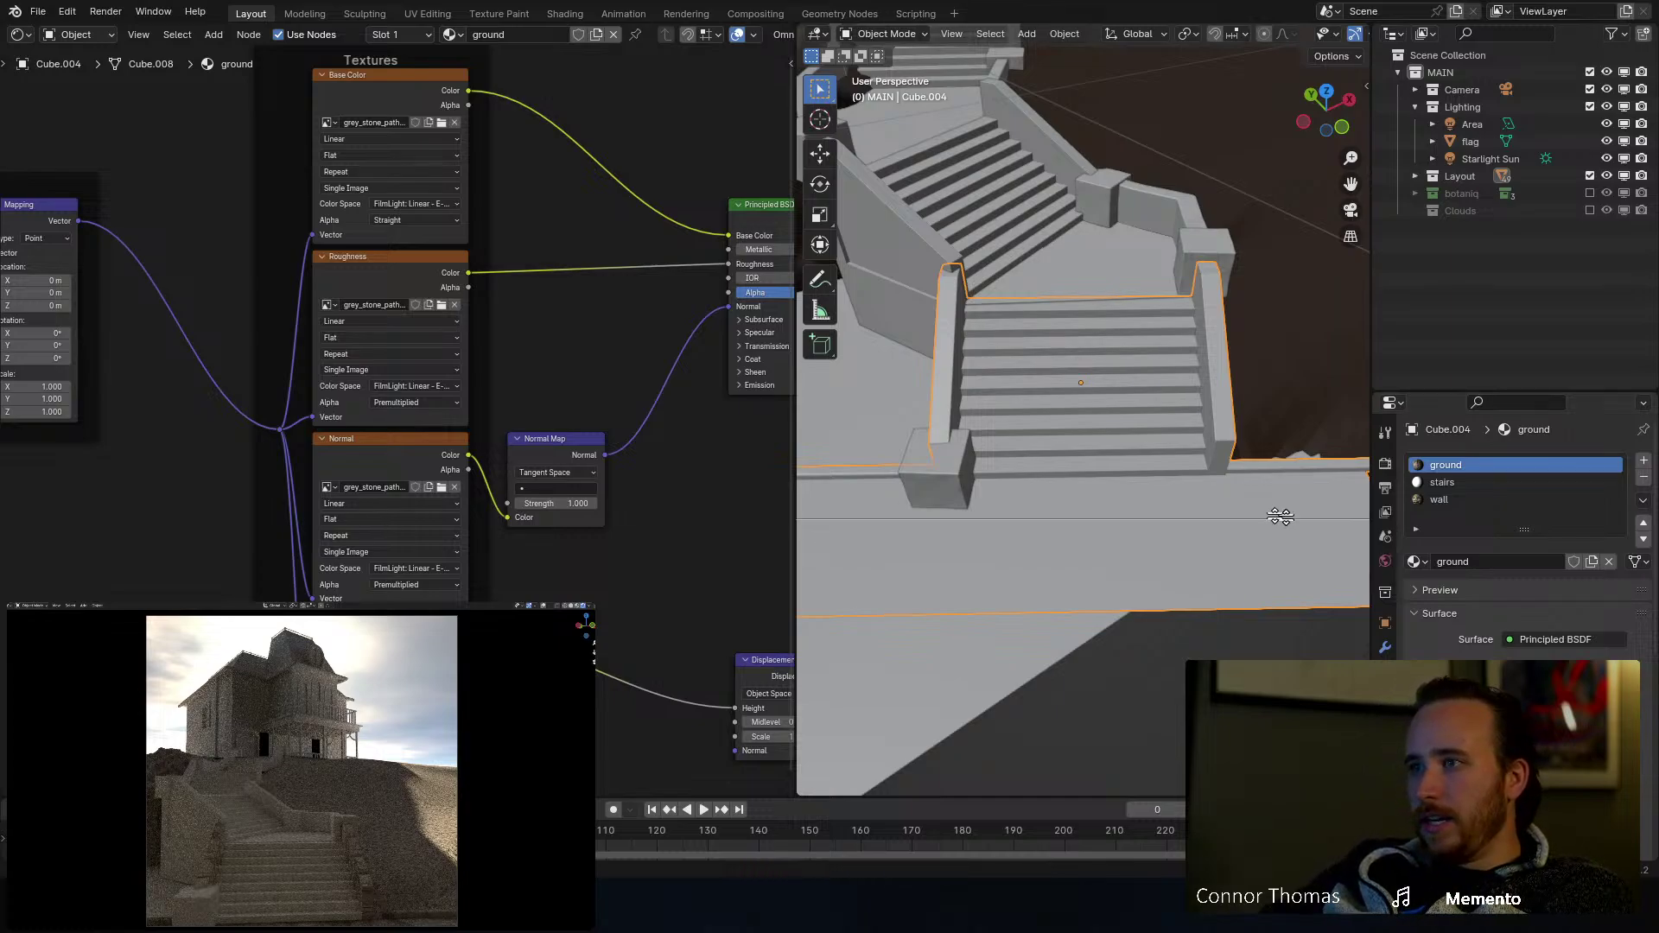
{"action": "left_click", "coordinate": [1190, 465]}
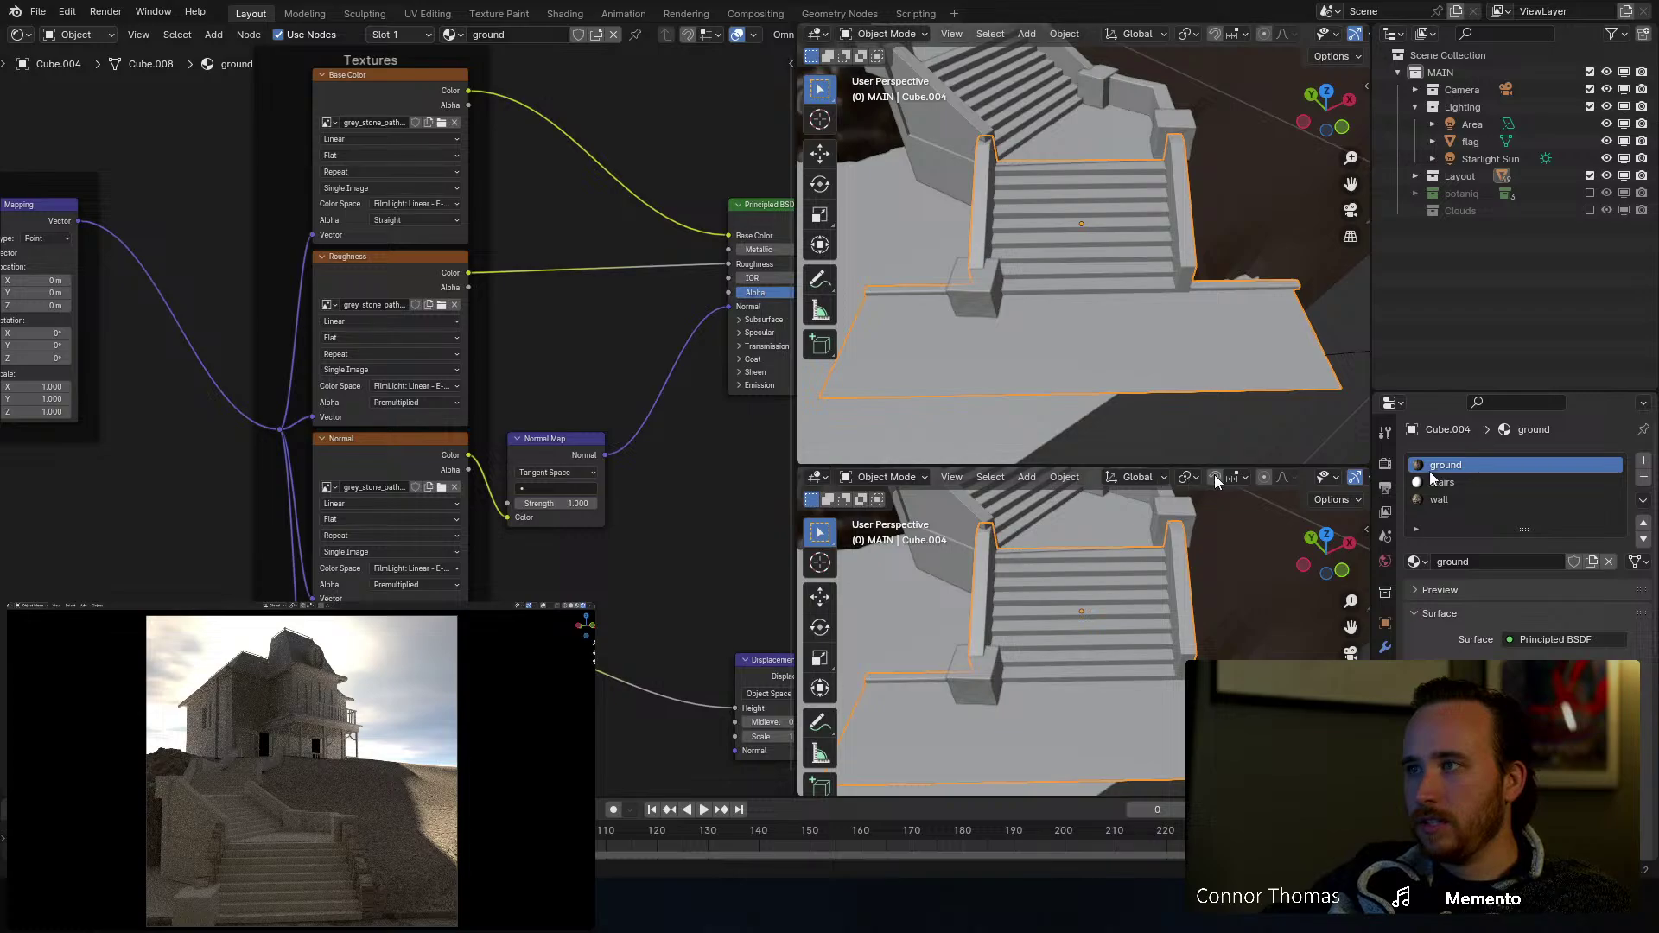
{"action": "right_click", "coordinate": [1309, 466]}
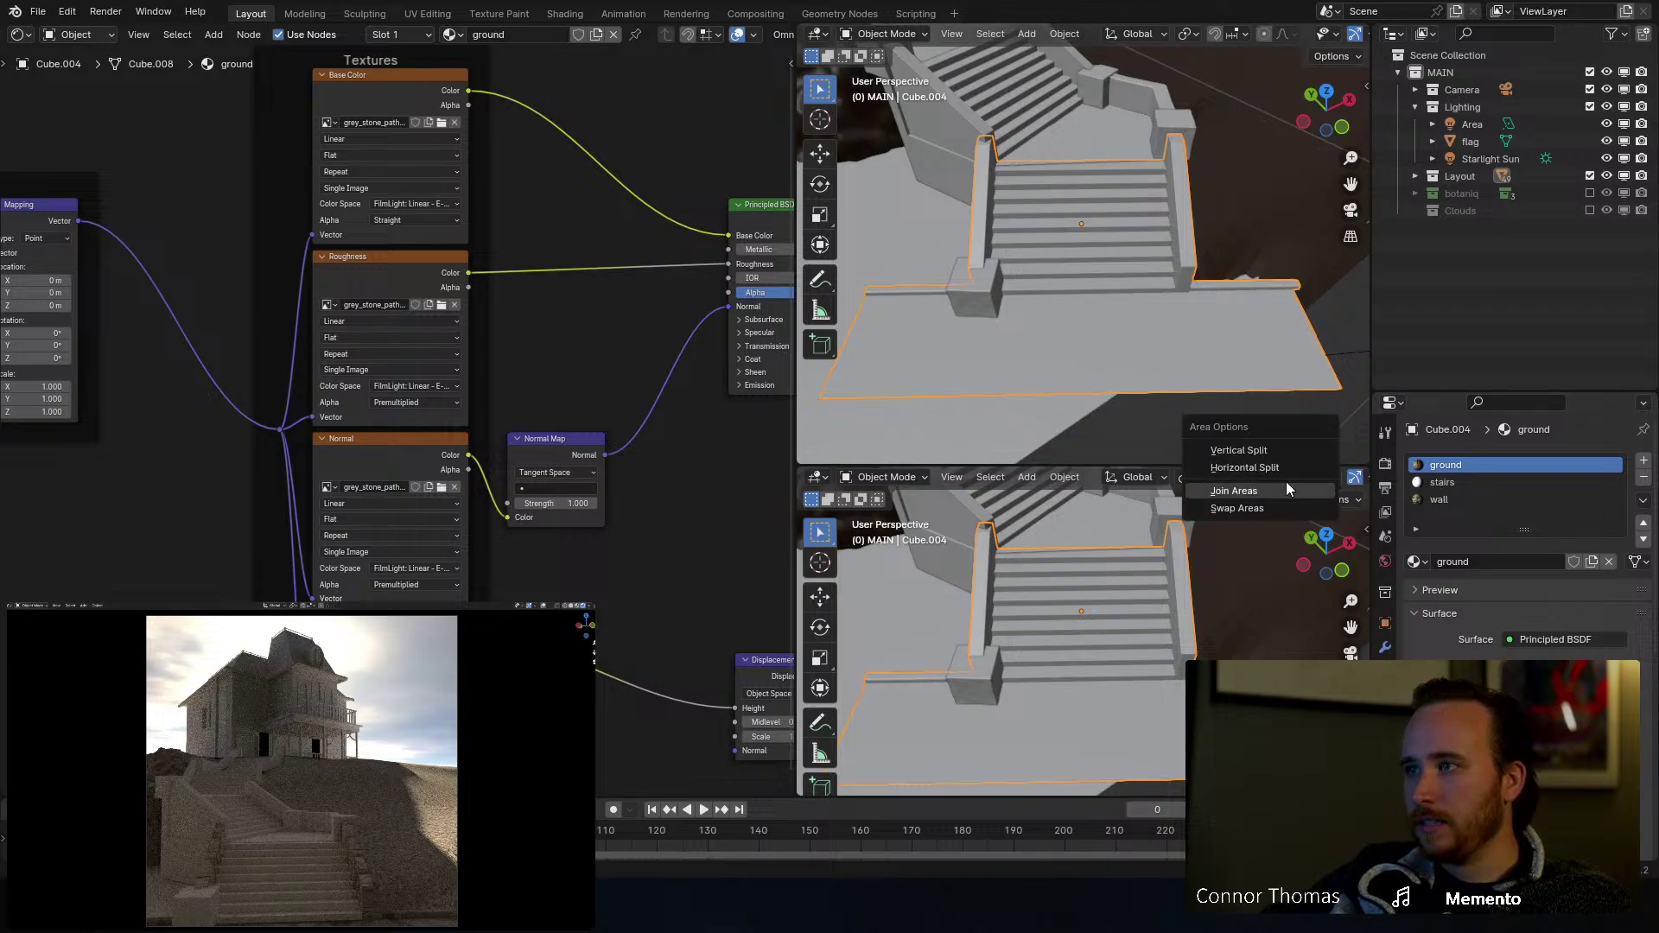
{"action": "left_click", "coordinate": [1280, 490]}
{"action": "left_click", "coordinate": [892, 604]}
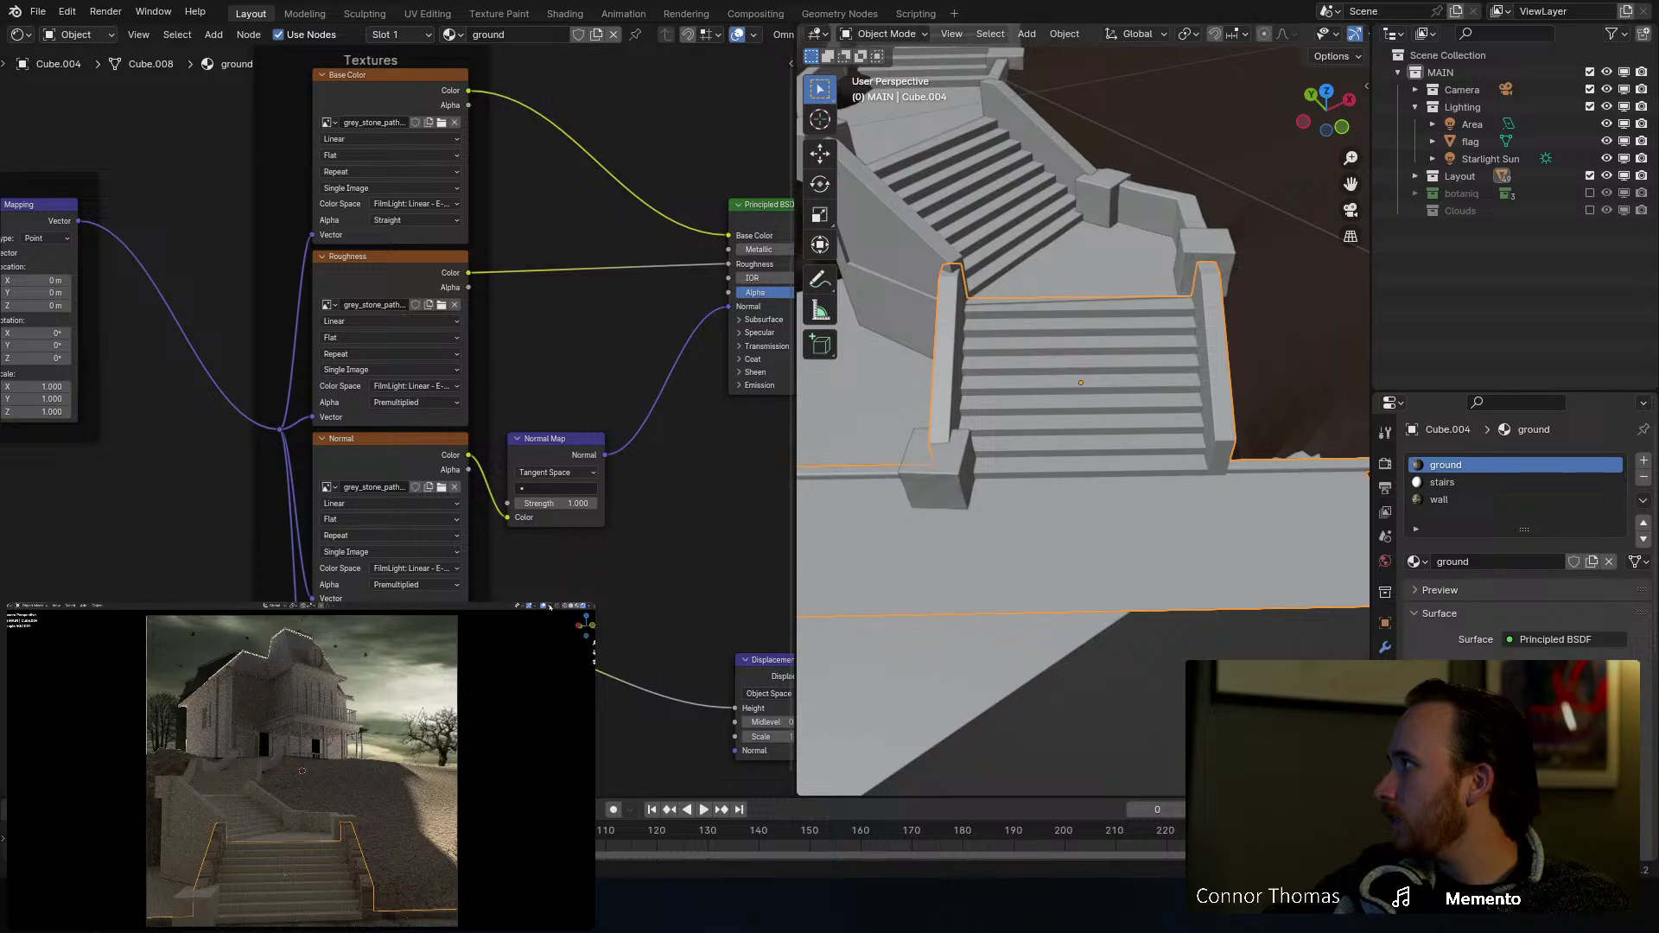
Step: Turn on the viewport overlays in the camera preview
{"action": "left_click", "coordinate": [550, 606]}
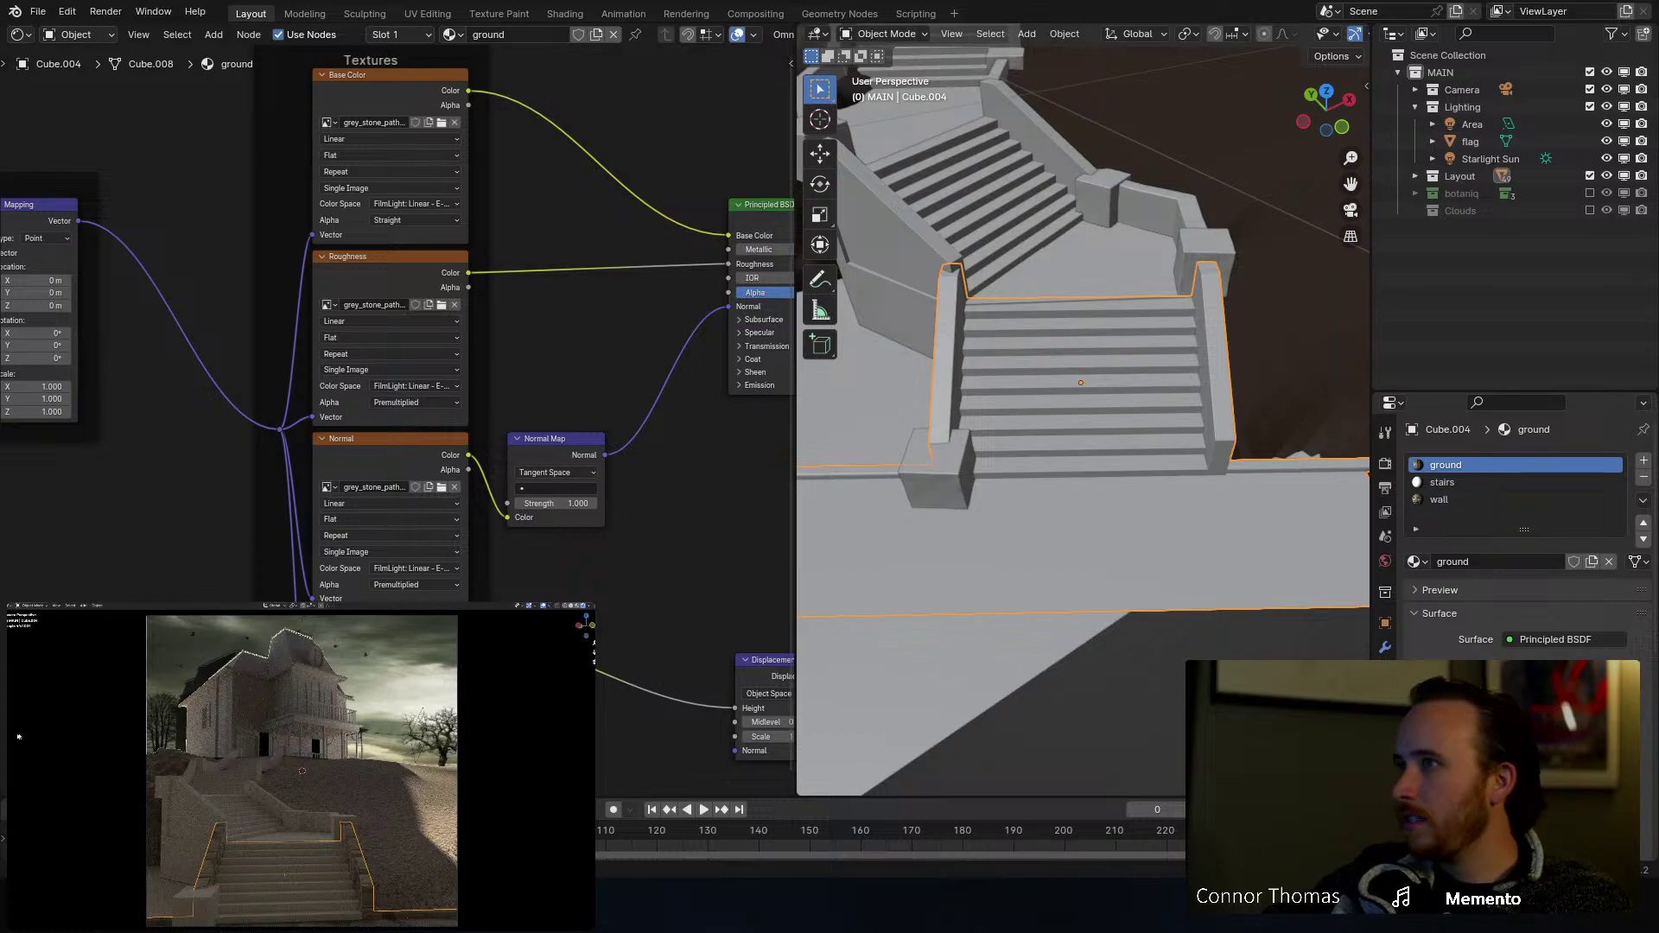
Step: Hide the Bates Motel reference picture in the scene camera's background images
{"action": "scroll", "coordinate": [955, 540], "scroll_direction": "down", "scroll_amount": 5}
{"action": "scroll", "coordinate": [1037, 547], "scroll_direction": "up", "scroll_amount": 2}
{"action": "left_click", "coordinate": [1091, 532]}
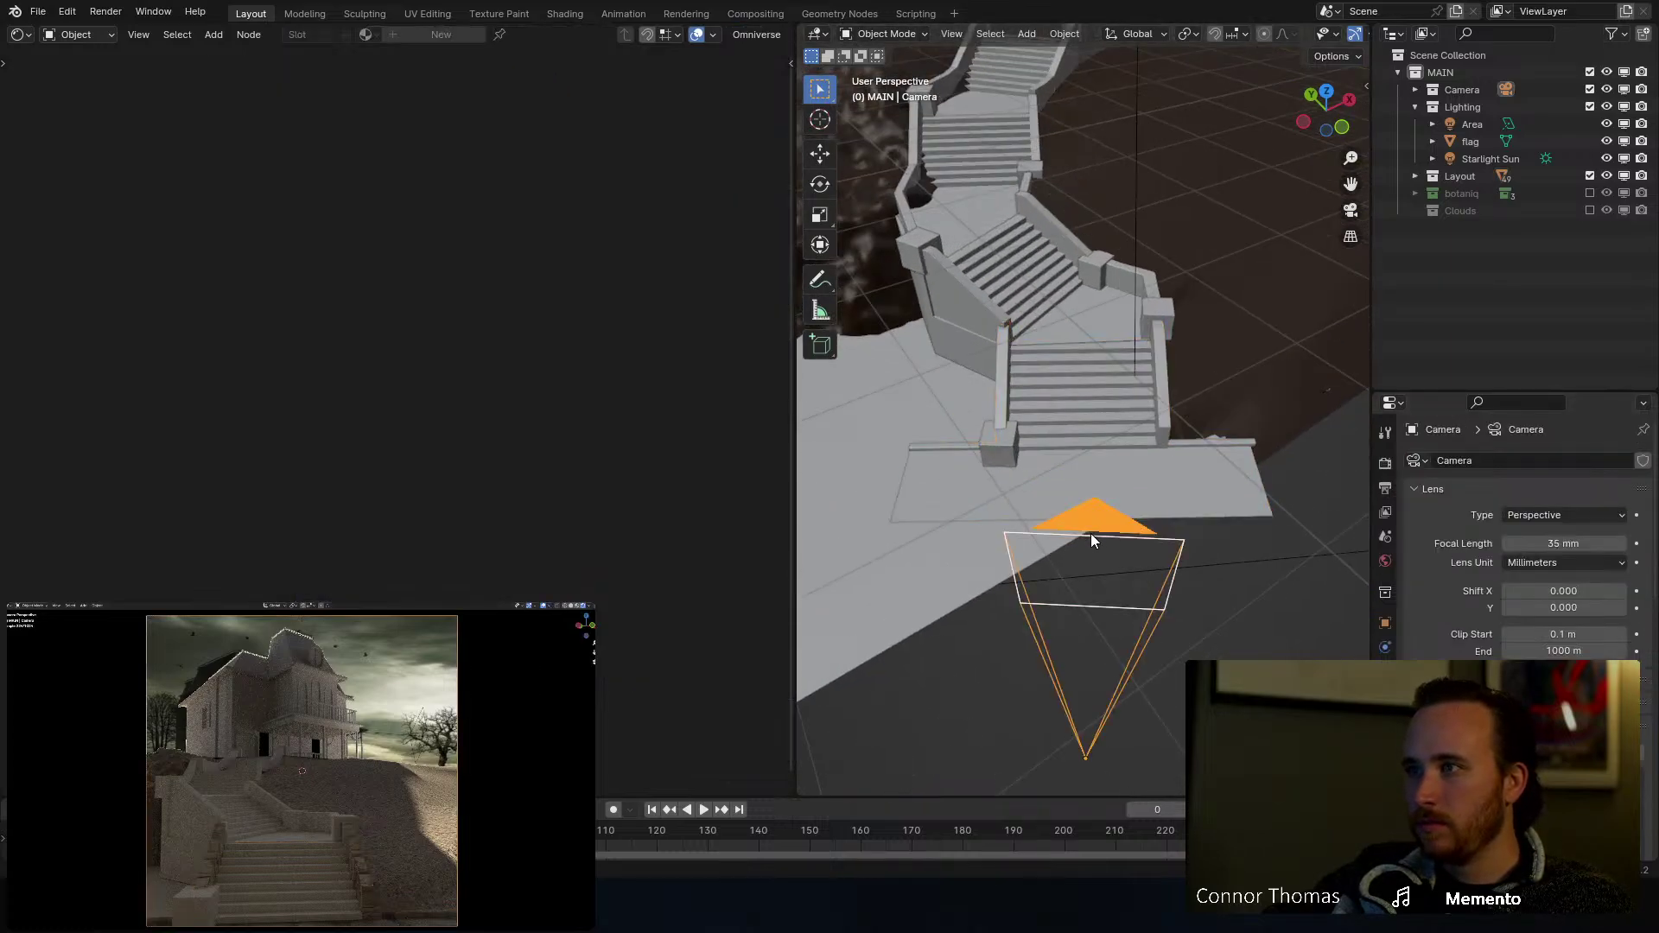
{"action": "scroll", "coordinate": [1525, 683], "scroll_direction": "down", "scroll_amount": 6}
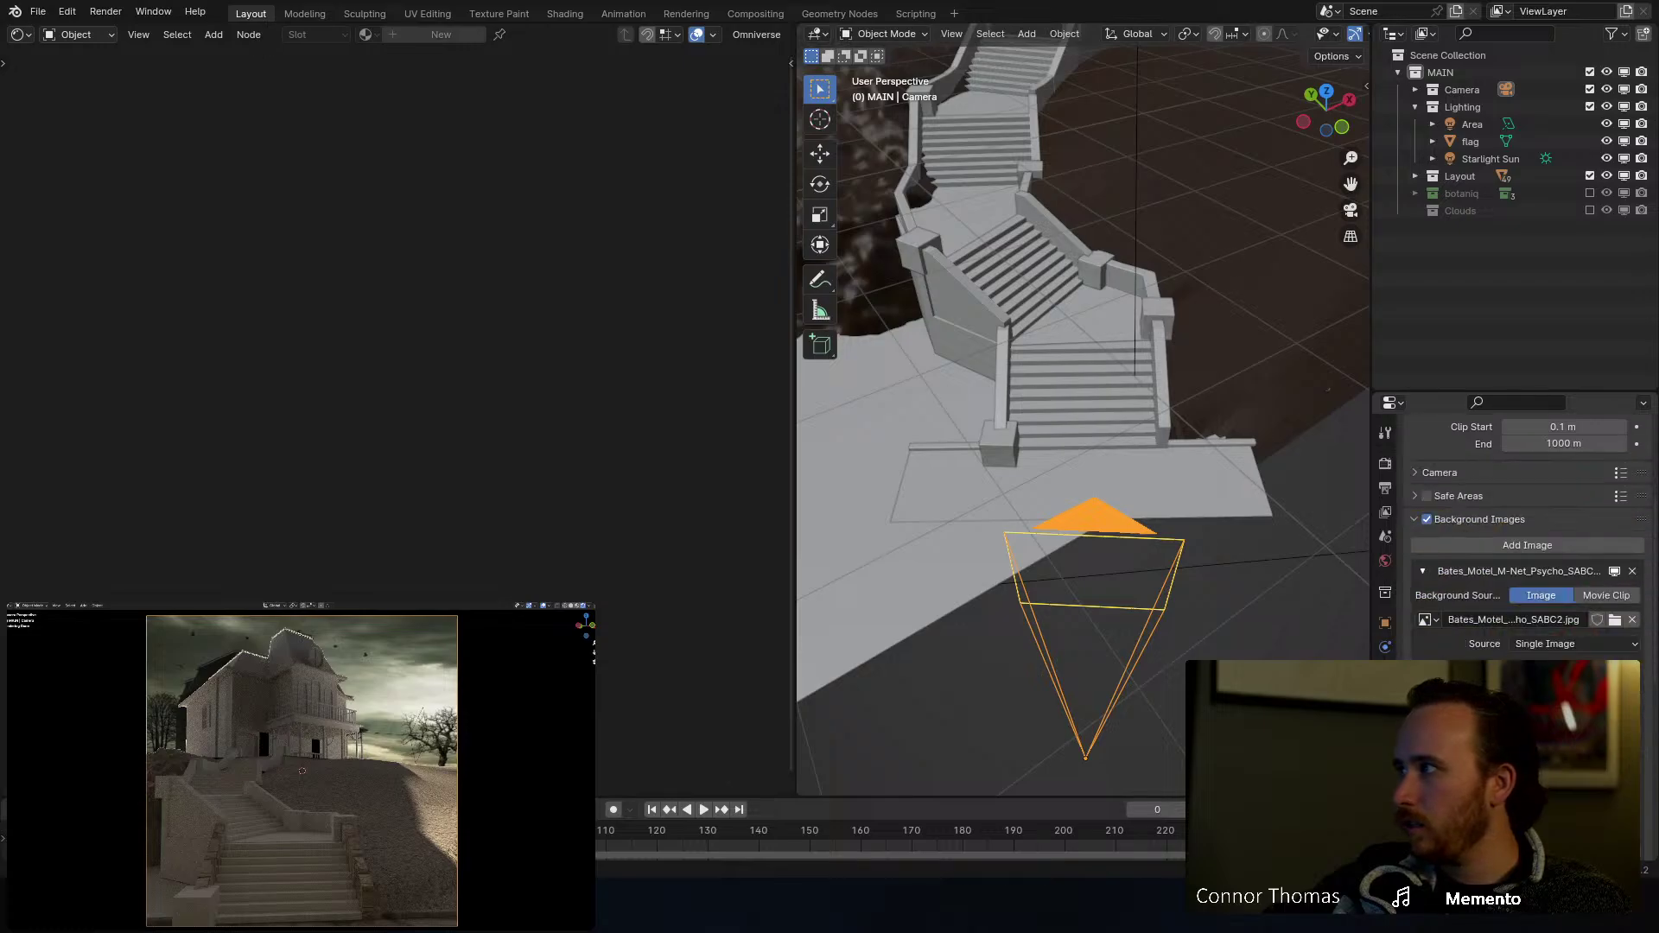
{"action": "scroll", "coordinate": [1525, 536], "scroll_direction": "down", "scroll_amount": 4}
{"action": "scroll", "coordinate": [1526, 536], "scroll_direction": "down", "scroll_amount": 7}
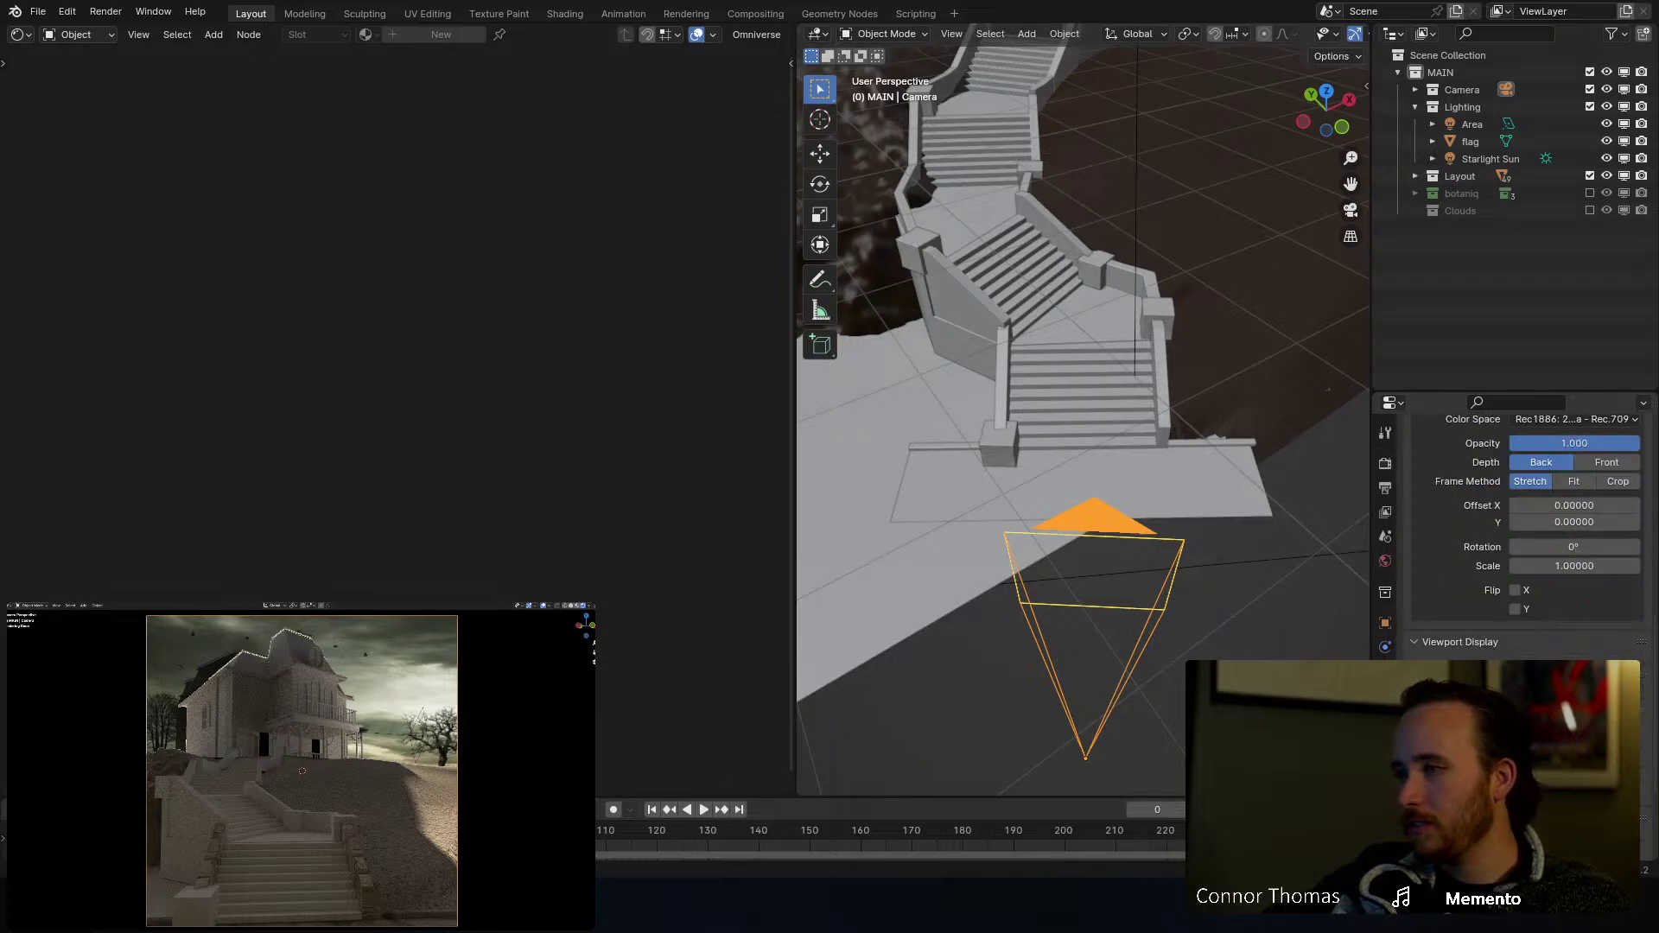
{"action": "scroll", "coordinate": [1526, 536], "scroll_direction": "up", "scroll_amount": 6}
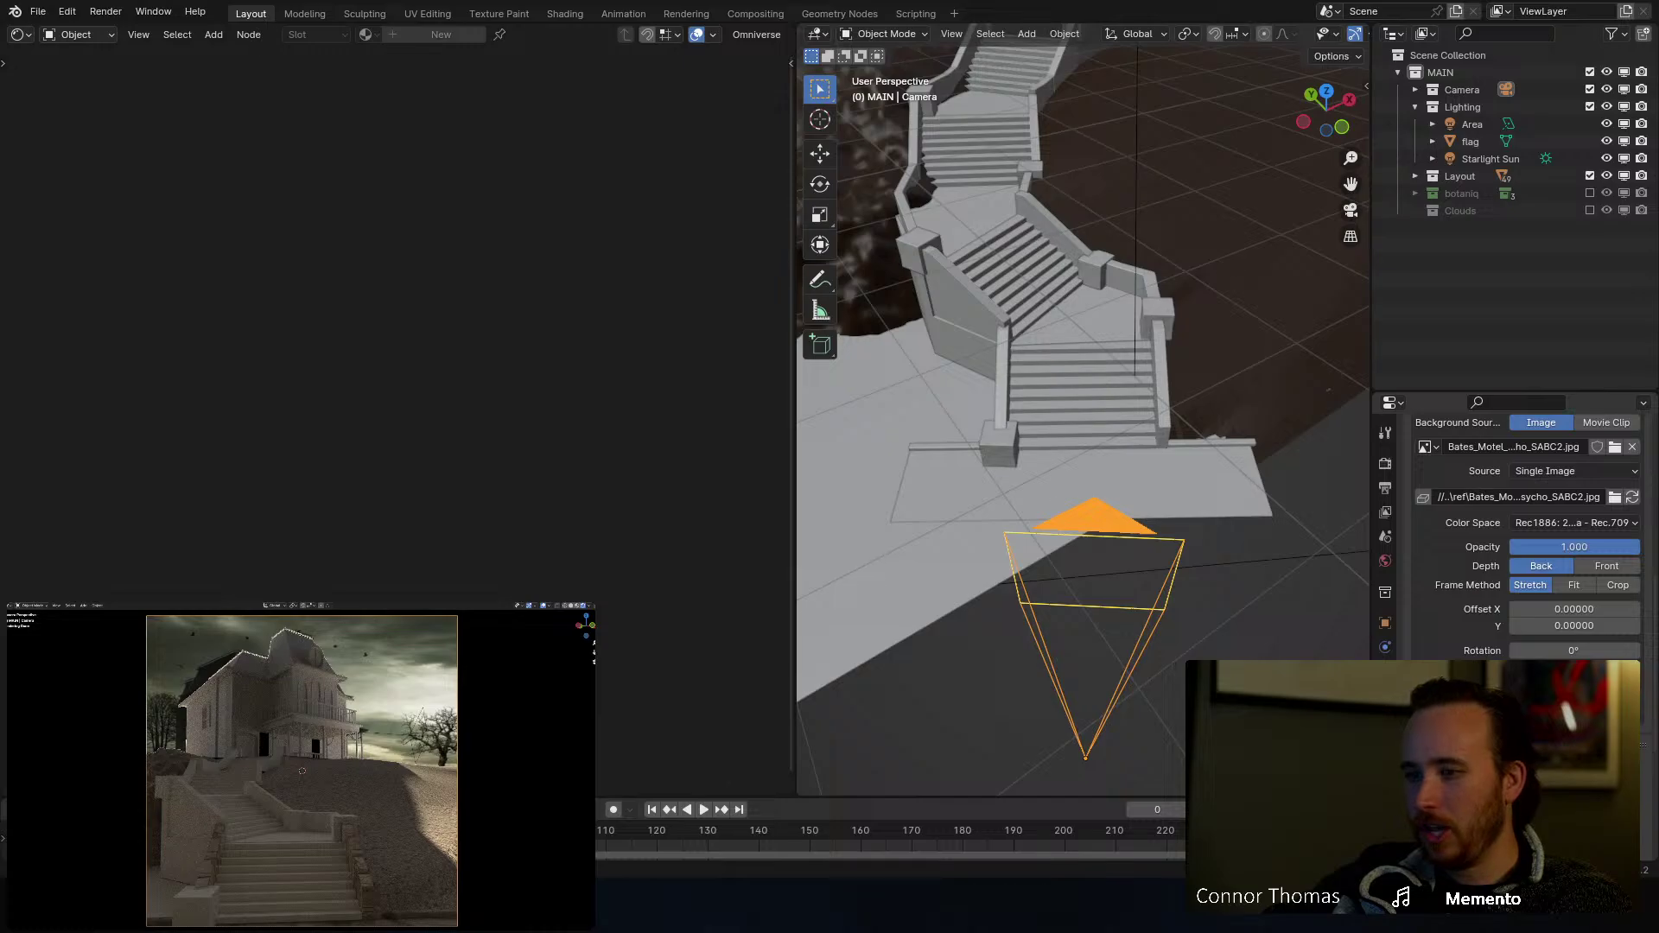
{"action": "scroll", "coordinate": [1482, 581], "scroll_direction": "up", "scroll_amount": 3}
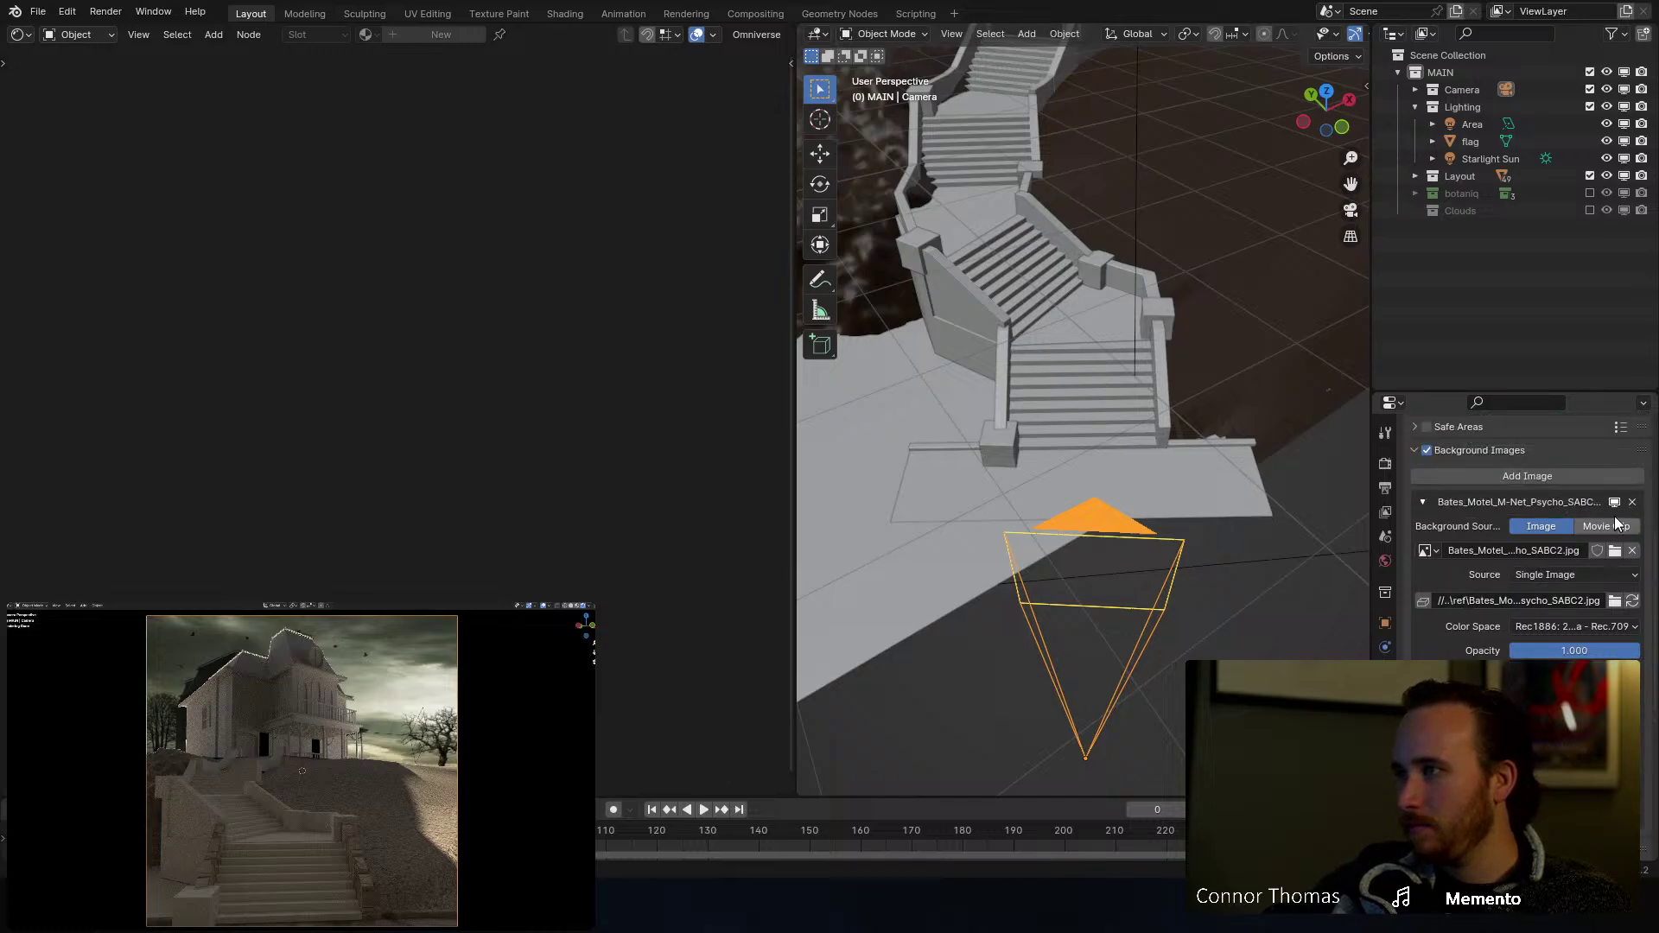
{"action": "scroll", "coordinate": [1504, 515], "scroll_direction": "up", "scroll_amount": 5}
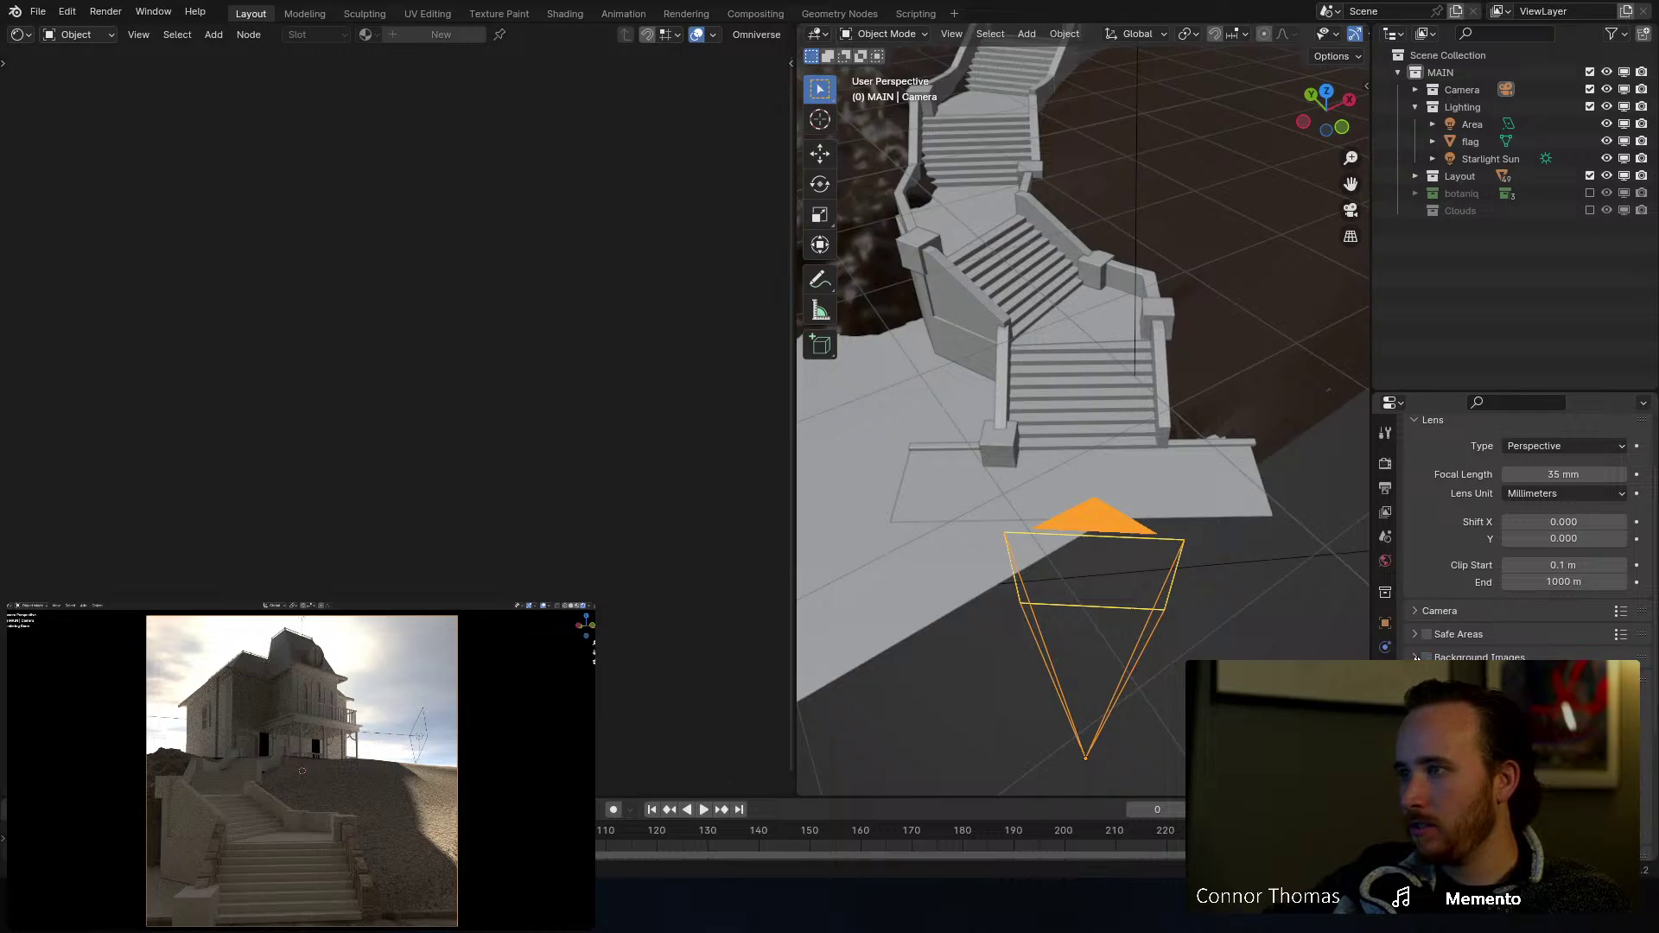
Step: Connect the Texture Coordinate node's UV output to the Mapping node's Vector input in the lowest staircase's ground material, and save the file
{"action": "left_click", "coordinate": [1113, 460]}
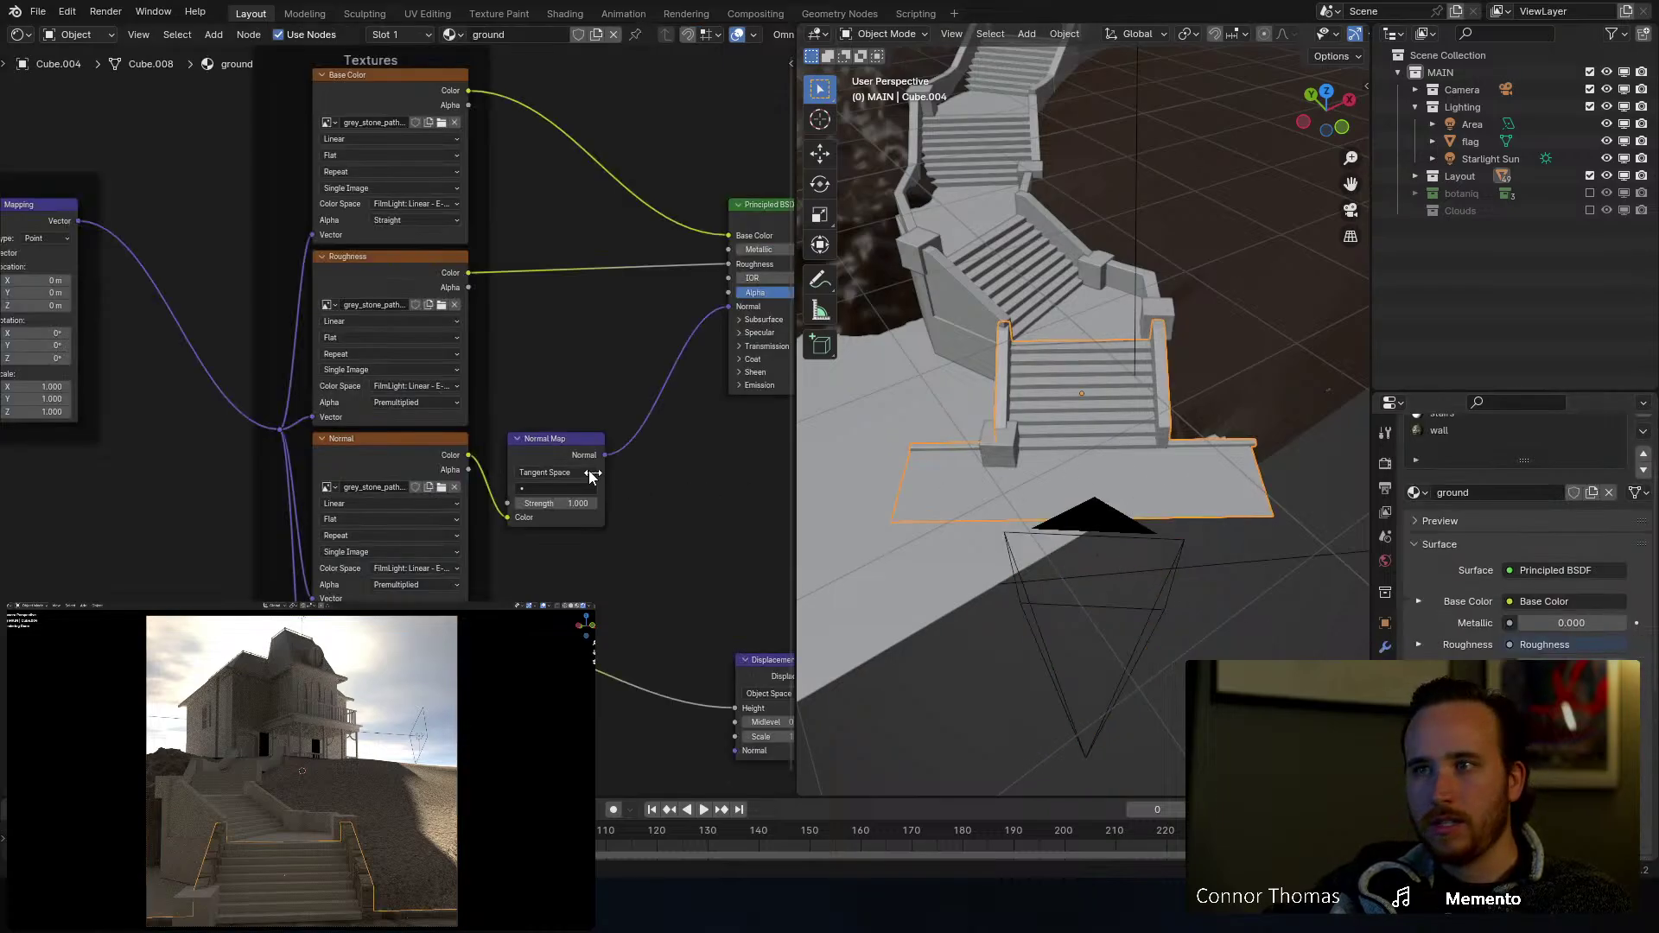
{"action": "middle_click_drag", "start_coordinate": [582, 282], "coordinate": [600, 303]}
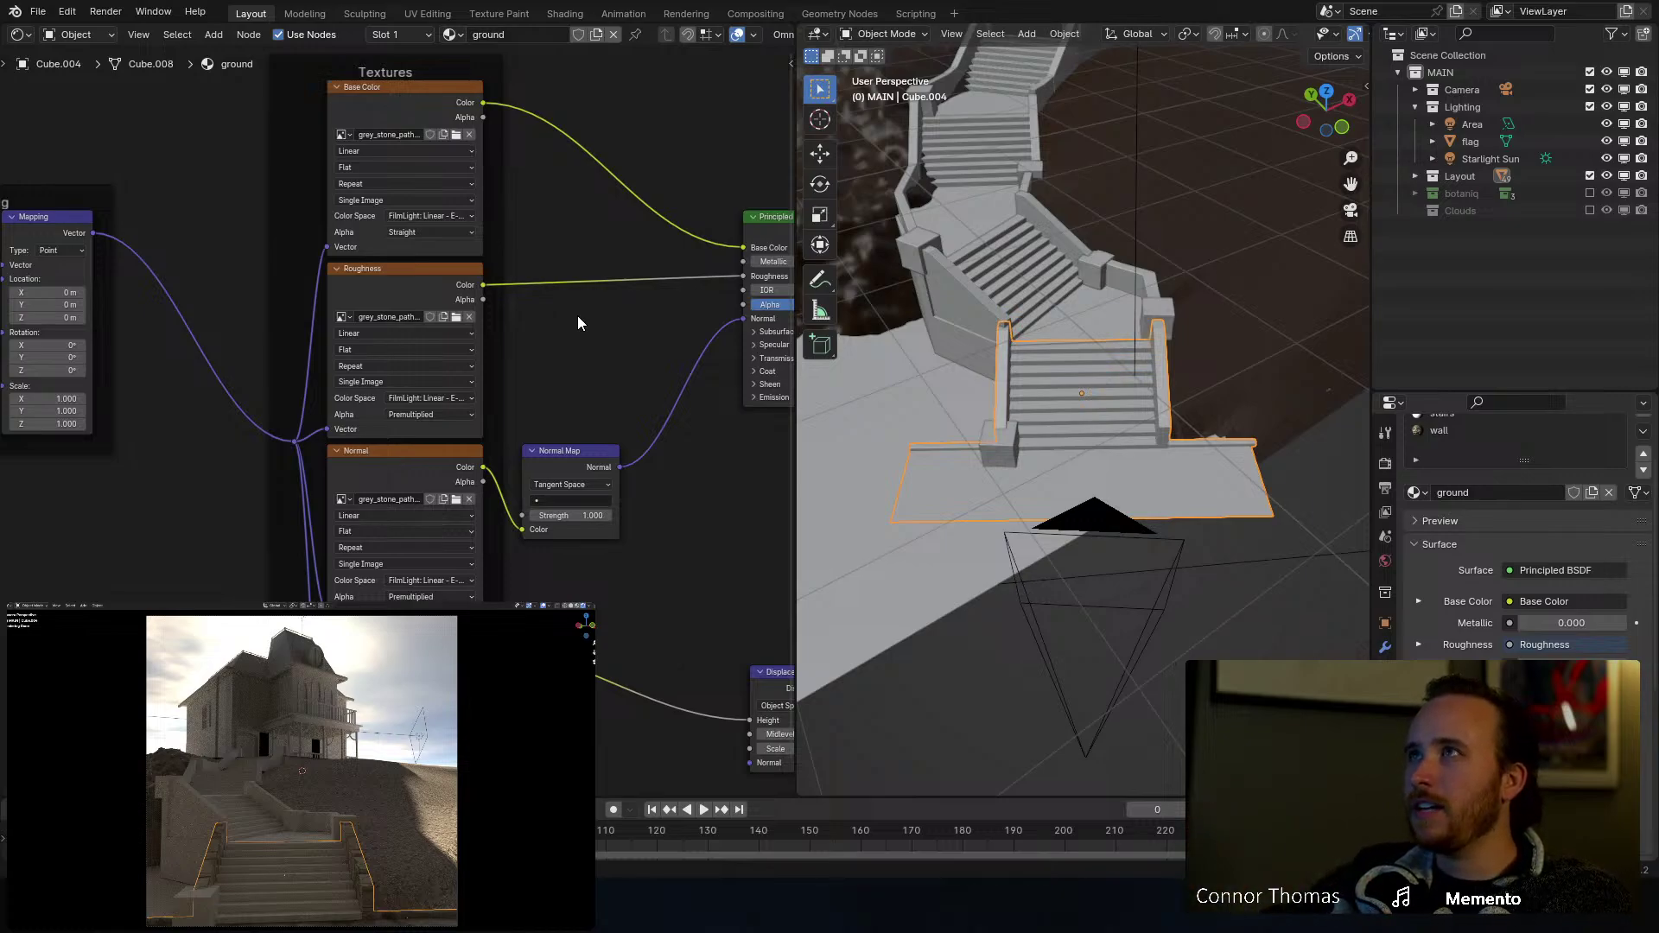
{"action": "scroll", "coordinate": [982, 401], "scroll_direction": "up", "scroll_amount": 3}
{"action": "middle_click_drag", "start_coordinate": [981, 401], "coordinate": [1027, 355]}
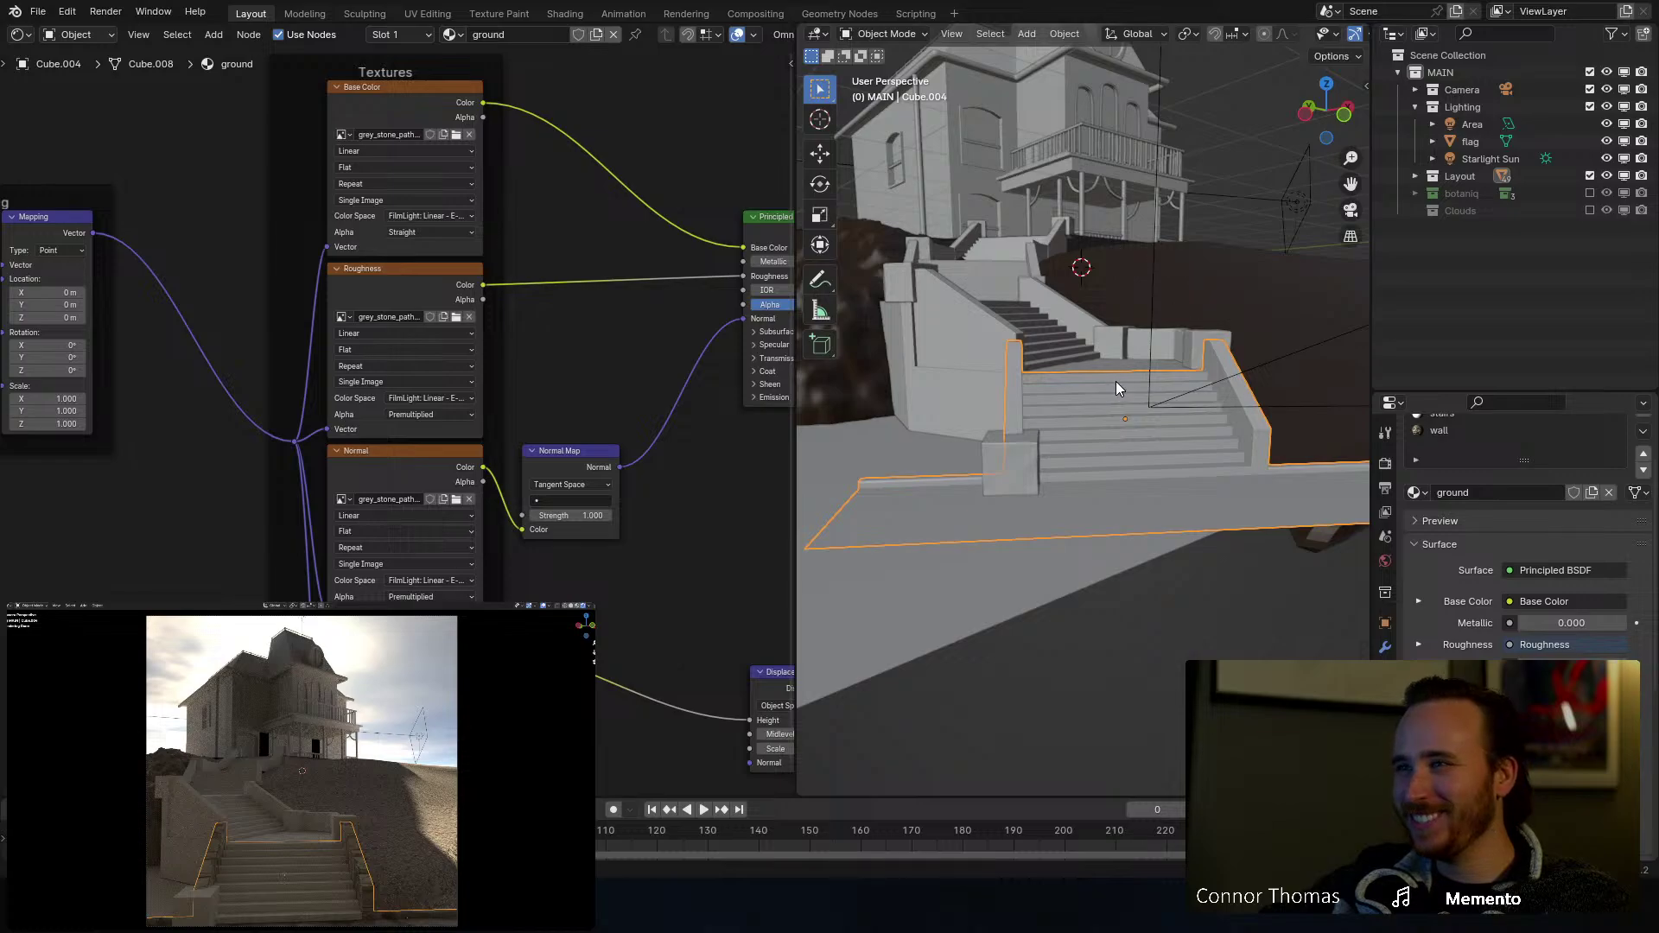
{"action": "middle_click_drag", "start_coordinate": [147, 336], "coordinate": [585, 429]}
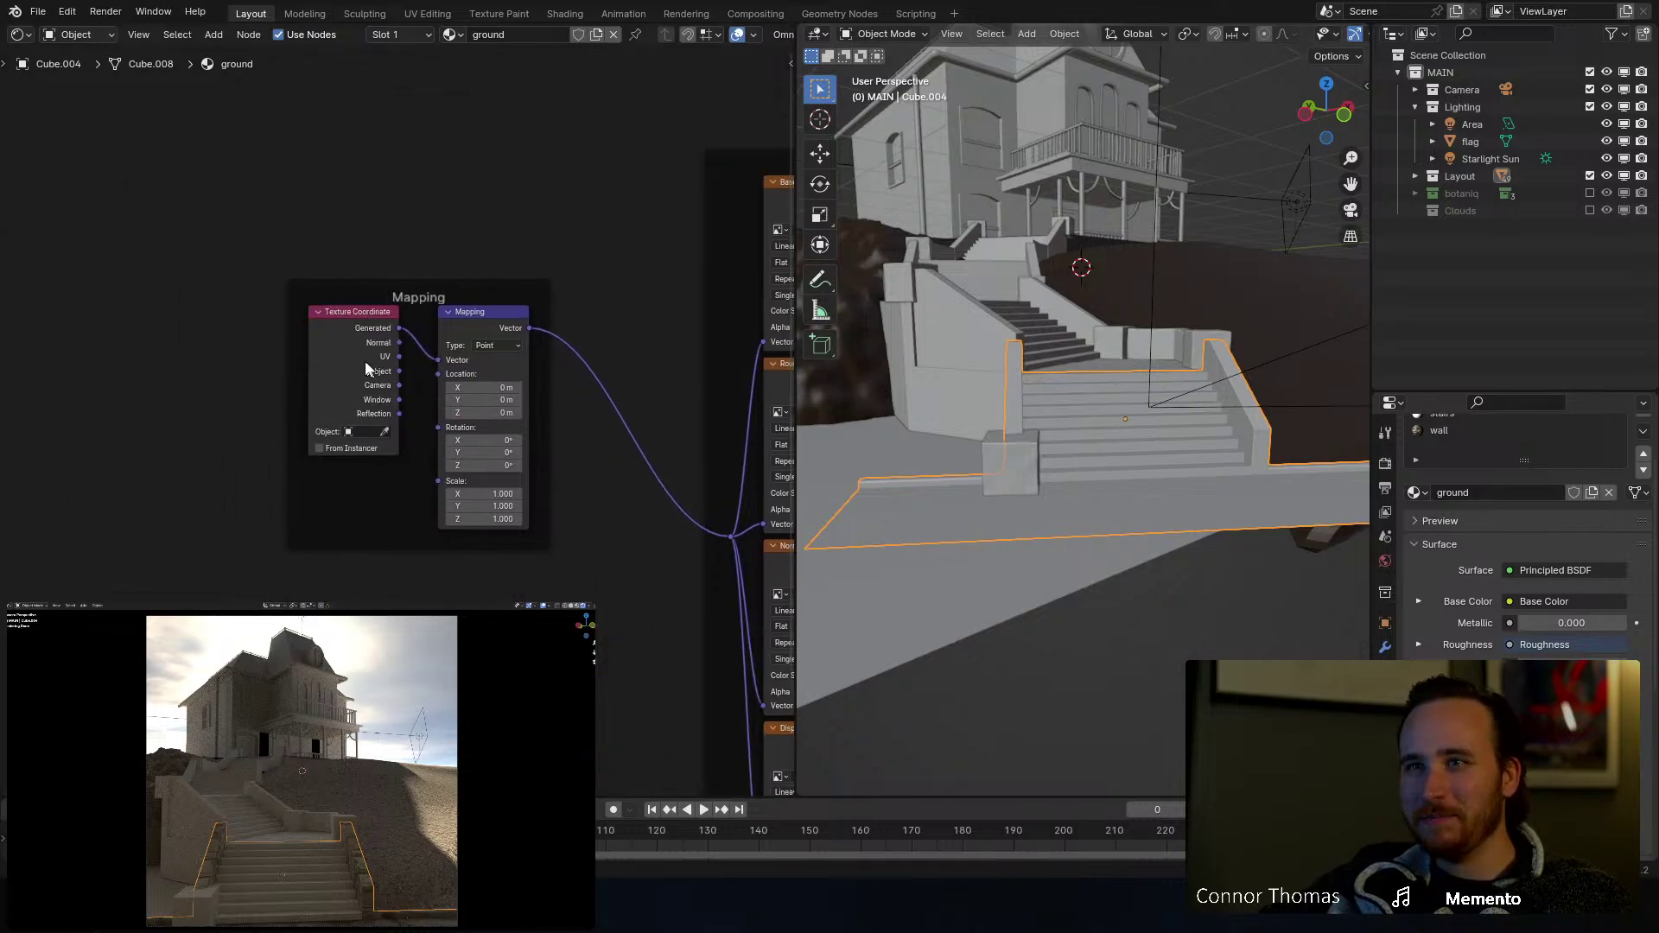
{"action": "scroll", "coordinate": [311, 351], "scroll_direction": "up", "scroll_amount": 5}
{"action": "left_click_drag", "start_coordinate": [401, 325], "coordinate": [457, 330]}
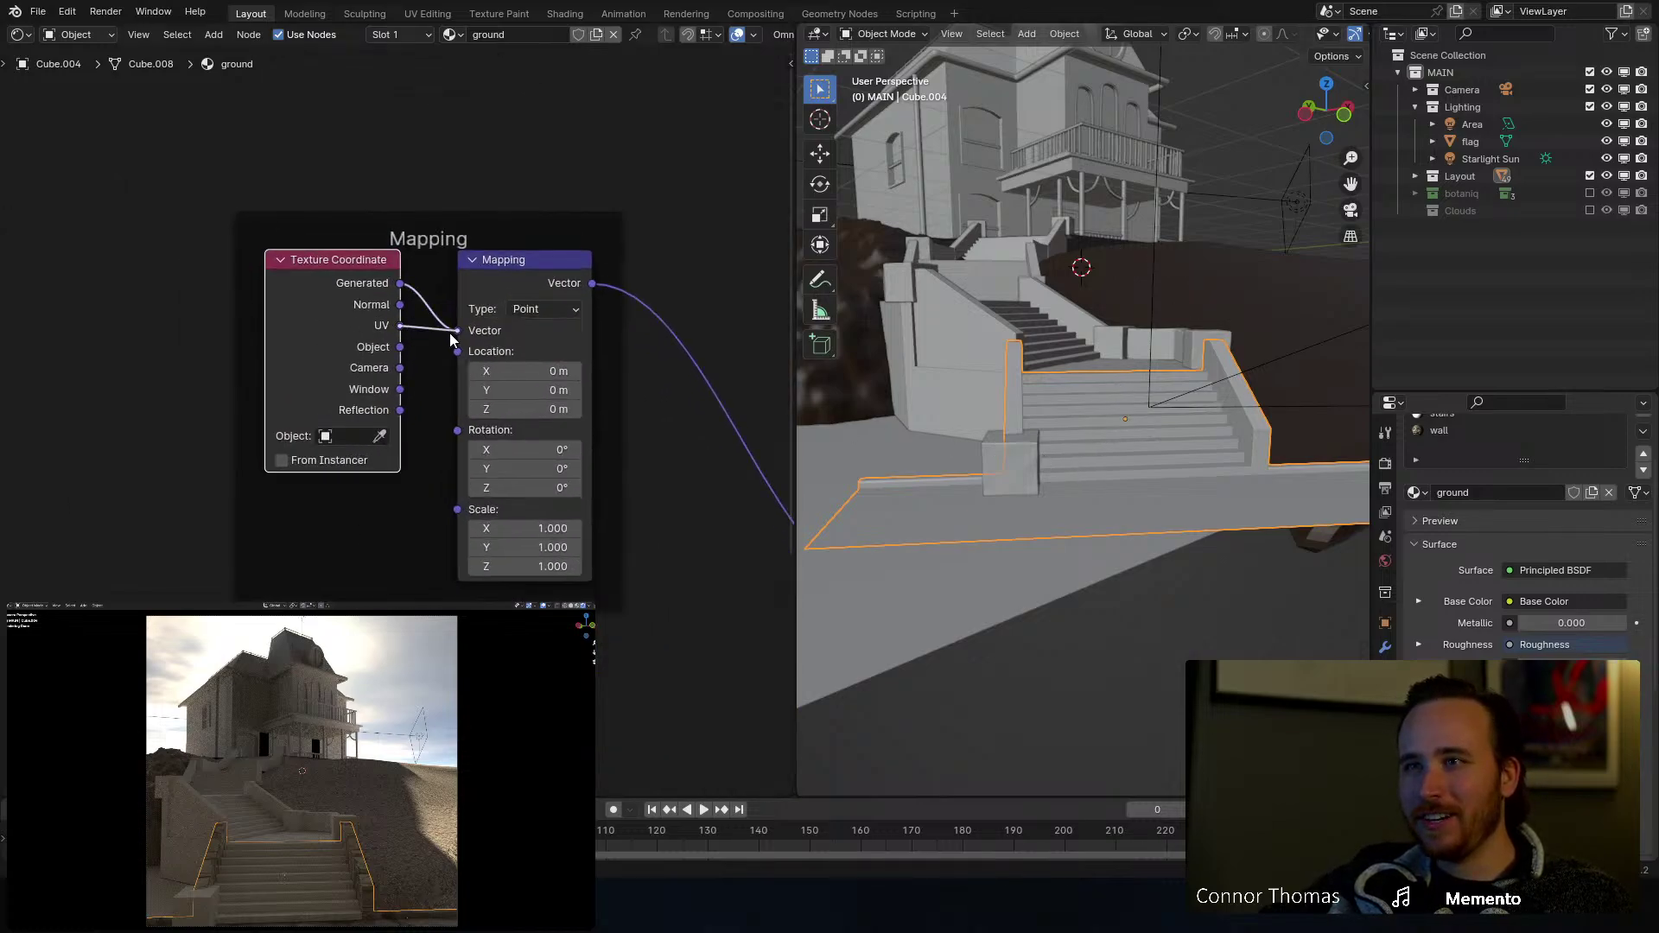
{"action": "key", "text": "ctrl+s"}
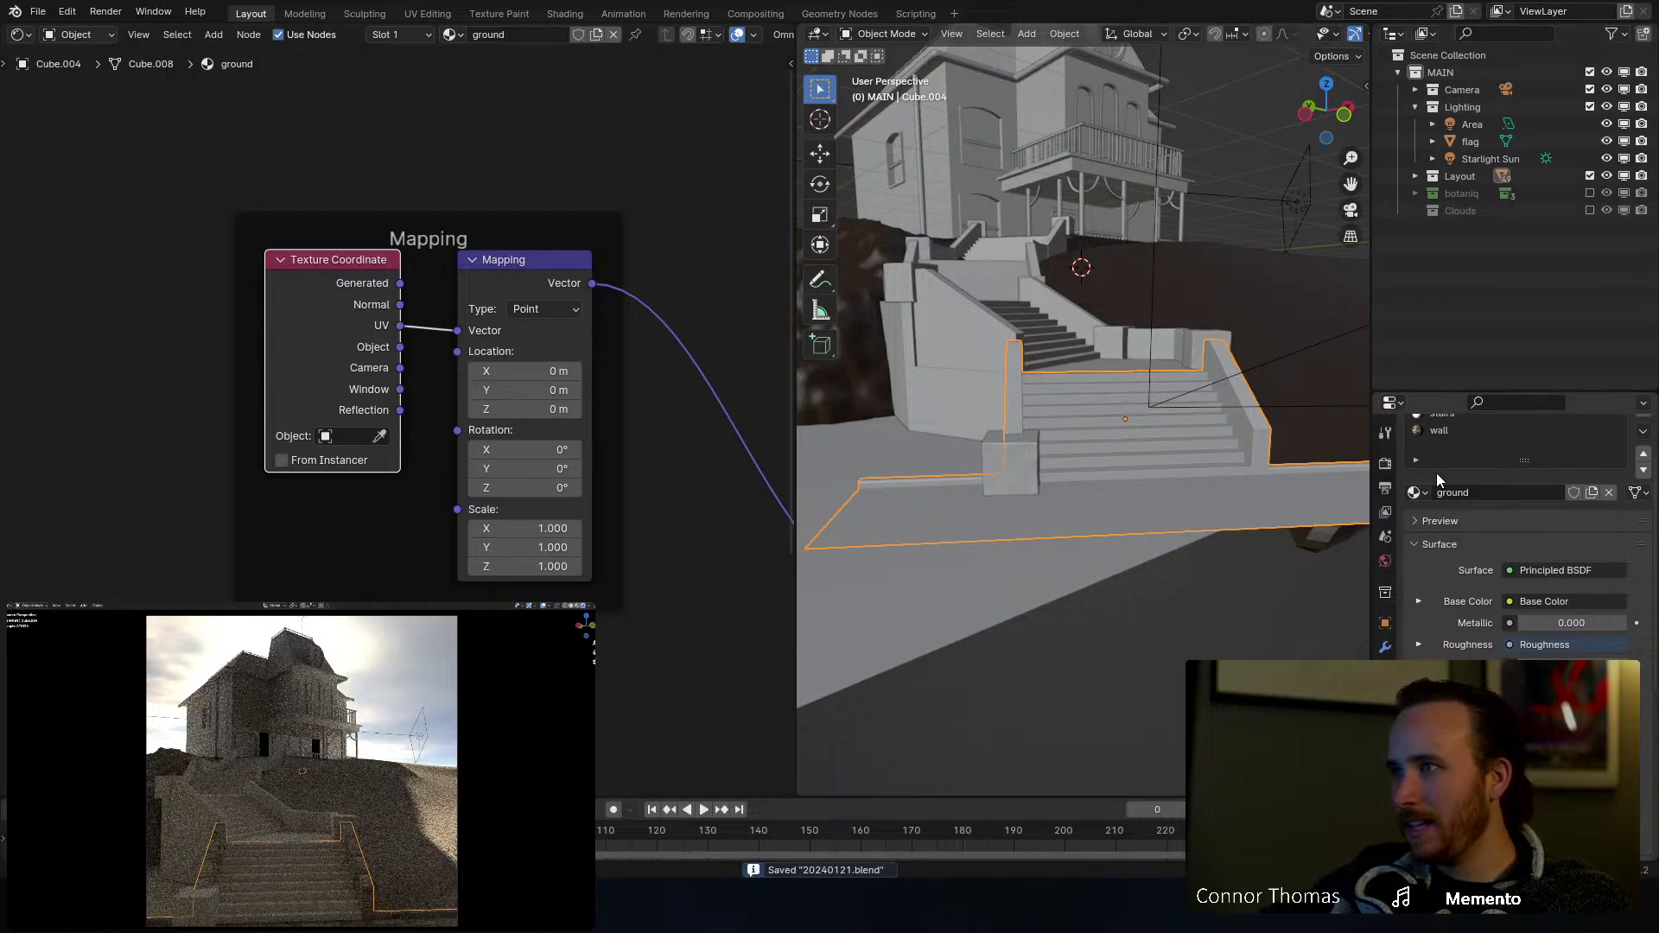
Step: Assign the wall material to the two side walls flanking the lowest flight of stairs
{"action": "scroll", "coordinate": [1436, 473], "scroll_direction": "up", "scroll_amount": 2}
{"action": "left_click", "coordinate": [1438, 500]}
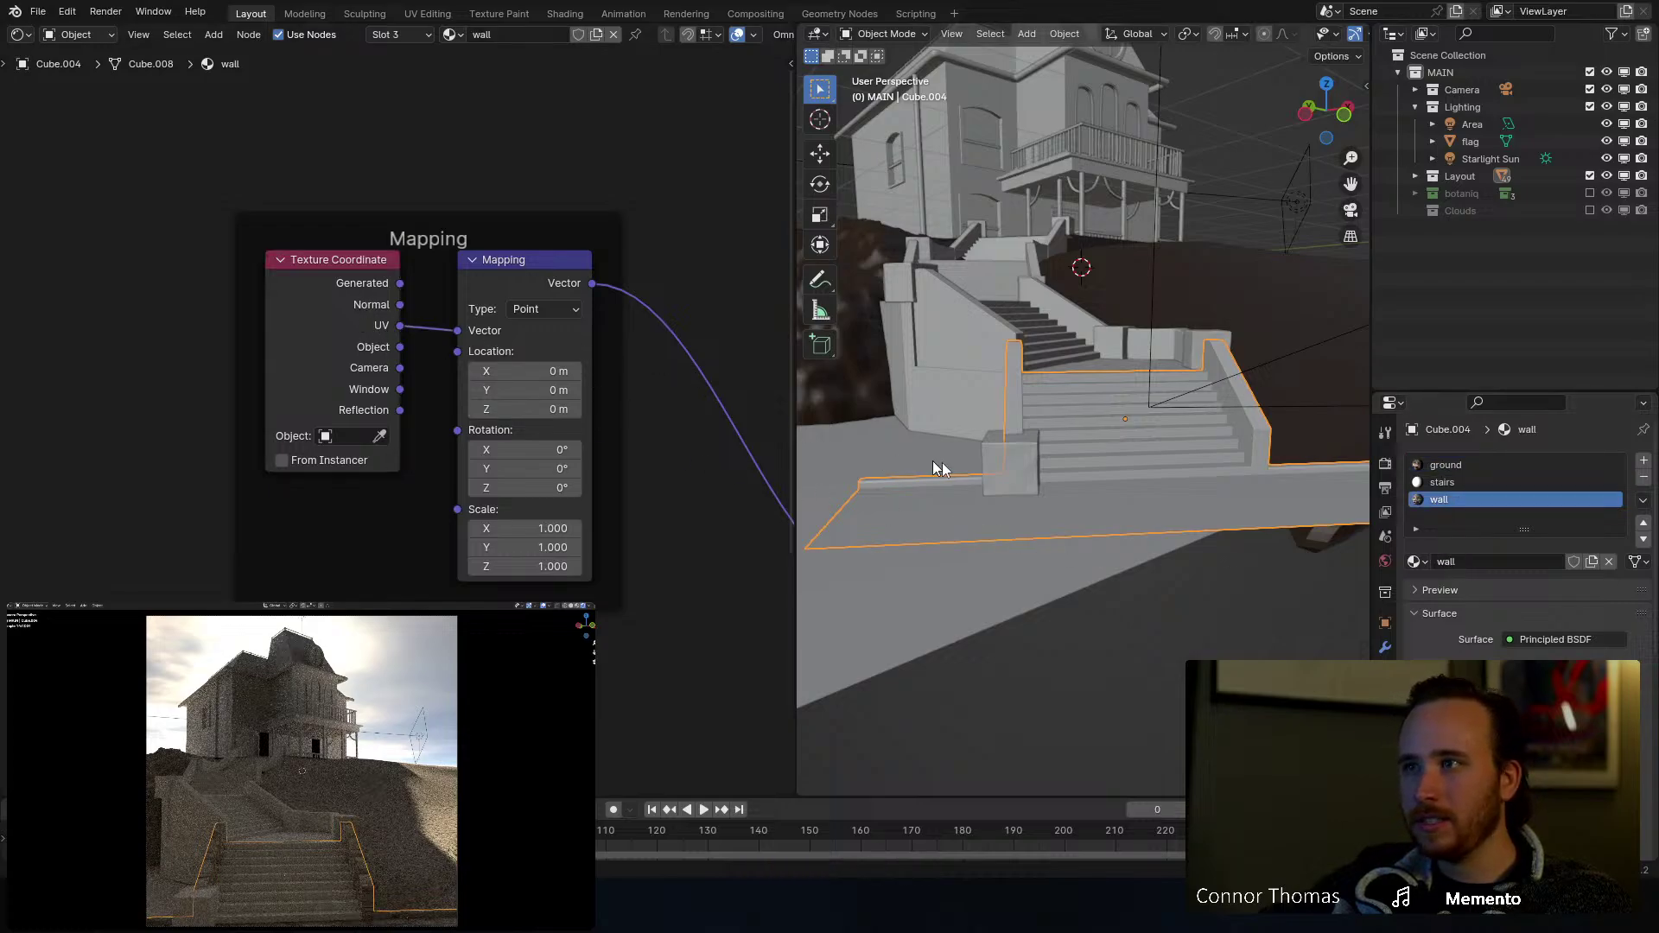
{"action": "middle_click_drag", "start_coordinate": [620, 328], "coordinate": [323, 306]}
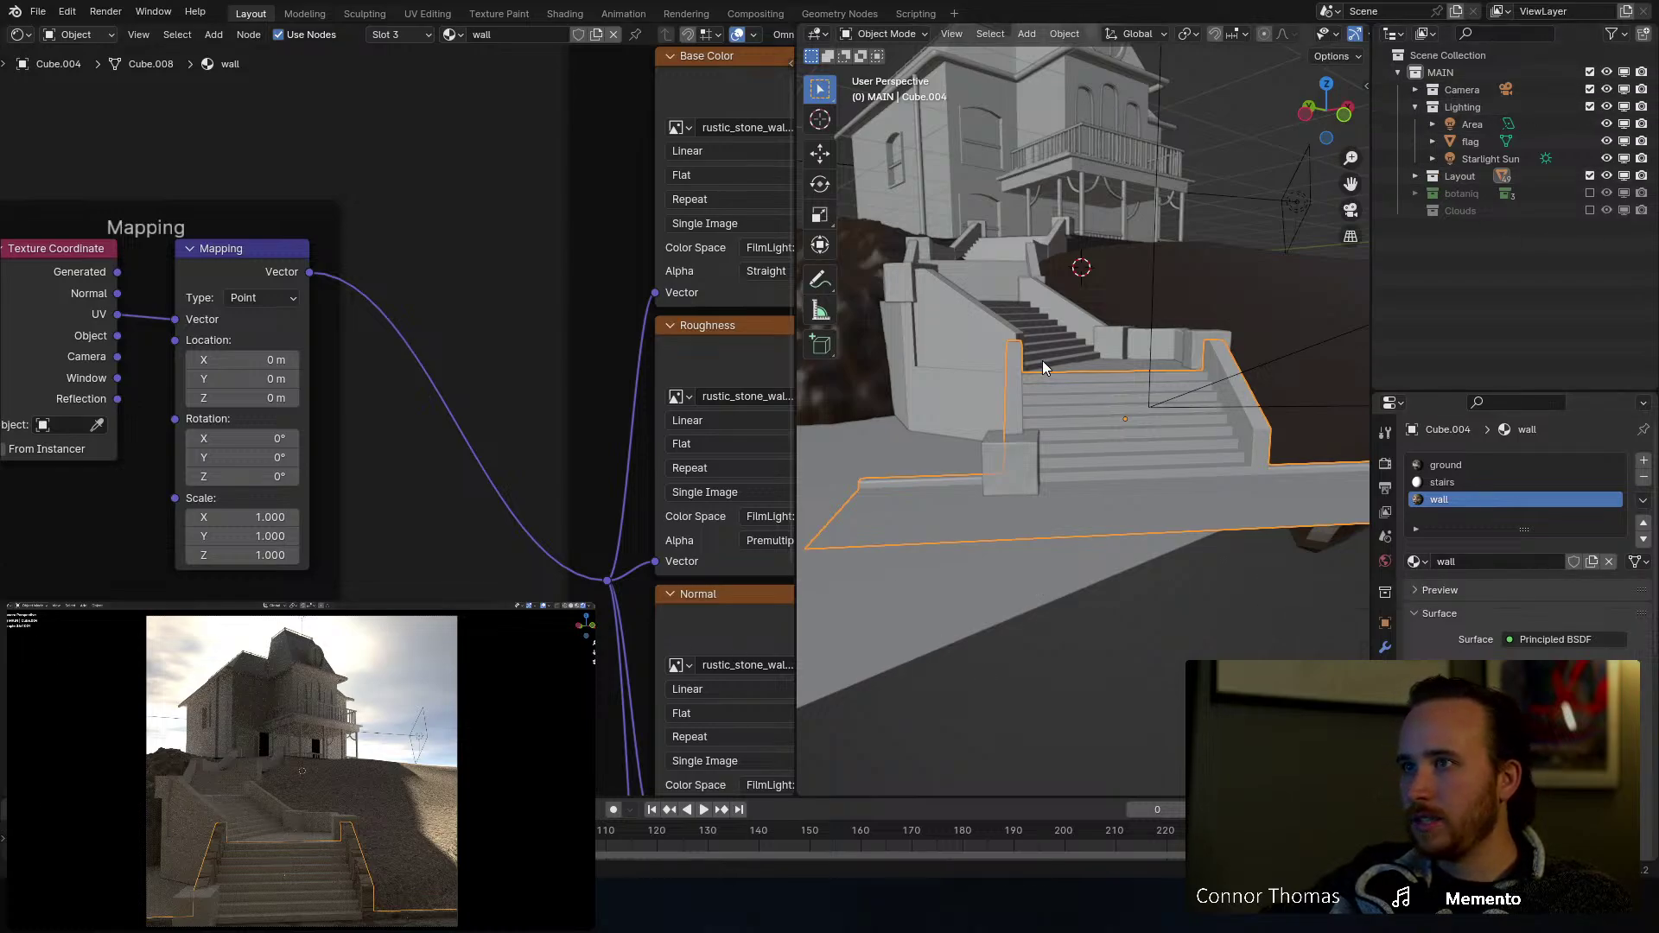
{"action": "key", "text": "Tab"}
{"action": "middle_click_drag", "start_coordinate": [1043, 363], "coordinate": [1192, 384]}
{"action": "key", "text": "alt+a"}
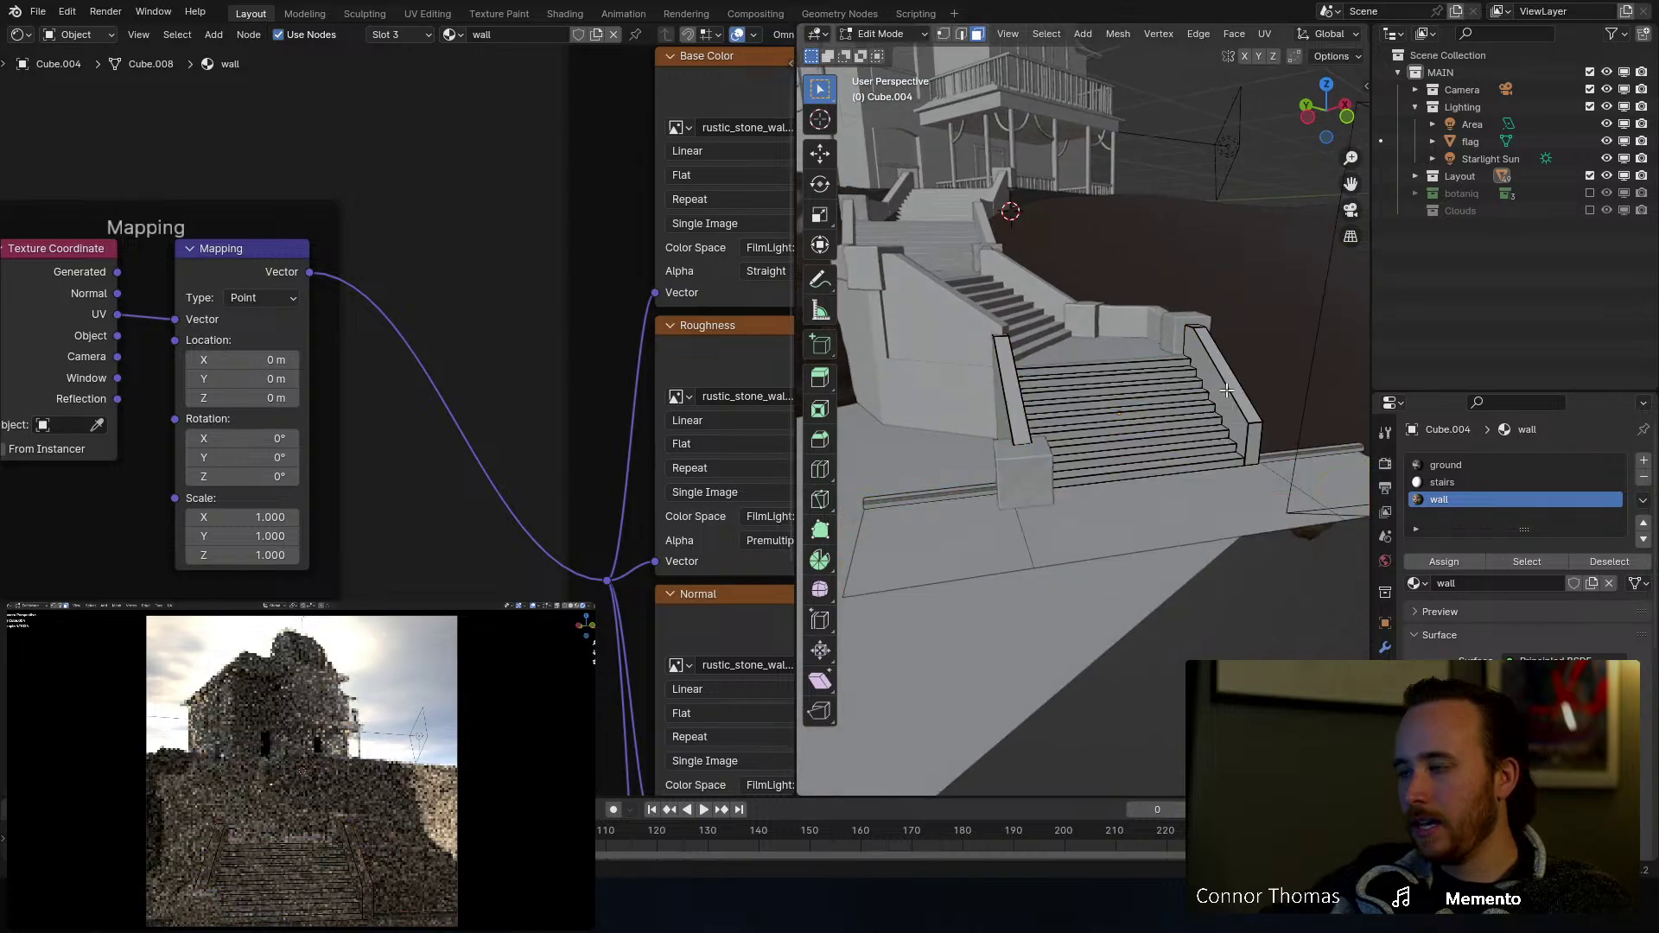
{"action": "key", "text": "l"}
{"action": "key", "text": "l"}
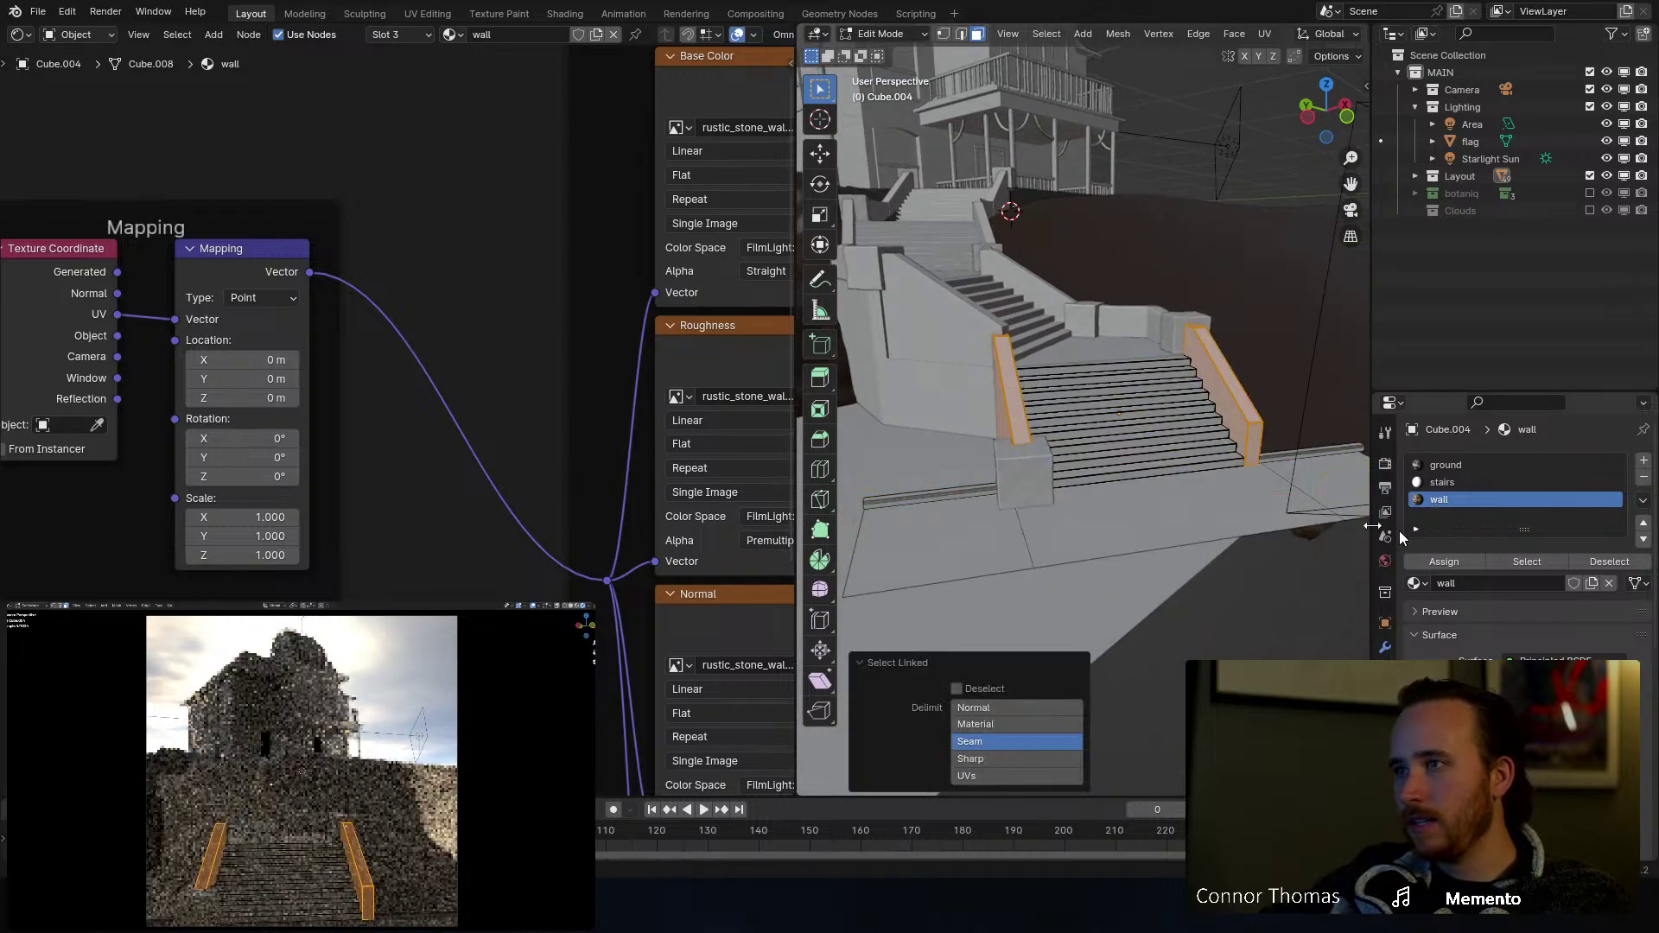
{"action": "left_click", "coordinate": [1465, 560]}
{"action": "key", "text": "Tab"}
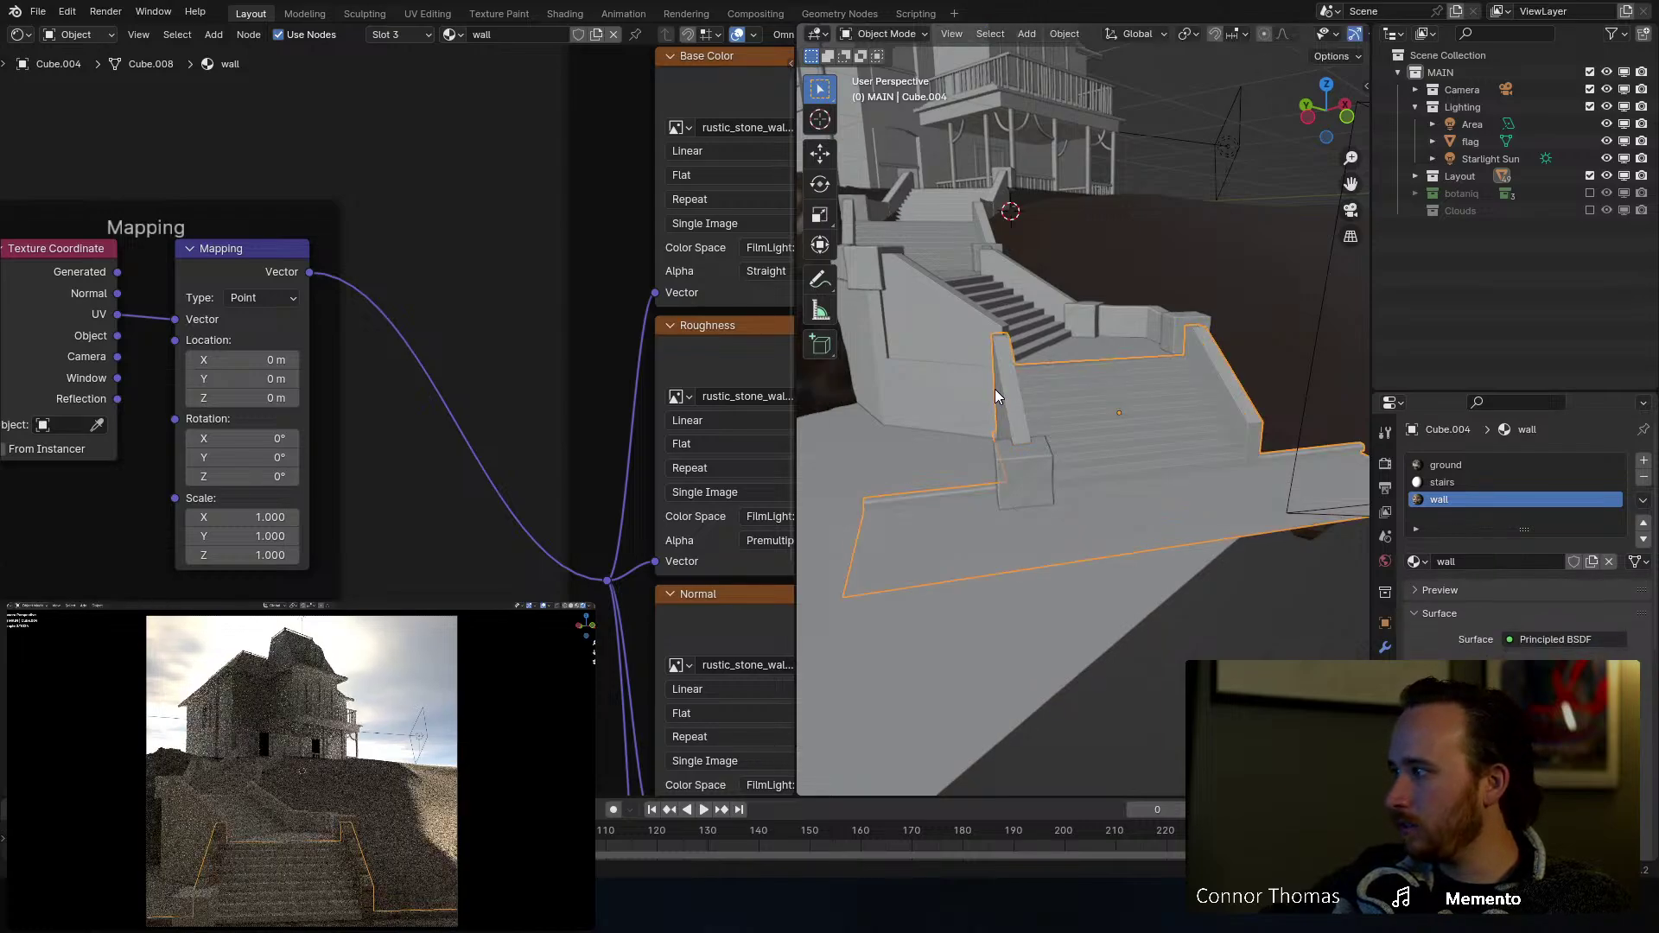
Step: Add a Value node set to 1 in the wall material and connect it to the Mapping node's Scale
{"action": "middle_click_drag", "start_coordinate": [302, 193], "coordinate": [449, 186]}
{"action": "key", "text": "shift+a"}
{"action": "type", "text": "va"}
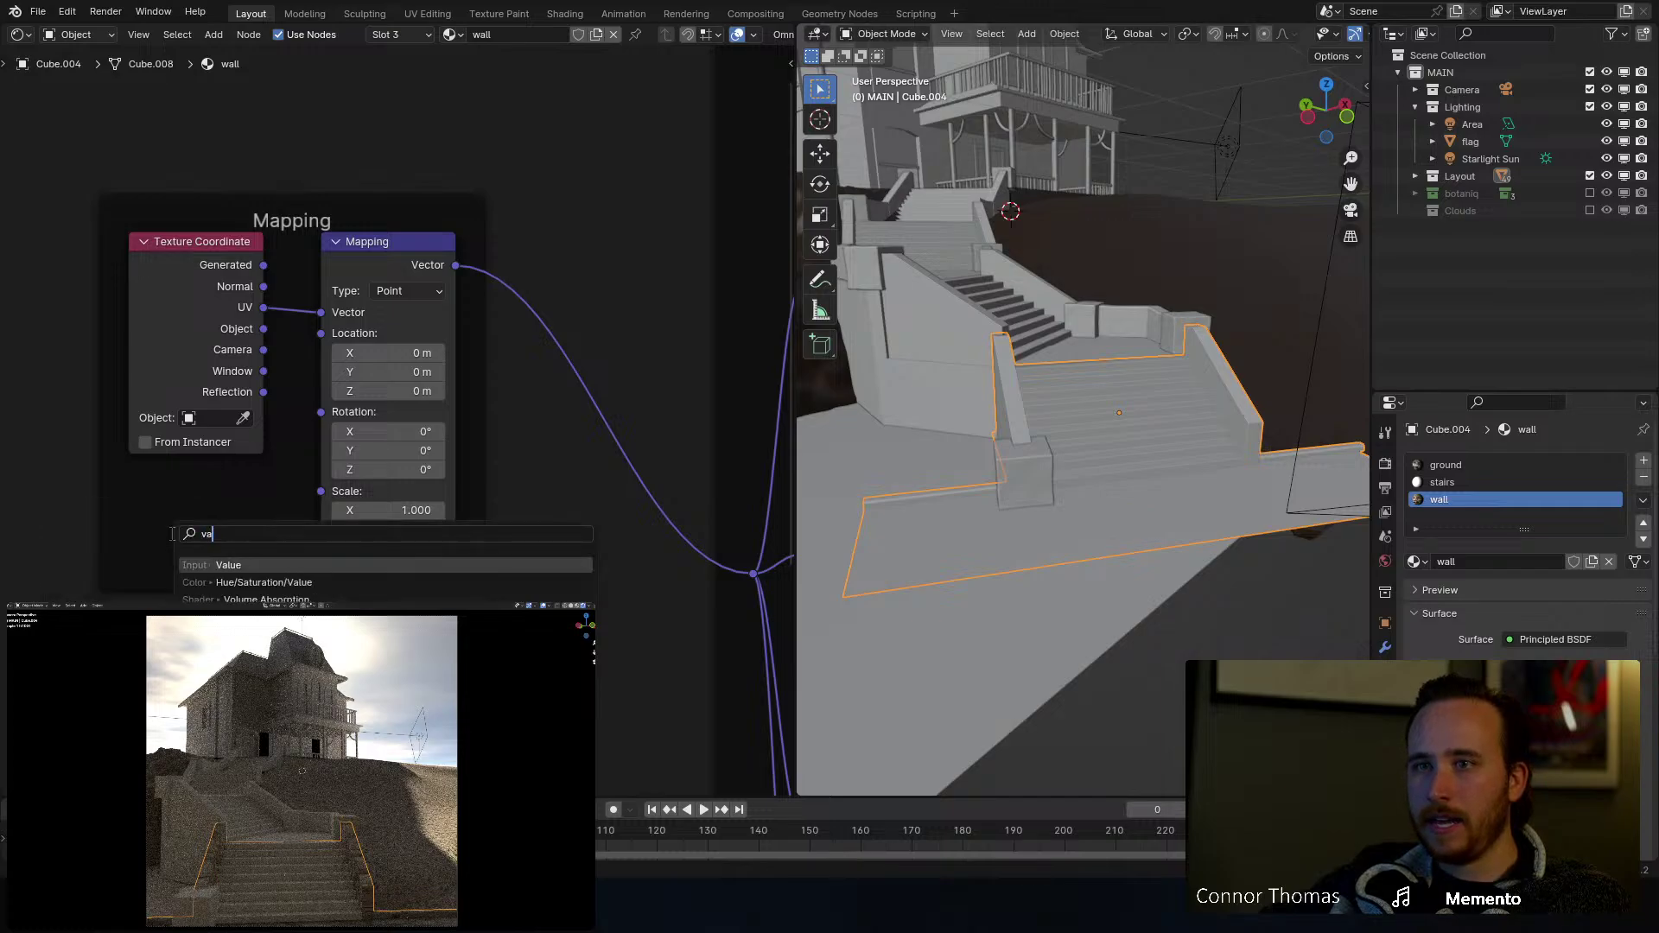
{"action": "left_click", "coordinate": [216, 564]}
{"action": "double_click", "coordinate": [222, 566]}
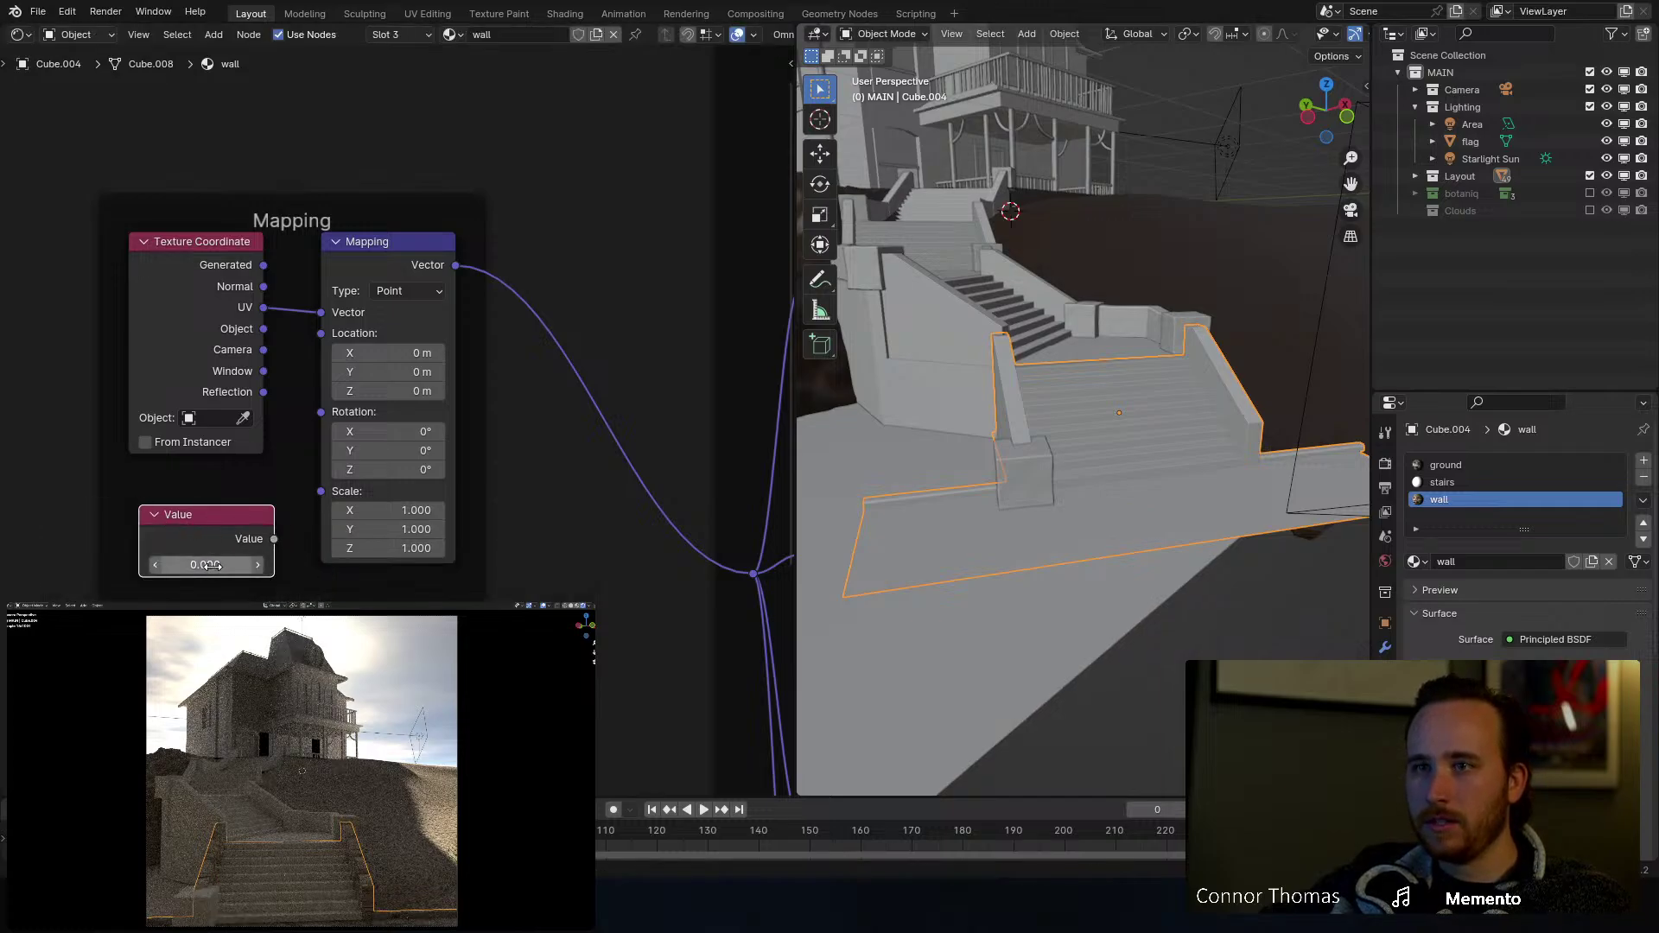
{"action": "type", "text": "1"}
{"action": "key", "text": "Return"}
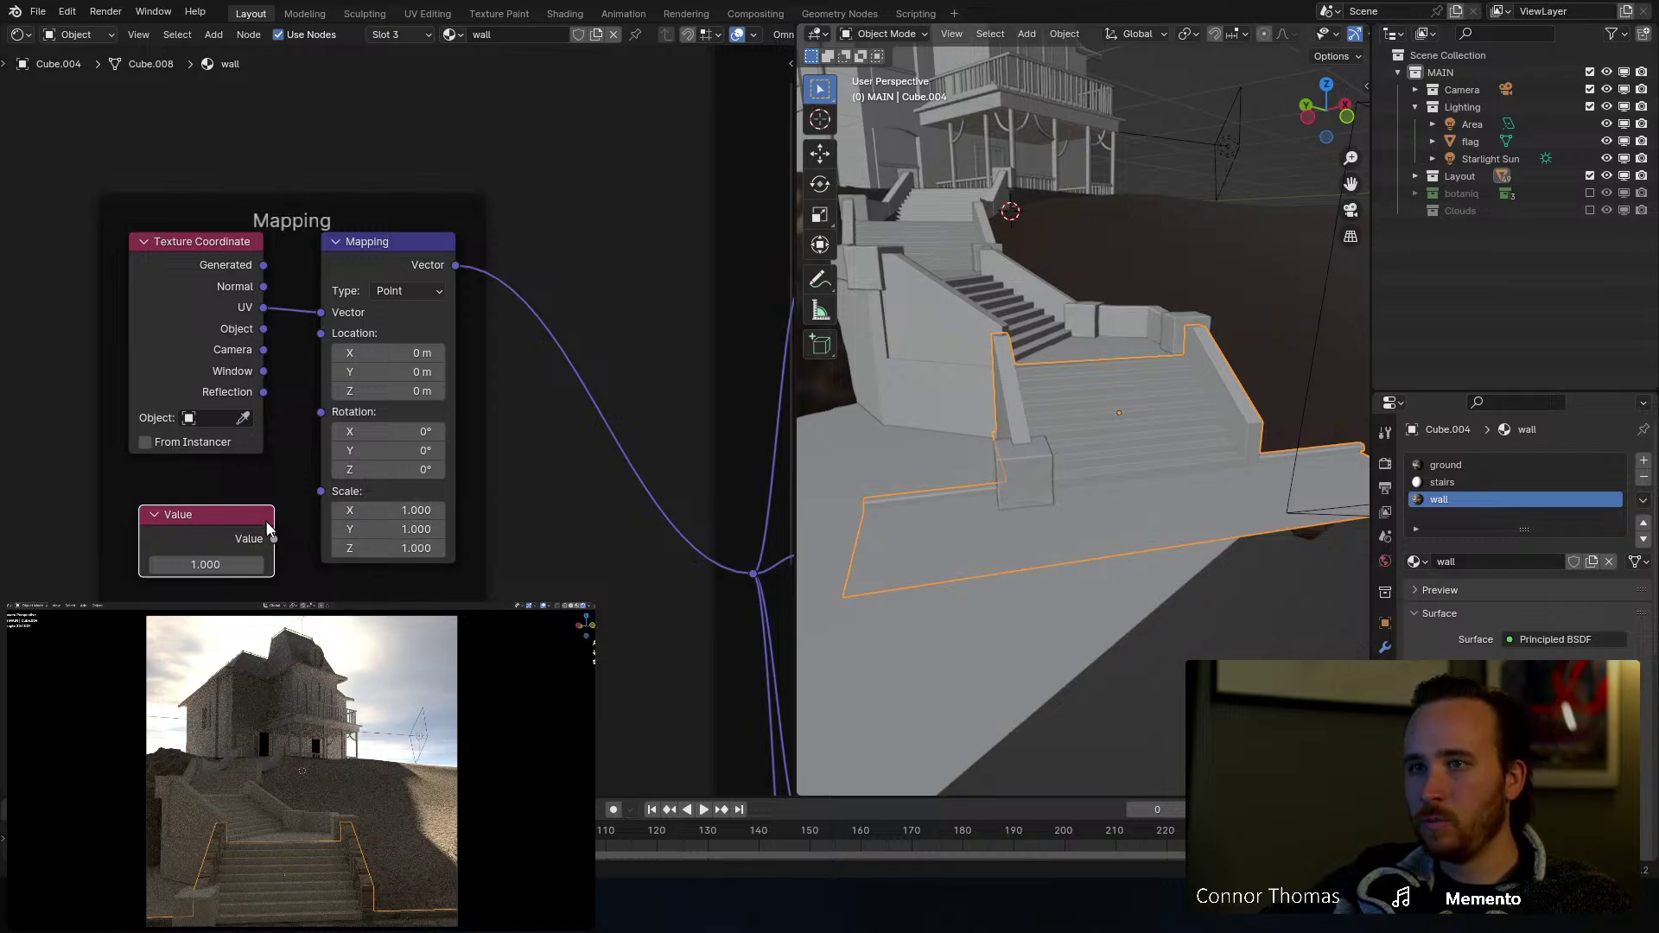
{"action": "left_click_drag", "start_coordinate": [274, 539], "coordinate": [321, 491]}
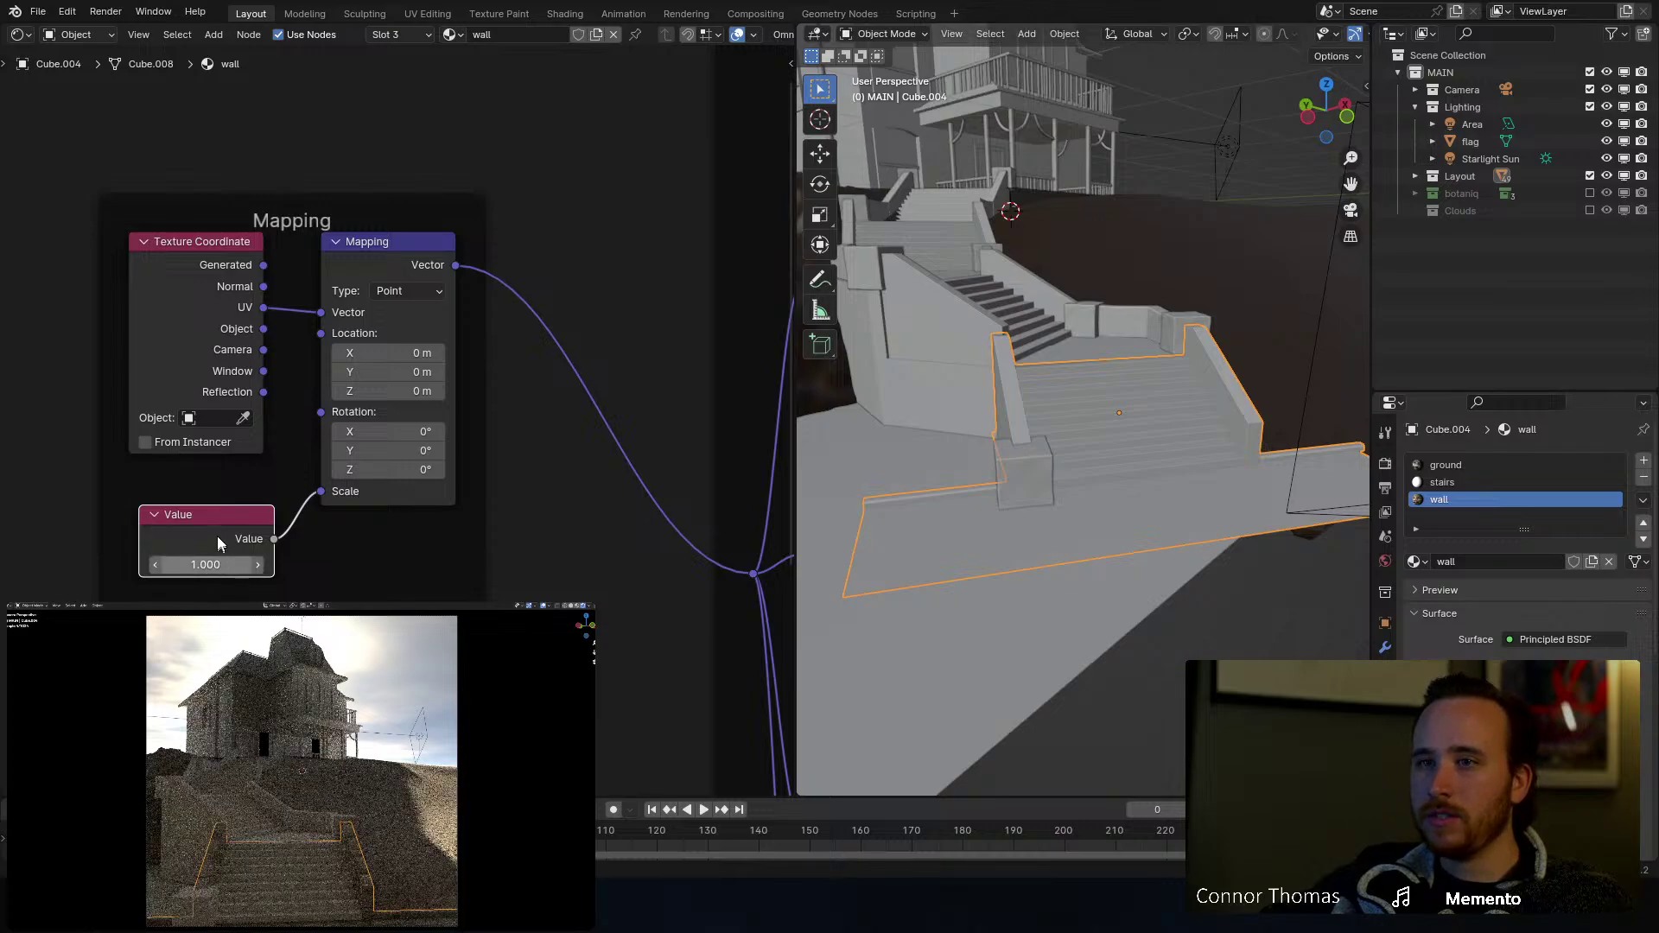
Step: Look through the node sidebar and show the Value node's properties
{"action": "key", "text": "n"}
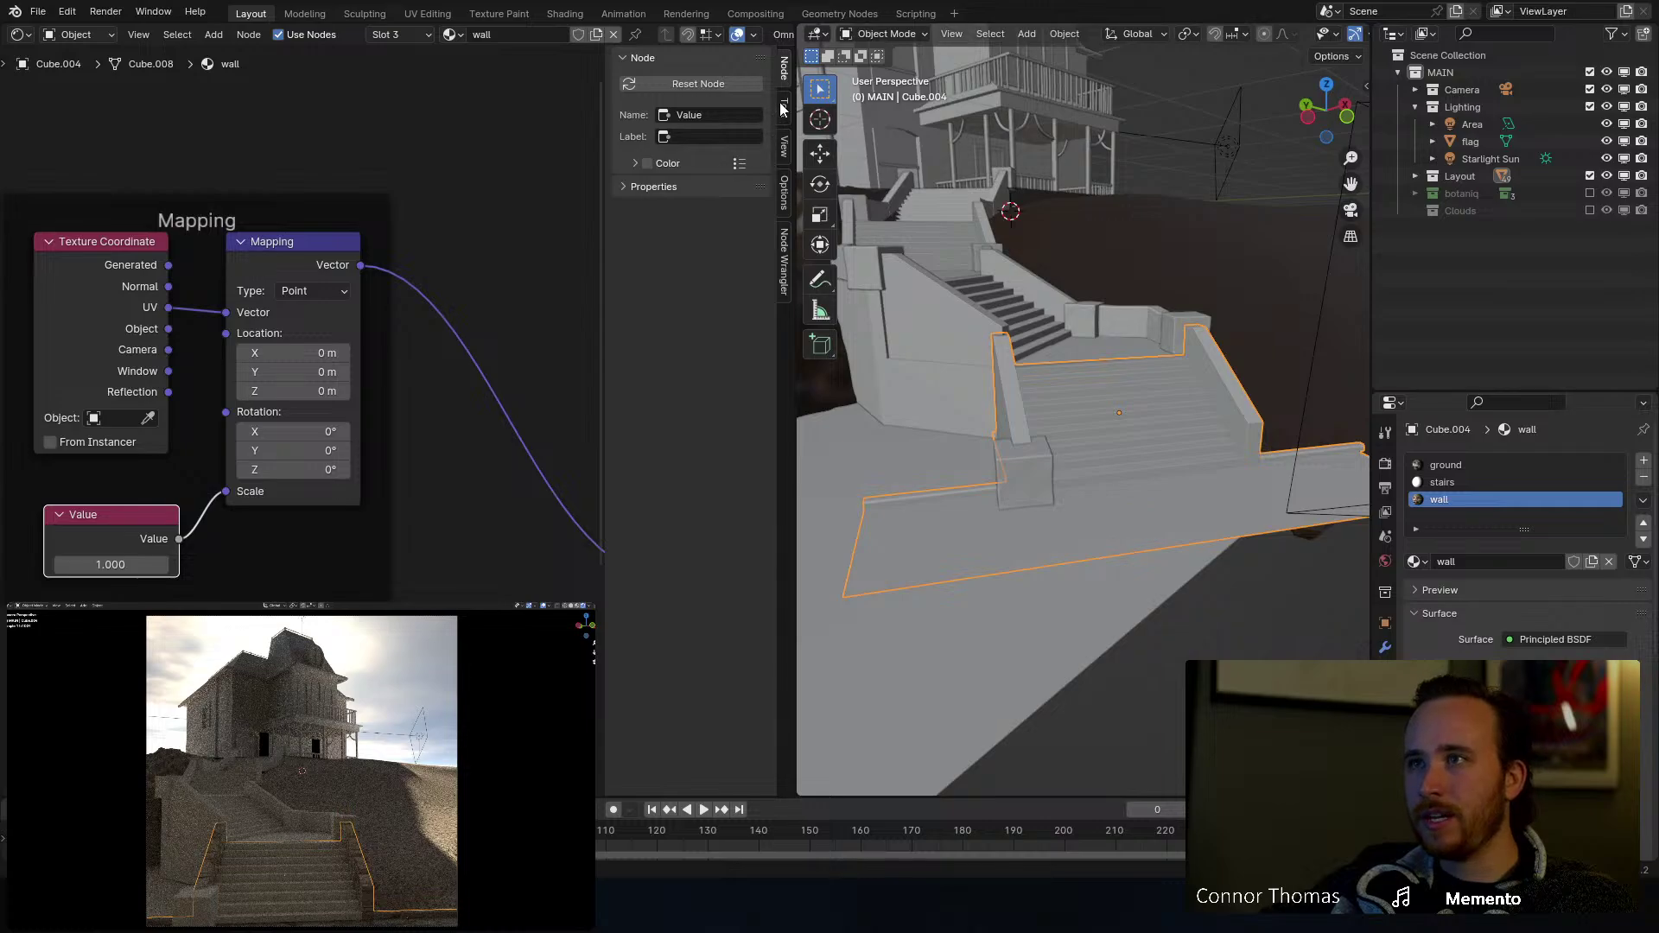
{"action": "left_click", "coordinate": [784, 134]}
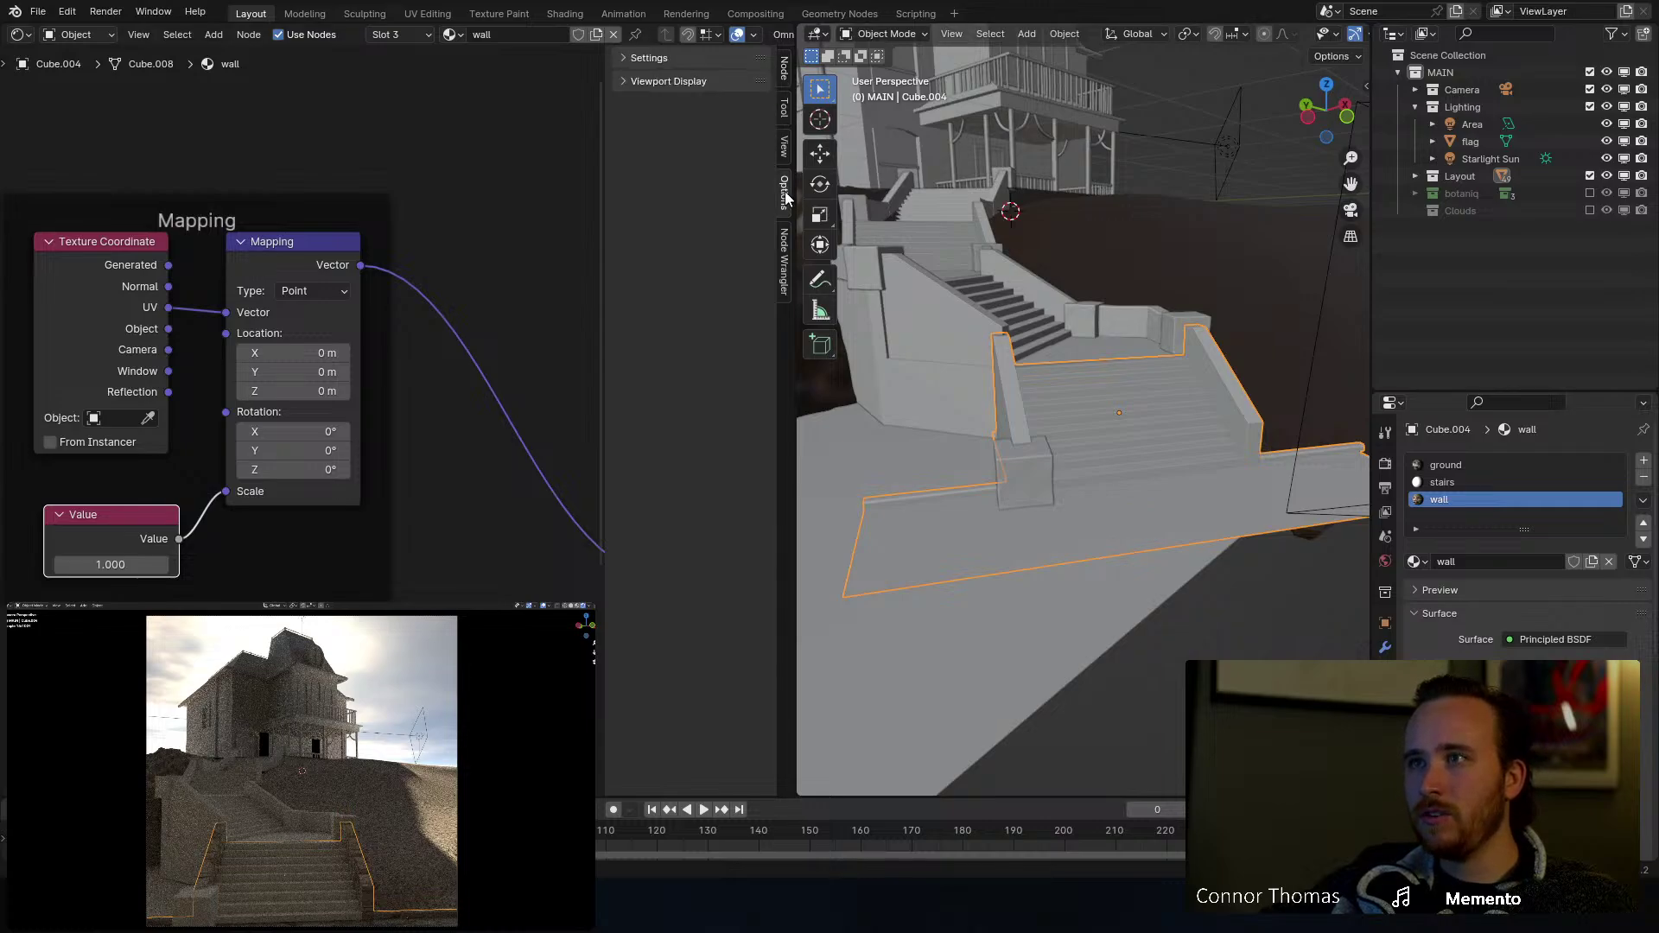
{"action": "left_click", "coordinate": [785, 116]}
{"action": "left_click", "coordinate": [783, 82]}
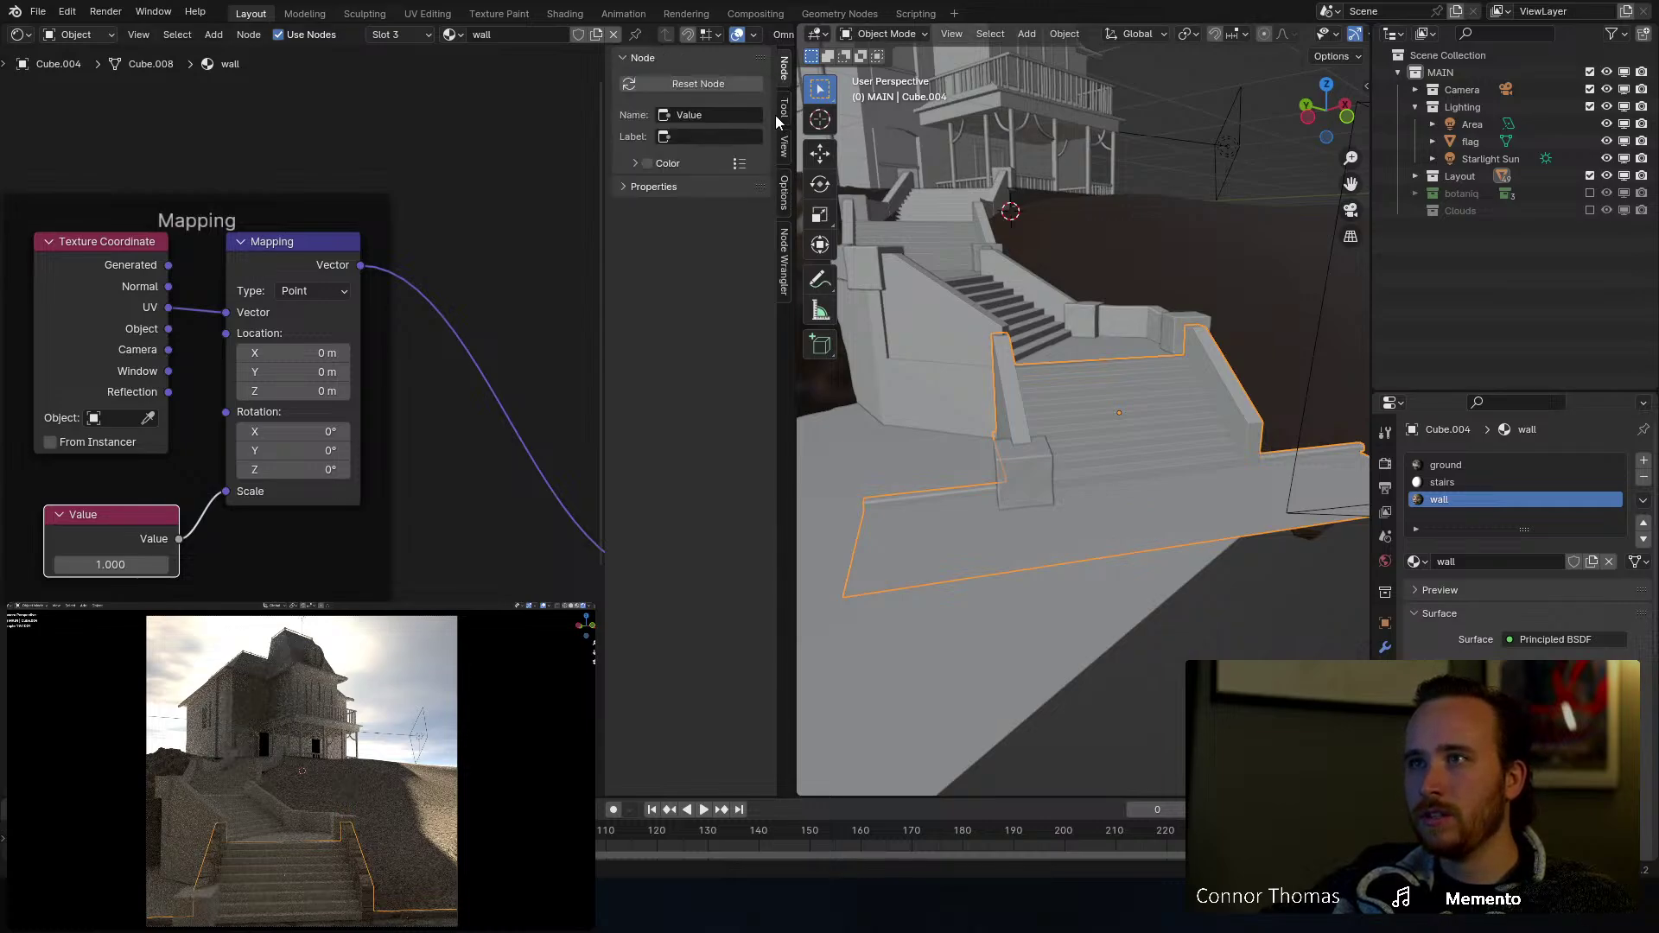
{"action": "left_click", "coordinate": [619, 186]}
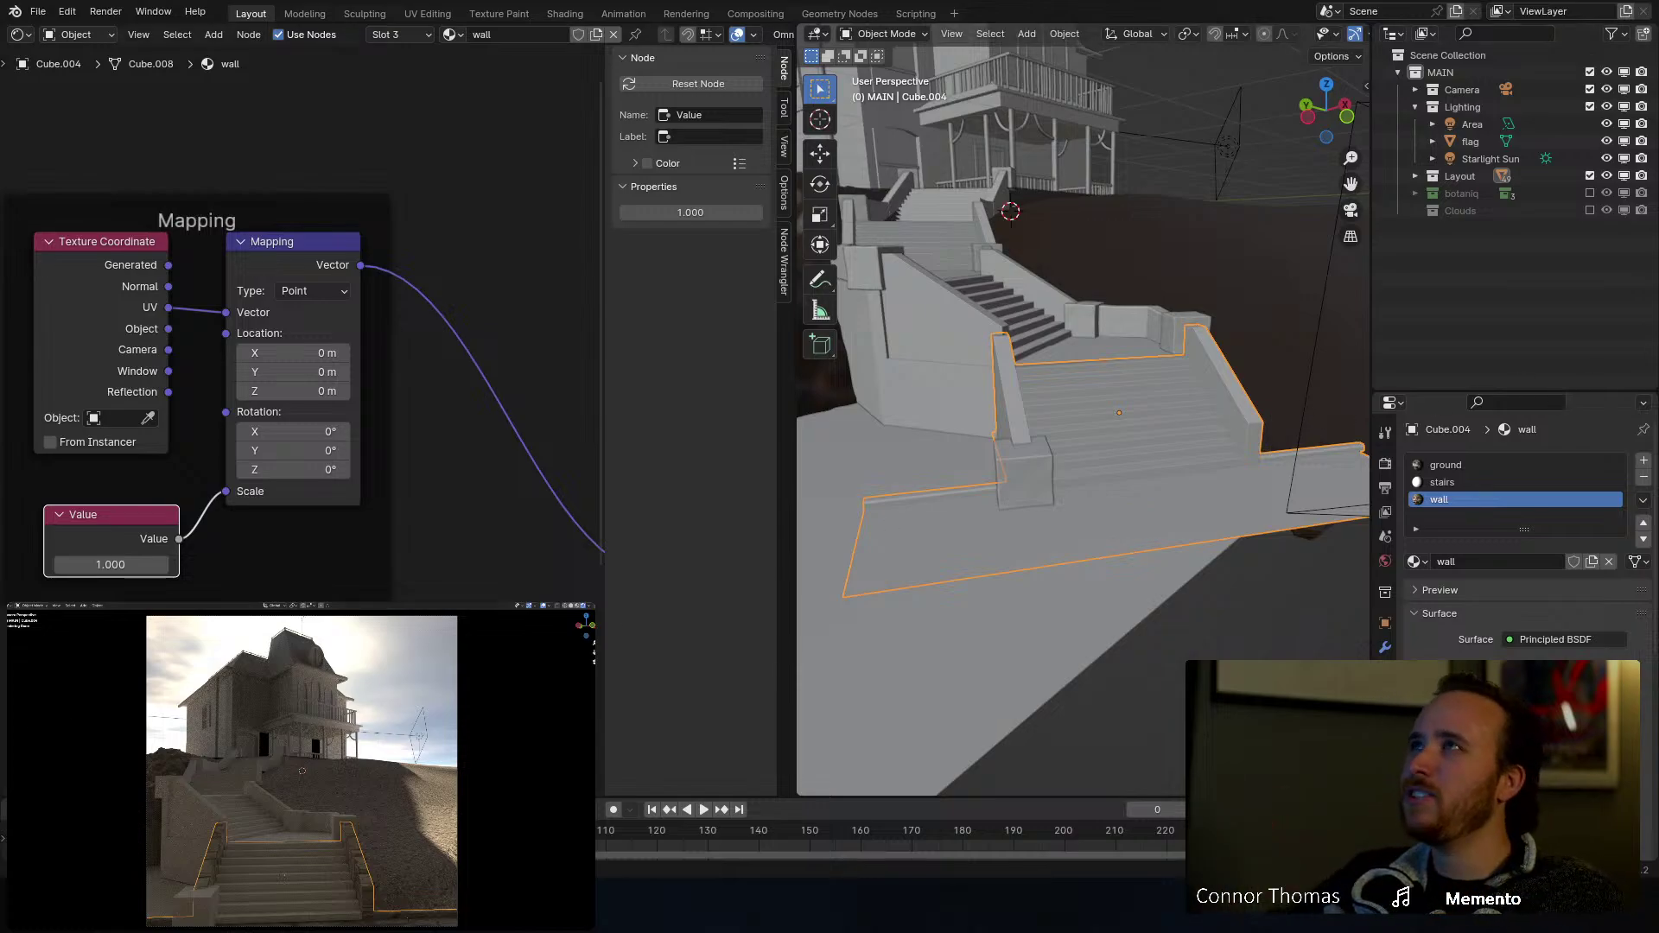
{"action": "left_click", "coordinate": [450, 389]}
Step: Set the Value node driving the wall material's mapping scale to 3
{"action": "middle_click_drag", "start_coordinate": [414, 363], "coordinate": [530, 353]}
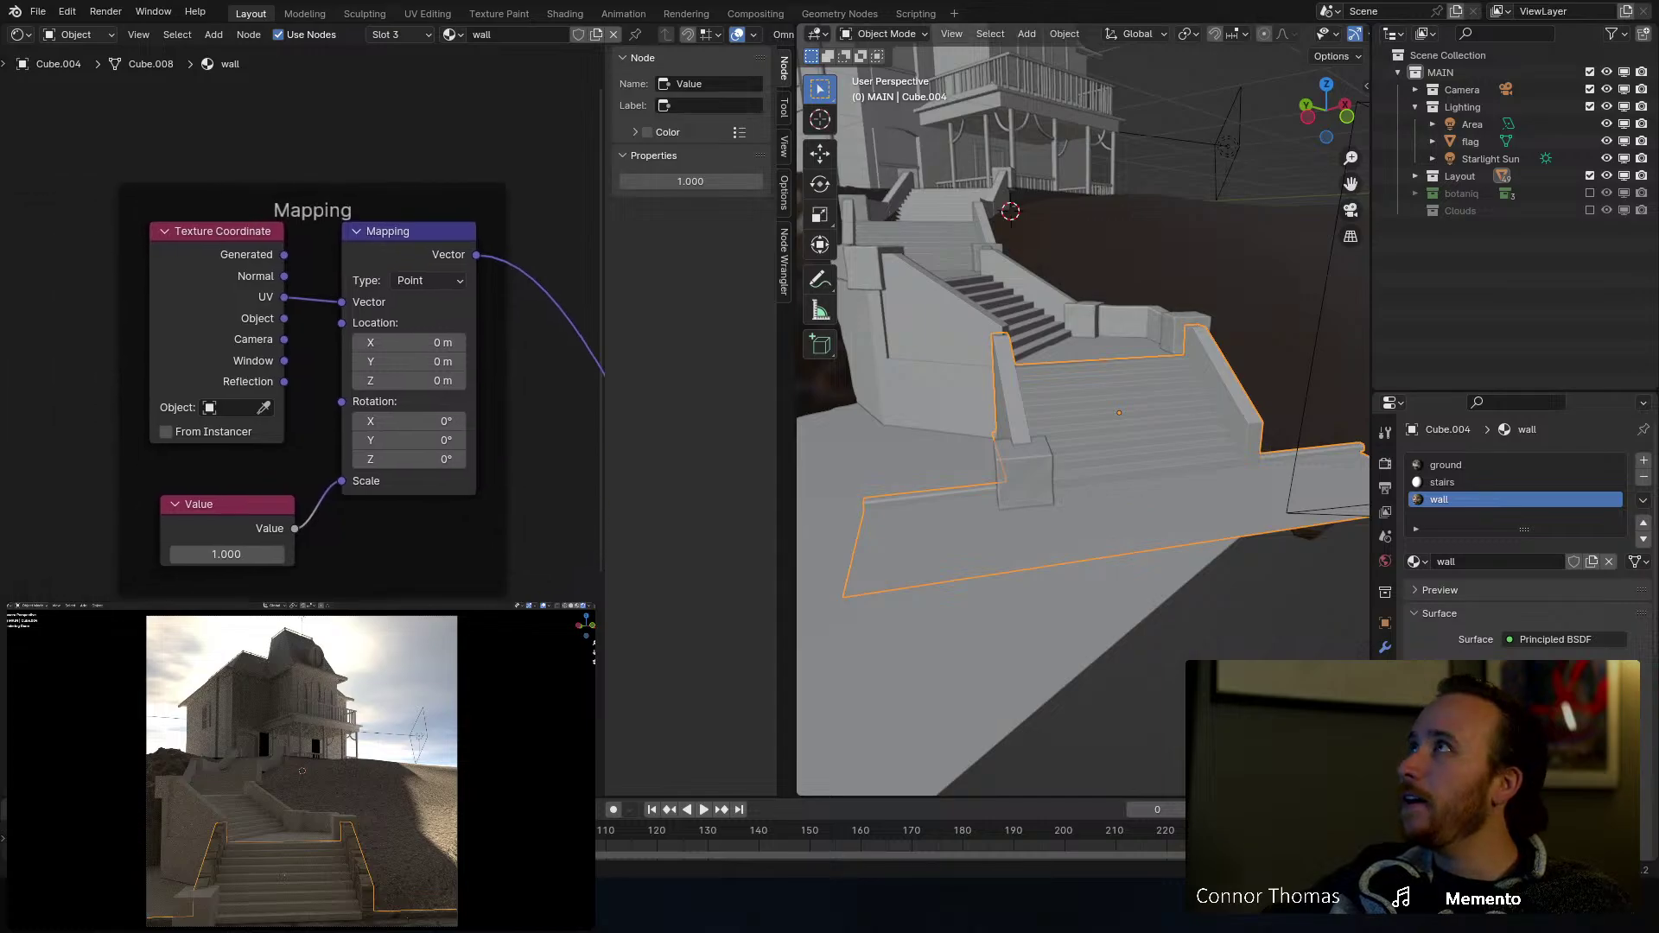
{"action": "left_click", "coordinate": [220, 555]}
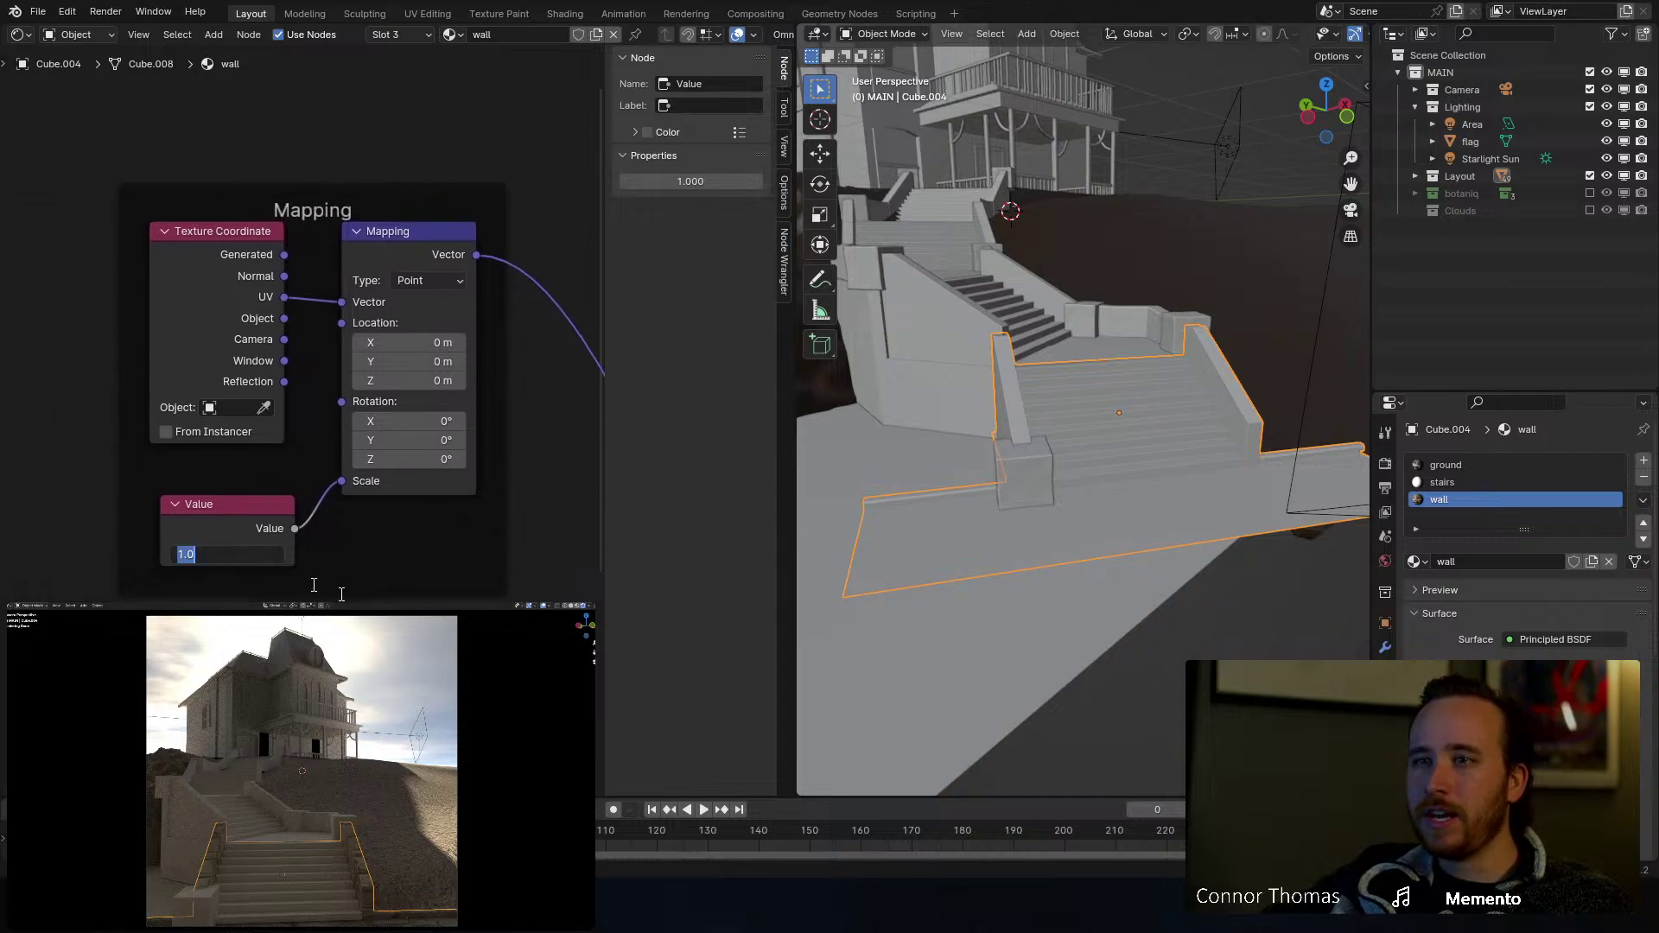
{"action": "type", "text": "3"}
{"action": "key", "text": "Return"}
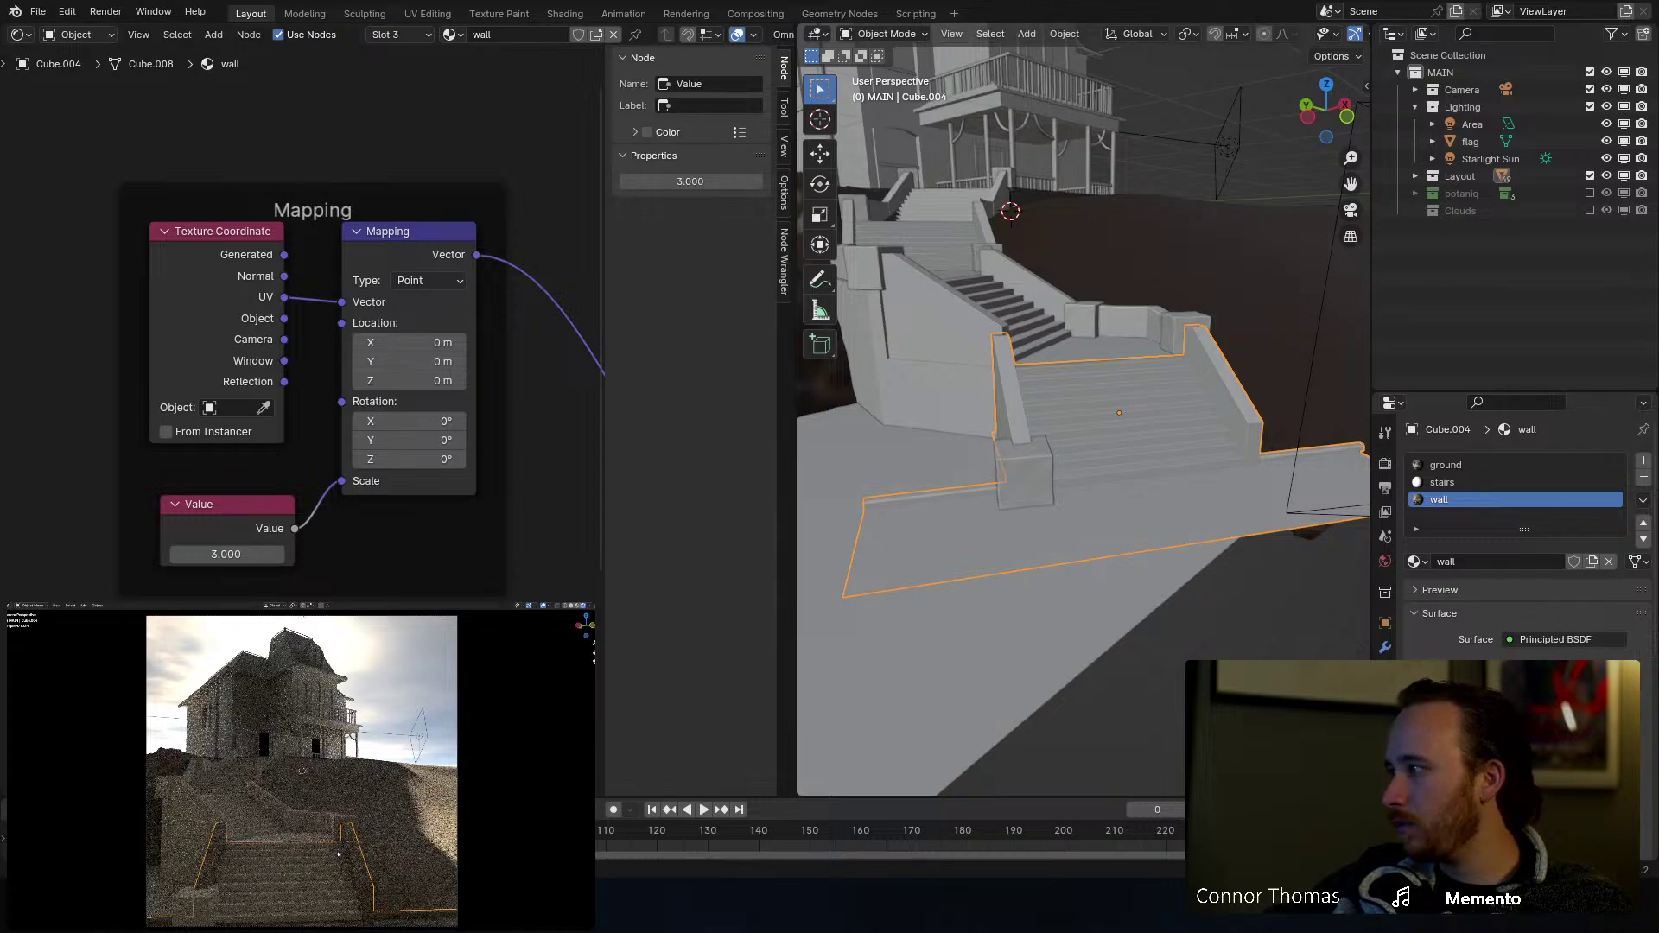
Step: Switch the camera preview to Material Preview shading, inspect the side wall's stone texture up close, and save the file
{"action": "scroll", "coordinate": [333, 778], "scroll_direction": "up", "scroll_amount": 6}
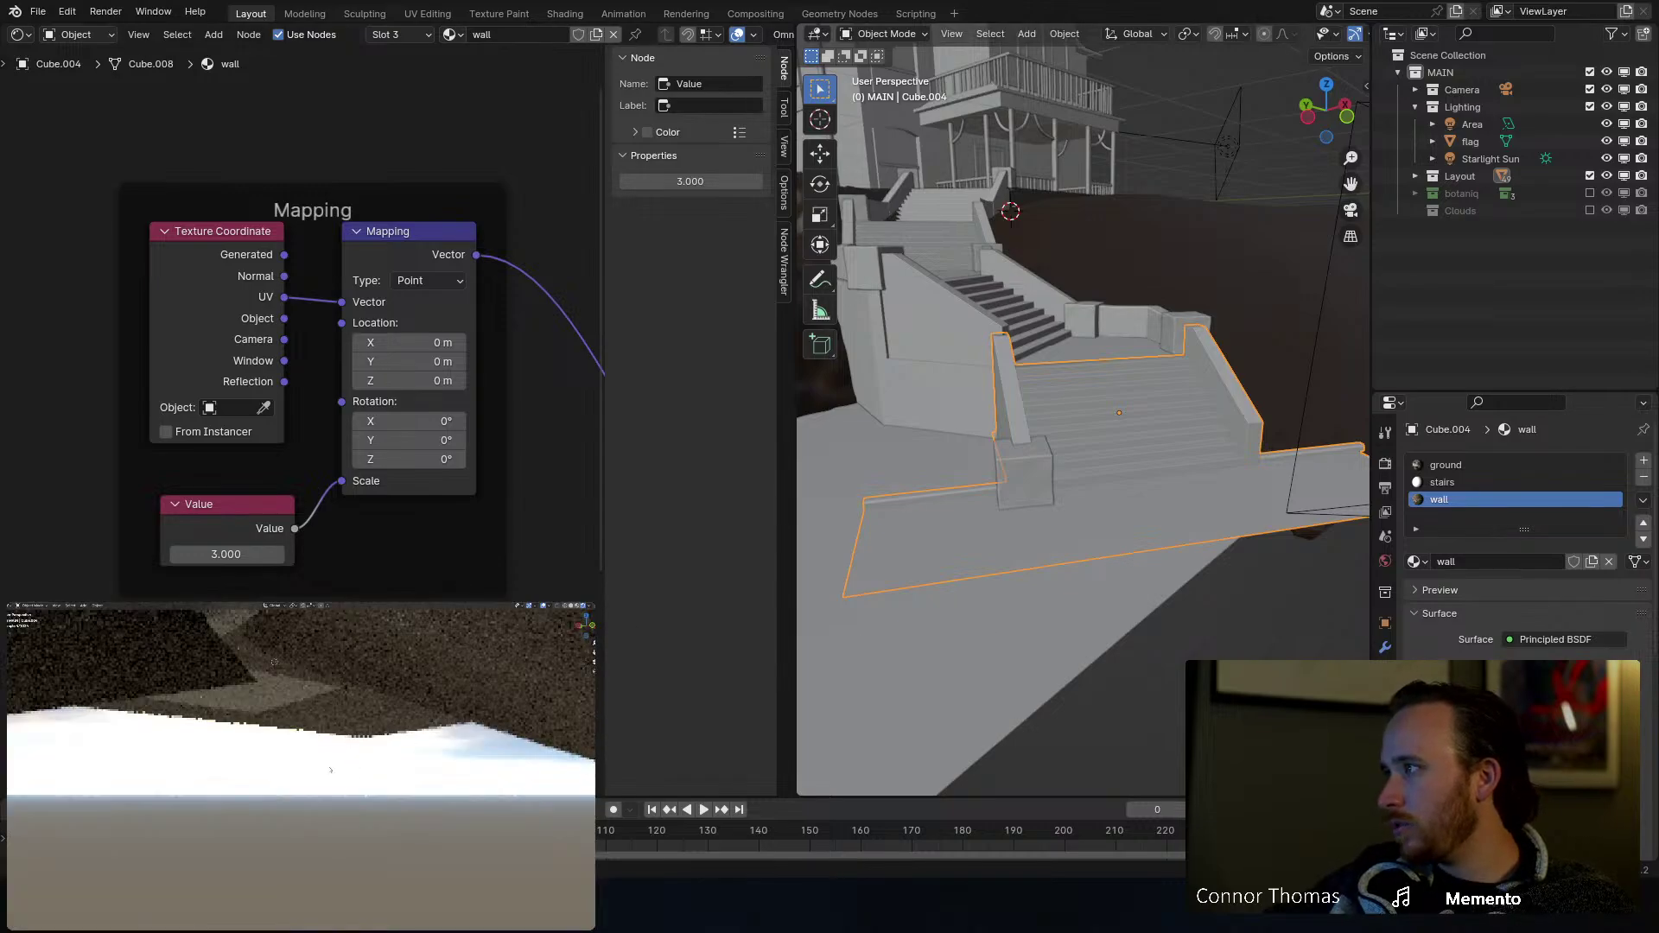
{"action": "scroll", "coordinate": [333, 774], "scroll_direction": "down", "scroll_amount": 4}
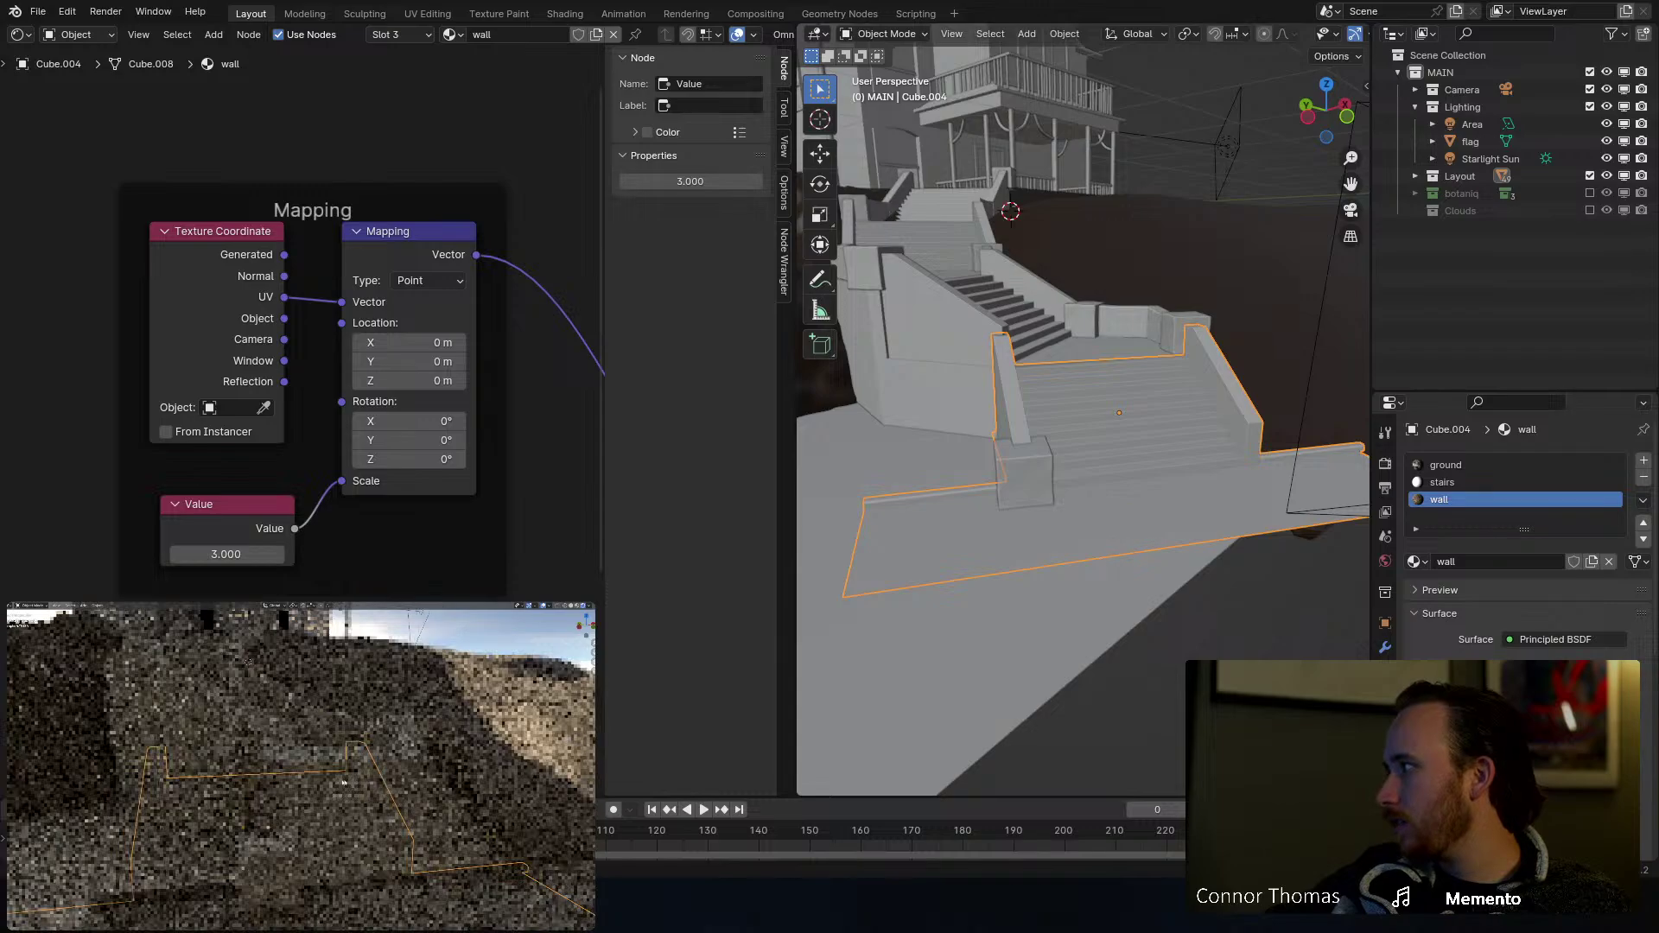
{"action": "scroll", "coordinate": [372, 783], "scroll_direction": "up", "scroll_amount": 5}
{"action": "scroll", "coordinate": [338, 784], "scroll_direction": "down", "scroll_amount": 4}
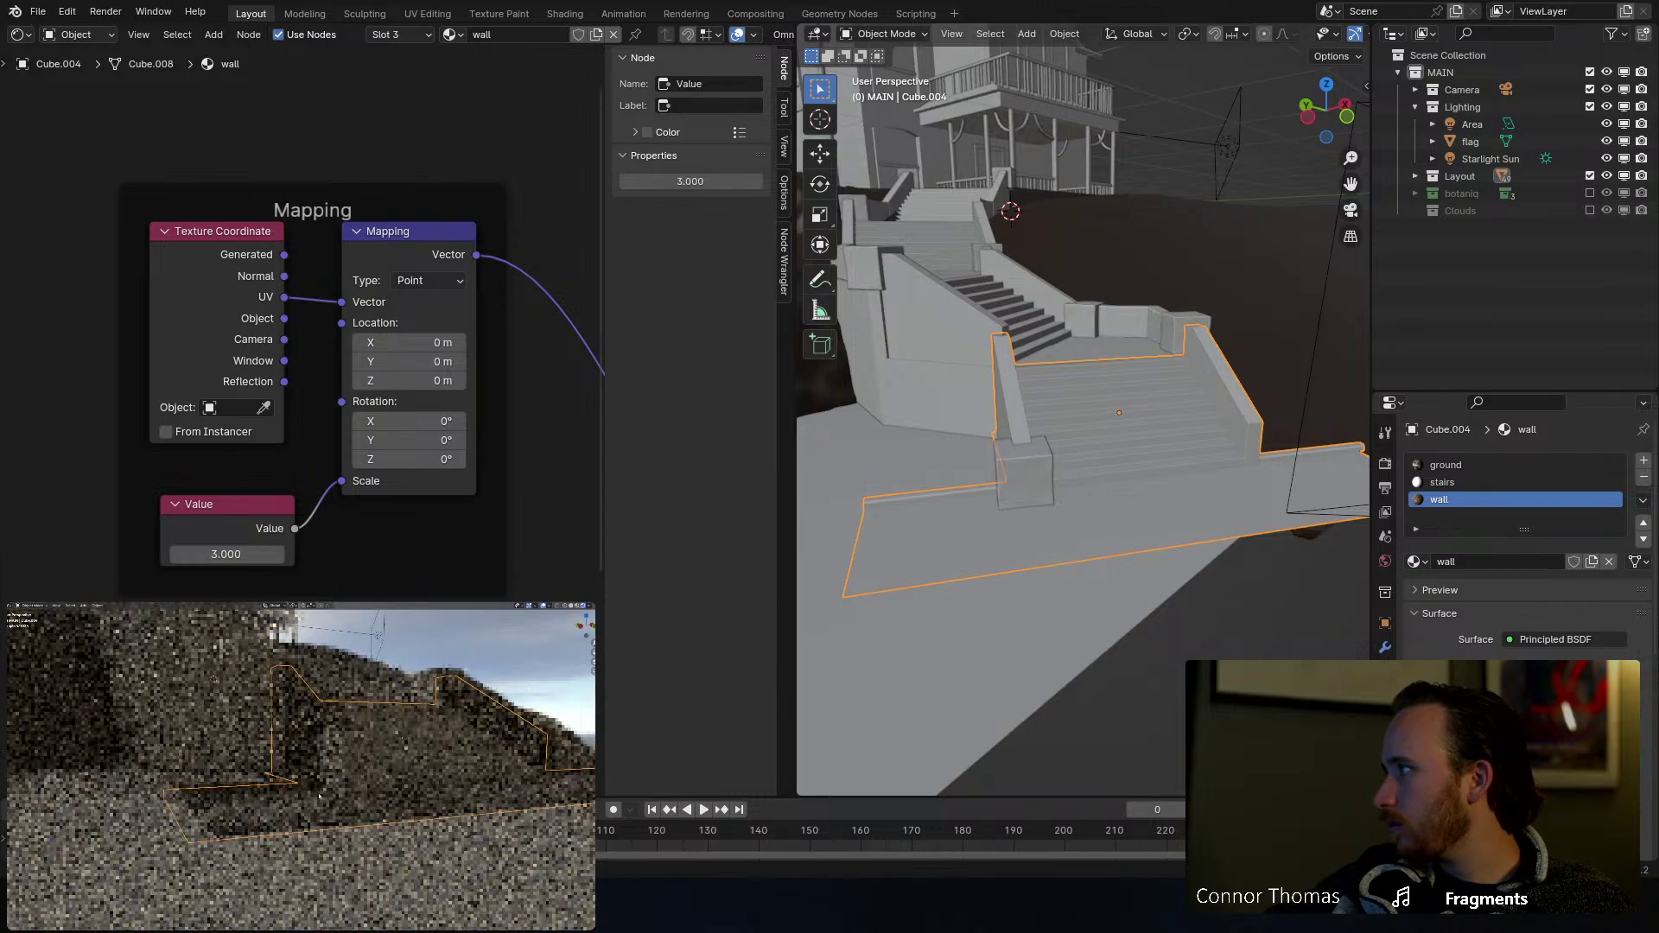
{"action": "scroll", "coordinate": [372, 782], "scroll_direction": "up", "scroll_amount": 5}
{"action": "scroll", "coordinate": [388, 782], "scroll_direction": "down", "scroll_amount": 4}
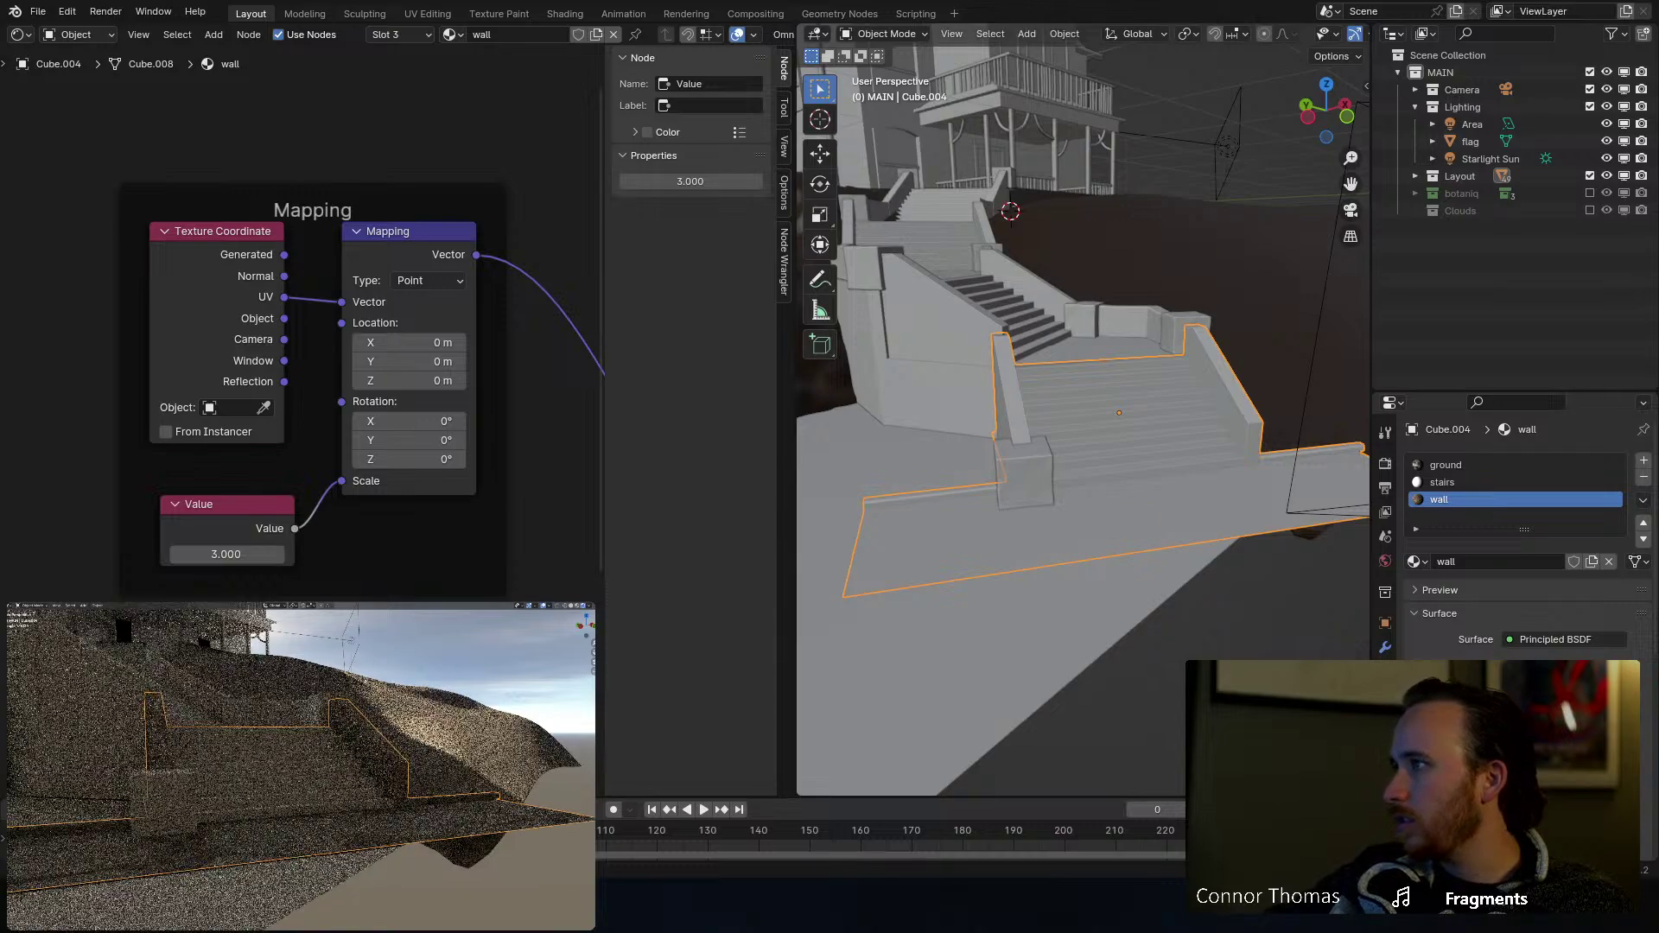
{"action": "key", "text": "z"}
{"action": "key", "text": "ctrl+s"}
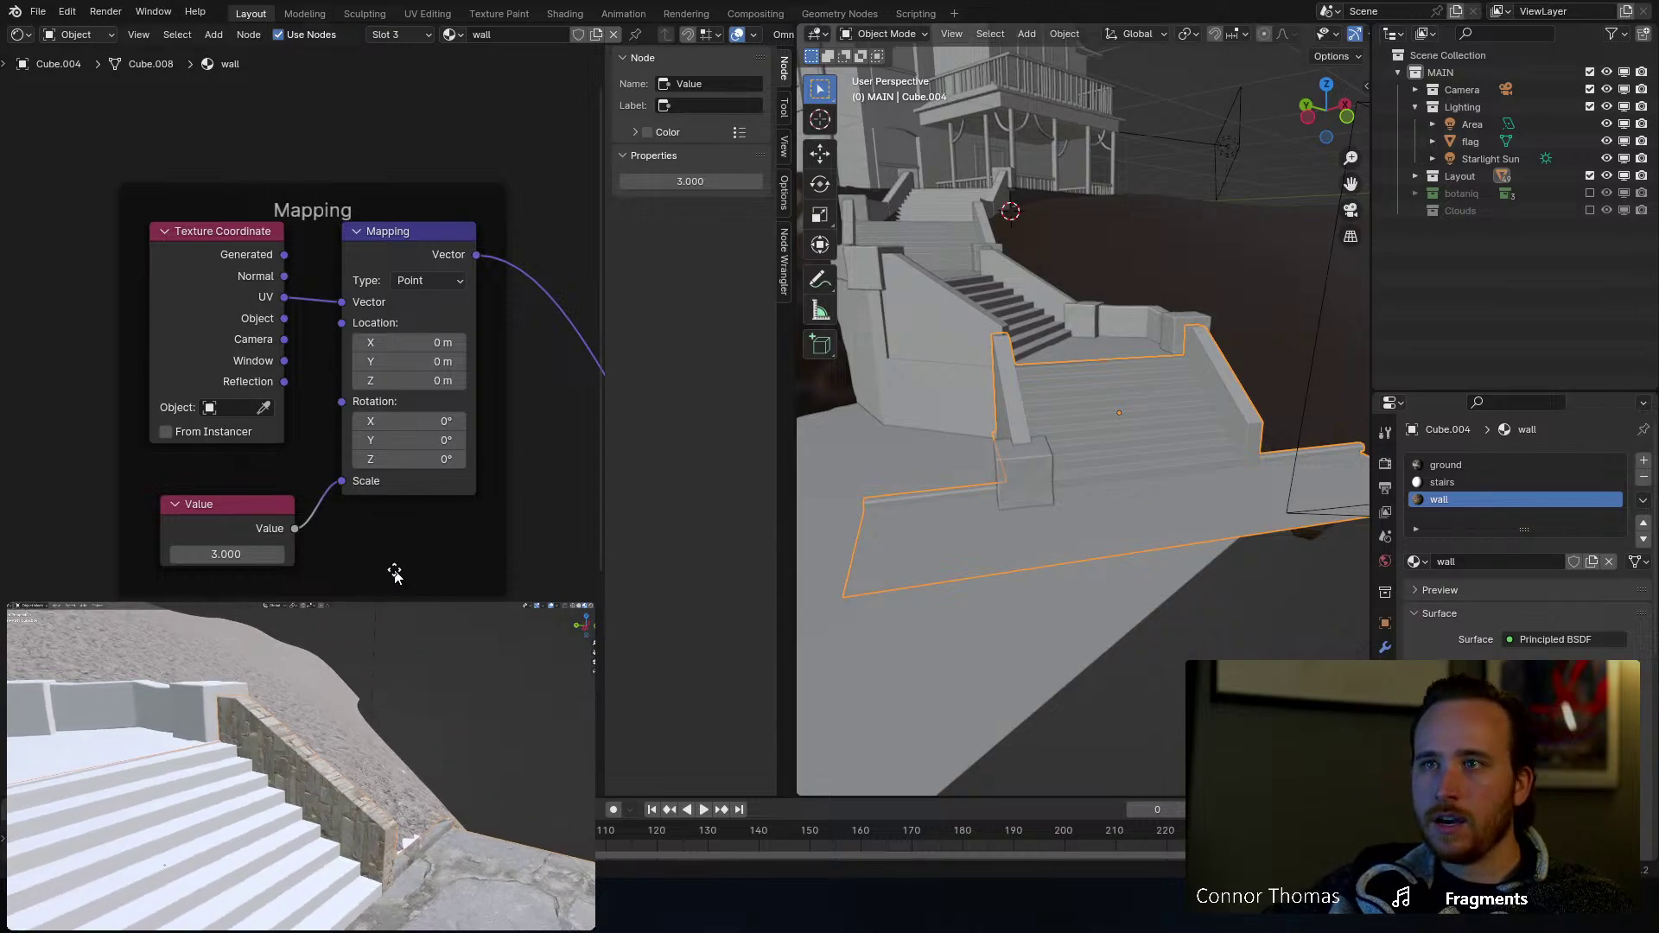
{"action": "middle_click_drag", "start_coordinate": [394, 574], "coordinate": [284, 617]}
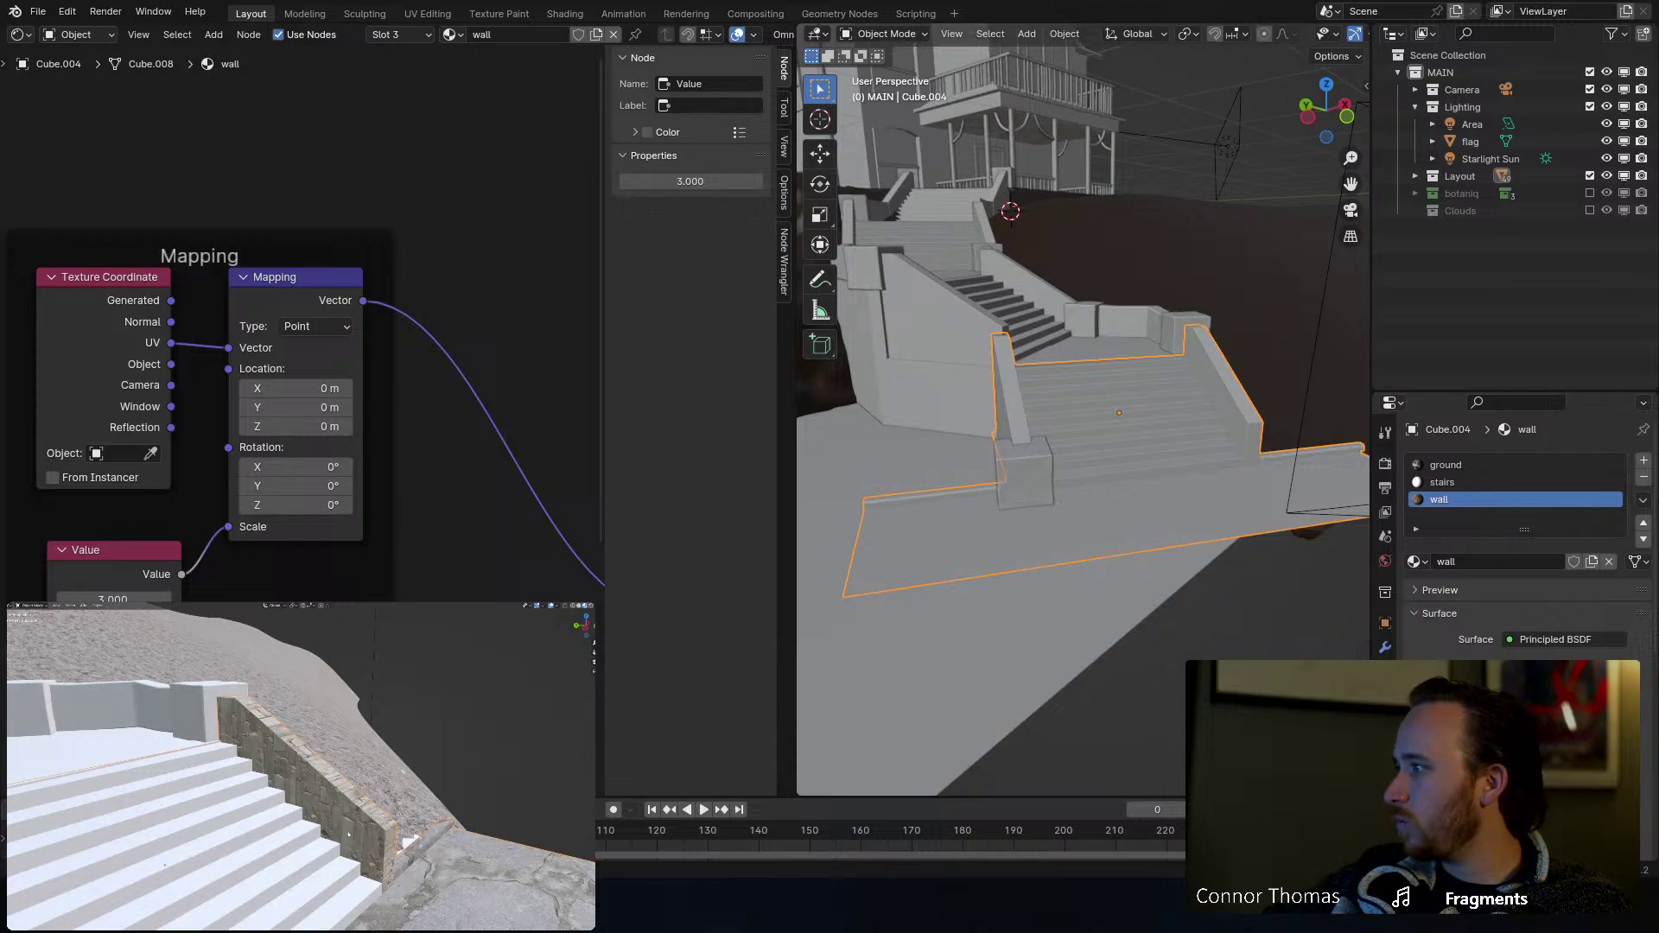
{"action": "middle_click_drag", "start_coordinate": [146, 576], "coordinate": [297, 547]}
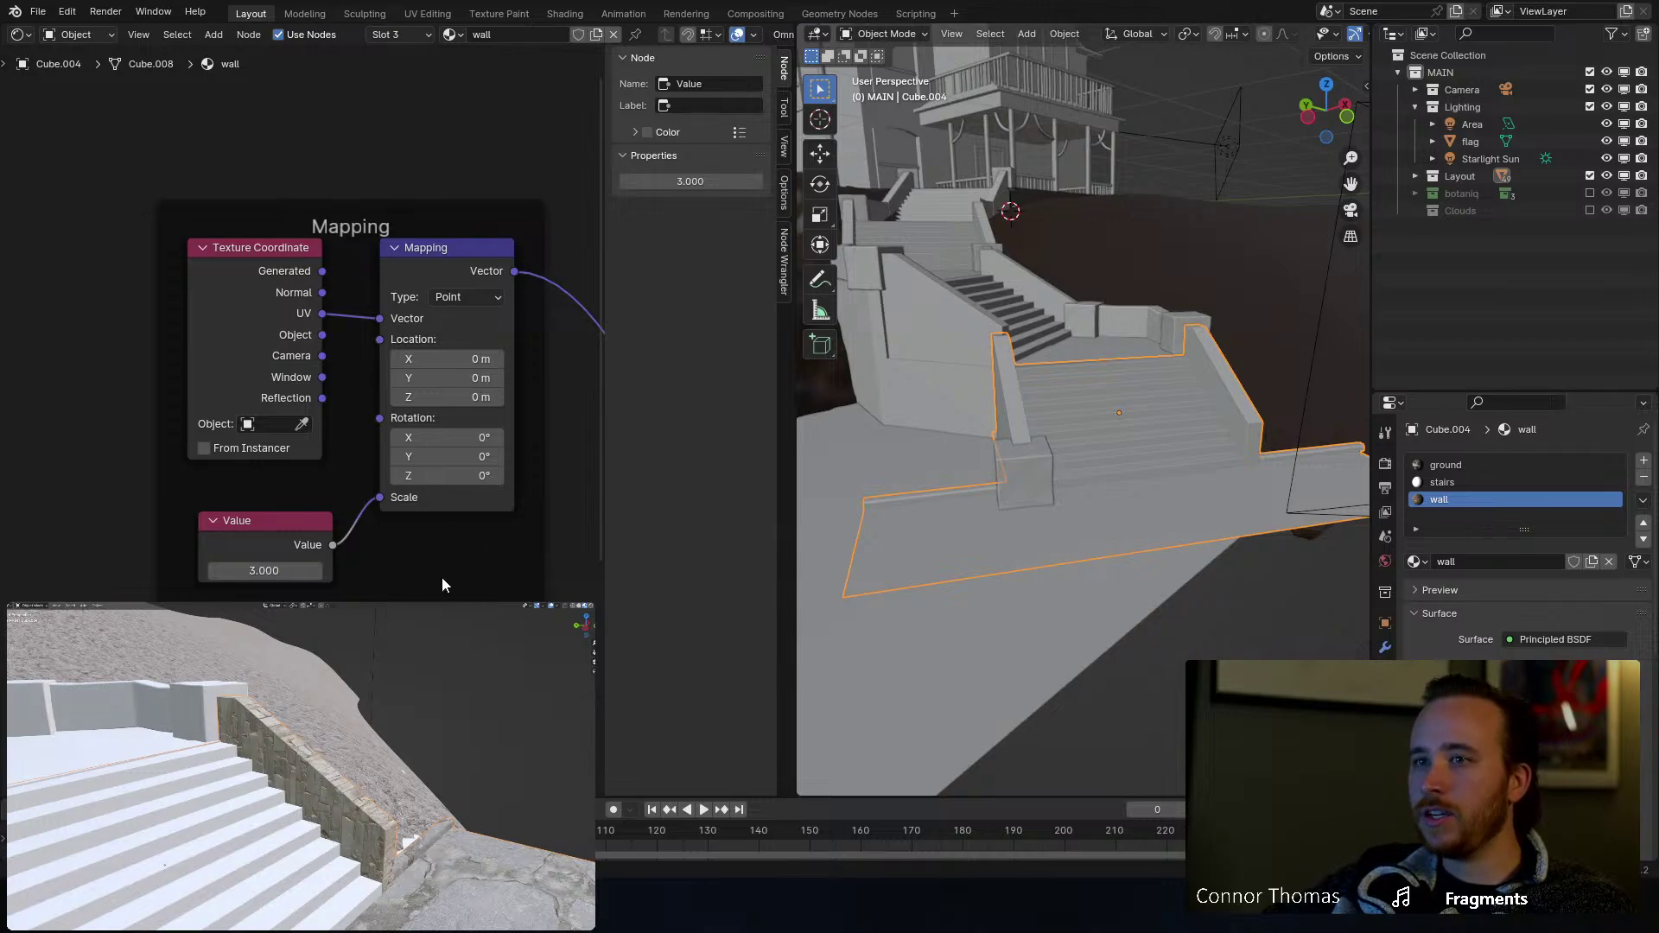
Step: Try a 90° X rotation on the wall material's Mapping node, then reset it and check the Y rotation
{"action": "left_click", "coordinate": [465, 438]}
{"action": "type", "text": "90"}
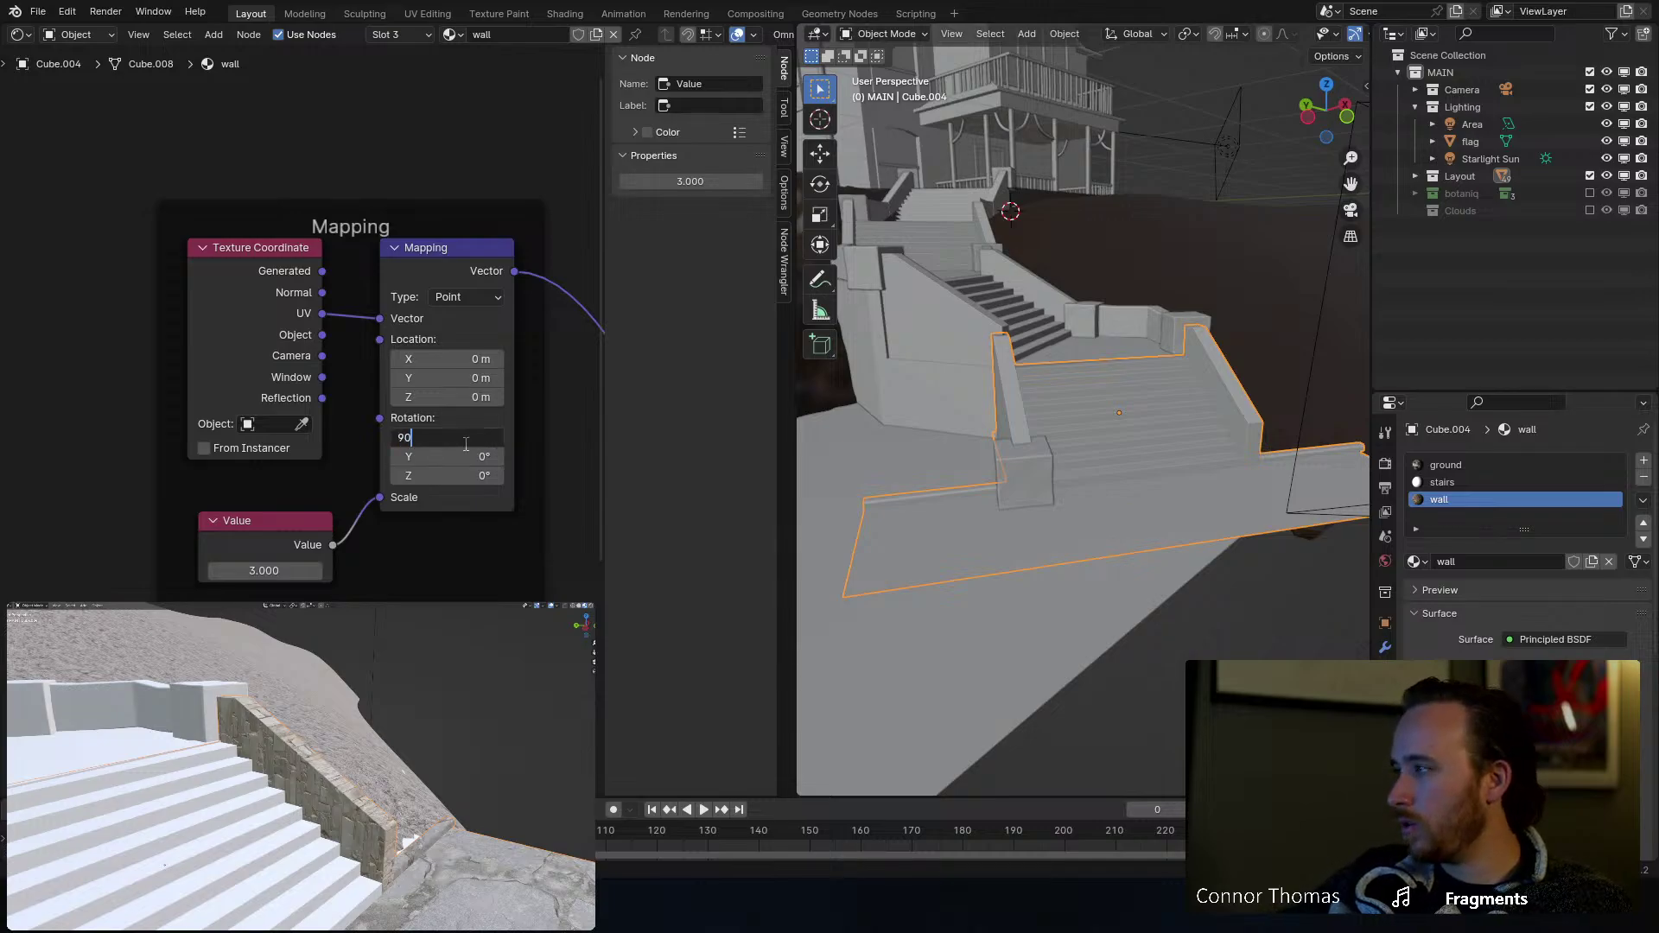
{"action": "key", "text": "Return"}
{"action": "key", "text": "BackSpace"}
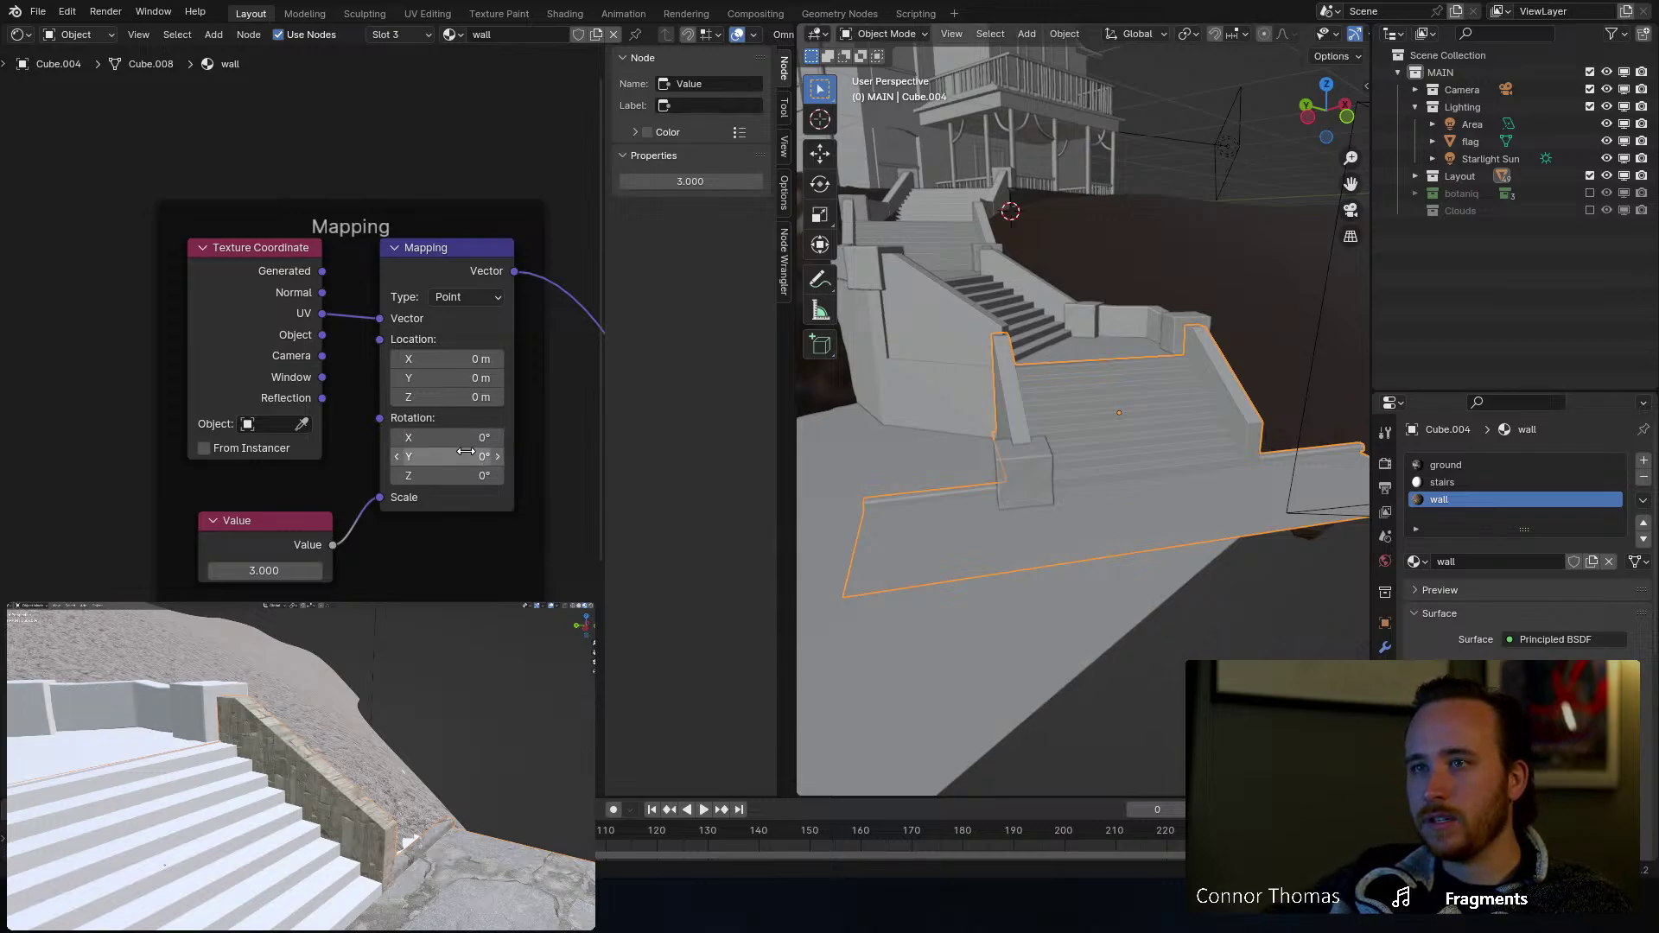
{"action": "left_click", "coordinate": [467, 456]}
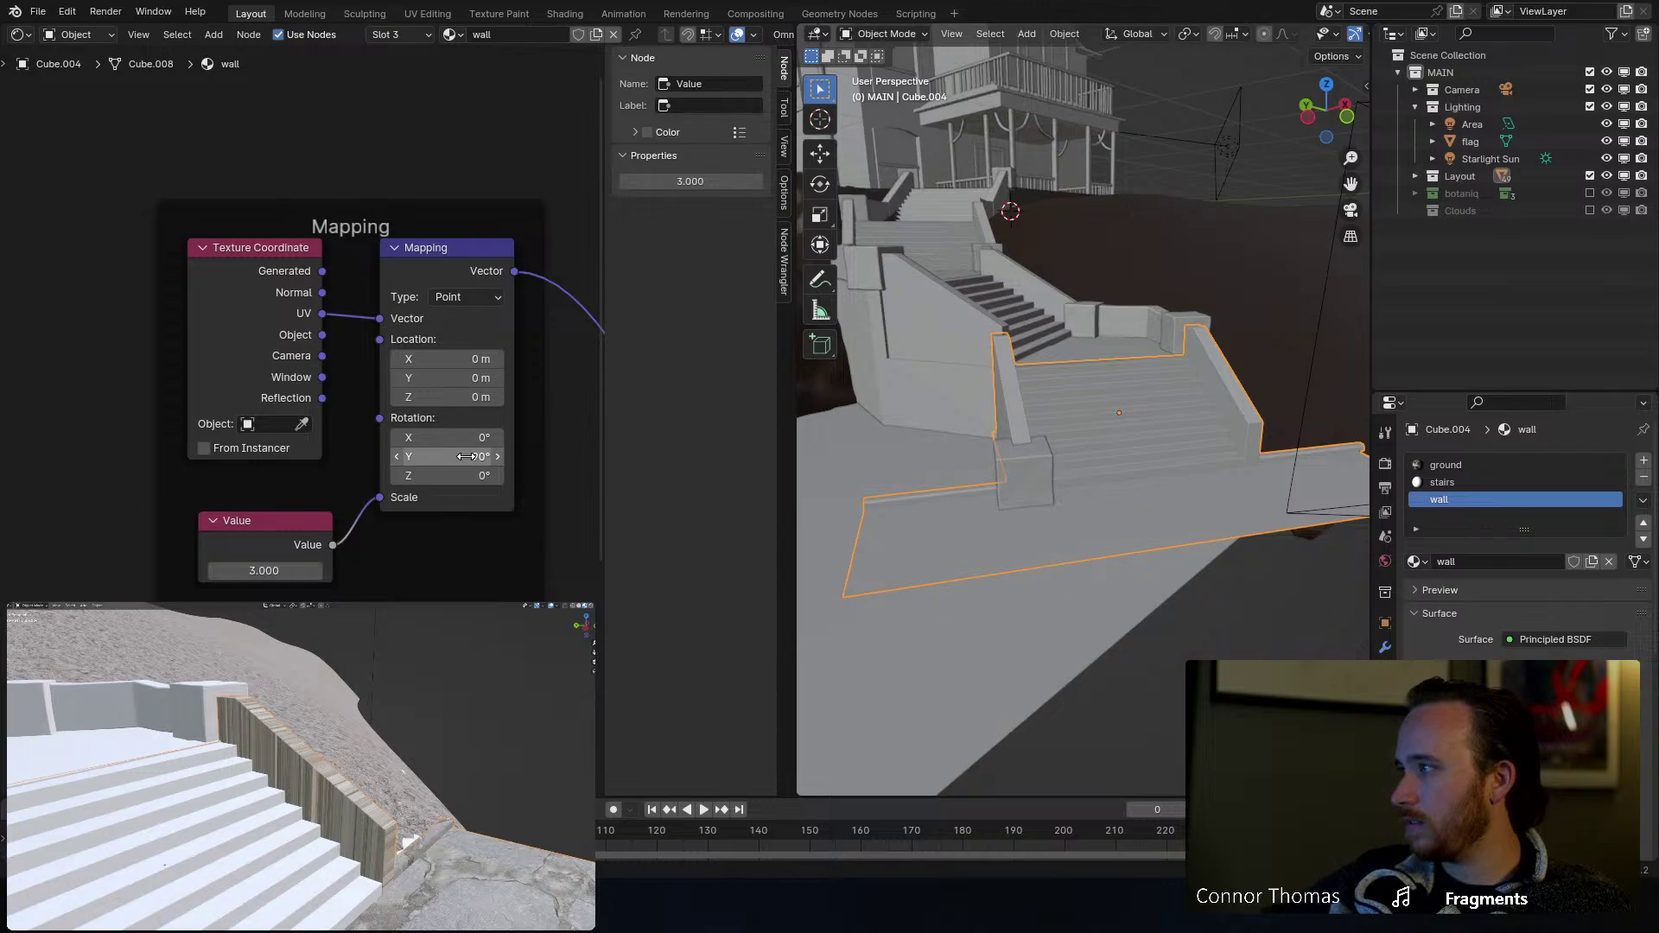
Step: Set the Z rotation of the wall material's Mapping node to 90°, inspect the side walls in the preview, and save the file
{"action": "left_click", "coordinate": [437, 477]}
{"action": "type", "text": "90"}
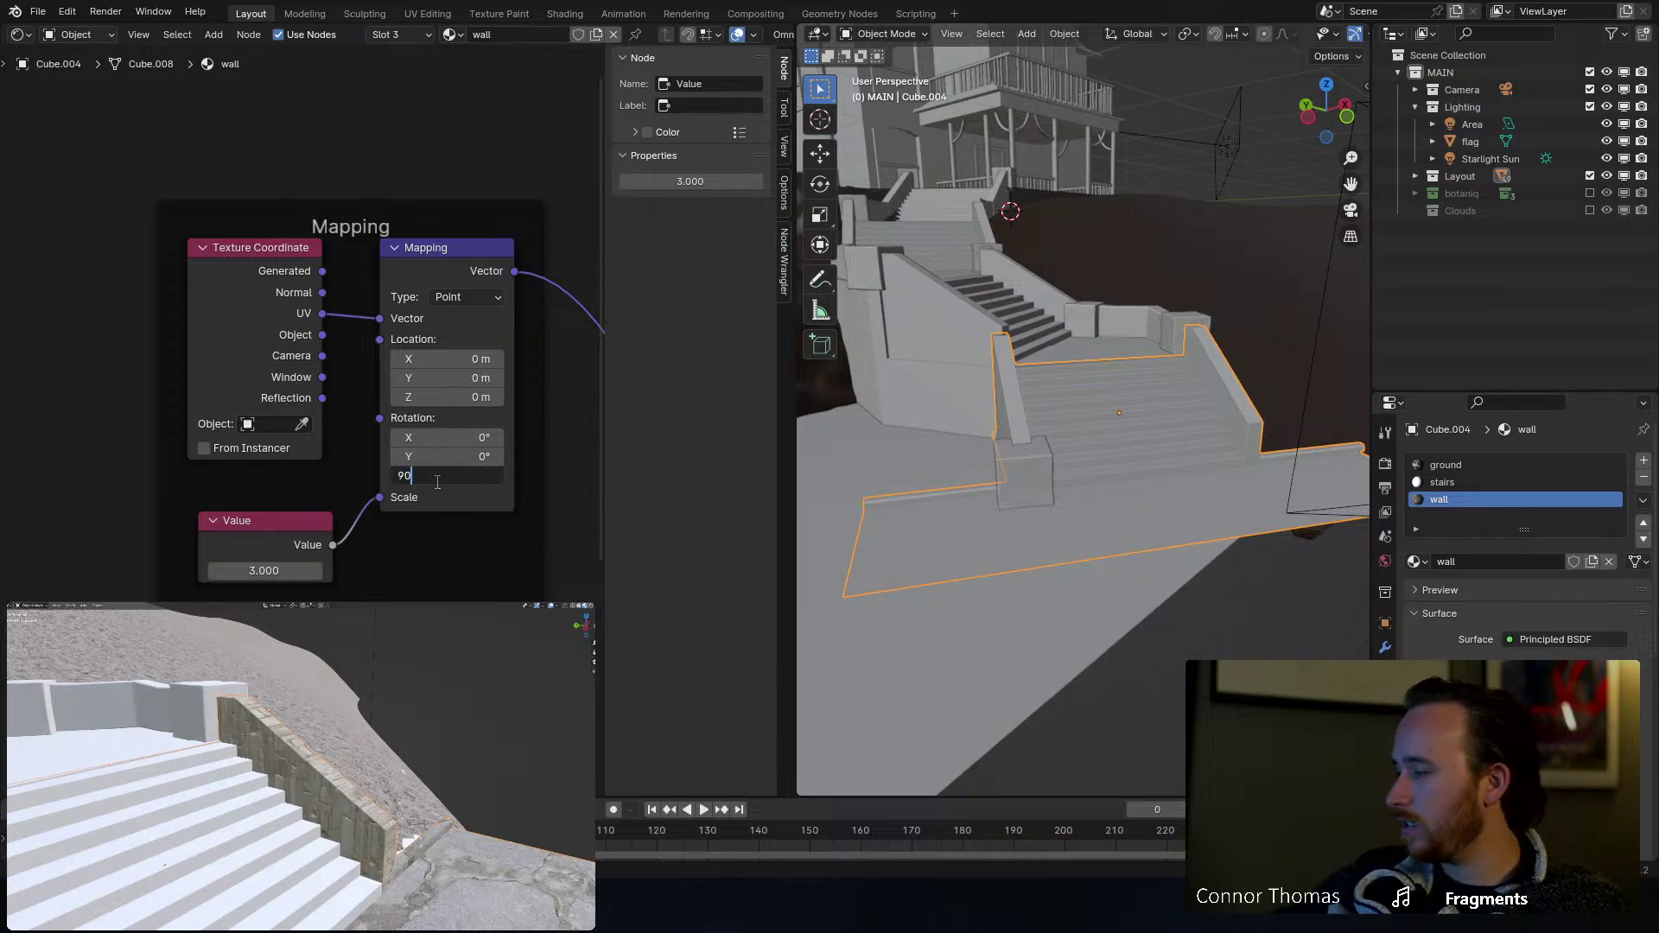
{"action": "key", "text": "Return"}
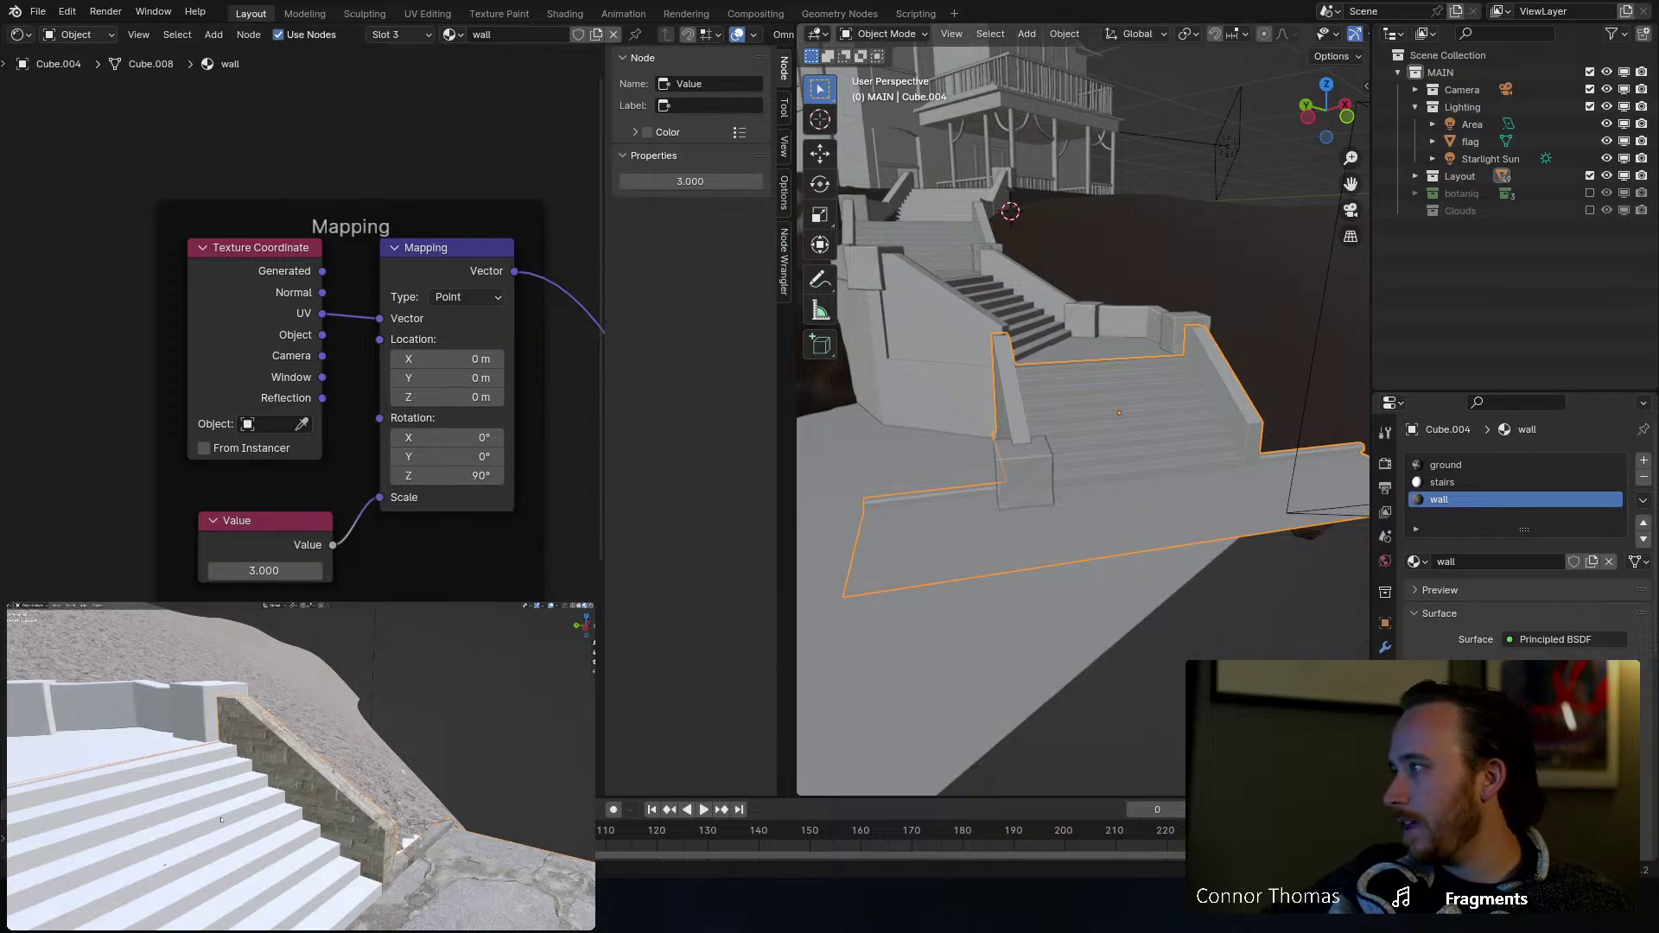
{"action": "middle_click_drag", "start_coordinate": [222, 819], "coordinate": [291, 795]}
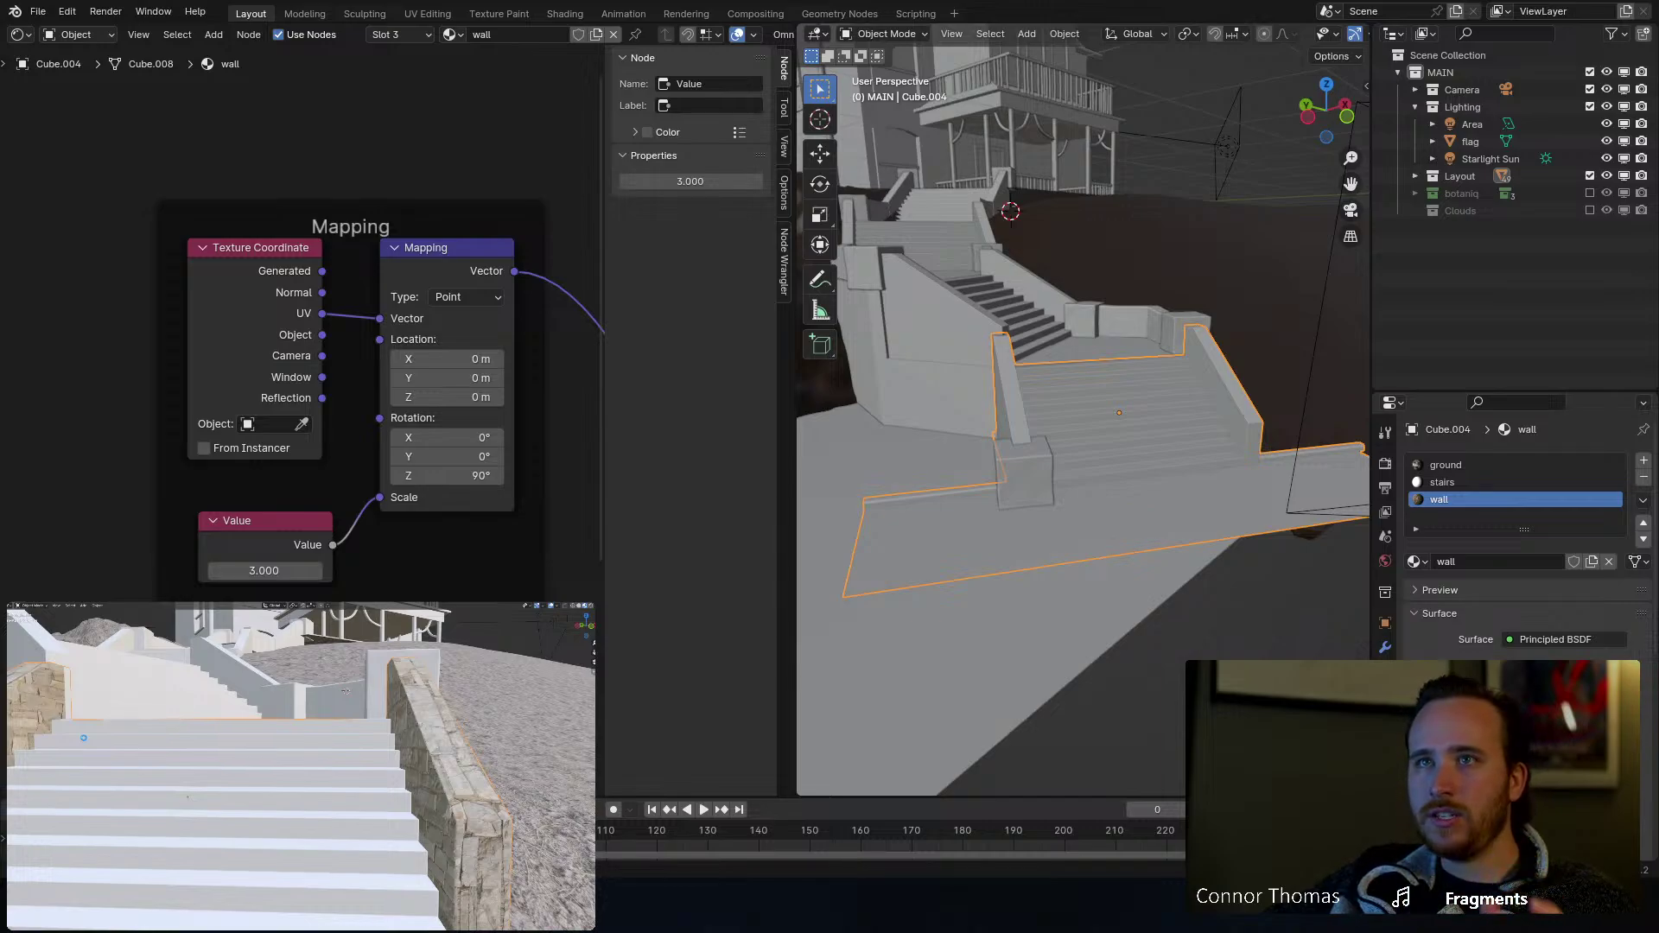
{"action": "key", "text": "ctrl+s"}
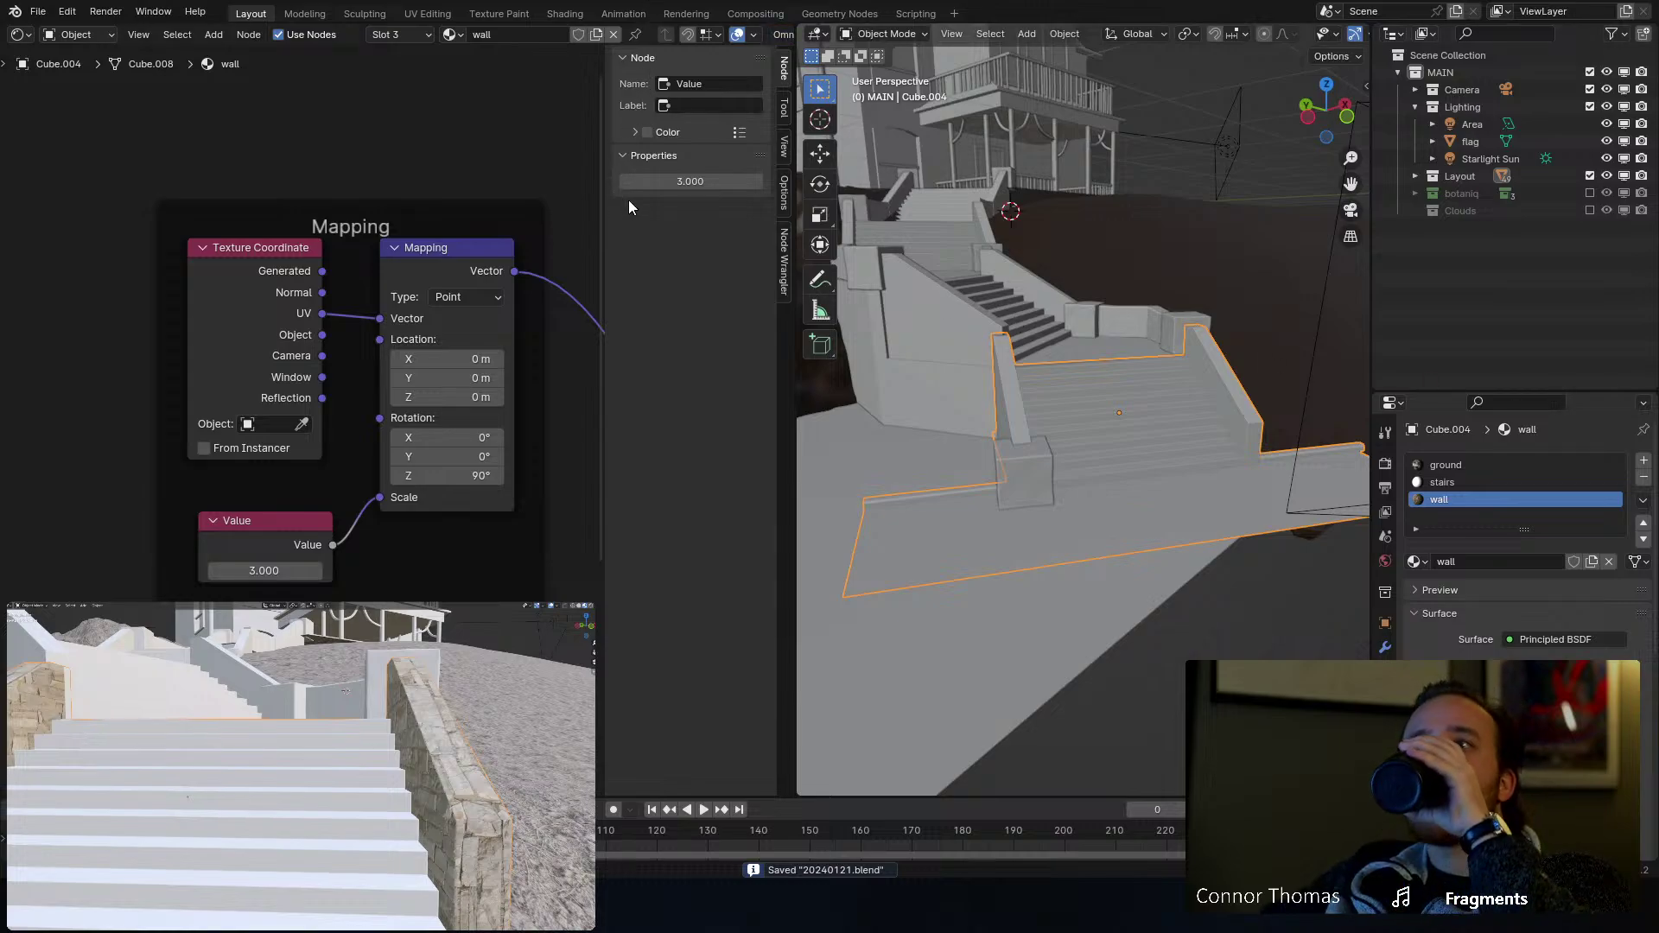
Step: Hide the node sidebar and delete the Displacement node from the wall material
{"action": "key", "text": "n"}
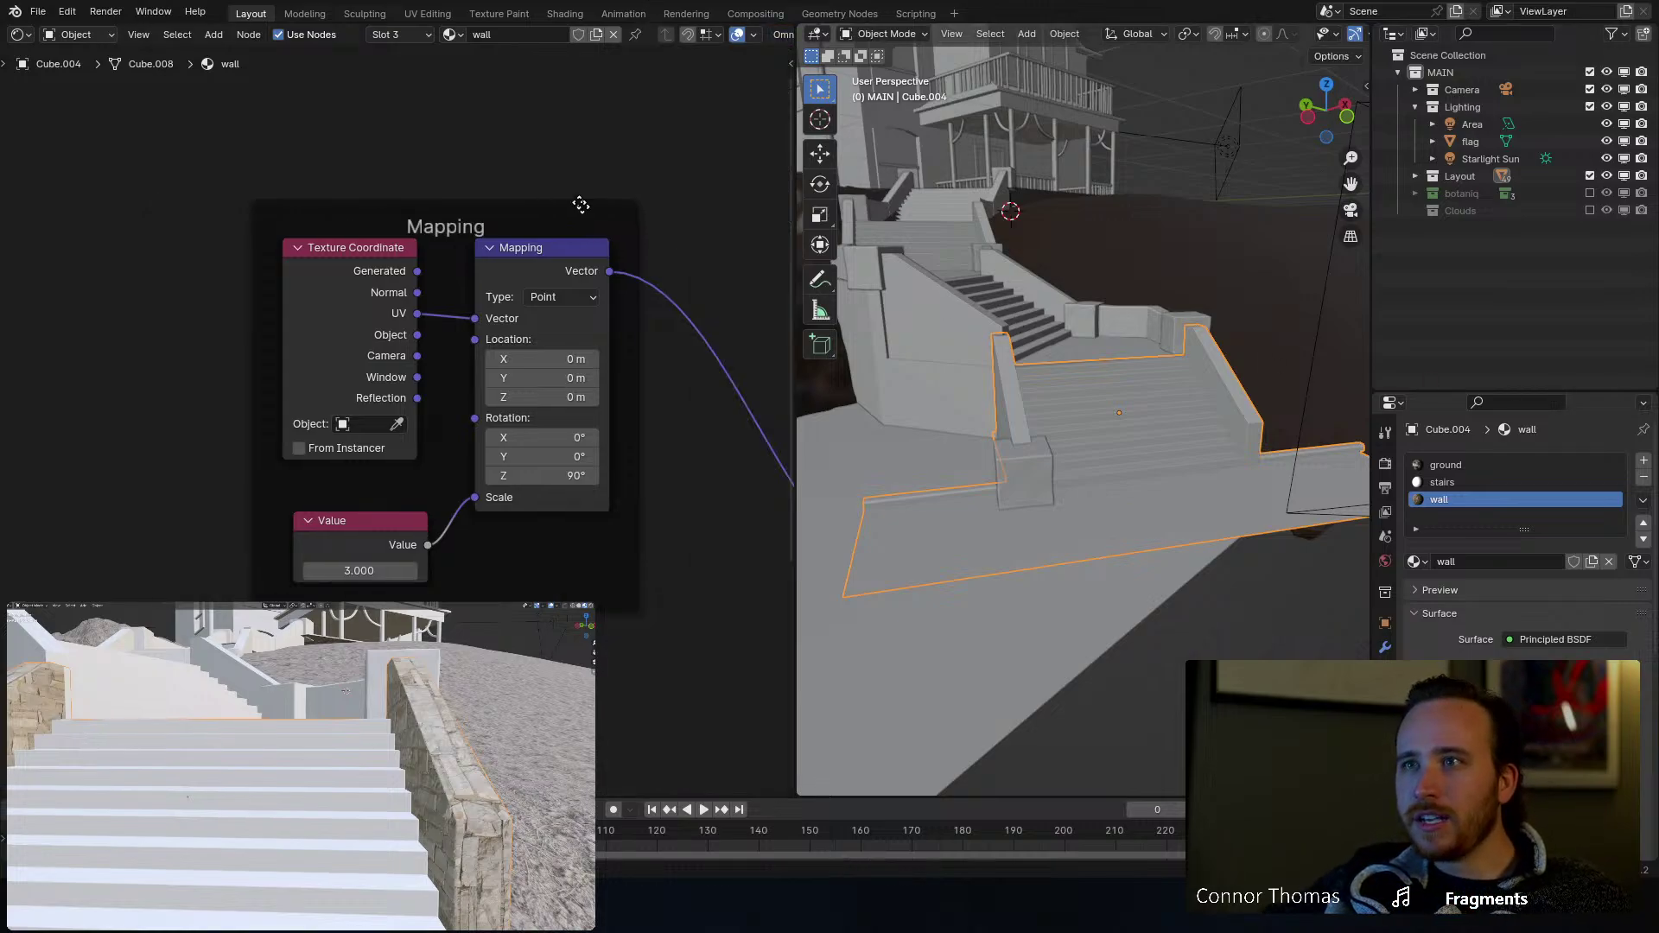
{"action": "middle_click_drag", "start_coordinate": [560, 237], "coordinate": [356, 296]}
{"action": "scroll", "coordinate": [421, 247], "scroll_direction": "down", "scroll_amount": 4}
{"action": "middle_click_drag", "start_coordinate": [655, 414], "coordinate": [345, 299]}
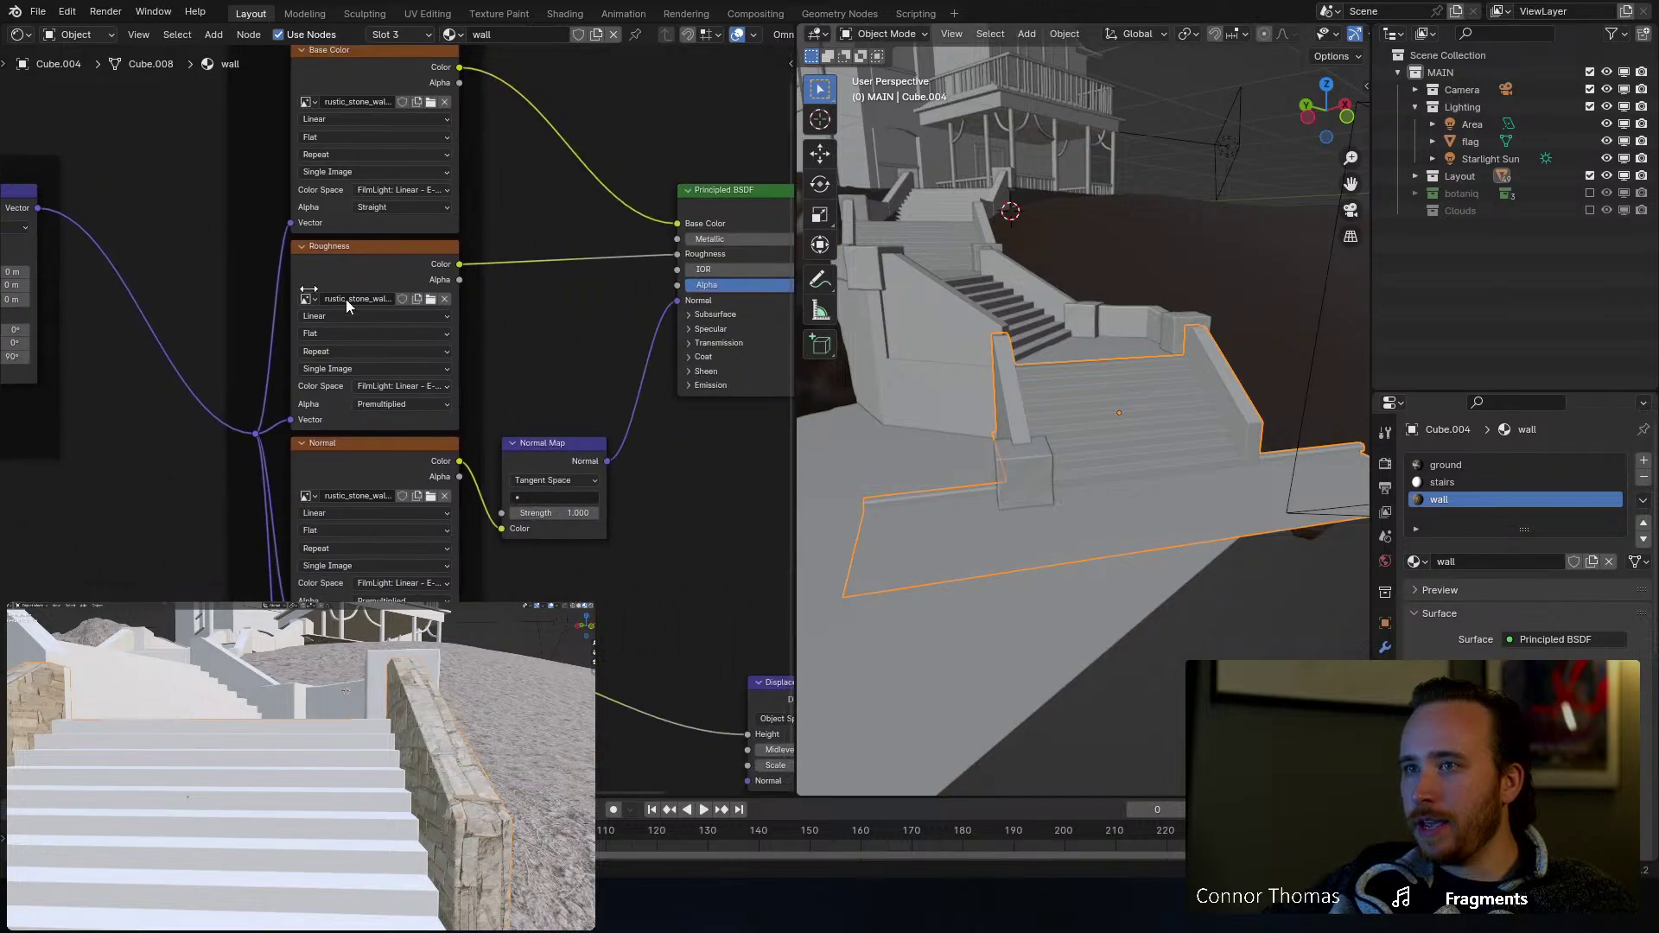
{"action": "middle_click_drag", "start_coordinate": [456, 467], "coordinate": [228, 267]}
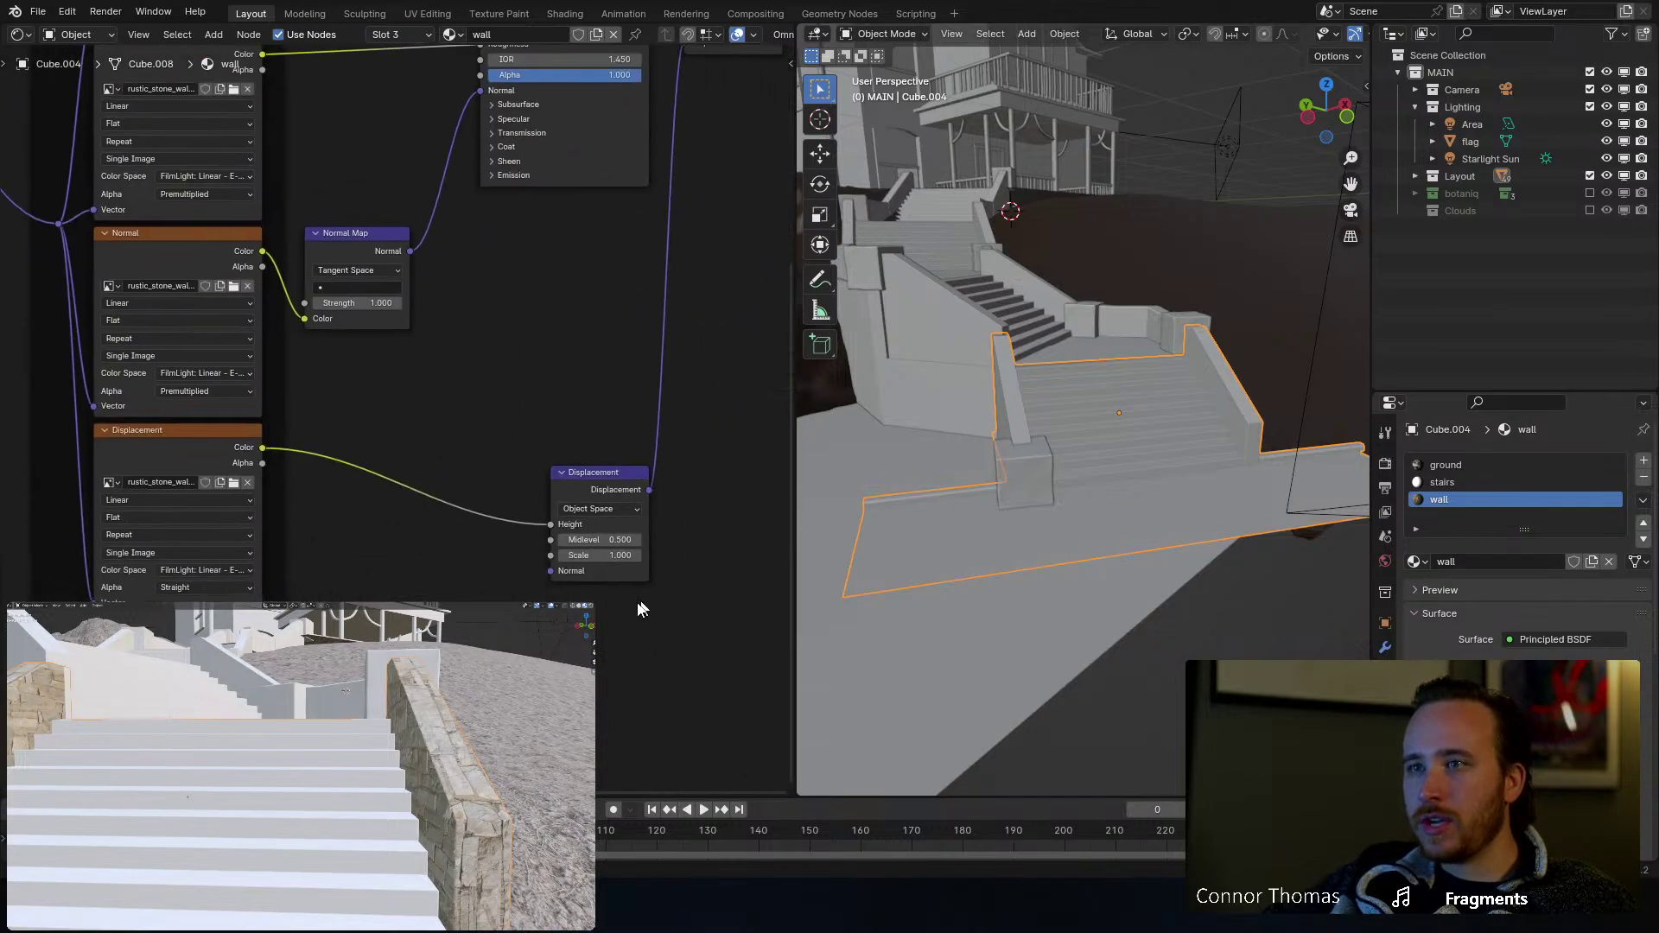
{"action": "middle_click_drag", "start_coordinate": [451, 459], "coordinate": [402, 575]}
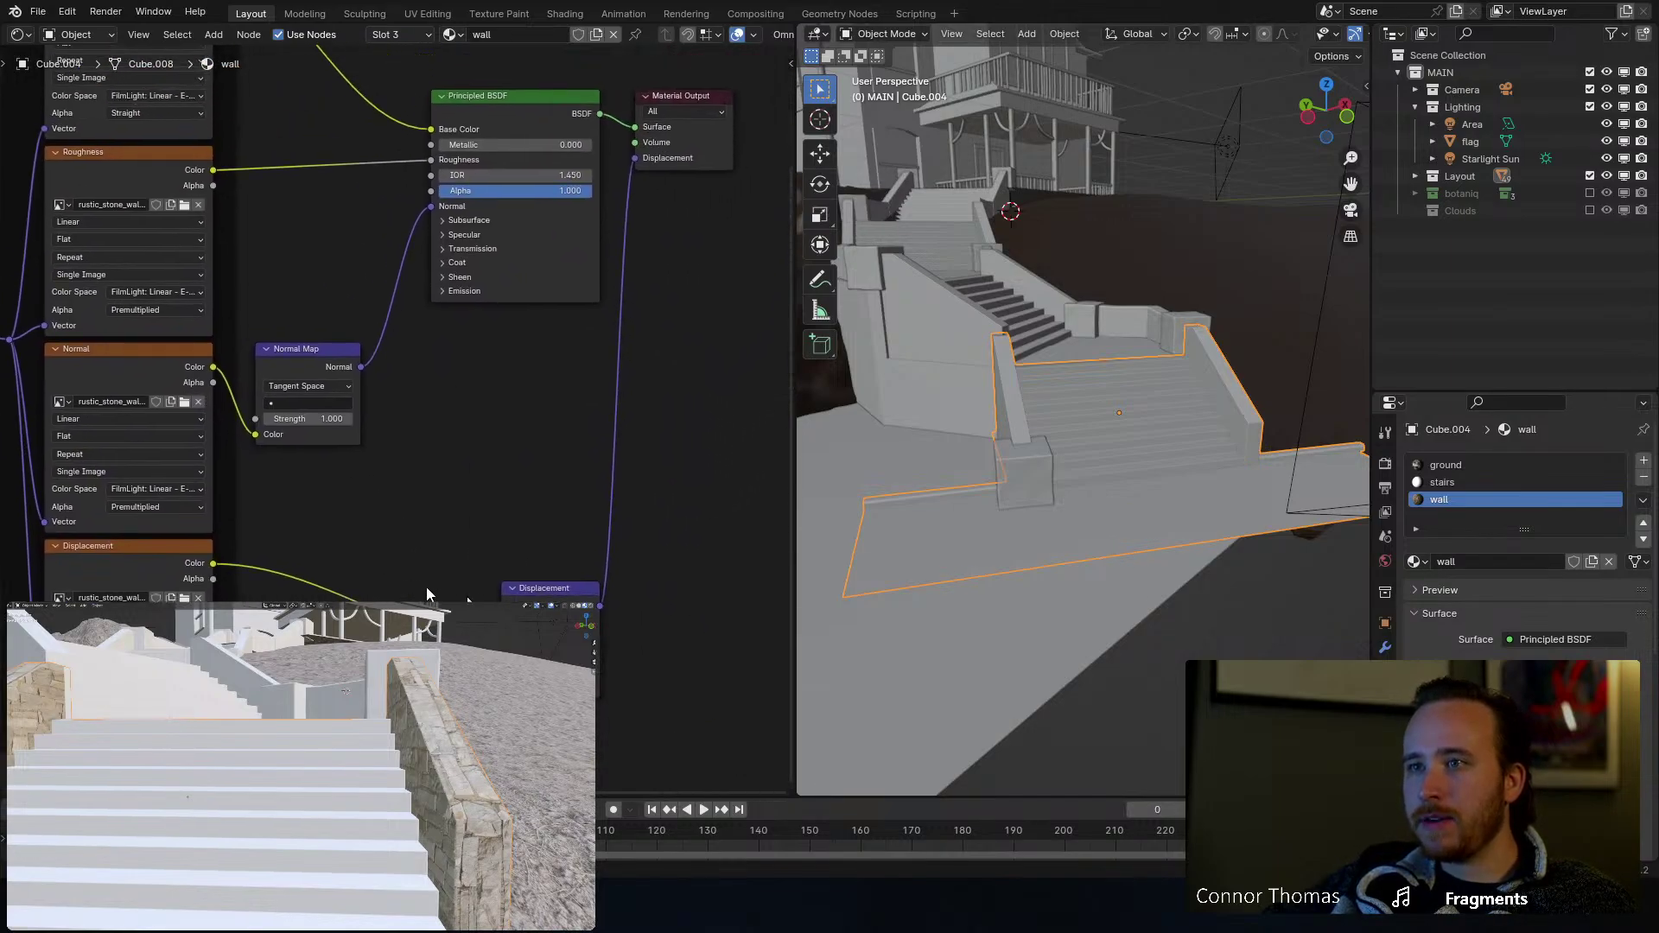
{"action": "left_click", "coordinate": [546, 592]}
{"action": "middle_click_drag", "start_coordinate": [446, 516], "coordinate": [447, 548]}
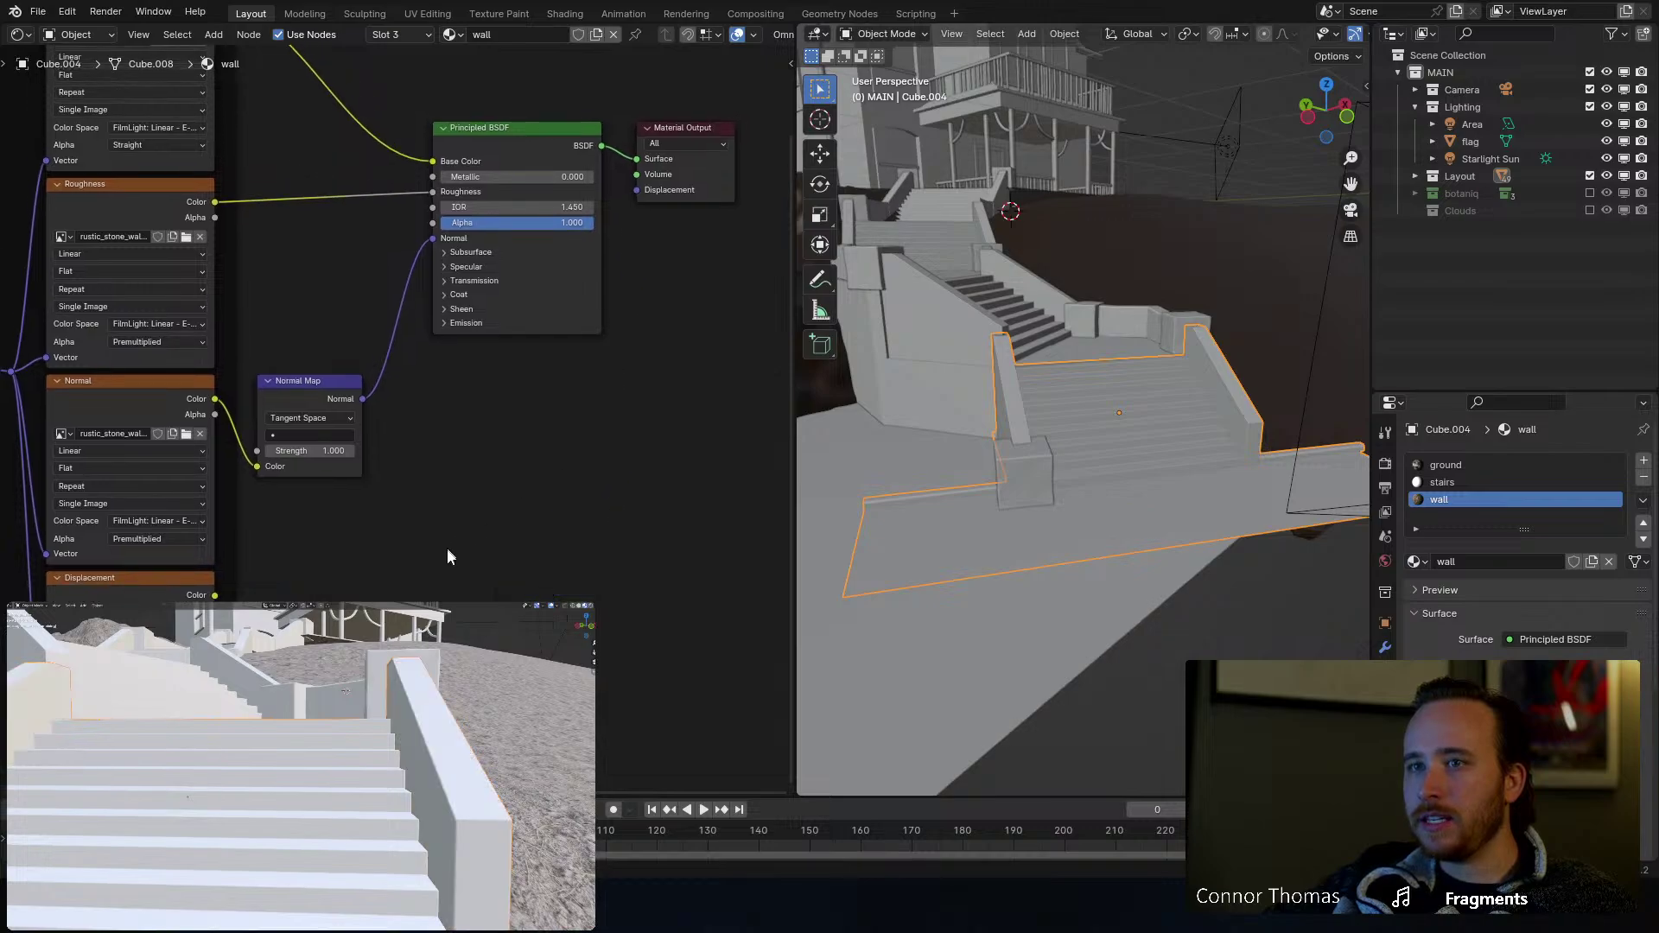
Step: Add a Math node set to Multiply and feed the displacement texture's Color into its first value
{"action": "key", "text": "shift+a"}
{"action": "type", "text": "add"}
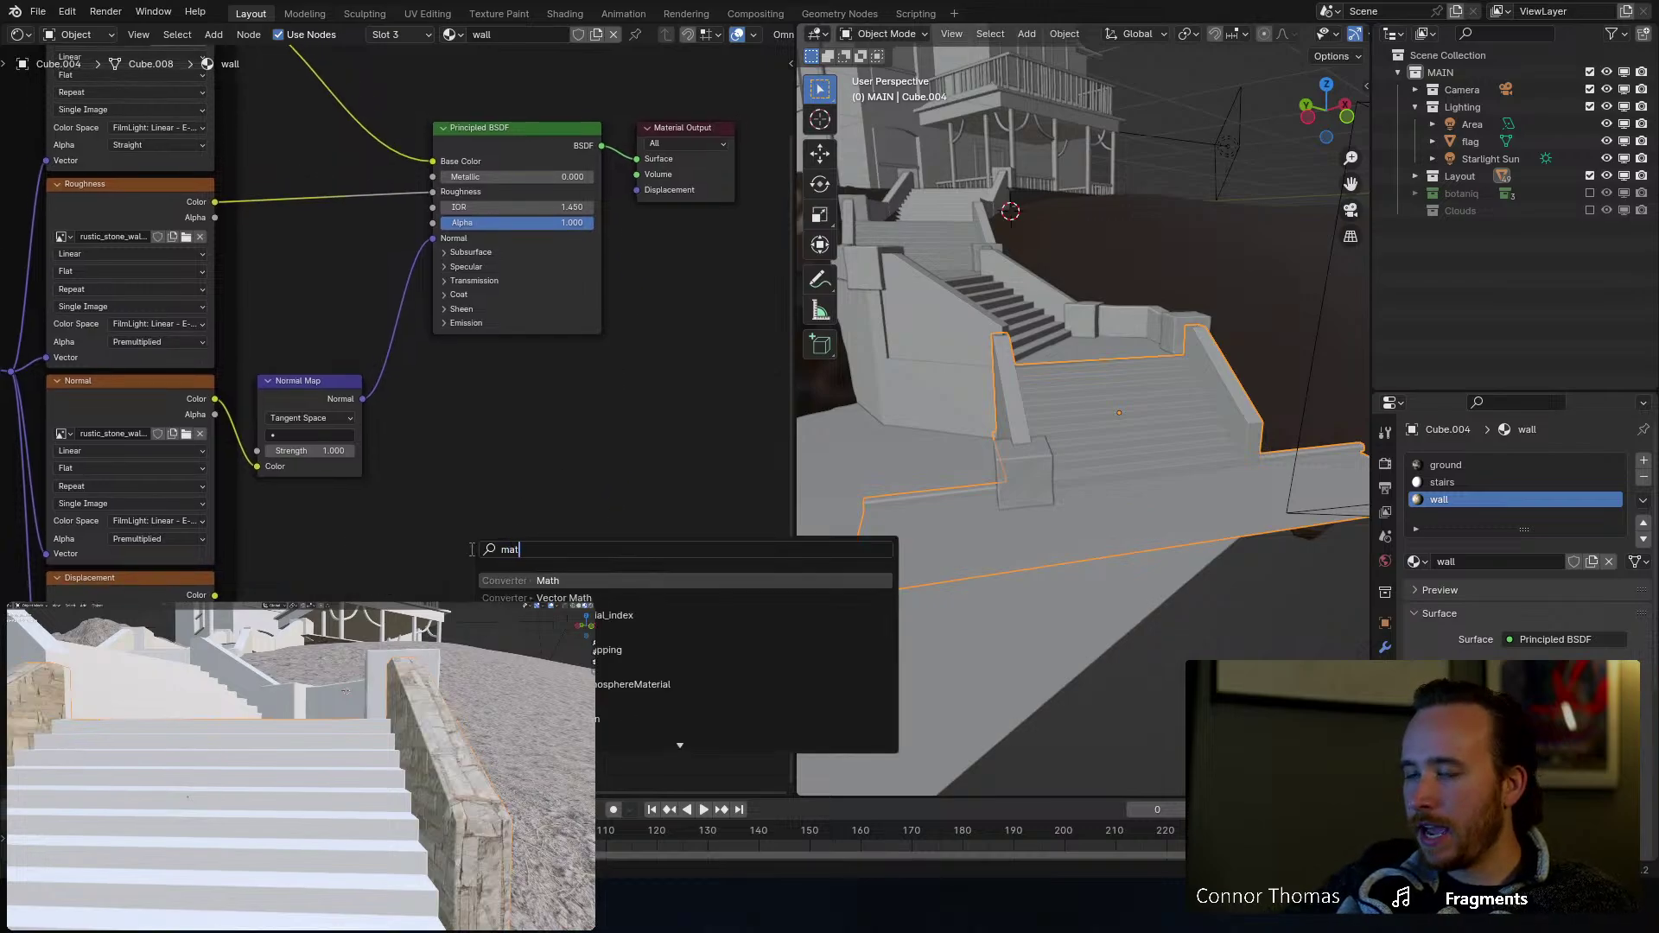
{"action": "key", "text": "Return"}
{"action": "left_click", "coordinate": [470, 550]}
{"action": "left_click", "coordinate": [518, 592]}
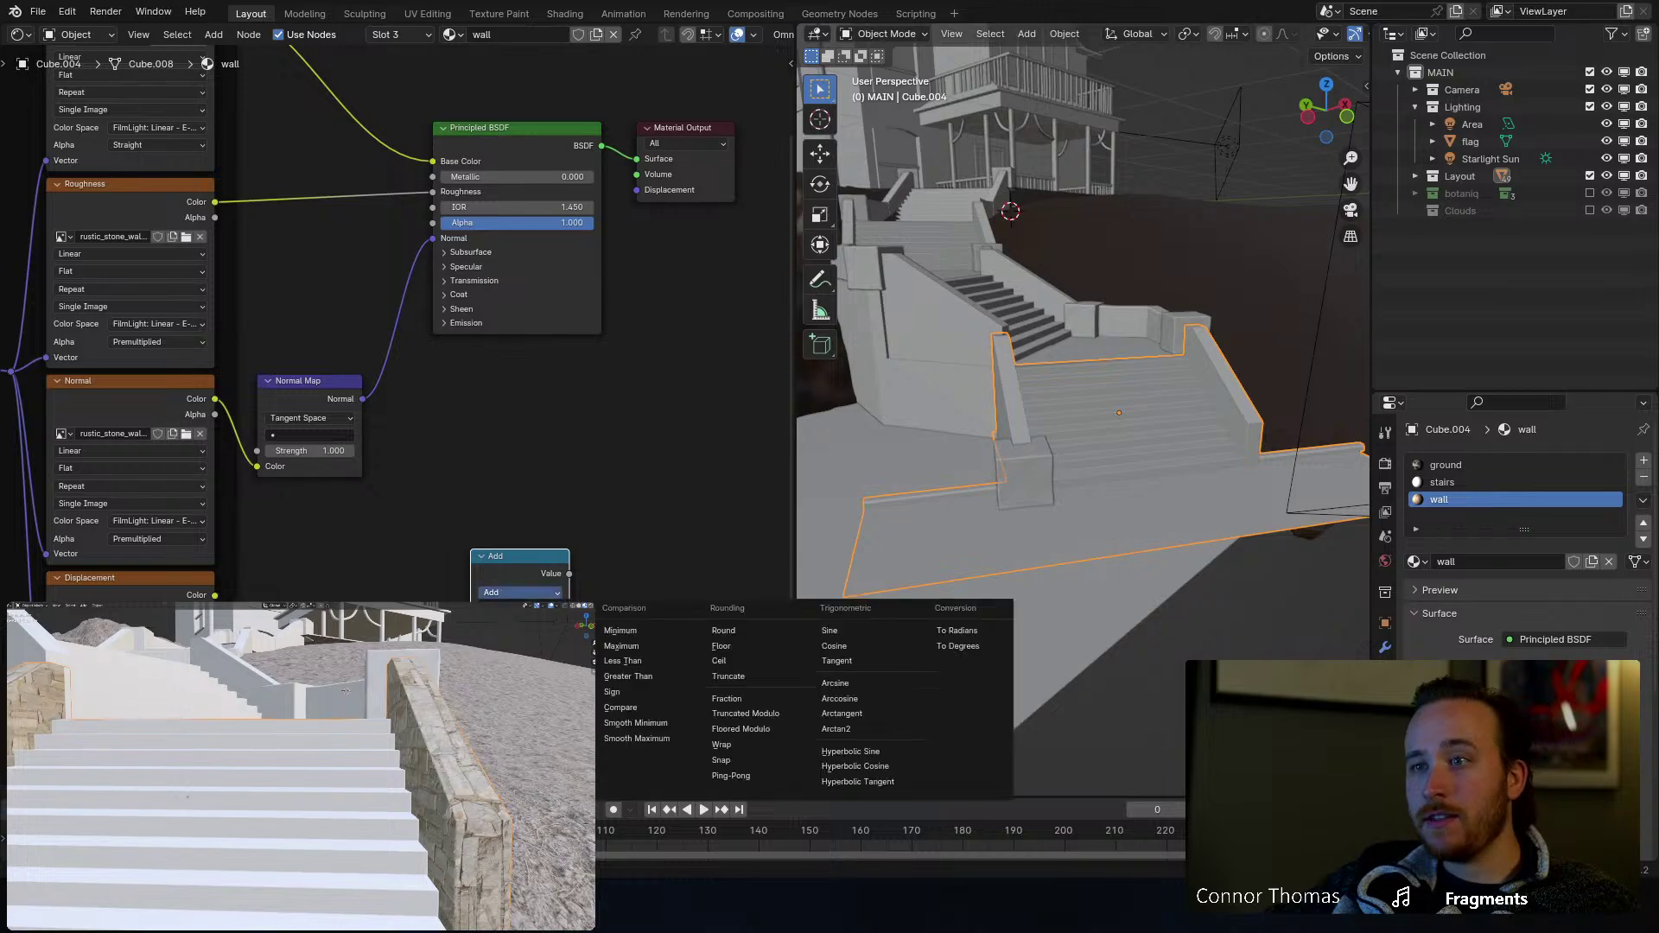
{"action": "left_click", "coordinate": [503, 661]}
{"action": "left_click_drag", "start_coordinate": [217, 596], "coordinate": [471, 627]}
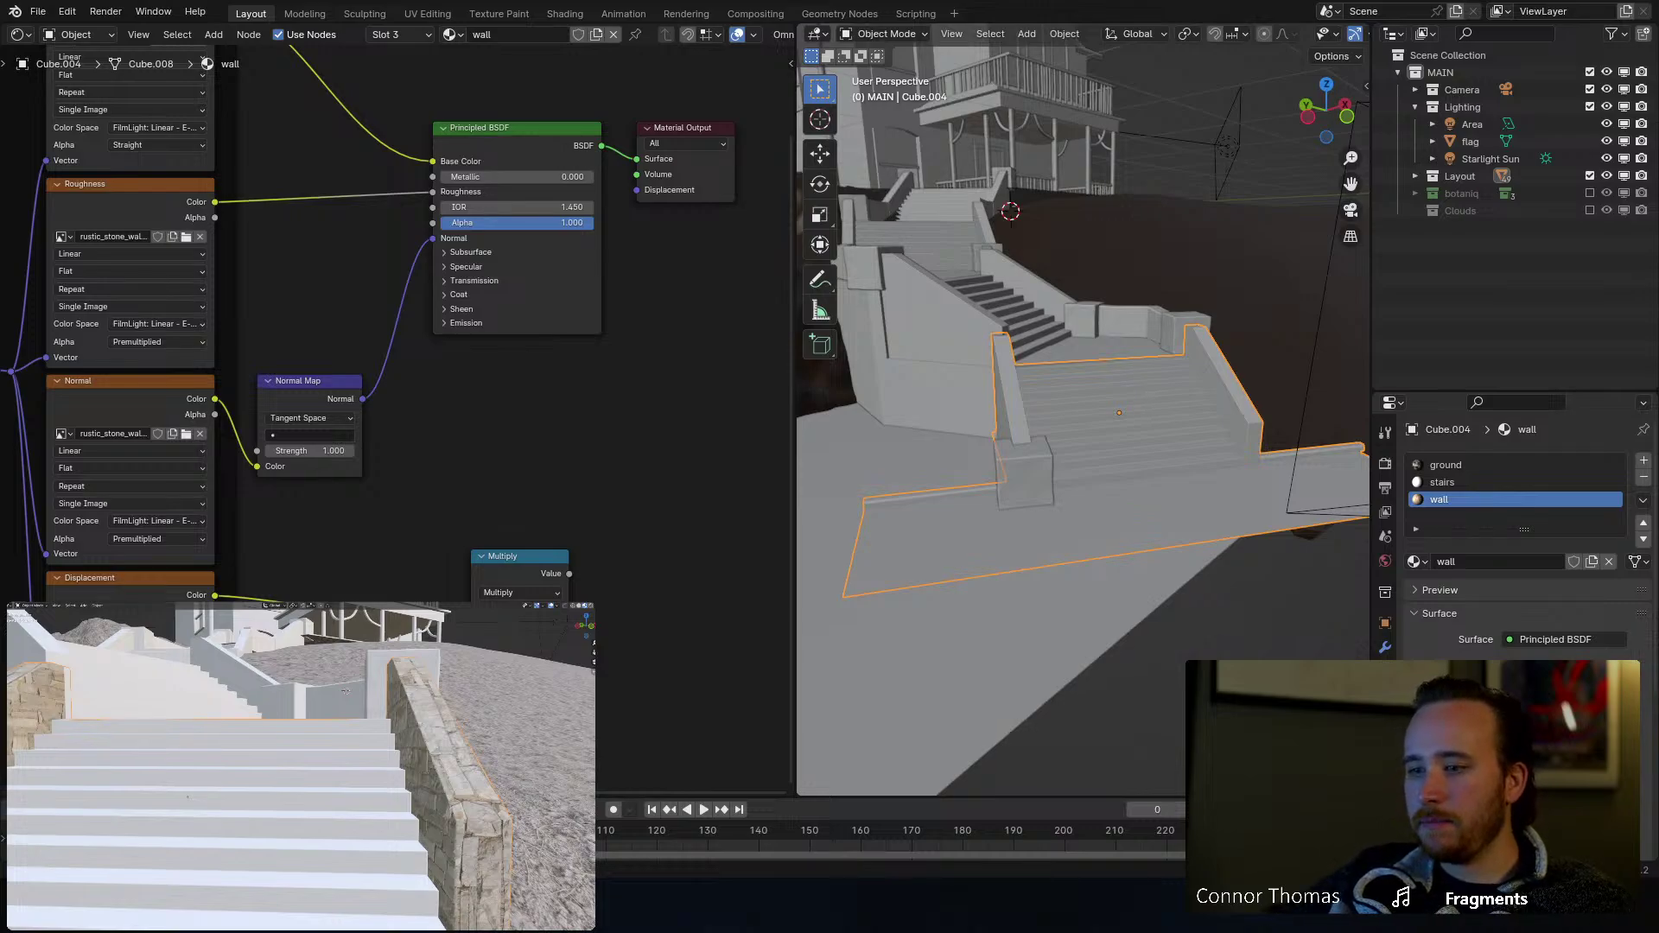
Step: Connect the Multiply node to the Material Output's Displacement input and move the Material Output farther from the Principled BSDF
{"action": "middle_click_drag", "start_coordinate": [545, 383], "coordinate": [458, 453]}
{"action": "left_click_drag", "start_coordinate": [483, 644], "coordinate": [549, 262]}
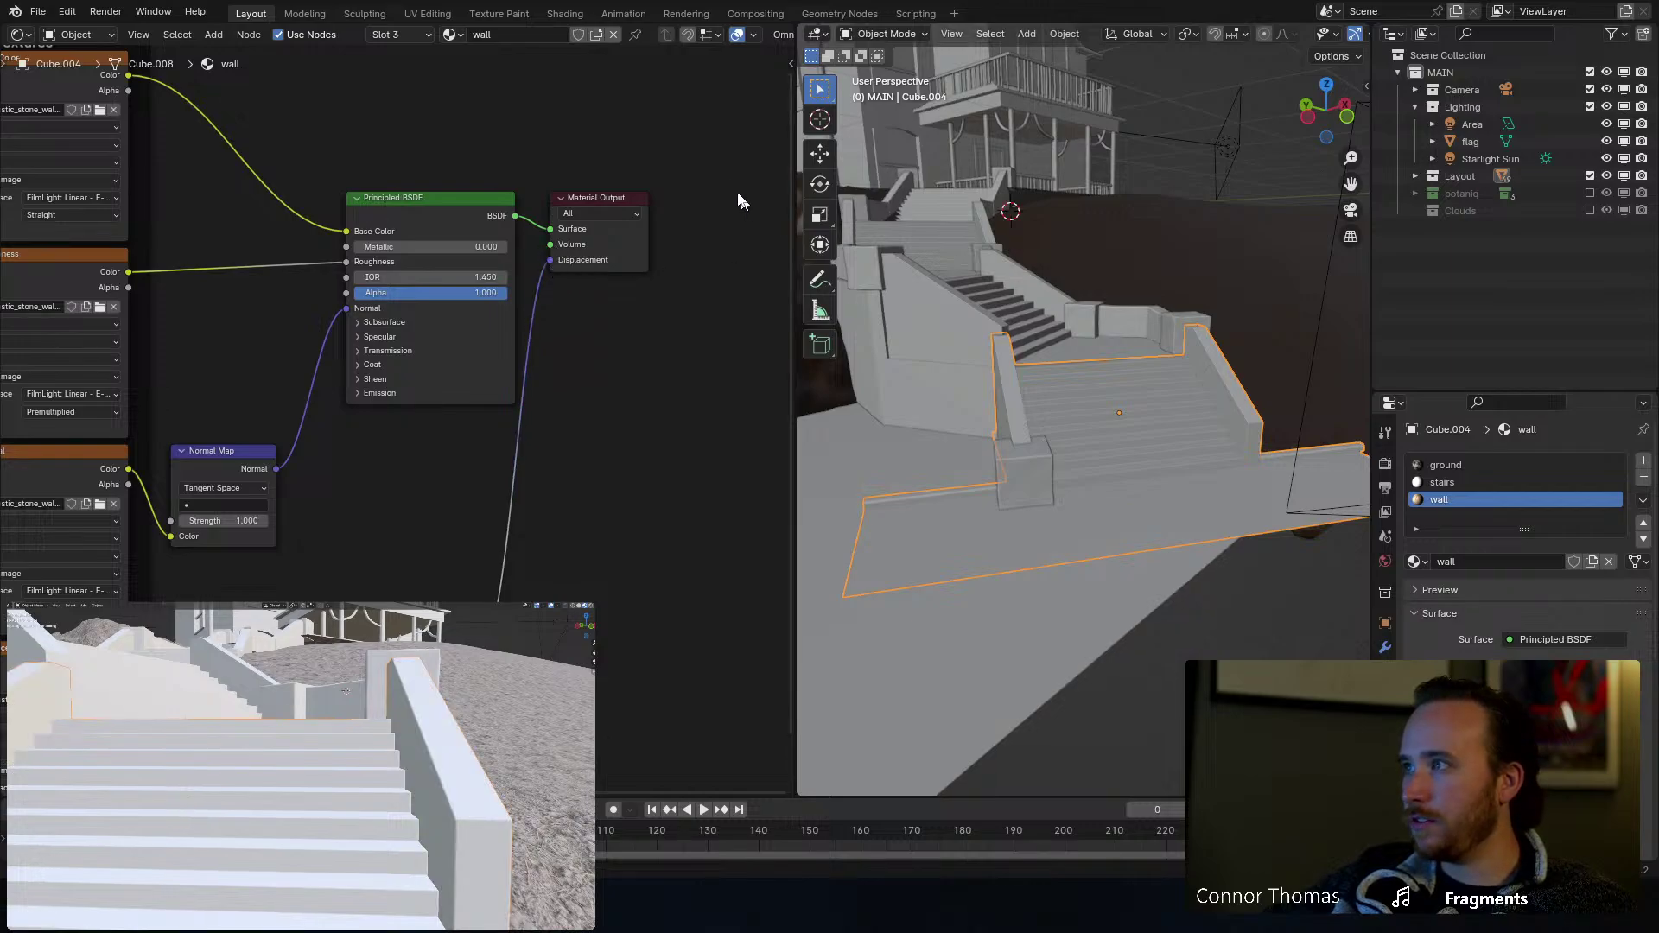
{"action": "left_click_drag", "start_coordinate": [600, 197], "coordinate": [788, 183]}
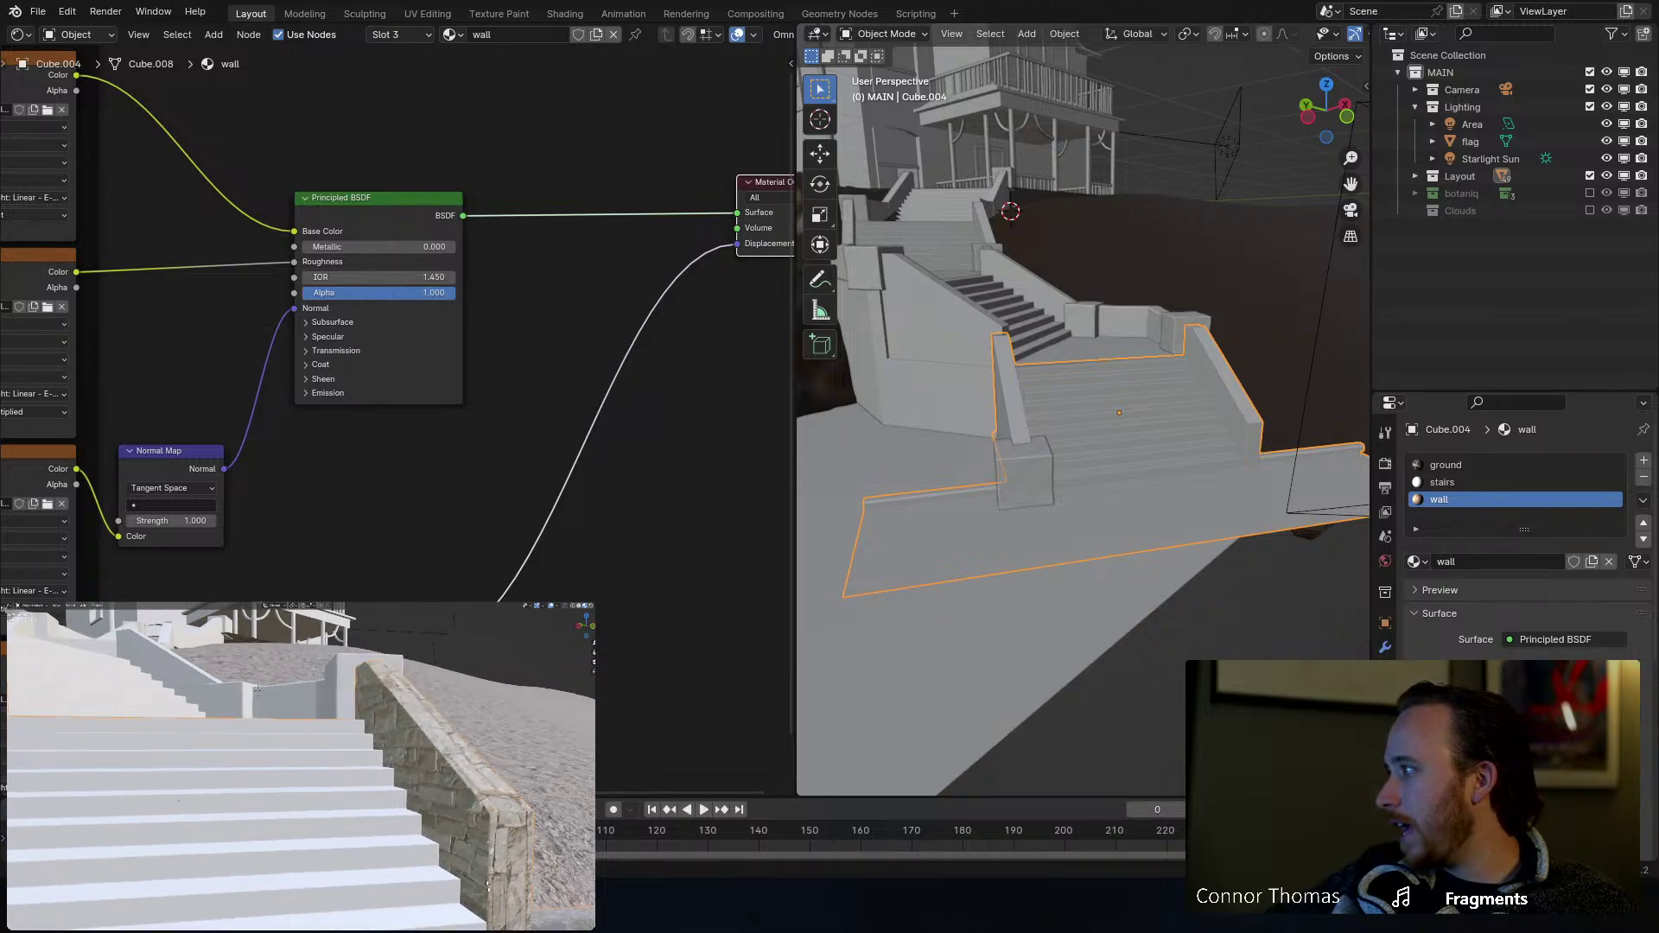
{"action": "scroll", "coordinate": [99, 752], "scroll_direction": "up", "scroll_amount": 3}
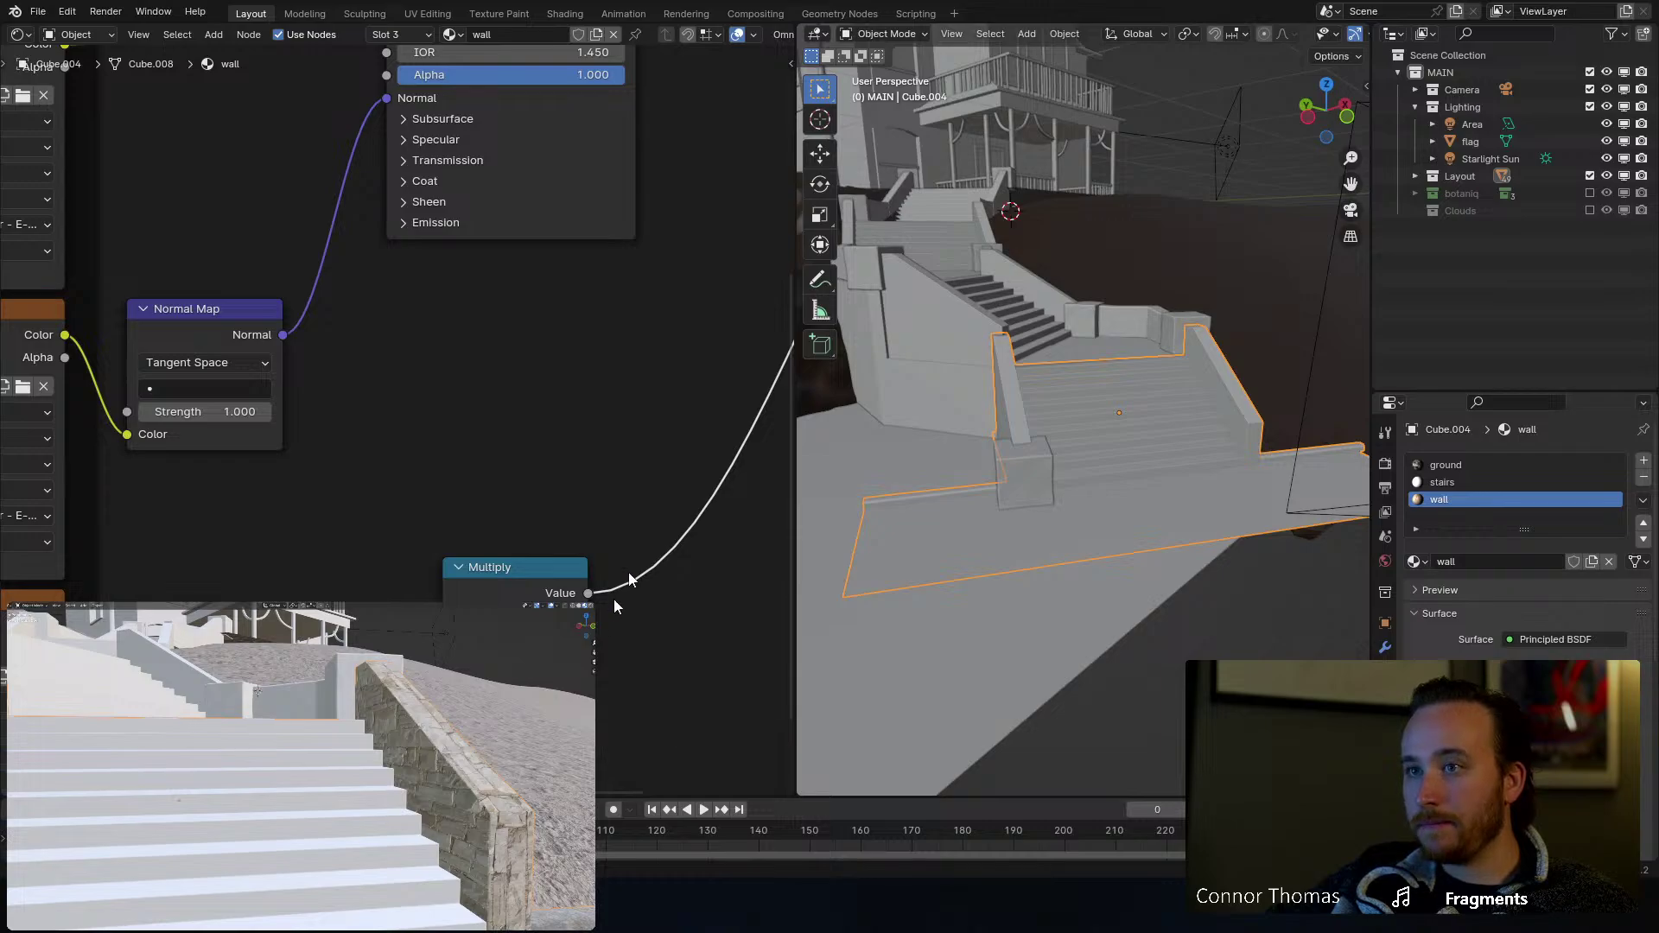
{"action": "scroll", "coordinate": [617, 562], "scroll_direction": "down", "scroll_amount": 3}
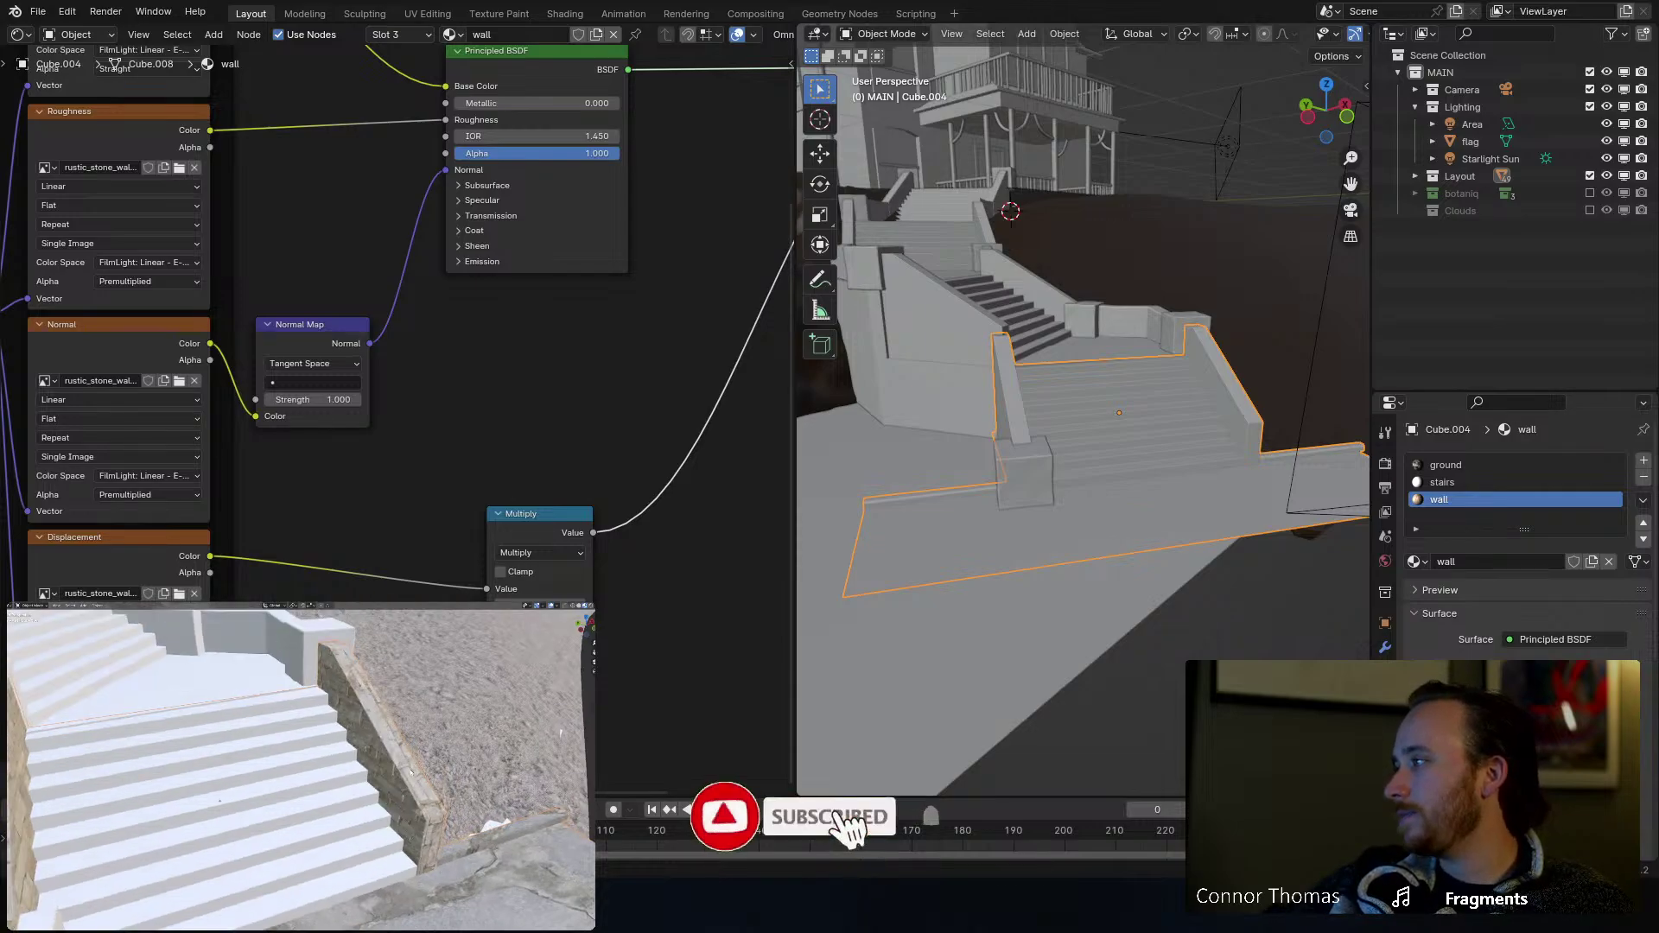
Step: Enter Edit Mode on the staircase and reset the wall Mapping node's Z rotation to 0°
{"action": "key", "text": "Tab"}
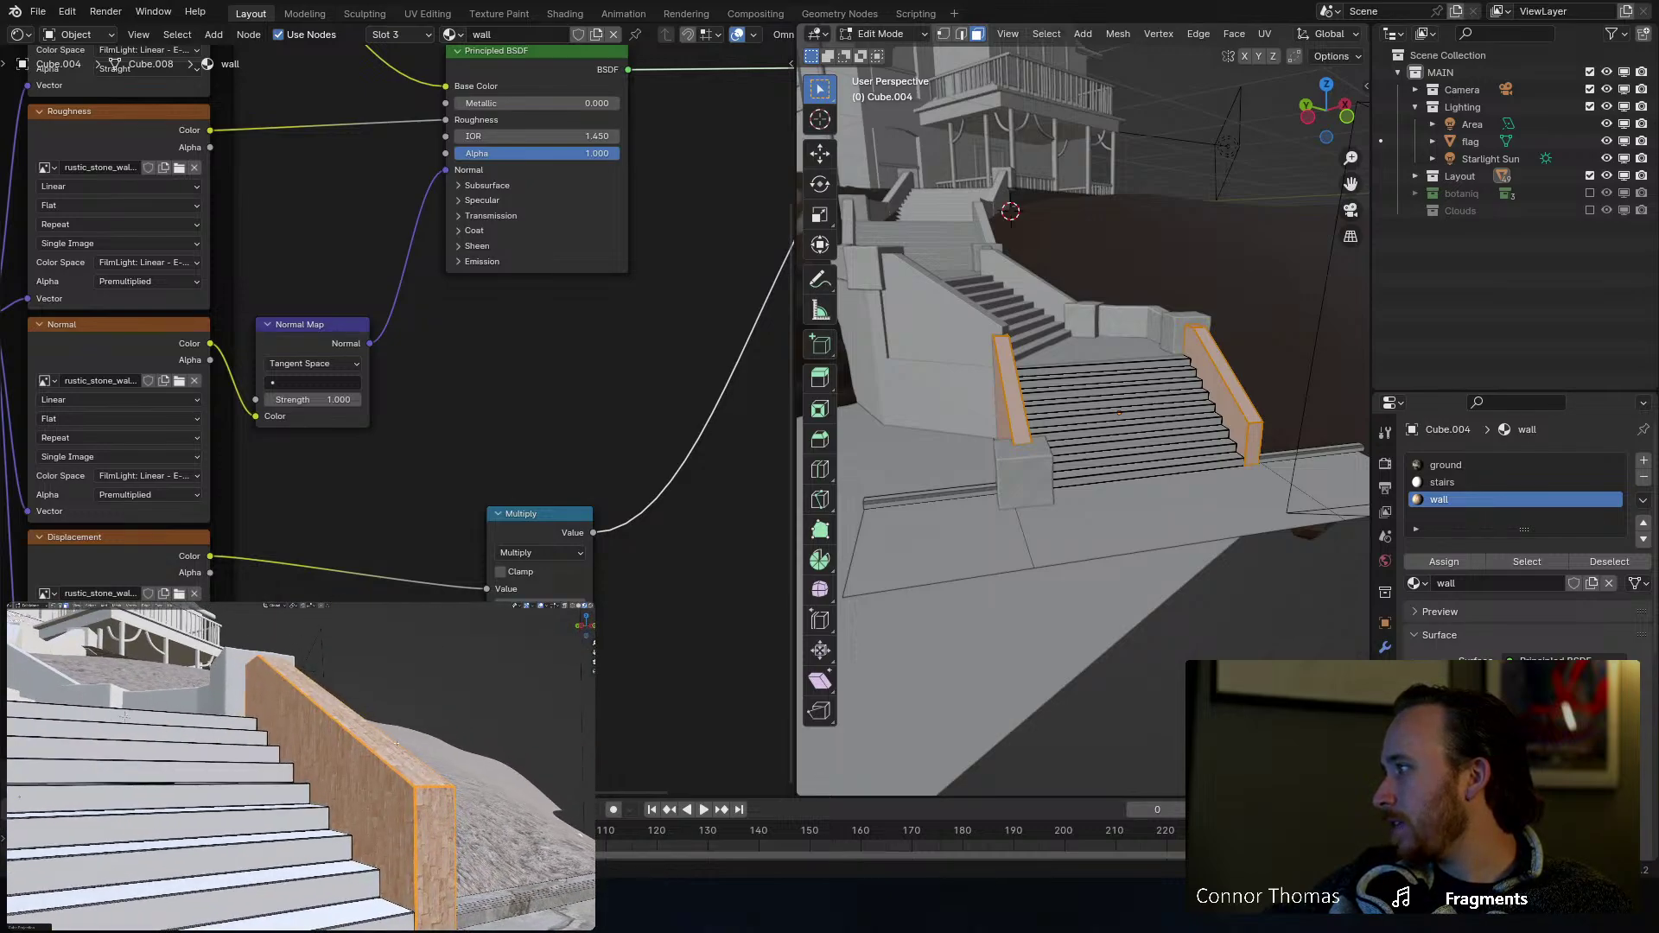
{"action": "middle_click_drag", "start_coordinate": [419, 481], "coordinate": [439, 363]}
{"action": "scroll", "coordinate": [494, 383], "scroll_direction": "down", "scroll_amount": 3}
{"action": "middle_click_drag", "start_coordinate": [259, 394], "coordinate": [711, 470]}
{"action": "middle_click_drag", "start_coordinate": [337, 400], "coordinate": [381, 539]}
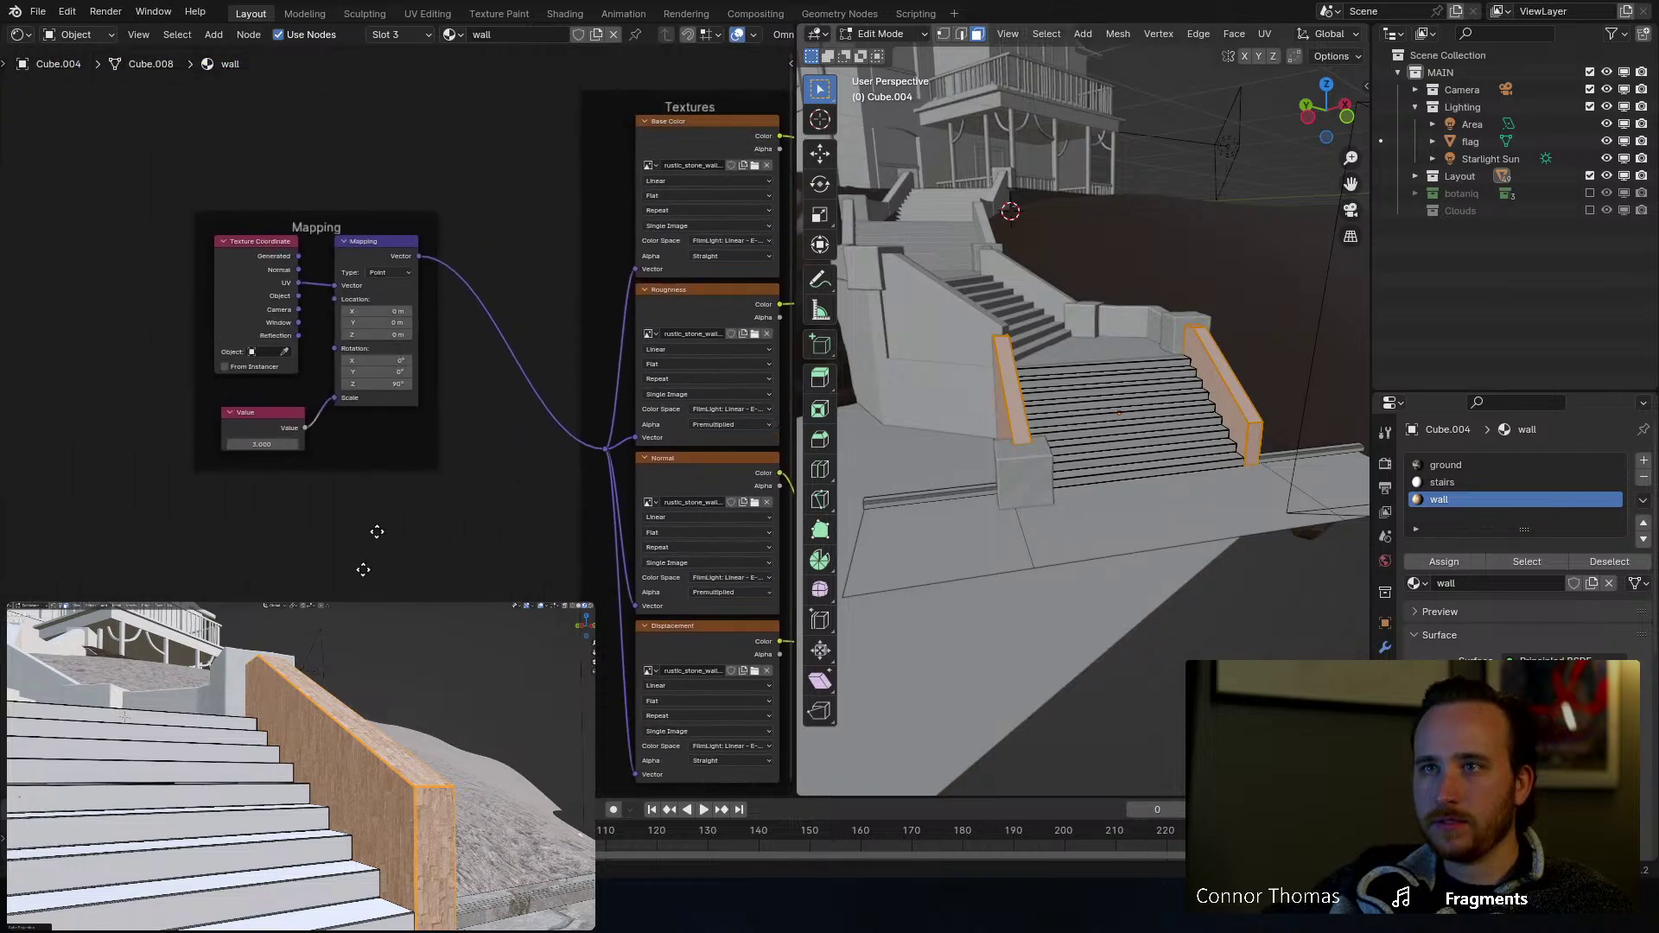
{"action": "scroll", "coordinate": [406, 497], "scroll_direction": "up", "scroll_amount": 2}
{"action": "left_click", "coordinate": [360, 445]}
{"action": "key", "text": "Escape"}
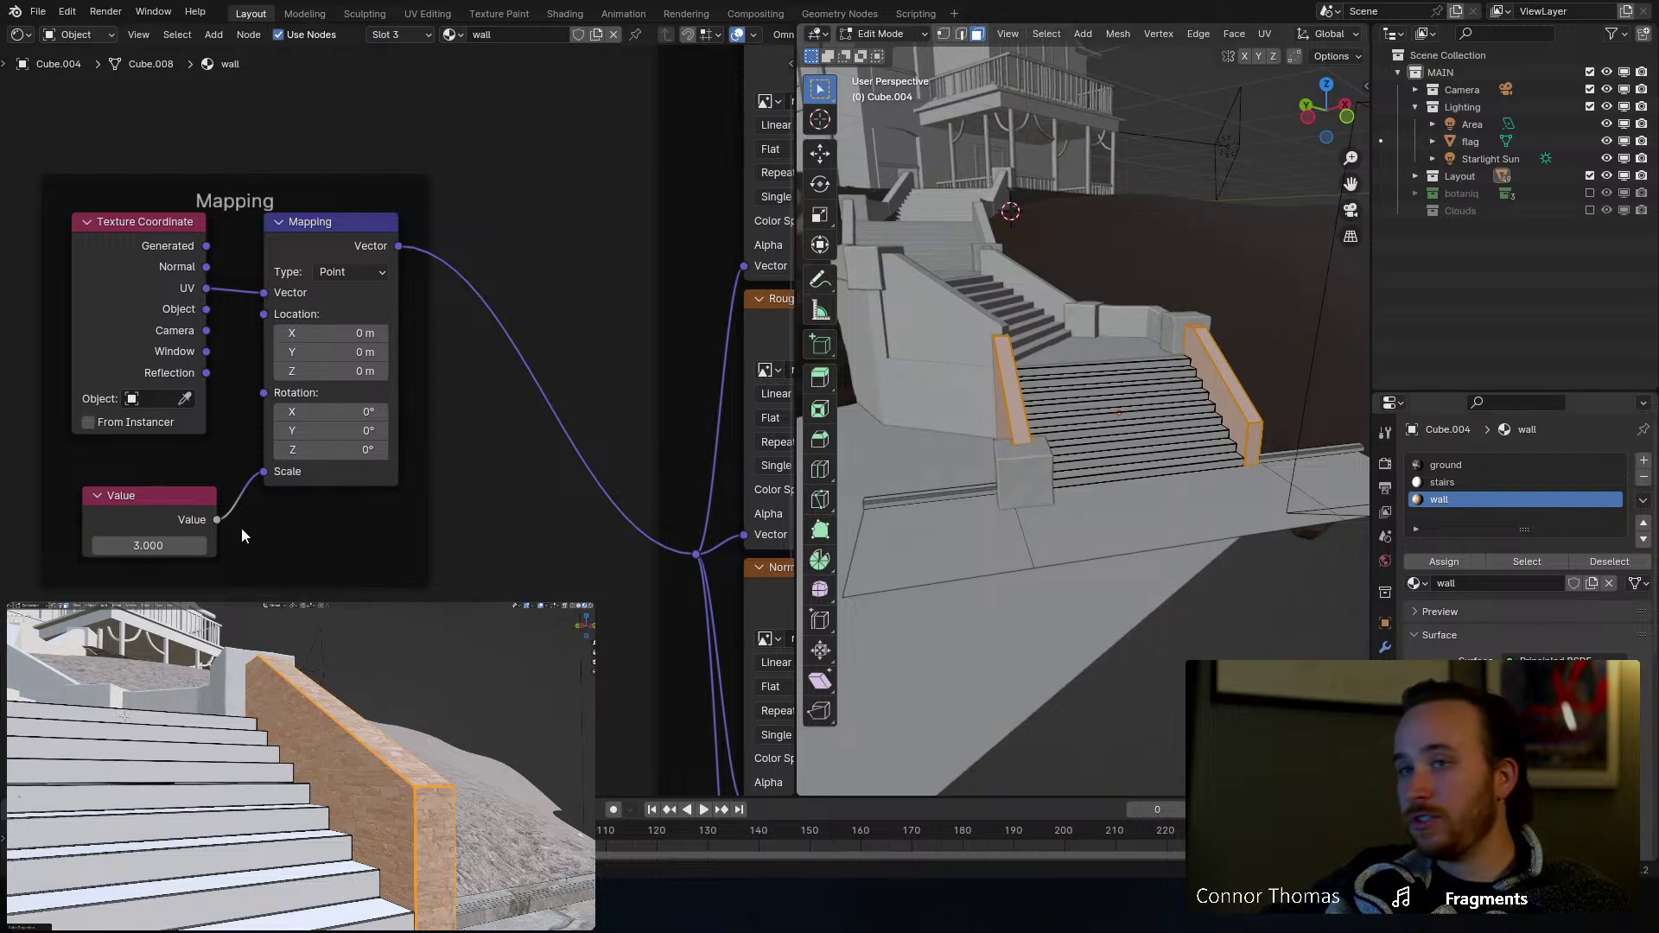
Step: Set the Value node driving the wall texture's scale to 1, then return to Object Mode and inspect the wall
{"action": "left_click", "coordinate": [117, 542]}
{"action": "type", "text": "1"}
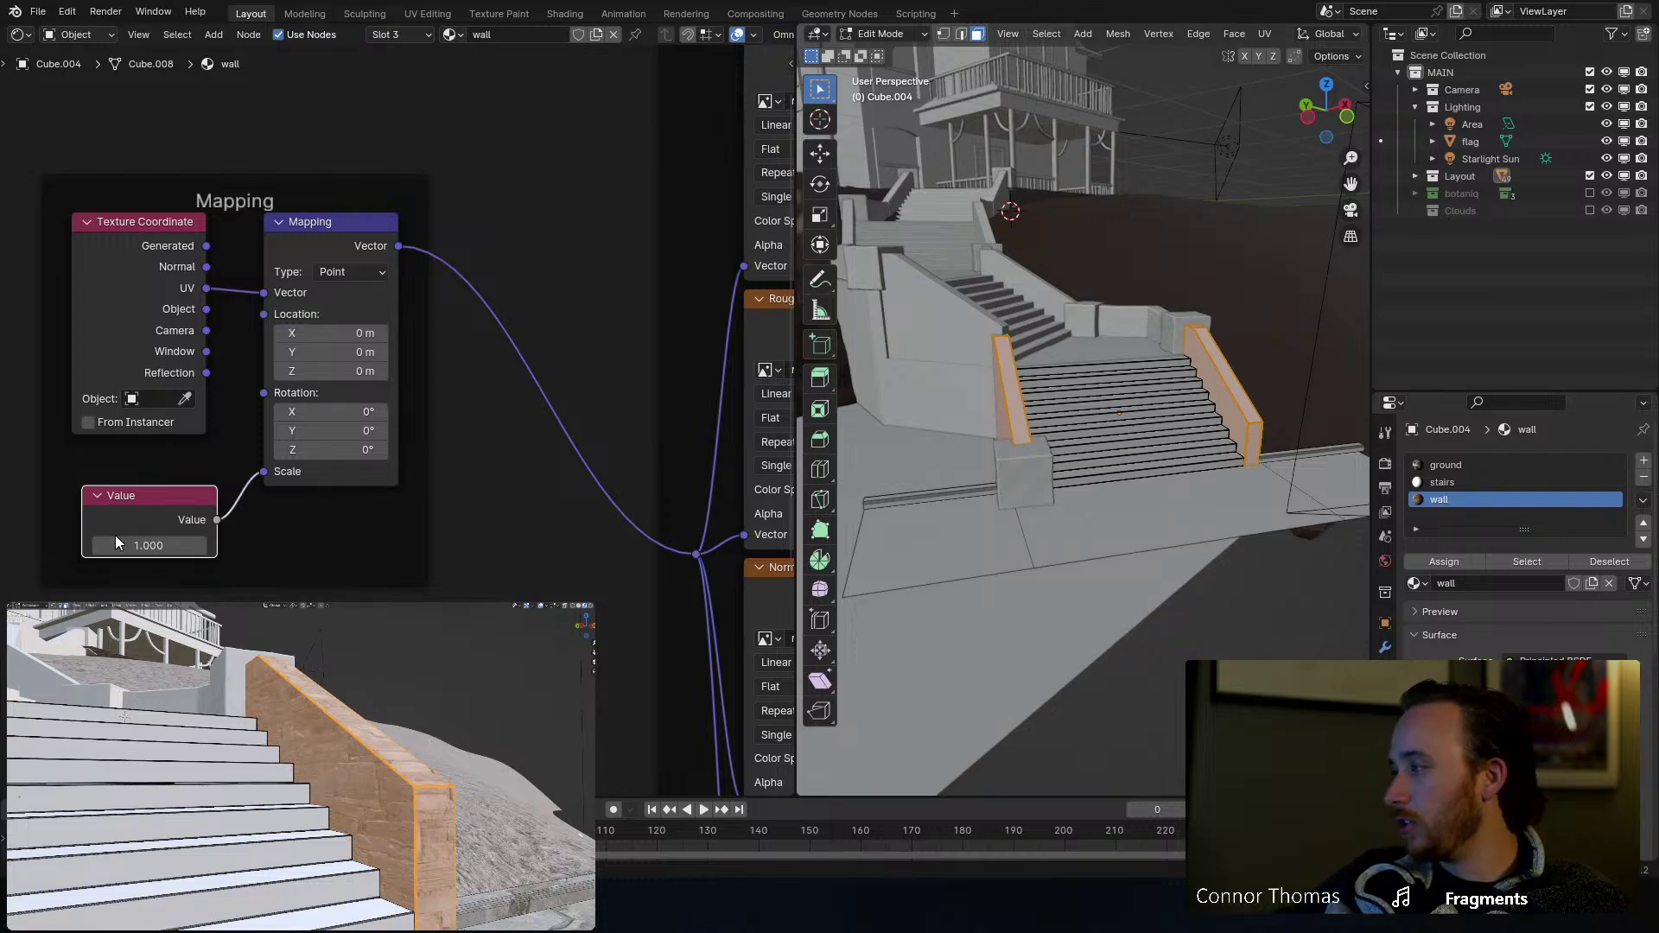
{"action": "key", "text": "Return"}
{"action": "middle_click_drag", "start_coordinate": [362, 741], "coordinate": [436, 749]}
{"action": "key", "text": "Tab"}
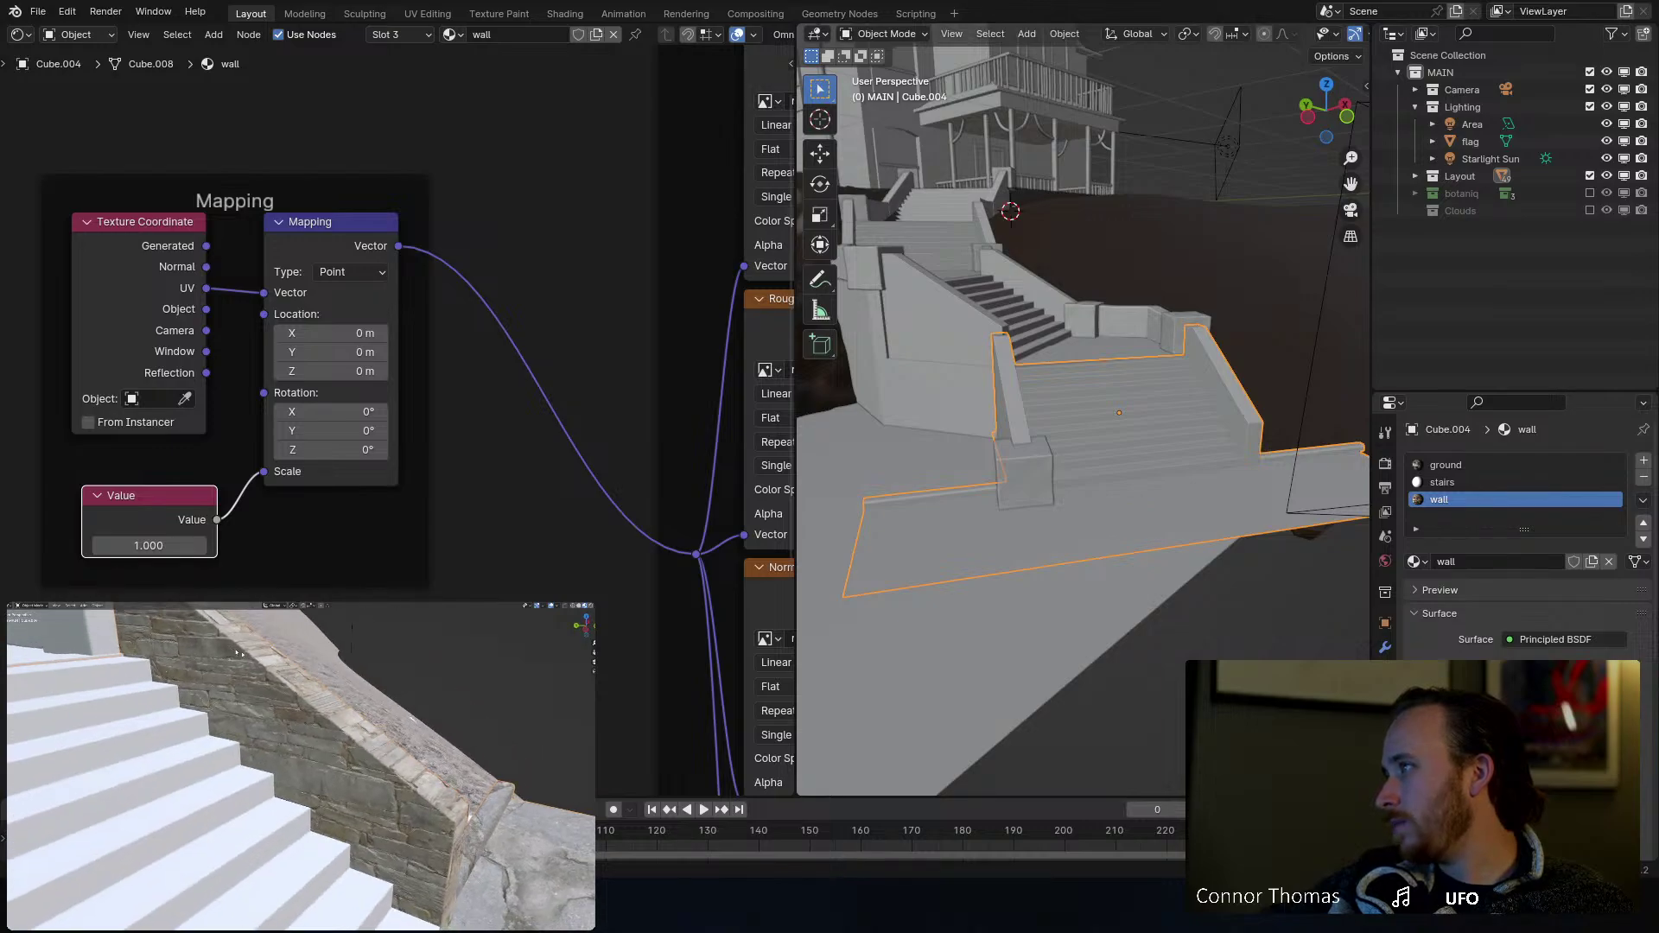
{"action": "middle_click_drag", "start_coordinate": [339, 697], "coordinate": [467, 714]}
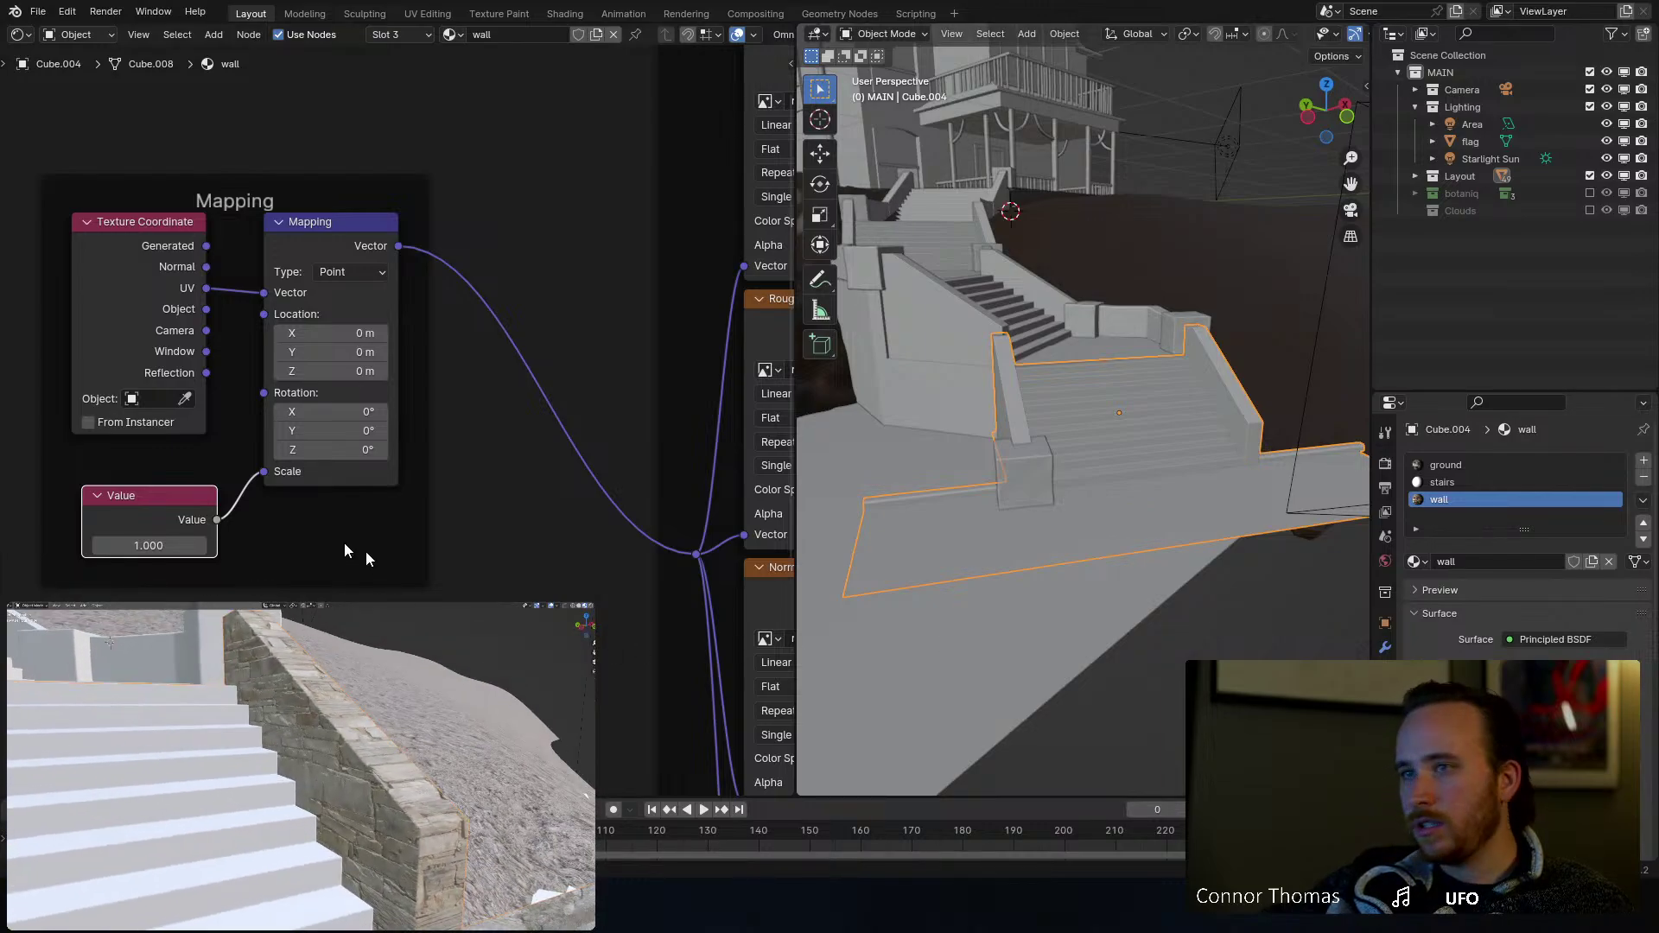
Step: Set the second value of the wall material's Multiply node to 3
{"action": "scroll", "coordinate": [352, 555], "scroll_direction": "right", "scroll_amount": 10}
{"action": "scroll", "coordinate": [352, 556], "scroll_direction": "down", "scroll_amount": 10}
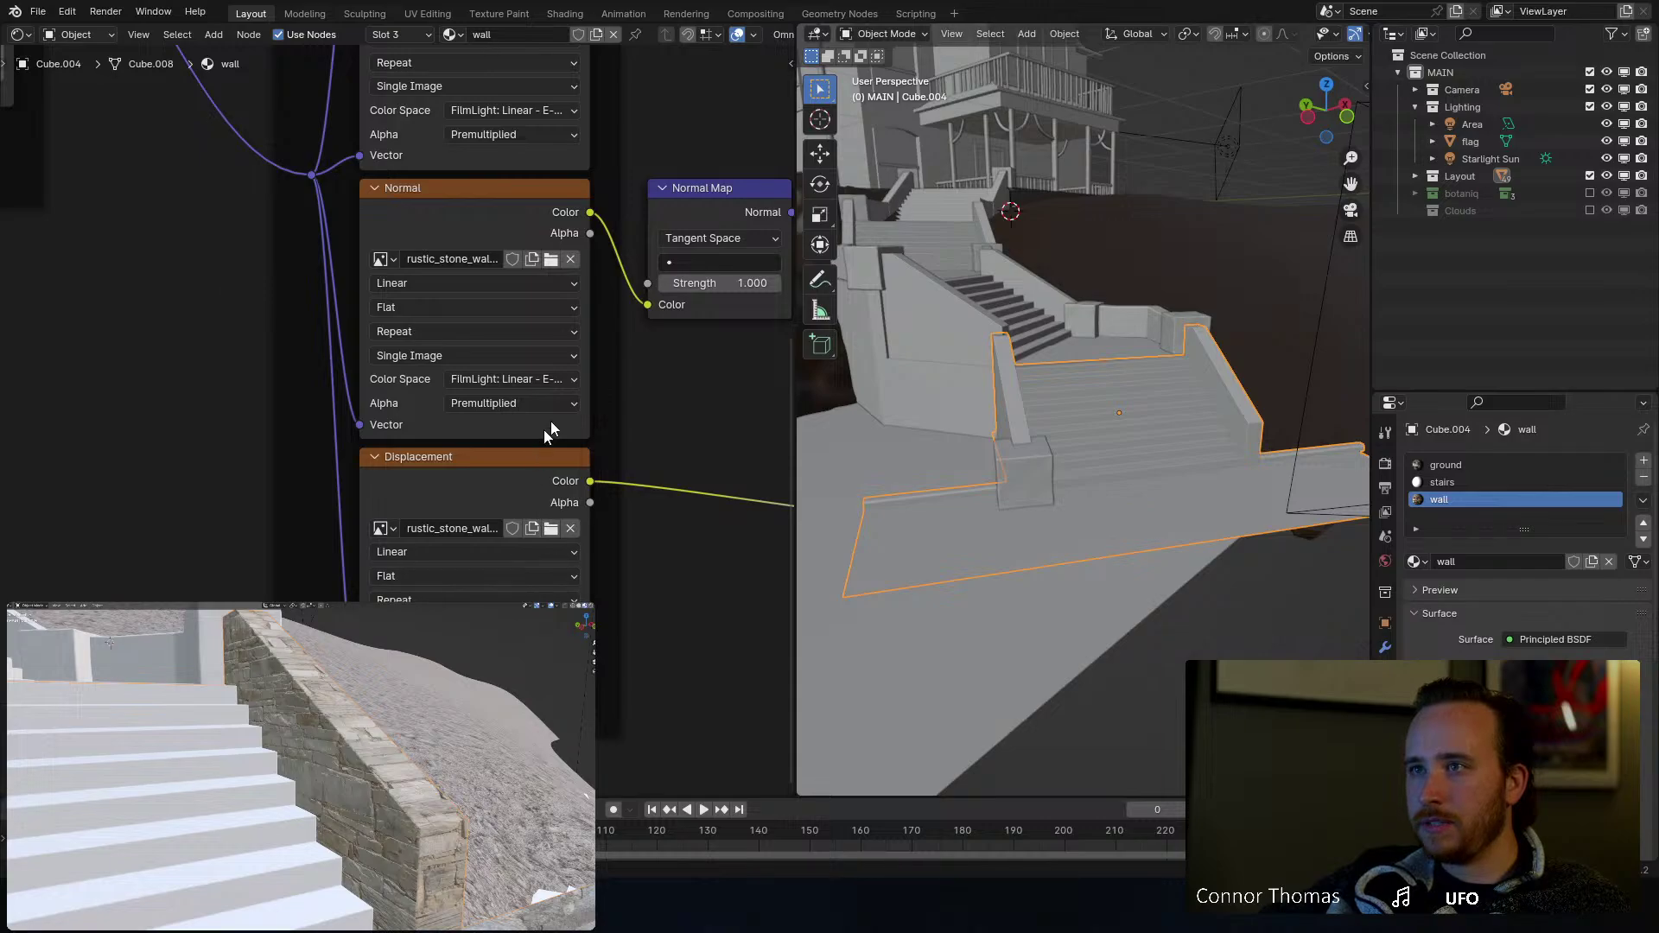
{"action": "scroll", "coordinate": [551, 422], "scroll_direction": "right", "scroll_amount": 10}
{"action": "left_click_drag", "start_coordinate": [405, 504], "coordinate": [496, 504]}
{"action": "left_click", "coordinate": [435, 504]}
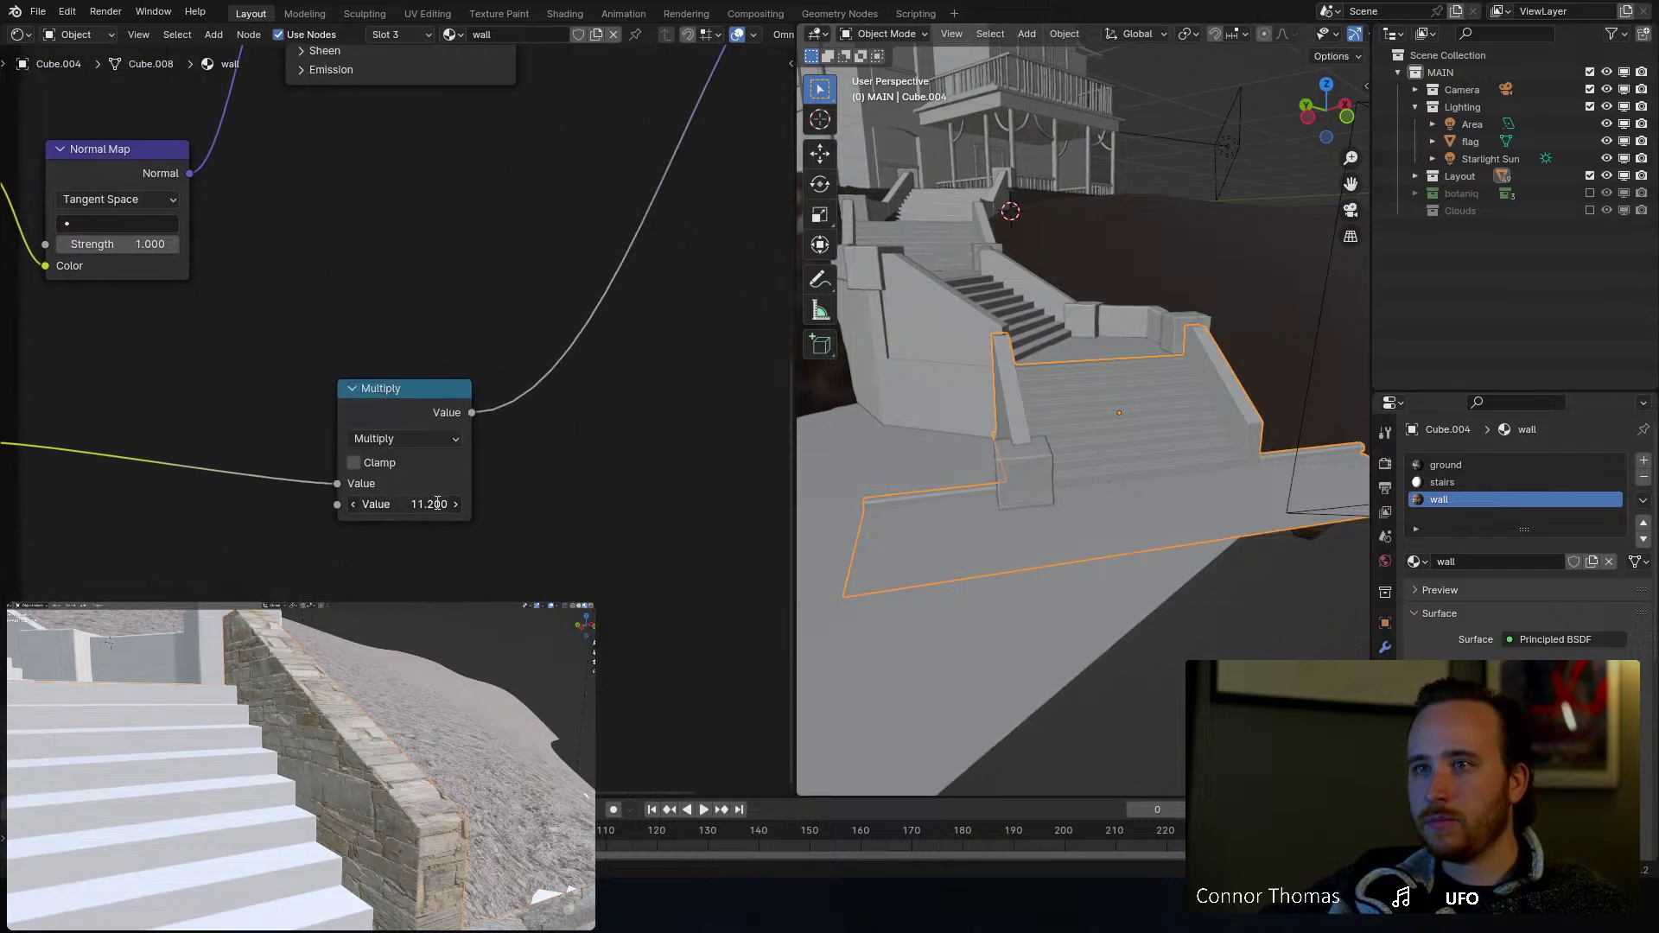
{"action": "type", "text": "3"}
{"action": "key", "text": "Return"}
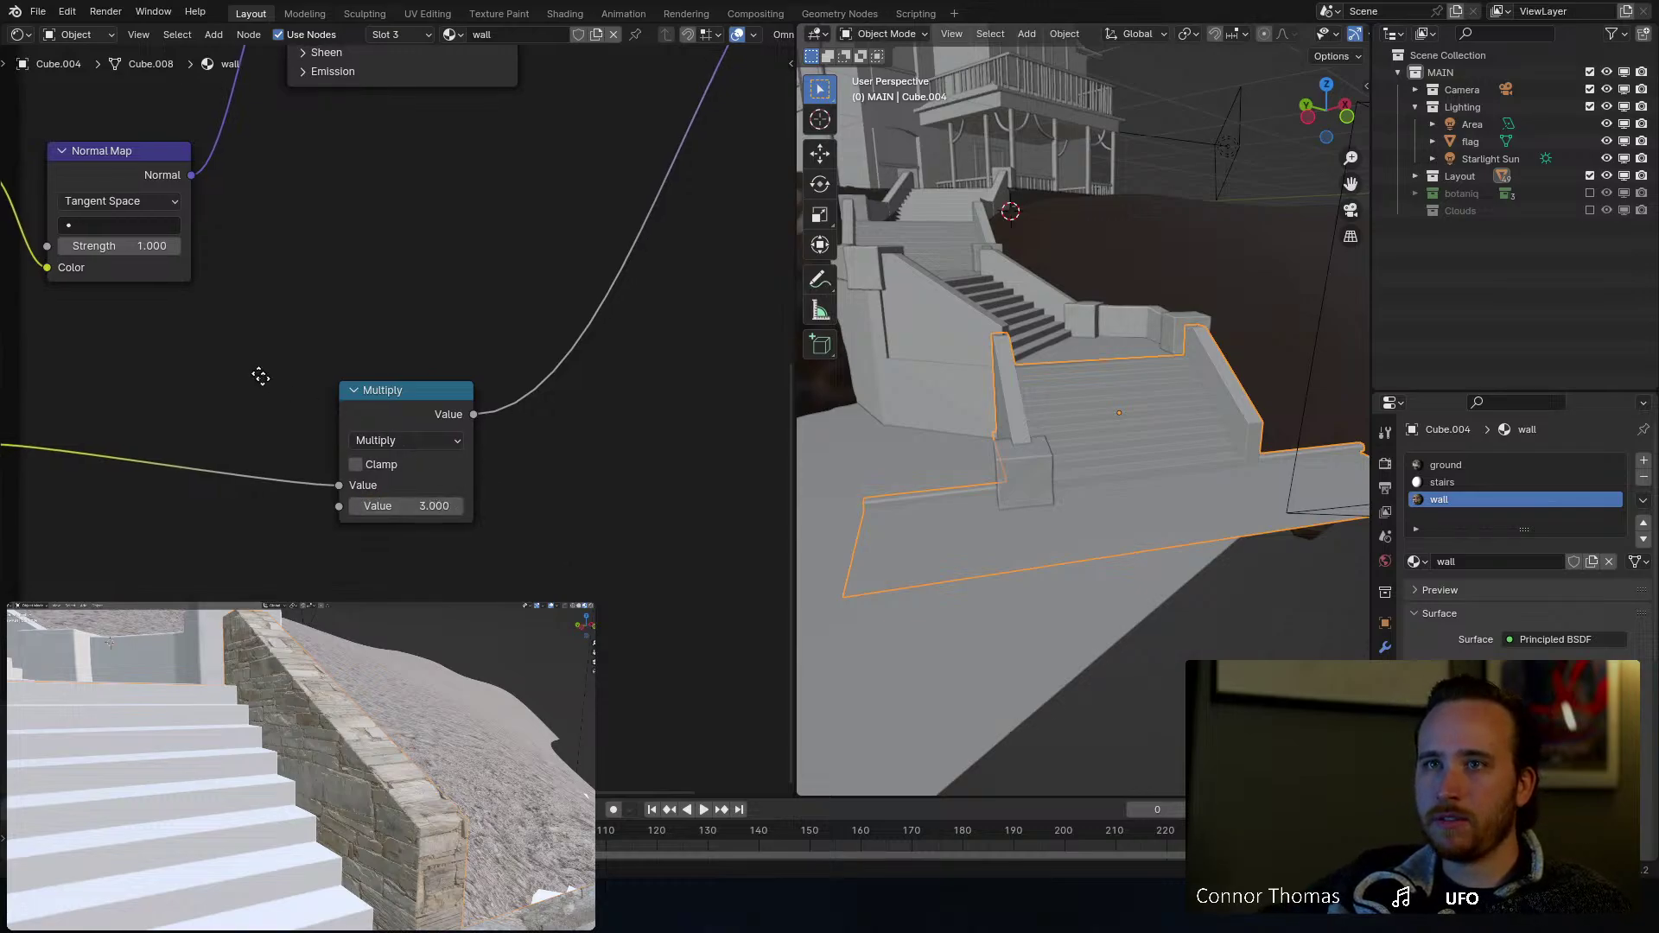
Step: Set the wall material's Normal Map strength to 3, check the stairs in the preview, and save the file
{"action": "middle_click_drag", "start_coordinate": [259, 371], "coordinate": [458, 467]}
{"action": "left_click", "coordinate": [473, 438]}
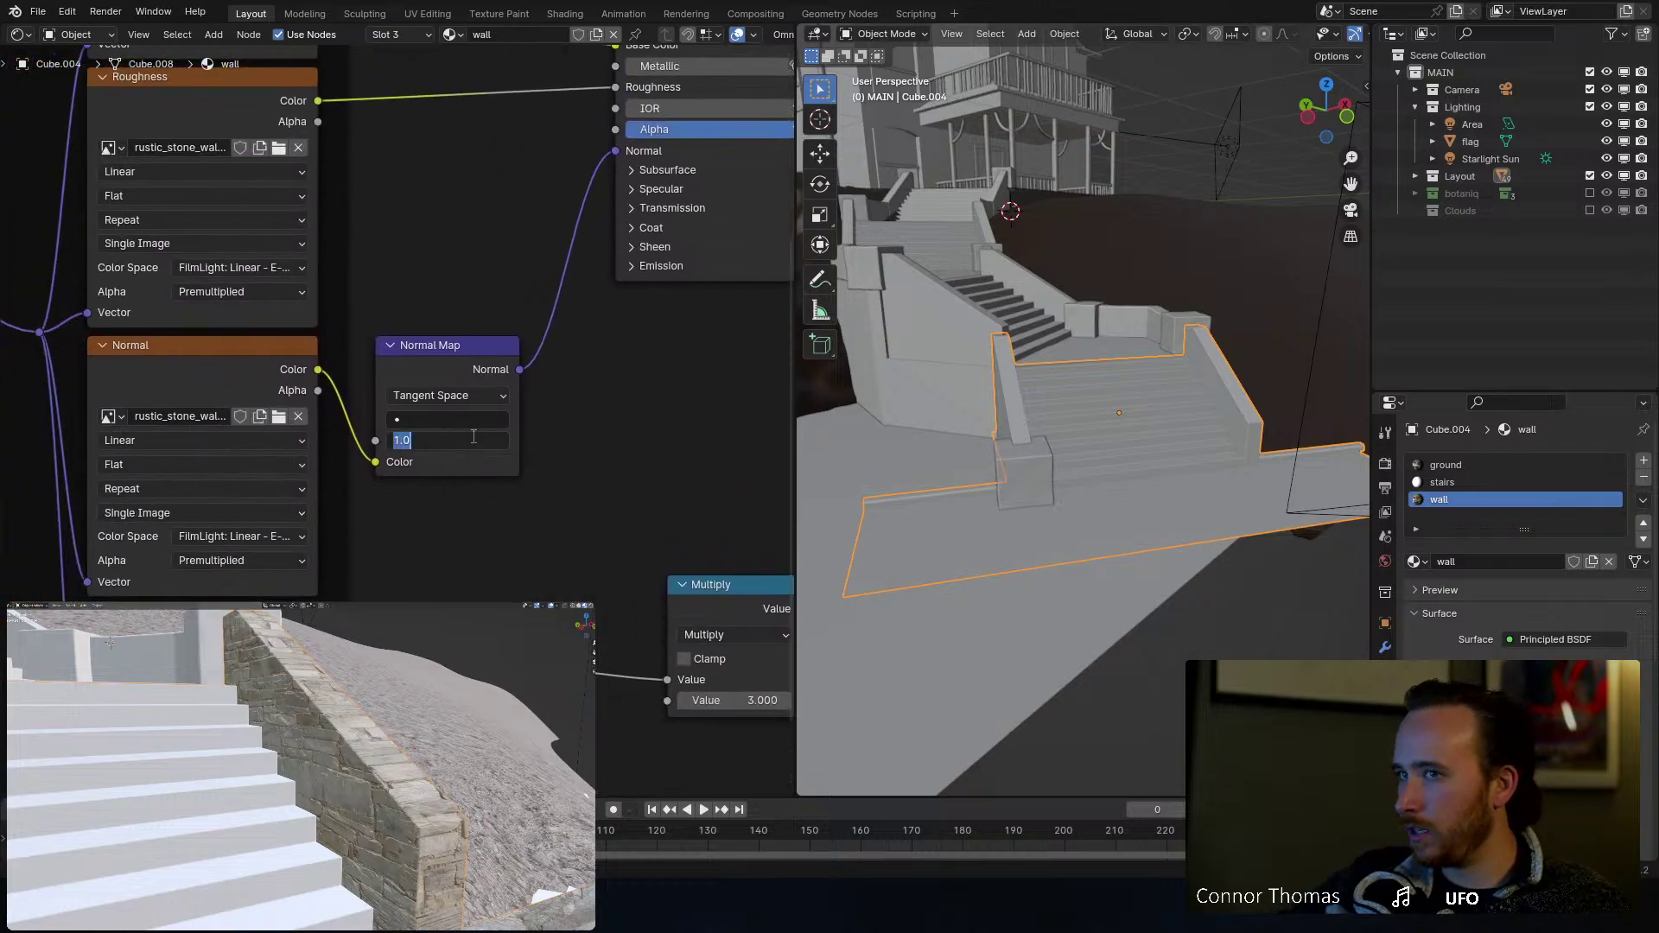
{"action": "type", "text": "3"}
{"action": "key", "text": "Return"}
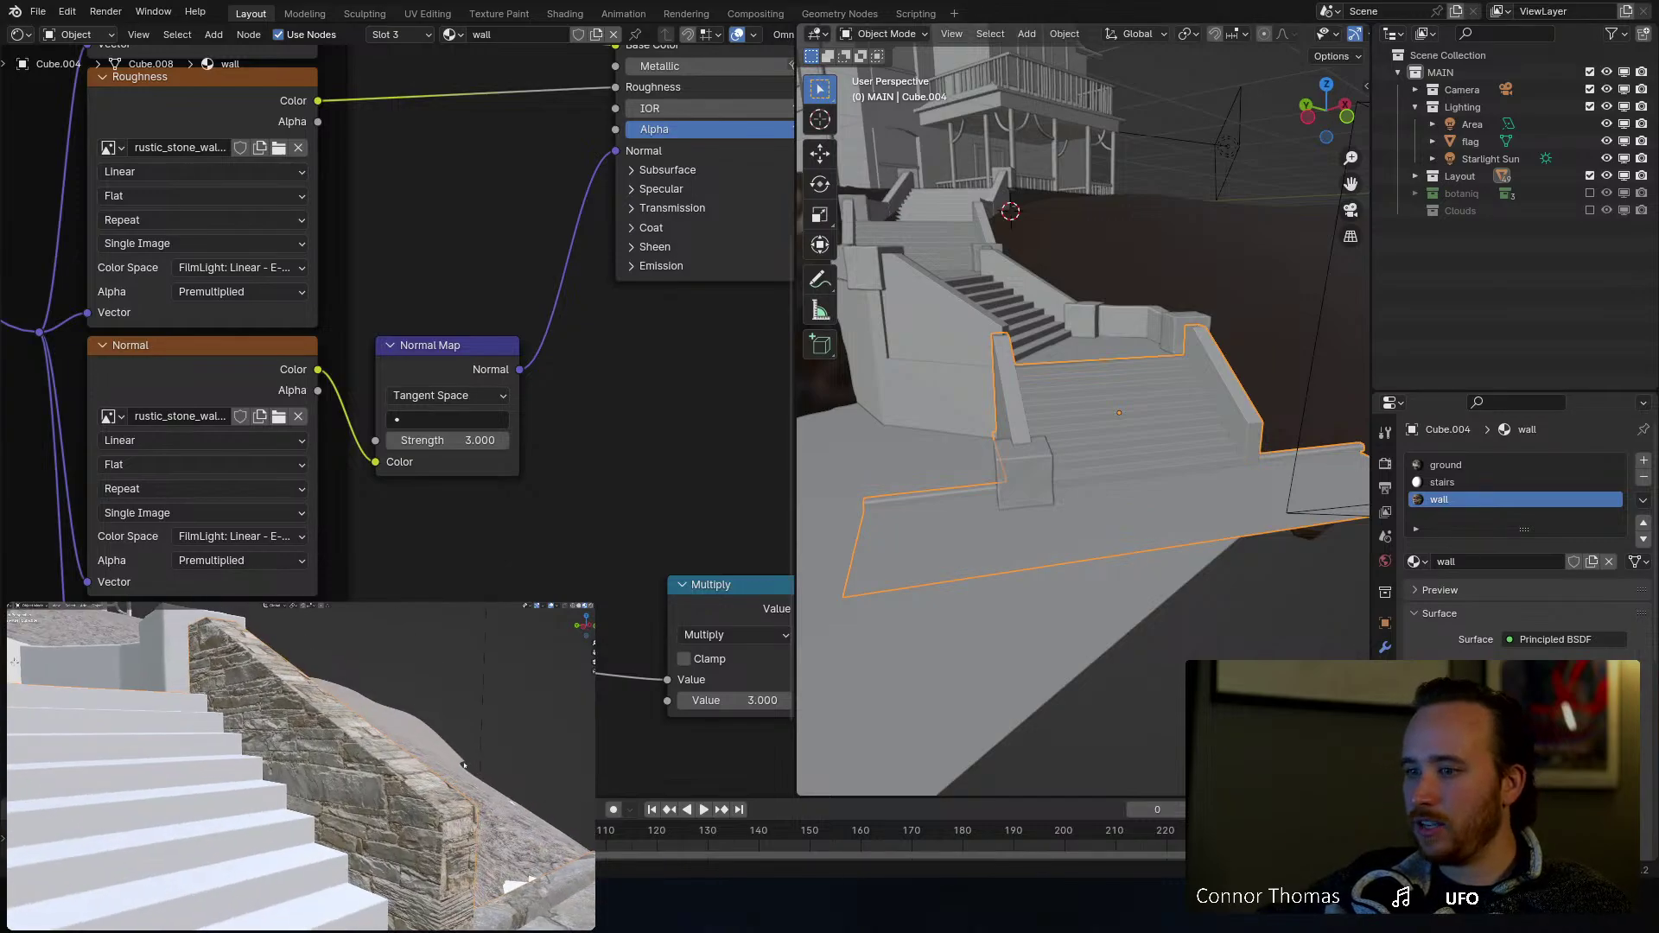
{"action": "key", "text": "ctrl+s"}
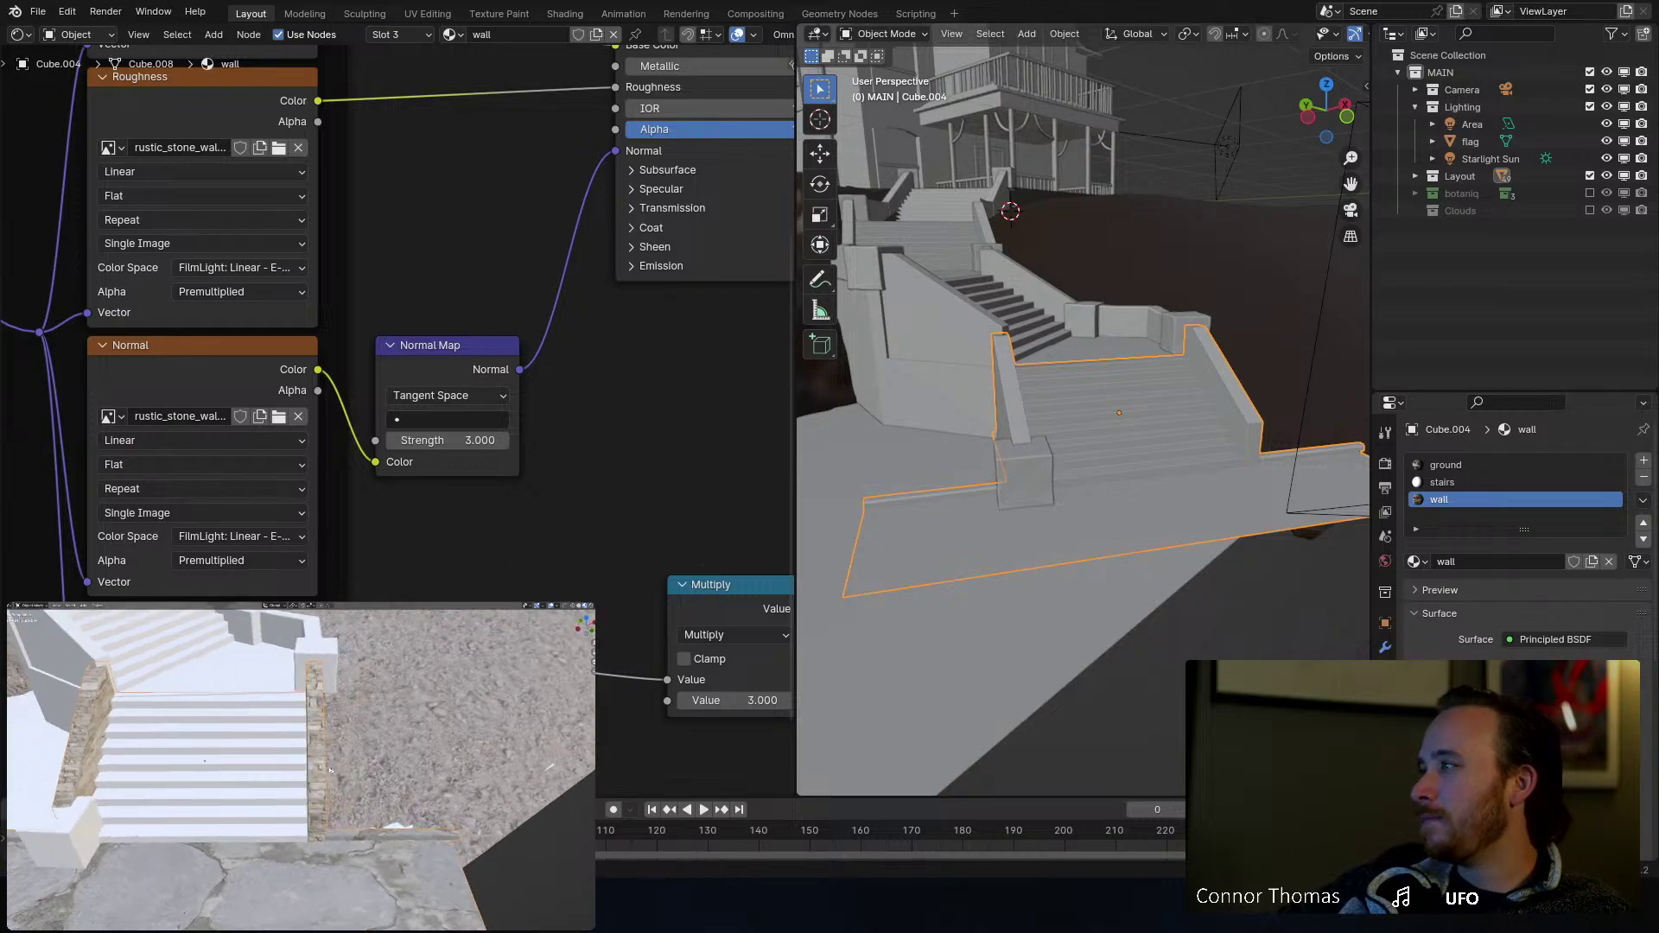
{"action": "key", "text": "ctrl+s"}
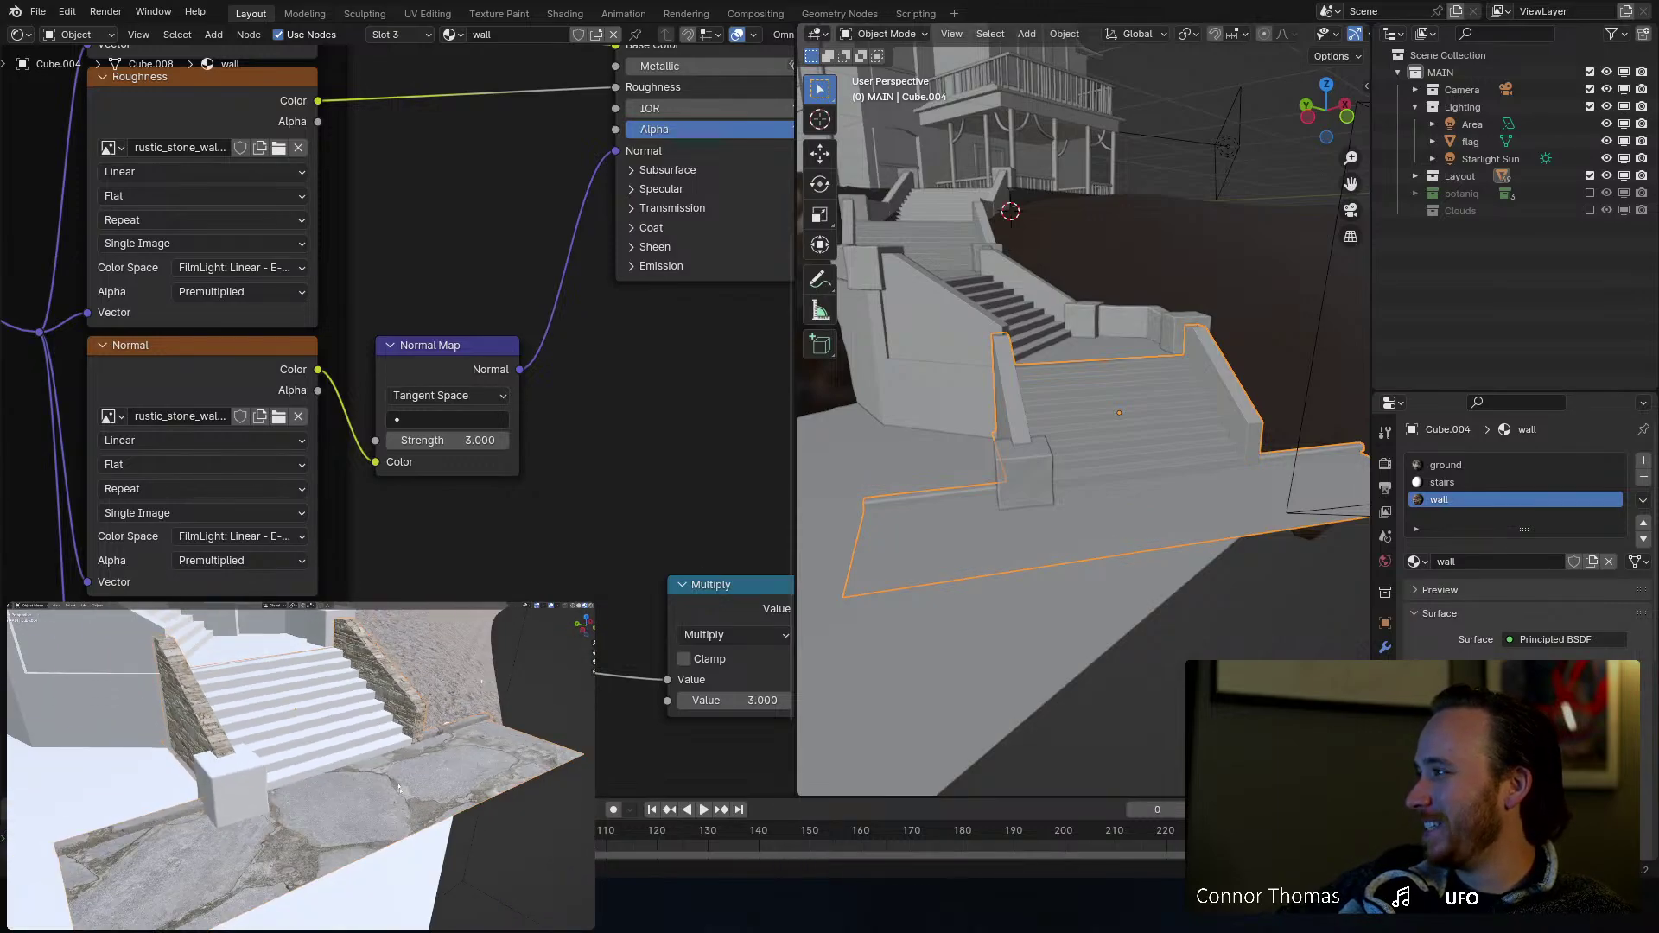
Step: Add a Value node beneath the Texture Coordinate node in the ground material
{"action": "left_click", "coordinate": [1447, 463]}
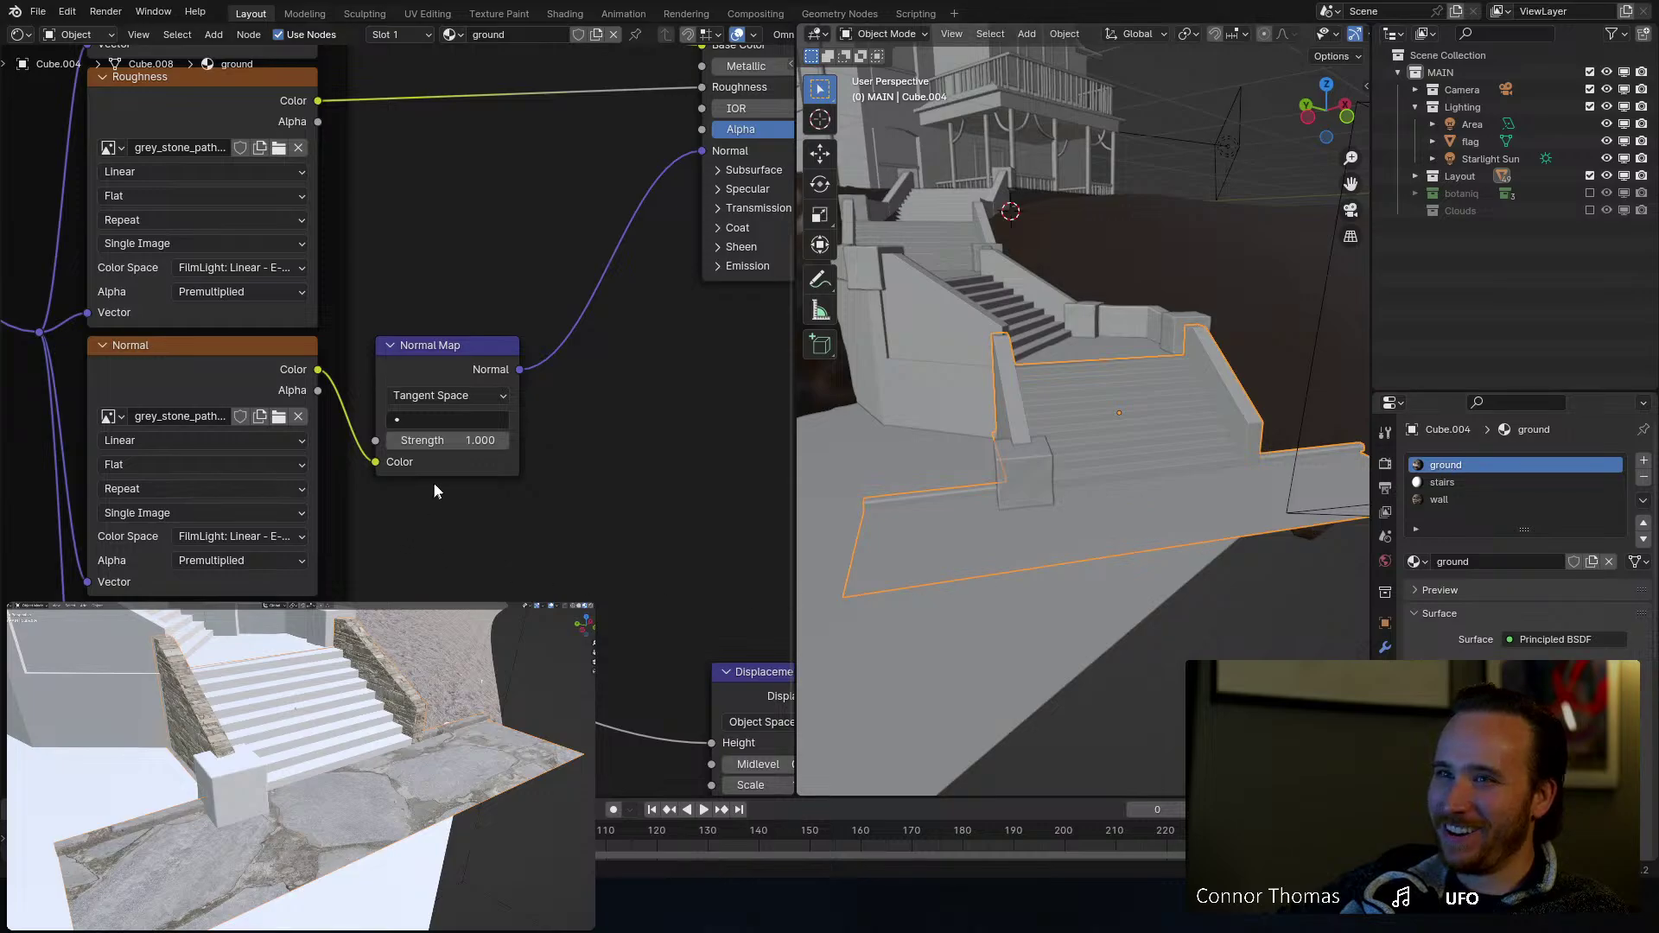
{"action": "middle_click_drag", "start_coordinate": [413, 449], "coordinate": [792, 422]}
{"action": "middle_click_drag", "start_coordinate": [389, 494], "coordinate": [530, 673]}
{"action": "scroll", "coordinate": [337, 552], "scroll_direction": "down", "scroll_amount": 3}
{"action": "middle_click_drag", "start_coordinate": [248, 486], "coordinate": [420, 590]}
{"action": "key", "text": "shift+a"}
{"action": "type", "text": "value"}
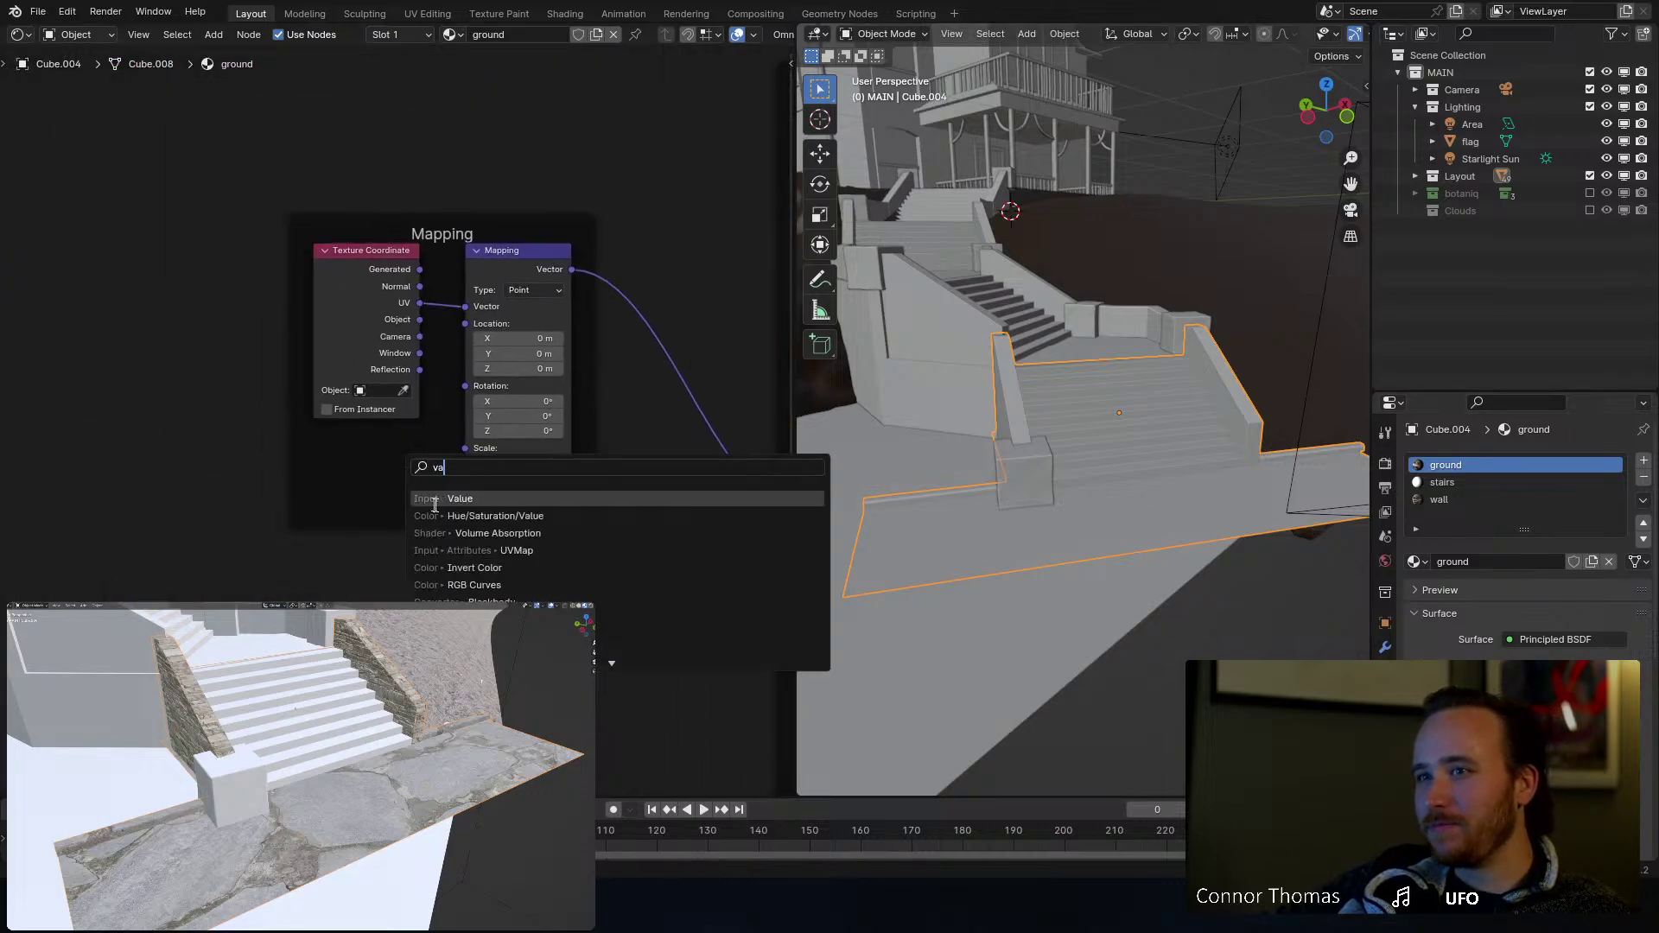
{"action": "key", "text": "Return"}
{"action": "left_click", "coordinate": [325, 464]}
Step: Set the ground material's new Value node to 3 and connect it to the Mapping node's Scale input
{"action": "left_click", "coordinate": [406, 511]}
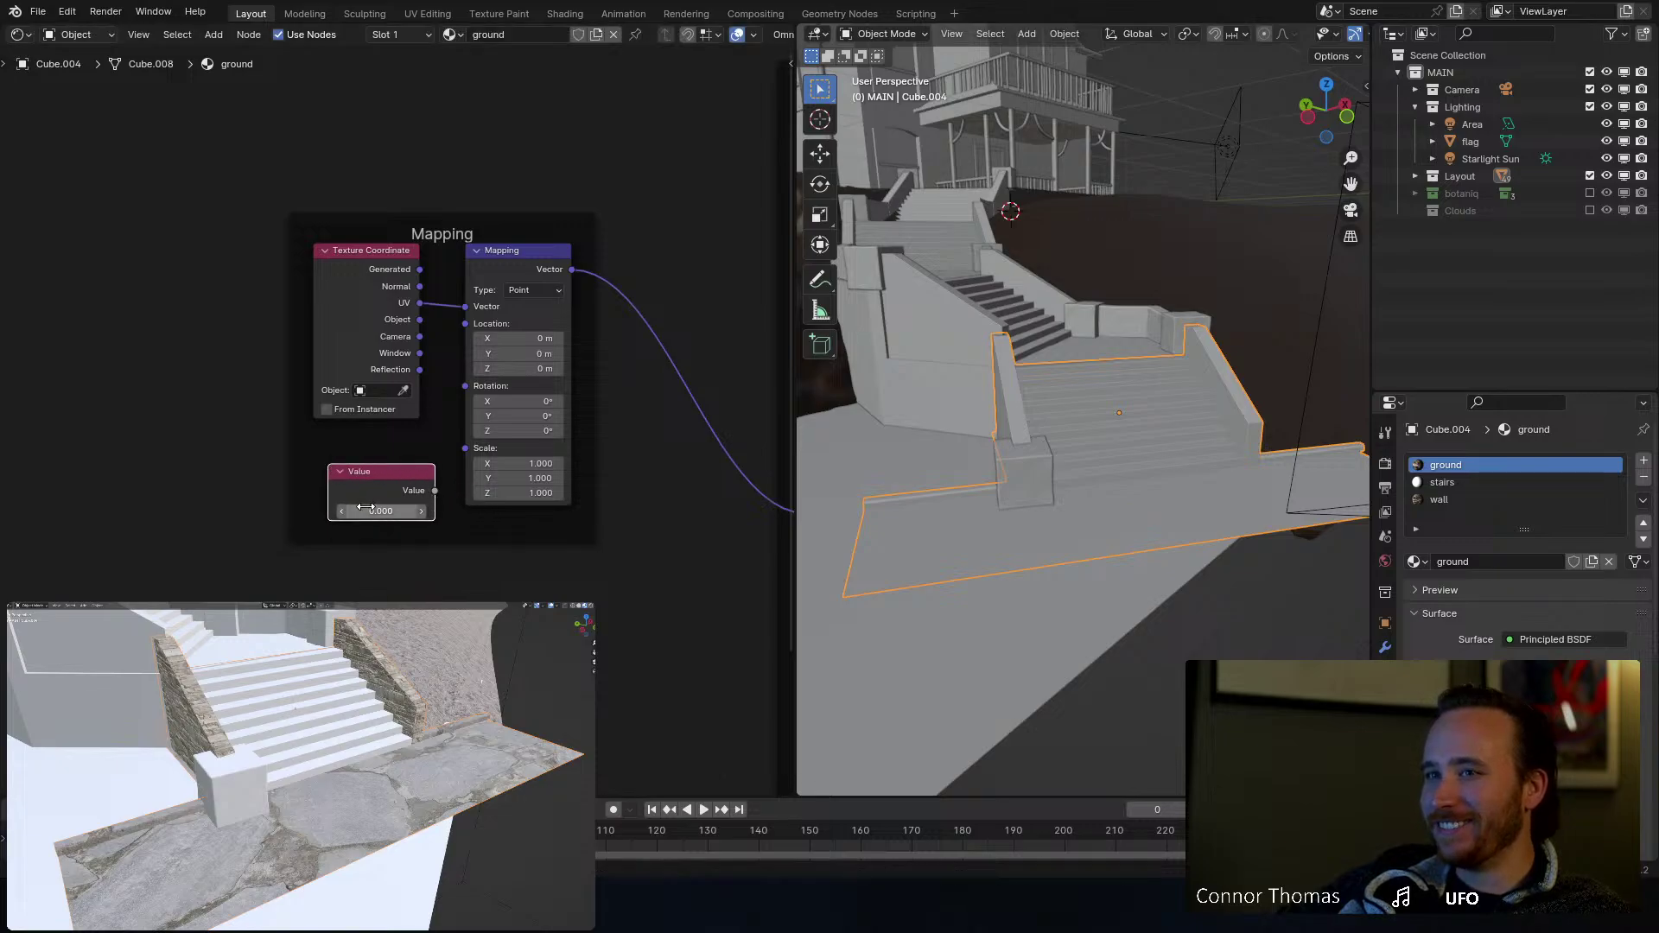
{"action": "type", "text": "3"}
{"action": "key", "text": "Return"}
{"action": "left_click_drag", "start_coordinate": [435, 491], "coordinate": [465, 448]}
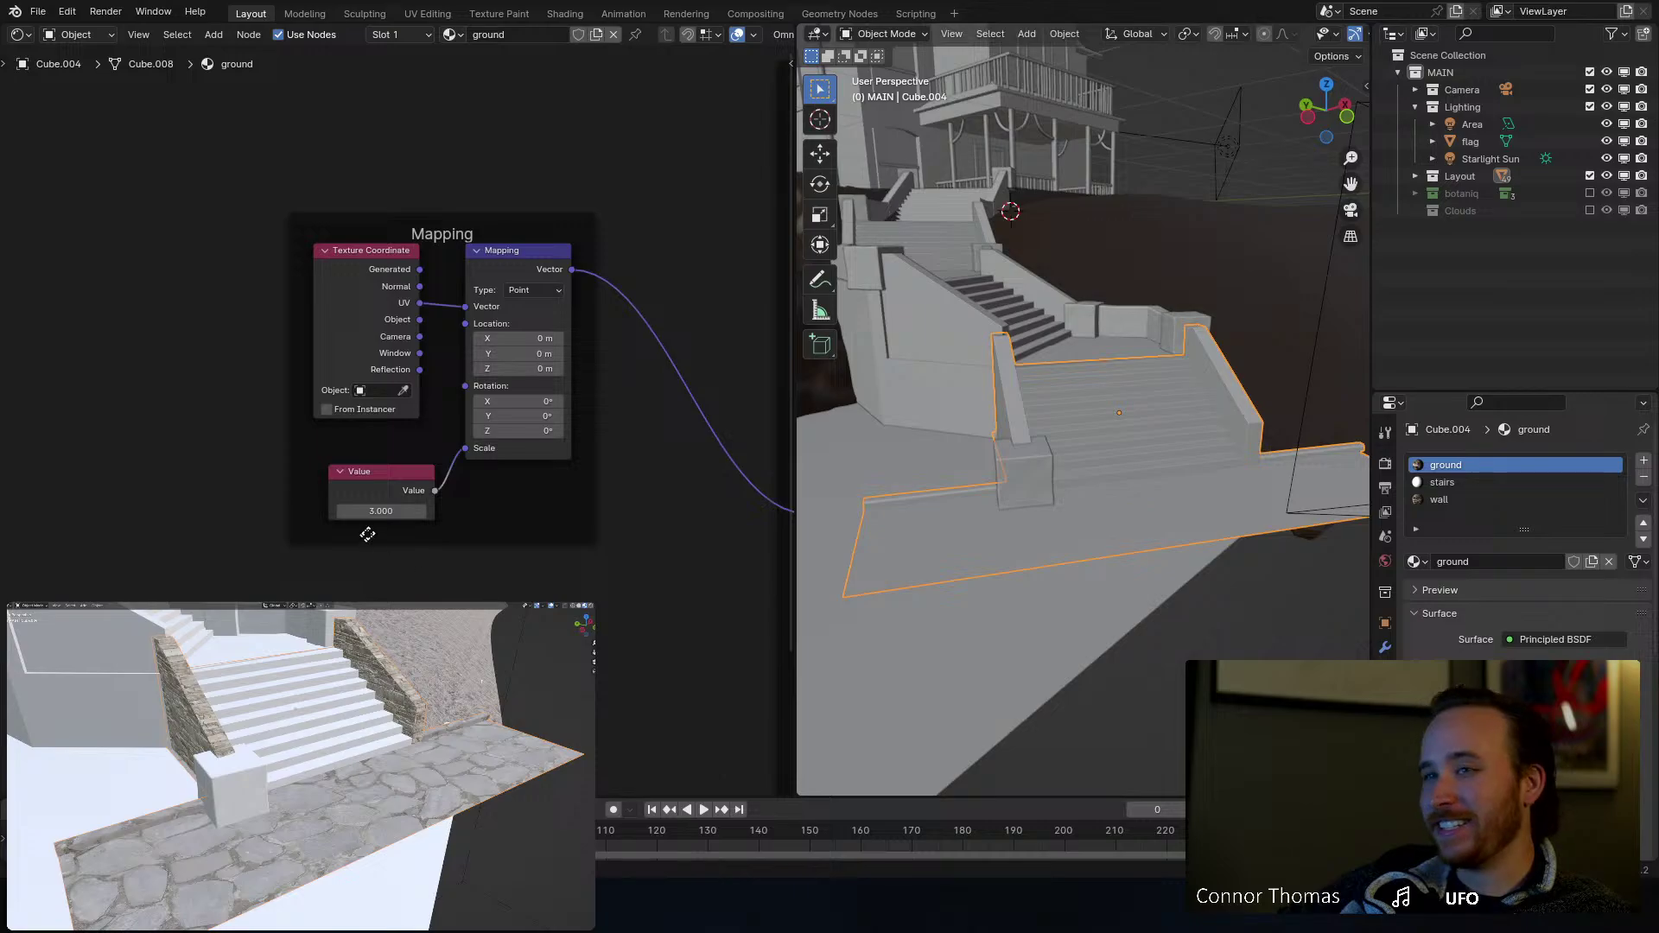
Step: Raise the Value node driving the ground texture's scale to 4.6 and save the file
{"action": "left_click_drag", "start_coordinate": [383, 512], "coordinate": [422, 513]}
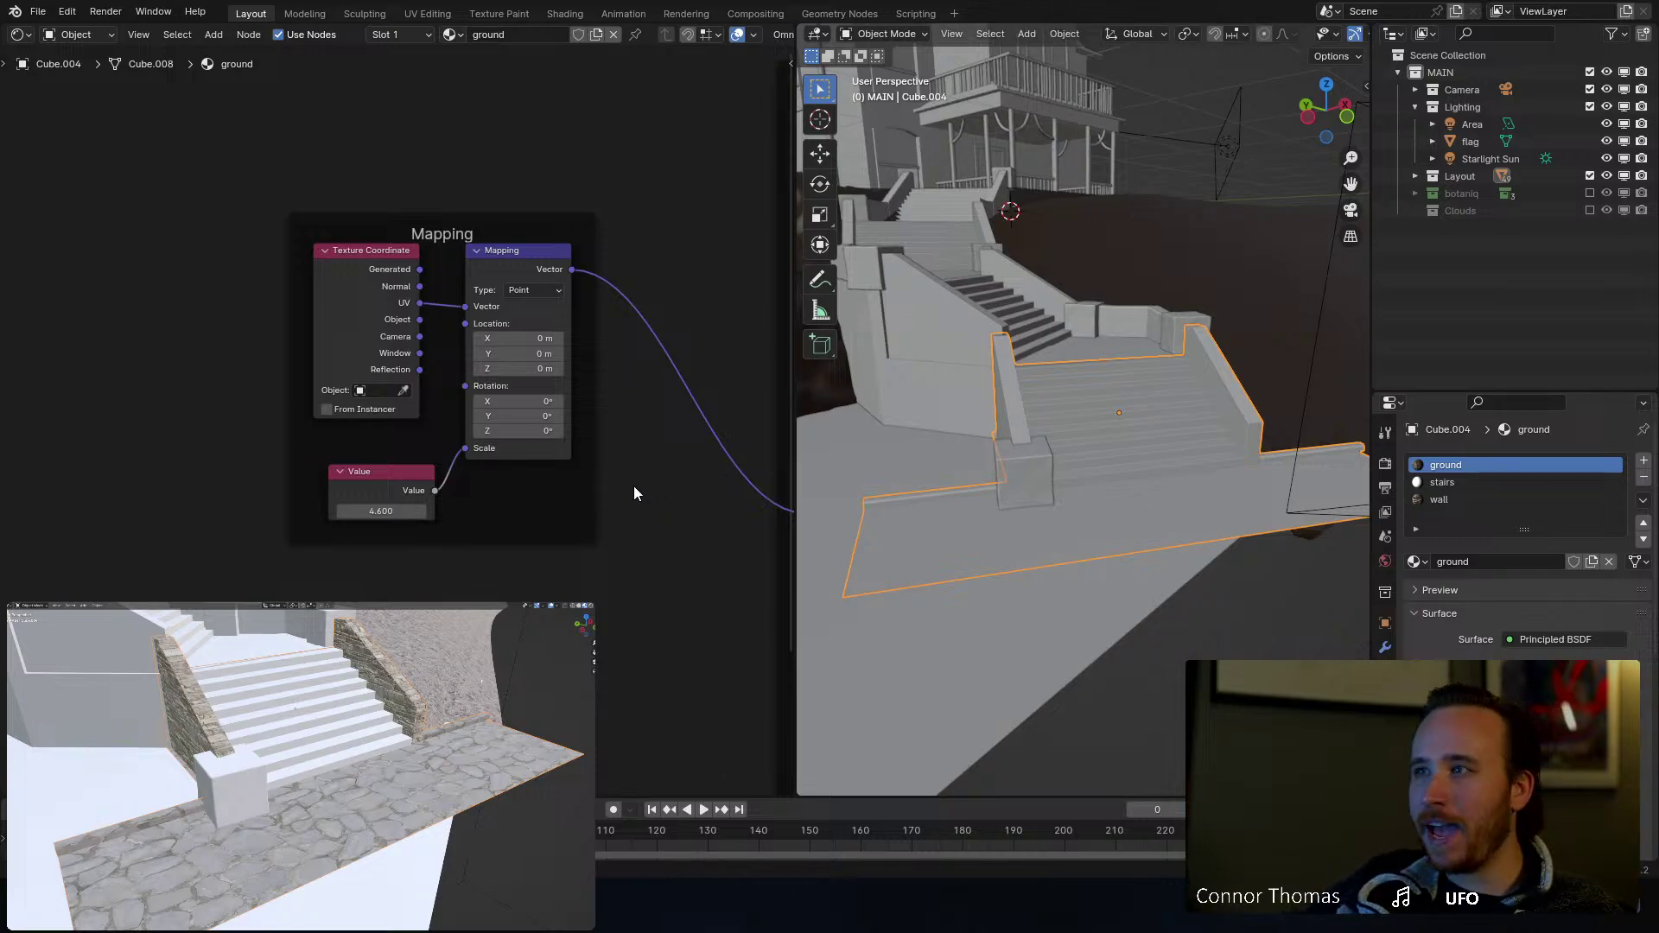
{"action": "middle_click_drag", "start_coordinate": [634, 487], "coordinate": [302, 509]}
{"action": "key", "text": "ctrl+s"}
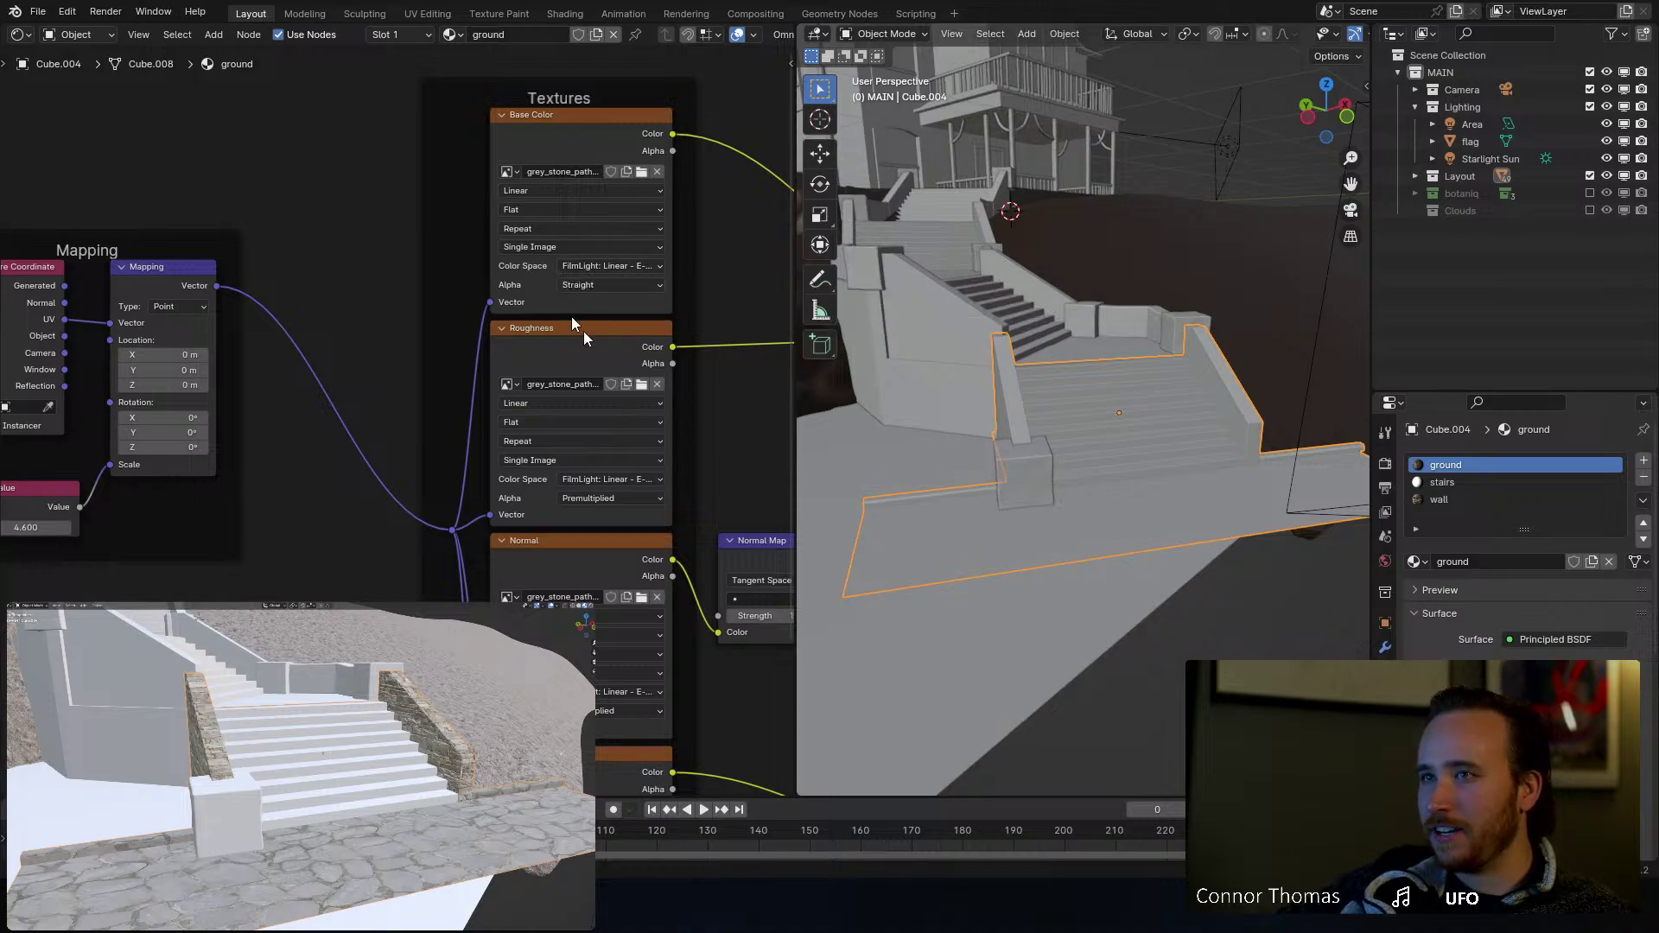
{"action": "middle_click_drag", "start_coordinate": [717, 283], "coordinate": [555, 313]}
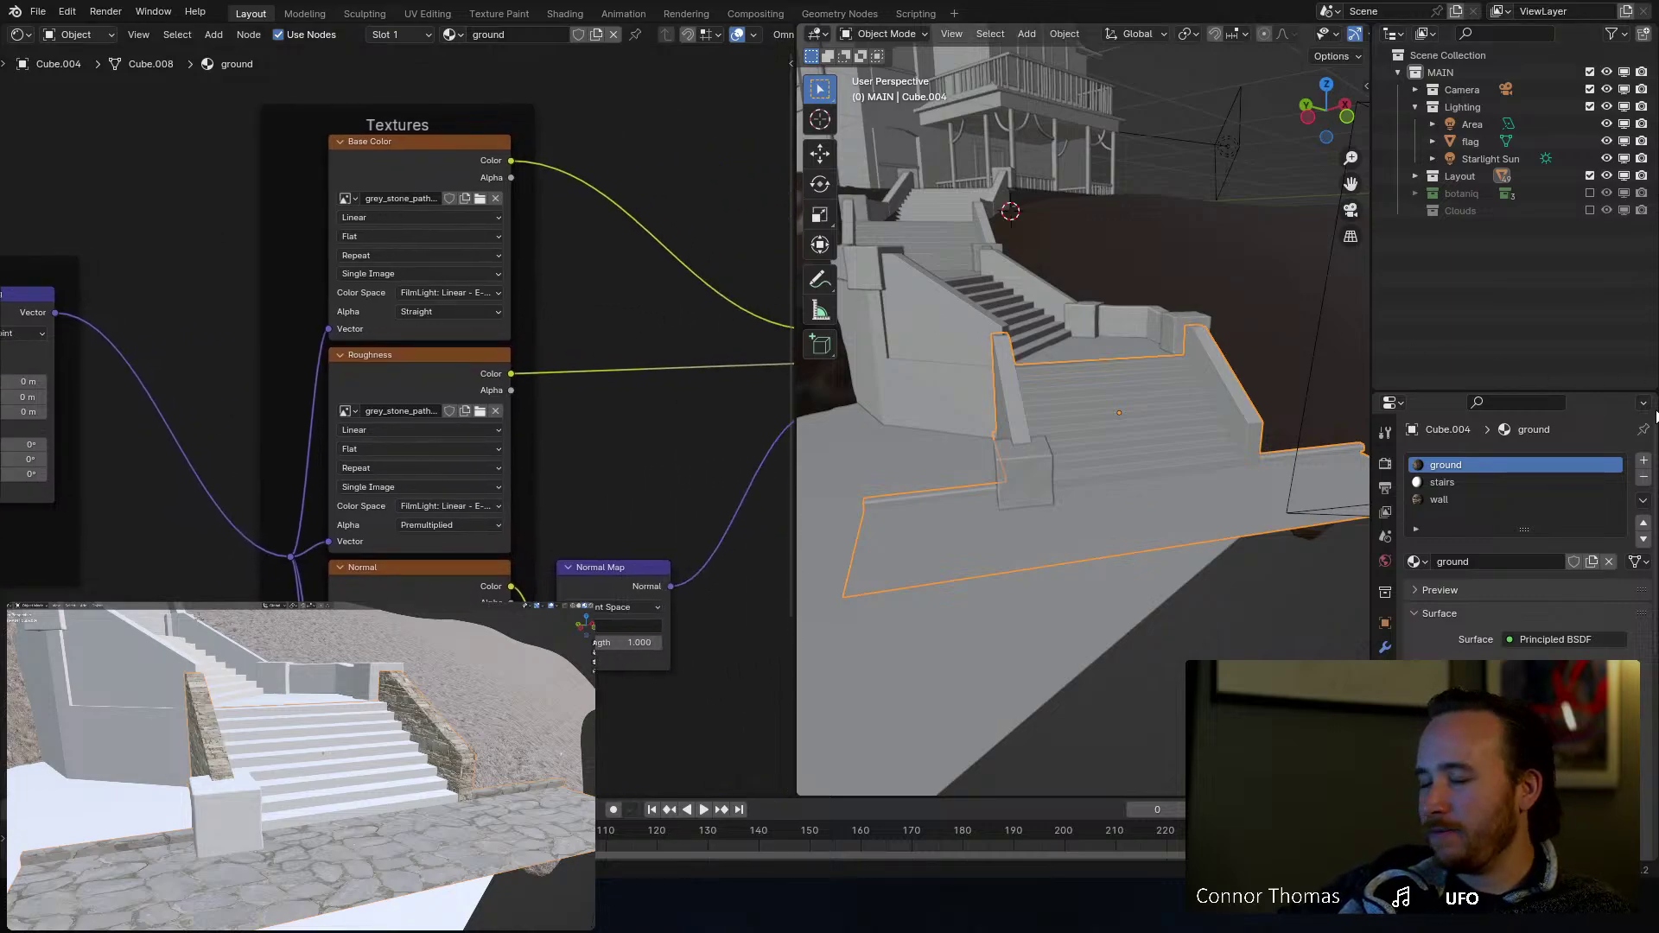
{"action": "key", "text": "Tab"}
{"action": "key", "text": "alt+a"}
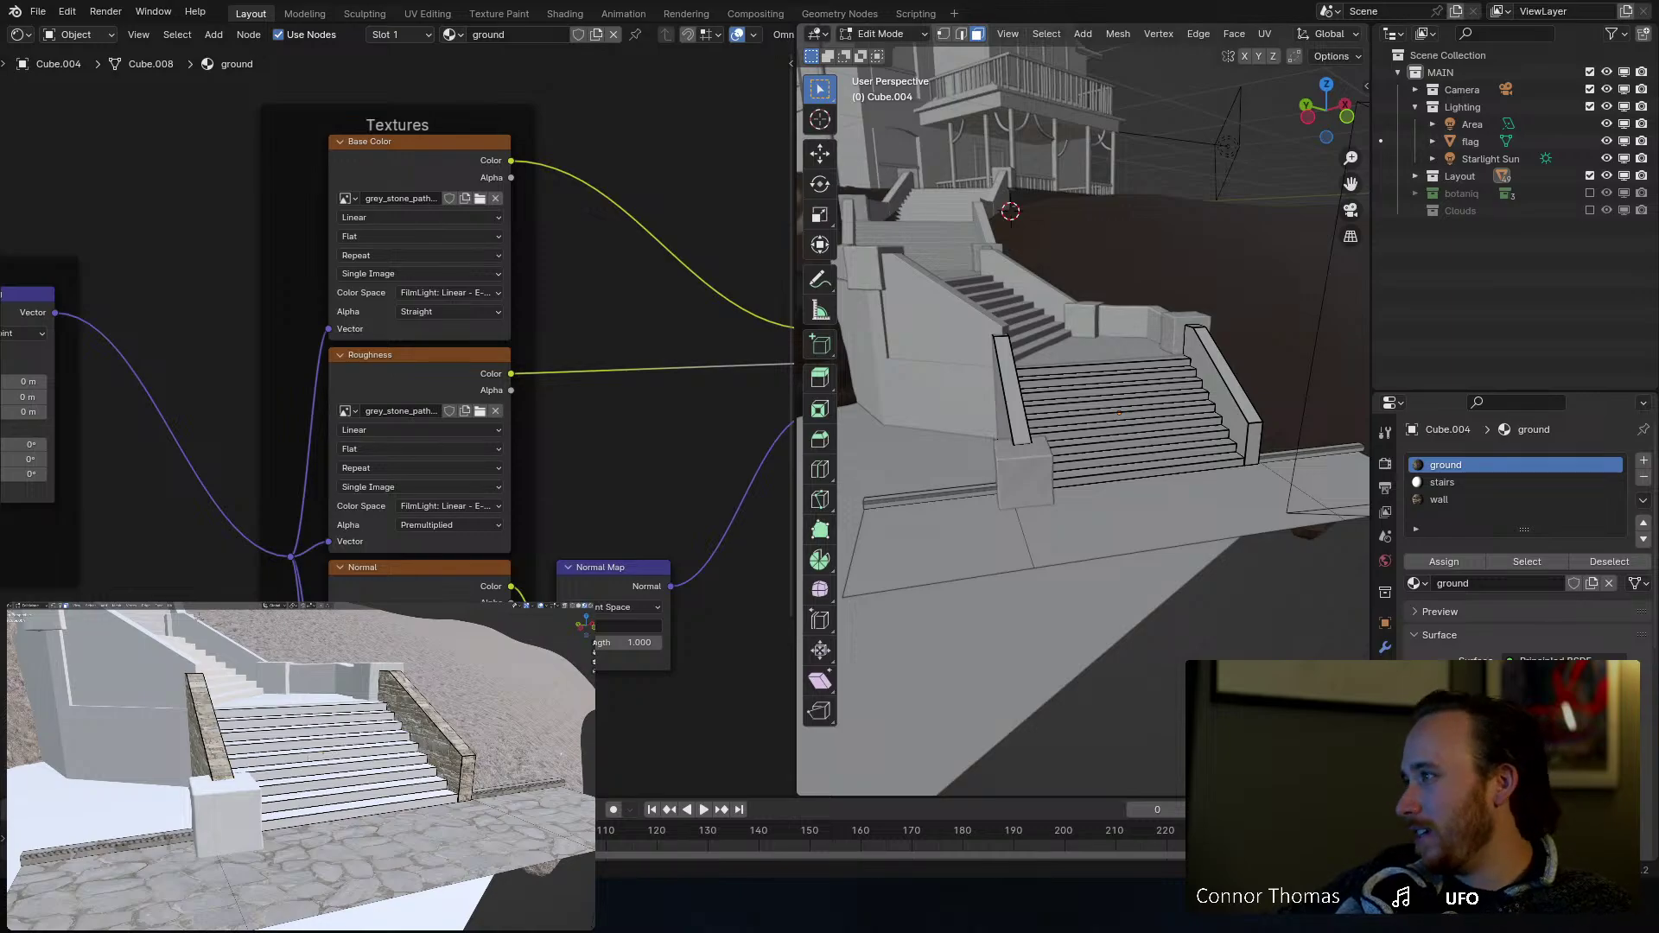
{"action": "key", "text": "Tab"}
Step: Make the stairs material active, bring its Principled BSDF into view and save the file
{"action": "left_click", "coordinate": [1425, 482]}
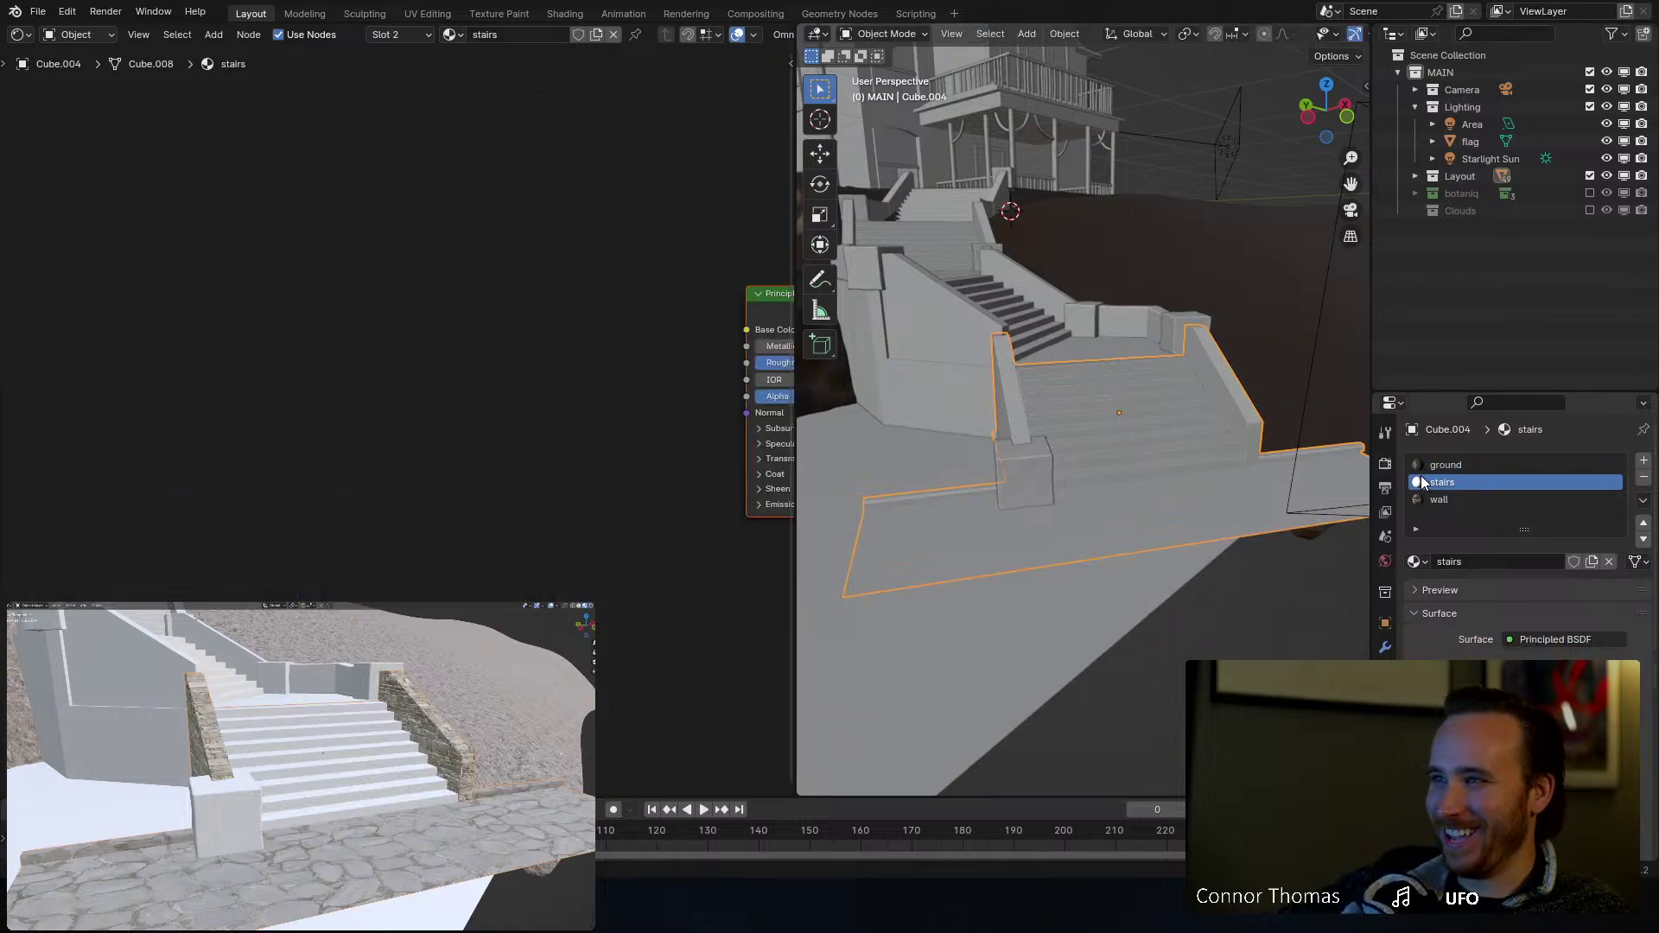
{"action": "middle_click_drag", "start_coordinate": [698, 304], "coordinate": [327, 307]}
{"action": "key", "text": "ctrl+s"}
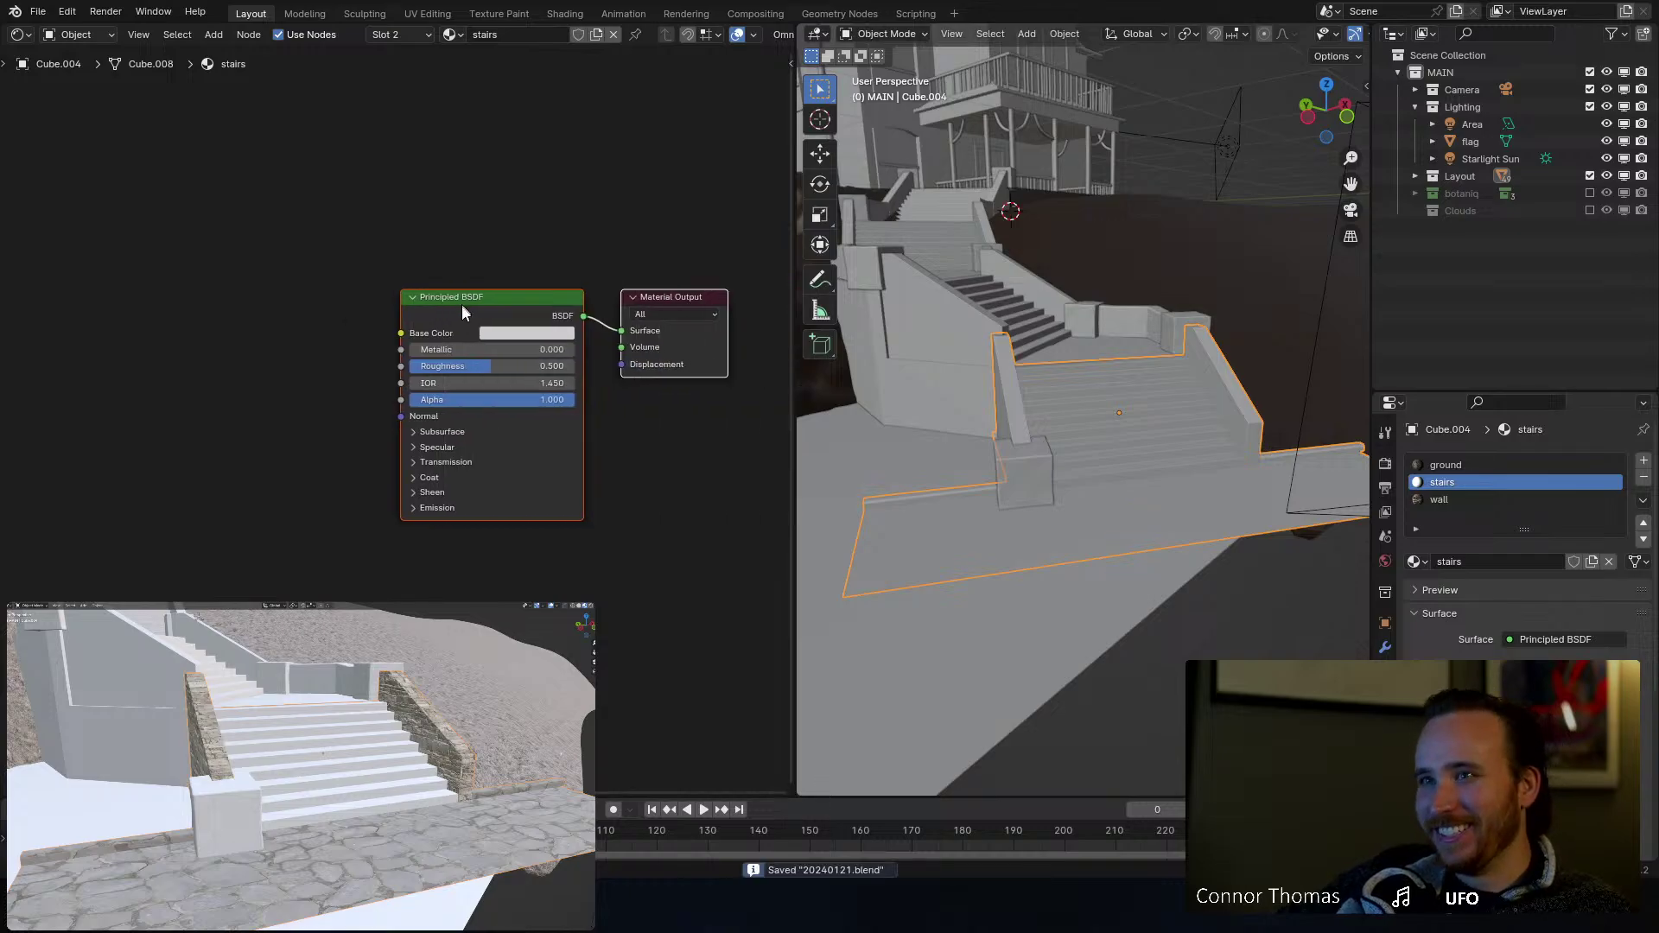
Step: Start the Principled Texture Setup for the stairs and open D:\livestream\20240121\vfx_material\textures with the files shown as thumbnails
{"action": "key", "text": "ctrl+shift+t"}
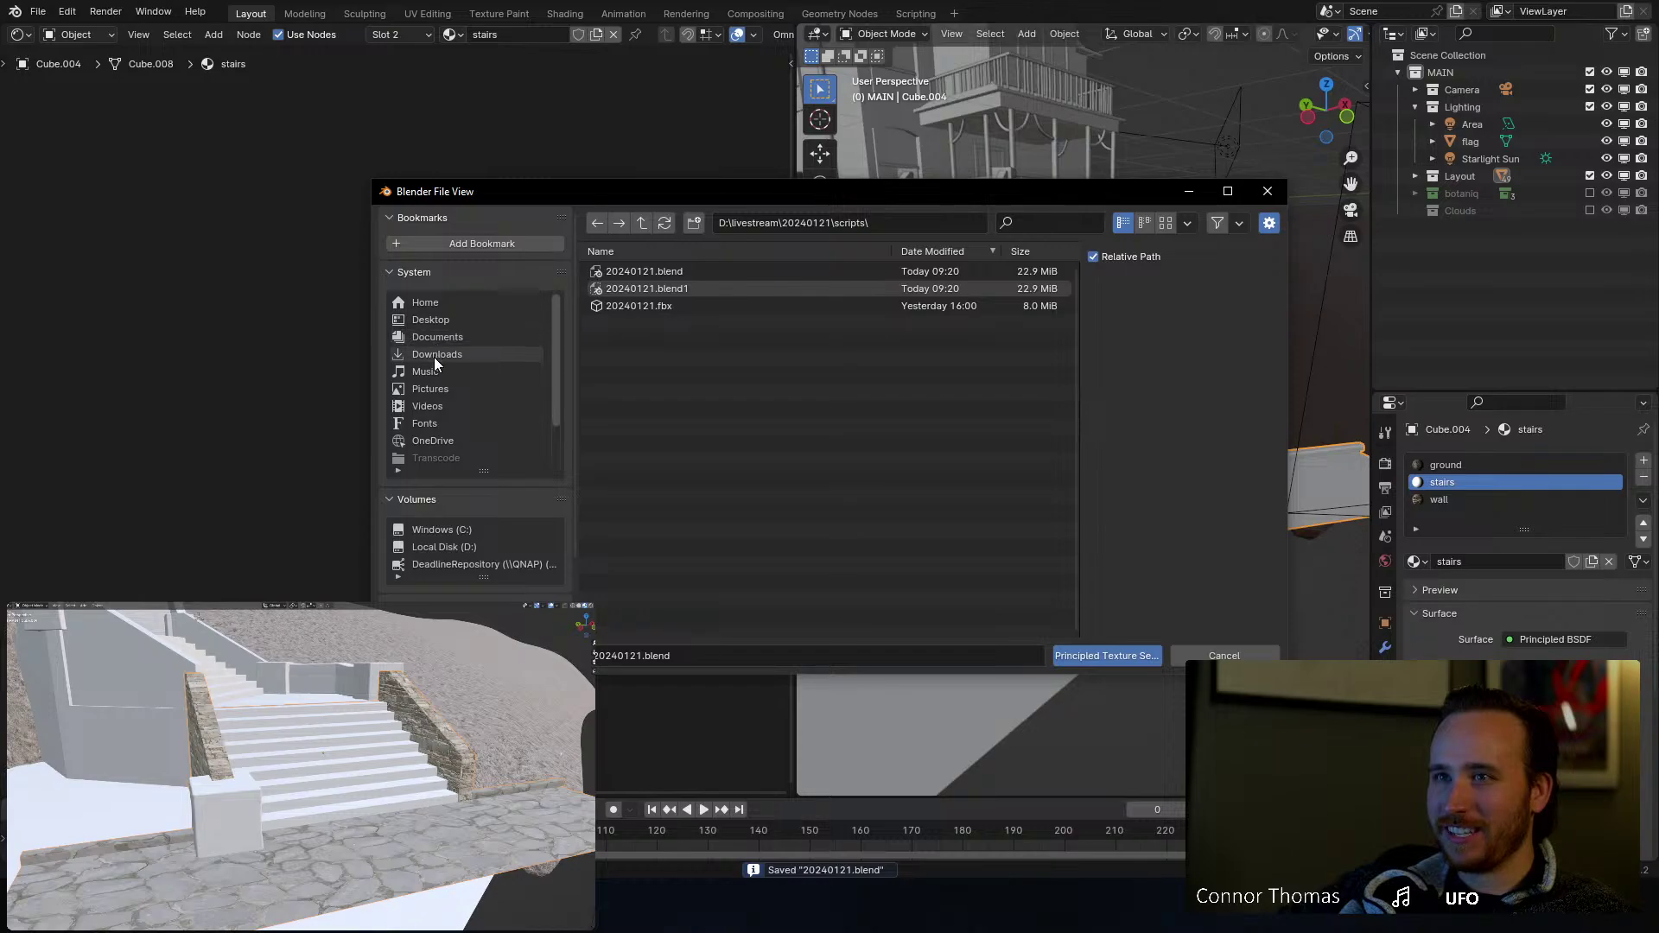
{"action": "left_click", "coordinate": [434, 356]}
{"action": "left_click", "coordinate": [445, 547]}
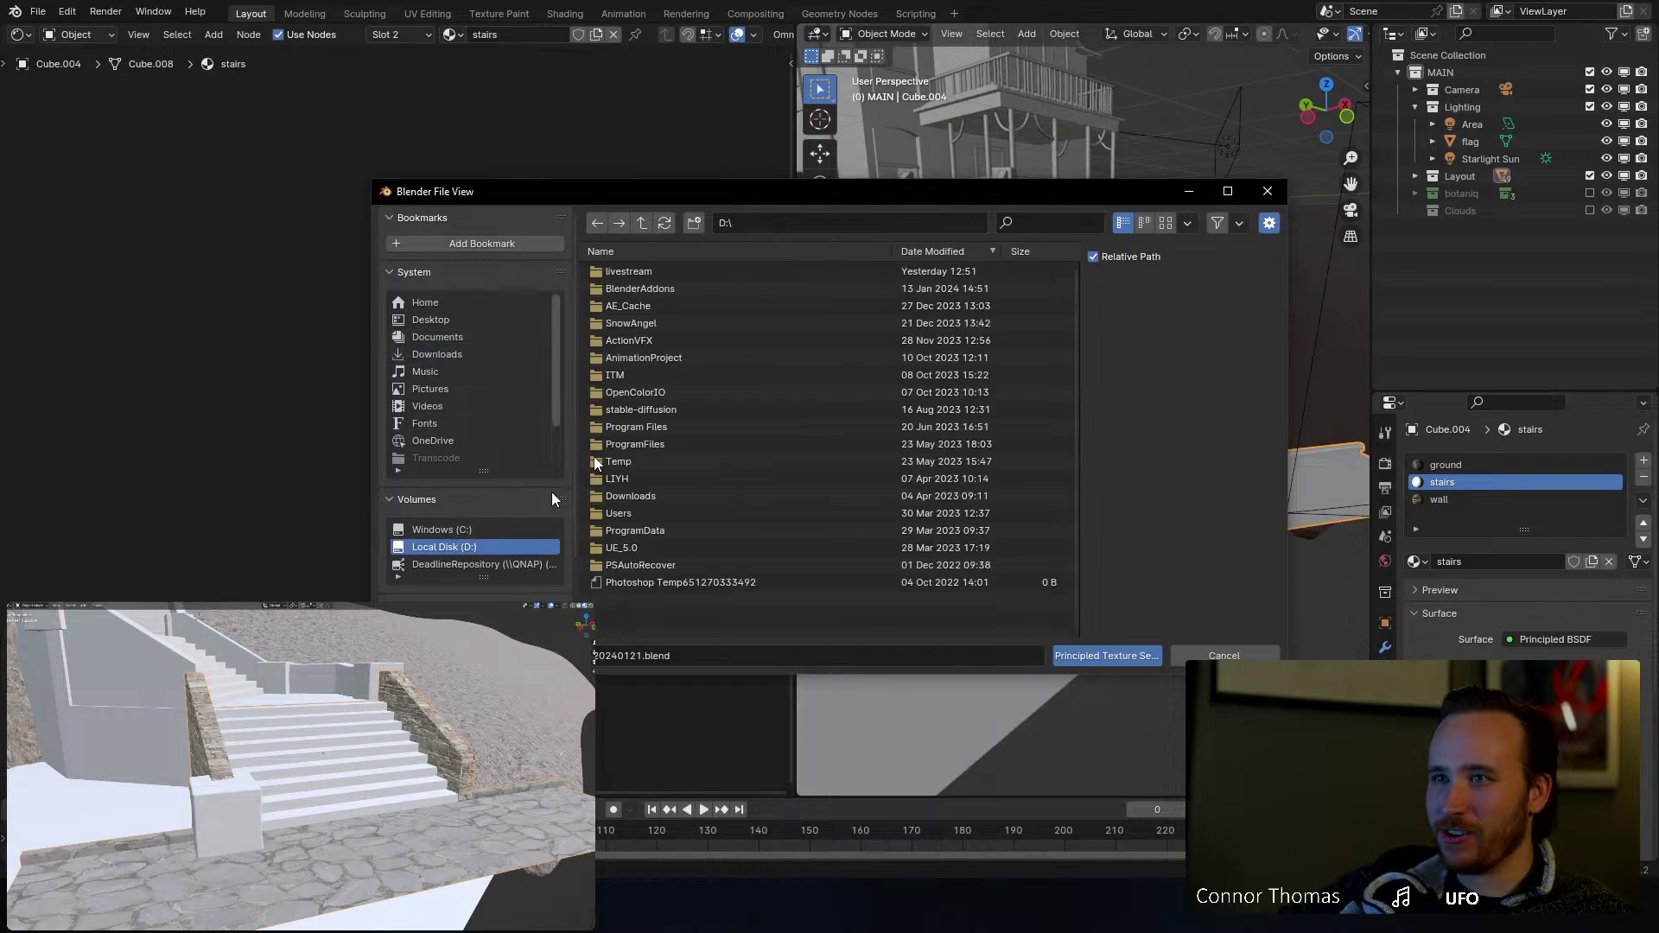
{"action": "double_click", "coordinate": [623, 273]}
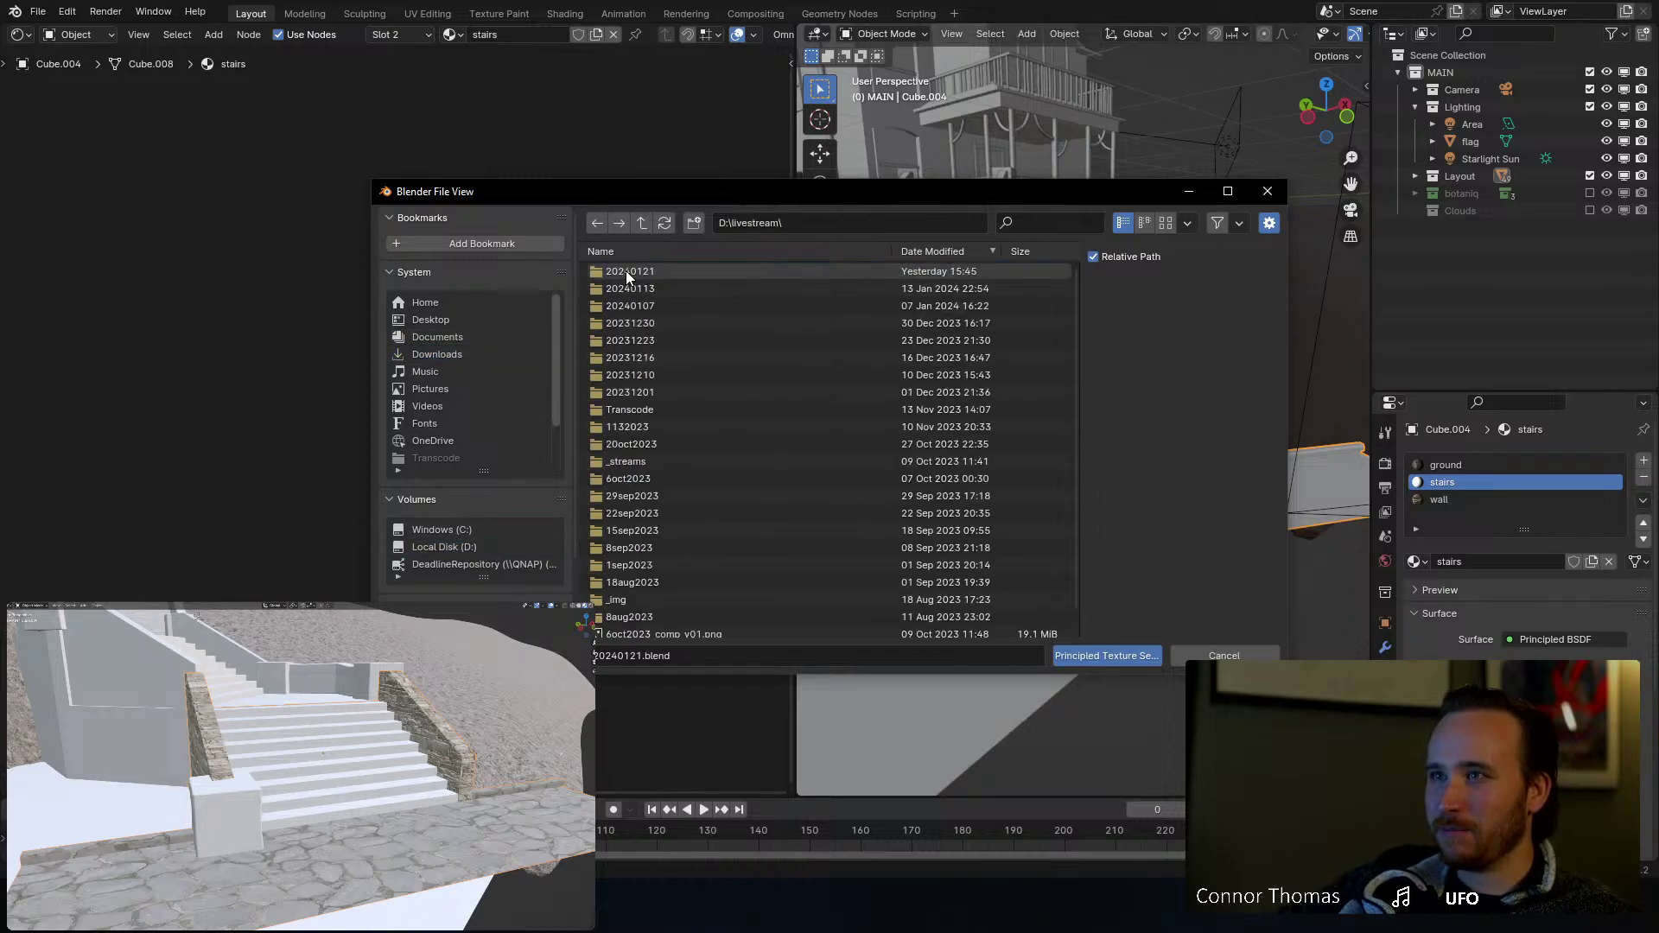
{"action": "double_click", "coordinate": [626, 271]}
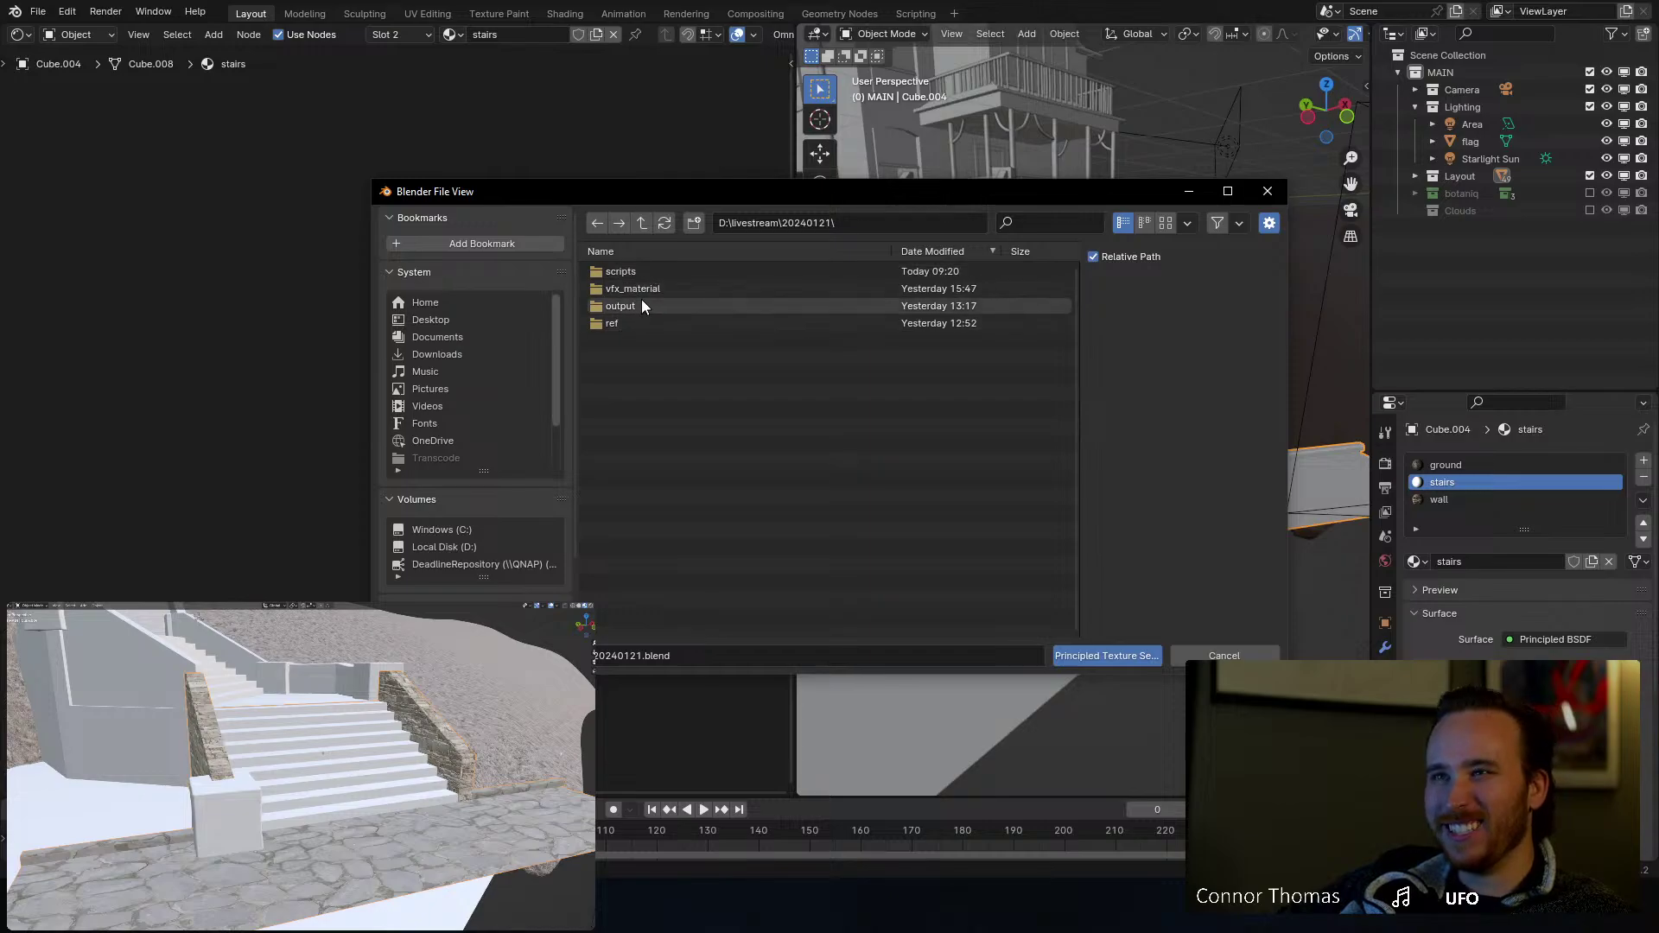
{"action": "double_click", "coordinate": [639, 288]}
{"action": "left_click", "coordinate": [630, 271]}
{"action": "double_click", "coordinate": [631, 272]}
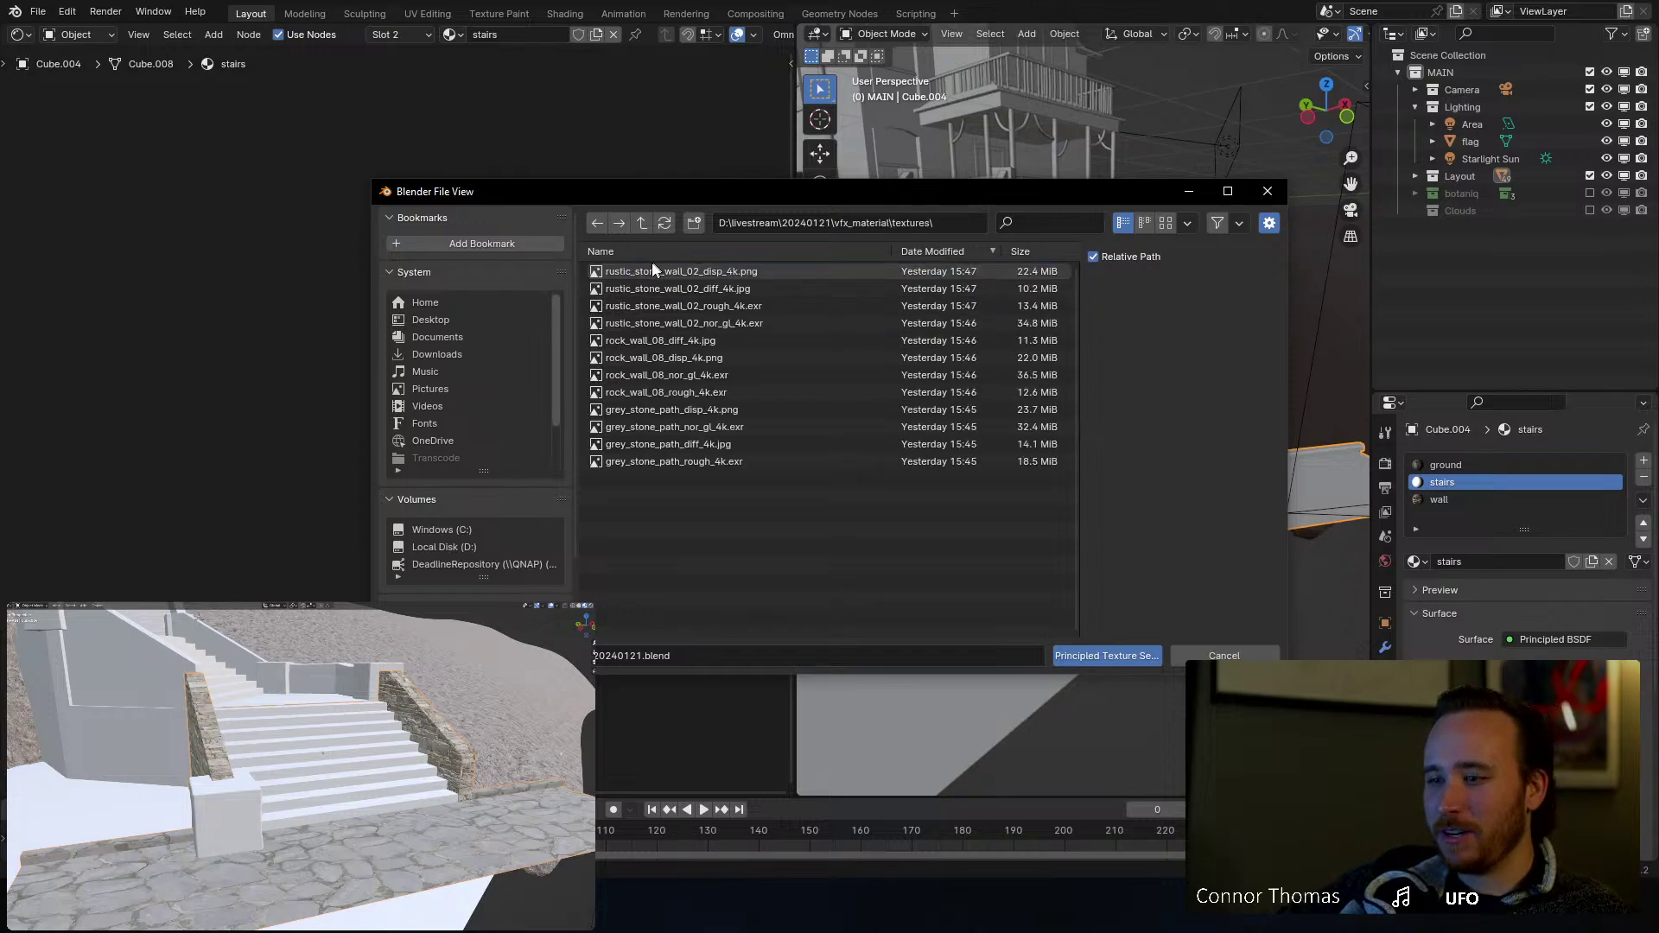
{"action": "left_click", "coordinate": [1165, 223]}
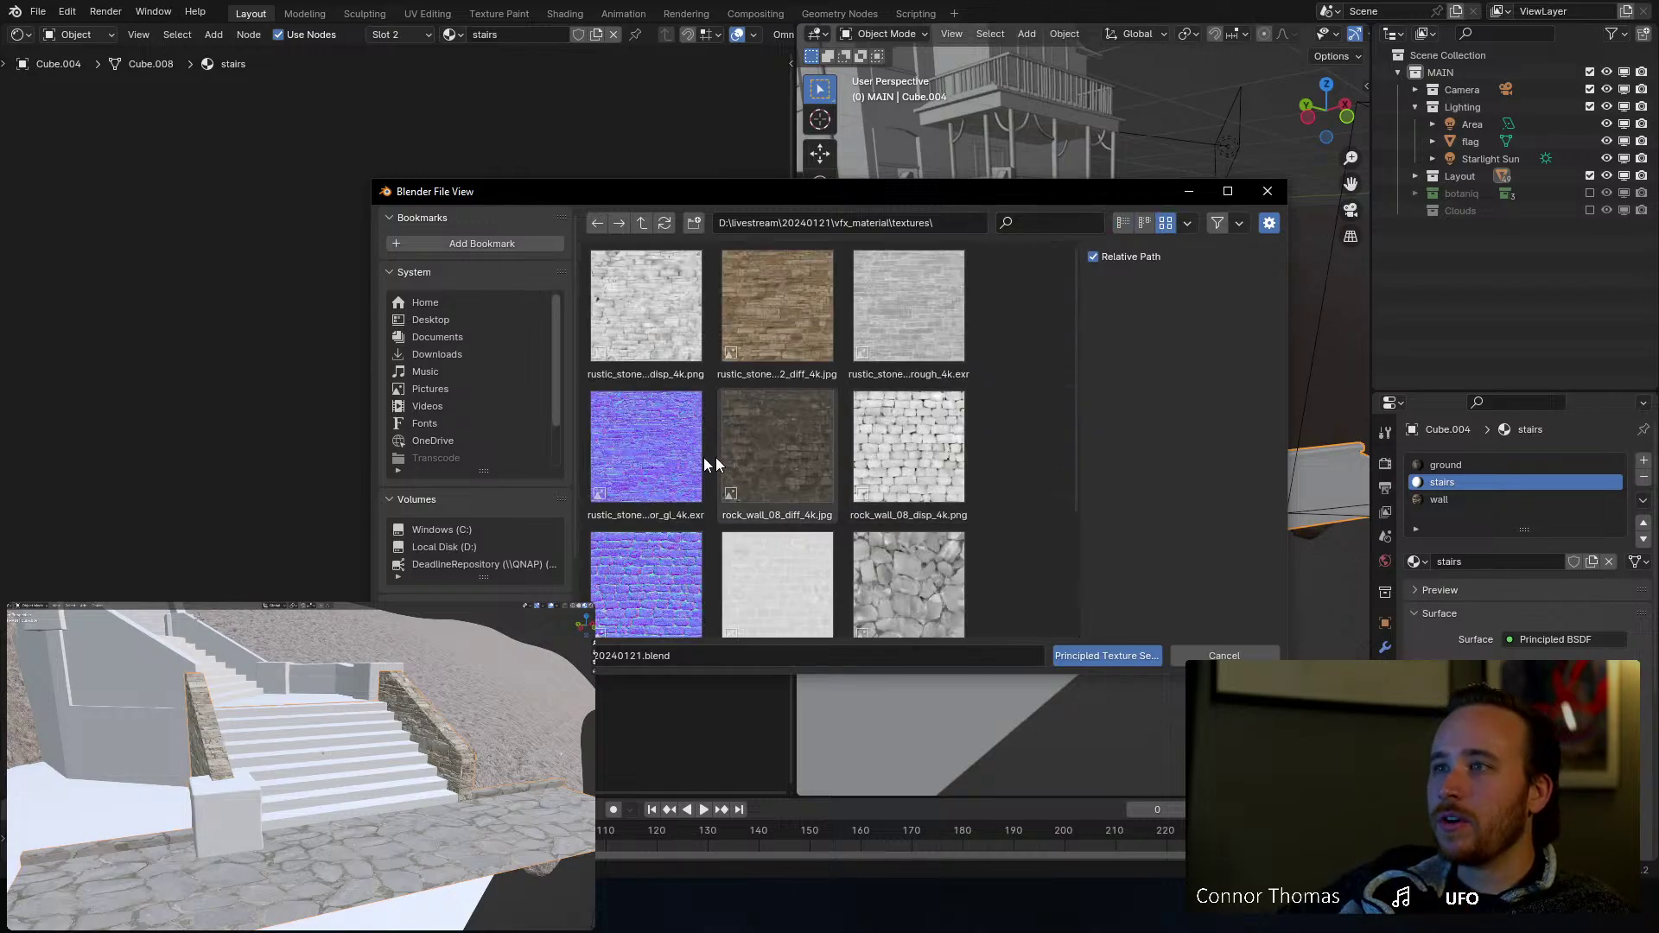
Step: Build the stairs shader from the rustic_stone_wall_02 displacement, normal, diffuse and roughness maps
{"action": "left_click", "coordinate": [645, 272]}
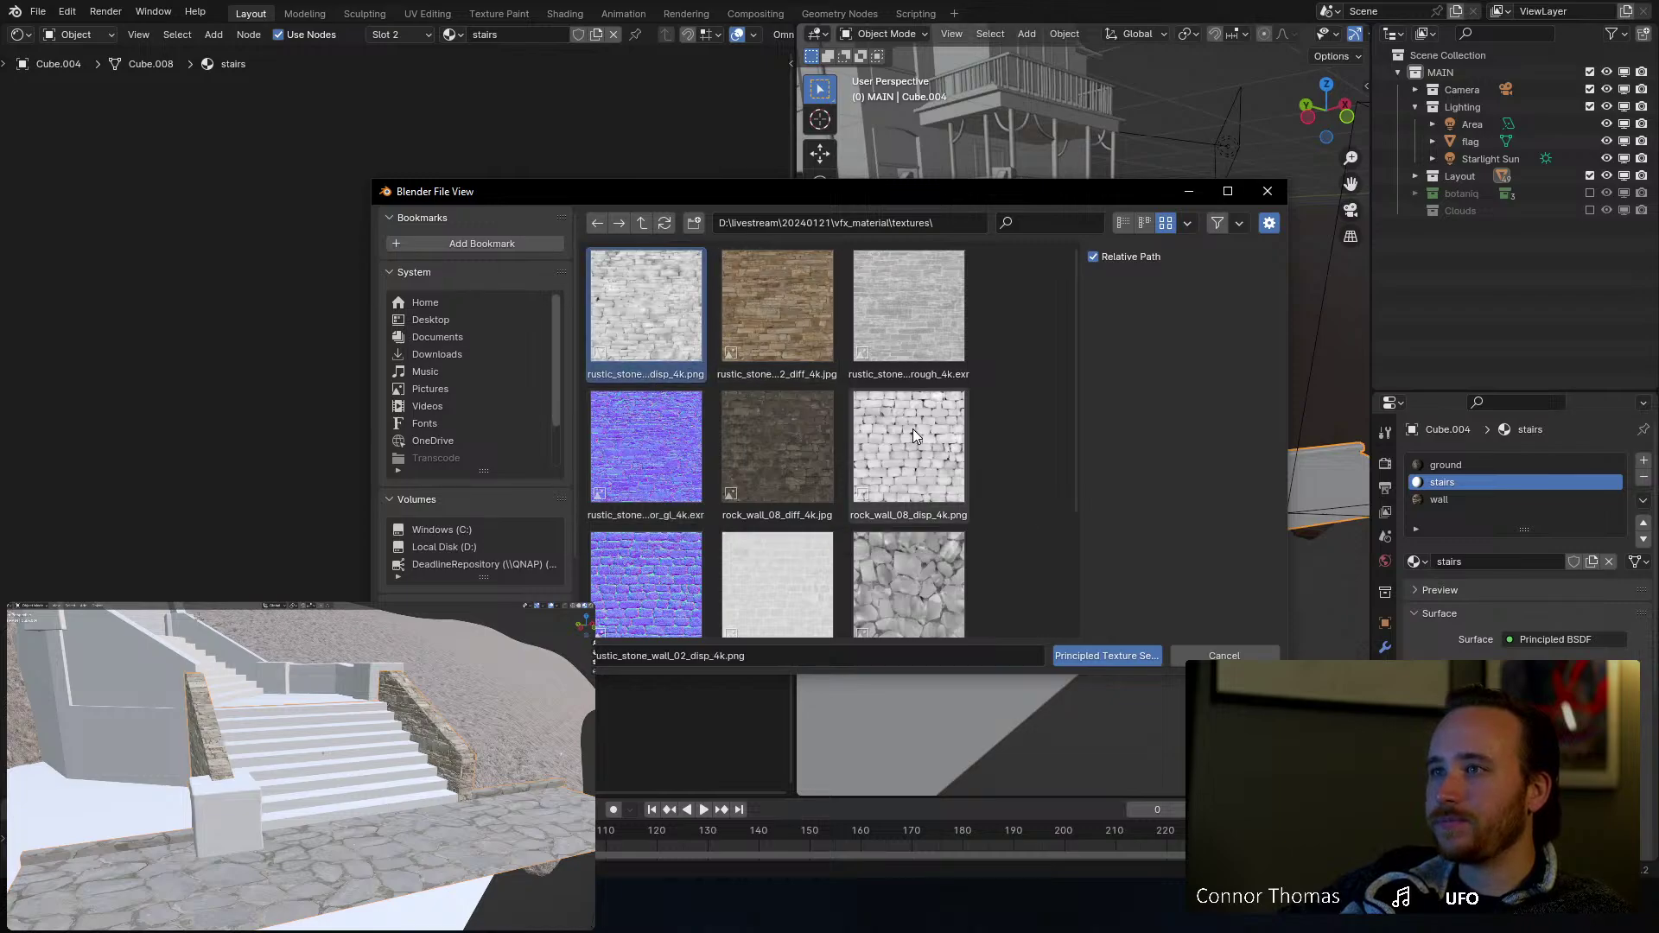
{"action": "scroll", "coordinate": [968, 445], "scroll_direction": "down", "scroll_amount": 1}
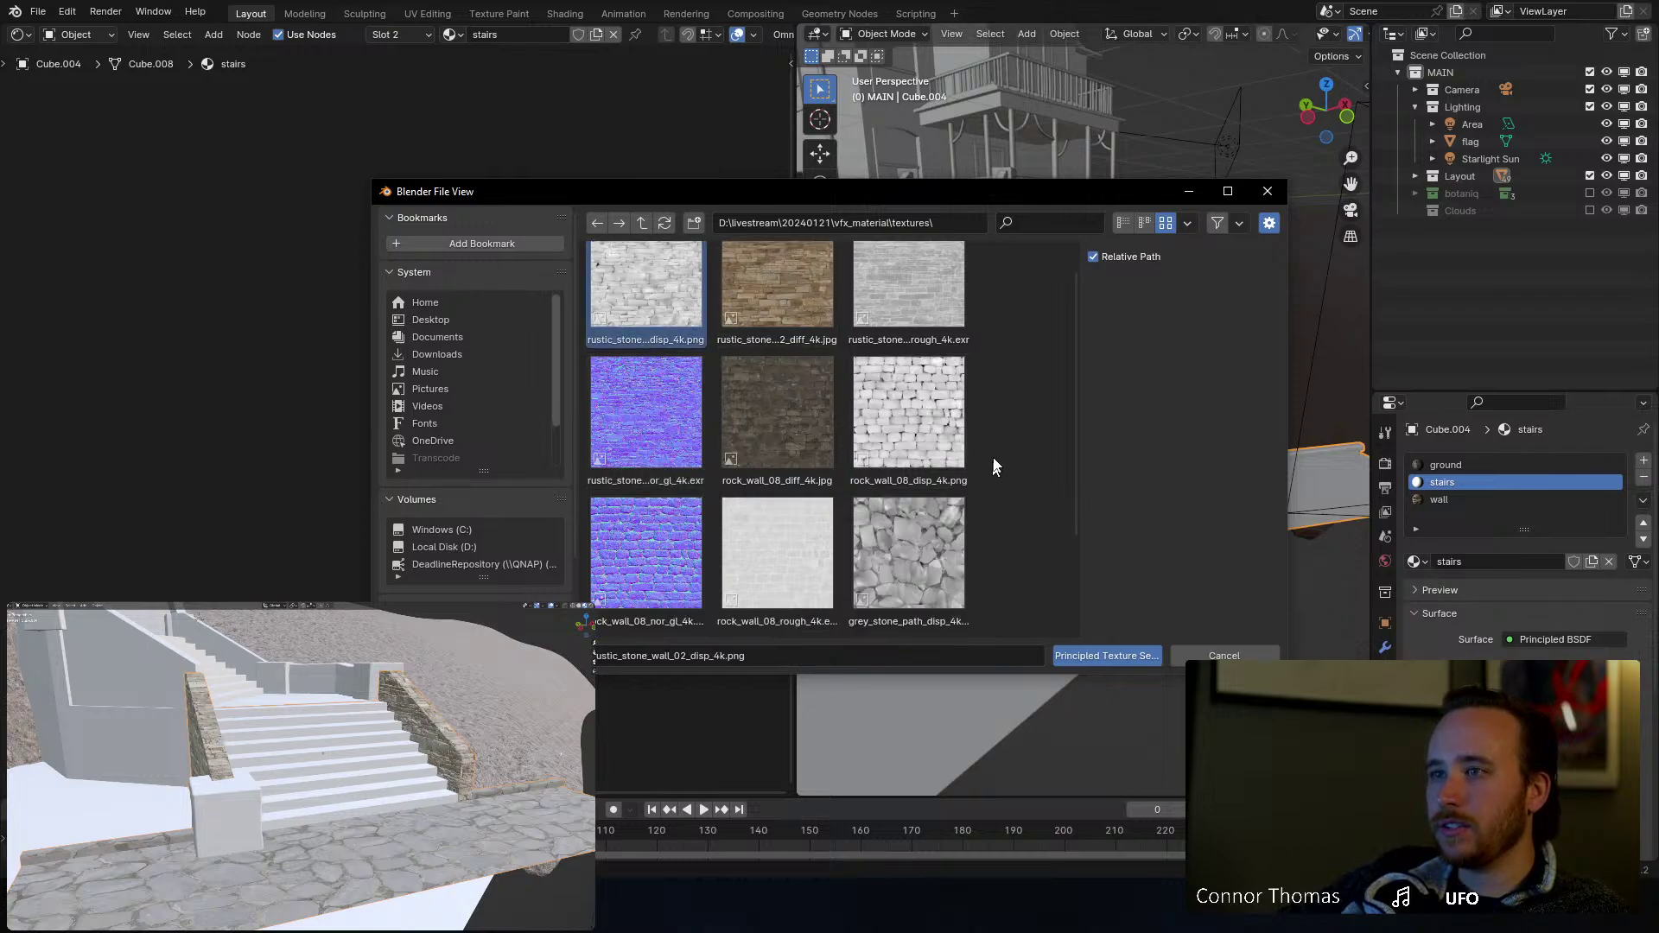
{"action": "left_click", "coordinate": [896, 427], "text": "shift"}
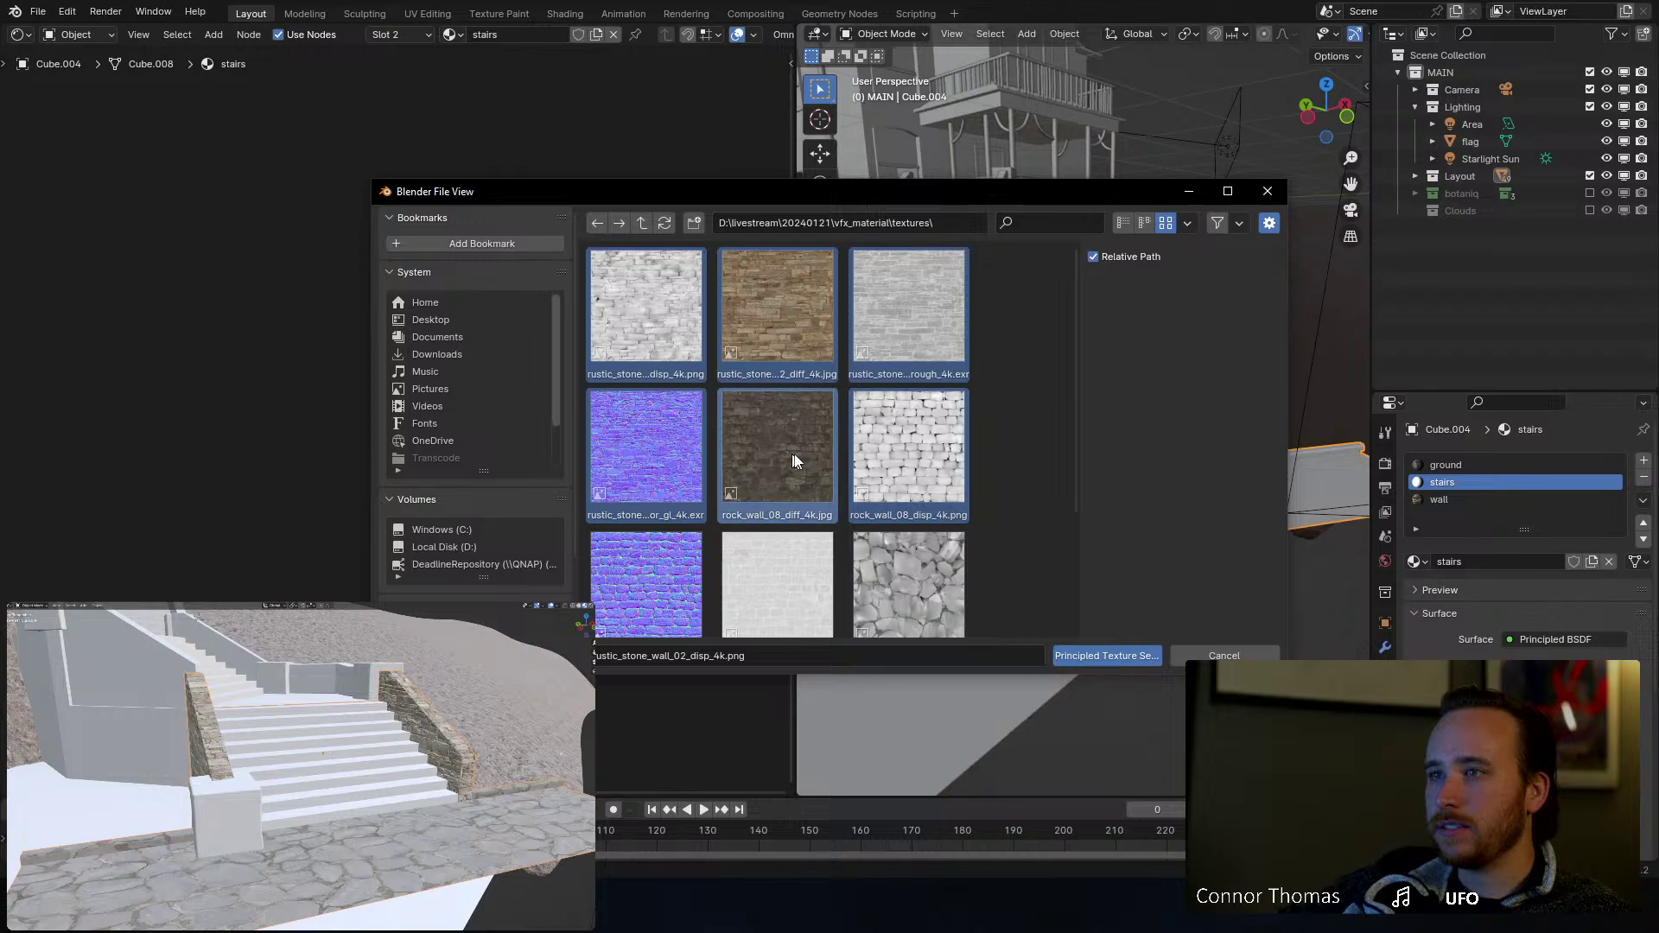
{"action": "left_click", "coordinate": [1015, 459]}
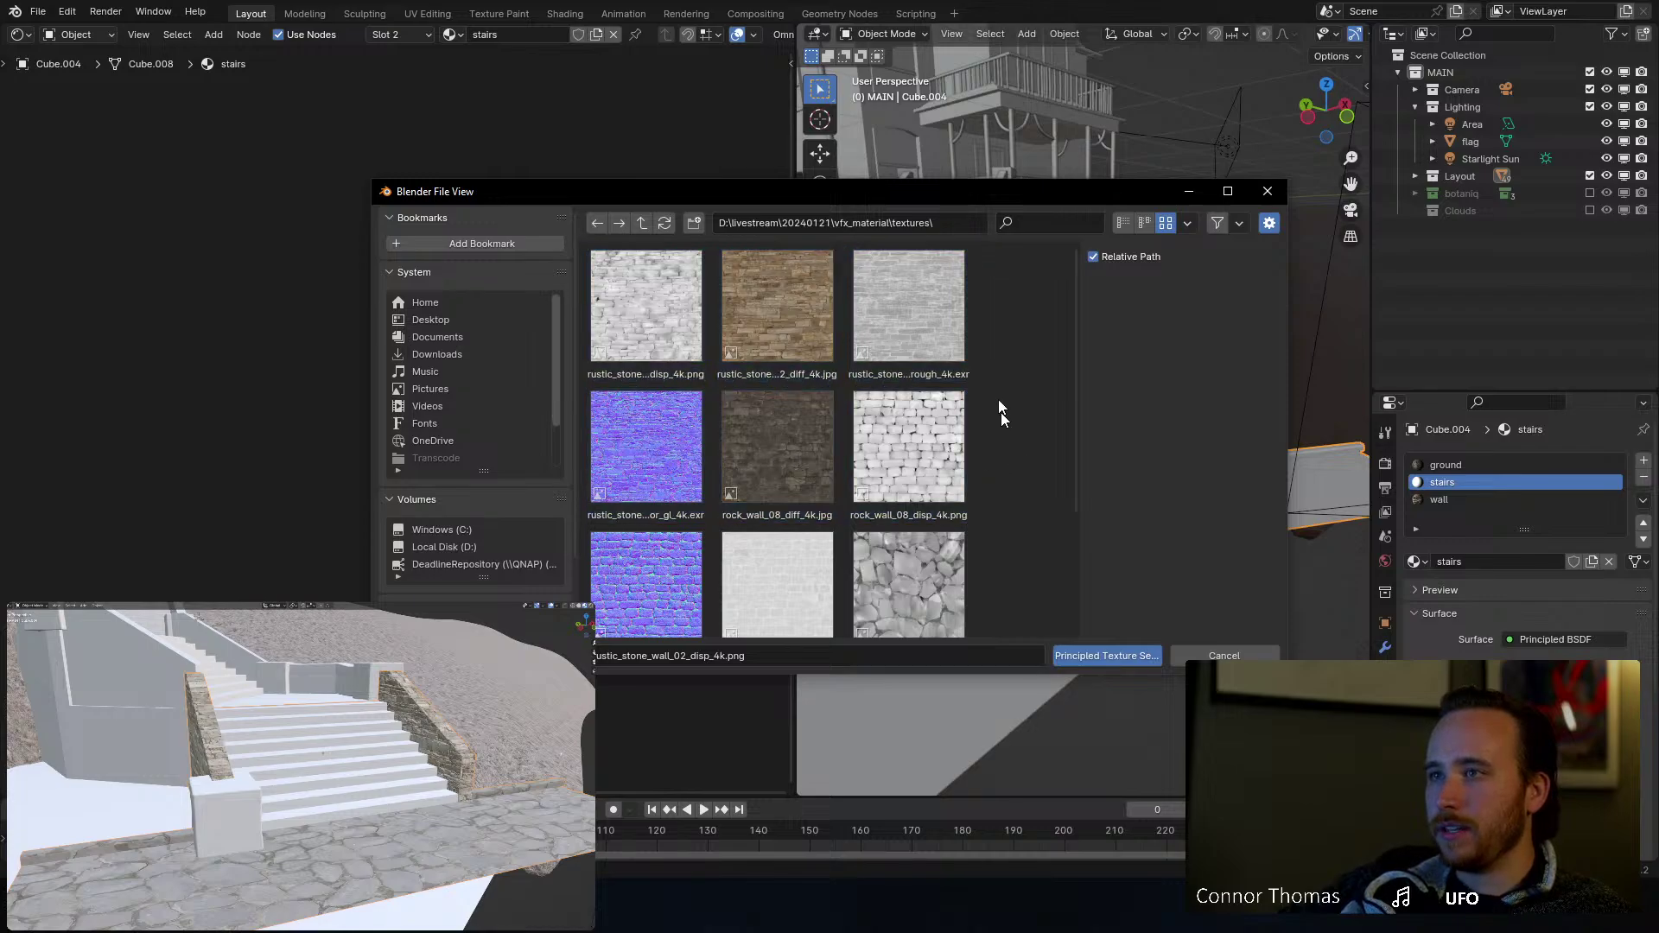
{"action": "left_click", "coordinate": [652, 319]}
{"action": "left_click", "coordinate": [646, 445], "text": "ctrl"}
{"action": "left_click", "coordinate": [777, 307], "text": "ctrl"}
{"action": "left_click", "coordinate": [908, 307], "text": "ctrl"}
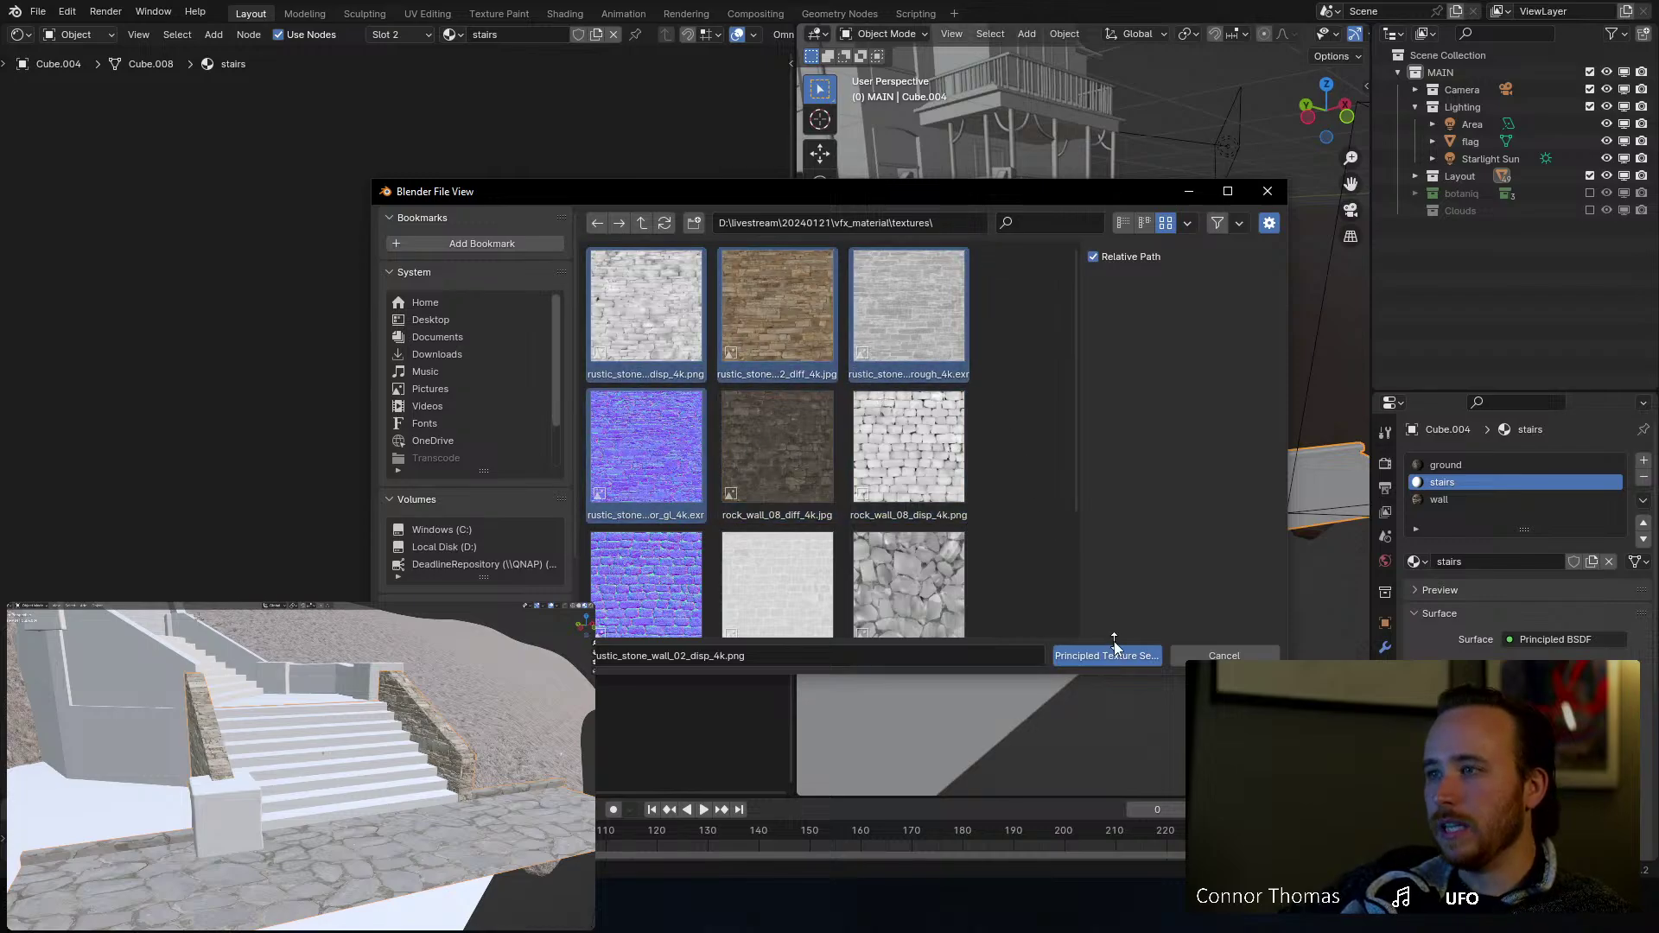
{"action": "left_click", "coordinate": [1089, 656]}
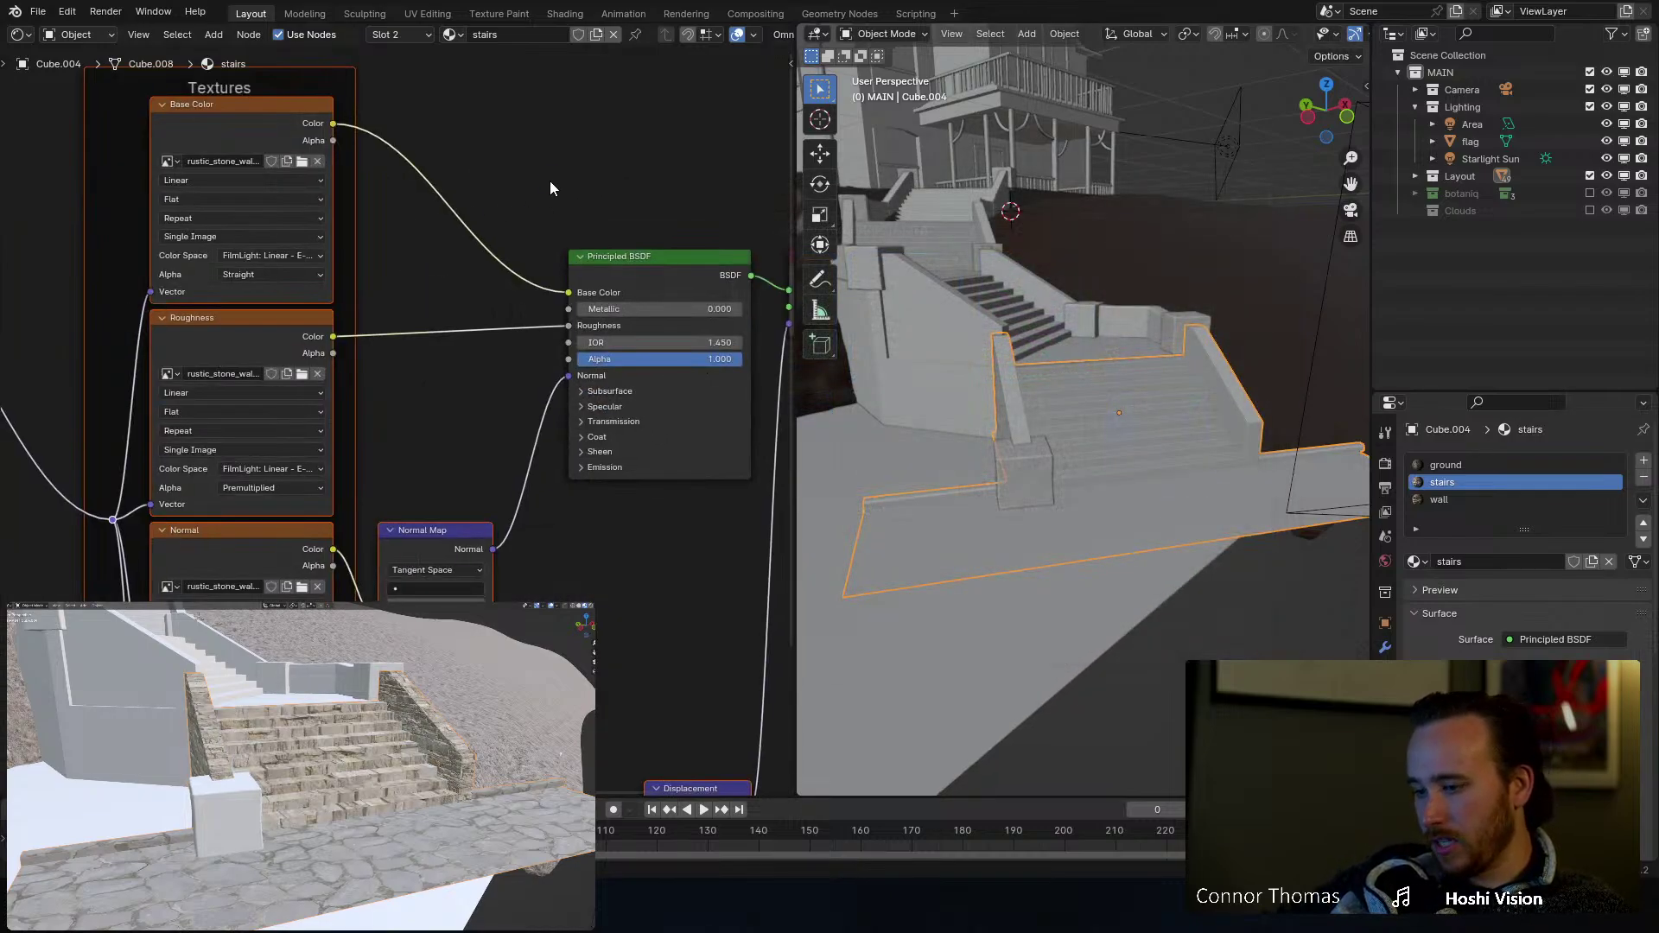
Step: Save the file and compare the ground and wall material node setups with that of the stairs
{"action": "key", "text": "ctrl+s"}
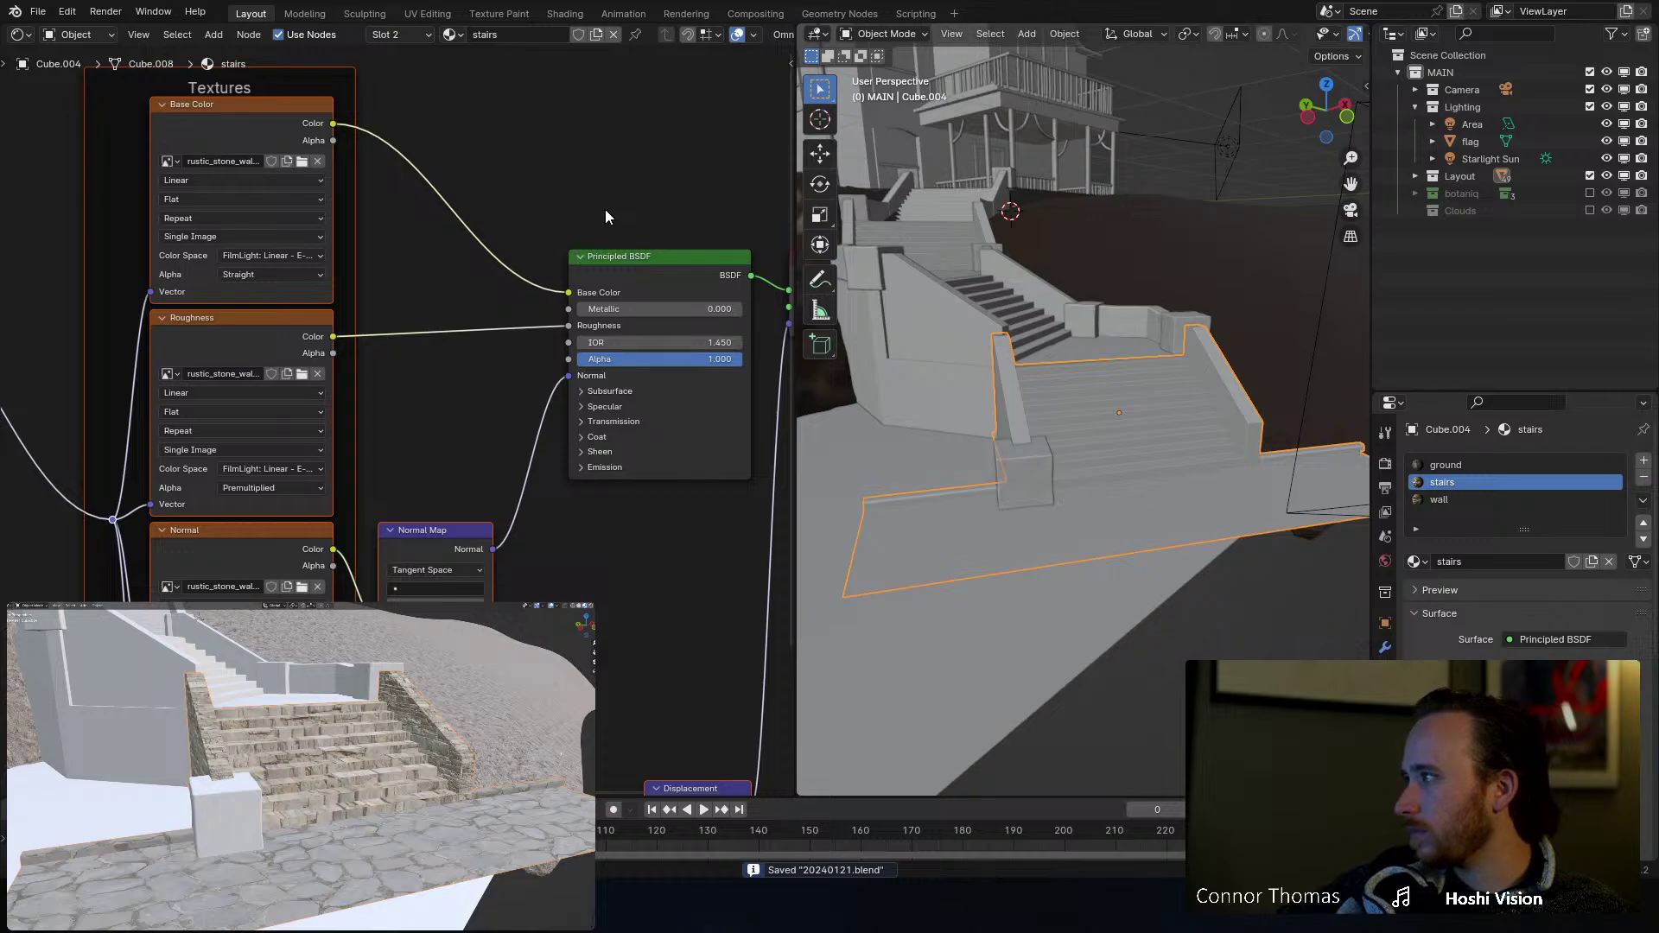
{"action": "left_click", "coordinate": [1463, 465]}
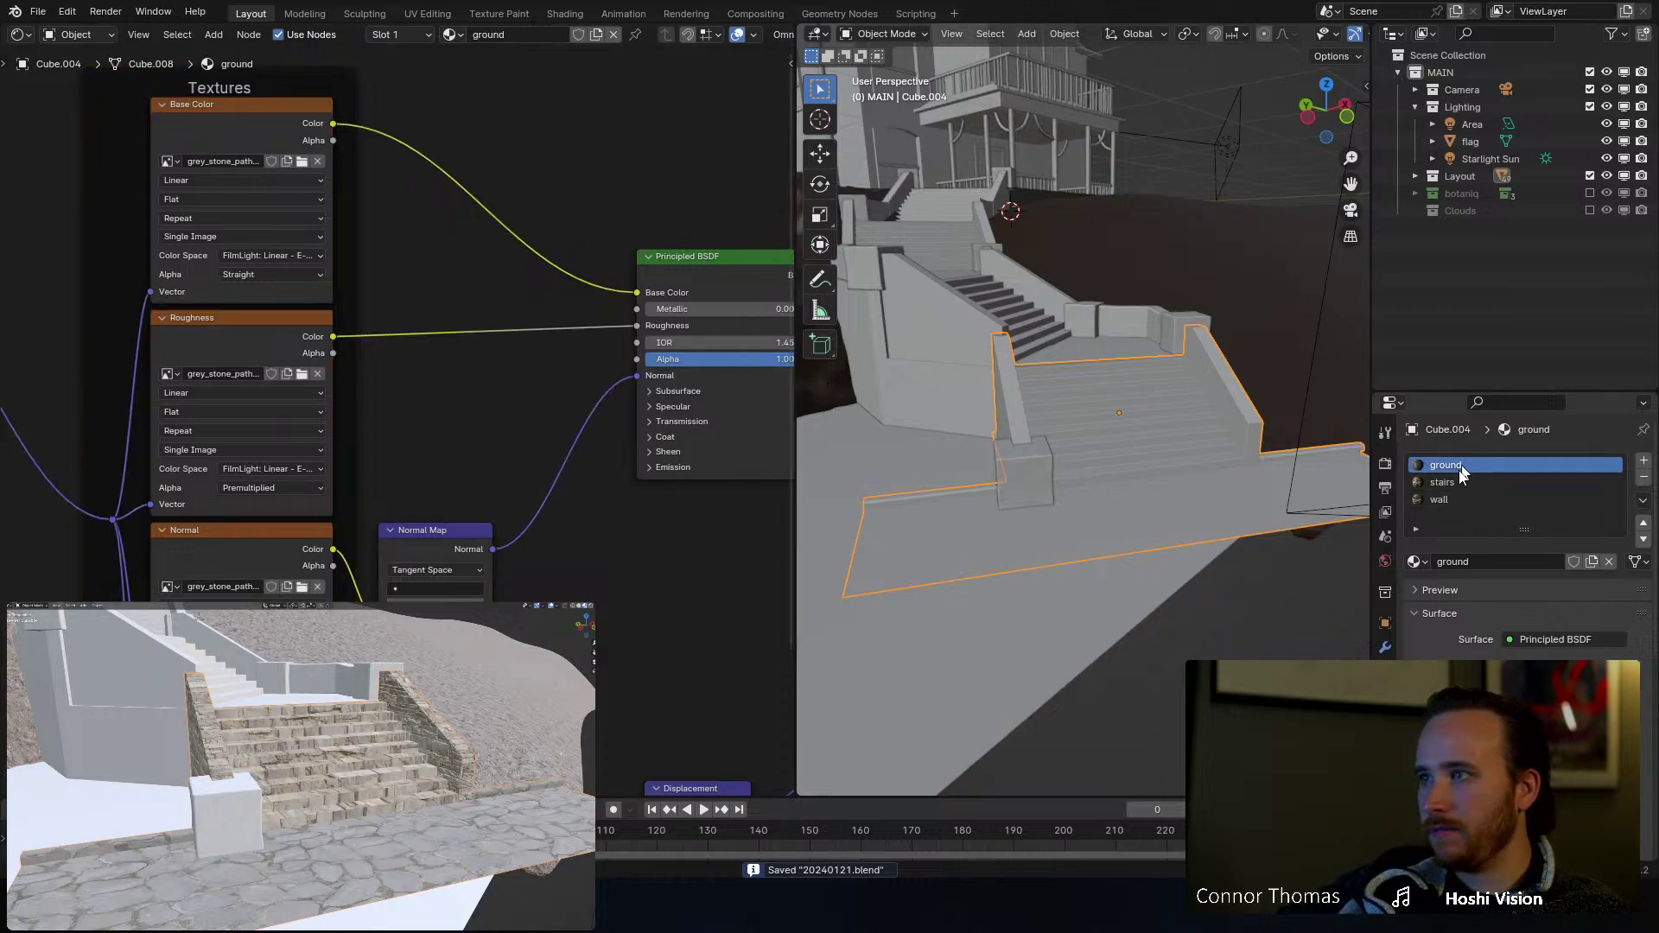
{"action": "left_click", "coordinate": [1440, 500]}
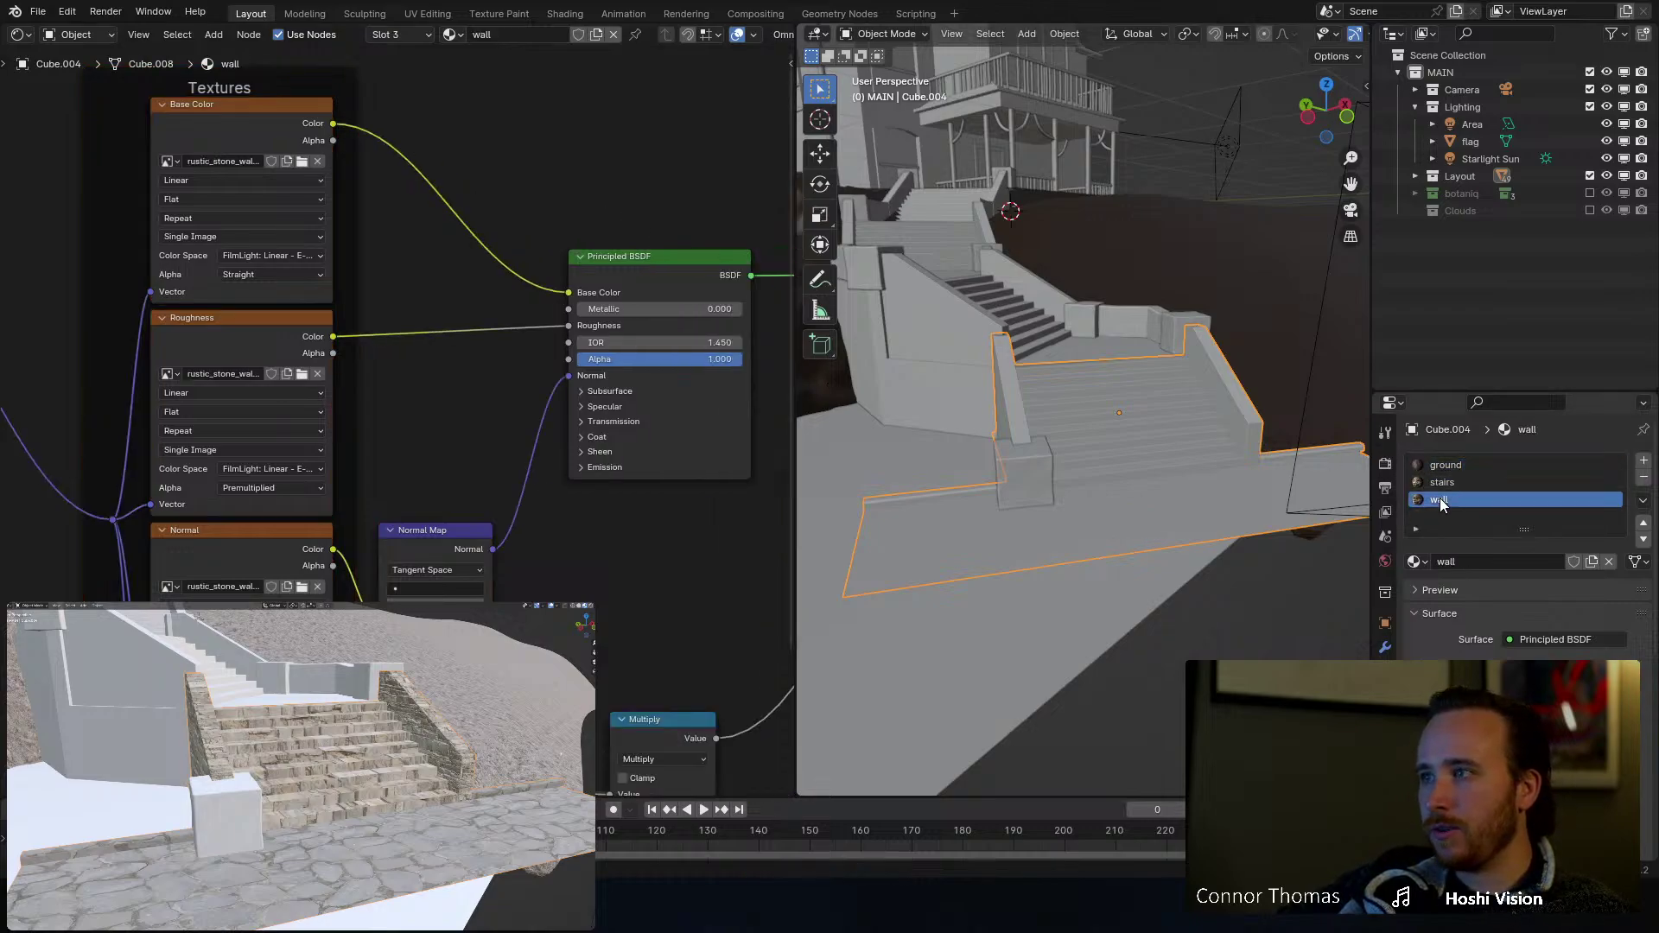
{"action": "left_click", "coordinate": [1443, 482]}
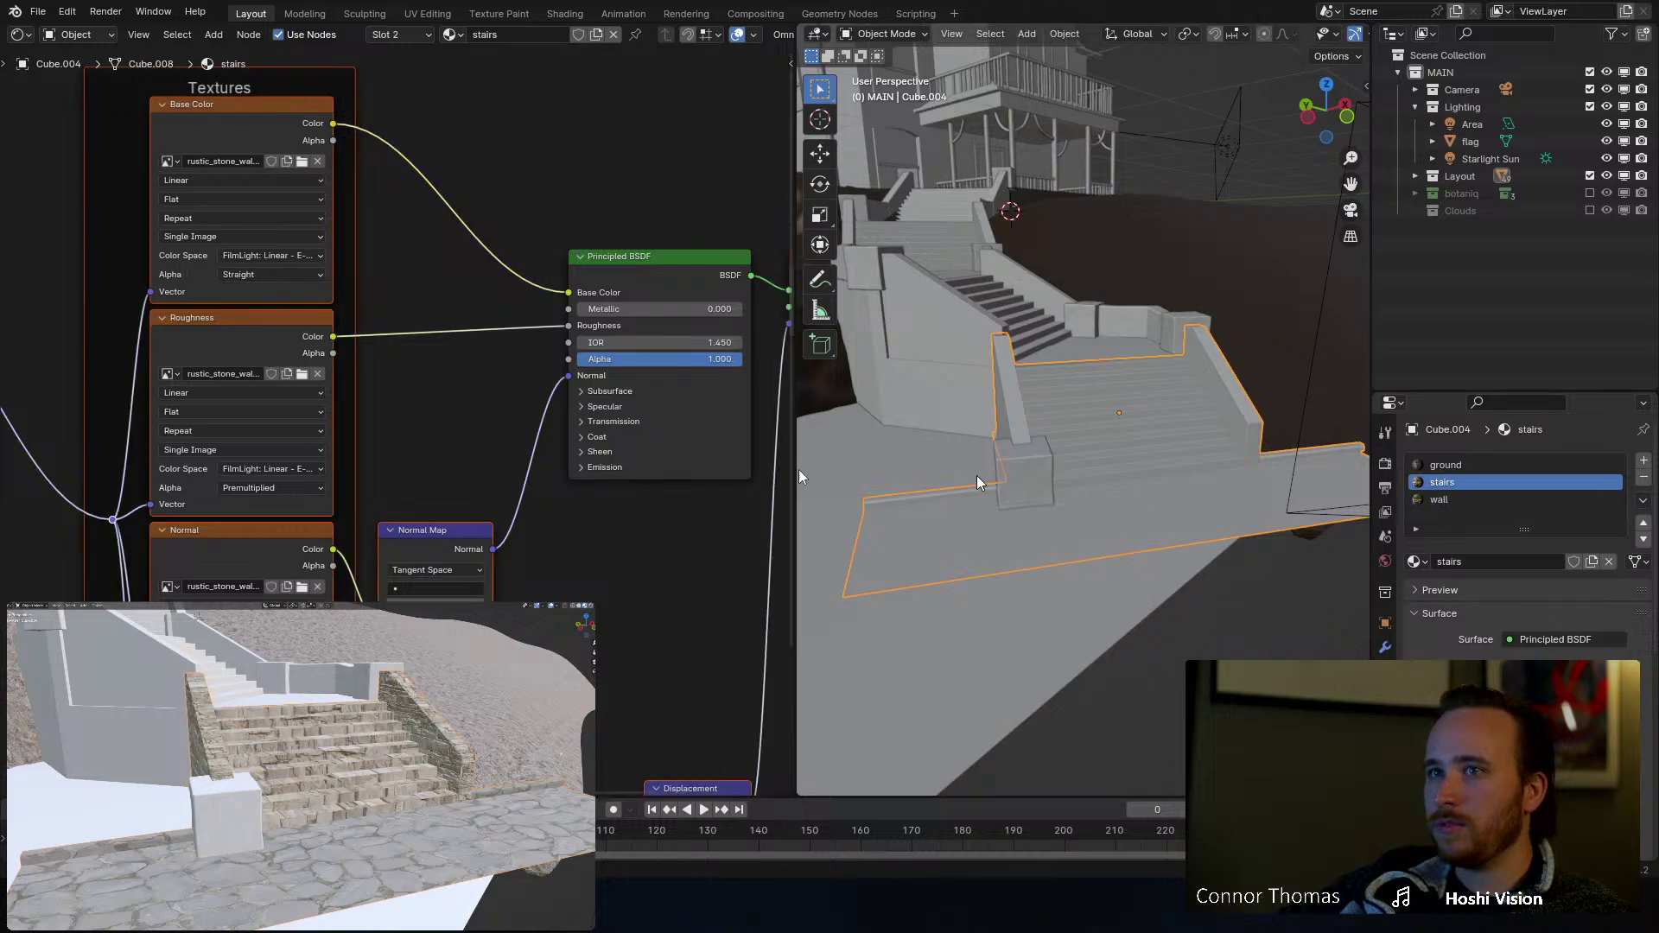
Step: Undo the rustic stone texture setup on the stairs material, select its Principled BSDF node and save the file
{"action": "scroll", "coordinate": [510, 351], "scroll_direction": "down", "scroll_amount": 3}
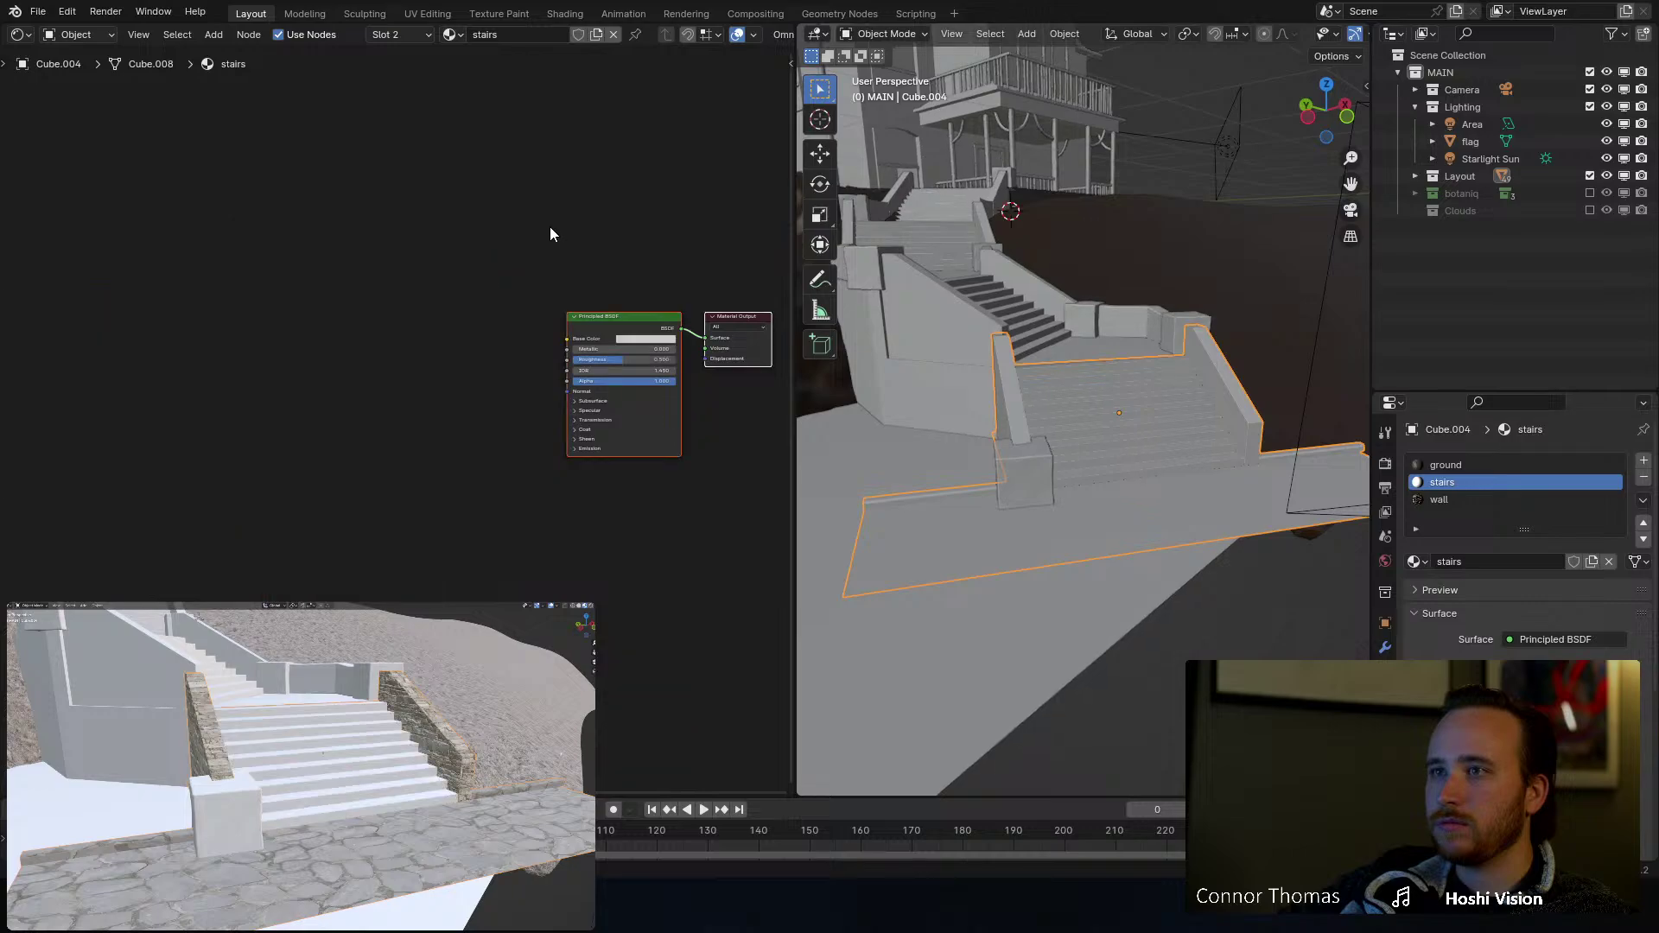
{"action": "left_click", "coordinate": [610, 318]}
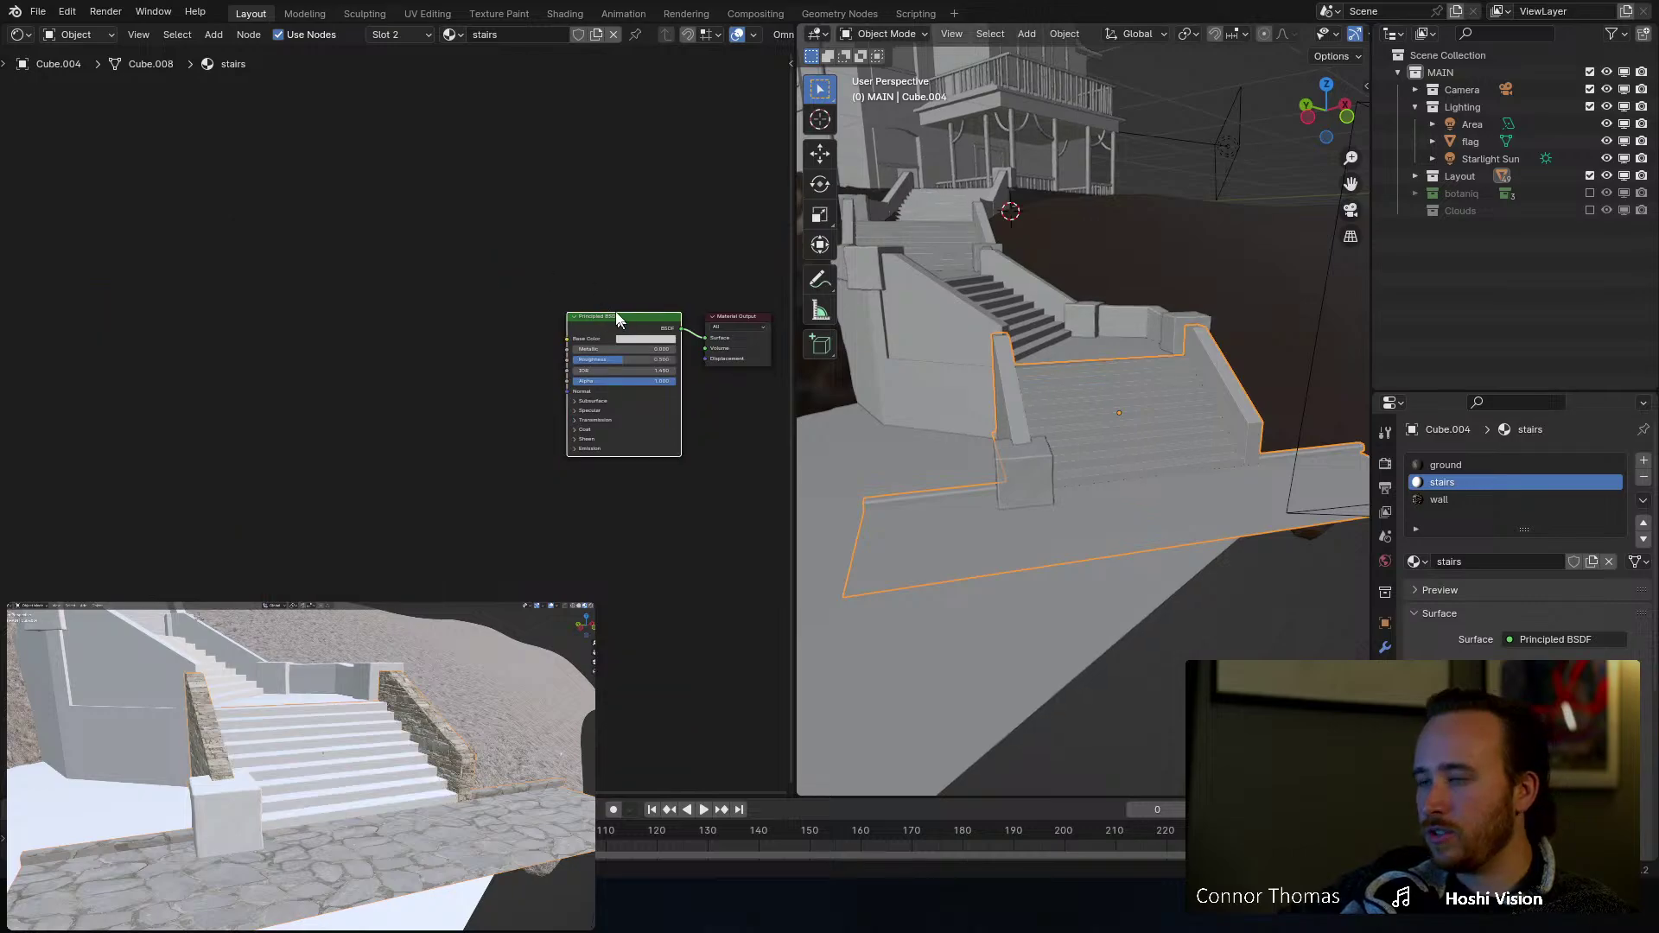
{"action": "key", "text": "ctrl+s"}
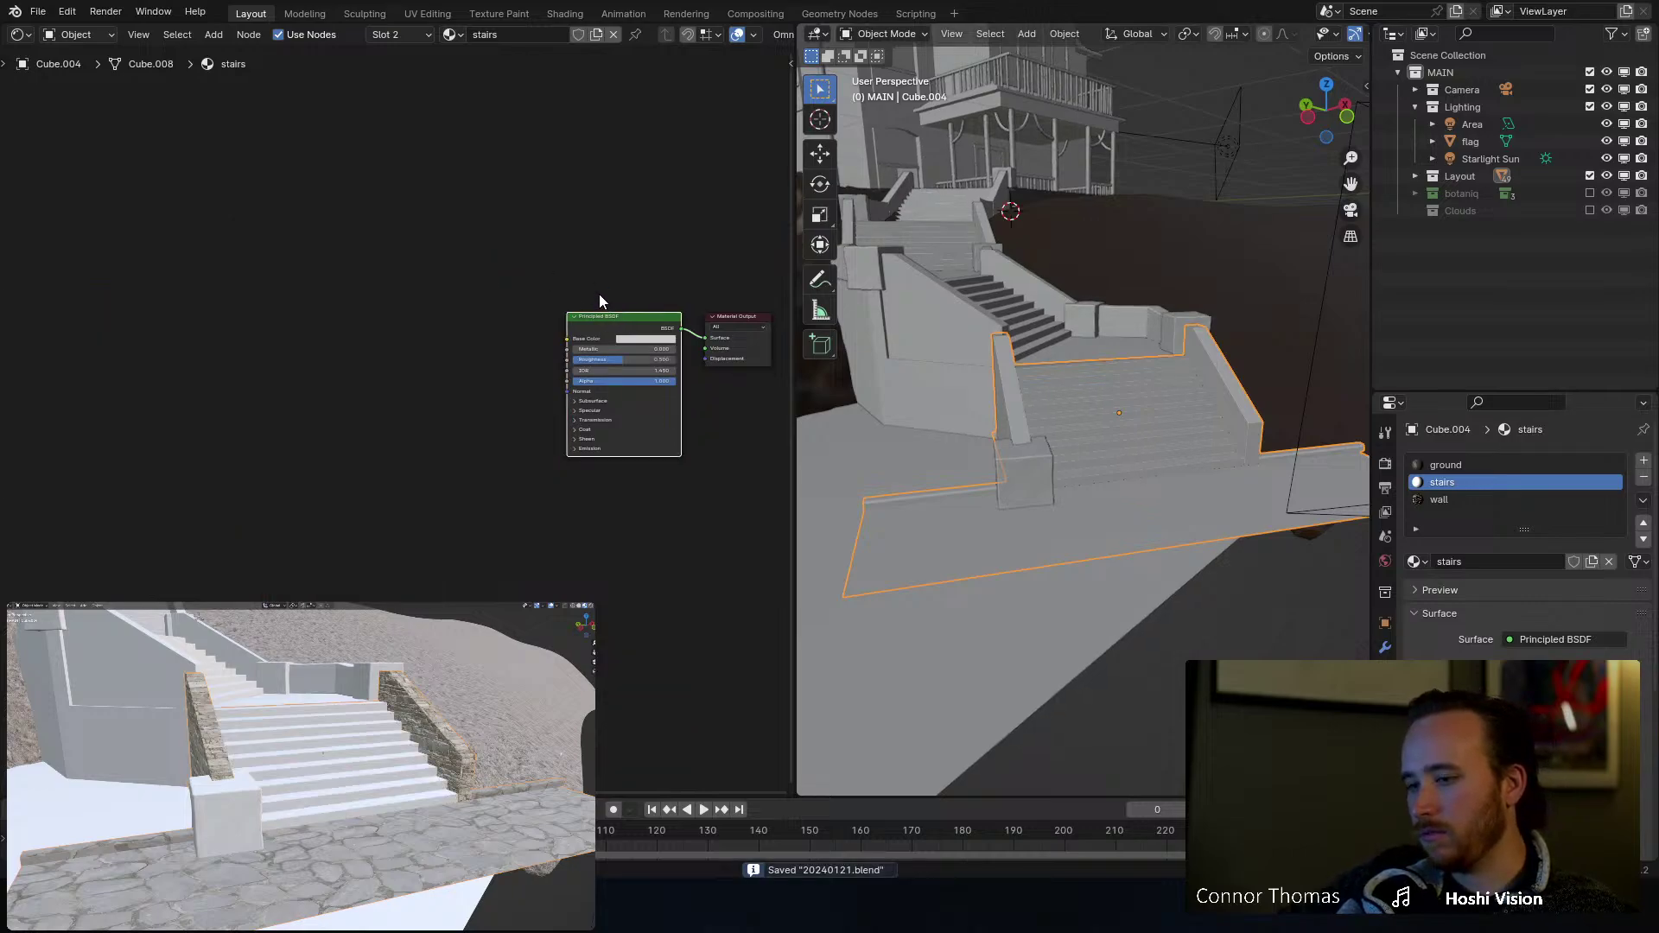
Step: Run the Principled Texture Setup on the stairs material with the rock_wall_08 diffuse, displacement, normal and roughness maps
{"action": "key", "text": "ctrl+shift+t"}
{"action": "scroll", "coordinate": [851, 493], "scroll_direction": "down", "scroll_amount": 4}
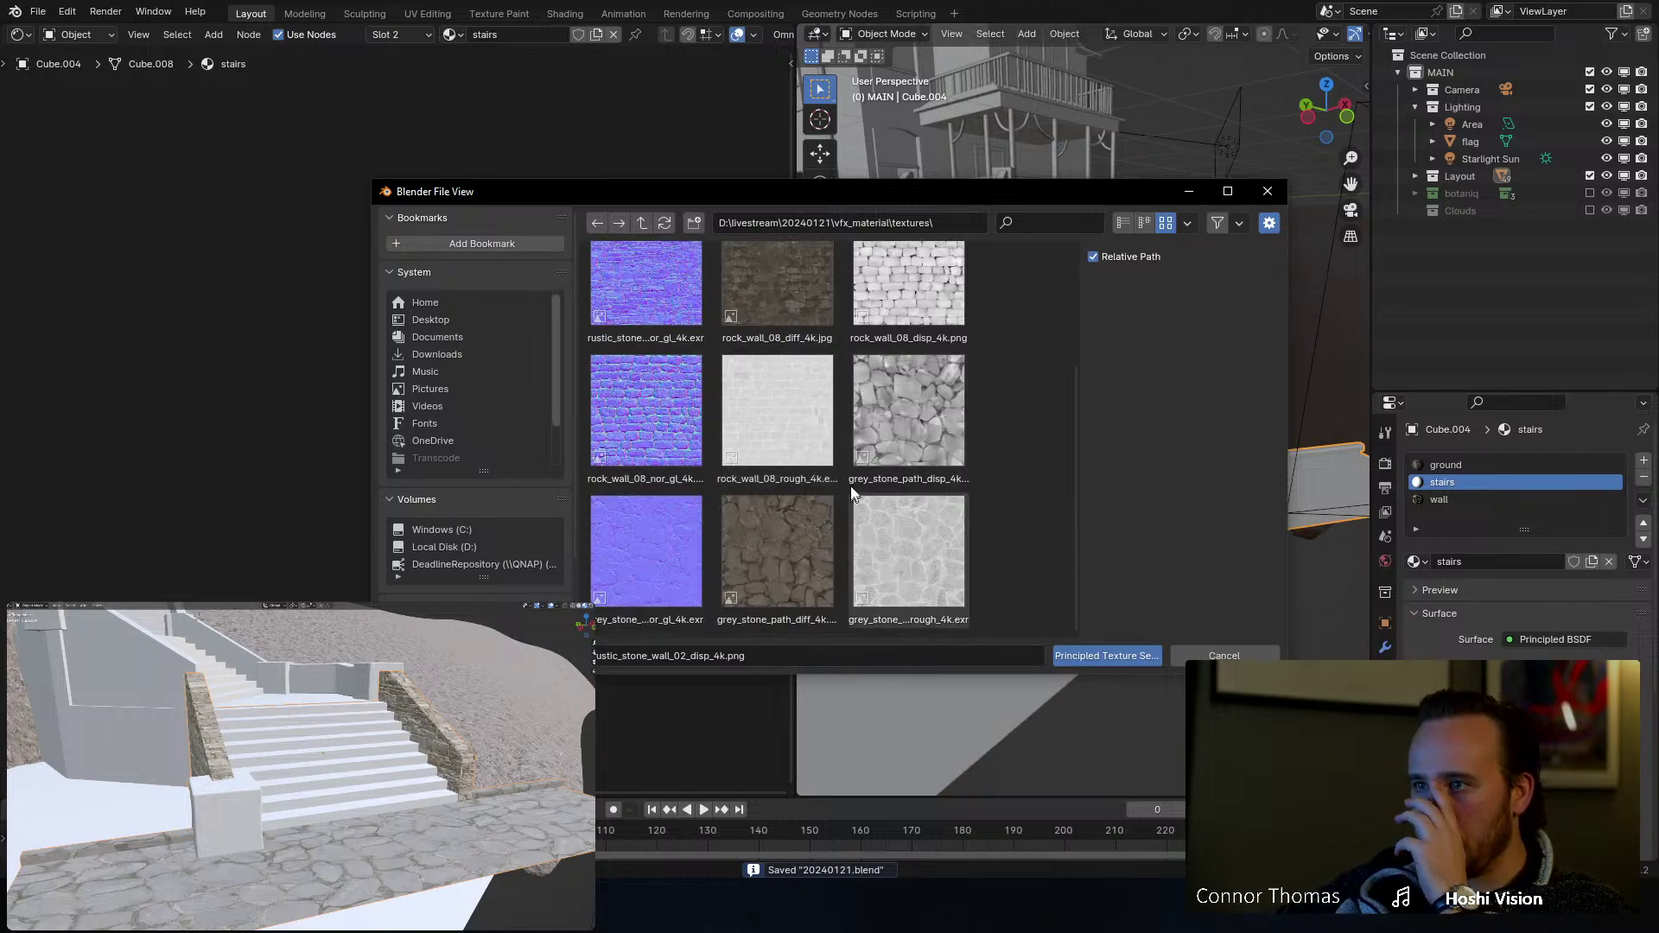
{"action": "scroll", "coordinate": [996, 557], "scroll_direction": "up", "scroll_amount": 2}
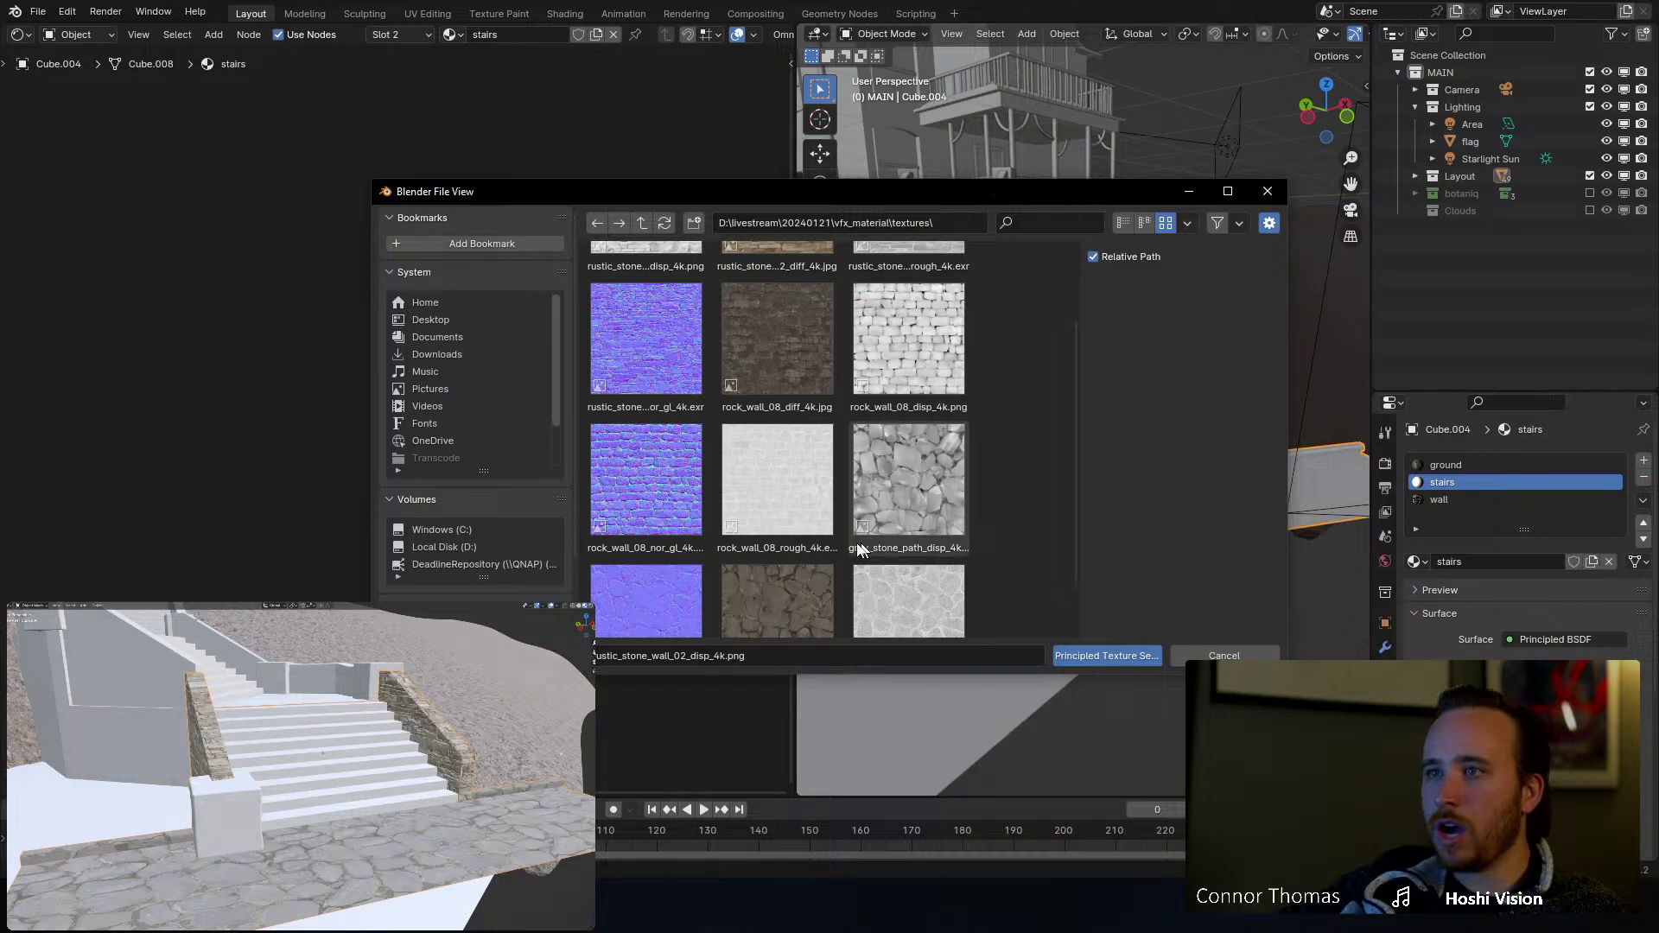
{"action": "left_click", "coordinate": [806, 495]}
{"action": "scroll", "coordinate": [996, 551], "scroll_direction": "up", "scroll_amount": 1}
{"action": "scroll", "coordinate": [996, 552], "scroll_direction": "up", "scroll_amount": 1}
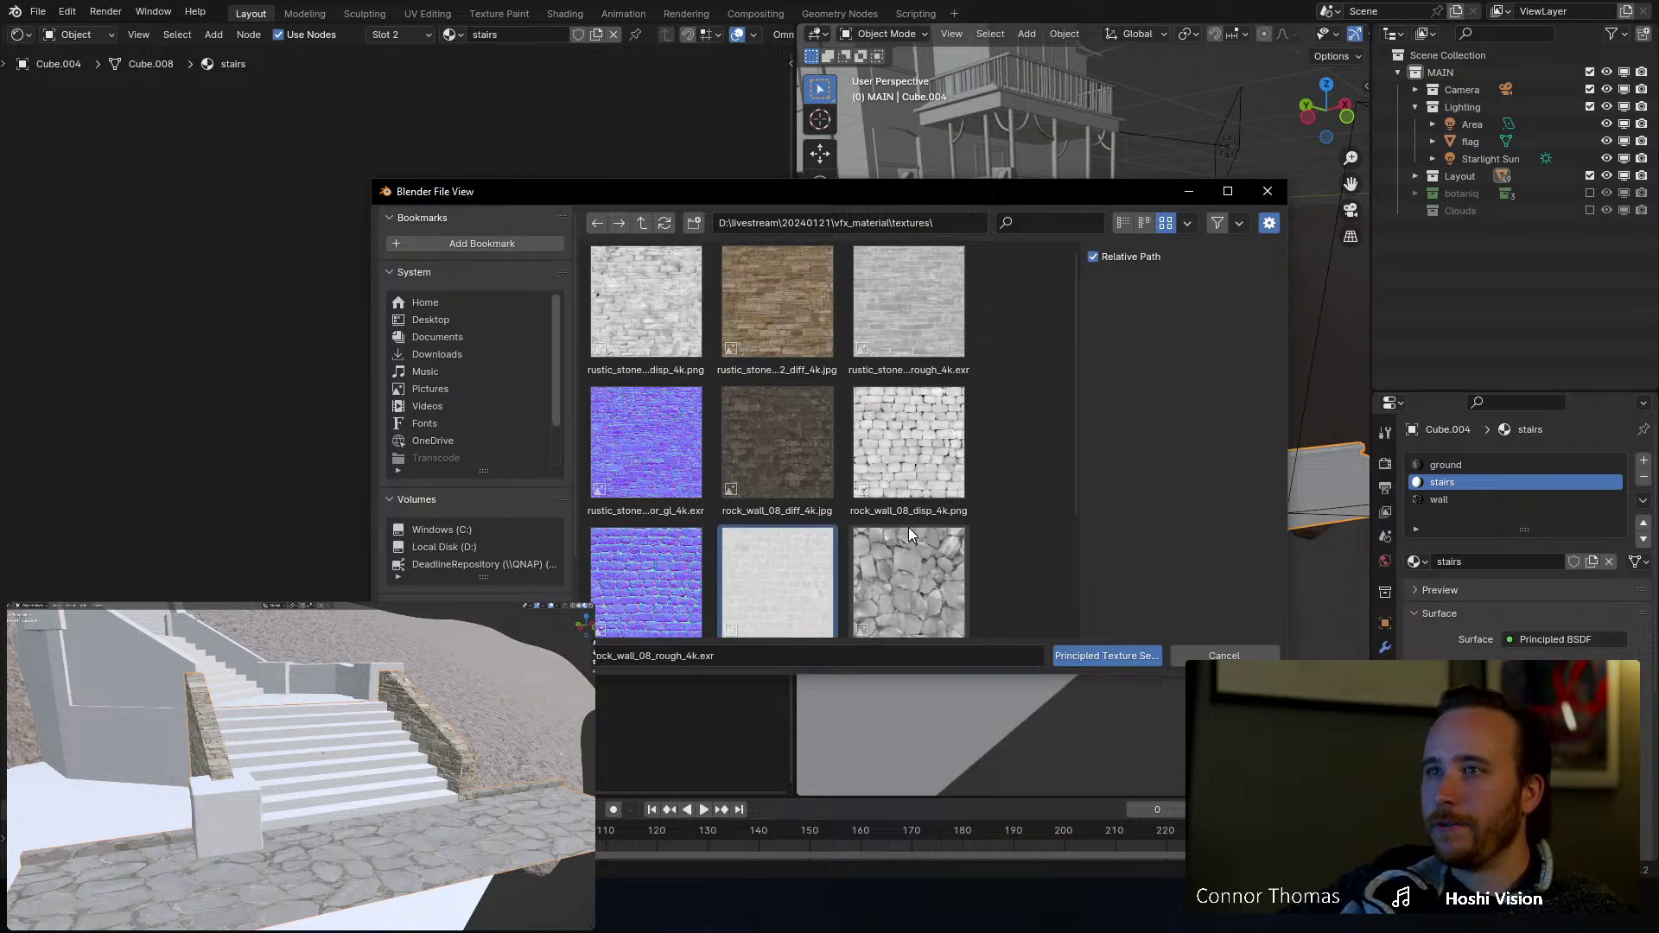
{"action": "left_click", "coordinate": [781, 462], "text": "shift"}
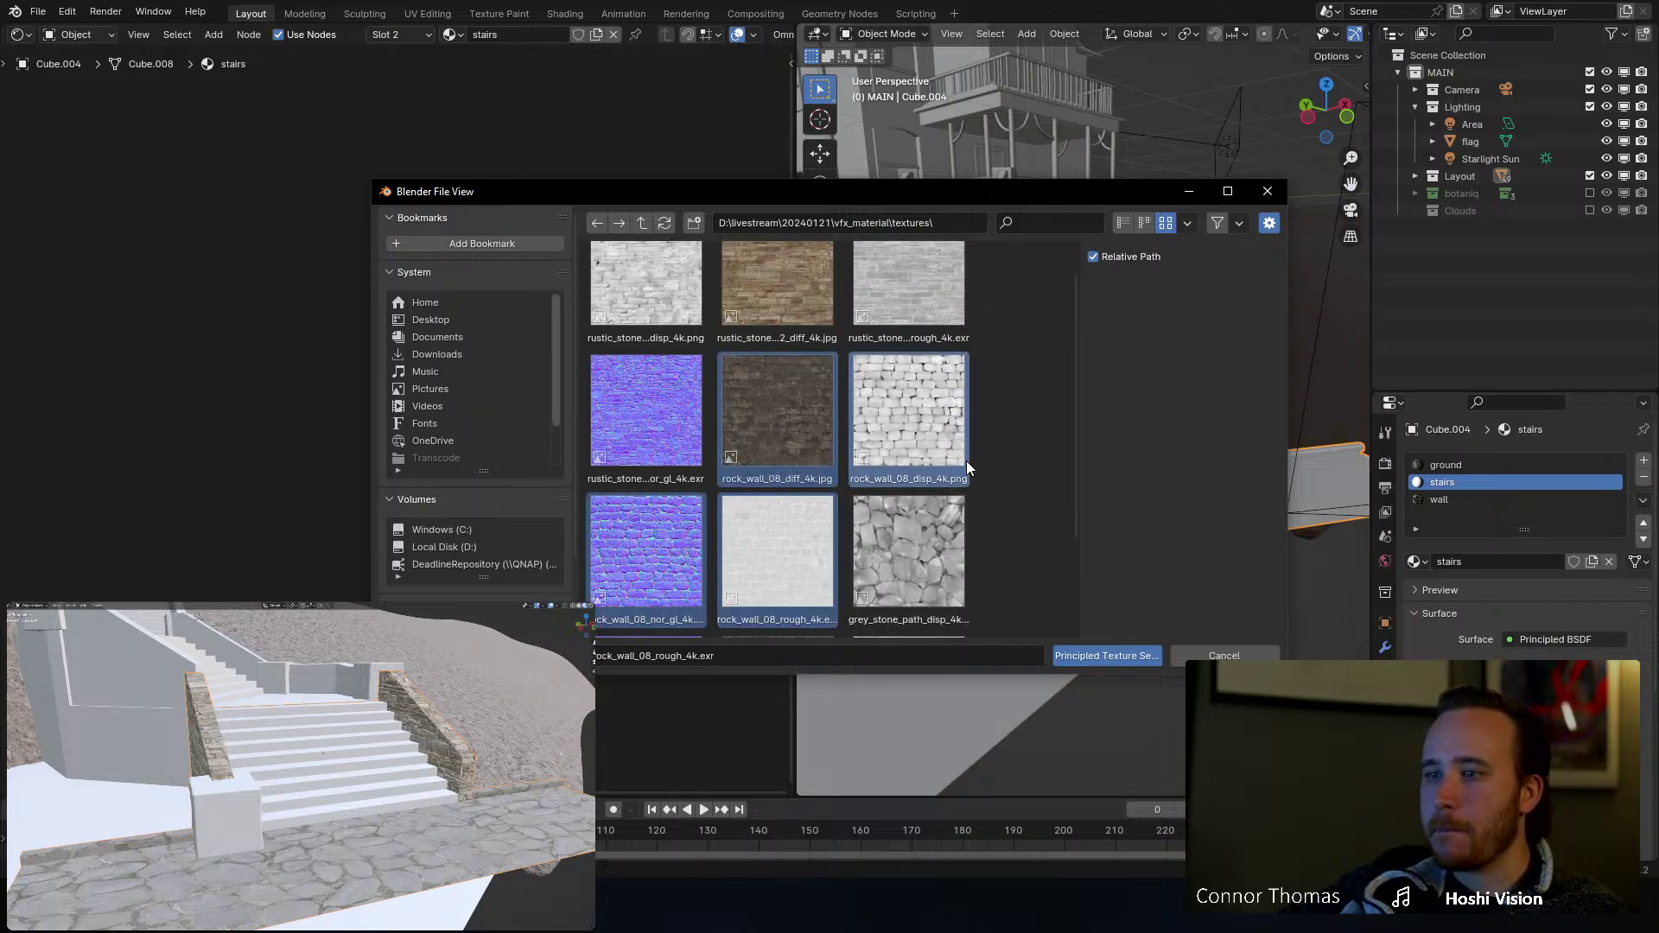
{"action": "scroll", "coordinate": [967, 459], "scroll_direction": "down", "scroll_amount": 2}
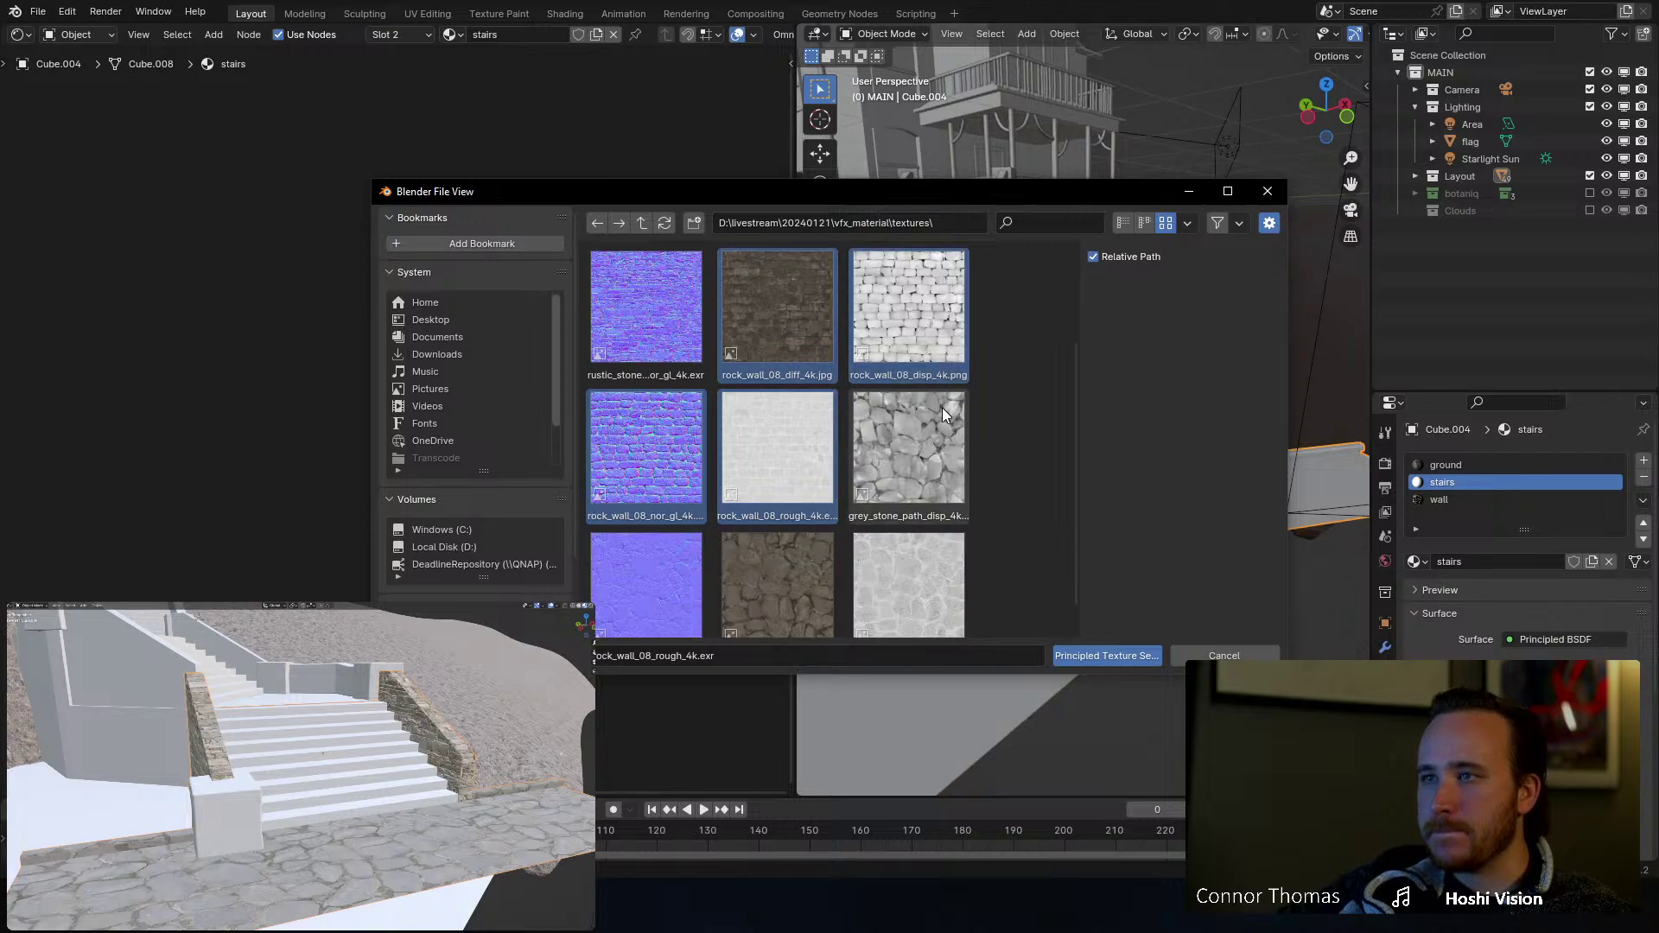
{"action": "scroll", "coordinate": [946, 415], "scroll_direction": "up", "scroll_amount": 3}
{"action": "left_click", "coordinate": [1076, 660]}
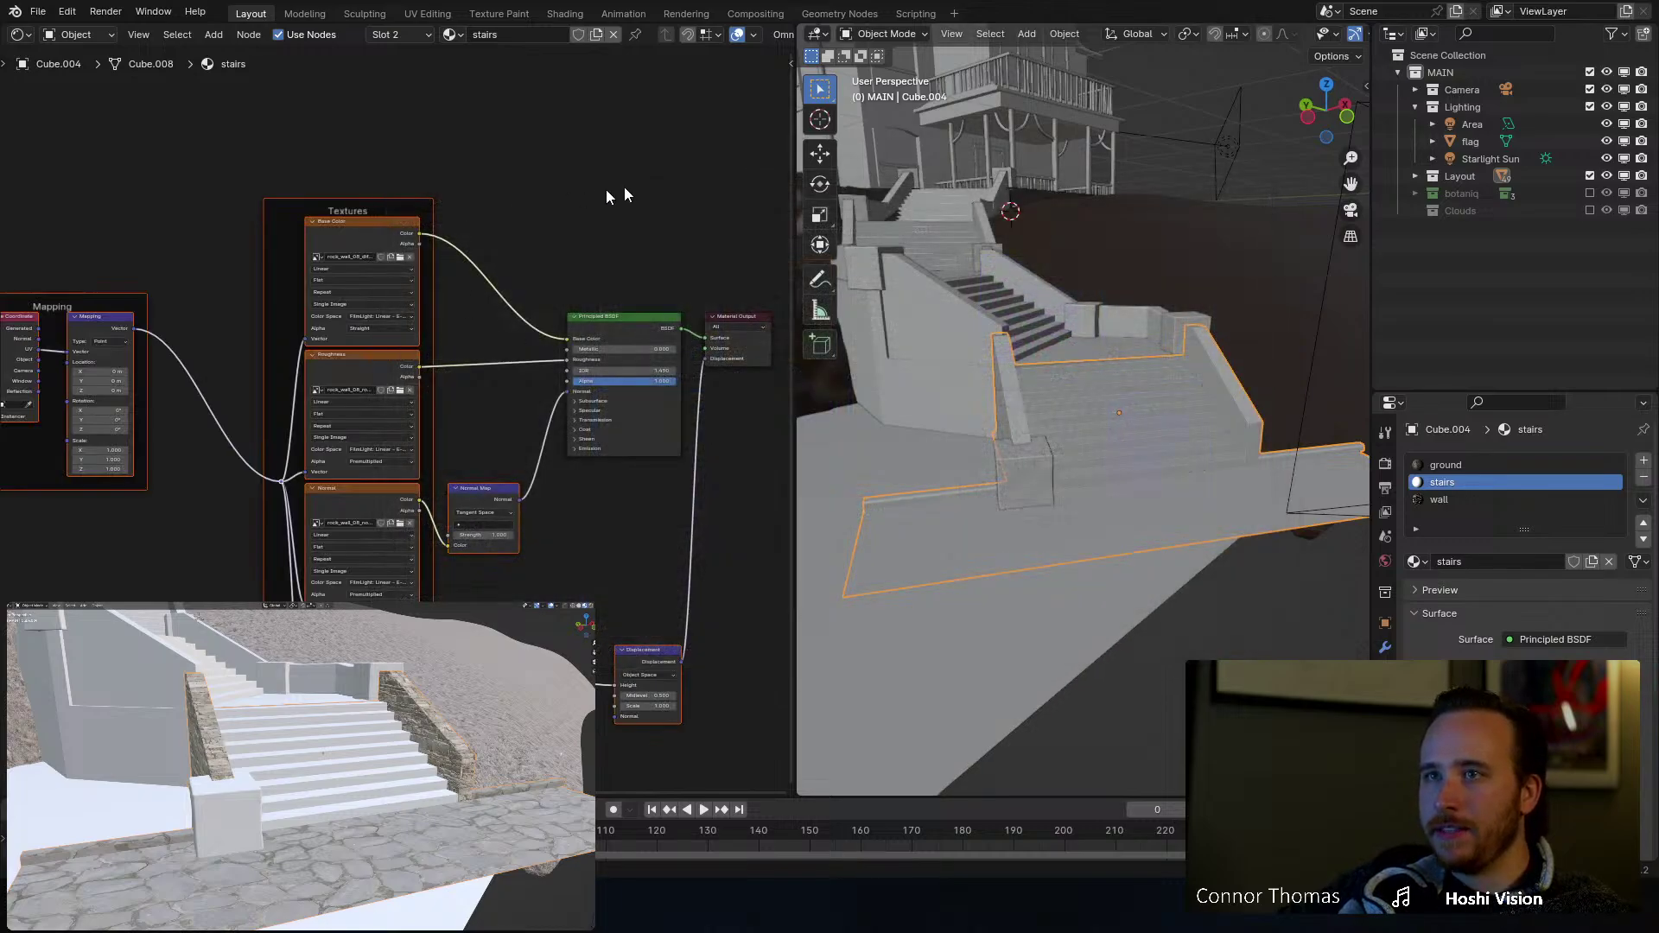
Step: Save the file and add a Value node beneath the Texture Coordinate node in the stairs material's mapping group
{"action": "middle_click_drag", "start_coordinate": [612, 197], "coordinate": [639, 186]}
{"action": "key", "text": "ctrl+s"}
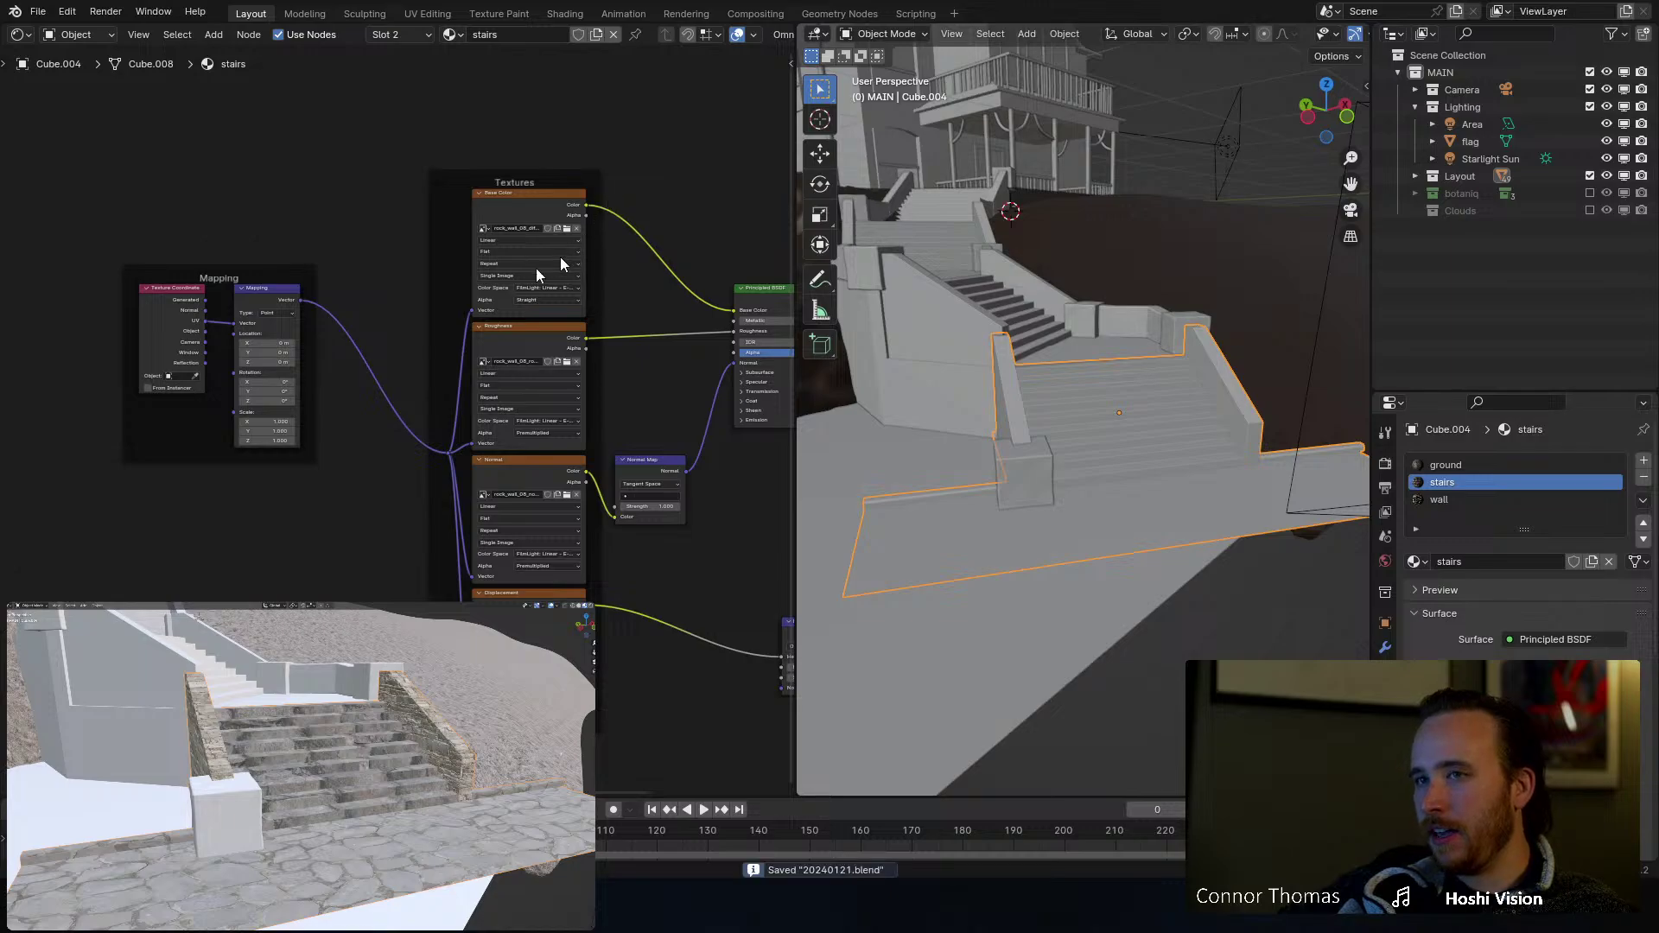
{"action": "scroll", "coordinate": [397, 344], "scroll_direction": "up", "scroll_amount": 2}
{"action": "middle_click_drag", "start_coordinate": [449, 346], "coordinate": [426, 311]}
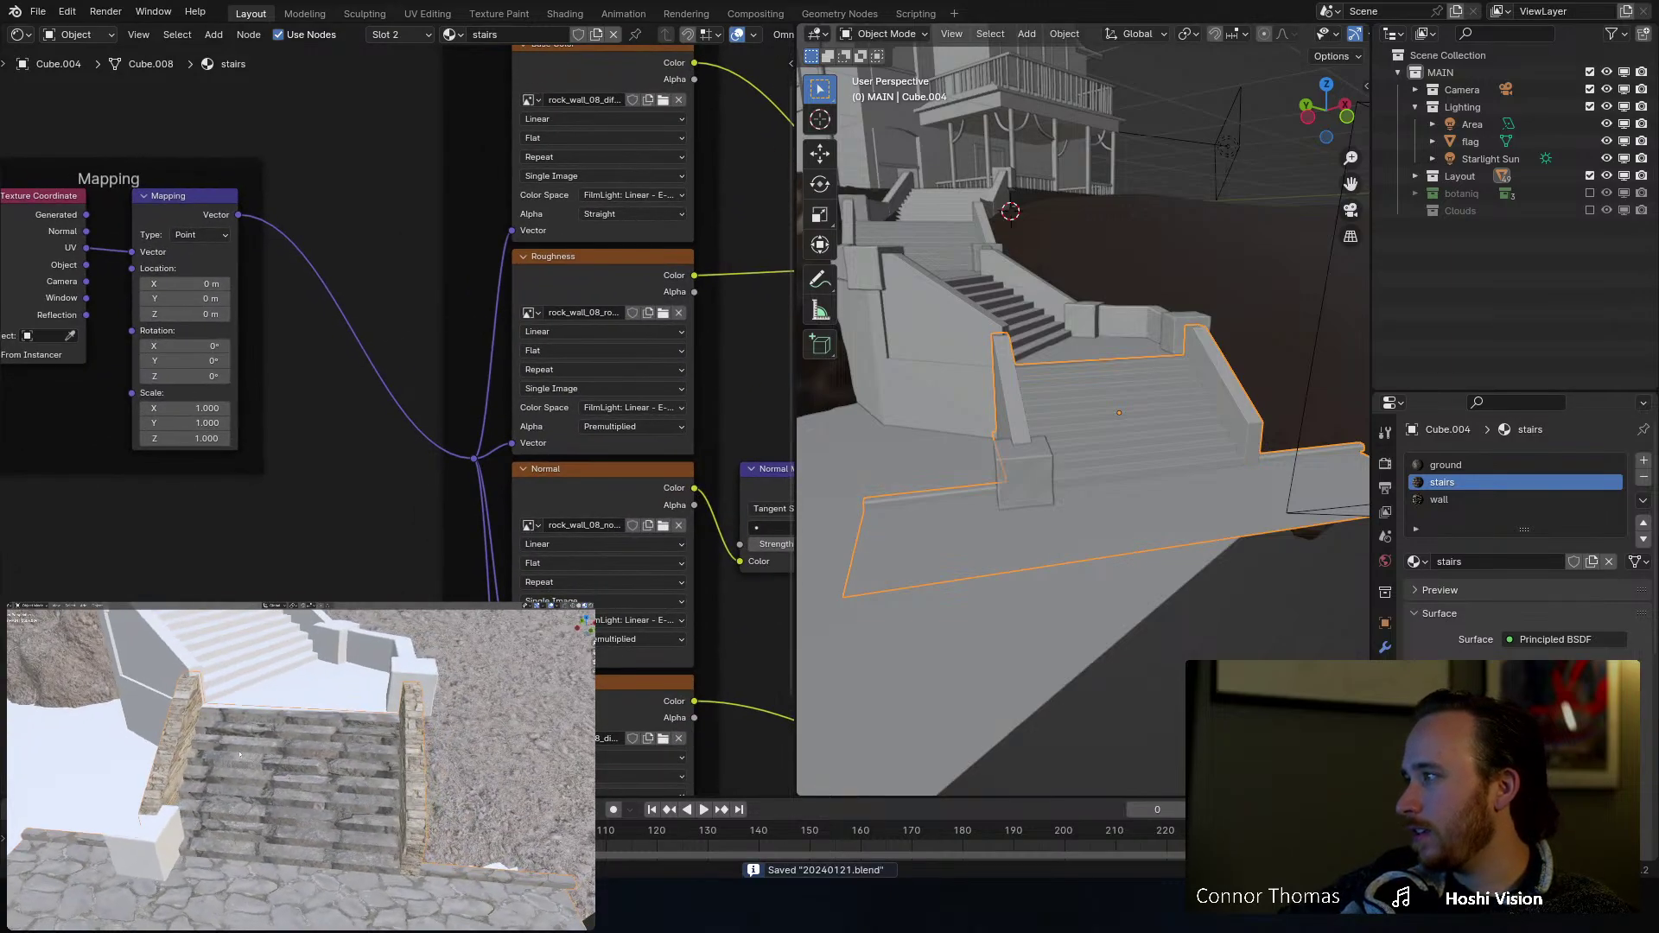
{"action": "mouse_move", "coordinate": [304, 246]}
{"action": "middle_mouse_down"}
{"action": "mouse_move", "coordinate": [363, 251]}
{"action": "mouse_move", "coordinate": [332, 245]}
{"action": "middle_mouse_up"}
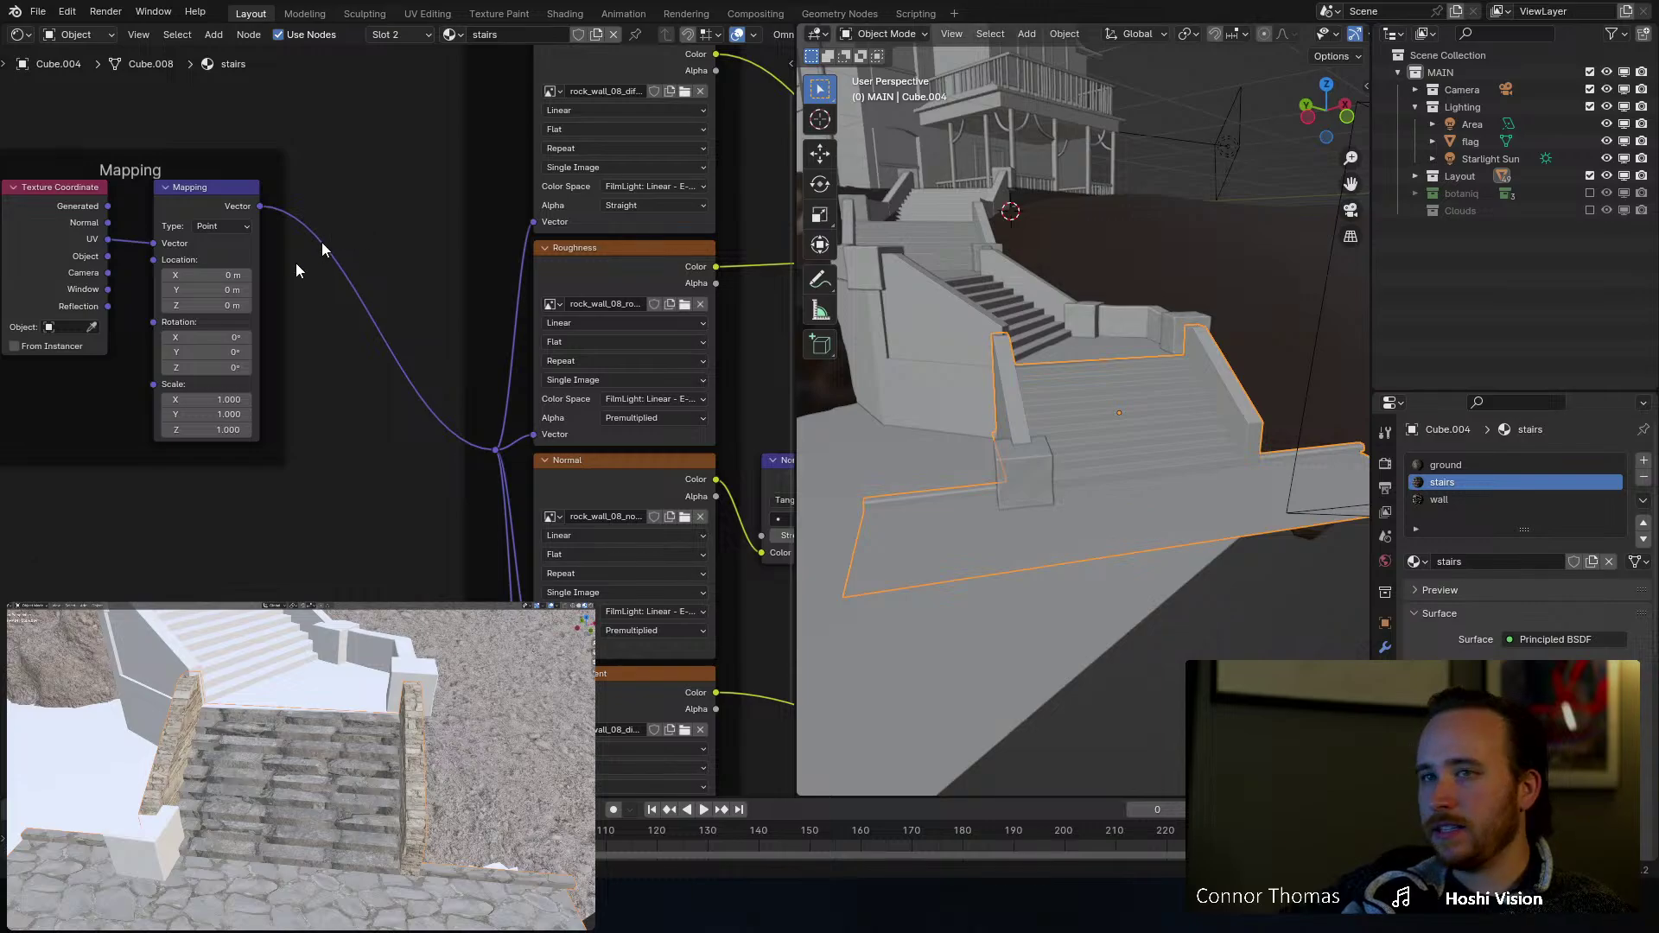
{"action": "key", "text": "KP_Decimal"}
{"action": "key", "text": "shift+a"}
{"action": "left_click", "coordinate": [303, 380]}
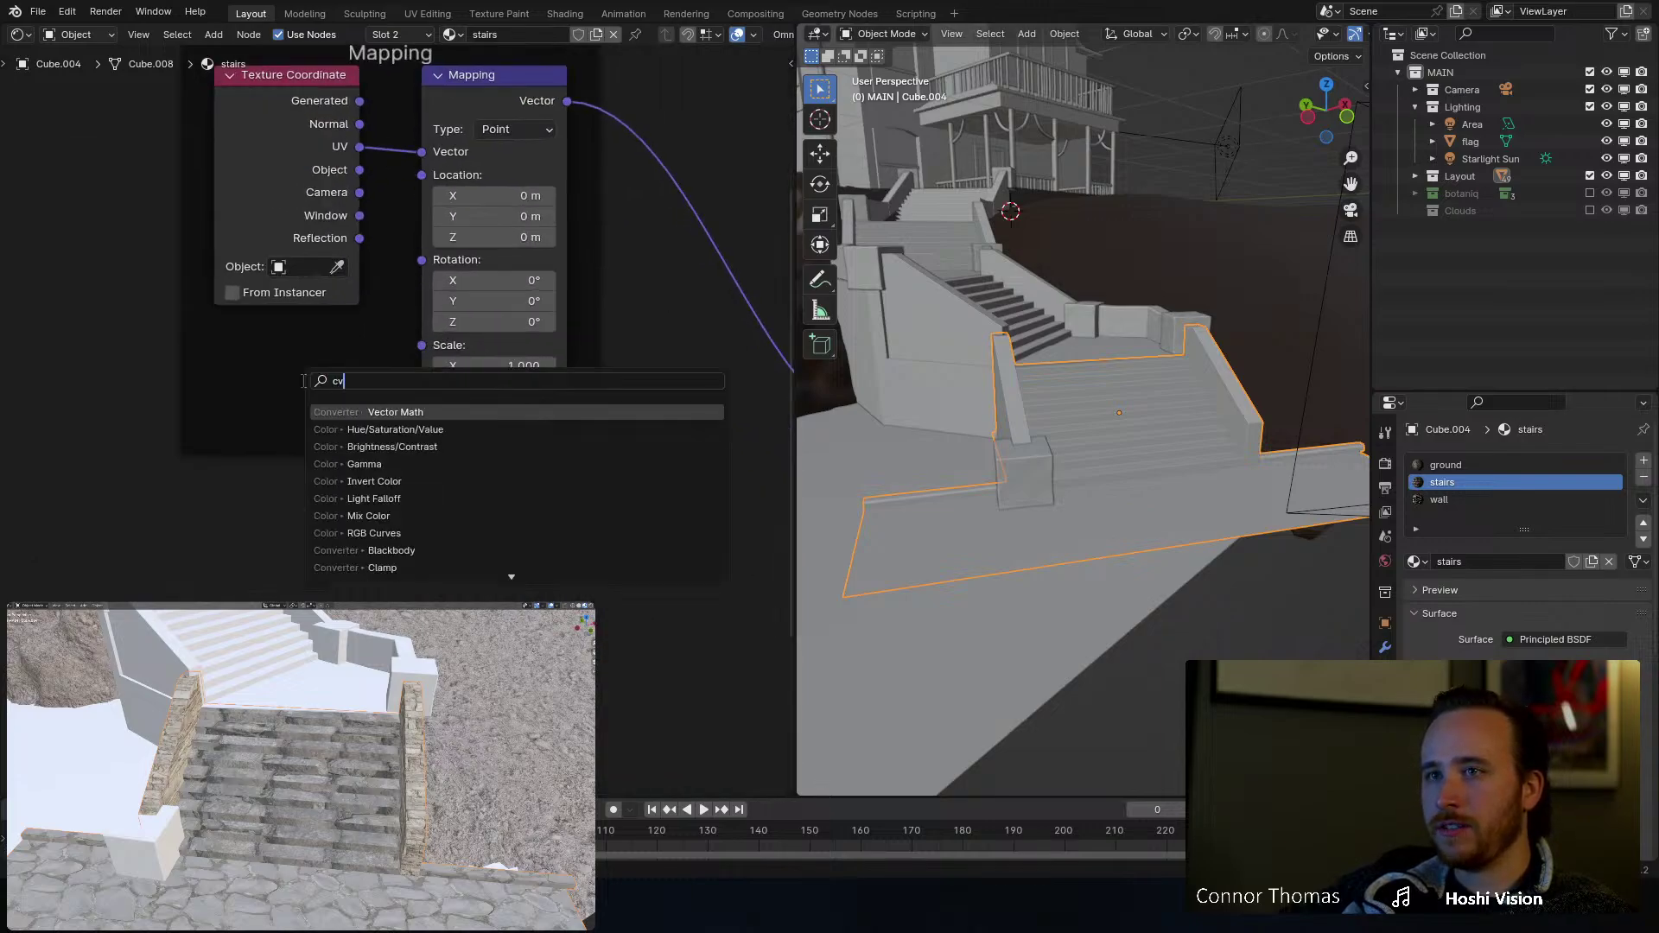
{"action": "left_click", "coordinate": [356, 412]}
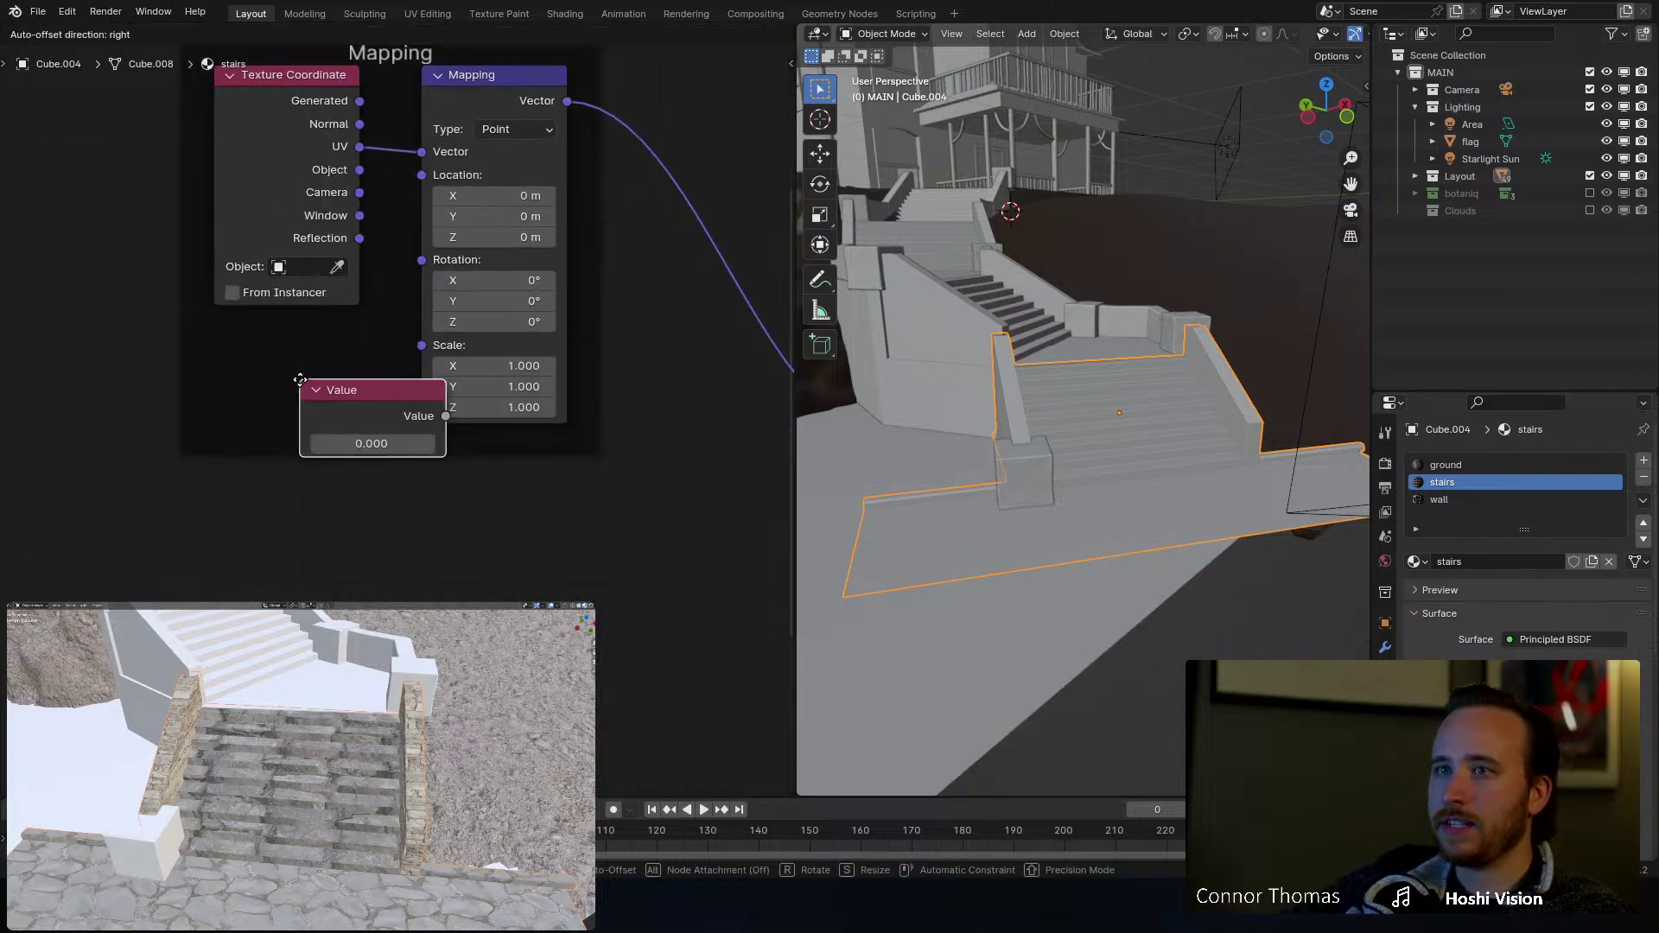
{"action": "left_click", "coordinate": [251, 359]}
Step: Set the Value node to 2, connect it to the Mapping node's Scale, and raise the value to 6.2
{"action": "left_click", "coordinate": [325, 408]}
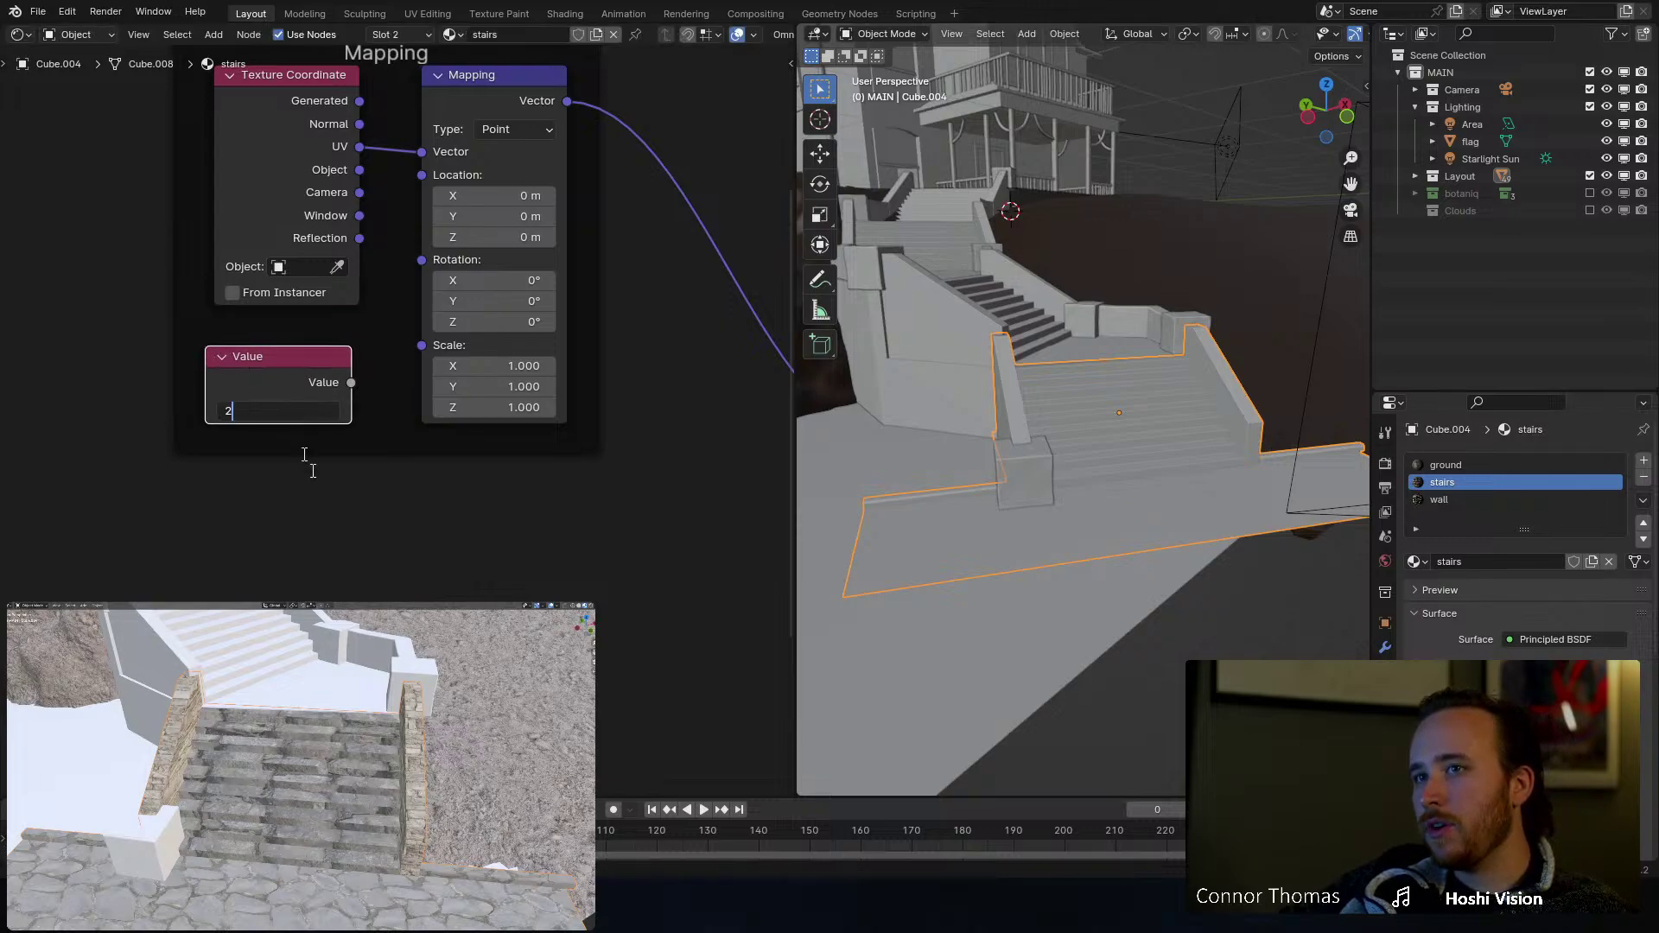
{"action": "type", "text": "2"}
{"action": "key", "text": "Return"}
{"action": "left_click_drag", "start_coordinate": [351, 382], "coordinate": [421, 345]}
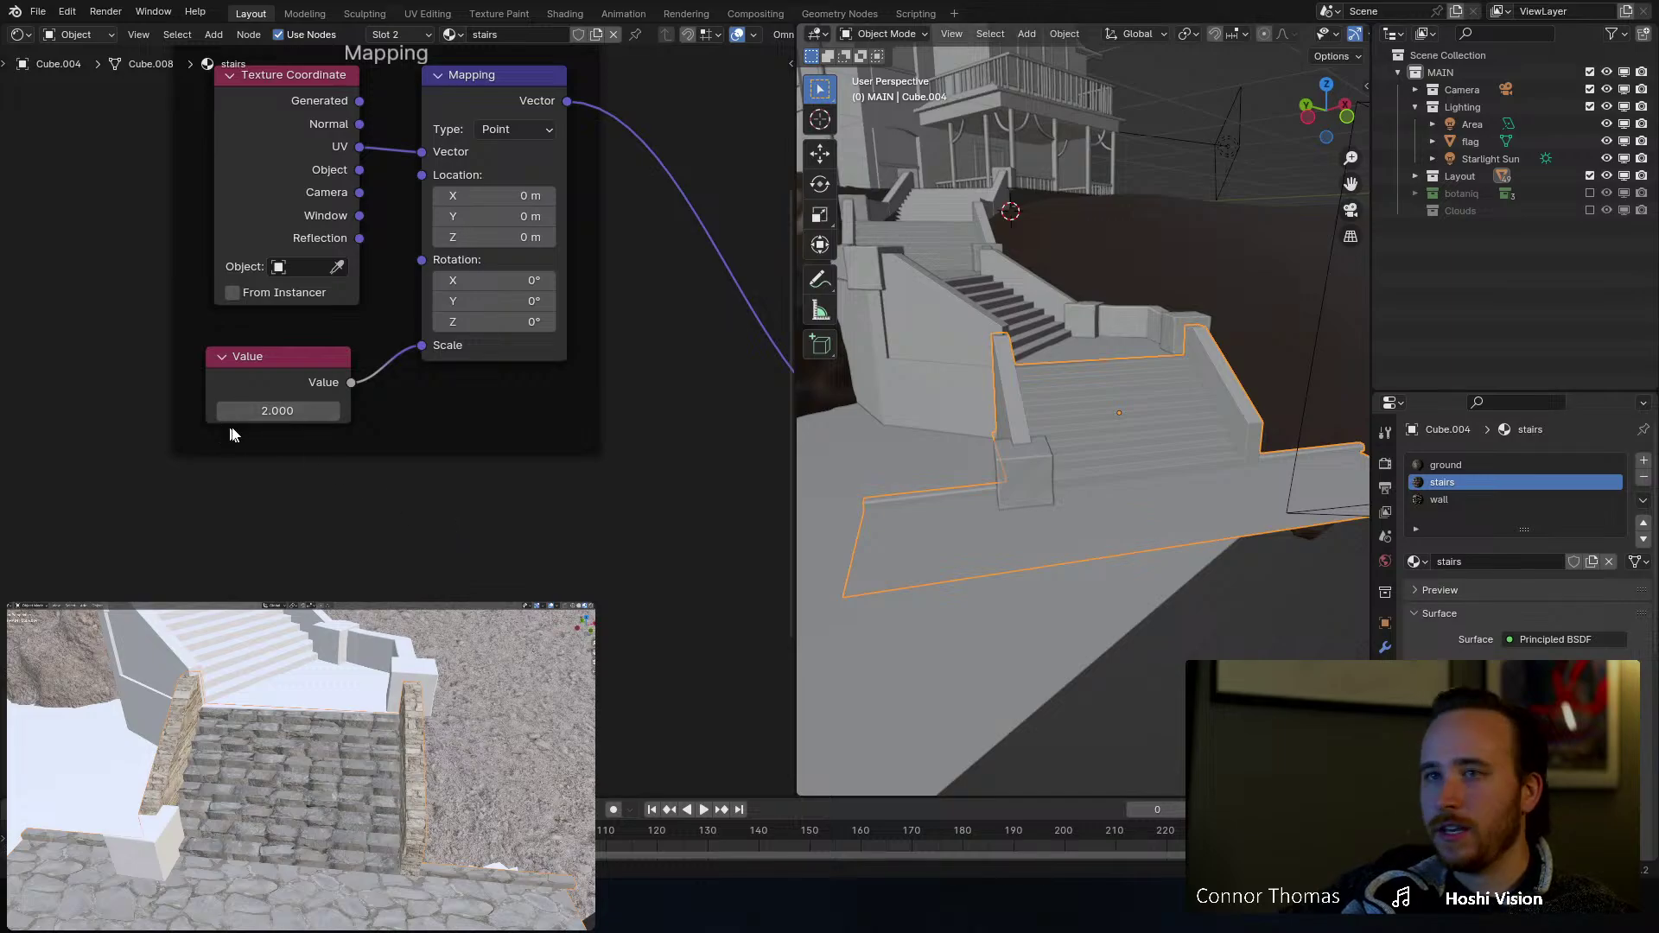
{"action": "left_click_drag", "start_coordinate": [242, 412], "coordinate": [380, 412]}
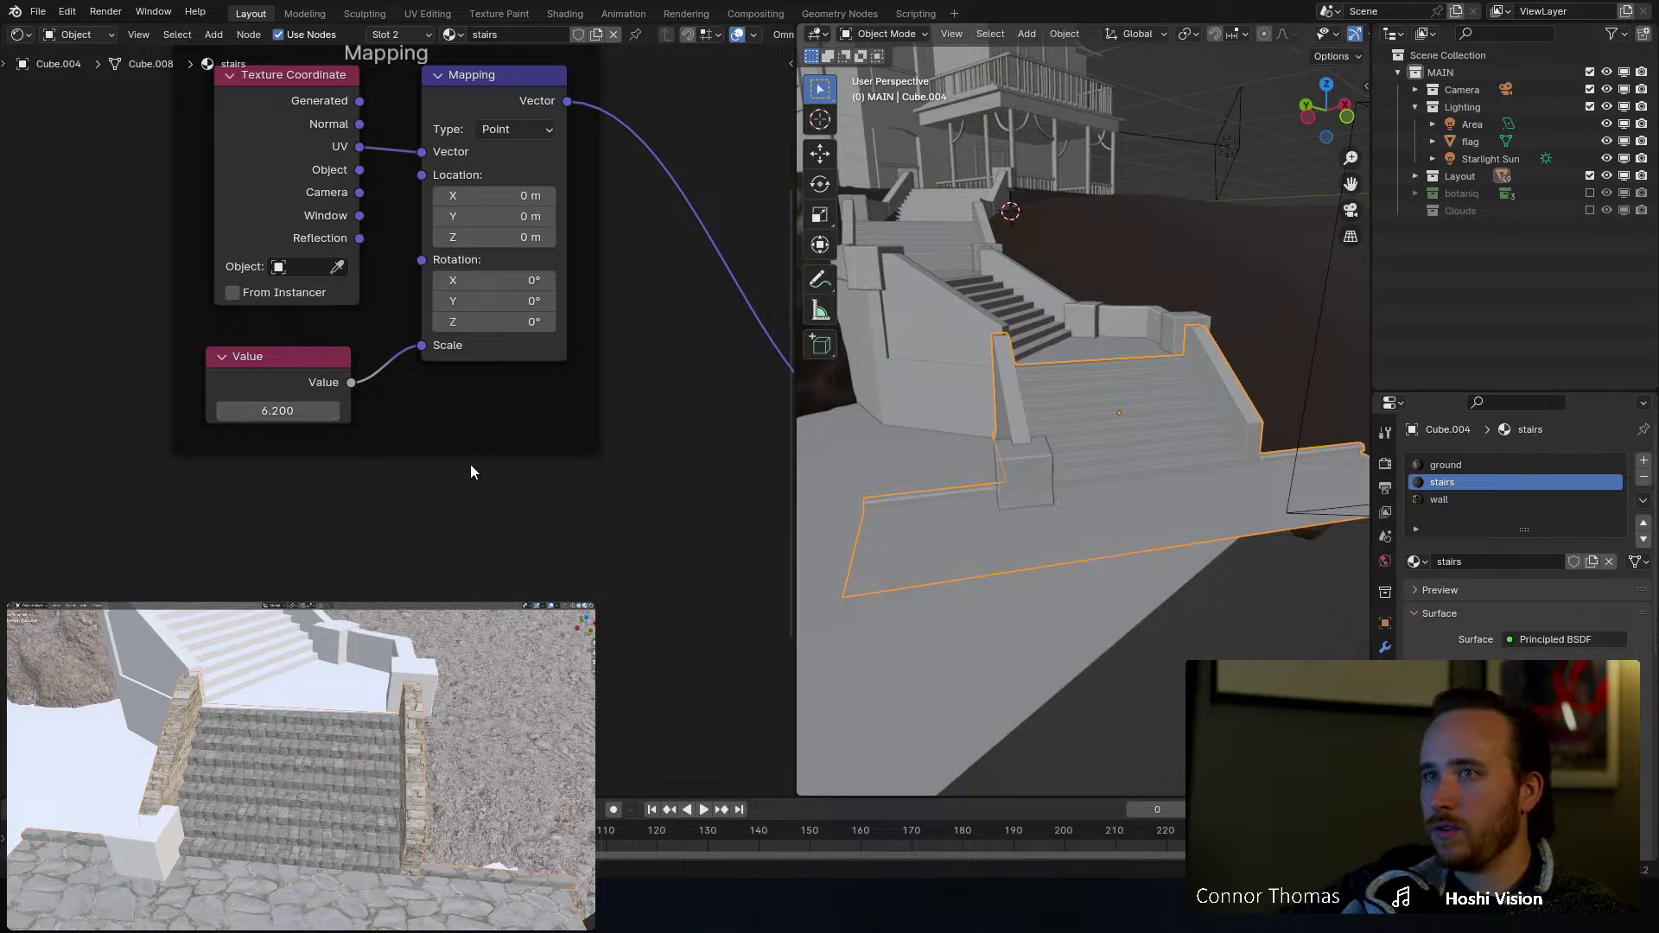
Step: Set the Mapping node's Z rotation to 90° for the stairs texture
{"action": "middle_click_drag", "start_coordinate": [470, 470], "coordinate": [459, 576]}
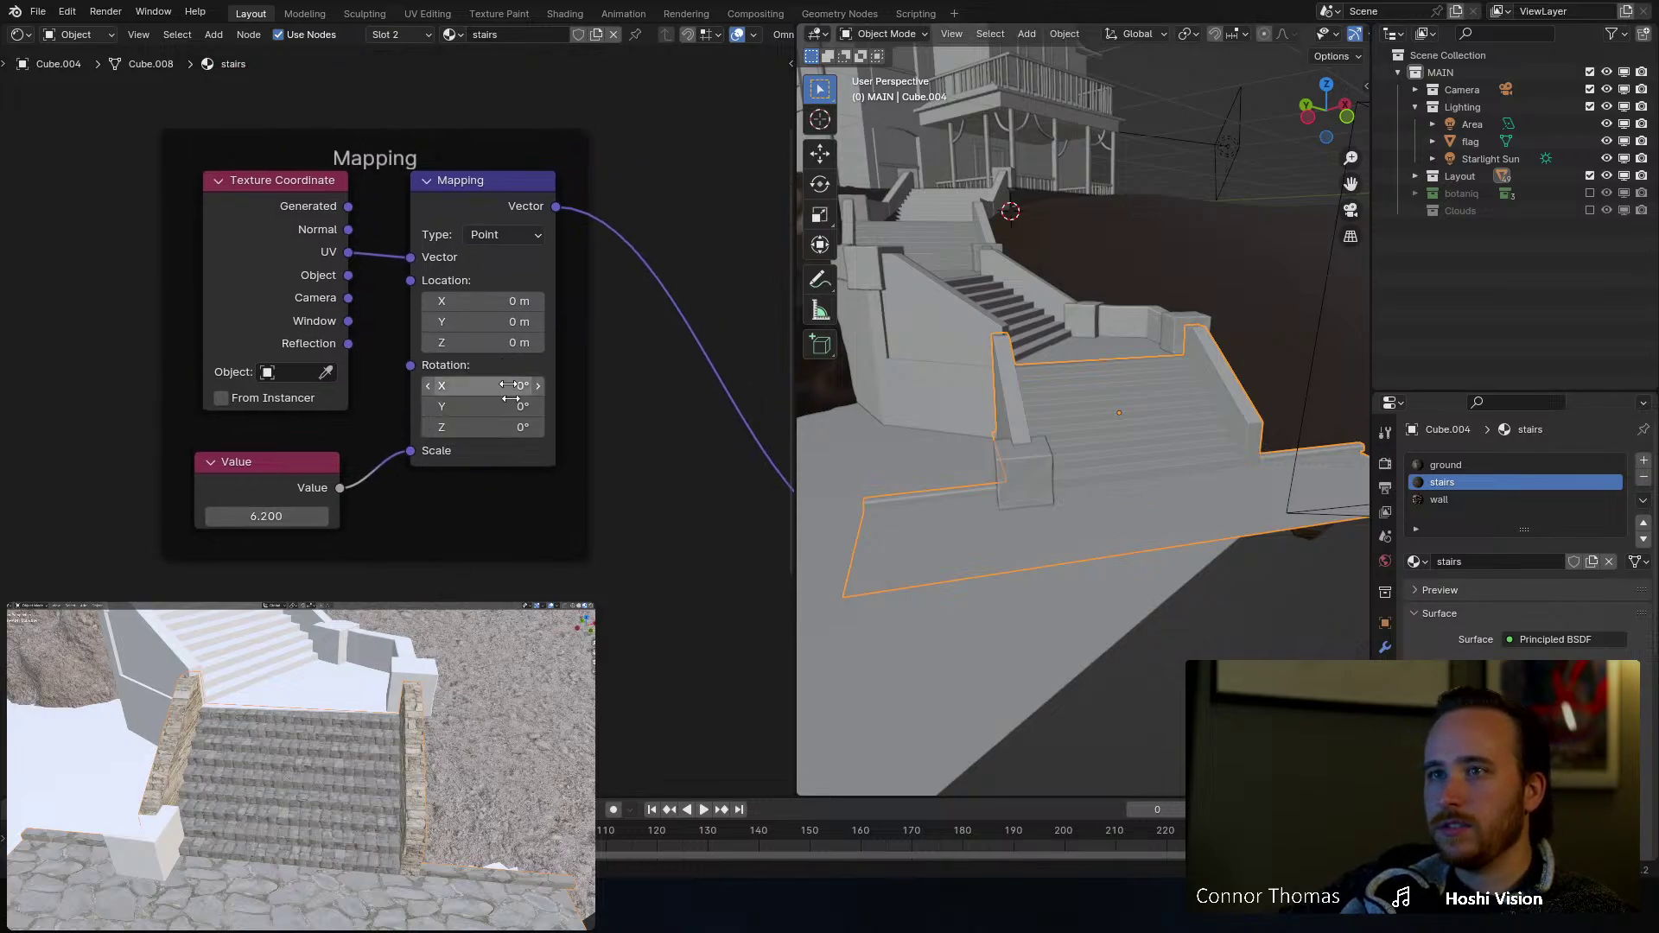
{"action": "left_click", "coordinate": [514, 427]}
{"action": "type", "text": "90"}
{"action": "key", "text": "Return"}
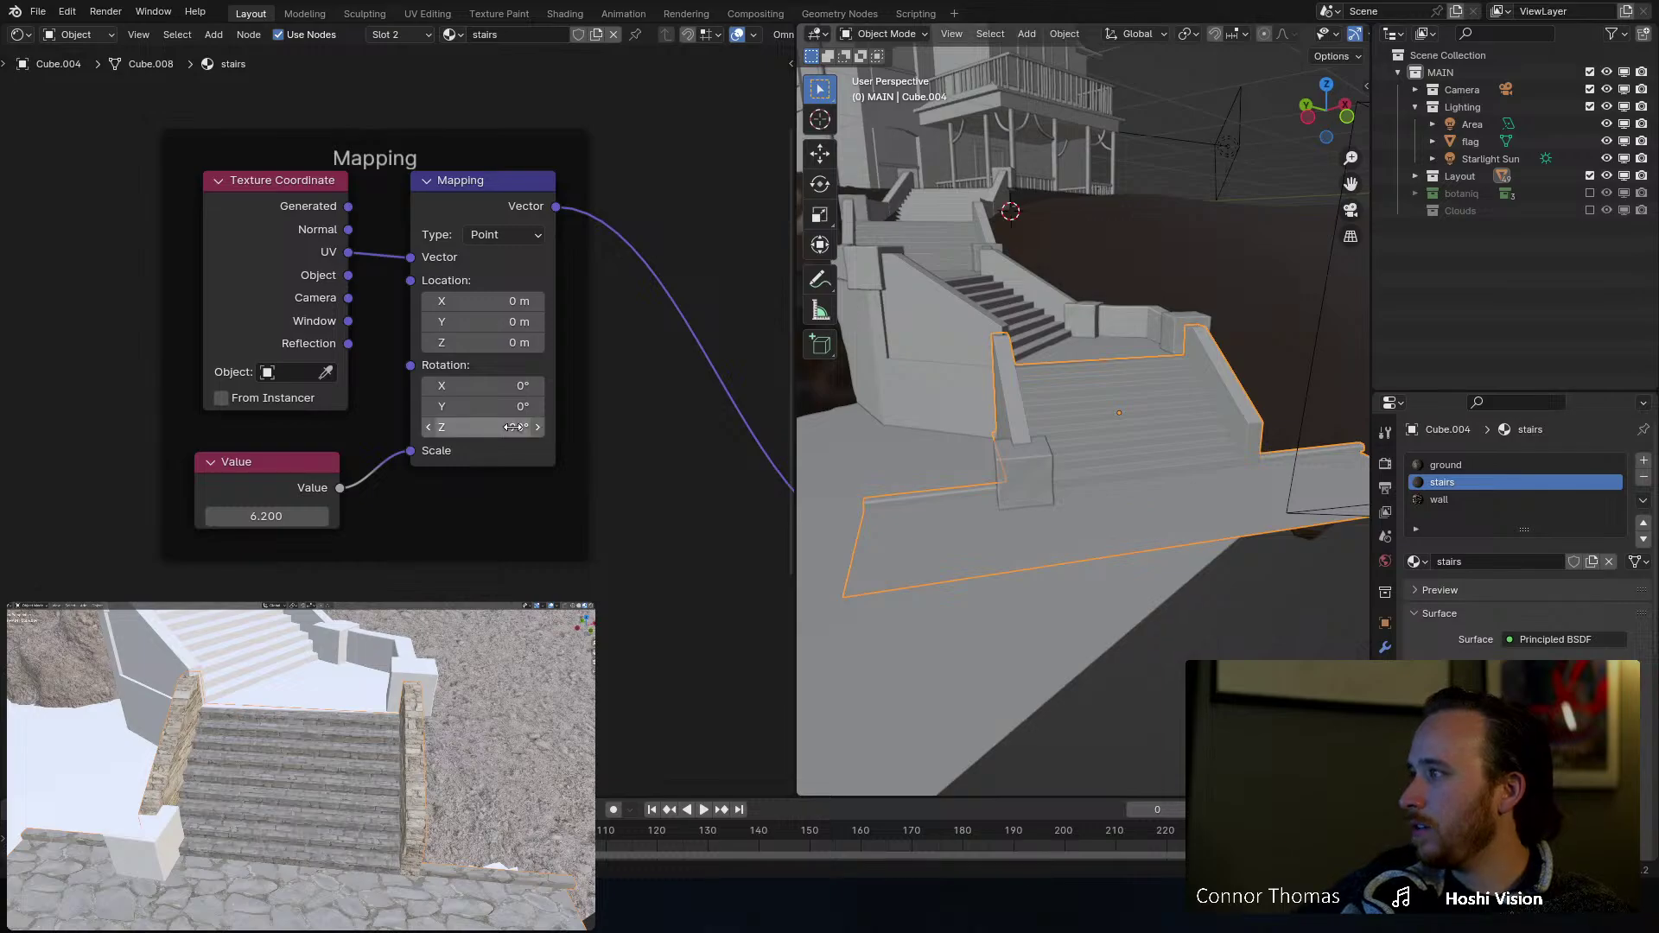
{"action": "scroll", "coordinate": [317, 754], "scroll_direction": "up", "scroll_amount": 2}
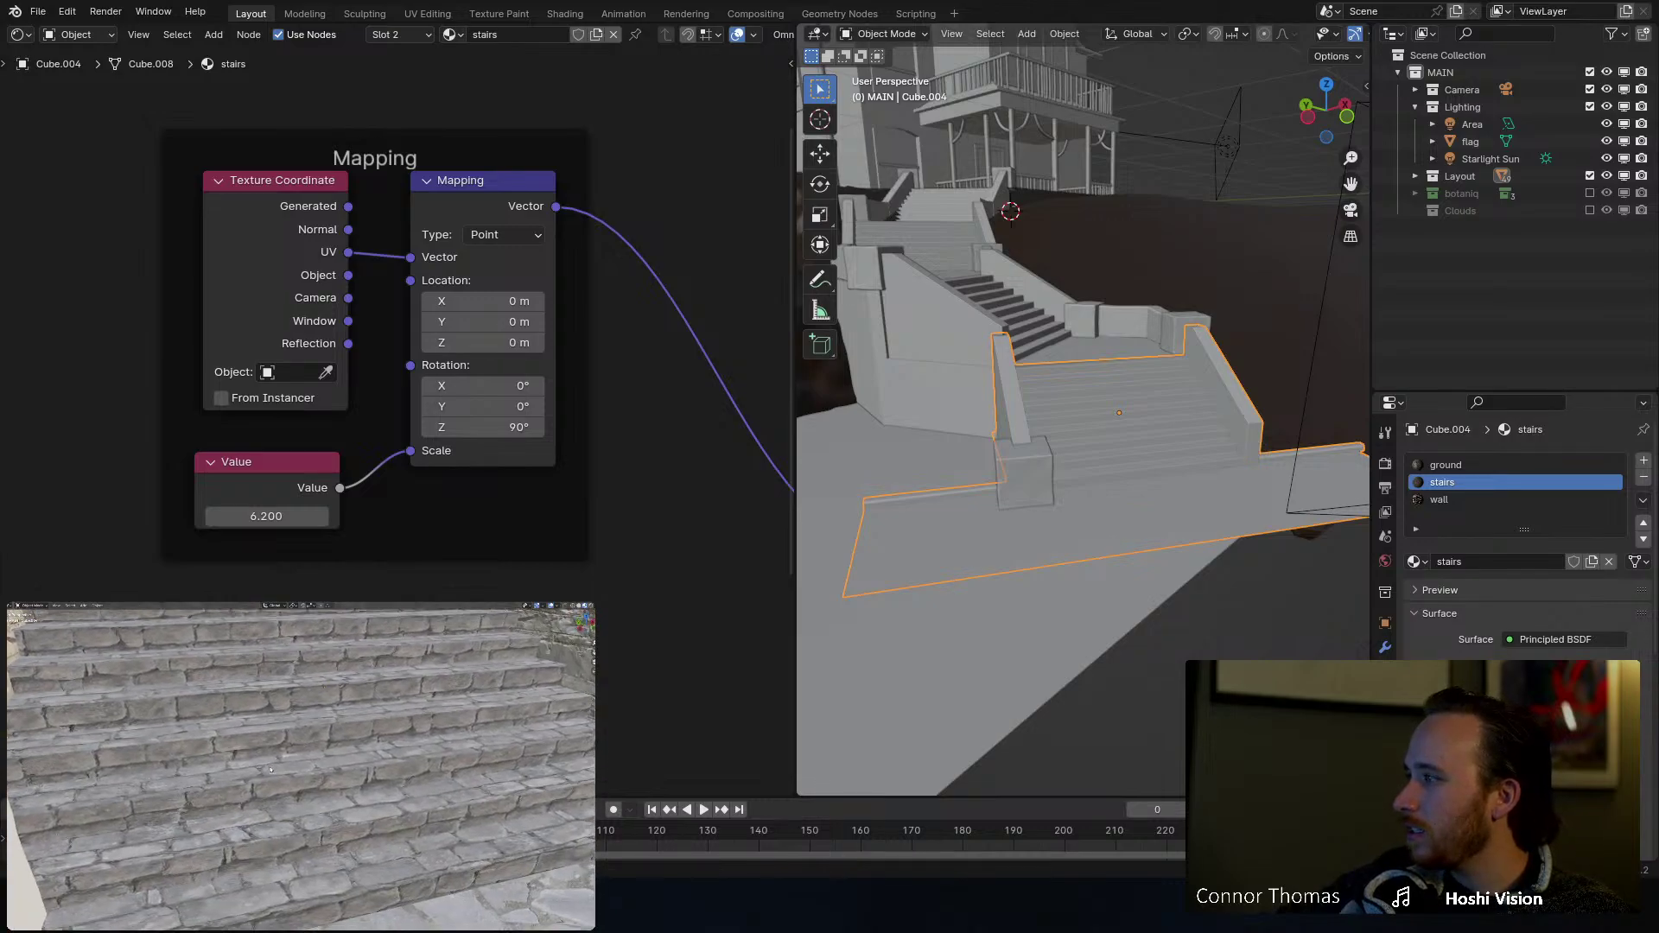
Step: Try a mapping scale value of 3 on the stairs, and settle on 4.5
{"action": "left_click", "coordinate": [275, 516]}
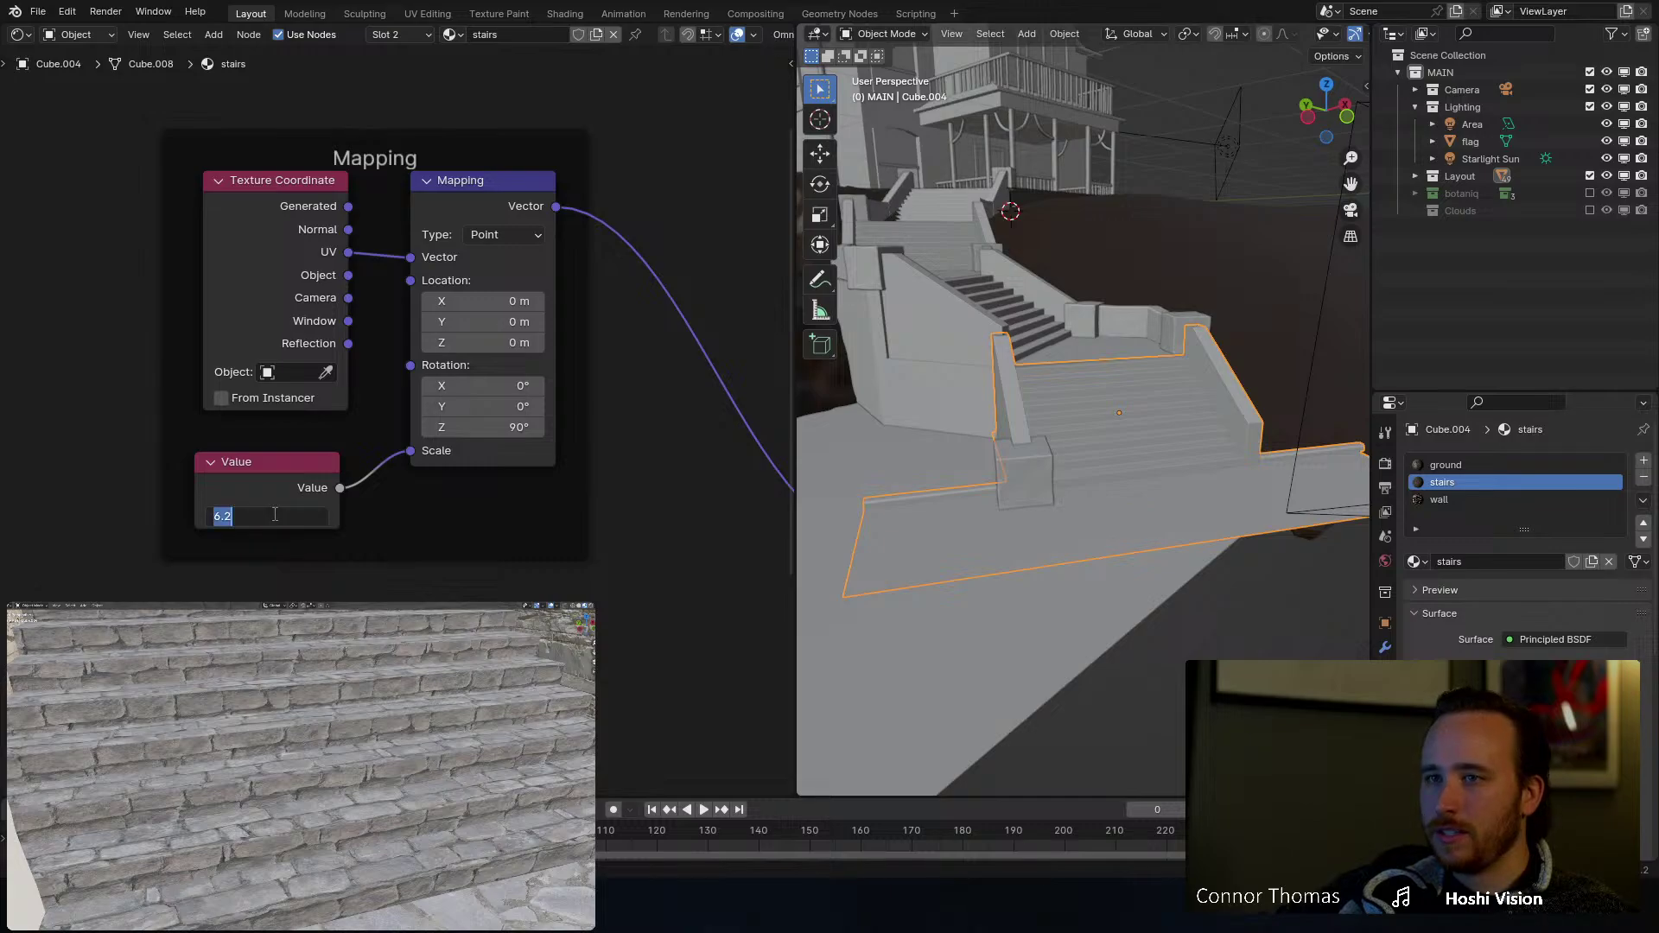
{"action": "type", "text": "3"}
{"action": "key", "text": "Return"}
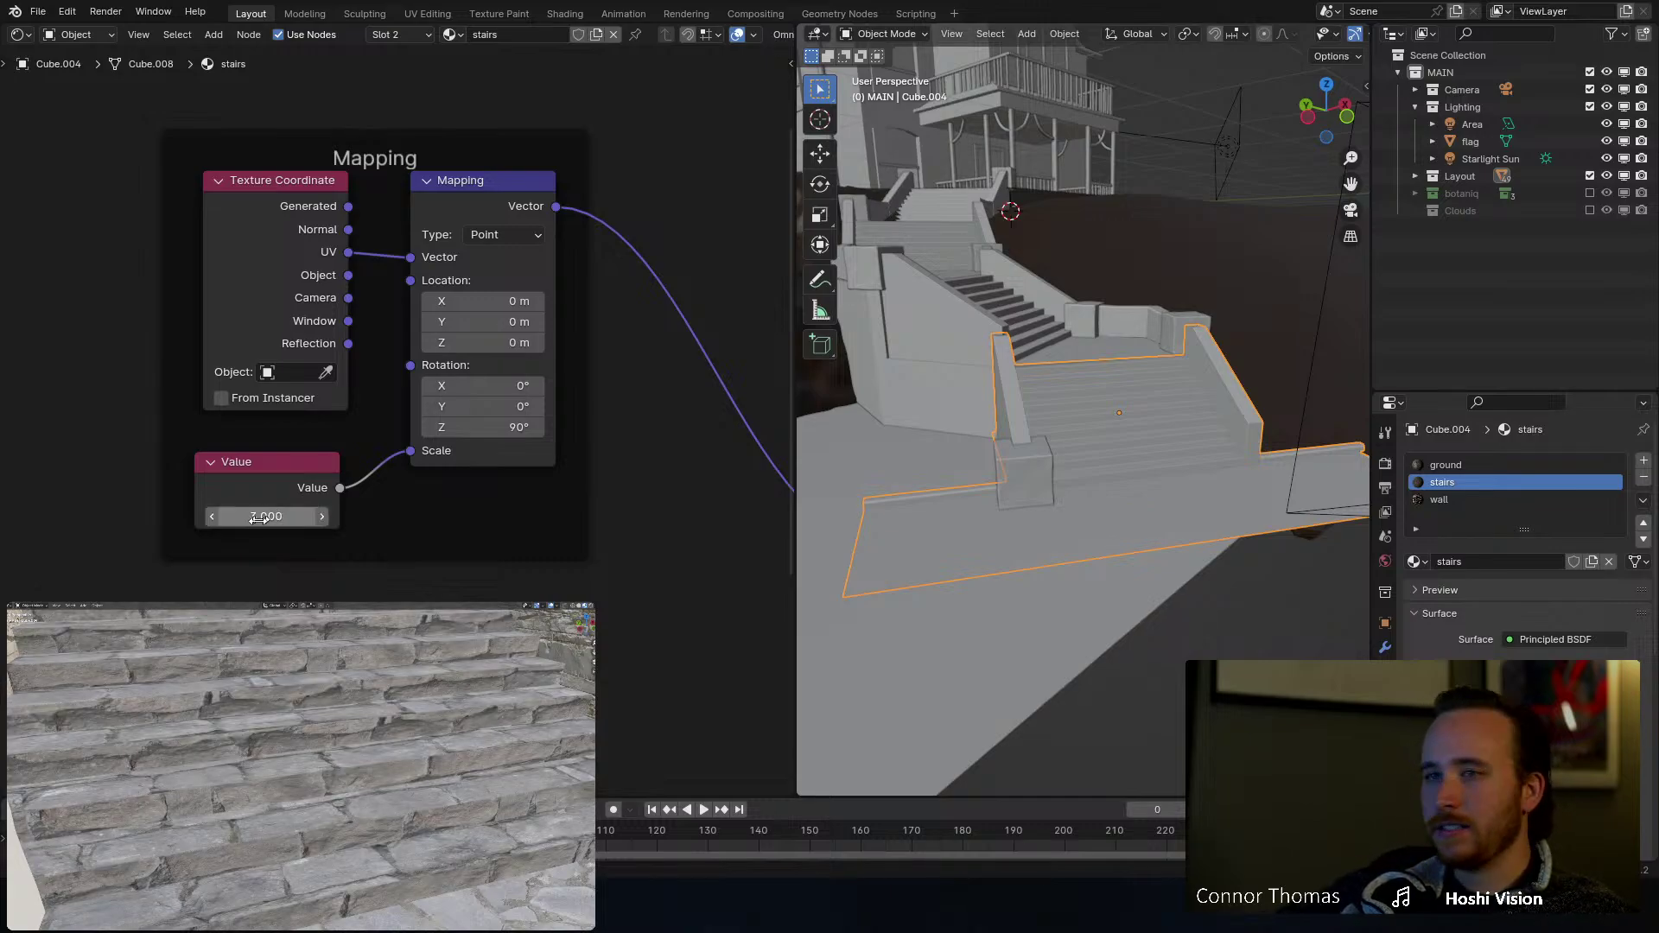
{"action": "left_click", "coordinate": [253, 517]}
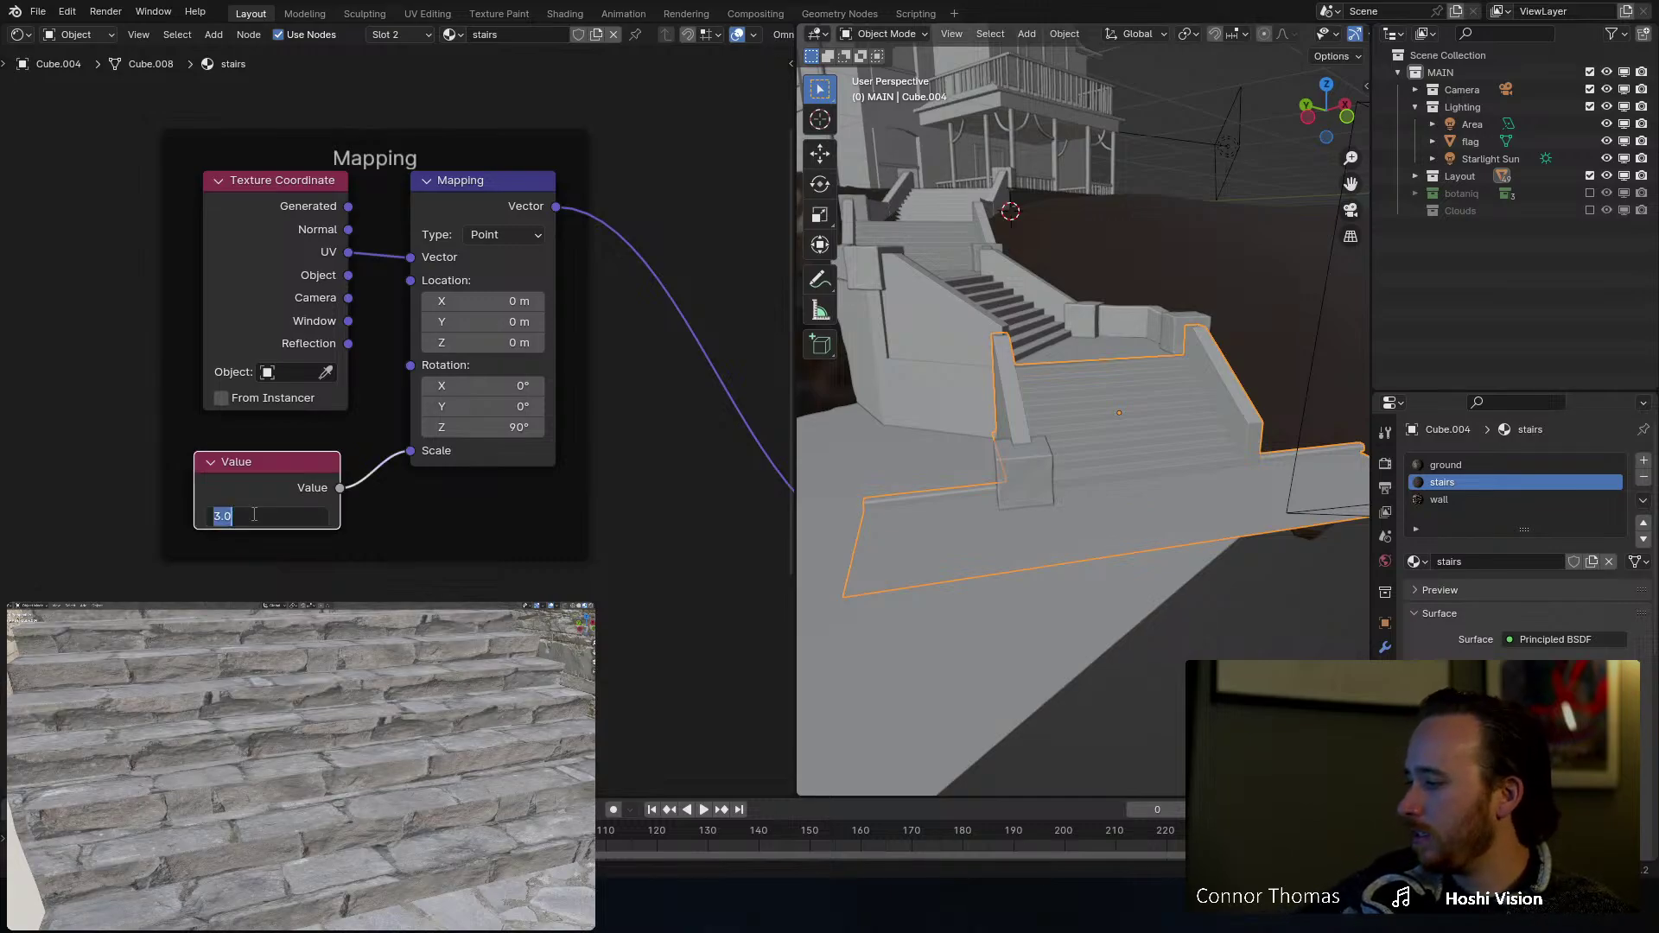
{"action": "type", "text": "4.5"}
{"action": "key", "text": "Return"}
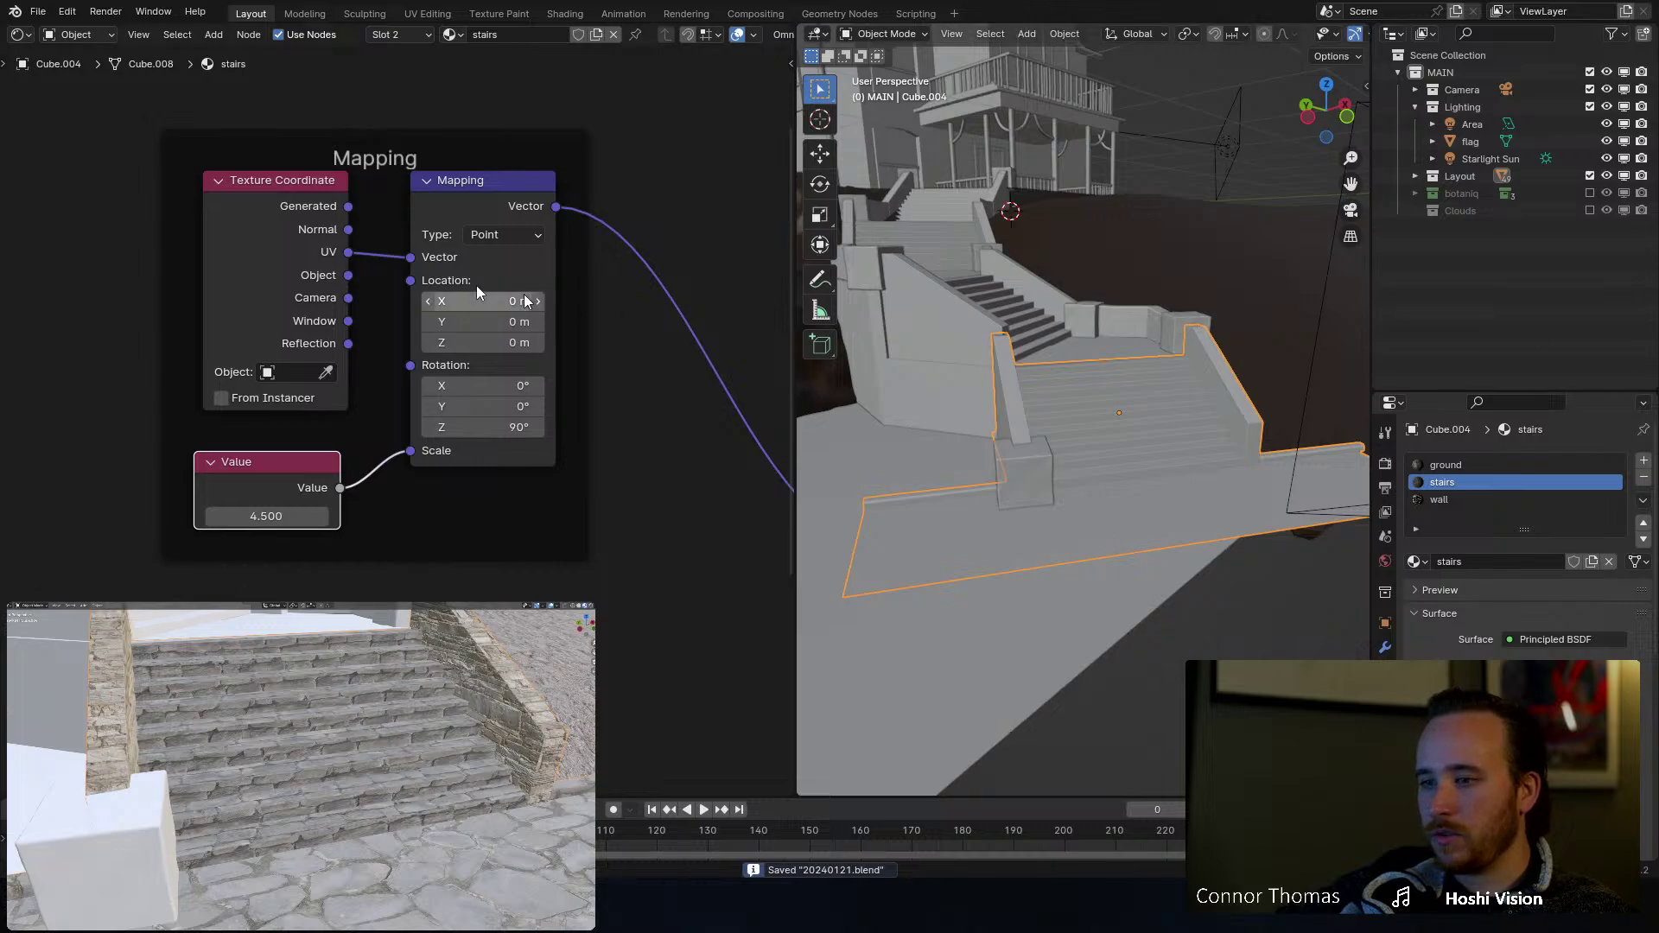
Step: Set the strength of the stairs material's Normal Map node to 3
{"action": "middle_click_drag", "start_coordinate": [69, 363], "coordinate": [228, 274]}
{"action": "middle_click_drag", "start_coordinate": [421, 507], "coordinate": [226, 324]}
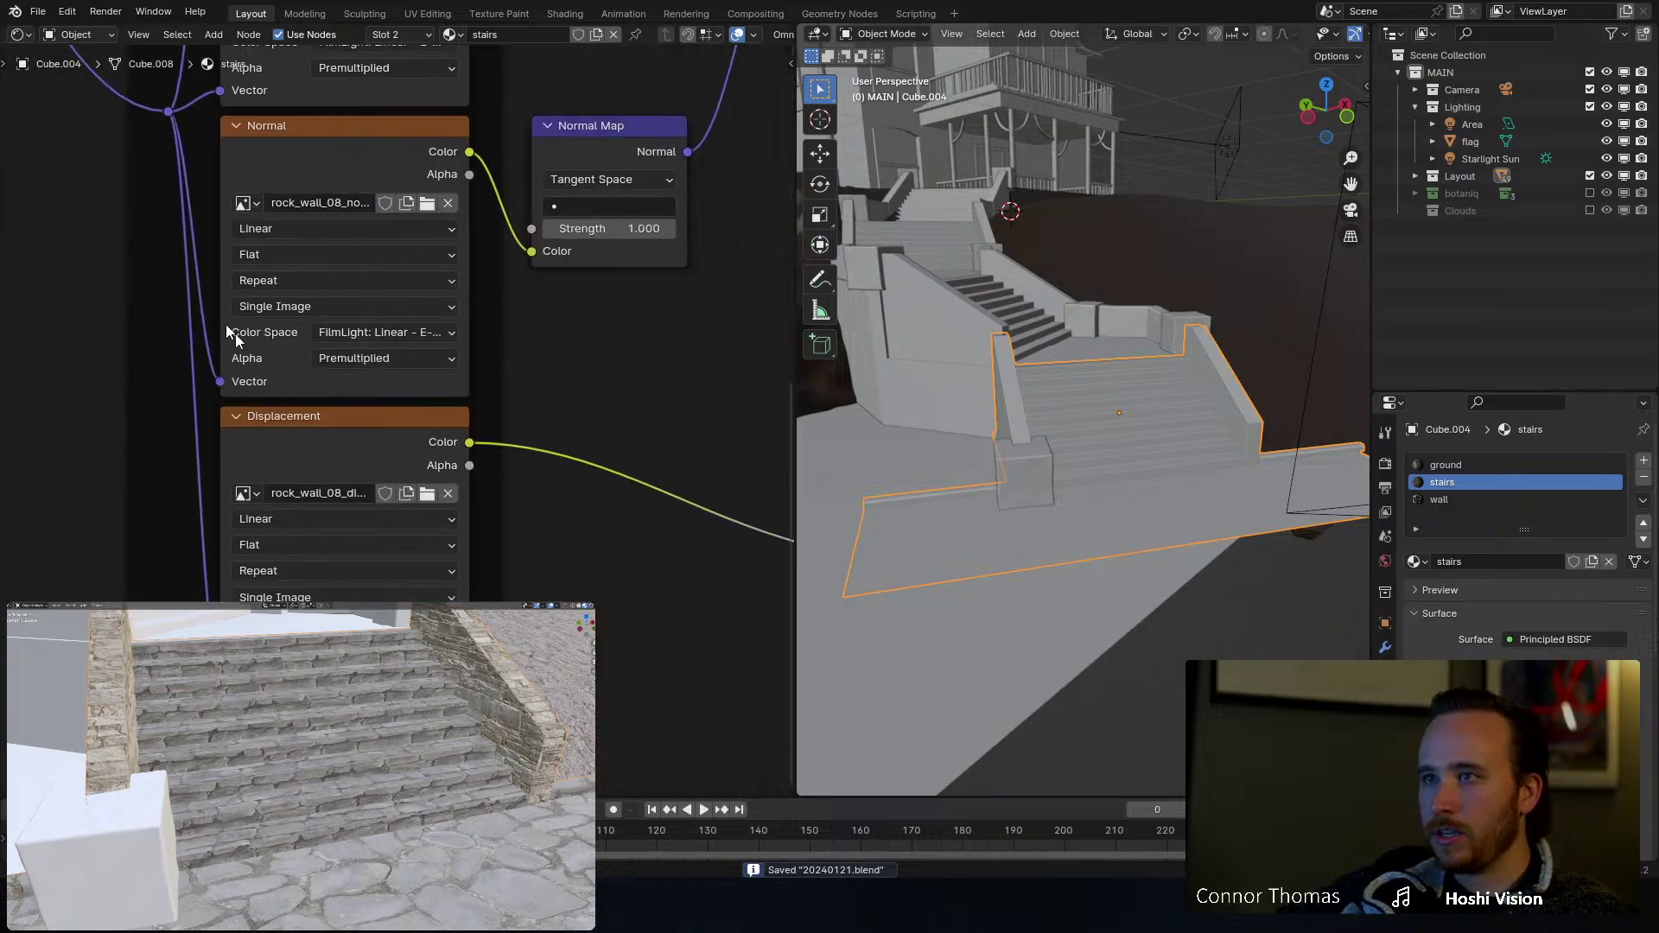
{"action": "middle_click_drag", "start_coordinate": [568, 359], "coordinate": [286, 464]}
{"action": "left_click", "coordinate": [308, 345]}
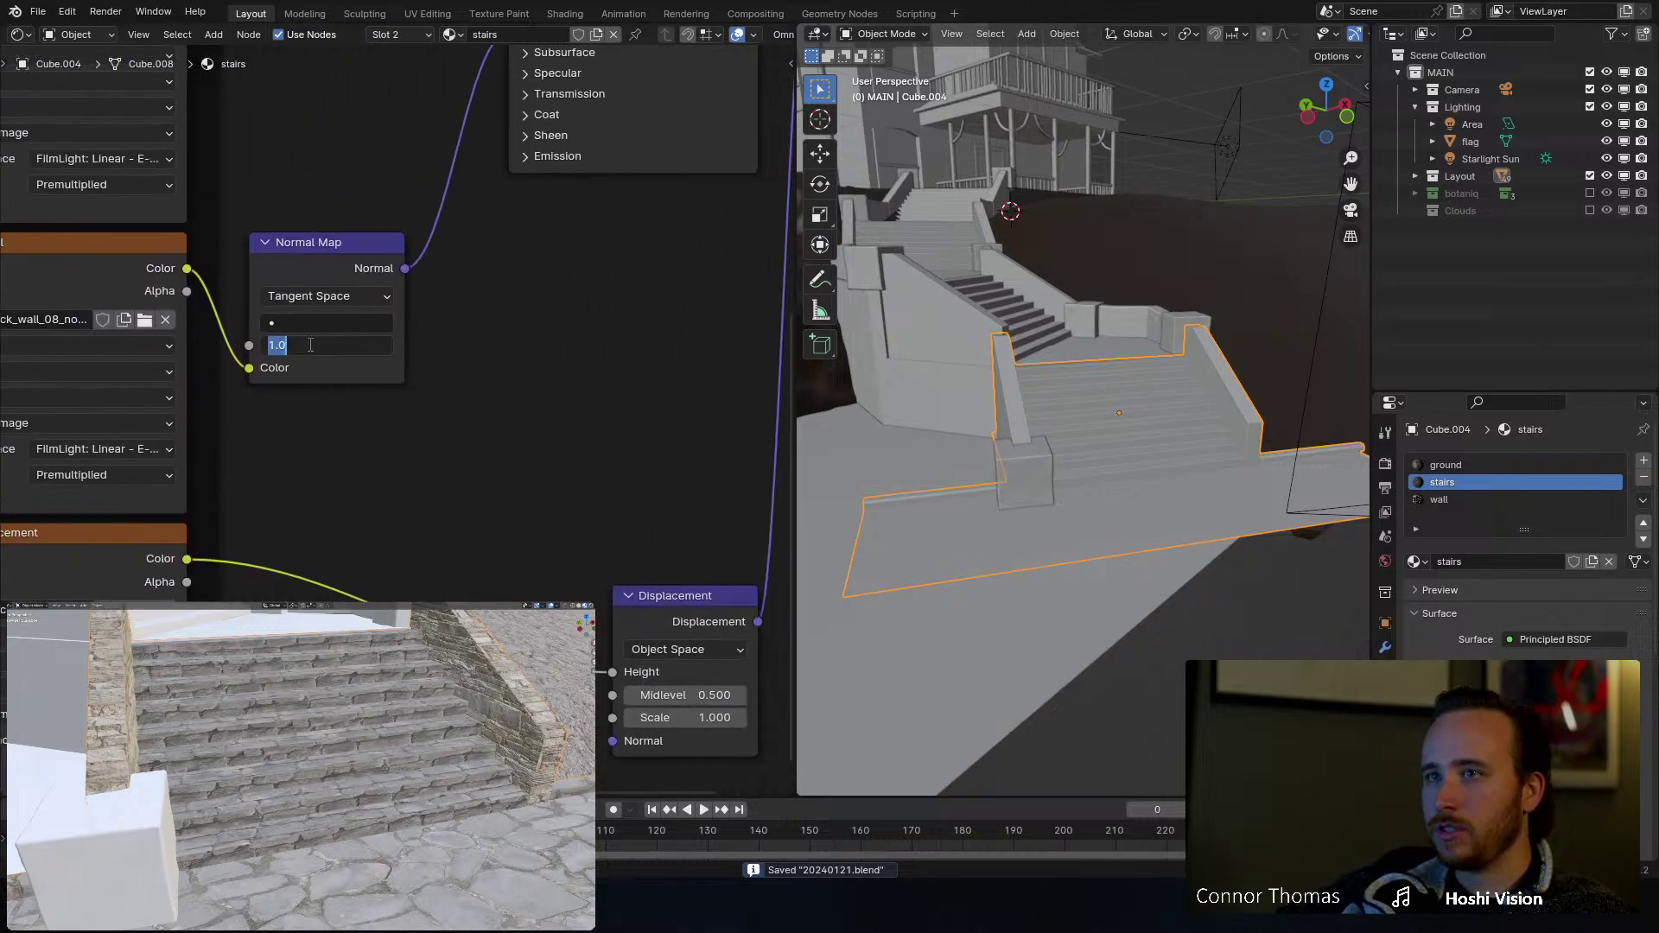
{"action": "type", "text": "3"}
{"action": "key", "text": "Return"}
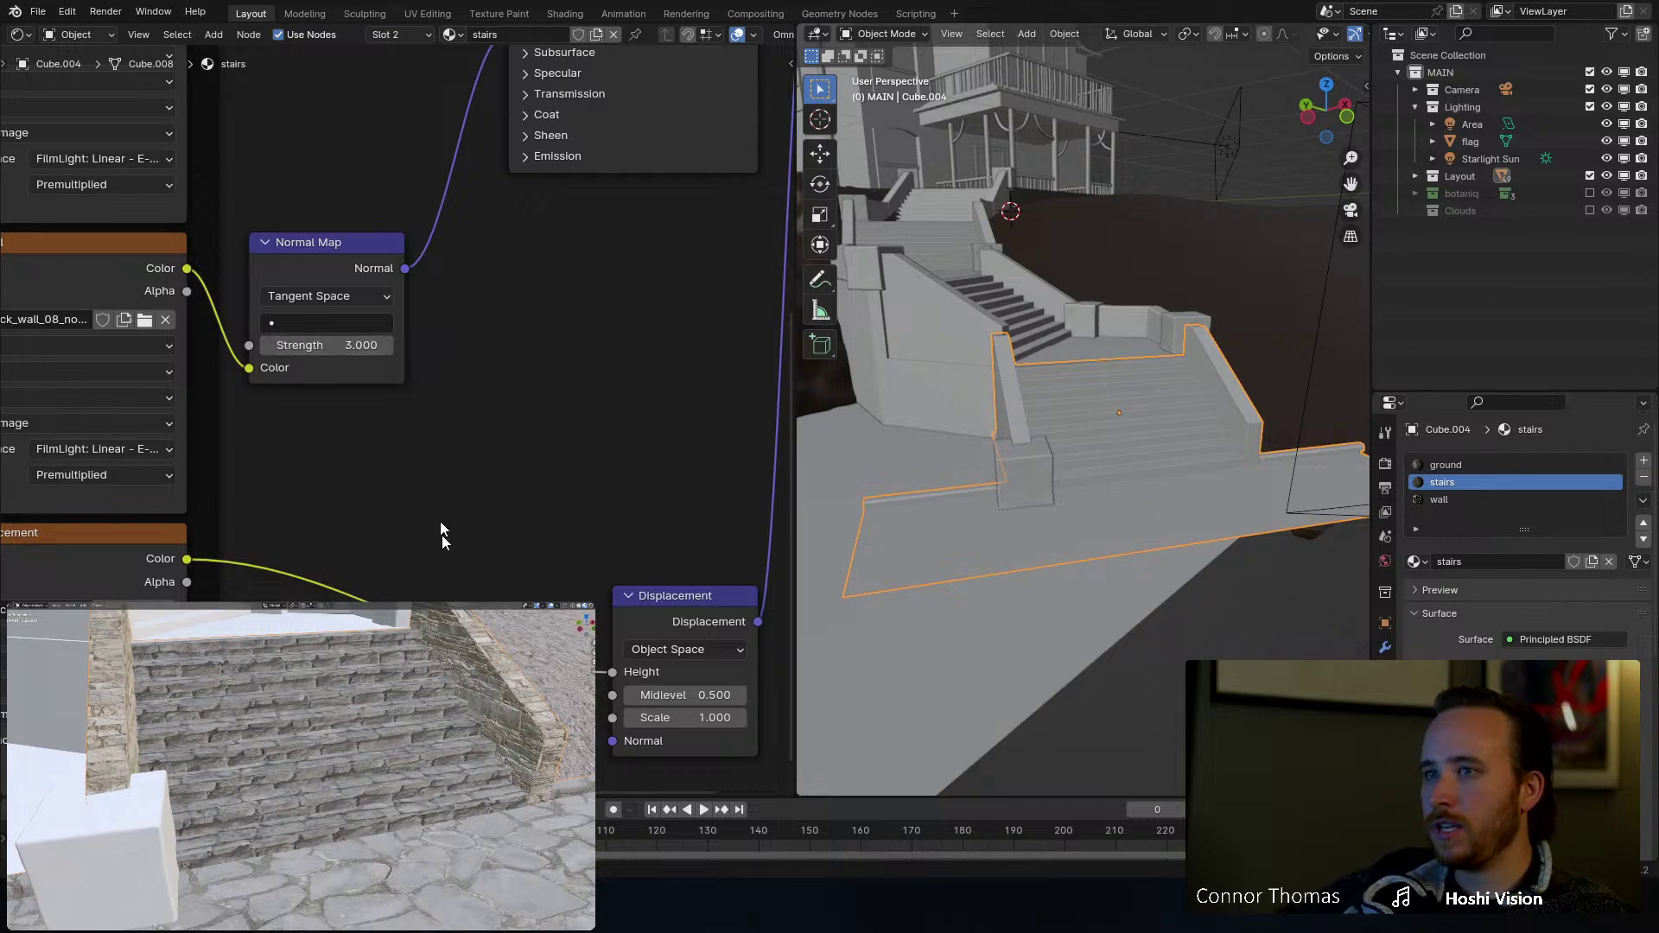
Step: Delete the Displacement node from the stairs material and add a Math node in its place
{"action": "middle_click_drag", "start_coordinate": [612, 588], "coordinate": [497, 529]}
{"action": "left_click", "coordinate": [517, 536]}
{"action": "key", "text": "x"}
{"action": "middle_click_drag", "start_coordinate": [427, 360], "coordinate": [432, 388]}
{"action": "key", "text": "shift+a"}
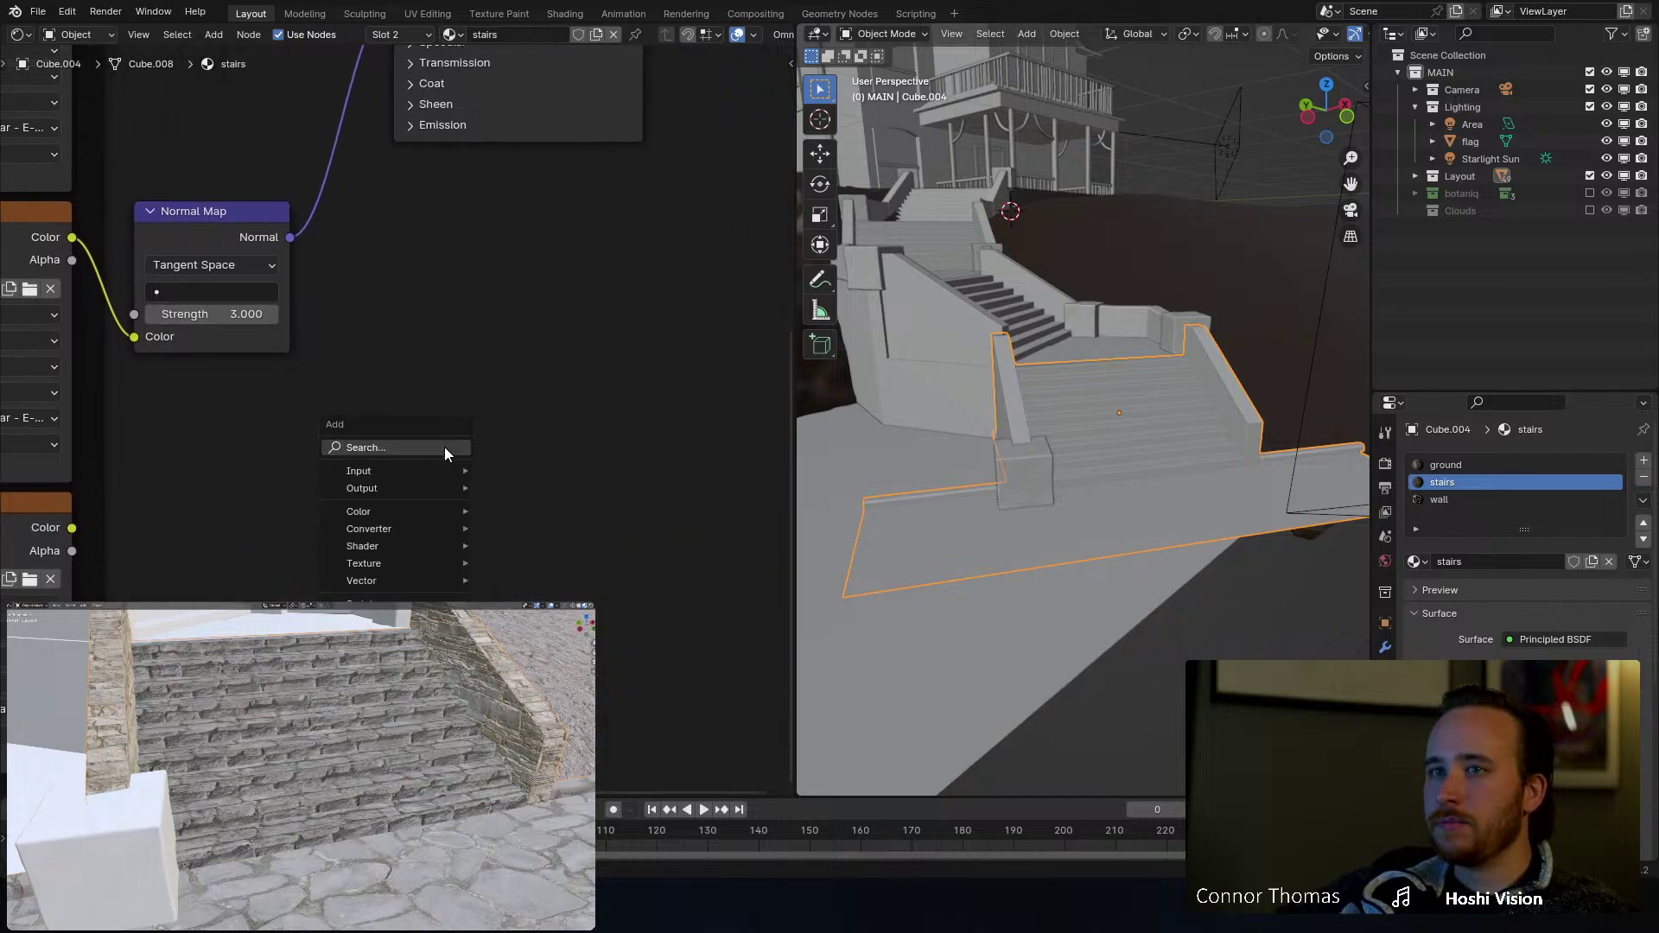
{"action": "type", "text": "v"}
{"action": "key", "text": "BackSpace"}
{"action": "type", "text": "math"}
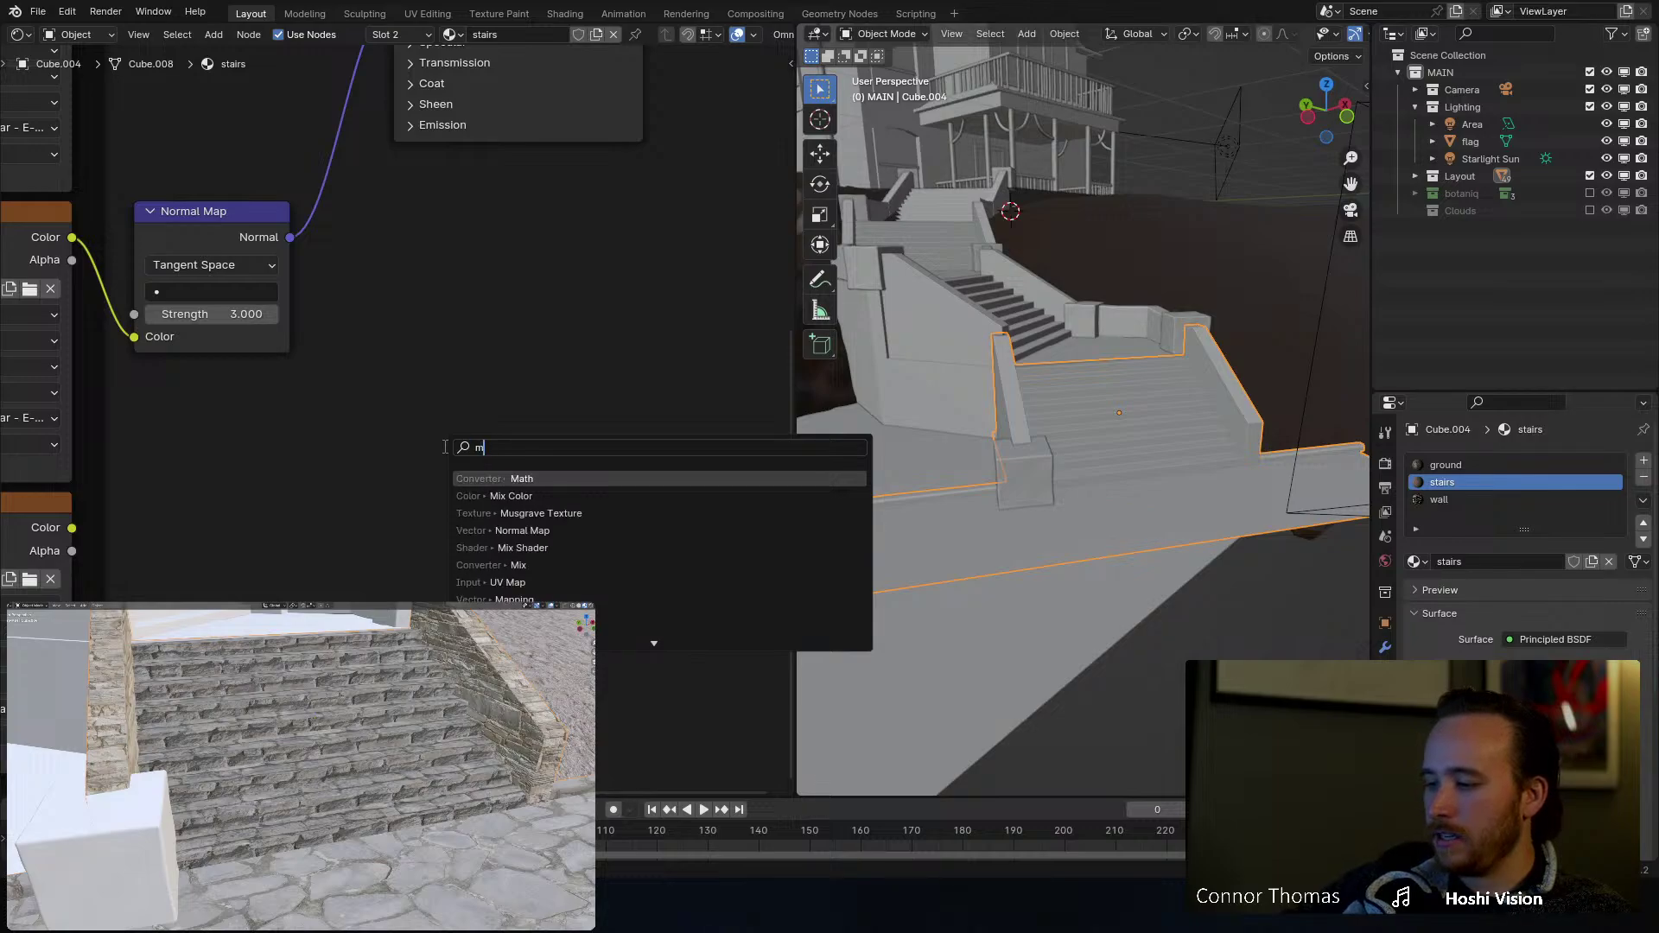
{"action": "key", "text": "Return"}
{"action": "left_click", "coordinate": [444, 446]}
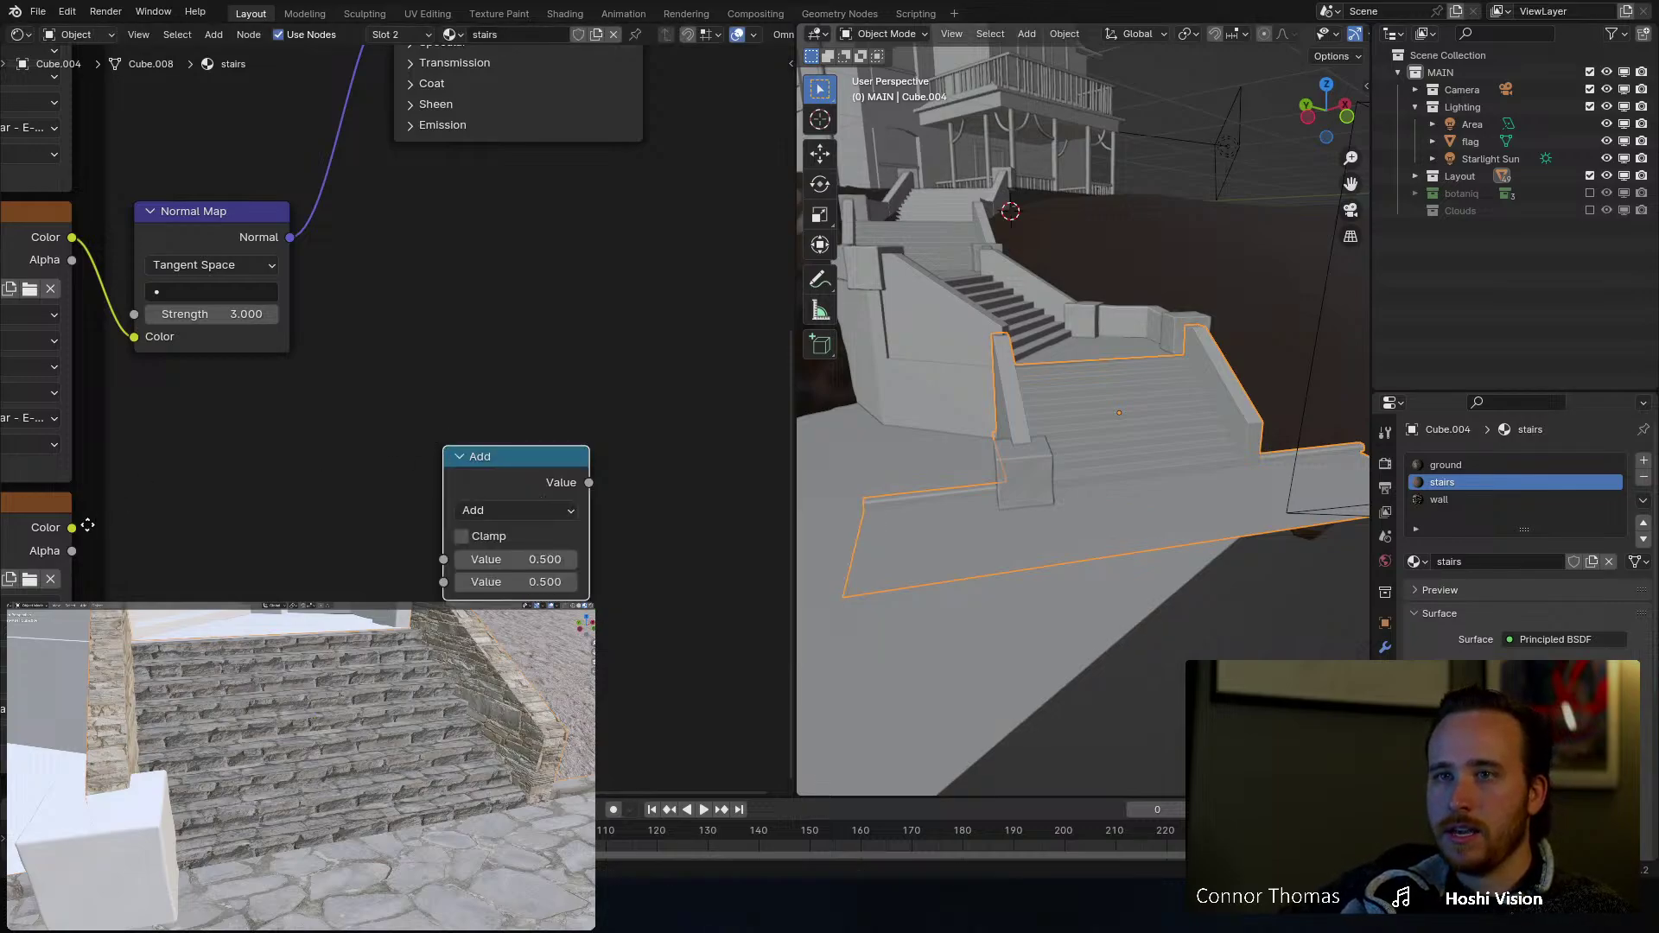
Step: Connect the Displacement image's Color to the Math node's first value and set its second value to 3
{"action": "left_click_drag", "start_coordinate": [72, 527], "coordinate": [443, 560]}
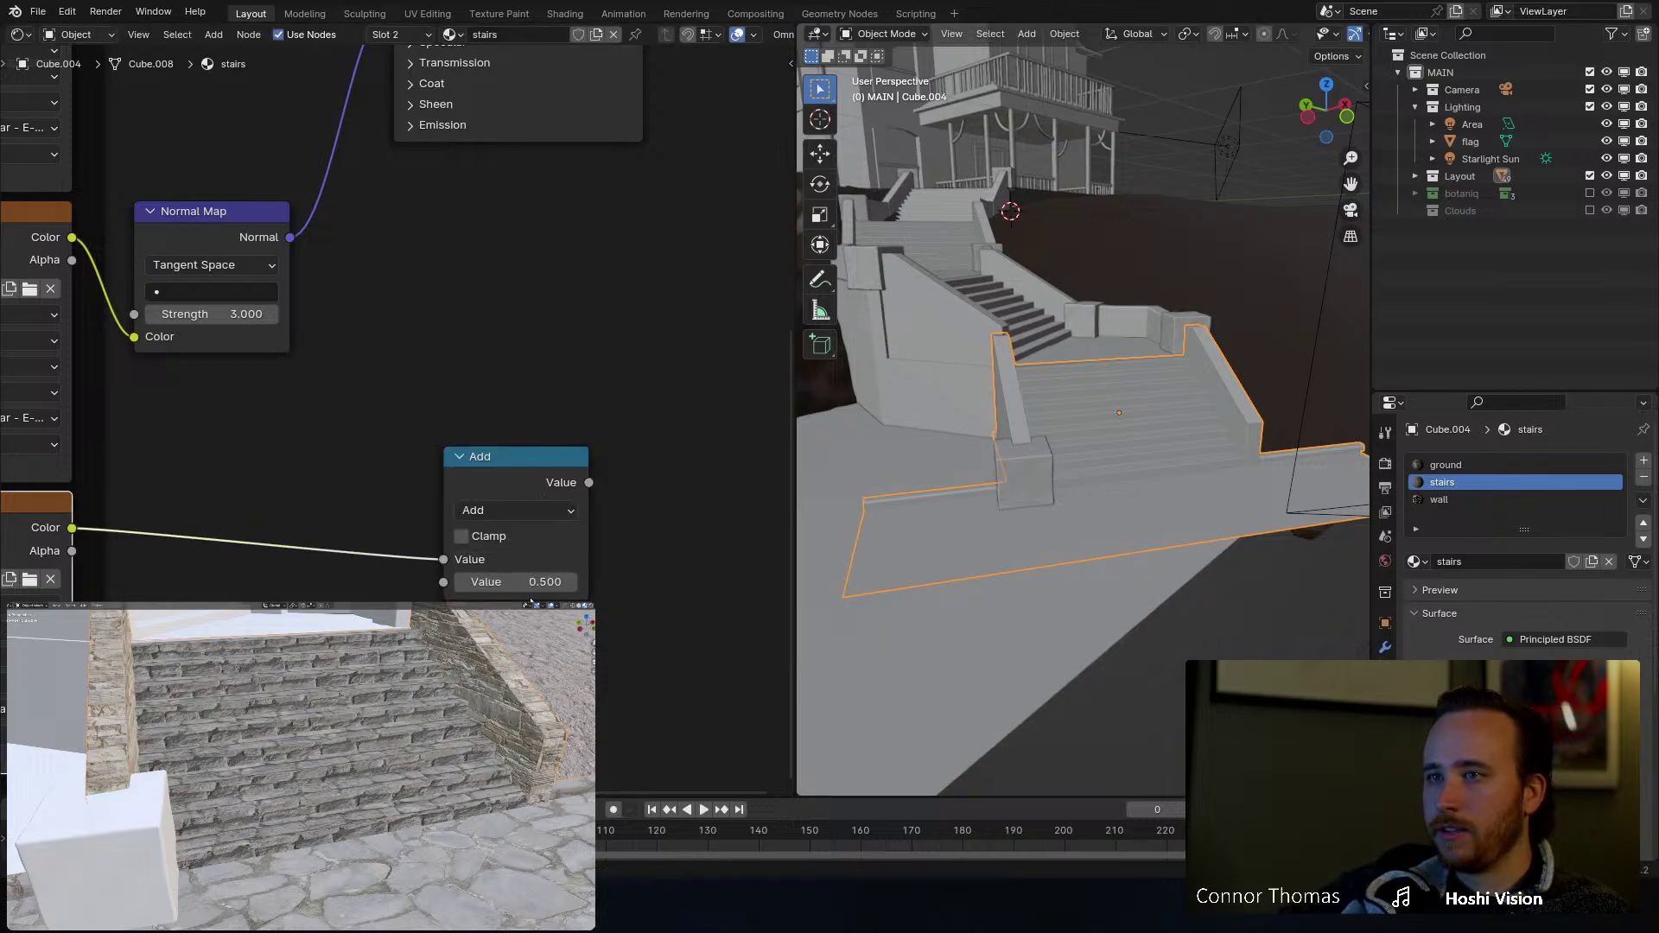
{"action": "left_click", "coordinate": [533, 581]}
{"action": "key", "text": "Return"}
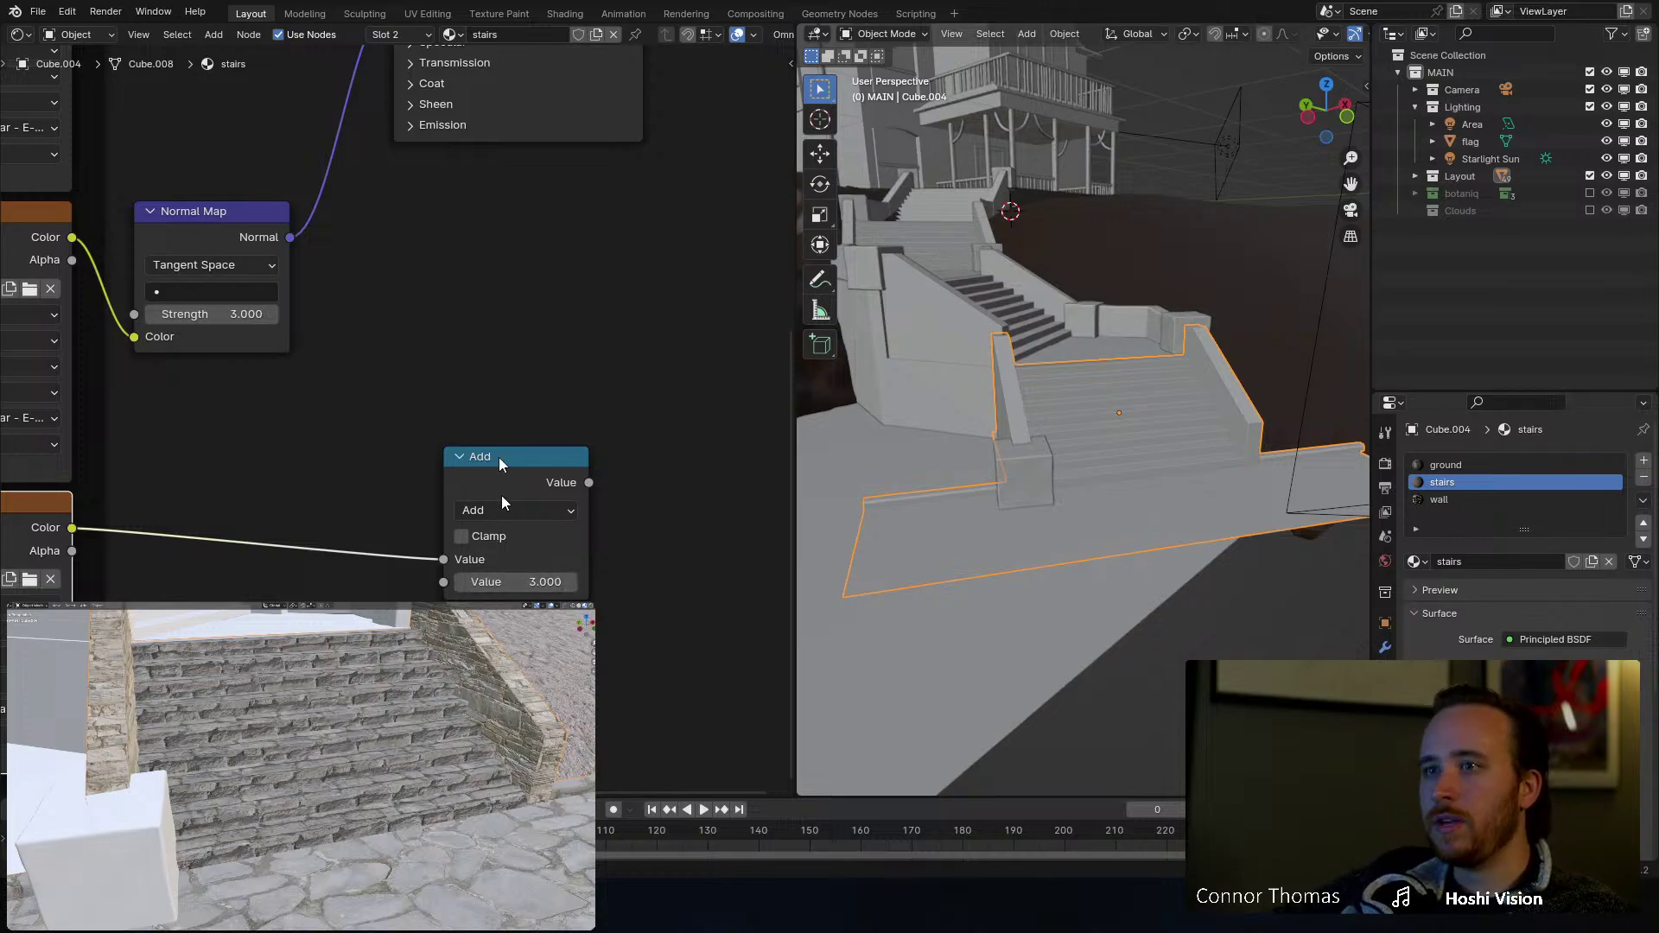
Step: Link the Math node's output to the Material Output's Displacement, move the Material Output farther from the Principled BSDF, and save the file
{"action": "scroll", "coordinate": [501, 496], "scroll_direction": "down", "scroll_amount": 2}
{"action": "middle_click_drag", "start_coordinate": [495, 397], "coordinate": [338, 559]}
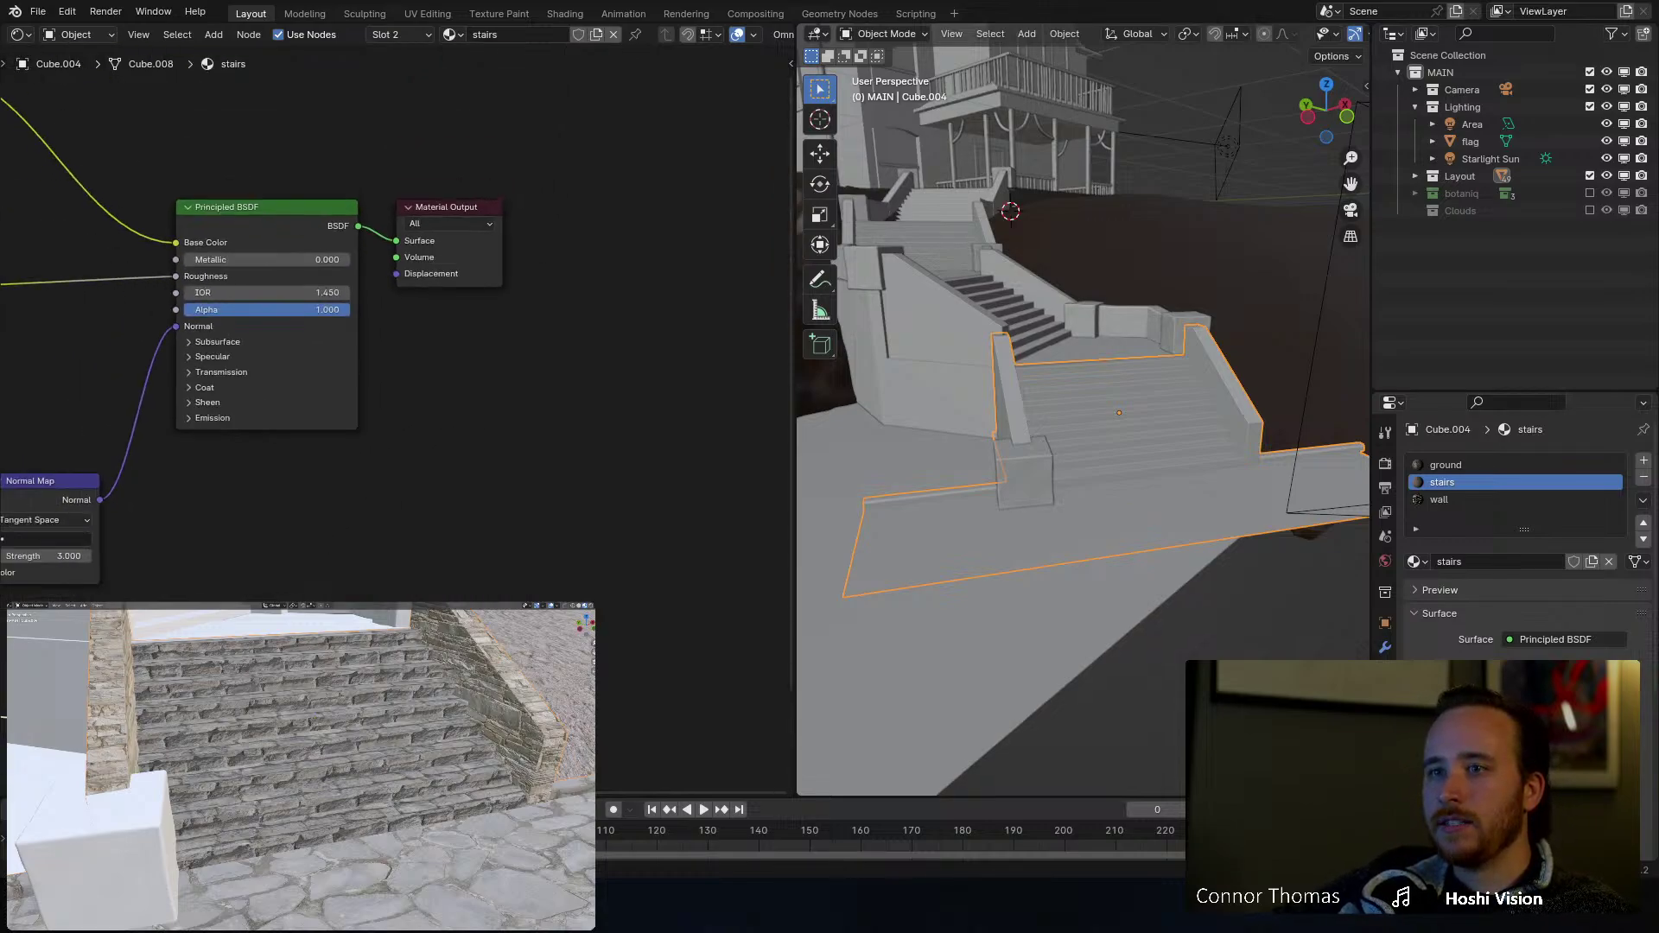
{"action": "key", "text": "shift+a"}
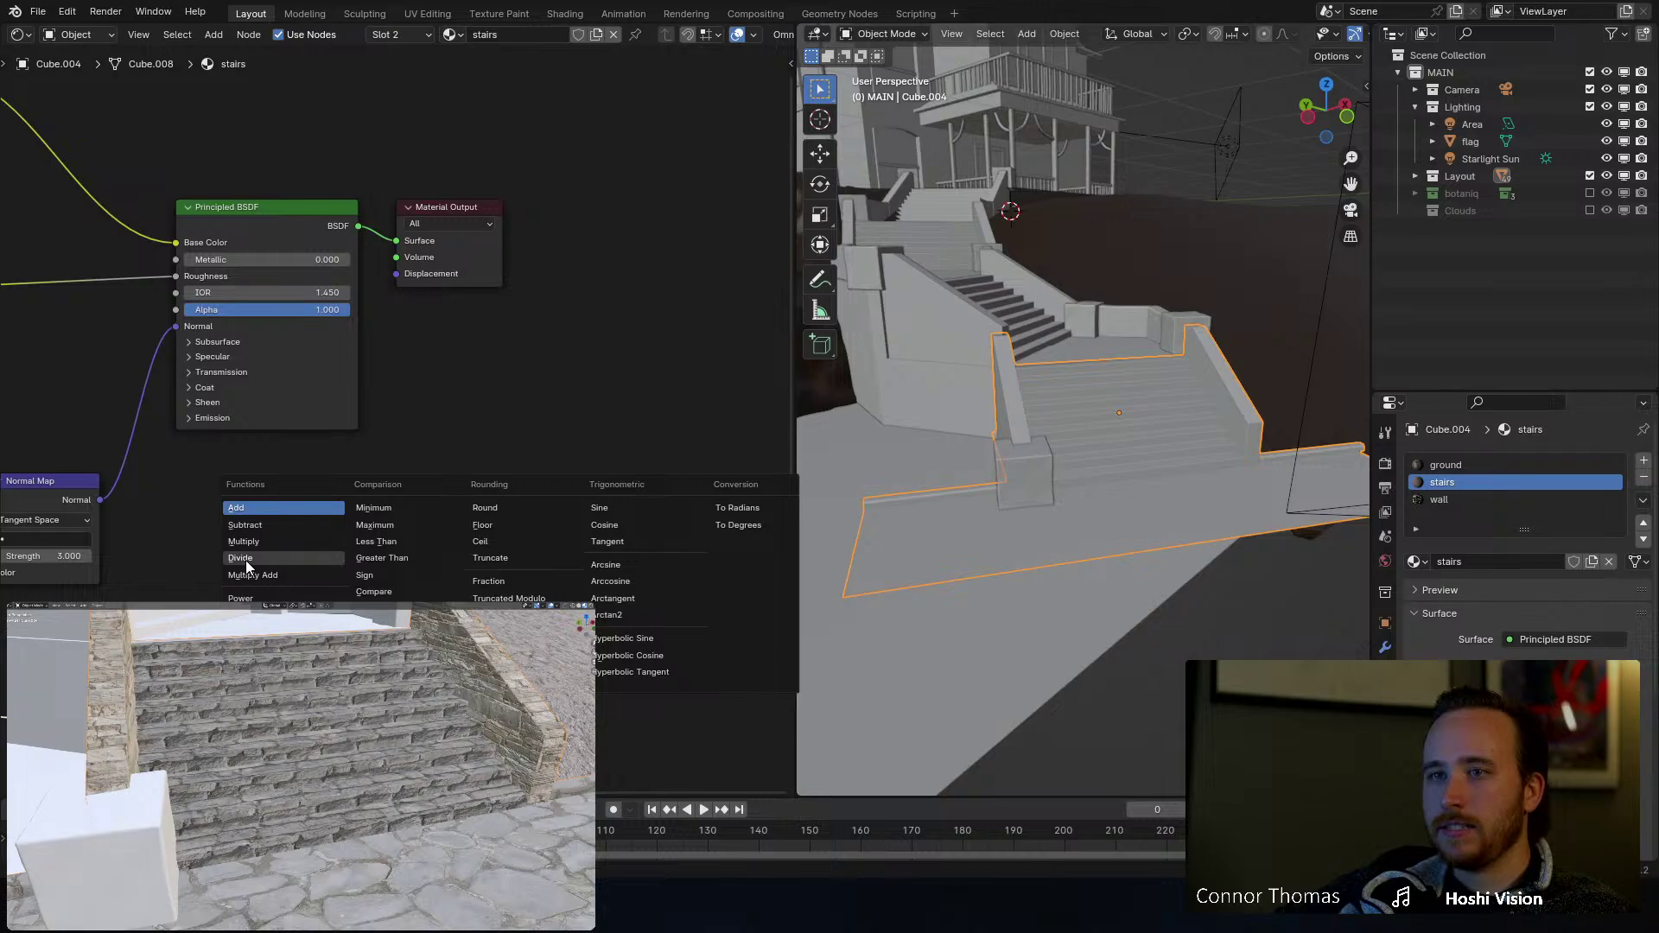
{"action": "key", "text": "Escape"}
{"action": "left_click_drag", "start_coordinate": [346, 640], "coordinate": [396, 273]}
{"action": "left_click_drag", "start_coordinate": [467, 212], "coordinate": [653, 225]}
{"action": "left_click", "coordinate": [591, 448]}
{"action": "key", "text": "ctrl+s"}
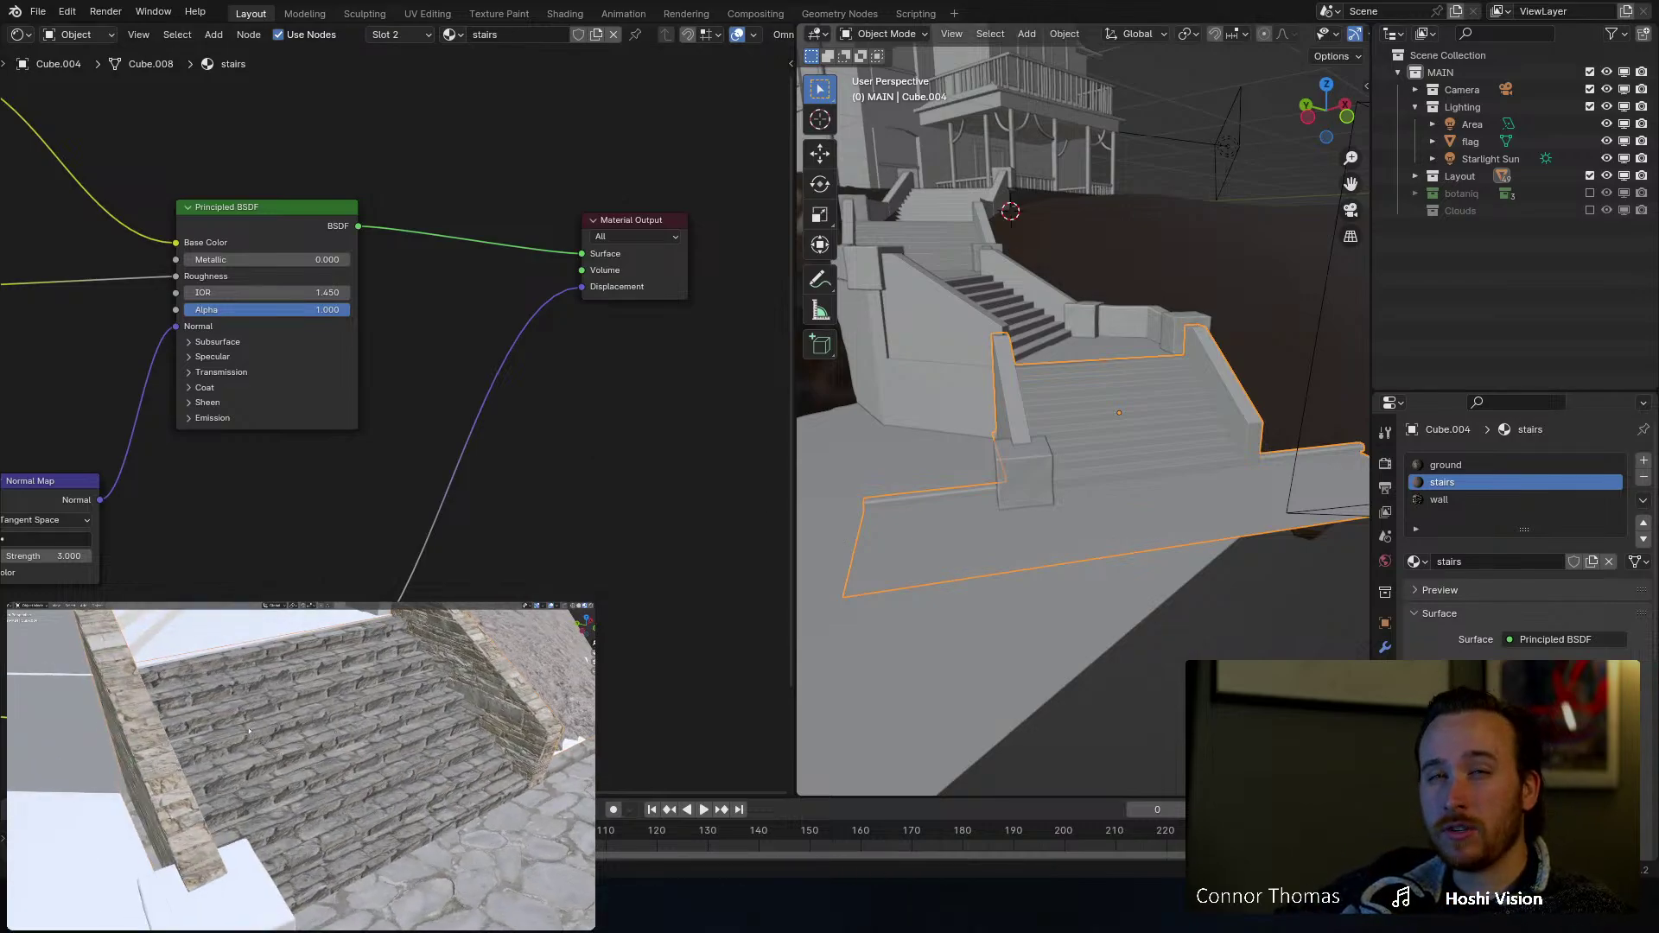
Step: Clear the object selection and add a Musgrave Texture node above the Principled BSDF in the stairs material
{"action": "key", "text": "a"}
{"action": "key", "text": "a"}
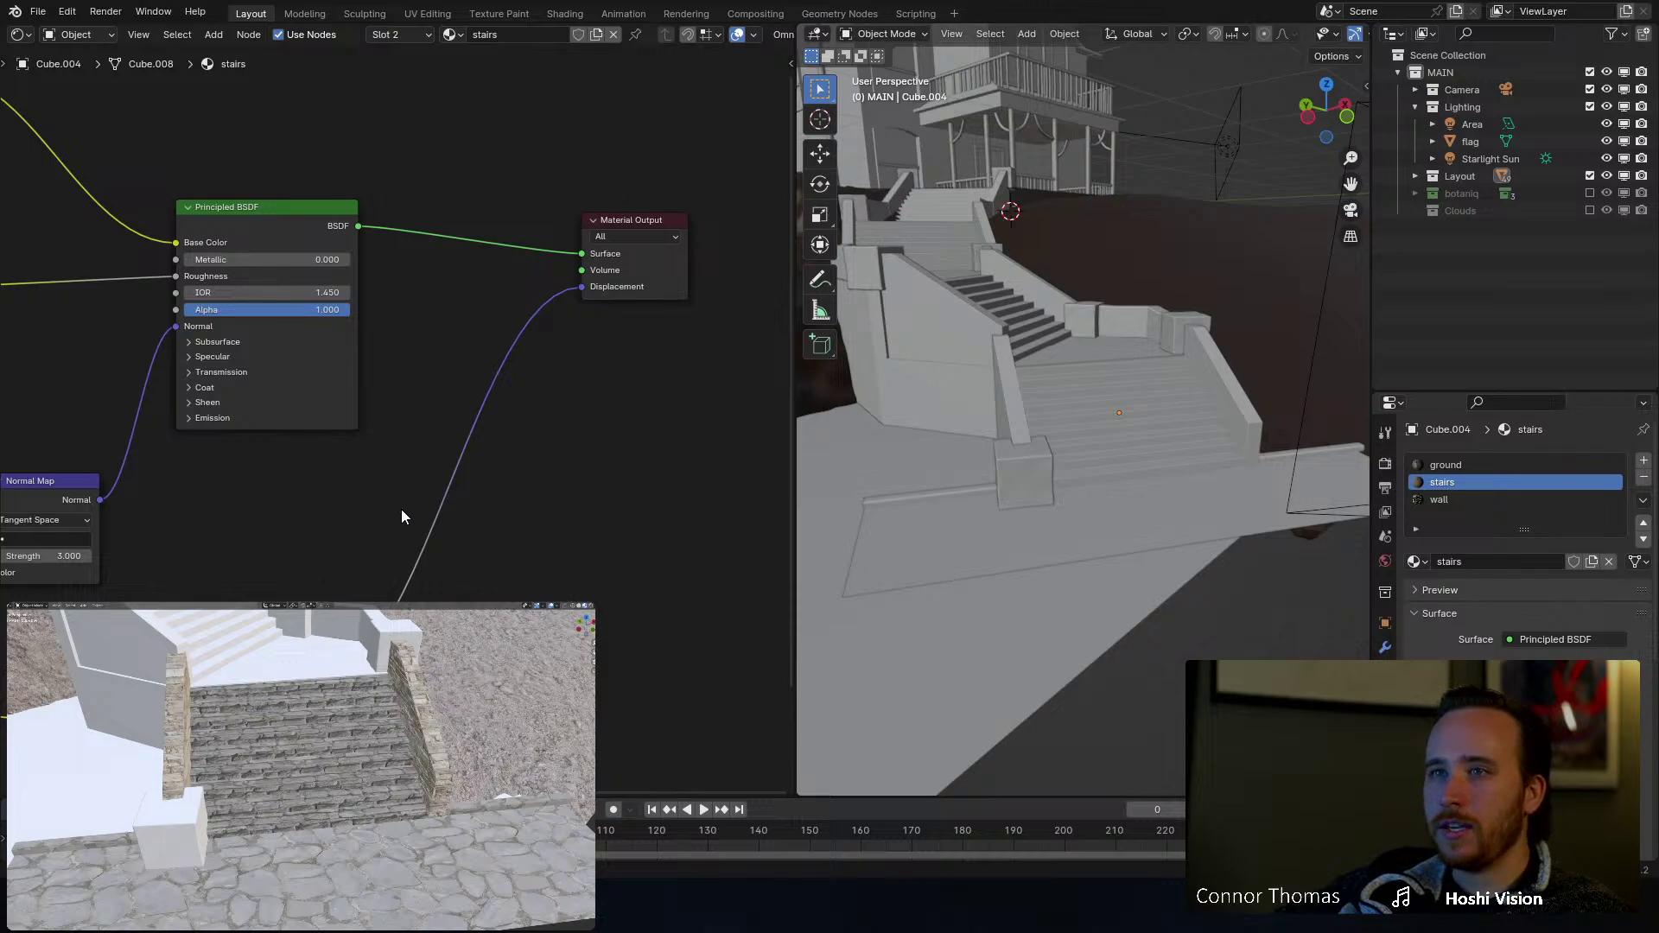
{"action": "scroll", "coordinate": [324, 441], "scroll_direction": "down", "scroll_amount": 3}
{"action": "middle_click_drag", "start_coordinate": [323, 441], "coordinate": [515, 558]}
{"action": "middle_click_drag", "start_coordinate": [629, 344], "coordinate": [406, 335]}
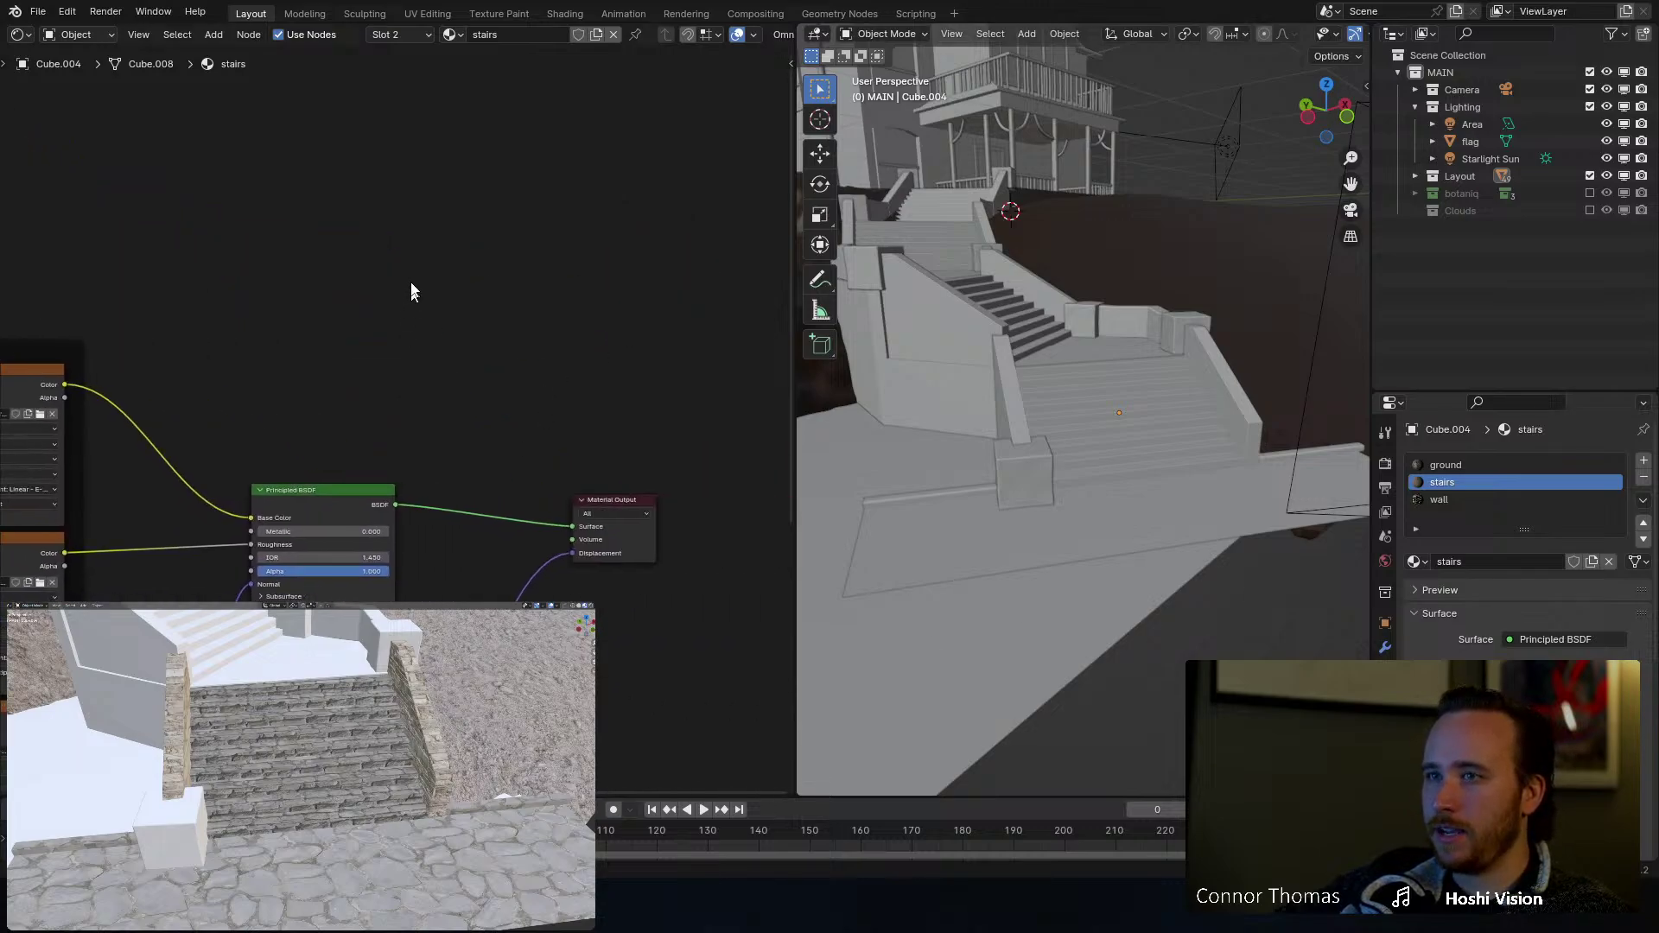
{"action": "key", "text": "shift+a"}
{"action": "type", "text": "musg"}
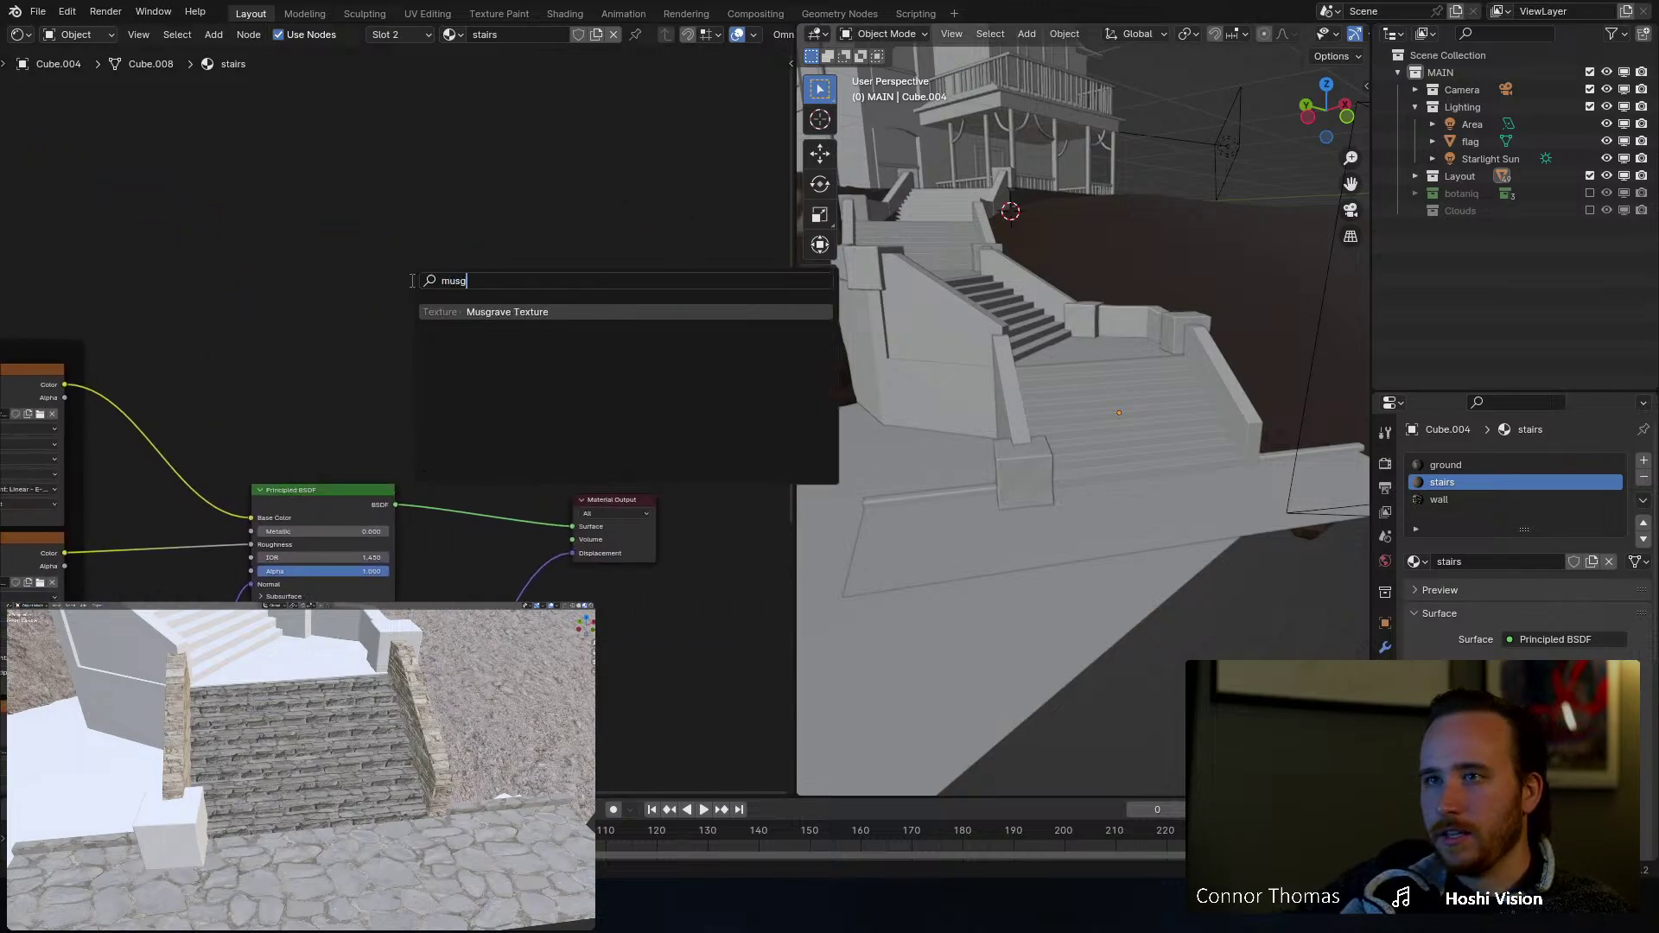
{"action": "key", "text": "Return"}
{"action": "left_click", "coordinate": [261, 209]}
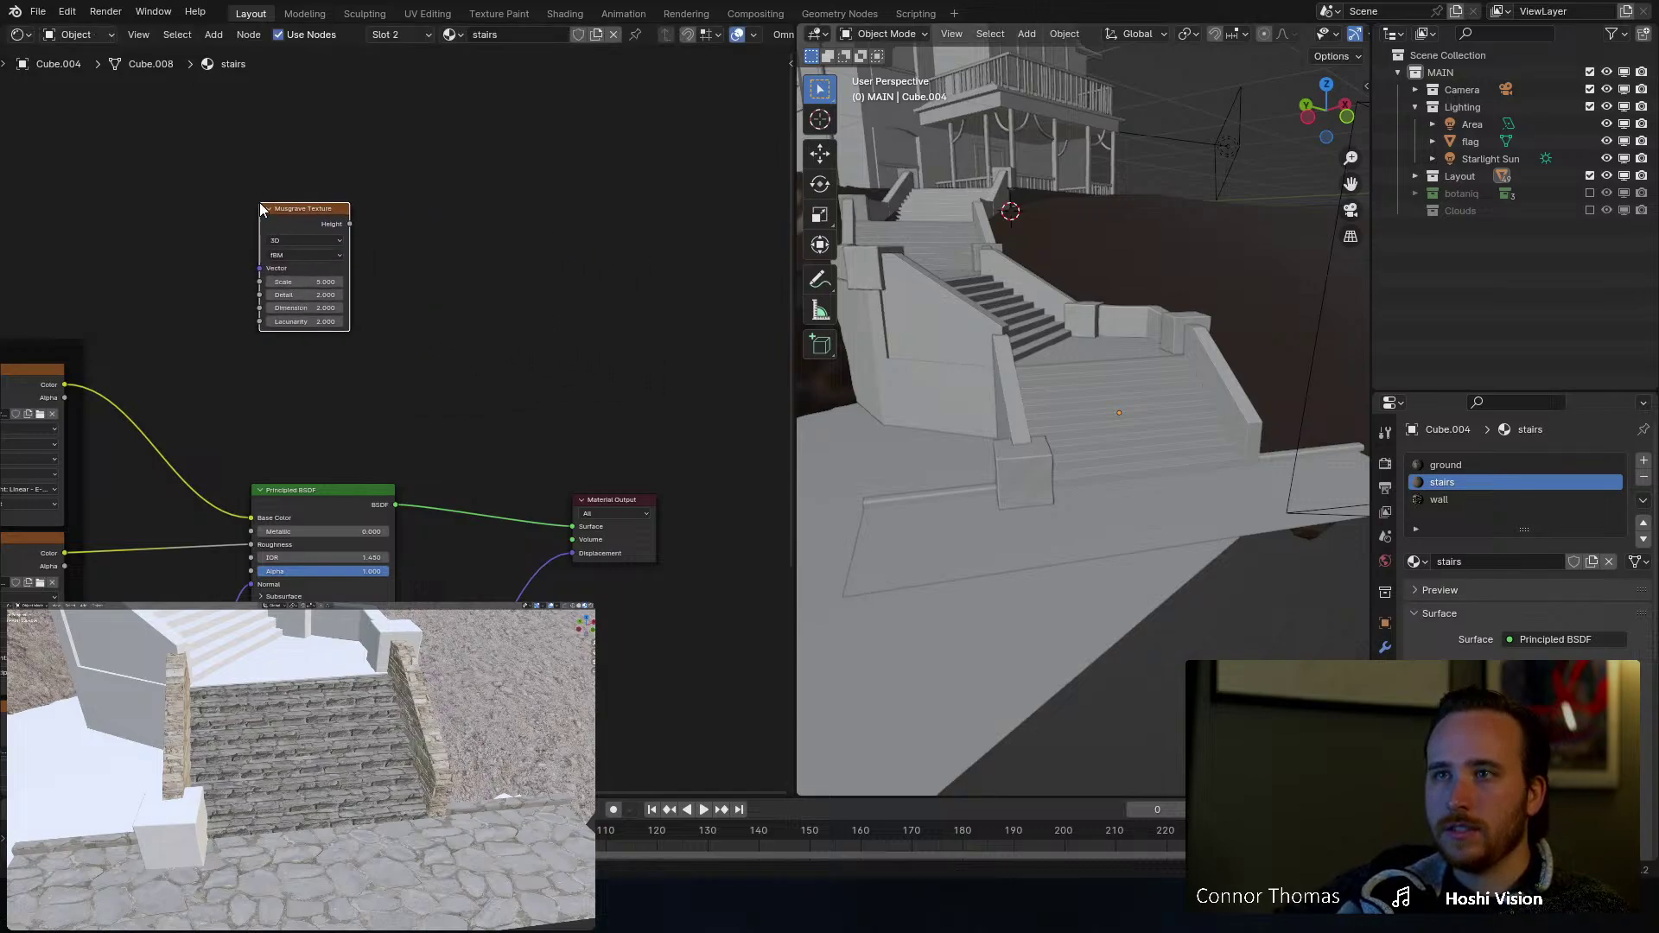
Step: Preview the Musgrave Texture through the Material Output's Surface and move the node aside to make room beside it
{"action": "left_click", "coordinate": [301, 211], "text": "ctrl+shift"}
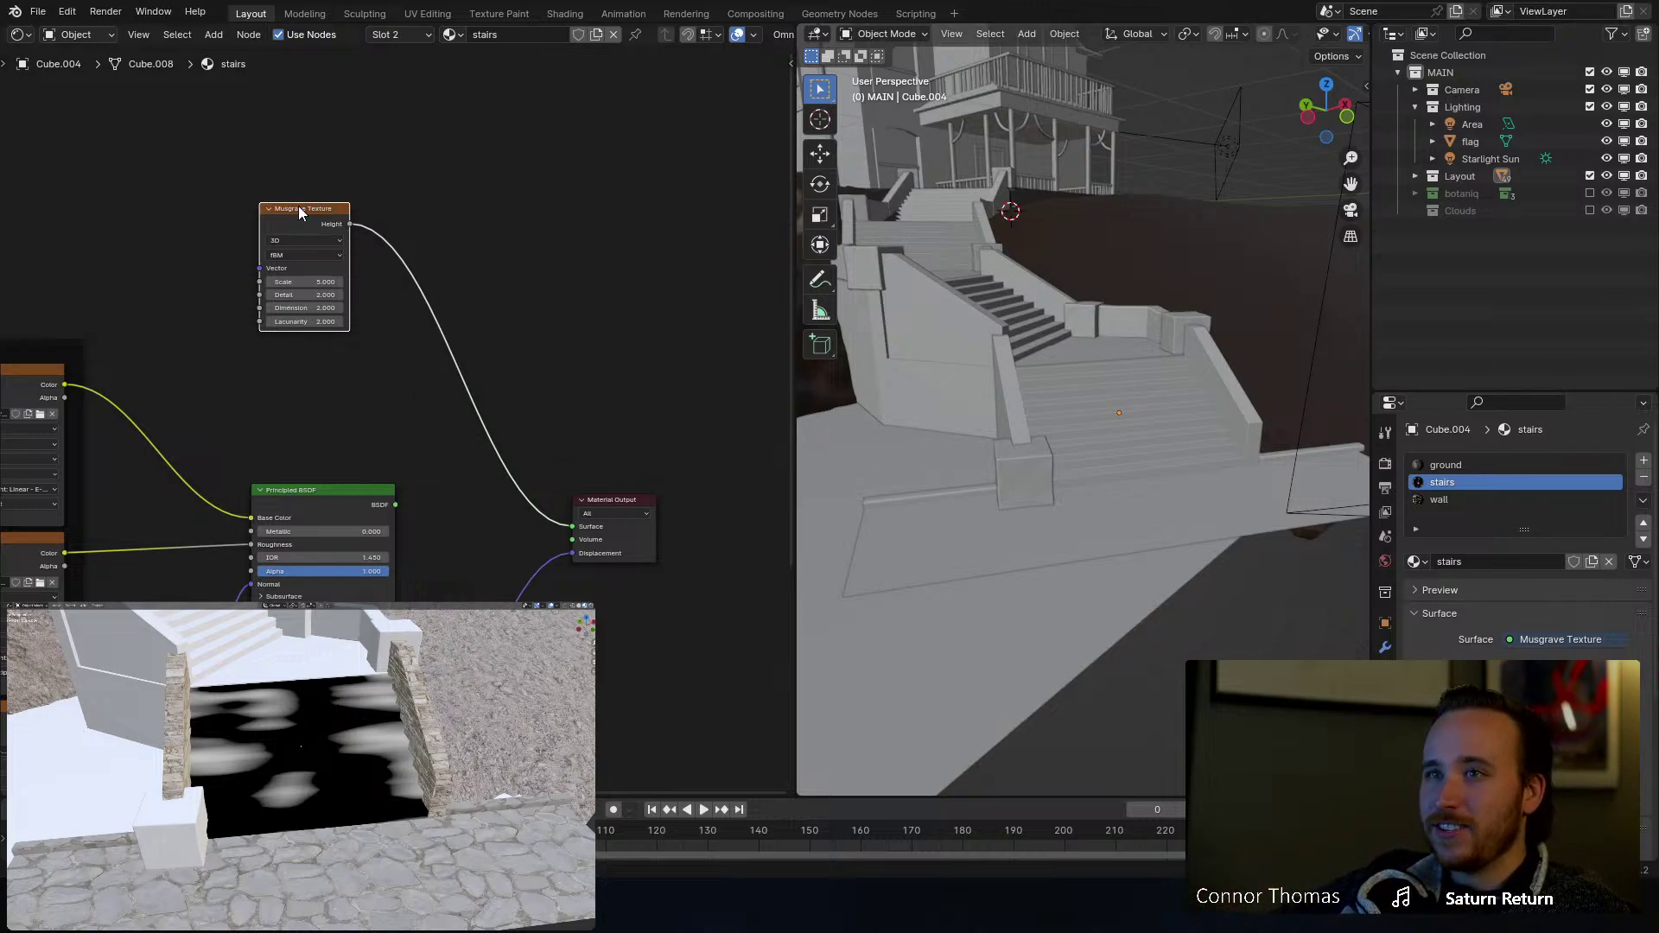
{"action": "left_click_drag", "start_coordinate": [303, 212], "coordinate": [151, 198]}
{"action": "left_click", "coordinate": [380, 193]}
Step: Insert a Color Ramp node between the Musgrave Texture and the Material Output
{"action": "key", "text": "shift+a"}
{"action": "left_click", "coordinate": [381, 193]}
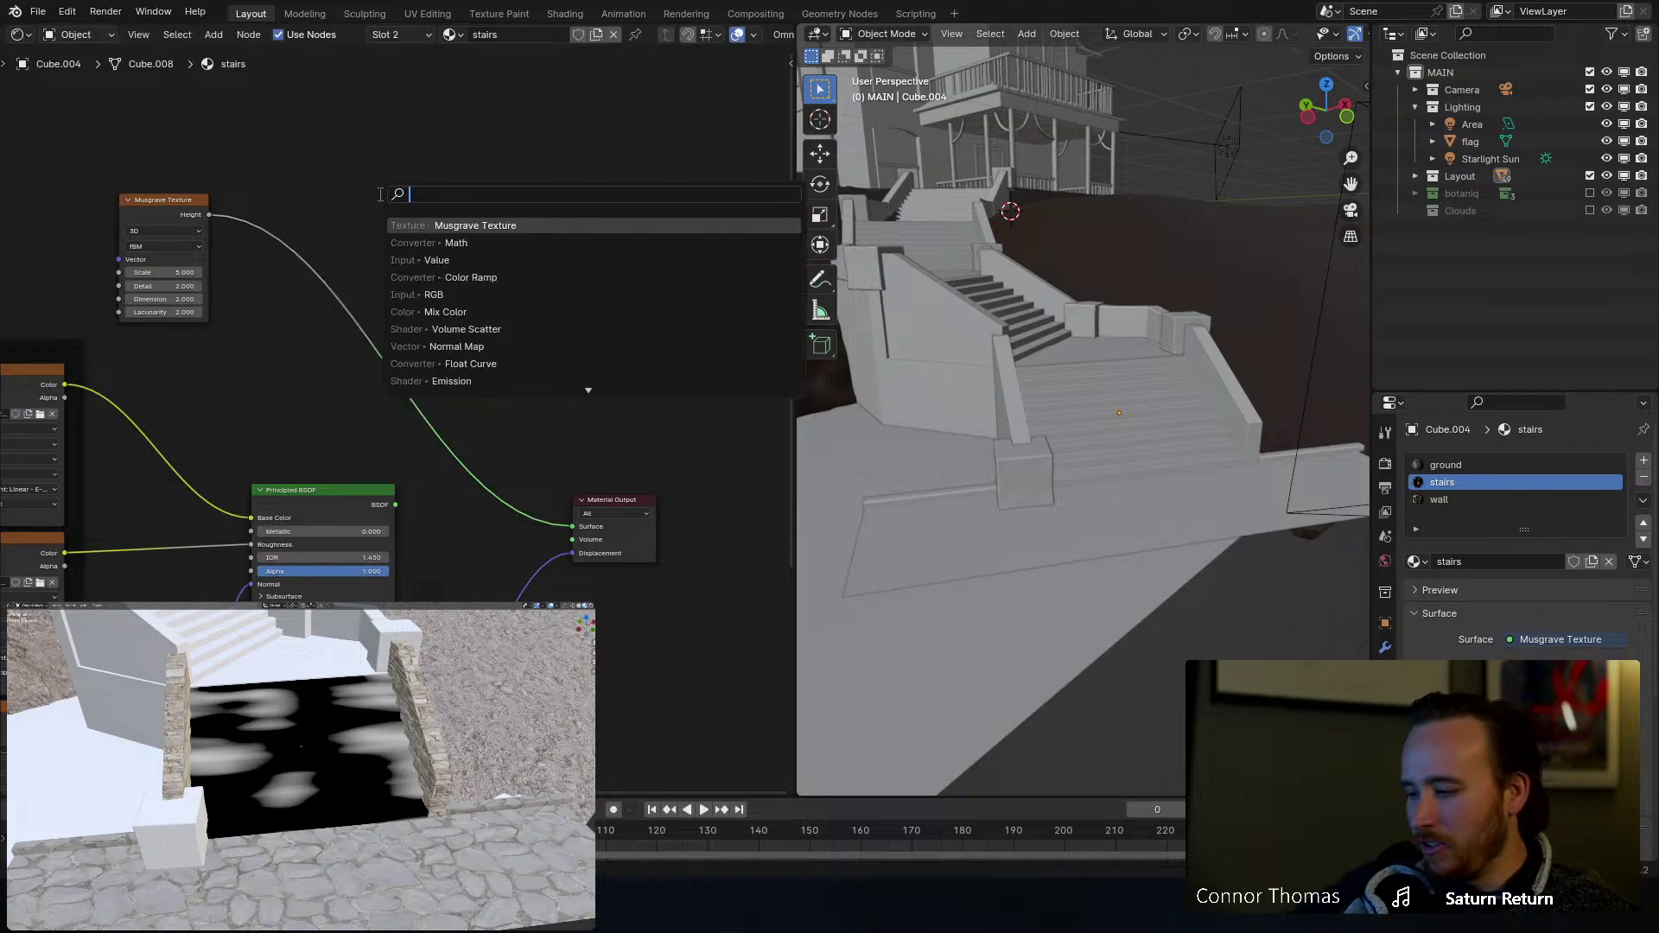
{"action": "type", "text": "colo"}
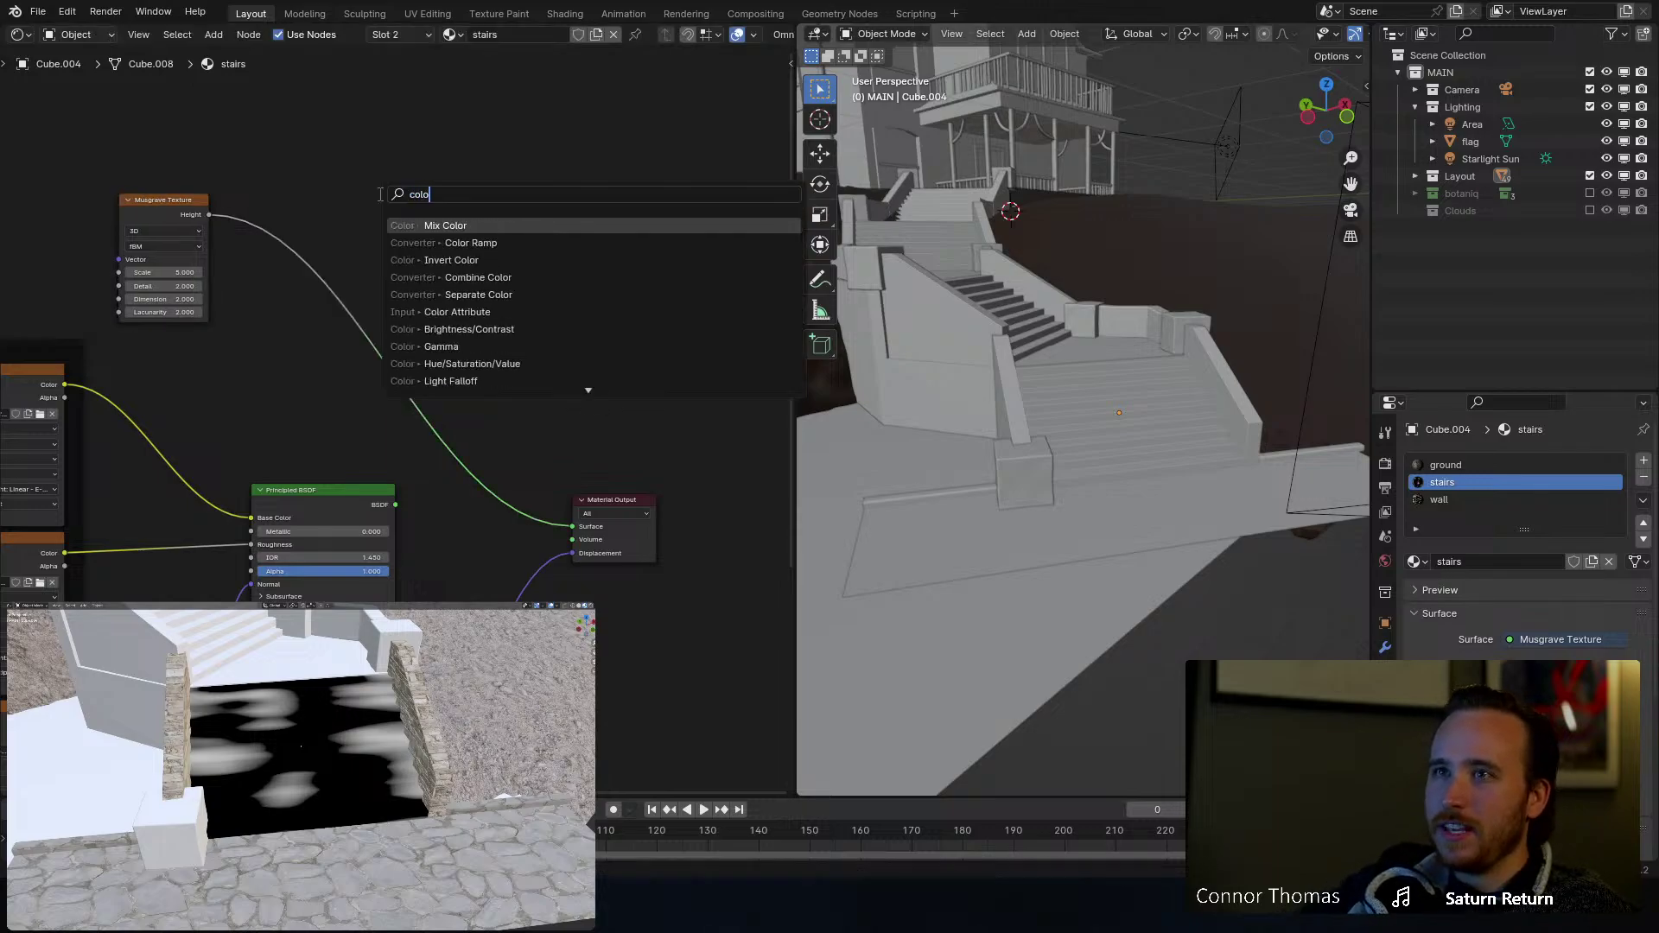
{"action": "key", "text": "Down"}
{"action": "key", "text": "Return"}
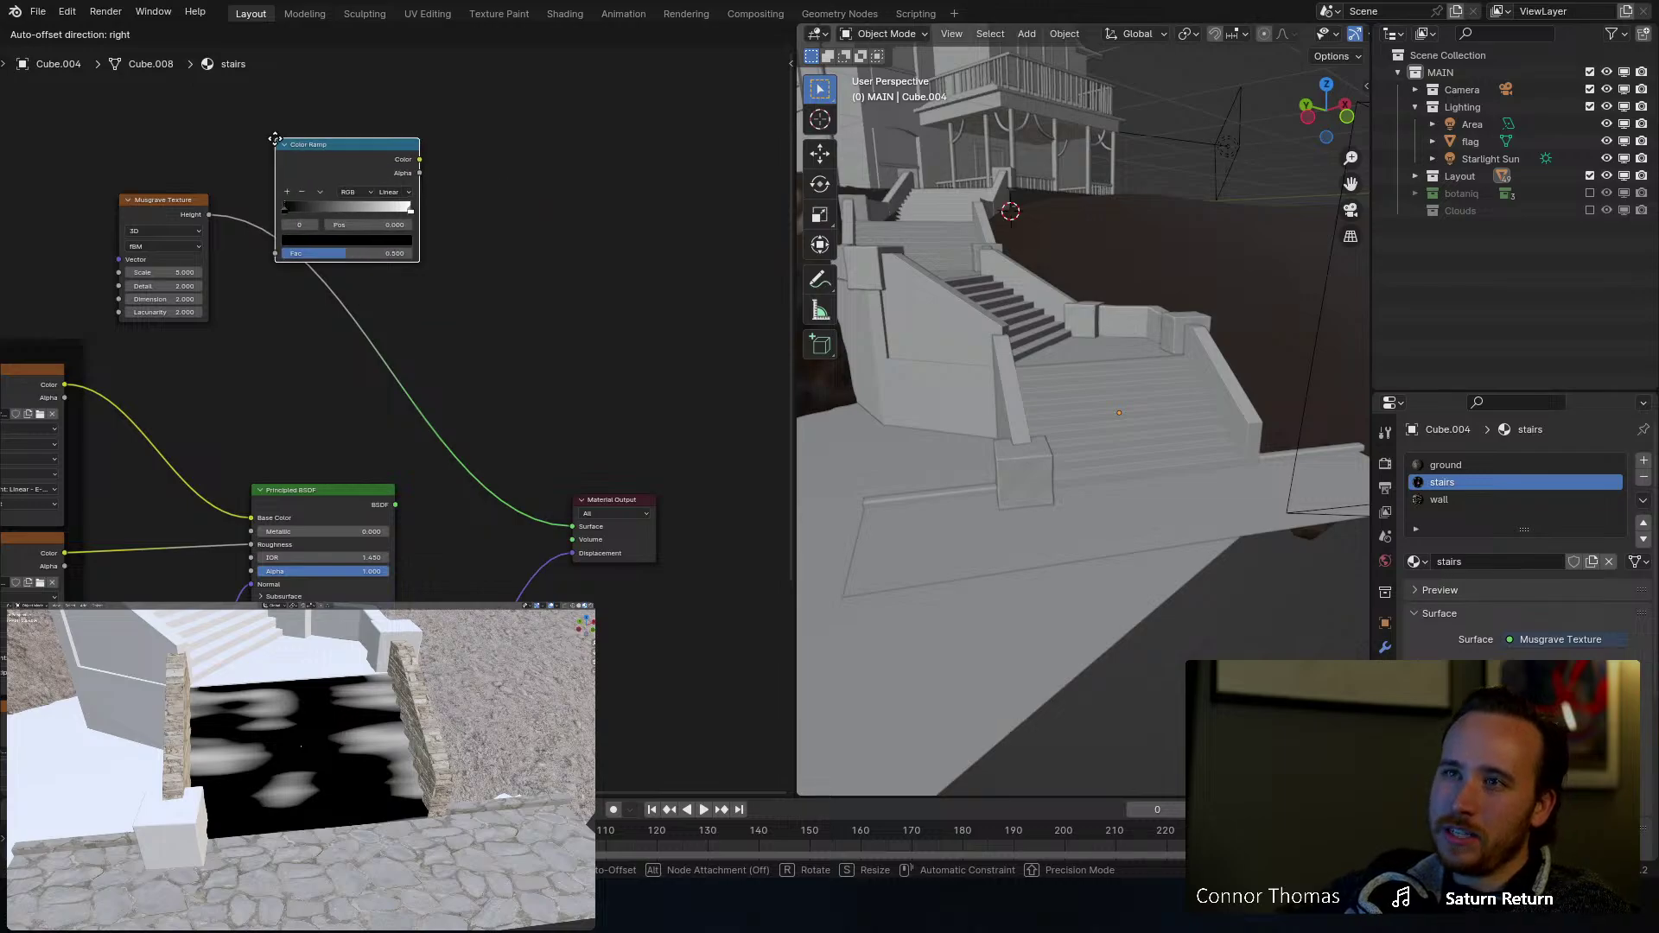
{"action": "left_click", "coordinate": [289, 216]}
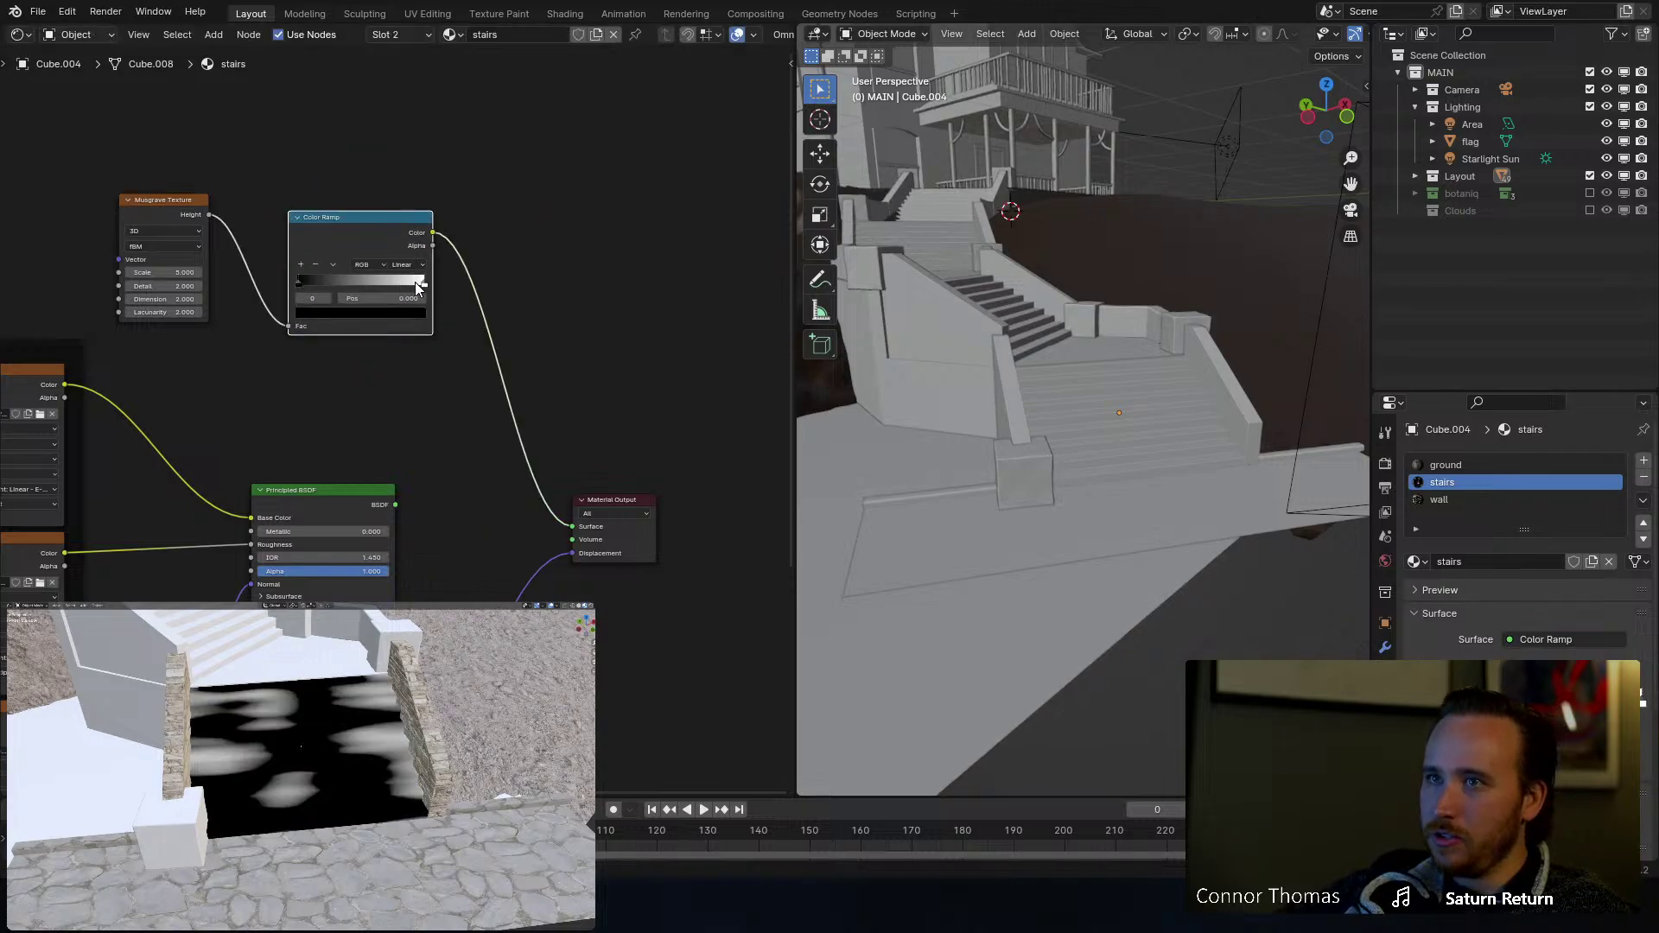
Step: Tighten the Musgrave mask's contrast by moving the Color Ramp's white stop to position 0.241
{"action": "left_click_drag", "start_coordinate": [424, 287], "coordinate": [332, 291]}
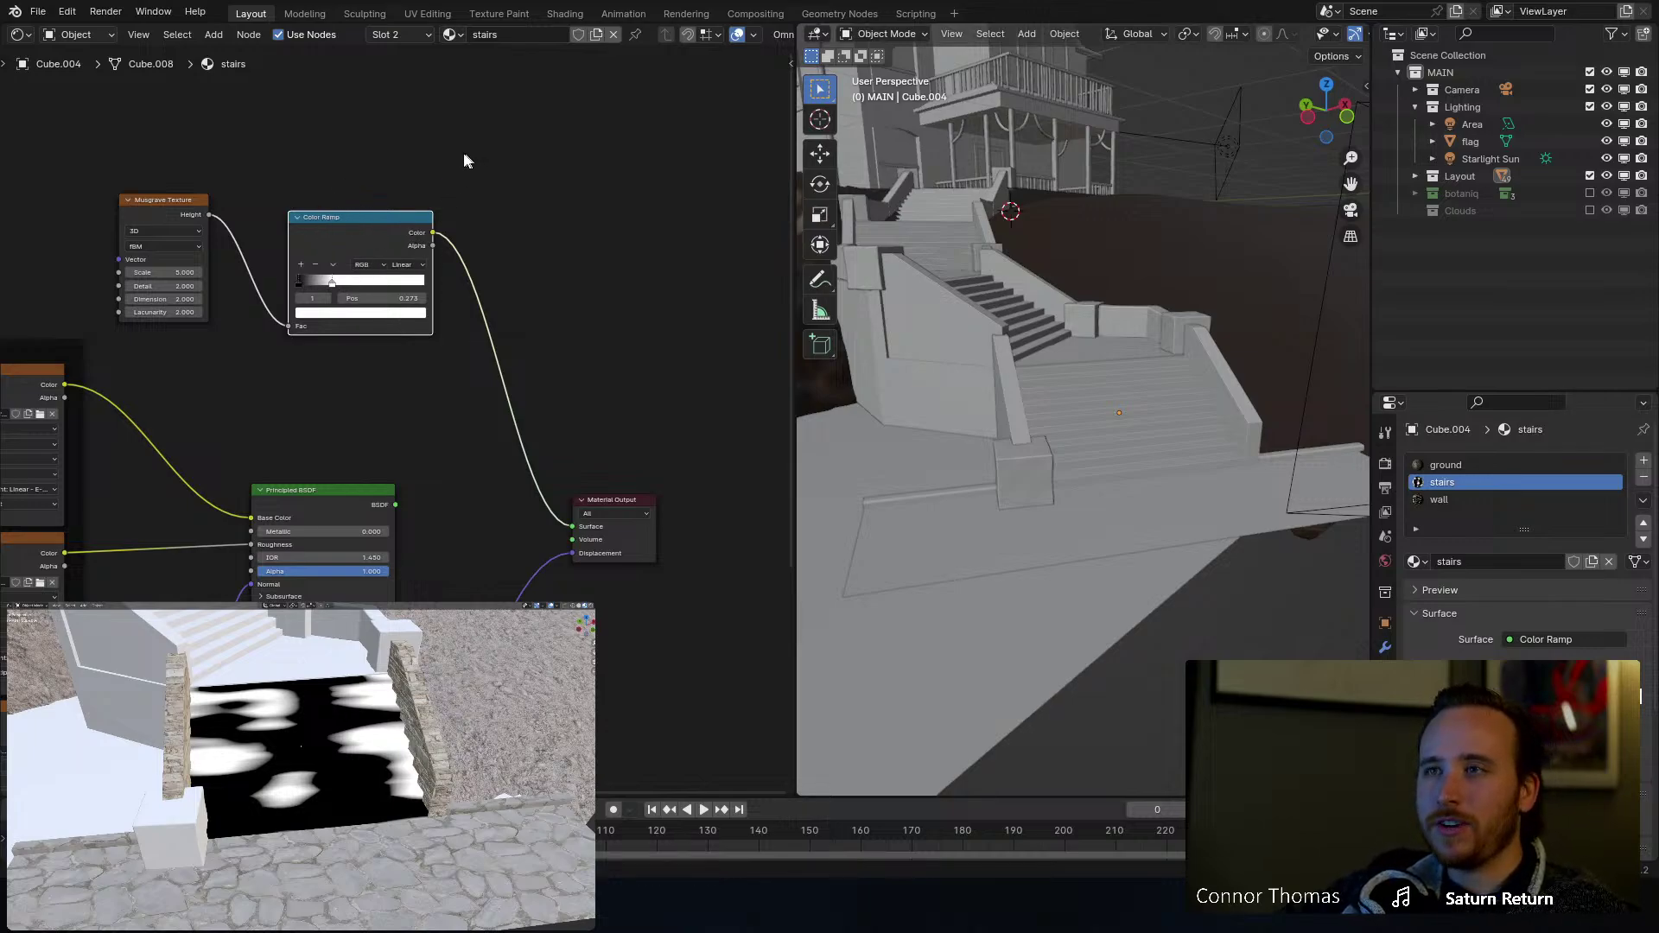
{"action": "scroll", "coordinate": [481, 223], "scroll_direction": "up", "scroll_amount": 2}
{"action": "scroll", "coordinate": [534, 288], "scroll_direction": "down", "scroll_amount": 3}
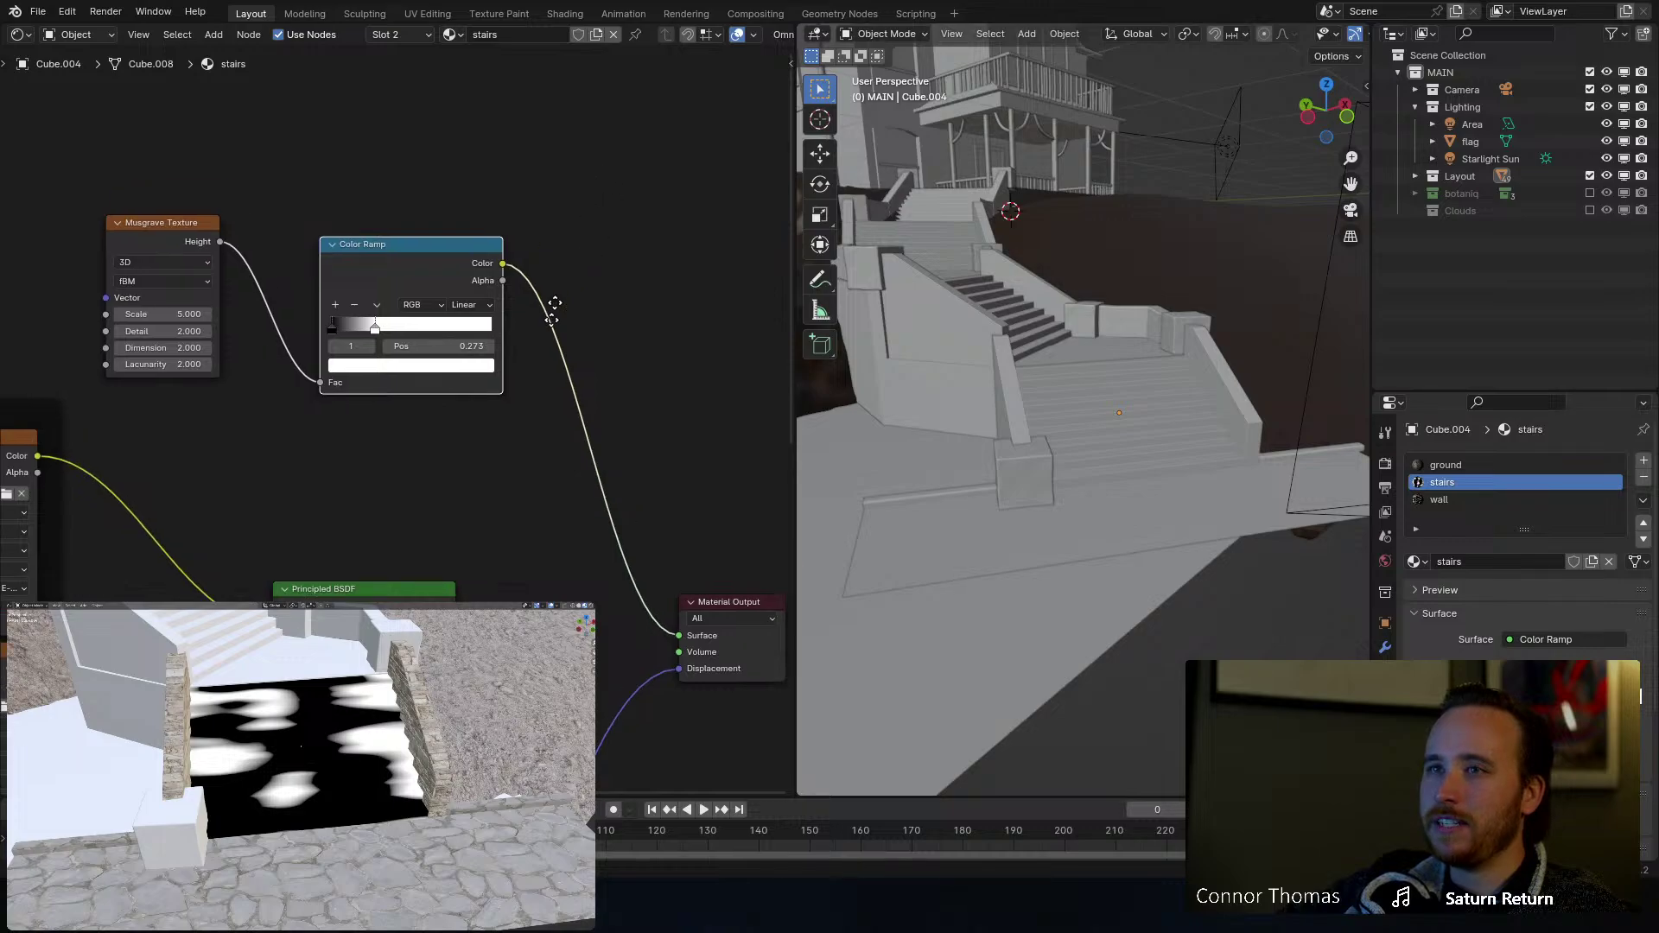
{"action": "scroll", "coordinate": [470, 381], "scroll_direction": "up", "scroll_amount": 5}
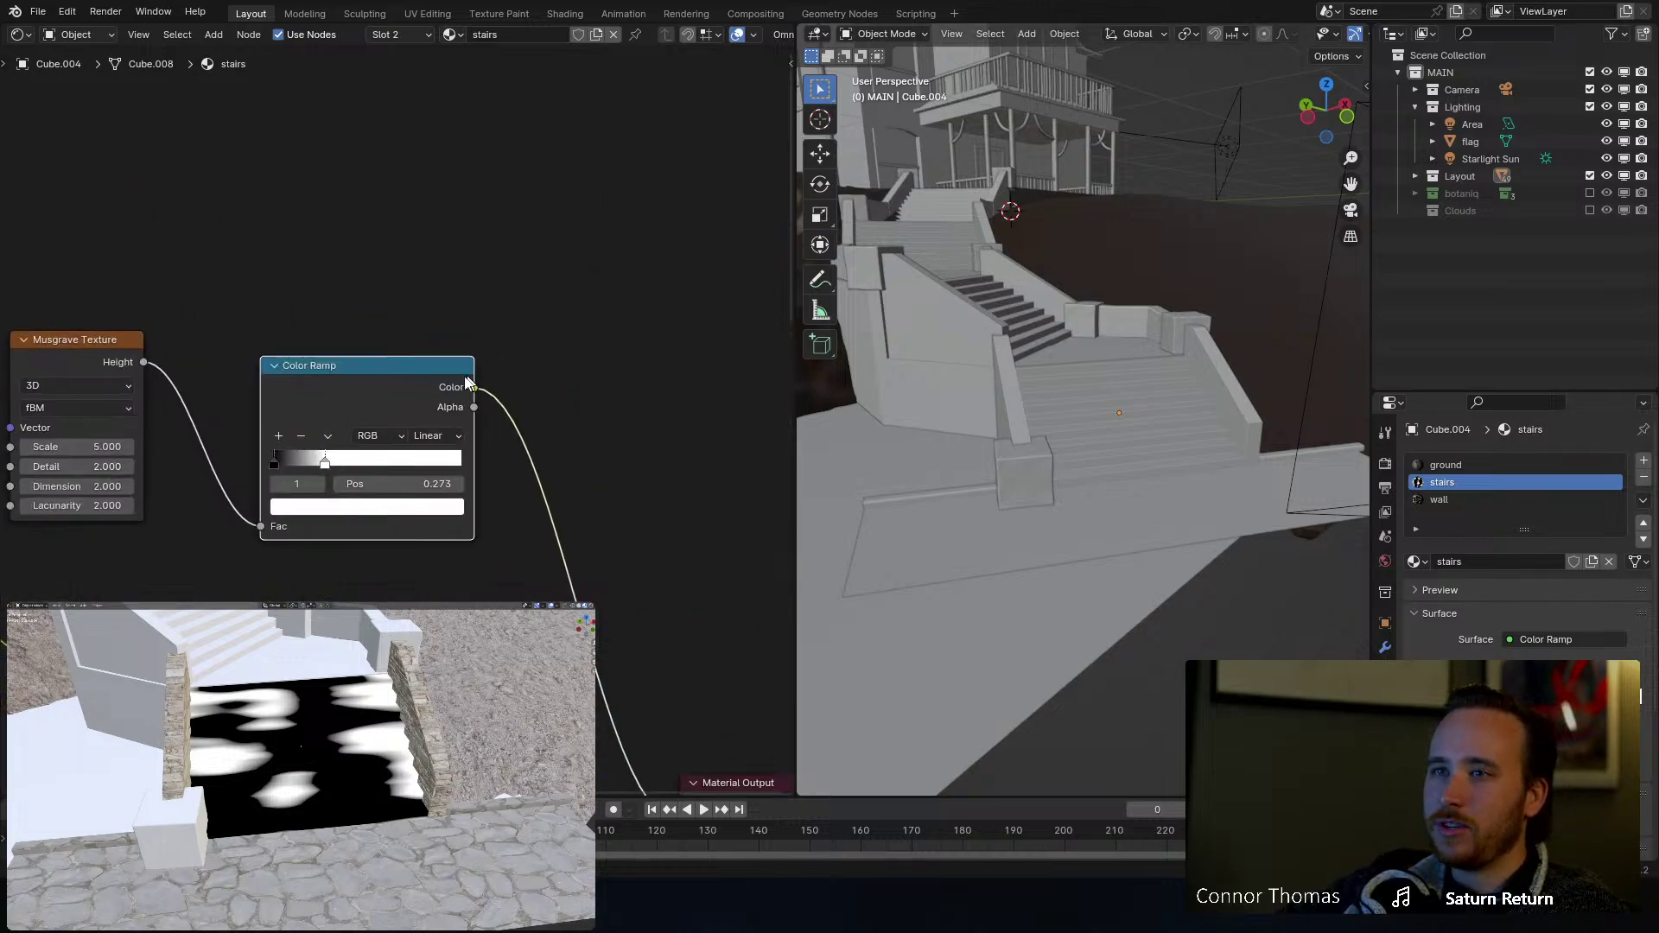
{"action": "mouse_move", "coordinate": [449, 244]}
{"action": "middle_mouse_down"}
{"action": "mouse_move", "coordinate": [462, 180]}
{"action": "mouse_move", "coordinate": [465, 243]}
{"action": "middle_mouse_up"}
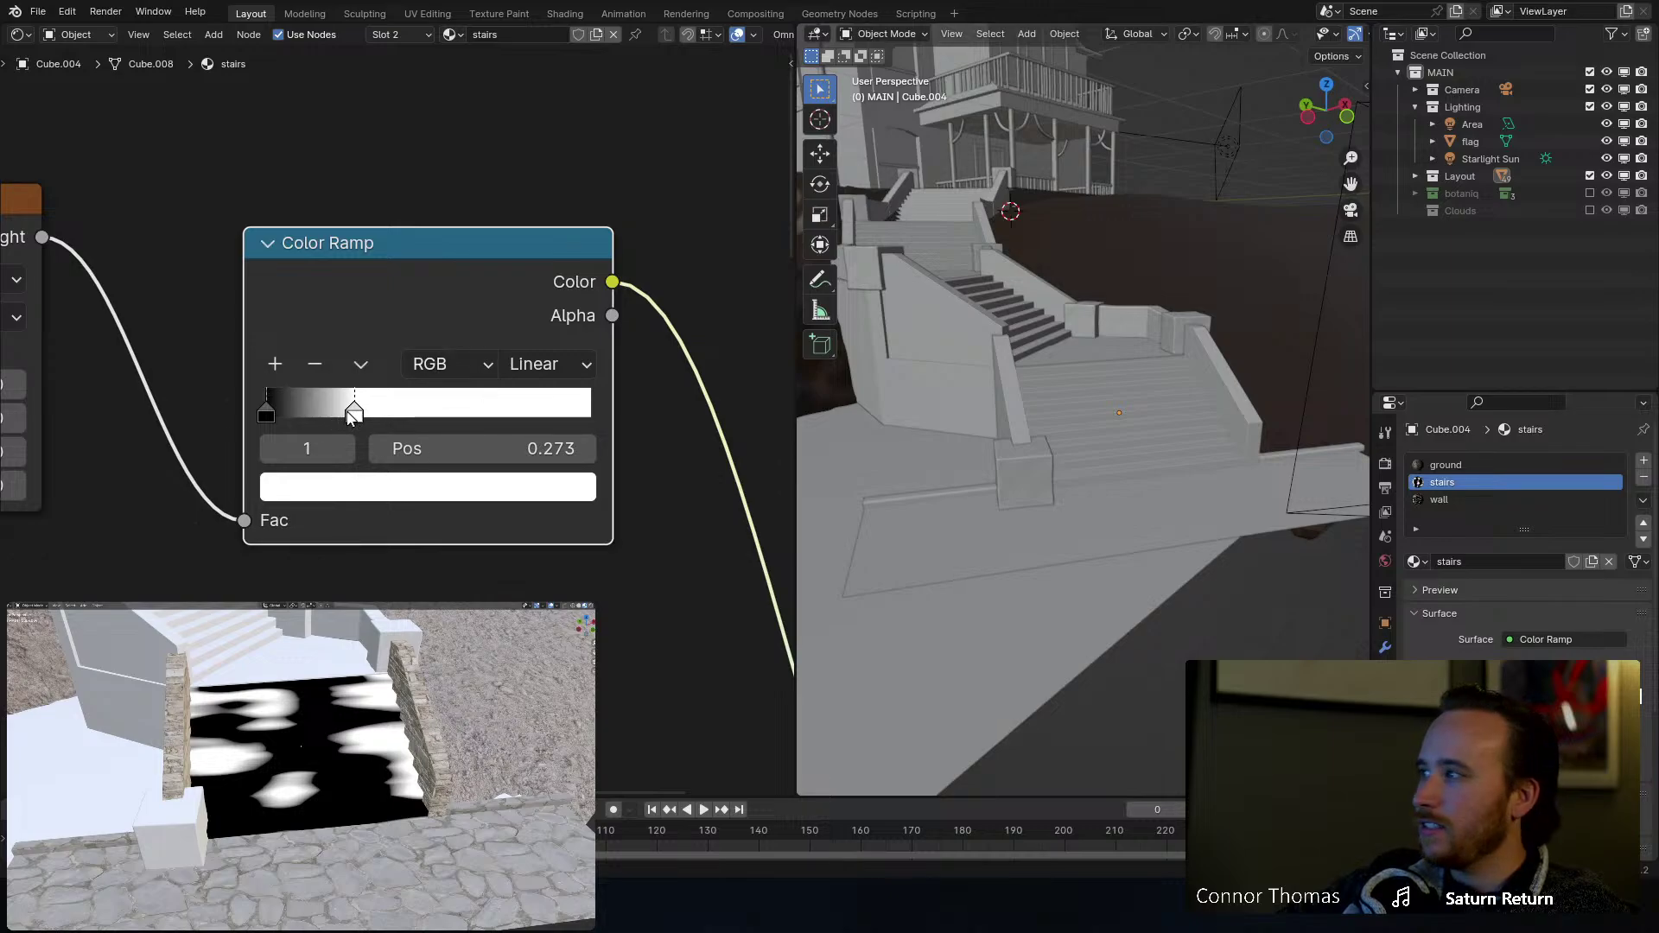
{"action": "left_click_drag", "start_coordinate": [346, 420], "coordinate": [335, 420]}
{"action": "left_click", "coordinate": [363, 574]}
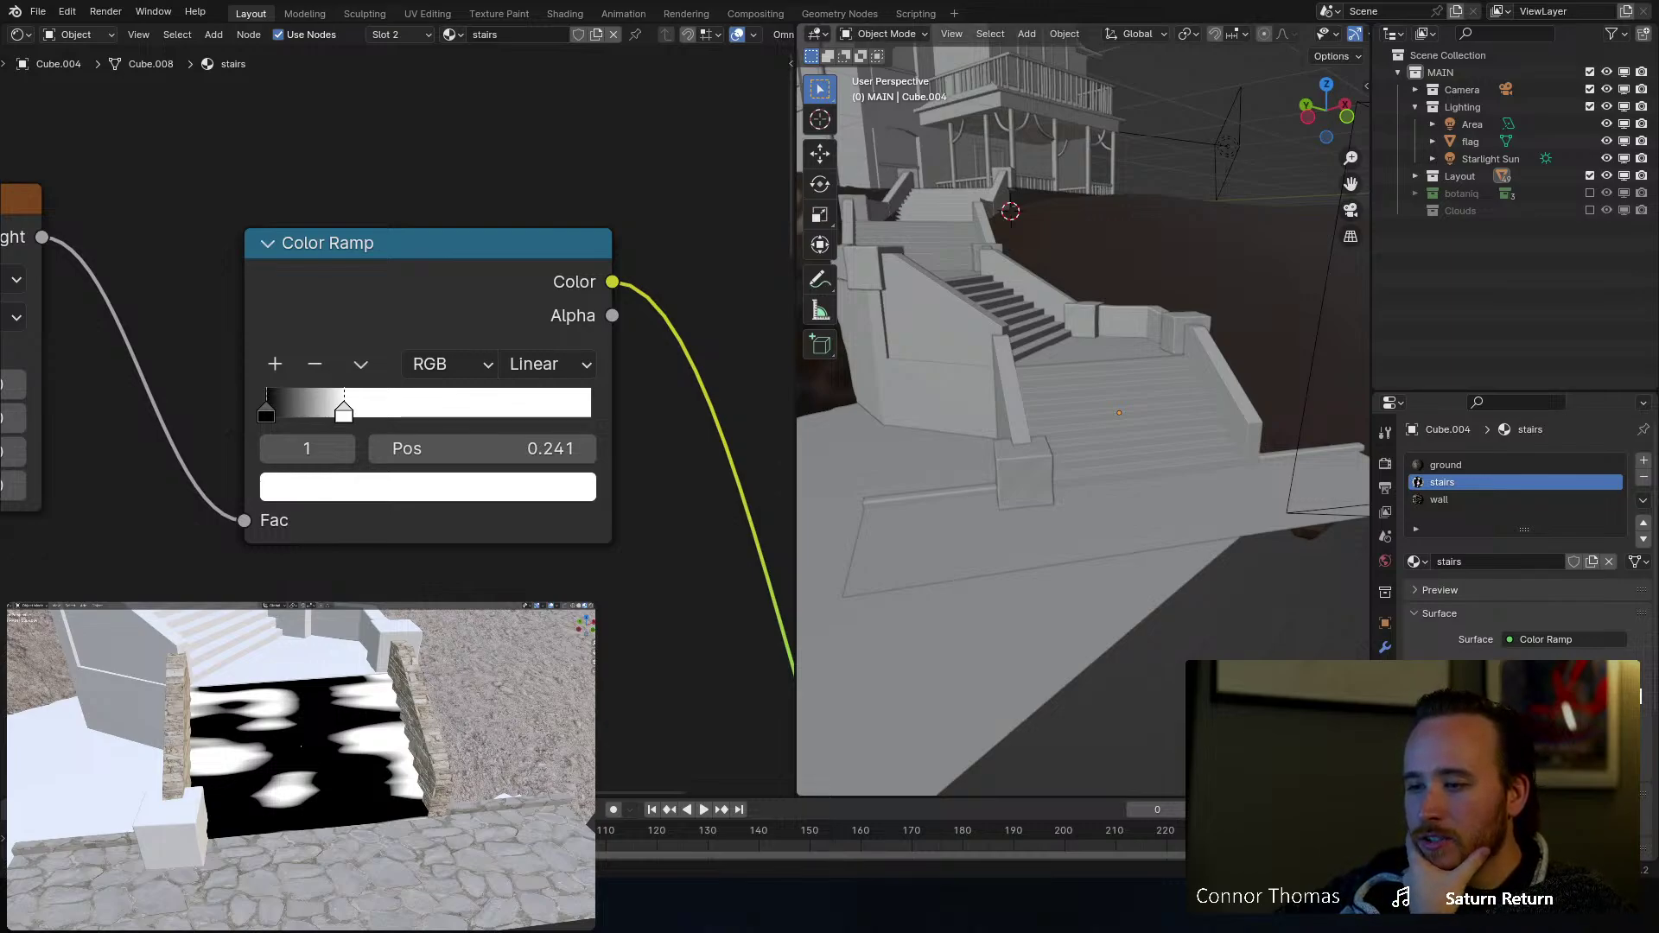
Step: Move the Musgrave Texture and Color Ramp nodes together farther from the Material Output to free up space
{"action": "scroll", "coordinate": [357, 315], "scroll_direction": "down", "scroll_amount": 5}
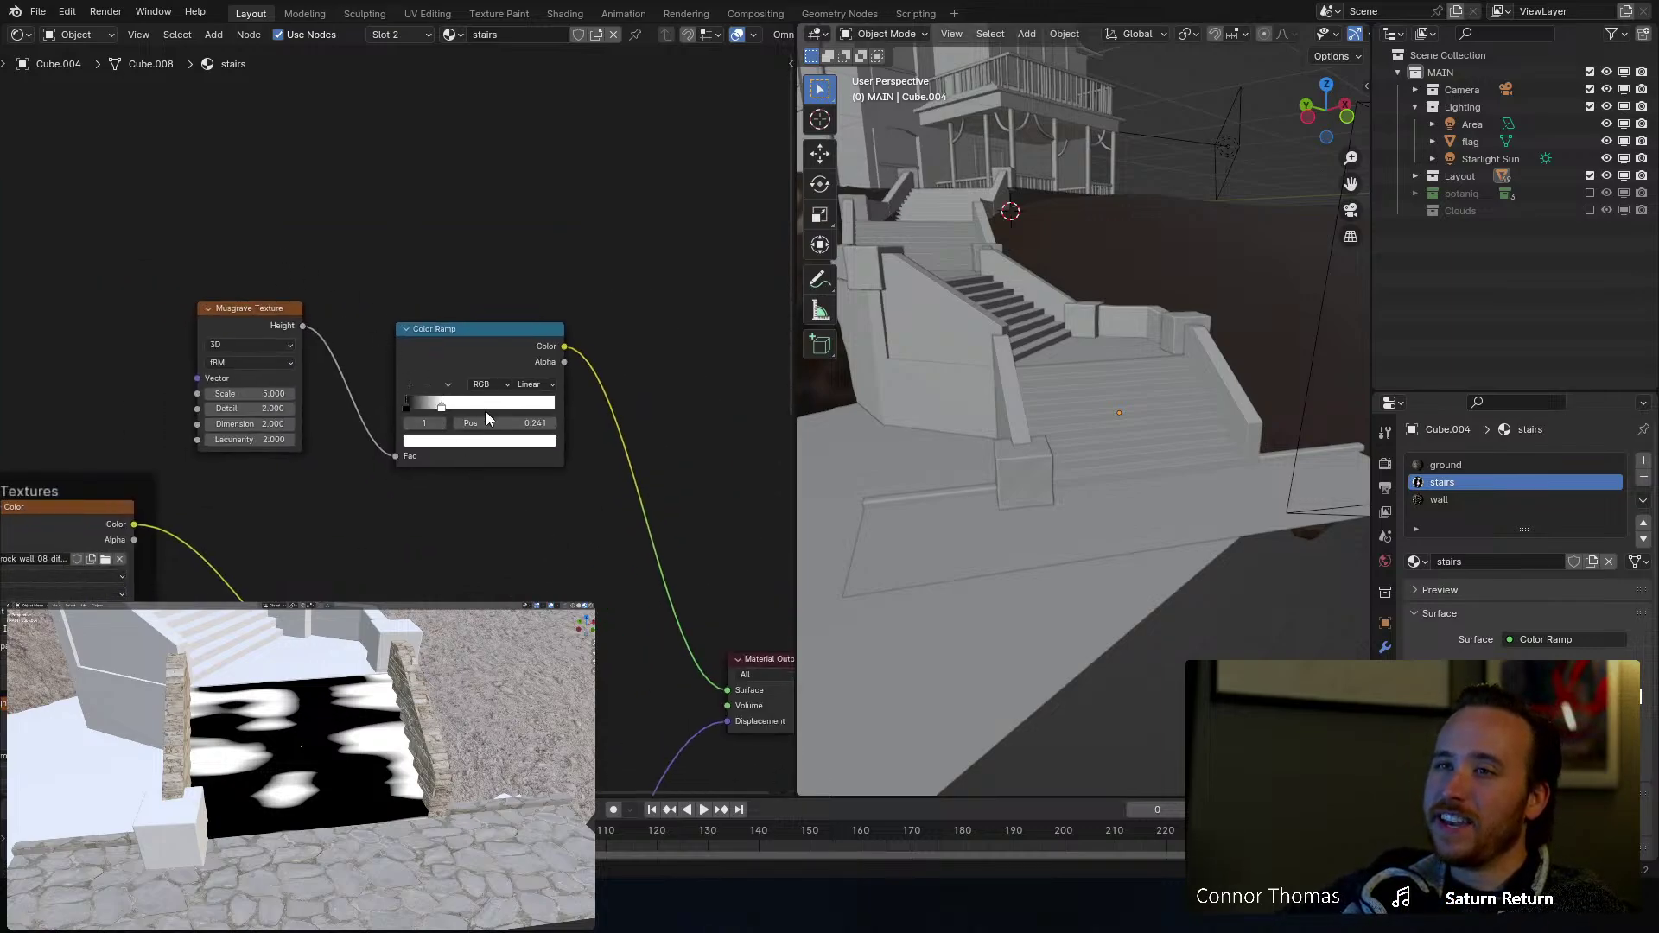
{"action": "left_click_drag", "start_coordinate": [233, 212], "coordinate": [500, 433]}
{"action": "left_click_drag", "start_coordinate": [481, 325], "coordinate": [335, 281]}
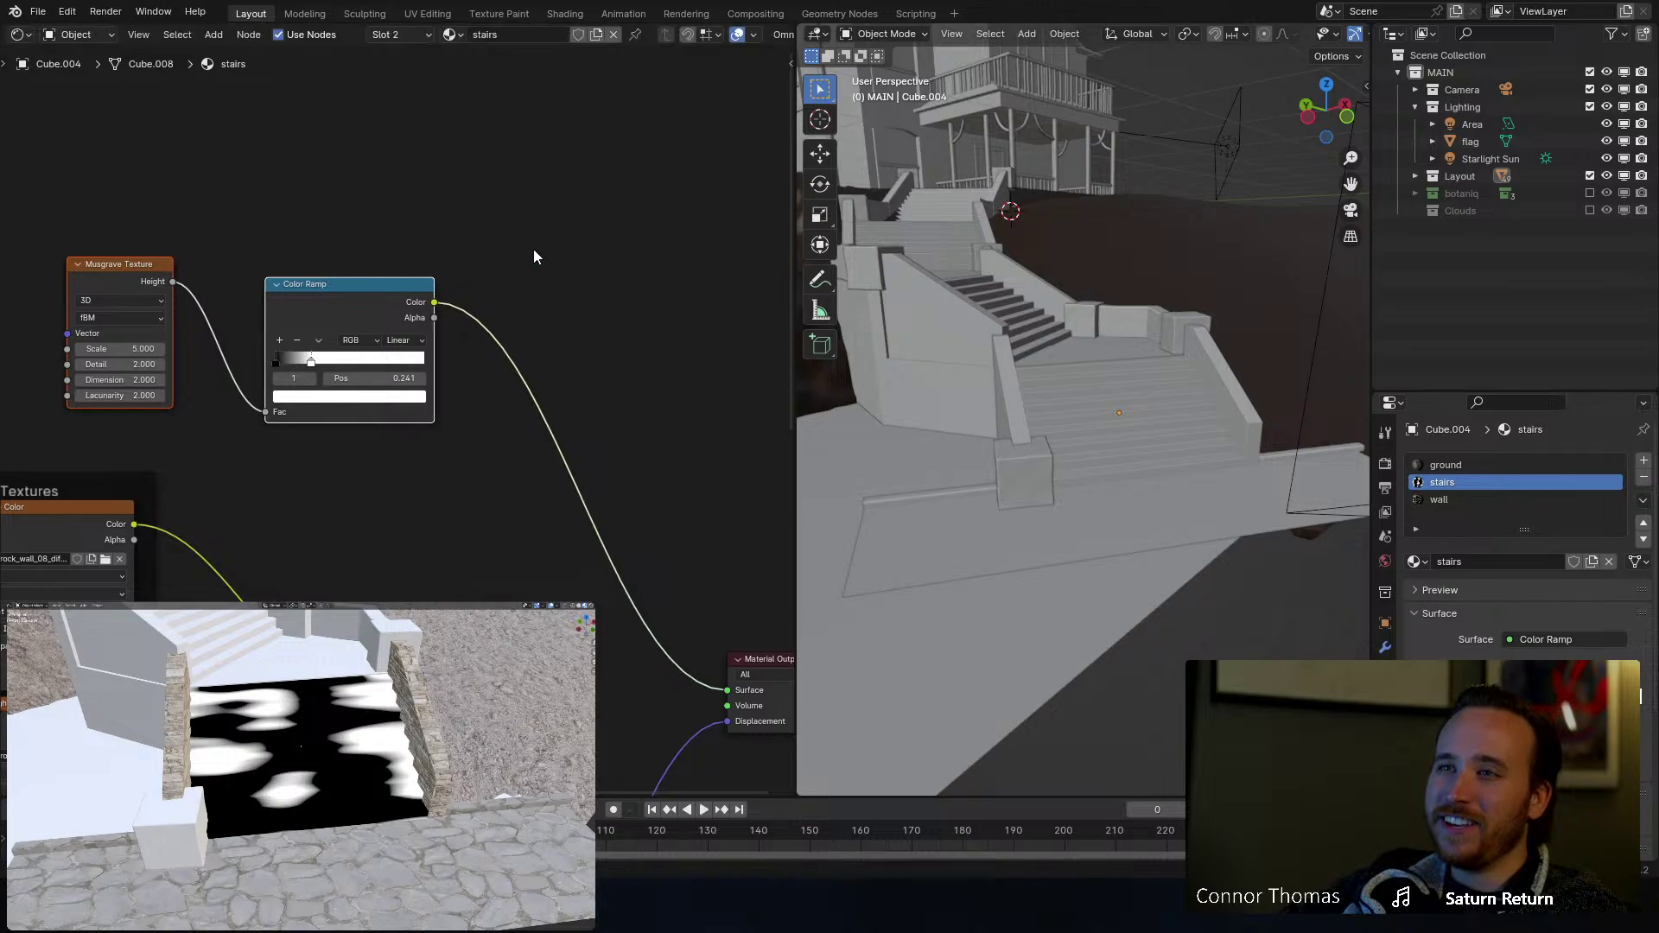
{"action": "left_click", "coordinate": [585, 257]}
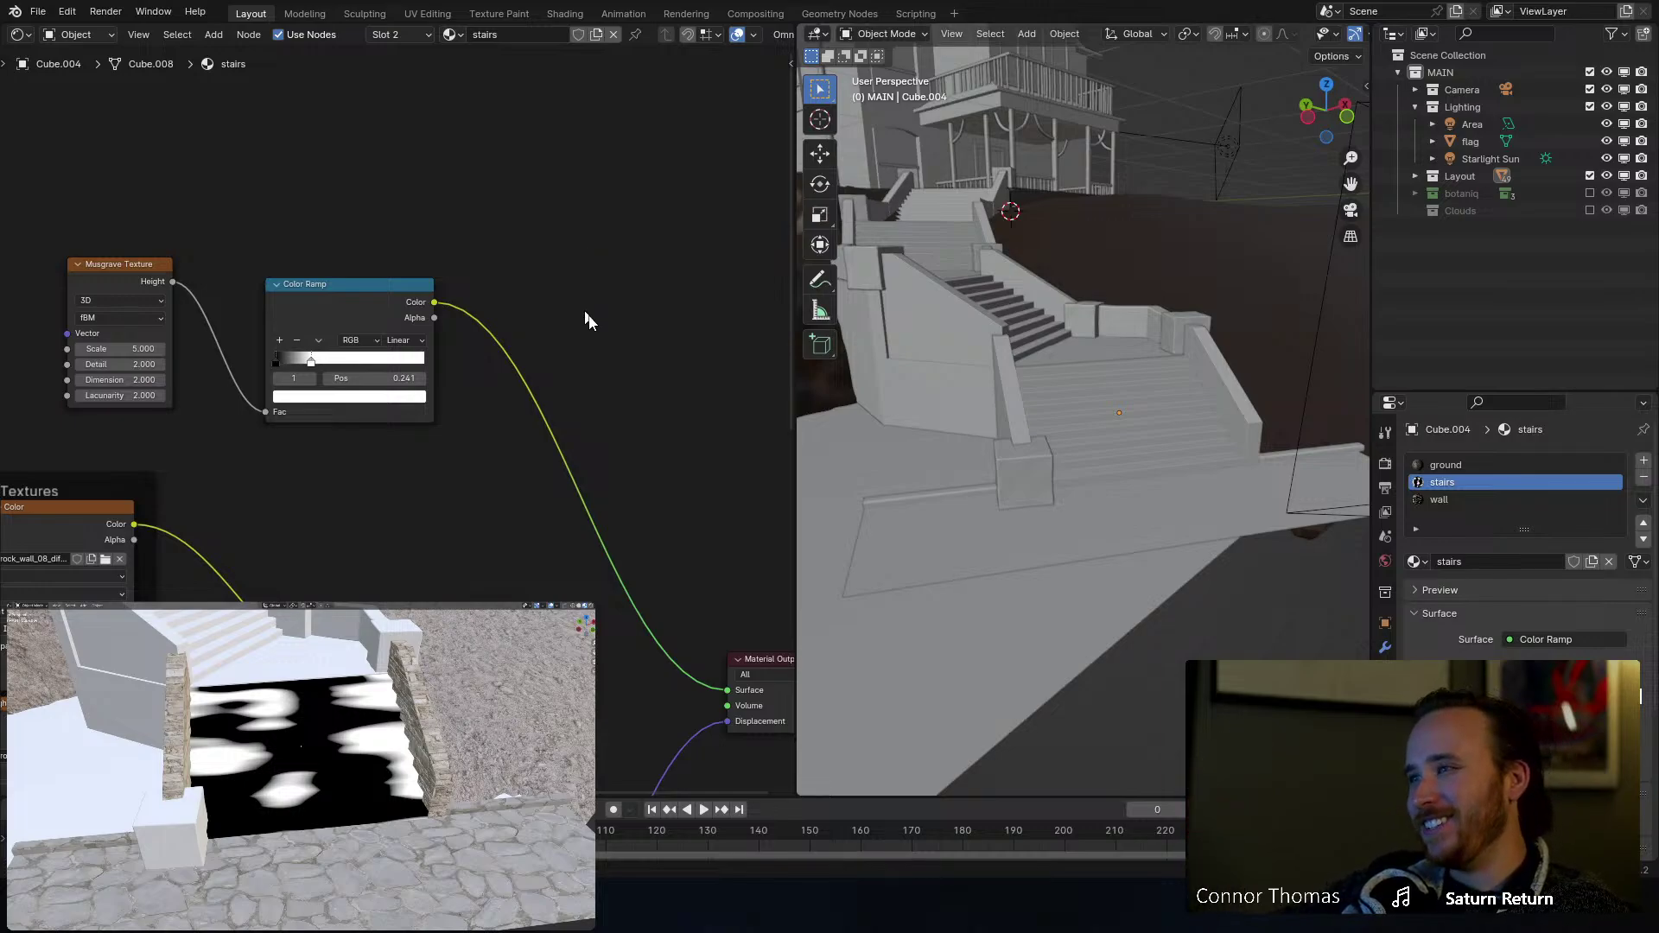
Step: Add a second Principled BSDF above the existing one and move the Color Ramp up to clear it
{"action": "middle_click_drag", "start_coordinate": [585, 318], "coordinate": [519, 278]}
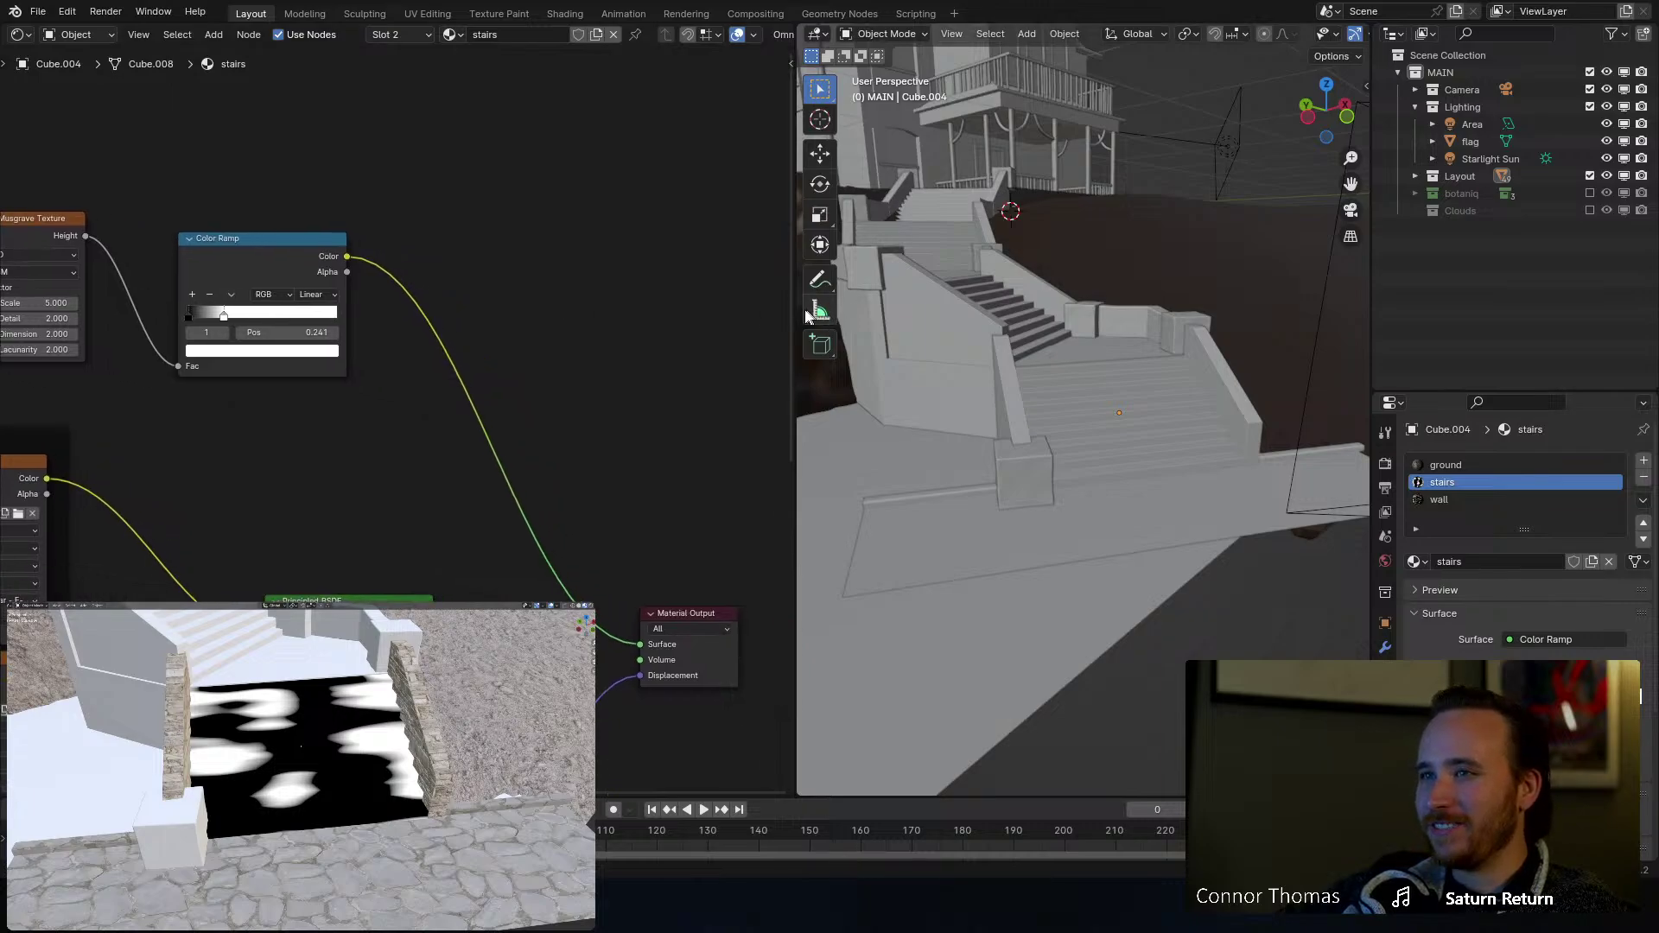
{"action": "key", "text": "shift+a"}
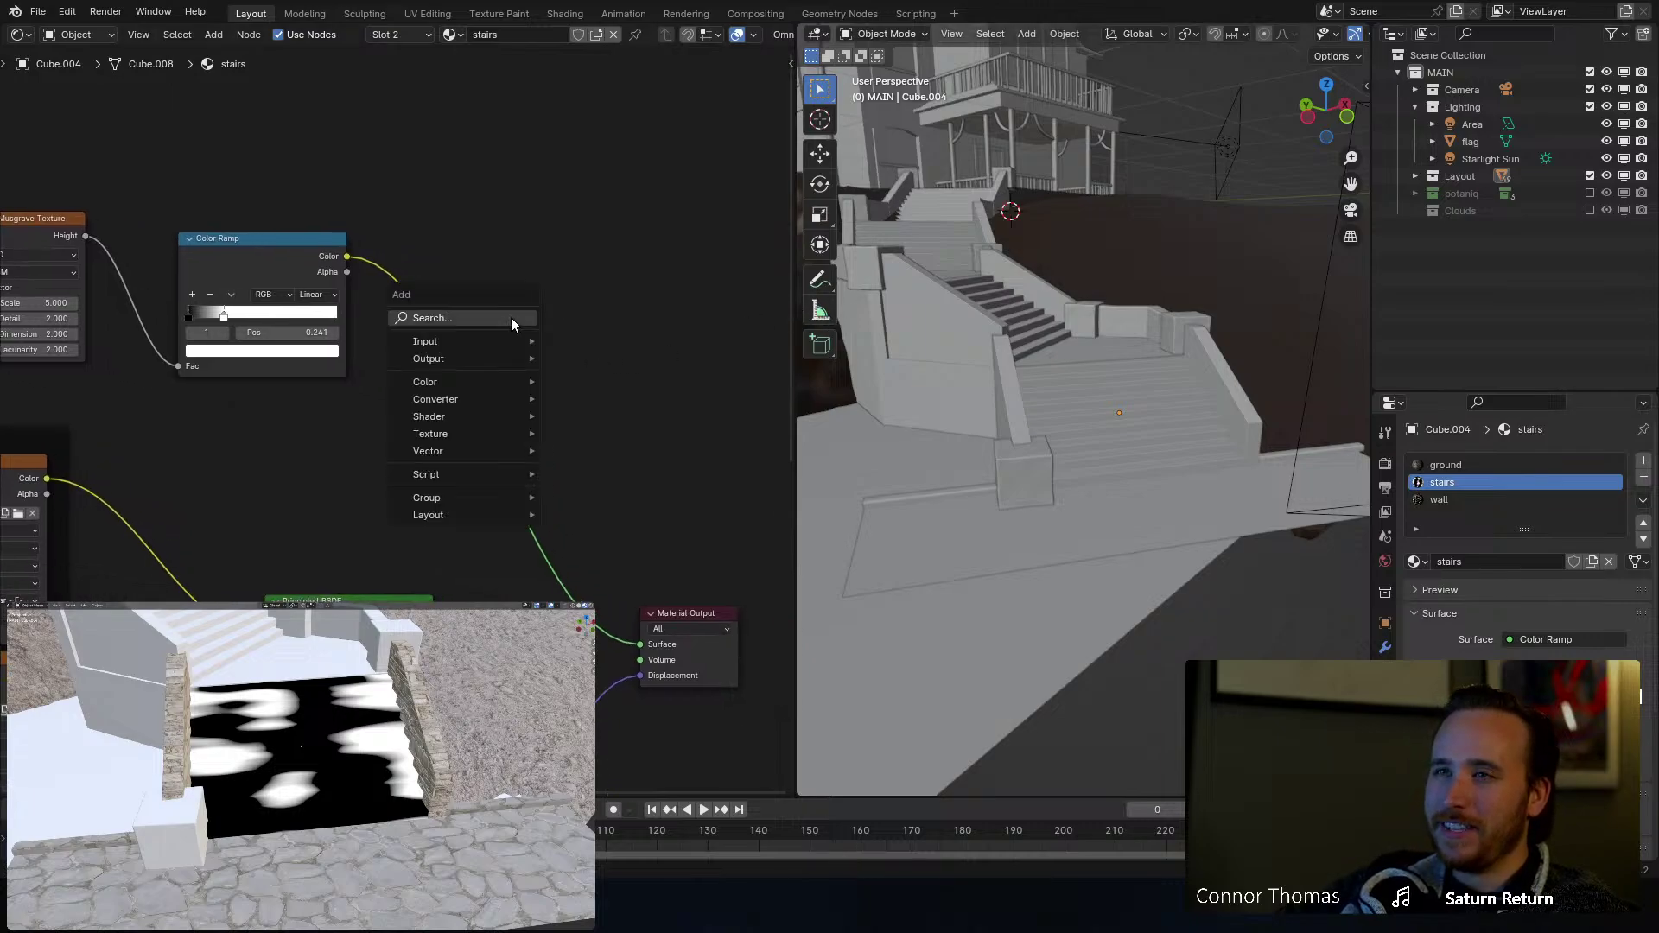
{"action": "left_click", "coordinate": [511, 318]}
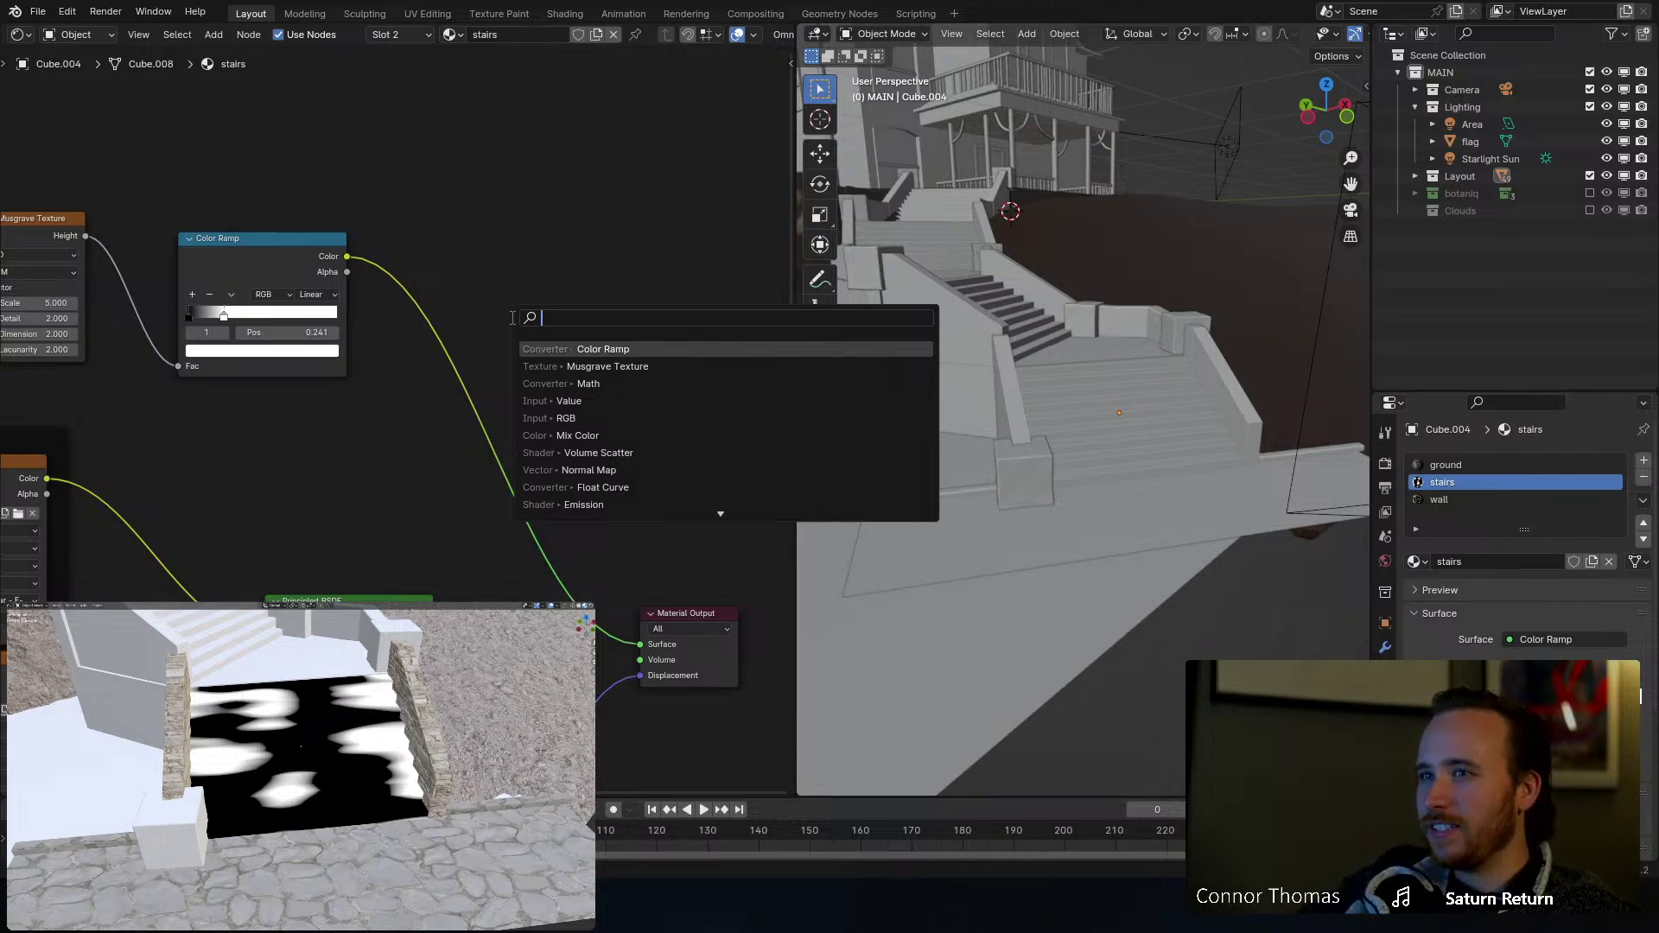
{"action": "type", "text": "princ"}
{"action": "key", "text": "Return"}
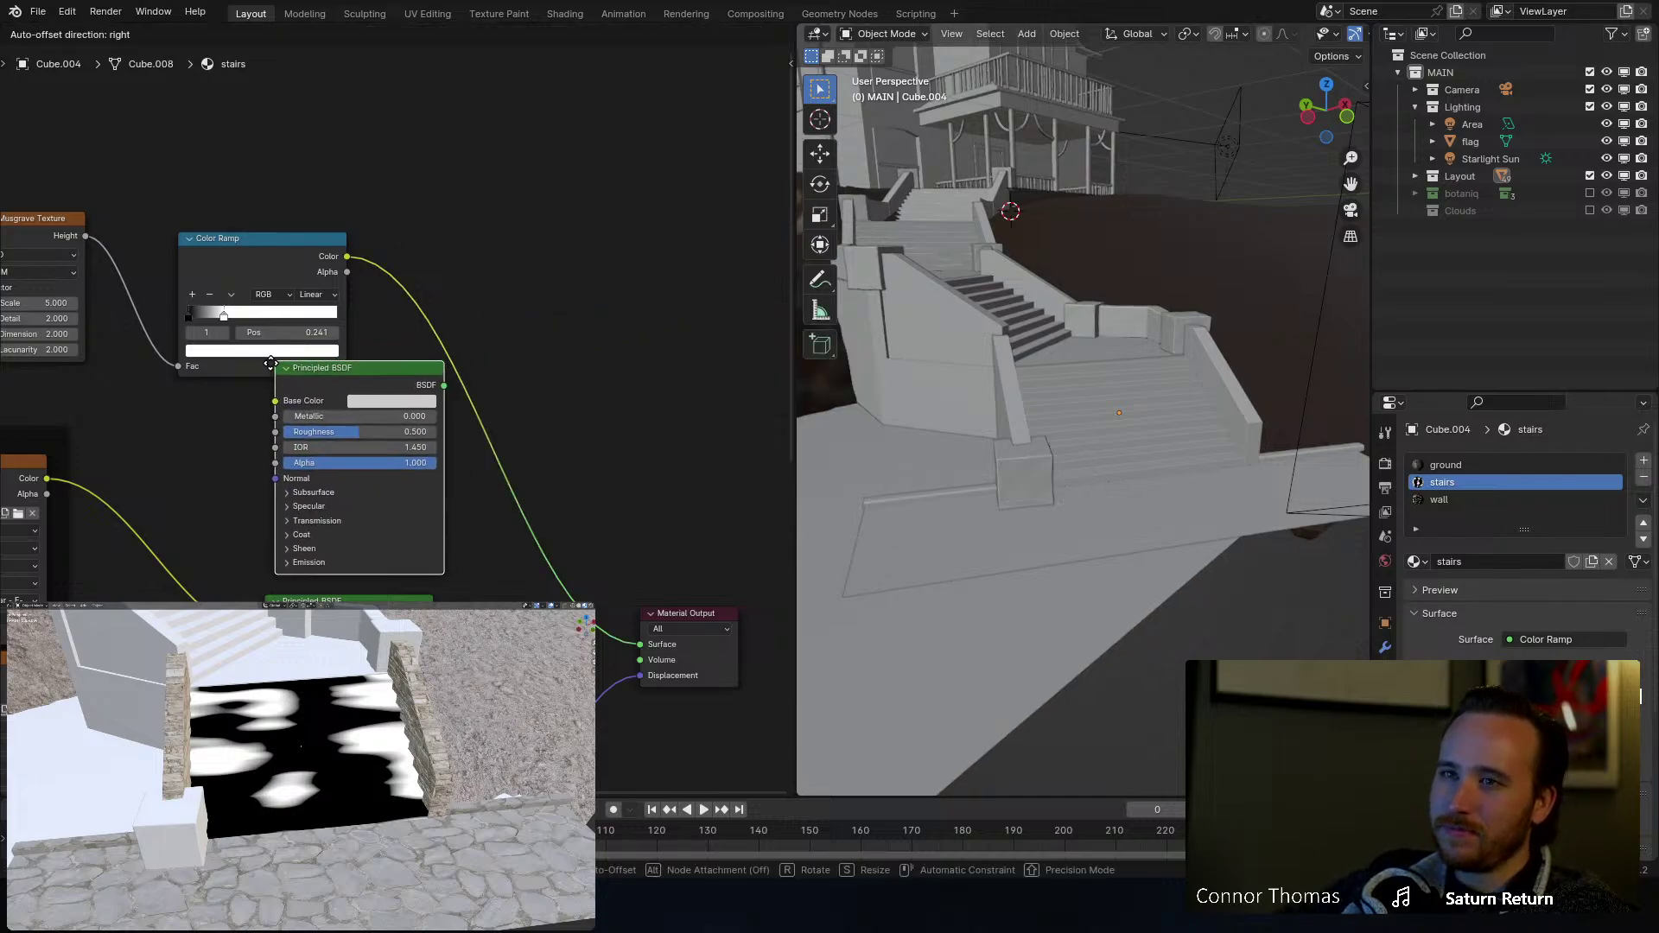
{"action": "left_click", "coordinate": [267, 366]}
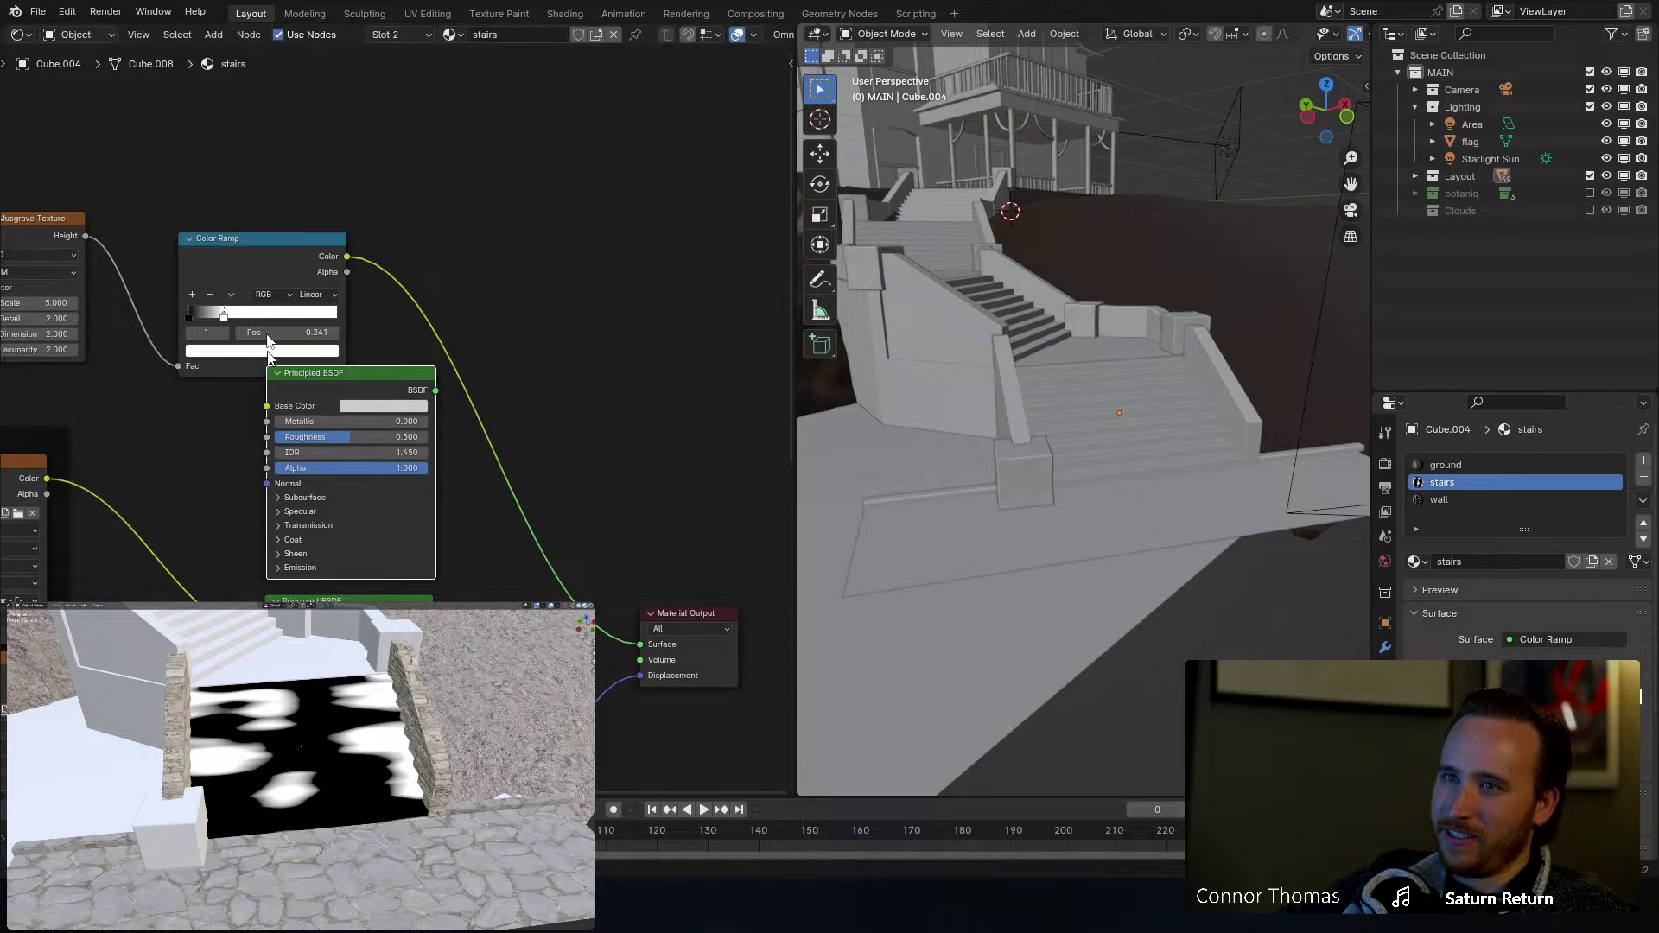
{"action": "left_click_drag", "start_coordinate": [233, 247], "coordinate": [317, 181]}
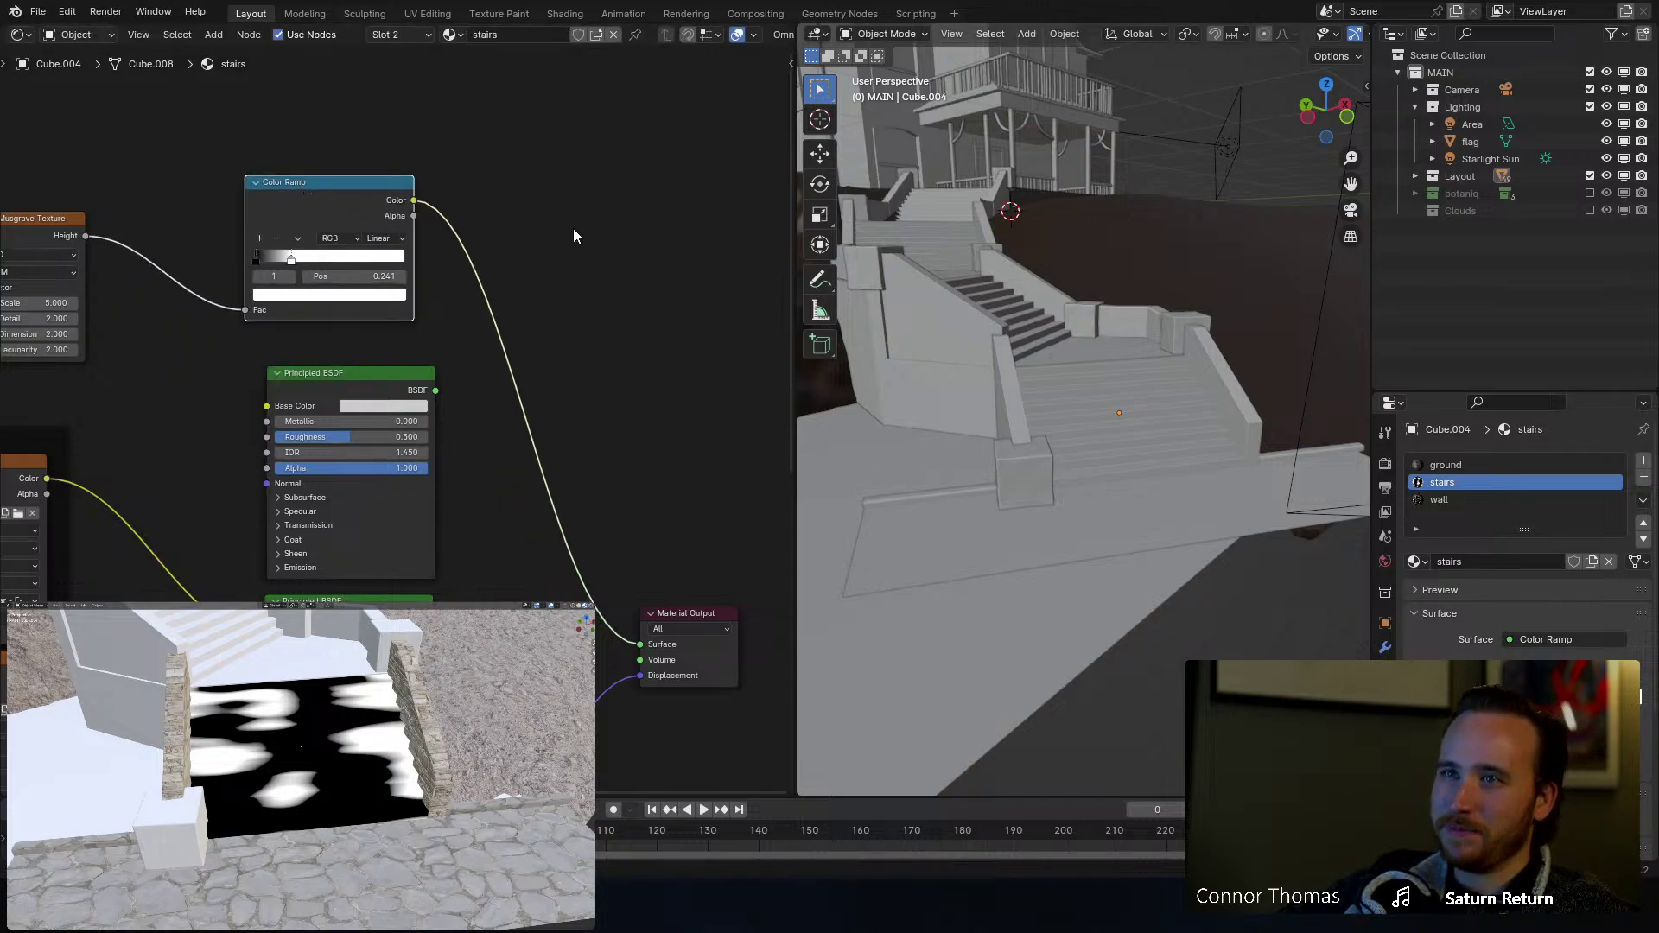
Step: Add a Mix Shader node between the two Principled BSDF nodes and the Material Output
{"action": "middle_click_drag", "start_coordinate": [545, 355], "coordinate": [511, 314]}
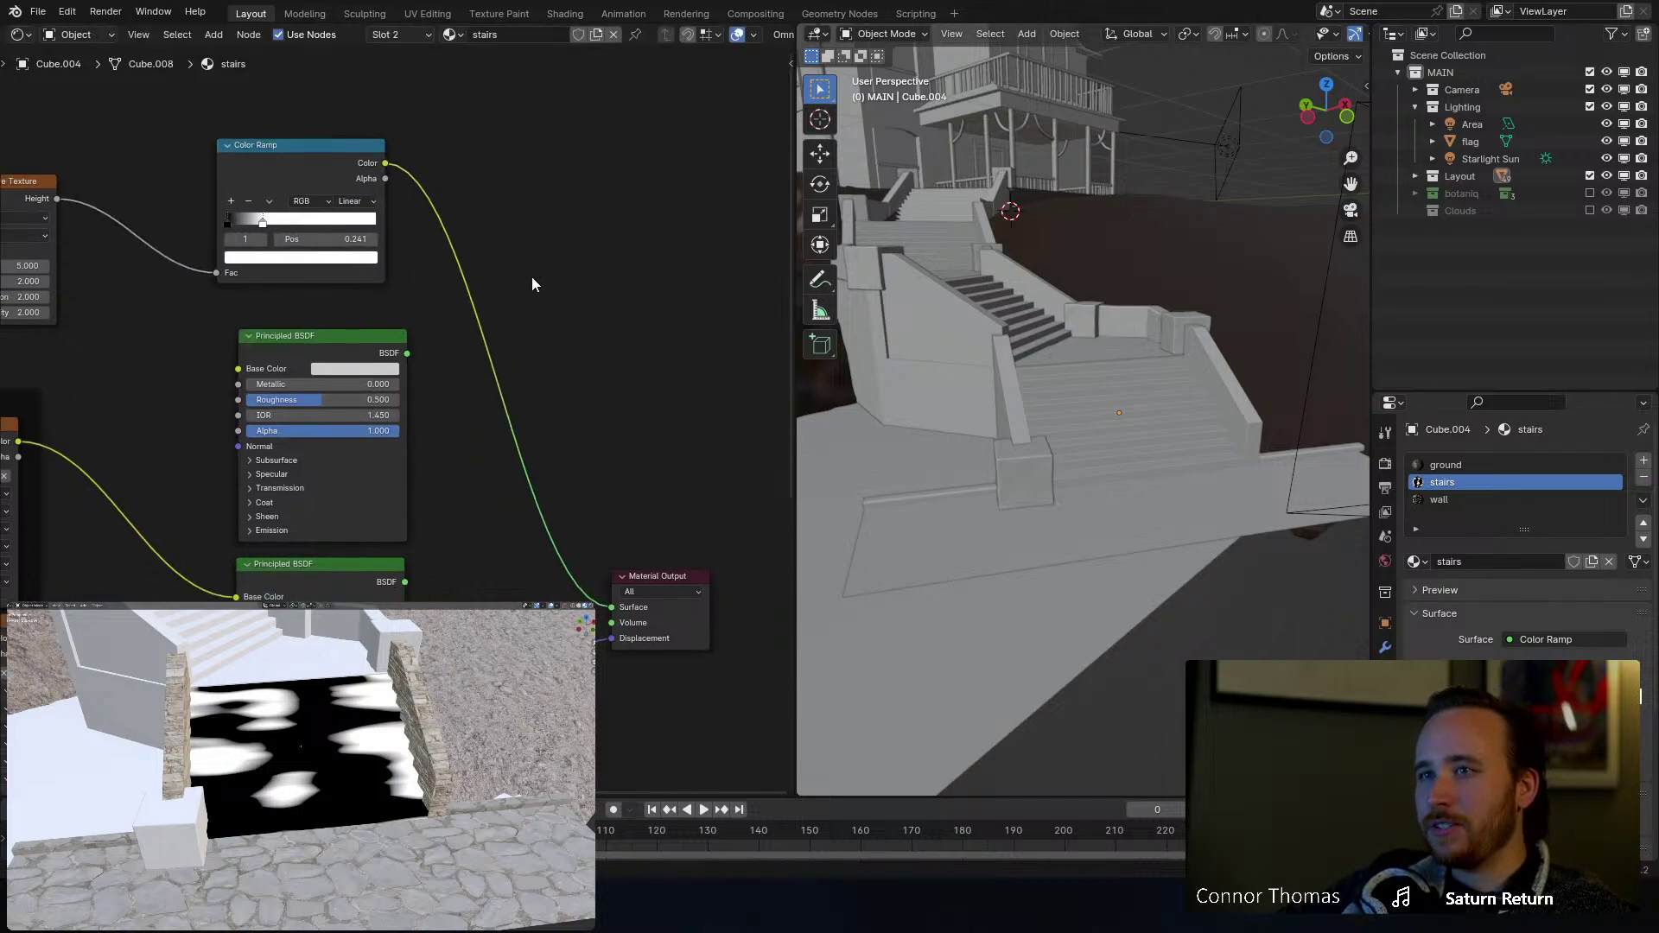
{"action": "key", "text": "shift+a"}
{"action": "type", "text": "mix"}
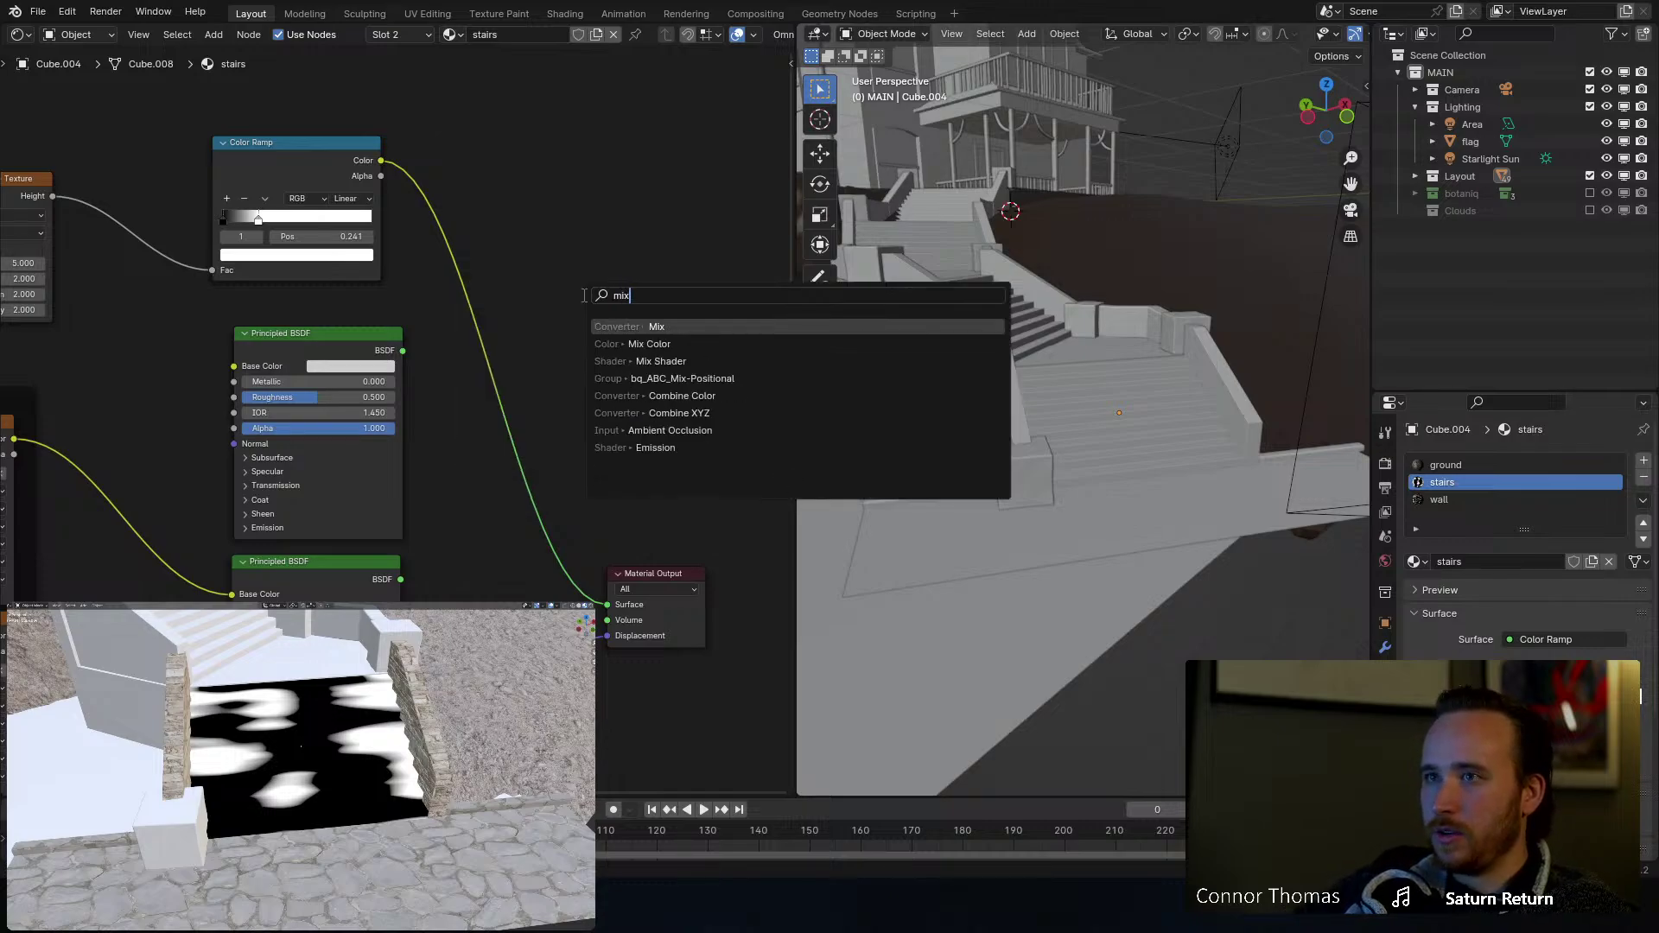
{"action": "key", "text": "Down"}
{"action": "key", "text": "Down"}
{"action": "key", "text": "Return"}
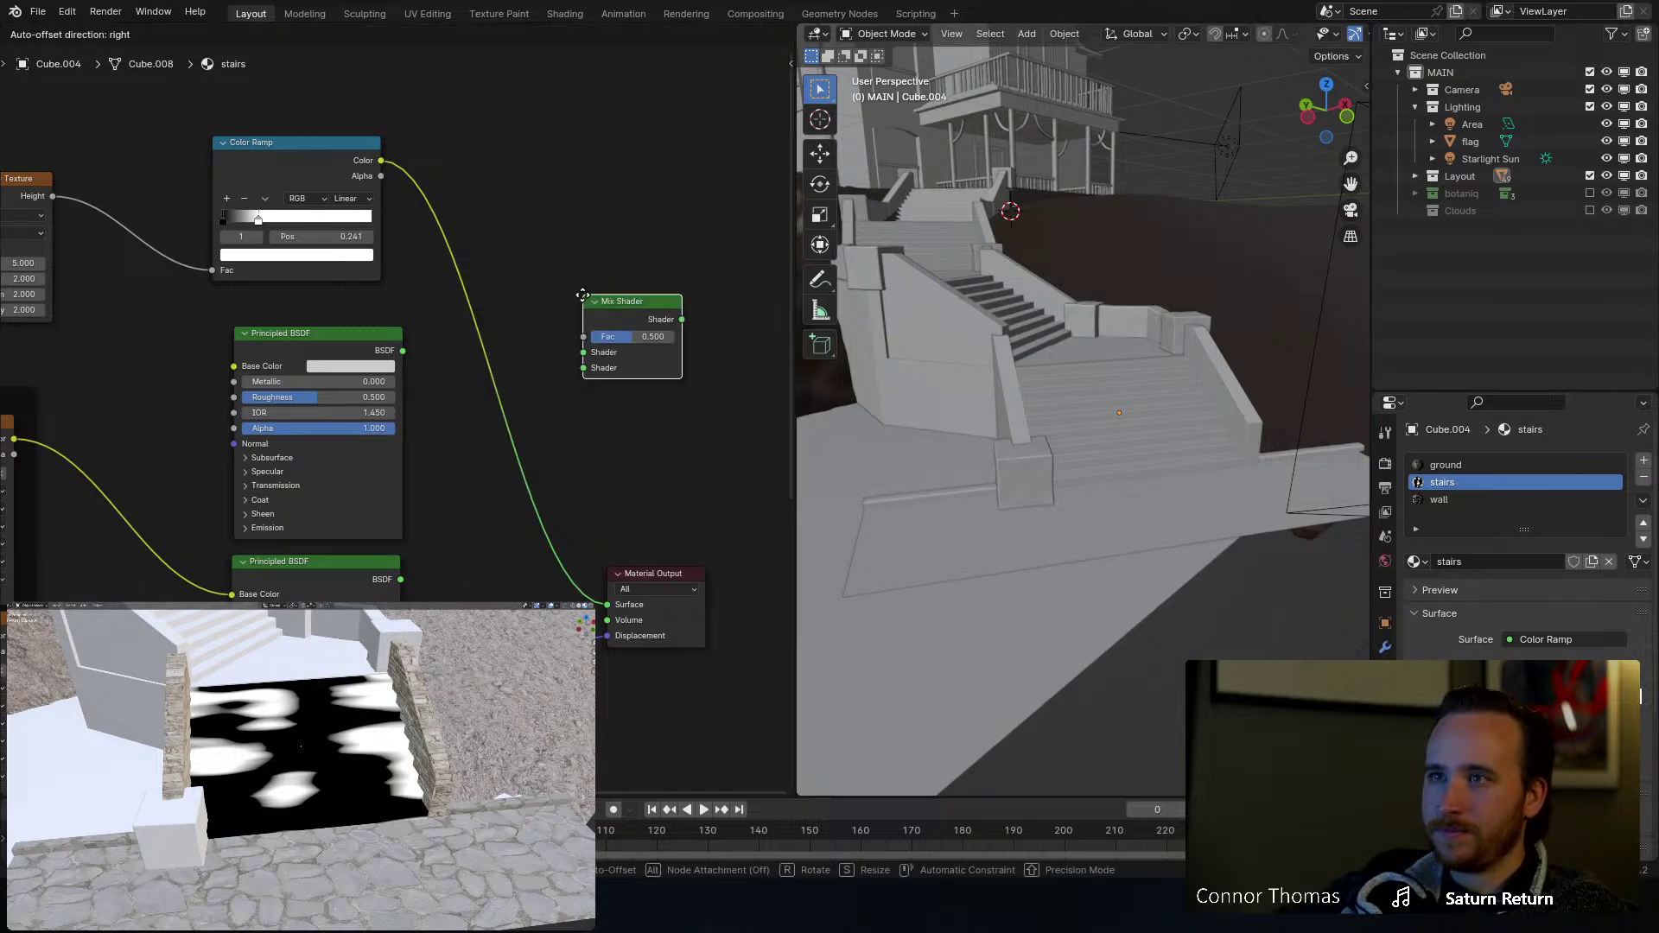
Step: Link both Principled BSDFs into the Mix Shader, drive its Fac with the Color Ramp's Color, and output it to the Material Output's Surface
{"action": "left_click_drag", "start_coordinate": [401, 580], "coordinate": [402, 352]}
{"action": "left_click_drag", "start_coordinate": [583, 338], "coordinate": [379, 161]}
{"action": "left_click", "coordinate": [656, 302], "text": "ctrl+shift"}
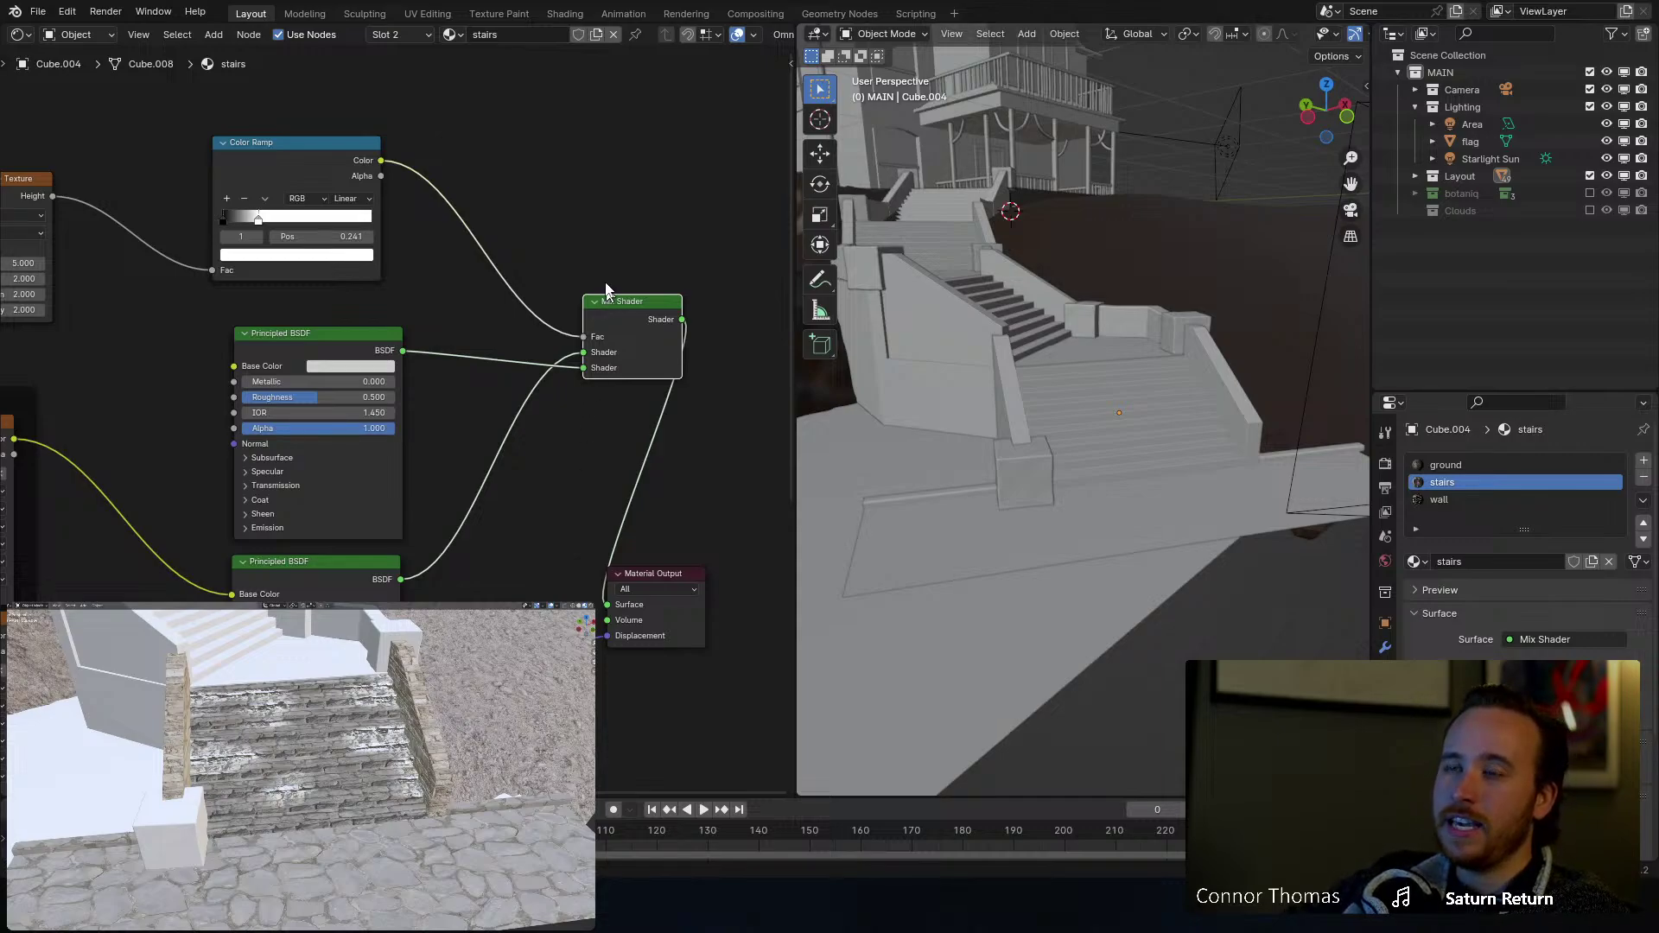
Step: Add a Mix Color node in the empty area beyond the Mix Shader
{"action": "middle_click_drag", "start_coordinate": [678, 208], "coordinate": [478, 233]}
{"action": "key", "text": "shift+a"}
{"action": "left_click", "coordinate": [602, 173]}
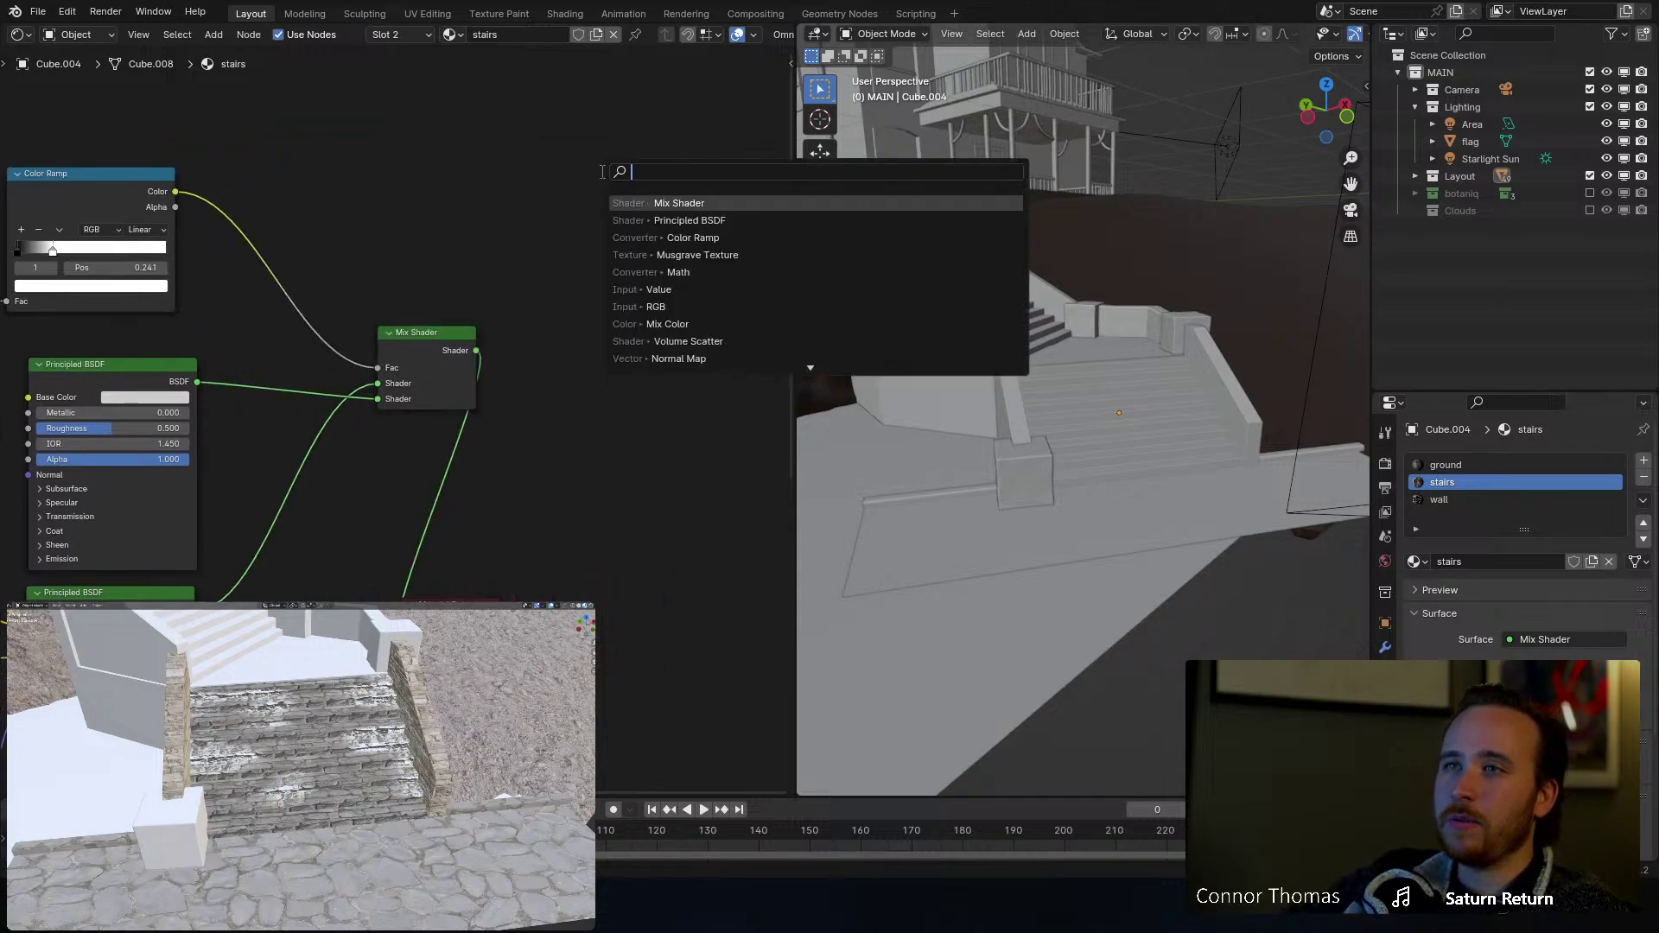
{"action": "type", "text": "mix"}
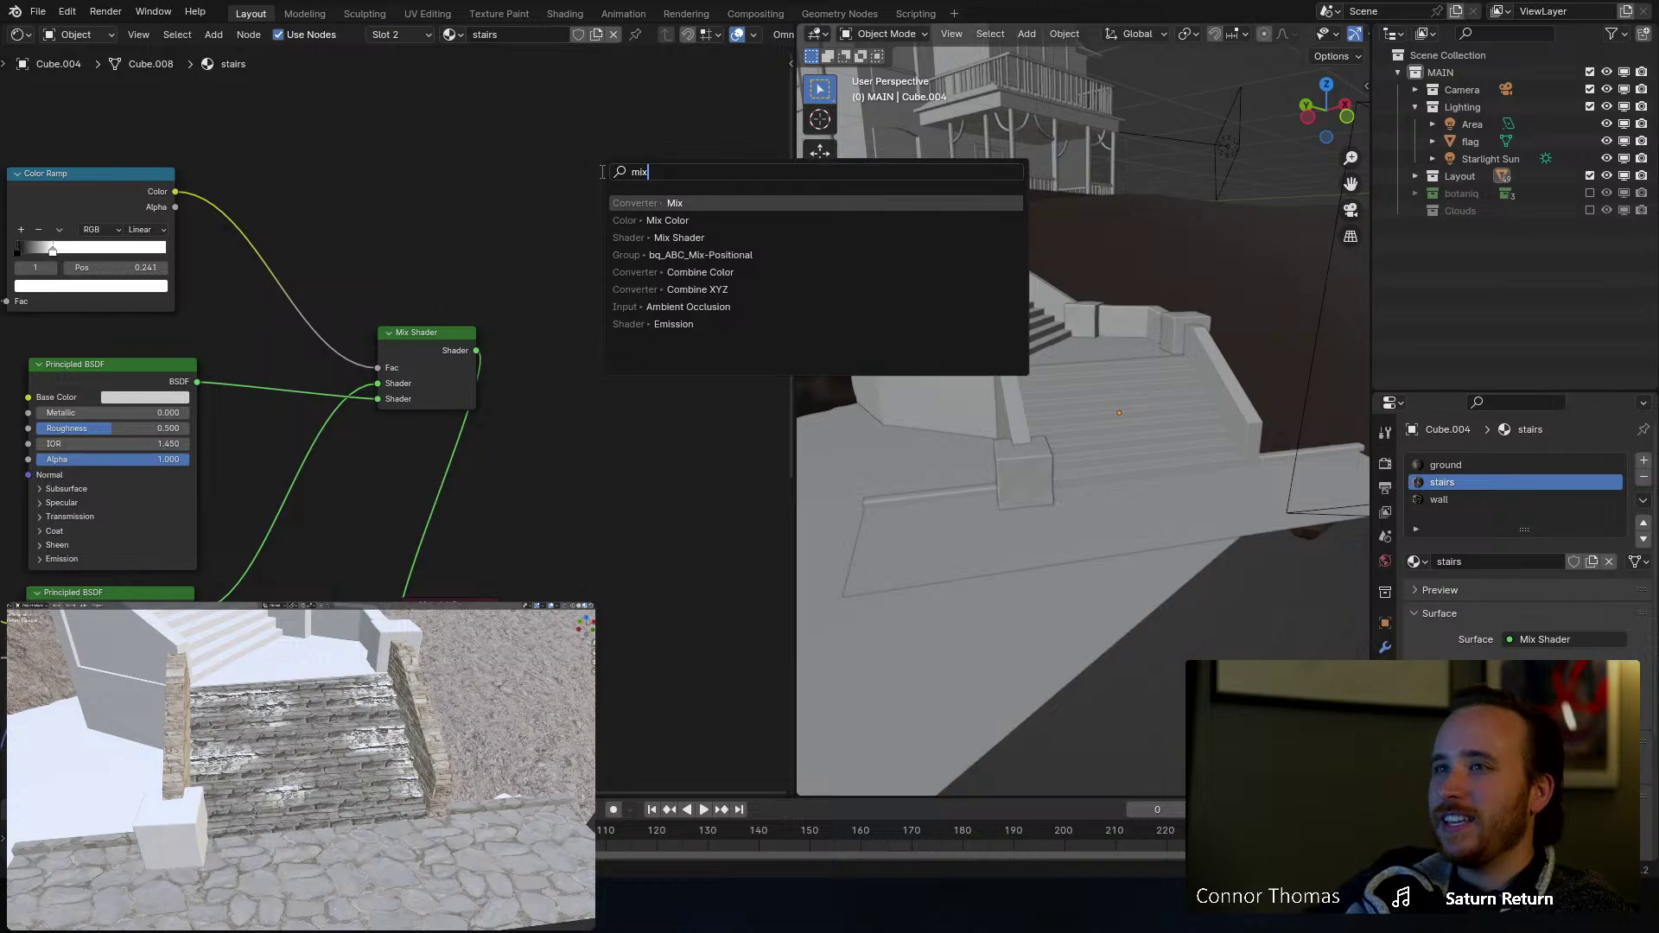
{"action": "key", "text": "Down"}
{"action": "key", "text": "Return"}
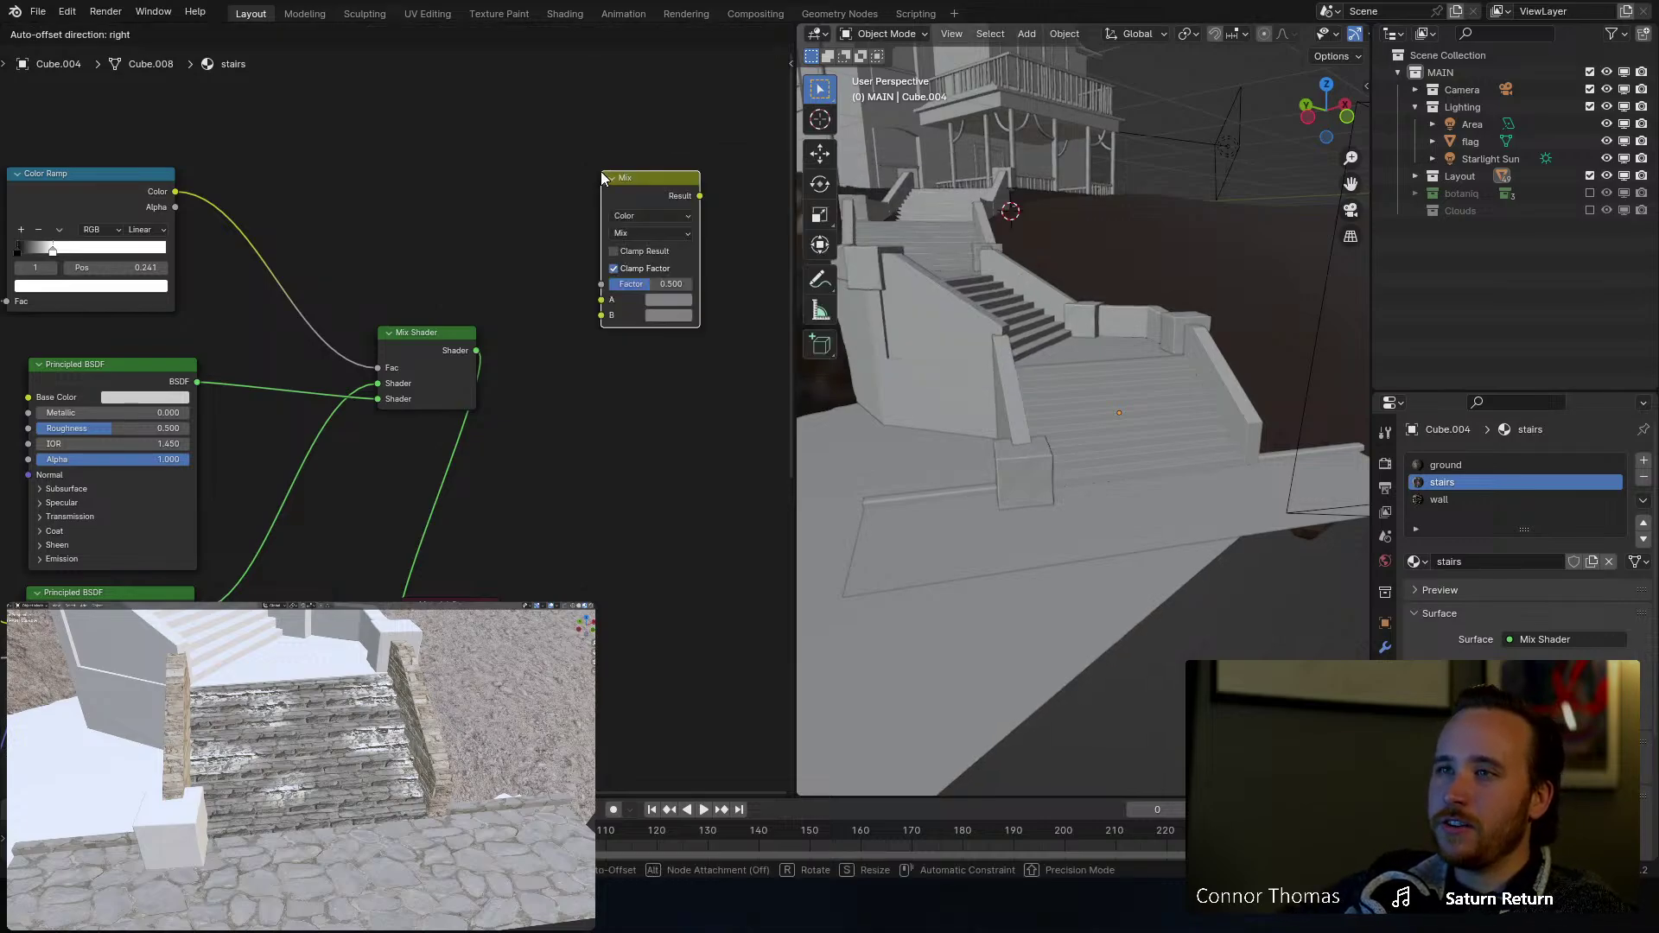
{"action": "left_click", "coordinate": [600, 171]}
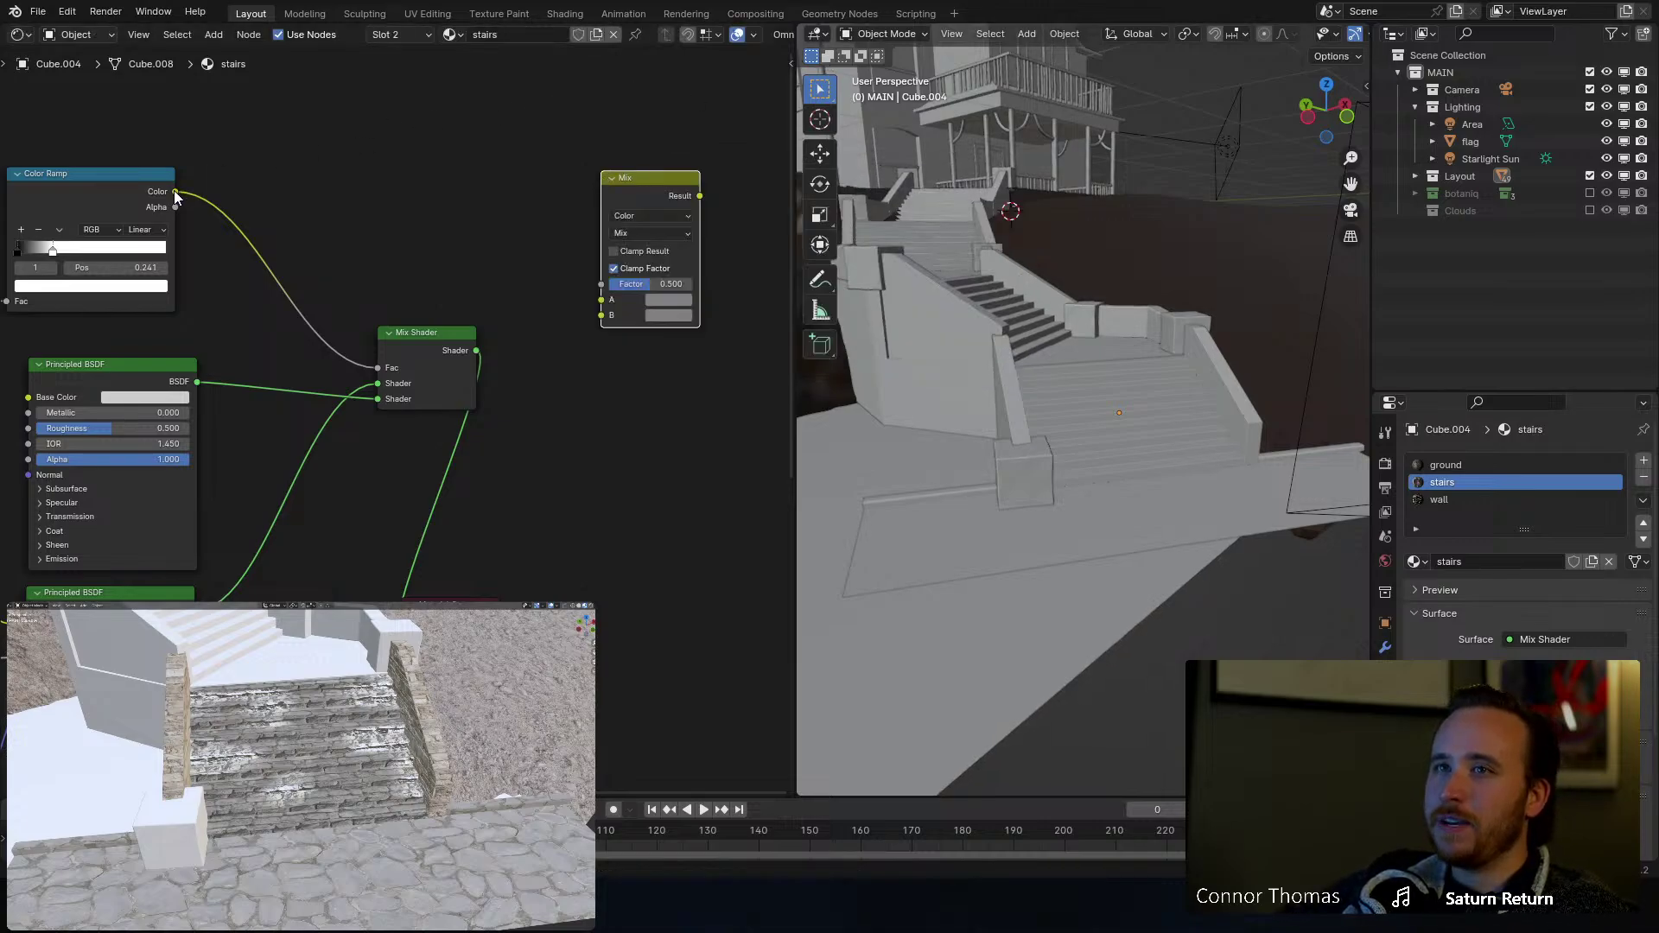
Step: Drive the Mix Color node's Factor with the Color Ramp, set A to white and B to black, and preview it on the stairs
{"action": "left_click_drag", "start_coordinate": [175, 191], "coordinate": [601, 285]}
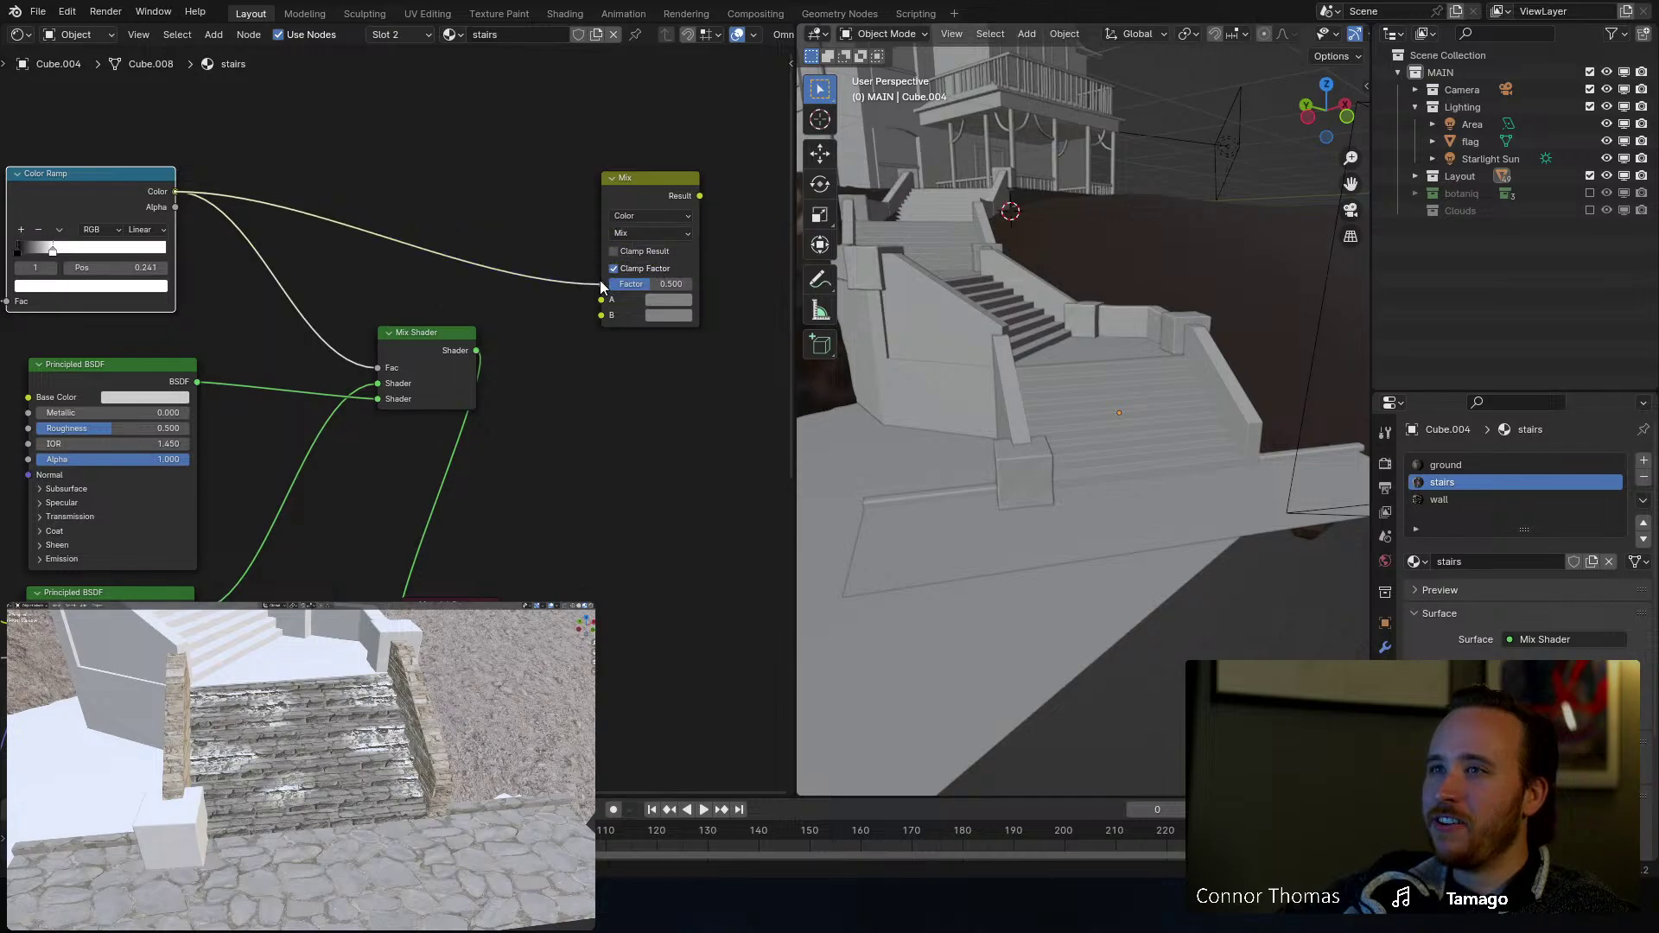
{"action": "left_click", "coordinate": [641, 233]}
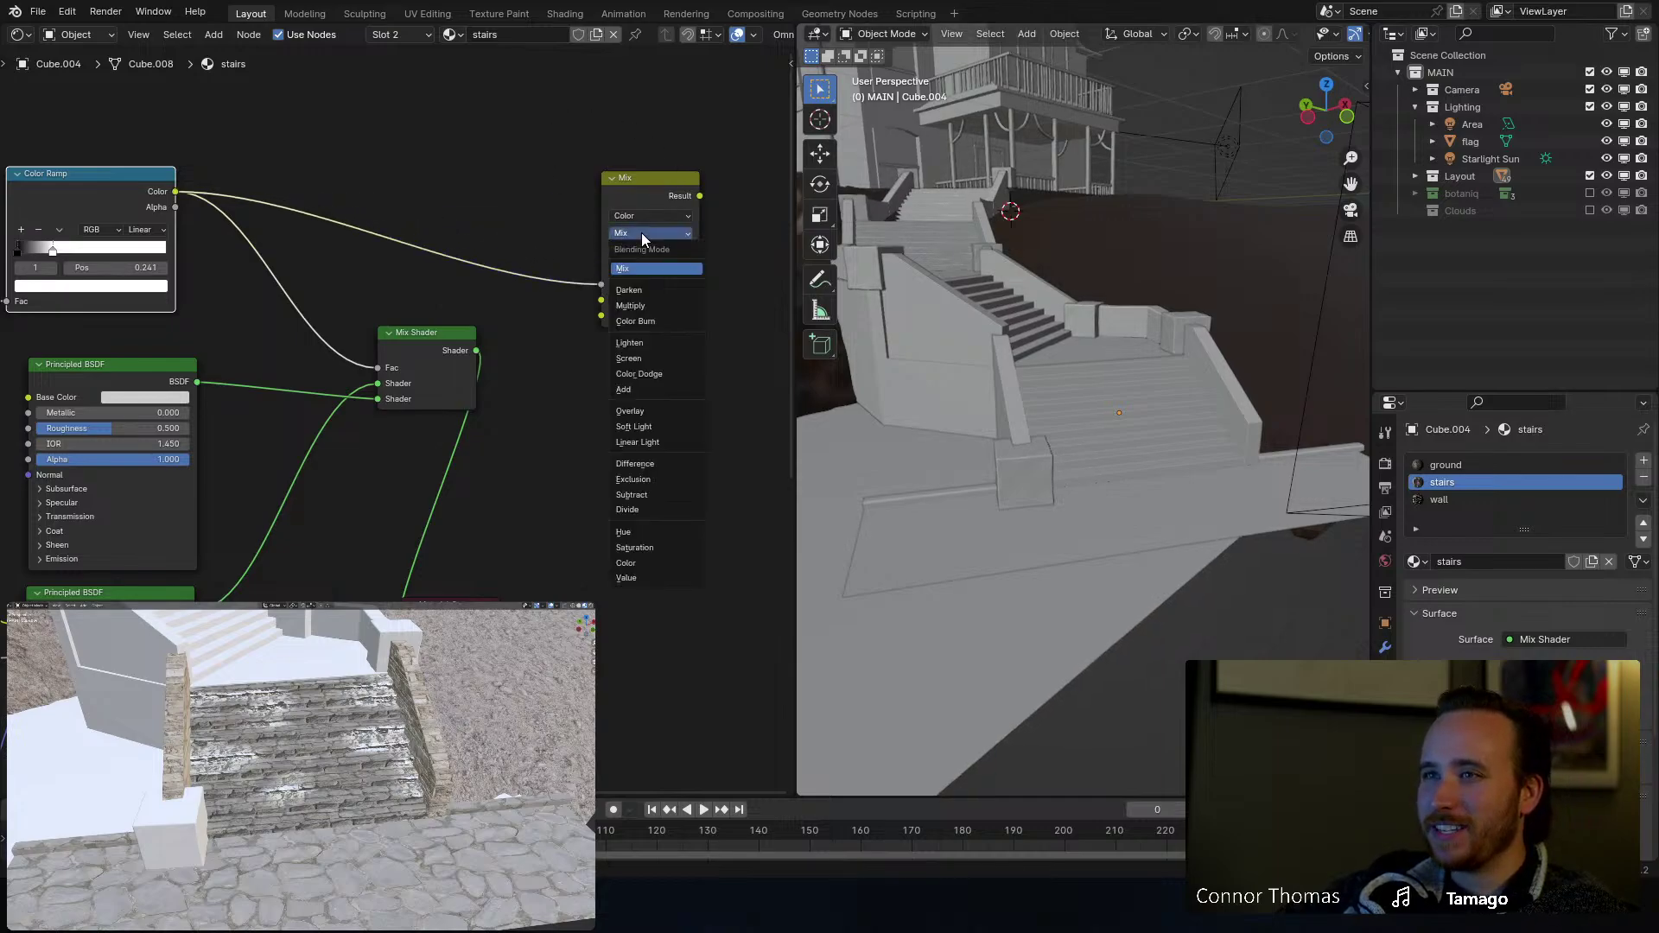
{"action": "left_click", "coordinate": [648, 268]}
{"action": "left_click", "coordinate": [668, 315]}
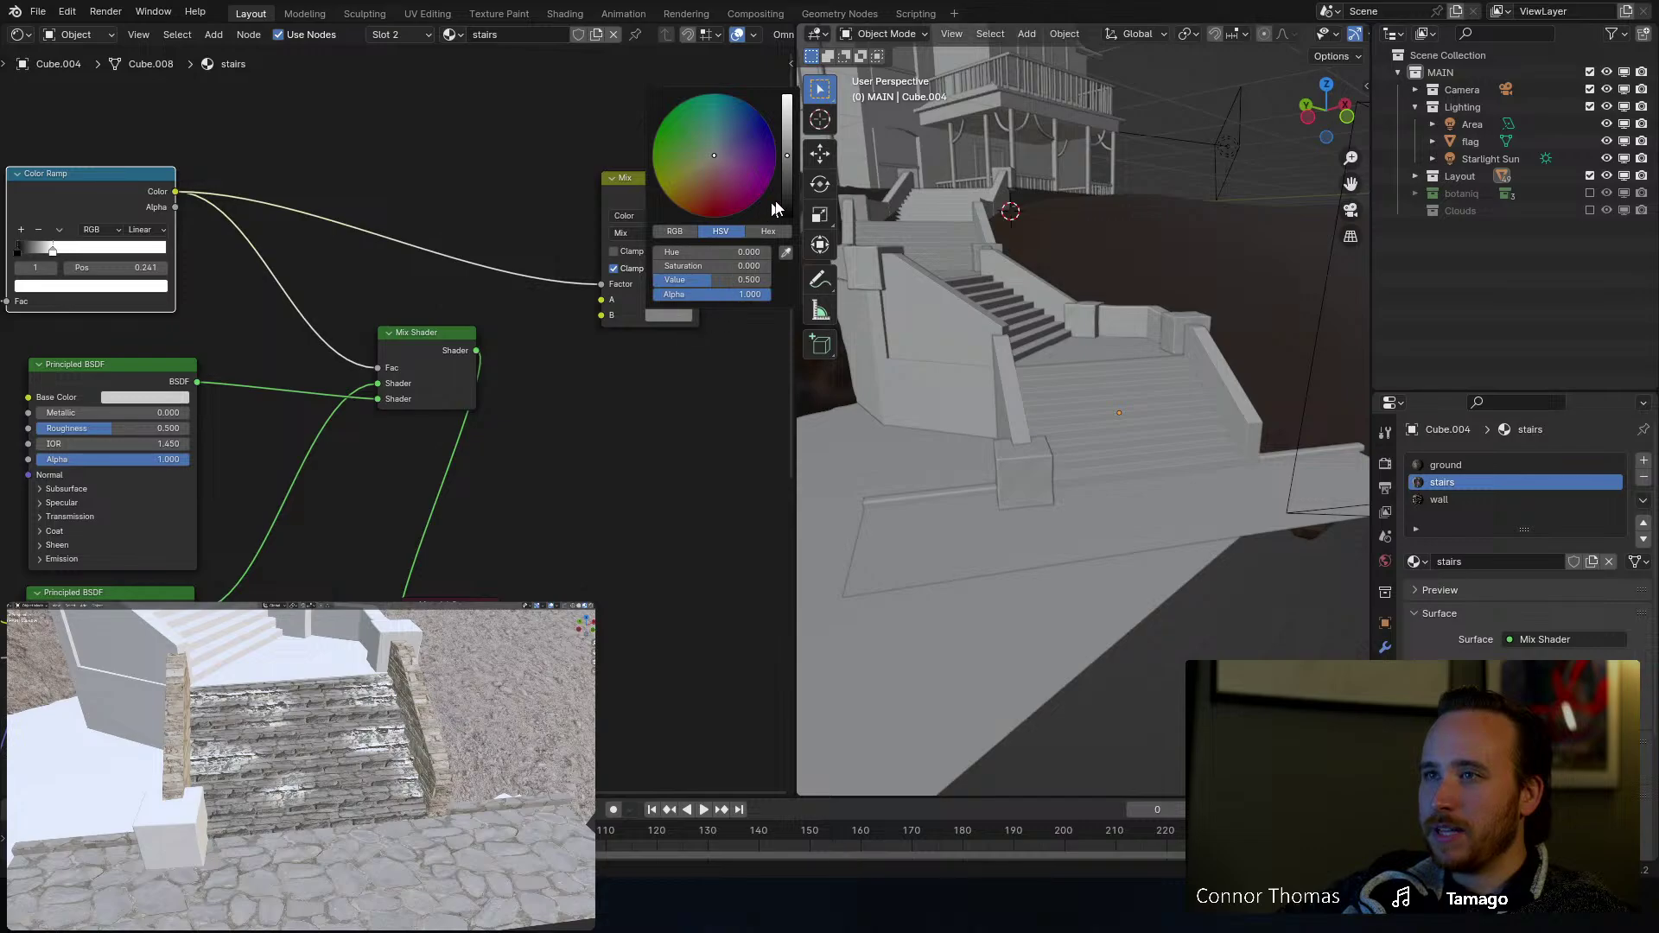
{"action": "left_click_drag", "start_coordinate": [773, 204], "coordinate": [780, 224]}
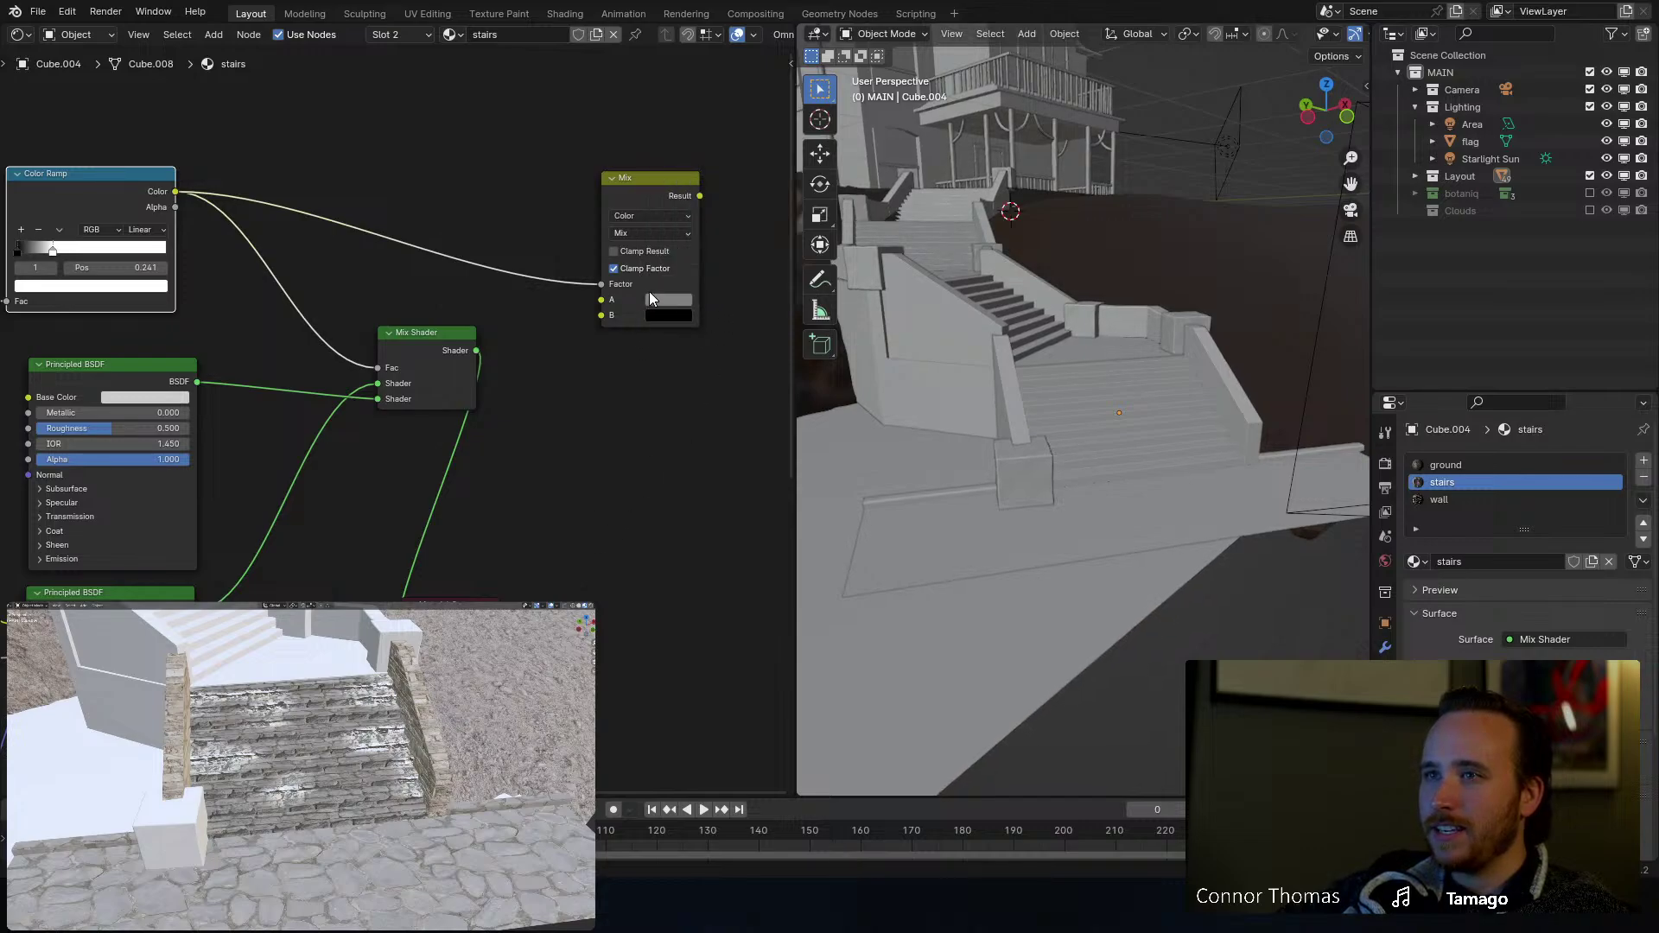
{"action": "left_click", "coordinate": [657, 300]}
{"action": "left_click_drag", "start_coordinate": [787, 142], "coordinate": [787, 82]}
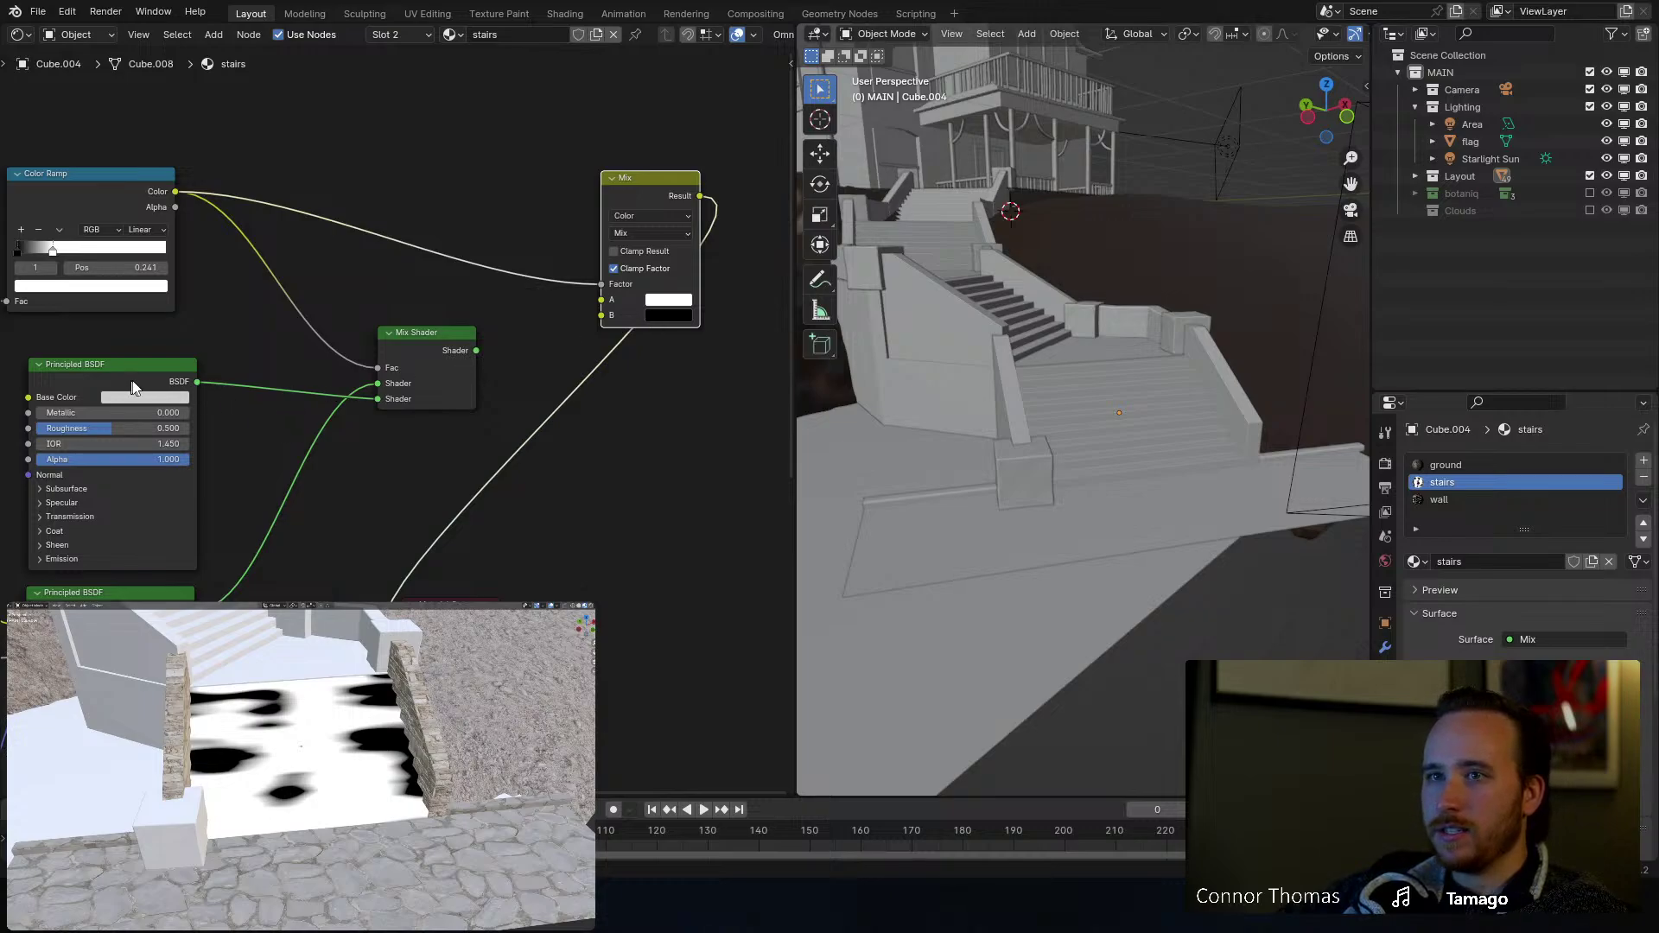
Step: Reconnect the Mix Shader to the Material Output's Surface and delete the Mix Color node
{"action": "left_click", "coordinate": [451, 331], "text": "ctrl+shift"}
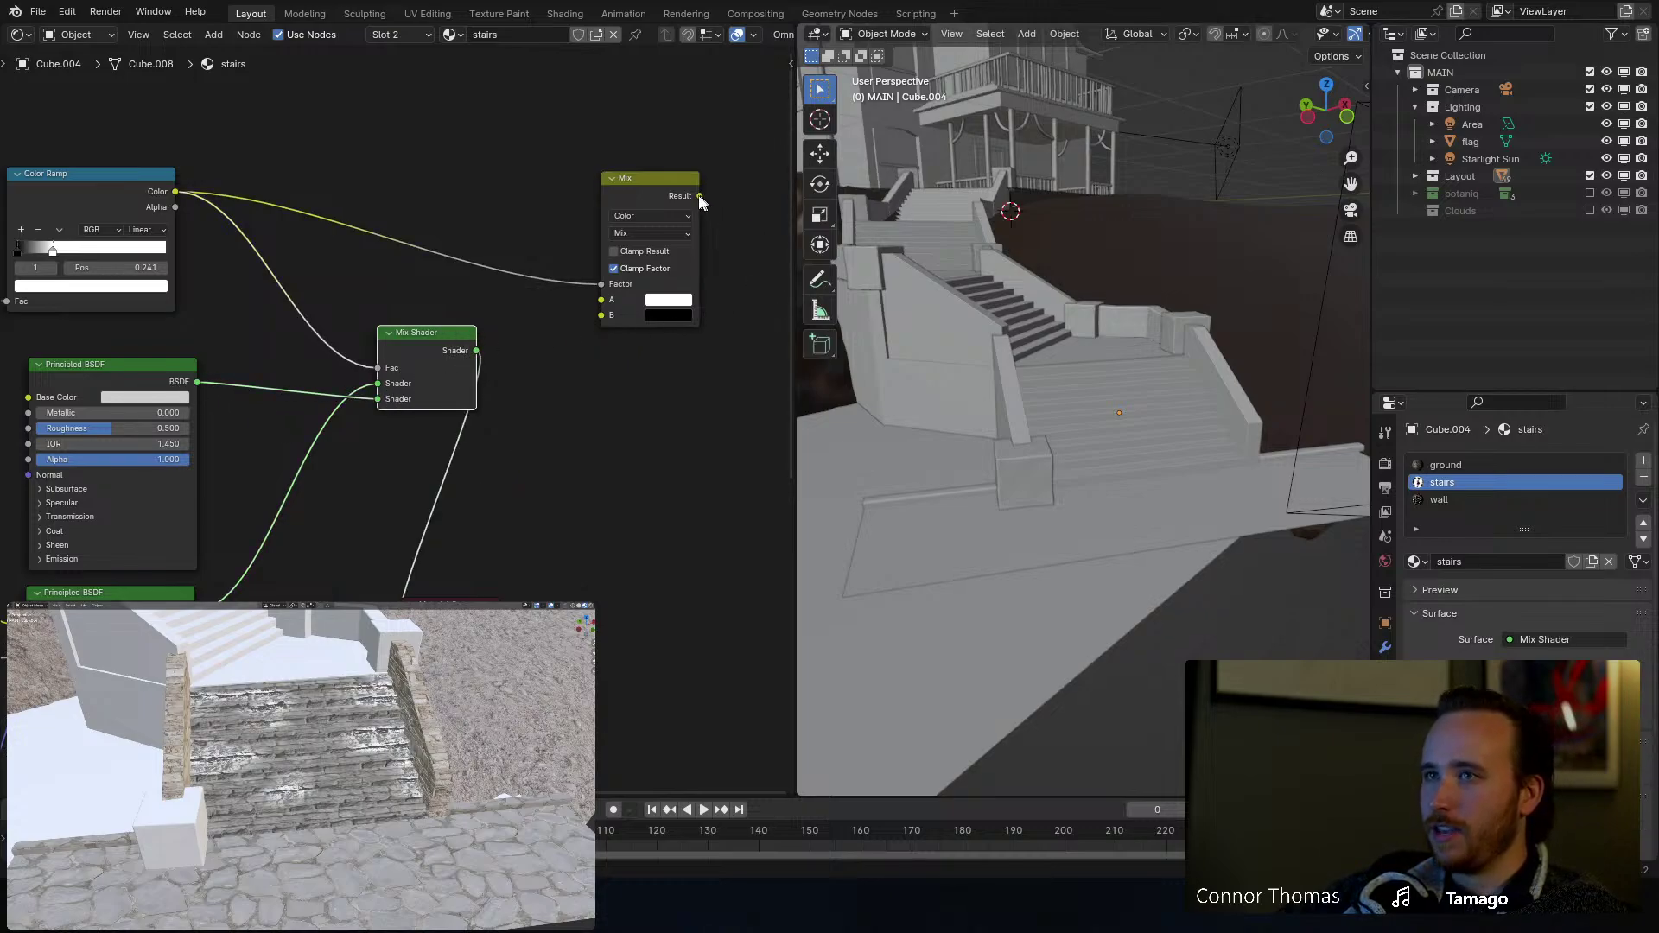
{"action": "left_click", "coordinate": [671, 183]}
{"action": "key", "text": "x"}
Step: Move the Material Output farther away from the Mix Shader to open up space in the stairs node tree
{"action": "middle_click_drag", "start_coordinate": [404, 339], "coordinate": [519, 275]}
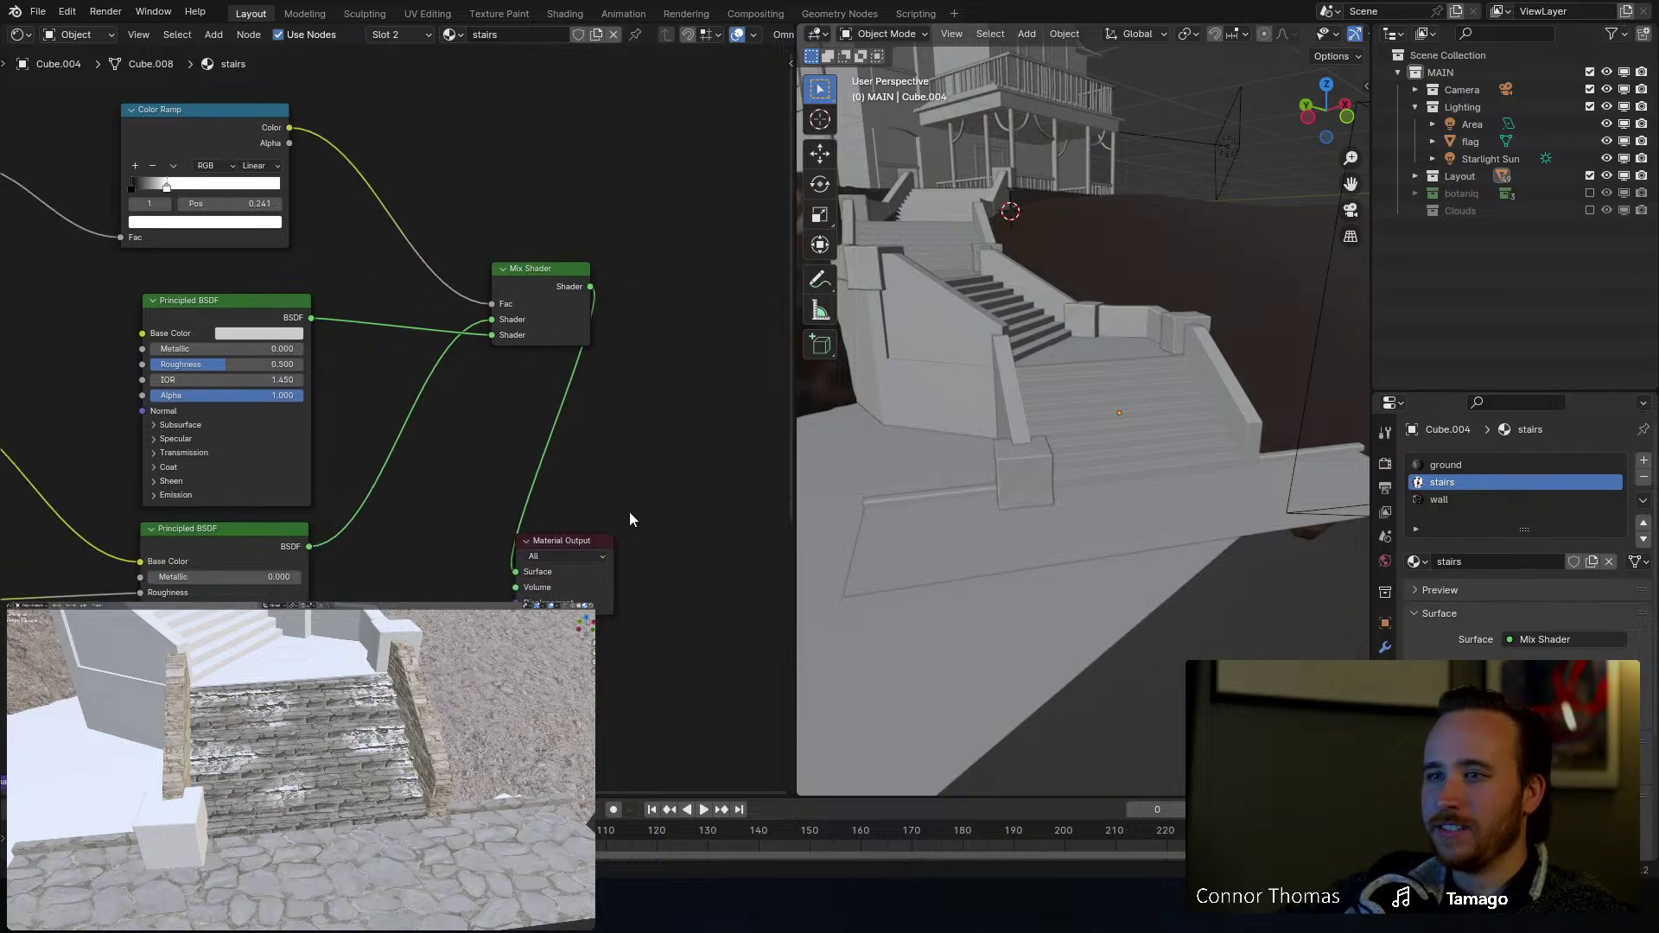
{"action": "scroll", "coordinate": [384, 454], "scroll_direction": "down", "scroll_amount": 2}
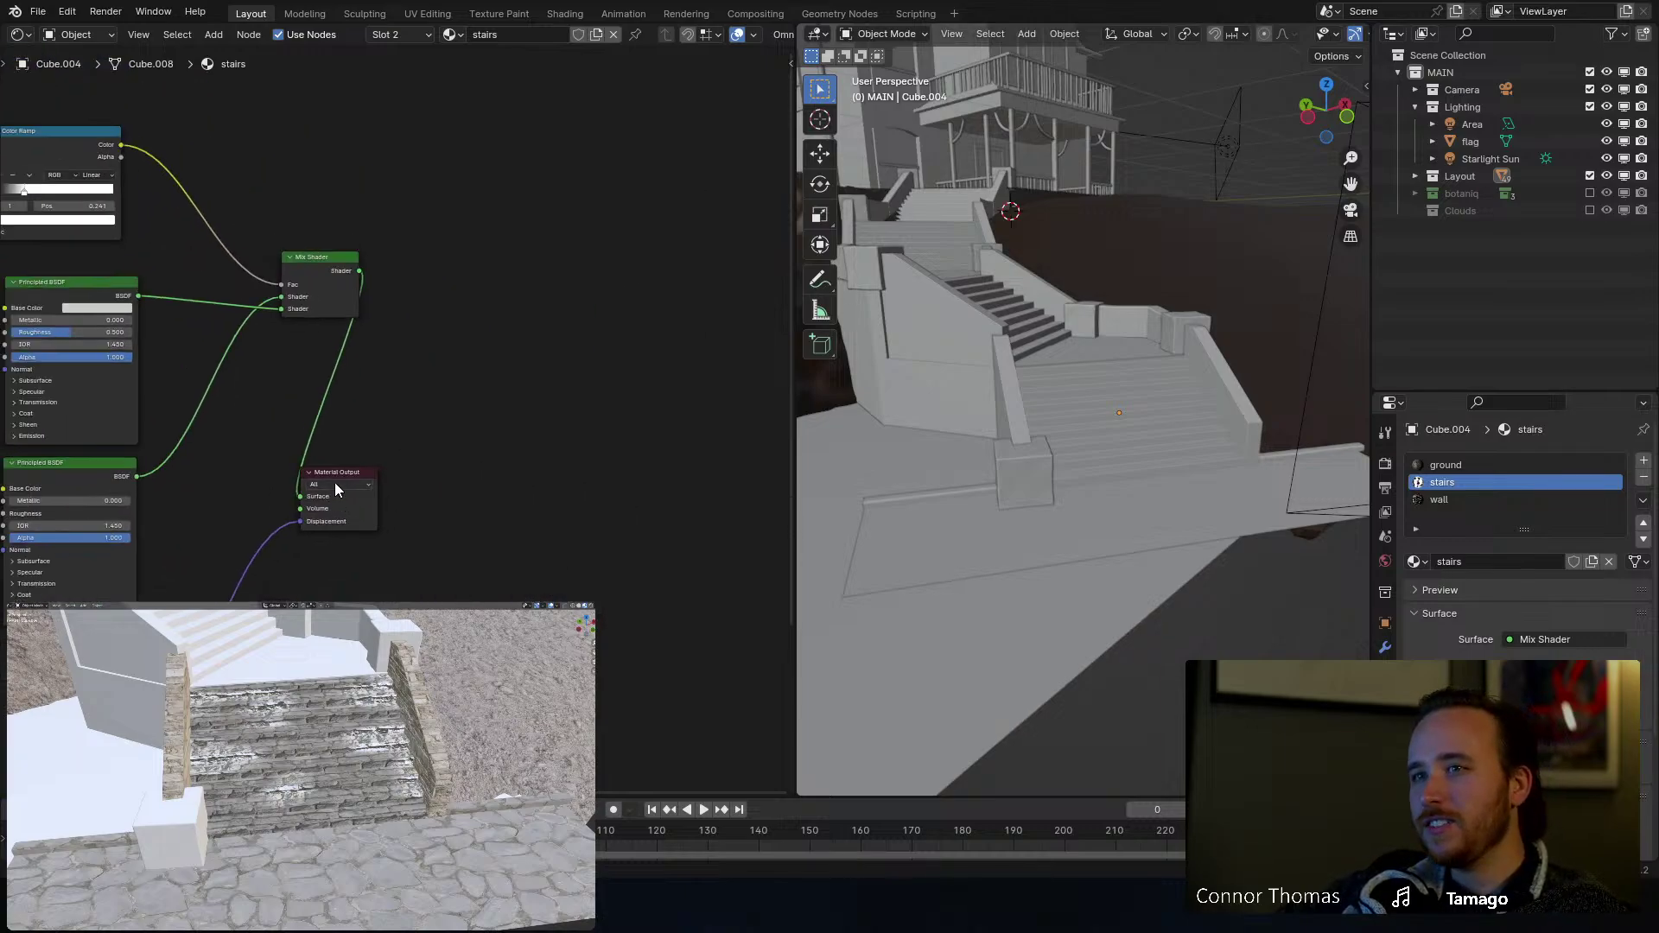
{"action": "left_click_drag", "start_coordinate": [334, 474], "coordinate": [671, 469]}
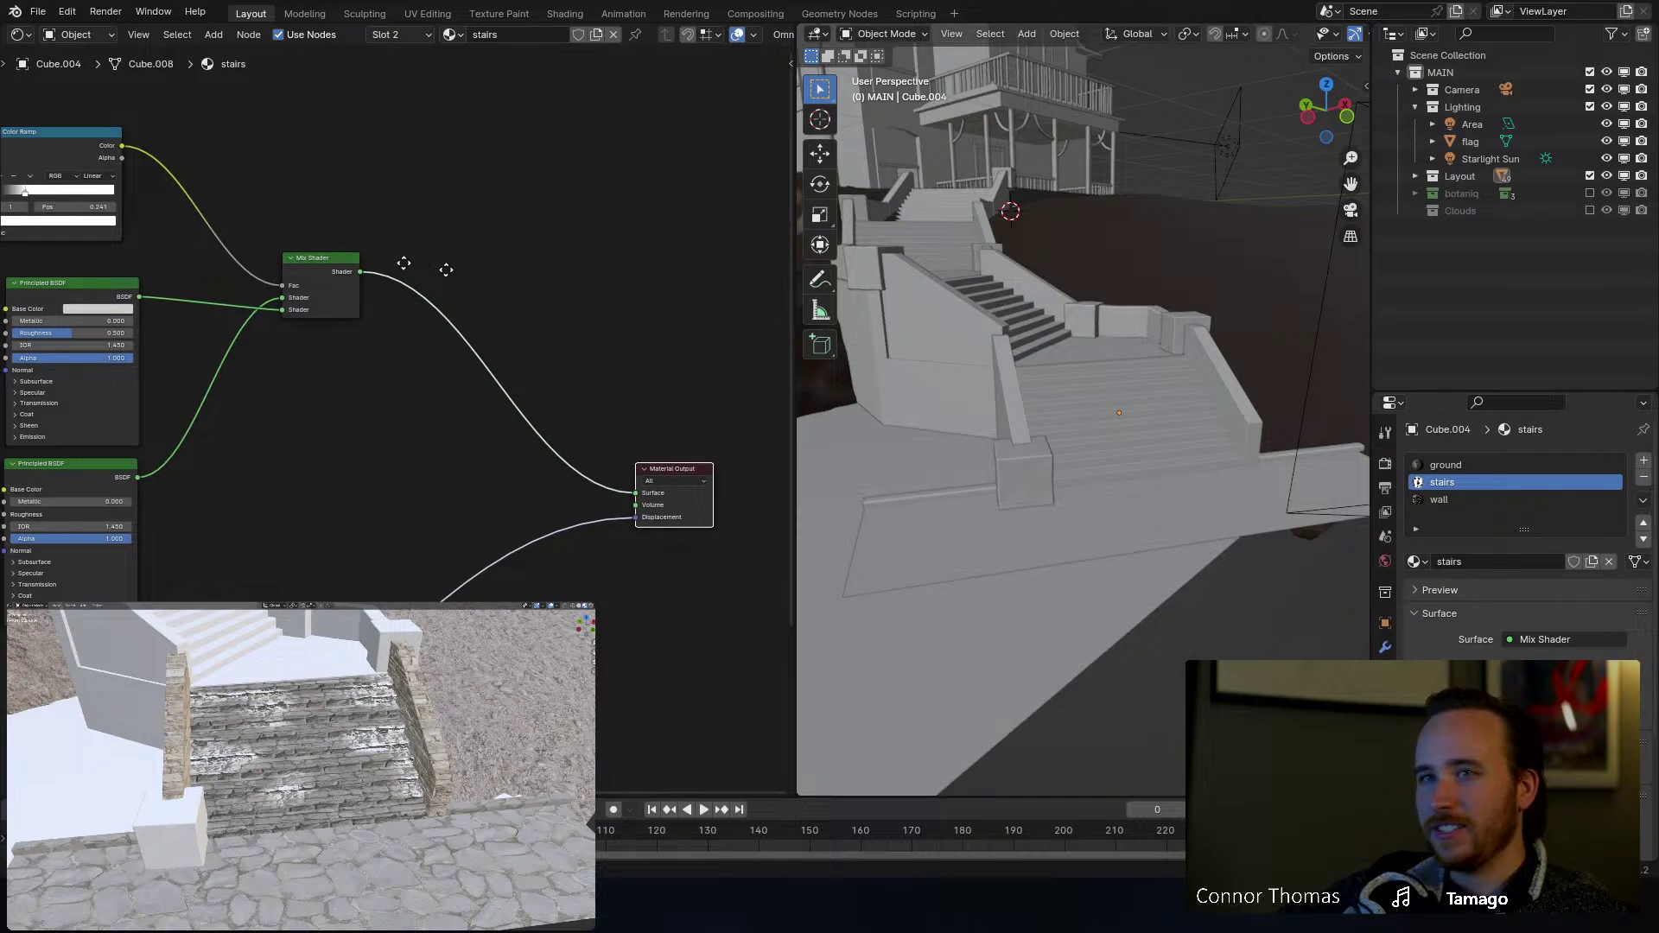
Step: Darken the second Principled BSDF's Base Color to a grey with Value 0.188
{"action": "scroll", "coordinate": [407, 296], "scroll_direction": "up", "scroll_amount": 3}
{"action": "middle_click_drag", "start_coordinate": [407, 296], "coordinate": [538, 363]}
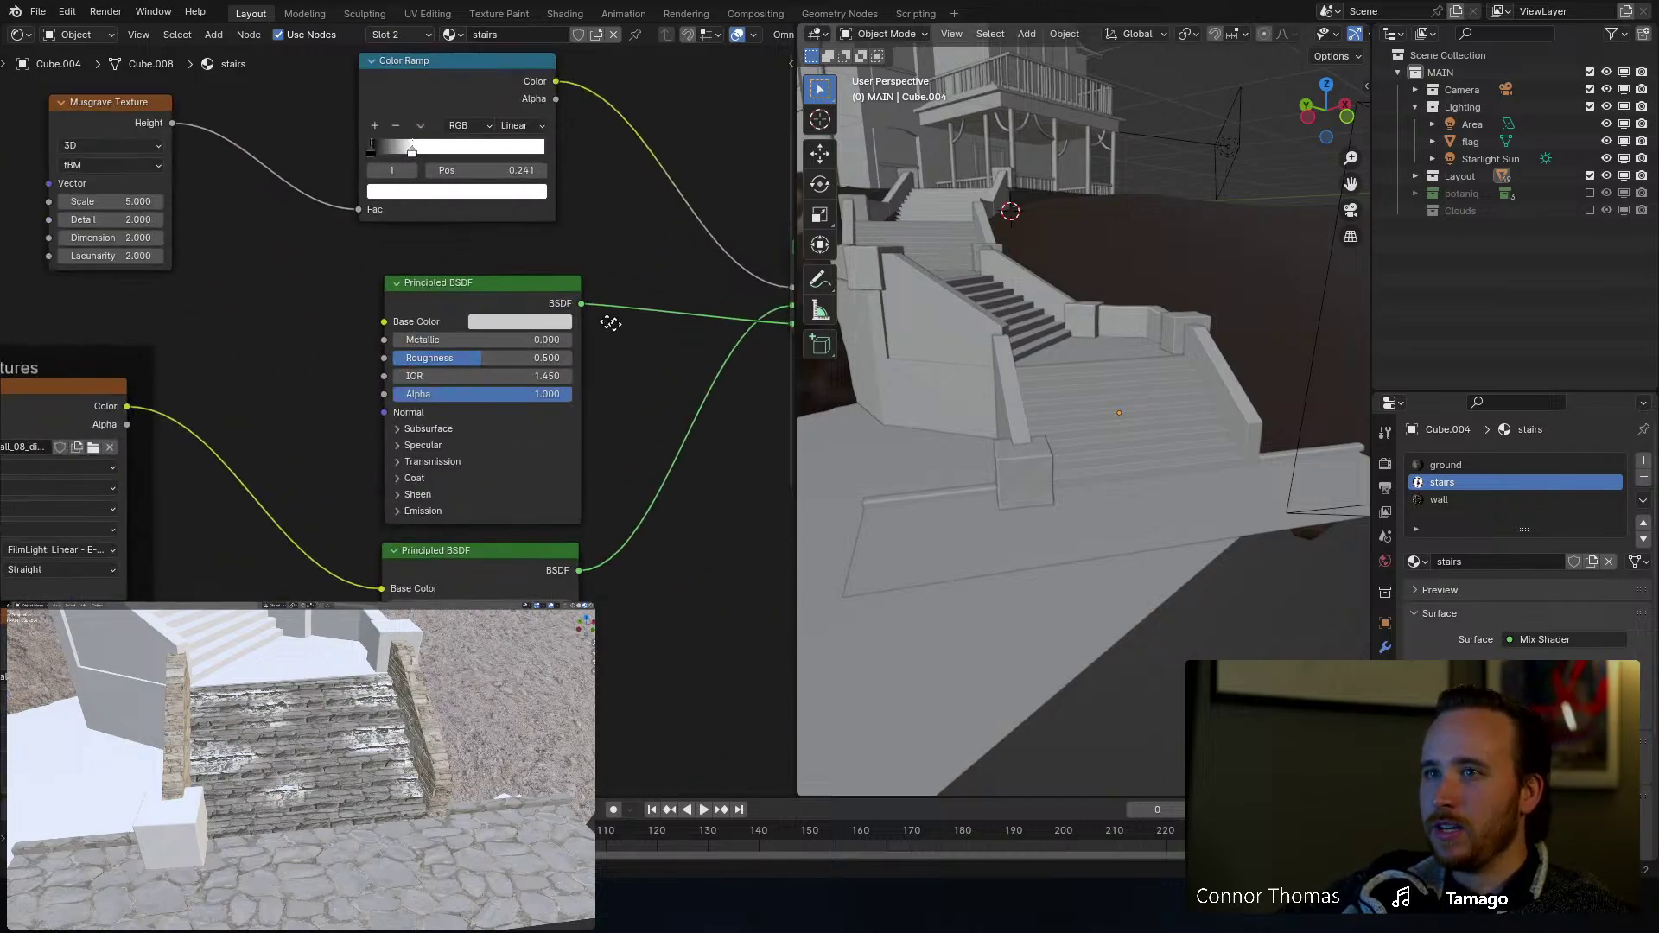
{"action": "middle_click_drag", "start_coordinate": [611, 324], "coordinate": [513, 318]}
{"action": "left_click", "coordinate": [415, 317]}
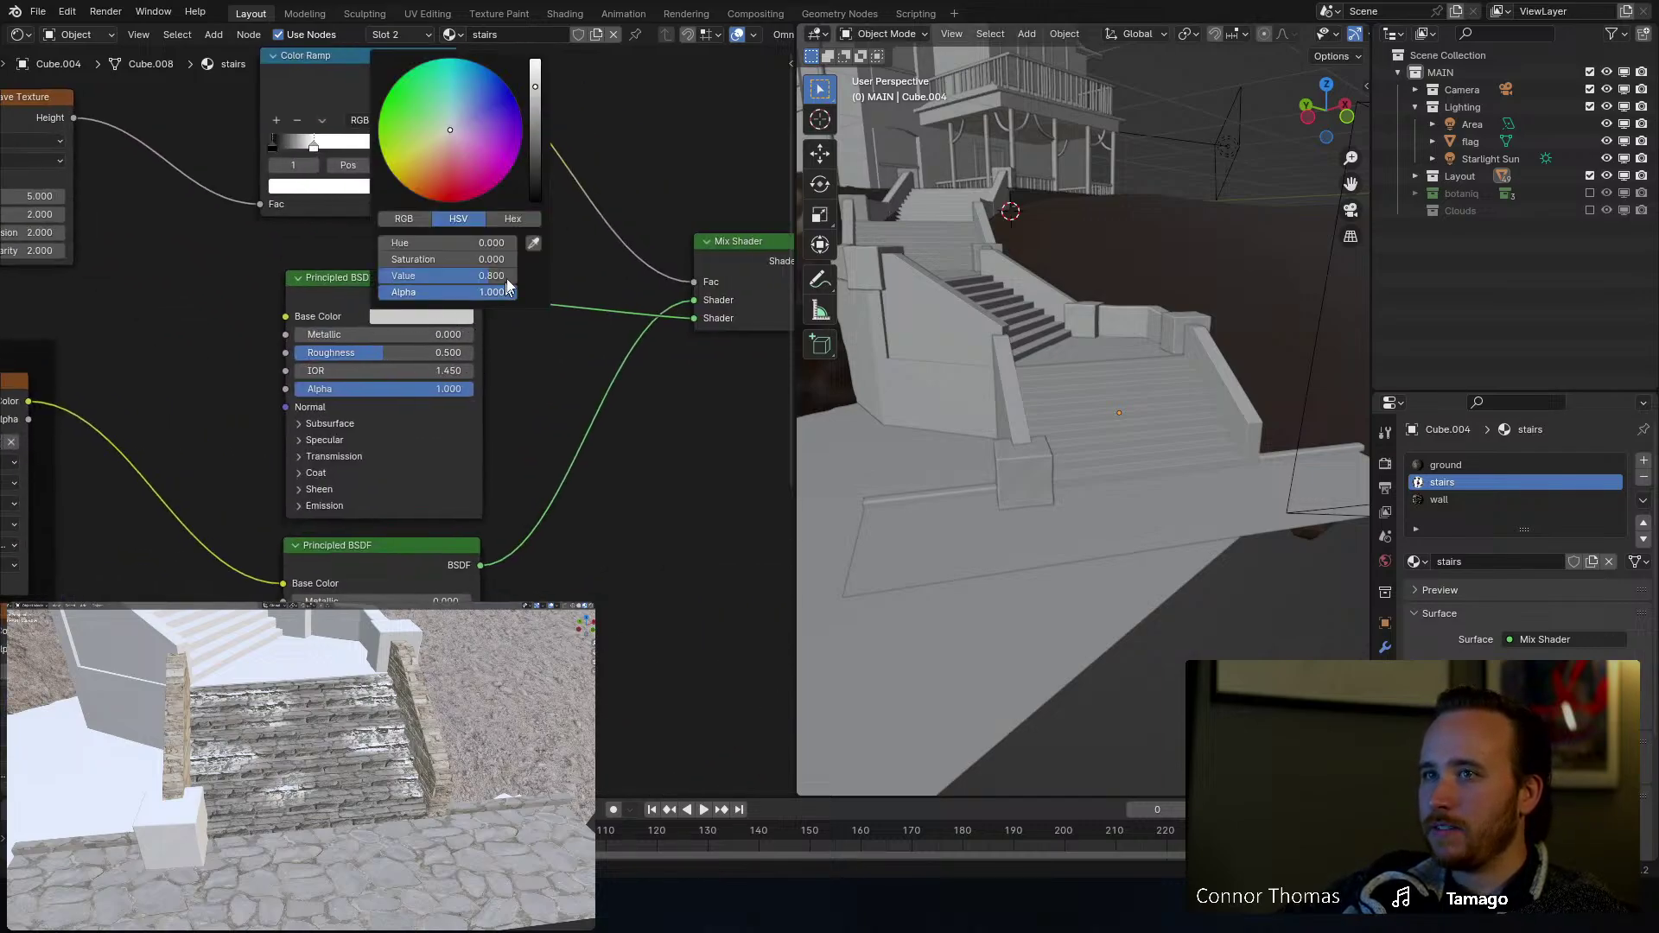
{"action": "left_click", "coordinate": [535, 173]}
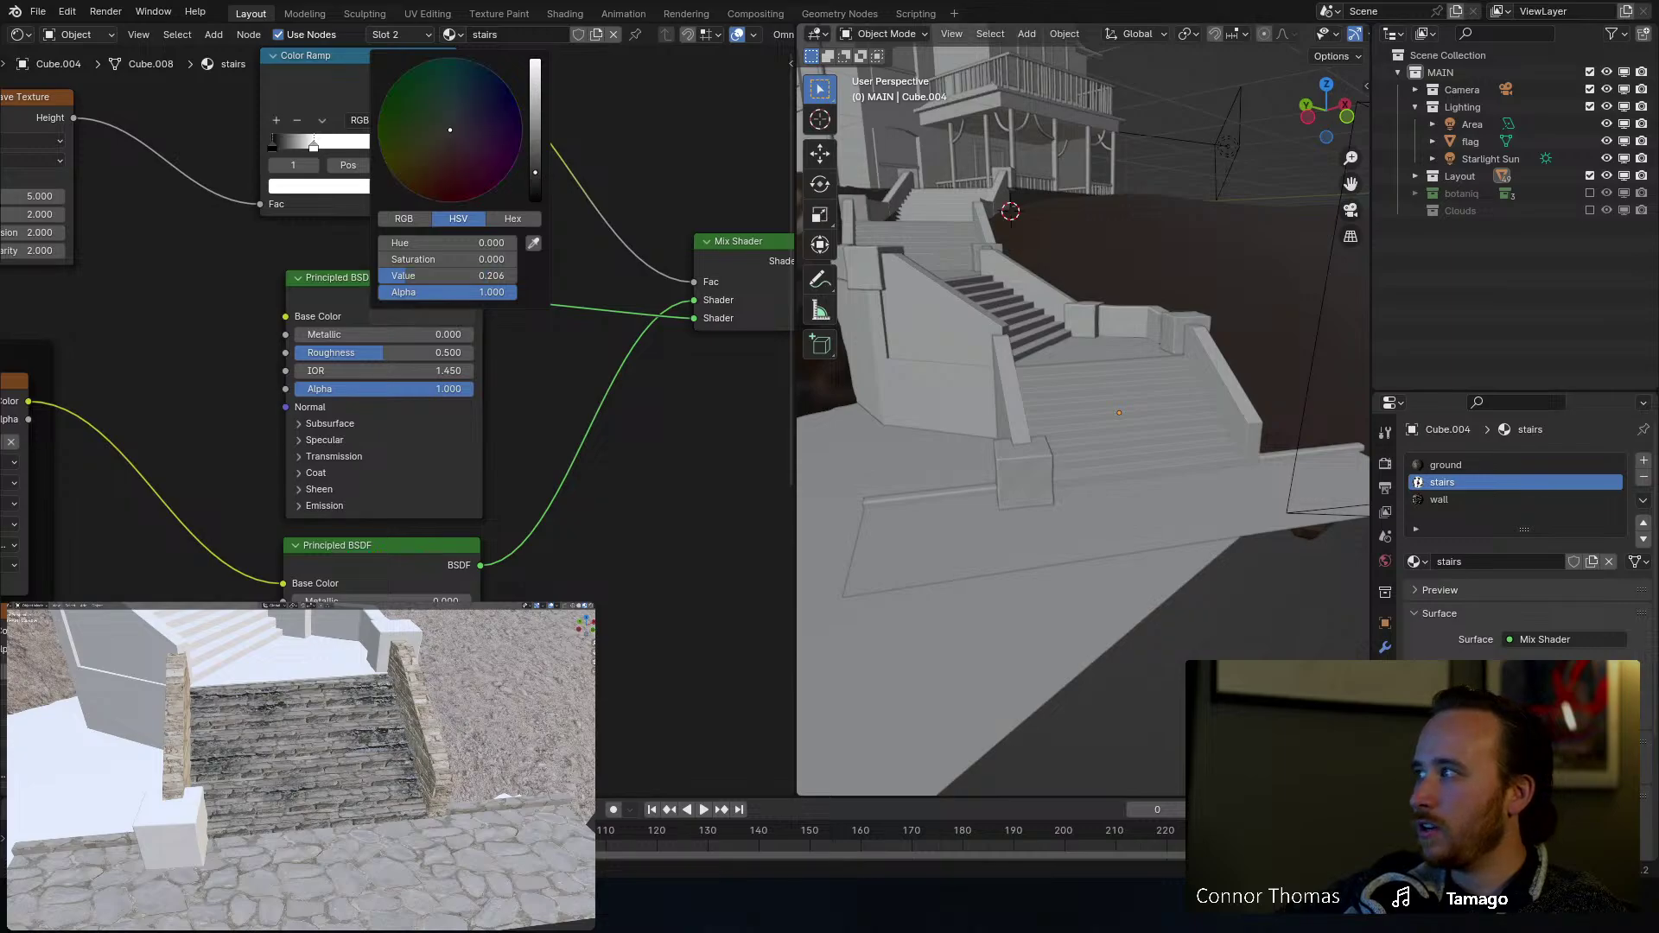
{"action": "left_click_drag", "start_coordinate": [535, 173], "coordinate": [535, 175]}
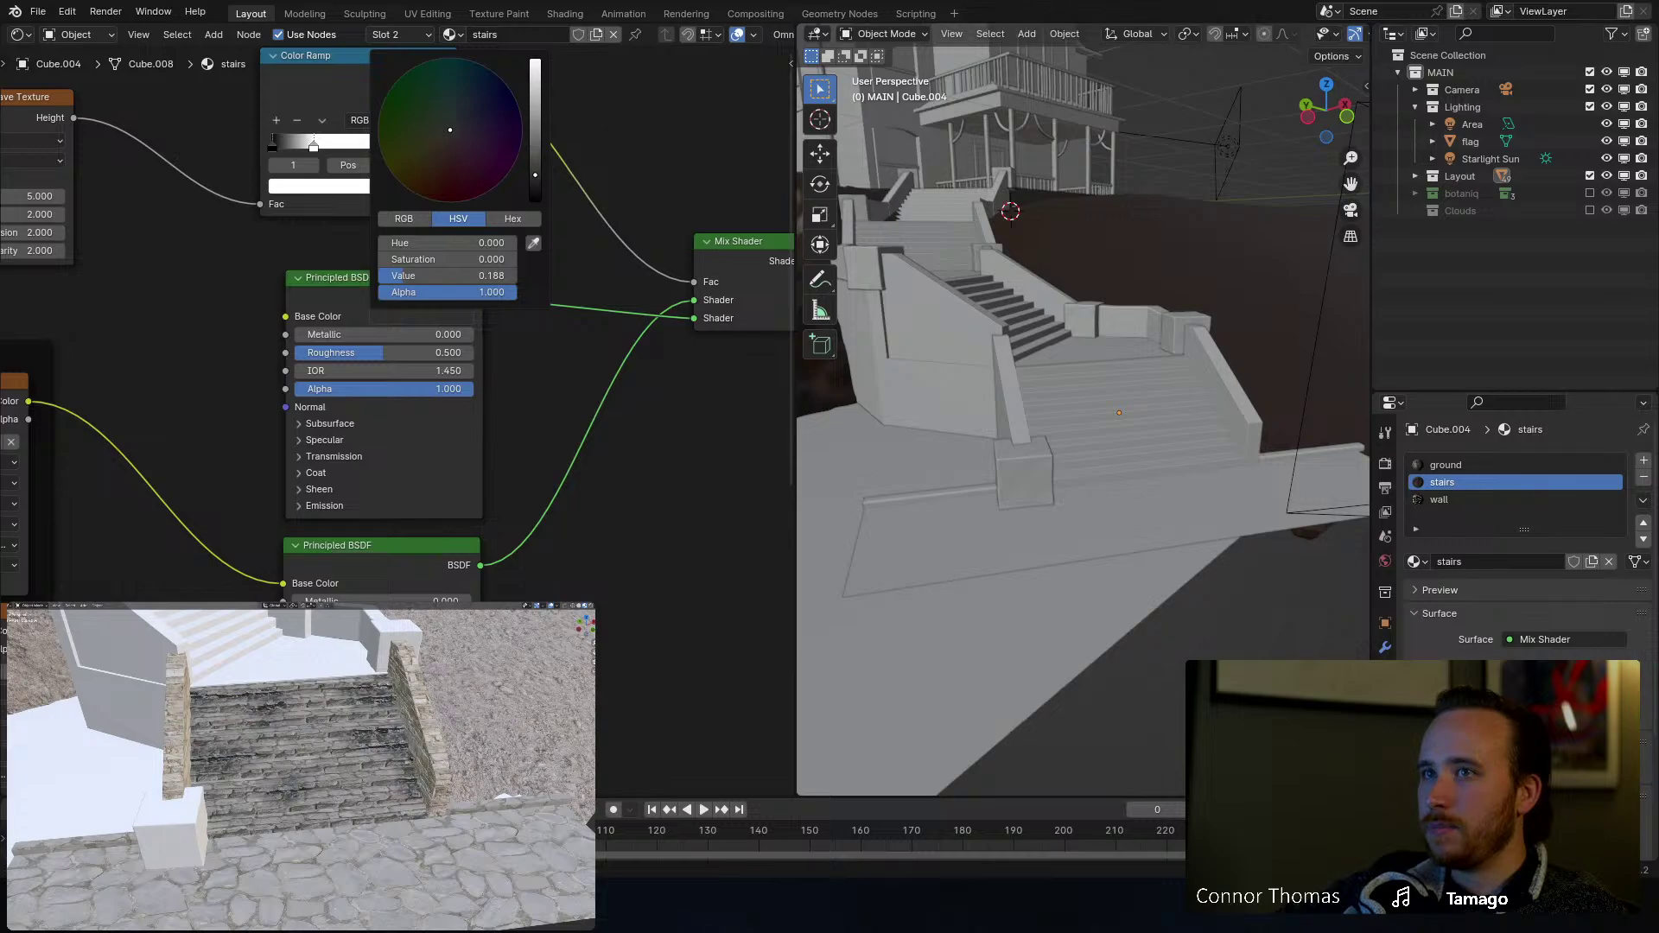
Step: Tint the dirt Principled BSDF's Base Color dark brown with Hue 0.085 and Saturation 0.437, set its Roughness to 0.409, and save the file
{"action": "left_click", "coordinate": [434, 156]}
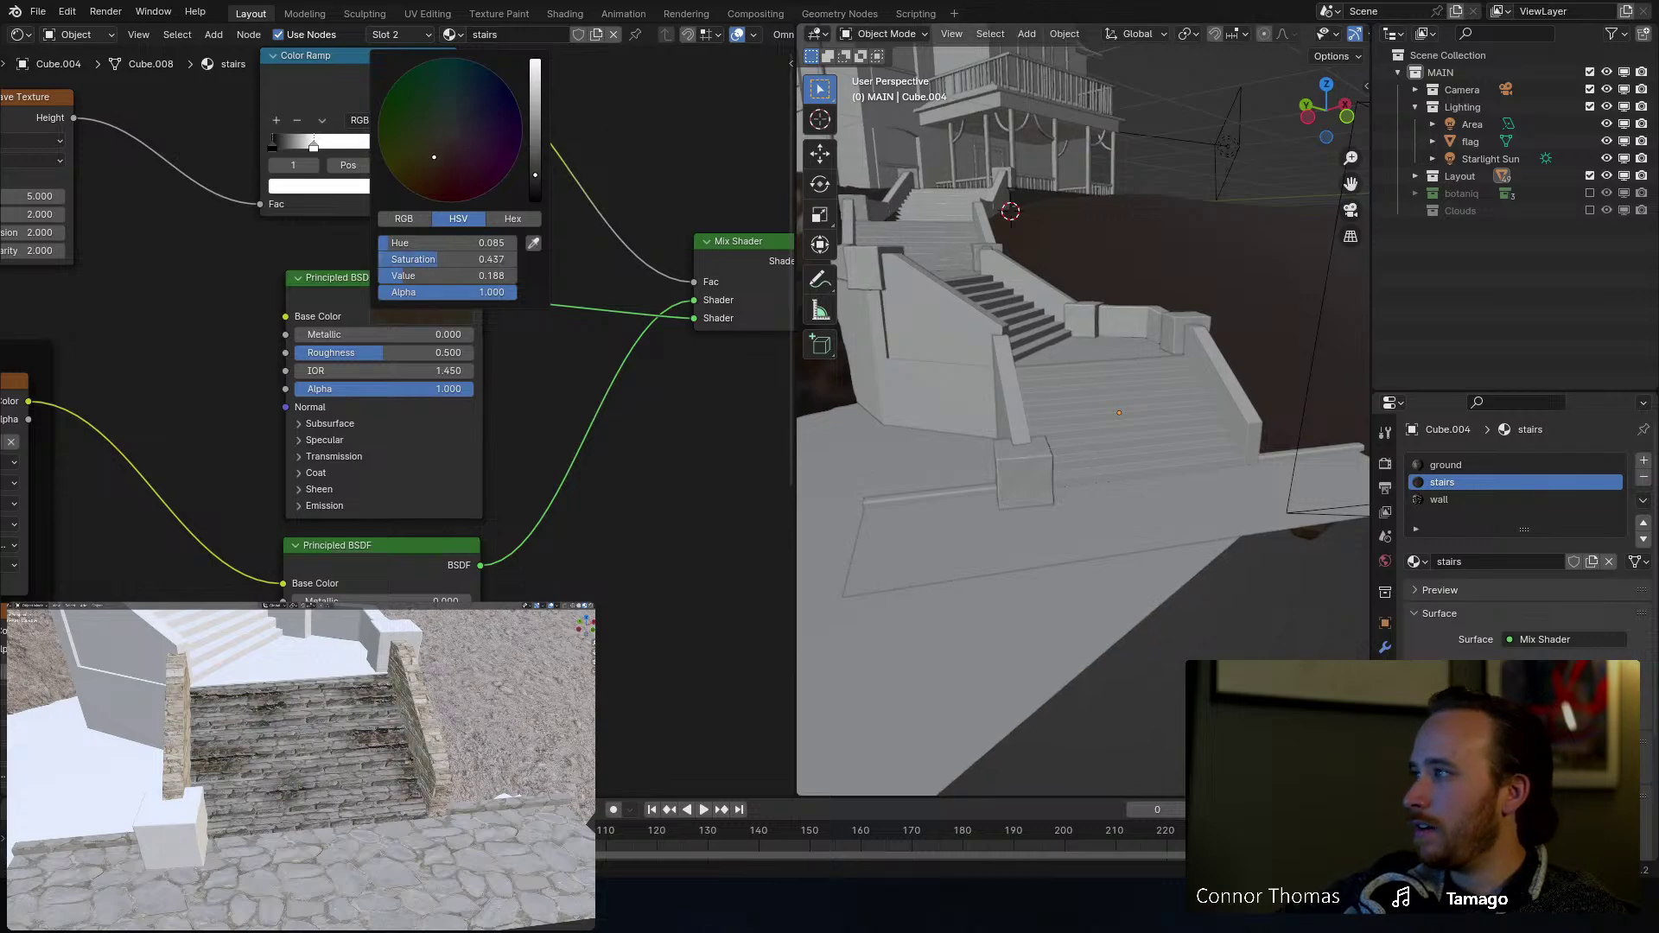
{"action": "middle_click_drag", "start_coordinate": [614, 470], "coordinate": [414, 475]}
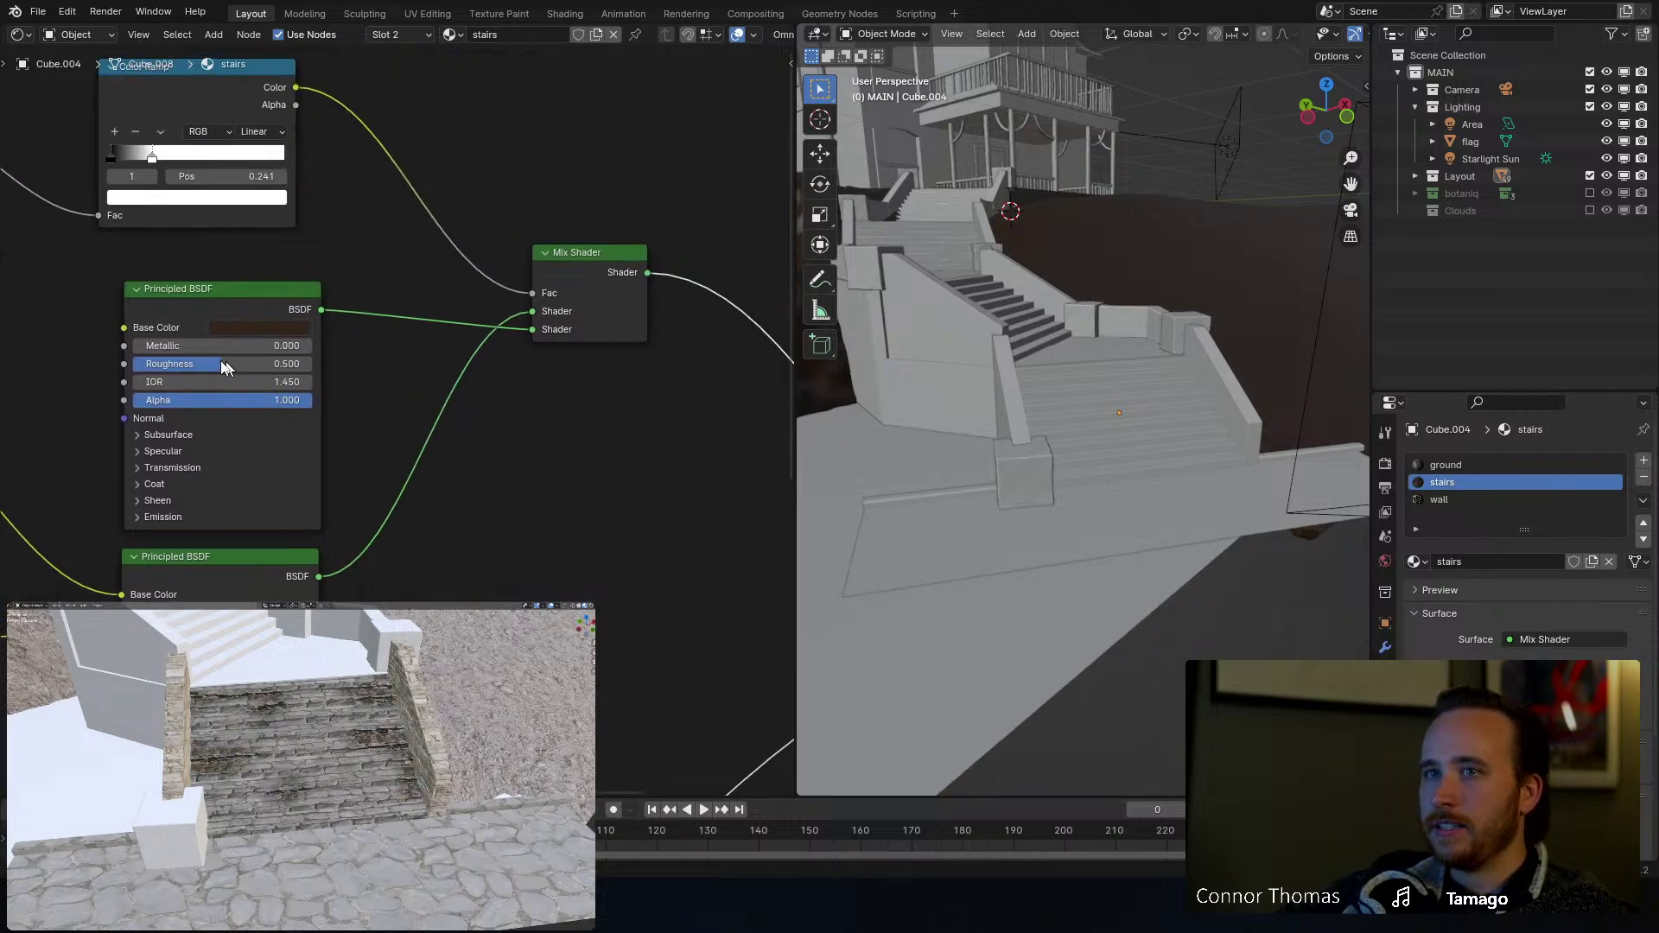
{"action": "mouse_move", "coordinate": [205, 364]}
{"action": "left_mouse_down"}
{"action": "mouse_move", "coordinate": [238, 364]}
{"action": "mouse_move", "coordinate": [144, 364]}
{"action": "mouse_move", "coordinate": [204, 365]}
{"action": "left_mouse_up"}
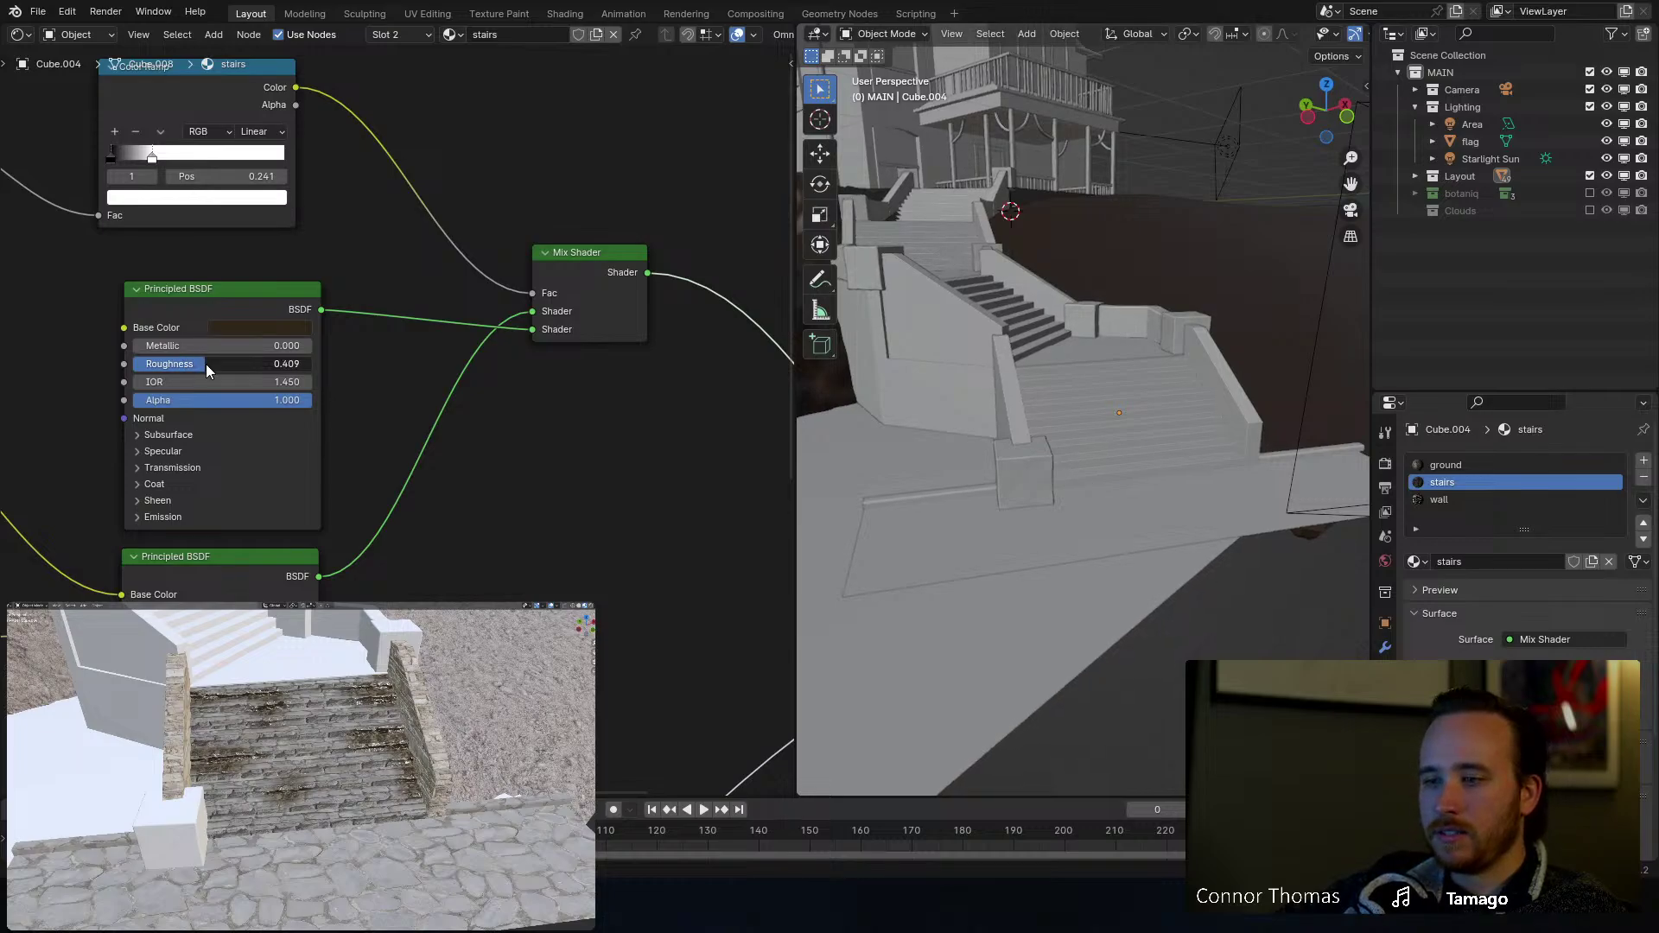
{"action": "middle_click_drag", "start_coordinate": [420, 466], "coordinate": [536, 467]}
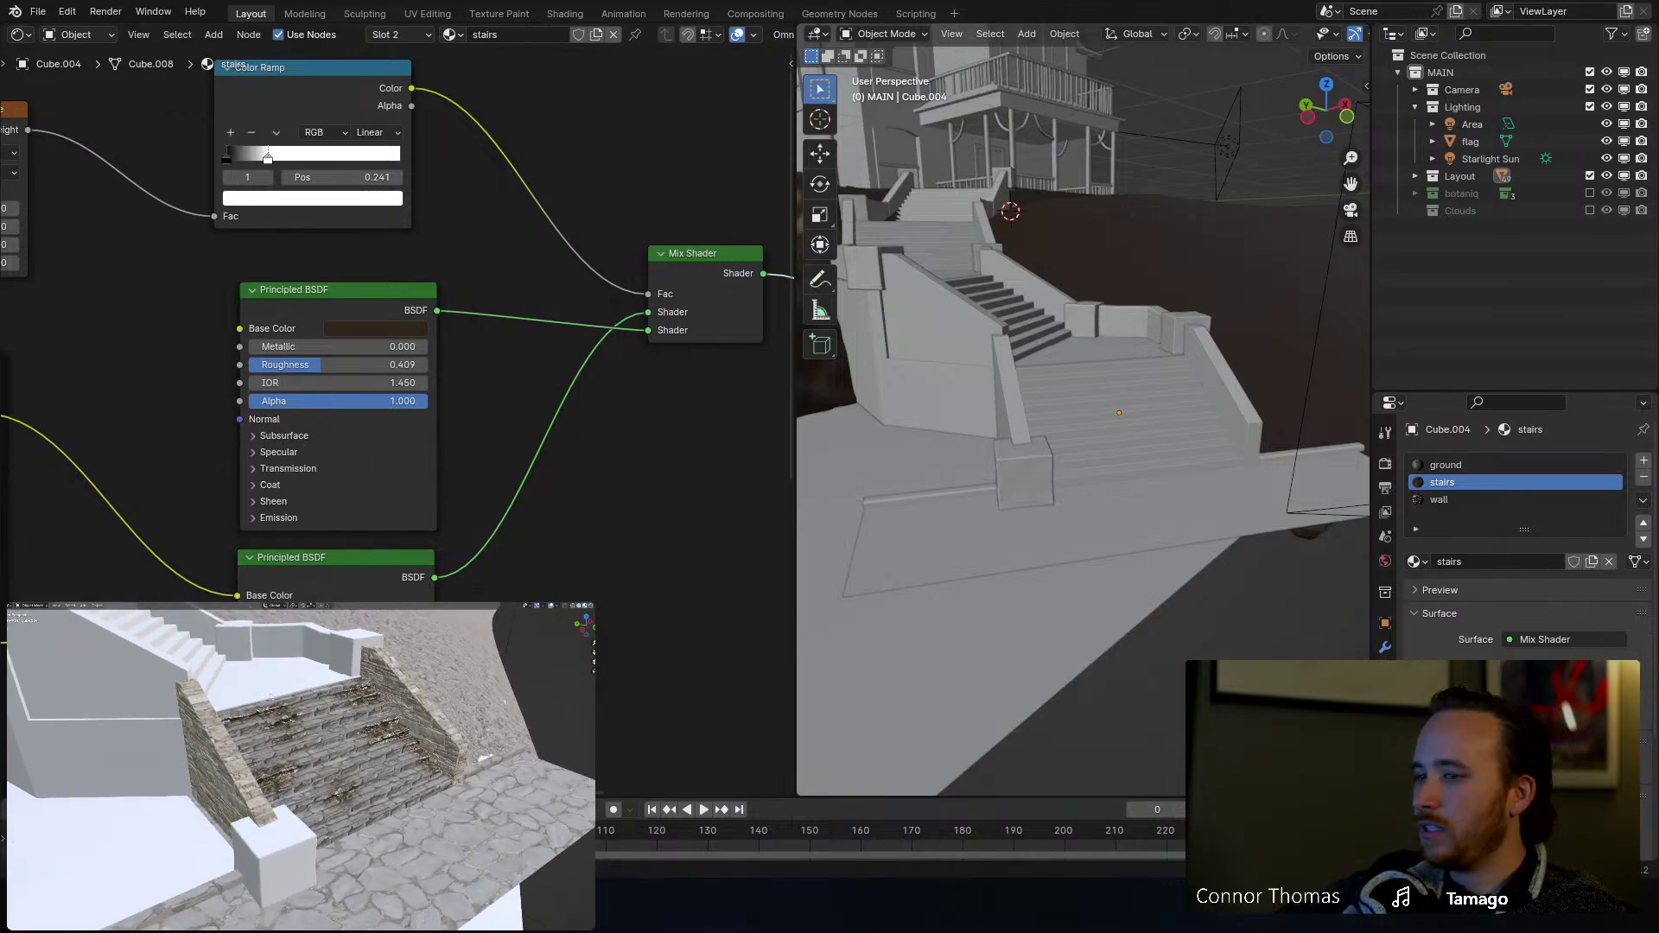
{"action": "key", "text": "ctrl+s"}
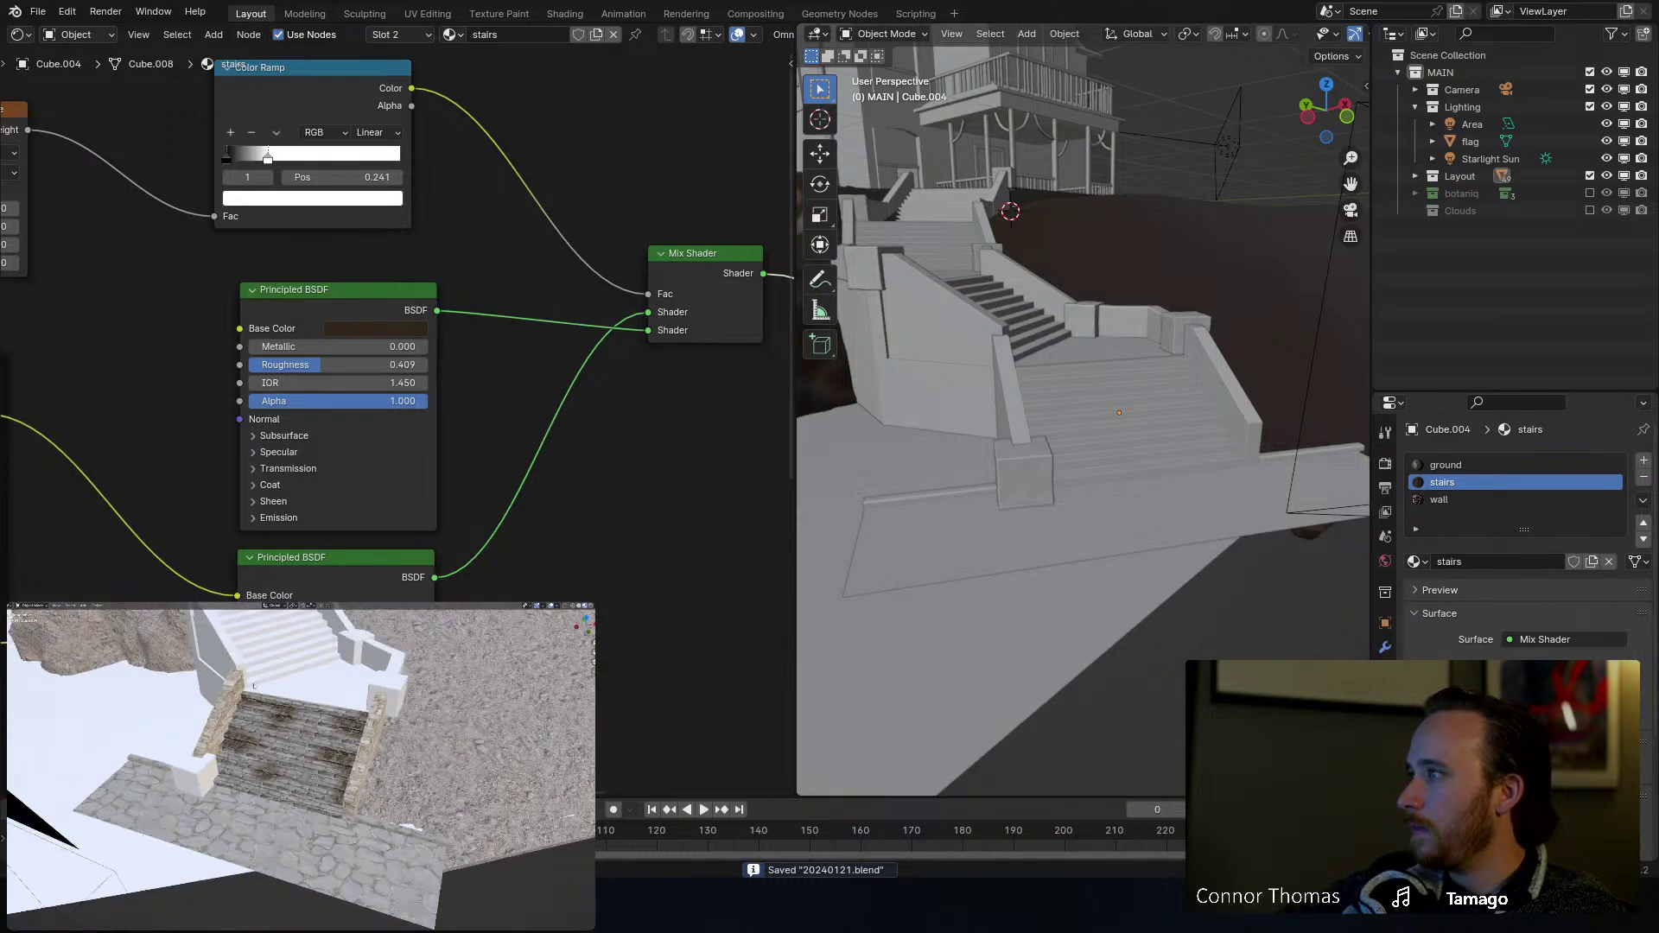
Step: Select the middle staircase section with its side walls and assign the existing ground material to it
{"action": "middle_click_drag", "start_coordinate": [382, 676], "coordinate": [385, 675]}
{"action": "left_click", "coordinate": [321, 683]}
{"action": "key", "text": "Tab"}
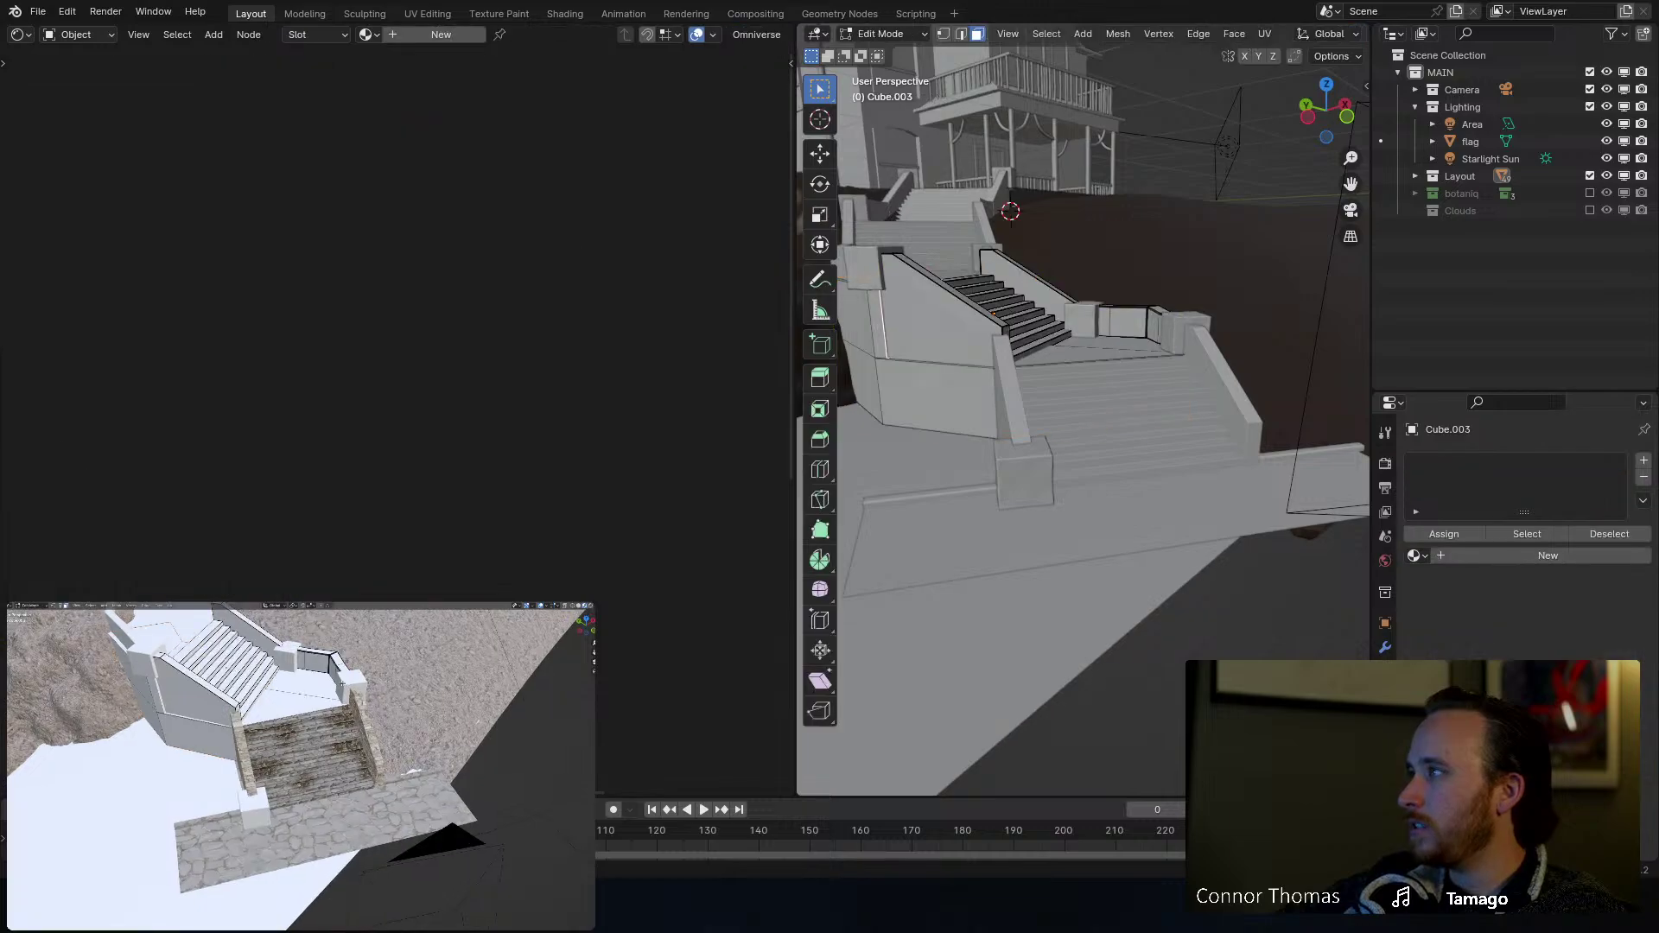
{"action": "key", "text": "a"}
{"action": "key", "text": "alt+a"}
{"action": "key", "text": "Tab"}
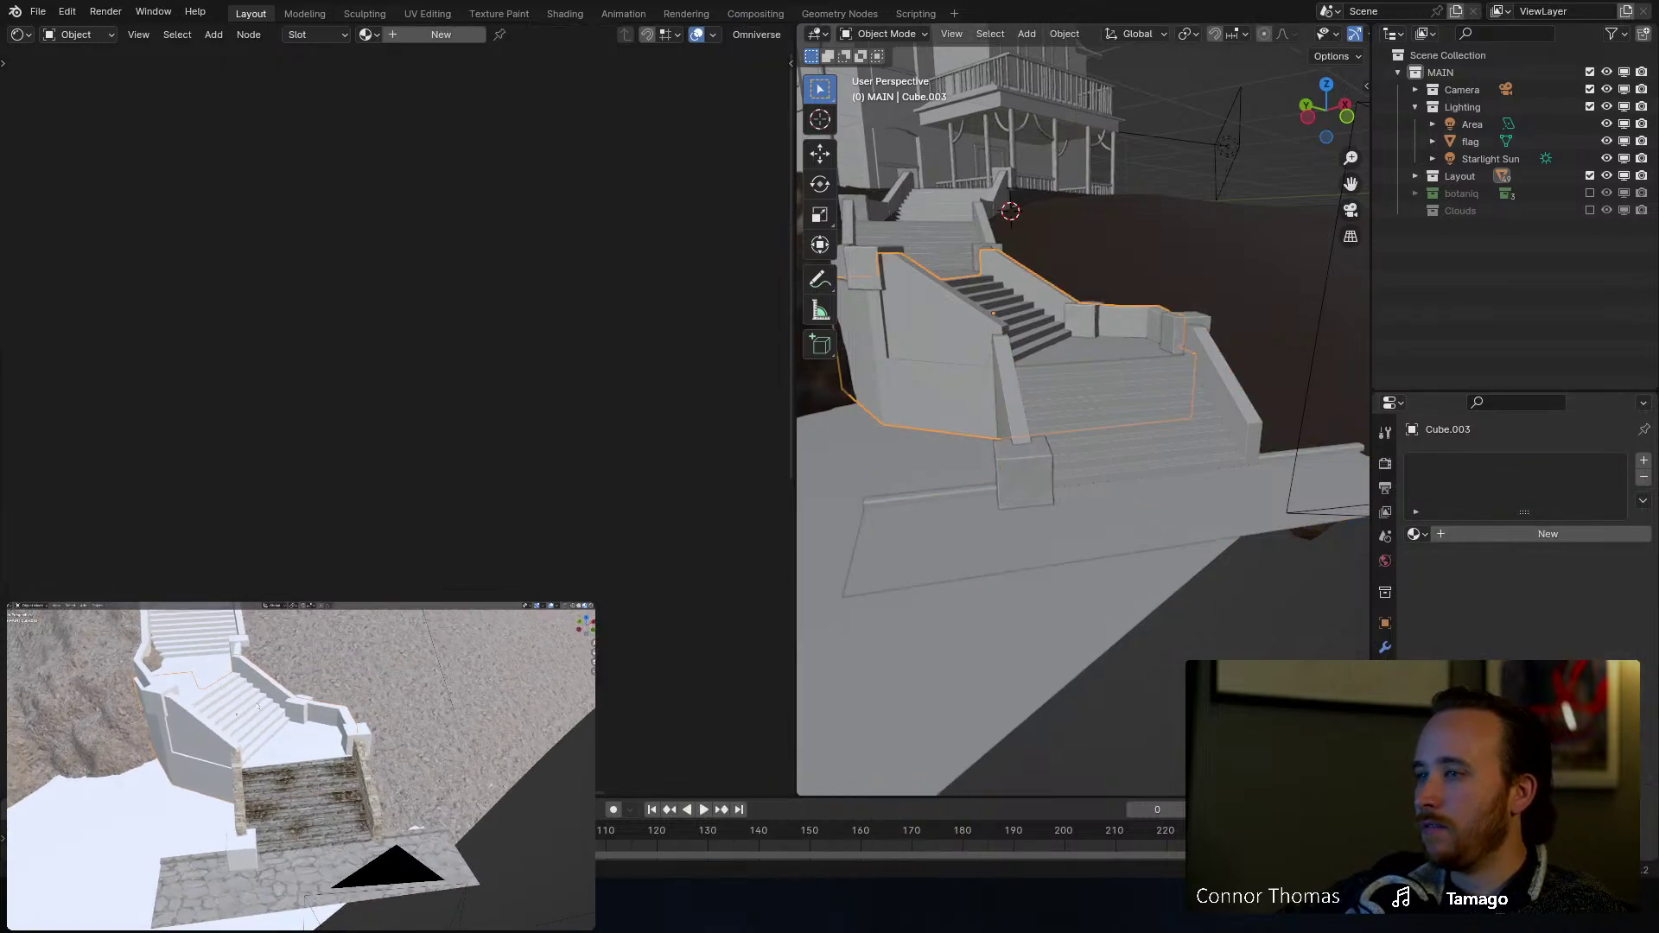
{"action": "left_click", "coordinate": [1416, 535]}
{"action": "left_click", "coordinate": [1434, 562]}
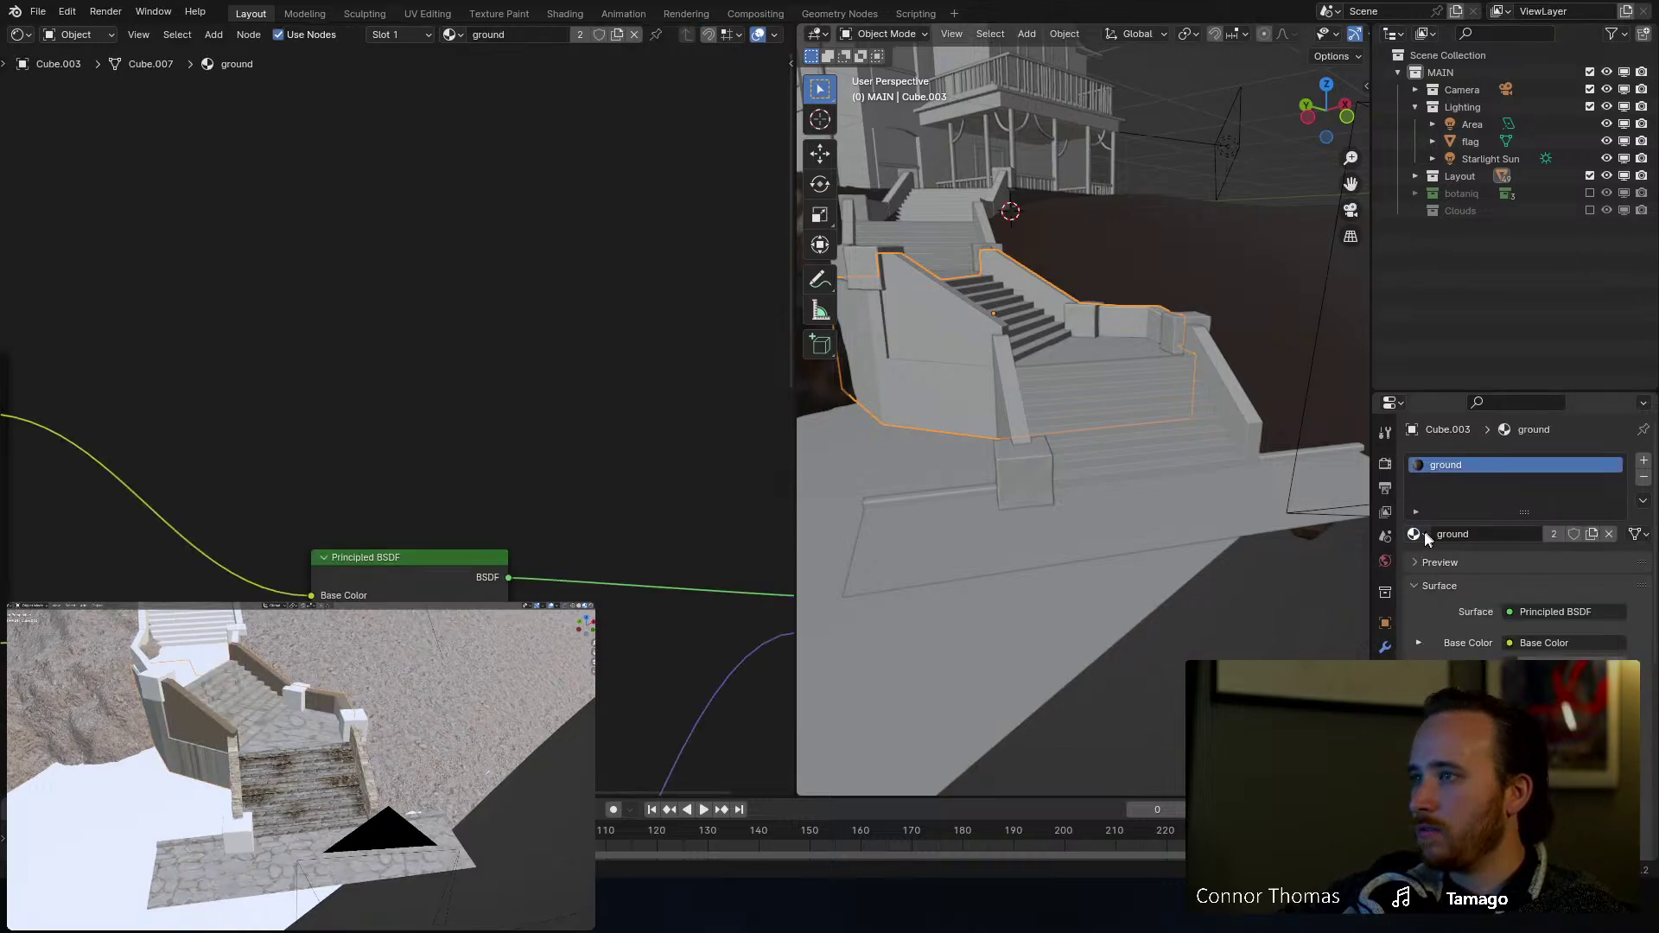
Step: Add two more material slots to the middle staircase section, holding the existing stairs and wall materials
{"action": "left_click", "coordinate": [1644, 460]}
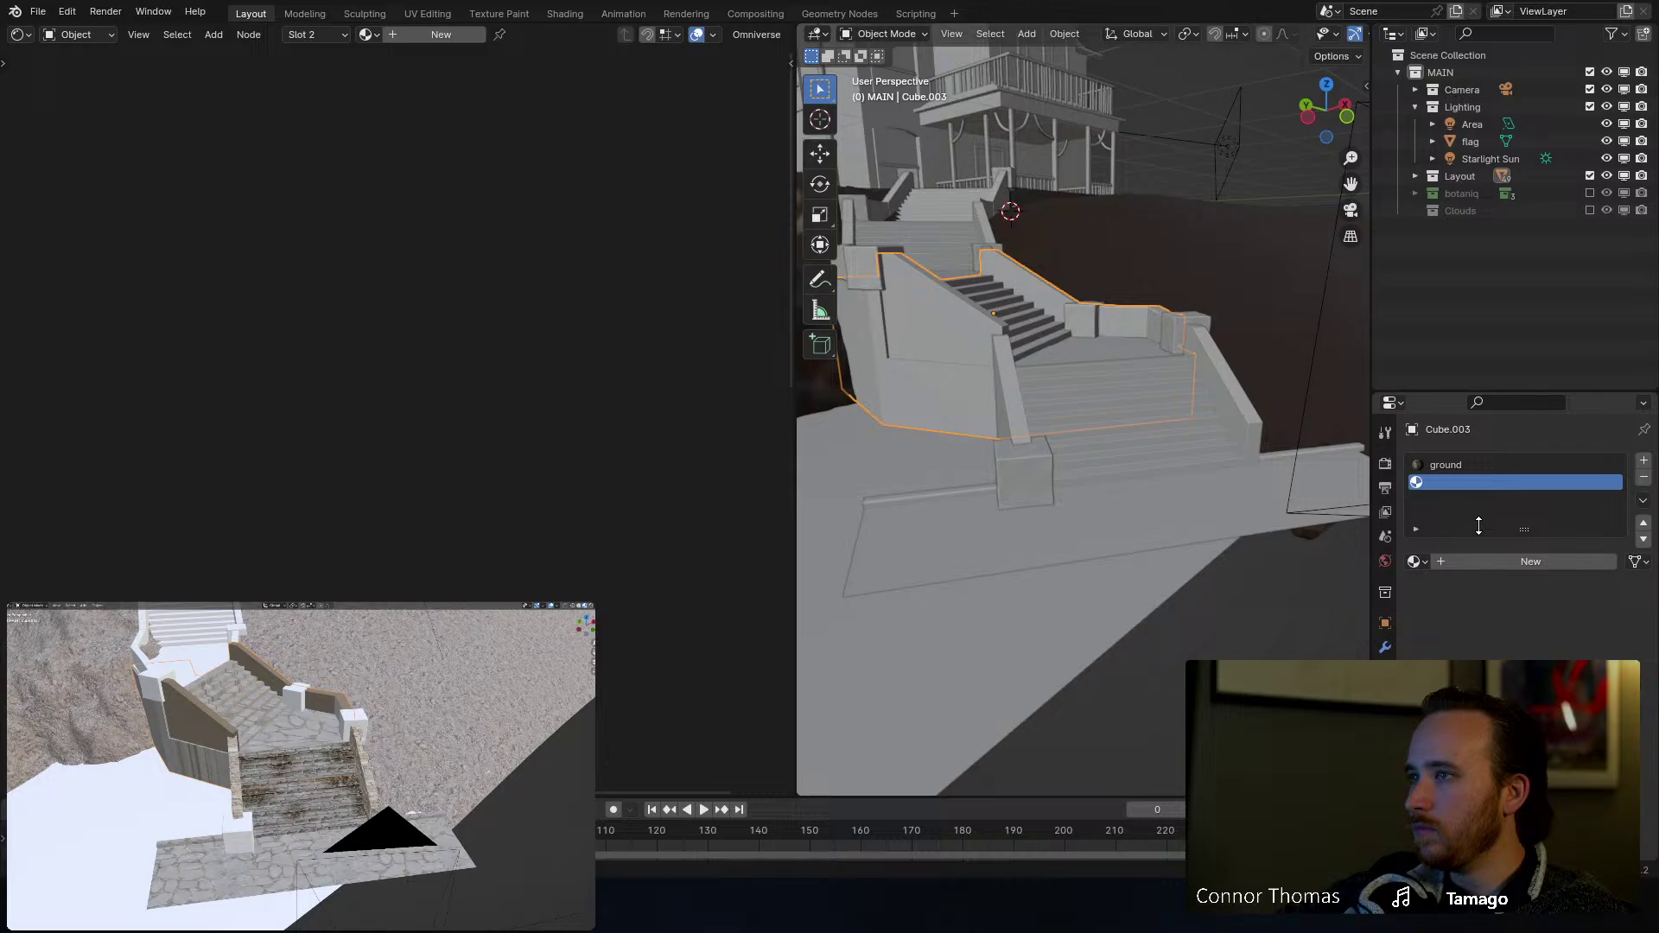
{"action": "left_click", "coordinate": [1424, 562]}
{"action": "left_click", "coordinate": [1468, 575]}
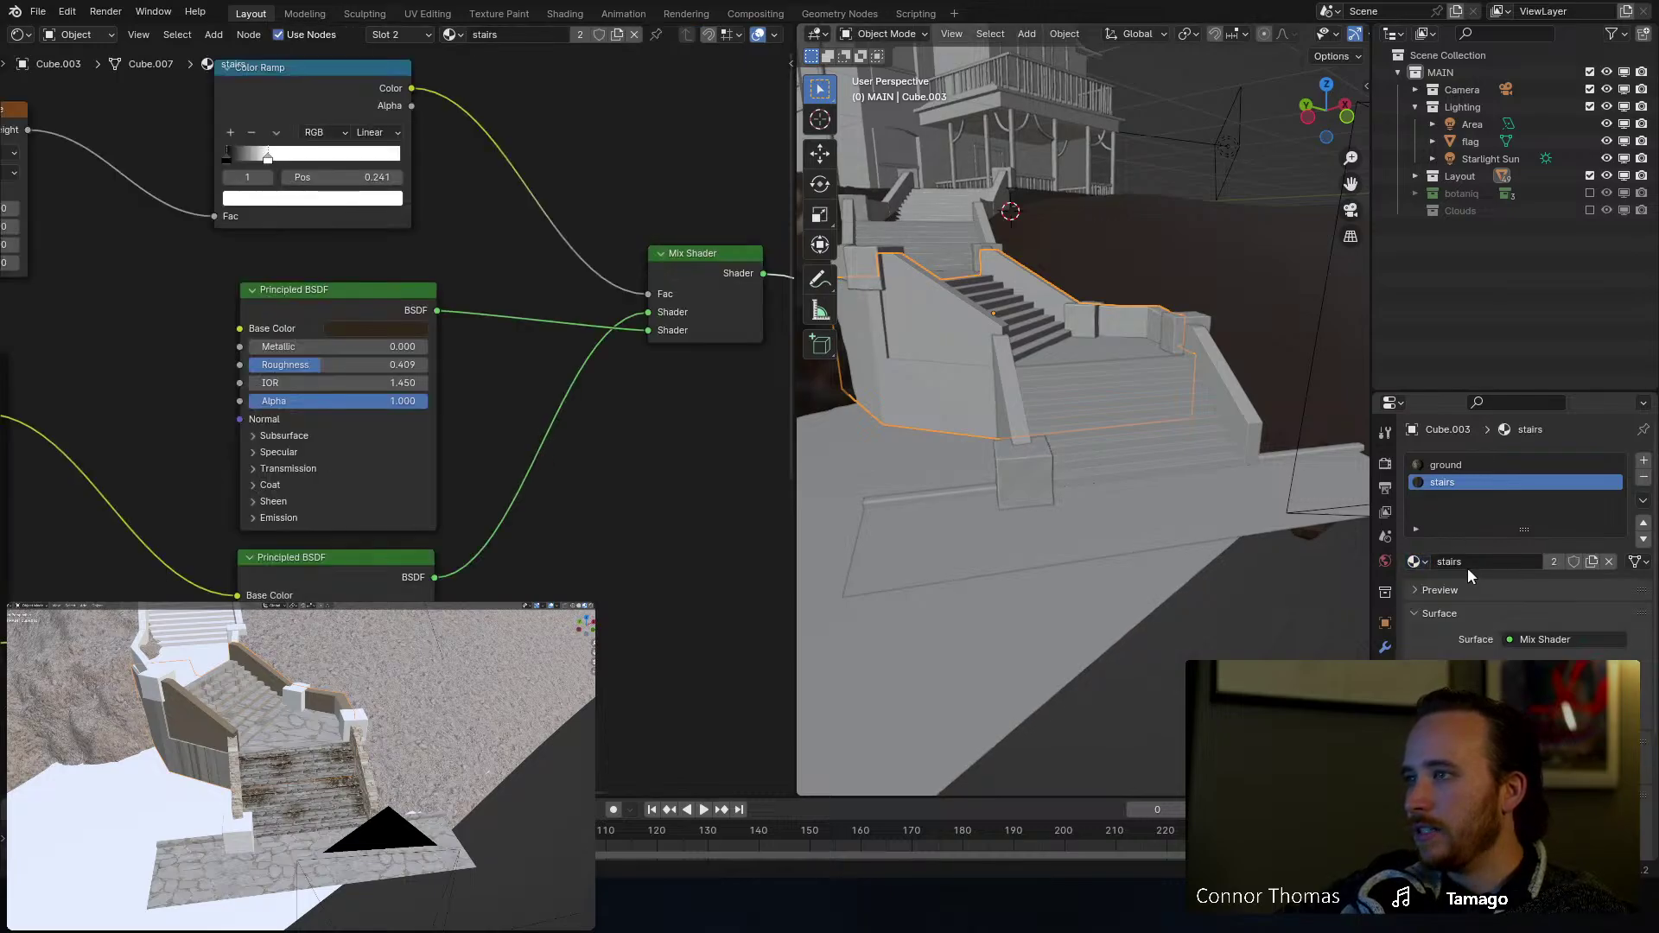
{"action": "left_click", "coordinate": [1644, 460]}
{"action": "left_click", "coordinate": [1417, 561]}
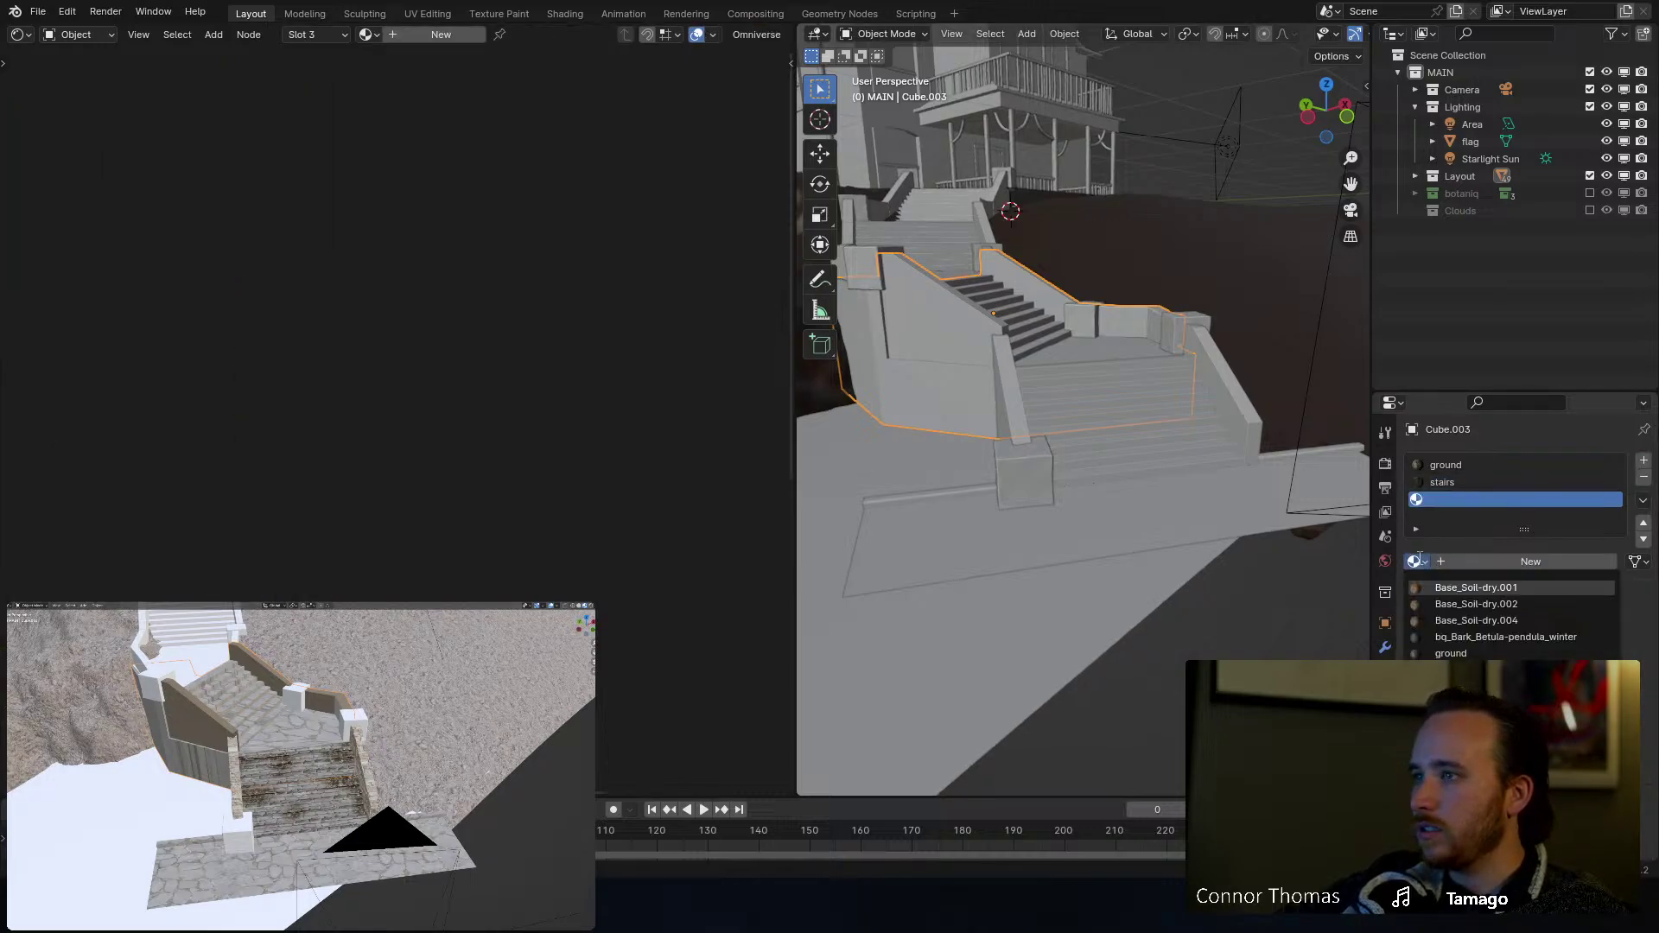
{"action": "scroll", "coordinate": [1426, 605], "scroll_direction": "down", "scroll_amount": 3}
{"action": "left_click", "coordinate": [1435, 587]}
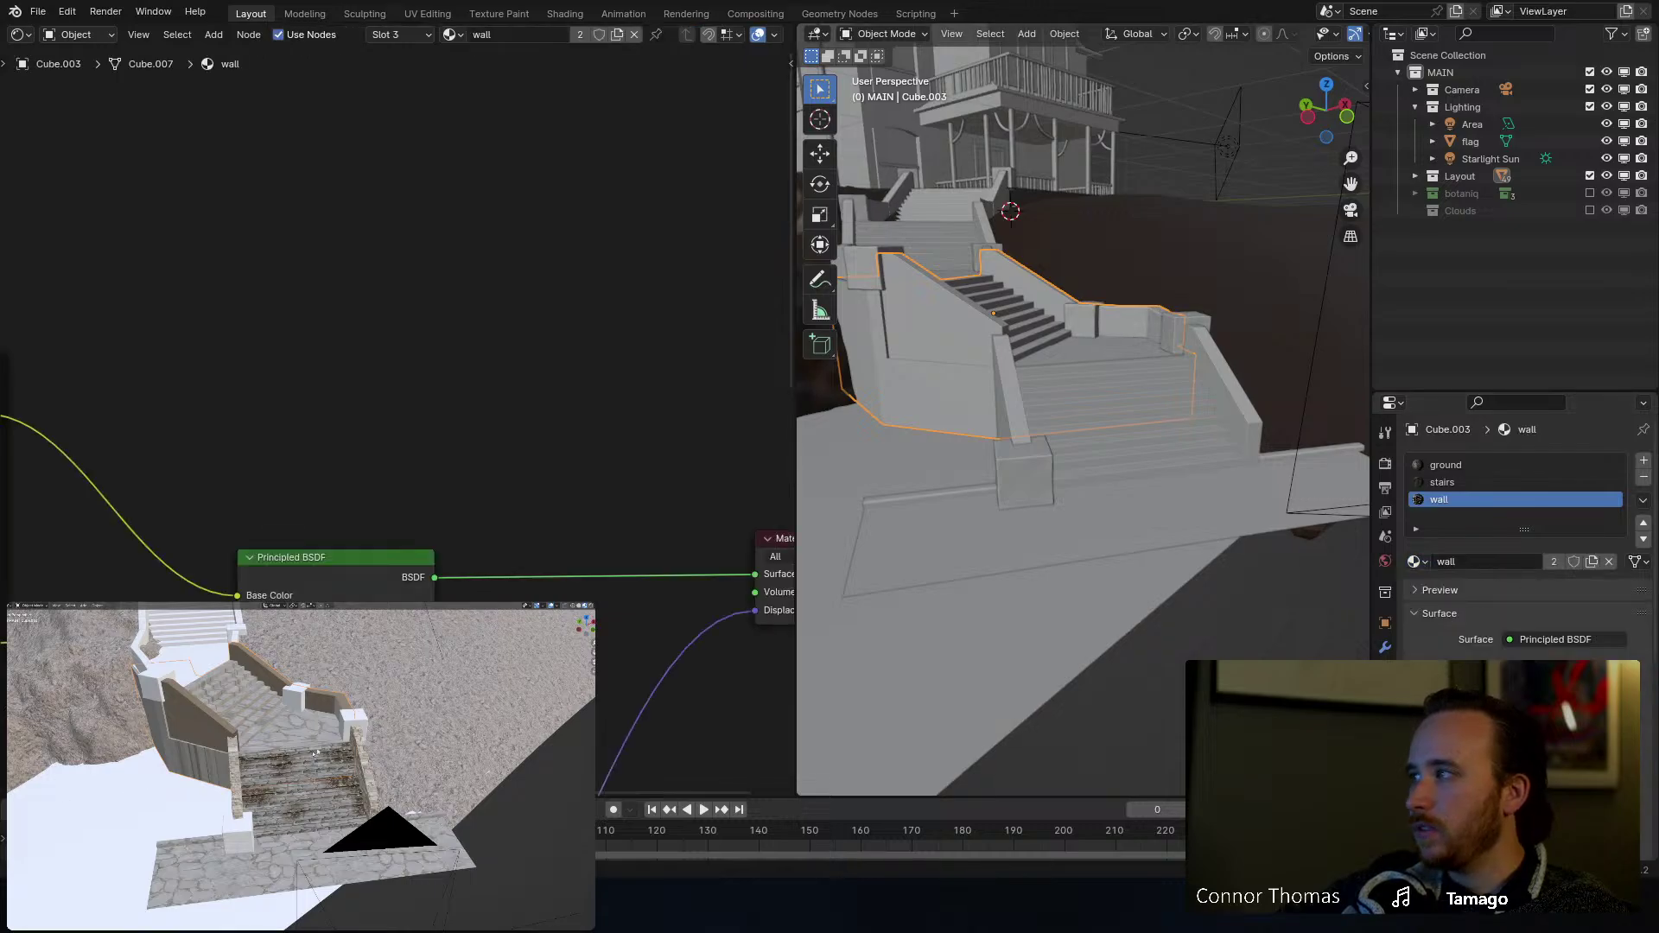
Step: Select all faces of the middle staircase section and re-project their UVs
{"action": "key", "text": "Tab"}
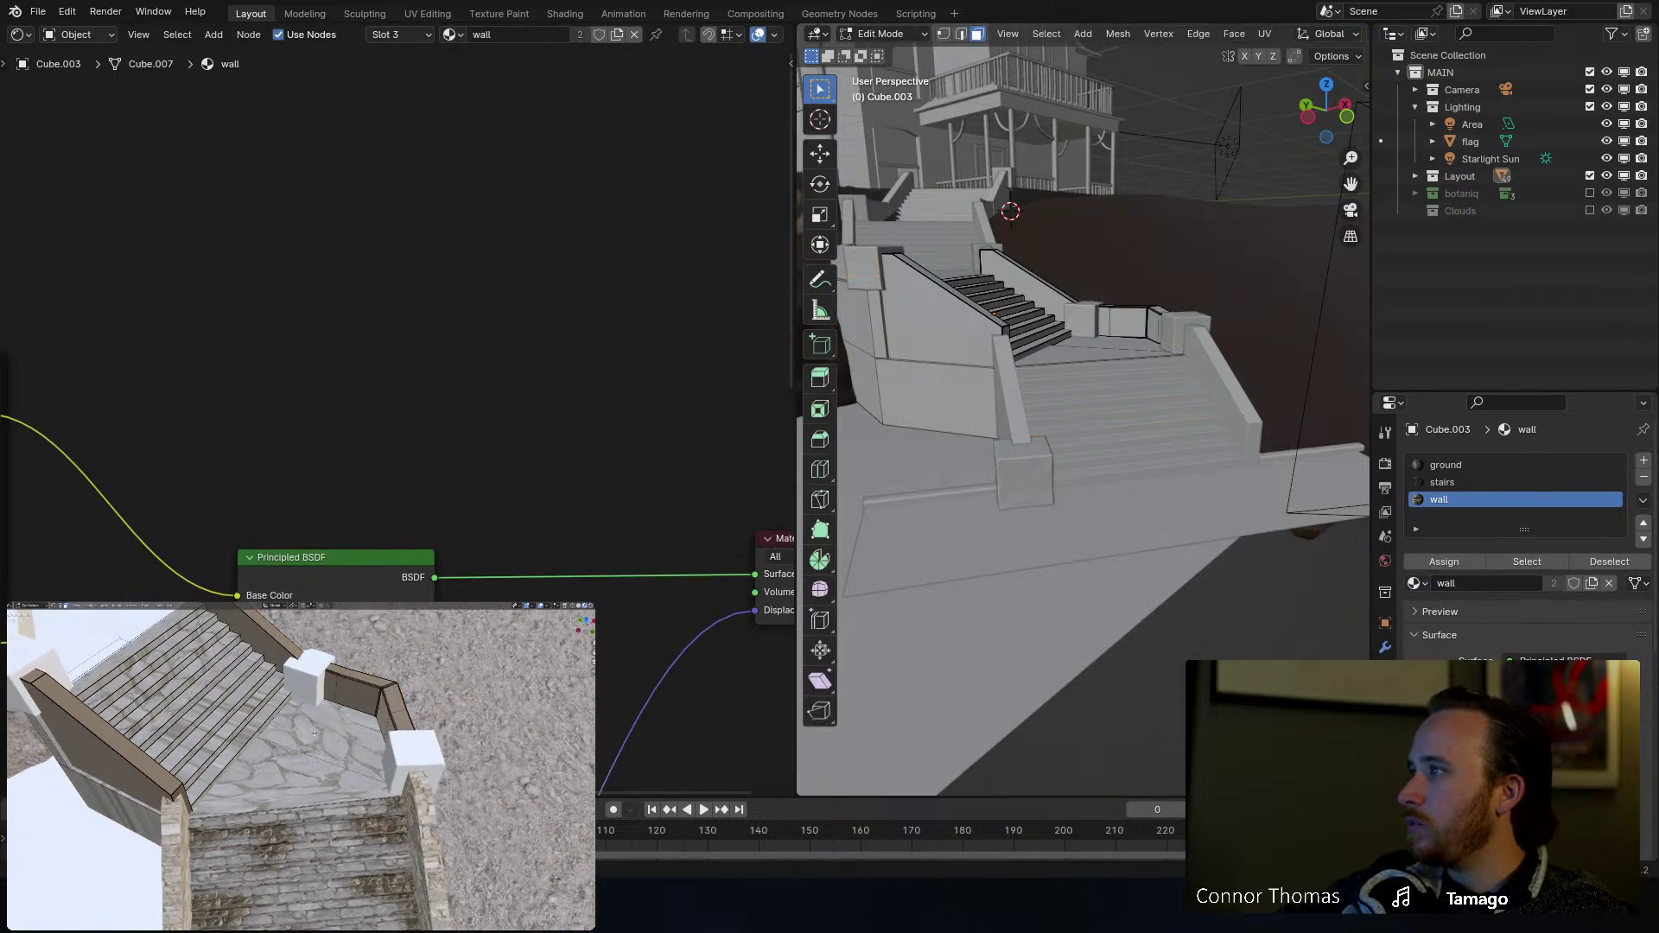
{"action": "key", "text": "a"}
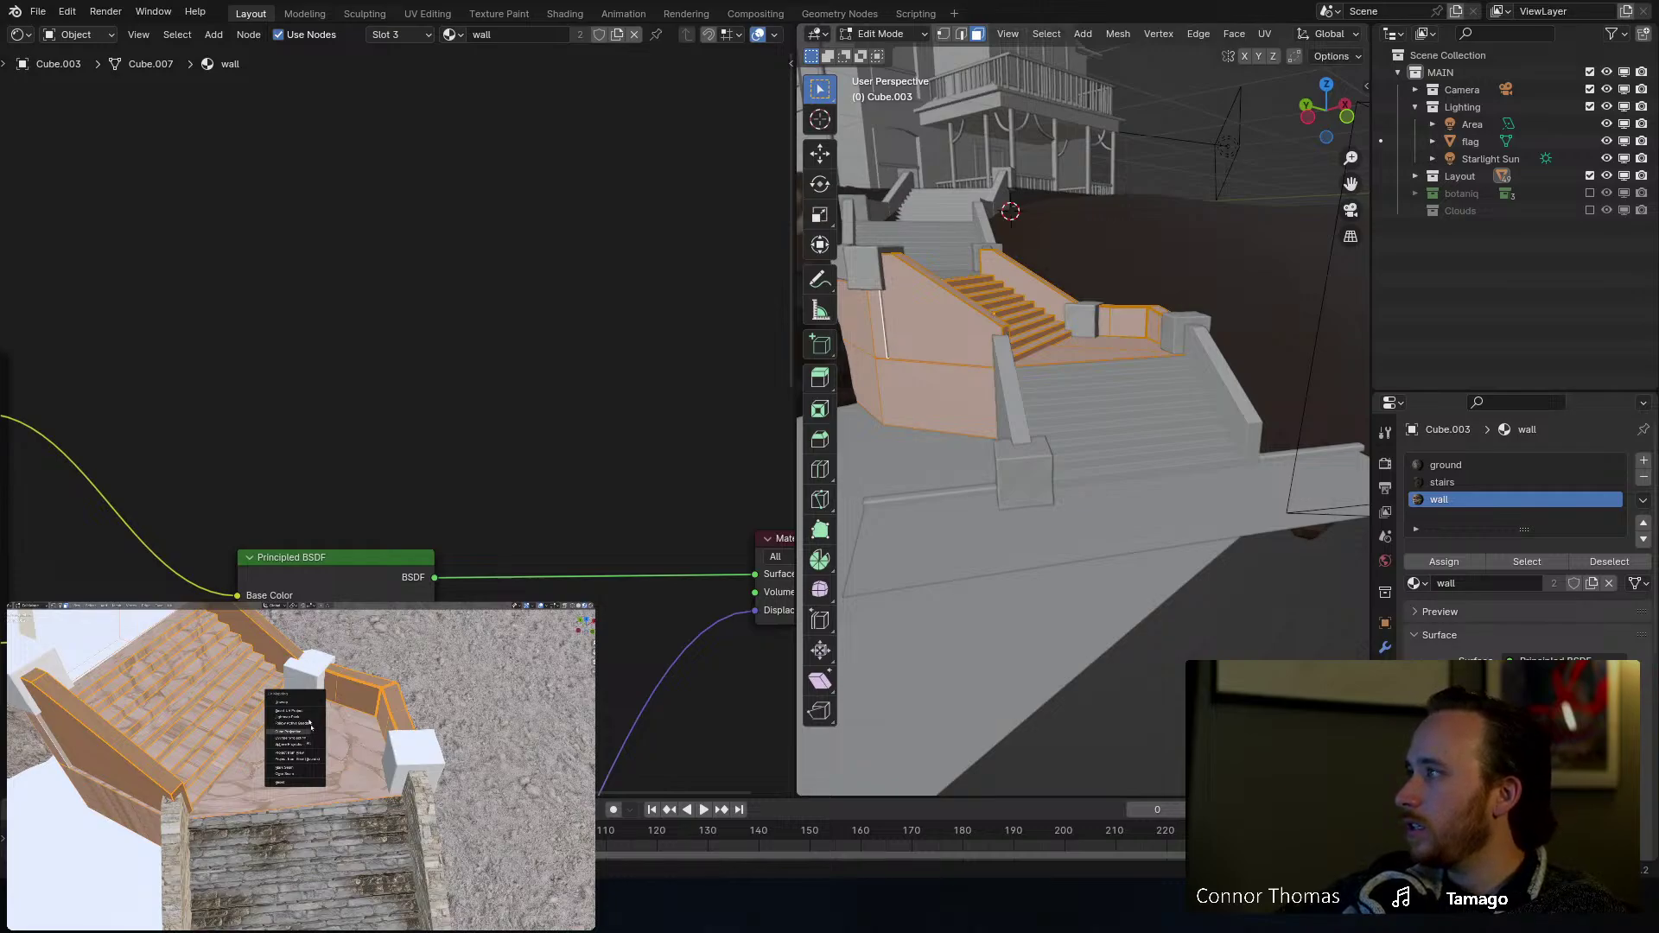
{"action": "left_click", "coordinate": [307, 768]}
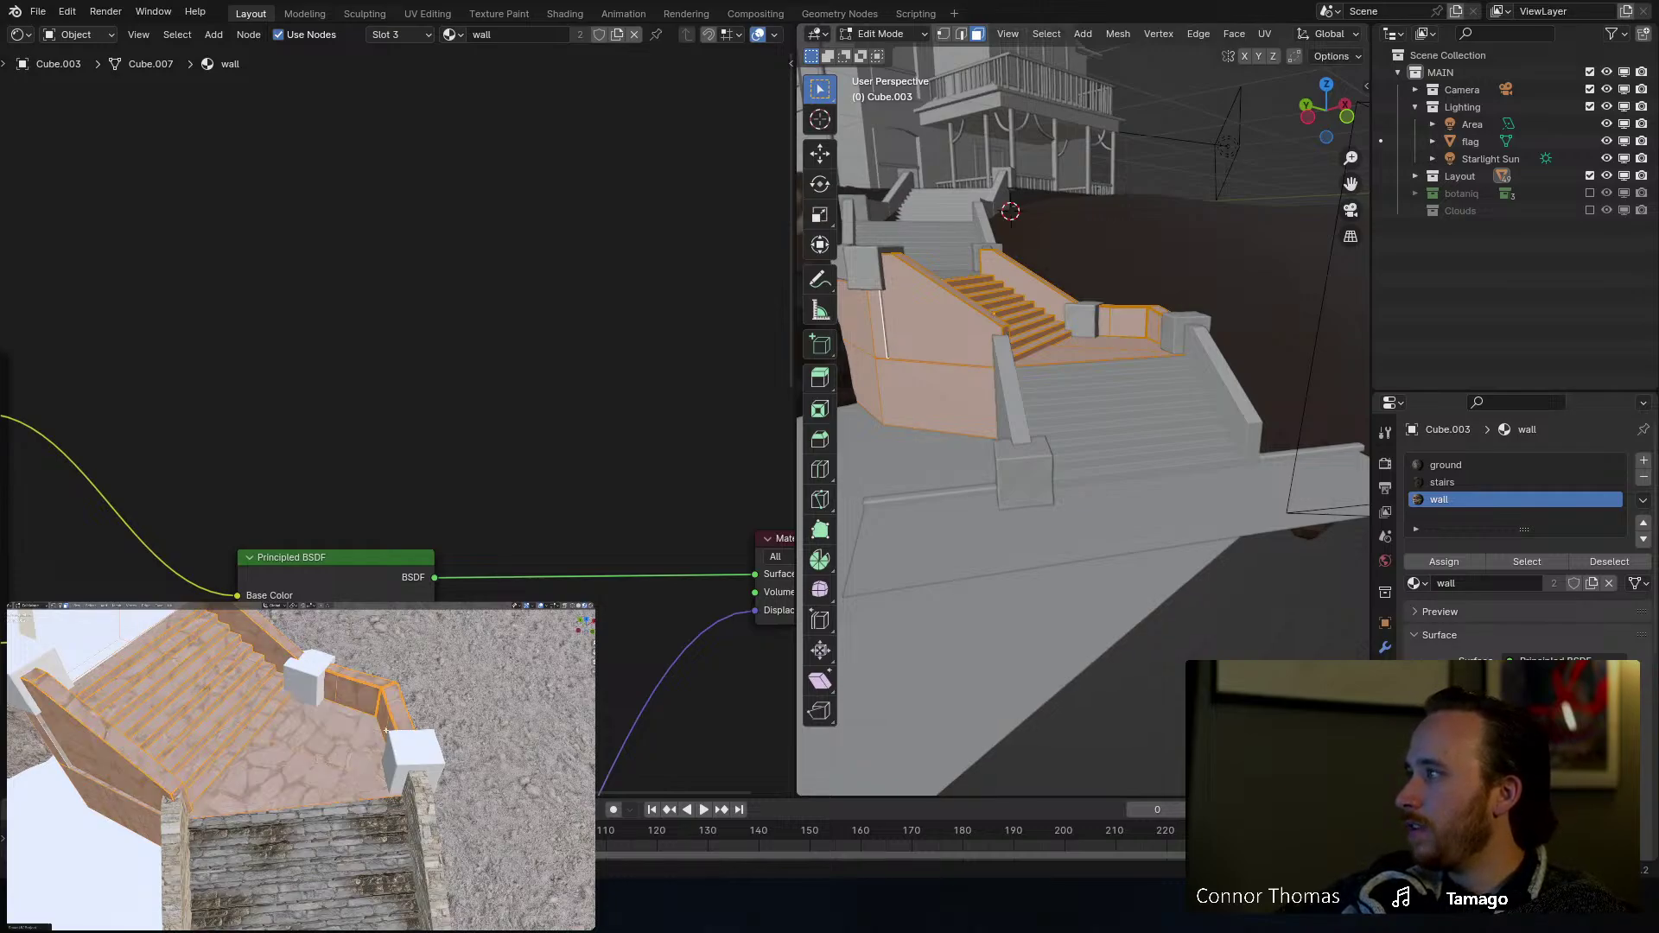
Step: Select only the linked side wall pieces of the middle staircase section, re-project their UVs, and clear the selection
{"action": "key", "text": "alt+a"}
{"action": "key", "text": "l"}
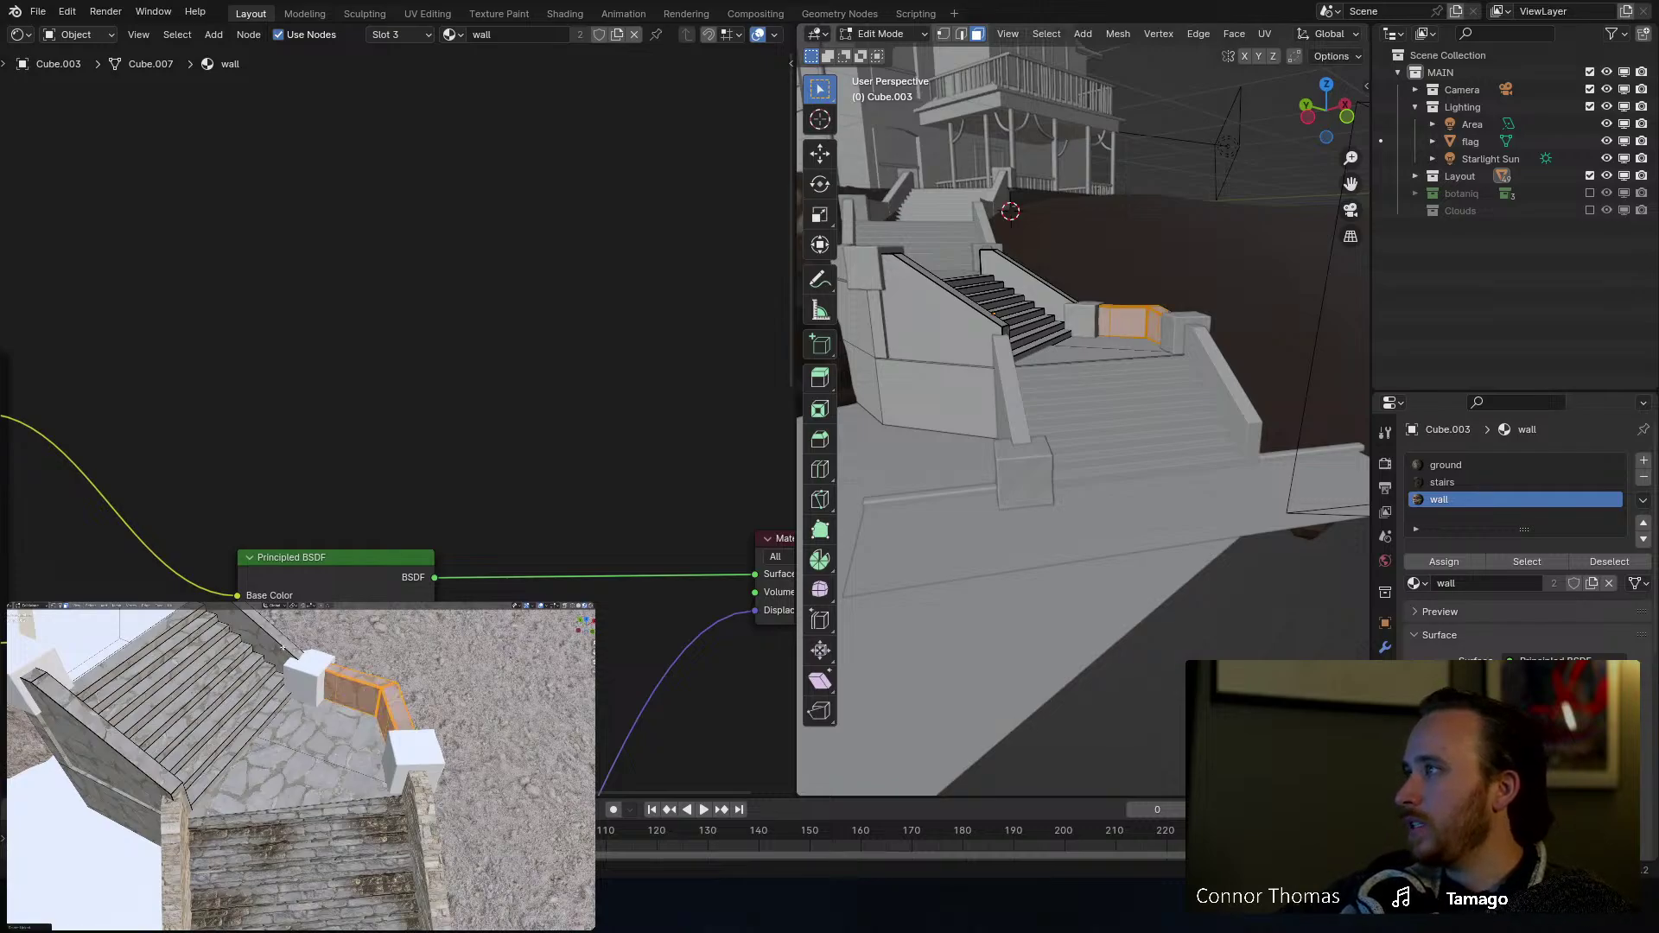
{"action": "key", "text": "l"}
{"action": "key", "text": "l"}
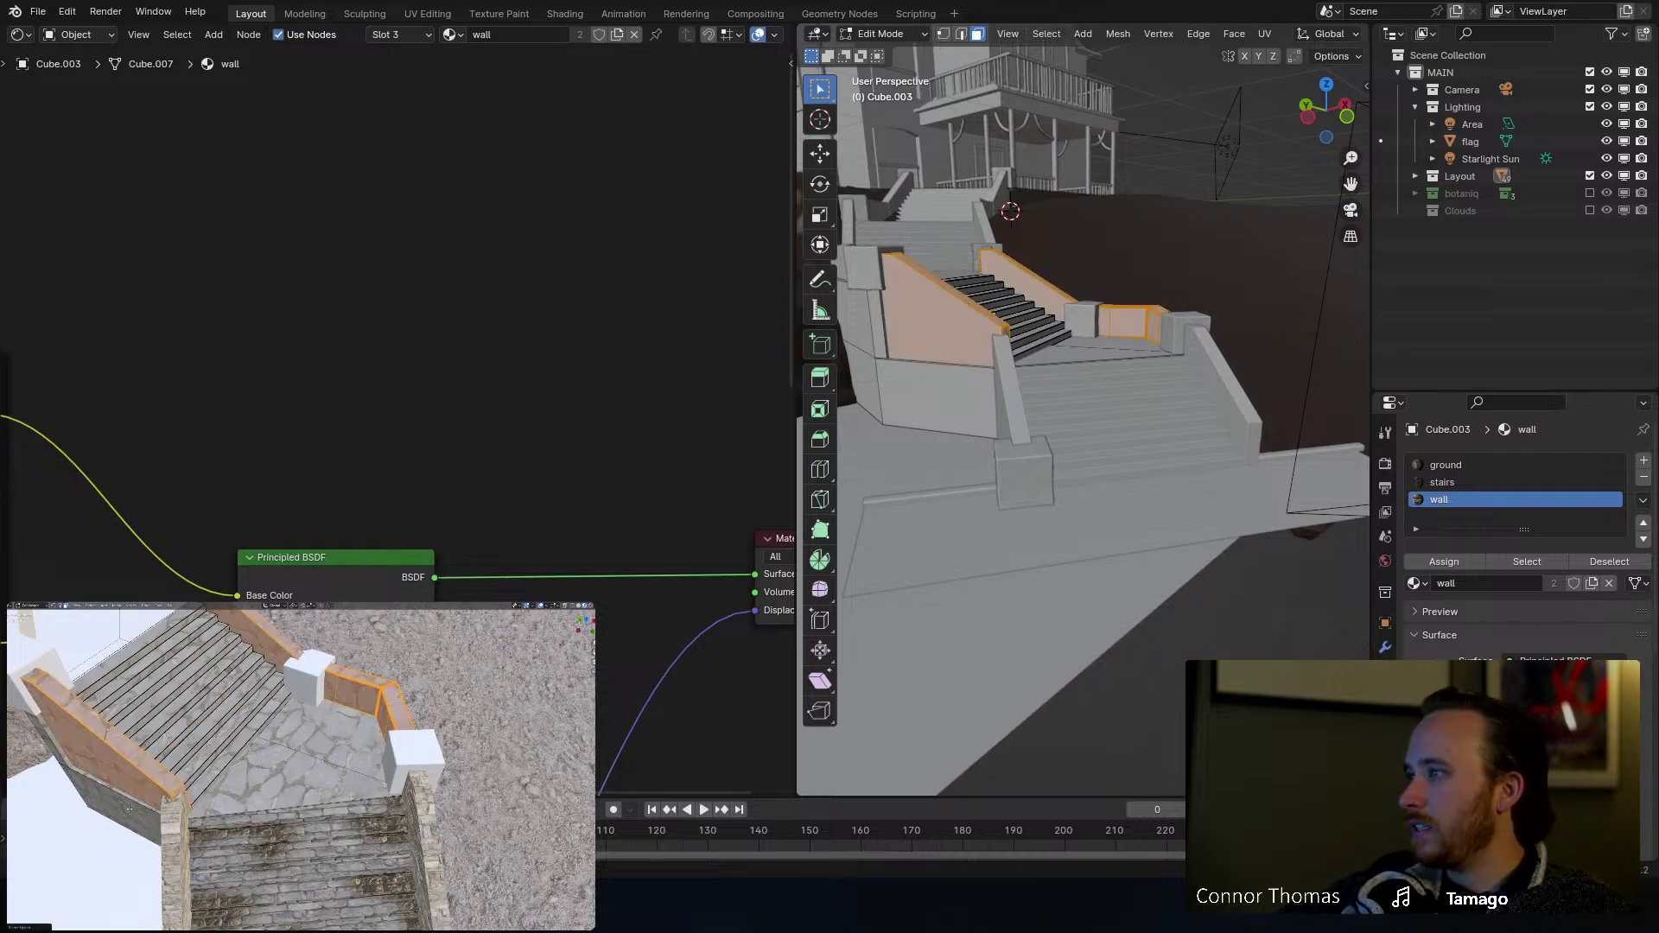
{"action": "key", "text": "l"}
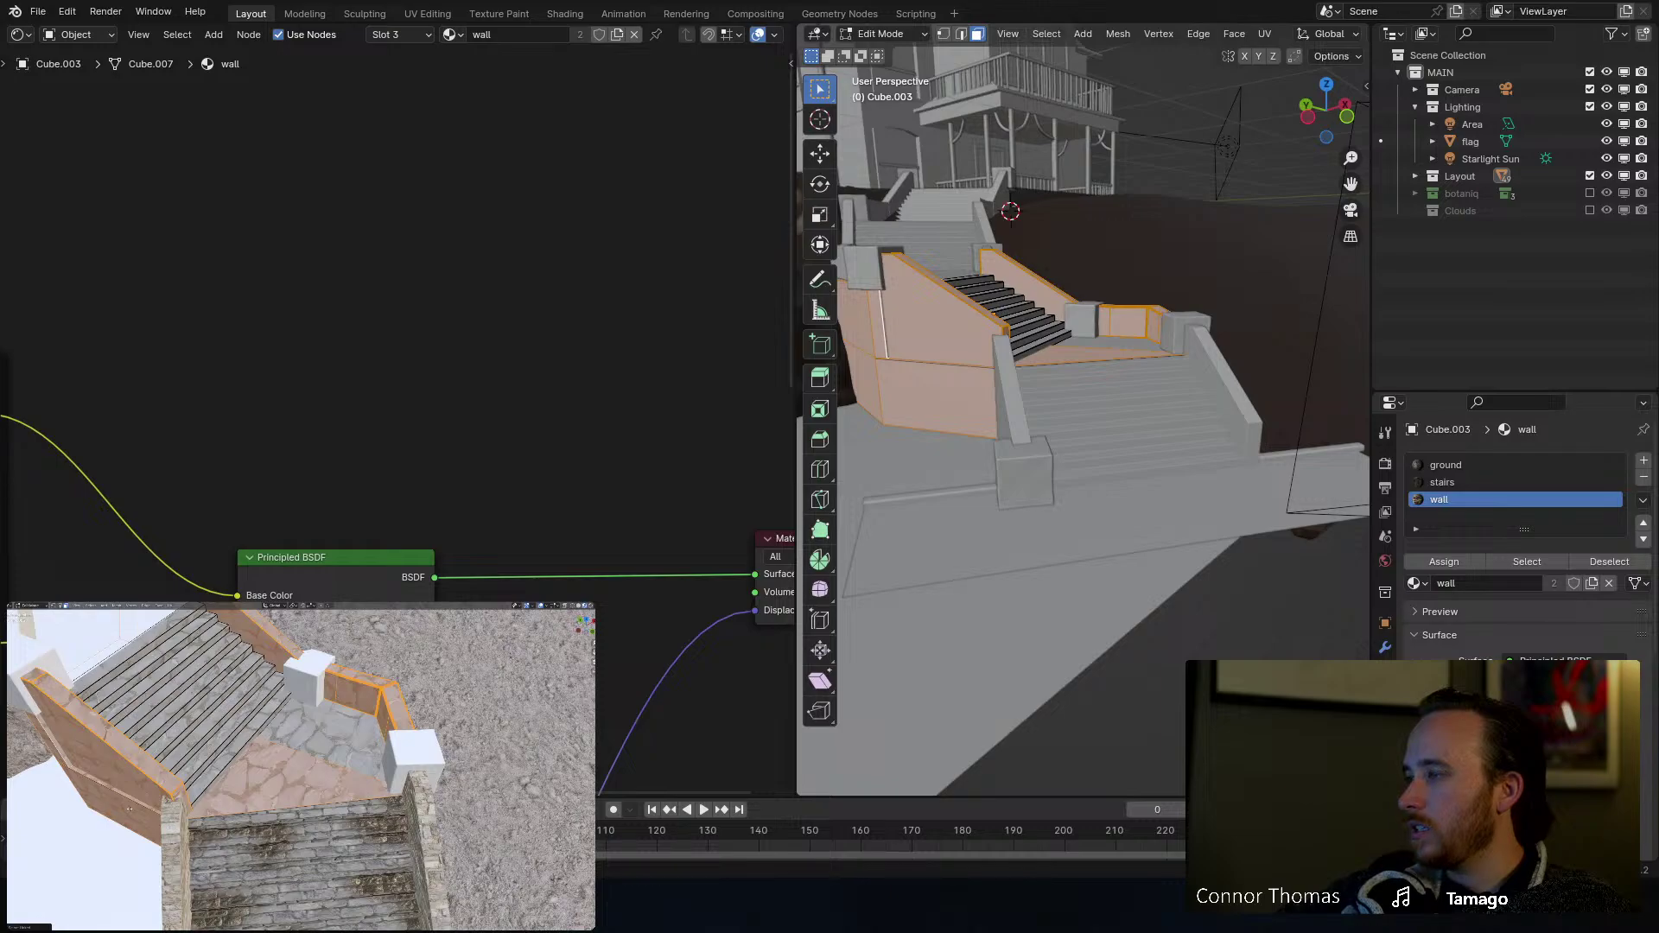
{"action": "key", "text": "ctrl+z"}
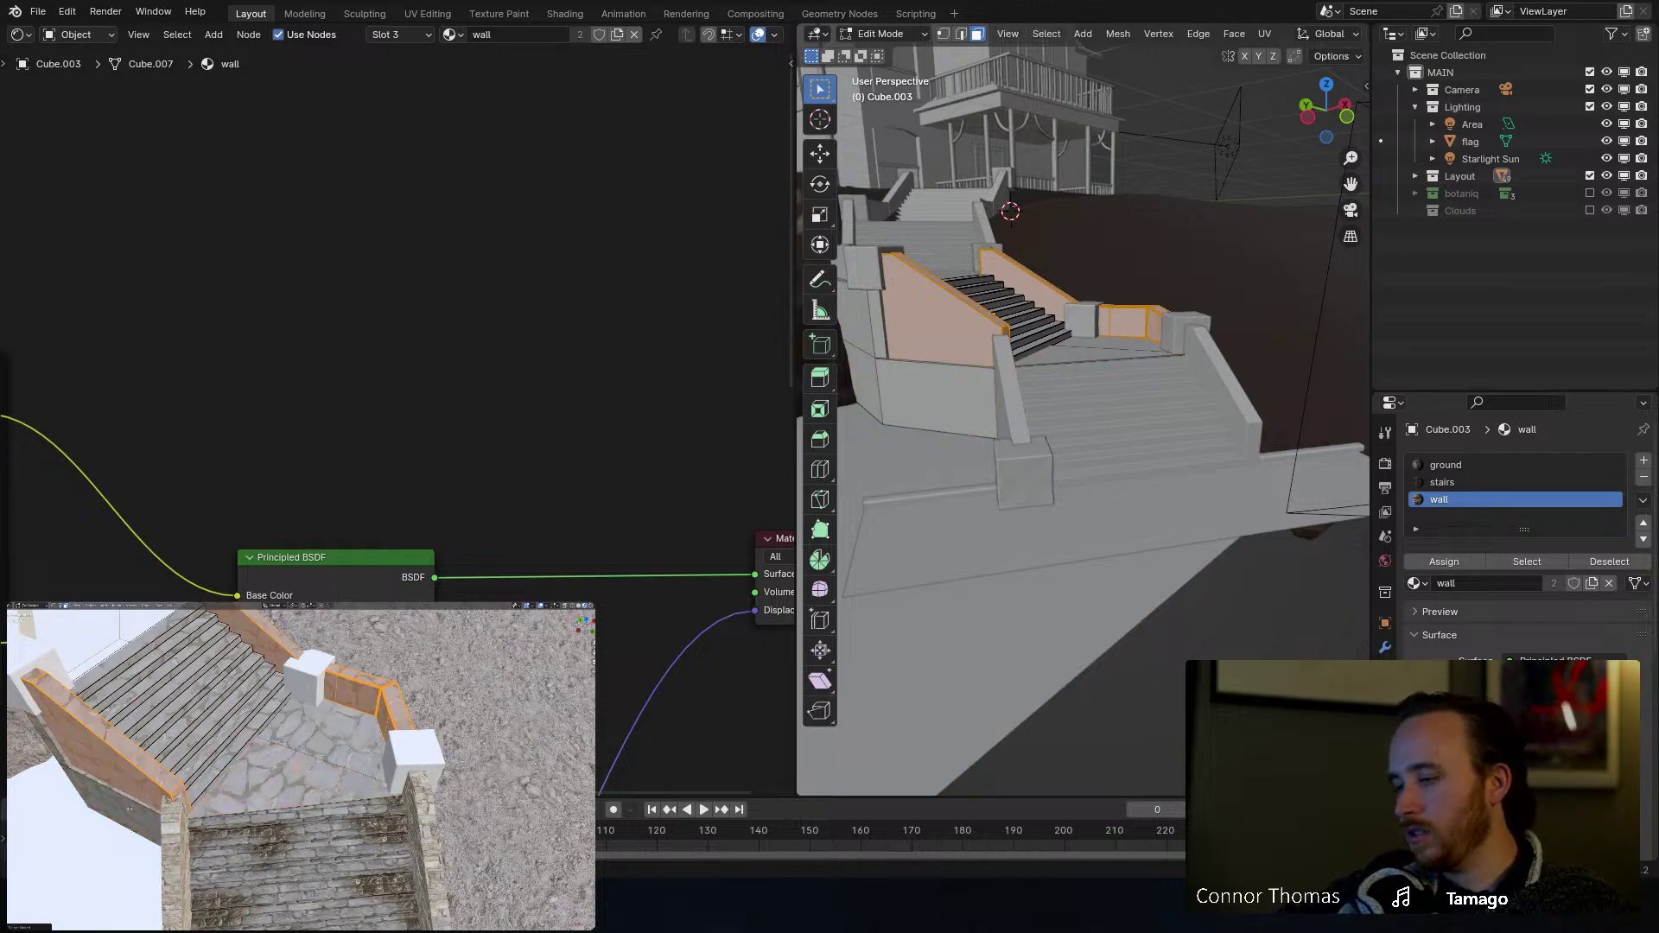
{"action": "right_click", "coordinate": [115, 825]}
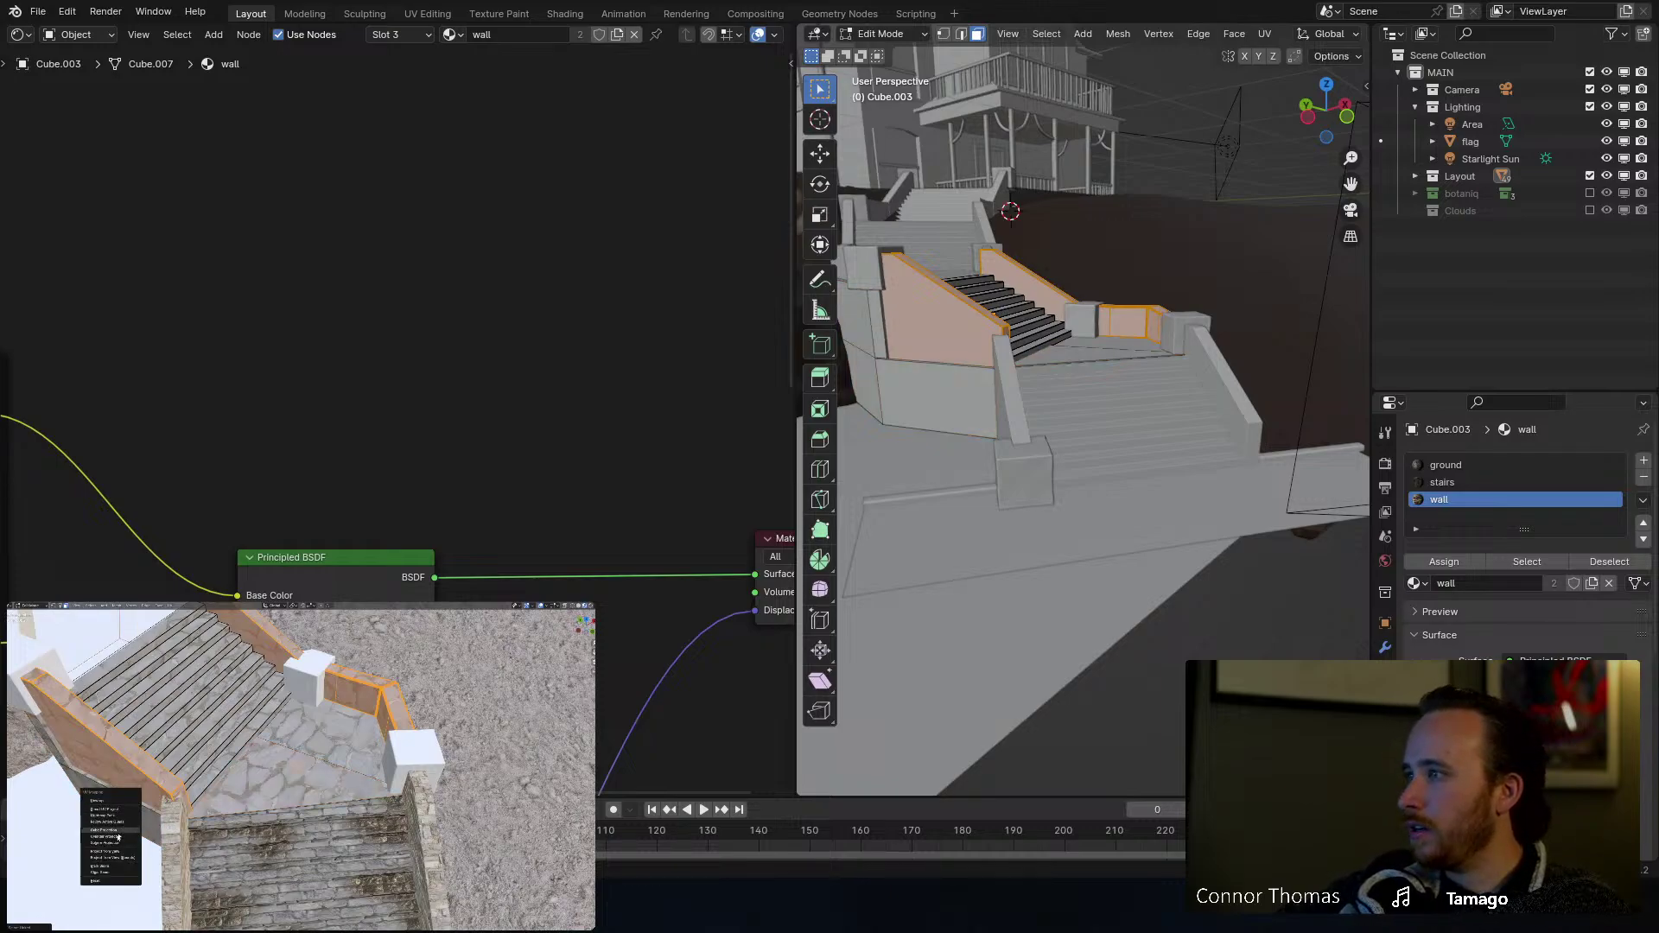
{"action": "left_click", "coordinate": [119, 838]}
{"action": "mouse_move", "coordinate": [247, 769]}
{"action": "middle_mouse_down"}
{"action": "mouse_move", "coordinate": [193, 738]}
{"action": "mouse_move", "coordinate": [232, 762]}
{"action": "mouse_move", "coordinate": [264, 746]}
{"action": "middle_mouse_up"}
{"action": "key", "text": "alt+a"}
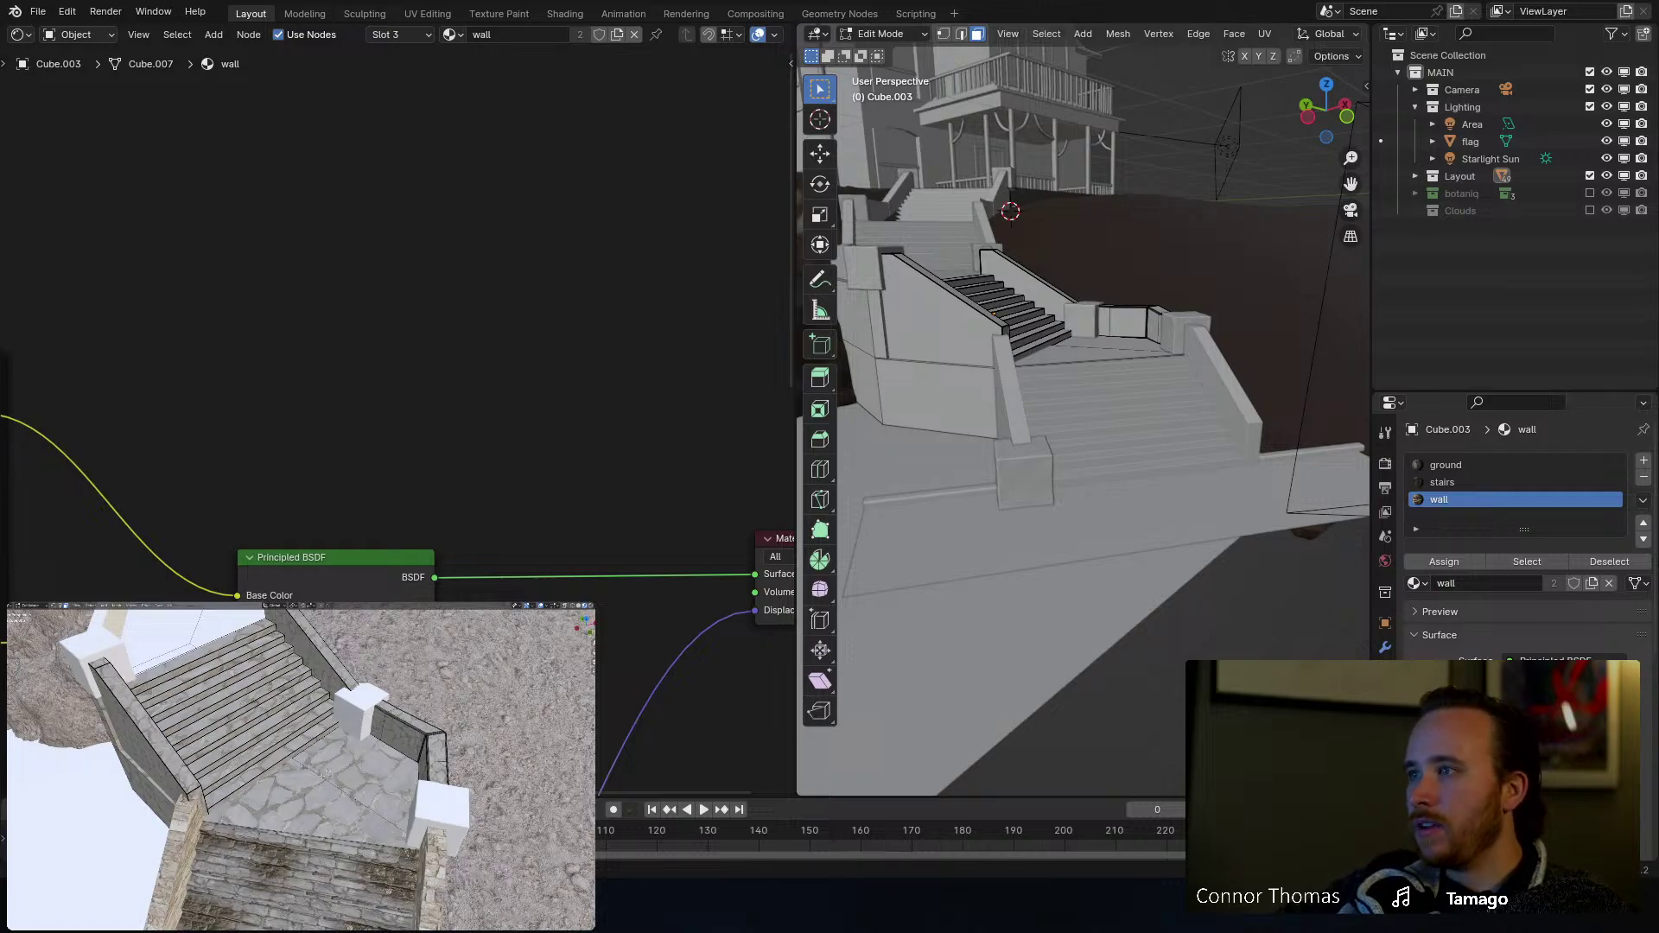
Step: Select the middle staircase's side walls on both sides and assign the wall material to them
{"action": "middle_click_drag", "start_coordinate": [324, 774], "coordinate": [347, 726]}
{"action": "left_click", "coordinate": [413, 720]}
{"action": "left_click", "coordinate": [325, 679], "text": "shift"}
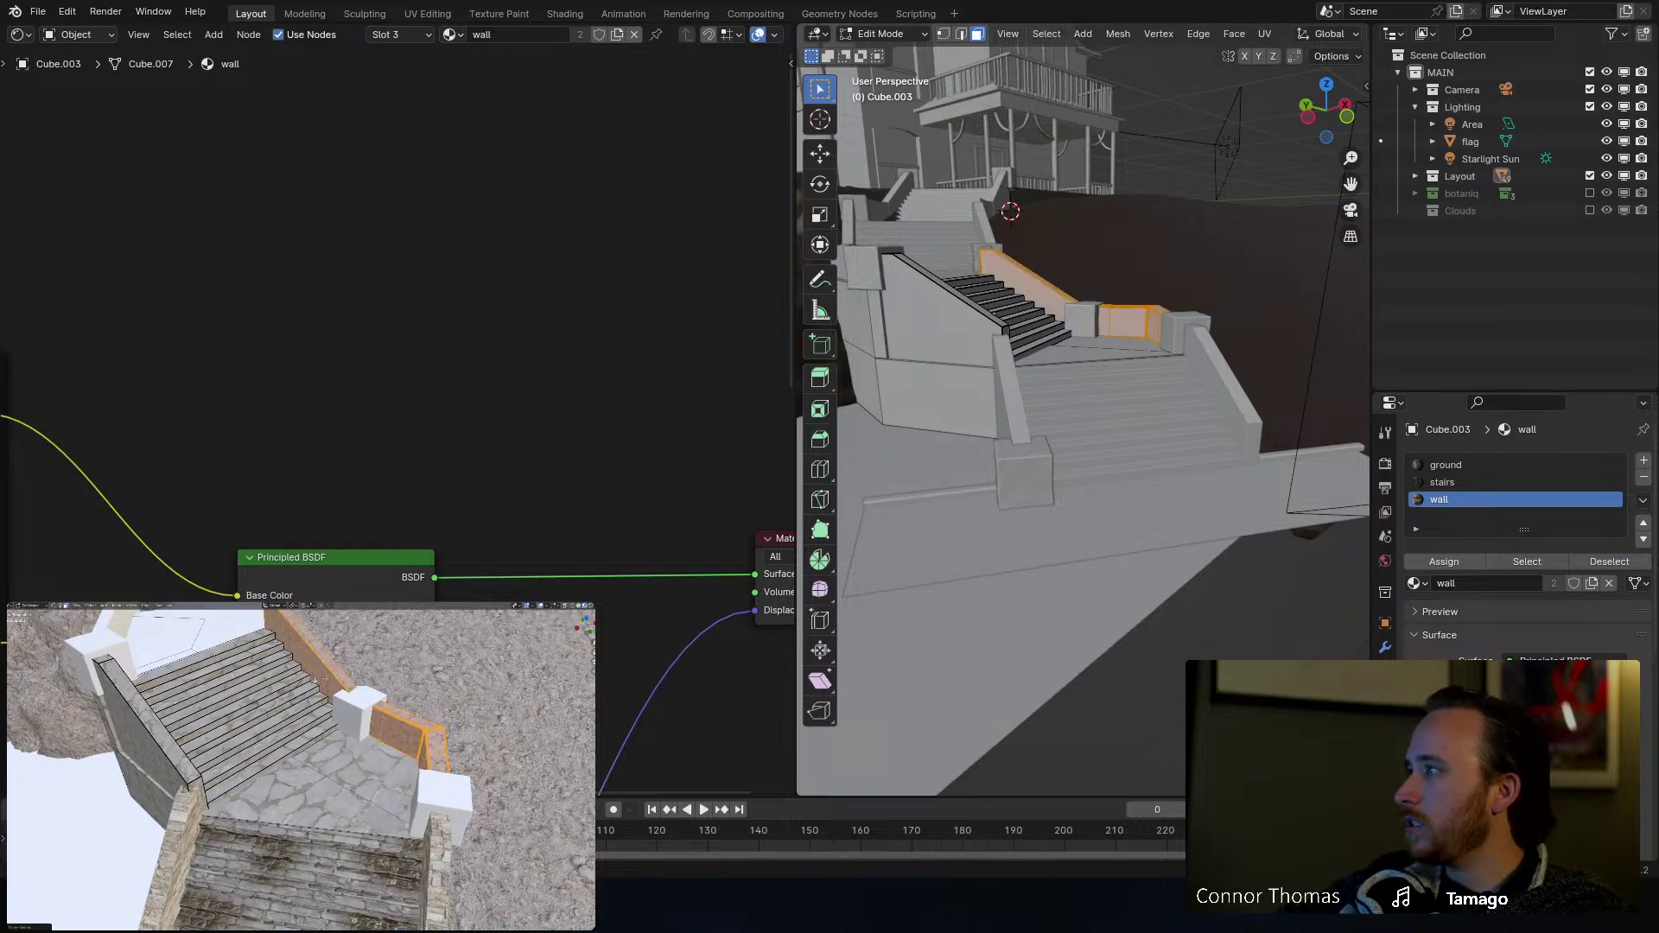
{"action": "left_click", "coordinate": [1439, 466]}
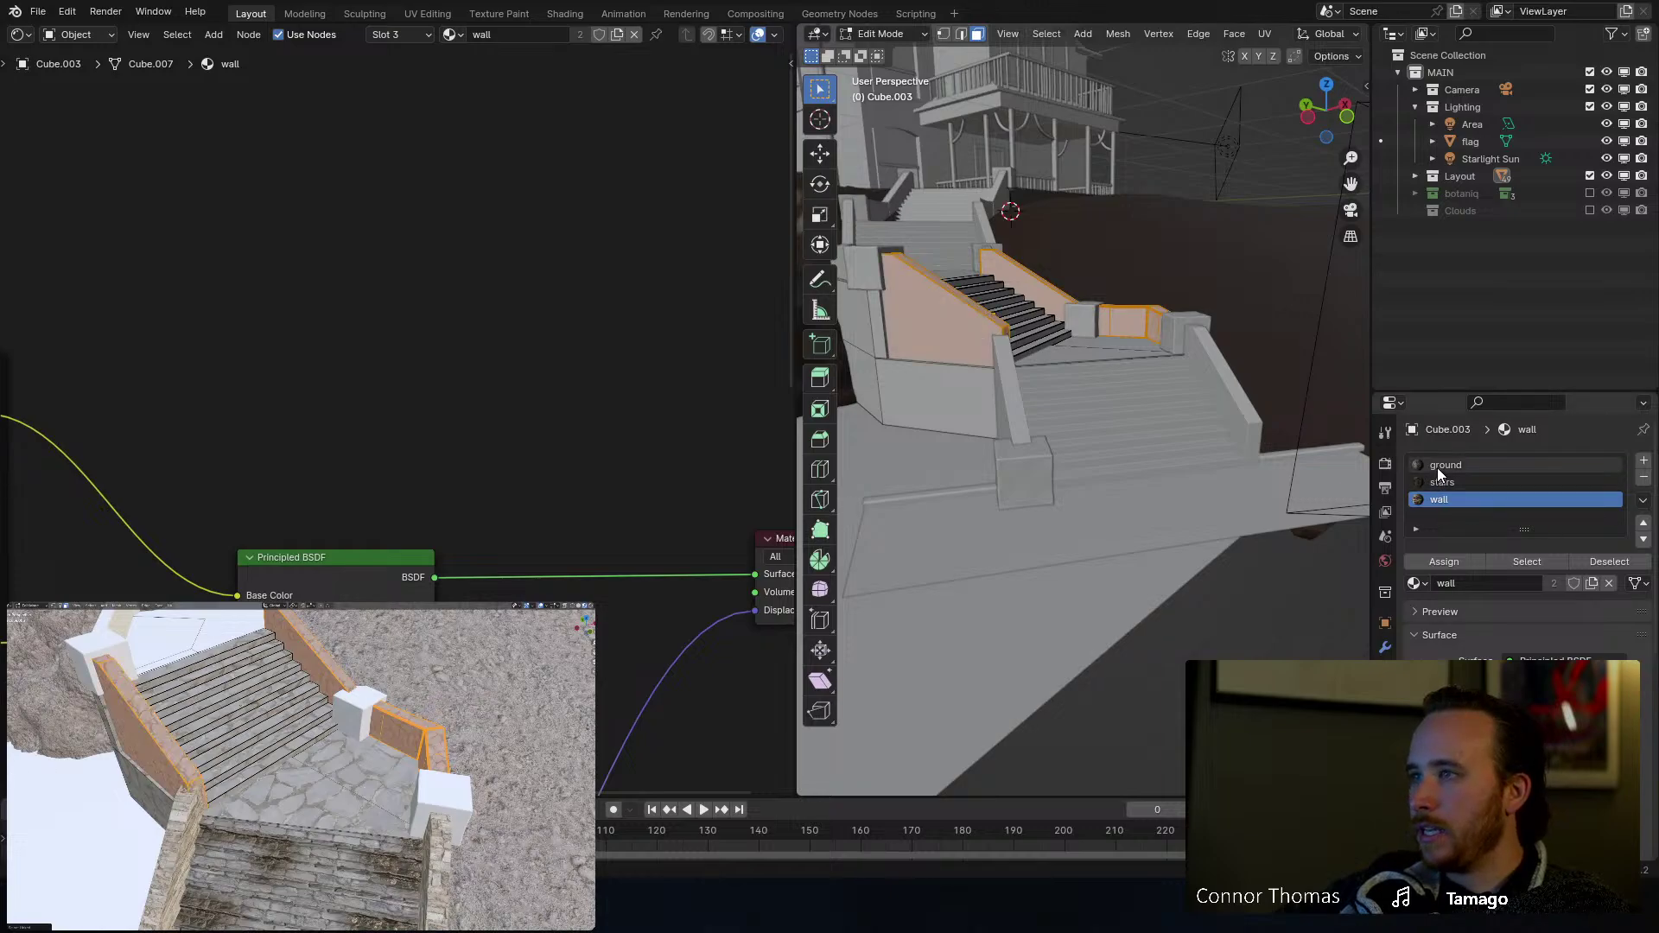
{"action": "left_click", "coordinate": [1438, 500]}
{"action": "left_click", "coordinate": [1432, 560]}
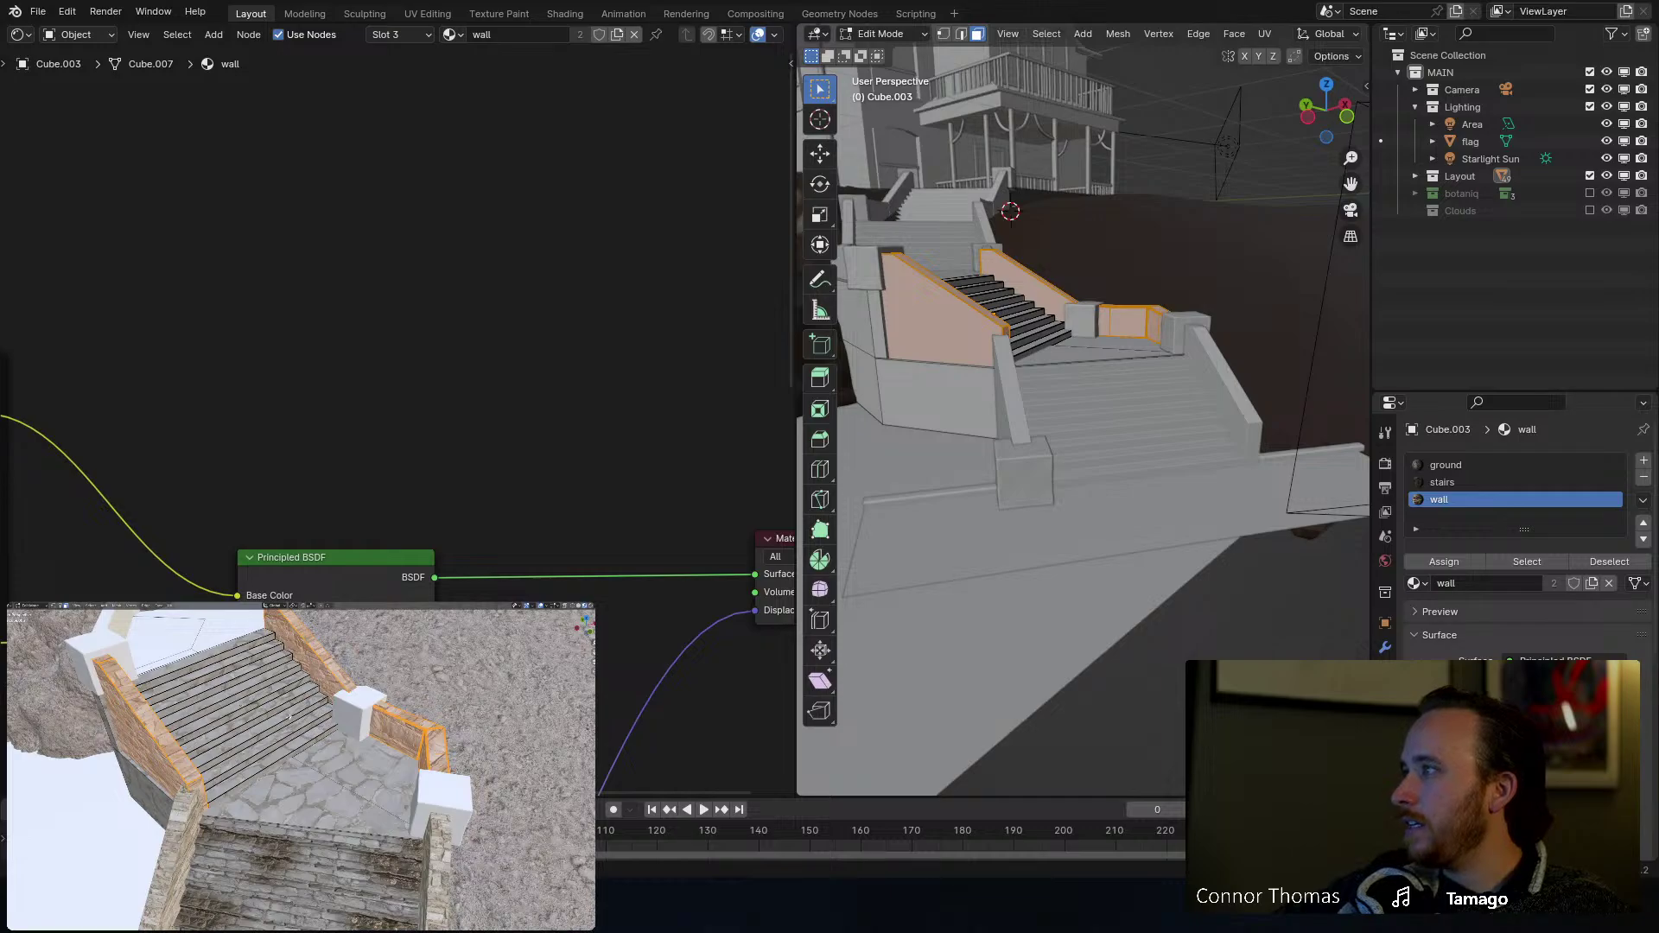
Step: Select the linked steps of the middle staircase, assign the stairs material to them, and return to Object Mode
{"action": "key", "text": "l"}
{"action": "key", "text": "alt+a"}
{"action": "key", "text": "l"}
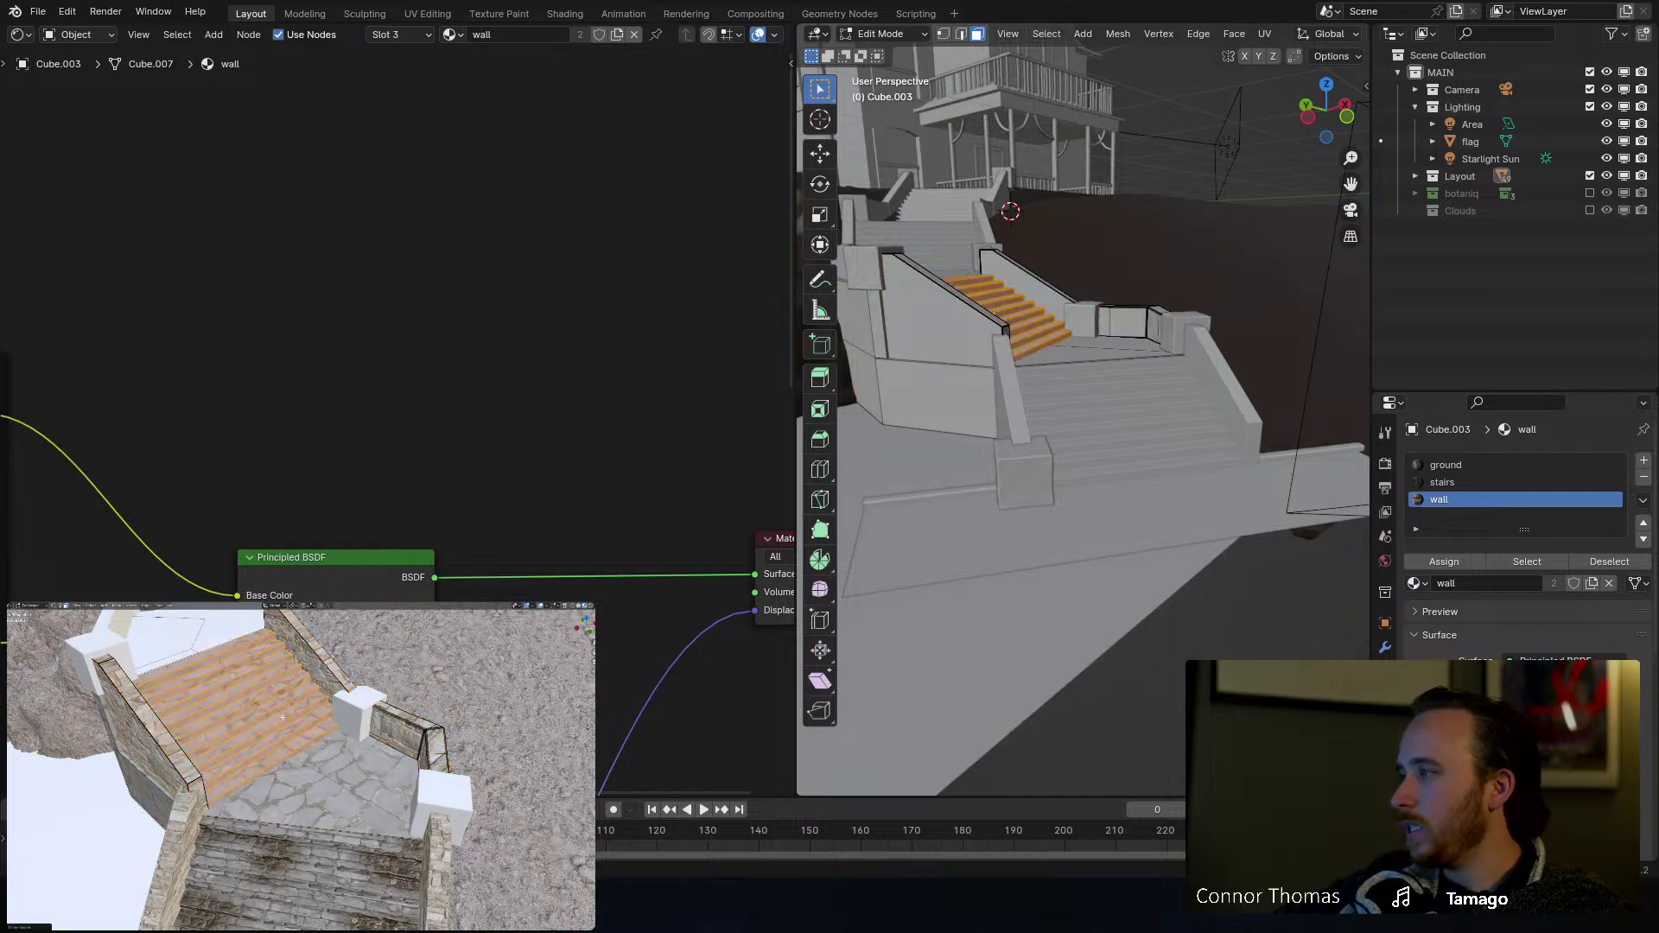
{"action": "left_click", "coordinate": [1441, 483]}
{"action": "left_click", "coordinate": [1429, 562]}
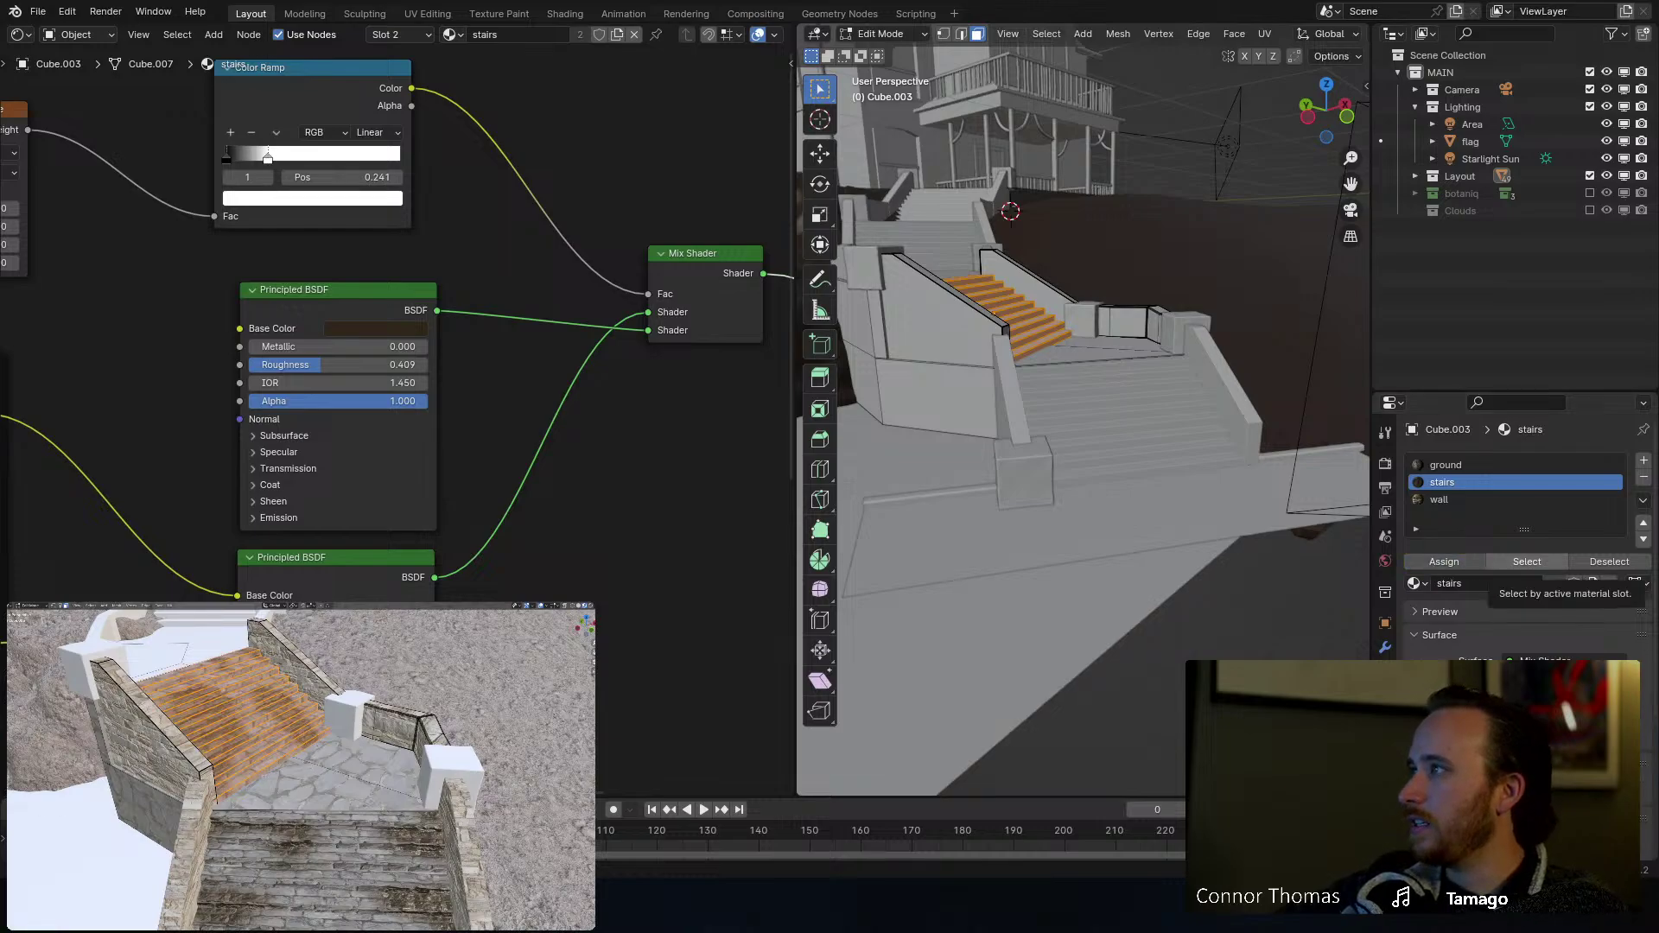
{"action": "key", "text": "Tab"}
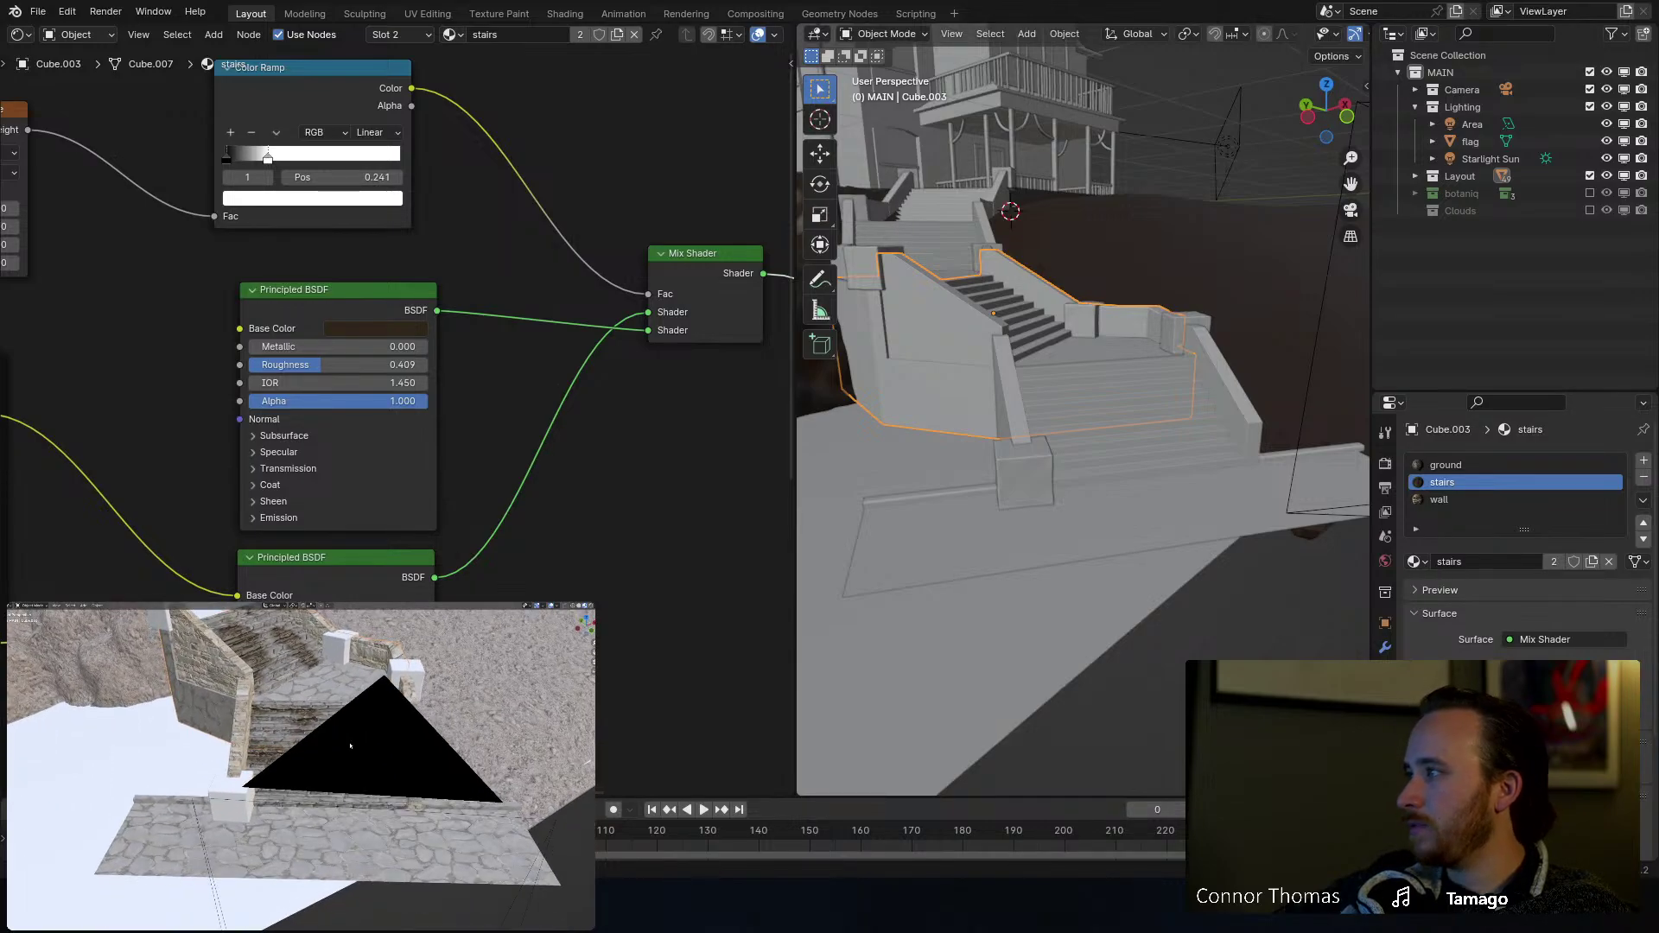
Step: From the lower staircase's stairs material, copy the Musgrave Texture, Color Ramp, dirt Principled BSDF and Mix Shader nodes
{"action": "left_click", "coordinate": [1115, 432]}
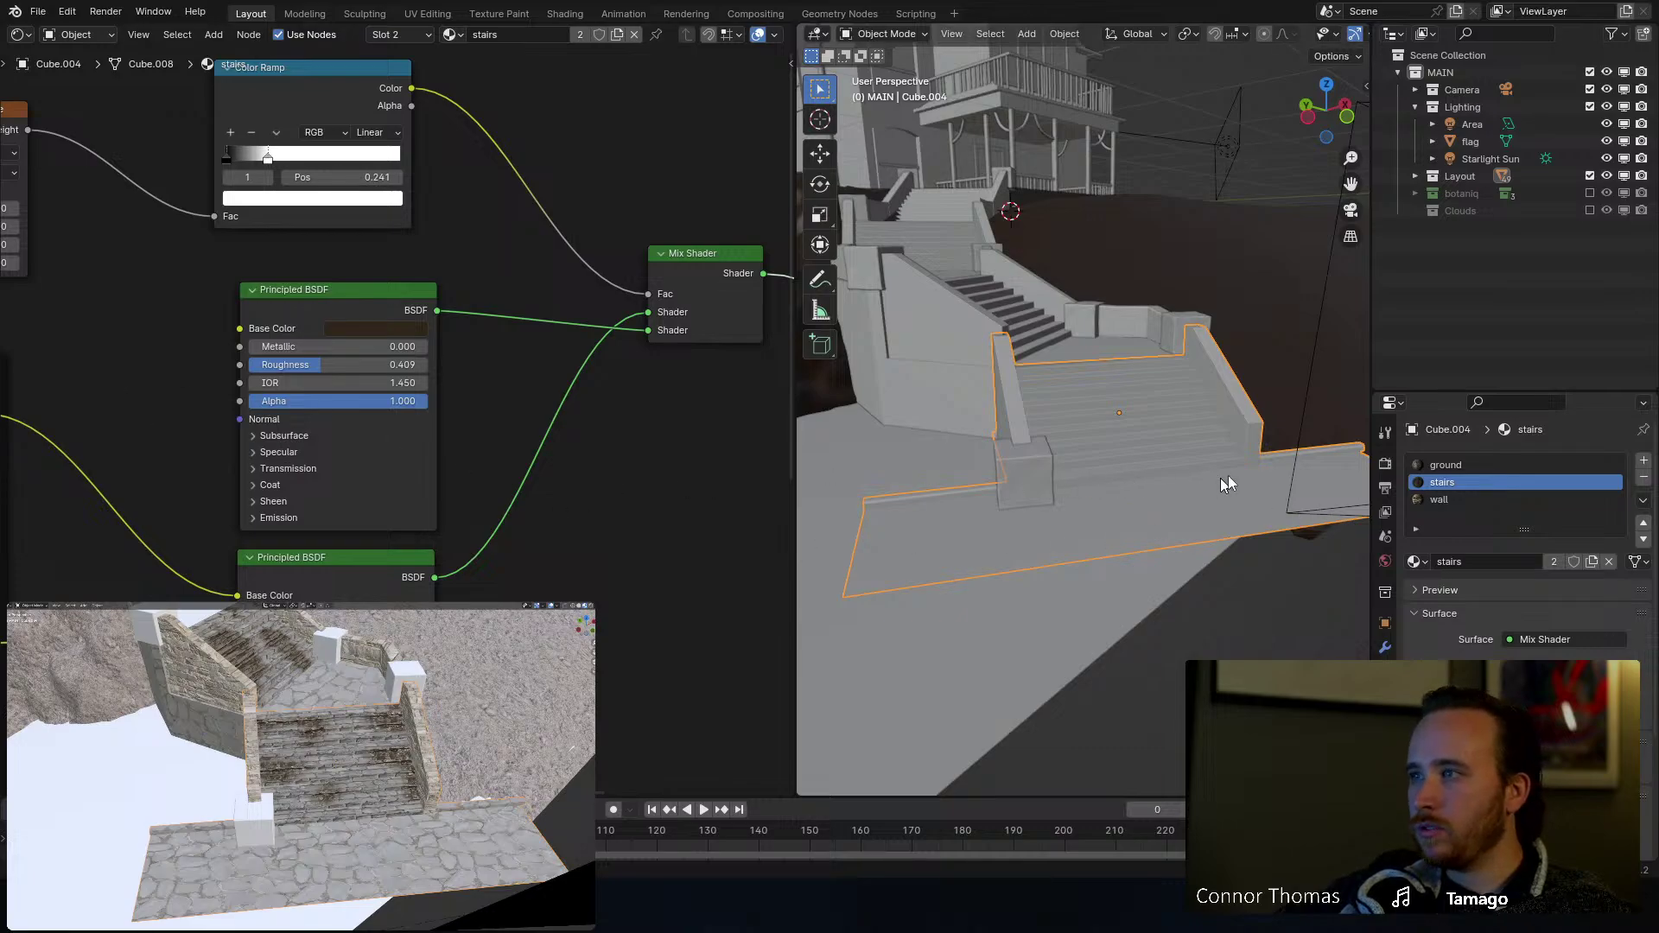
{"action": "scroll", "coordinate": [300, 391], "scroll_direction": "down", "scroll_amount": 2}
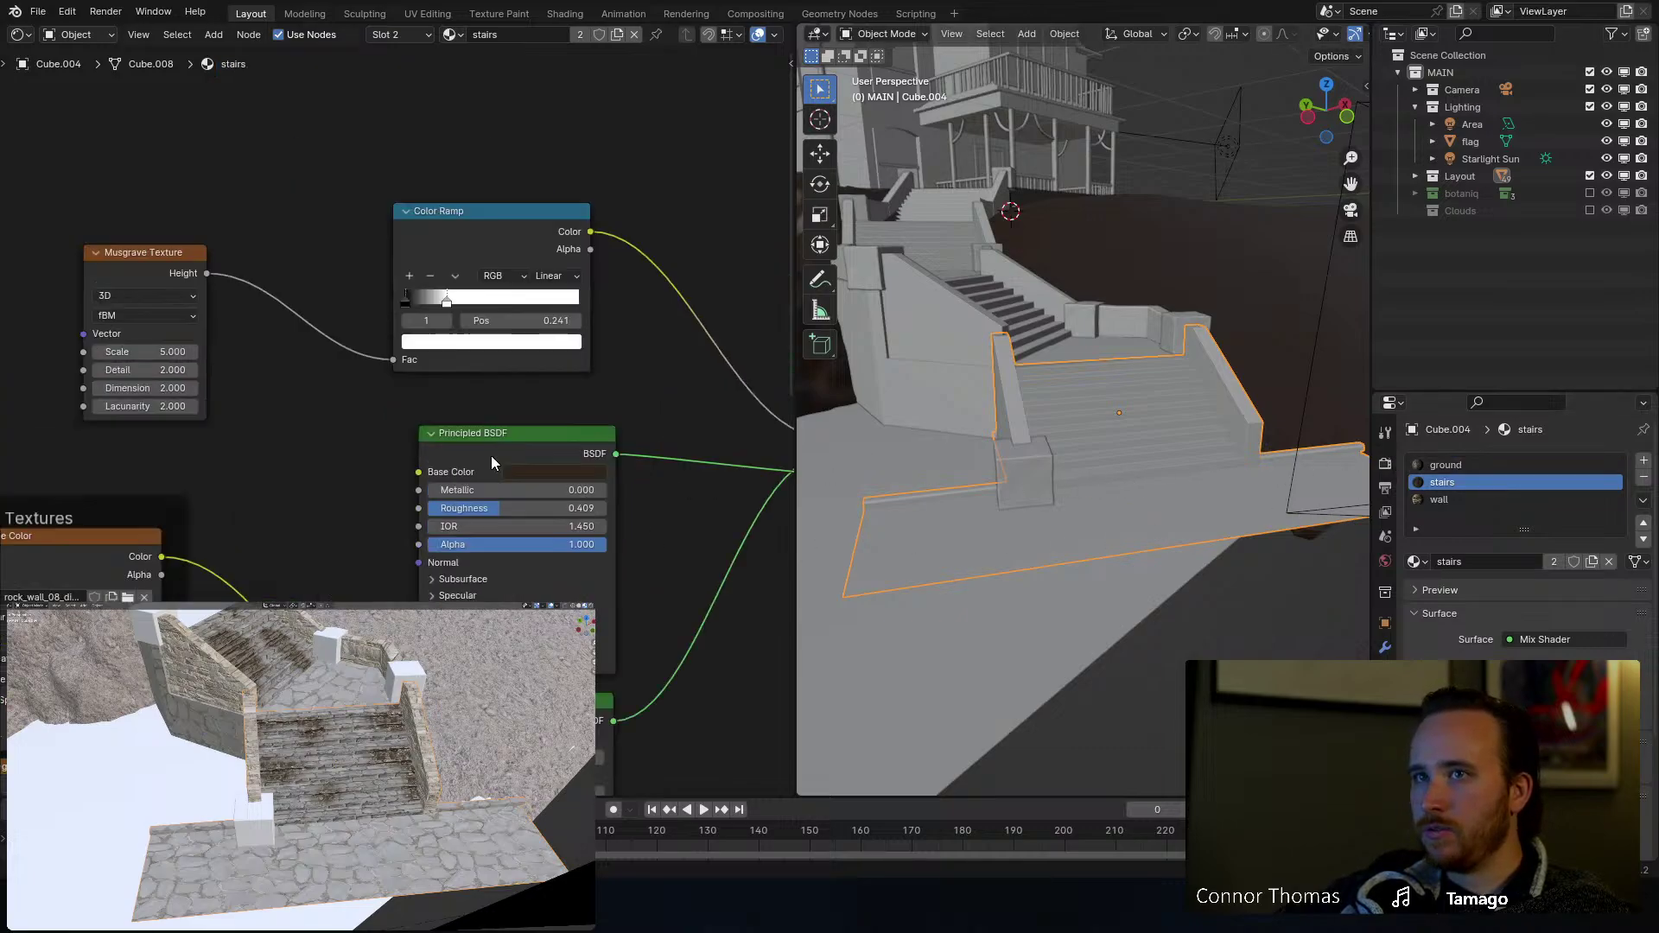
{"action": "left_click_drag", "start_coordinate": [174, 212], "coordinate": [540, 438]}
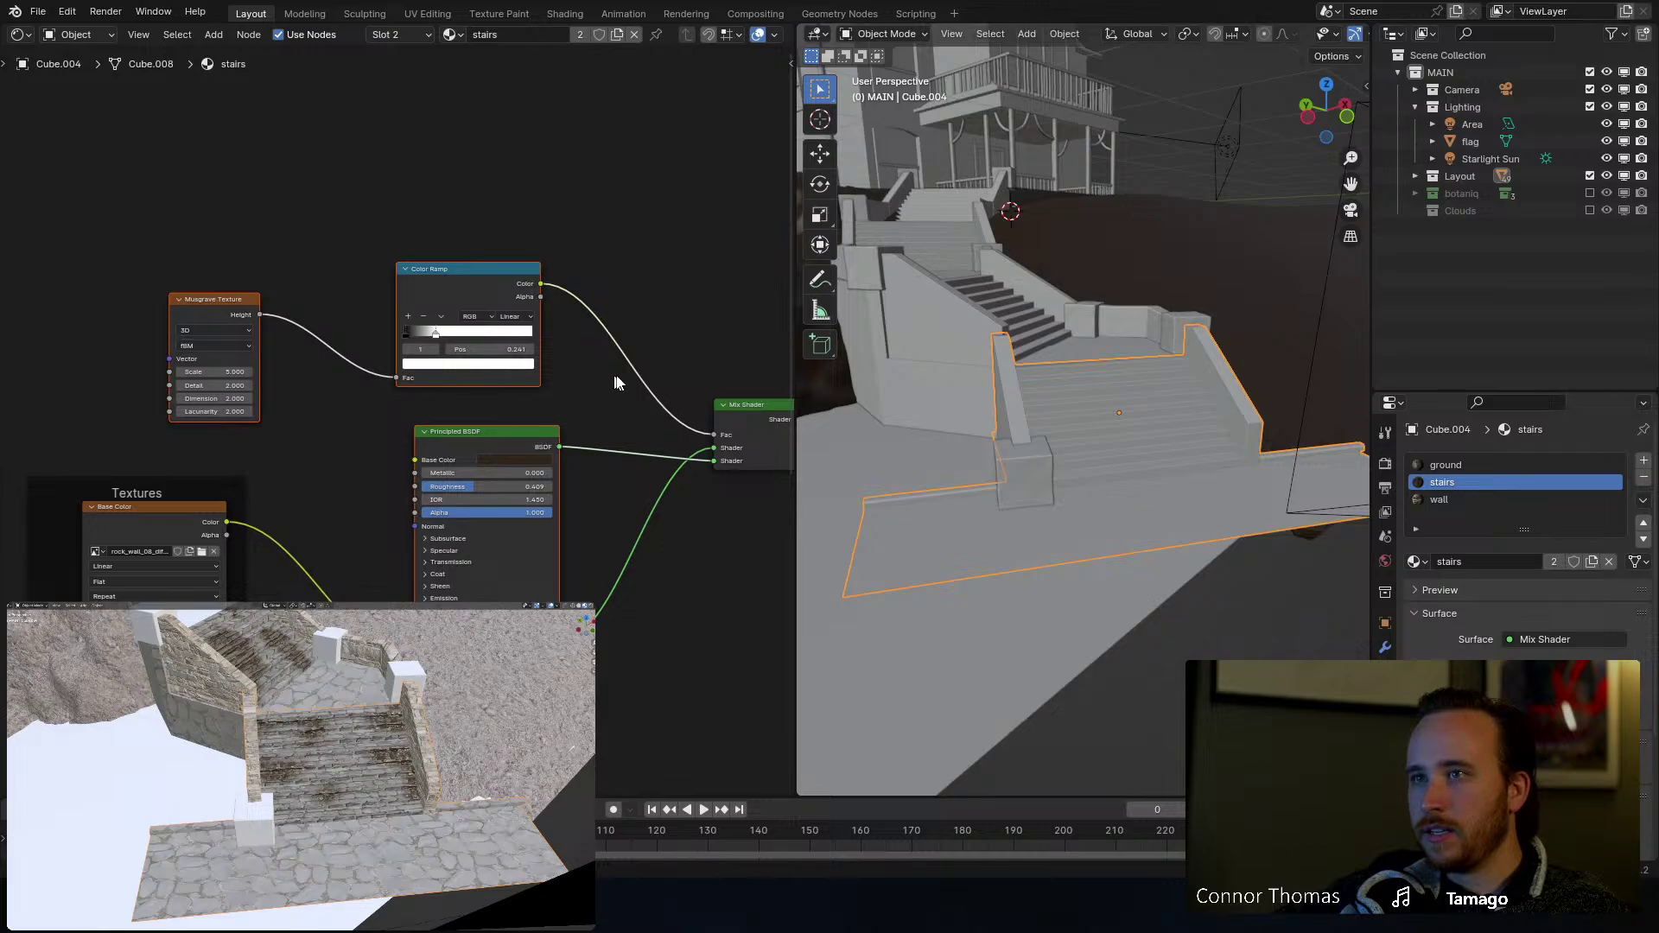
{"action": "left_click", "coordinate": [739, 404], "text": "shift"}
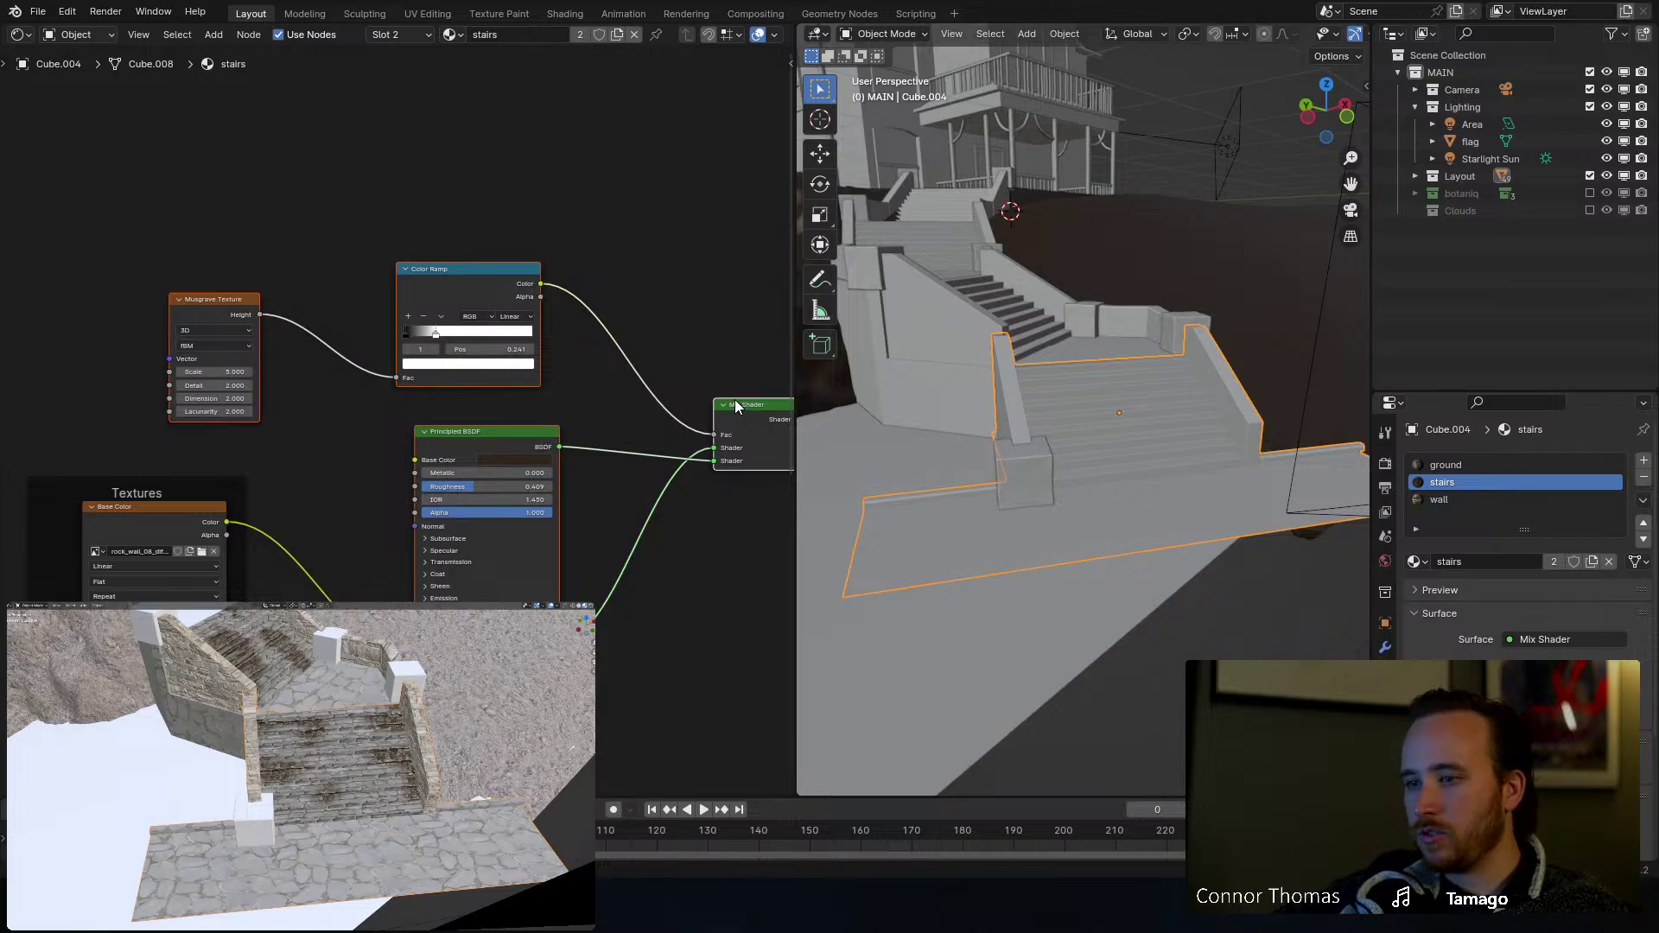
Step: Paste the copied dirt nodes into the ground material and place them above its existing Principled BSDF
{"action": "left_click", "coordinate": [1444, 466]}
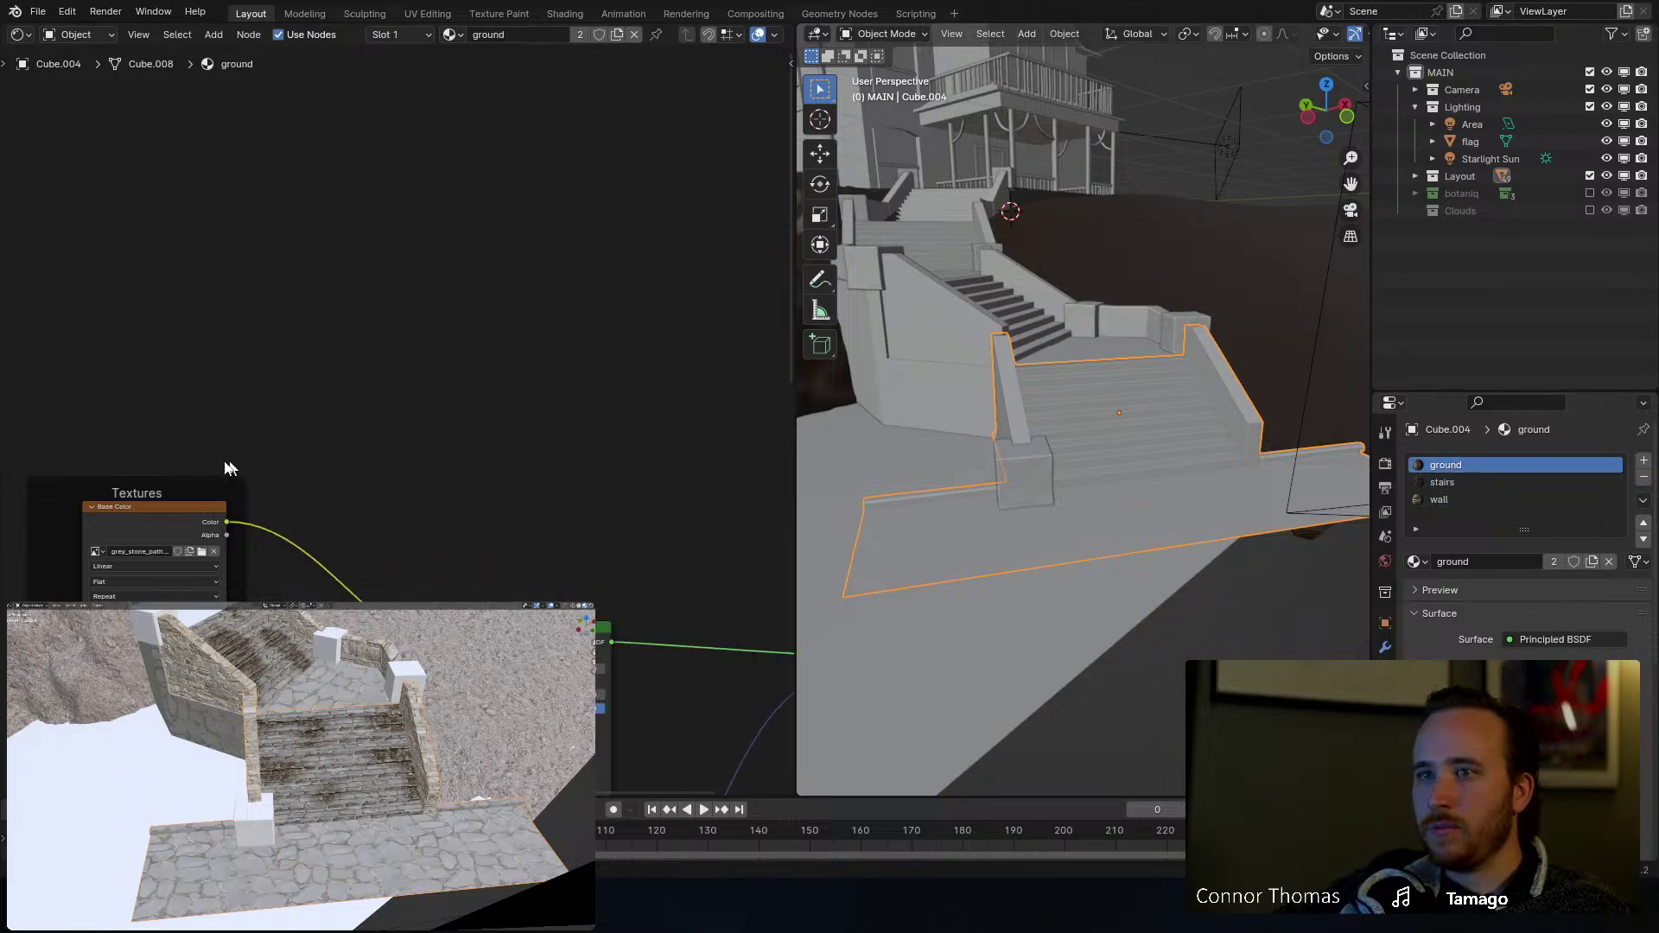
{"action": "key", "text": "Home"}
{"action": "middle_click_drag", "start_coordinate": [339, 117], "coordinate": [363, 359]}
{"action": "key", "text": "ctrl+v"}
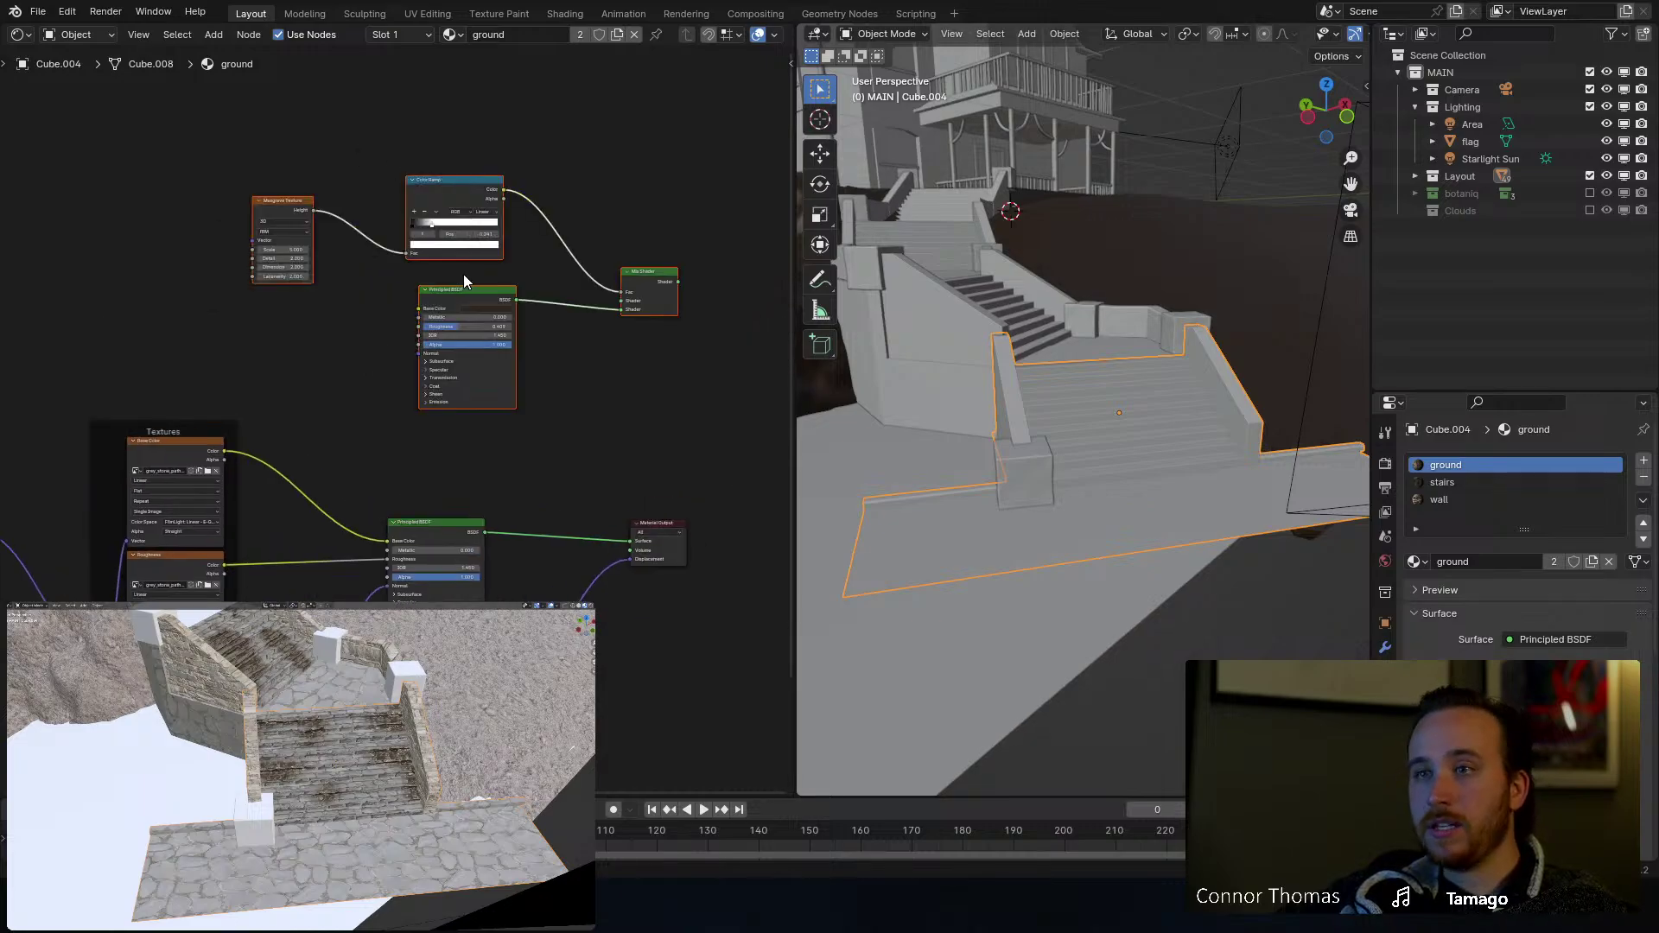
{"action": "left_click_drag", "start_coordinate": [458, 183], "coordinate": [360, 196]}
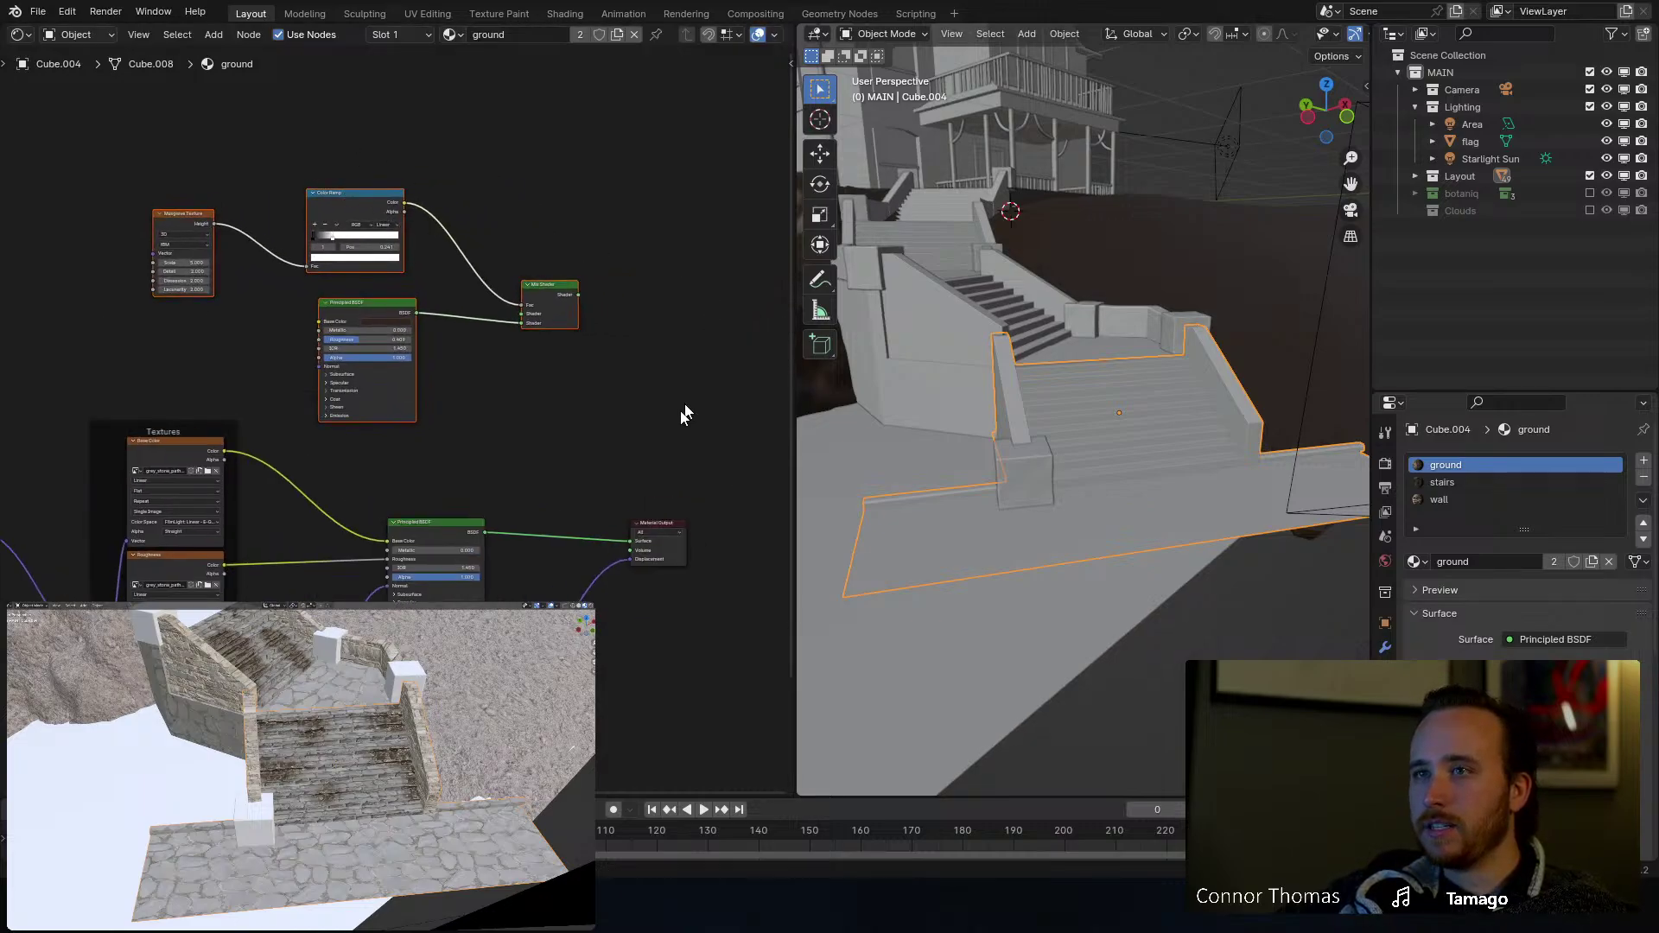
{"action": "left_click", "coordinate": [588, 415]}
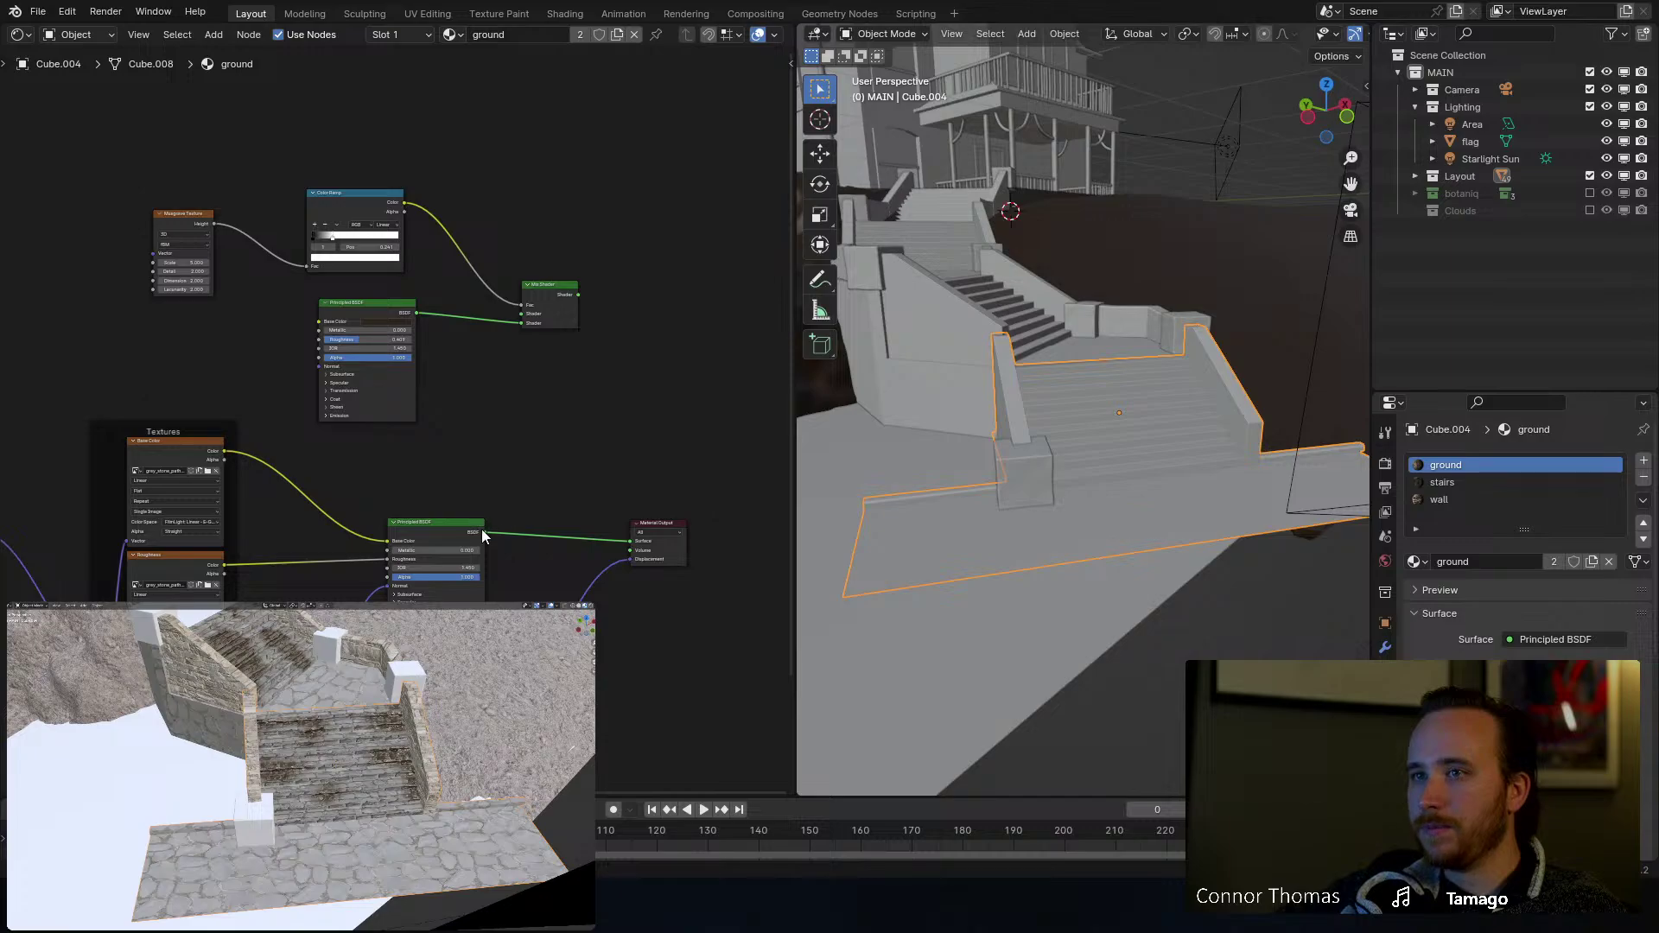
Step: Feed the ground material's Principled BSDF into the free Mix Shader input, connect the Mix Shader to the Material Output, and save
{"action": "left_click_drag", "start_coordinate": [482, 533], "coordinate": [524, 321]}
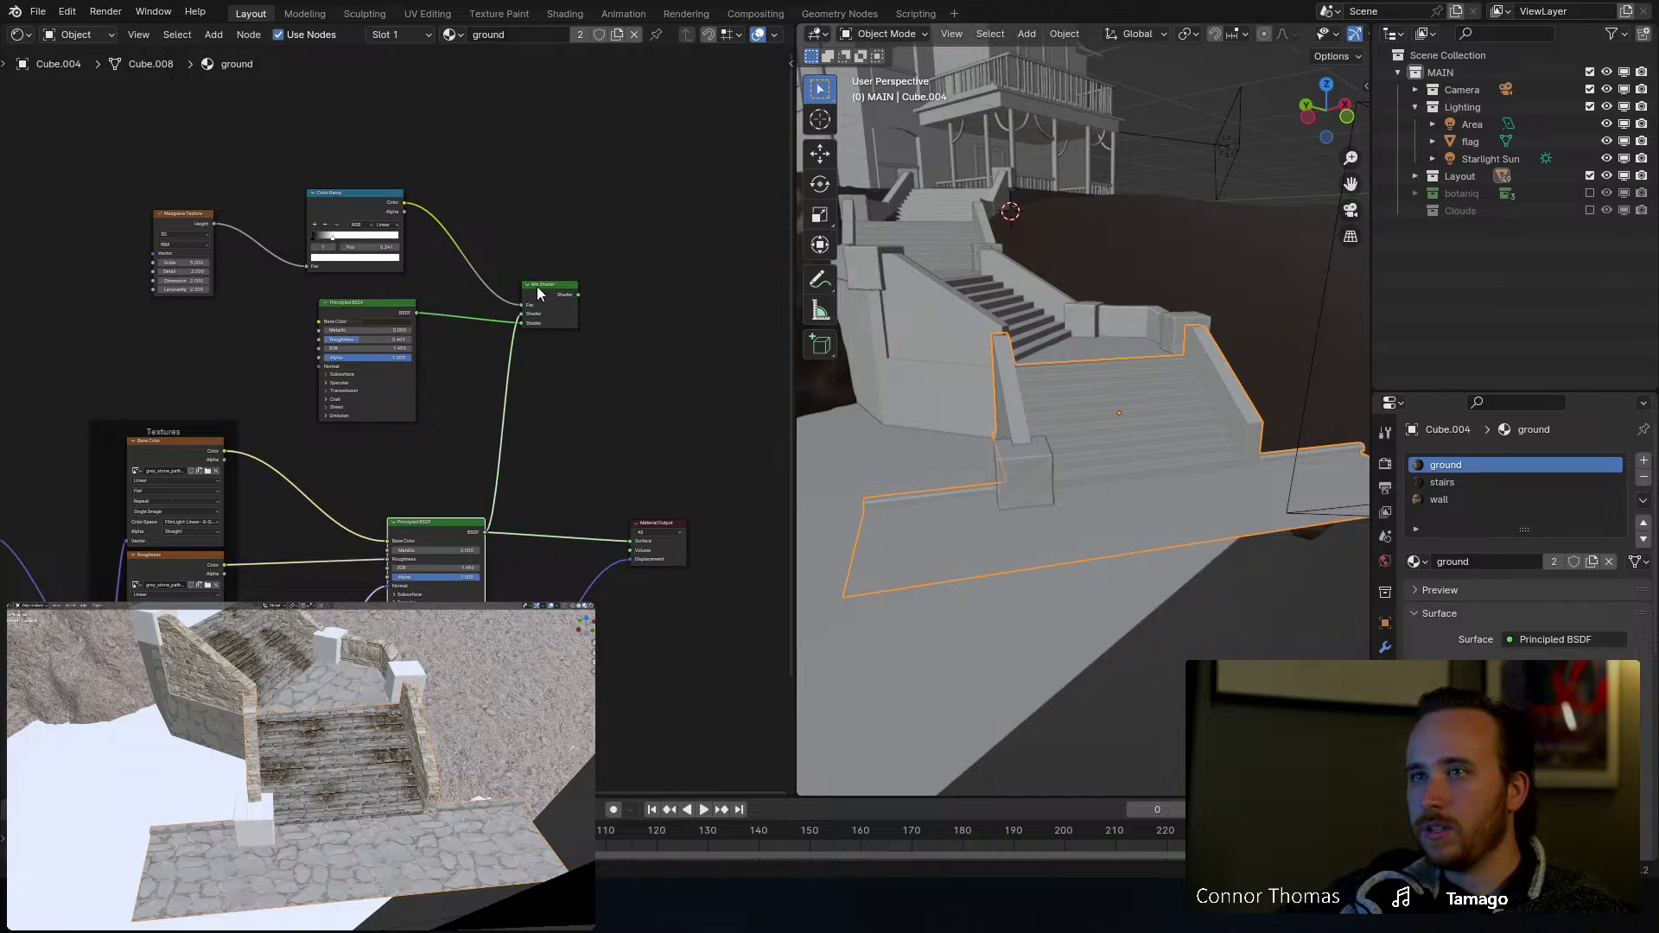
{"action": "left_click", "coordinate": [537, 292], "text": "ctrl+shift"}
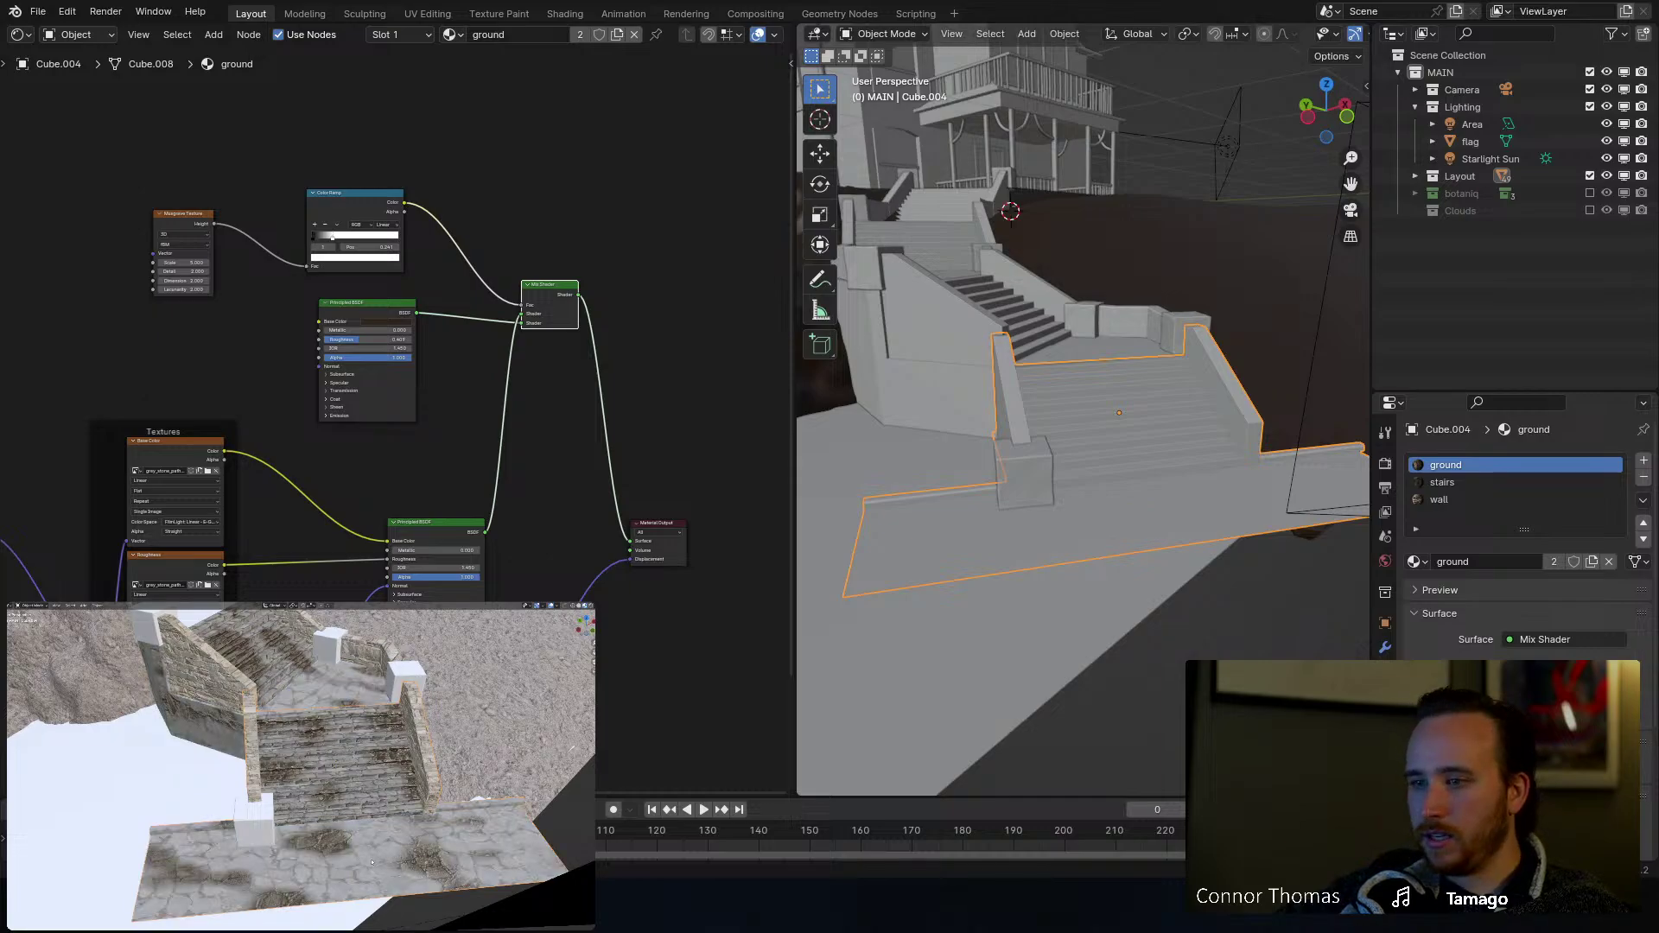
{"action": "key", "text": "ctrl+s"}
Step: Select the next untextured staircase above the middle one and give it the ground, wall and stairs materials in three slots
{"action": "middle_click_drag", "start_coordinate": [270, 815], "coordinate": [301, 838]}
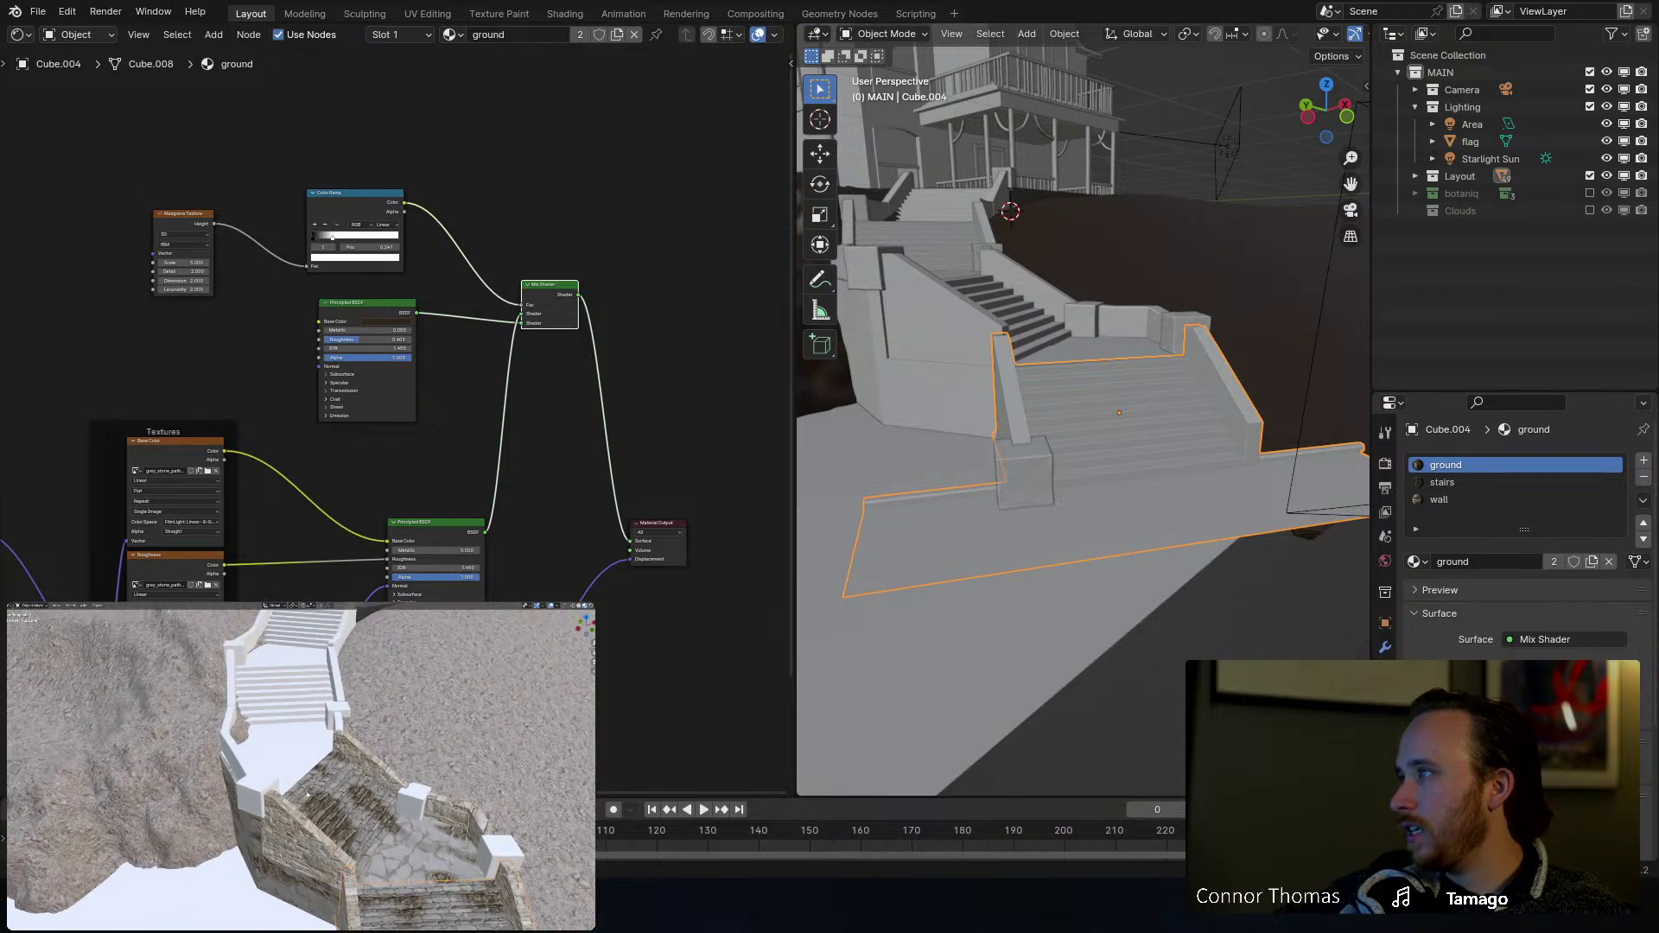
{"action": "left_click", "coordinate": [921, 245]}
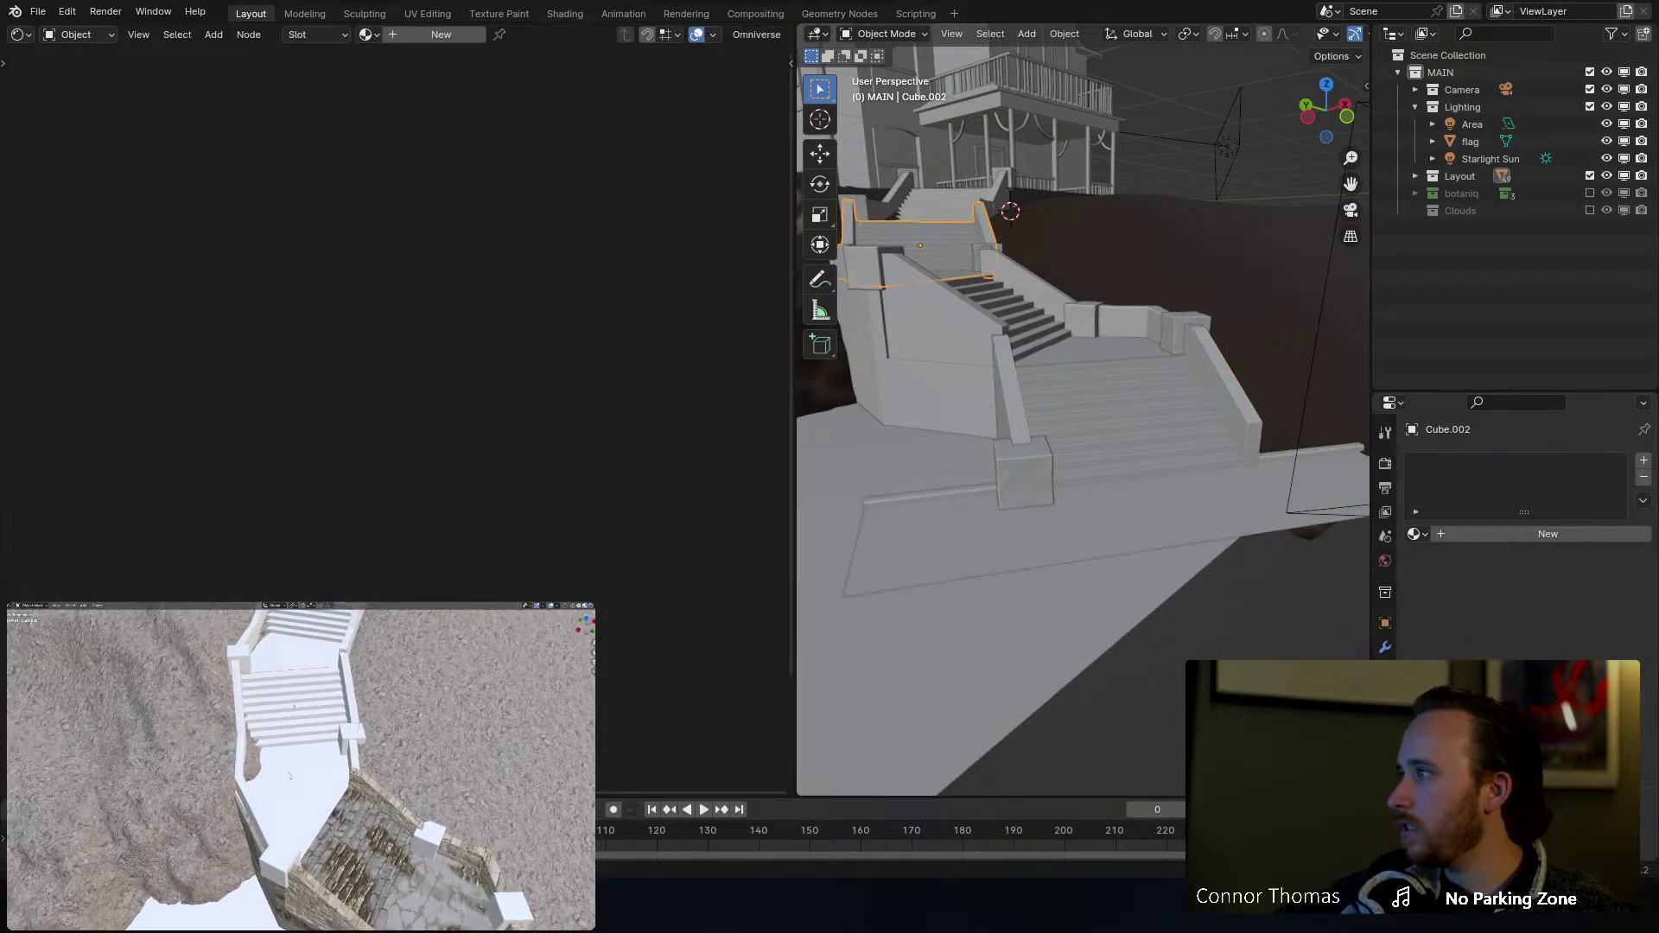
{"action": "left_click", "coordinate": [1420, 534]}
{"action": "left_click", "coordinate": [1462, 567]}
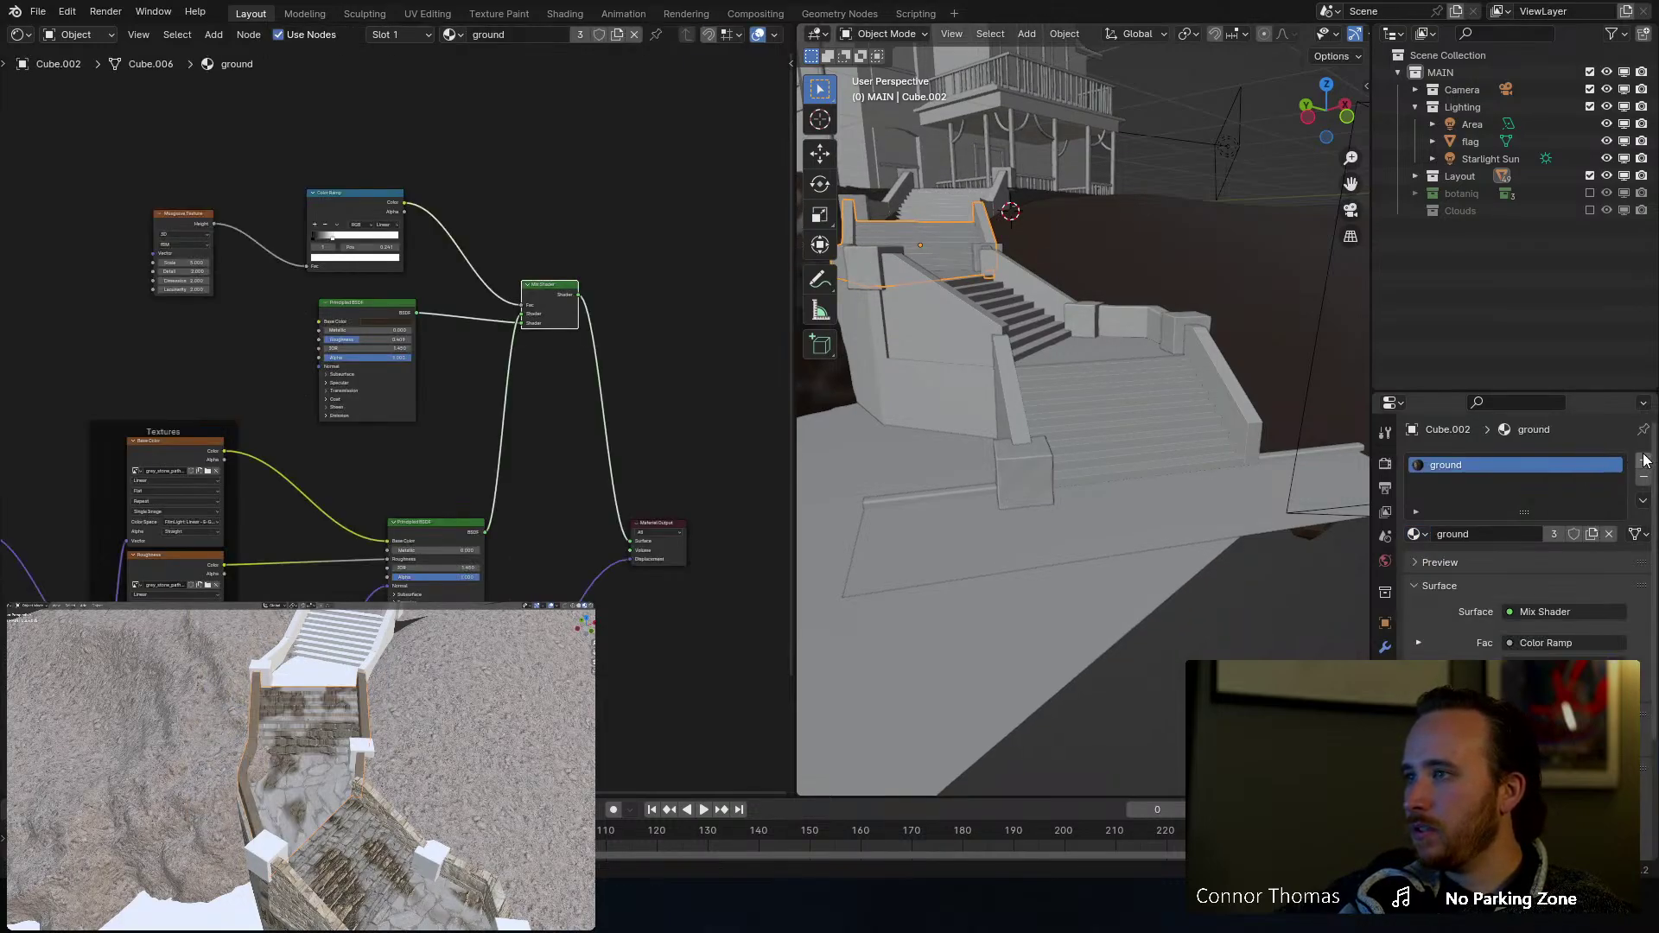
{"action": "left_click", "coordinate": [1645, 460]}
{"action": "left_click", "coordinate": [1416, 562]}
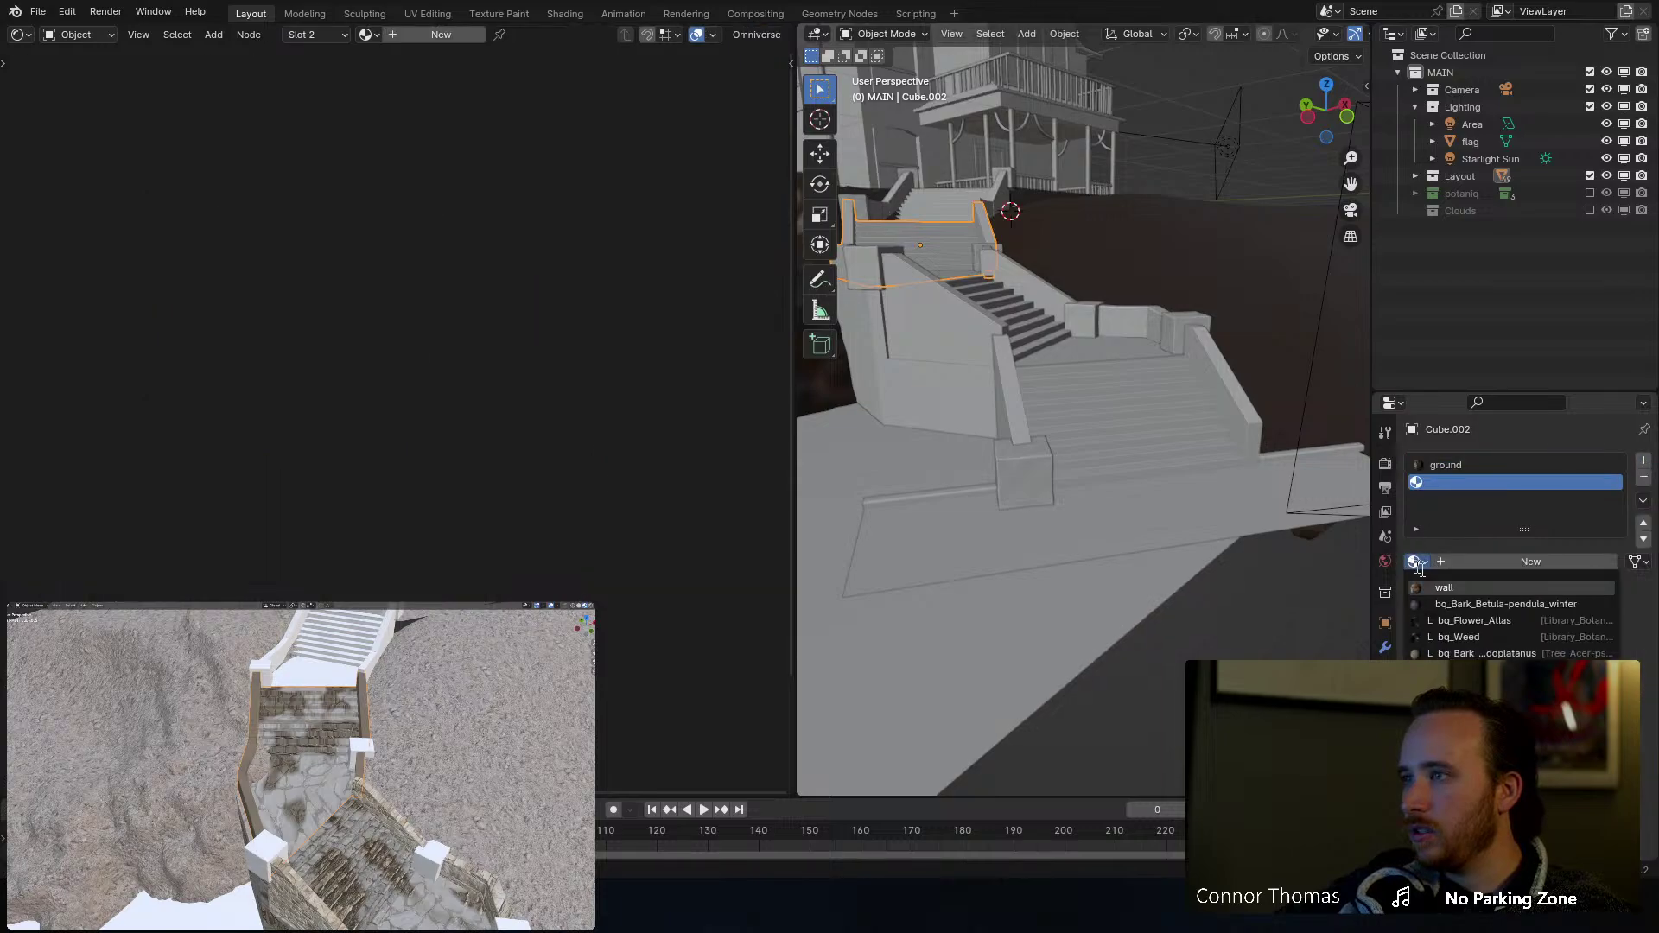
{"action": "left_click", "coordinate": [1445, 587]}
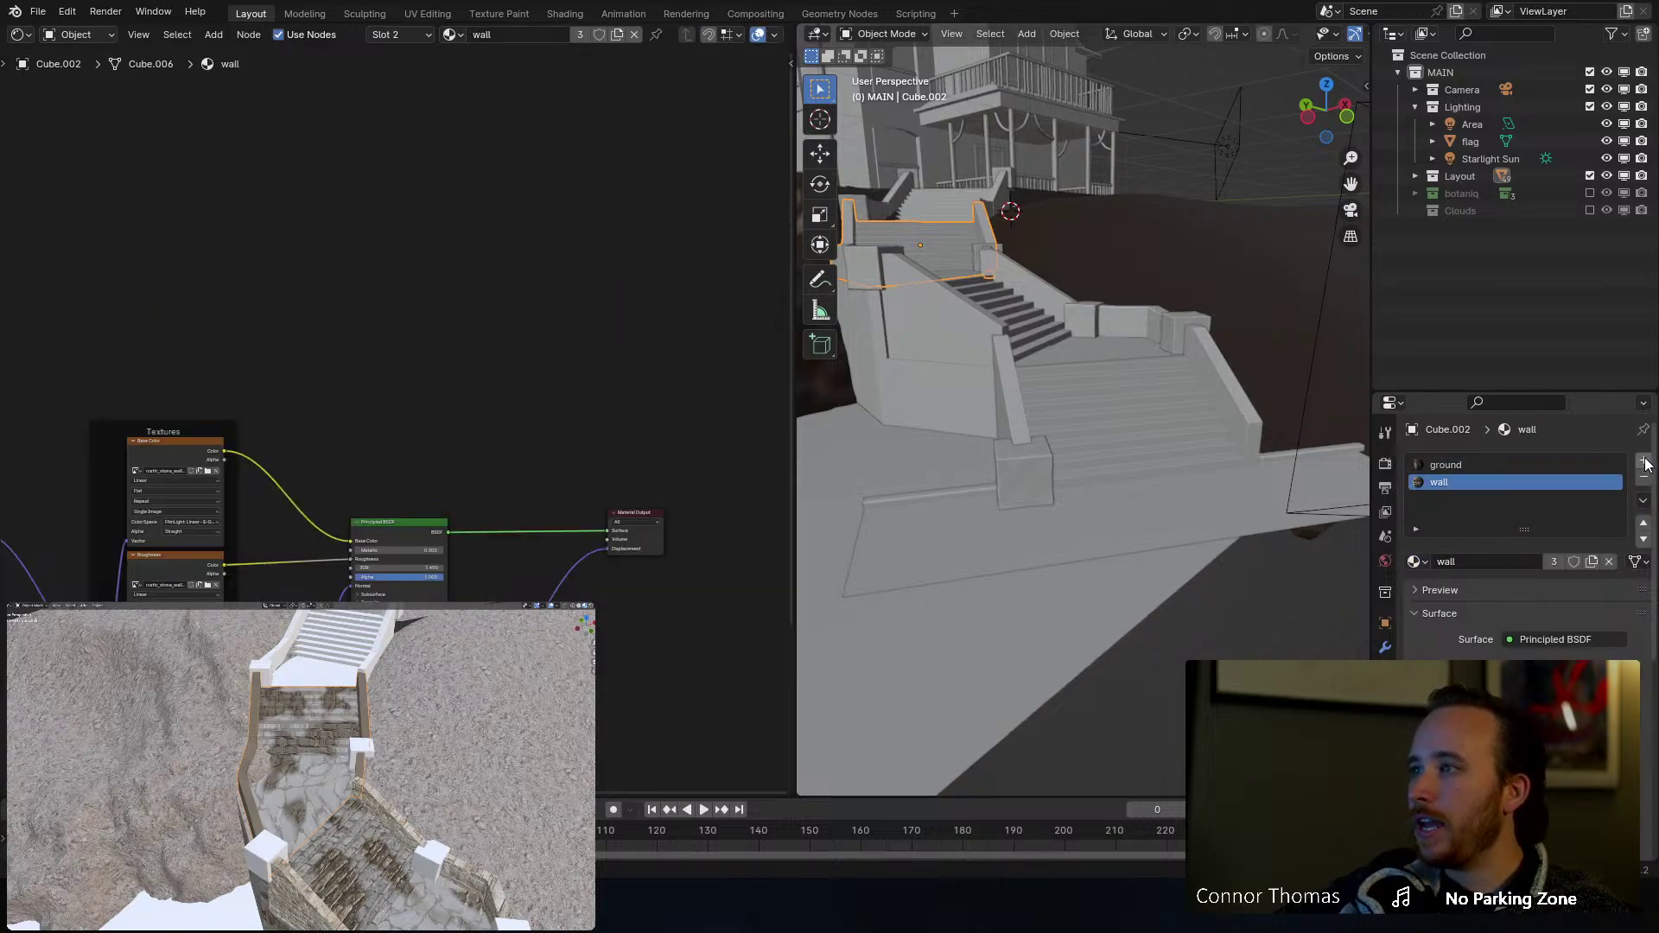
{"action": "left_click", "coordinate": [1645, 460]}
{"action": "left_click", "coordinate": [1418, 562]}
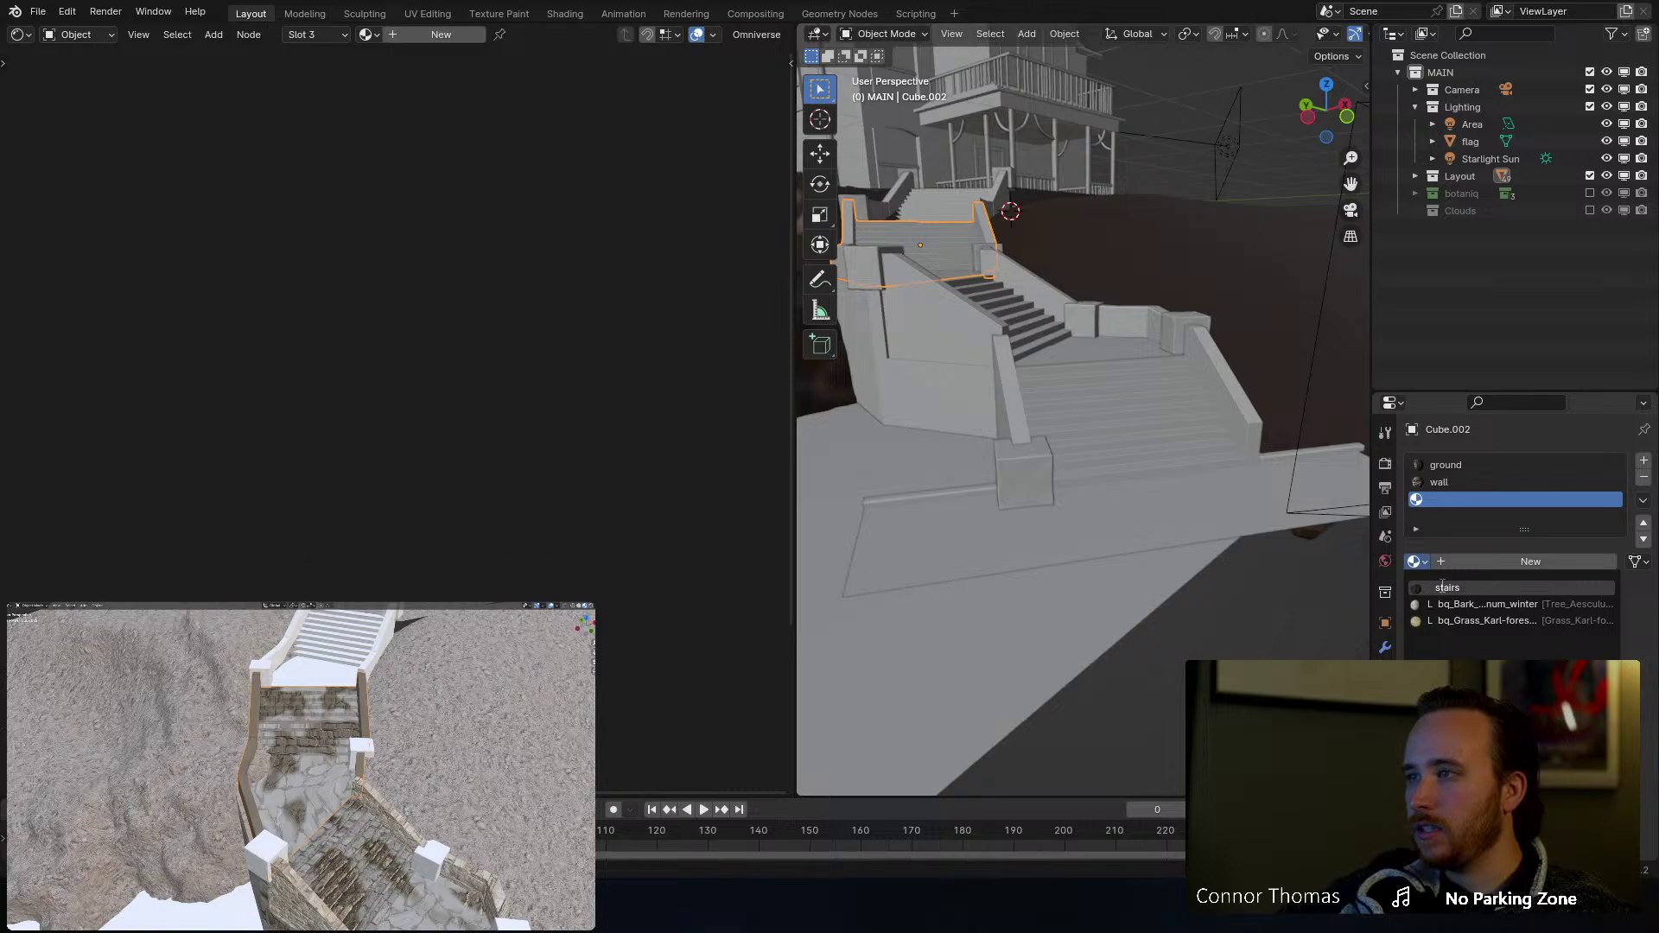
{"action": "left_click", "coordinate": [1445, 588]}
Step: Unwrap all faces of this staircase with Smart UV Project in Edit Mode, then clear the face selection
{"action": "middle_click_drag", "start_coordinate": [319, 741], "coordinate": [290, 772]}
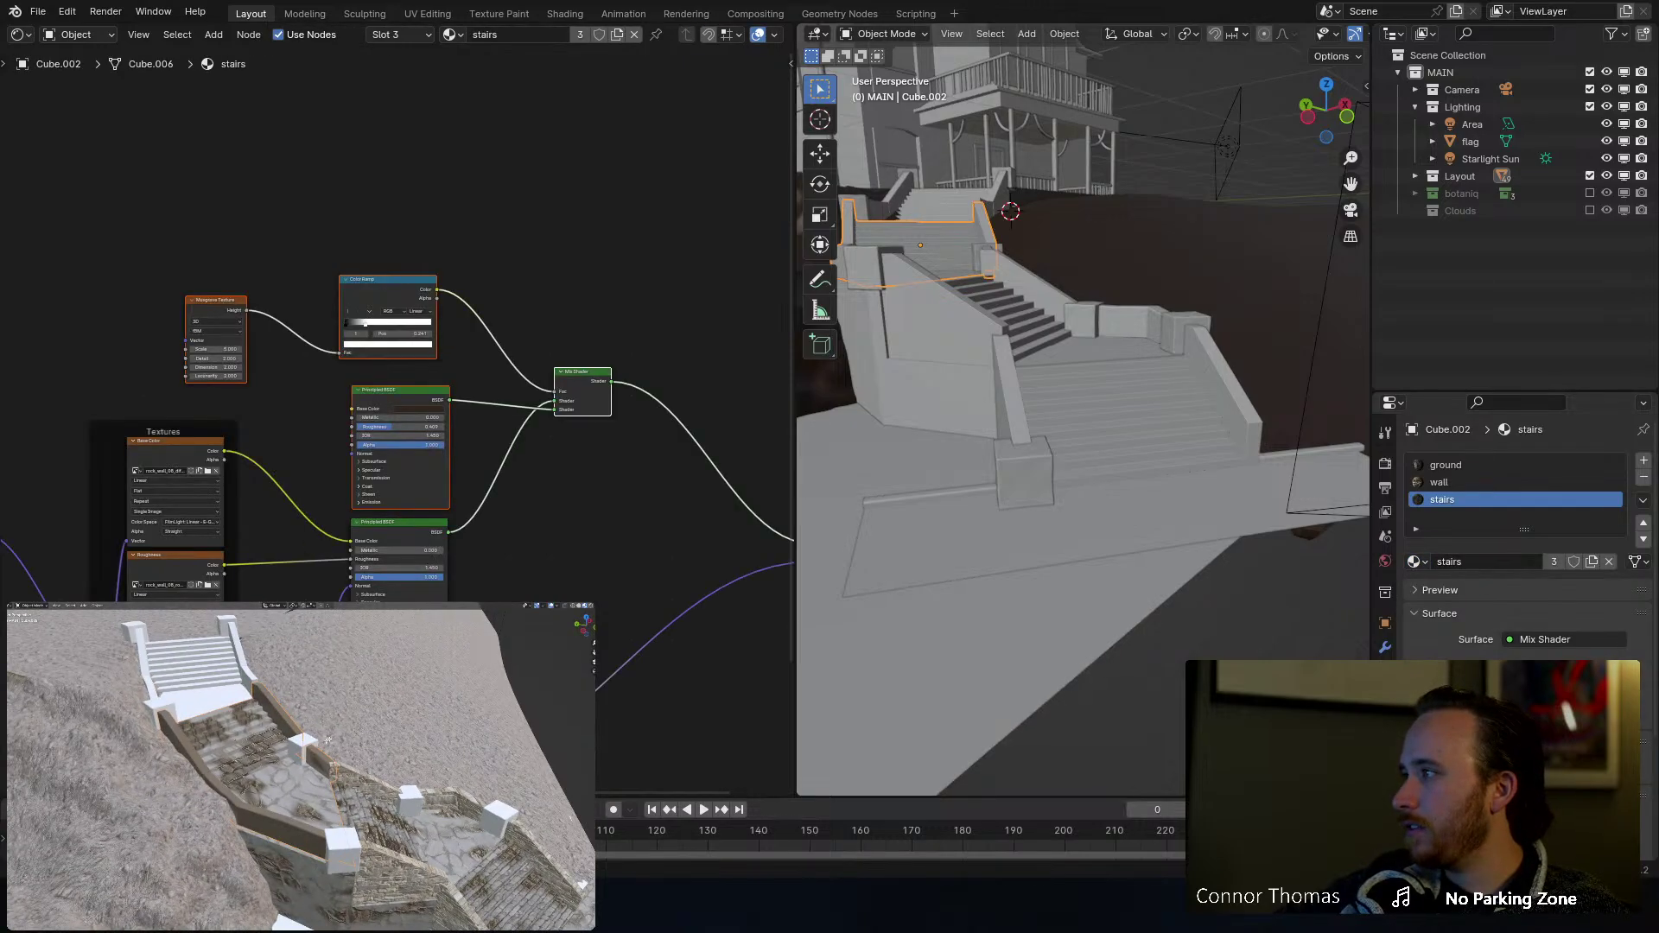
{"action": "key", "text": "Tab"}
{"action": "key", "text": "u"}
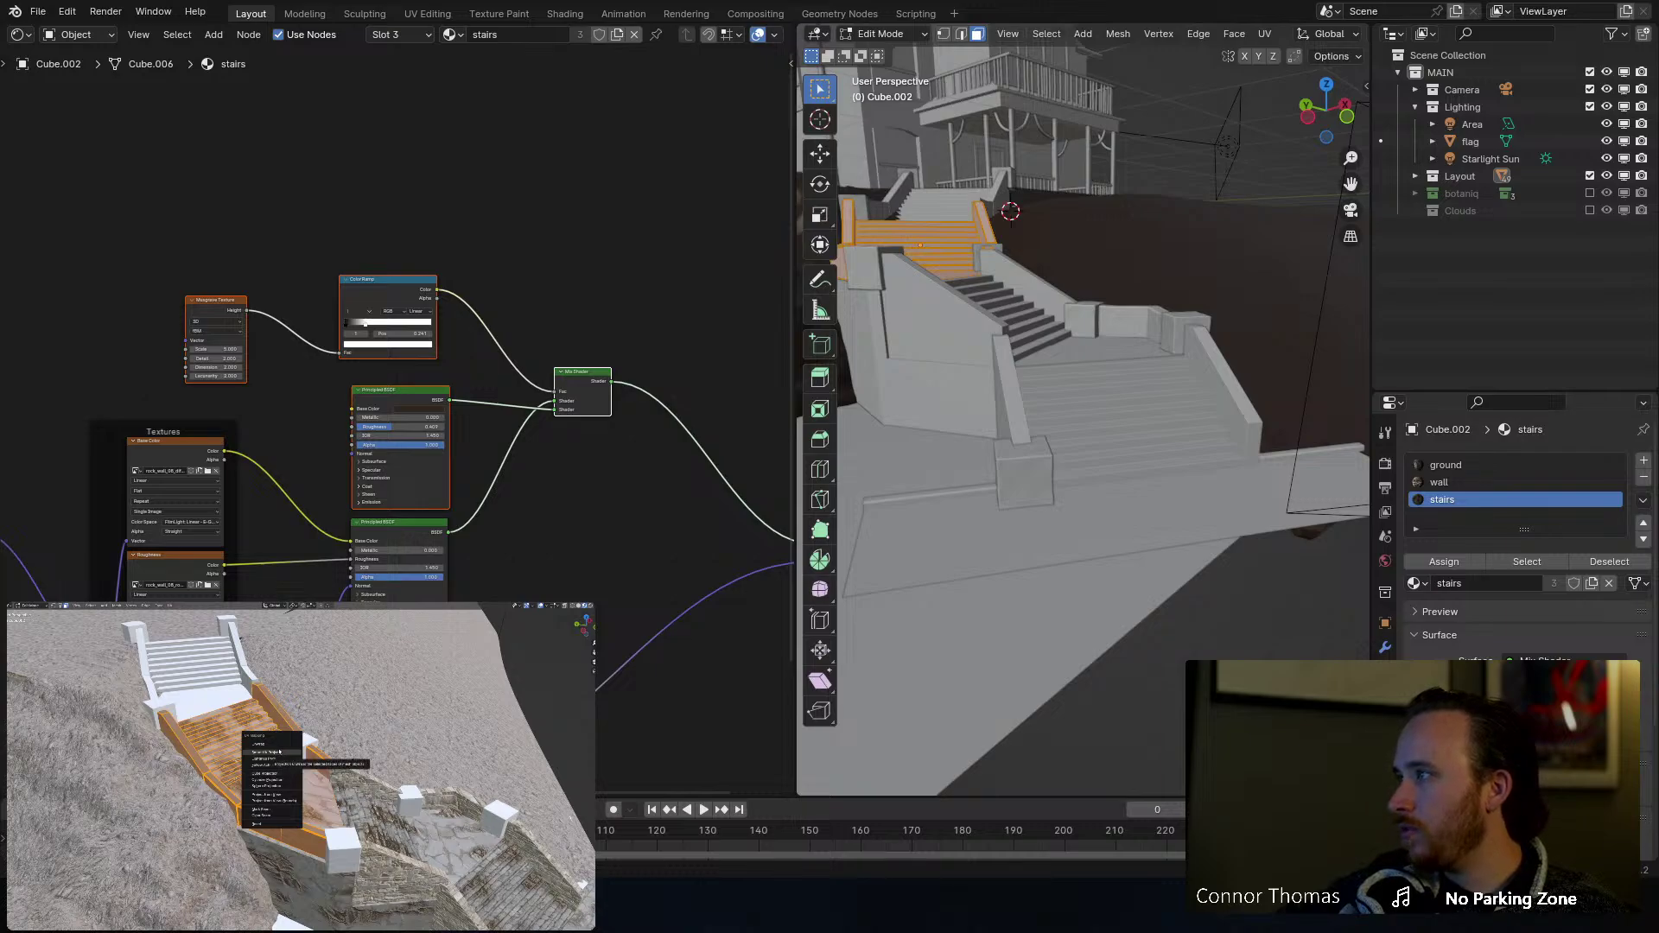
{"action": "left_click", "coordinate": [280, 753]}
{"action": "left_click", "coordinate": [319, 806]}
{"action": "middle_click_drag", "start_coordinate": [323, 806], "coordinate": [347, 753]}
{"action": "left_click", "coordinate": [346, 789]}
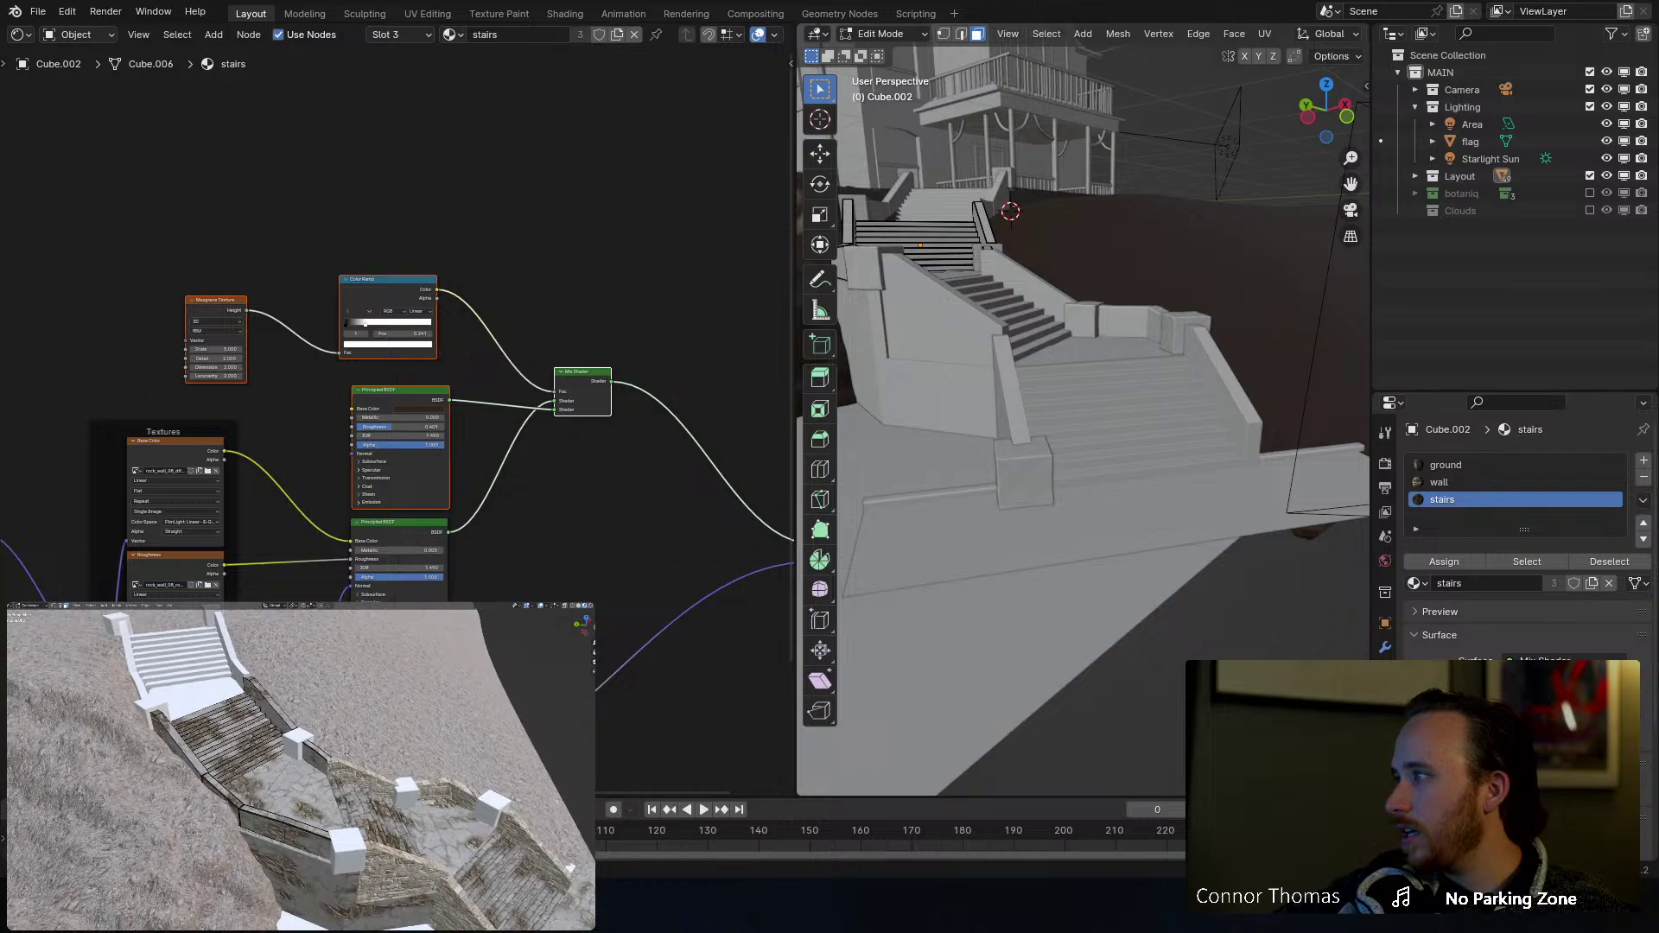
Step: Select this staircase's side walls on both sides, assign the wall material to them, and return to Object Mode
{"action": "left_click", "coordinate": [287, 719]}
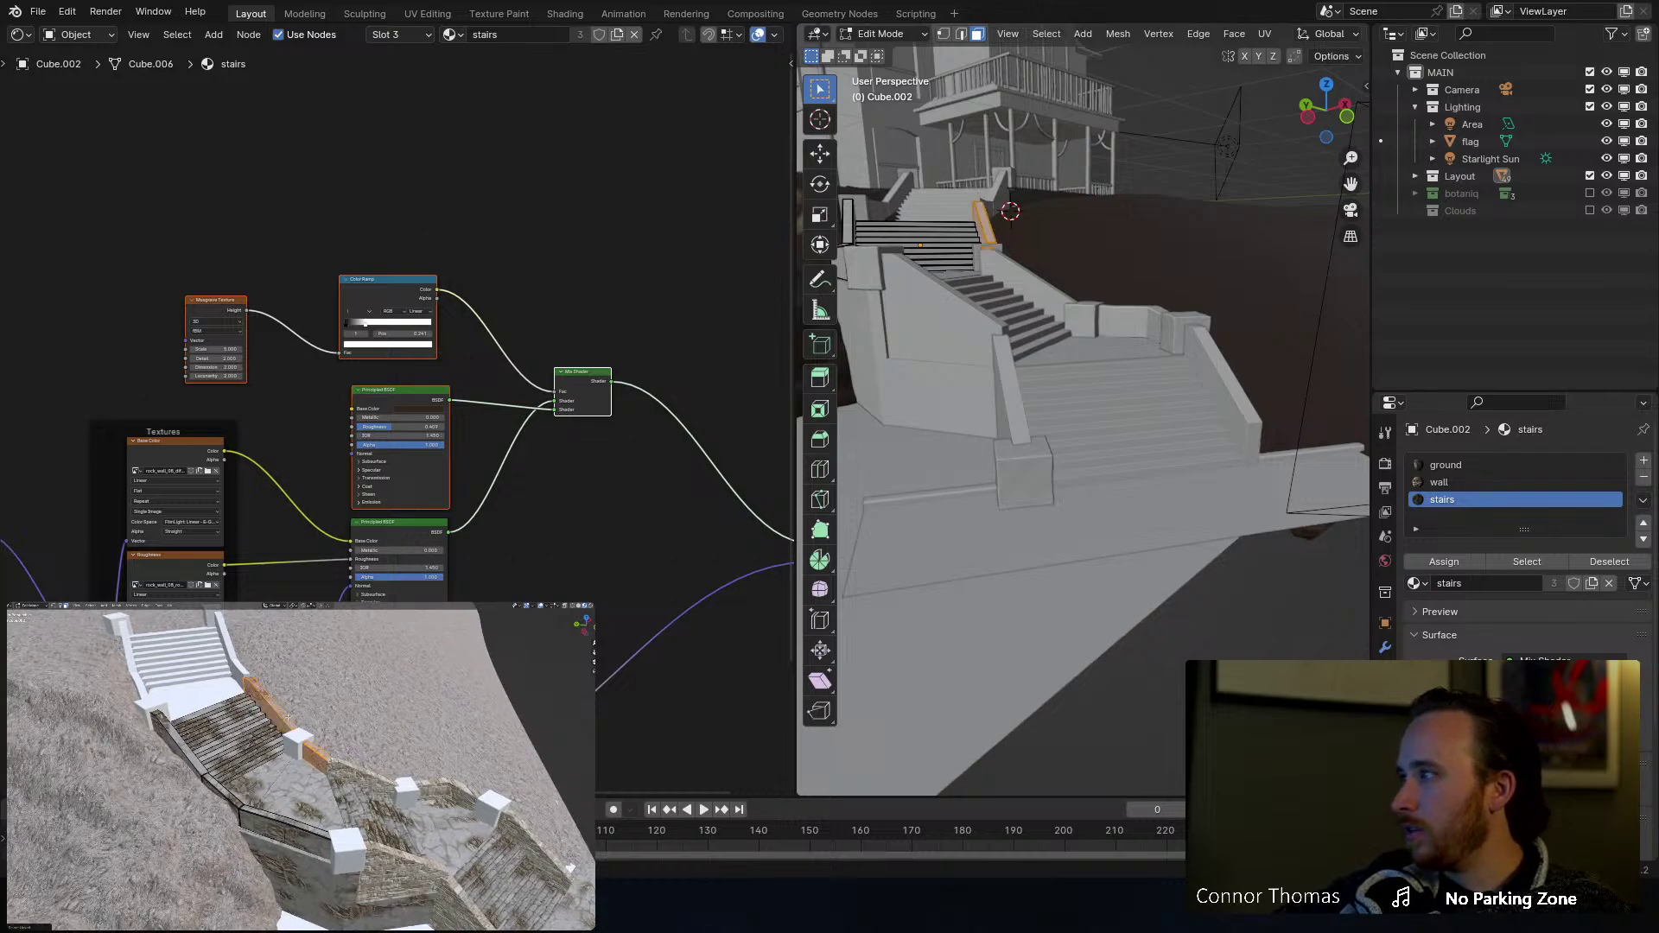
{"action": "left_click", "coordinate": [177, 745], "text": "shift"}
{"action": "left_click", "coordinate": [266, 809], "text": "shift"}
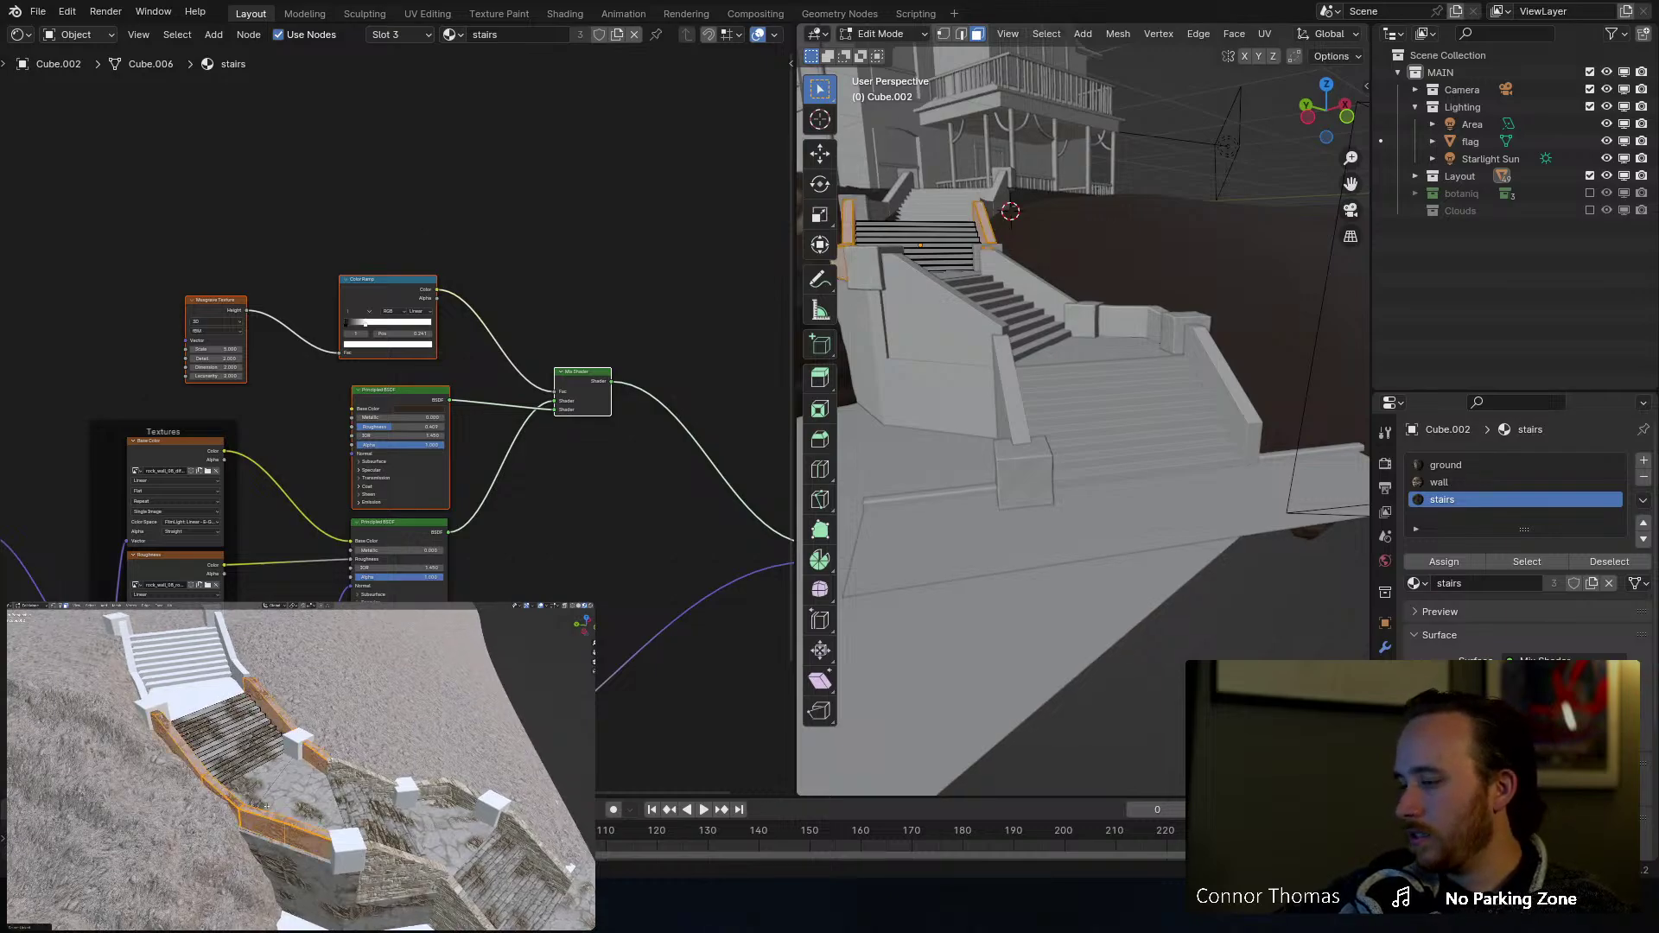
{"action": "key", "text": "u"}
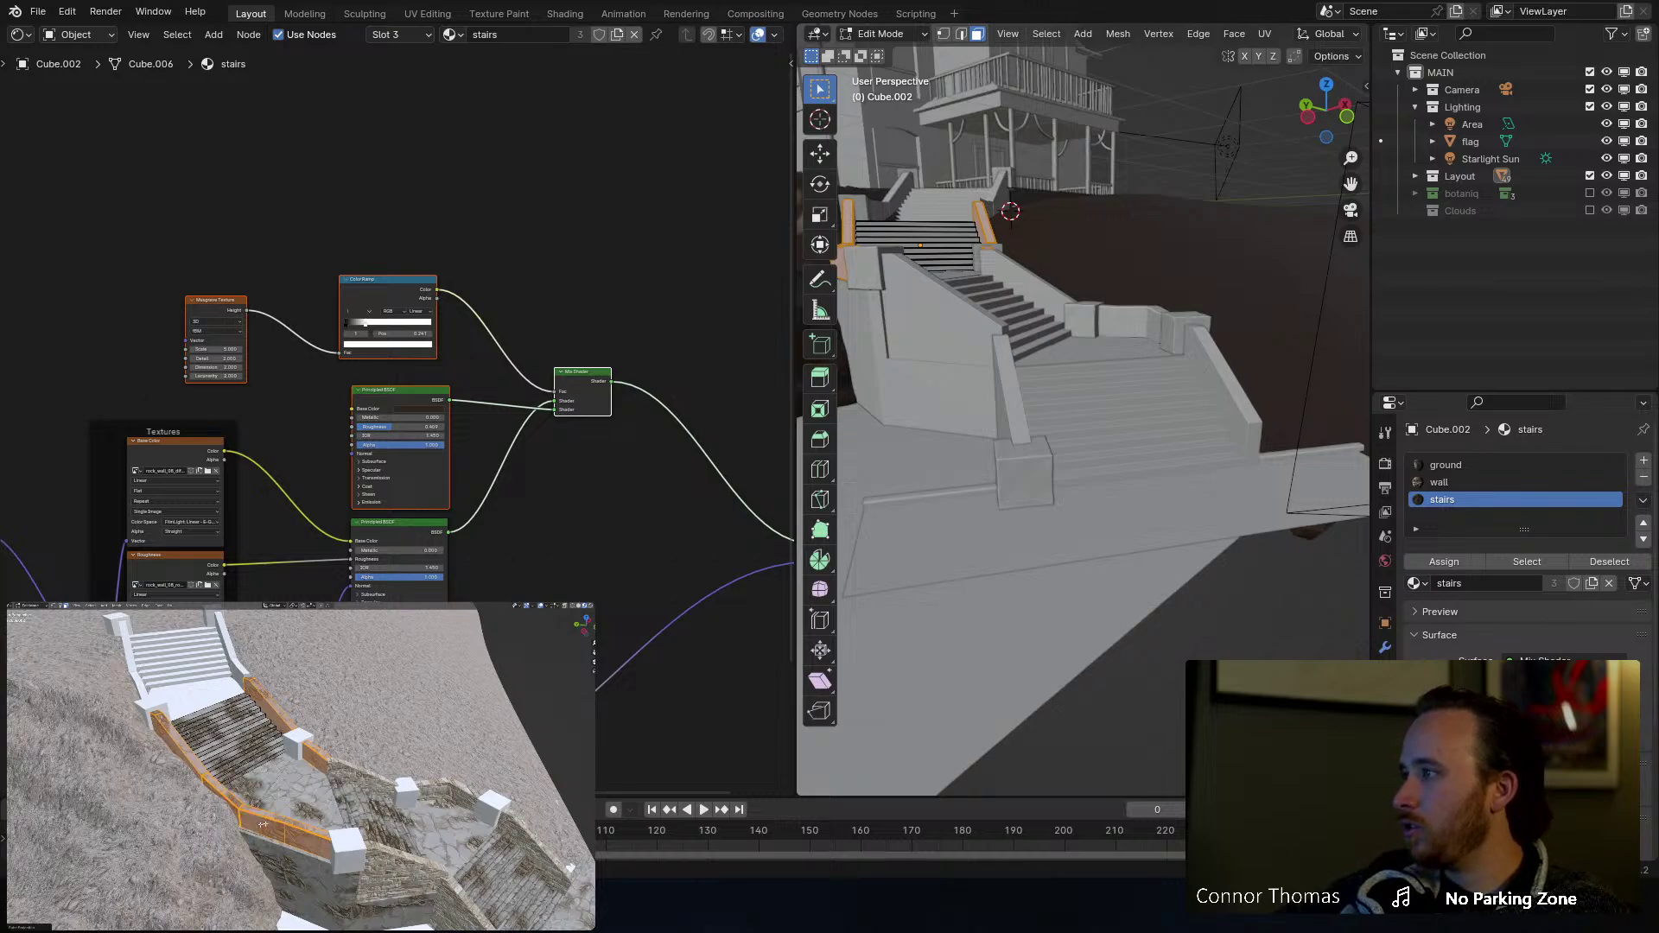
{"action": "left_click", "coordinate": [1450, 482]}
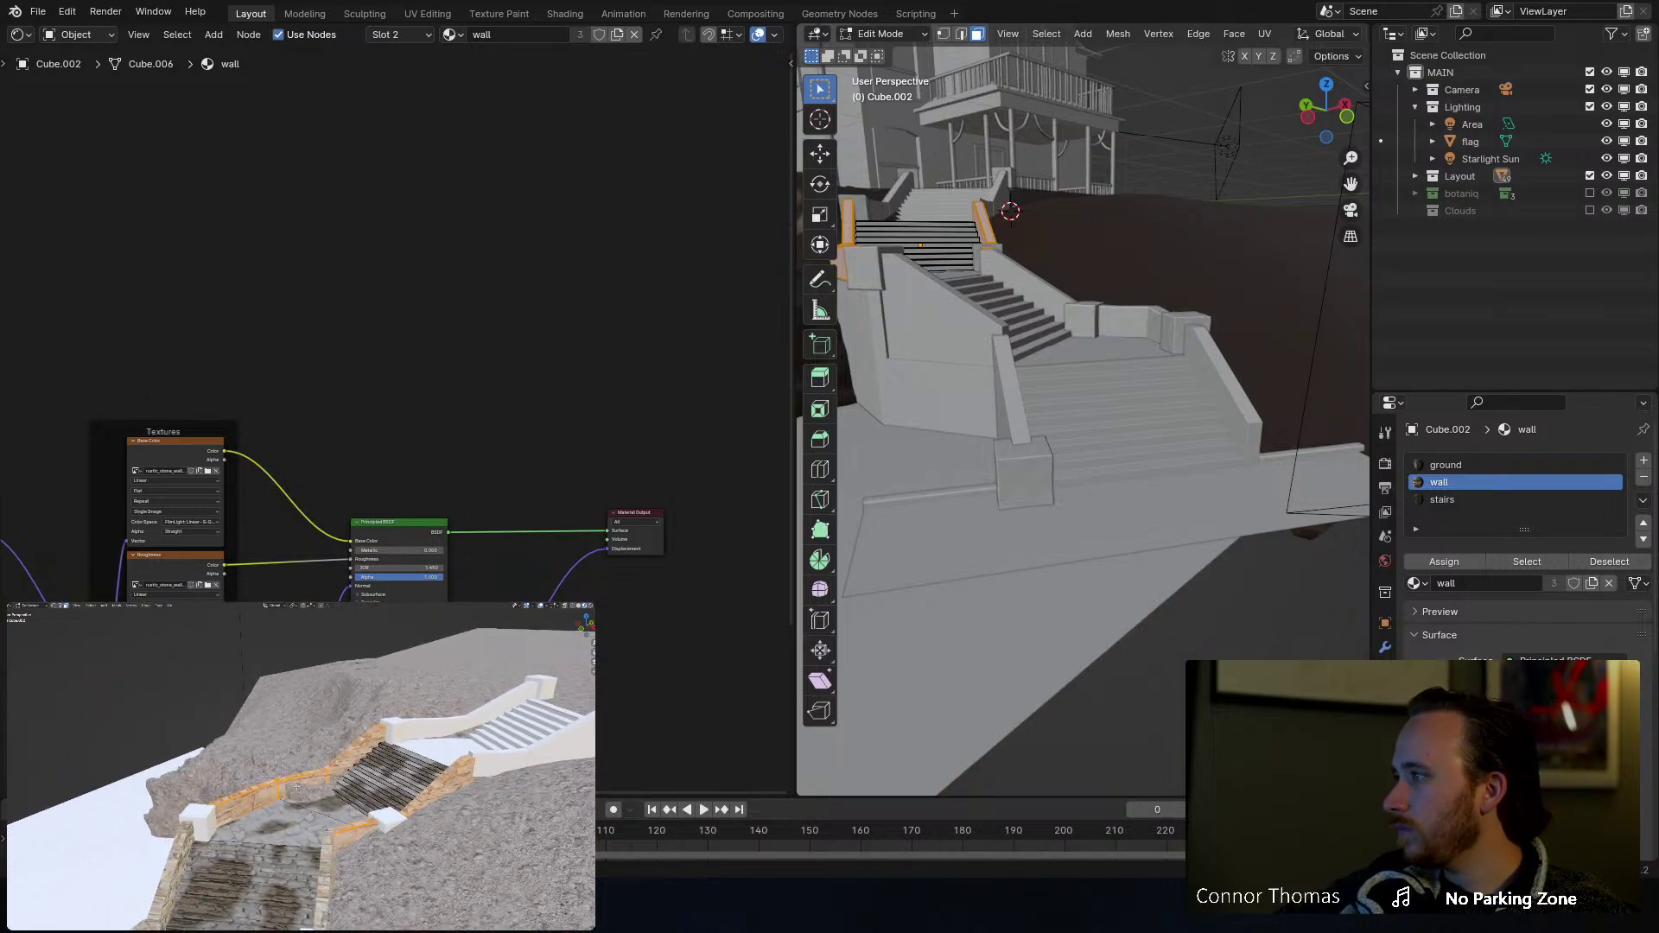
{"action": "key", "text": "Tab"}
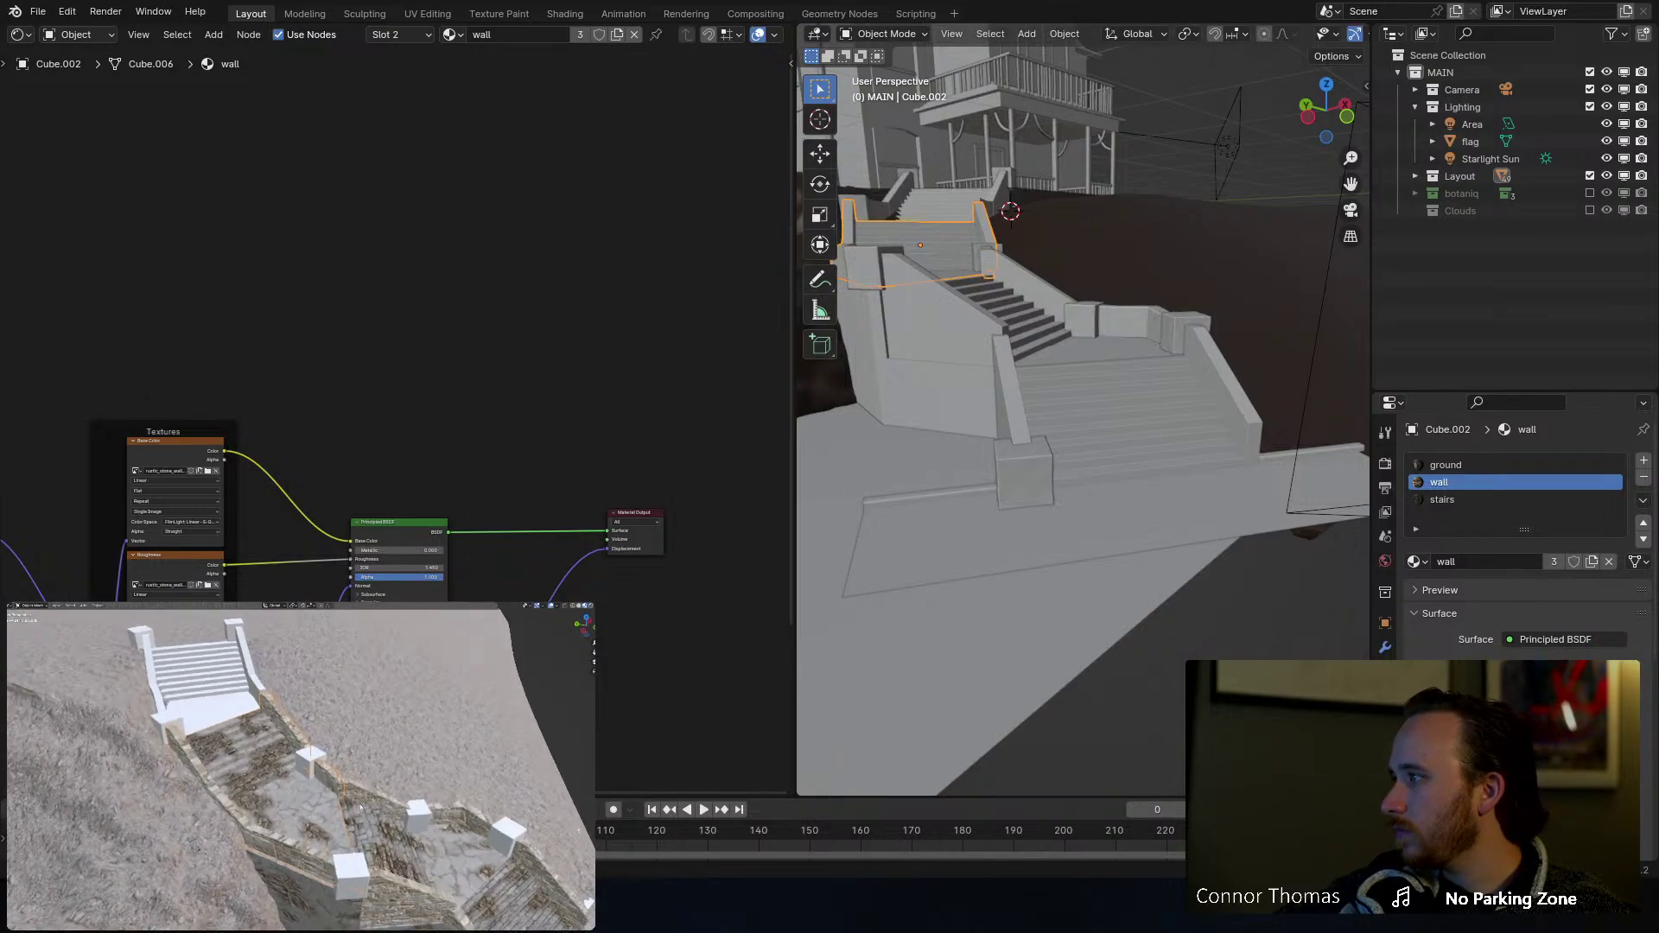
Step: Select the linked steps of this staircase in Edit Mode, assign the stairs material to them, and return to Object Mode
{"action": "key", "text": "Tab"}
{"action": "key", "text": "alt+a"}
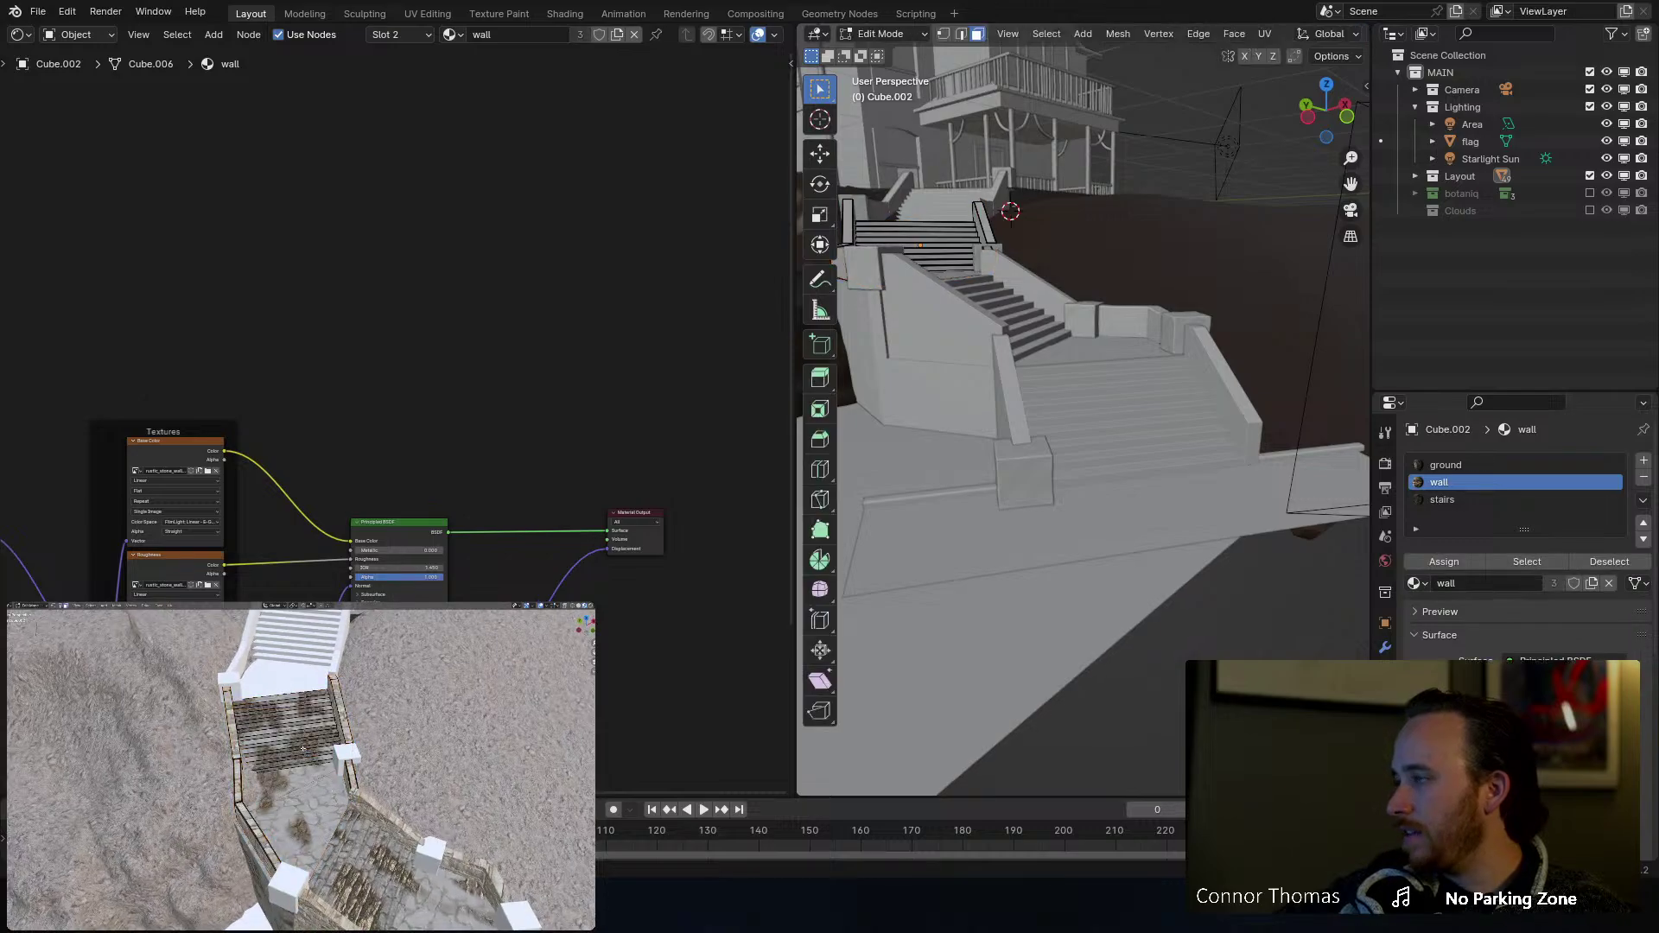
{"action": "key", "text": "l"}
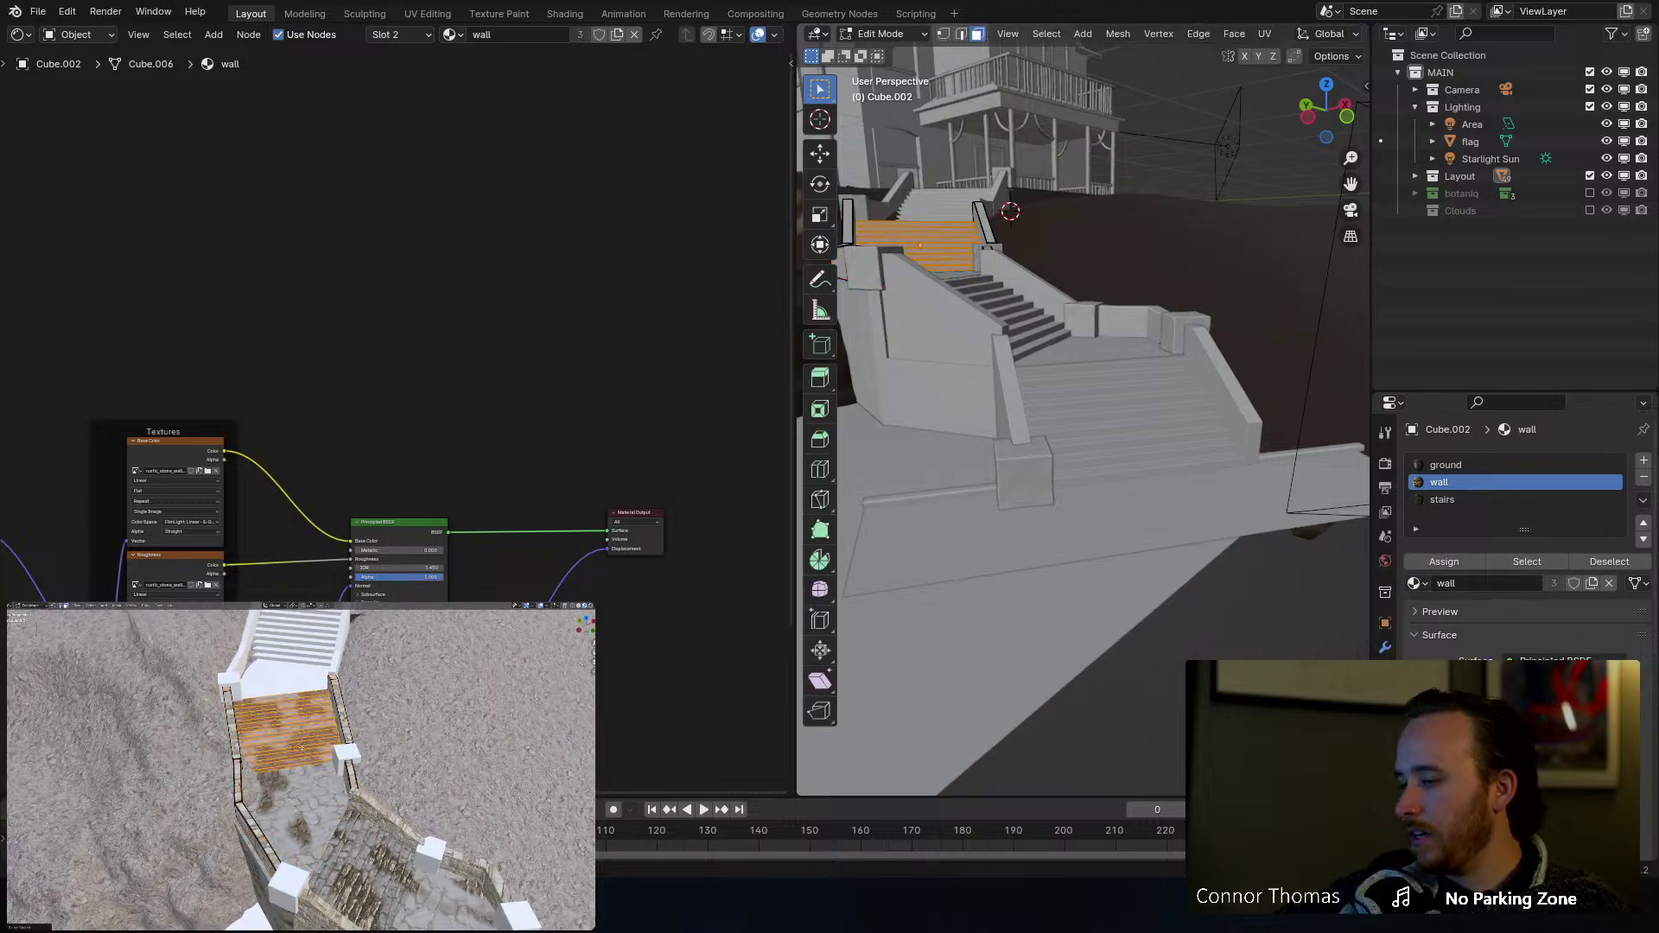
{"action": "left_click", "coordinate": [1442, 500]}
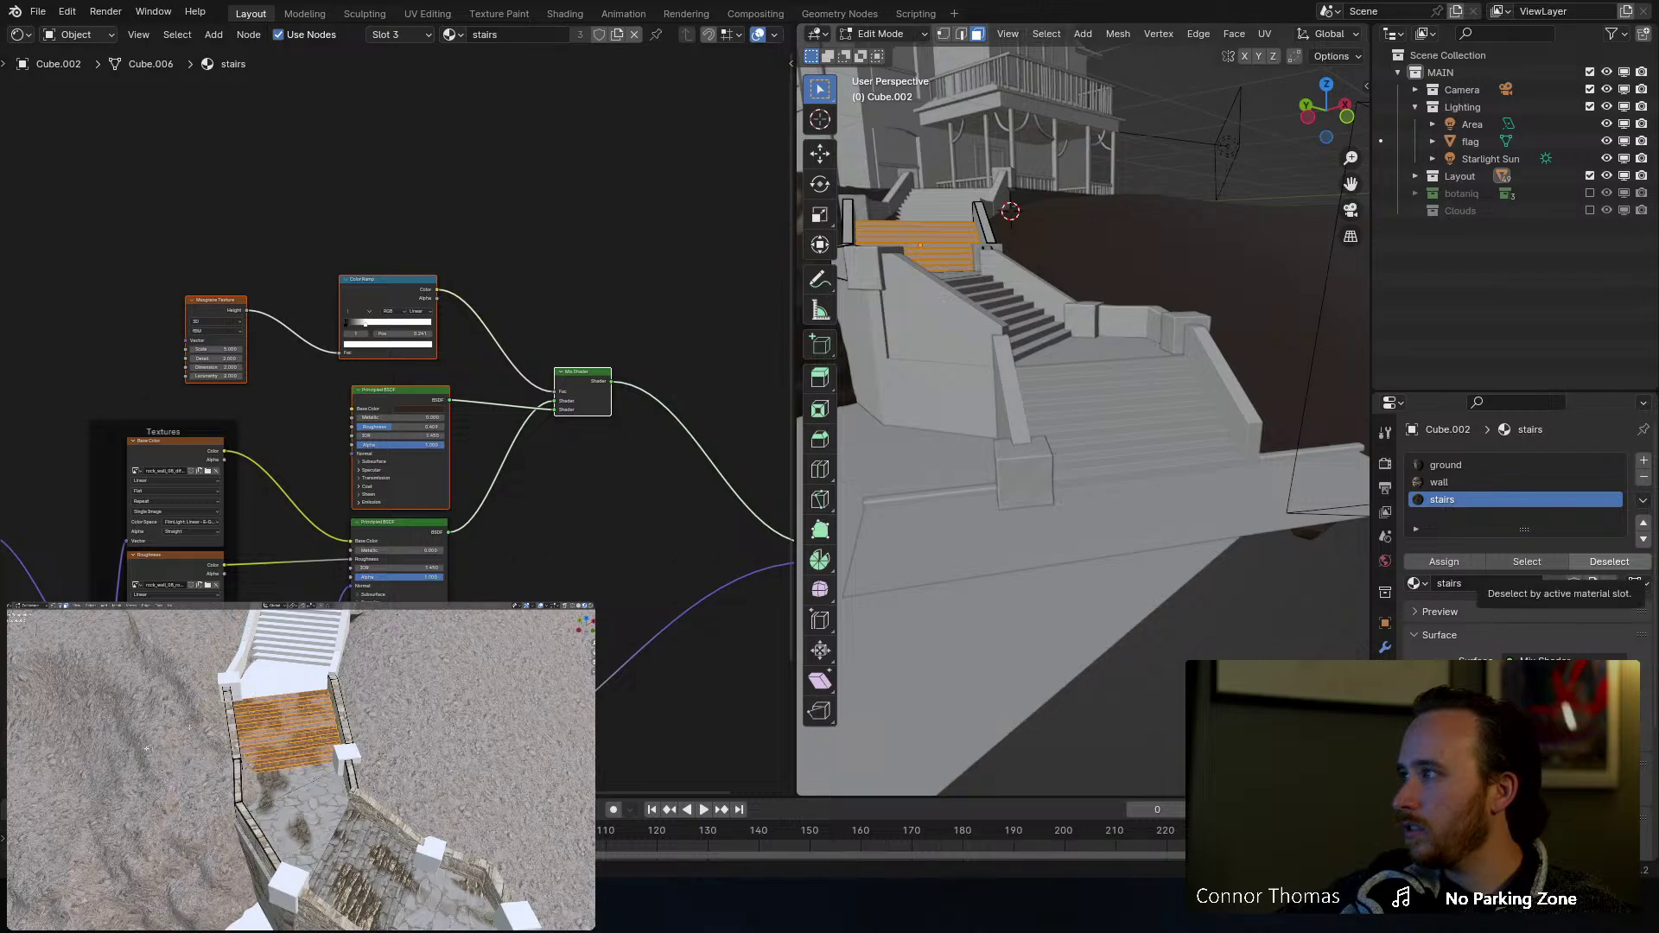
{"action": "left_click", "coordinate": [1449, 562]}
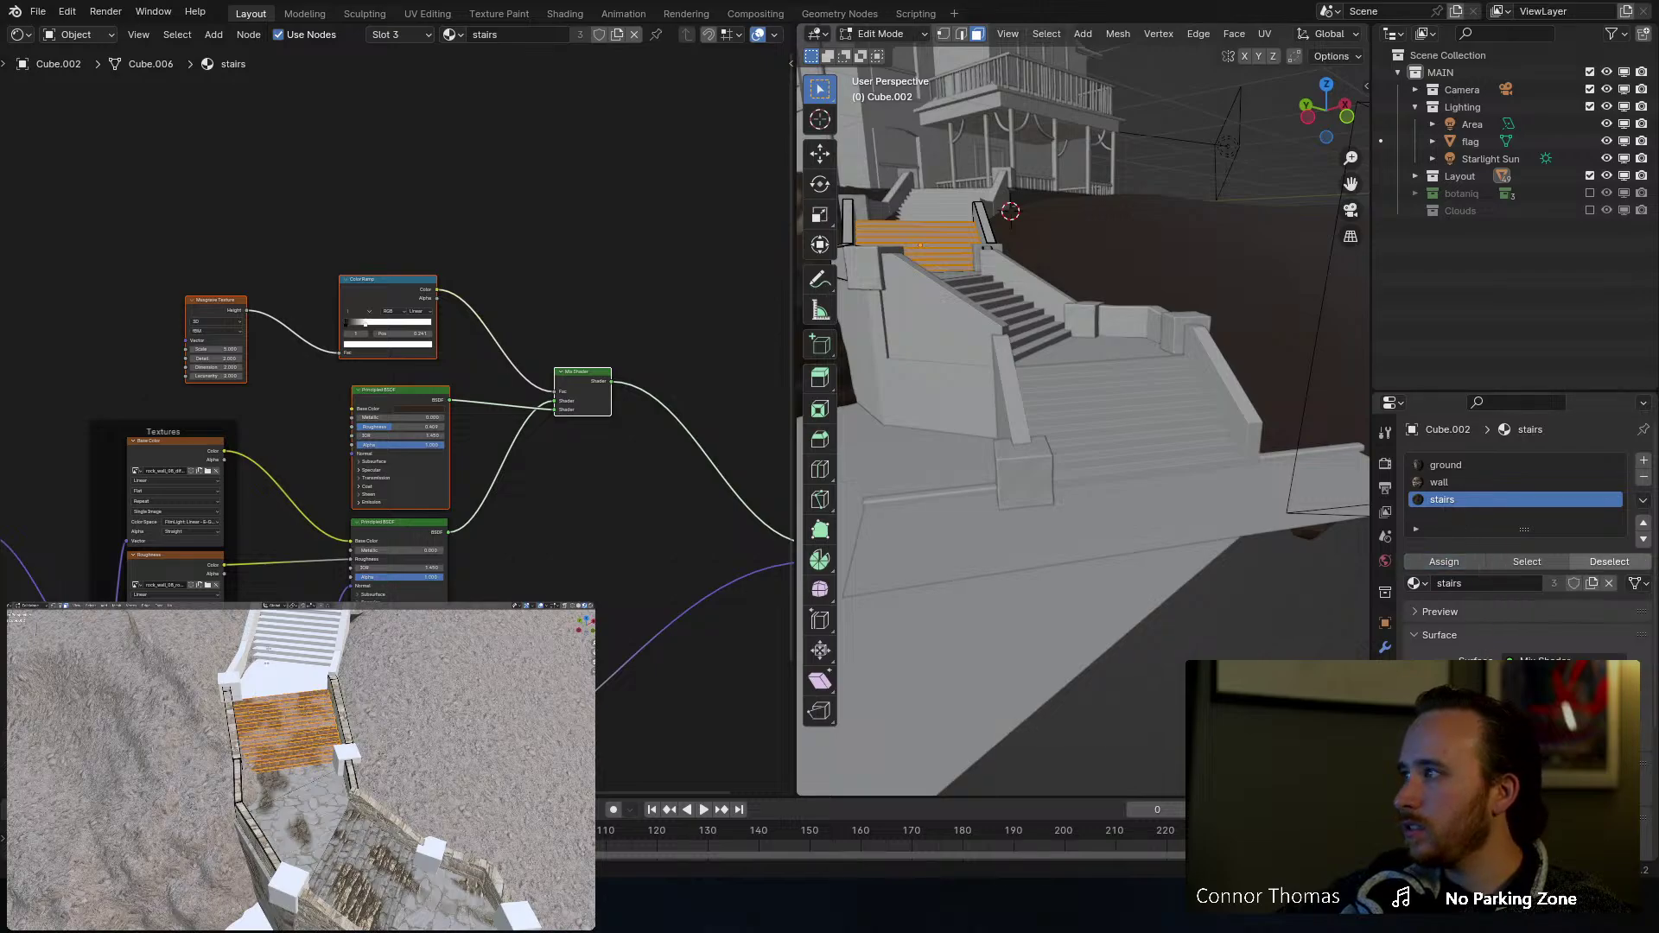
{"action": "key", "text": "Tab"}
Step: Deselect all objects in the scene and save the file
{"action": "key", "text": "a"}
{"action": "key", "text": "a"}
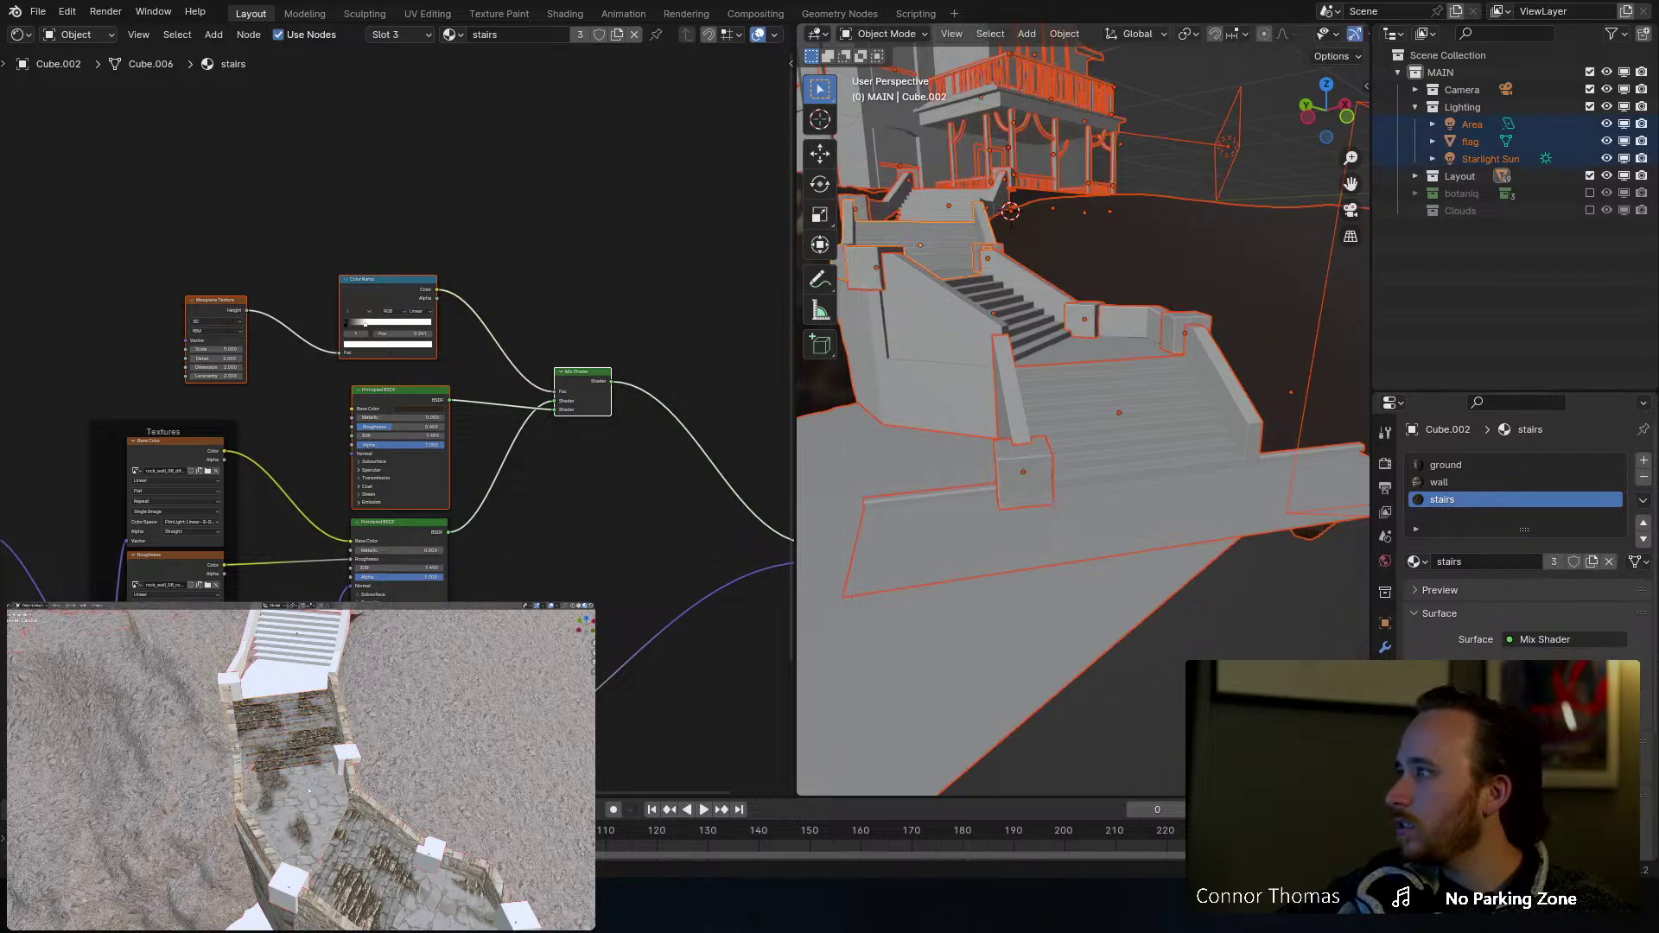
{"action": "middle_click_drag", "start_coordinate": [317, 816], "coordinate": [357, 779]}
{"action": "key", "text": "ctrl+s"}
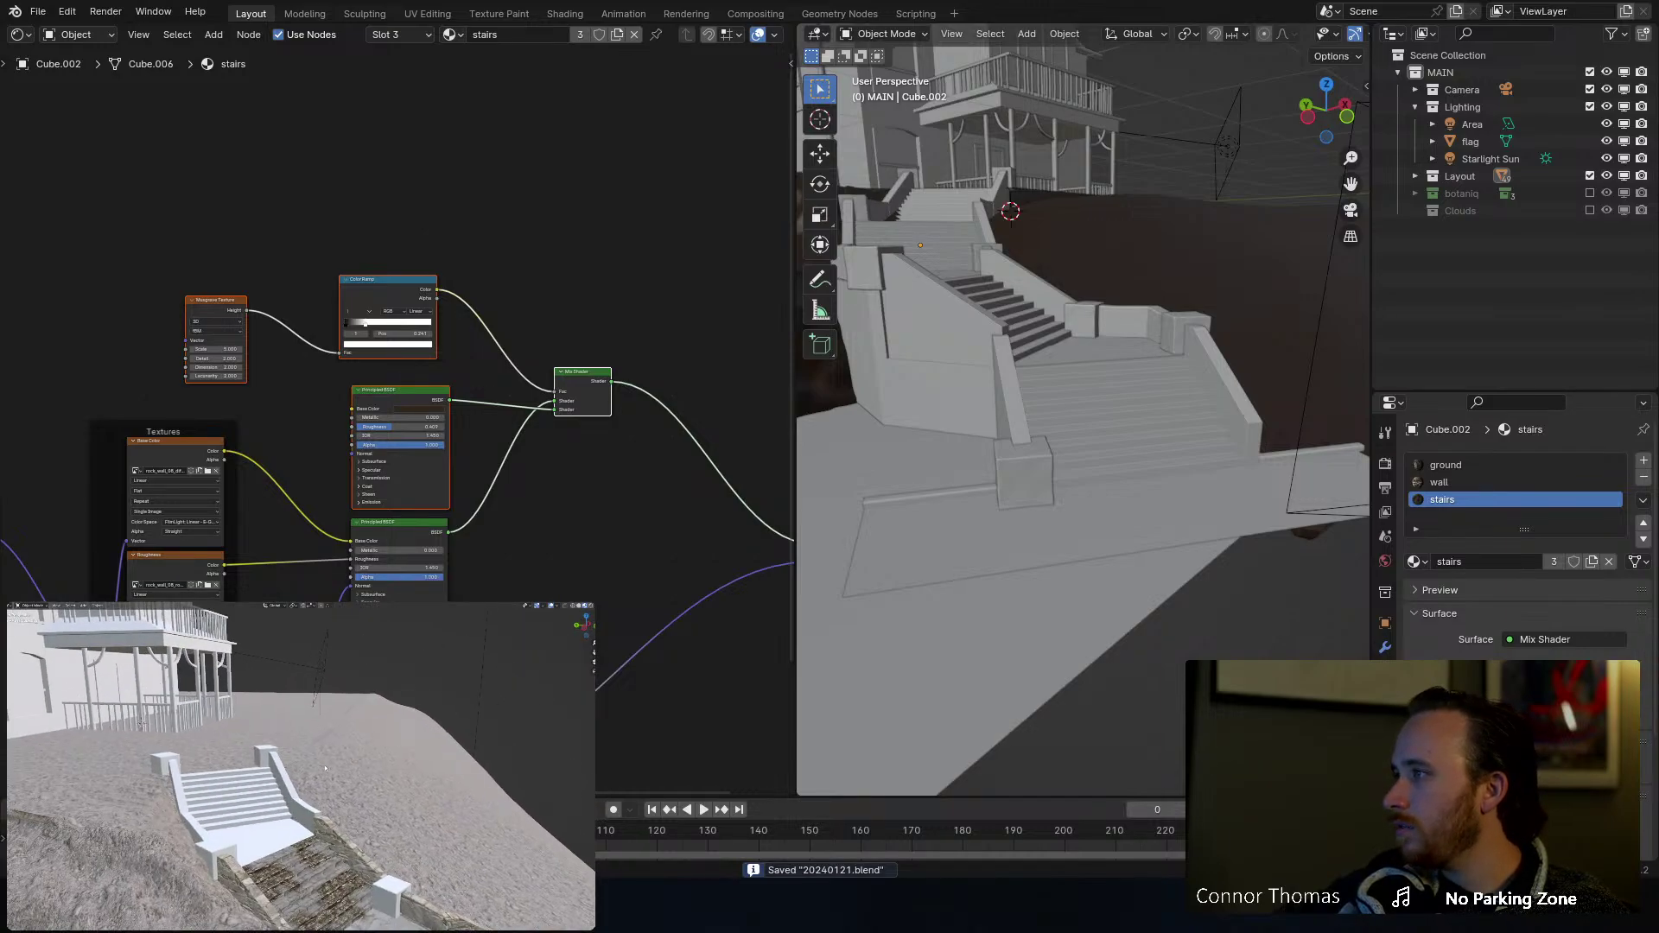
Step: Select the topmost staircase near the house and give it the ground, wall and stairs materials in three slots
{"action": "left_click", "coordinate": [329, 784]}
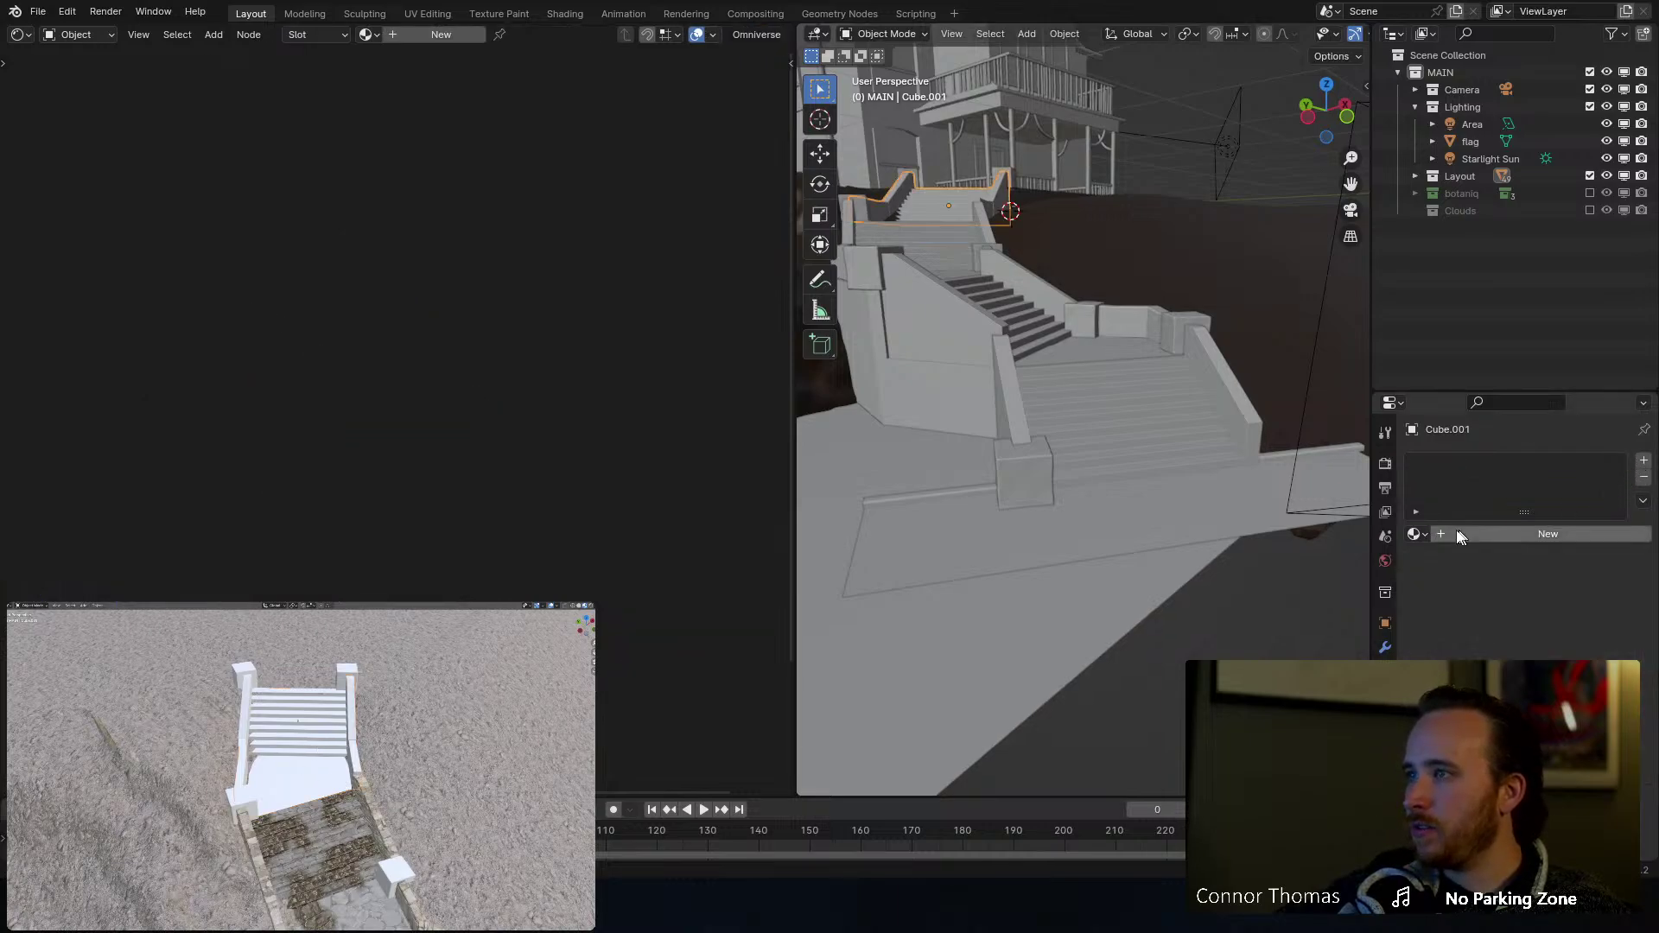
{"action": "left_click", "coordinate": [1417, 536]}
{"action": "left_click", "coordinate": [1441, 561]}
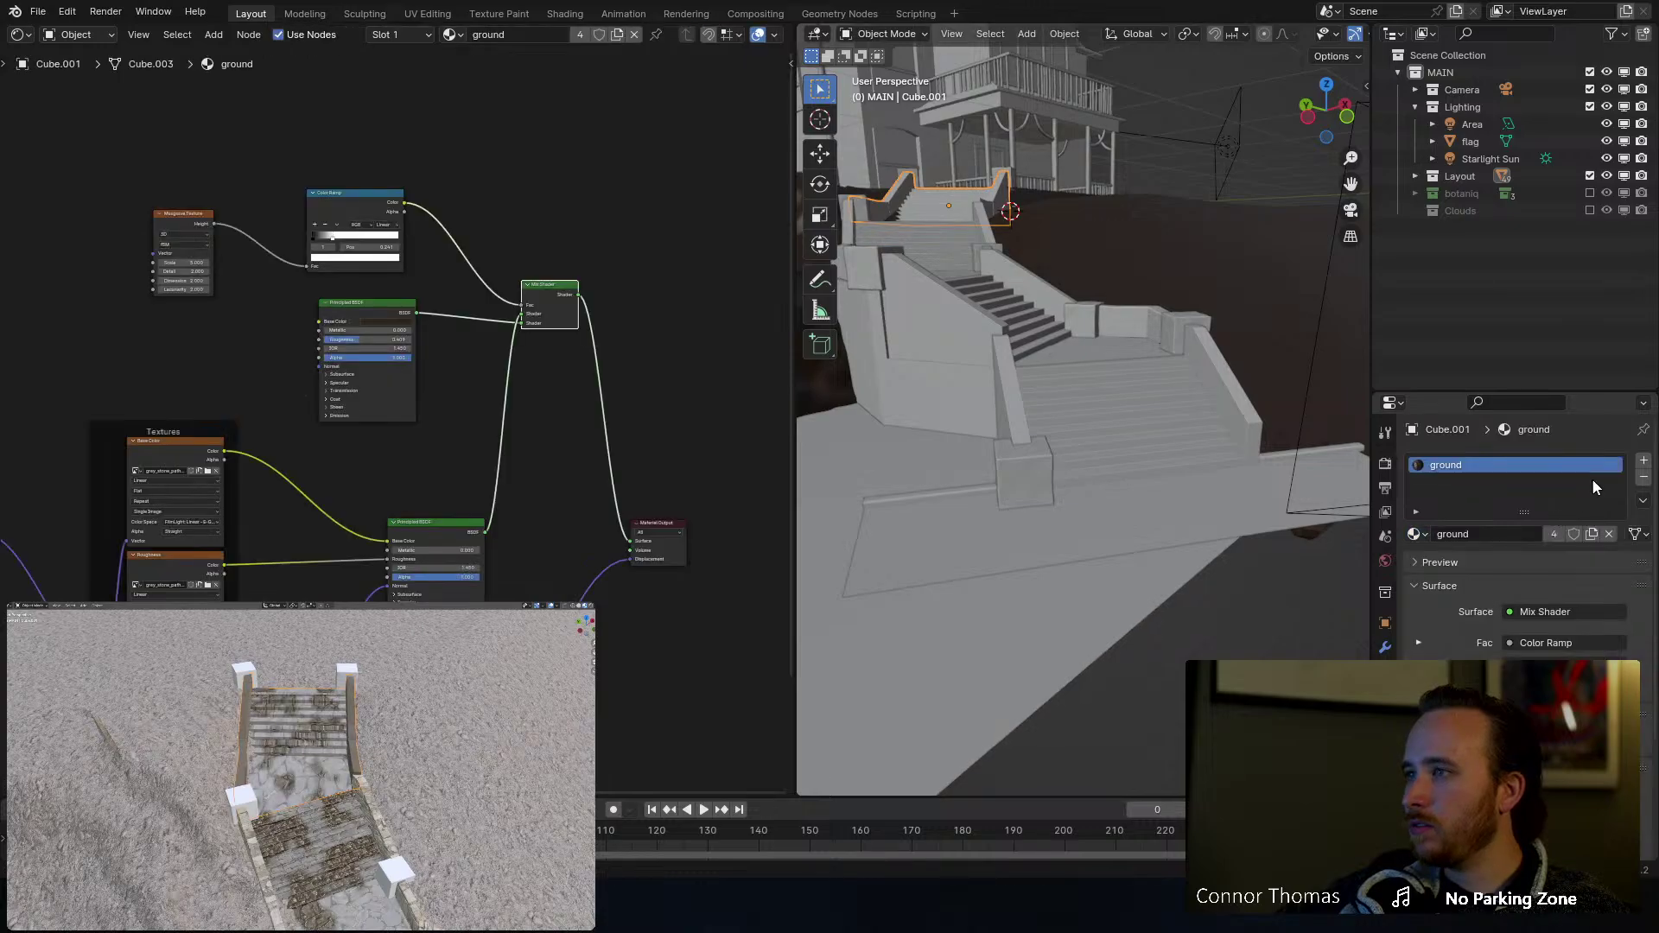
{"action": "left_click", "coordinate": [1643, 462]}
{"action": "left_click", "coordinate": [1417, 562]}
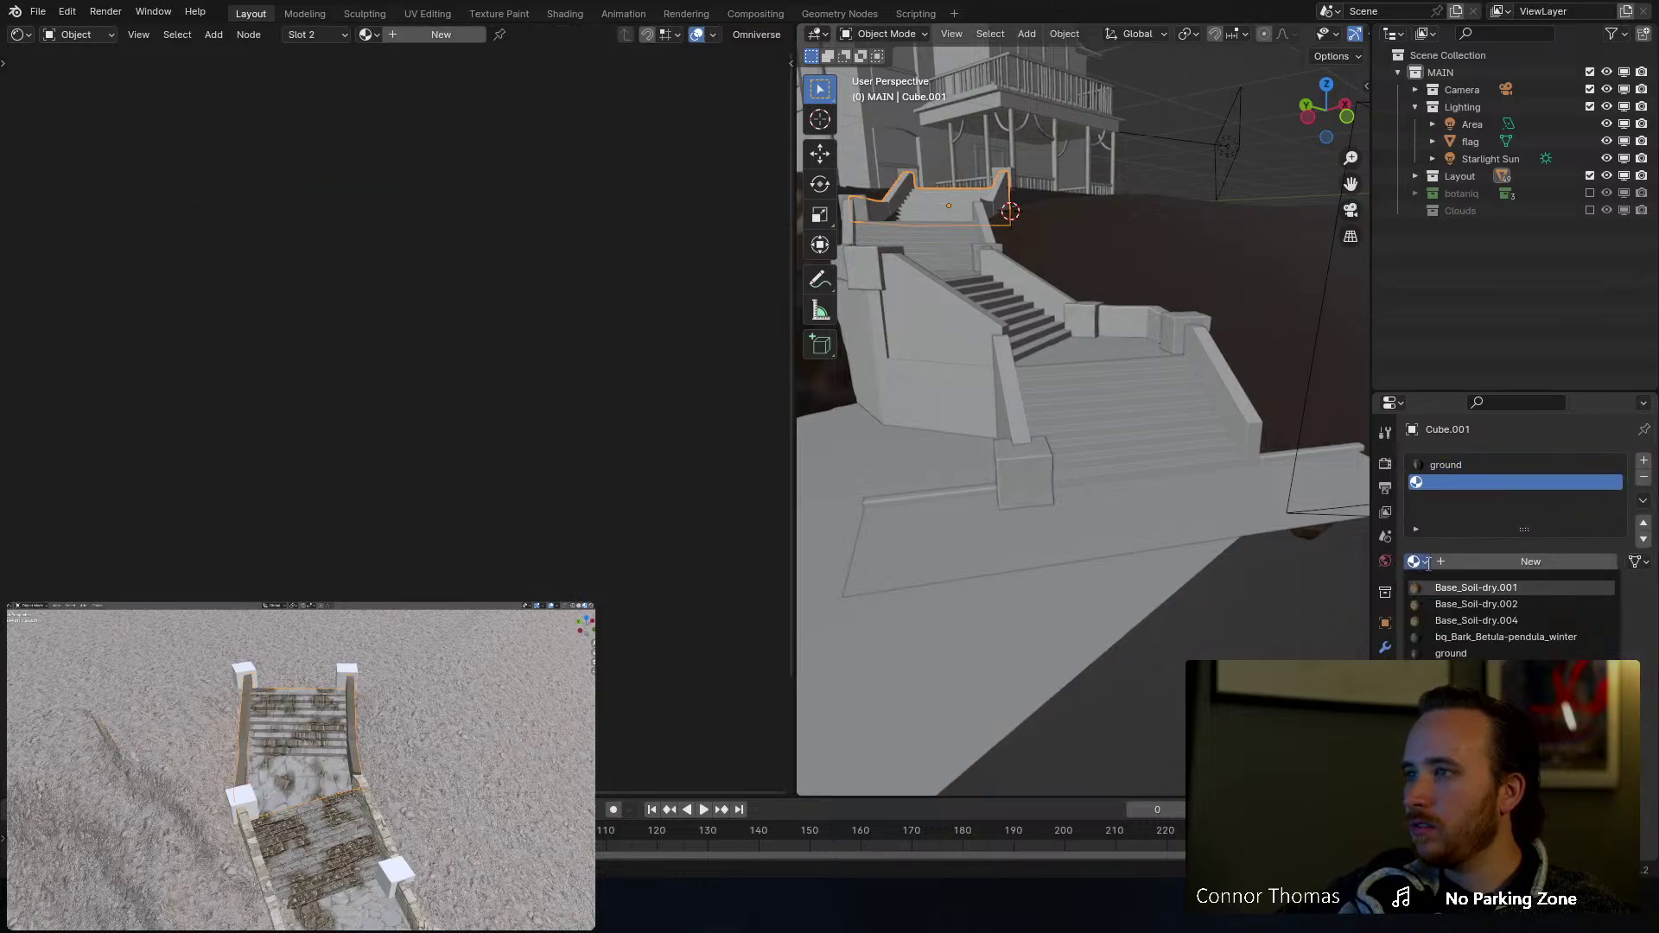
{"action": "left_click", "coordinate": [1441, 588]}
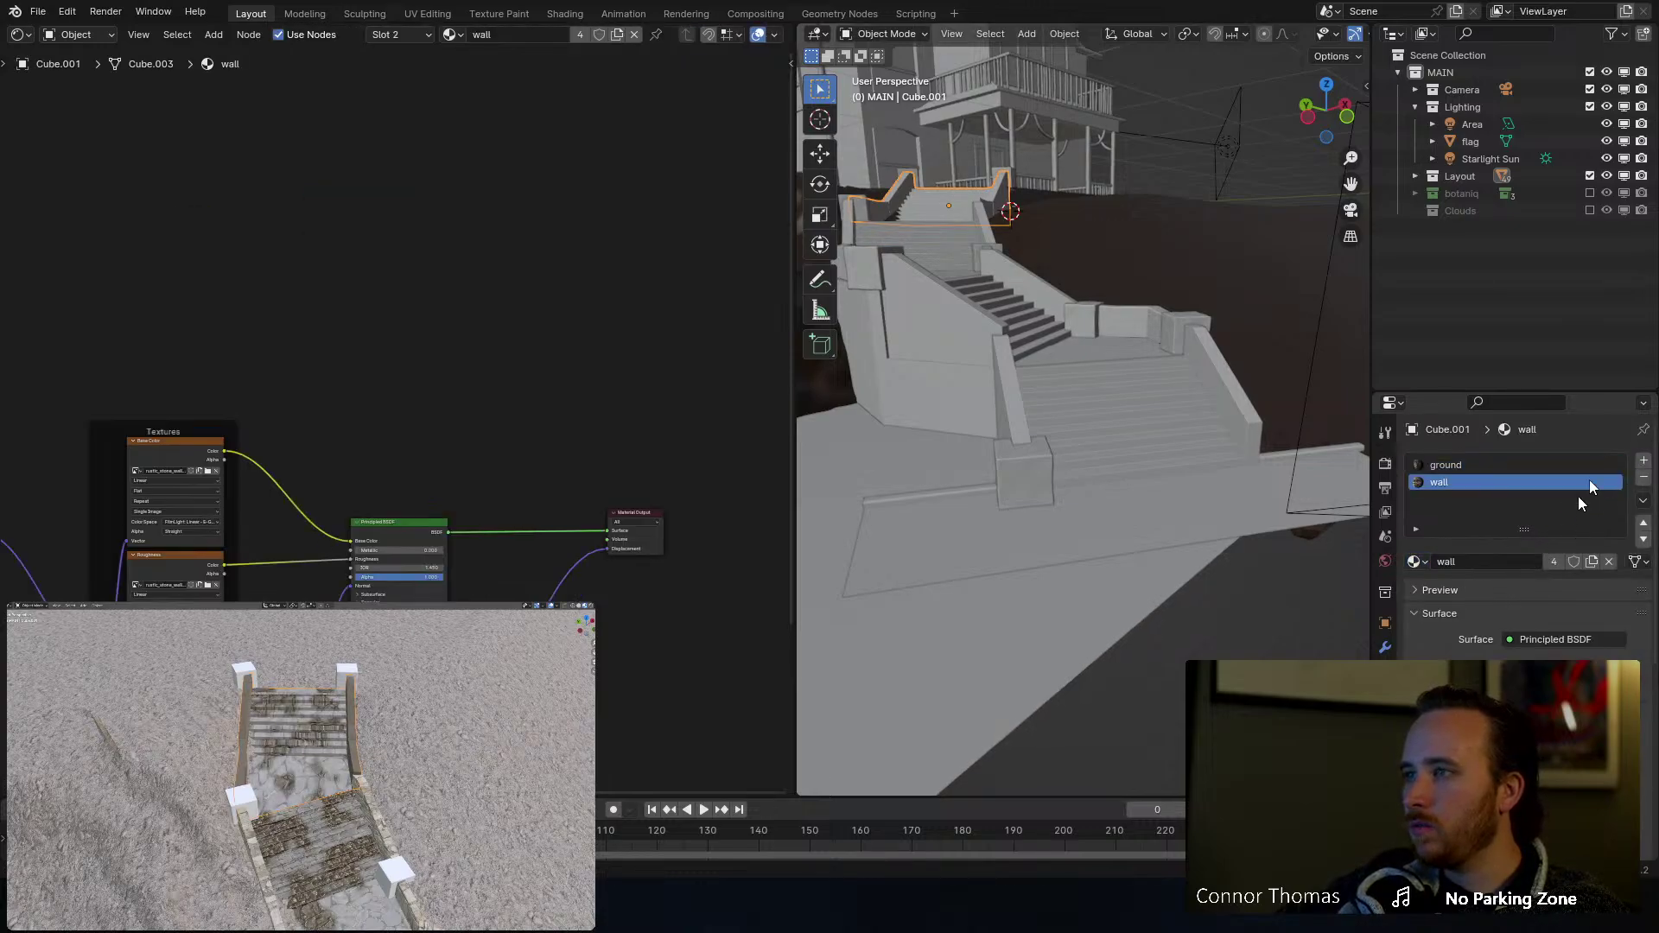
{"action": "left_click", "coordinate": [1643, 462]}
{"action": "left_click", "coordinate": [1421, 566]}
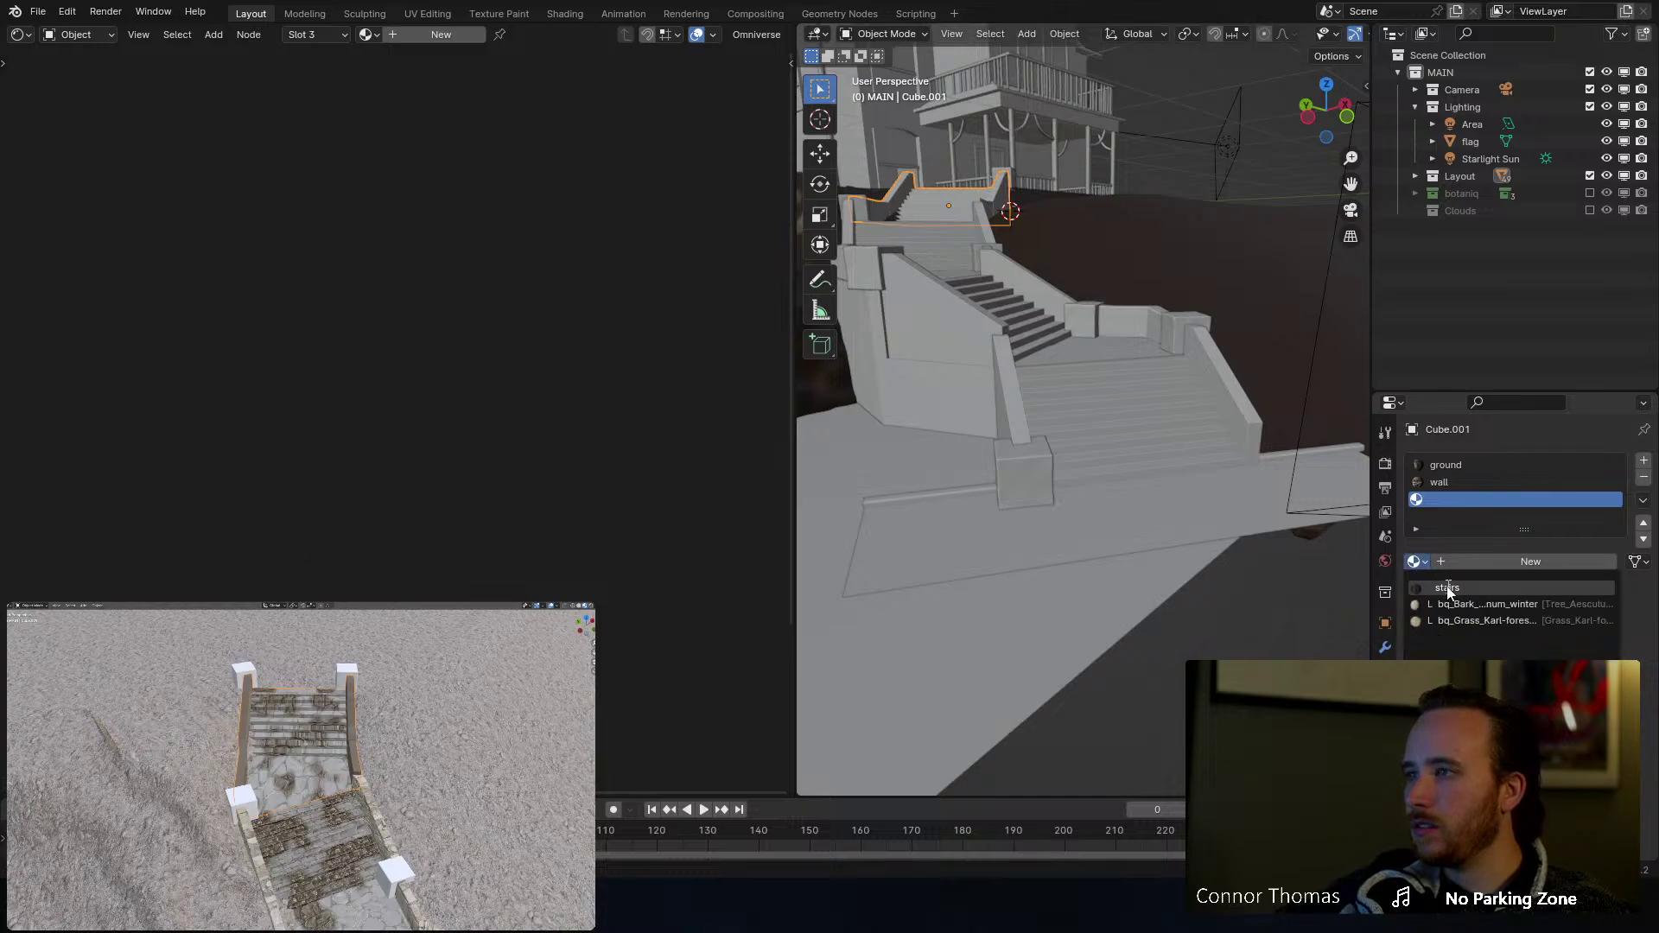
{"action": "left_click", "coordinate": [1448, 588]}
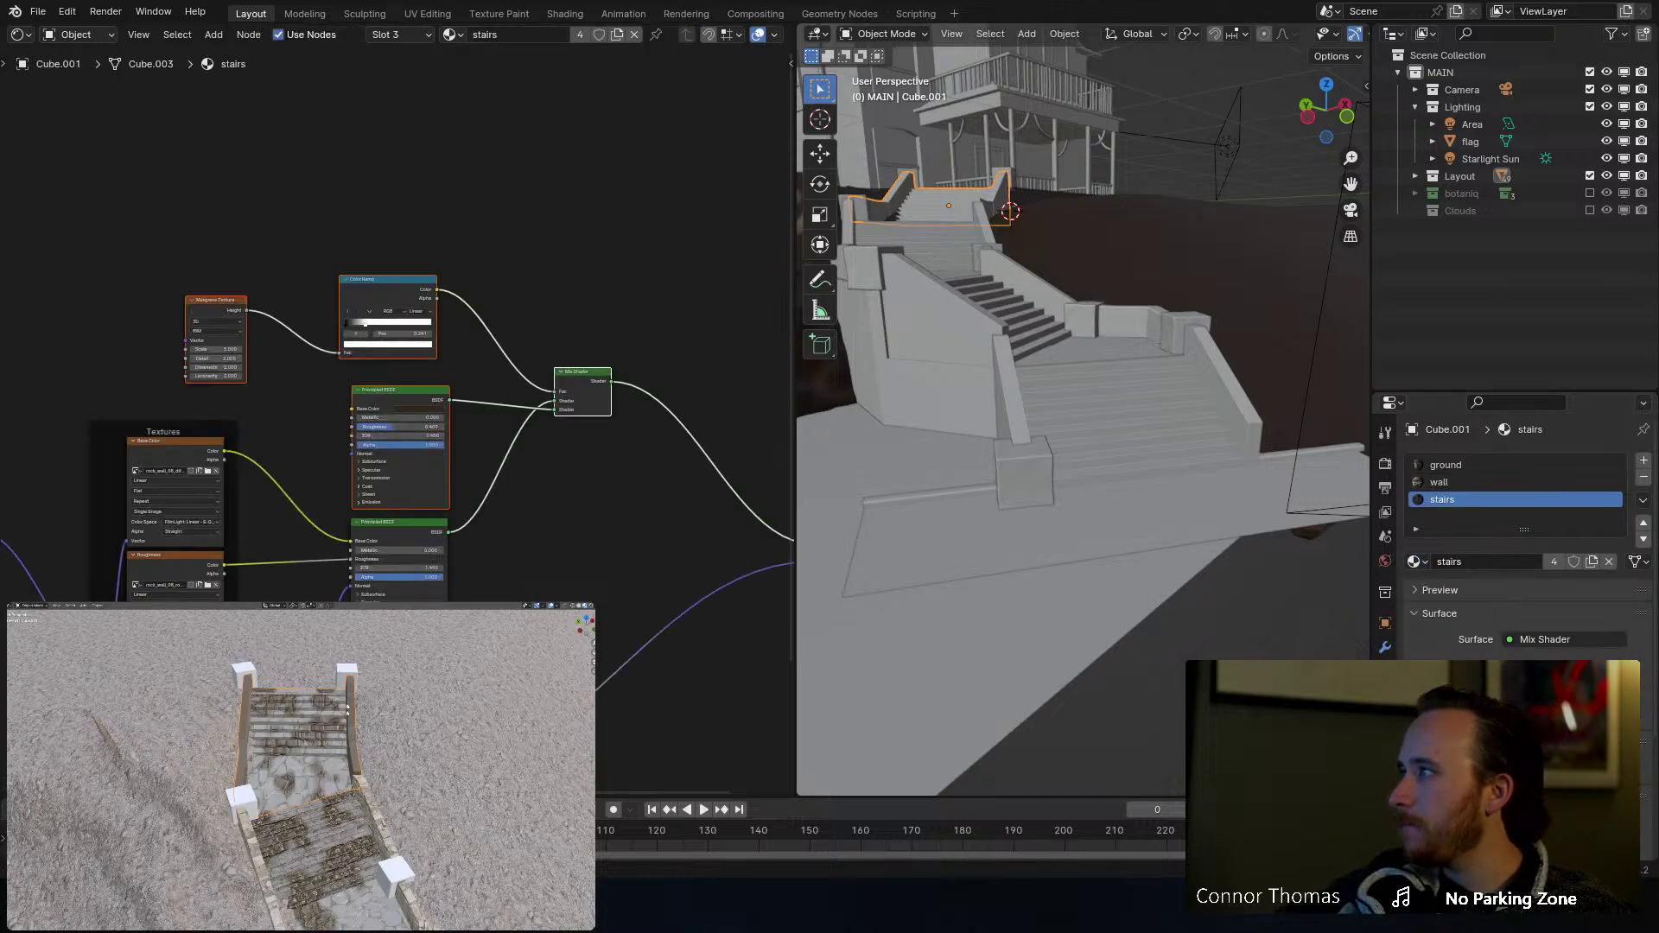
Step: UV unwrap all faces of the topmost staircase in Edit Mode and clear the face selection
{"action": "key", "text": "Tab"}
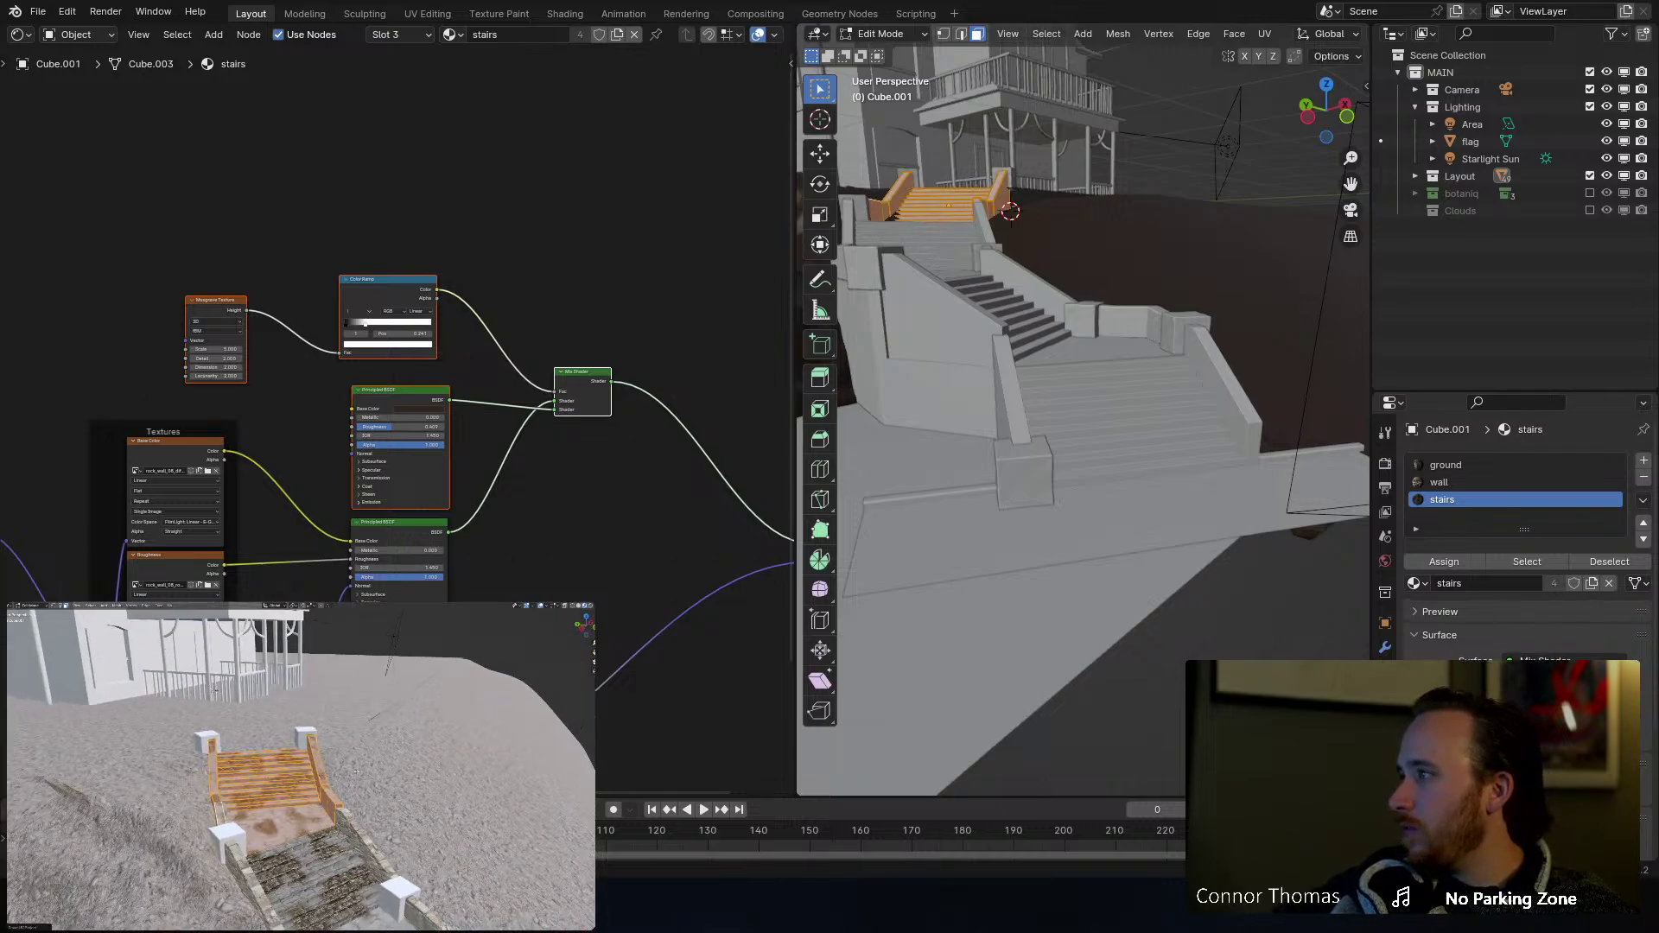
{"action": "key", "text": "alt+a"}
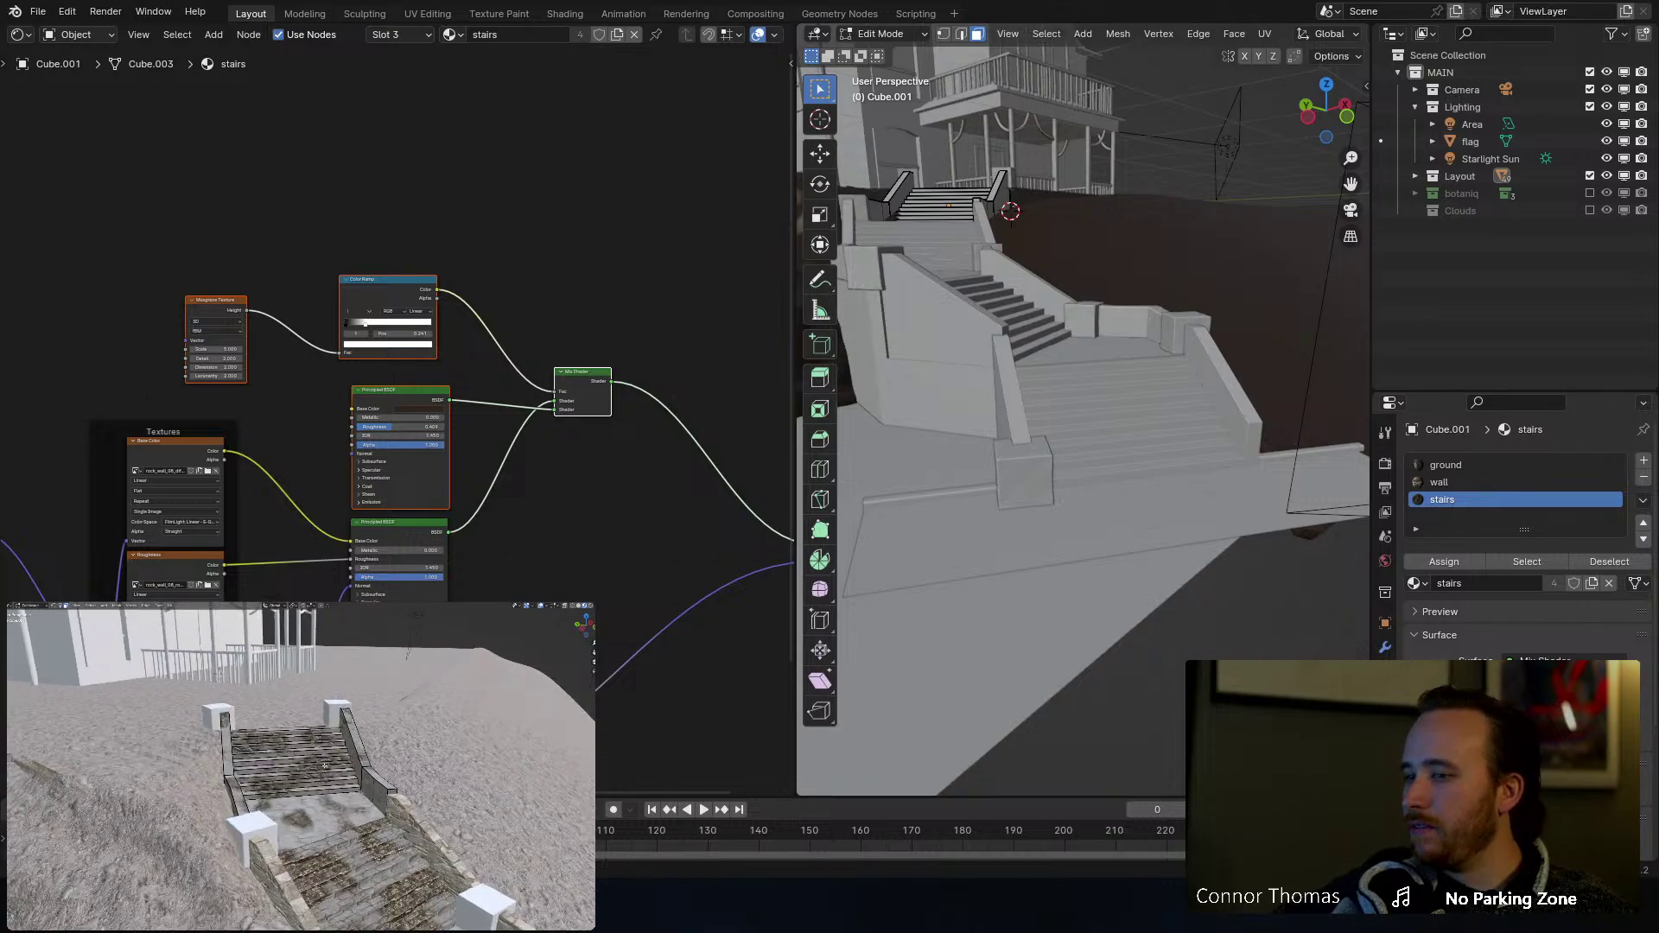
{"action": "middle_click_drag", "start_coordinate": [325, 777], "coordinate": [320, 776]}
{"action": "key", "text": "a"}
{"action": "key", "text": "alt+a"}
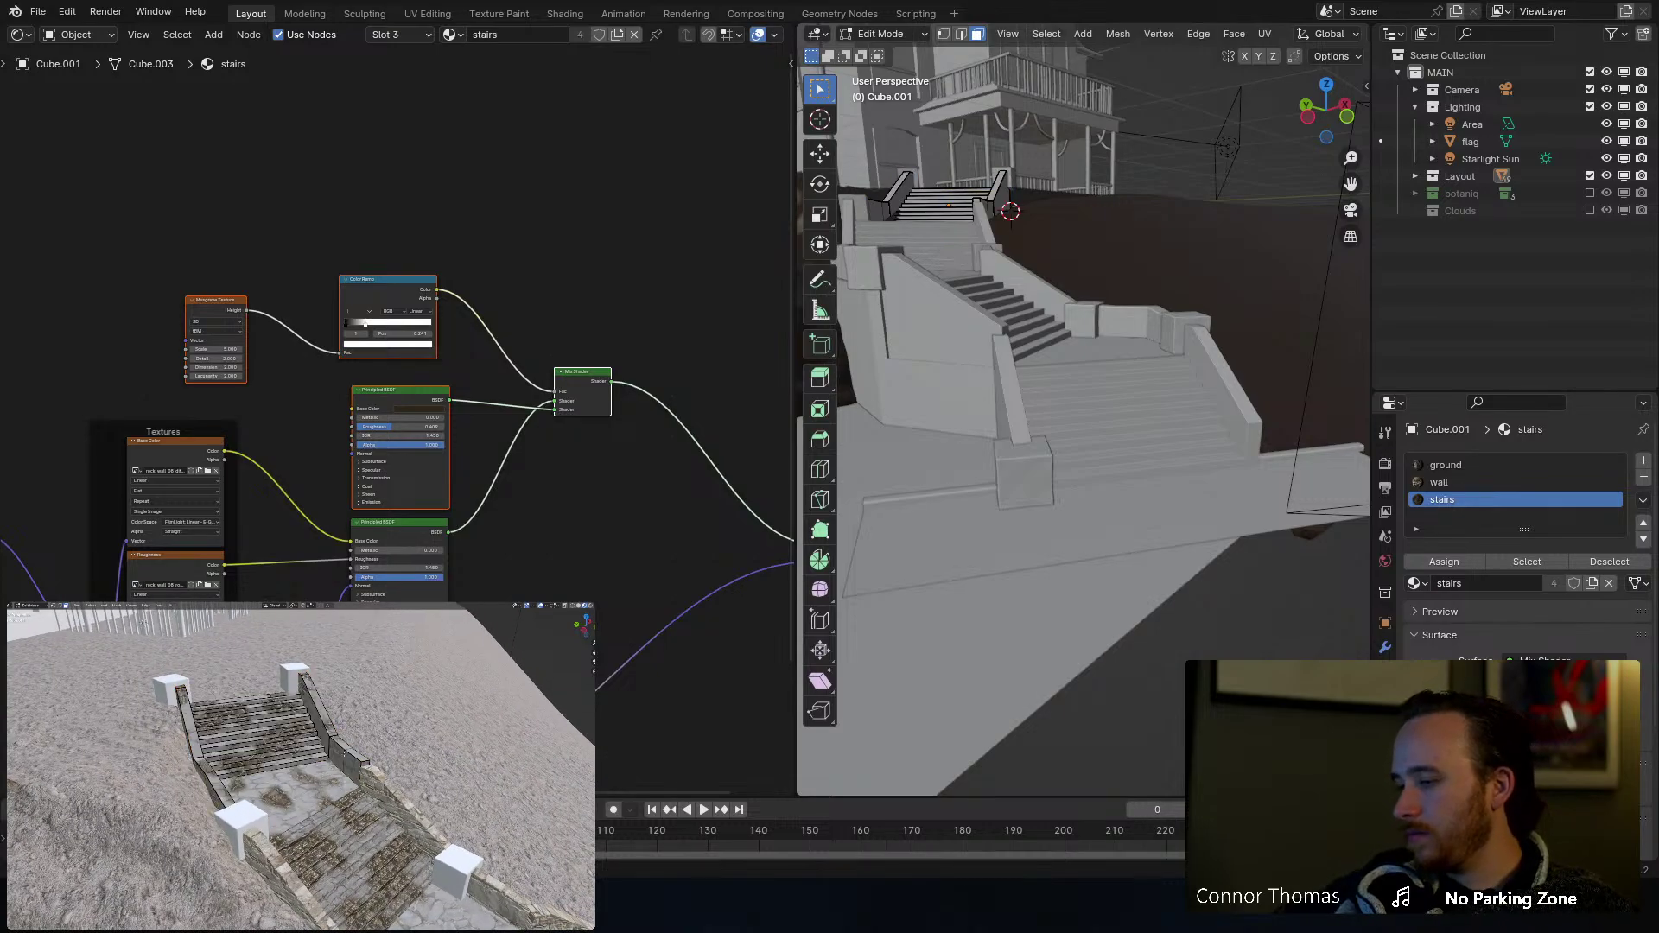
Step: Select the four linked side wall pieces of the topmost staircase, assign the wall material to them, and clear the face selection
{"action": "key", "text": "l"}
{"action": "key", "text": "l"}
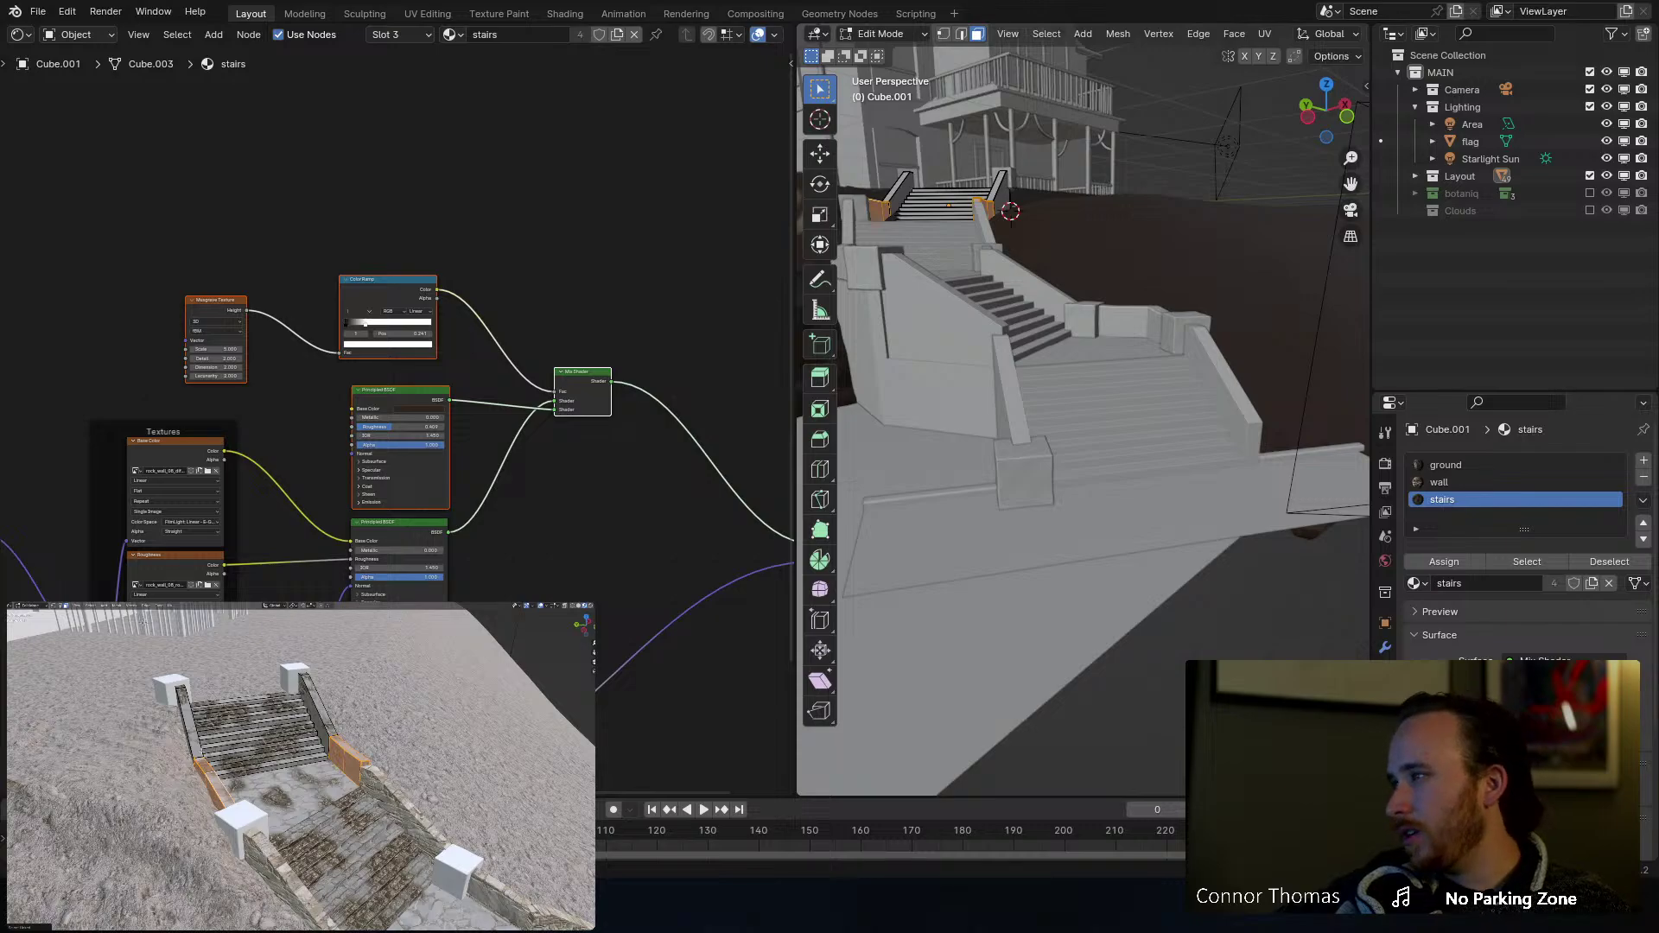
{"action": "key", "text": "l"}
{"action": "key", "text": "l"}
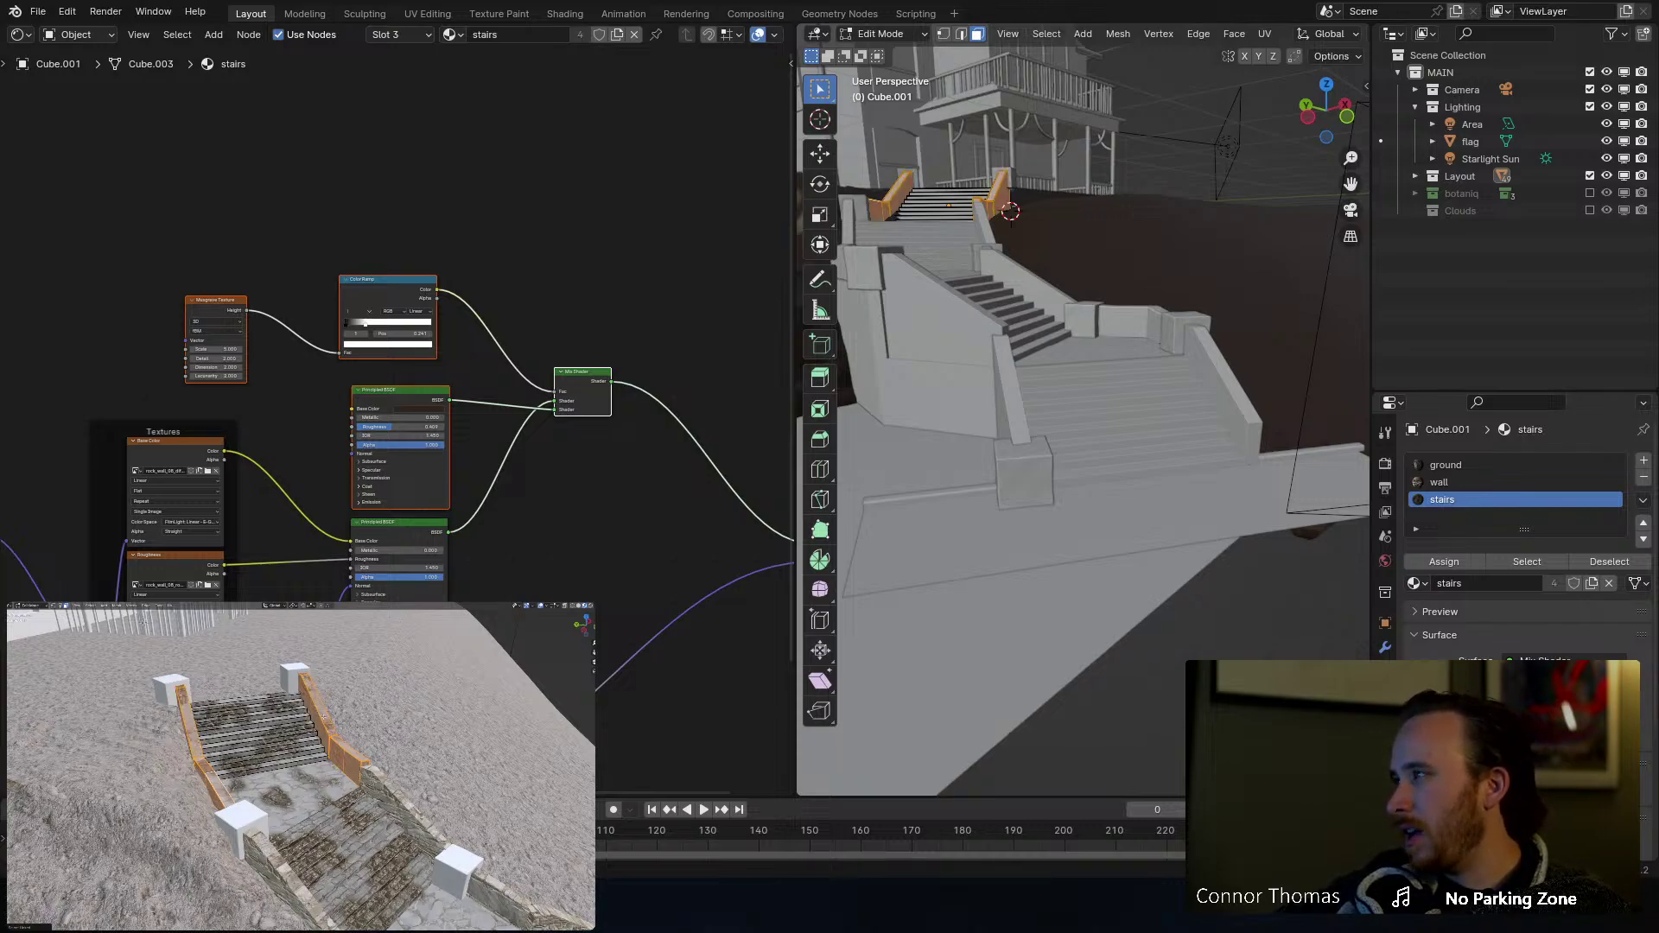
{"action": "left_click", "coordinate": [1450, 482]}
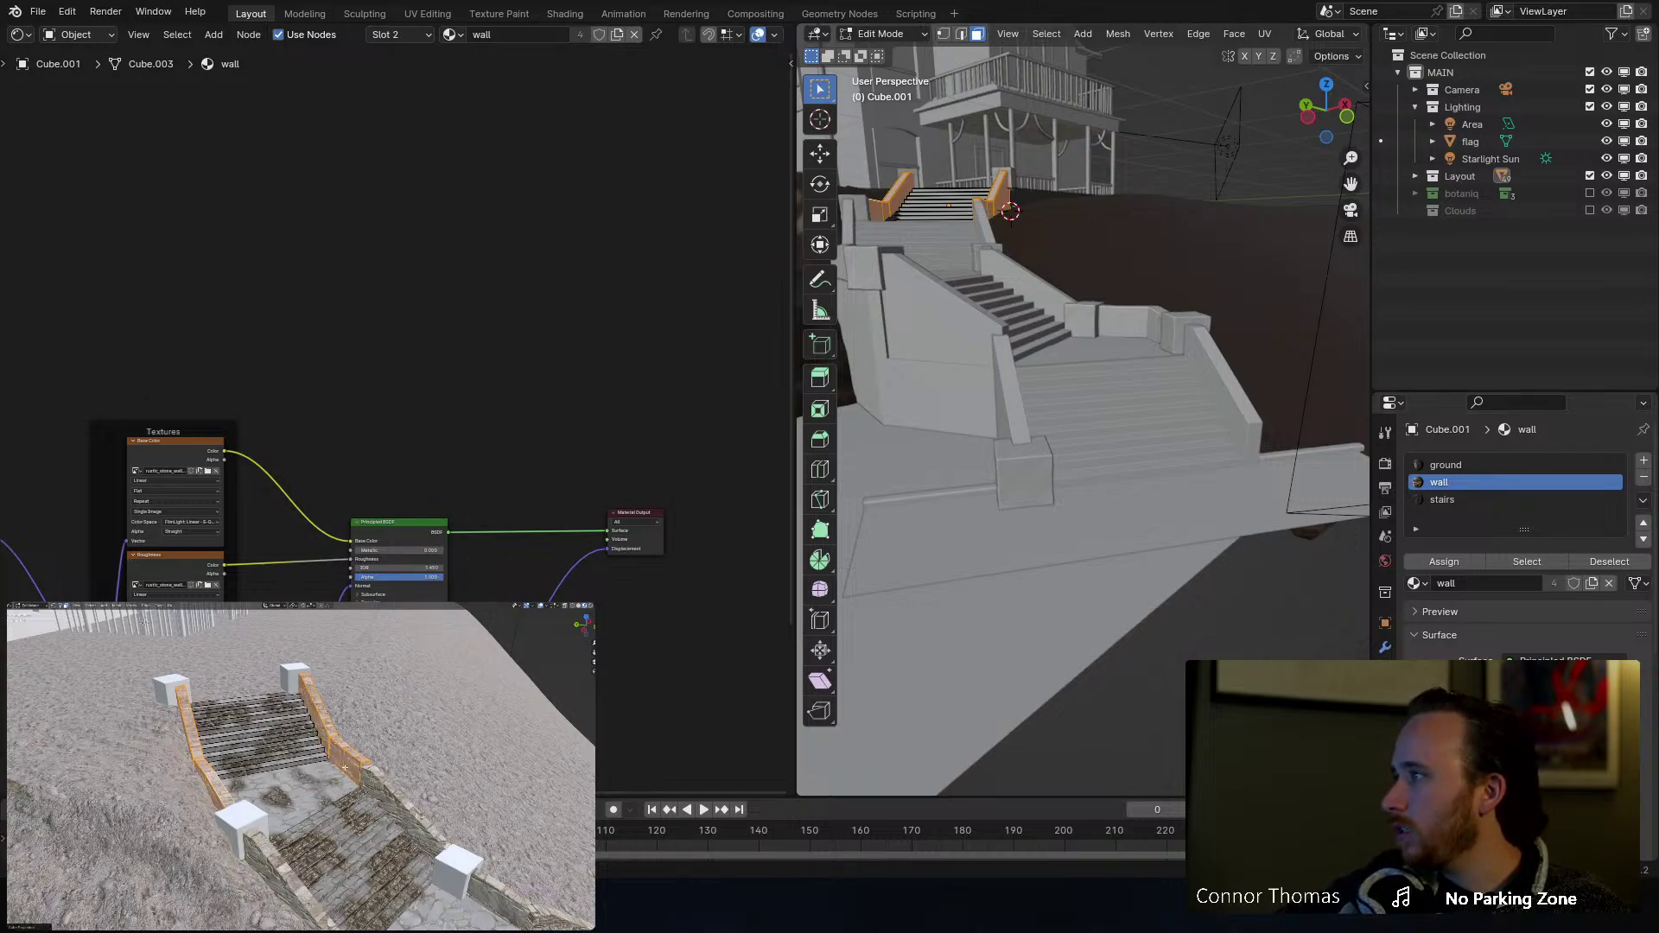
{"action": "key", "text": "Tab"}
{"action": "key", "text": "Tab"}
{"action": "key", "text": "alt+a"}
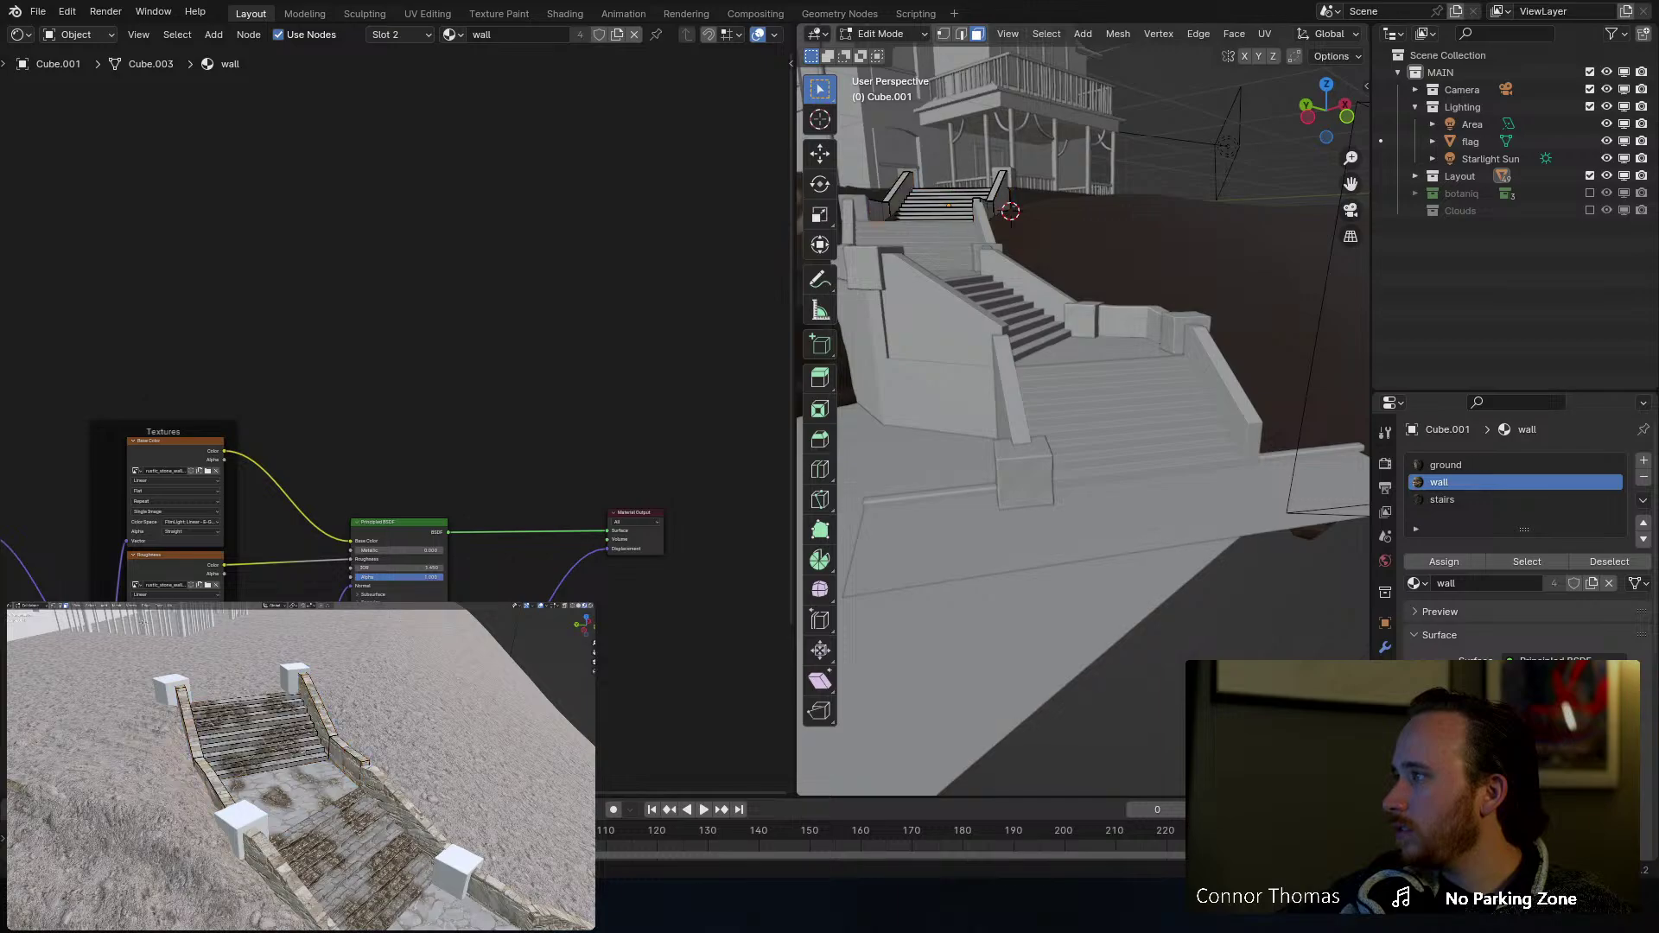
Step: Assign the stairs material to the linked steps of the topmost staircase, return to Object Mode with everything deselected, and save the file
{"action": "key", "text": "l"}
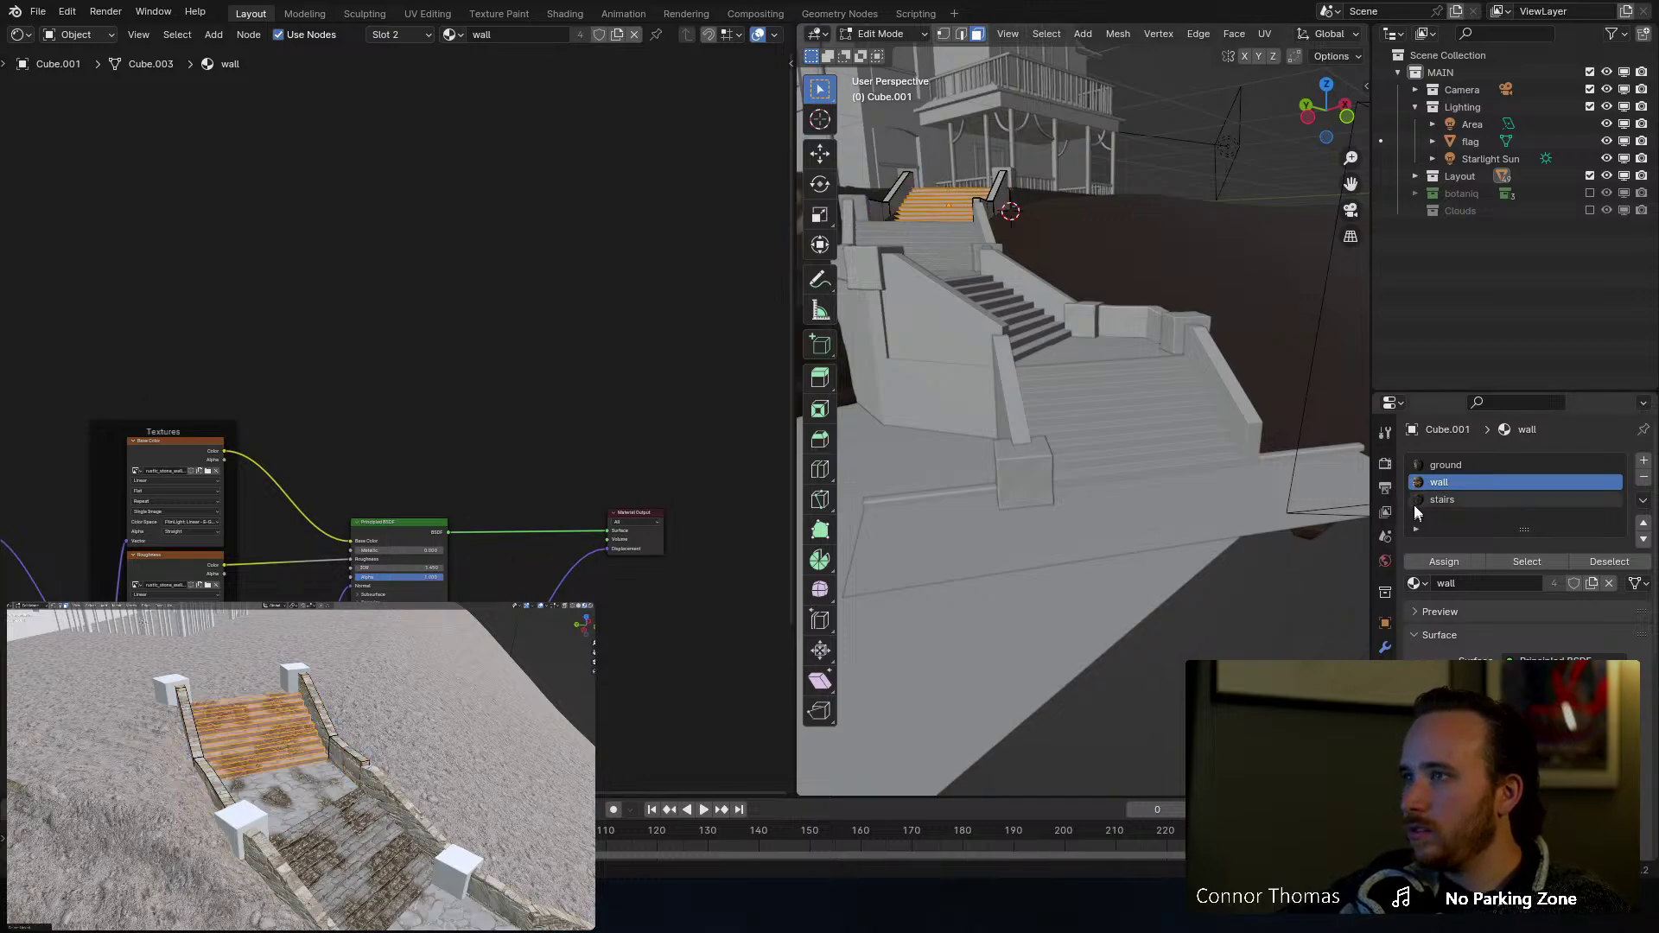
{"action": "left_click", "coordinate": [1427, 463]}
{"action": "left_click", "coordinate": [1444, 501]}
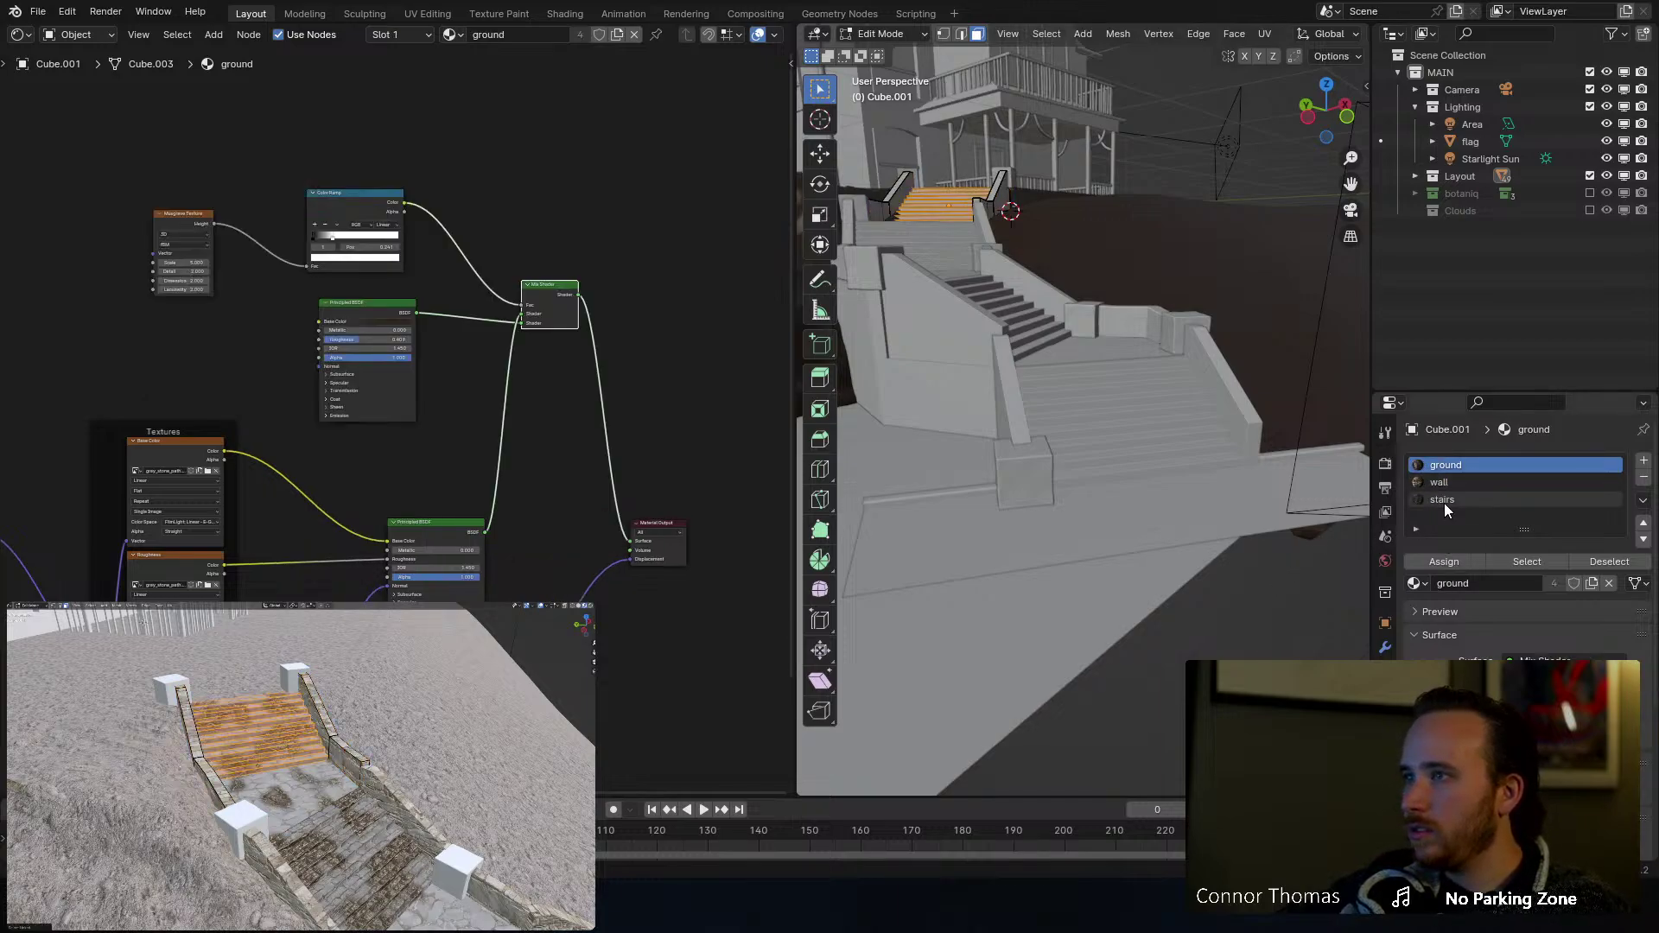
{"action": "key", "text": "Tab"}
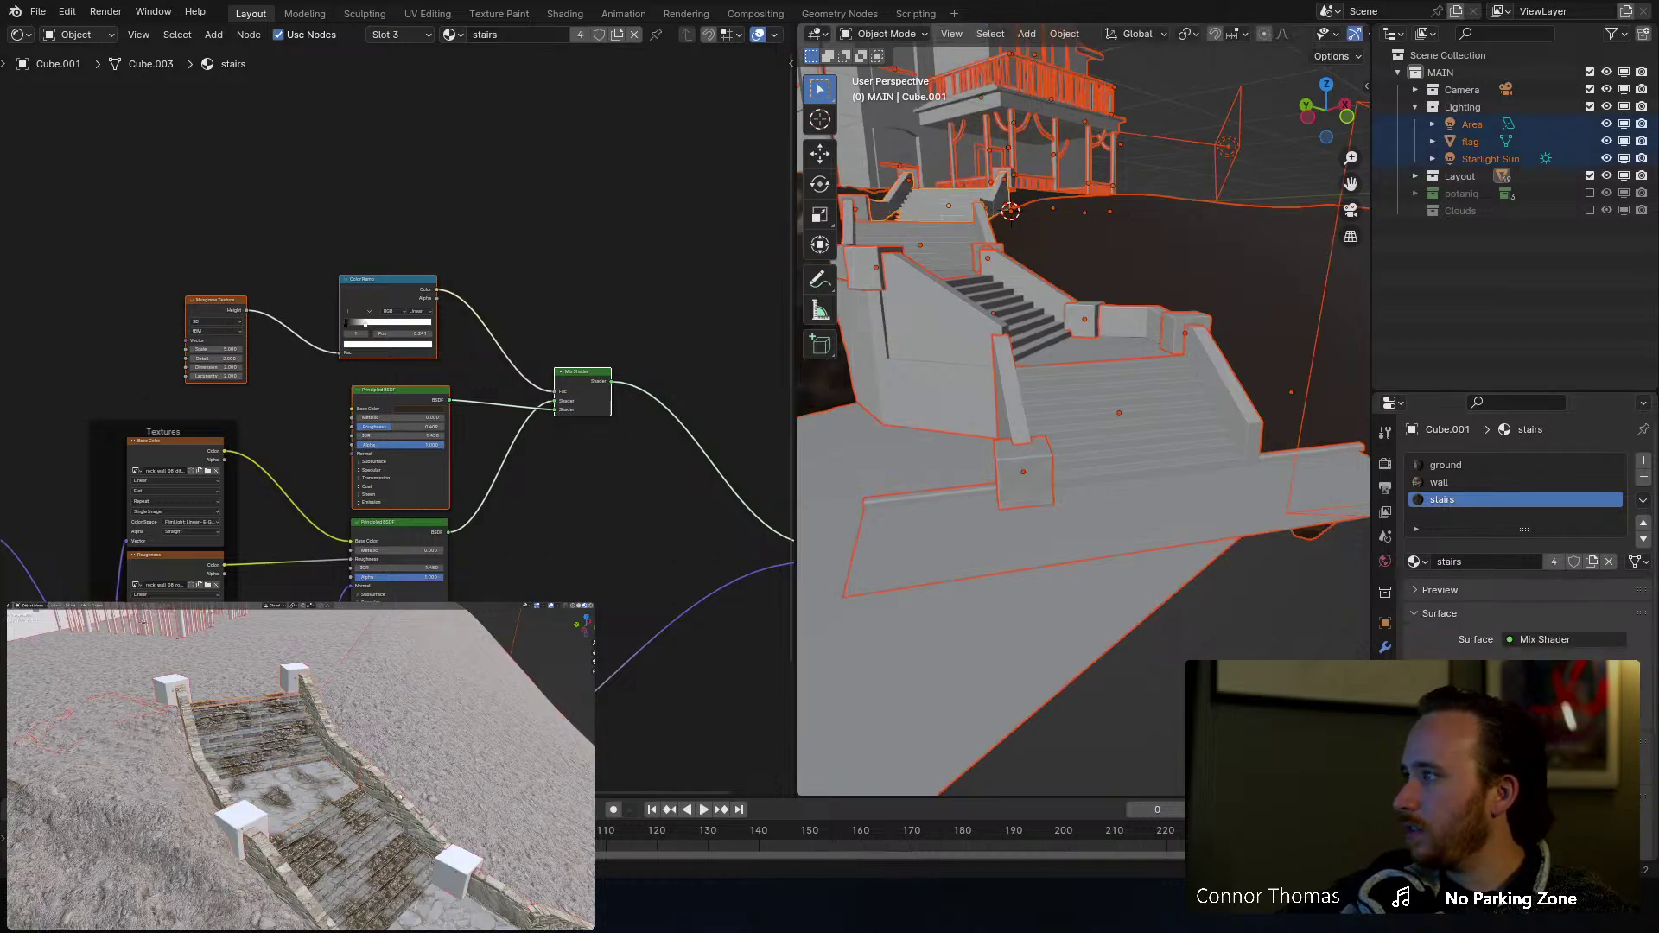
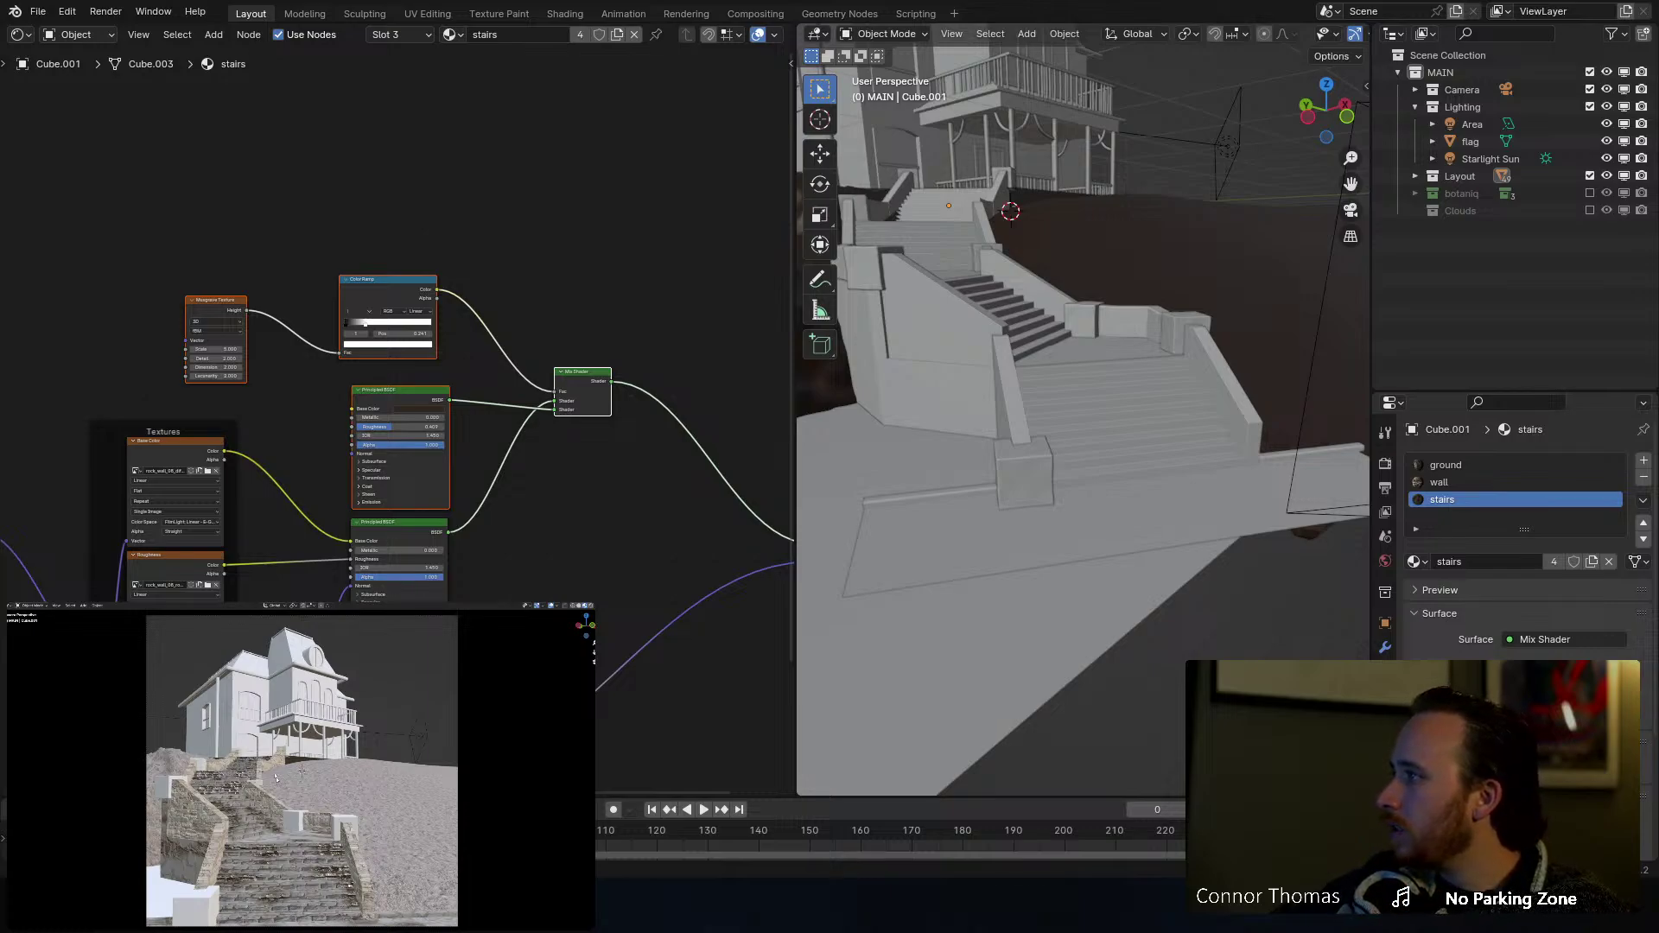
{"action": "key", "text": "ctrl+s"}
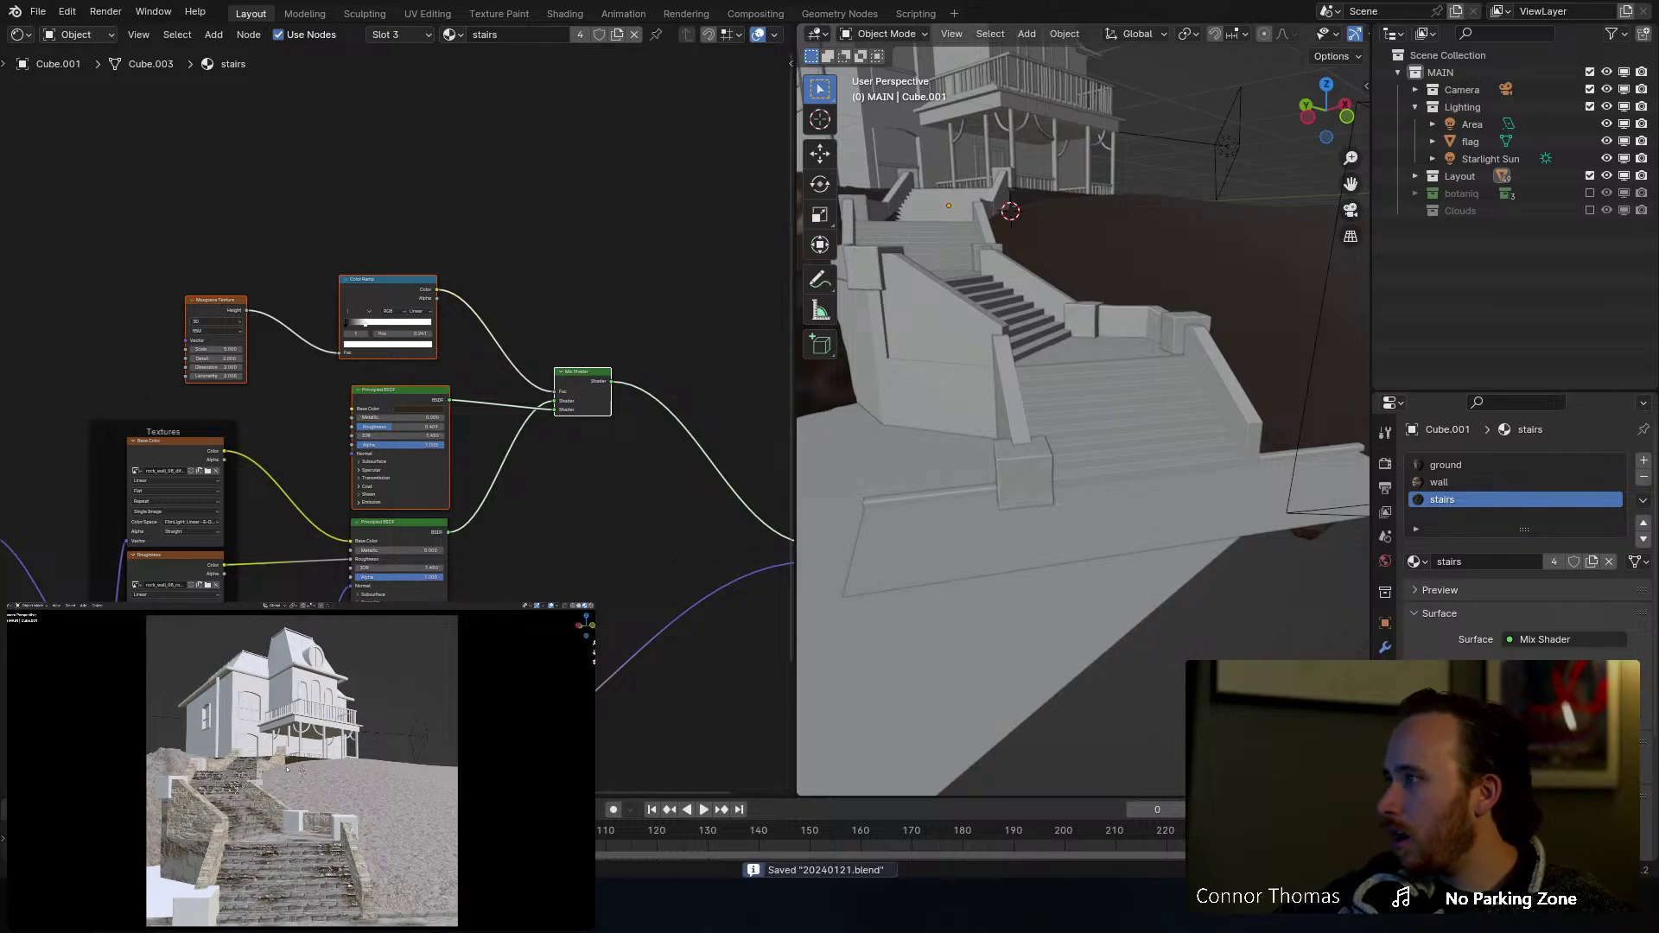
Step: Give the block pillar at the foot of the lowest staircase the existing wall material
{"action": "left_click", "coordinate": [204, 917]}
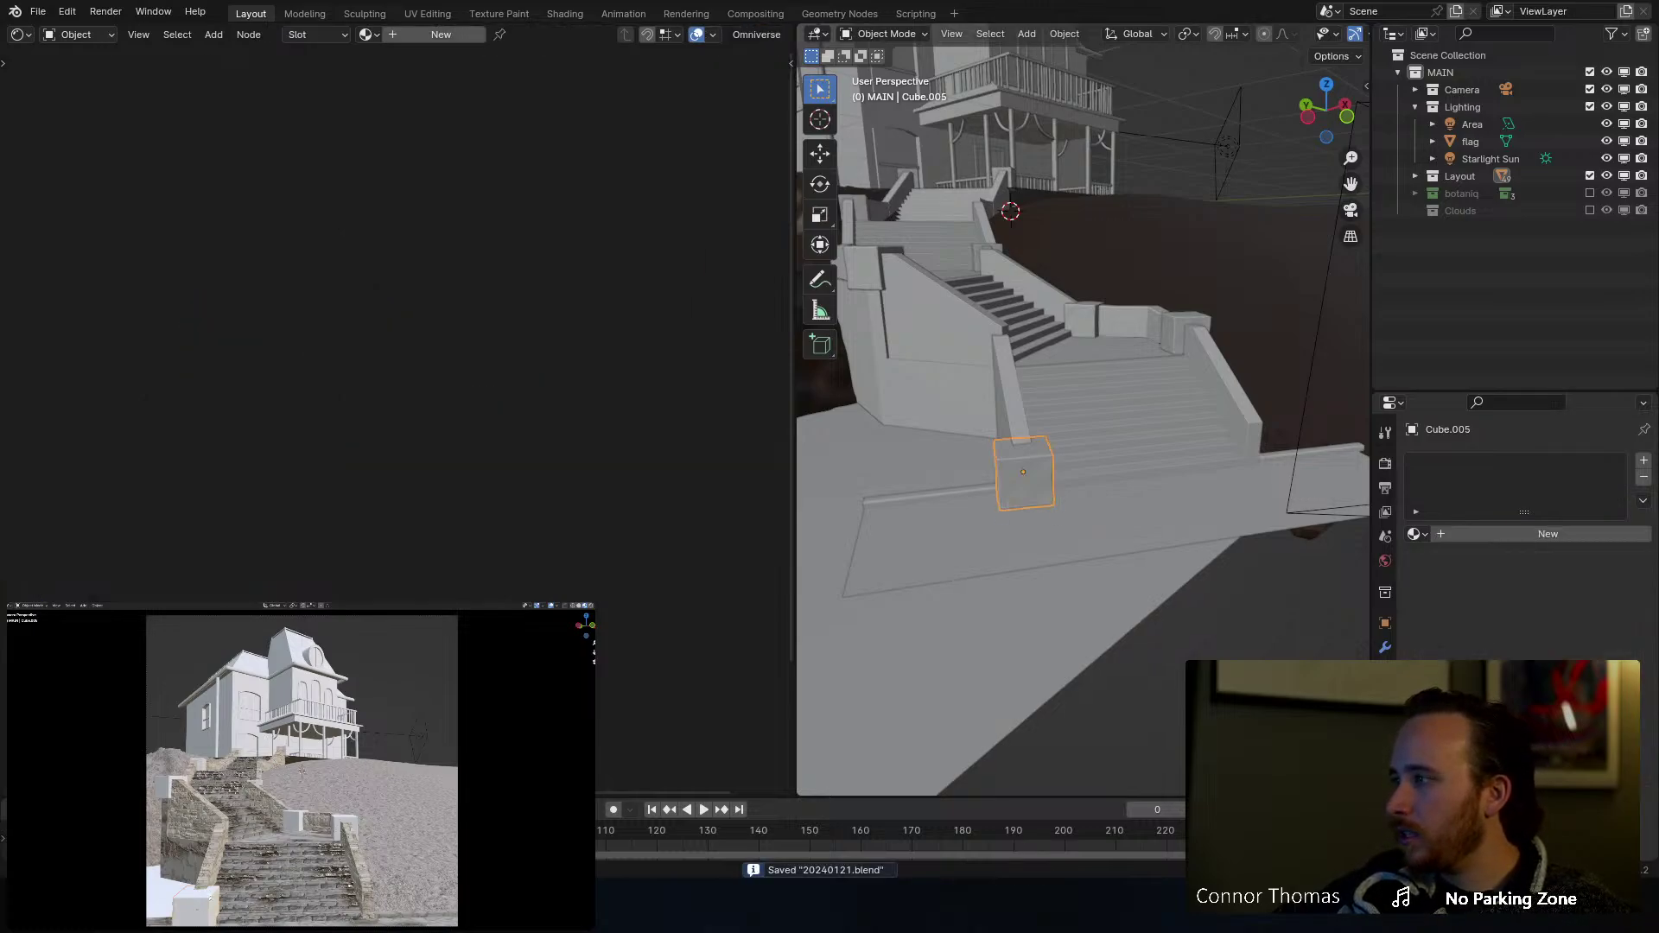
{"action": "left_click", "coordinate": [1418, 534]}
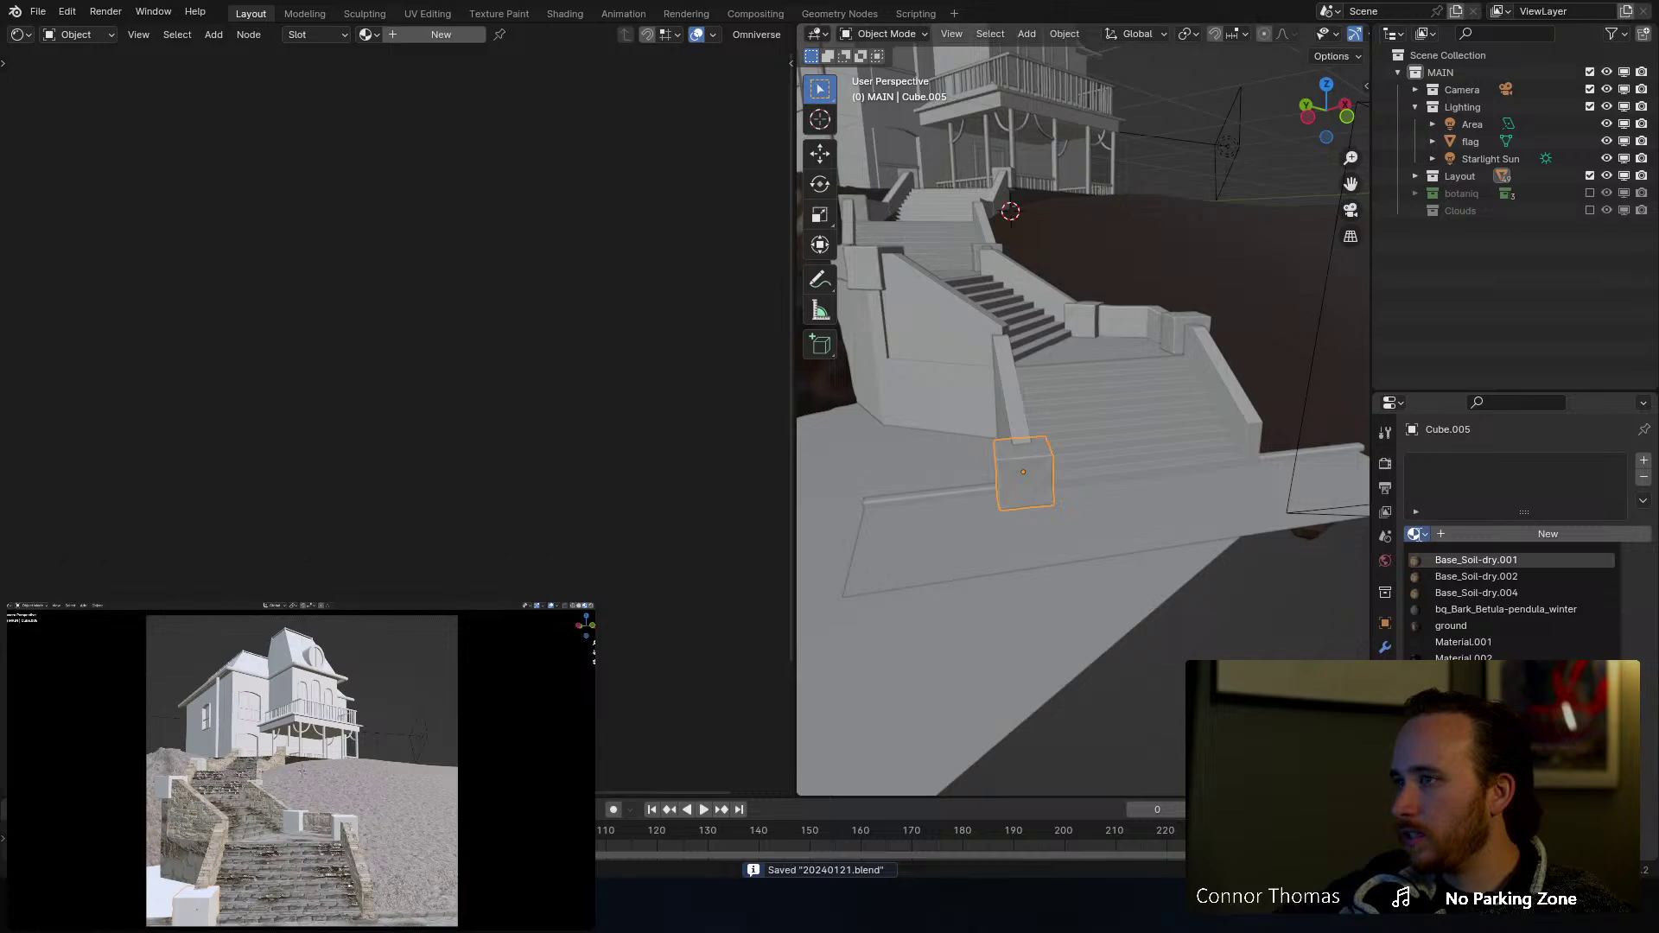
{"action": "scroll", "coordinate": [1513, 605], "scroll_direction": "down", "scroll_amount": 5}
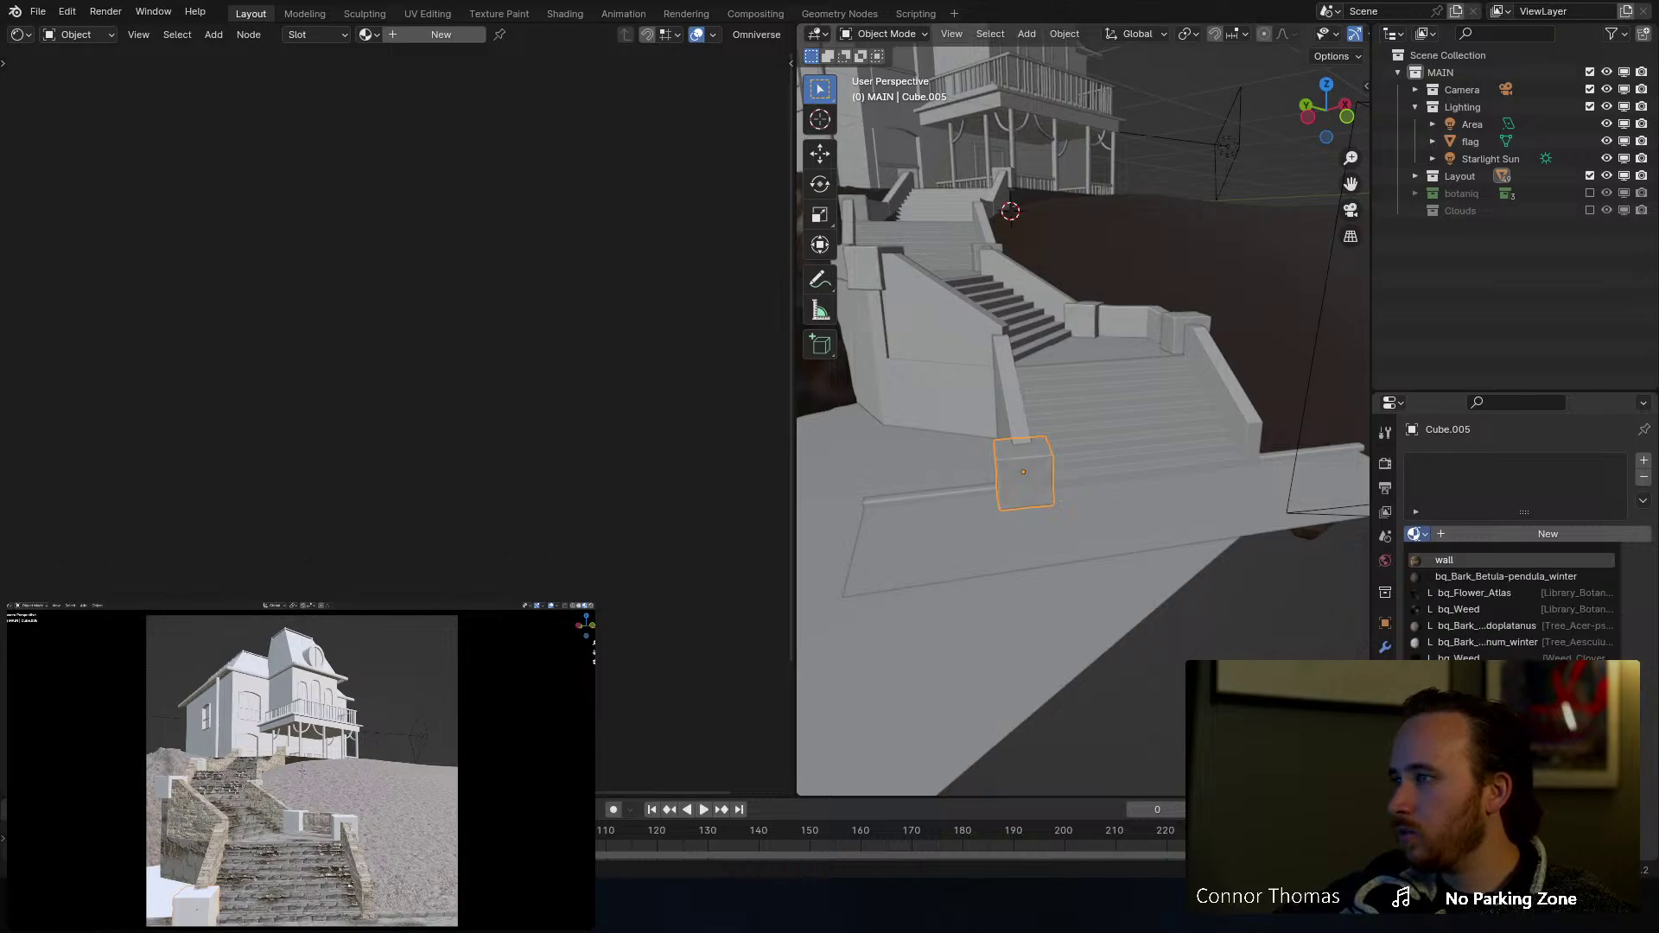
{"action": "left_click", "coordinate": [1442, 560]}
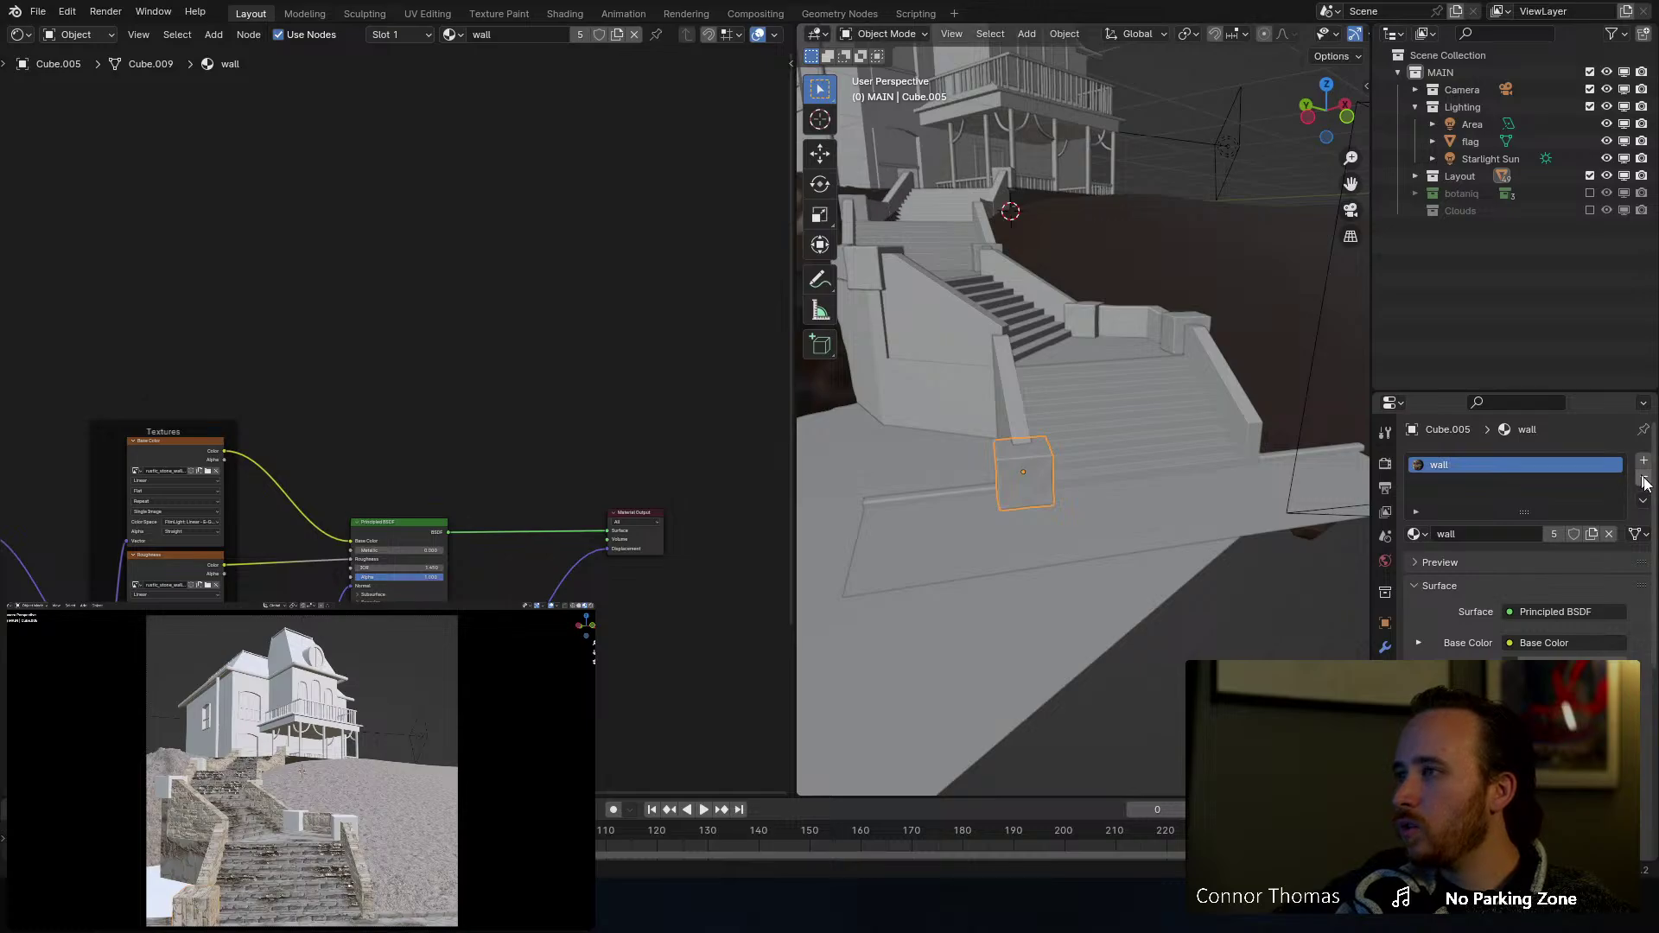
Step: Make the pillar's wall material a separate copy and rename it wallmounts
{"action": "left_click", "coordinate": [1592, 534]}
{"action": "left_click", "coordinate": [1465, 534]}
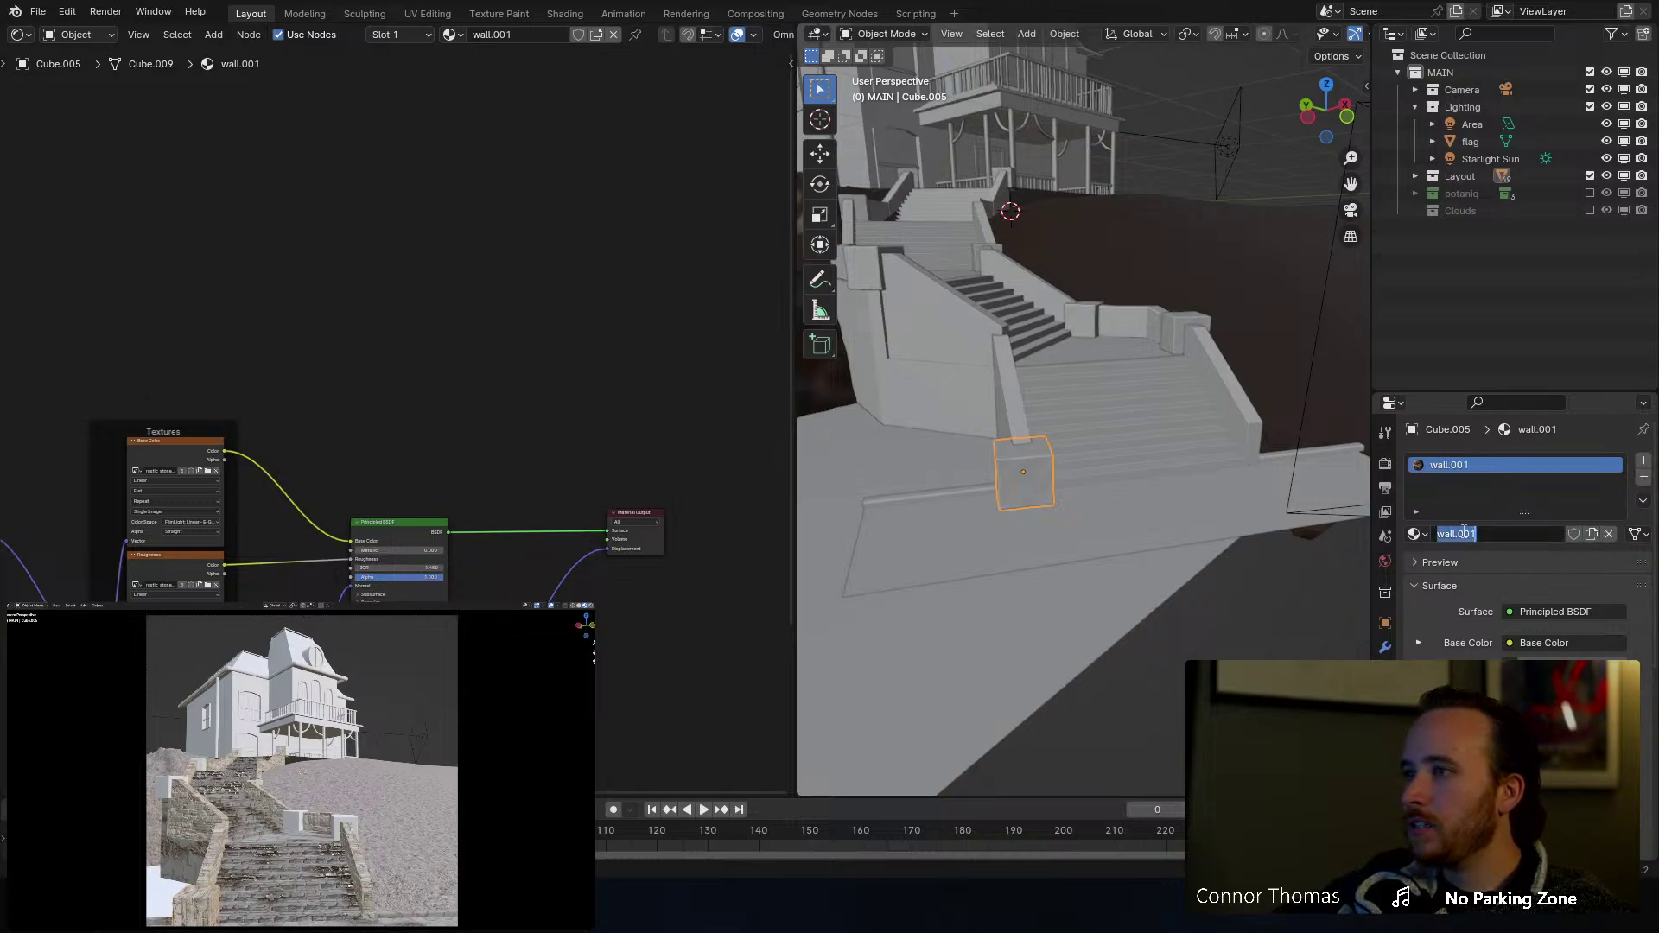
{"action": "type", "text": "p"}
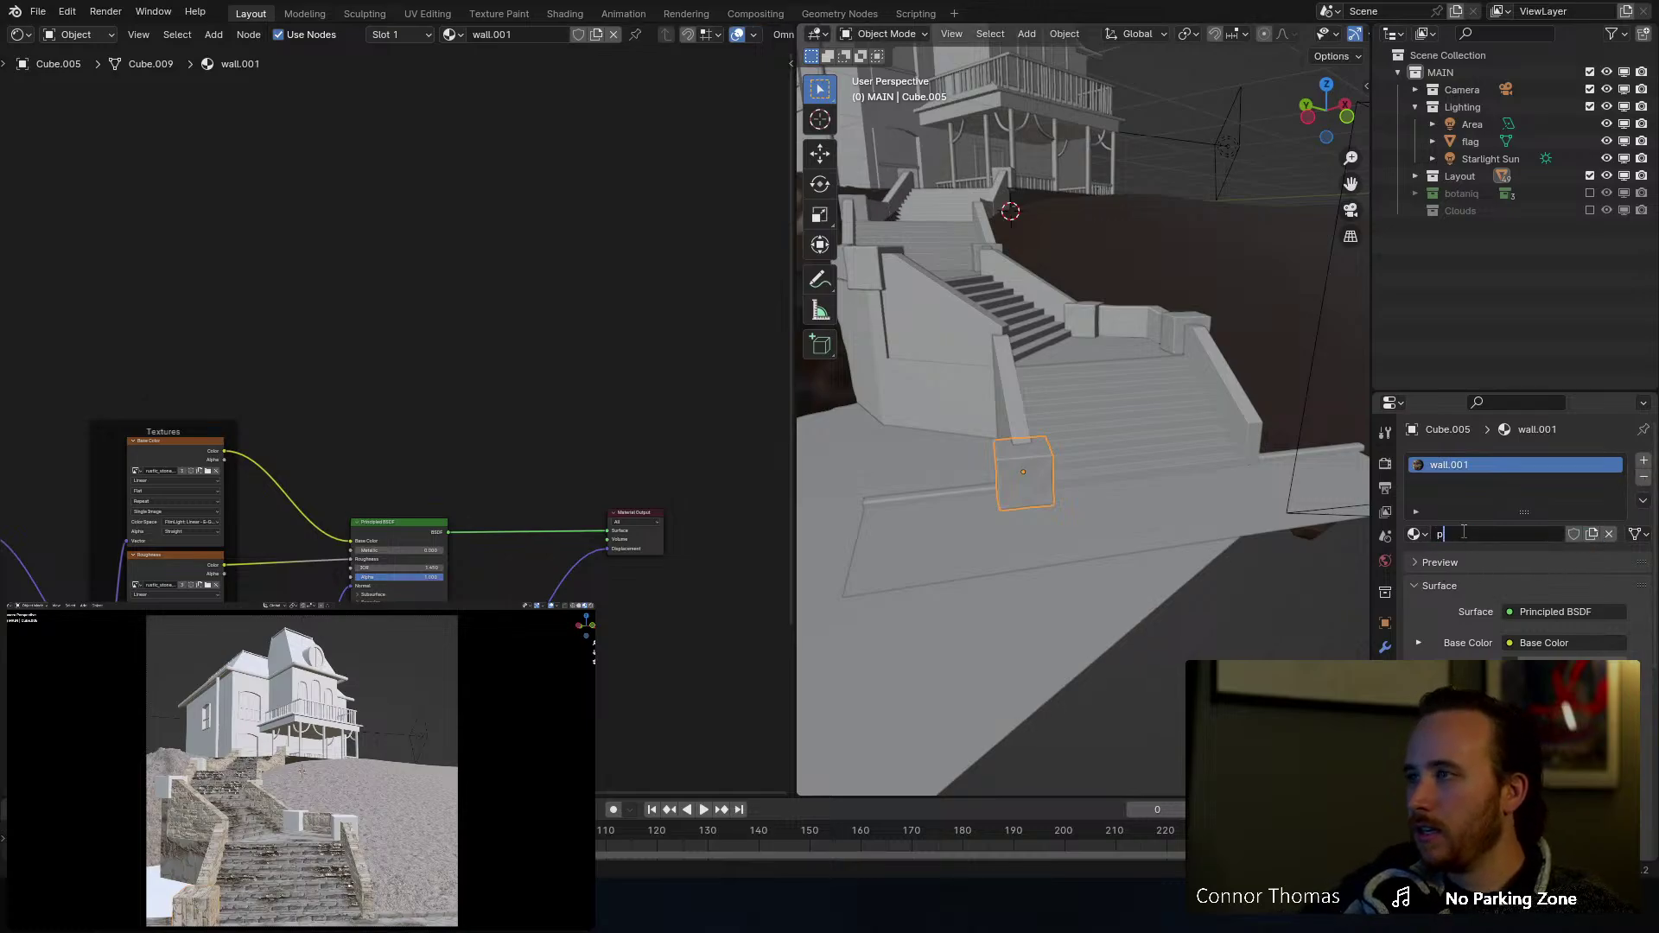
{"action": "type", "text": "allmou"}
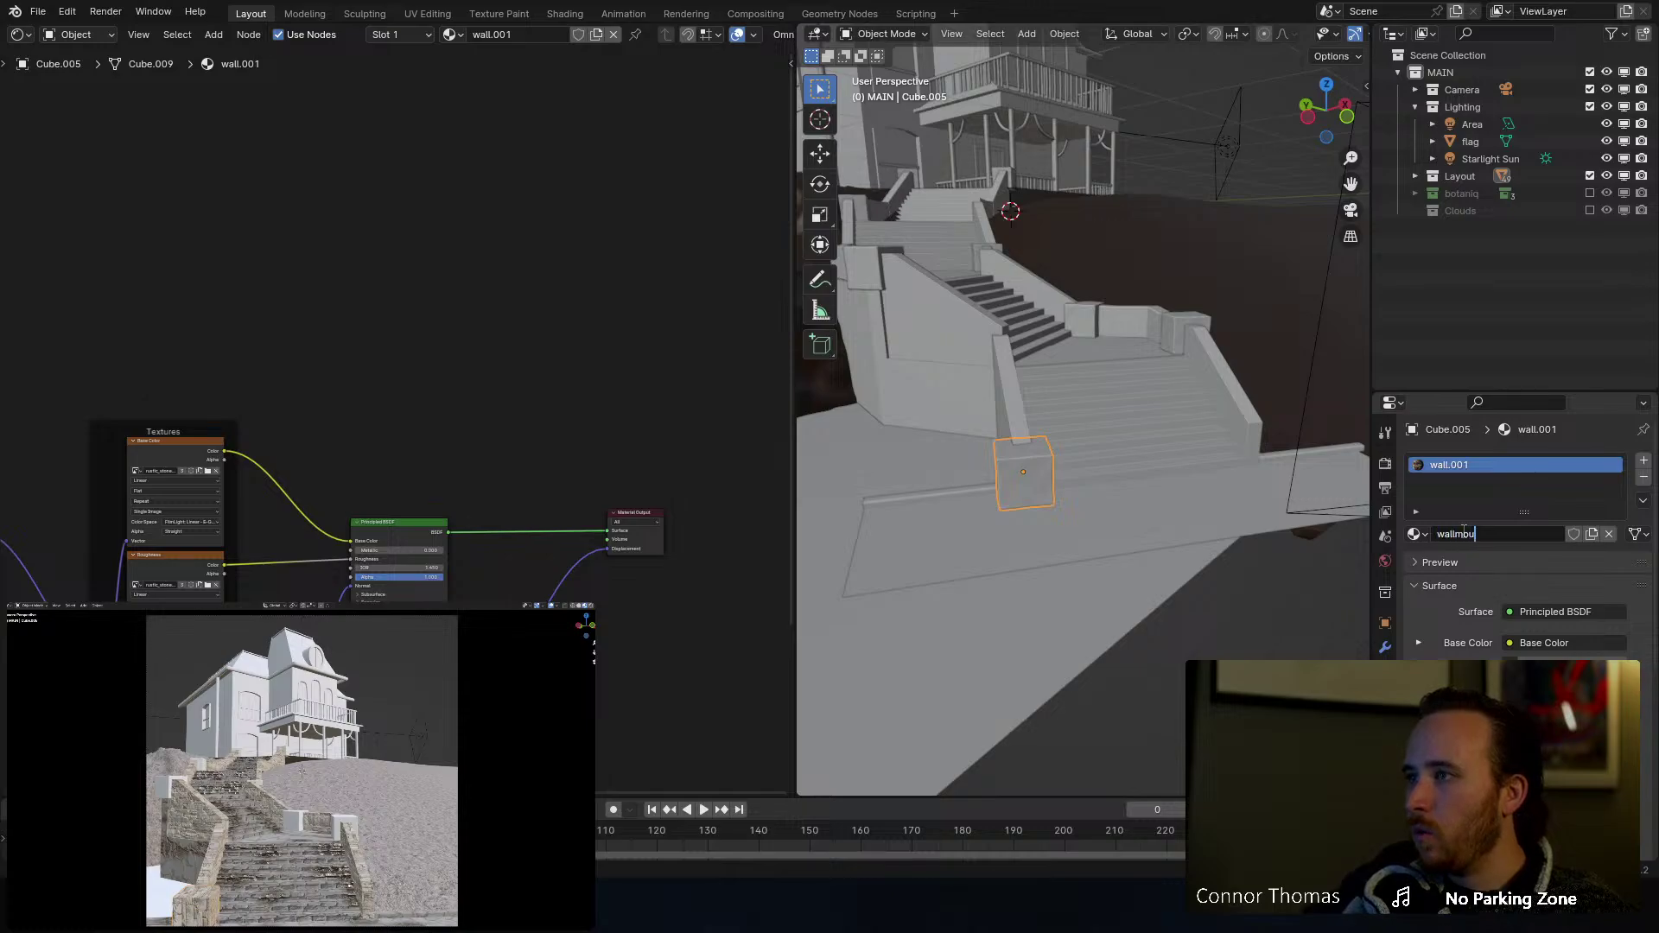
{"action": "type", "text": "nts"}
{"action": "key", "text": "Return"}
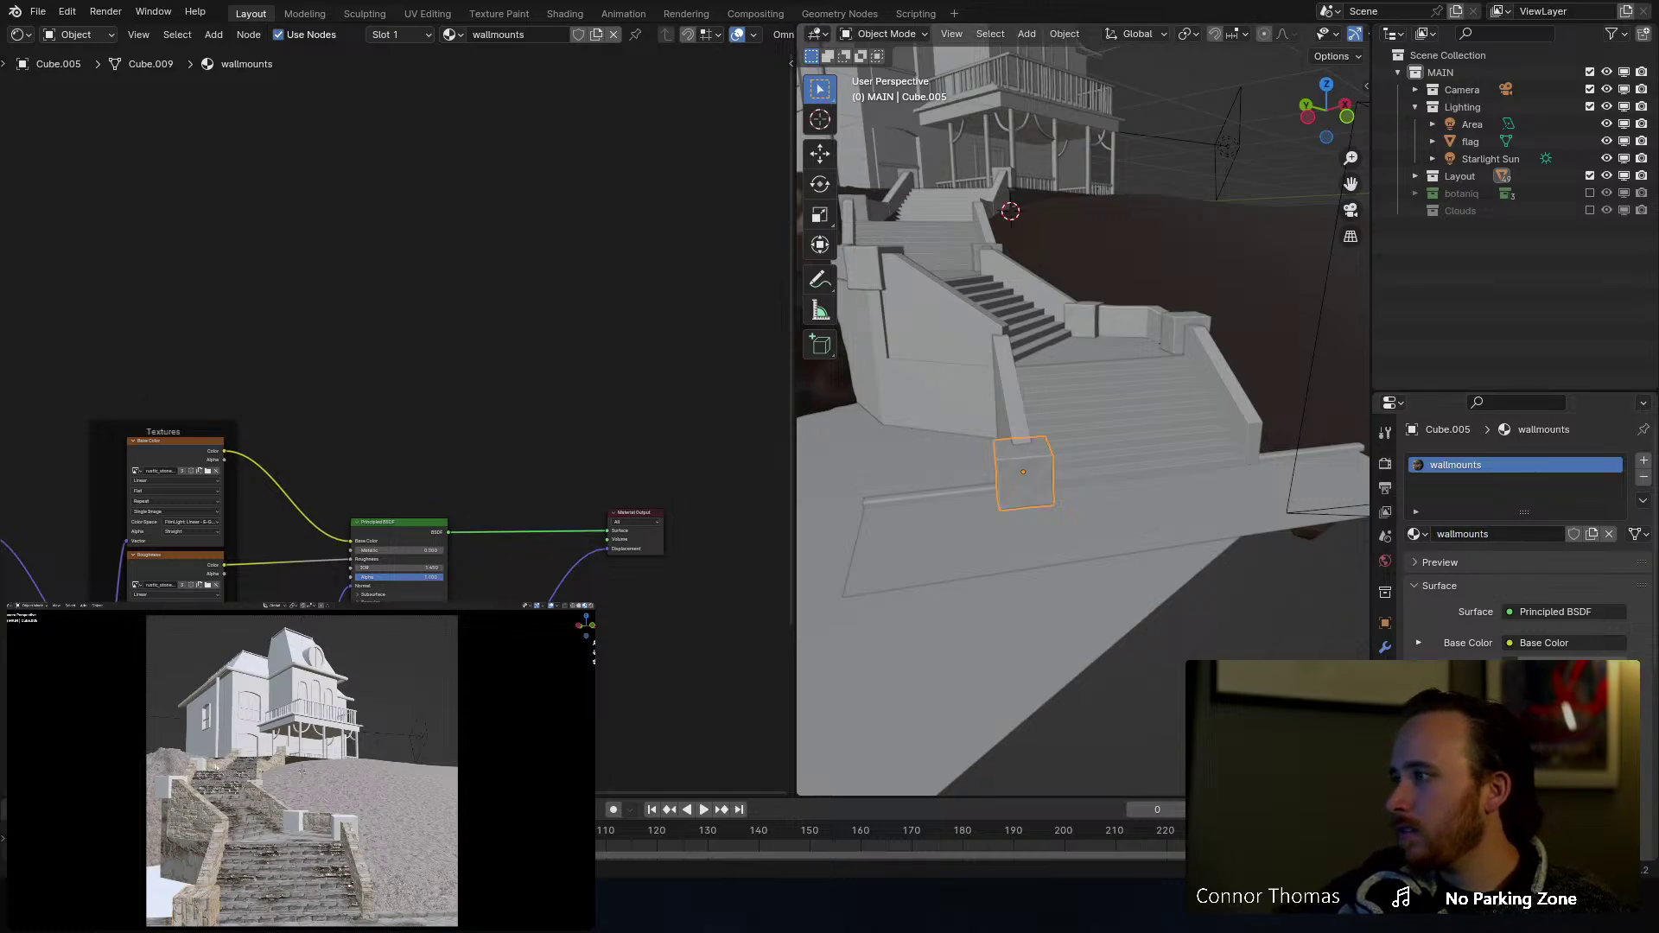
Step: Set the Mapping node's Z rotation to 90° in the wallmounts material
{"action": "middle_click_drag", "start_coordinate": [497, 548], "coordinate": [791, 209]}
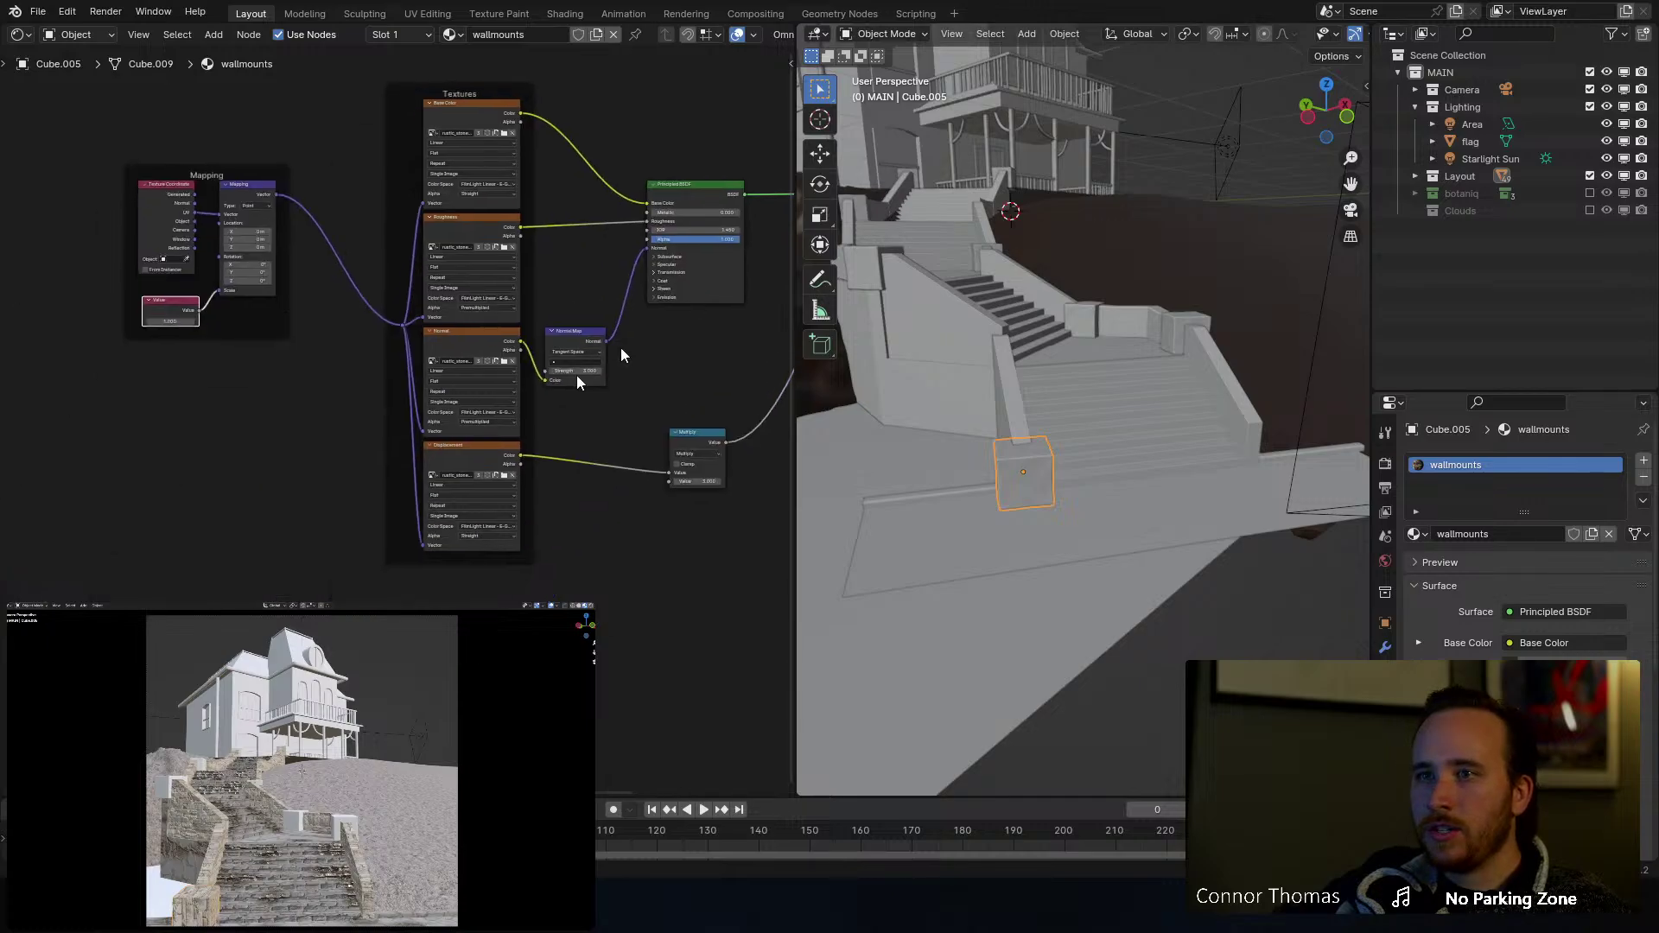
{"action": "scroll", "coordinate": [407, 433], "scroll_direction": "up", "scroll_amount": 4}
{"action": "middle_click_drag", "start_coordinate": [148, 445], "coordinate": [381, 715]}
{"action": "scroll", "coordinate": [455, 589], "scroll_direction": "up", "scroll_amount": 1}
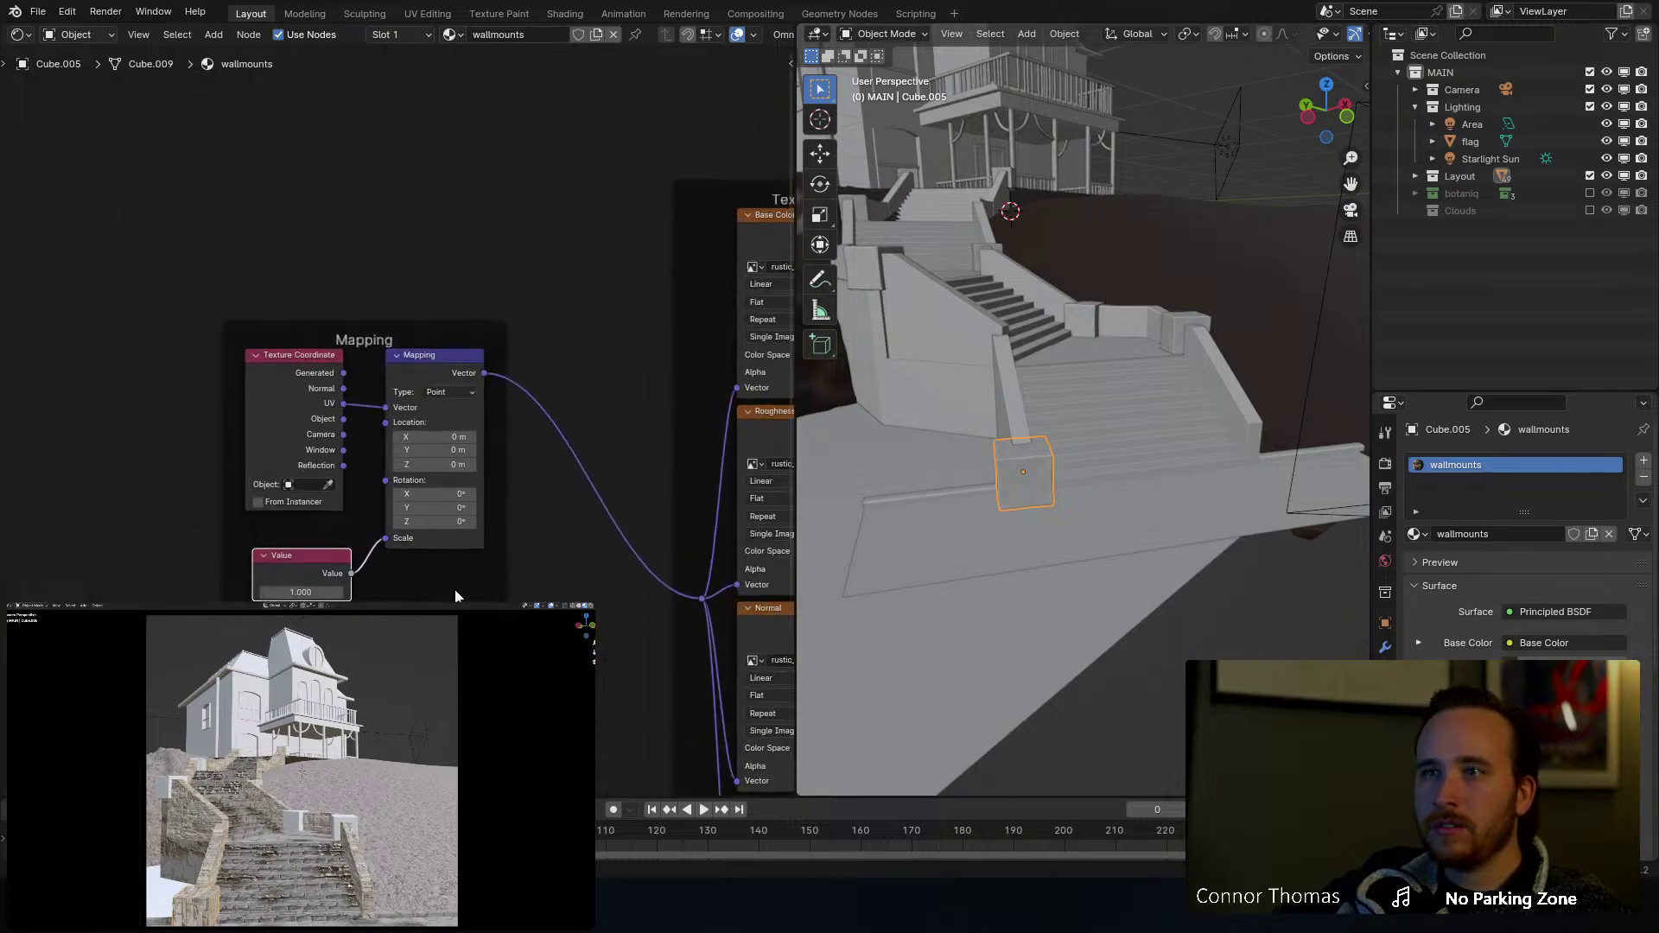
{"action": "left_click", "coordinate": [444, 523]}
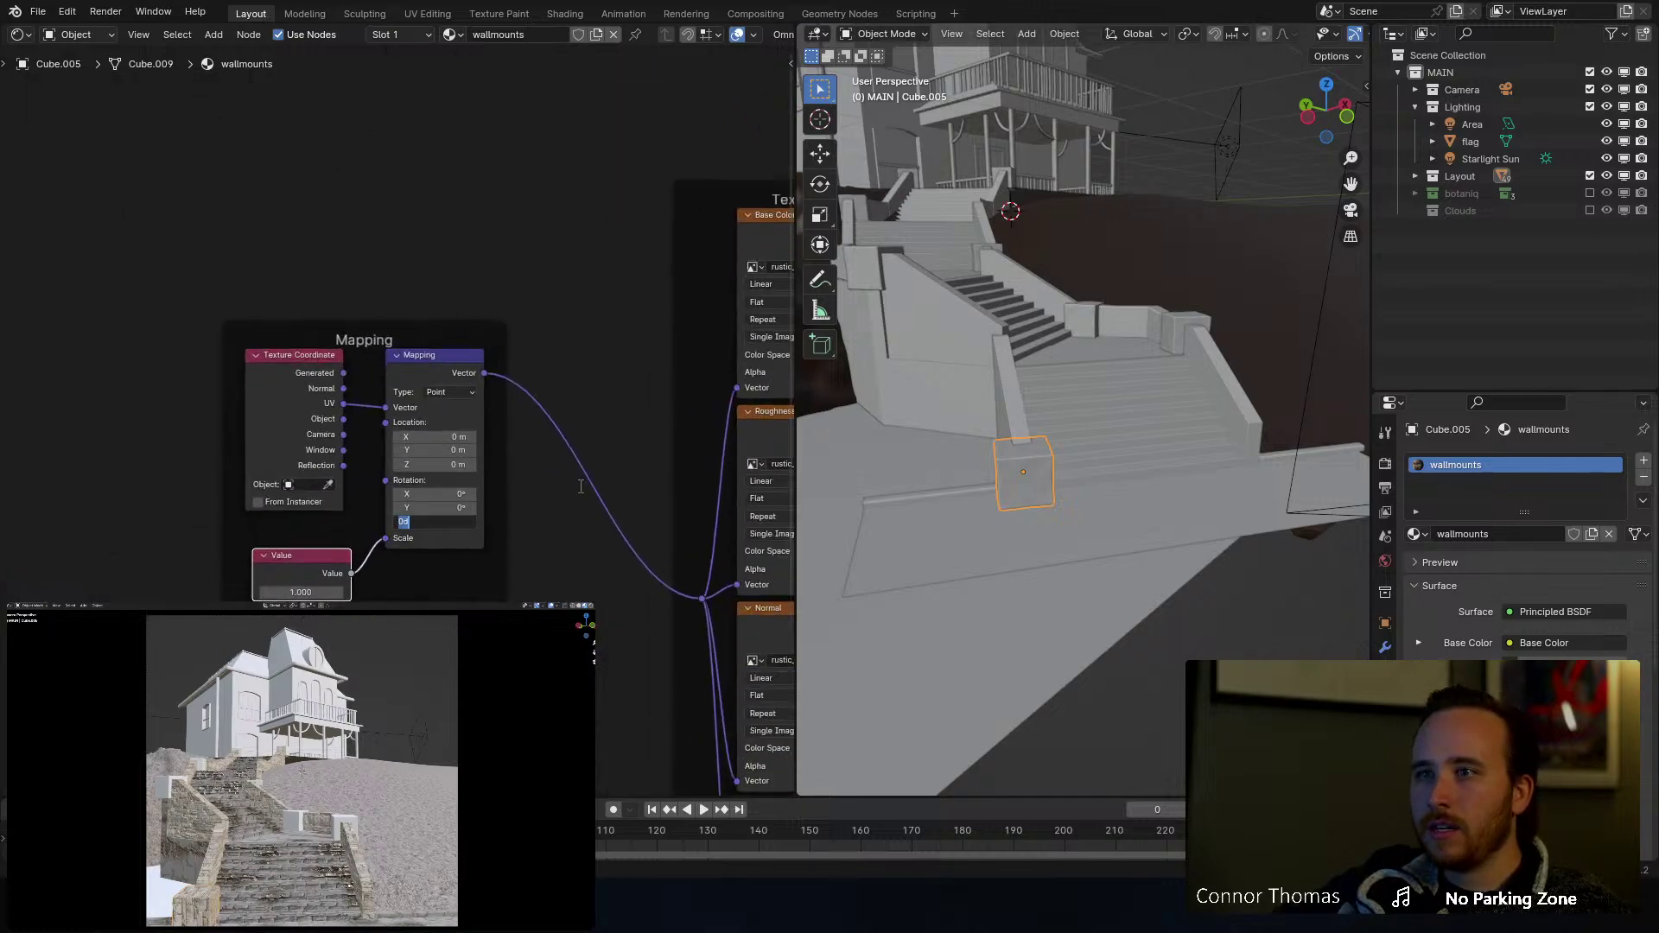
{"action": "type", "text": "90"}
{"action": "key", "text": "Return"}
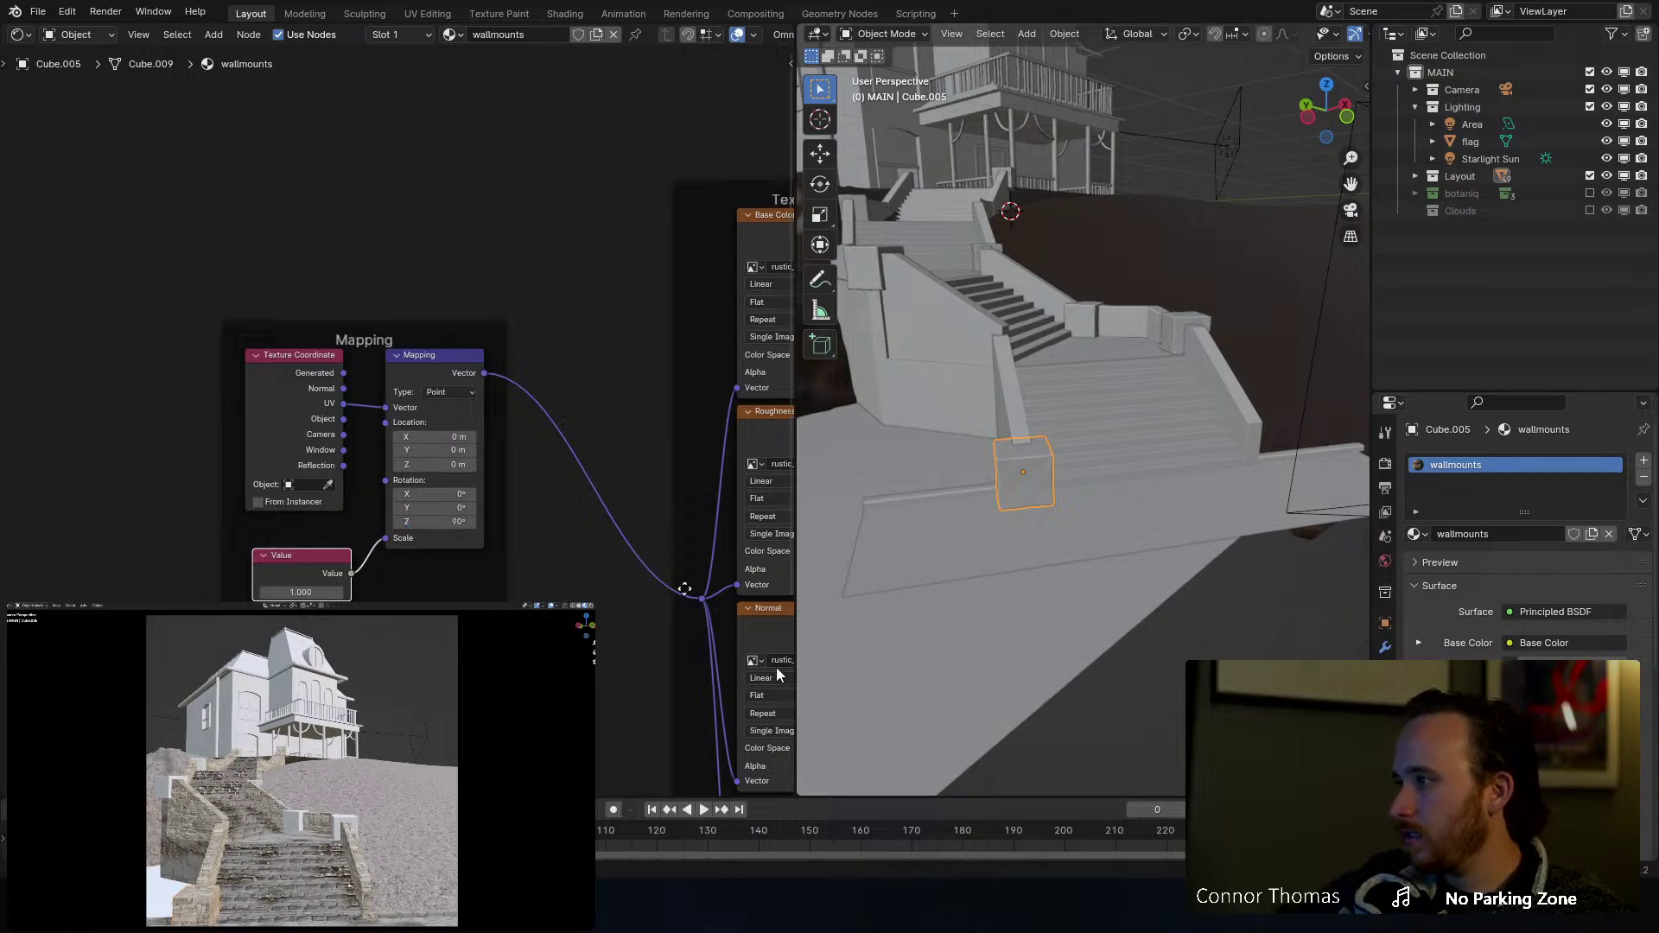
Step: Try a value of 0.5 for the wallmounts texture scale
{"action": "left_click", "coordinate": [301, 592]}
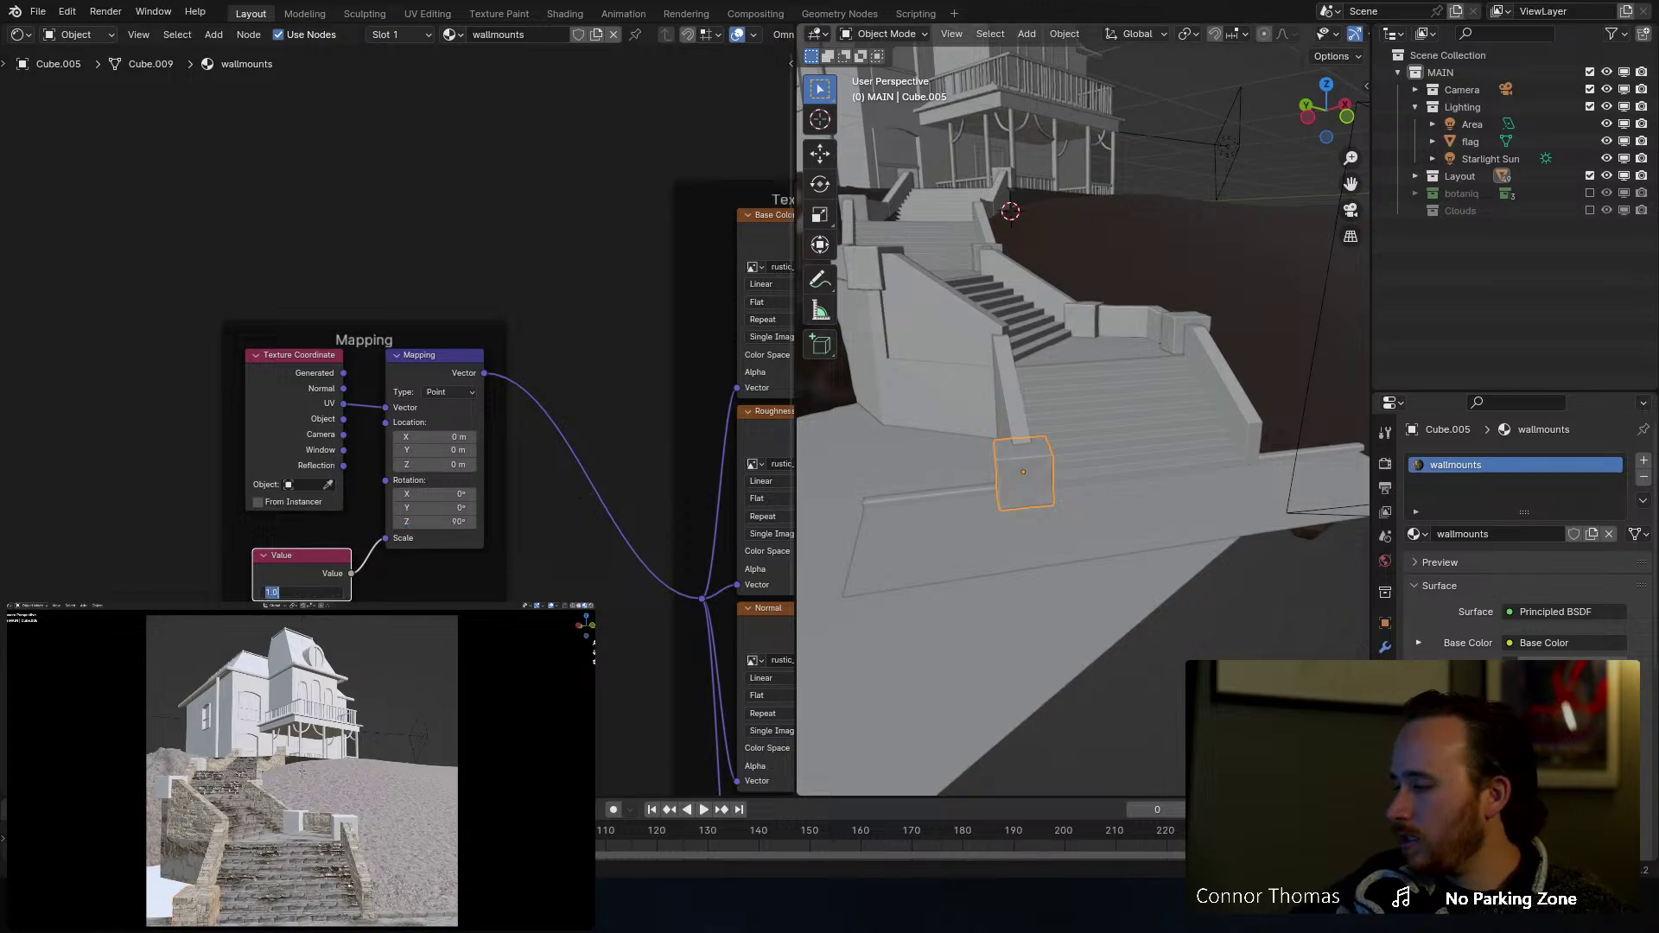
{"action": "type", "text": ".5"}
{"action": "key", "text": "Return"}
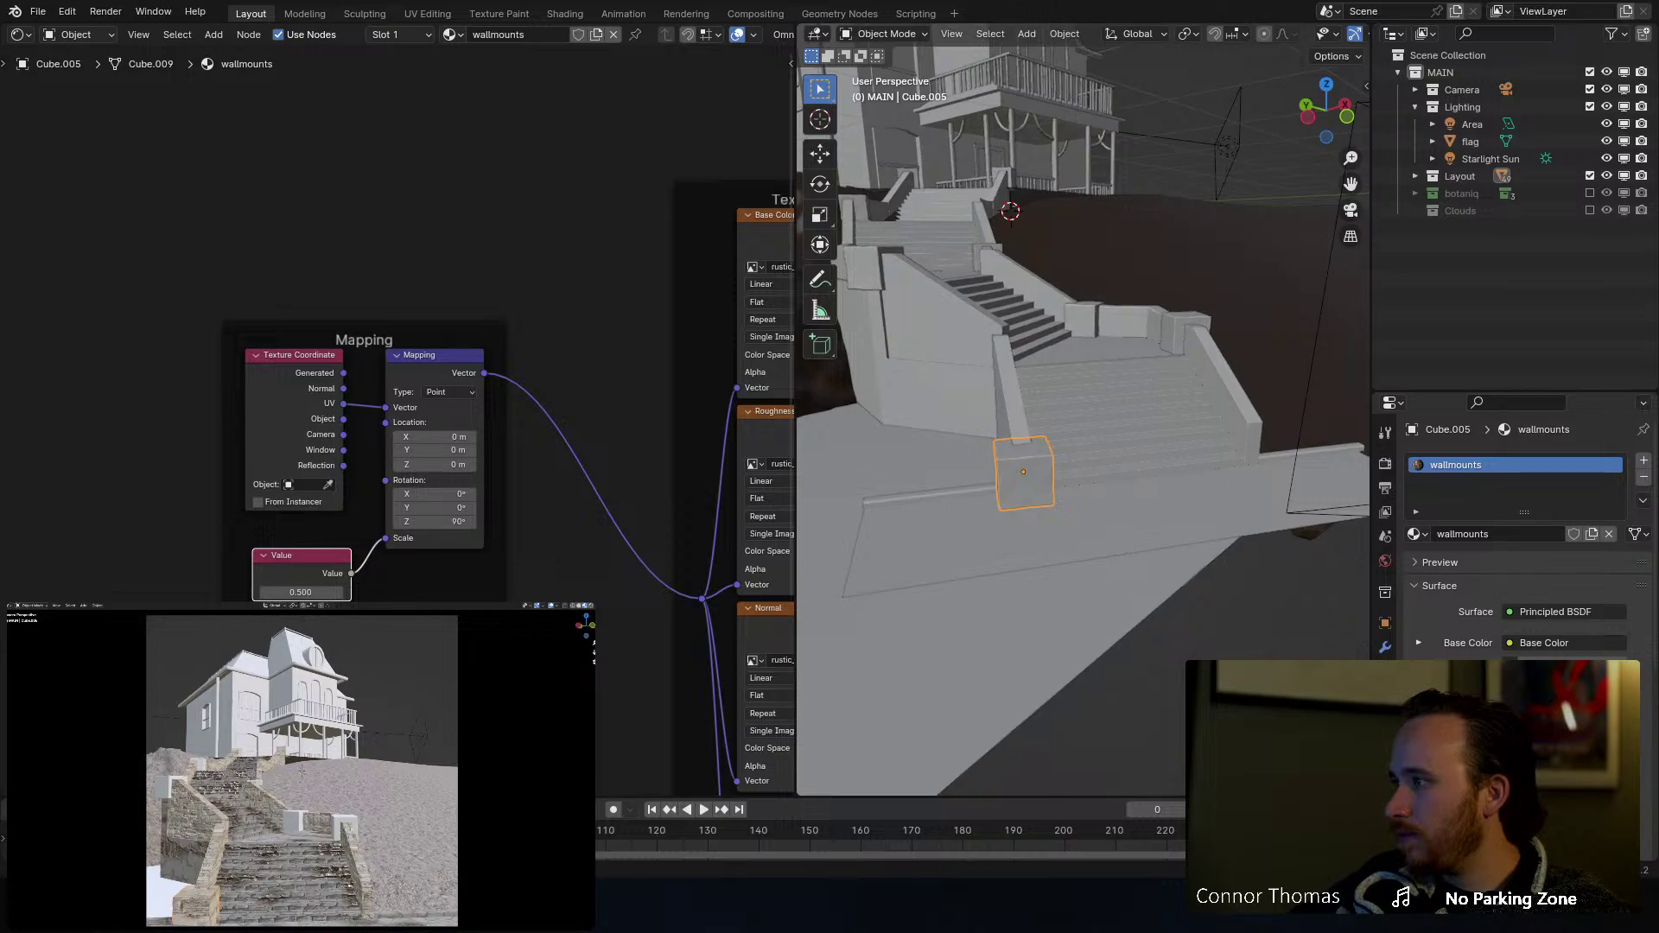
Step: Set the Value node driving the wallmounts texture scale to 0.8
{"action": "scroll", "coordinate": [398, 421], "scroll_direction": "up", "scroll_amount": 8}
{"action": "middle_click_drag", "start_coordinate": [111, 680], "coordinate": [385, 435]}
{"action": "scroll", "coordinate": [385, 435], "scroll_direction": "up", "scroll_amount": 3}
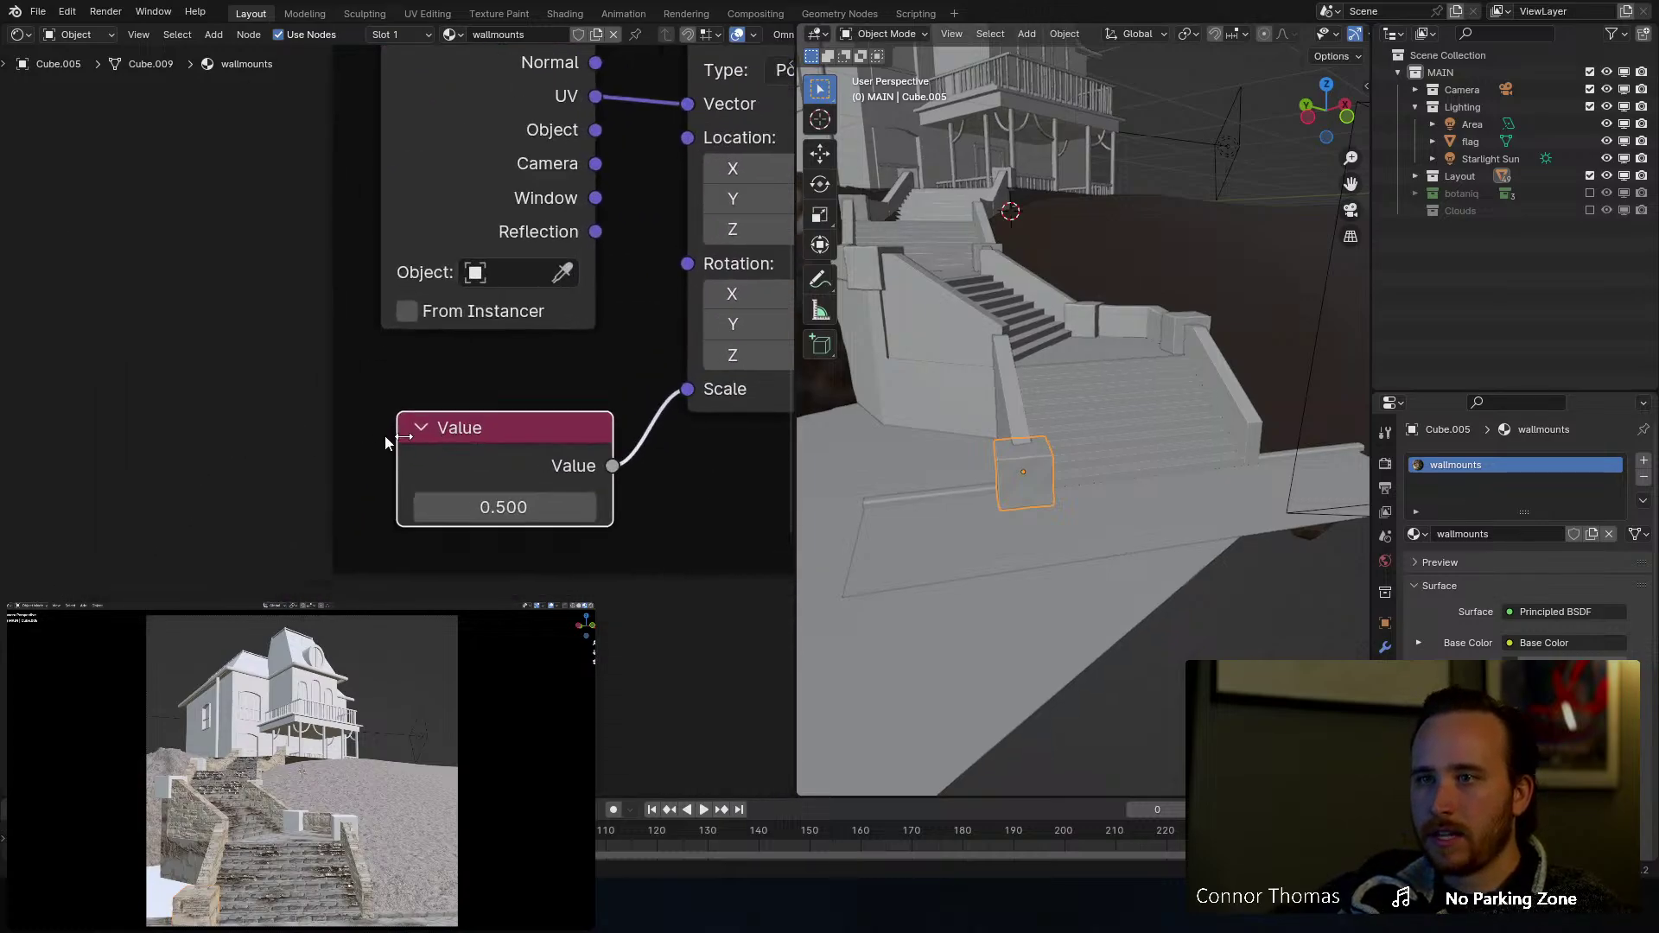
{"action": "left_click", "coordinate": [502, 498]}
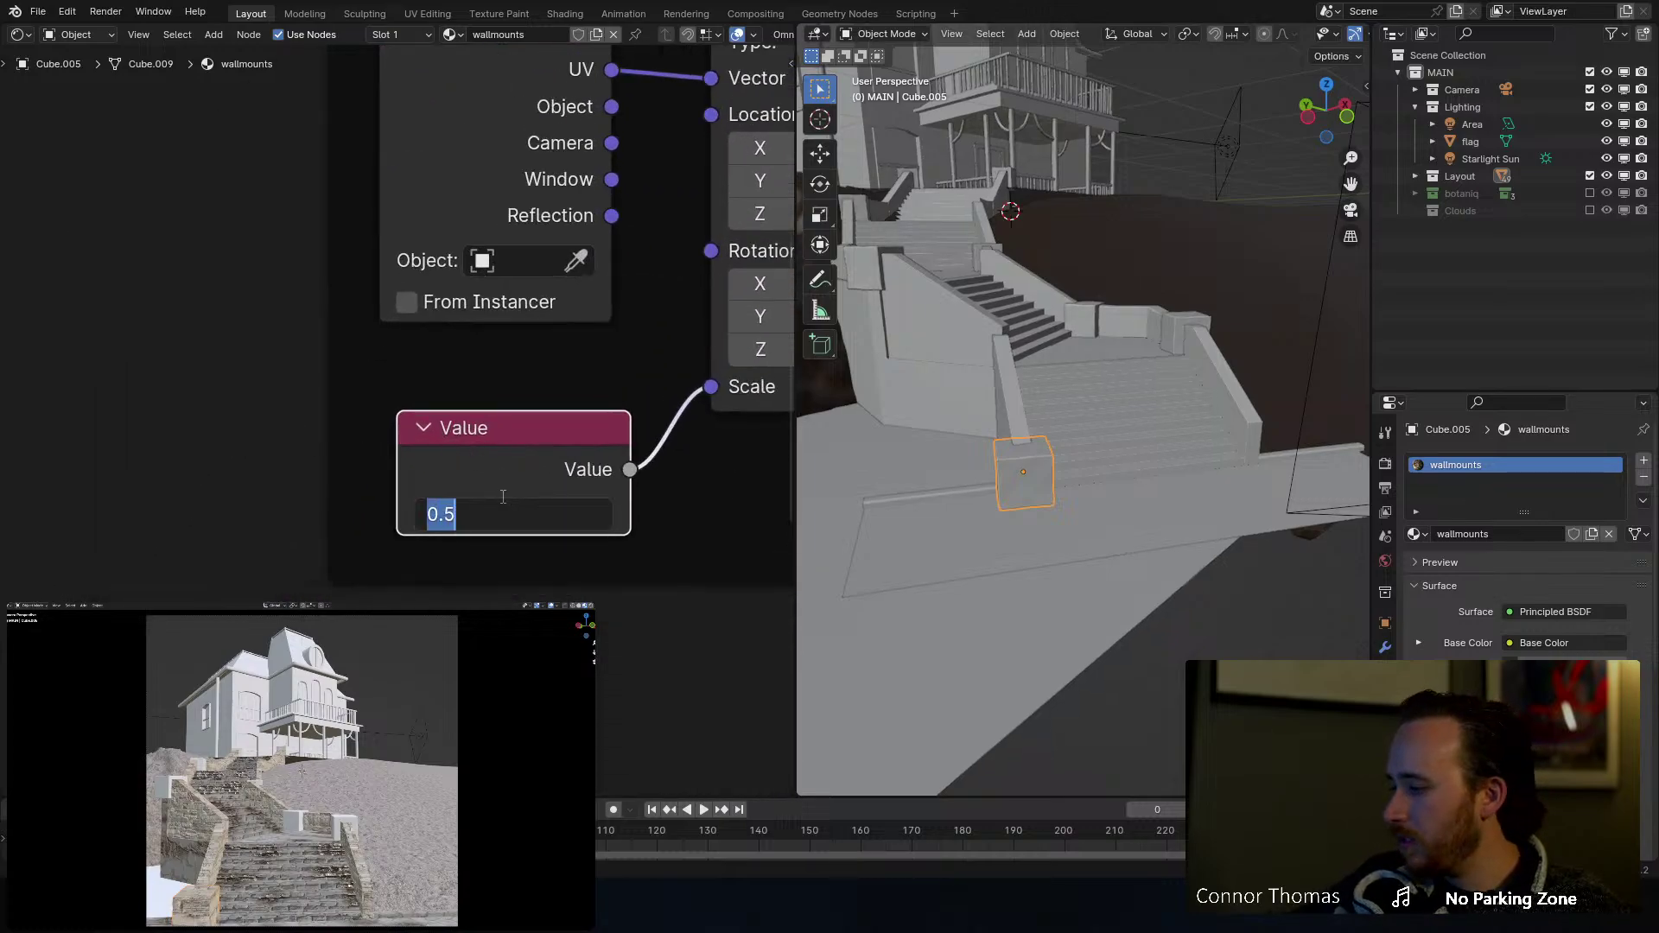
{"action": "type", "text": ".8"}
{"action": "key", "text": "Return"}
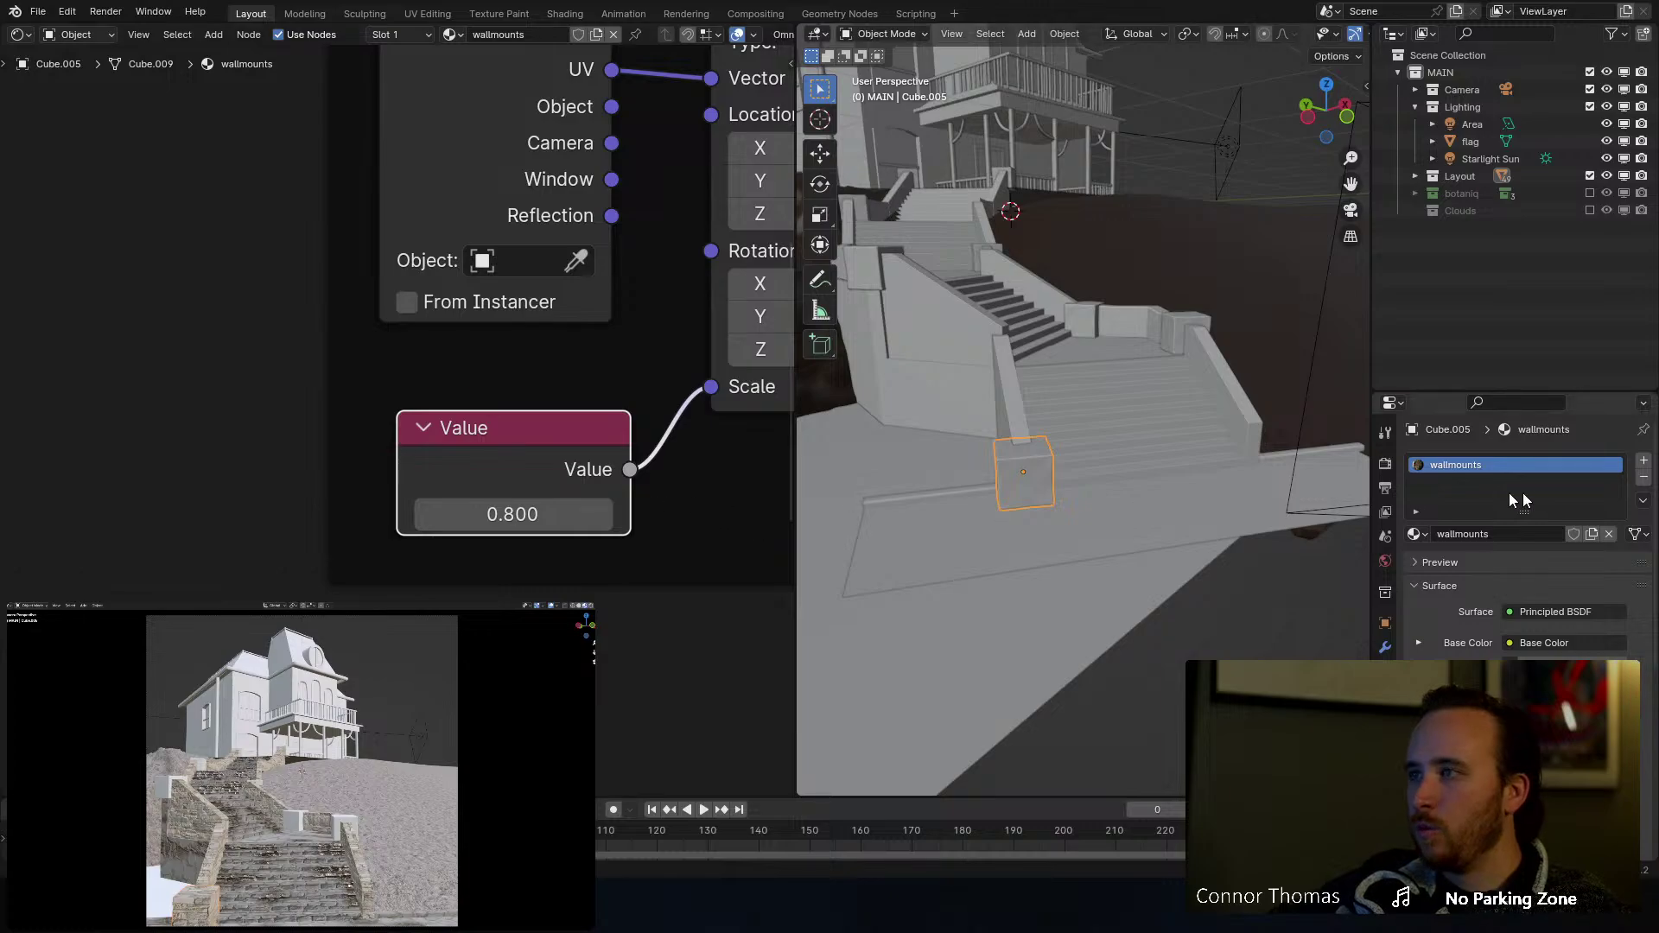
Step: Give the wallmounts material to the pillar at the top of the lowest staircase's right wall
{"action": "left_click", "coordinate": [1186, 333]}
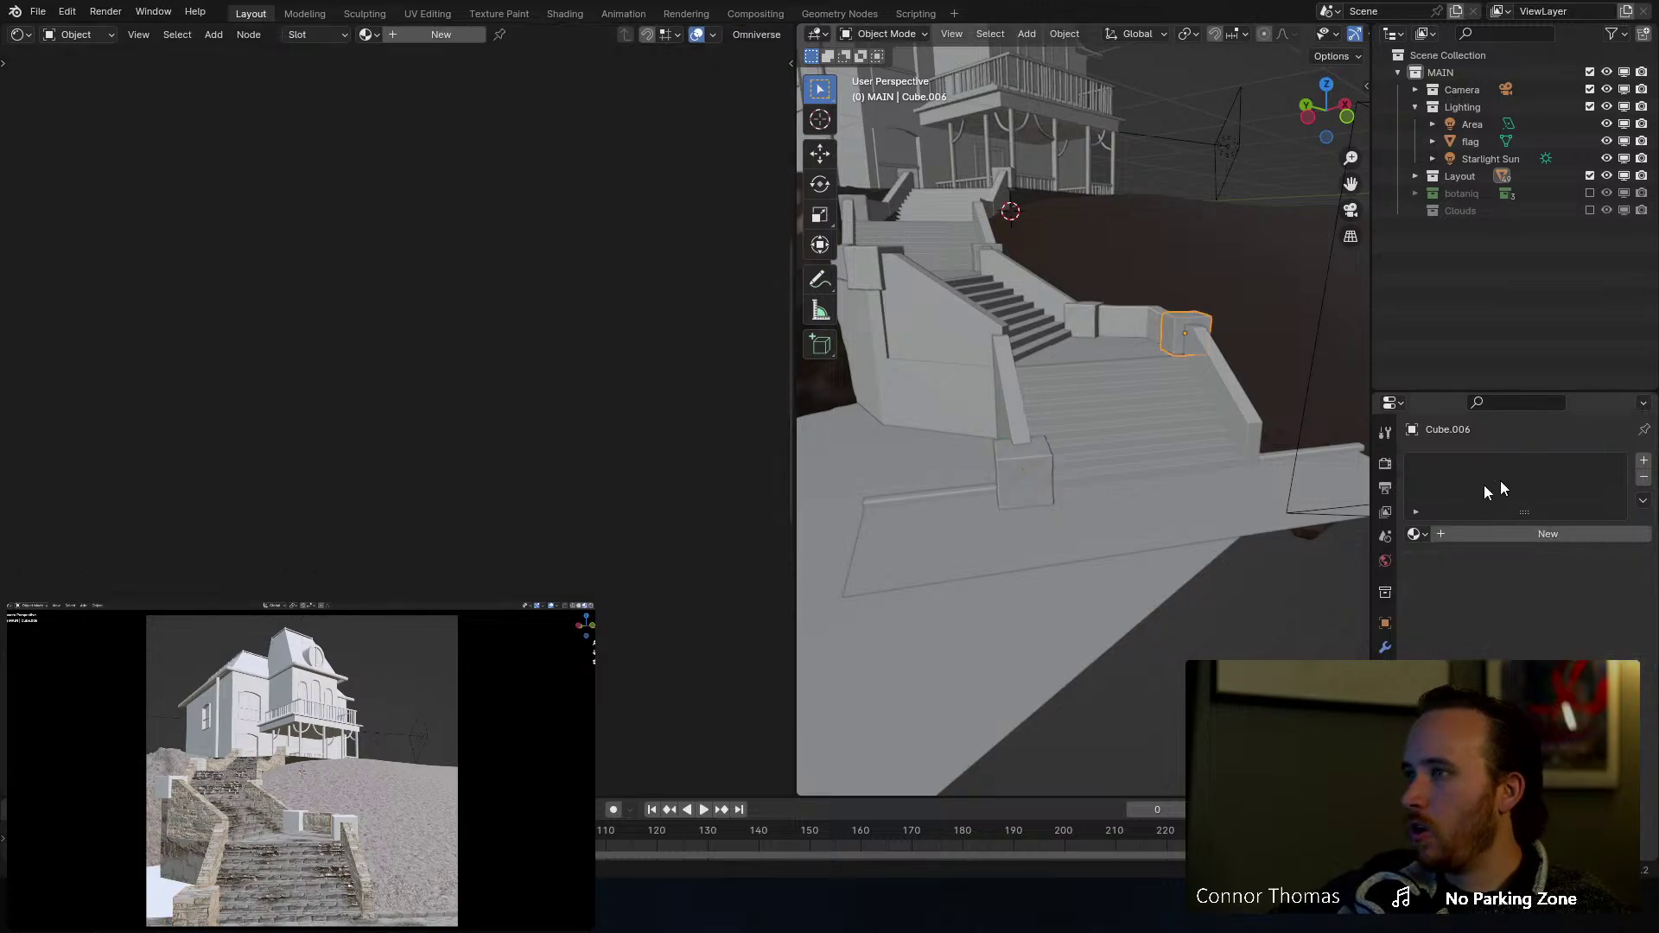
{"action": "left_click", "coordinate": [1417, 534]}
{"action": "left_click", "coordinate": [1461, 576]}
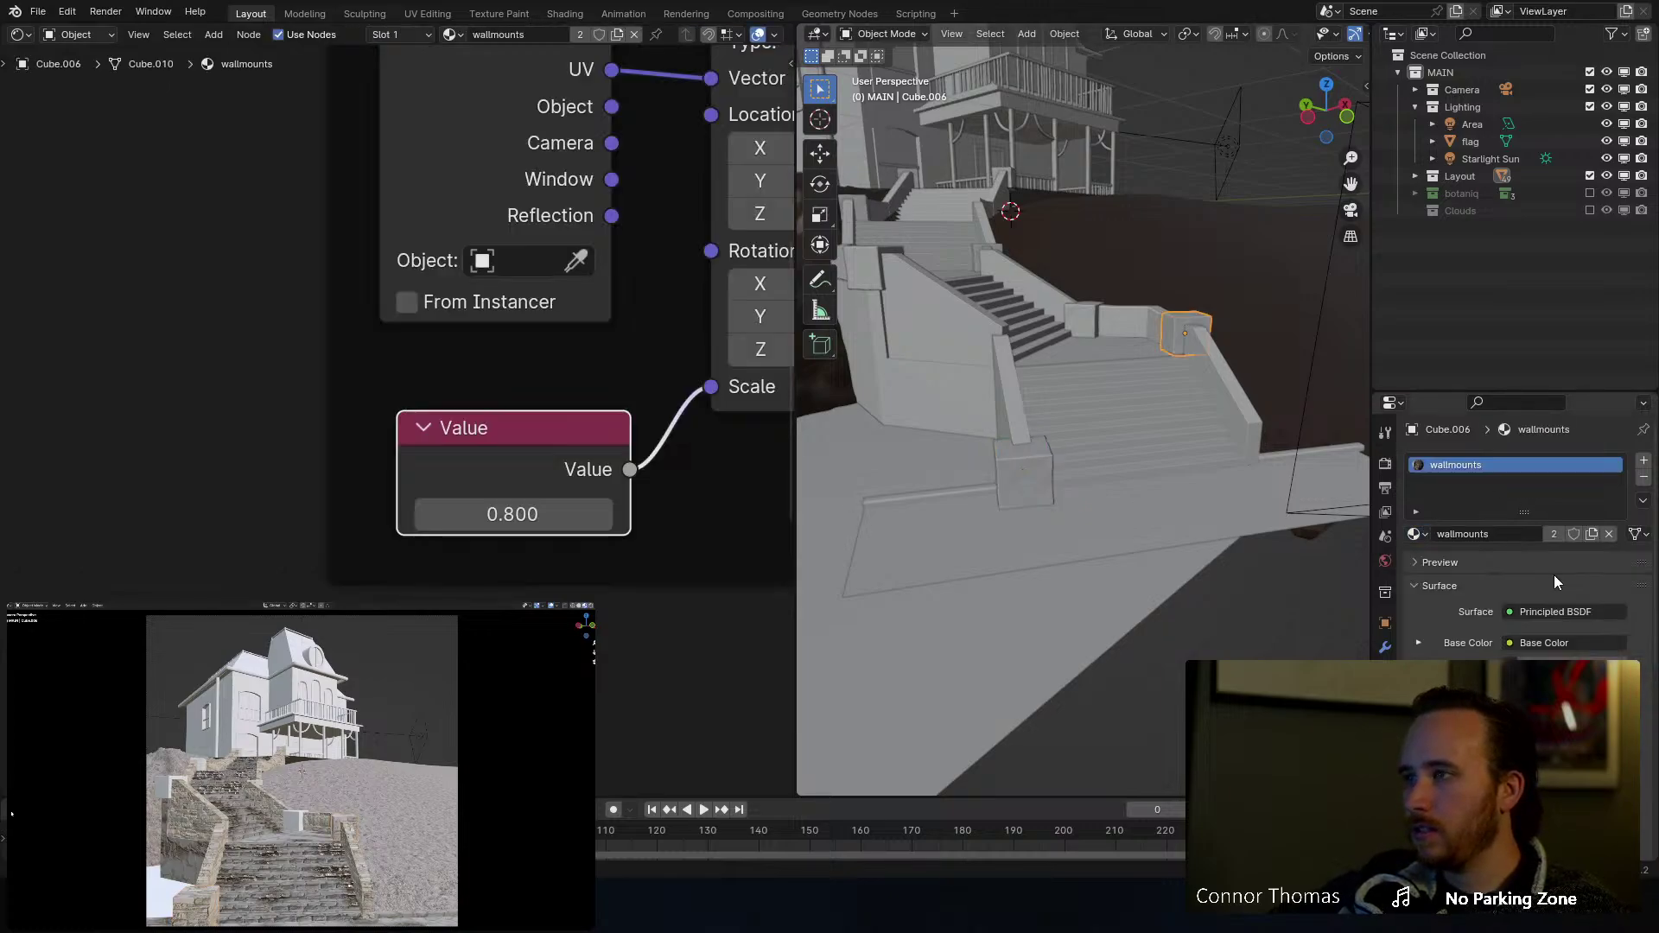
Step: Give the wallmounts material to the pillar on the lower landing beside the foot of the middle stairs
{"action": "left_click", "coordinate": [1085, 320]}
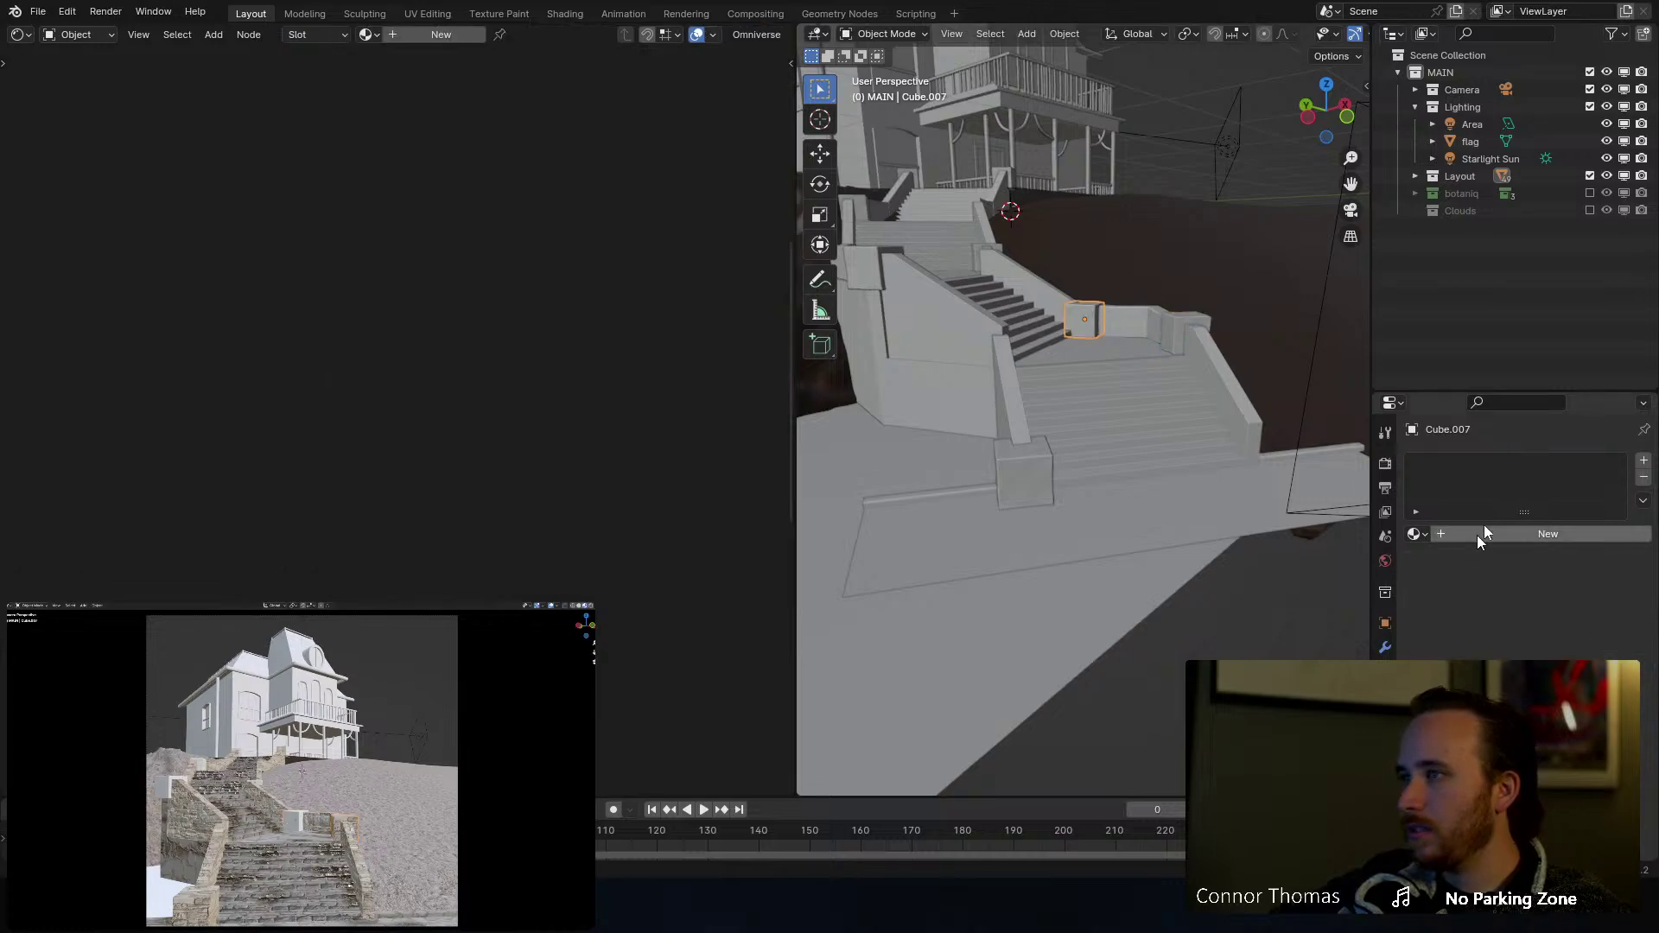
{"action": "left_click", "coordinate": [1414, 534]}
{"action": "type", "text": "wall"}
{"action": "left_click", "coordinate": [1449, 560]}
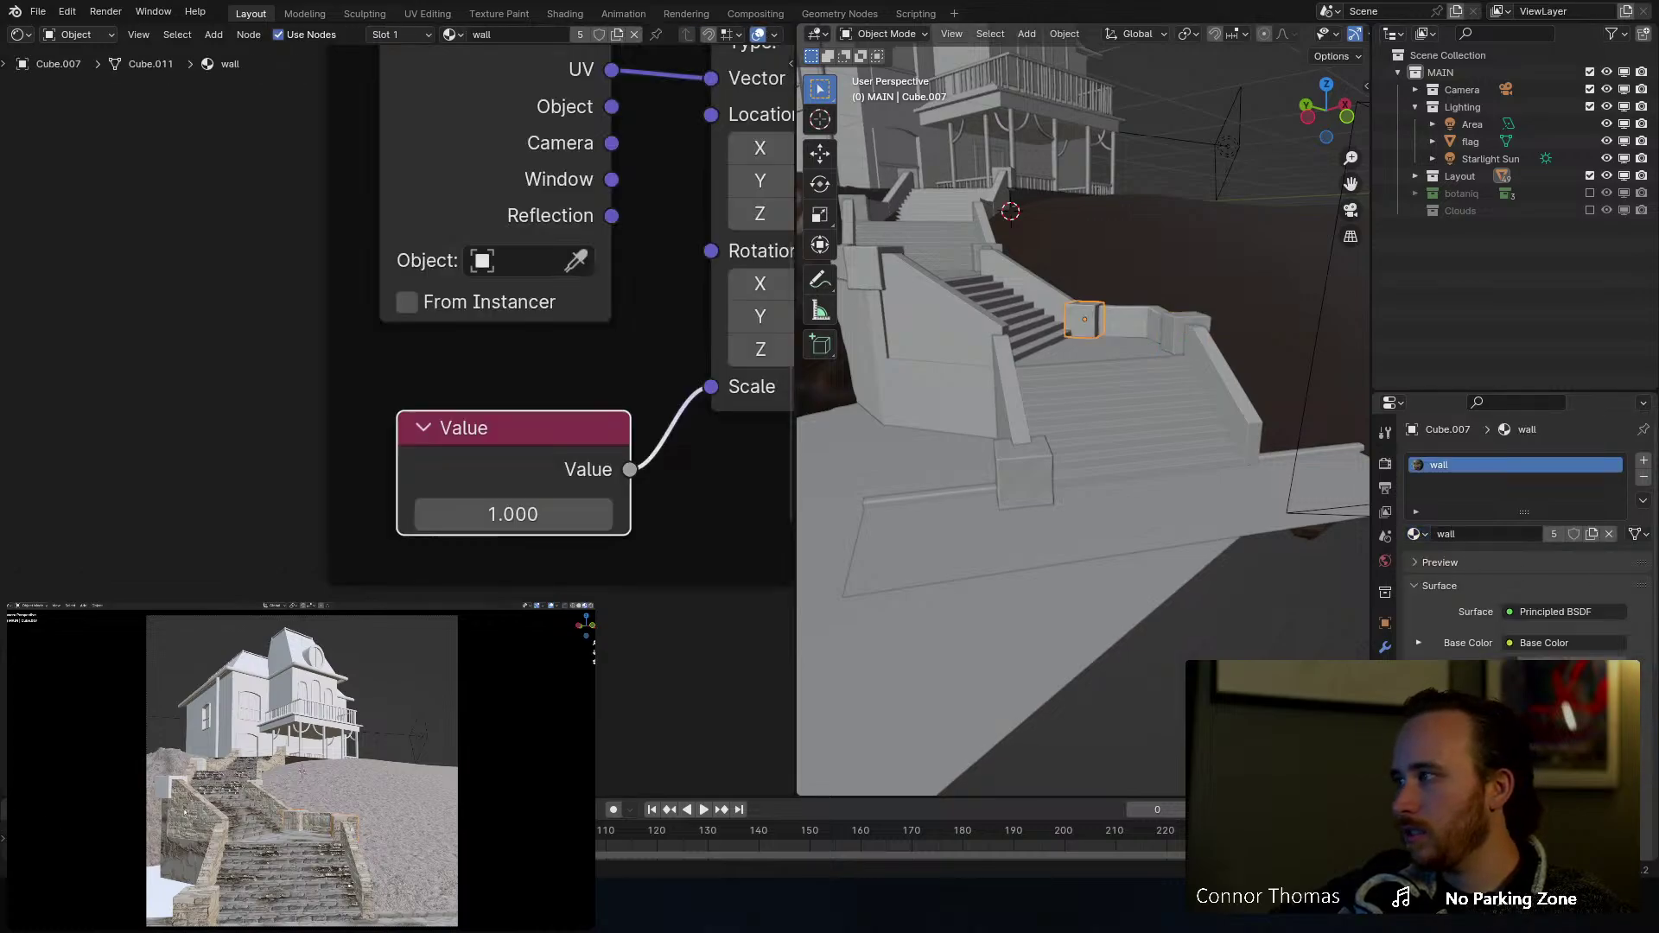
{"action": "left_click", "coordinate": [1414, 534]}
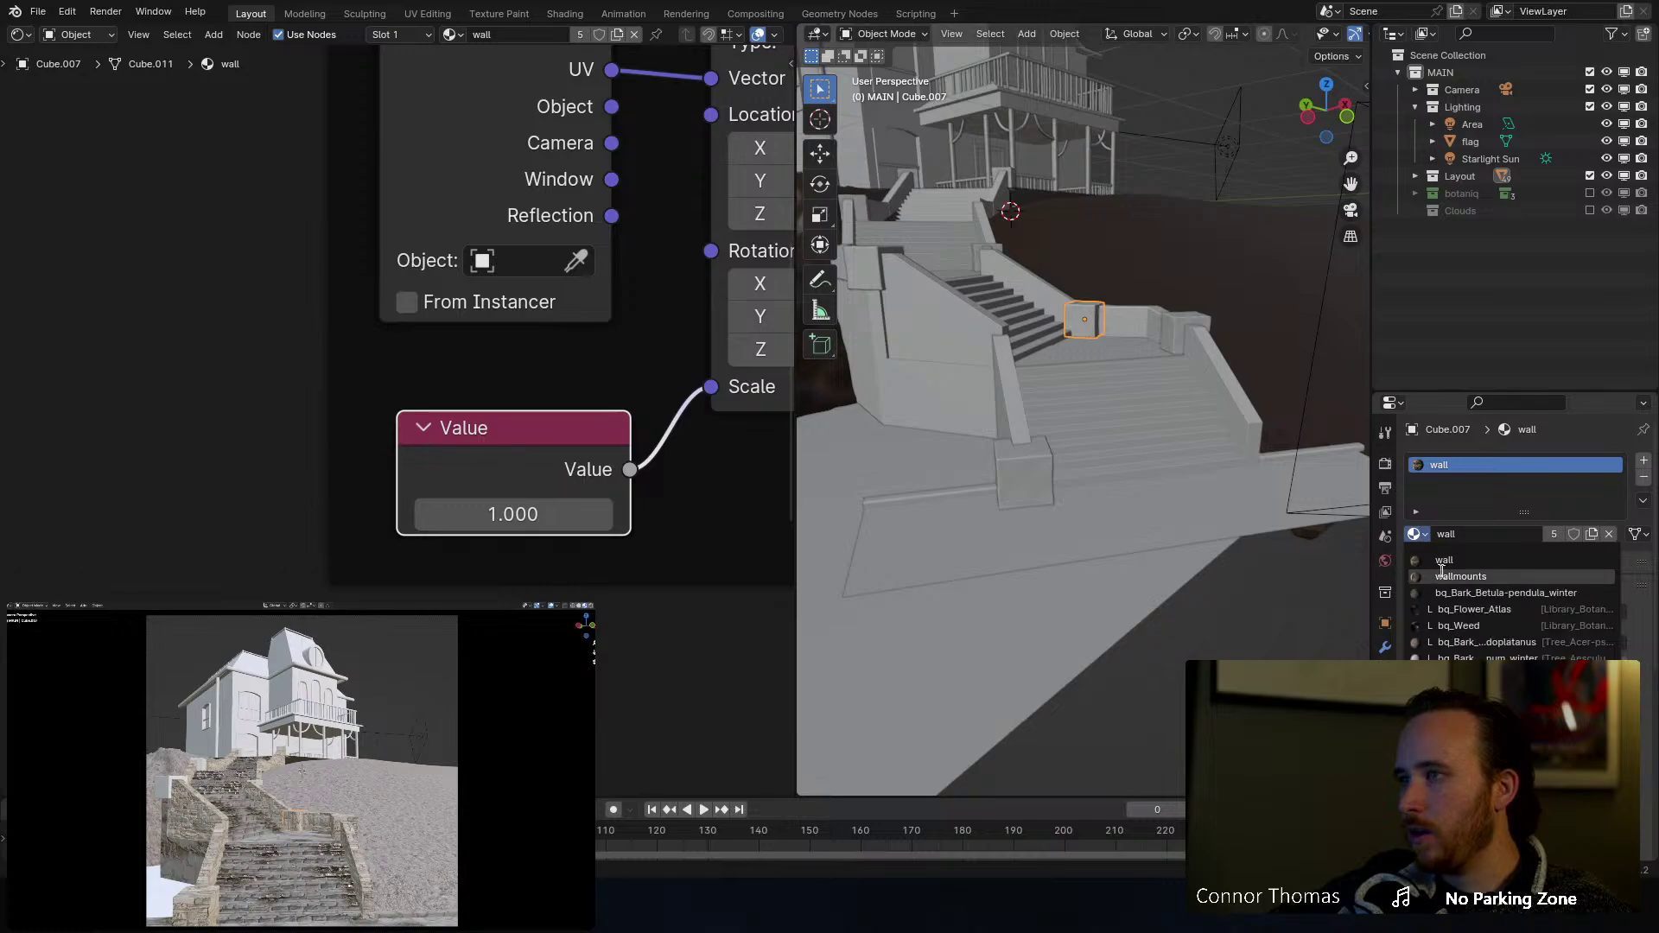
{"action": "left_click", "coordinate": [1460, 577]}
Step: Give the wallmounts material to the two upper pillars along the left side of the staircases
{"action": "left_click", "coordinate": [875, 268]}
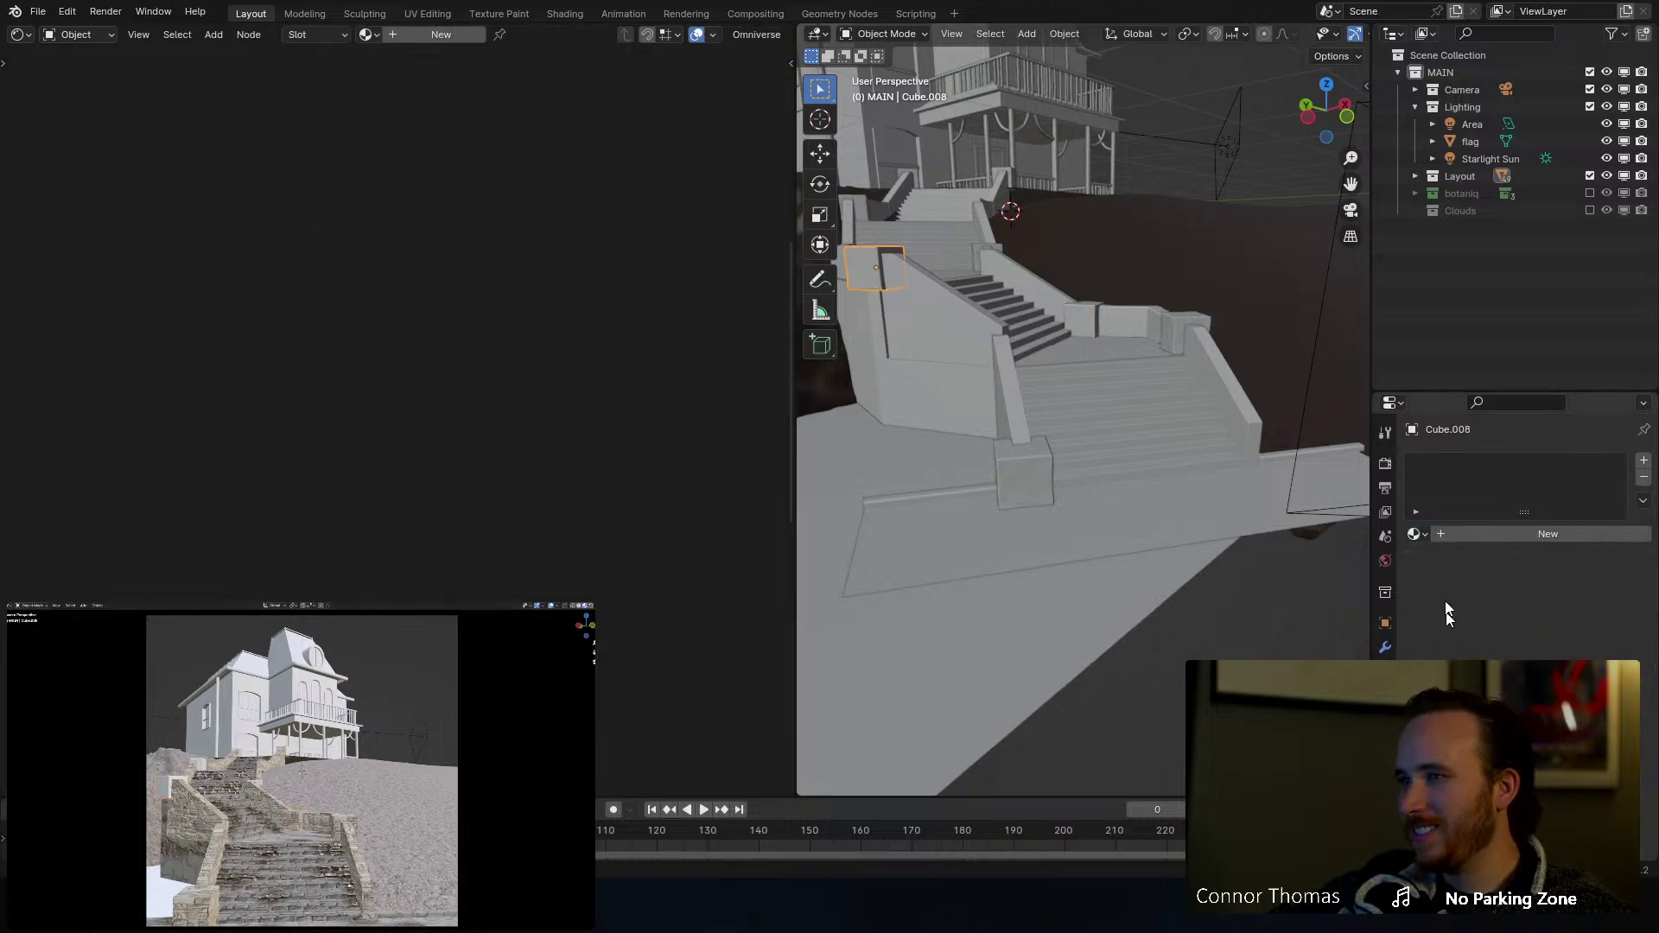
{"action": "left_click", "coordinate": [1418, 536]}
{"action": "left_click", "coordinate": [1457, 575]}
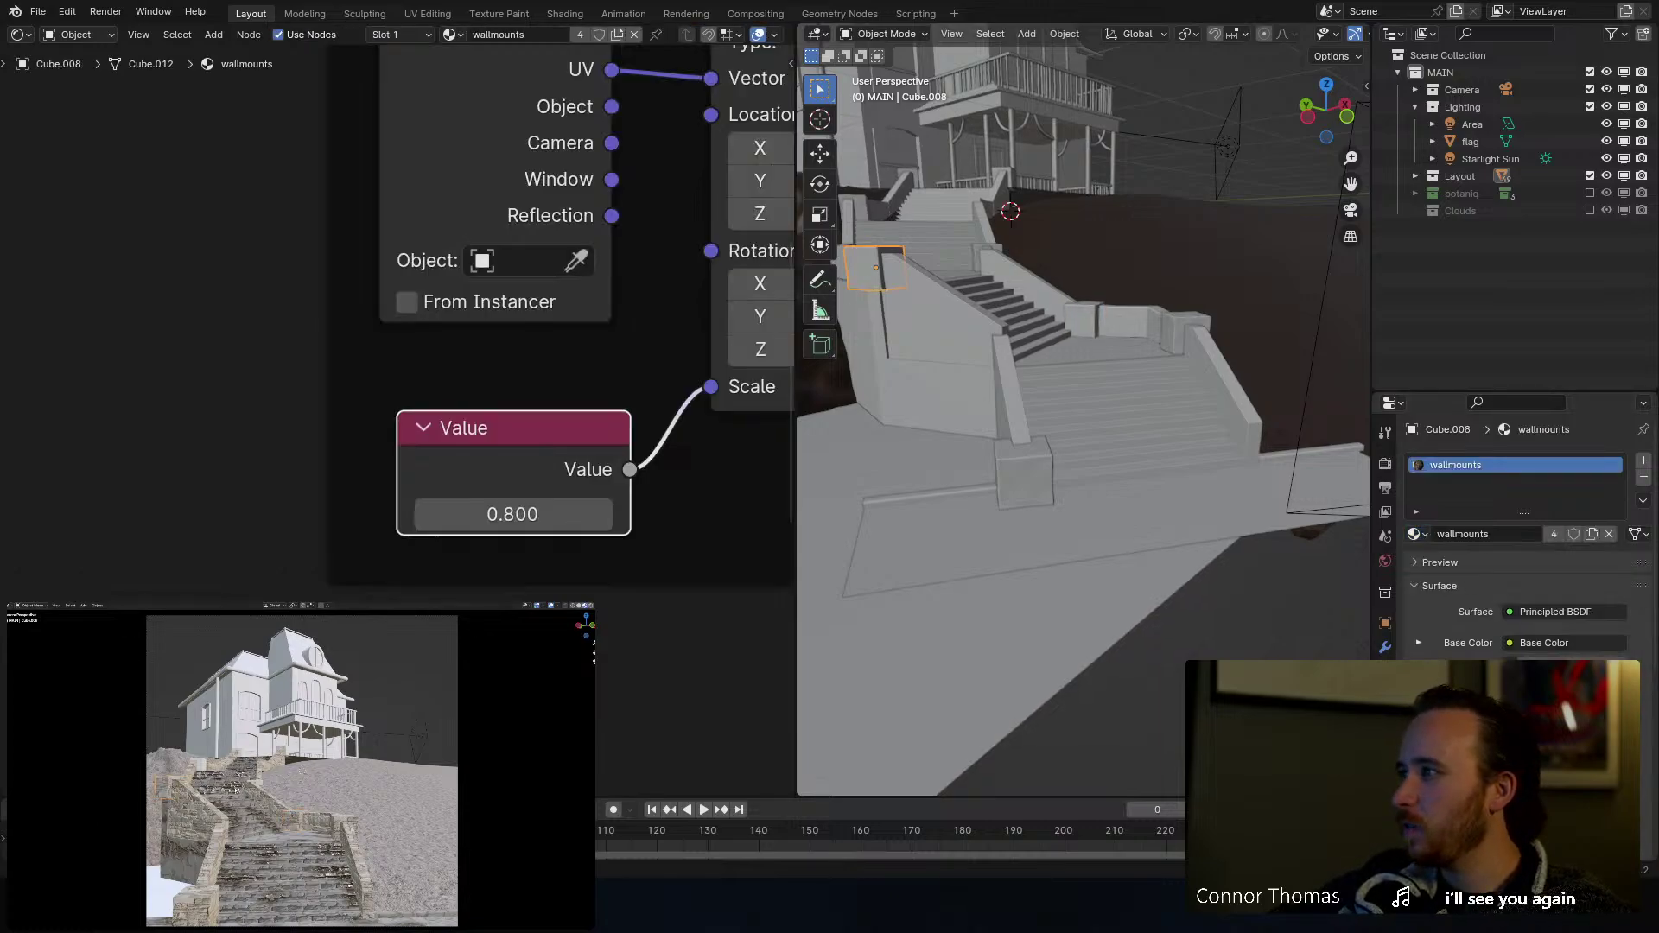
{"action": "left_click", "coordinate": [855, 209]}
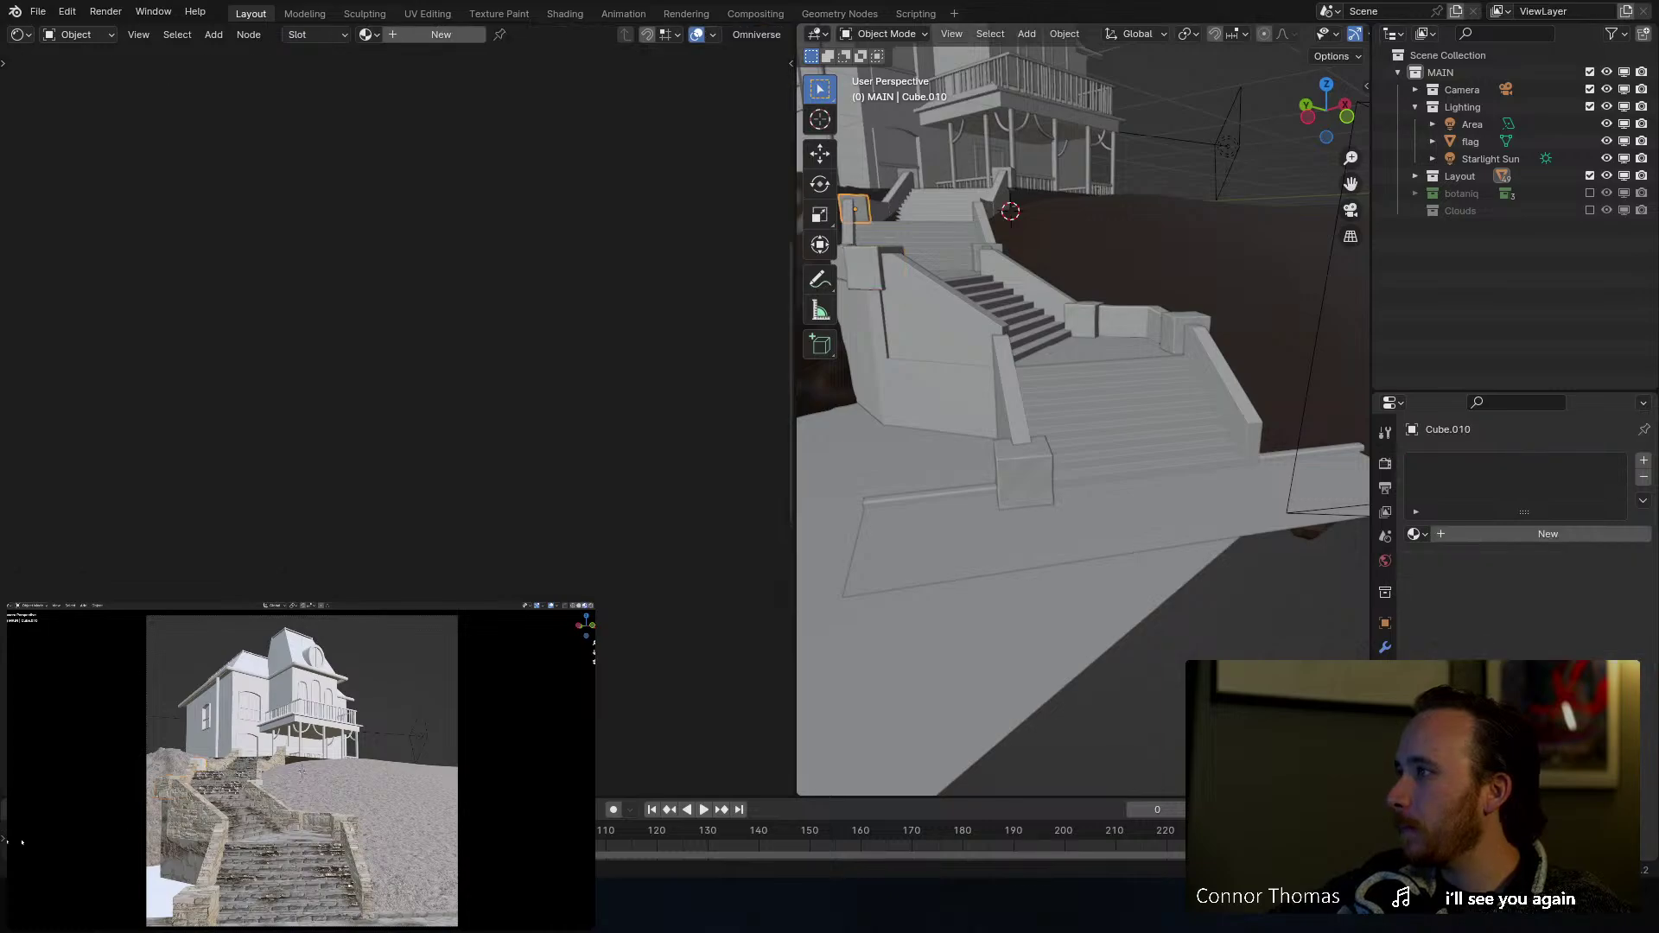
{"action": "left_click", "coordinate": [1414, 535]}
{"action": "left_click", "coordinate": [1456, 576]}
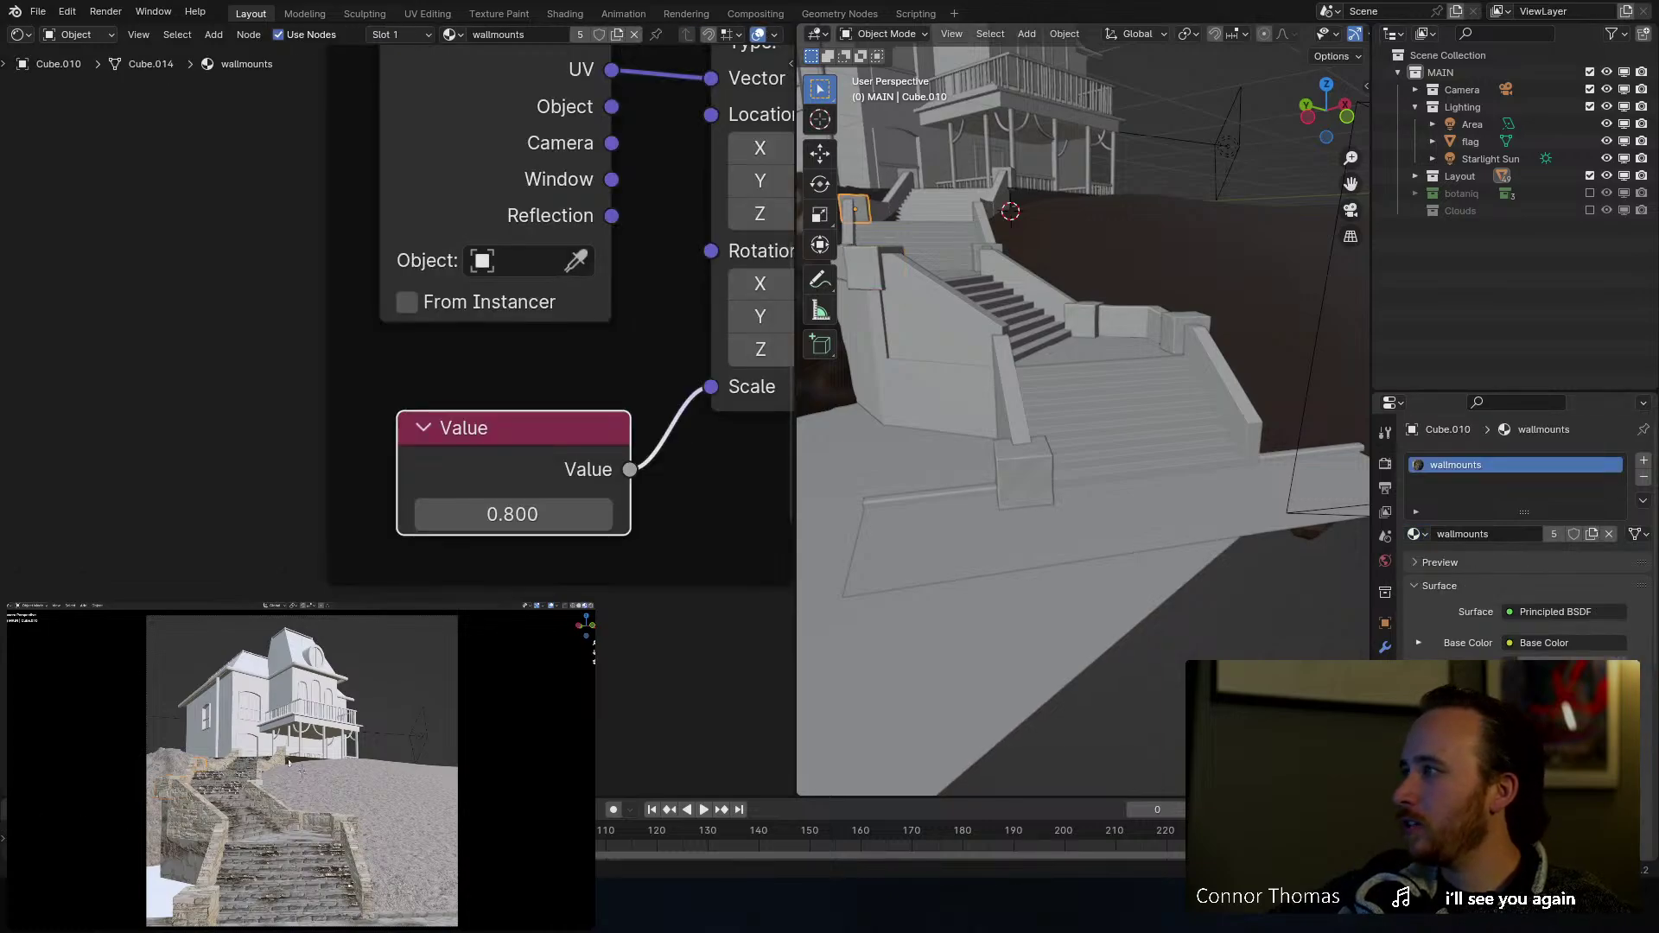
Step: Give the wallmounts material to the pillar at the top of the middle staircase's right wall
{"action": "left_click", "coordinate": [257, 784]}
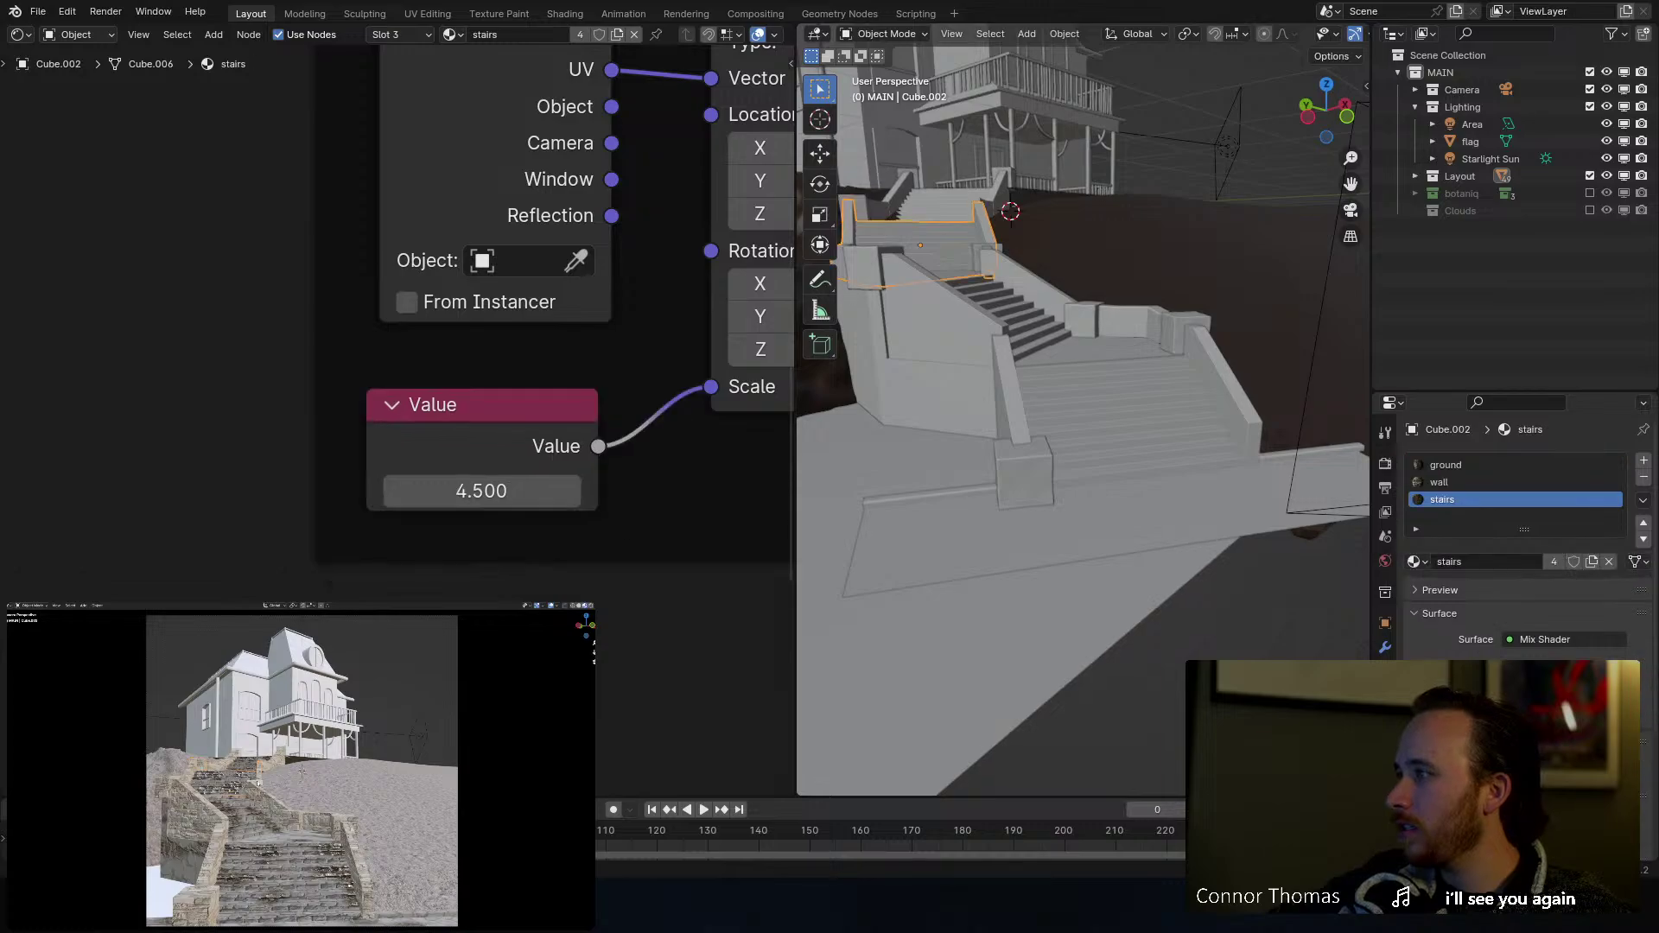
{"action": "left_click", "coordinate": [261, 785]}
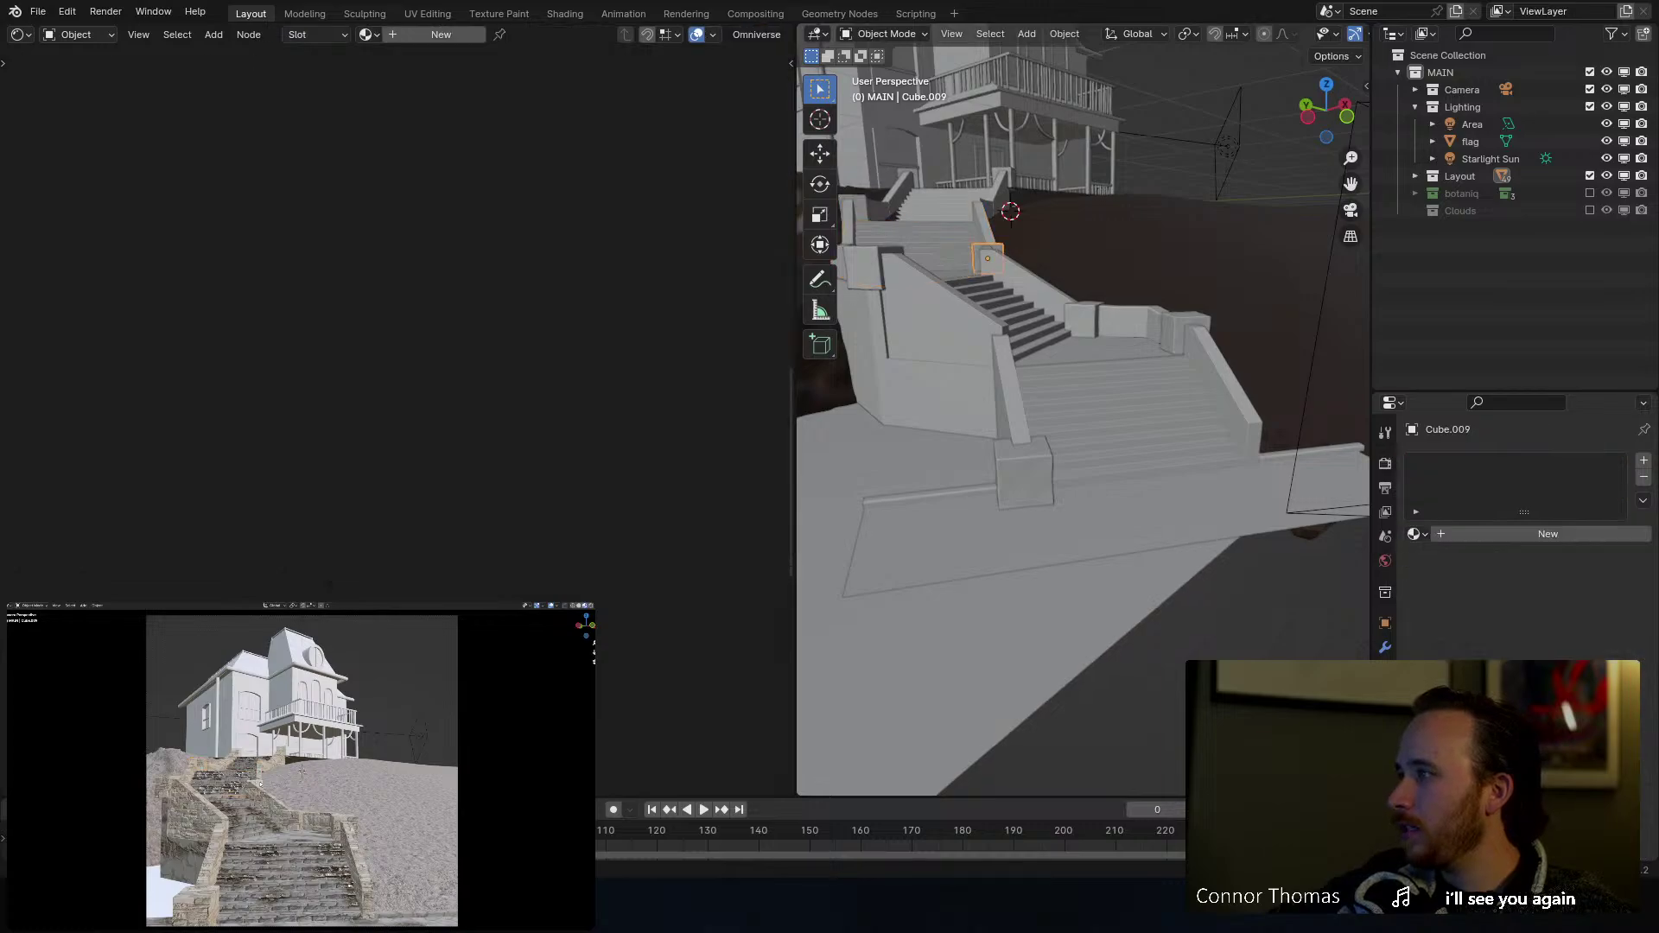
{"action": "left_click", "coordinate": [1416, 534]}
{"action": "left_click", "coordinate": [1469, 576]}
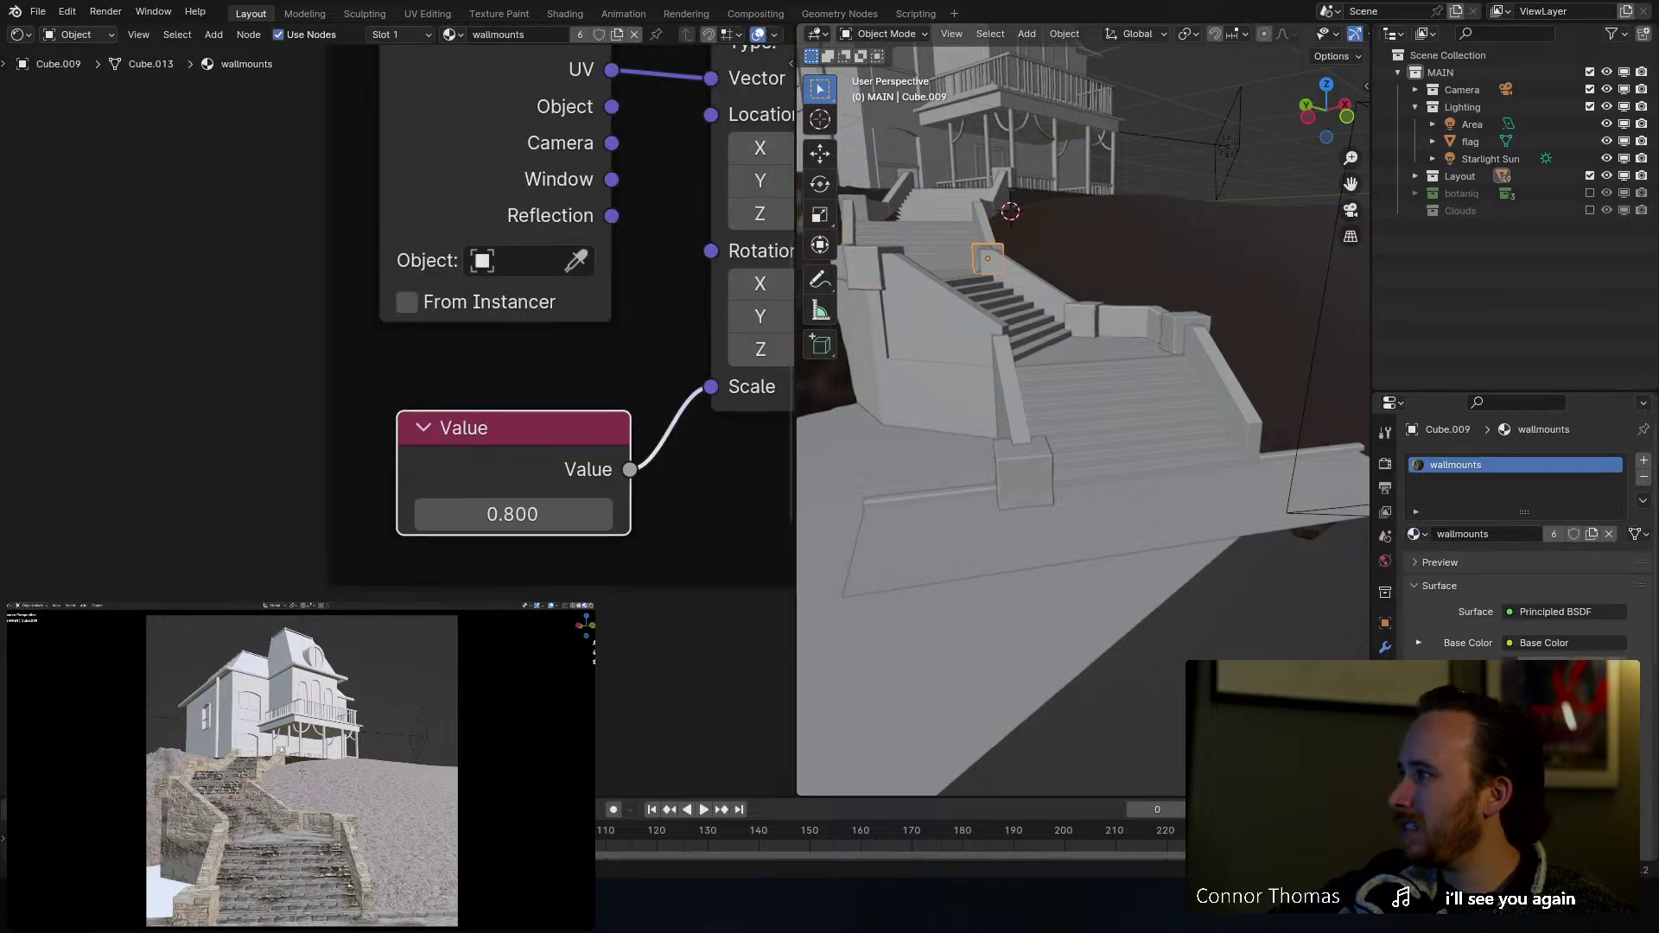
Step: Give the wallmounts material to the two pillars flanking the top of the uppermost staircase
{"action": "left_click", "coordinate": [280, 751]}
{"action": "left_click", "coordinate": [281, 750]}
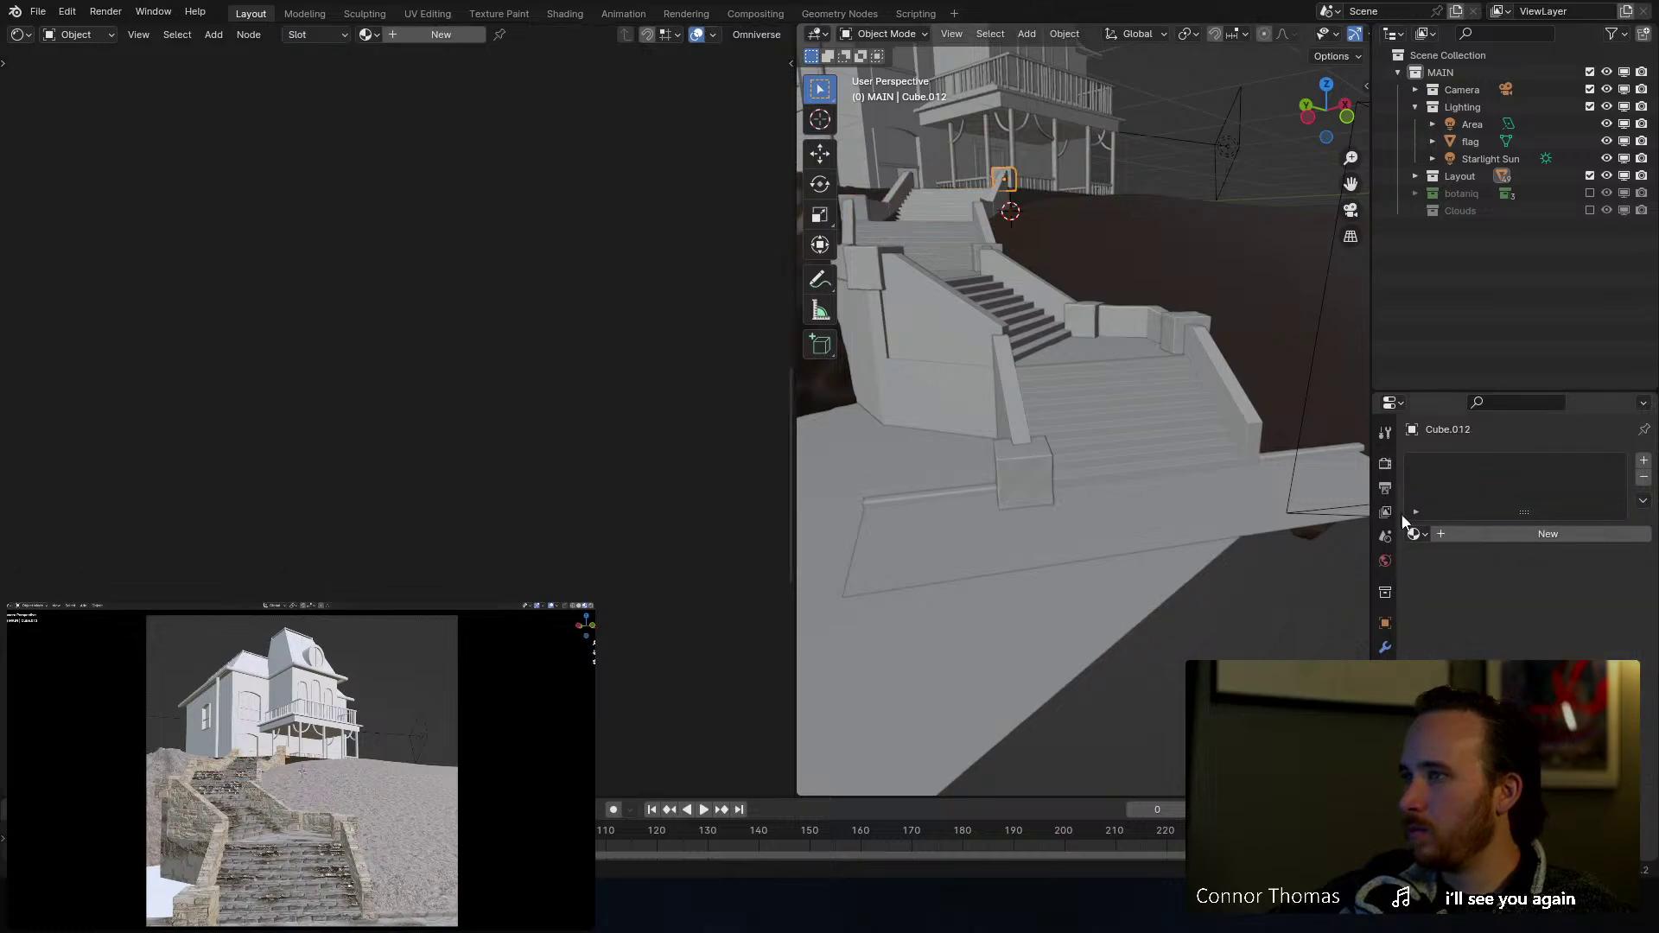
{"action": "left_click", "coordinate": [1416, 535]}
{"action": "left_click", "coordinate": [1461, 577]}
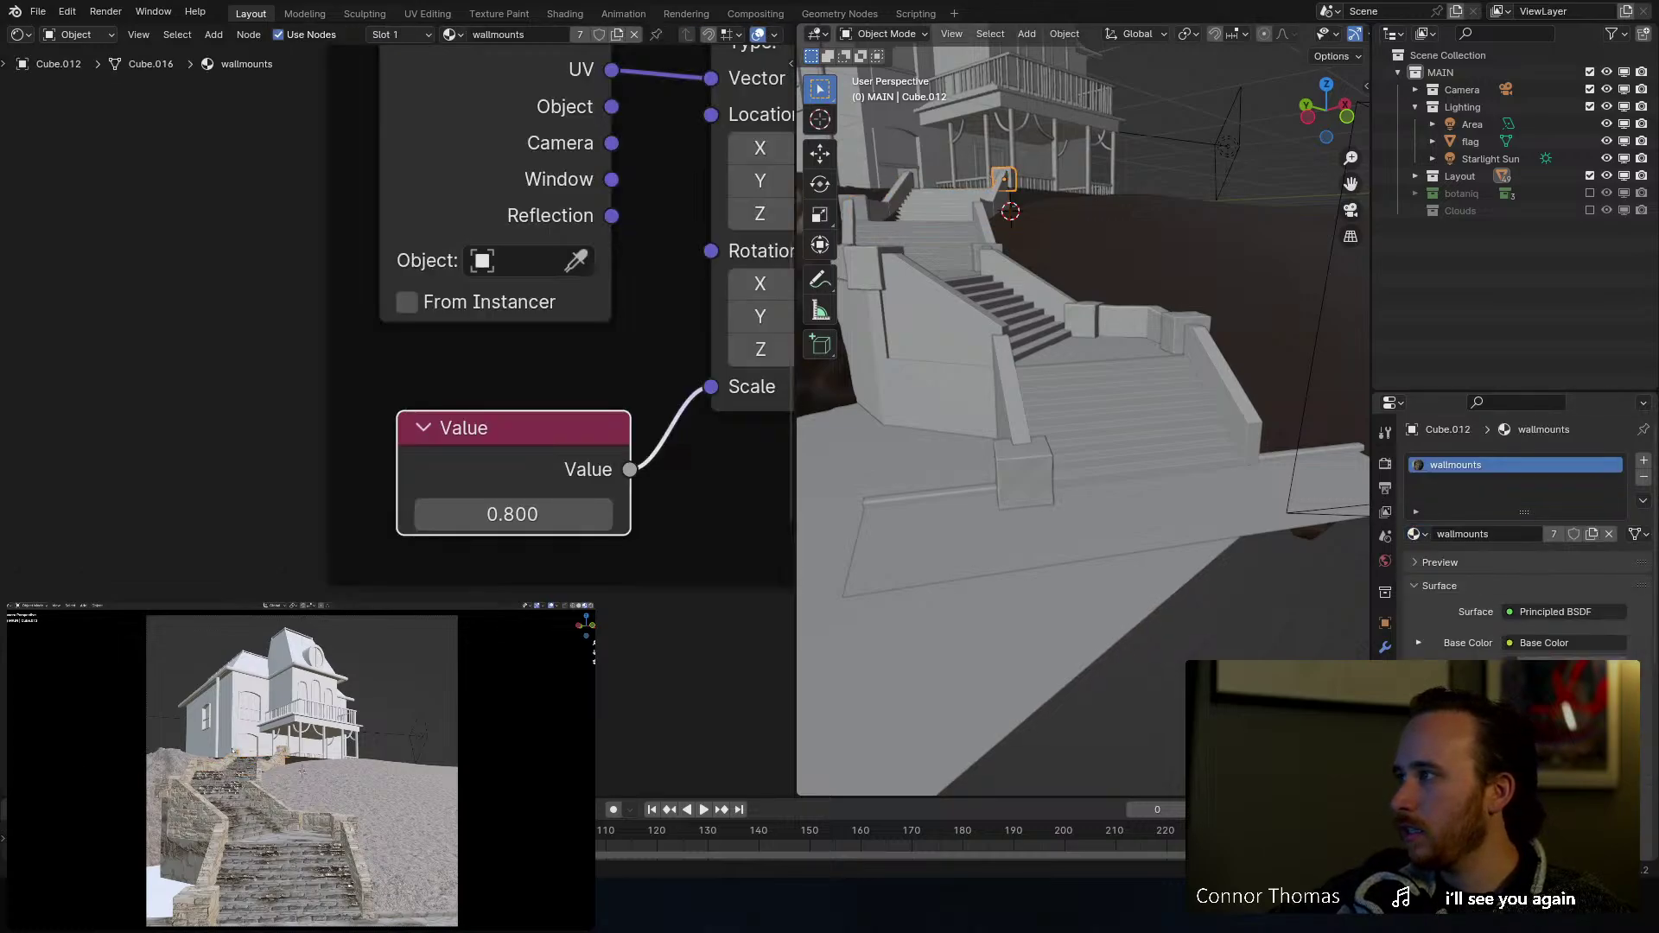
{"action": "left_click", "coordinate": [280, 750]}
{"action": "left_click", "coordinate": [235, 751]}
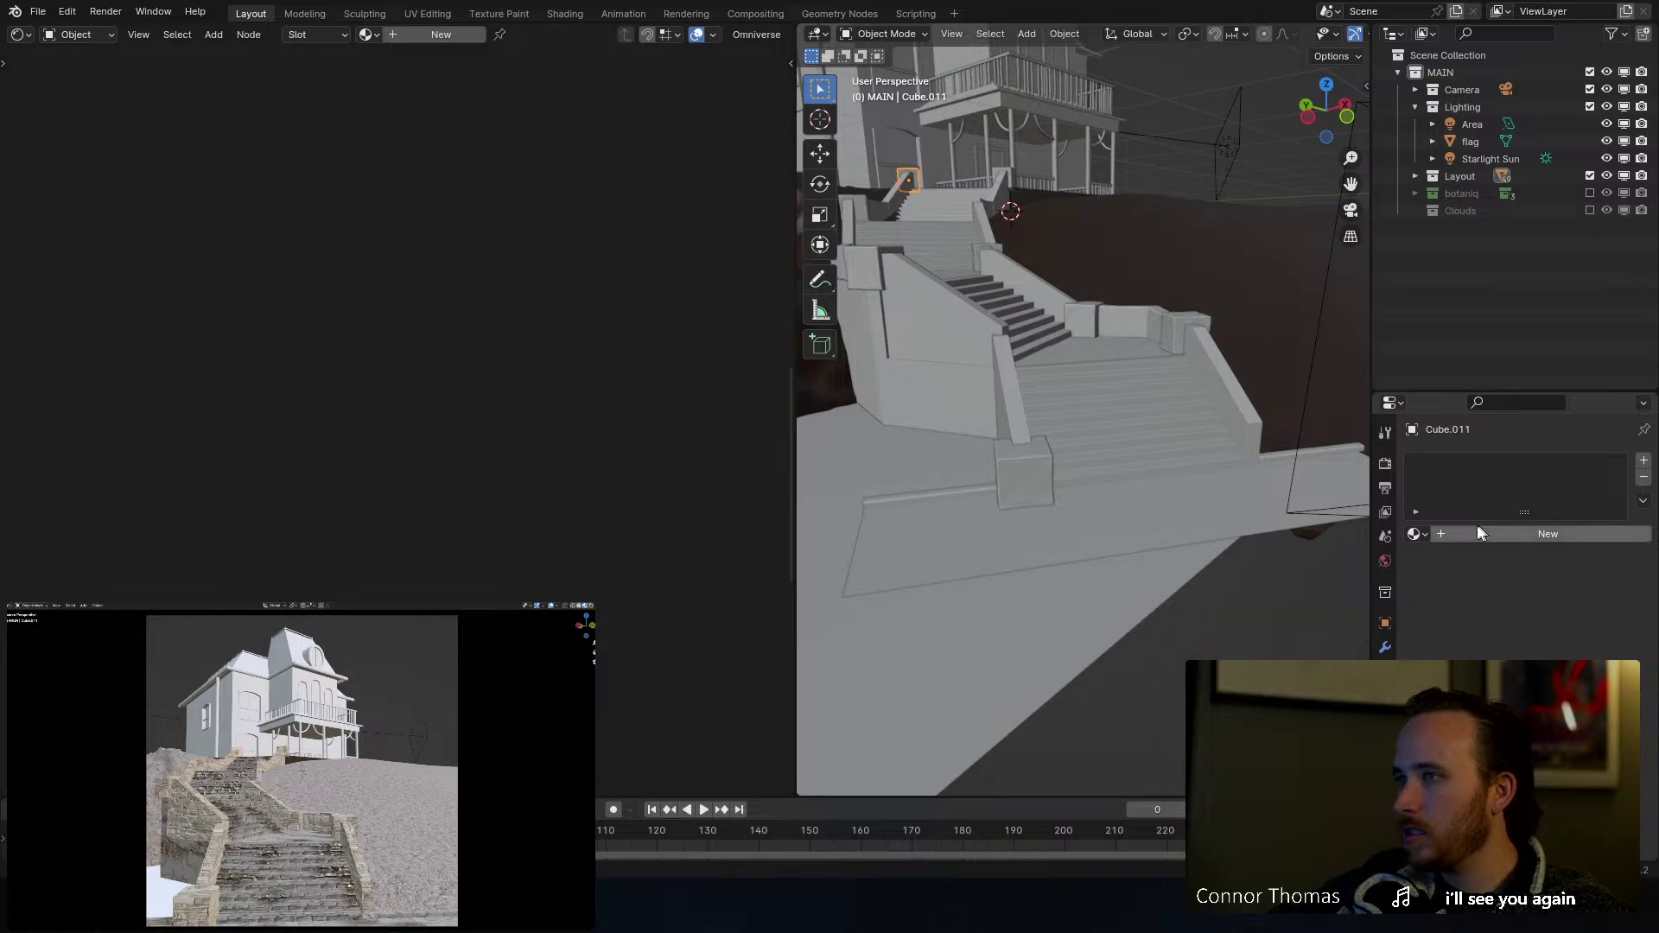
{"action": "left_click", "coordinate": [1416, 534]}
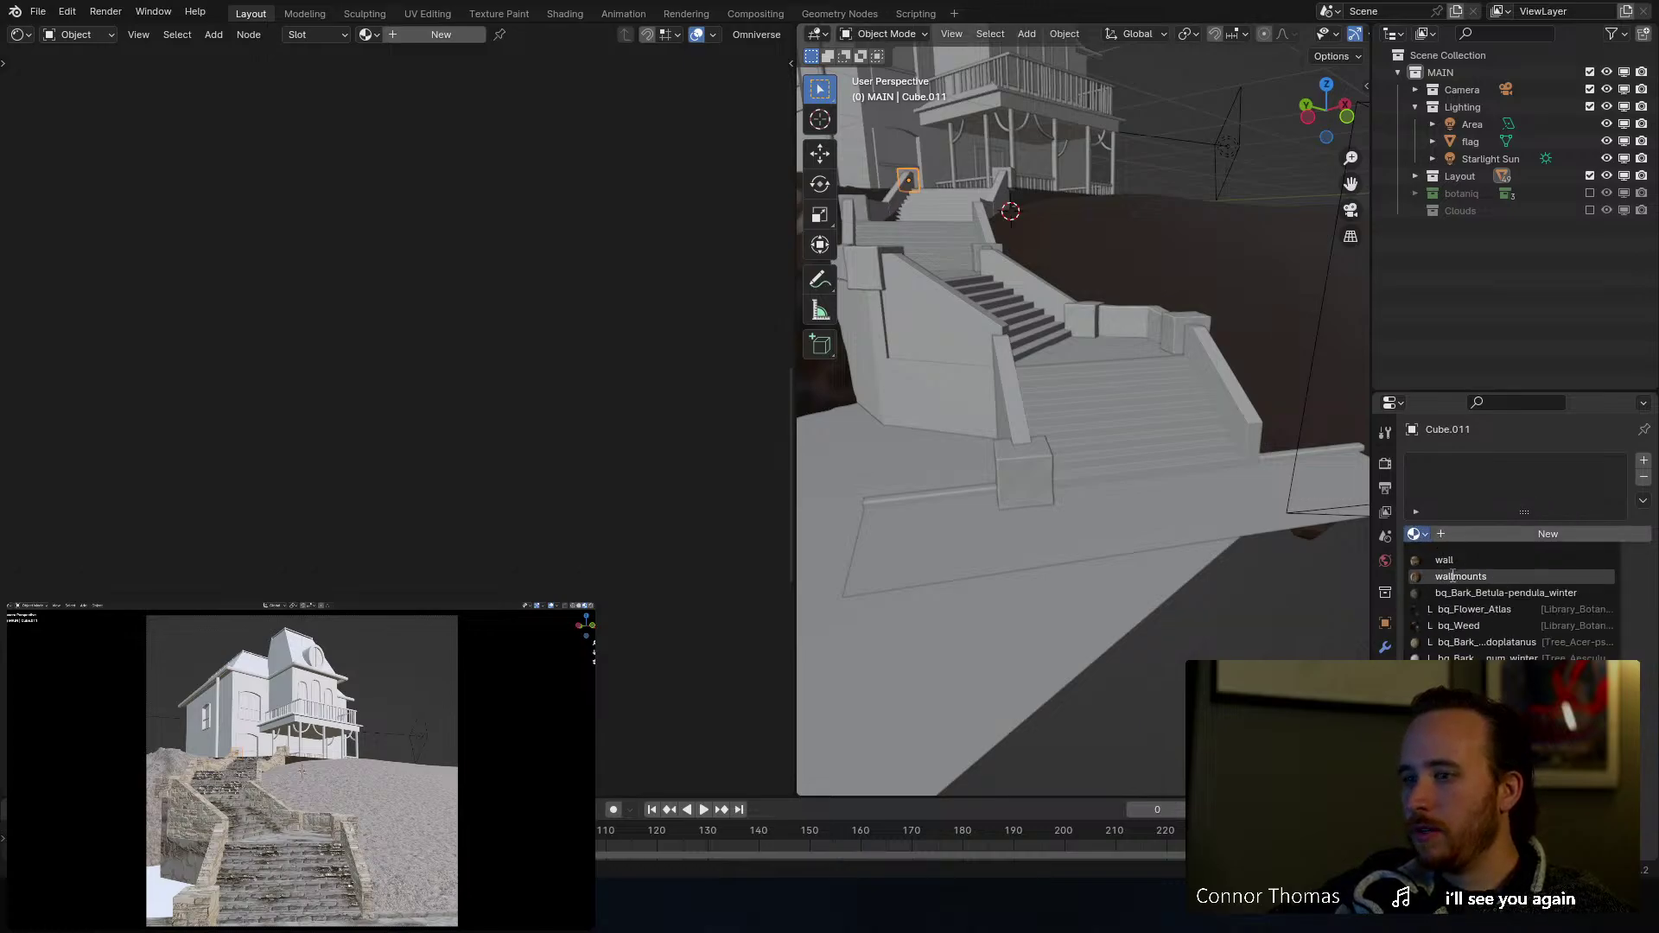
{"action": "left_click", "coordinate": [1461, 576]}
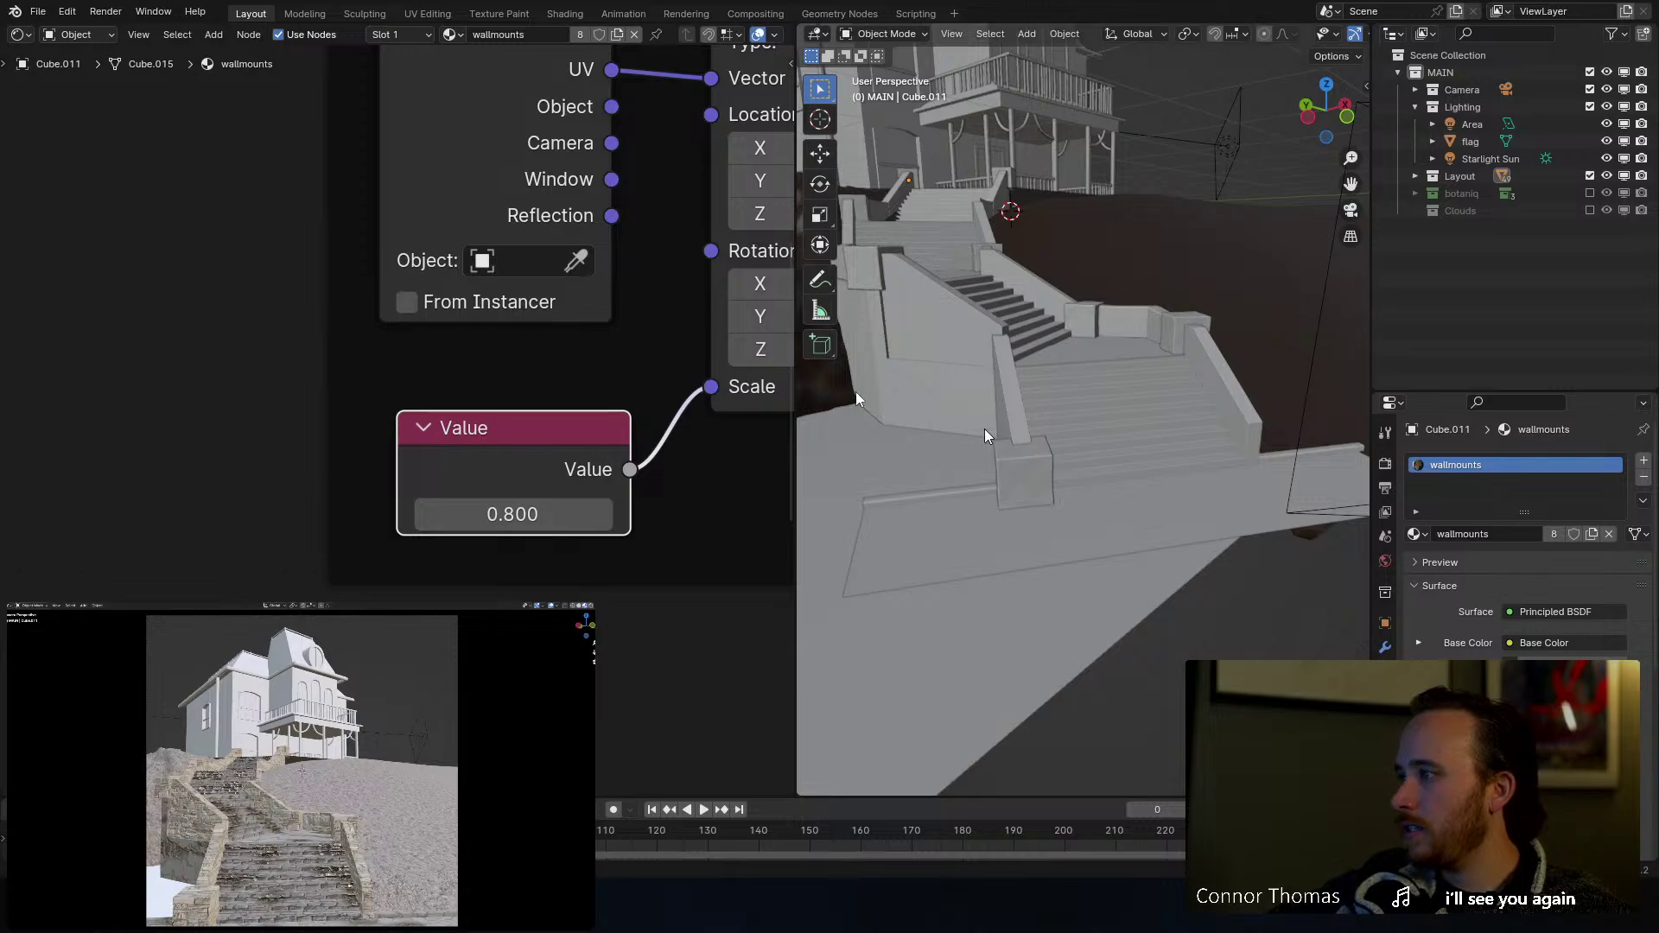
Step: Add a Musgrave Texture node above the wallmounts Principled BSDF and preview it through the material's surface output
{"action": "scroll", "coordinate": [482, 315], "scroll_direction": "down", "scroll_amount": 5}
{"action": "scroll", "coordinate": [408, 397], "scroll_direction": "up", "scroll_amount": 1}
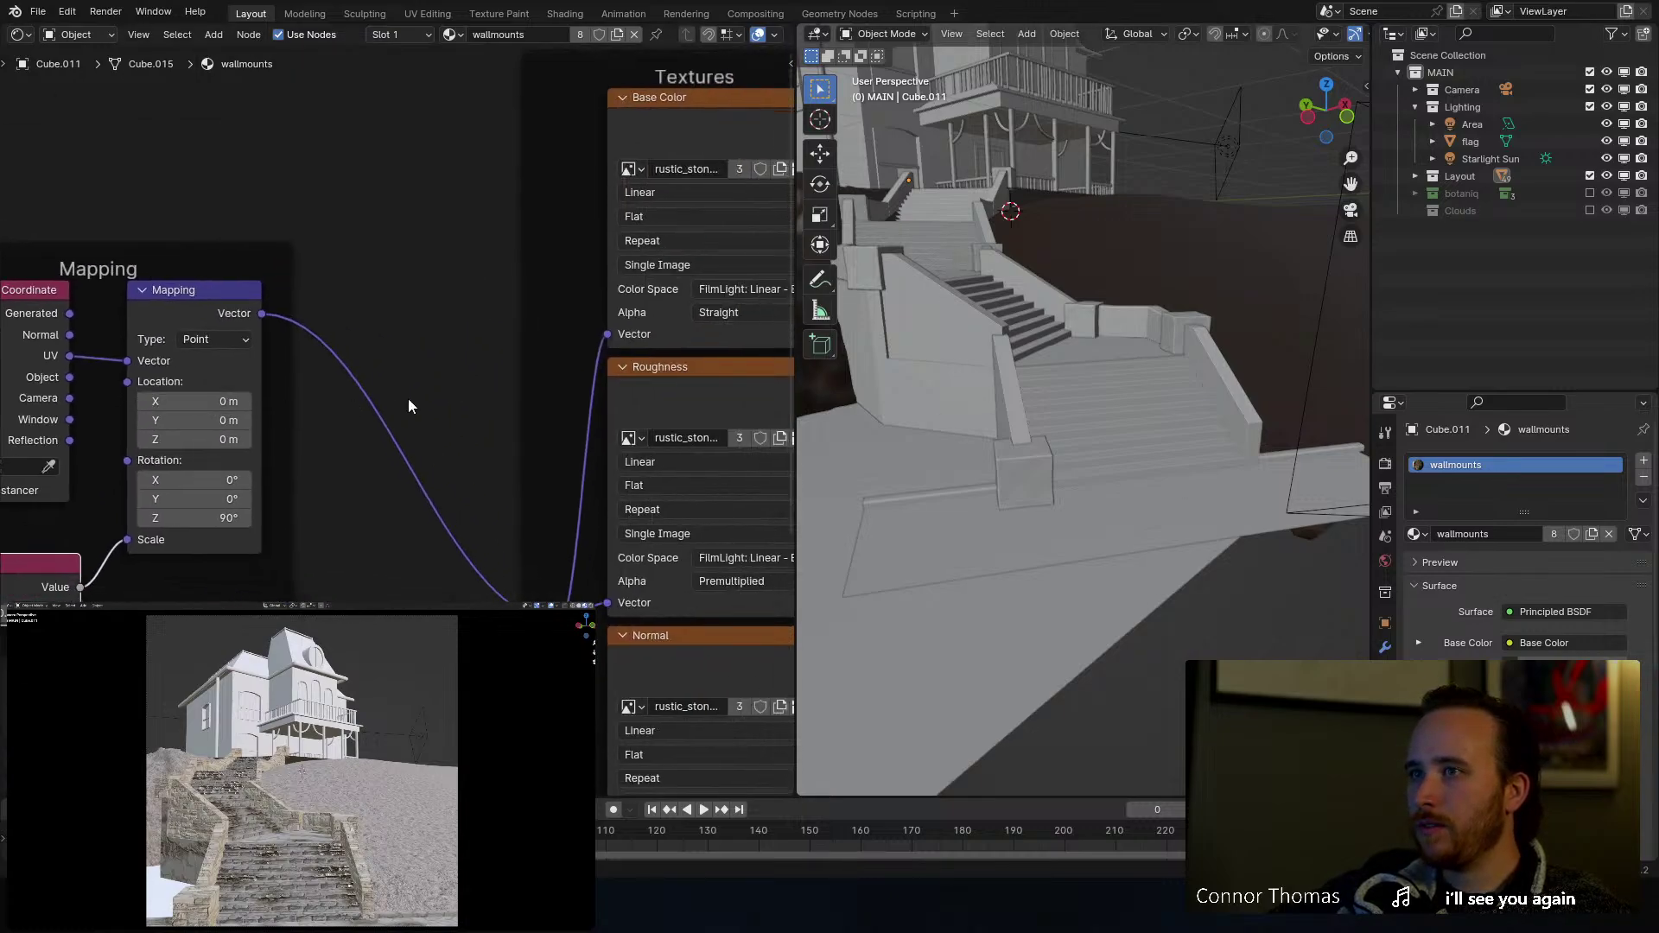
{"action": "scroll", "coordinate": [409, 400], "scroll_direction": "right", "scroll_amount": 6}
{"action": "middle_click_drag", "start_coordinate": [503, 186], "coordinate": [397, 230]}
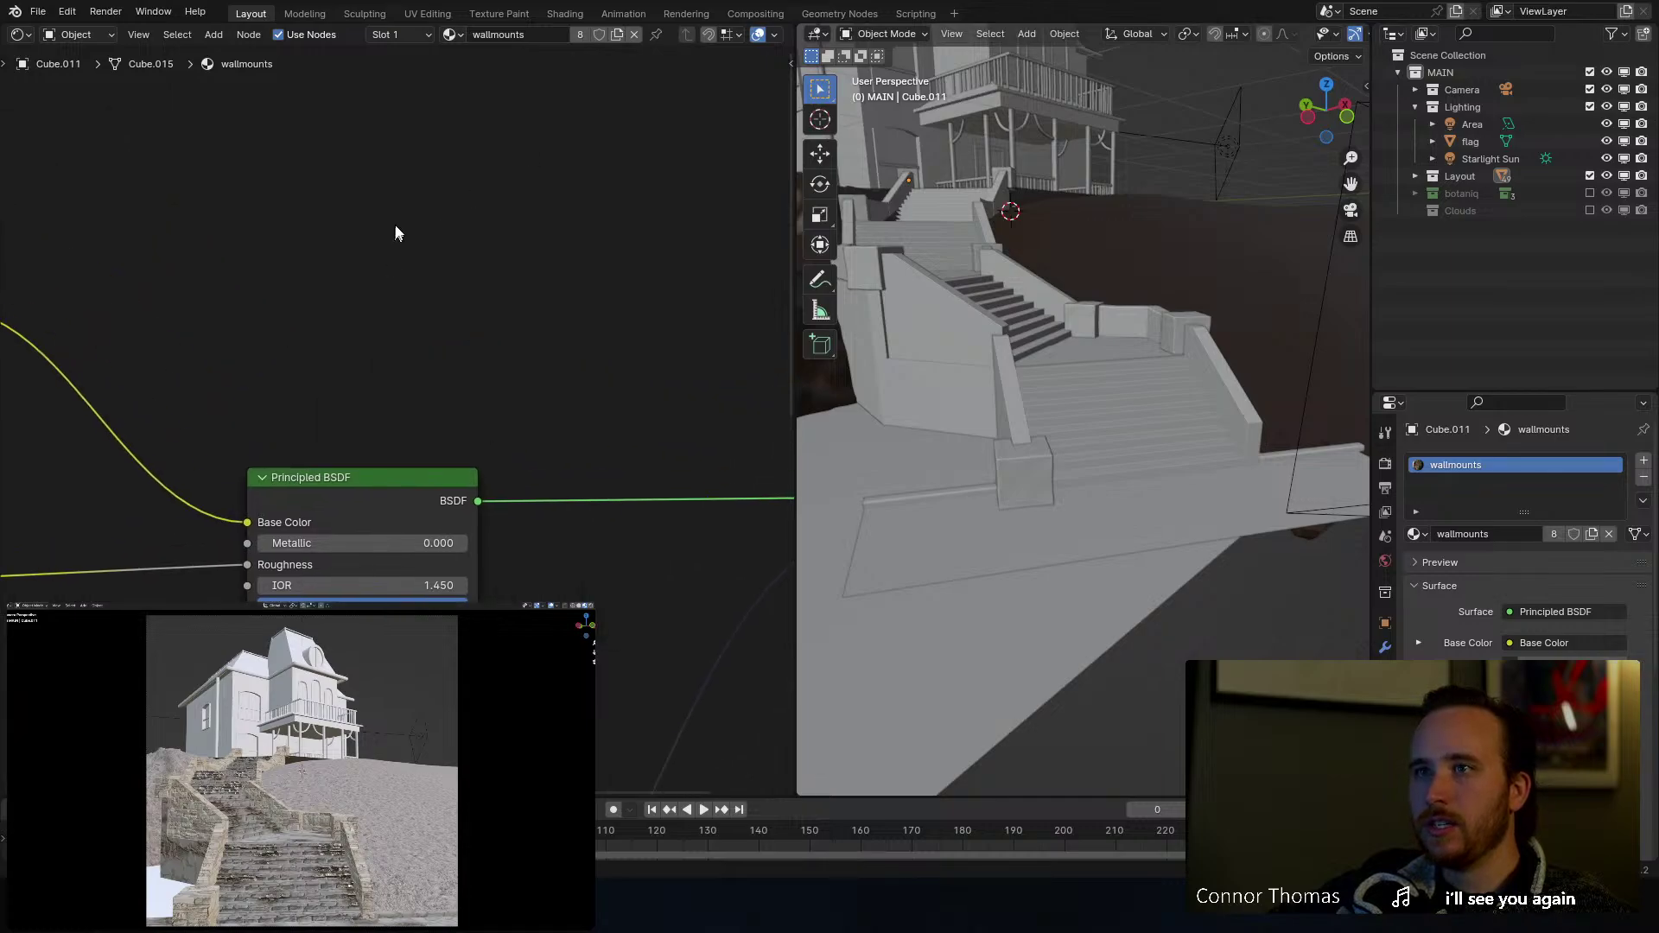
{"action": "key", "text": "shift+a"}
{"action": "type", "text": "m"}
{"action": "left_click", "coordinate": [484, 290]}
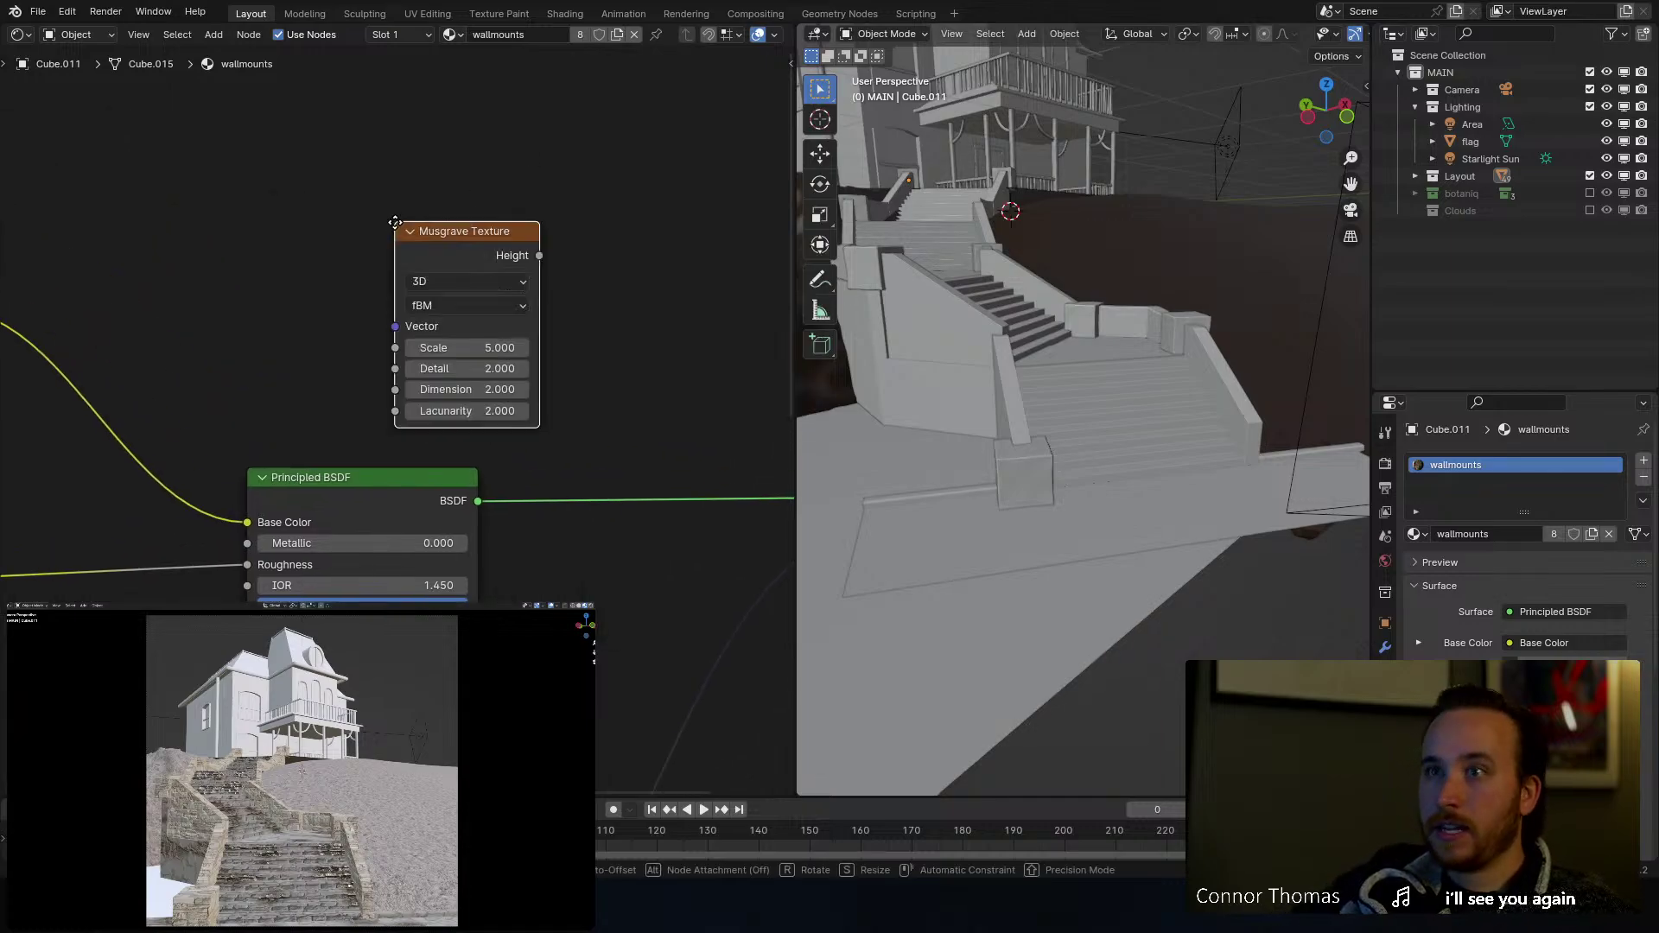
{"action": "left_click", "coordinate": [440, 222], "text": "ctrl+shift"}
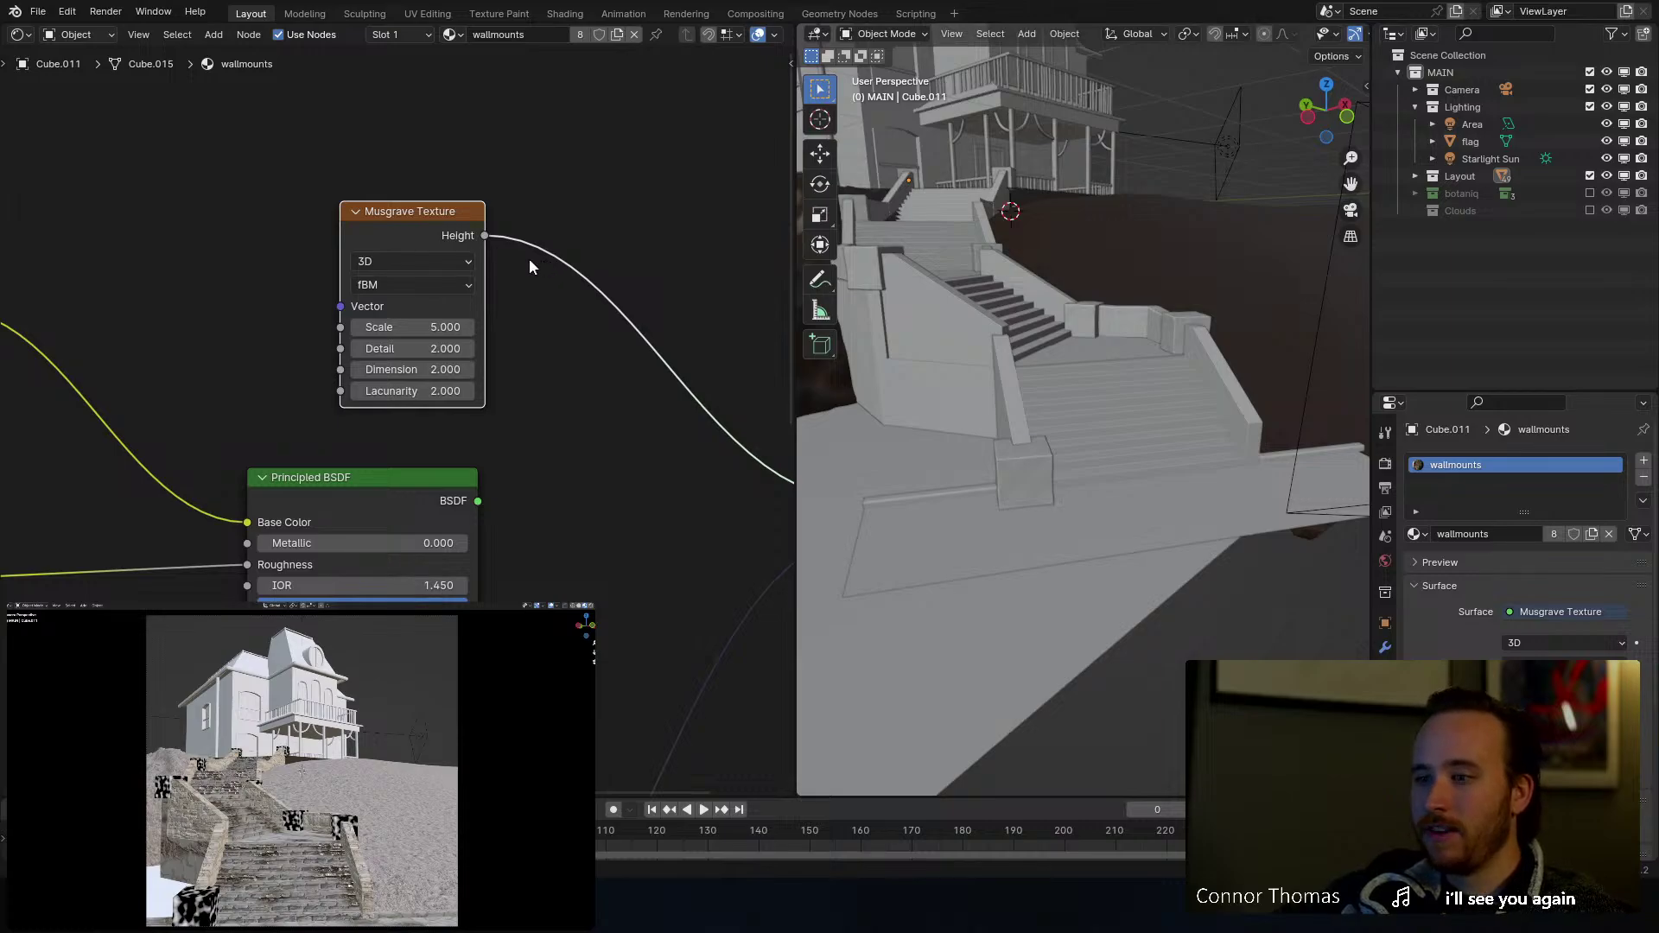
Step: Set the Musgrave Texture's scale to 1.1
{"action": "left_click", "coordinate": [461, 327]}
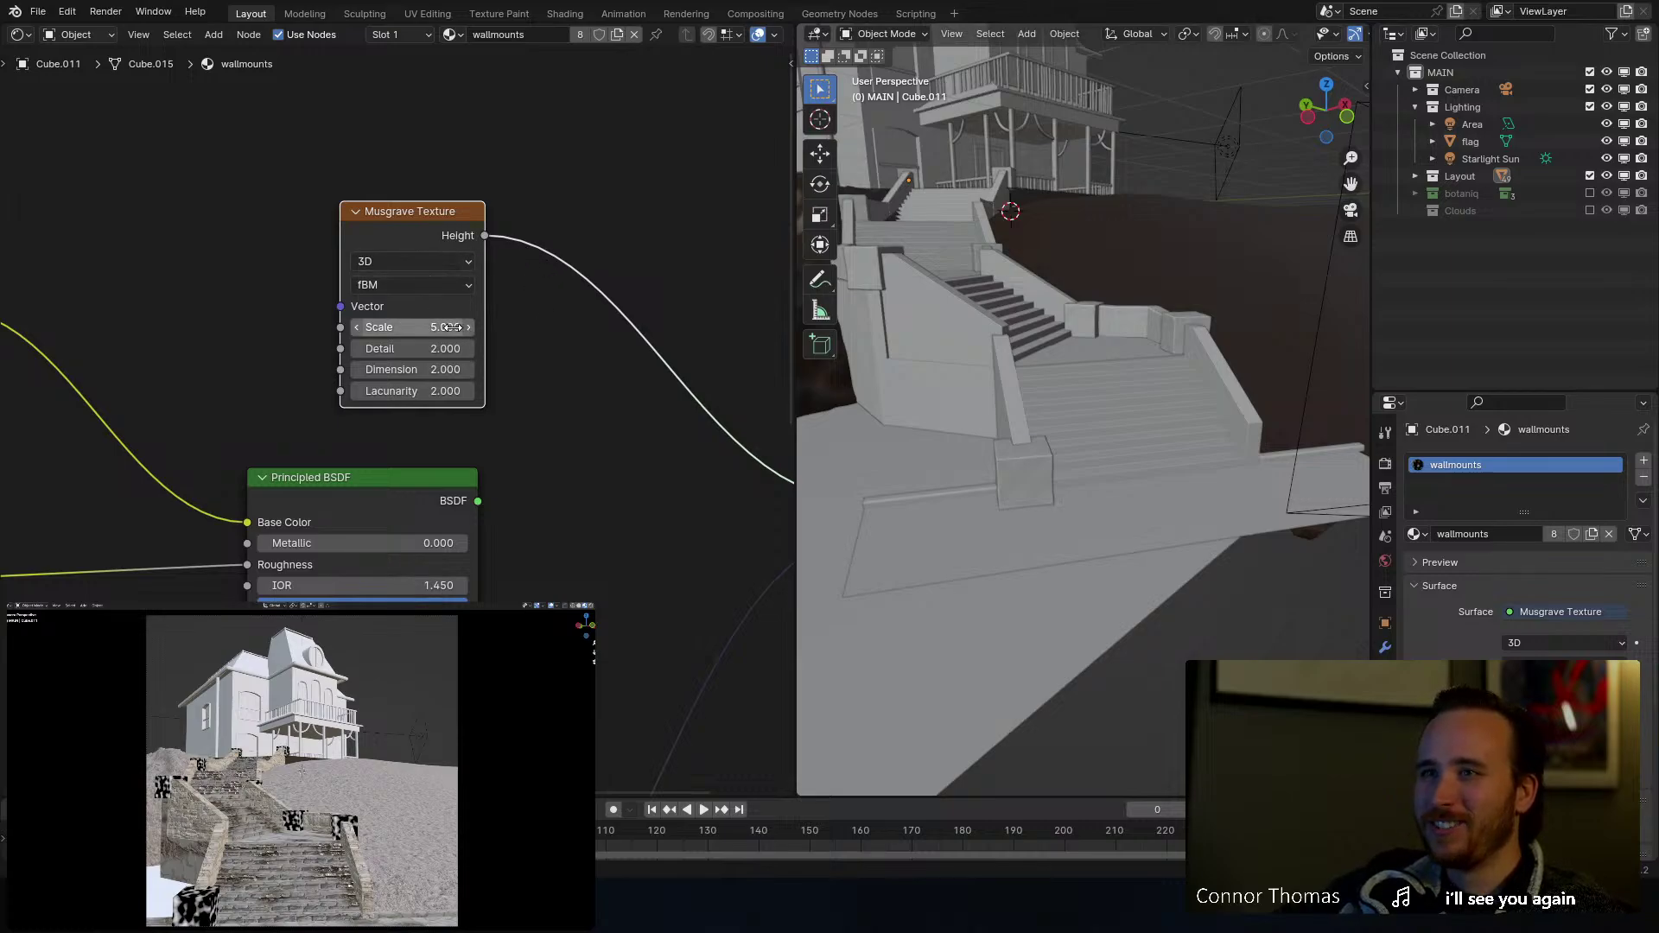
{"action": "type", "text": "1.2"}
{"action": "key", "text": "Return"}
{"action": "left_click_drag", "start_coordinate": [461, 327], "coordinate": [453, 327]}
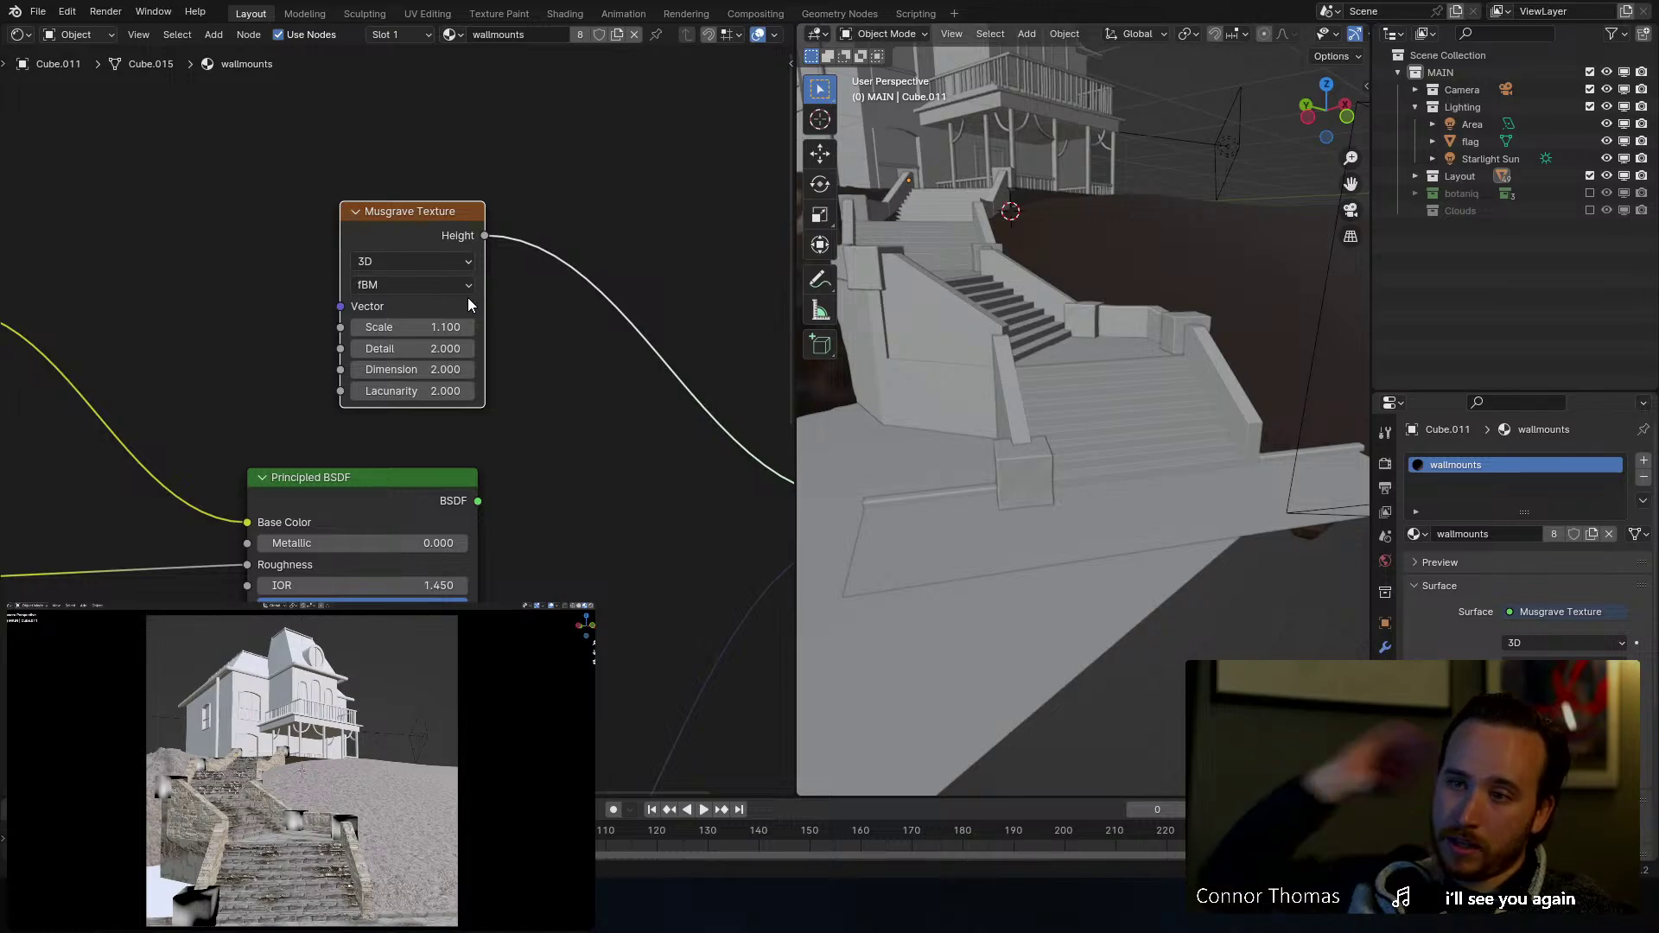
Step: Insert a Color Ramp node between the Musgrave Texture and the Material Output
{"action": "middle_click_drag", "start_coordinate": [550, 158], "coordinate": [454, 172]}
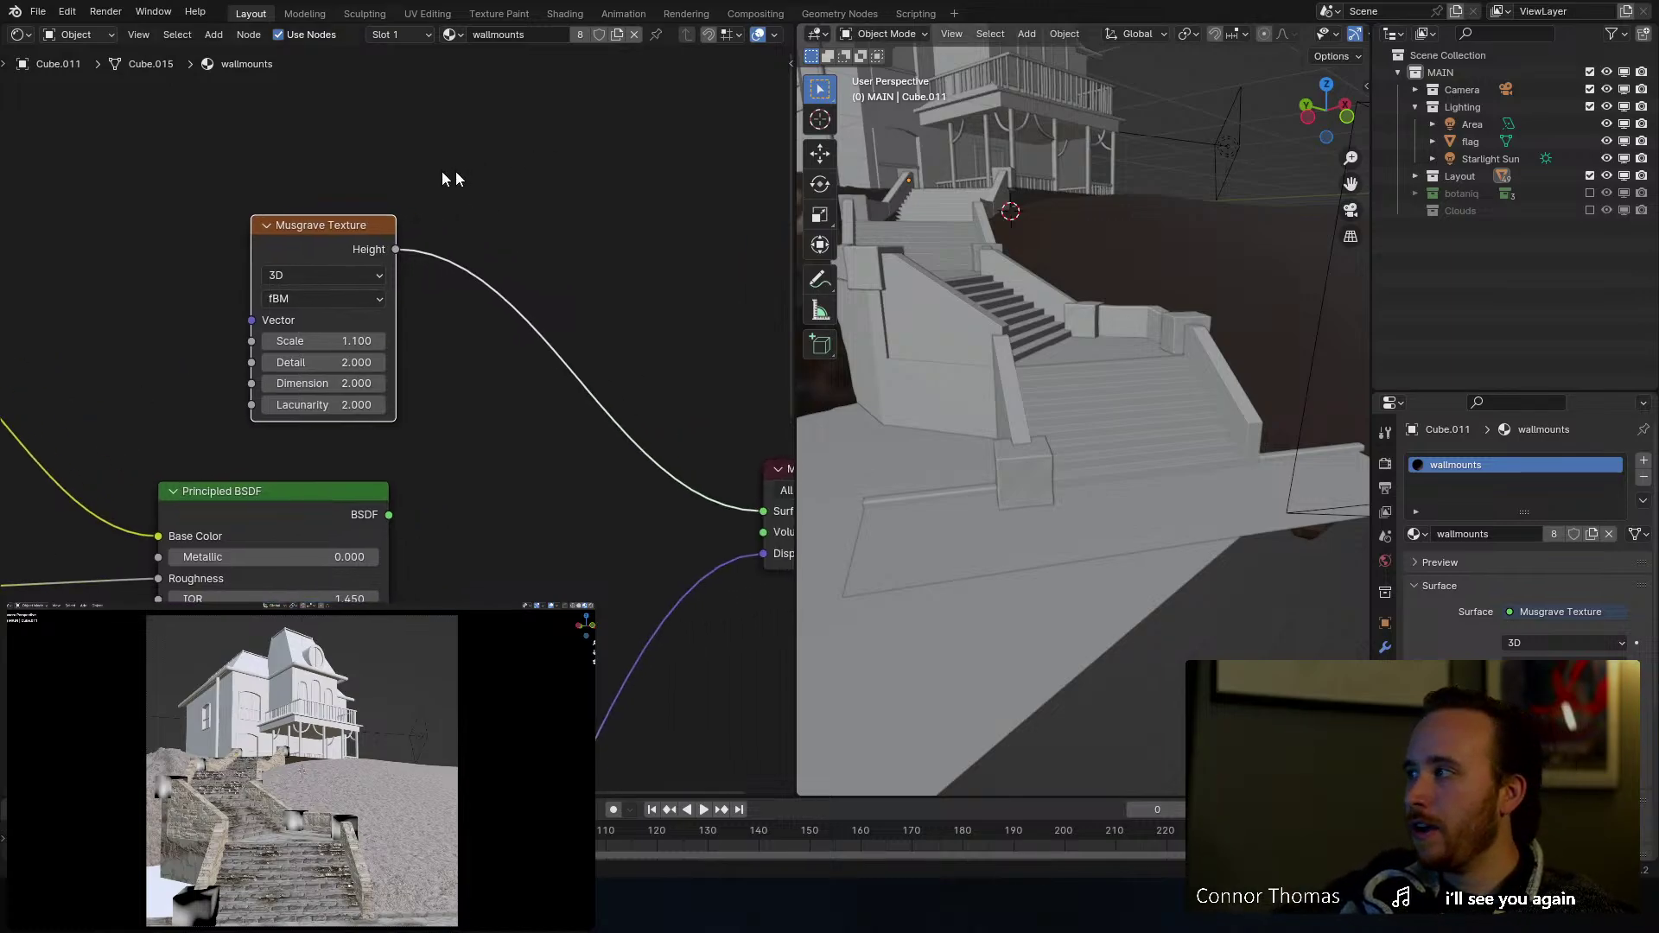
{"action": "left_click_drag", "start_coordinate": [346, 225], "coordinate": [226, 220]}
{"action": "key", "text": "shift+a"}
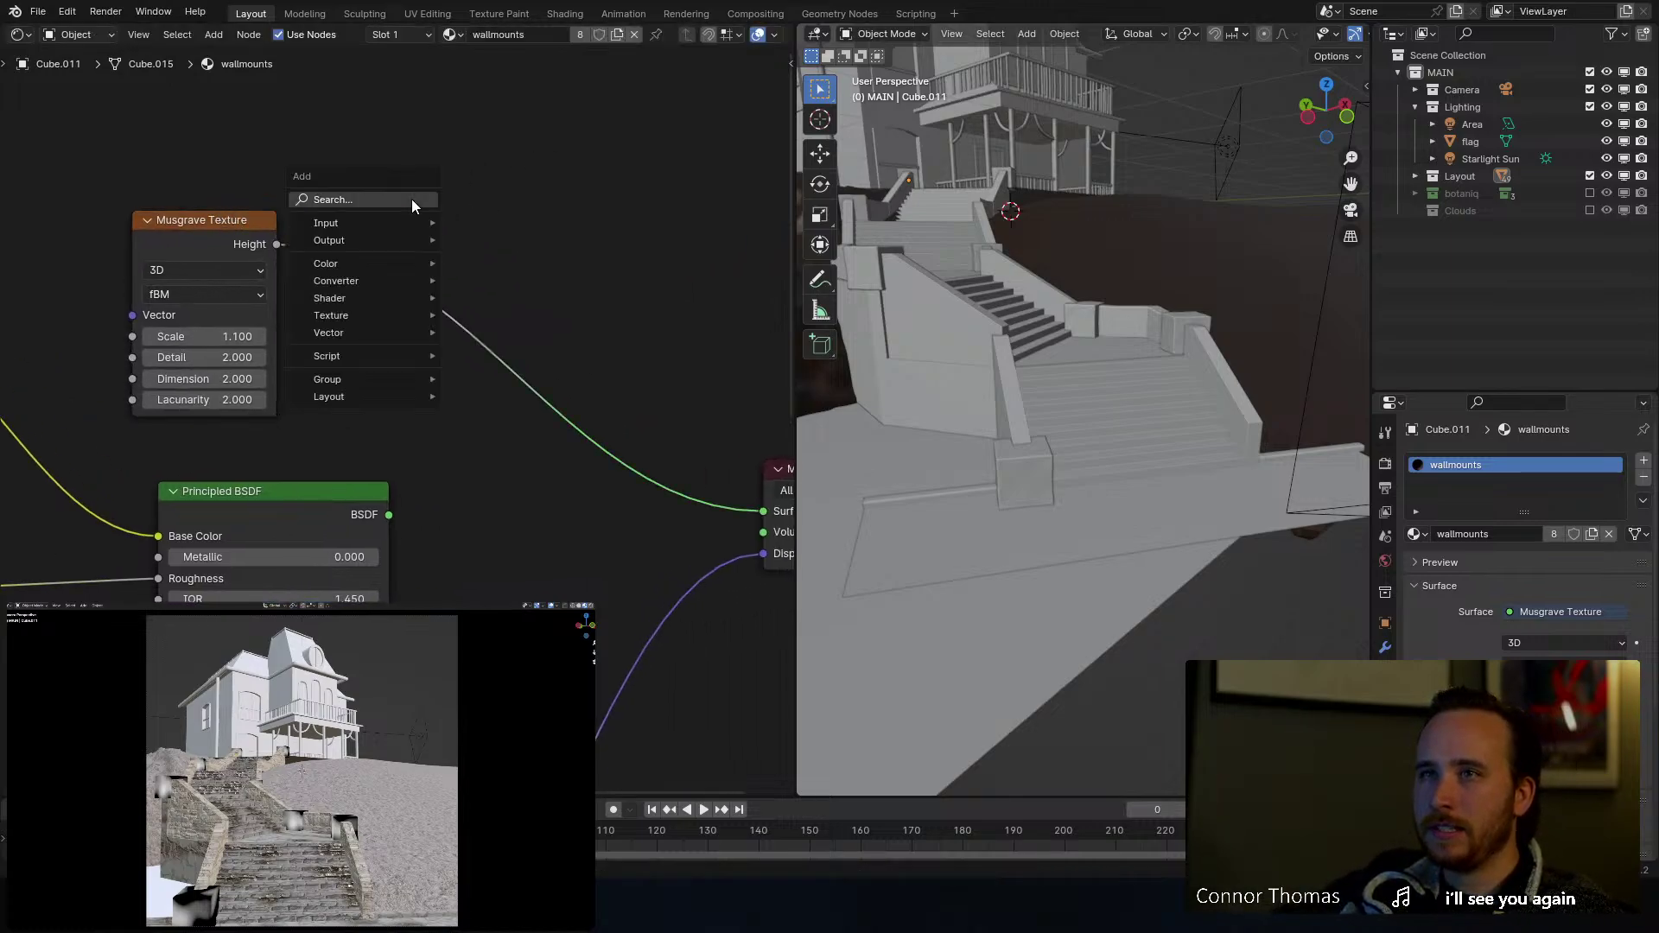
{"action": "left_click", "coordinate": [412, 199]}
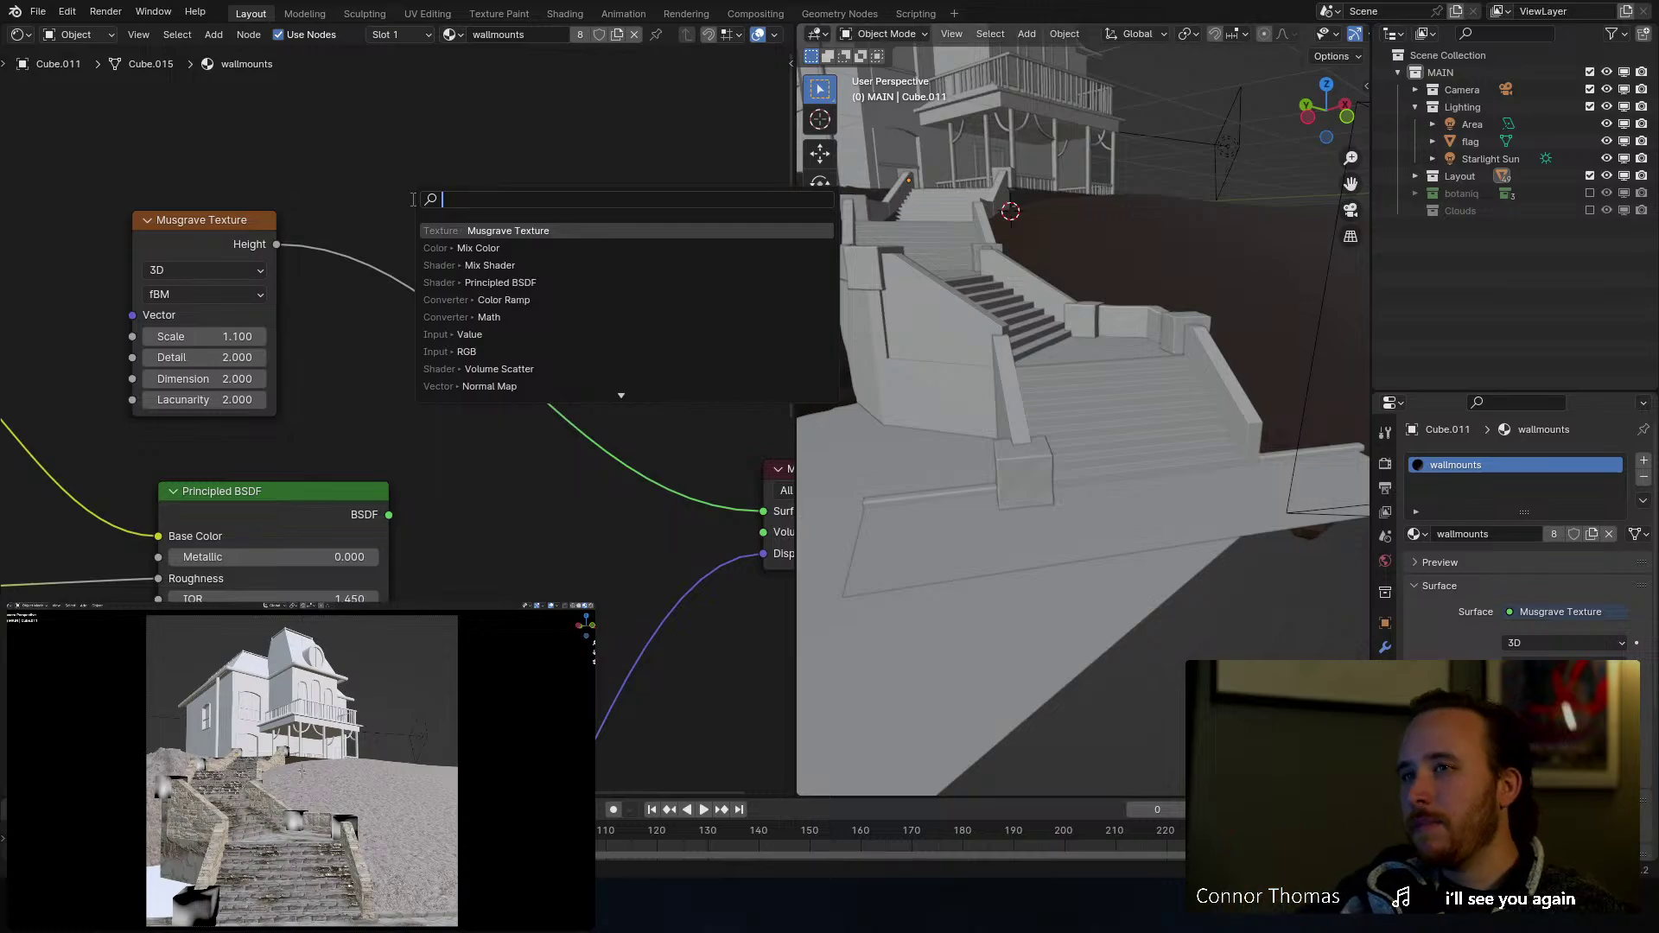
{"action": "type", "text": "colo"}
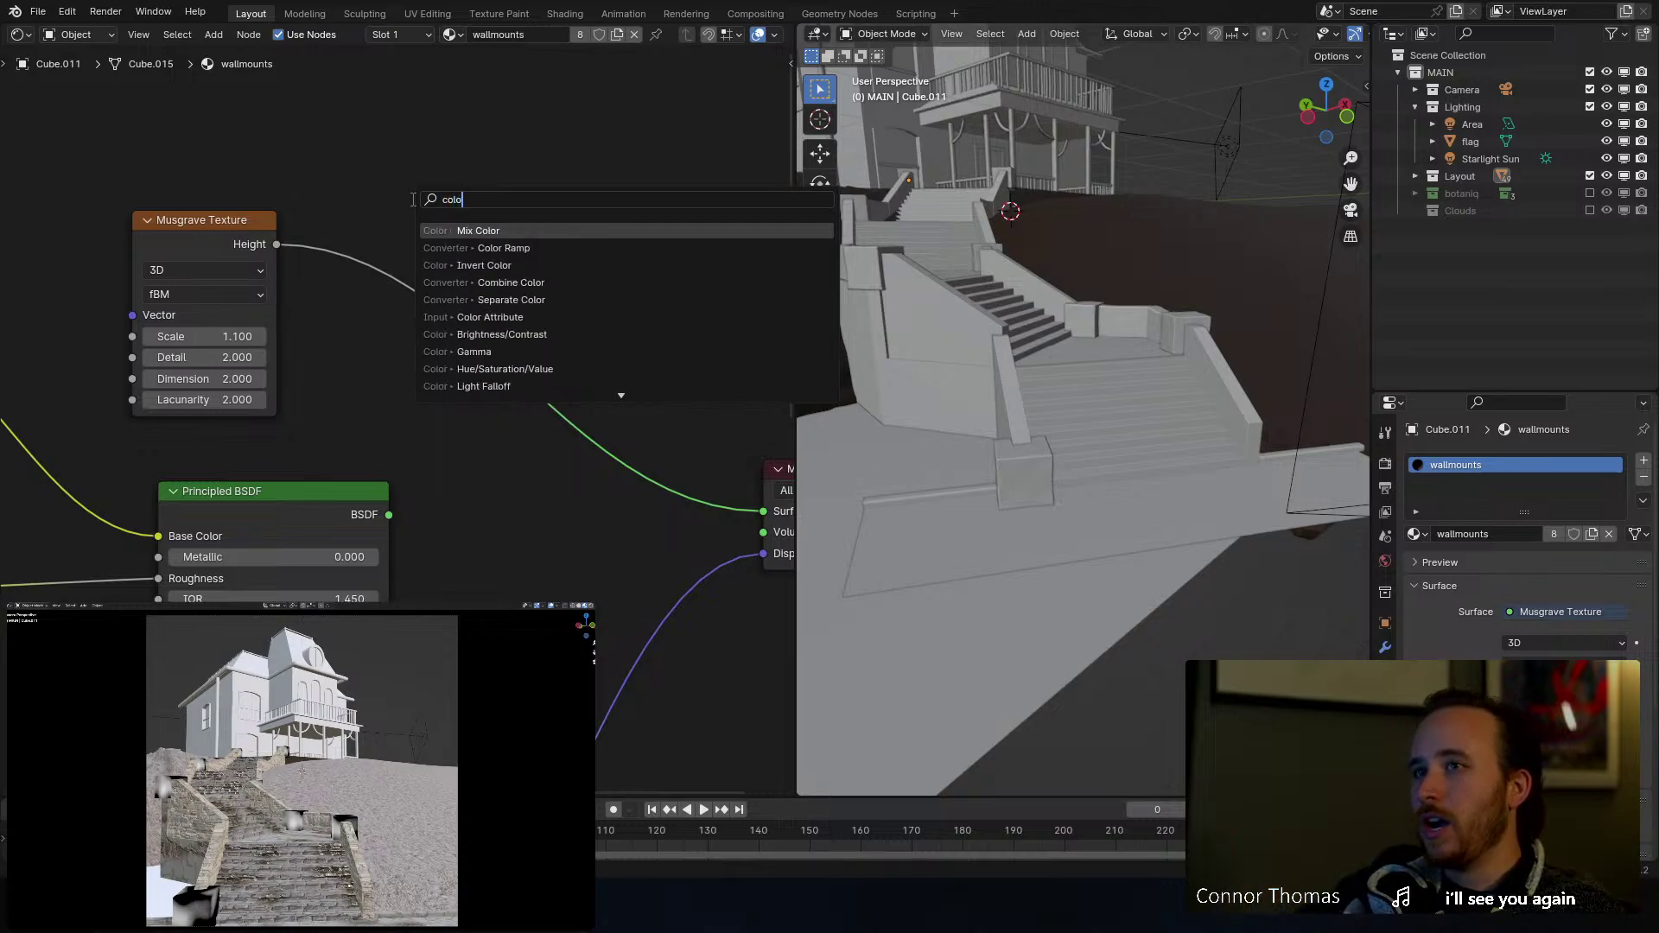
{"action": "key", "text": "Return"}
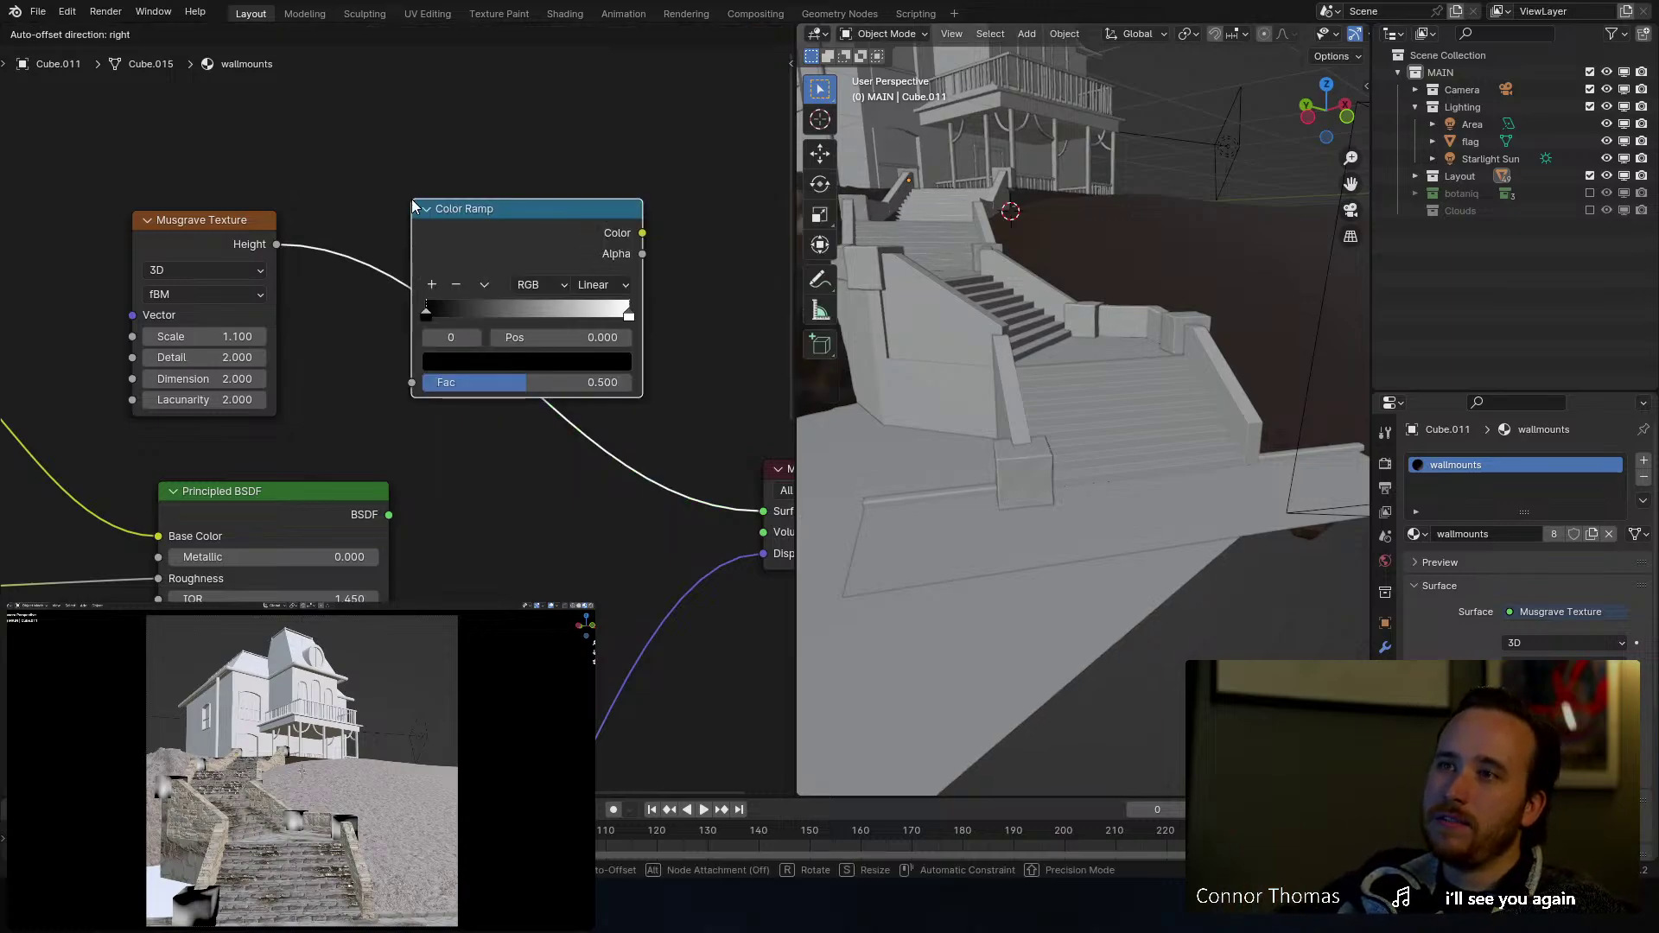
{"action": "left_click", "coordinate": [412, 206]}
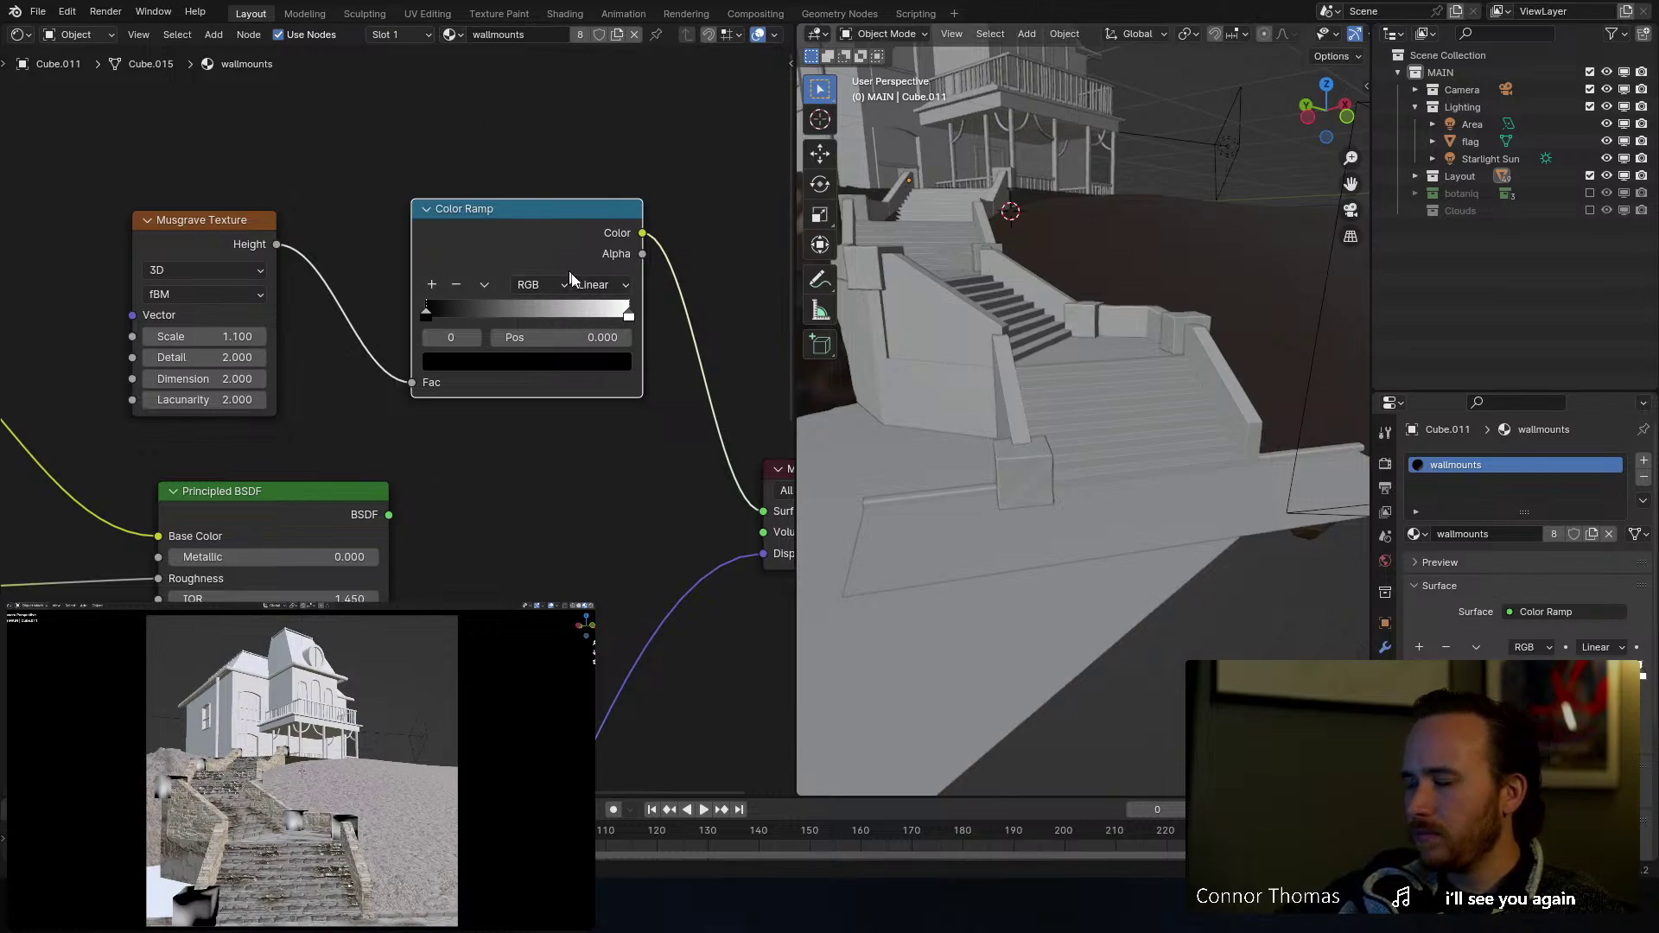
Step: Sharpen the Color Ramp's contrast by moving its white stop to about 0.268 and its black stop slightly below that
{"action": "left_click_drag", "start_coordinate": [622, 317], "coordinate": [551, 321]}
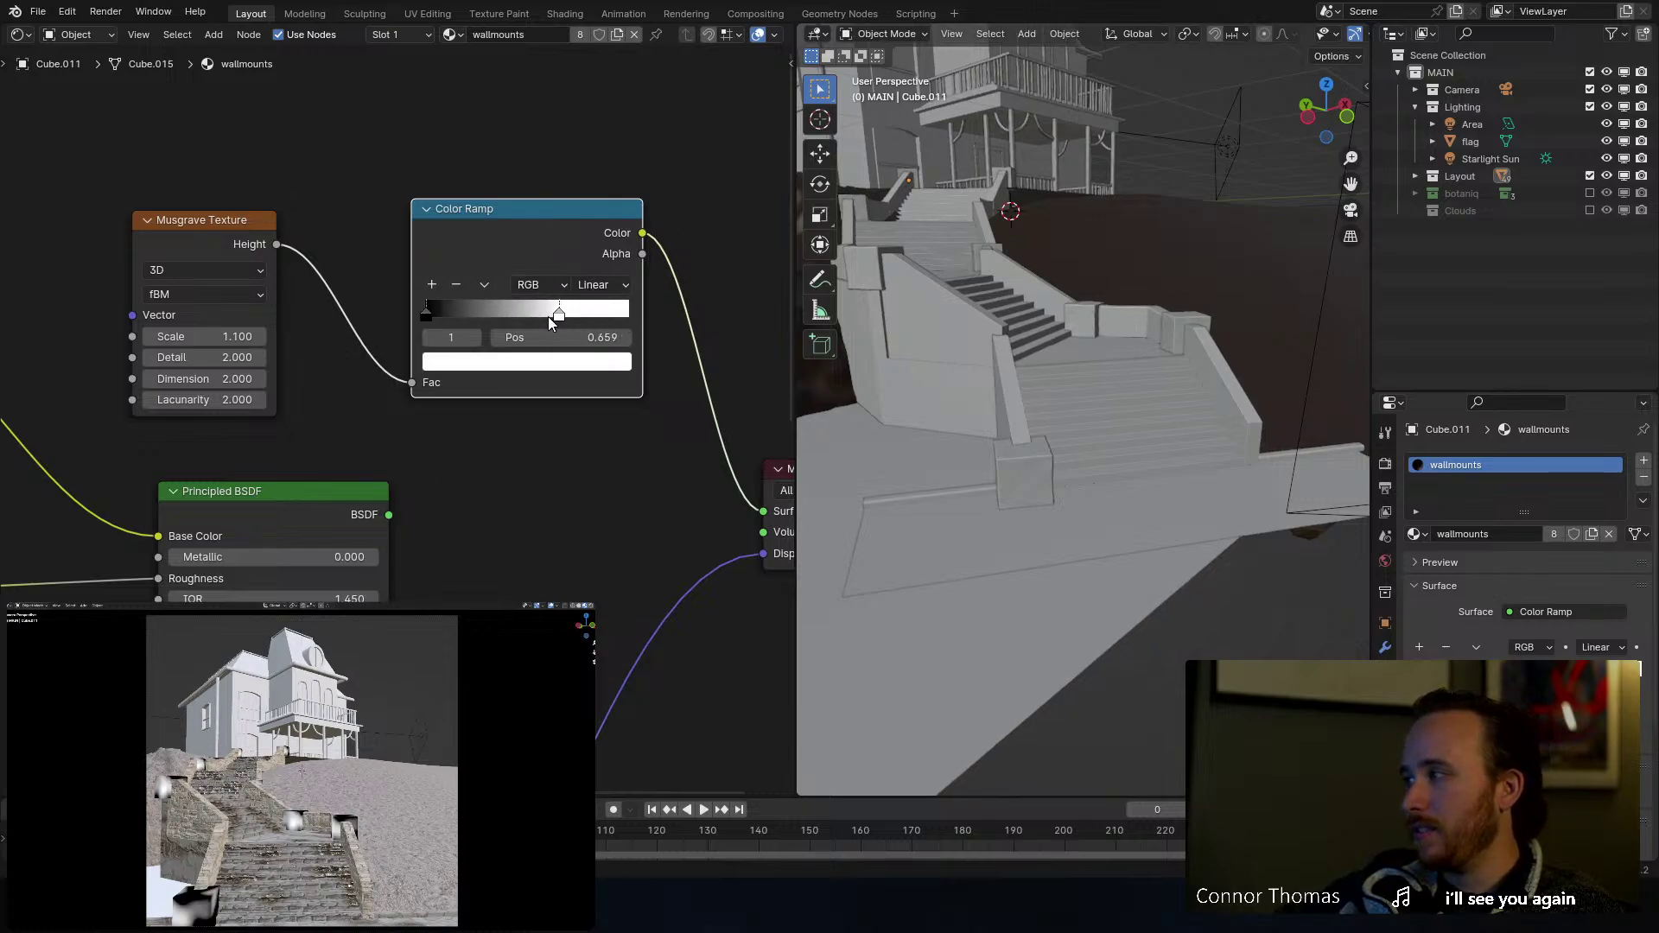
{"action": "left_click_drag", "start_coordinate": [424, 316], "coordinate": [444, 314]}
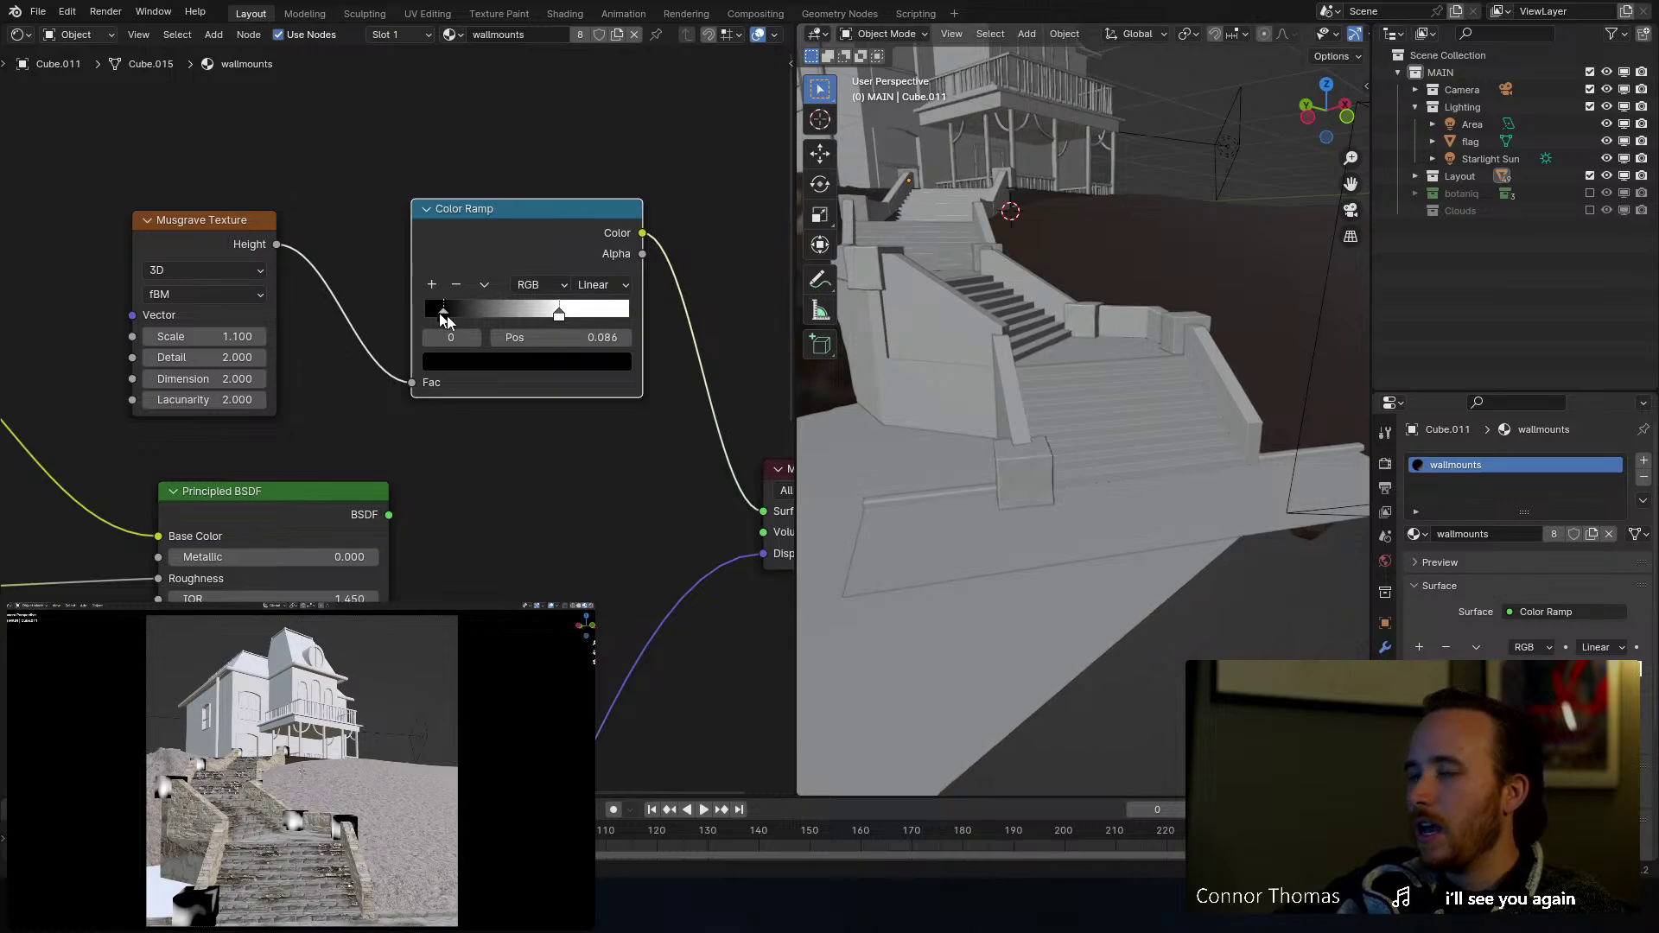
{"action": "left_click", "coordinate": [558, 313]}
{"action": "left_click_drag", "start_coordinate": [552, 321], "coordinate": [505, 316]}
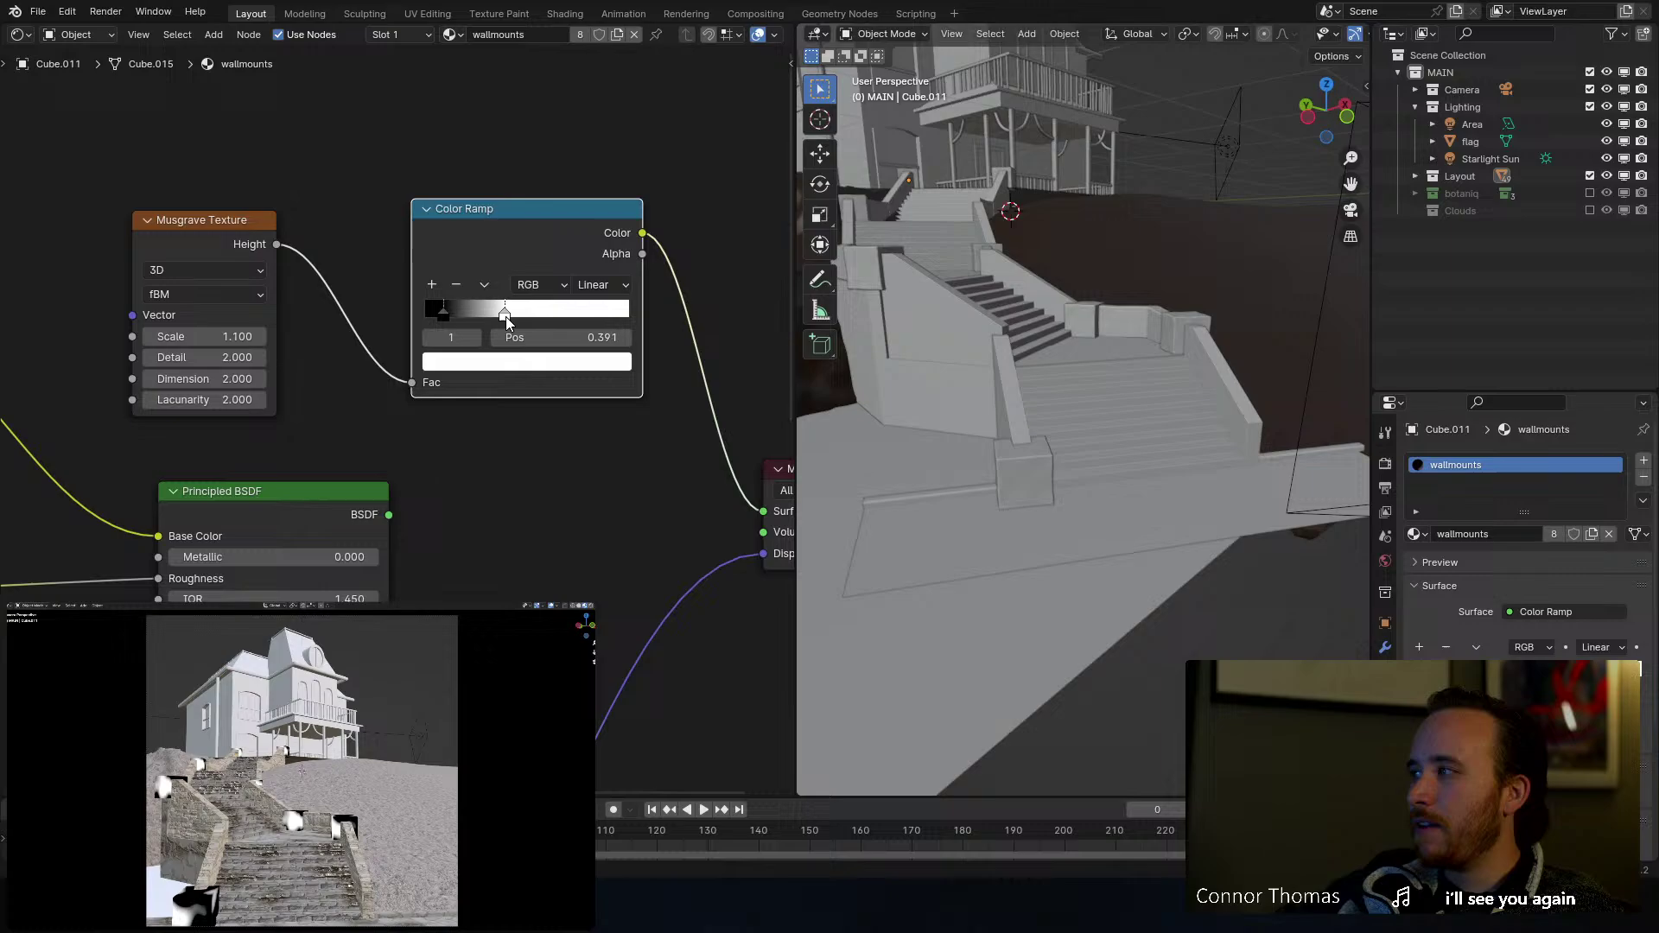
{"action": "left_click", "coordinate": [443, 313]}
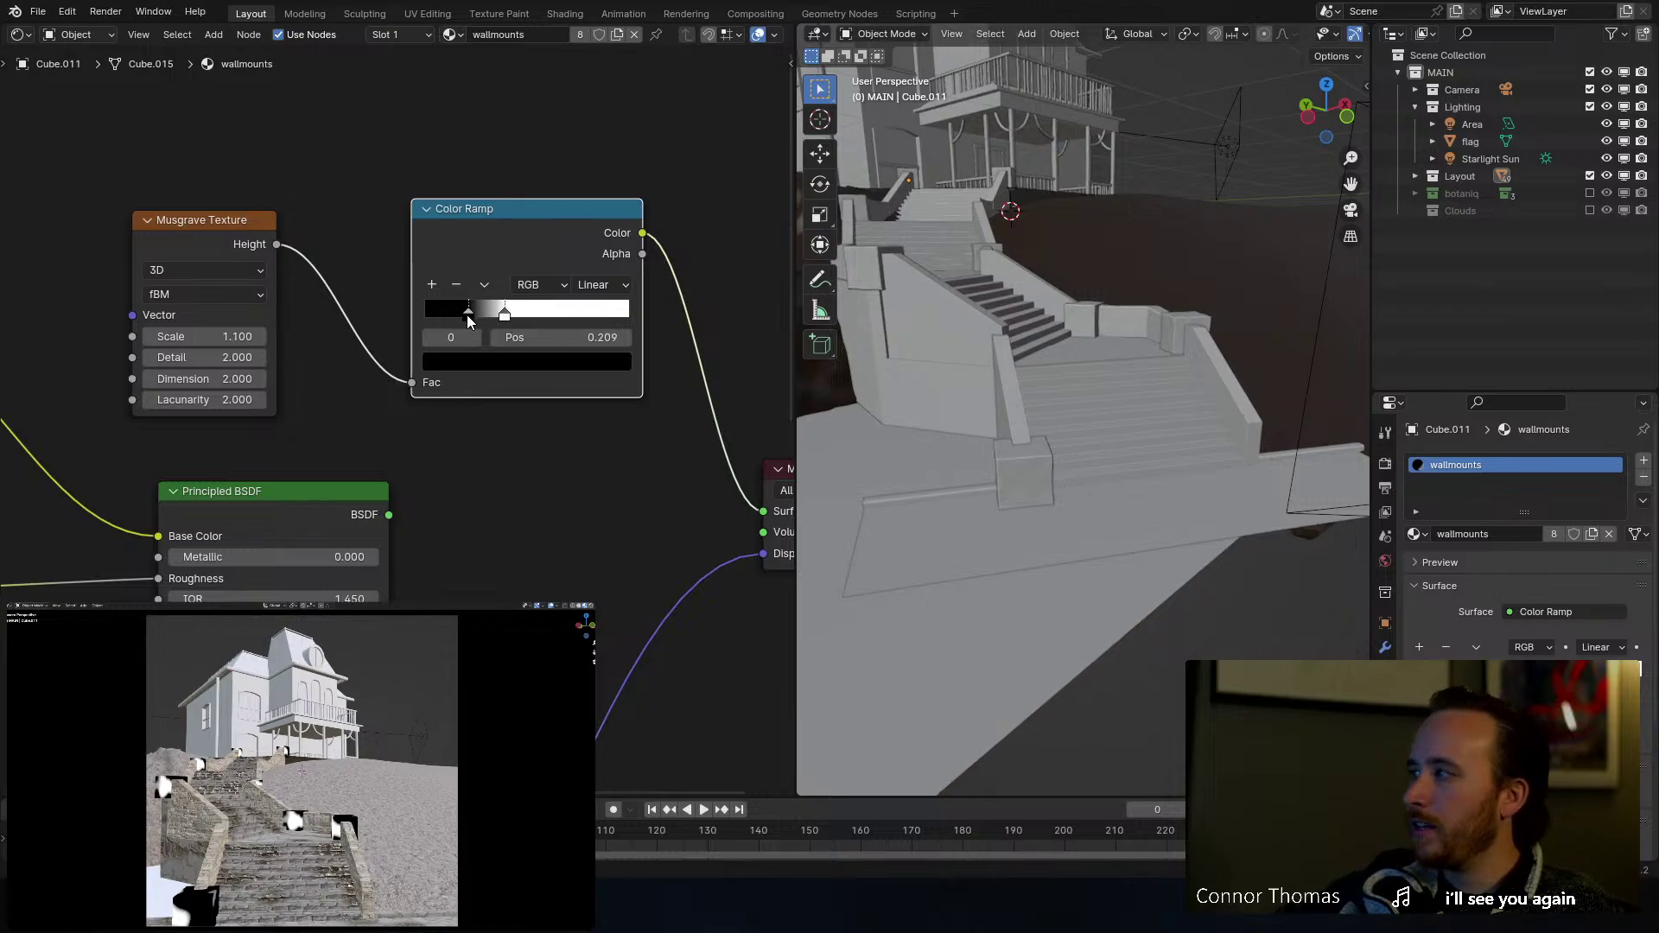
{"action": "left_click", "coordinate": [463, 316]}
{"action": "mouse_move", "coordinate": [461, 318]}
{"action": "left_mouse_down"}
{"action": "mouse_move", "coordinate": [446, 332]}
{"action": "mouse_move", "coordinate": [481, 319]}
{"action": "left_mouse_up"}
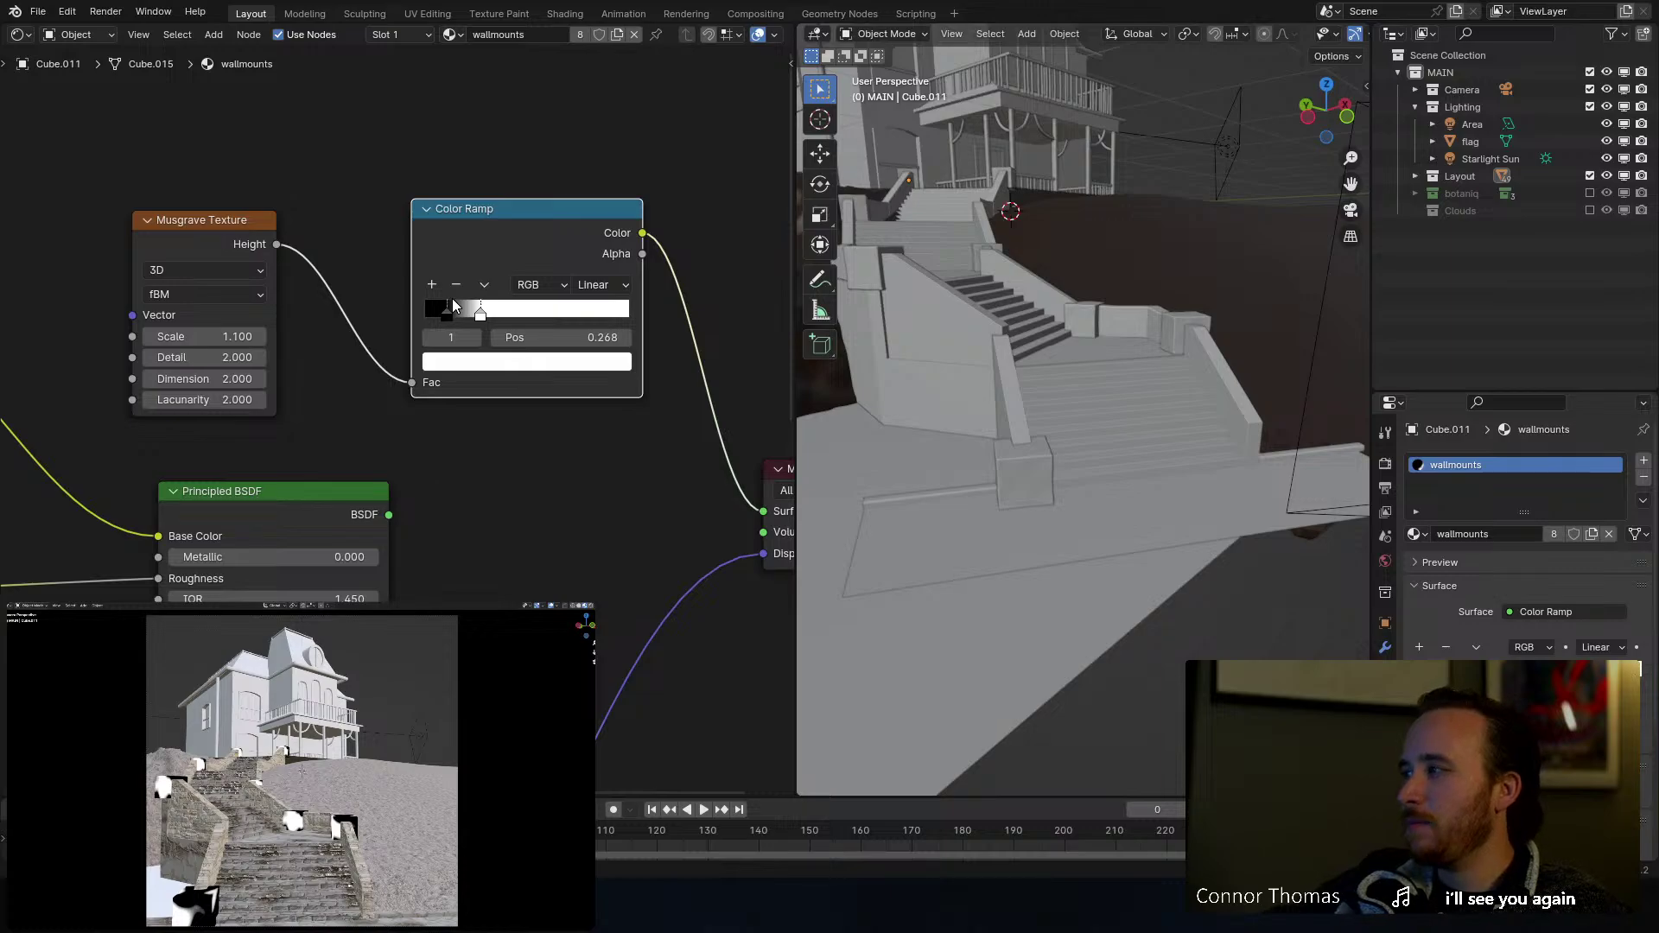
Step: Duplicate the Principled BSDF and place the copy below the Material Output
{"action": "middle_click_drag", "start_coordinate": [619, 190], "coordinate": [372, 153]}
{"action": "scroll", "coordinate": [476, 216], "scroll_direction": "down", "scroll_amount": 4}
{"action": "scroll", "coordinate": [417, 218], "scroll_direction": "down", "scroll_amount": 1}
{"action": "middle_click_drag", "start_coordinate": [418, 217], "coordinate": [547, 230]}
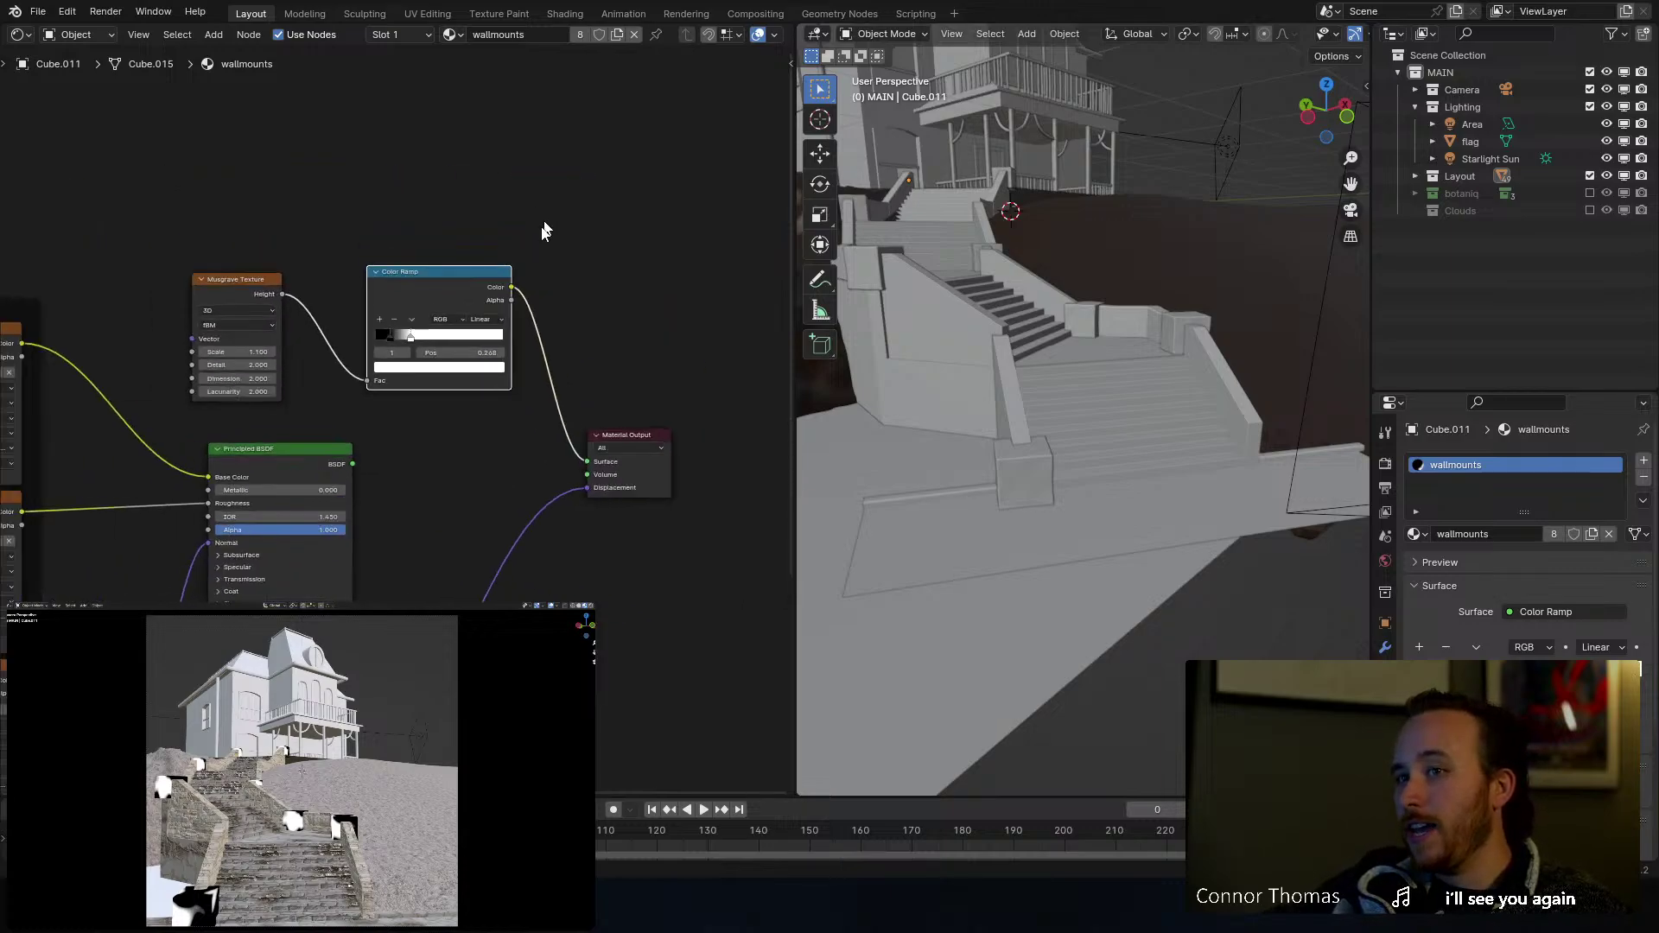
{"action": "left_click", "coordinate": [305, 546]}
{"action": "middle_click_drag", "start_coordinate": [312, 551], "coordinate": [403, 420]}
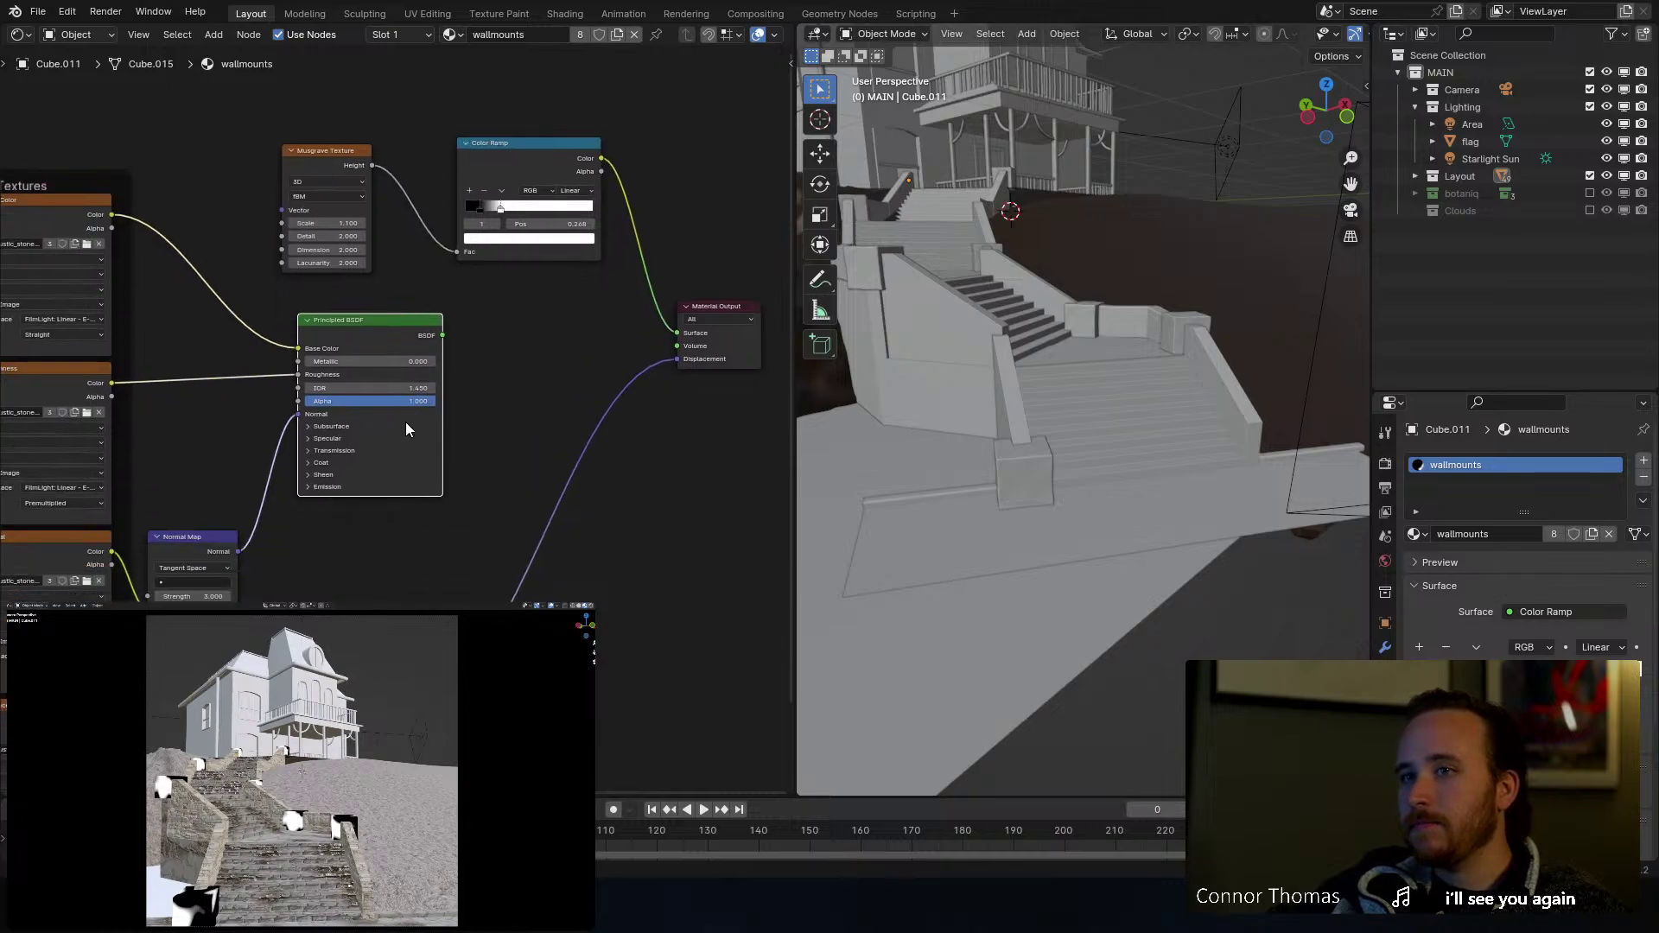
{"action": "key", "text": "shift+d"}
{"action": "left_click", "coordinate": [674, 627]}
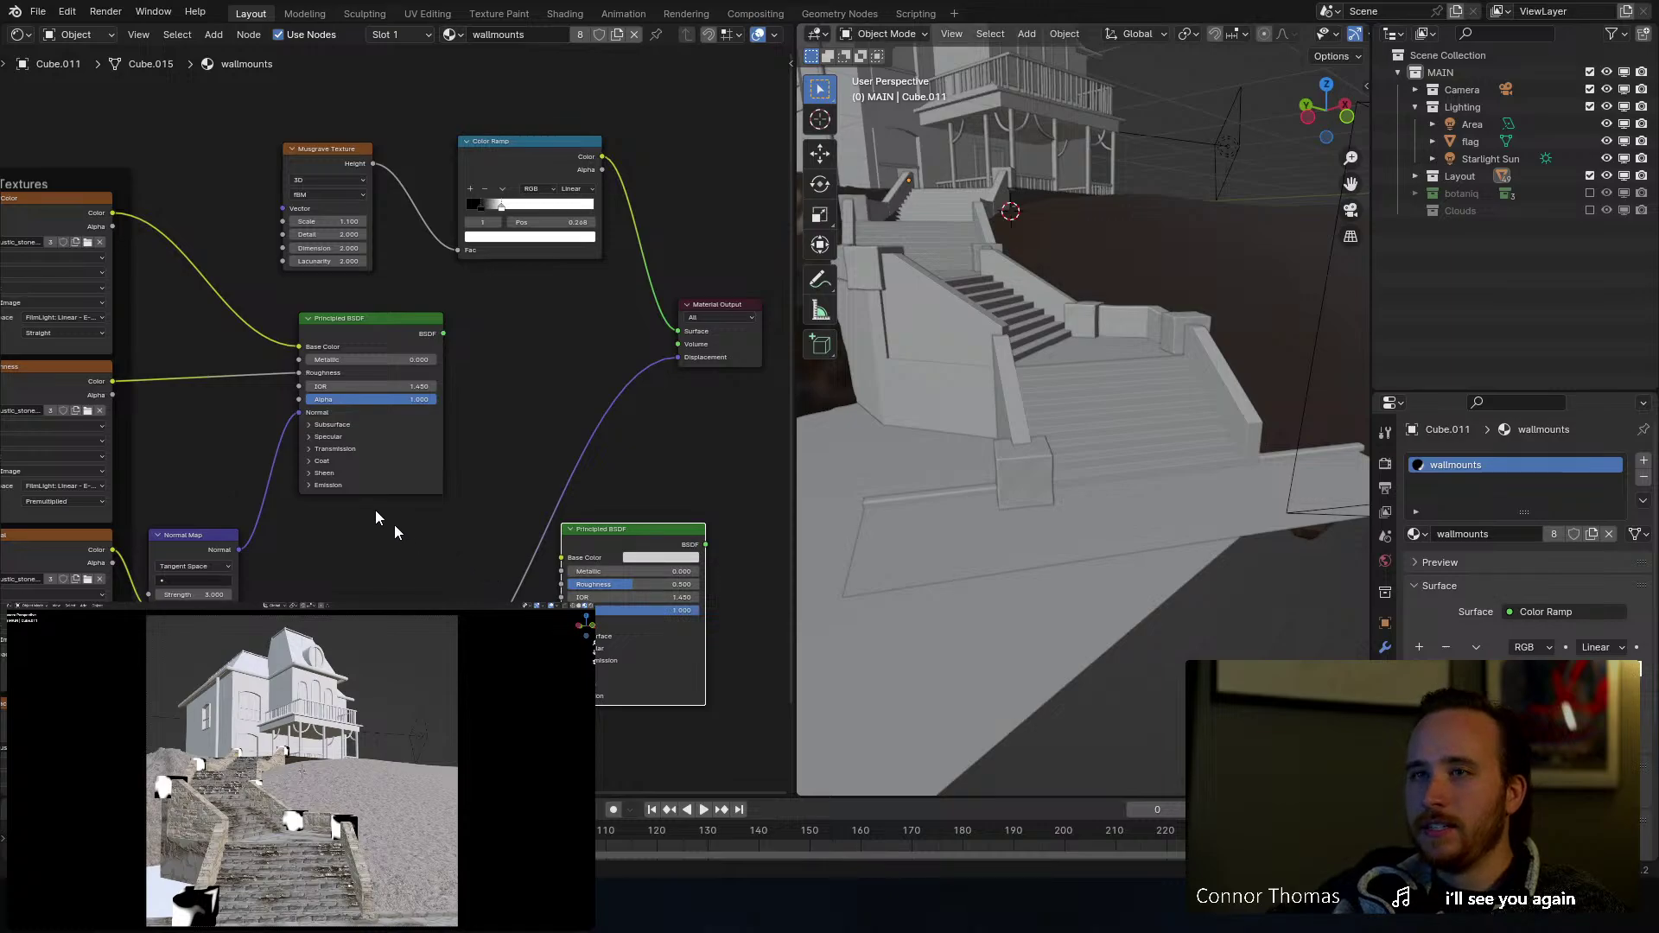
Step: Connect the base color texture, roughness texture and normal map to the duplicated Principled BSDF's matching inputs
{"action": "left_click_drag", "start_coordinate": [113, 214], "coordinate": [562, 557]}
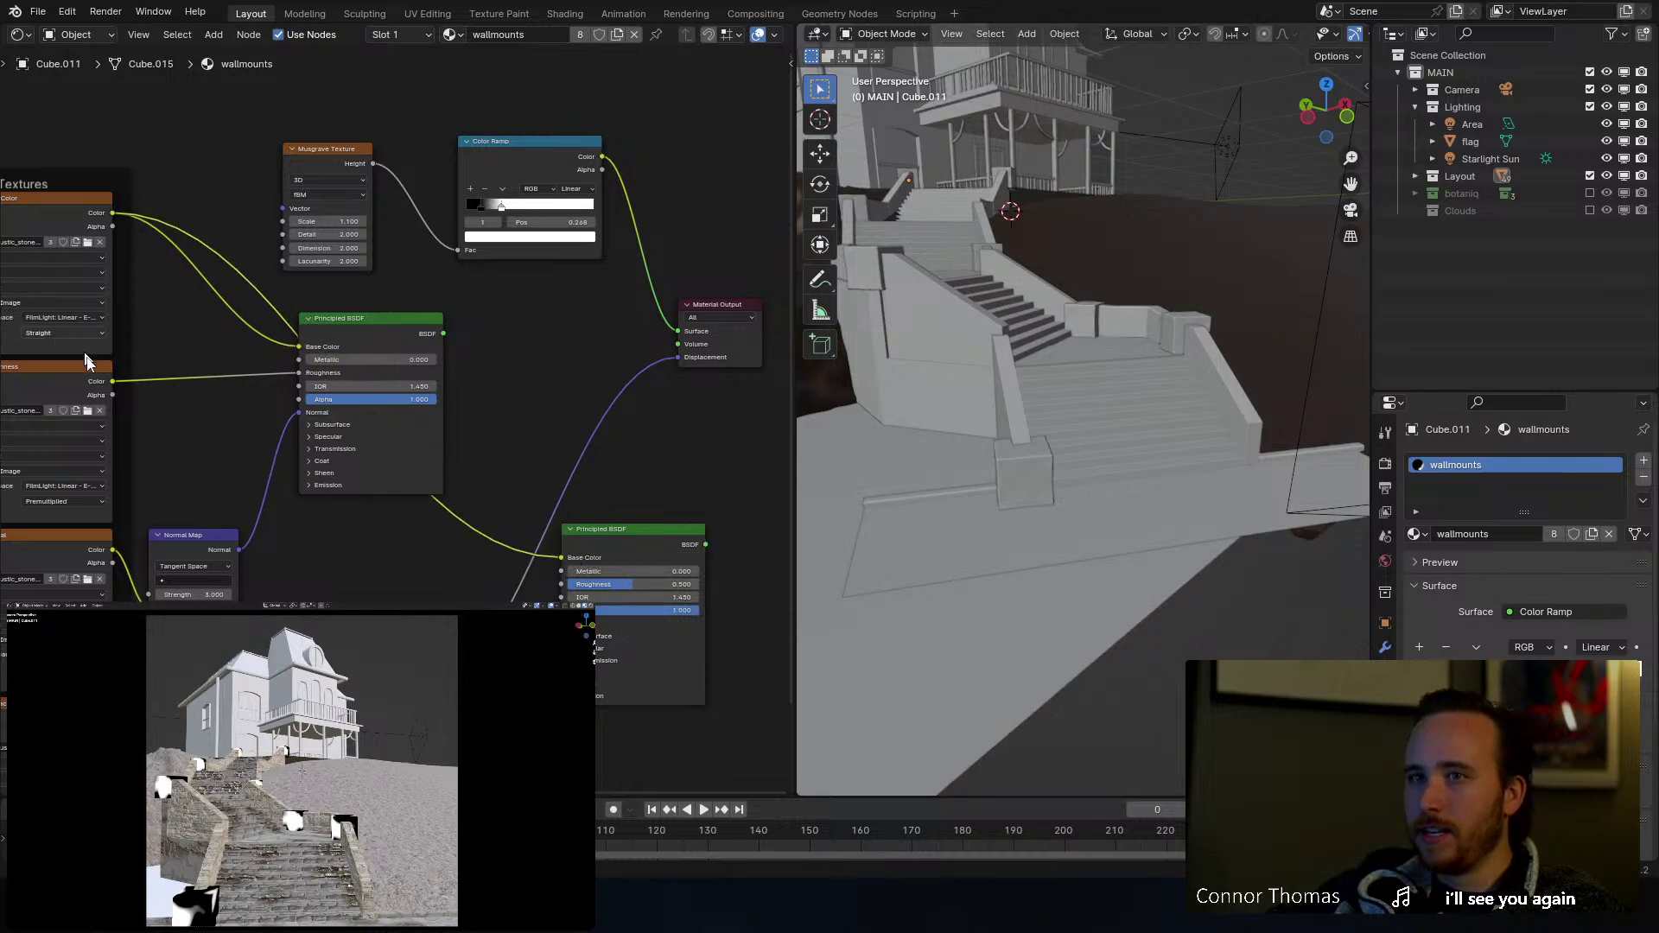
{"action": "middle_click_drag", "start_coordinate": [129, 390], "coordinate": [186, 384]}
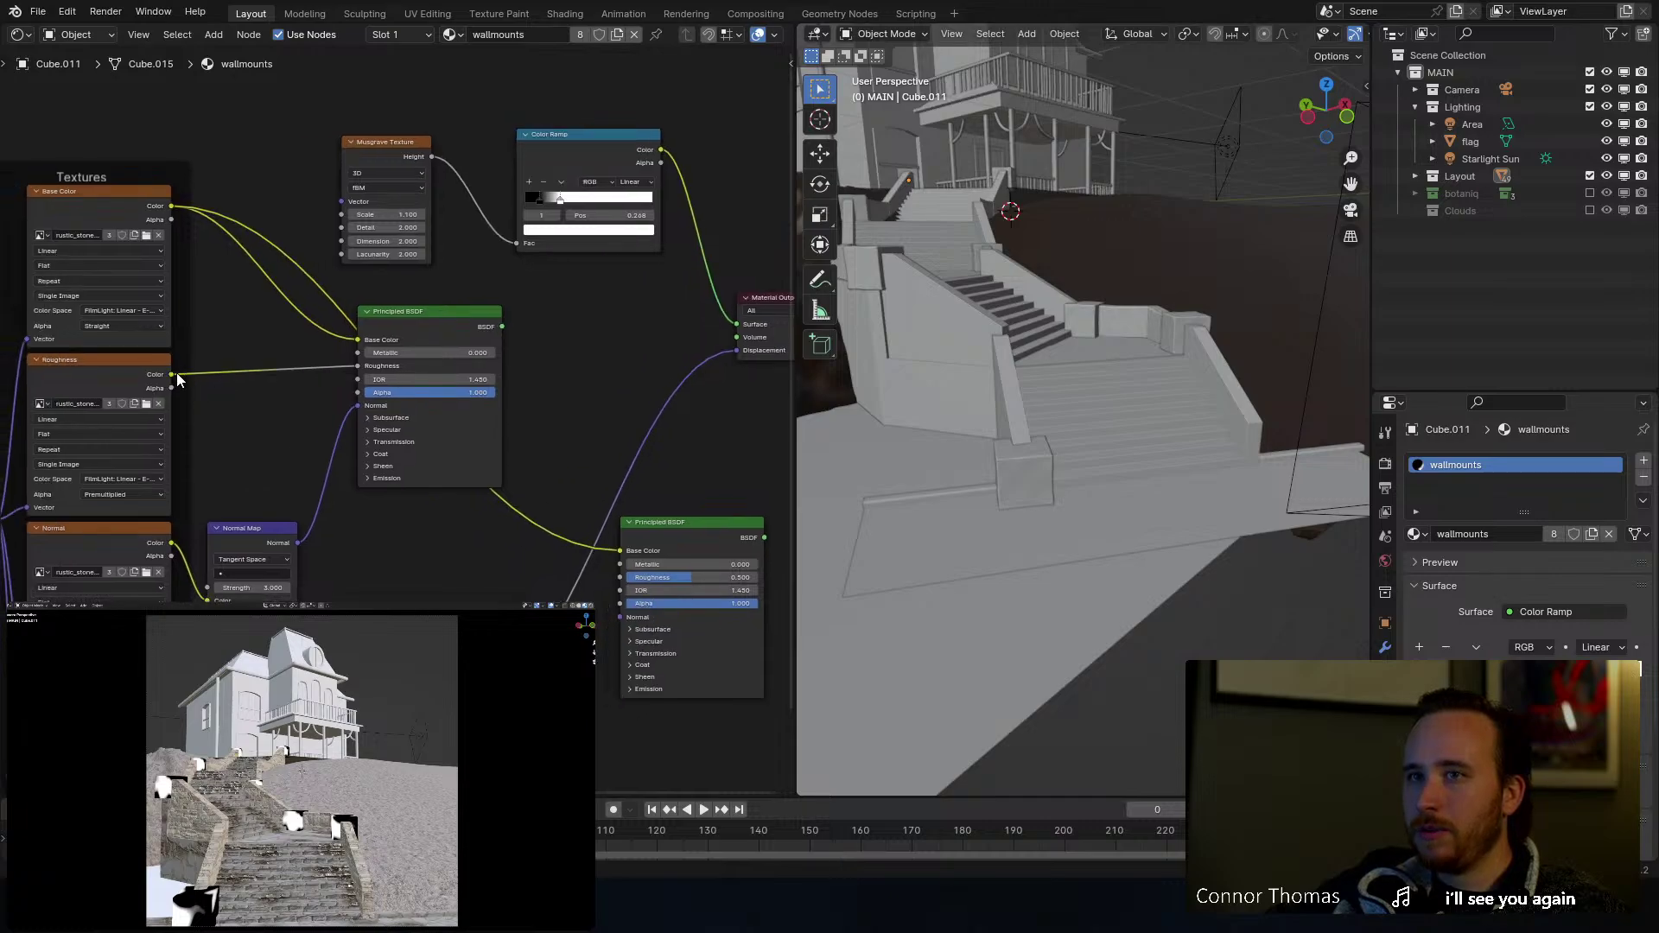
{"action": "left_click_drag", "start_coordinate": [172, 375], "coordinate": [622, 578]}
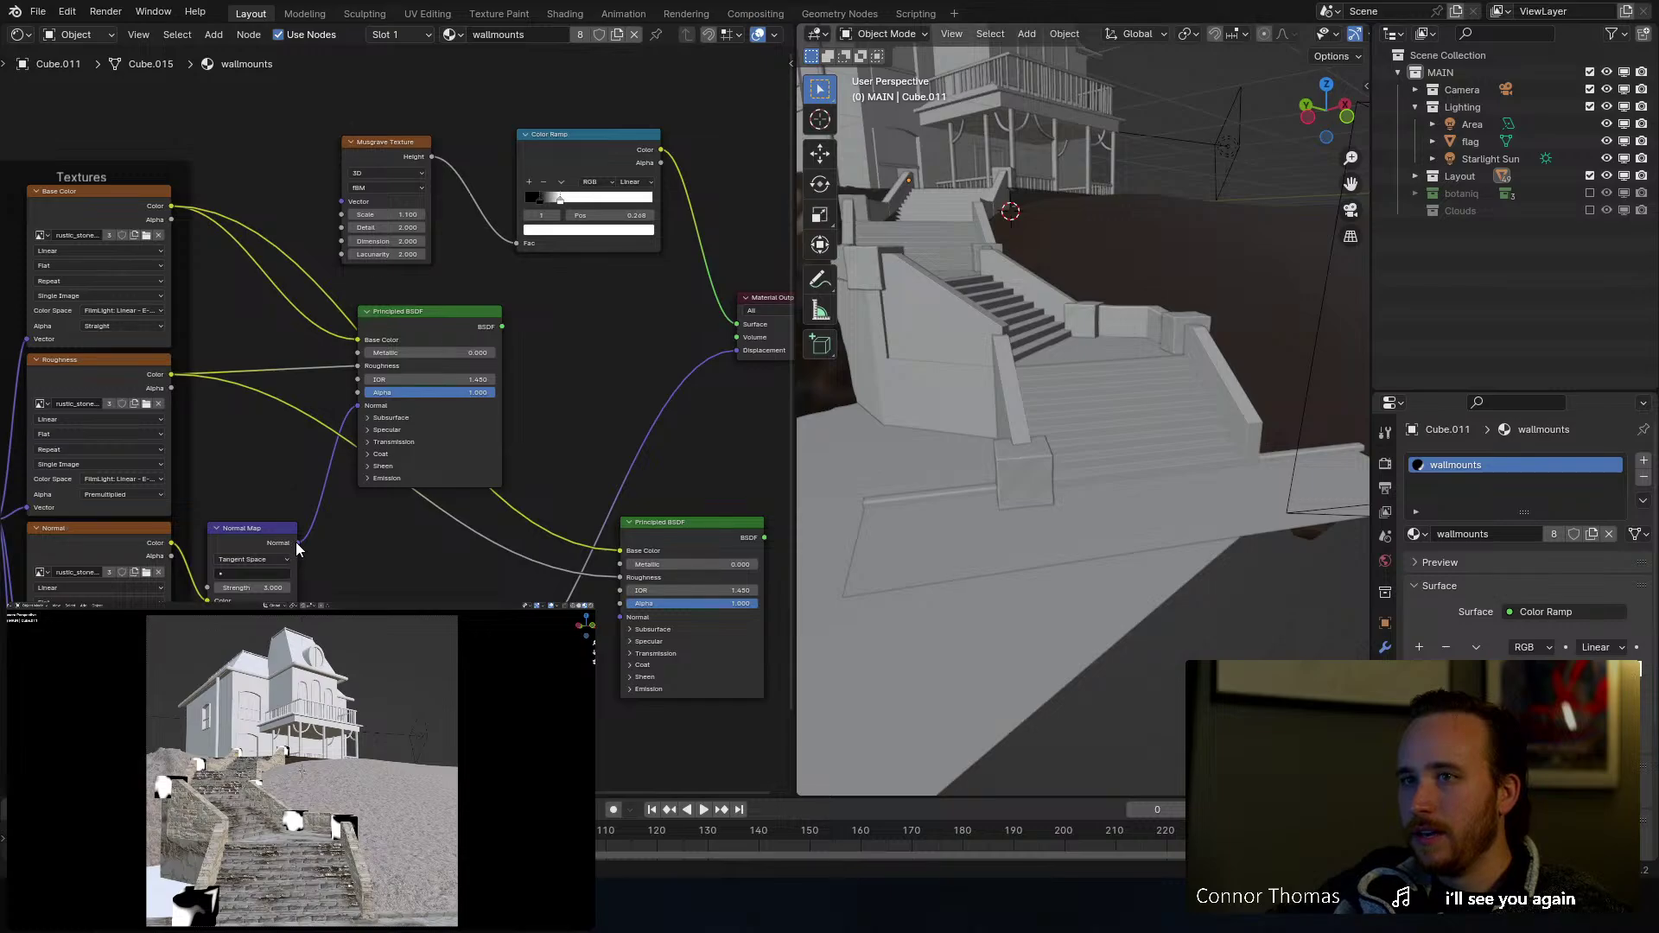
{"action": "left_click_drag", "start_coordinate": [299, 543], "coordinate": [633, 622]}
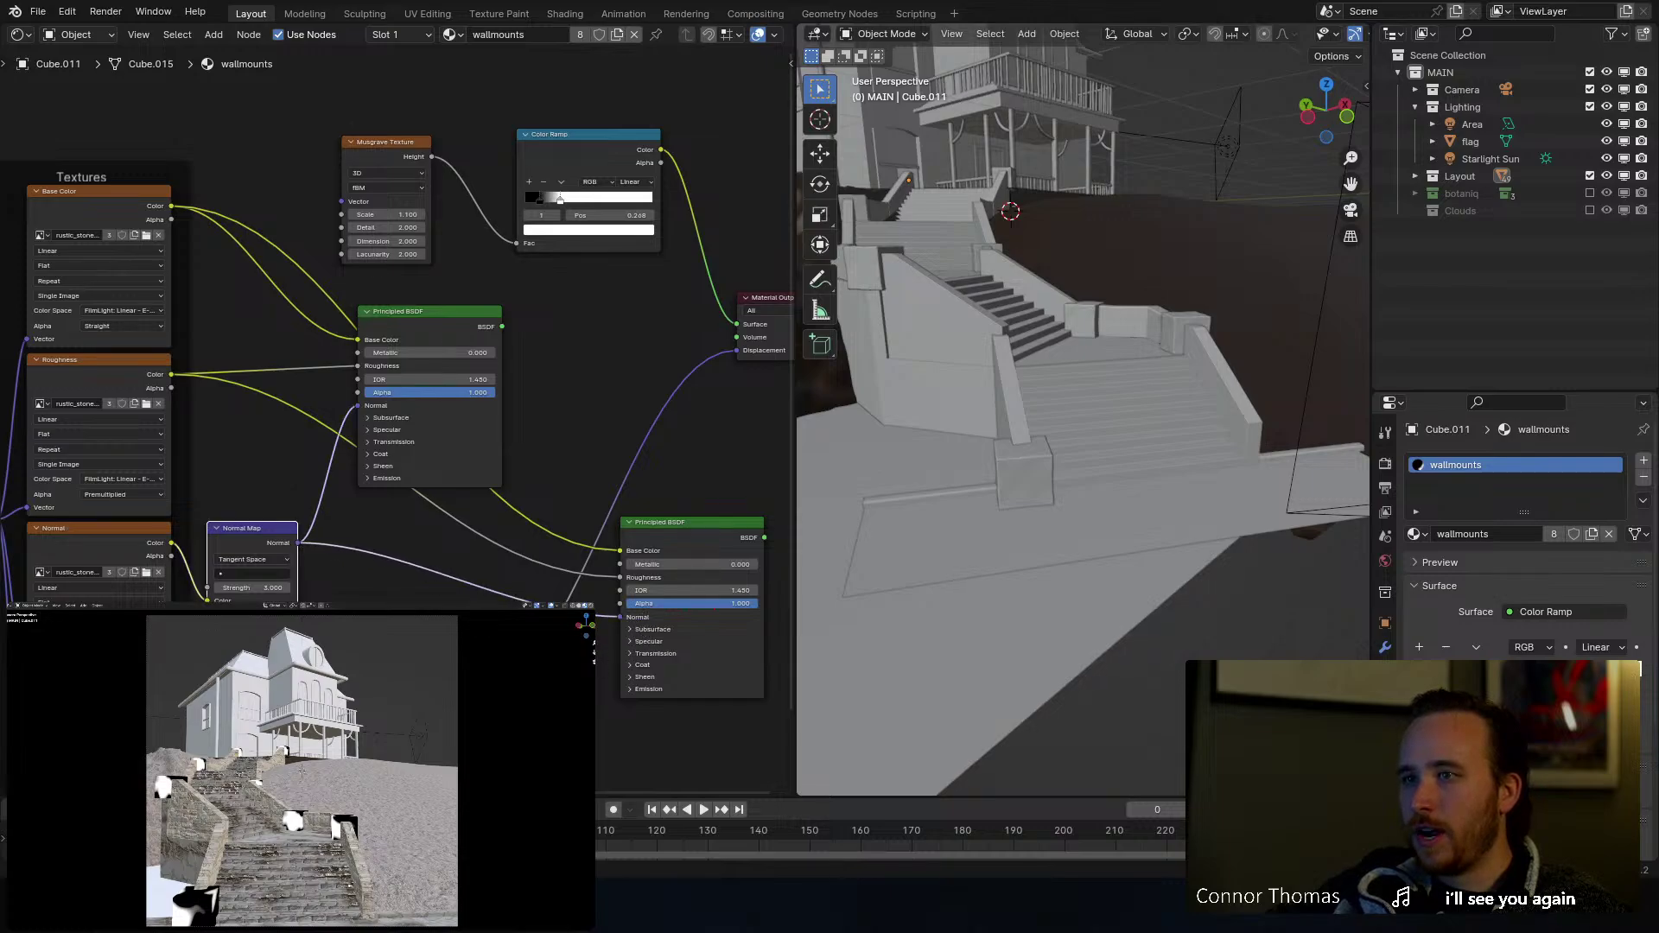
Step: Insert an RGB Curves node before the duplicated shader's base color and bend its curve downward to darken the texture
{"action": "middle_click_drag", "start_coordinate": [754, 469], "coordinate": [498, 432]}
{"action": "left_click_drag", "start_coordinate": [437, 485], "coordinate": [557, 603]}
{"action": "key", "text": "shift+a"}
{"action": "left_click", "coordinate": [579, 461]}
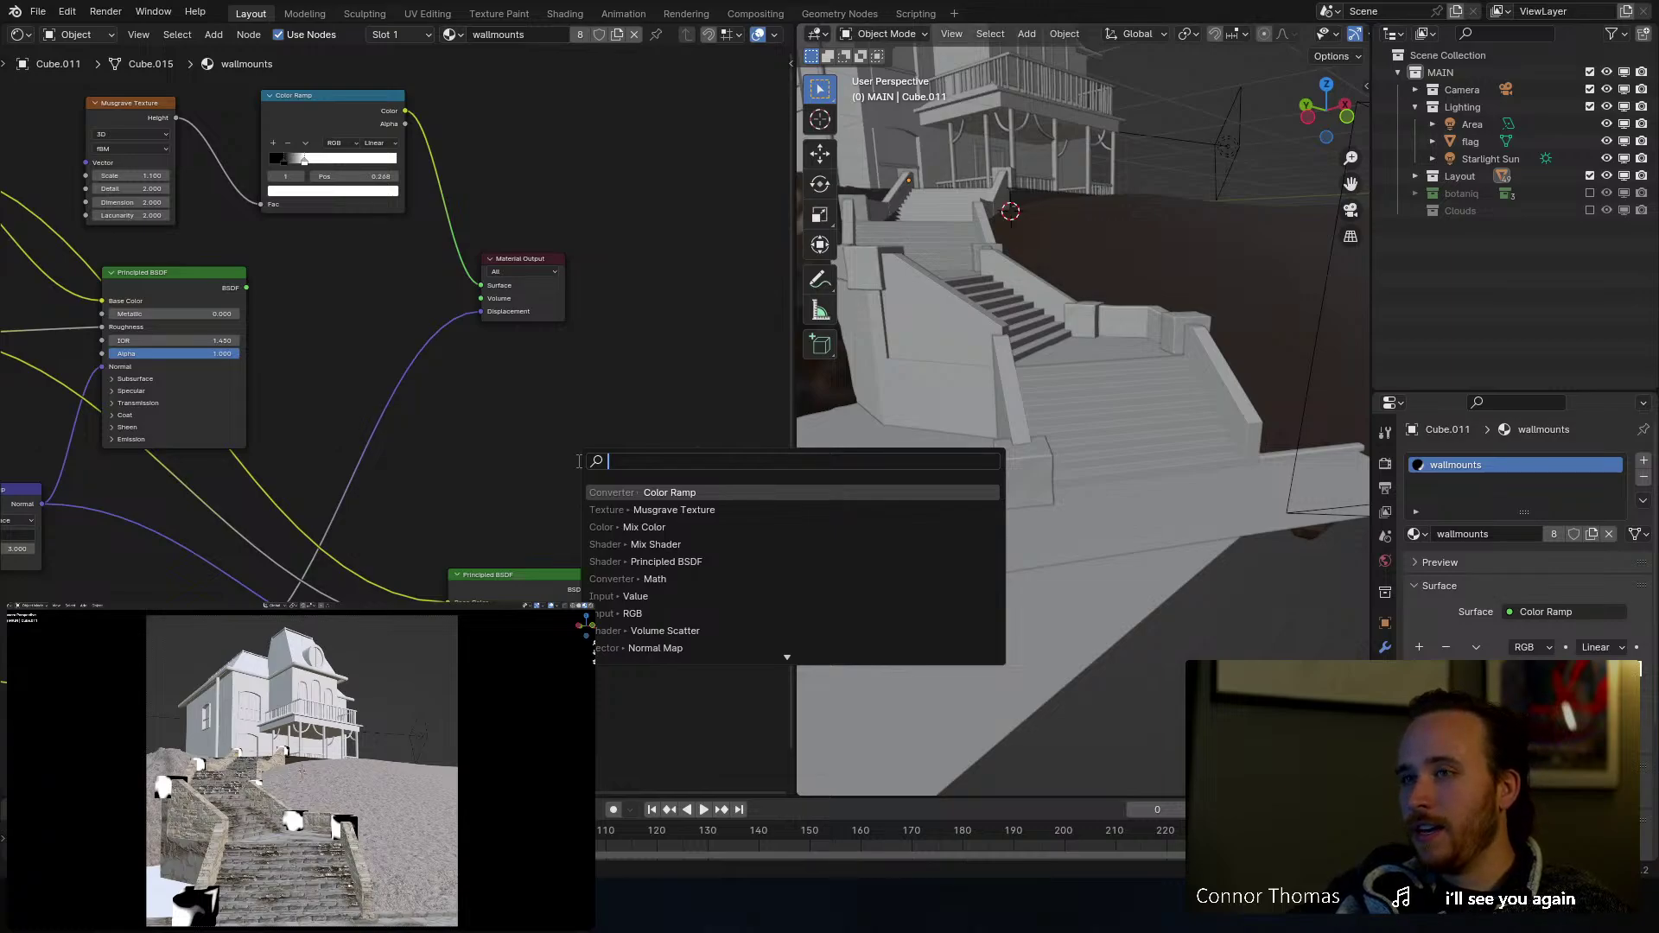
{"action": "type", "text": "curv"}
{"action": "key", "text": "Return"}
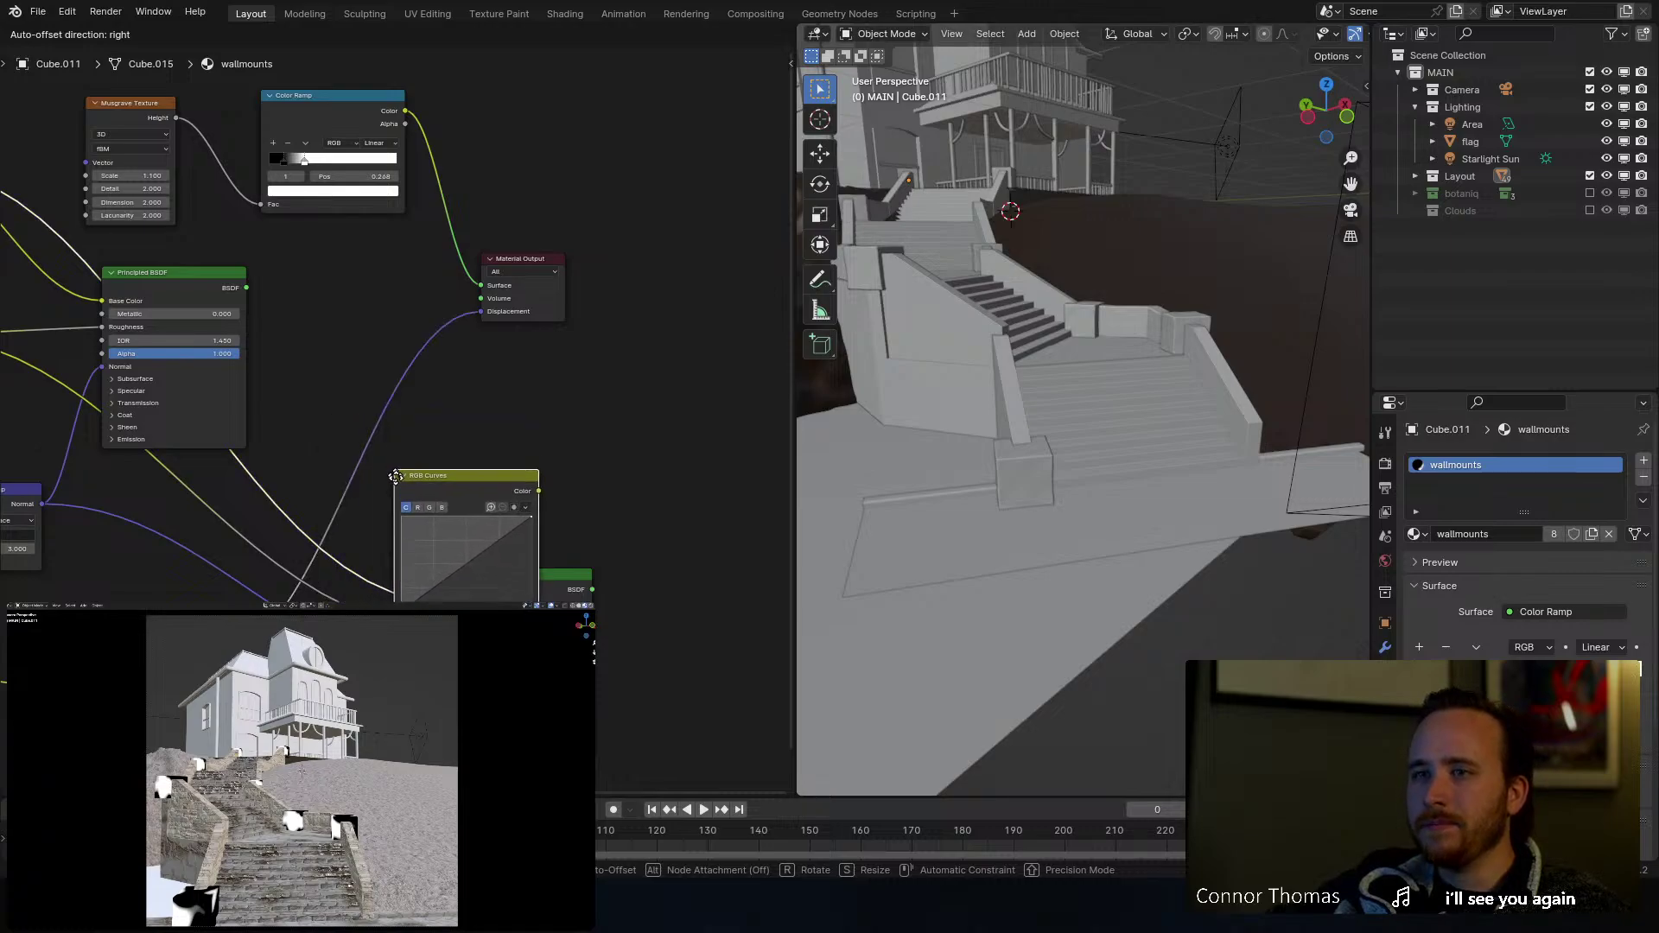
{"action": "left_click", "coordinate": [258, 510]}
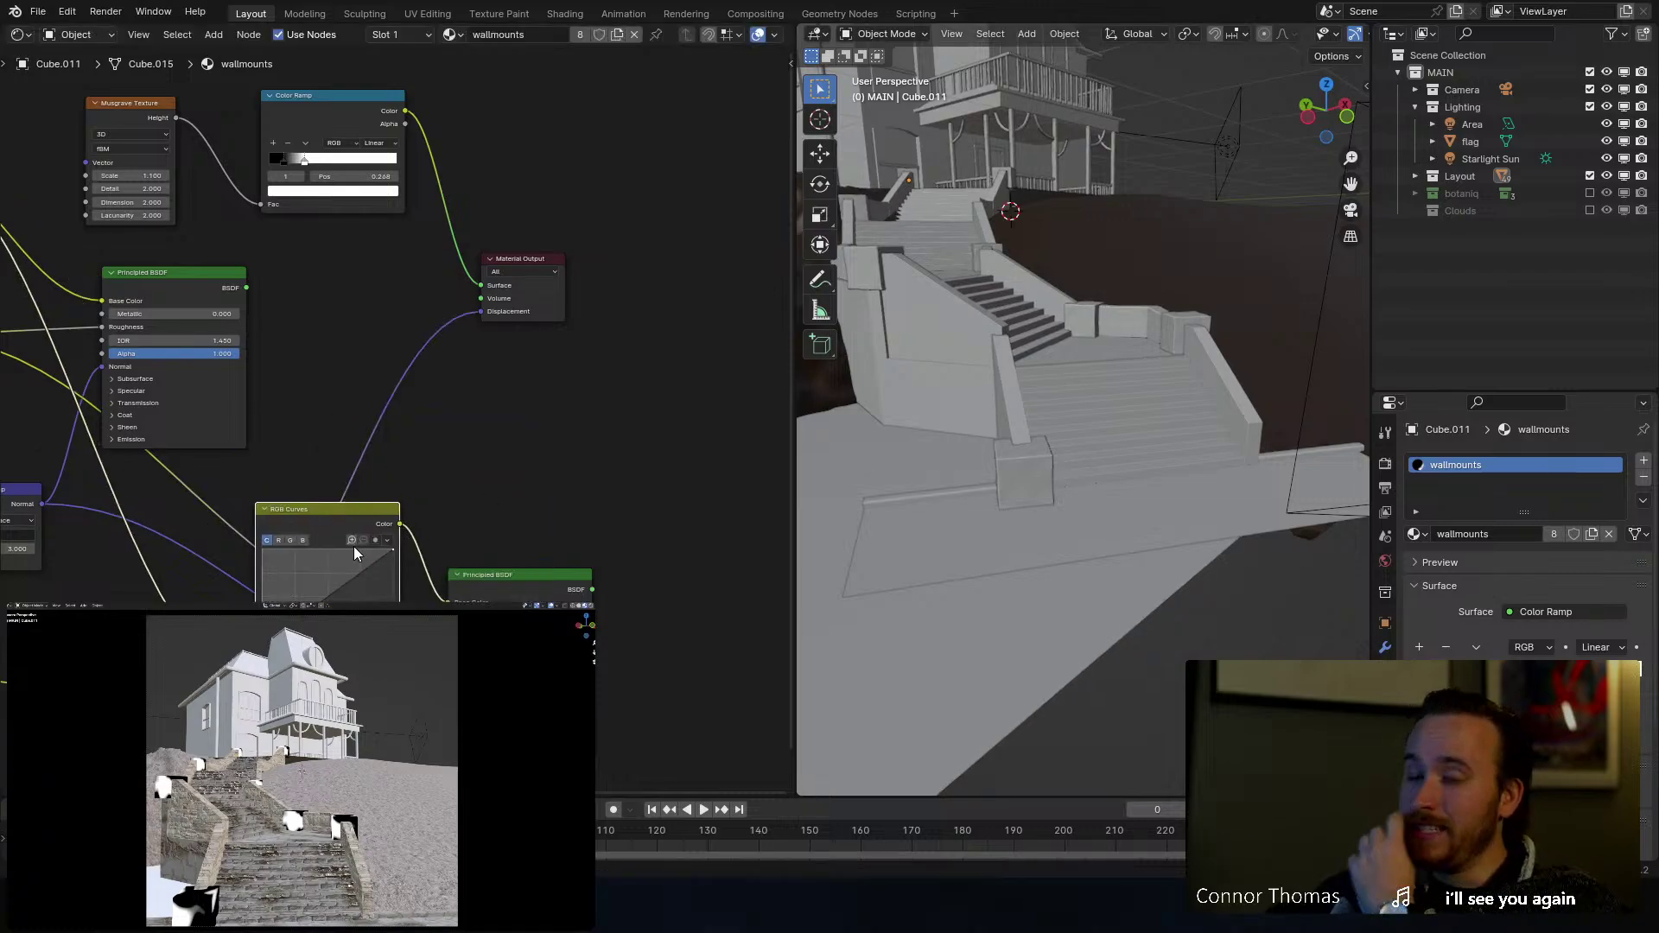
{"action": "left_click_drag", "start_coordinate": [336, 599], "coordinate": [367, 600]}
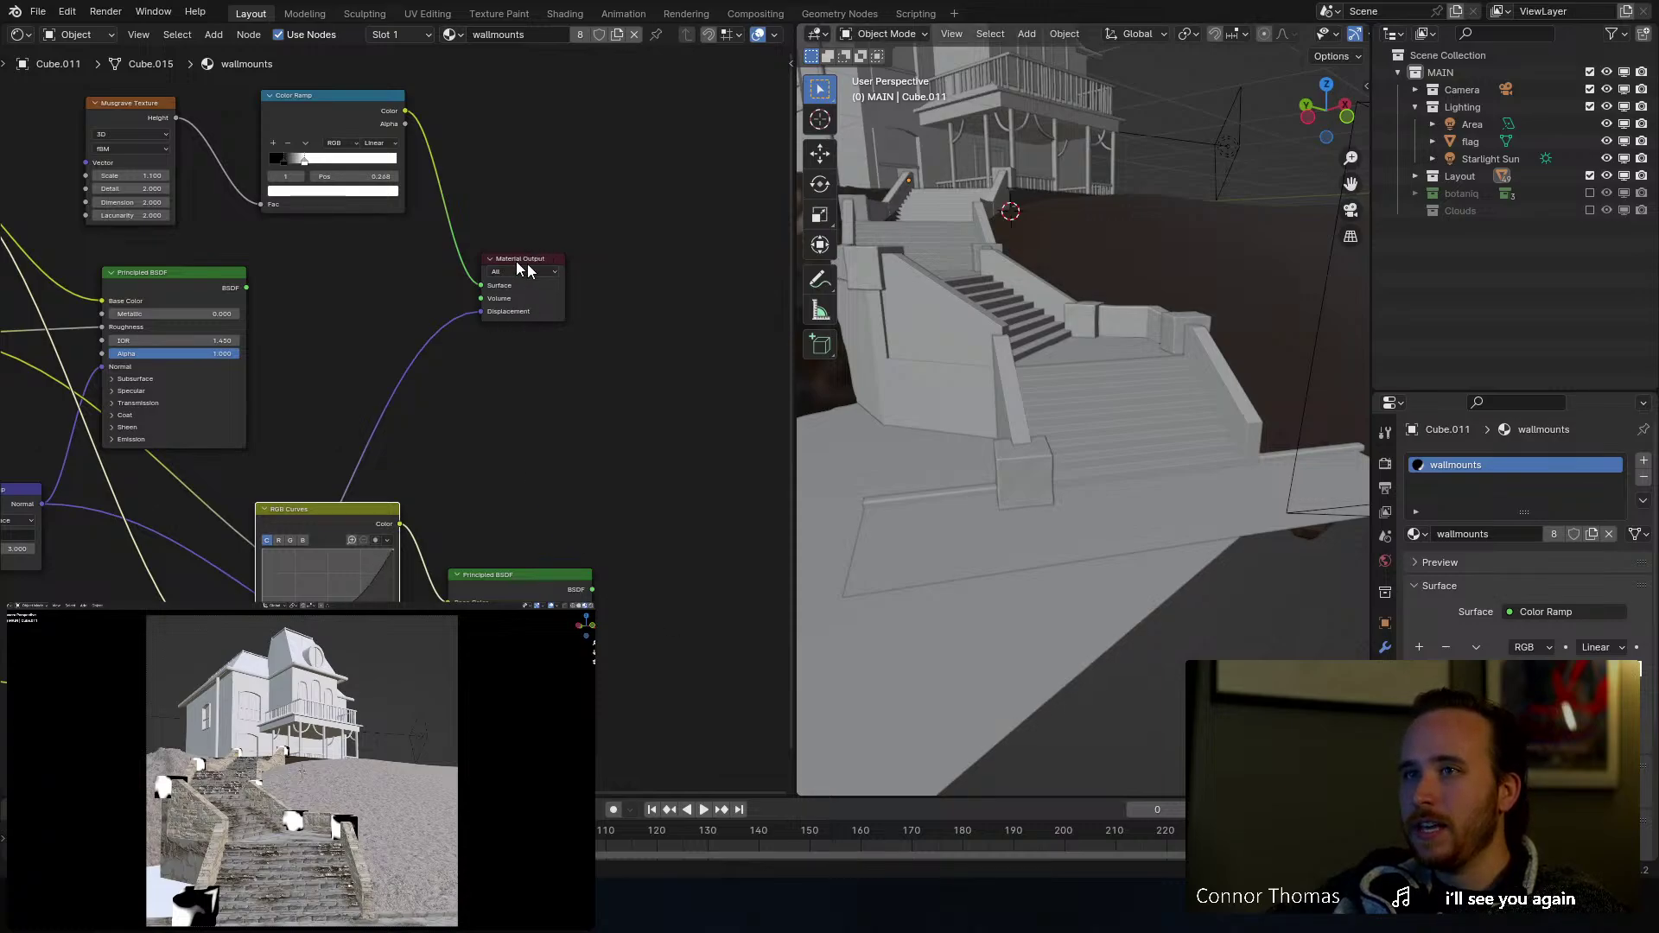
Step: Move the Material Output farther from the shaders and add a Mix Shader node in the gap beside the original Principled BSDF
{"action": "left_click_drag", "start_coordinate": [517, 264], "coordinate": [734, 294]}
{"action": "middle_click_drag", "start_coordinate": [266, 280], "coordinate": [418, 300]}
{"action": "key", "text": "shift+a"}
{"action": "left_click", "coordinate": [419, 300]}
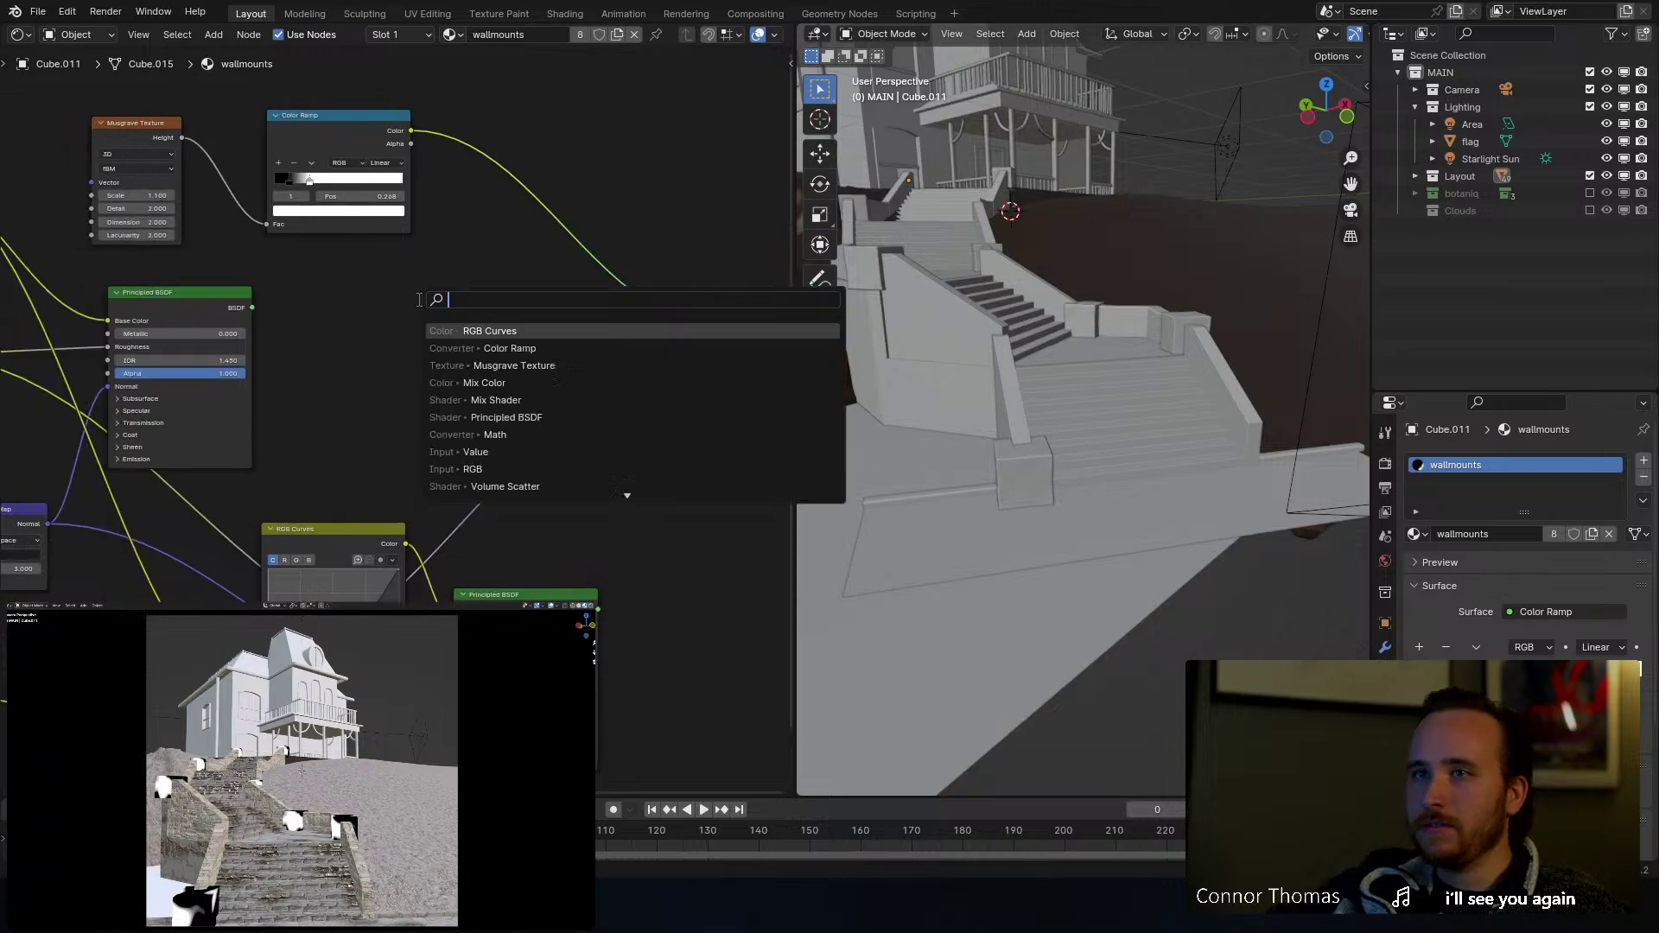
{"action": "type", "text": "s"}
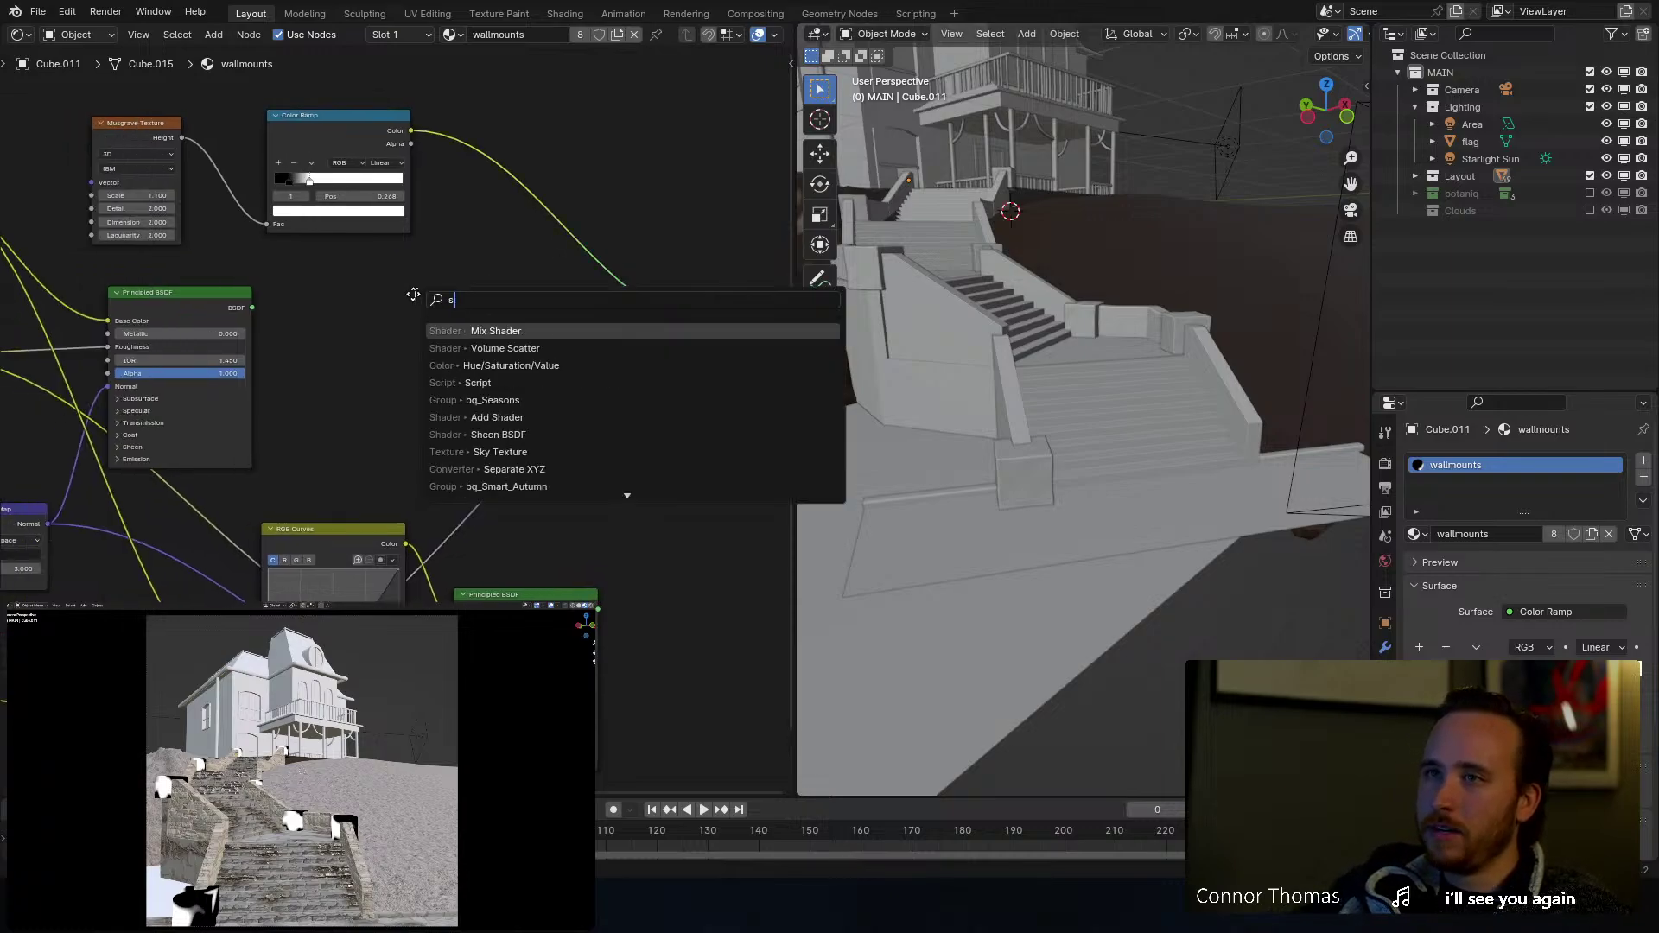
{"action": "key", "text": "Return"}
{"action": "left_click", "coordinate": [491, 322]}
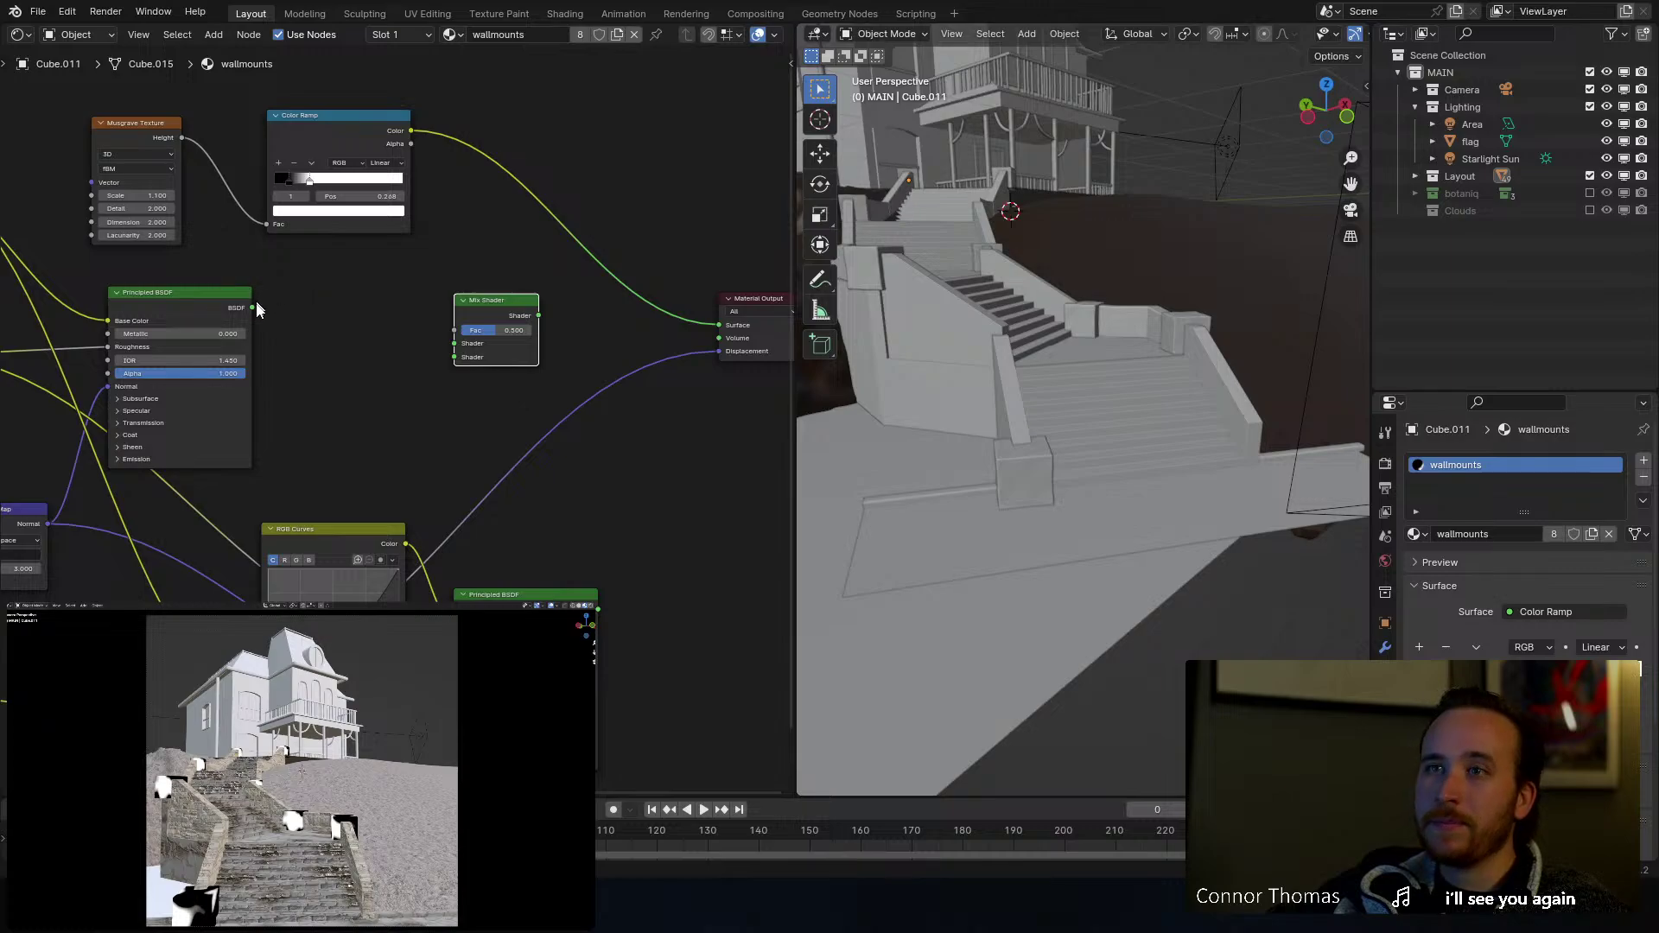
Step: Connect the original and duplicated Principled BSDFs to the Mix Shader, drive its Fac with the Color Ramp, and output it to the material's Surface
{"action": "left_click_drag", "start_coordinate": [251, 309], "coordinate": [465, 356]}
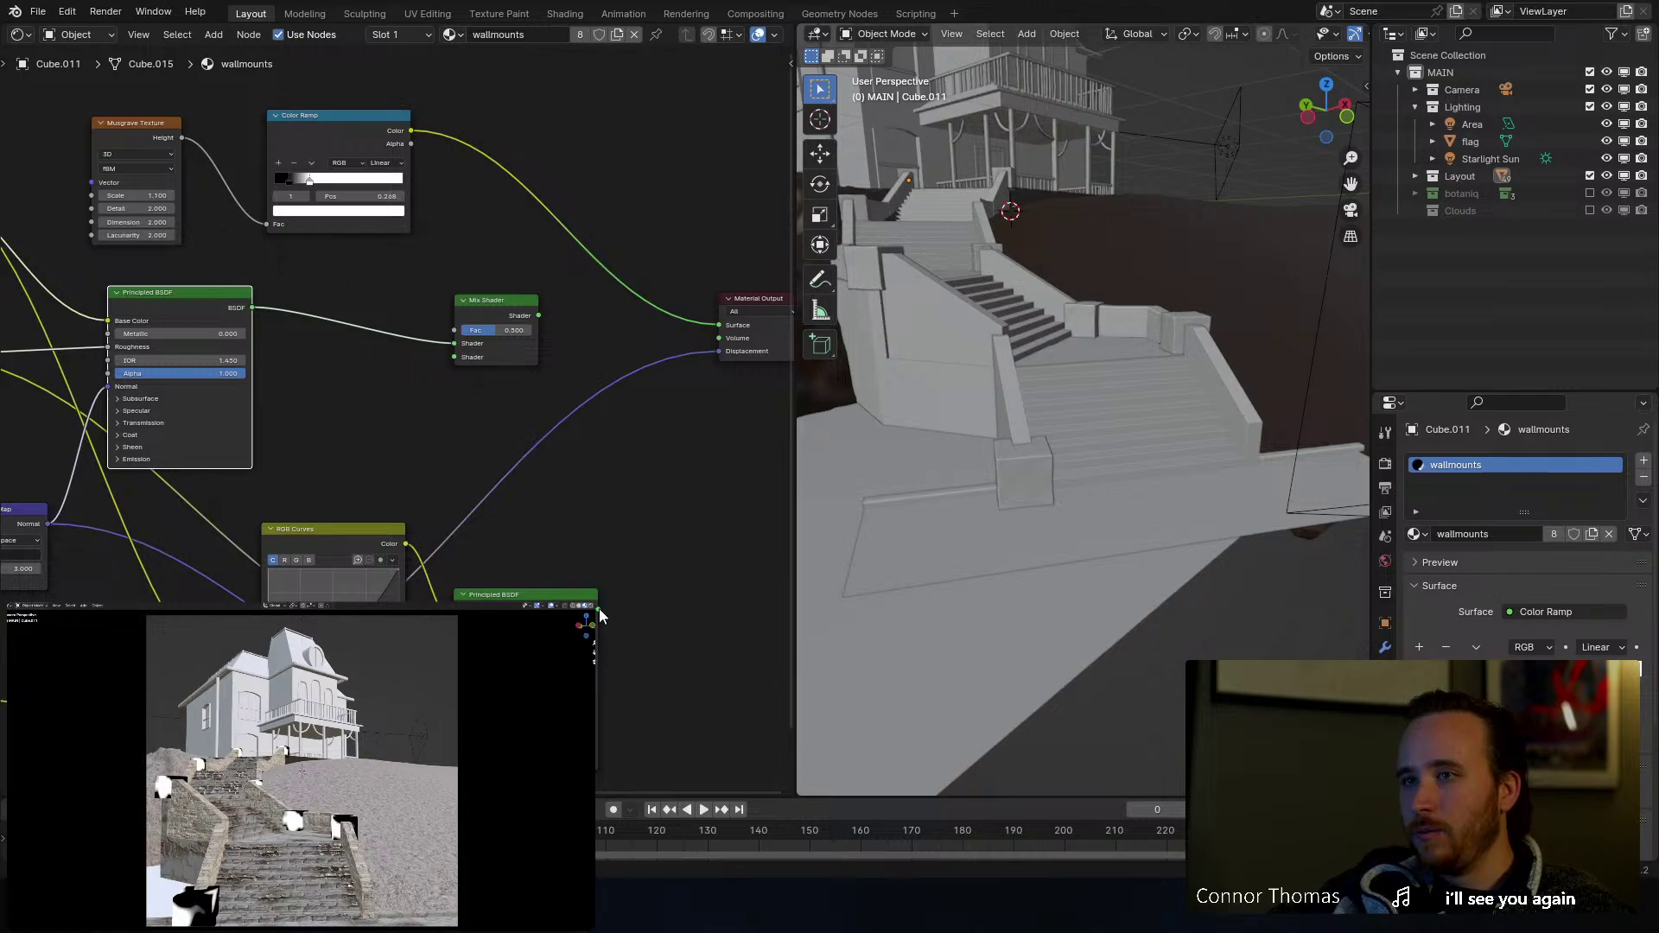
{"action": "left_click_drag", "start_coordinate": [599, 609], "coordinate": [415, 131]}
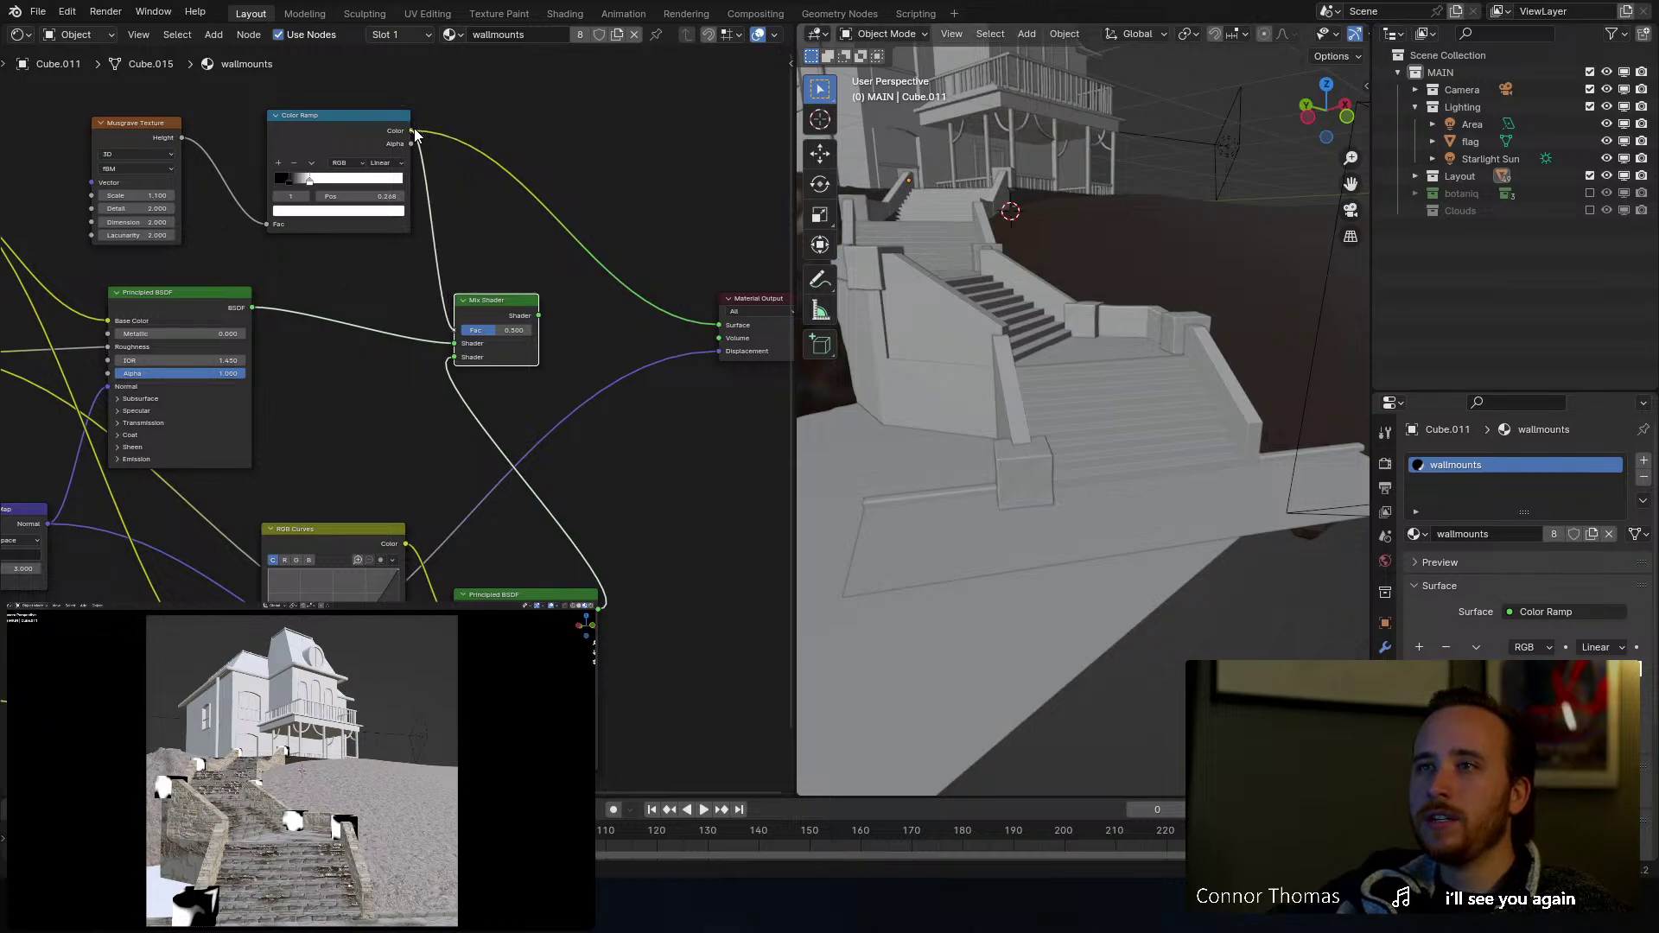
{"action": "left_click", "coordinate": [507, 319], "text": "ctrl+shift"}
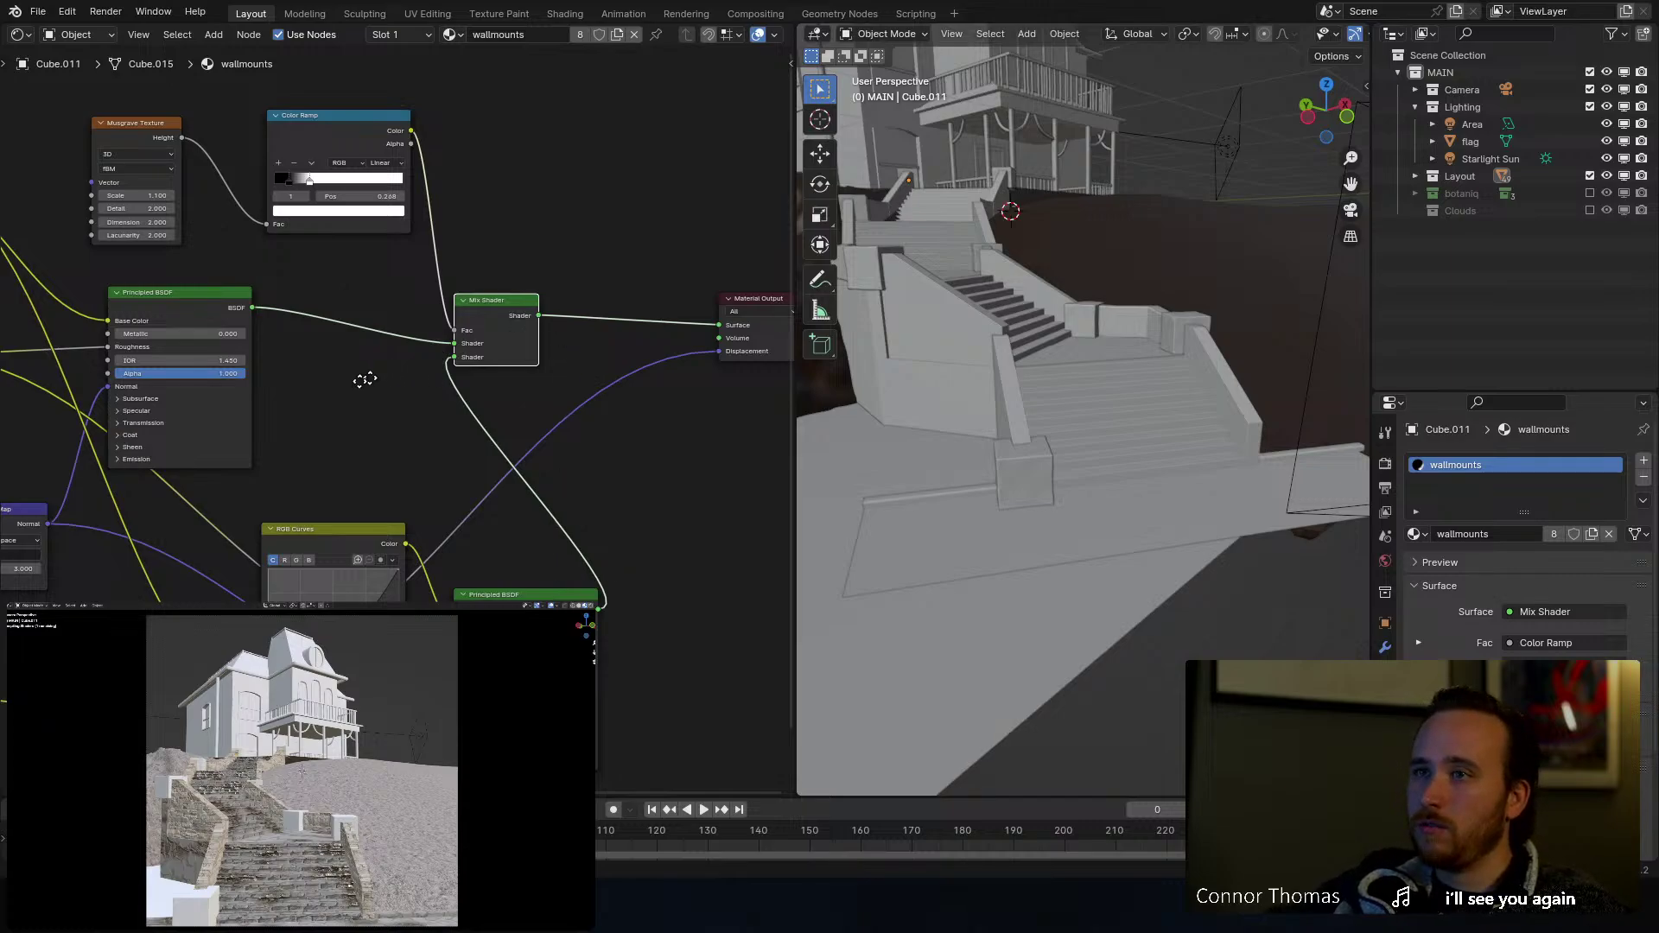
Step: Space the Mix Shader and Material Output farther away from the Color Ramp and Principled BSDF nodes, then save the file
{"action": "middle_click_drag", "start_coordinate": [361, 378], "coordinate": [155, 434]}
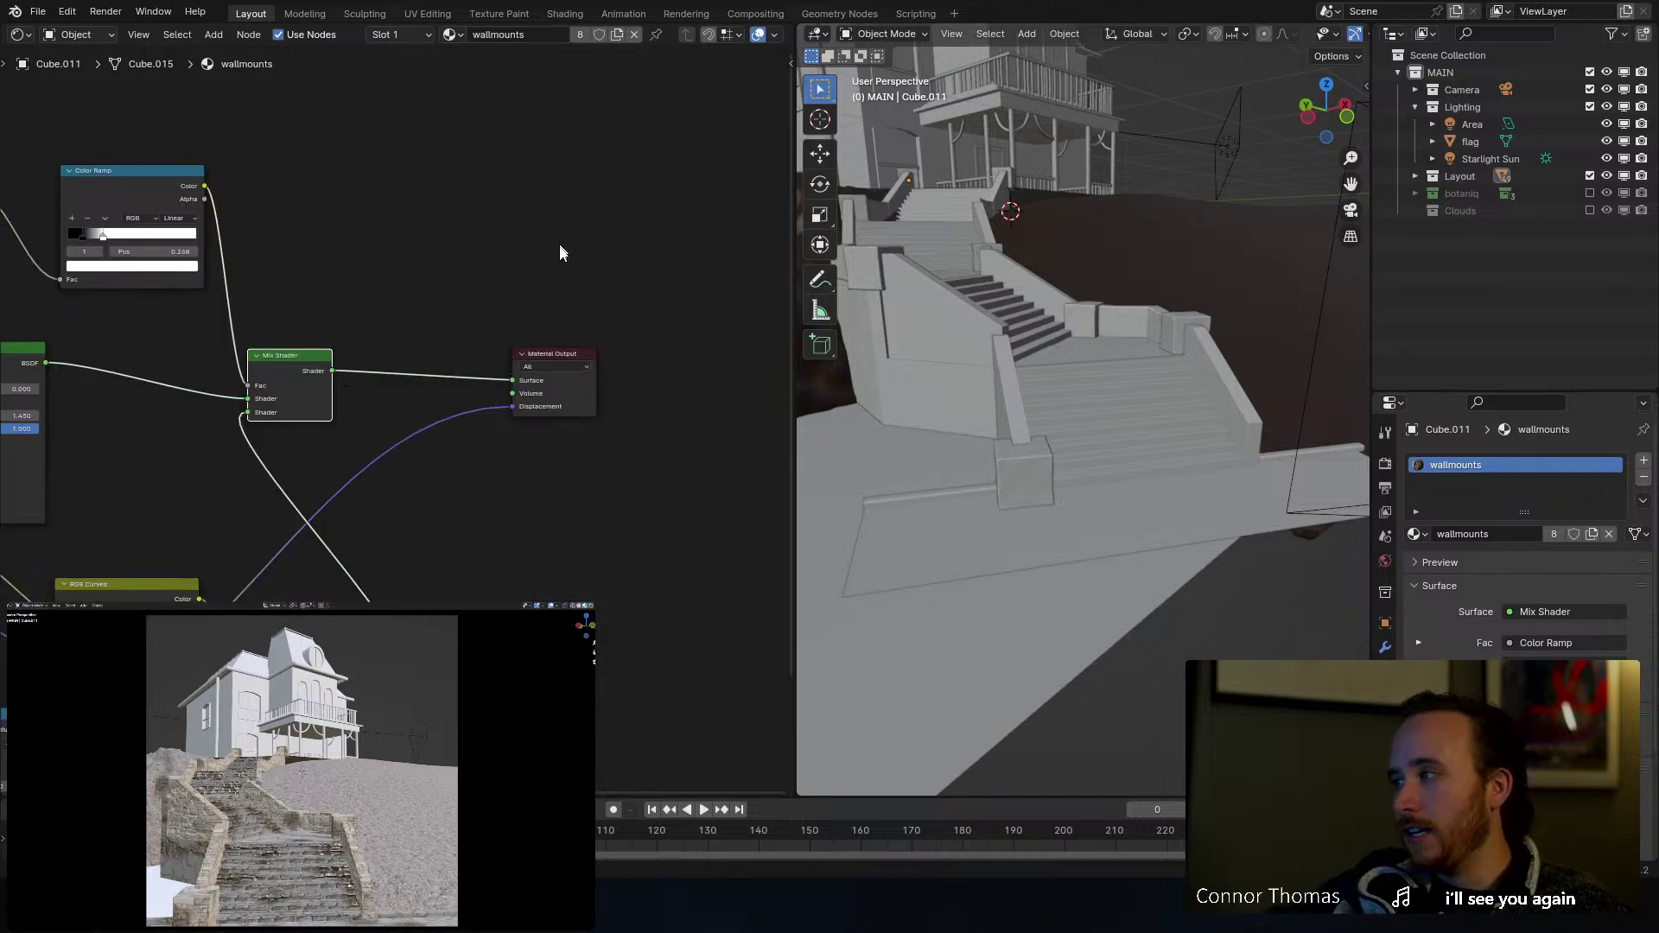
{"action": "left_click_drag", "start_coordinate": [578, 255], "coordinate": [557, 358]}
{"action": "left_click", "coordinate": [548, 267]}
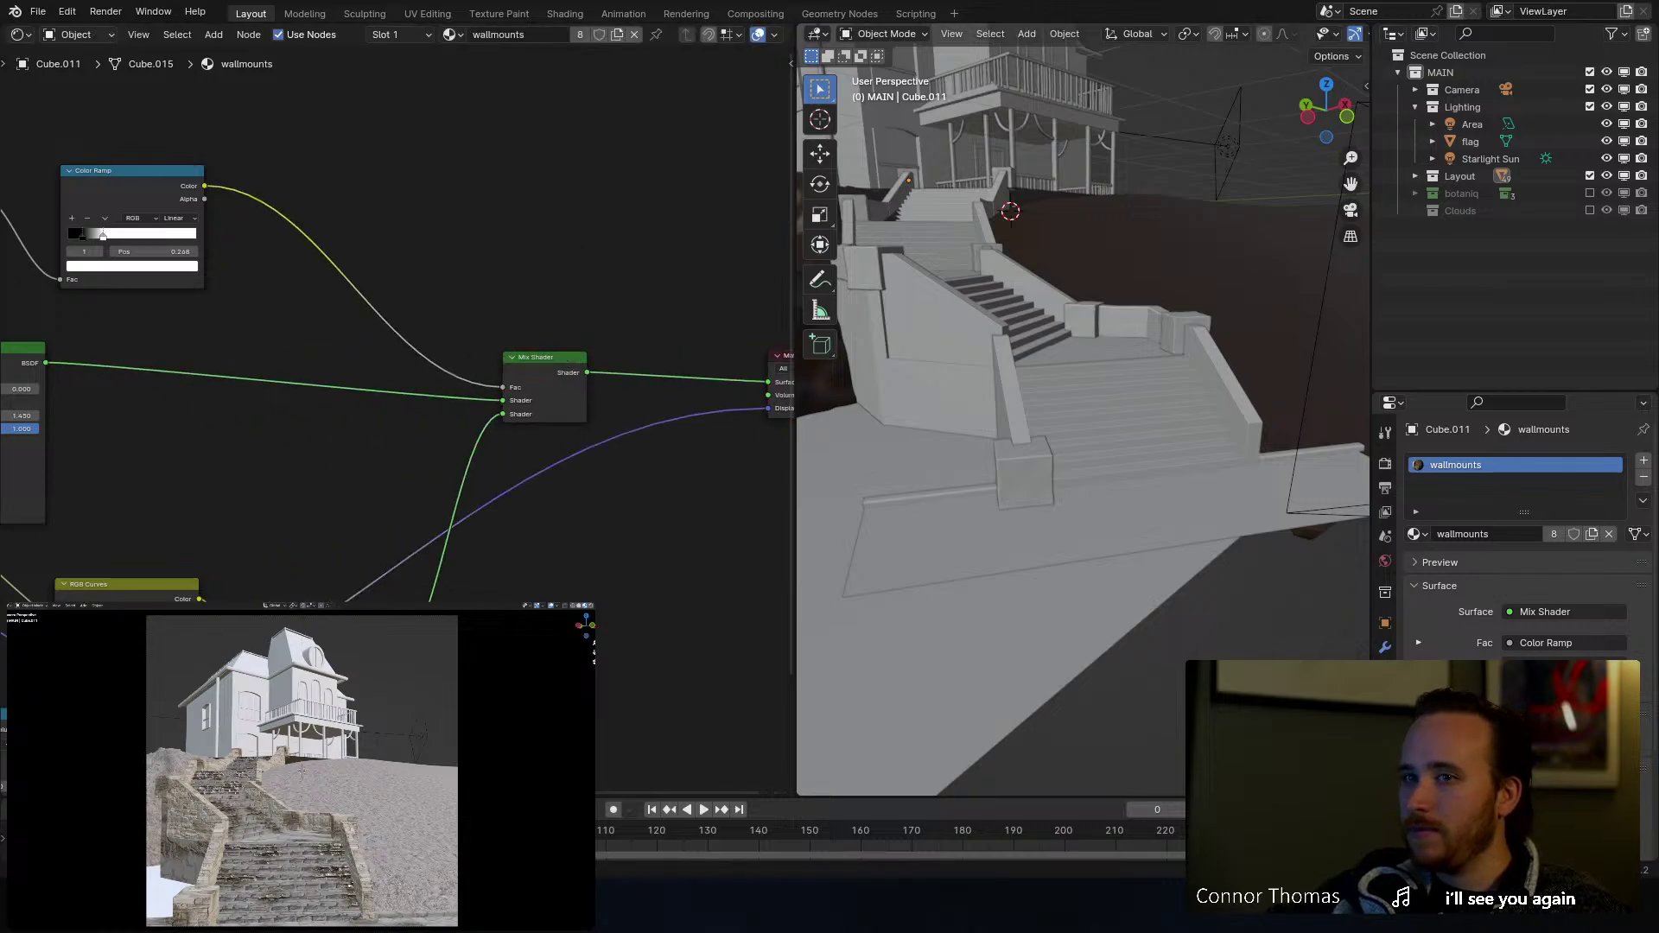
{"action": "middle_click_drag", "start_coordinate": [346, 744], "coordinate": [514, 647]}
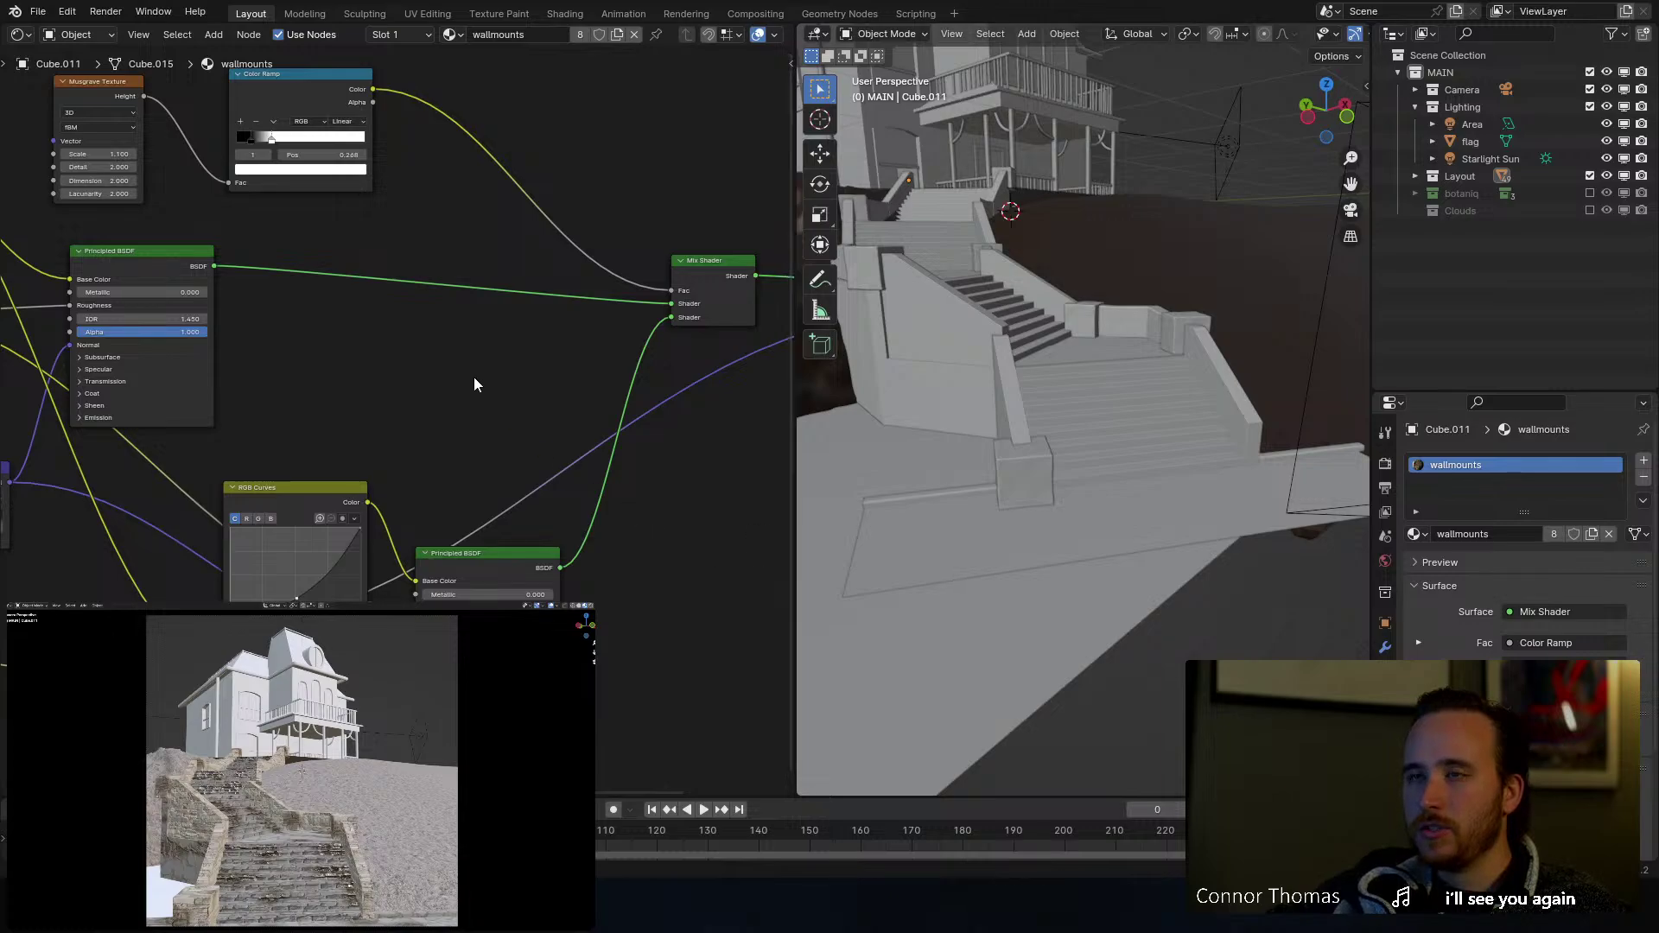
{"action": "key", "text": "ctrl+s"}
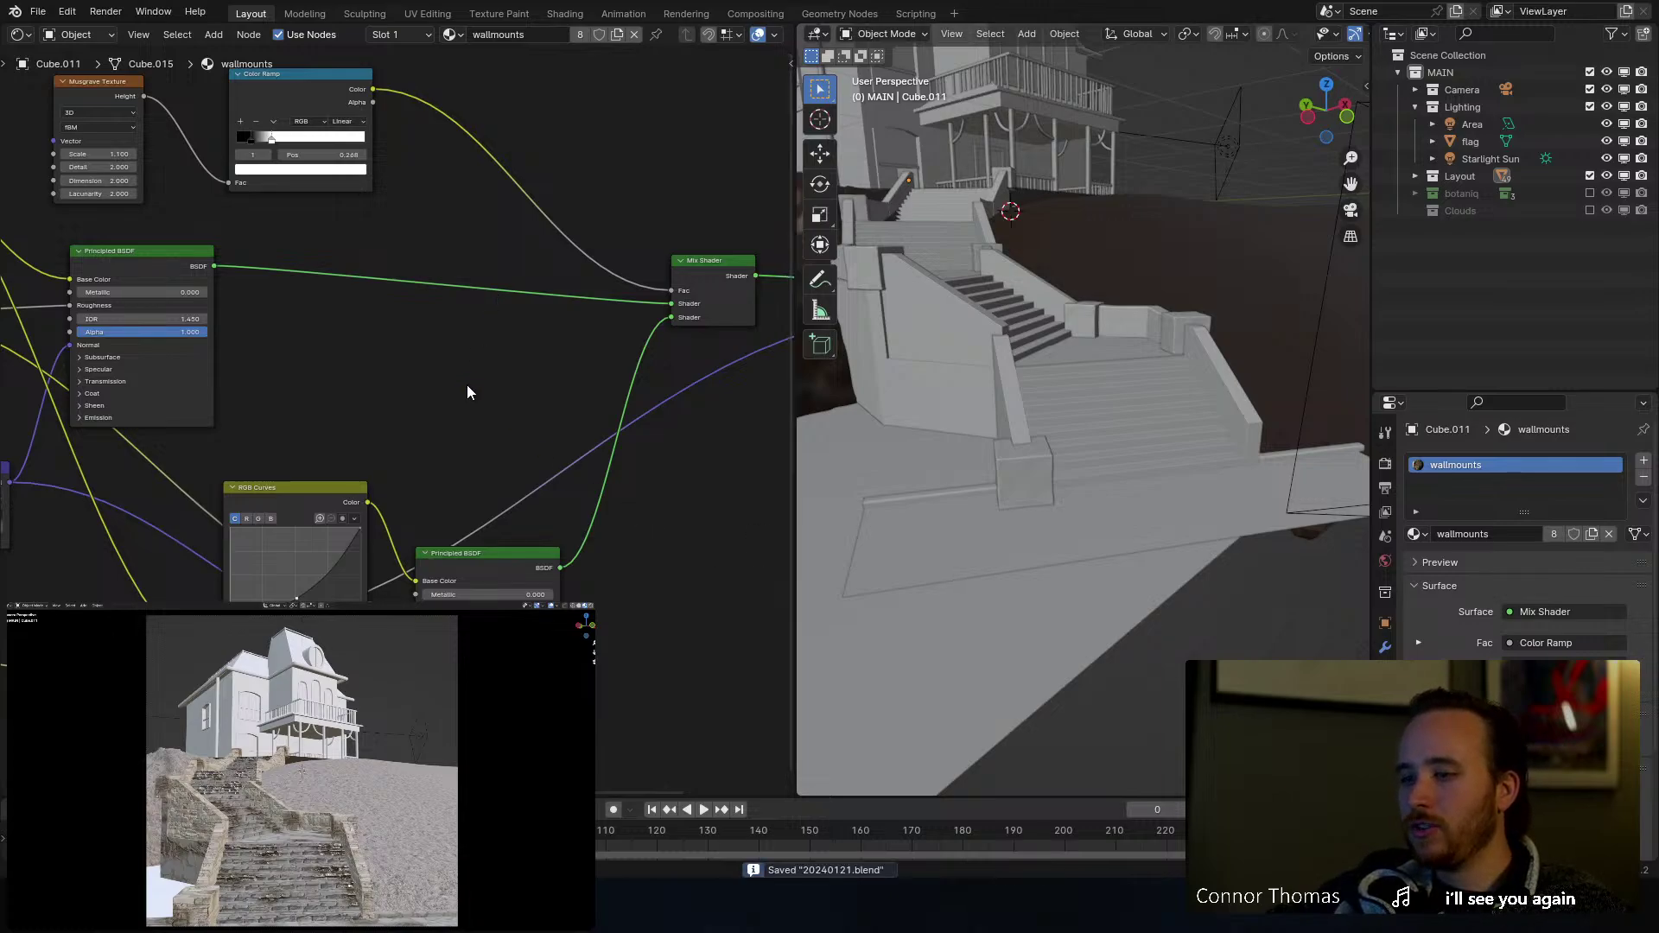
Step: Select the Landscape object beside the staircase and save the file
{"action": "middle_click_drag", "start_coordinate": [570, 344], "coordinate": [340, 412]}
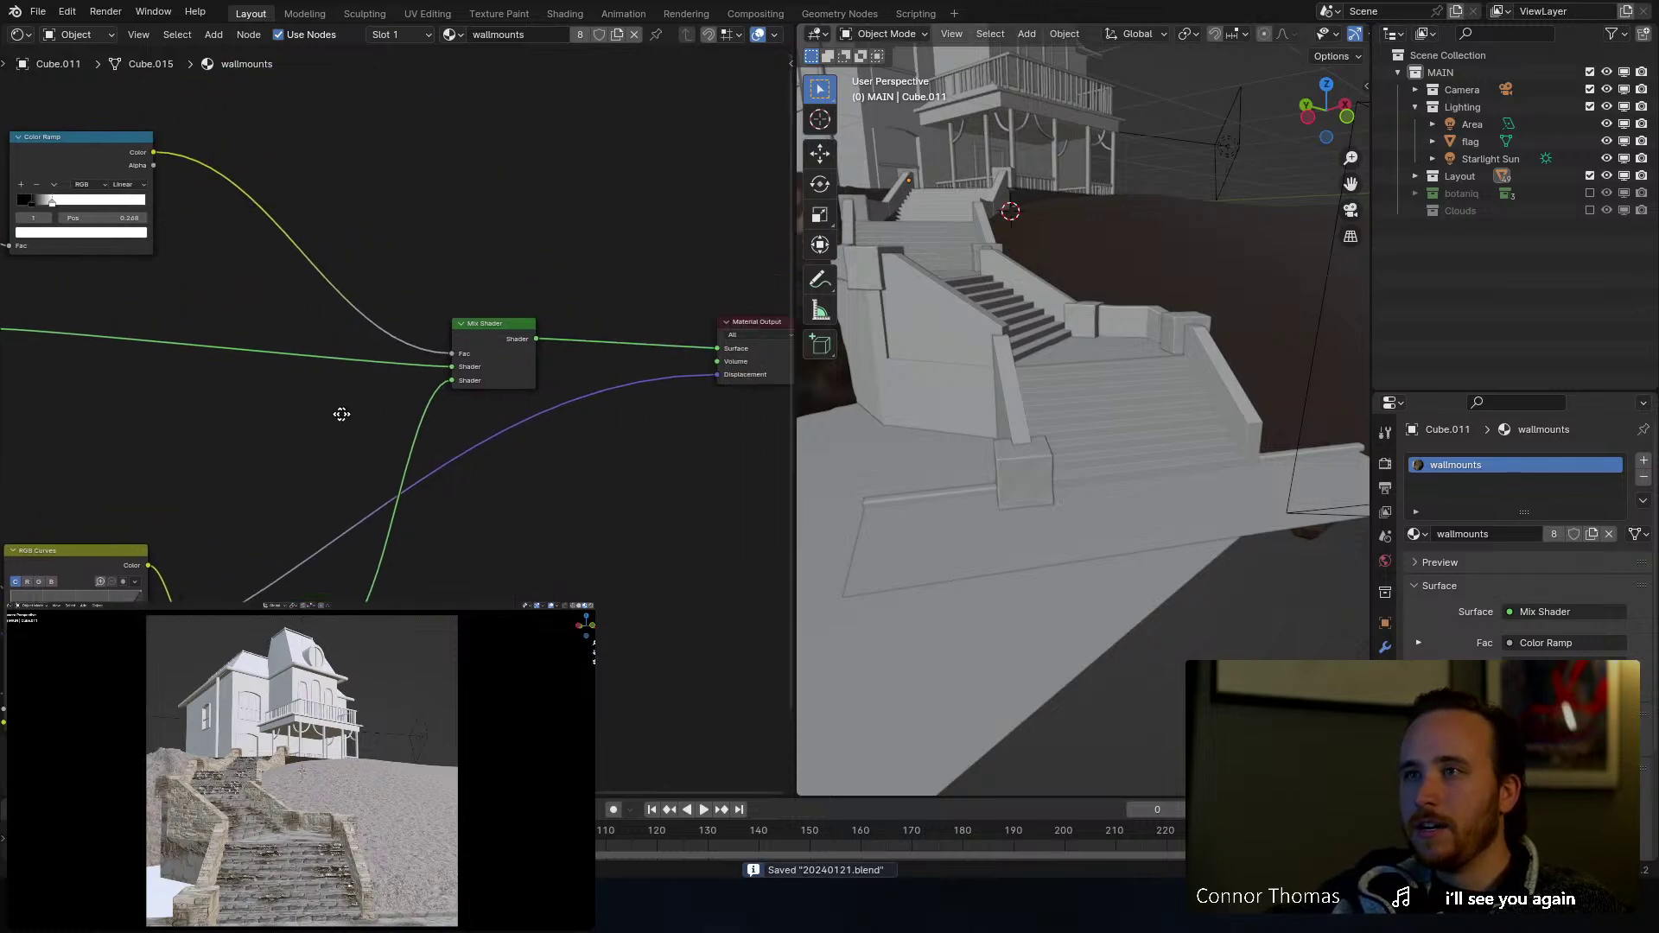
{"action": "scroll", "coordinate": [340, 412], "scroll_direction": "down", "scroll_amount": 2}
{"action": "middle_click_drag", "start_coordinate": [635, 450], "coordinate": [568, 444]}
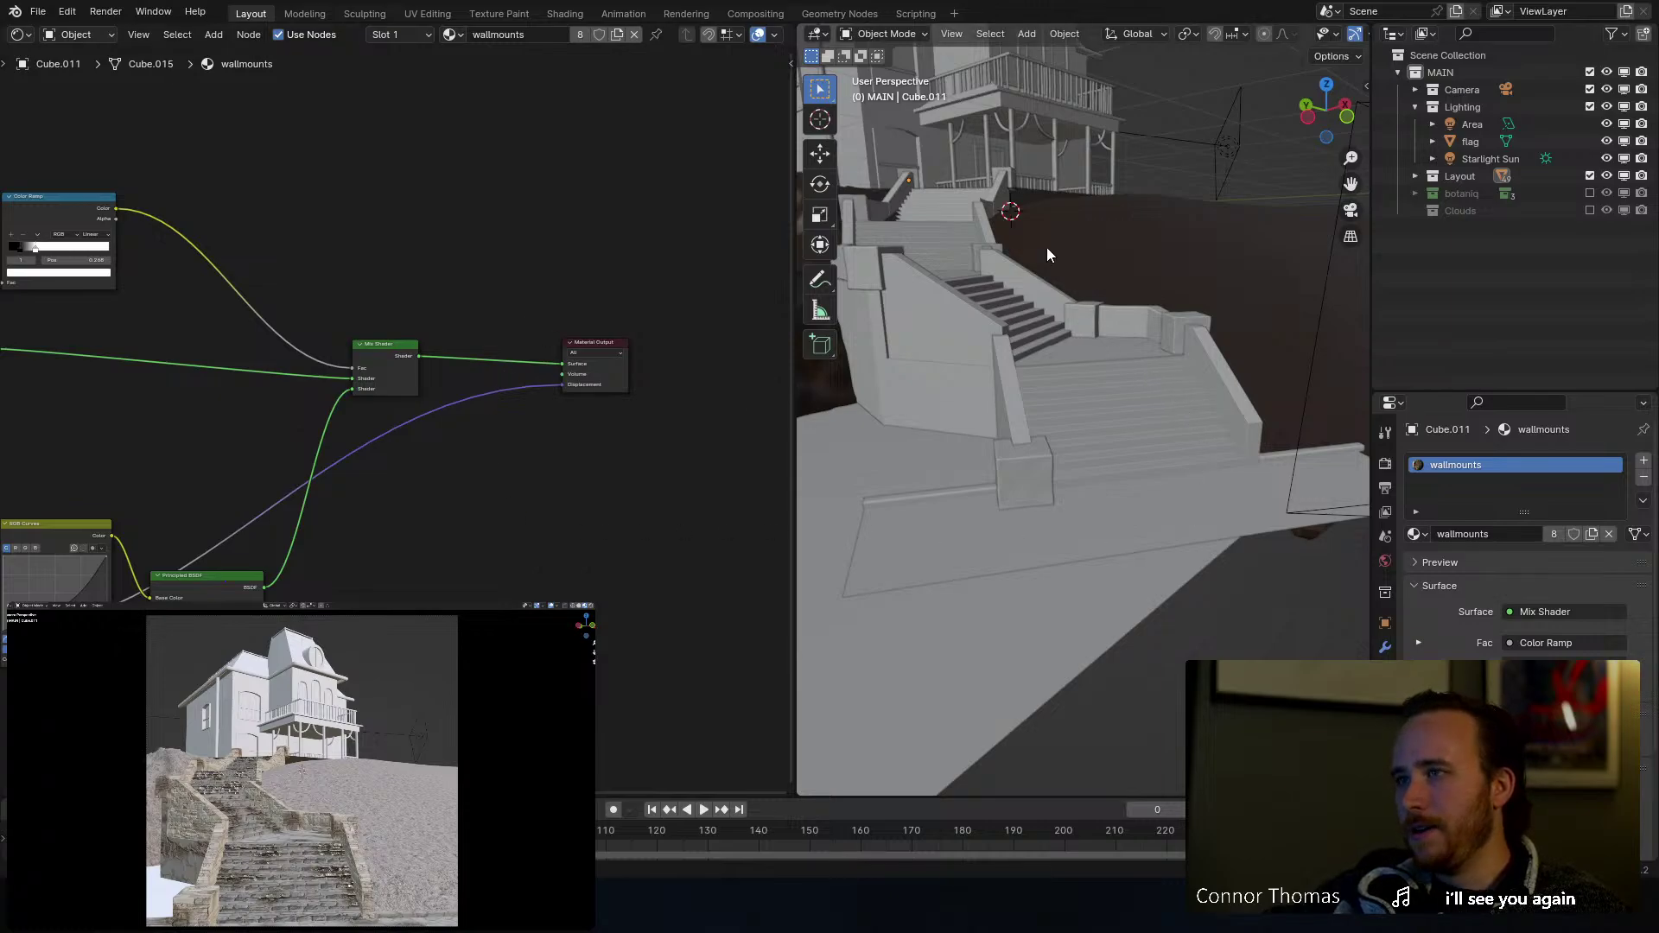
{"action": "scroll", "coordinate": [1046, 247], "scroll_direction": "down", "scroll_amount": 5}
{"action": "middle_click_drag", "start_coordinate": [1046, 247], "coordinate": [1027, 339]}
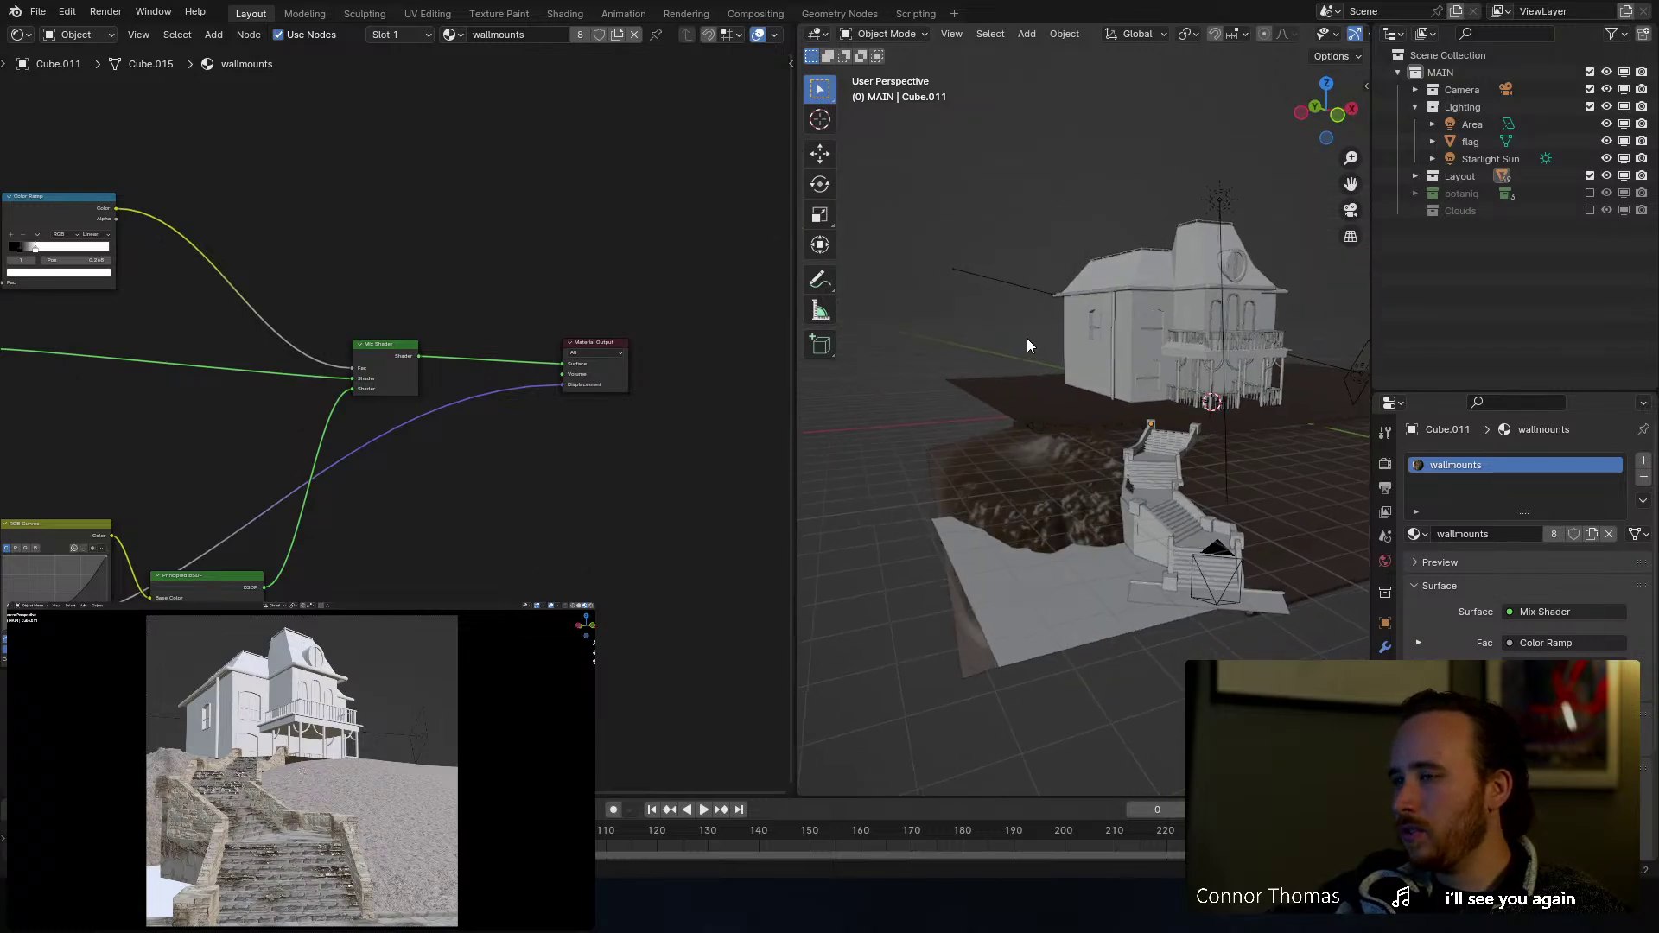
{"action": "left_click", "coordinate": [1088, 514]}
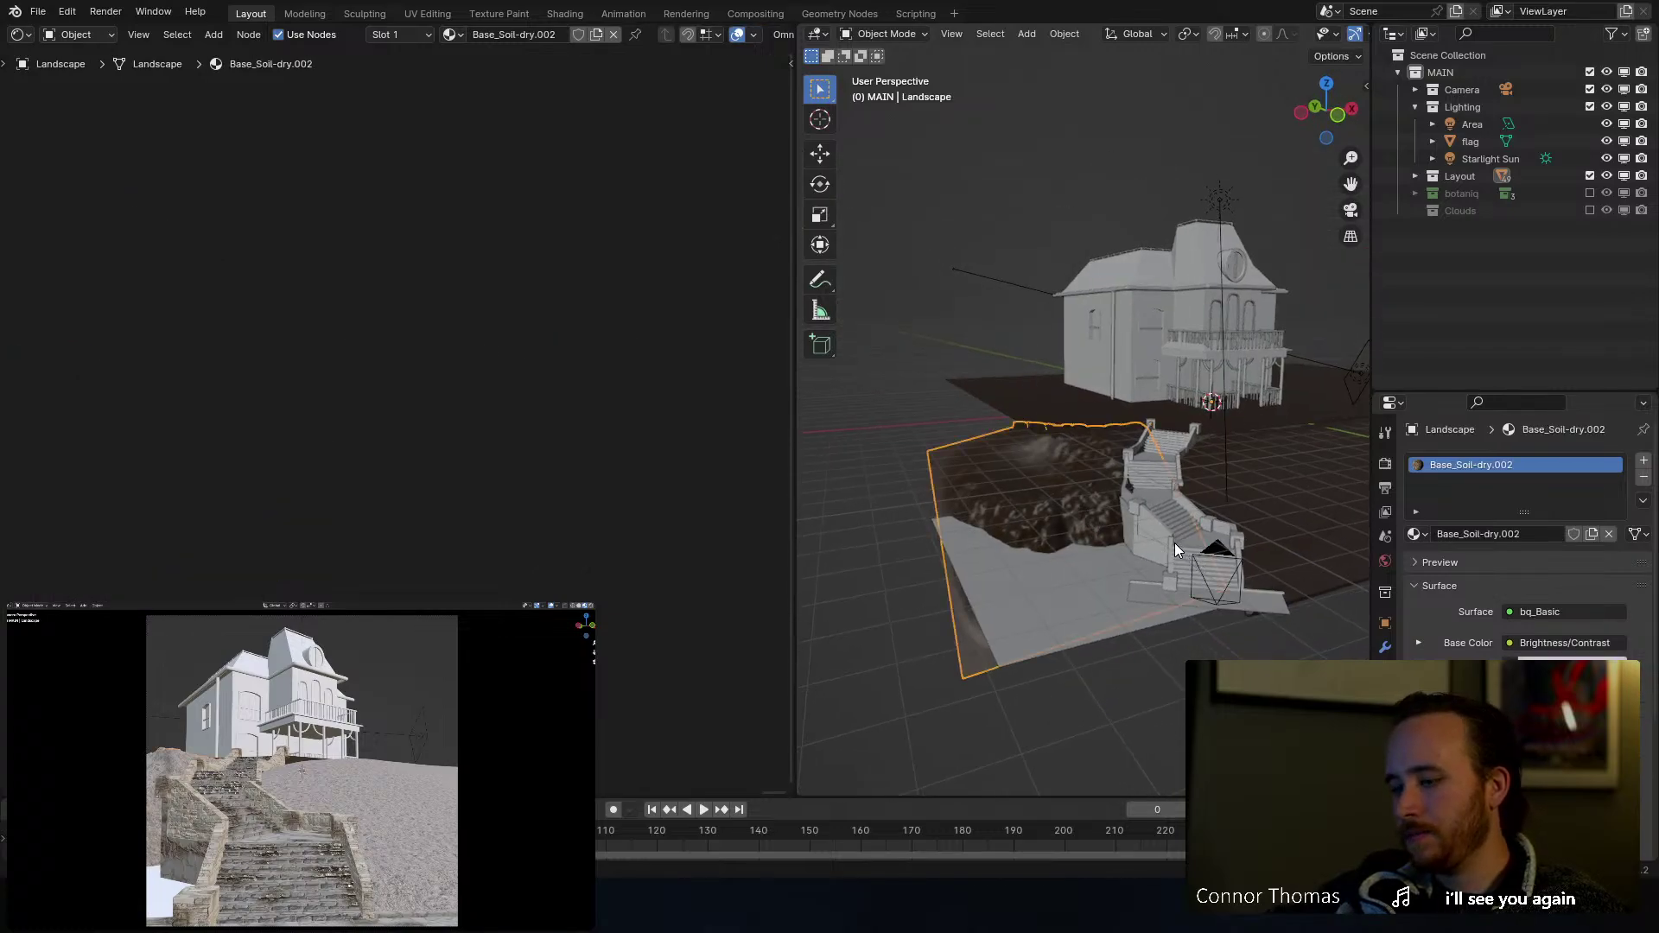
{"action": "key", "text": "ctrl+s"}
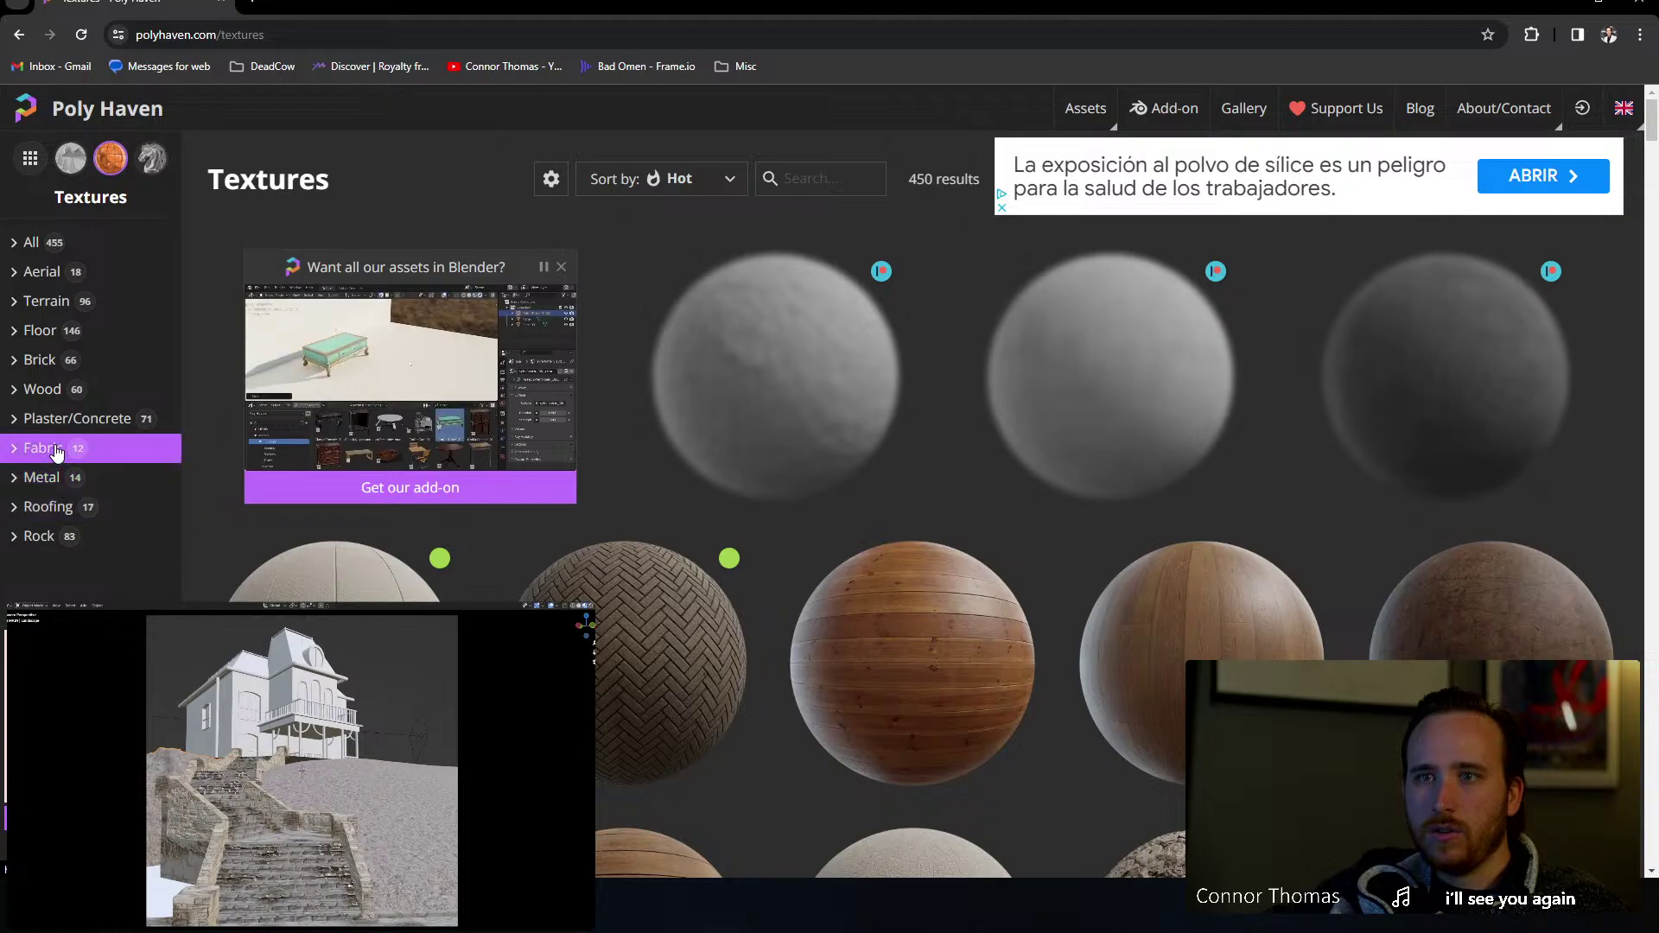
Step: Switch to Poly Haven's textures page in the browser and look through the Rock category for a suitable texture
{"action": "left_click", "coordinate": [41, 537]}
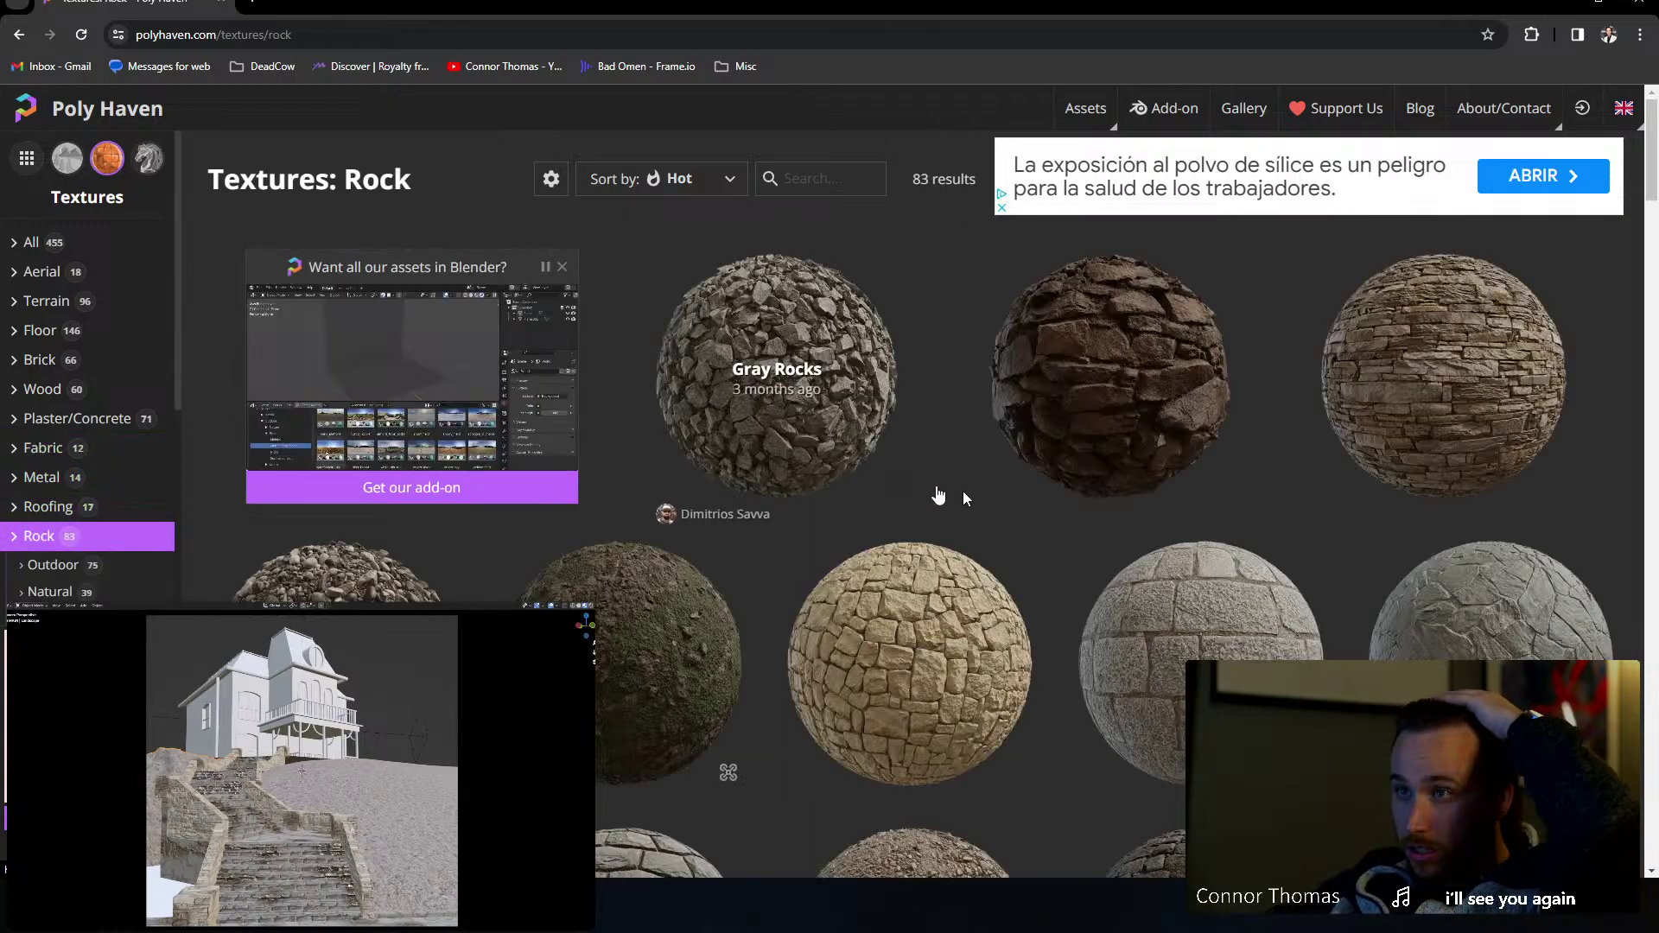
{"action": "scroll", "coordinate": [1389, 562], "scroll_direction": "down", "scroll_amount": 3}
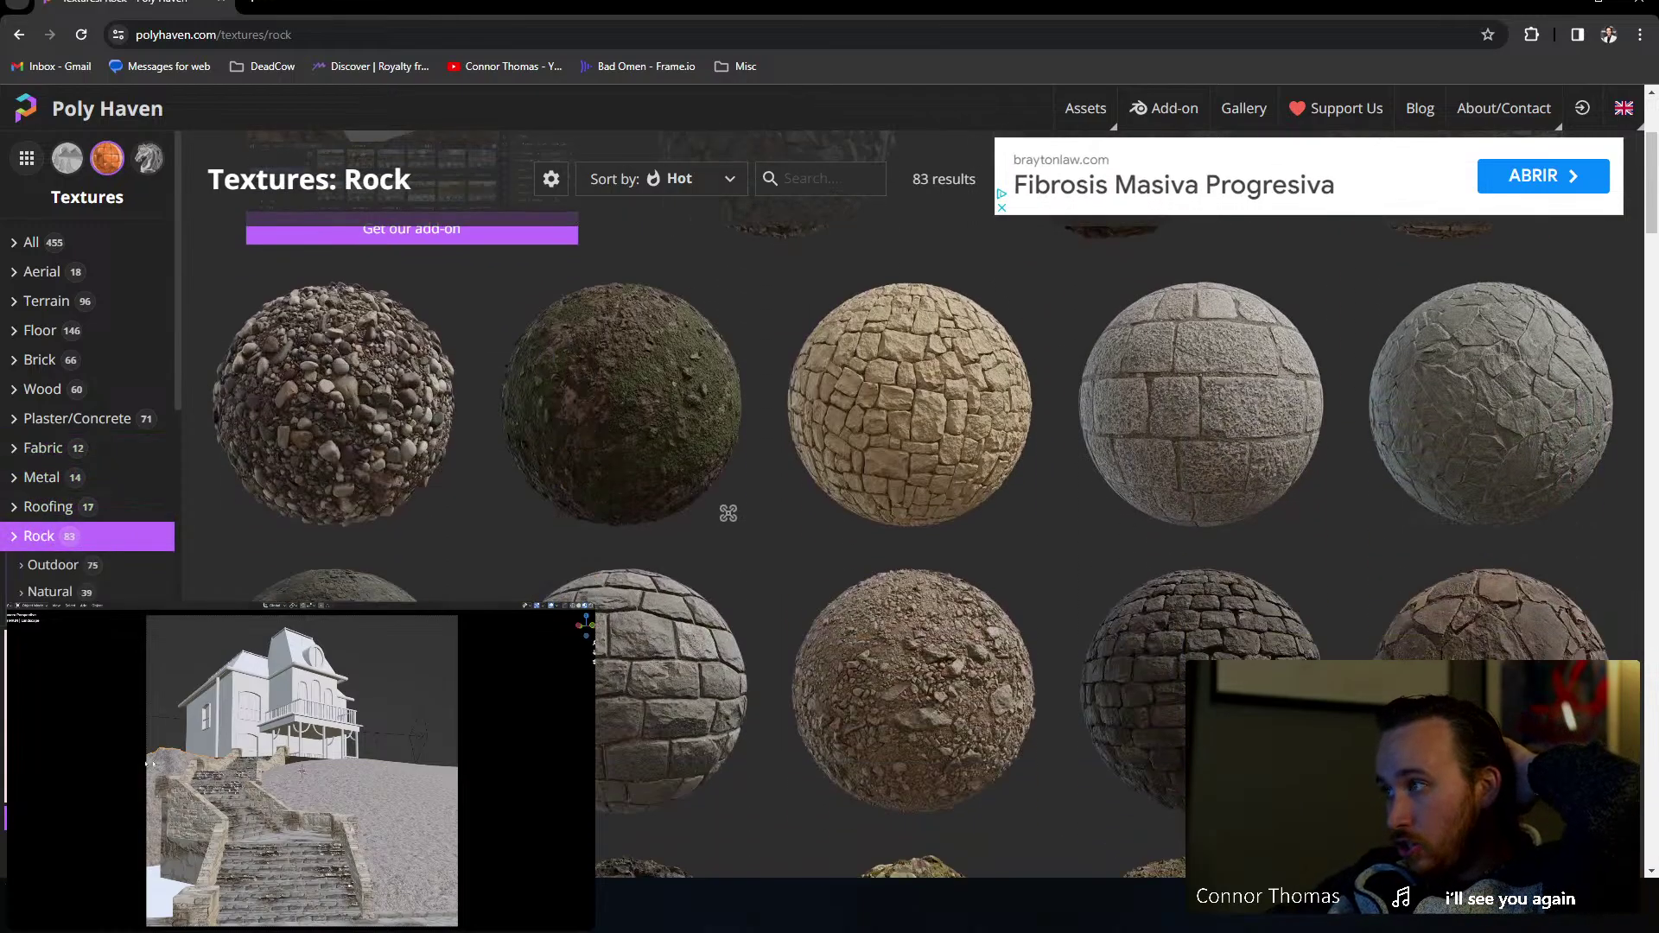
{"action": "scroll", "coordinate": [1013, 421], "scroll_direction": "down", "scroll_amount": 3}
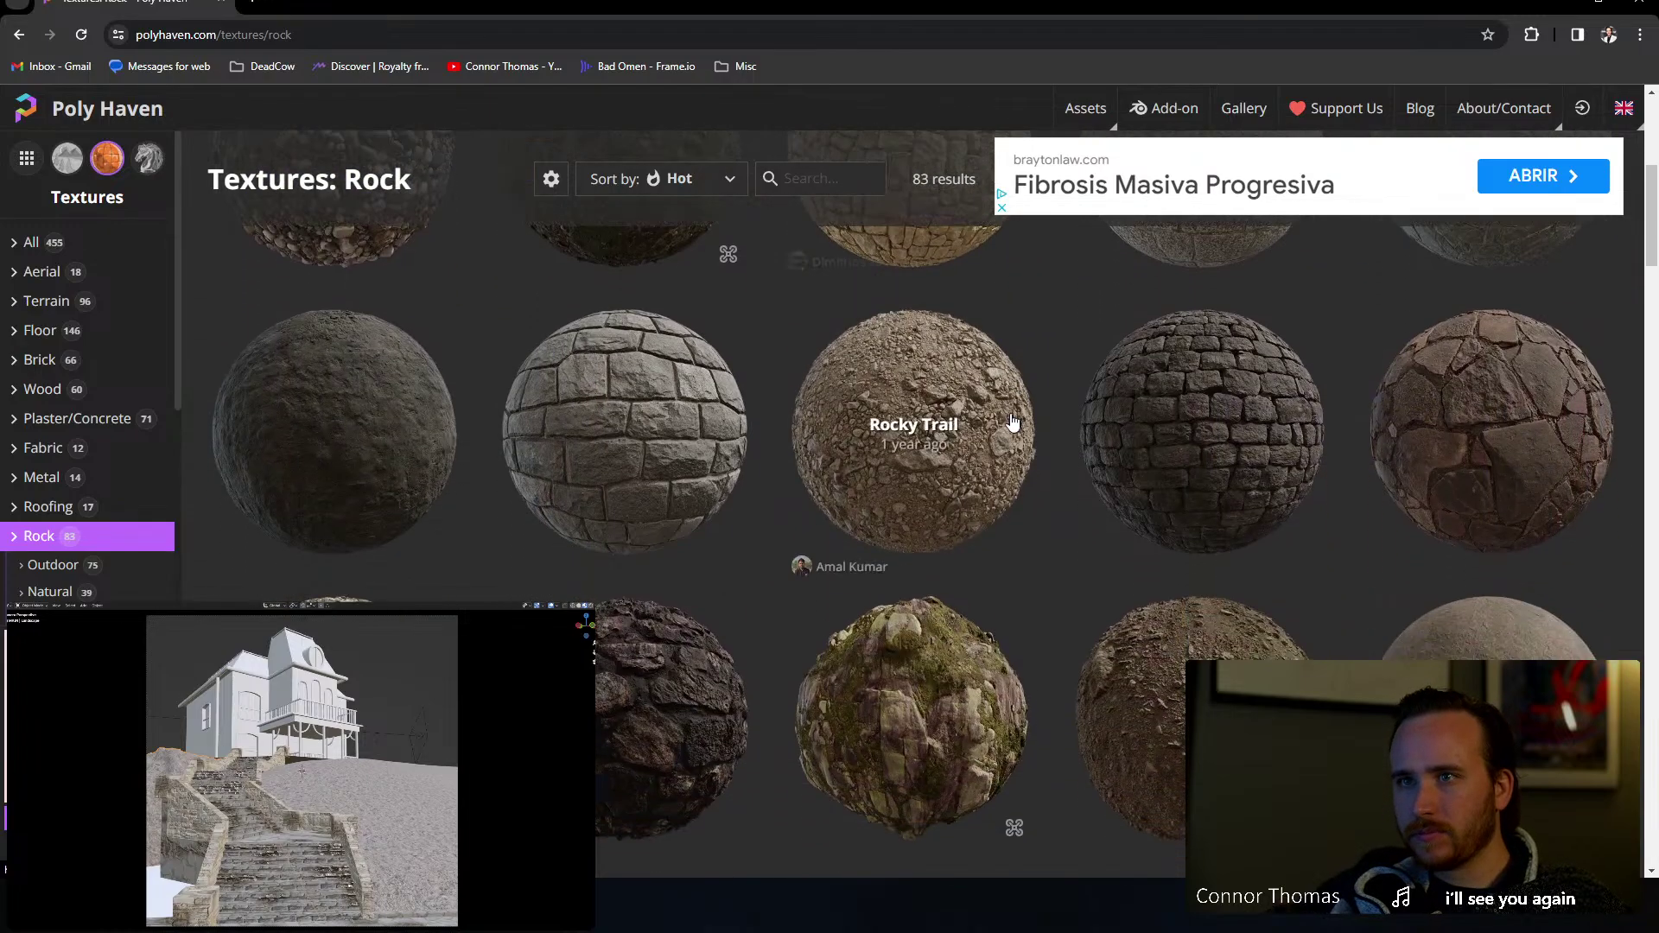
{"action": "scroll", "coordinate": [624, 518], "scroll_direction": "down", "scroll_amount": 5}
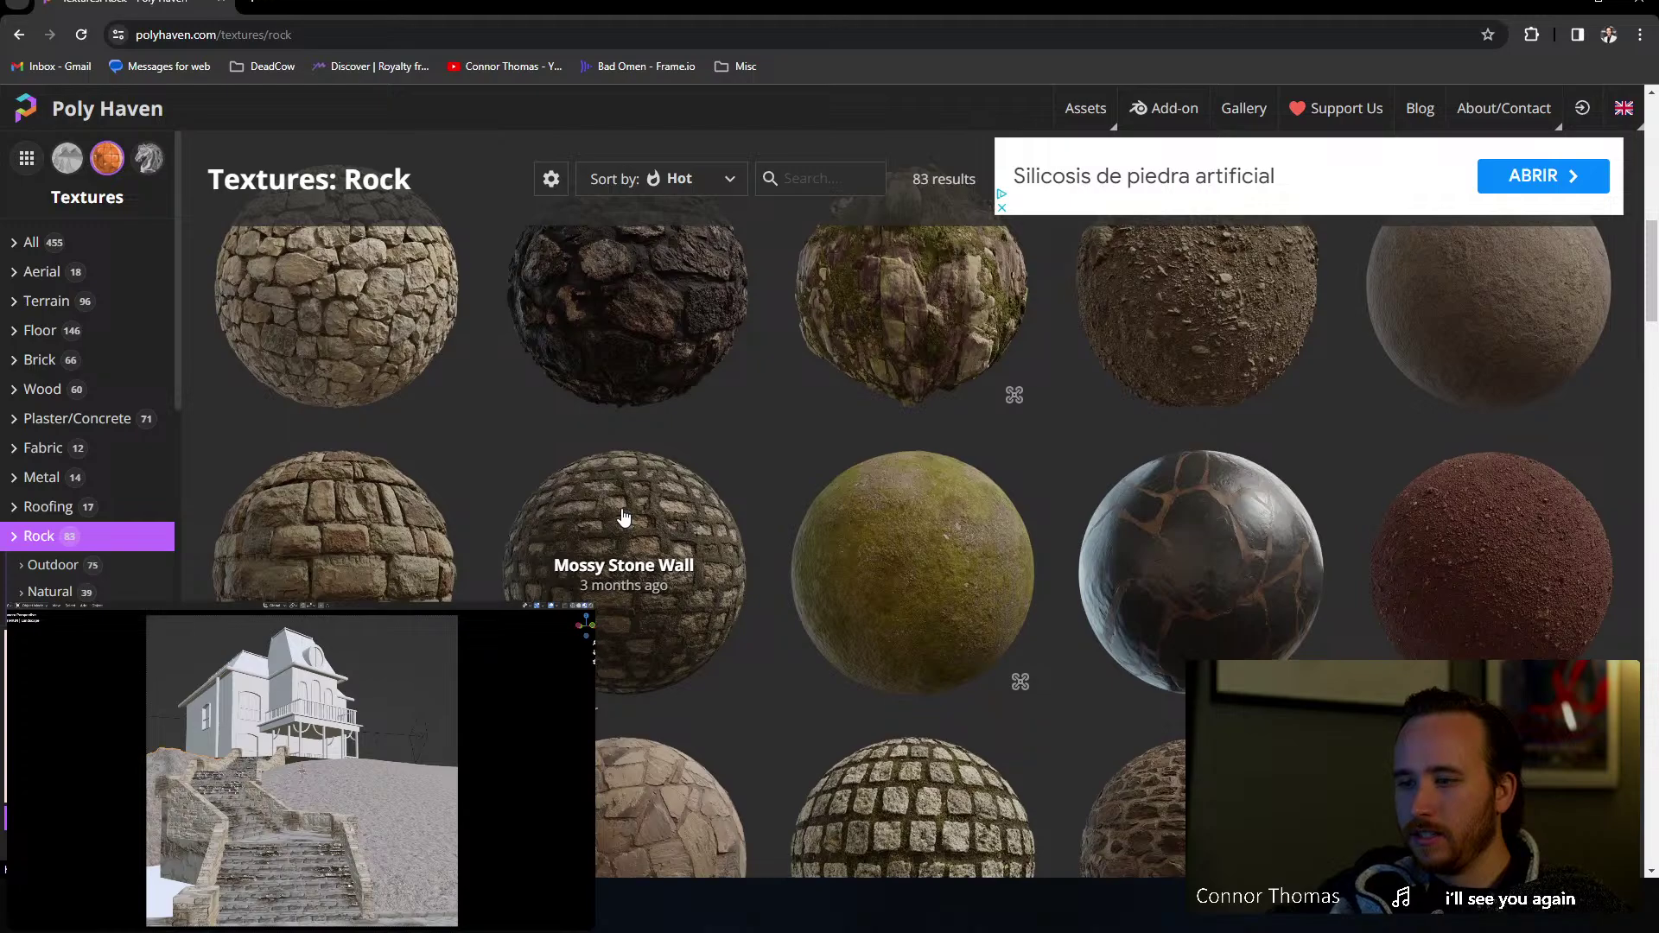
{"action": "scroll", "coordinate": [624, 519], "scroll_direction": "down", "scroll_amount": 2}
{"action": "scroll", "coordinate": [621, 515], "scroll_direction": "down", "scroll_amount": 2}
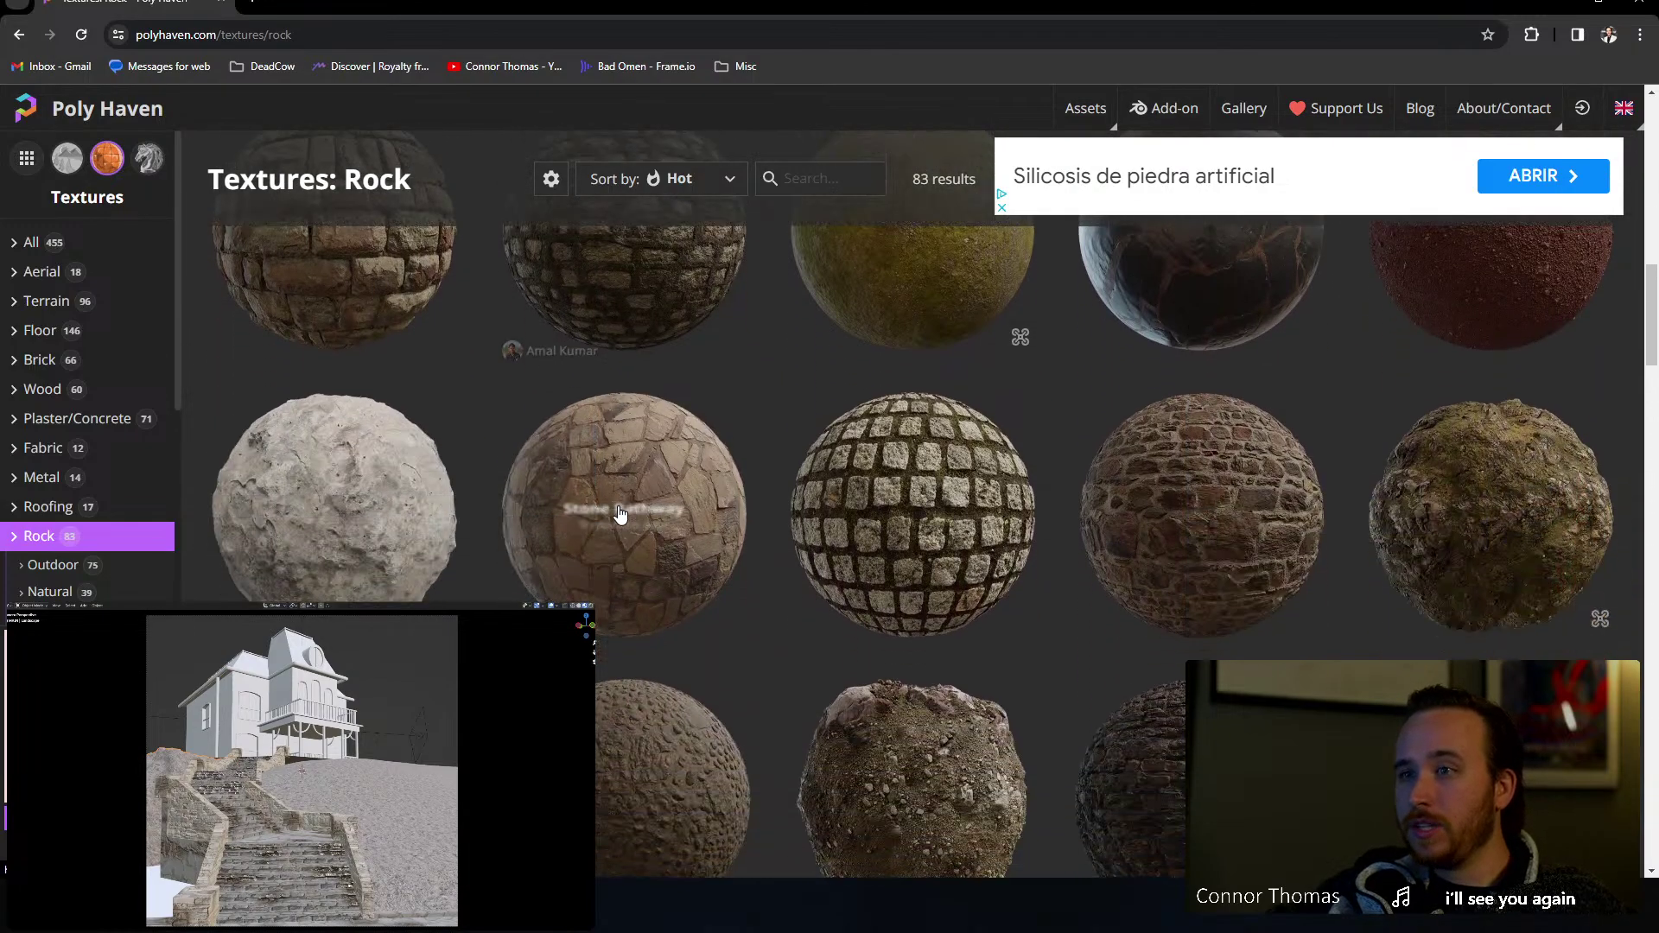
{"action": "scroll", "coordinate": [619, 511], "scroll_direction": "down", "scroll_amount": 3}
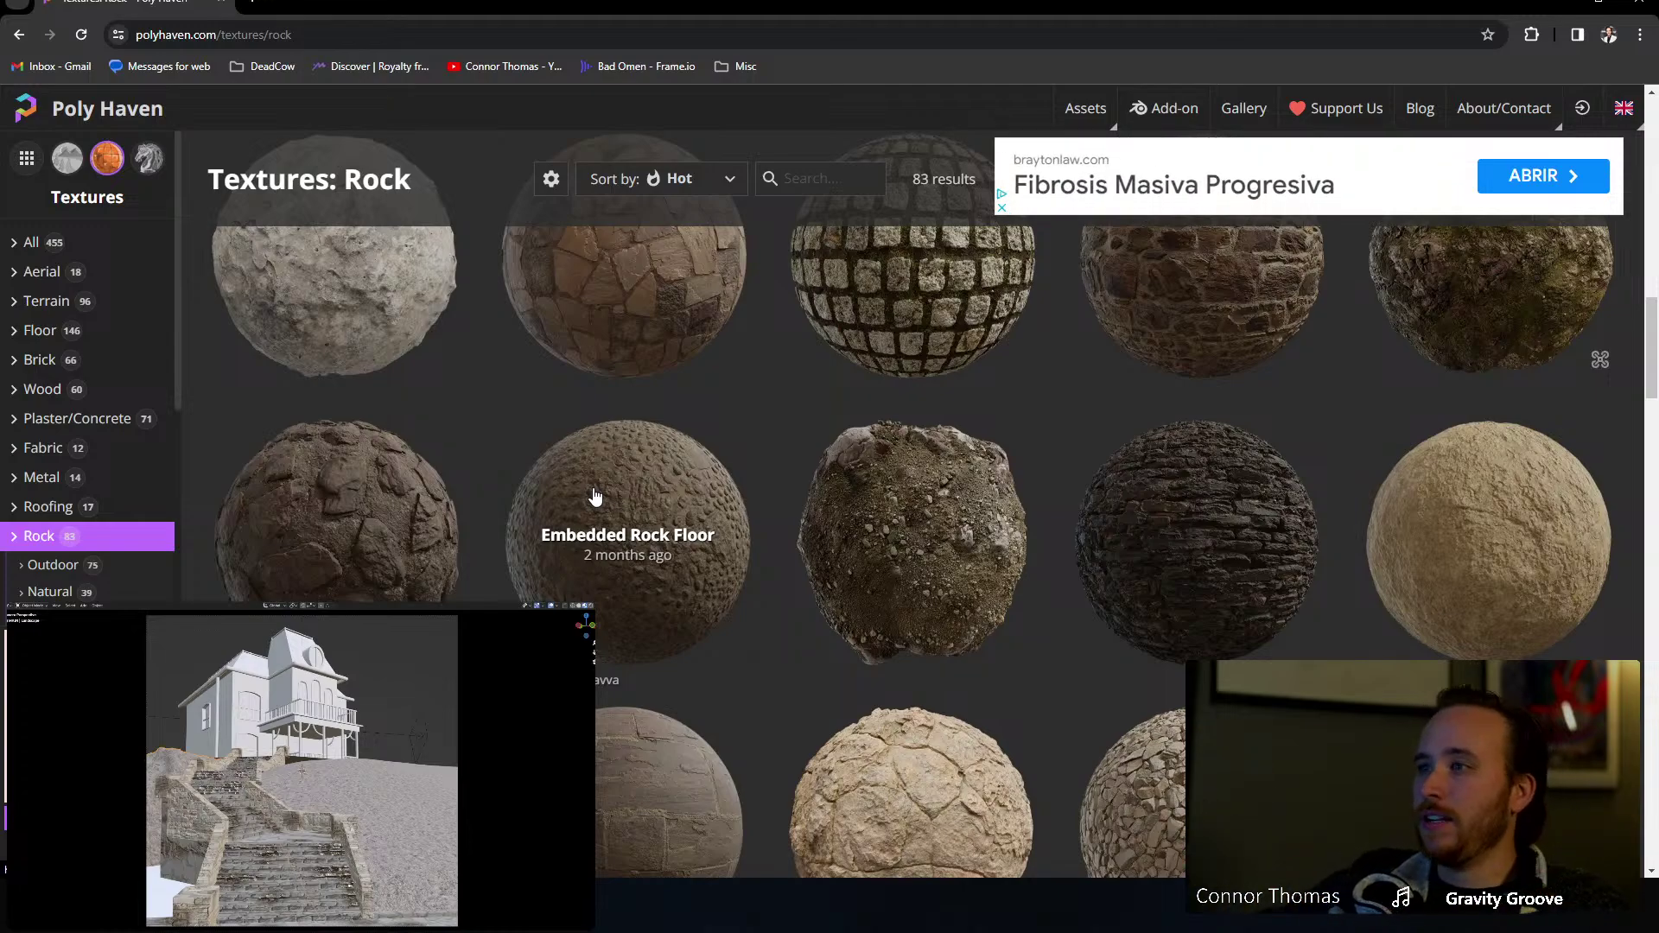
{"action": "scroll", "coordinate": [574, 481], "scroll_direction": "down", "scroll_amount": 2}
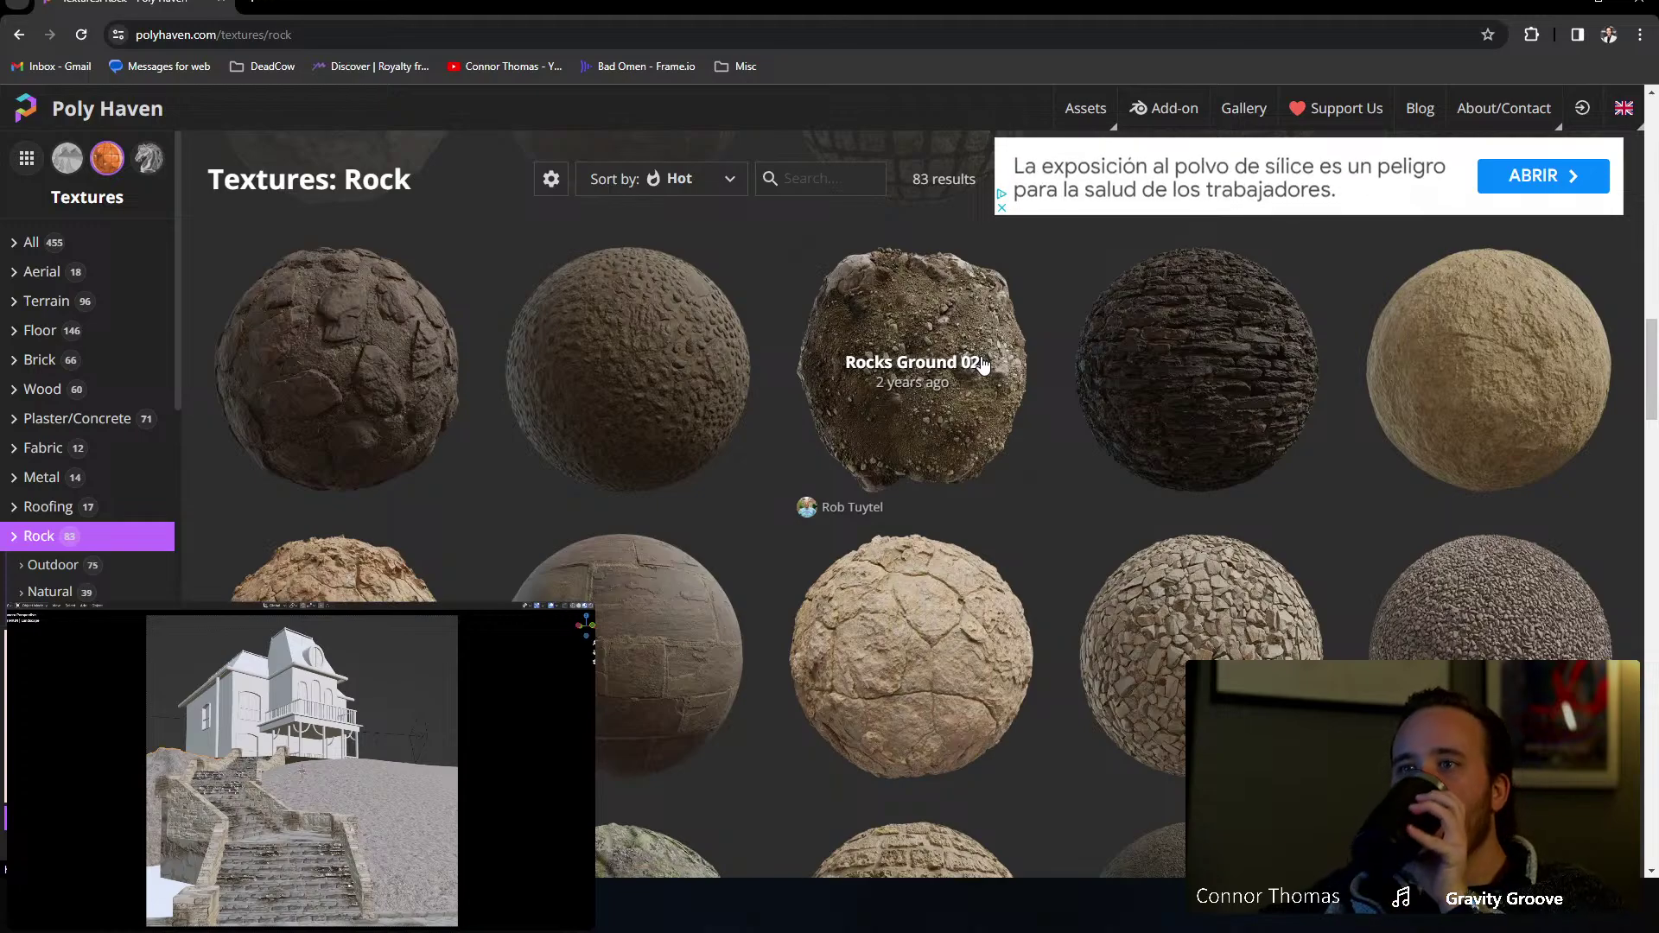
{"action": "scroll", "coordinate": [955, 397], "scroll_direction": "down", "scroll_amount": 4}
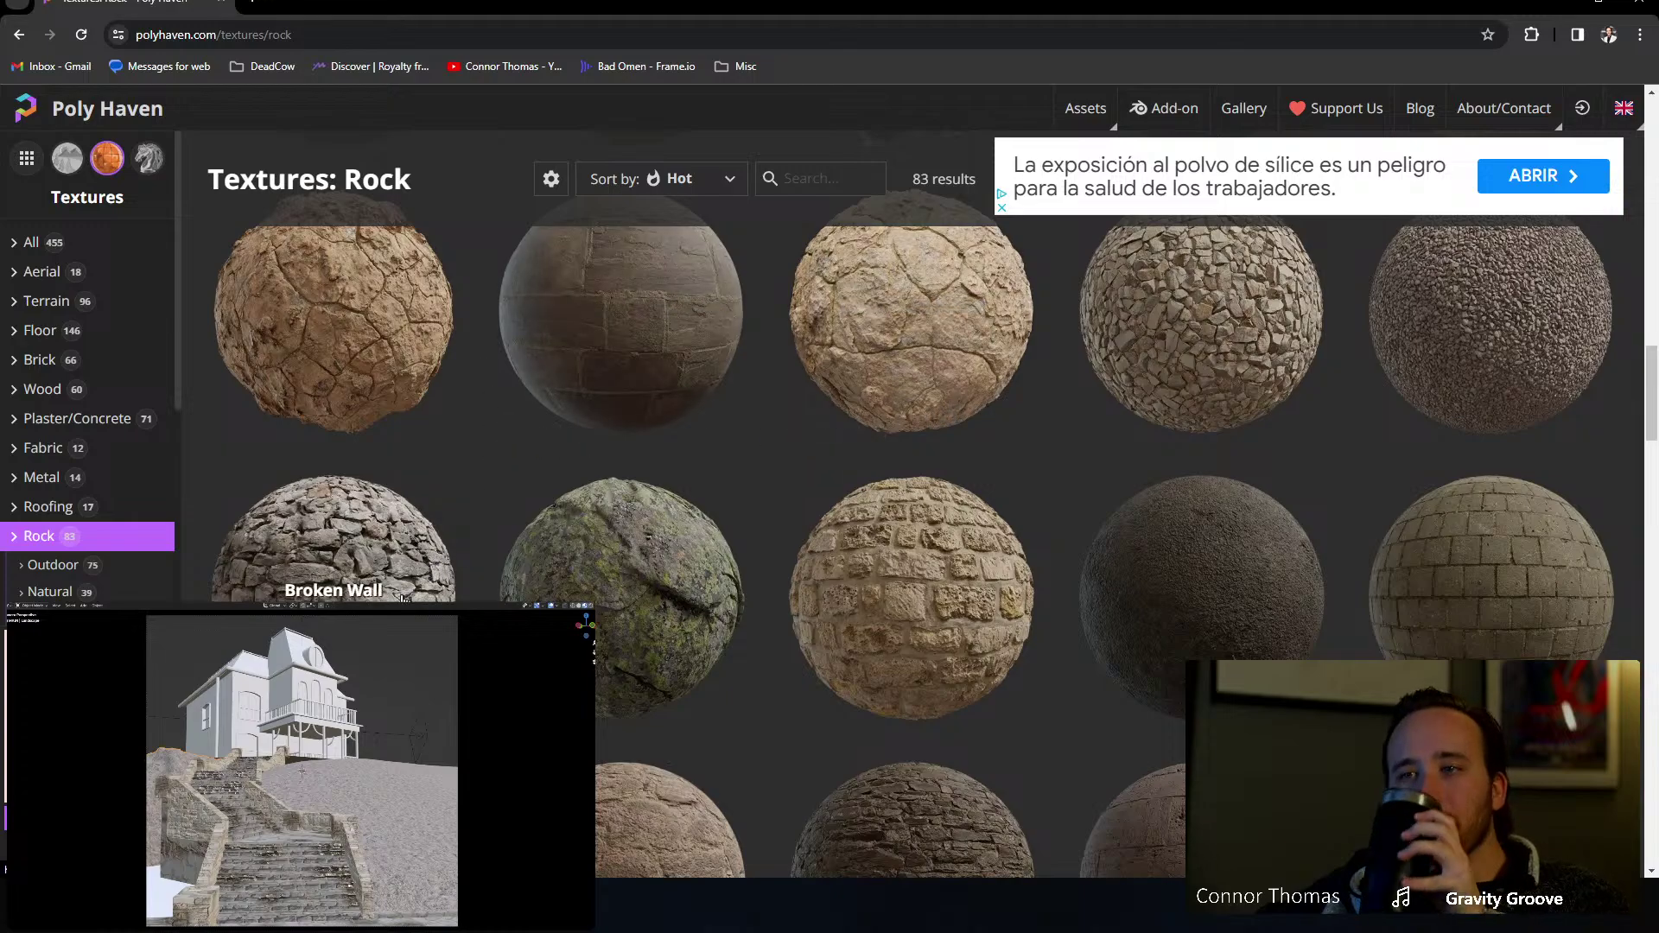
{"action": "scroll", "coordinate": [1111, 605], "scroll_direction": "down", "scroll_amount": 8}
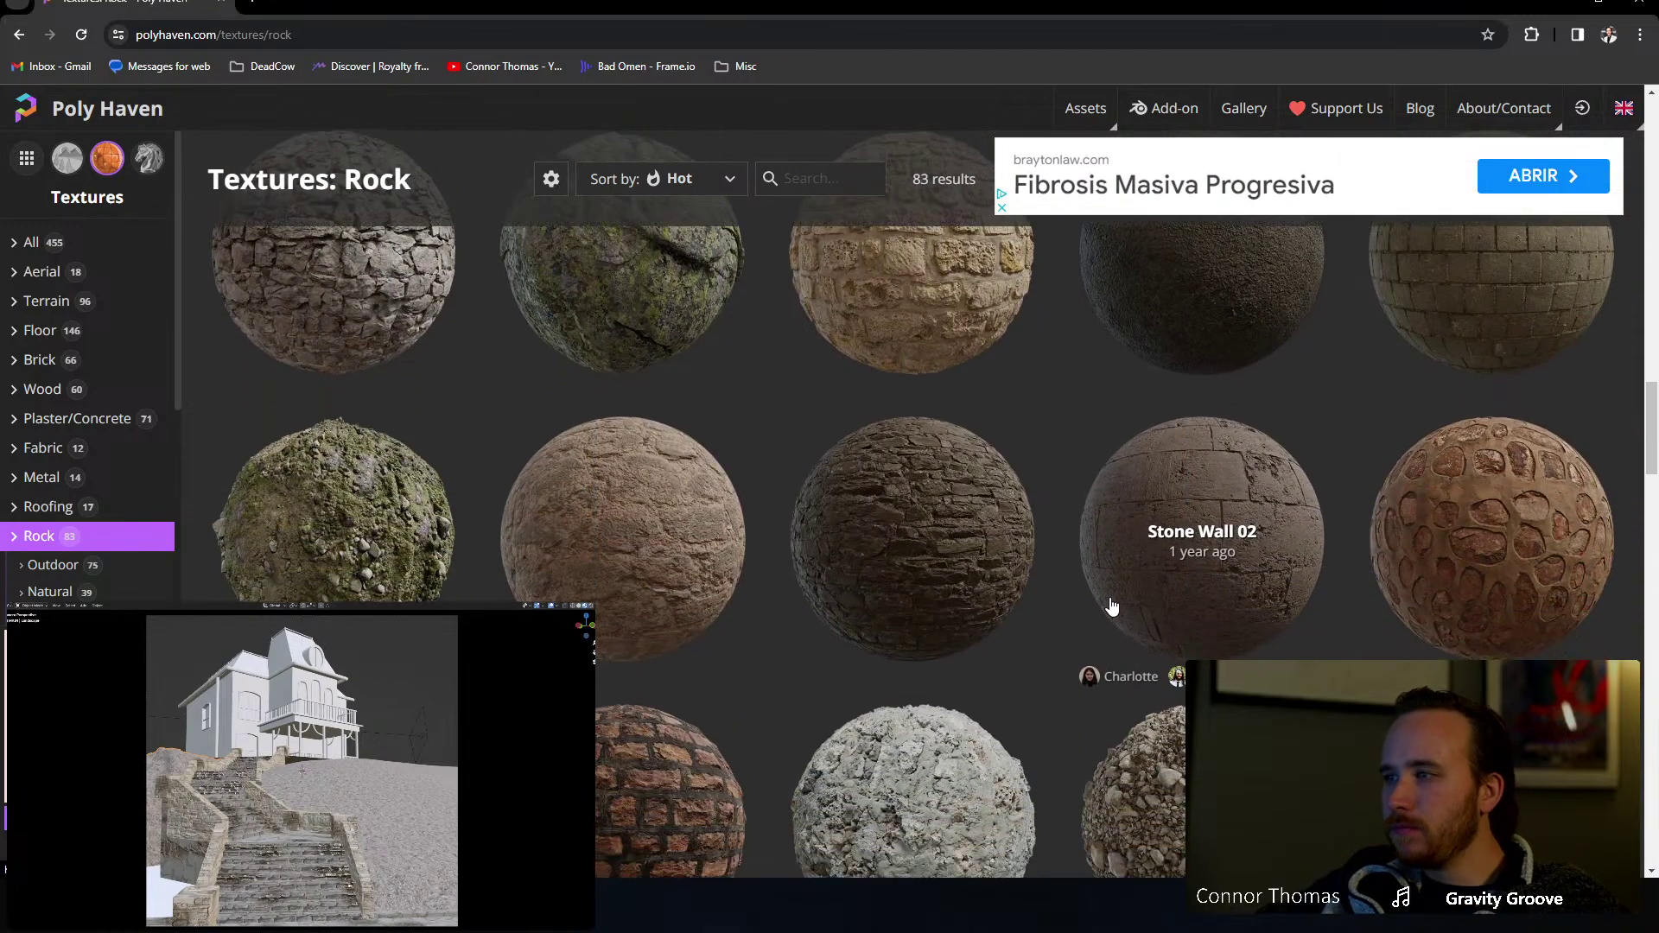
{"action": "scroll", "coordinate": [1098, 605], "scroll_direction": "down", "scroll_amount": 1}
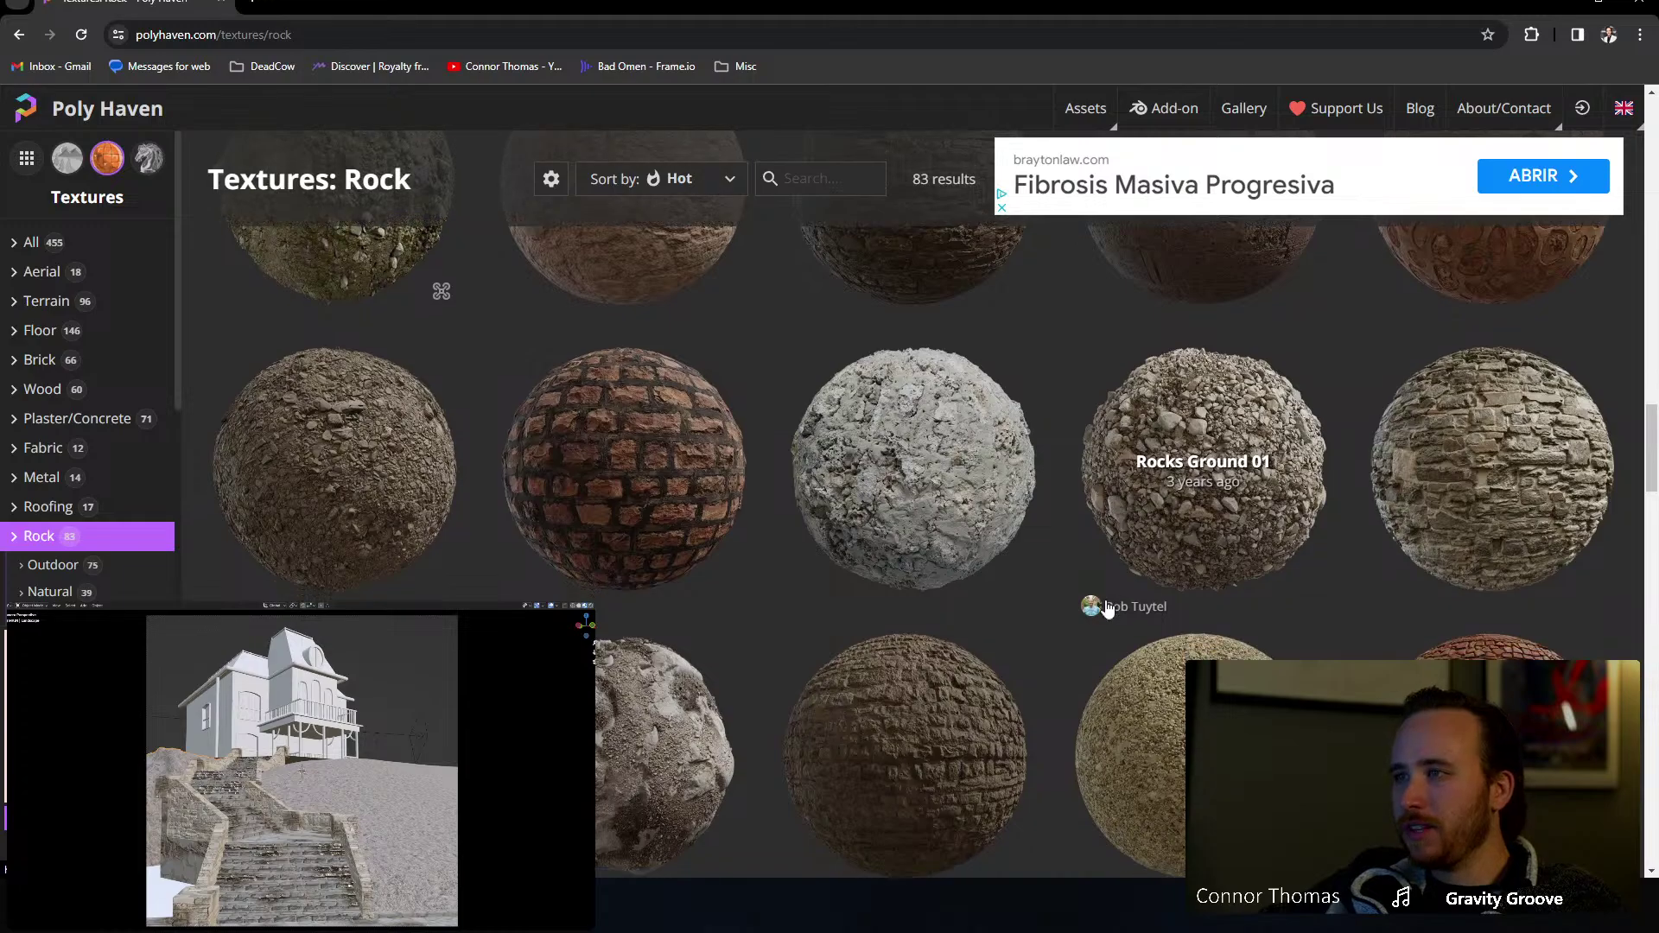
{"action": "scroll", "coordinate": [875, 406], "scroll_direction": "down", "scroll_amount": 3}
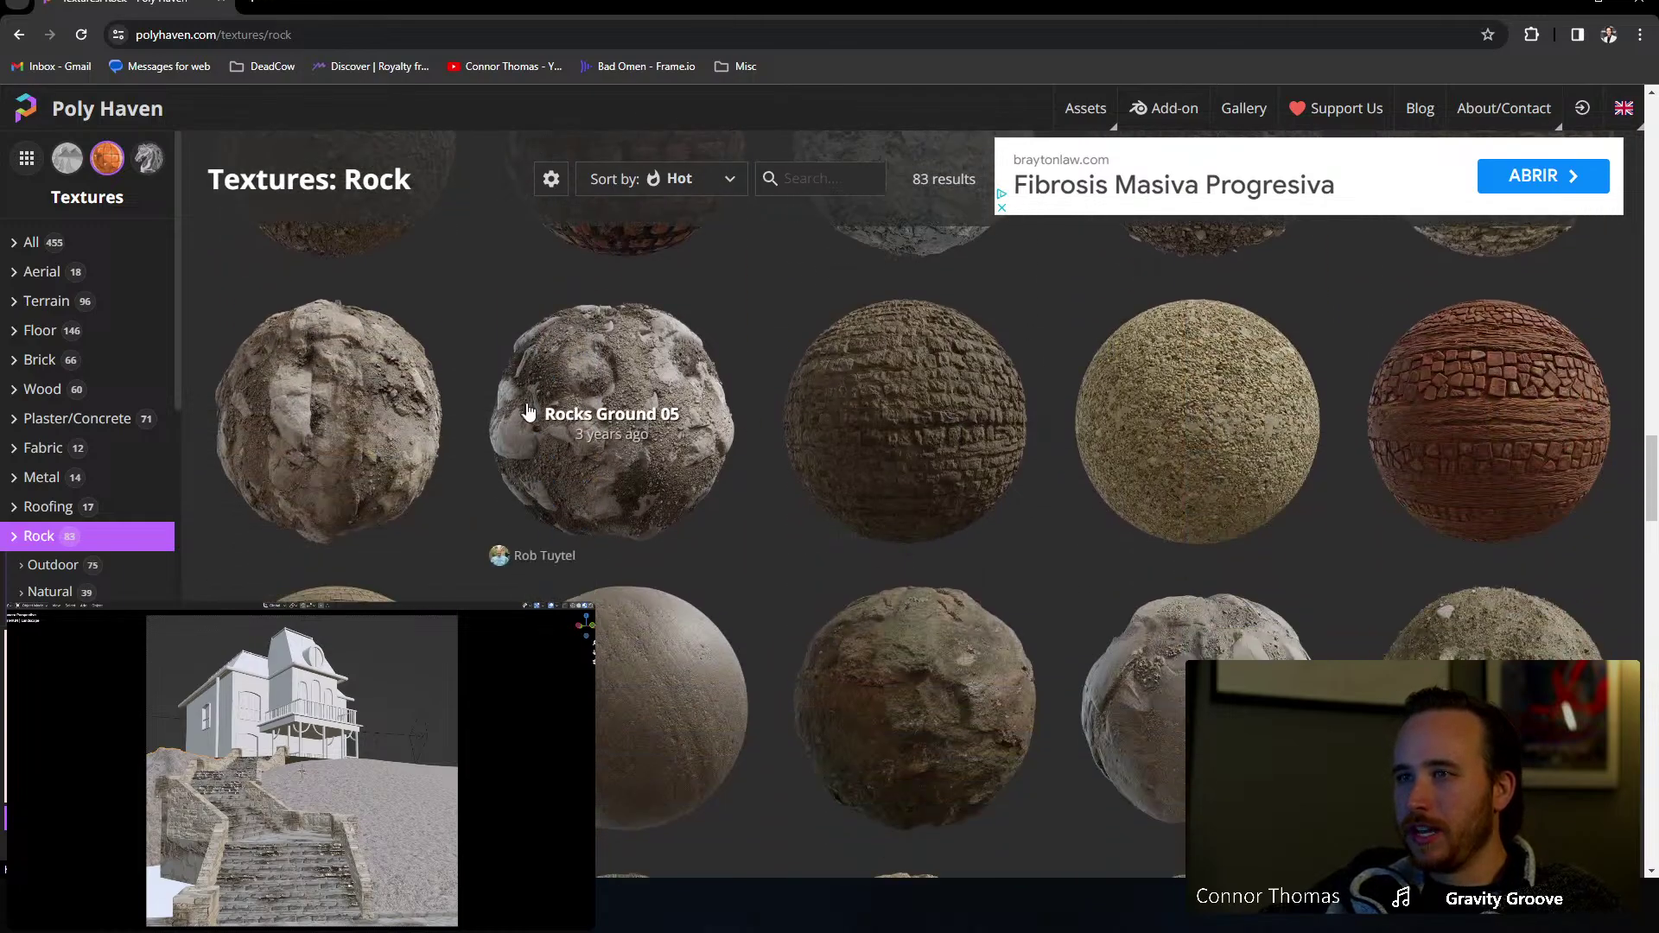
Step: Browse the rock texture previews for a natural rocky surface suited to the hillside landscape
{"action": "scroll", "coordinate": [605, 450], "scroll_direction": "up", "scroll_amount": 3}
{"action": "scroll", "coordinate": [622, 467], "scroll_direction": "down", "scroll_amount": 3}
{"action": "scroll", "coordinate": [683, 523], "scroll_direction": "up", "scroll_amount": 5}
{"action": "scroll", "coordinate": [691, 596], "scroll_direction": "down", "scroll_amount": 4}
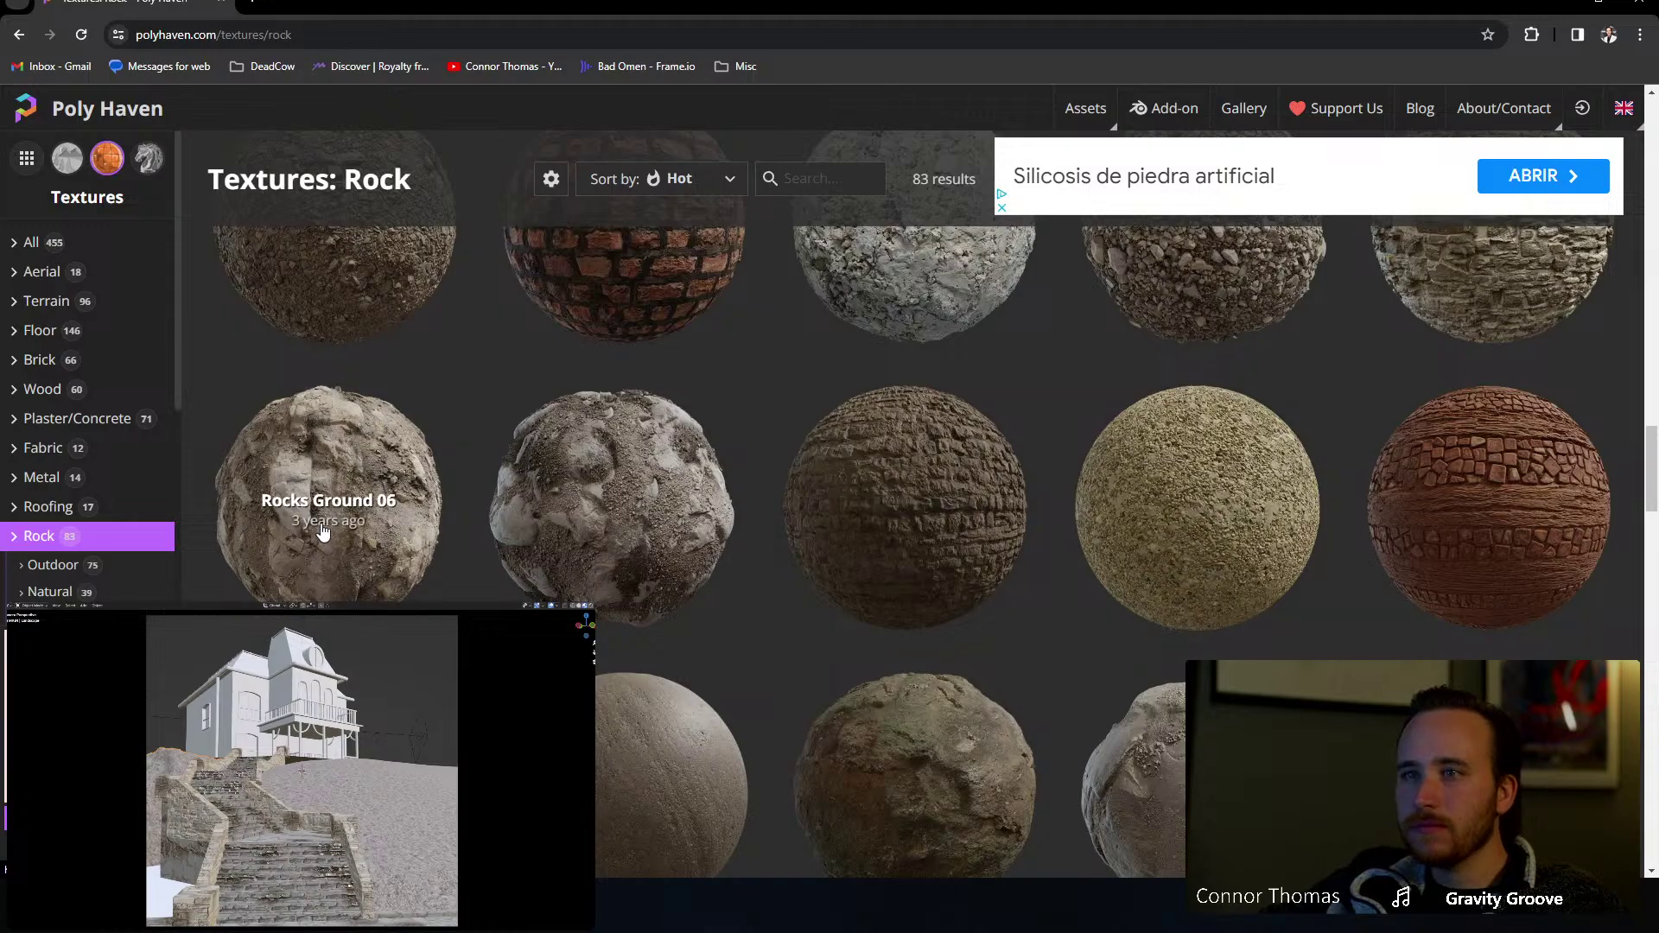
{"action": "scroll", "coordinate": [1097, 549], "scroll_direction": "down", "scroll_amount": 3}
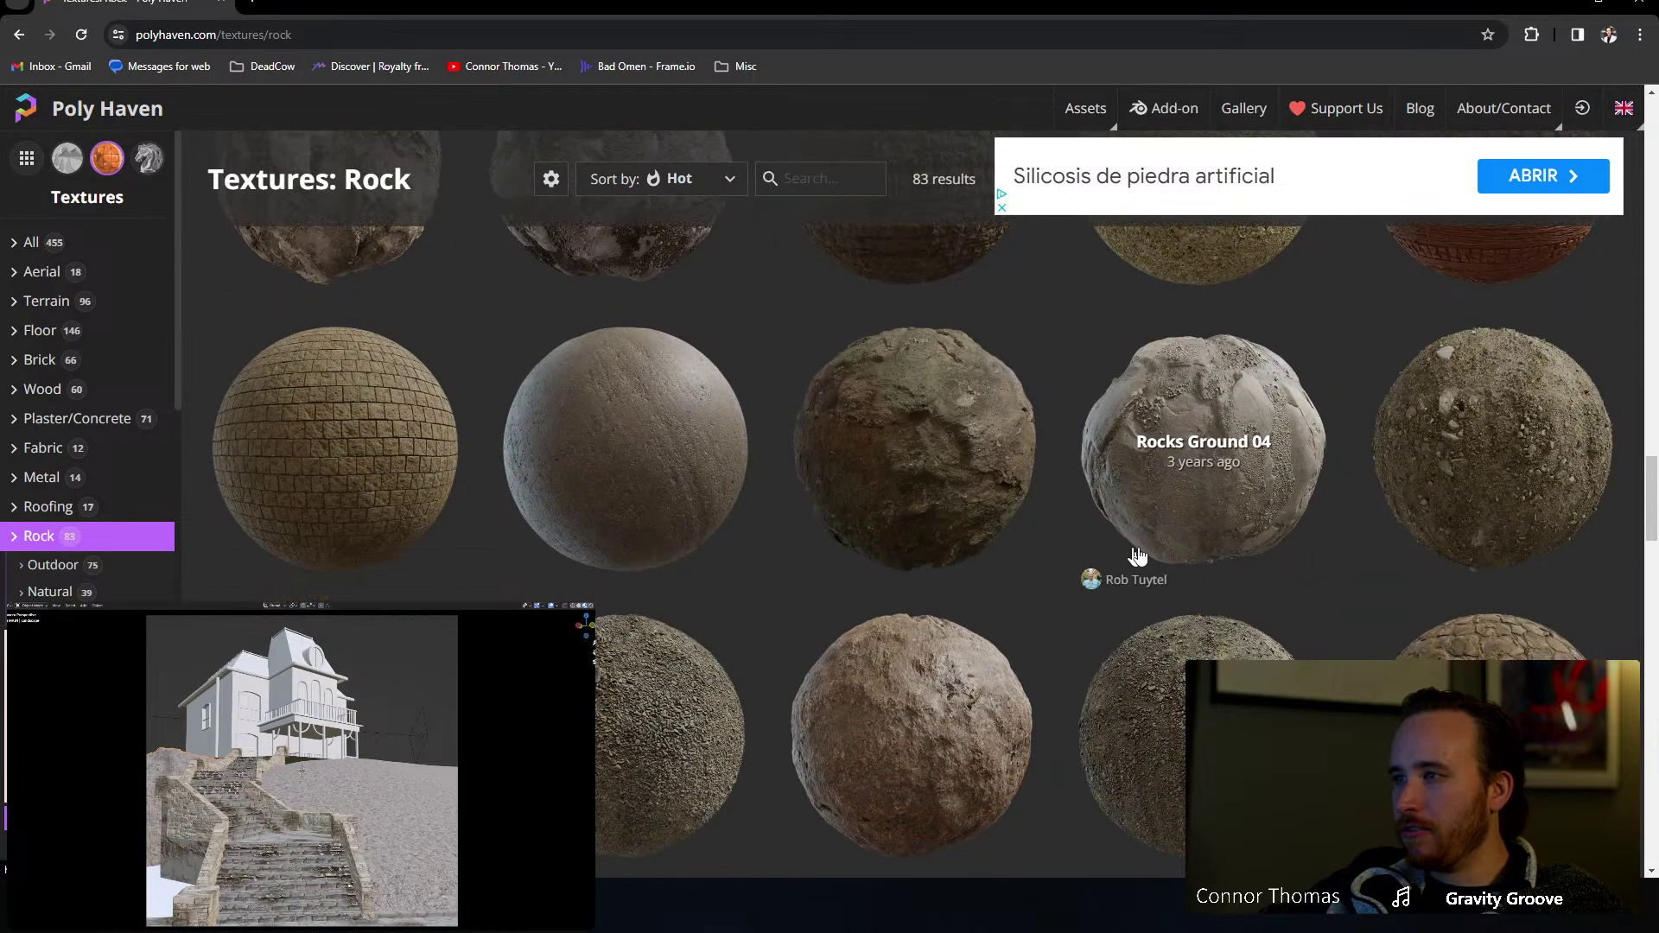
{"action": "scroll", "coordinate": [1287, 496], "scroll_direction": "down", "scroll_amount": 3}
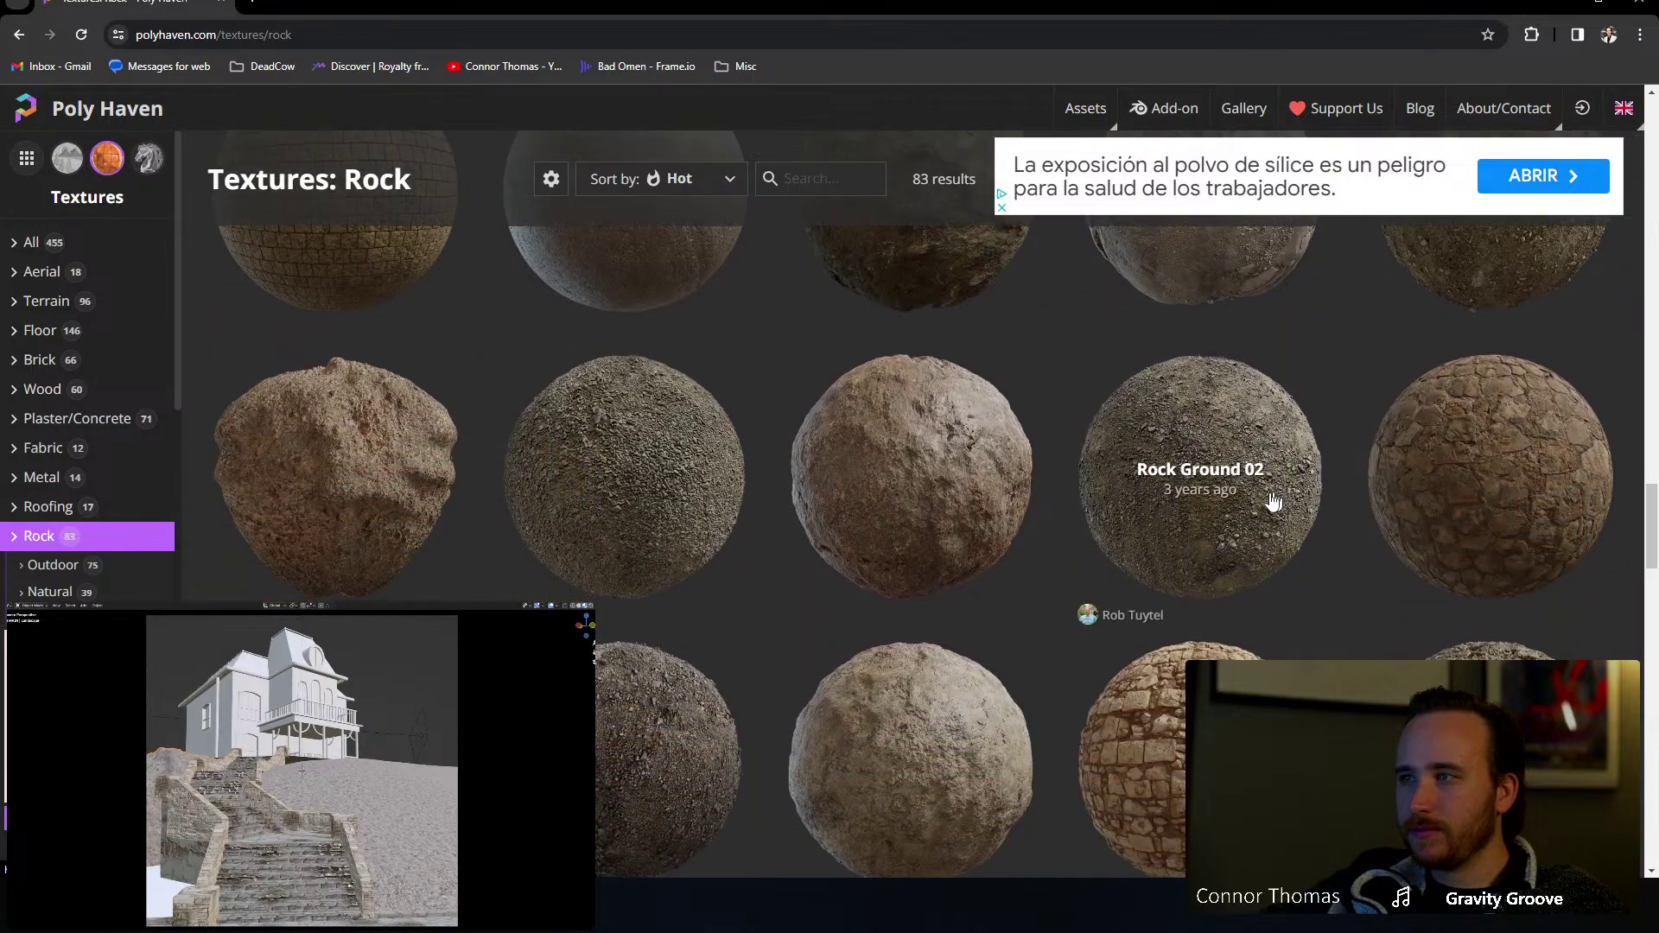
{"action": "scroll", "coordinate": [540, 570], "scroll_direction": "down", "scroll_amount": 2}
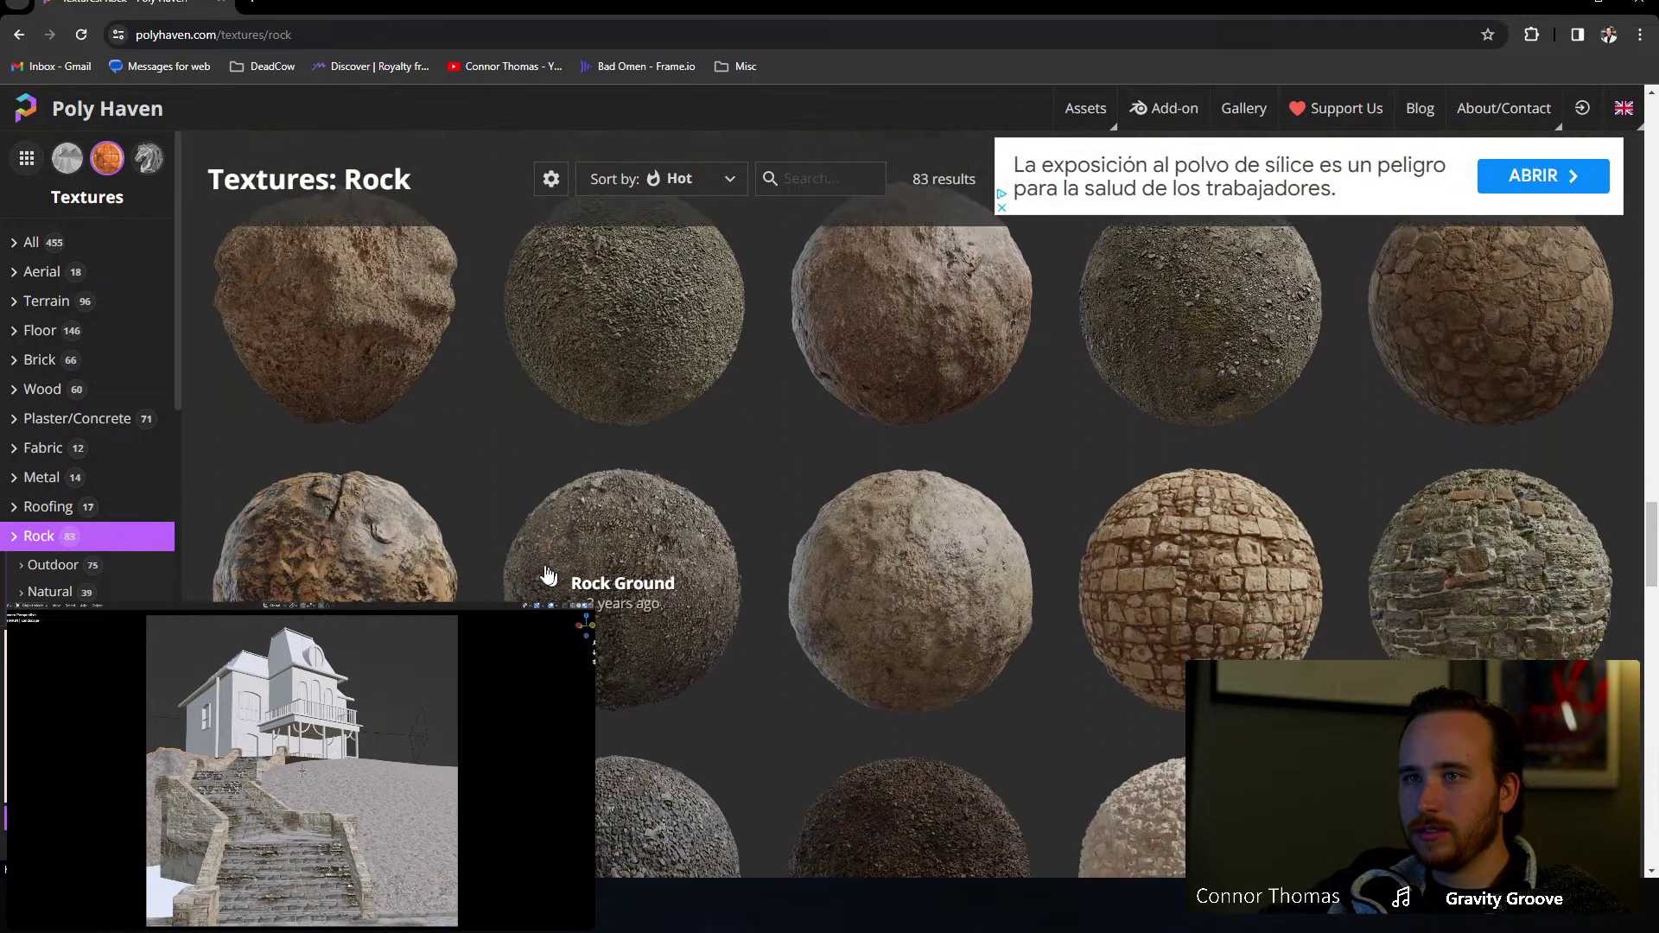
{"action": "scroll", "coordinate": [547, 574], "scroll_direction": "up", "scroll_amount": 2}
{"action": "scroll", "coordinate": [358, 504], "scroll_direction": "down", "scroll_amount": 3}
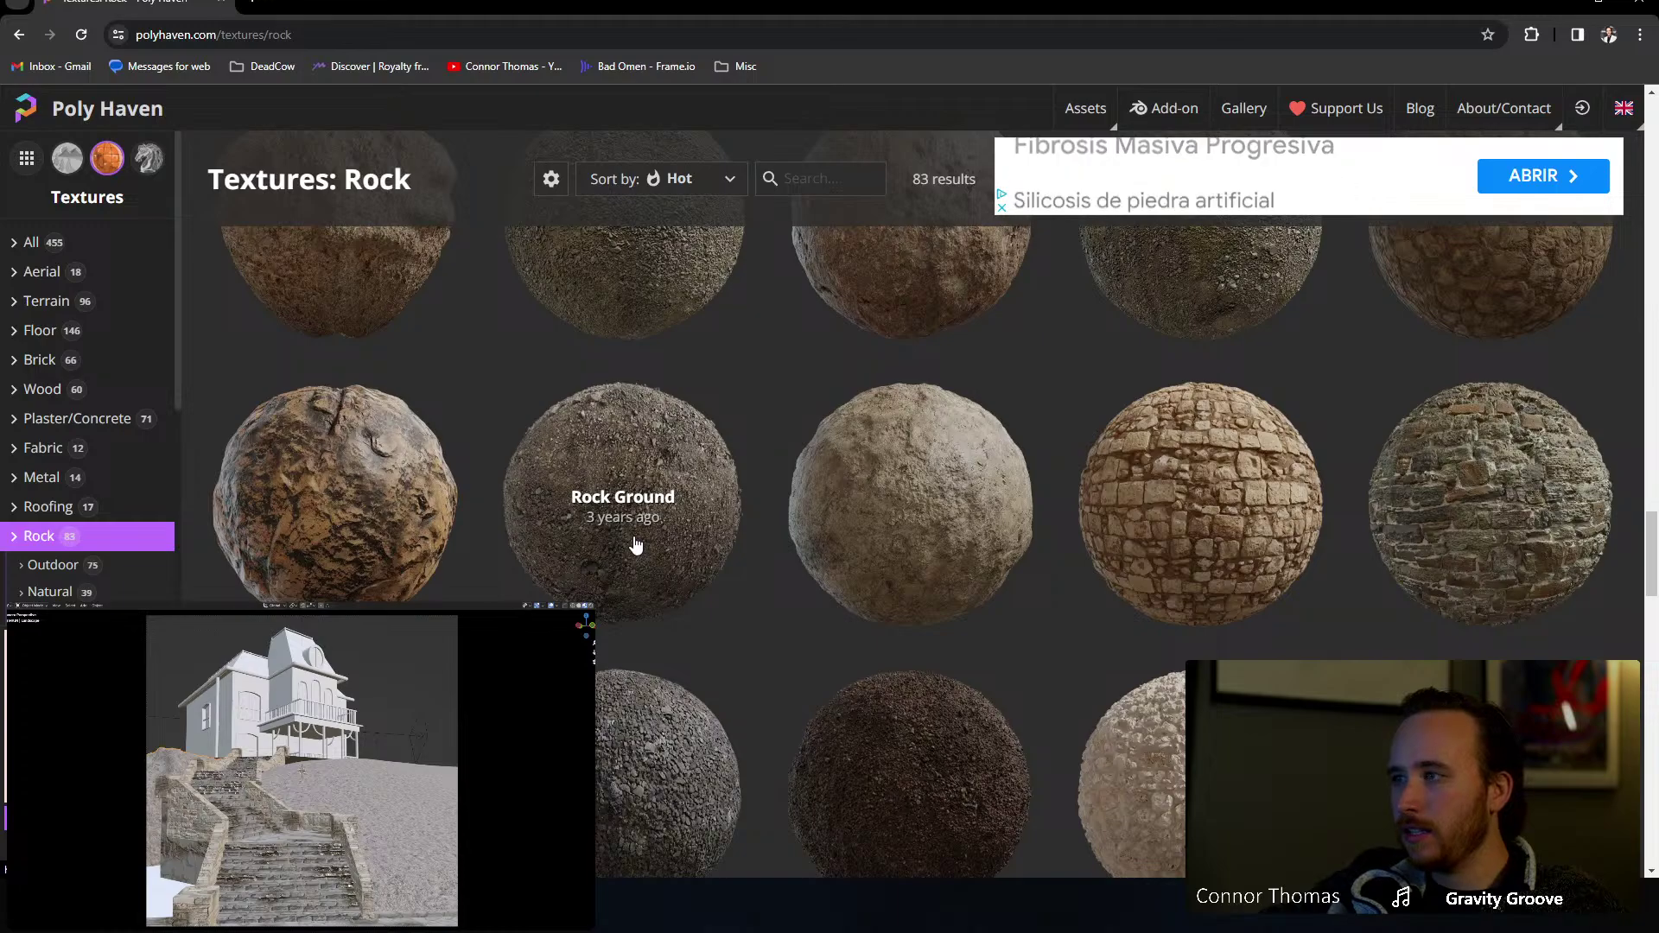
Step: Open the Rock 04 texture, save its 4K Blender archive in the vfx_material folder, and return to the rock textures
{"action": "scroll", "coordinate": [635, 545], "scroll_direction": "up", "scroll_amount": 3}
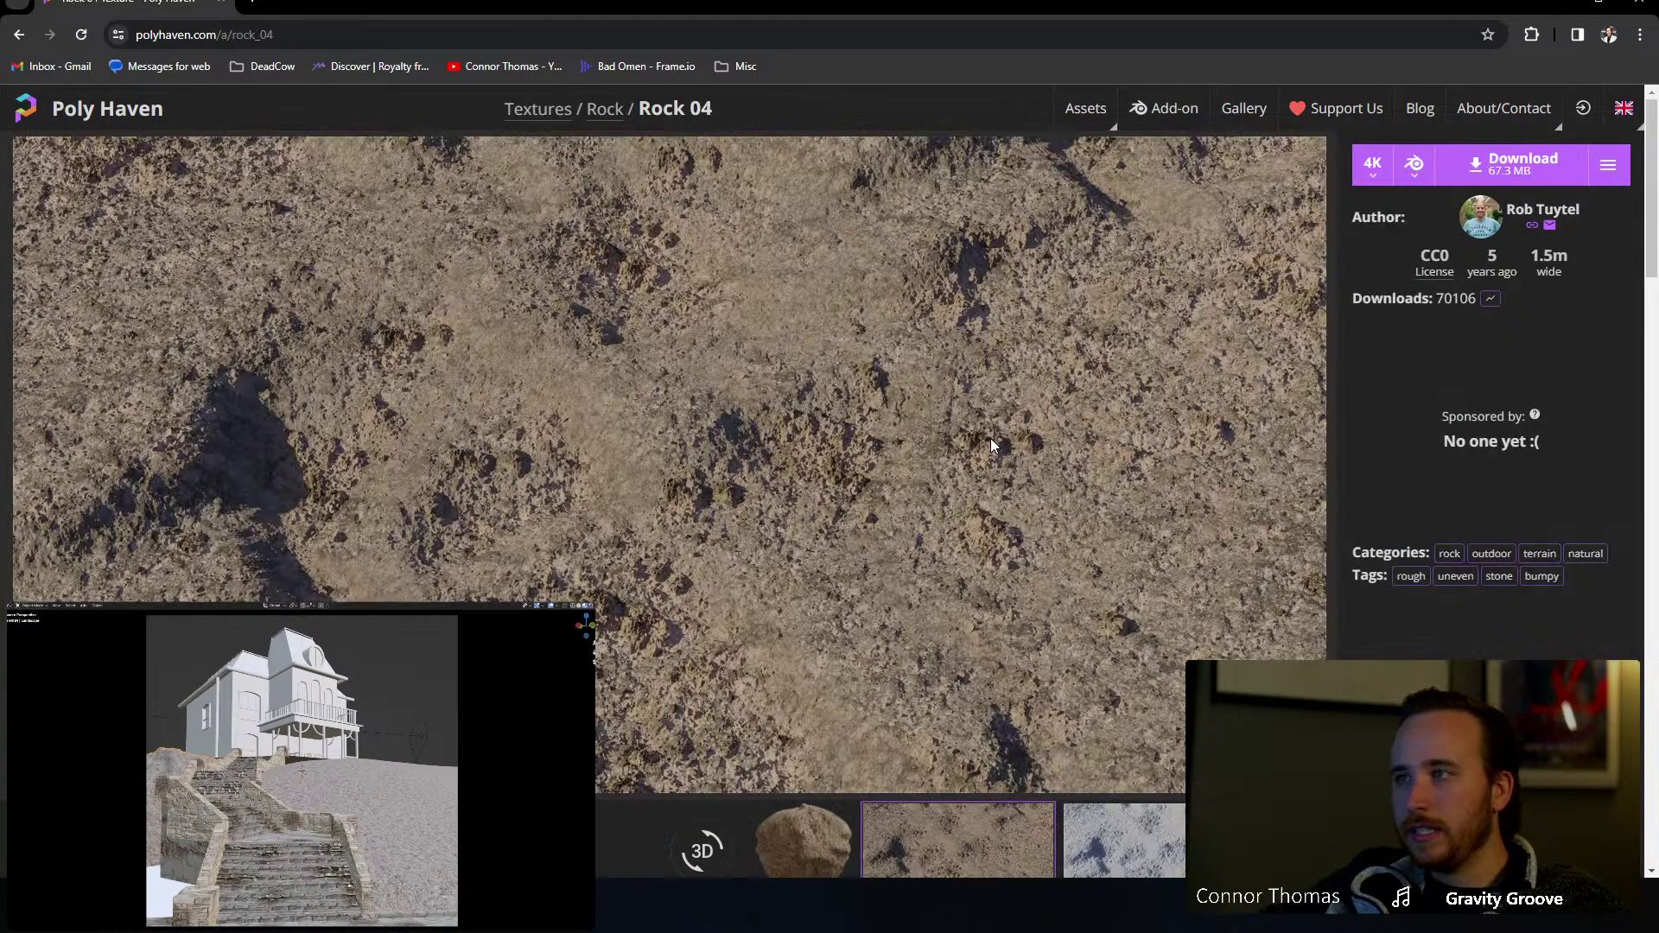
{"action": "left_click", "coordinate": [1512, 165]}
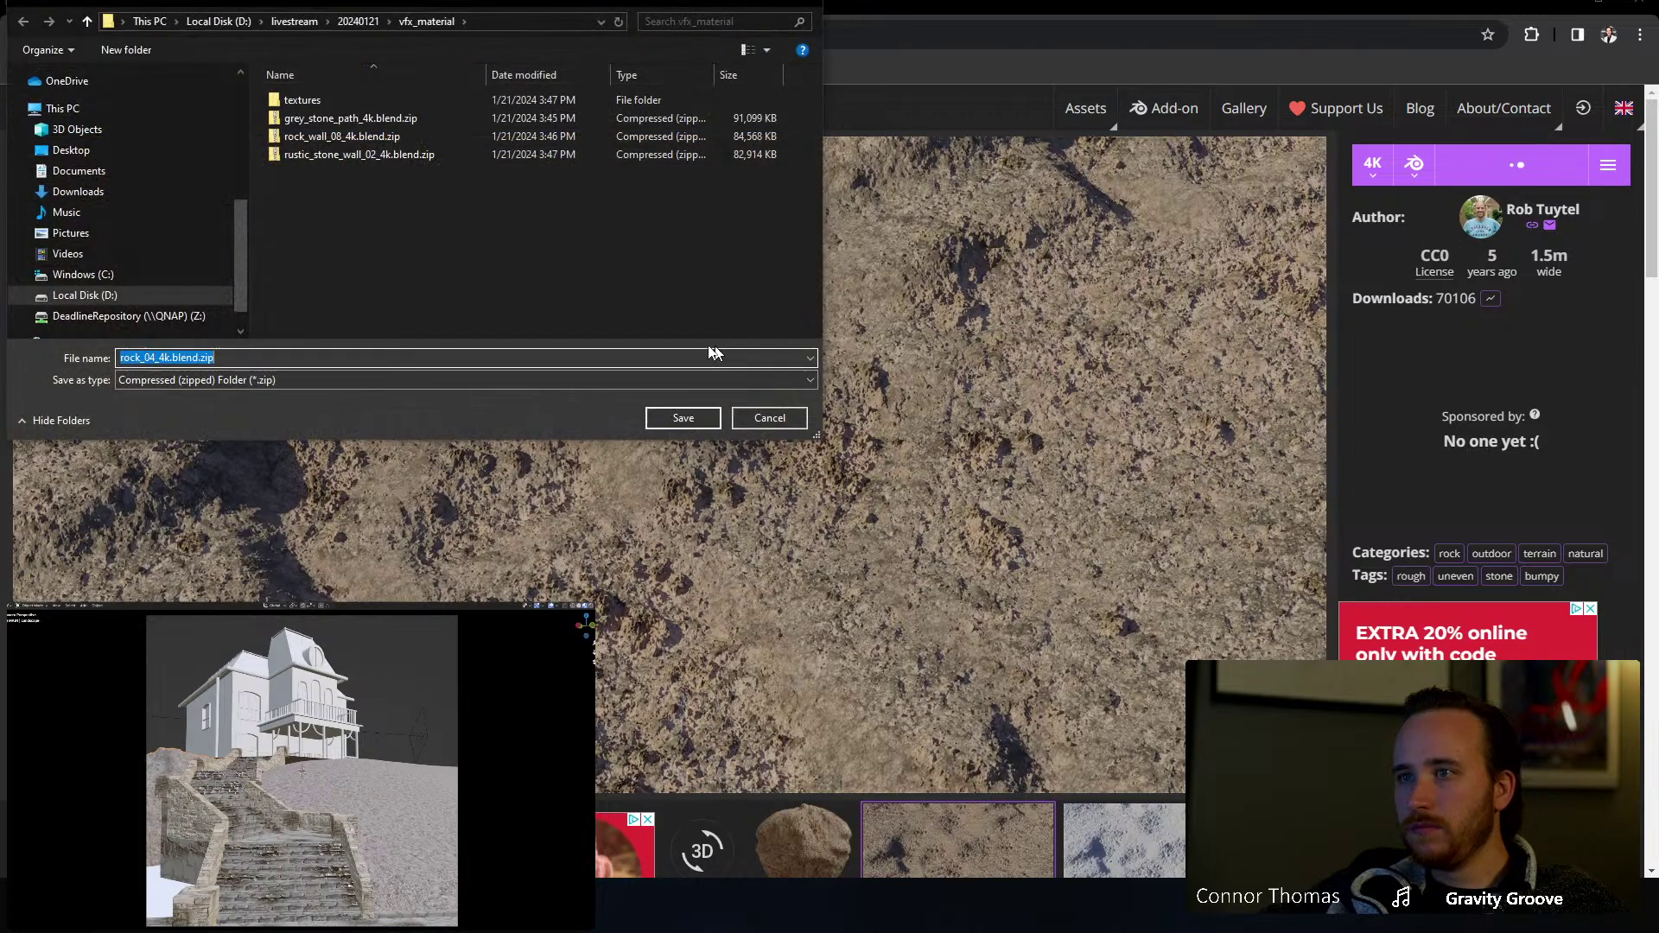
{"action": "left_click", "coordinate": [683, 417]}
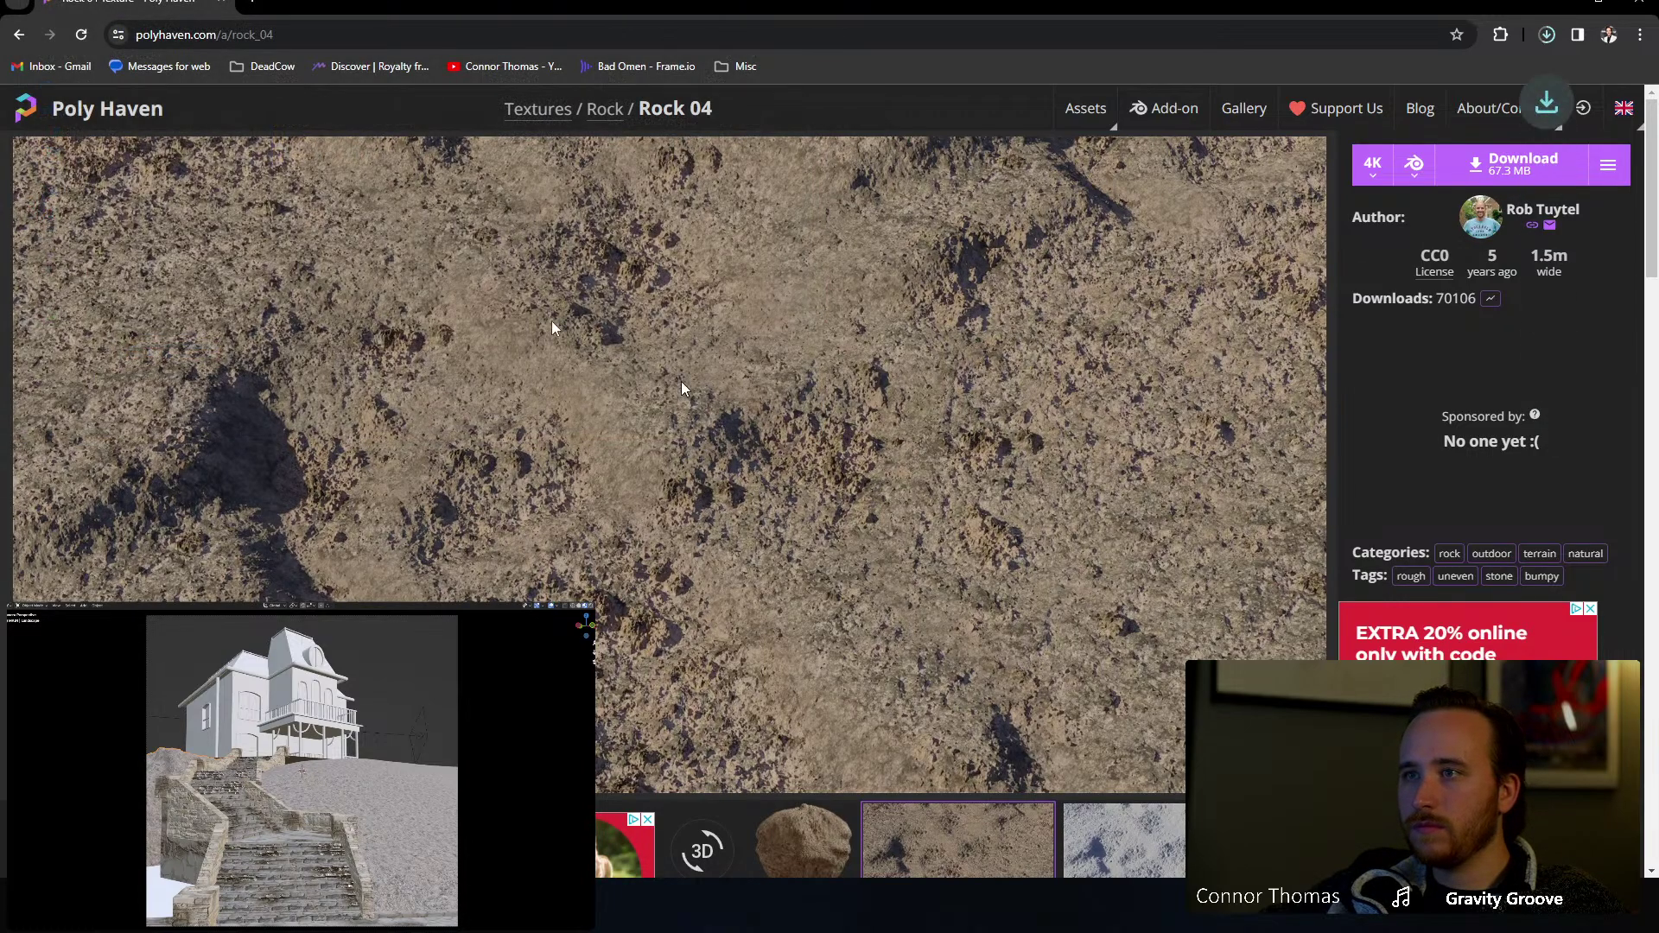
{"action": "left_click", "coordinate": [11, 36]}
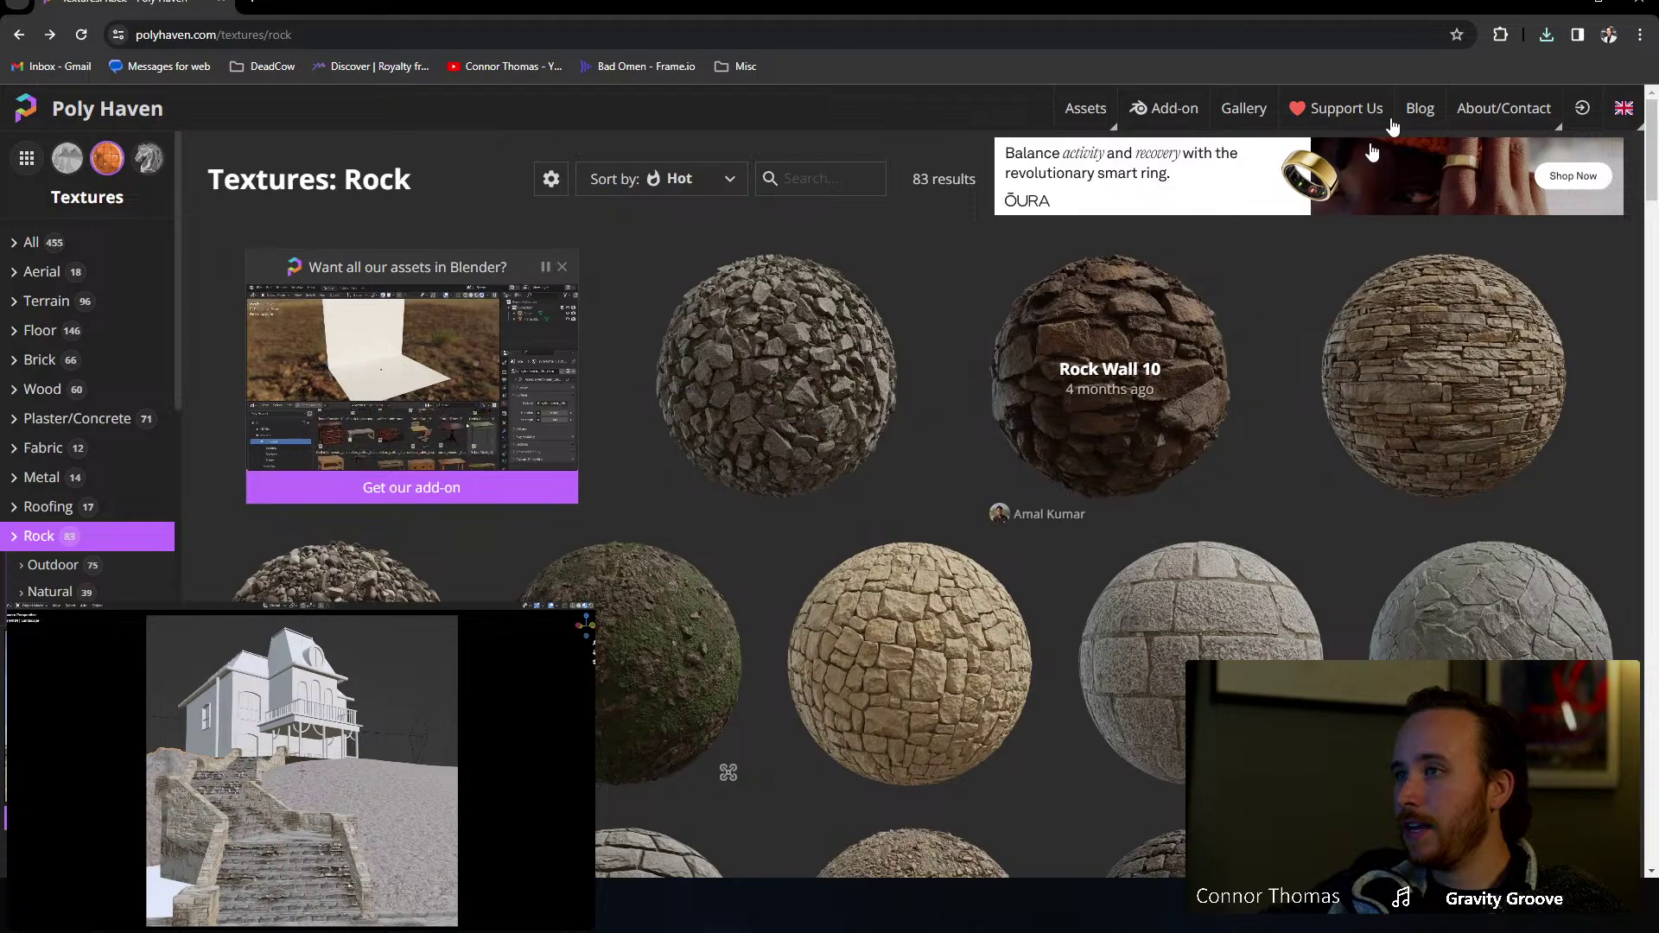
Step: Switch to Blender to inspect the landscape beside the stairs, and return to the texture website
{"action": "left_click", "coordinate": [1560, 5]}
{"action": "middle_click_drag", "start_coordinate": [1127, 449], "coordinate": [1154, 498]}
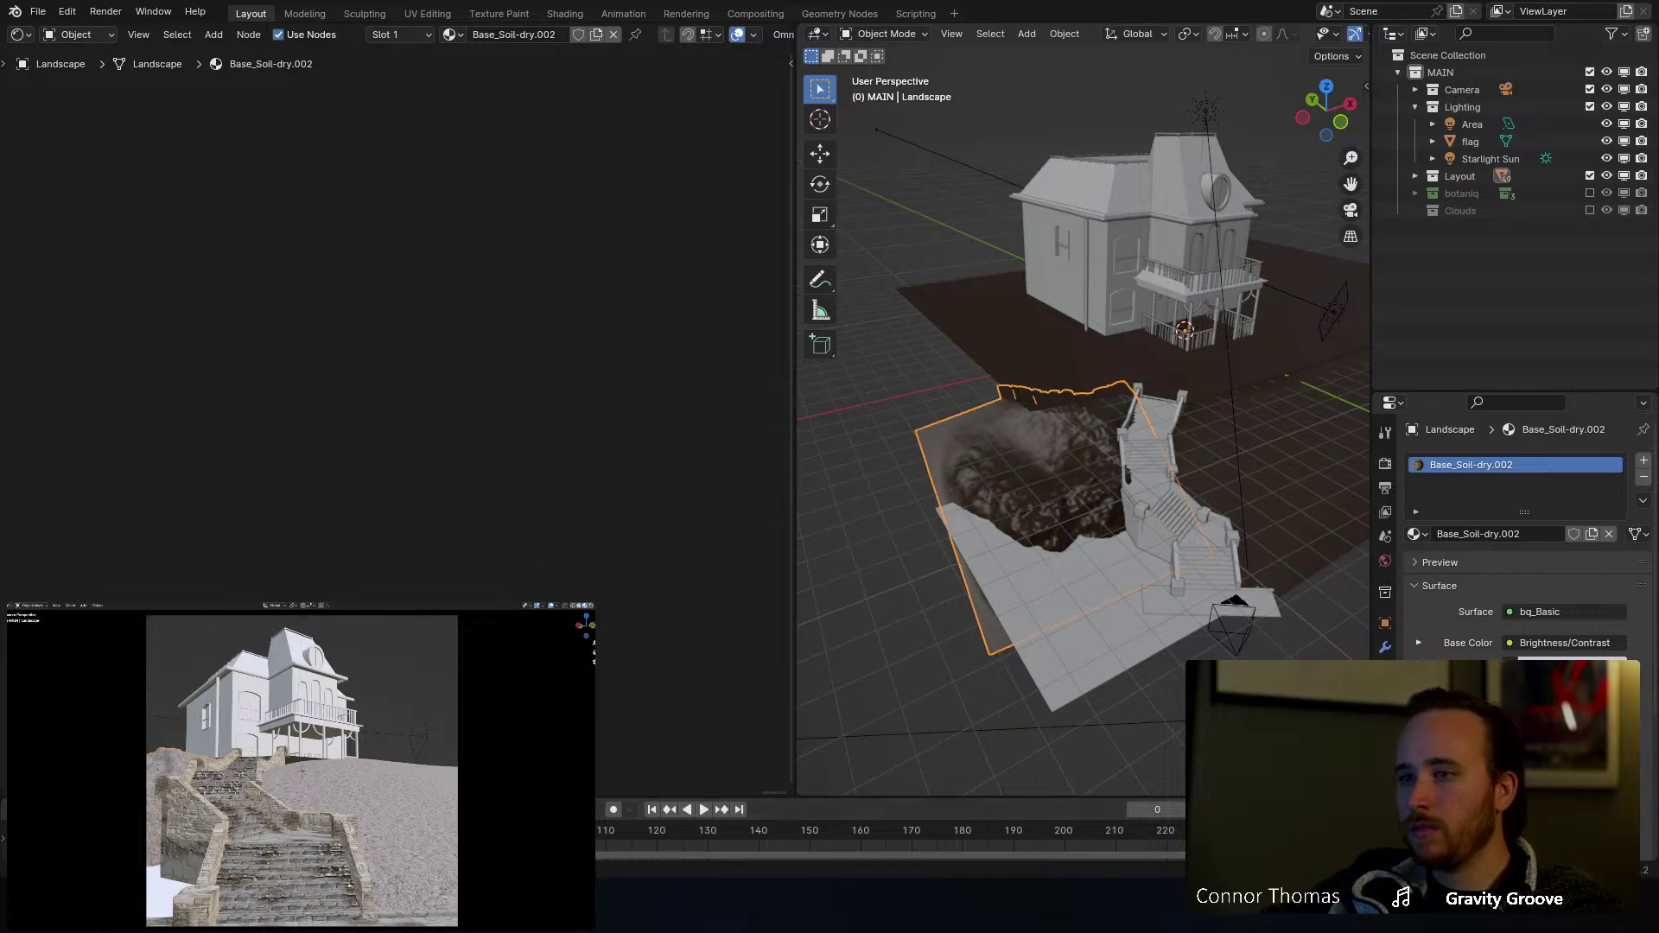
{"action": "key", "text": "alt+Tab"}
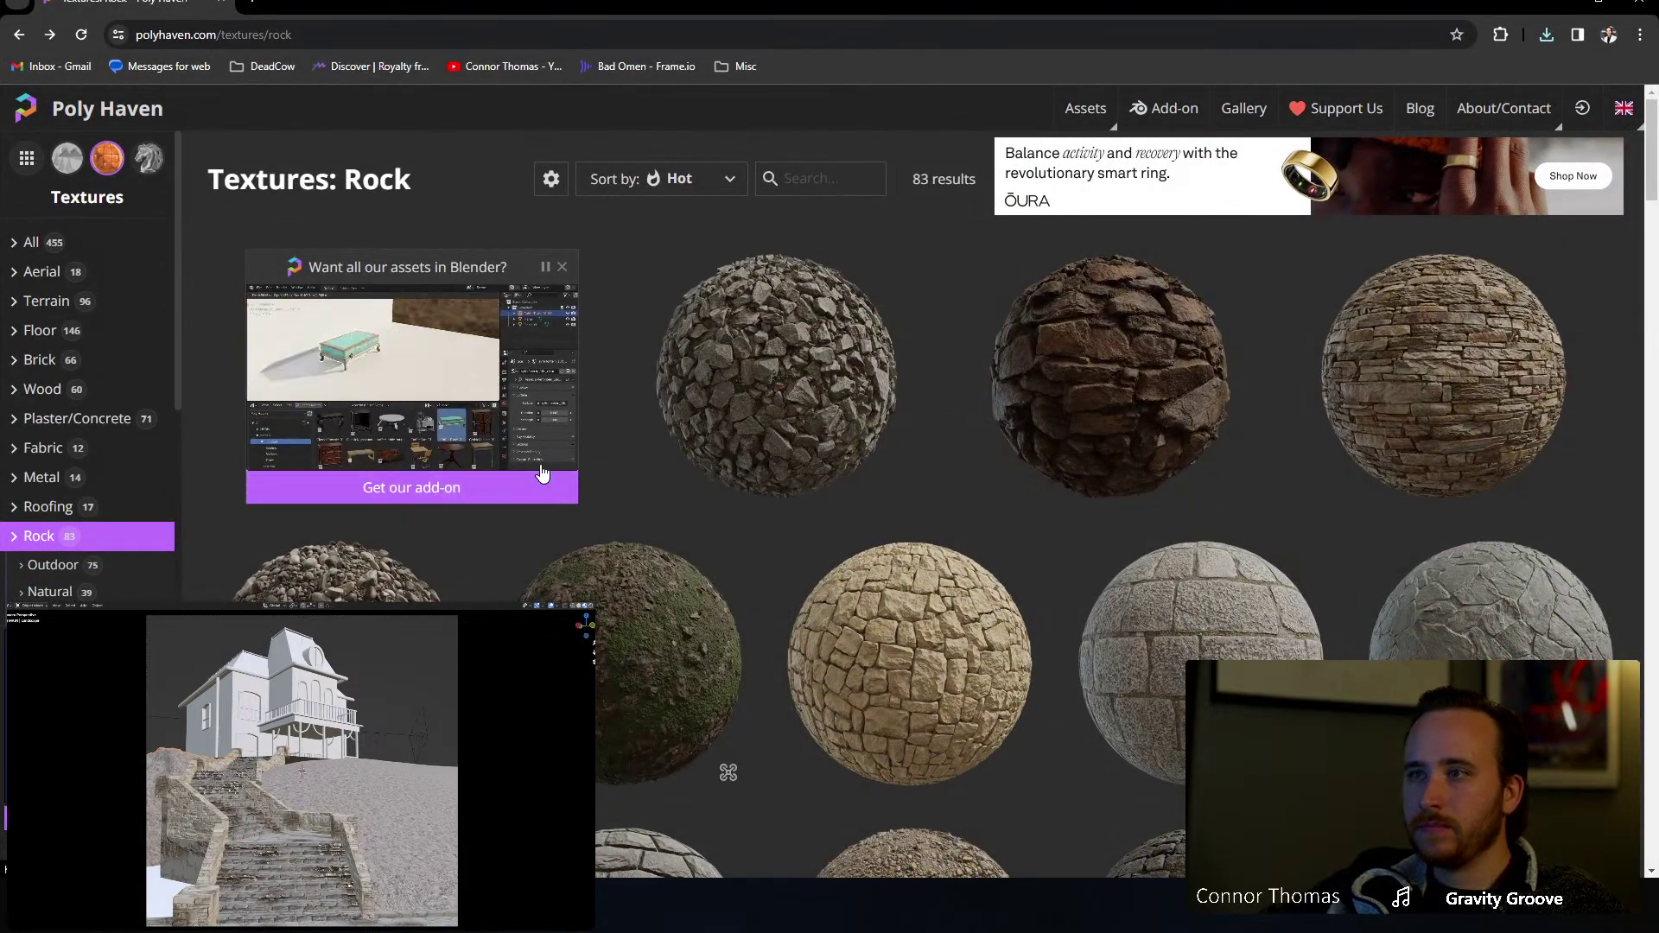
Step: Find the Forest Ground 04 texture among the rock textures and save its 4K Blender archive in the vfx_material folder
{"action": "scroll", "coordinate": [647, 352], "scroll_direction": "up", "scroll_amount": 1}
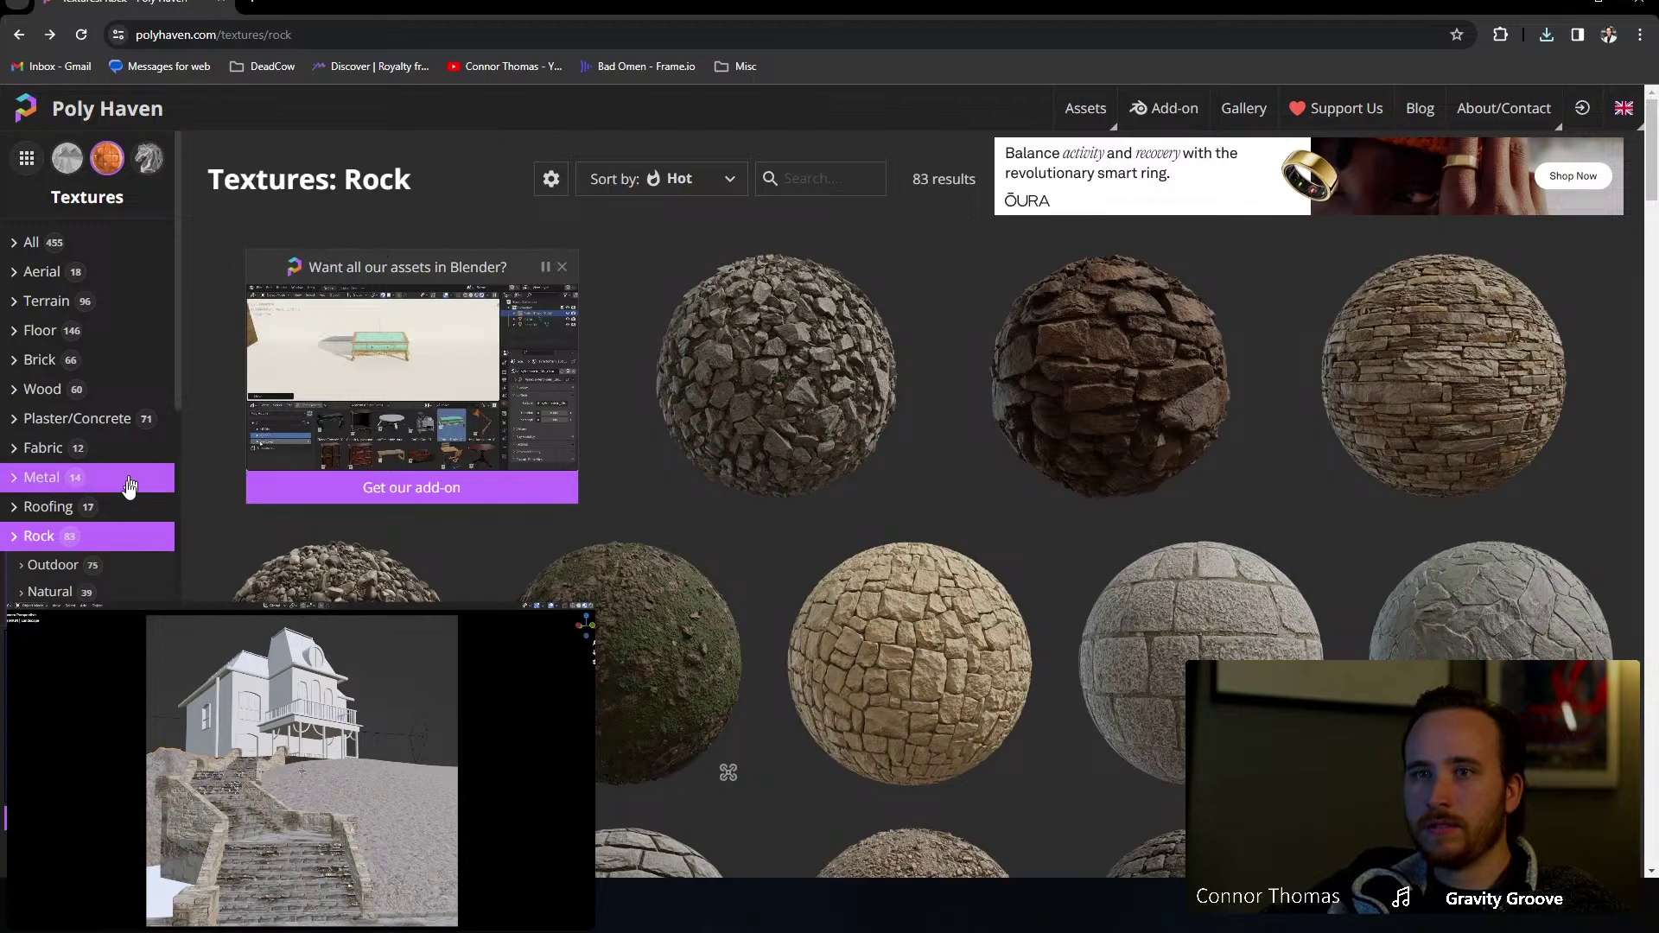
{"action": "scroll", "coordinate": [864, 605], "scroll_direction": "down", "scroll_amount": 5}
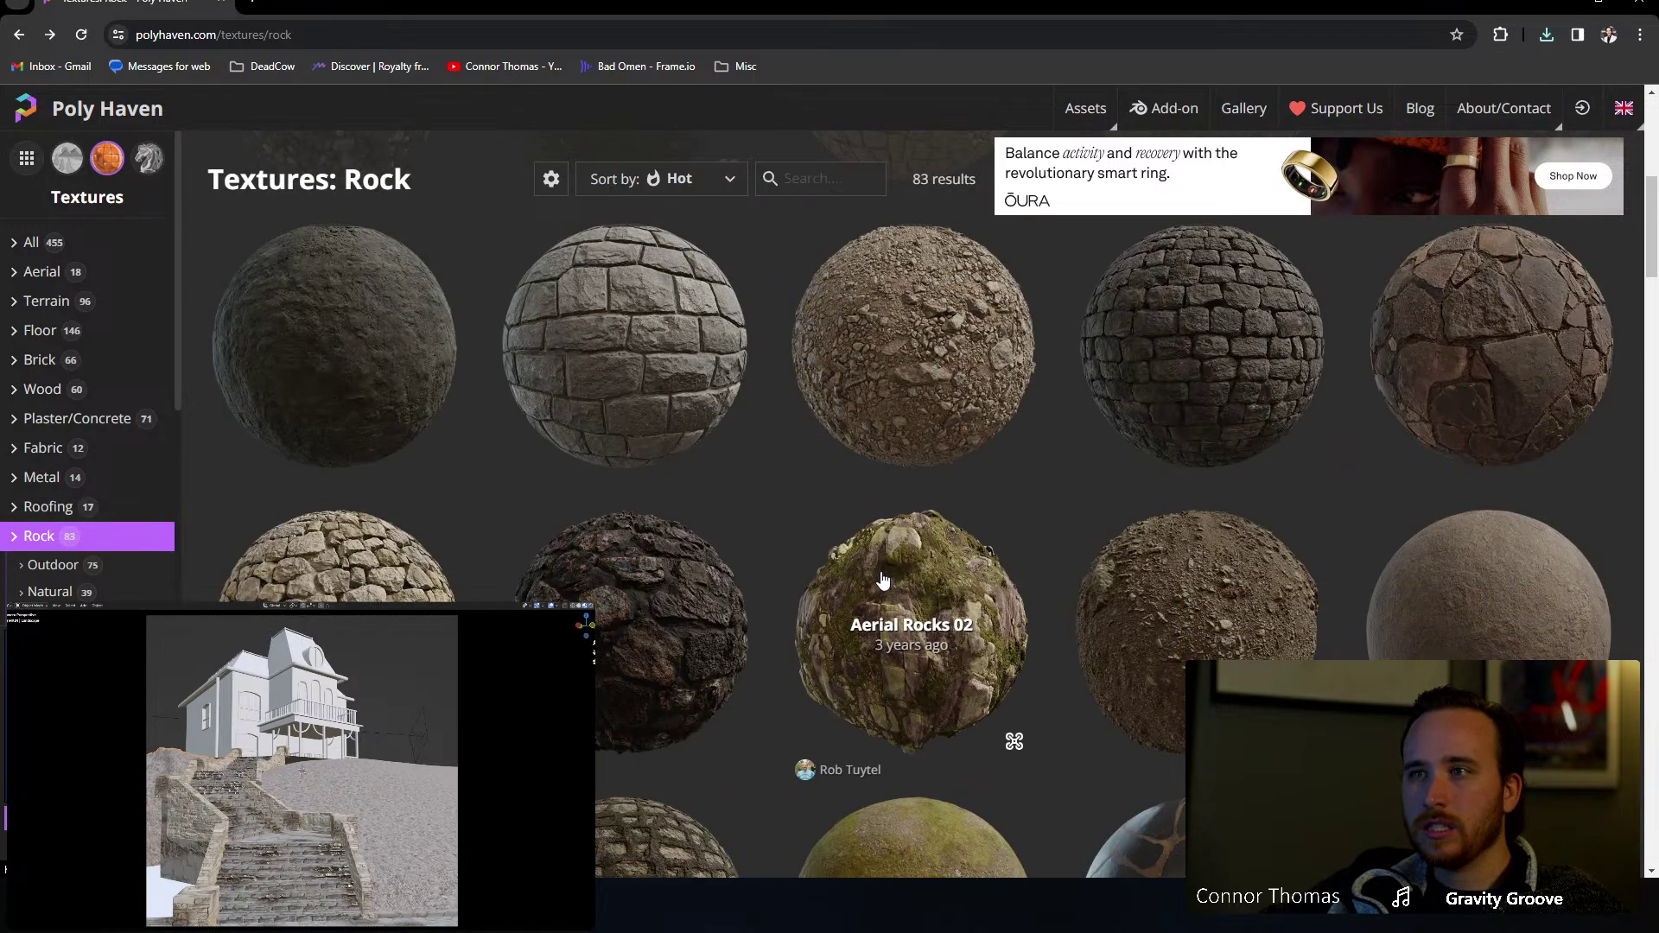
{"action": "scroll", "coordinate": [787, 578], "scroll_direction": "up", "scroll_amount": 2}
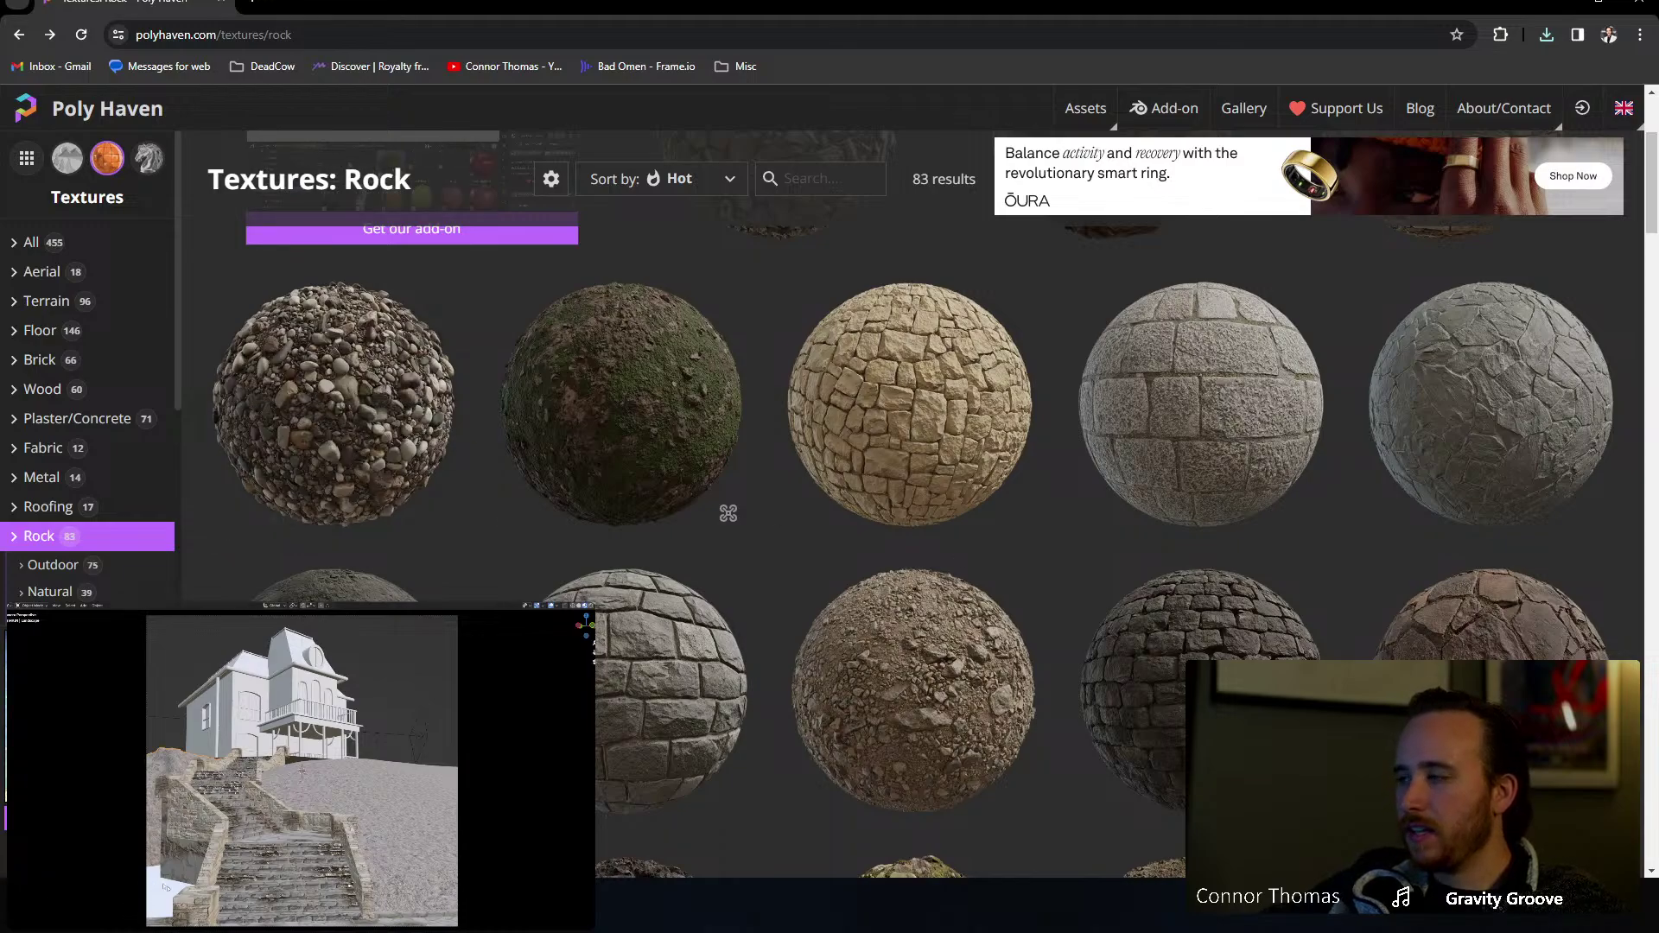
{"action": "scroll", "coordinate": [1019, 622], "scroll_direction": "down", "scroll_amount": 5}
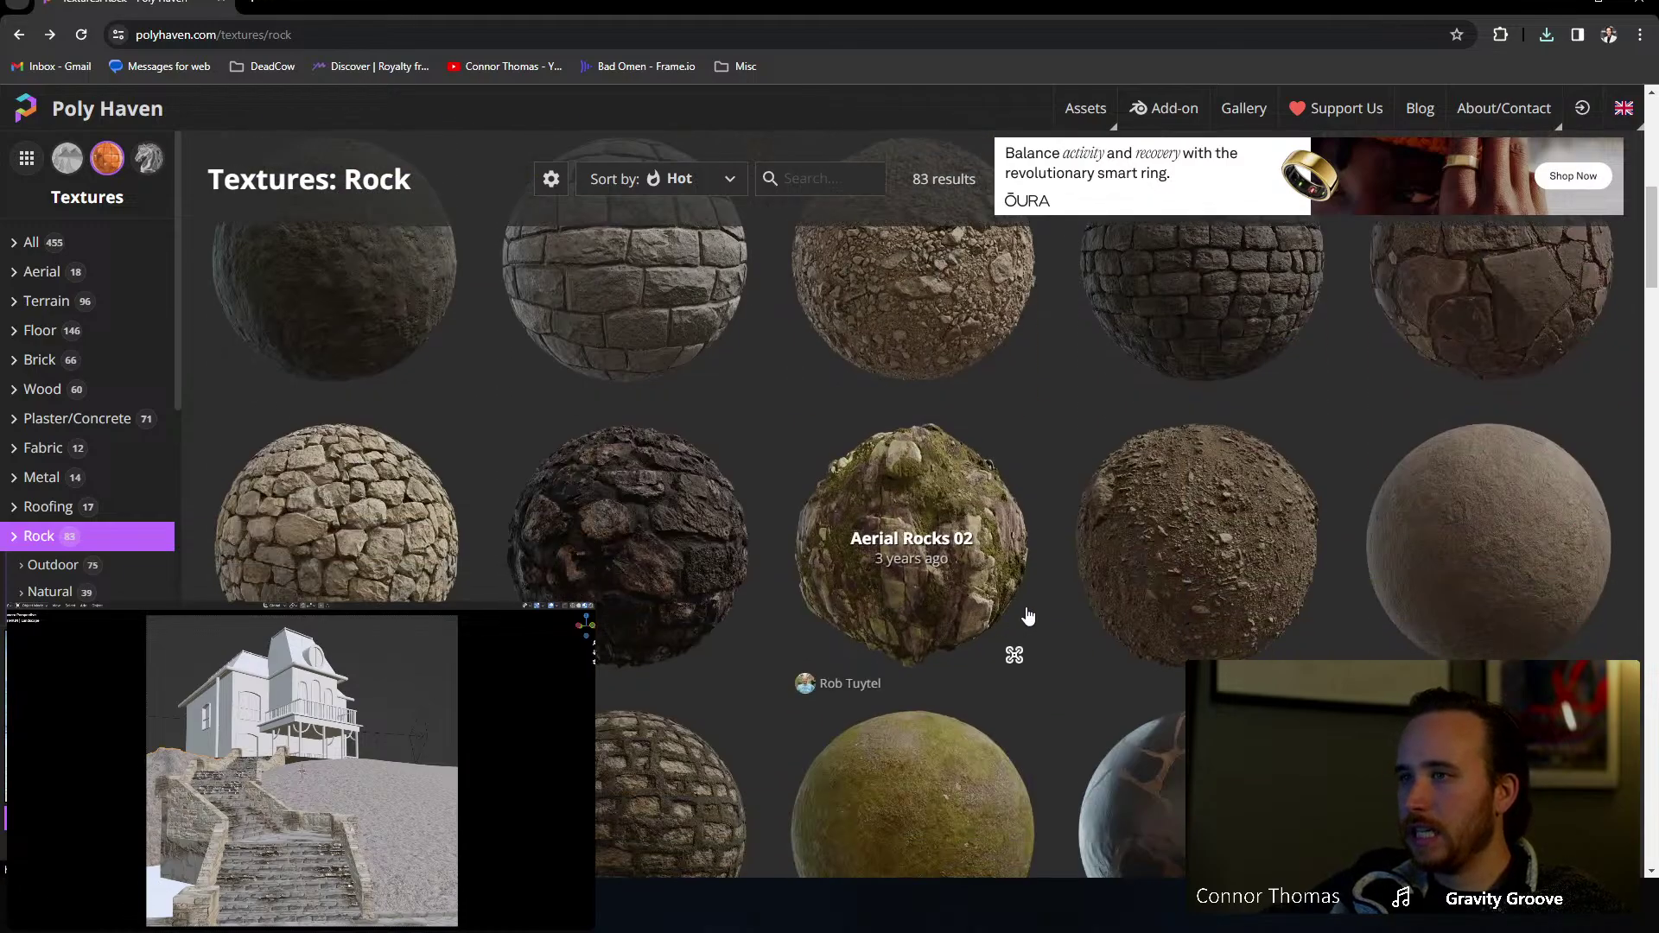
{"action": "scroll", "coordinate": [1028, 616], "scroll_direction": "down", "scroll_amount": 1}
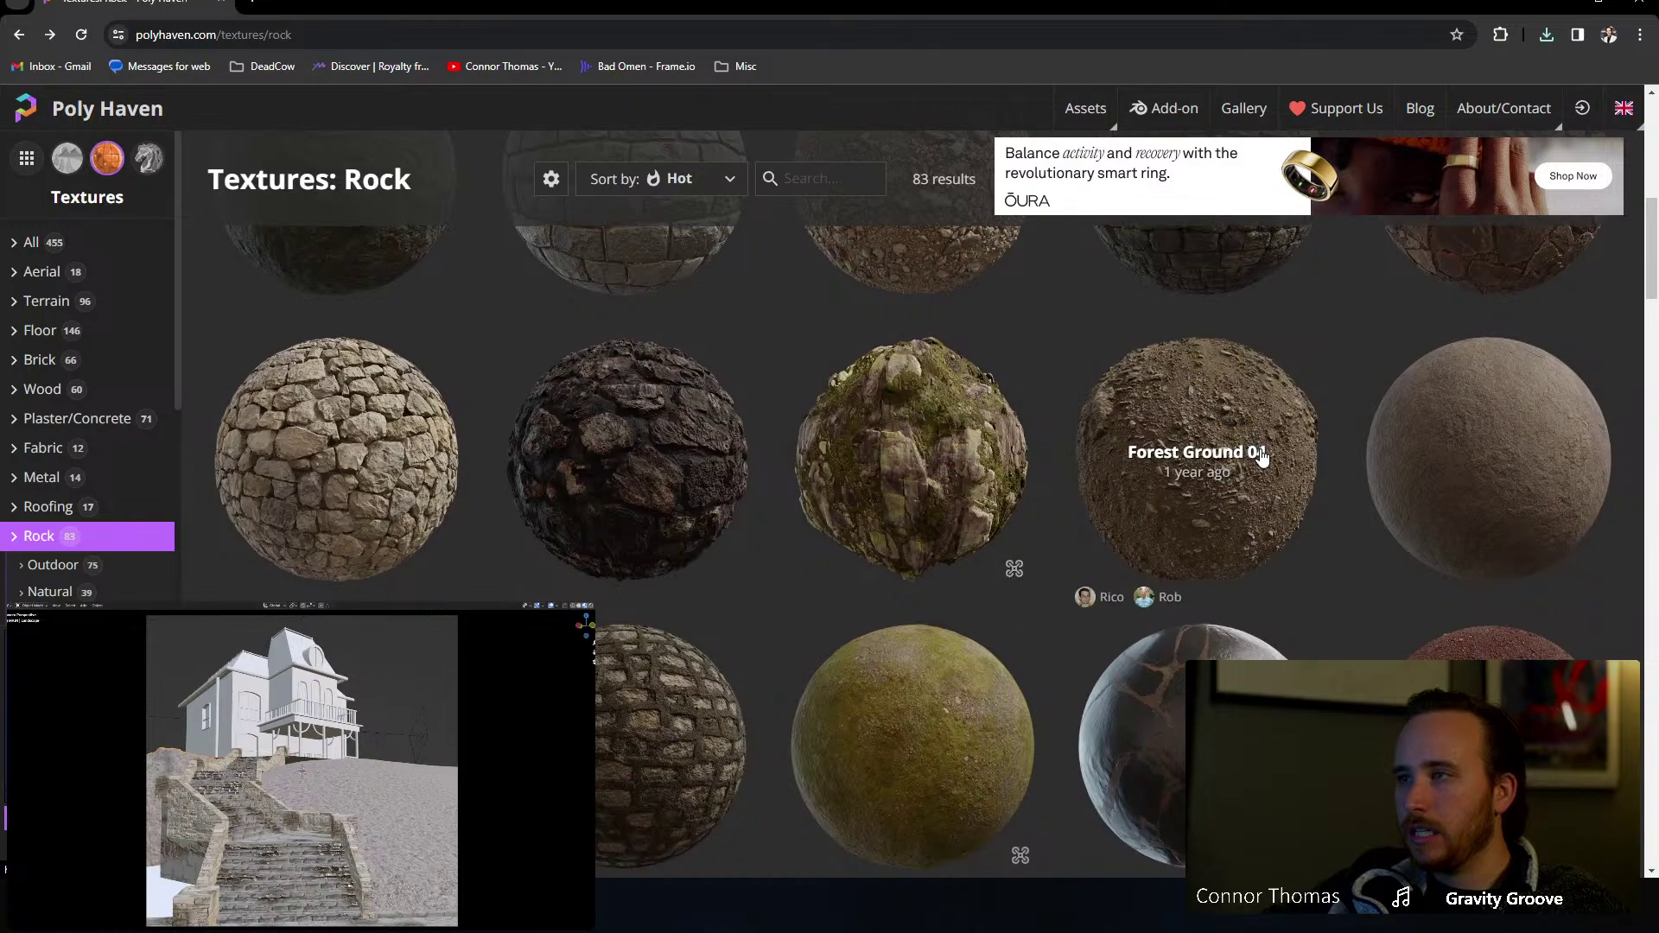
{"action": "scroll", "coordinate": [1262, 458], "scroll_direction": "down", "scroll_amount": 1}
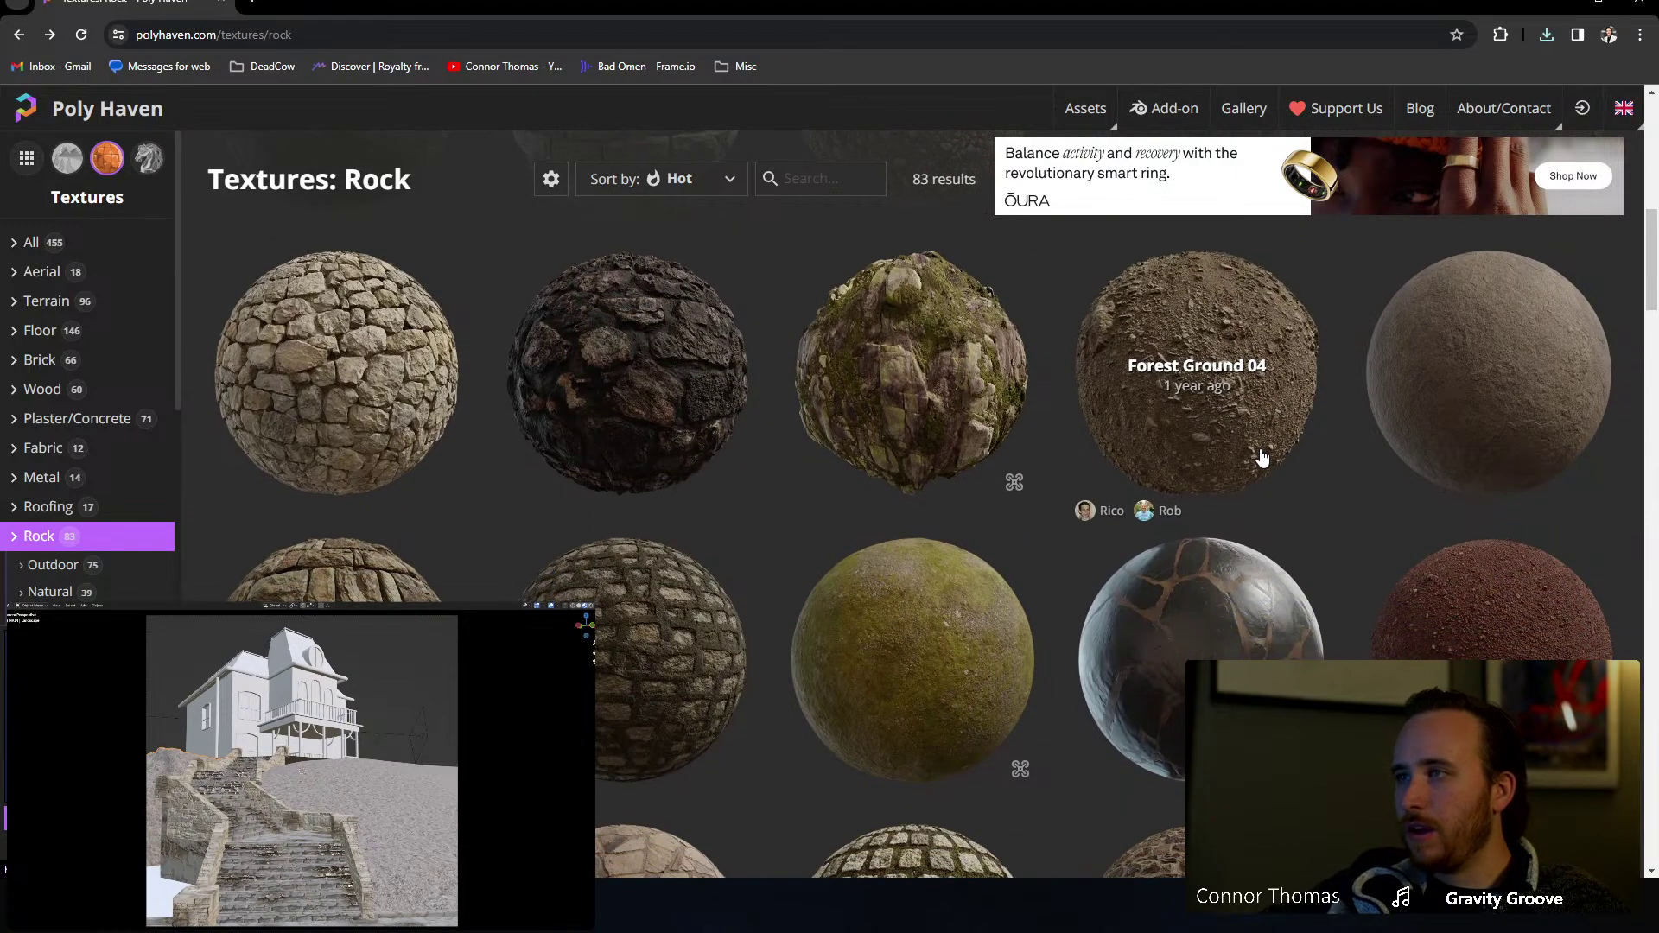
{"action": "left_click", "coordinate": [1259, 385]}
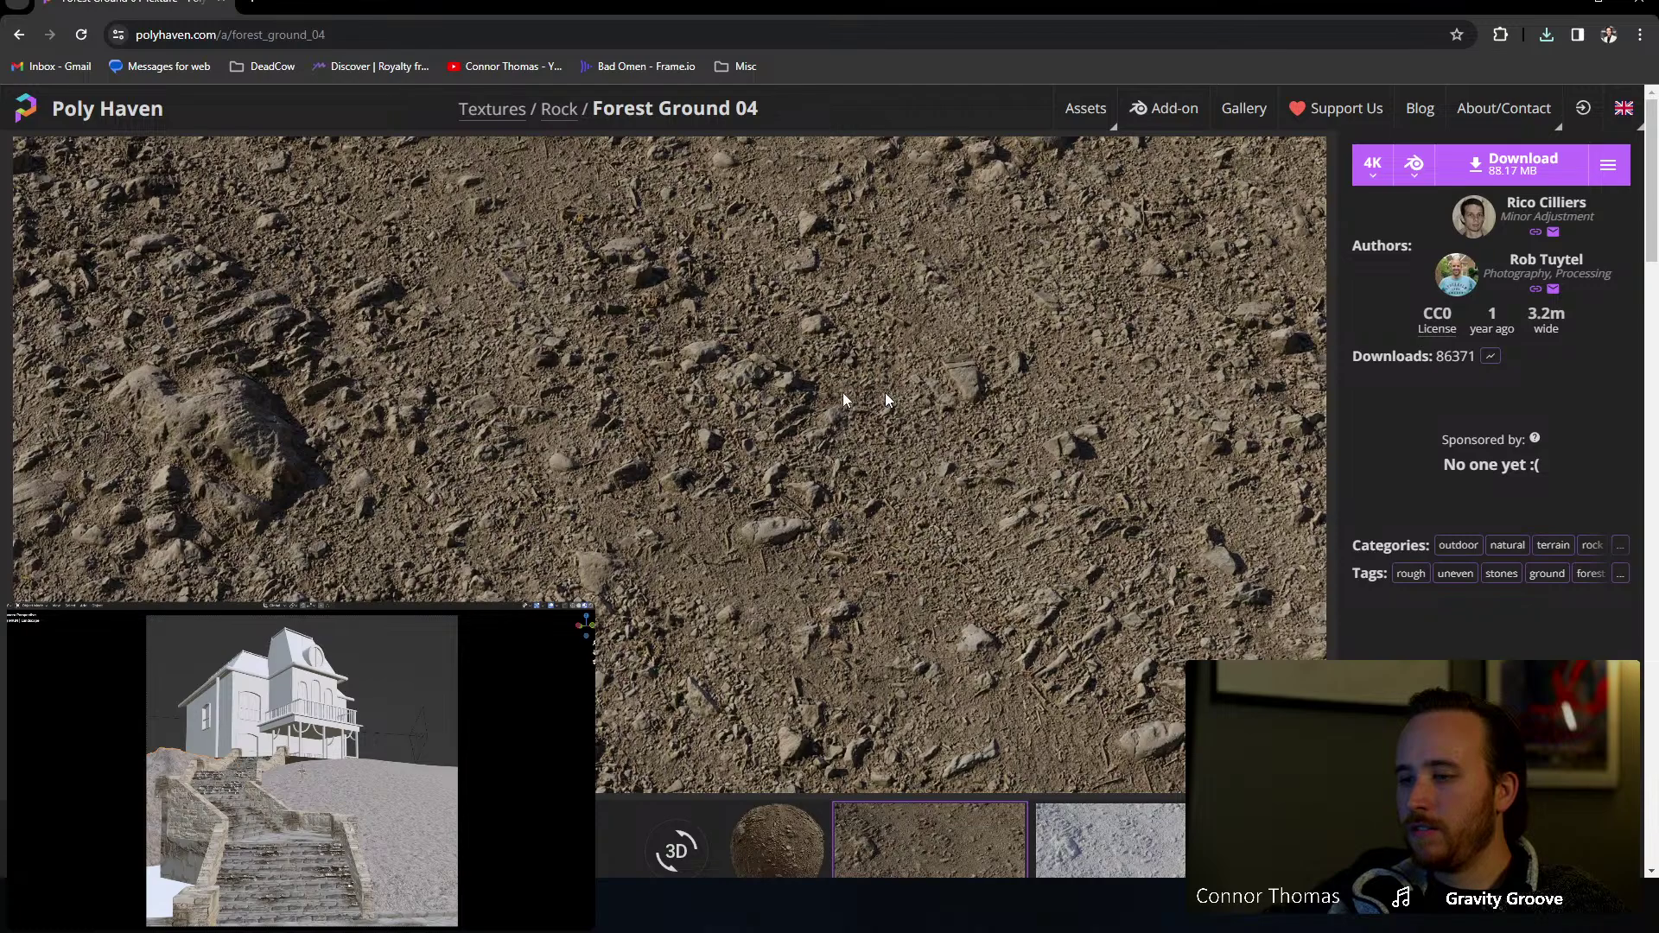
{"action": "left_click", "coordinate": [1543, 184]}
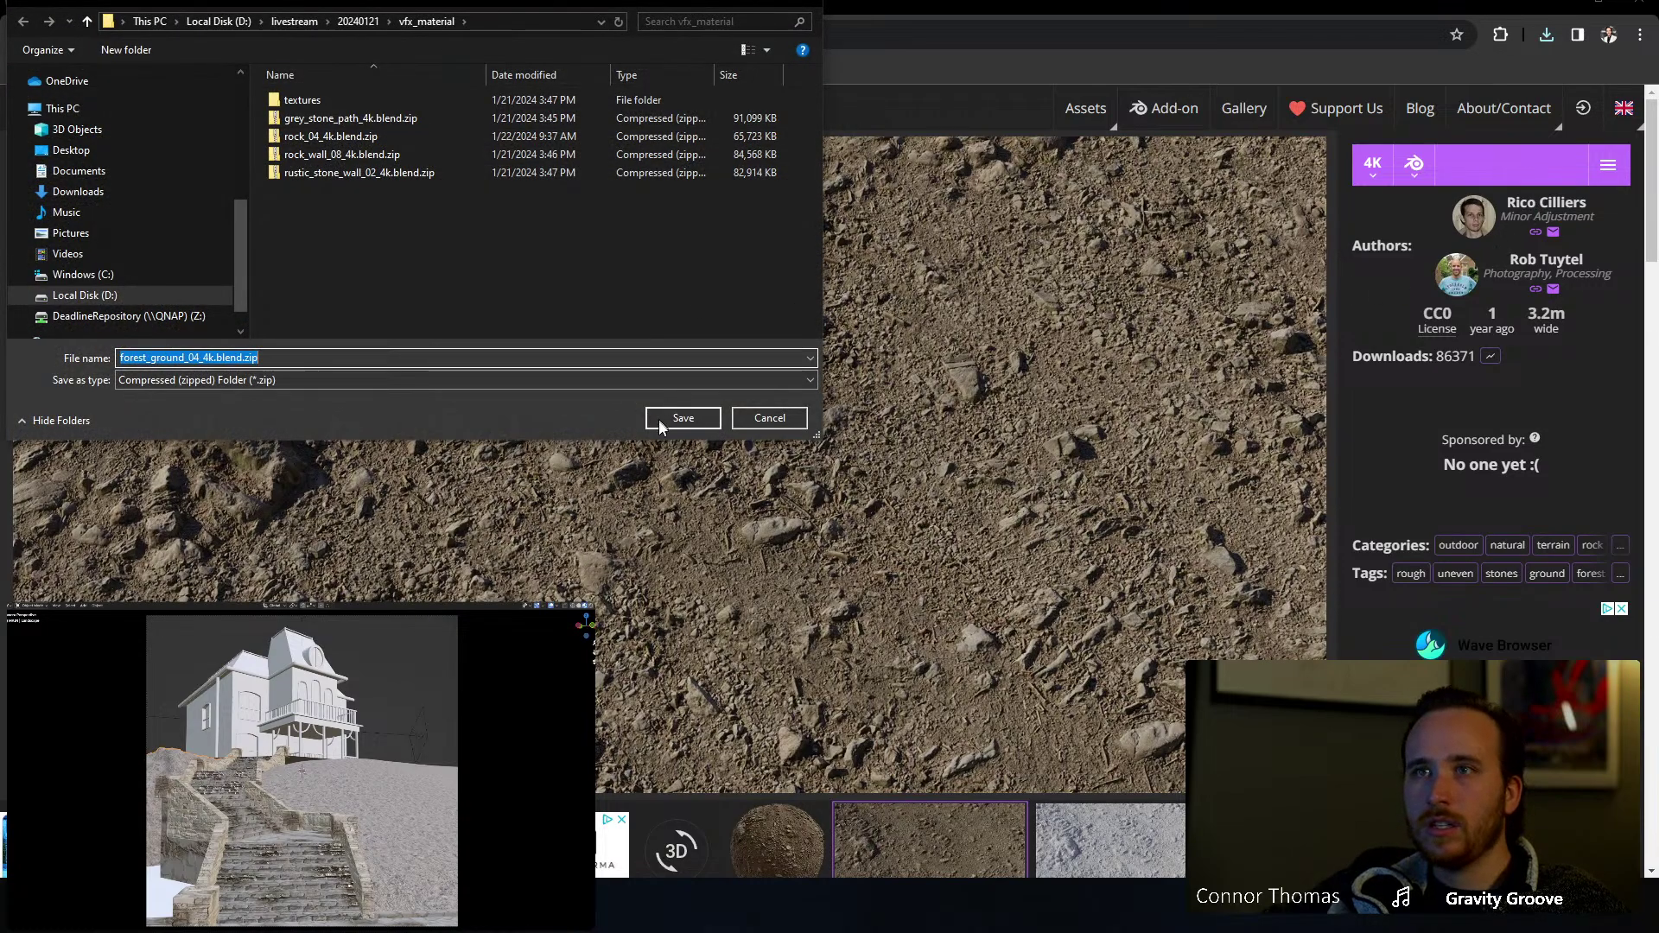
{"action": "left_click", "coordinate": [691, 424]}
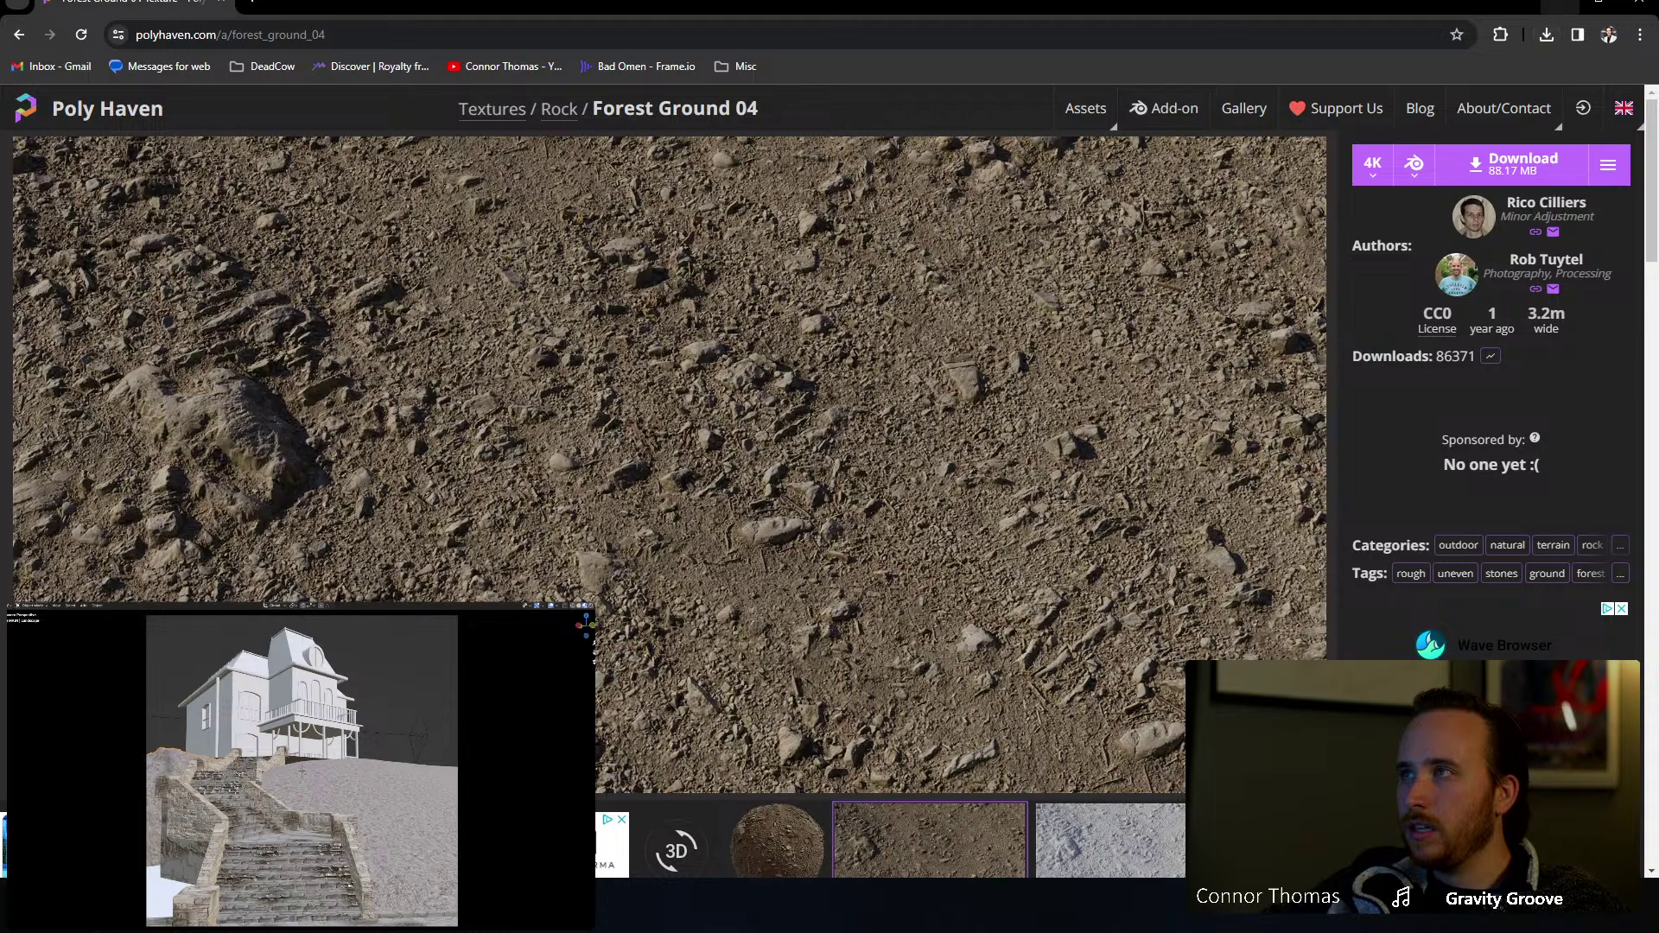
Step: Switch to File Explorer and open the vfx_material folder inside livestream\20240121 on Local Disk (D:)
{"action": "left_click", "coordinate": [1553, 7]}
{"action": "left_click", "coordinate": [591, 906]}
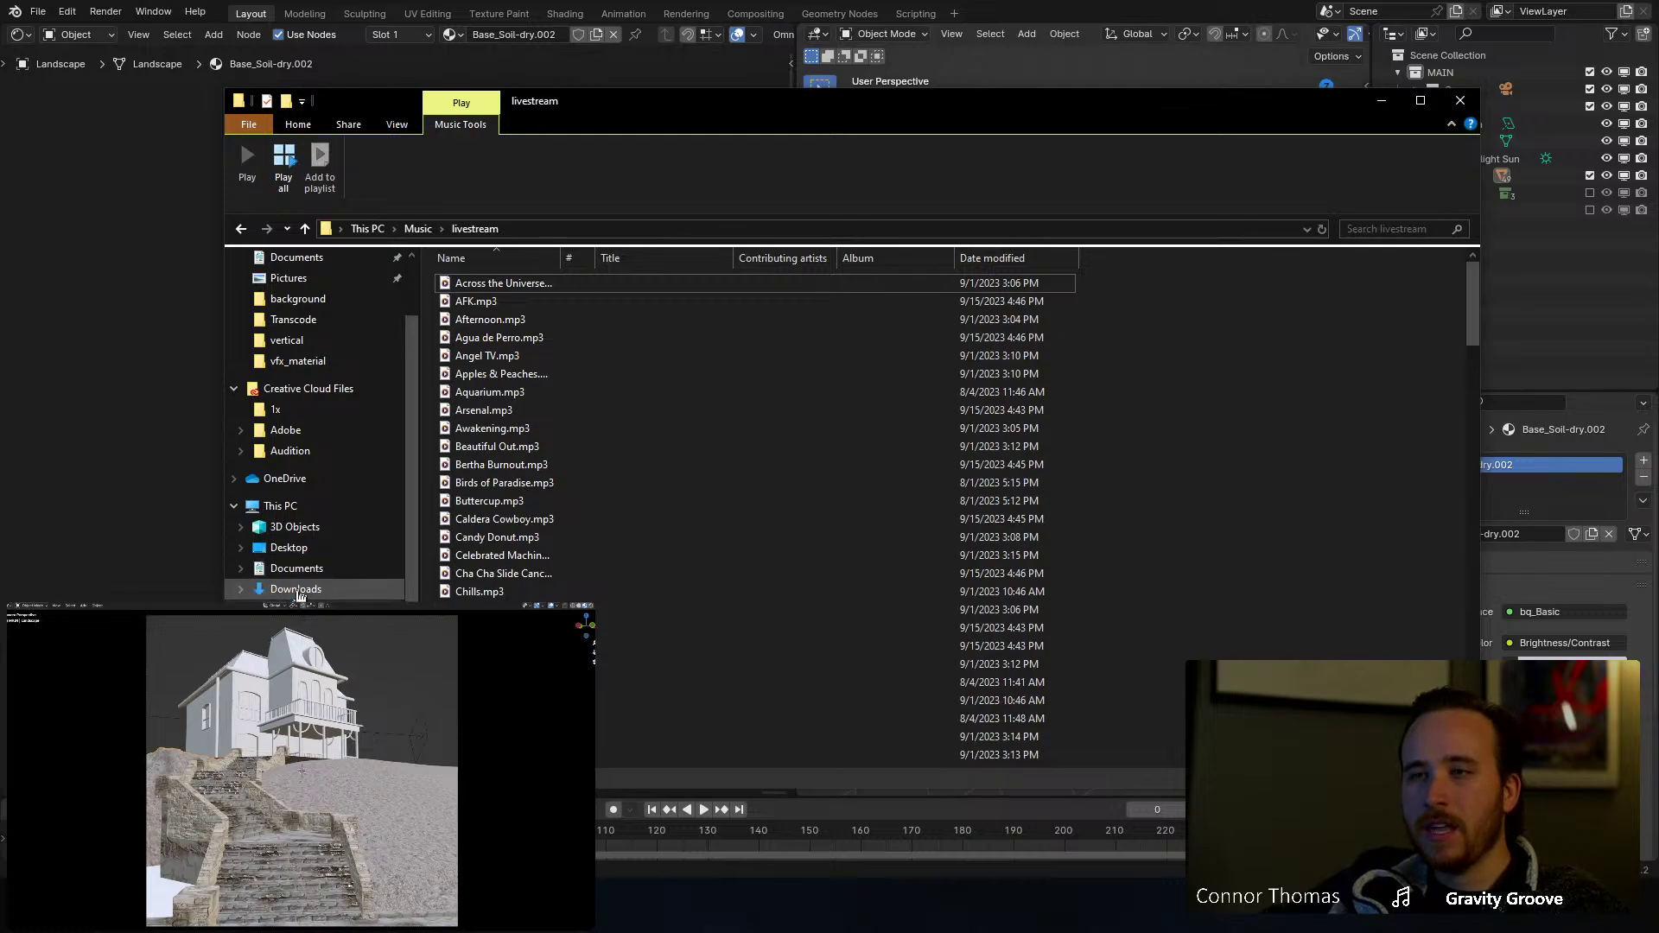
{"action": "left_click", "coordinate": [299, 693]}
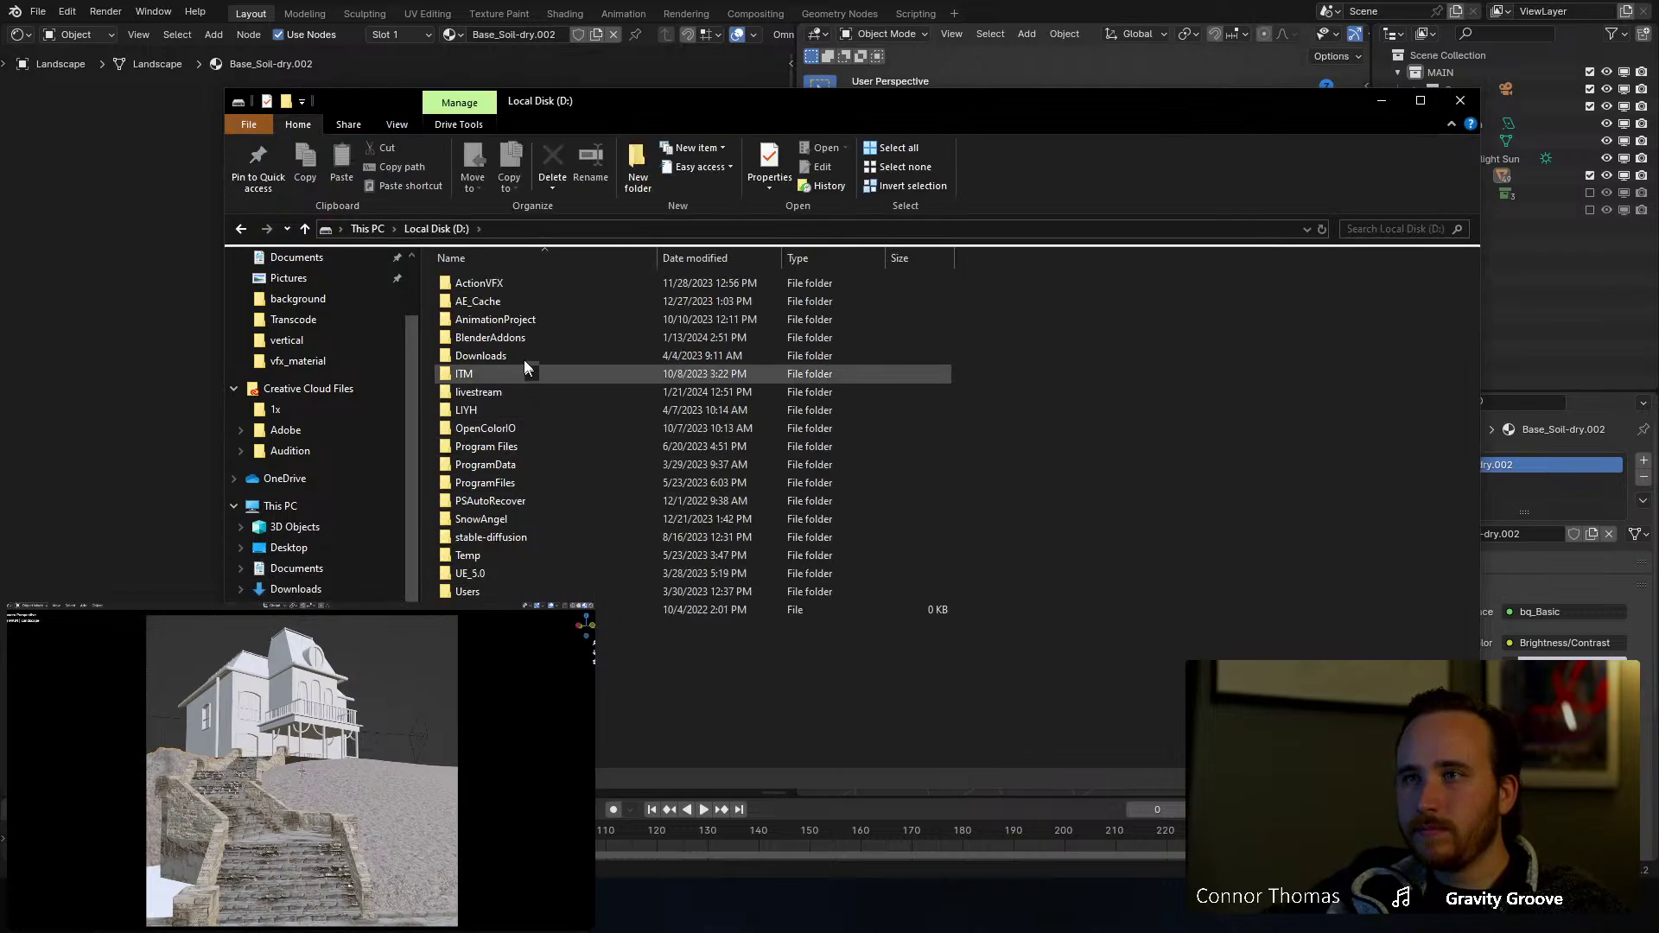
{"action": "left_click", "coordinate": [485, 391]}
{"action": "double_click", "coordinate": [485, 391]}
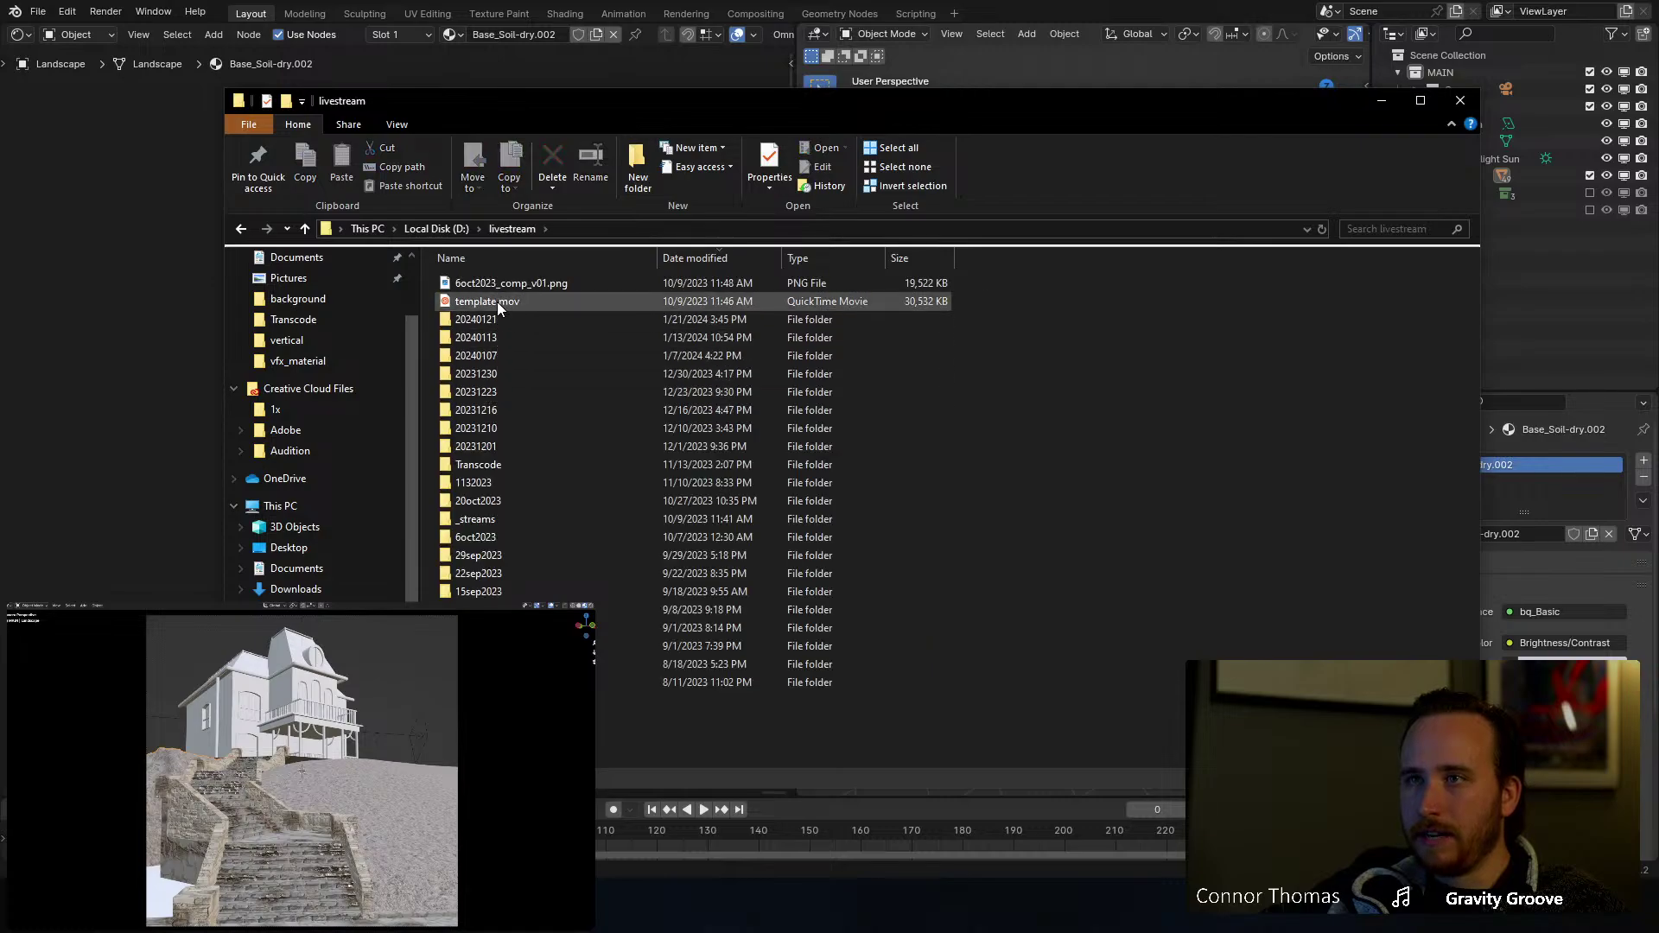
{"action": "double_click", "coordinate": [494, 316]}
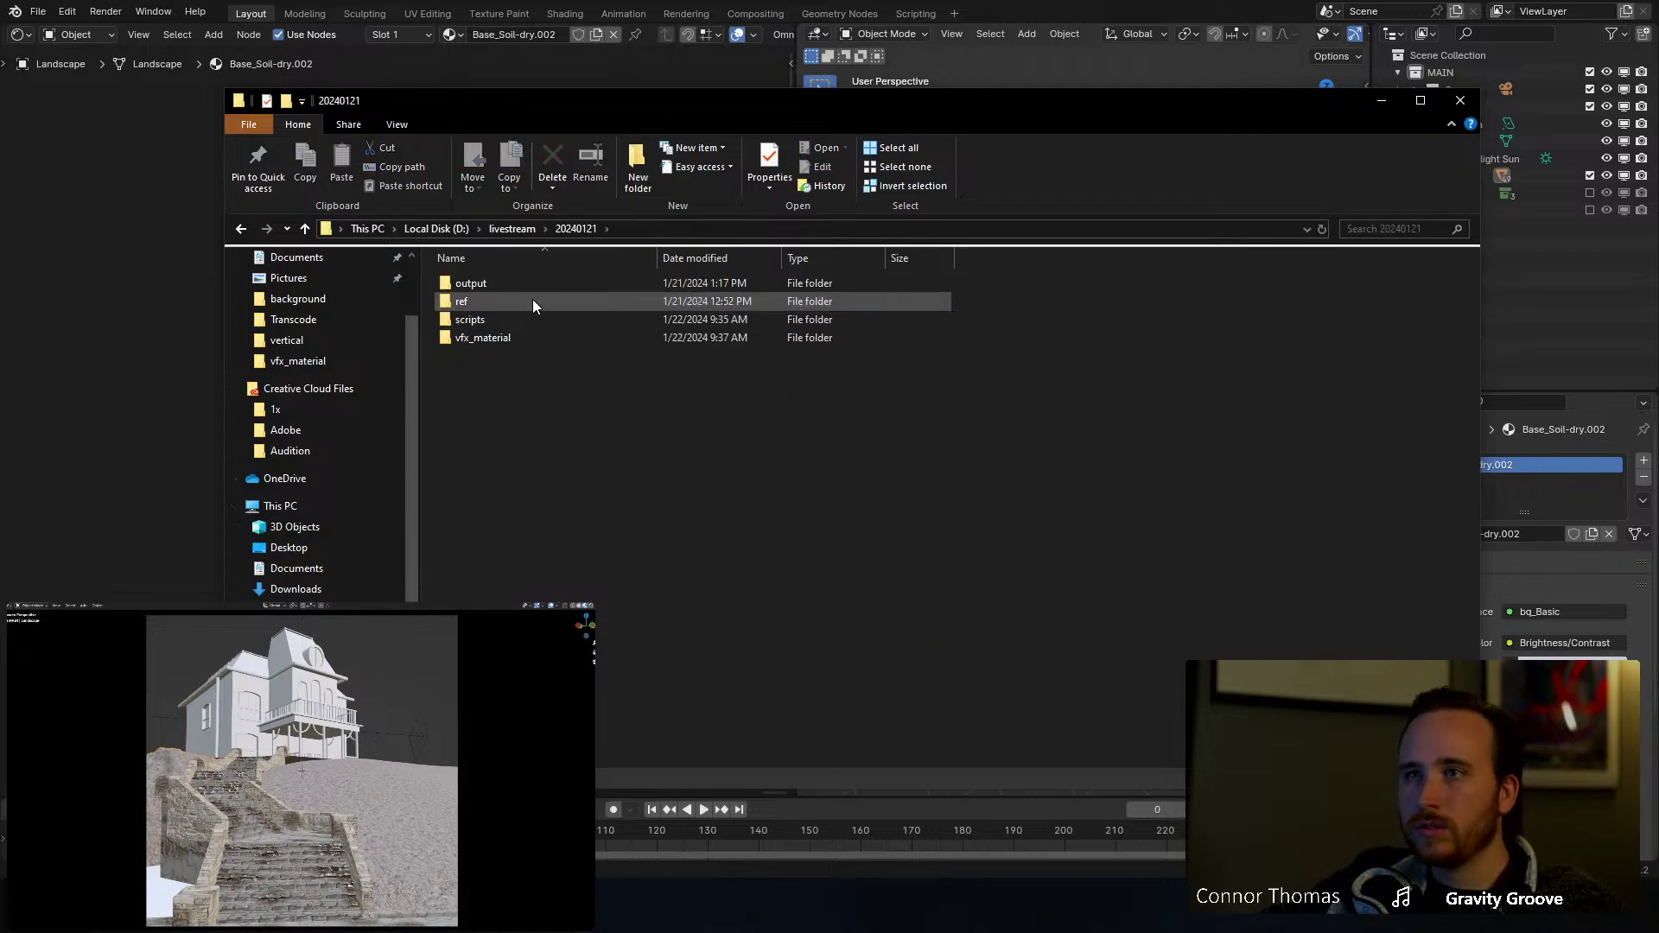
{"action": "double_click", "coordinate": [498, 337]}
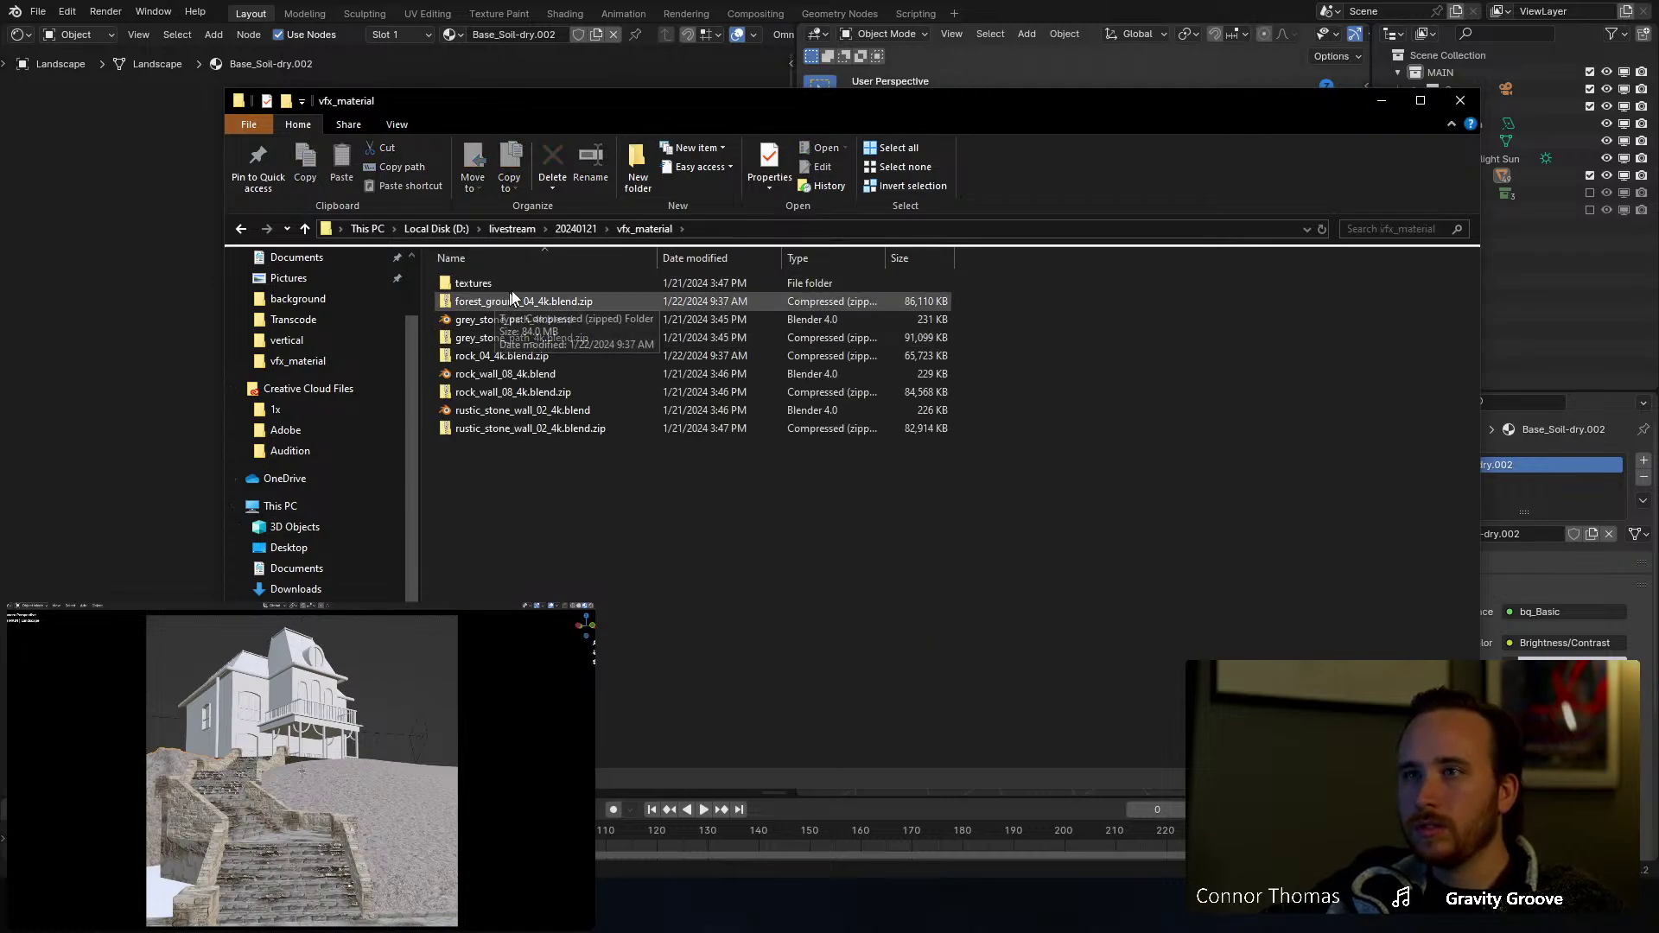
Step: List the newest files first and extract forest_ground_04_4k.blend.zip into its own folder with 7-Zip
{"action": "left_click", "coordinate": [739, 259]}
{"action": "left_click", "coordinate": [475, 283]}
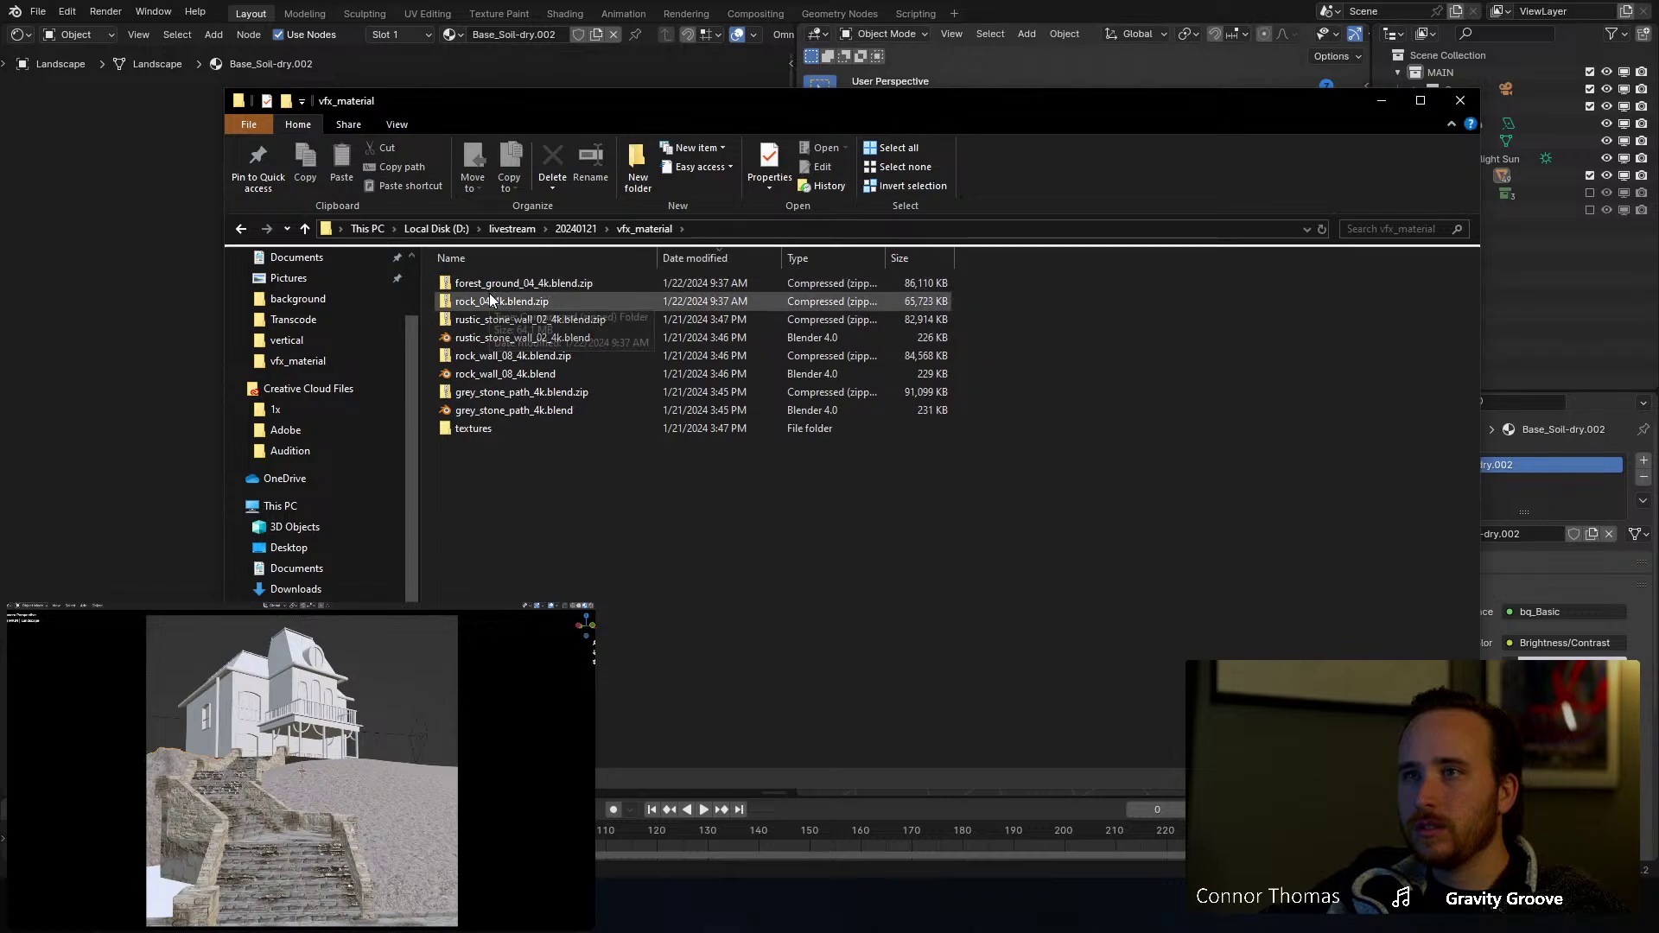
{"action": "left_click", "coordinate": [485, 304], "text": "shift"}
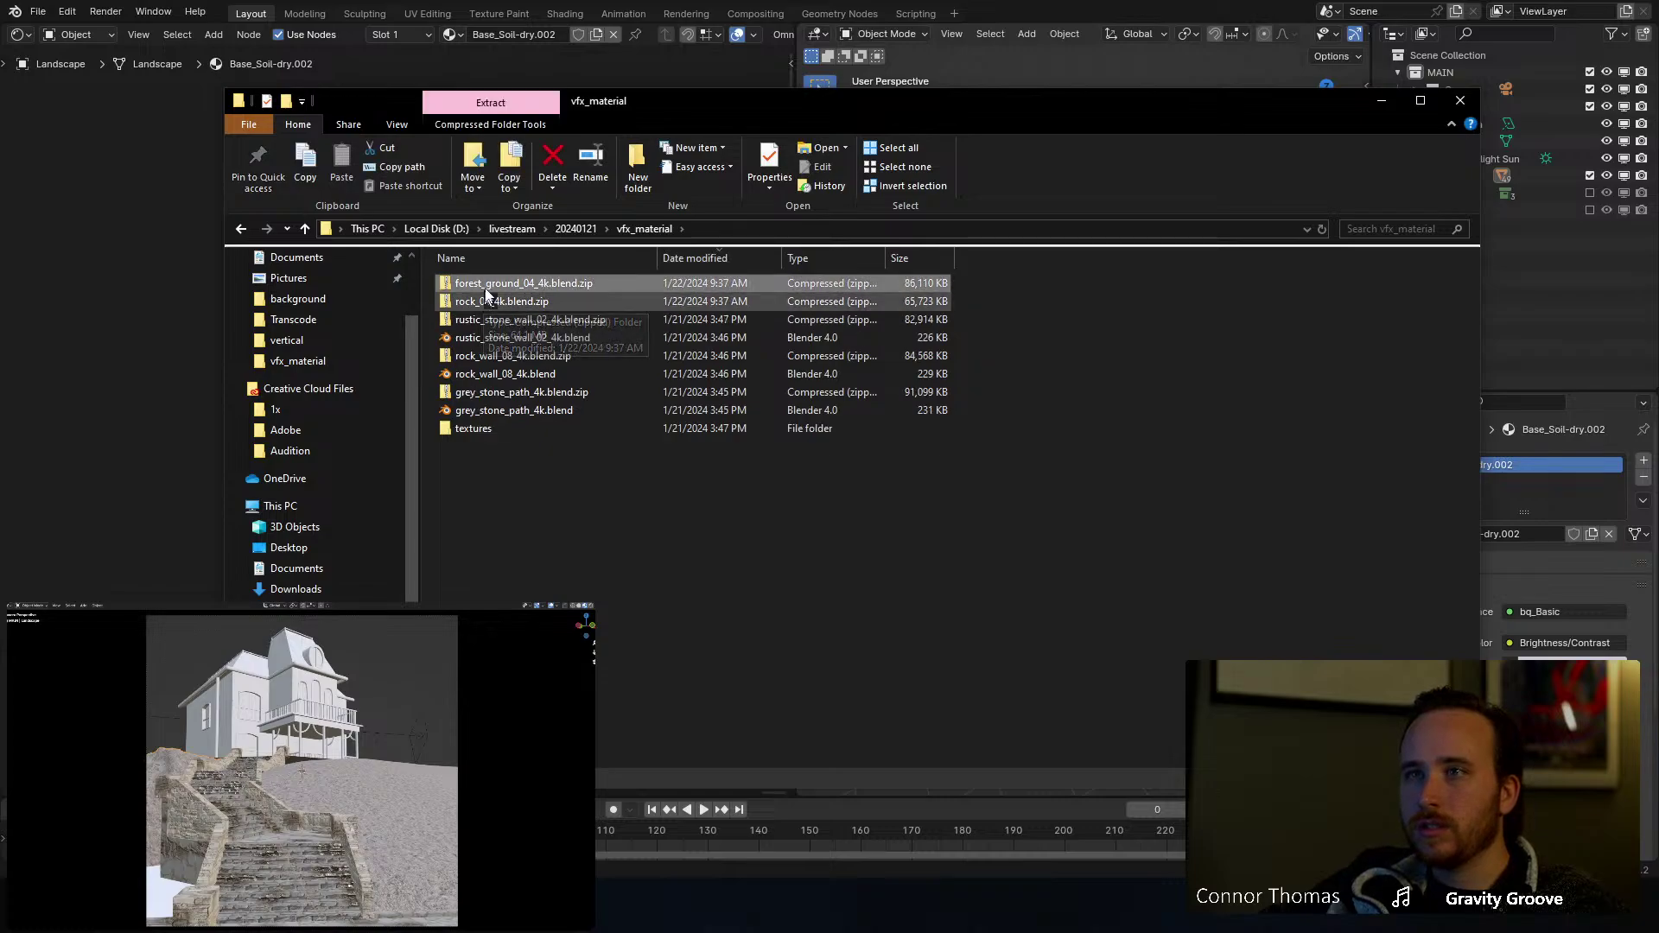
{"action": "left_click", "coordinate": [476, 283]}
{"action": "right_click", "coordinate": [485, 283]}
{"action": "mouse_move", "coordinate": [630, 375]}
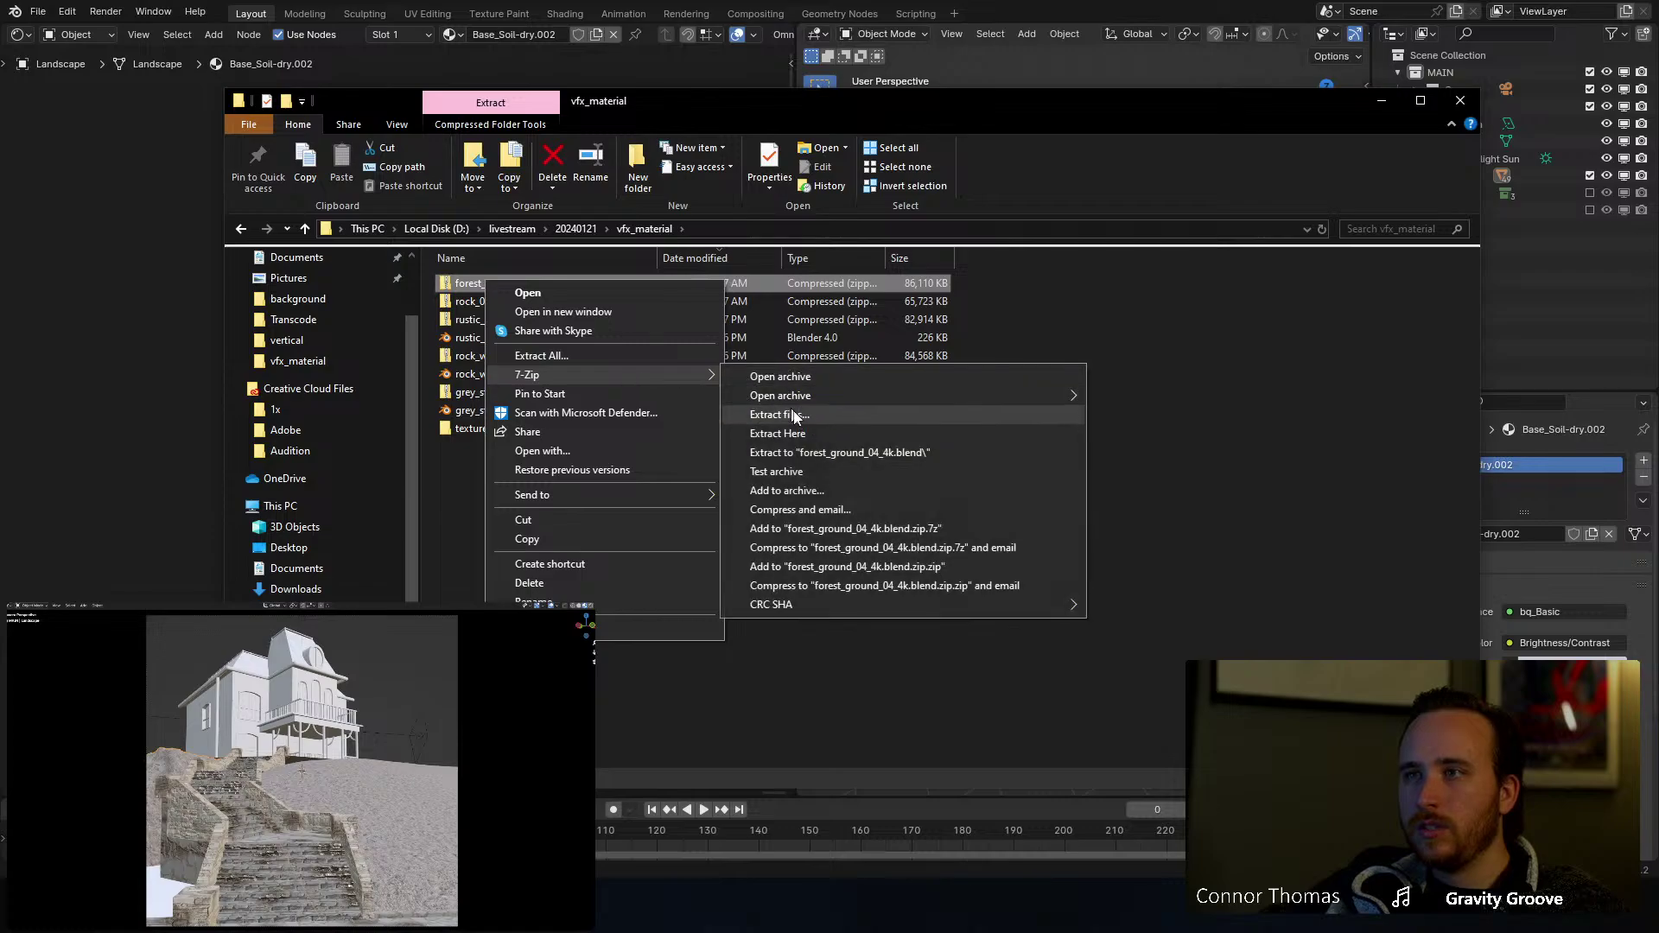
{"action": "left_click", "coordinate": [829, 451]}
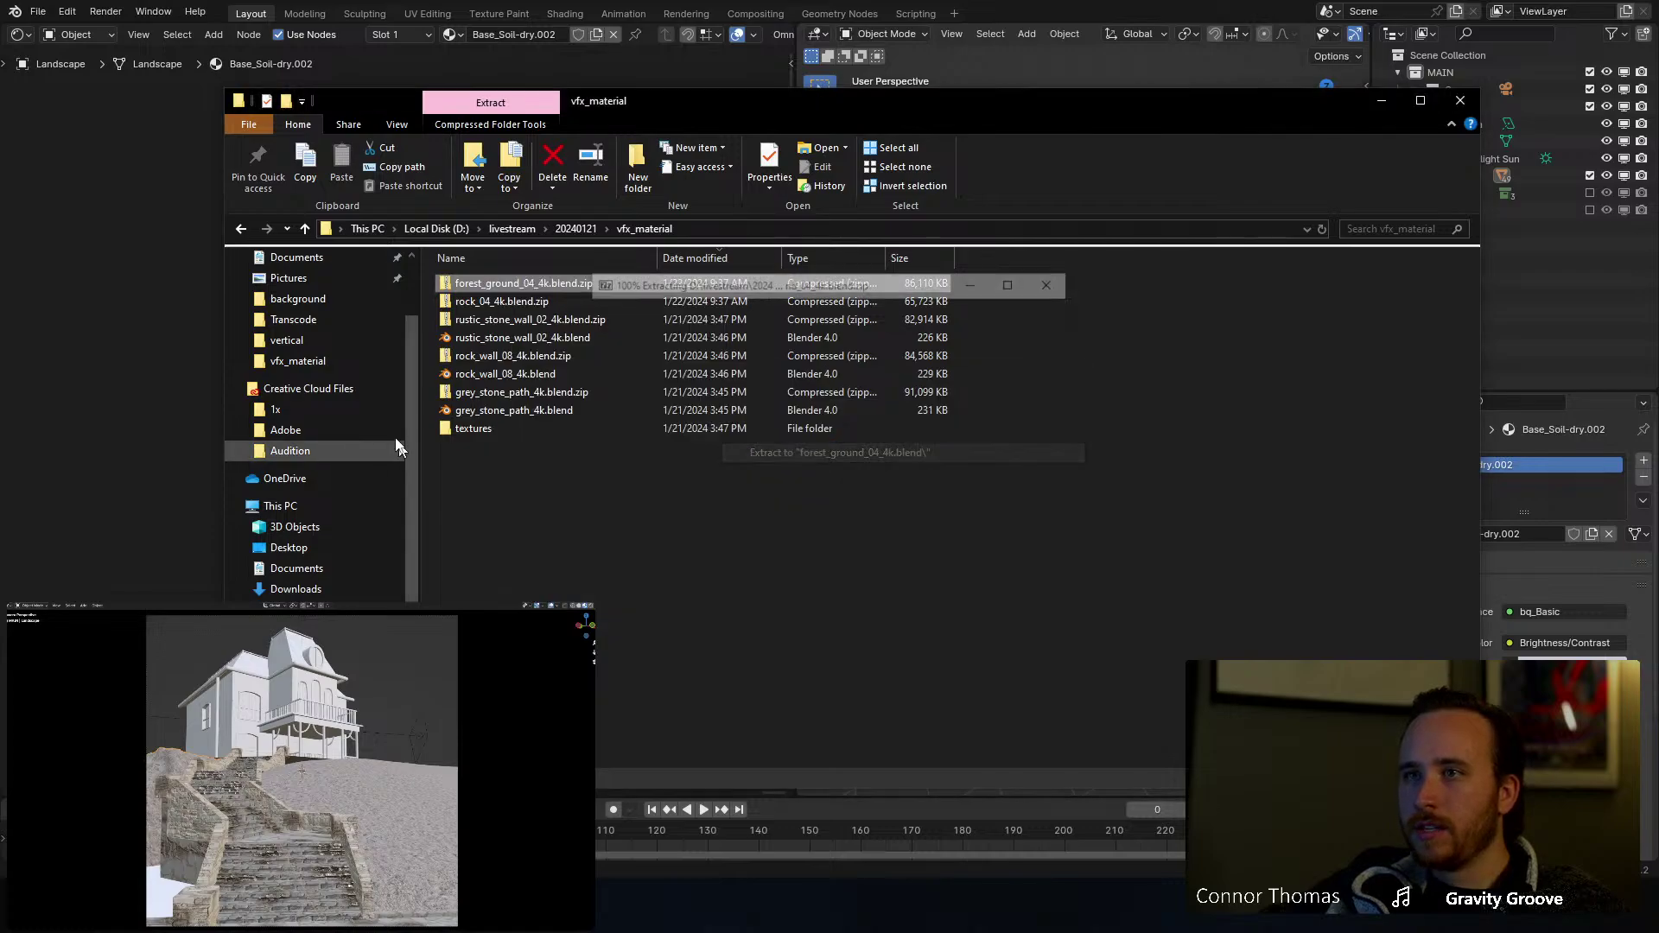
Step: Extract rock_04_4k.blend.zip into its own folder with 7-Zip
{"action": "right_click", "coordinate": [485, 302]}
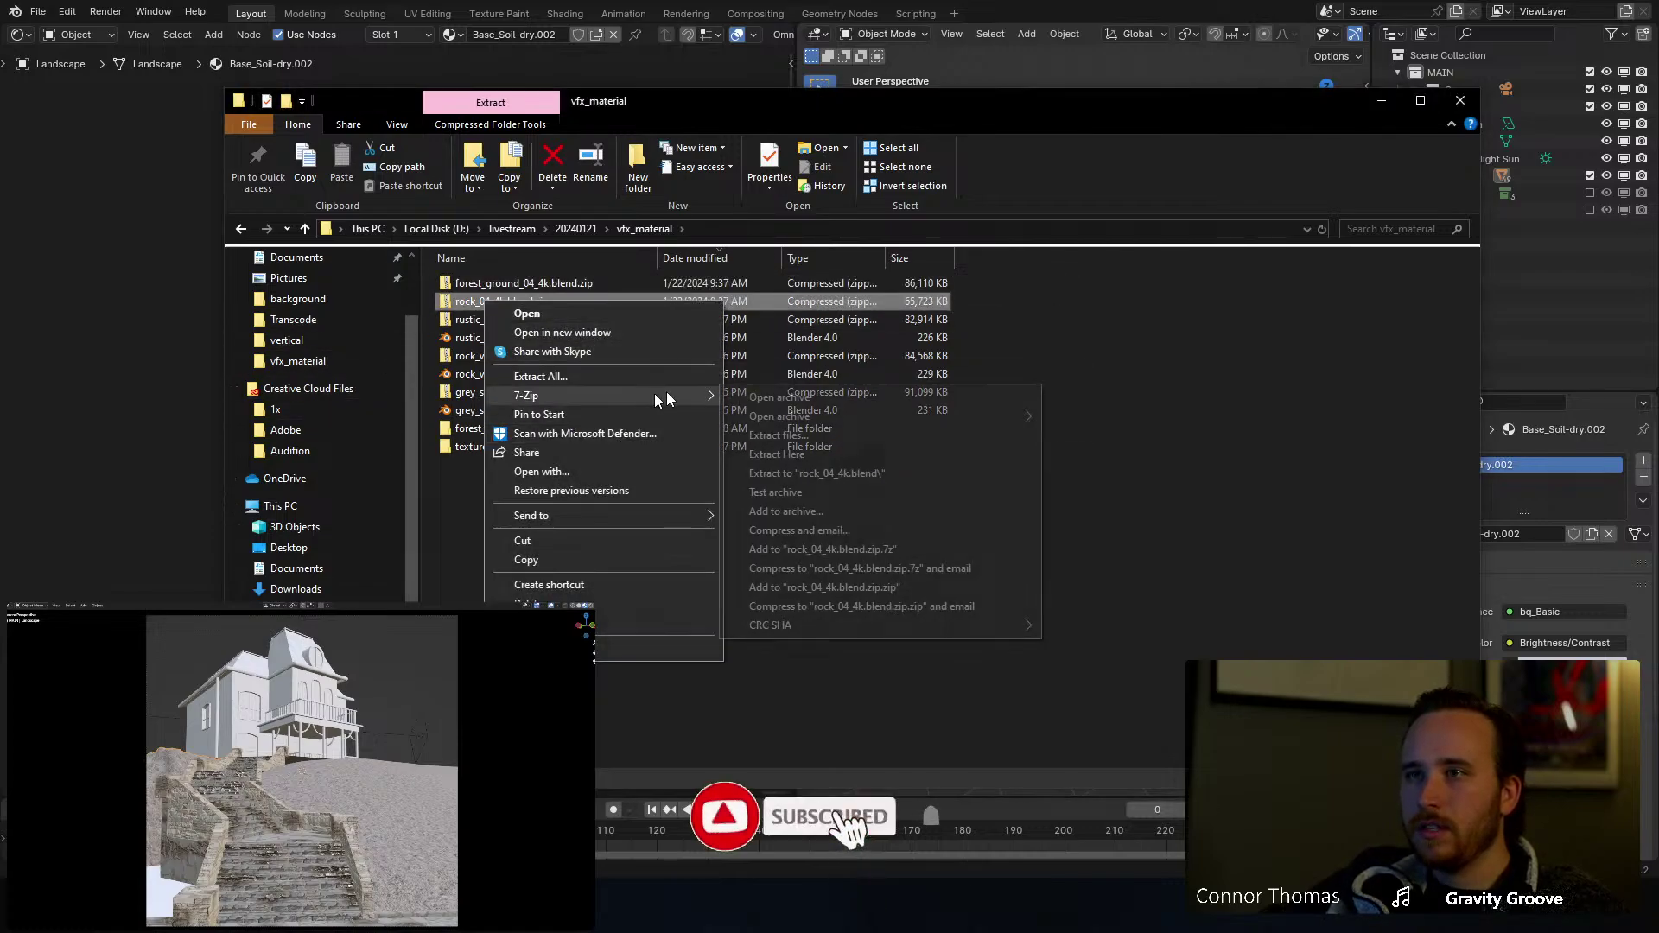
{"action": "mouse_move", "coordinate": [660, 395]}
{"action": "left_click", "coordinate": [826, 474]}
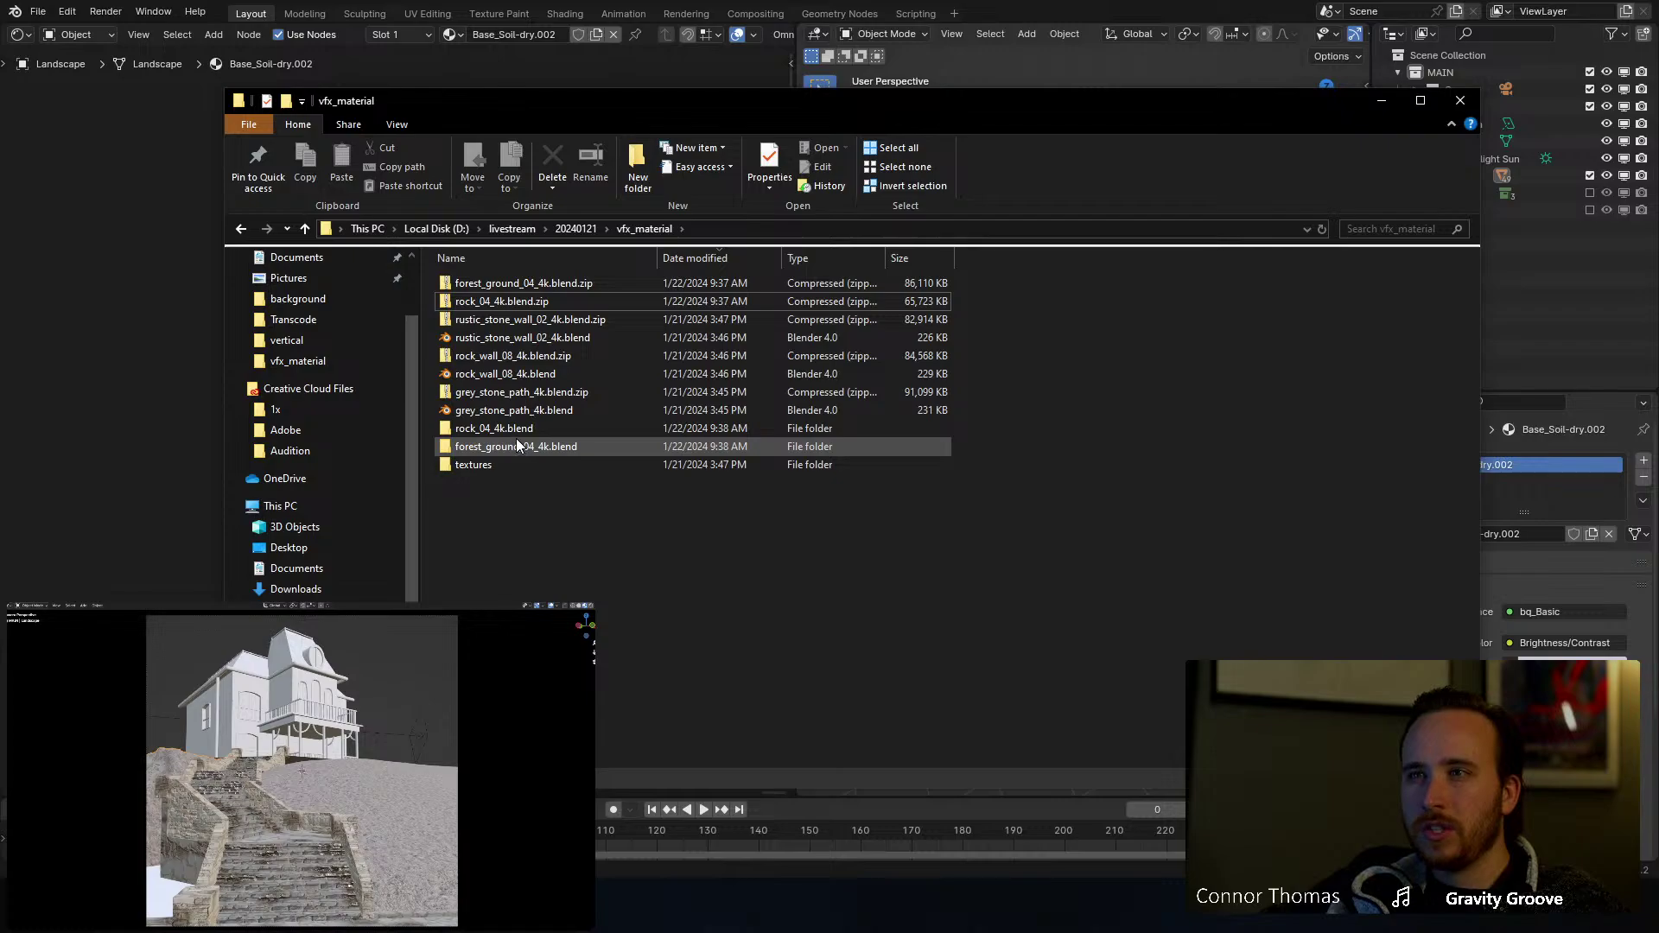
Step: Switch to Blender, remove the Base_Soil-dry.002 material from the Landscape and give it a new material named "rock side"
{"action": "key", "text": "alt+Tab"}
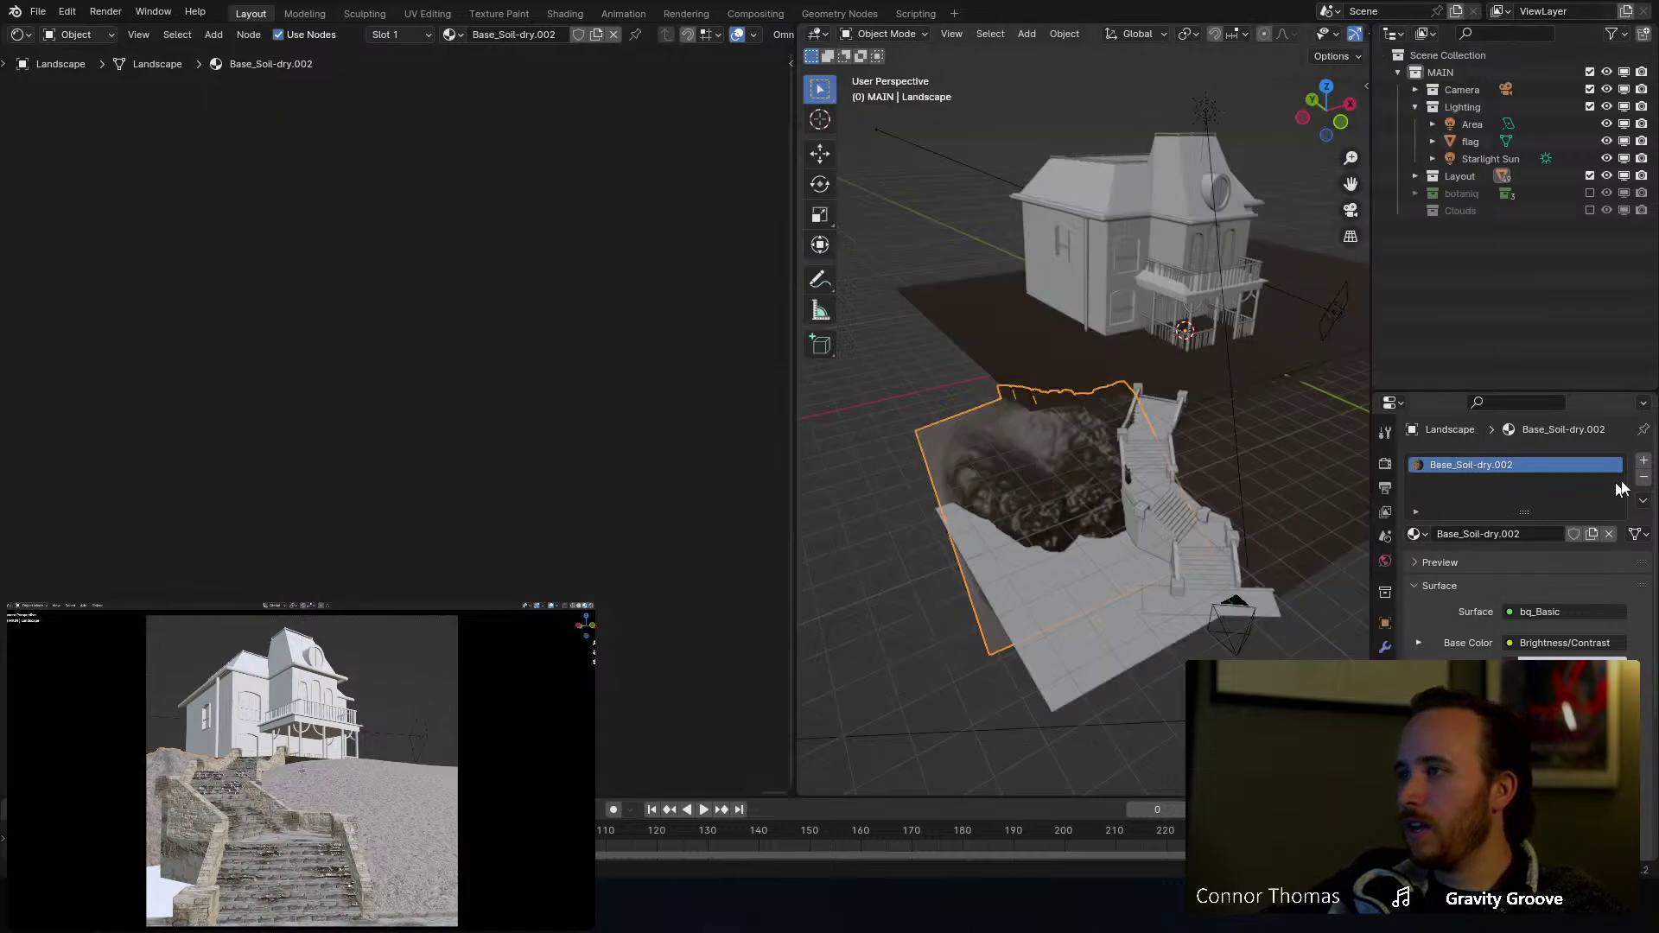
{"action": "left_click", "coordinate": [1648, 478]}
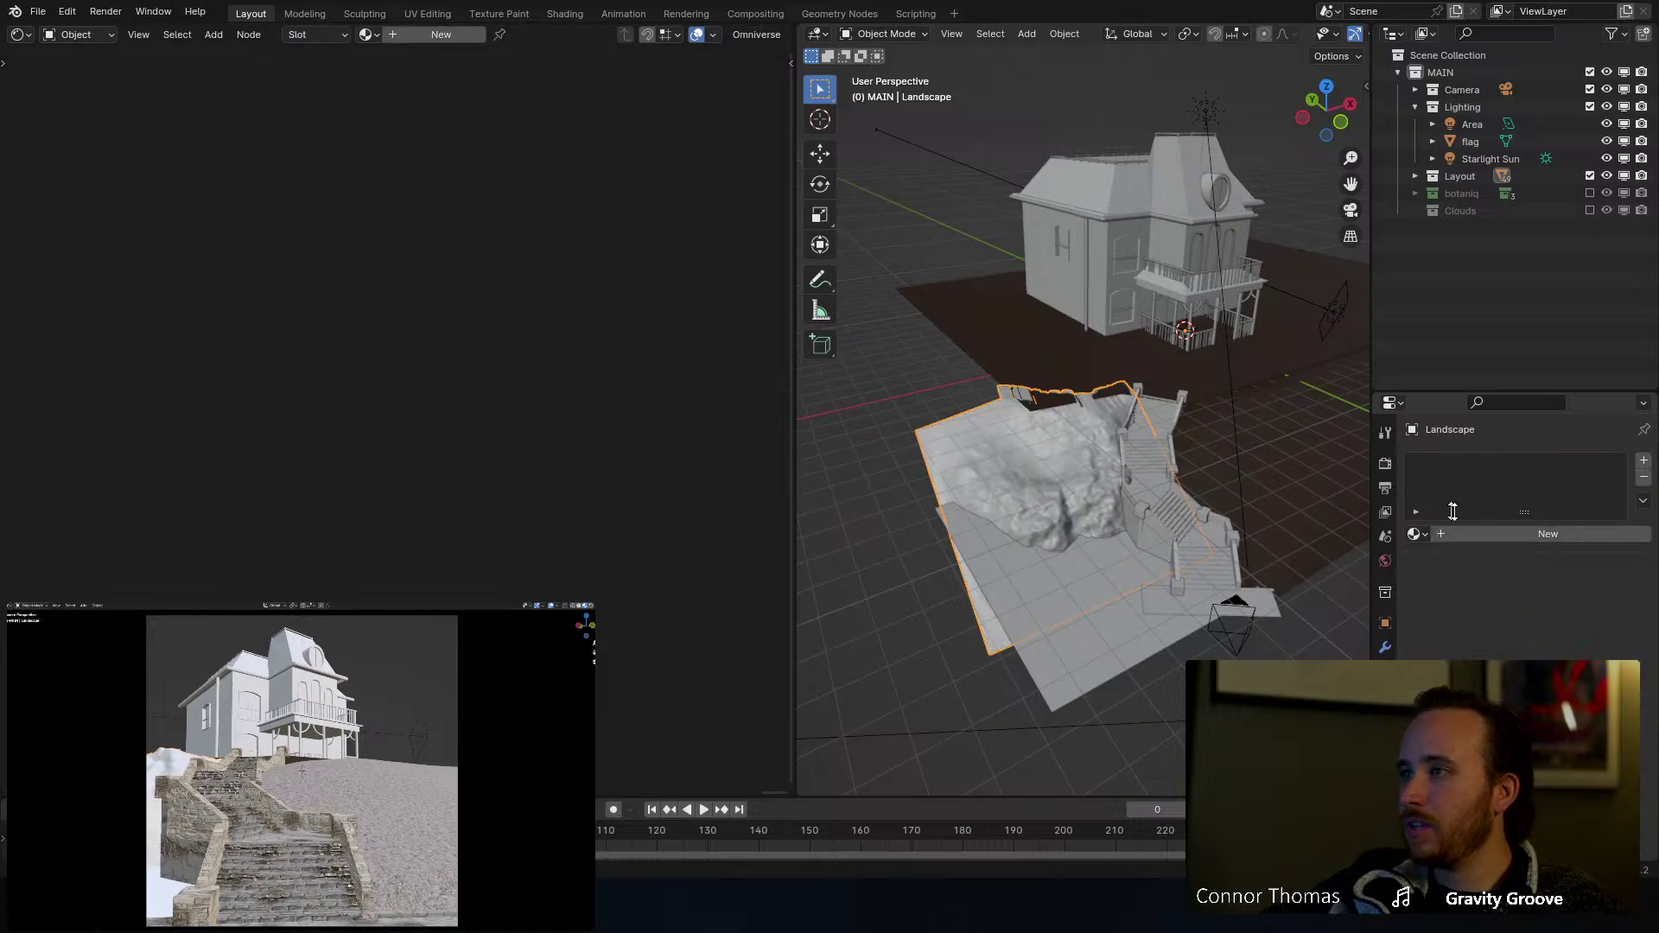
{"action": "left_click", "coordinate": [1508, 532]}
{"action": "double_click", "coordinate": [1486, 533]}
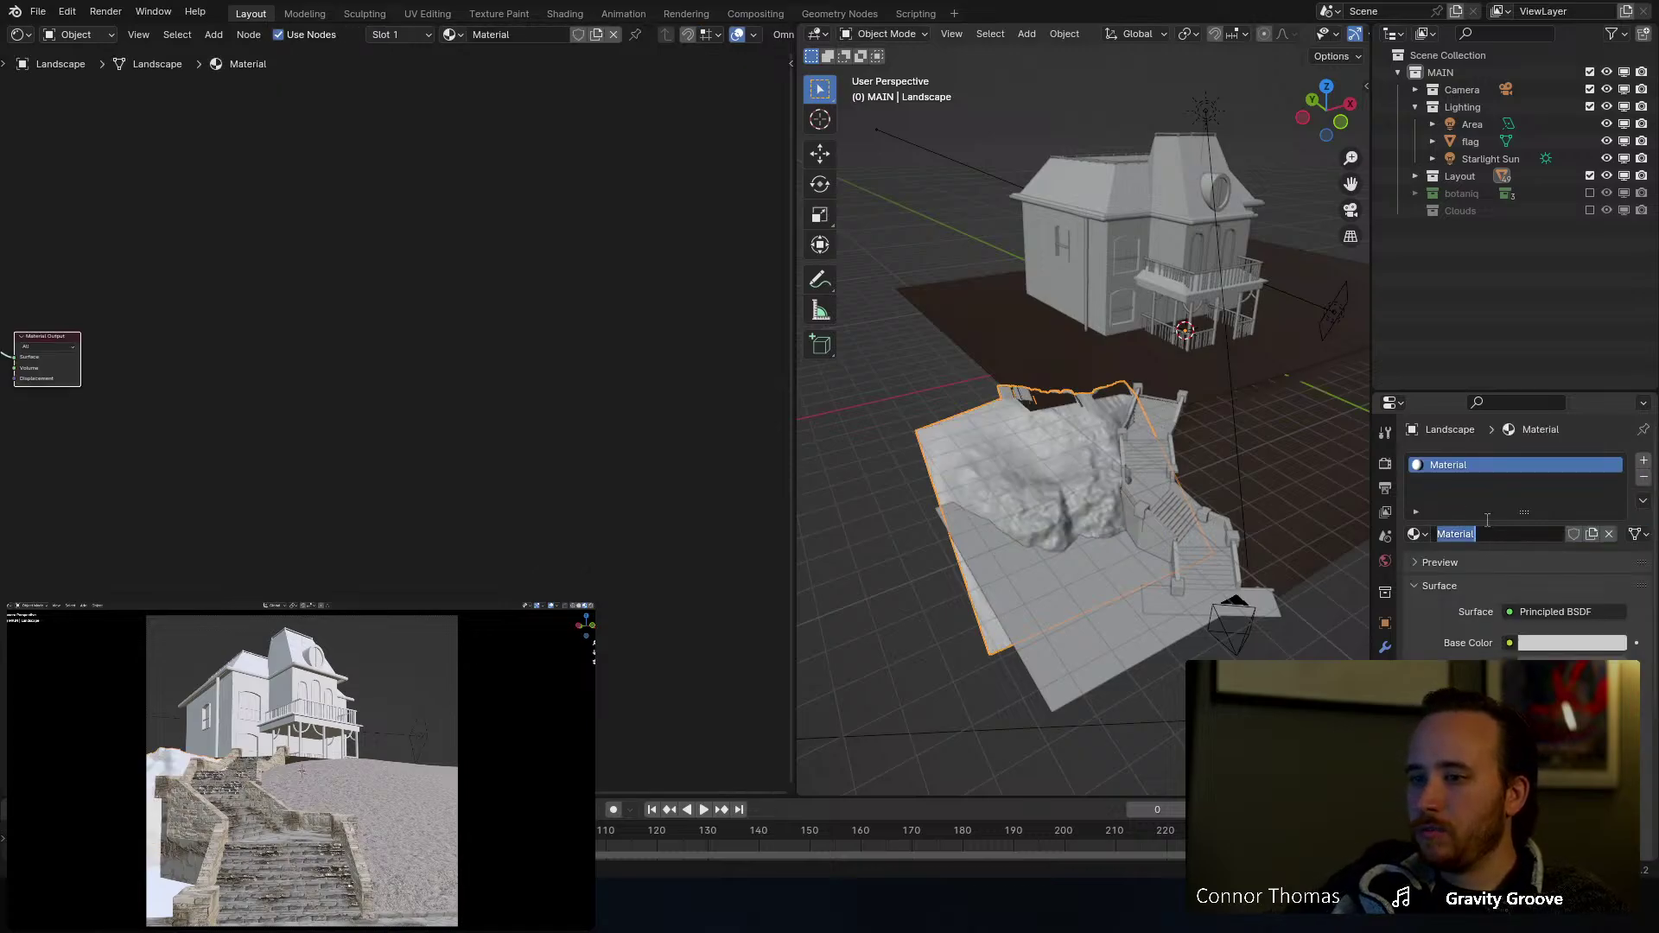
{"action": "type", "text": "rock side"}
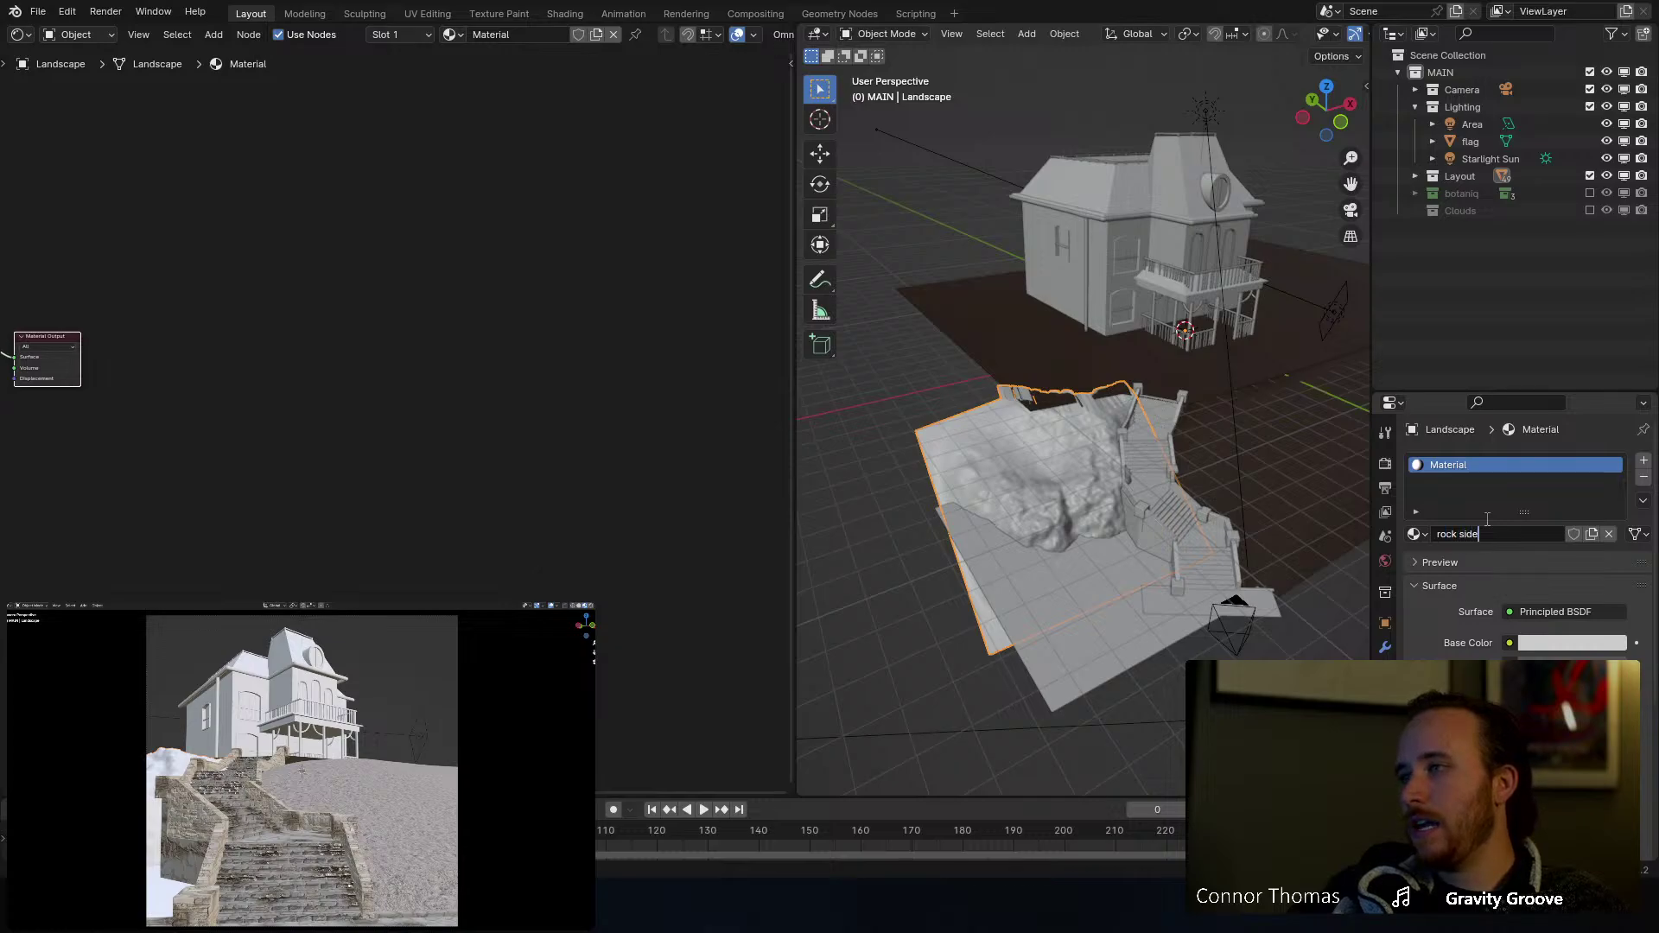
{"action": "key", "text": "Return"}
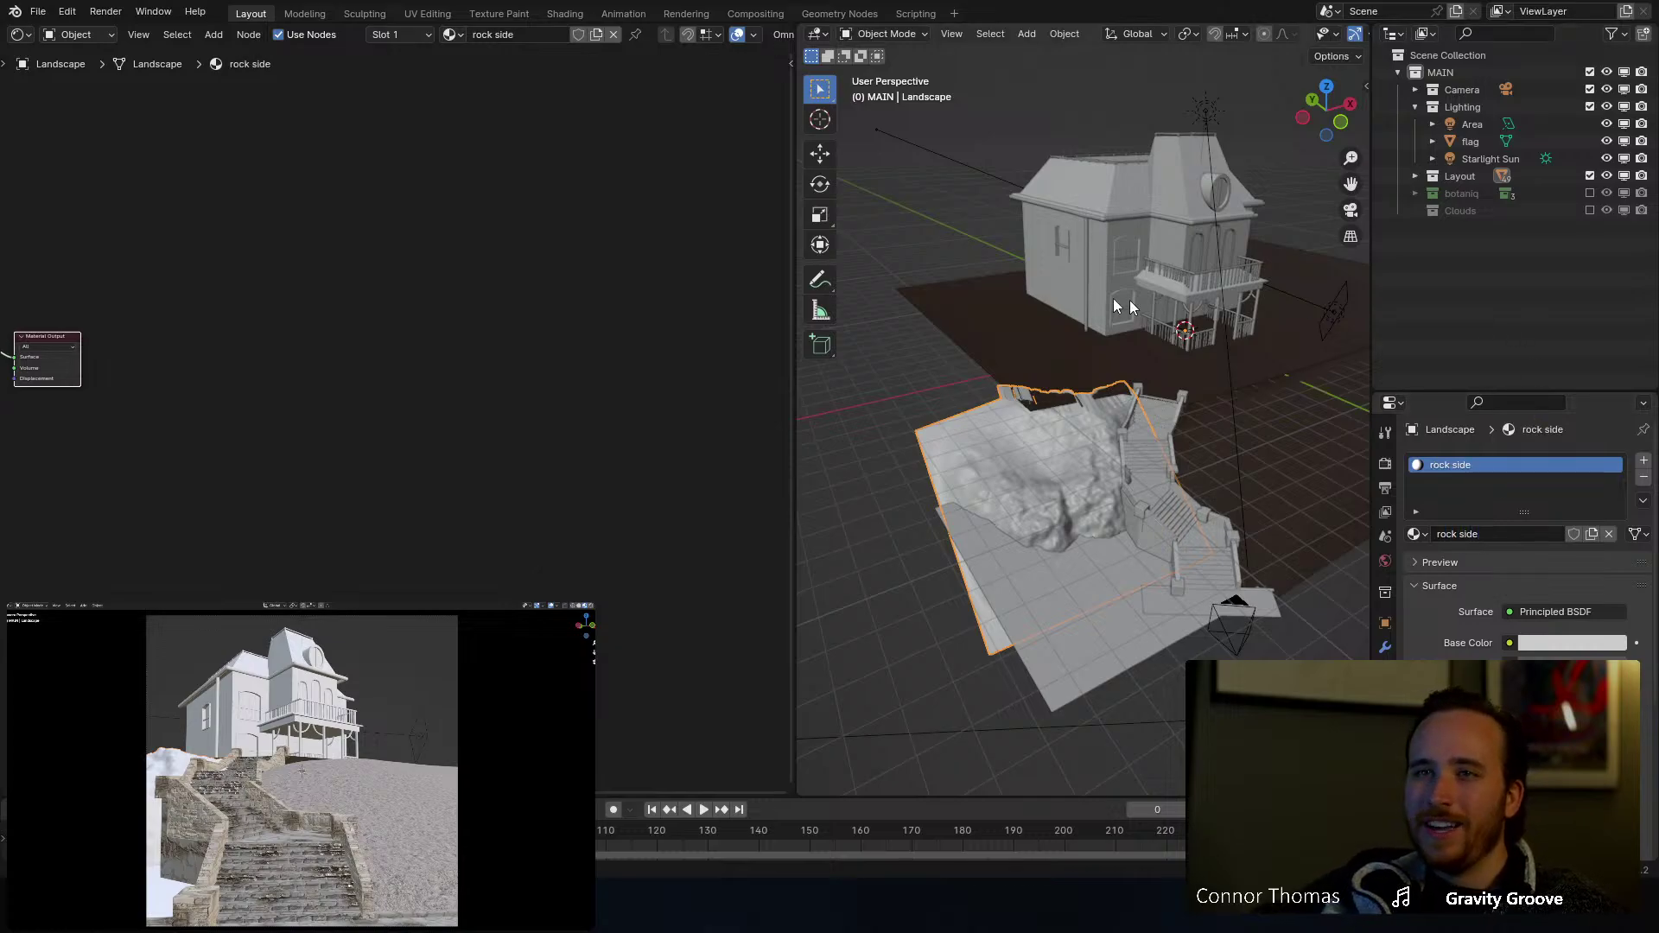
Step: Save the file and run Principled Texture Setup on the Principled BSDF with all four rock_04 maps from rock_04_4k.blend\textures
{"action": "key", "text": "Home"}
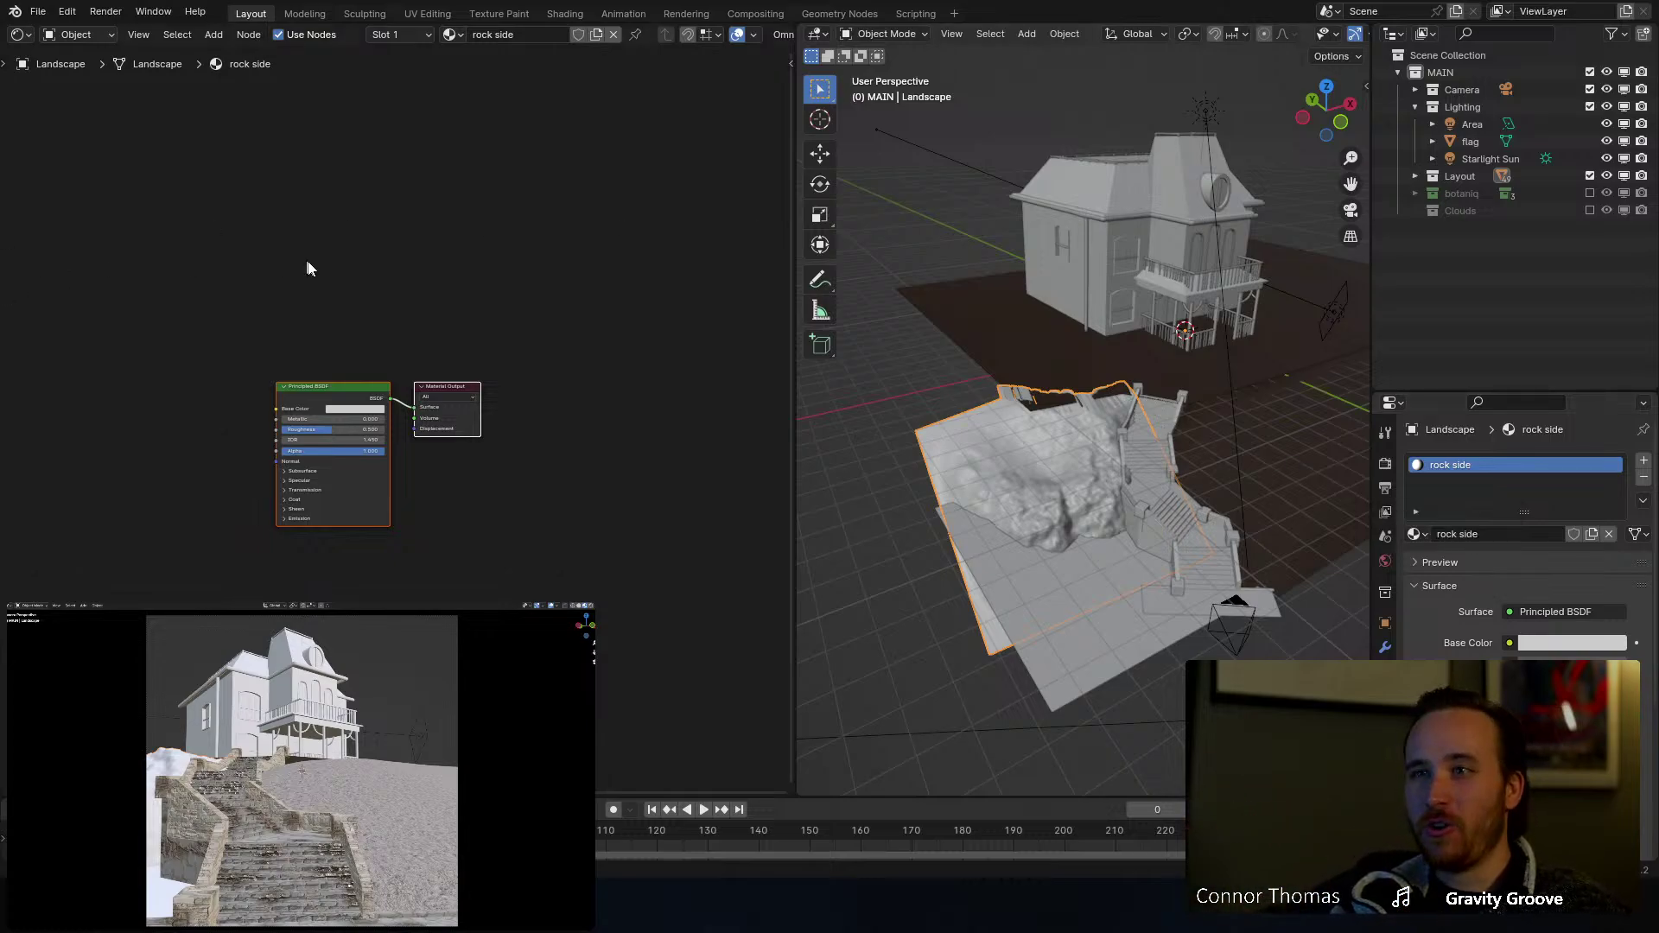
{"action": "scroll", "coordinate": [252, 311], "scroll_direction": "up", "scroll_amount": 3}
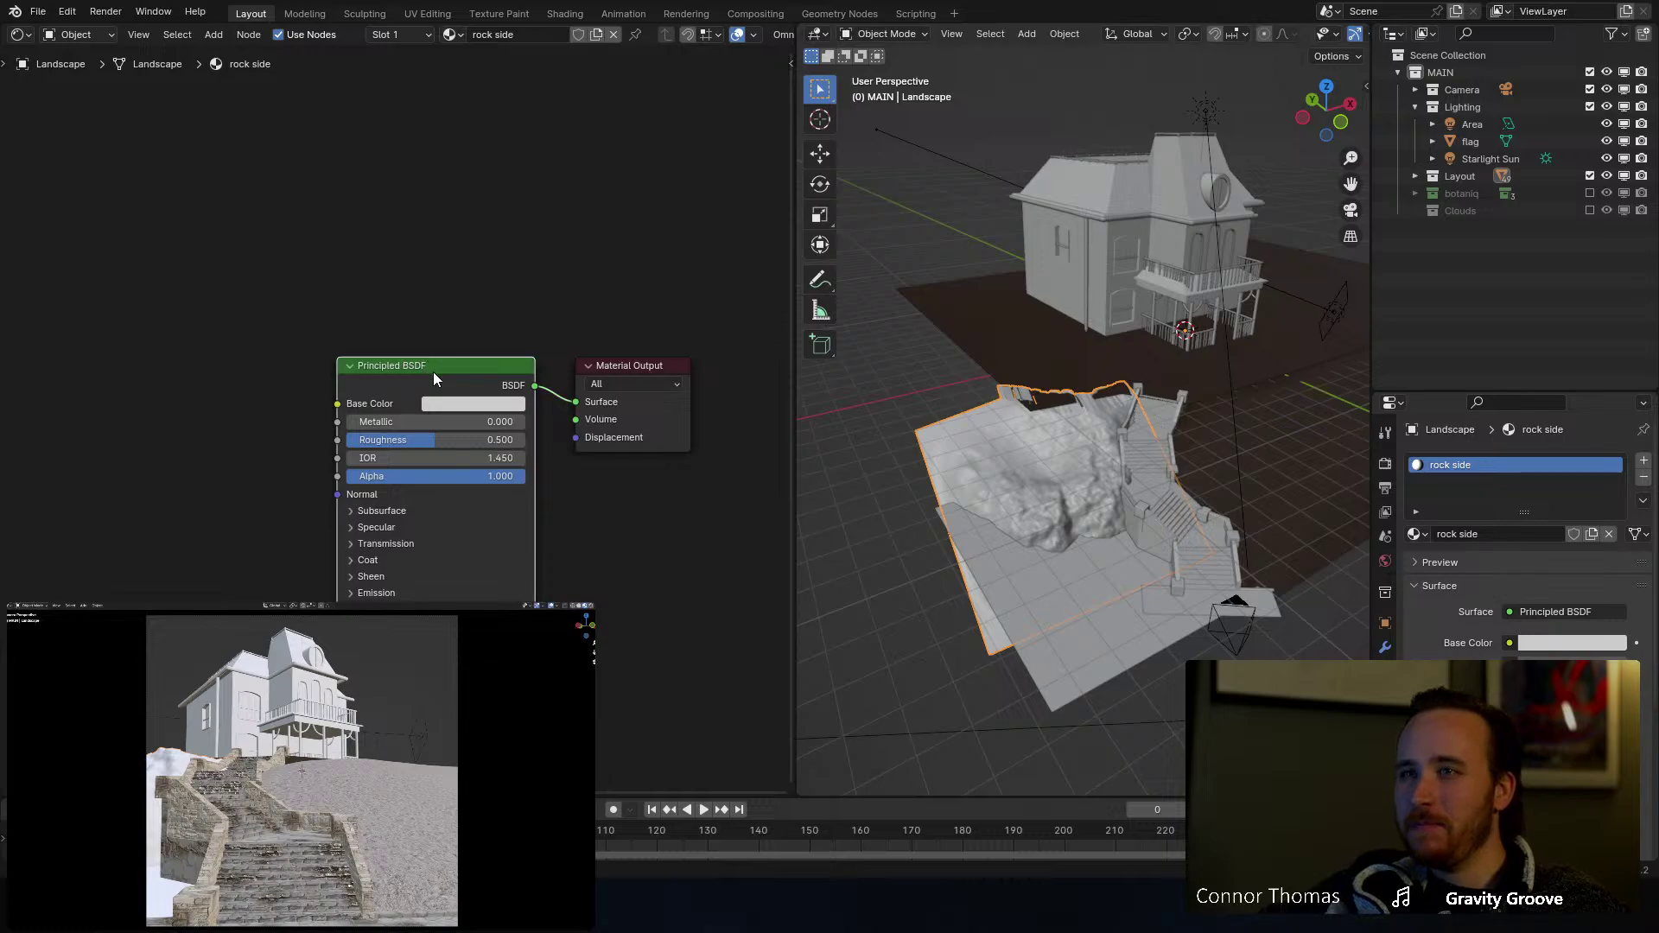
{"action": "key", "text": "ctrl+s"}
{"action": "key", "text": "ctrl+shift+t"}
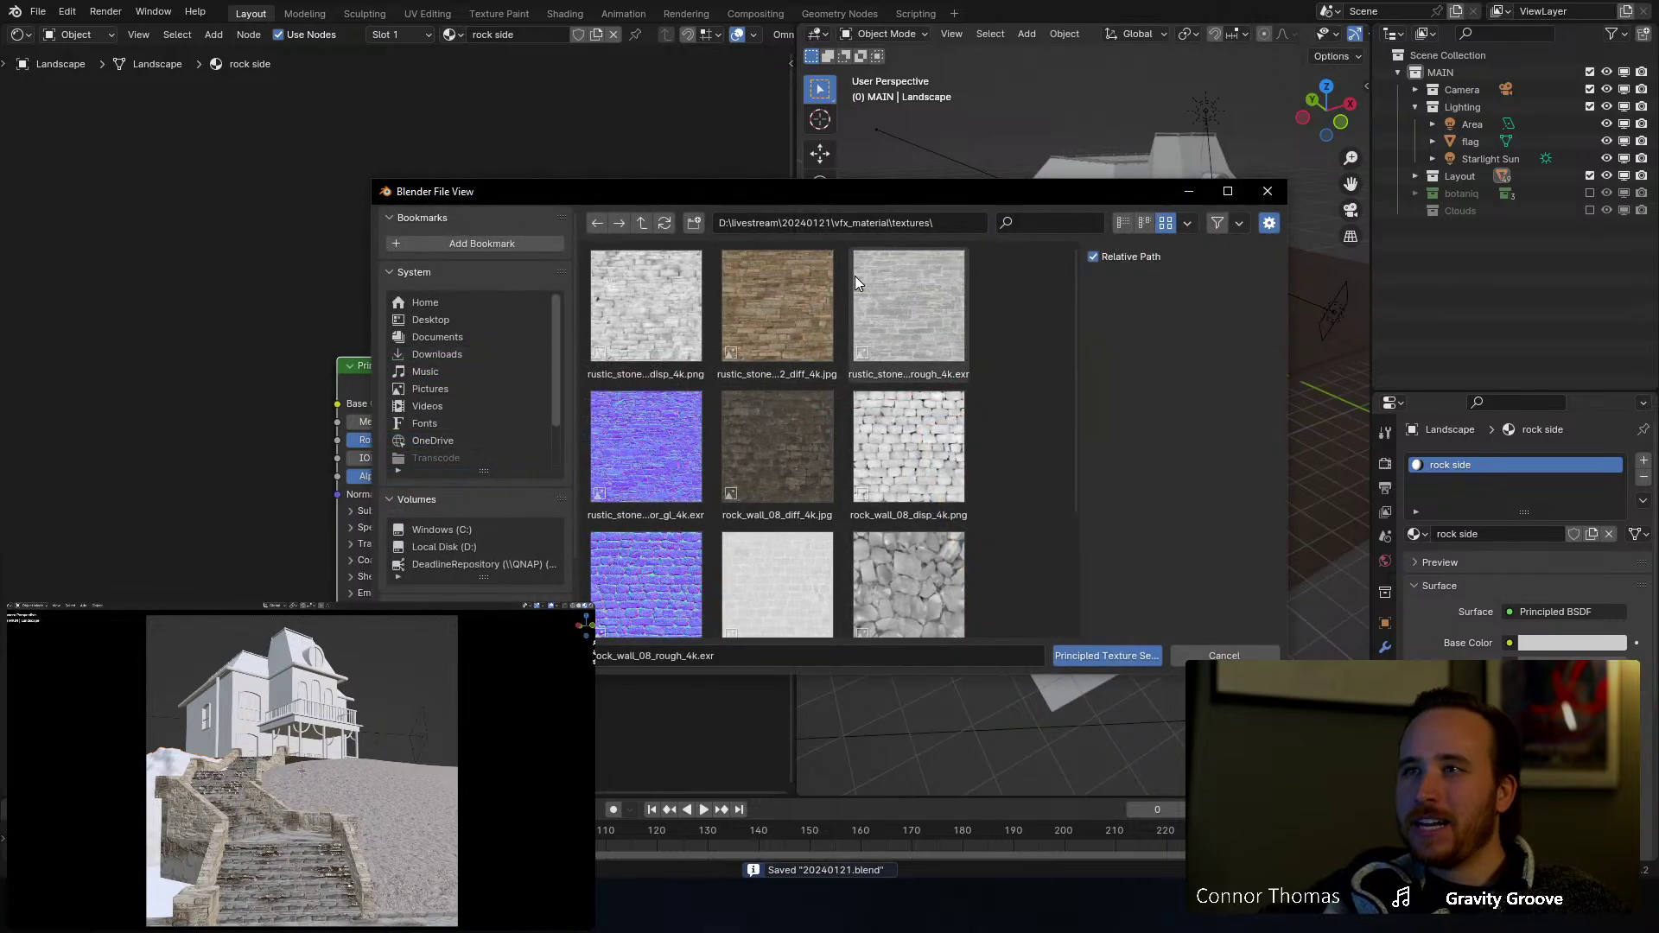
{"action": "left_click", "coordinate": [642, 223]}
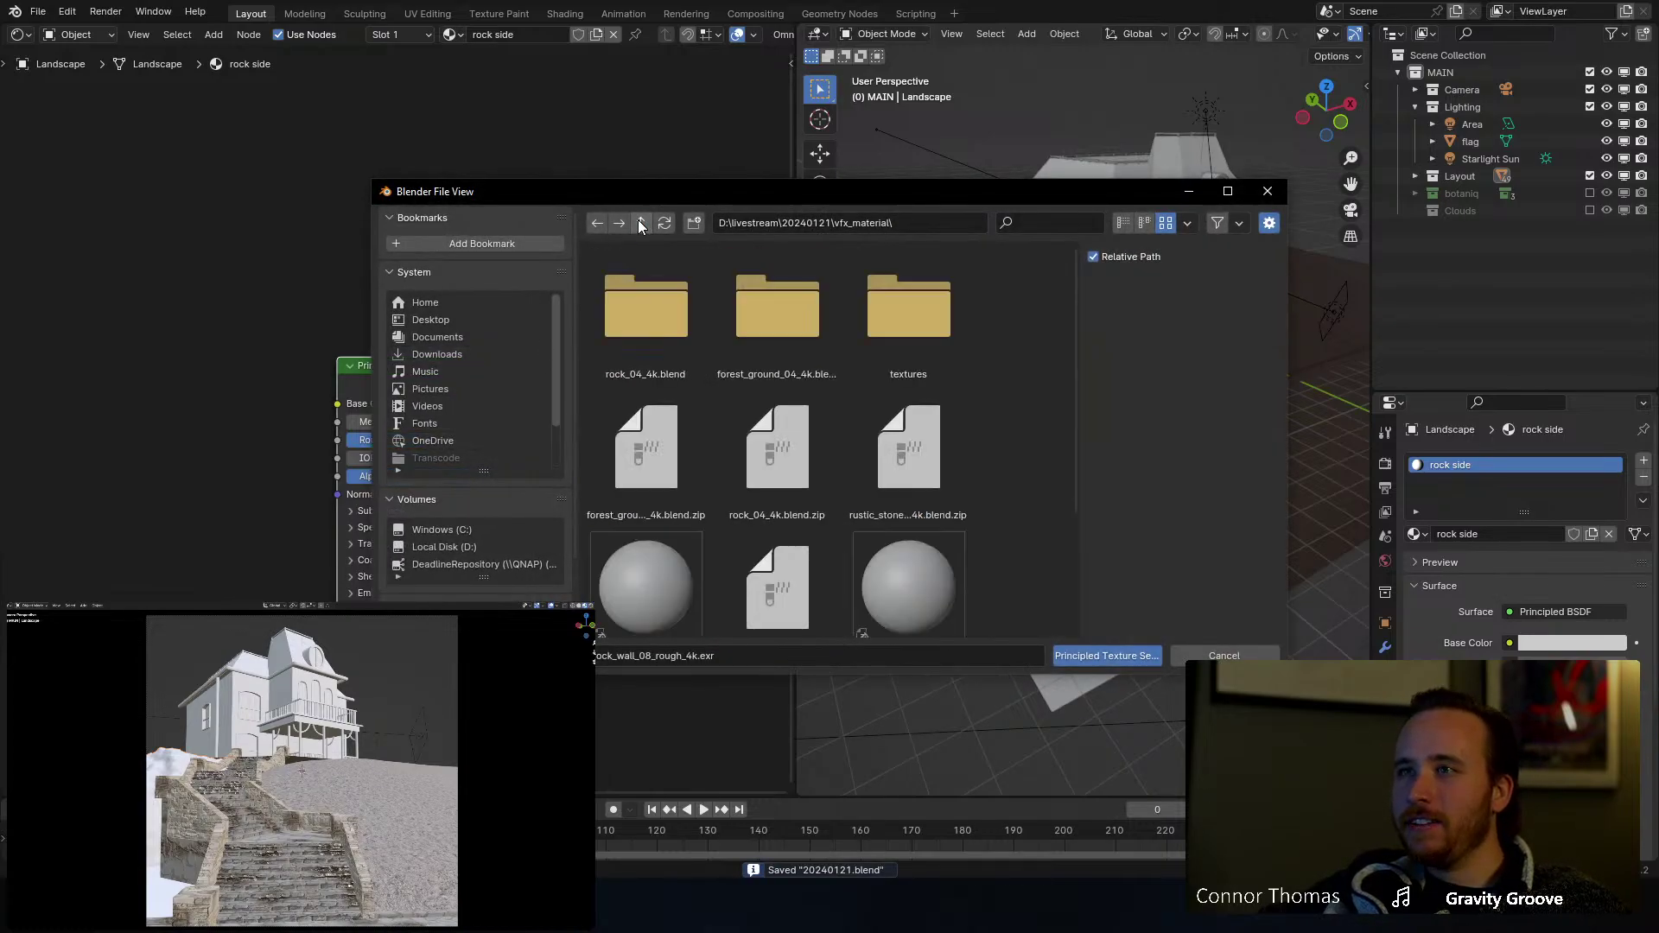
{"action": "double_click", "coordinate": [655, 346]}
{"action": "double_click", "coordinate": [653, 346]}
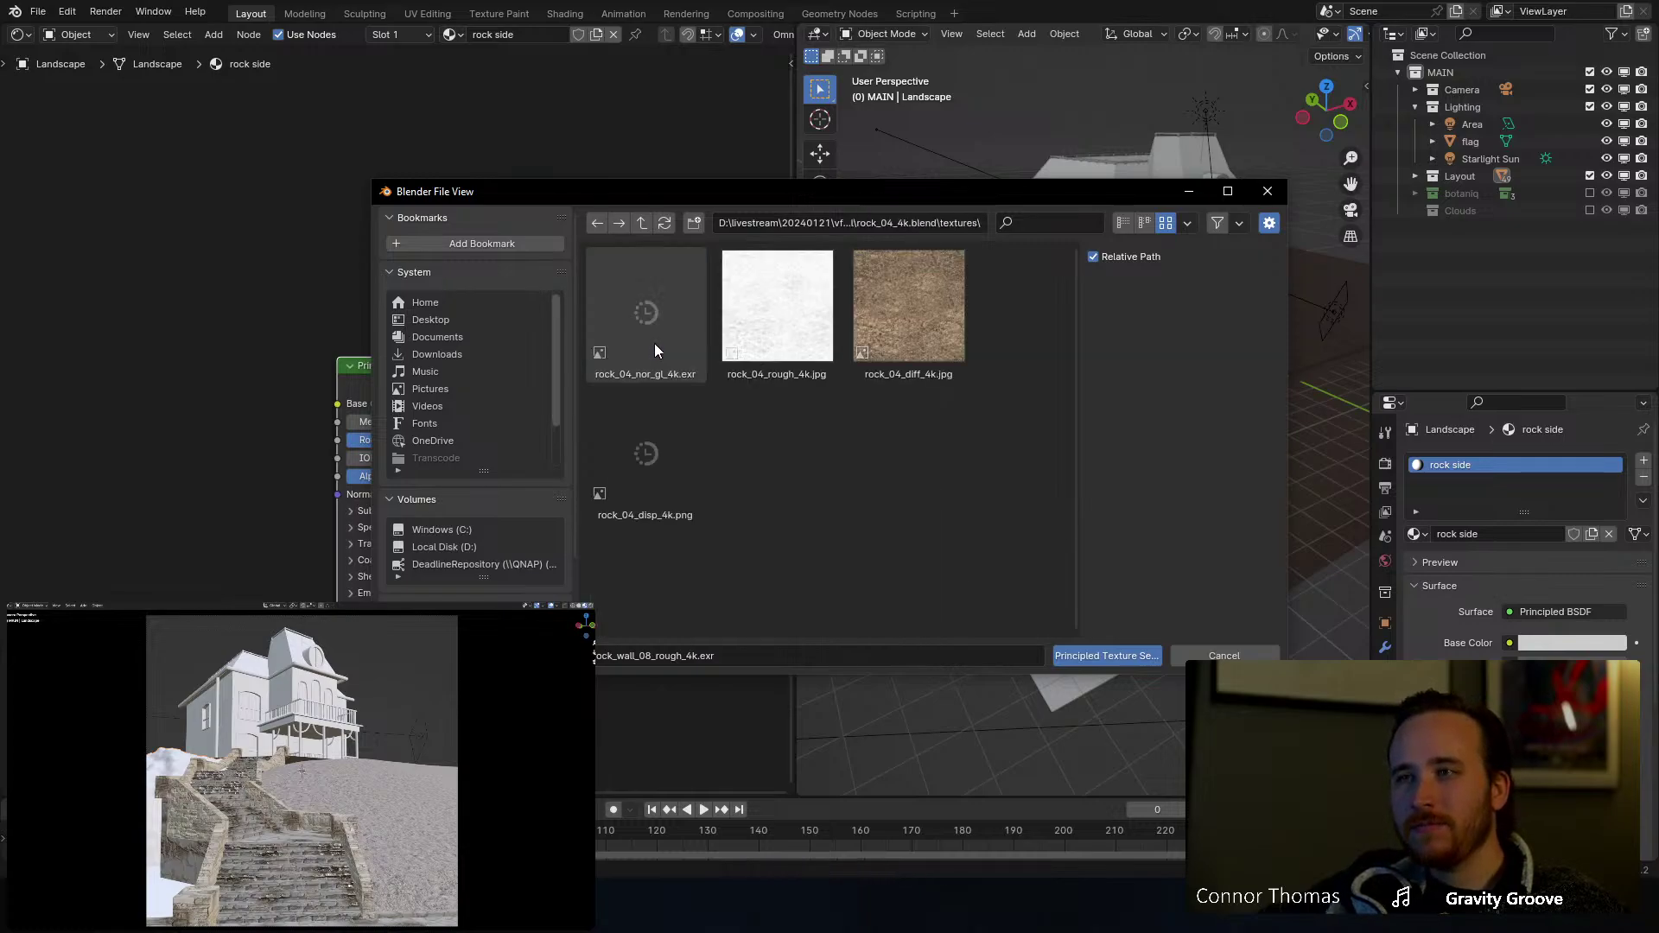
{"action": "key", "text": "a"}
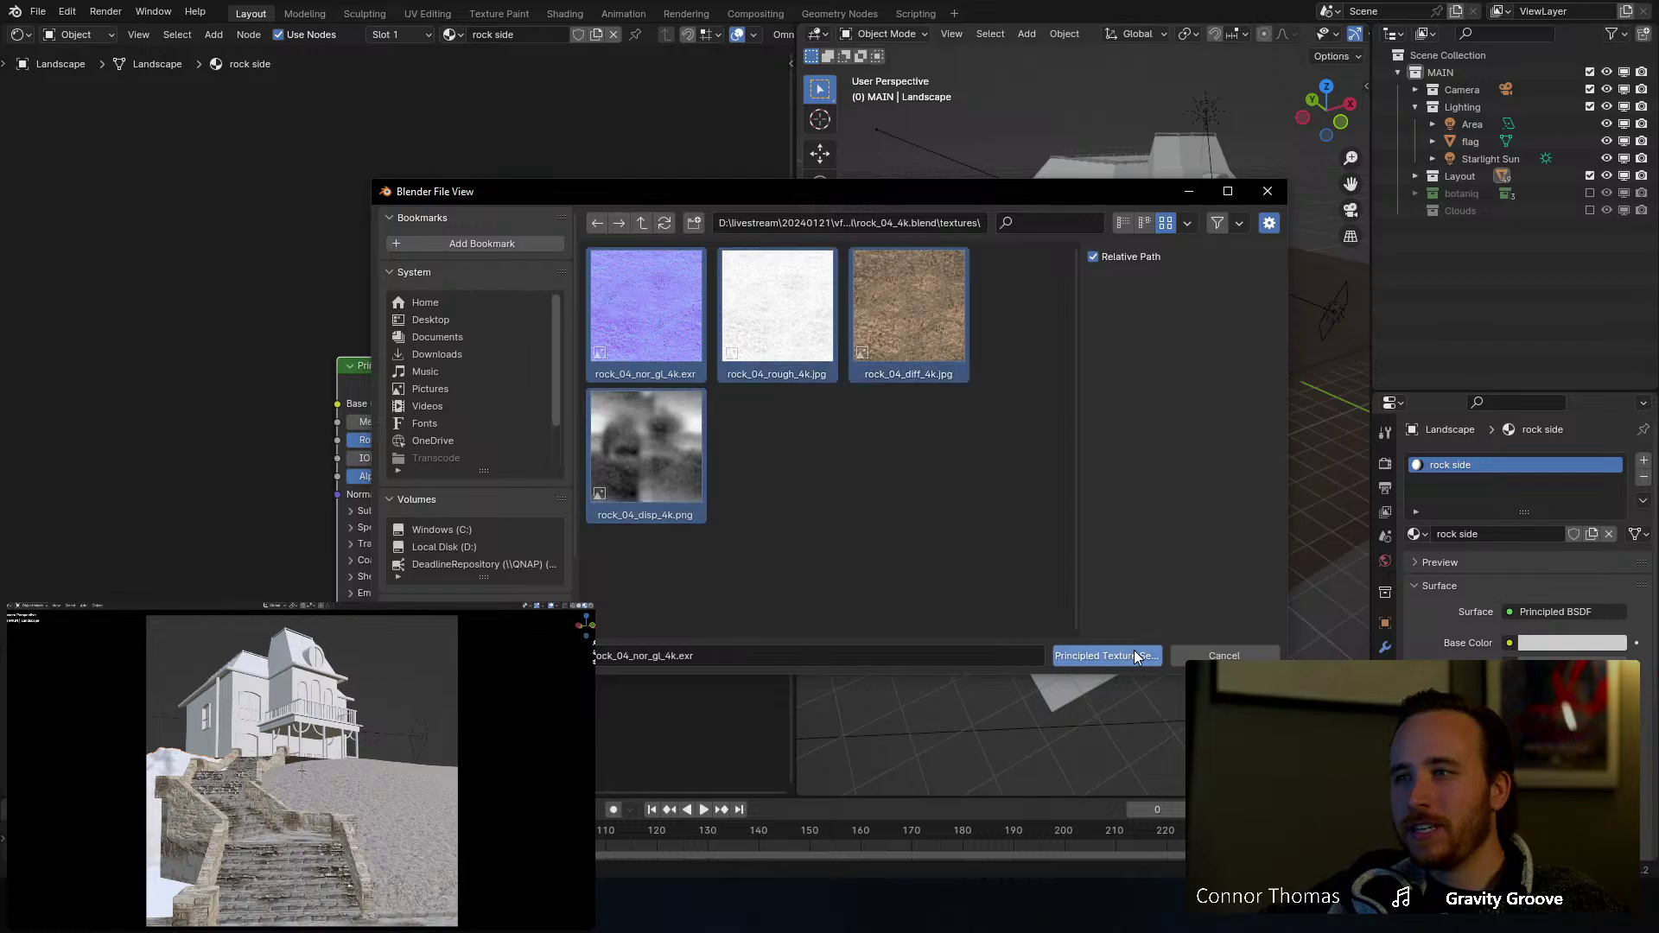
{"action": "left_click", "coordinate": [1106, 655]}
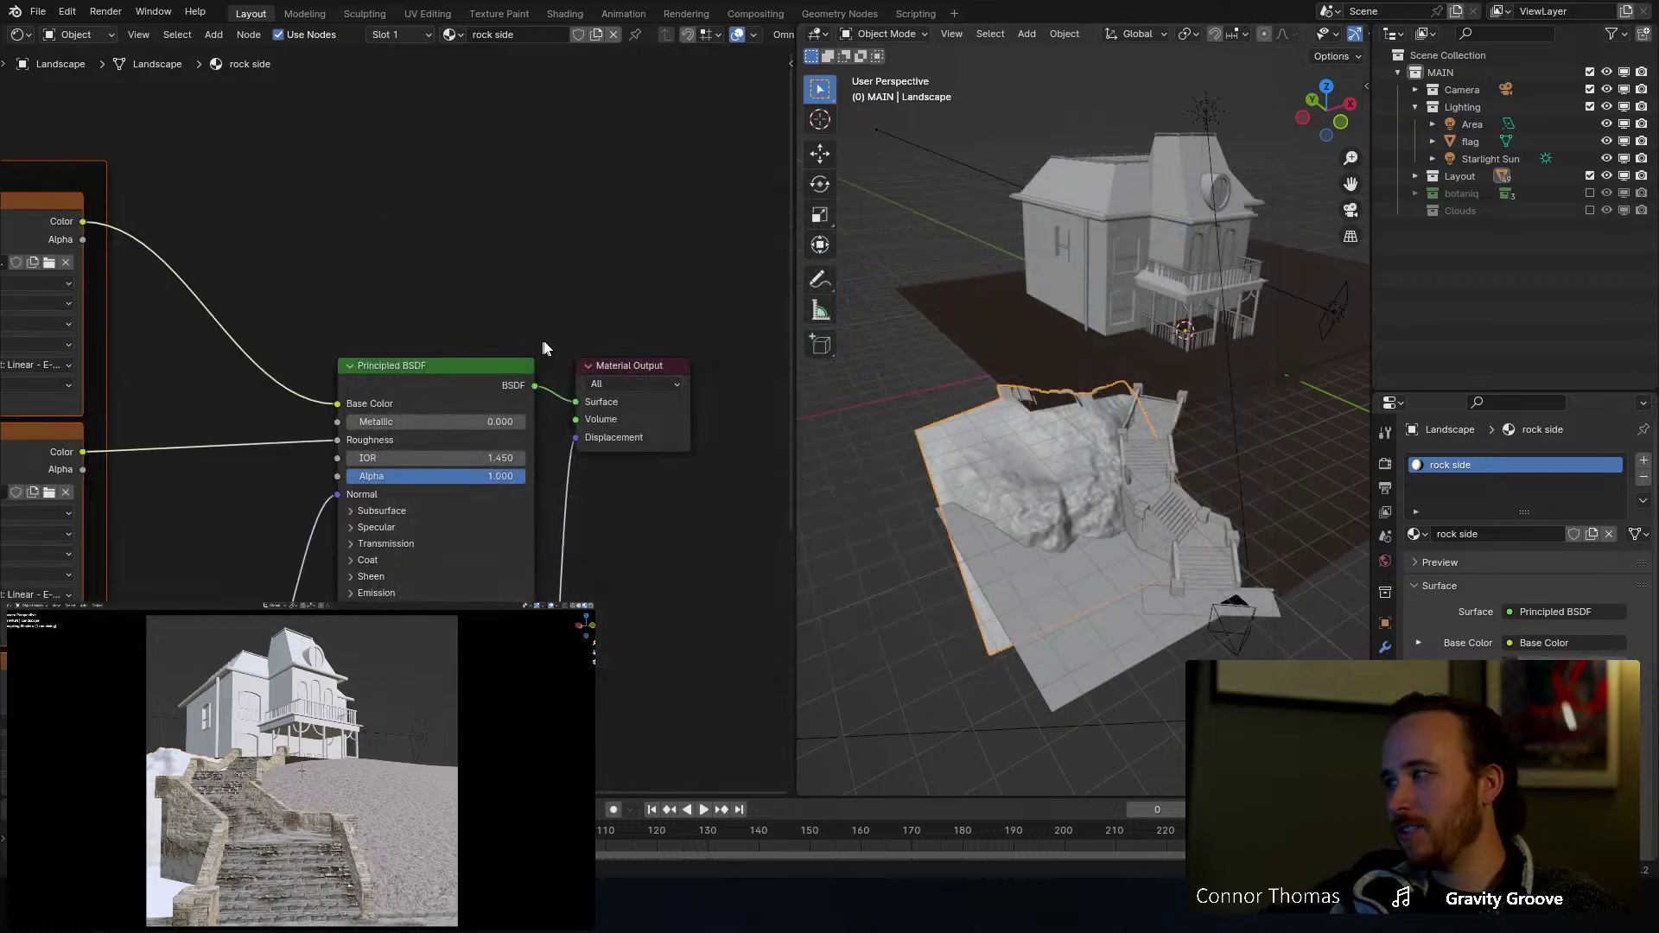
Step: UV unwrap the whole Landscape mesh with Smart UV Project, return to Object Mode and deselect everything
{"action": "middle_click_drag", "start_coordinate": [508, 328], "coordinate": [669, 244]}
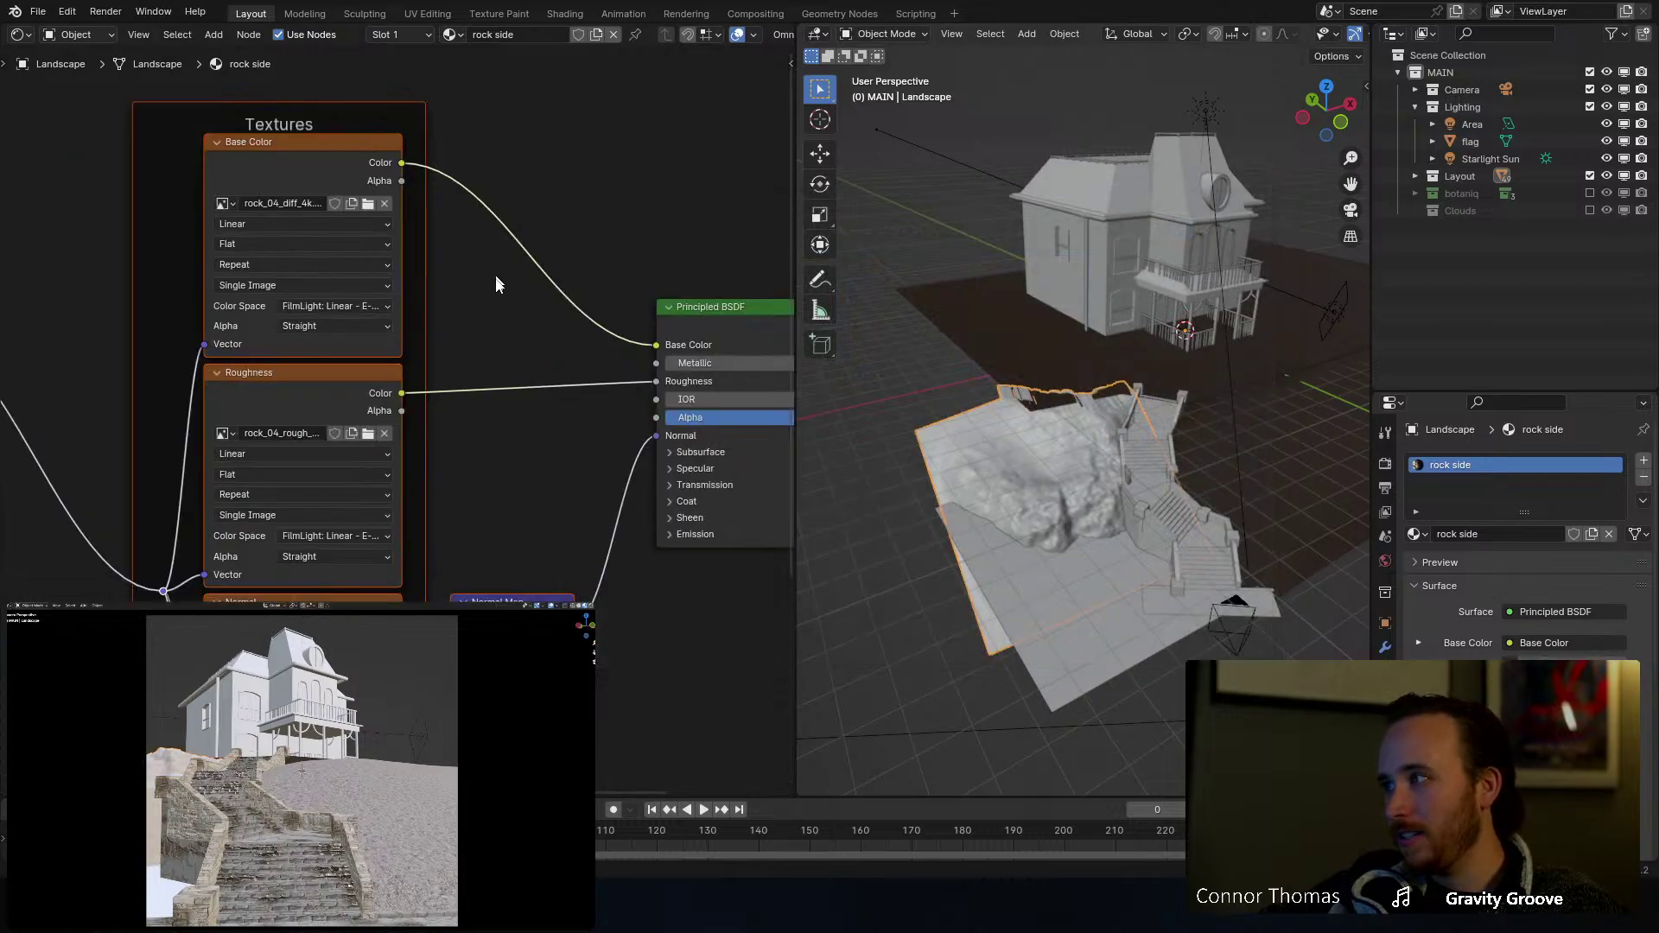
{"action": "middle_click_drag", "start_coordinate": [497, 285], "coordinate": [703, 222]}
{"action": "middle_click_drag", "start_coordinate": [251, 370], "coordinate": [518, 334]}
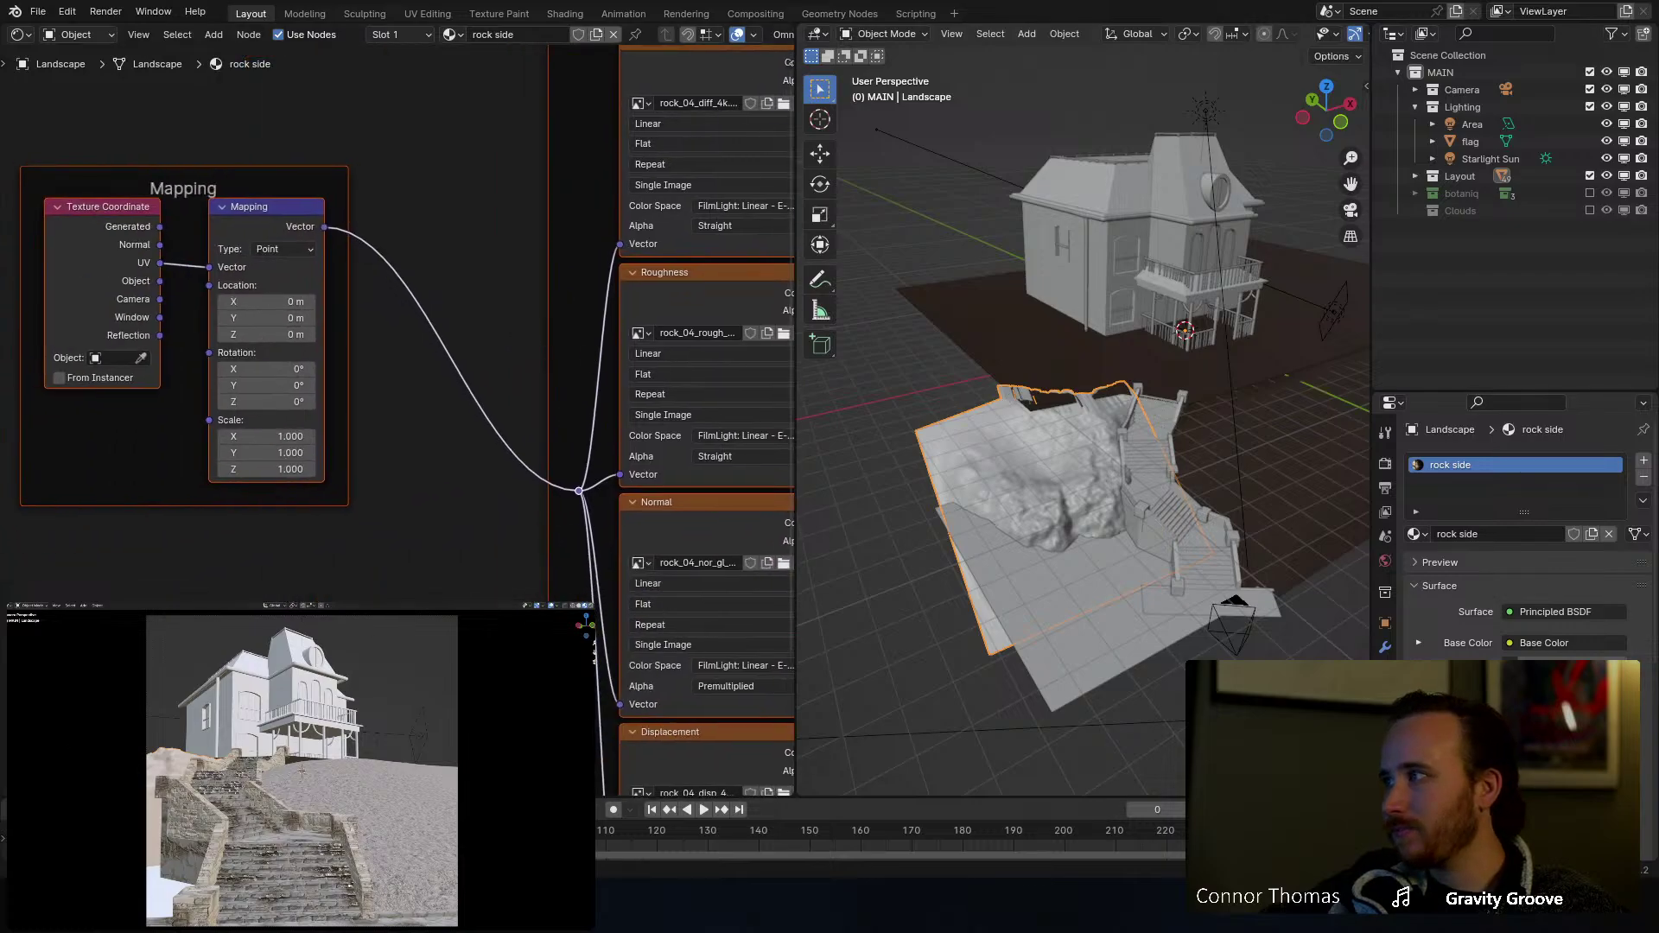
{"action": "key", "text": "Tab"}
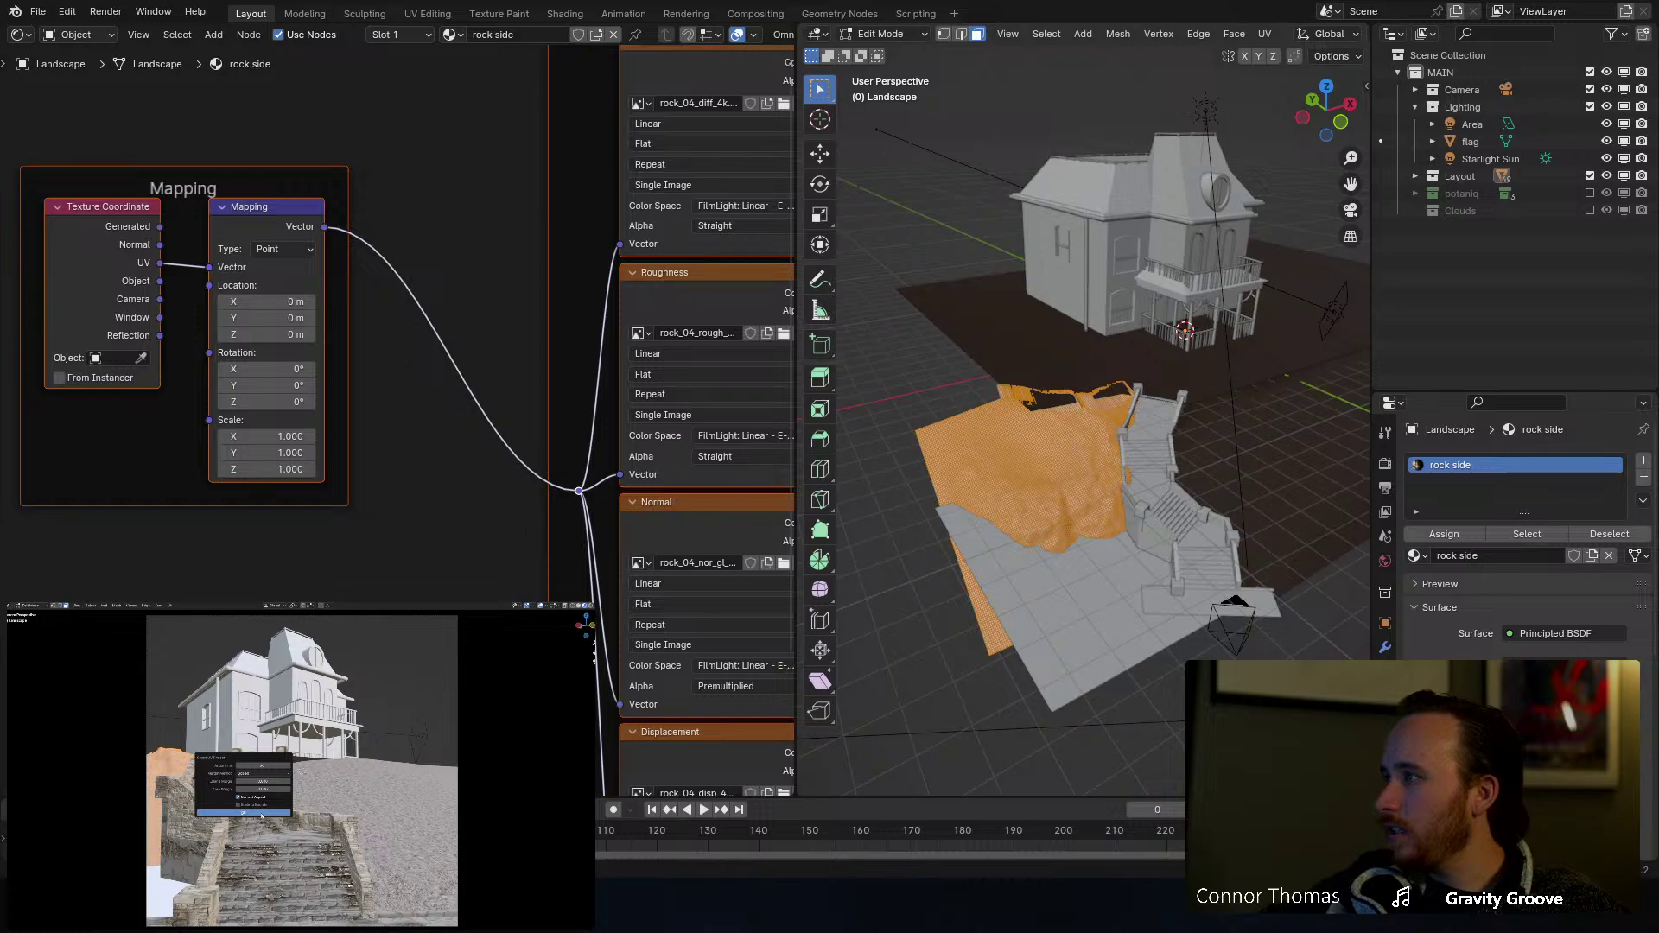
{"action": "key", "text": "Tab"}
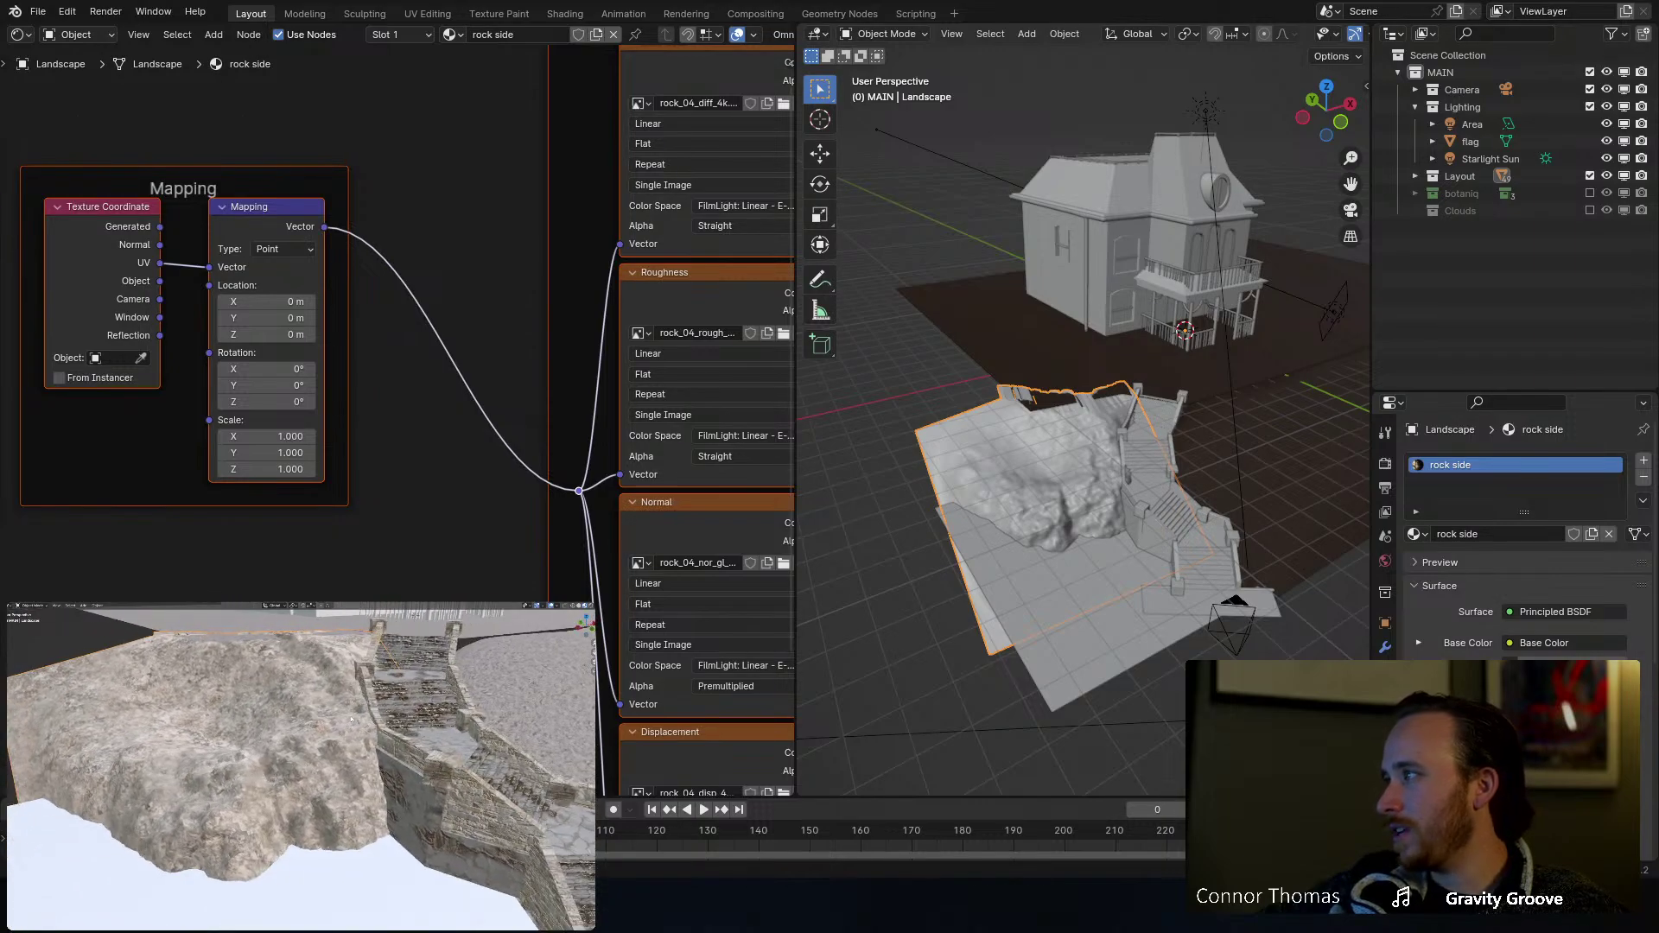
{"action": "key", "text": "Tab"}
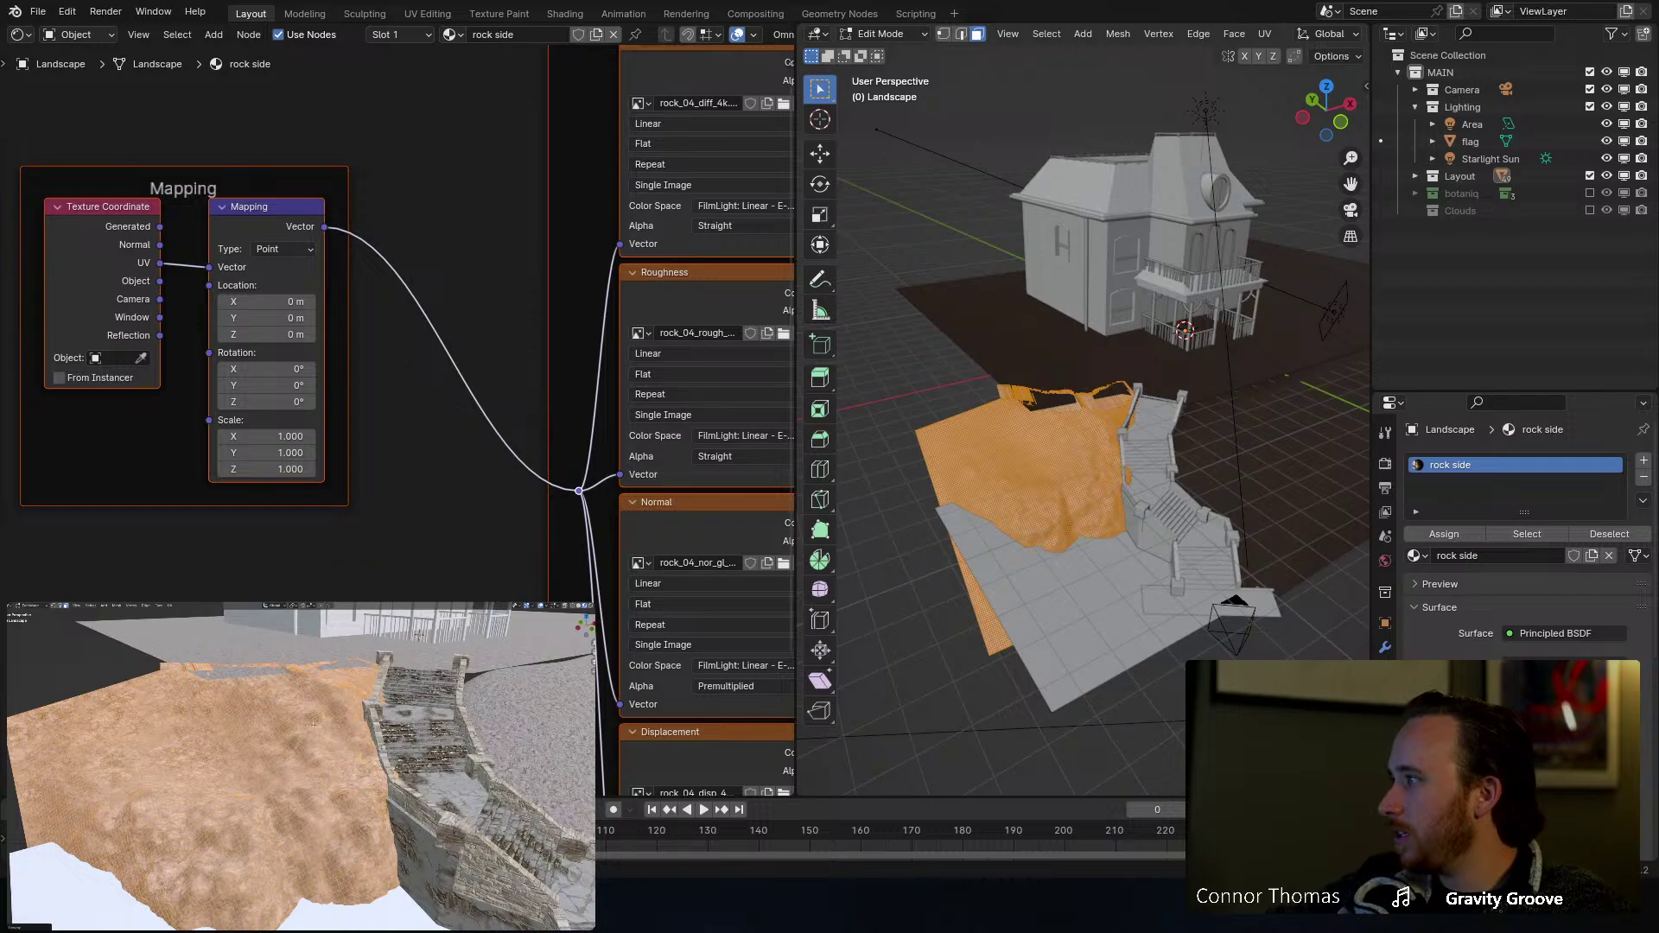
{"action": "key", "text": "Tab"}
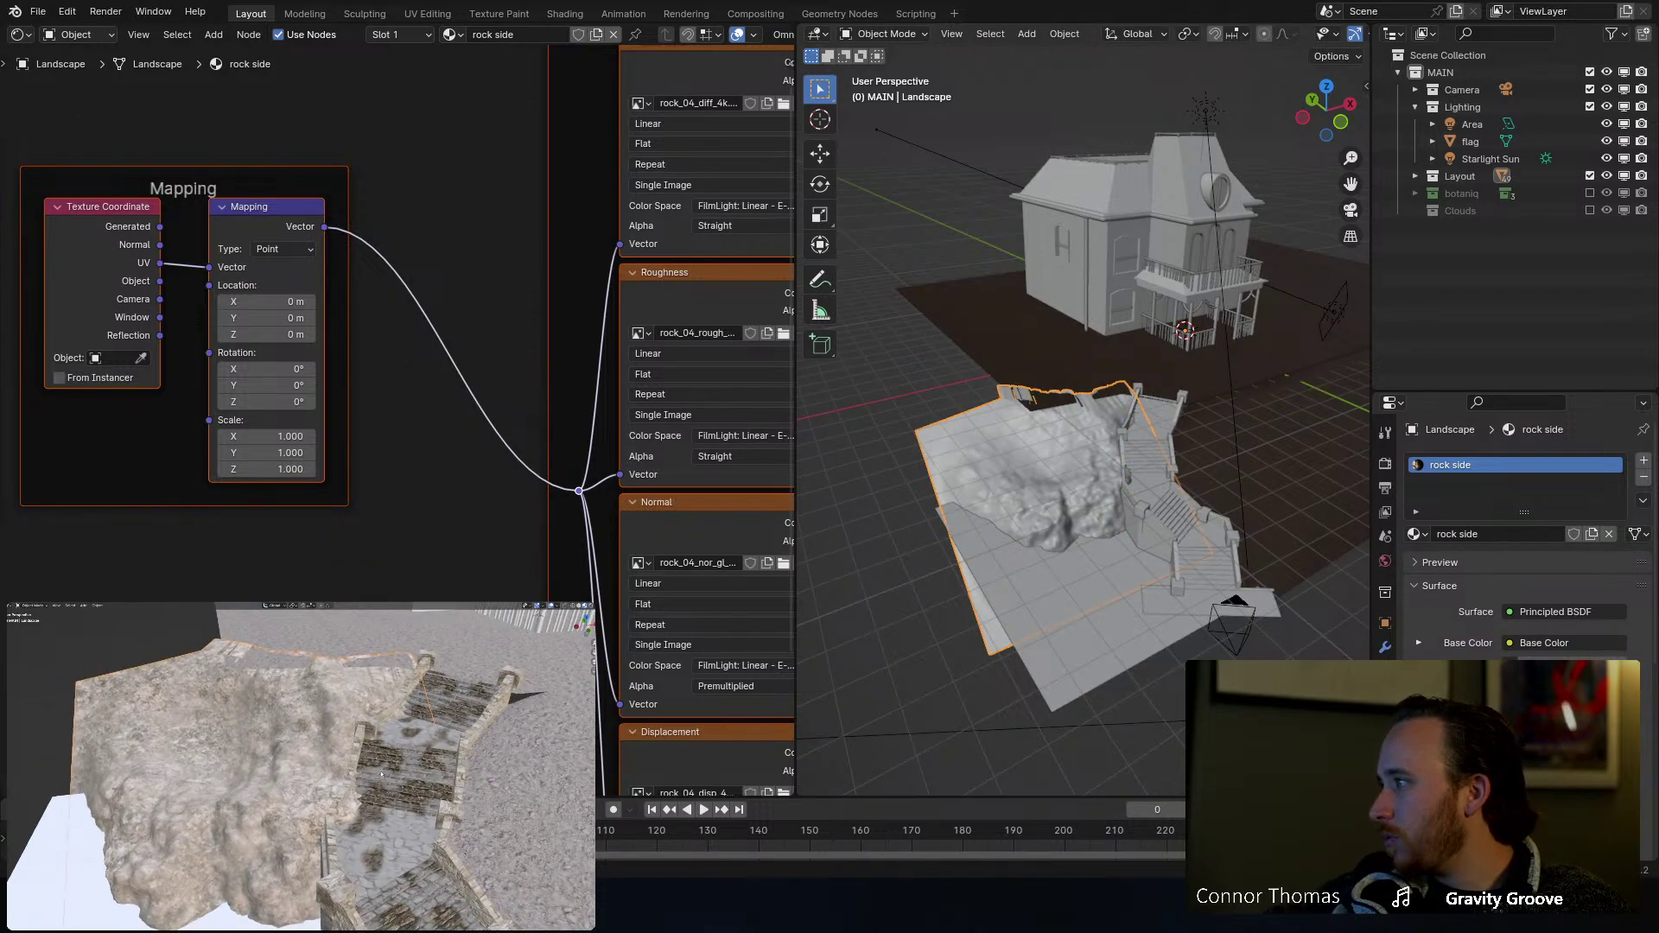
{"action": "key", "text": "a"}
{"action": "key", "text": "alt+a"}
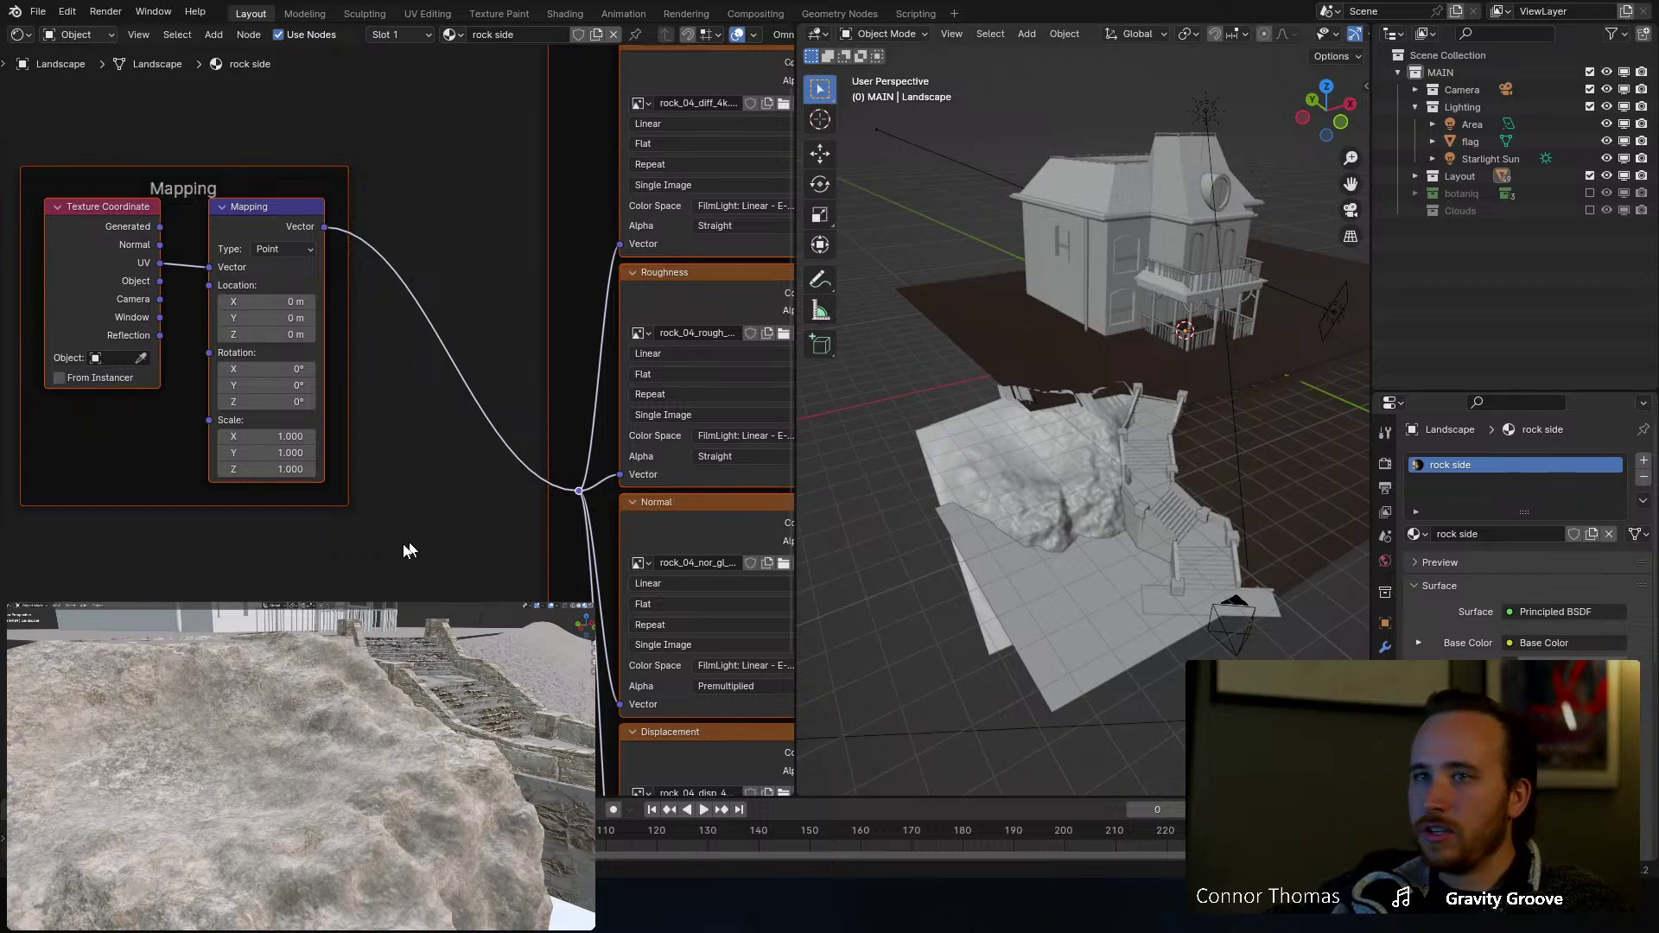
Step: Add a Value node set to 2 beneath Texture Coordinate and connect it to the Mapping node's Scale
{"action": "middle_click_drag", "start_coordinate": [130, 518], "coordinate": [241, 508]}
{"action": "key", "text": "alt+a"}
{"action": "key", "text": "shift+a"}
{"action": "left_click", "coordinate": [182, 450]}
{"action": "type", "text": "va"}
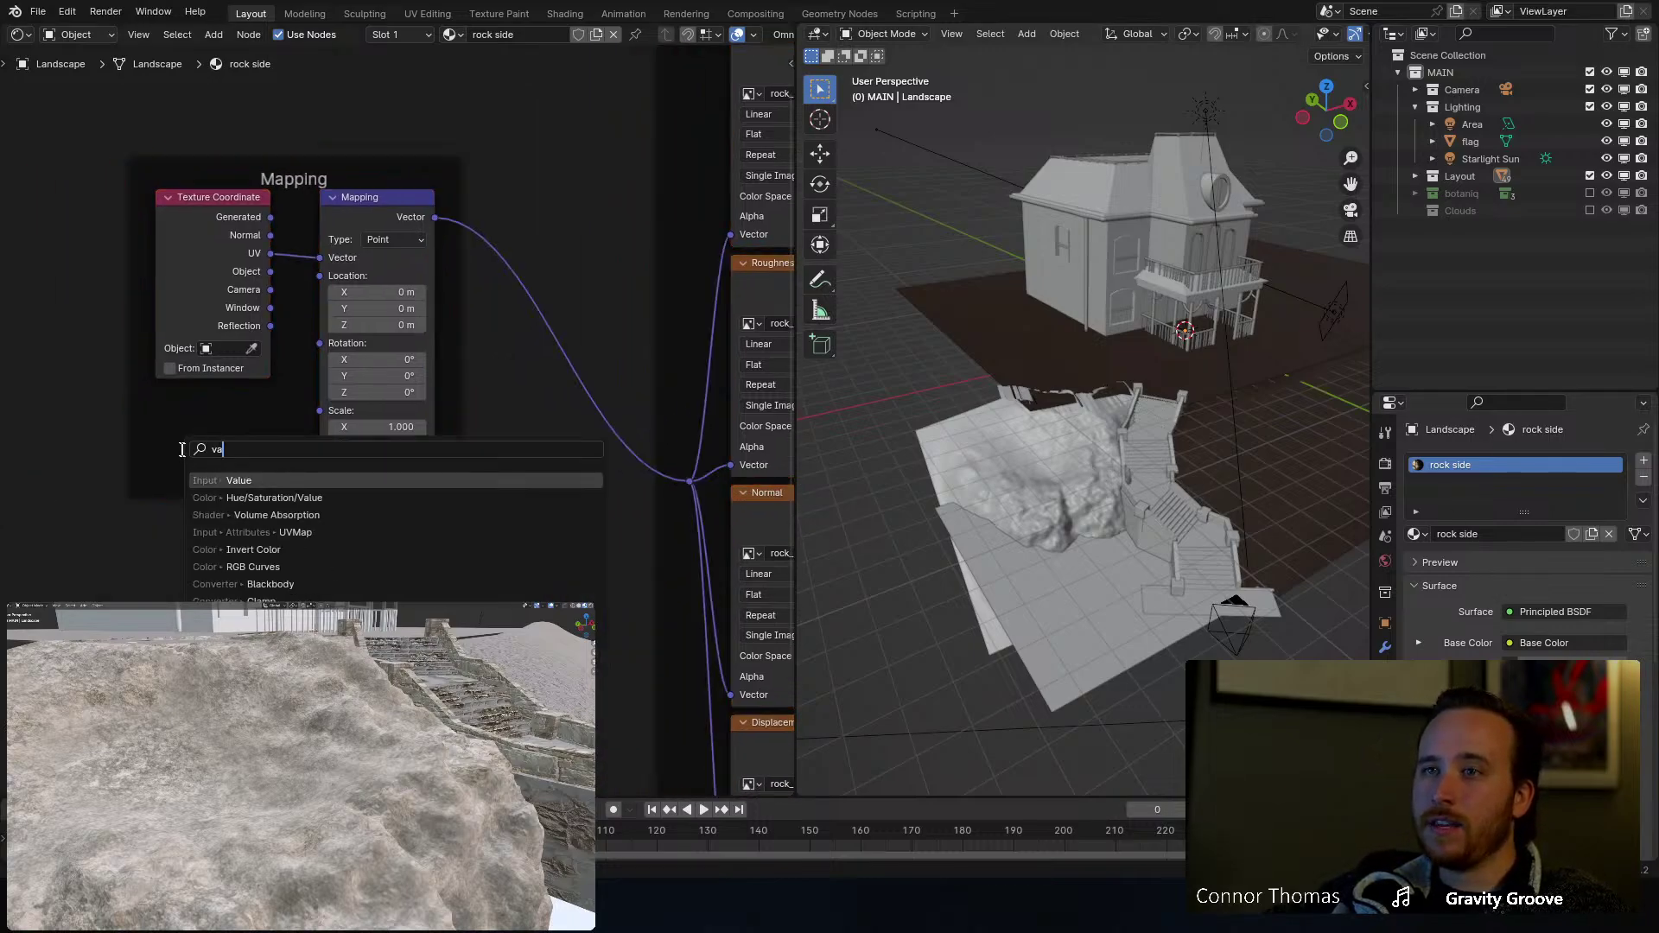
{"action": "left_click", "coordinate": [242, 479]}
{"action": "left_click", "coordinate": [212, 459]}
{"action": "left_click", "coordinate": [192, 468]}
{"action": "type", "text": "2"}
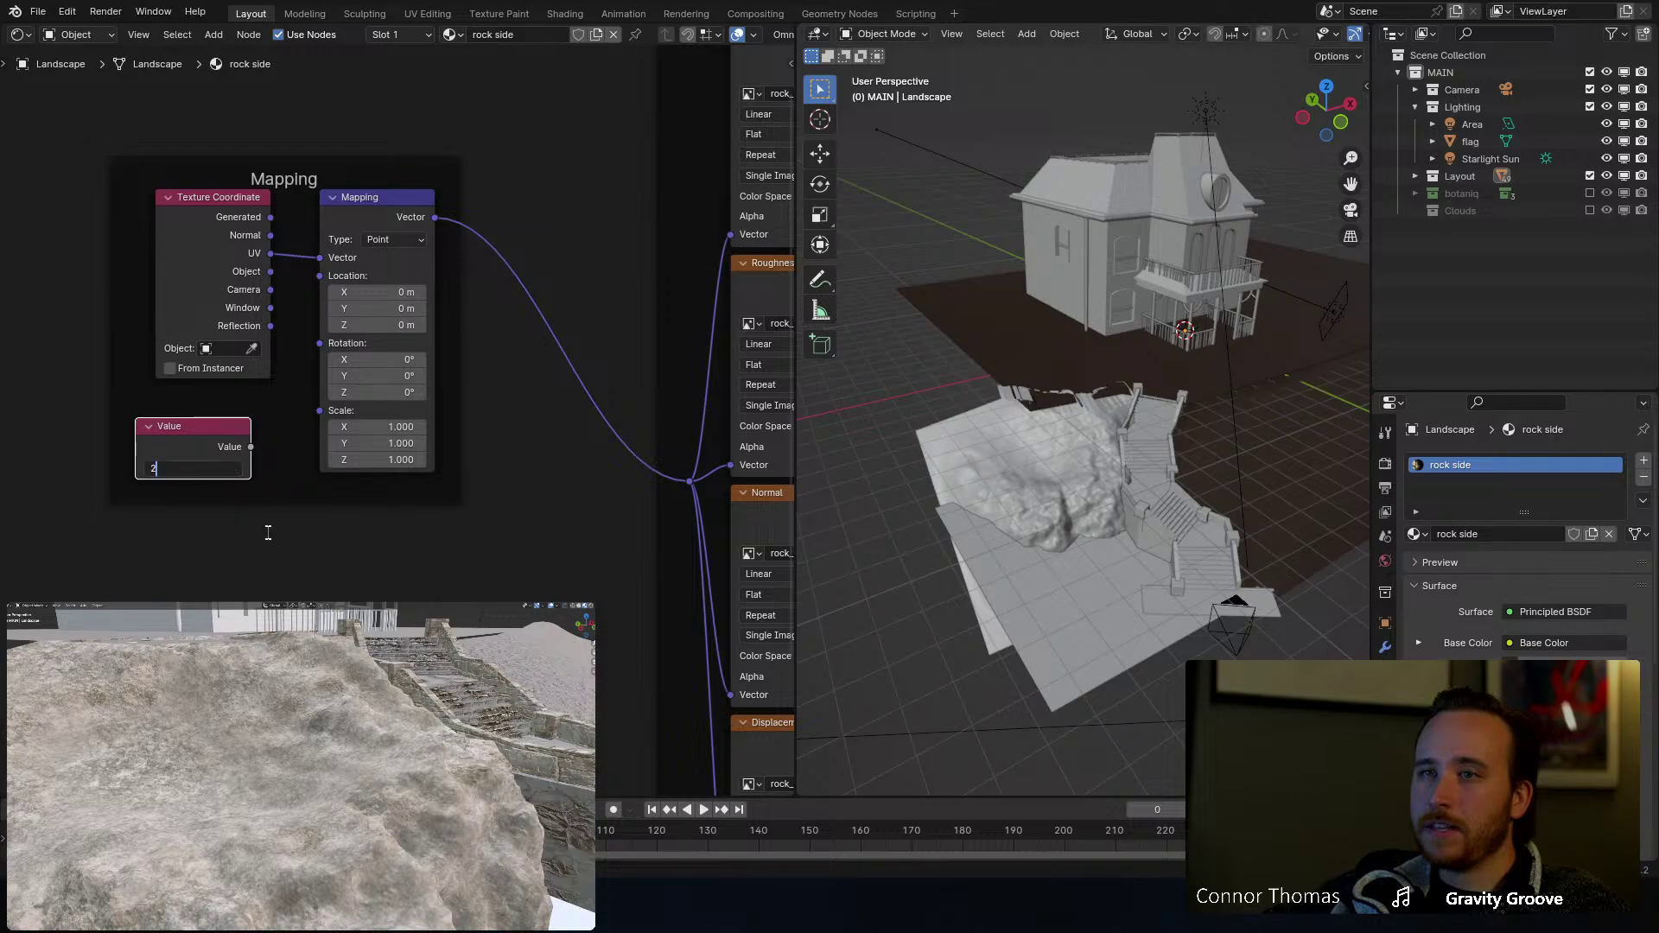
{"action": "key", "text": "Return"}
{"action": "left_click_drag", "start_coordinate": [251, 447], "coordinate": [320, 411]}
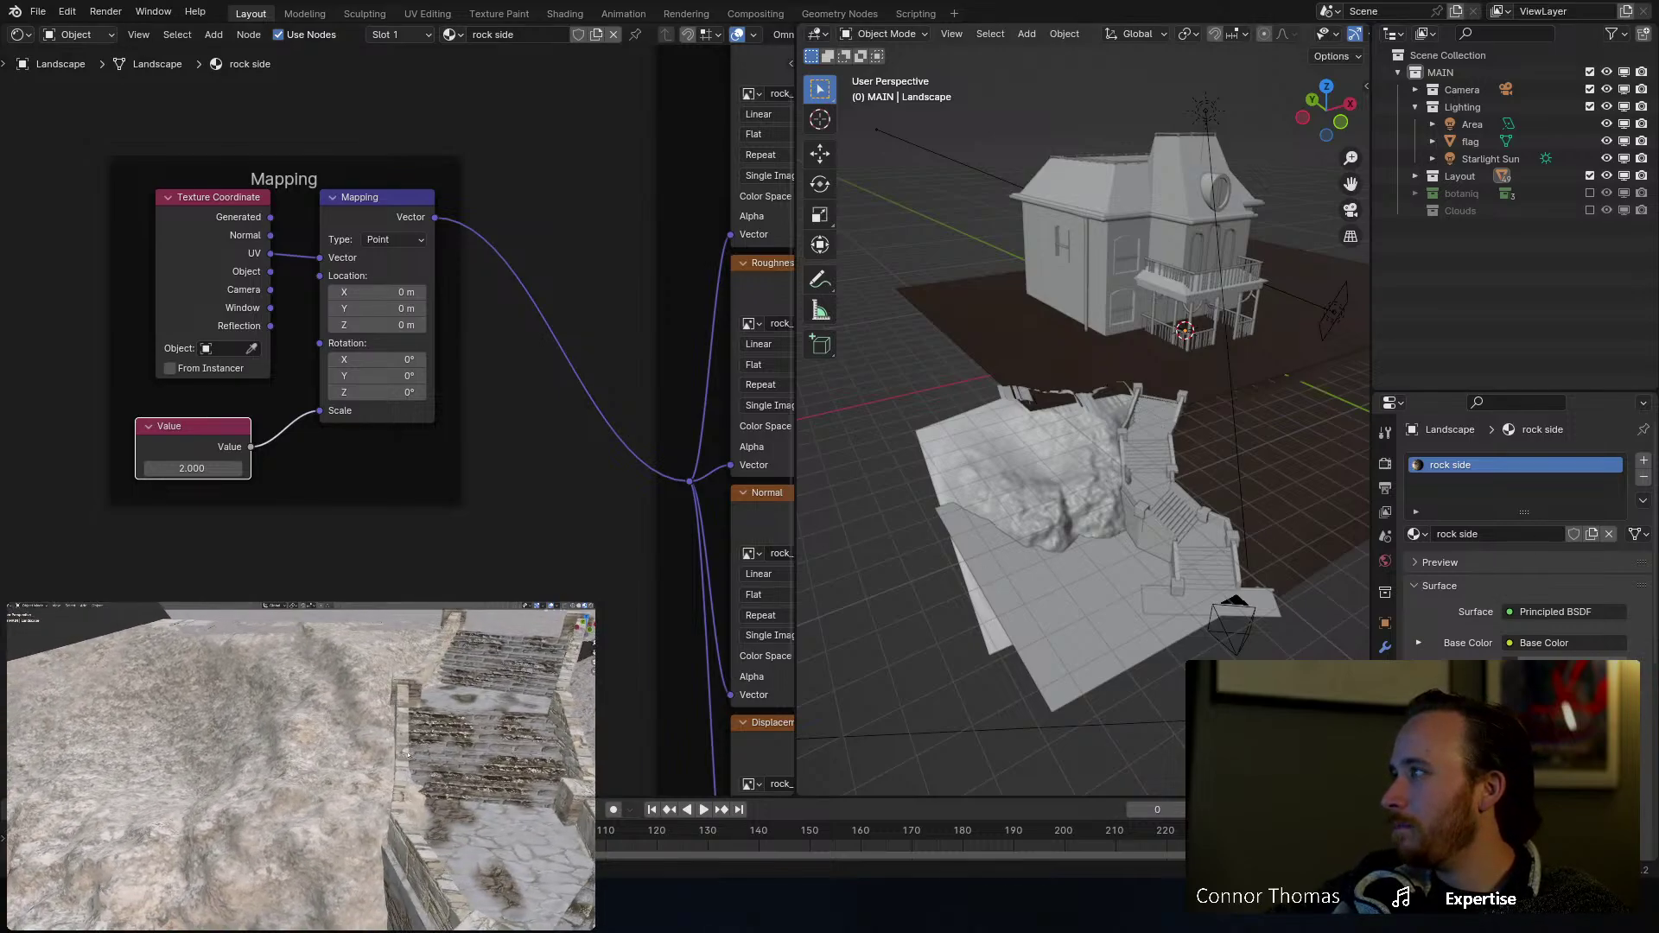
Step: Raise the Value node driving the texture scale to 3.2 and save the file
{"action": "left_click_drag", "start_coordinate": [207, 468], "coordinate": [253, 469]}
{"action": "scroll", "coordinate": [301, 730], "scroll_direction": "down", "scroll_amount": 5}
{"action": "middle_click_drag", "start_coordinate": [300, 730], "coordinate": [295, 780]}
{"action": "scroll", "coordinate": [295, 780], "scroll_direction": "up", "scroll_amount": 5}
{"action": "key", "text": "ctrl+s"}
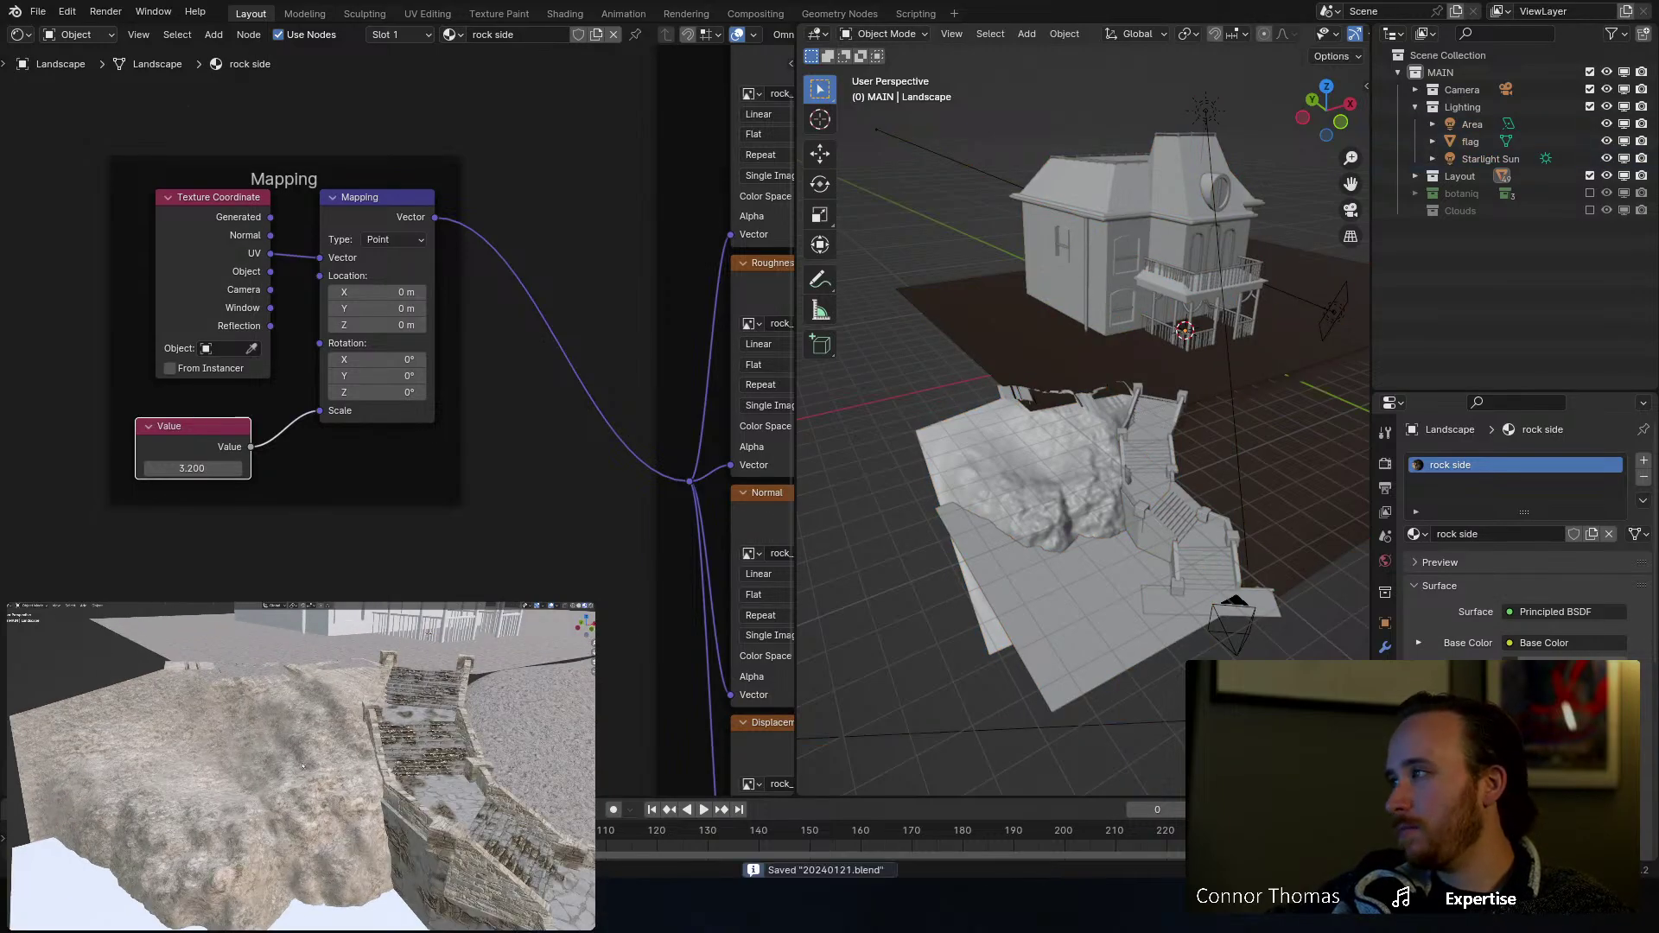
Step: Spread the Principled BSDF and Material Output nodes far apart to make room between them
{"action": "middle_click_drag", "start_coordinate": [543, 543], "coordinate": [346, 361]}
{"action": "left_click_drag", "start_coordinate": [395, 353], "coordinate": [570, 571]}
{"action": "left_click_drag", "start_coordinate": [382, 437], "coordinate": [532, 445]}
{"action": "left_click", "coordinate": [534, 283]}
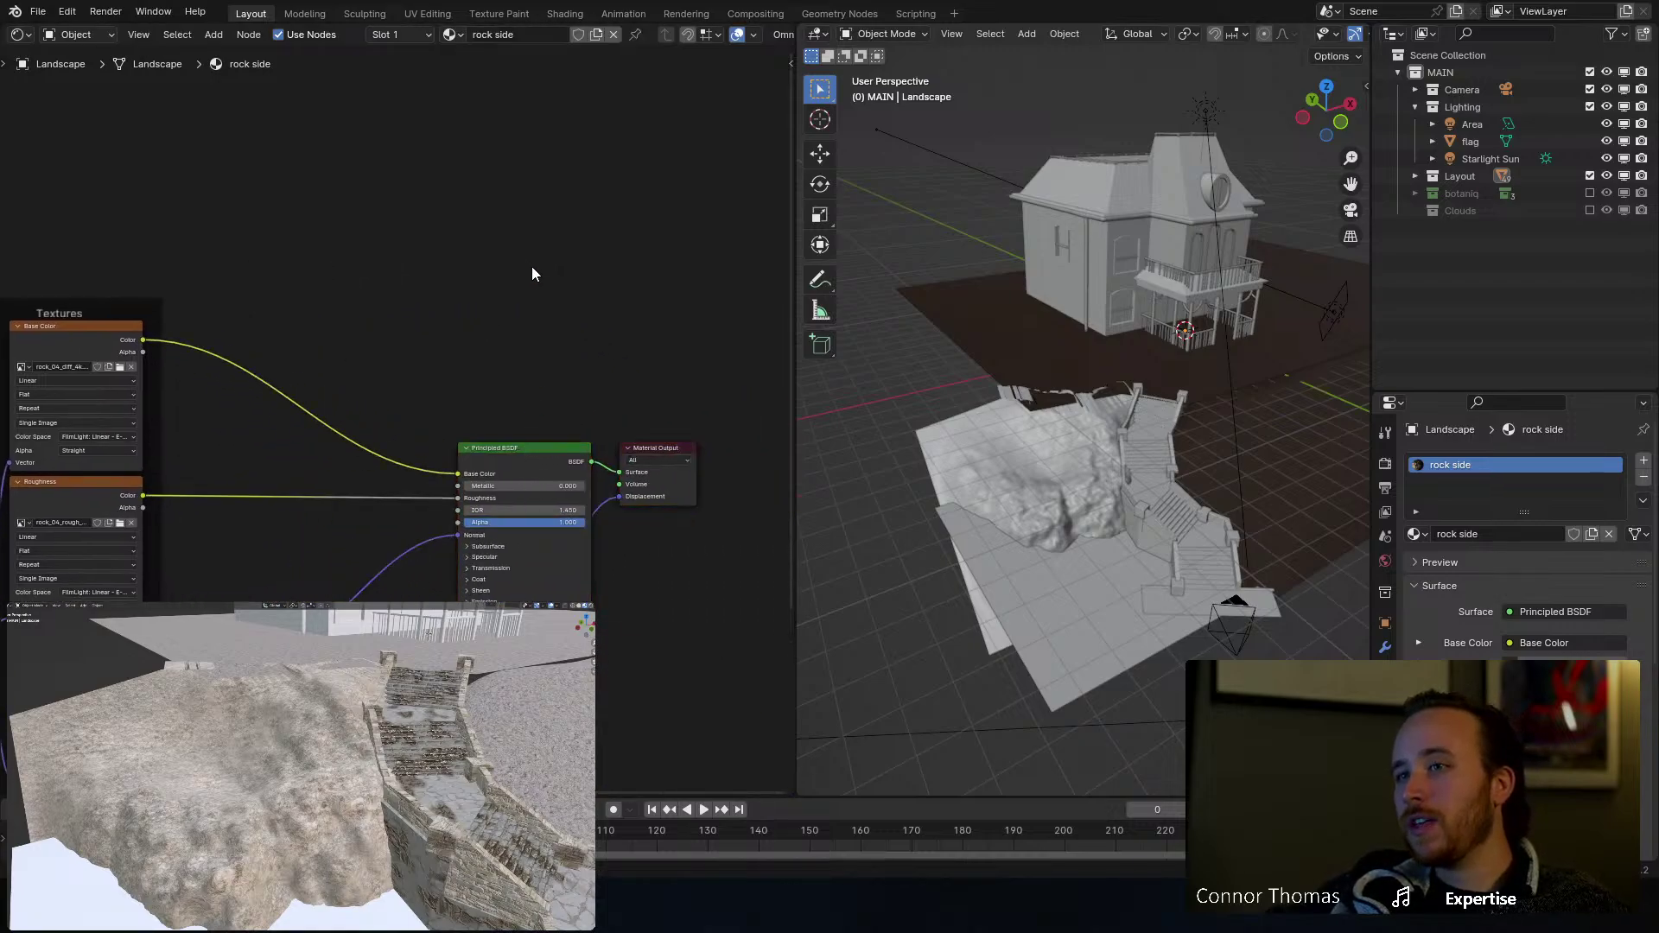
{"action": "middle_click_drag", "start_coordinate": [532, 266], "coordinate": [253, 242]}
{"action": "left_click_drag", "start_coordinate": [366, 424], "coordinate": [568, 424]}
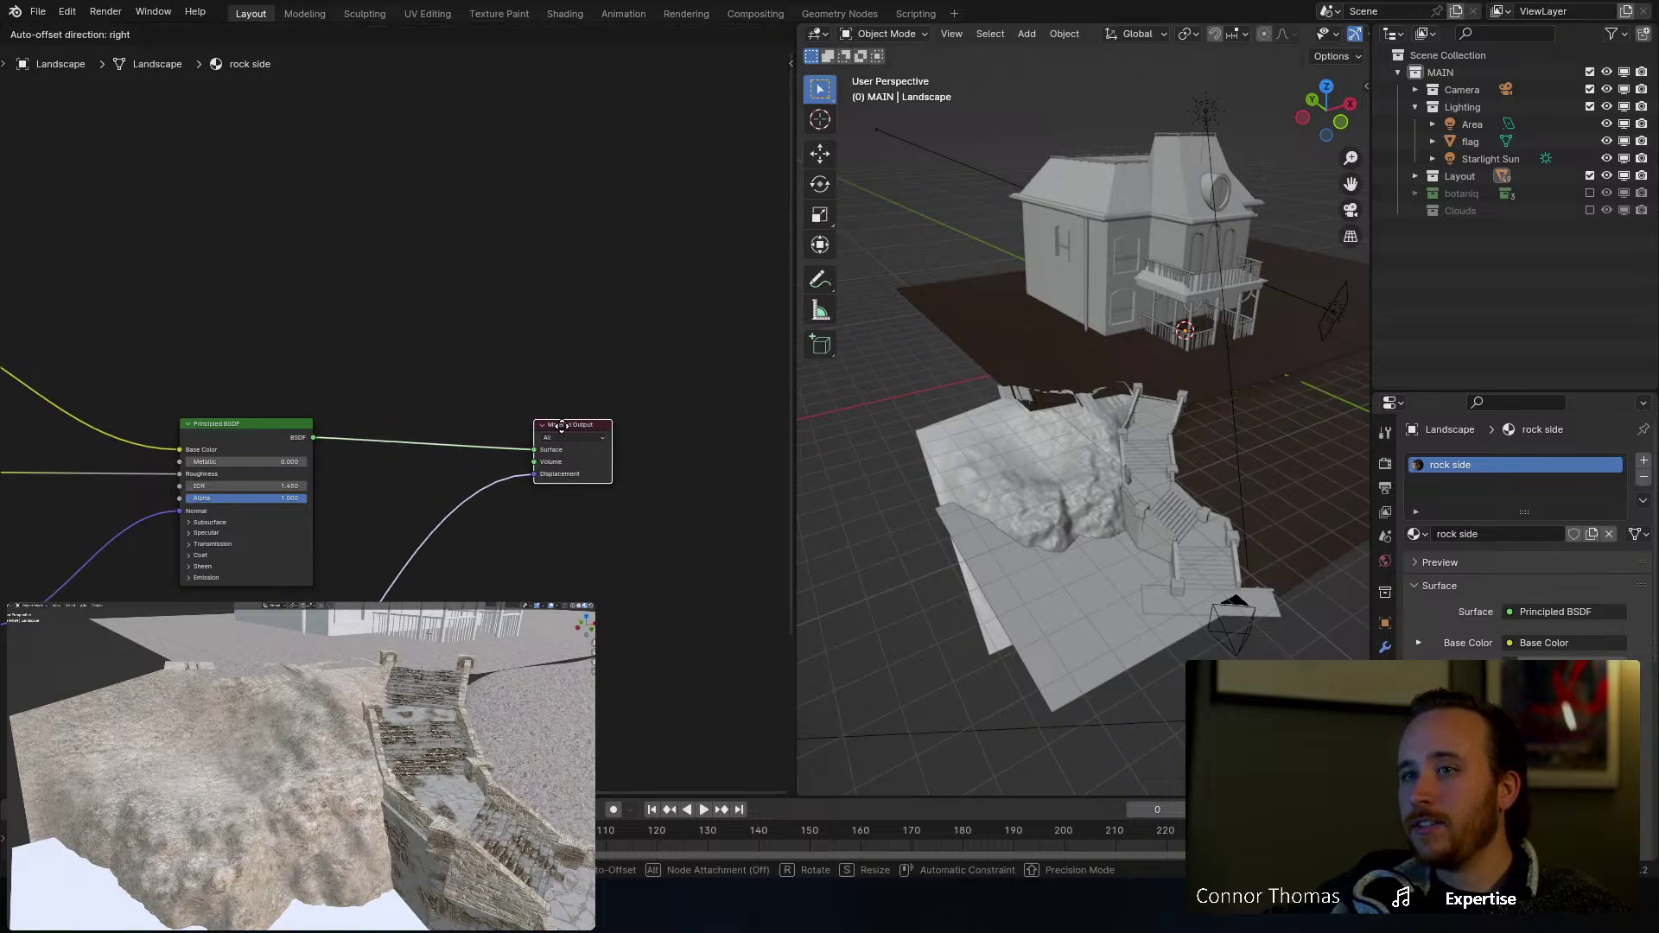
{"action": "left_click_drag", "start_coordinate": [233, 435], "coordinate": [39, 413]}
{"action": "middle_click_drag", "start_coordinate": [265, 298], "coordinate": [419, 341]}
Step: Add a Musgrave Texture node above the Principled BSDF and preview its Height through the Material Output surface
{"action": "key", "text": "shift+a"}
{"action": "left_click", "coordinate": [389, 251]}
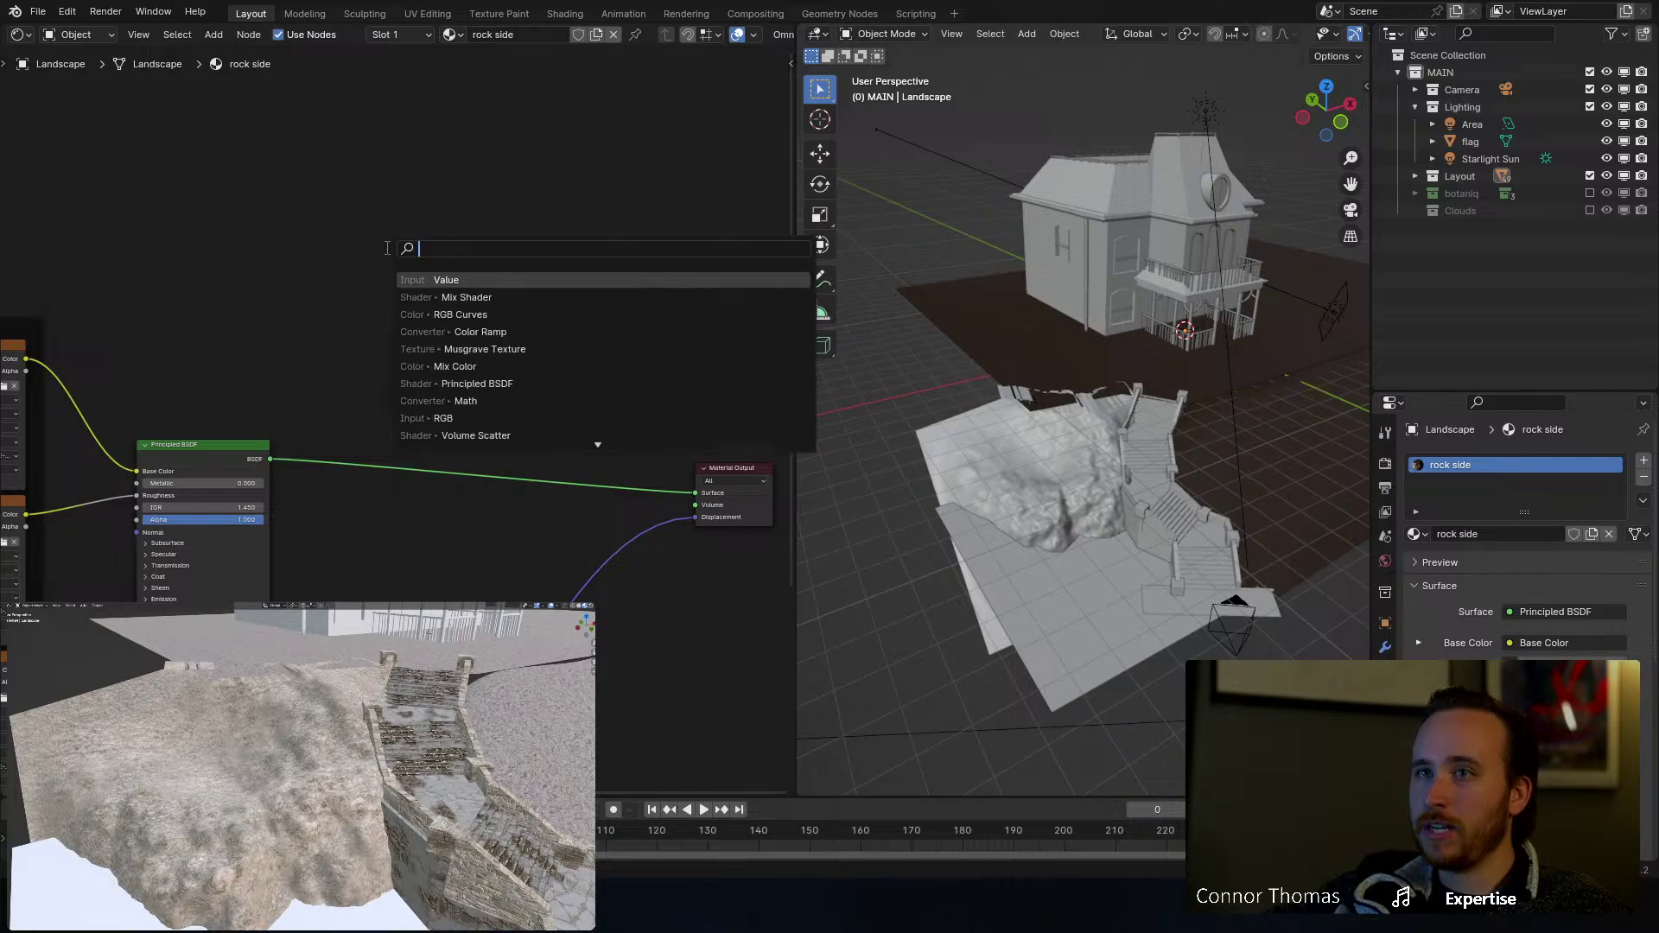
{"action": "type", "text": "mus"}
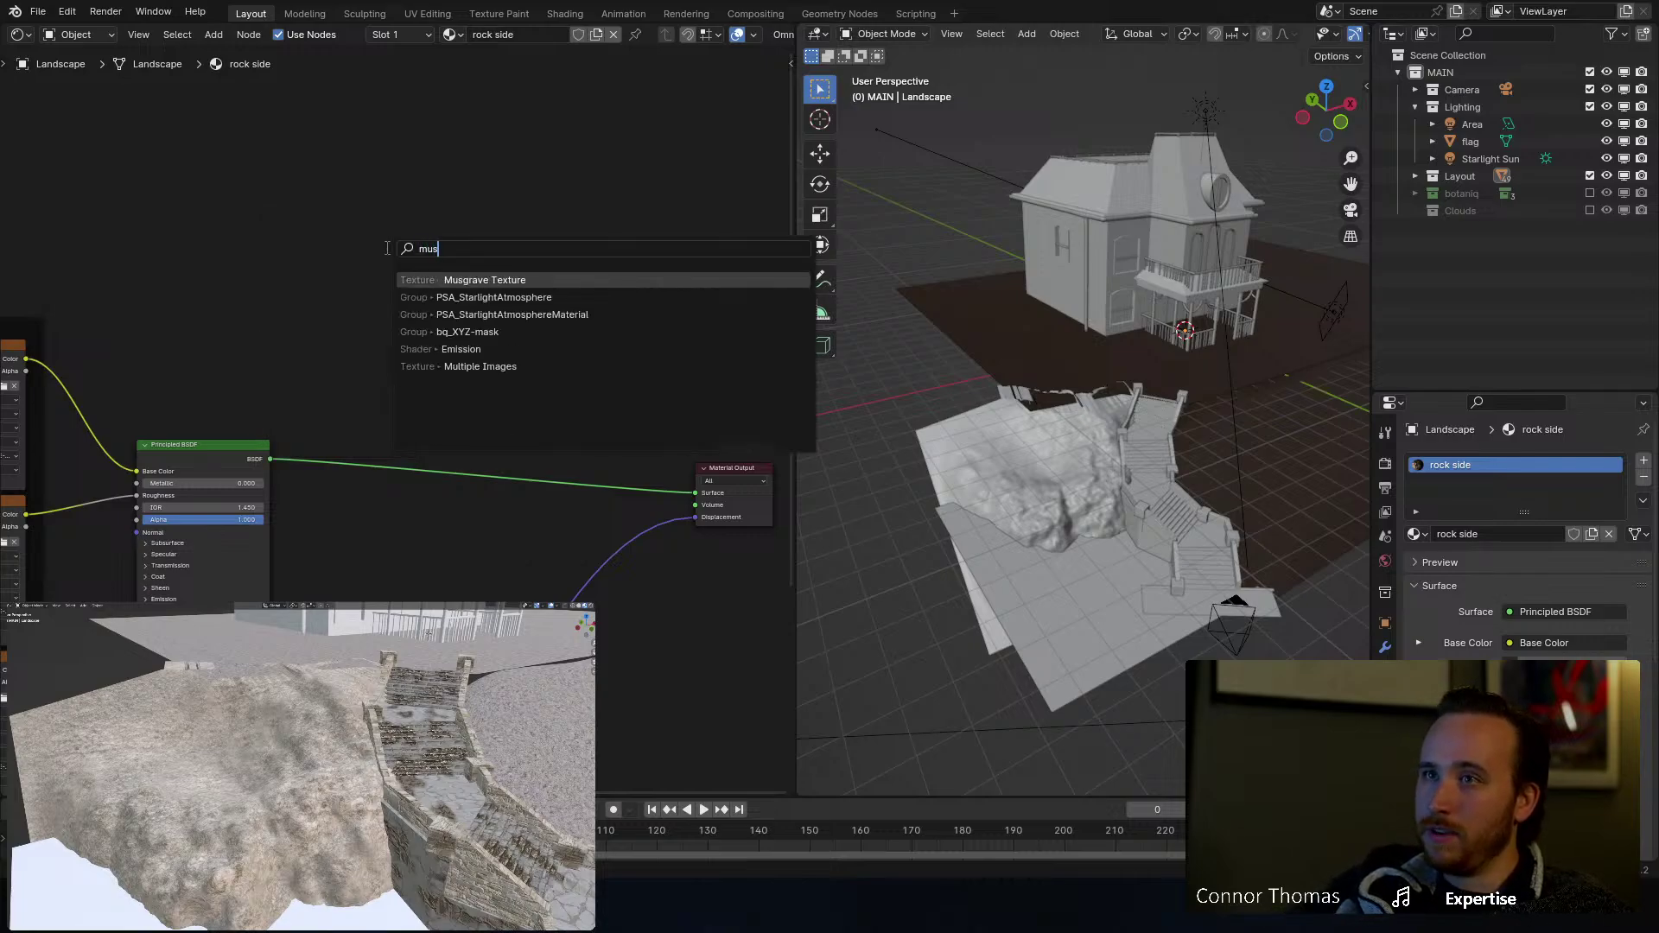
{"action": "key", "text": "Return"}
{"action": "left_click", "coordinate": [372, 270]}
{"action": "left_click", "coordinate": [377, 275], "text": "ctrl+shift"}
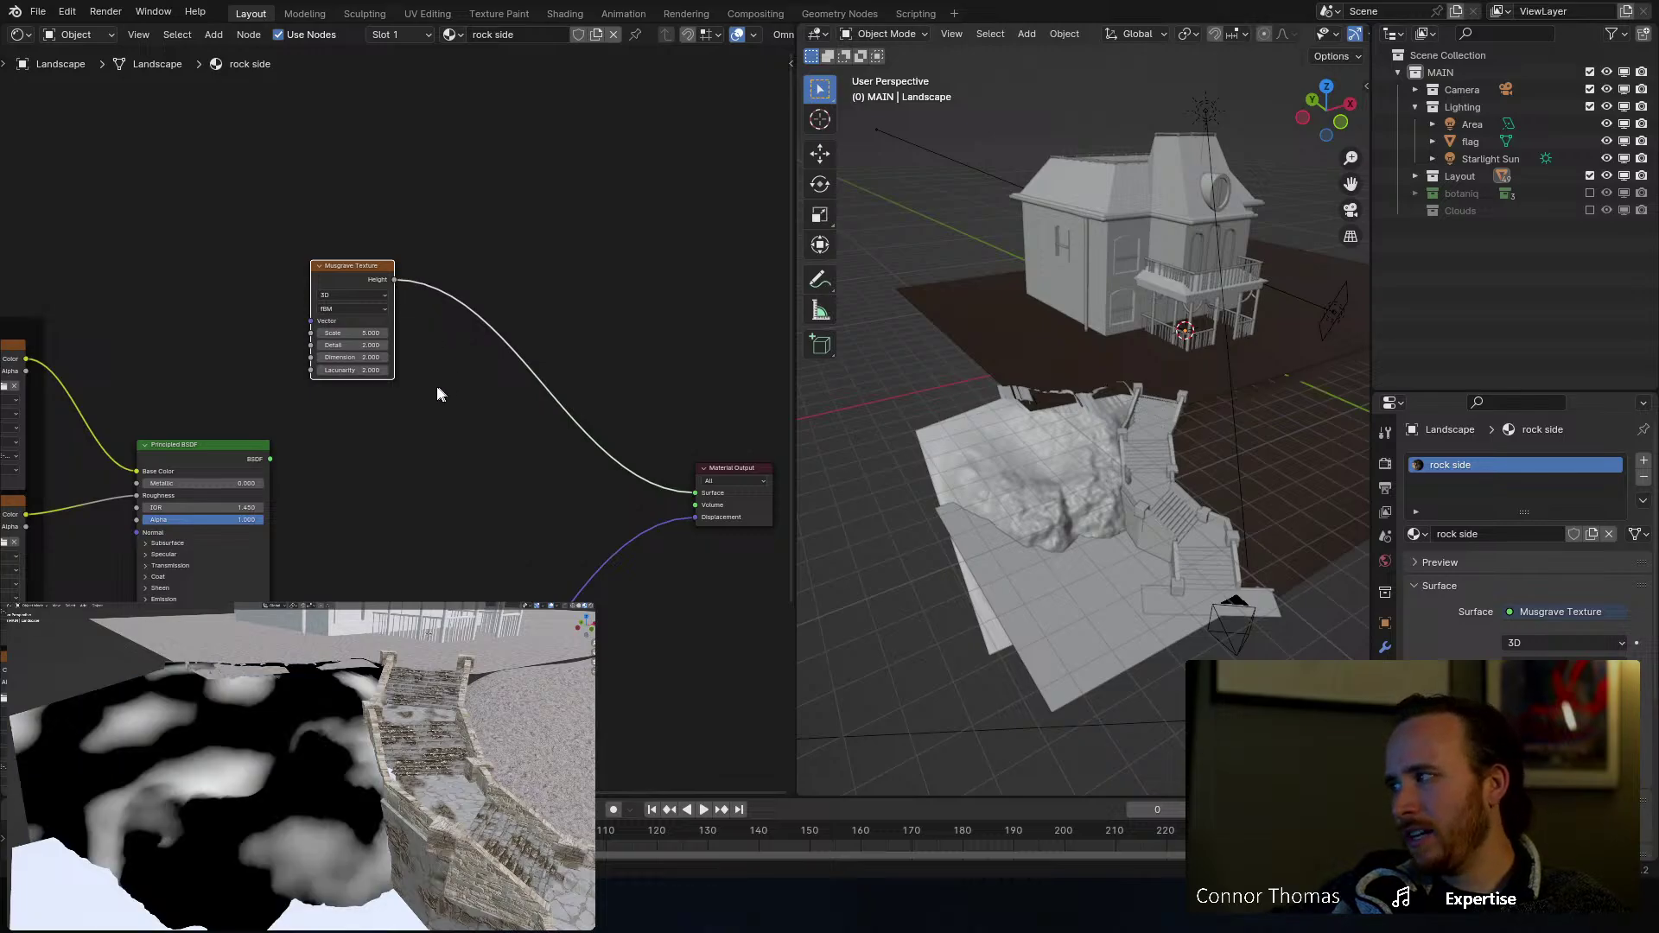
Step: Insert a Color Ramp between the Musgrave Texture and Material Output and move its white stop to about 0.12
{"action": "key", "text": "shift+a"}
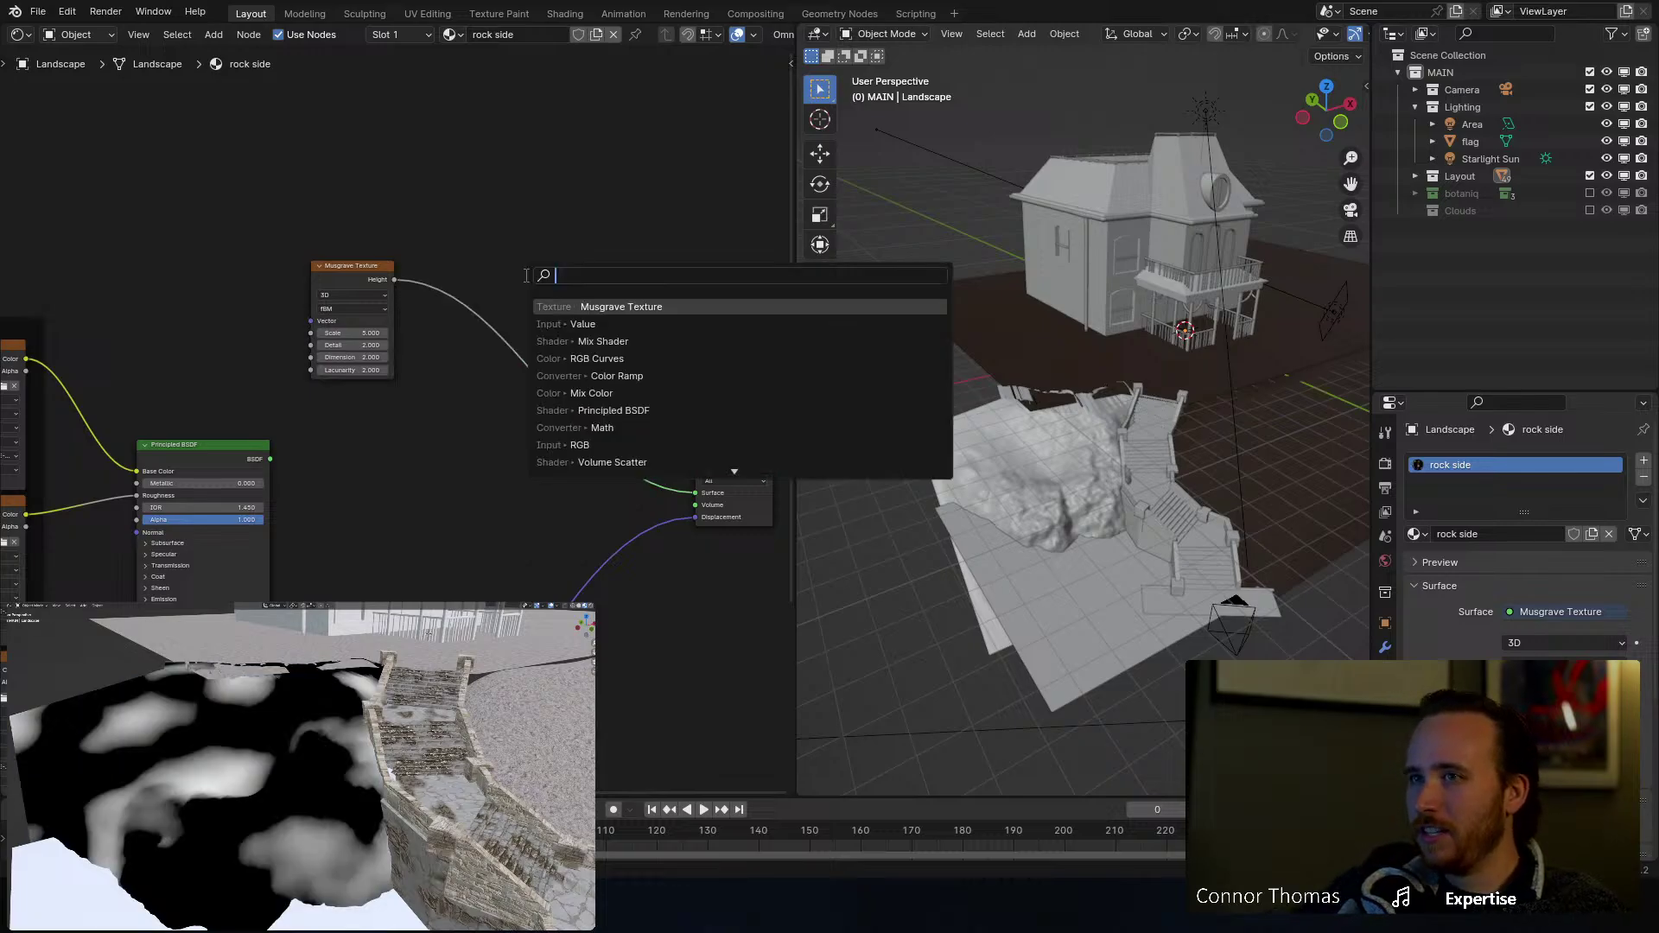
{"action": "type", "text": "colo"}
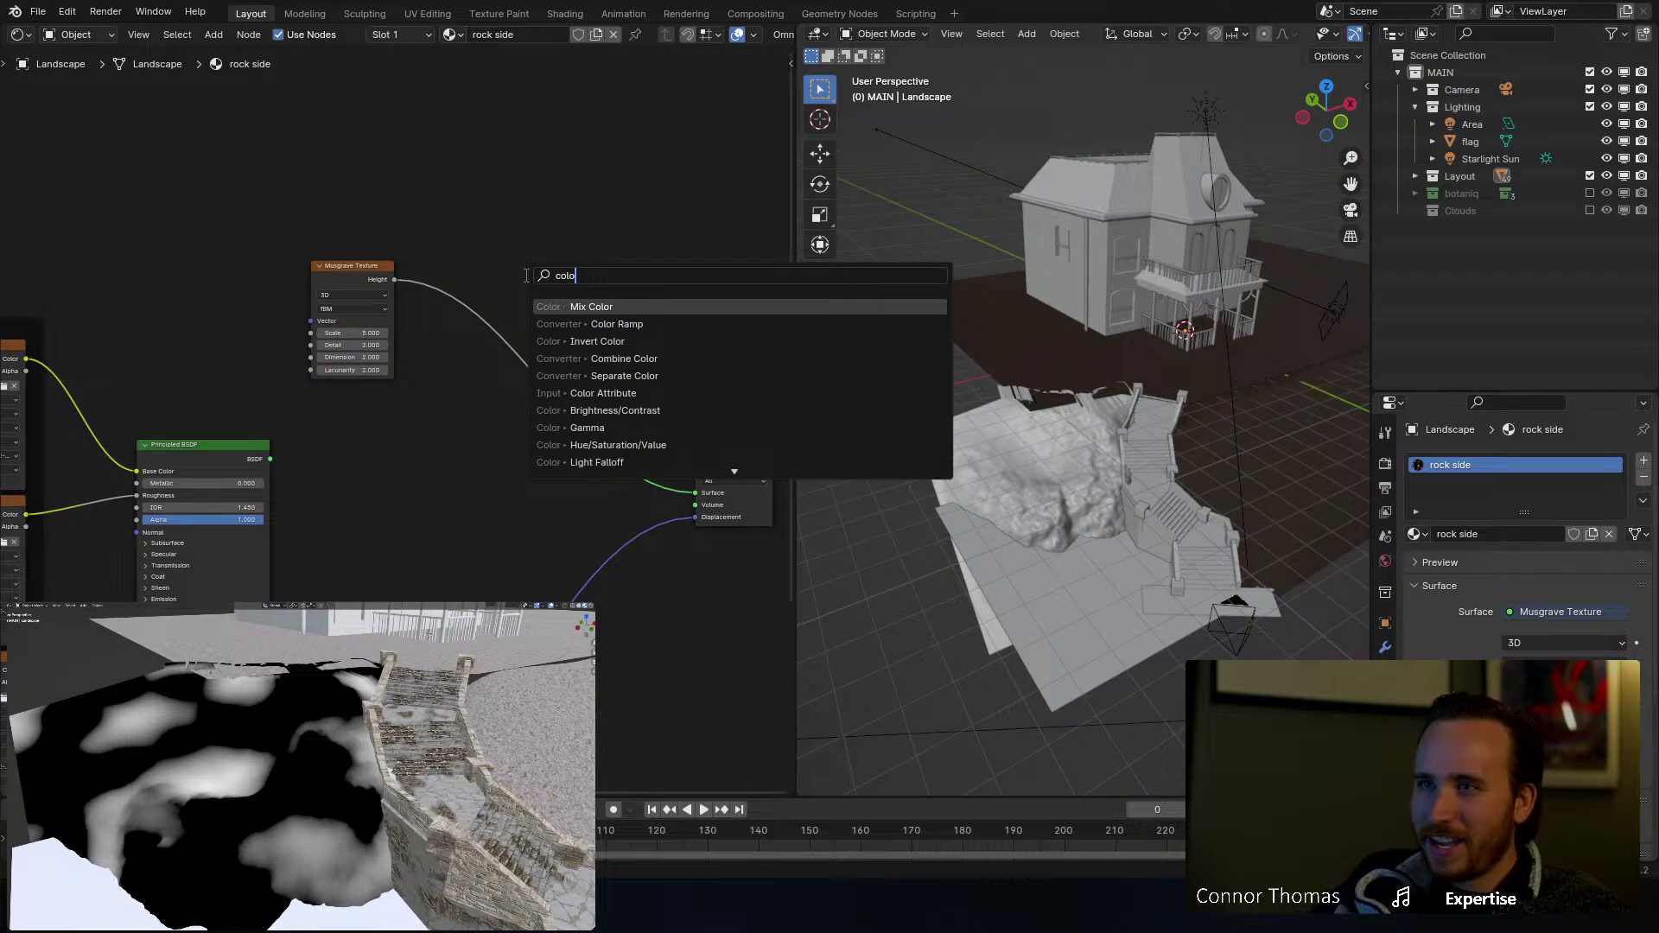
{"action": "key", "text": "Down"}
{"action": "key", "text": "Return"}
{"action": "left_click", "coordinate": [418, 275]}
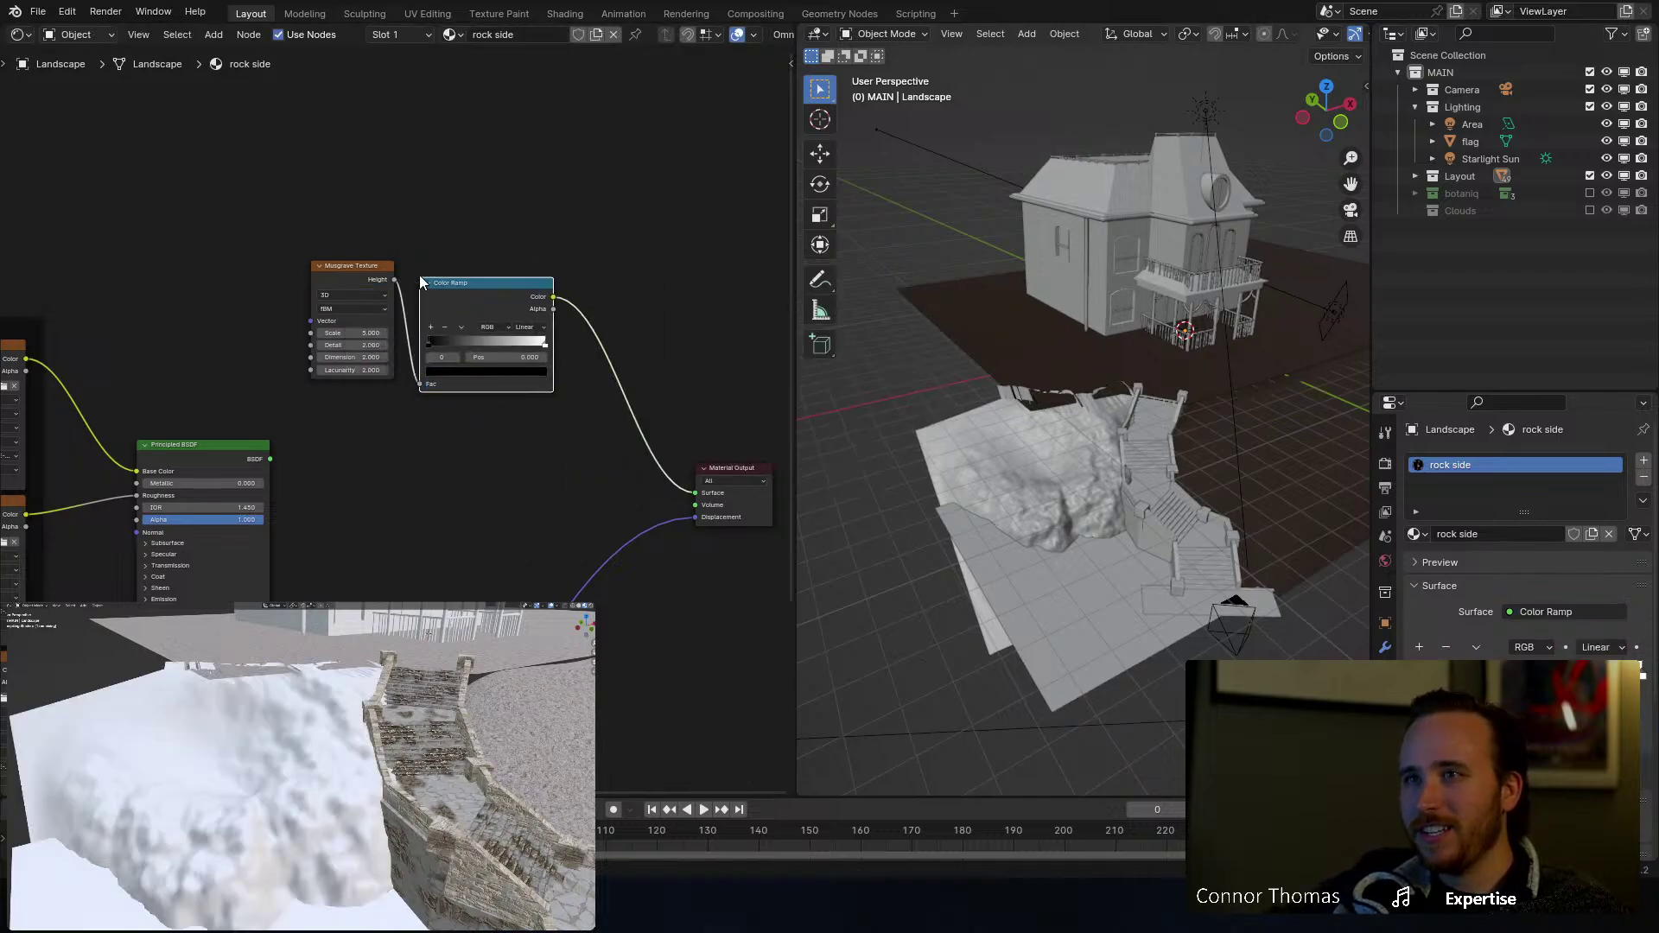
{"action": "left_click_drag", "start_coordinate": [563, 344], "coordinate": [458, 359]}
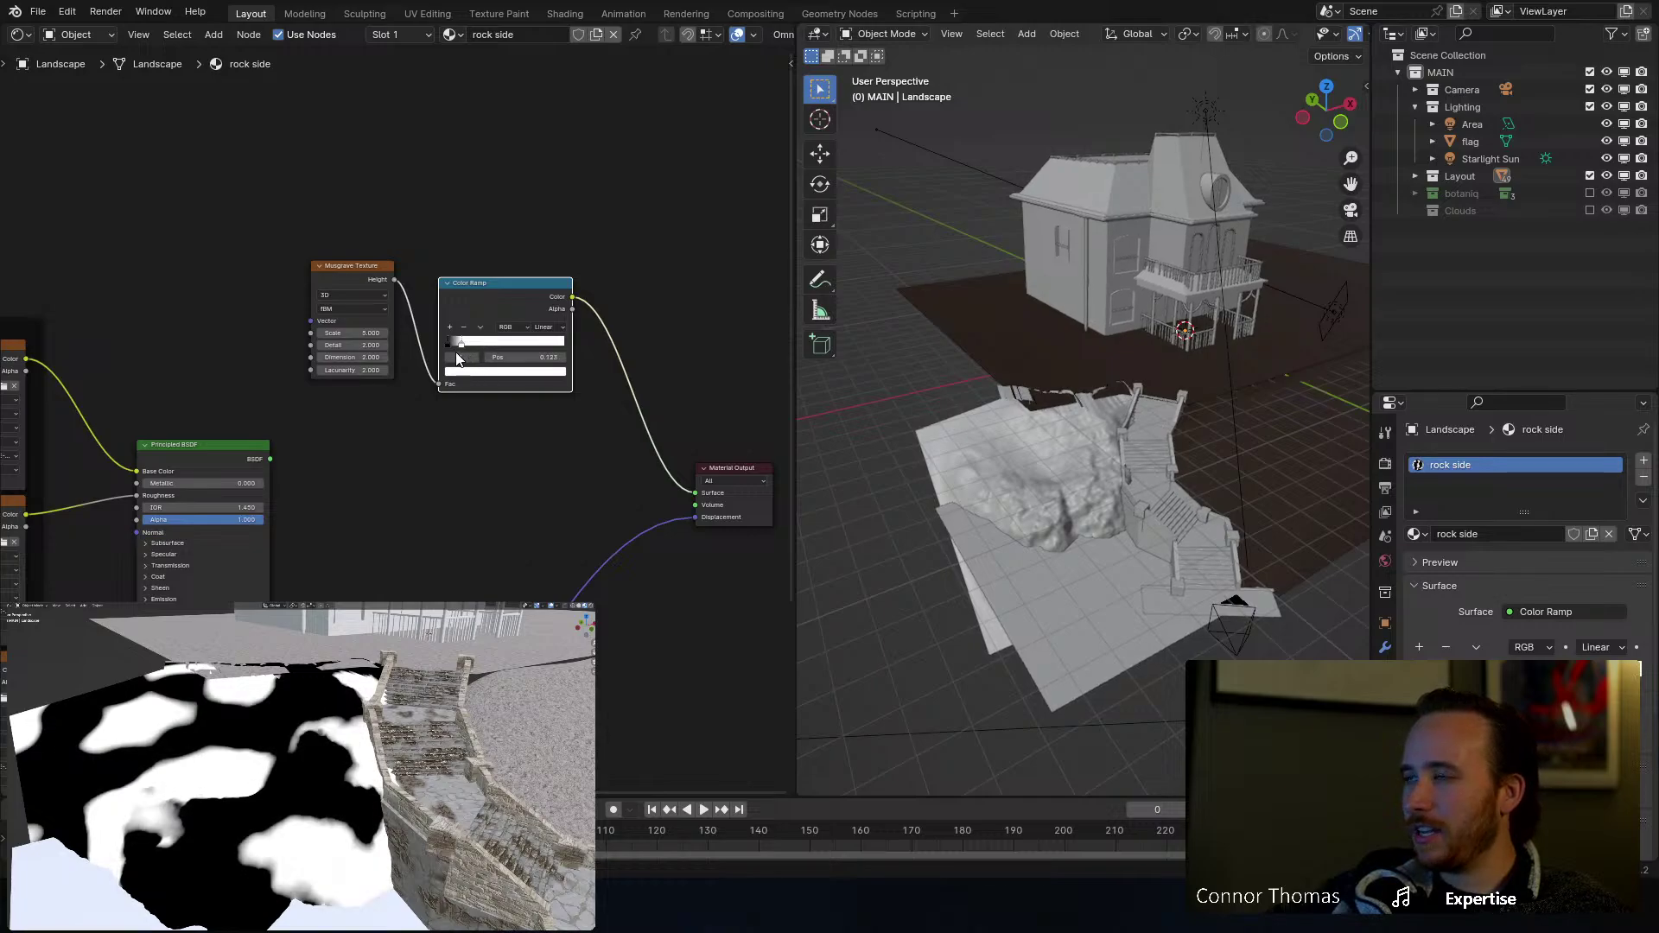
Step: Move the Musgrave Texture and Color Ramp above the Principled BSDF and shift the ramp's white stop to about 0.33
{"action": "left_click_drag", "start_coordinate": [270, 192], "coordinate": [577, 391]}
{"action": "left_click_drag", "start_coordinate": [390, 283], "coordinate": [180, 283]}
{"action": "left_click", "coordinate": [567, 216]}
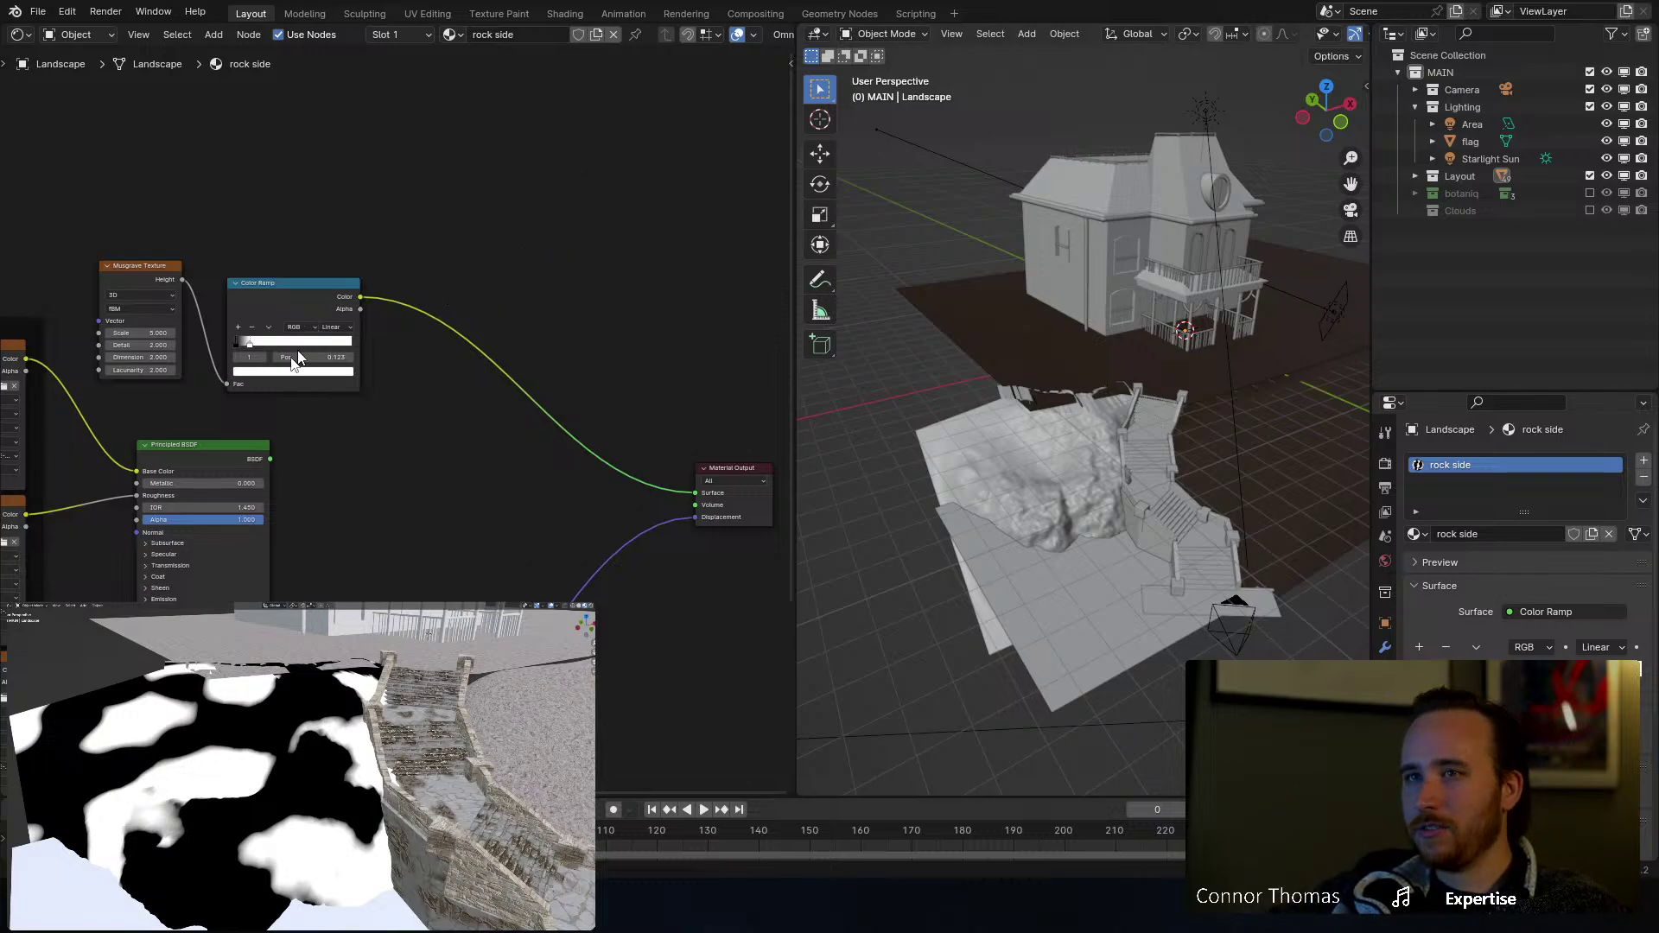
{"action": "left_click_drag", "start_coordinate": [246, 342], "coordinate": [272, 345]}
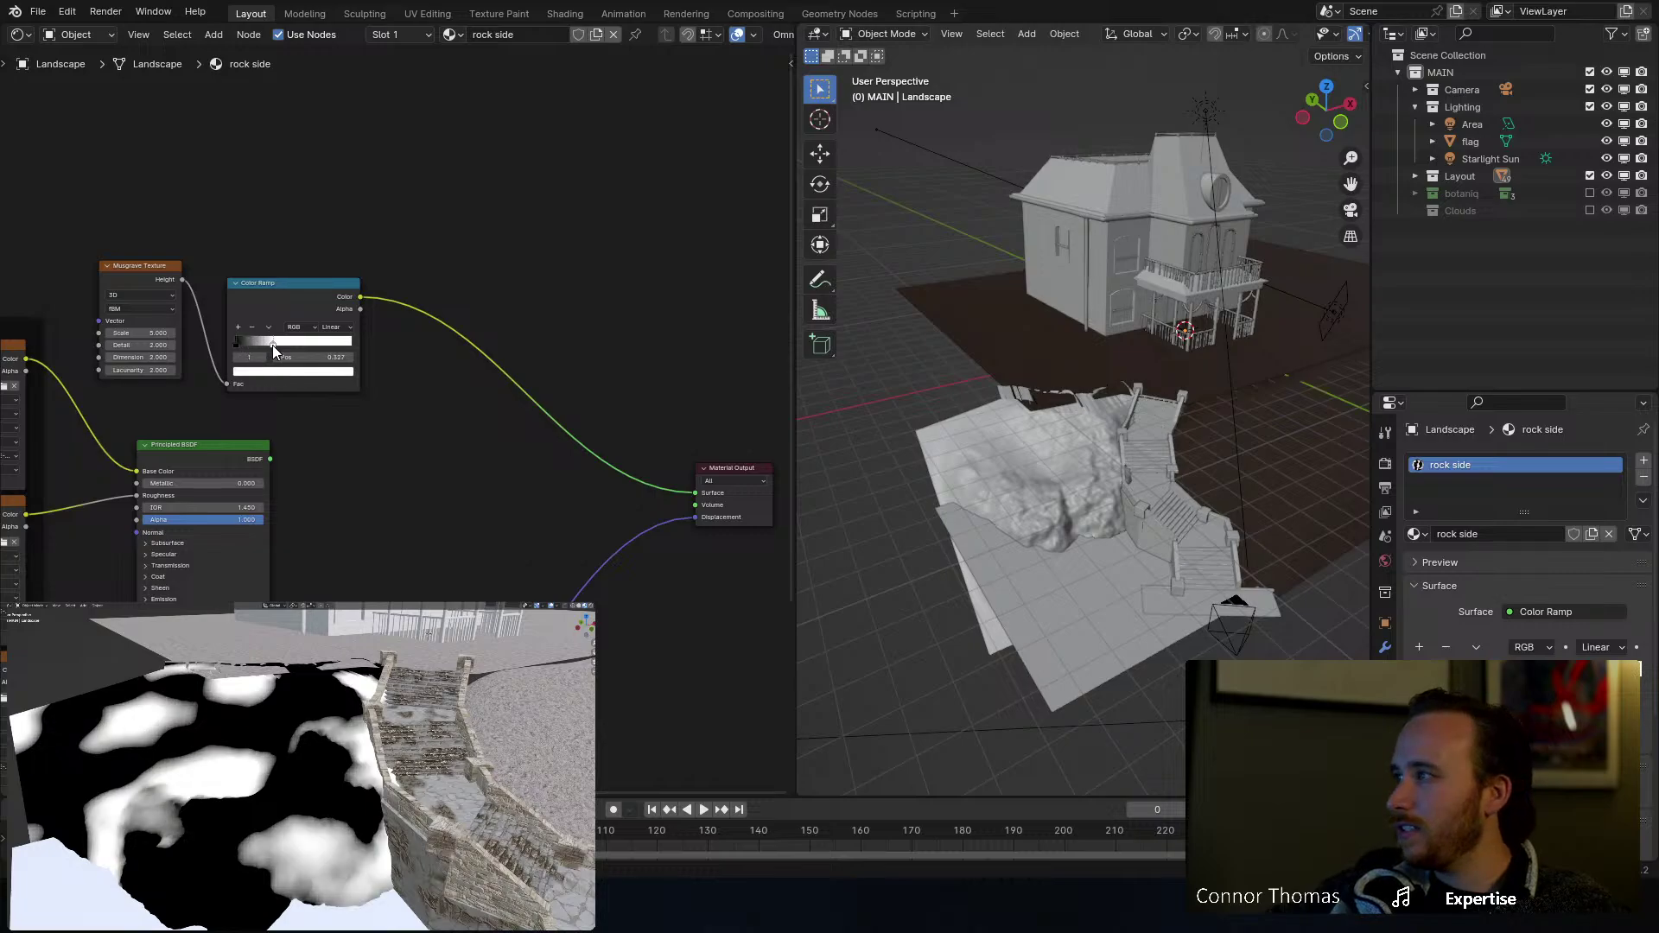
{"action": "middle_click_drag", "start_coordinate": [578, 225], "coordinate": [619, 175]}
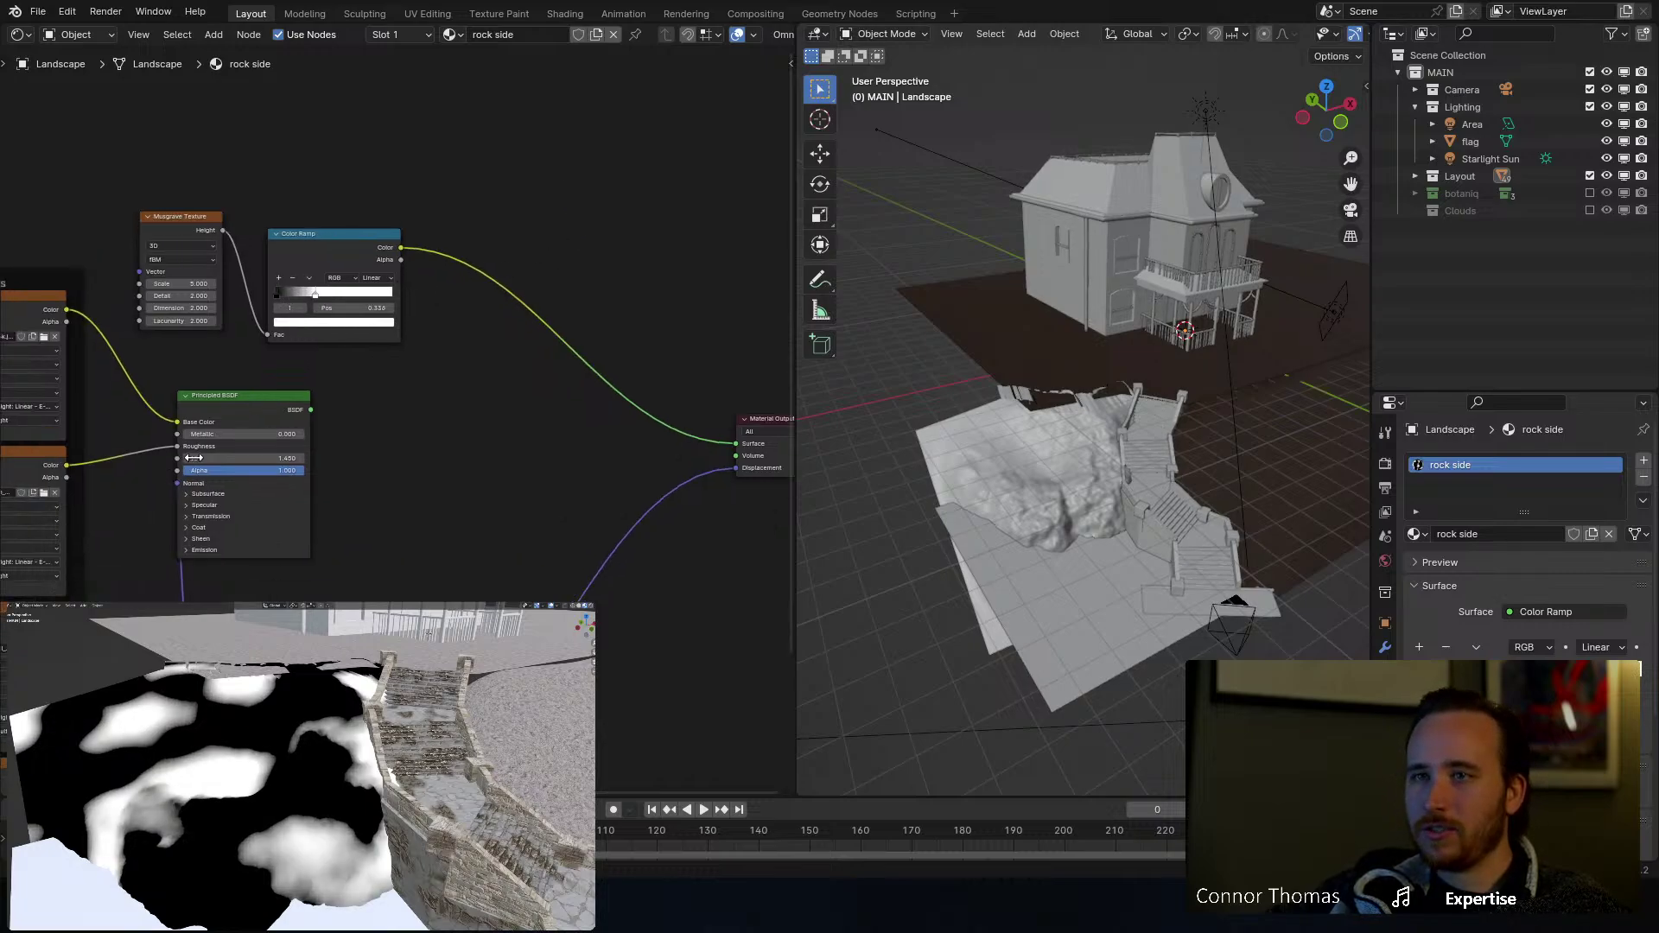
Step: Duplicate the Principled BSDF and connect the rock Base Color, Roughness and Normal Map outputs to the copy
{"action": "left_click", "coordinate": [245, 403]}
{"action": "key", "text": "shift+d"}
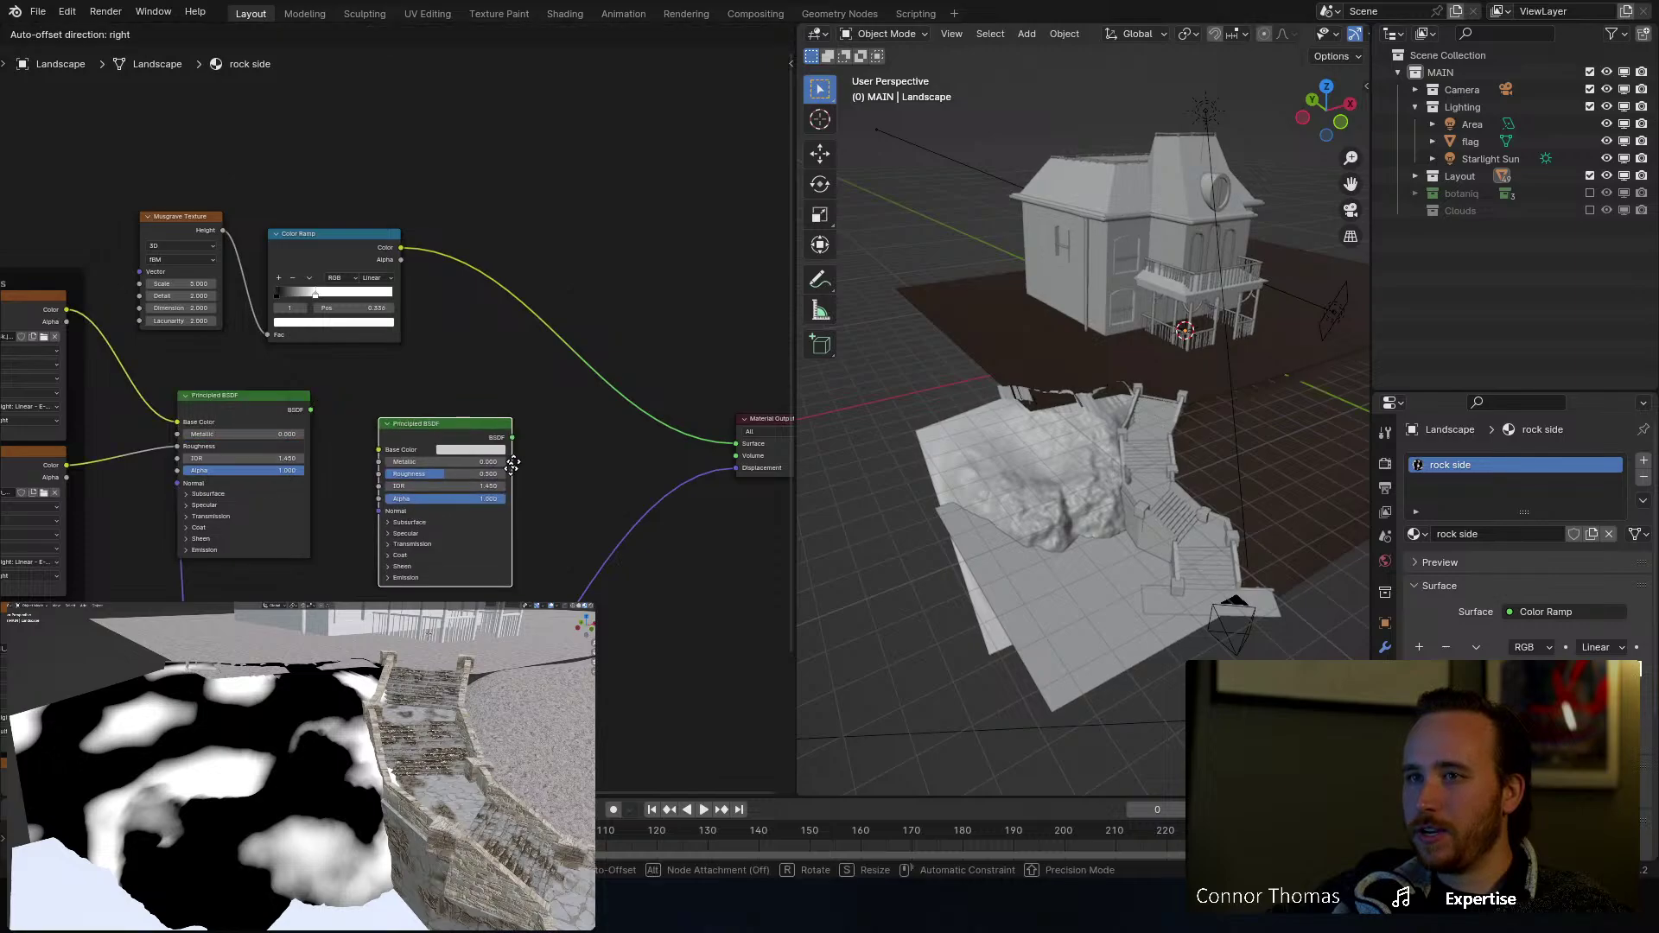
{"action": "left_click", "coordinate": [496, 489]}
{"action": "left_click_drag", "start_coordinate": [433, 472], "coordinate": [106, 312]}
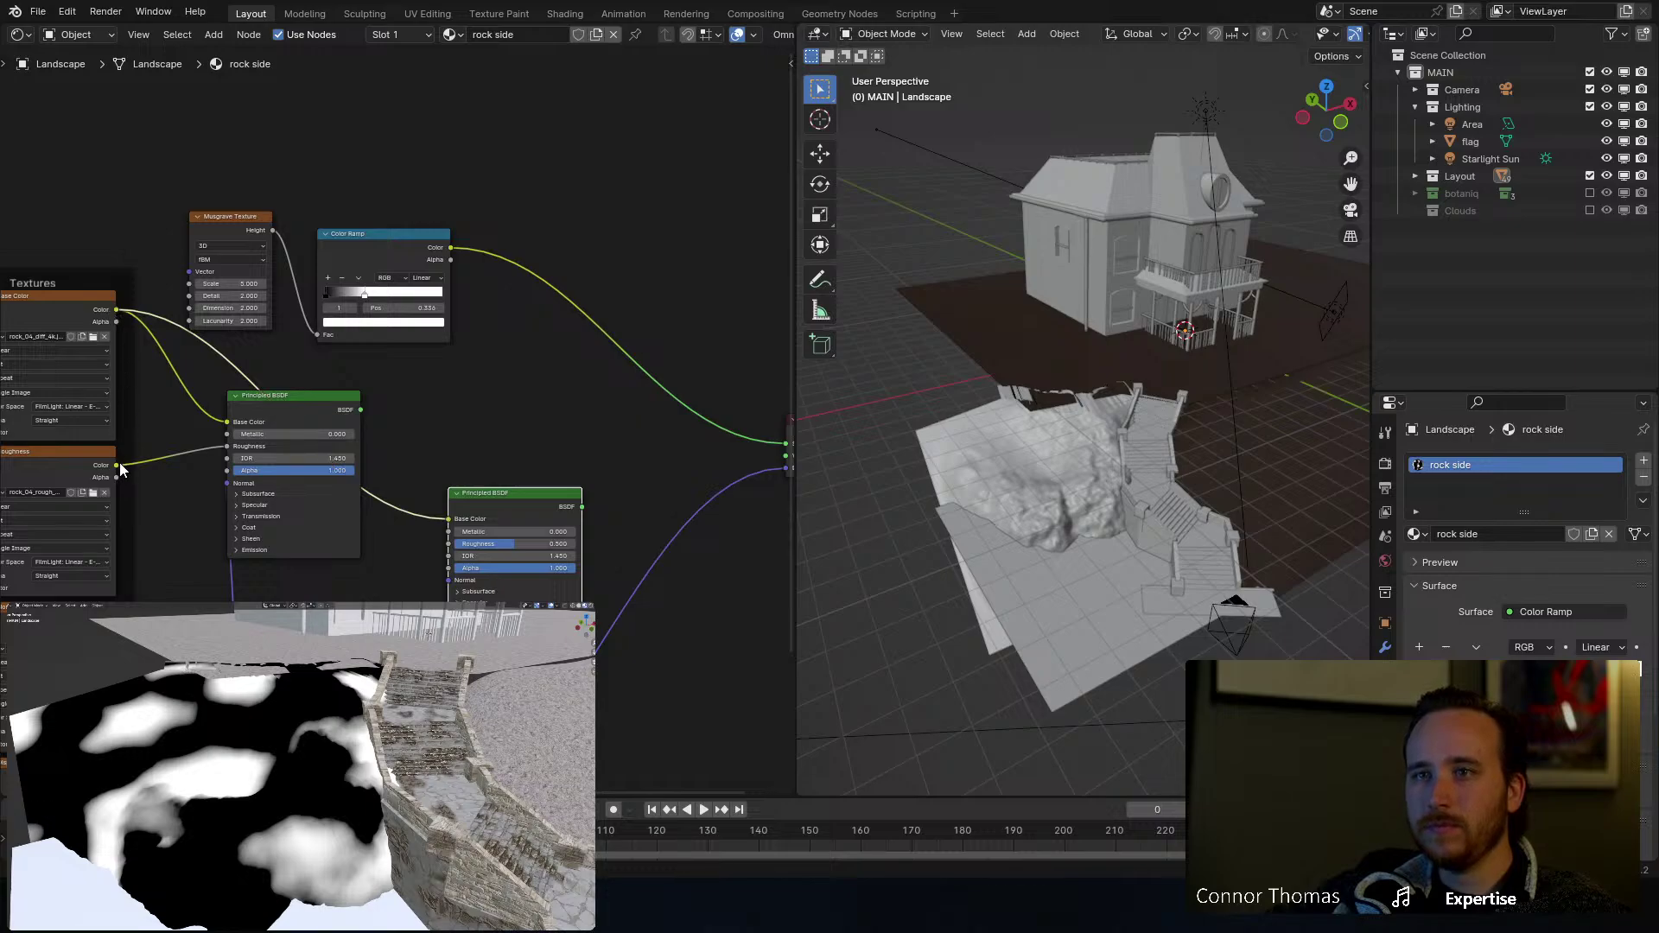
{"action": "left_click_drag", "start_coordinate": [117, 465], "coordinate": [461, 548]}
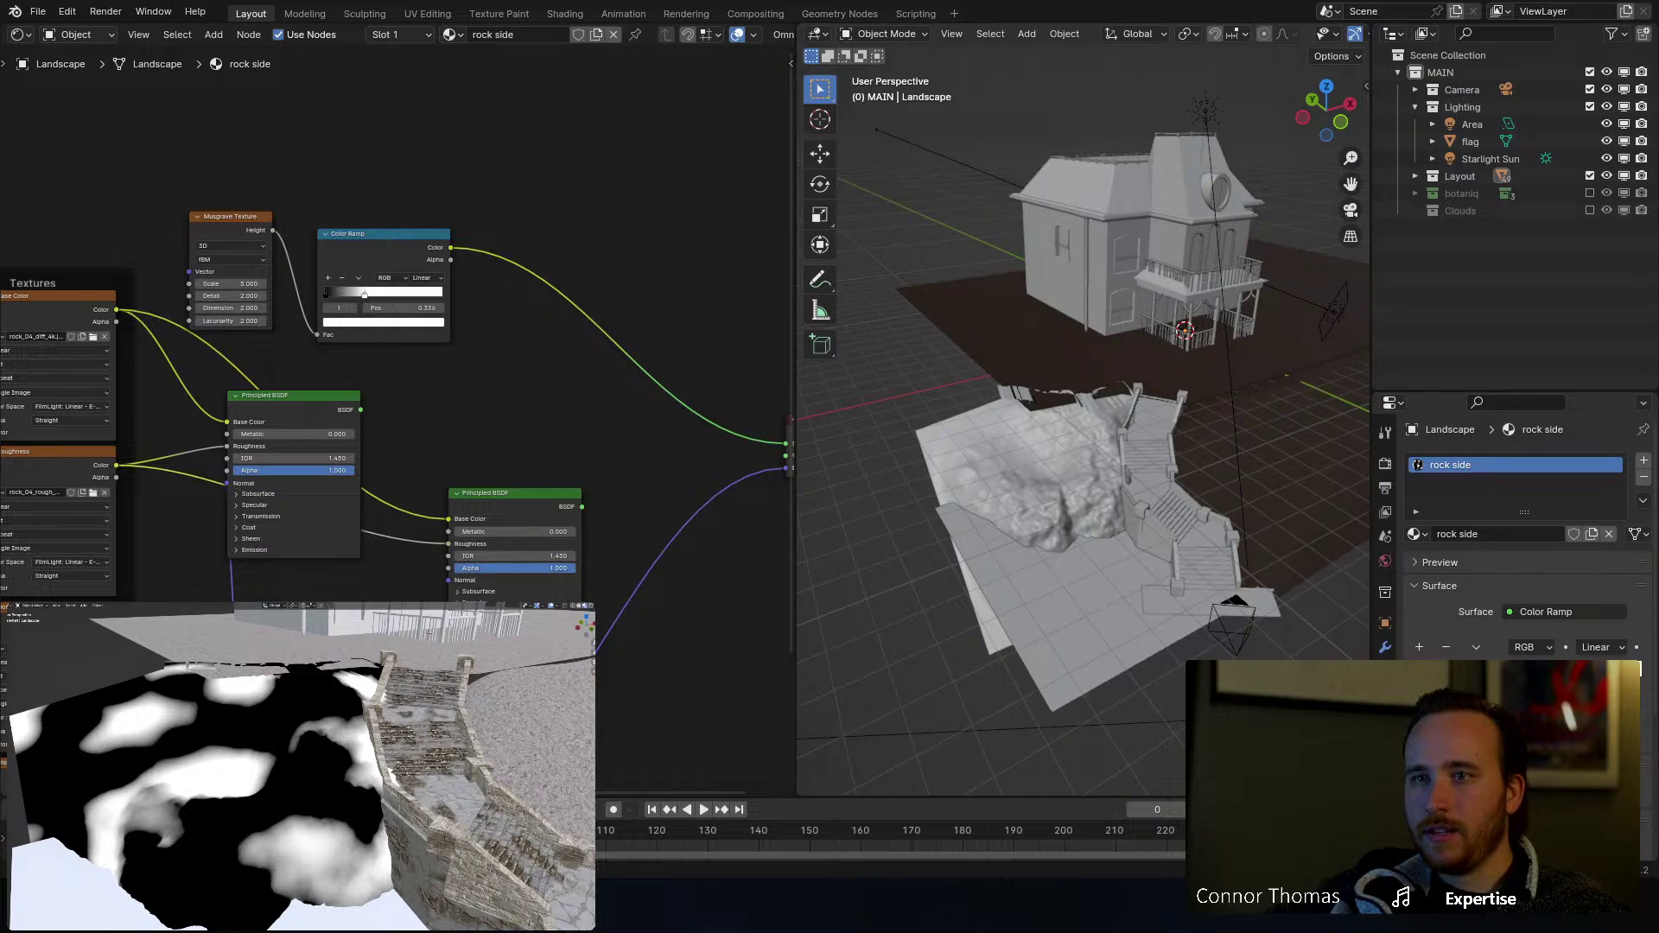
{"action": "scroll", "coordinate": [193, 484], "scroll_direction": "down", "scroll_amount": 3}
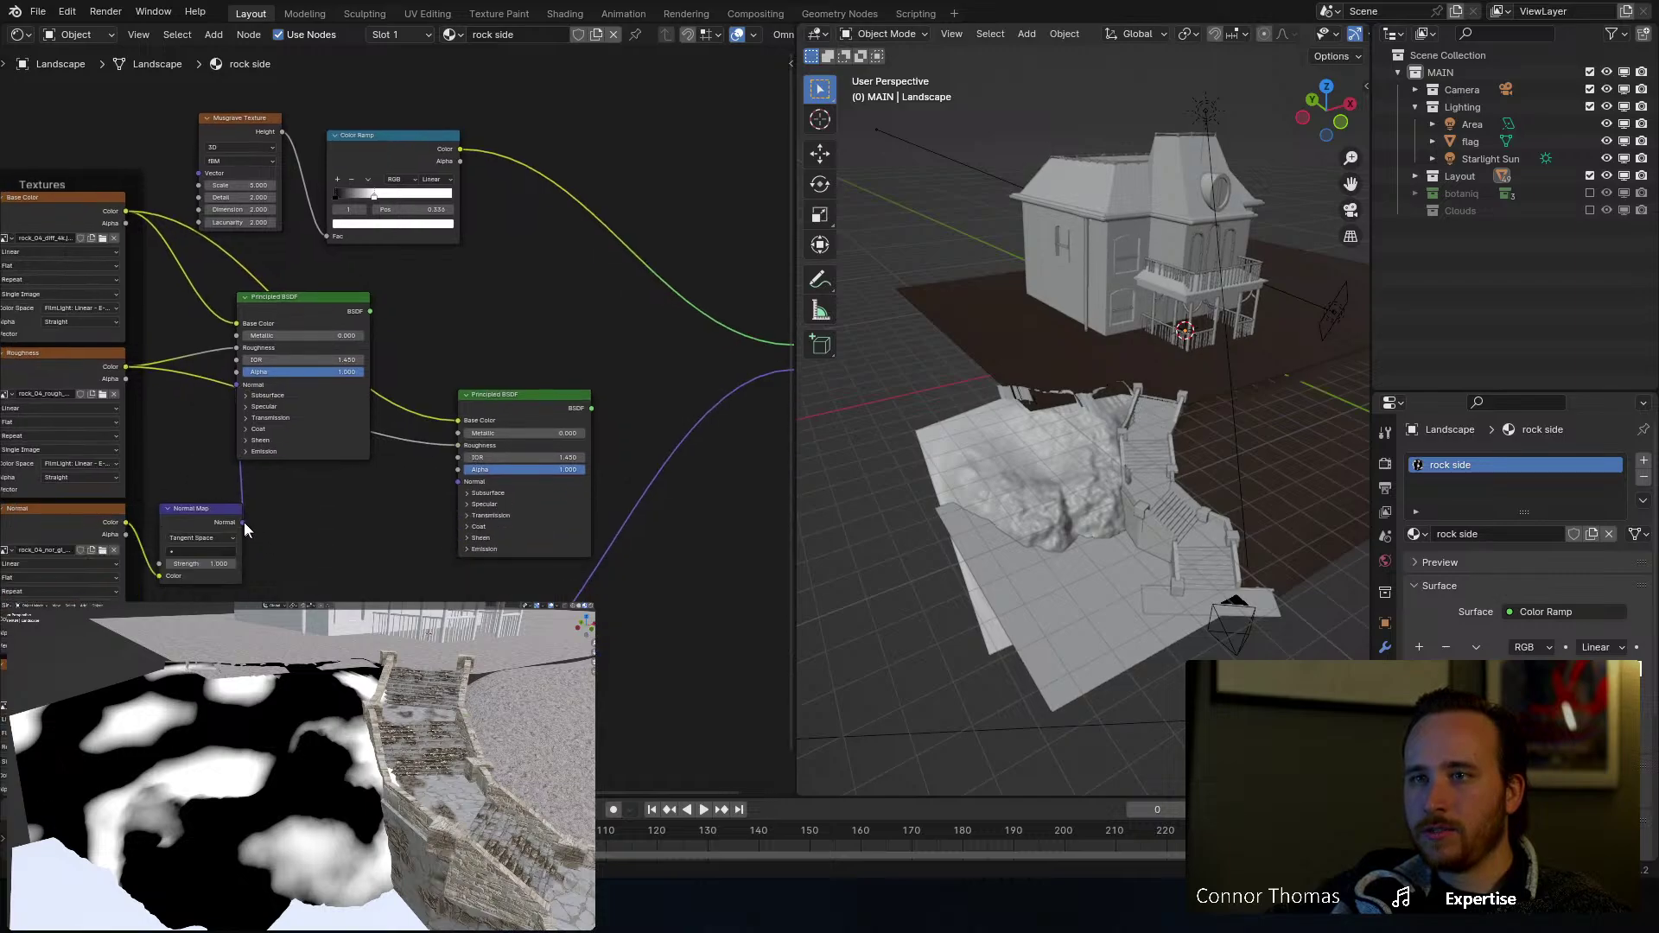
{"action": "left_click_drag", "start_coordinate": [243, 522], "coordinate": [466, 488]}
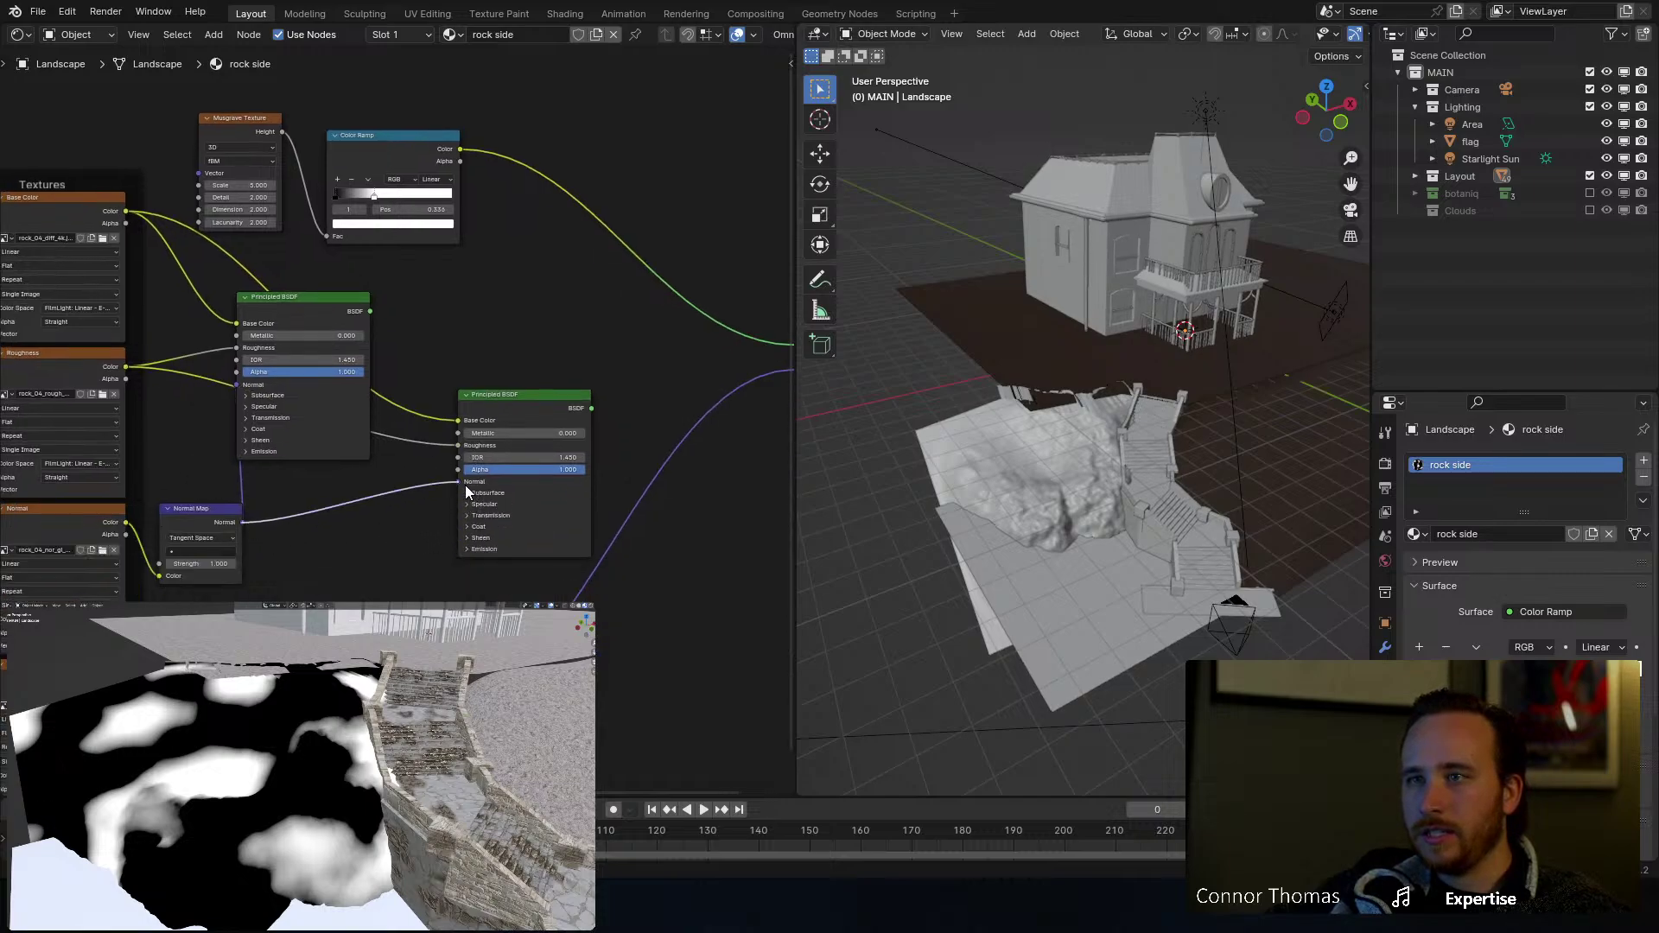
{"action": "middle_click_drag", "start_coordinate": [496, 304], "coordinate": [467, 323]}
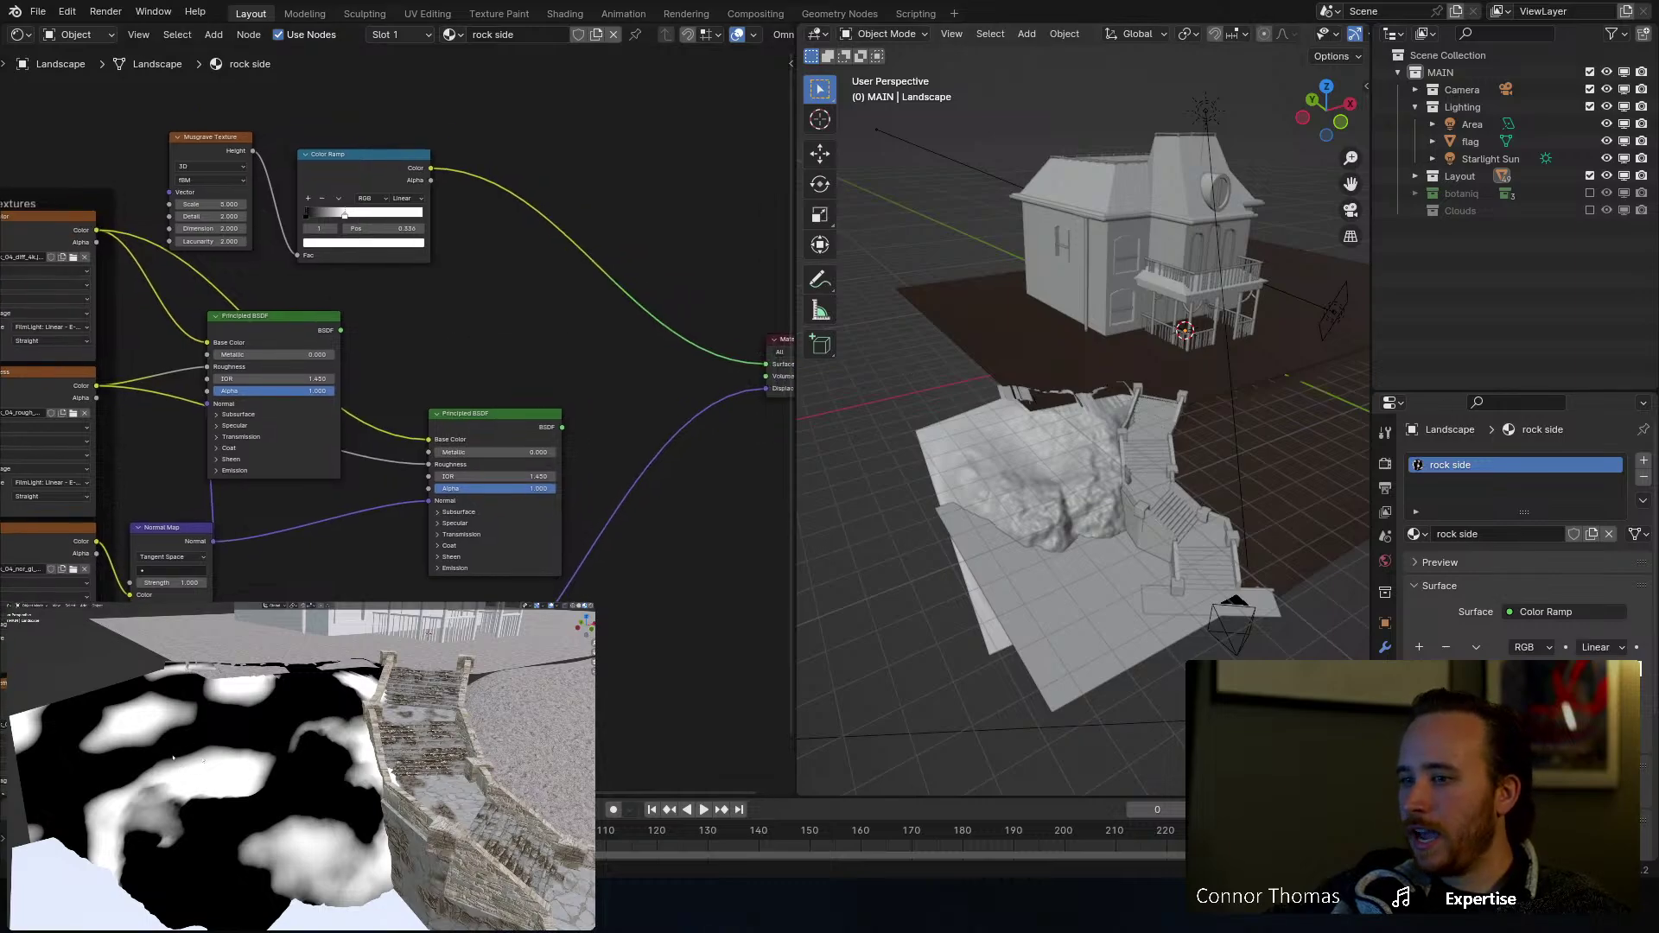
Step: Insert RGB Curves before the duplicated Principled BSDF's Base Color, pull the curve down to about (0.54, 0.25), and space both nodes clear of the original
{"action": "middle_click_drag", "start_coordinate": [567, 330], "coordinate": [524, 345]}
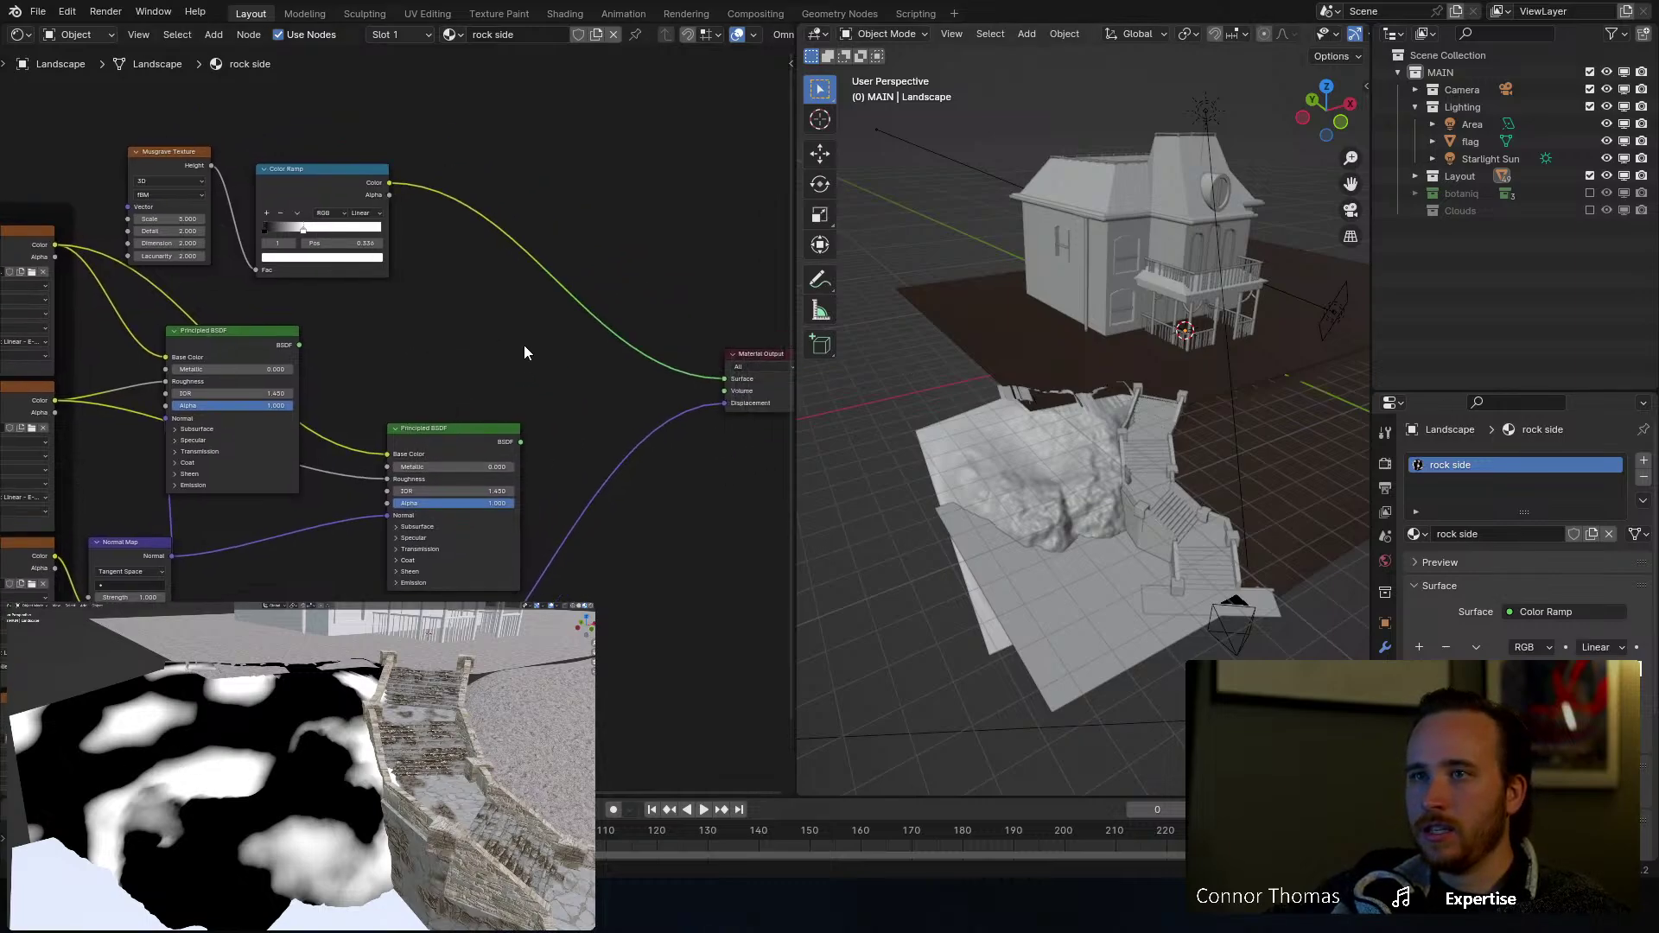
{"action": "key", "text": "shift+a"}
{"action": "left_click", "coordinate": [522, 344]}
{"action": "type", "text": "curves"}
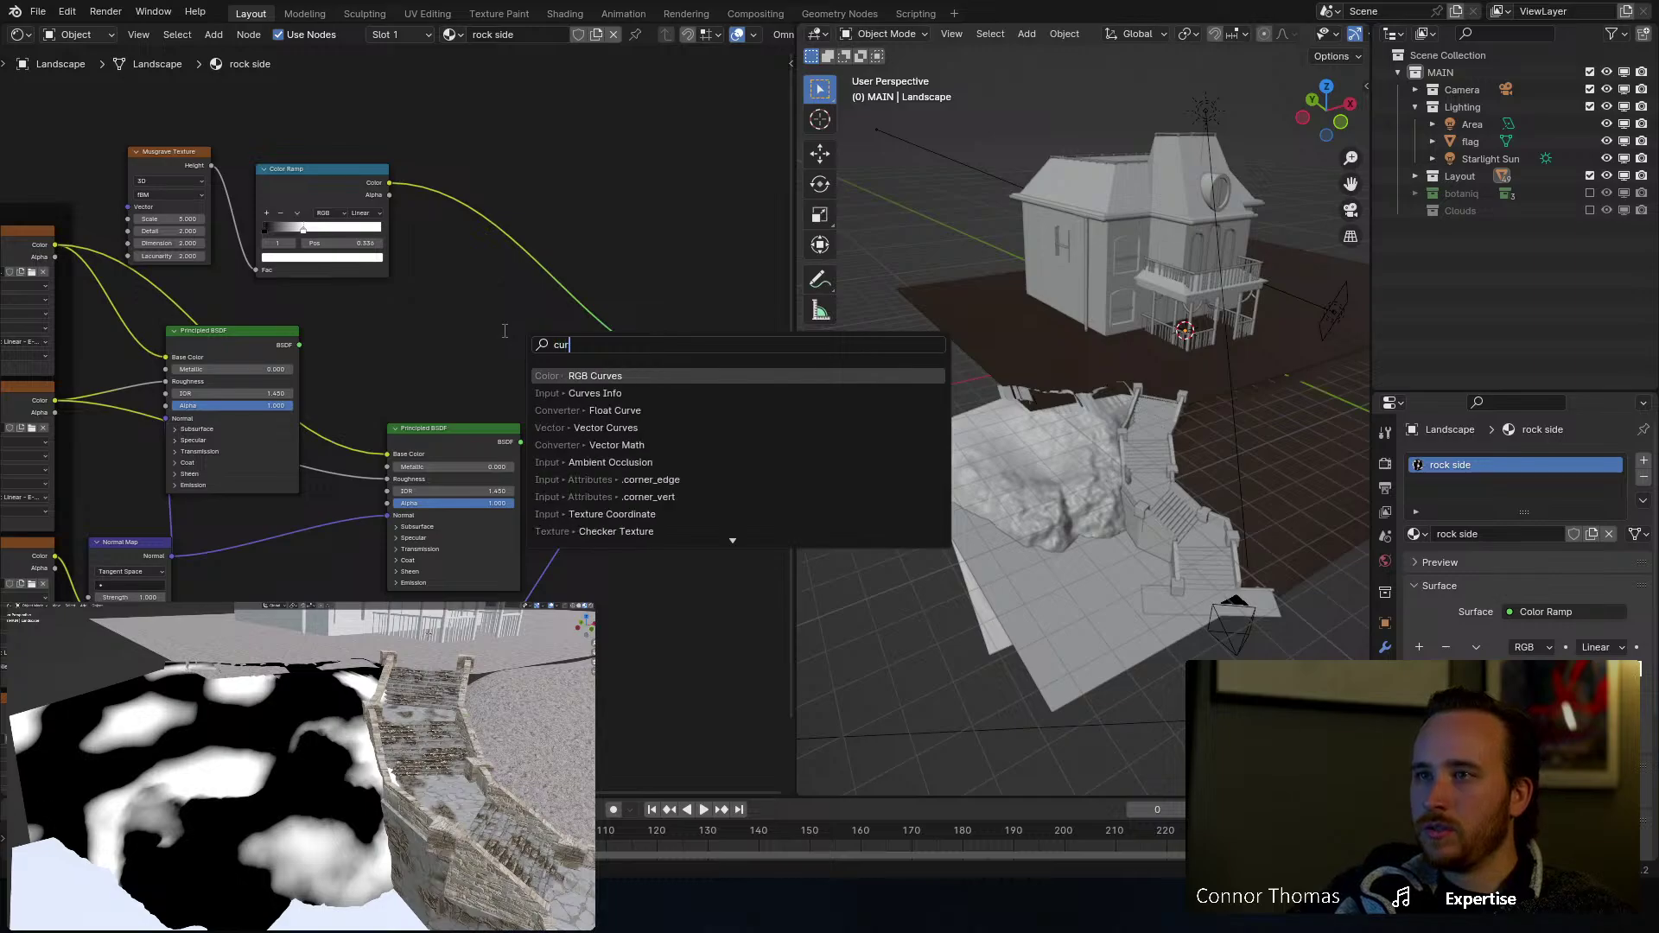
{"action": "key", "text": "Return"}
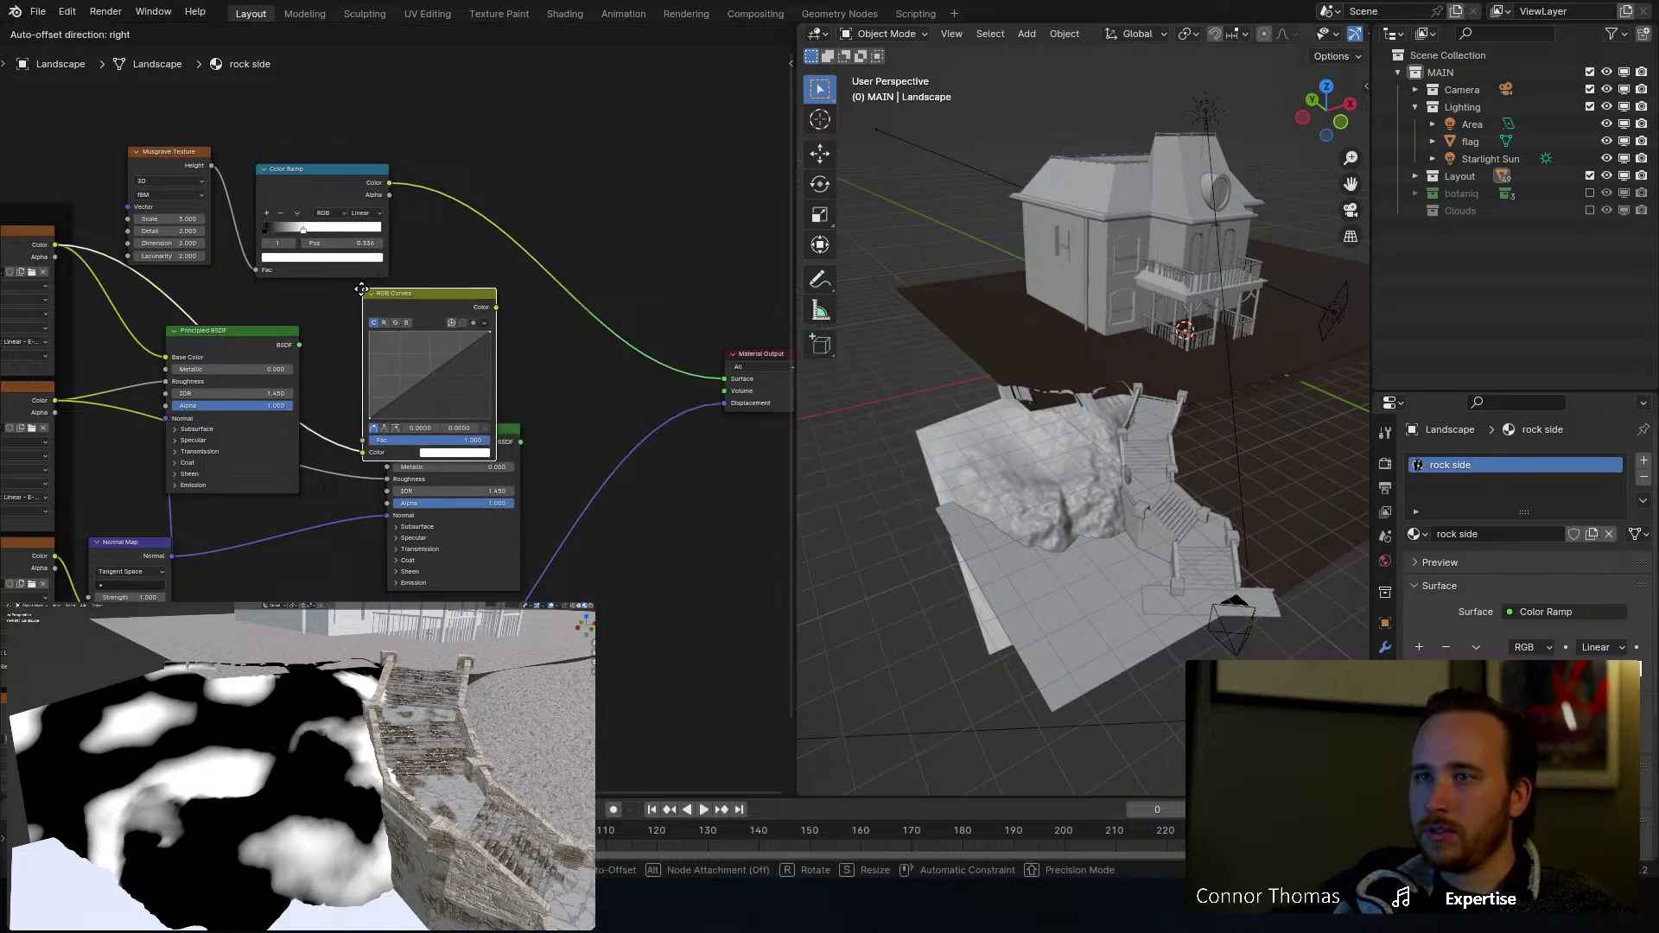
{"action": "left_click", "coordinate": [210, 293]}
{"action": "left_click_drag", "start_coordinate": [267, 378], "coordinate": [280, 397]}
{"action": "left_click", "coordinate": [455, 427], "text": "shift"}
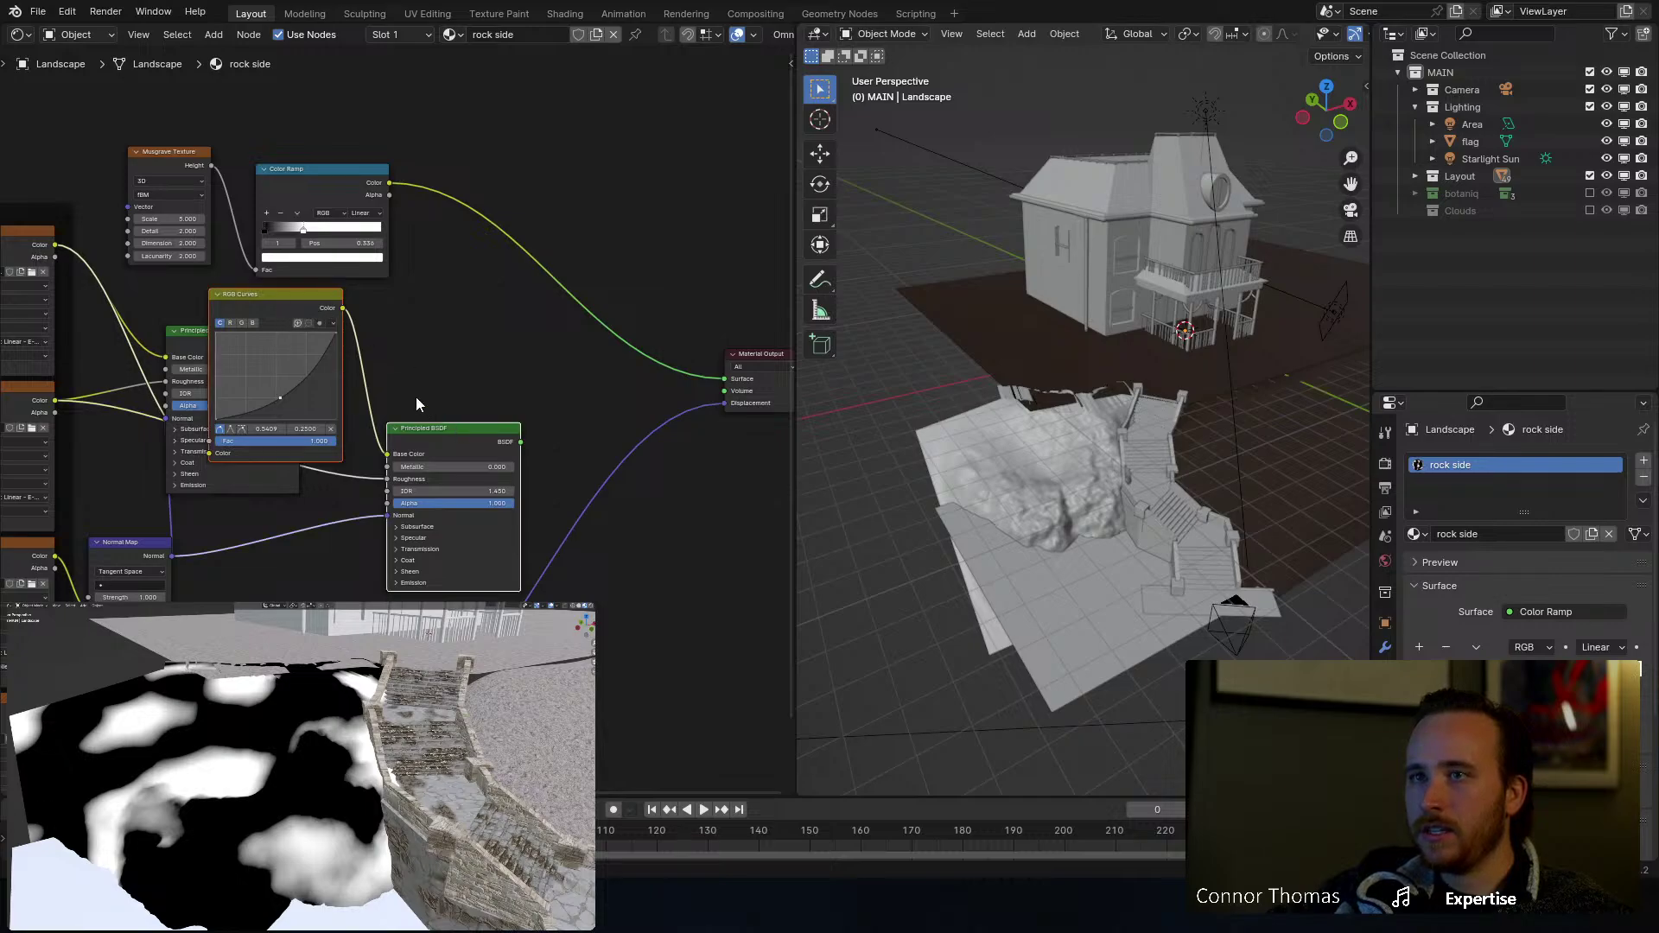
{"action": "left_click_drag", "start_coordinate": [278, 304], "coordinate": [396, 358]}
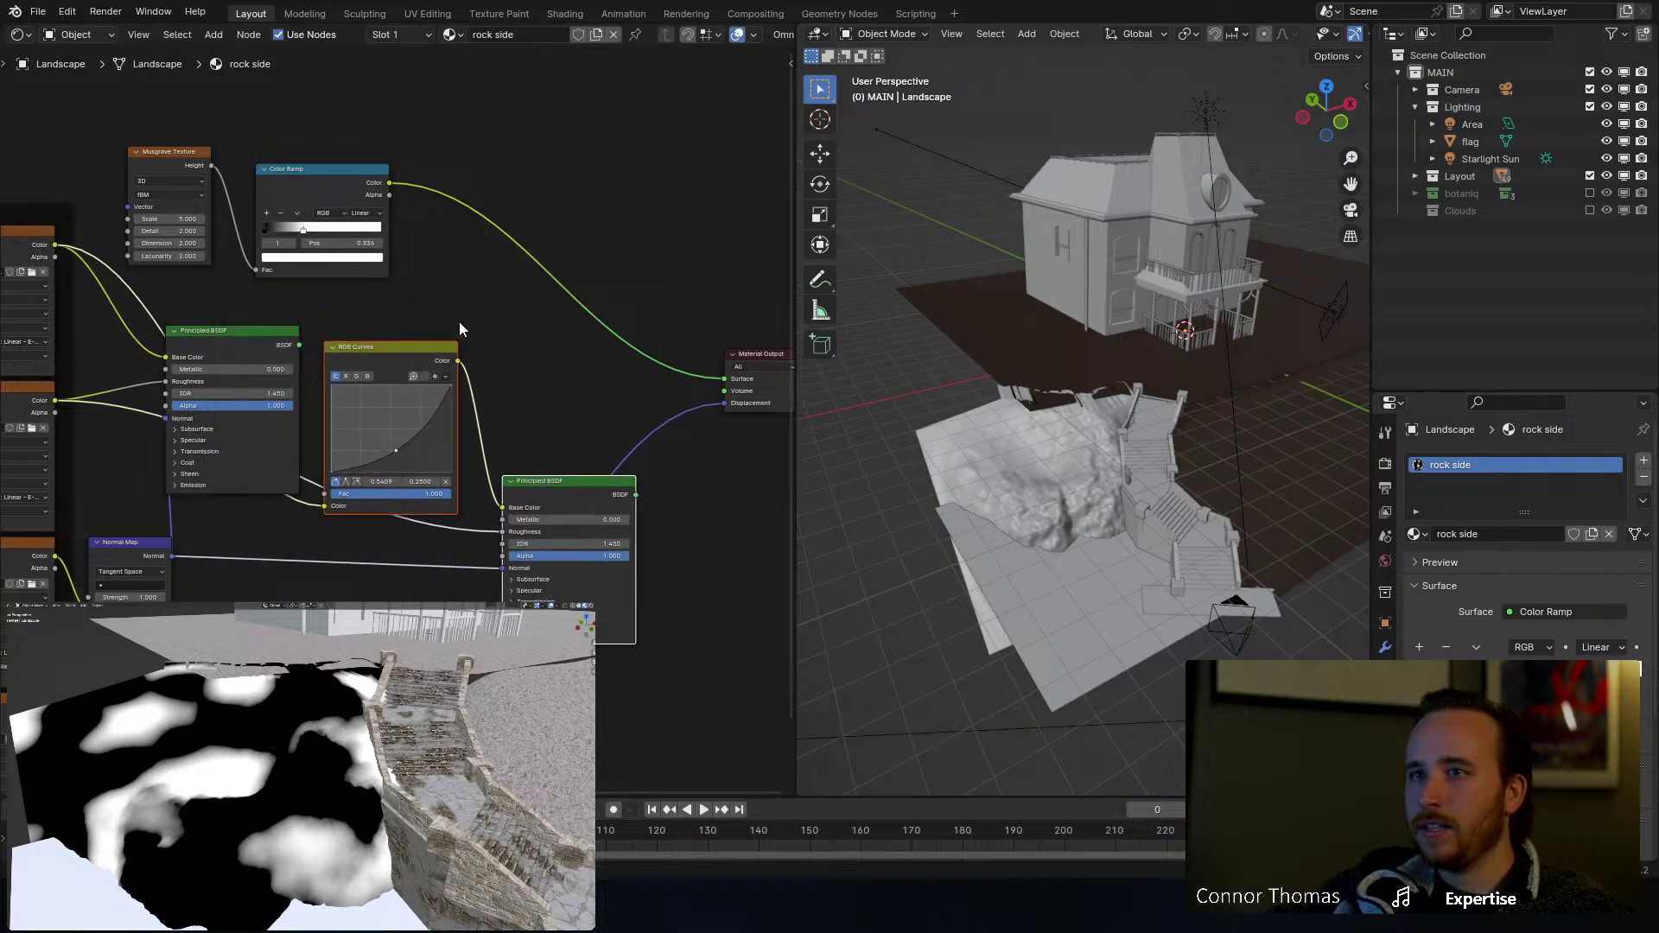
Step: Move the Material Output farther away and add a Mix Shader between it and the duplicated Principled BSDF
{"action": "middle_click_drag", "start_coordinate": [531, 321], "coordinate": [309, 322]}
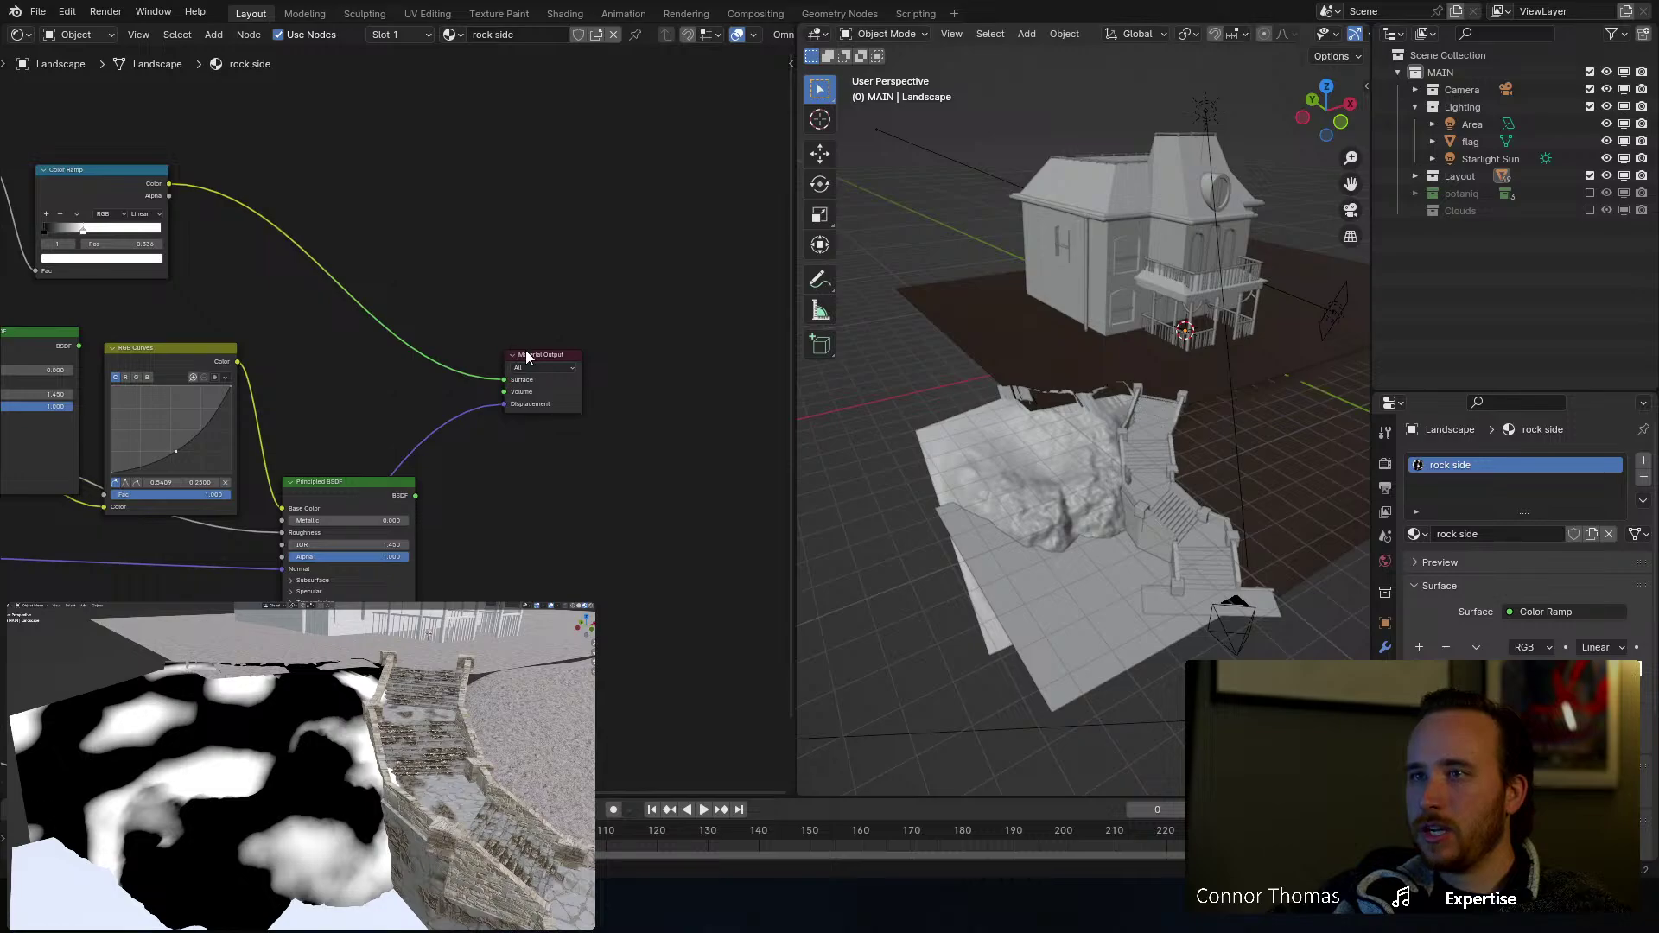
{"action": "left_click_drag", "start_coordinate": [527, 356], "coordinate": [736, 313]}
{"action": "key", "text": "shift+a"}
{"action": "type", "text": "mix"}
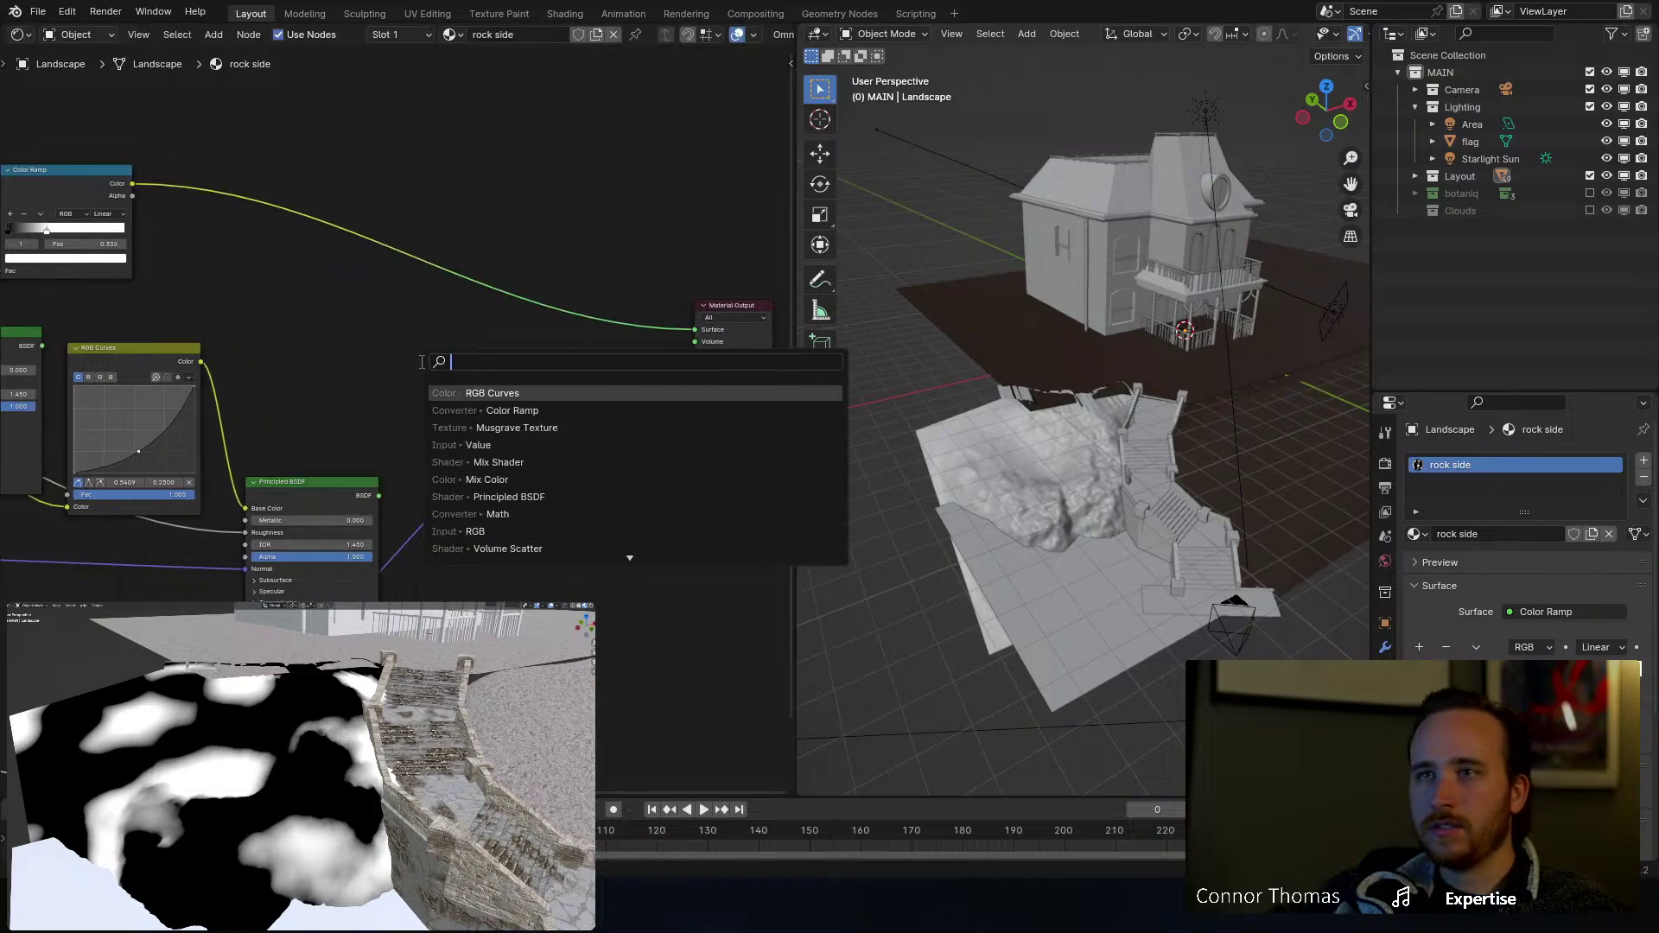
{"action": "key", "text": "Down"}
{"action": "key", "text": "Down"}
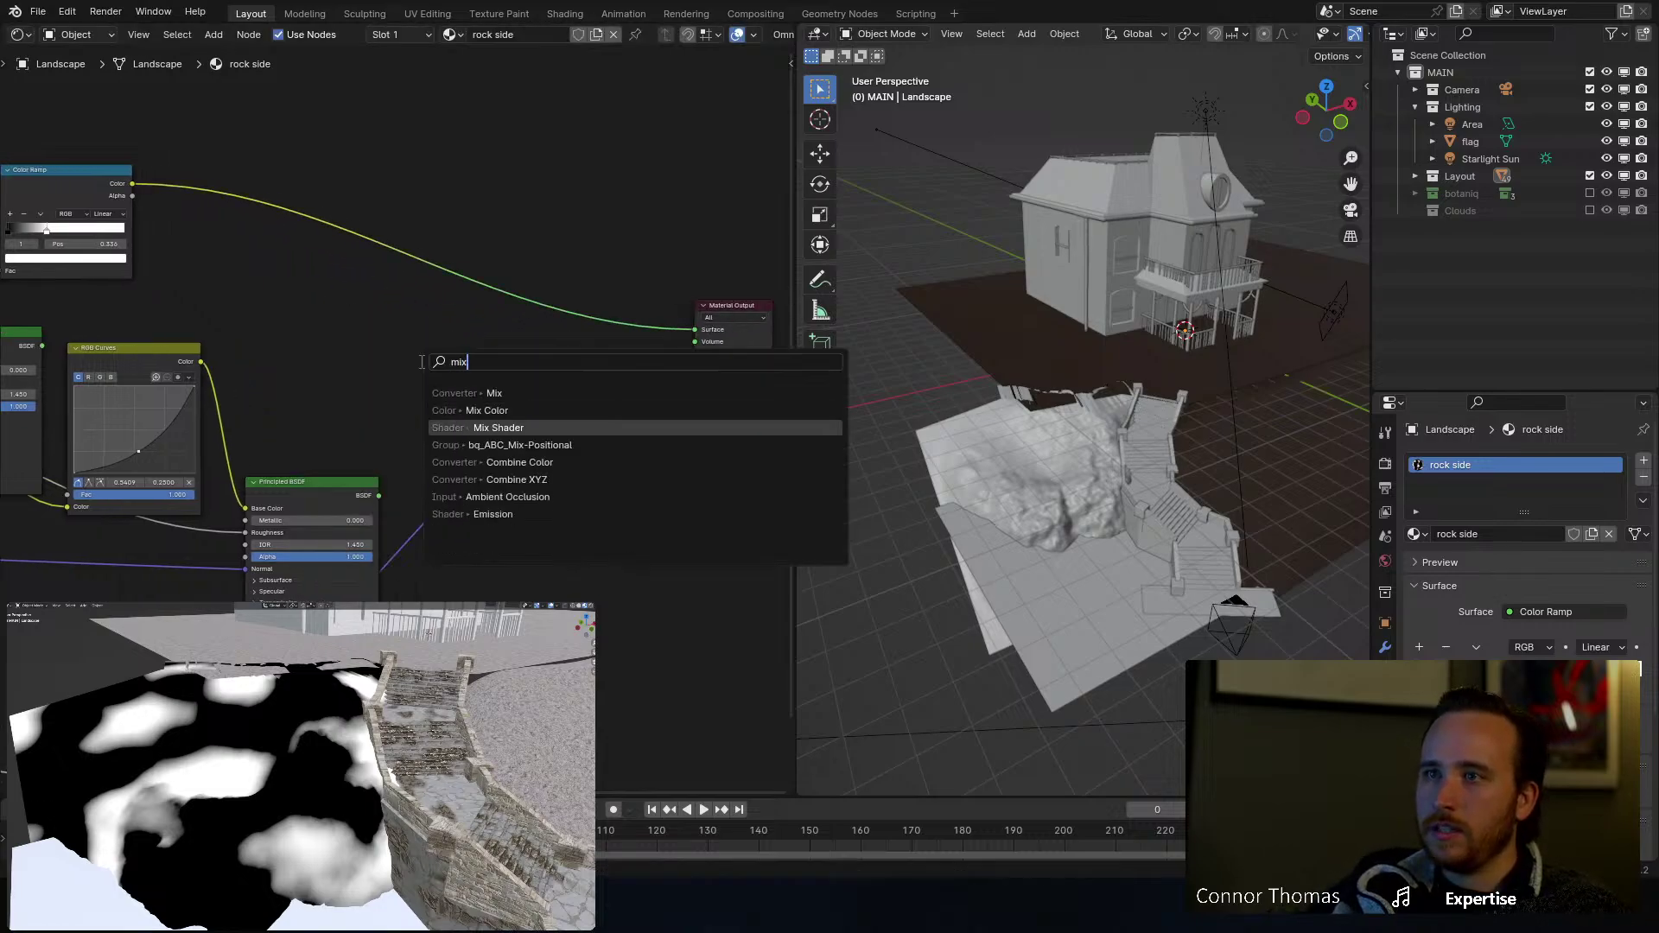
{"action": "key", "text": "Return"}
{"action": "left_click", "coordinate": [420, 362]}
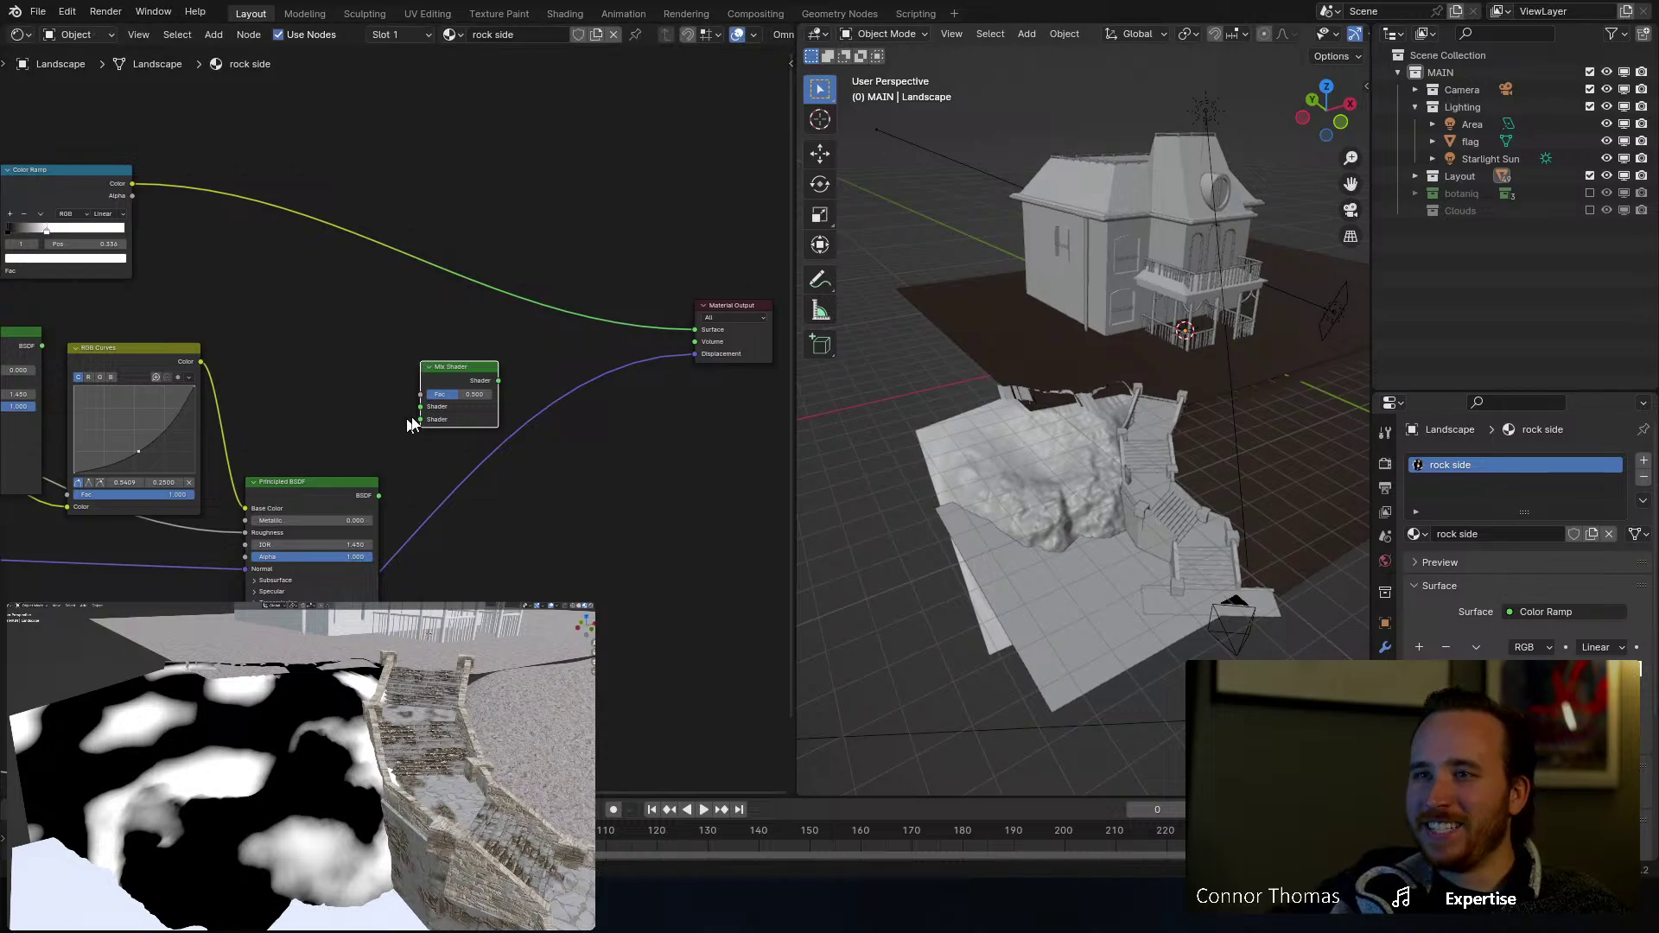
Step: Feed both Principled BSDFs into the Mix Shader with the Color Ramp as Fac, and output the mix to the material surface
{"action": "left_click_drag", "start_coordinate": [420, 419], "coordinate": [381, 495]}
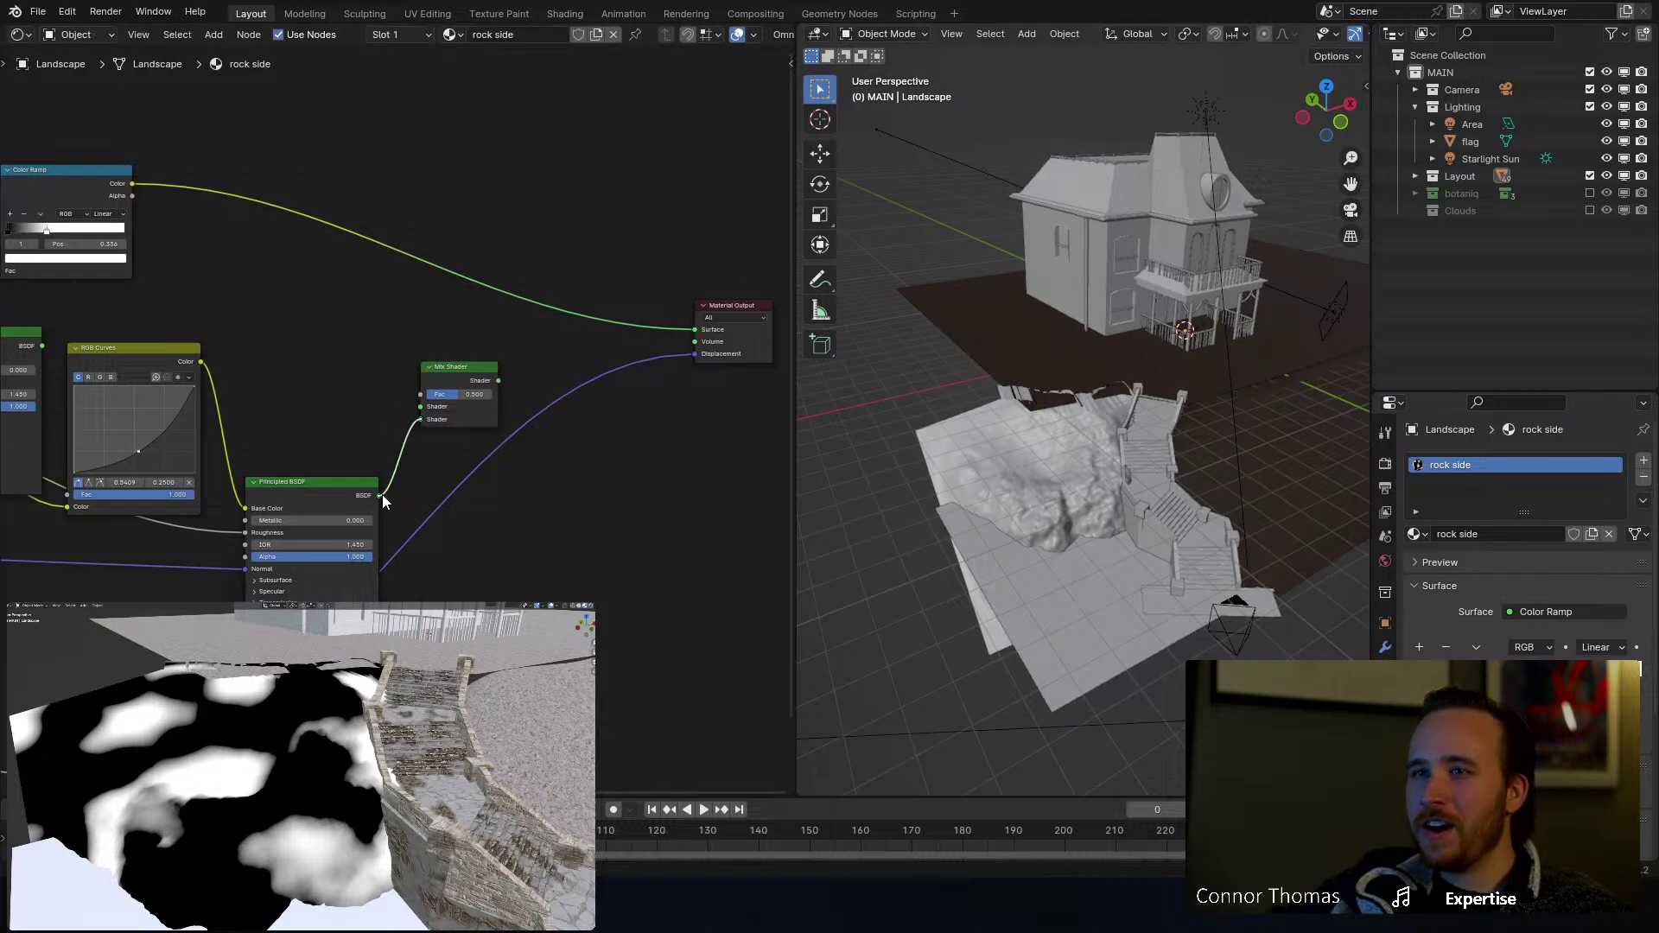
{"action": "middle_click_drag", "start_coordinate": [239, 303], "coordinate": [314, 304]}
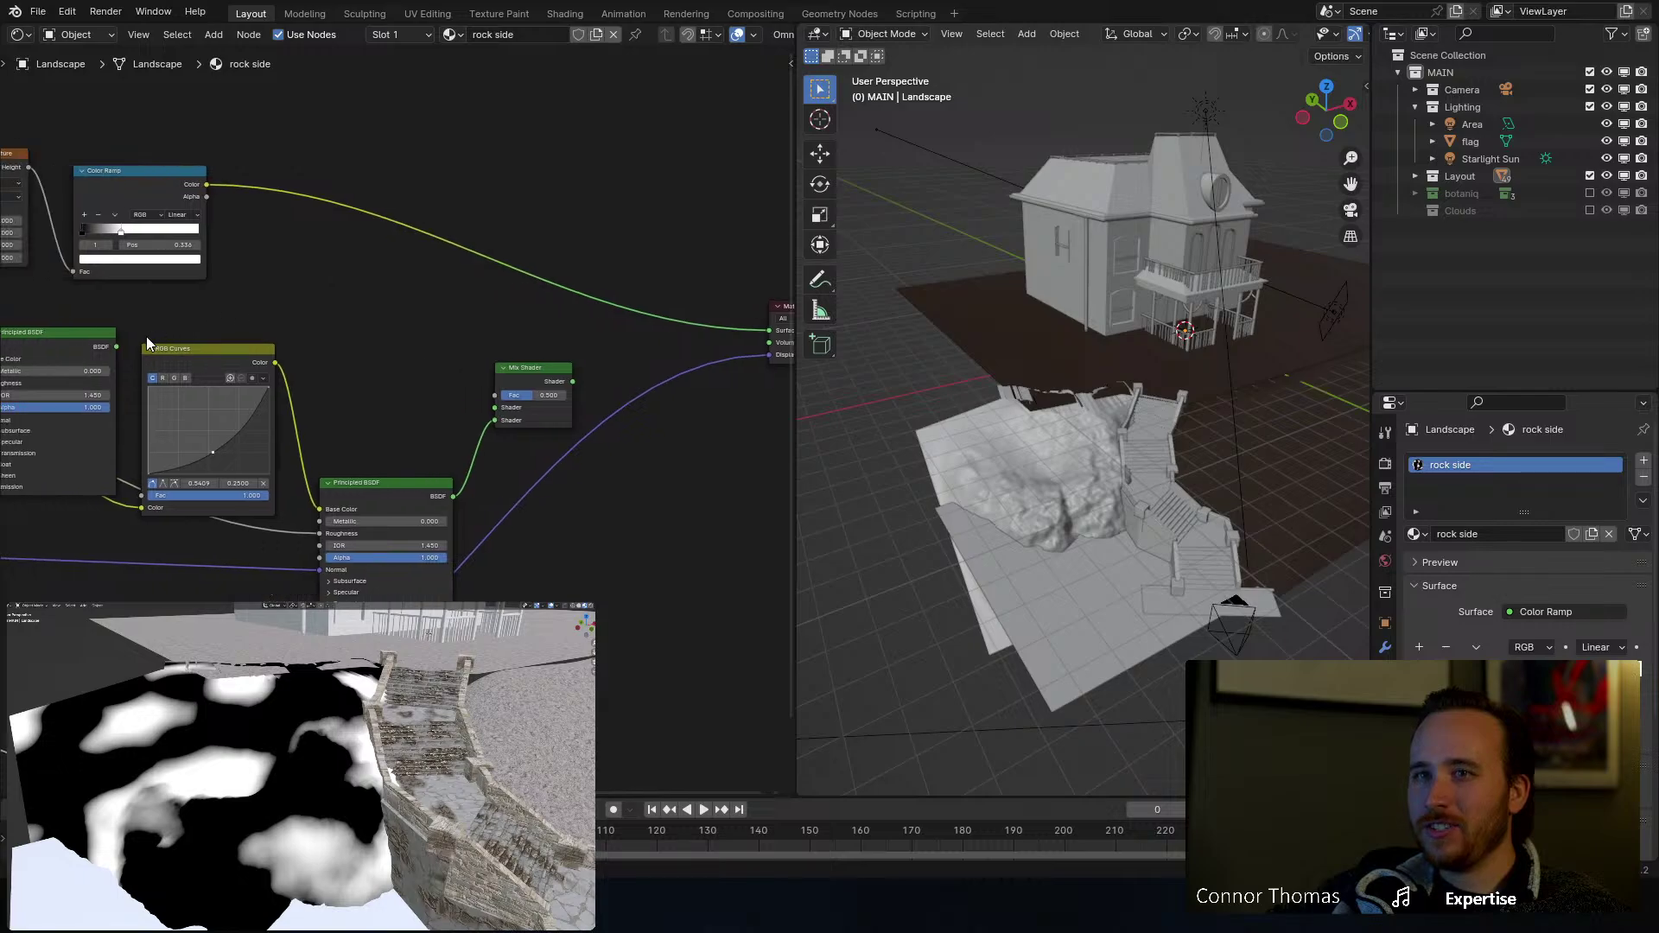
{"action": "left_click_drag", "start_coordinate": [117, 346], "coordinate": [201, 183]}
{"action": "middle_click_drag", "start_coordinate": [154, 383], "coordinate": [418, 383]}
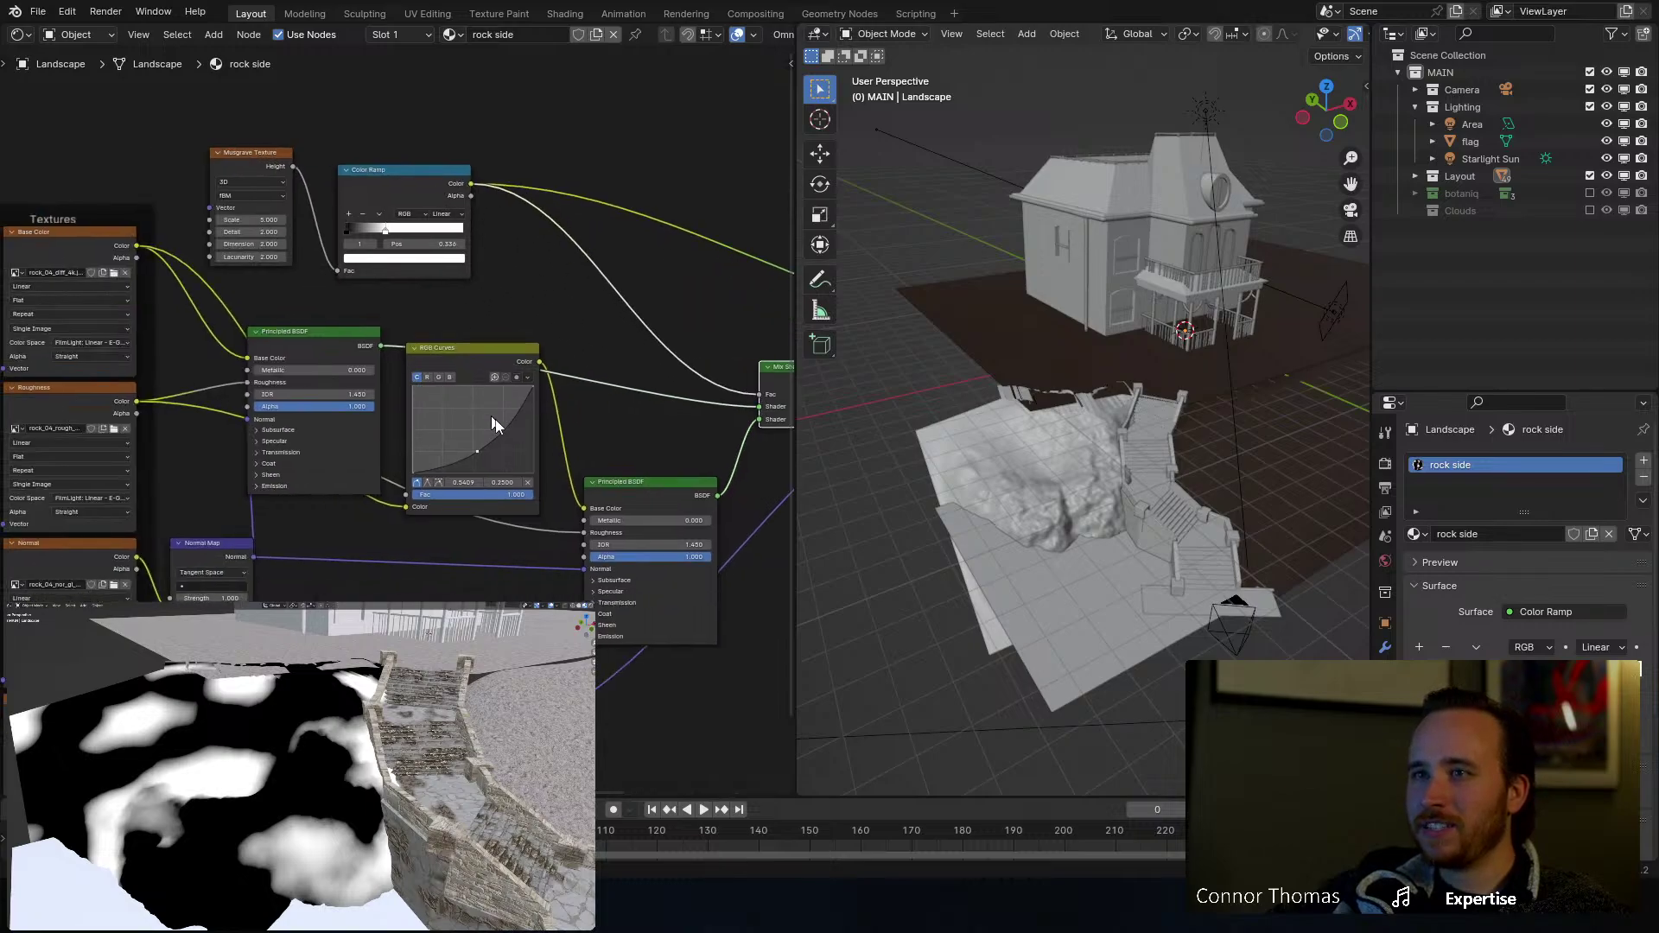
{"action": "mouse_move", "coordinate": [650, 394]}
{"action": "middle_mouse_down"}
{"action": "mouse_move", "coordinate": [539, 375]}
{"action": "mouse_move", "coordinate": [593, 395]}
{"action": "middle_mouse_up"}
{"action": "left_click", "coordinate": [638, 361], "text": "ctrl+shift"}
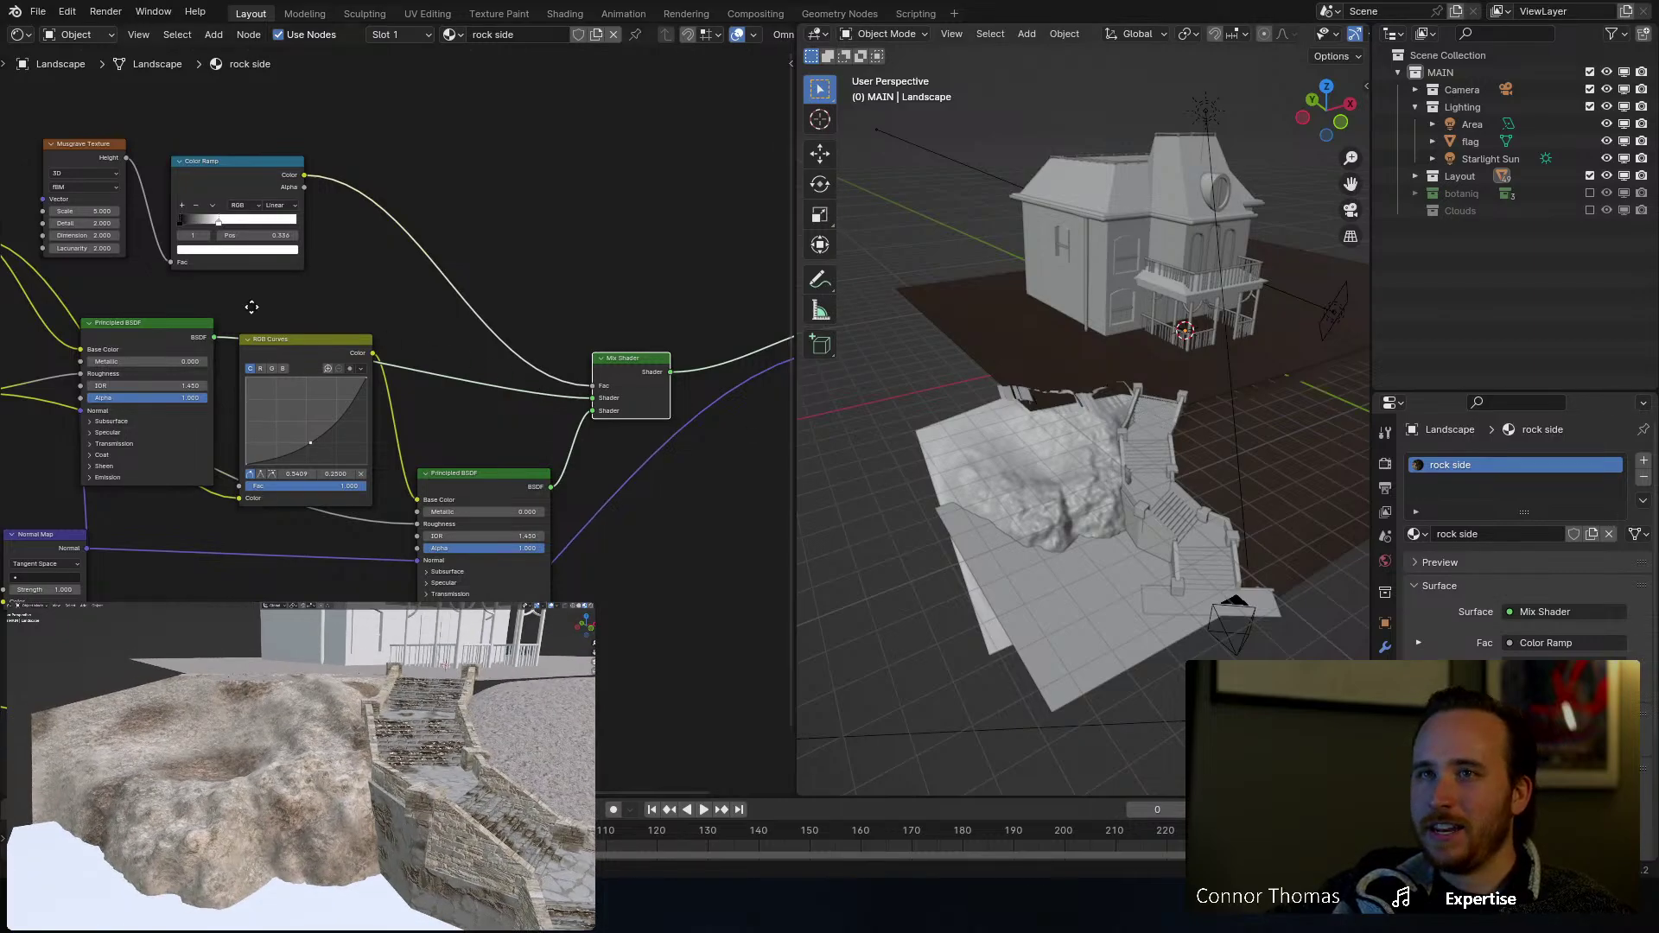
Step: Set the Musgrave Texture's Scale to 3.6 and Detail to about 10.6, and save the file
{"action": "middle_click_drag", "start_coordinate": [85, 213], "coordinate": [374, 209]}
{"action": "scroll", "coordinate": [373, 209], "scroll_direction": "up", "scroll_amount": 2}
{"action": "mouse_move", "coordinate": [370, 170]}
{"action": "left_mouse_down"}
{"action": "mouse_move", "coordinate": [406, 170]}
{"action": "mouse_move", "coordinate": [348, 171]}
{"action": "left_mouse_up"}
{"action": "mouse_move", "coordinate": [273, 733]}
{"action": "middle_mouse_down"}
{"action": "mouse_move", "coordinate": [318, 737]}
{"action": "mouse_move", "coordinate": [266, 731]}
{"action": "middle_mouse_up"}
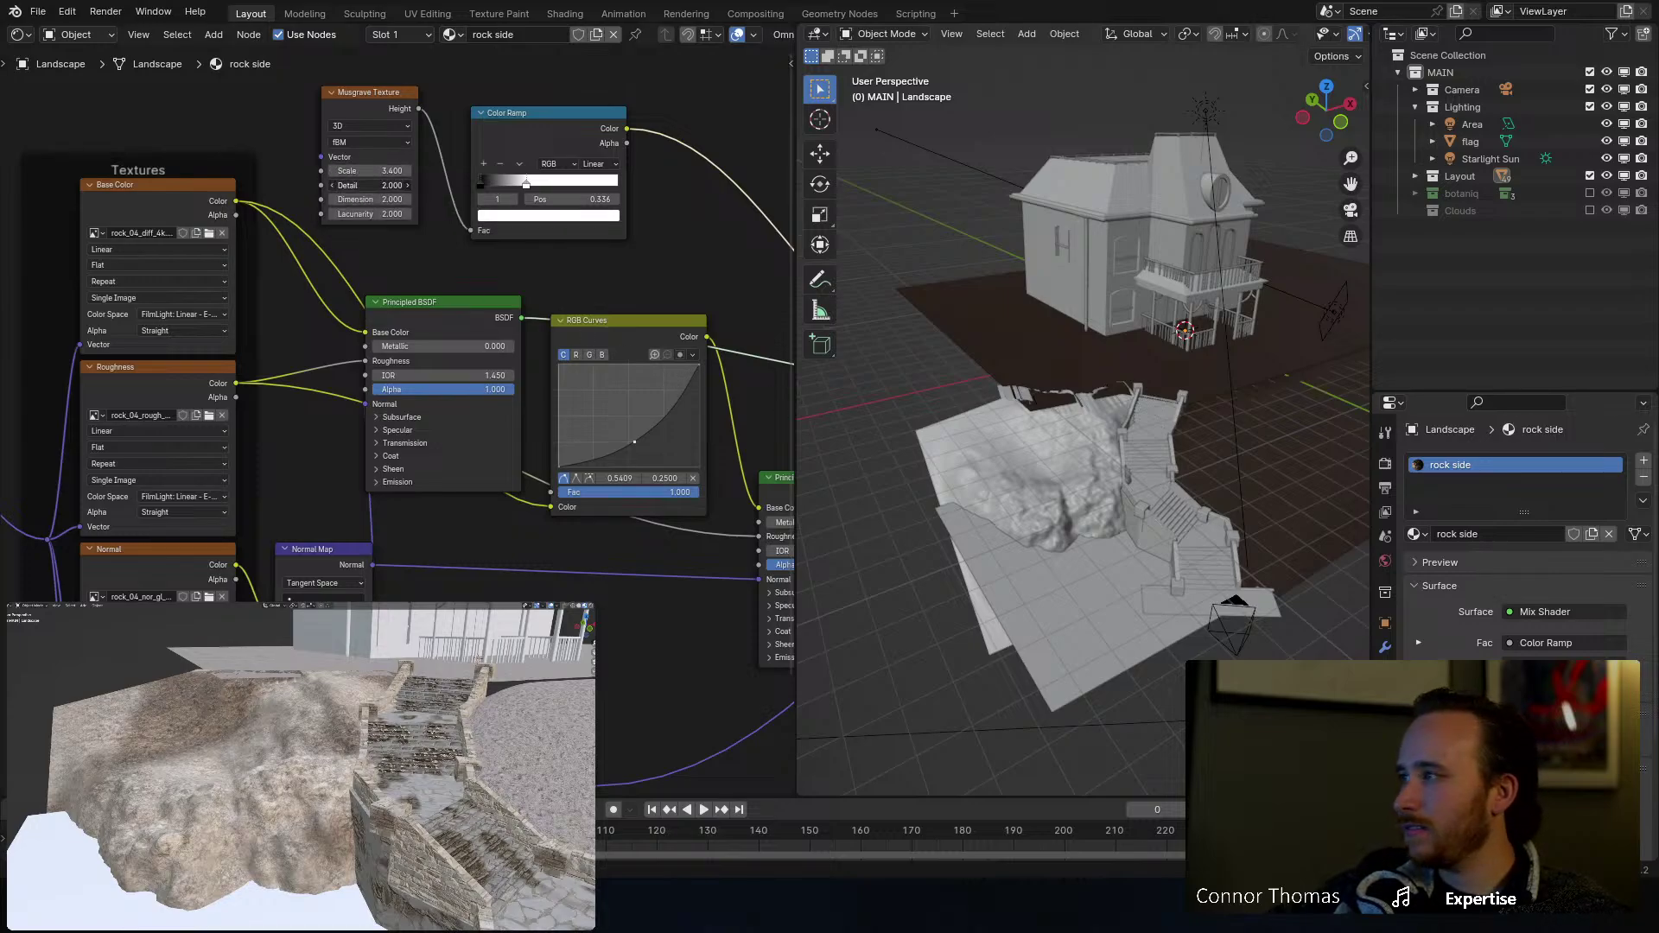
{"action": "mouse_move", "coordinate": [369, 171]}
{"action": "left_mouse_down"}
{"action": "mouse_move", "coordinate": [410, 171]}
{"action": "mouse_move", "coordinate": [354, 171]}
{"action": "mouse_move", "coordinate": [371, 171]}
{"action": "left_mouse_up"}
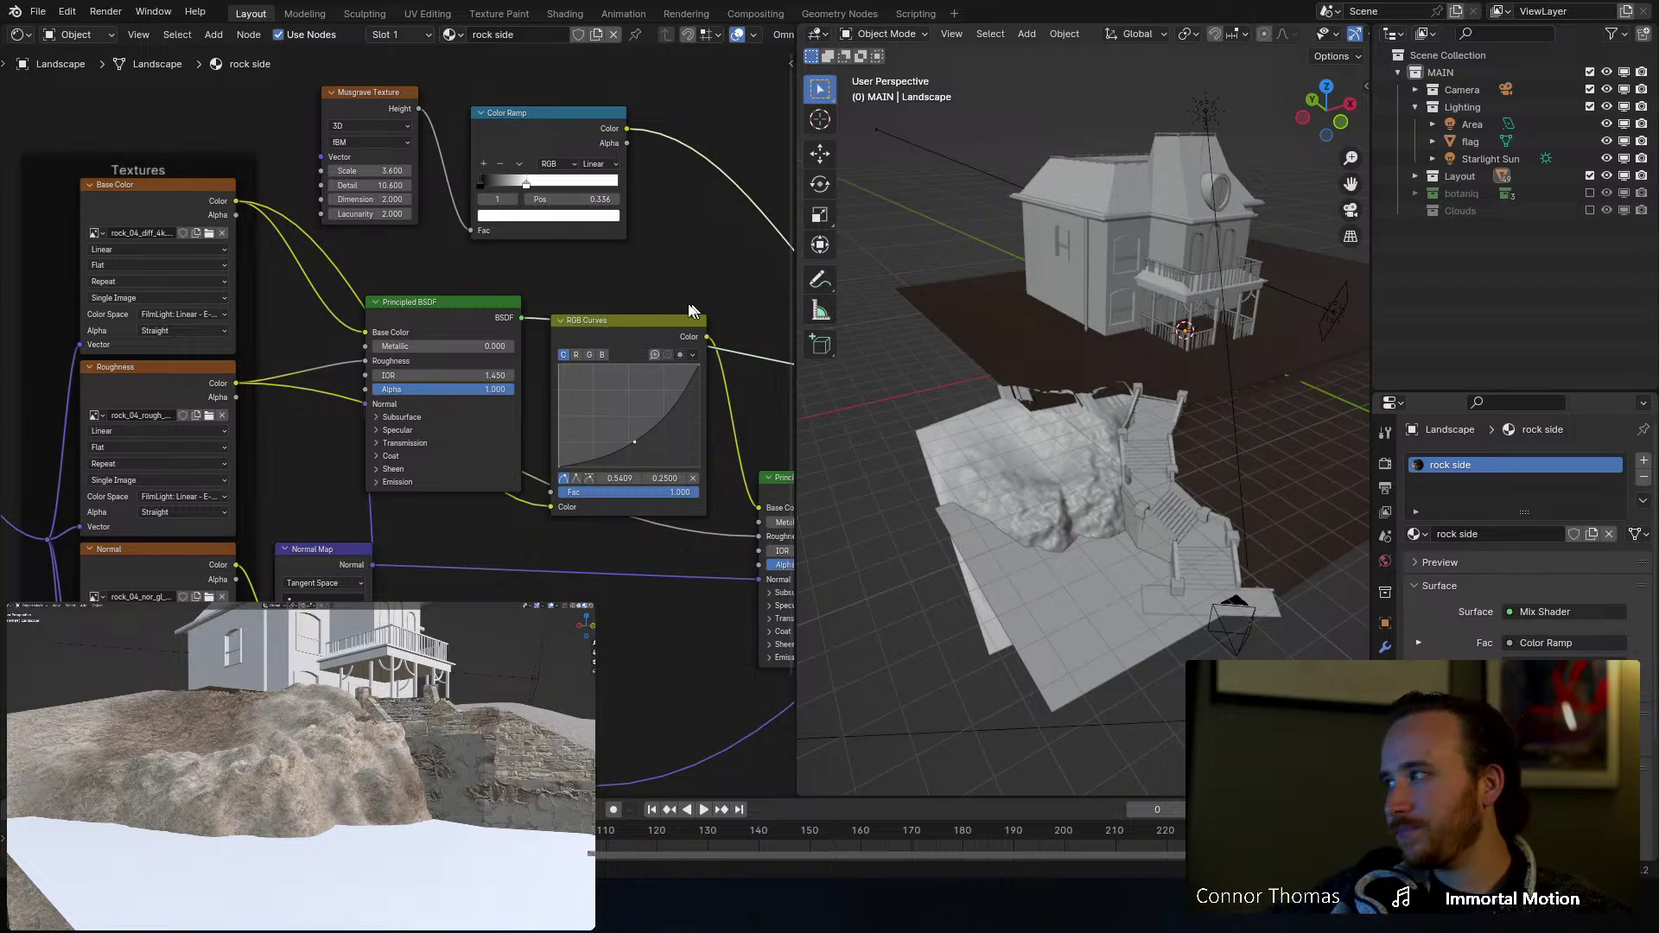
{"action": "middle_click_drag", "start_coordinate": [645, 290], "coordinate": [456, 316]}
{"action": "key", "text": "ctrl+s"}
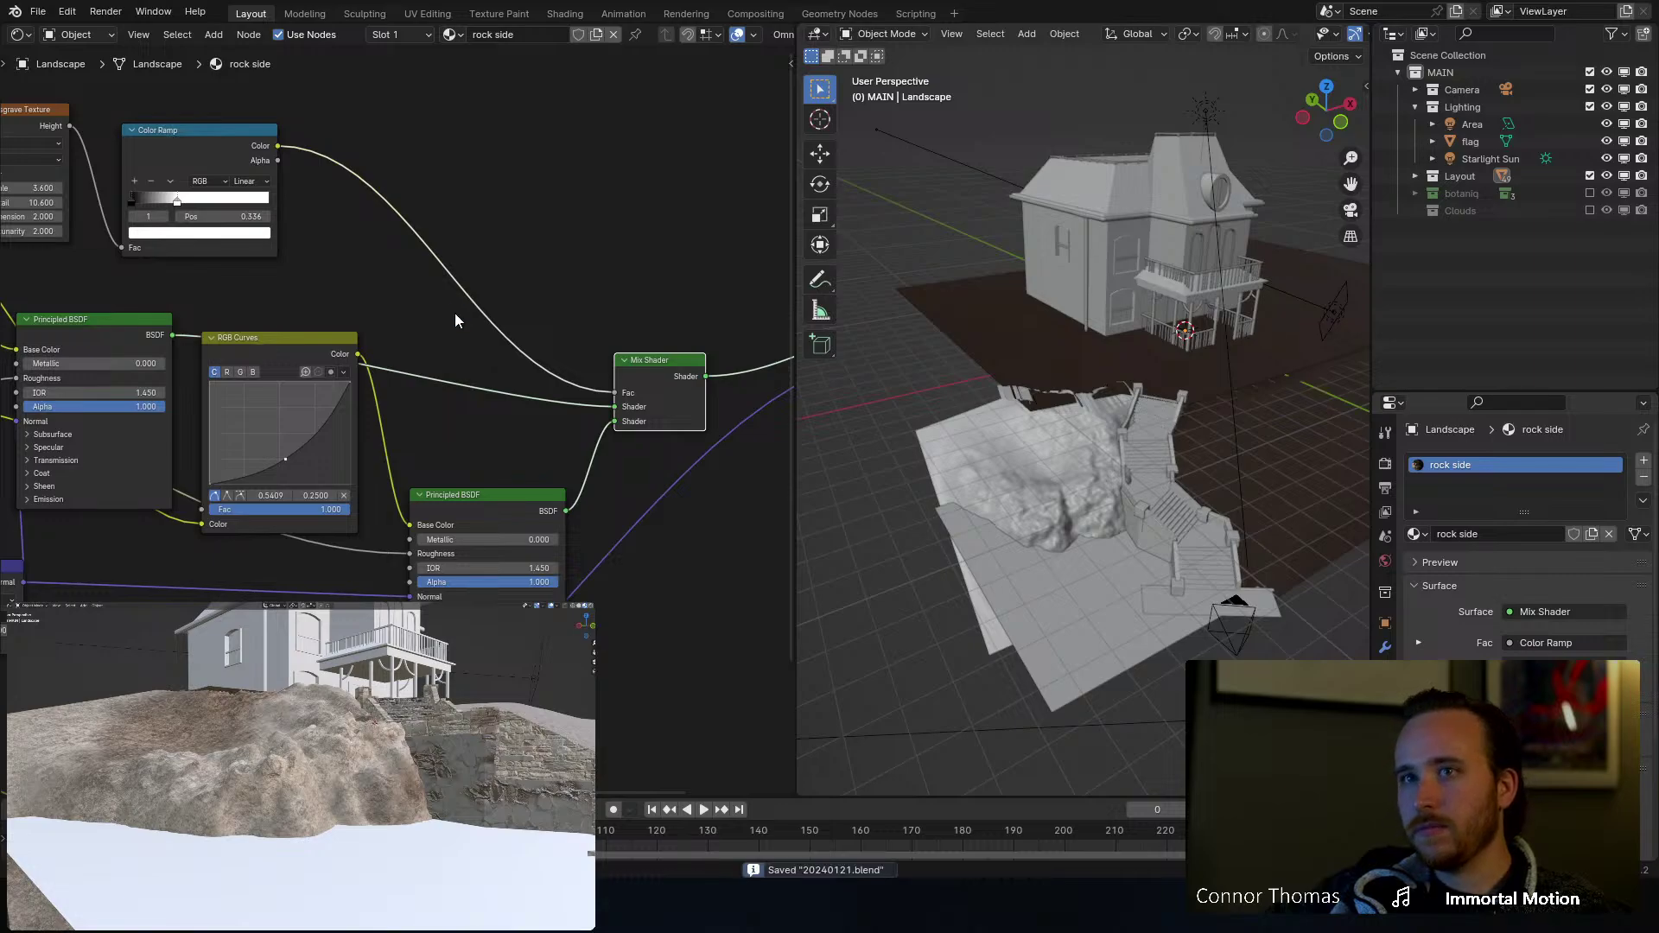
Step: Lower the soil ground plane under the house slightly along the global Z axis and deselect it
{"action": "left_click", "coordinate": [1210, 368]}
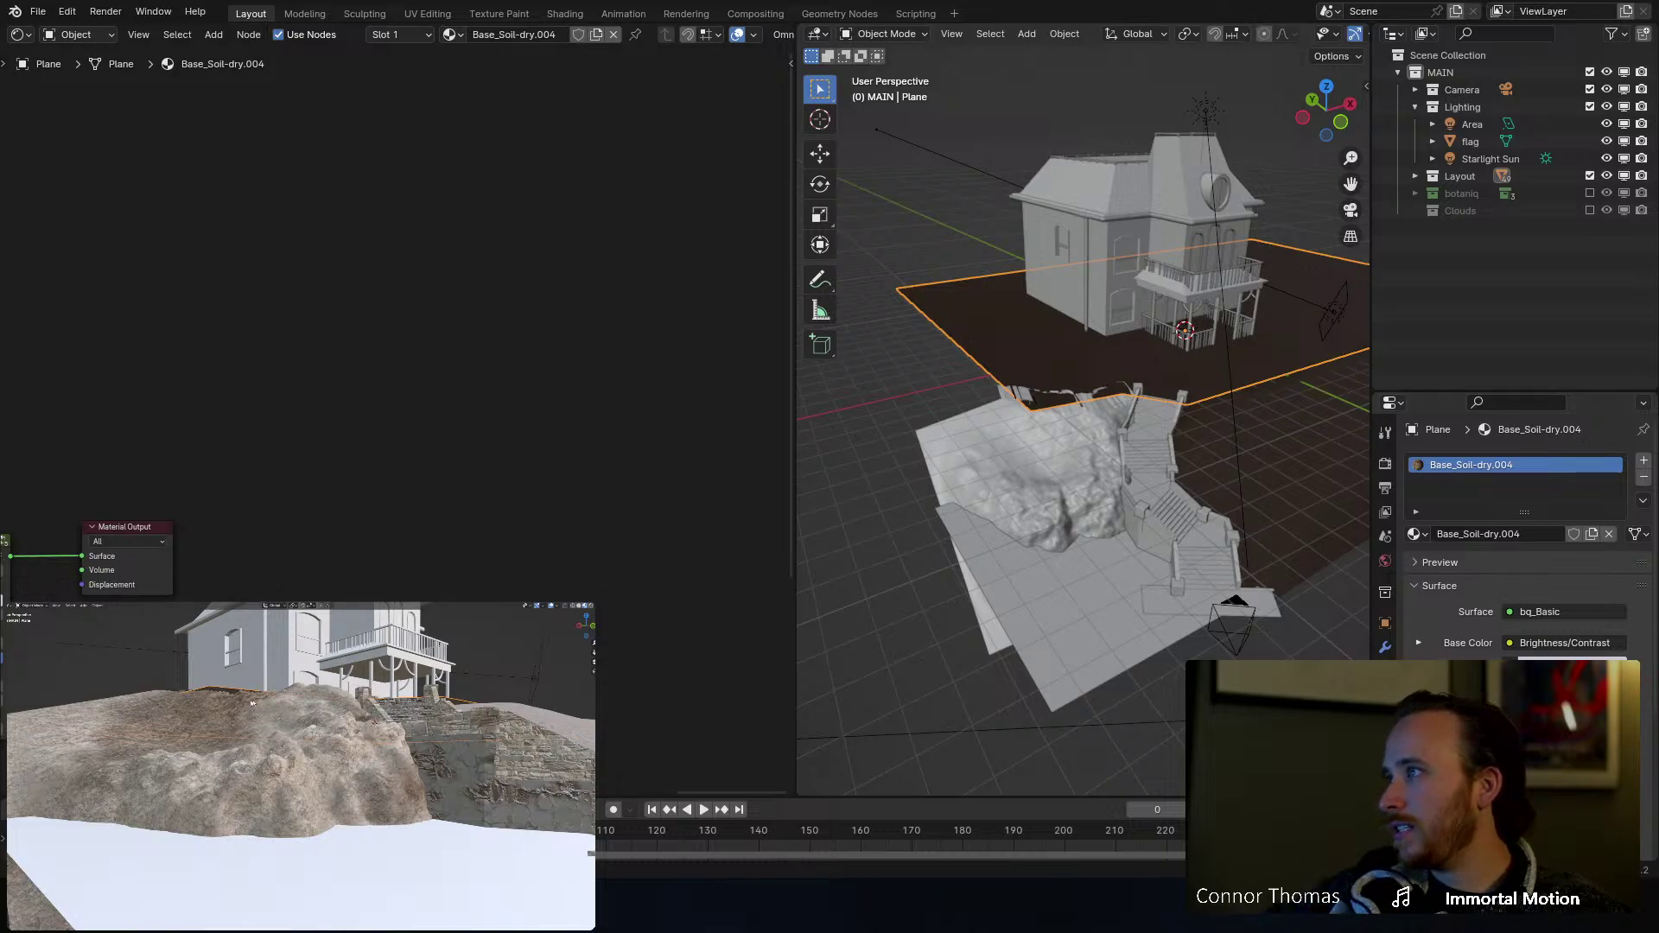
{"action": "scroll", "coordinate": [1088, 427], "scroll_direction": "up", "scroll_amount": 6}
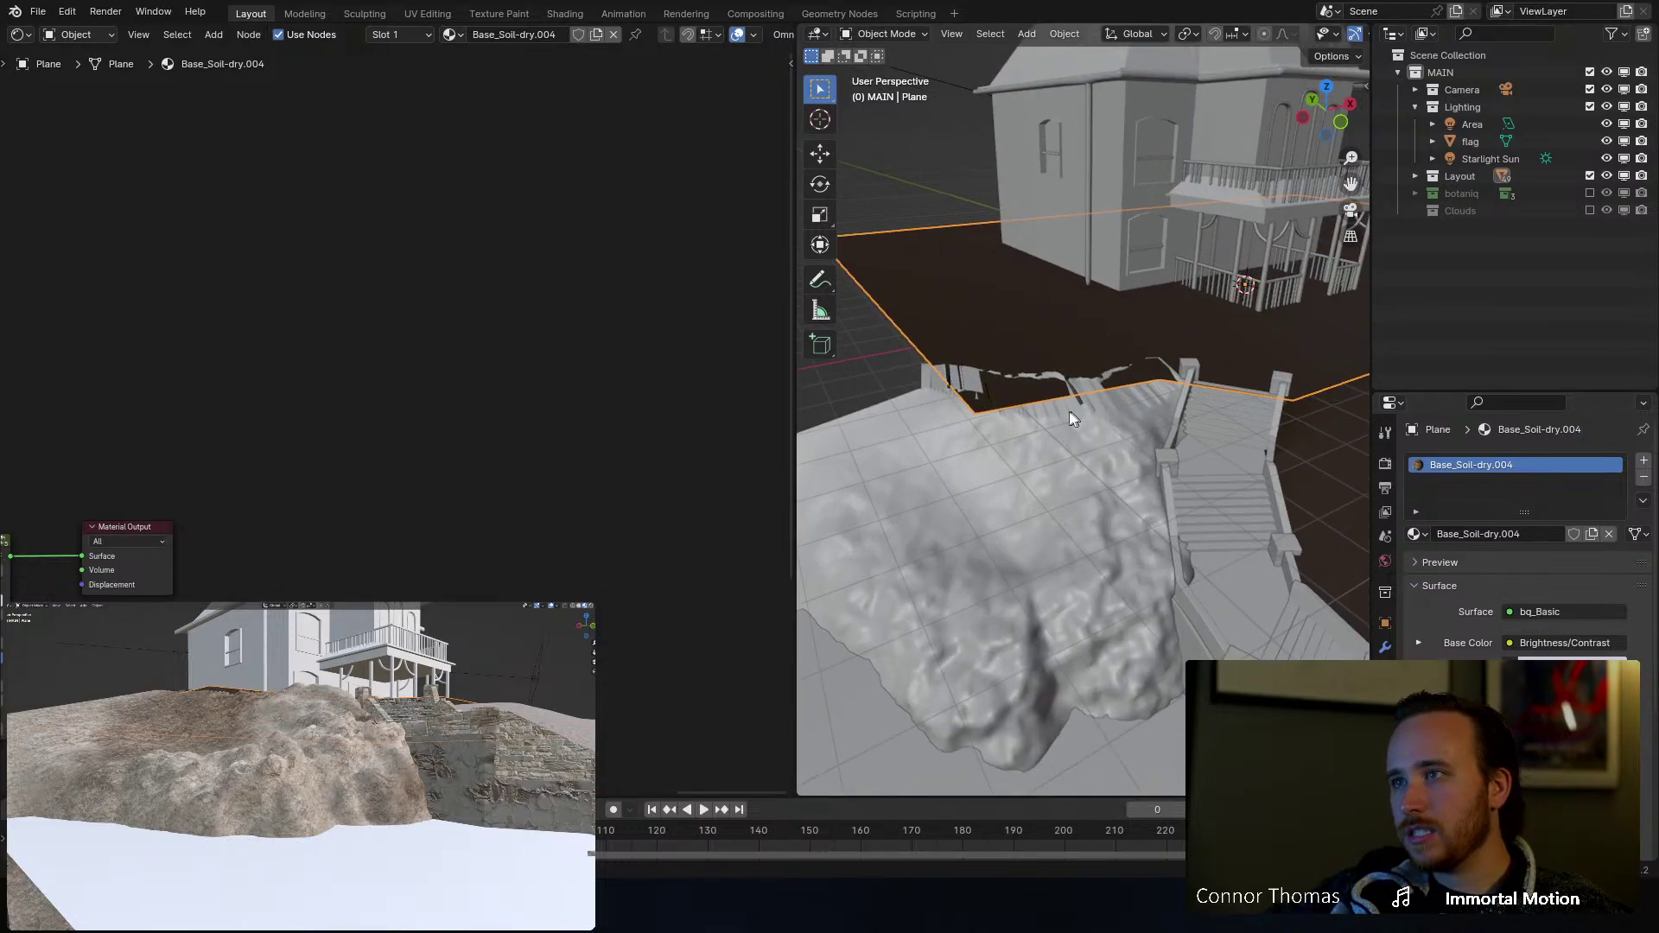
{"action": "scroll", "coordinate": [1080, 414], "scroll_direction": "down", "scroll_amount": 5}
{"action": "key", "text": "g"}
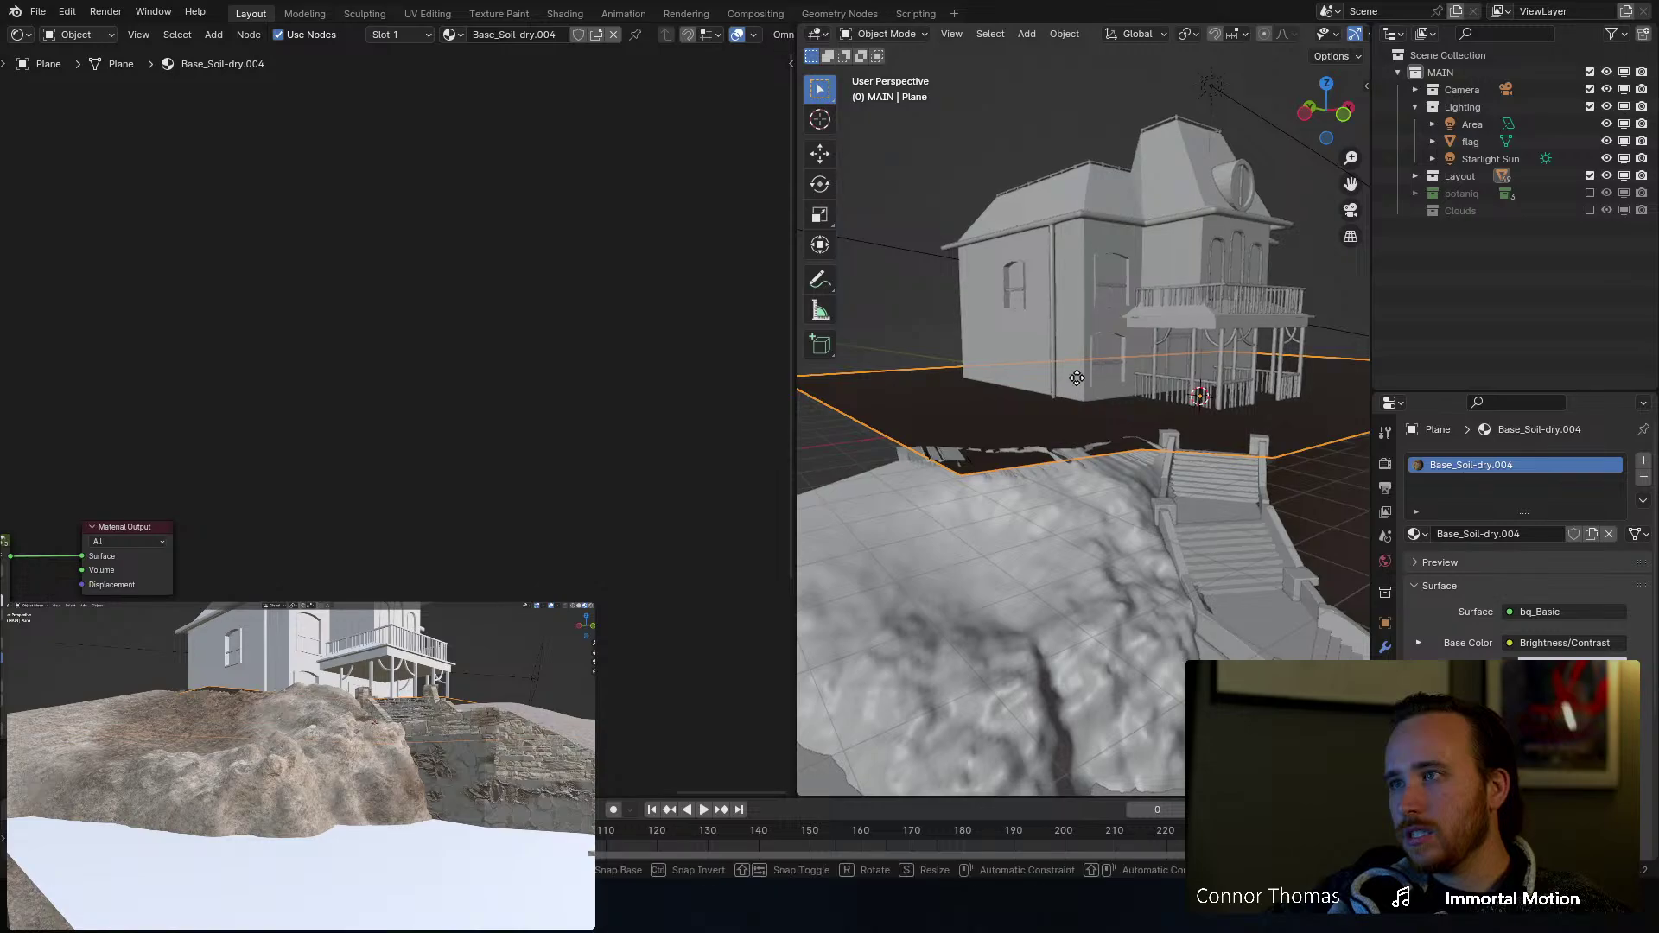
{"action": "key", "text": "z"}
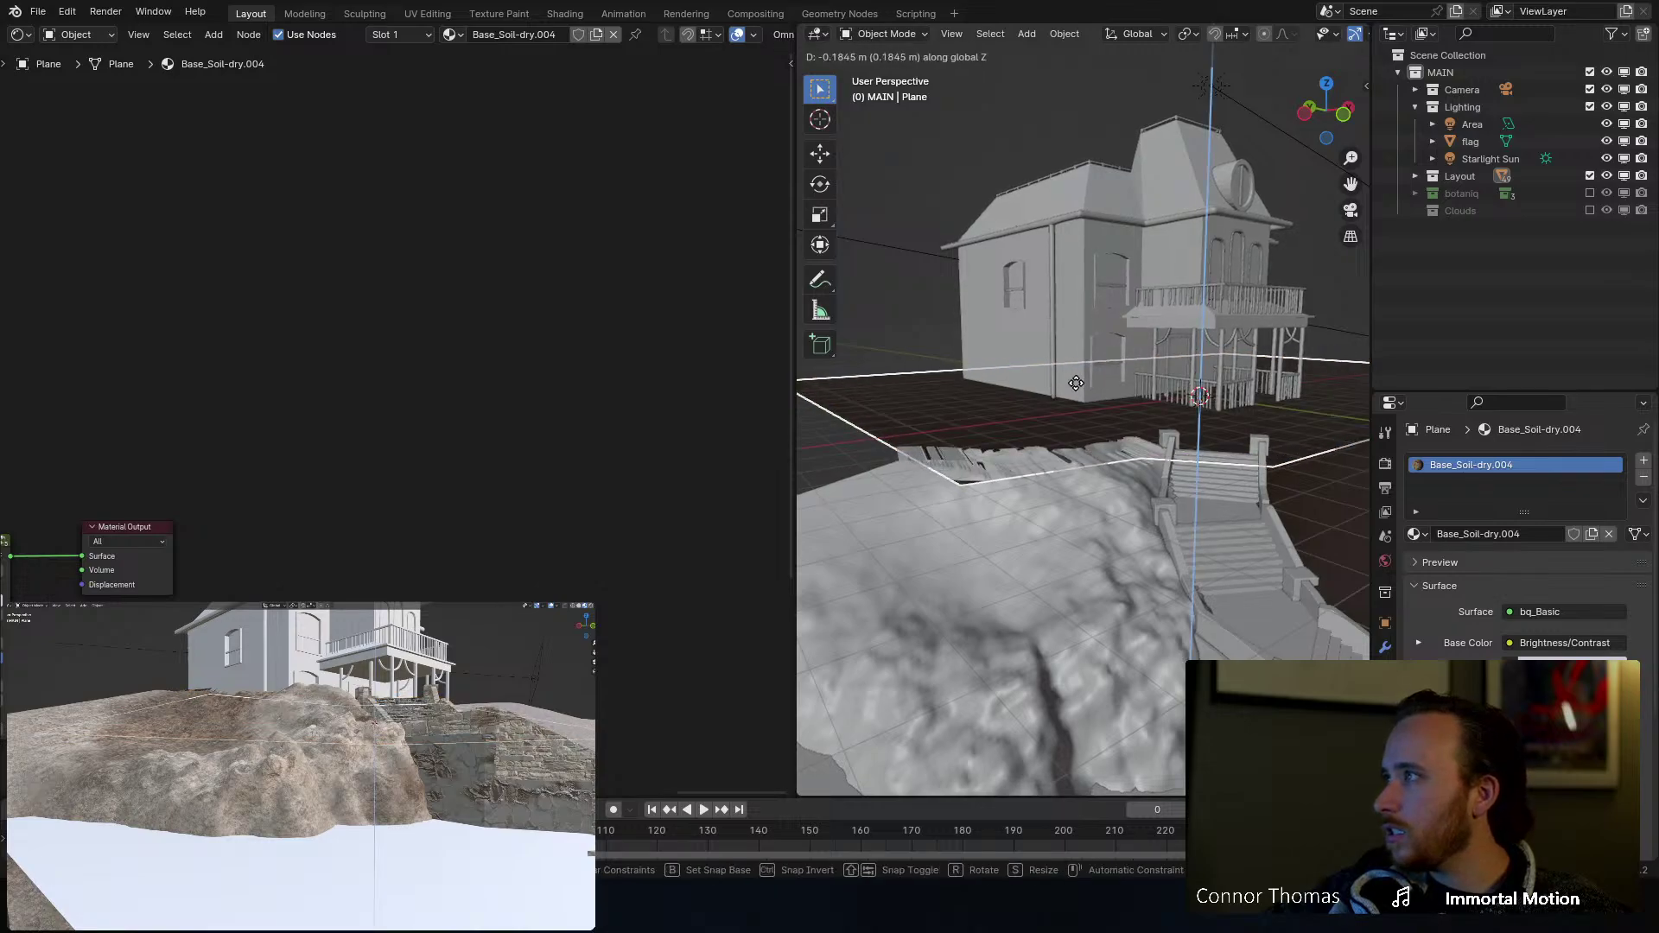
{"action": "left_click", "coordinate": [1076, 384]}
{"action": "key", "text": "alt+a"}
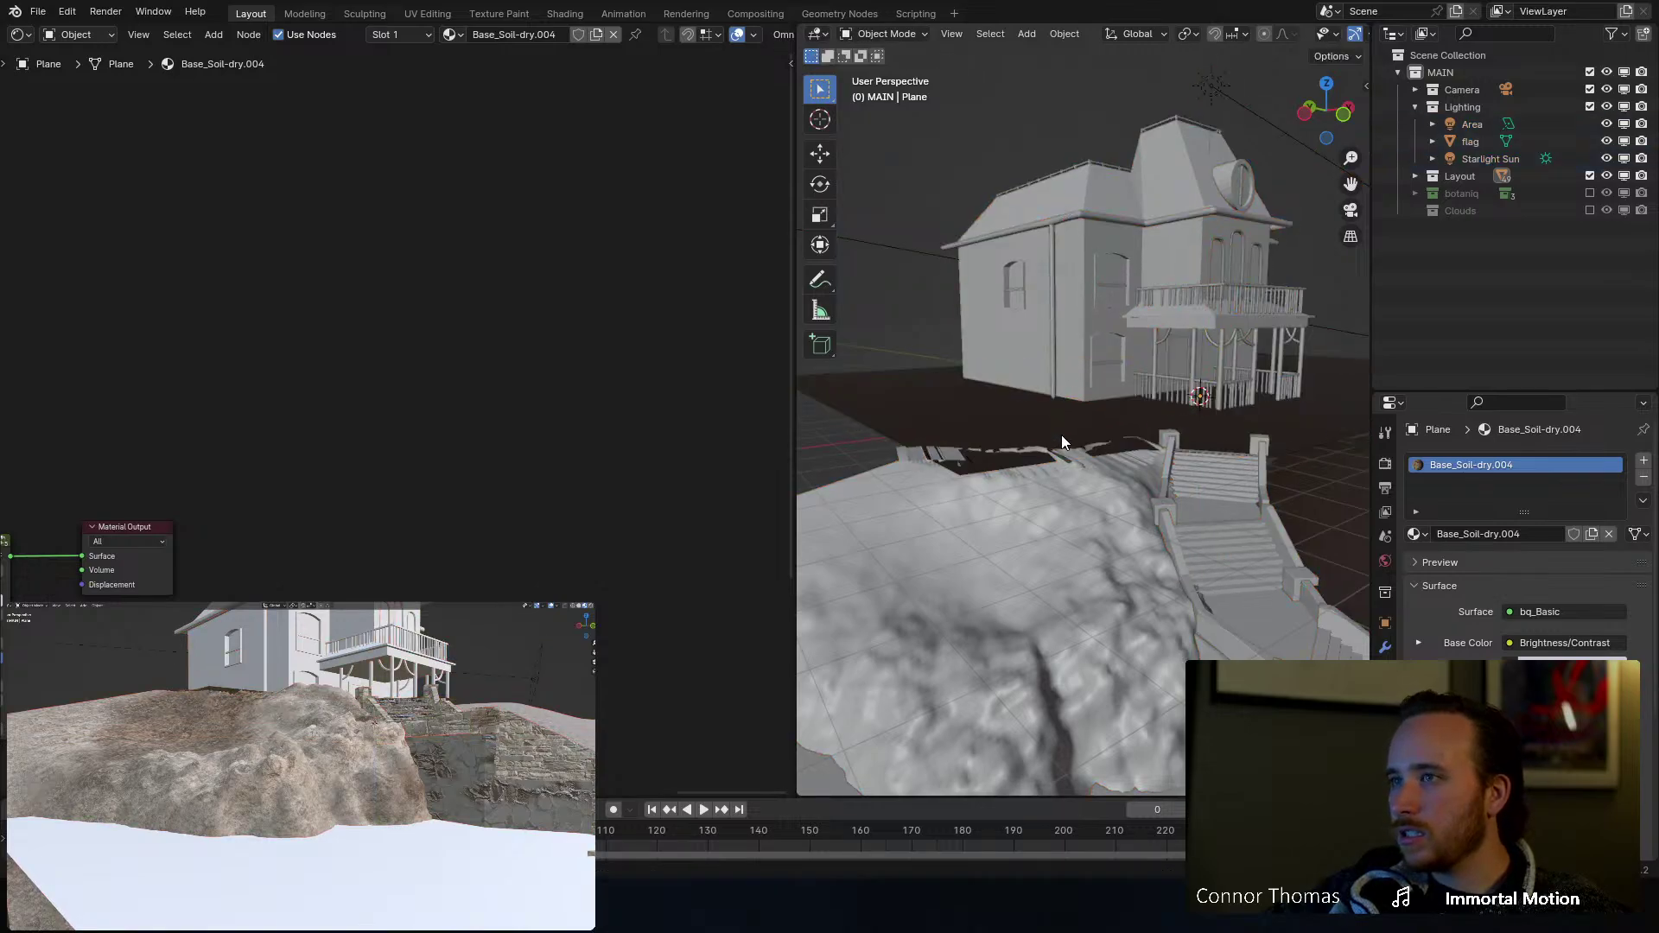
Step: Select the landscape, save the file, and enter Sculpt Mode with the 3D viewport maximized
{"action": "scroll", "coordinate": [1061, 434], "scroll_direction": "up", "scroll_amount": 5}
{"action": "middle_click_drag", "start_coordinate": [1019, 423], "coordinate": [987, 329]}
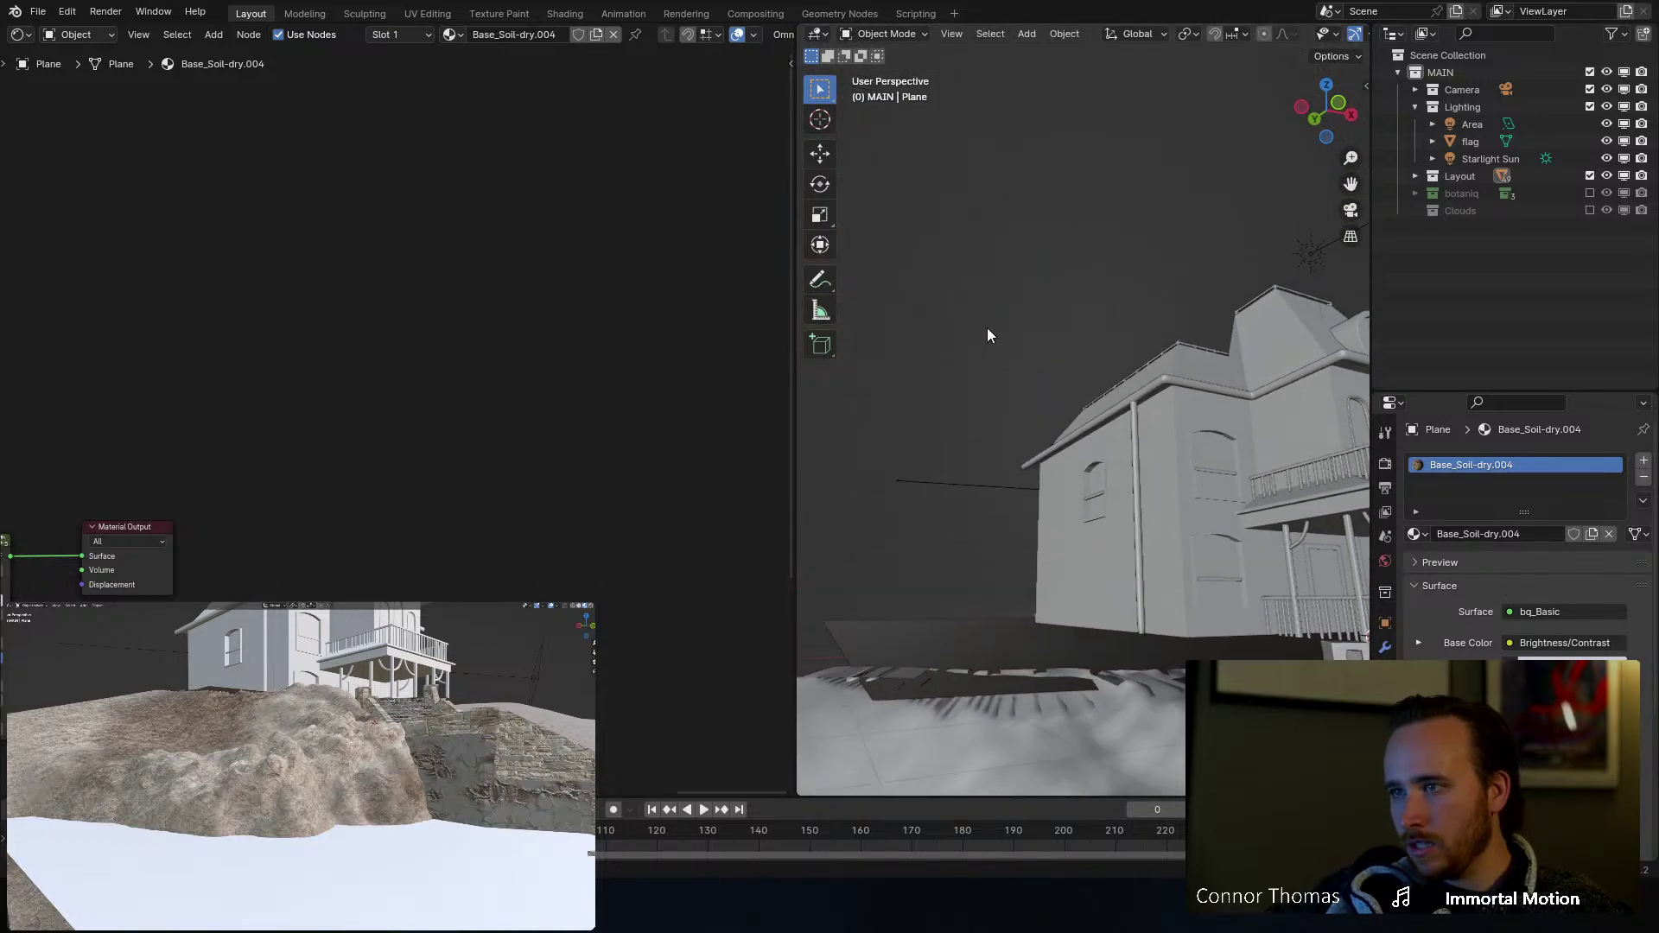
{"action": "middle_click_drag", "start_coordinate": [1022, 396], "coordinate": [1045, 510]}
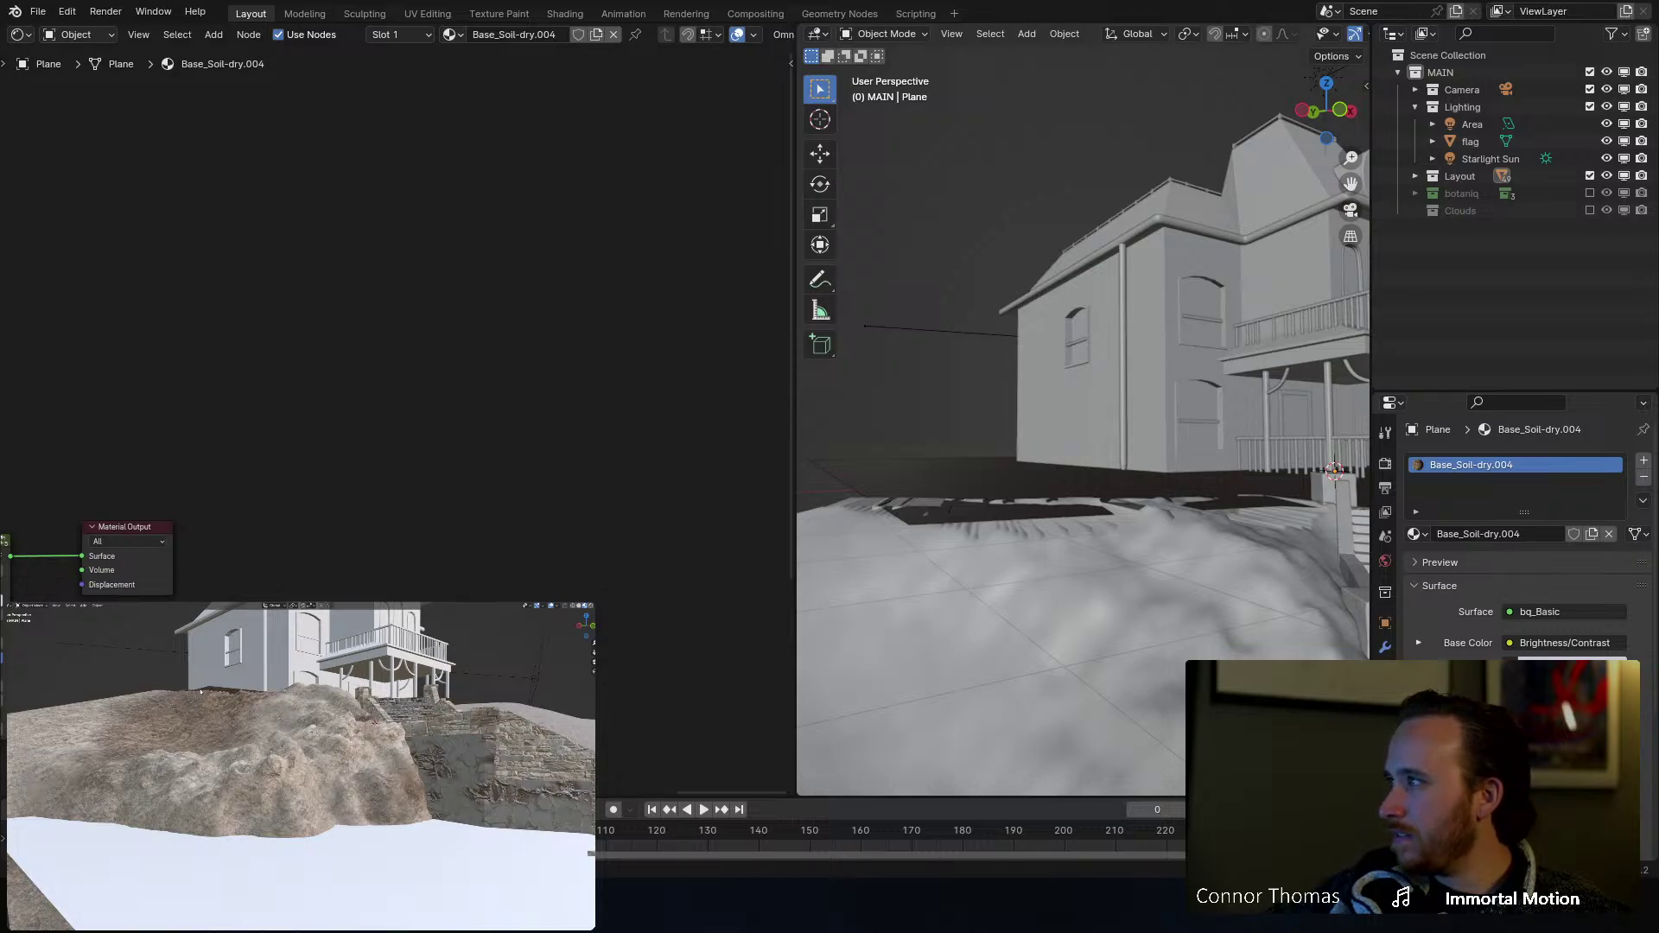
{"action": "left_click", "coordinate": [1126, 588]}
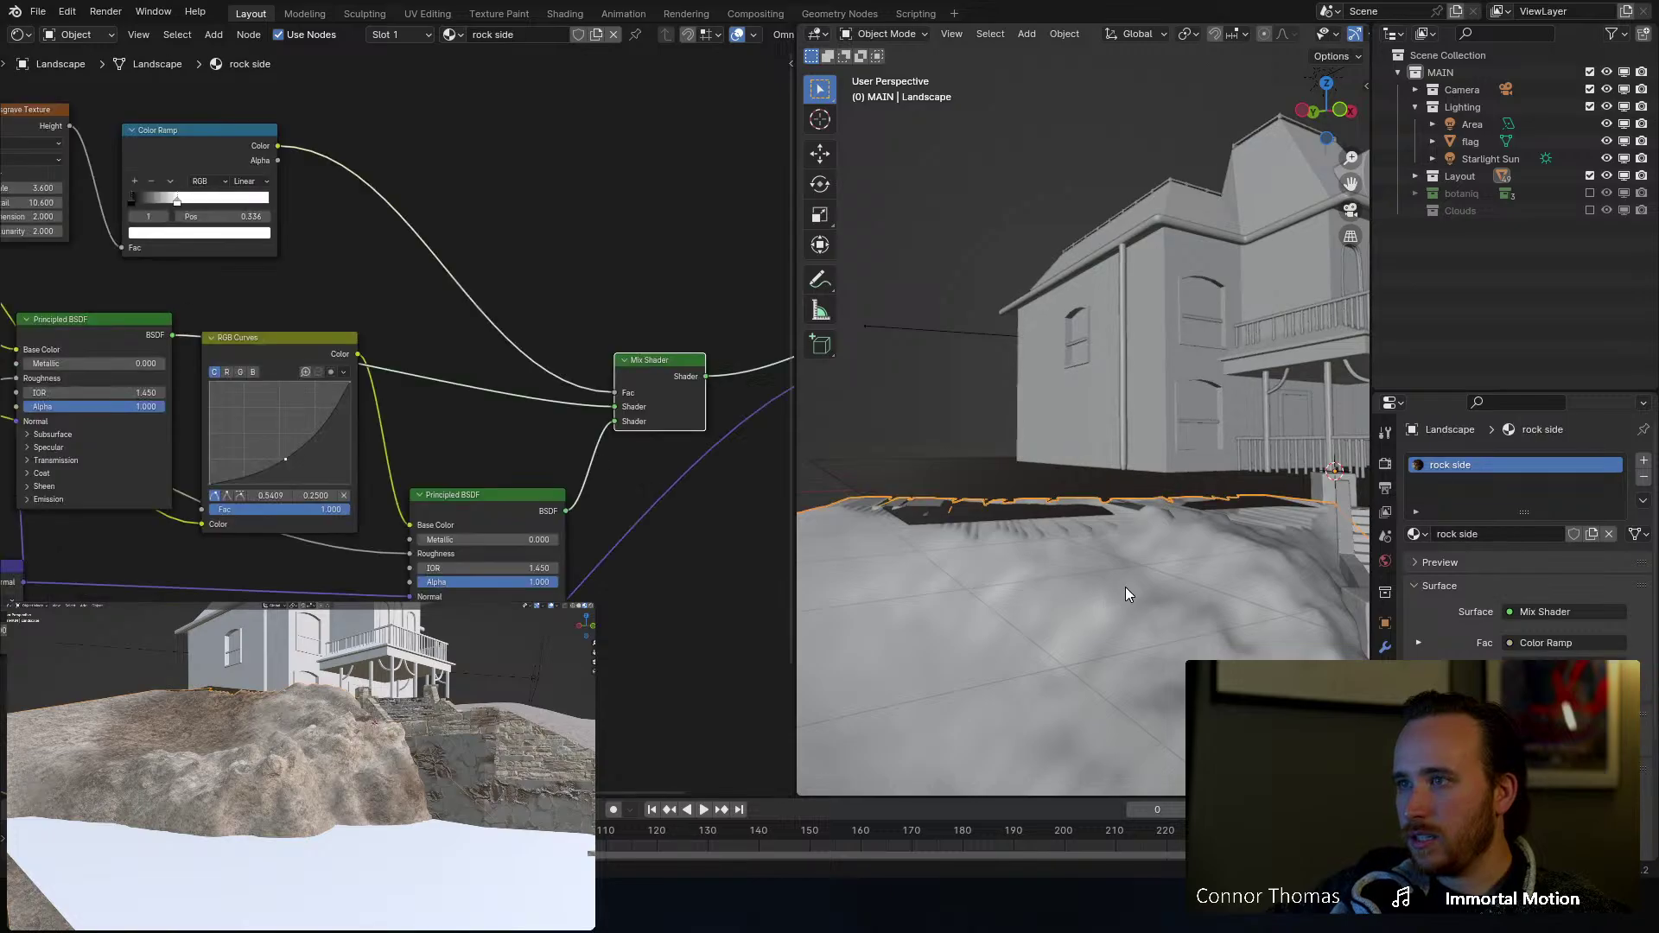
{"action": "key", "text": "ctrl+s"}
{"action": "key", "text": "ctrl+space"}
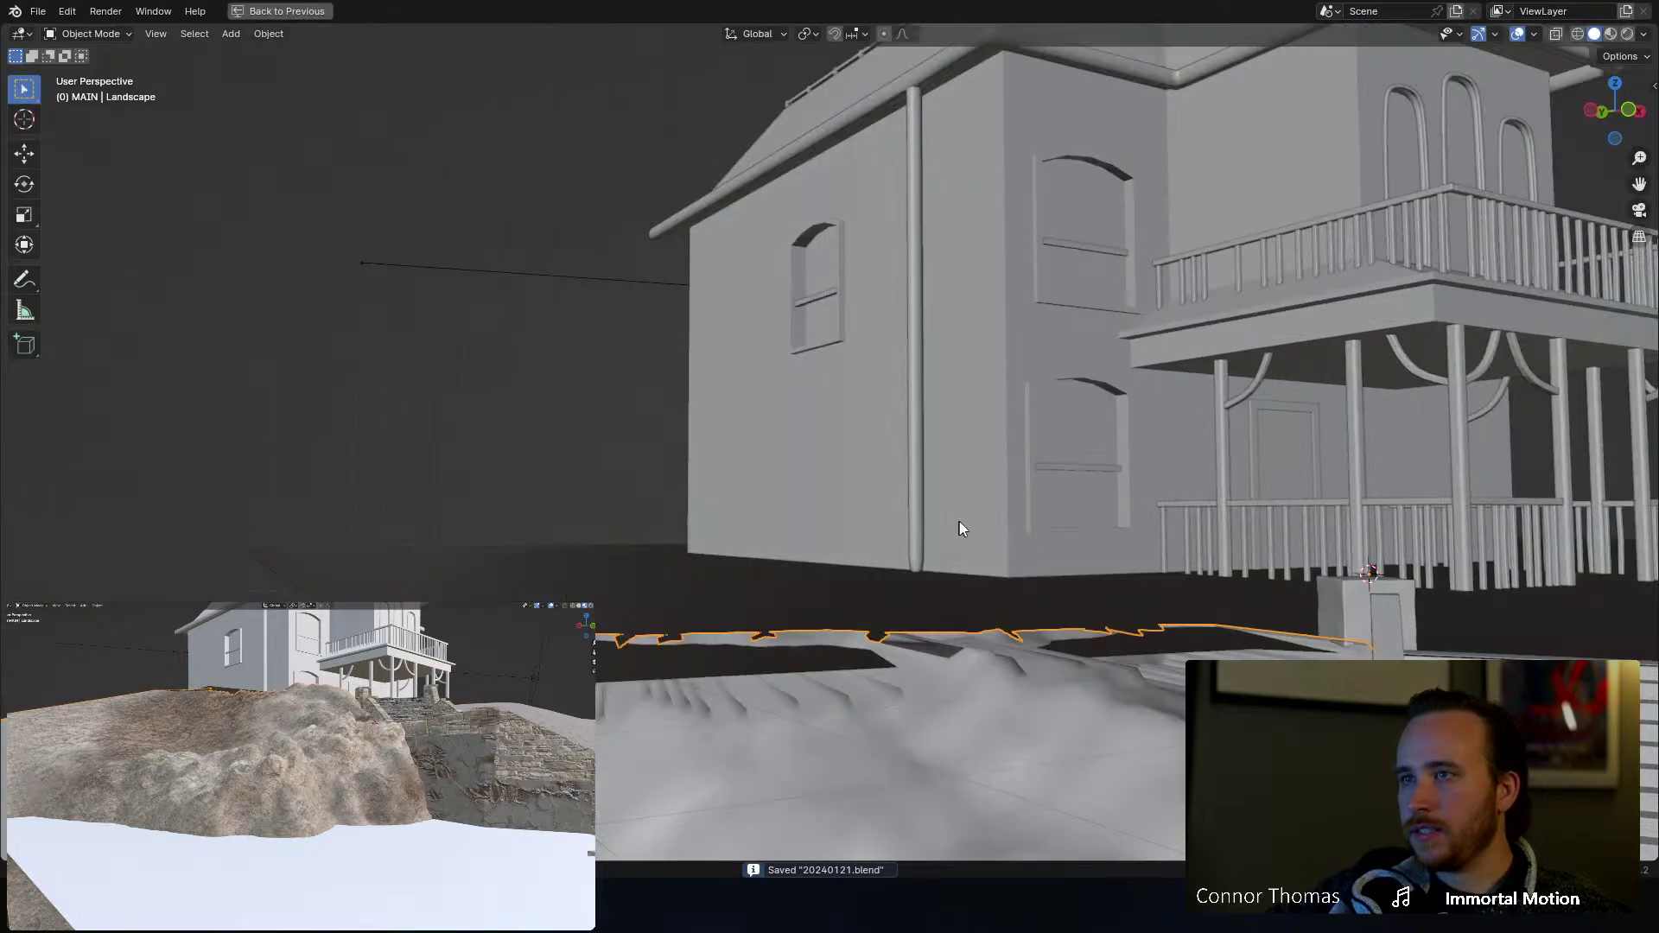
{"action": "left_click", "coordinate": [76, 34]}
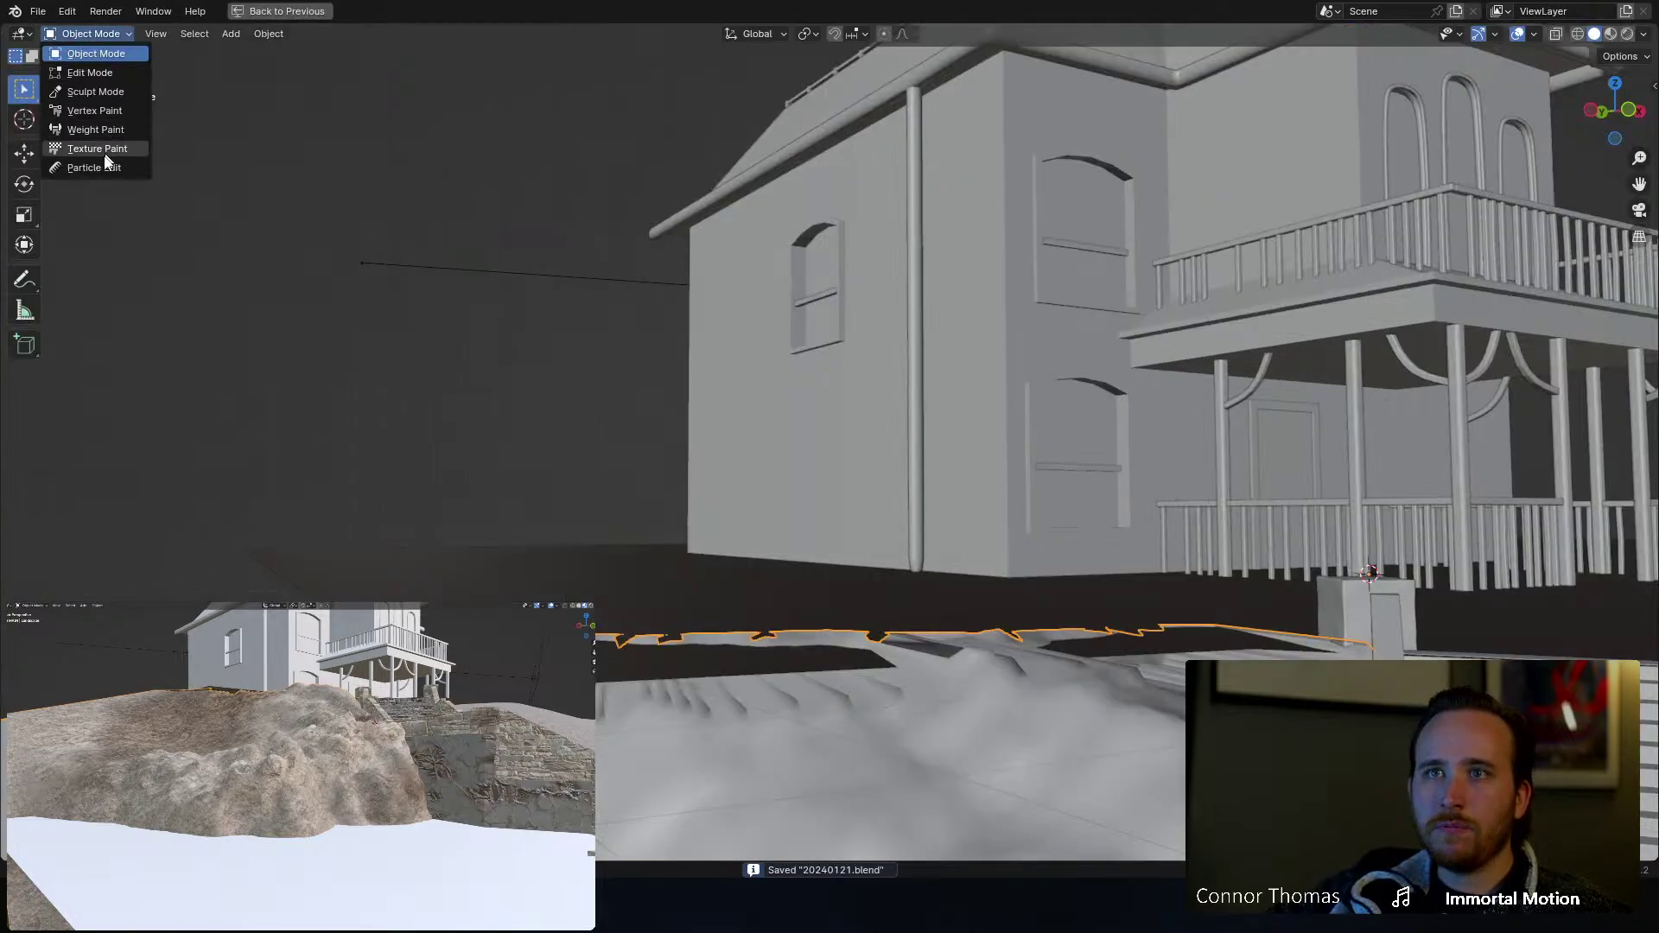
{"action": "left_click", "coordinate": [102, 95]}
Step: Pull the landscape's upper edge toward the house's ground plane with the Elastic Deform brush, undoing the last strokes
{"action": "scroll", "coordinate": [666, 389], "scroll_direction": "up", "scroll_amount": 5}
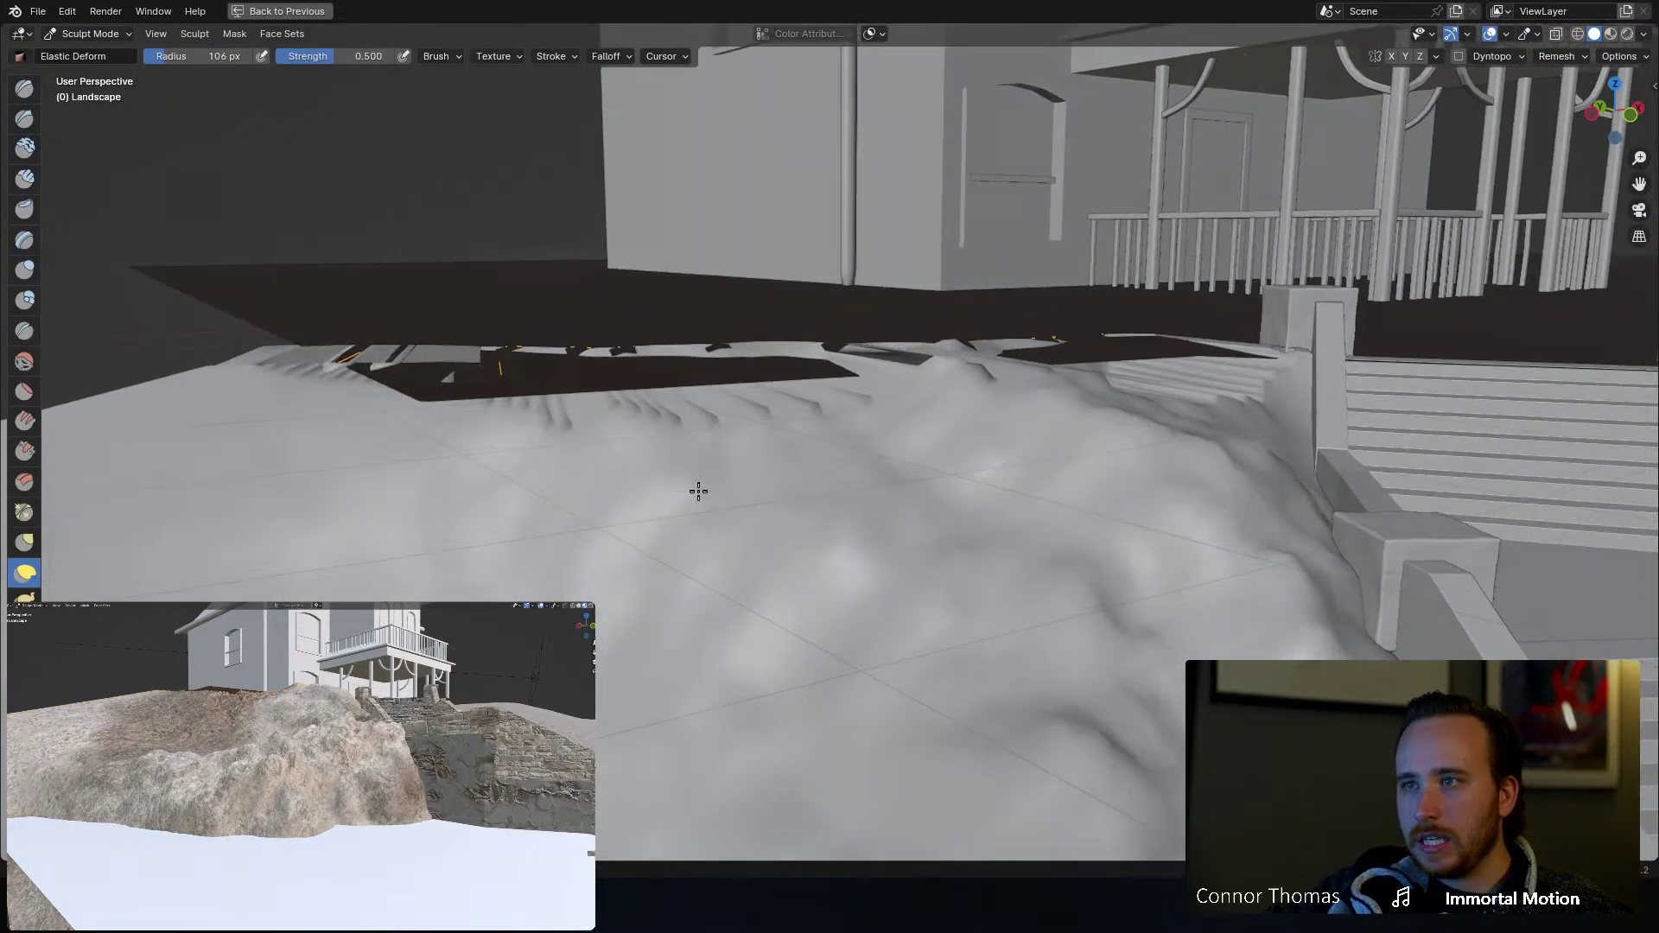
{"action": "middle_click_drag", "start_coordinate": [698, 492], "coordinate": [701, 495]}
{"action": "left_click_drag", "start_coordinate": [684, 442], "coordinate": [647, 286]}
{"action": "mouse_move", "coordinate": [556, 438]}
{"action": "left_mouse_down"}
{"action": "mouse_move", "coordinate": [553, 398]}
{"action": "mouse_move", "coordinate": [488, 389]}
{"action": "mouse_move", "coordinate": [471, 406]}
{"action": "left_mouse_up"}
{"action": "key", "text": "ctrl+z"}
{"action": "key", "text": "ctrl+z"}
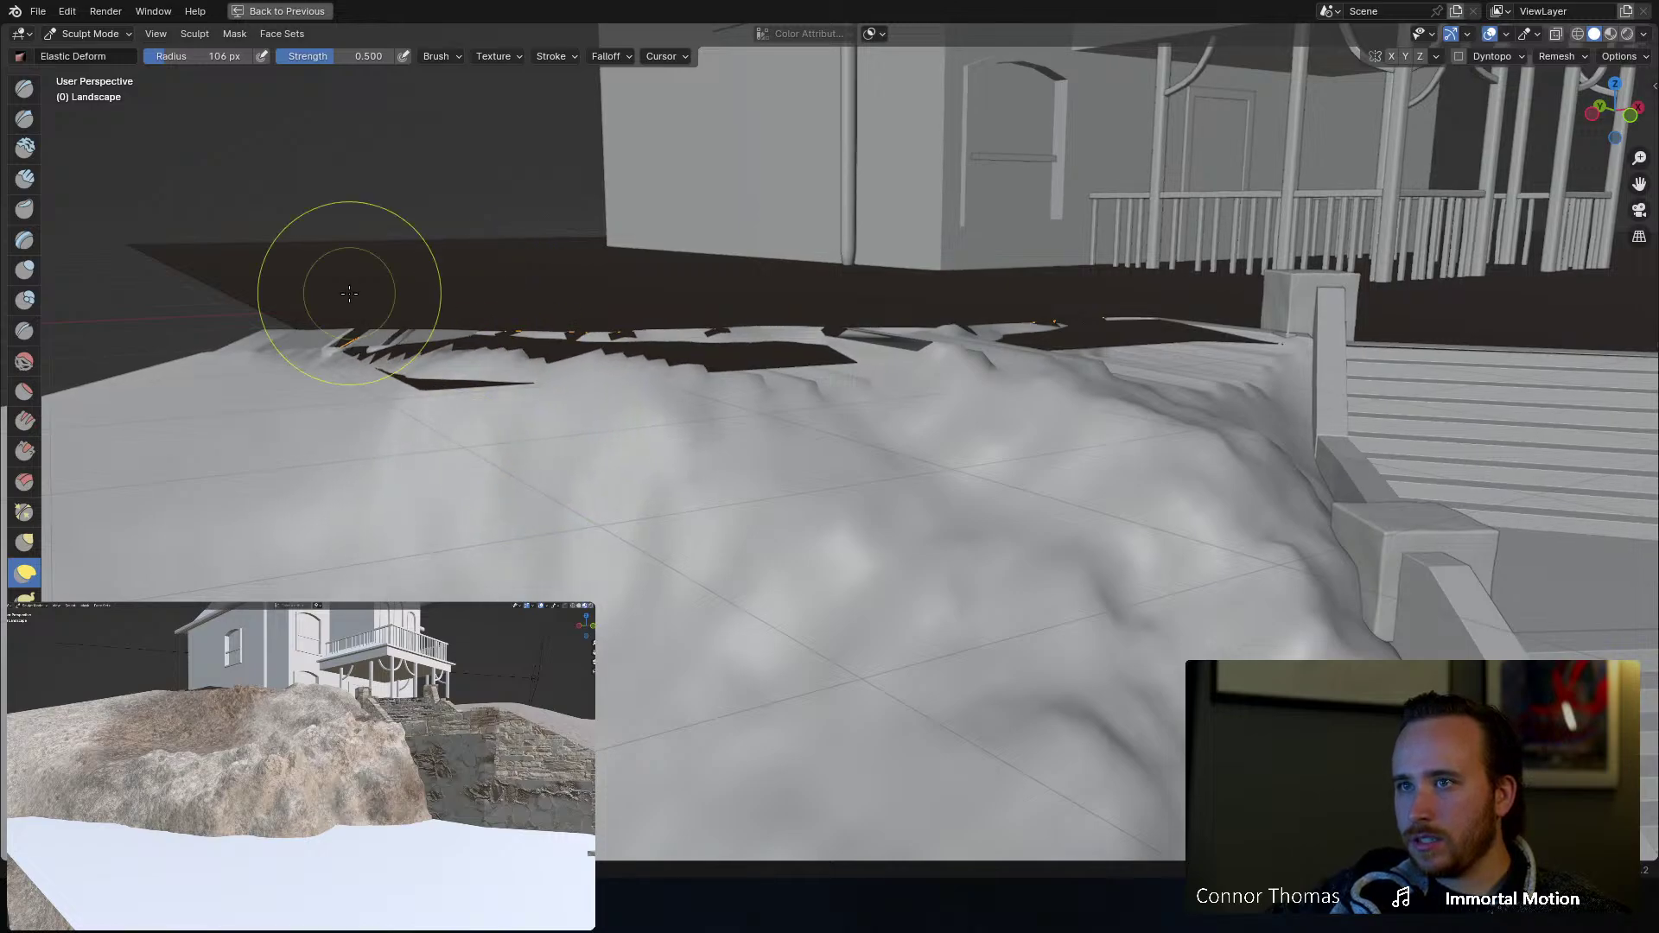
Step: Pull the landscape's ridge at the end away from the stairs outward and up into a rounded mound with Elastic Deform
{"action": "mouse_move", "coordinate": [386, 327]}
{"action": "middle_mouse_down"}
{"action": "mouse_move", "coordinate": [485, 427]}
{"action": "mouse_move", "coordinate": [411, 389]}
{"action": "middle_mouse_up"}
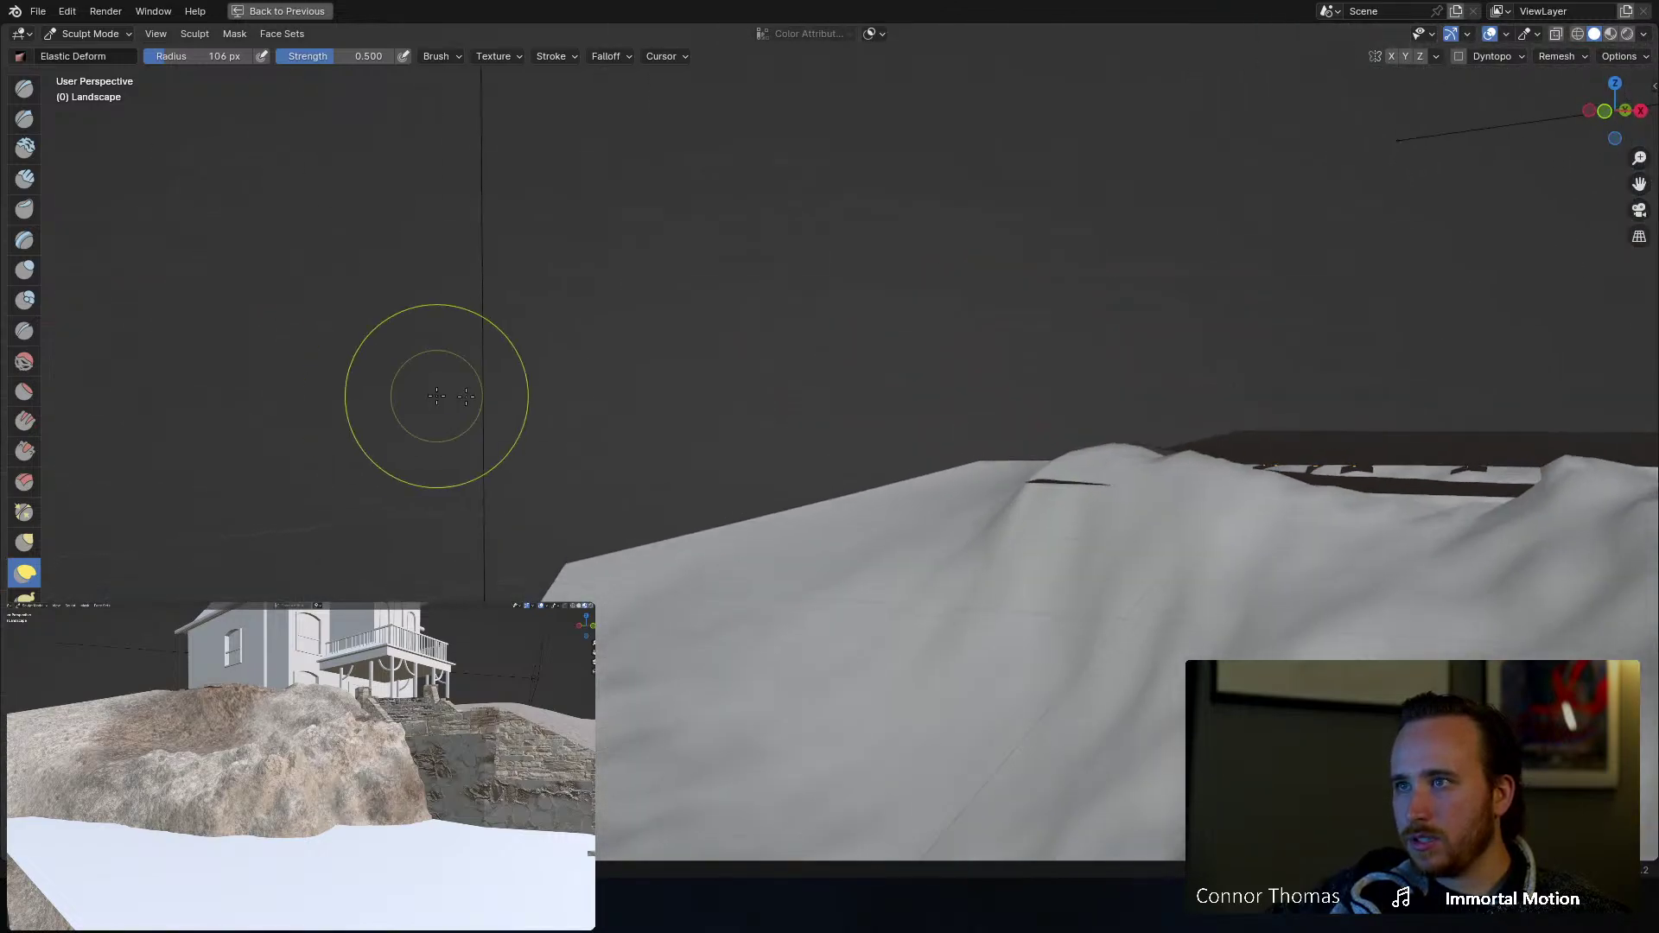
{"action": "mouse_move", "coordinate": [999, 532]}
{"action": "left_mouse_down"}
{"action": "mouse_move", "coordinate": [881, 567]}
{"action": "mouse_move", "coordinate": [925, 552]}
{"action": "mouse_move", "coordinate": [911, 515]}
{"action": "left_mouse_up"}
{"action": "left_click_drag", "start_coordinate": [747, 504], "coordinate": [726, 477]}
{"action": "left_click_drag", "start_coordinate": [977, 513], "coordinate": [812, 424]}
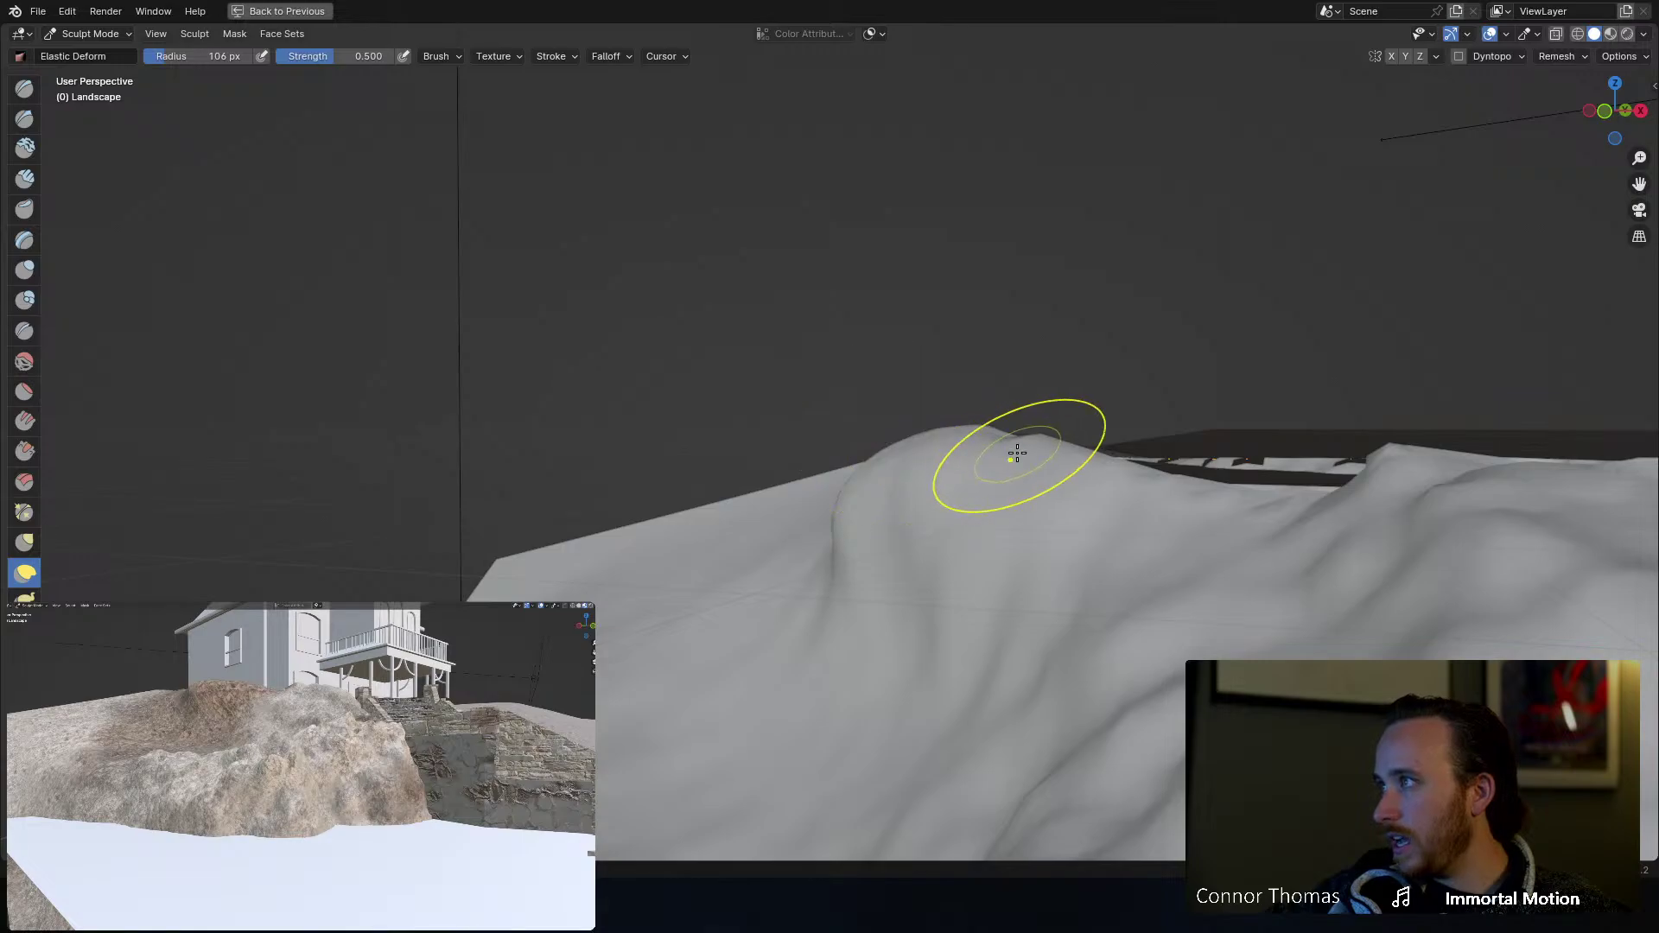
Step: Raise the low dip between the mounds along the landscape's upper edge with Elastic Deform
{"action": "mouse_move", "coordinate": [1023, 463]}
{"action": "middle_mouse_down"}
{"action": "mouse_move", "coordinate": [1055, 486]}
{"action": "mouse_move", "coordinate": [1037, 455]}
{"action": "middle_mouse_up"}
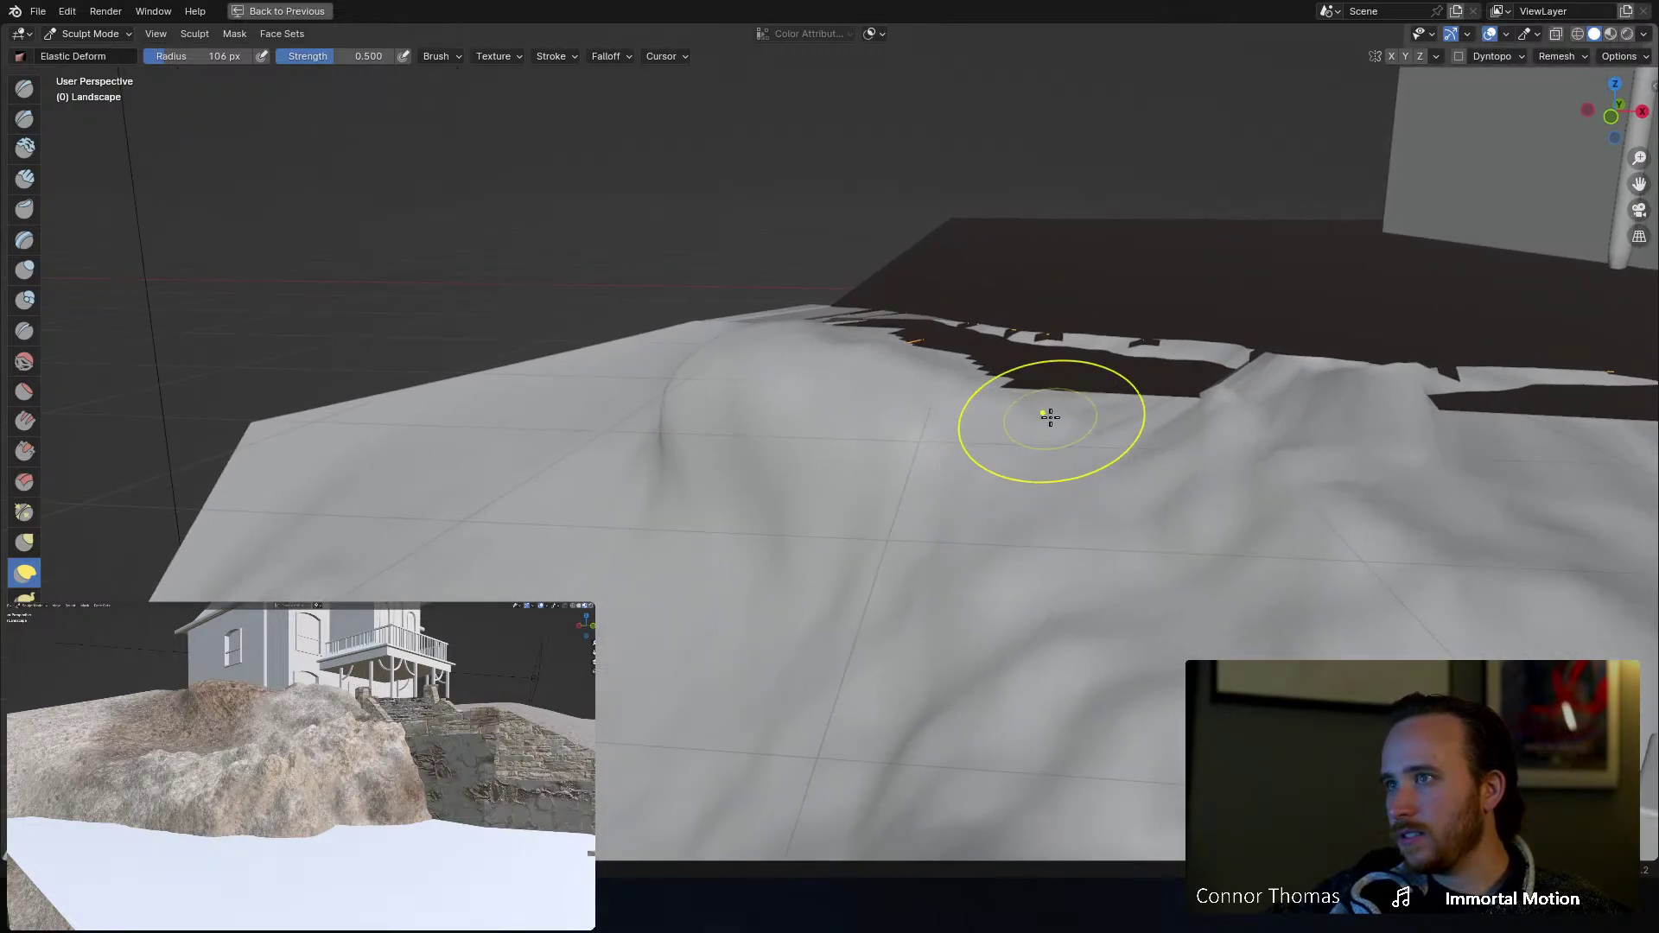
{"action": "left_click_drag", "start_coordinate": [1048, 415], "coordinate": [1050, 336]}
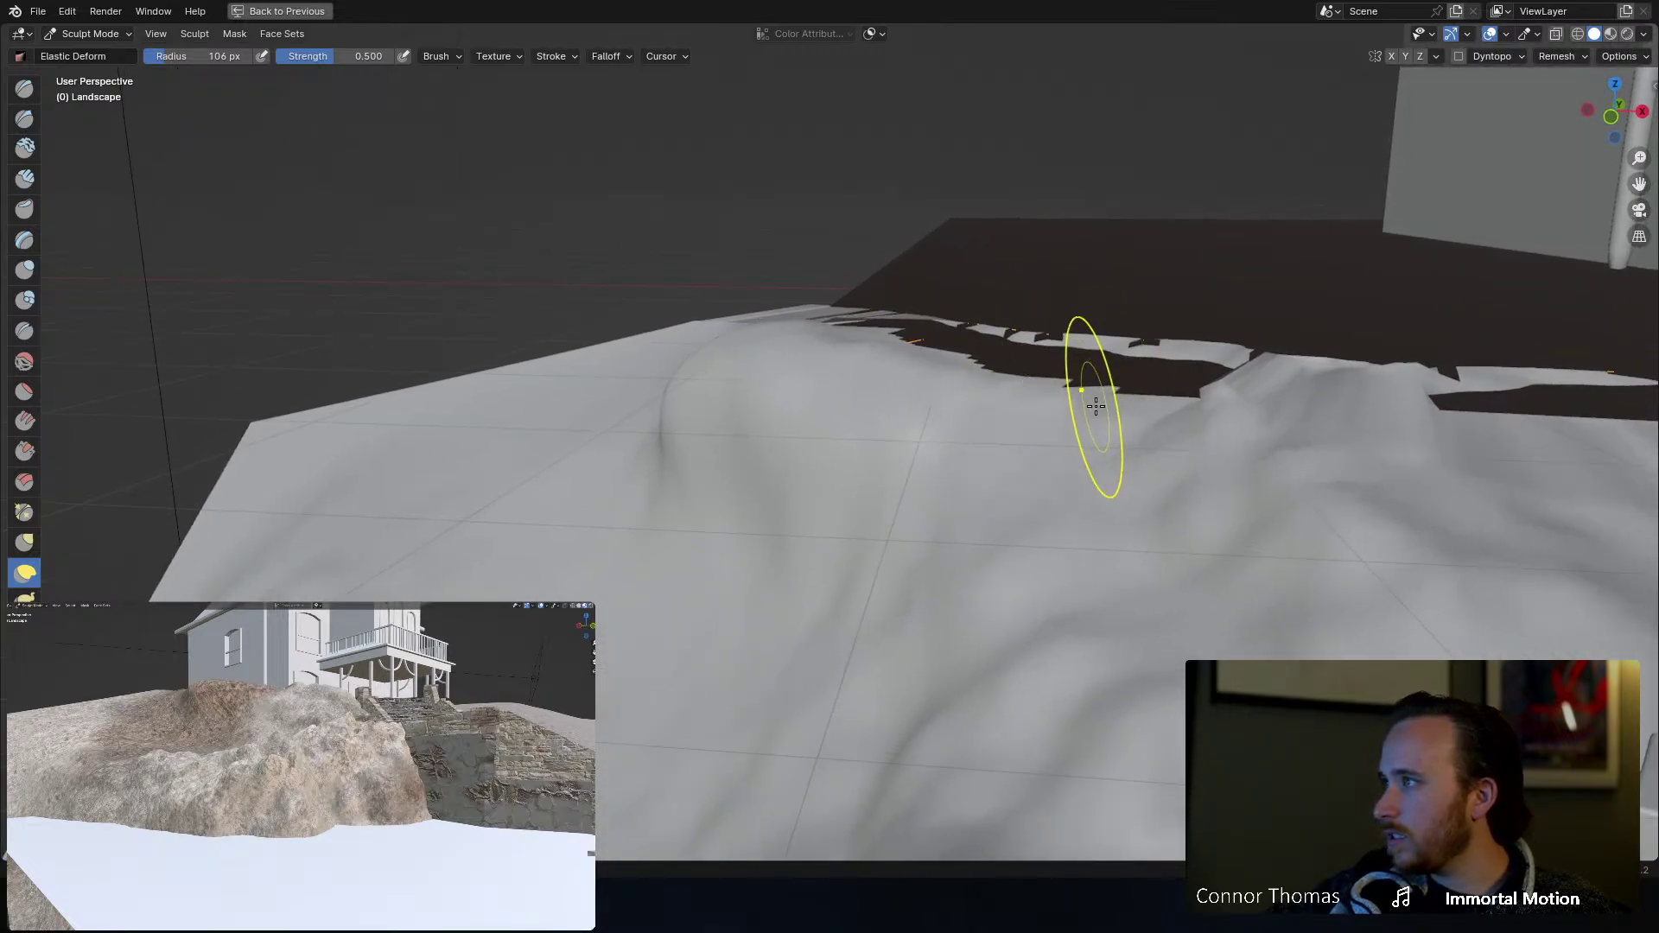
{"action": "left_click_drag", "start_coordinate": [1095, 404], "coordinate": [1091, 383]}
{"action": "mouse_move", "coordinate": [1098, 386]}
{"action": "middle_mouse_down"}
{"action": "mouse_move", "coordinate": [1152, 437]}
{"action": "mouse_move", "coordinate": [1001, 535]}
{"action": "mouse_move", "coordinate": [1037, 500]}
{"action": "middle_mouse_up"}
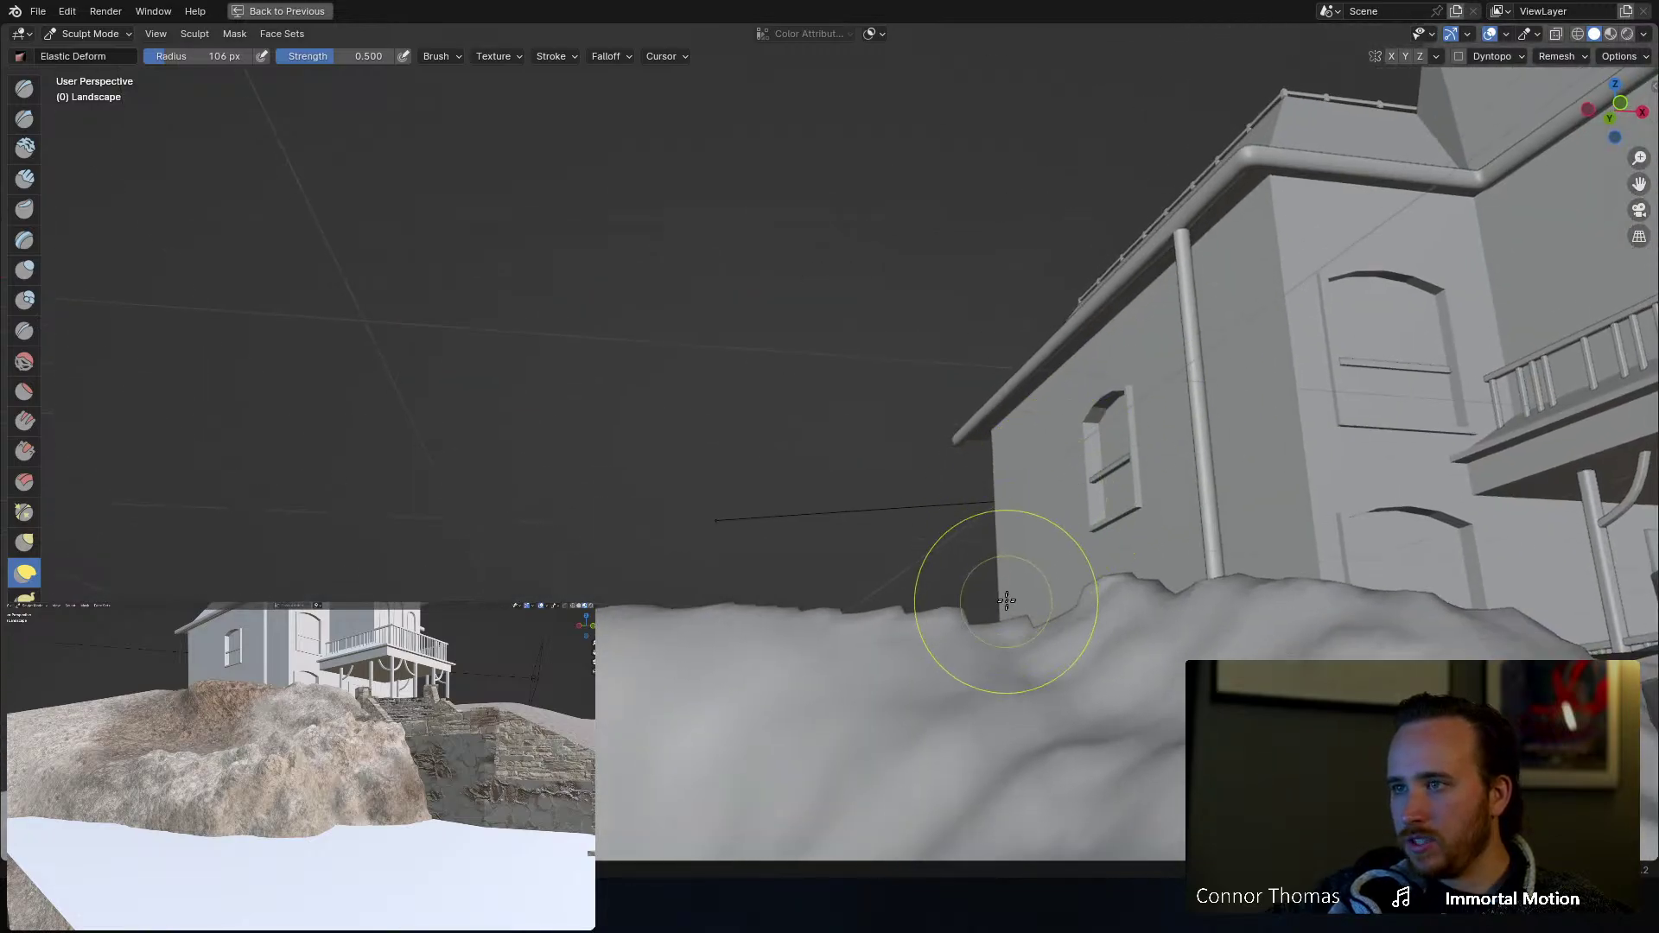
Step: Smooth the jagged crest of the landscape beside the house with the Smooth brush at strength 0.700
{"action": "left_click", "coordinate": [25, 362]}
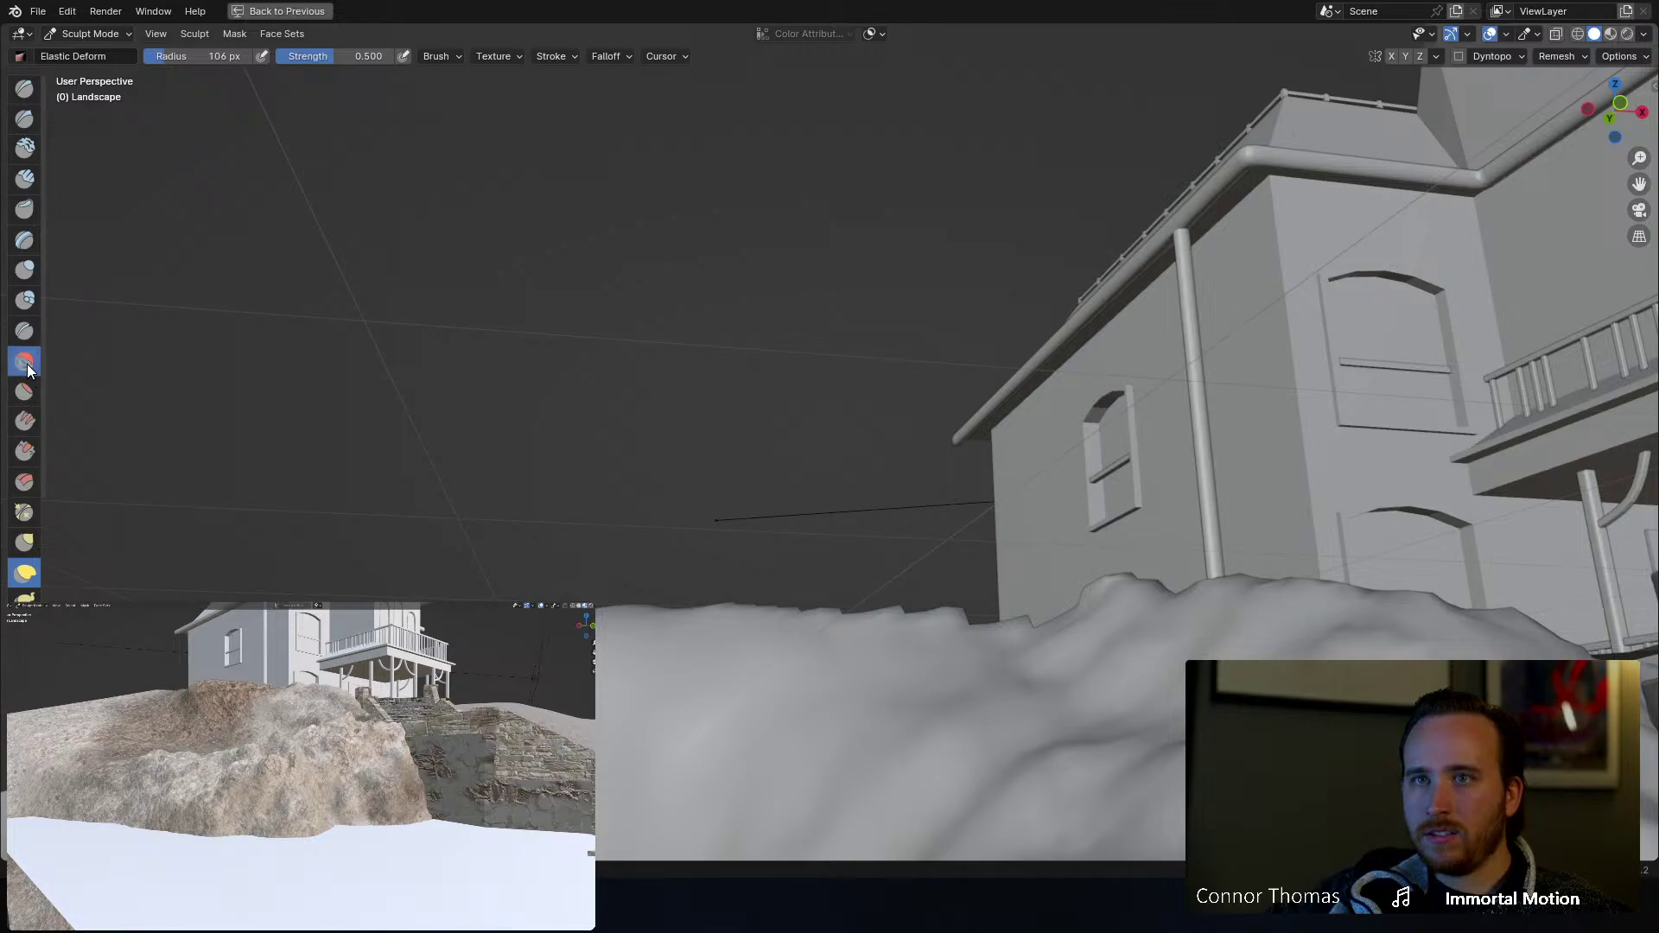
{"action": "left_click", "coordinate": [957, 608]}
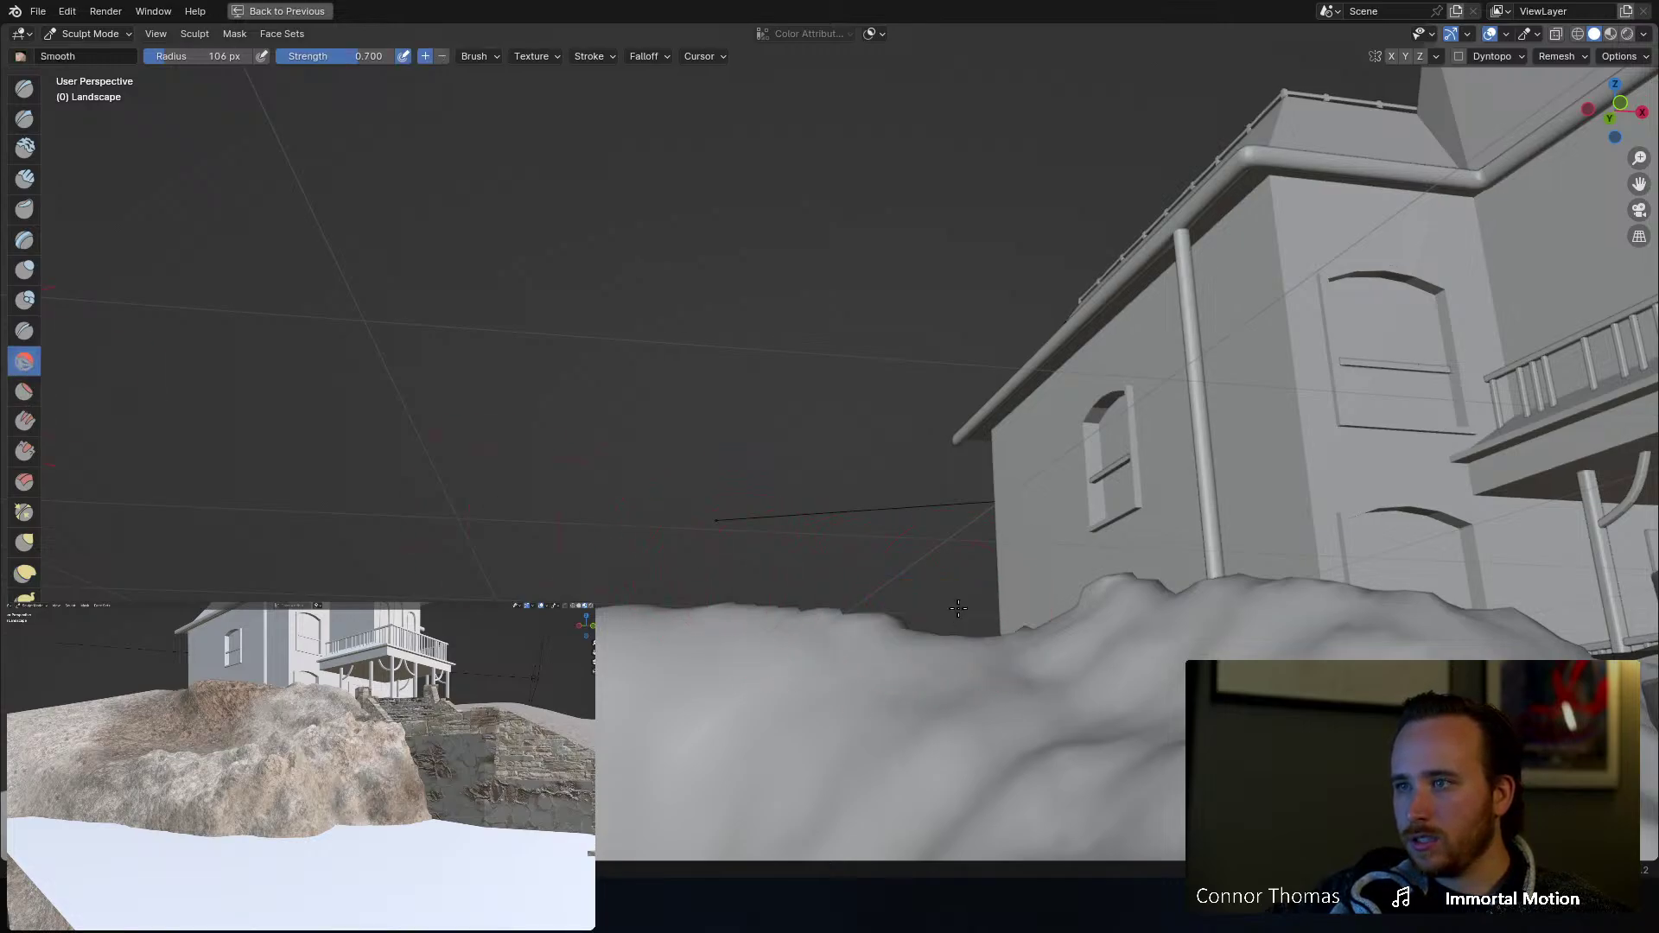
{"action": "left_click", "coordinate": [884, 617]}
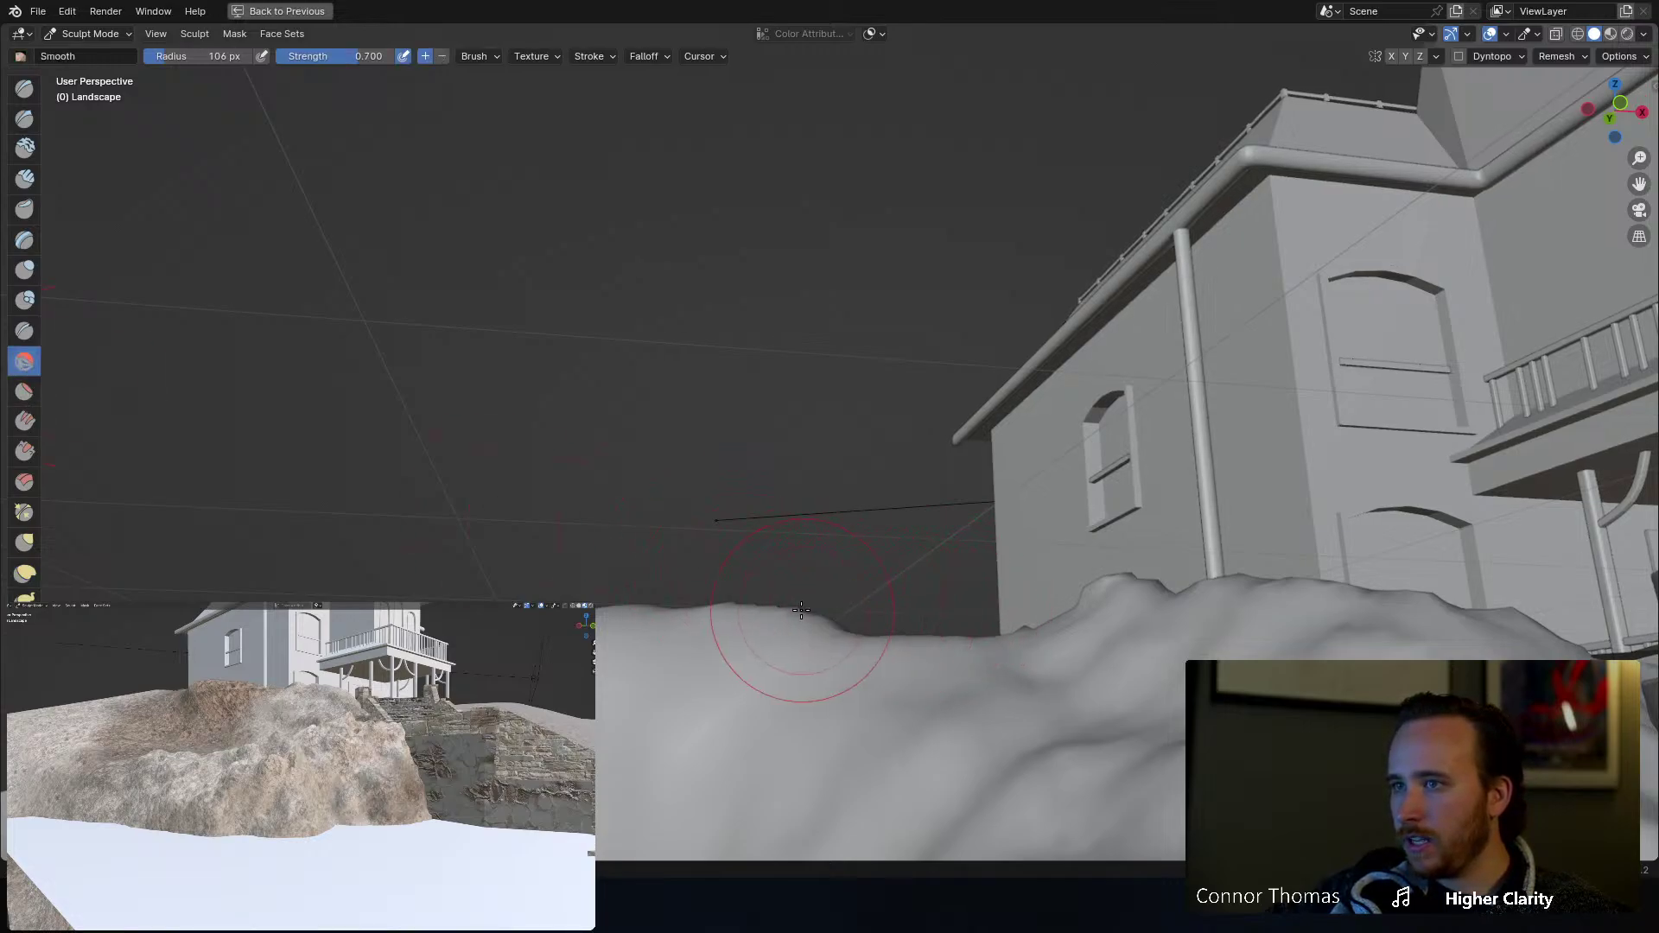
{"action": "left_click_drag", "start_coordinate": [802, 611], "coordinate": [595, 611]}
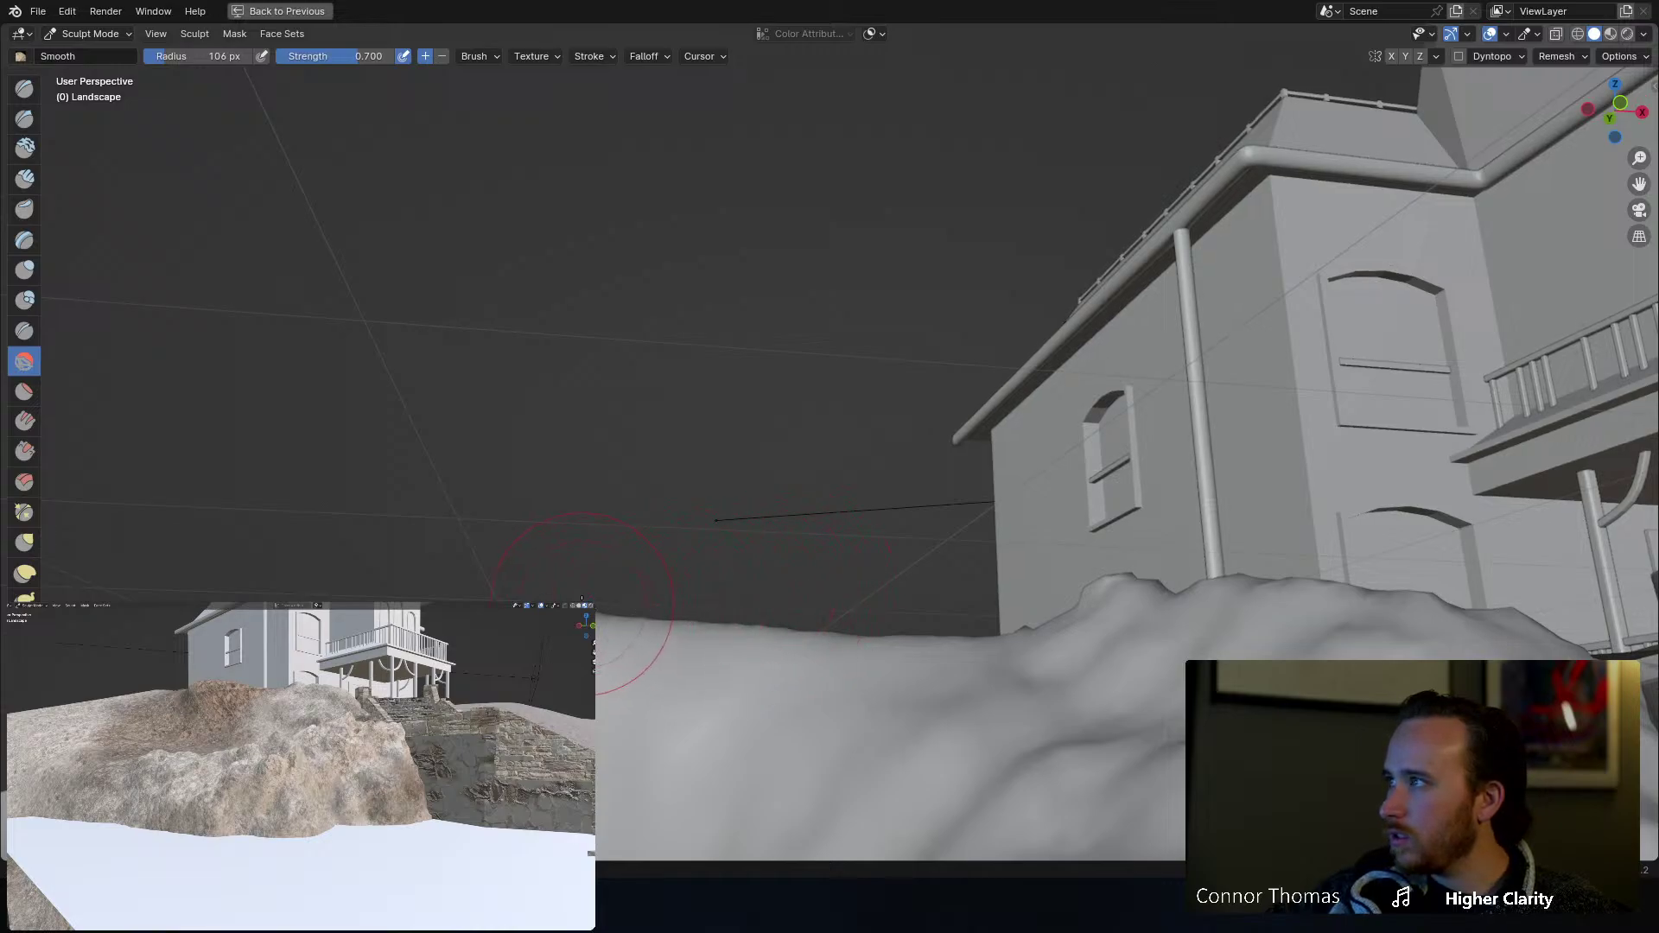
Step: Return the landscape to Object Mode and save the file
{"action": "left_click", "coordinate": [21, 36]}
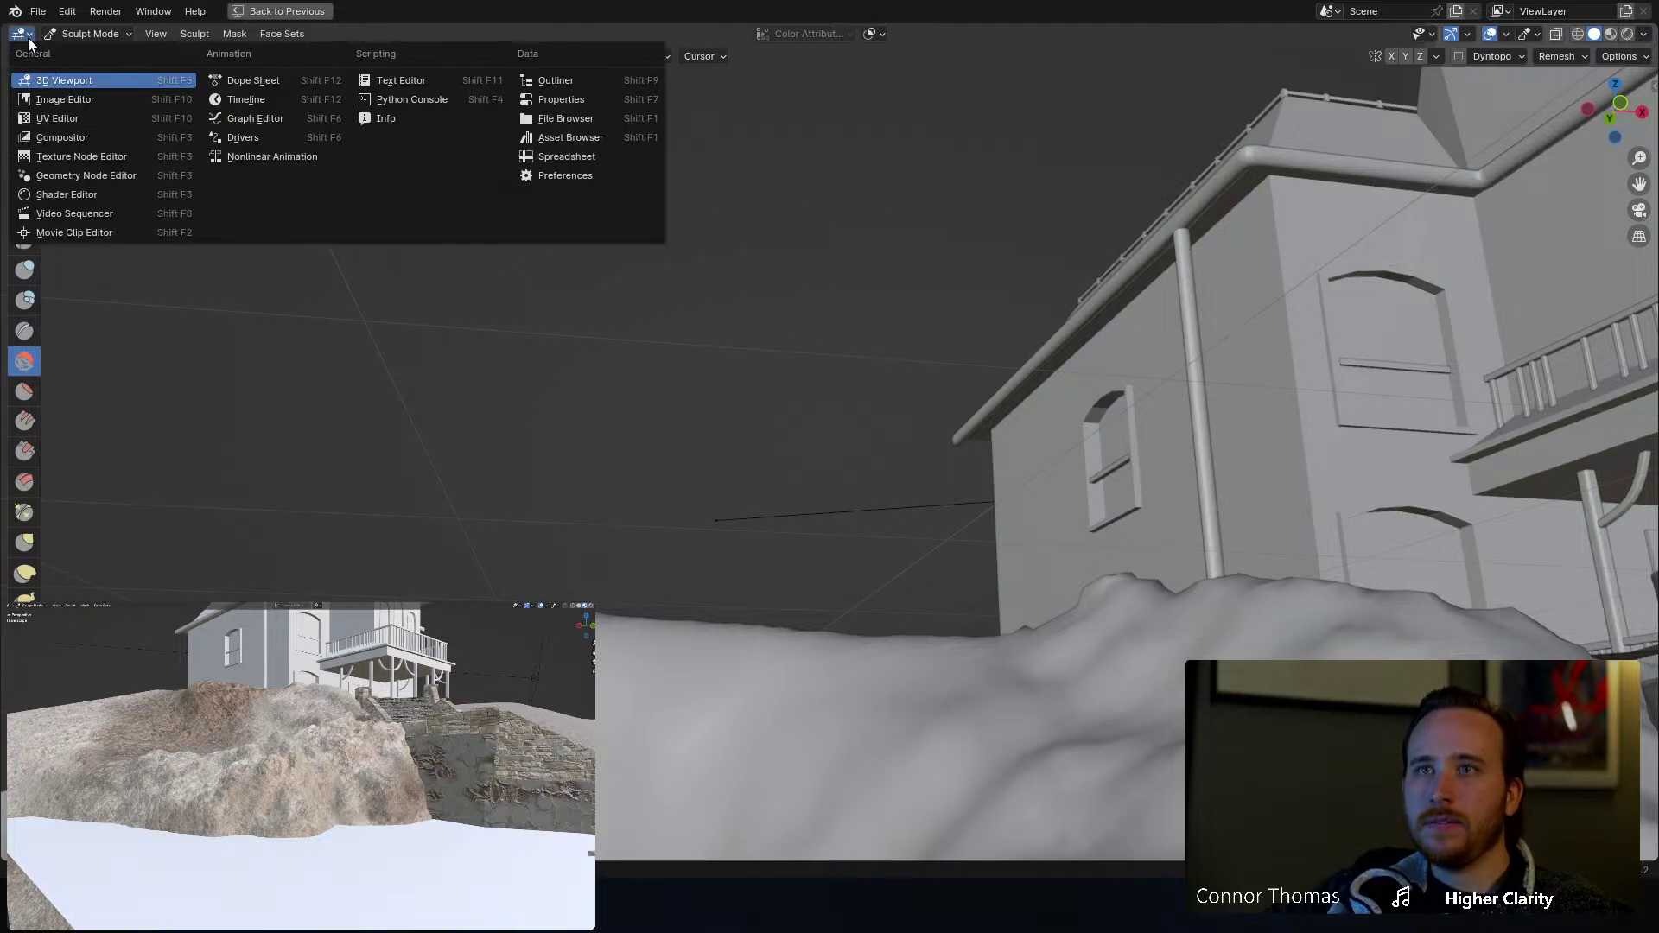
{"action": "left_click", "coordinate": [86, 37]}
{"action": "left_click", "coordinate": [86, 34]}
{"action": "left_click", "coordinate": [155, 76]}
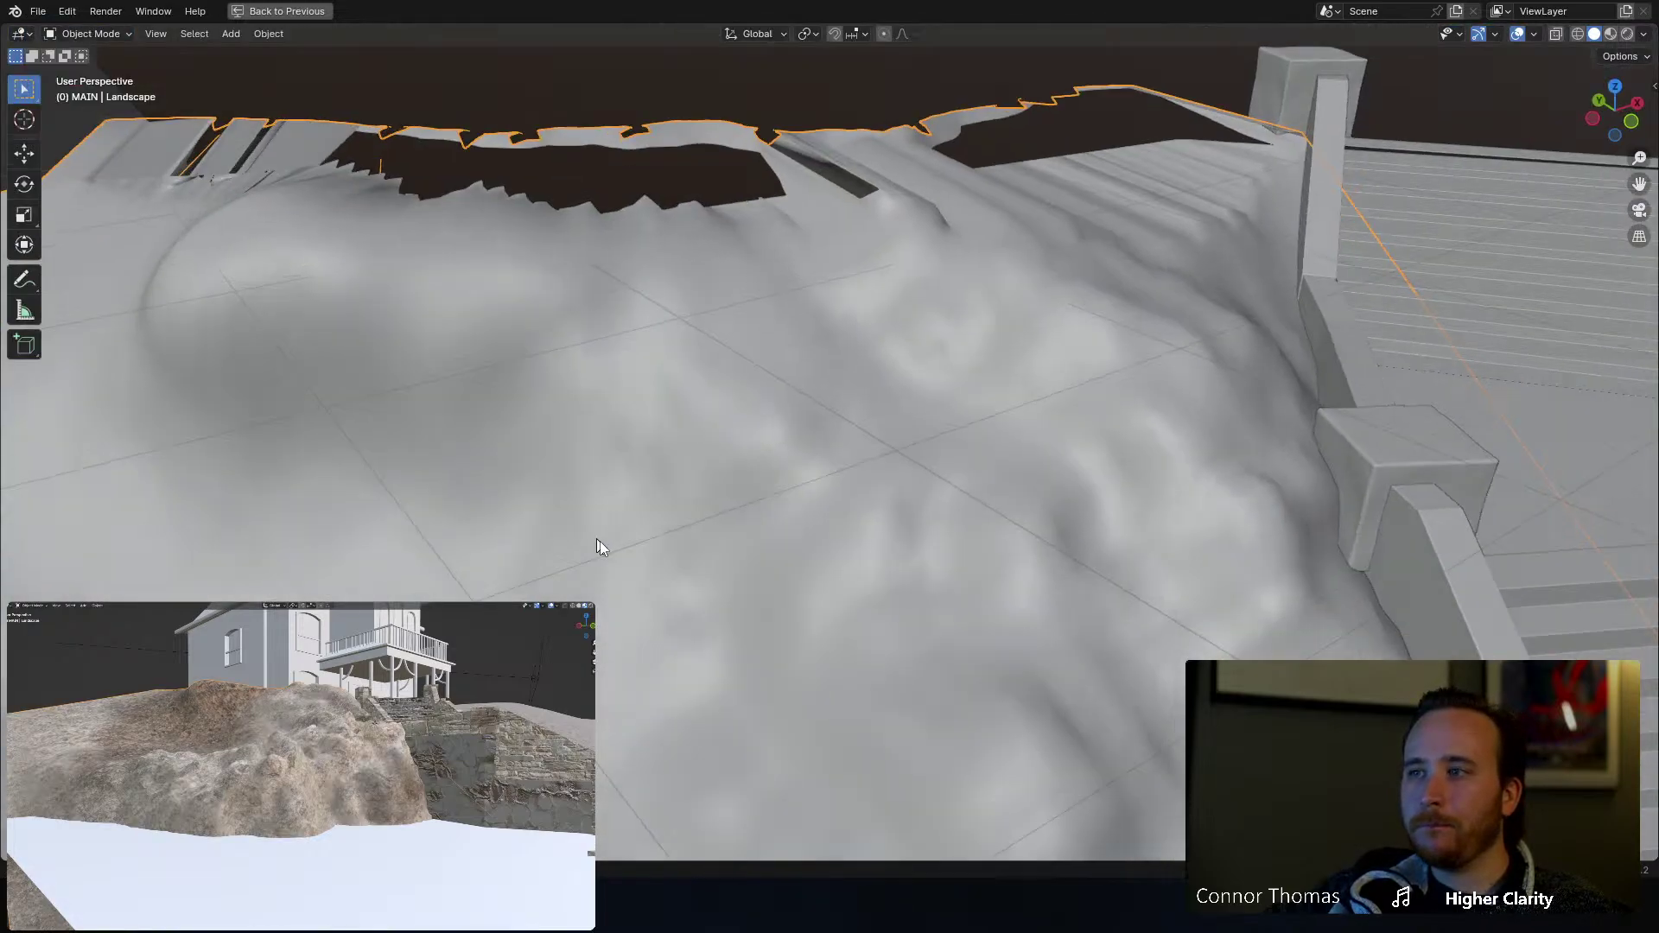
{"action": "scroll", "coordinate": [615, 543], "scroll_direction": "down", "scroll_amount": 3}
{"action": "key", "text": "ctrl+s"}
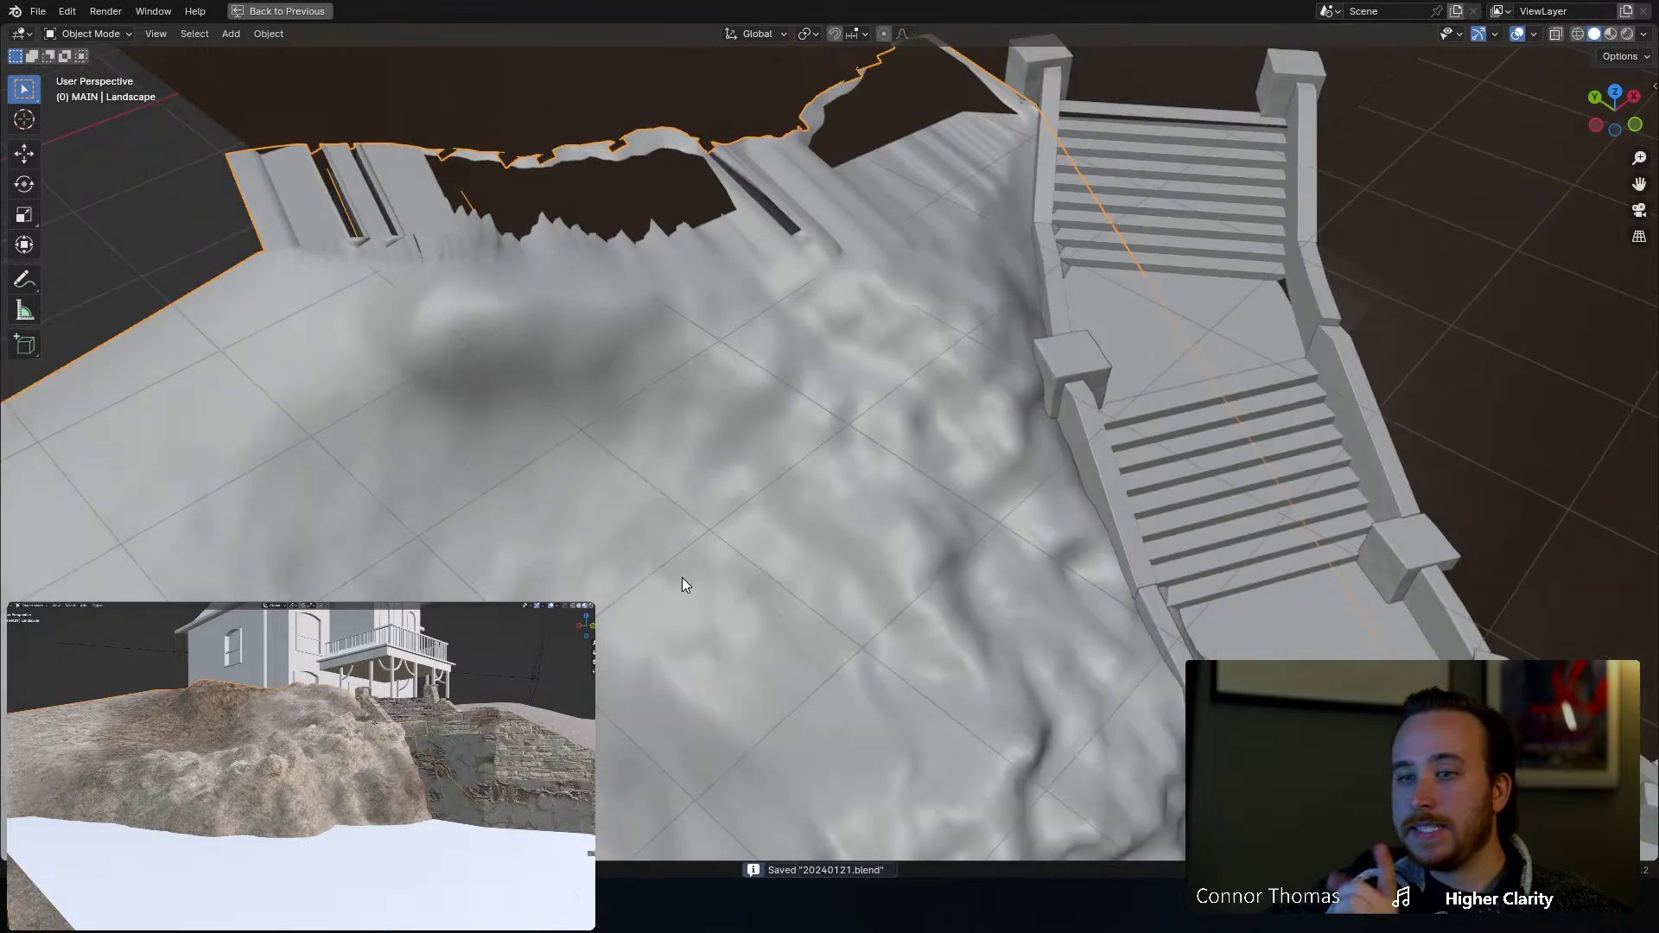
Step: Deselect all objects in the scene
{"action": "scroll", "coordinate": [682, 577], "scroll_direction": "down", "scroll_amount": 5}
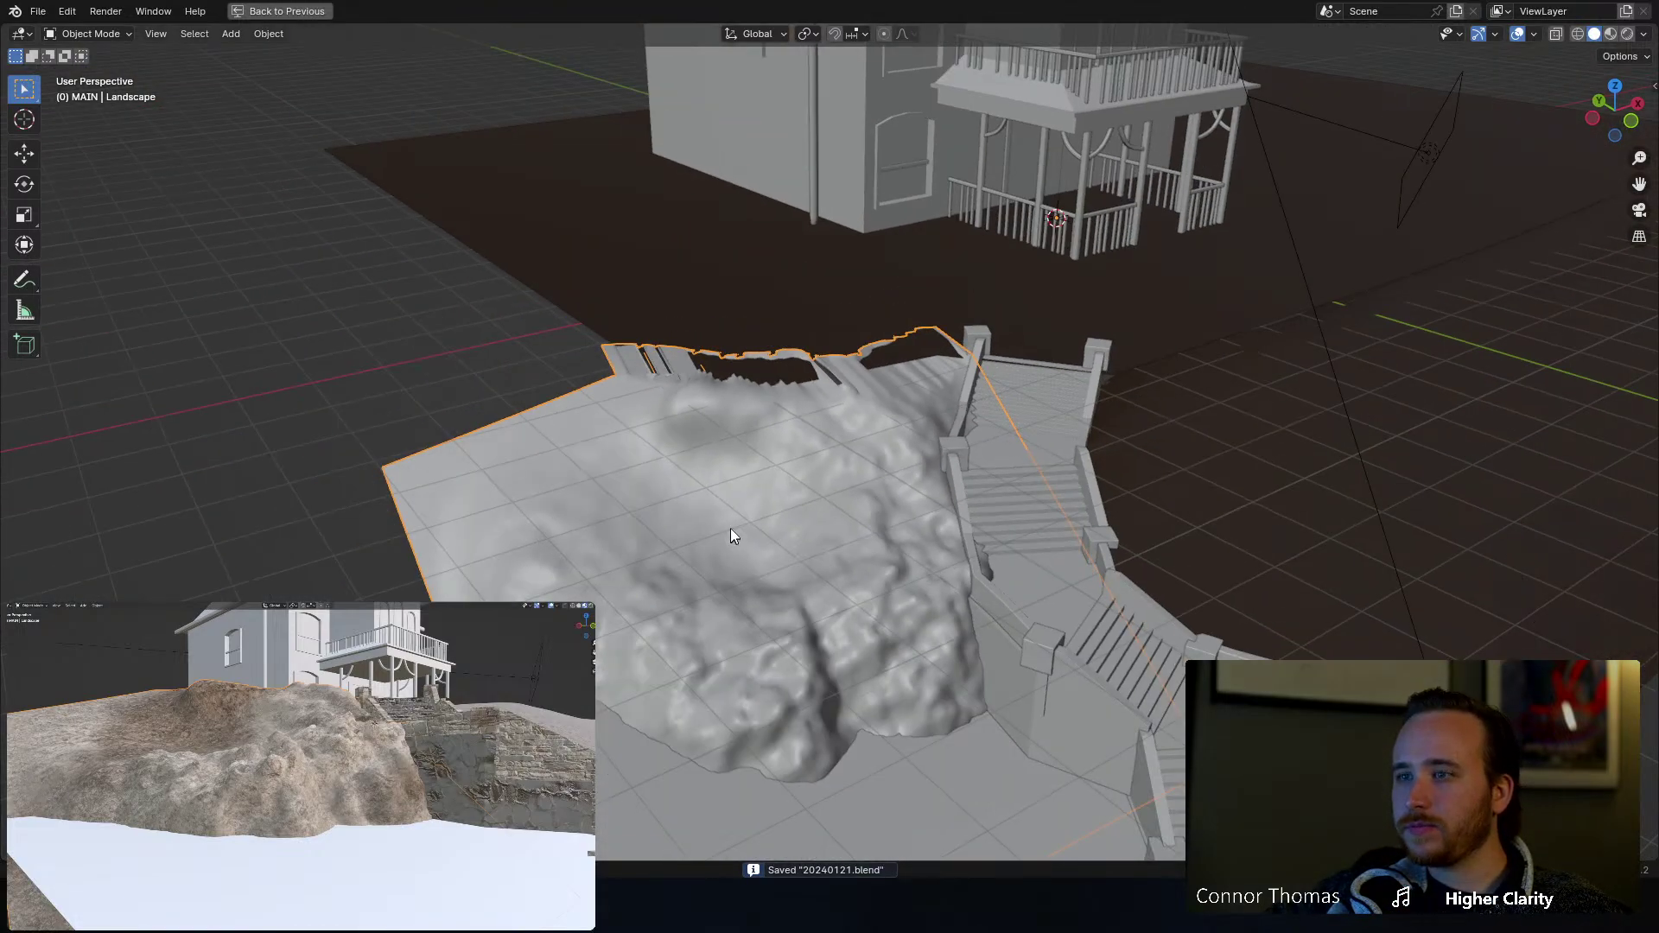
{"action": "middle_click_drag", "start_coordinate": [730, 530], "coordinate": [863, 484]}
{"action": "key", "text": "a"}
{"action": "key", "text": "alt+a"}
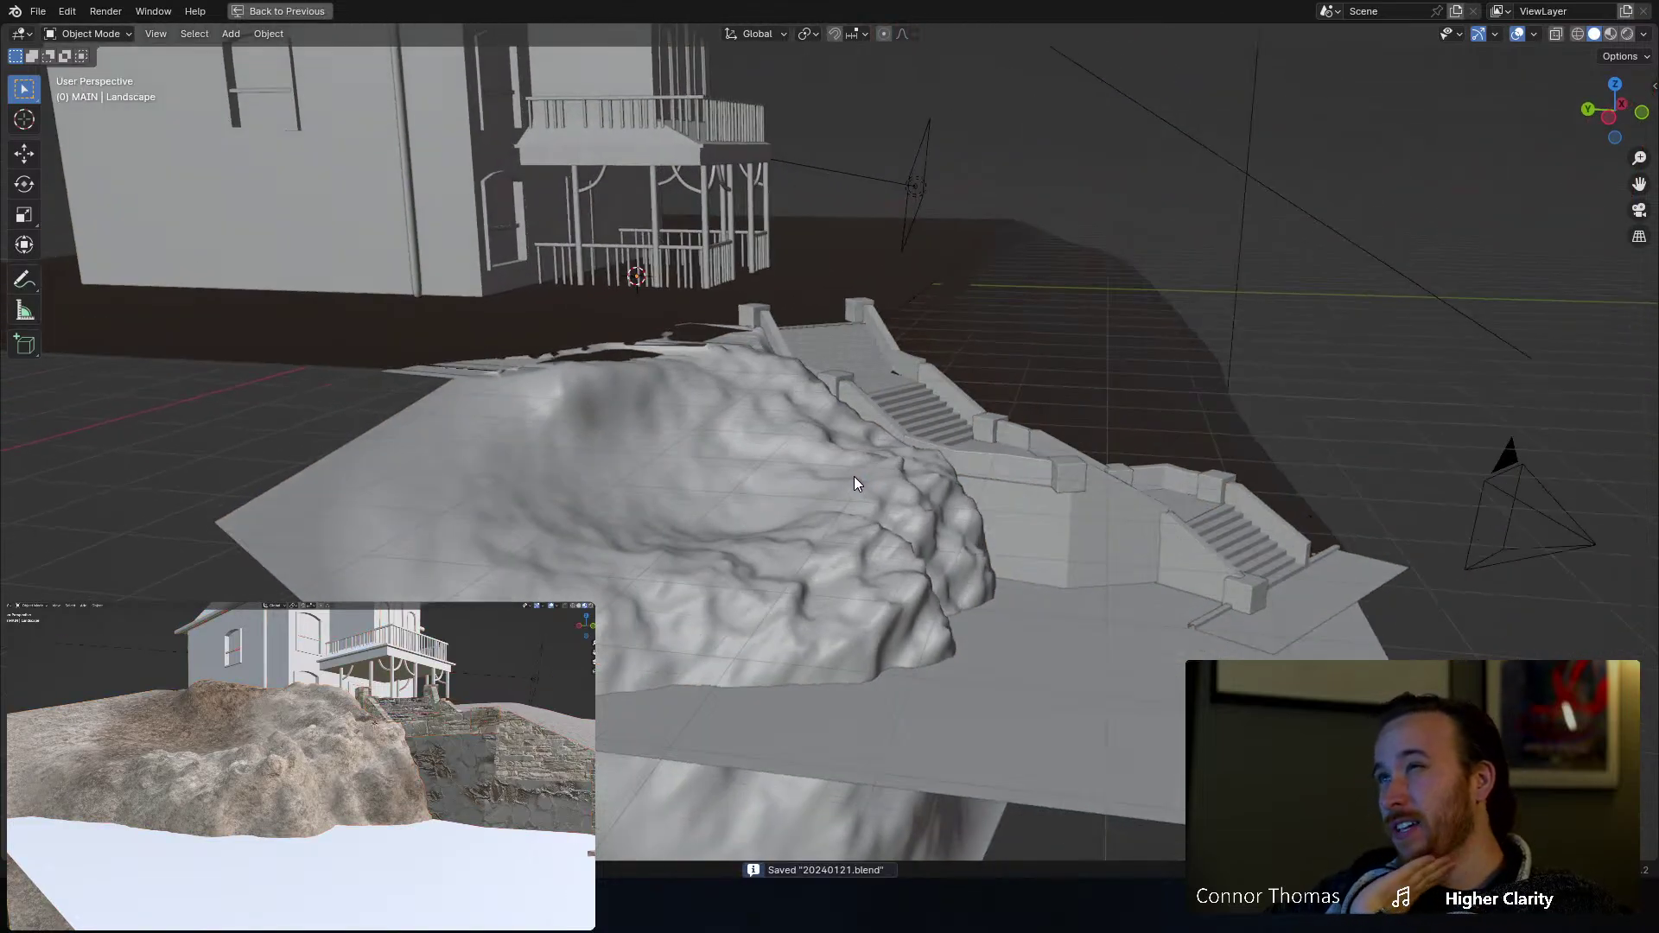
Step: Examine how the landscape, the stairs and the house's ground plane fit together from several sides
{"action": "scroll", "coordinate": [926, 489], "scroll_direction": "down", "scroll_amount": 5}
{"action": "left_click_drag", "start_coordinate": [928, 481], "coordinate": [1018, 558]}
{"action": "middle_click_drag", "start_coordinate": [1022, 566], "coordinate": [912, 528]}
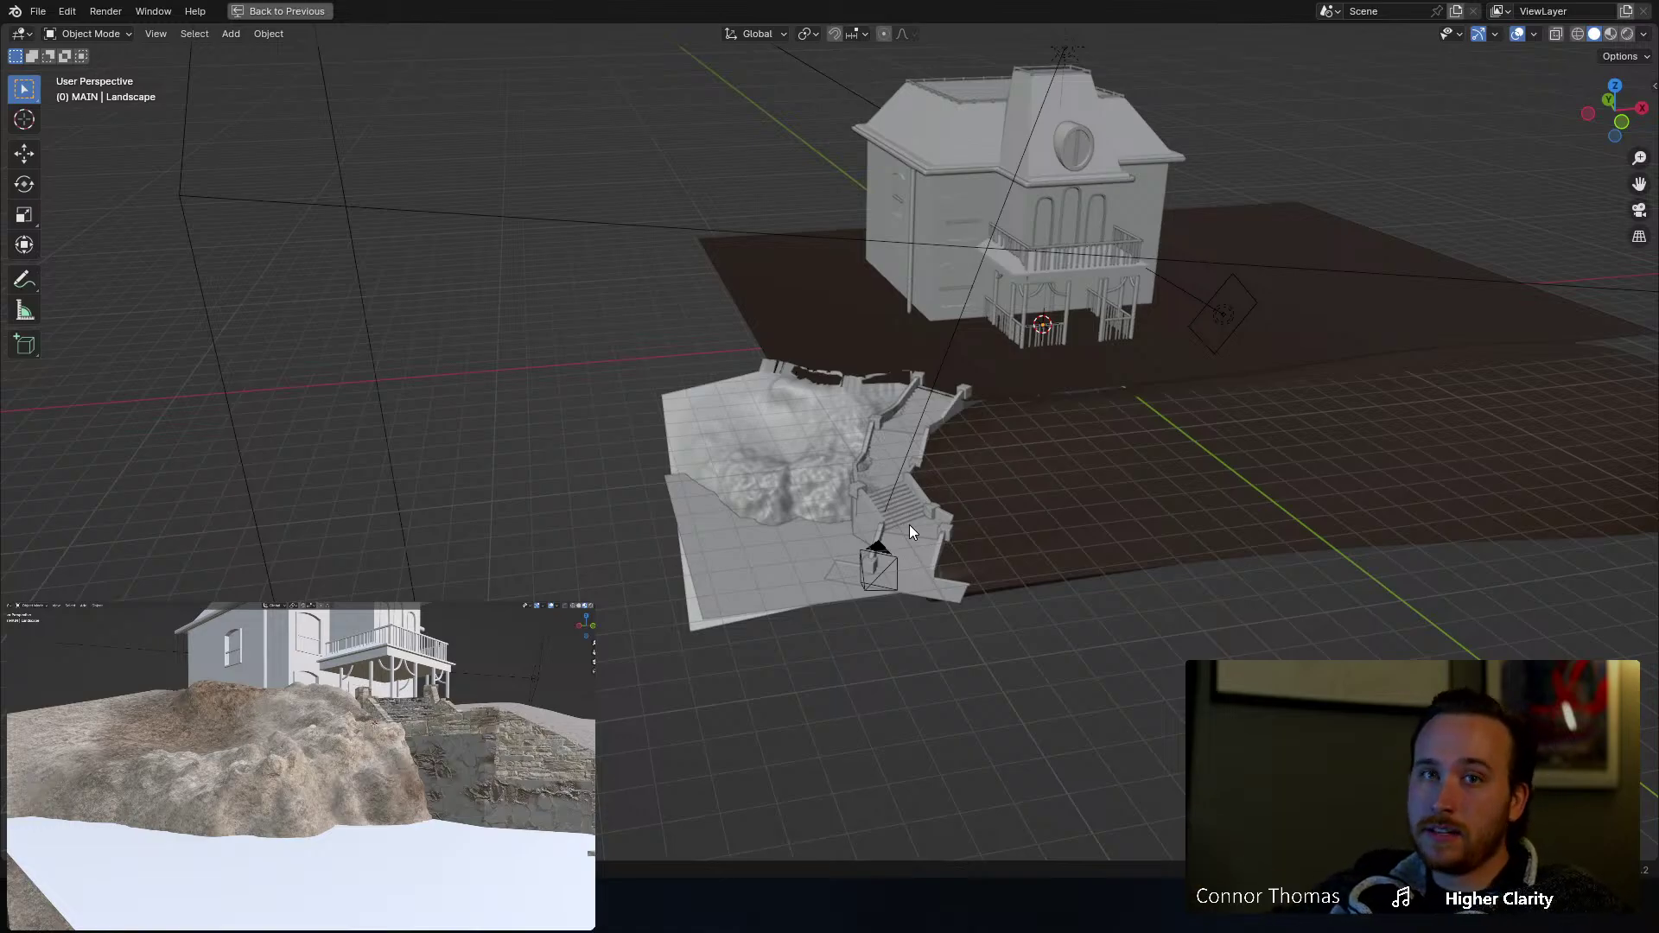
{"action": "middle_click_drag", "start_coordinate": [842, 512], "coordinate": [1002, 505]}
{"action": "scroll", "coordinate": [921, 416], "scroll_direction": "up", "scroll_amount": 4}
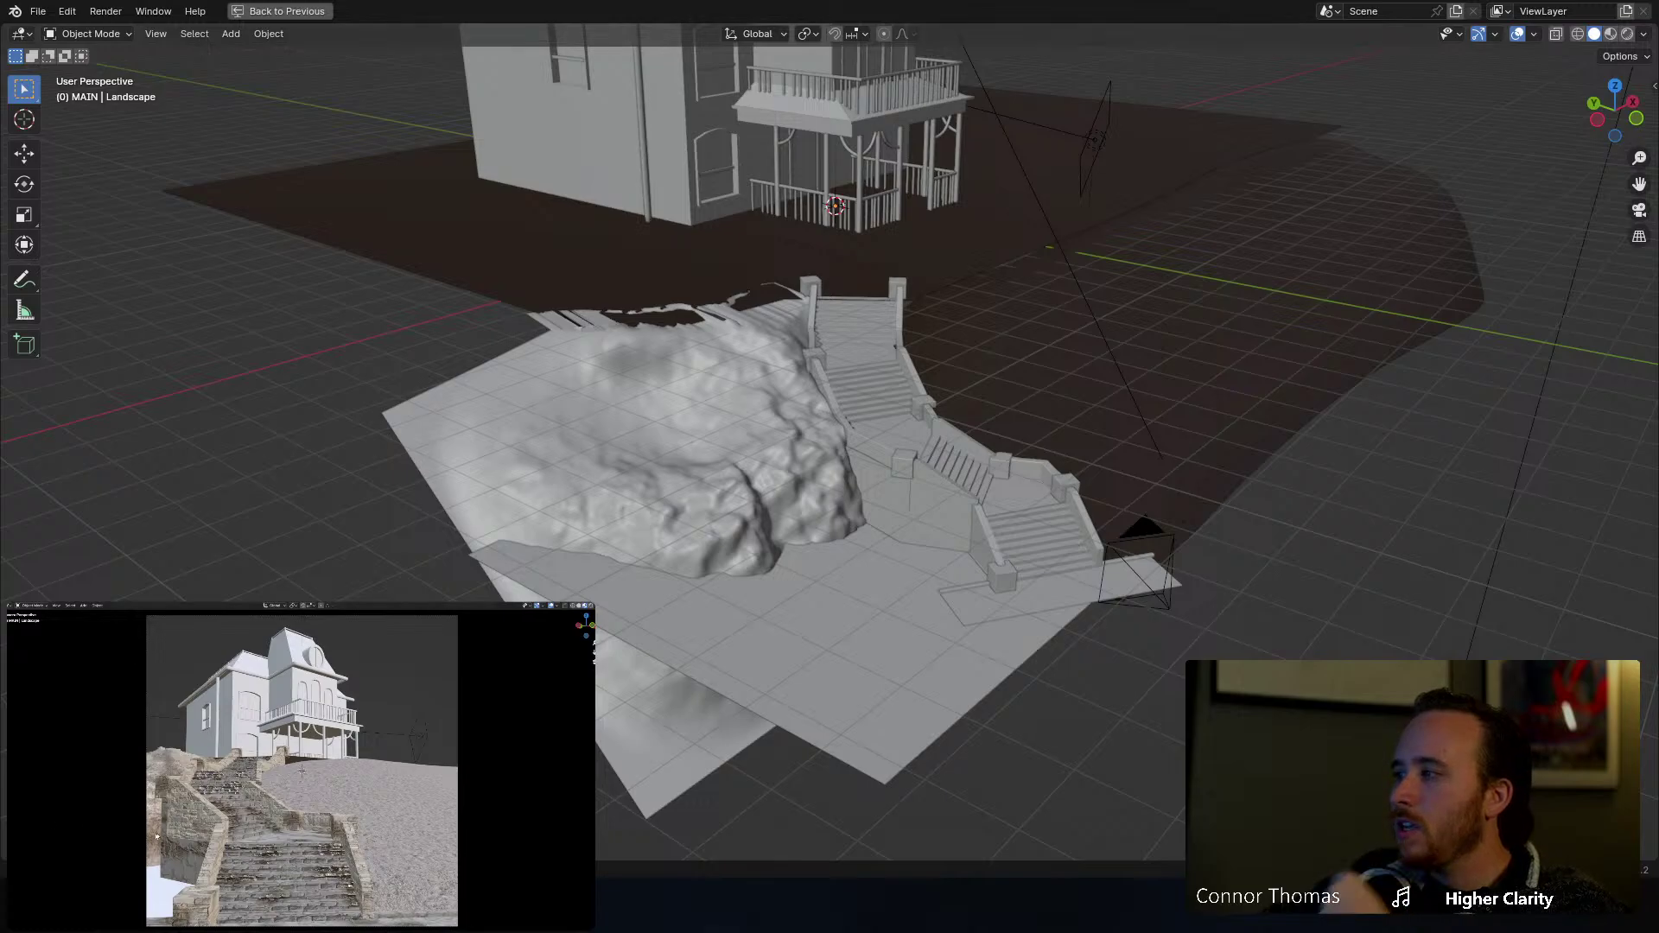
{"action": "middle_click_drag", "start_coordinate": [831, 591], "coordinate": [856, 429]}
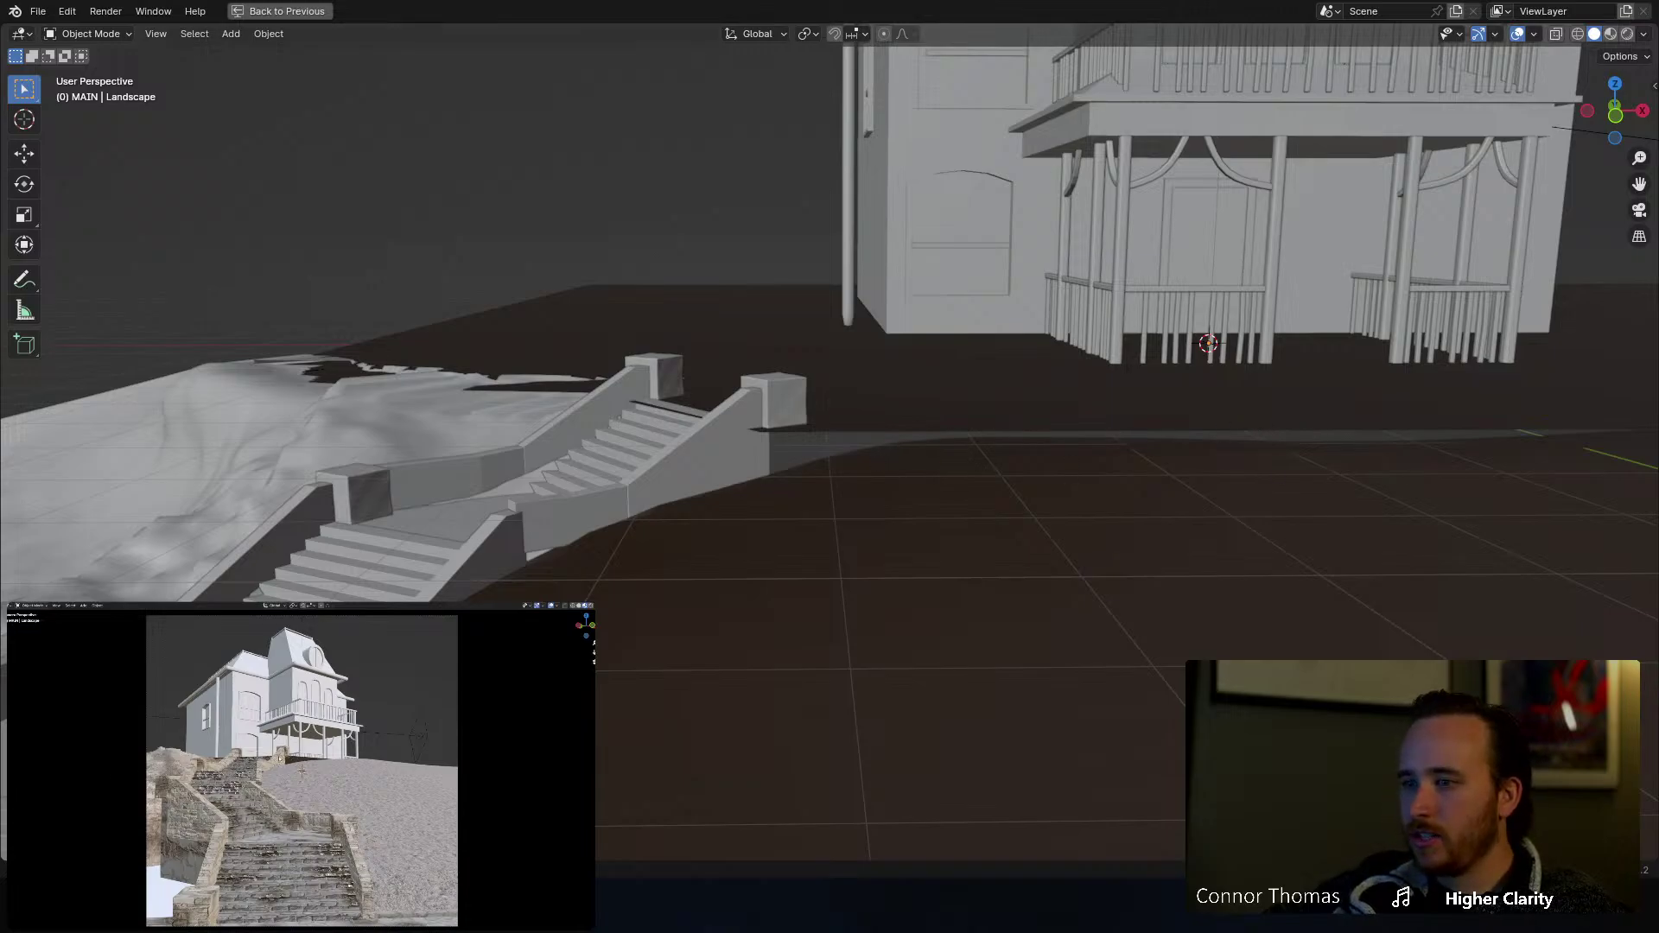
{"action": "scroll", "coordinate": [781, 707], "scroll_direction": "down", "scroll_amount": 4}
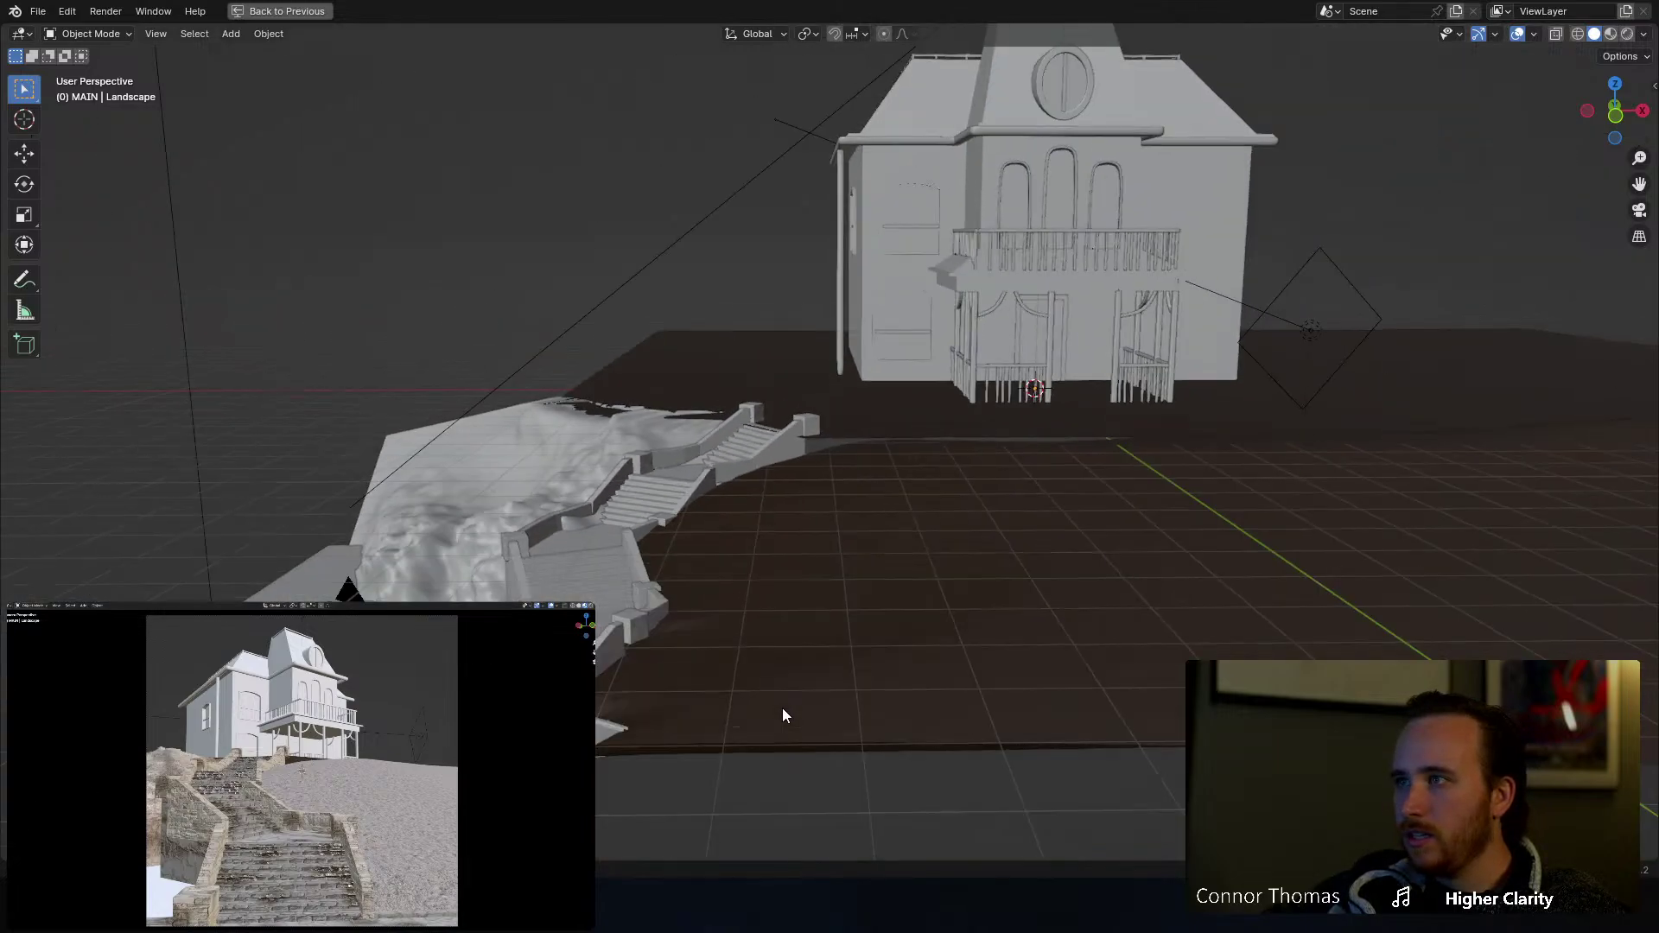
{"action": "middle_click_drag", "start_coordinate": [848, 685], "coordinate": [870, 667], "text": "shift"}
{"action": "middle_click_drag", "start_coordinate": [765, 640], "coordinate": [871, 685]}
Step: Select the flat plane at the foot of the stairs, restore the full layout, and give the plane a new material named "flower bed"
{"action": "left_click", "coordinate": [683, 645]}
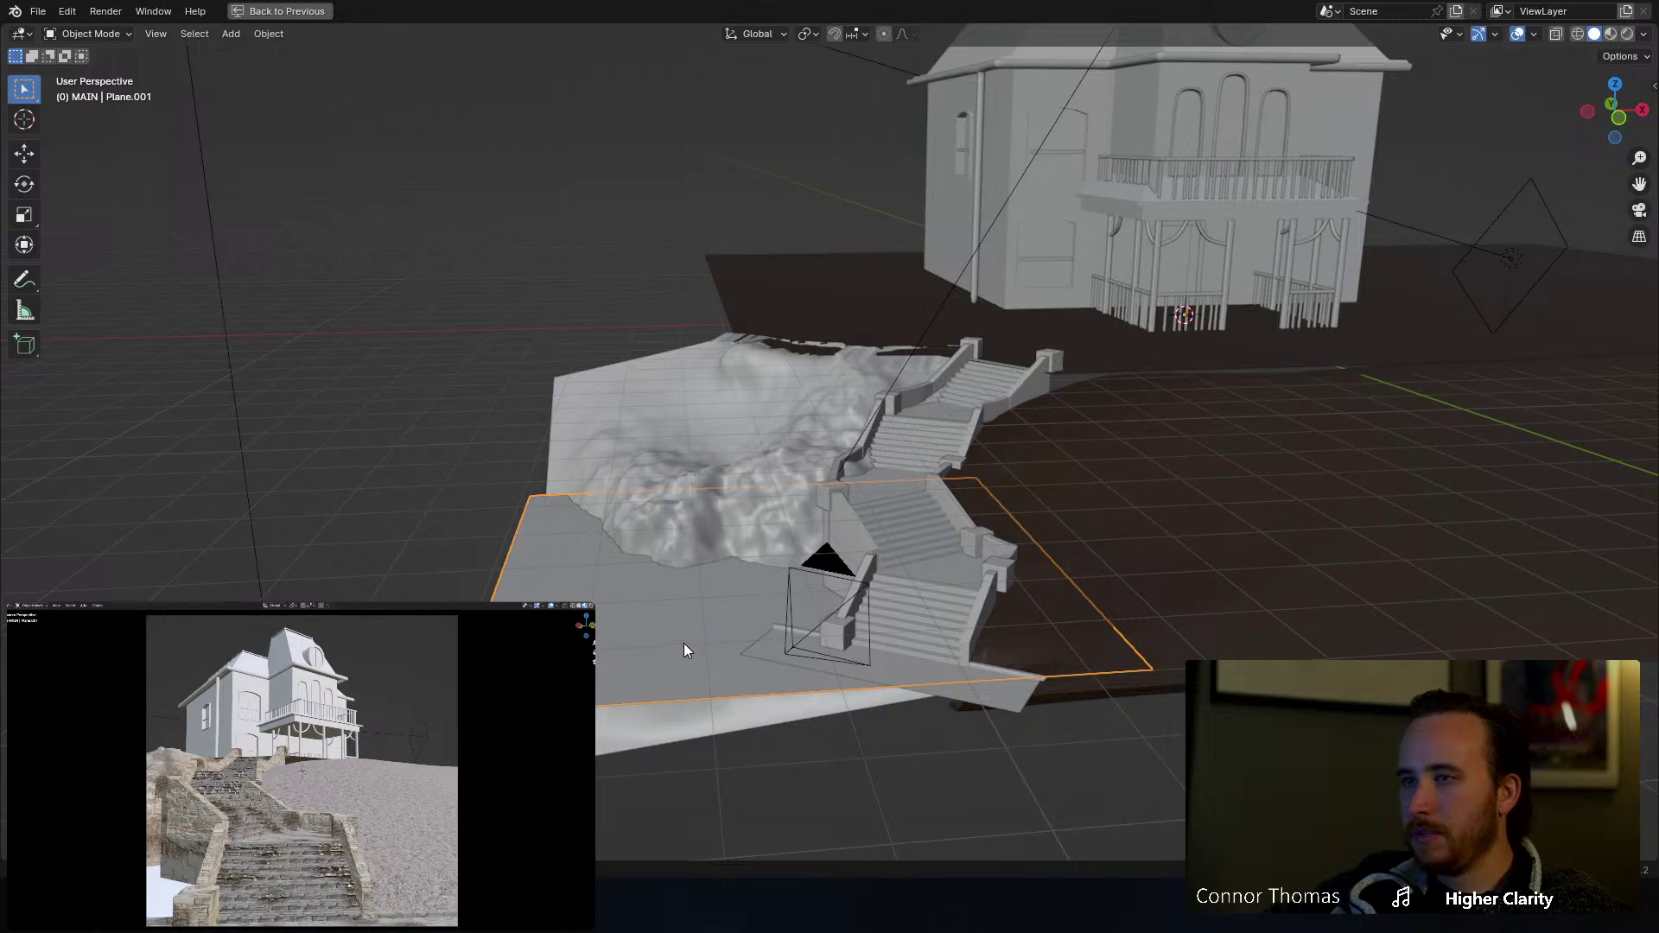
{"action": "key", "text": "ctrl+space"}
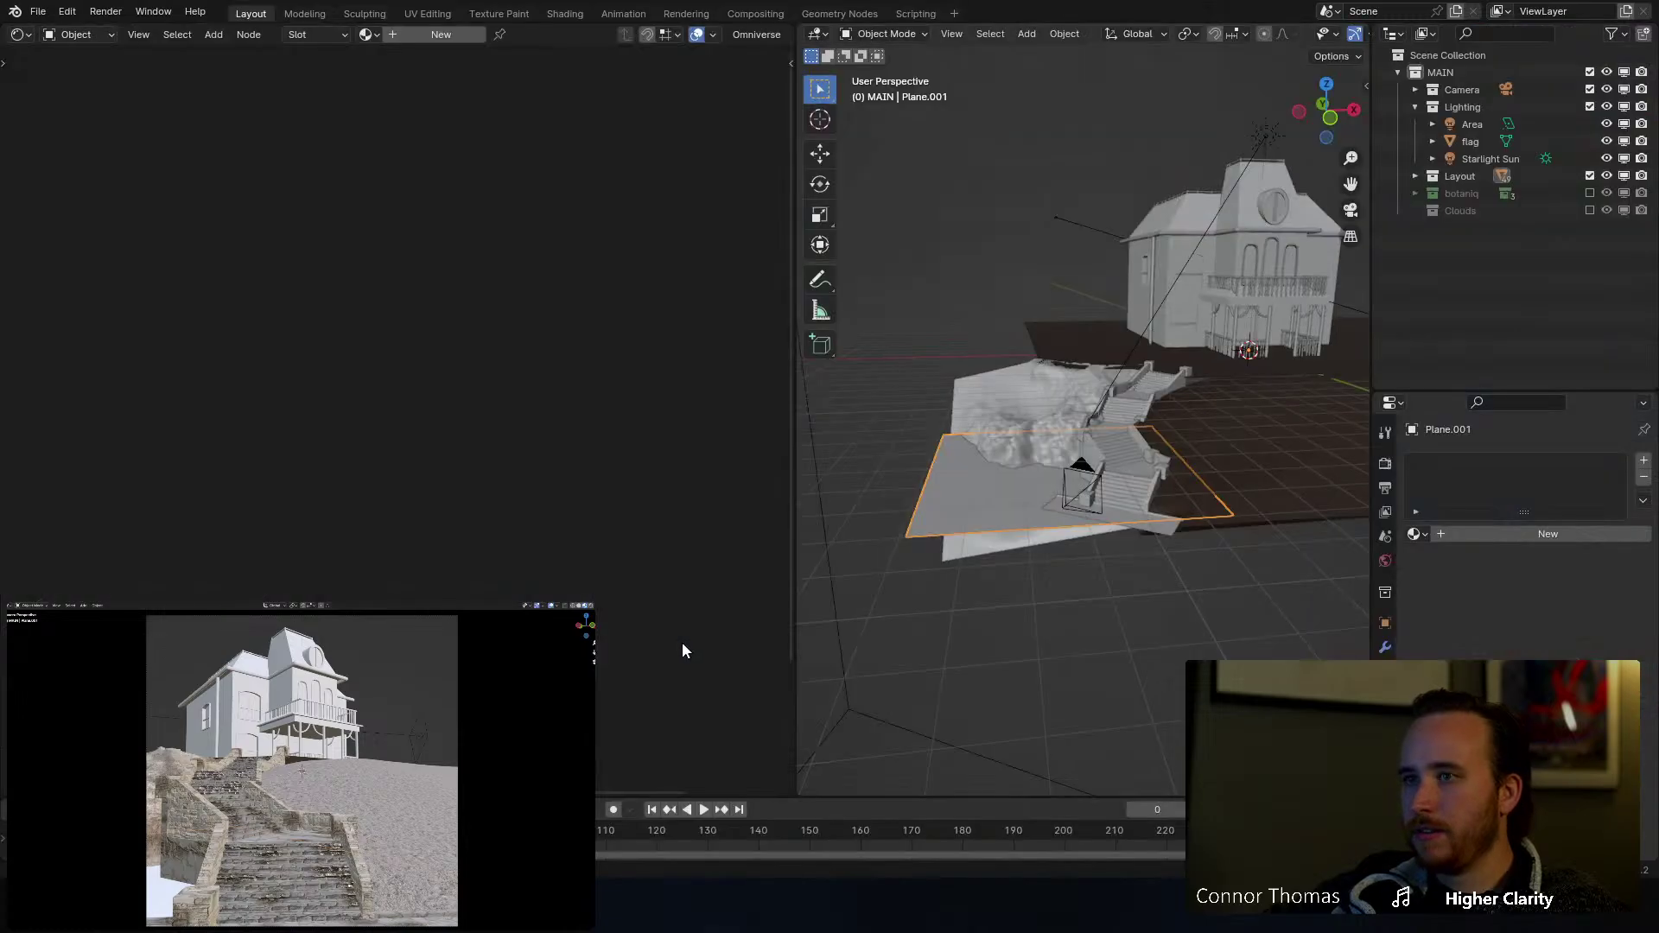
{"action": "left_click", "coordinate": [1574, 537]}
{"action": "left_click", "coordinate": [1482, 535]}
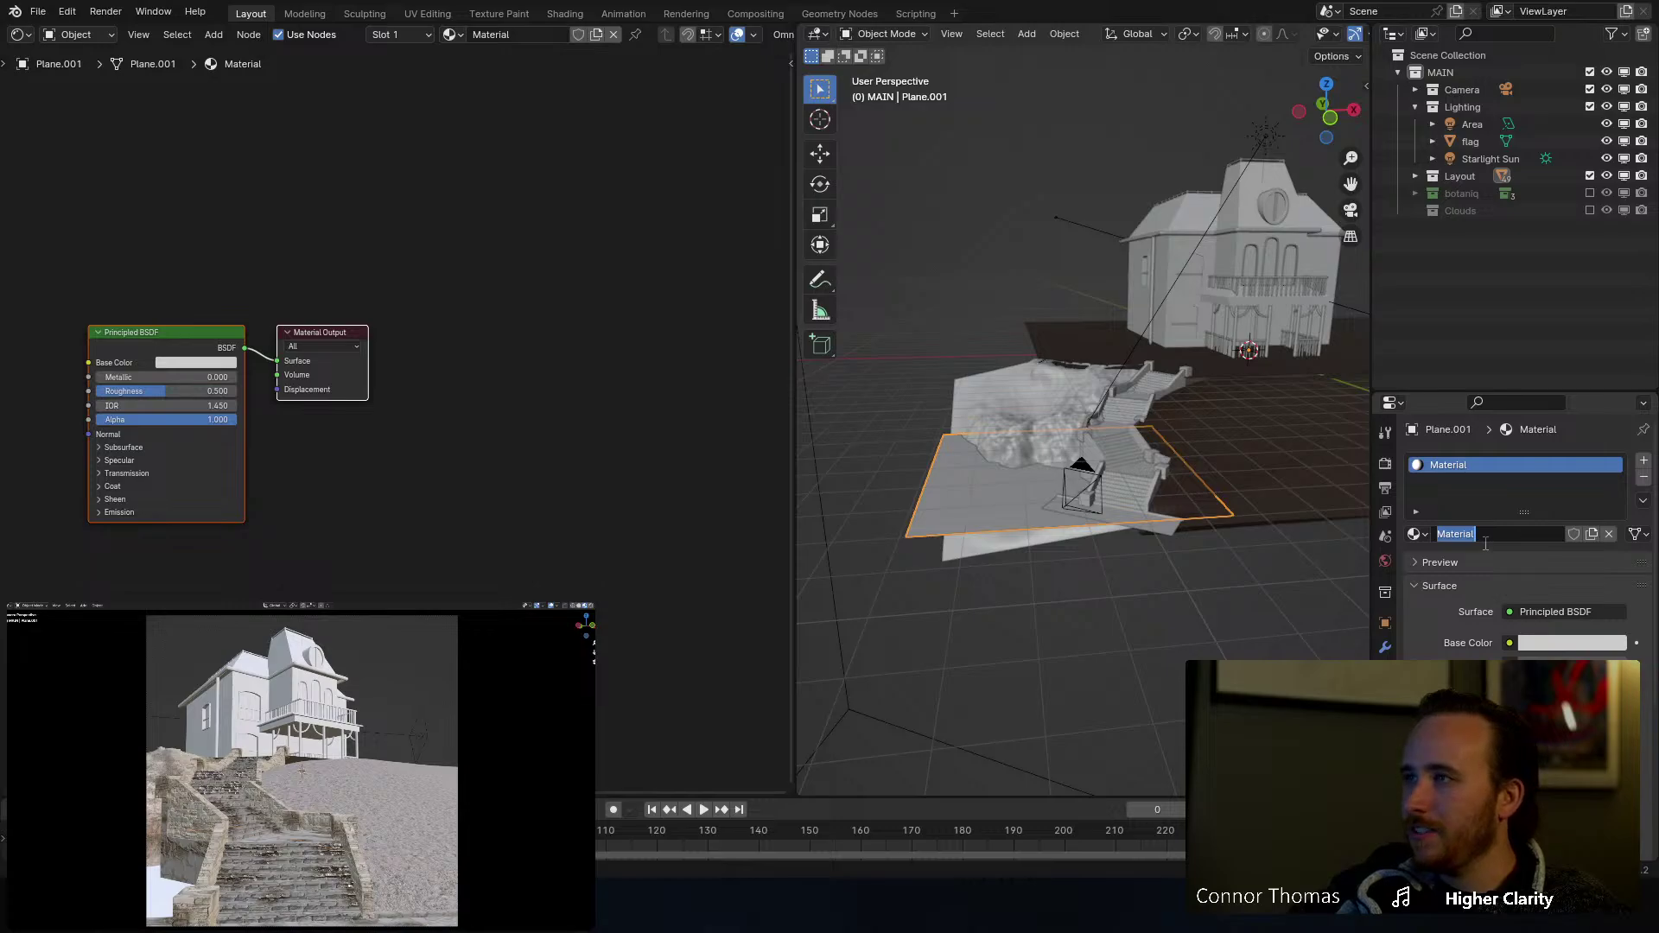
{"action": "type", "text": "flower bed"}
{"action": "key", "text": "Return"}
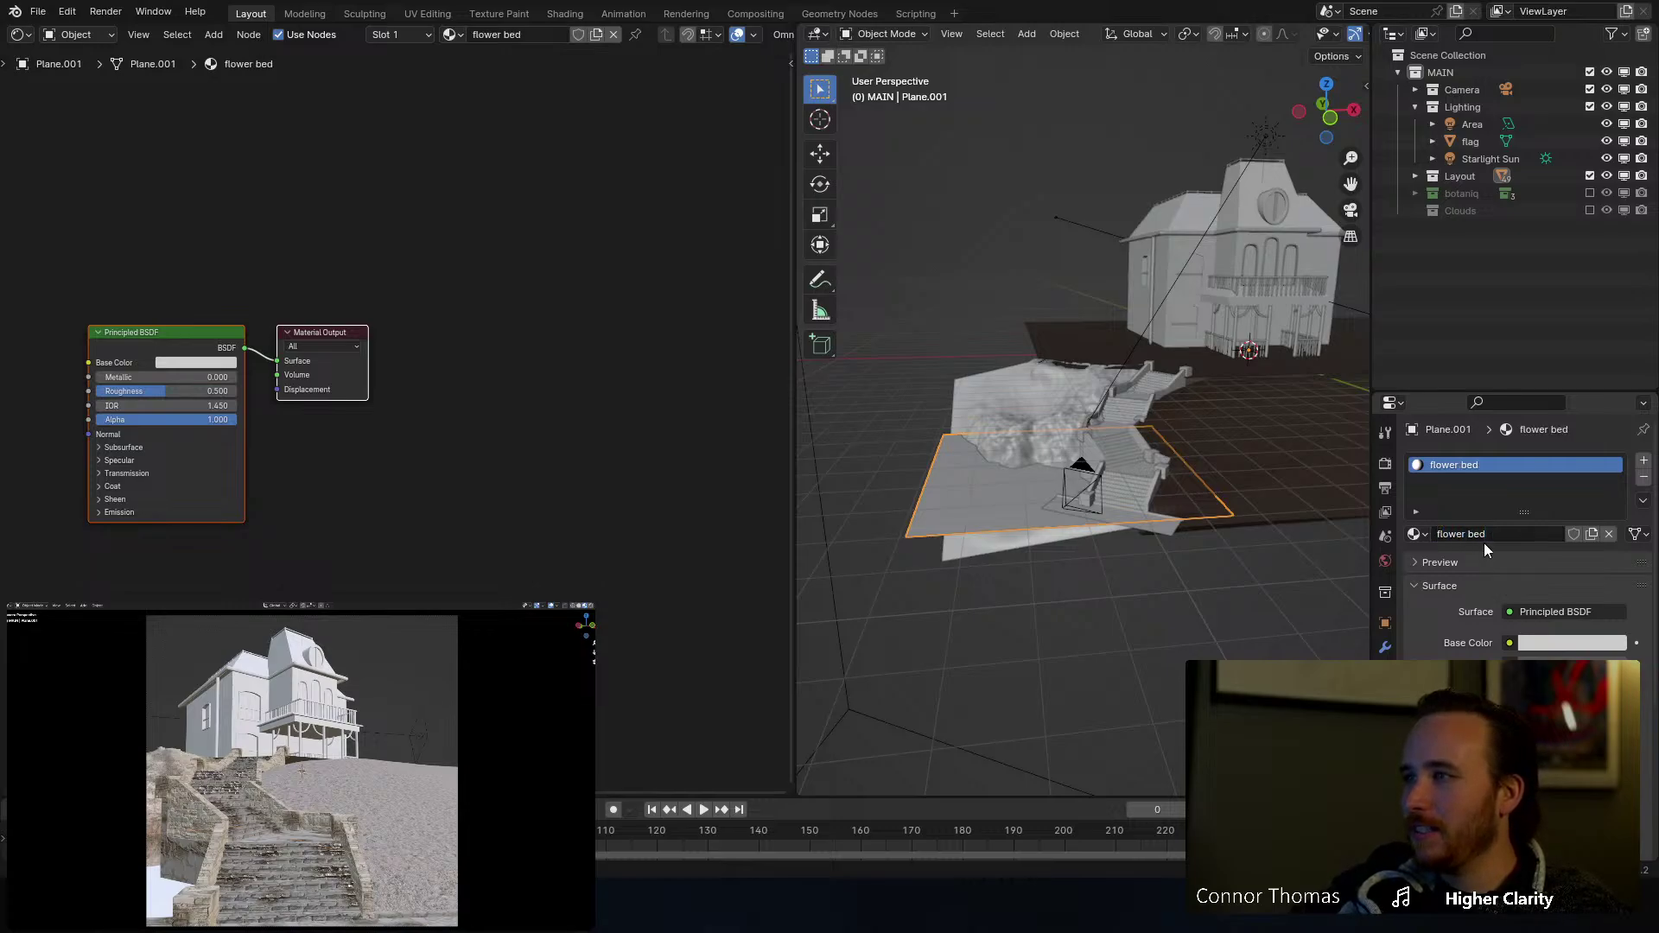
Step: Start Principled Texture Setup on the flower bed's Principled BSDF and browse to the textures folder of forest_ground_04_4k.blend
{"action": "middle_click_drag", "start_coordinate": [132, 457], "coordinate": [399, 510]}
{"action": "left_click", "coordinate": [241, 261]}
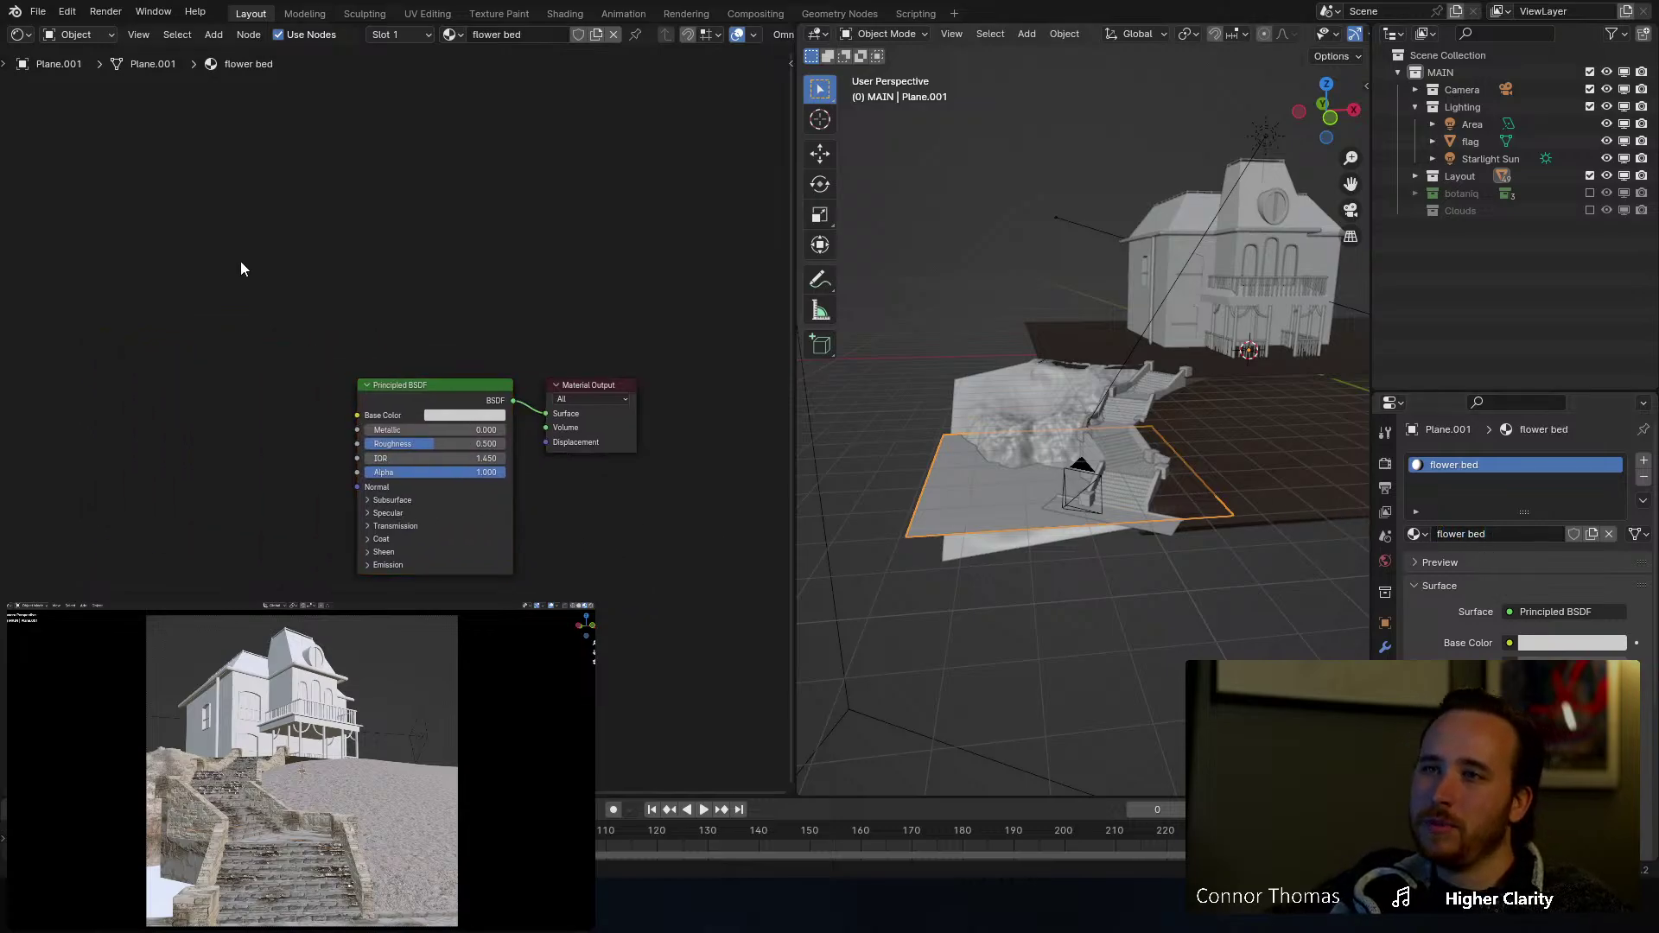
{"action": "left_click", "coordinate": [405, 394]}
{"action": "key", "text": "ctrl+shift+t"}
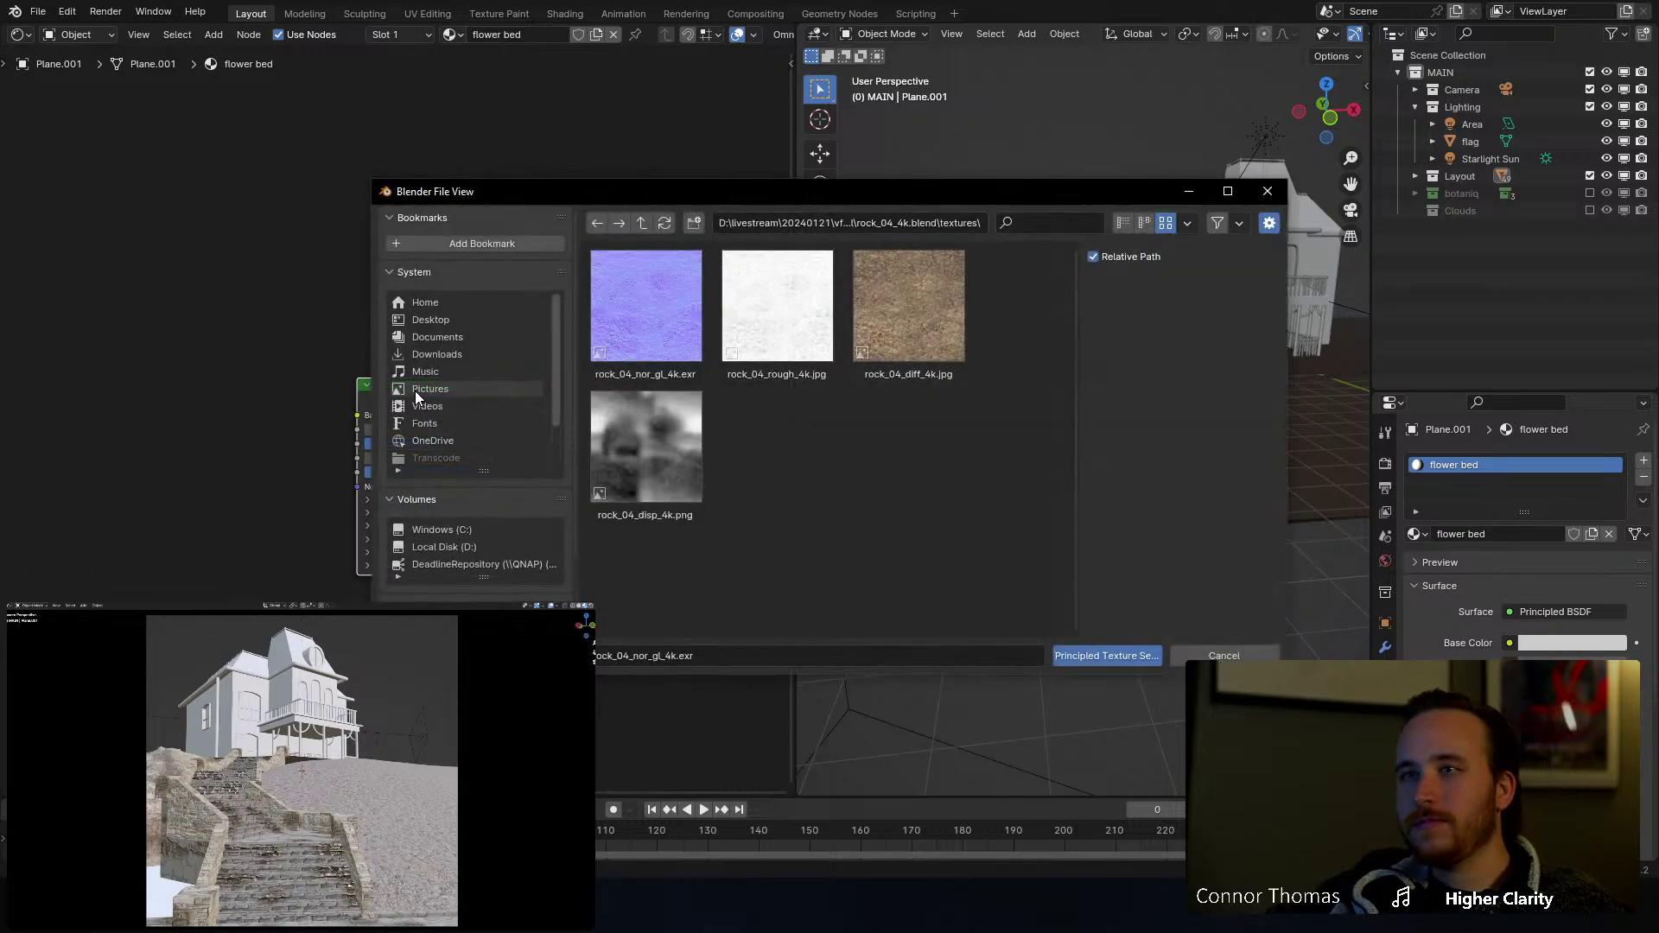
{"action": "left_click", "coordinate": [641, 223]}
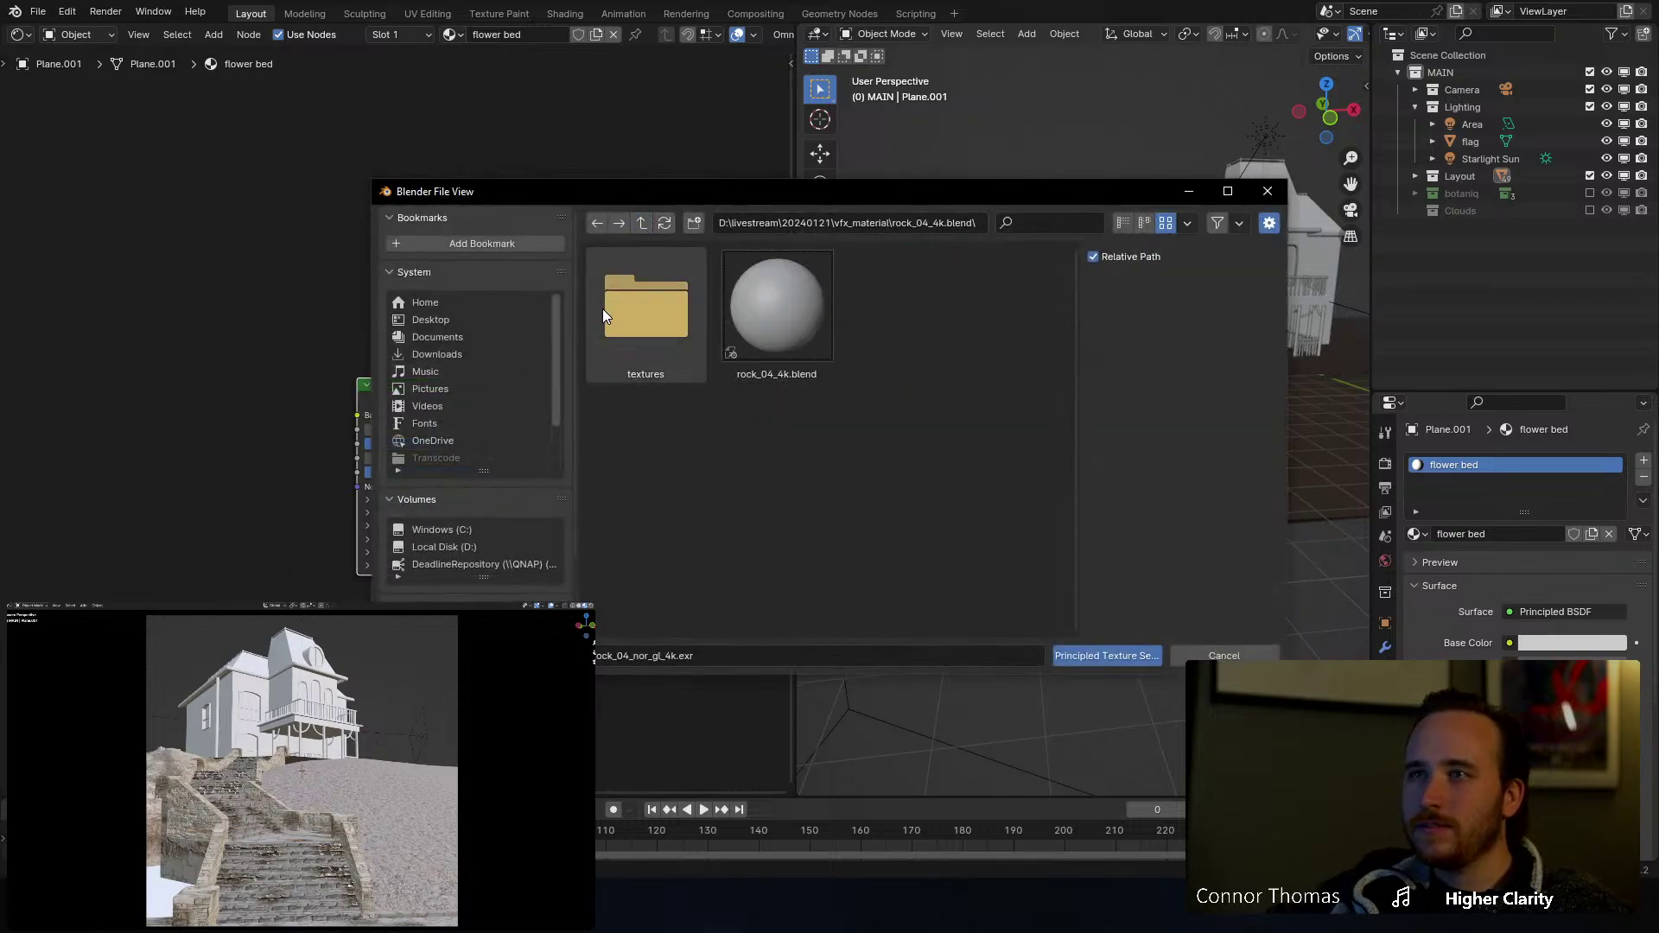
{"action": "left_click", "coordinate": [646, 225]}
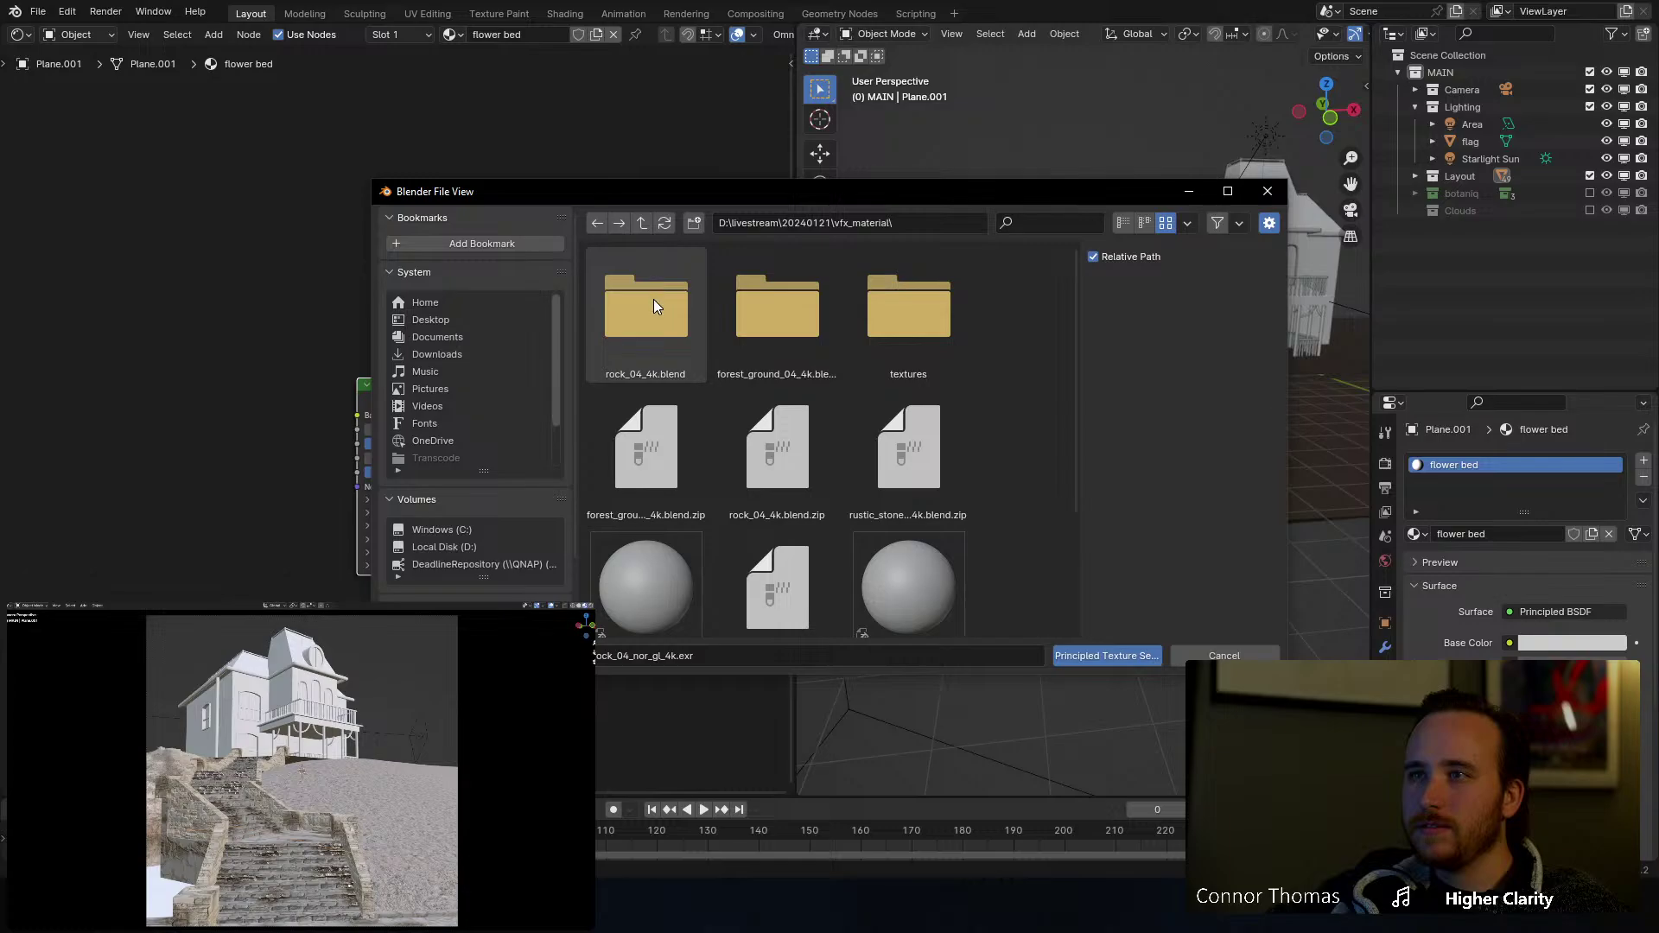
{"action": "left_click", "coordinate": [780, 303]}
{"action": "left_click", "coordinate": [616, 320]}
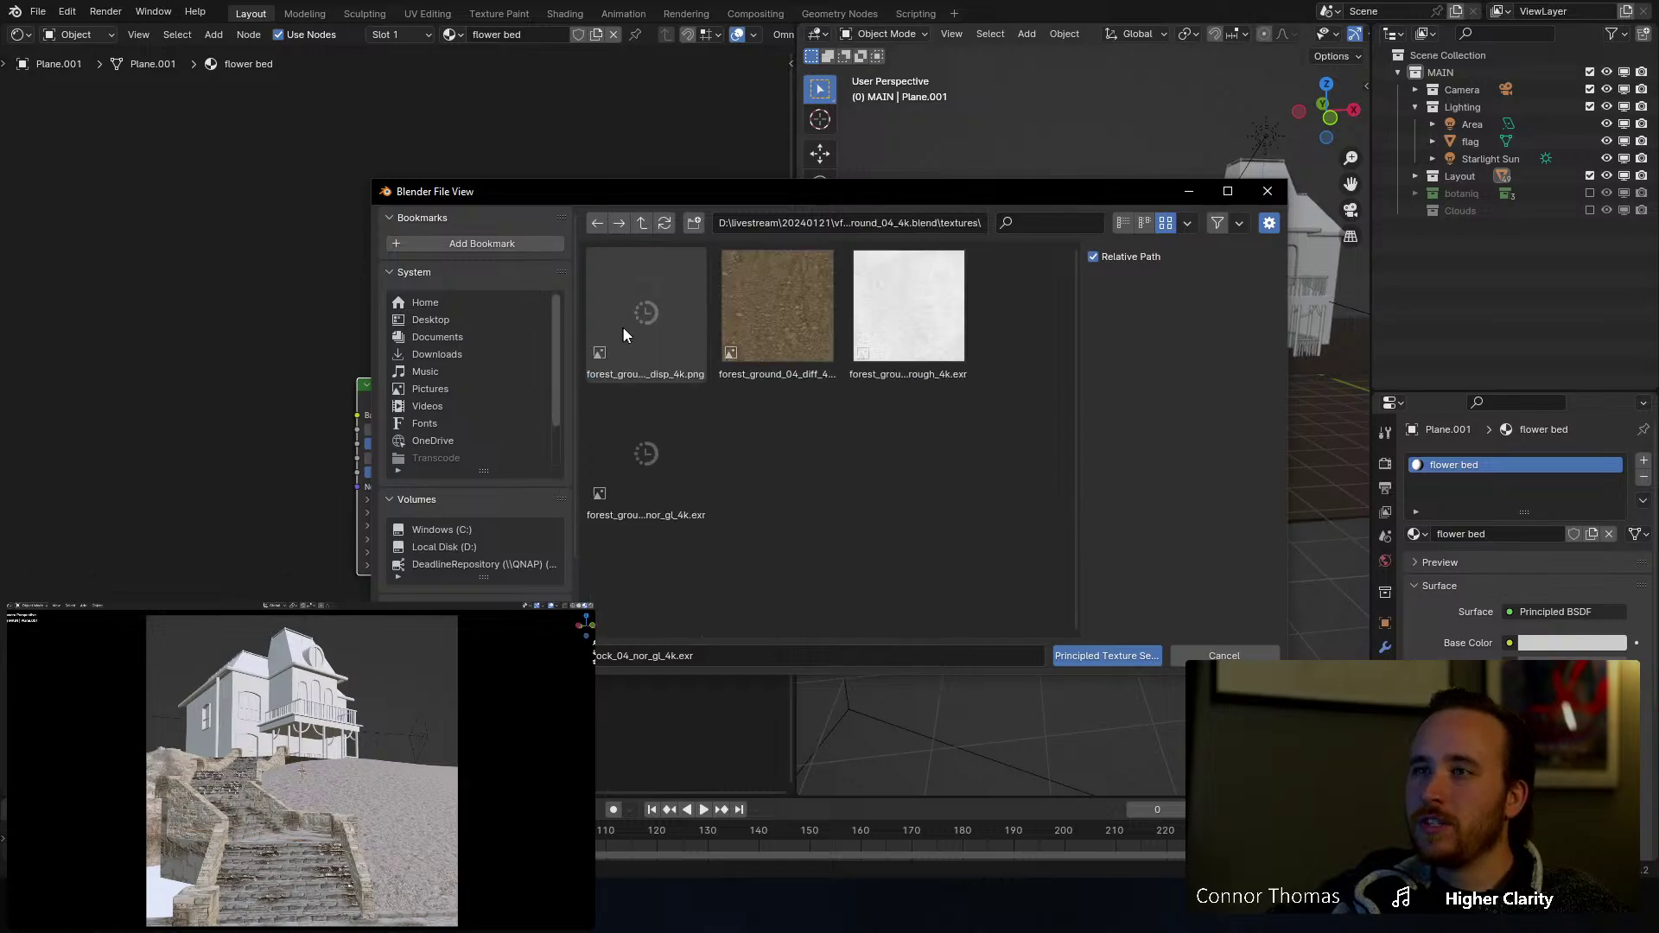
Step: Load all four forest_ground_04 maps (displacement, diffuse, roughness, normal) into the flower bed material, and save the file
{"action": "left_click", "coordinate": [637, 309]}
{"action": "key", "text": "a"}
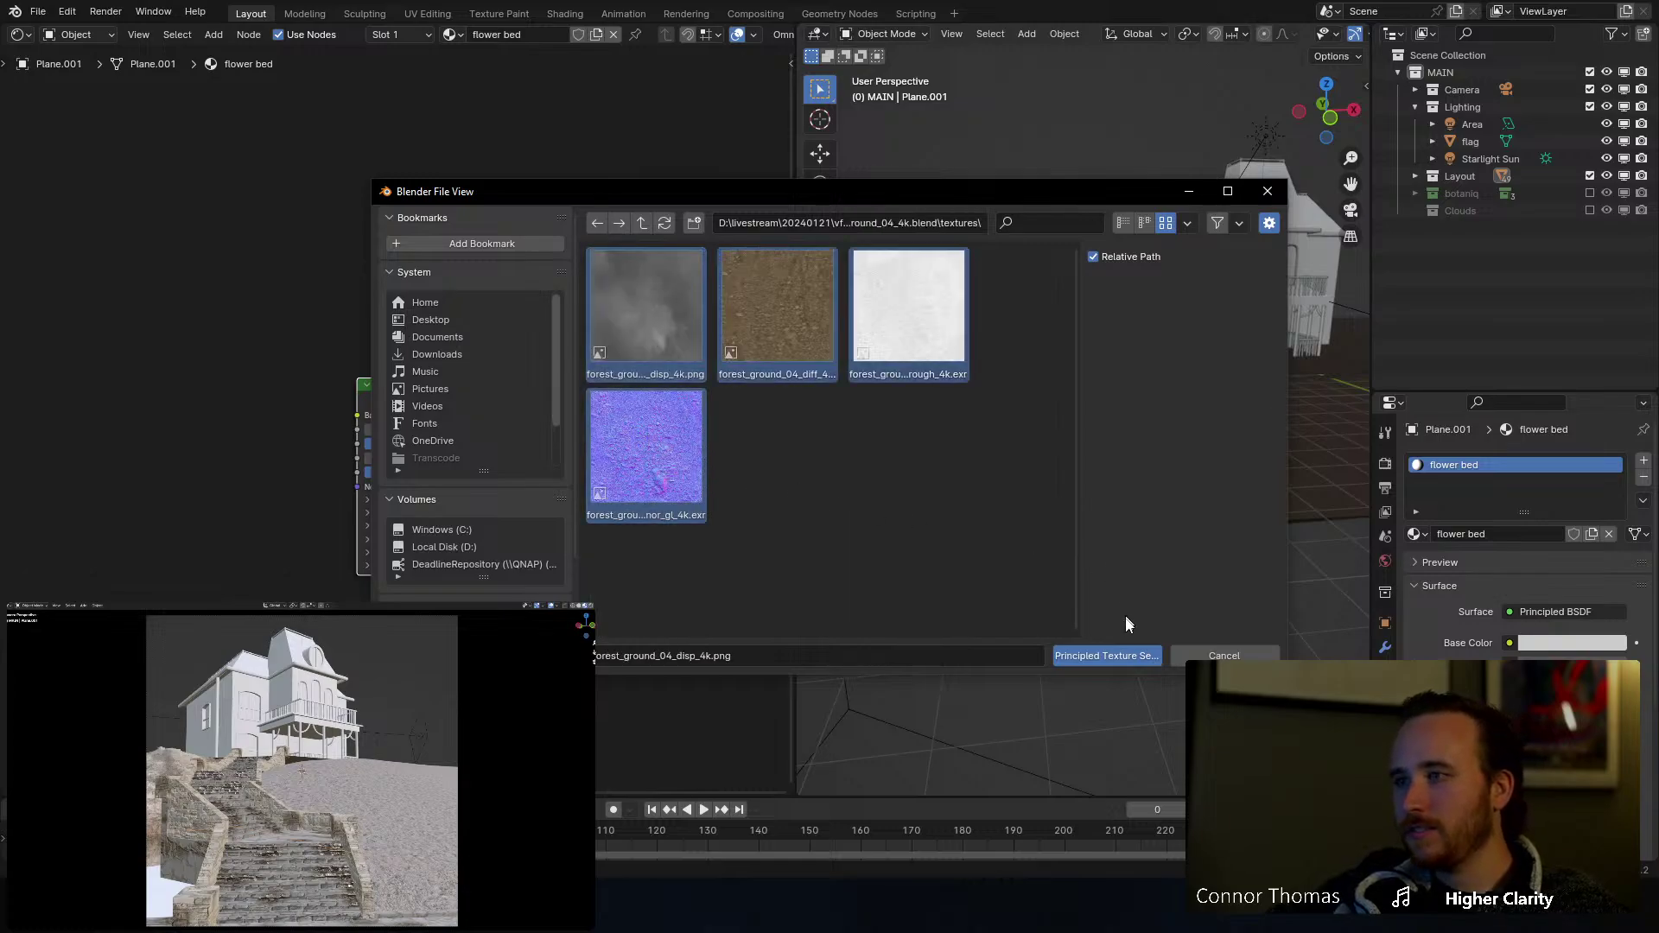
{"action": "left_click", "coordinate": [1113, 652]}
{"action": "scroll", "coordinate": [434, 227], "scroll_direction": "left", "scroll_amount": 3}
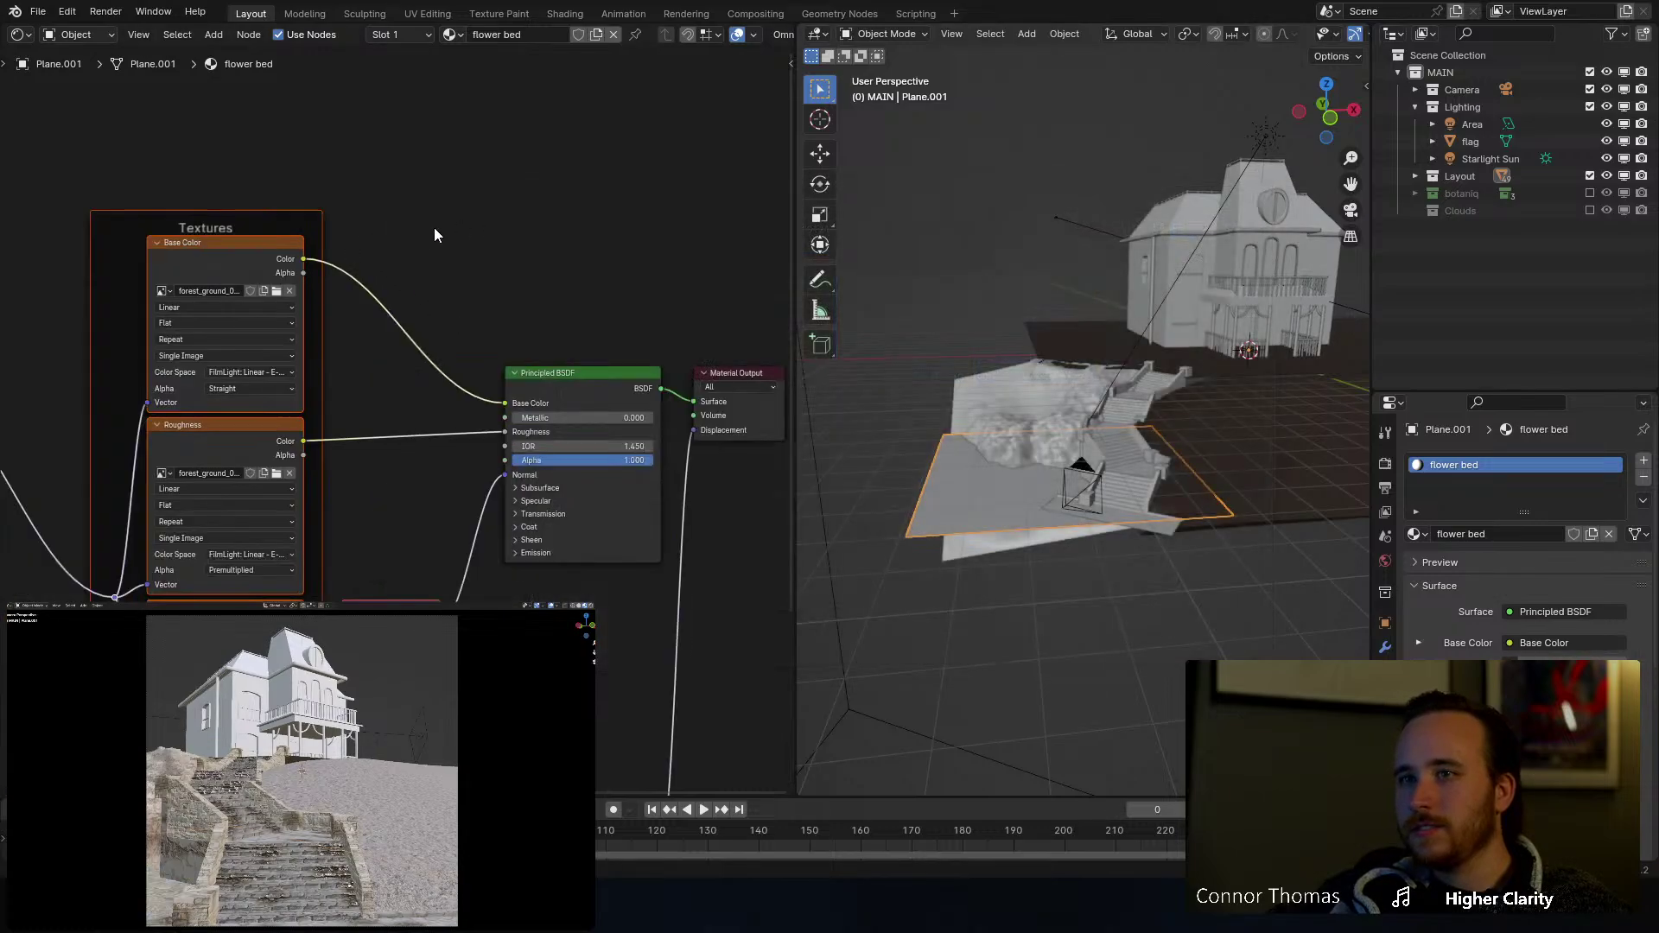
{"action": "left_click", "coordinate": [543, 221]}
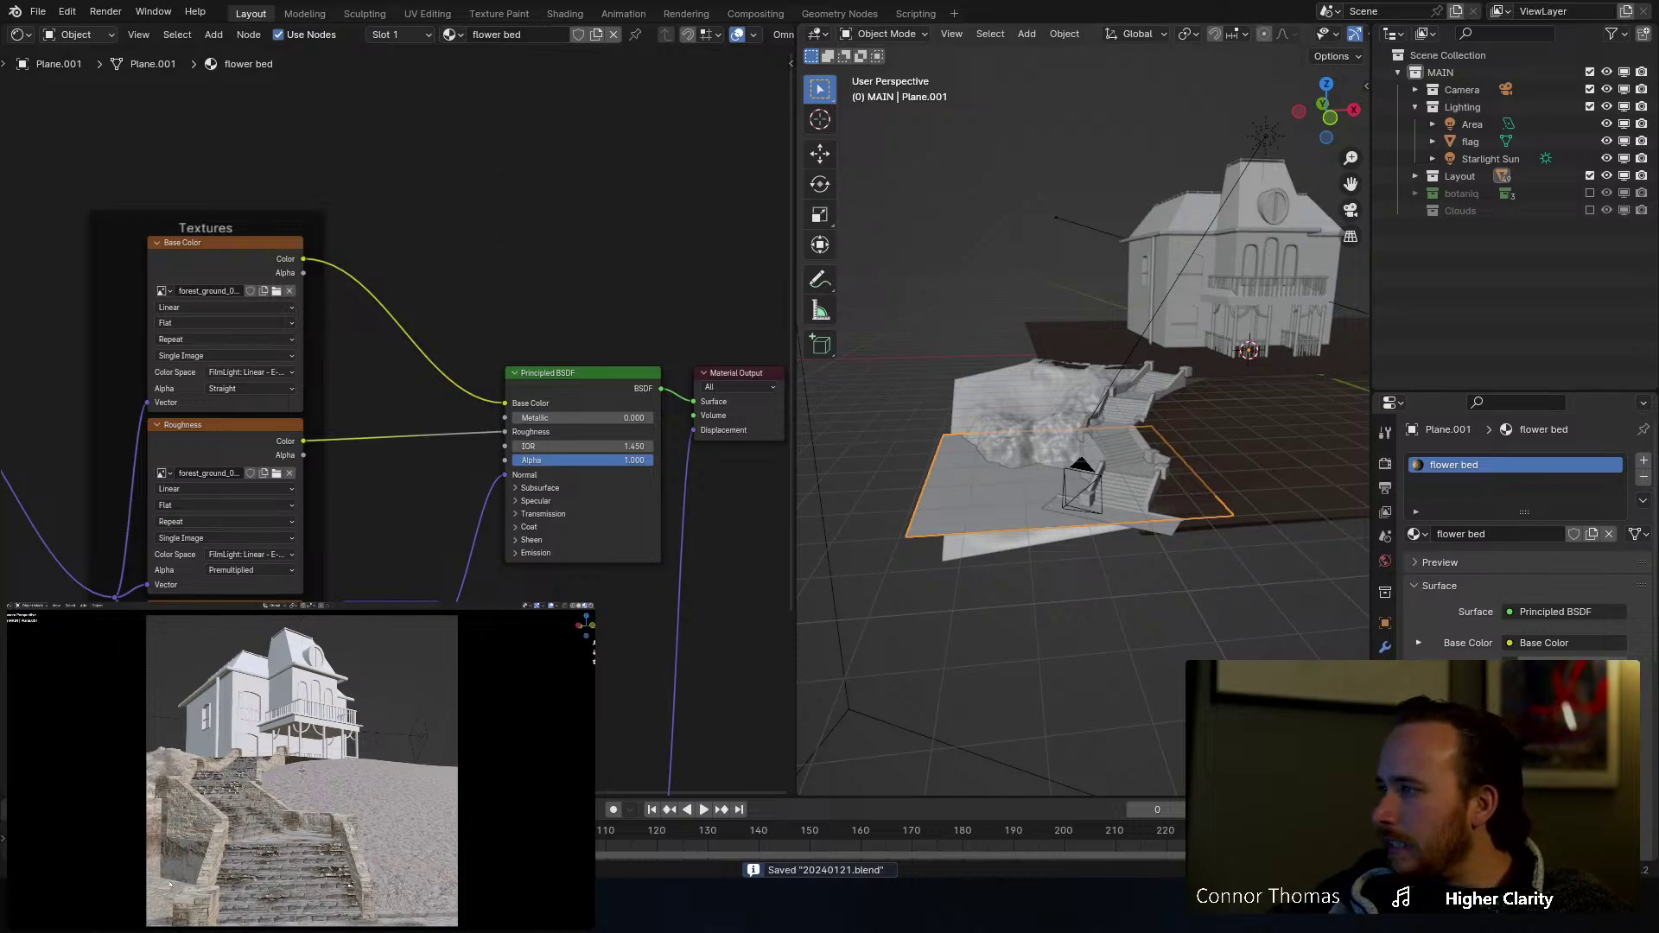
Step: Add a Value node below the Texture Coordinate node in the flower bed material's Mapping frame
{"action": "middle_click_drag", "start_coordinate": [281, 718], "coordinate": [441, 525]}
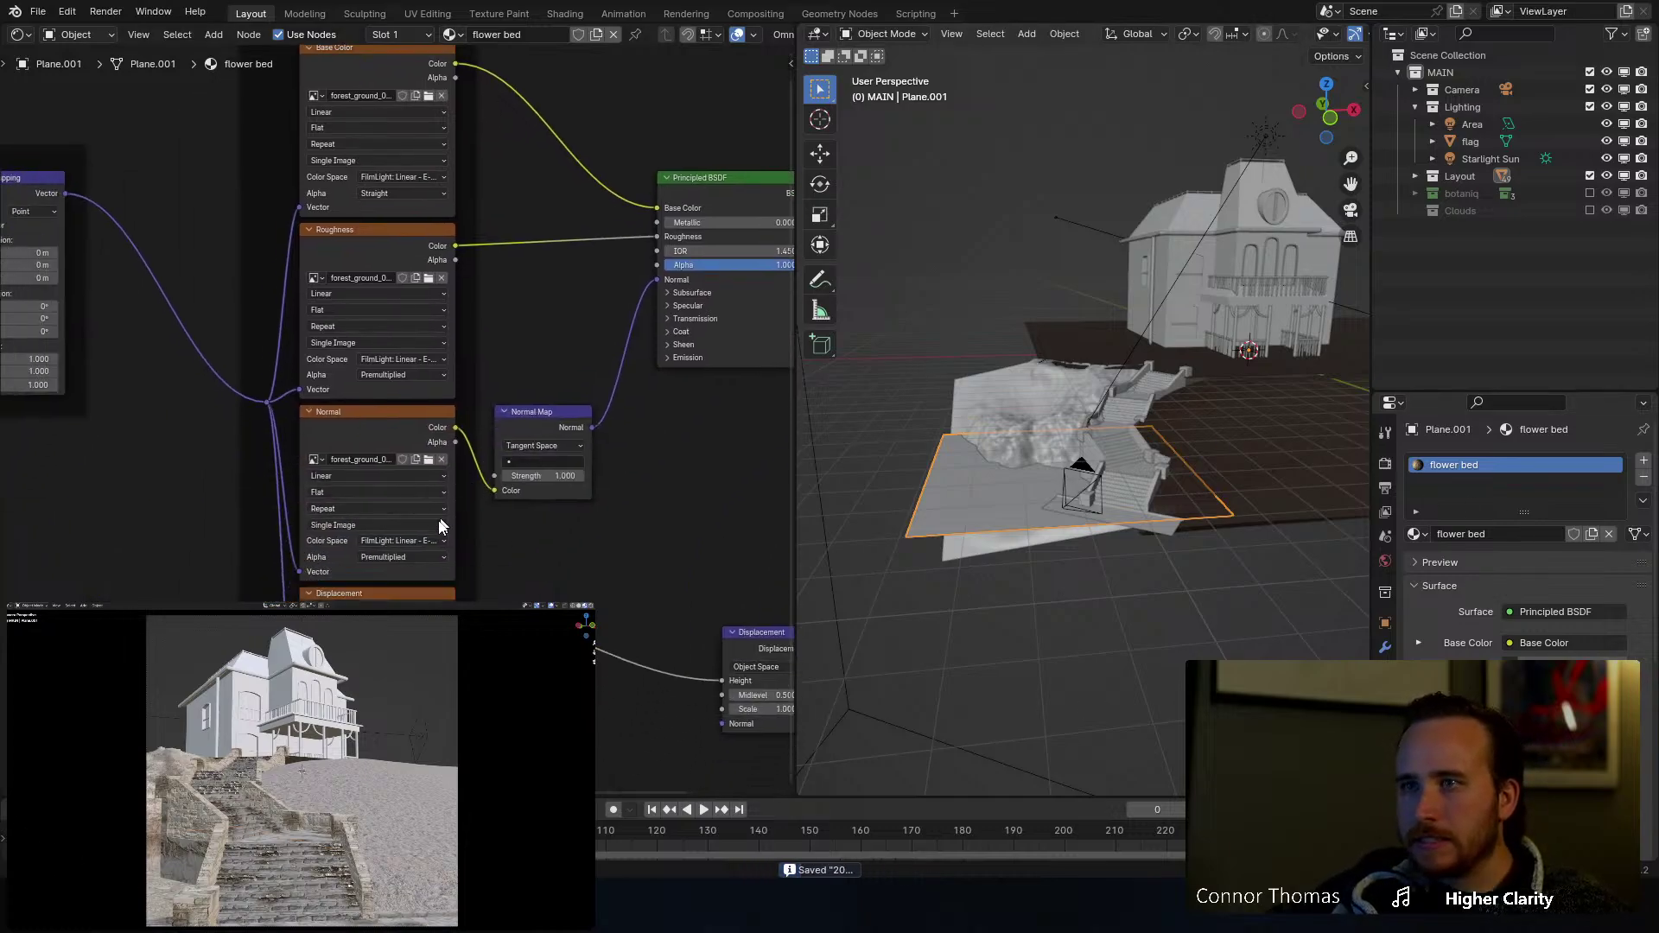
{"action": "scroll", "coordinate": [441, 526], "scroll_direction": "up", "scroll_amount": 3}
{"action": "middle_click_drag", "start_coordinate": [116, 456], "coordinate": [422, 475]}
{"action": "middle_click_drag", "start_coordinate": [176, 480], "coordinate": [384, 500]}
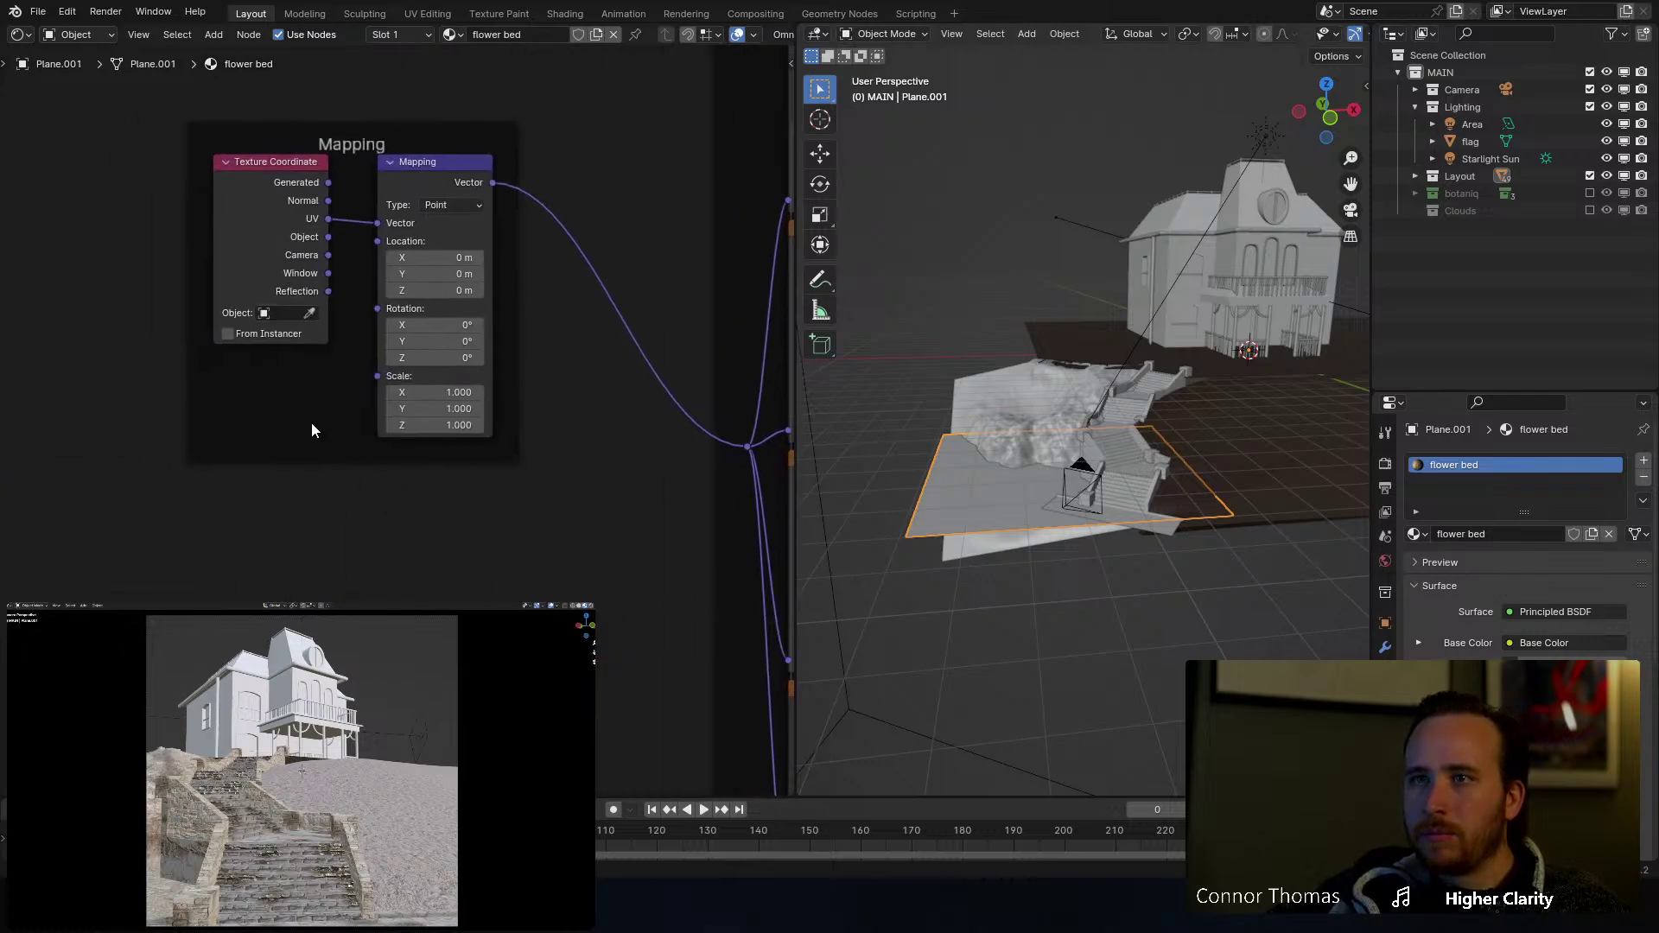
{"action": "key", "text": "shift+a"}
{"action": "type", "text": "value"}
{"action": "key", "text": "Return"}
{"action": "left_click", "coordinate": [213, 398]}
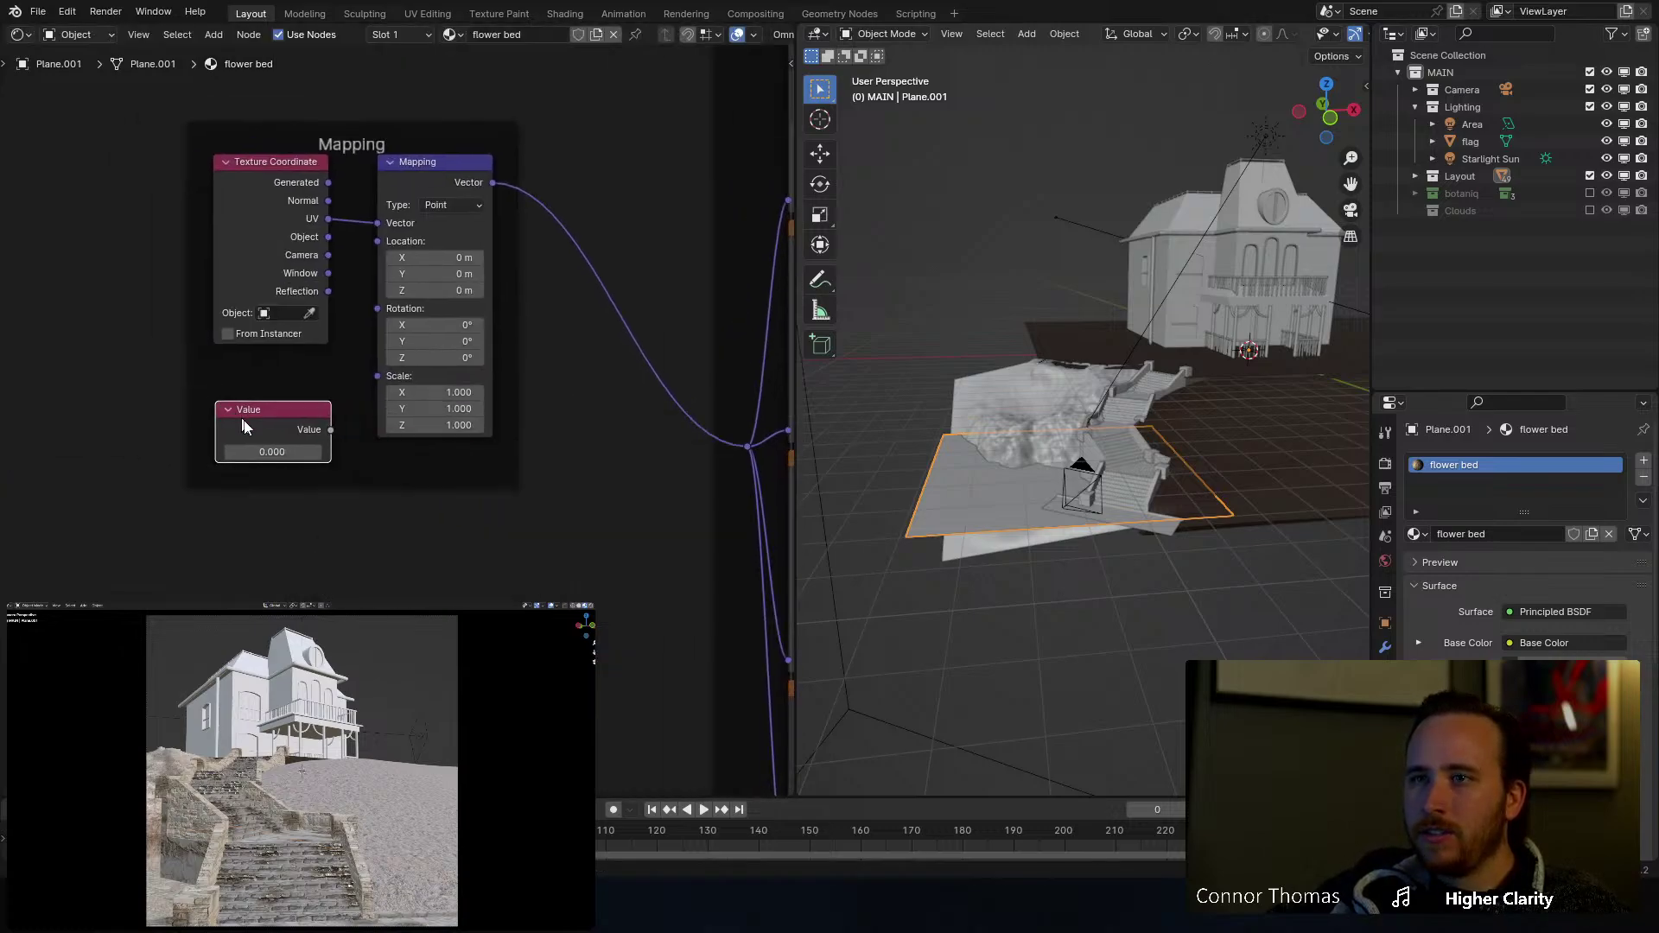
Step: Connect the Value node to the Mapping node's Scale and set its value to 5.3
{"action": "left_click", "coordinate": [273, 452]}
{"action": "type", "text": "3"}
{"action": "key", "text": "Return"}
{"action": "left_click_drag", "start_coordinate": [331, 429], "coordinate": [378, 377]}
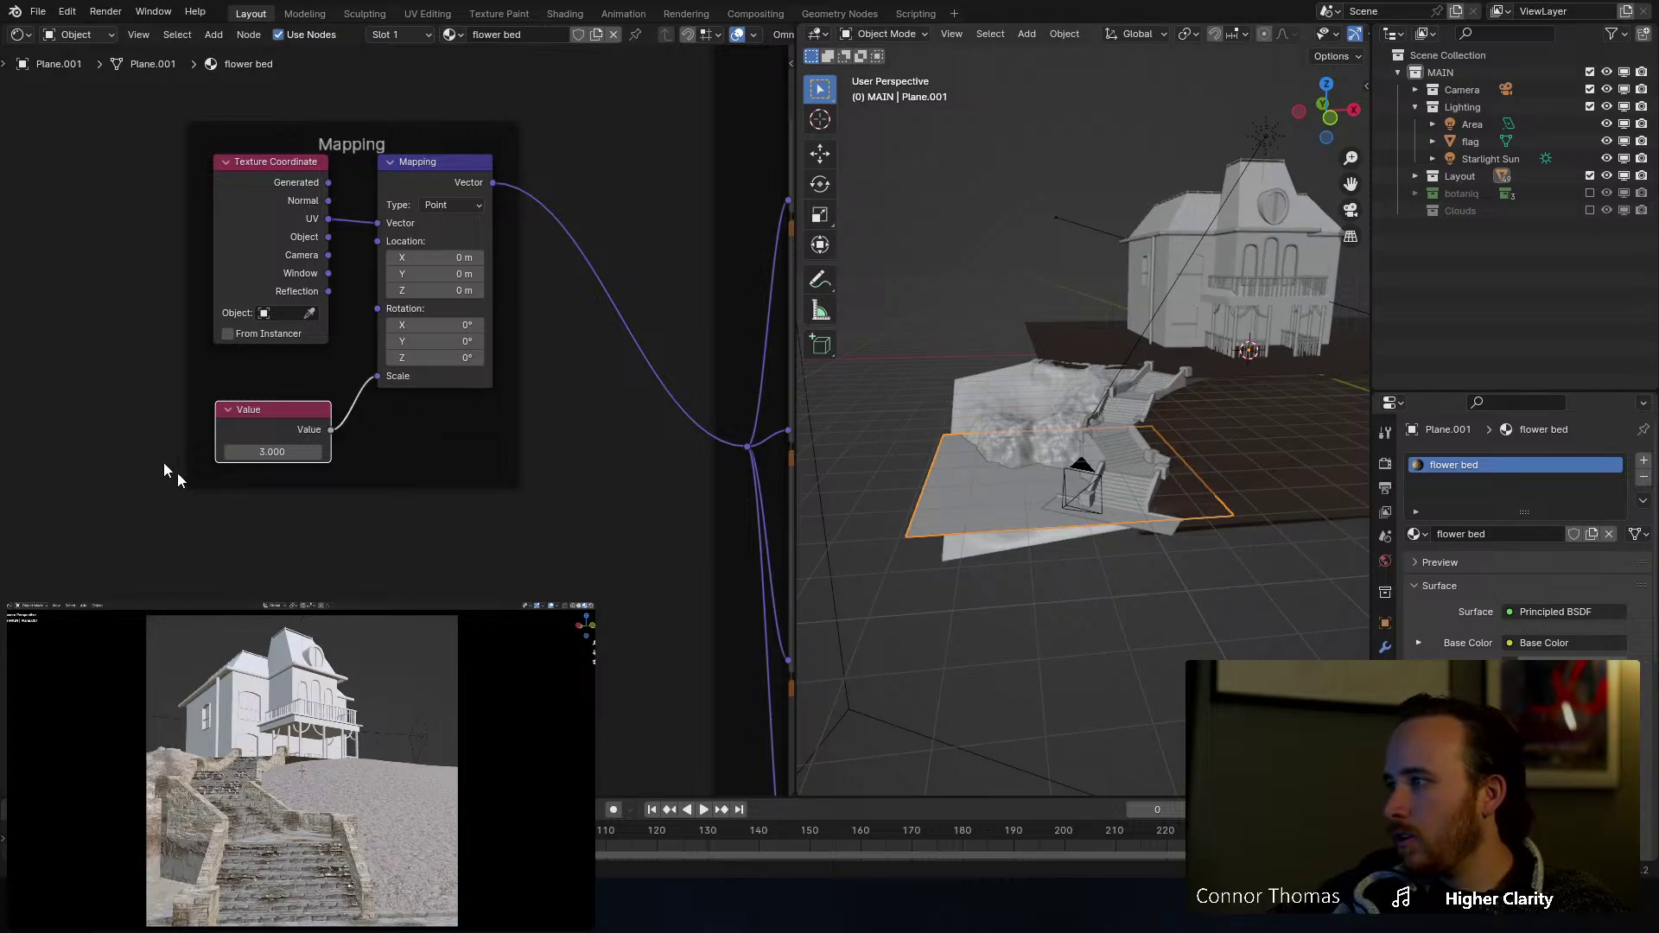
{"action": "left_click_drag", "start_coordinate": [275, 452], "coordinate": [287, 452]}
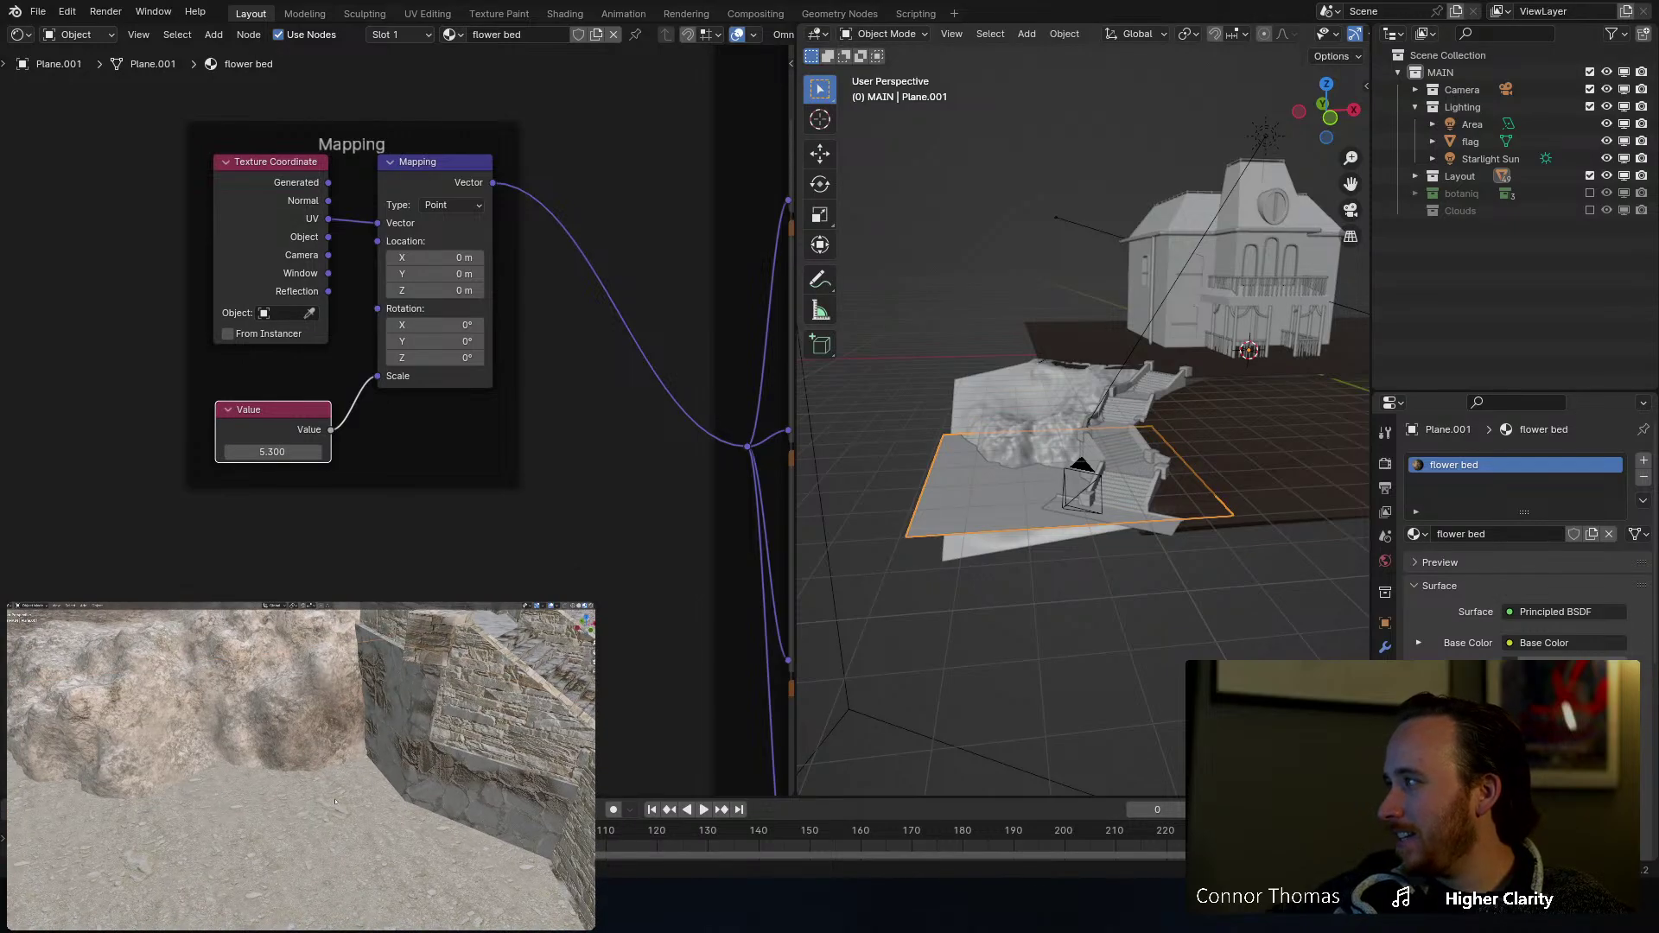
Step: Insert an RGB Curves node between the Base Color texture and the Principled BSDF, and darken the curve with a point at about 0.57, 0.14
{"action": "middle_click_drag", "start_coordinate": [433, 288], "coordinate": [356, 283]}
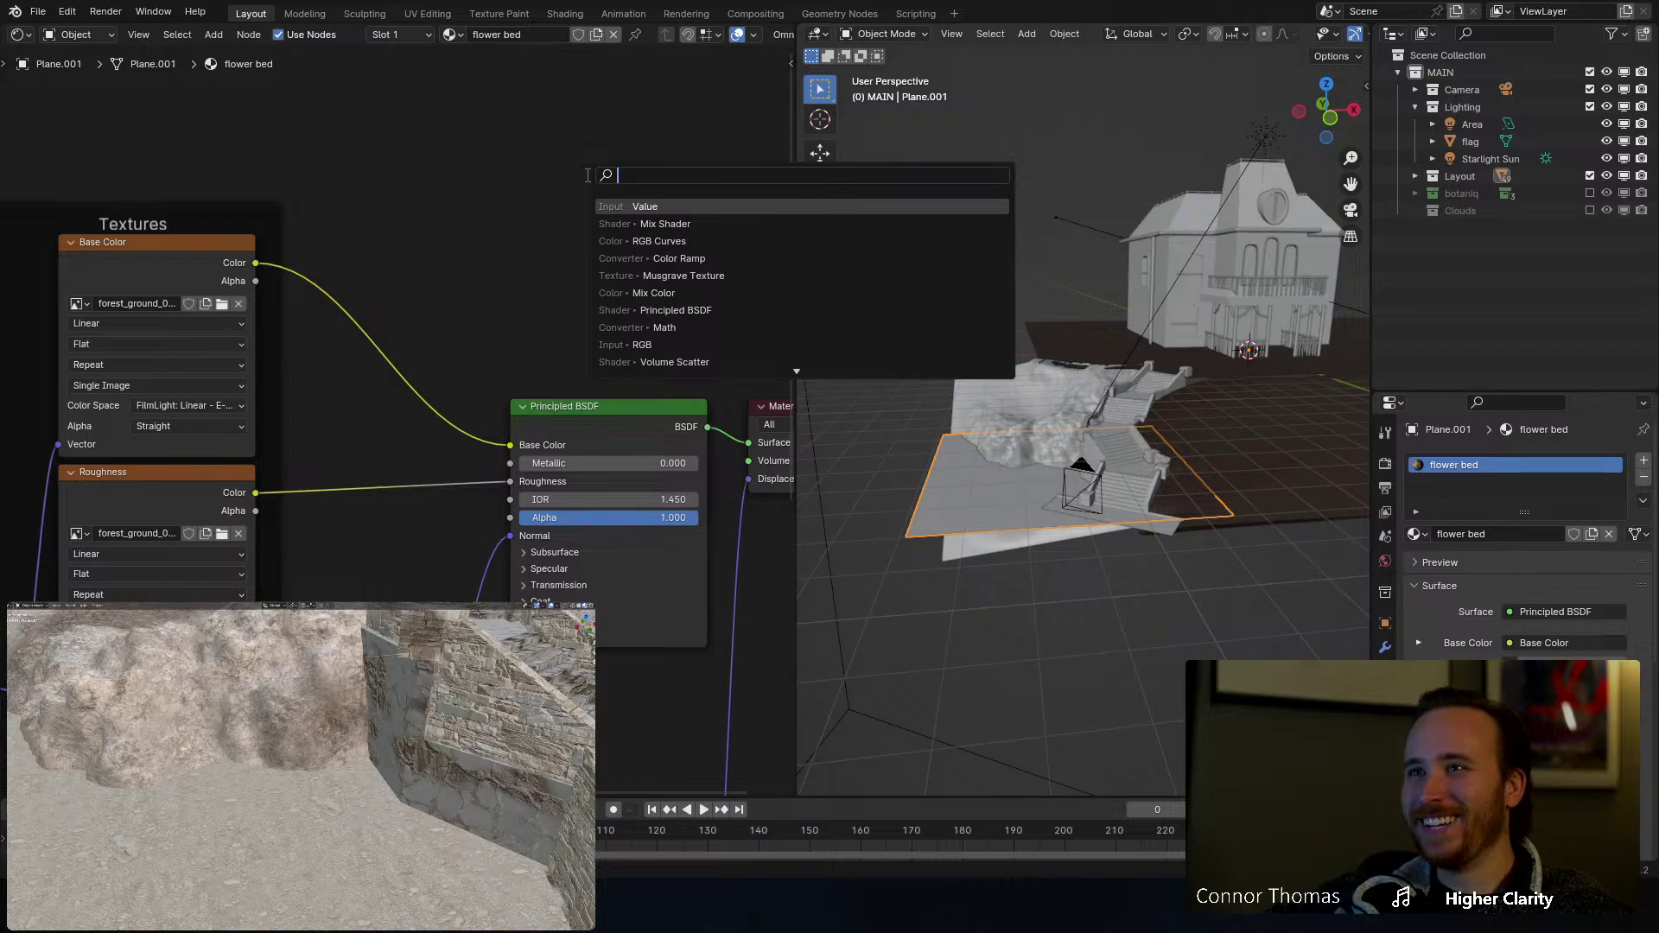
{"action": "type", "text": "cur"}
{"action": "key", "text": "Return"}
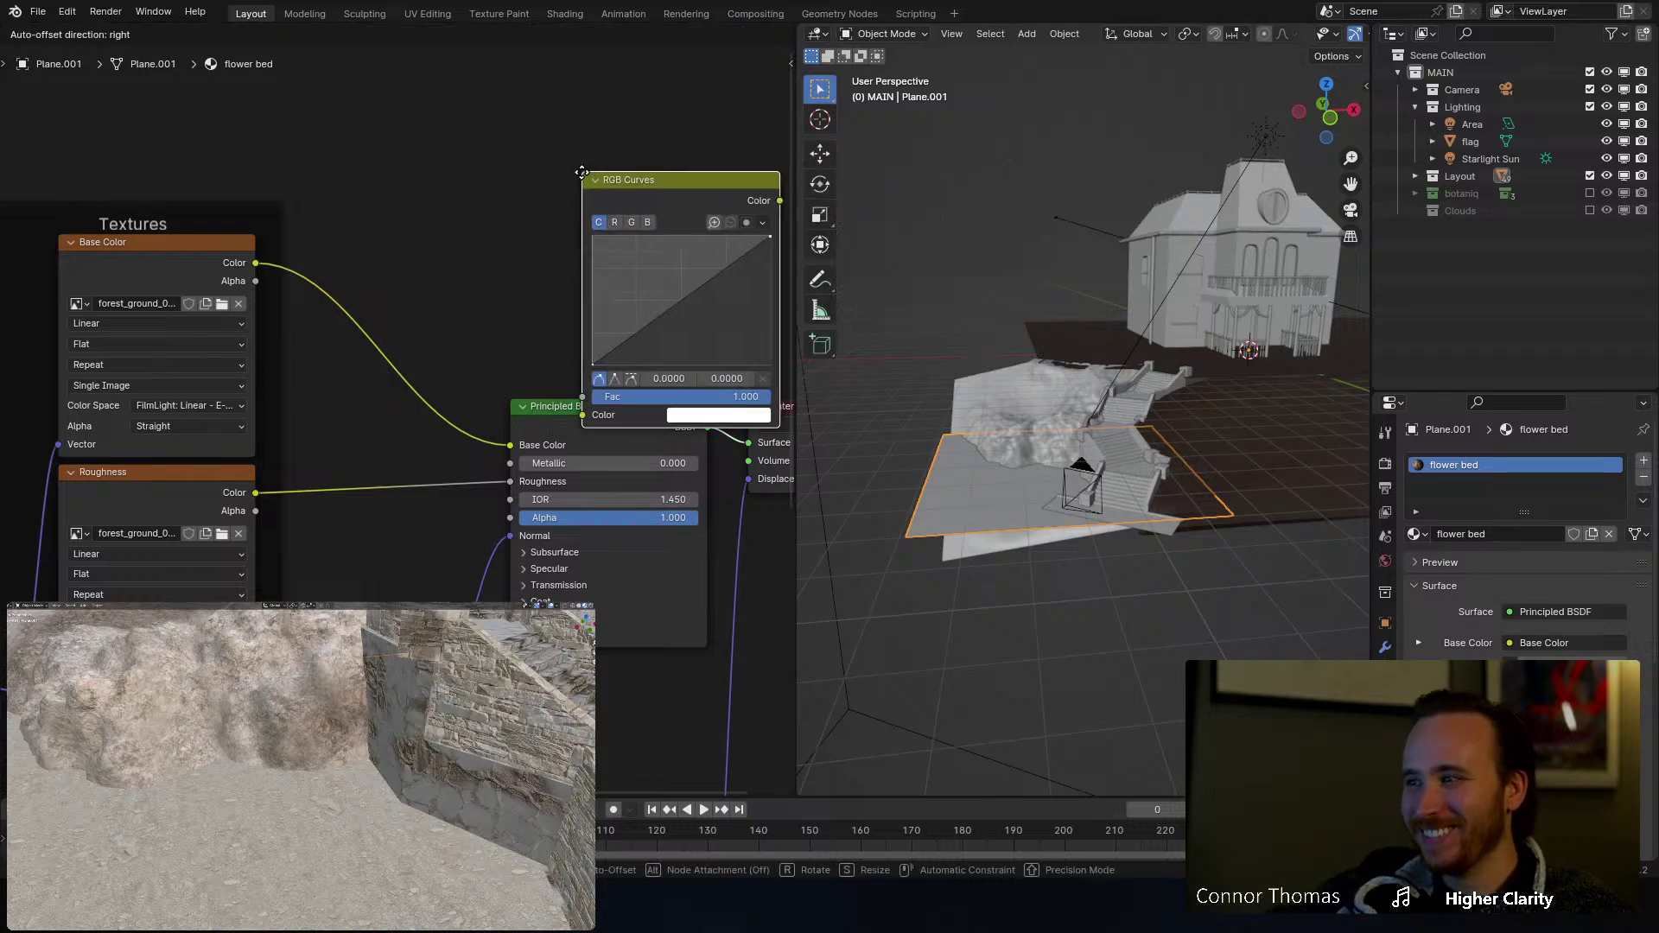
{"action": "left_click", "coordinate": [344, 156]}
{"action": "left_click_drag", "start_coordinate": [441, 277], "coordinate": [458, 330]}
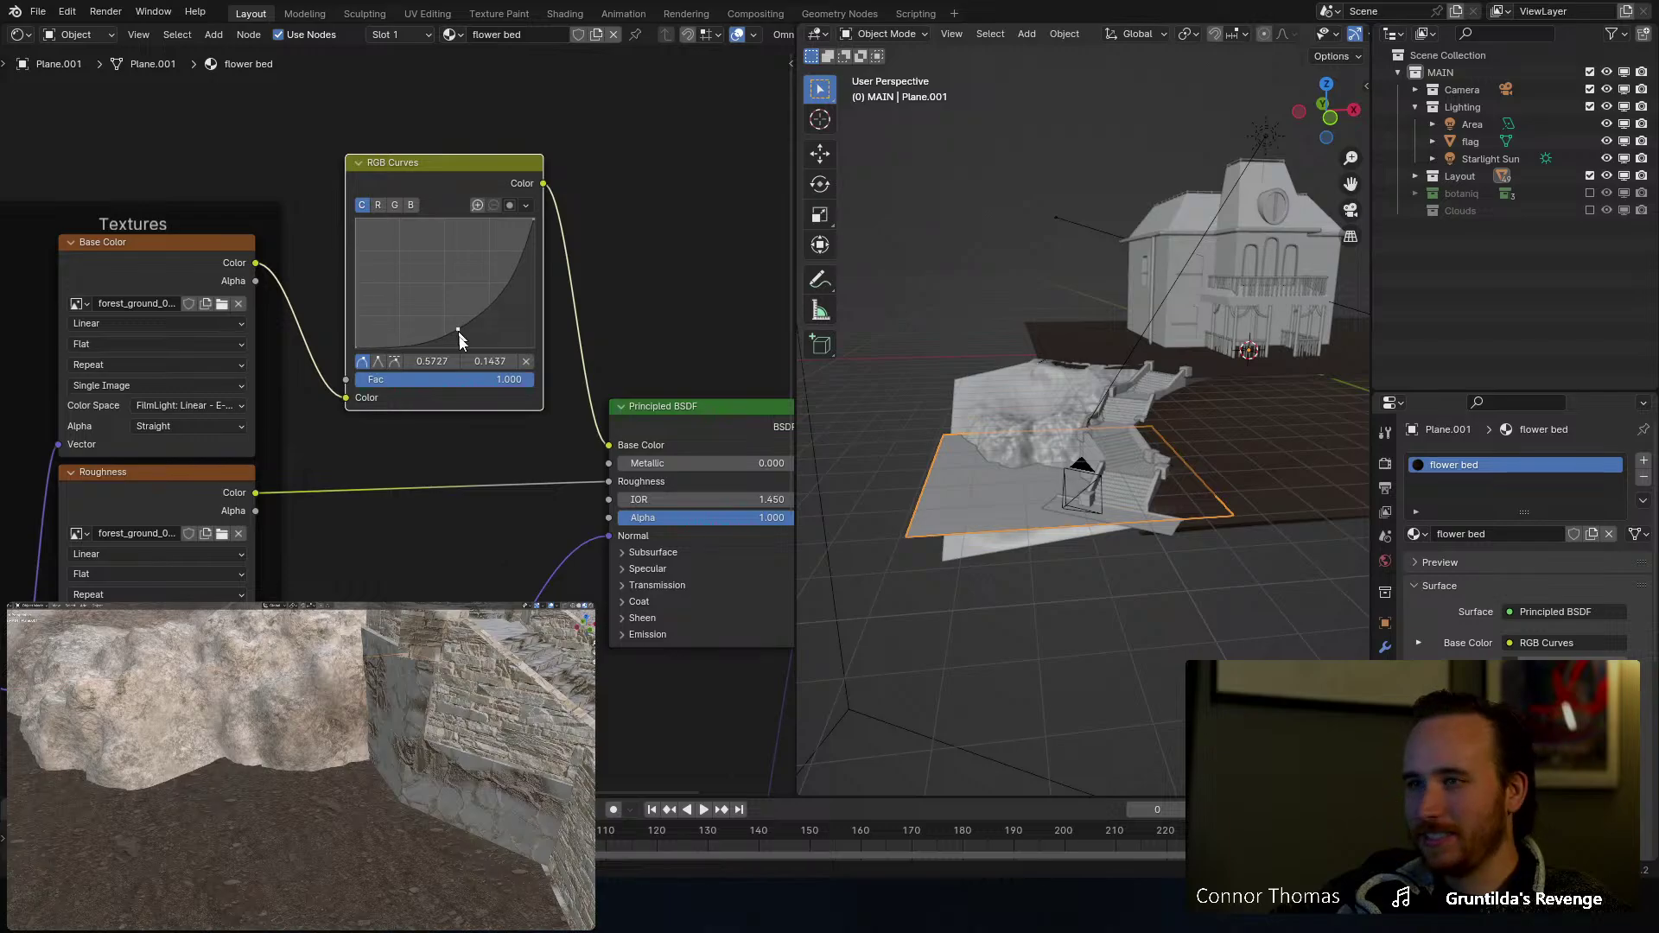
Step: Preview the flower bed's Roughness texture directly on the surface
{"action": "middle_click_drag", "start_coordinate": [388, 524], "coordinate": [479, 375]}
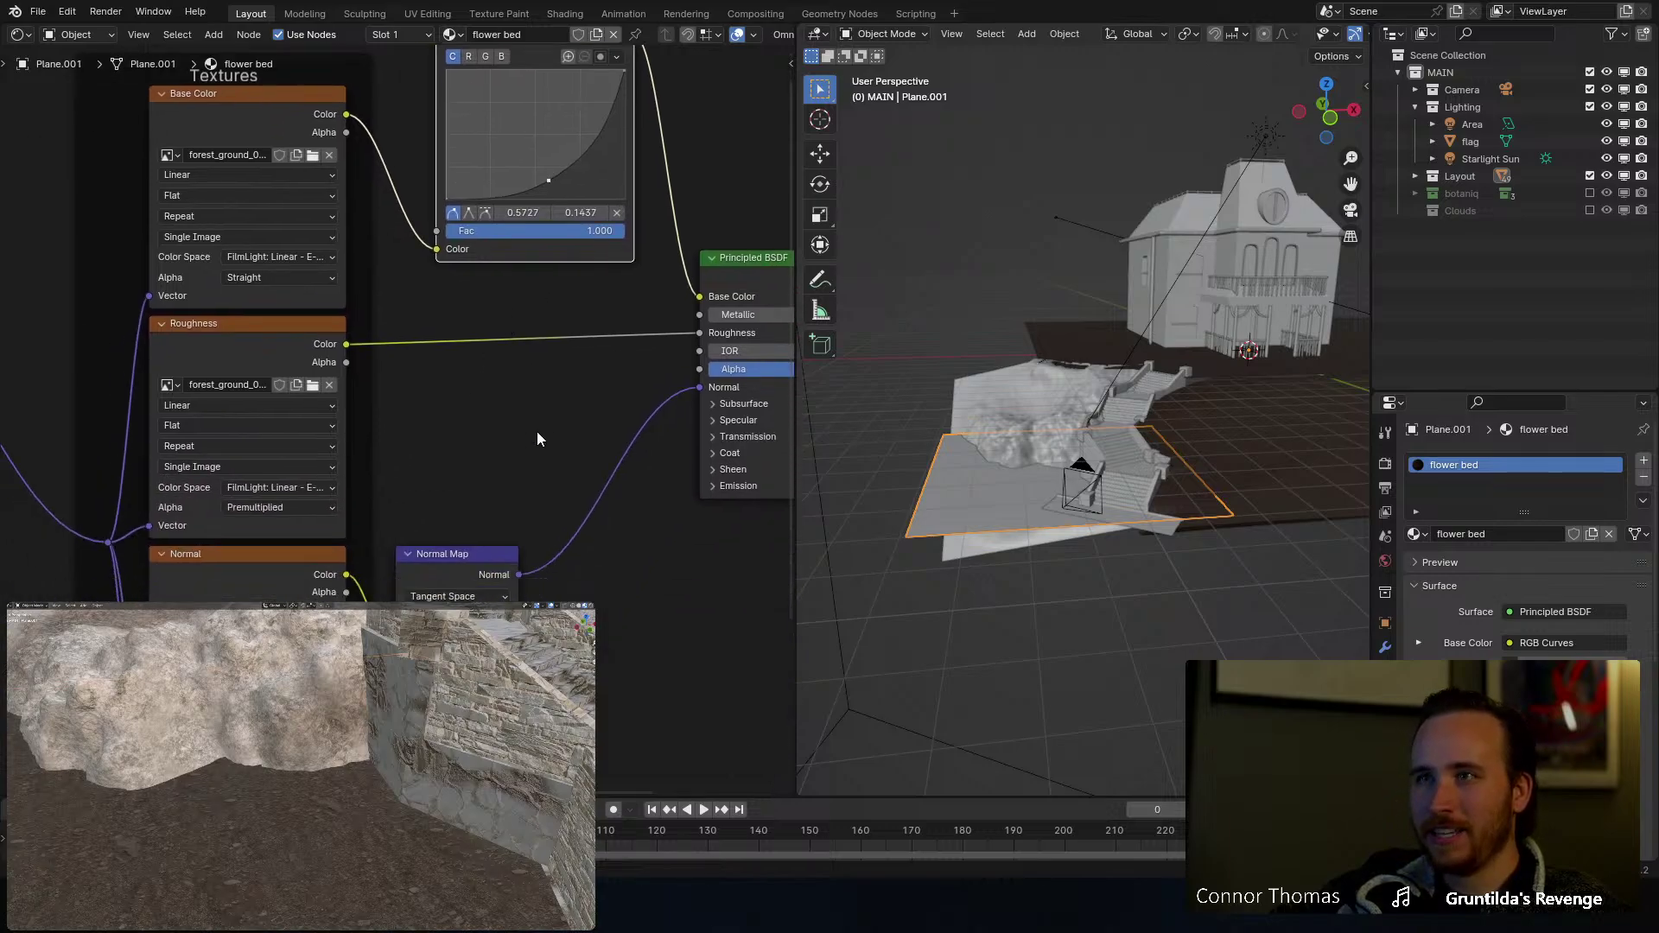
{"action": "middle_click_drag", "start_coordinate": [537, 438], "coordinate": [449, 432]}
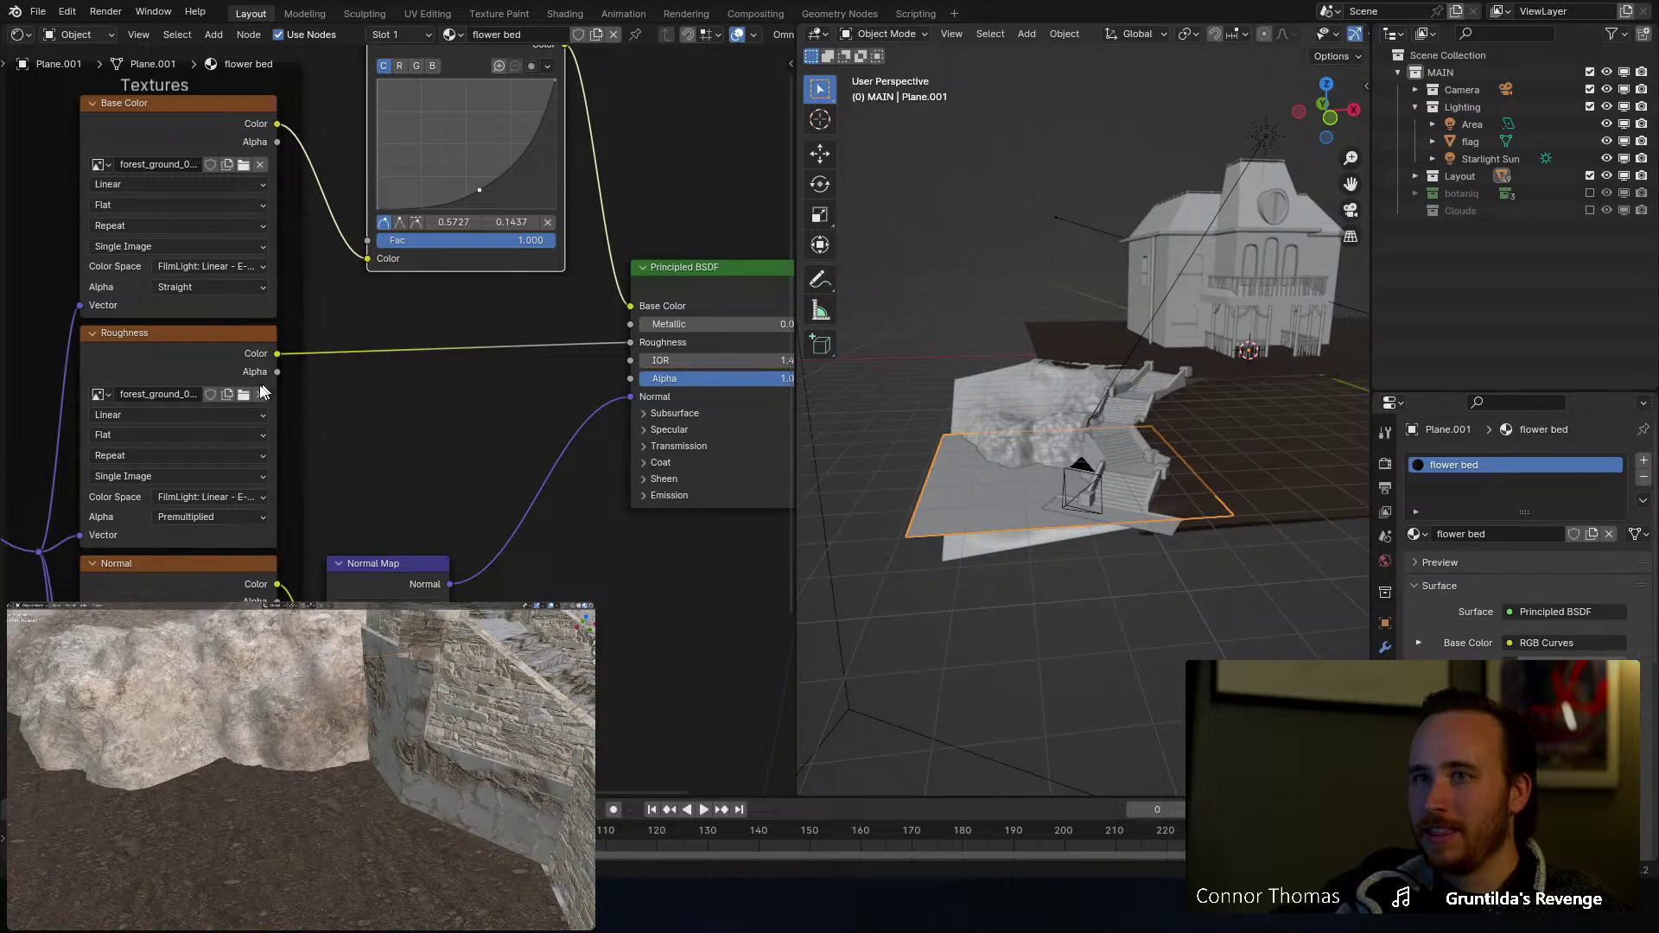
{"action": "left_click", "coordinate": [454, 411]}
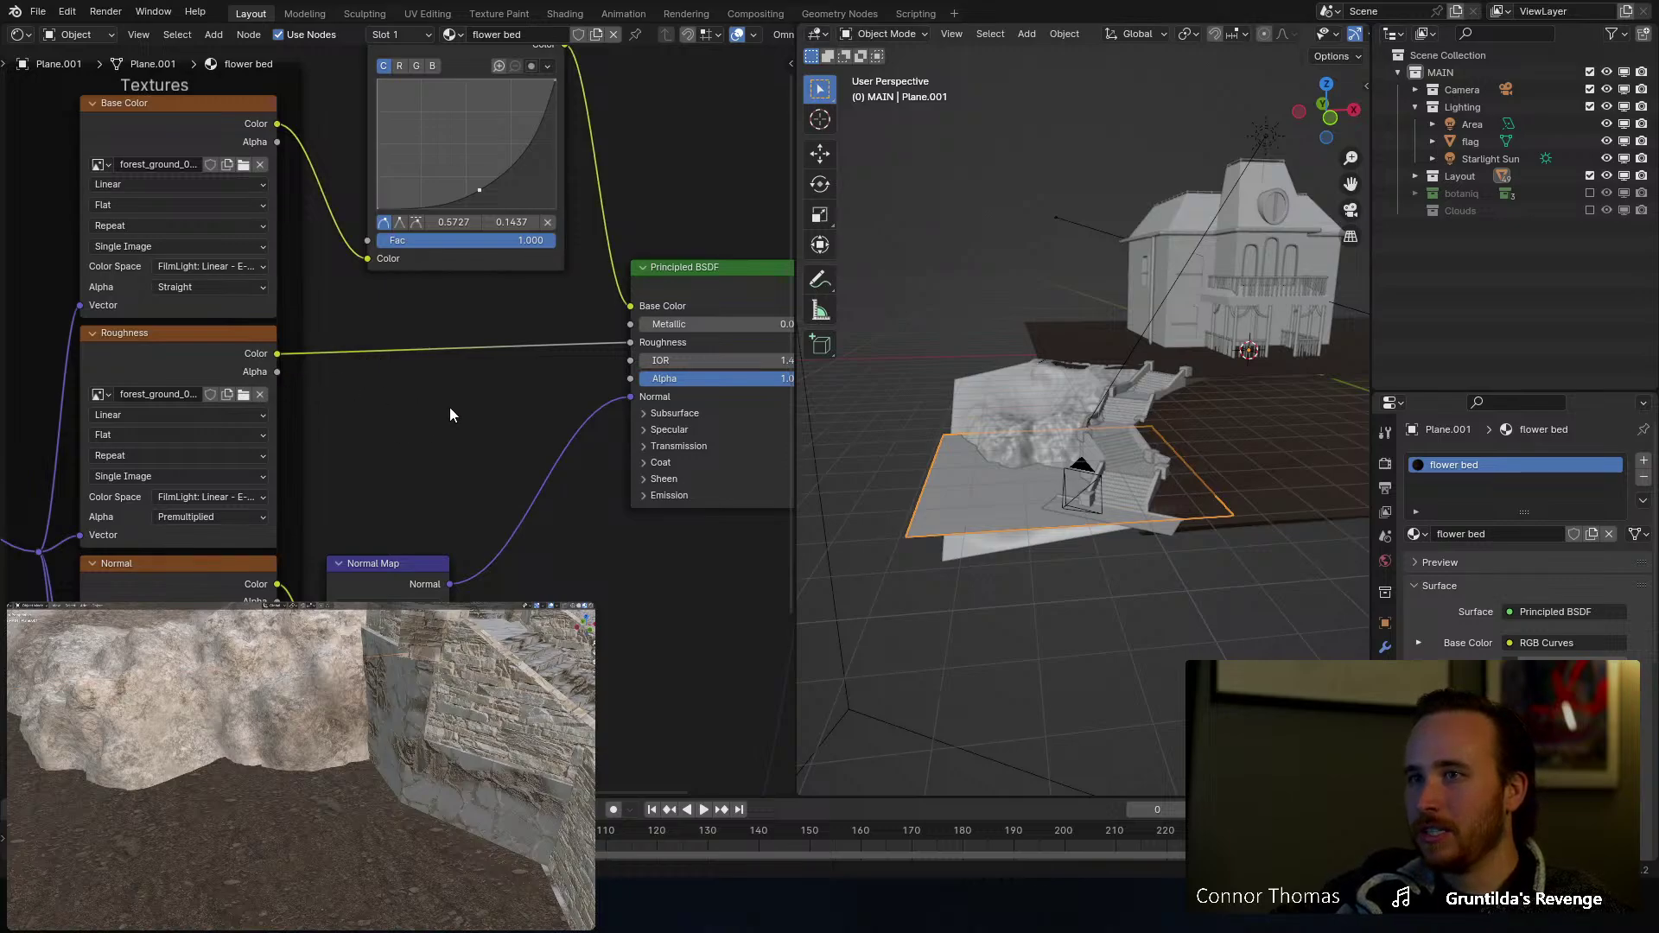
{"action": "left_click", "coordinate": [178, 332], "text": "ctrl+shift"}
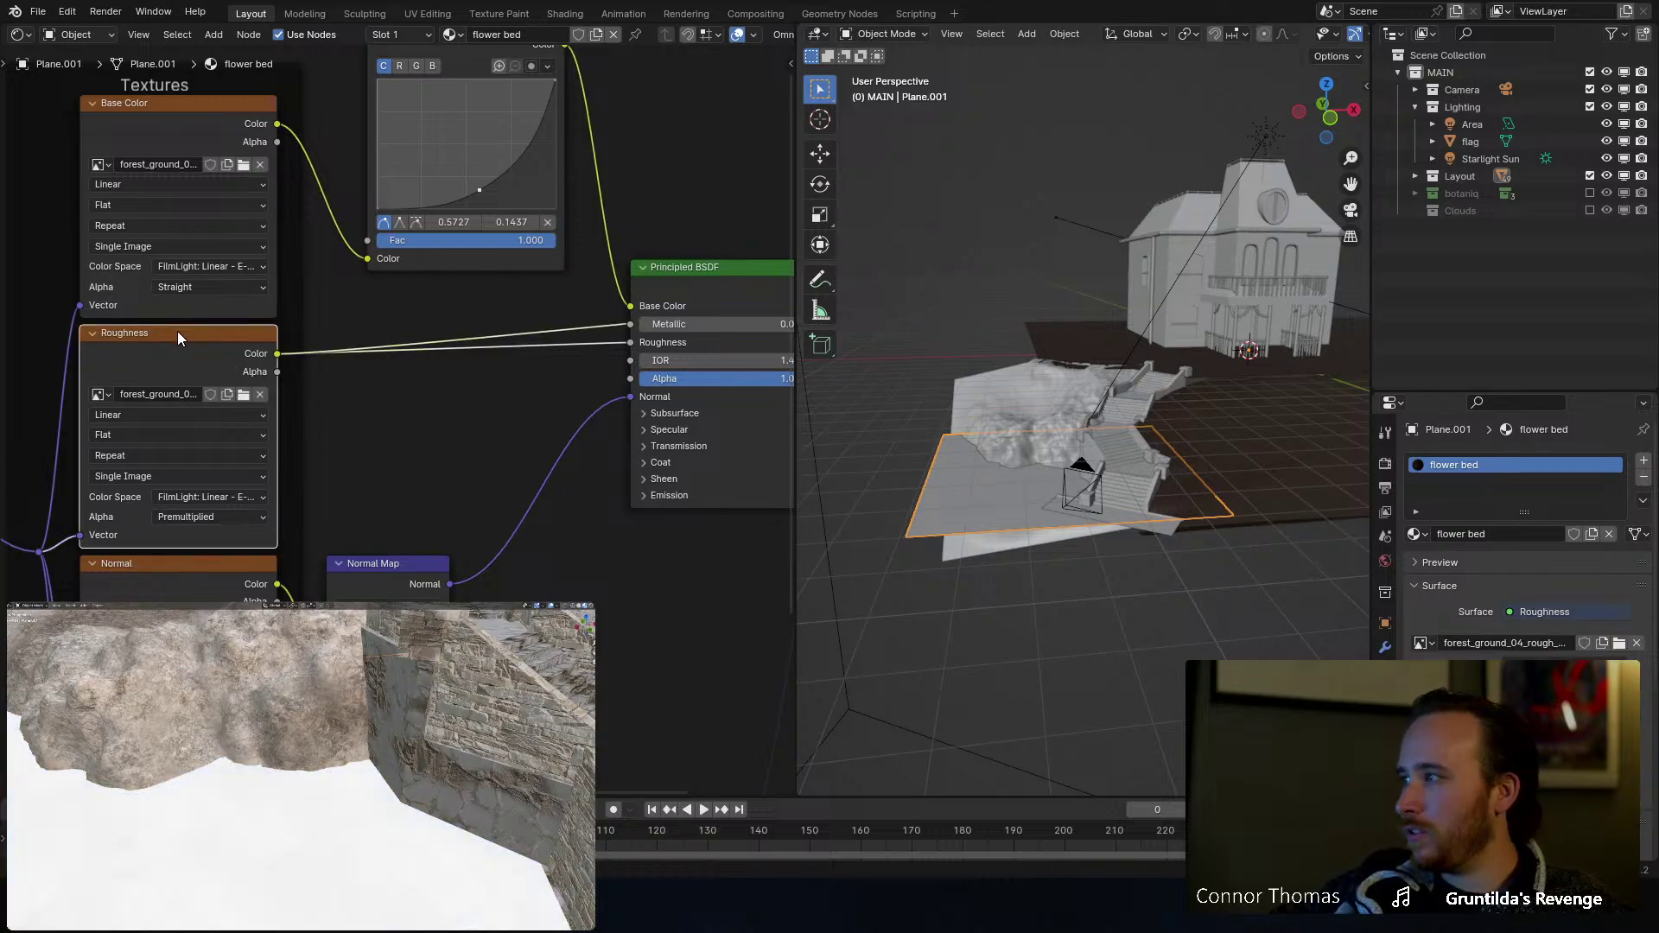
Step: Disconnect the roughness map, route the Principled BSDF back to the output, save the file, and set Roughness to 0.086
{"action": "middle_click_drag", "start_coordinate": [524, 391], "coordinate": [418, 434]}
{"action": "left_click_drag", "start_coordinate": [523, 383], "coordinate": [460, 417]}
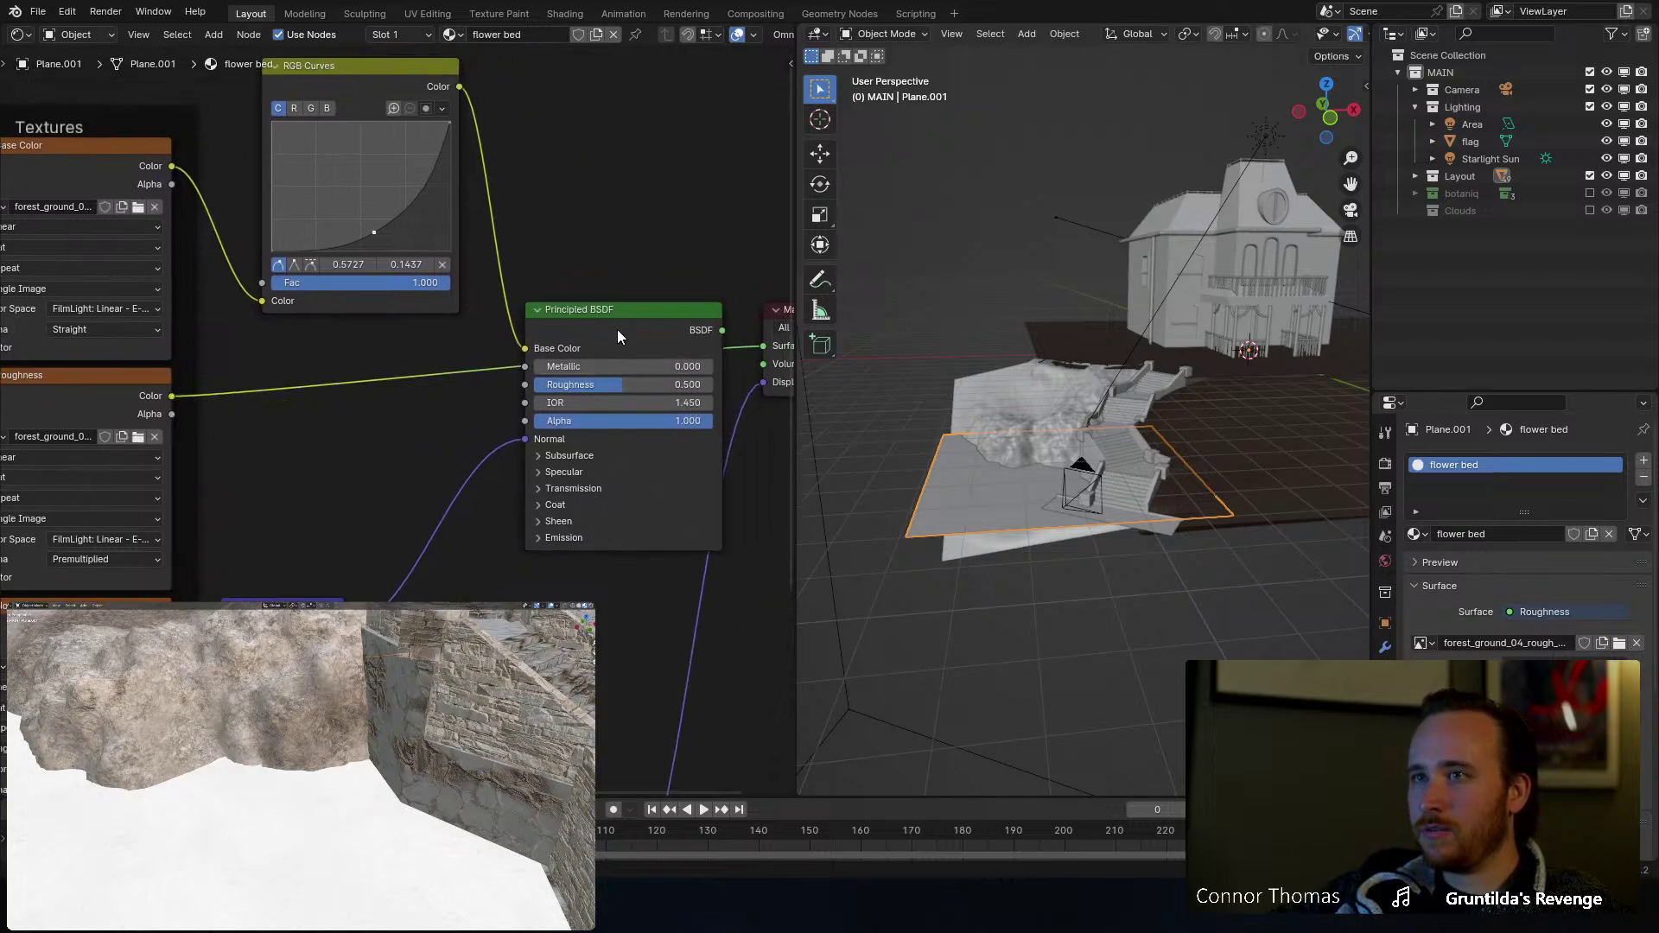
{"action": "middle_click_drag", "start_coordinate": [618, 329], "coordinate": [449, 347]}
{"action": "left_click", "coordinate": [480, 315], "text": "ctrl+shift"}
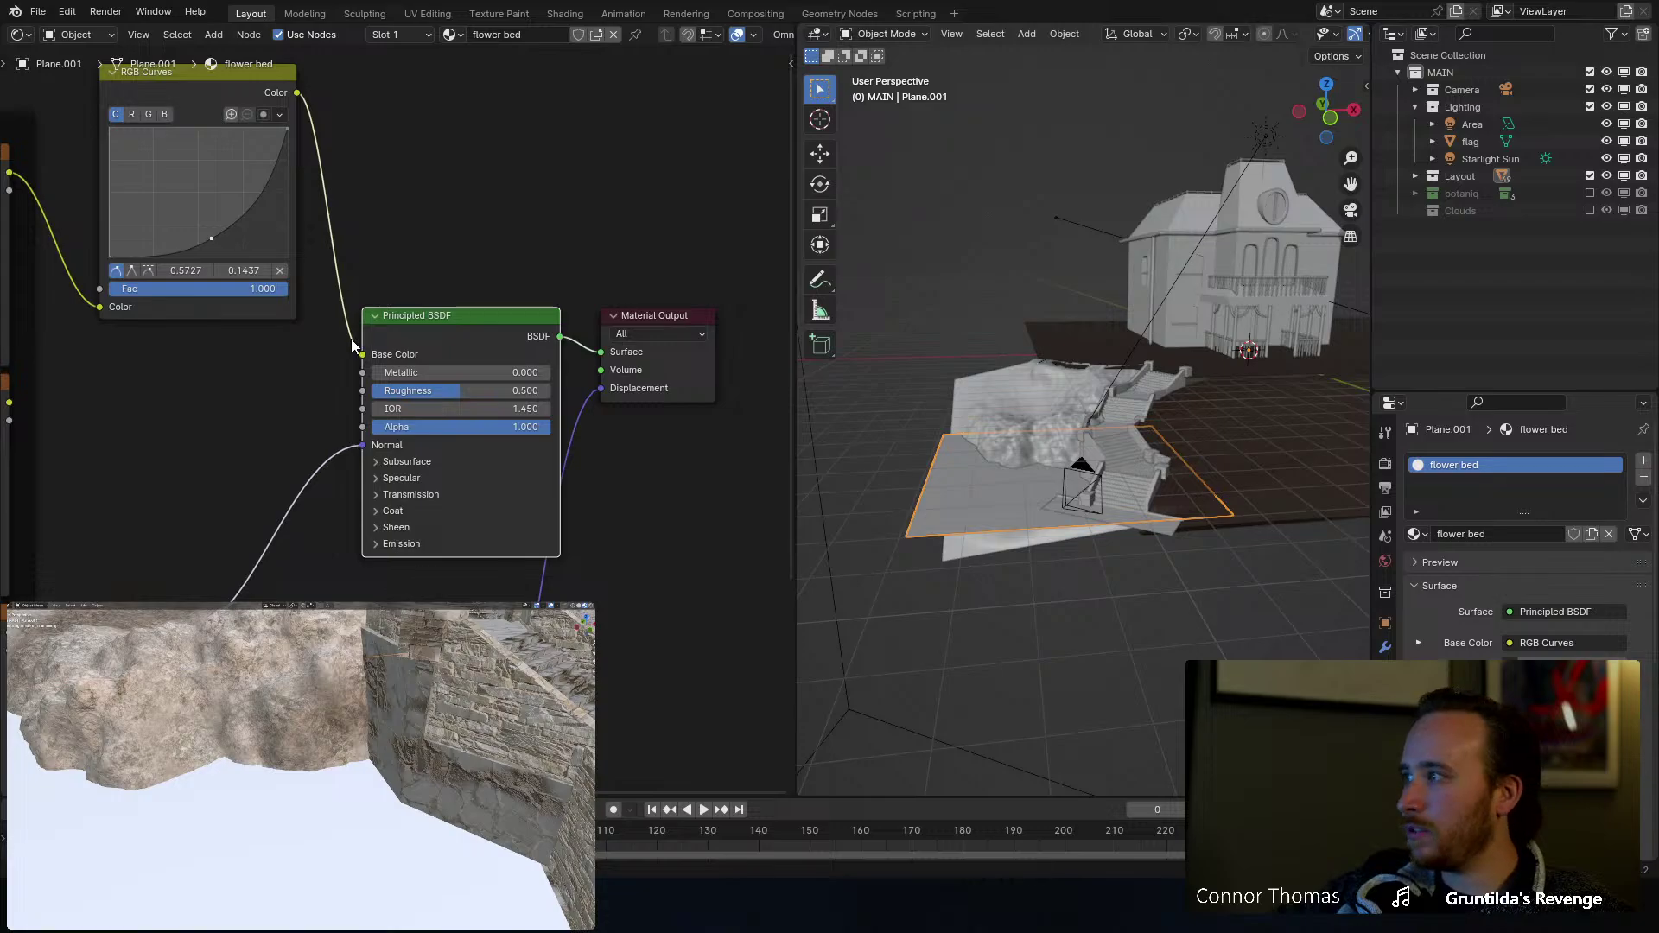
{"action": "key", "text": "ctrl+s"}
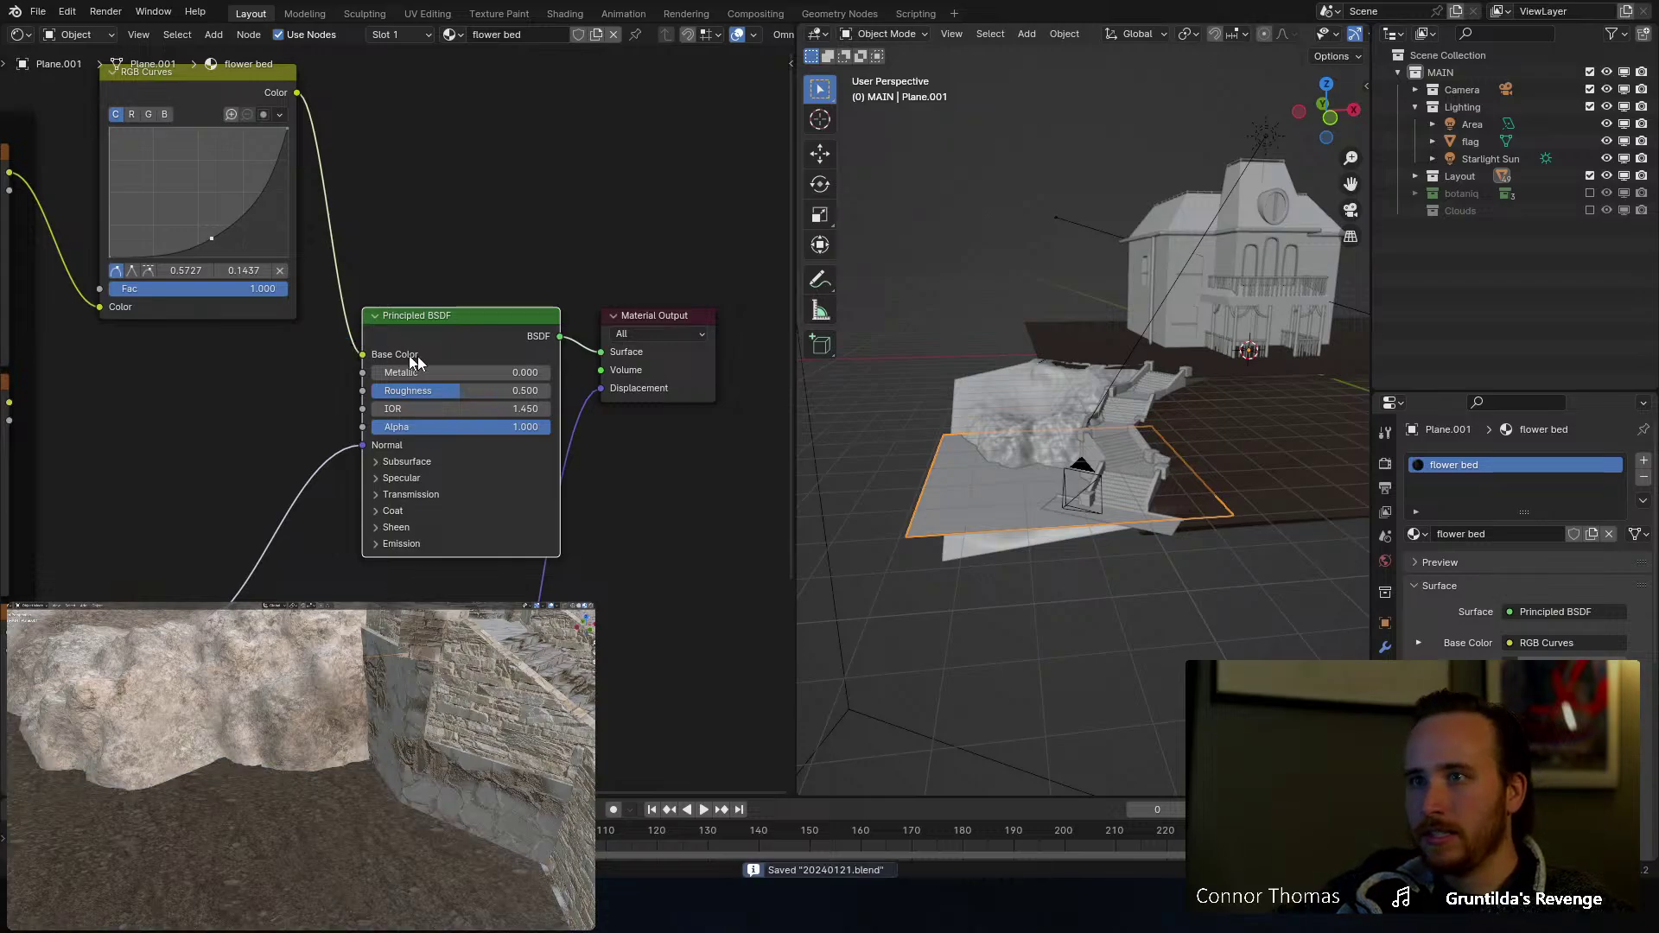
{"action": "left_click_drag", "start_coordinate": [473, 392], "coordinate": [383, 390]}
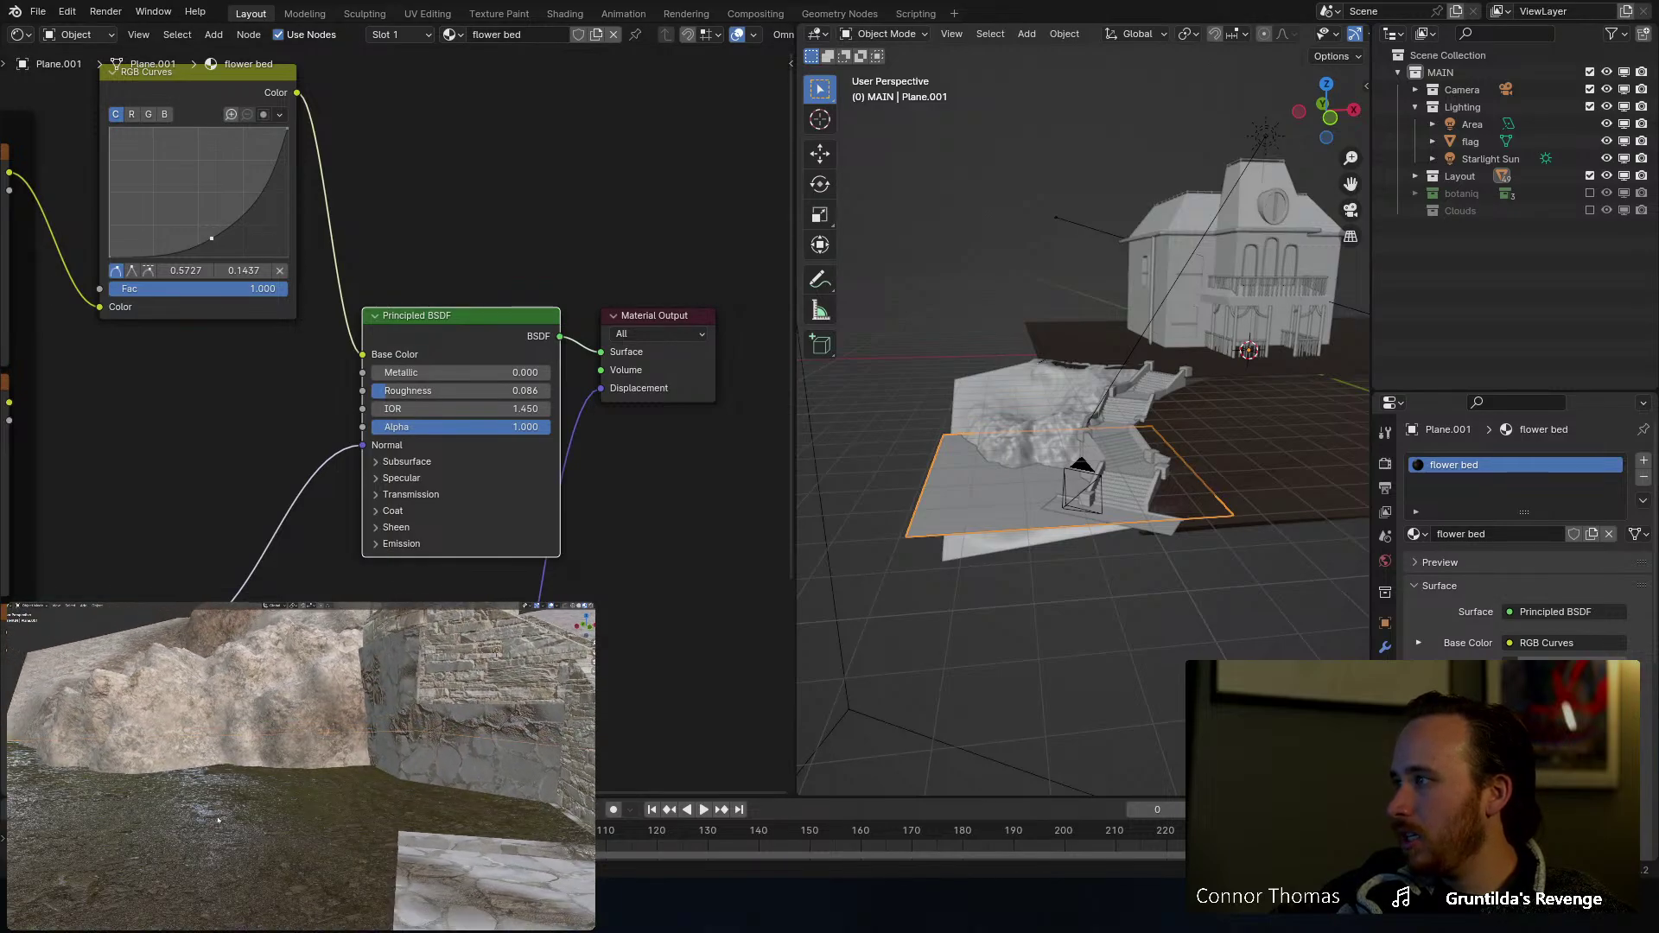
Step: Set the flower bed material's Normal Map strength to 3
{"action": "middle_click_drag", "start_coordinate": [346, 578], "coordinate": [477, 309]}
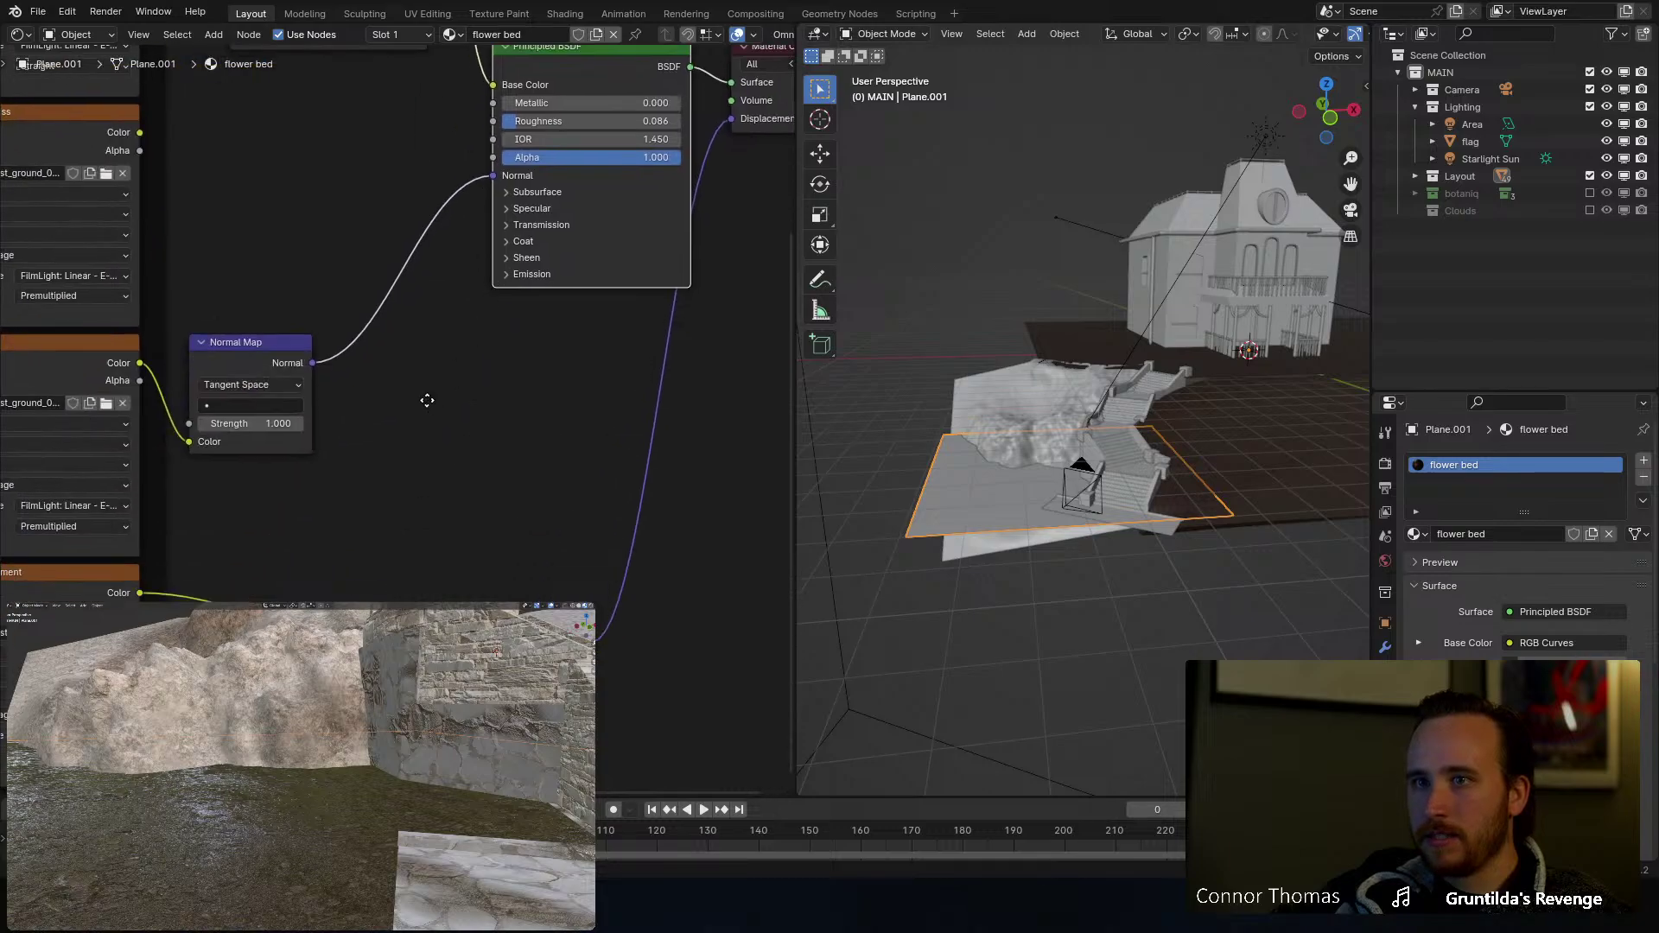
{"action": "middle_click_drag", "start_coordinate": [428, 401], "coordinate": [512, 388]}
{"action": "double_click", "coordinate": [345, 410]}
{"action": "type", "text": "3"}
{"action": "key", "text": "Return"}
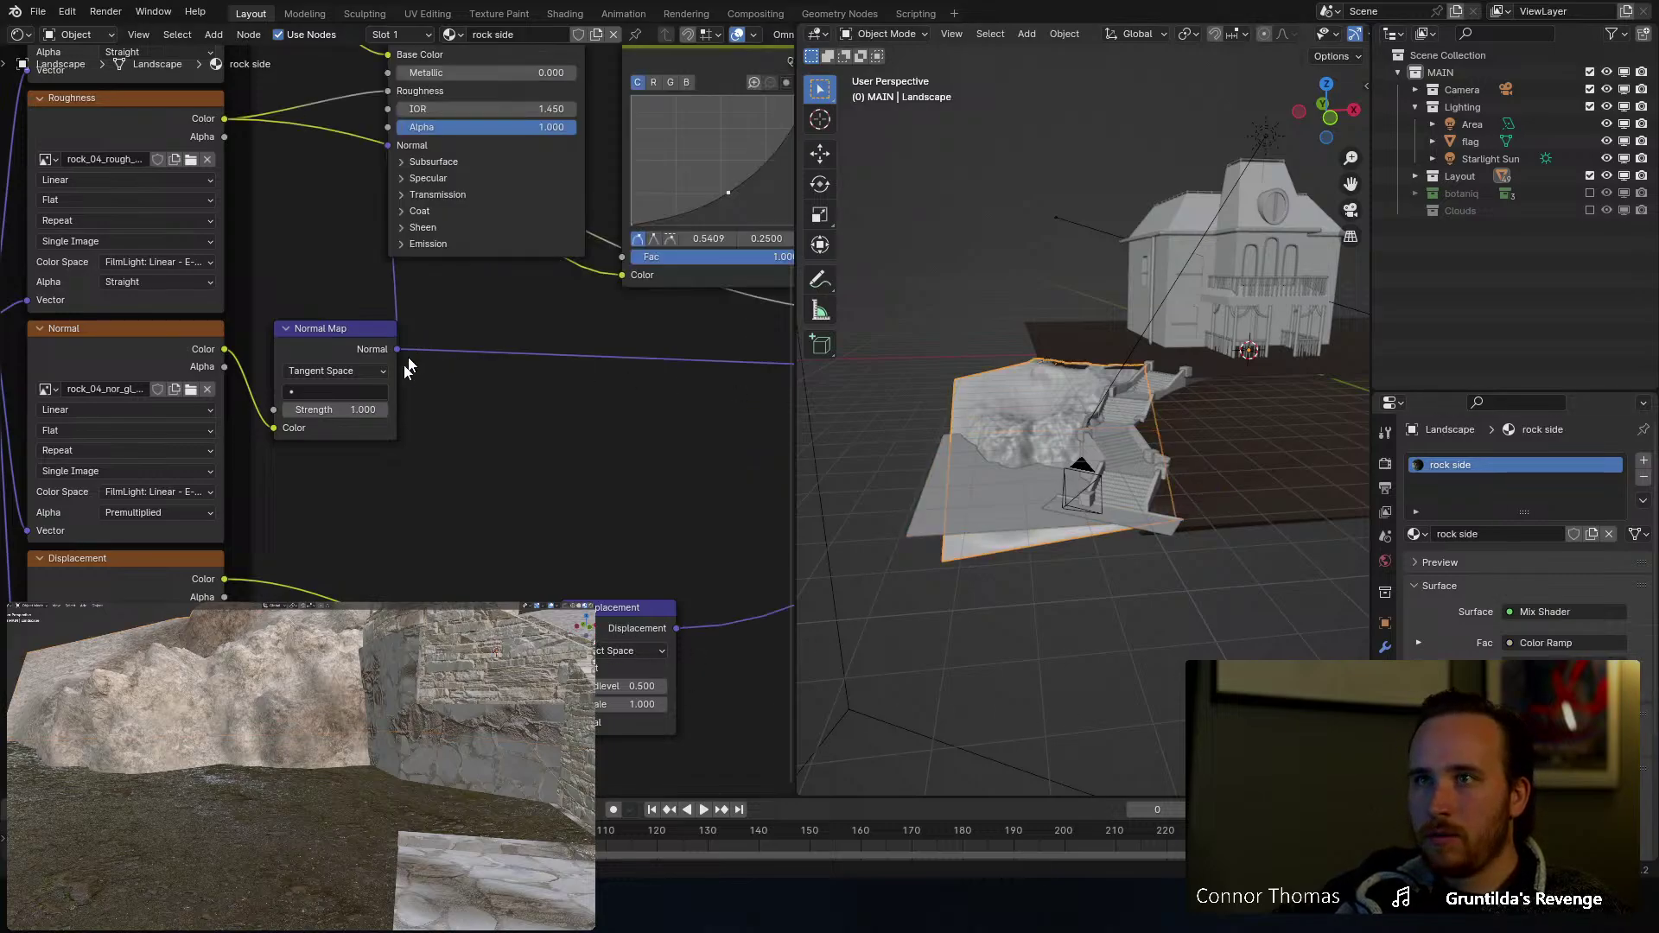
Step: Set the Normal Map strength of the Landscape's rock side material to 4, reselect the flower bed plane, and save the file
{"action": "left_click", "coordinate": [335, 410]}
{"action": "type", "text": "4"}
{"action": "key", "text": "Return"}
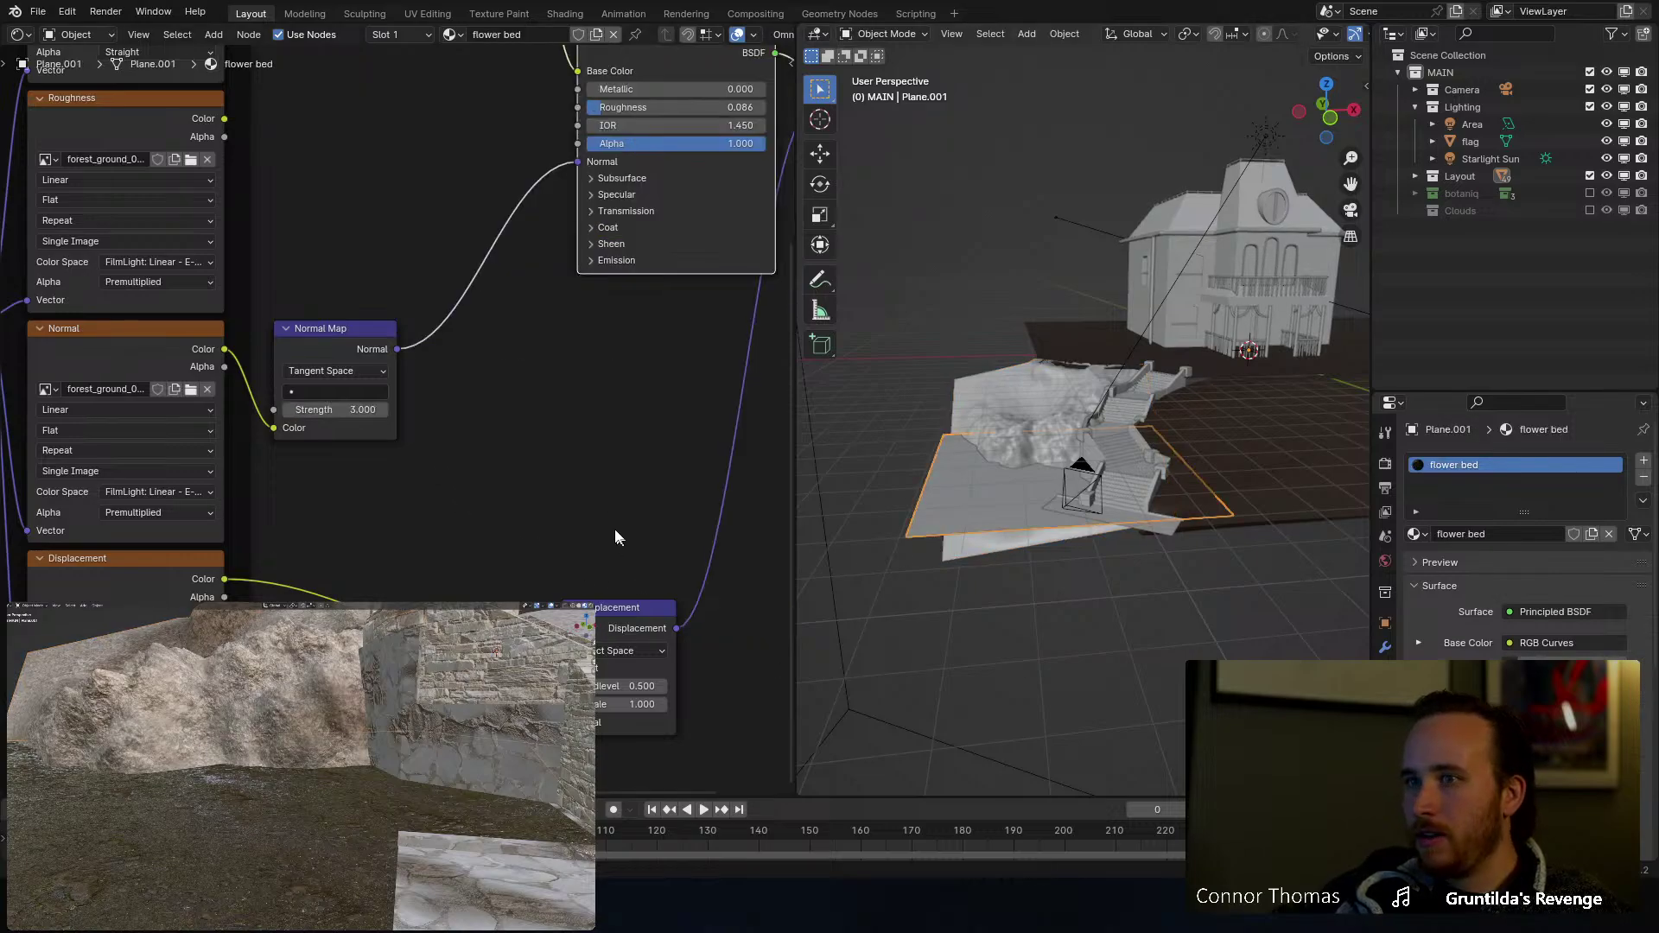
{"action": "middle_click_drag", "start_coordinate": [615, 534], "coordinate": [492, 458]}
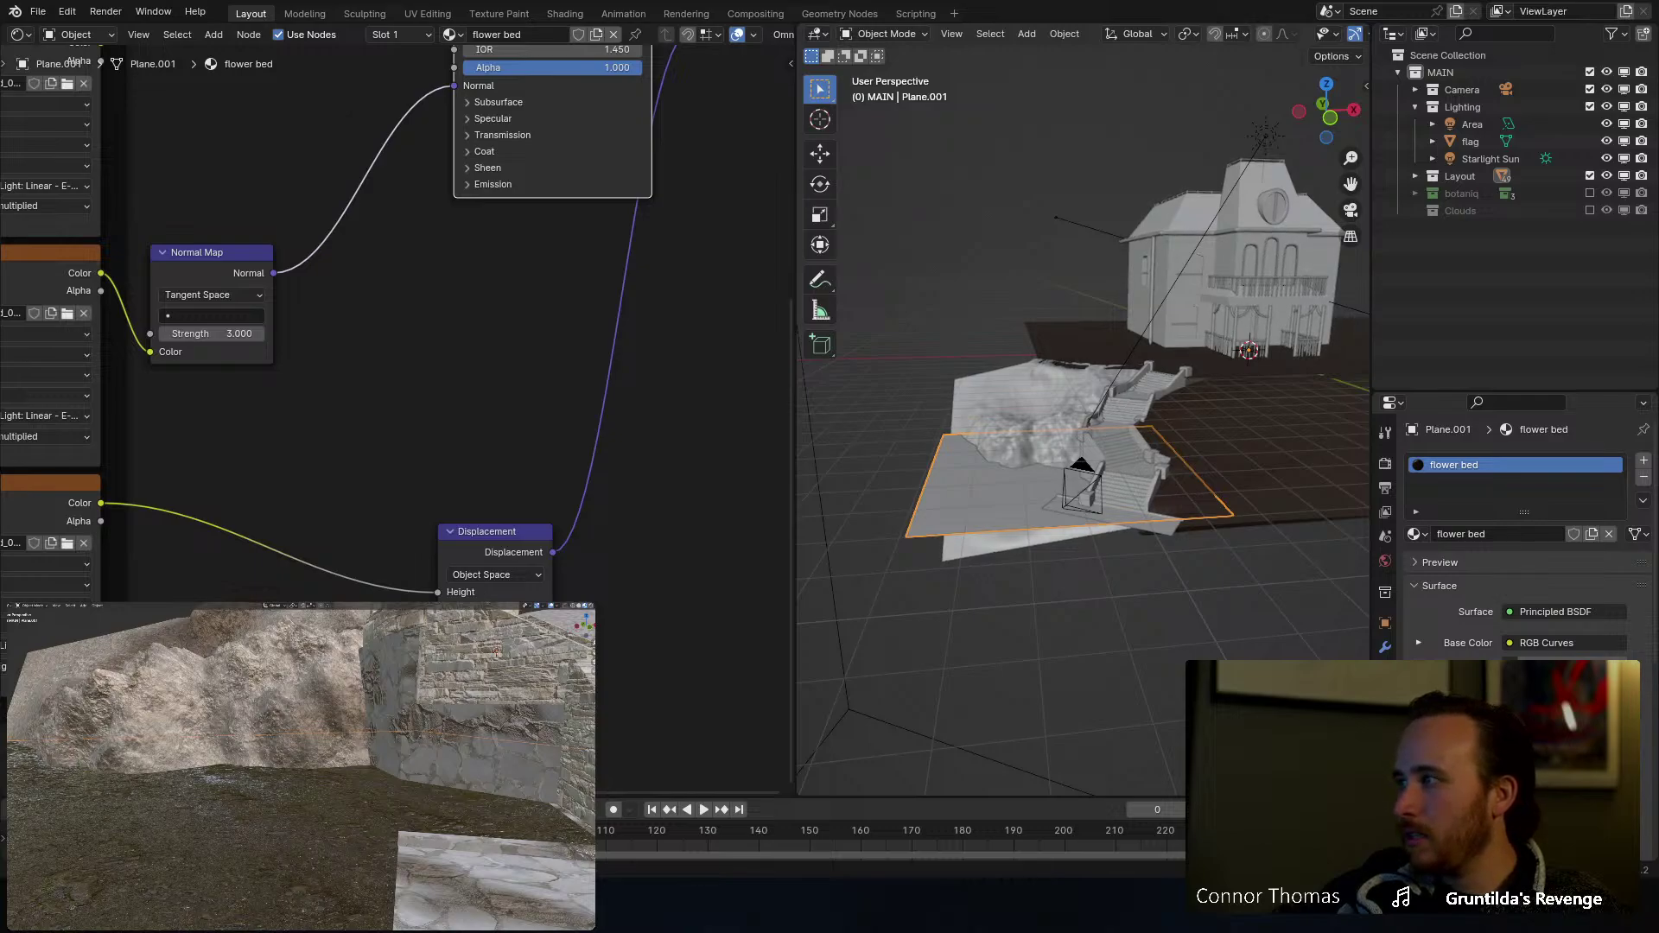
{"action": "middle_click_drag", "start_coordinate": [582, 341], "coordinate": [538, 381]}
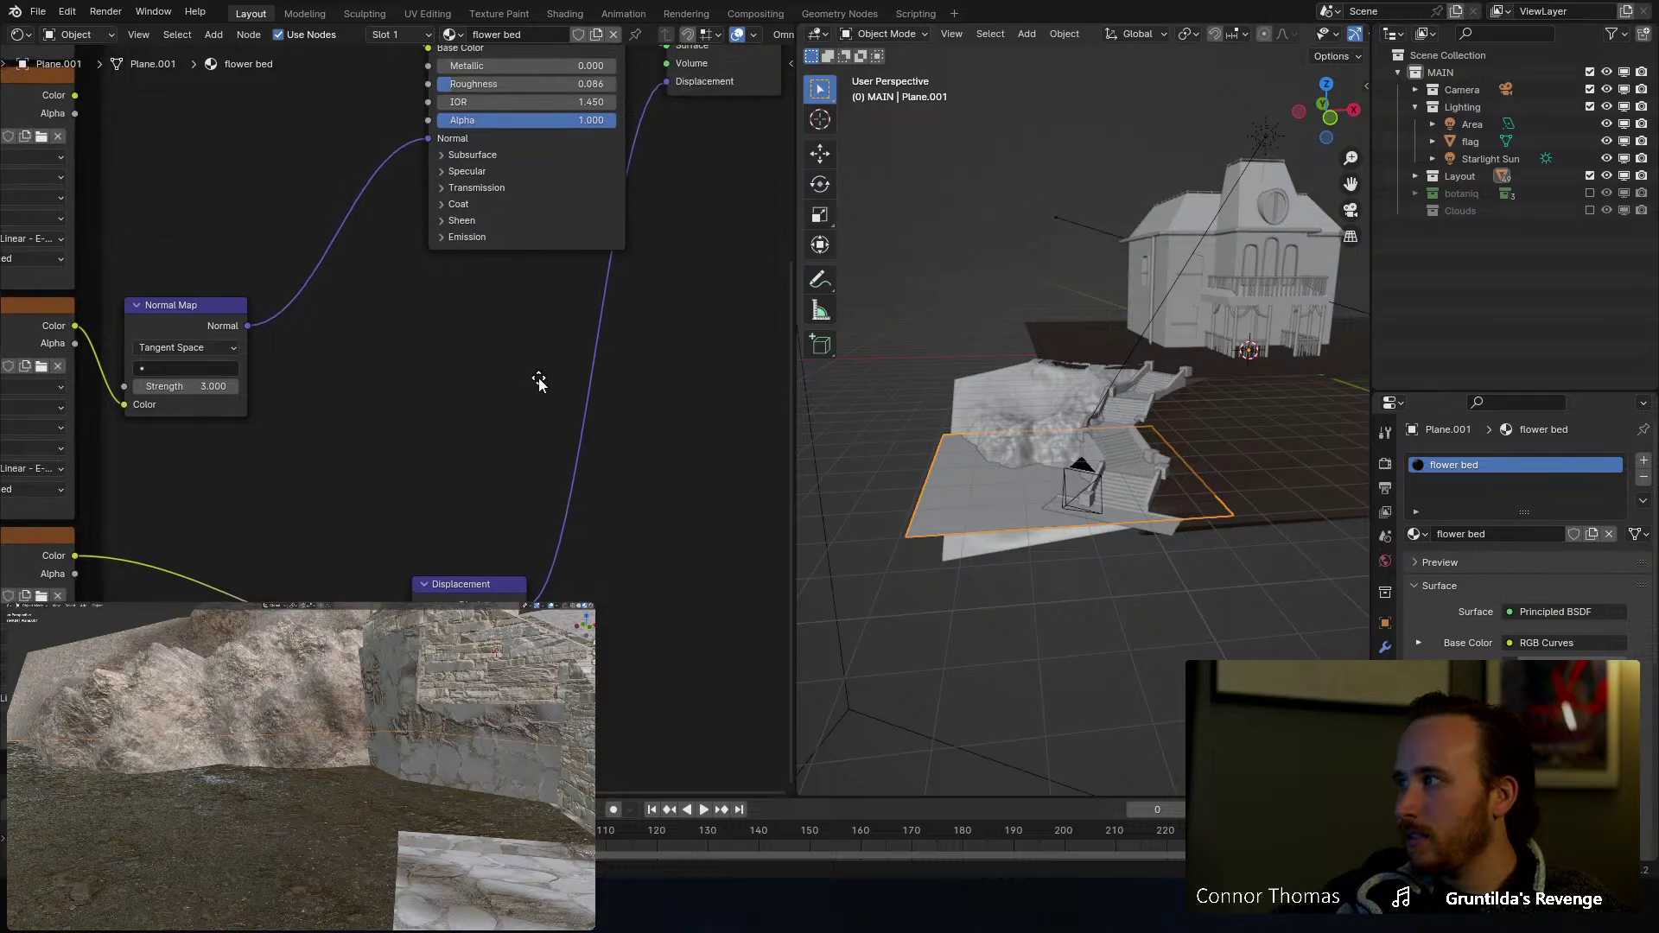
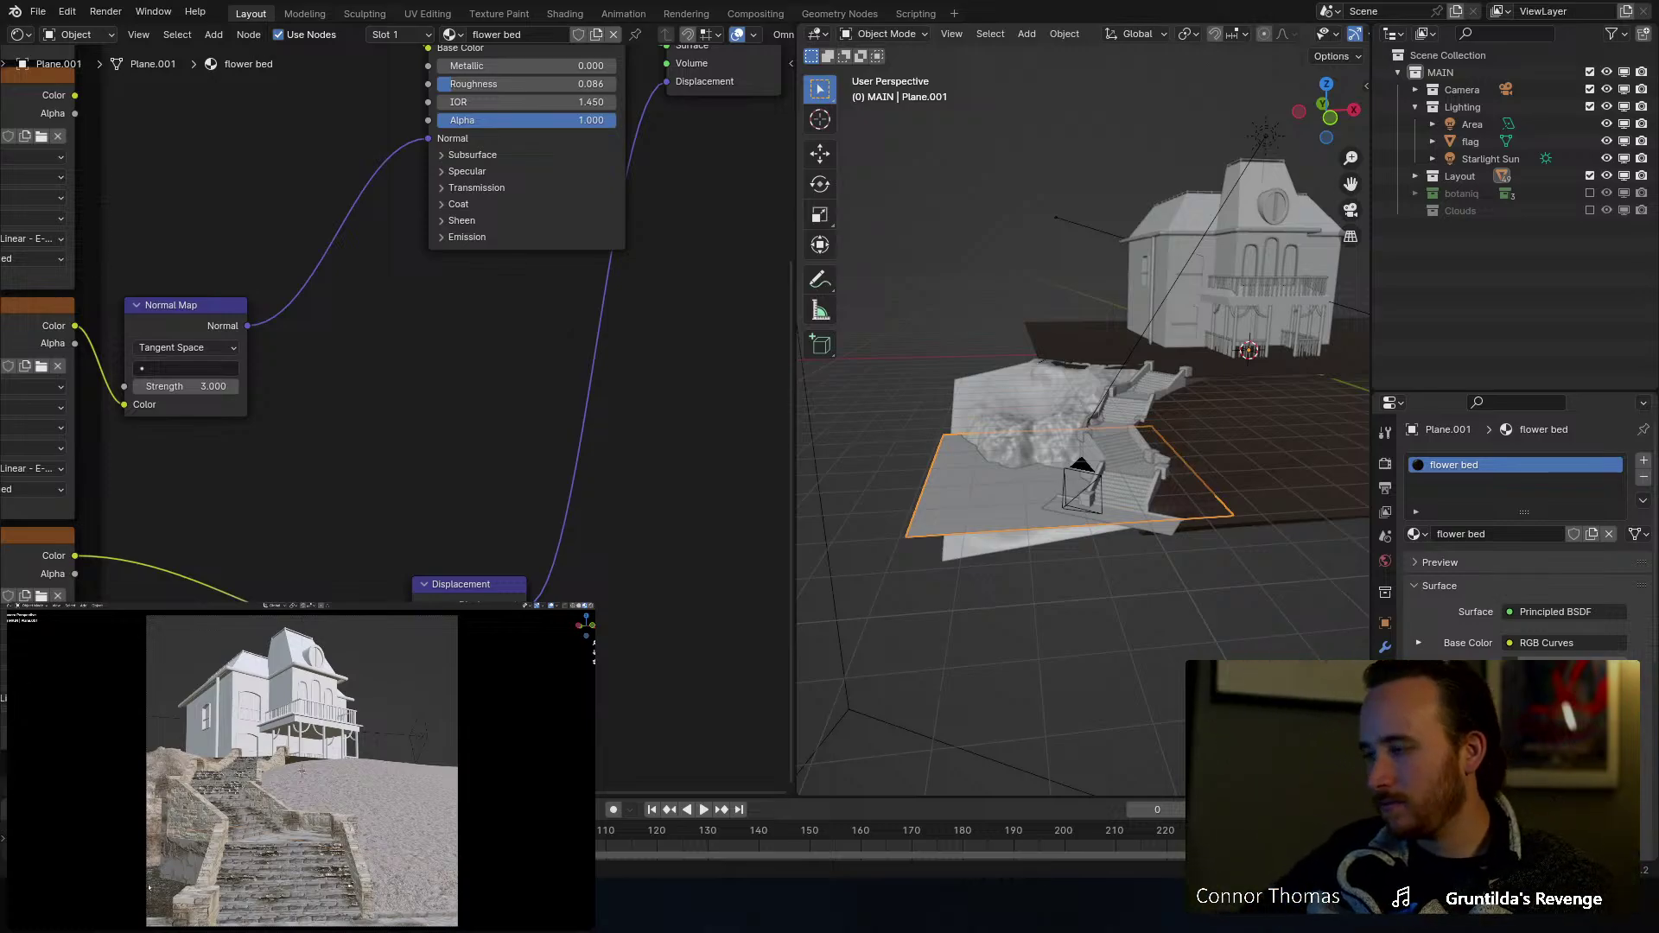
{"action": "key", "text": "ctrl+s"}
Step: Assign the flower bed material to the large ground mesh beside the stairs in place of Base_Soil-dry.001
{"action": "left_click", "coordinate": [418, 827]}
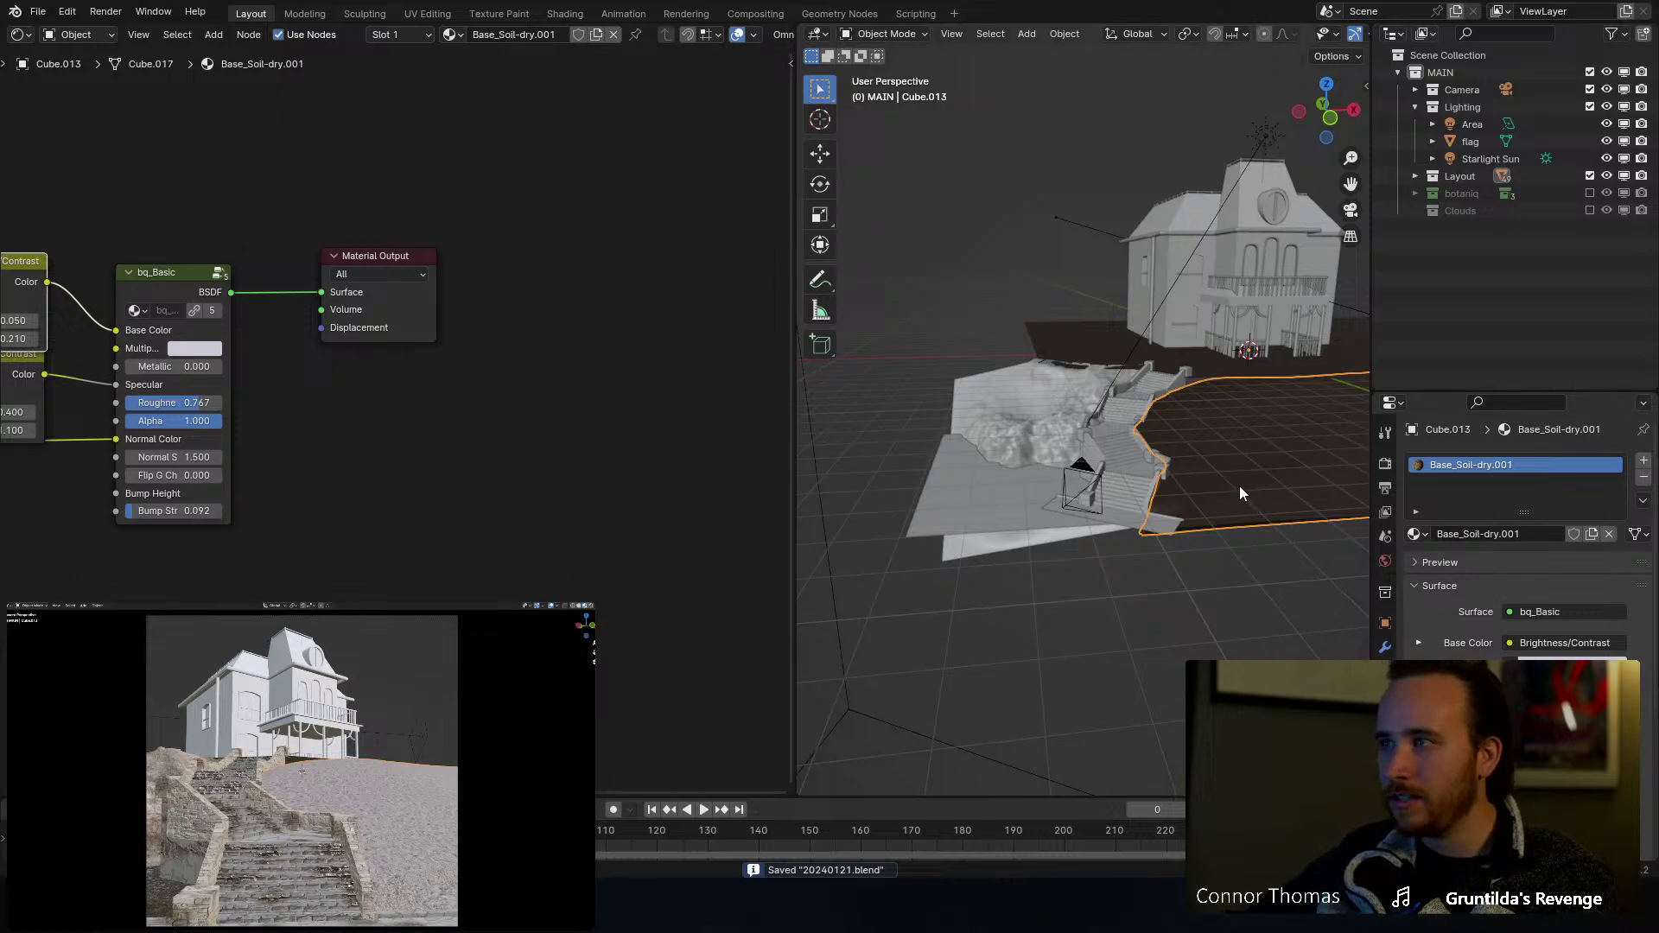
{"action": "left_click", "coordinate": [1415, 534]}
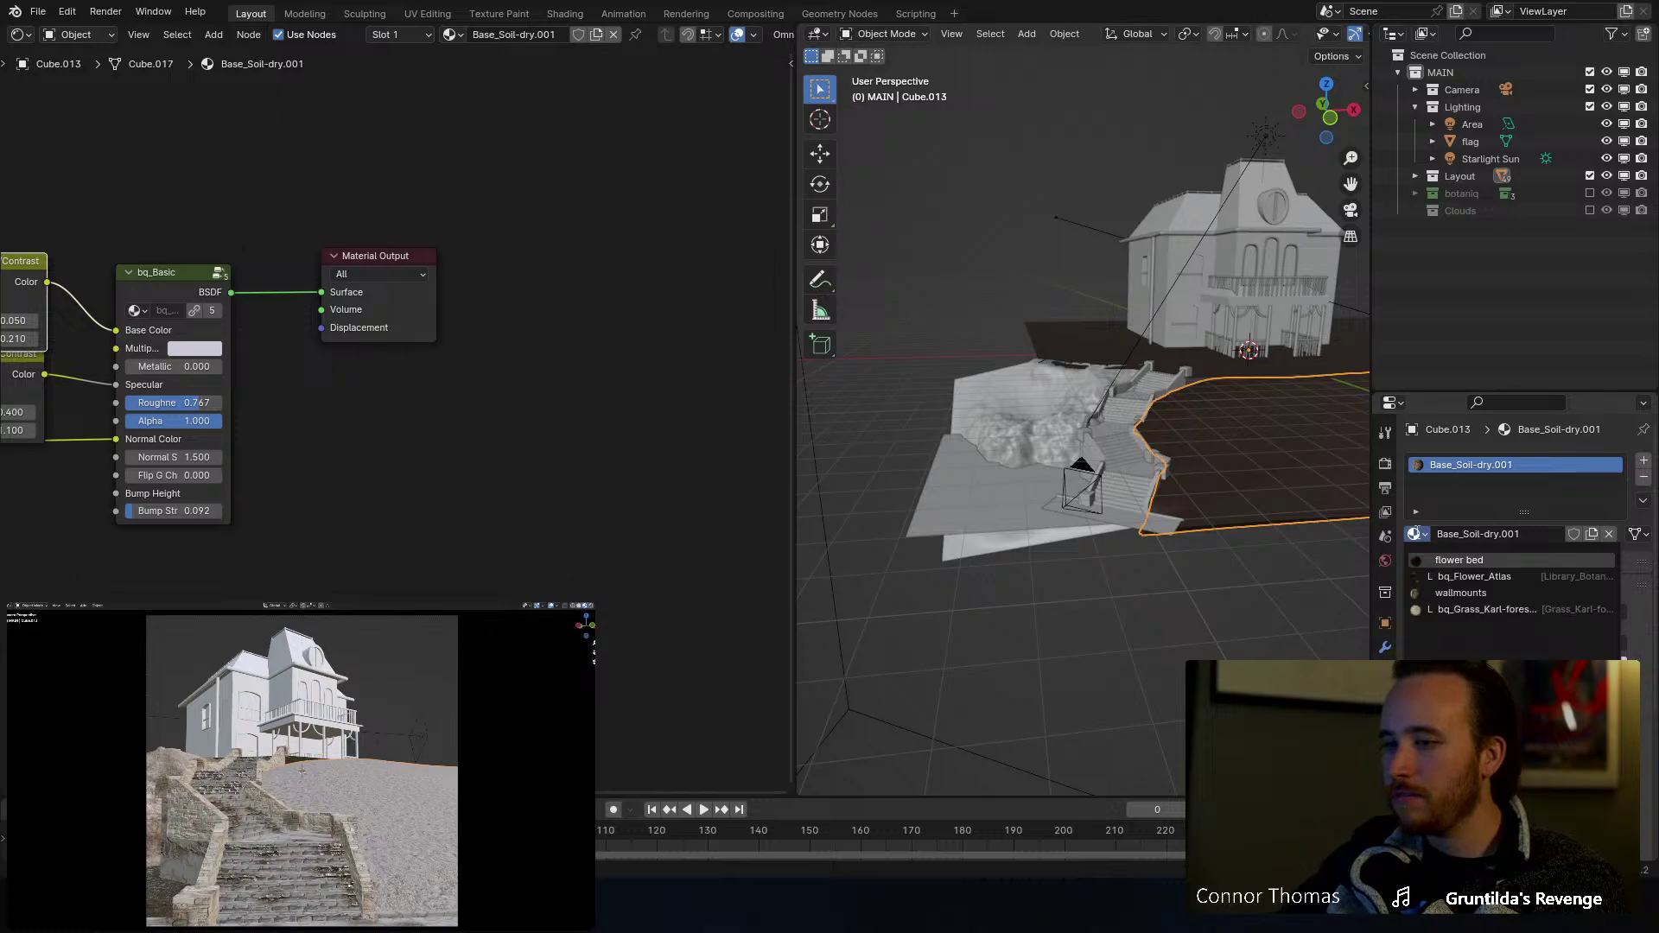
{"action": "left_click", "coordinate": [1460, 626]}
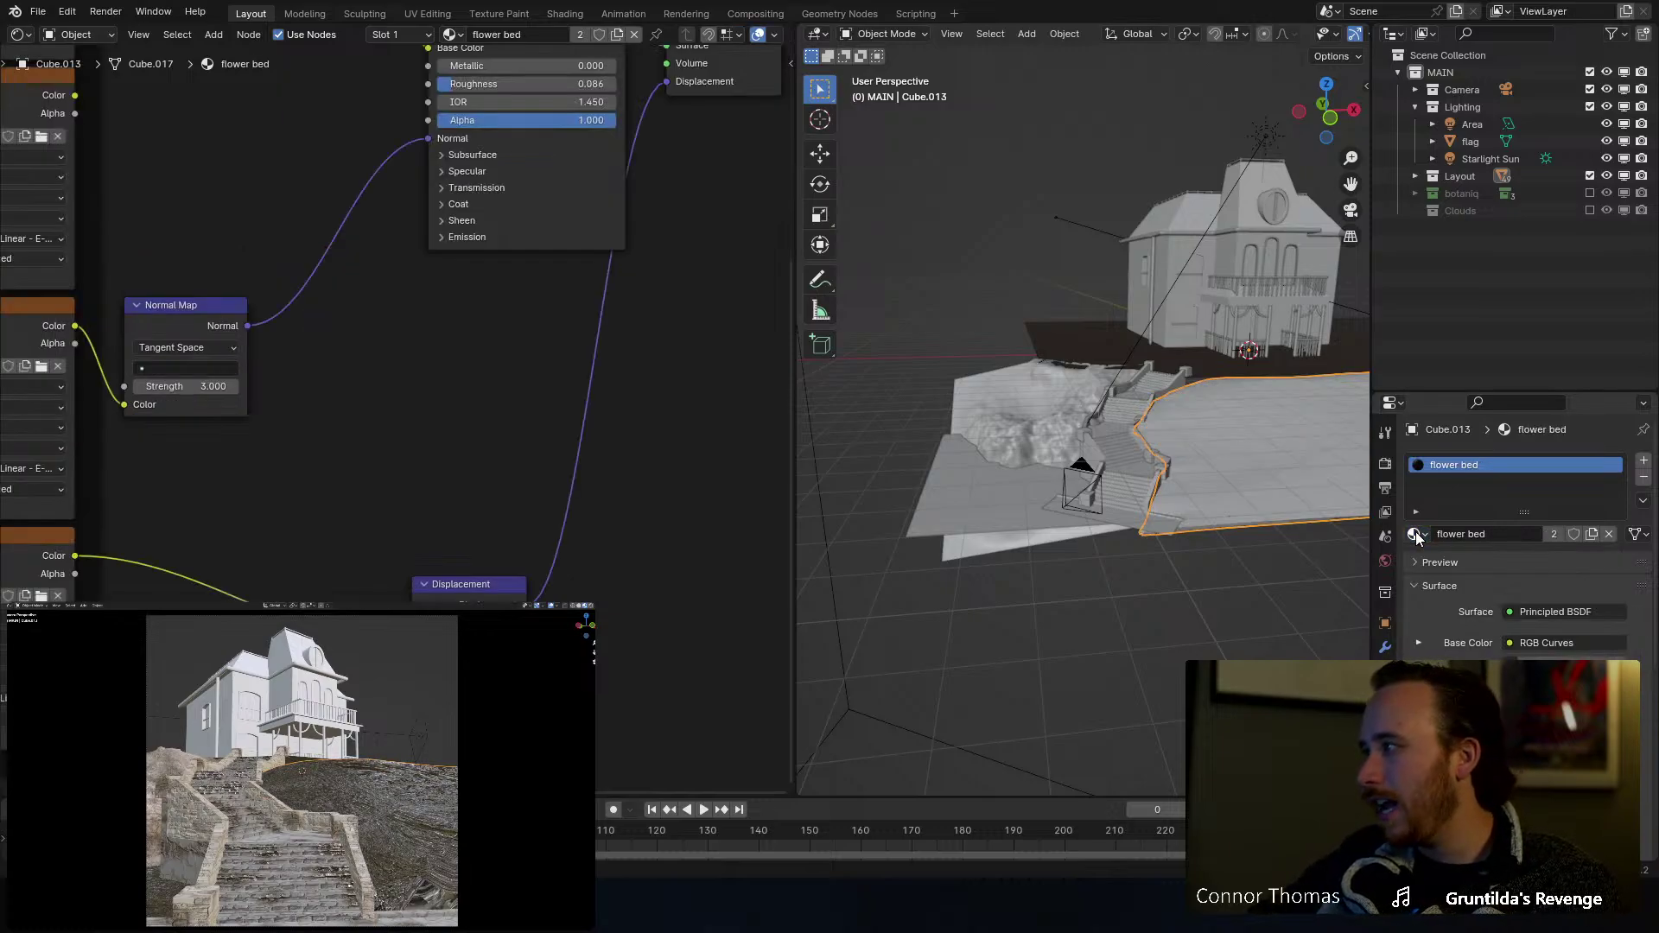
Step: UV-unwrap the whole ground mesh beside the stairs and inspect the soil texture on it
{"action": "key", "text": "Tab"}
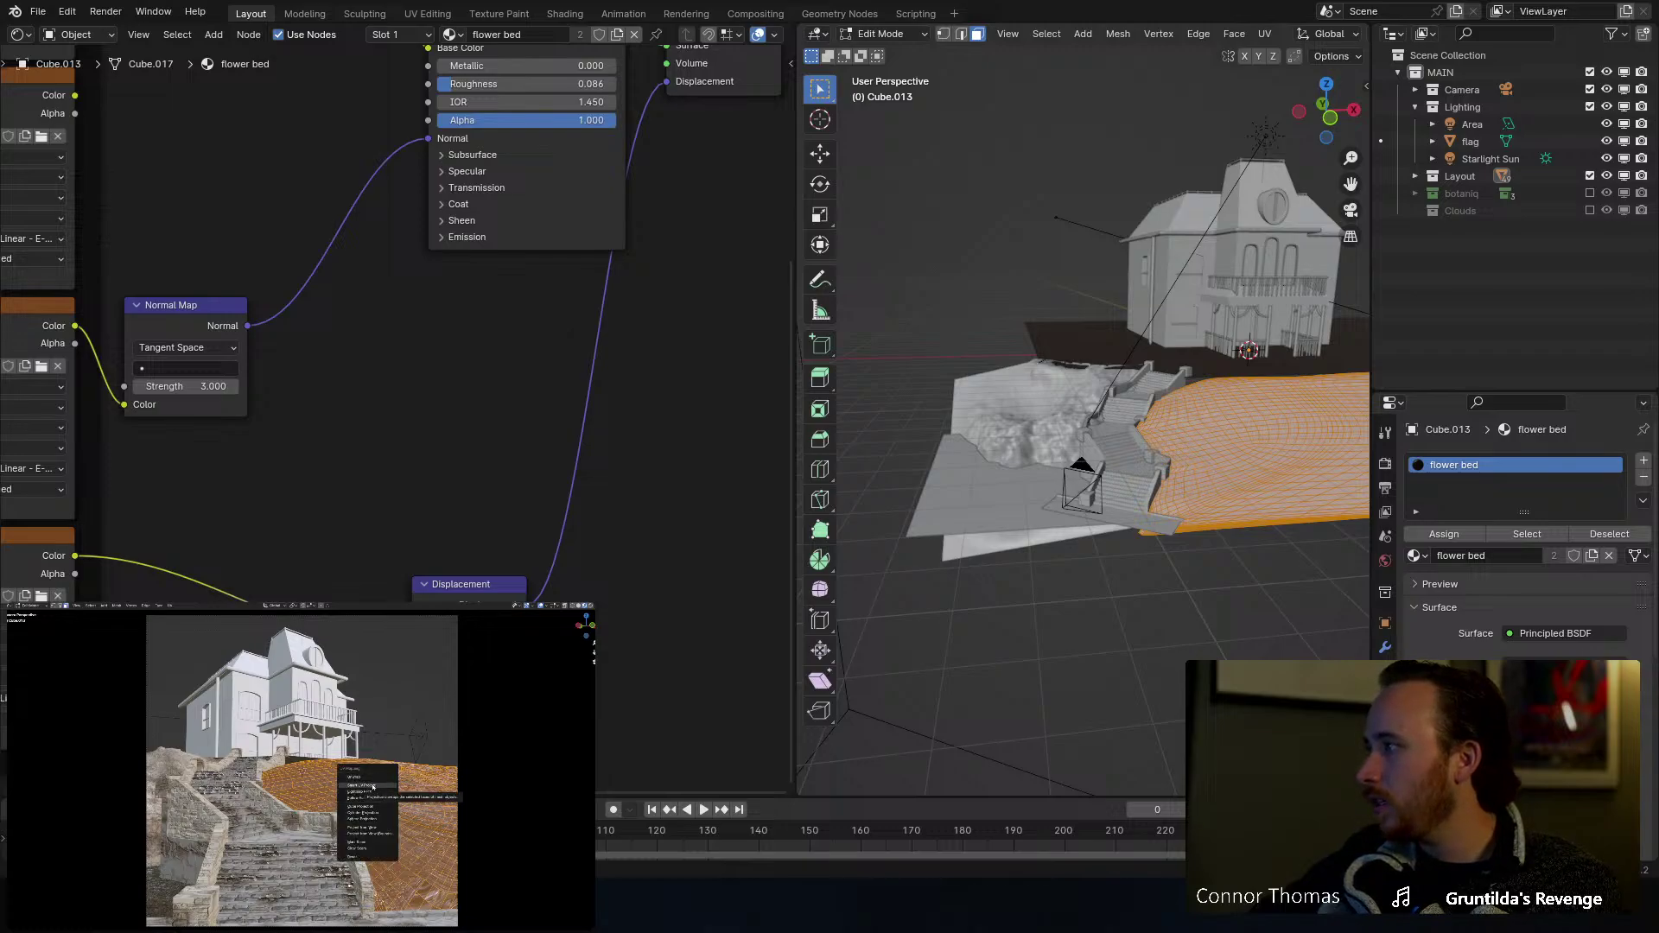
{"action": "key", "text": "Tab"}
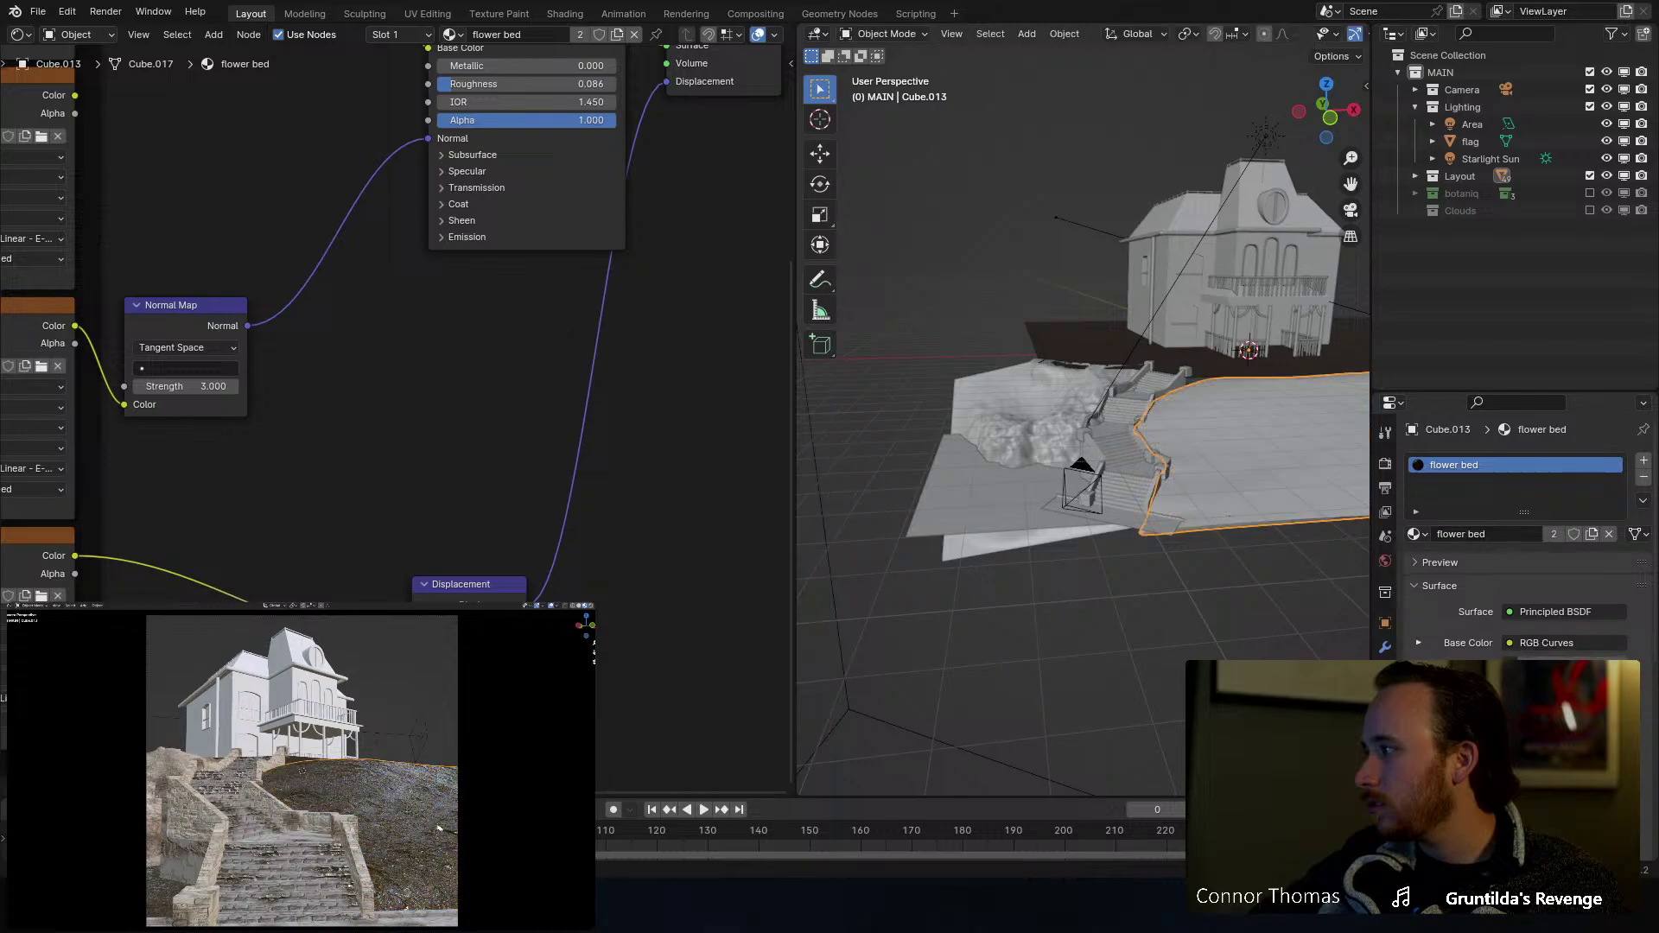
{"action": "key", "text": "a"}
{"action": "key", "text": "a"}
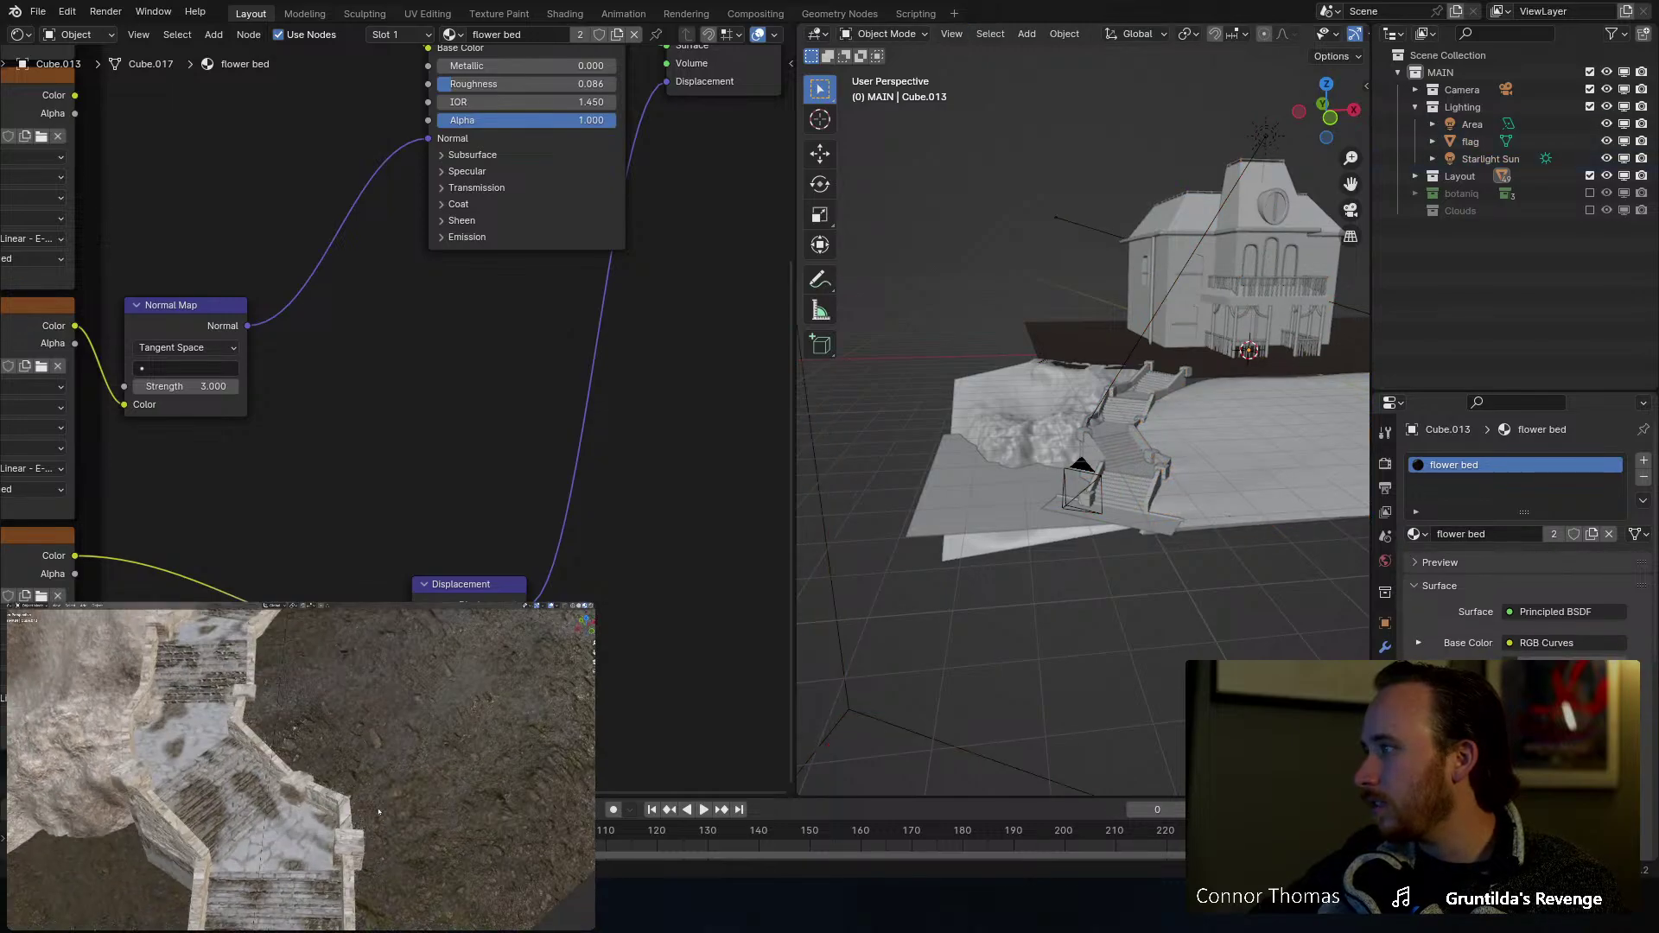
{"action": "key", "text": "Tab"}
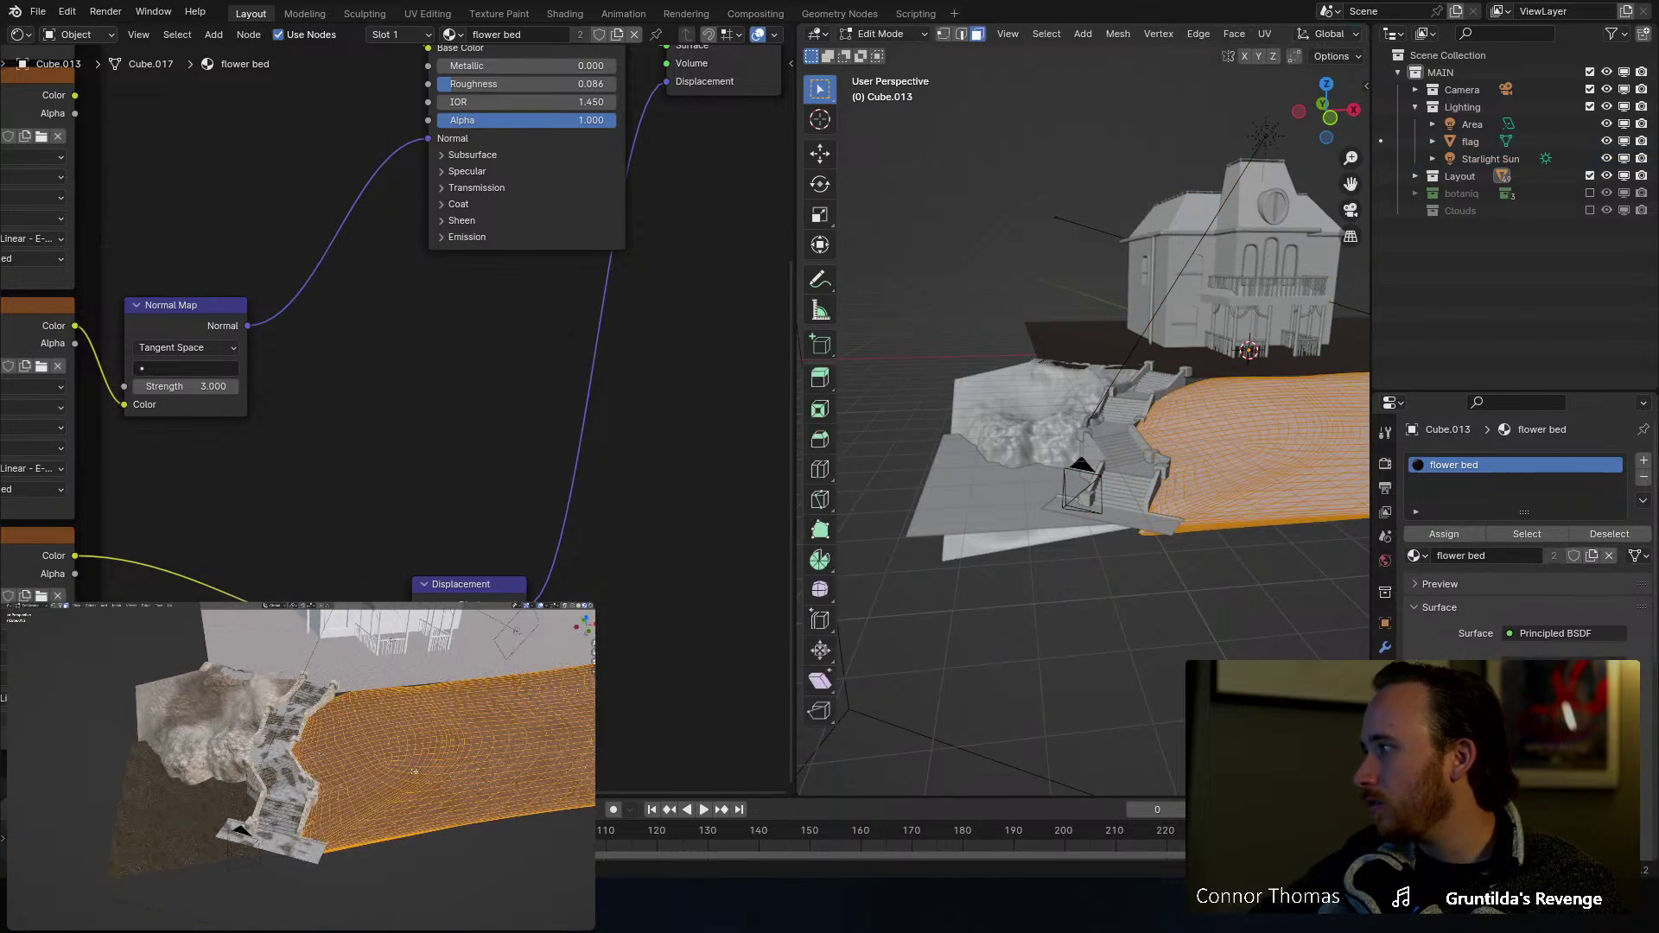
{"action": "key", "text": "Tab"}
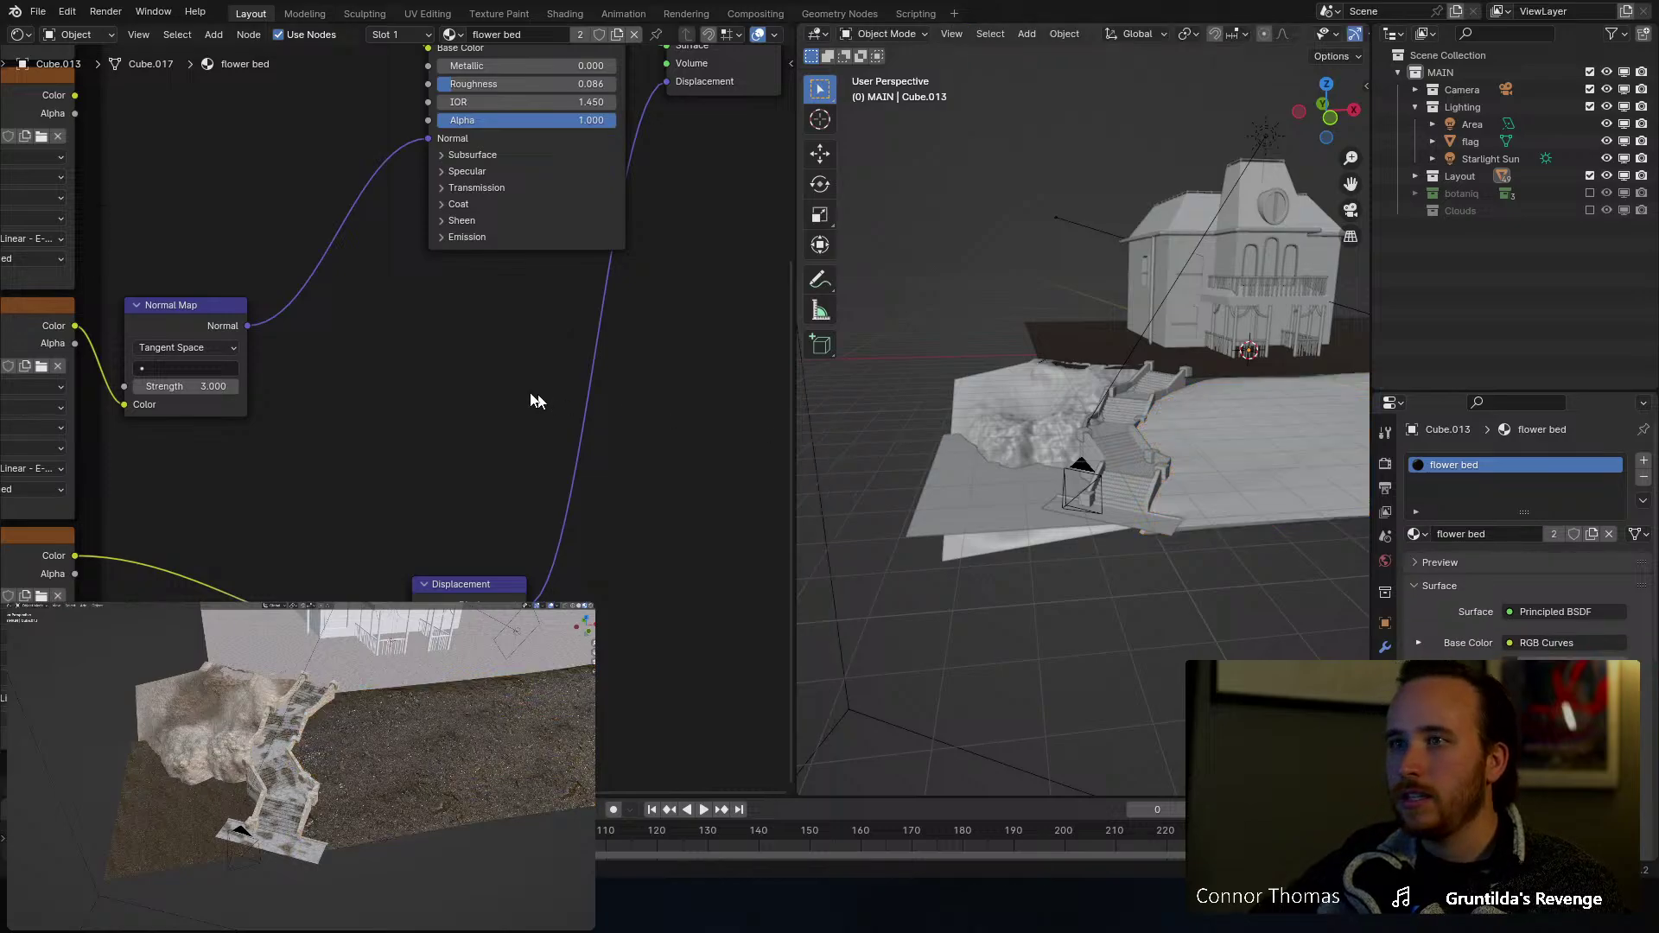
Step: Switch the 3D viewport area to an image editor and show all of the ground mesh's UVs, fully selected
{"action": "left_click", "coordinate": [815, 35]}
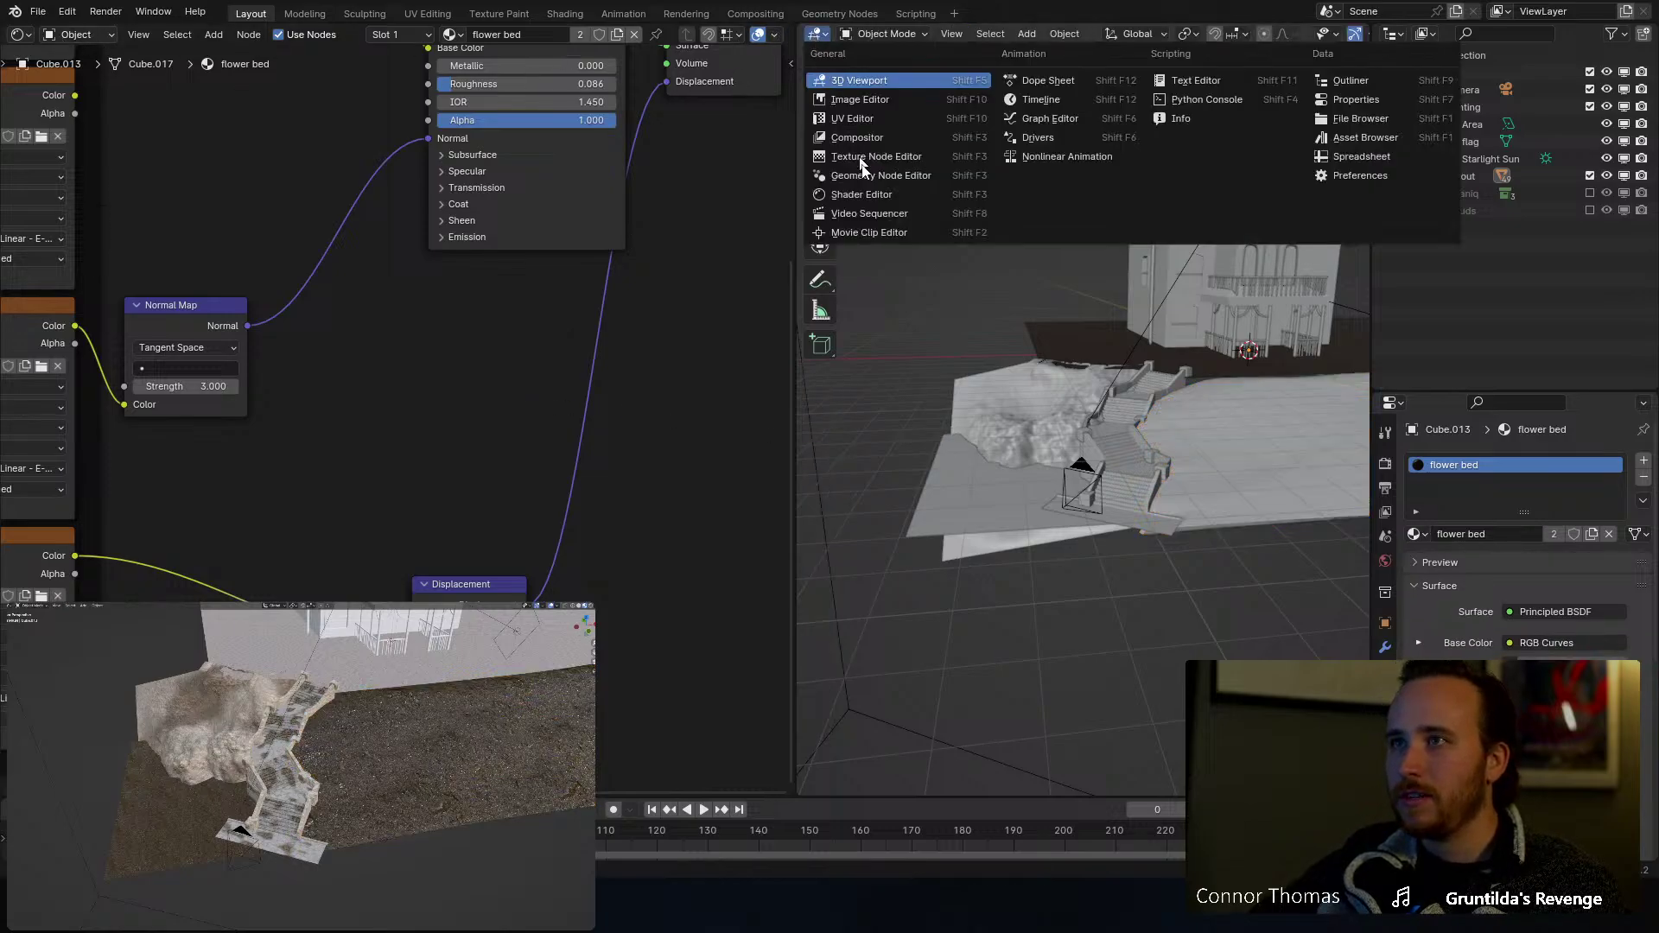
{"action": "left_click", "coordinate": [904, 102]}
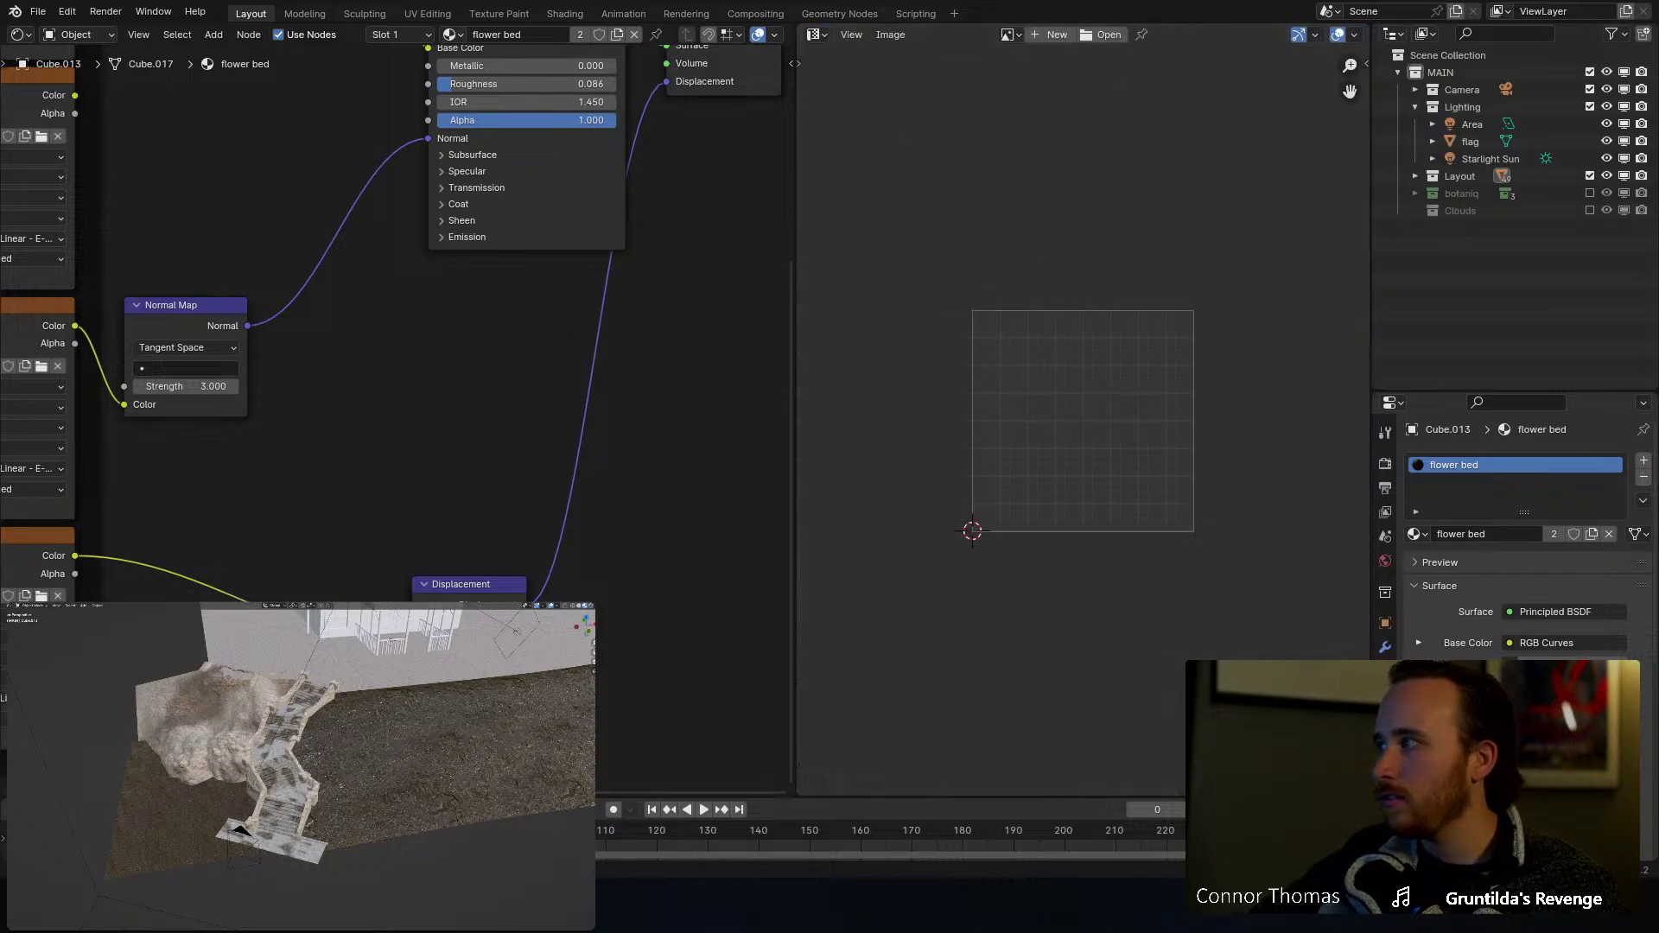
{"action": "key", "text": "Tab"}
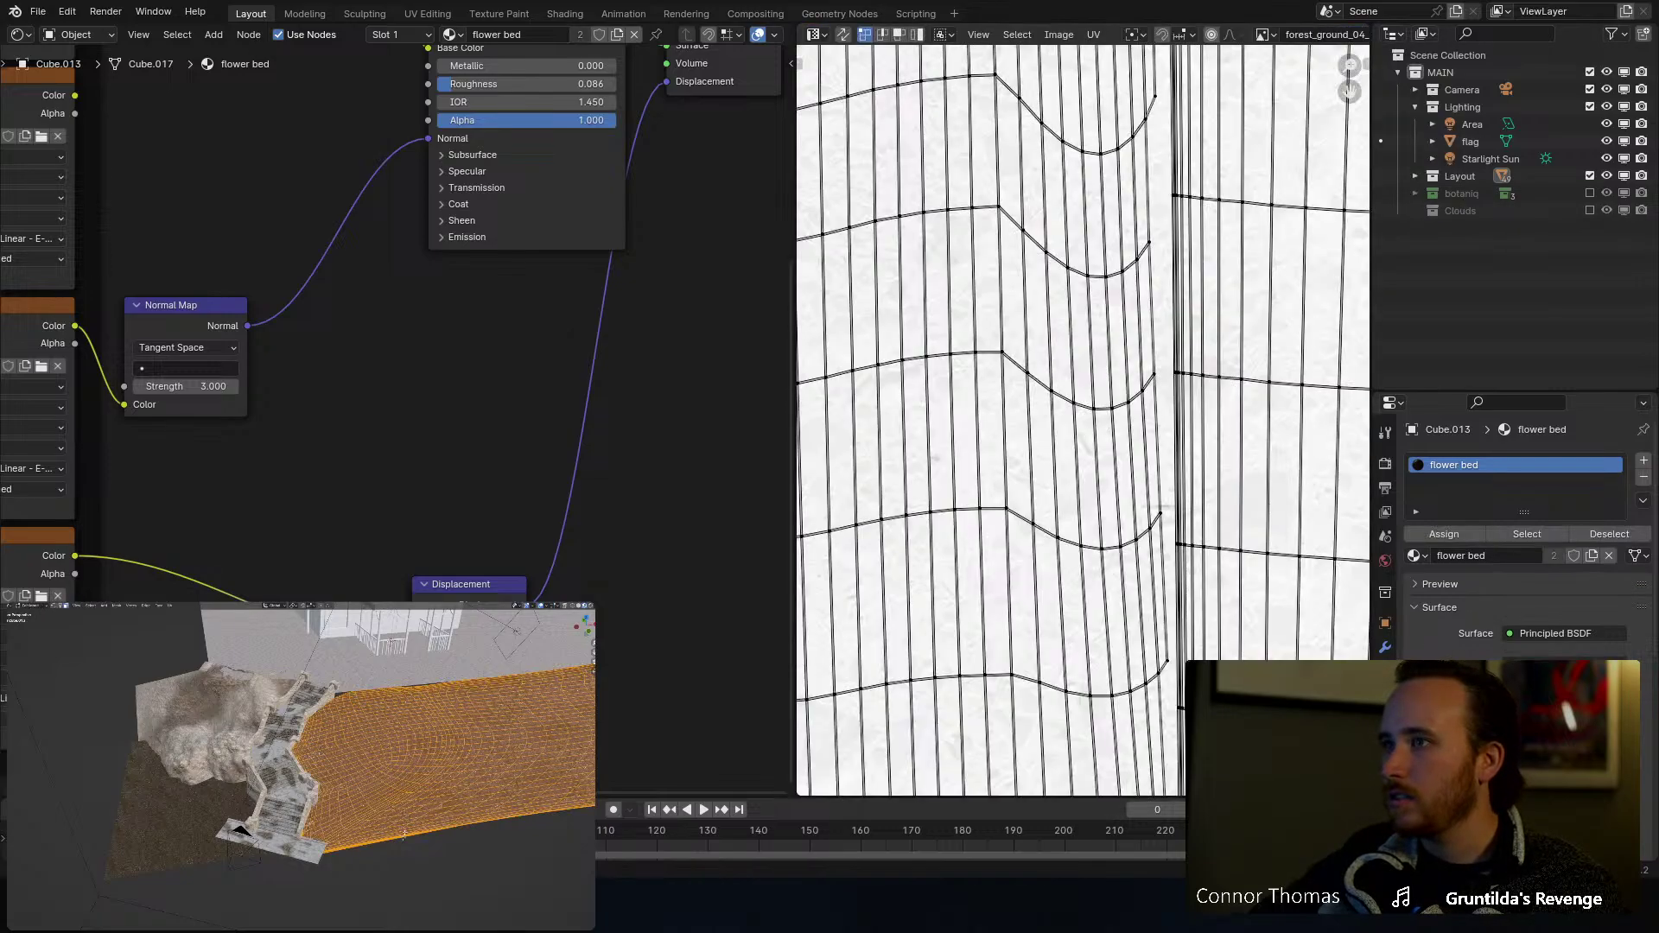
{"action": "key", "text": "Home"}
{"action": "key", "text": "a"}
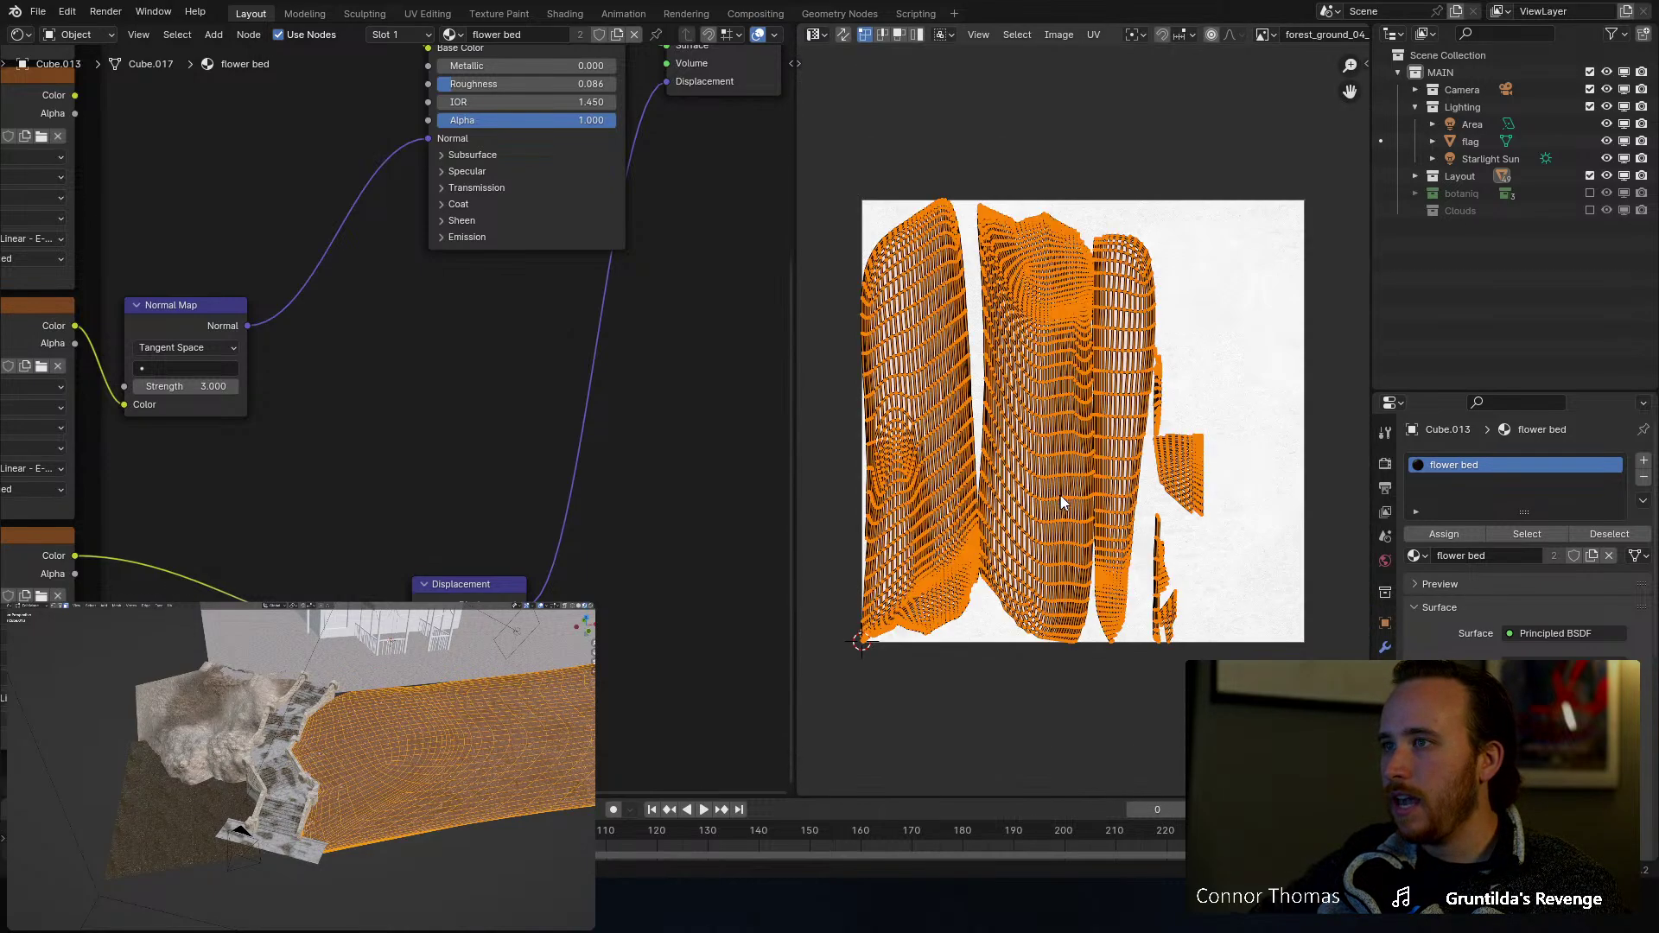
Step: Scale all of the ground's UVs up to about three times their size, with the preview's overlays hidden during the scaling
{"action": "left_click", "coordinate": [541, 607]}
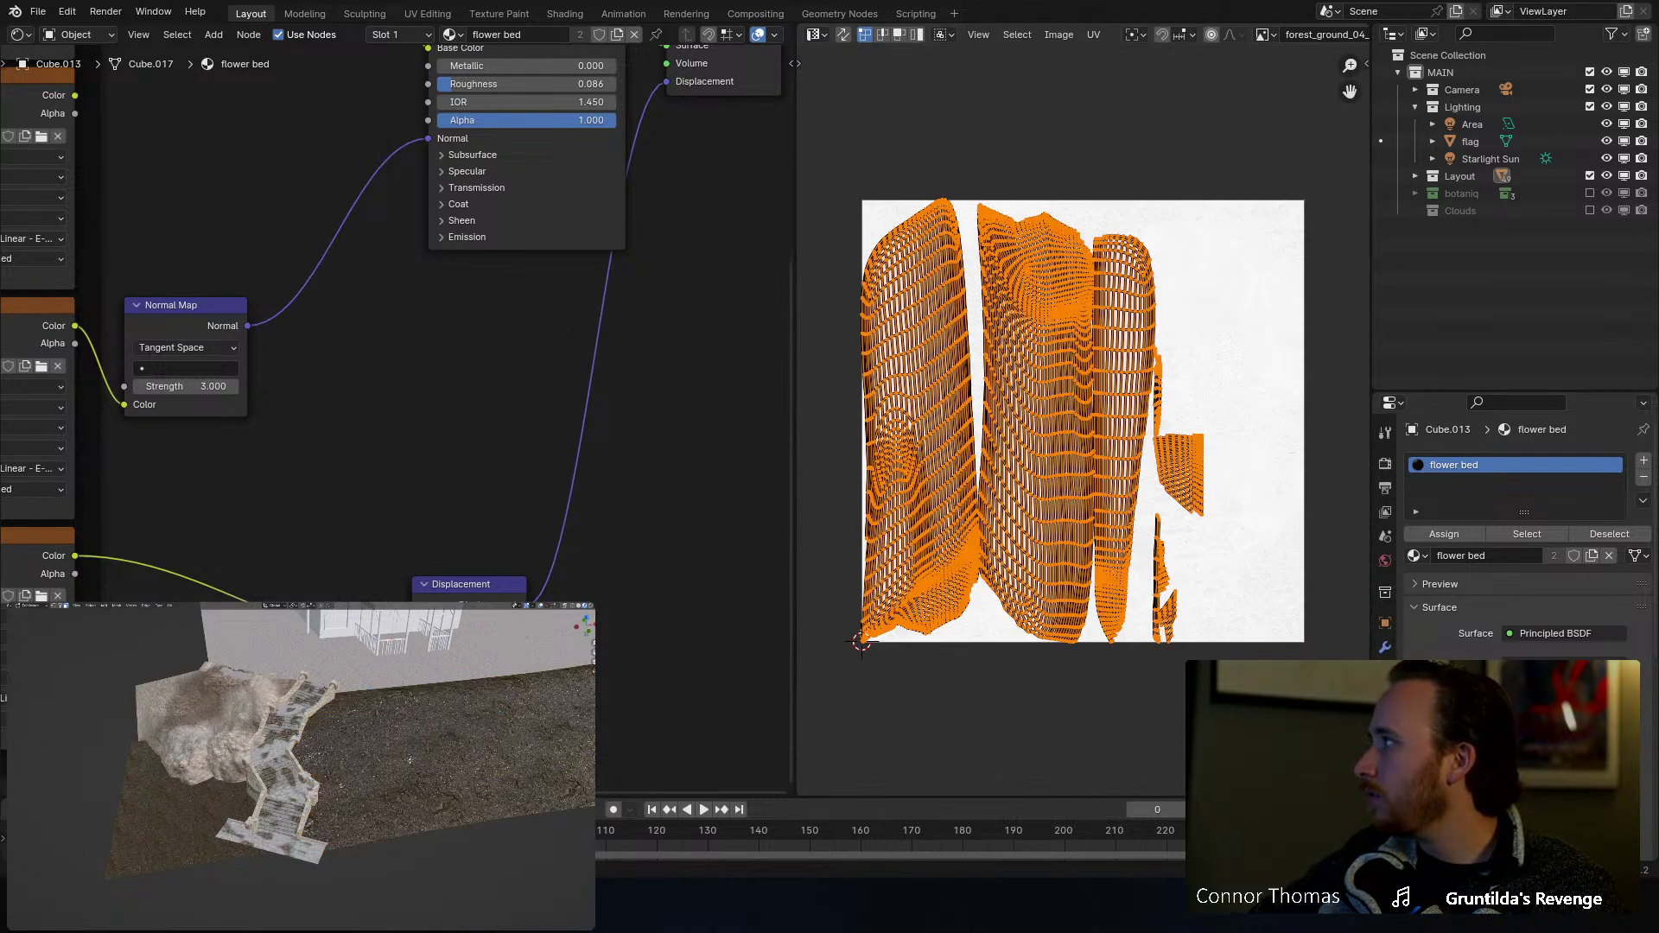
{"action": "key", "text": "s"}
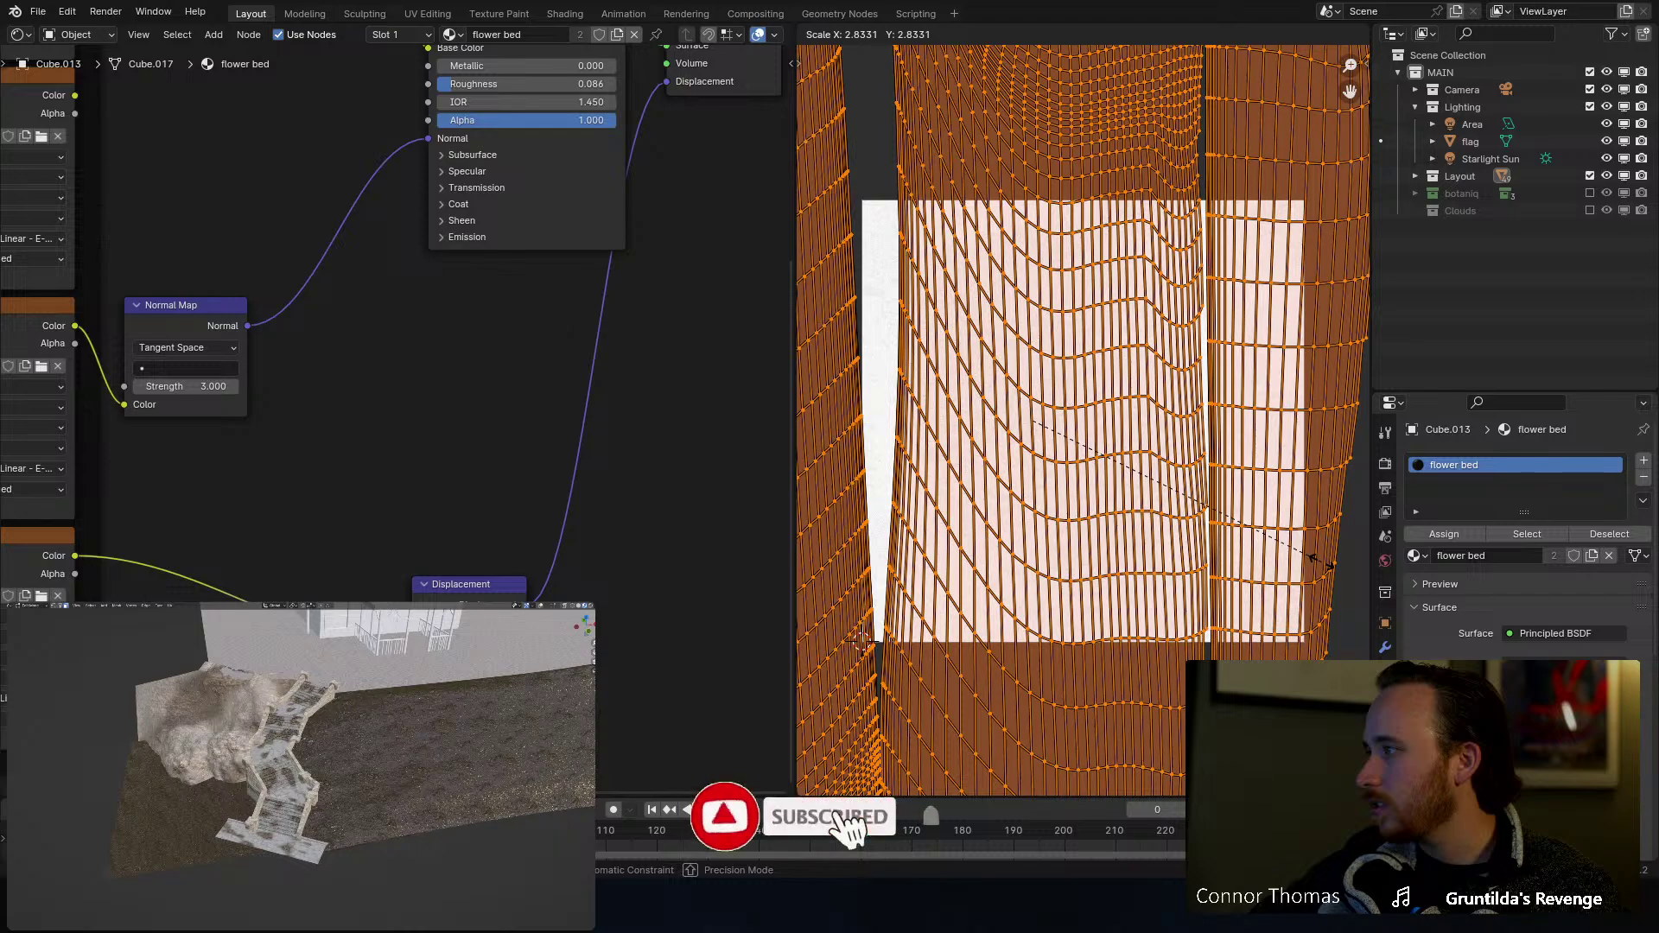
{"action": "left_click", "coordinate": [1338, 598]}
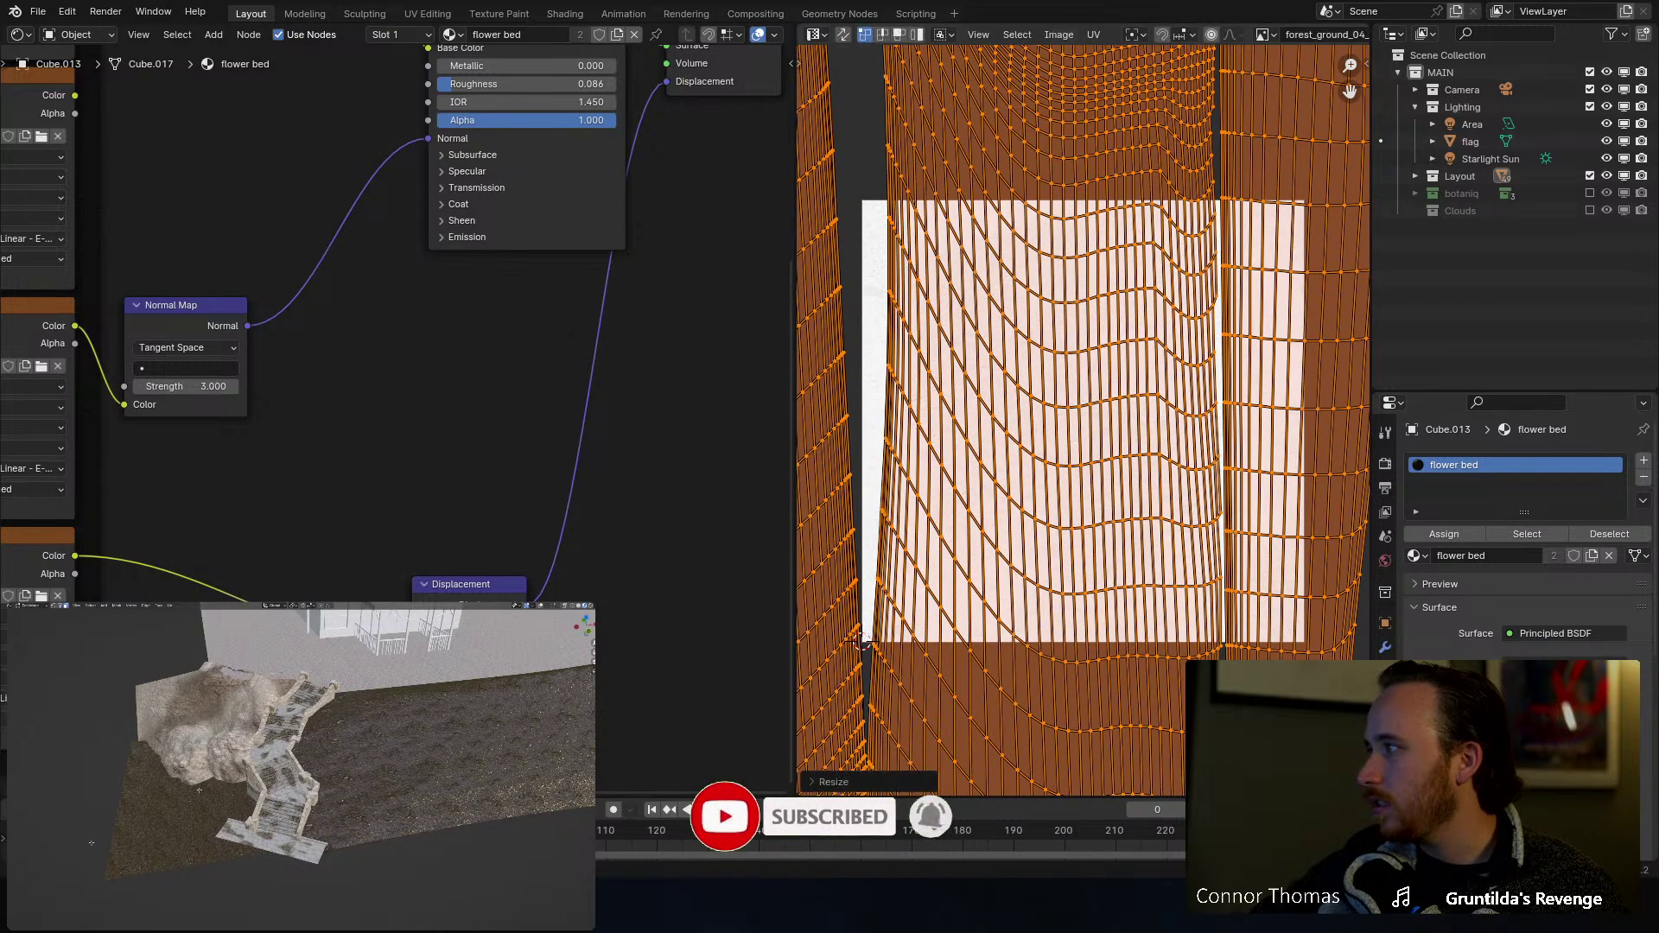
{"action": "left_click", "coordinate": [539, 606]}
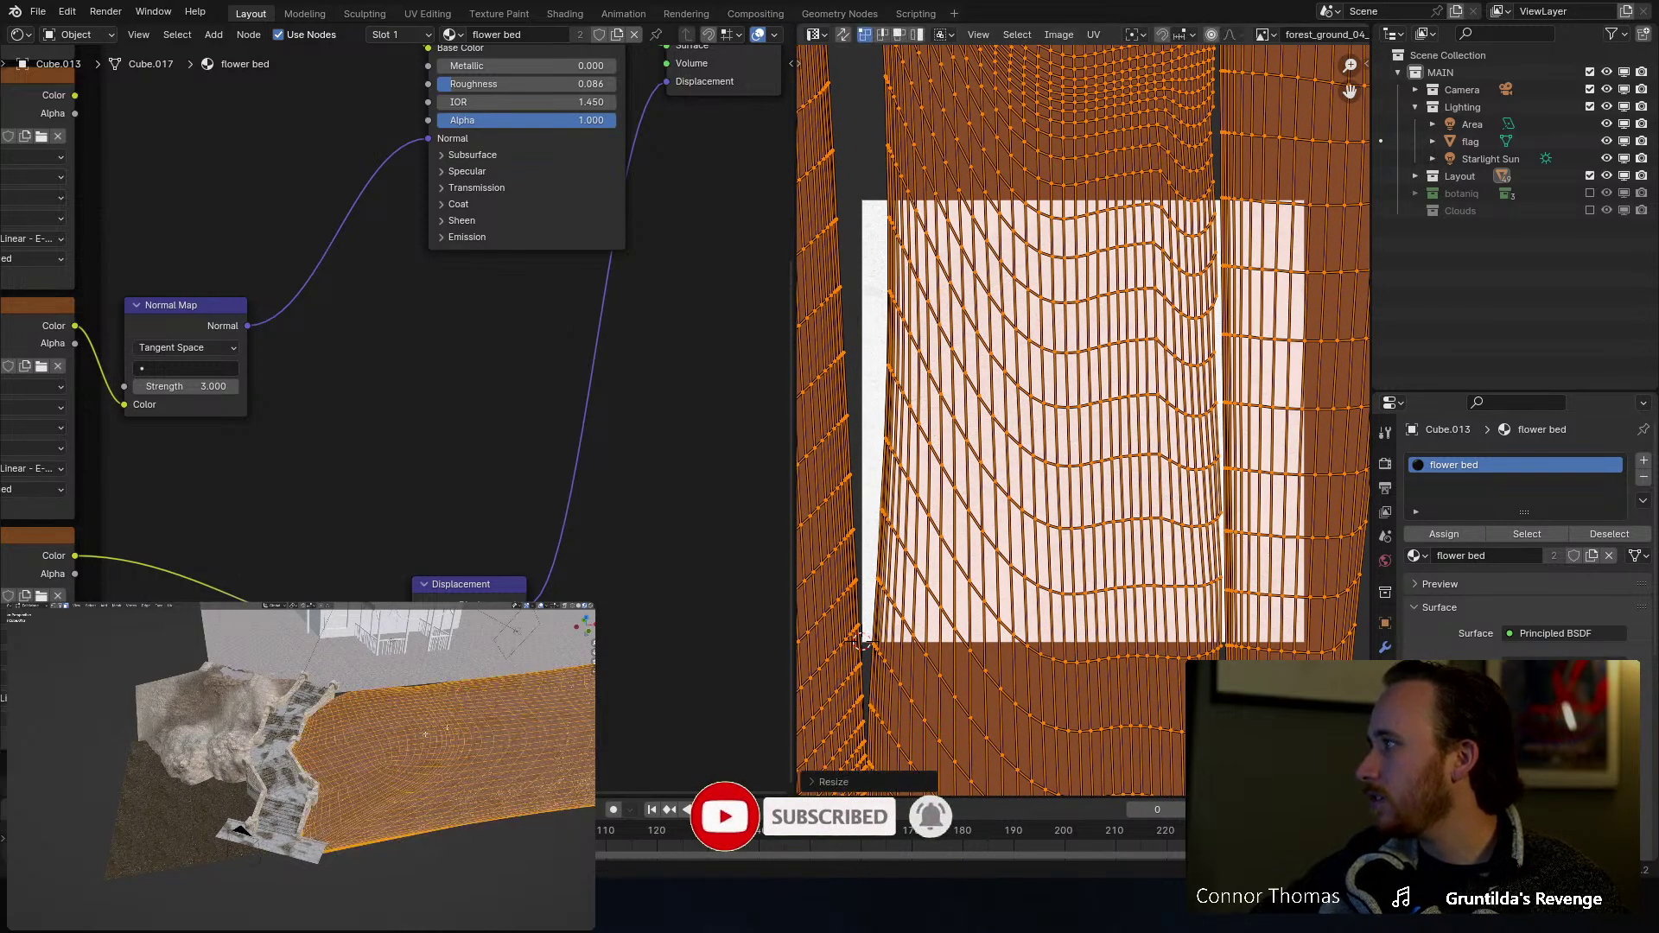
Step: Return the ground mesh to Object Mode, check its soil texture through the scene camera, and save the file
{"action": "middle_click_drag", "start_coordinate": [344, 805], "coordinate": [362, 775]}
{"action": "key", "text": "Tab"}
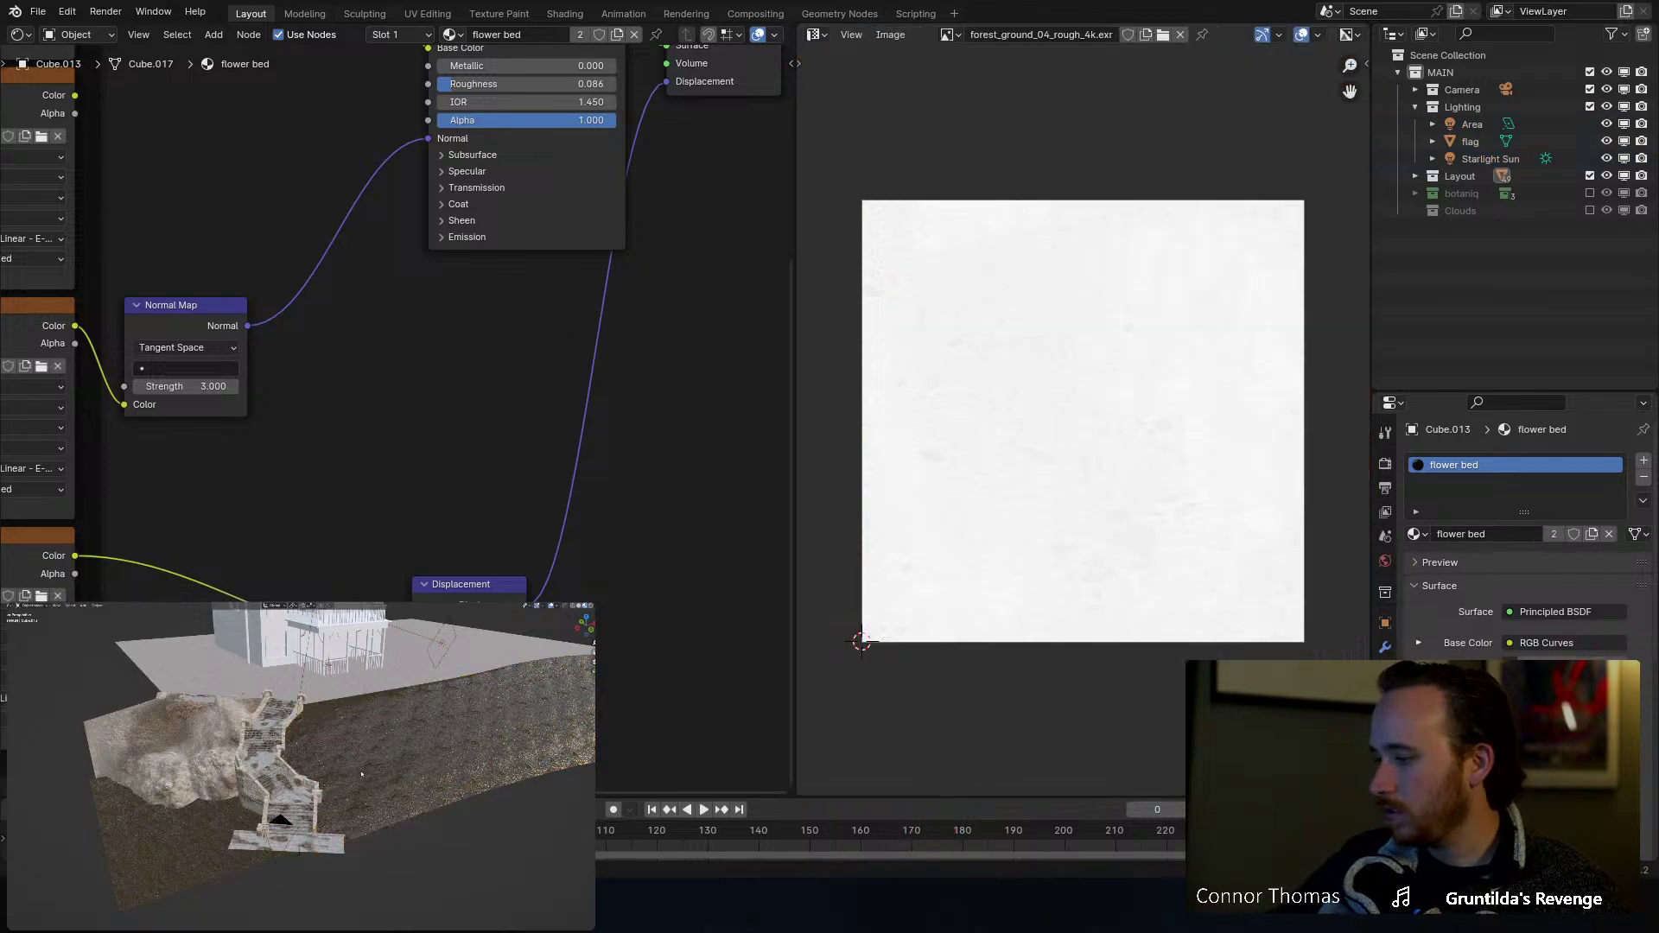
{"action": "key", "text": "KP_0"}
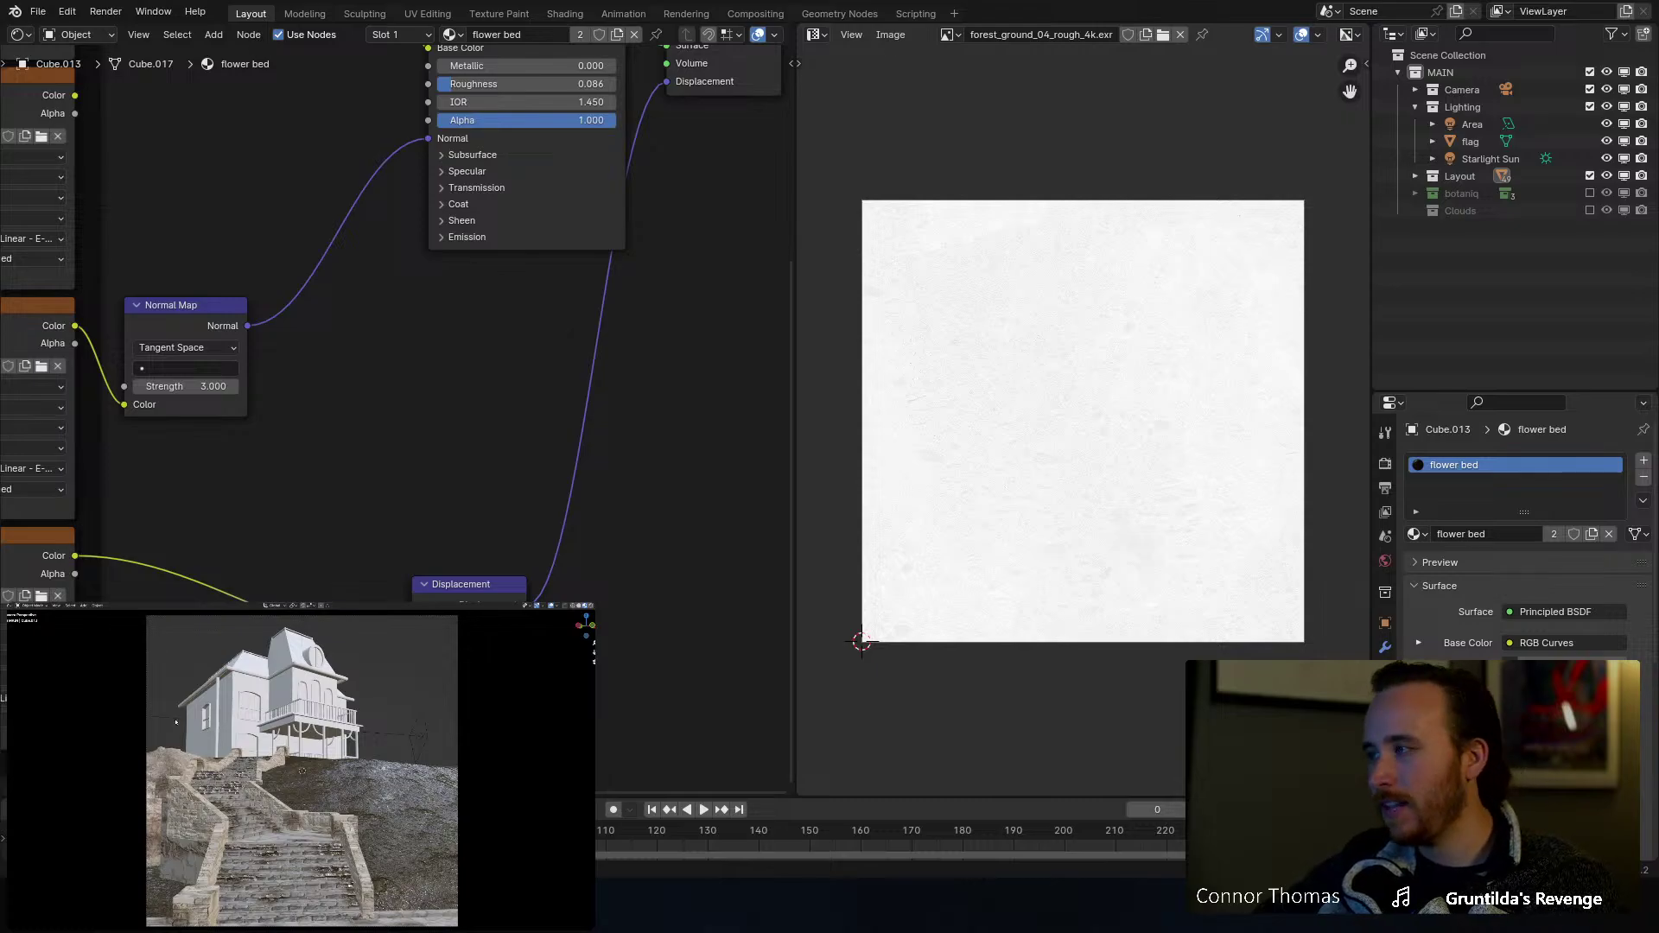
{"action": "key", "text": "ctrl+s"}
Step: Change the image editor area back to a 3D viewport and frame the porch posts and balcony at the house front
{"action": "left_click", "coordinate": [817, 36]}
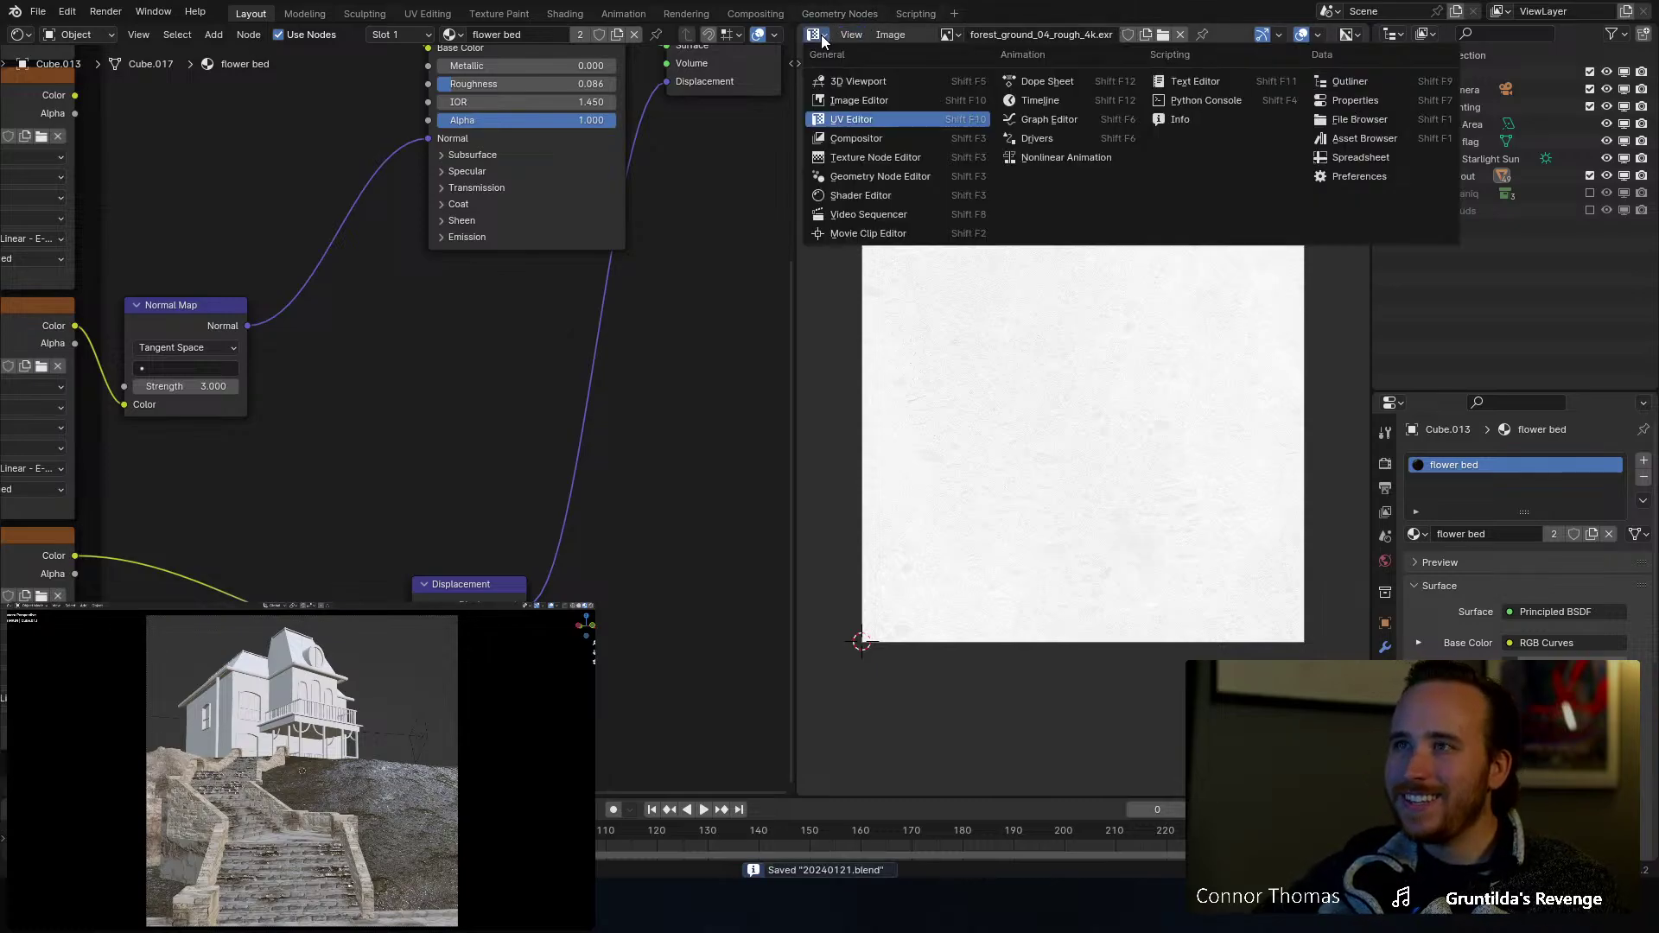
{"action": "left_click", "coordinate": [856, 81]}
{"action": "middle_click_drag", "start_coordinate": [1107, 241], "coordinate": [1205, 329]}
{"action": "left_click", "coordinate": [1204, 329]}
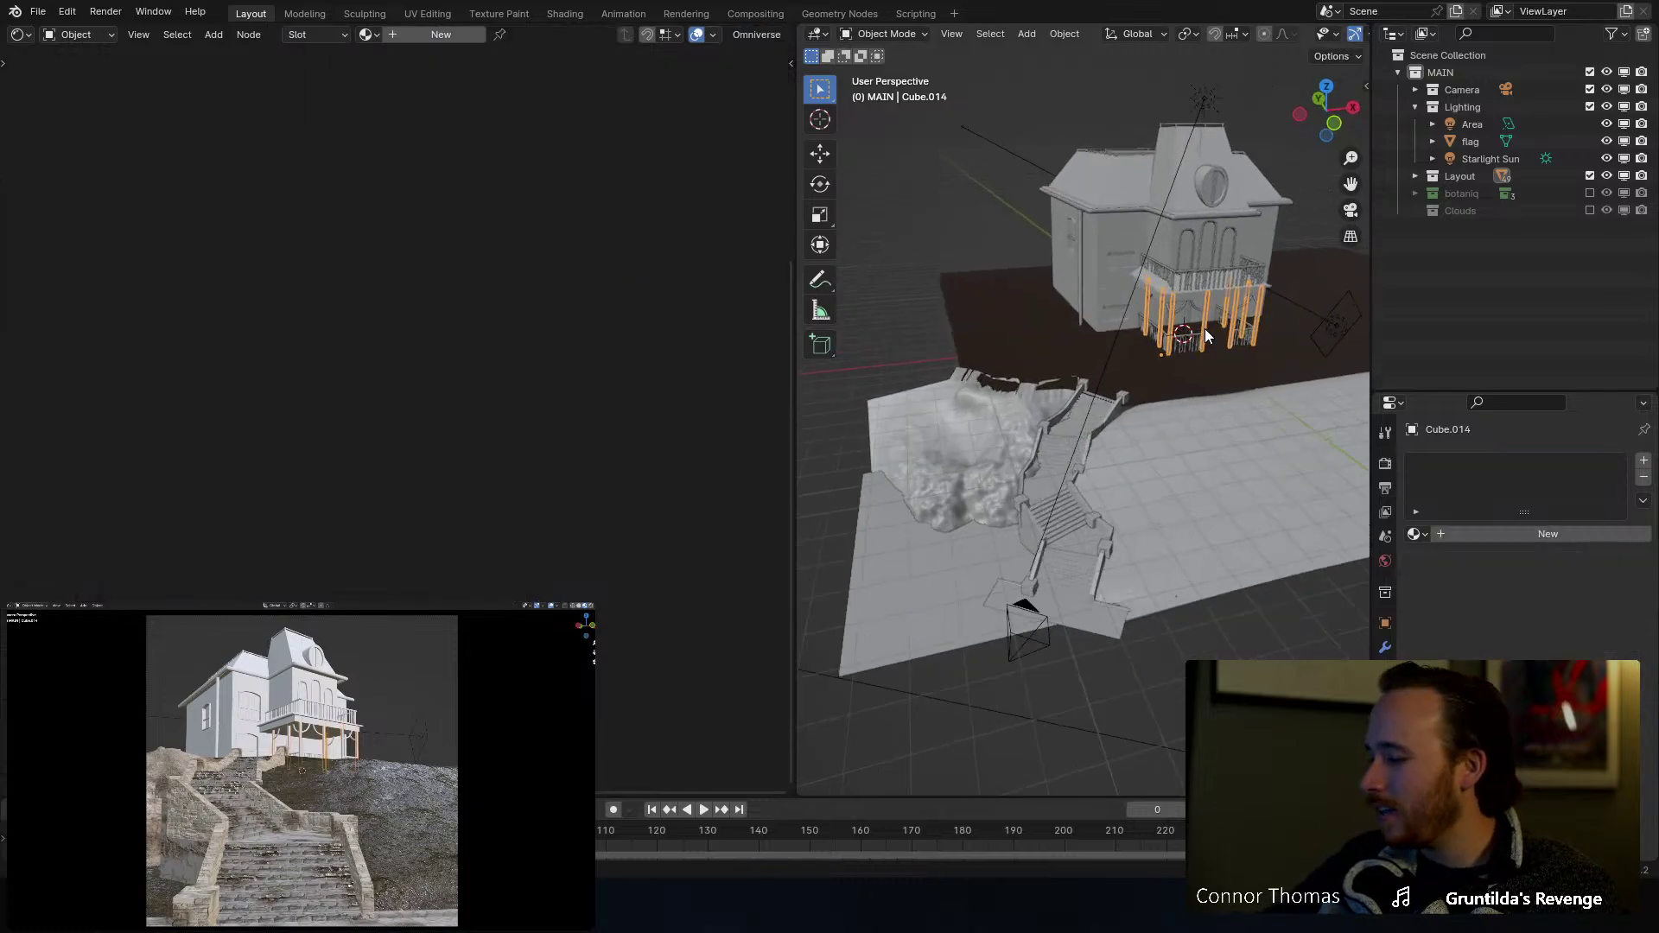
{"action": "key", "text": "KP_Decimal"}
{"action": "scroll", "coordinate": [1131, 346], "scroll_direction": "down", "scroll_amount": 4}
{"action": "middle_click_drag", "start_coordinate": [1091, 322], "coordinate": [1063, 292]}
{"action": "scroll", "coordinate": [1064, 288], "scroll_direction": "up", "scroll_amount": 5}
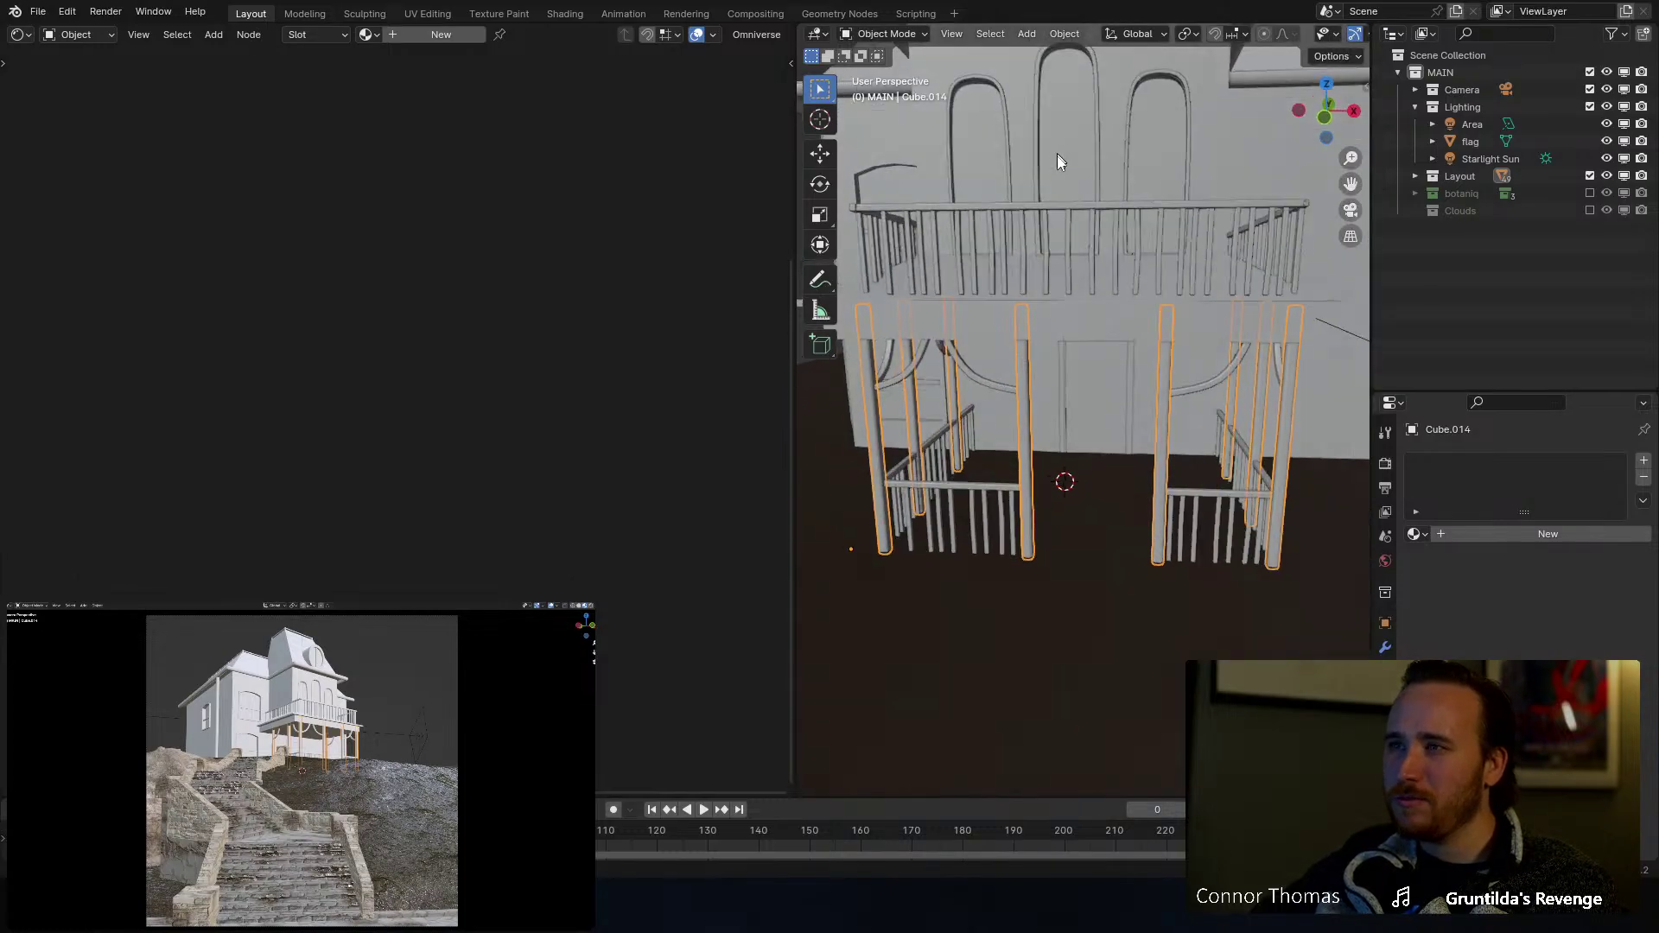
{"action": "middle_click_drag", "start_coordinate": [1058, 154], "coordinate": [1091, 234]}
Step: Give the plane behind the three arched balcony windows a new material named "glass" with a Glass BSDF surface
{"action": "left_click", "coordinate": [1065, 168]}
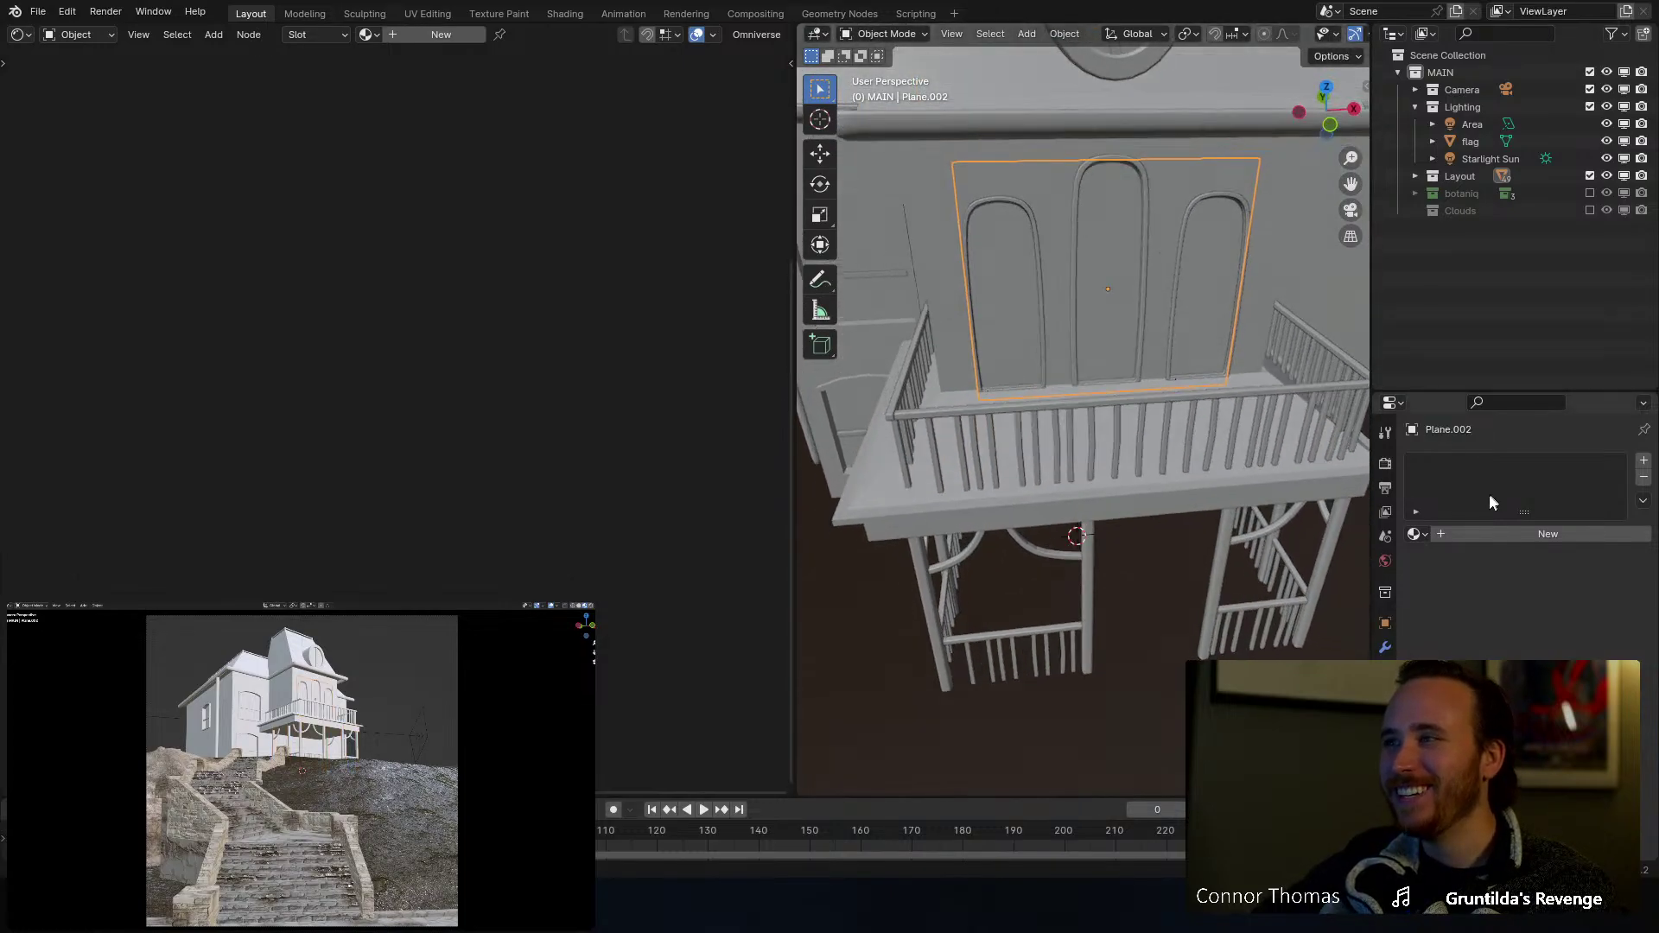
{"action": "left_click", "coordinate": [1457, 534]}
{"action": "double_click", "coordinate": [1467, 529]}
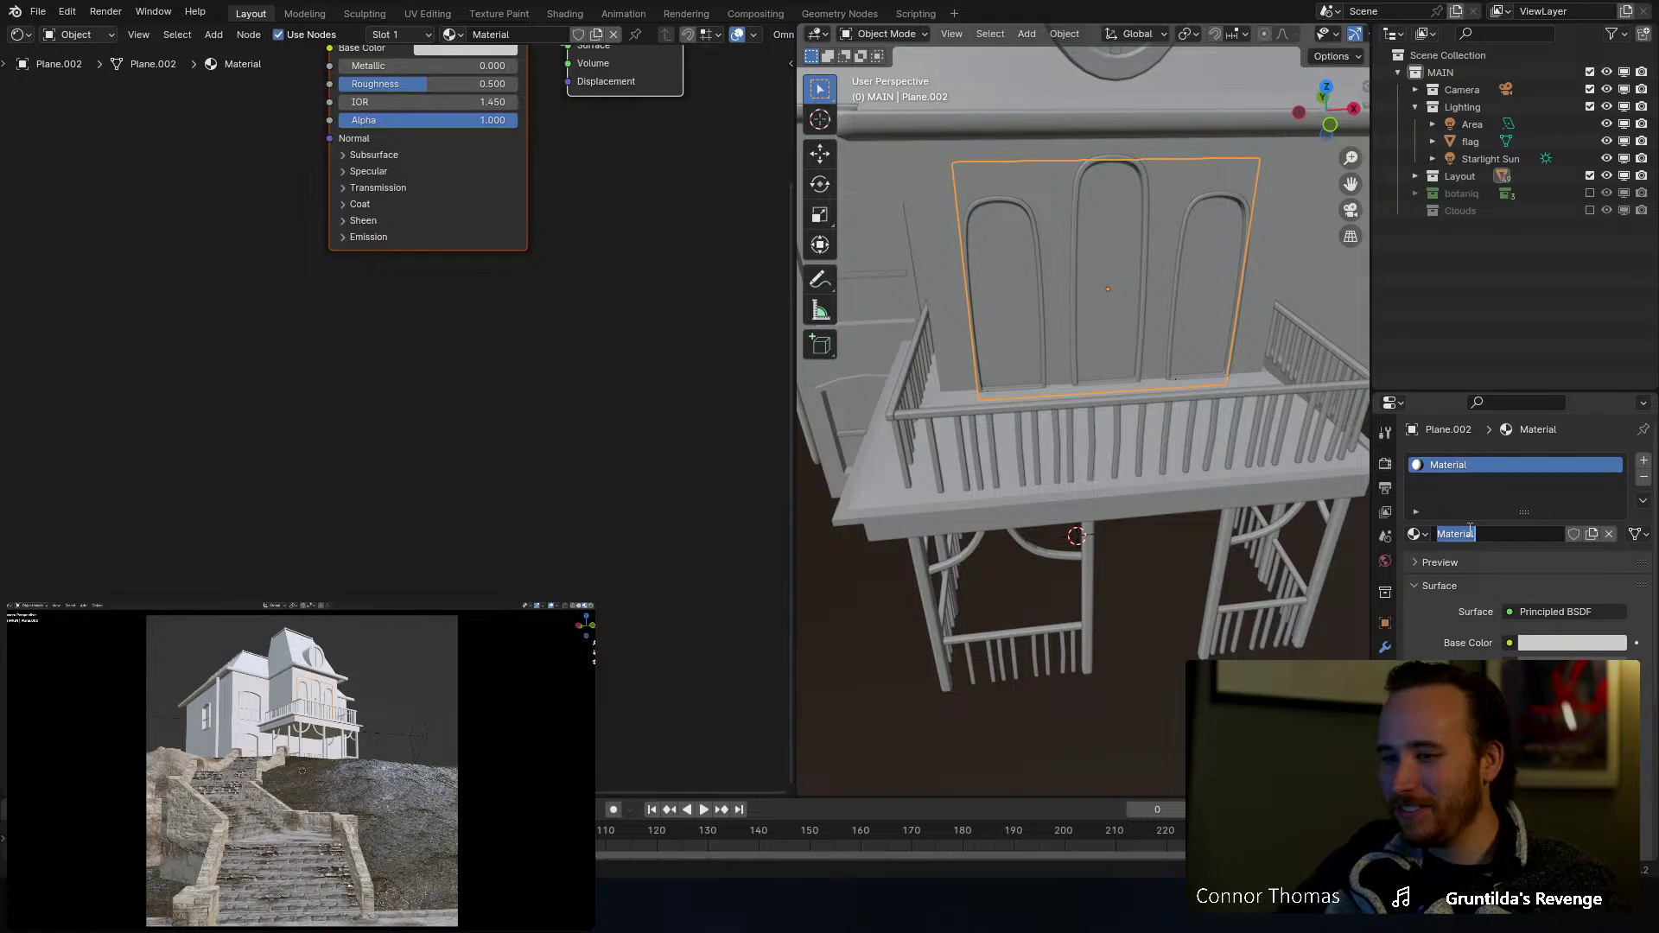
{"action": "type", "text": "glass"}
{"action": "key", "text": "Return"}
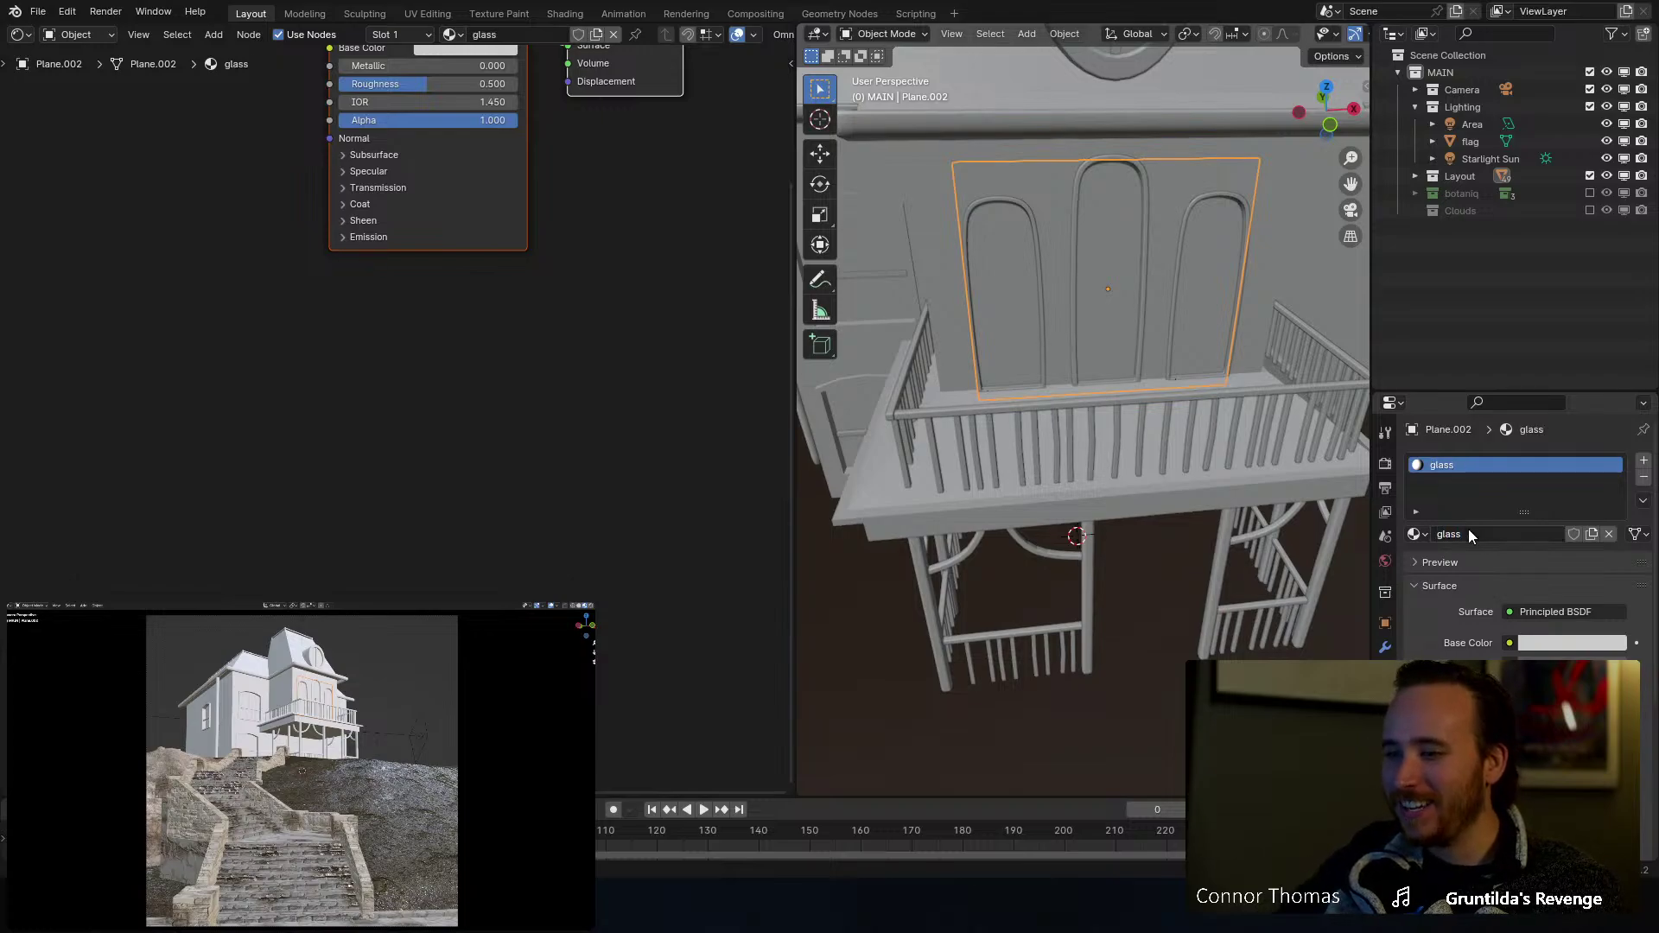
{"action": "left_click", "coordinate": [1535, 615]}
{"action": "left_click", "coordinate": [1542, 614]}
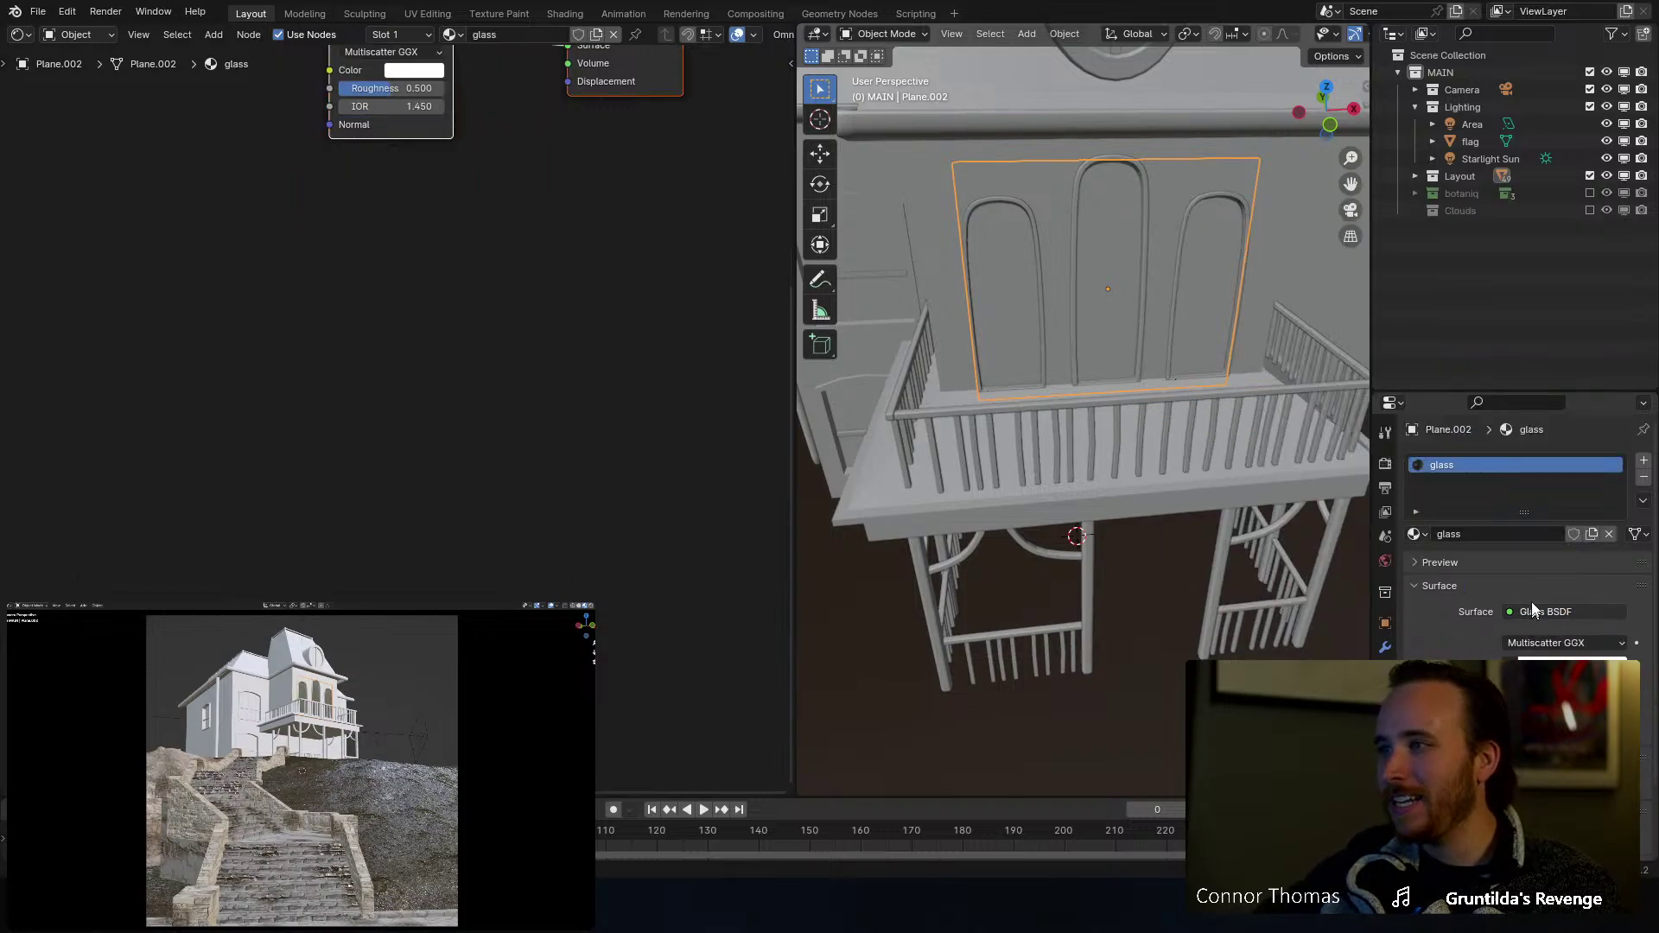
Step: Save the file and inspect the house body and the round attic window's vertical bar for missing materials
{"action": "middle_click_drag", "start_coordinate": [1123, 323], "coordinate": [1078, 381]}
{"action": "left_click", "coordinate": [971, 297]}
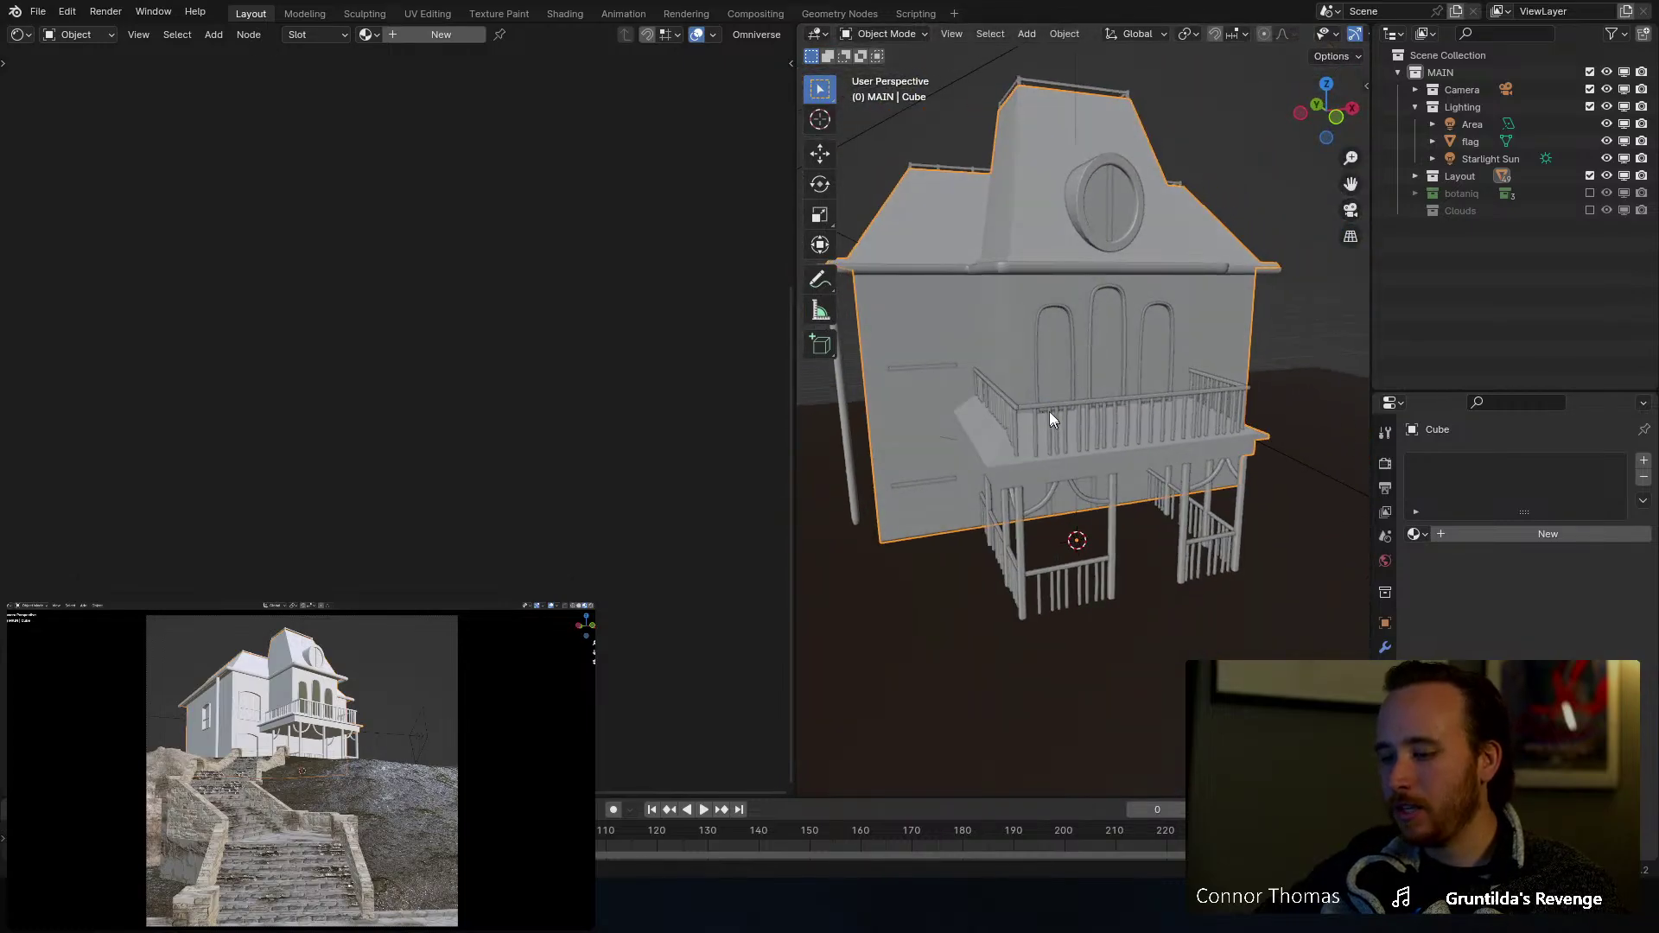
{"action": "key", "text": "ctrl+s"}
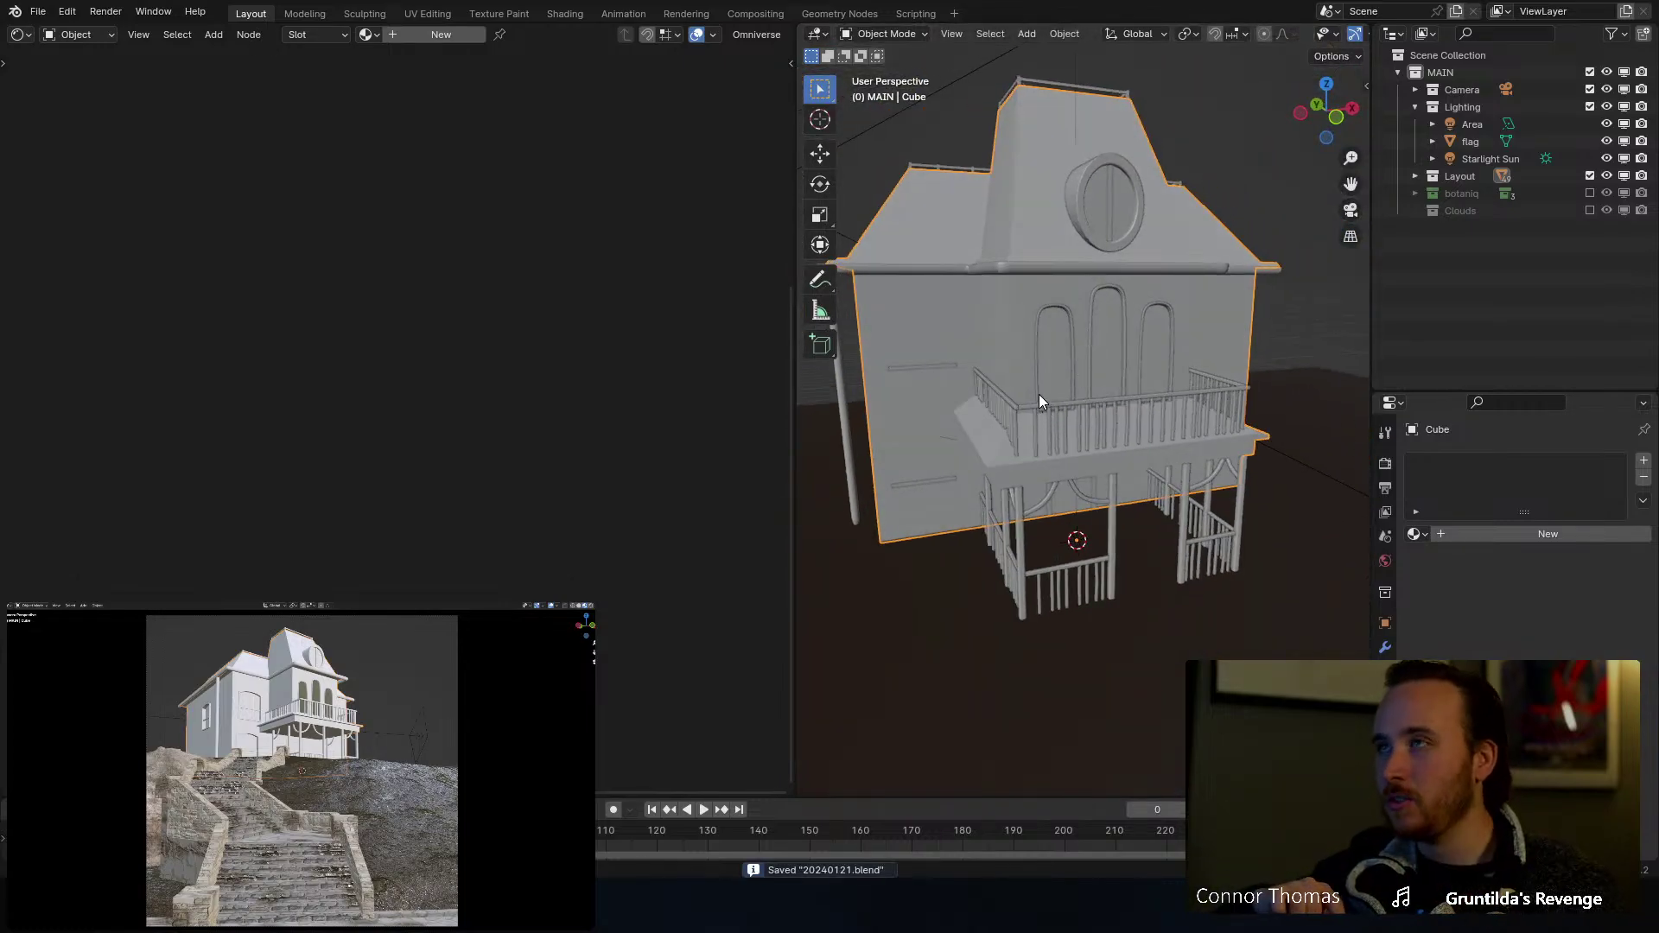
{"action": "middle_click_drag", "start_coordinate": [1039, 394], "coordinate": [1120, 294]}
{"action": "left_click", "coordinate": [1123, 298]}
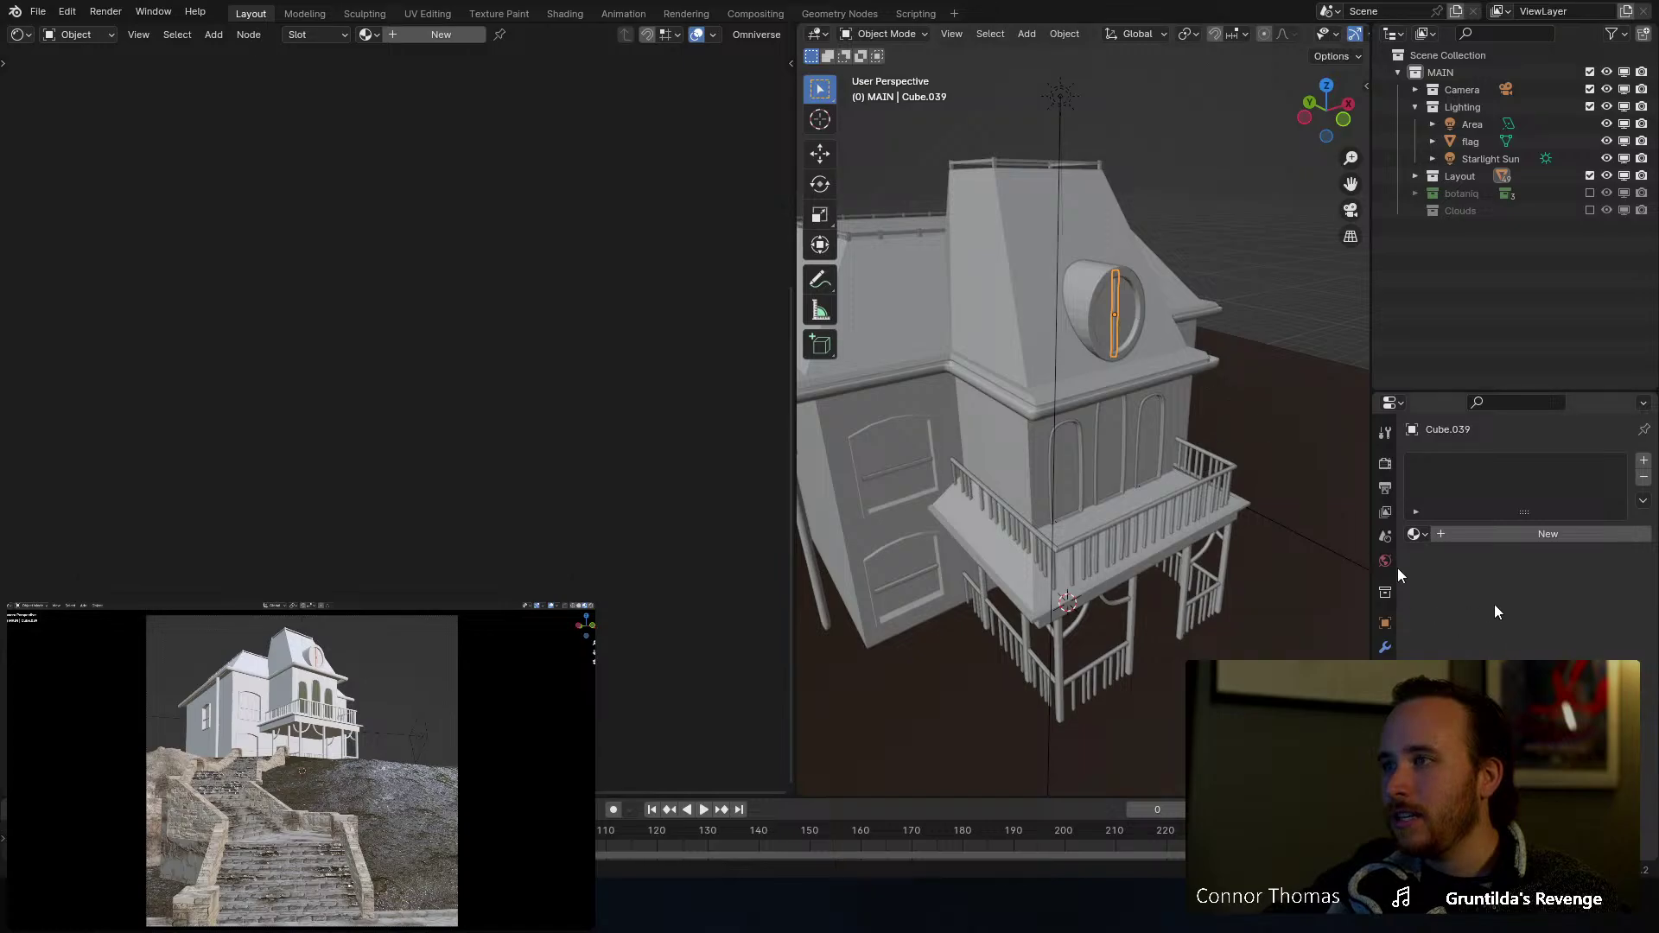
{"action": "middle_click_drag", "start_coordinate": [1025, 447], "coordinate": [981, 423]}
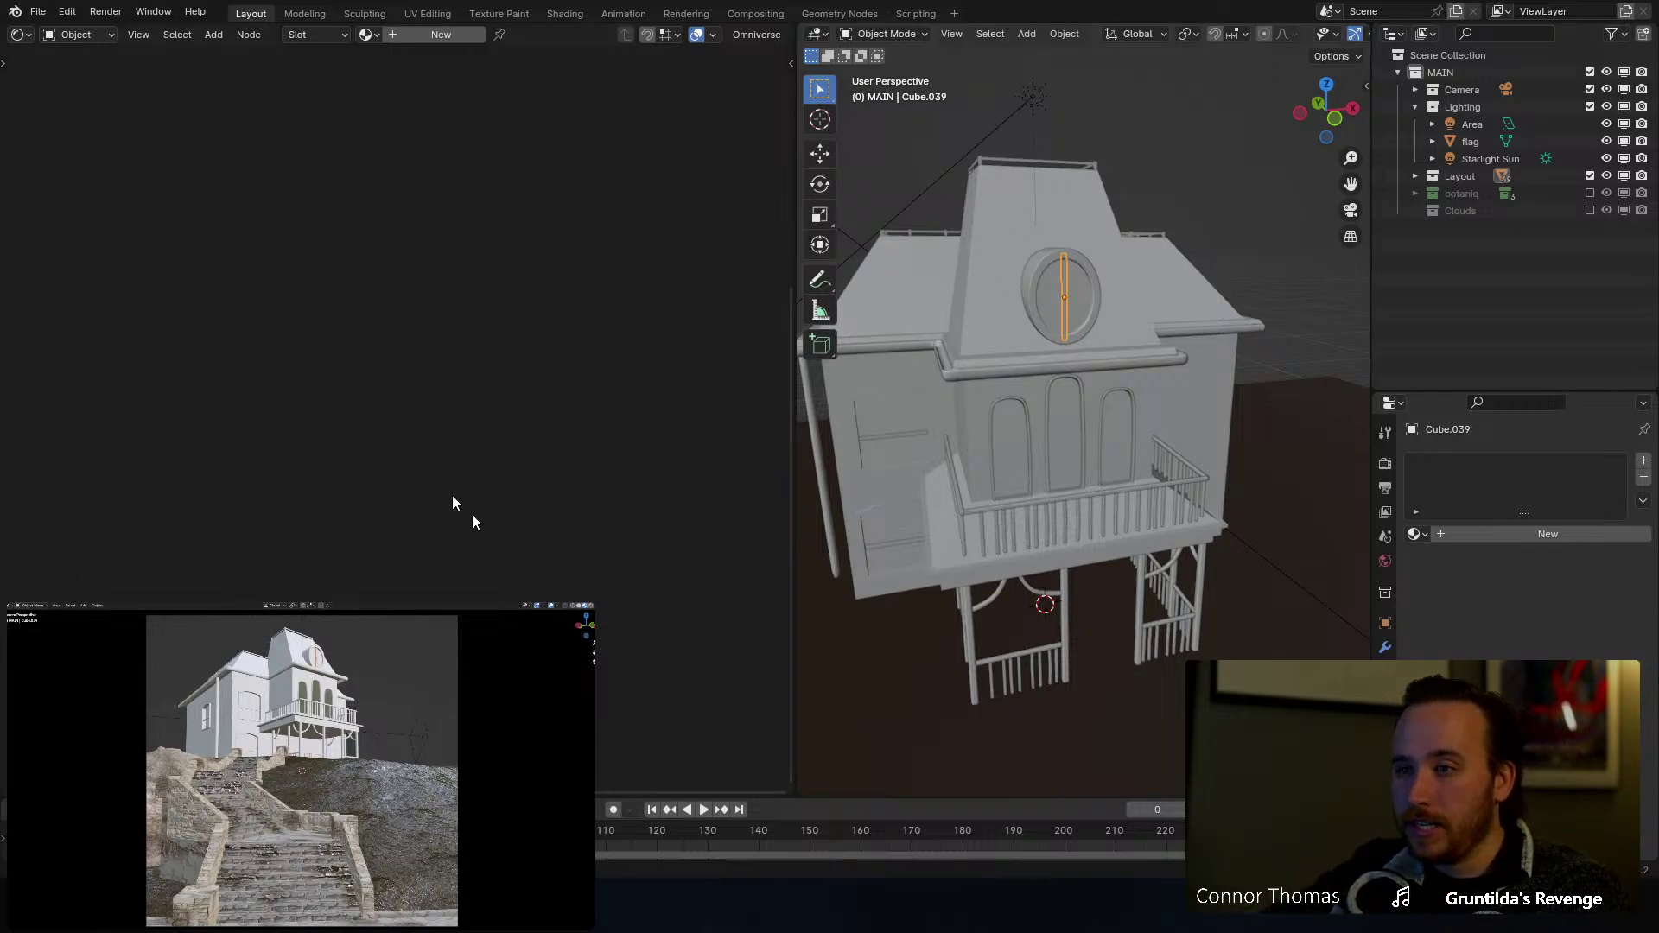
Step: Switch to Chrome, return Poly Haven to its Rock textures, and search Google Images for "psycho house" in a new tab
{"action": "key", "text": "alt+Tab"}
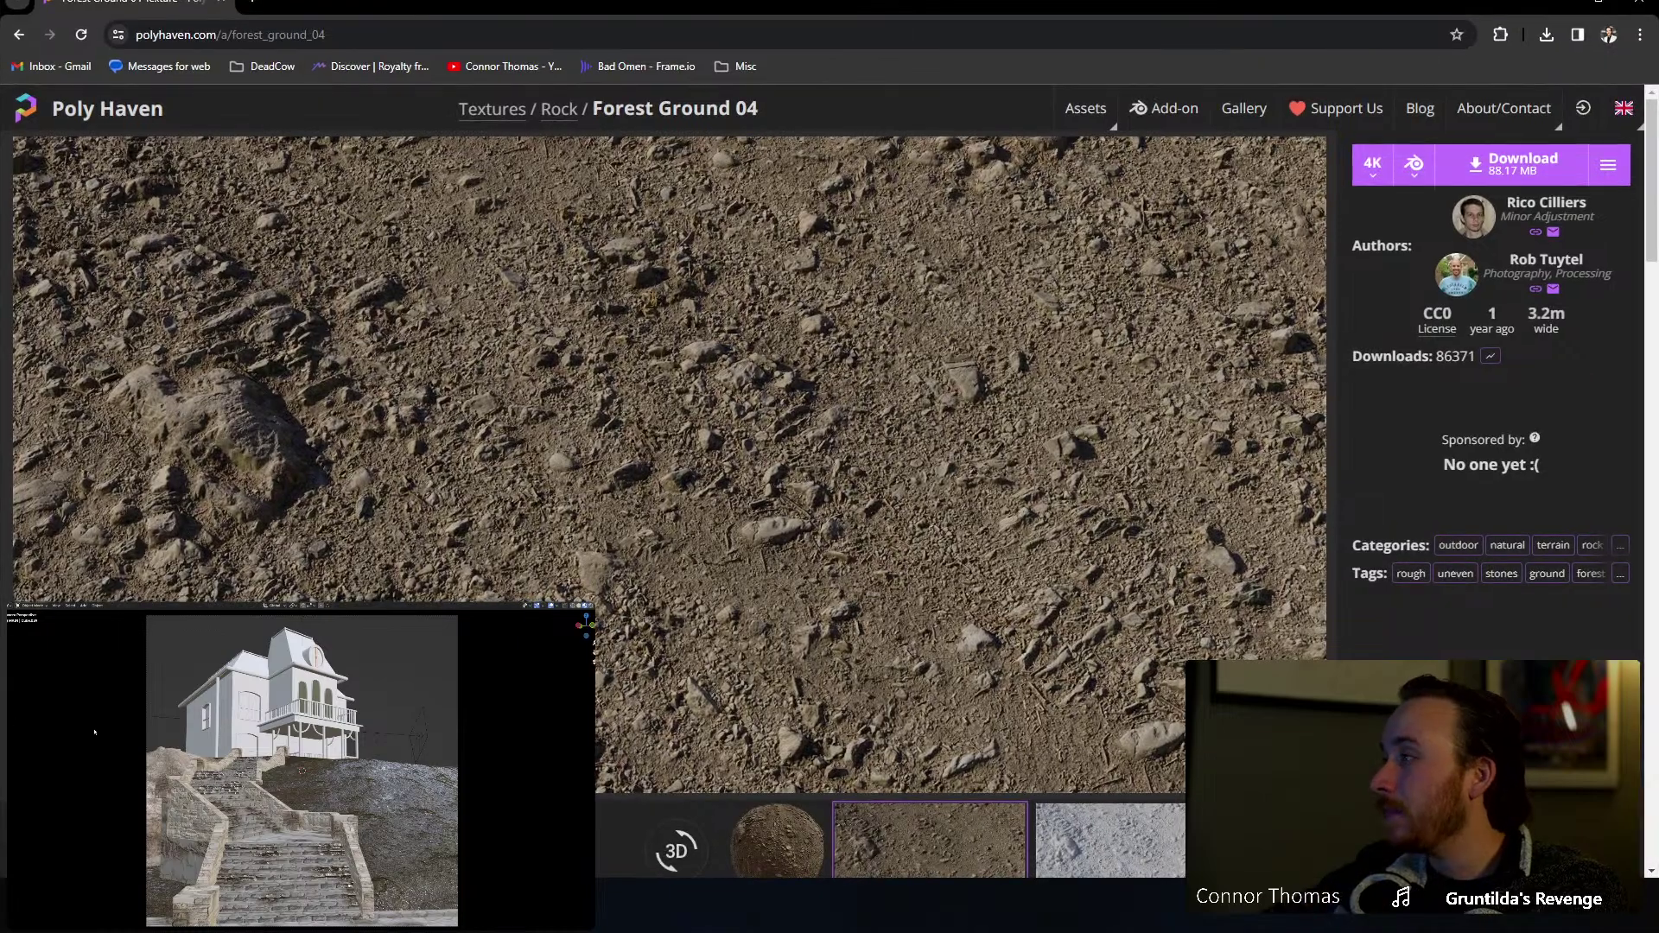
{"action": "left_click", "coordinate": [19, 34]}
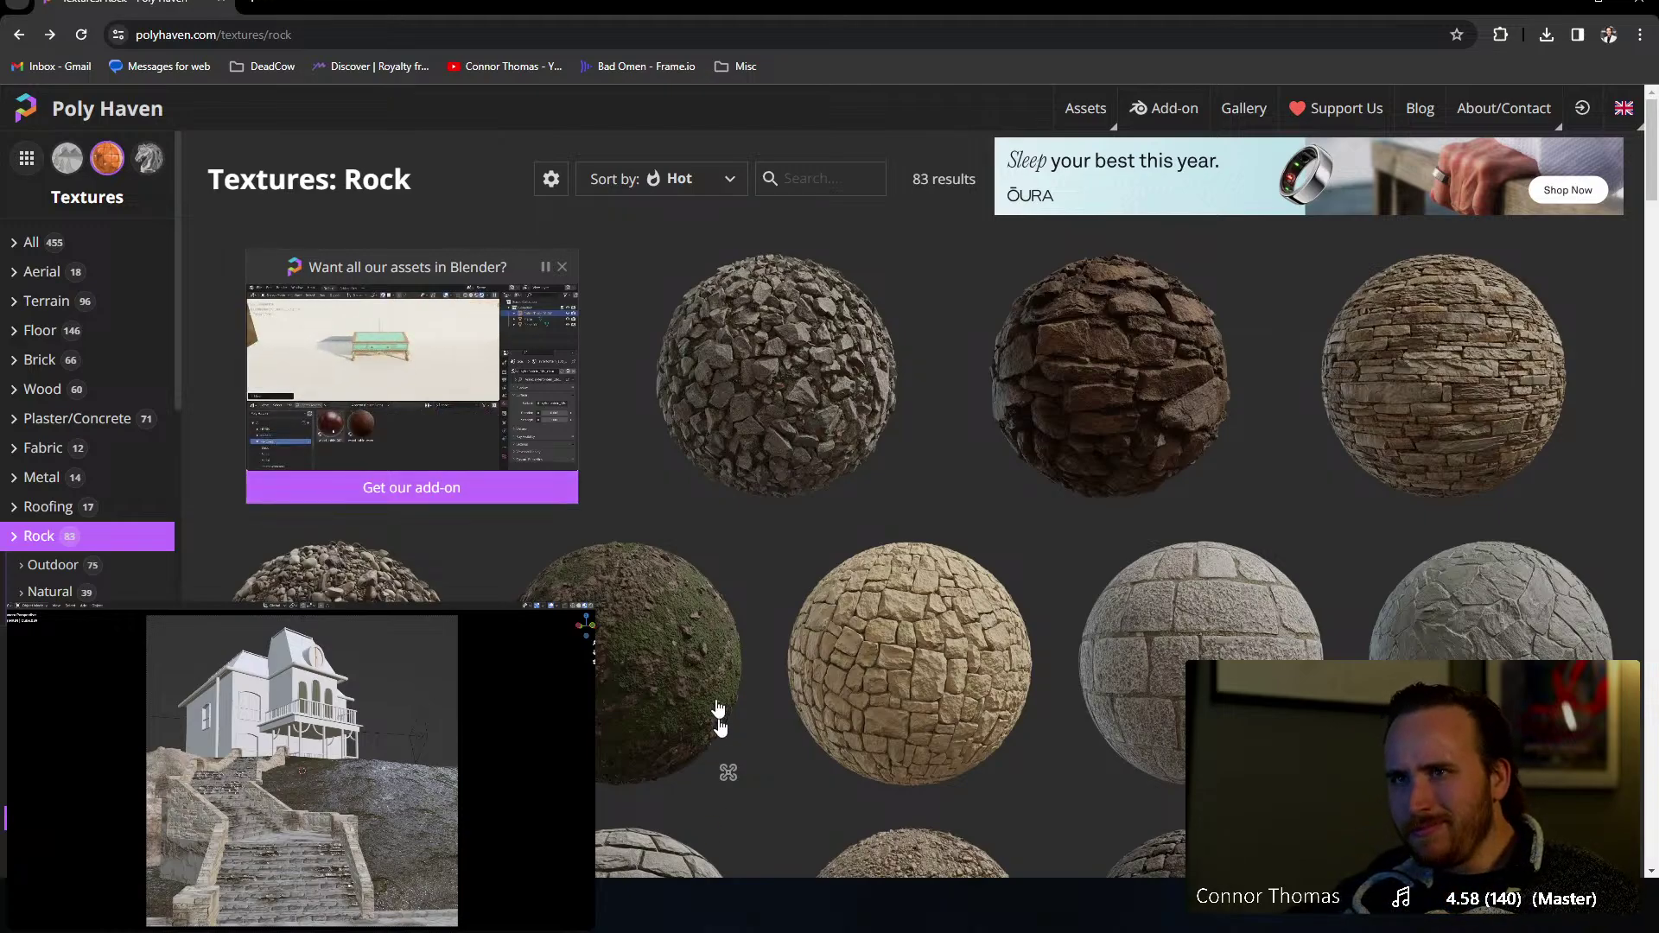
{"action": "left_click", "coordinate": [256, 2]}
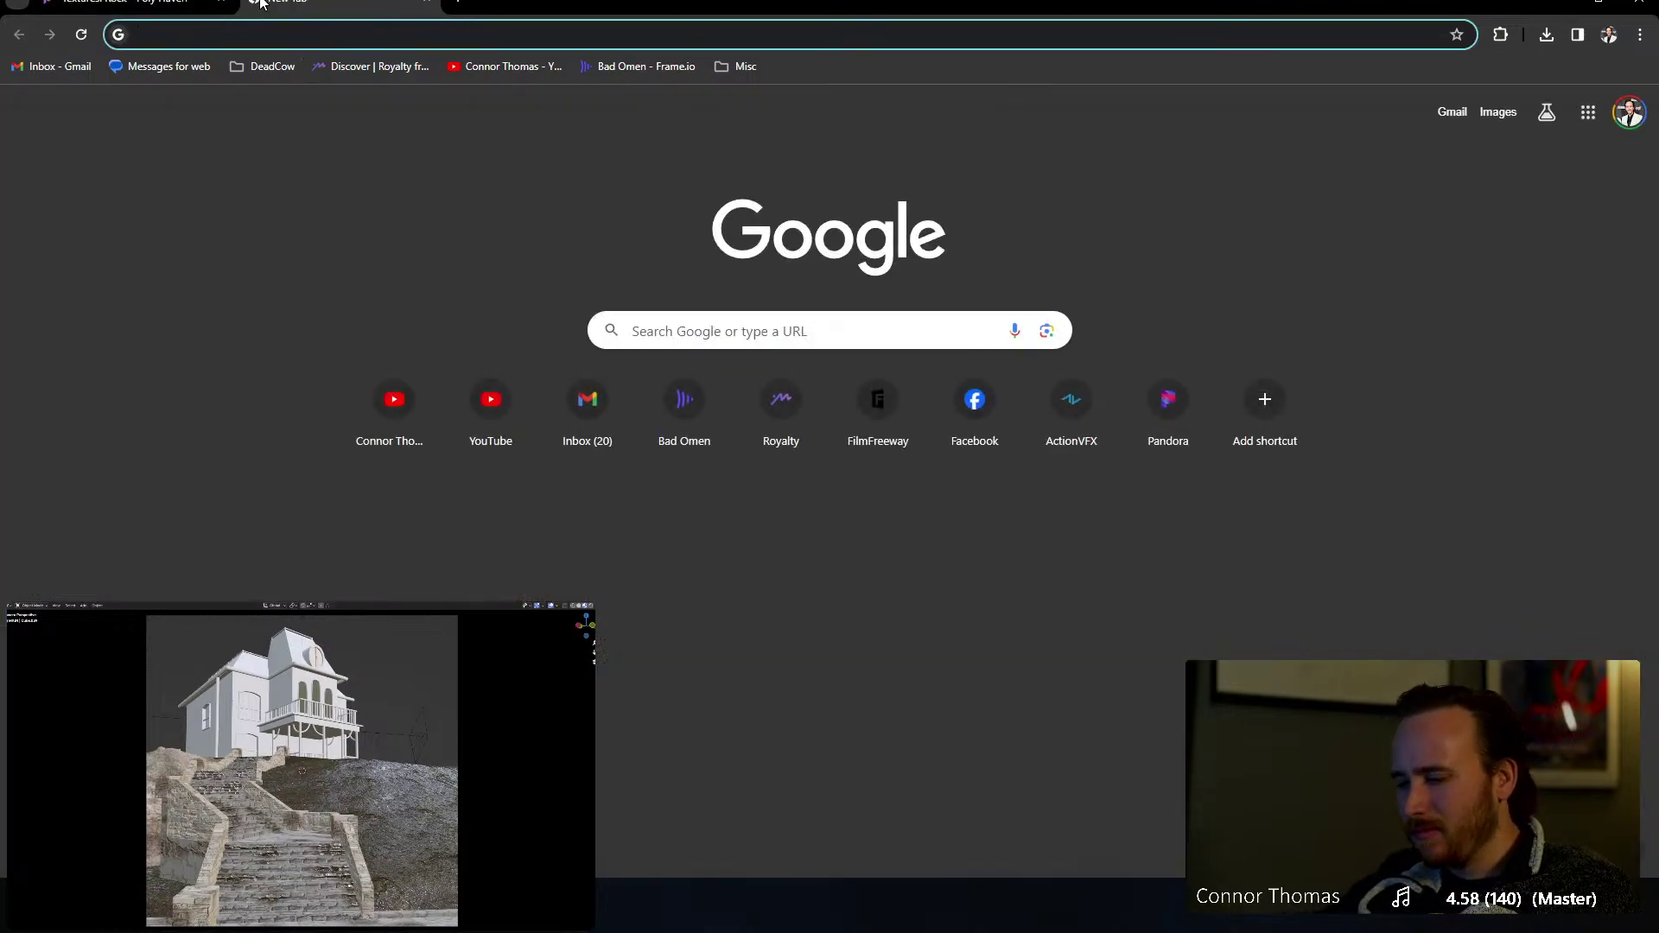
{"action": "type", "text": "psycho house"}
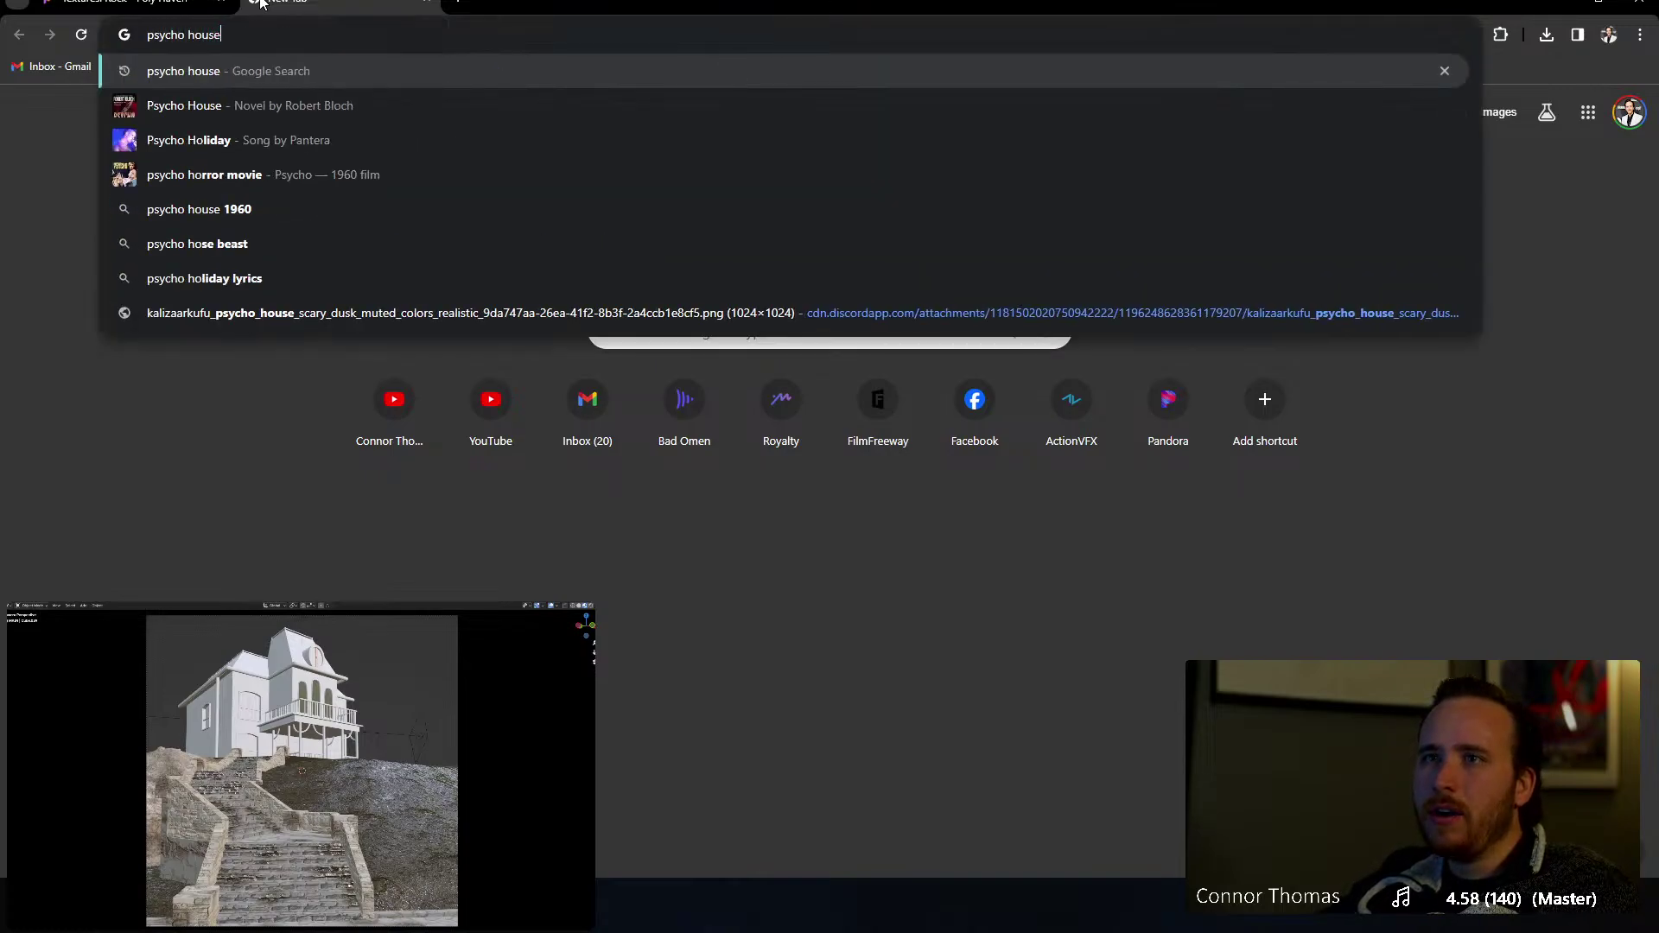
{"action": "key", "text": "Return"}
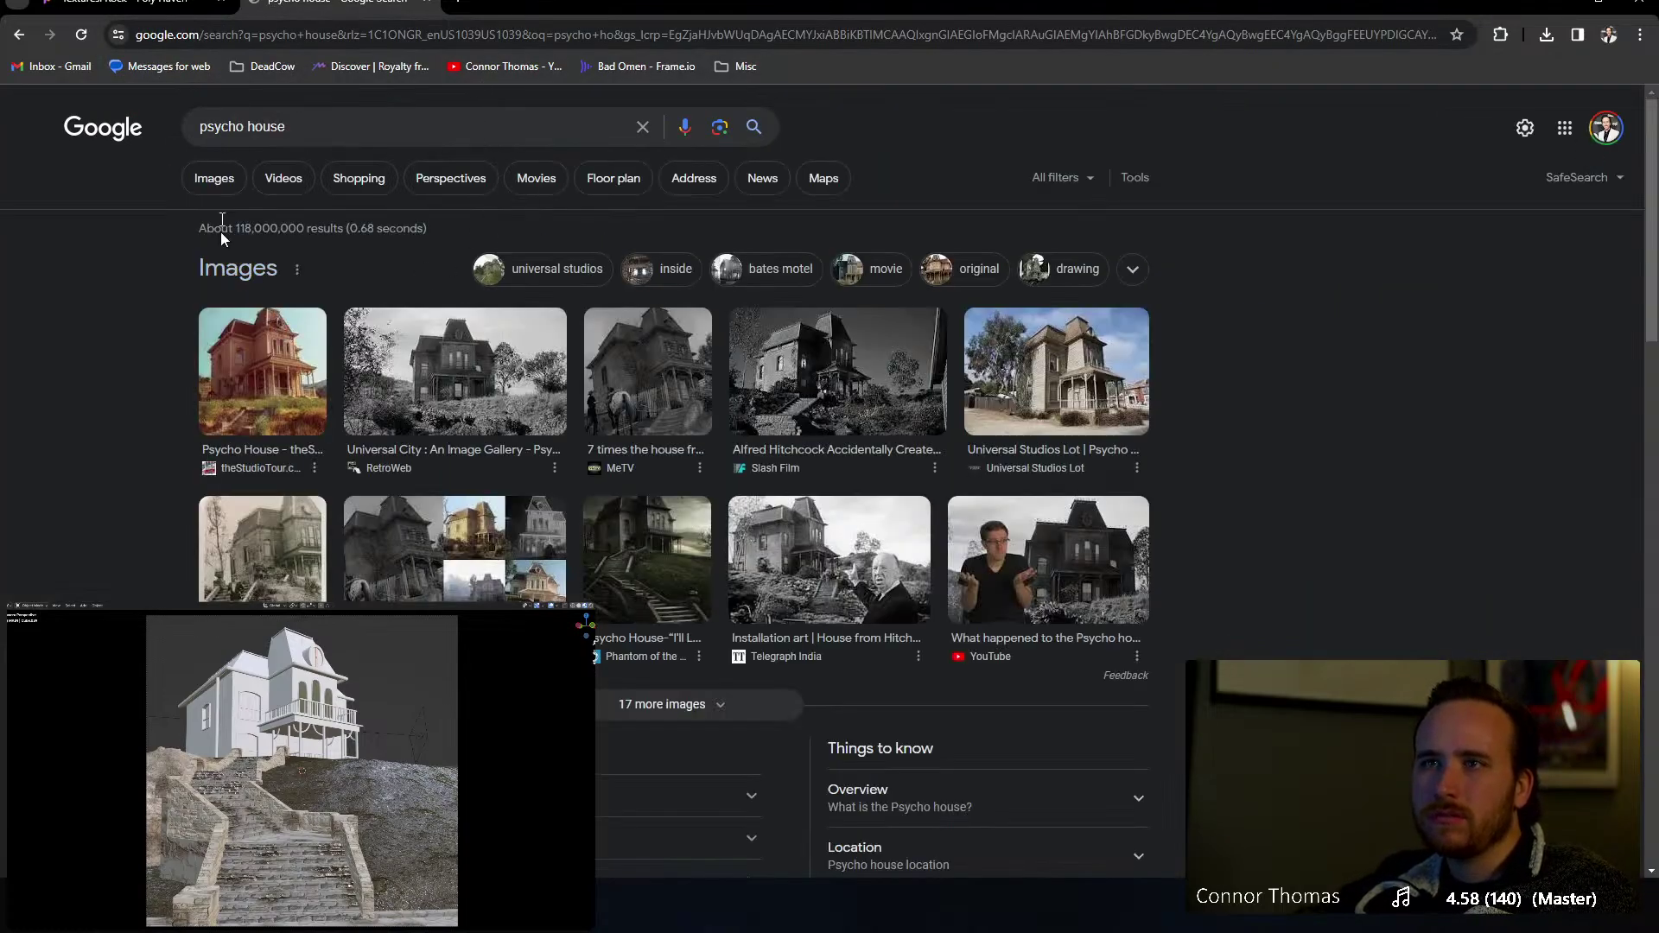
{"action": "left_click", "coordinate": [215, 179]}
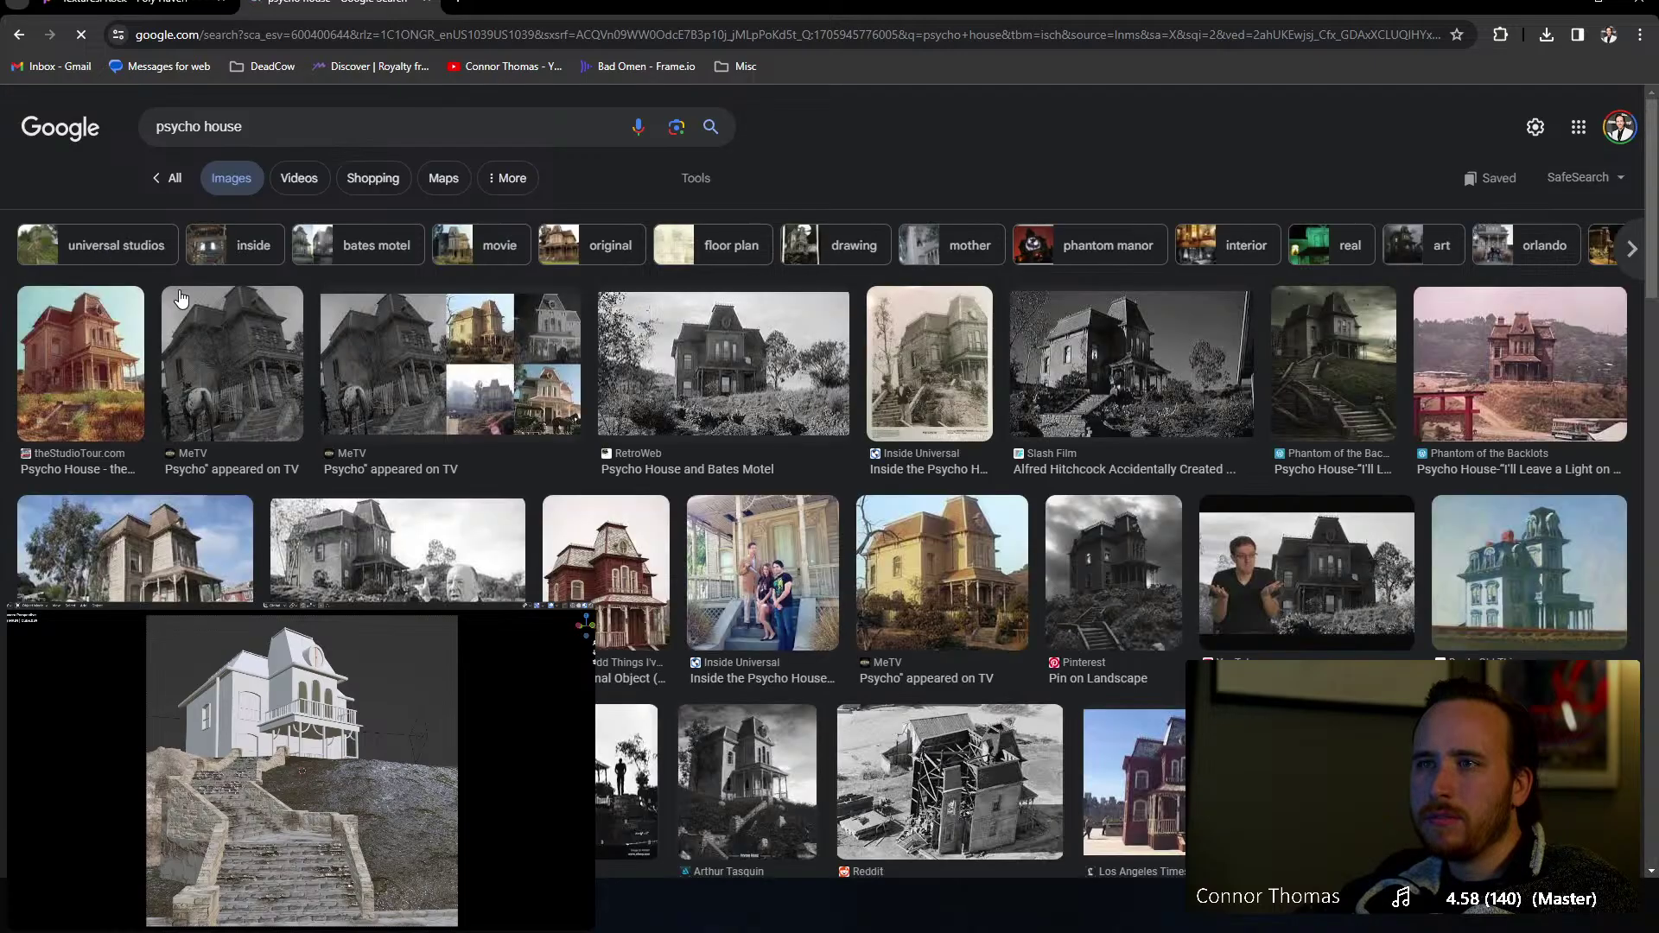
Step: Examine theStudioTour.com's color photo of the Psycho house enlarged in its own tab, and close that tab
{"action": "left_click", "coordinate": [57, 383]}
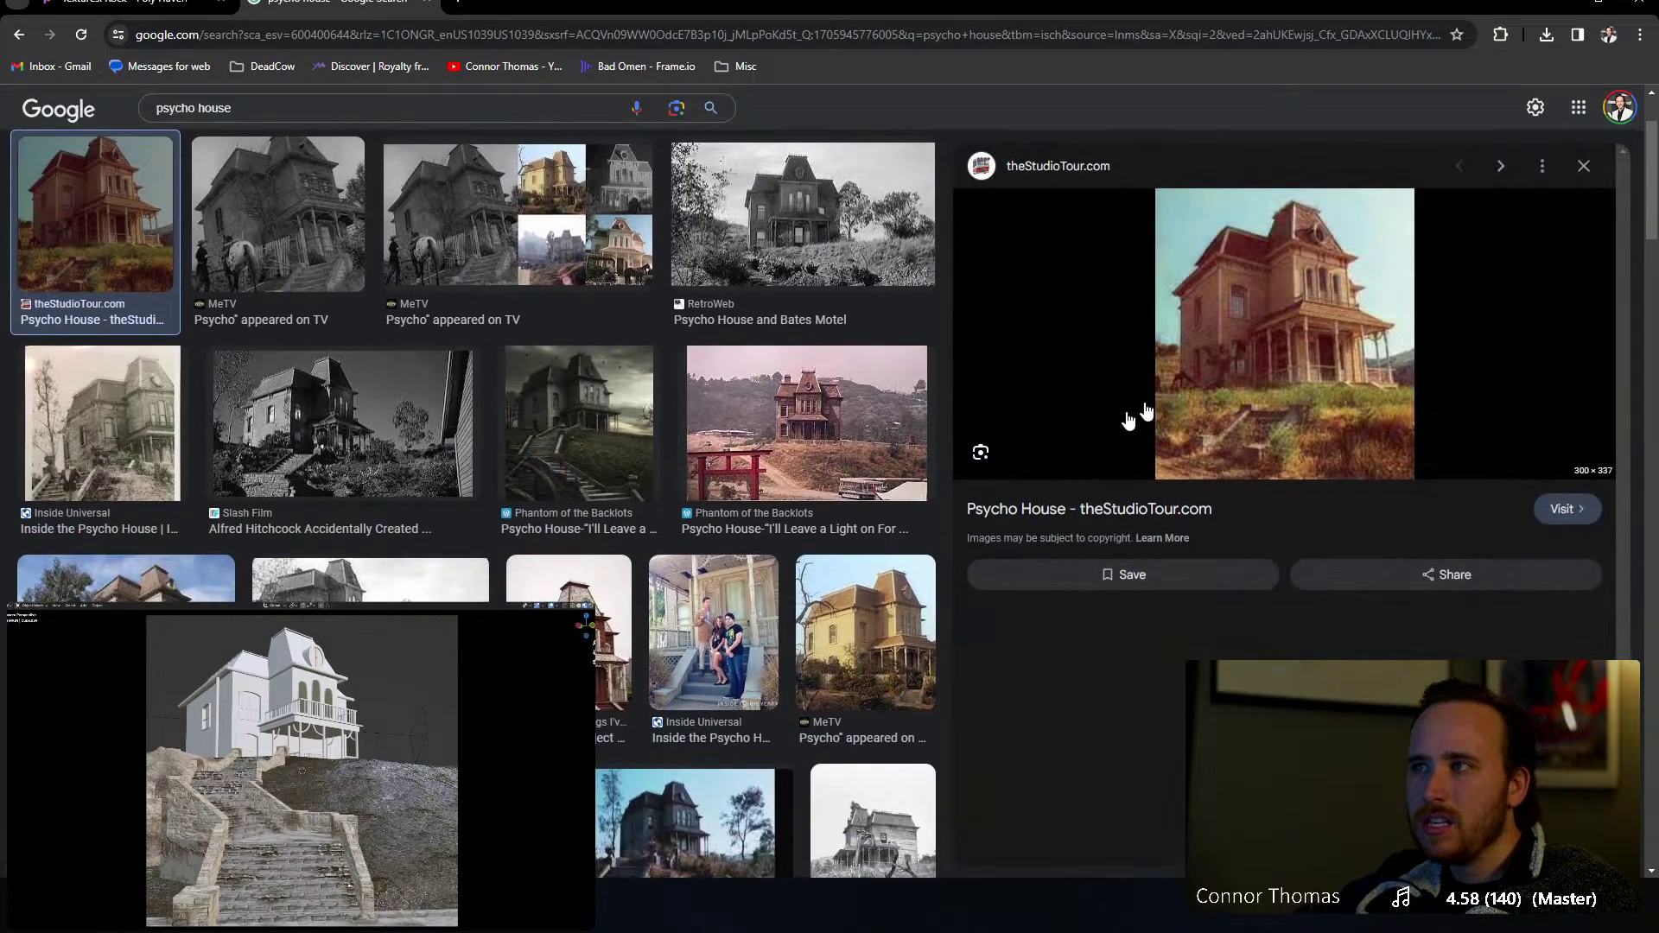
{"action": "right_click", "coordinate": [1292, 337]}
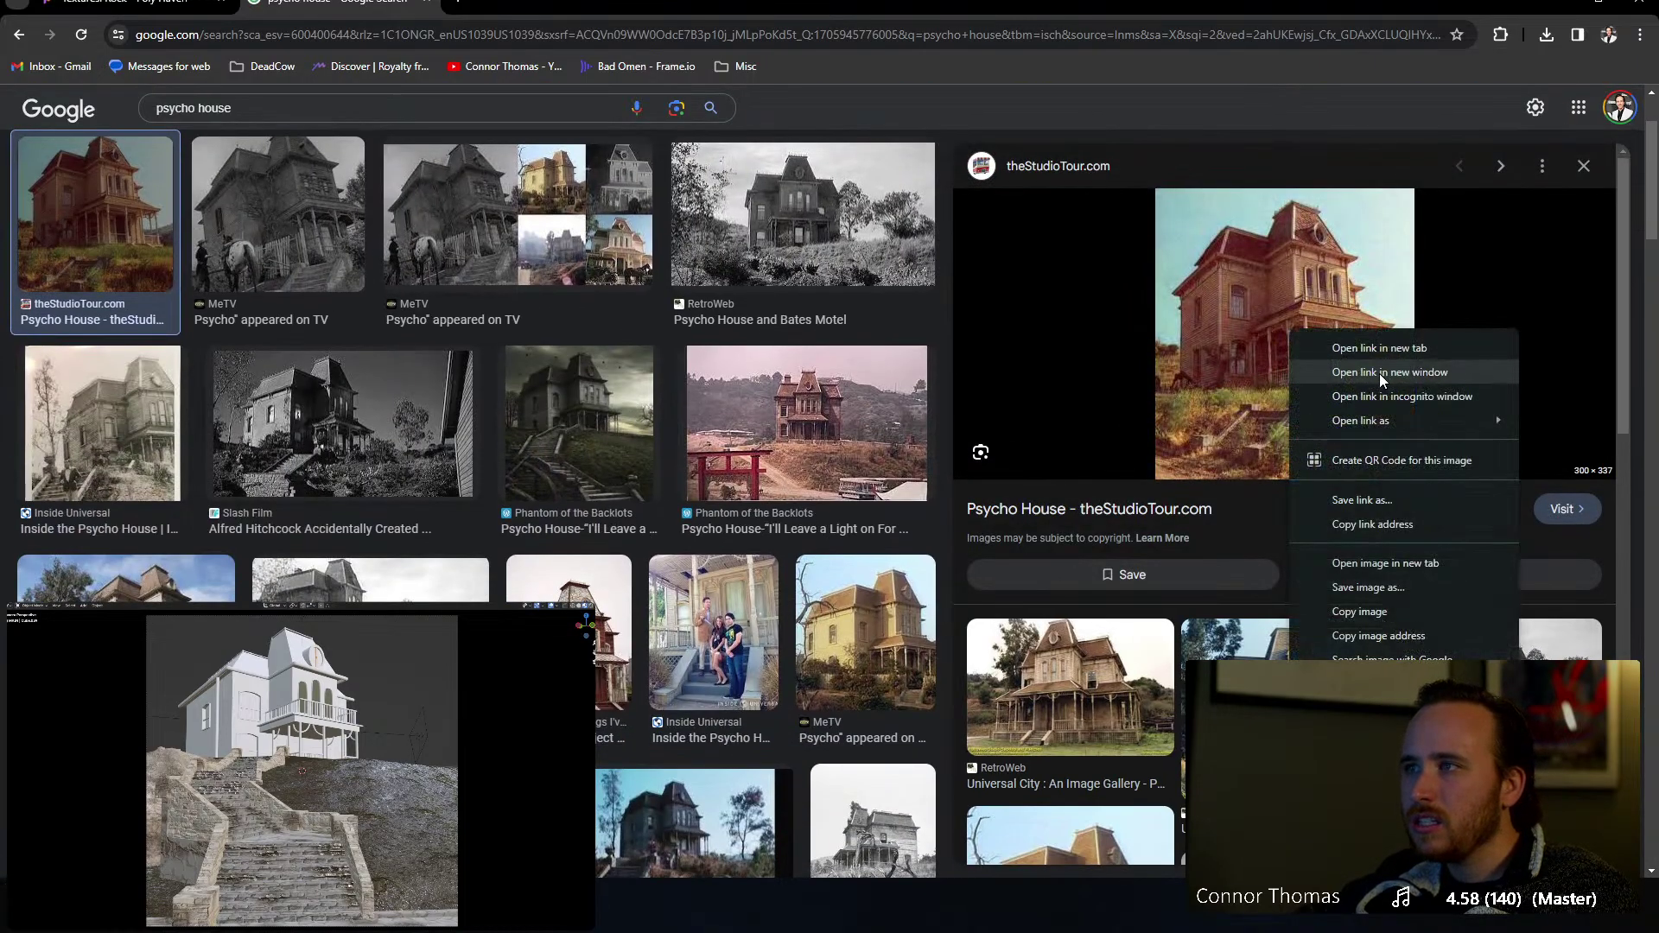
{"action": "left_click", "coordinate": [1386, 562]}
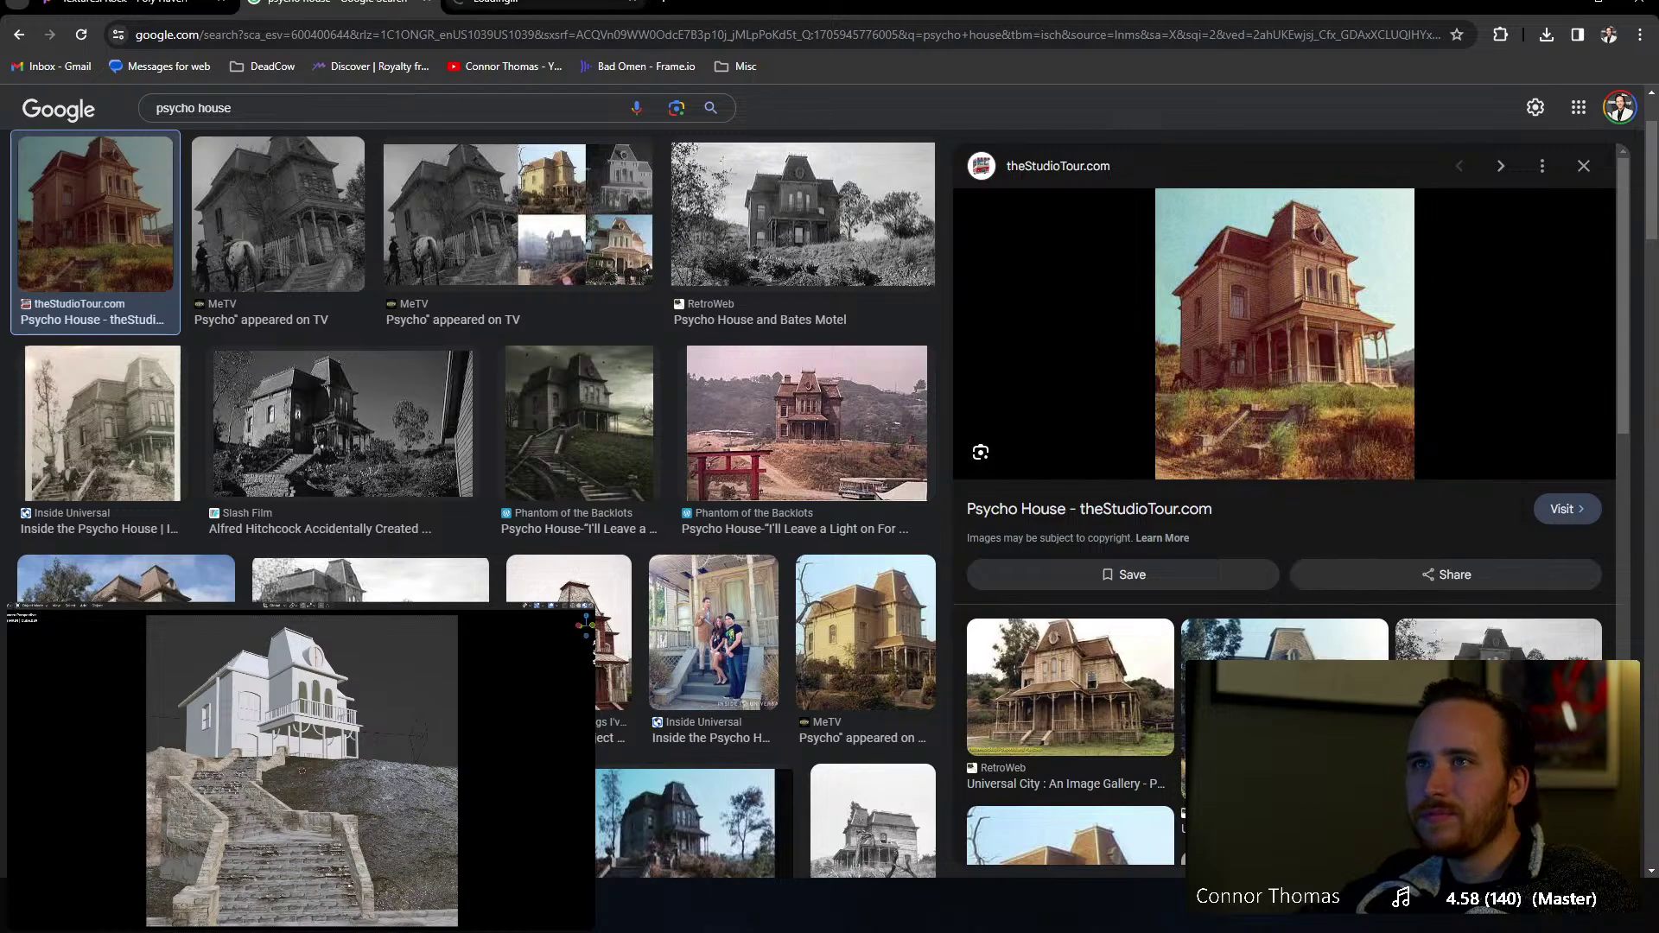
{"action": "left_click", "coordinate": [545, 3]}
{"action": "scroll", "coordinate": [928, 511], "scroll_direction": "up", "scroll_amount": 6, "text": "ctrl"}
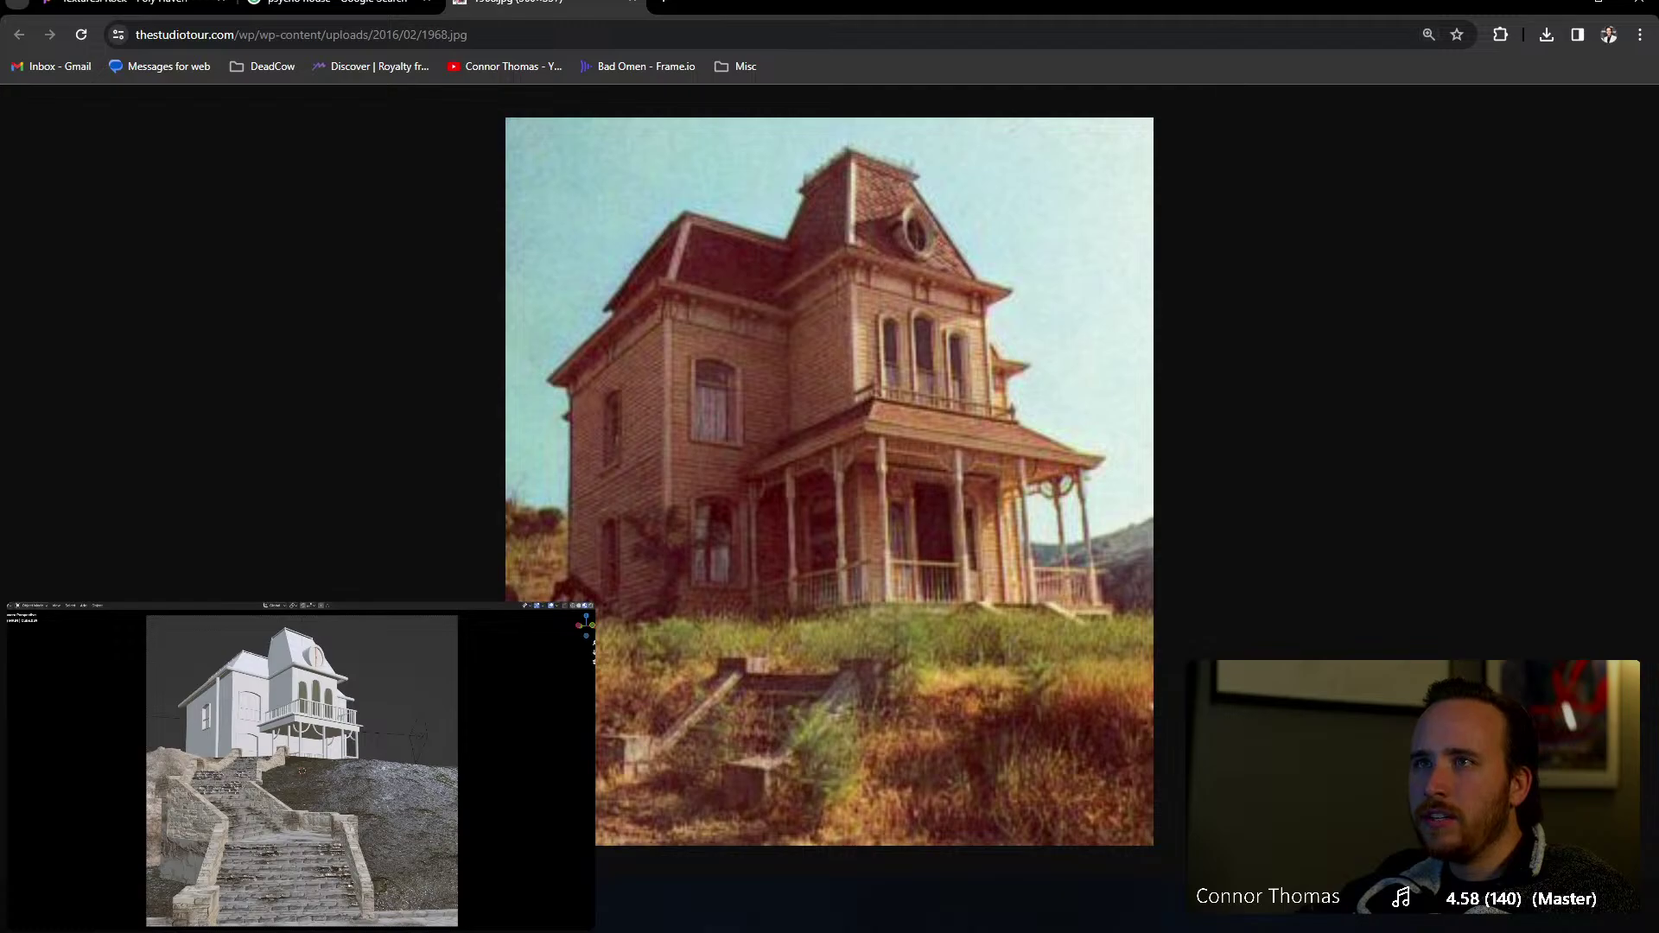
{"action": "key", "text": "ctrl+w"}
Step: Open the dark Phantom of the Backlots house image in its own tab and view it at 150% zoom
{"action": "left_click", "coordinate": [618, 444]}
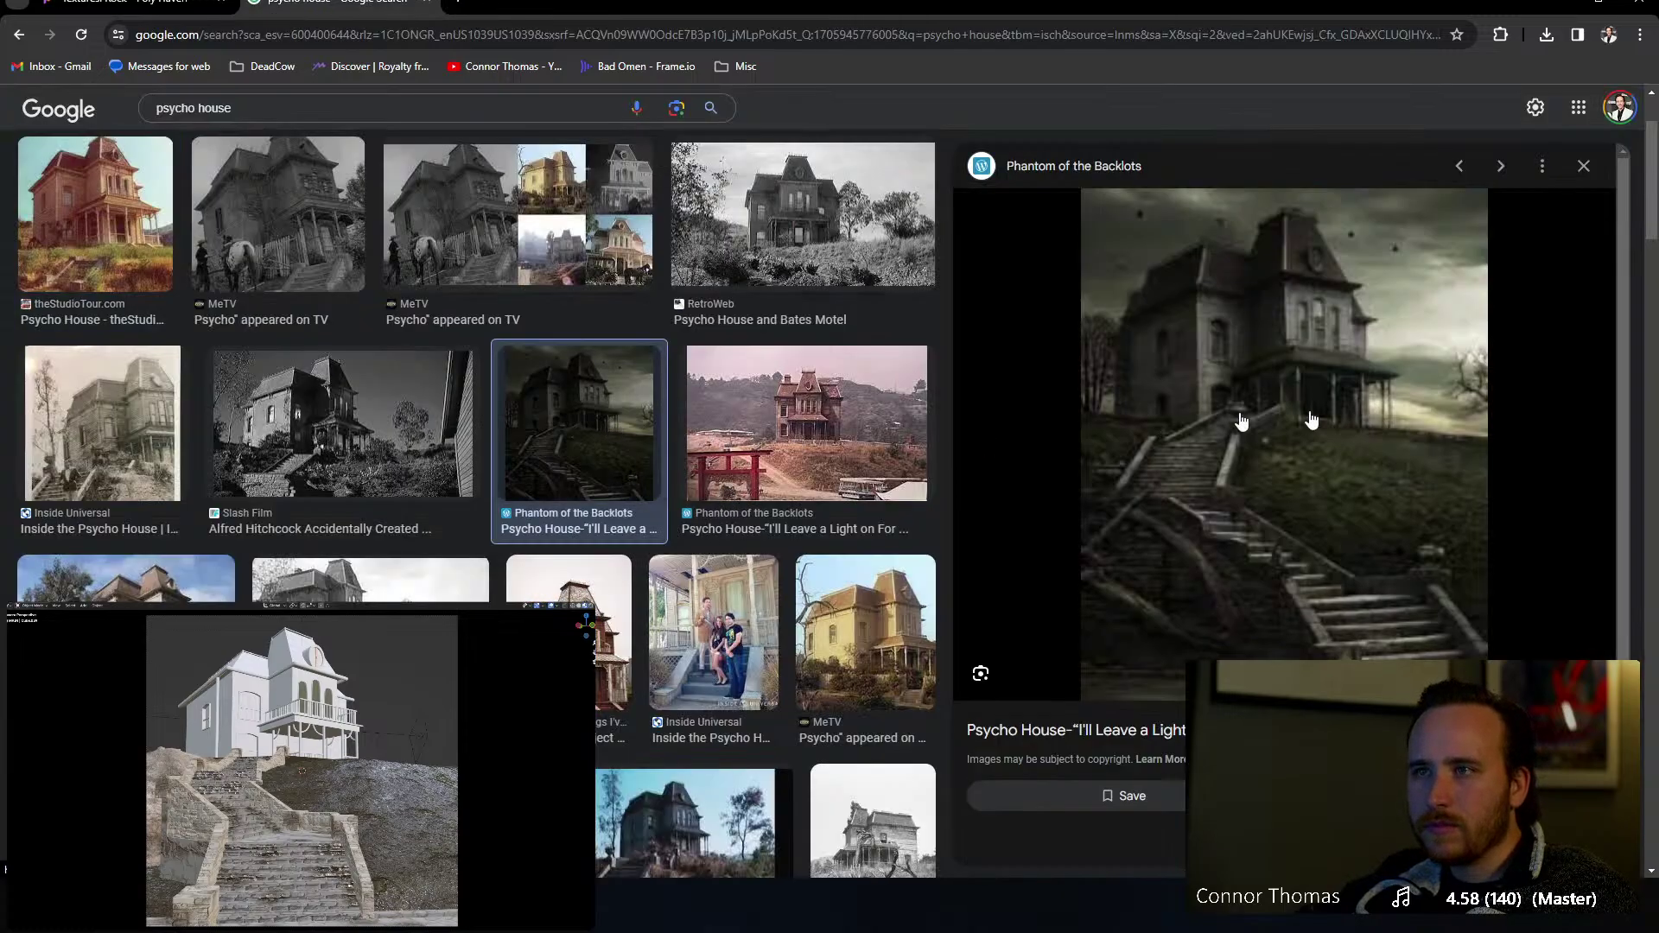
{"action": "right_click", "coordinate": [1366, 396]}
{"action": "left_click", "coordinate": [1459, 627]}
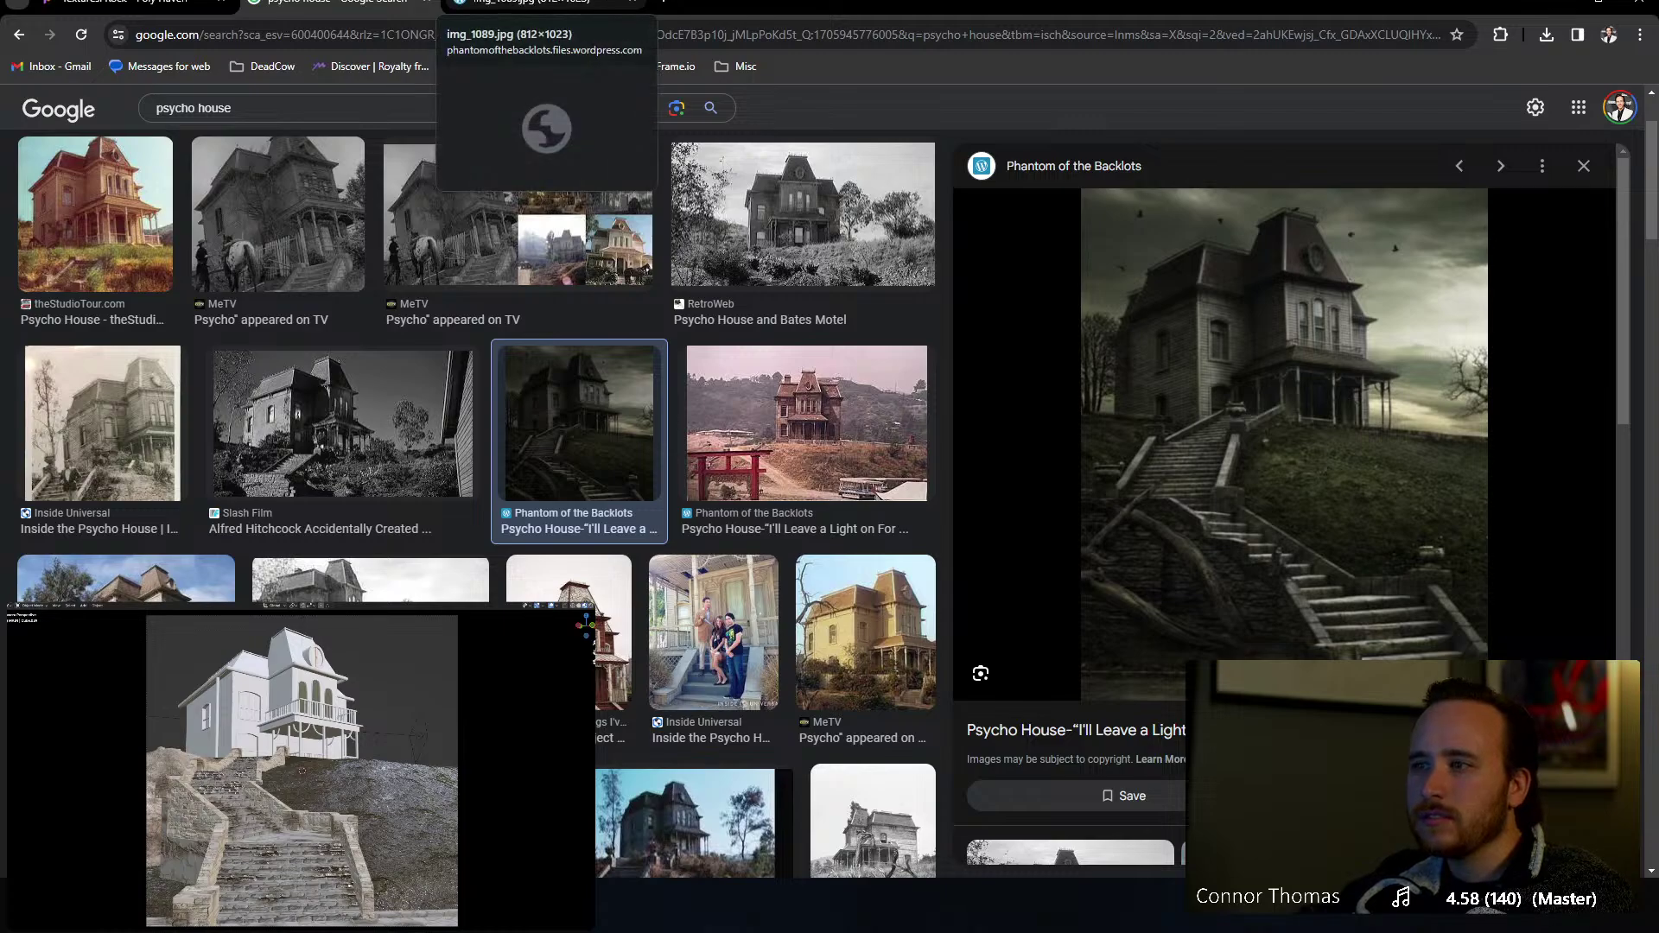
{"action": "left_click", "coordinate": [536, 3]}
{"action": "scroll", "coordinate": [755, 310], "scroll_direction": "up", "scroll_amount": 4, "text": "ctrl"}
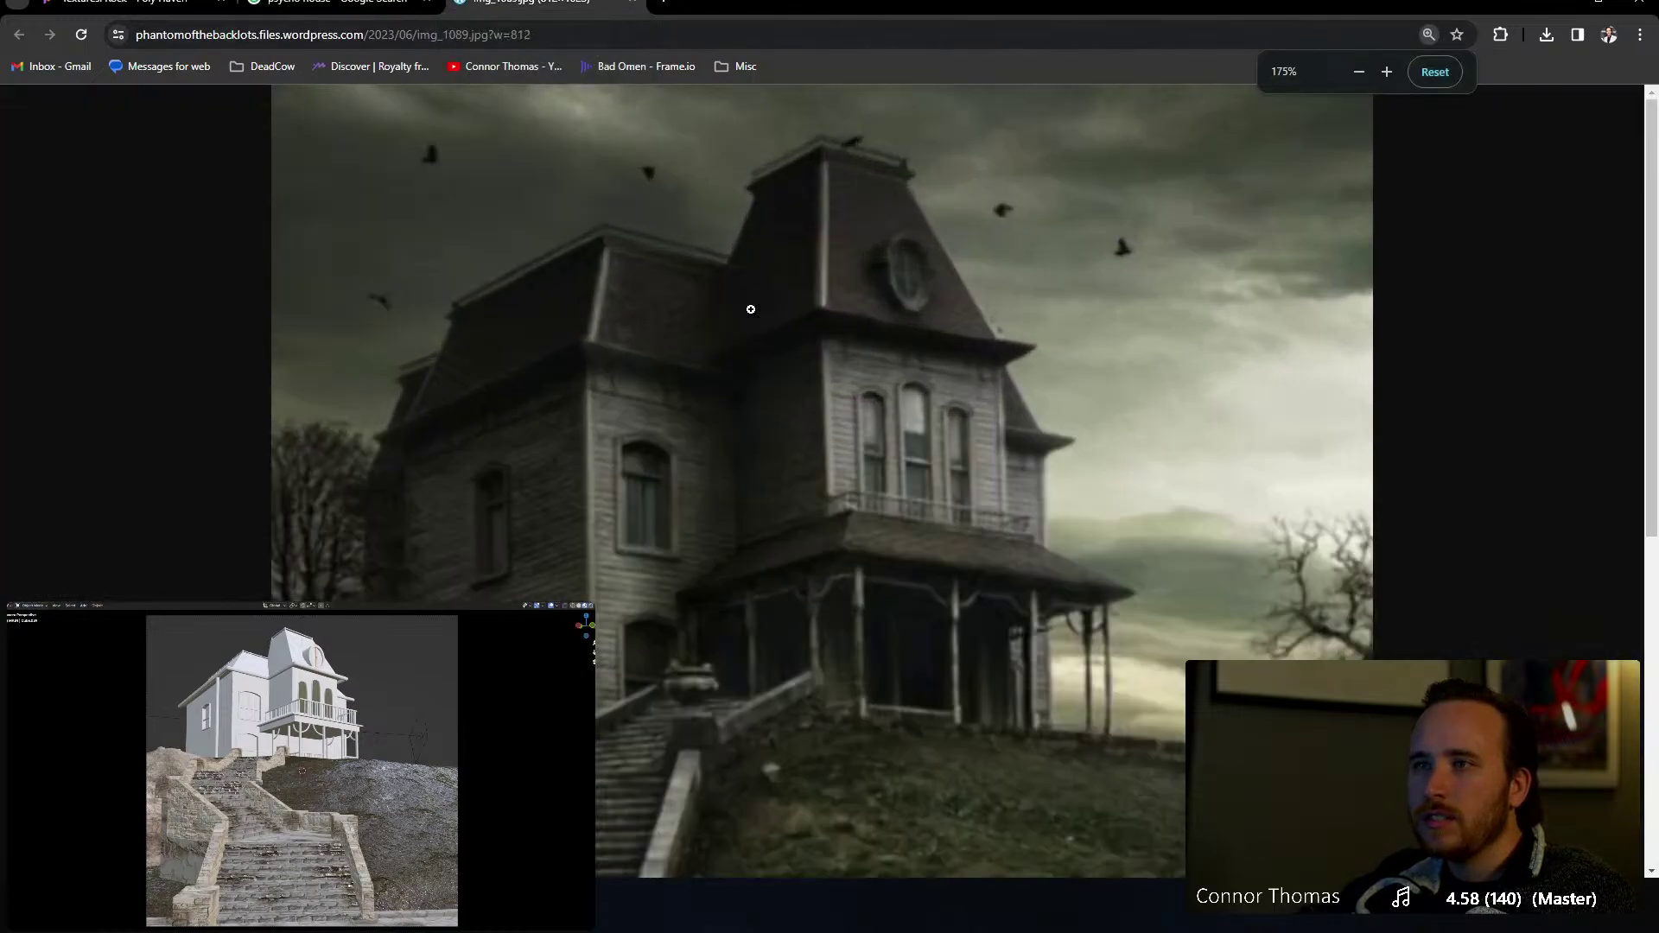
{"action": "scroll", "coordinate": [751, 309], "scroll_direction": "down", "scroll_amount": 1, "text": "ctrl"}
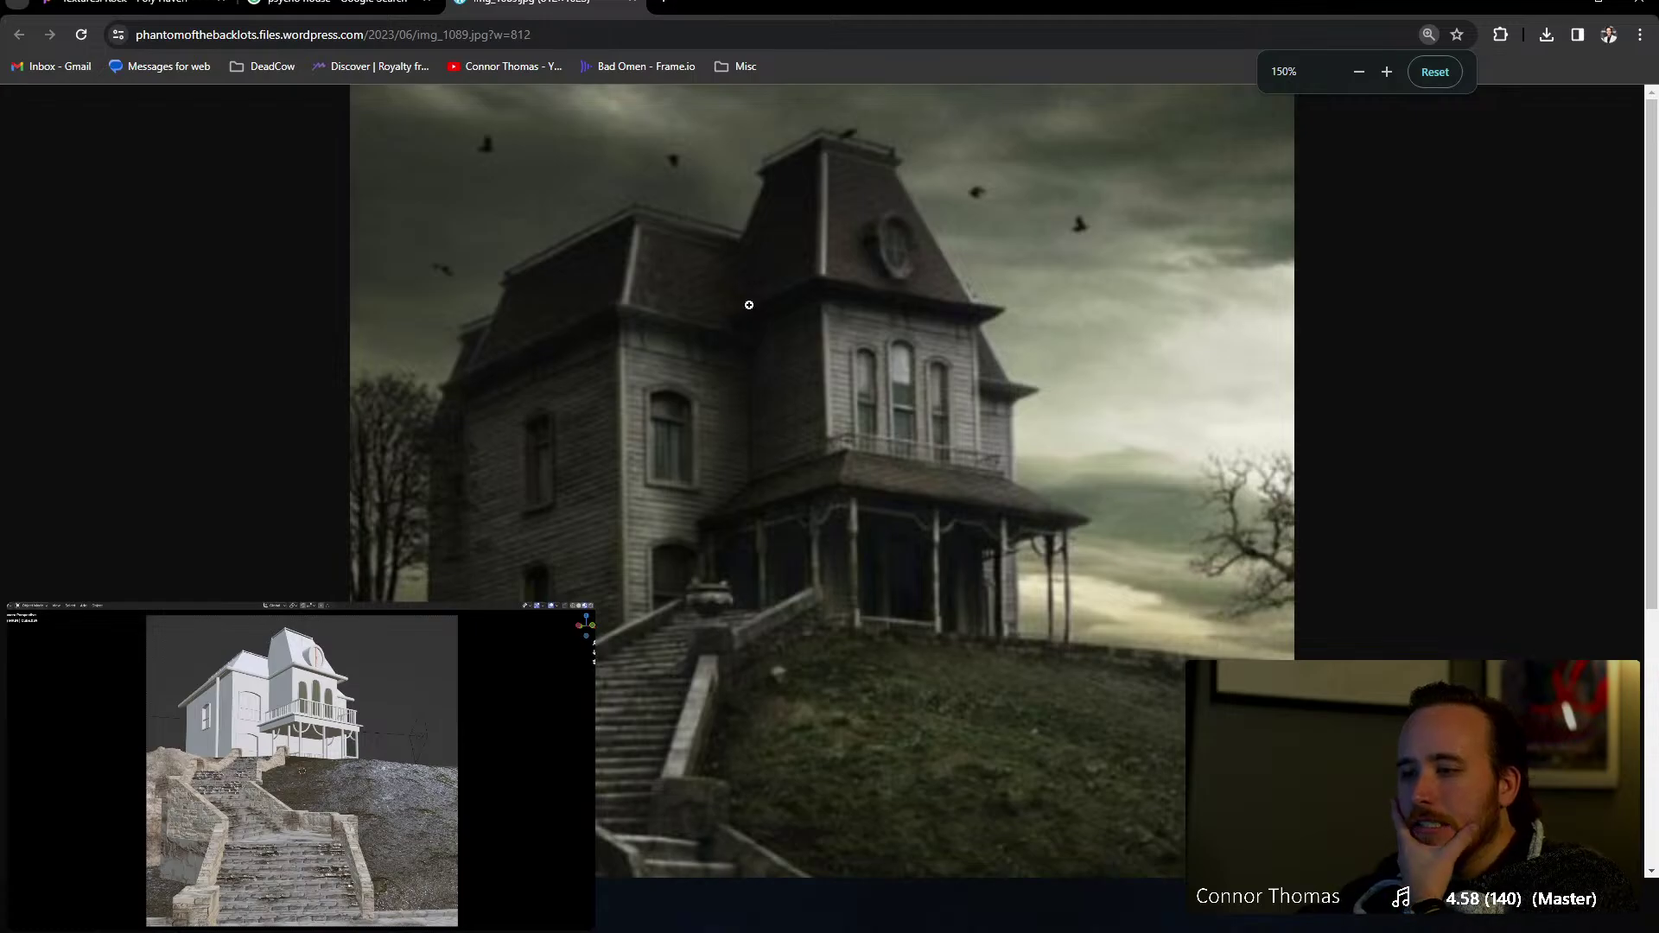
Step: Browse Poly Haven's Wood textures for weathered planks that suit the house siding, comparing them with the dark reference image
{"action": "left_click", "coordinate": [130, 3]}
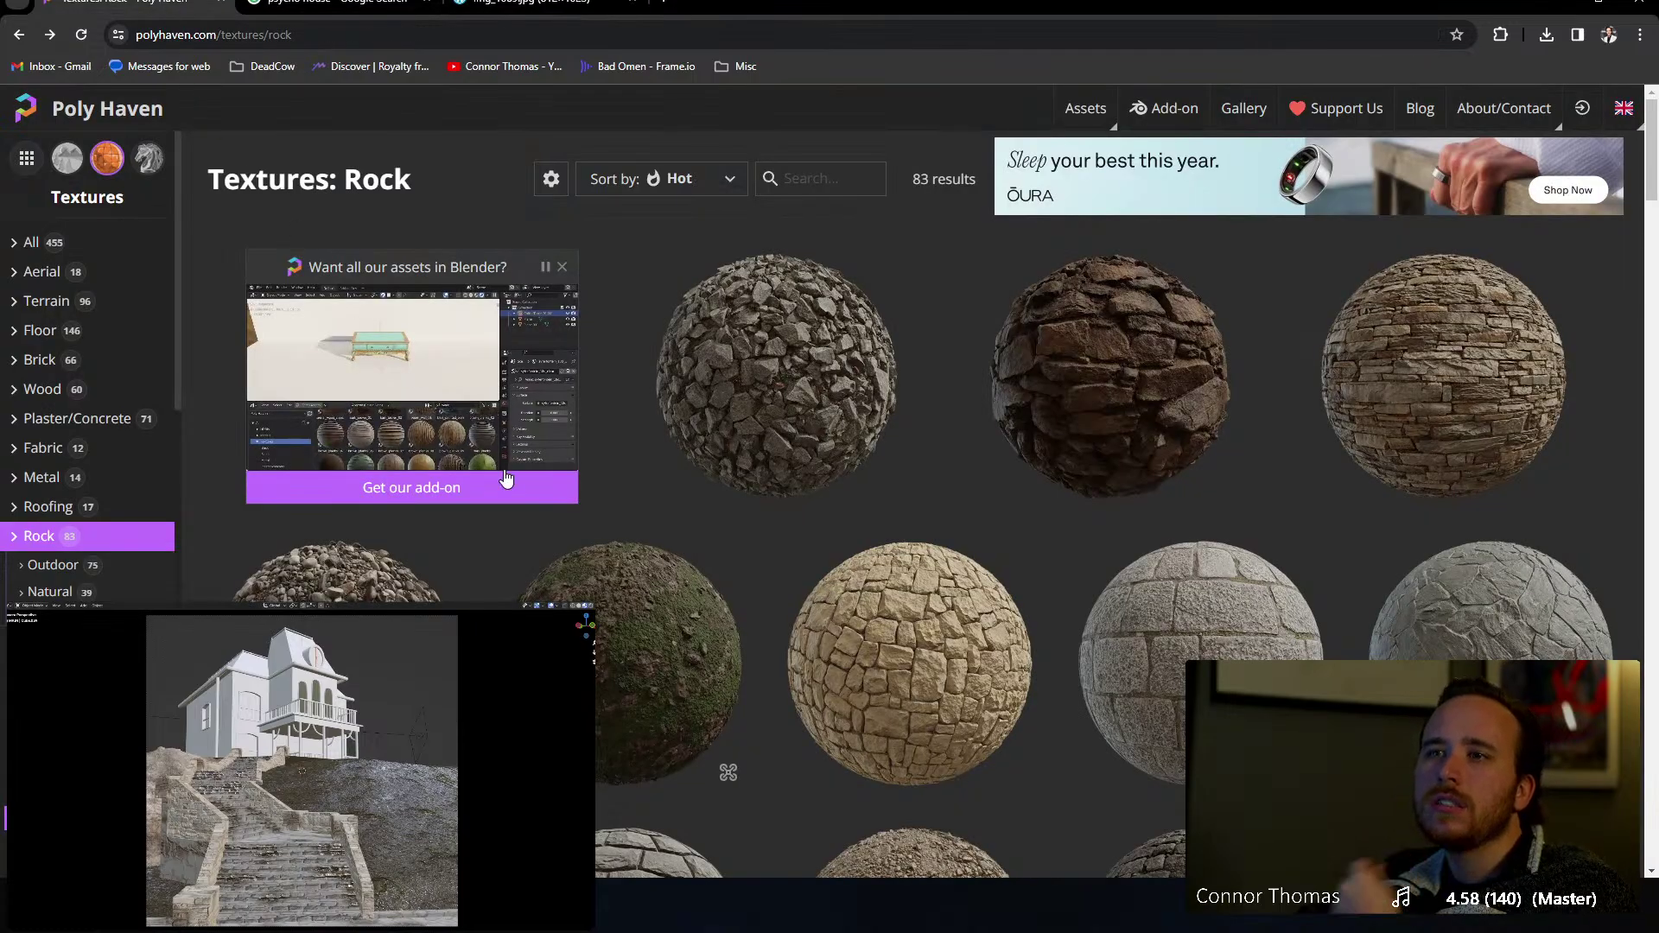
{"action": "left_click", "coordinate": [42, 389]}
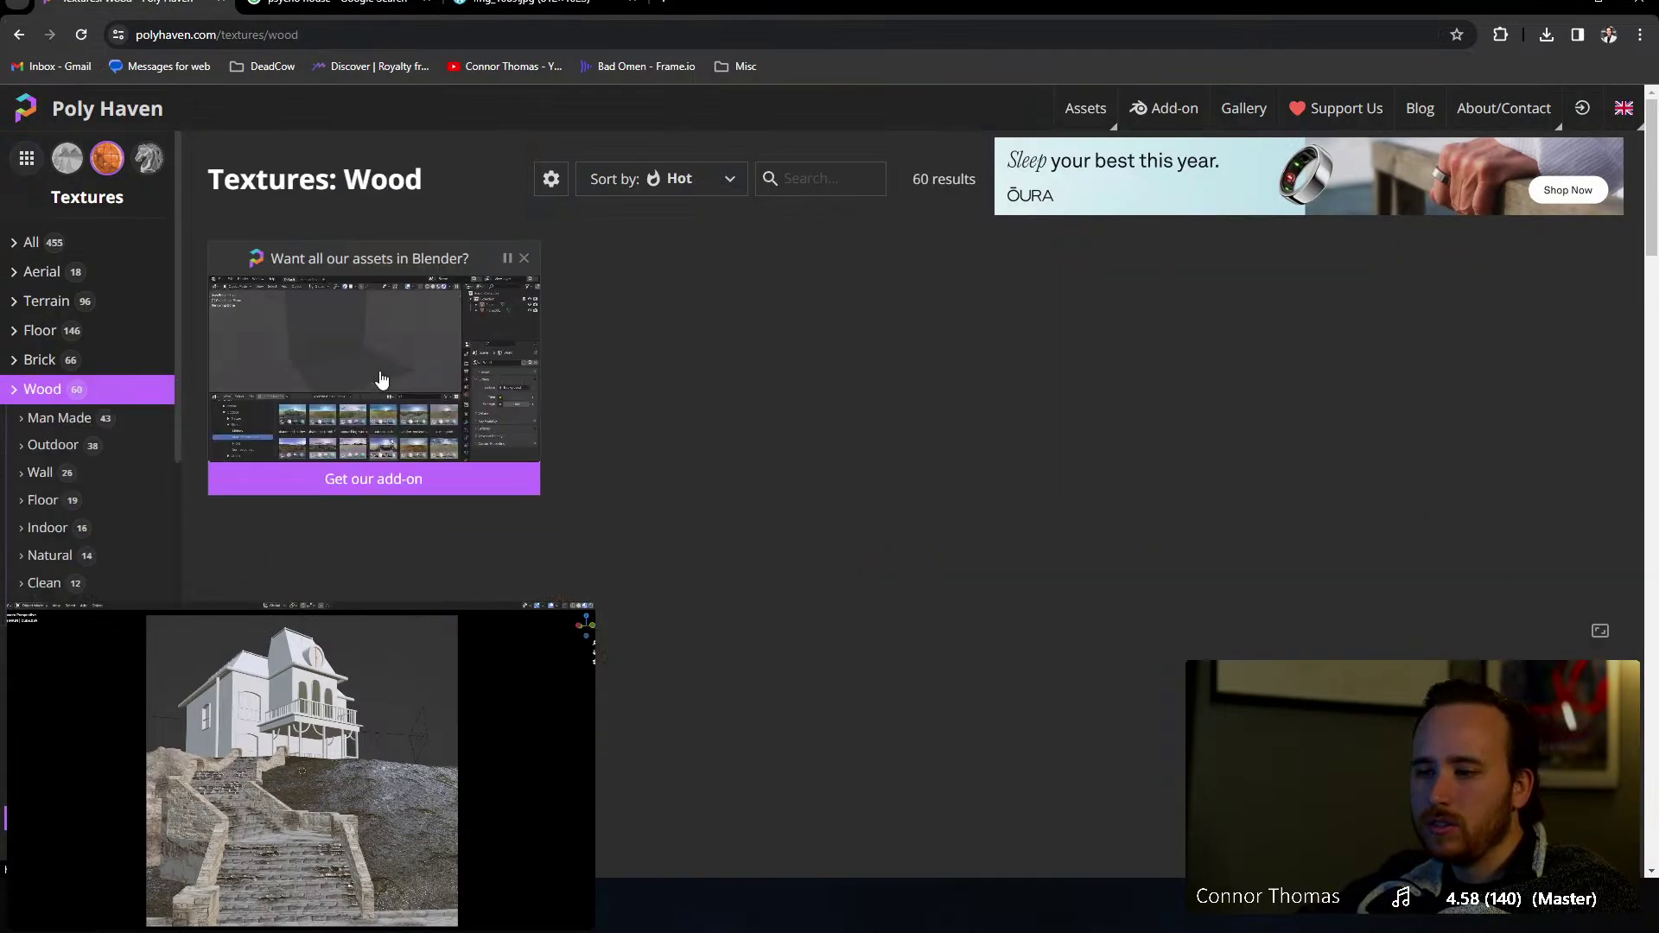
{"action": "scroll", "coordinate": [963, 469], "scroll_direction": "down", "scroll_amount": 3}
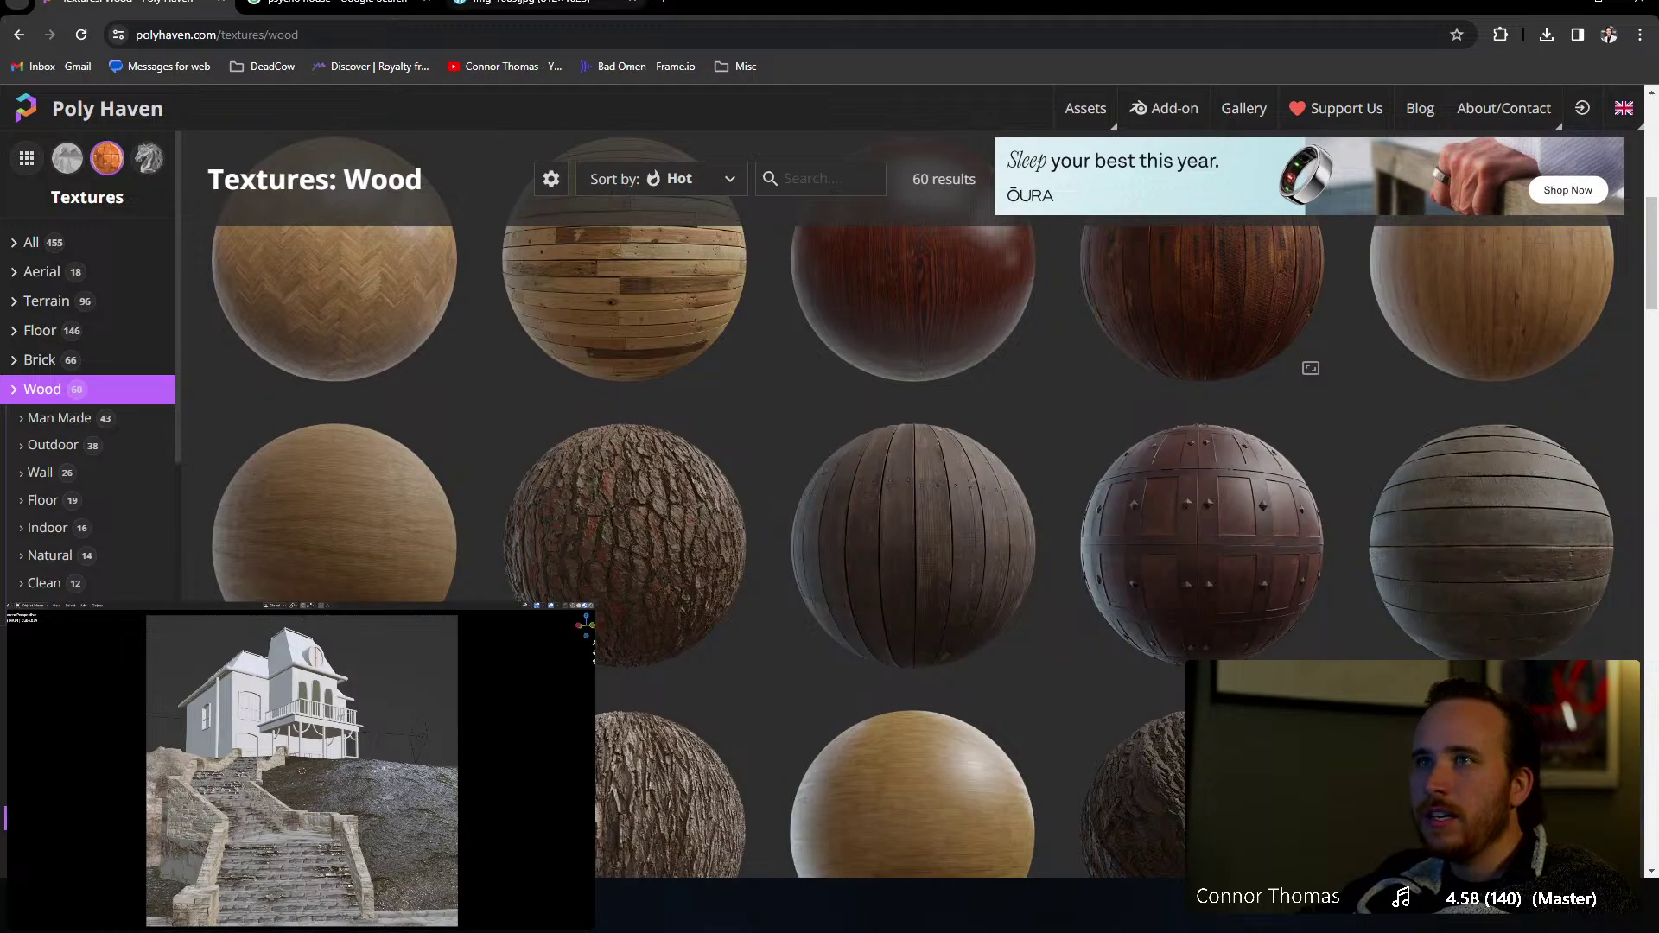
{"action": "left_click", "coordinate": [531, 3]}
{"action": "left_click", "coordinate": [130, 2]}
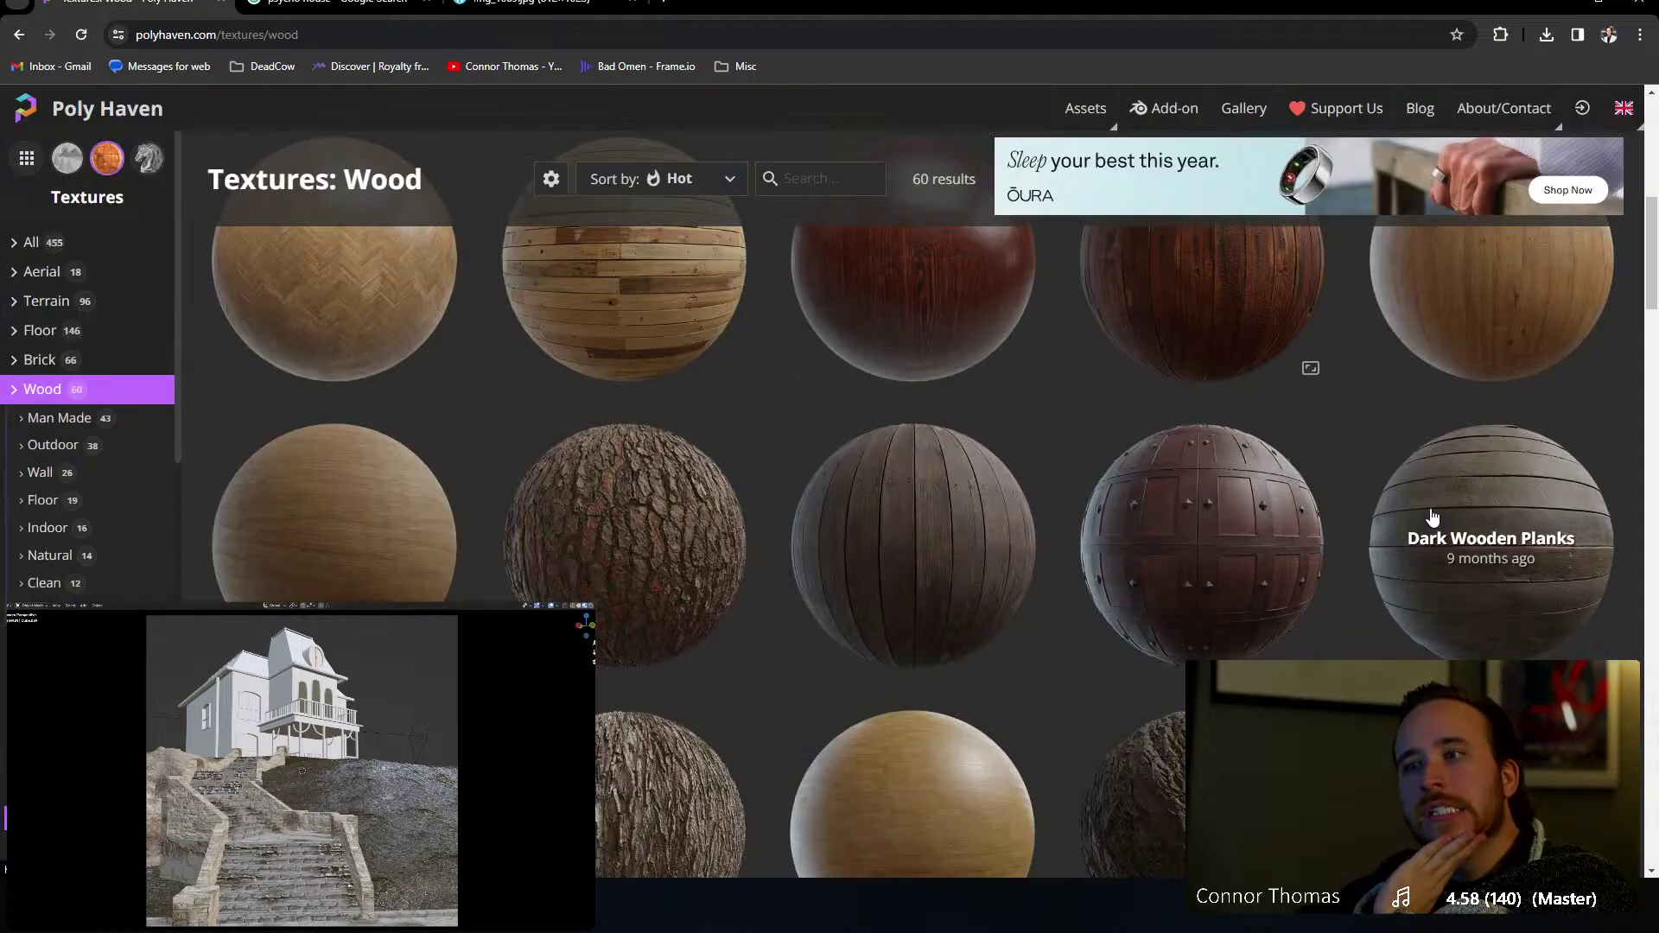
{"action": "scroll", "coordinate": [1433, 517], "scroll_direction": "down", "scroll_amount": 1}
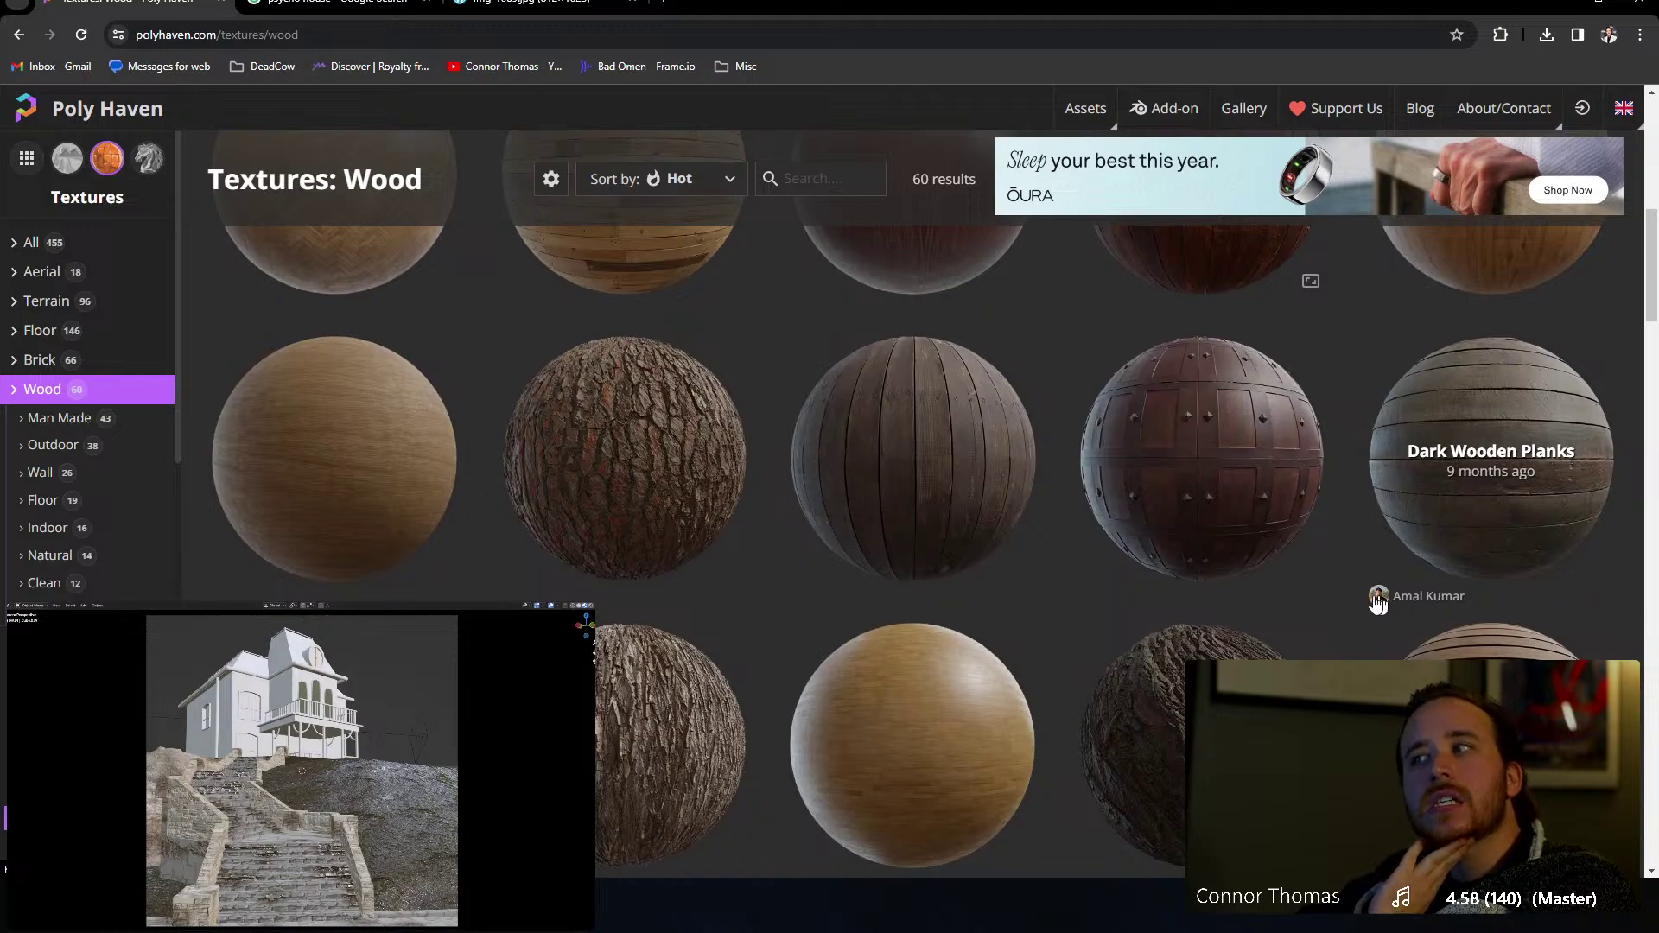
{"action": "scroll", "coordinate": [1374, 596], "scroll_direction": "down", "scroll_amount": 5}
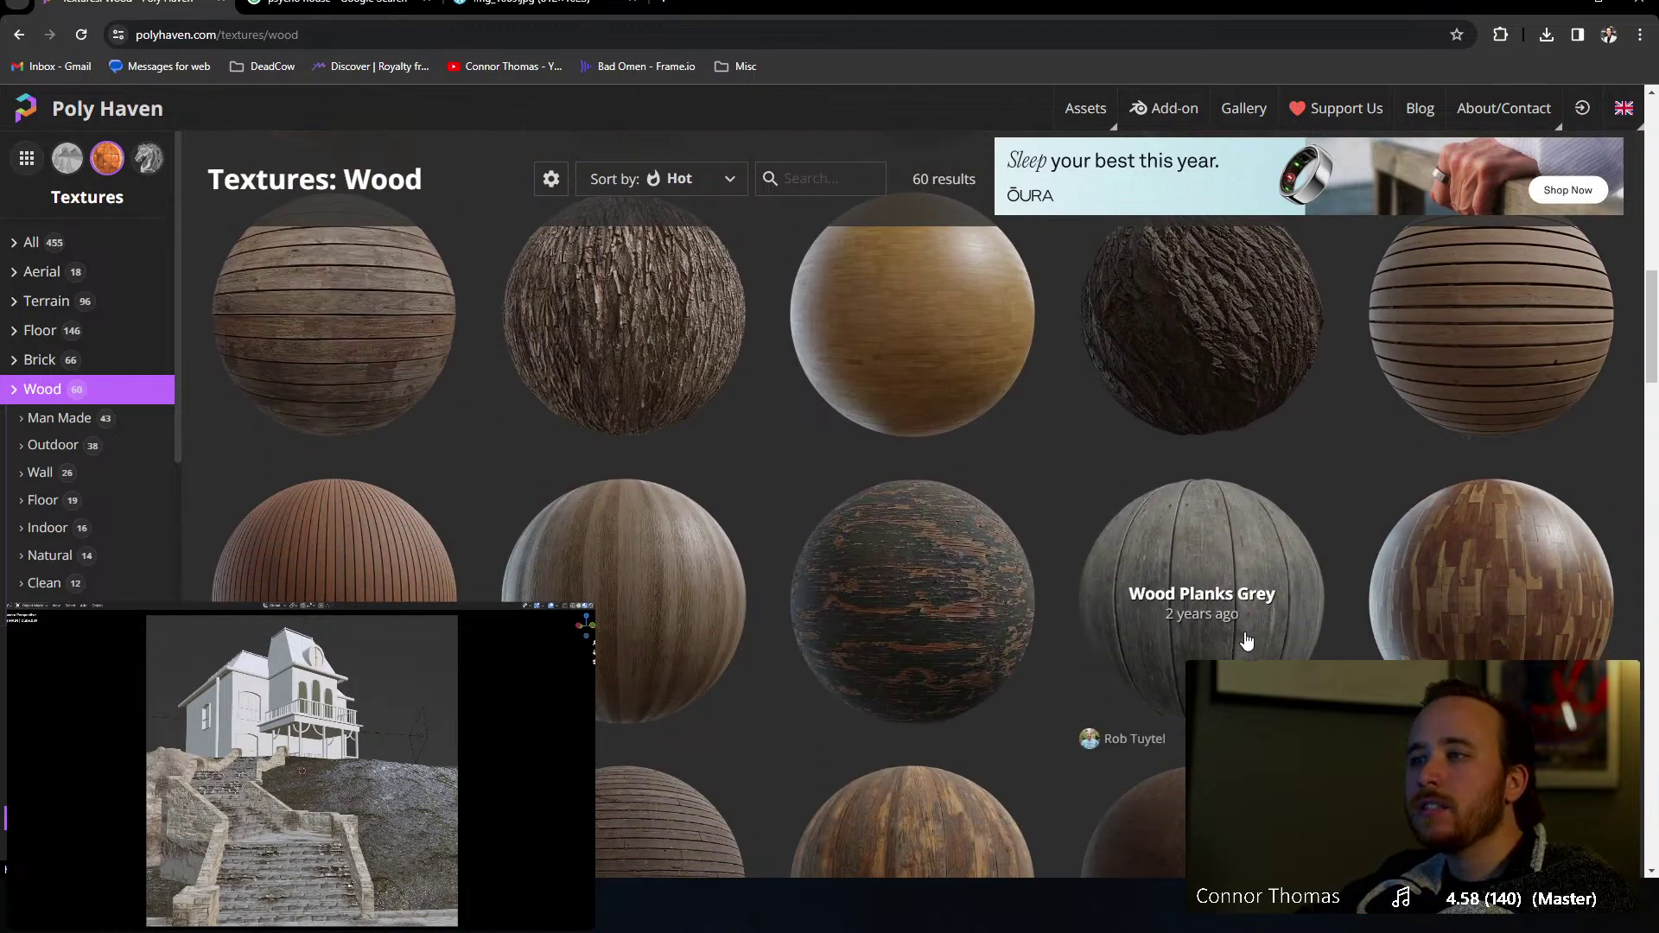
{"action": "scroll", "coordinate": [1245, 639], "scroll_direction": "down", "scroll_amount": 1}
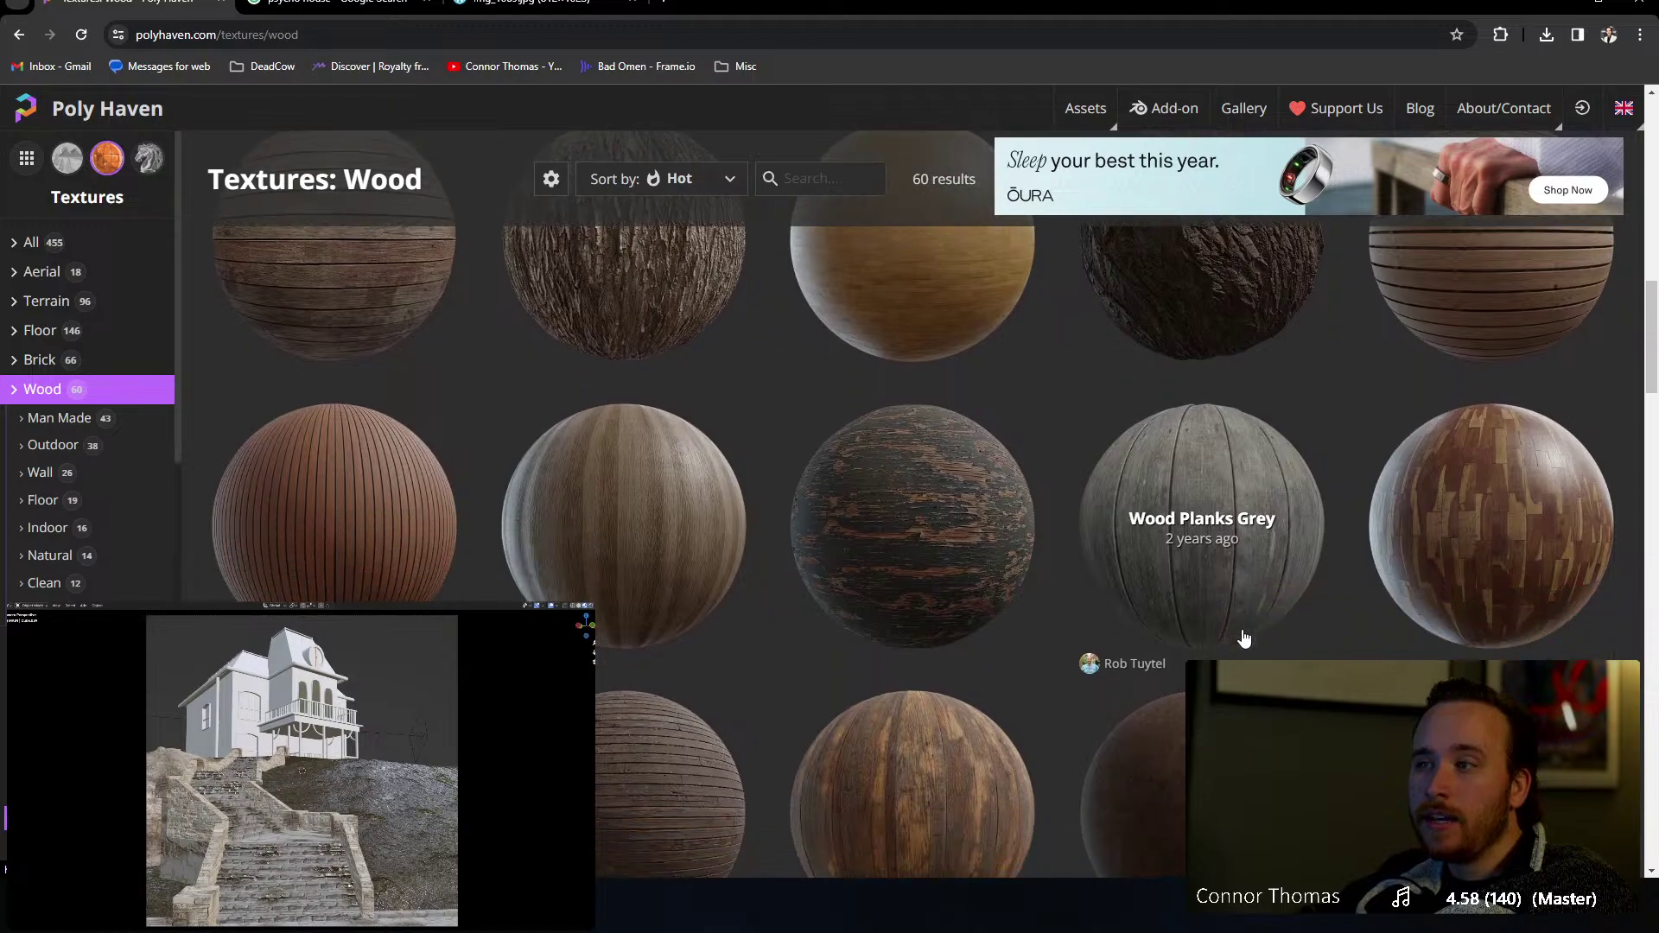
{"action": "scroll", "coordinate": [1229, 509], "scroll_direction": "down", "scroll_amount": 1}
{"action": "scroll", "coordinate": [1263, 442], "scroll_direction": "down", "scroll_amount": 4}
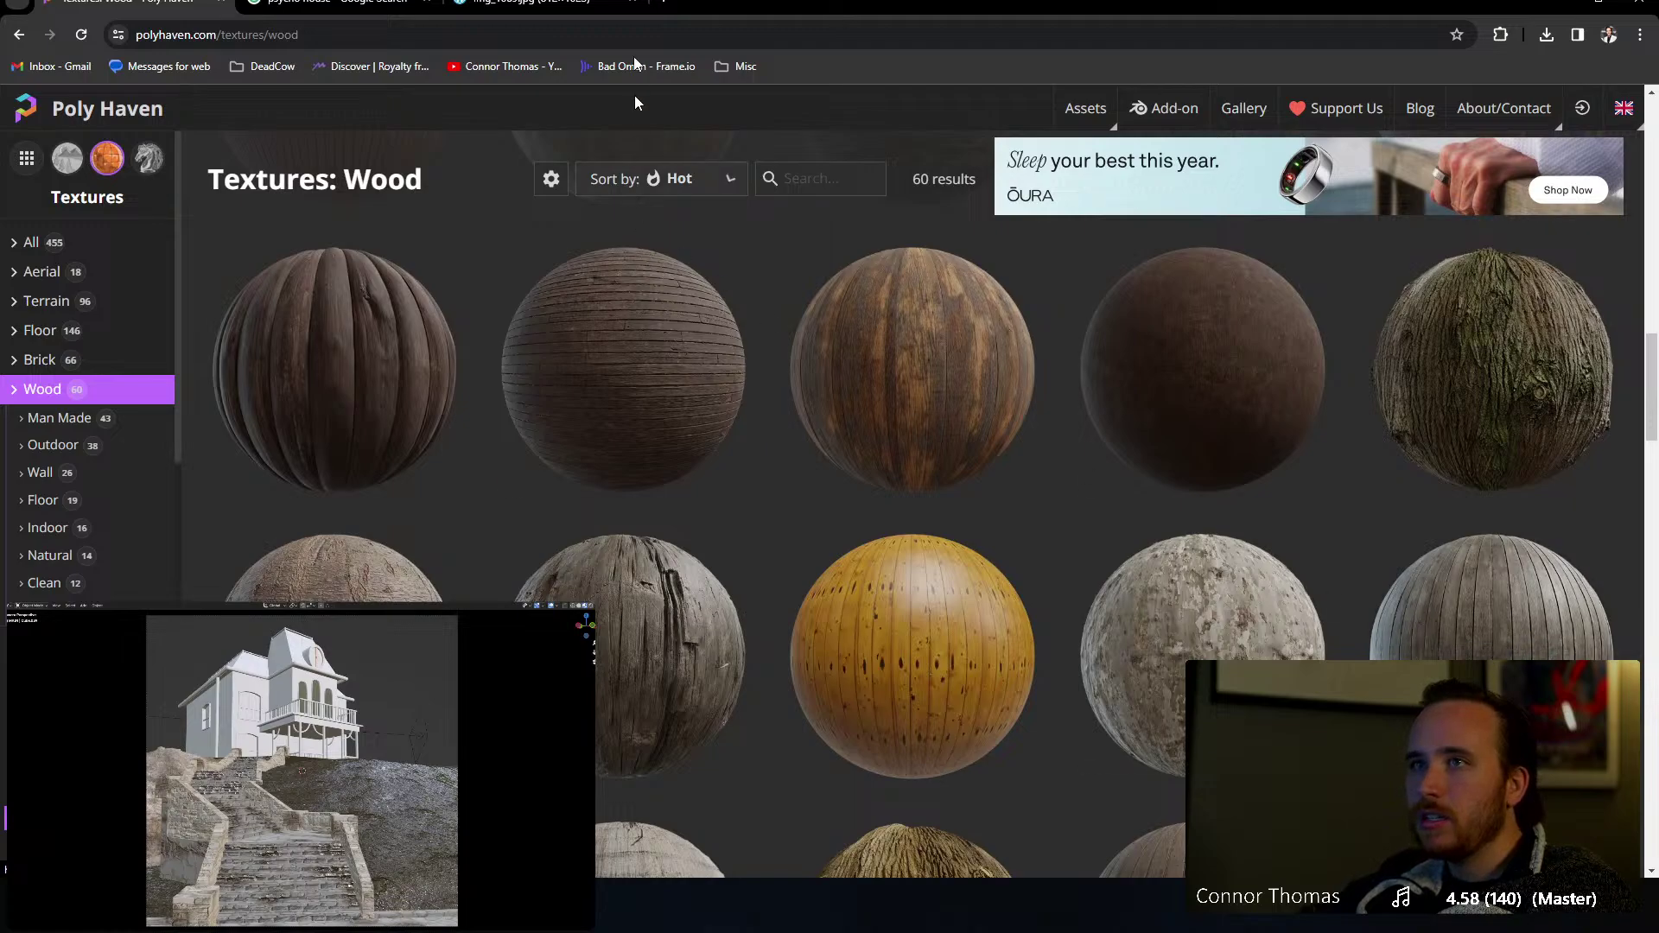
Step: Download the Brown Planks 03 wood texture as a 4K Blender zip into the vfx_material folder
{"action": "left_click", "coordinate": [536, 4]}
{"action": "left_click", "coordinate": [130, 3]}
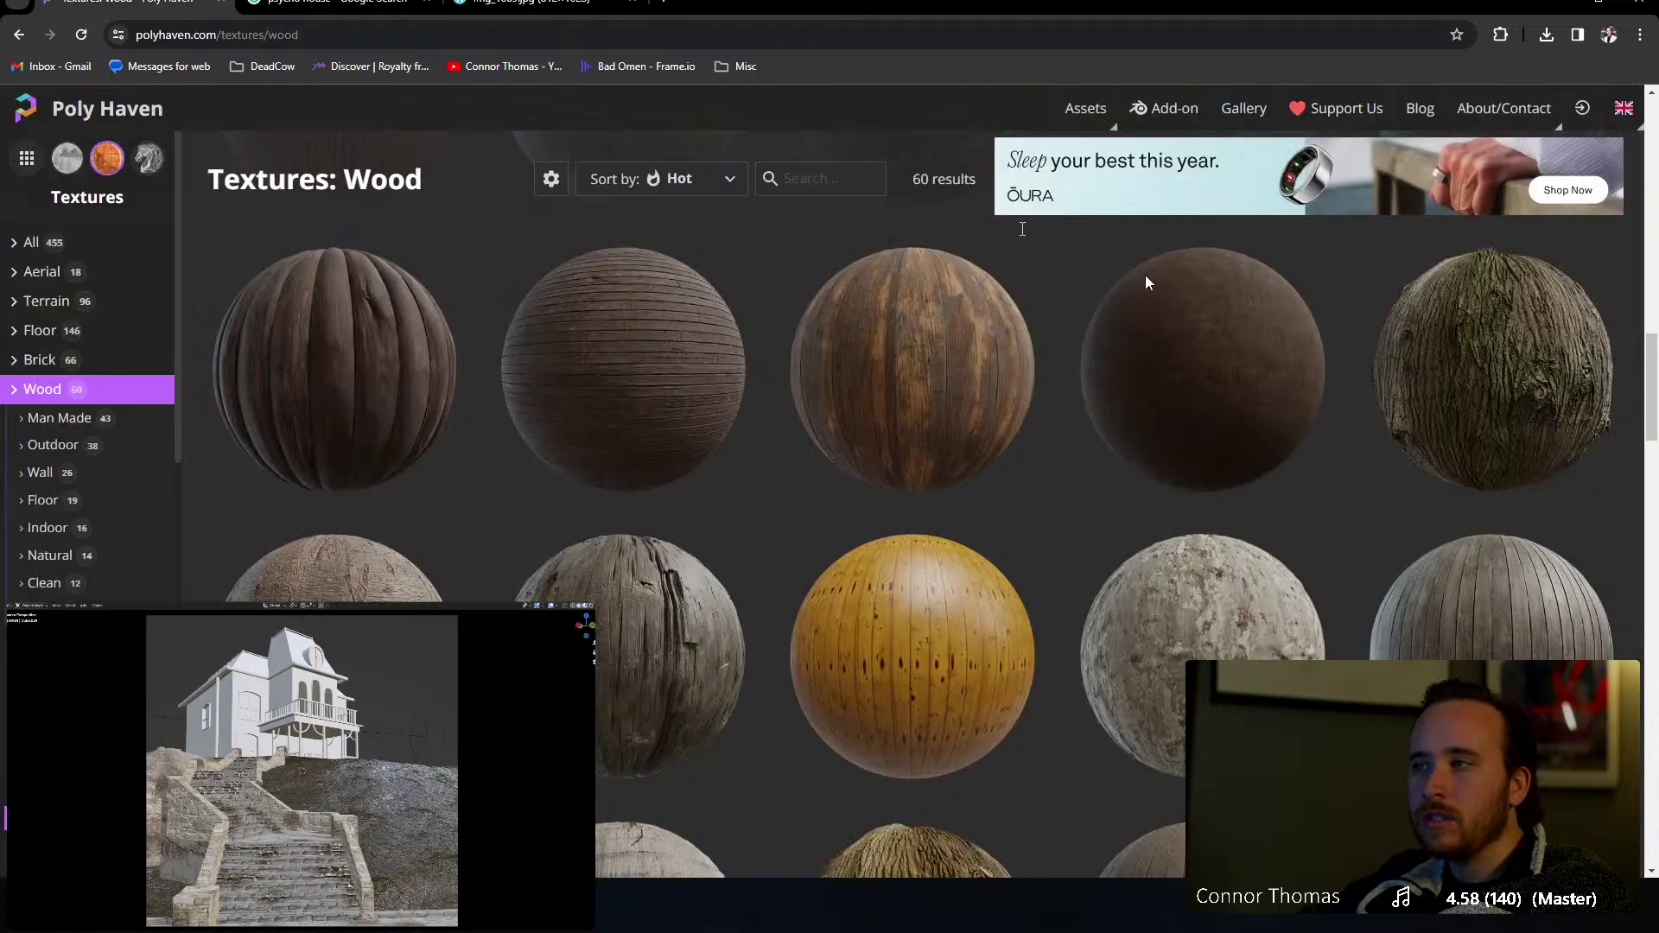
{"action": "left_click", "coordinate": [1514, 652]}
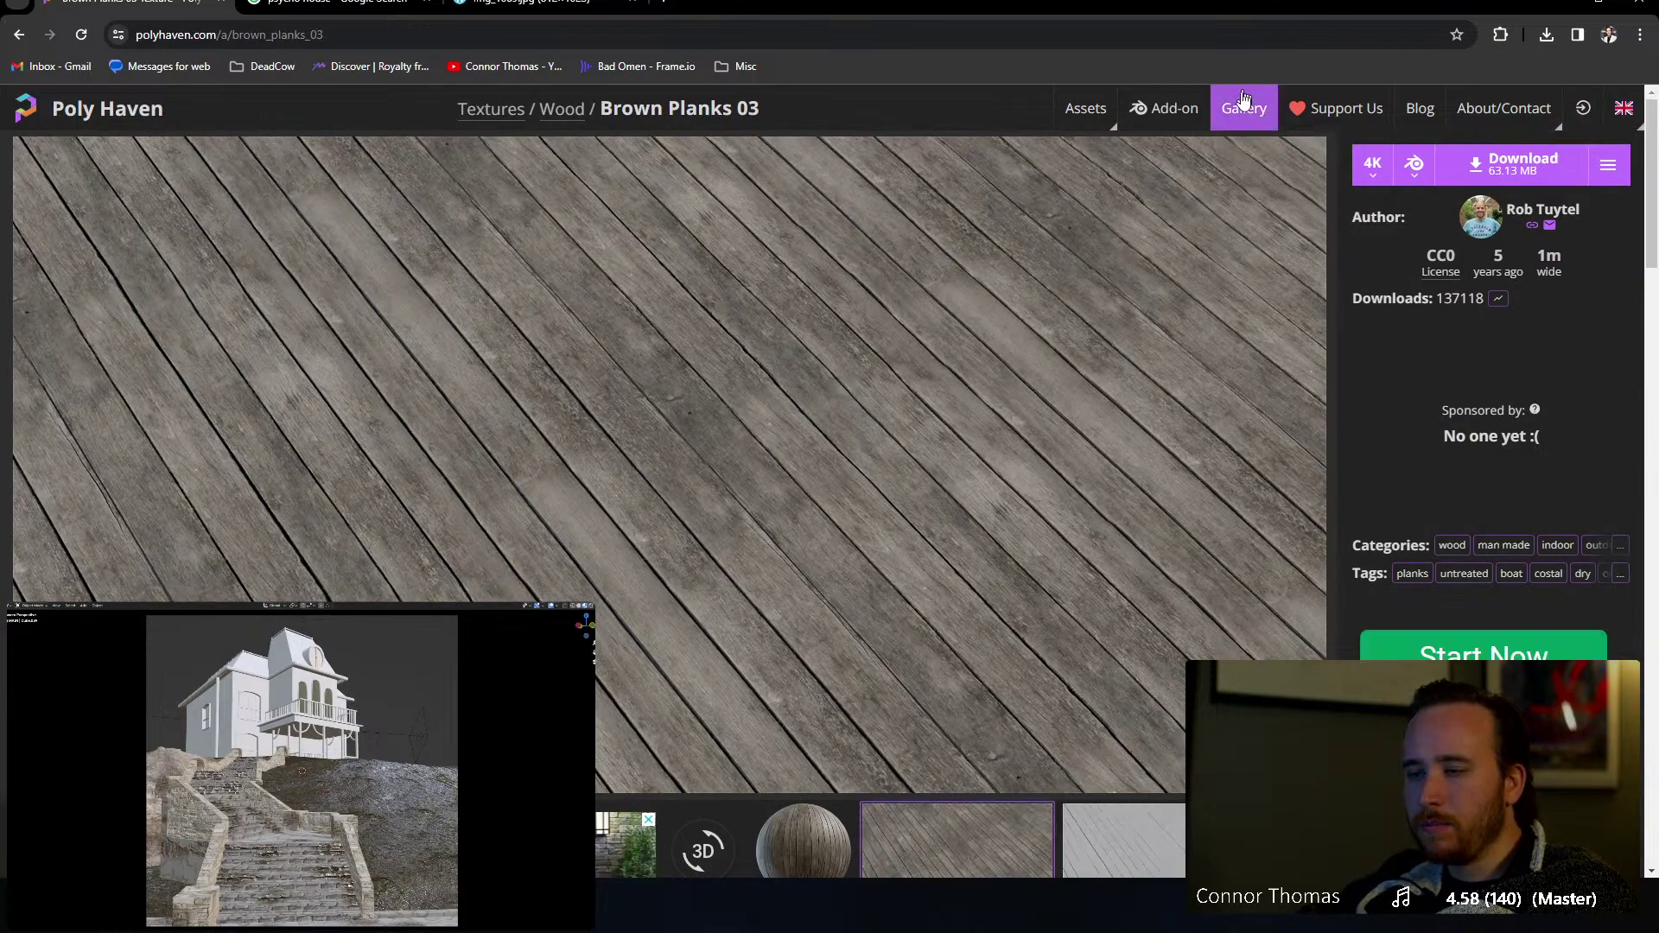
{"action": "left_click", "coordinate": [1510, 173]}
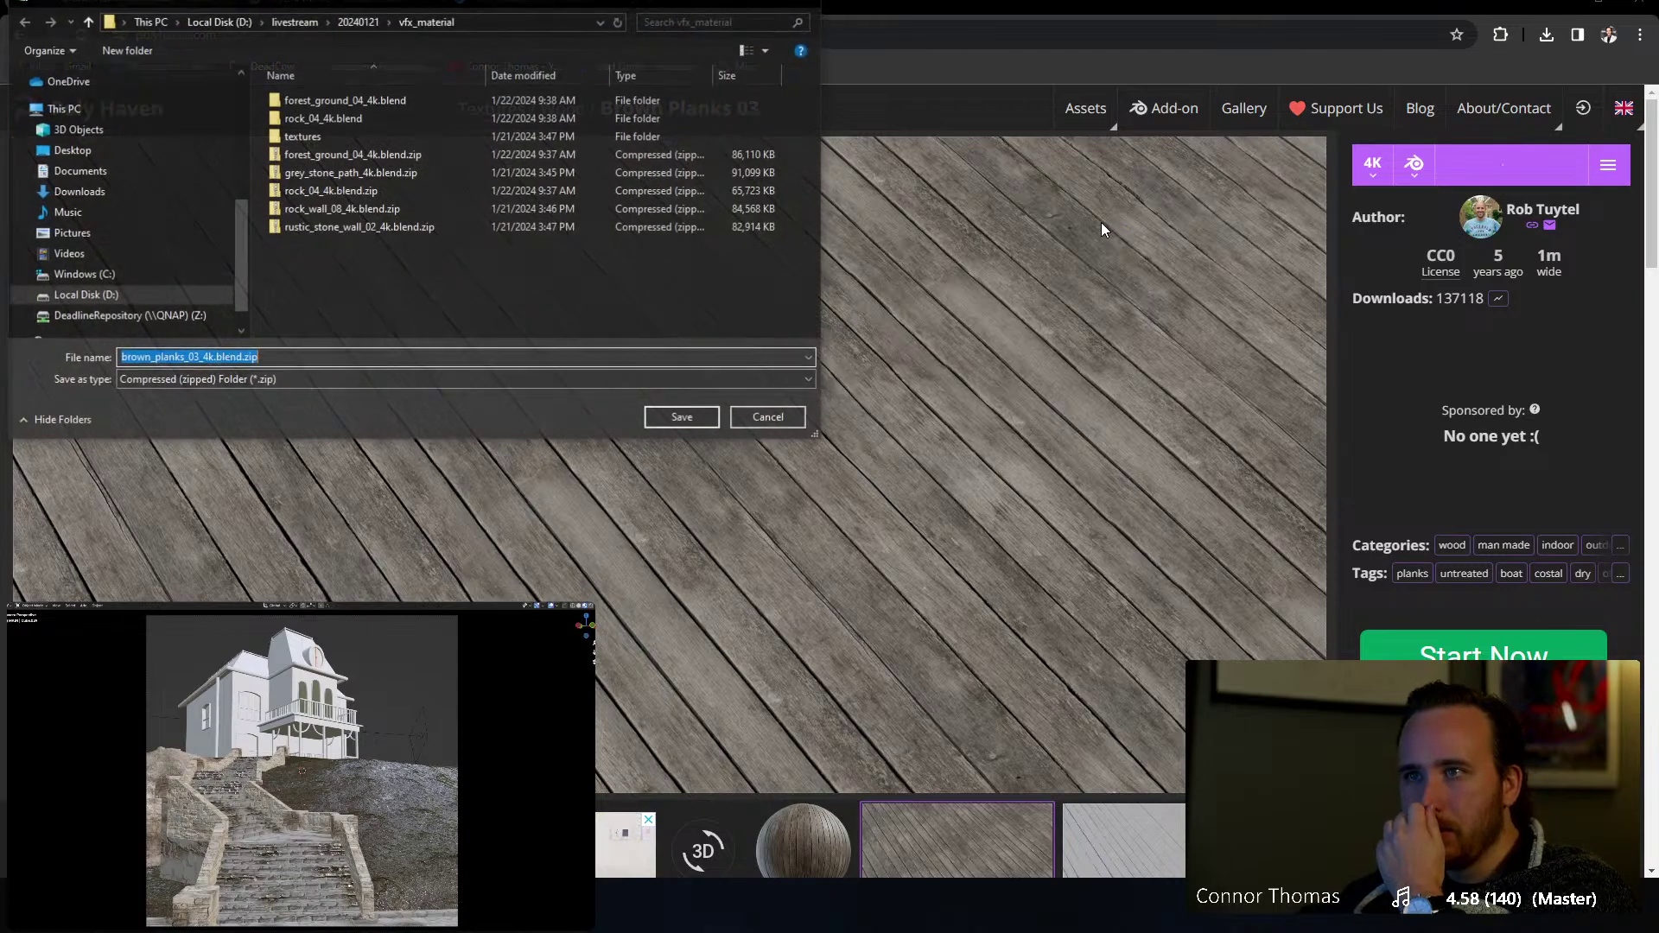
{"action": "left_click", "coordinate": [683, 419]}
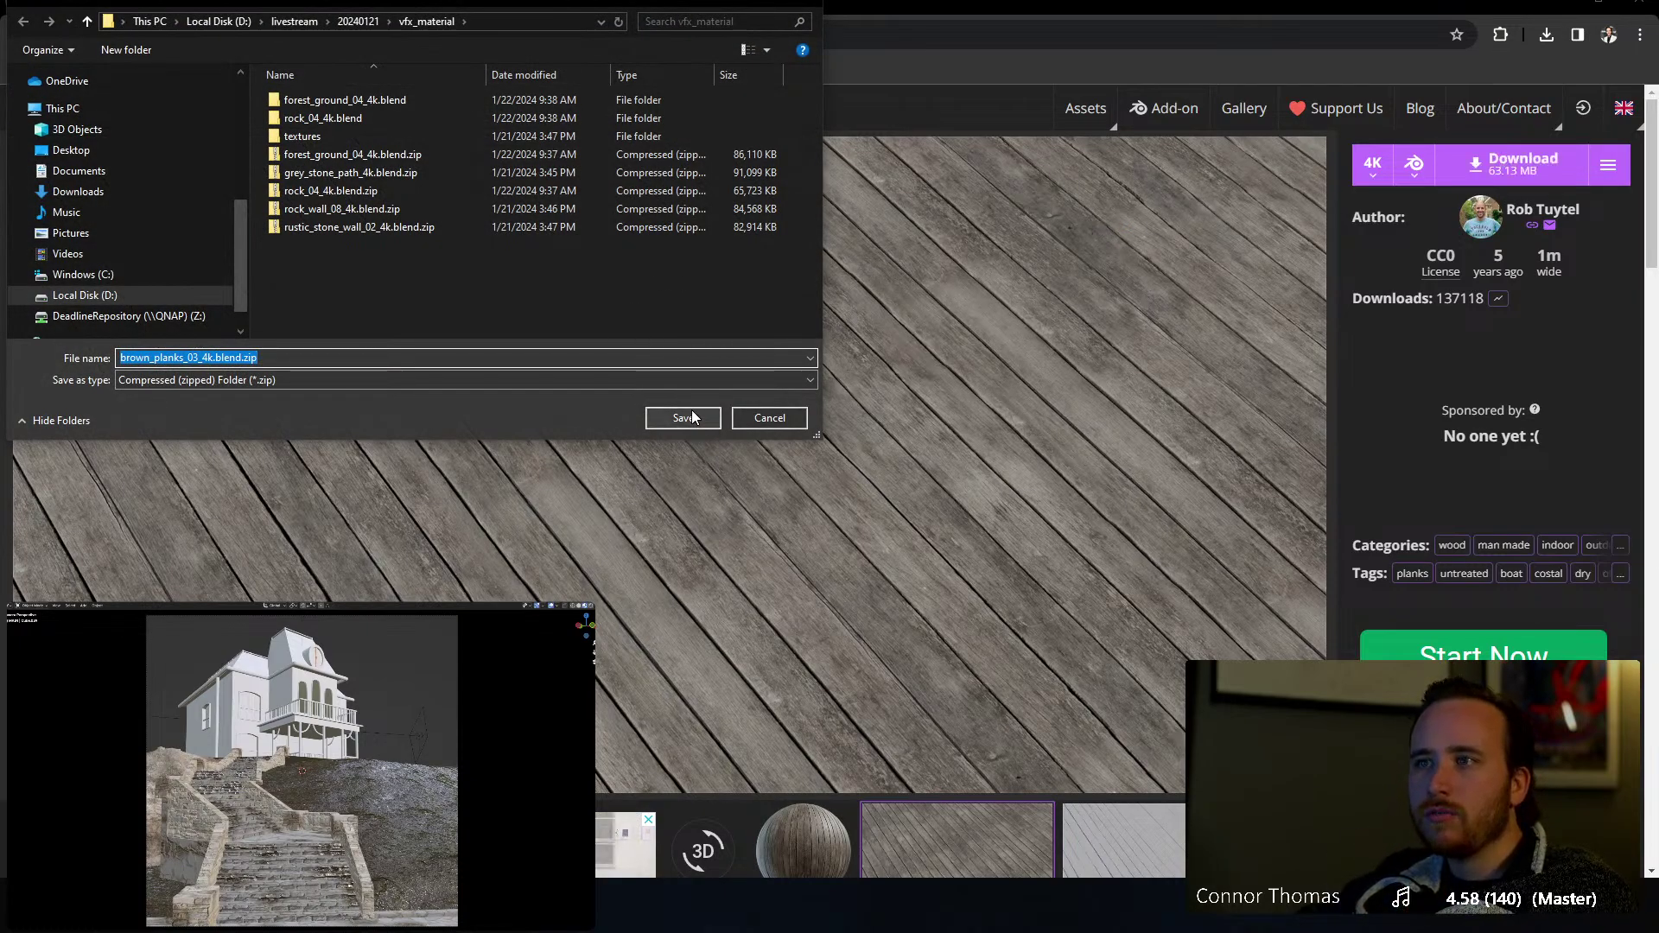
Step: Recheck the dark house reference, and download Wood Peeling Paint Weathered from the Wood textures as a 4K Blender zip into vfx_material
{"action": "key", "text": "ctrl+3"}
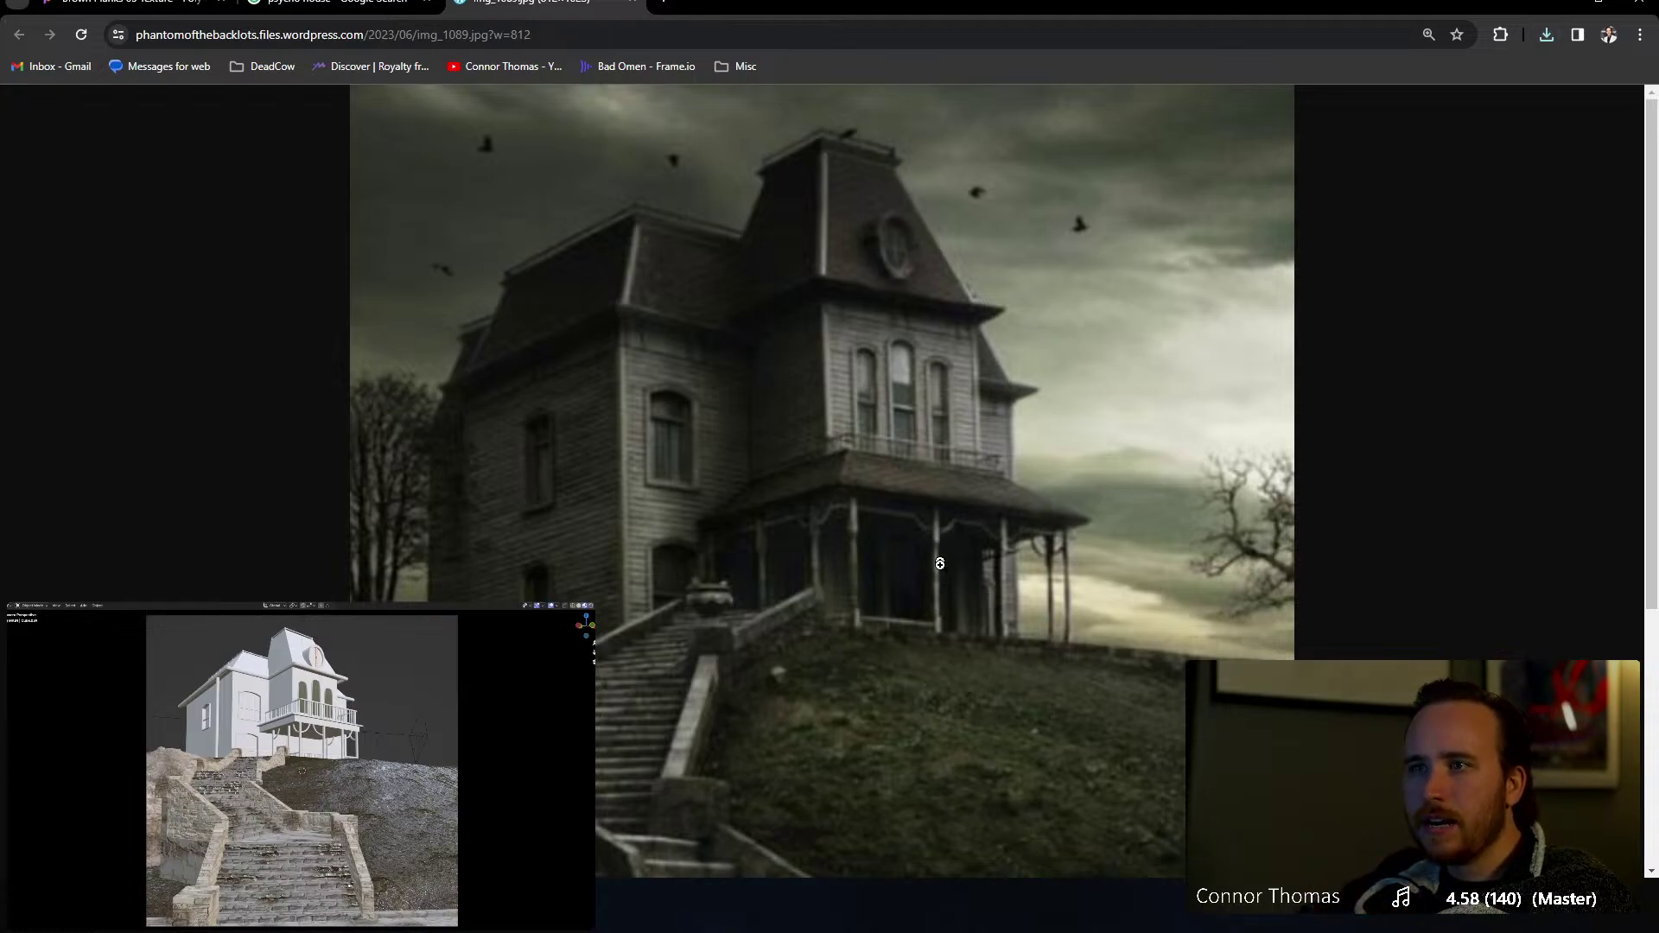
{"action": "left_click", "coordinate": [145, 1]}
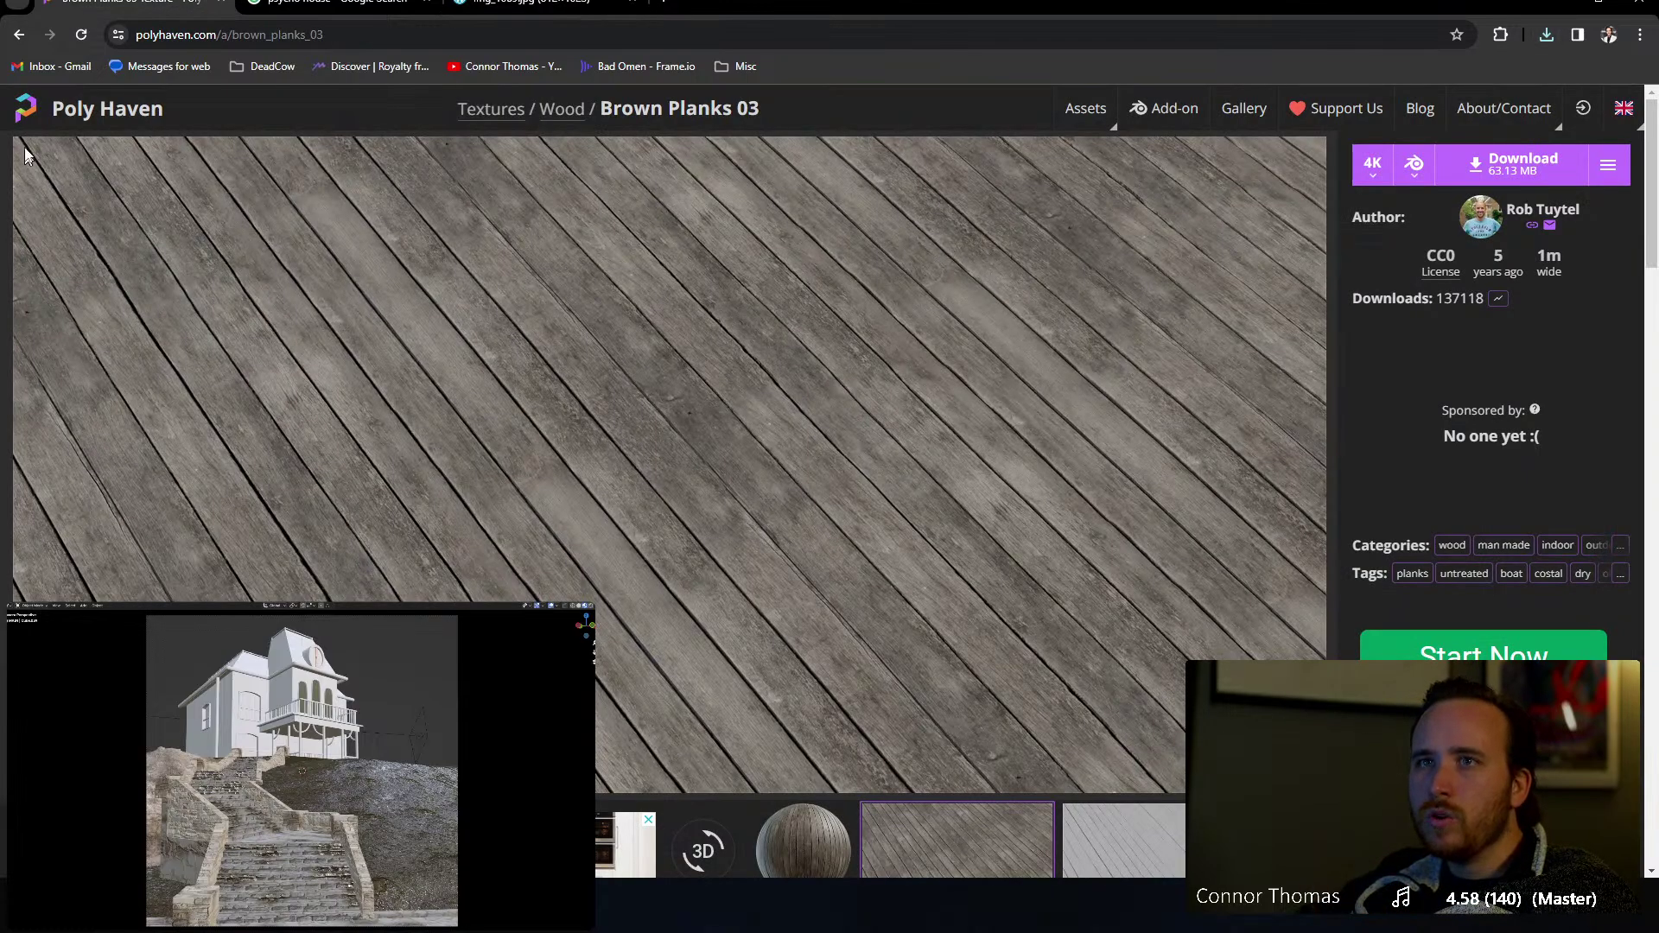
{"action": "left_click", "coordinate": [17, 37]}
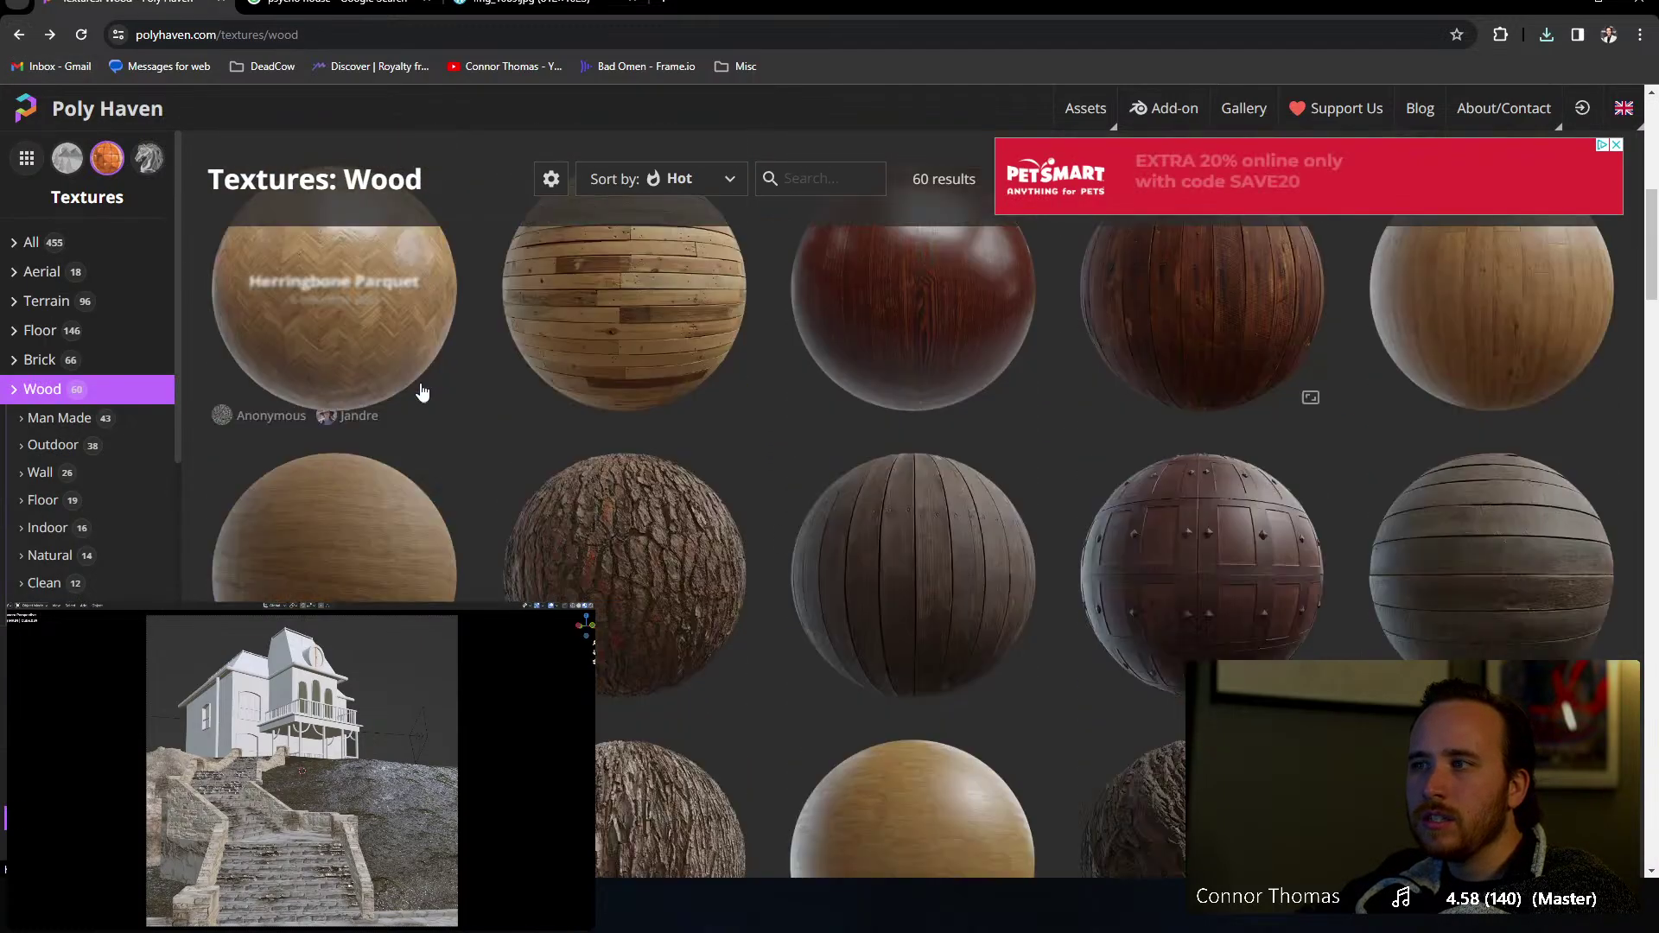
{"action": "scroll", "coordinate": [685, 456], "scroll_direction": "down", "scroll_amount": 5}
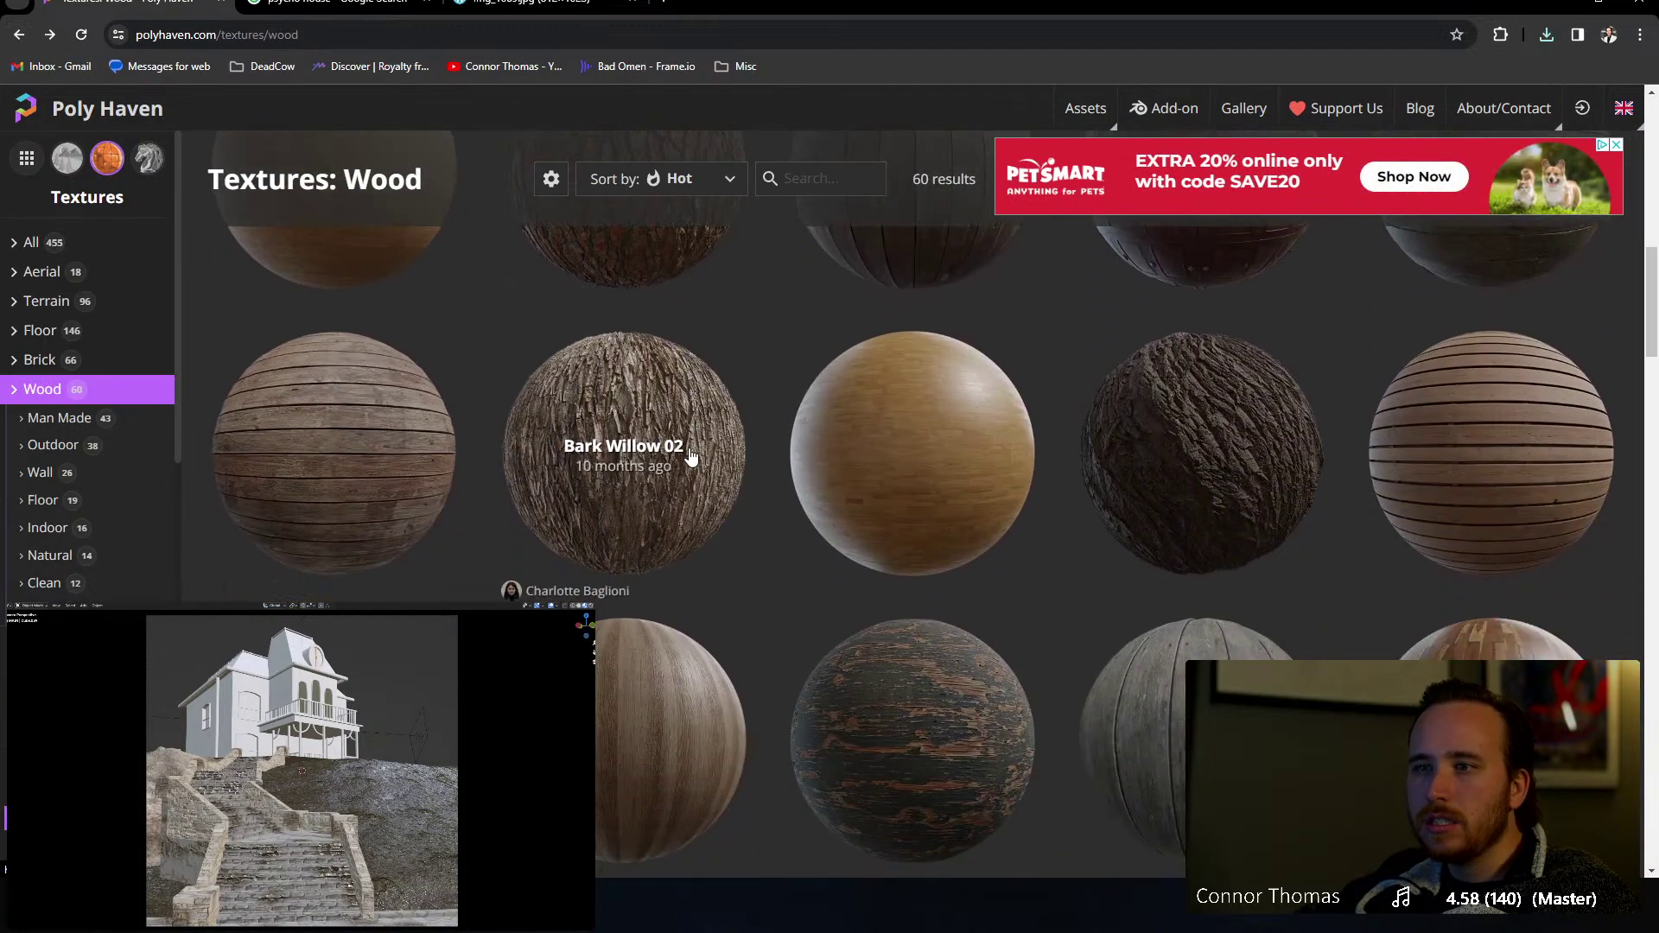
{"action": "scroll", "coordinate": [687, 455], "scroll_direction": "down", "scroll_amount": 1}
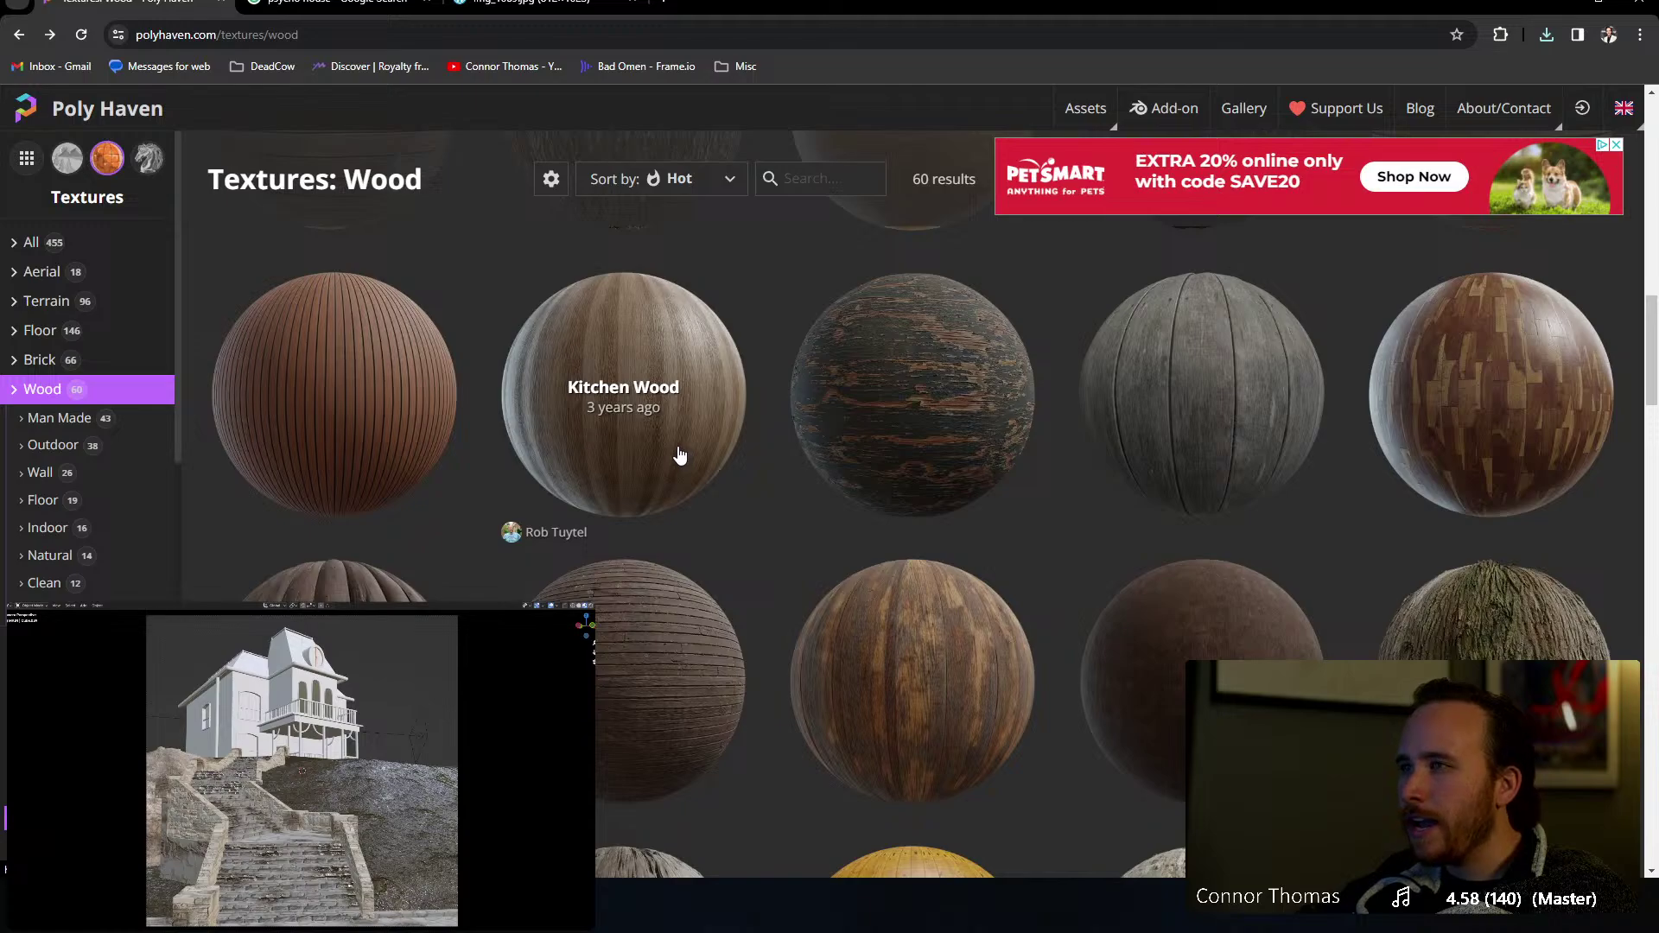
{"action": "left_click", "coordinate": [999, 397]}
{"action": "left_click", "coordinate": [1523, 168]}
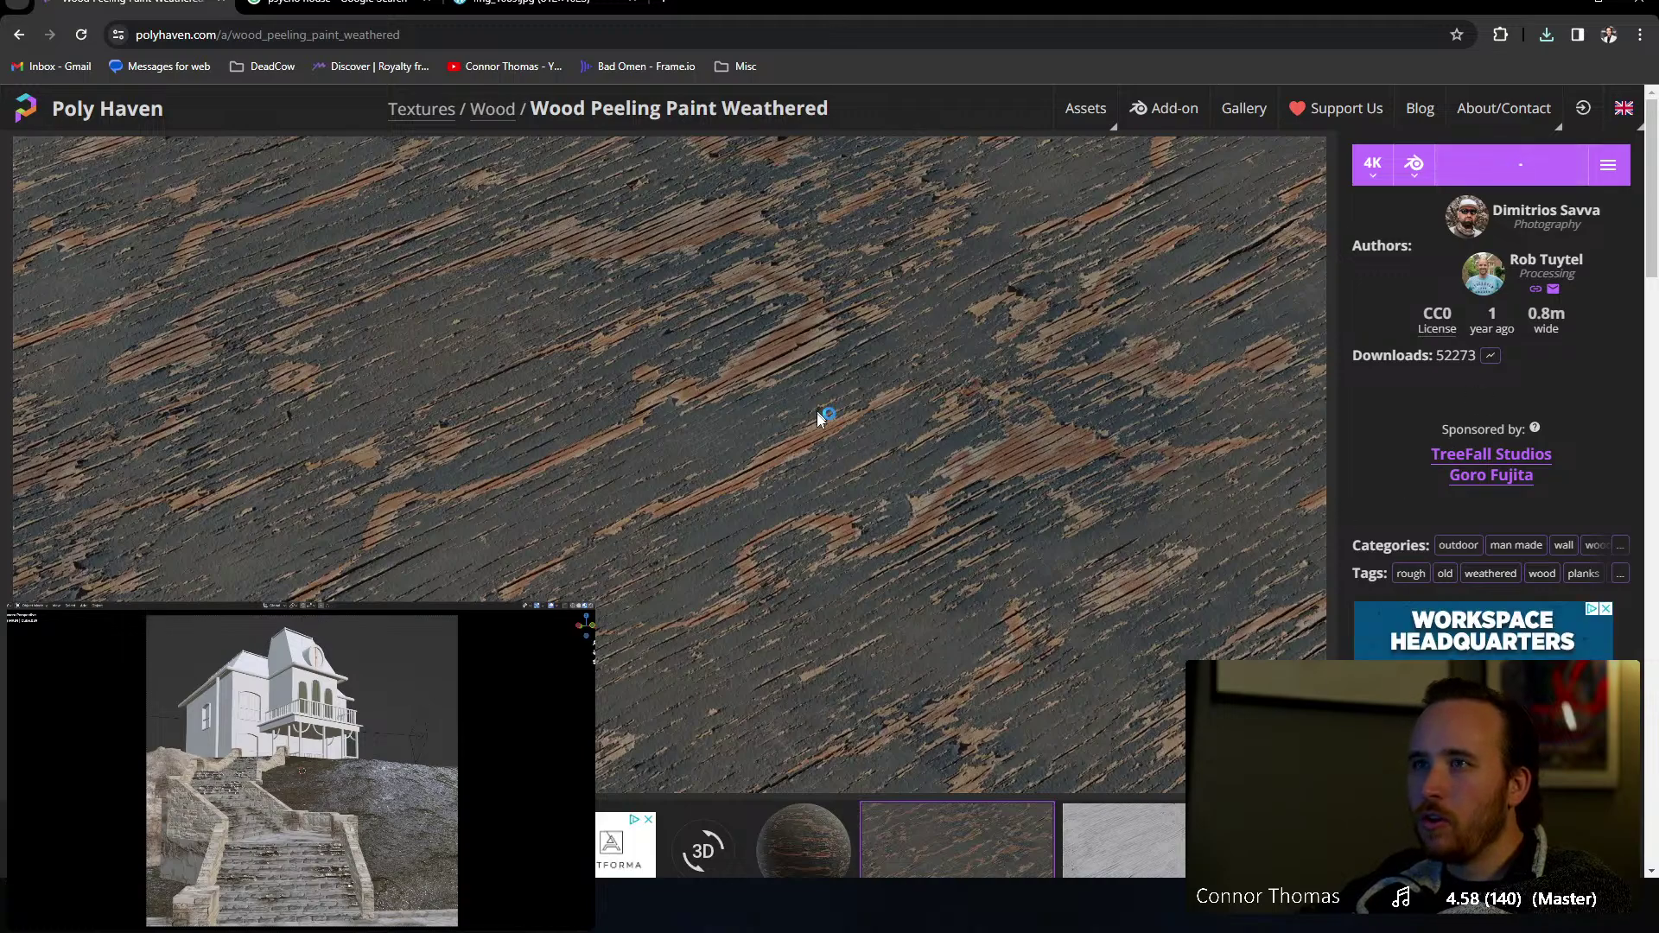
{"action": "left_click", "coordinate": [683, 419]}
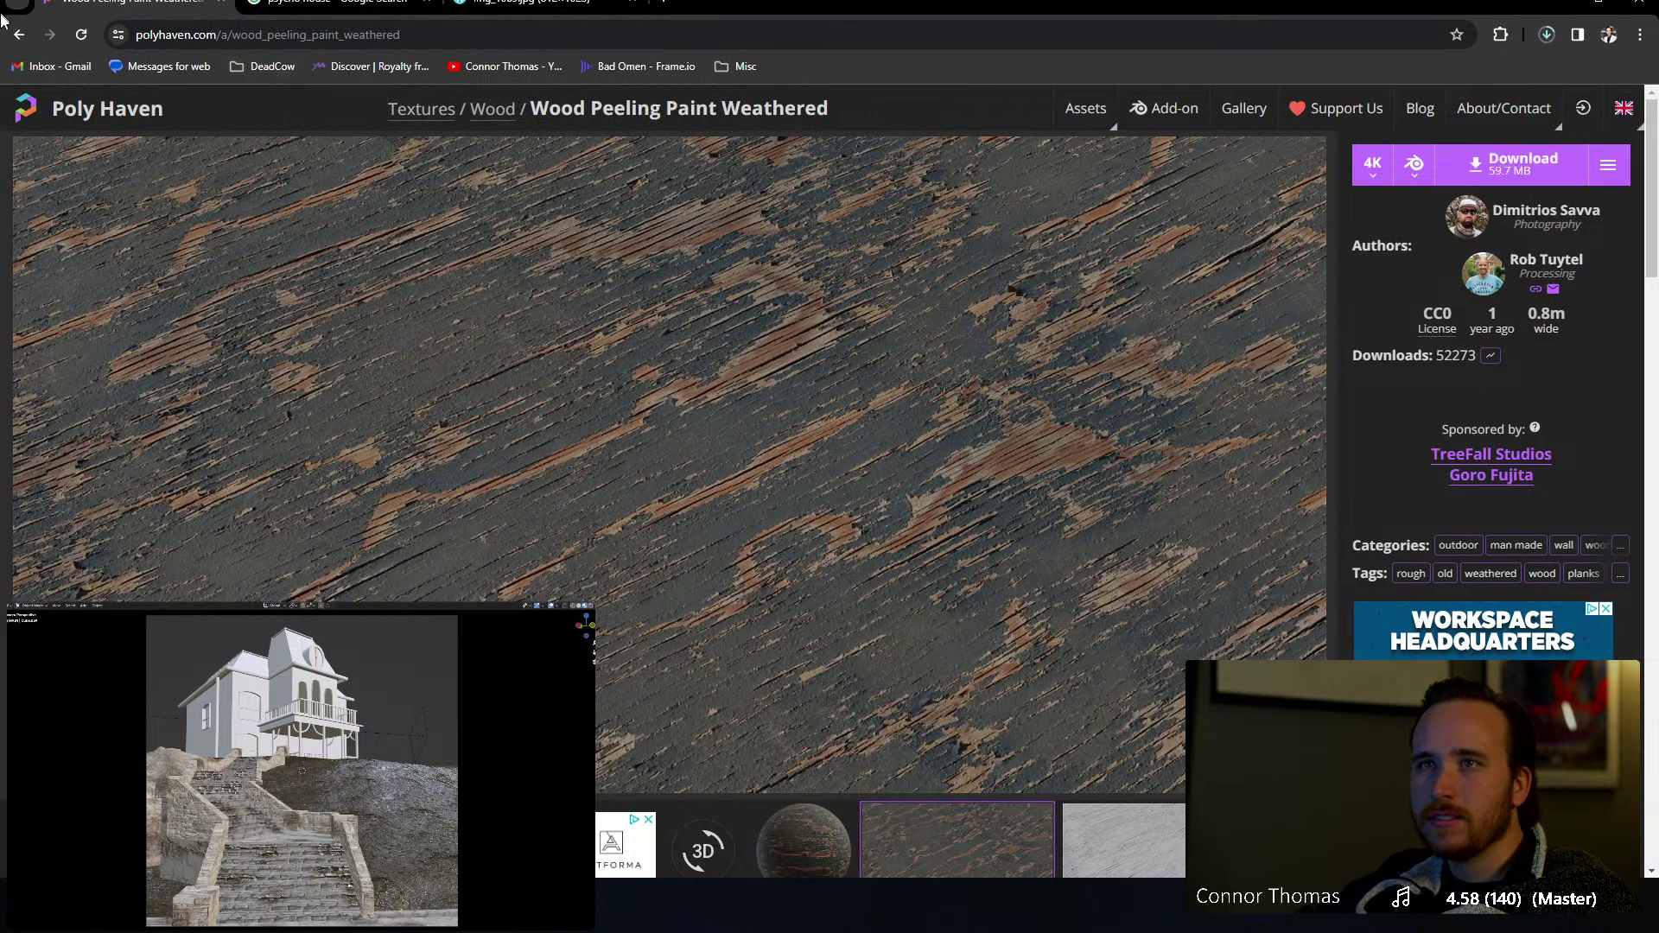
Step: Return to the Wood listing, check the dark house reference, and open Poly Haven's Roofing textures
{"action": "left_click", "coordinate": [18, 35]}
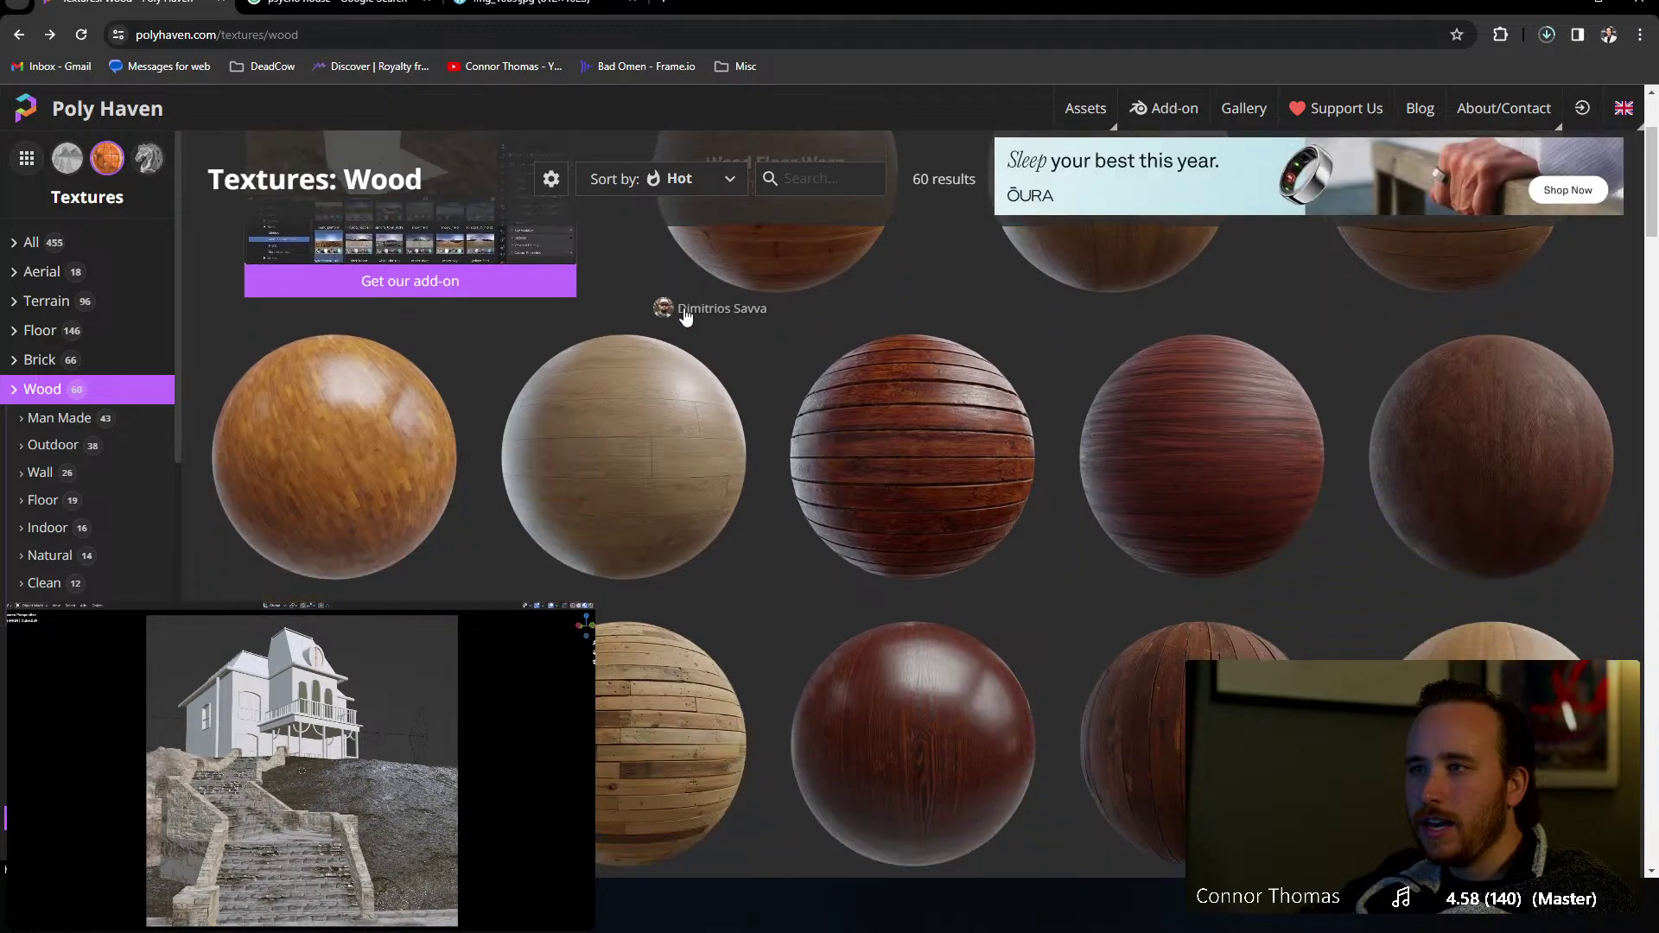
{"action": "left_click", "coordinate": [553, 4]}
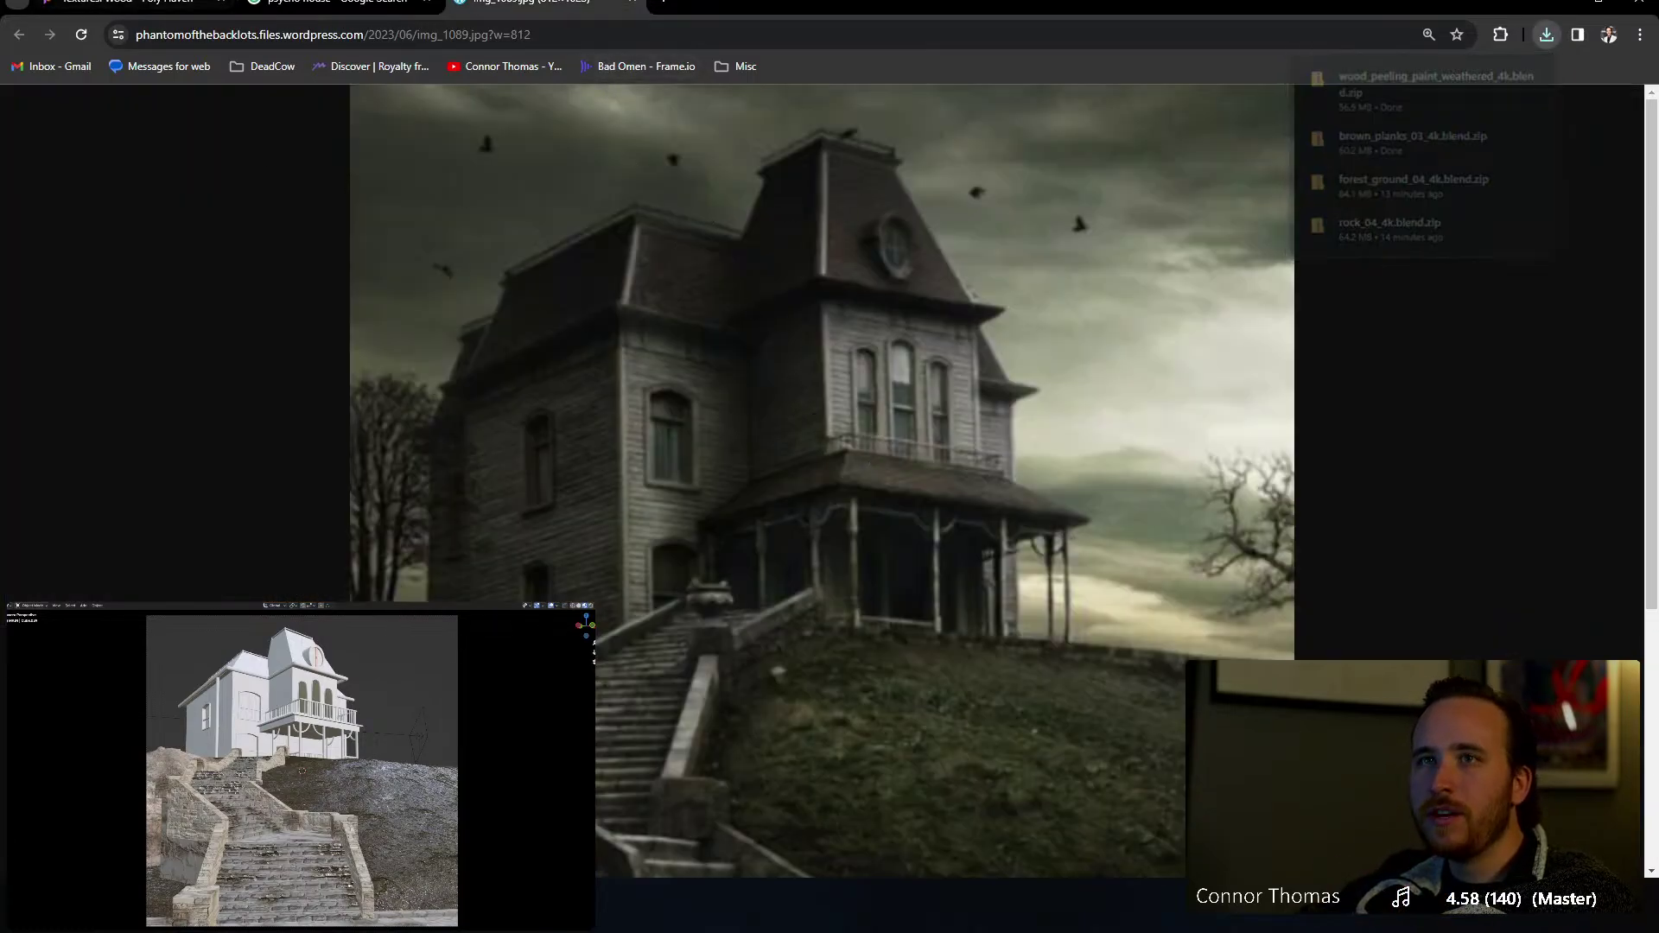
{"action": "left_click", "coordinate": [121, 4]}
{"action": "scroll", "coordinate": [100, 448], "scroll_direction": "down", "scroll_amount": 1}
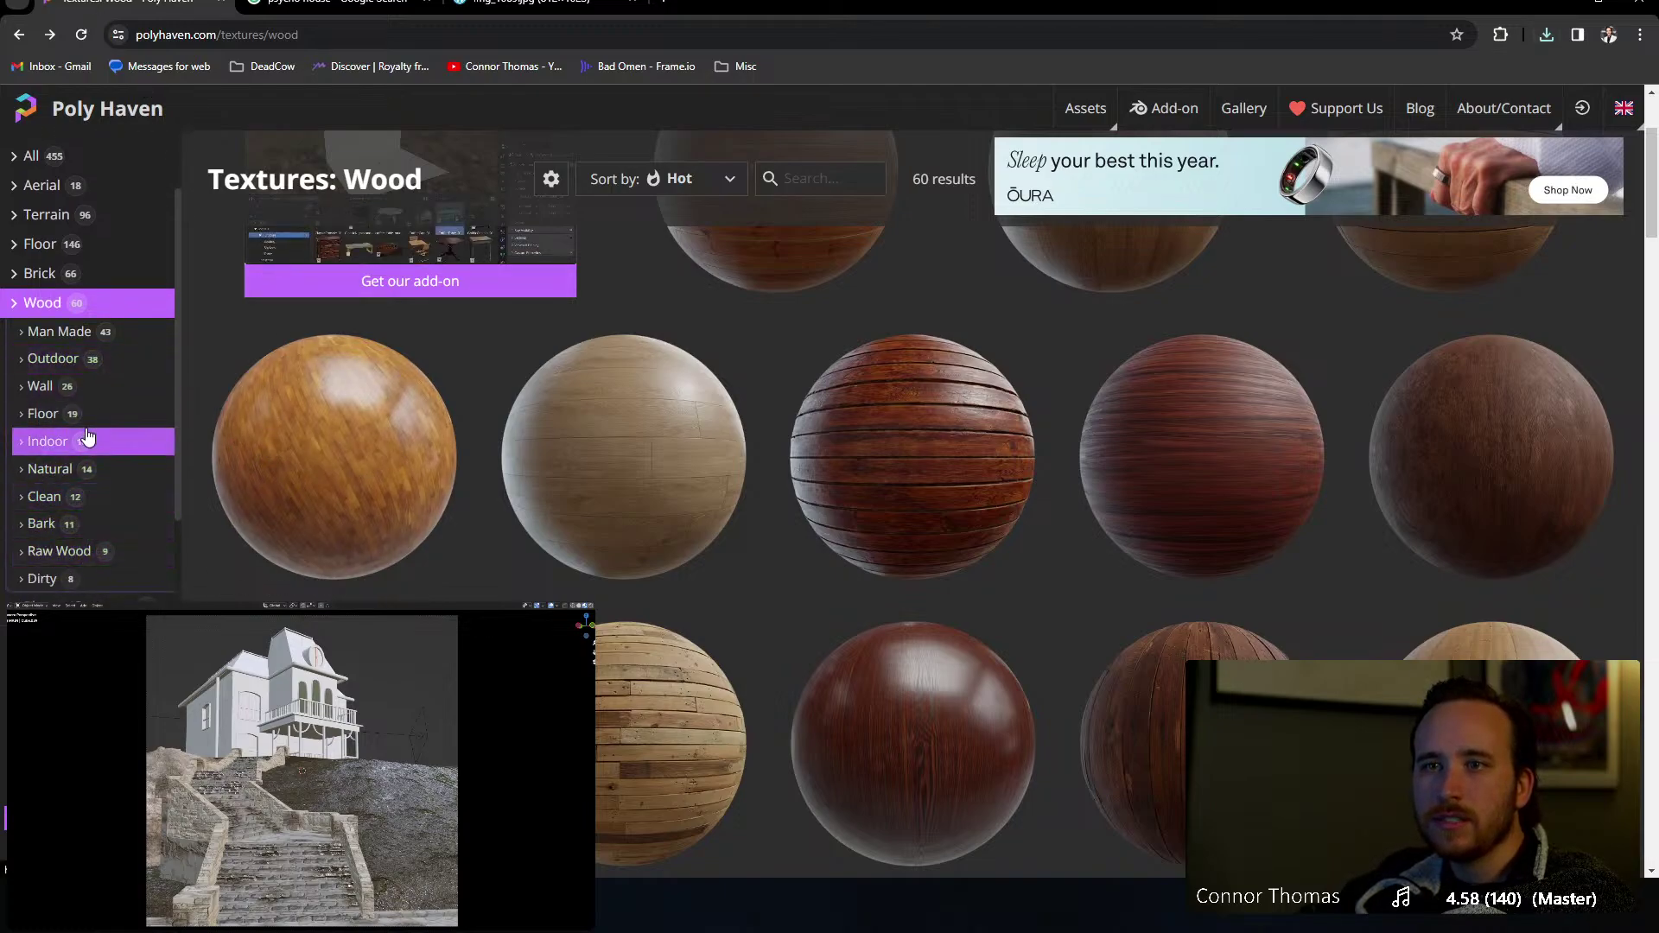
{"action": "scroll", "coordinate": [91, 423], "scroll_direction": "up", "scroll_amount": 1}
{"action": "scroll", "coordinate": [82, 387], "scroll_direction": "down", "scroll_amount": 1}
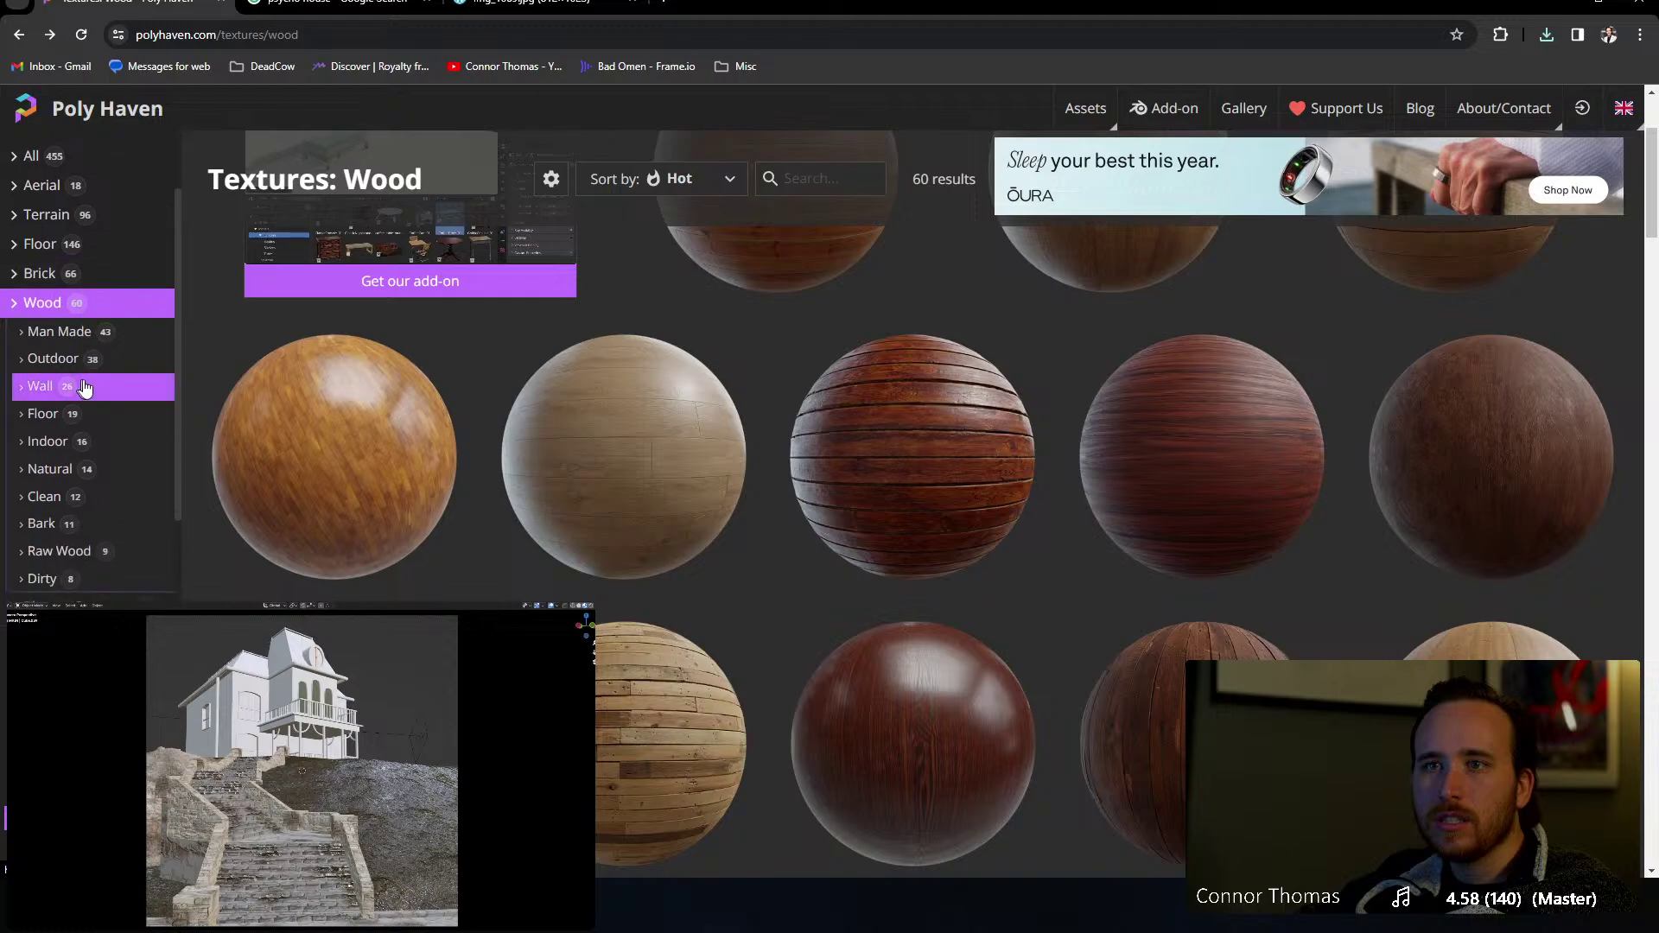
{"action": "scroll", "coordinate": [95, 432], "scroll_direction": "down", "scroll_amount": 2}
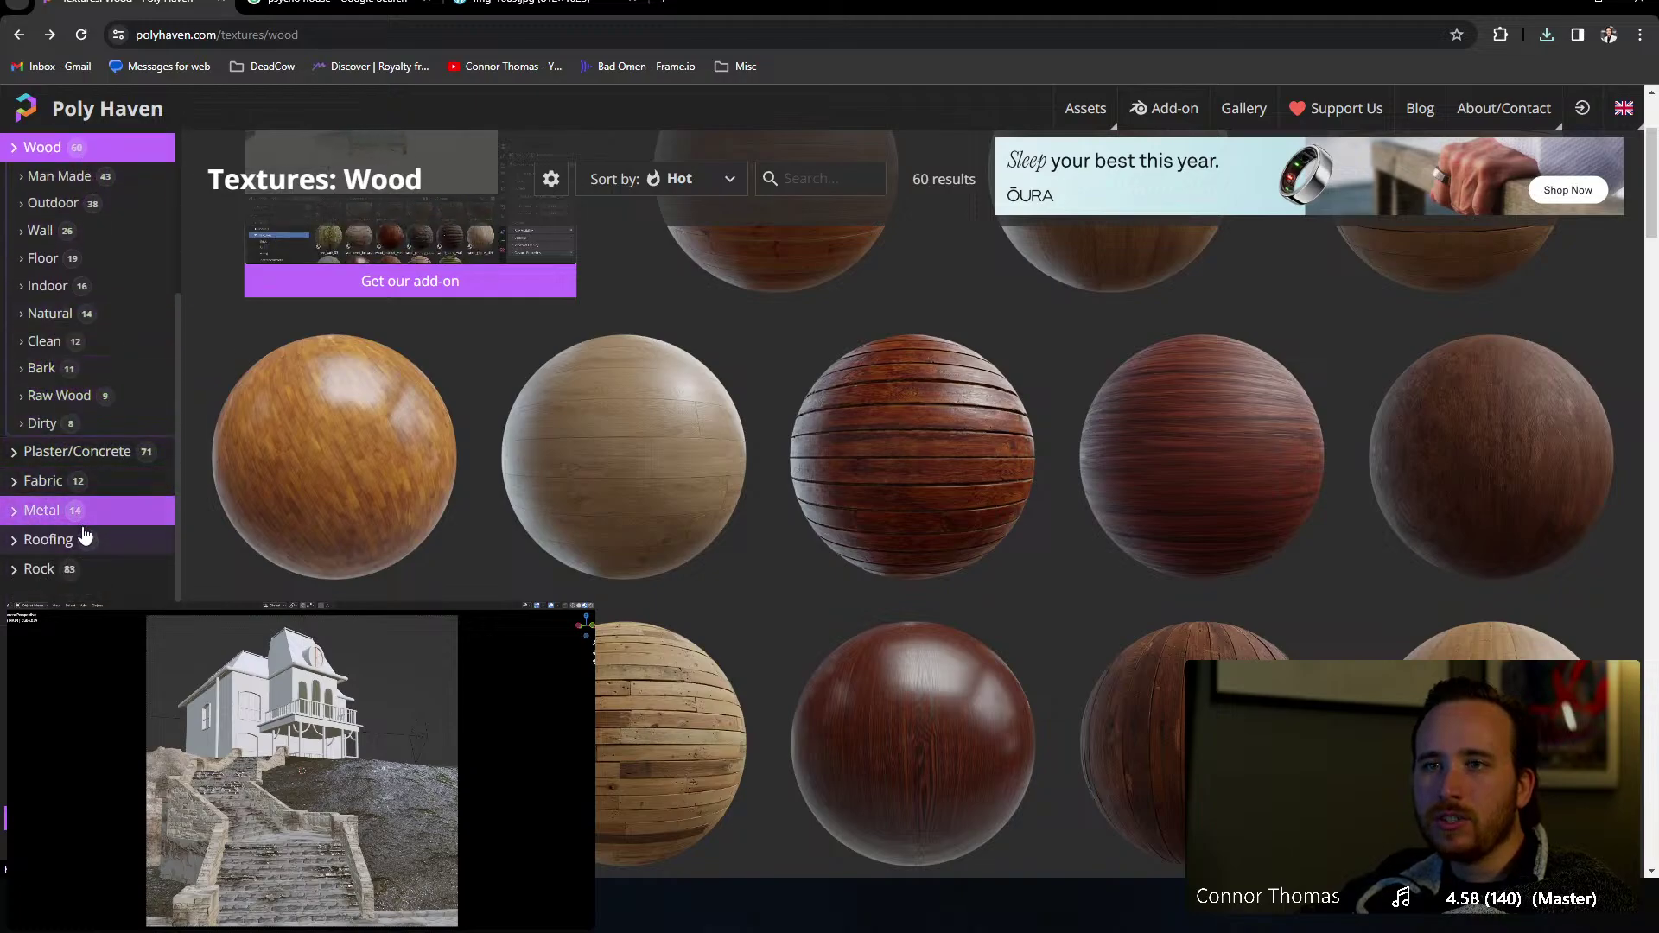
{"action": "left_click", "coordinate": [81, 538]}
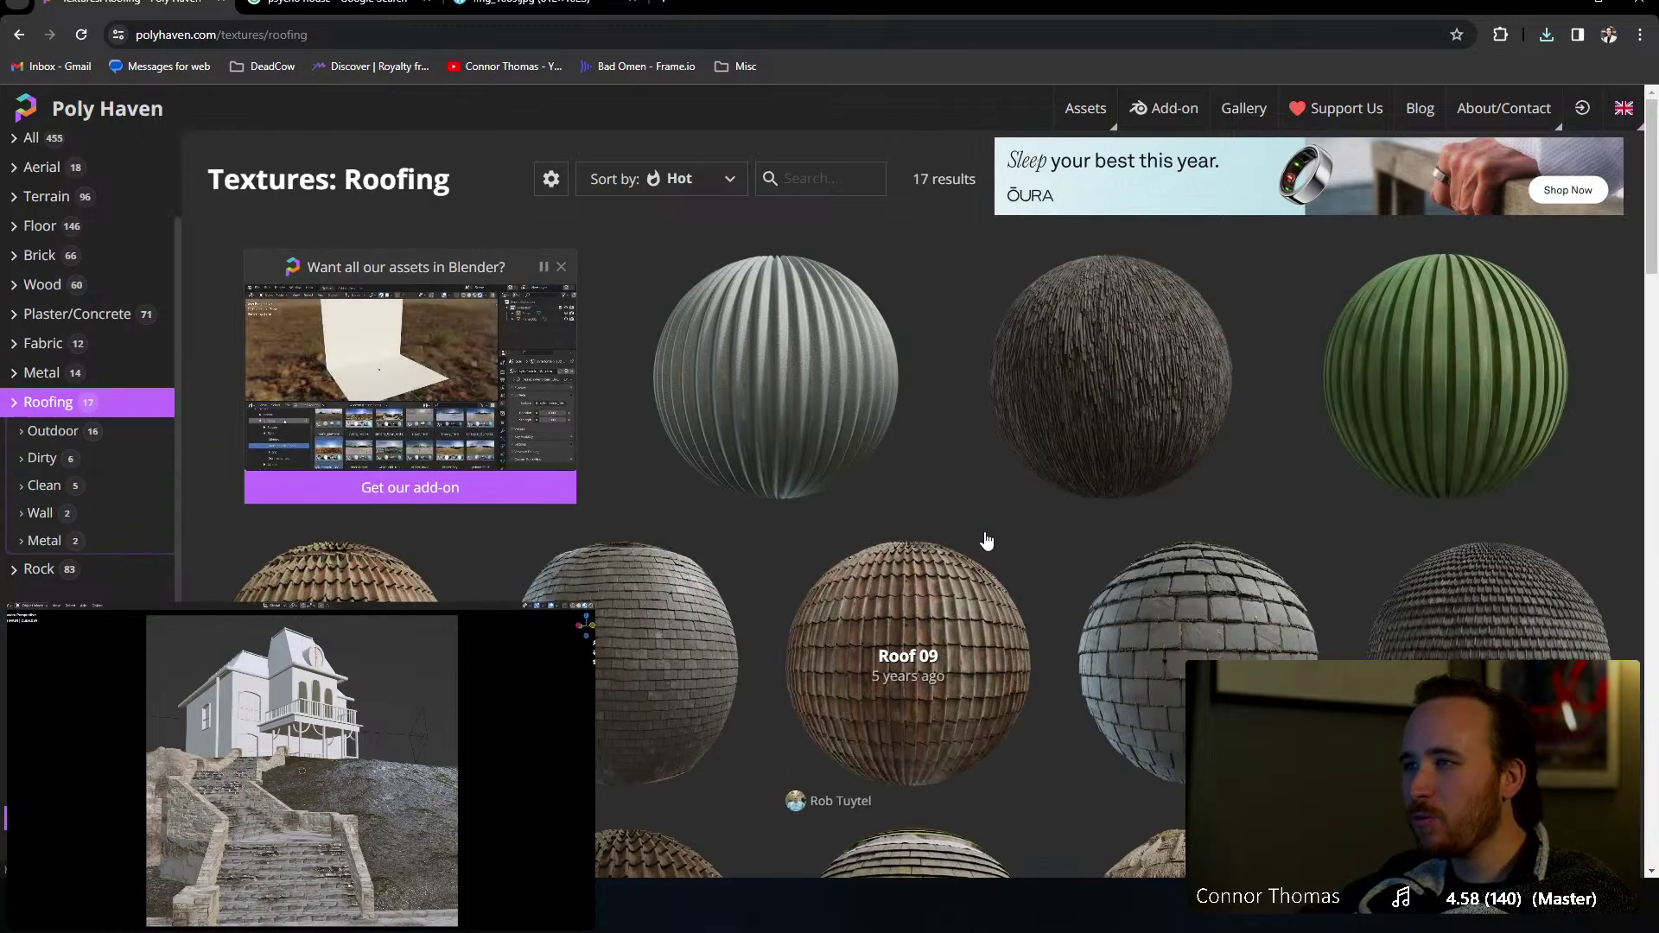
{"action": "scroll", "coordinate": [986, 541], "scroll_direction": "down", "scroll_amount": 5}
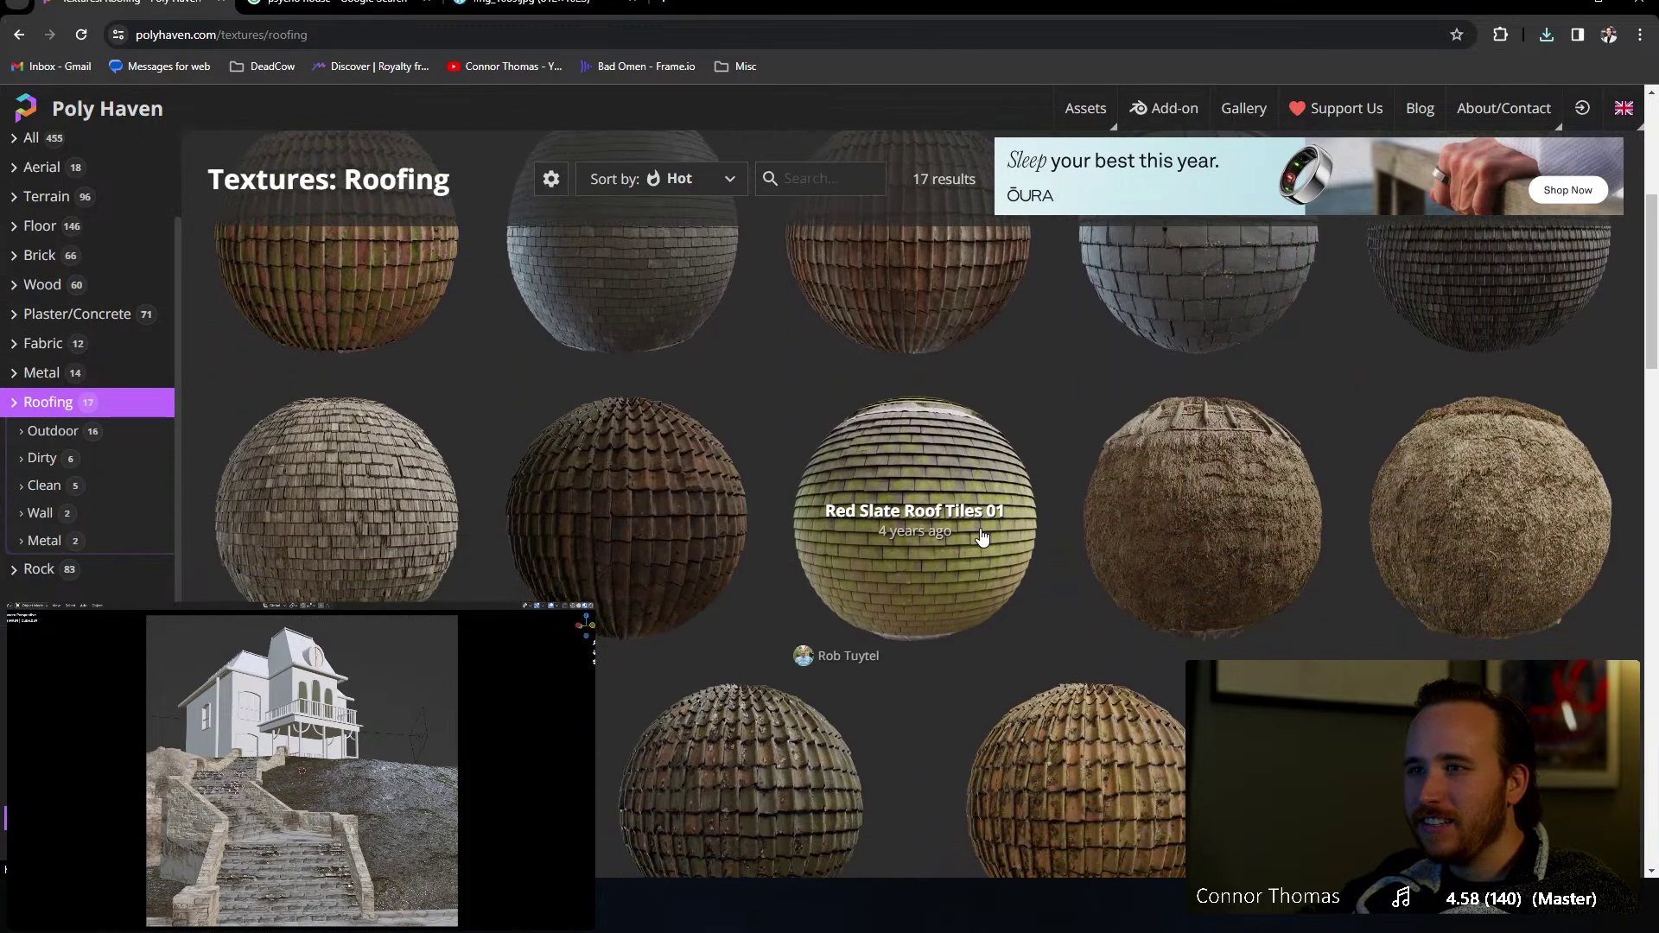
Step: Compare the roof in the dark reference image with the color Phantom of the Backlots hillside photo in Google Images
{"action": "left_click", "coordinate": [536, 4]}
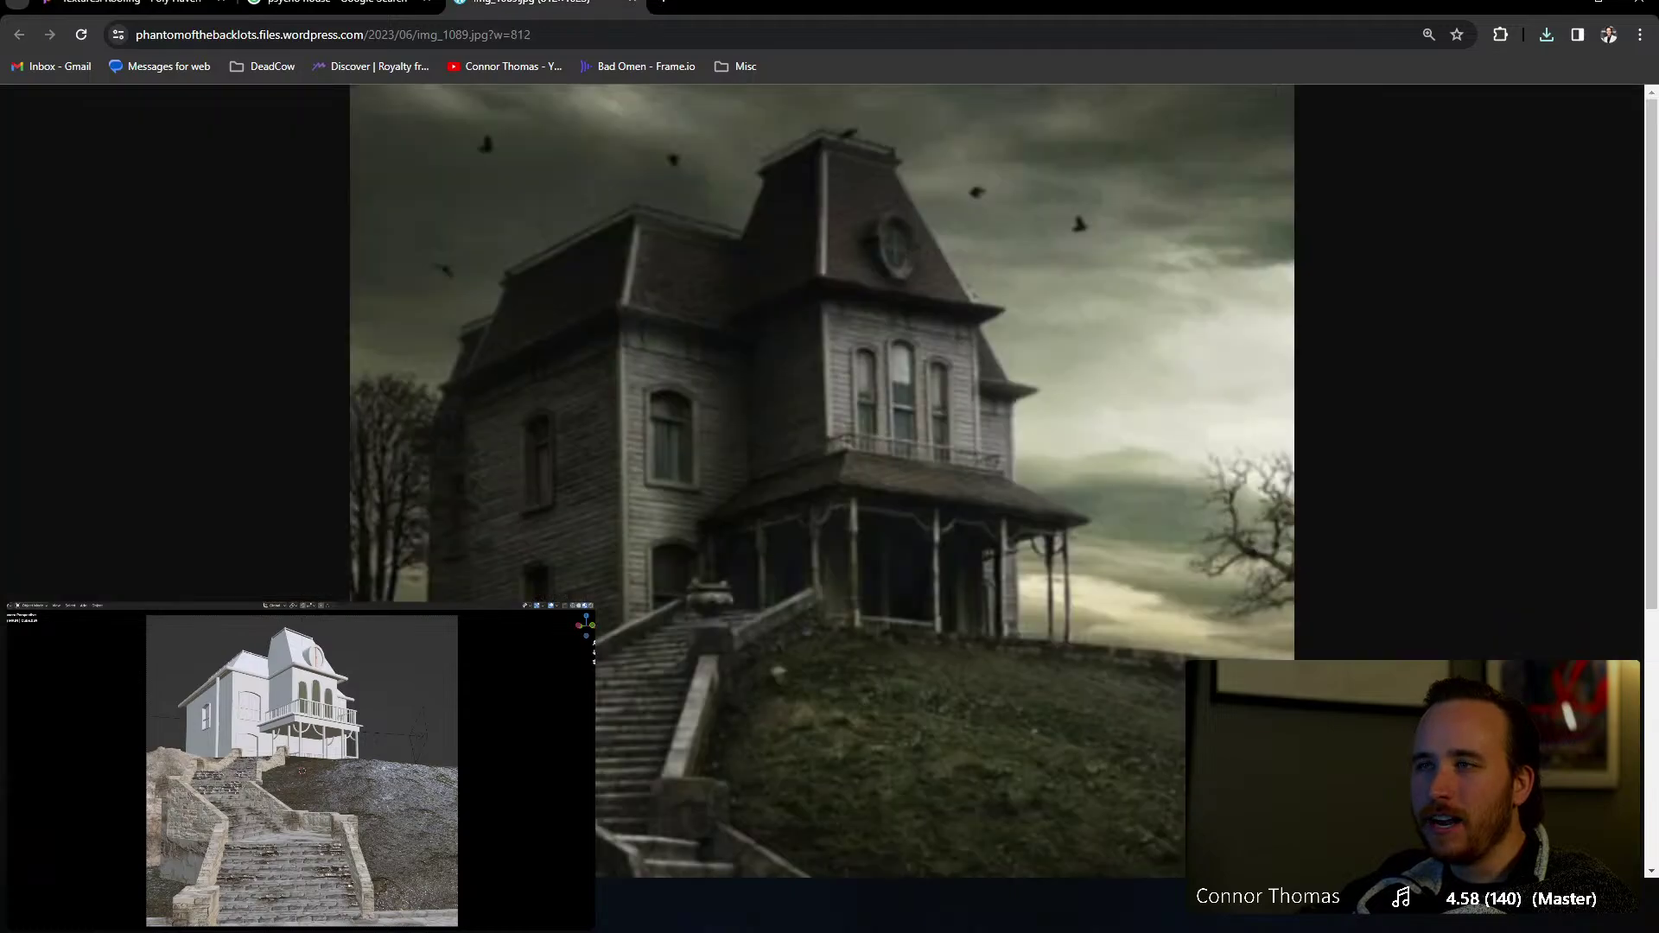
{"action": "left_click", "coordinate": [346, 4]}
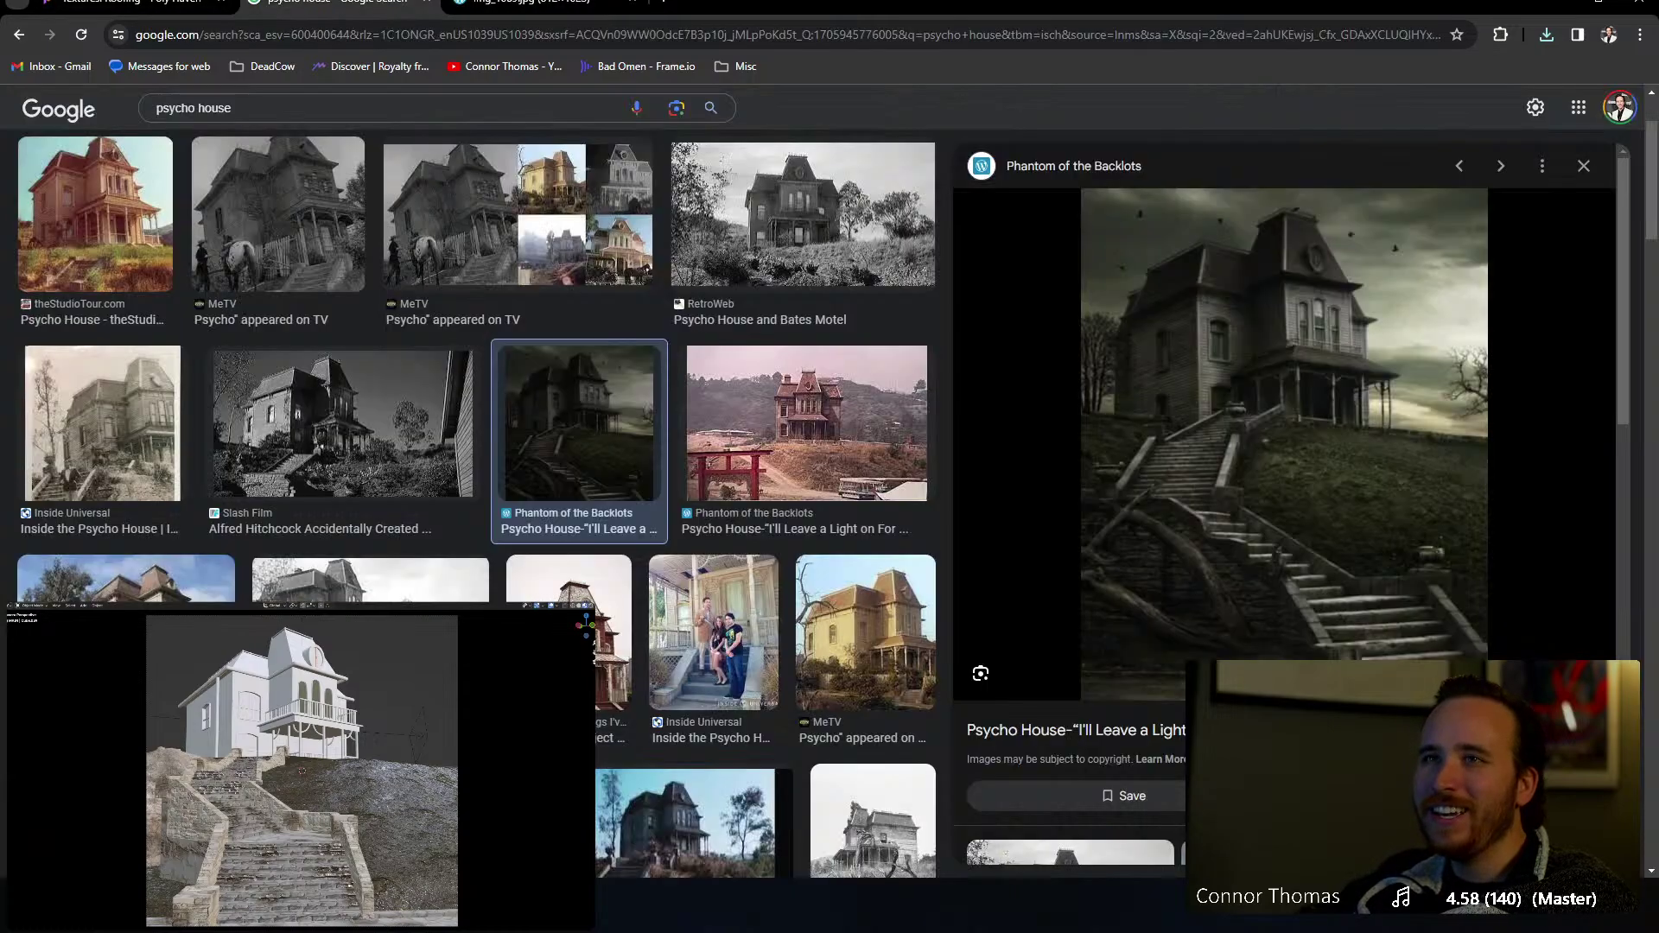
{"action": "left_click", "coordinate": [832, 397]}
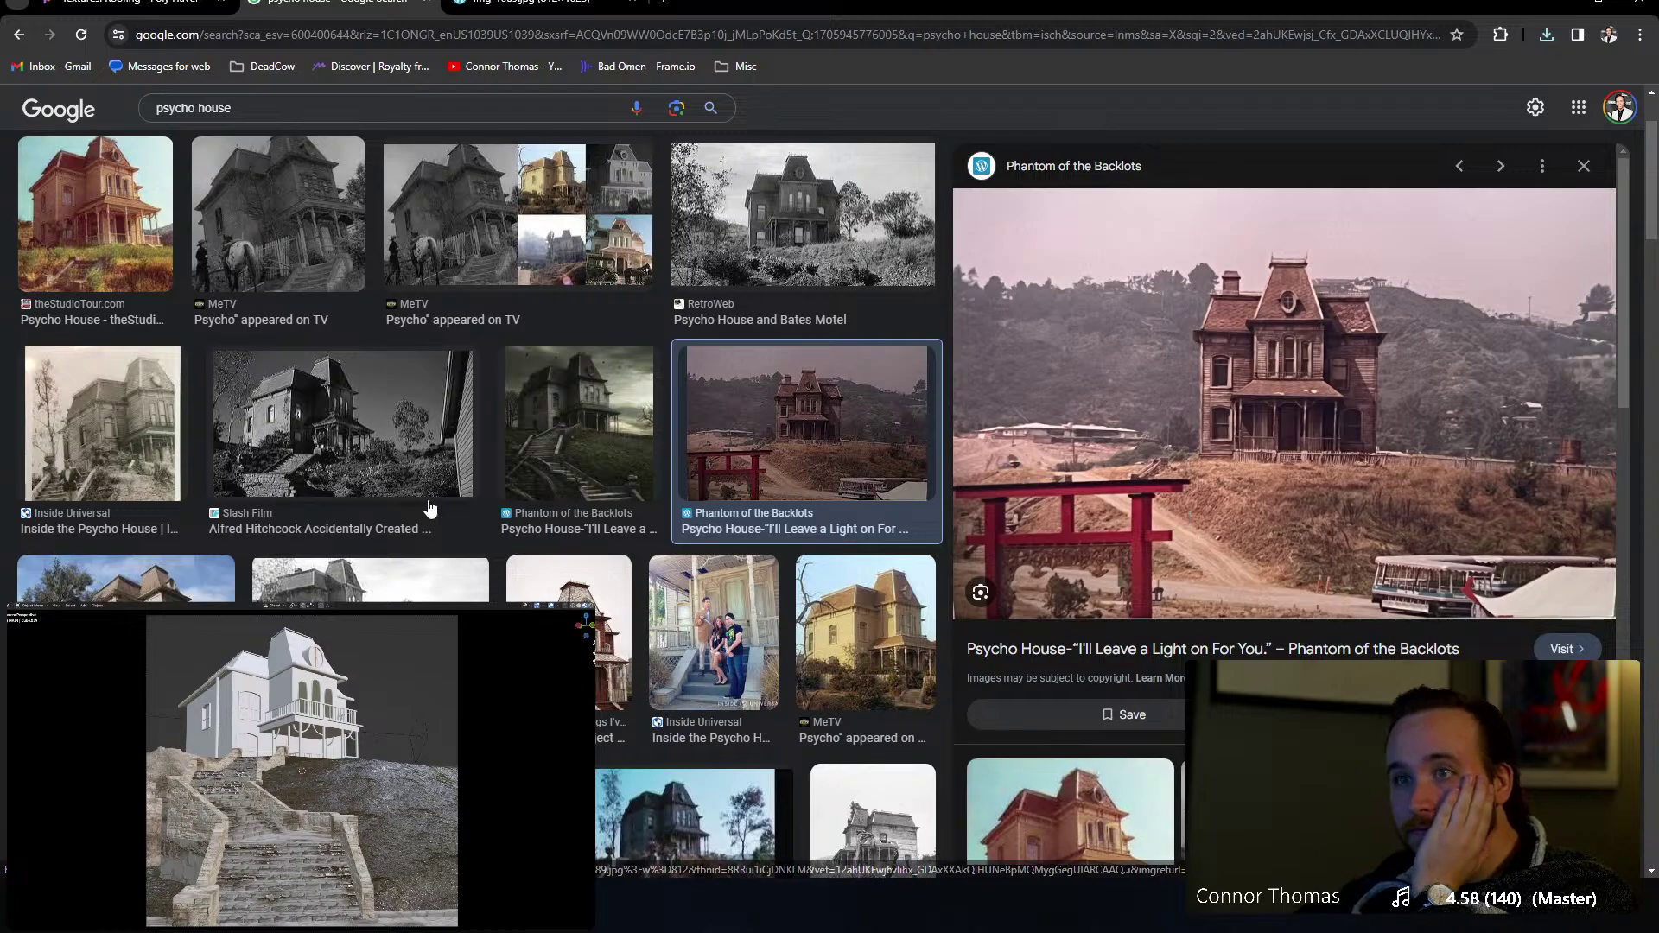
{"action": "scroll", "coordinate": [425, 508], "scroll_direction": "down", "scroll_amount": 1}
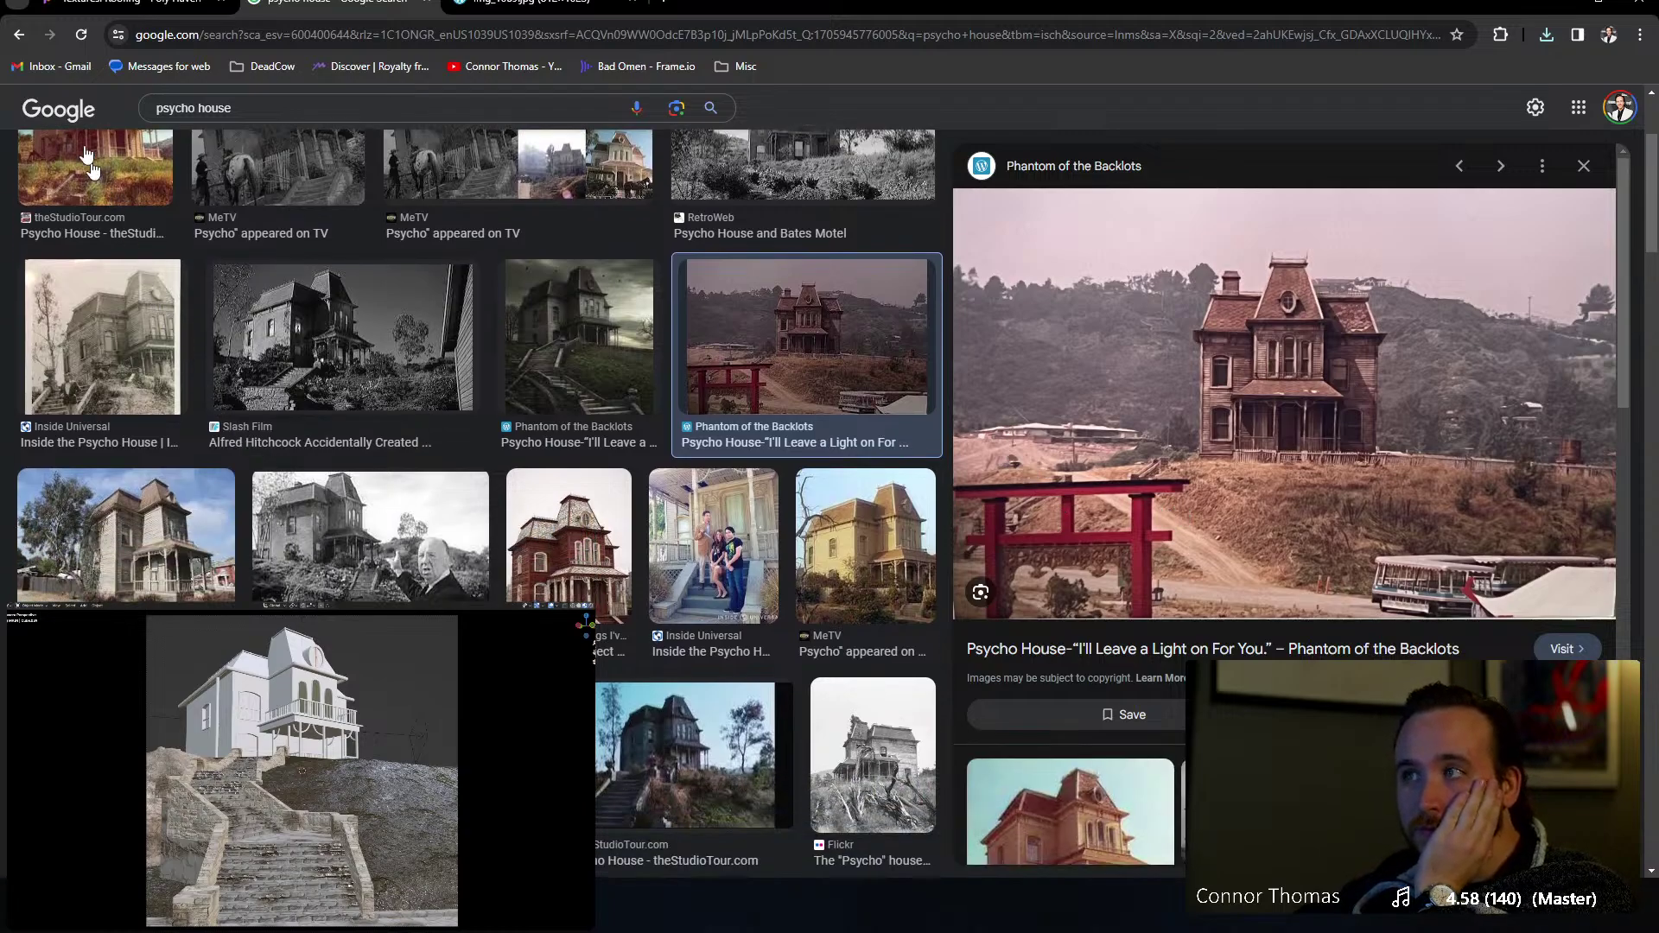
{"action": "left_click", "coordinate": [112, 3]}
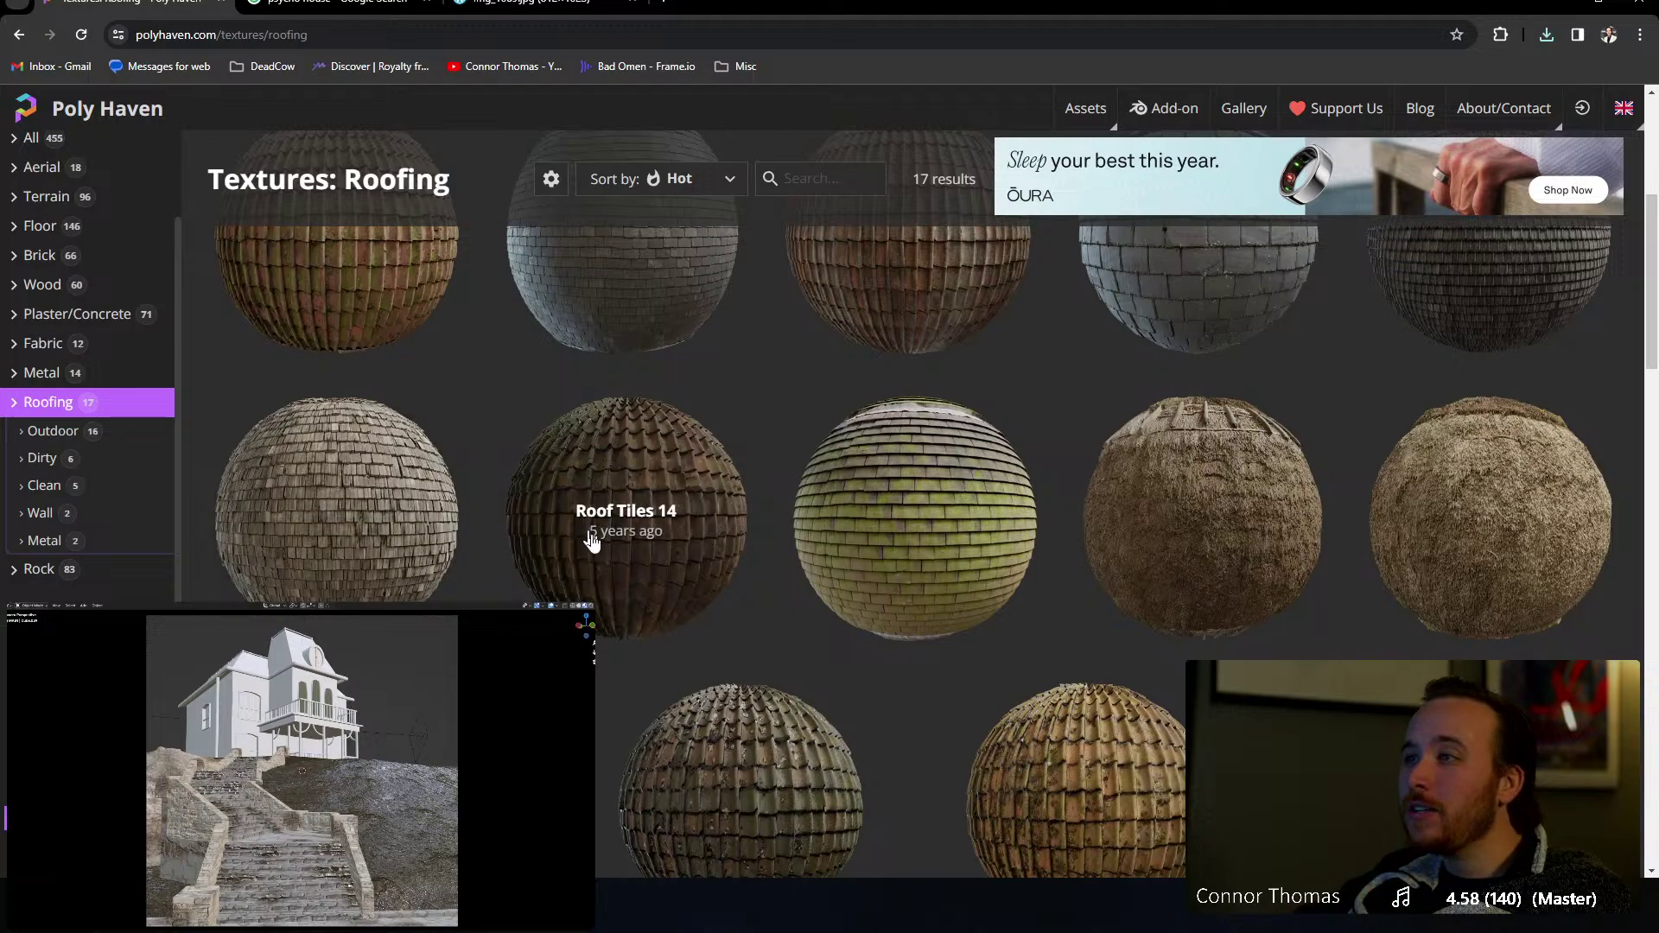
Step: Browse the Roofing textures for a dark roof and inspect Grey Roof 01 on its own page
{"action": "scroll", "coordinate": [620, 573], "scroll_direction": "down", "scroll_amount": 2}
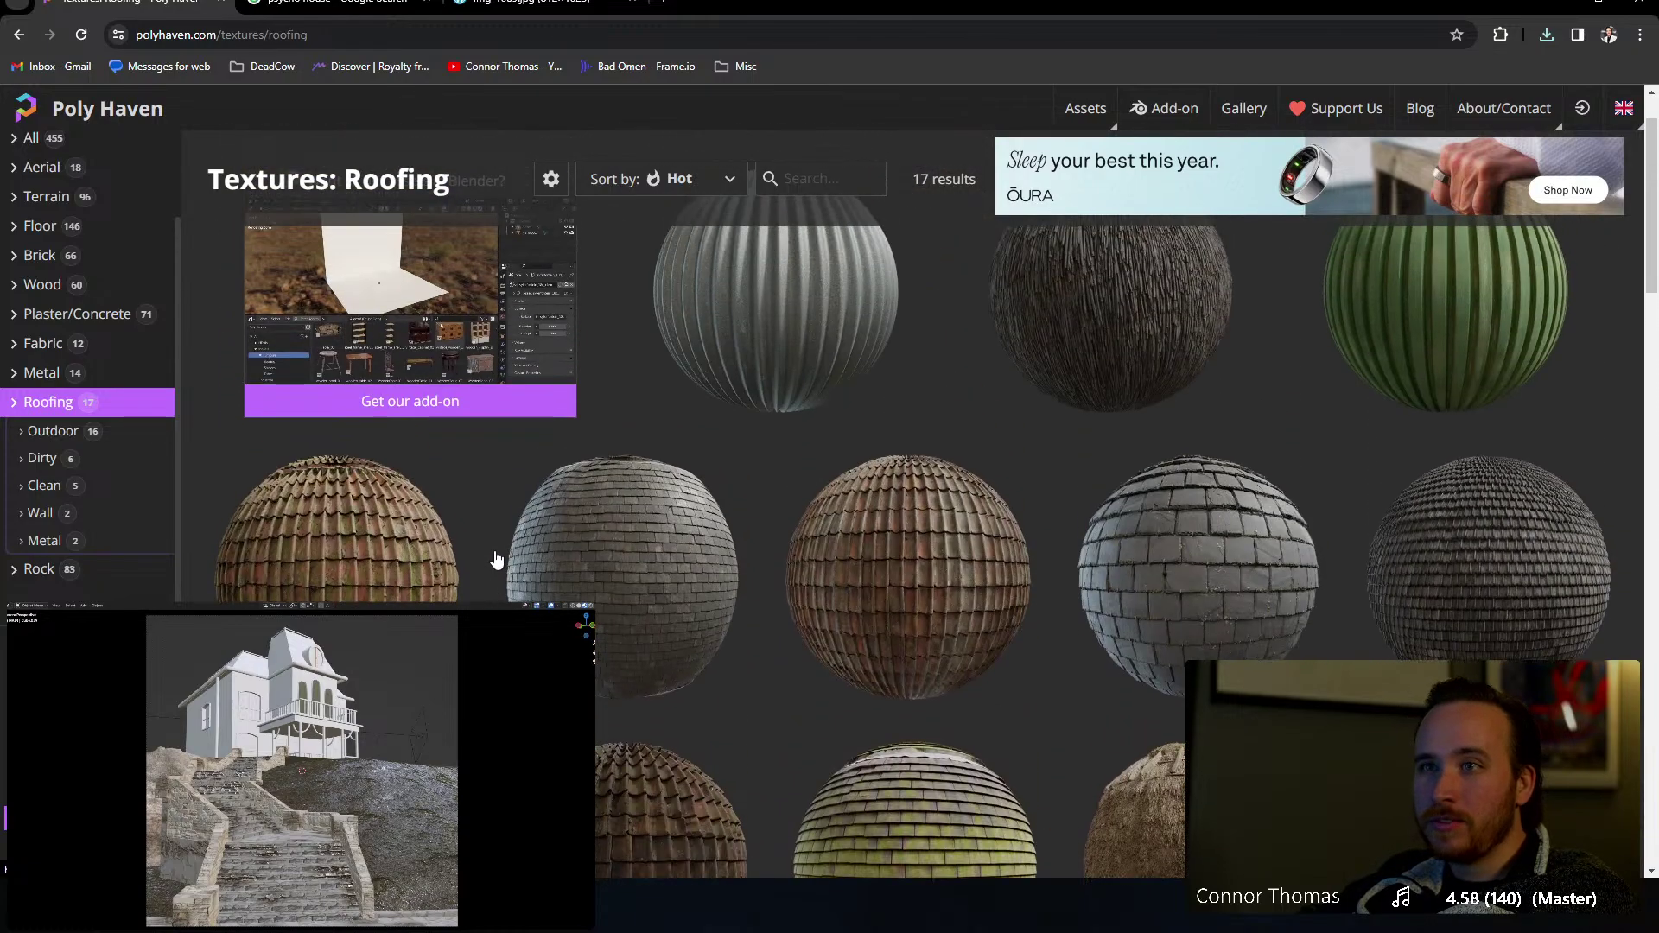
{"action": "scroll", "coordinate": [489, 547], "scroll_direction": "down", "scroll_amount": 3}
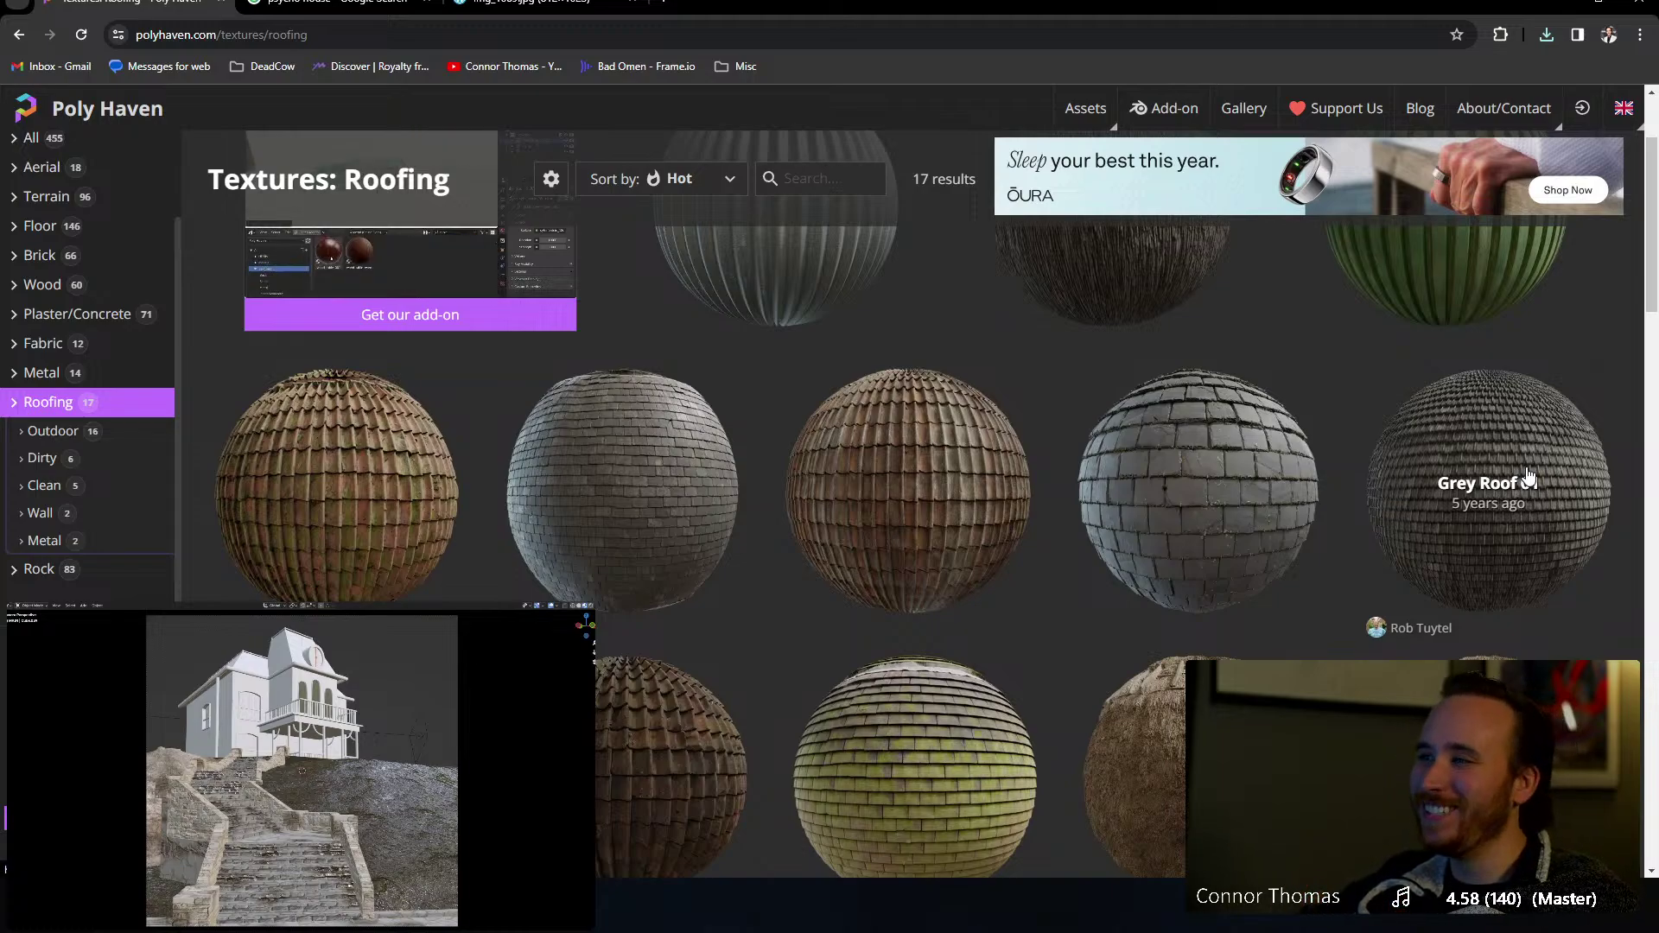
{"action": "left_click", "coordinate": [1529, 476]}
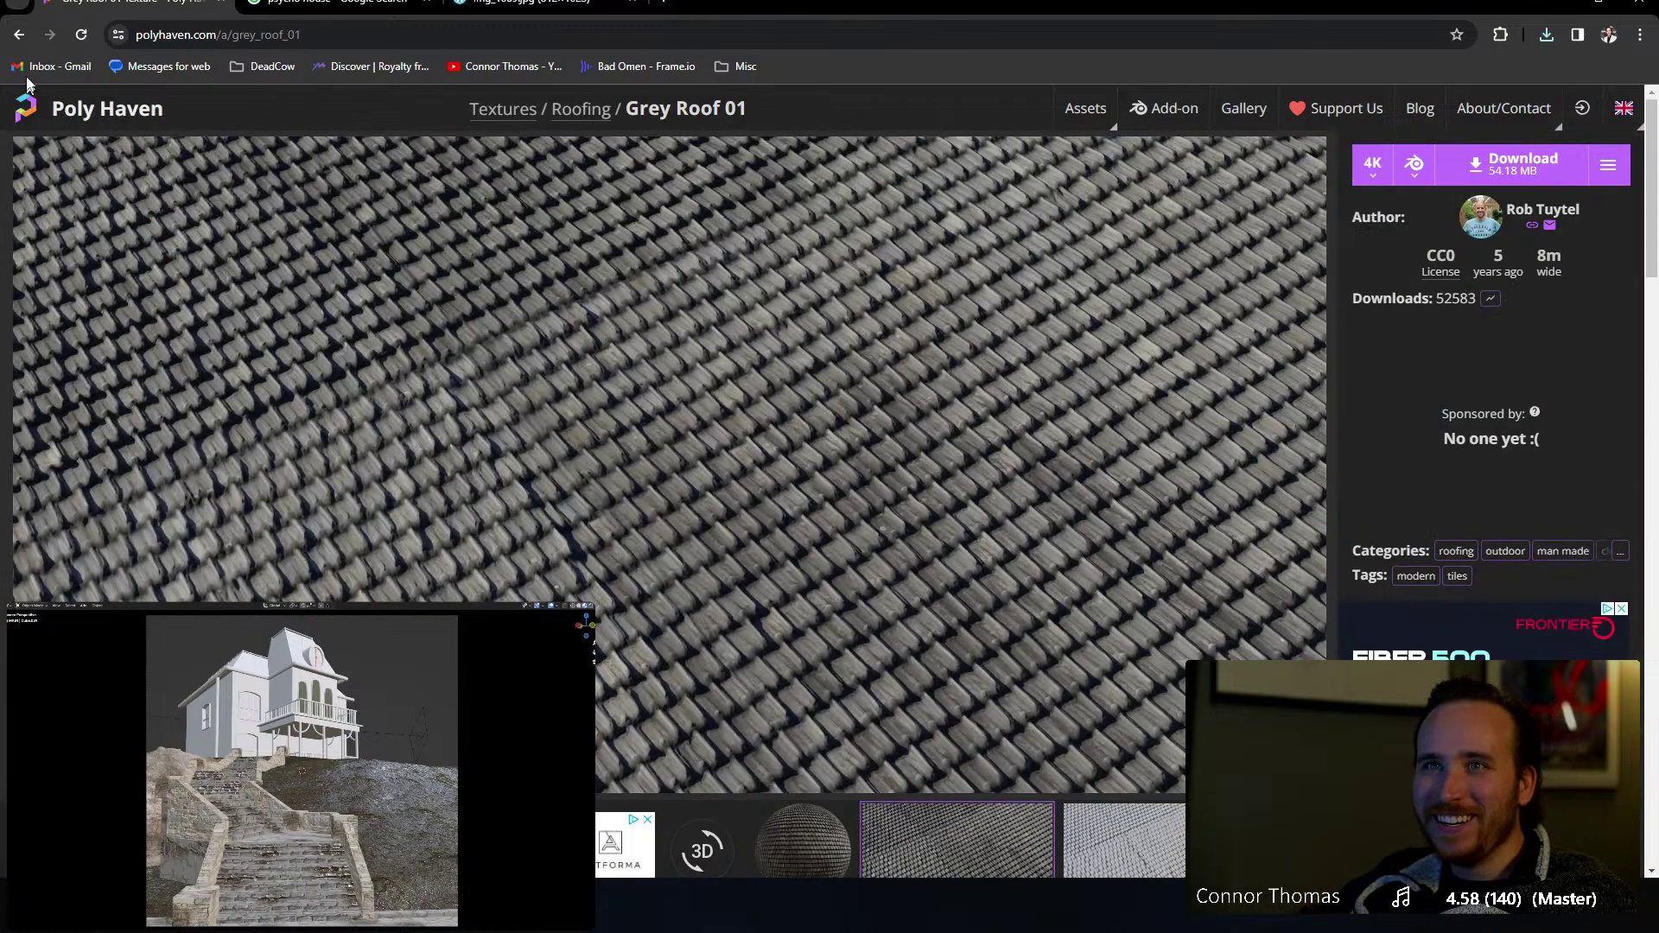
{"action": "left_click", "coordinate": [19, 35]}
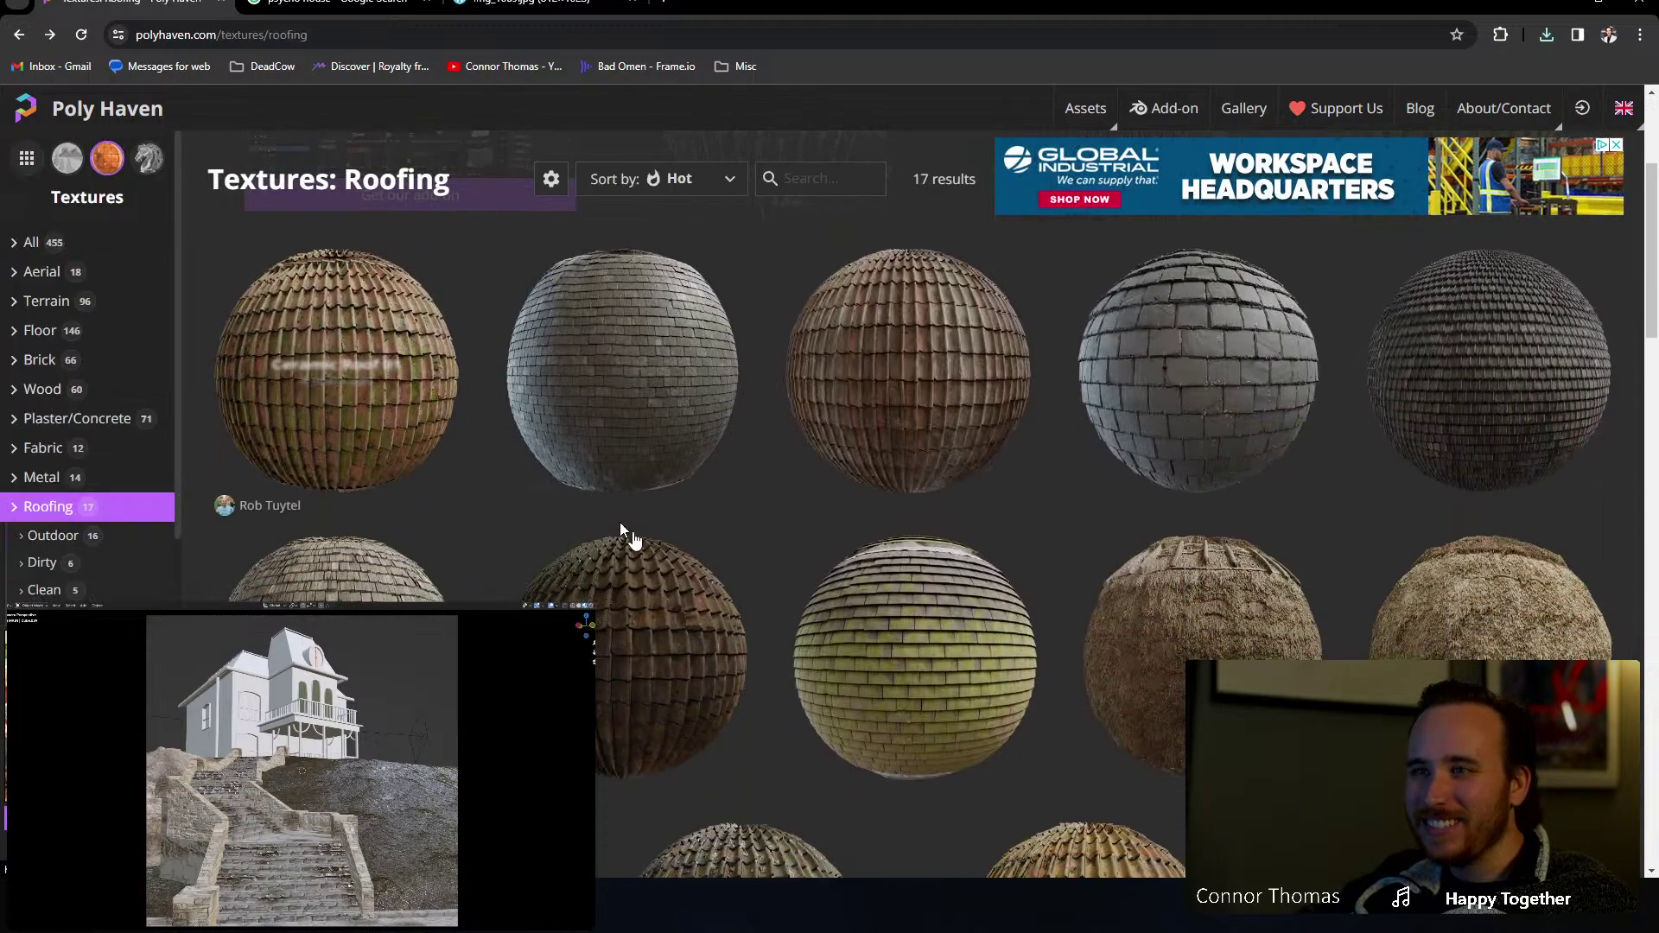
Step: Download the Roof Tiles 14 texture as a 4K Blender zip into the vfx_material folder
{"action": "left_click", "coordinate": [709, 650]}
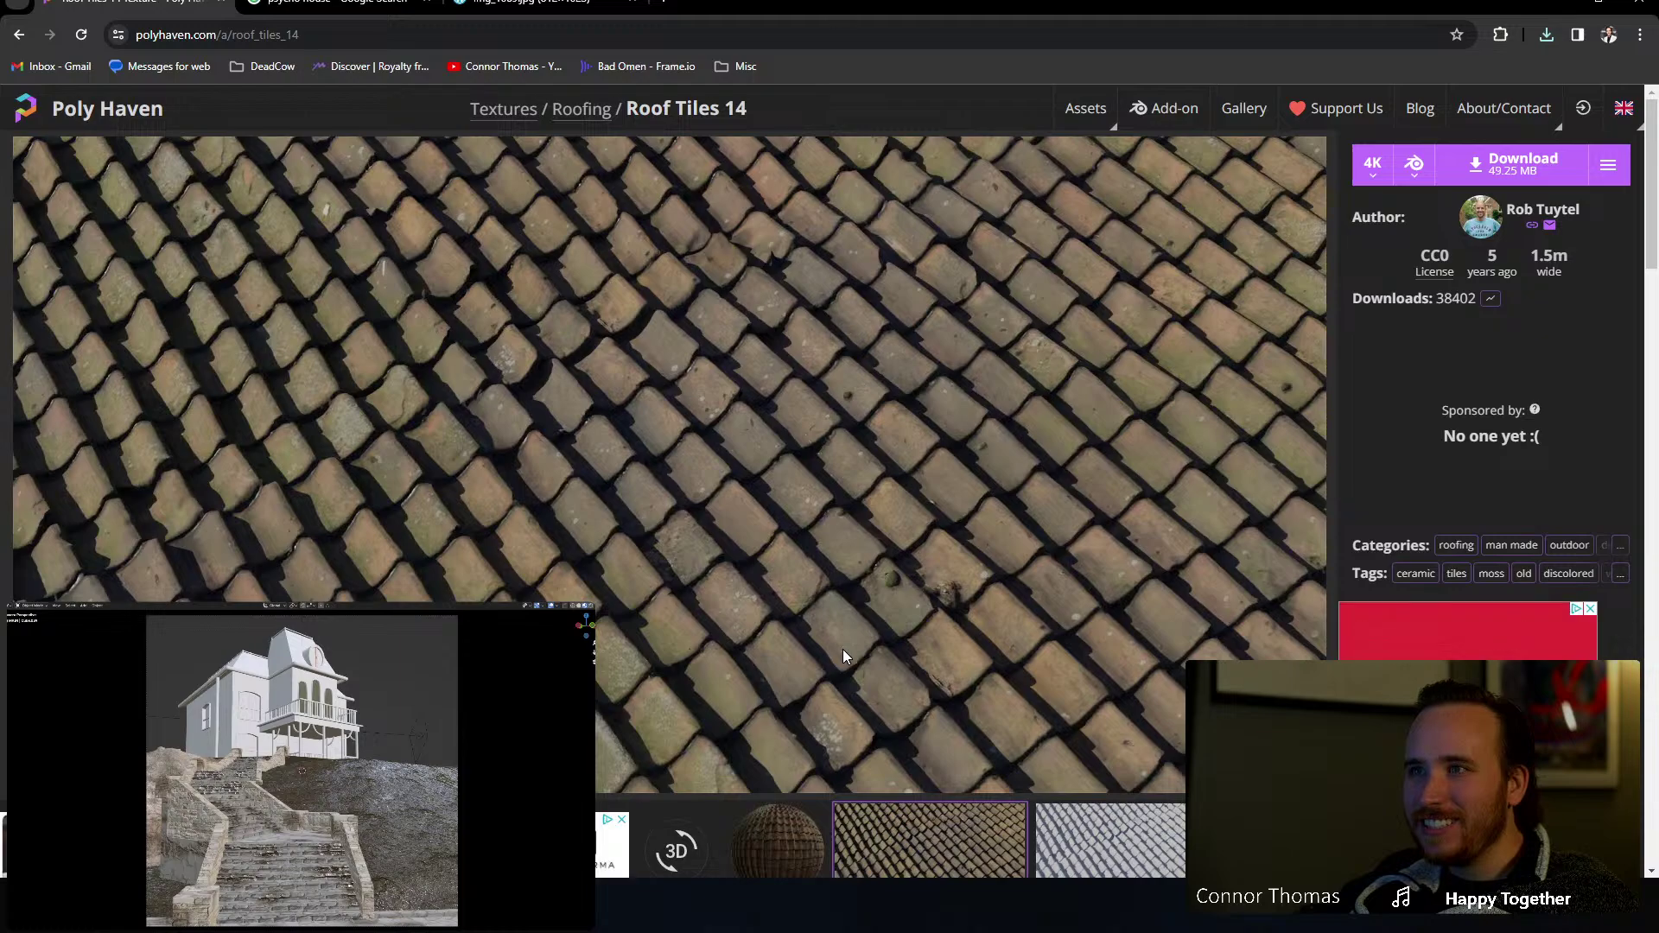
{"action": "left_click", "coordinate": [1490, 164]}
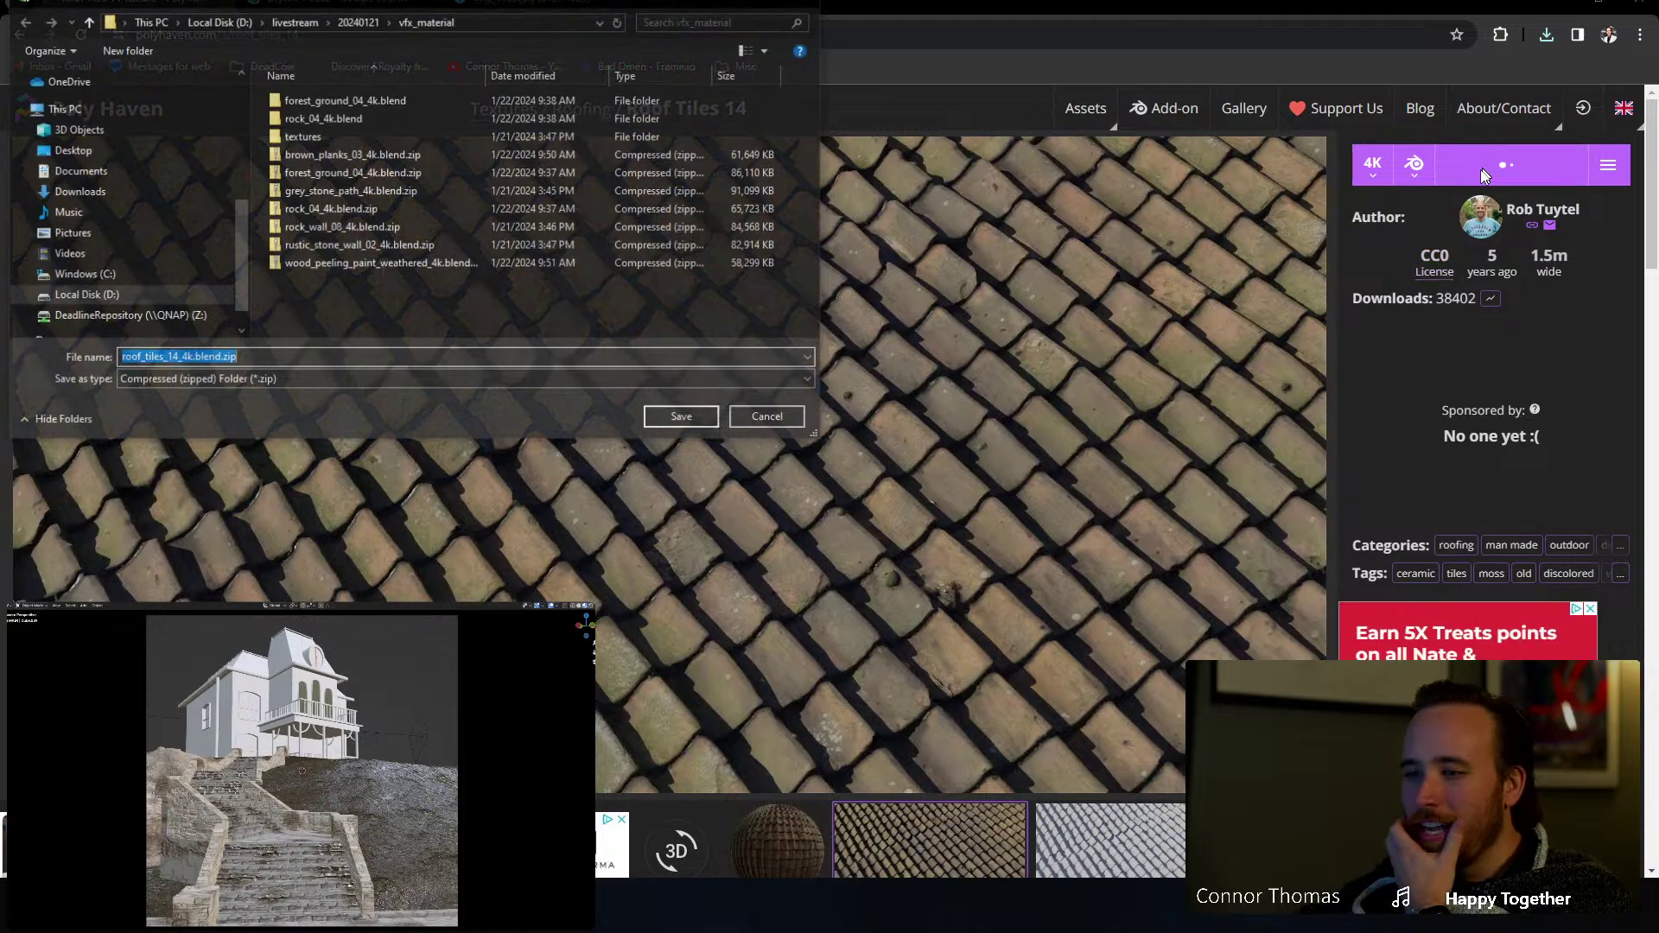
{"action": "left_click", "coordinate": [656, 419]}
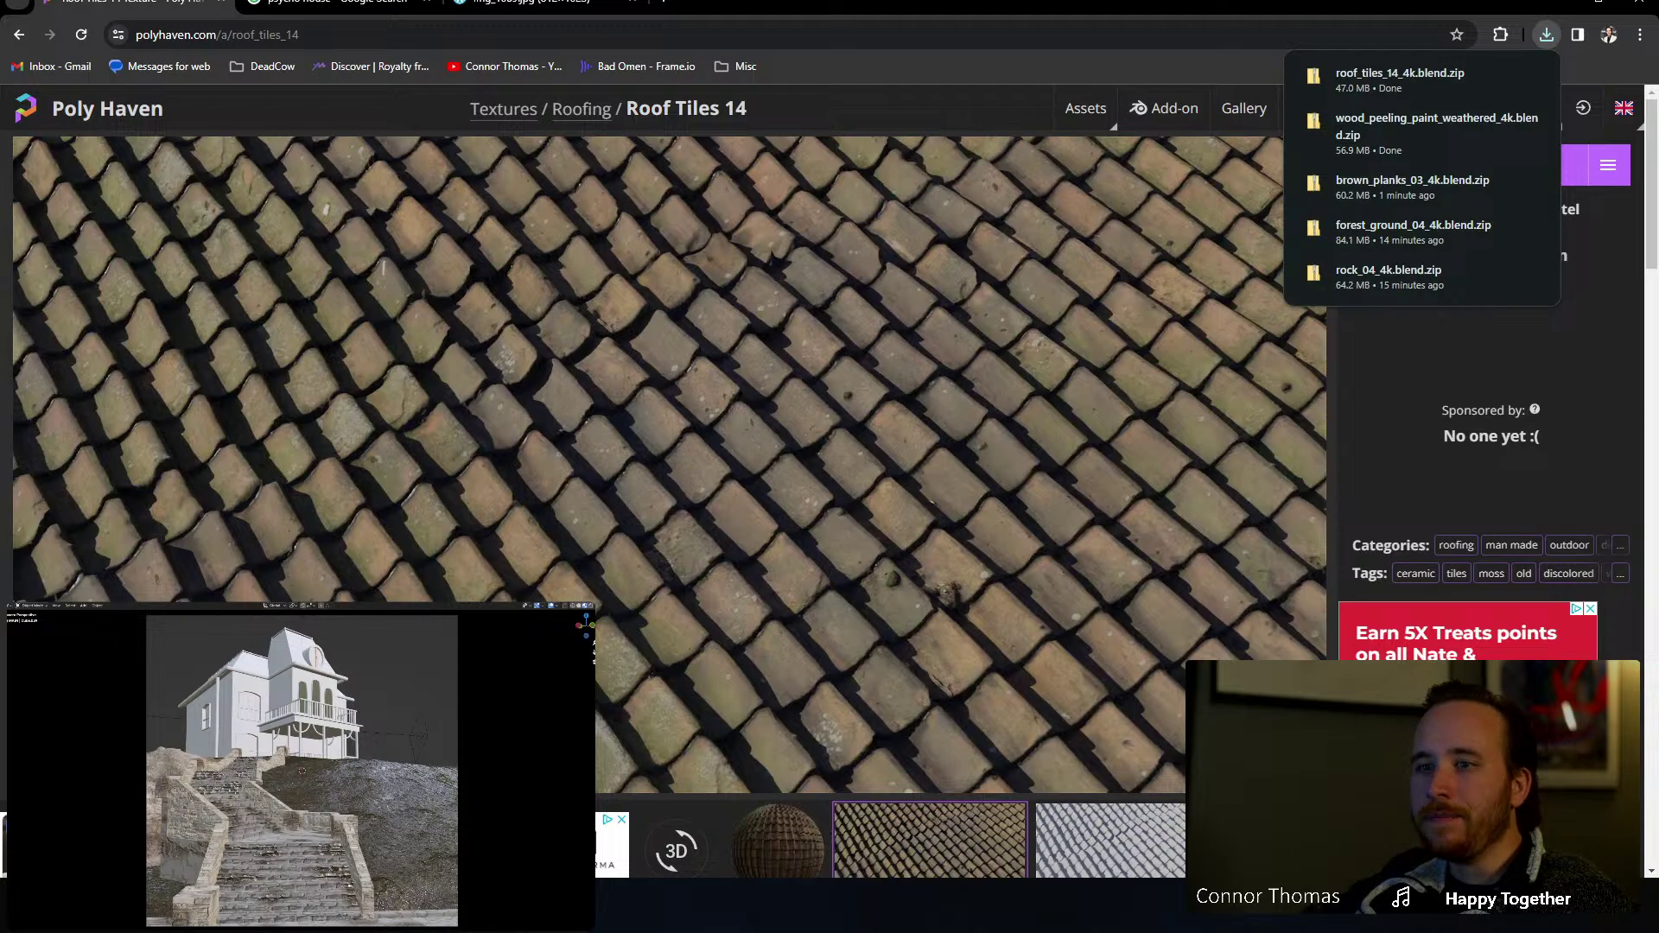
Step: Switch to the vfx_material folder in File Explorer and extract the wood_peeling_paint_weathered_4k.blend archive into its own folder with 7-Zip
{"action": "left_click", "coordinate": [535, 897]}
{"action": "left_click", "coordinate": [516, 286]}
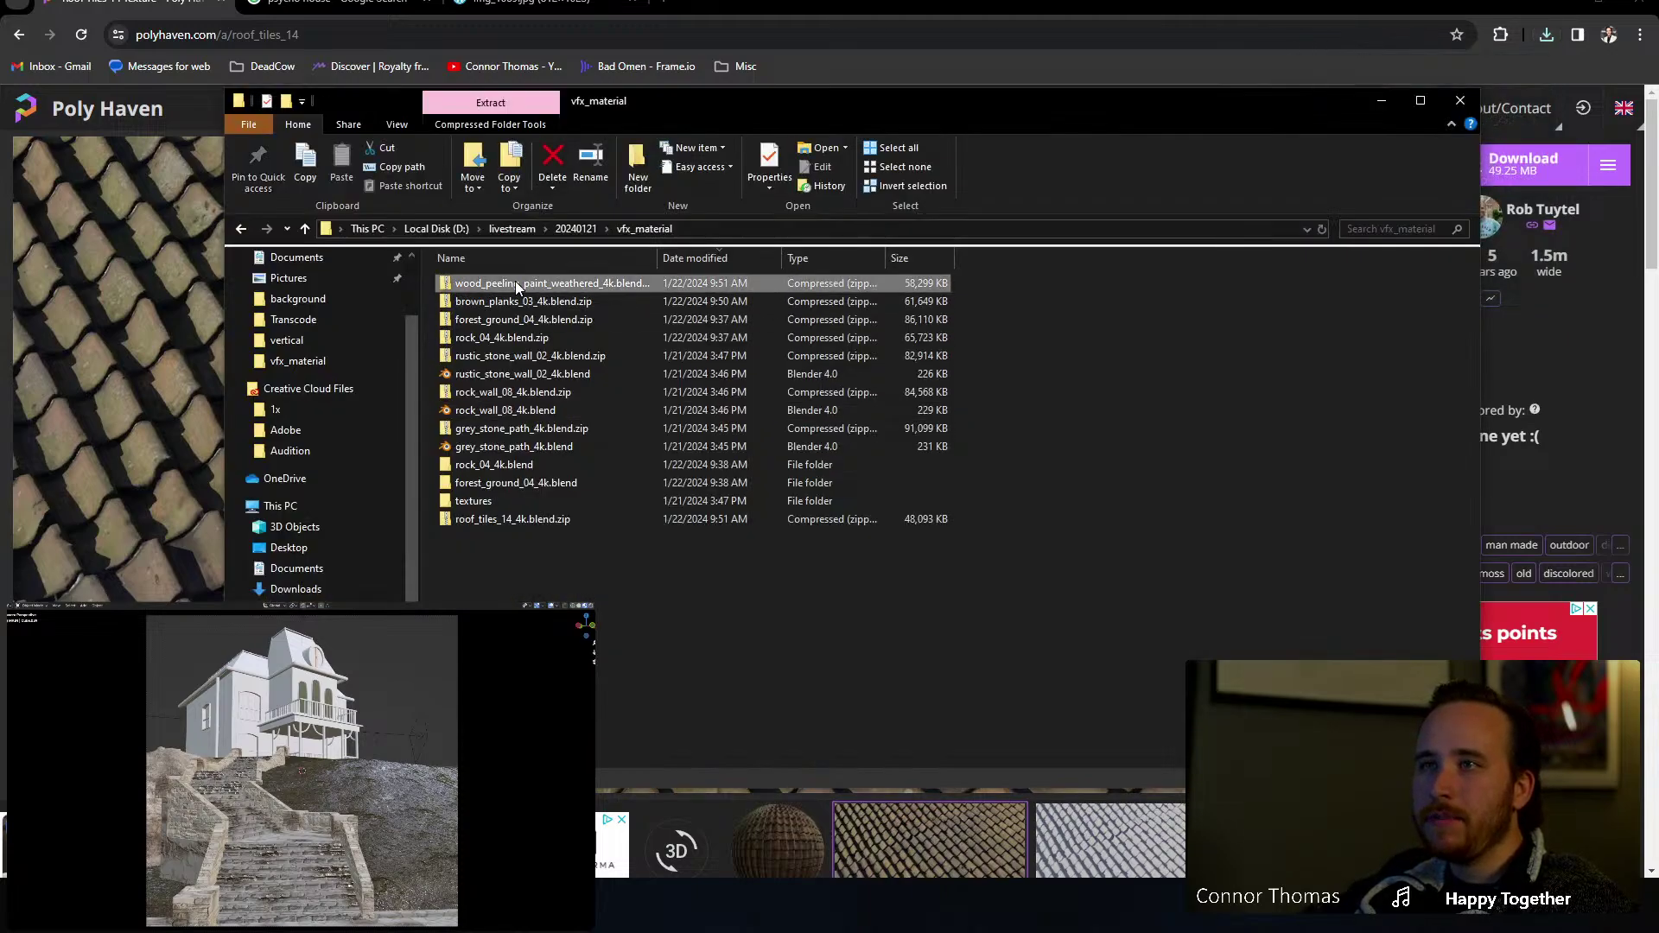
{"action": "right_click", "coordinate": [516, 284]}
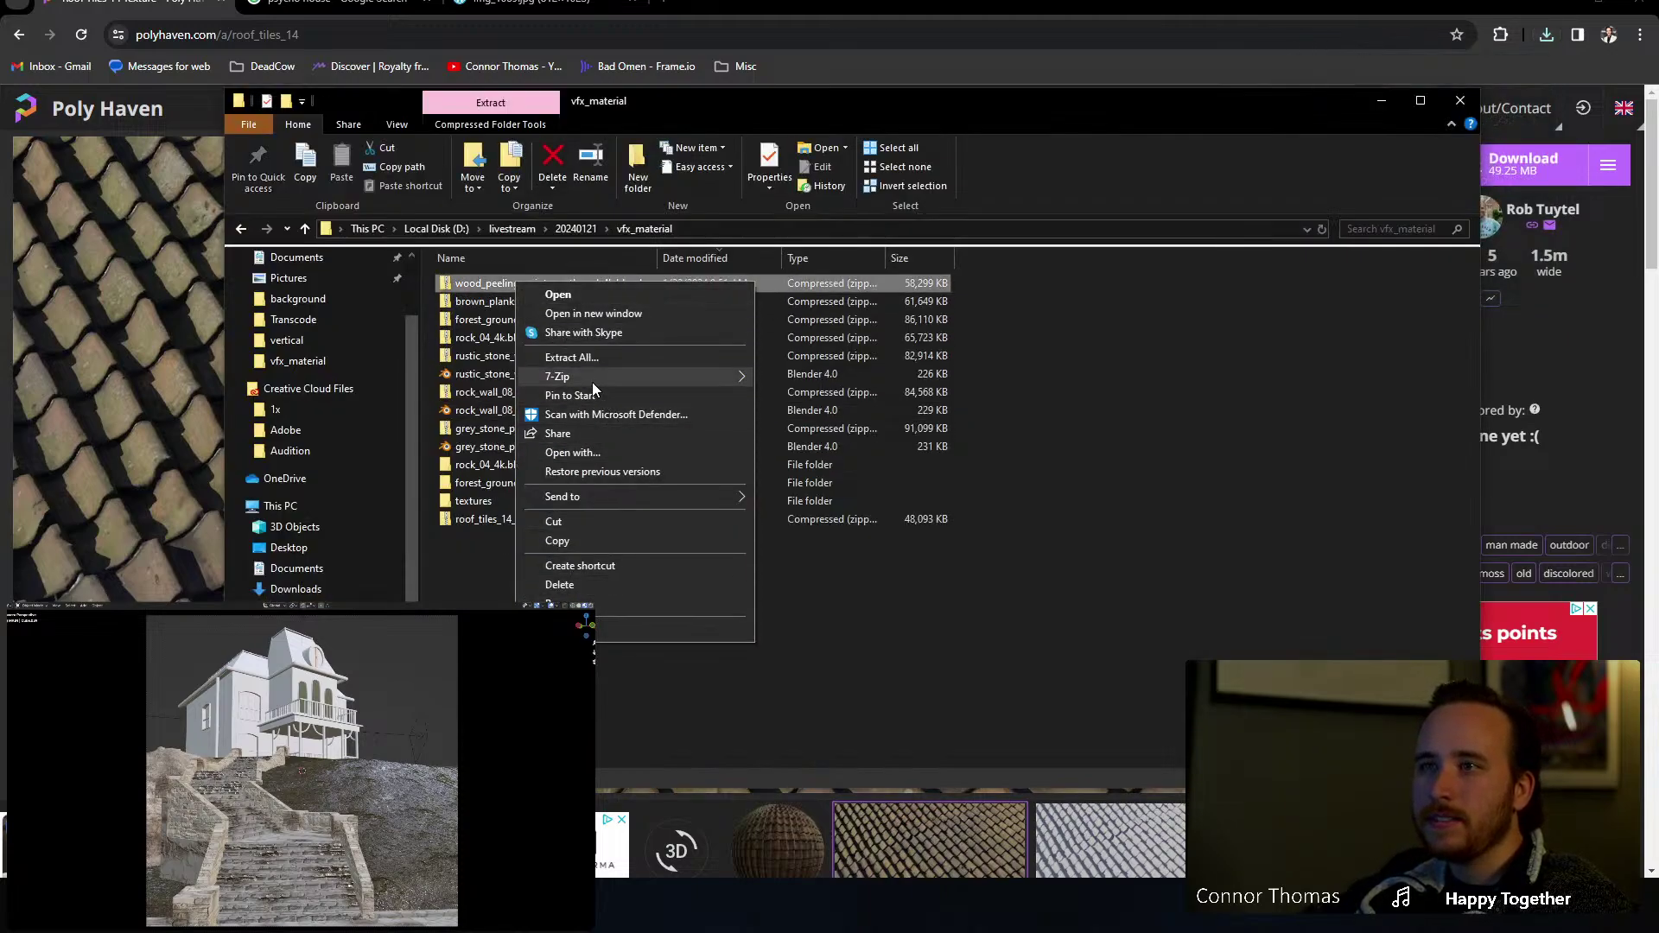
{"action": "mouse_move", "coordinate": [593, 380]}
{"action": "left_click", "coordinate": [899, 459]}
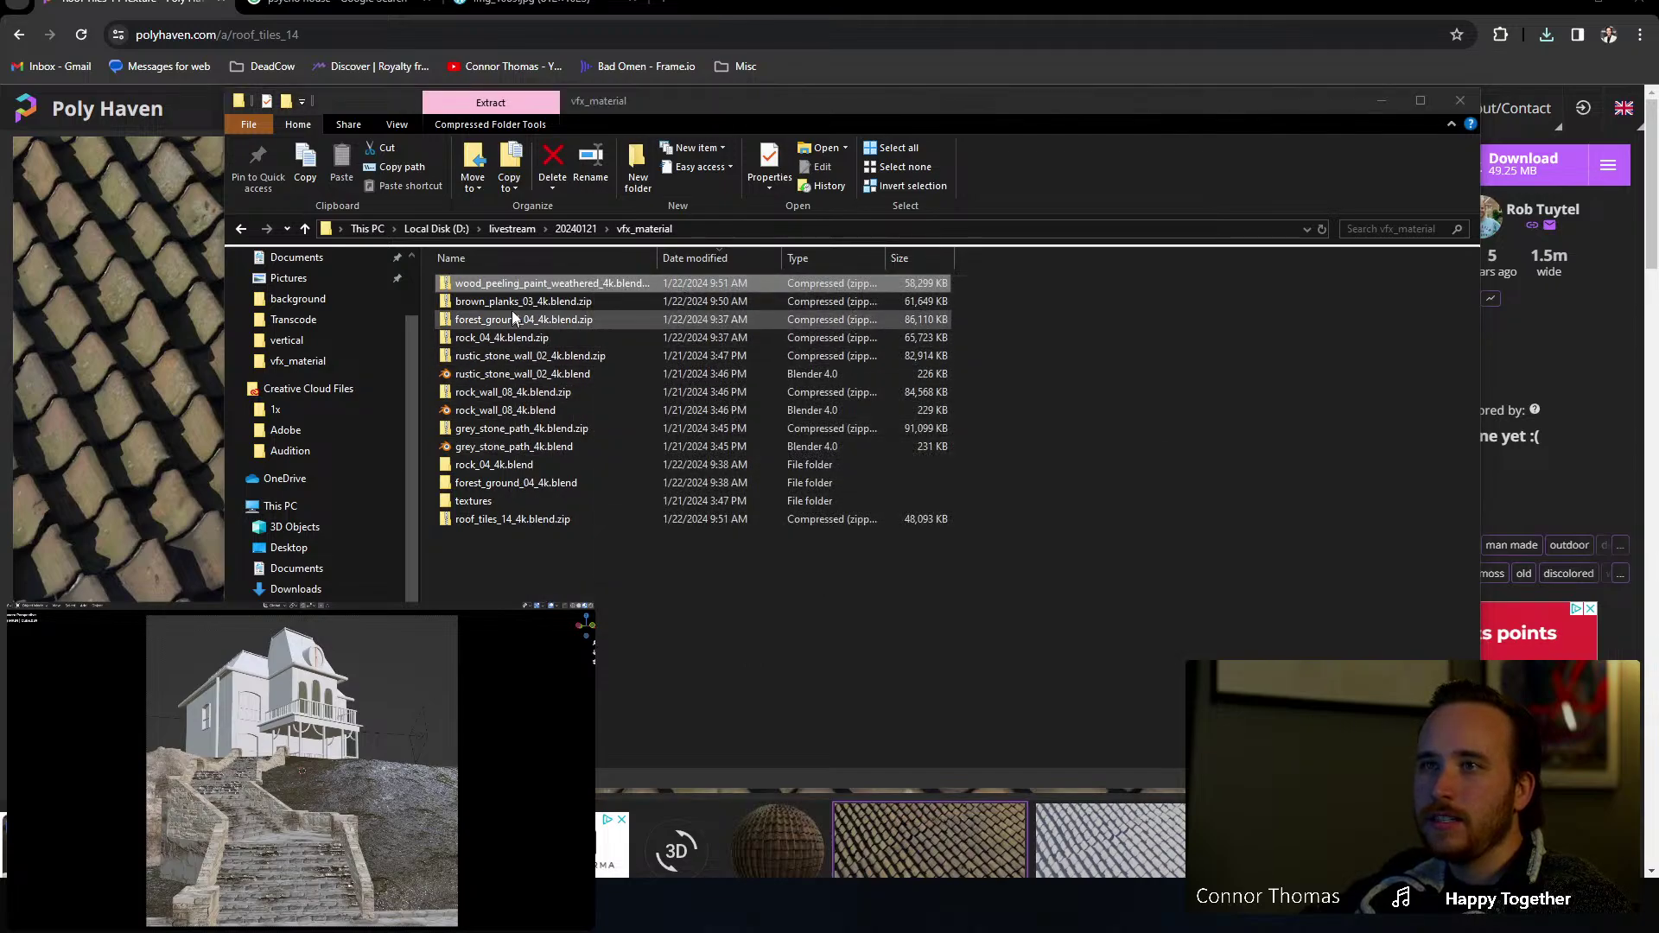
{"action": "right_click", "coordinate": [501, 300]}
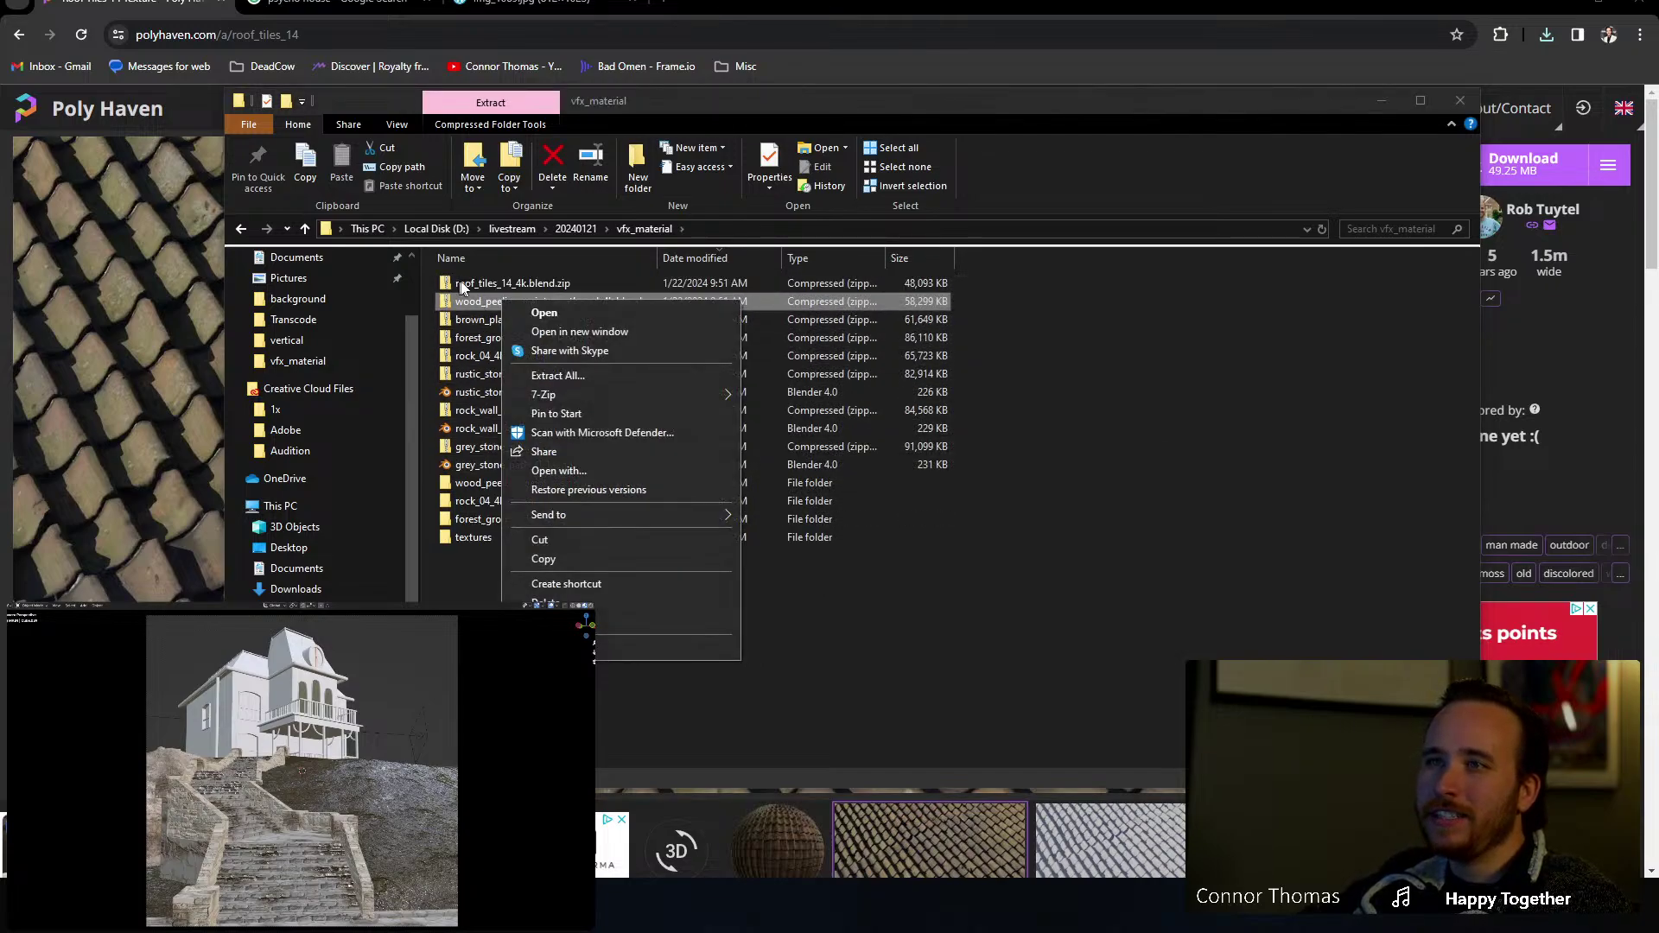
{"action": "left_click", "coordinate": [471, 587]}
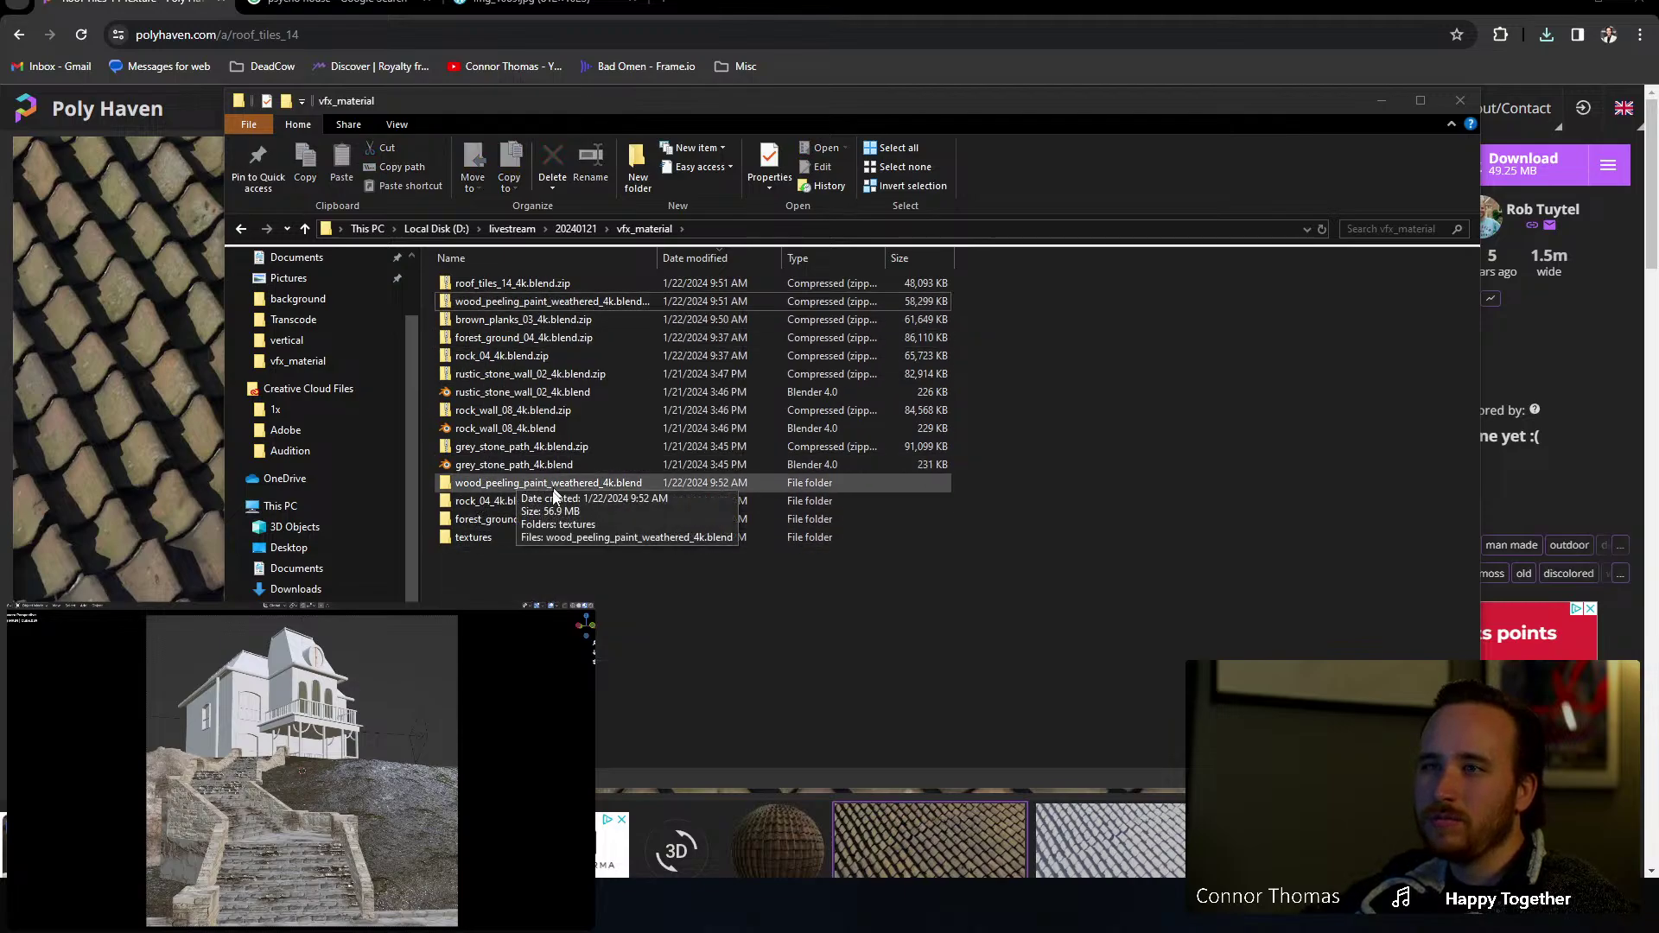
Step: Extract the roof_tiles_14_4k.blend and brown_planks_03_4k.blend archives into their own folders with 7-Zip
{"action": "right_click", "coordinate": [490, 285]}
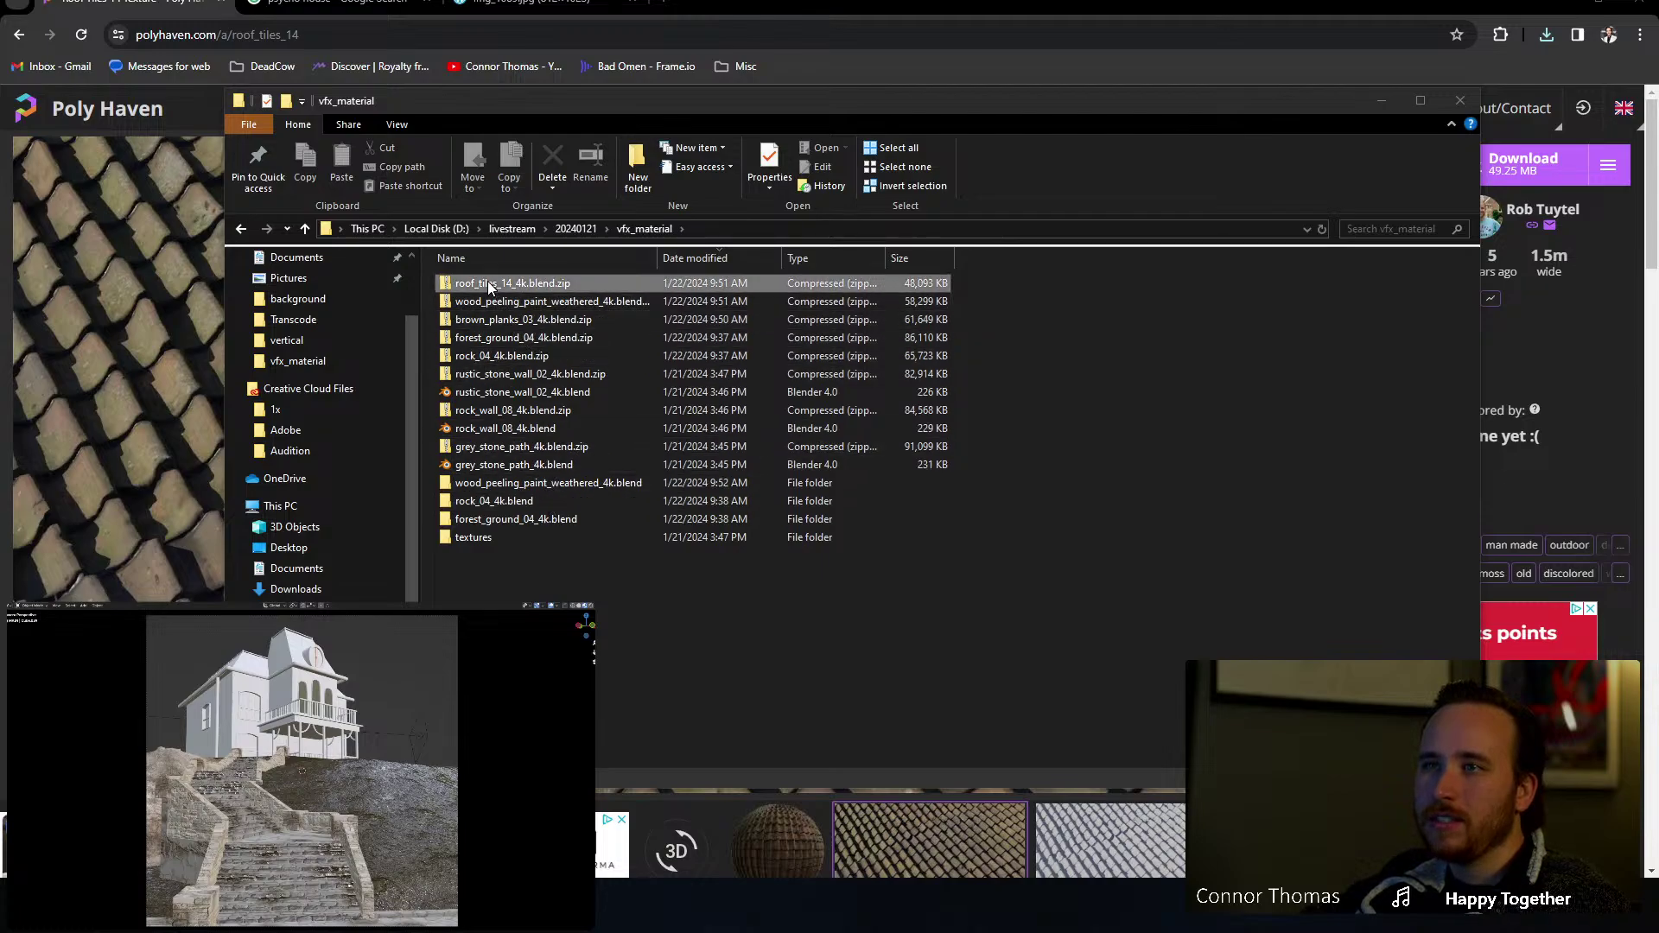
{"action": "mouse_move", "coordinate": [617, 377]}
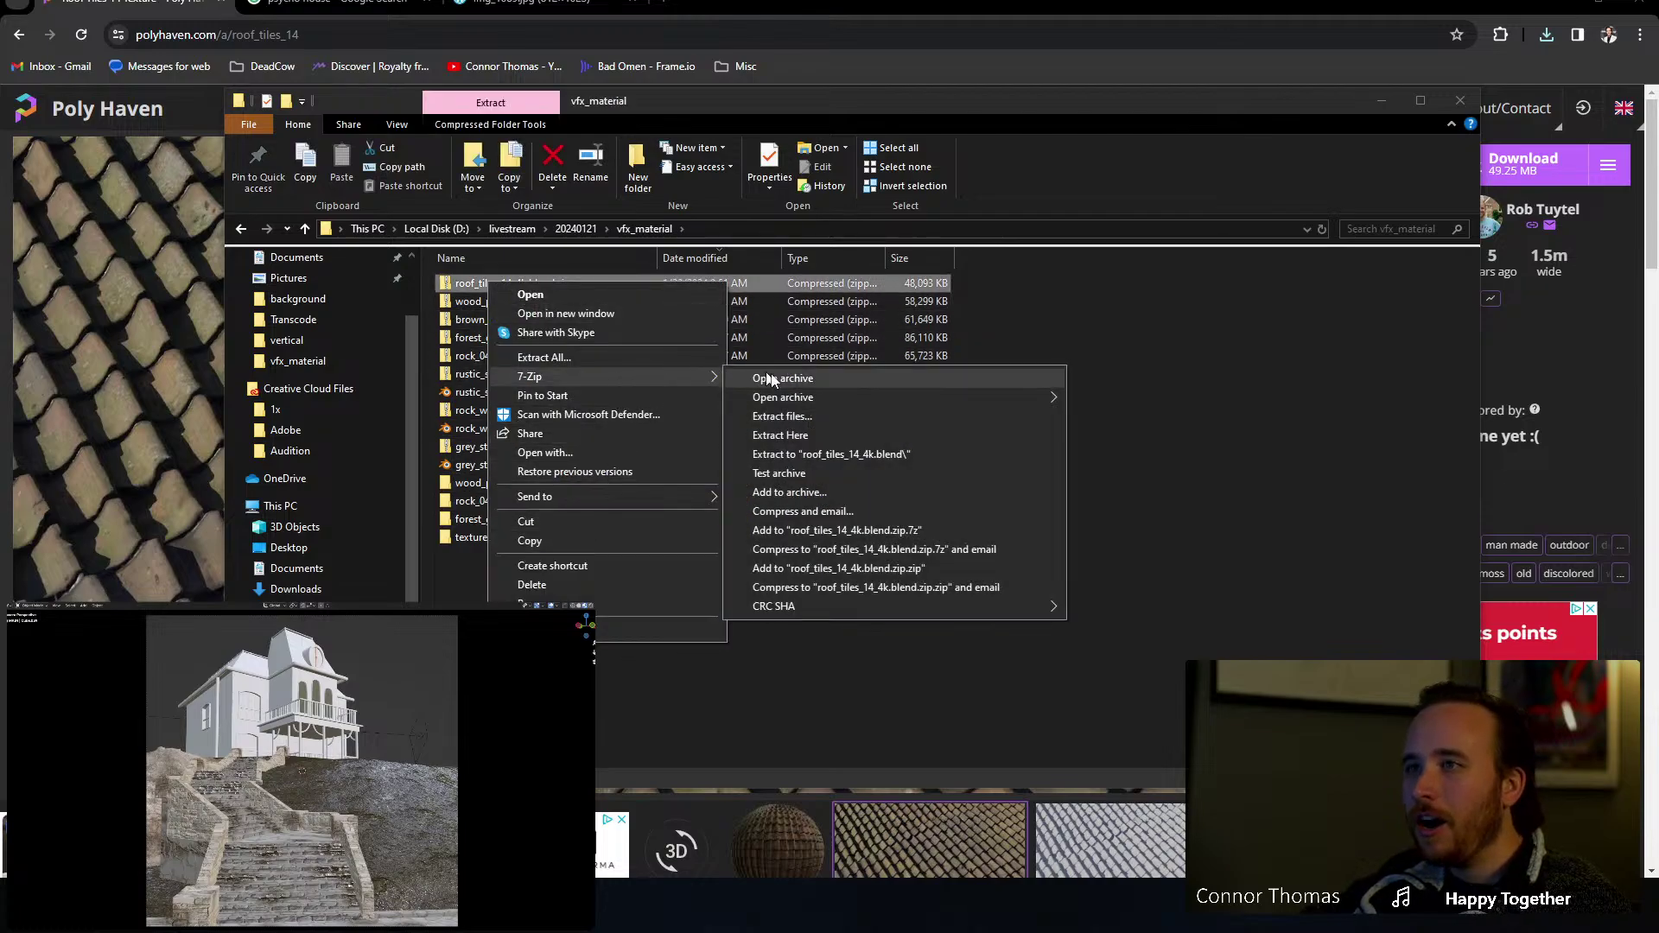
{"action": "left_click", "coordinate": [874, 454]}
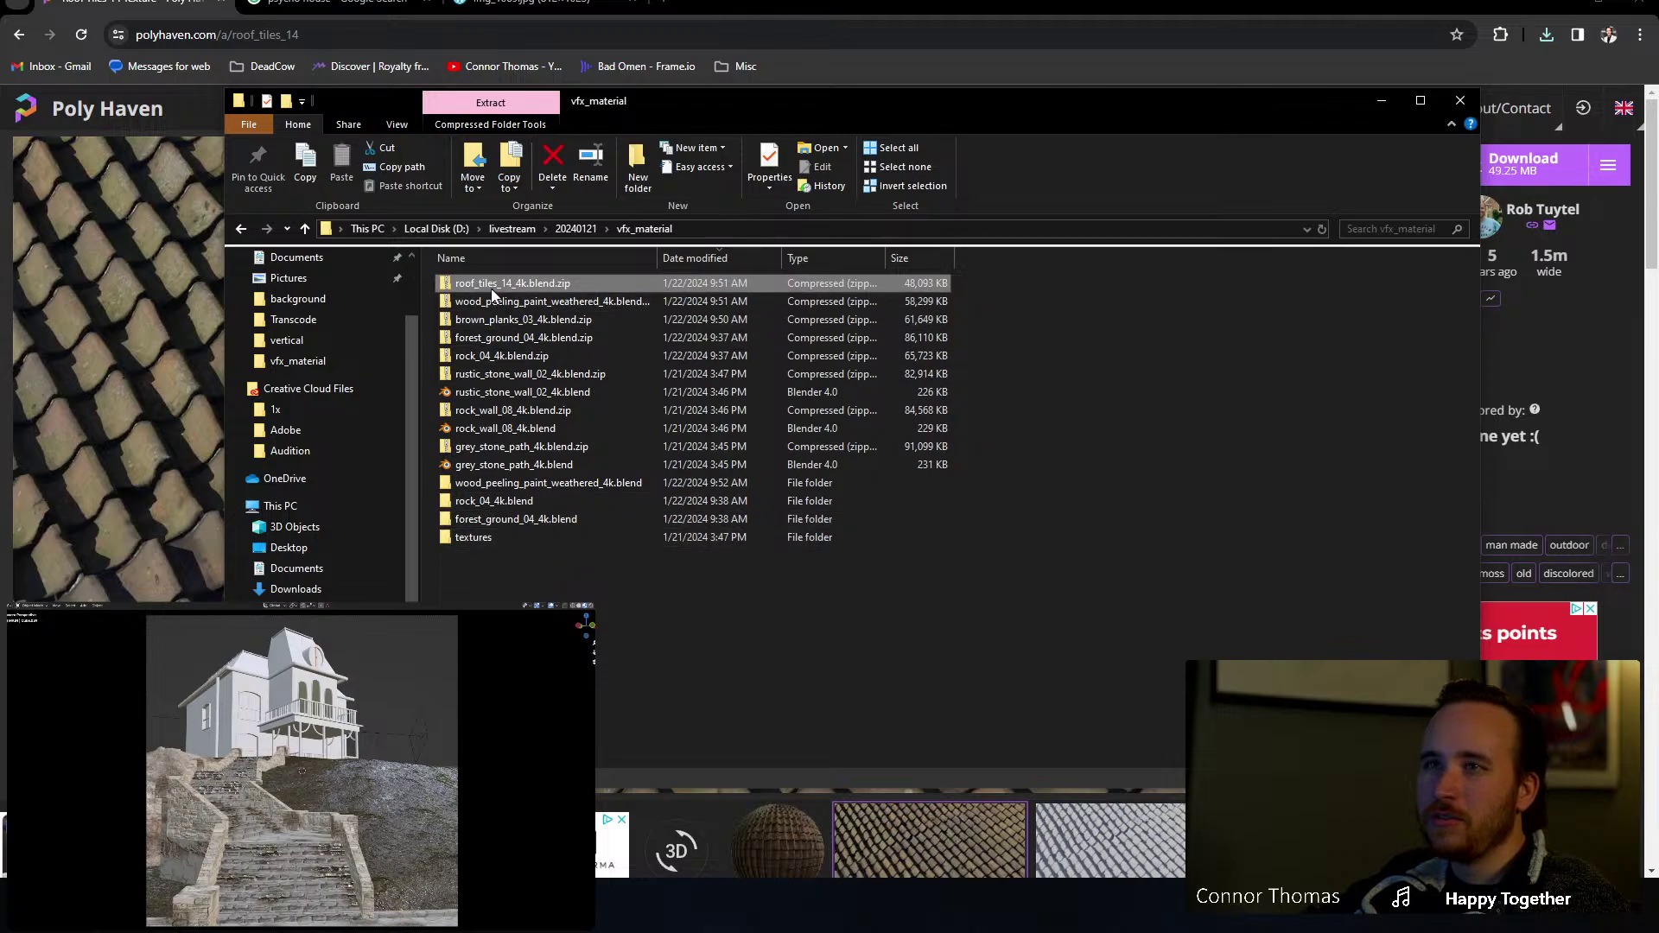
{"action": "right_click", "coordinate": [477, 322]}
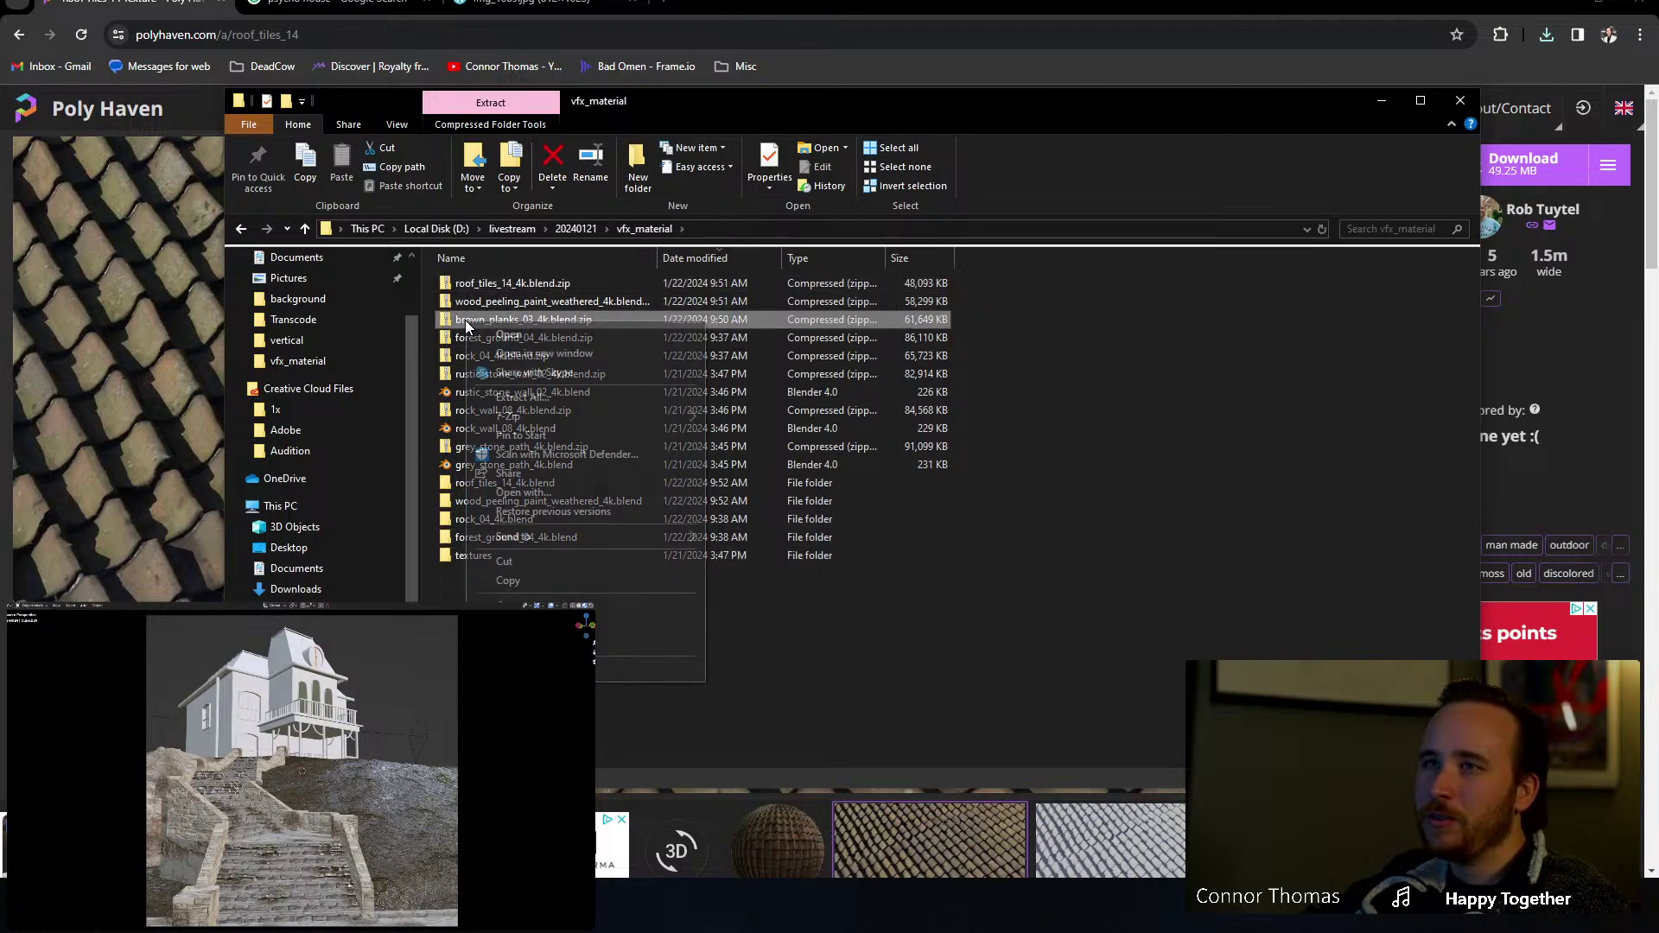
{"action": "mouse_move", "coordinate": [598, 424]}
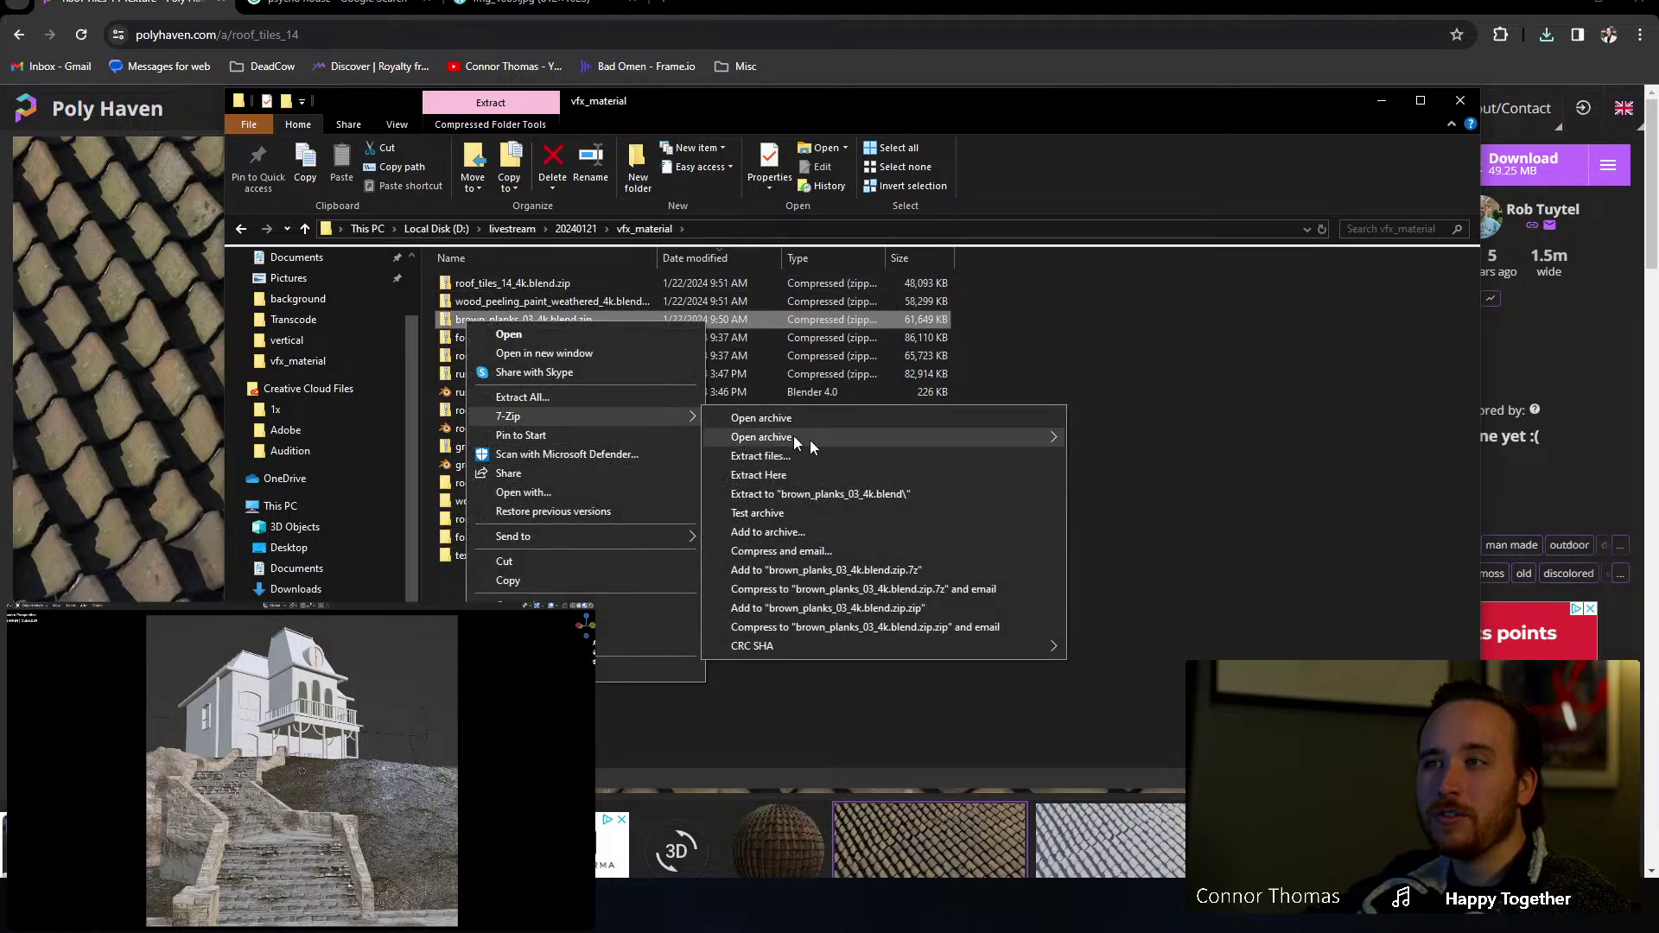
{"action": "left_click", "coordinate": [823, 491]}
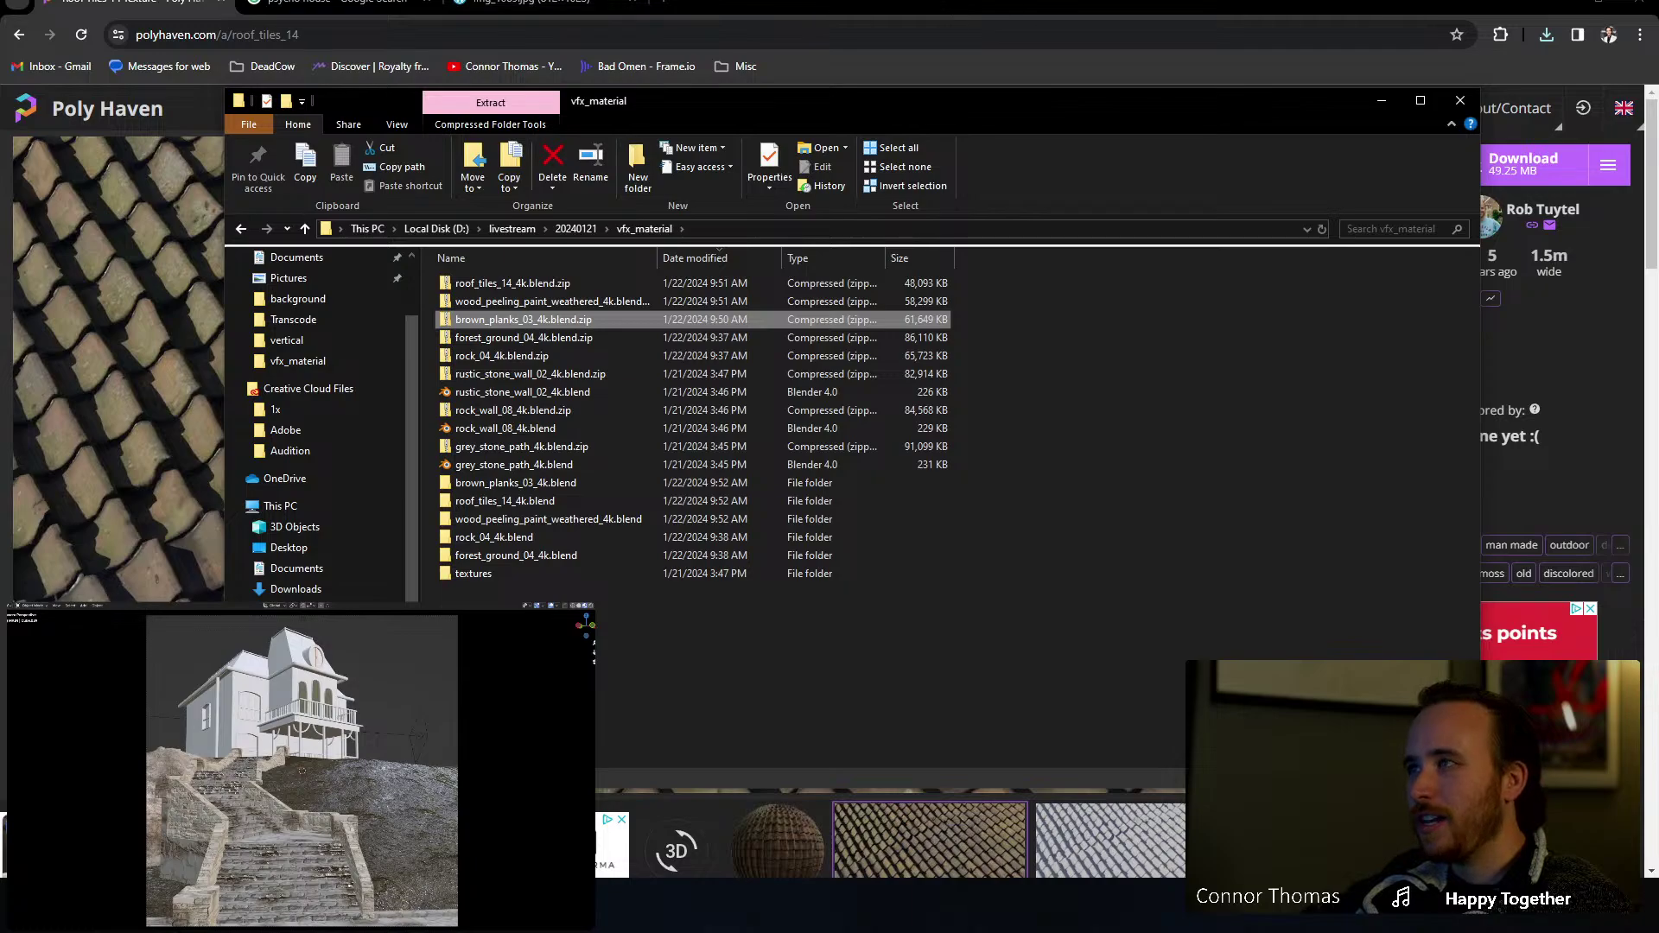
Step: Switch to Blender and create a new material named "peeling wood" on the vertical bar of the round window
{"action": "left_click", "coordinate": [1560, 3]}
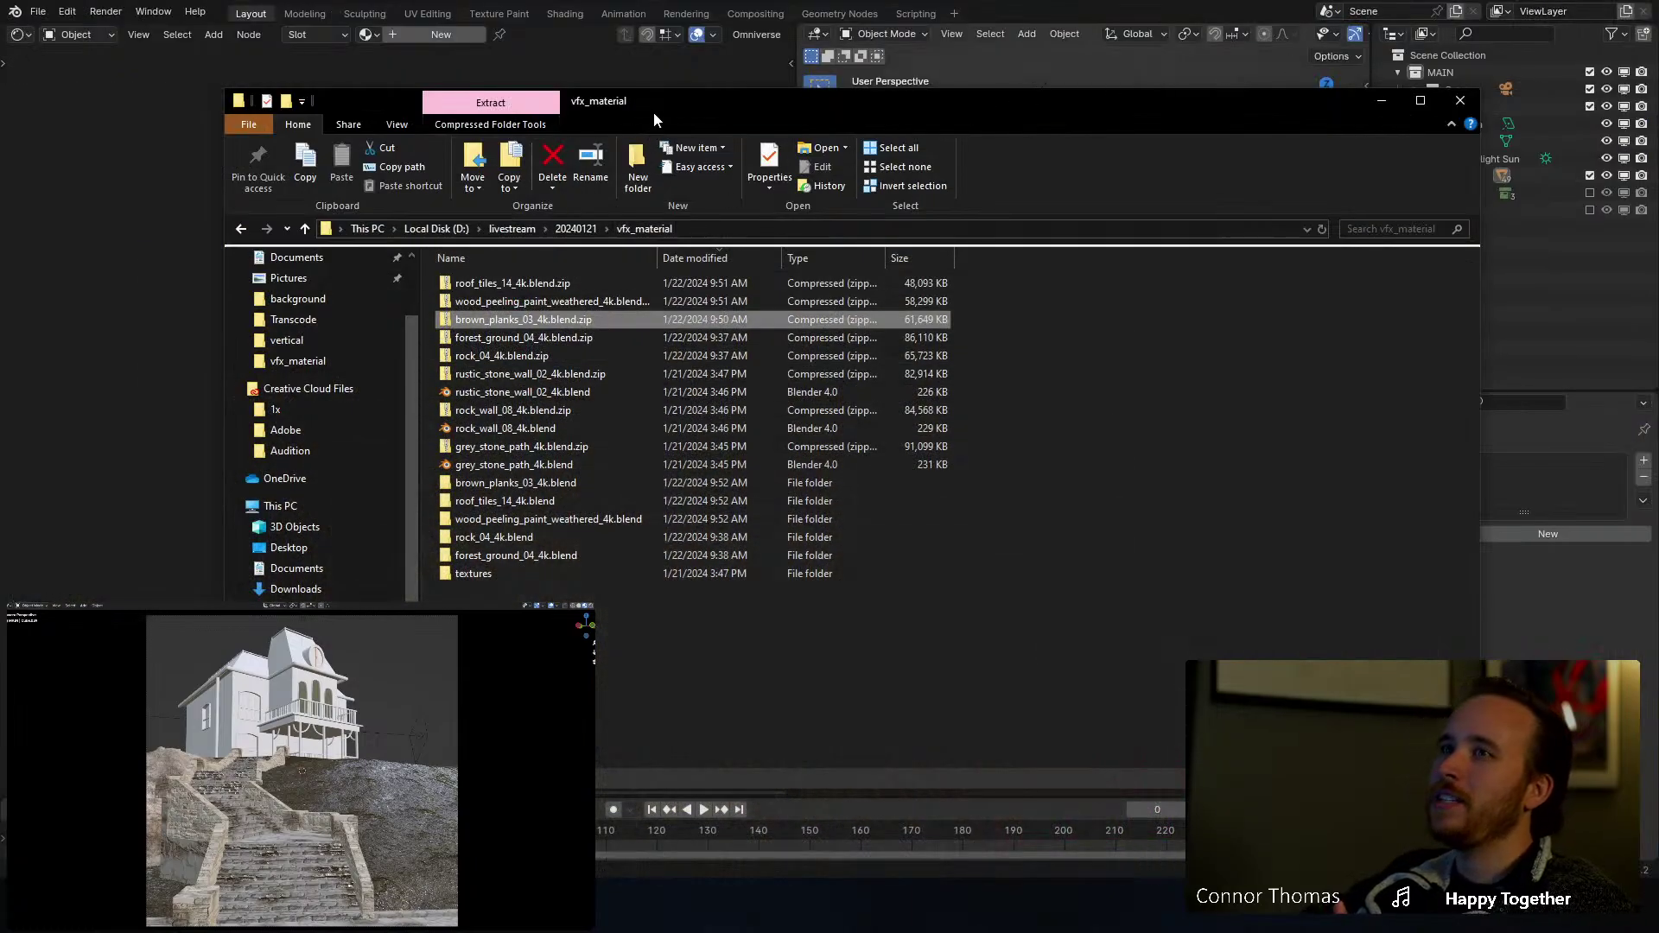
{"action": "left_click_drag", "start_coordinate": [653, 112], "coordinate": [518, 144]}
{"action": "left_click", "coordinate": [1517, 553]}
{"action": "left_click", "coordinate": [1514, 537]}
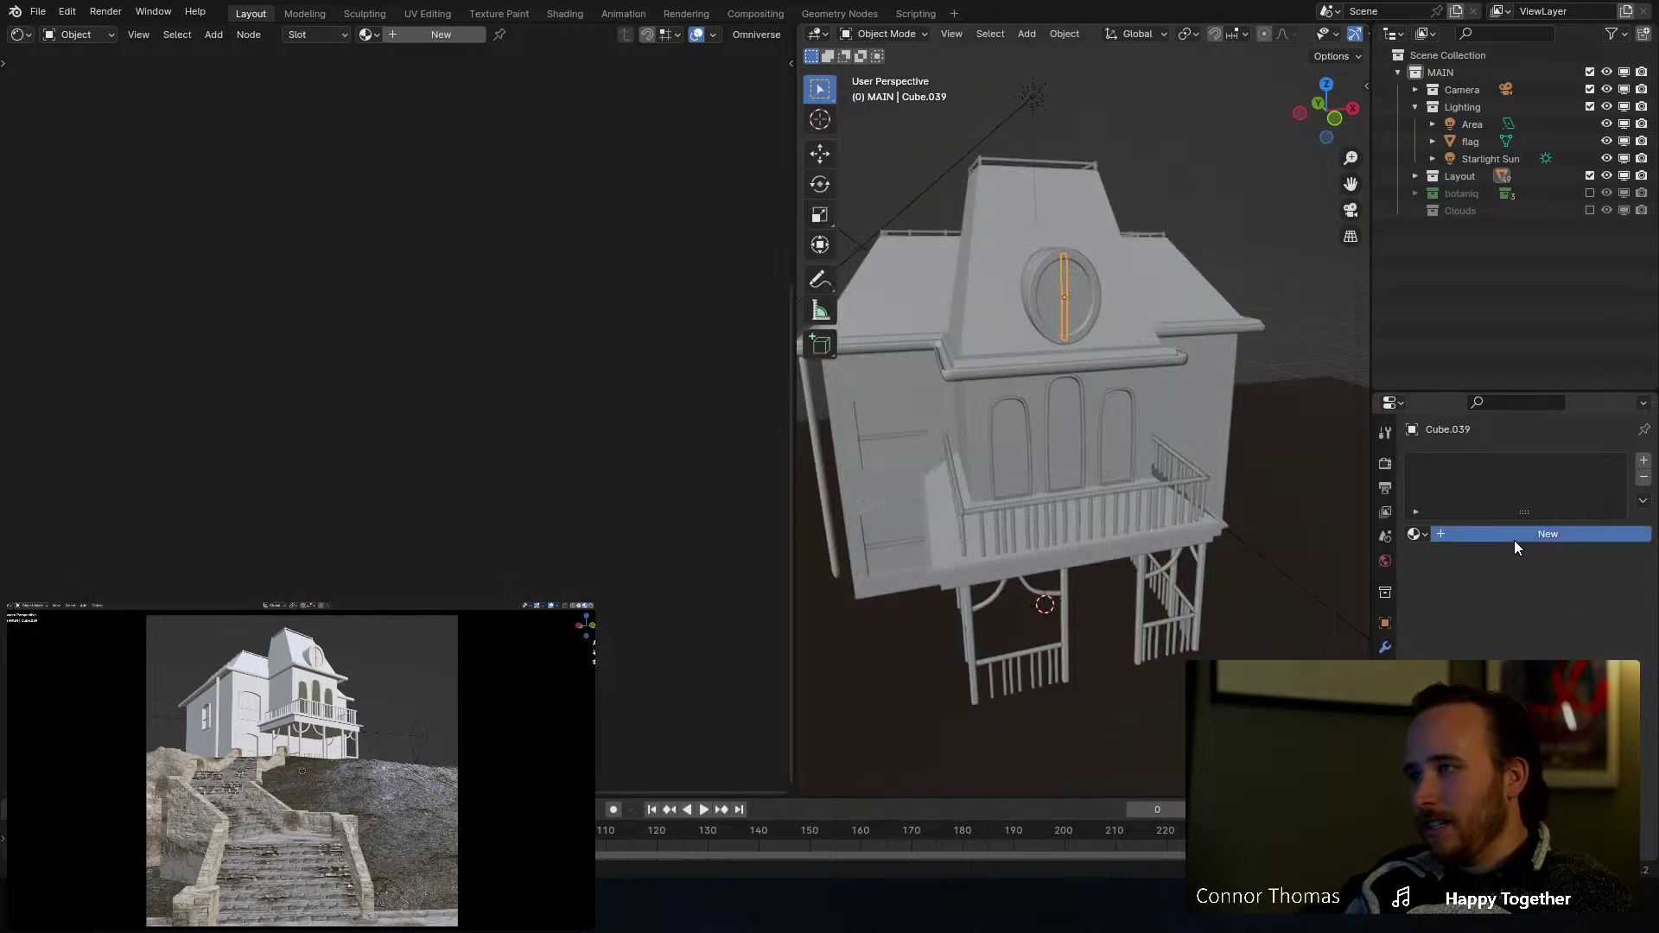
{"action": "double_click", "coordinate": [1485, 534]}
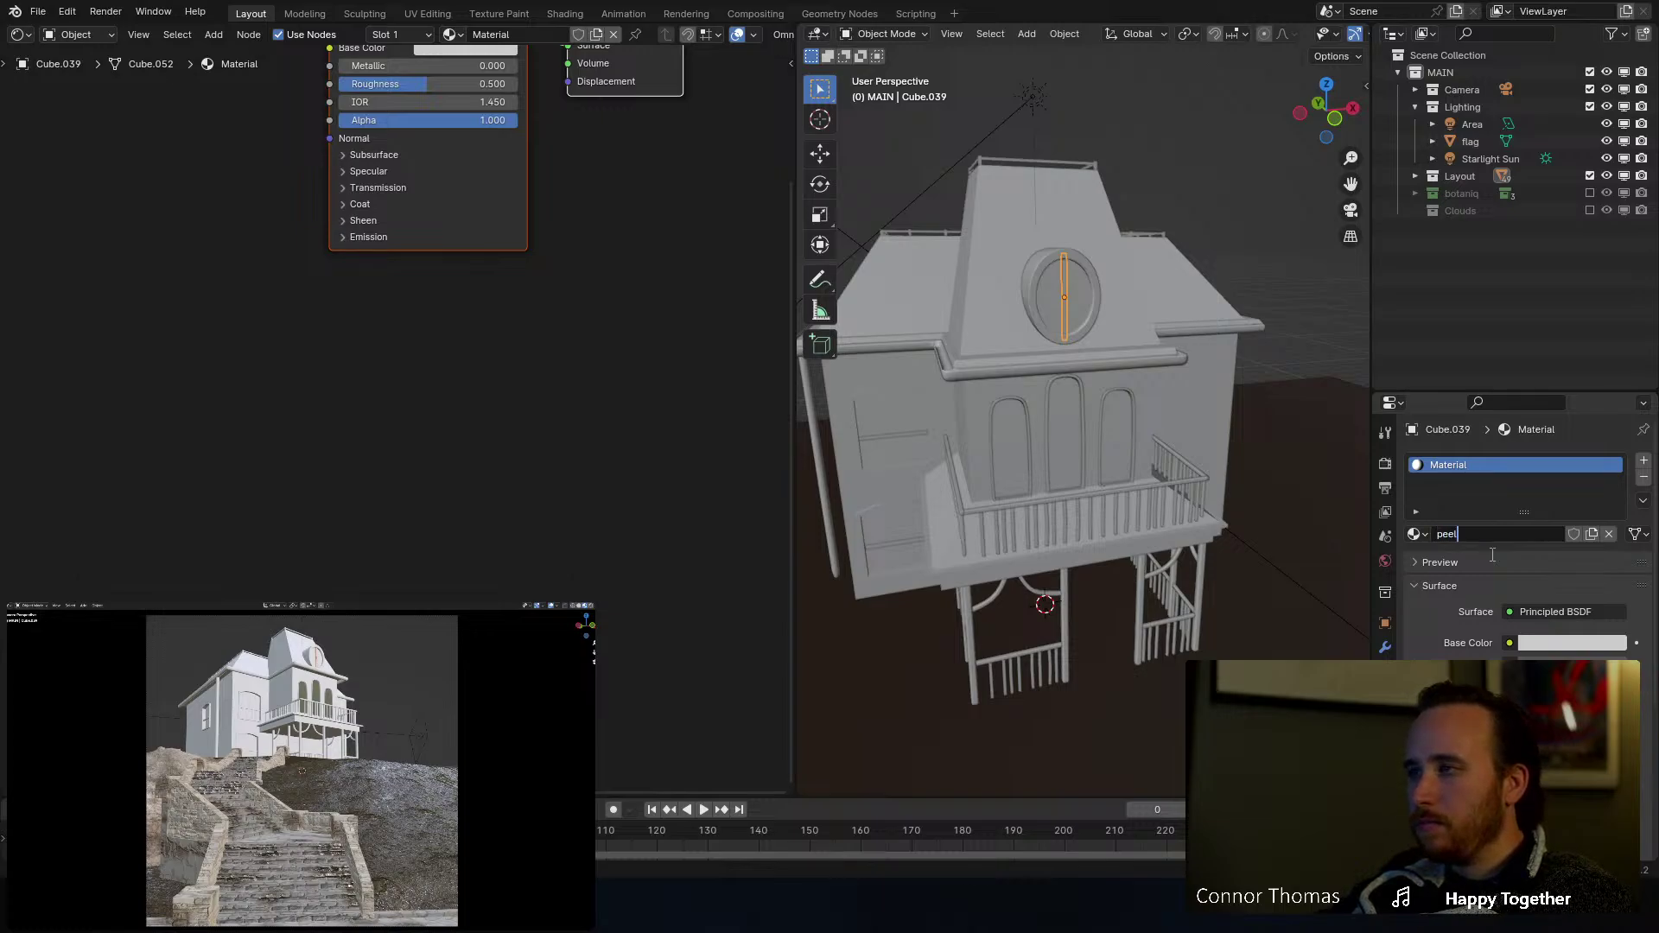
{"action": "key", "text": "Return"}
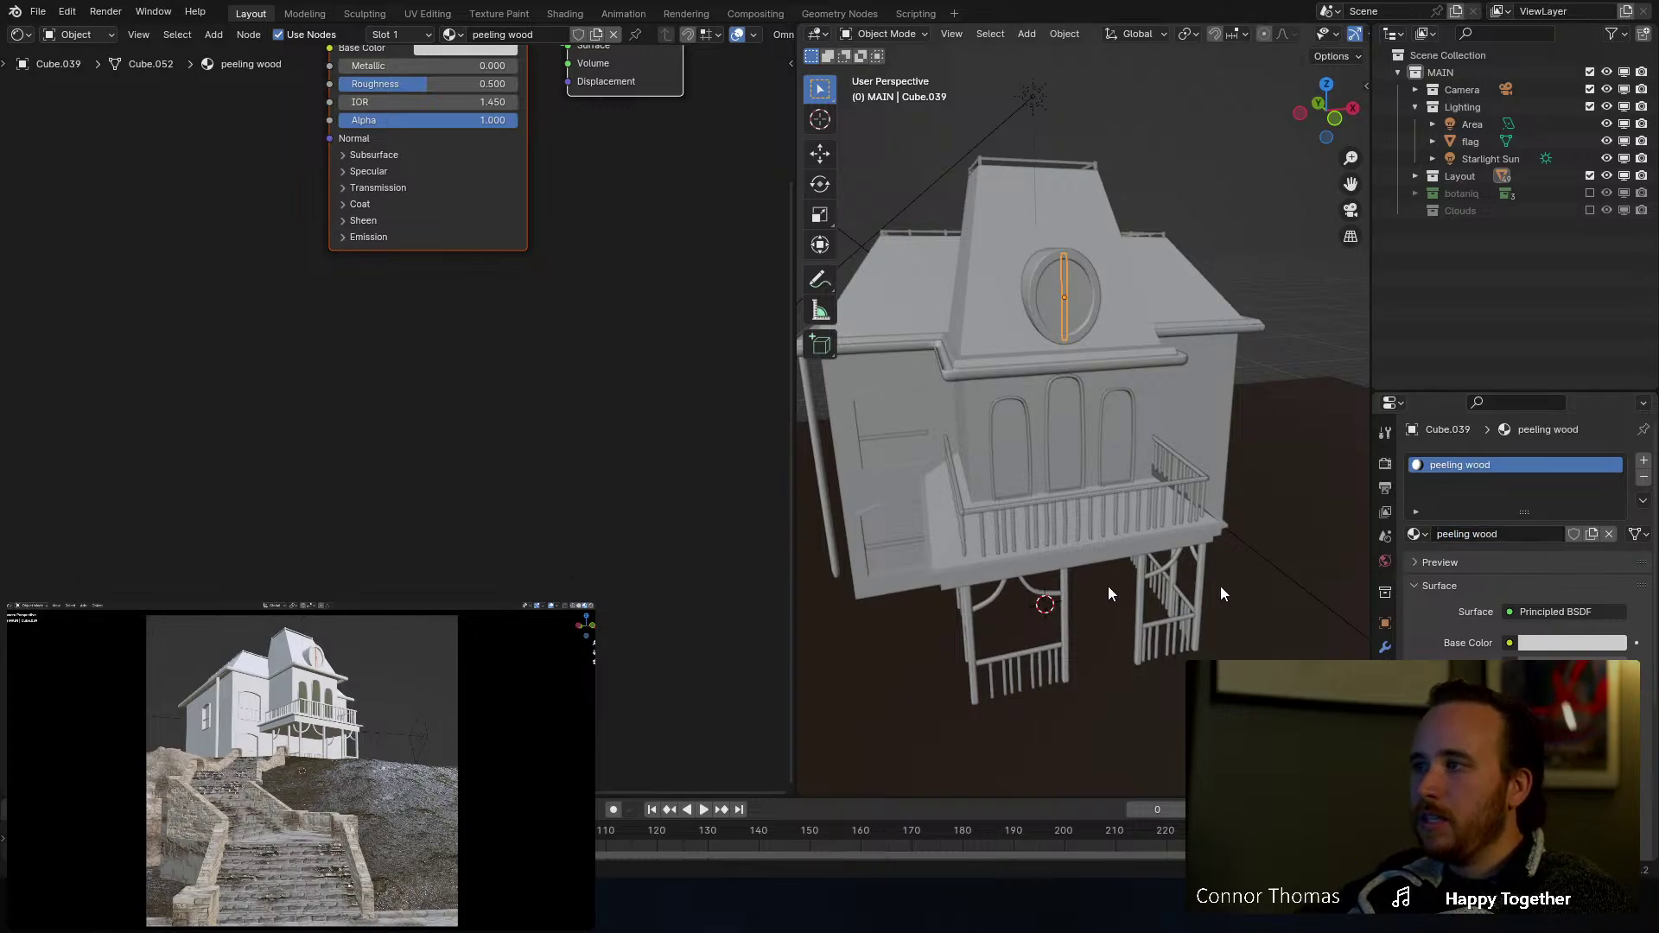
Step: Add the four wood_peeling_paint_weathered_4k texture maps to the peeling wood shader with Principled Texture Setup and save the file
{"action": "key", "text": "Home"}
{"action": "left_click", "coordinate": [496, 276]}
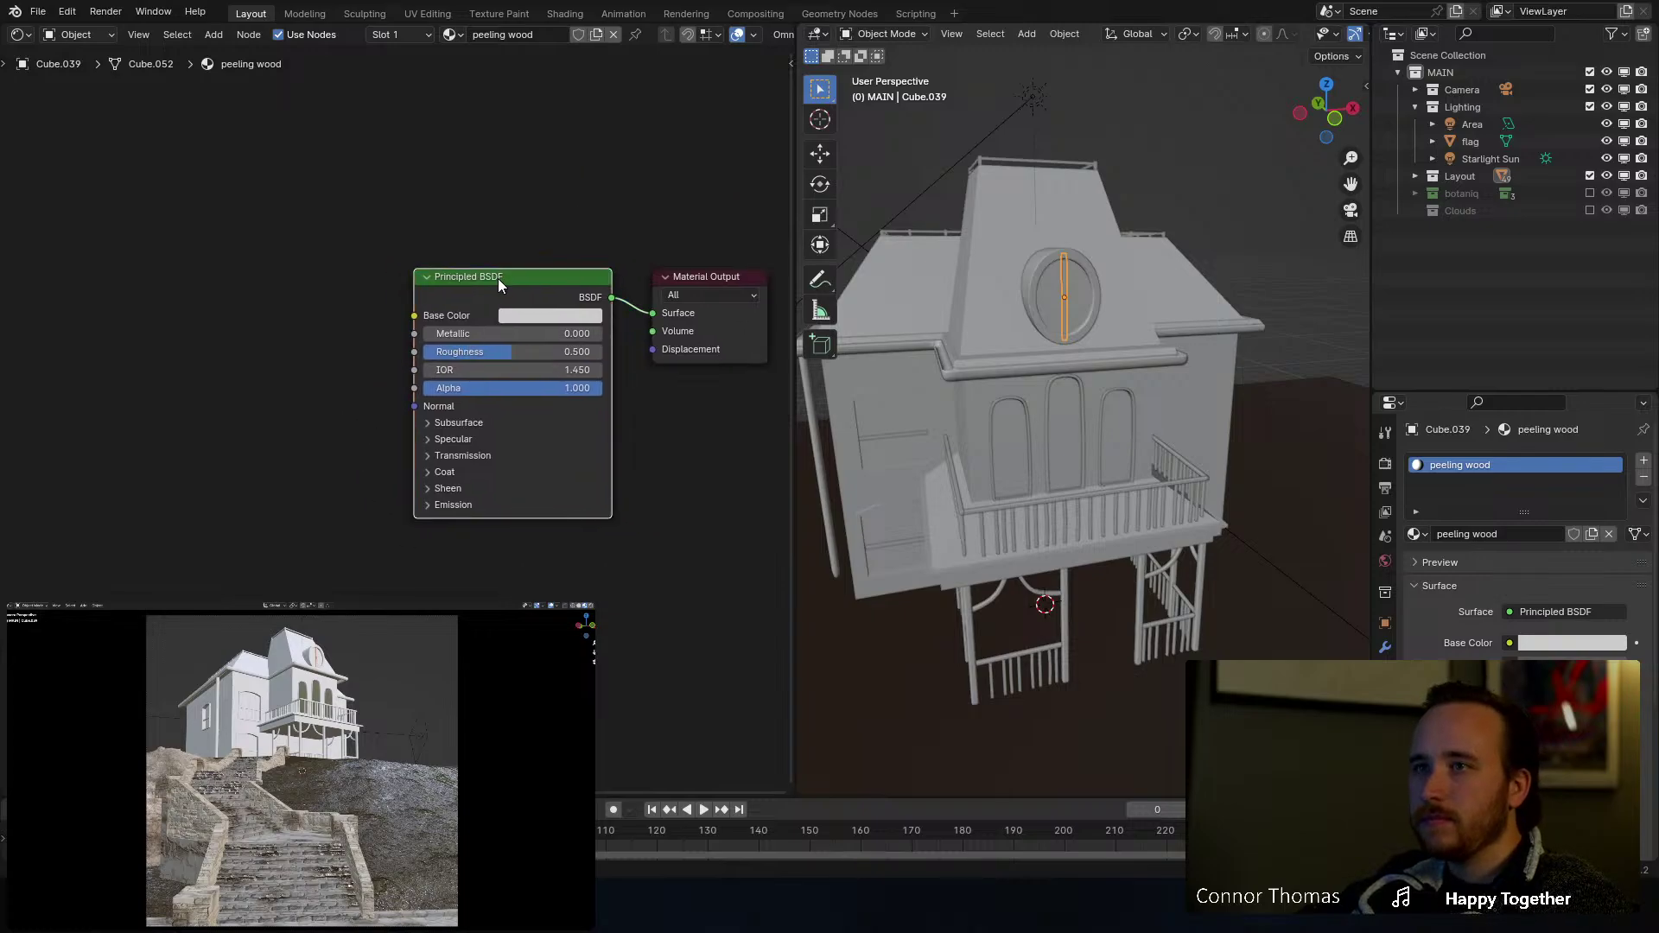
{"action": "key", "text": "ctrl+shift+t"}
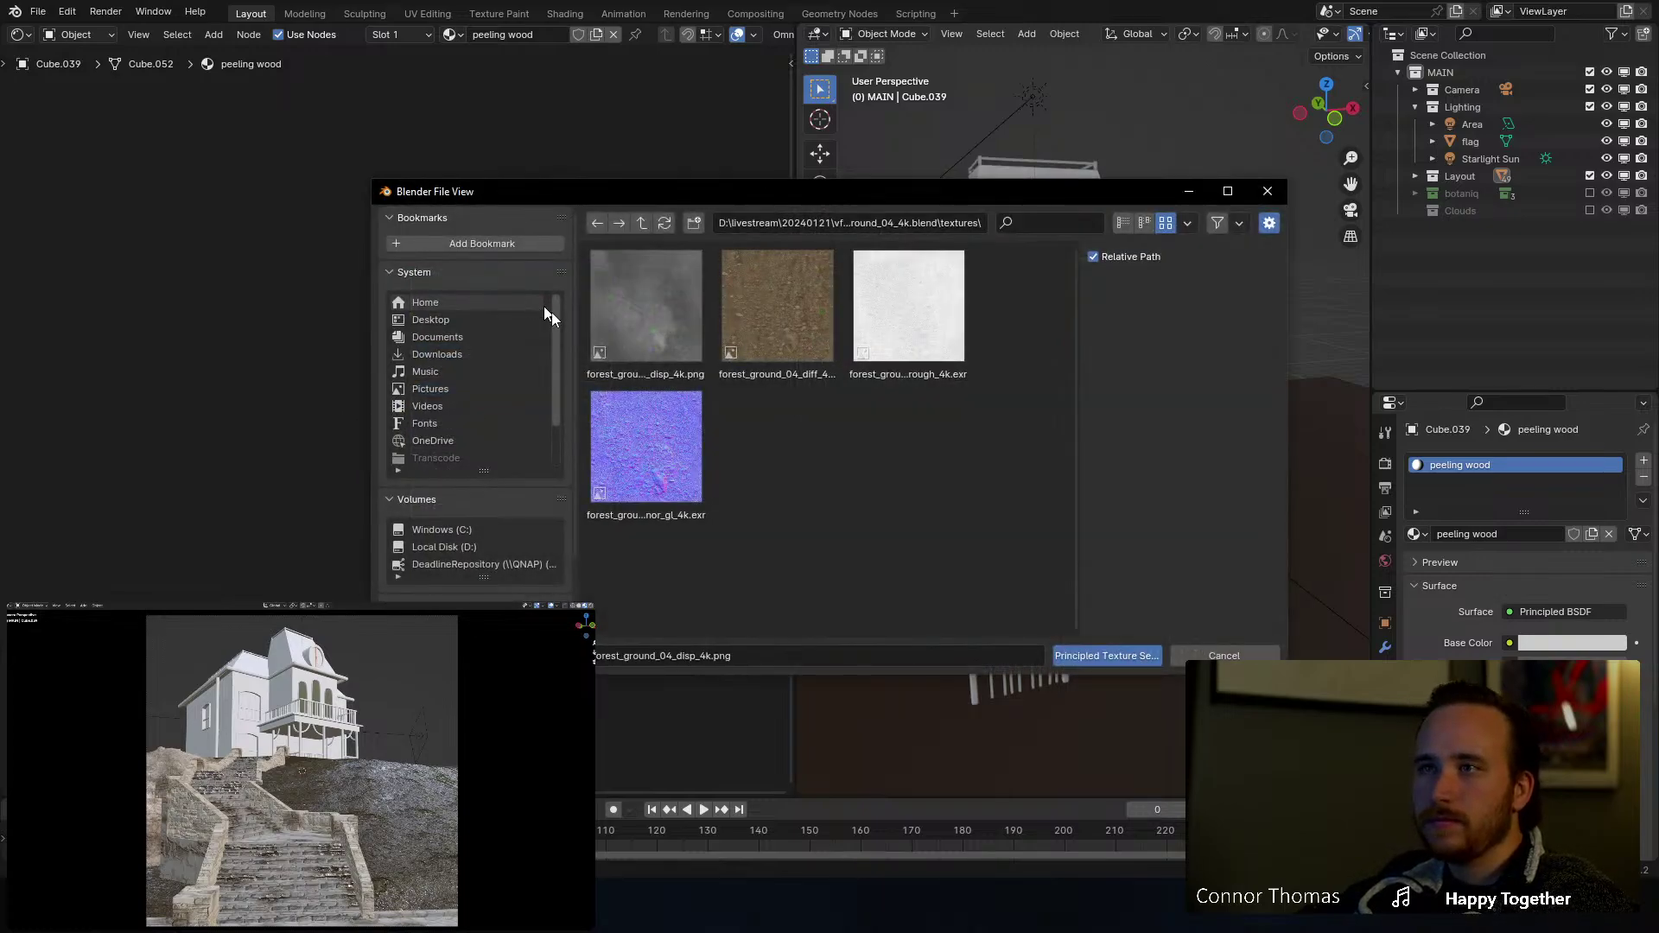
{"action": "left_click", "coordinate": [647, 220]}
{"action": "left_click", "coordinate": [646, 220]}
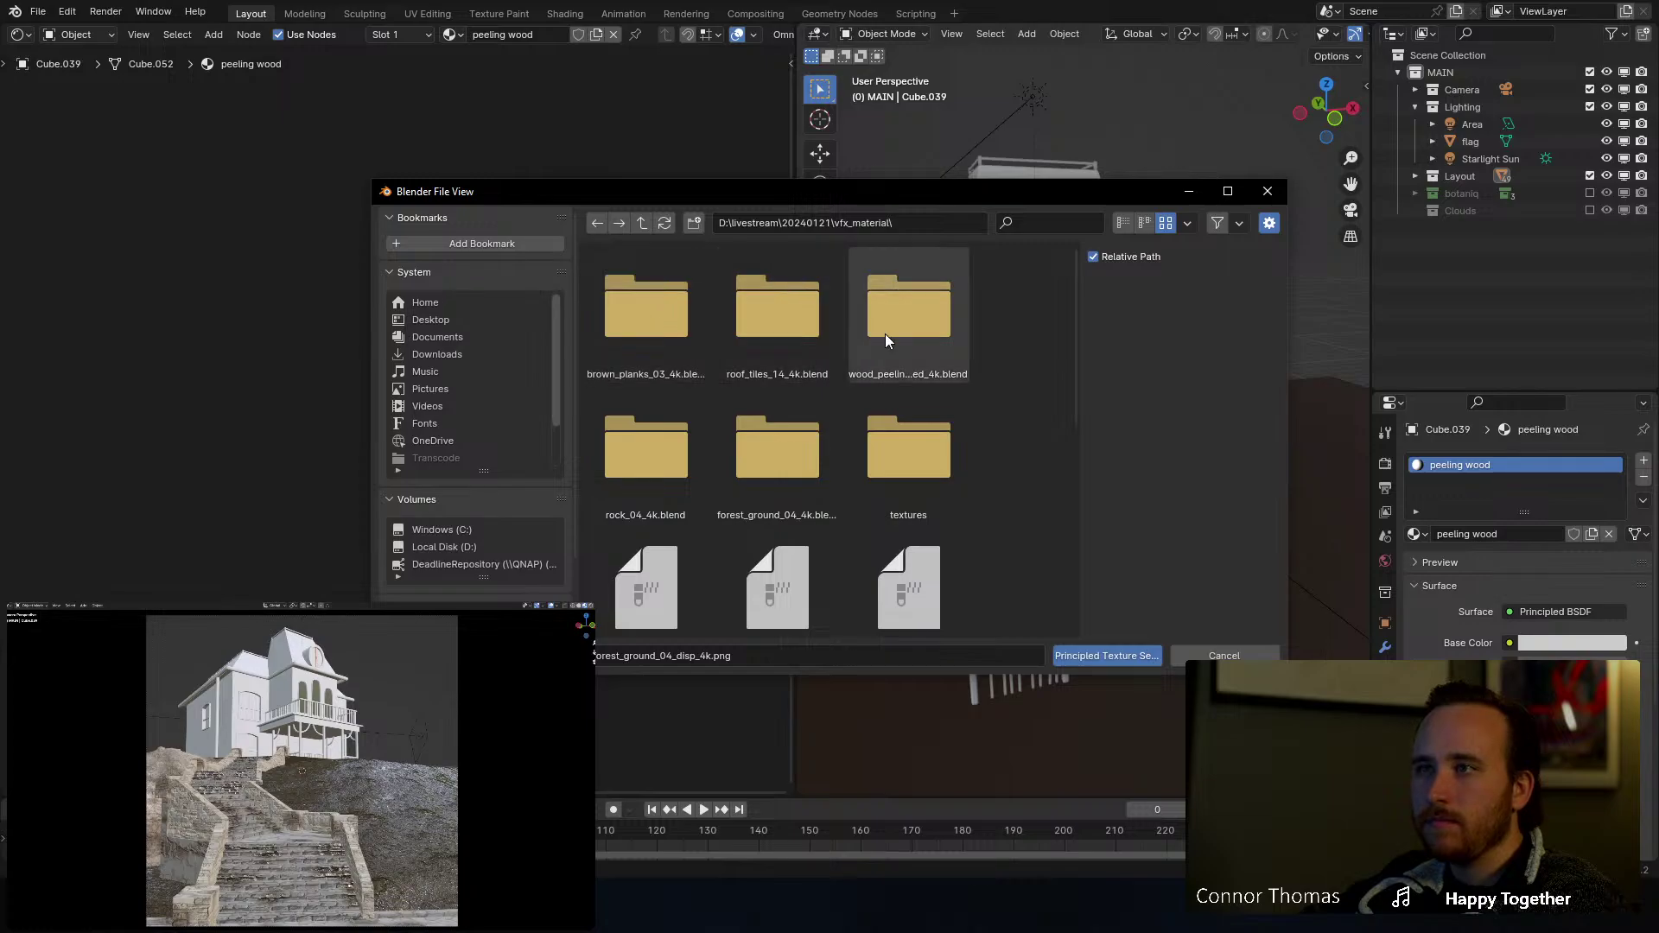
{"action": "double_click", "coordinate": [907, 323]}
{"action": "double_click", "coordinate": [683, 309]}
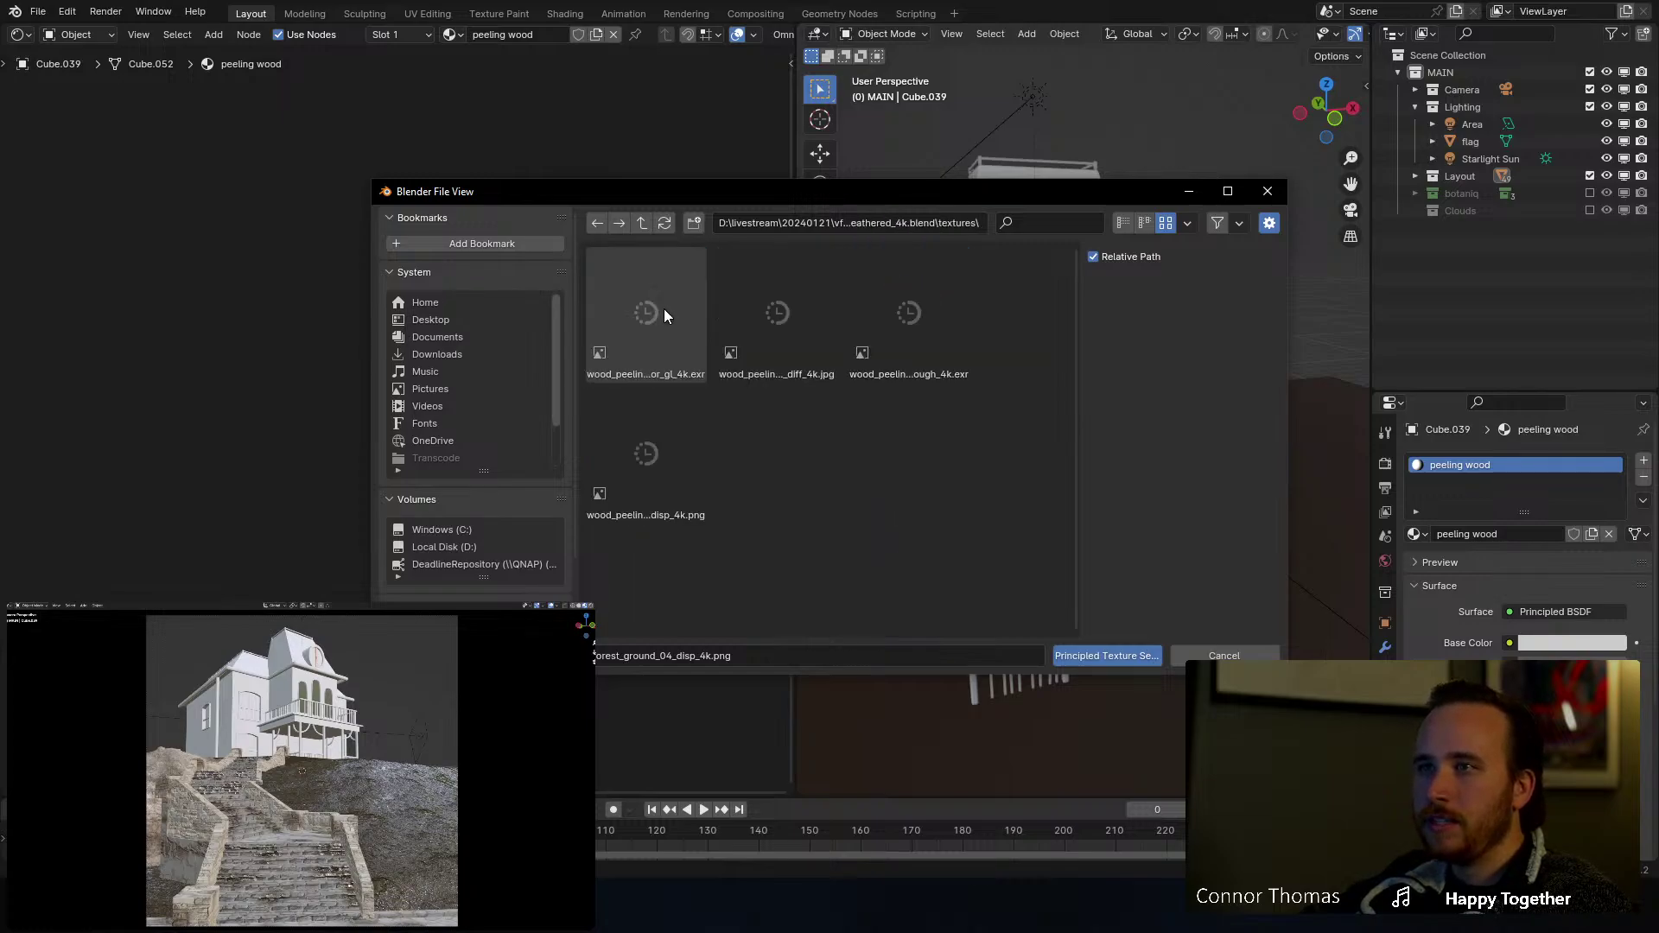
{"action": "left_click_drag", "start_coordinate": [651, 313], "coordinate": [873, 484]}
{"action": "left_click", "coordinate": [1107, 655]}
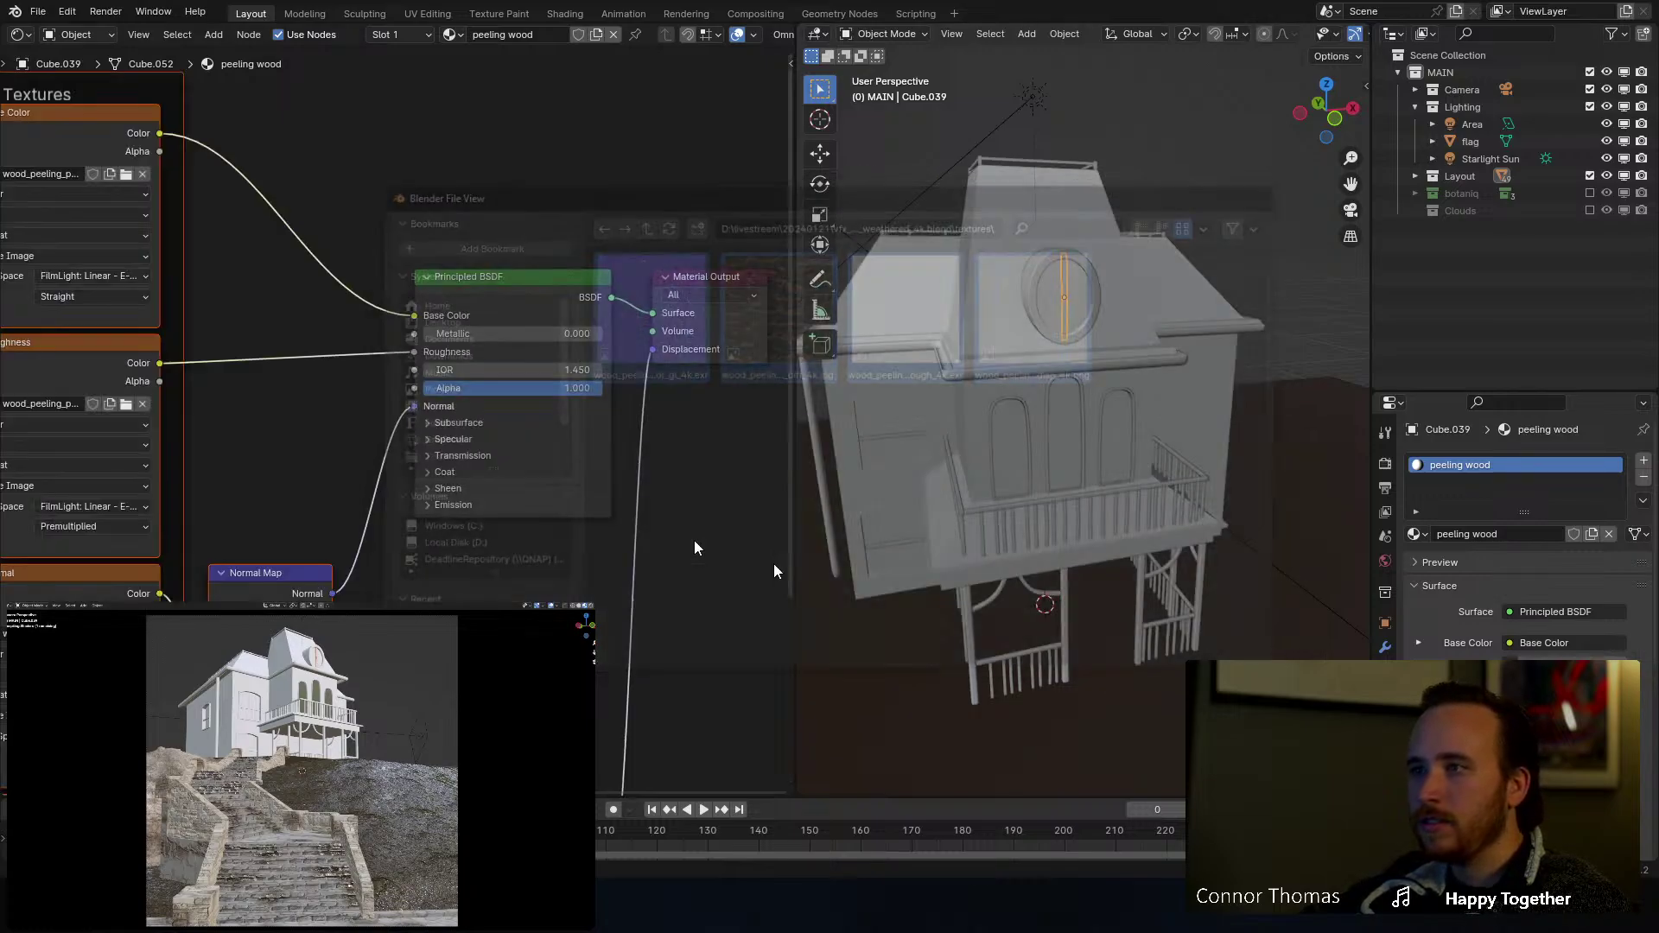
{"action": "left_click", "coordinate": [523, 177]}
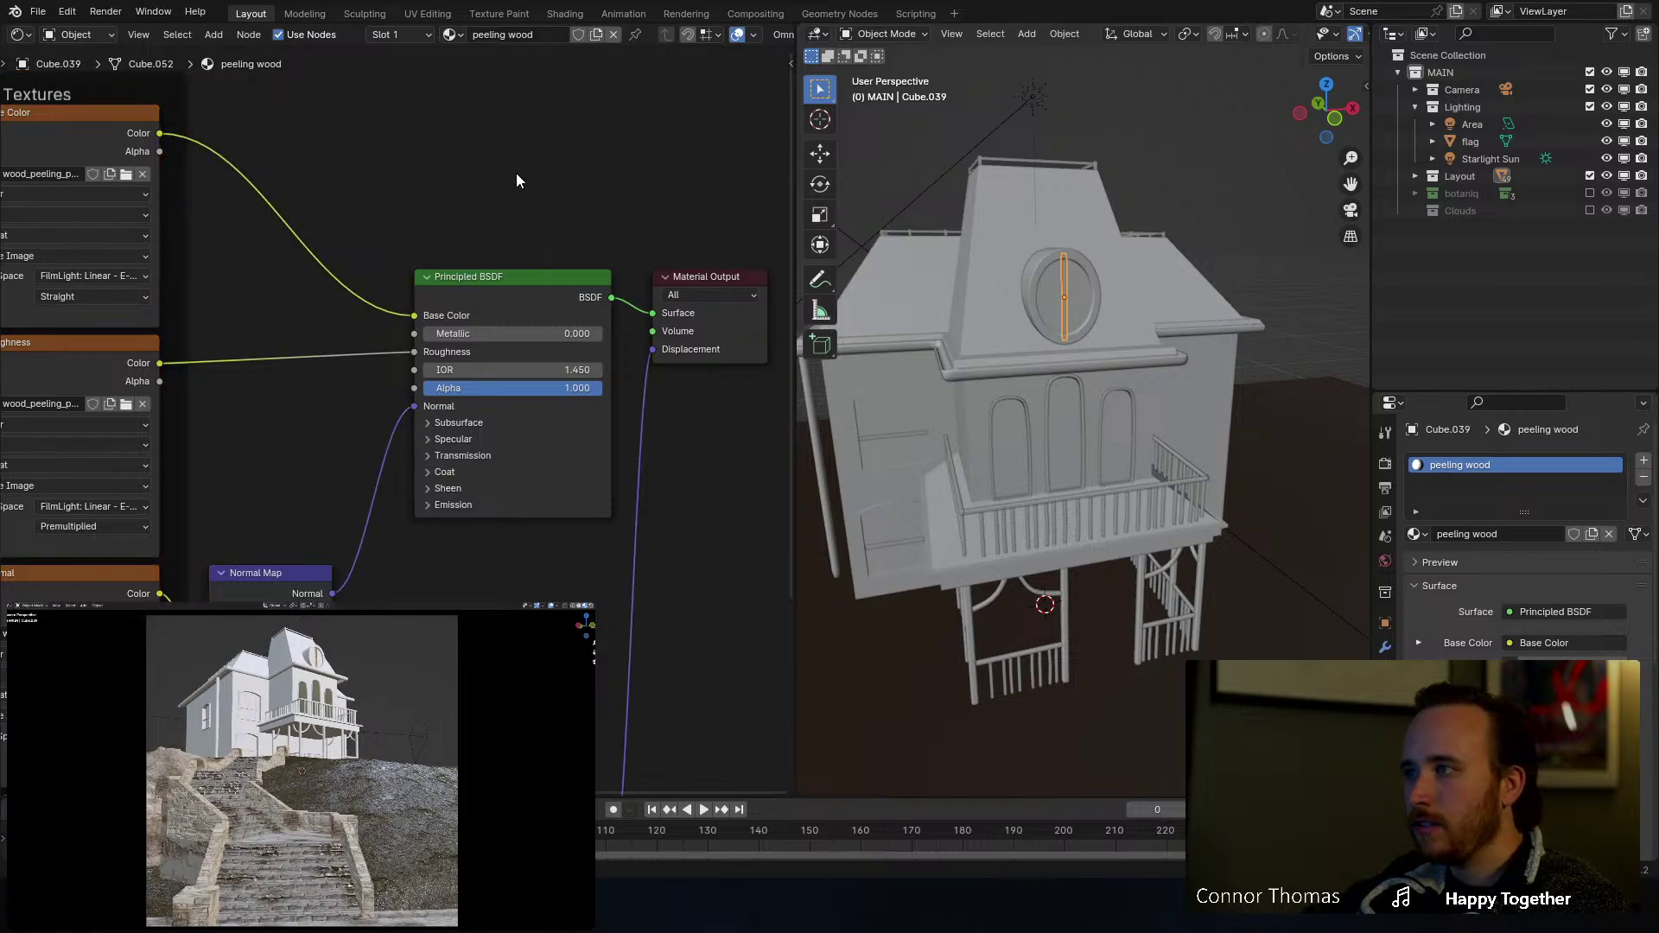
{"action": "key", "text": "ctrl+s"}
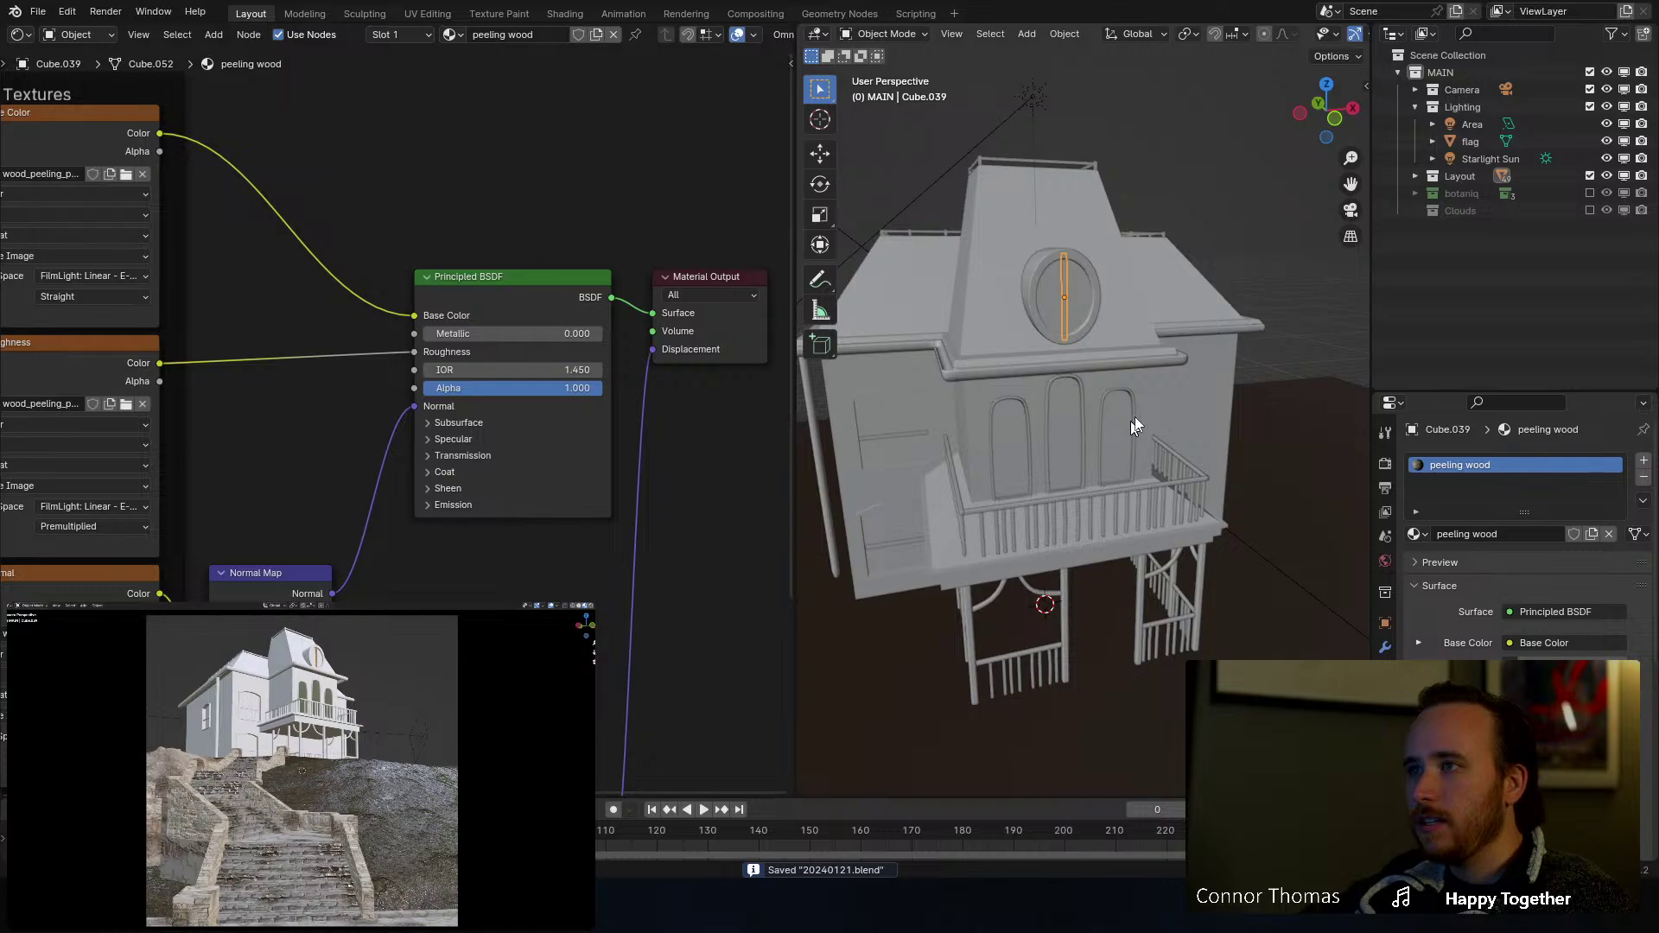
Step: Assign the existing peeling wood material to the short and long groups of balusters along the front balcony railing
{"action": "left_click", "coordinate": [1165, 505]}
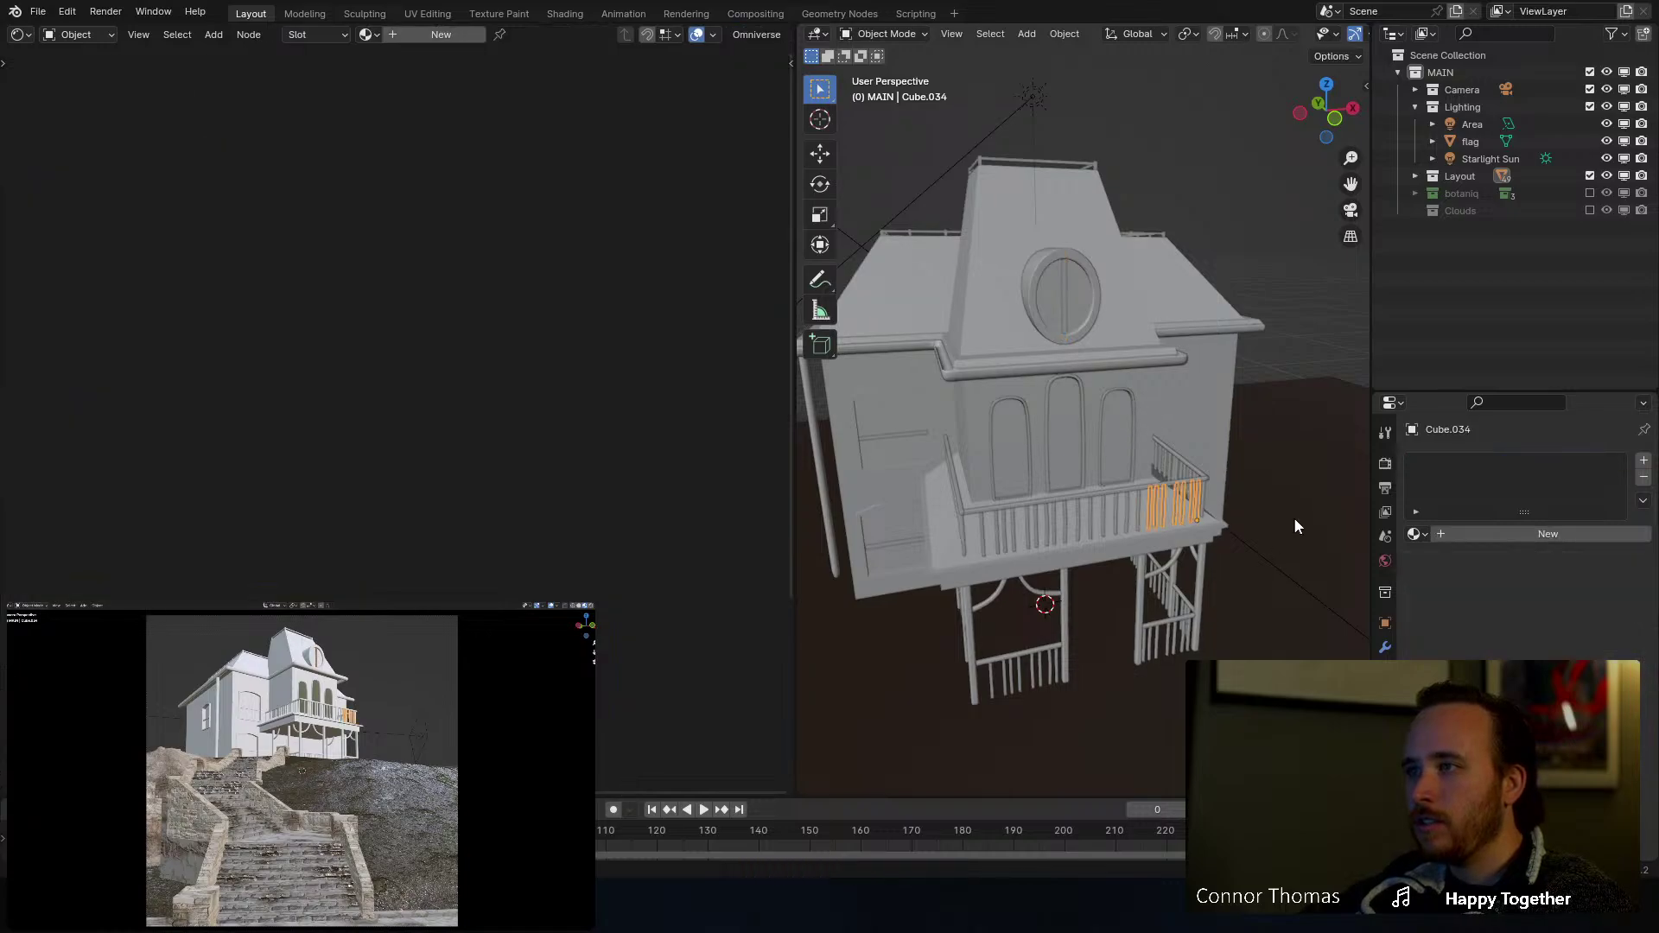
{"action": "left_click", "coordinate": [1422, 533]}
{"action": "type", "text": "w"}
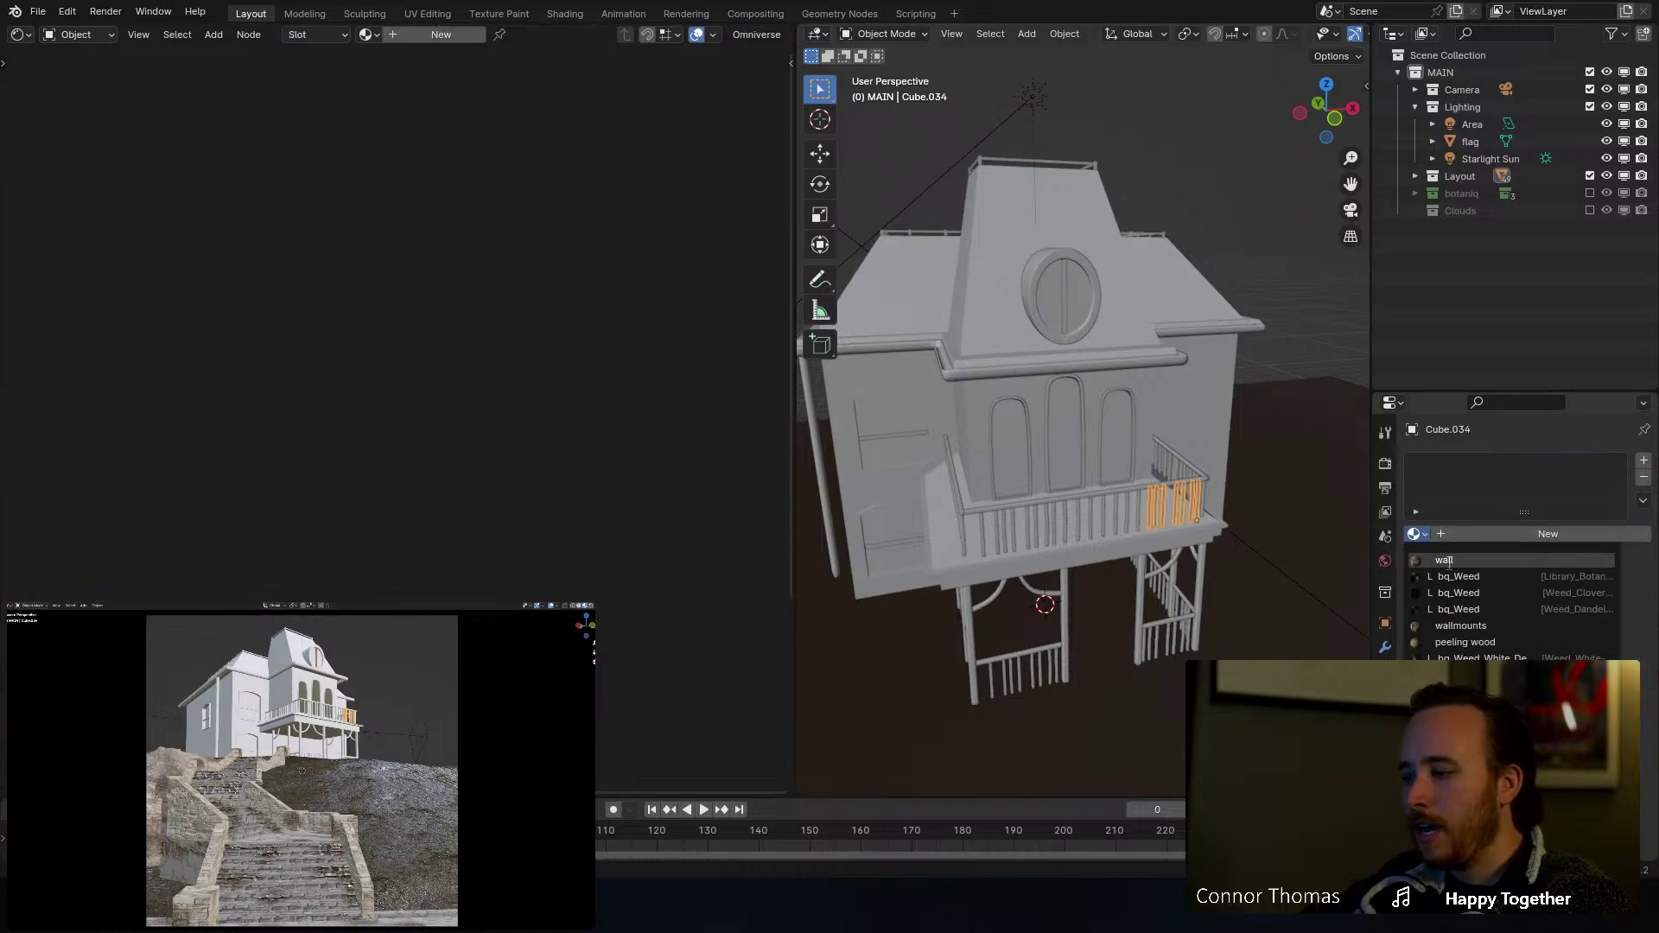
{"action": "type", "text": "ood"}
{"action": "left_click", "coordinate": [1449, 561]}
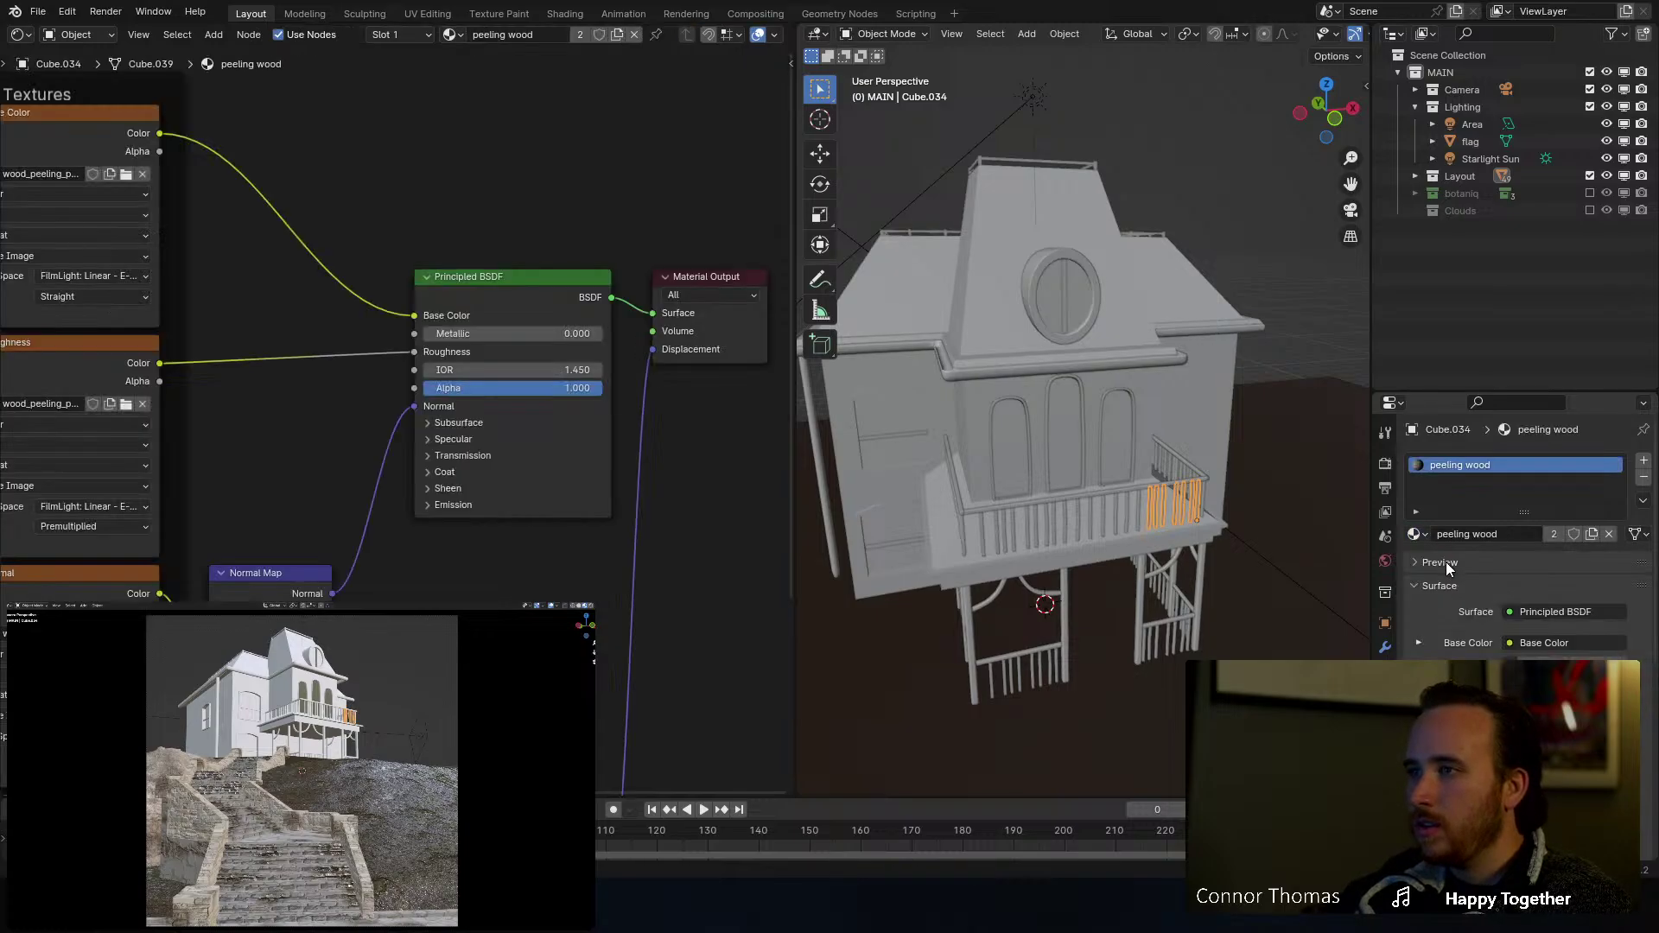
{"action": "left_click", "coordinate": [1131, 512]}
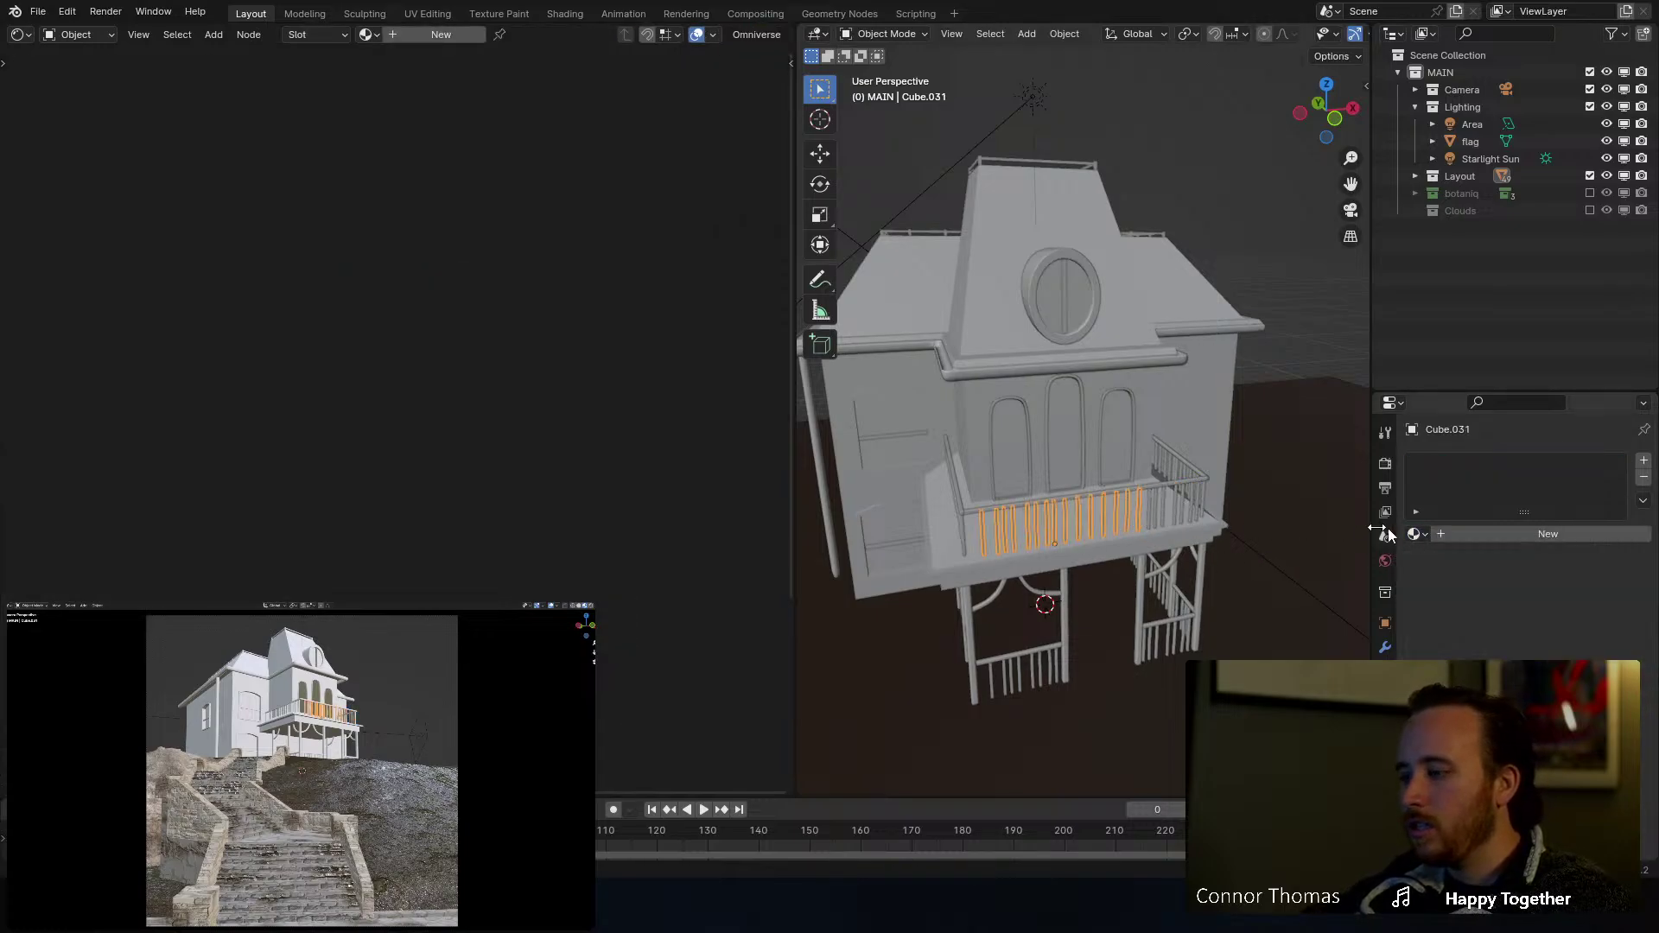
{"action": "left_click", "coordinate": [1418, 533]}
{"action": "type", "text": "w"}
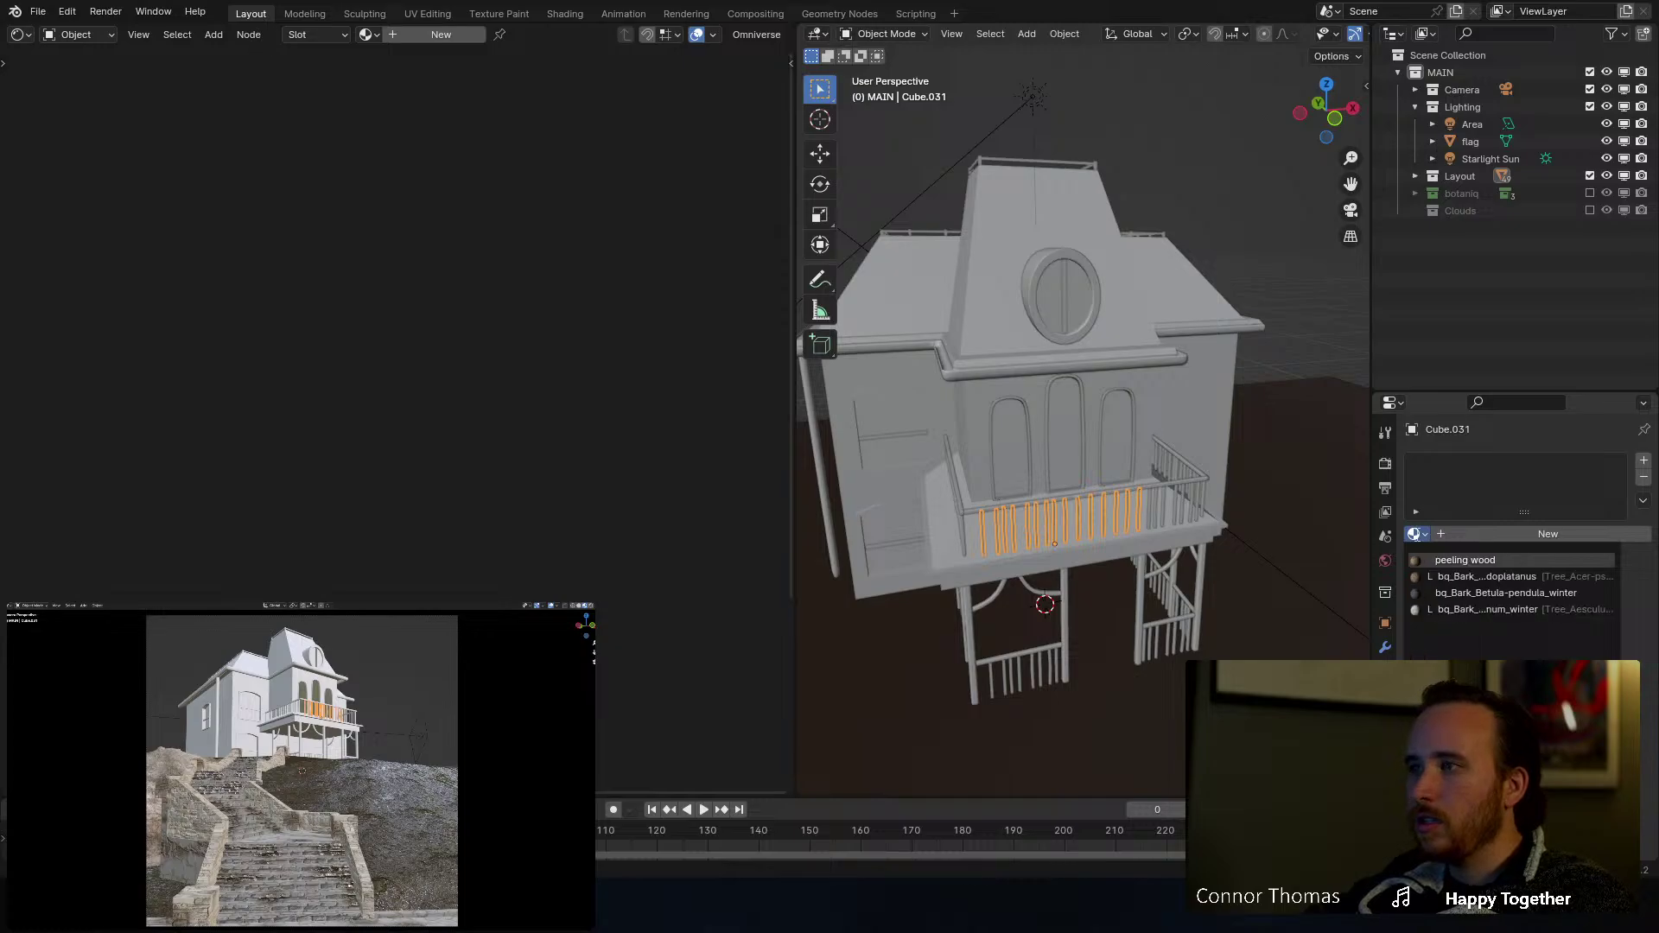
{"action": "left_click", "coordinate": [1445, 561]}
Step: Assign the peeling wood material to the balusters on the balcony side facing the taller side windows
{"action": "middle_click_drag", "start_coordinate": [971, 527], "coordinate": [1160, 490]}
{"action": "left_click", "coordinate": [1147, 500]}
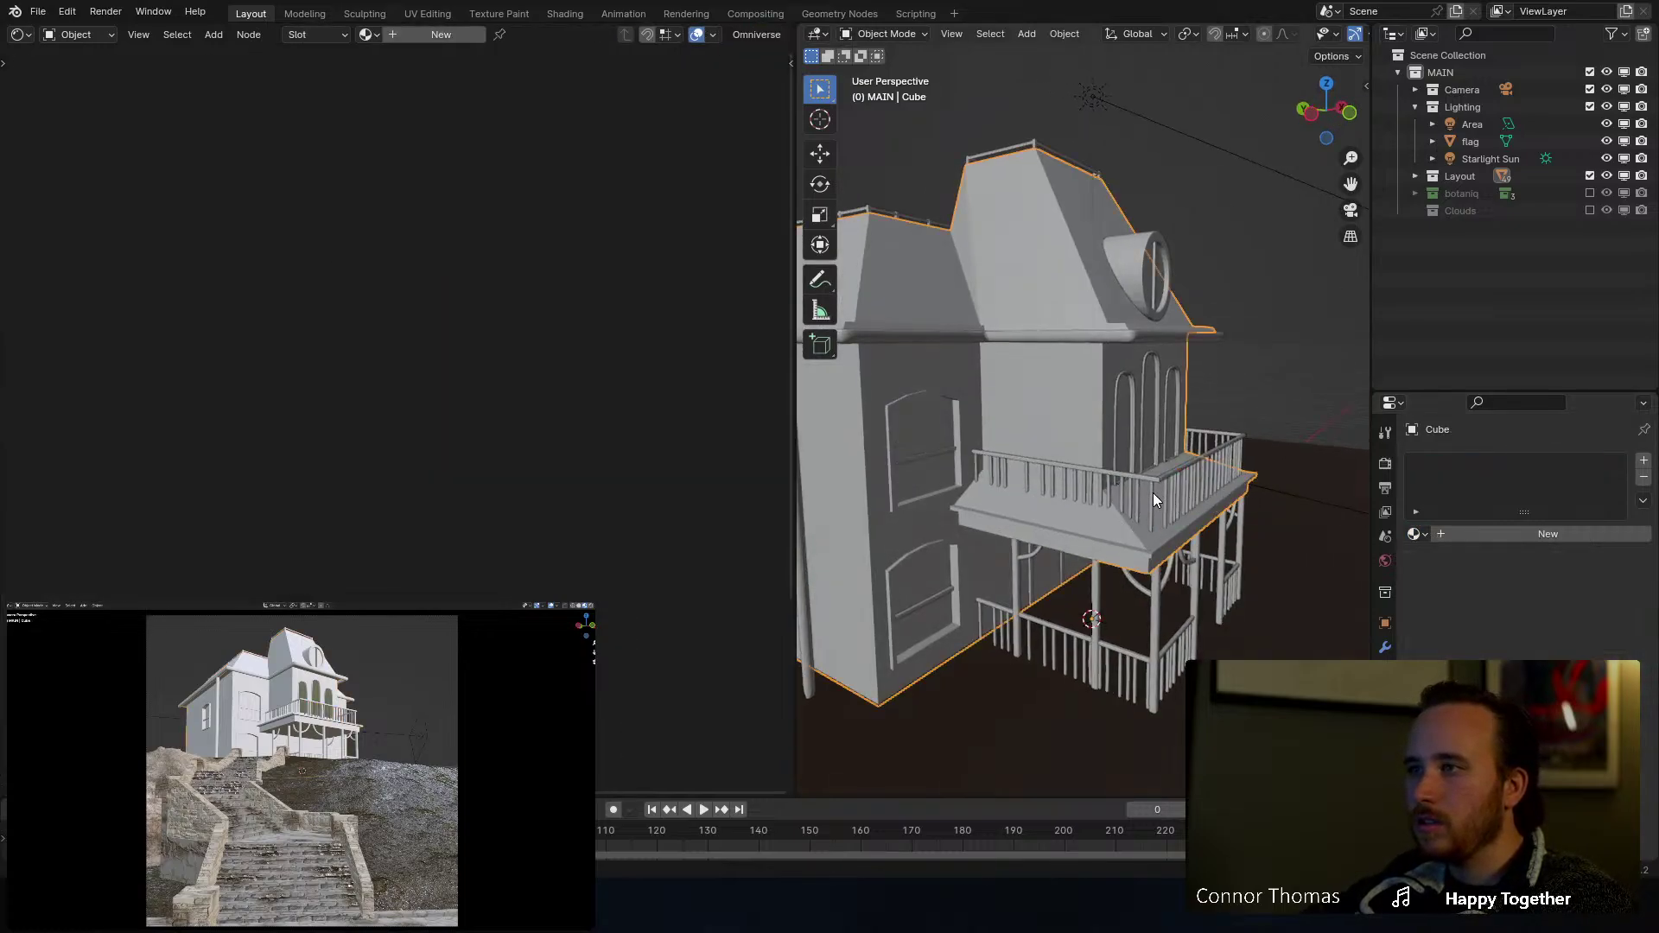
{"action": "left_click", "coordinate": [1151, 500]}
{"action": "left_click", "coordinate": [1416, 534]}
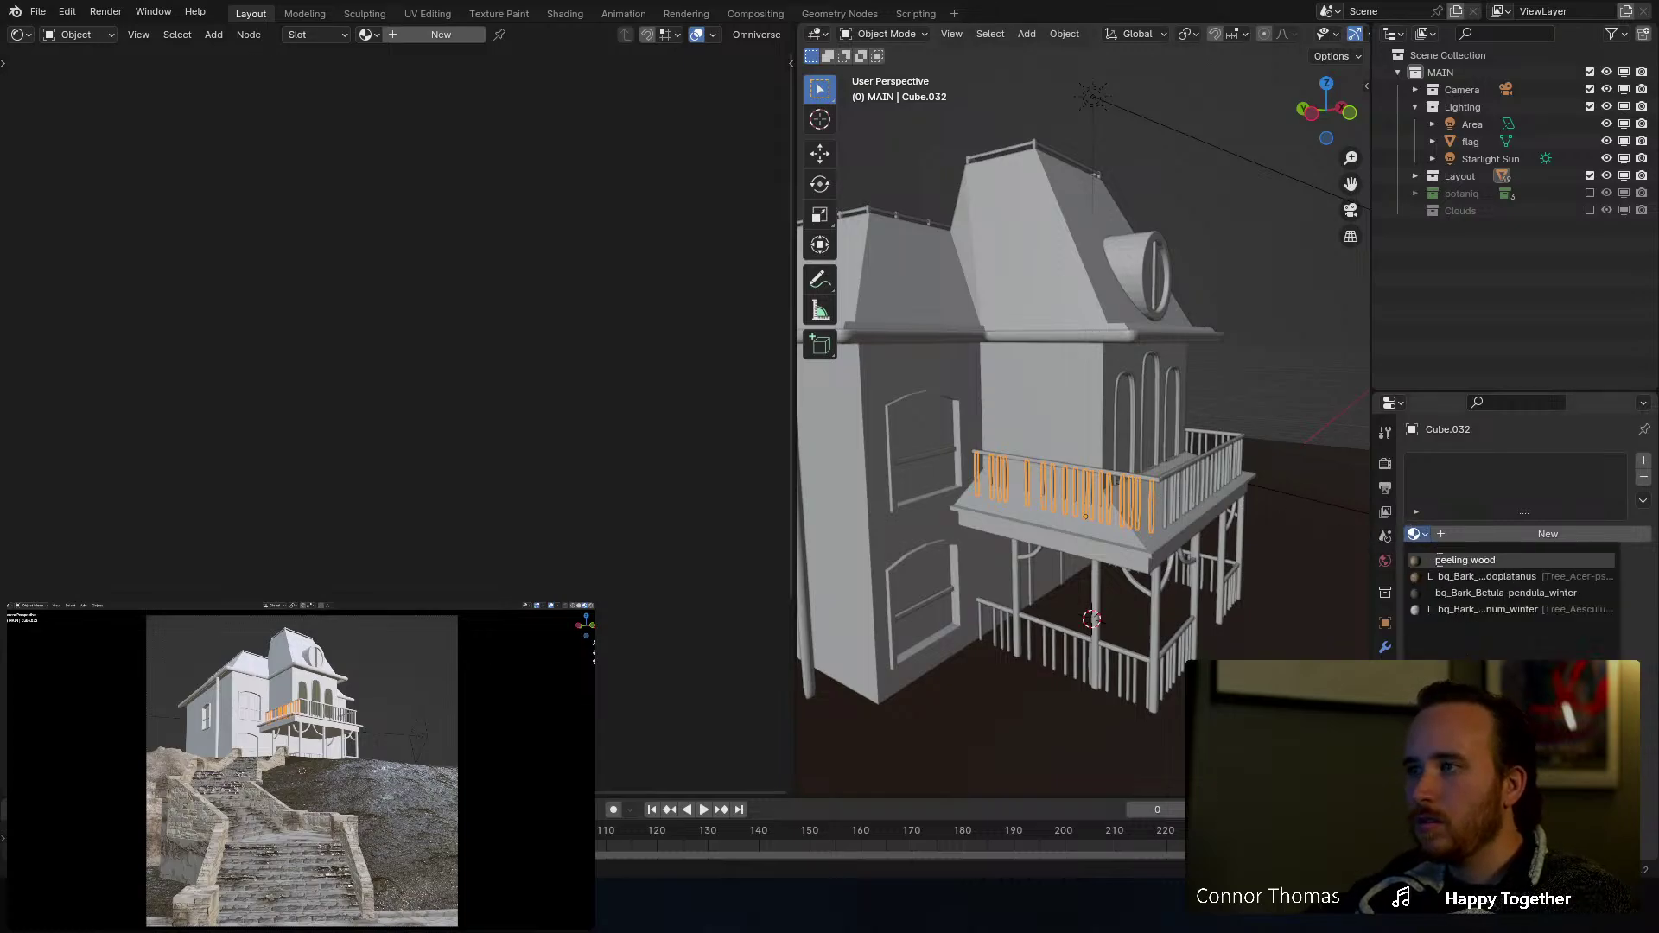
{"action": "left_click", "coordinate": [1465, 560]}
Step: Assign the peeling wood material to the balcony's front handrail and to the adjoining side handrail above the textured balusters
{"action": "middle_click_drag", "start_coordinate": [1020, 501], "coordinate": [1093, 489]}
{"action": "left_click", "coordinate": [1091, 485]}
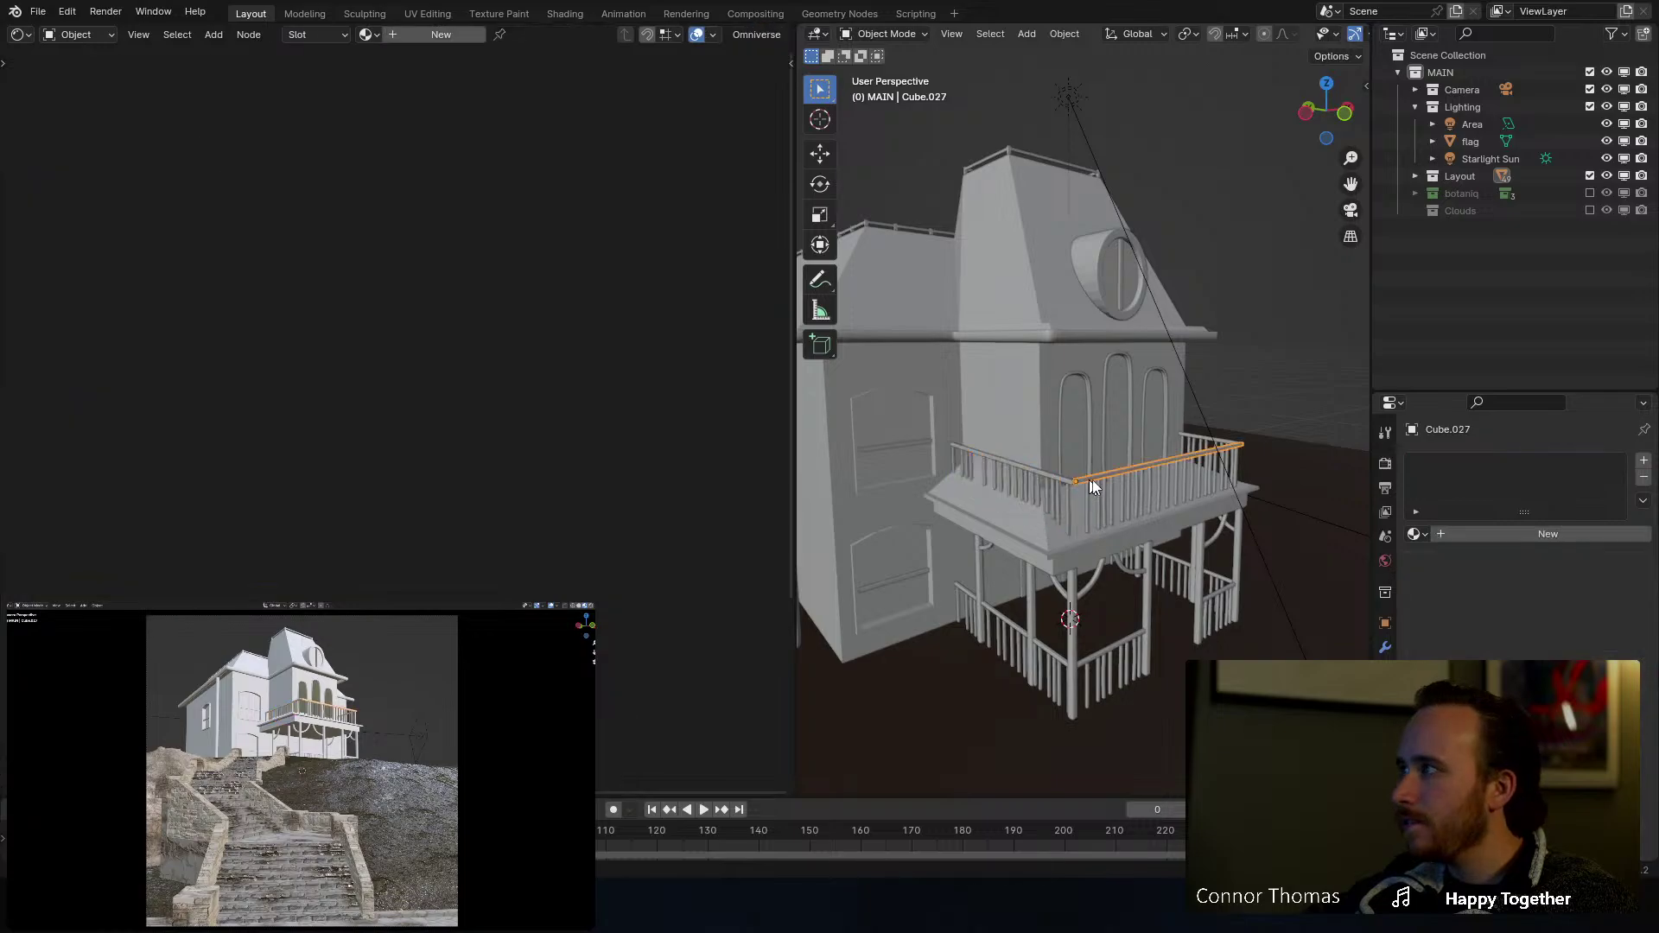
{"action": "left_click", "coordinate": [1415, 534]}
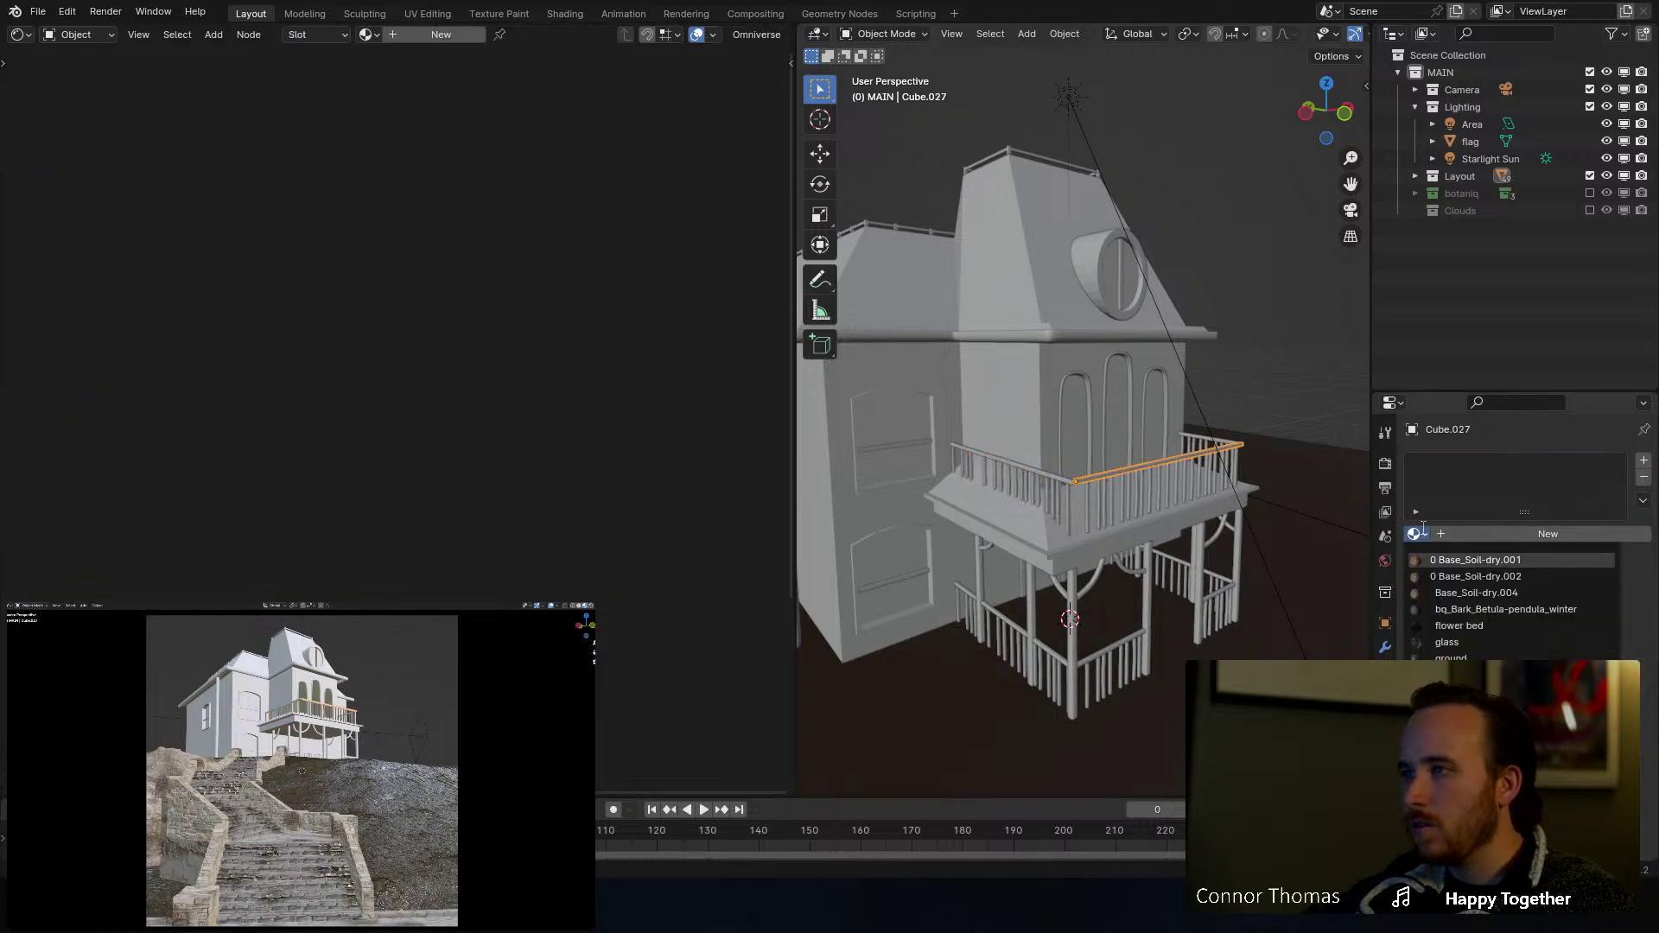
{"action": "type", "text": "pe"}
{"action": "key", "text": "Return"}
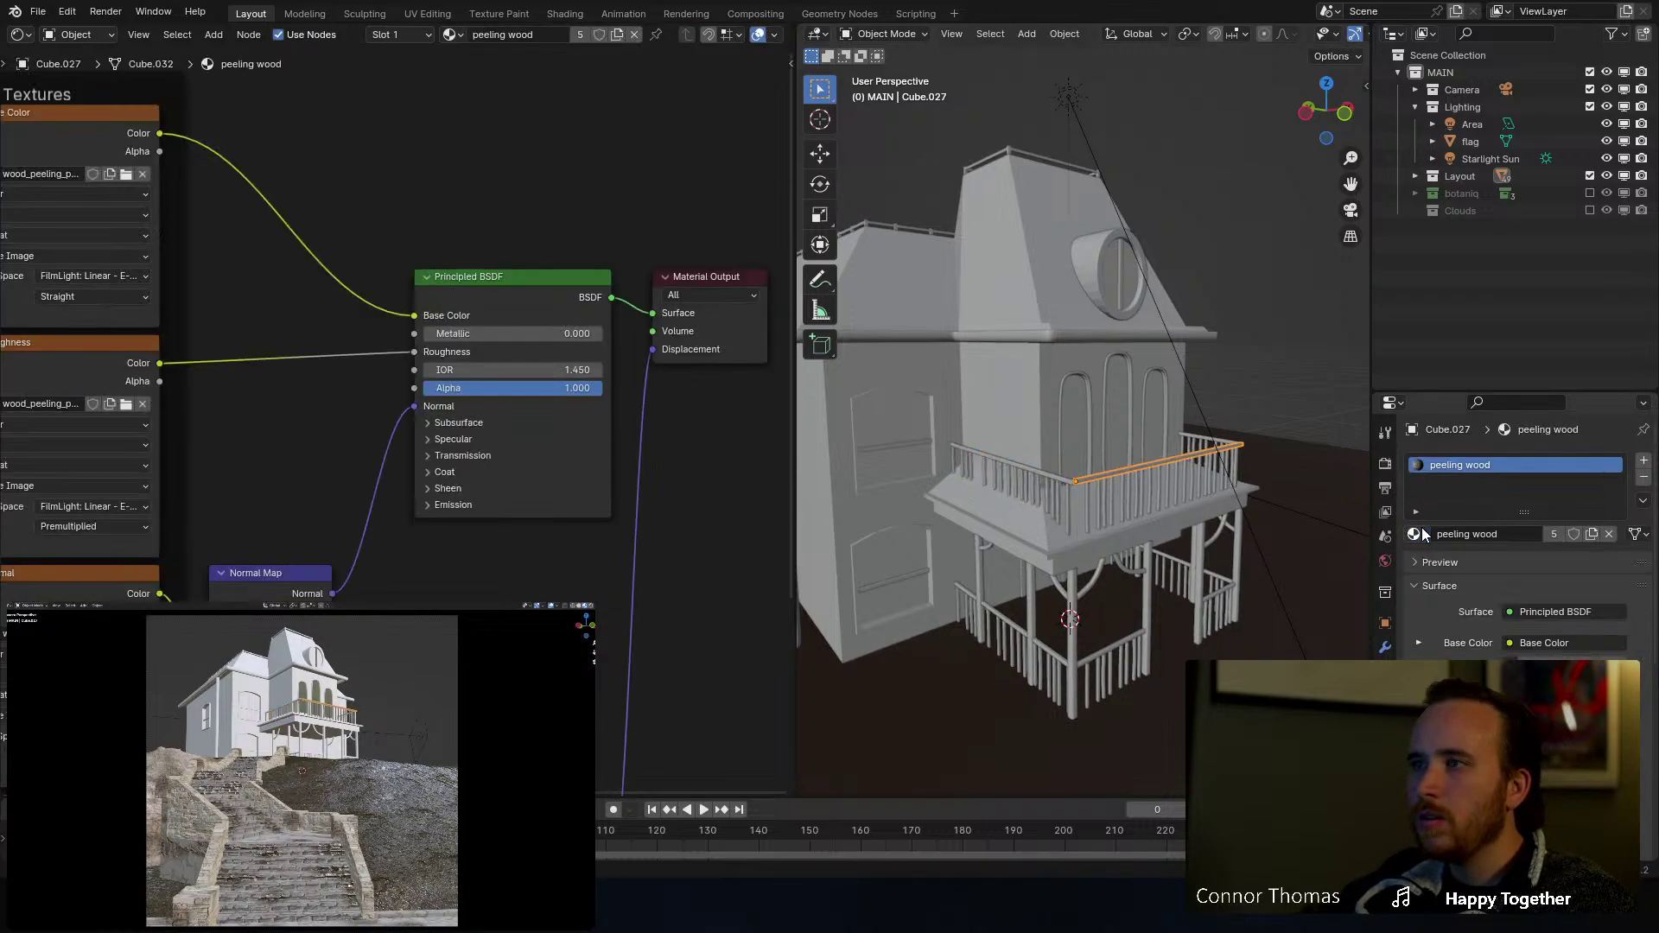
{"action": "left_click", "coordinate": [1057, 476]}
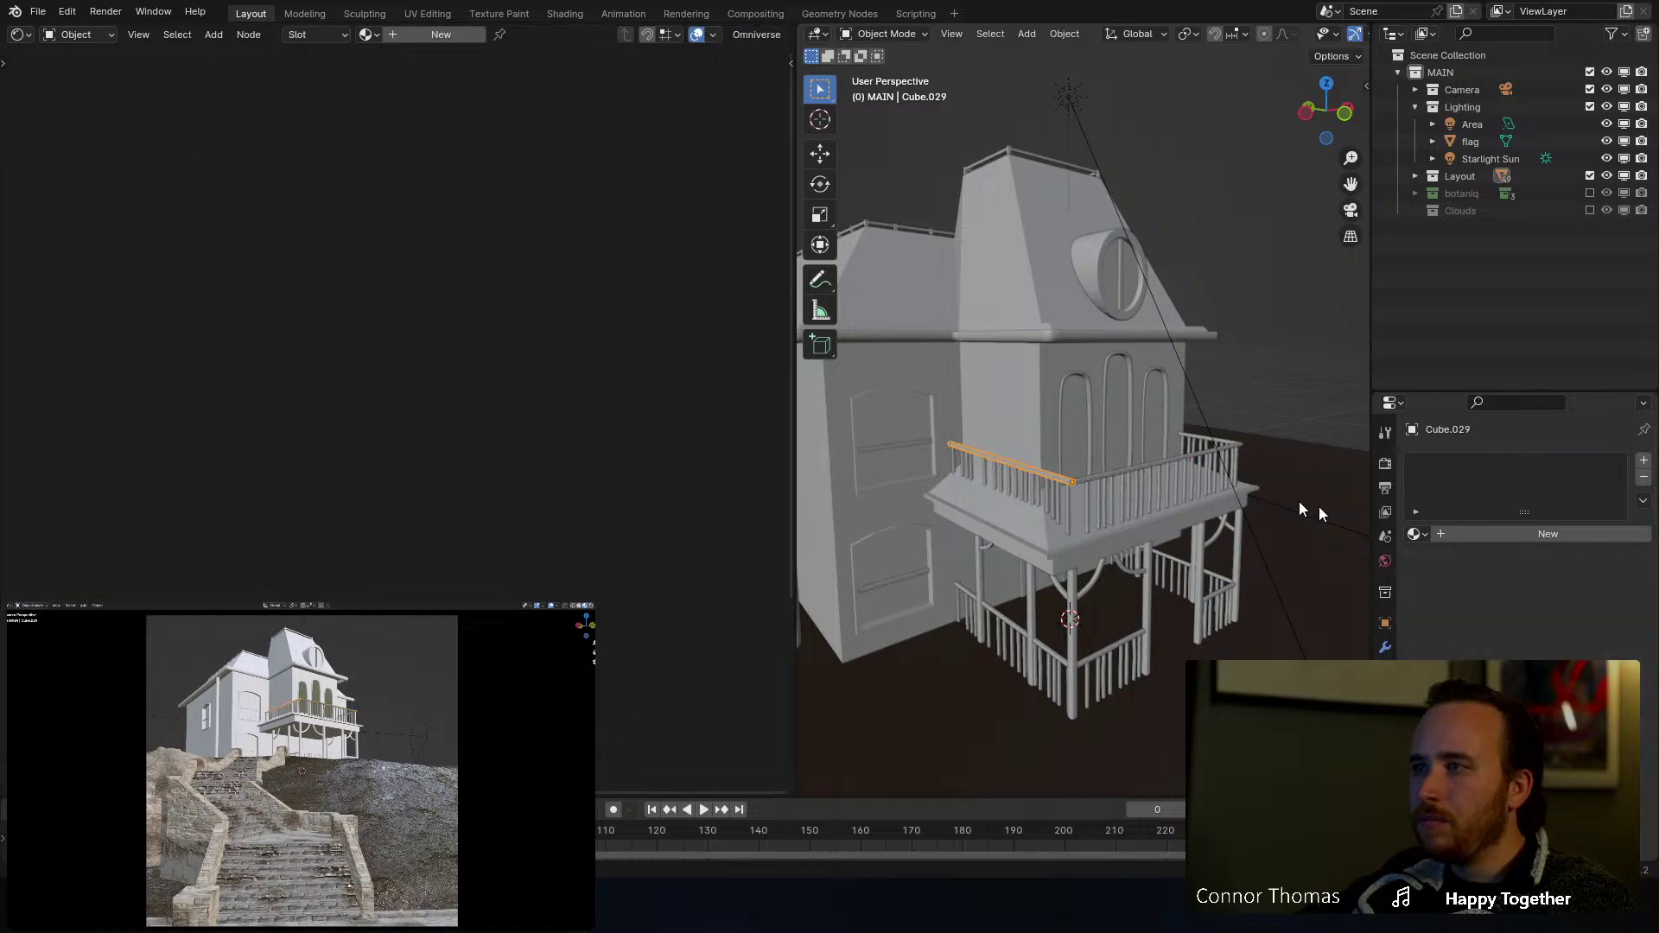
{"action": "left_click", "coordinate": [1415, 535]}
{"action": "type", "text": "pee"}
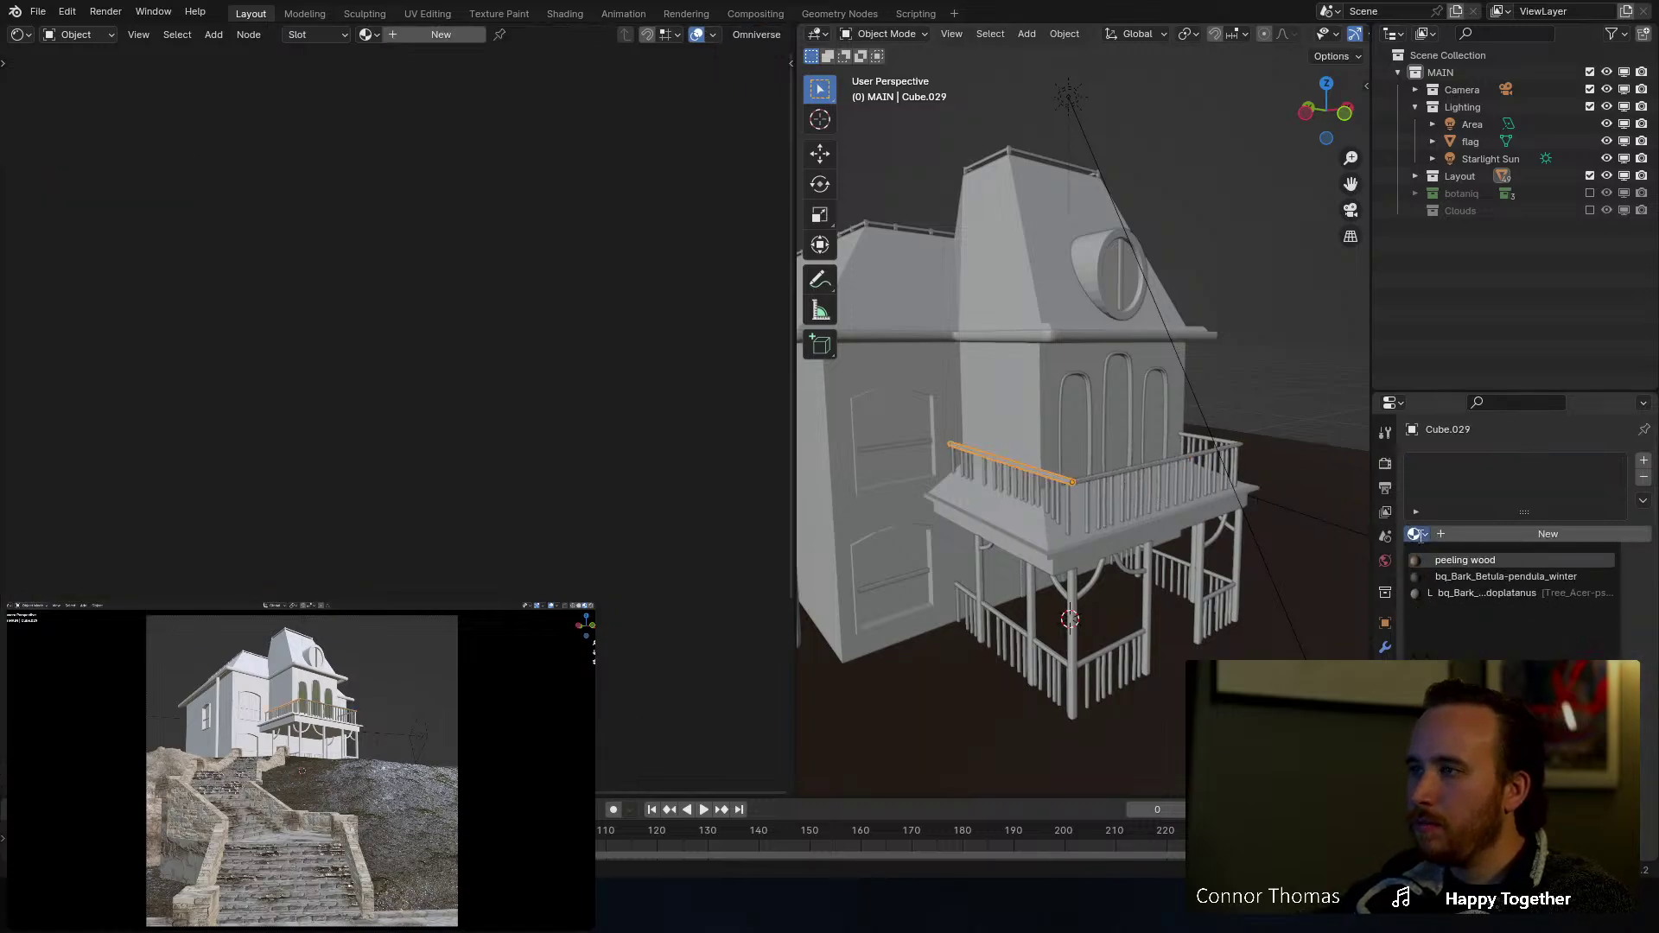
{"action": "key", "text": "Return"}
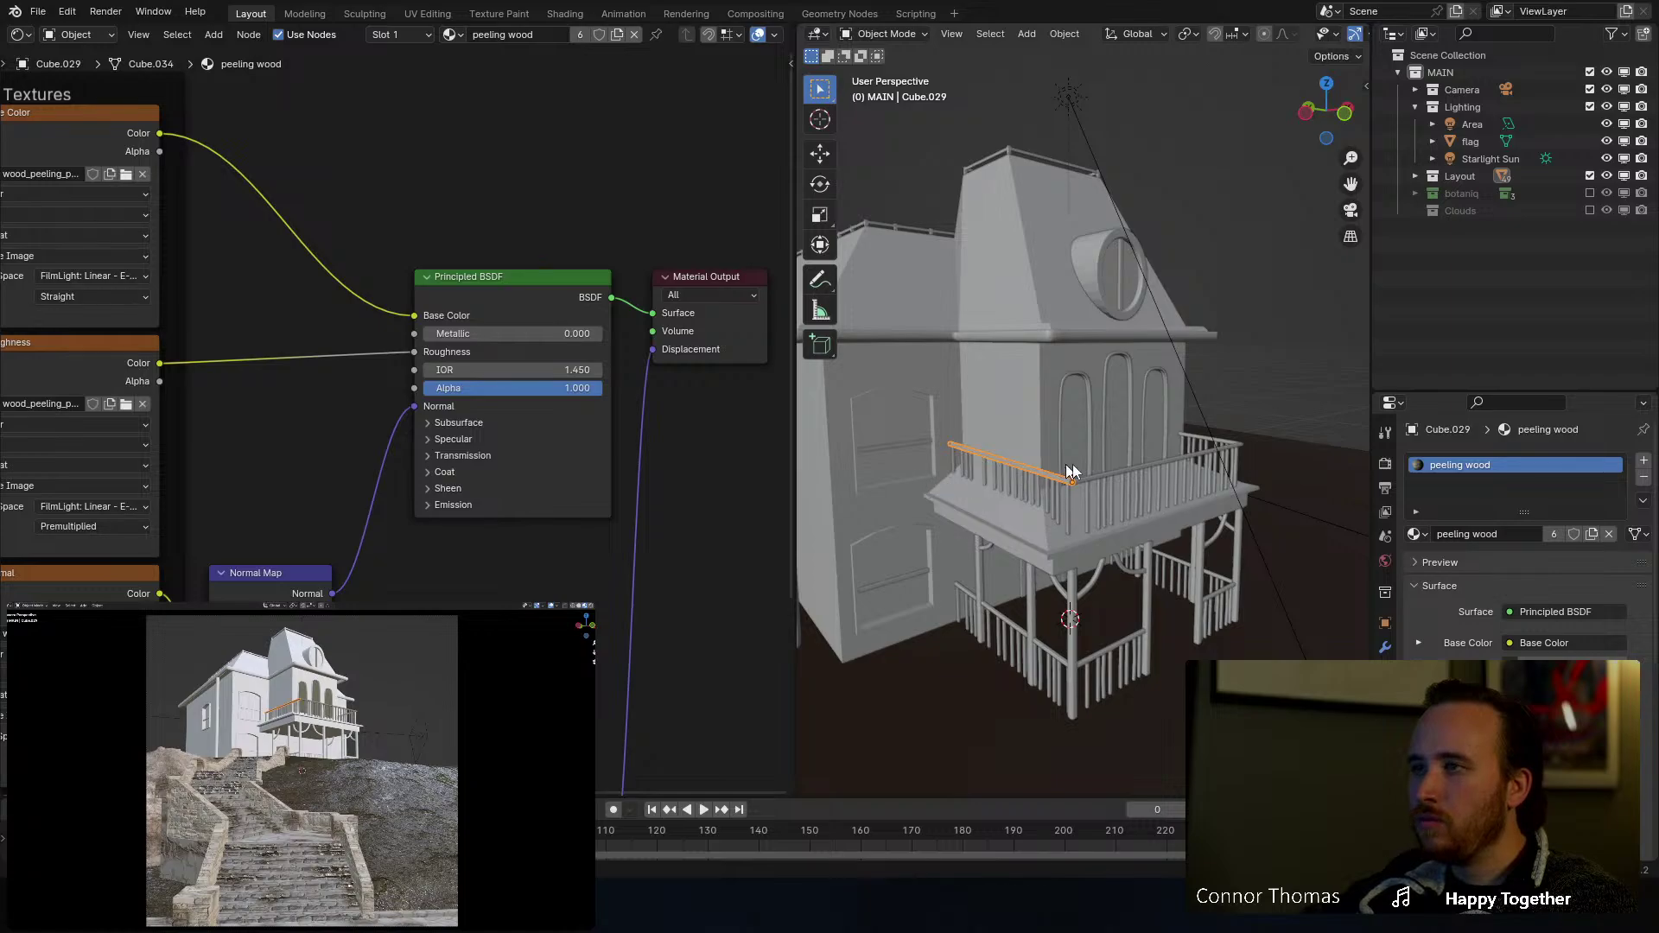
Step: Assign the peeling wood material to the handrail on the opposite side of the balcony
{"action": "middle_click_drag", "start_coordinate": [1188, 500], "coordinate": [1137, 484]}
{"action": "left_click", "coordinate": [1129, 468]}
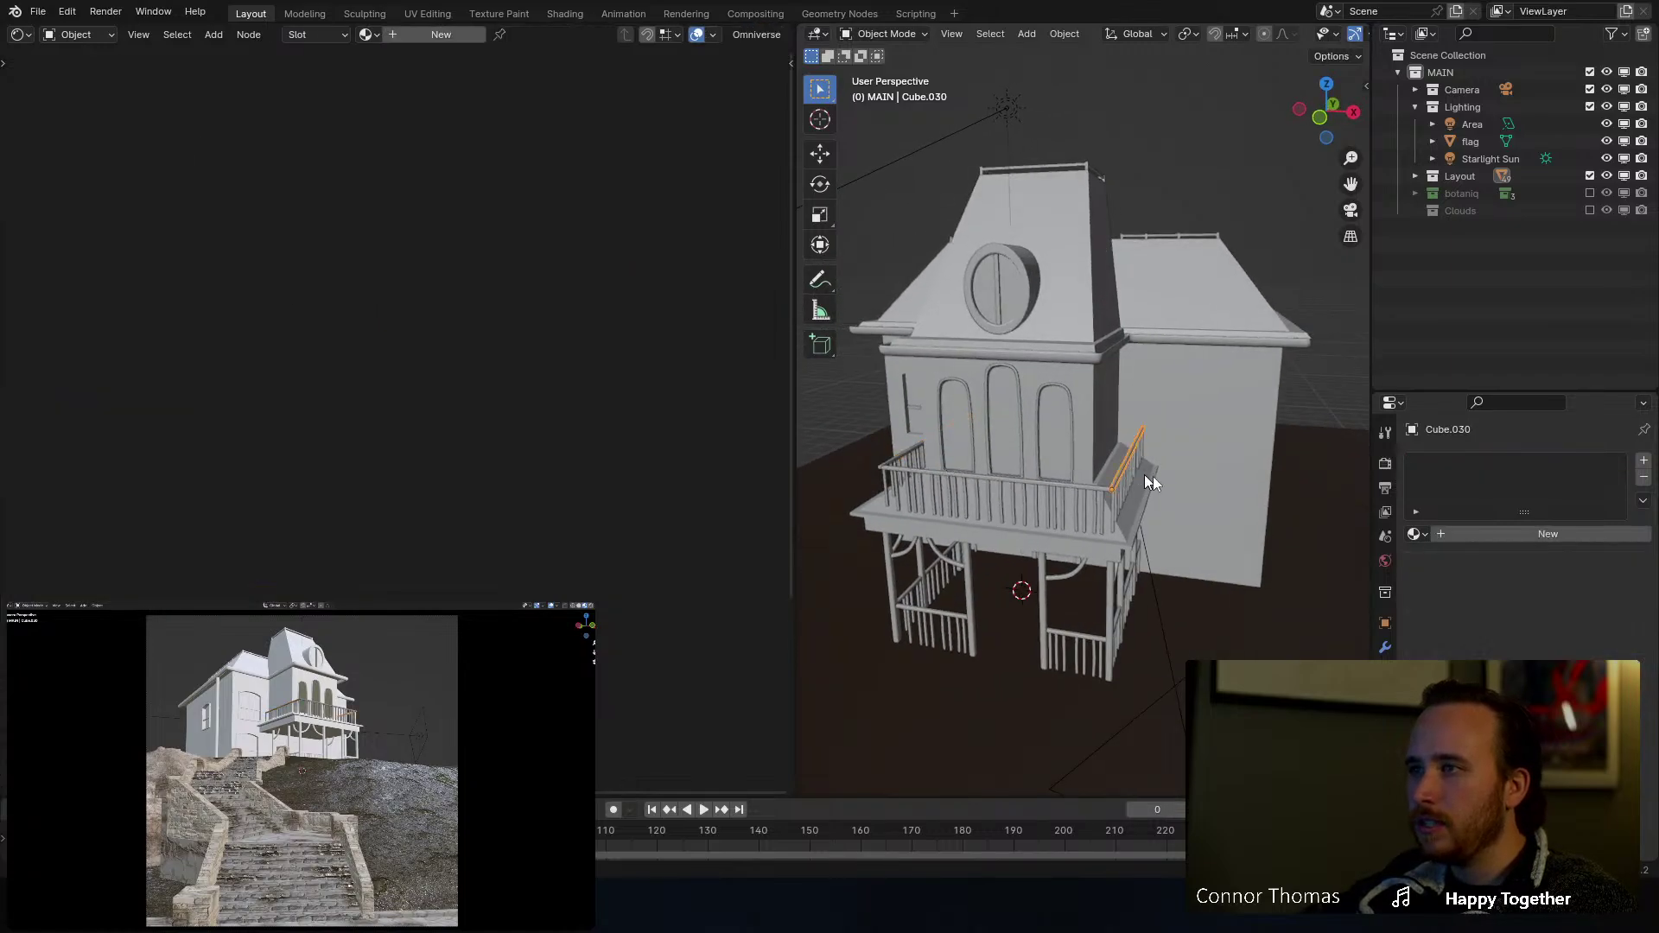
{"action": "left_click", "coordinate": [1415, 534]}
{"action": "type", "text": "peel"}
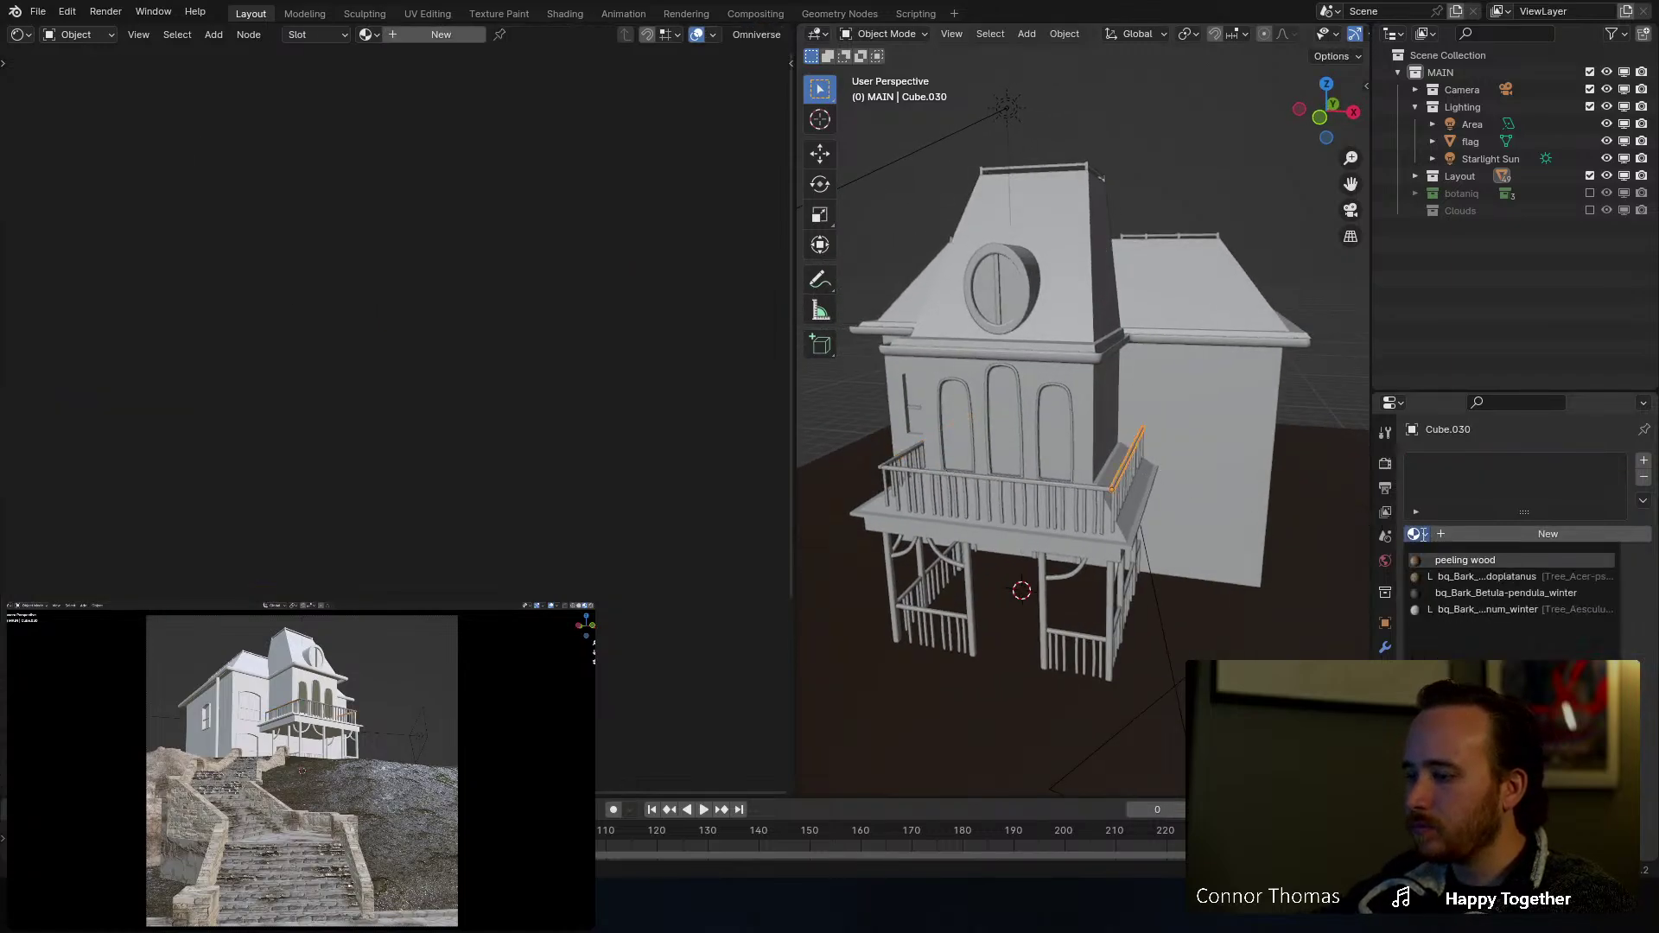
{"action": "key", "text": "Return"}
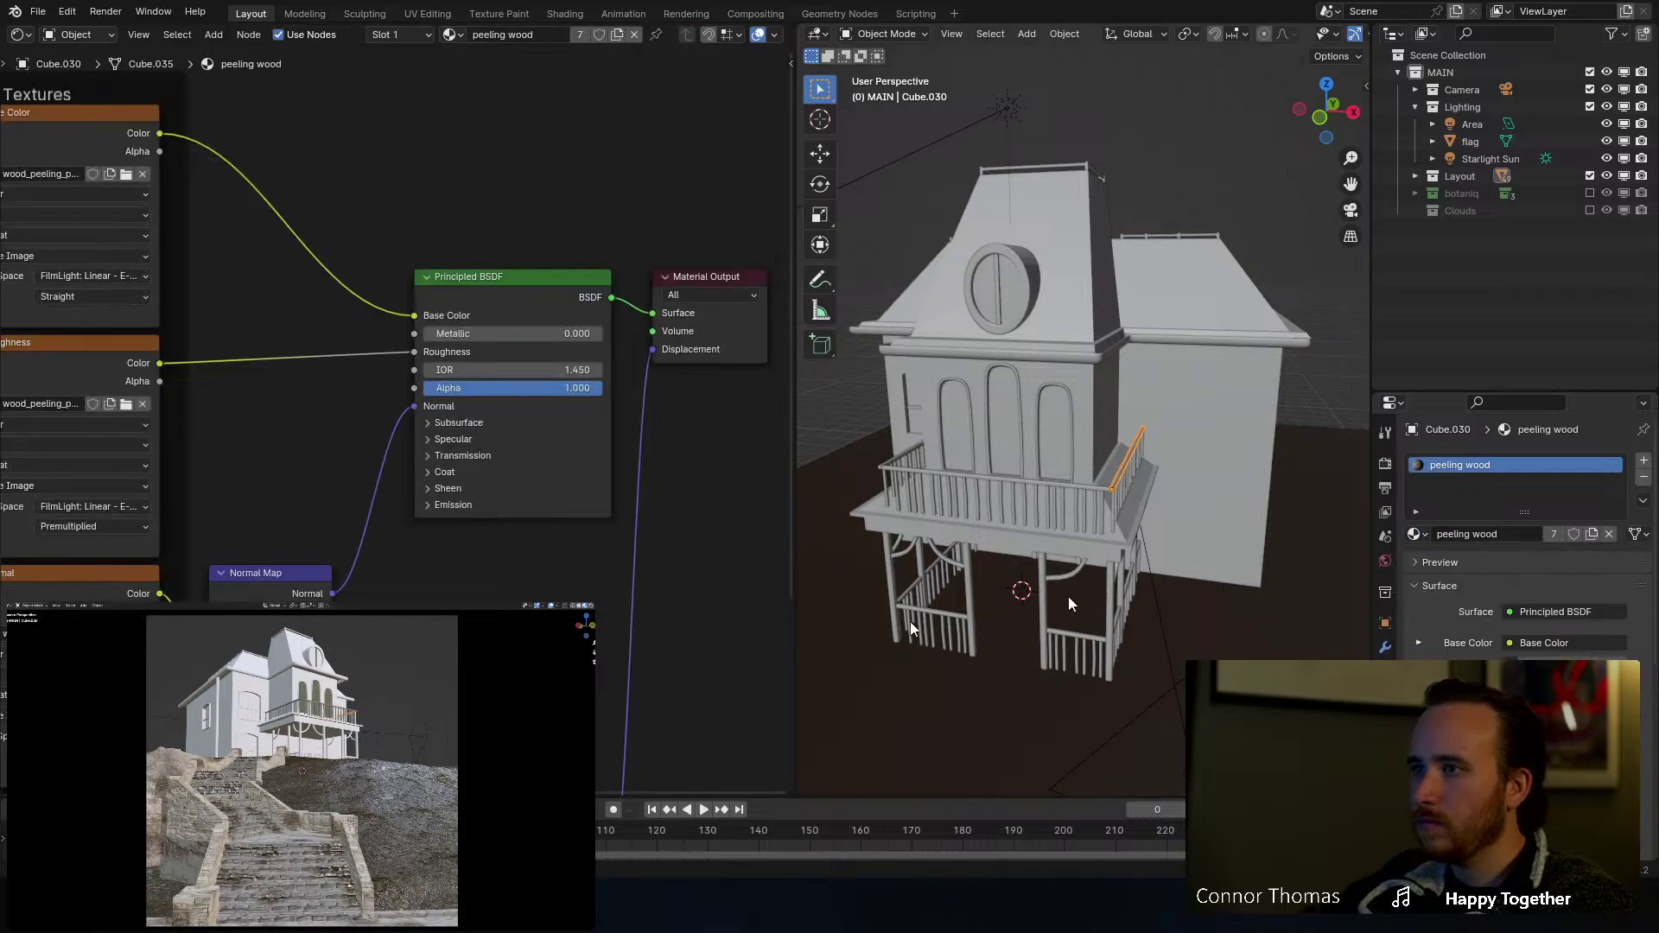
Step: Assign the existing peeling wood material to the vertical columns supporting the balcony over the porch
{"action": "middle_click_drag", "start_coordinate": [821, 572], "coordinate": [1062, 465]}
{"action": "scroll", "coordinate": [1049, 463], "scroll_direction": "up", "scroll_amount": 4}
{"action": "left_click", "coordinate": [1071, 531]}
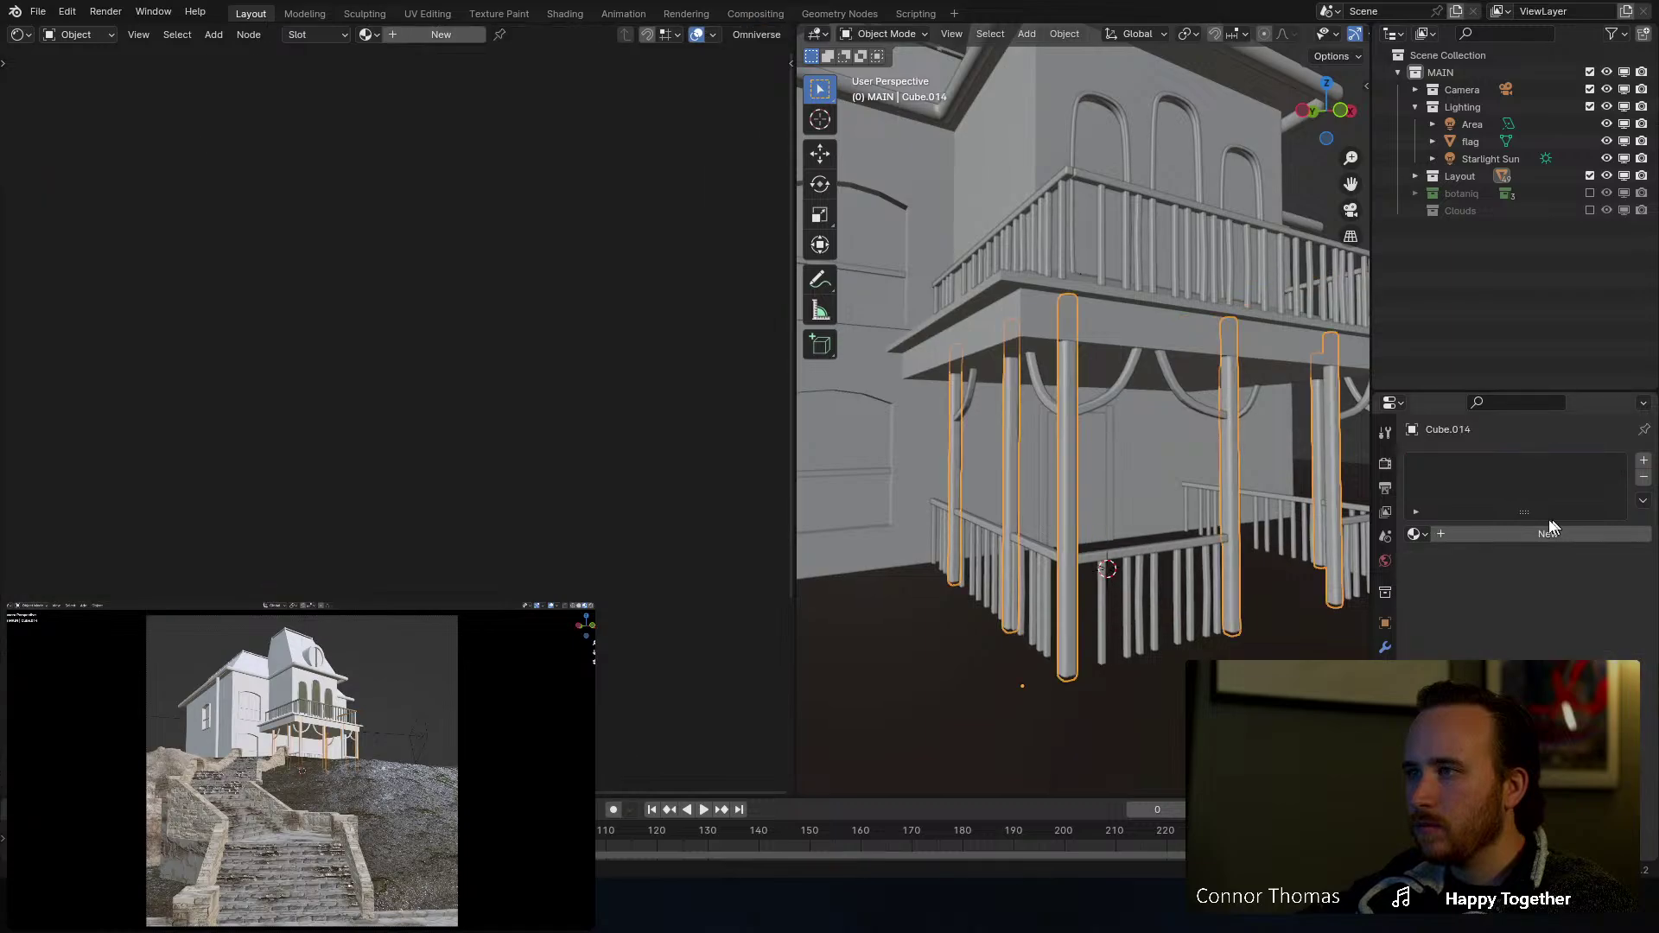
{"action": "left_click", "coordinate": [1415, 534]}
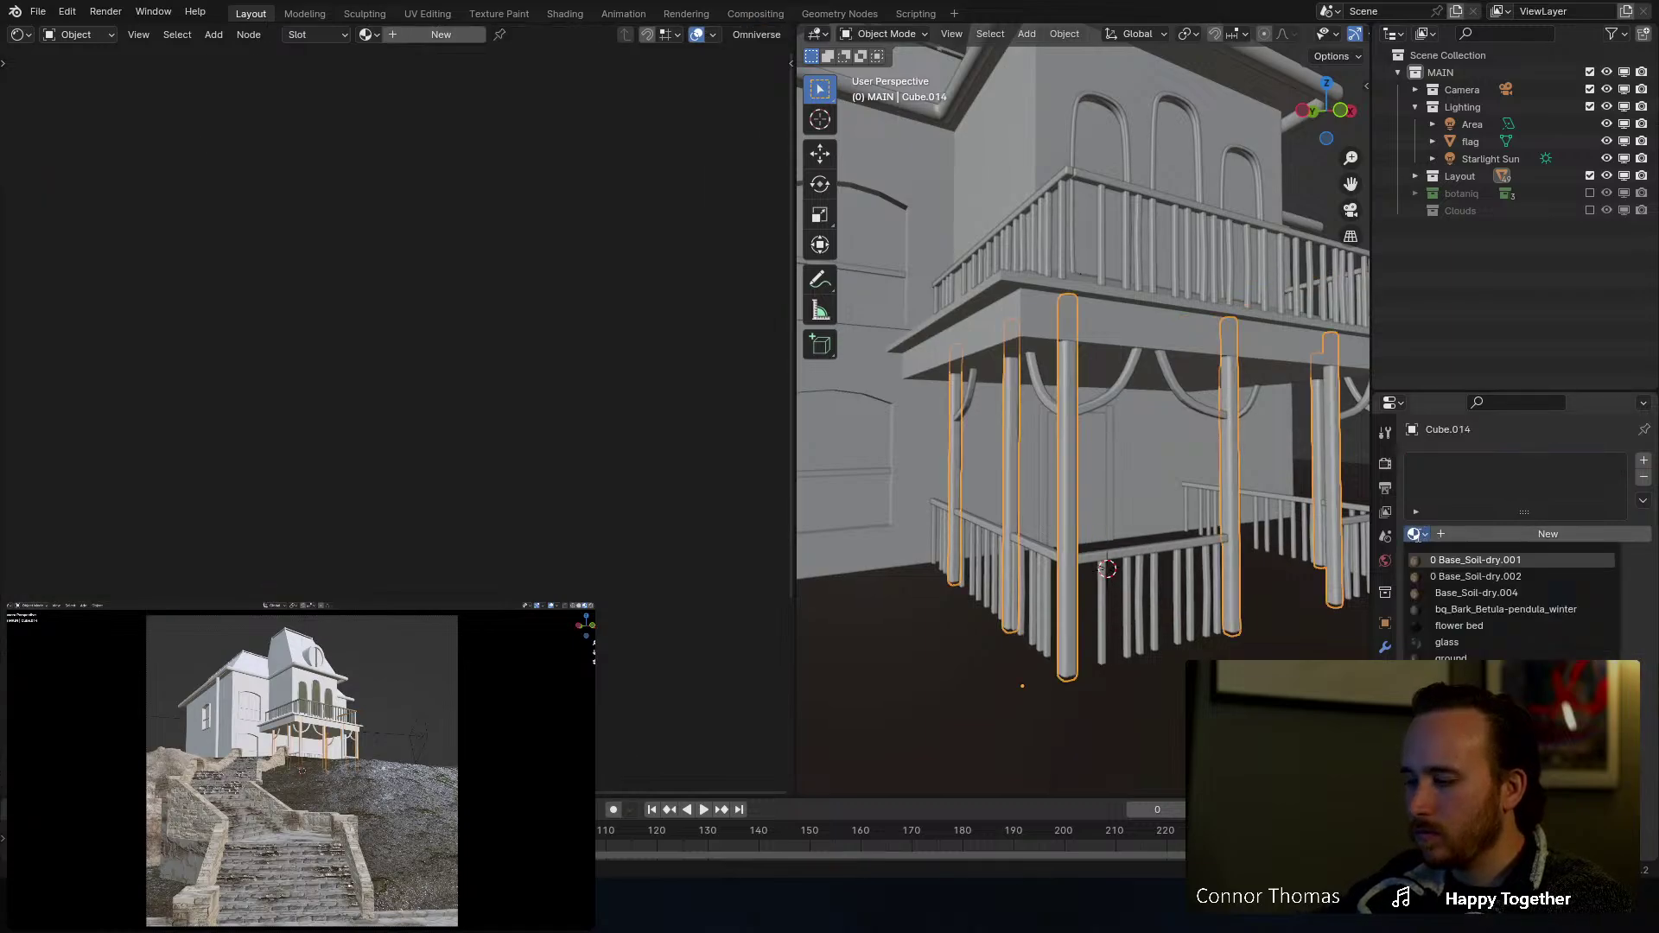
{"action": "type", "text": "pe"}
{"action": "key", "text": "Return"}
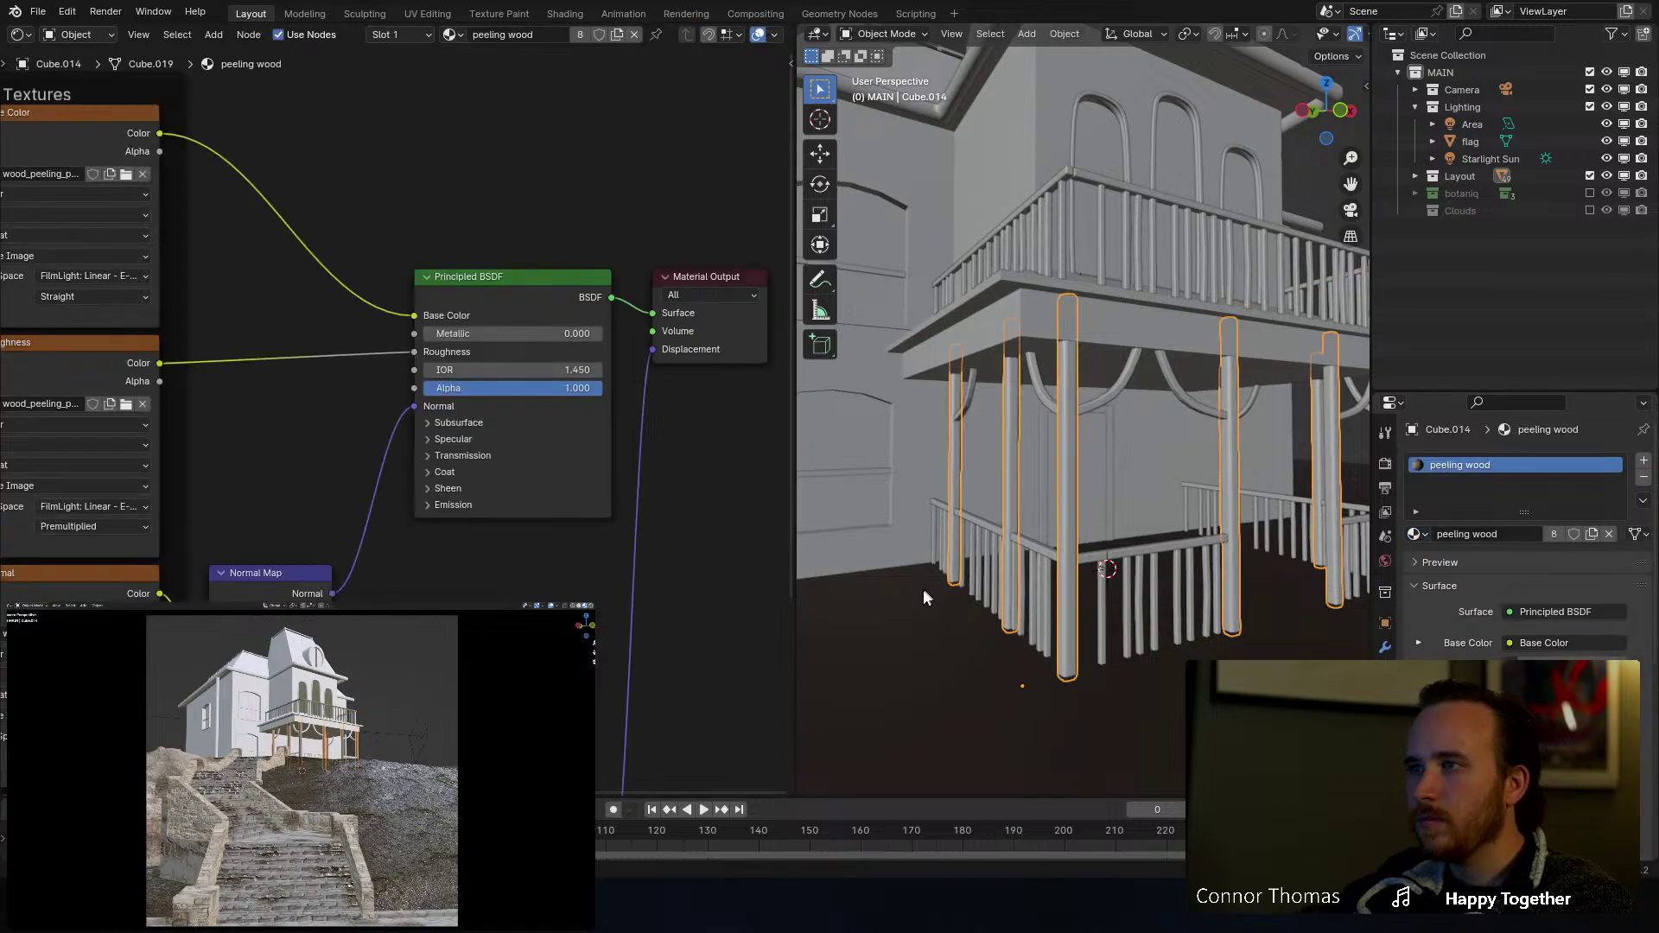
Step: Assign the peeling wood material to the curved brackets between the tops of the porch columns
{"action": "left_click", "coordinate": [1112, 390]}
{"action": "left_click", "coordinate": [1413, 534]}
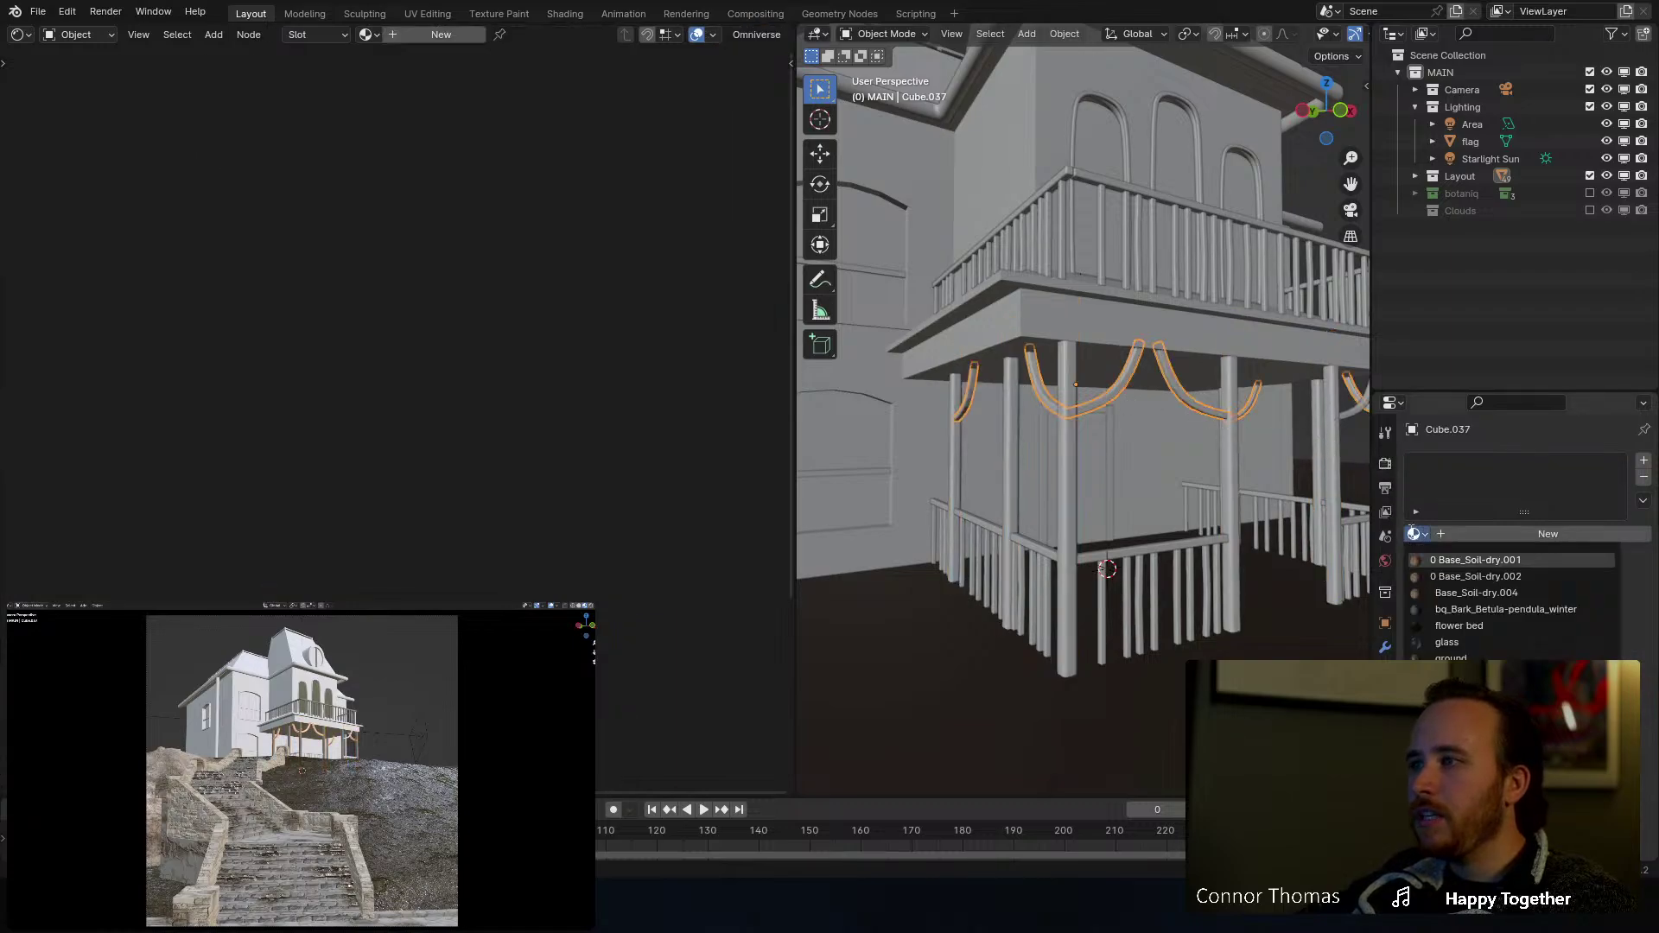
{"action": "type", "text": "pe"}
{"action": "key", "text": "Return"}
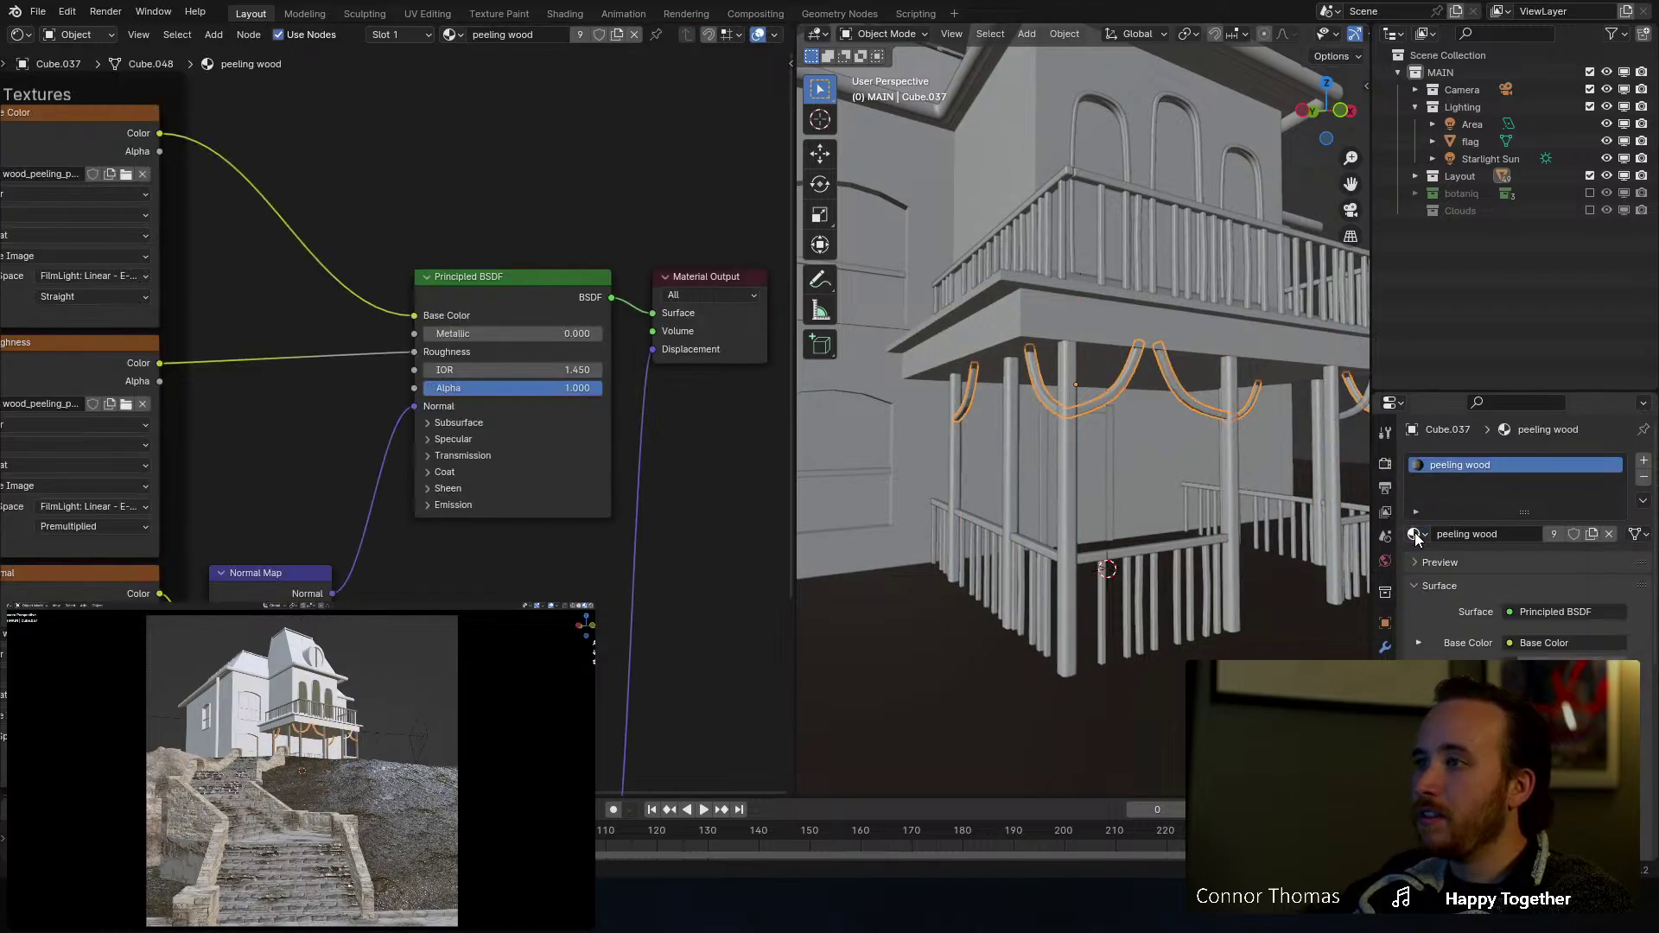
Step: Assign the peeling wood material to the frame around the front door behind the porch
{"action": "middle_click_drag", "start_coordinate": [1077, 475], "coordinate": [1053, 479]}
{"action": "left_click", "coordinate": [1040, 469]}
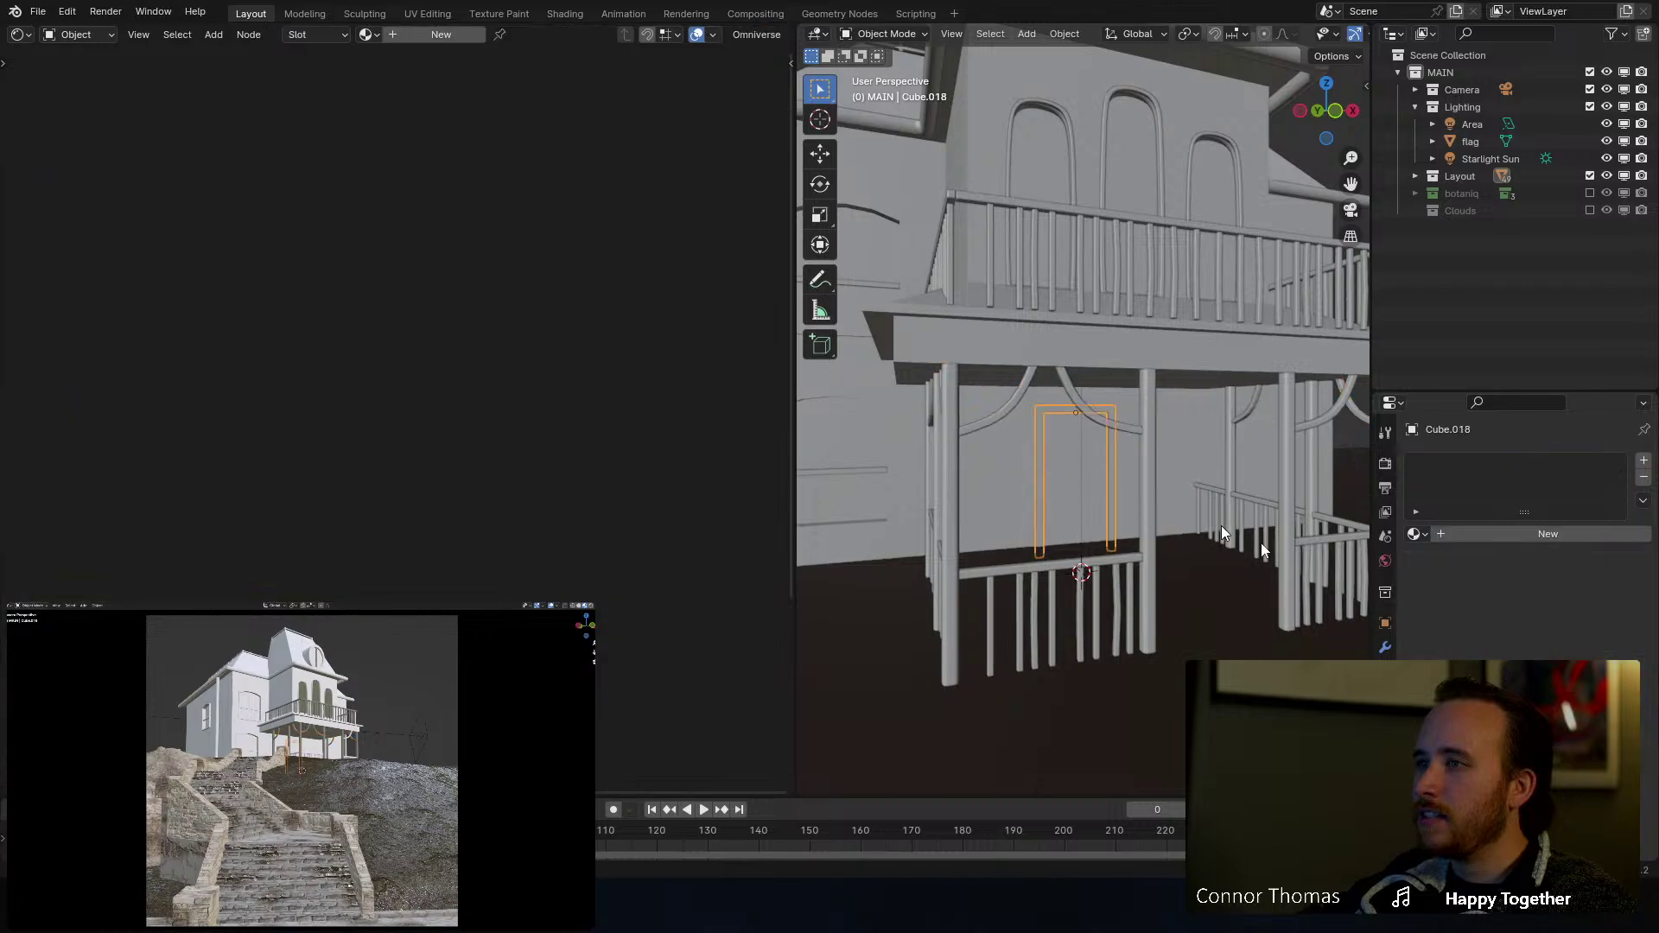
{"action": "left_click", "coordinate": [1416, 533]}
{"action": "type", "text": "pe"}
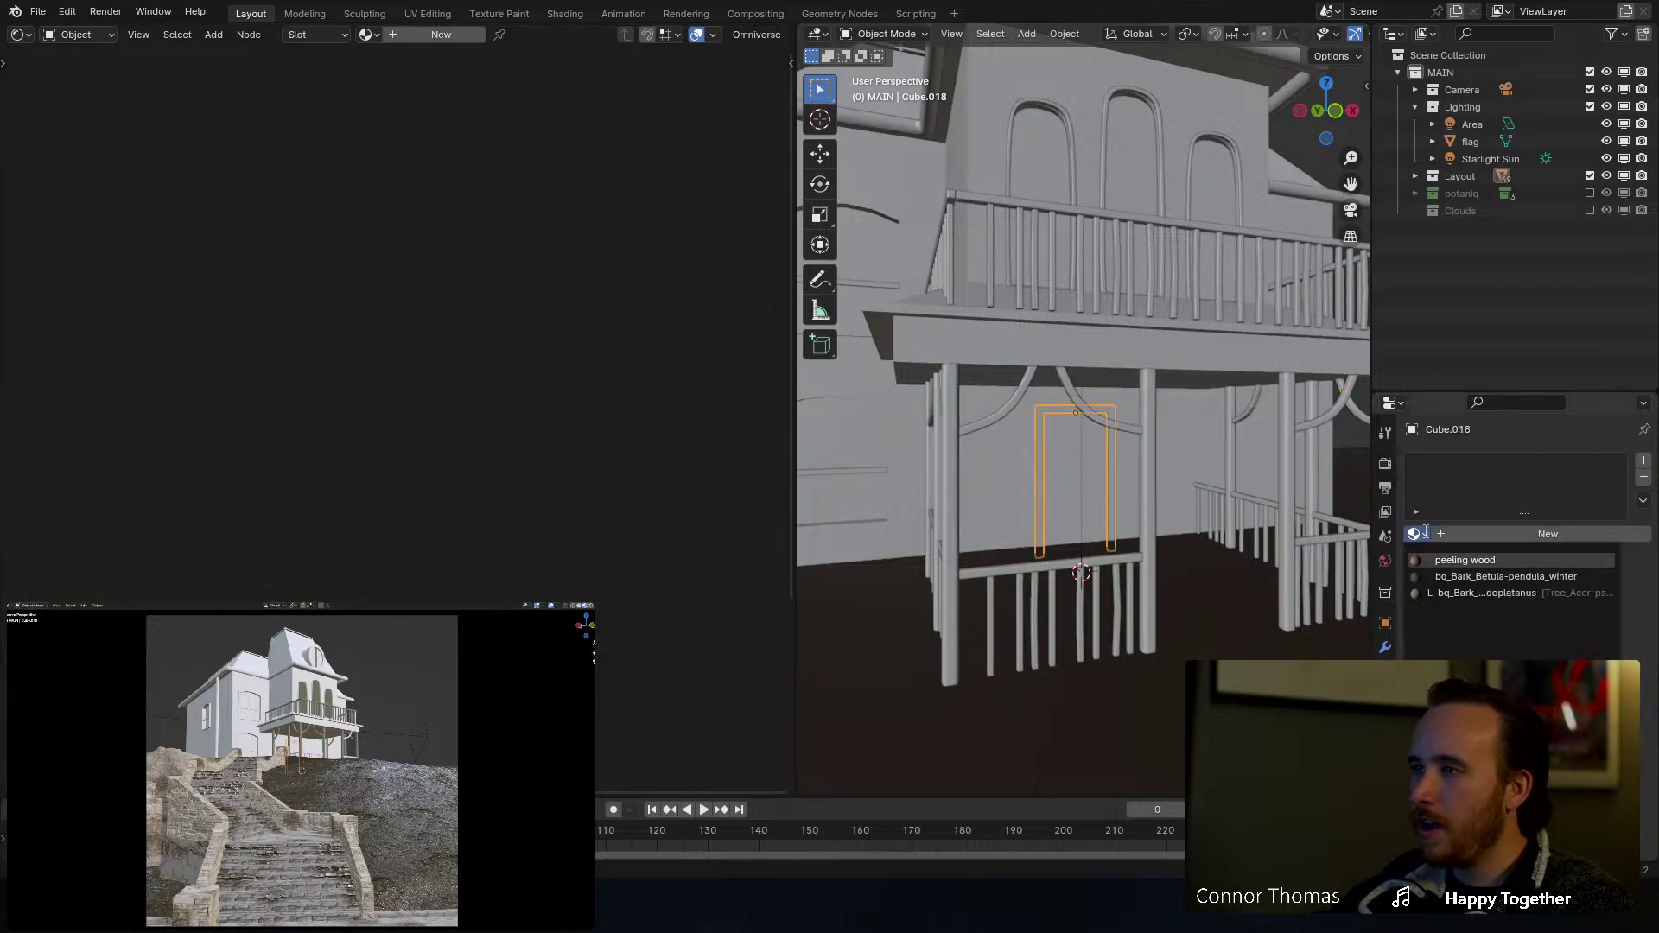
{"action": "key", "text": "Return"}
Step: Assign the peeling wood material to the front porch balusters on one side of the entrance and to the handrail above them
{"action": "left_click", "coordinate": [1082, 629]}
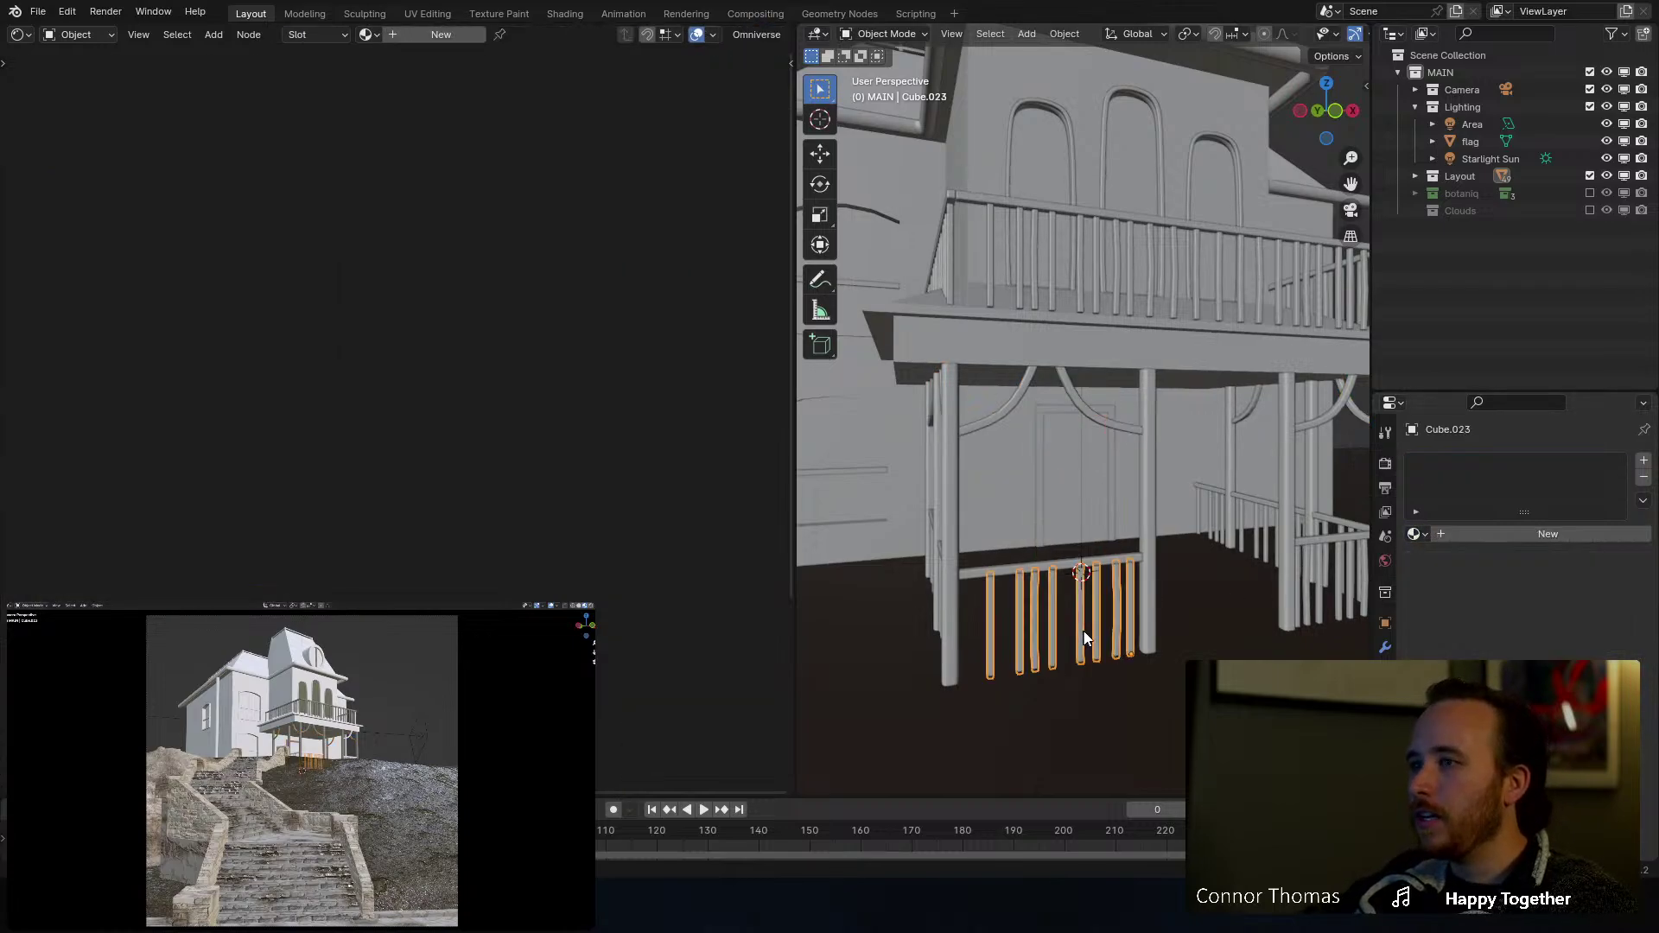
{"action": "left_click", "coordinate": [1416, 534]}
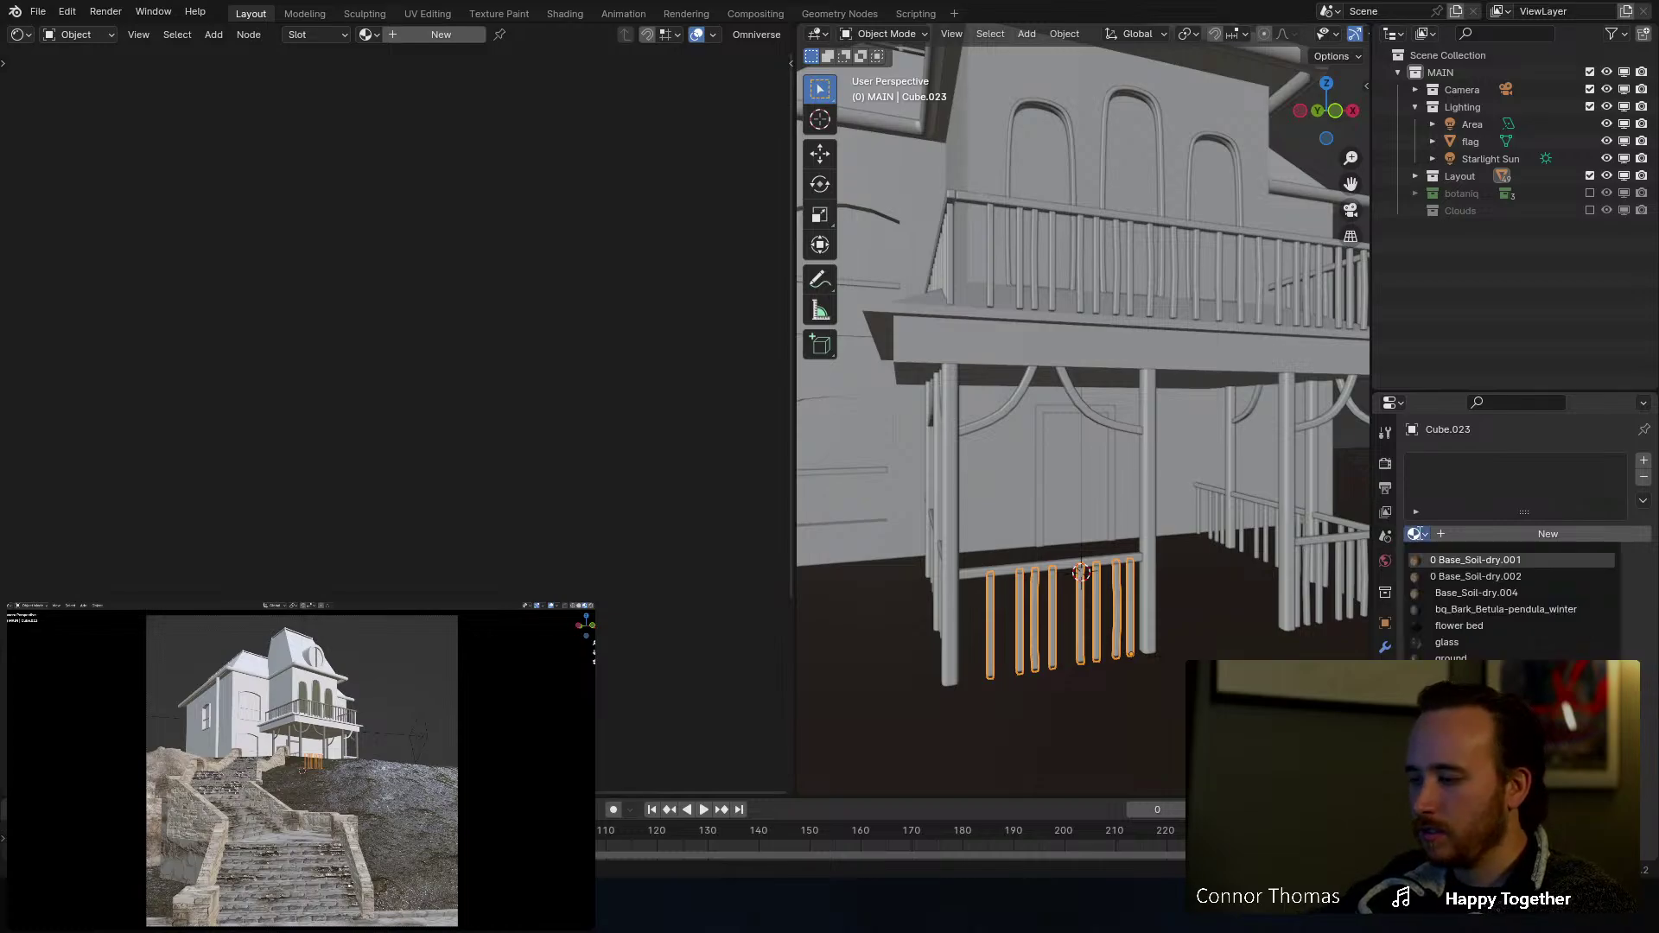
{"action": "type", "text": "pe"}
{"action": "key", "text": "Return"}
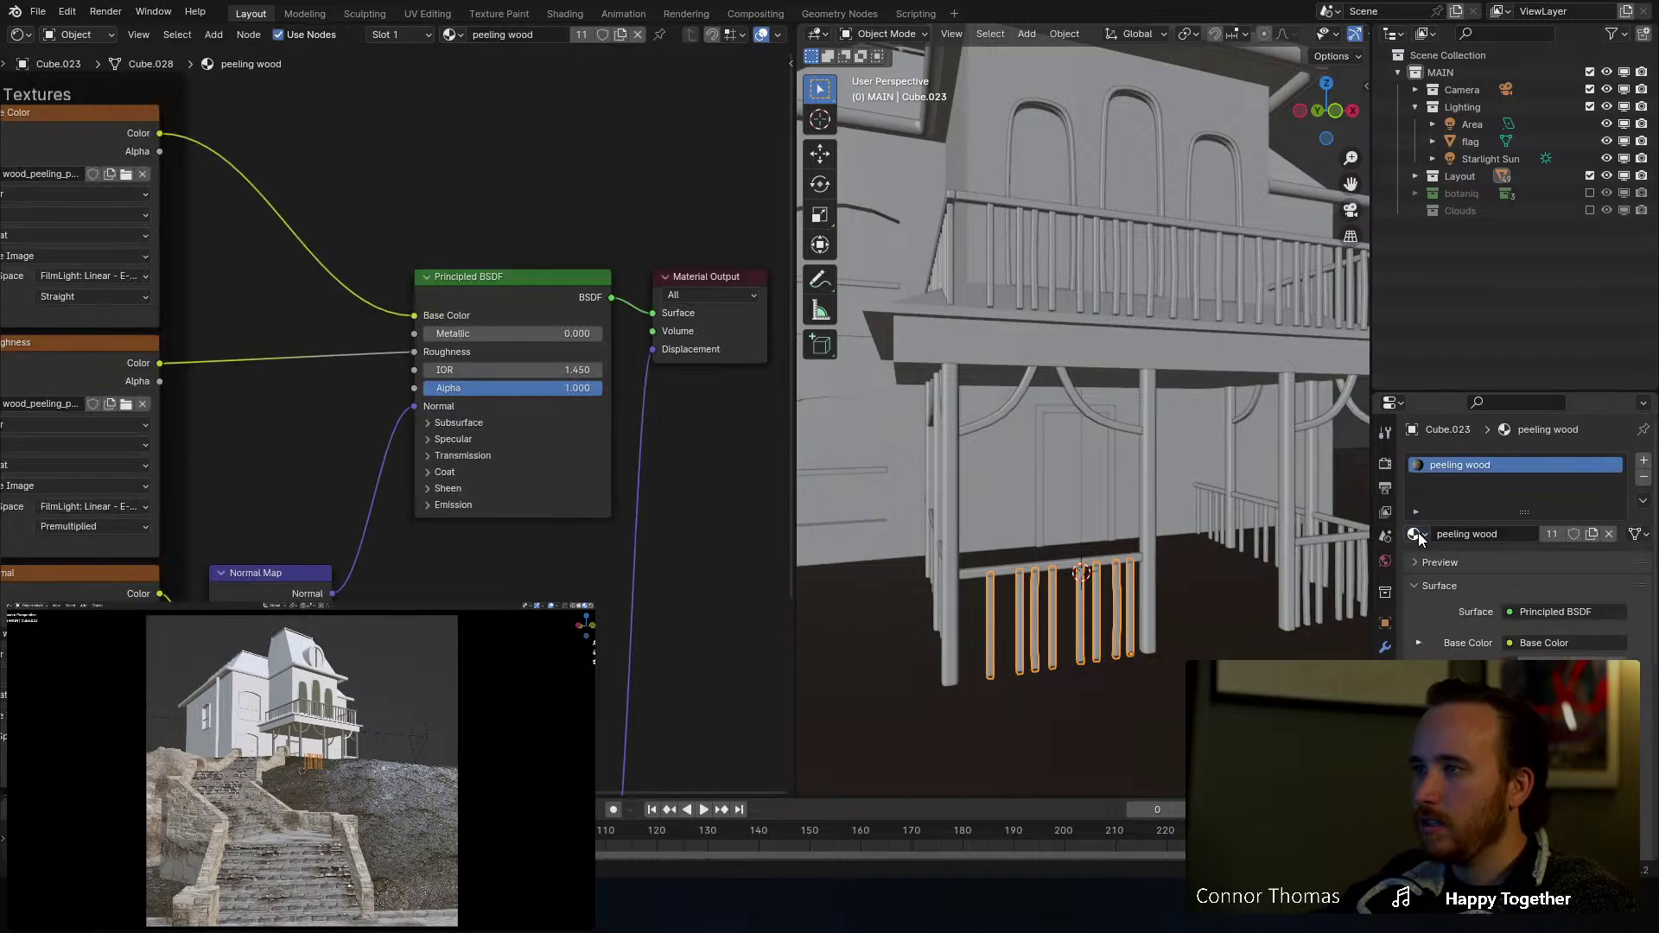
{"action": "left_click", "coordinate": [983, 573]}
{"action": "left_click", "coordinate": [1418, 534]}
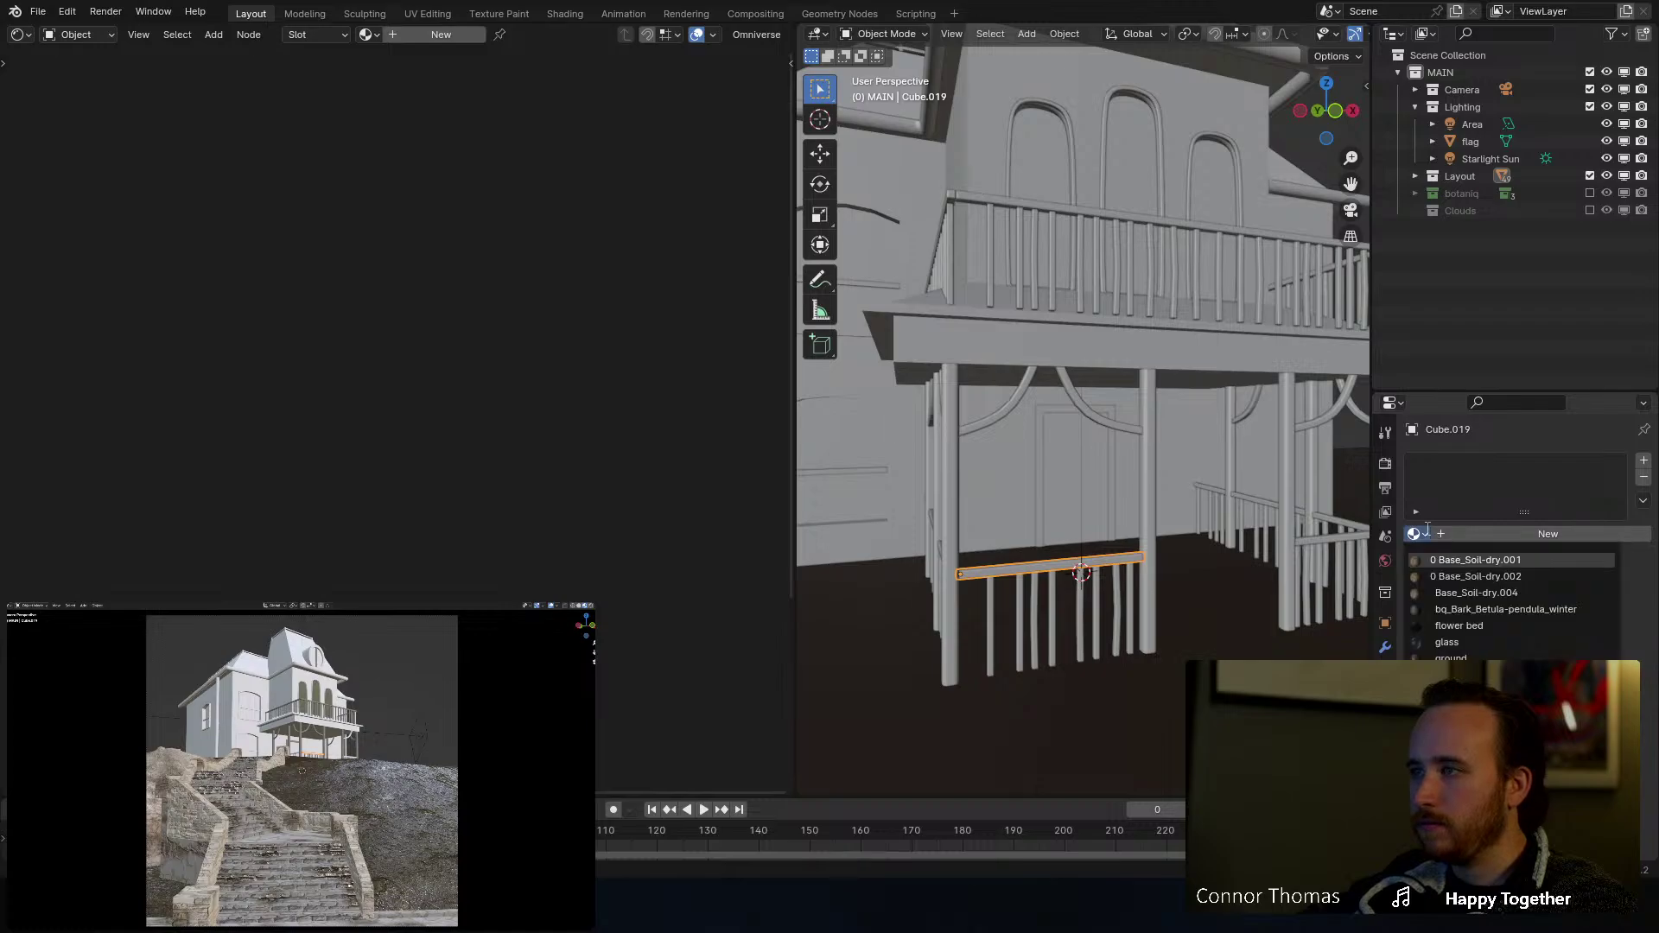
{"action": "type", "text": "pe"}
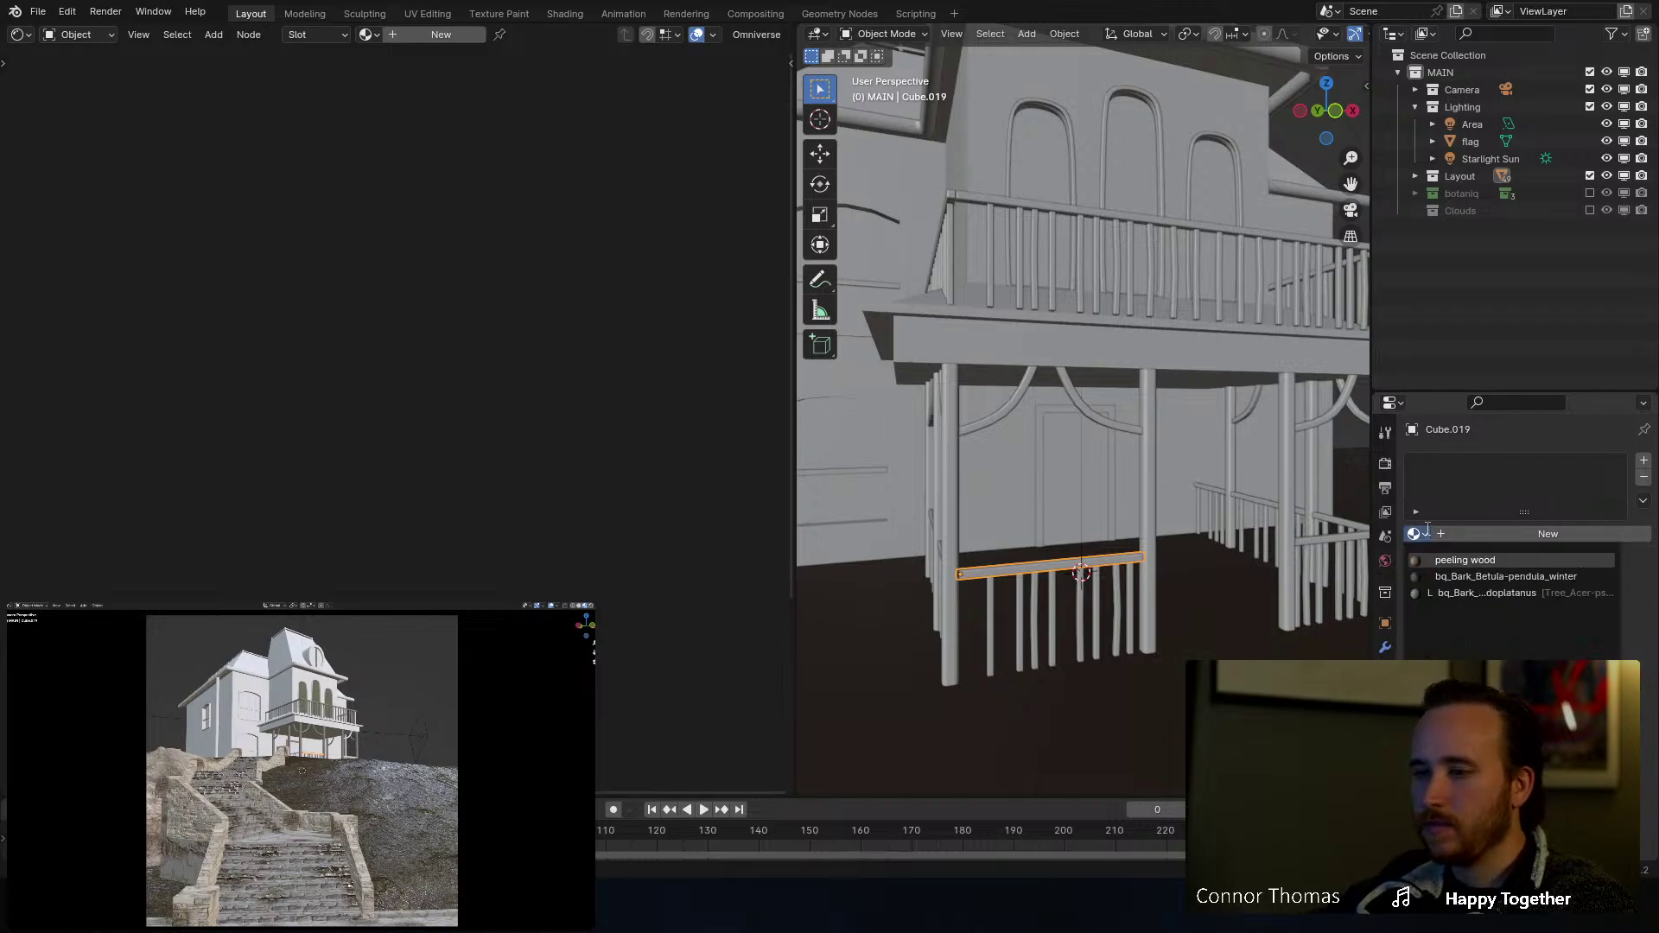
{"action": "key", "text": "Return"}
Step: Assign the peeling wood material to the front porch handrail on the other side of the entrance gap
{"action": "scroll", "coordinate": [1271, 545], "scroll_direction": "up", "scroll_amount": 3}
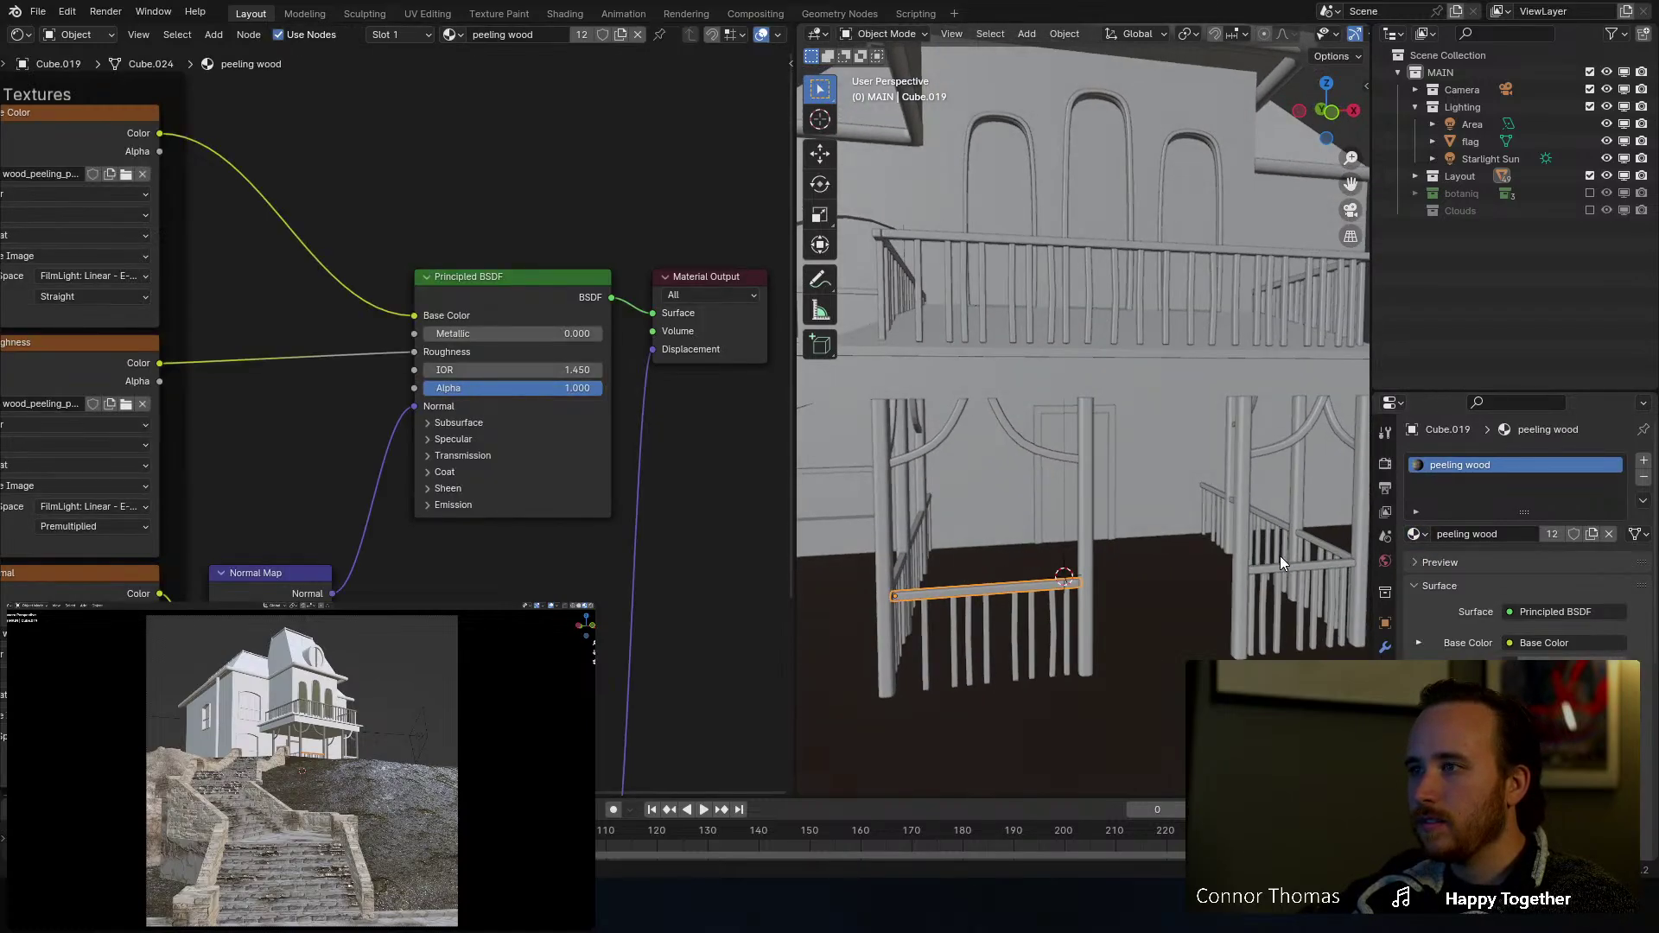
{"action": "left_click", "coordinate": [1339, 557]}
{"action": "middle_click_drag", "start_coordinate": [1344, 553], "coordinate": [1370, 531]}
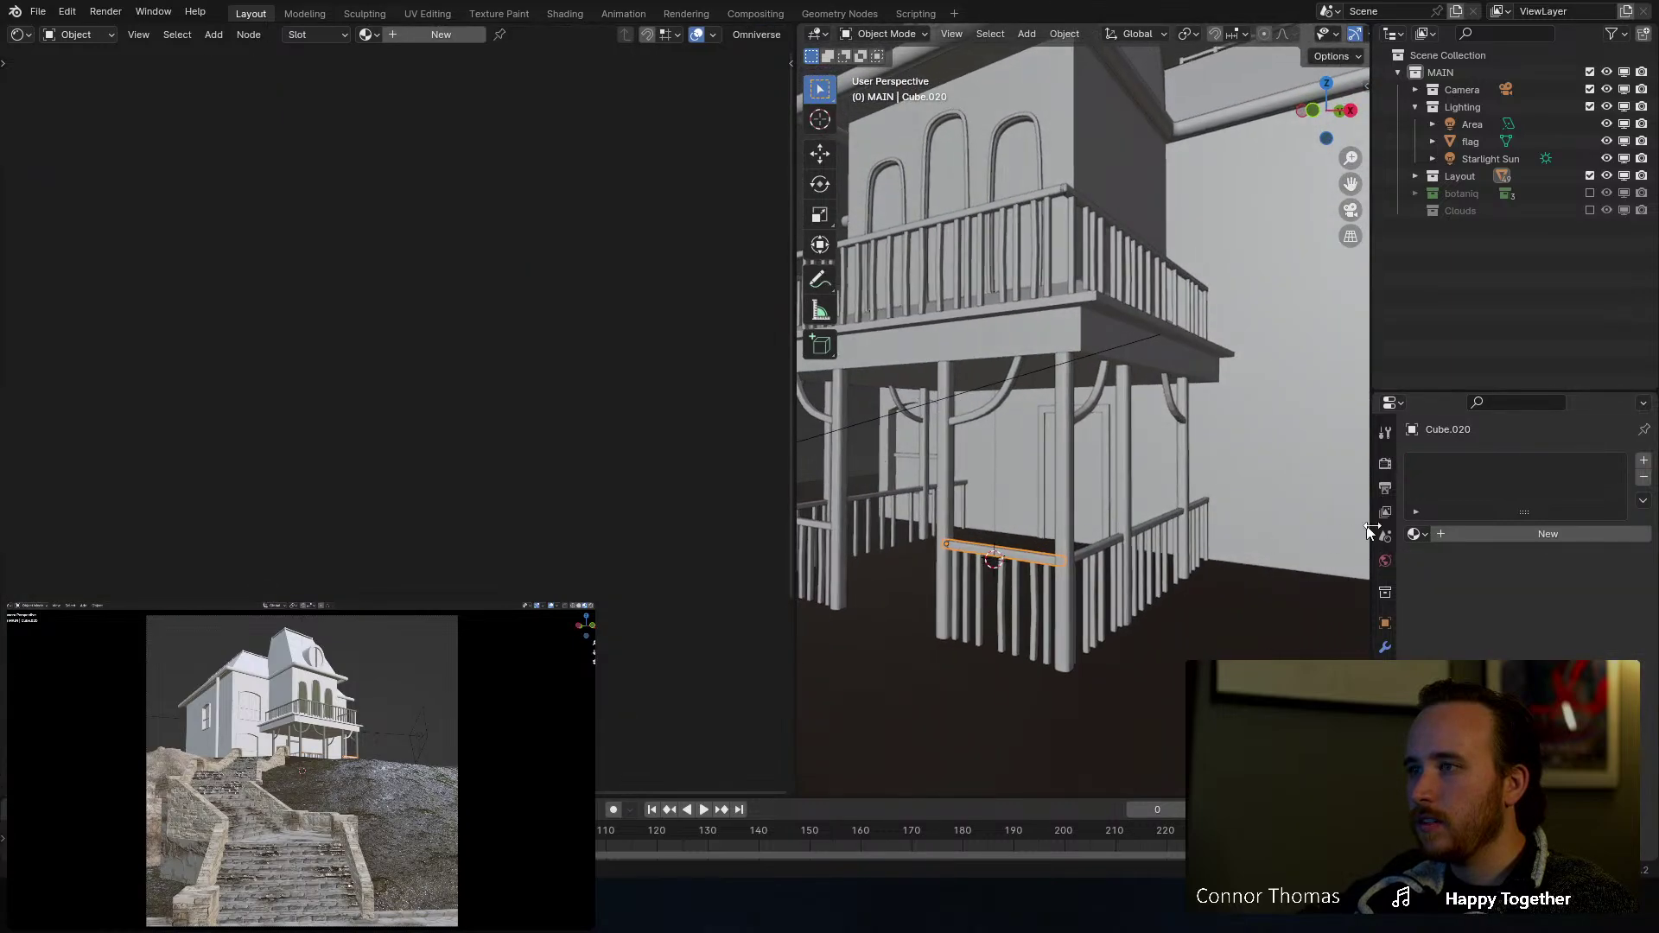
{"action": "left_click", "coordinate": [1420, 536]}
{"action": "type", "text": "peel"}
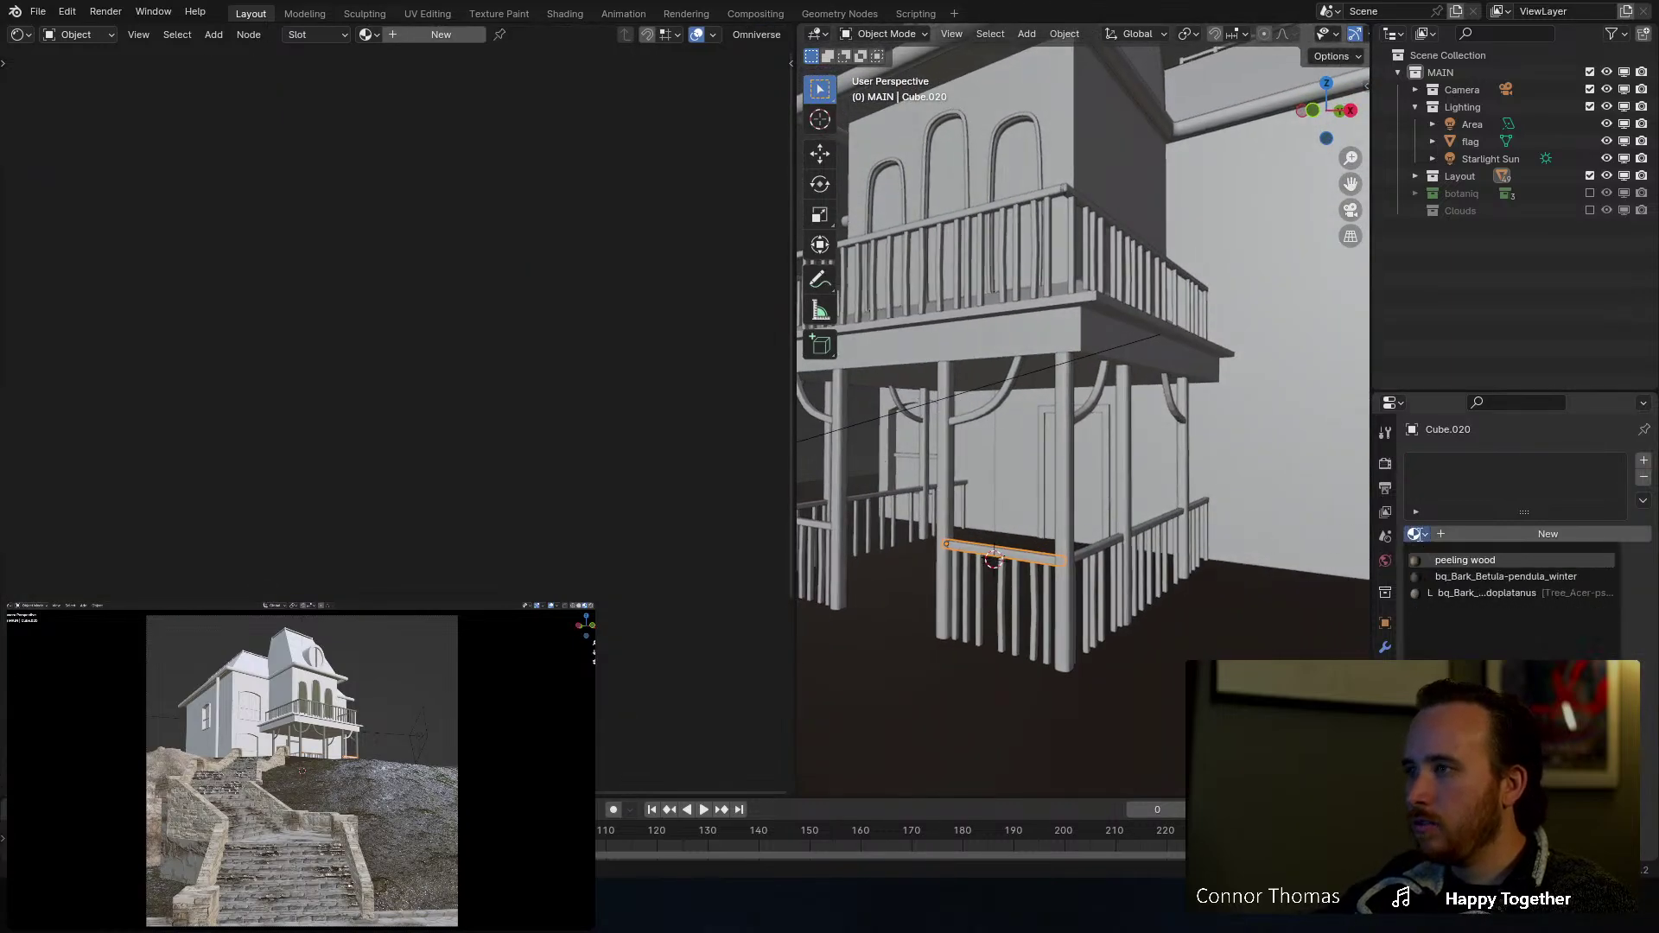
{"action": "key", "text": "Return"}
Step: Assign the peeling wood material to the balusters and handrail along the adjoining side of the porch, and save the file
{"action": "left_click", "coordinate": [1117, 573]}
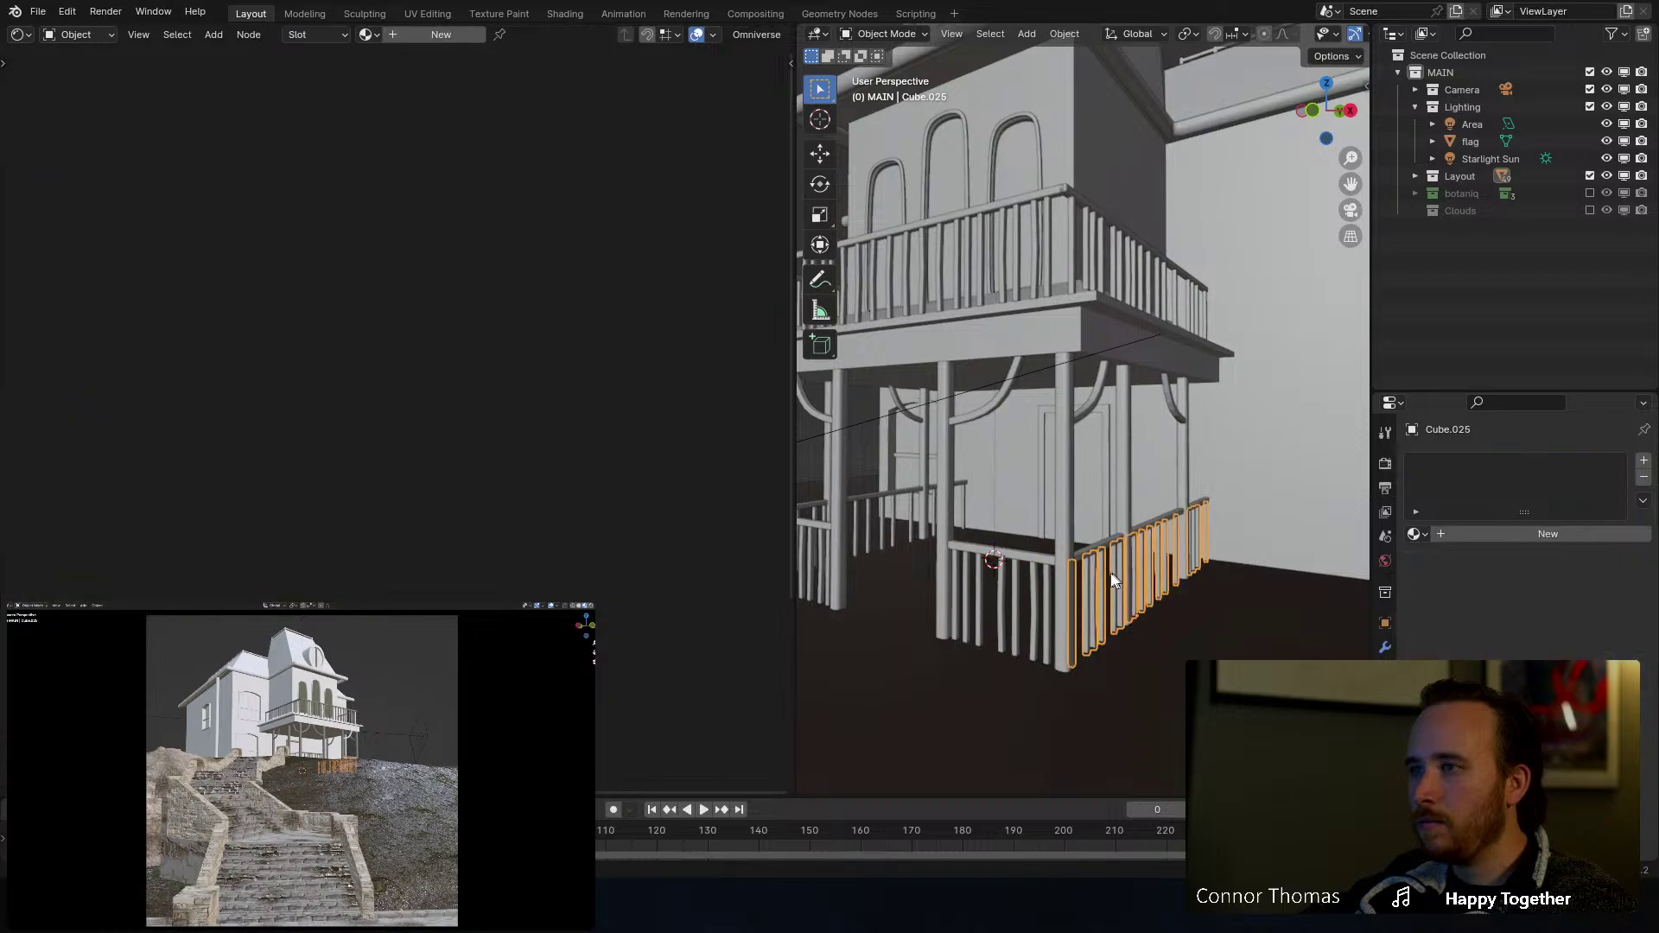
{"action": "left_click", "coordinate": [1414, 535]}
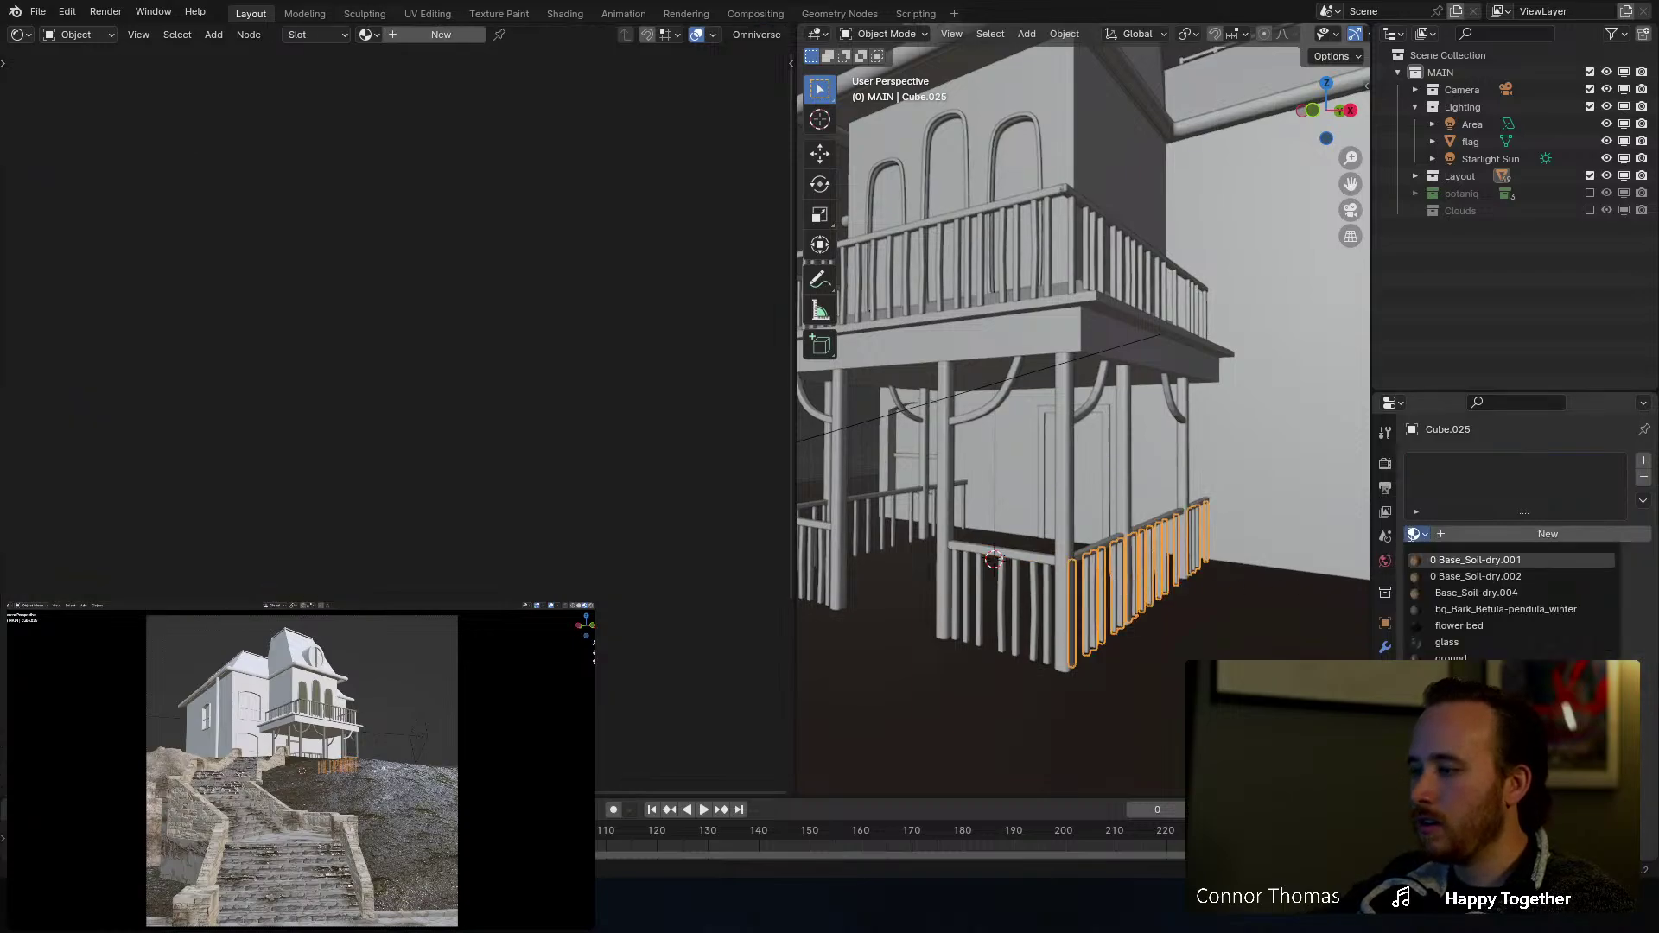
{"action": "left_click", "coordinate": [1469, 560]}
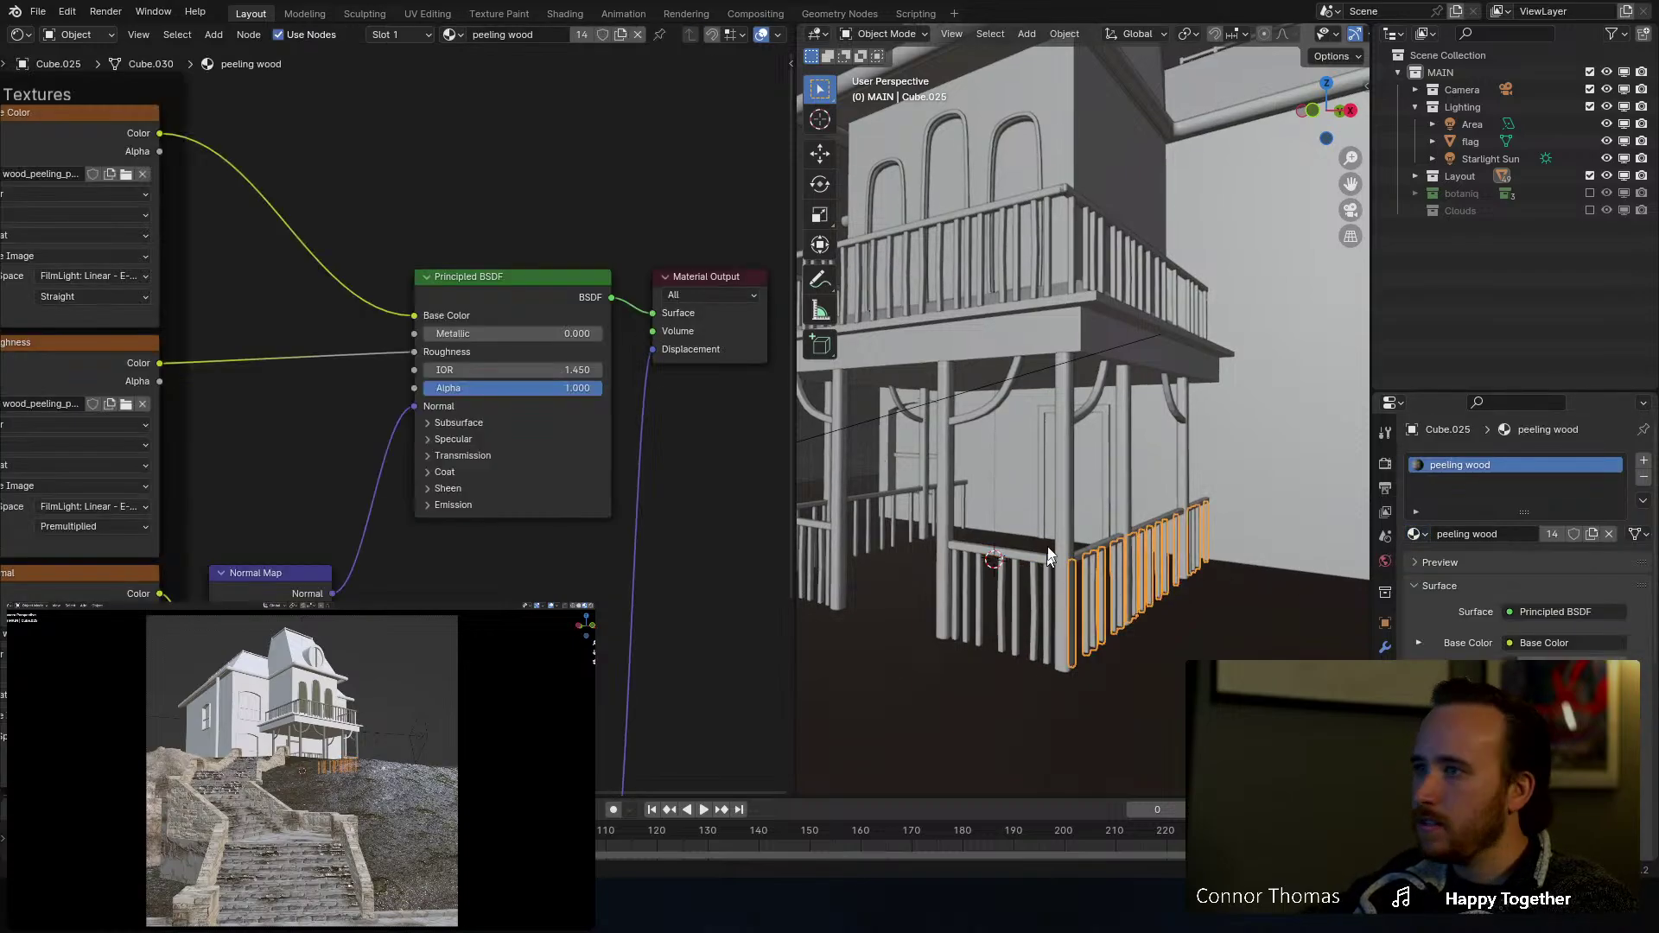
{"action": "left_click", "coordinate": [1084, 552]}
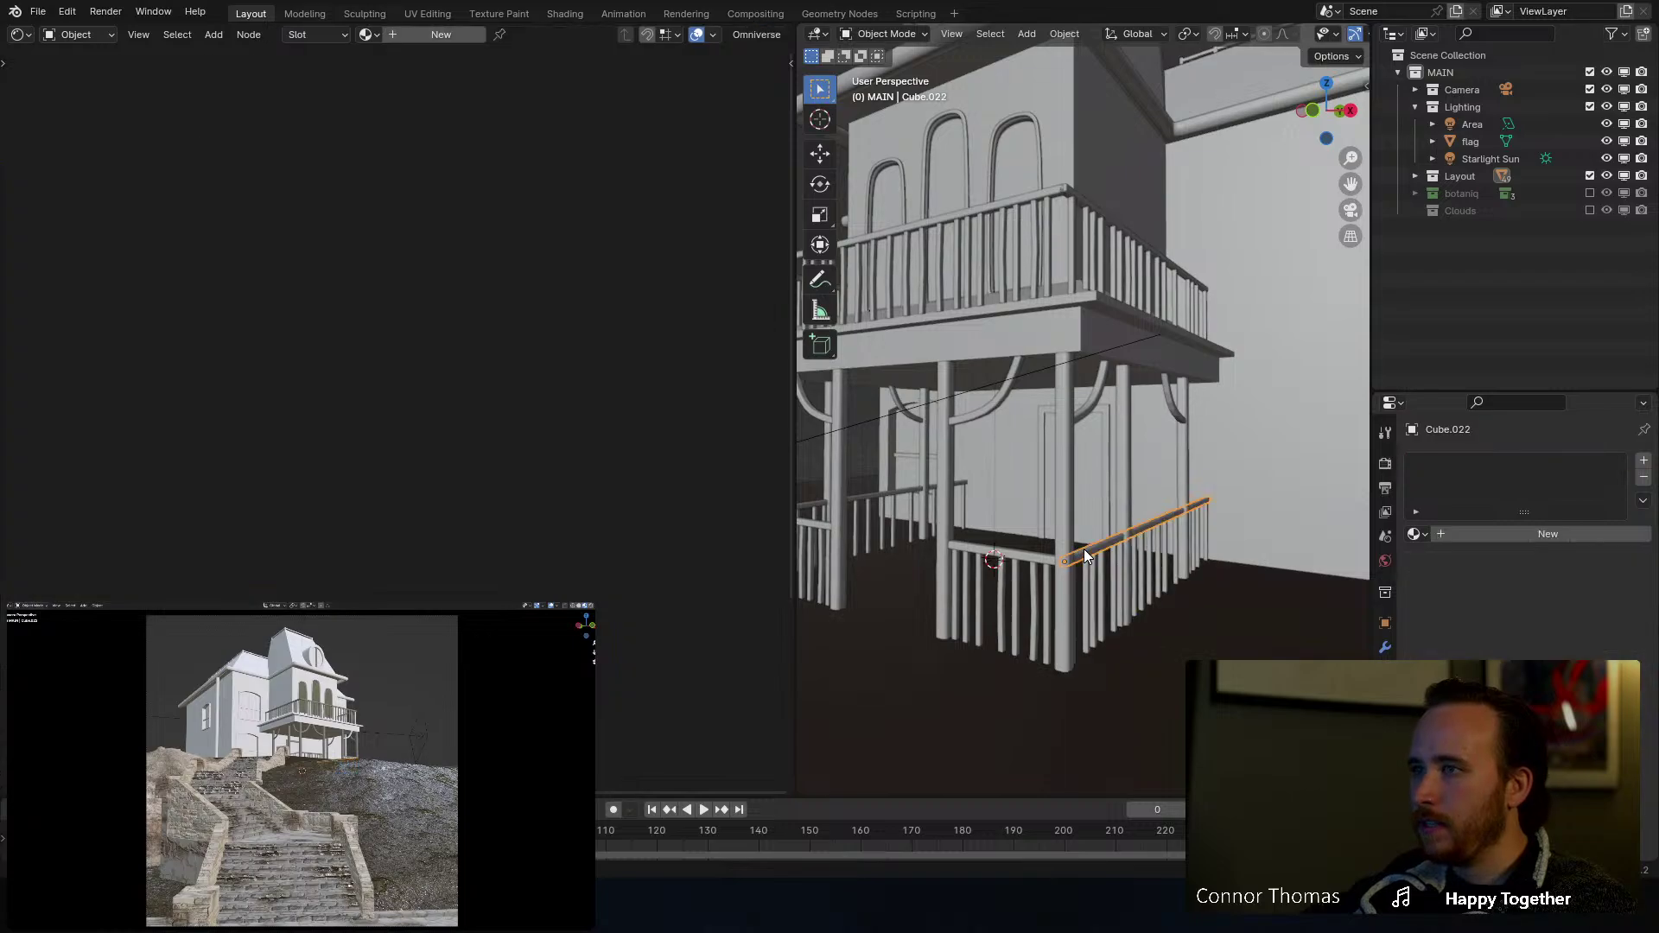
{"action": "left_click", "coordinate": [1427, 533]}
{"action": "type", "text": "pe"}
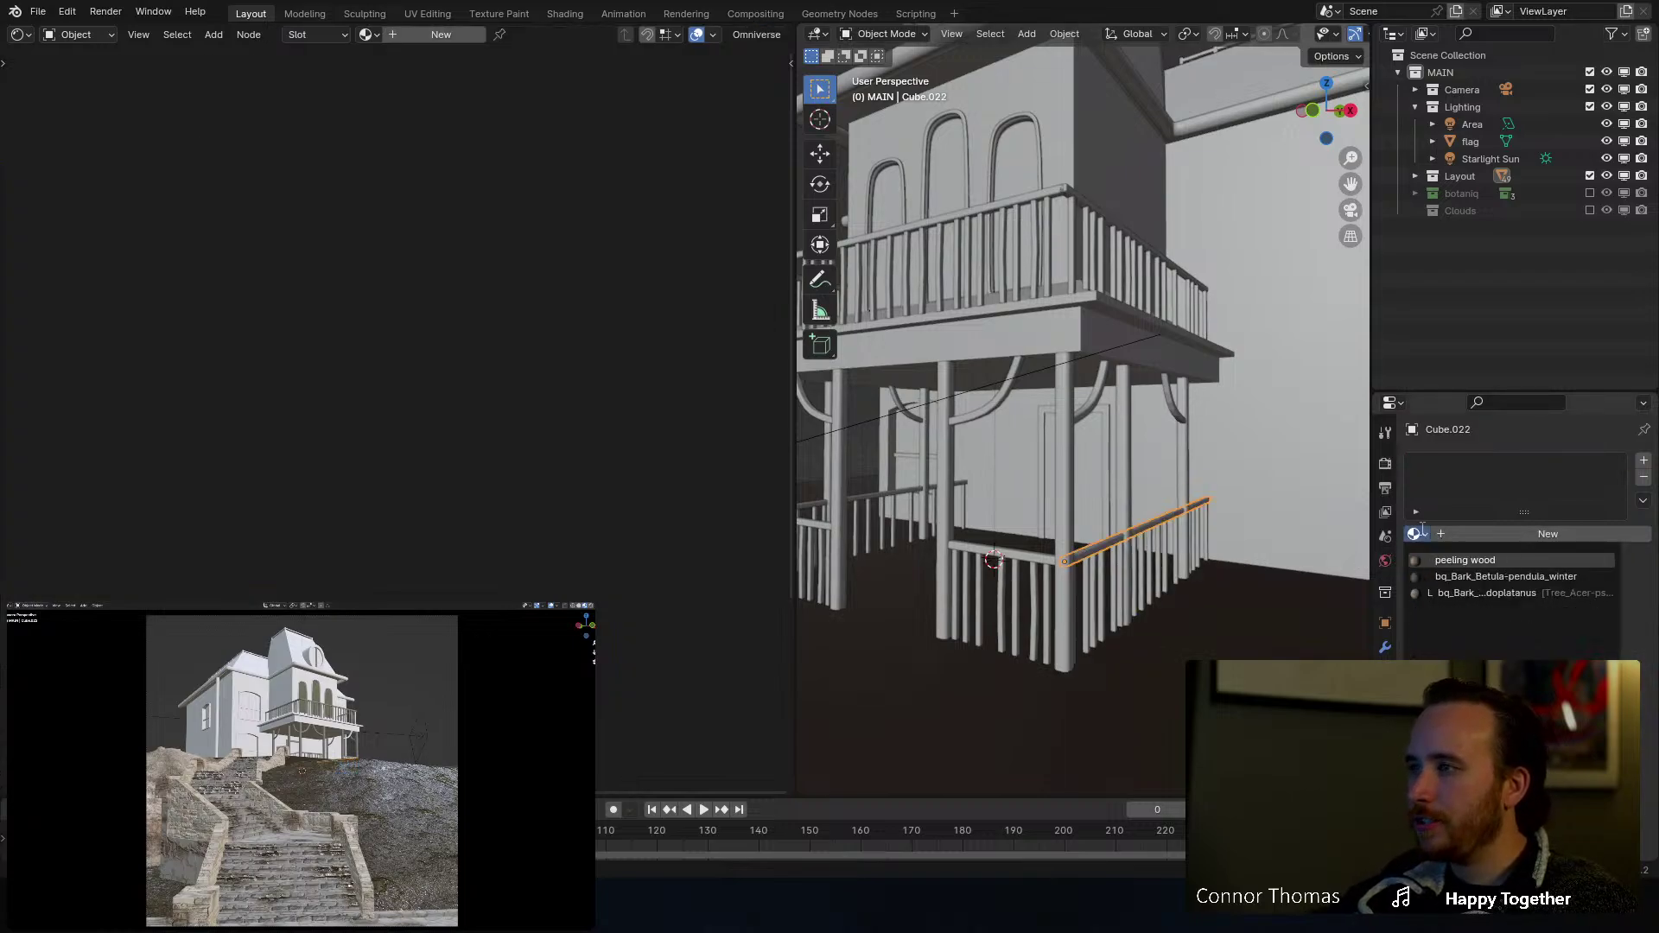
{"action": "key", "text": "Return"}
{"action": "mouse_move", "coordinate": [908, 541]}
{"action": "middle_mouse_down"}
{"action": "mouse_move", "coordinate": [966, 542]}
{"action": "mouse_move", "coordinate": [879, 540]}
{"action": "middle_mouse_up"}
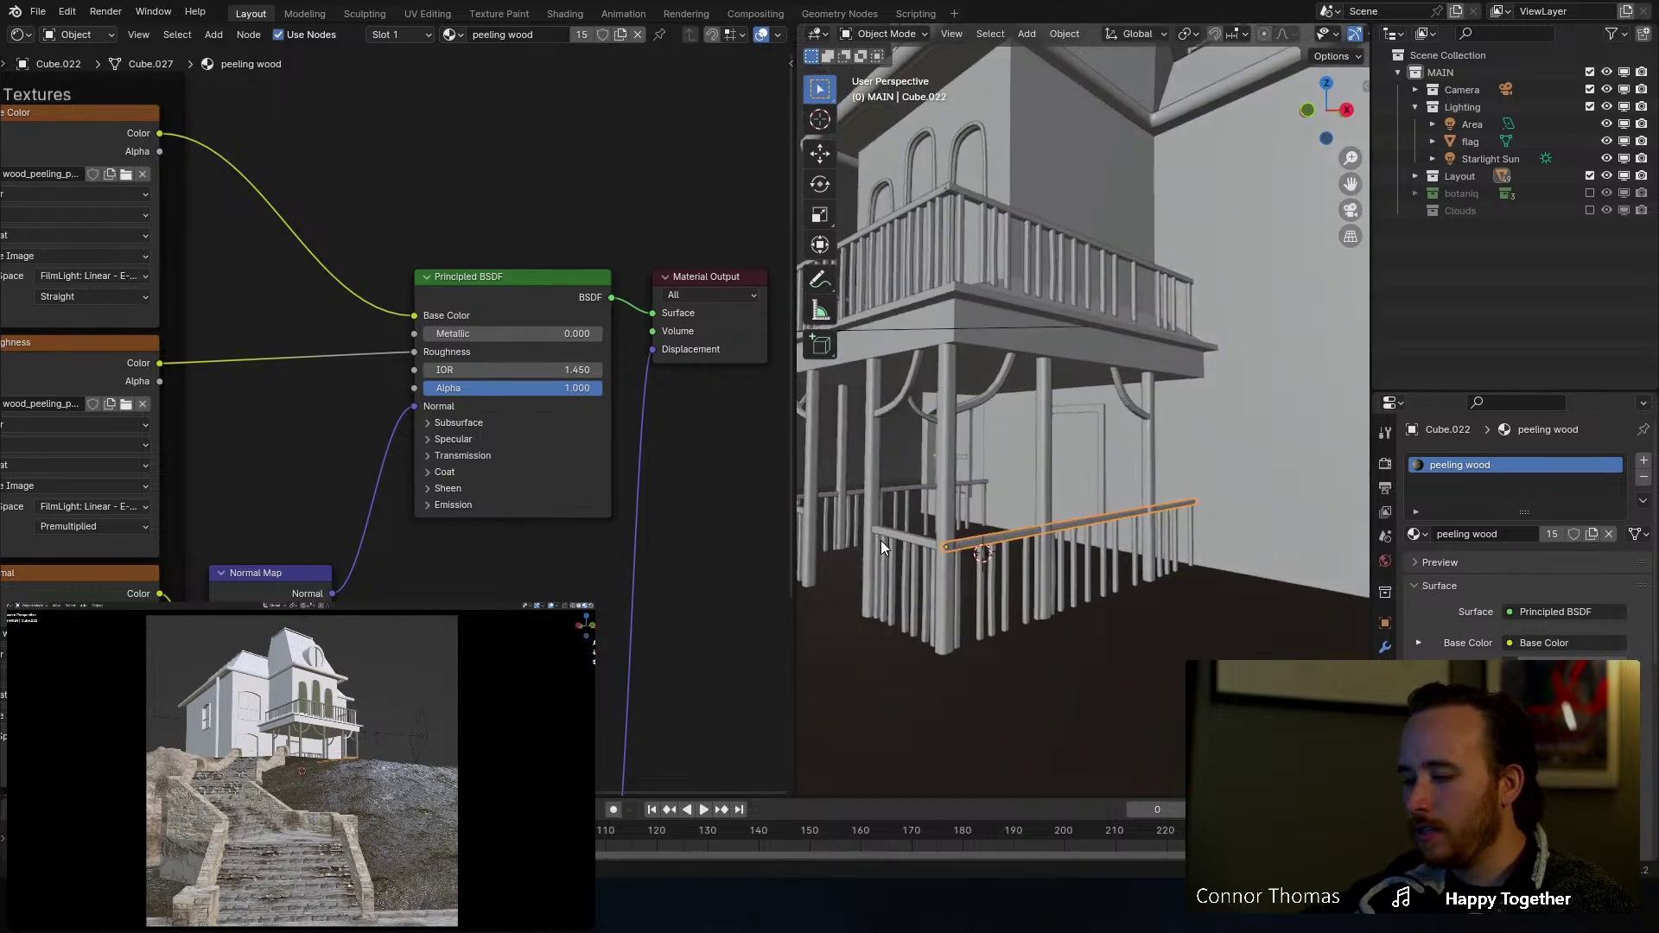
{"action": "key", "text": "ctrl+s"}
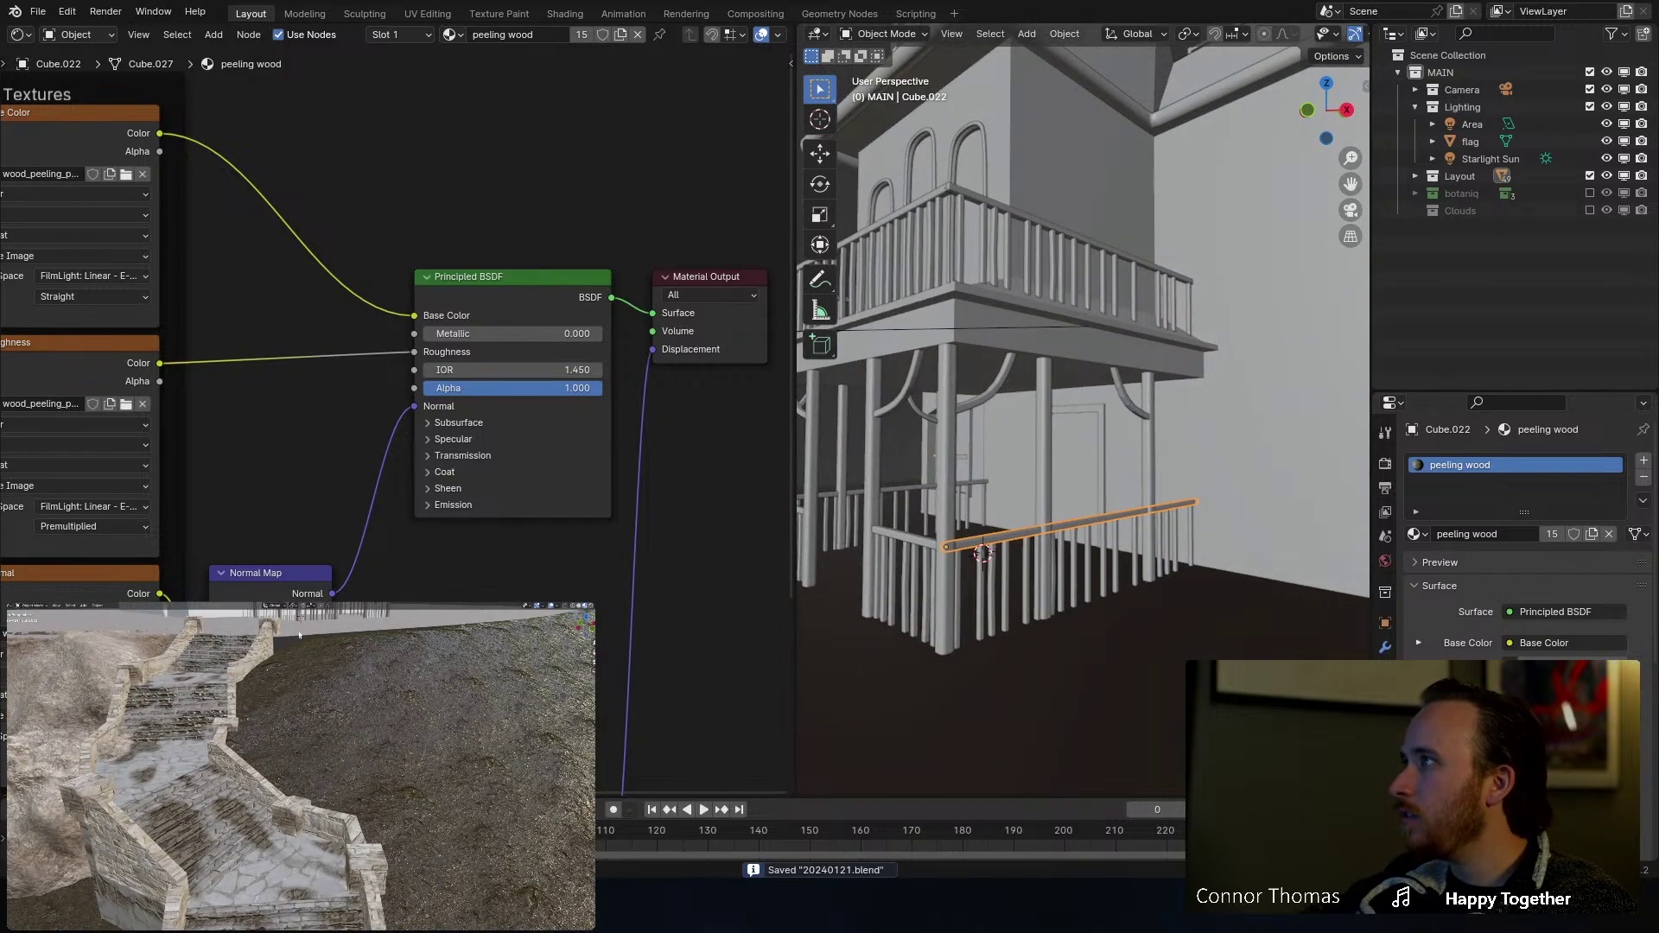
Step: Assign the peeling wood material to the balusters and handrail on the opposite side of the porch, facing the house's large side windows
{"action": "left_click", "coordinate": [295, 619]}
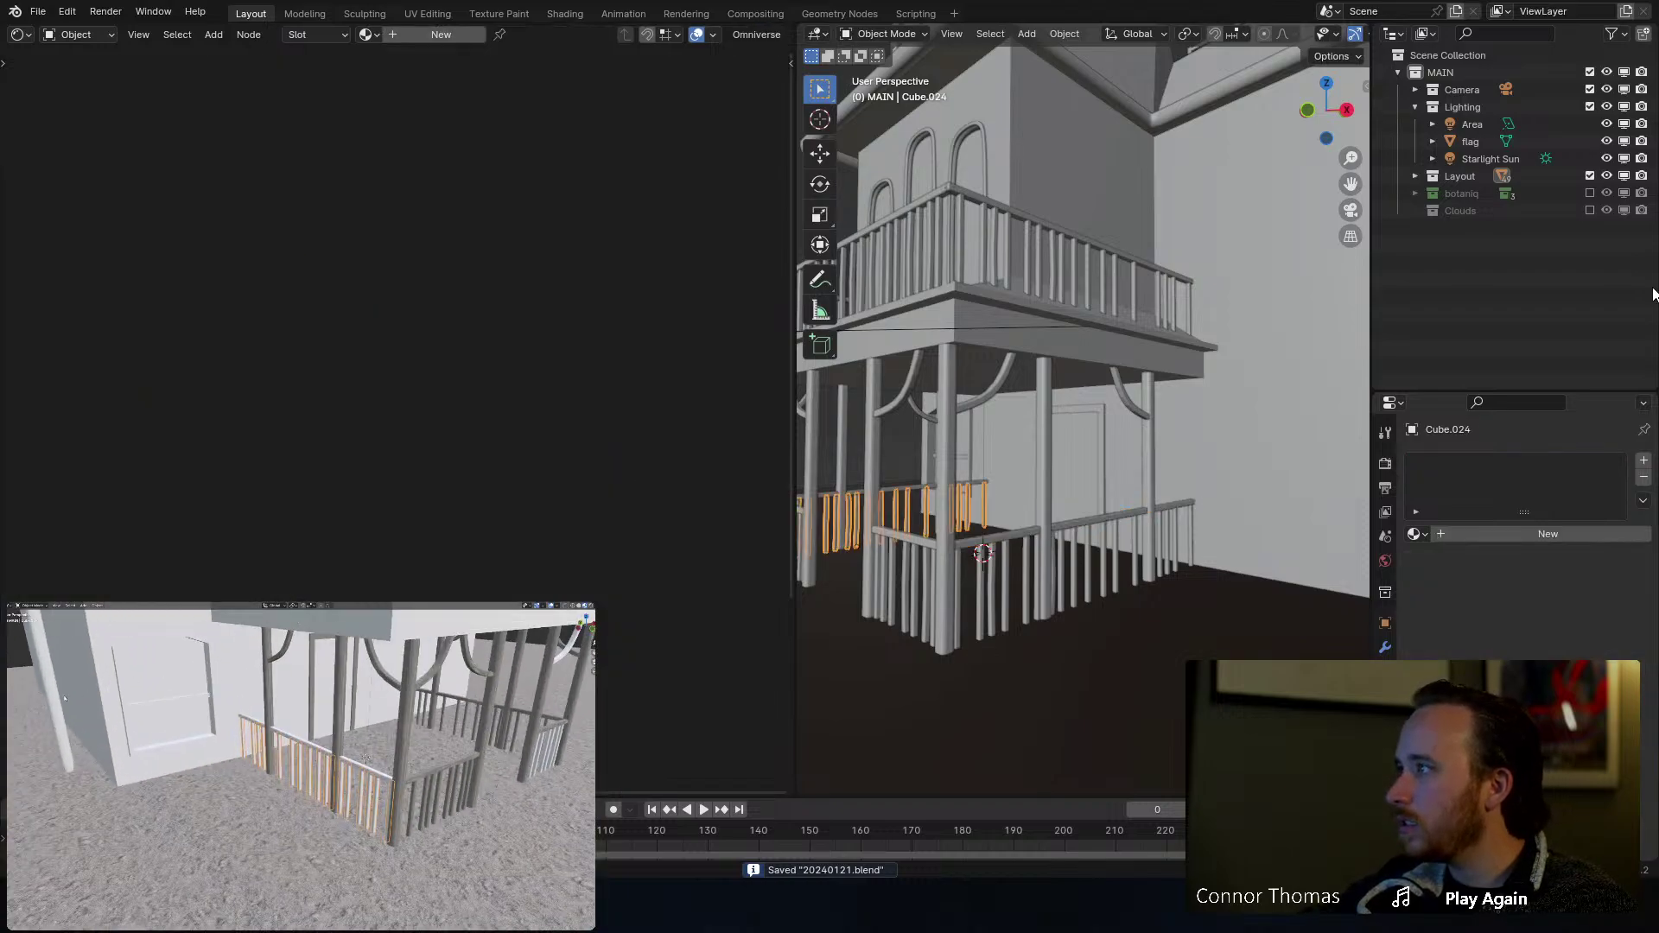
{"action": "left_click", "coordinate": [1419, 535]}
{"action": "type", "text": "pee"}
{"action": "key", "text": "Return"}
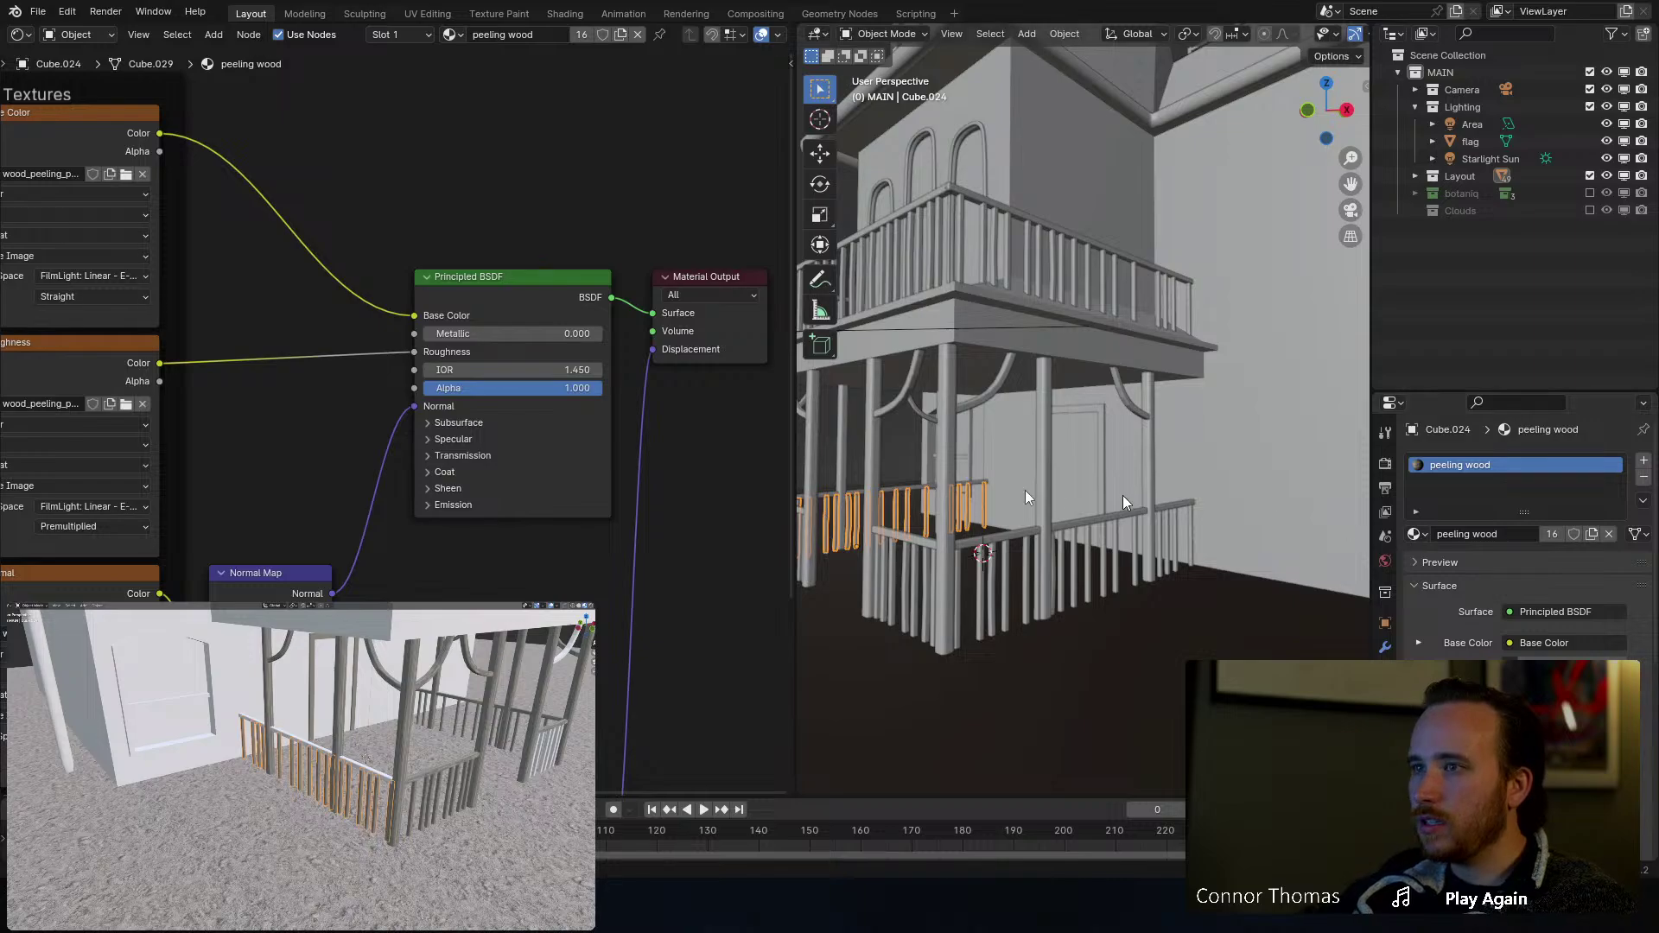
{"action": "left_click", "coordinate": [909, 486]}
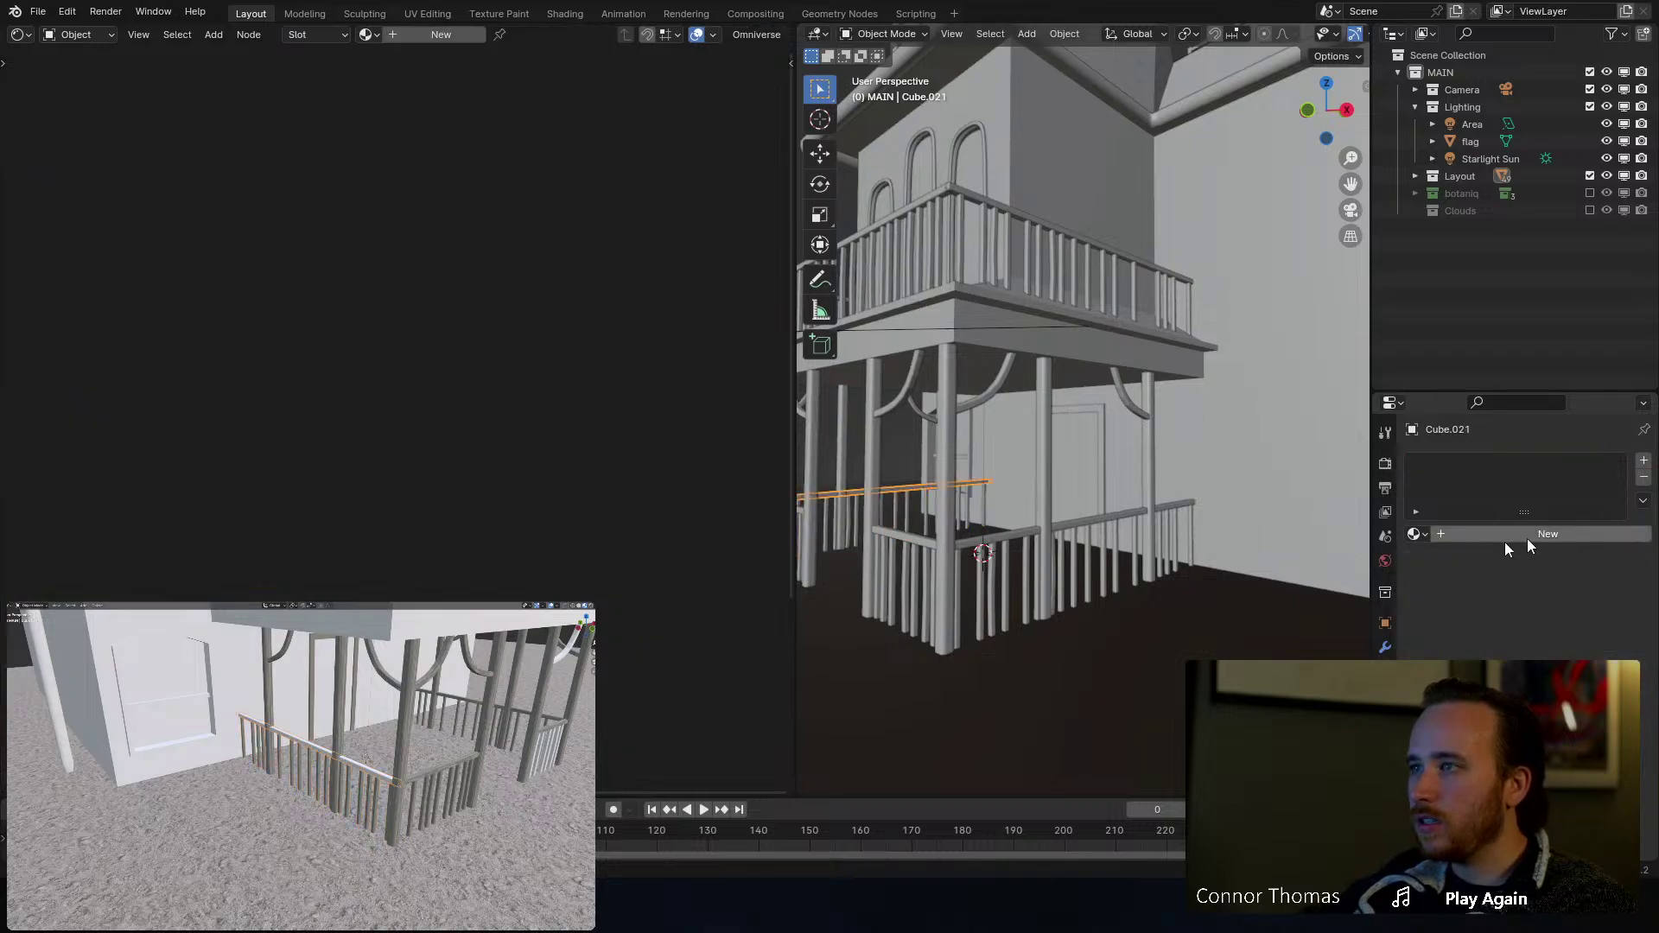
{"action": "left_click", "coordinate": [1422, 534]}
{"action": "type", "text": "pee"}
{"action": "key", "text": "Return"}
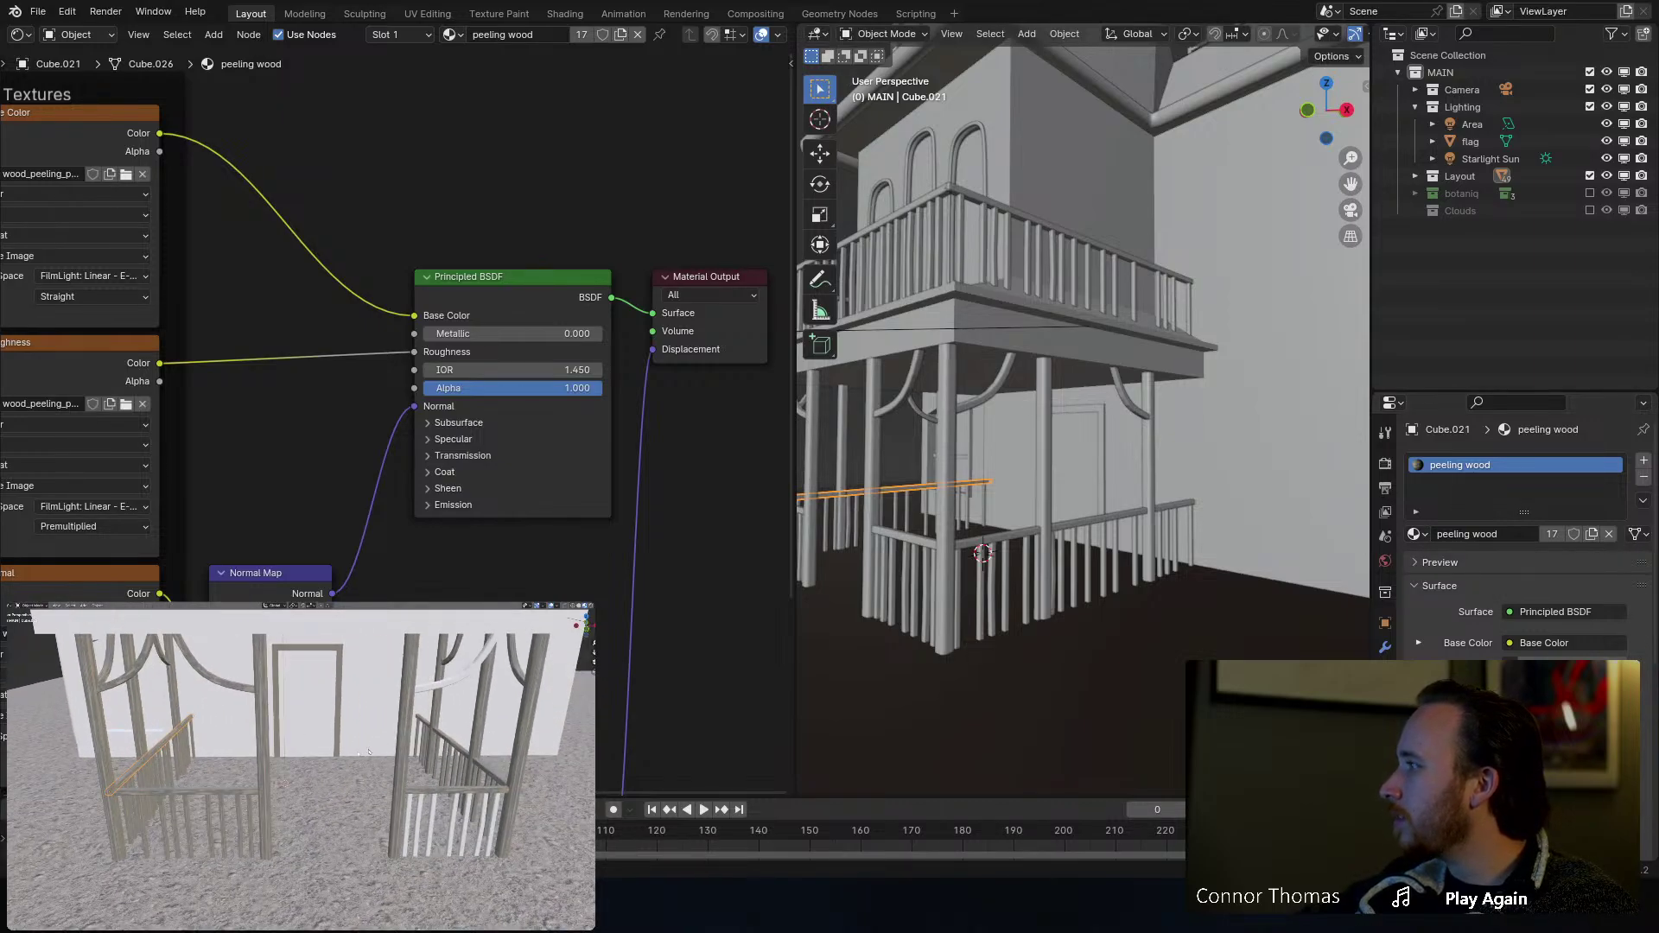
Step: Try feeding Generated texture coordinates into the peeling wood material's Mapping node, and save the file
{"action": "middle_click_drag", "start_coordinate": [277, 254], "coordinate": [645, 366]}
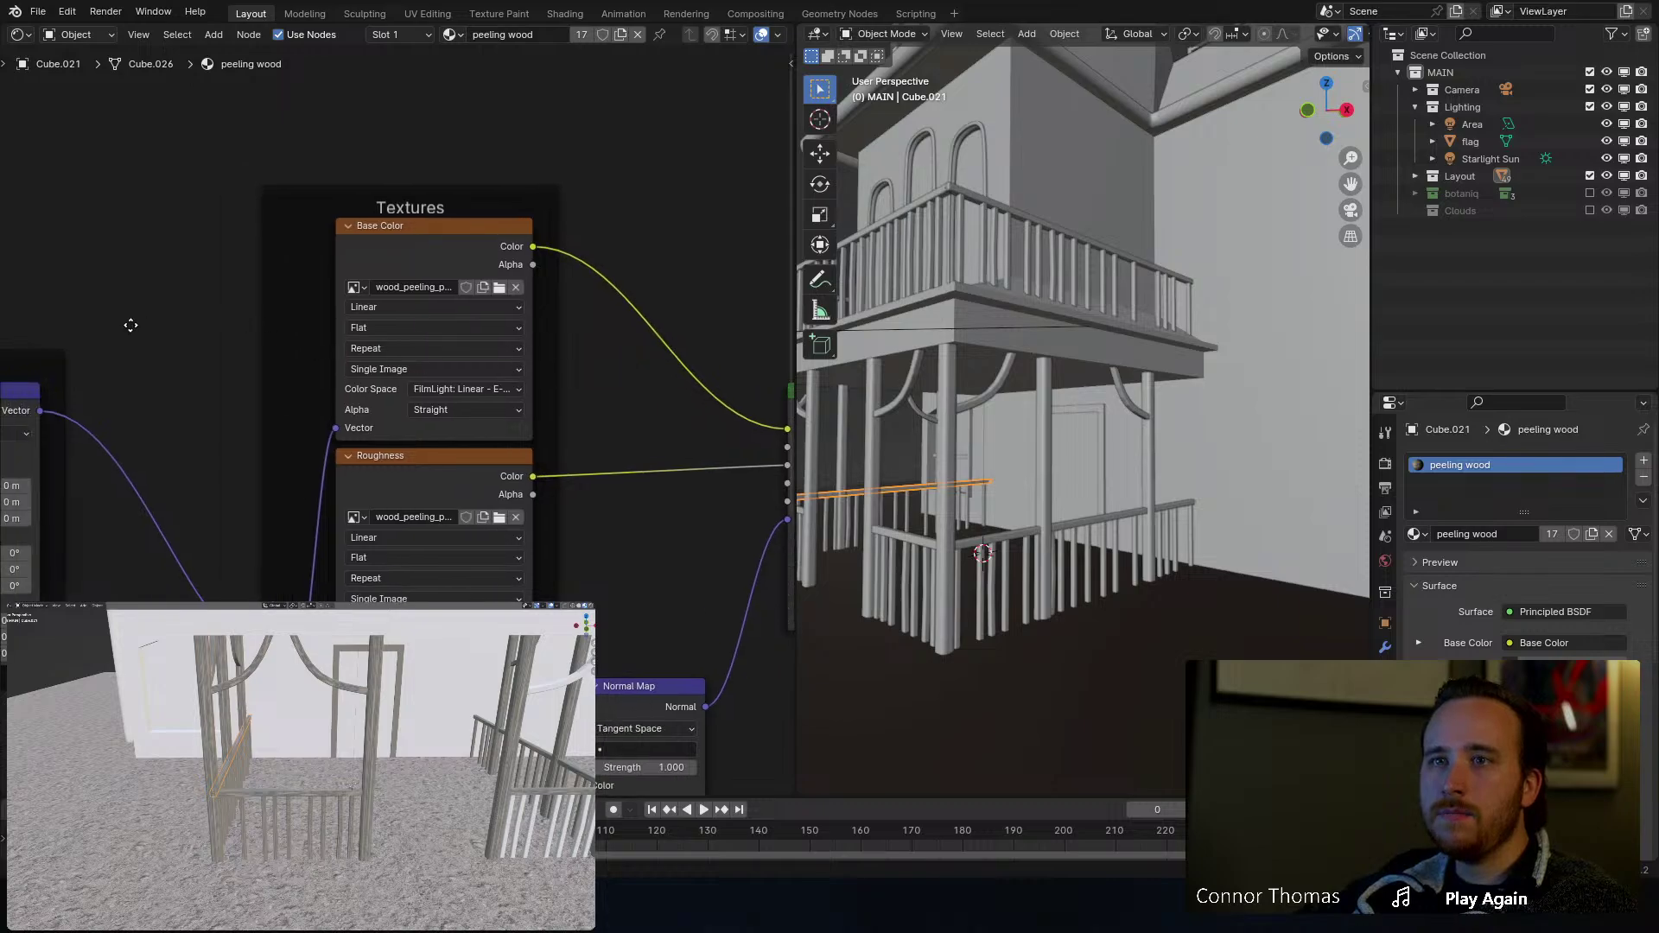
{"action": "middle_click_drag", "start_coordinate": [132, 328], "coordinate": [410, 278]}
{"action": "middle_click_drag", "start_coordinate": [274, 292], "coordinate": [434, 292]}
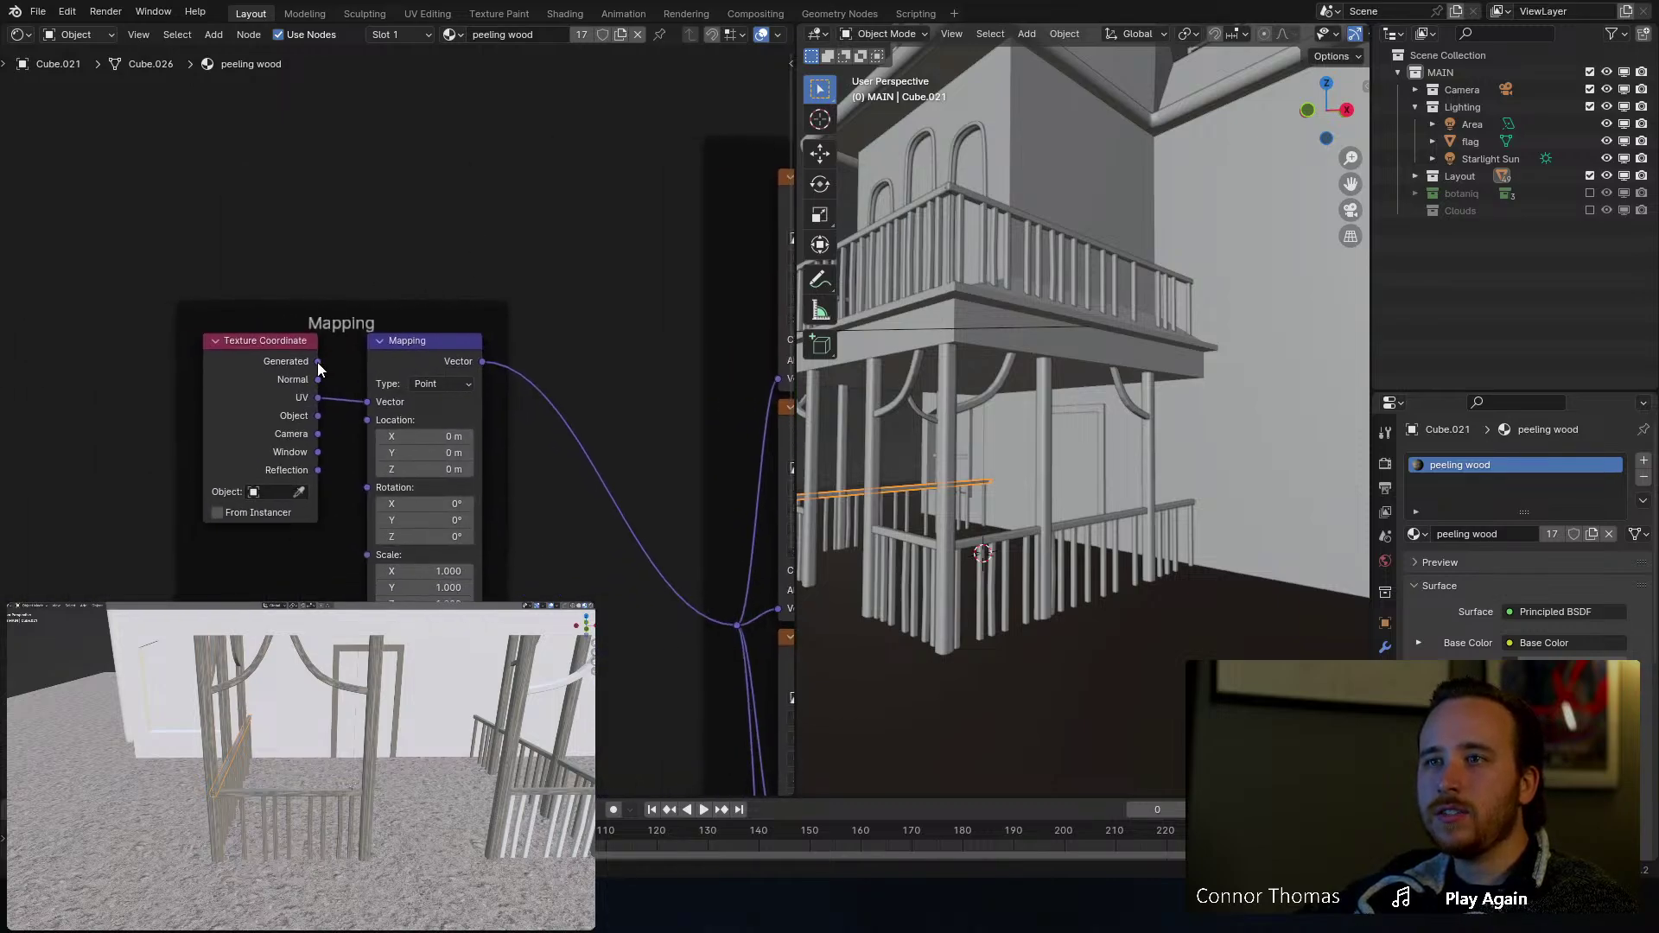
{"action": "left_click_drag", "start_coordinate": [318, 361], "coordinate": [366, 401]}
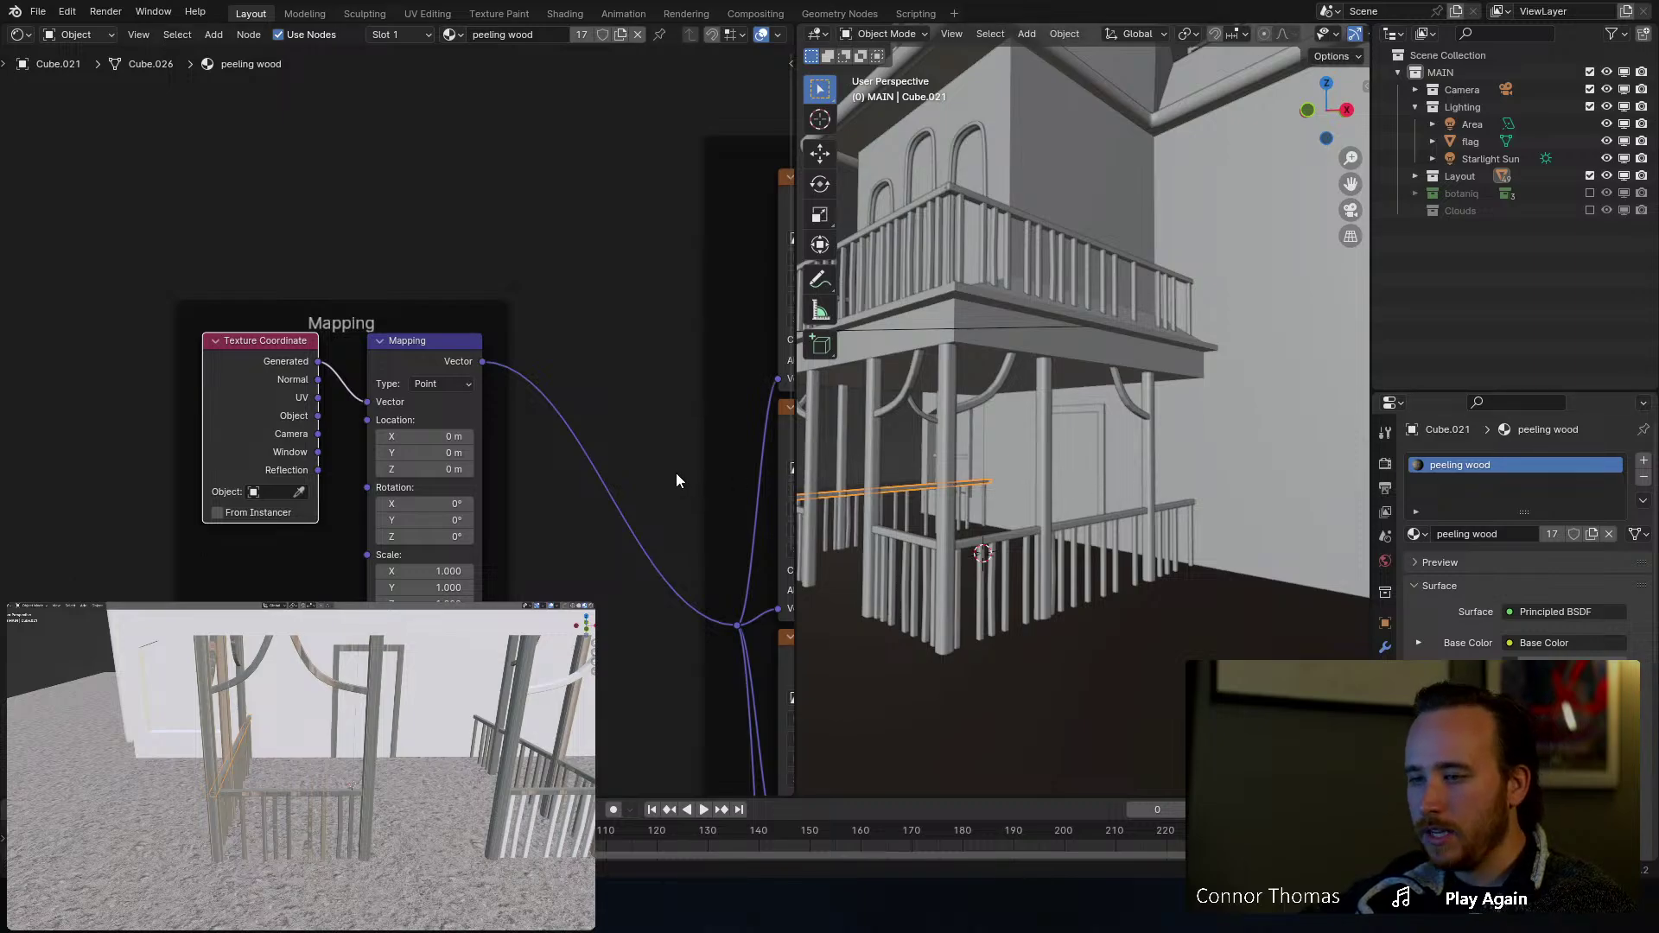
{"action": "key", "text": "ctrl+s"}
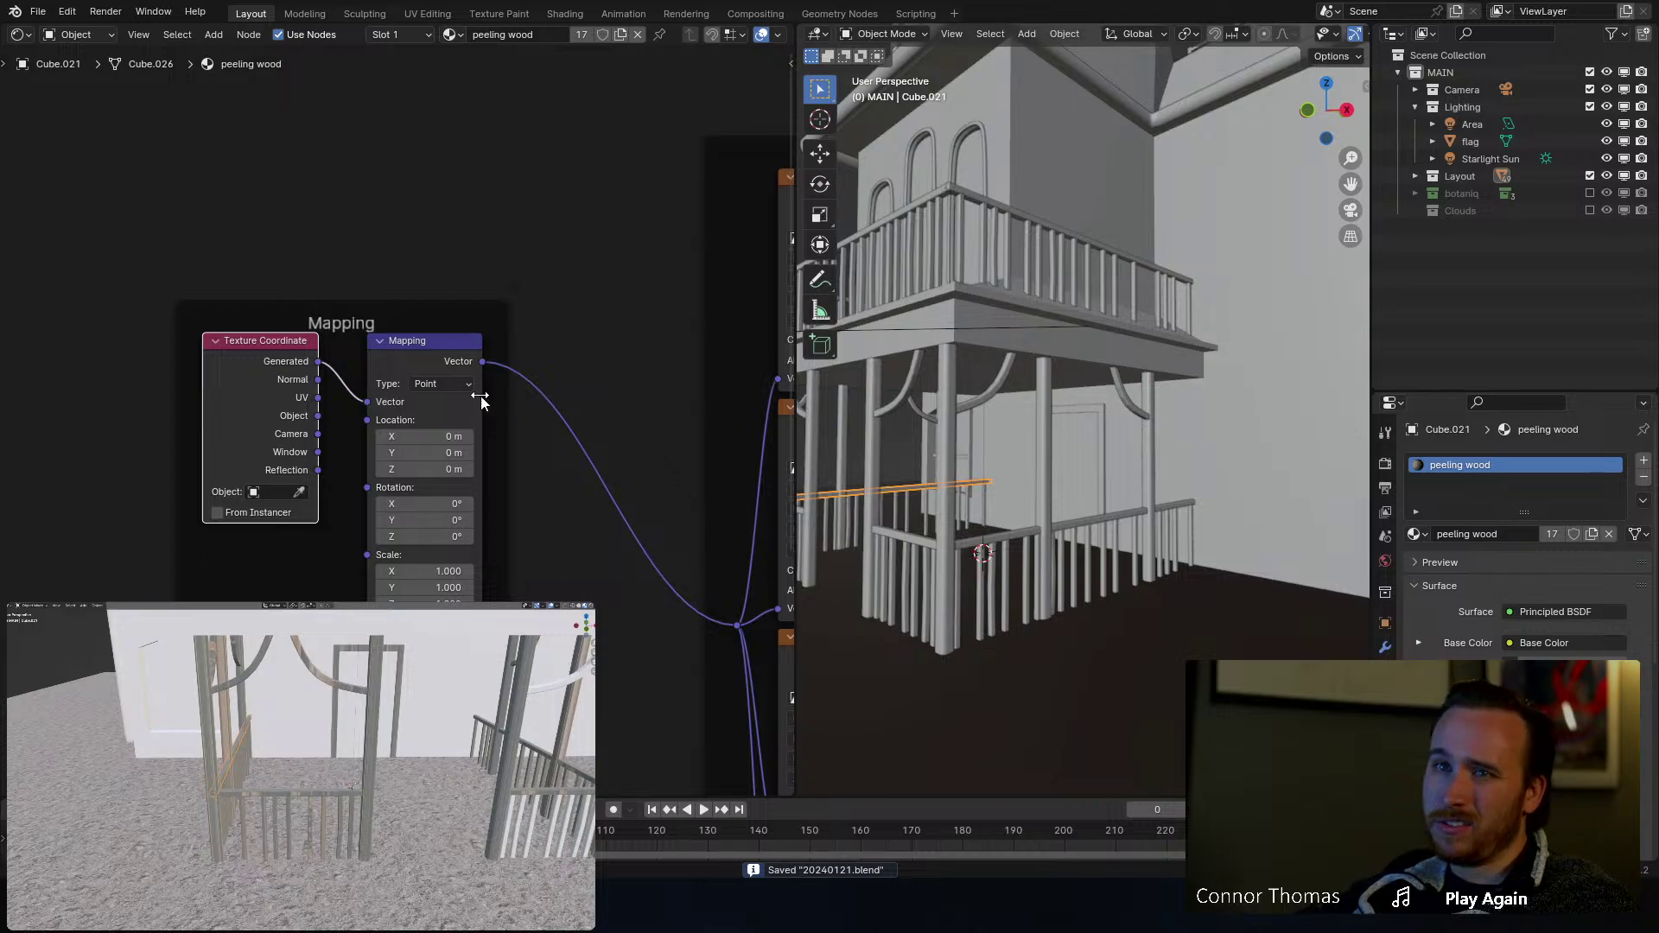
Step: Reconnect the UV texture coordinates to the Mapping node's Vector input and save the file
{"action": "left_click_drag", "start_coordinate": [318, 397], "coordinate": [367, 402]}
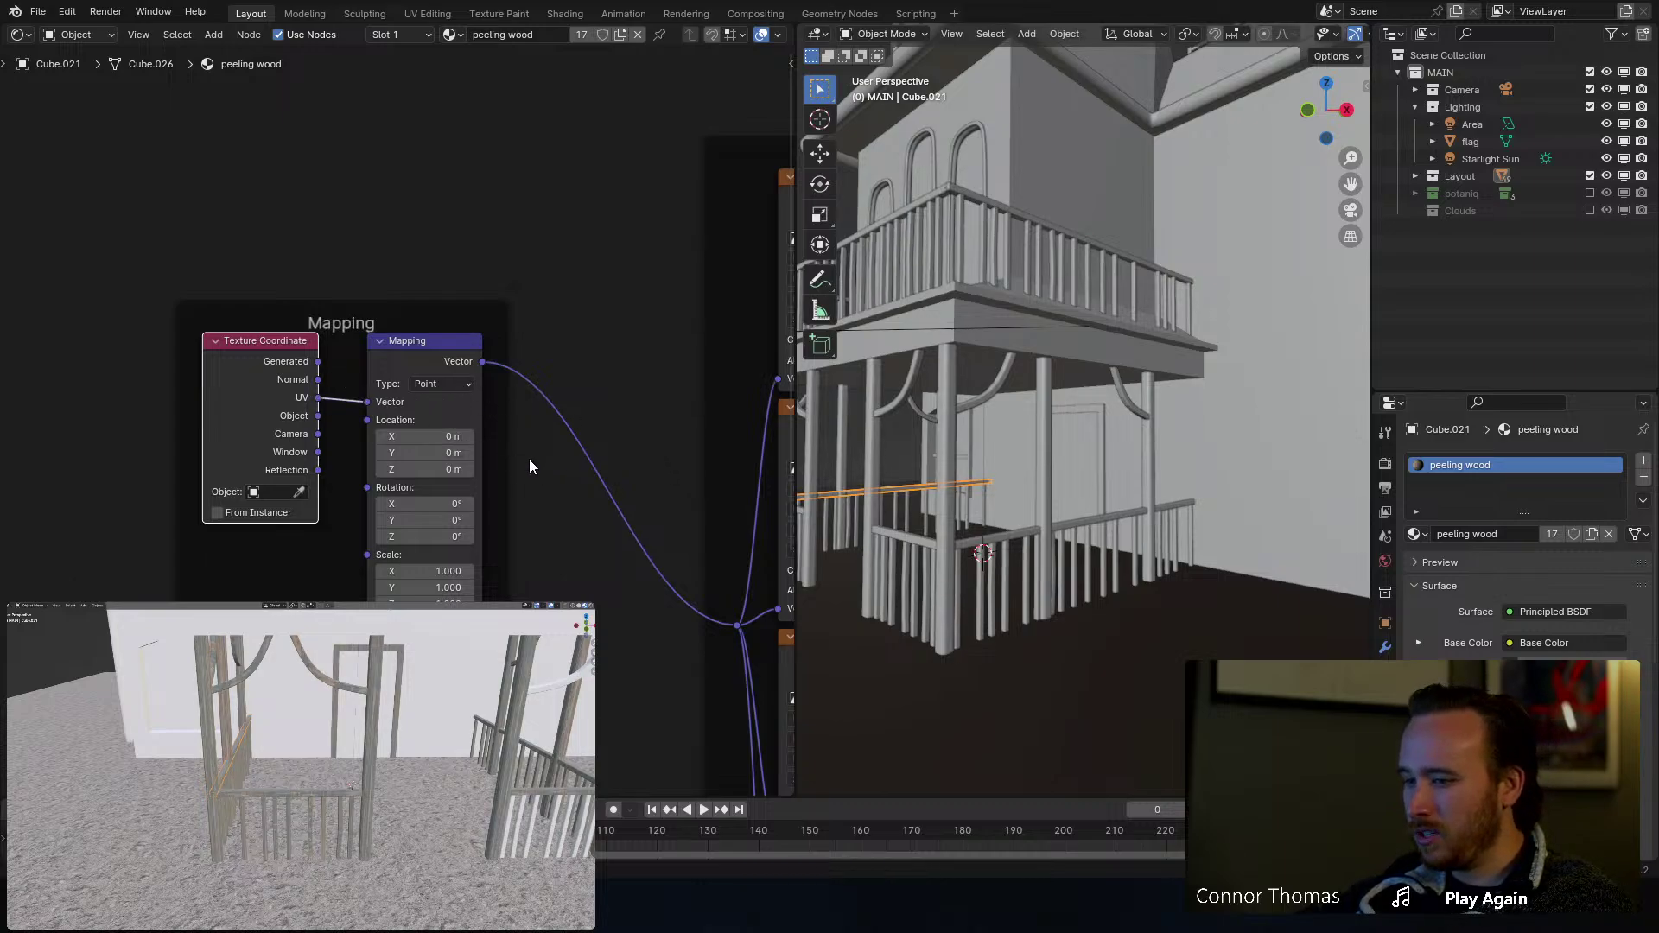
{"action": "key", "text": "ctrl+s"}
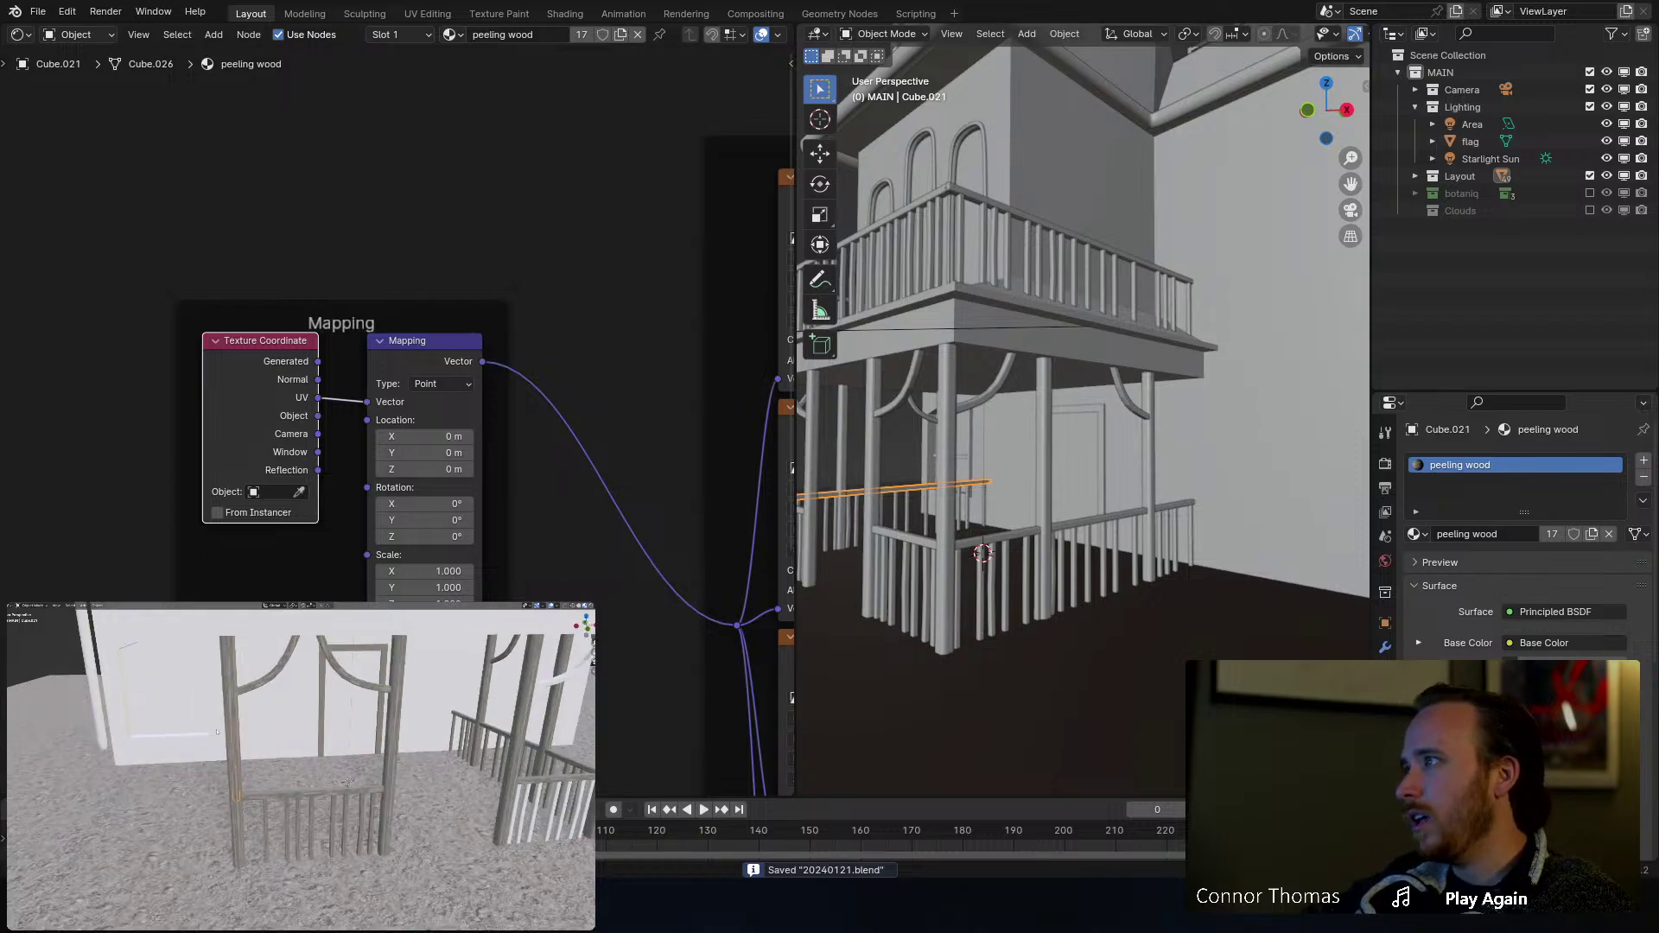
Step: UV-unwrap all faces of the selected porch side handrail
{"action": "key", "text": "Tab"}
{"action": "key", "text": "a"}
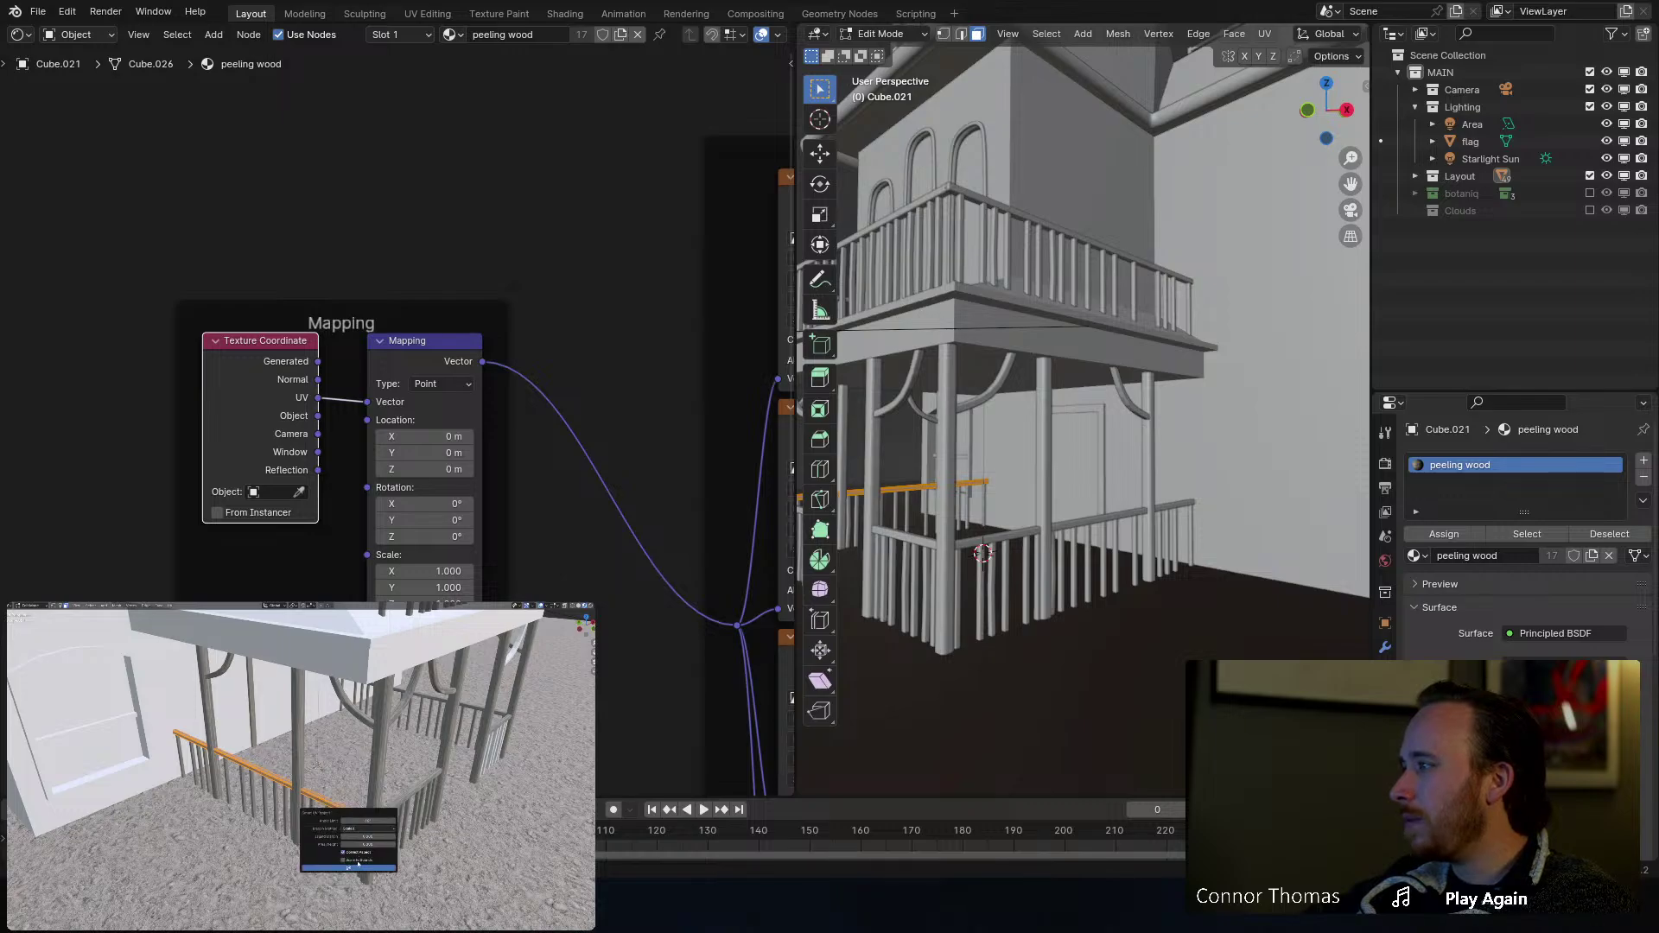
{"action": "key", "text": "Tab"}
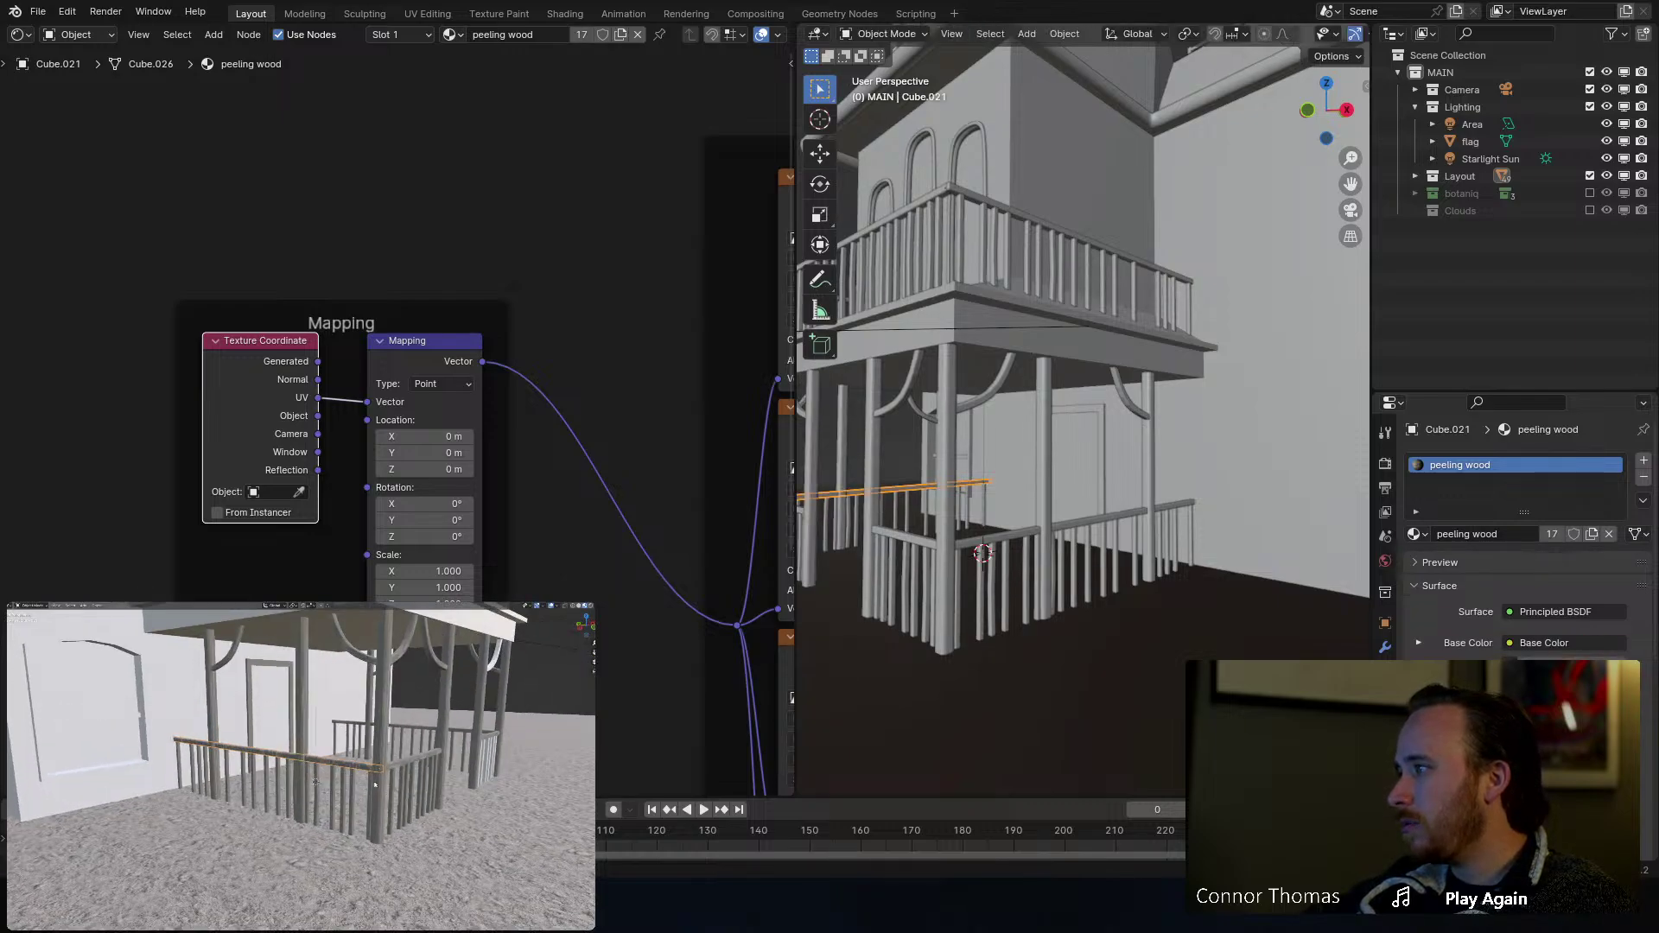
Step: UV-unwrap the porch side balusters beneath the handrail just unwrapped, using Smart UV Project
{"action": "left_click", "coordinate": [325, 798]}
{"action": "key", "text": "Tab"}
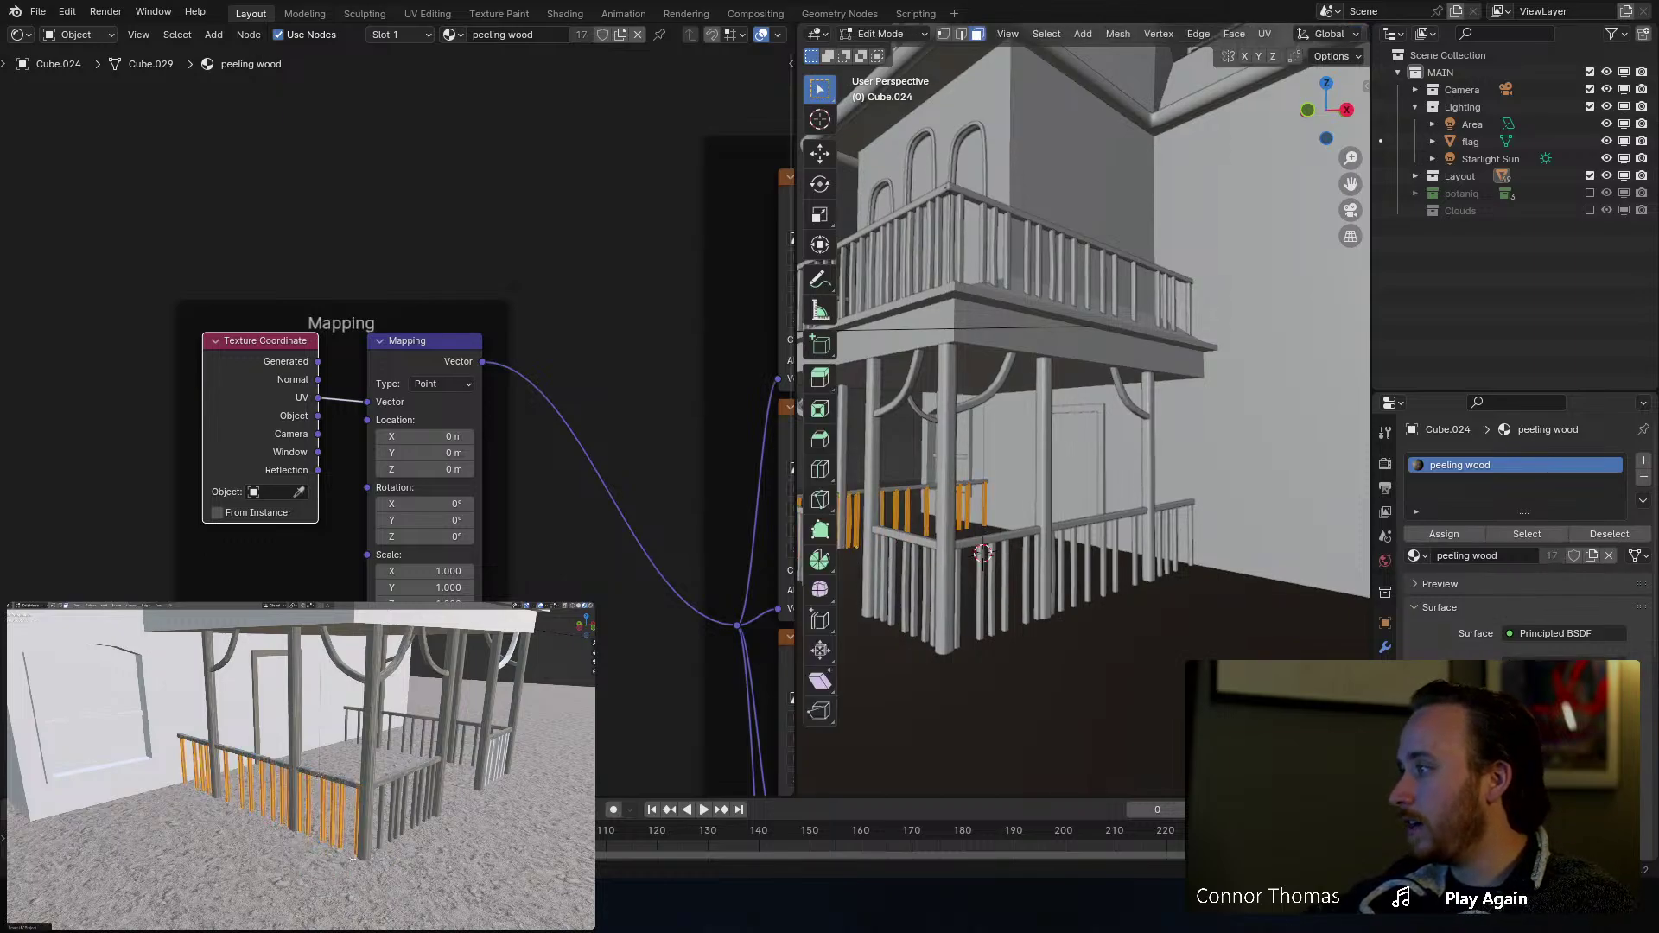
{"action": "key", "text": "Tab"}
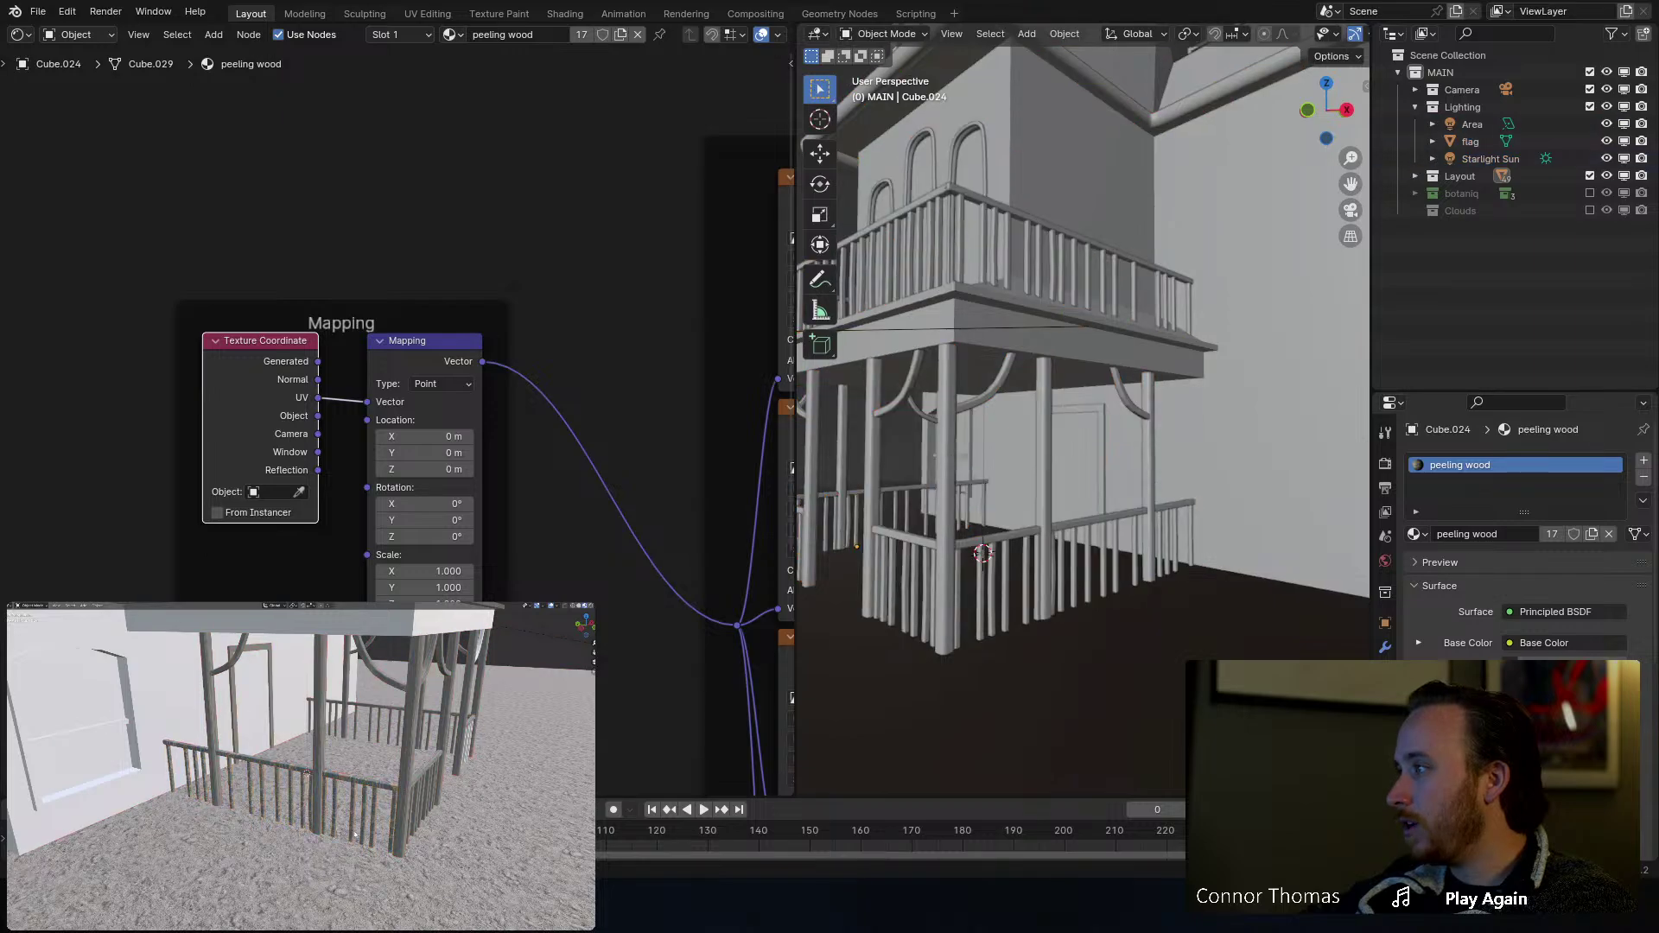
Step: UV-unwrap all faces of the porch posts with Smart UV Project
{"action": "left_click", "coordinate": [339, 757]}
{"action": "key", "text": "Tab"}
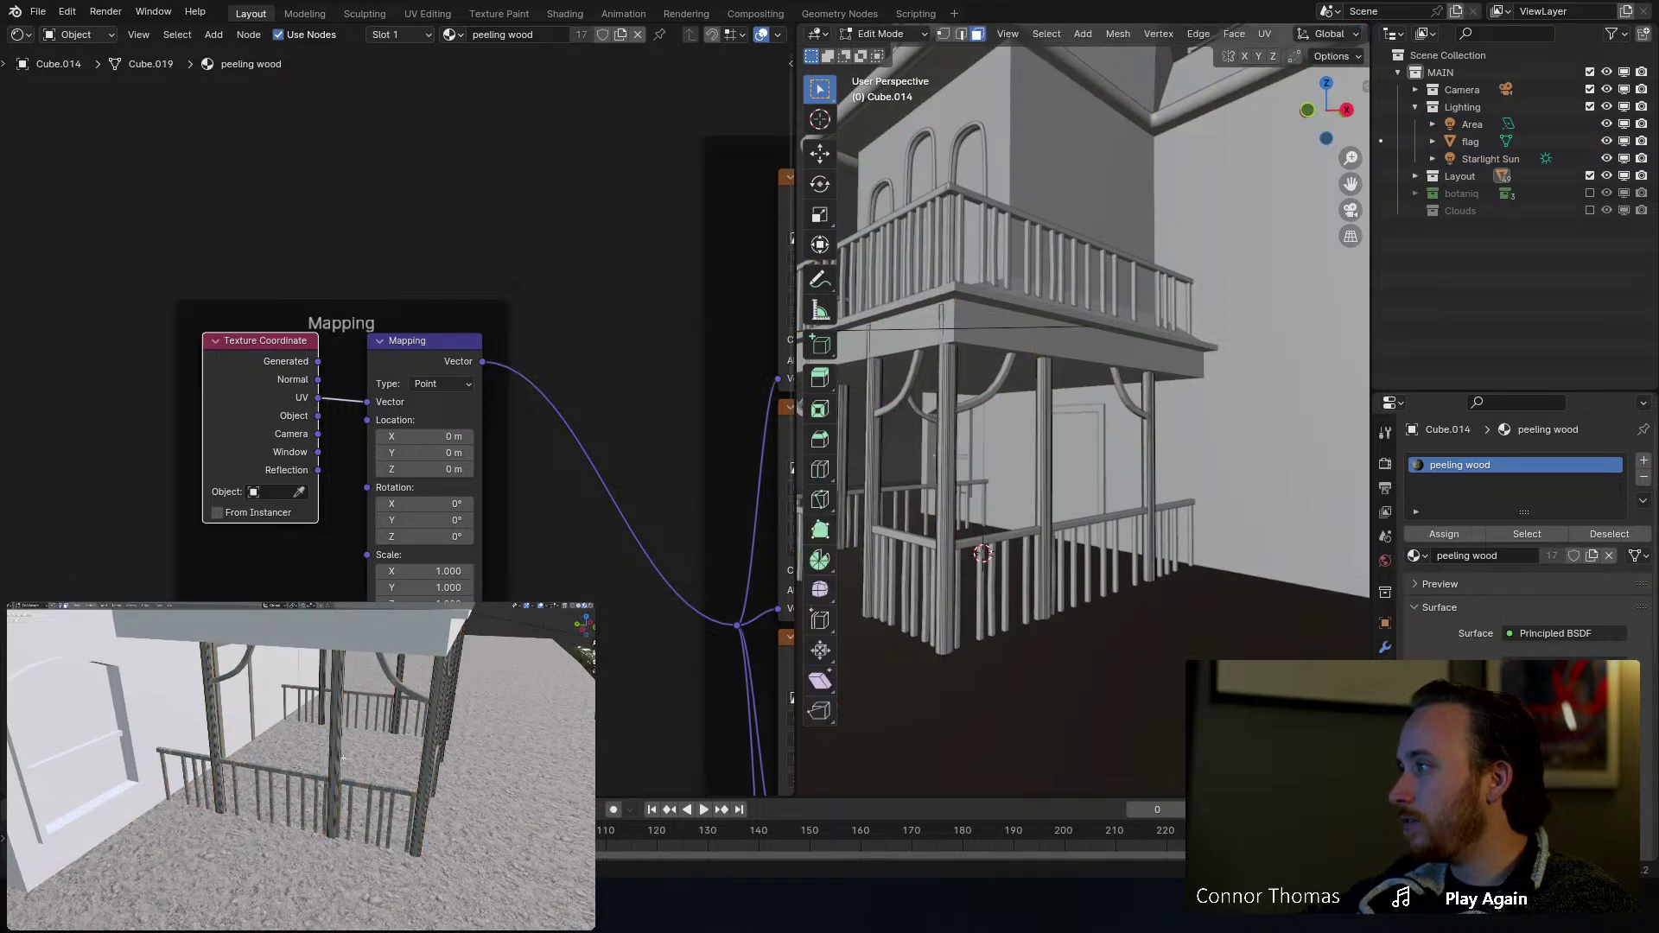
{"action": "key", "text": "a"}
{"action": "key", "text": "u"}
{"action": "left_click", "coordinate": [342, 759]}
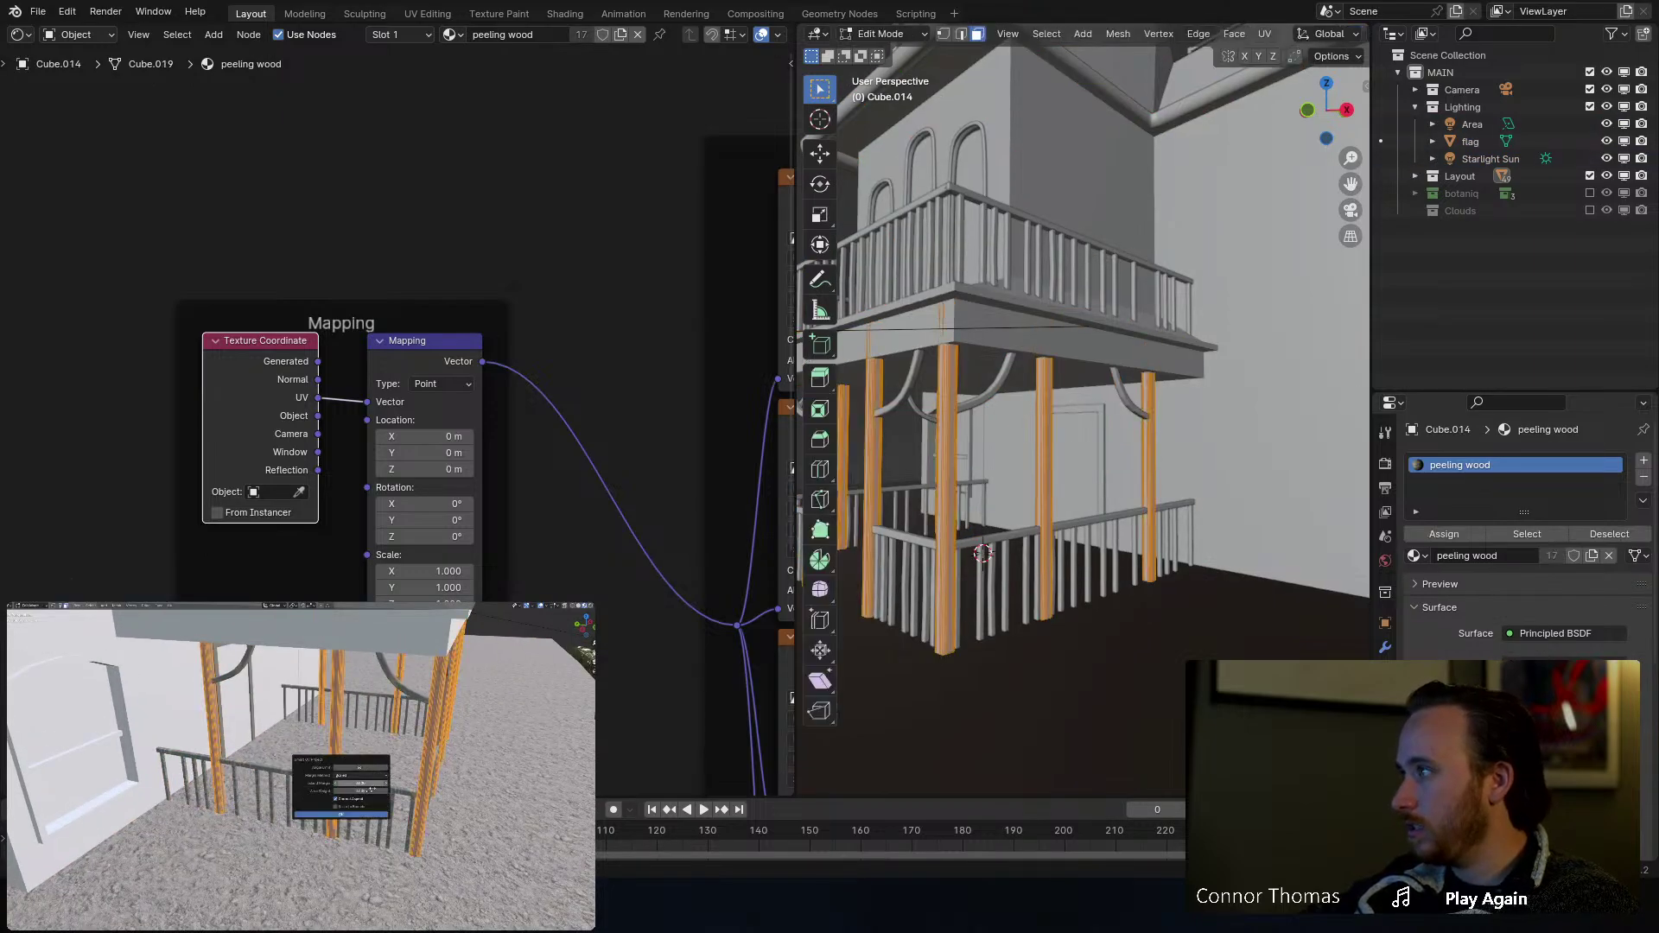
{"action": "left_click", "coordinate": [335, 816]}
{"action": "key", "text": "Tab"}
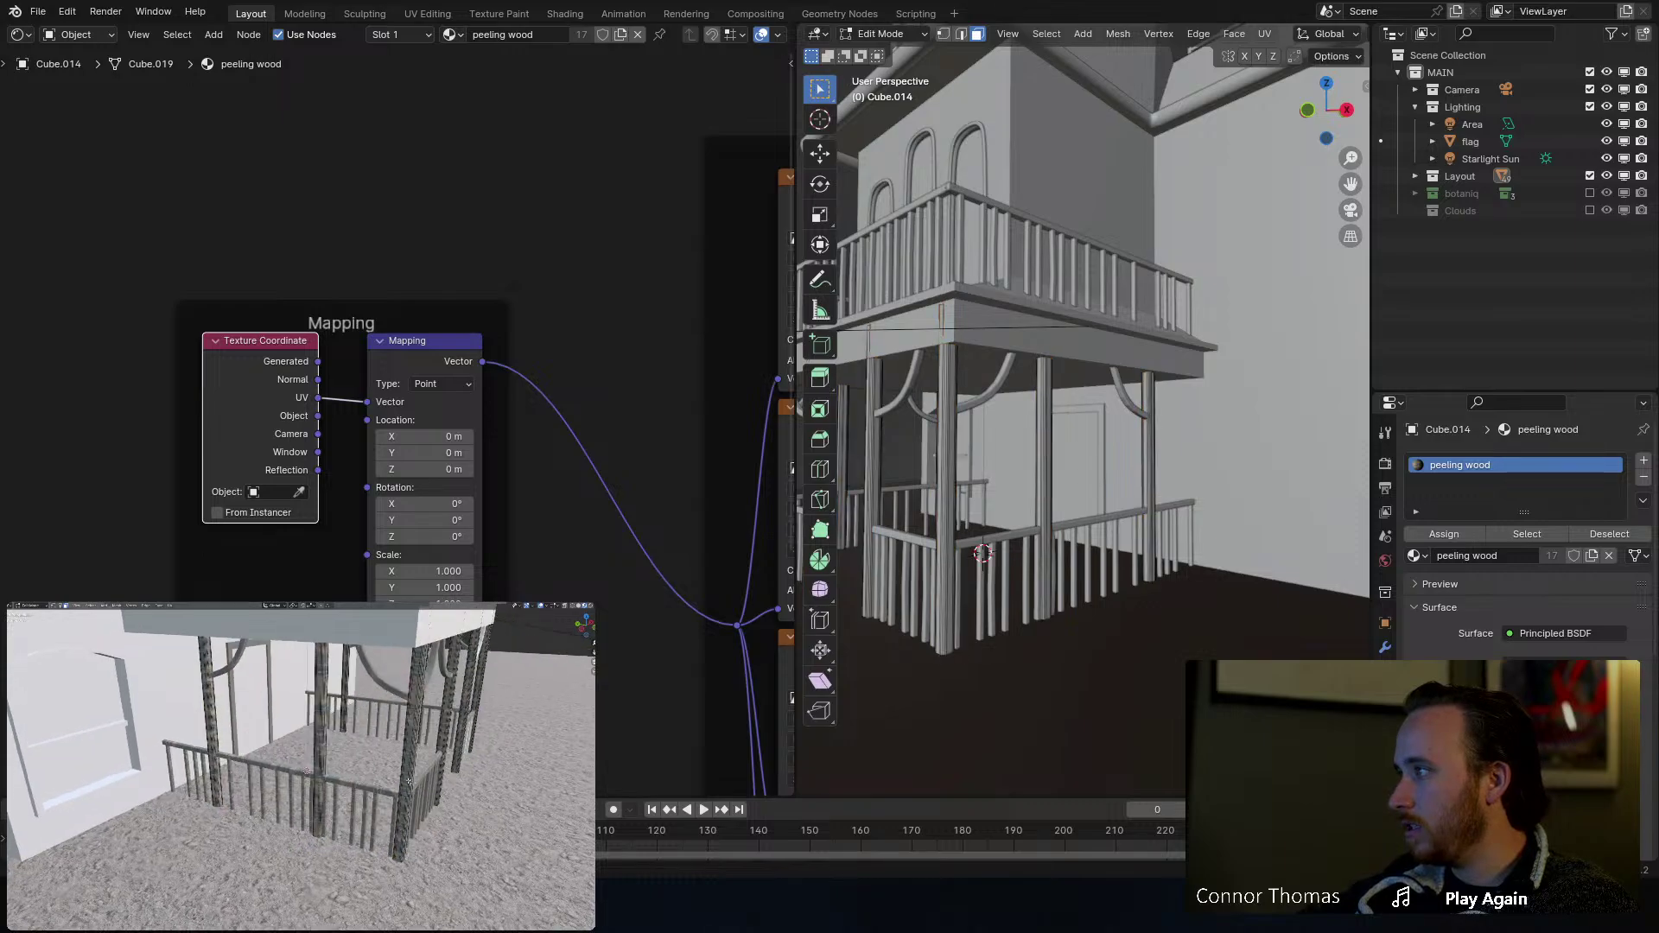
Step: UV-unwrap all faces of the front porch balusters adjoining the already unwrapped side railing, using Smart UV Project
{"action": "middle_click_drag", "start_coordinate": [455, 781], "coordinate": [302, 785]}
{"action": "left_click", "coordinate": [292, 792]}
{"action": "key", "text": "Tab"}
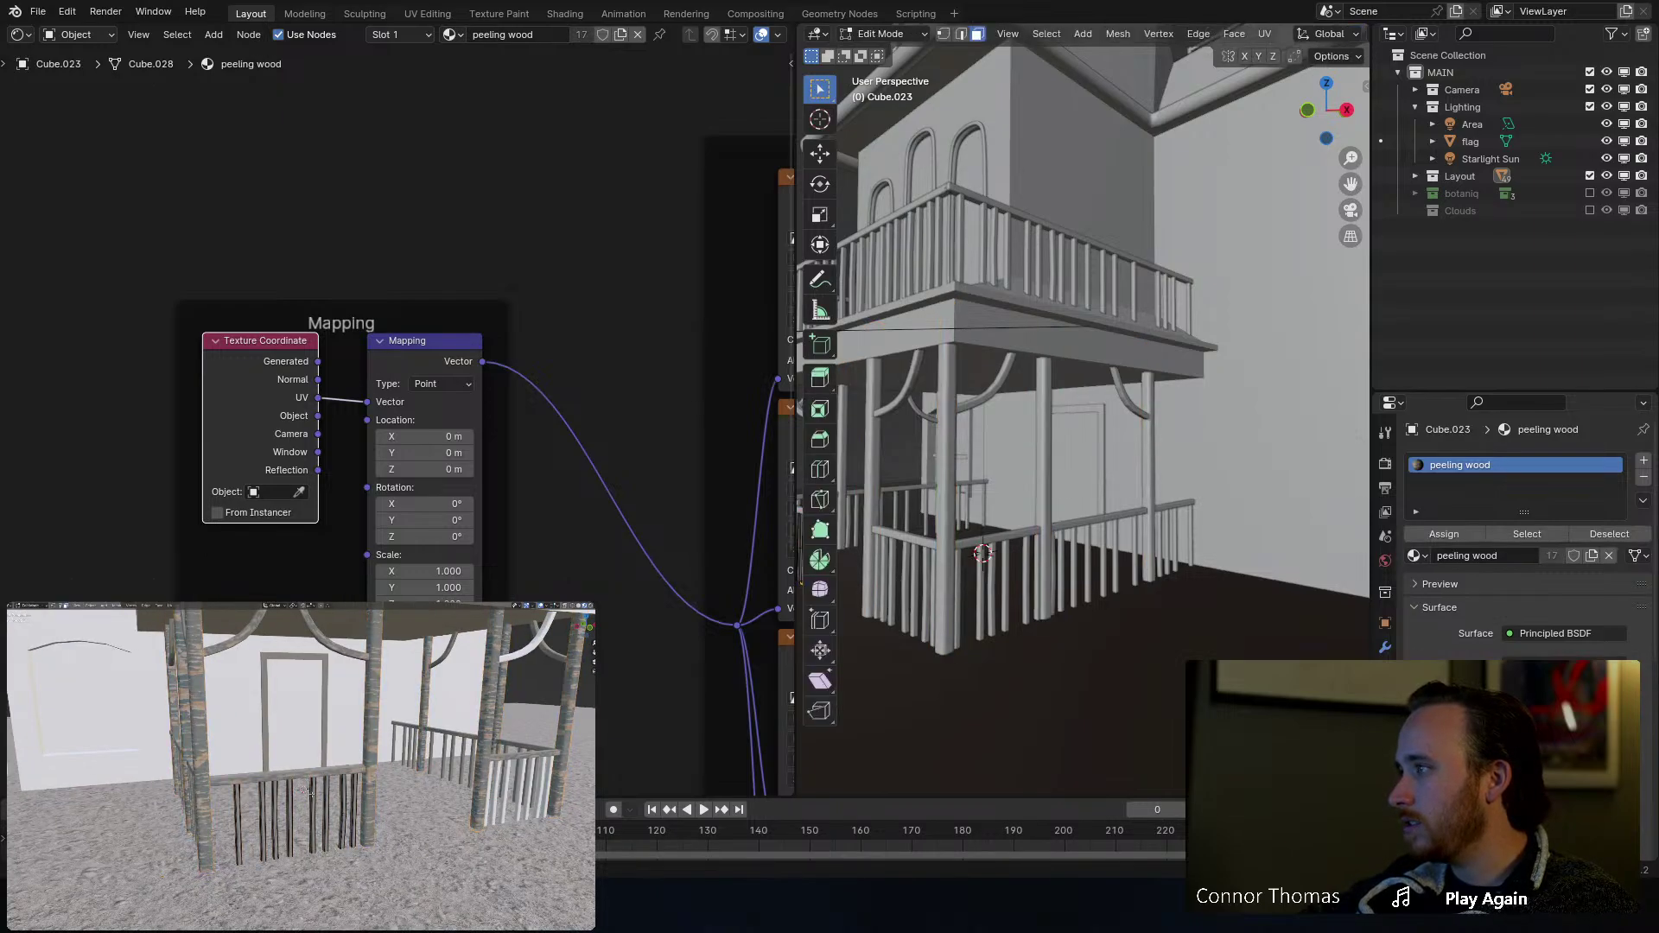
{"action": "key", "text": "a"}
{"action": "key", "text": "u"}
{"action": "left_click", "coordinate": [313, 796]}
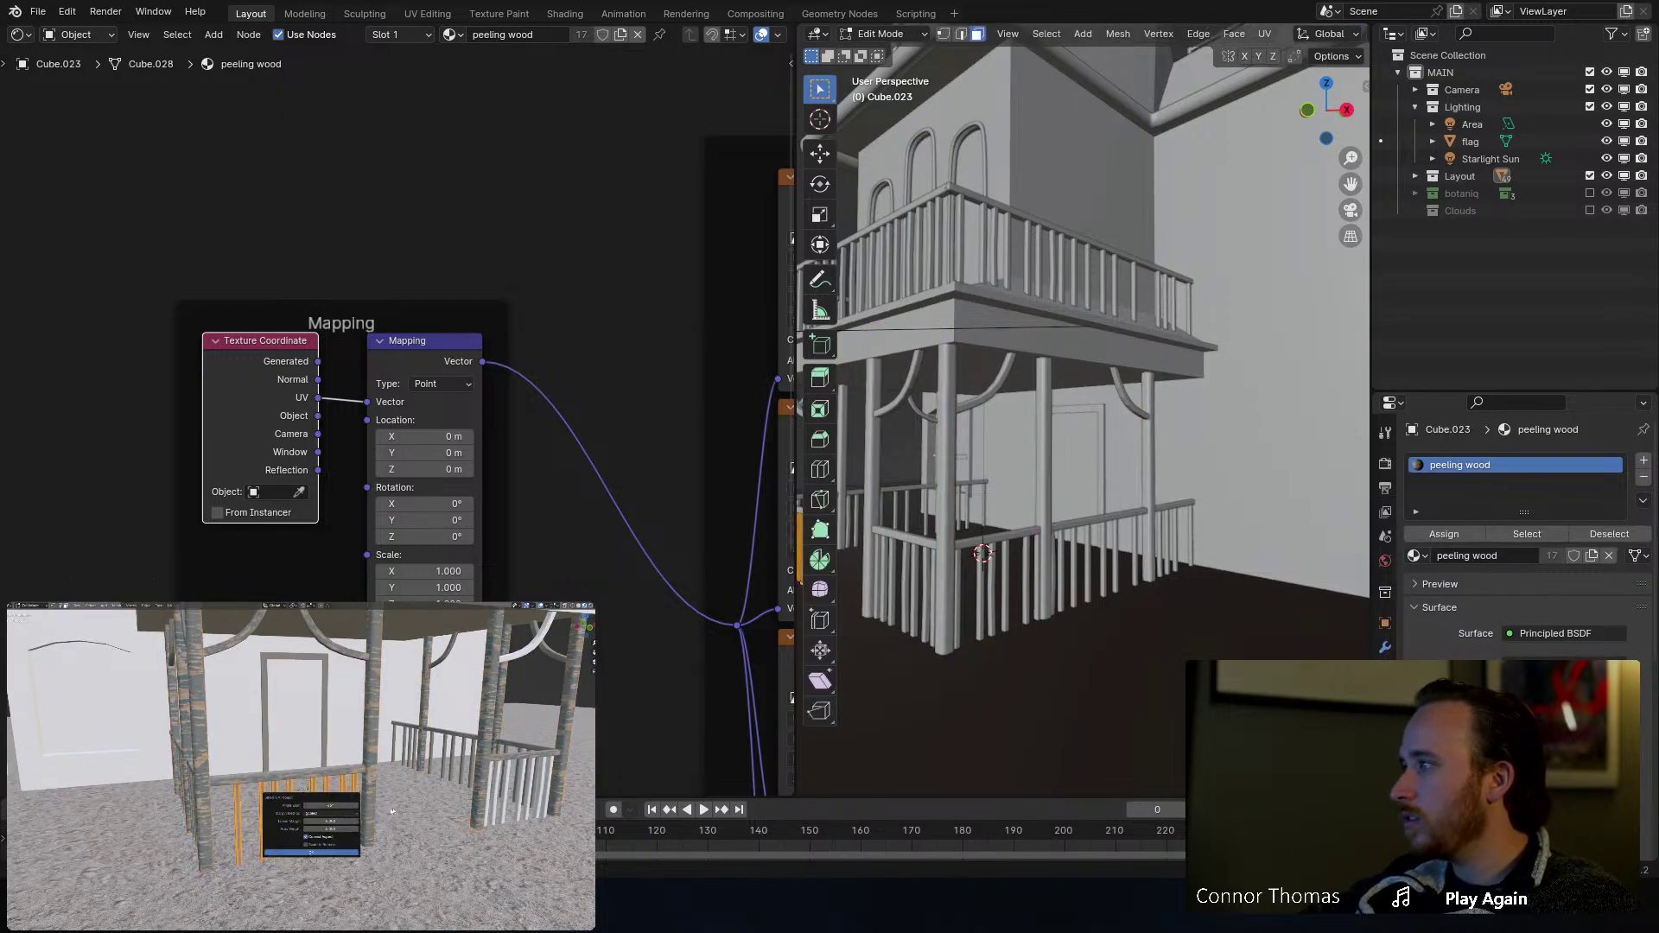
{"action": "left_click", "coordinate": [314, 852]}
{"action": "key", "text": "Tab"}
{"action": "key", "text": "alt+a"}
Step: Assign the peeling wood material to the untextured front balusters on the other side of the porch entrance
{"action": "middle_click_drag", "start_coordinate": [488, 829], "coordinate": [404, 815]}
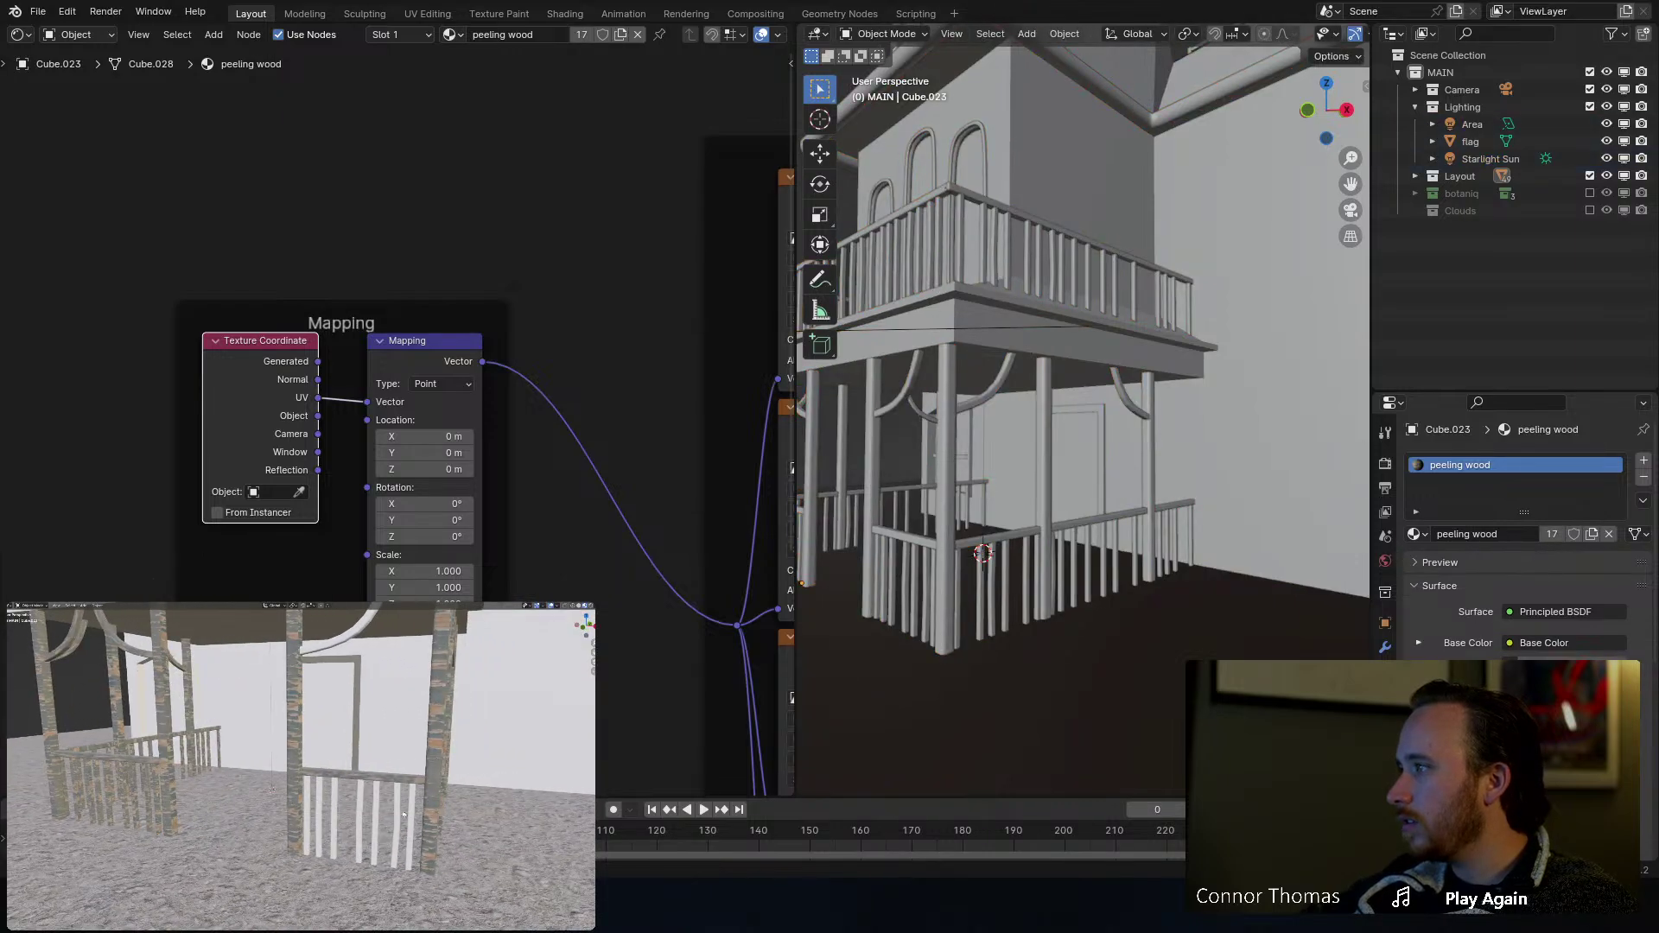
{"action": "left_click", "coordinate": [355, 807]}
{"action": "left_click", "coordinate": [369, 808]}
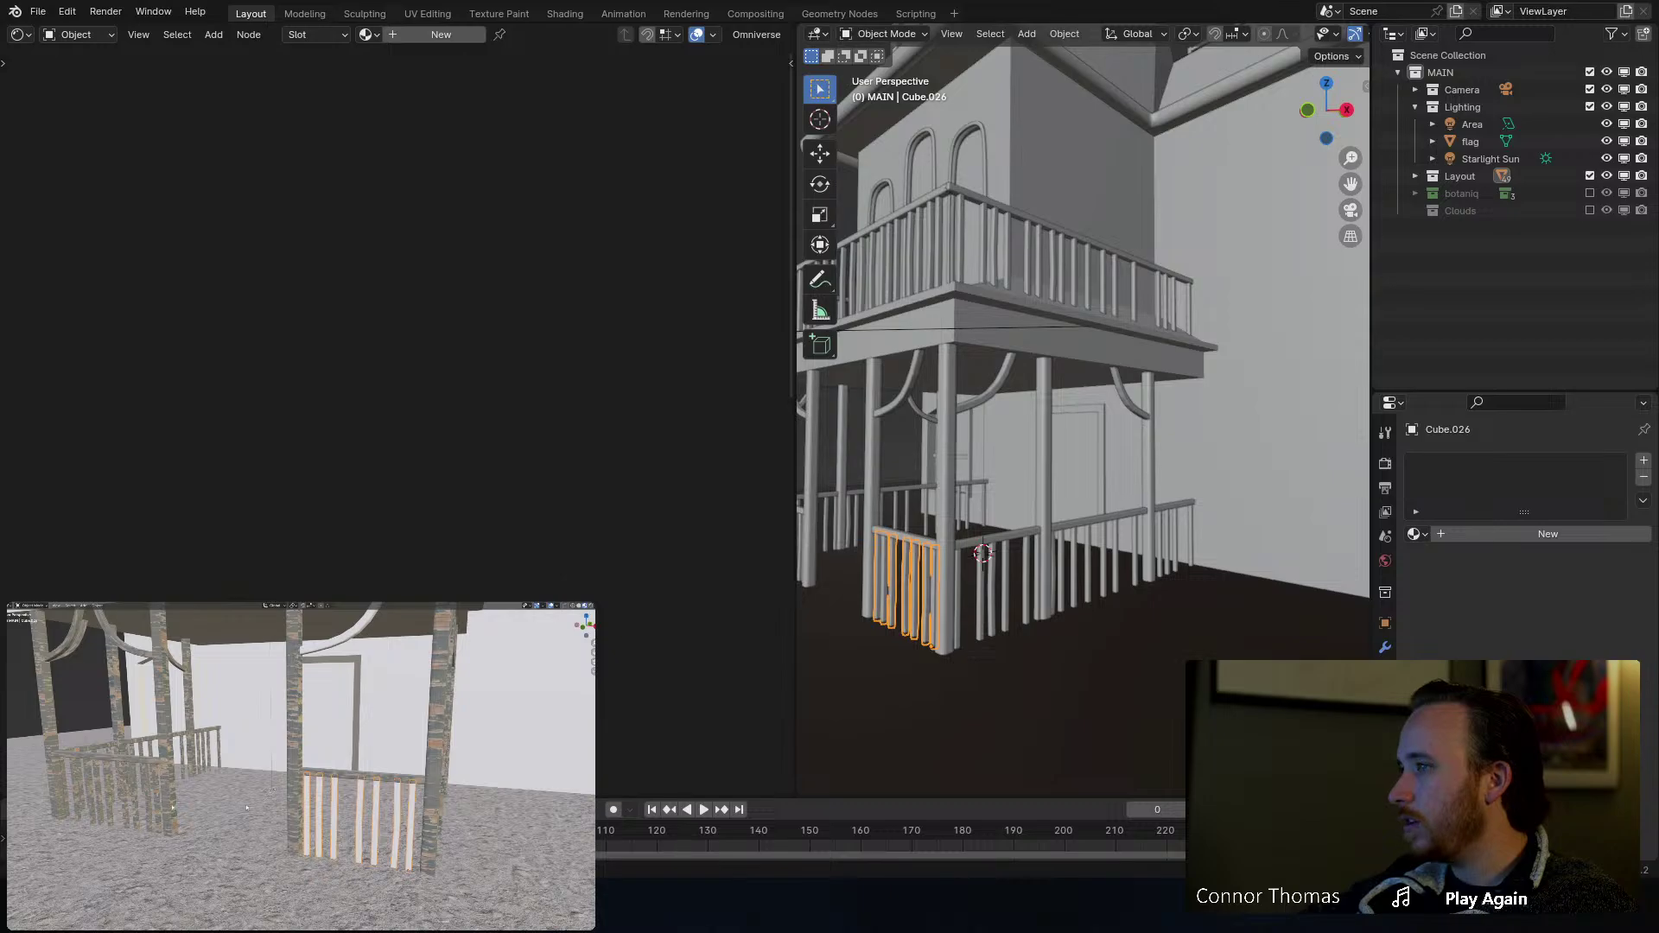
{"action": "left_click", "coordinate": [1414, 534]}
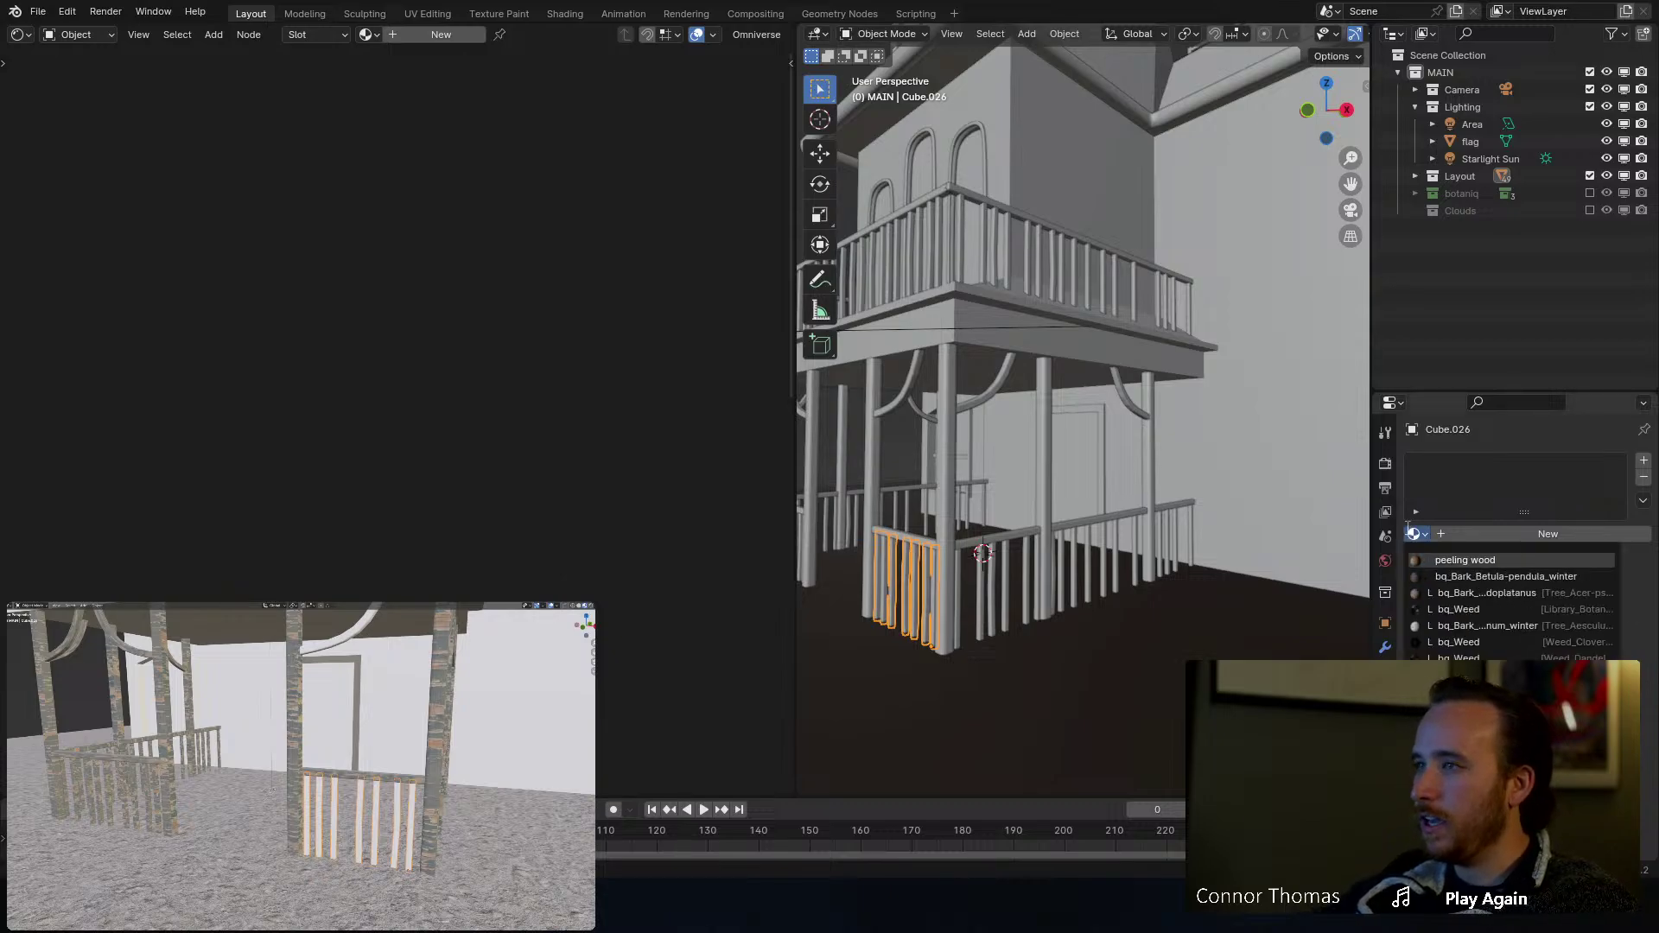
{"action": "left_click", "coordinate": [1465, 561]}
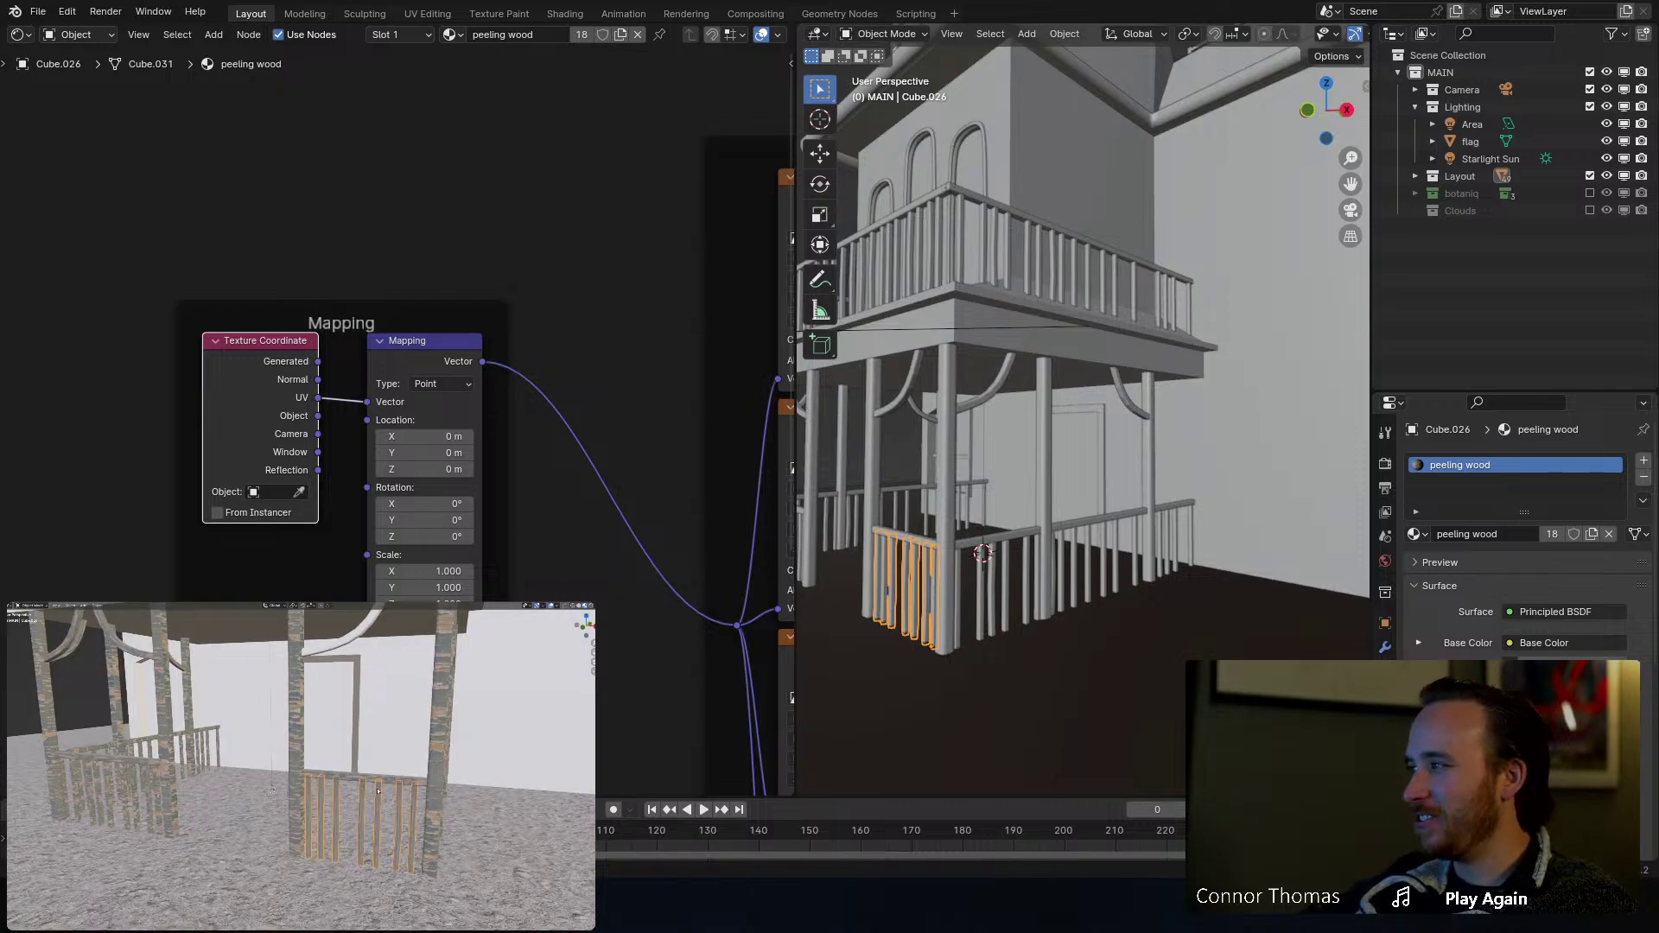
Step: UV-unwrap all faces of these newly textured front balusters with Smart UV Project
{"action": "key", "text": "Tab"}
{"action": "key", "text": "a"}
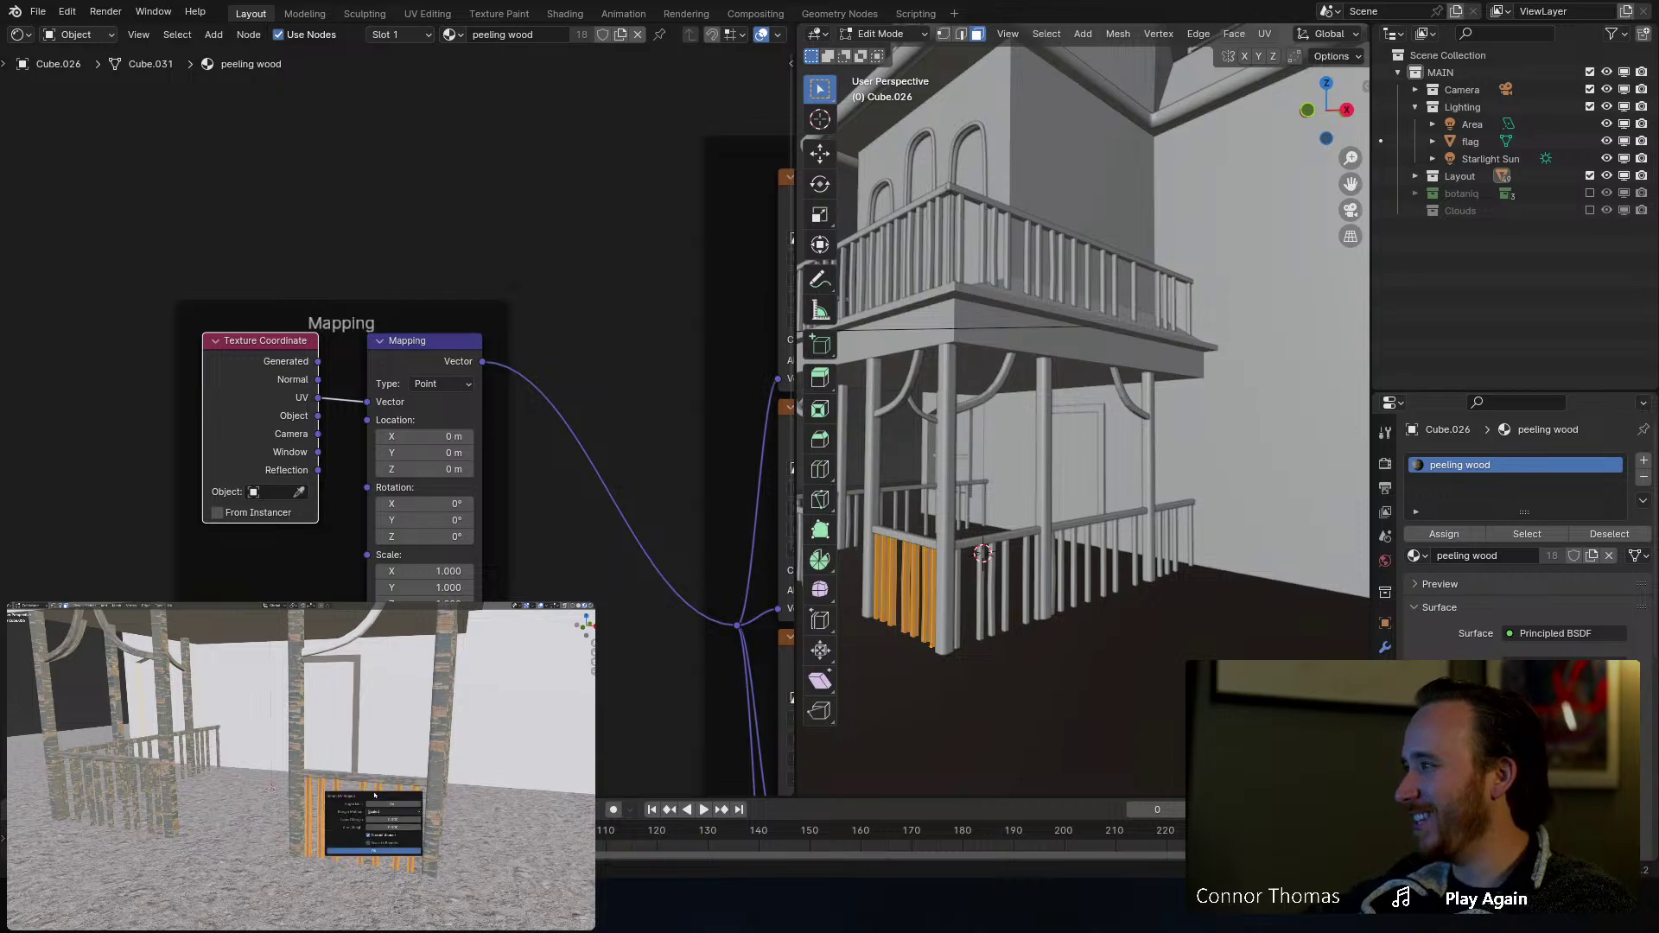
{"action": "key", "text": "alt+a"}
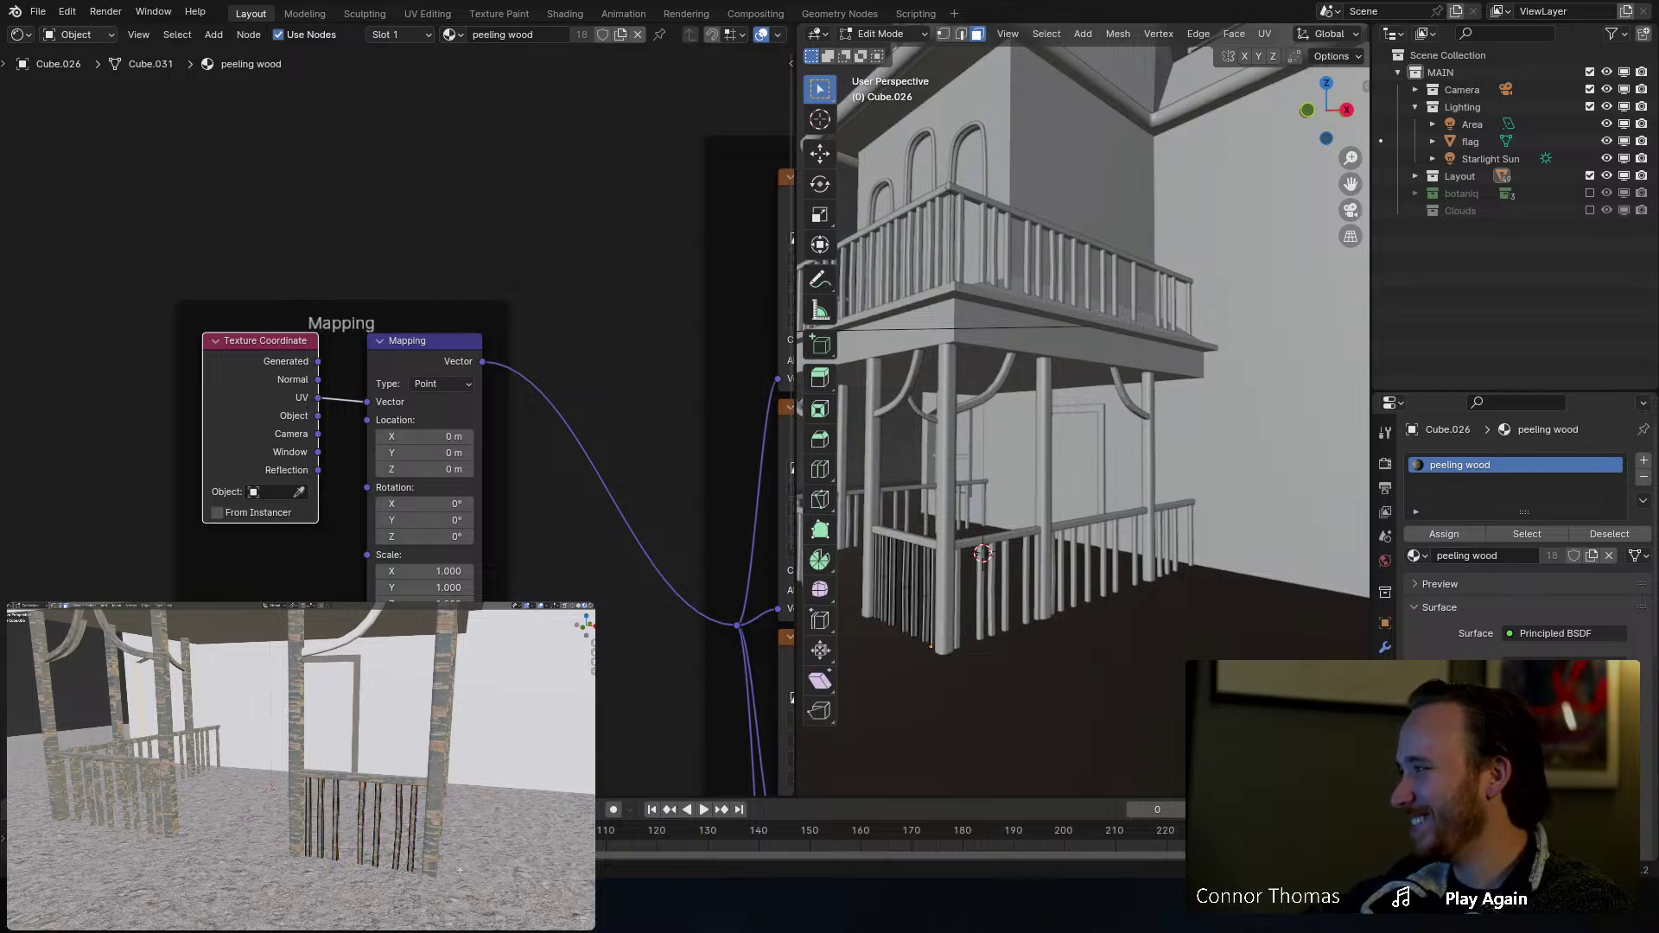
{"action": "key", "text": "Tab"}
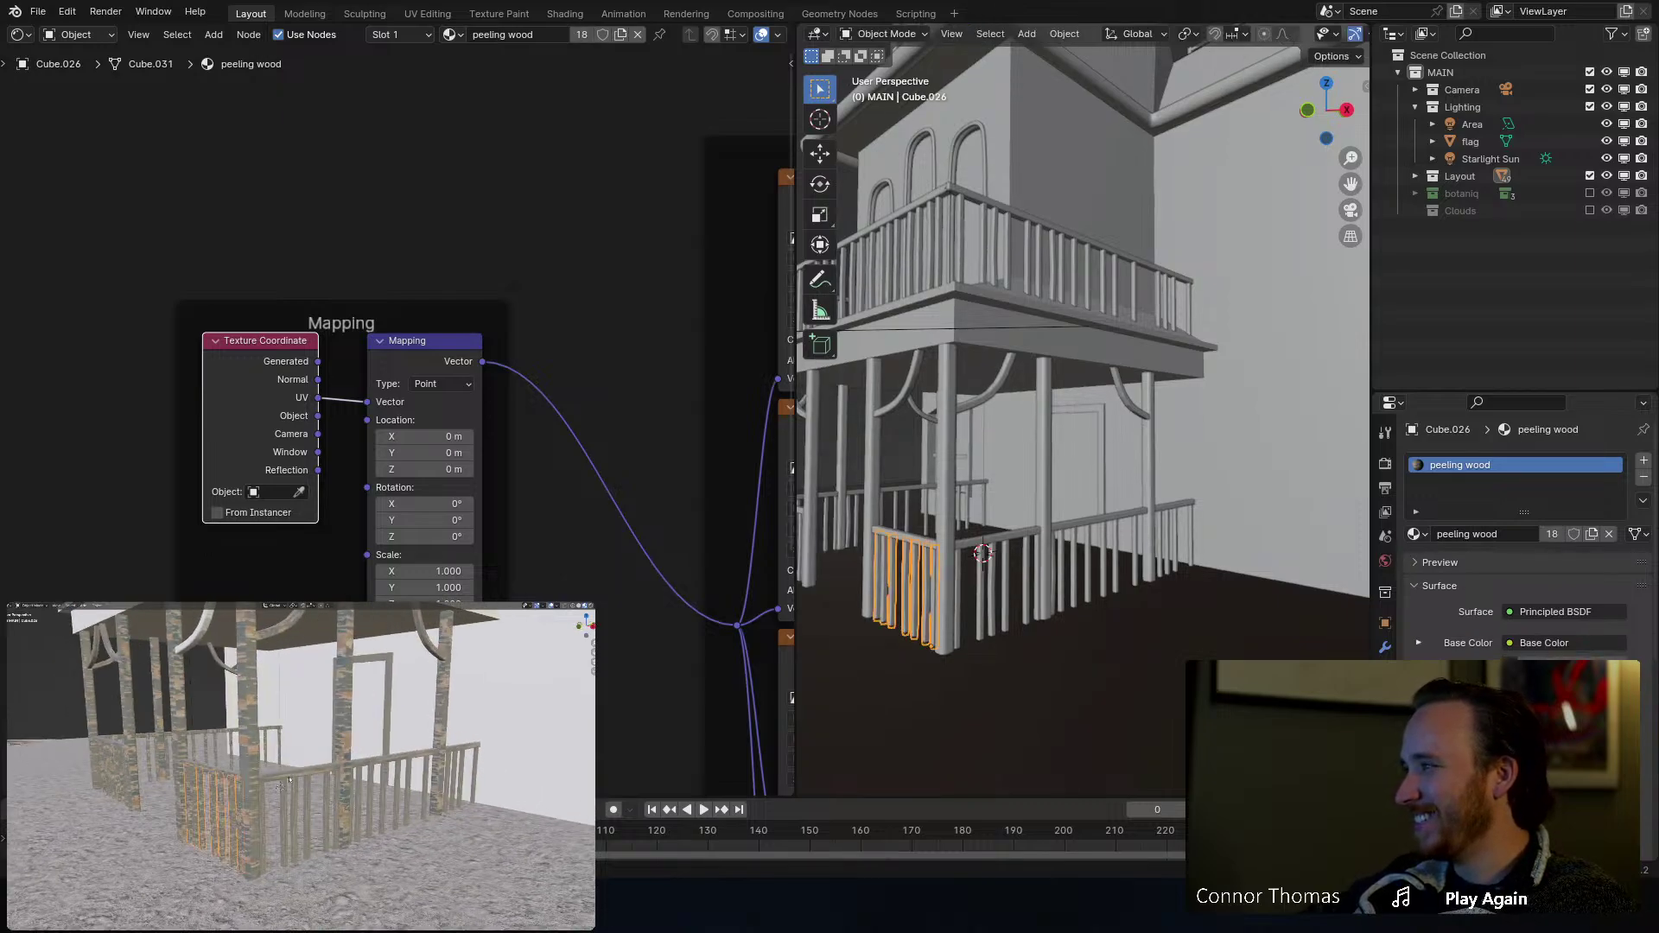
Step: UV-unwrap the long side handrail and its balusters around the corner from the front section with Smart UV Project
{"action": "left_click", "coordinate": [1003, 535]}
{"action": "key", "text": "Tab"}
{"action": "key", "text": "a"}
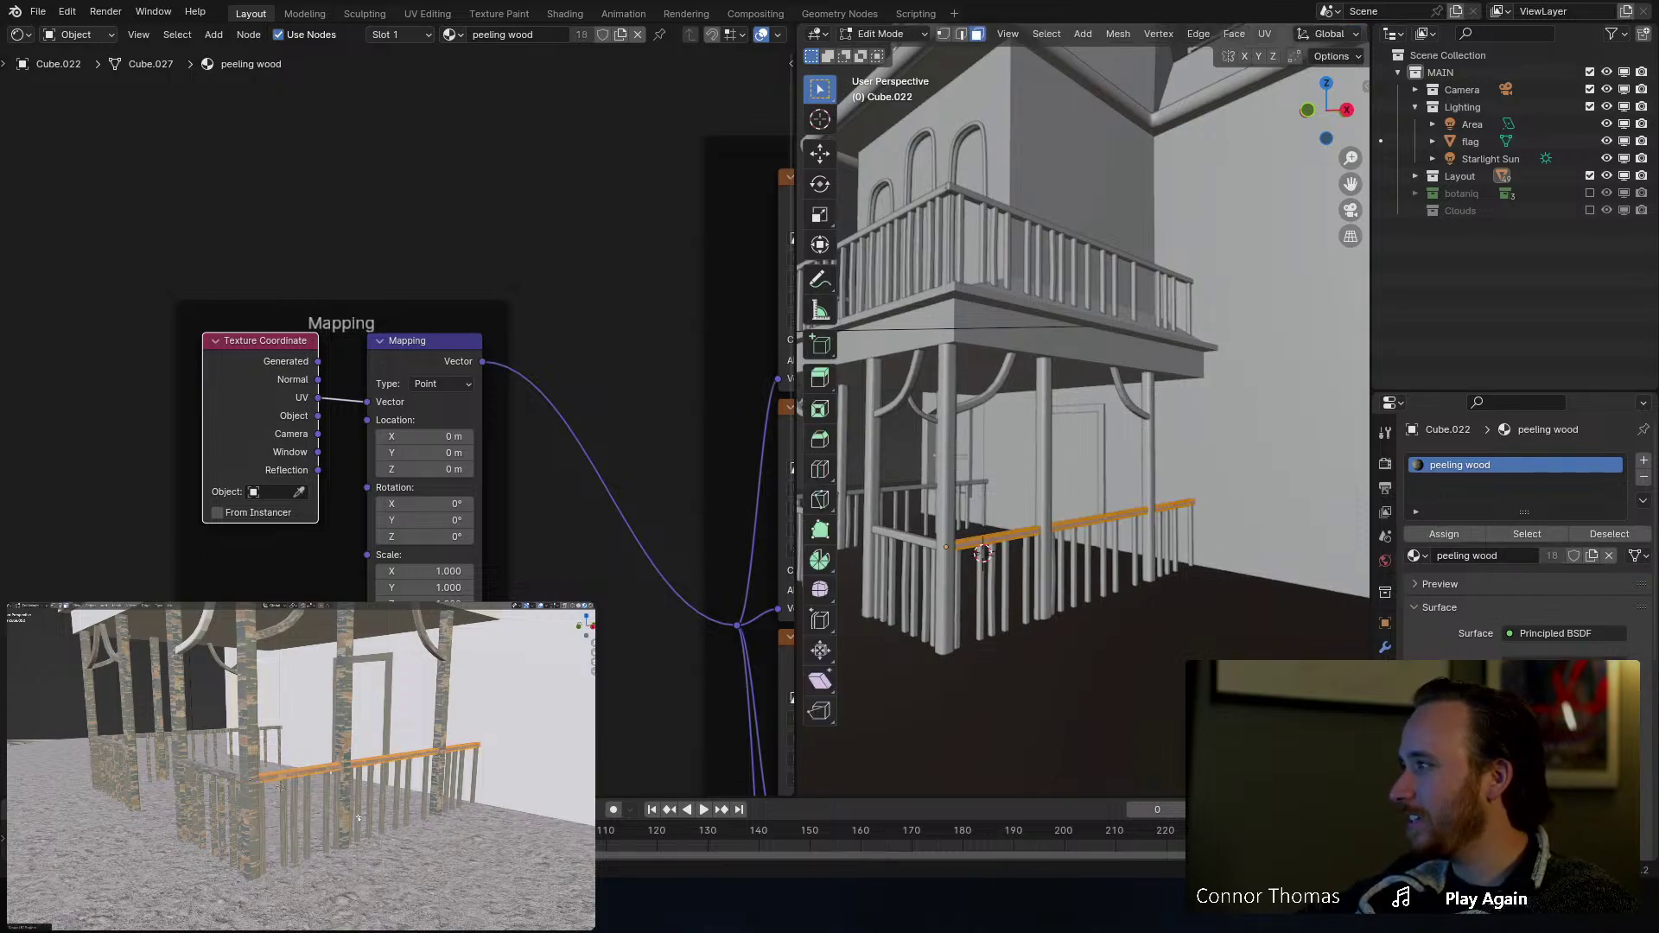
{"action": "key", "text": "Tab"}
{"action": "left_click", "coordinate": [984, 558]}
{"action": "key", "text": "Tab"}
{"action": "key", "text": "a"}
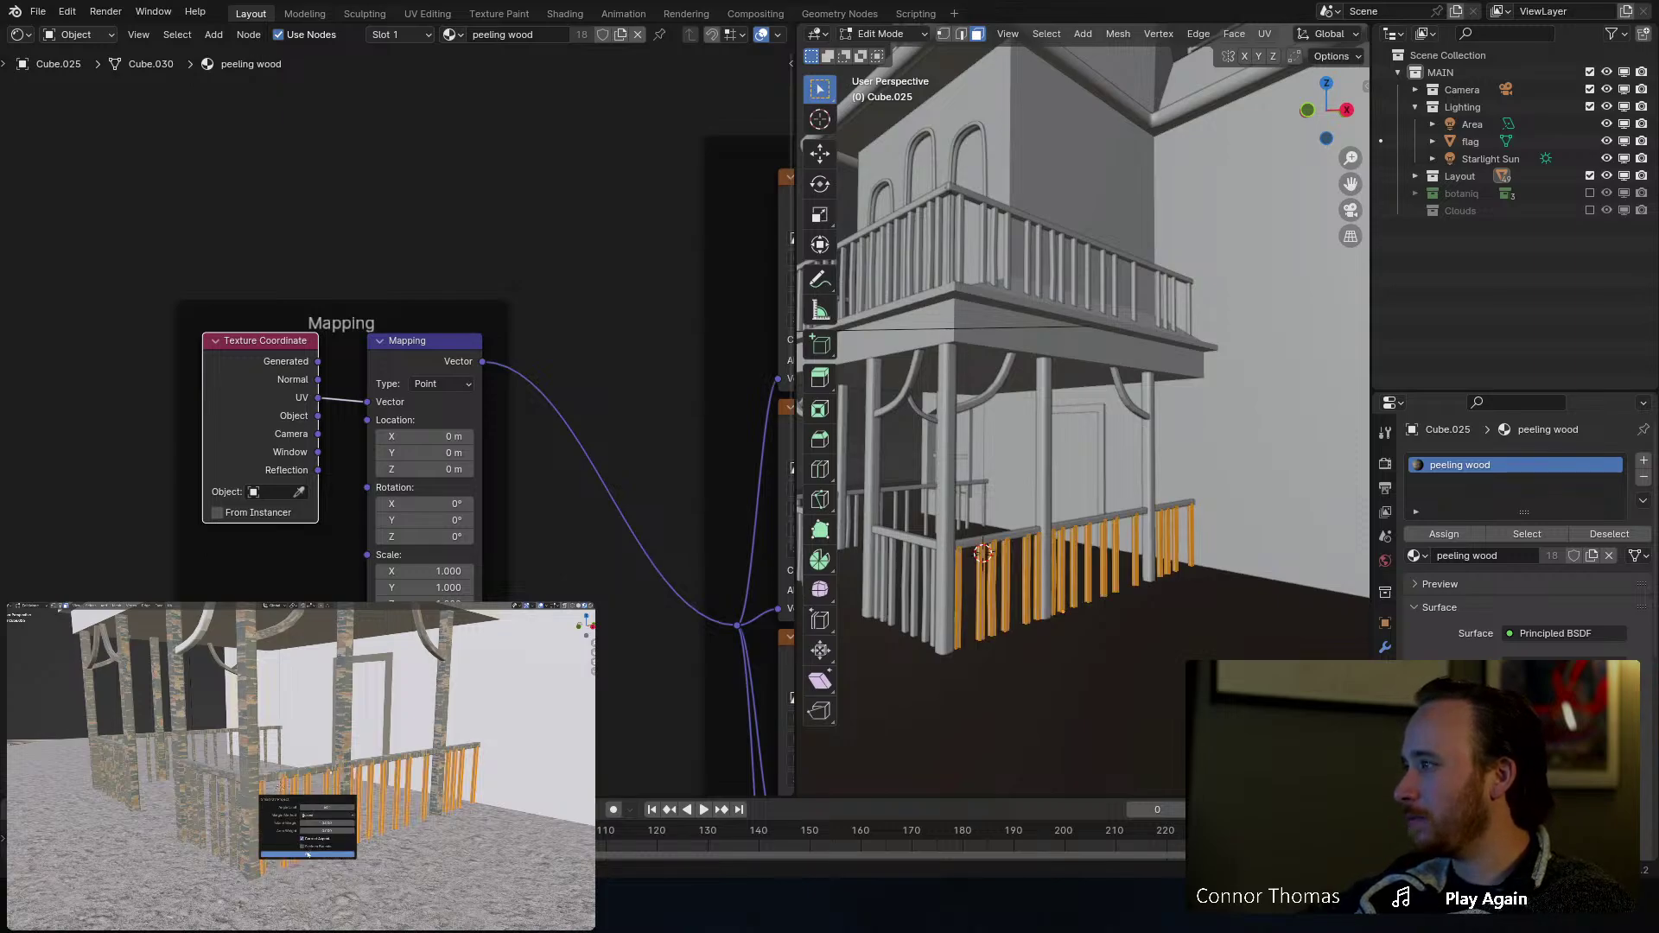
{"action": "key", "text": "Tab"}
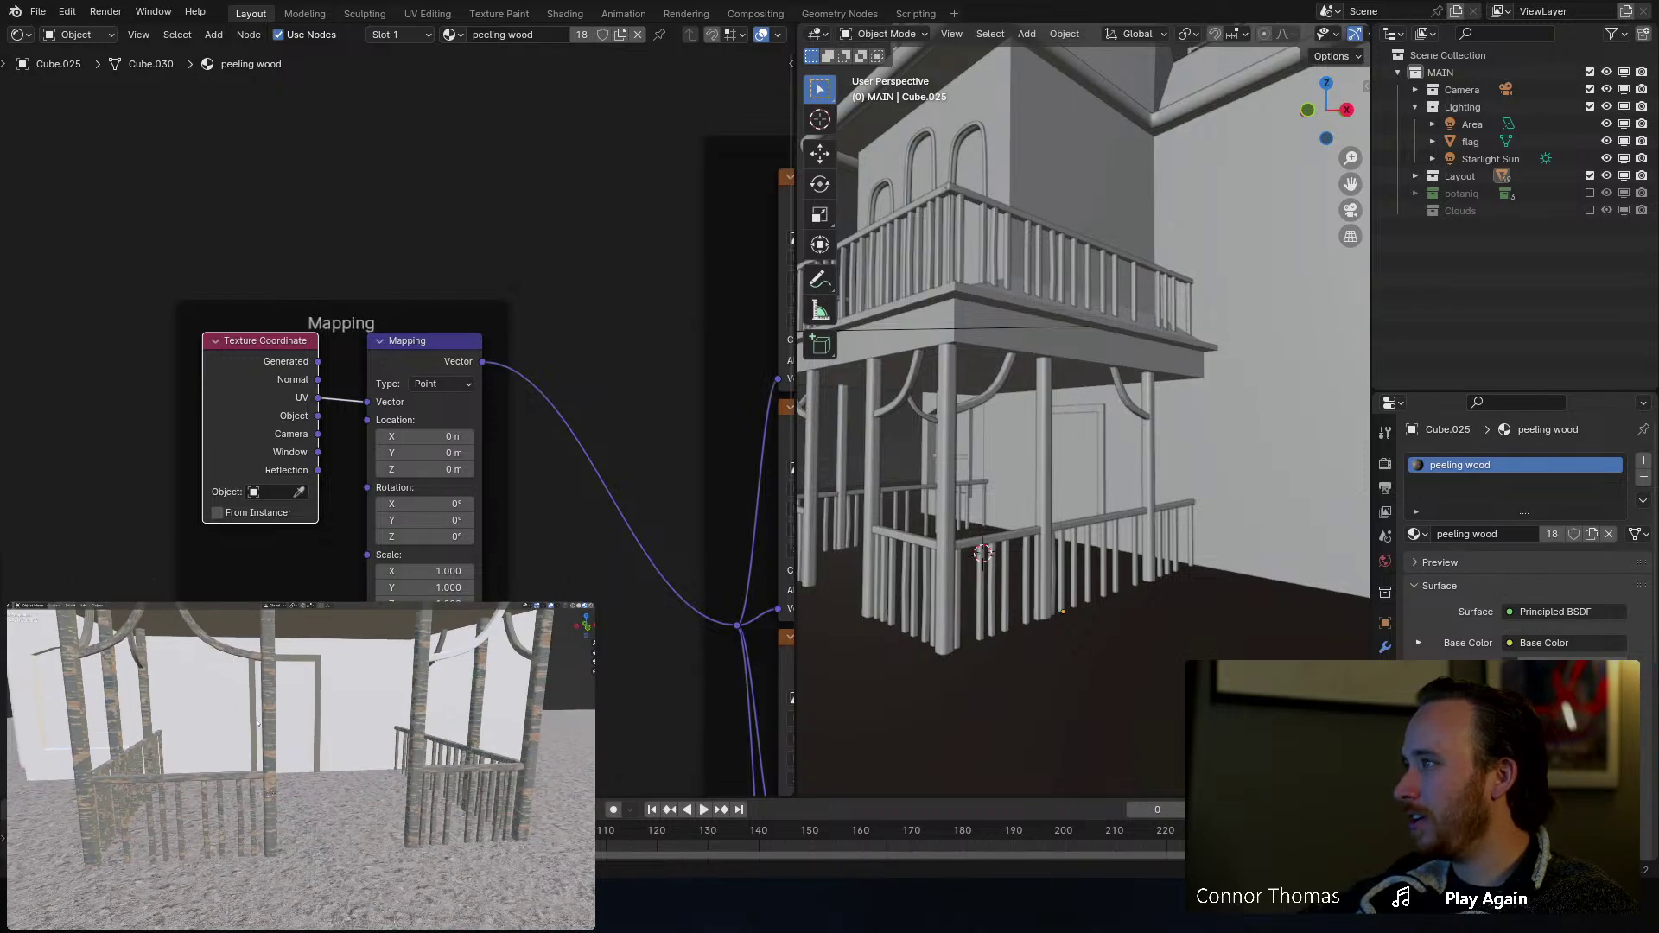
Step: UV-unwrap all faces of the door frame under the porch with Smart UV Project and clear the selection
{"action": "left_click", "coordinate": [1102, 484]}
{"action": "key", "text": "Tab"}
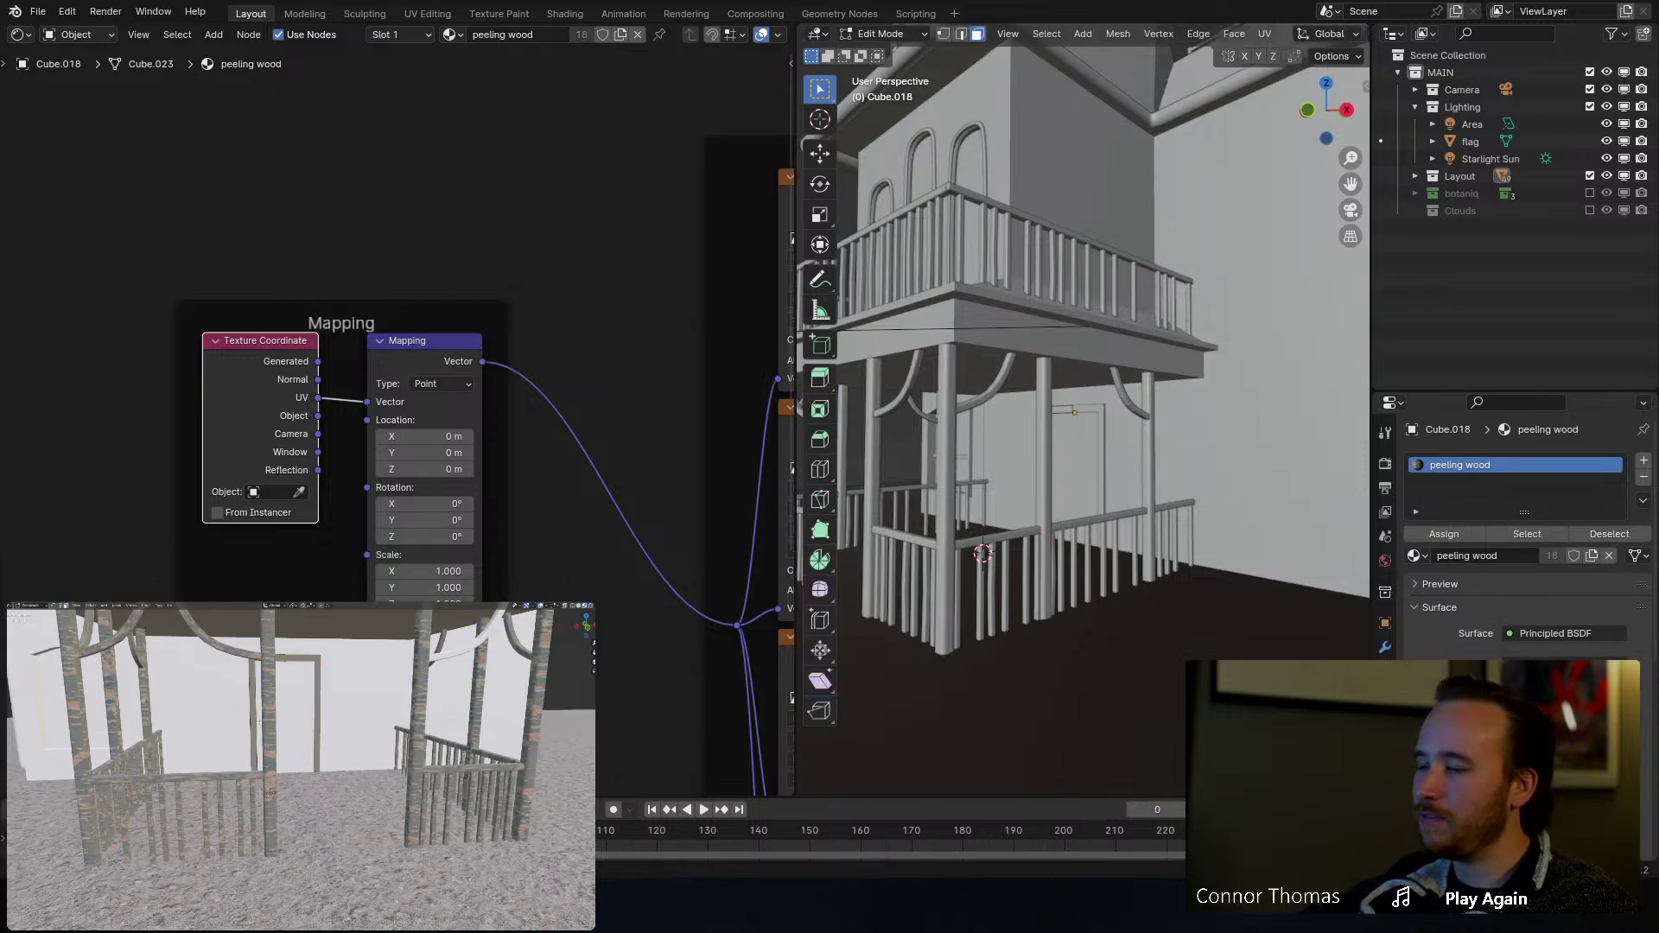
{"action": "middle_click_drag", "start_coordinate": [260, 723], "coordinate": [281, 725]}
{"action": "key", "text": "a"}
{"action": "key", "text": "u"}
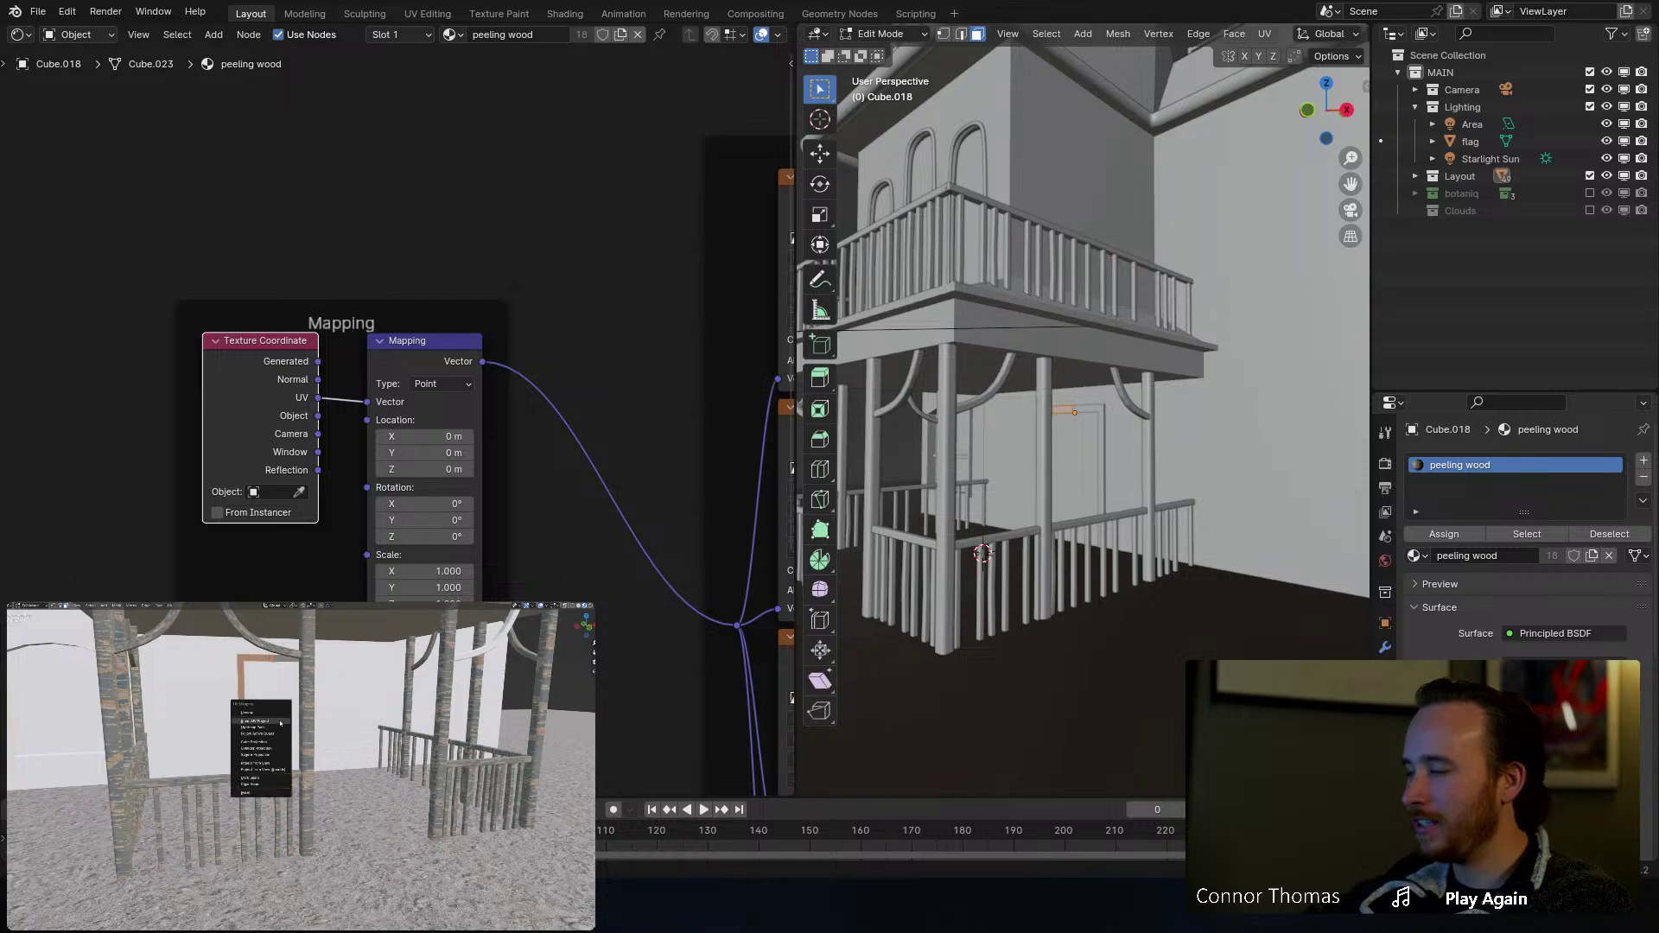
{"action": "key", "text": "Tab"}
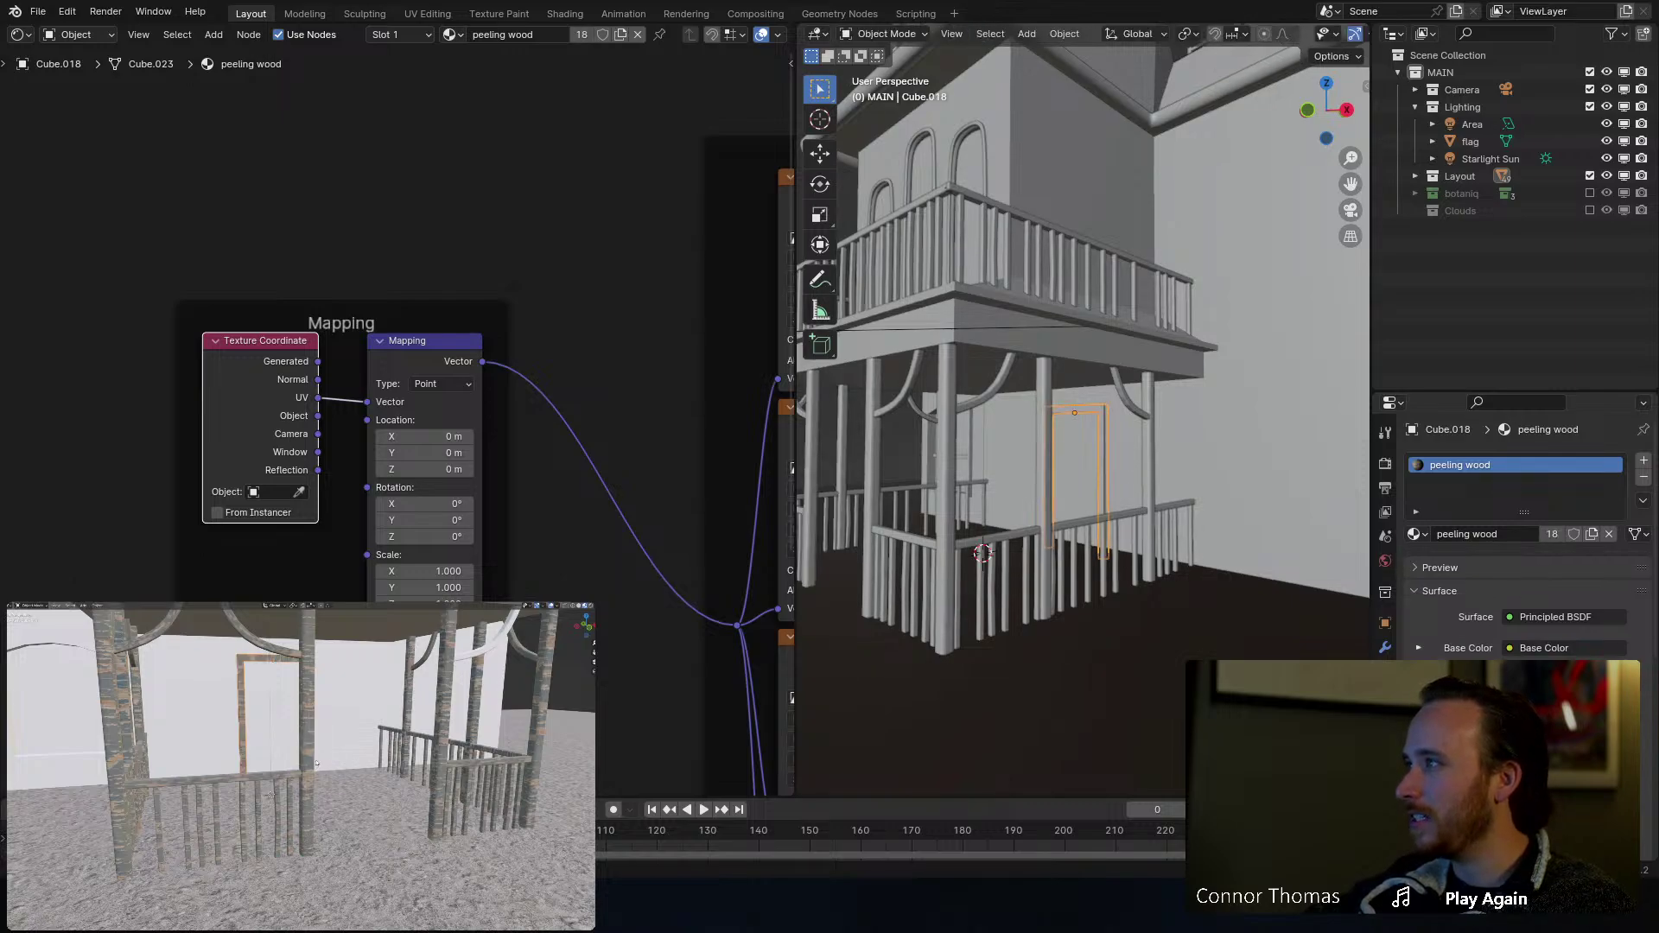
{"action": "key", "text": "a"}
{"action": "key", "text": "alt+a"}
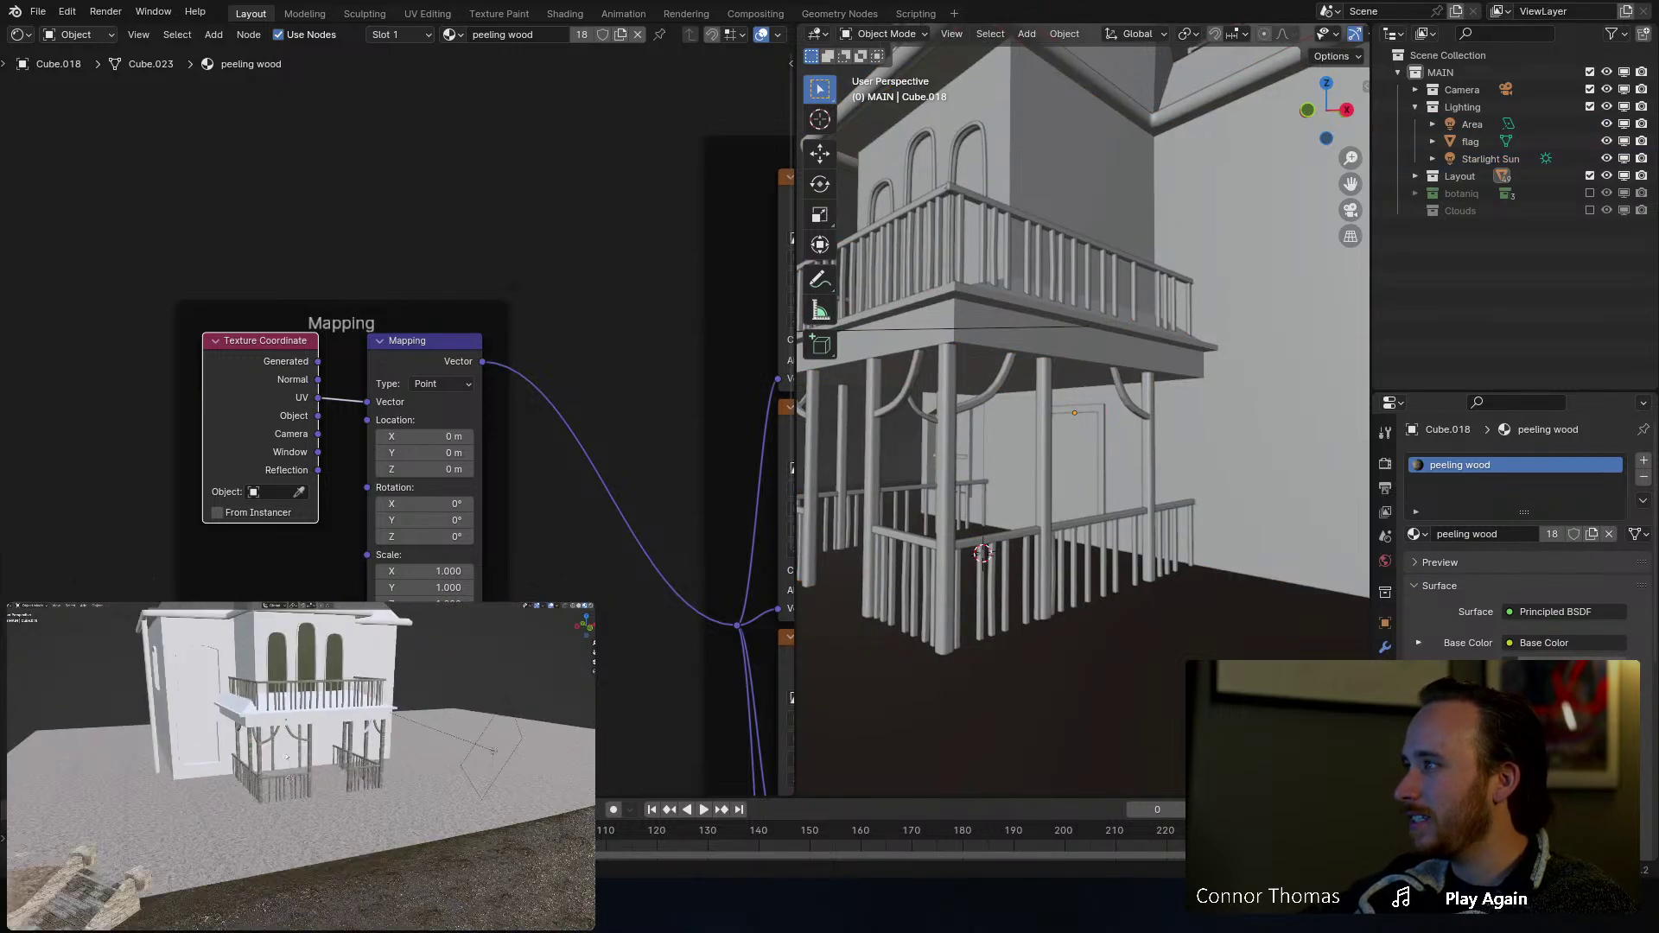
Step: Assign the peeling wood material to the middle arched window frame above the balcony and UV-unwrap it with Smart UV Project
{"action": "left_click", "coordinate": [922, 225]}
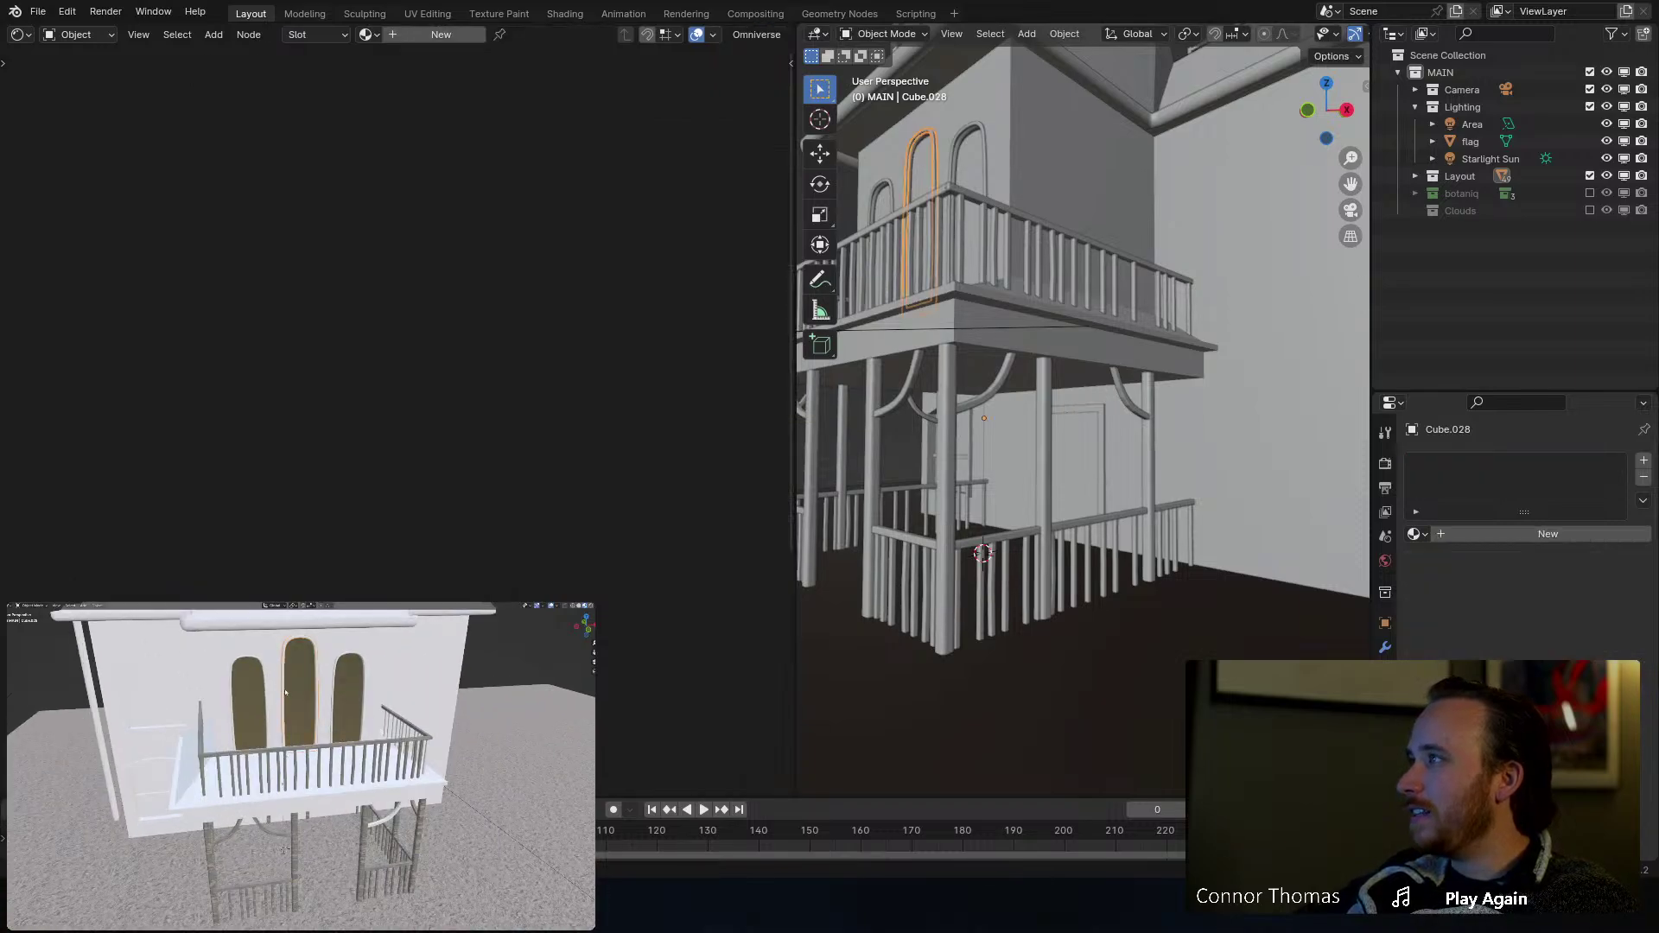
{"action": "left_click", "coordinate": [1417, 535]}
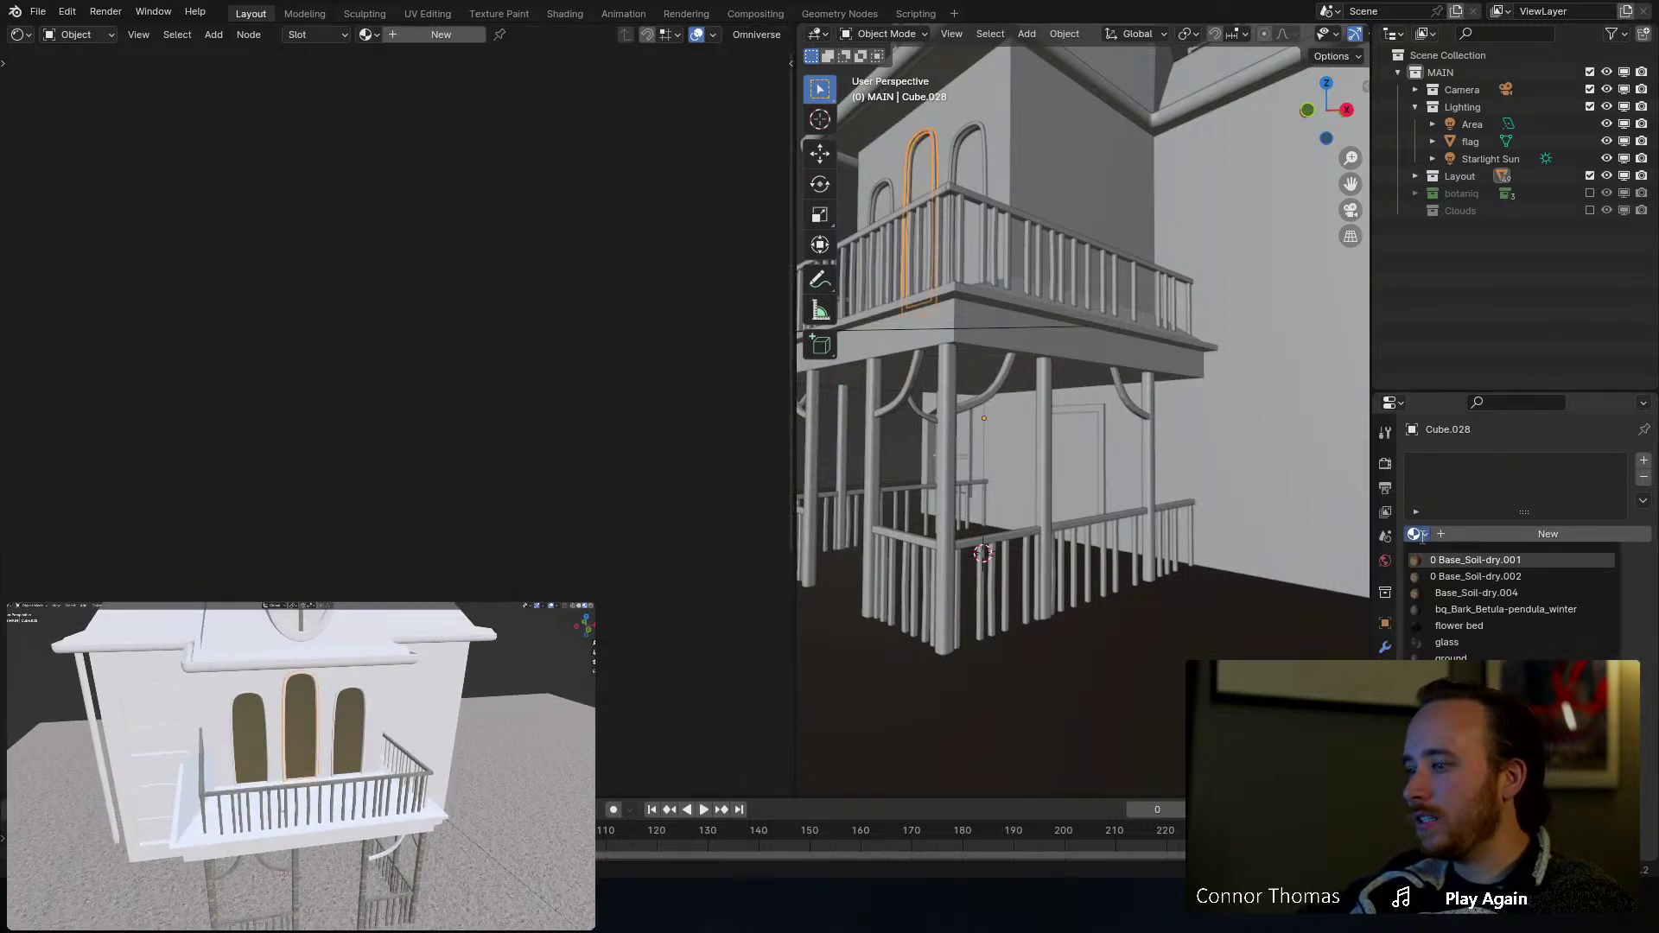
{"action": "type", "text": "pe"}
{"action": "left_click", "coordinate": [1448, 563]}
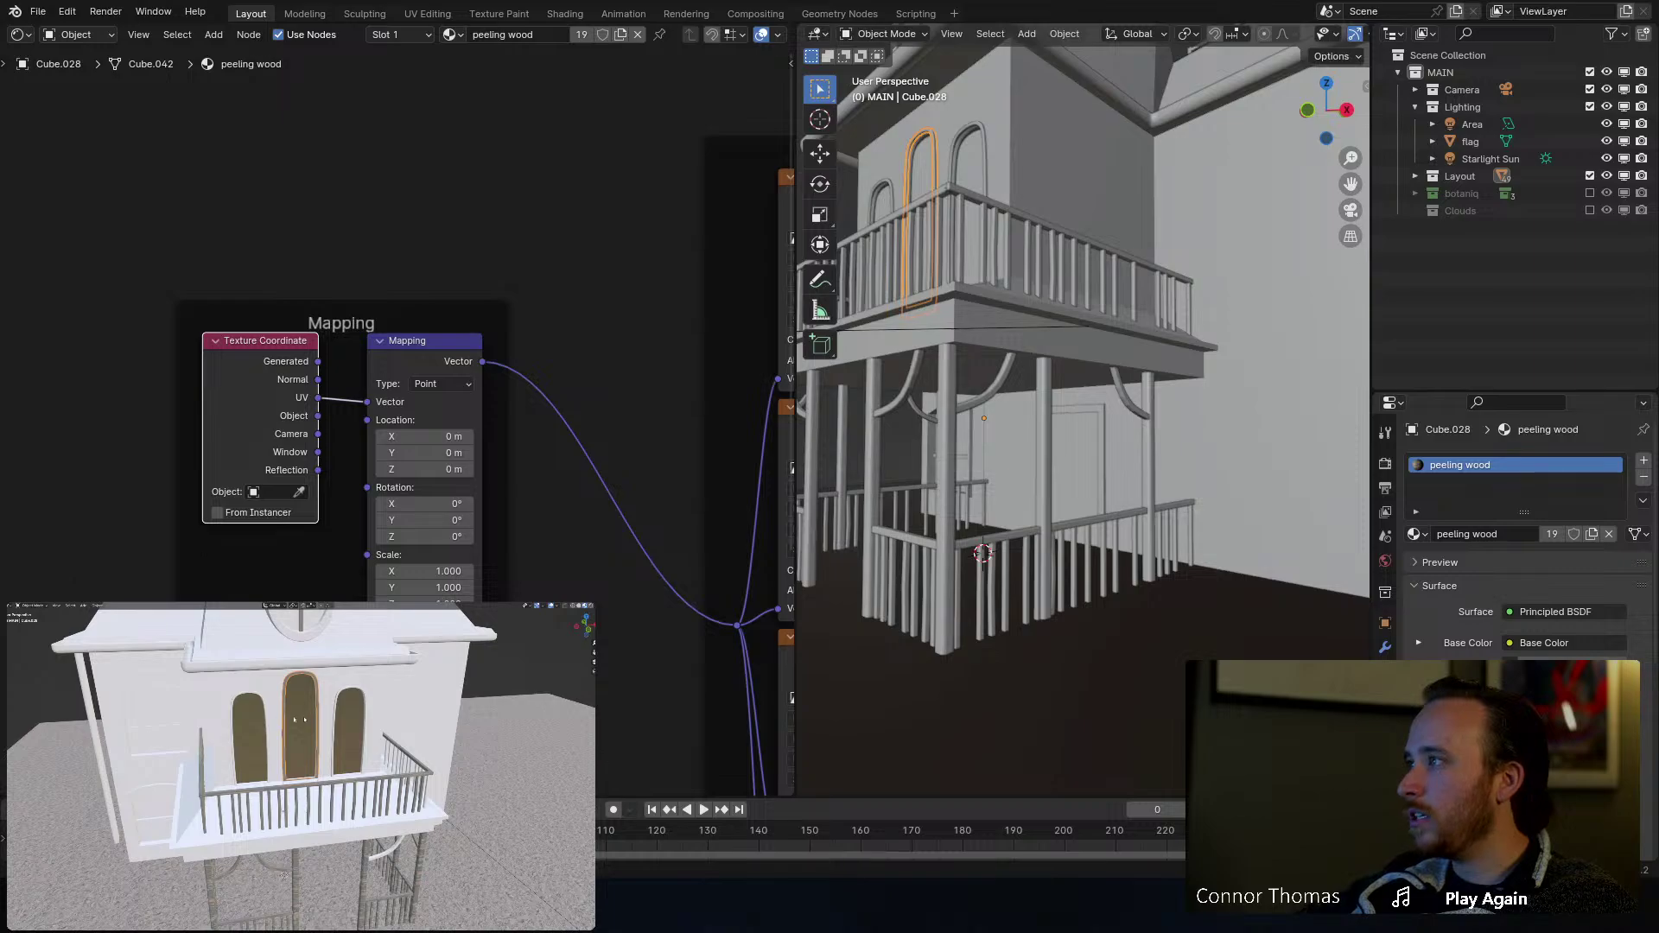
{"action": "key", "text": "Tab"}
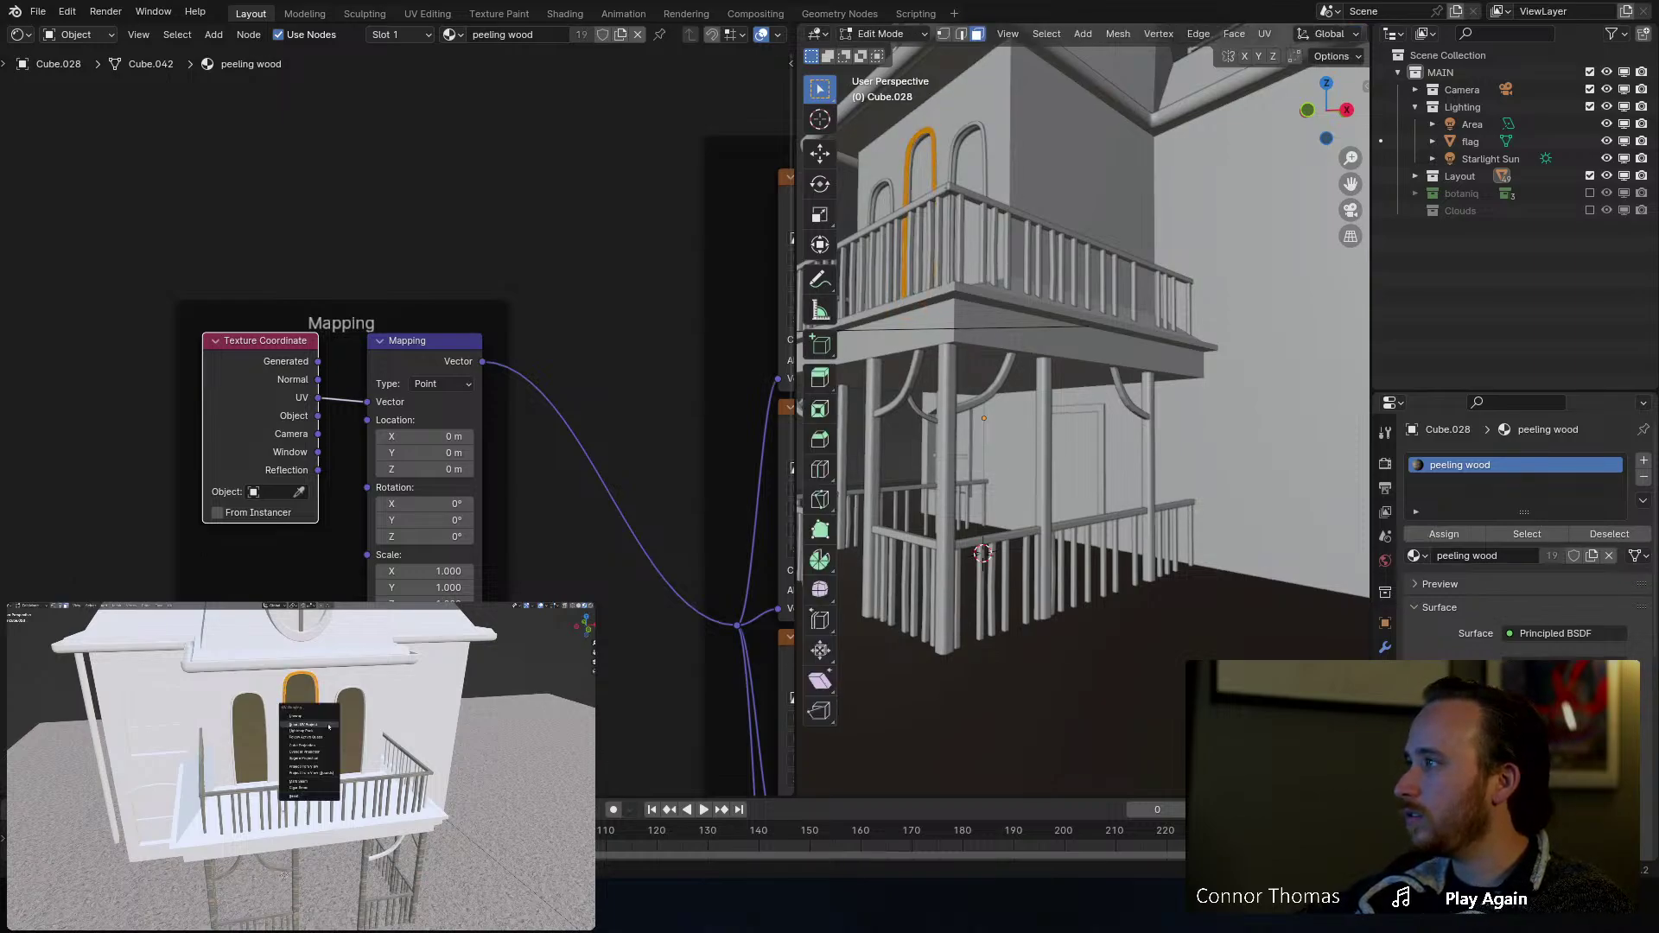
{"action": "key", "text": "Tab"}
{"action": "key", "text": "a"}
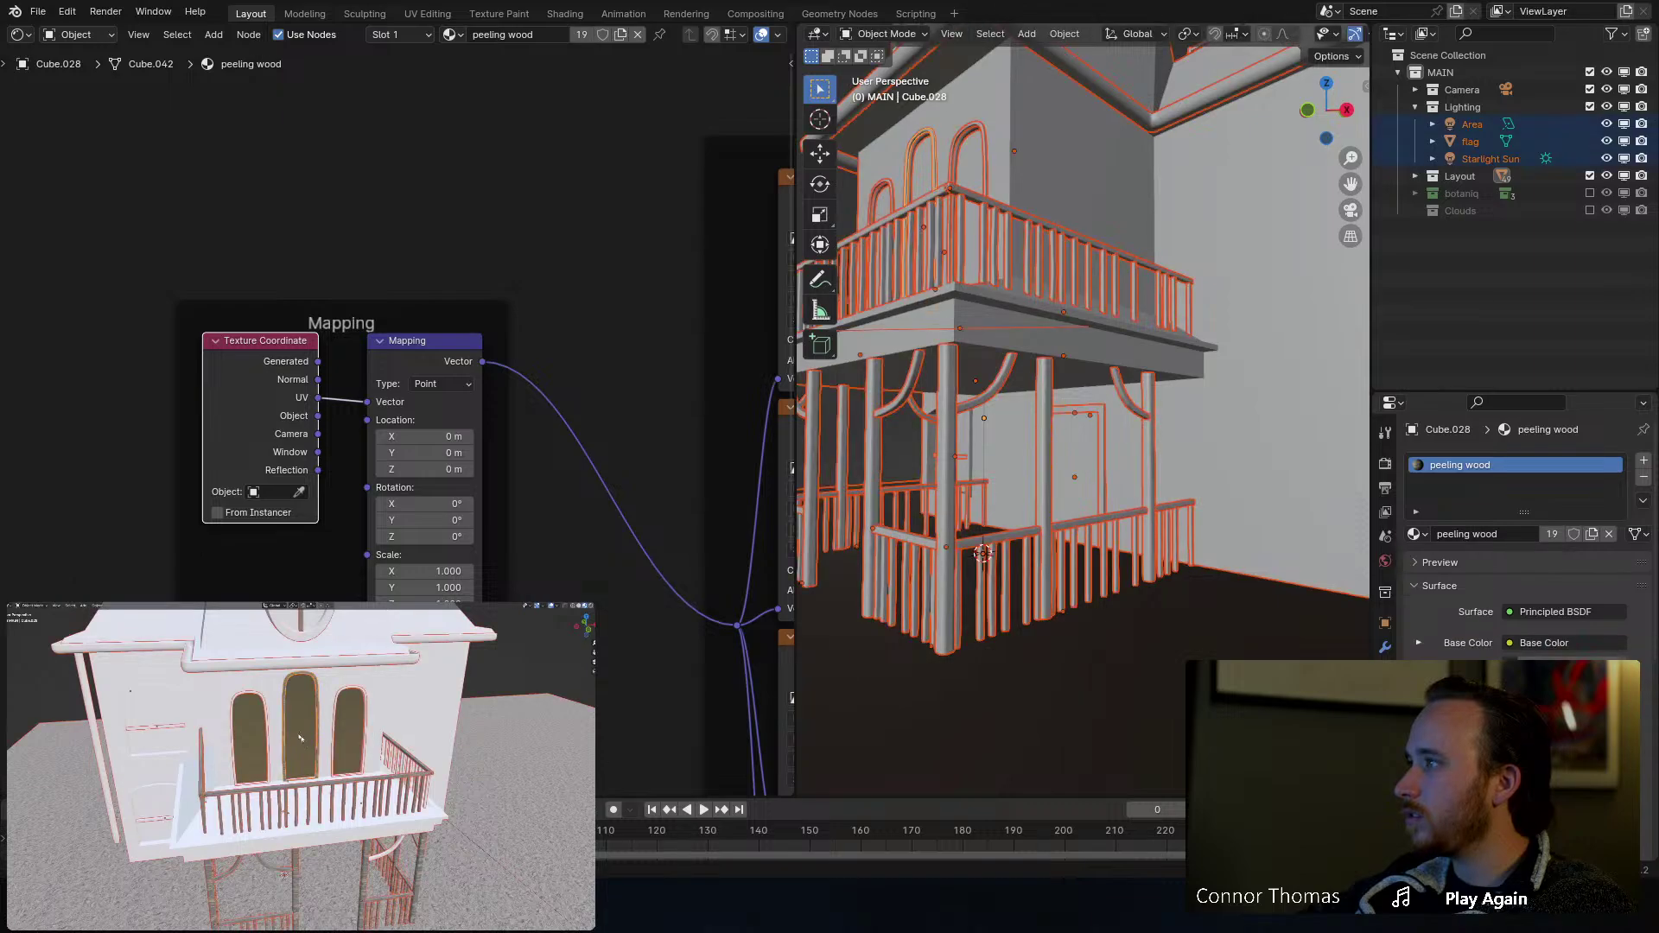
{"action": "key", "text": "a"}
Step: UV-unwrap the left arched window frame above the balcony with Smart UV Project and assign it the peeling wood material
{"action": "left_click", "coordinate": [267, 720]}
{"action": "key", "text": "Tab"}
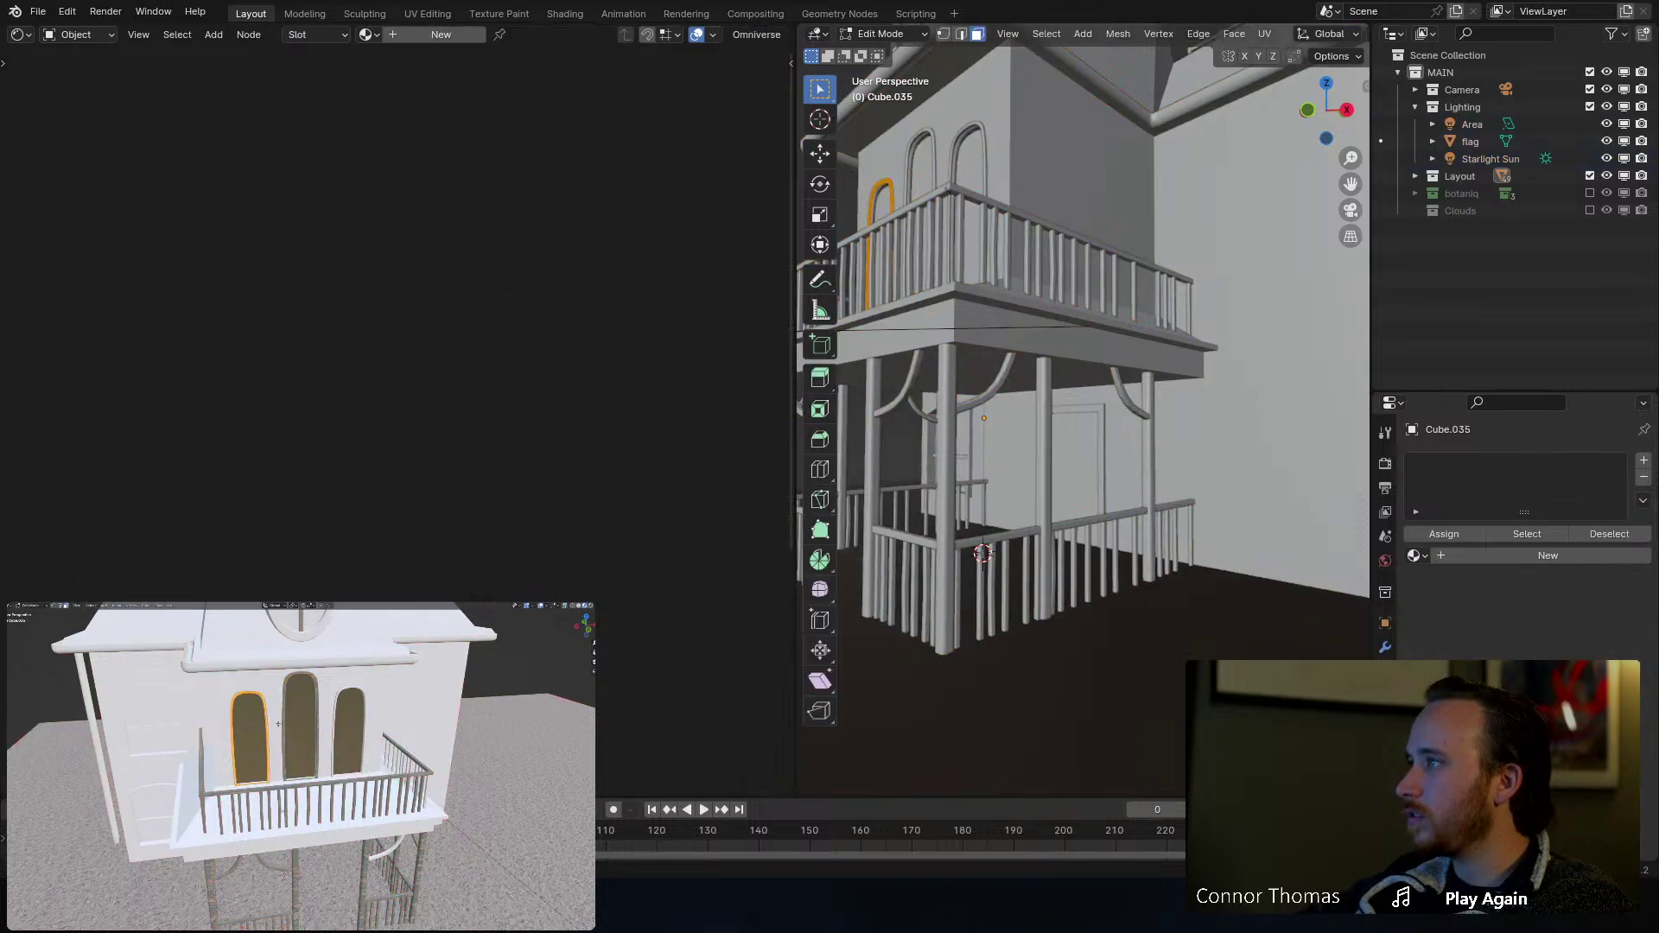
{"action": "key", "text": "u"}
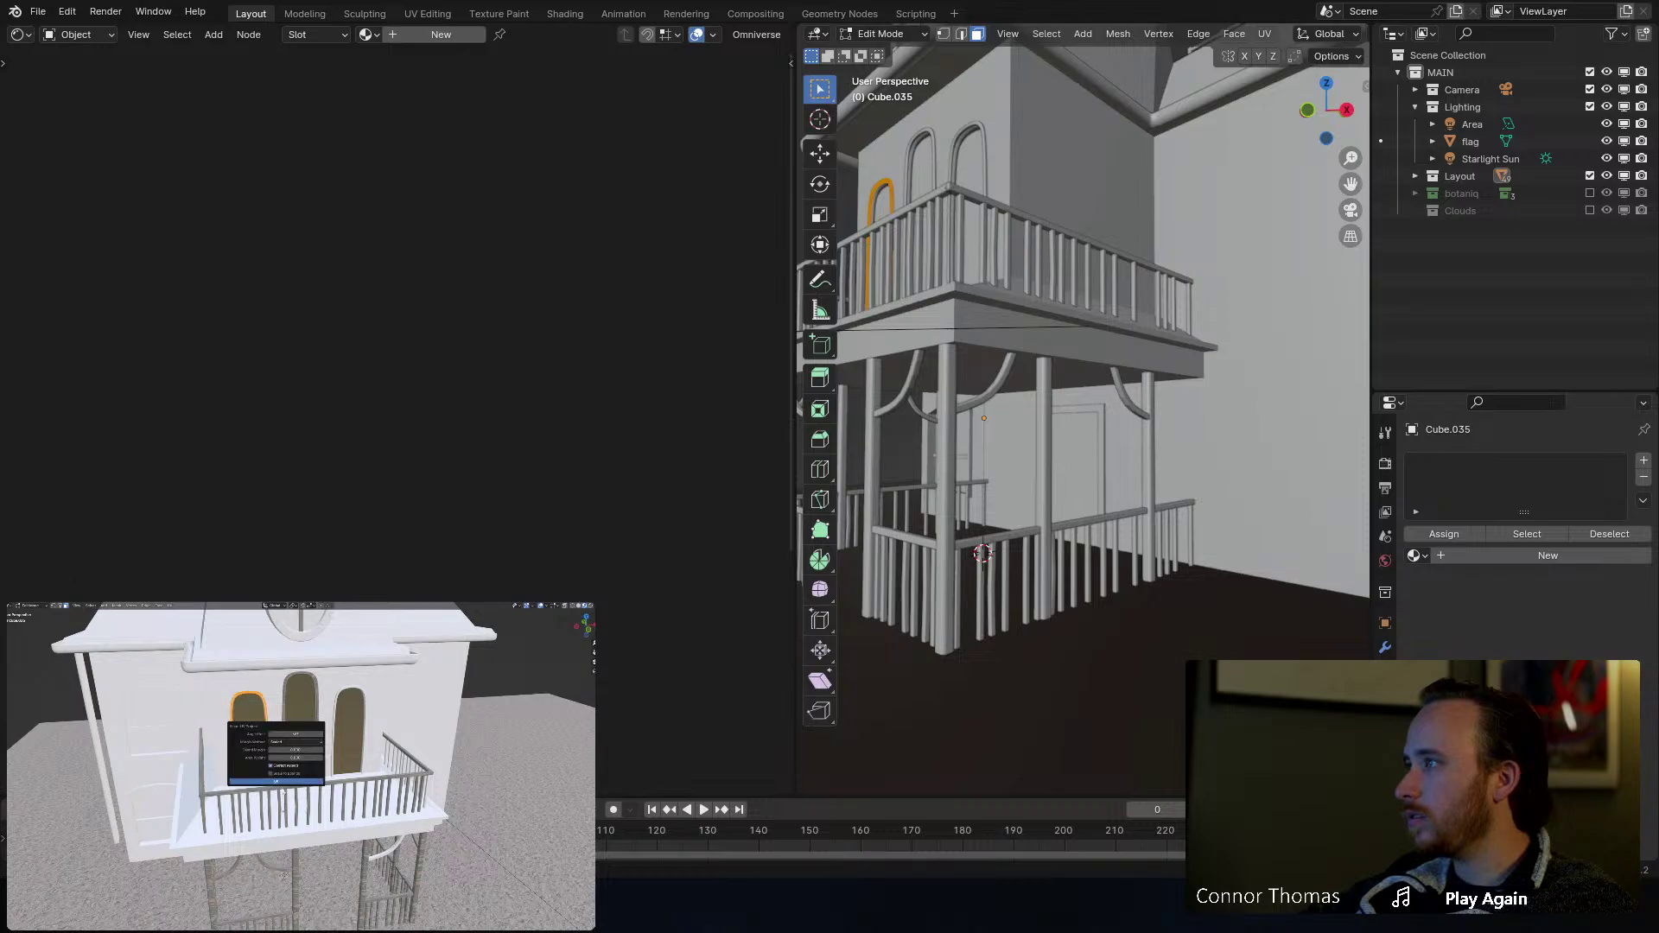
{"action": "key", "text": "Tab"}
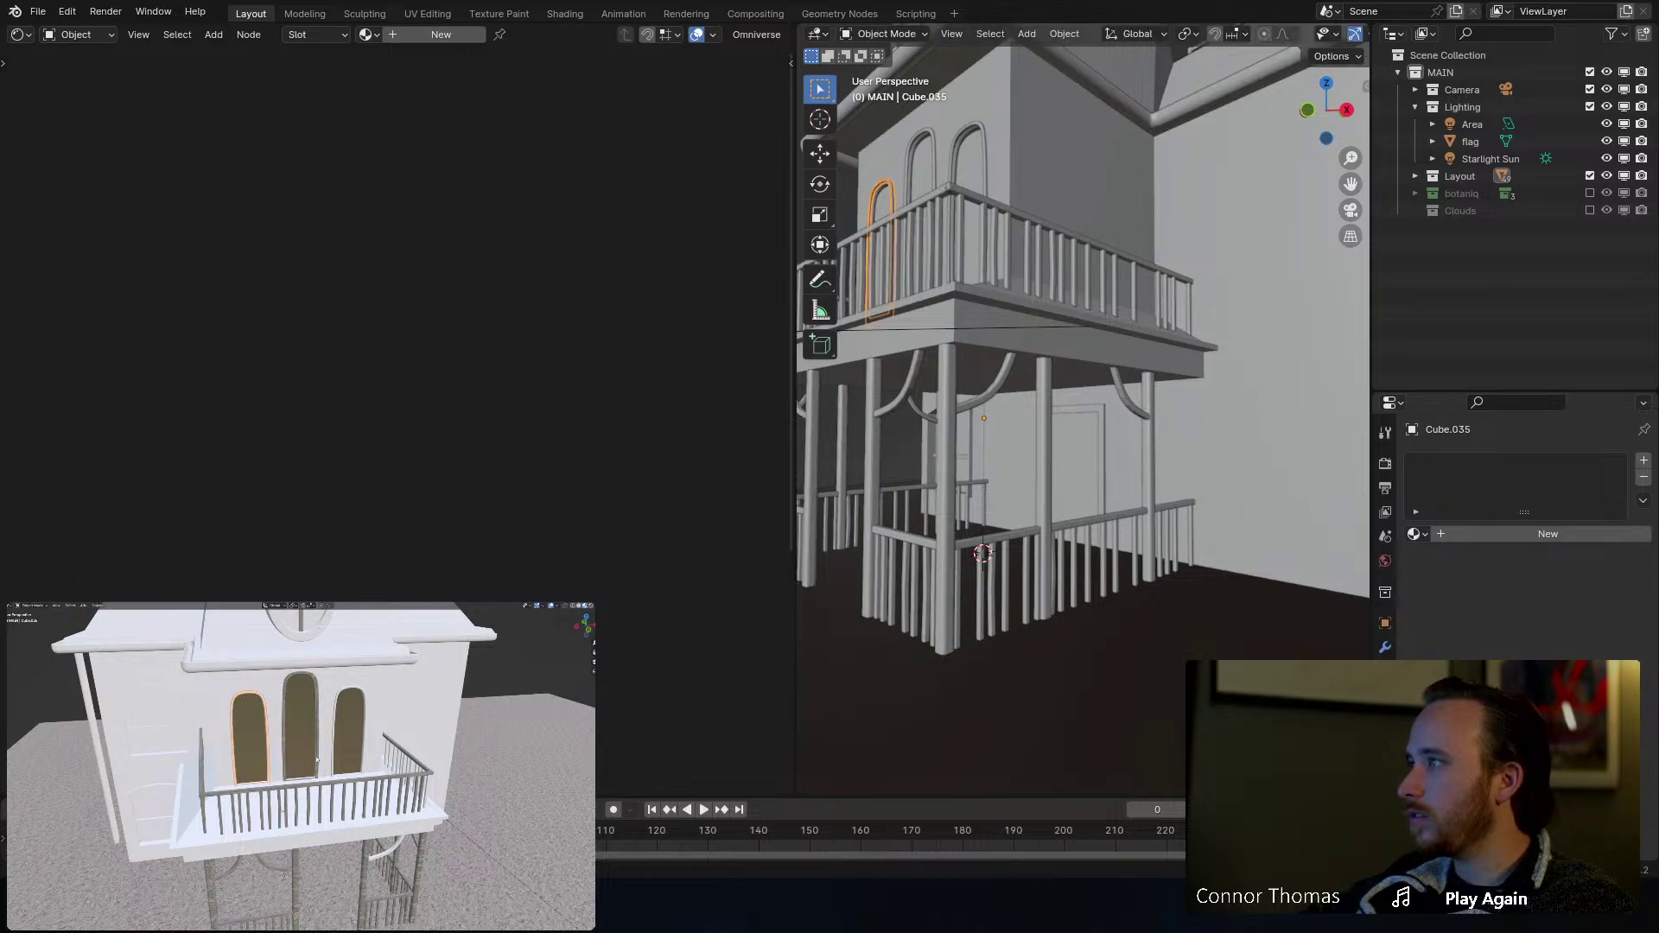
{"action": "key", "text": "Tab"}
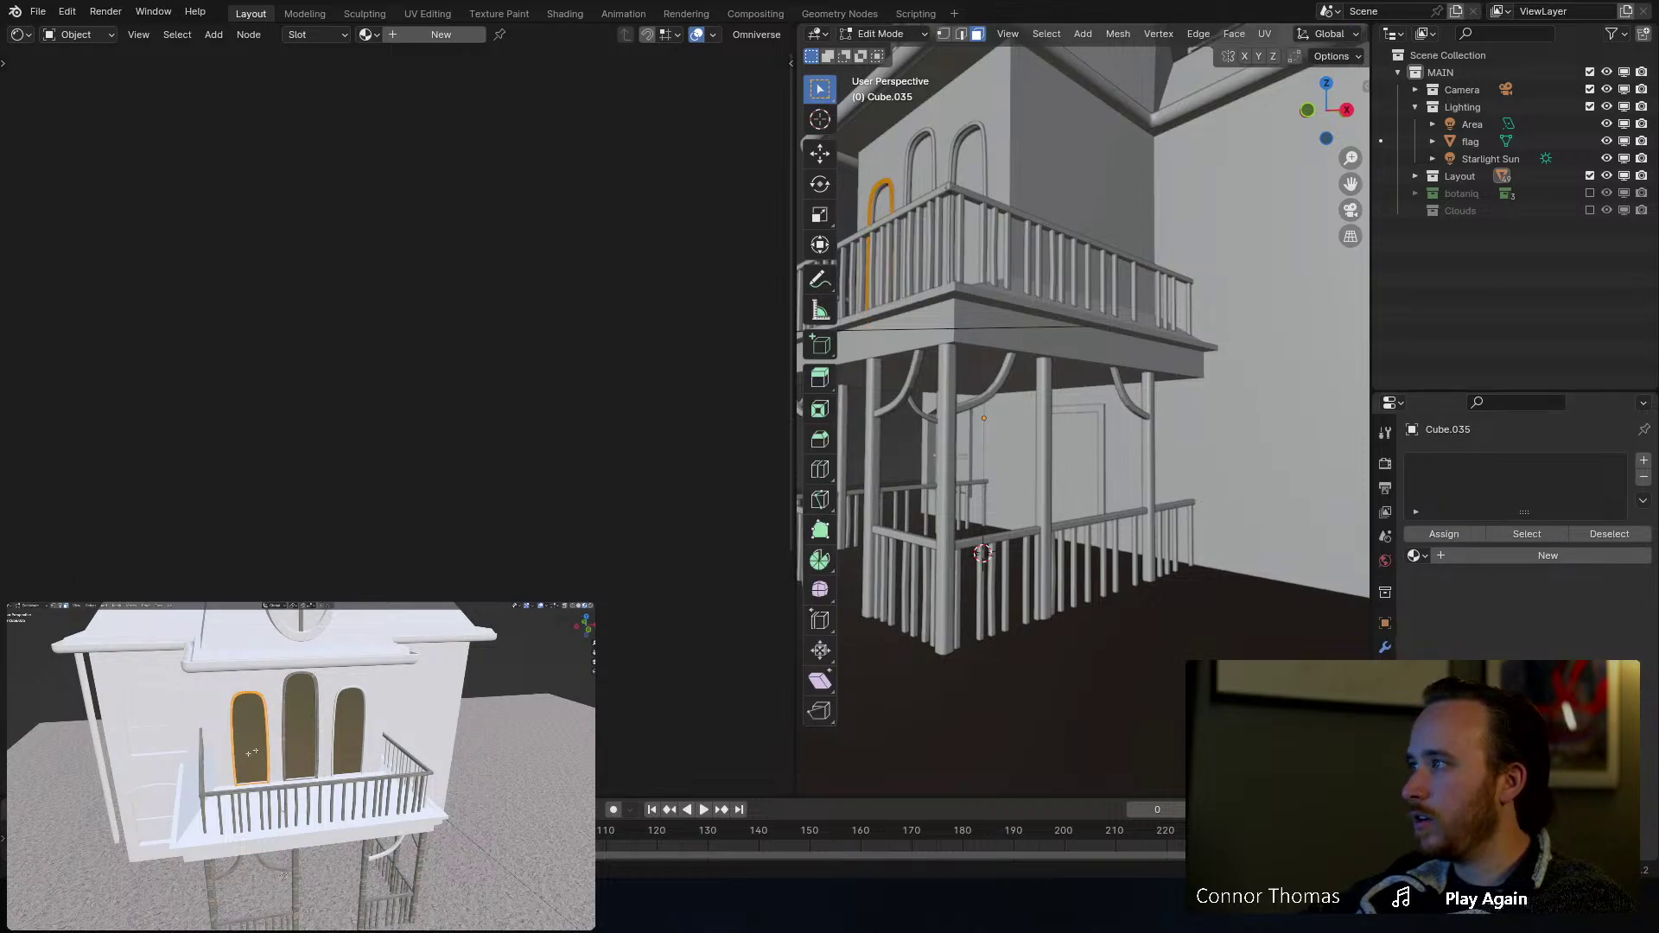
{"action": "key", "text": "Tab"}
{"action": "left_click", "coordinate": [1414, 533]}
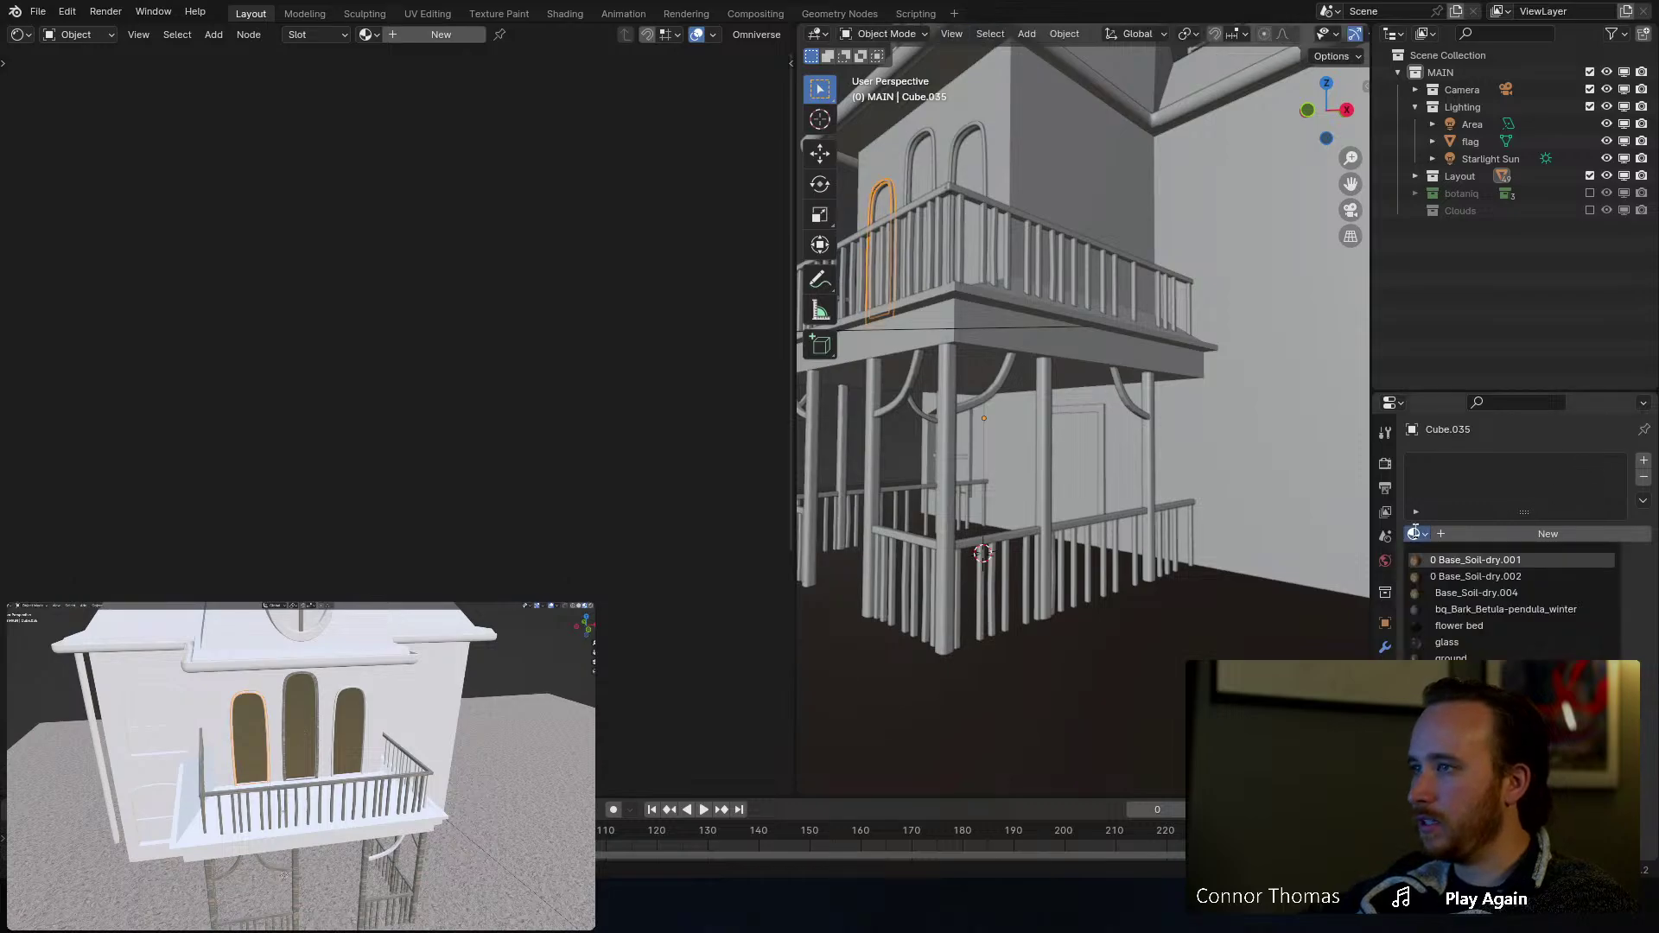
{"action": "left_click", "coordinate": [1448, 557]}
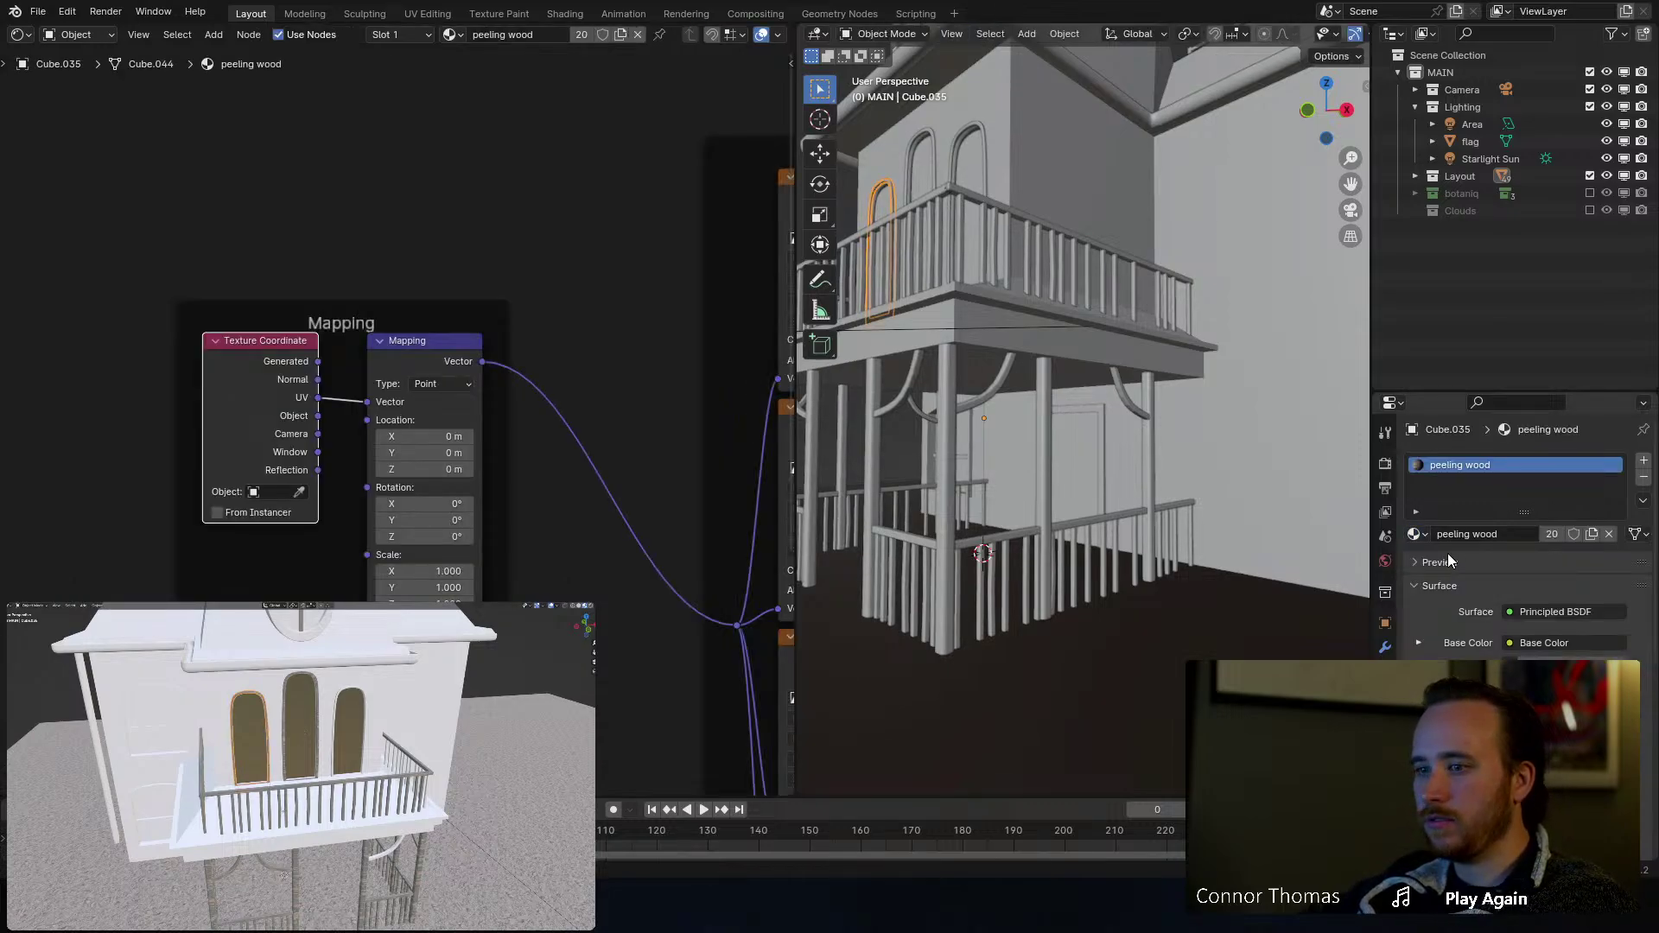
Step: UV-unwrap the right arched window frame above the balcony, assign it the peeling wood material and clear the selection
{"action": "left_click", "coordinate": [343, 691]}
{"action": "key", "text": "Tab"}
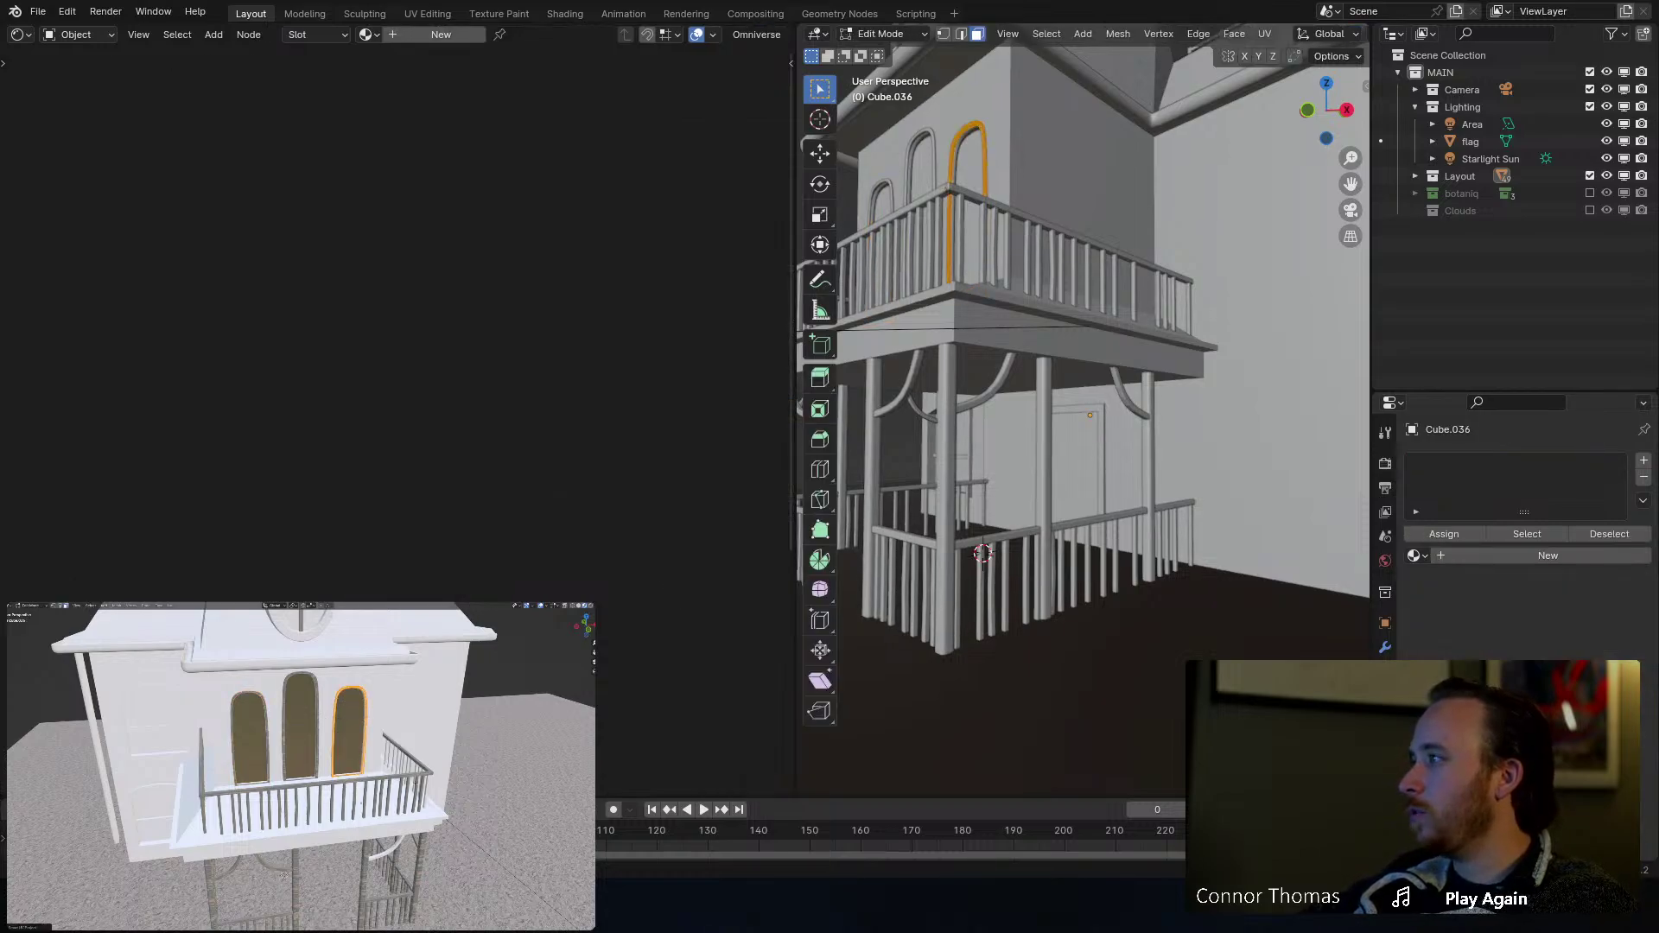
{"action": "key", "text": "Tab"}
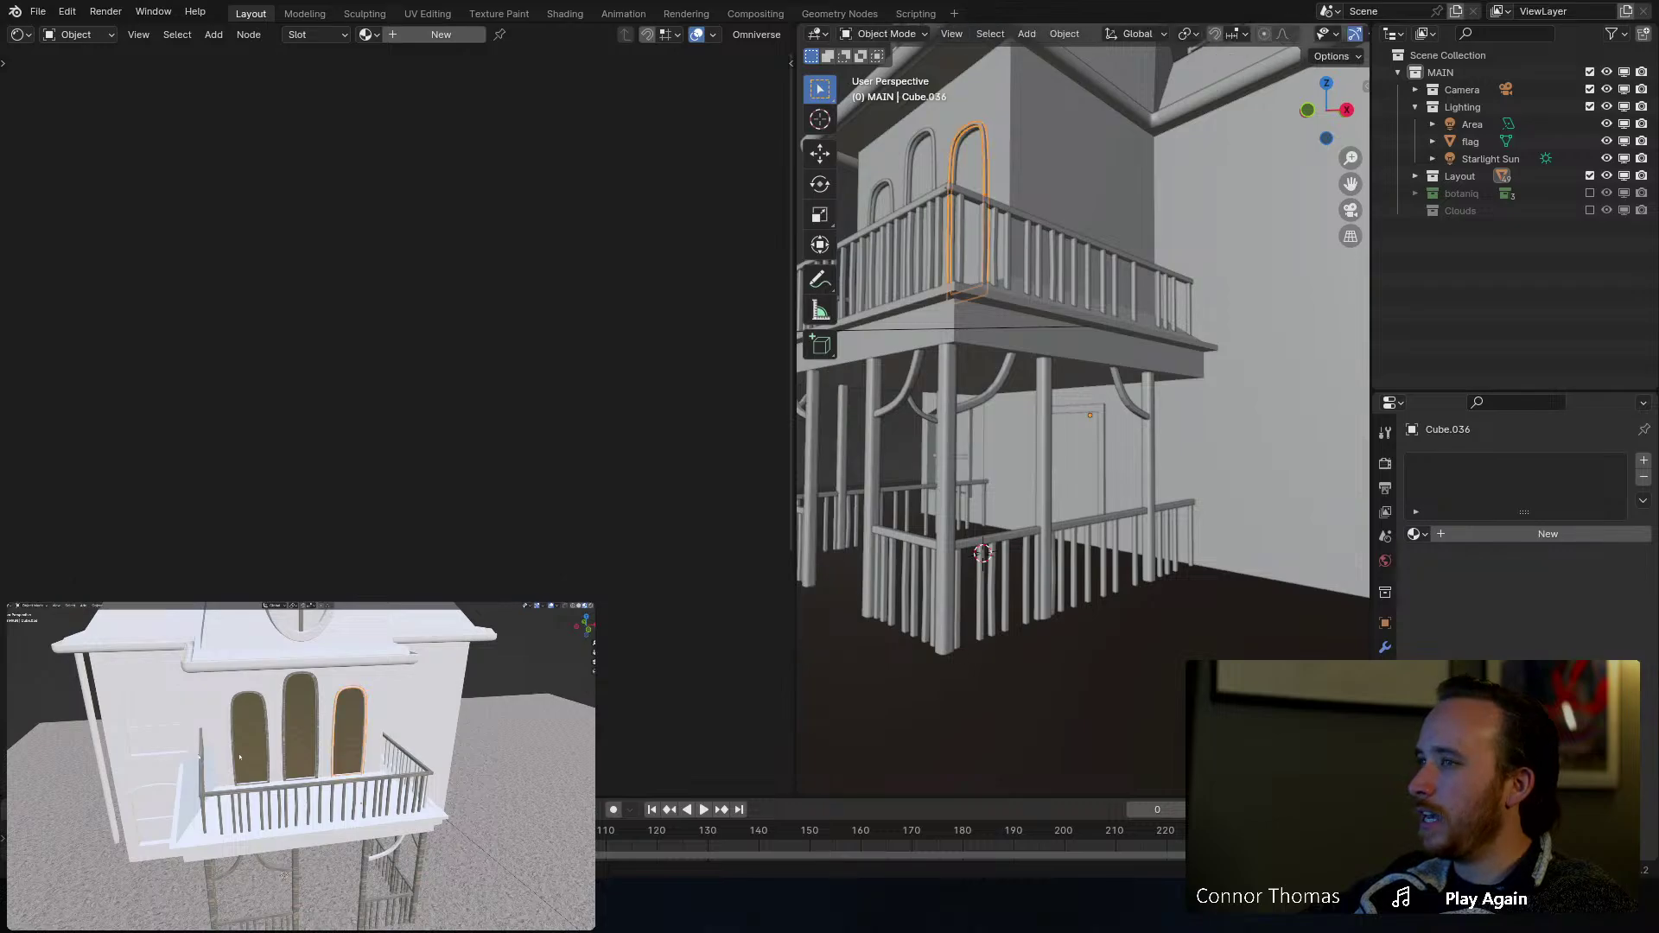
{"action": "left_click", "coordinate": [1418, 534]}
{"action": "type", "text": "p"}
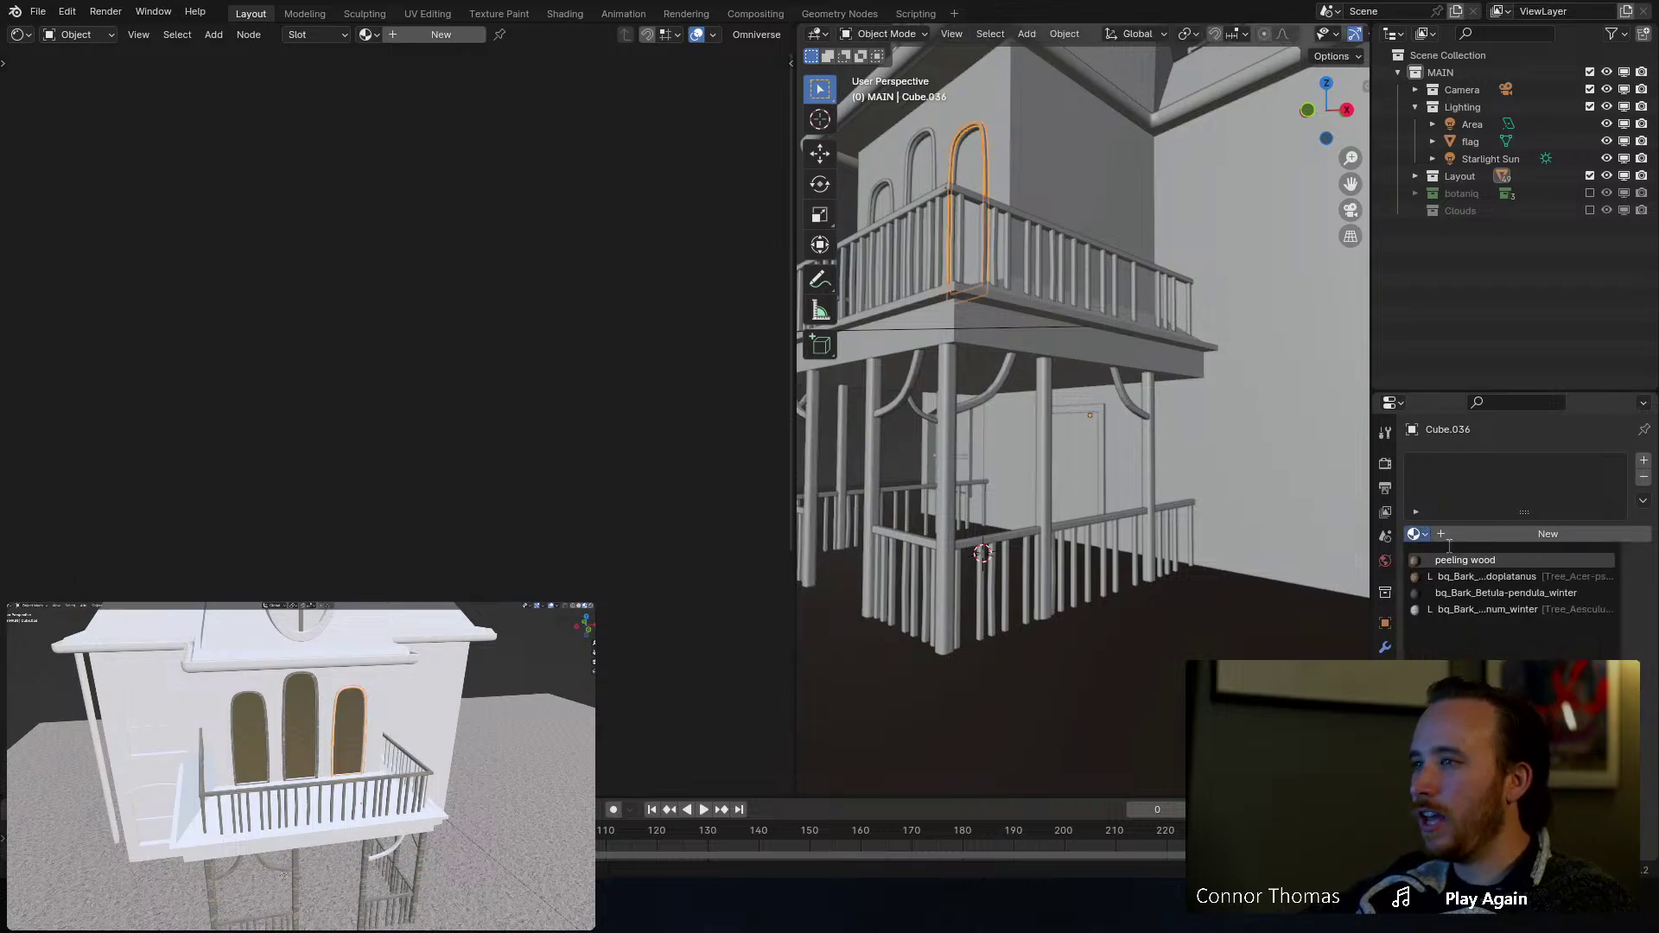
{"action": "left_click", "coordinate": [1465, 560]}
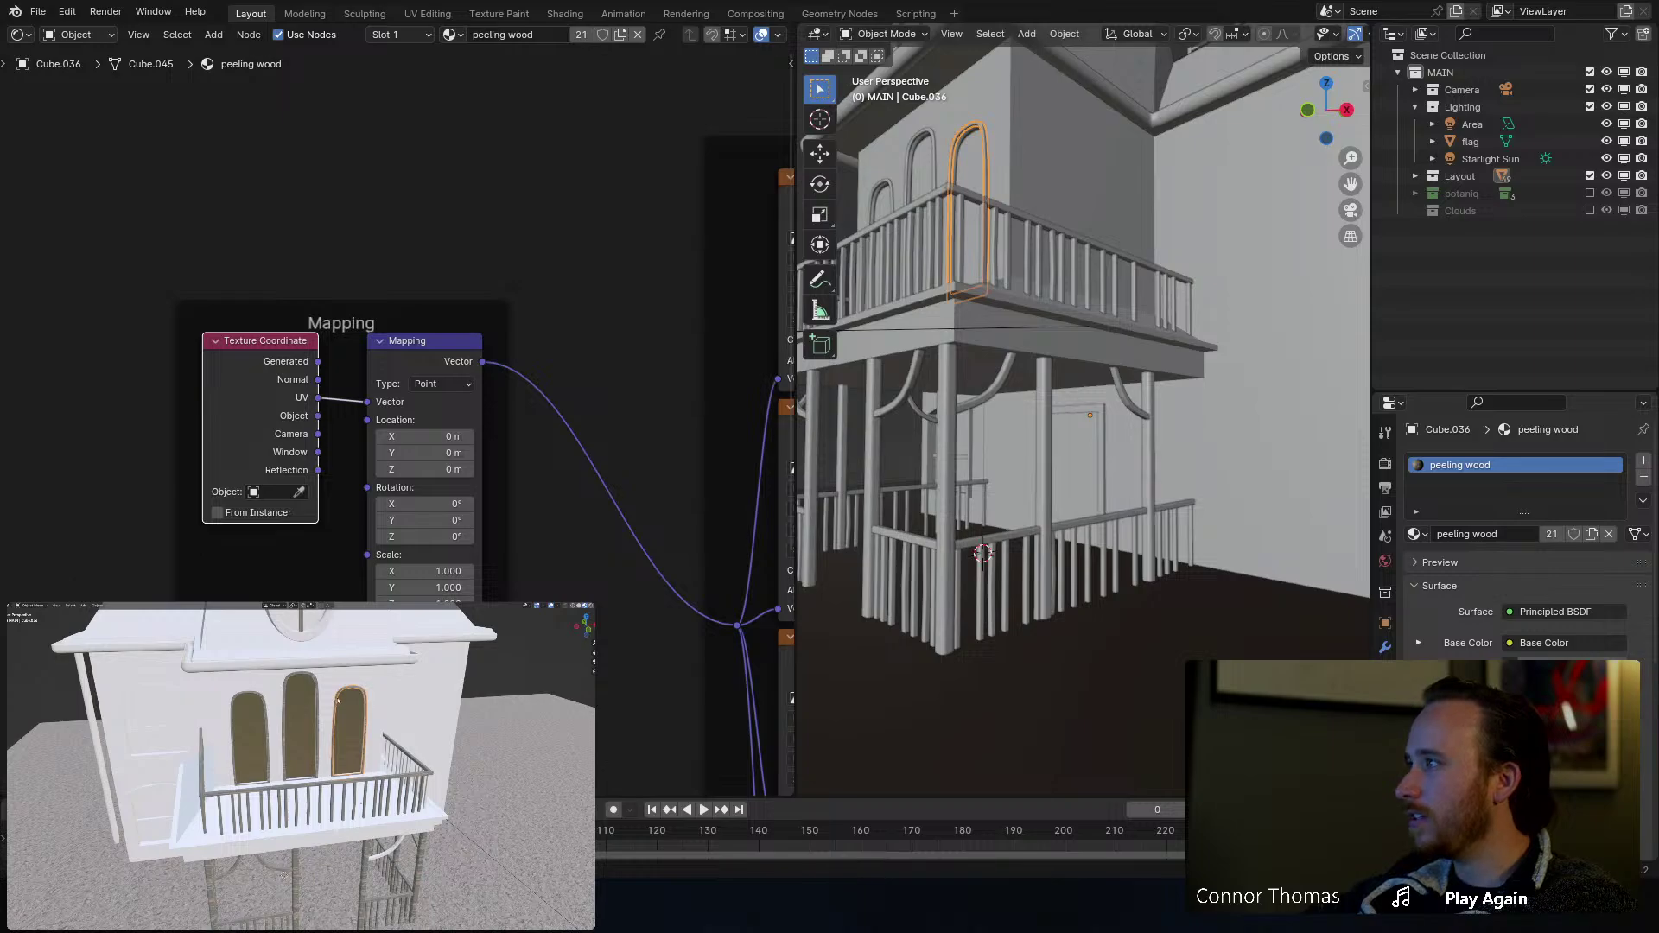
{"action": "key", "text": "alt+a"}
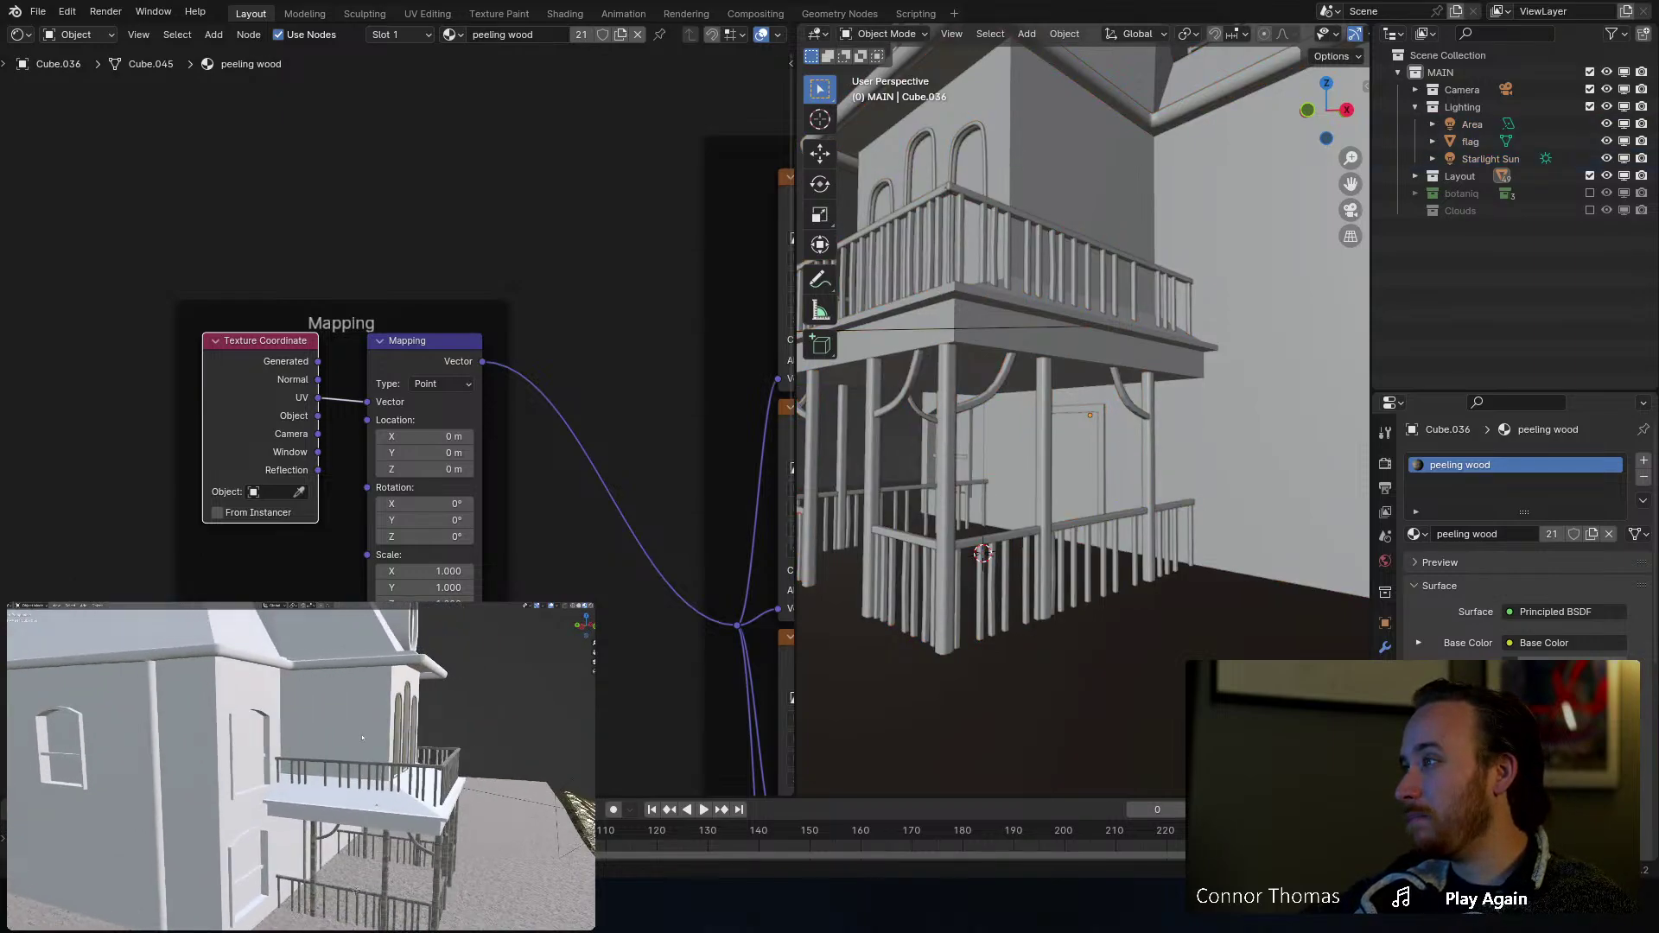
Step: Assign the peeling wood material to the crossbars of the upper window beside the balcony and the window on the side wall
{"action": "left_click", "coordinate": [967, 327]}
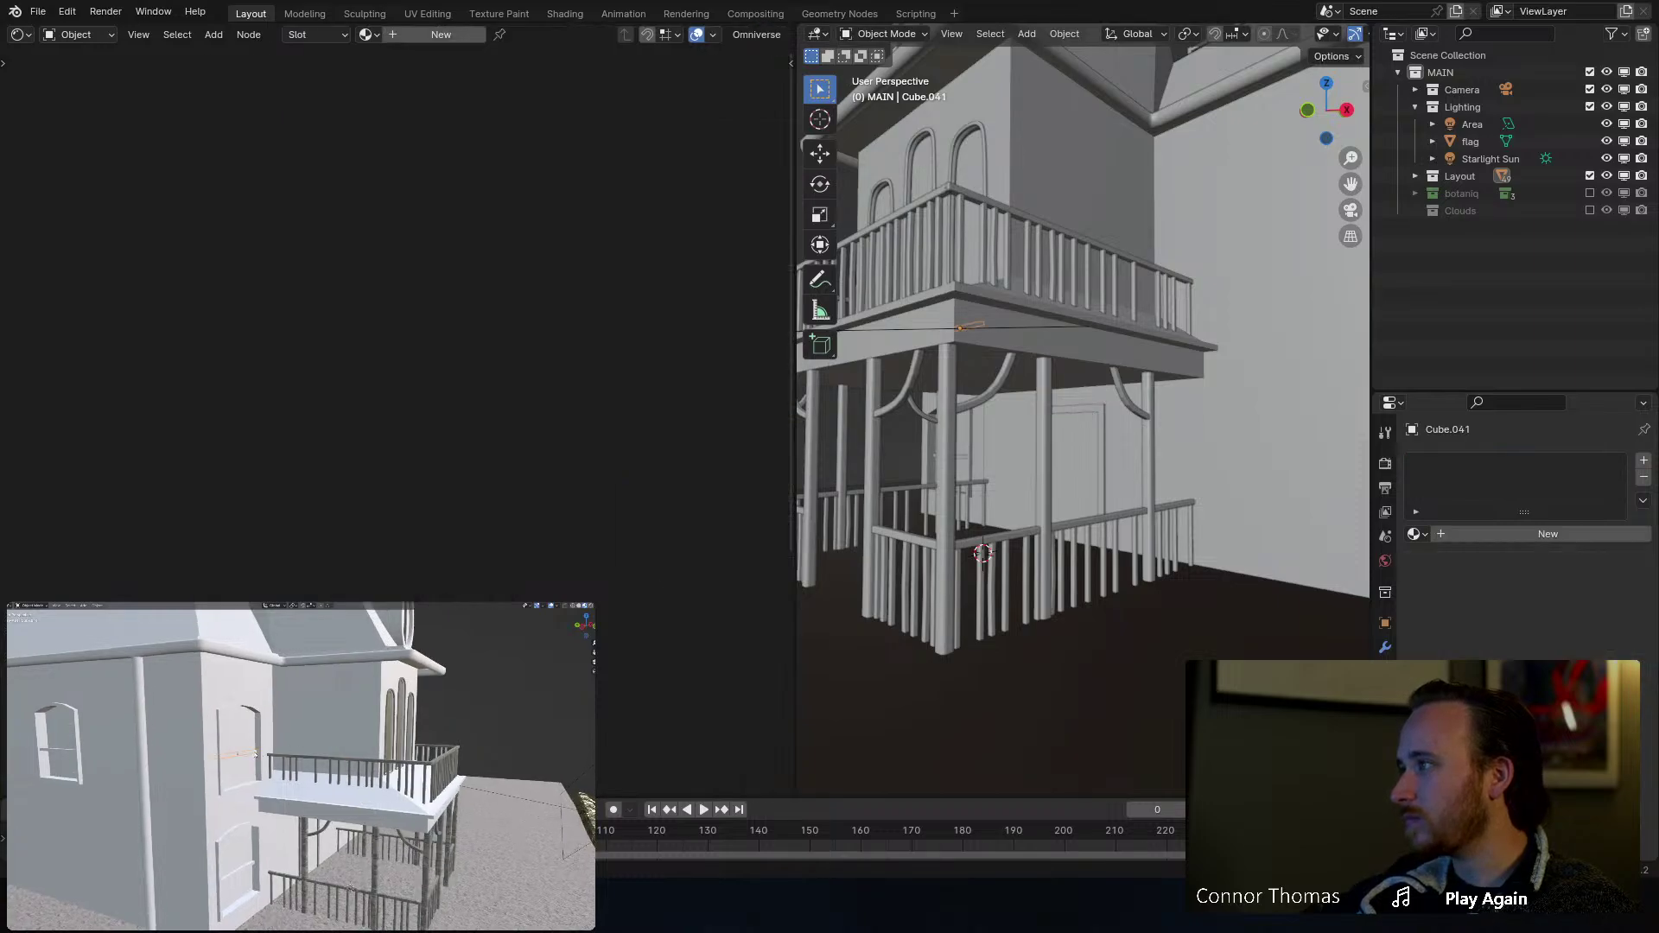
{"action": "left_click", "coordinate": [1416, 534]}
{"action": "left_click", "coordinate": [1460, 560]}
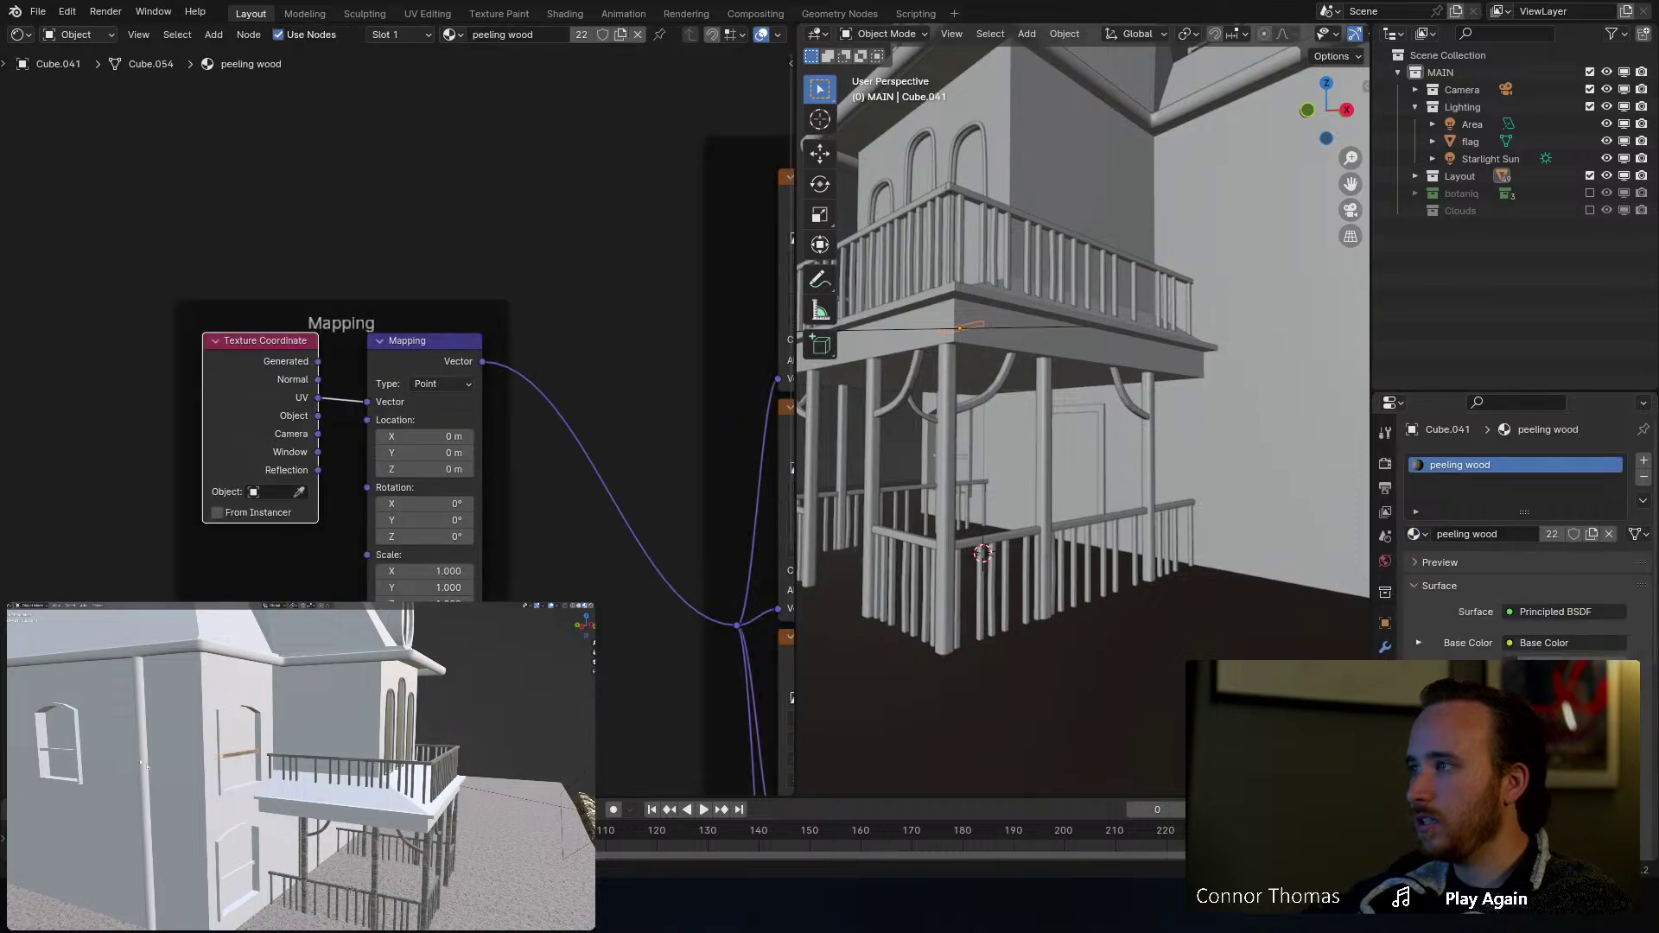
{"action": "left_click", "coordinate": [72, 754]}
{"action": "left_click", "coordinate": [1414, 535]}
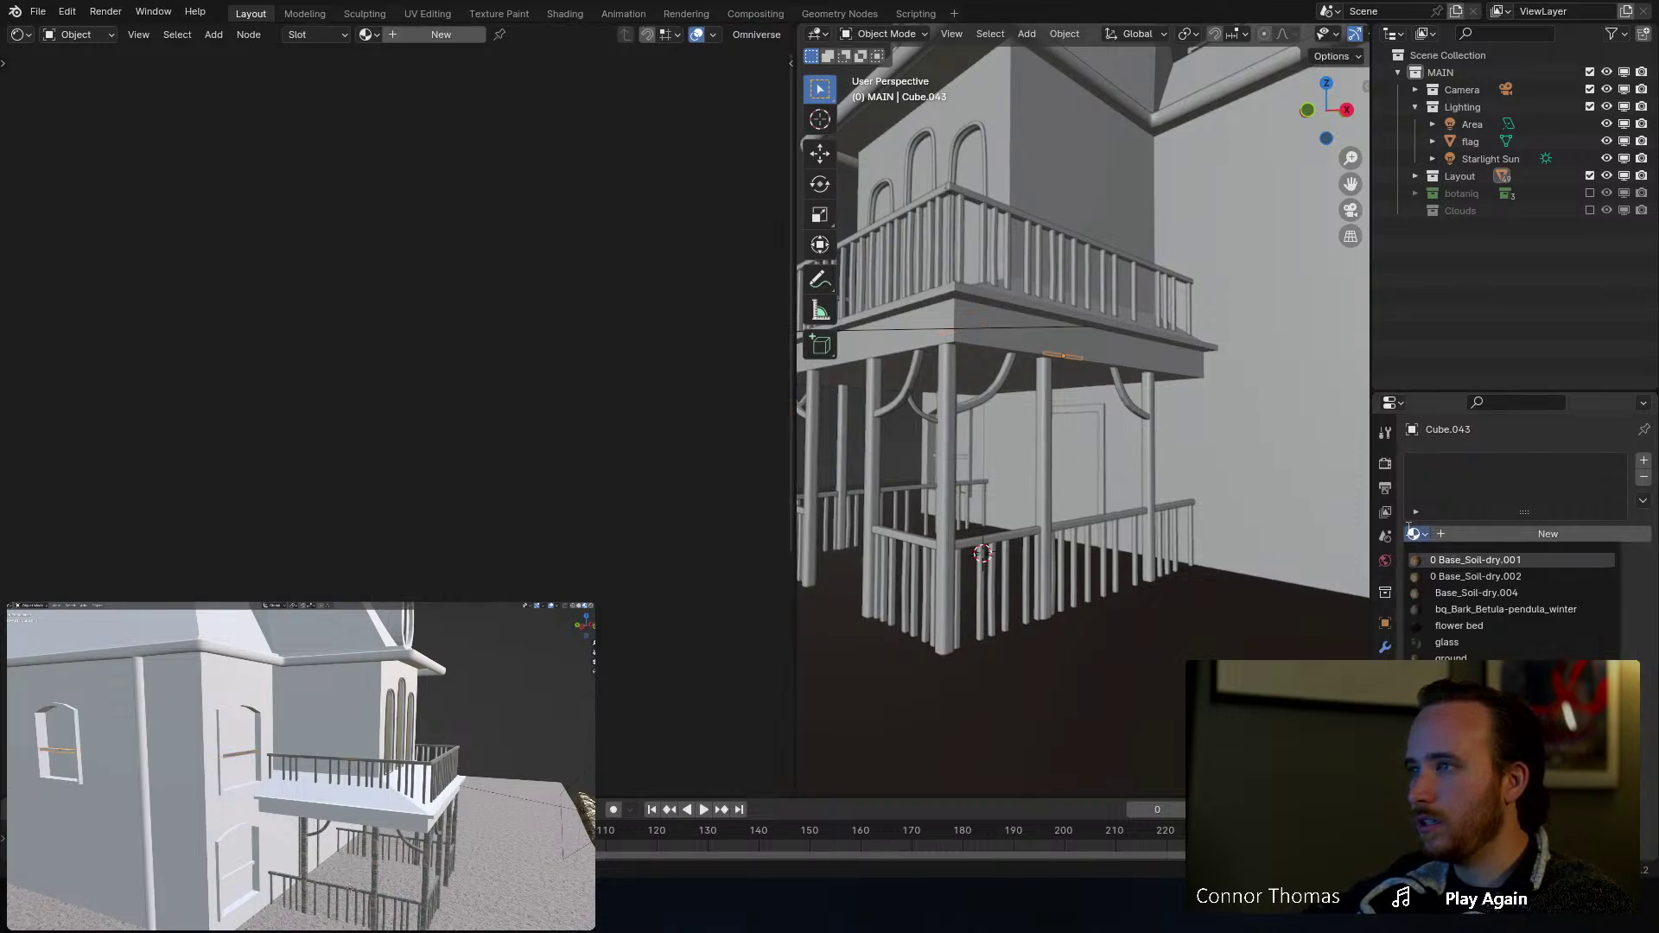
{"action": "type", "text": "p"}
{"action": "left_click", "coordinate": [1442, 562]}
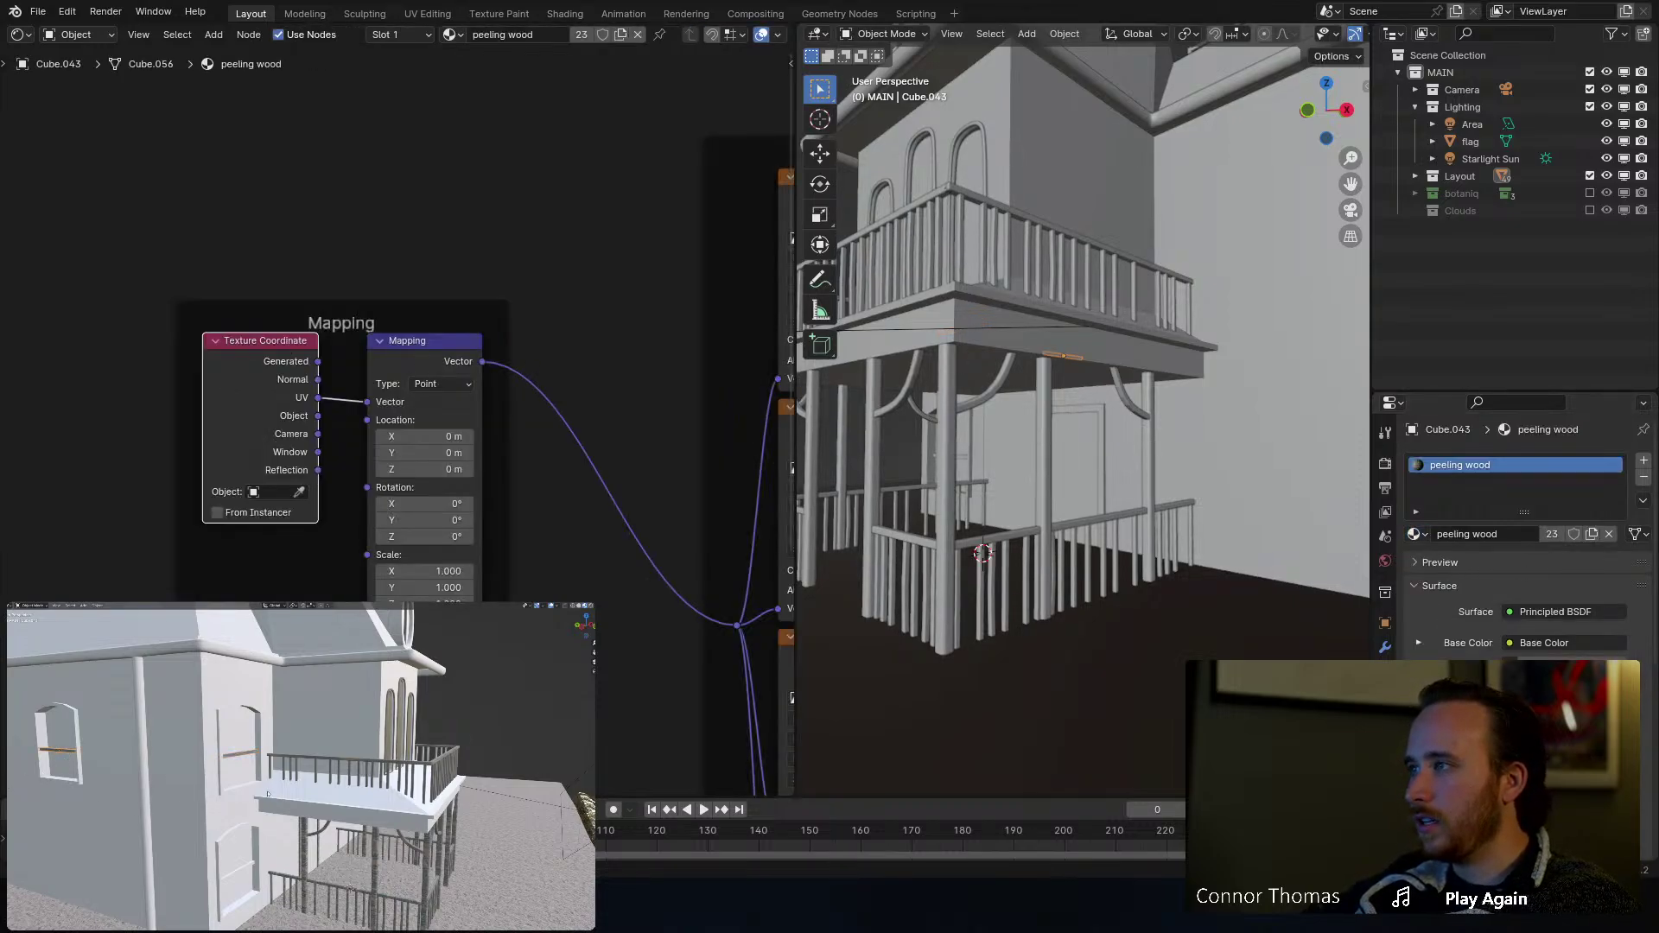
Step: Assign the peeling wood material to the crossbar of the lower window beside the porch
{"action": "key", "text": "a"}
{"action": "left_click", "coordinate": [955, 456]}
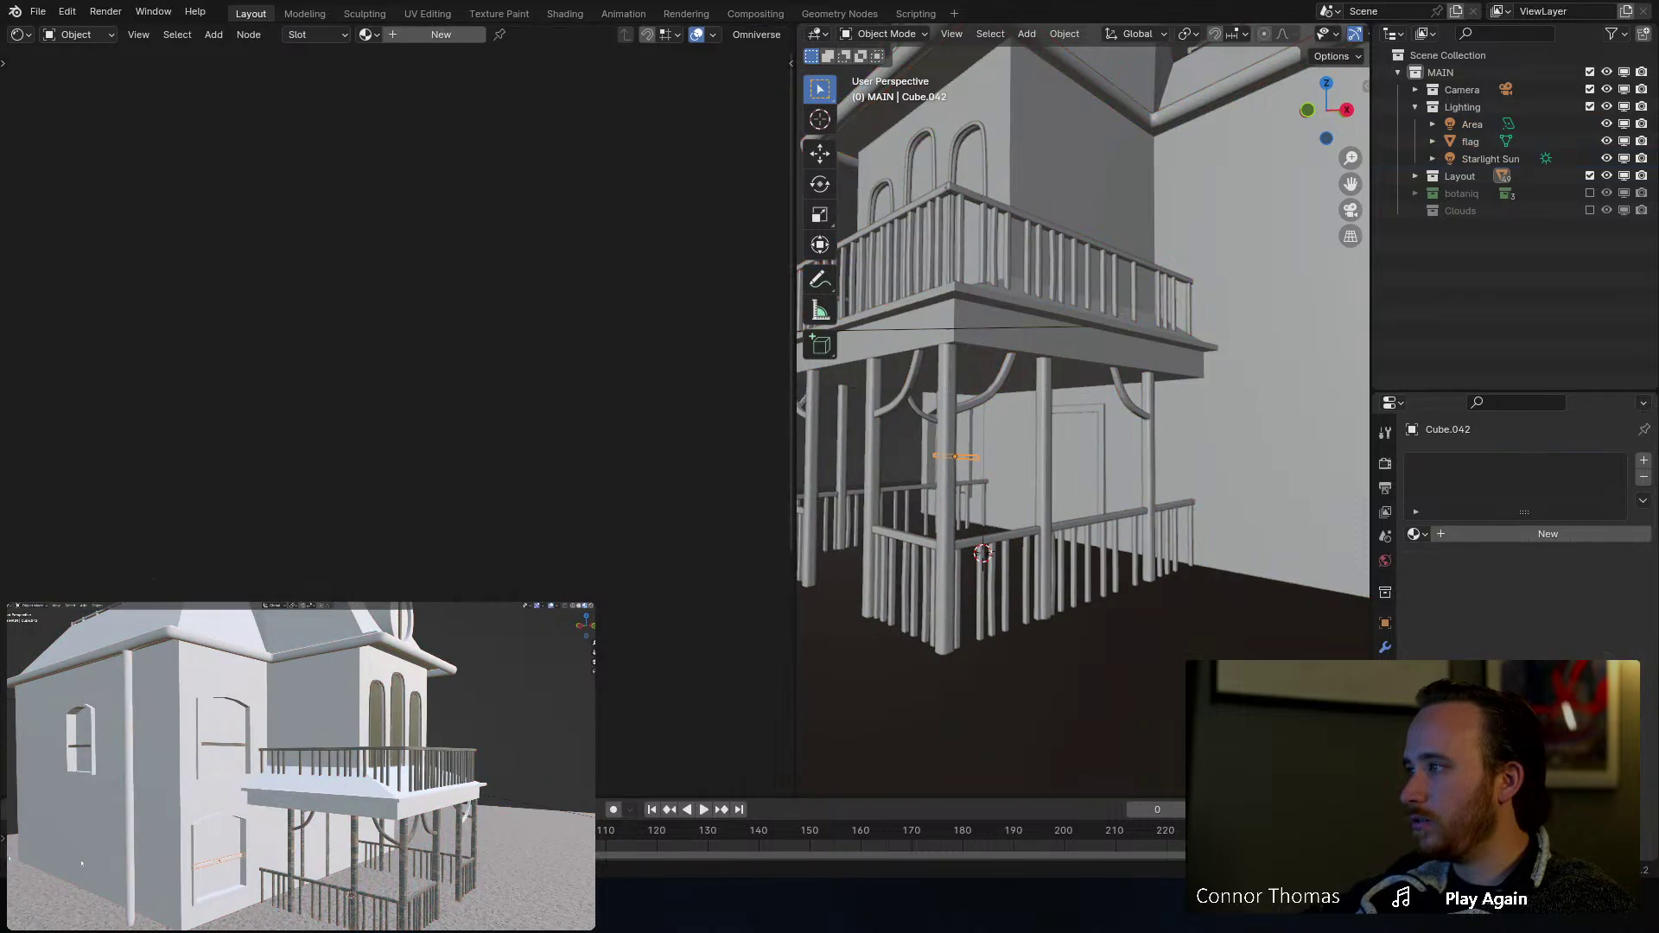
{"action": "left_click", "coordinate": [1428, 534]}
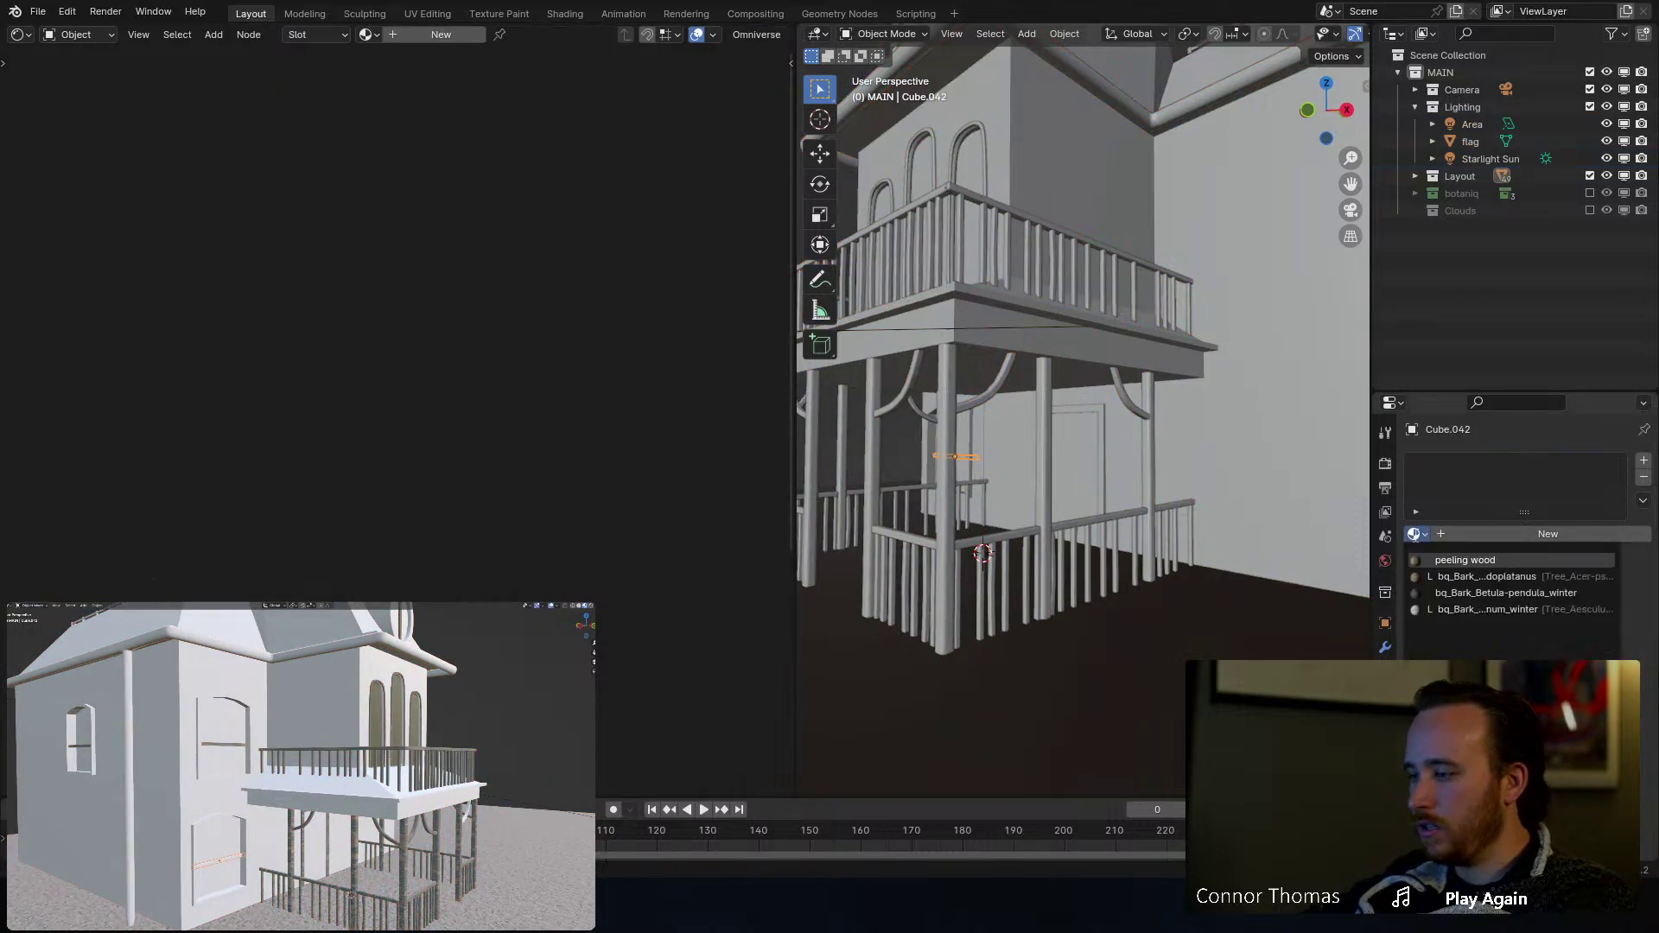
{"action": "left_click", "coordinate": [1432, 561]}
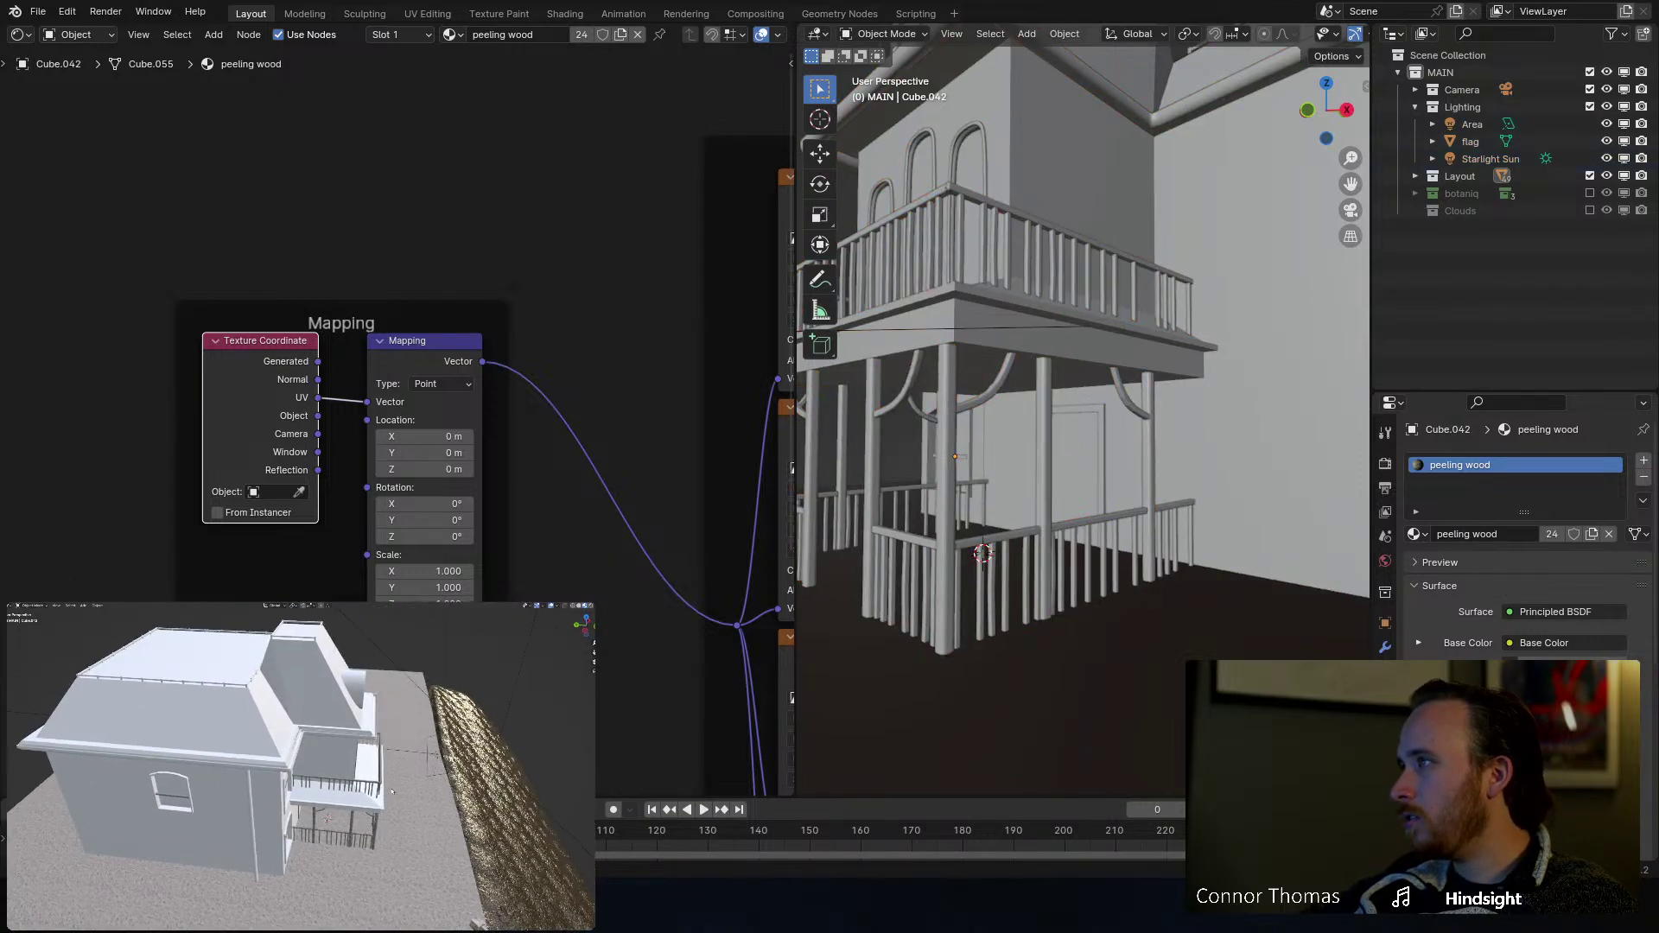
Step: Assign the peeling wood material to the trim along the top edges of the main roof and the tower roof
{"action": "left_click", "coordinate": [247, 688]}
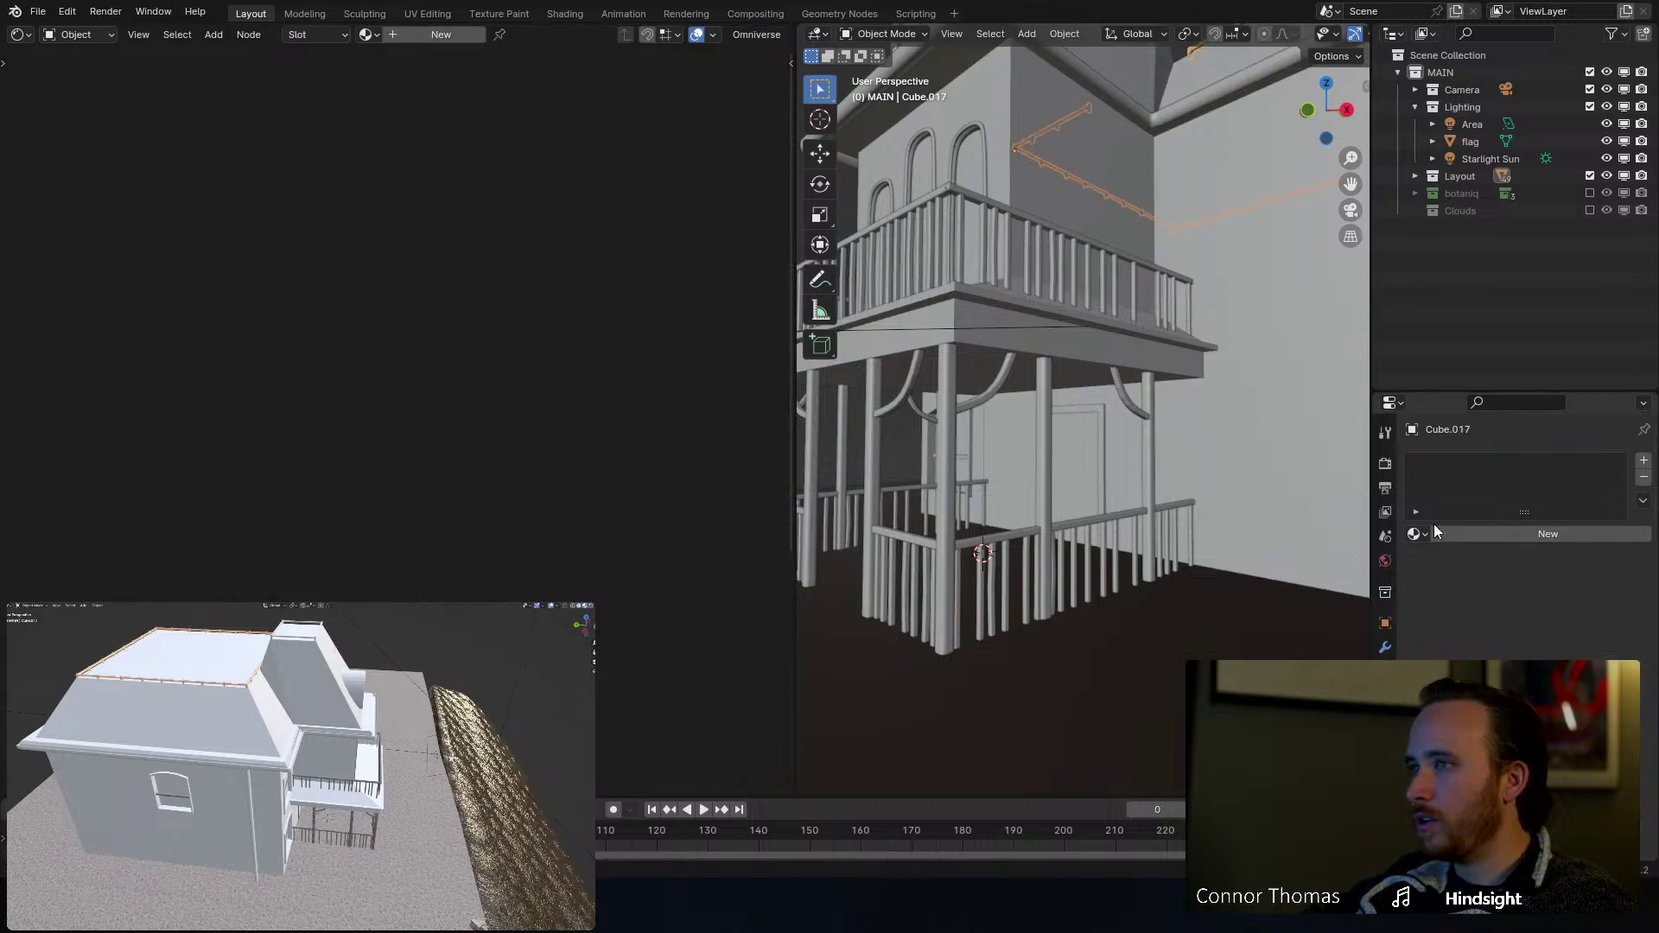
{"action": "left_click", "coordinate": [1414, 533]}
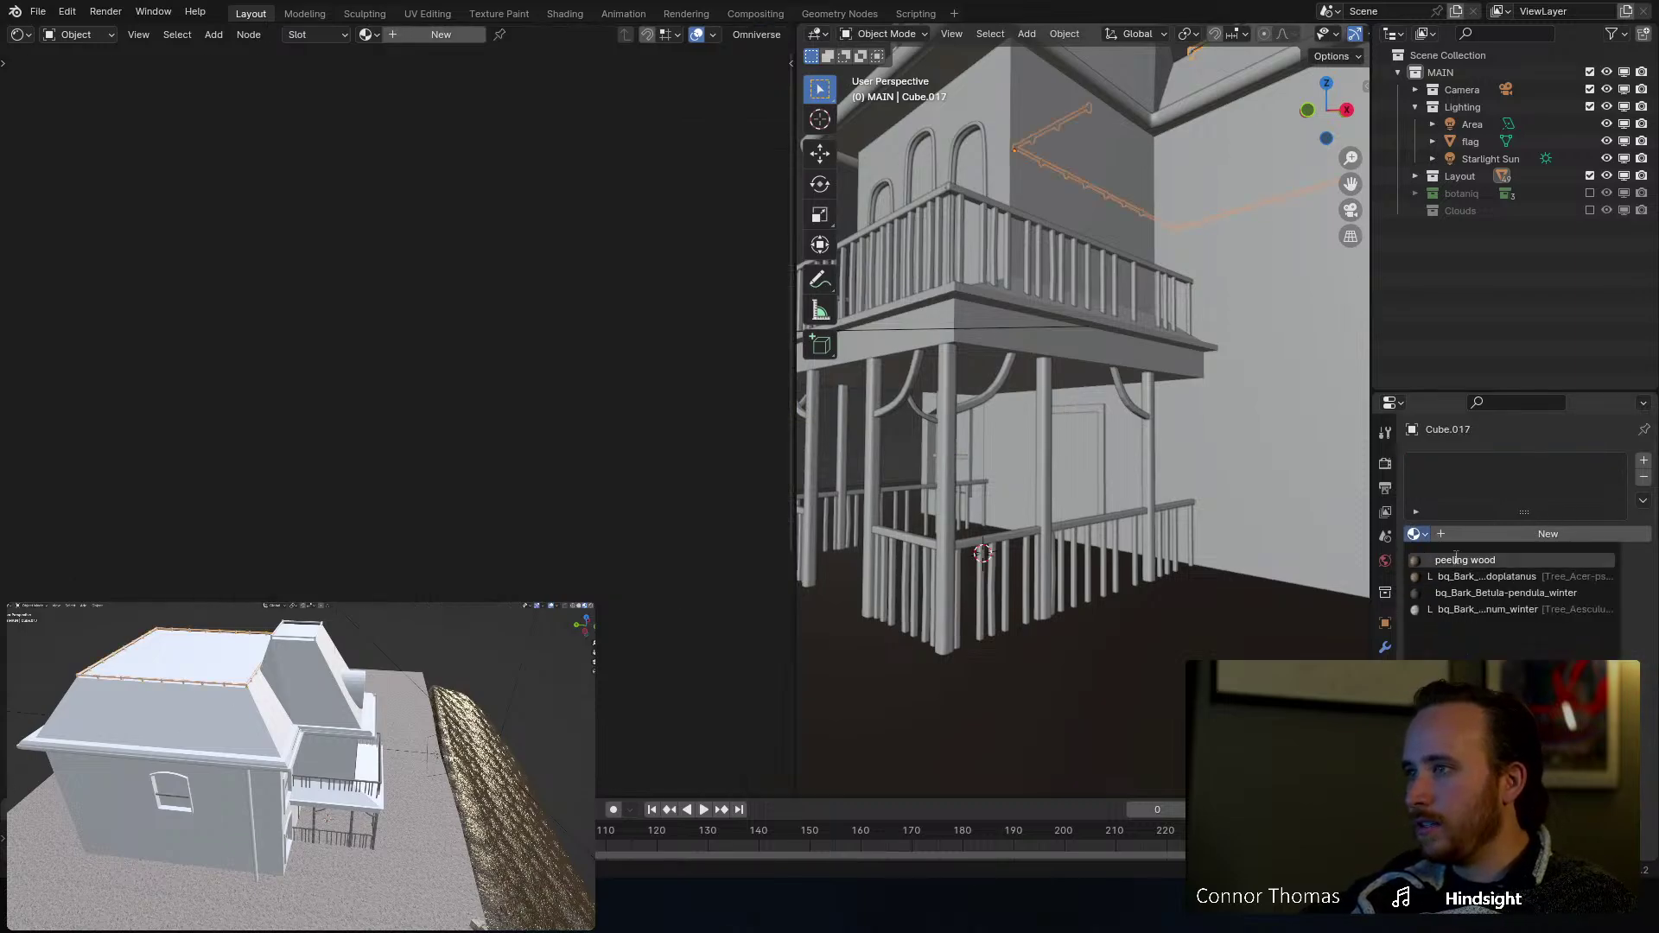
{"action": "left_click", "coordinate": [1497, 564]}
{"action": "middle_click_drag", "start_coordinate": [378, 720], "coordinate": [295, 751]}
{"action": "left_click", "coordinate": [298, 721]}
{"action": "scroll", "coordinate": [310, 698], "scroll_direction": "up", "scroll_amount": 2}
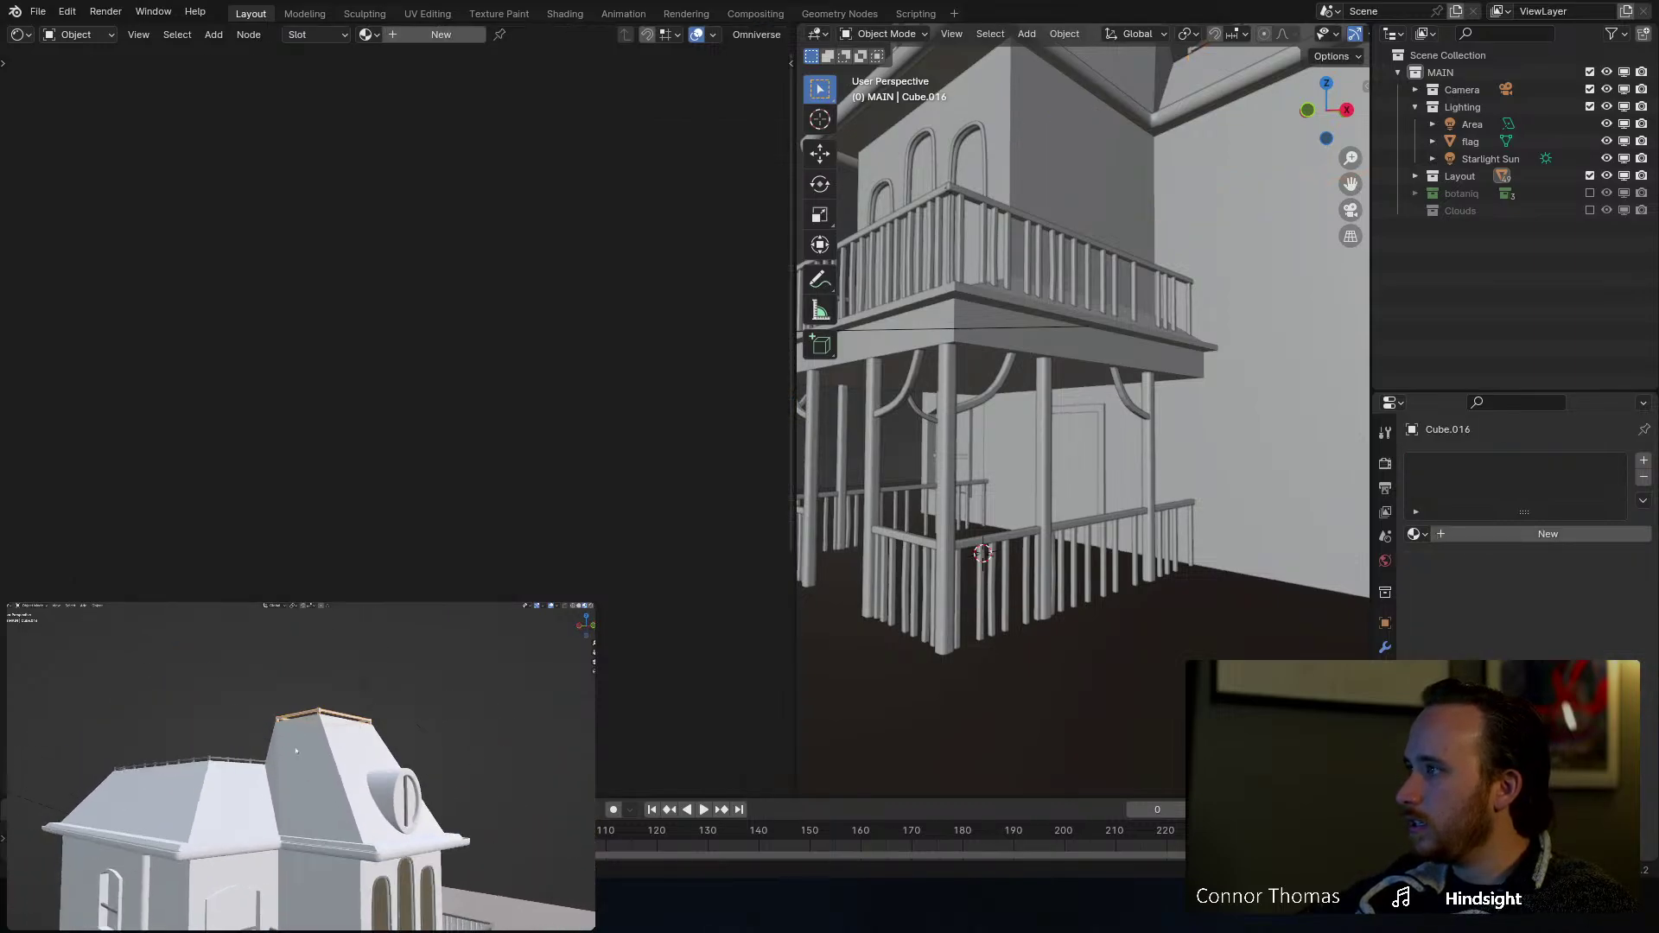
{"action": "left_click", "coordinate": [1415, 533]}
{"action": "left_click", "coordinate": [1438, 560]}
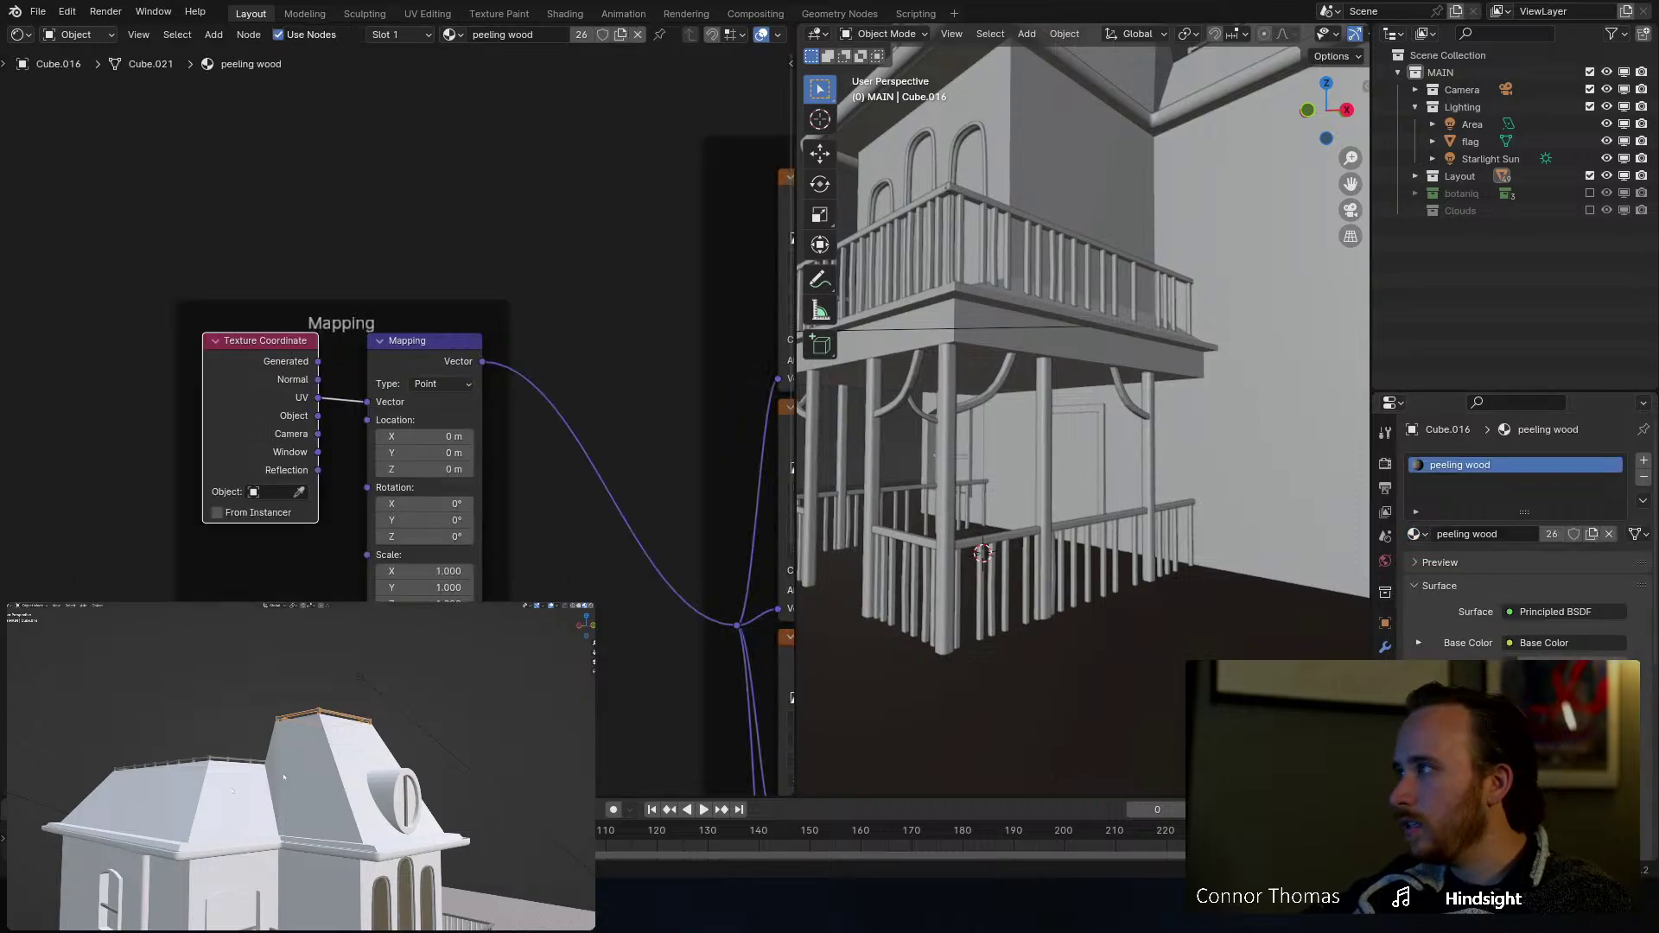
Step: UV-unwrap the tower and main roof edge trims with Smart UV Project and save the file
{"action": "key", "text": "Tab"}
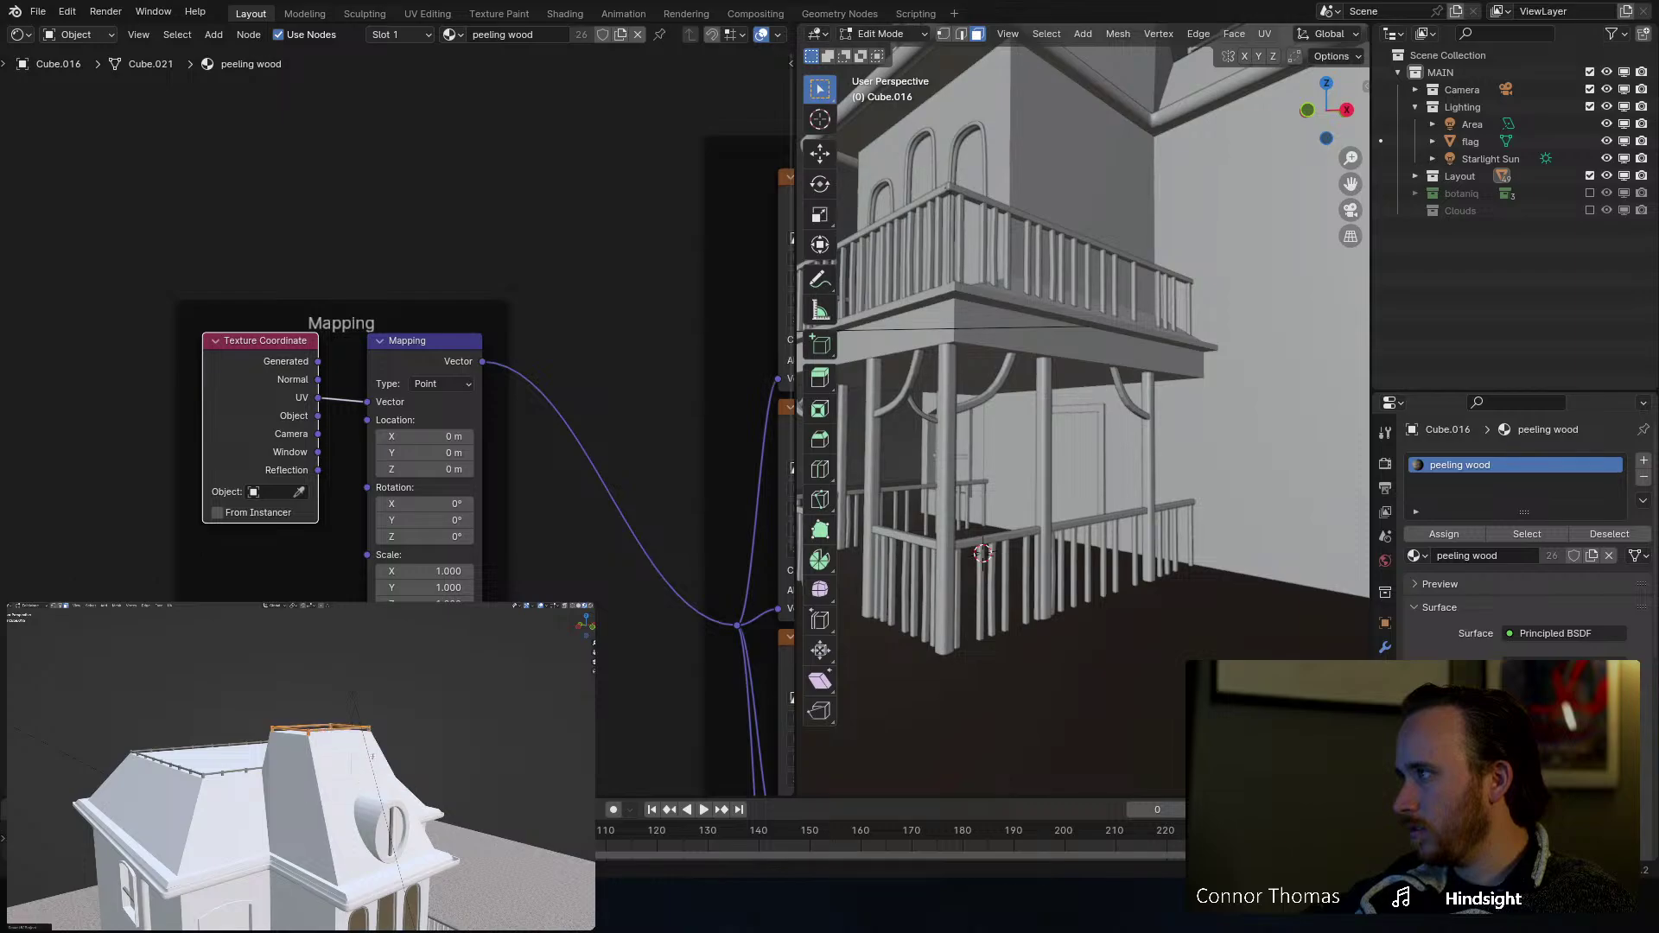
{"action": "key", "text": "Tab"}
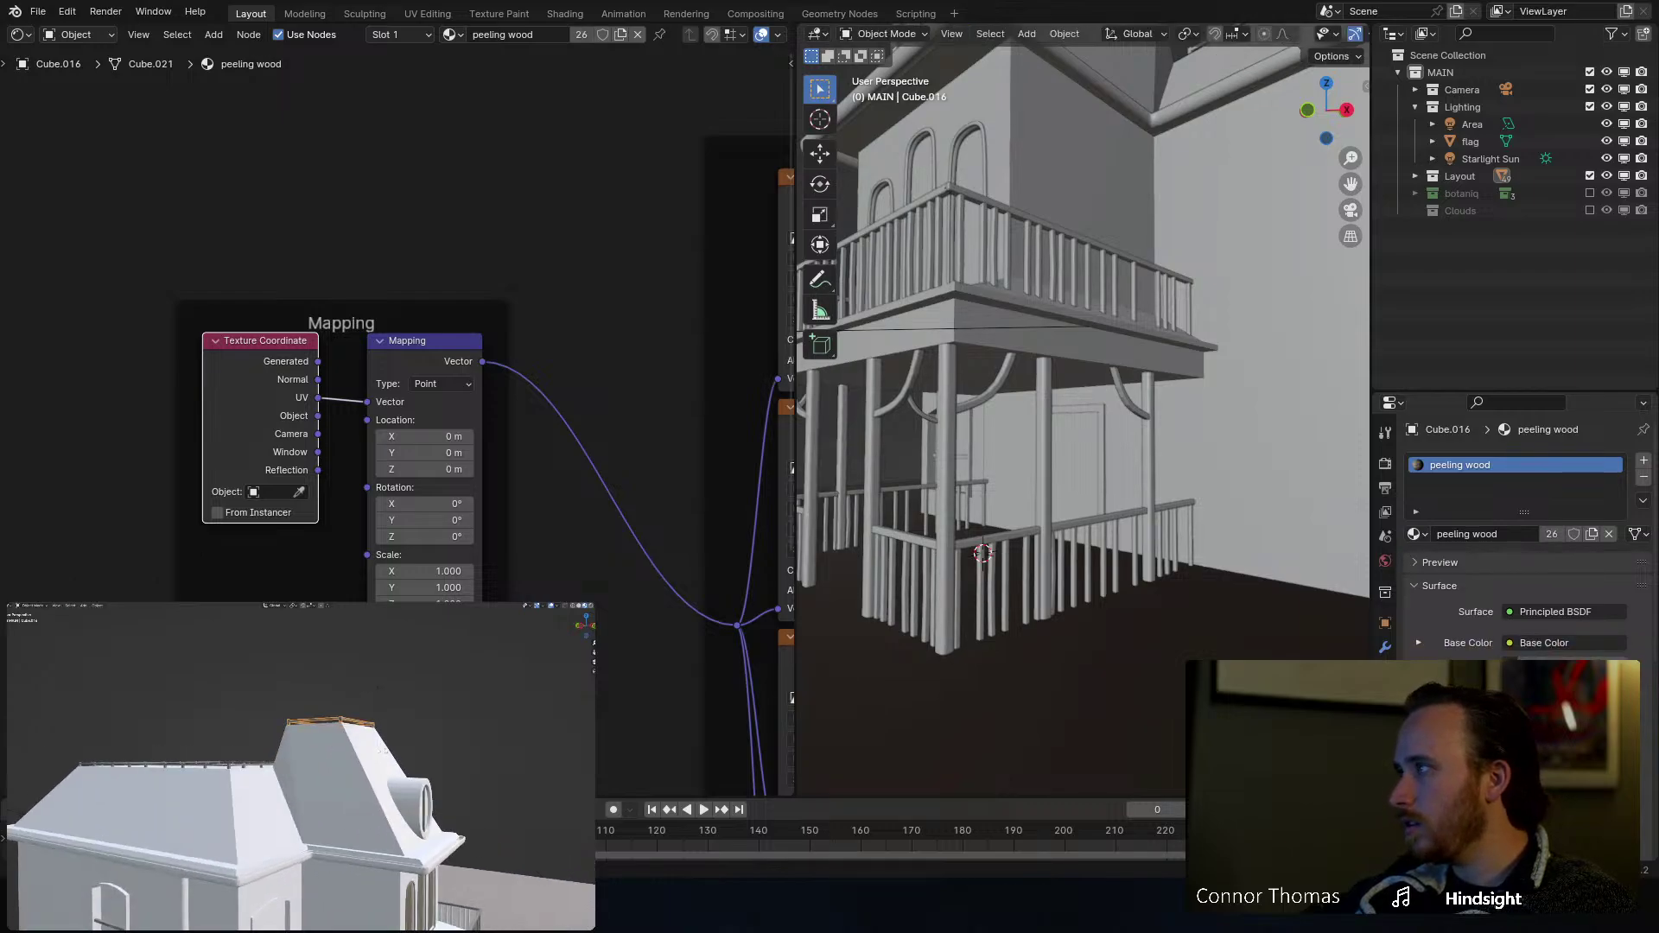
{"action": "key", "text": "shift+d"}
{"action": "key", "text": "Escape"}
{"action": "key", "text": "Tab"}
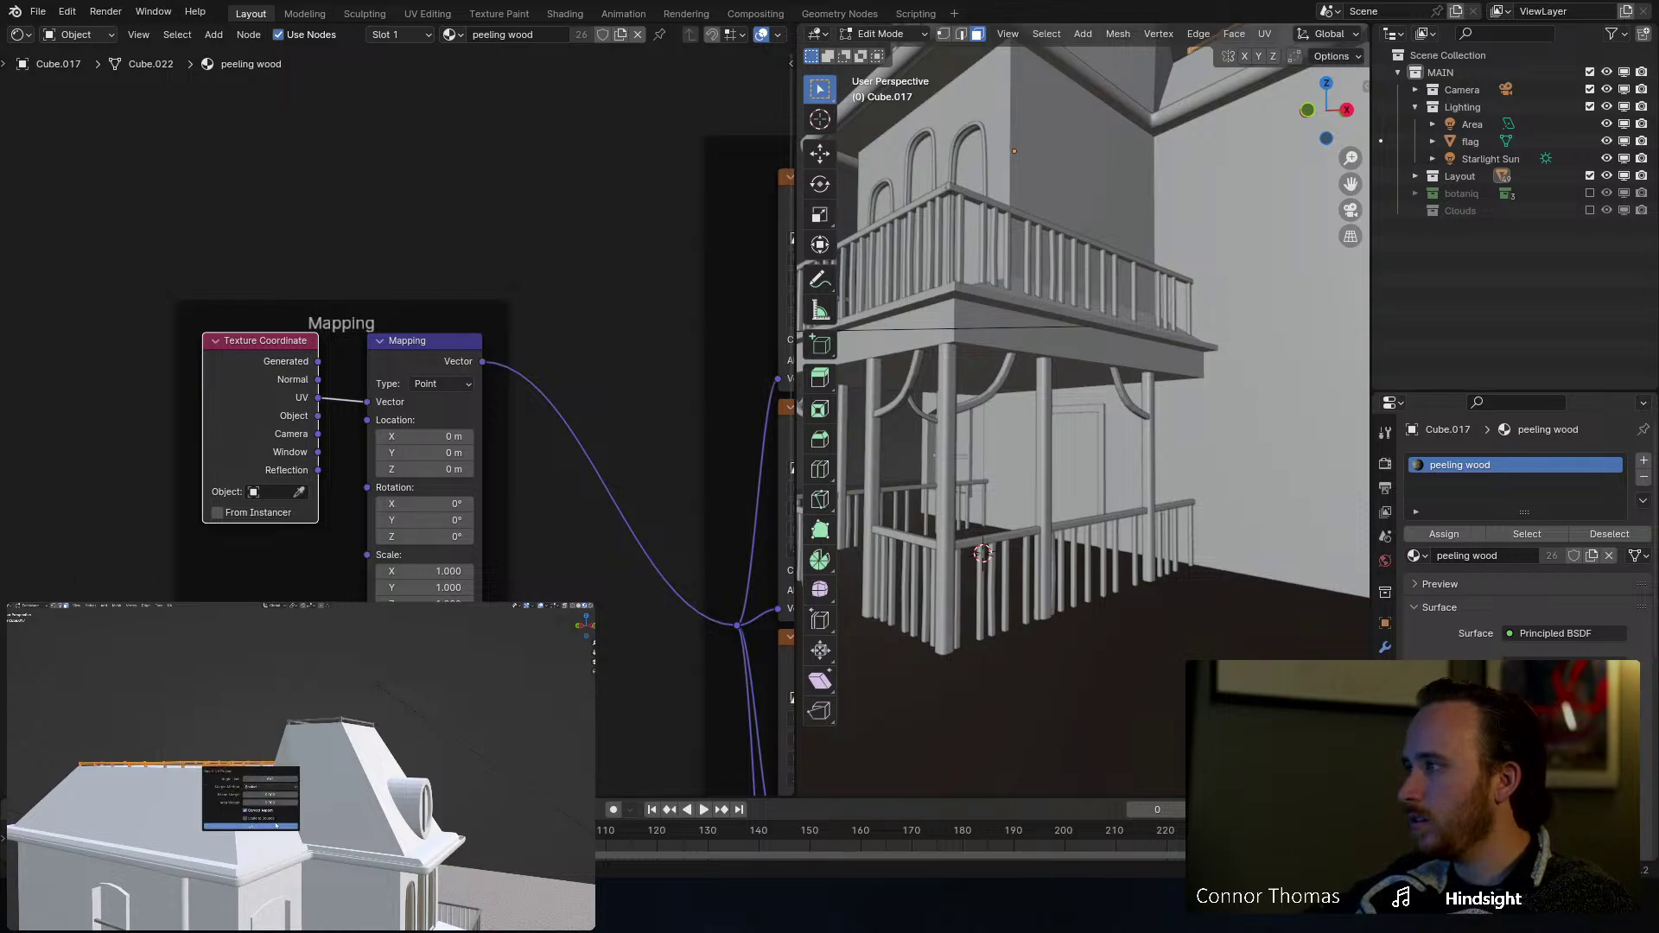
{"action": "key", "text": "Tab"}
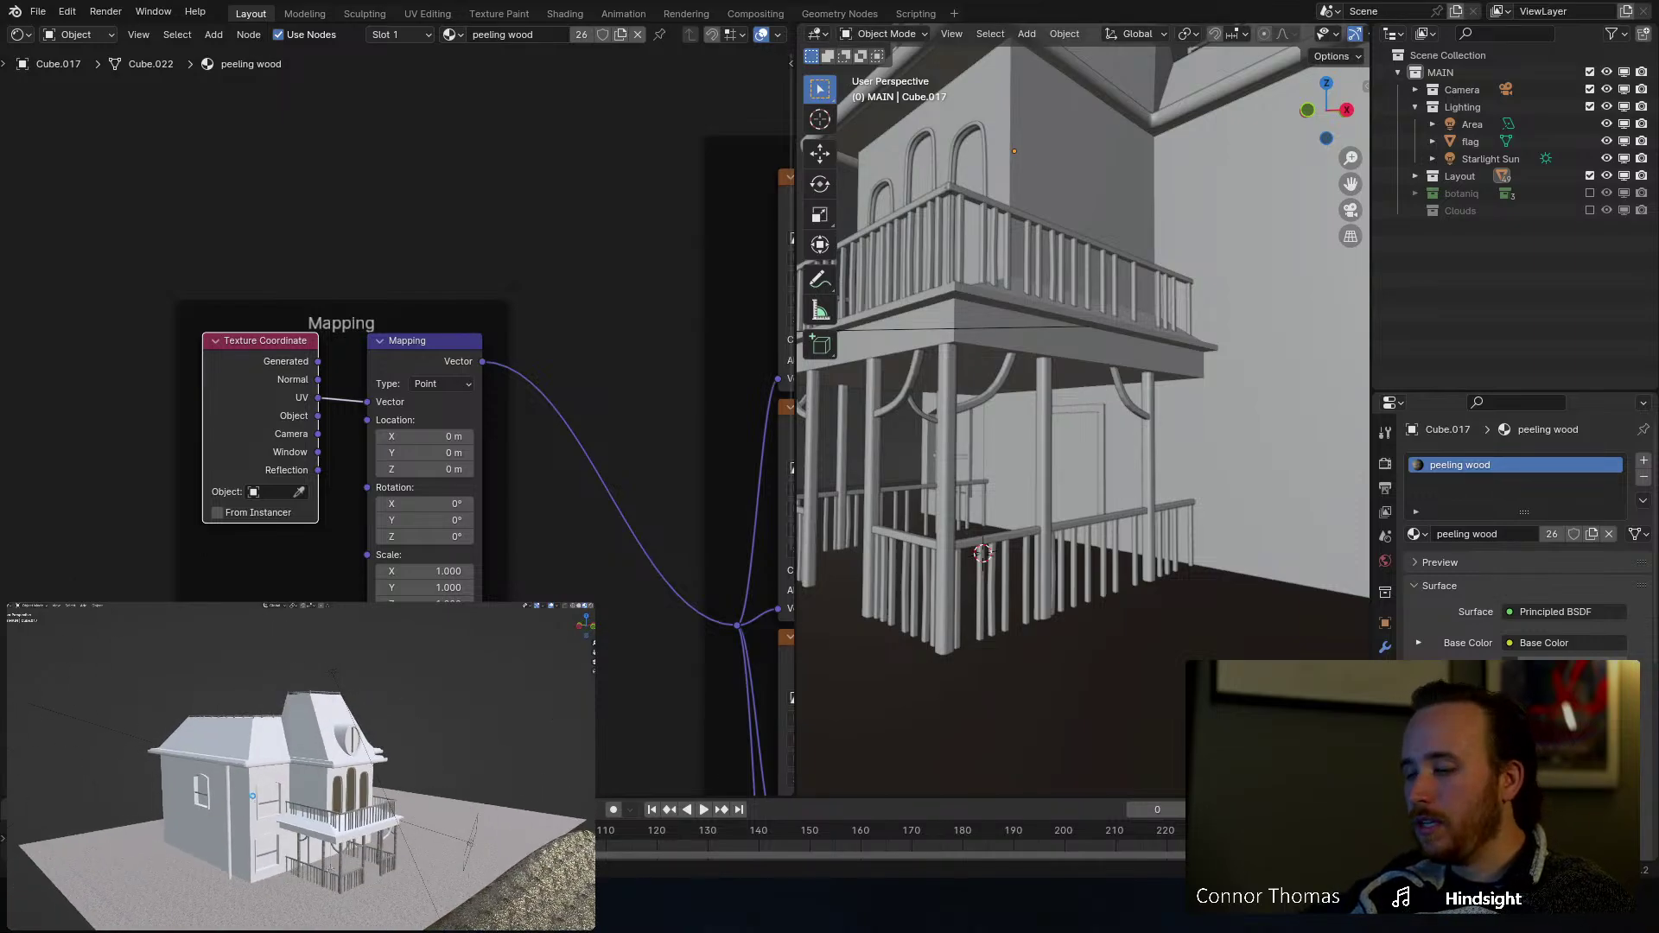
{"action": "key", "text": "ctrl+s"}
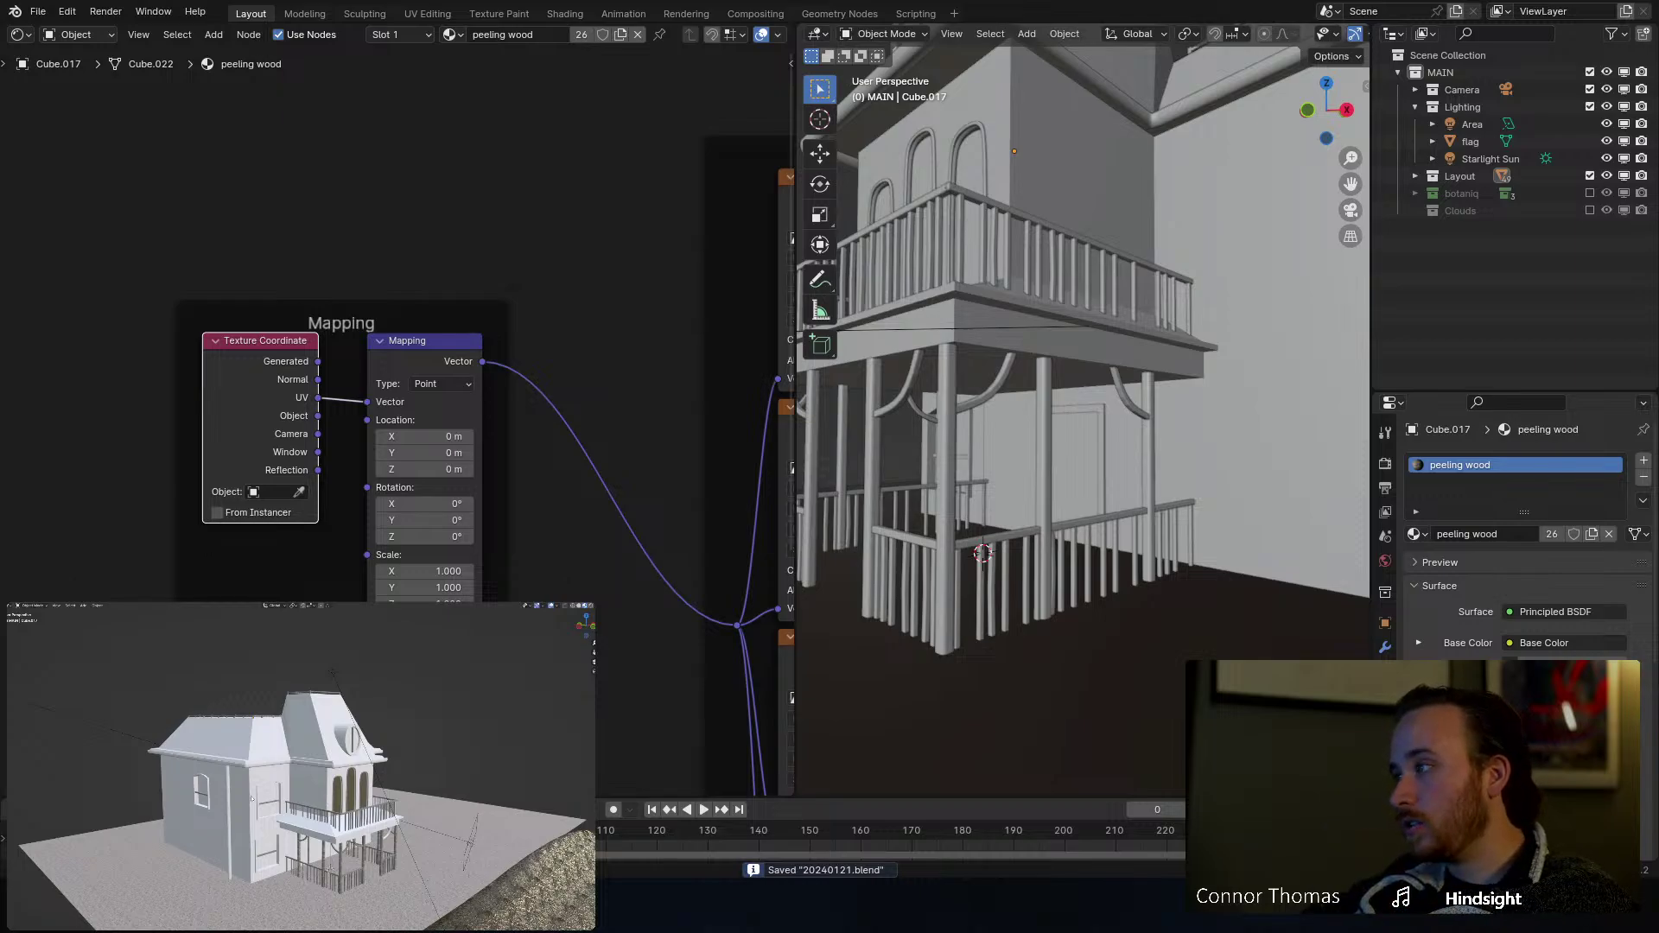
Step: Create a new material on the main house body and name it Roof
{"action": "left_click", "coordinate": [251, 799]}
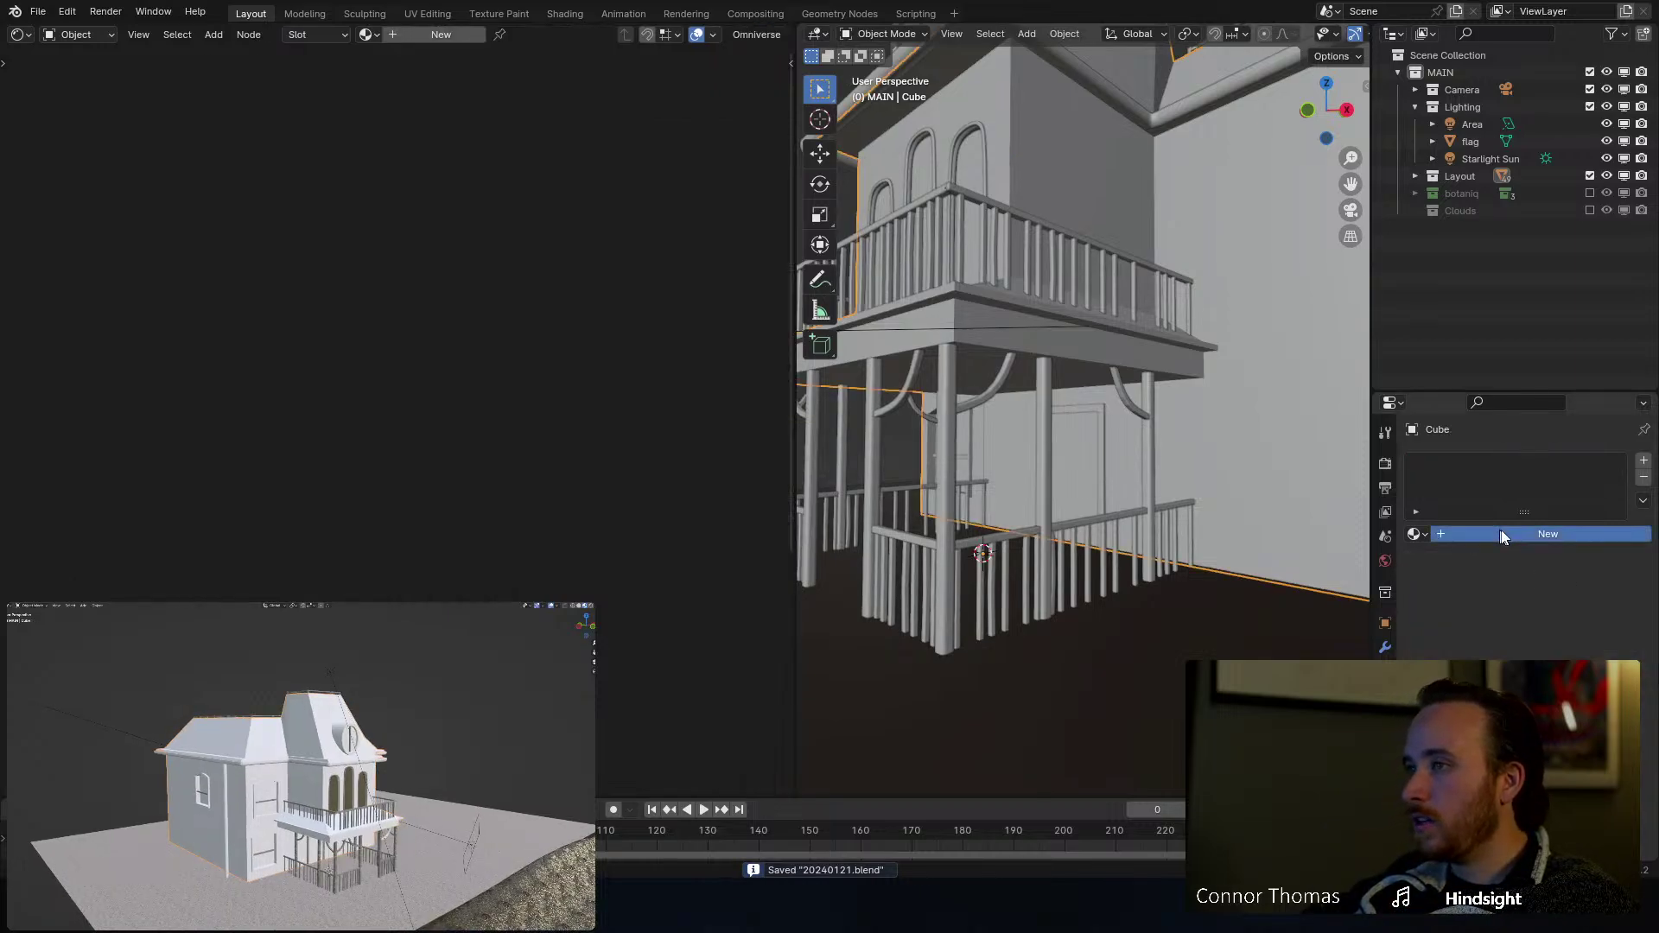
{"action": "left_click", "coordinate": [1501, 536]}
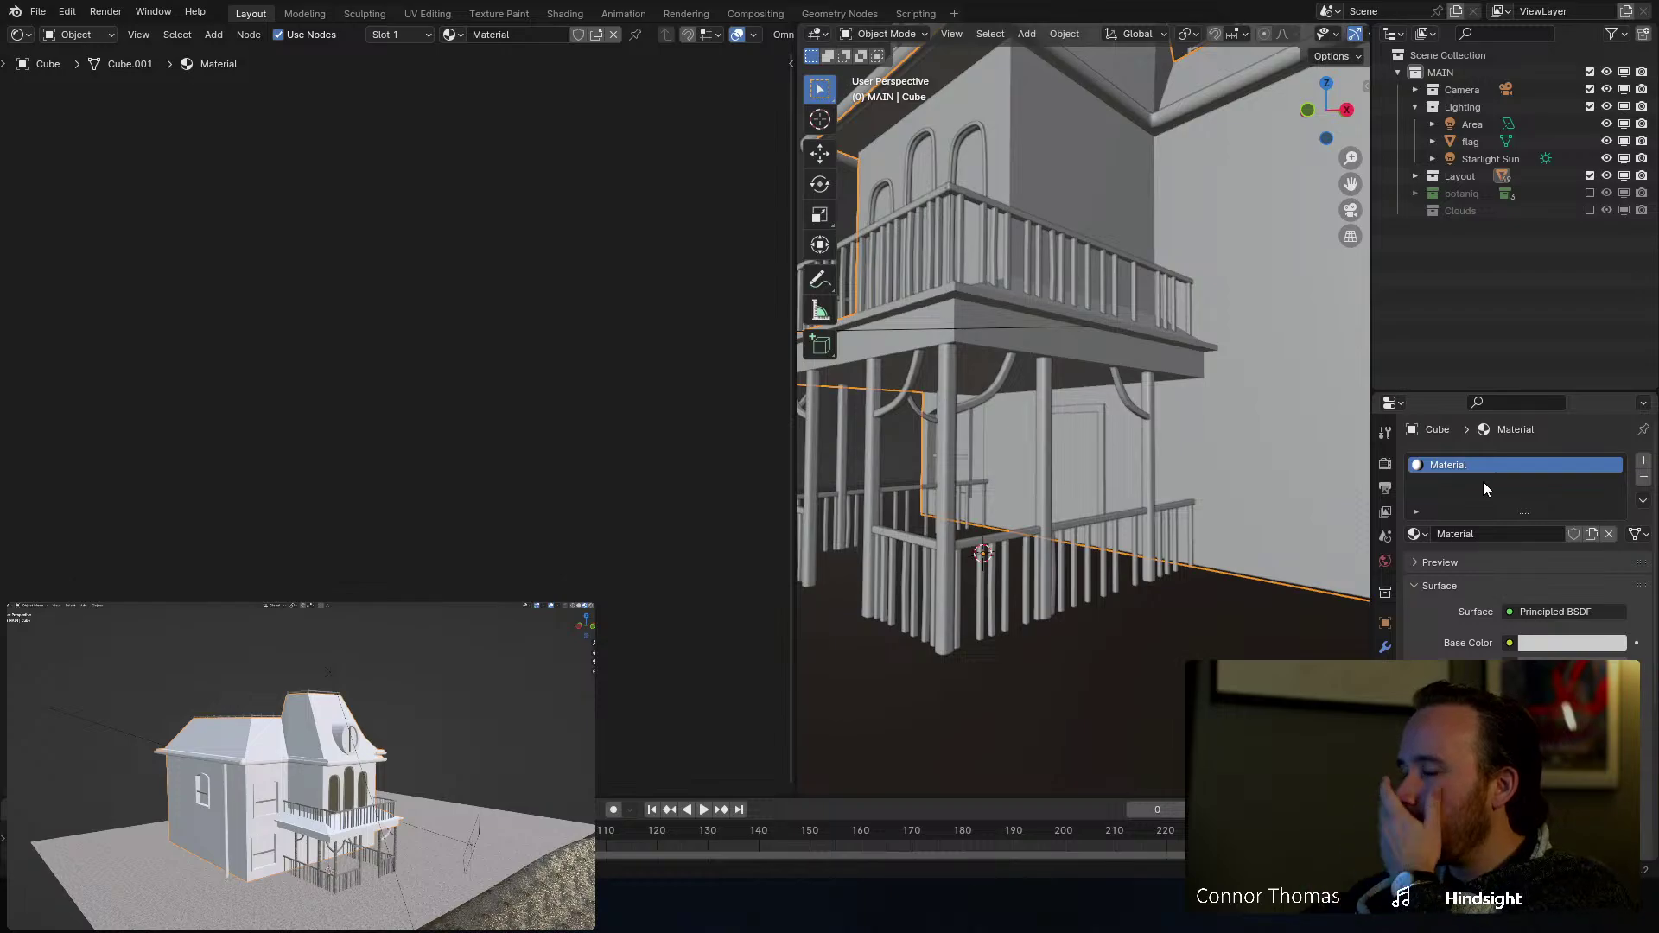
{"action": "double_click", "coordinate": [1466, 534]}
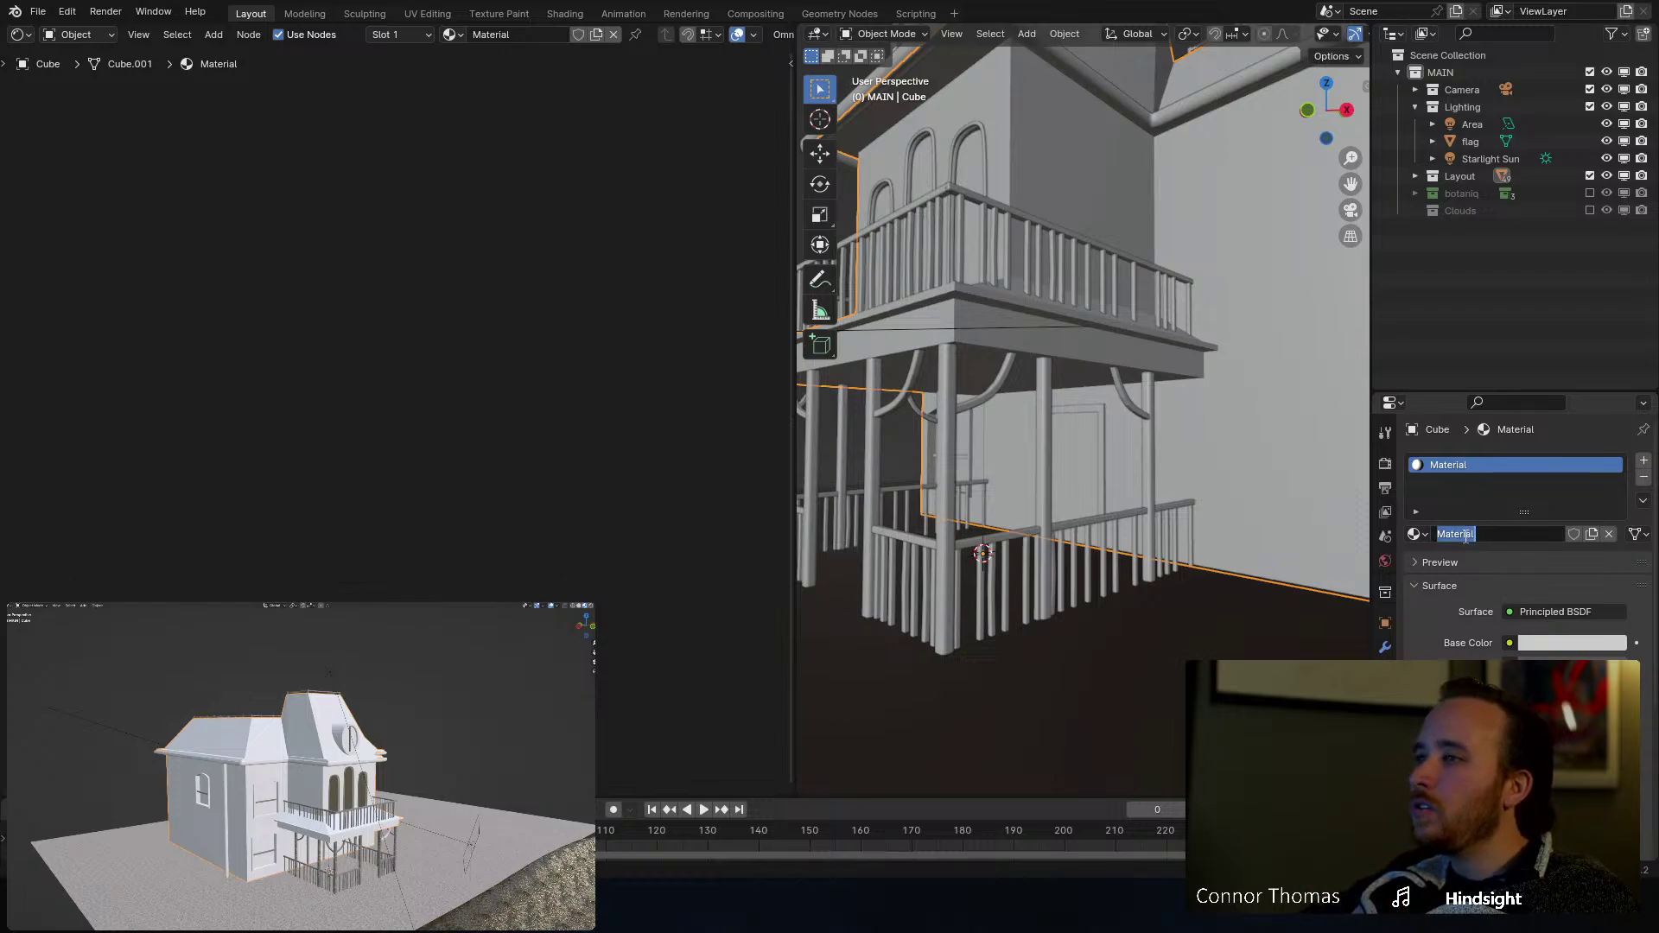
{"action": "type", "text": "Roof"}
{"action": "key", "text": "Return"}
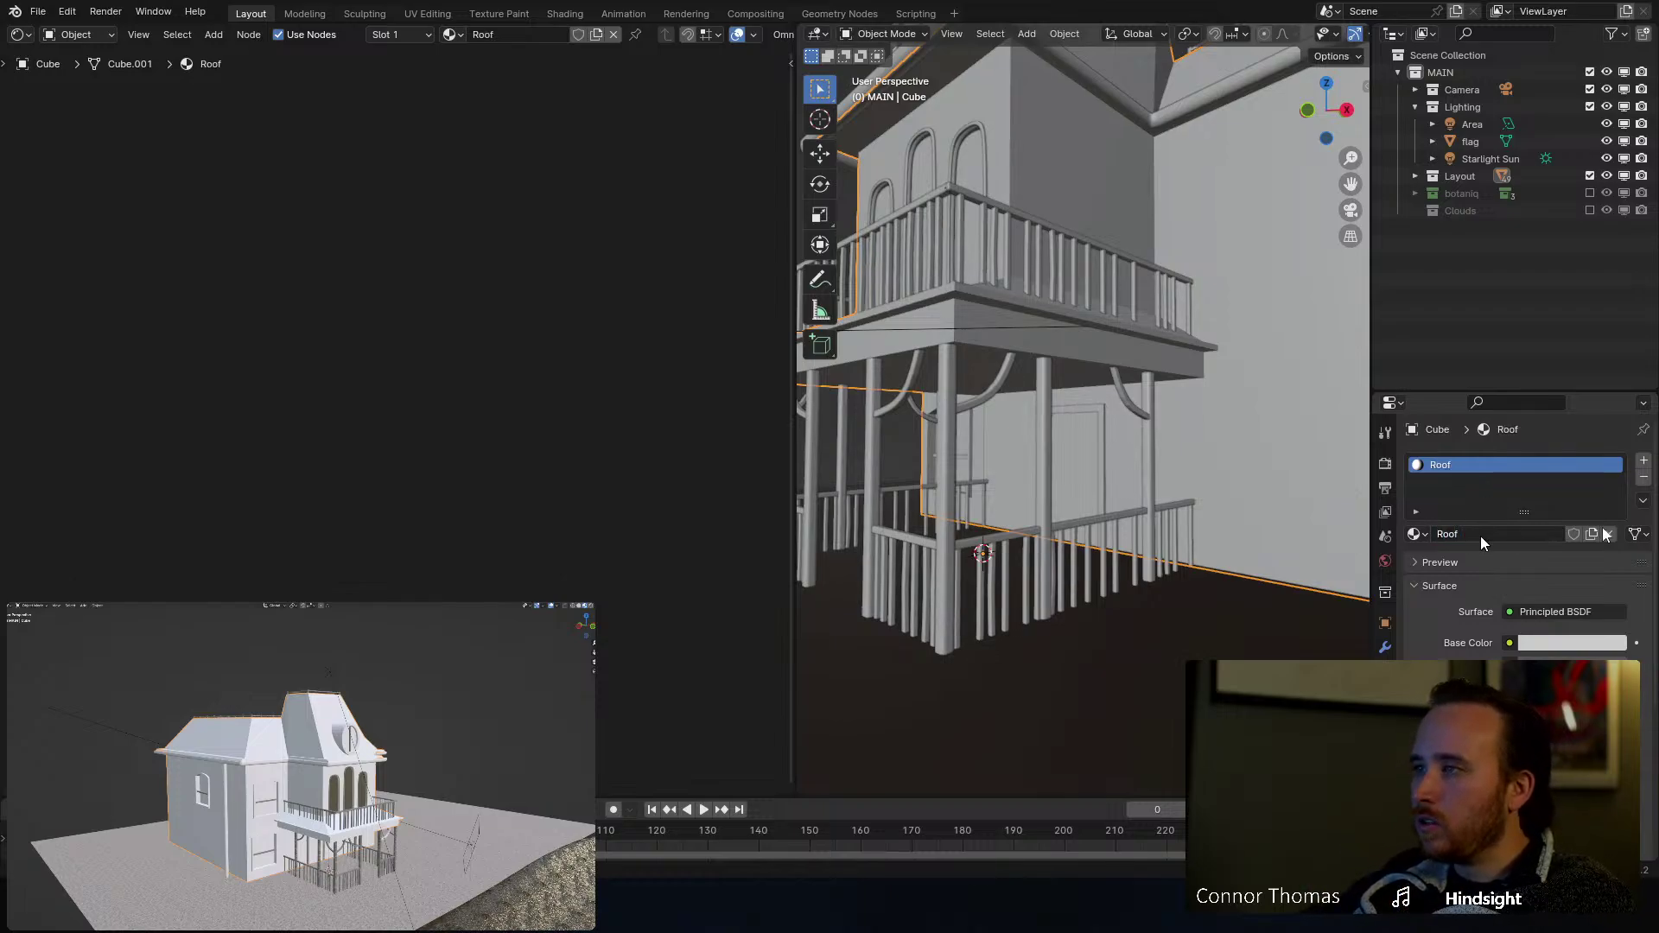
Step: Add a second material slot to the house body with a new material named House
{"action": "left_click", "coordinate": [1645, 461]}
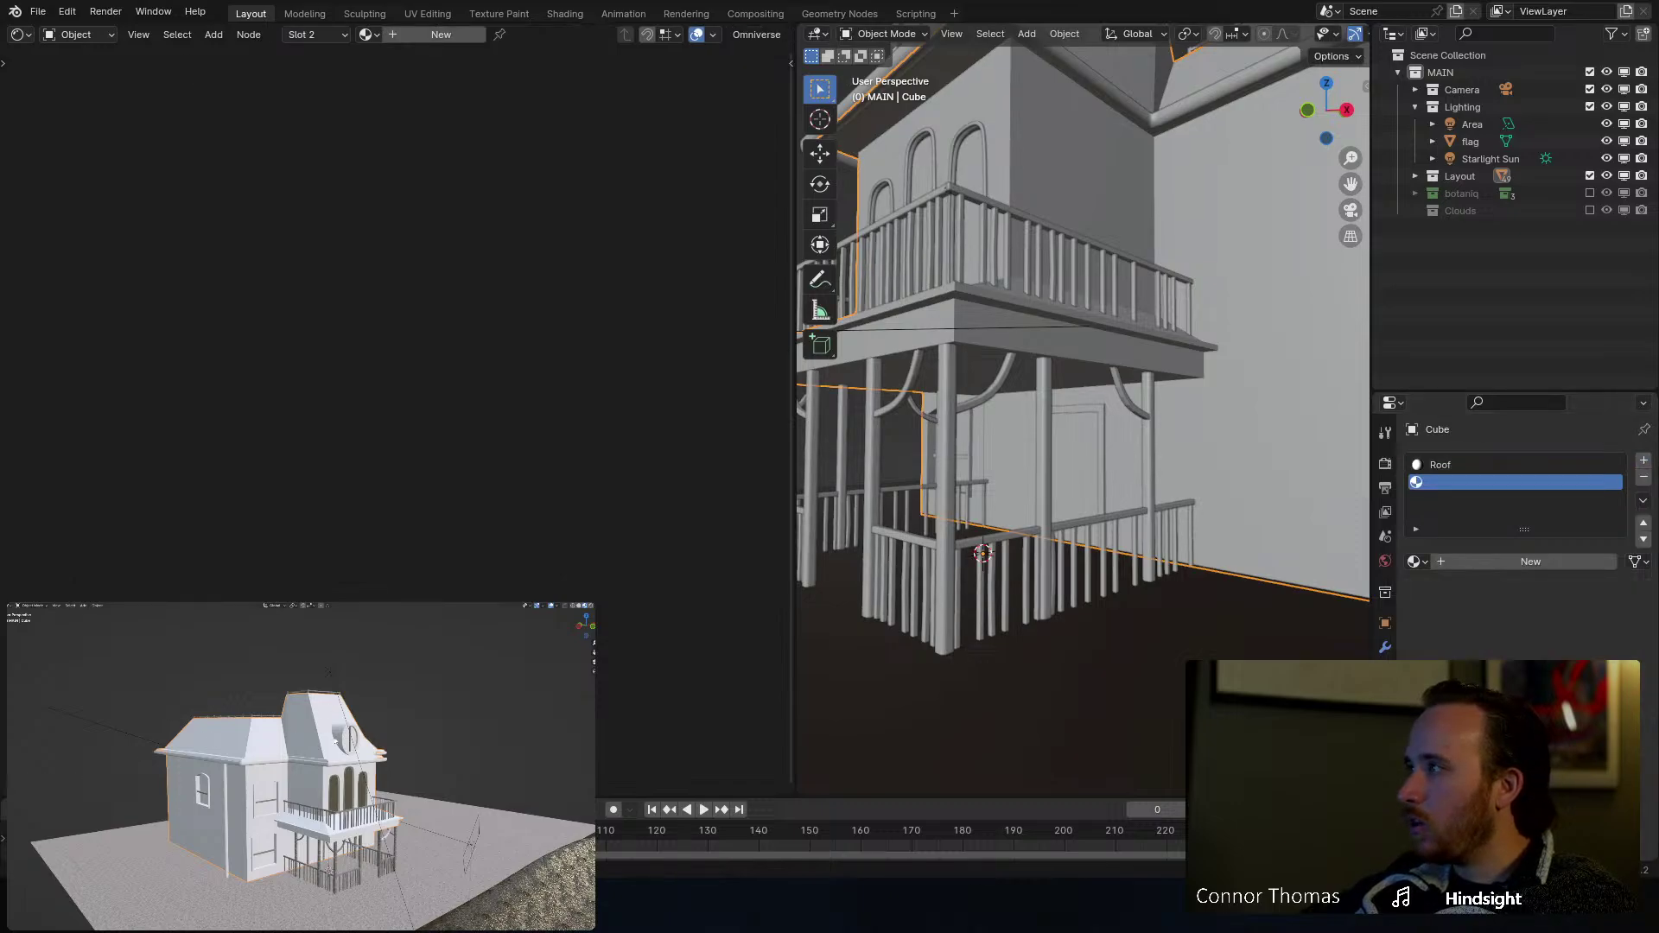
{"action": "left_click", "coordinate": [1418, 562]}
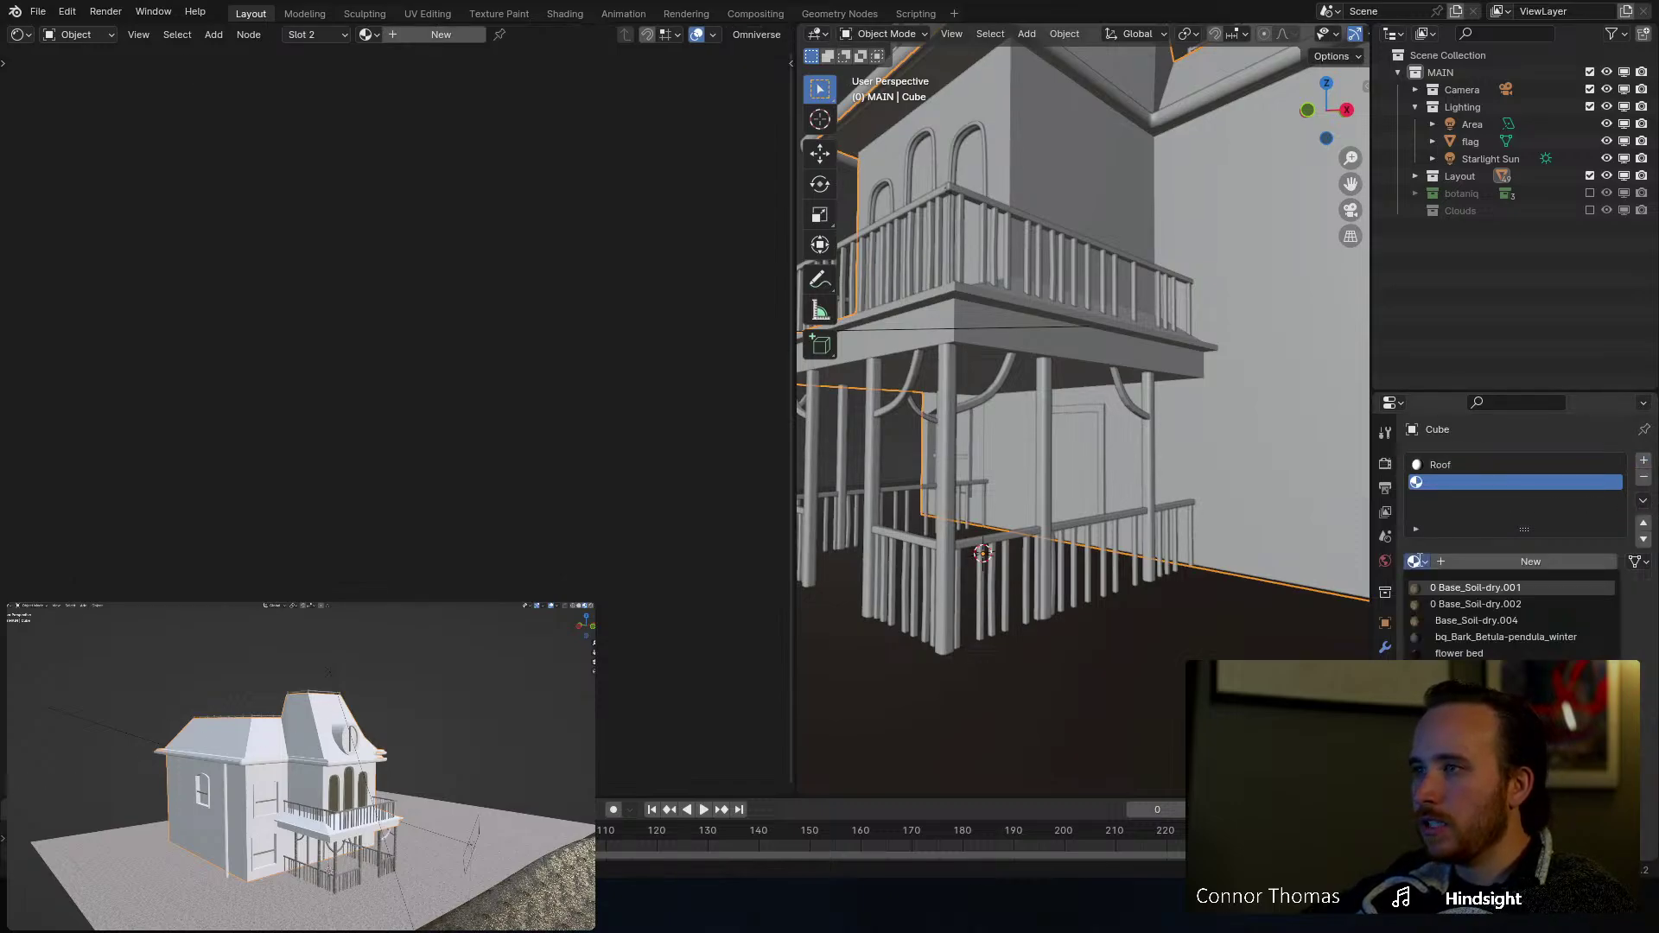
{"action": "left_click", "coordinate": [1500, 555]}
{"action": "double_click", "coordinate": [1497, 557]}
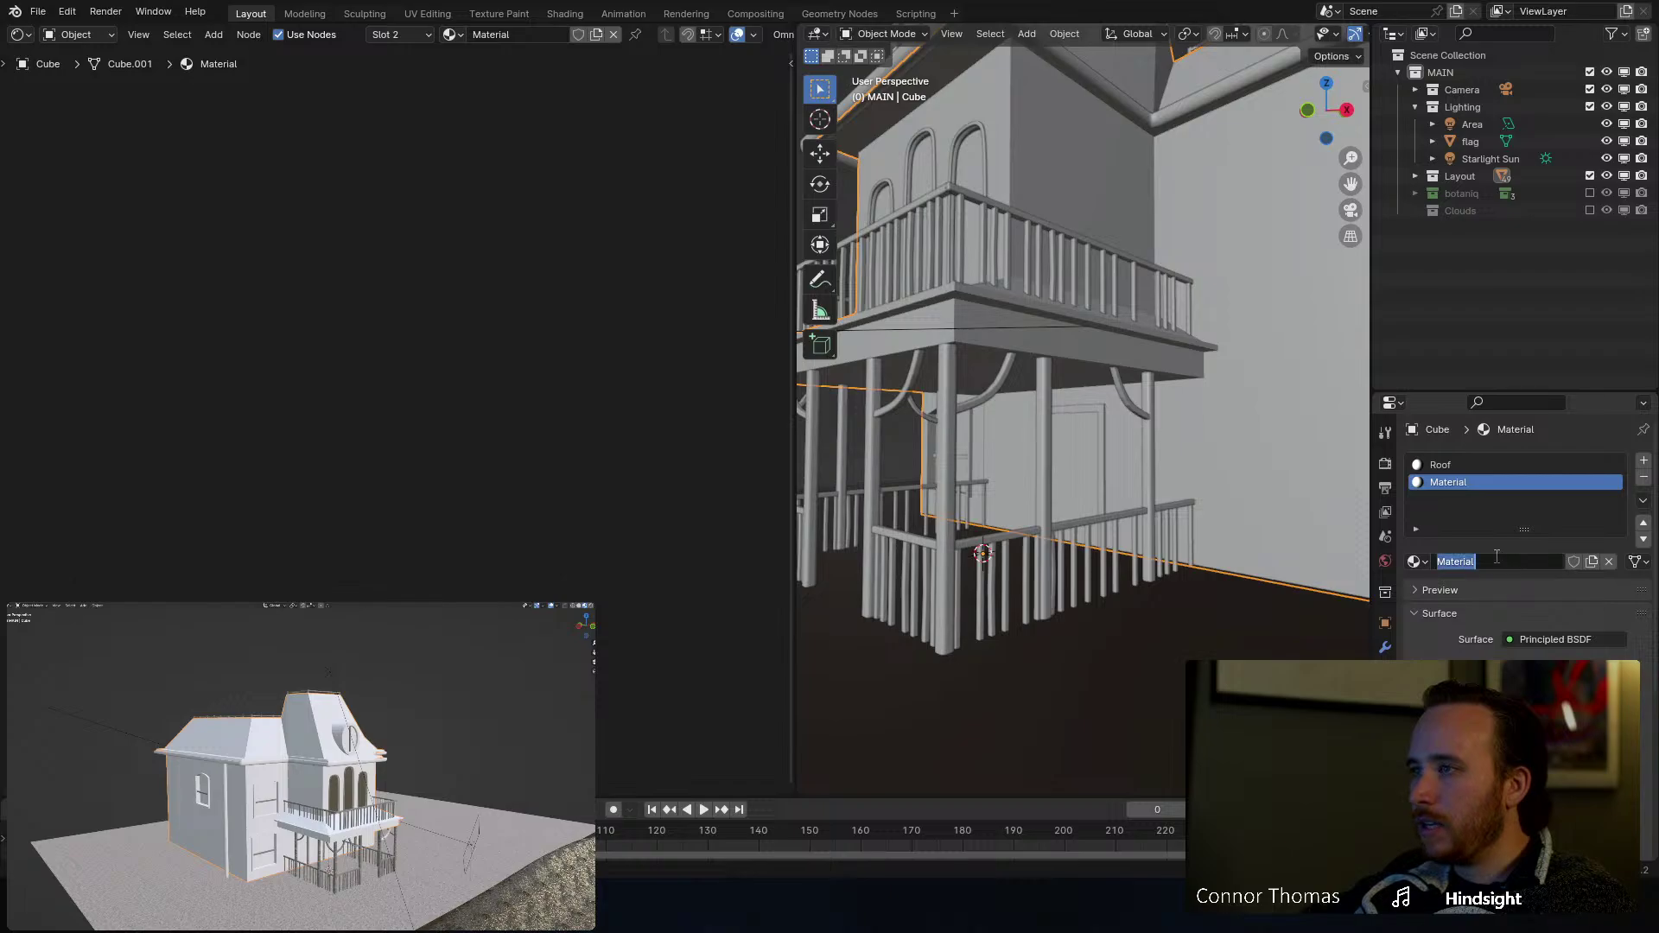
{"action": "type", "text": "House"}
{"action": "key", "text": "Return"}
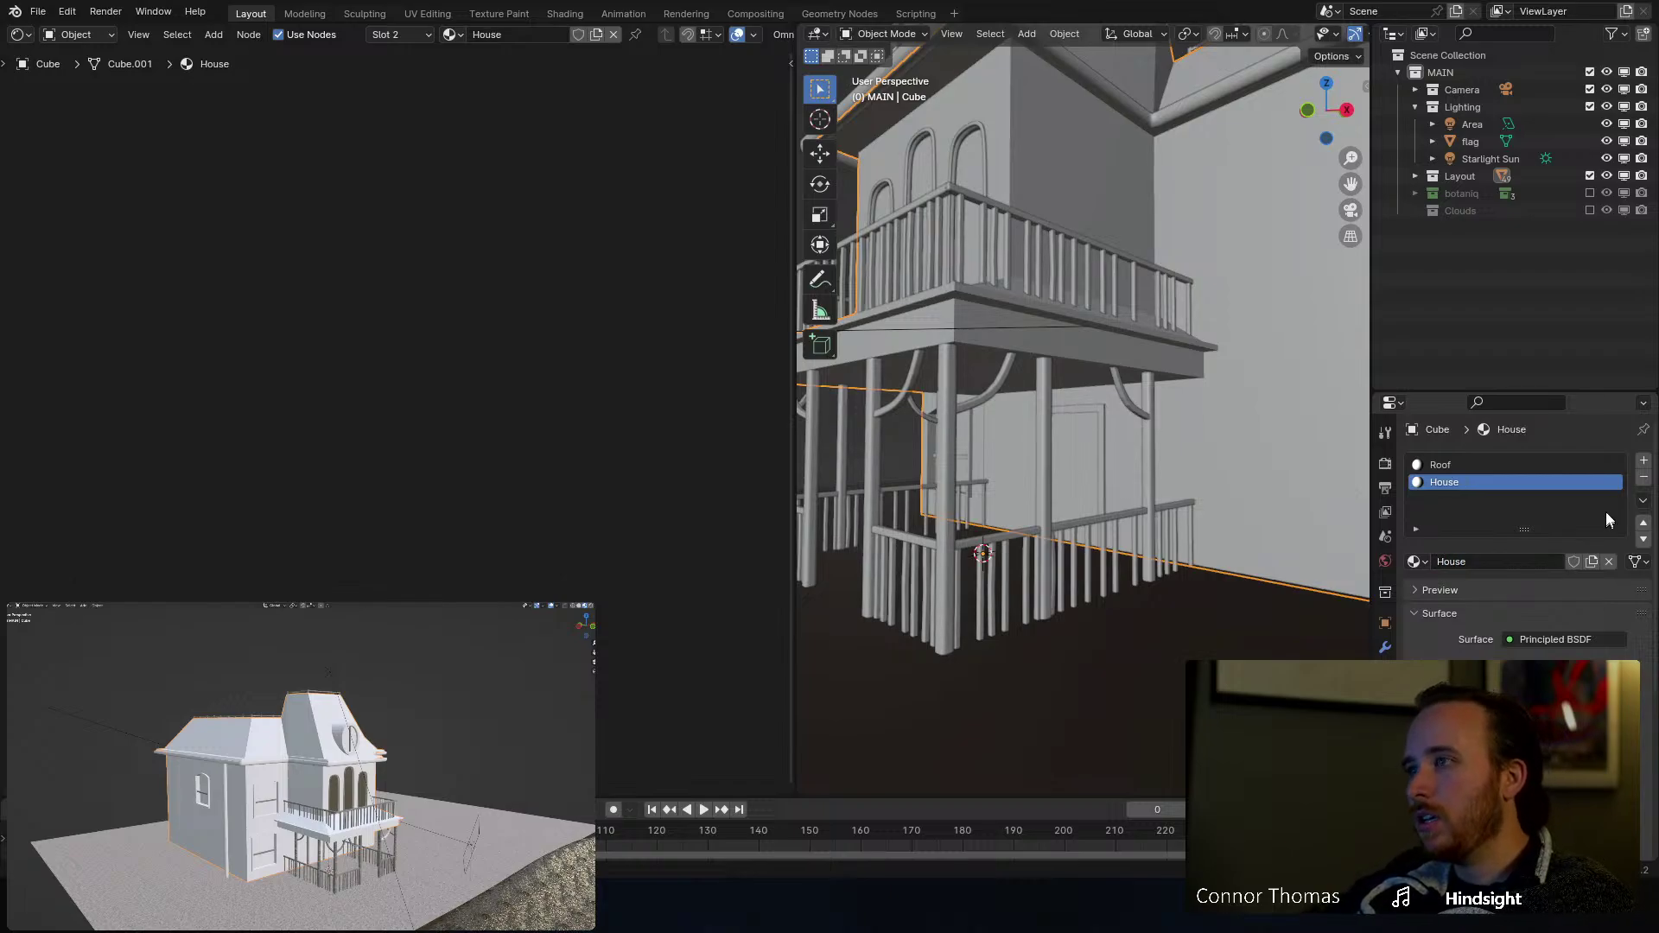
Step: Add a third material slot to the house body, assign the existing glass material to it and clear the selection
{"action": "left_click", "coordinate": [1642, 464]}
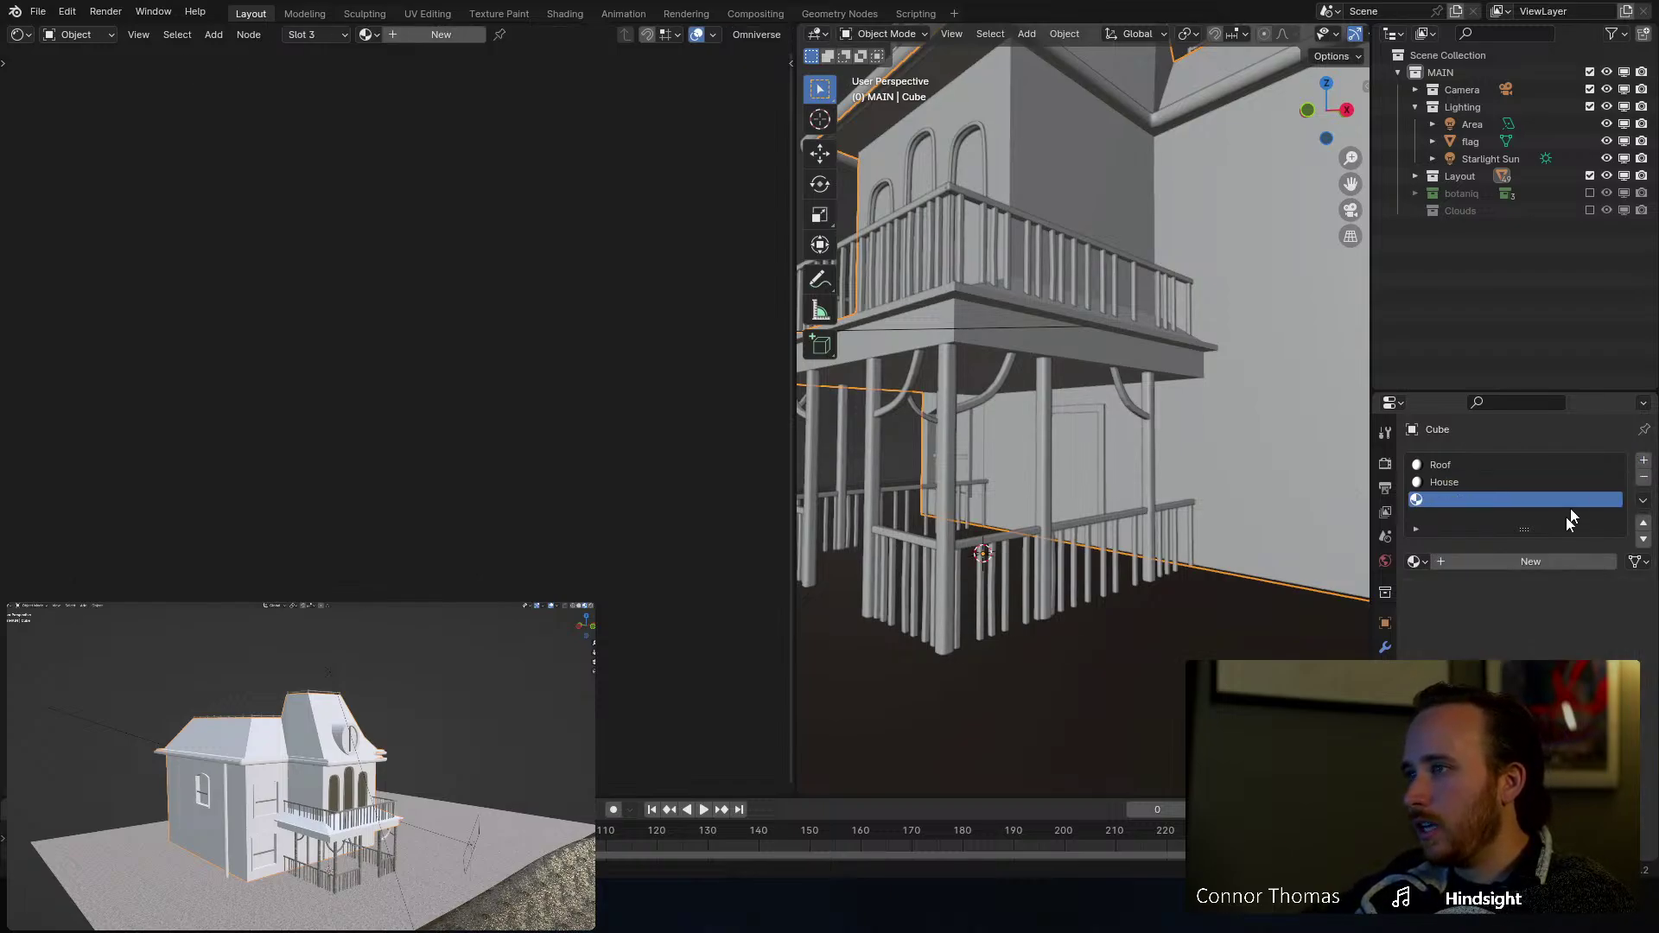
{"action": "left_click", "coordinate": [1414, 563]}
{"action": "left_click", "coordinate": [1453, 590]}
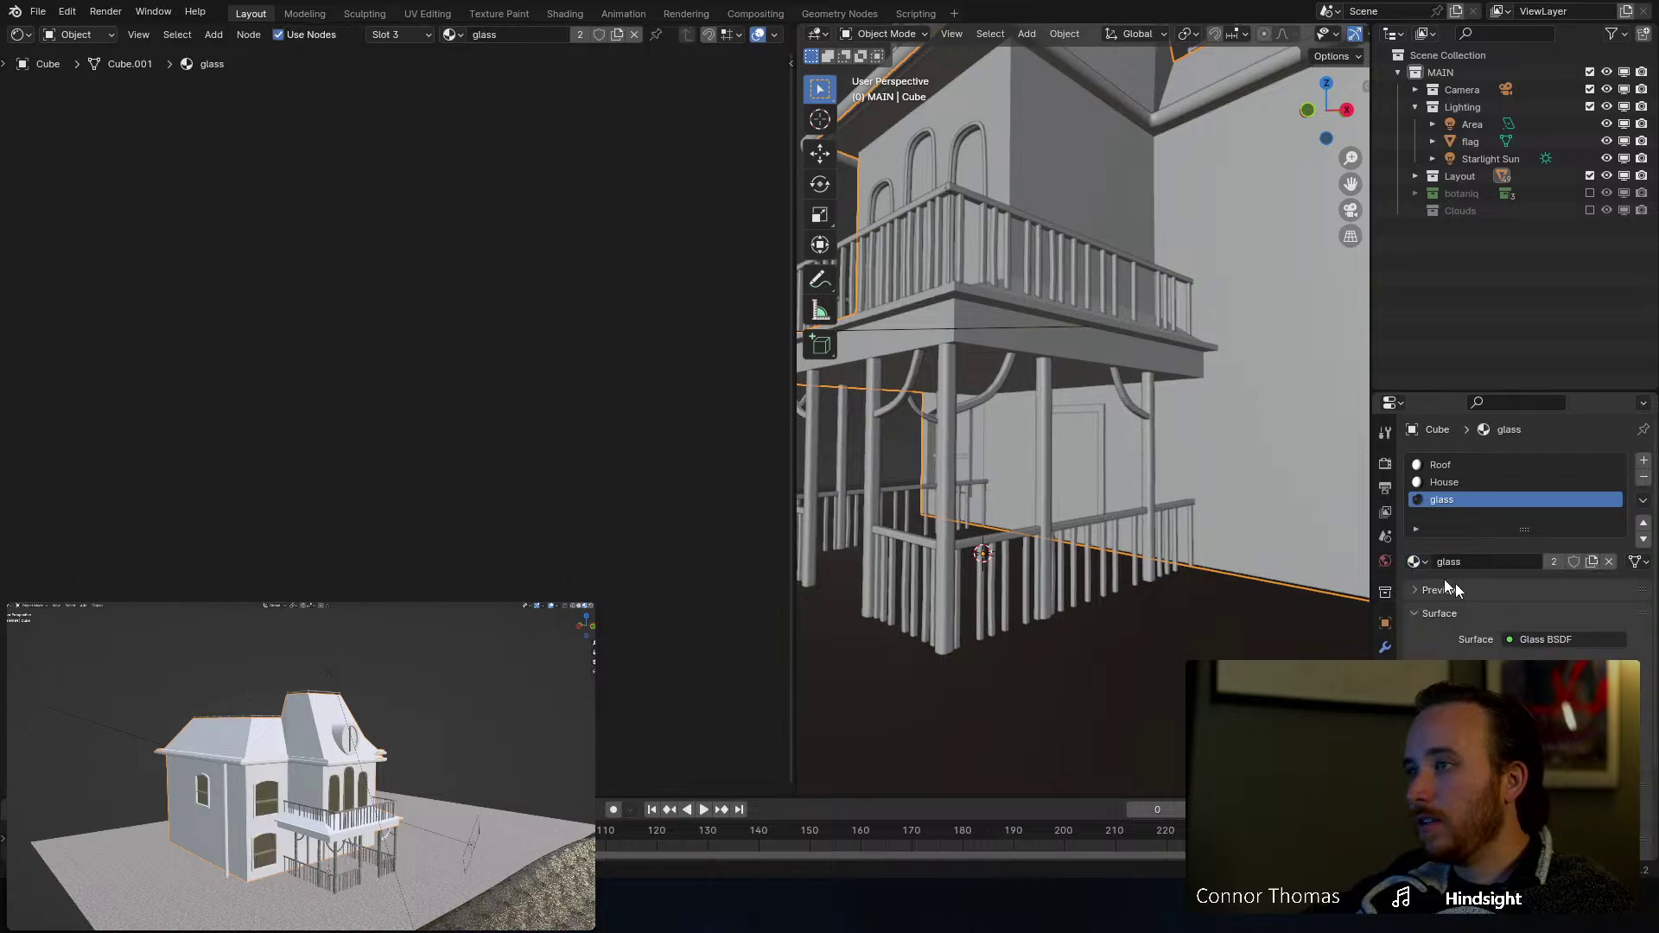
{"action": "mouse_move", "coordinate": [272, 802]}
{"action": "middle_mouse_down"}
{"action": "mouse_move", "coordinate": [262, 815]}
{"action": "mouse_move", "coordinate": [328, 790]}
{"action": "mouse_move", "coordinate": [149, 786]}
{"action": "mouse_move", "coordinate": [257, 794]}
{"action": "middle_mouse_up"}
{"action": "key", "text": "a"}
{"action": "key", "text": "a"}
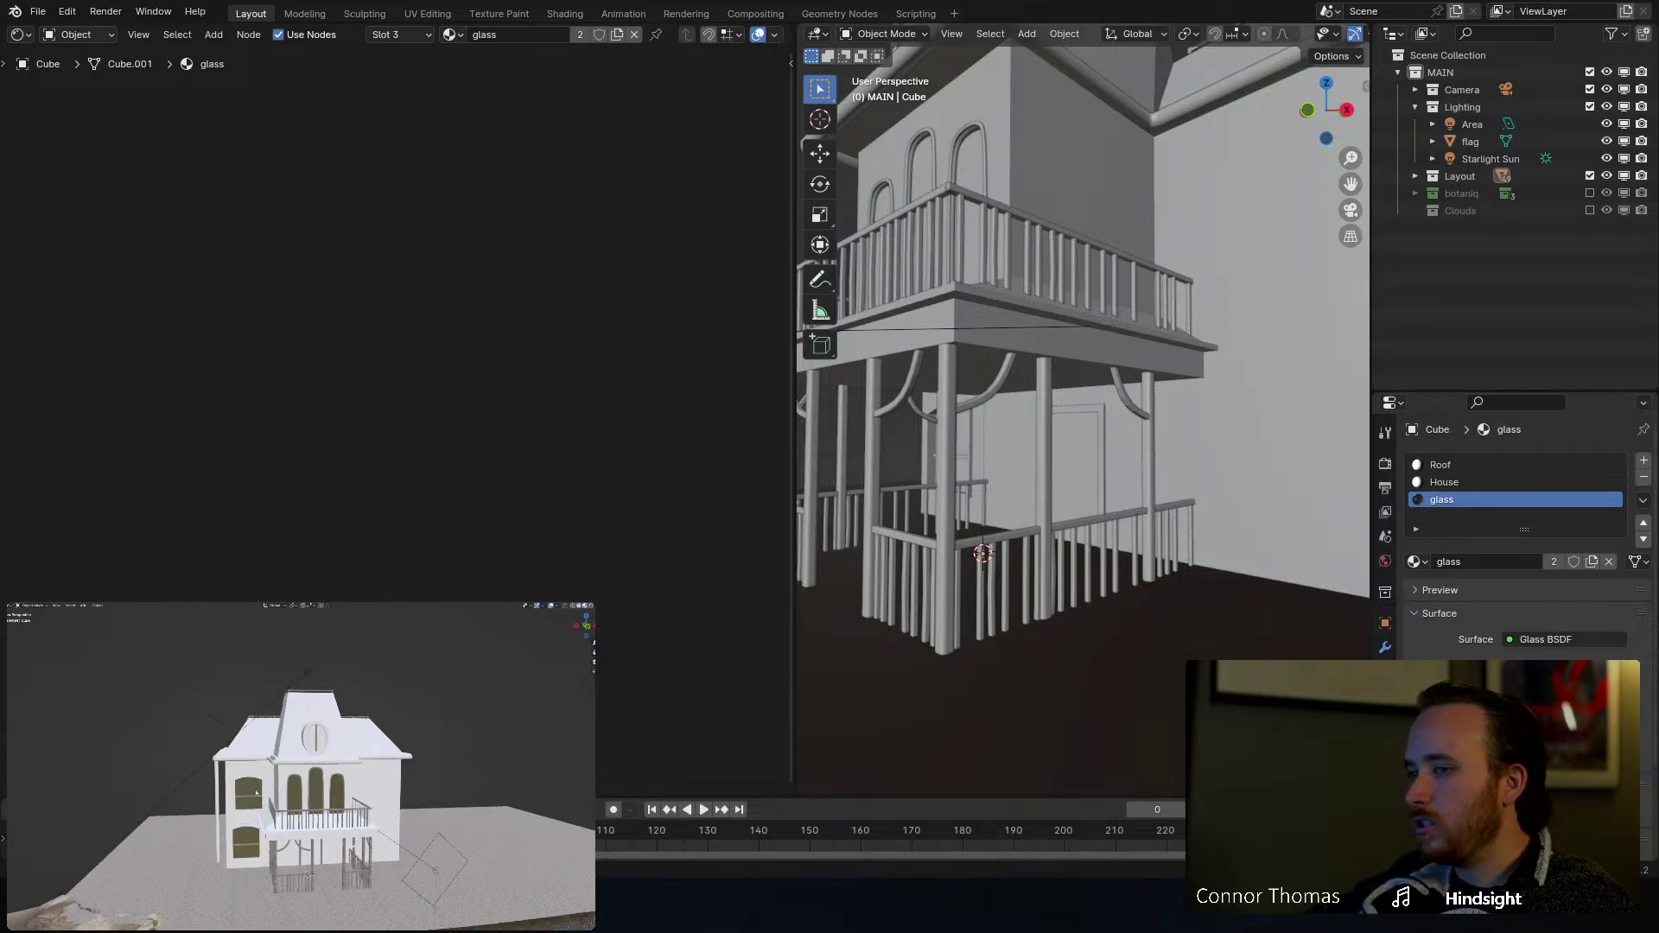
{"action": "middle_click_drag", "start_coordinate": [254, 785], "coordinate": [296, 791]}
{"action": "key", "text": "Tab"}
{"action": "key", "text": "Tab"}
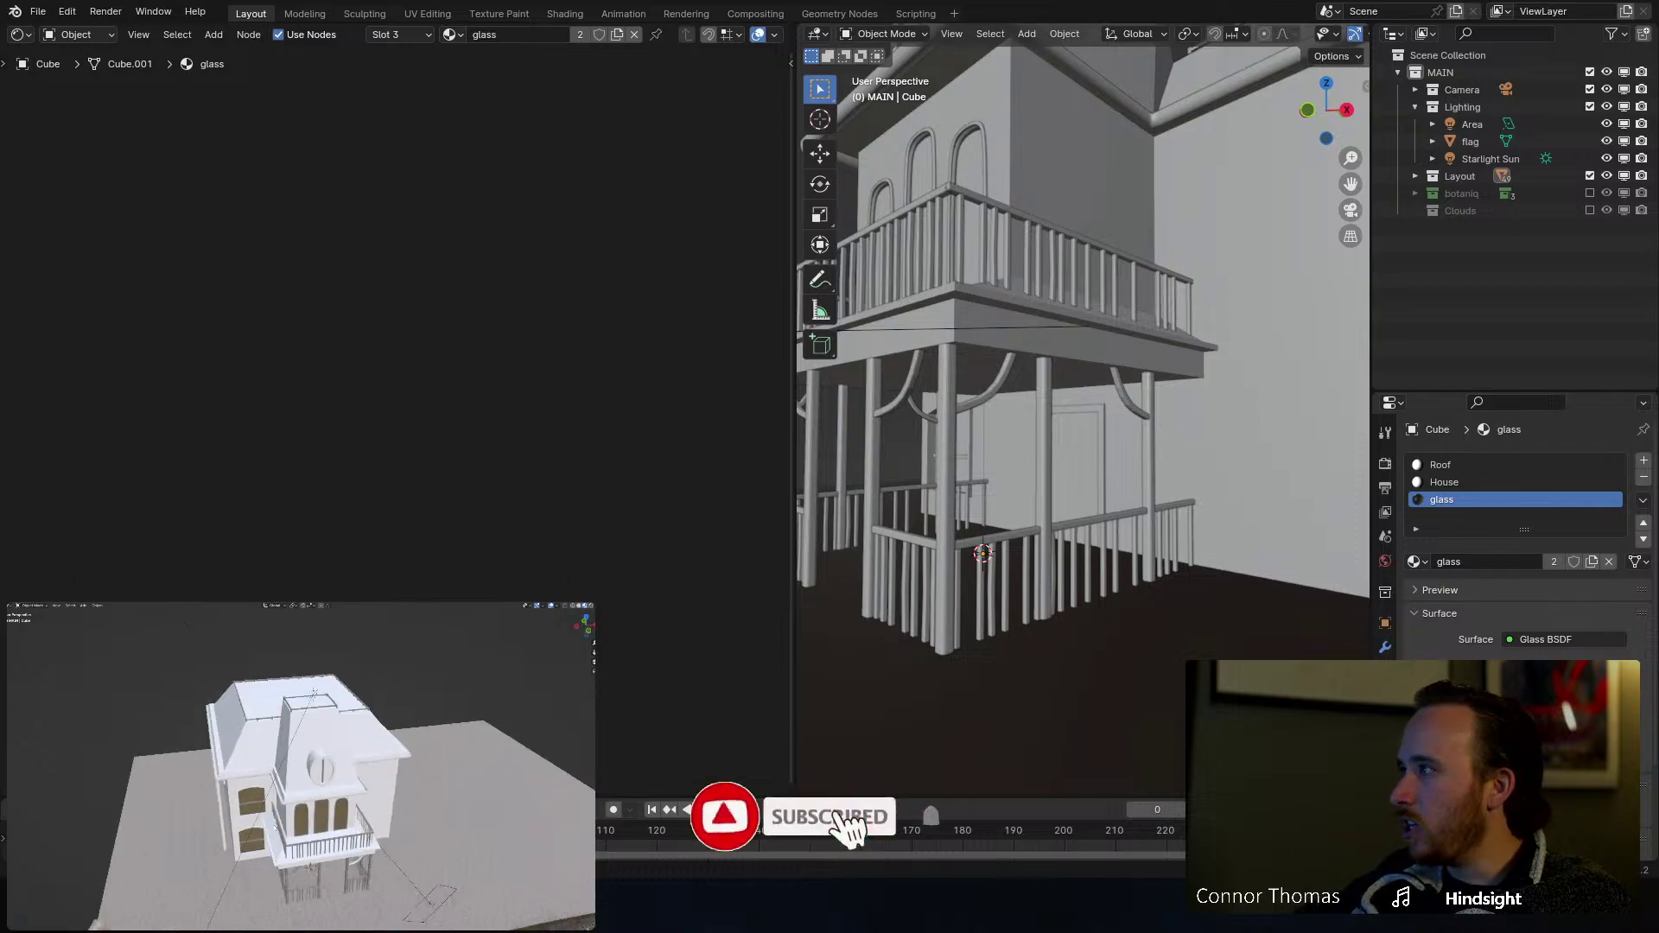
Step: Give the round tower window the existing House material in its first material slot
{"action": "left_click", "coordinate": [340, 775]}
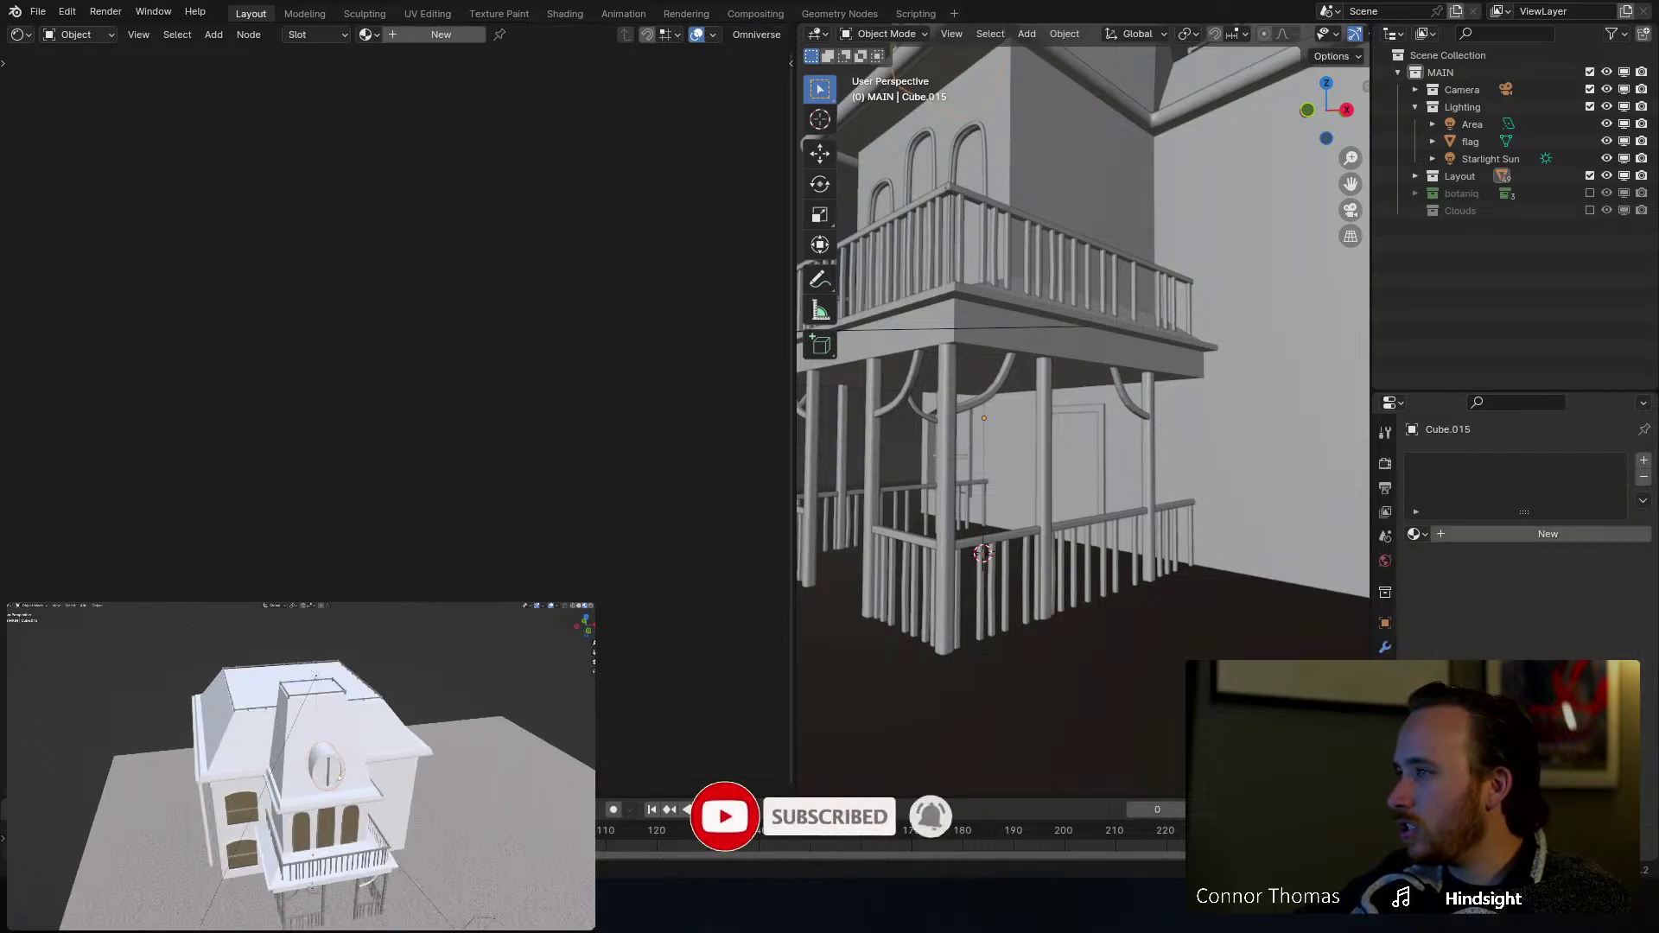
{"action": "left_click", "coordinate": [1415, 534]}
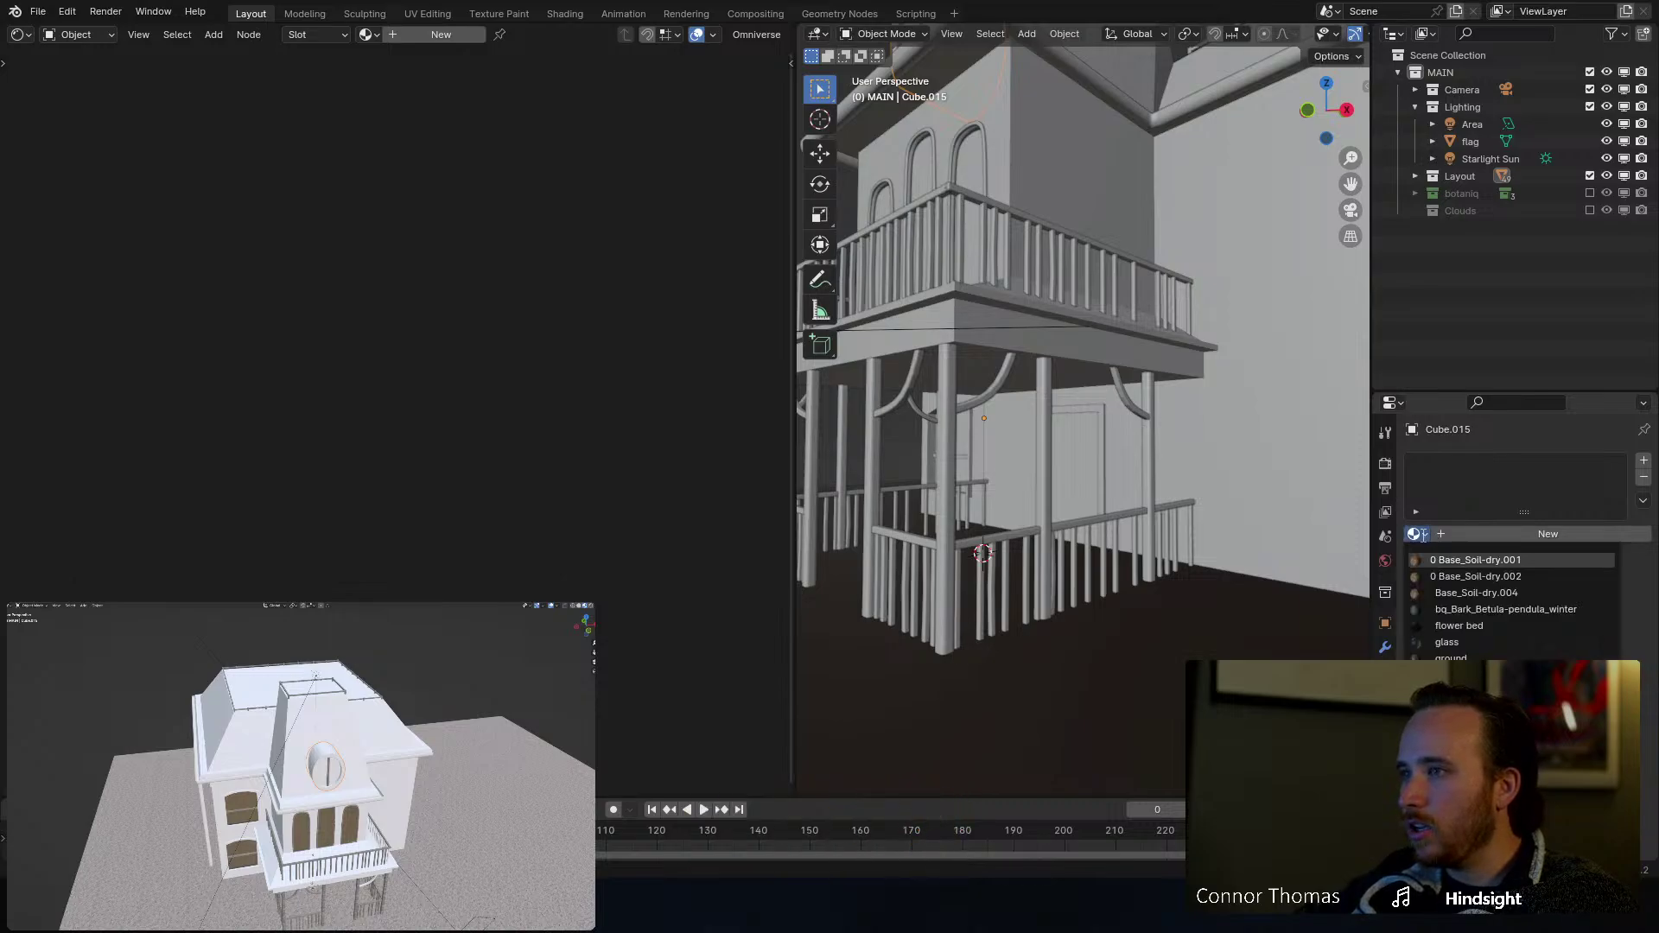
{"action": "type", "text": "ro"}
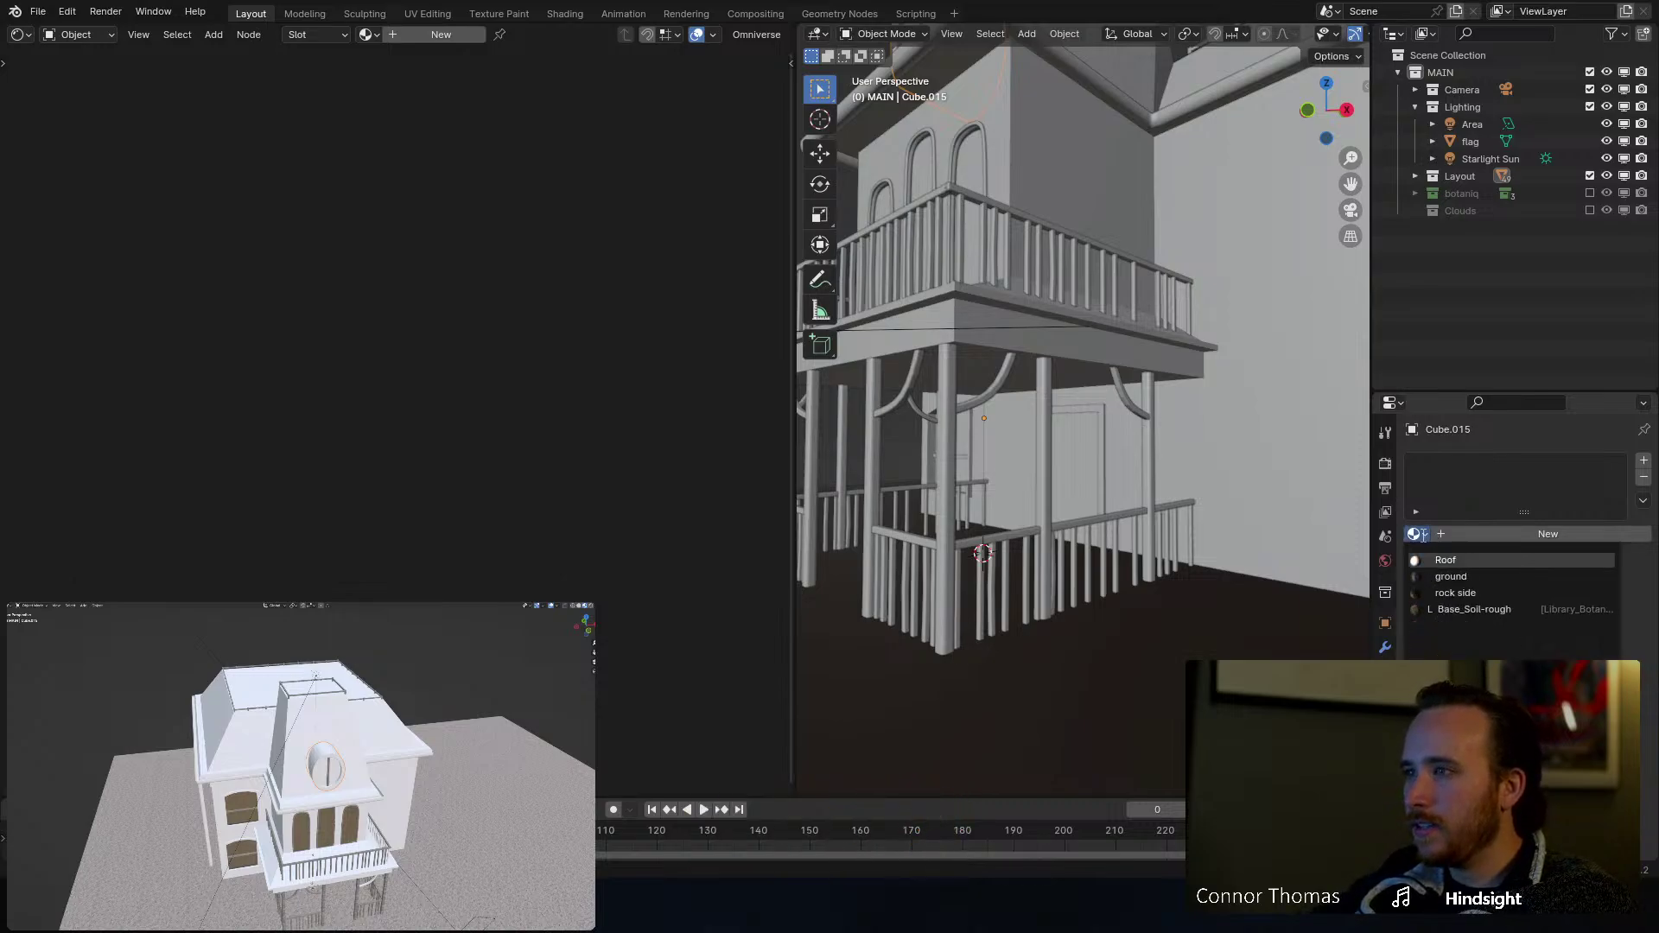
{"action": "key", "text": "BackSpace"}
{"action": "key", "text": "BackSpace"}
{"action": "type", "text": "ho"}
{"action": "key", "text": "Return"}
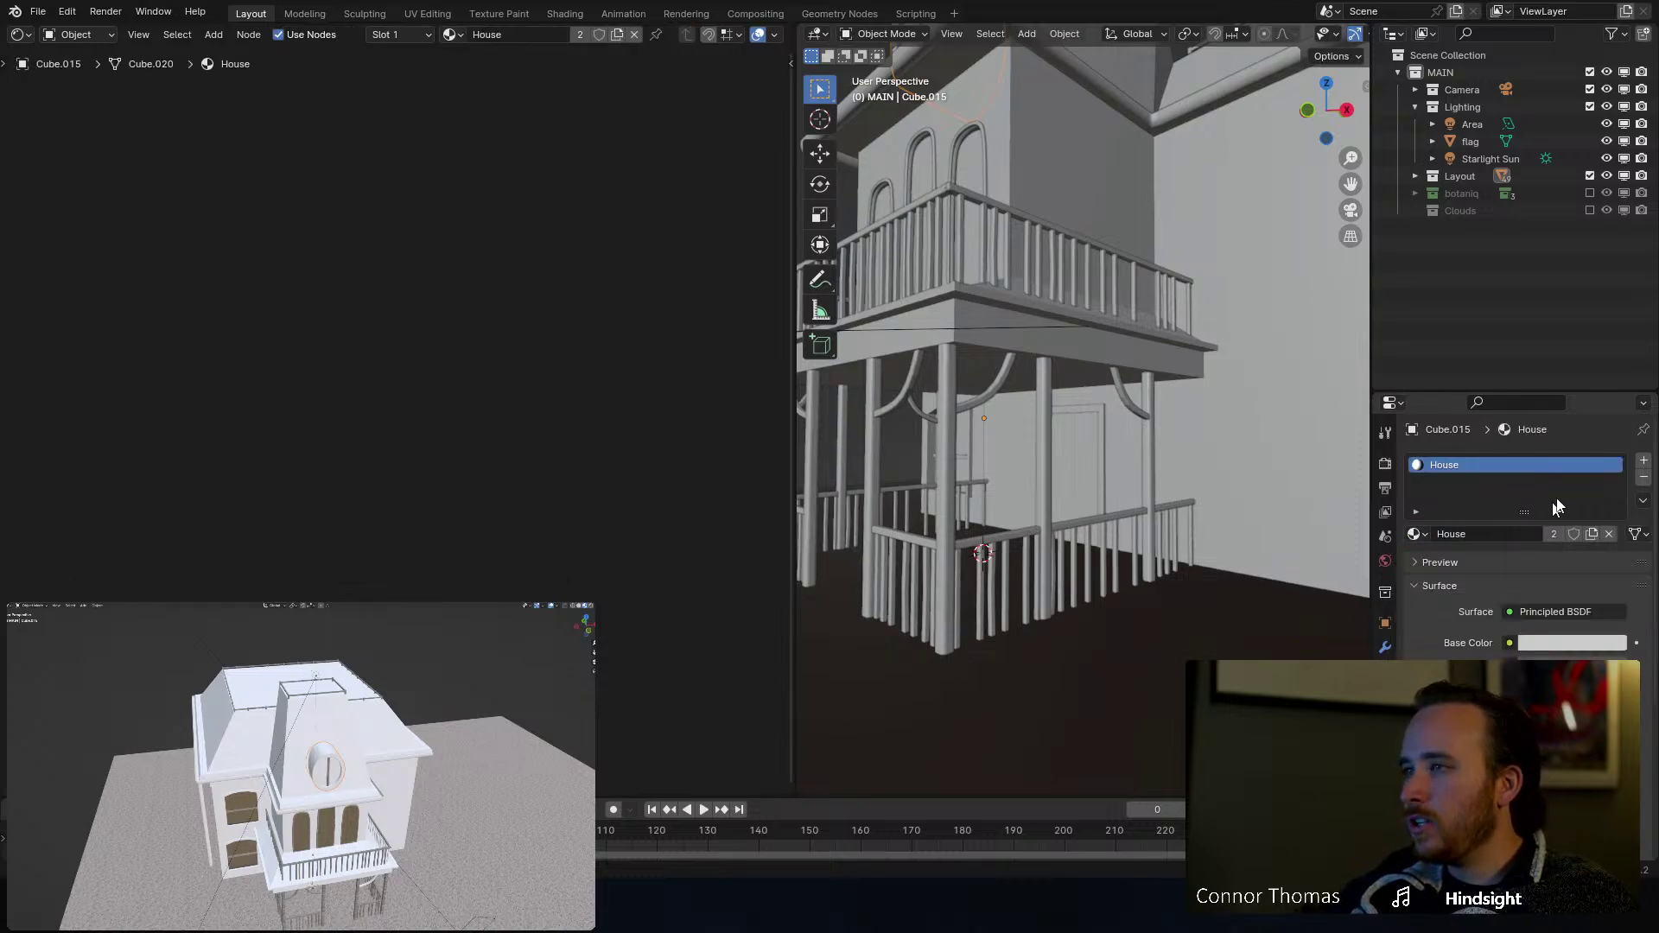
Step: Add a second material slot to the round window and fill it with the existing glass material
{"action": "left_click", "coordinate": [1644, 461]}
{"action": "left_click", "coordinate": [1415, 561]}
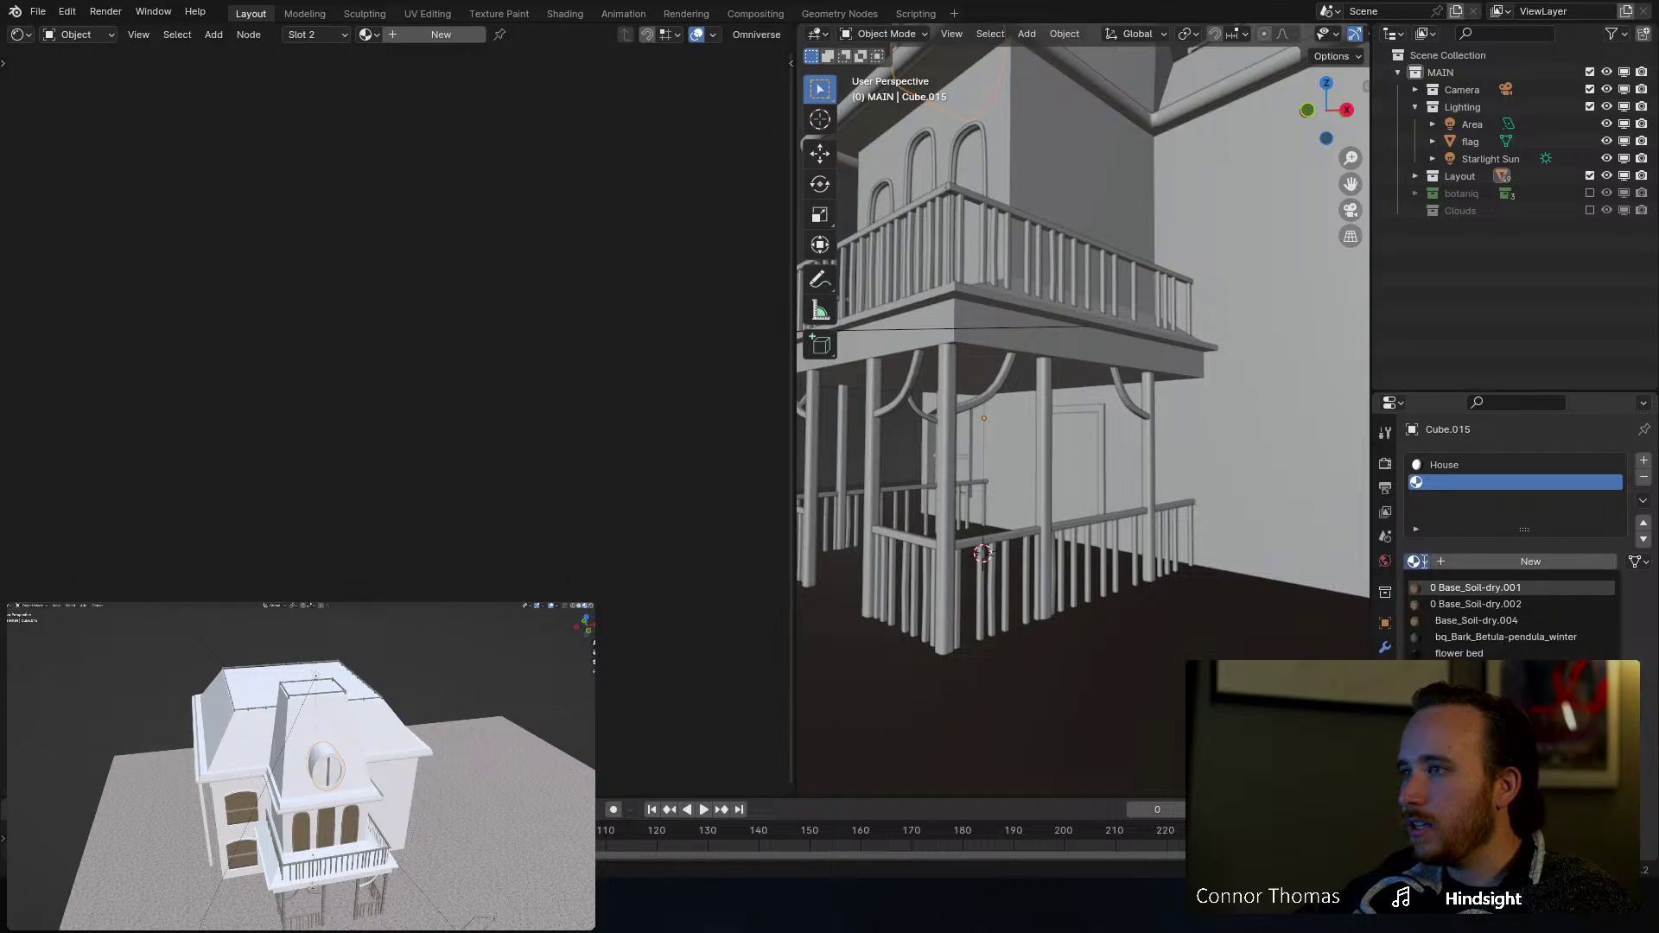
{"action": "type", "text": "g"}
{"action": "key", "text": "Return"}
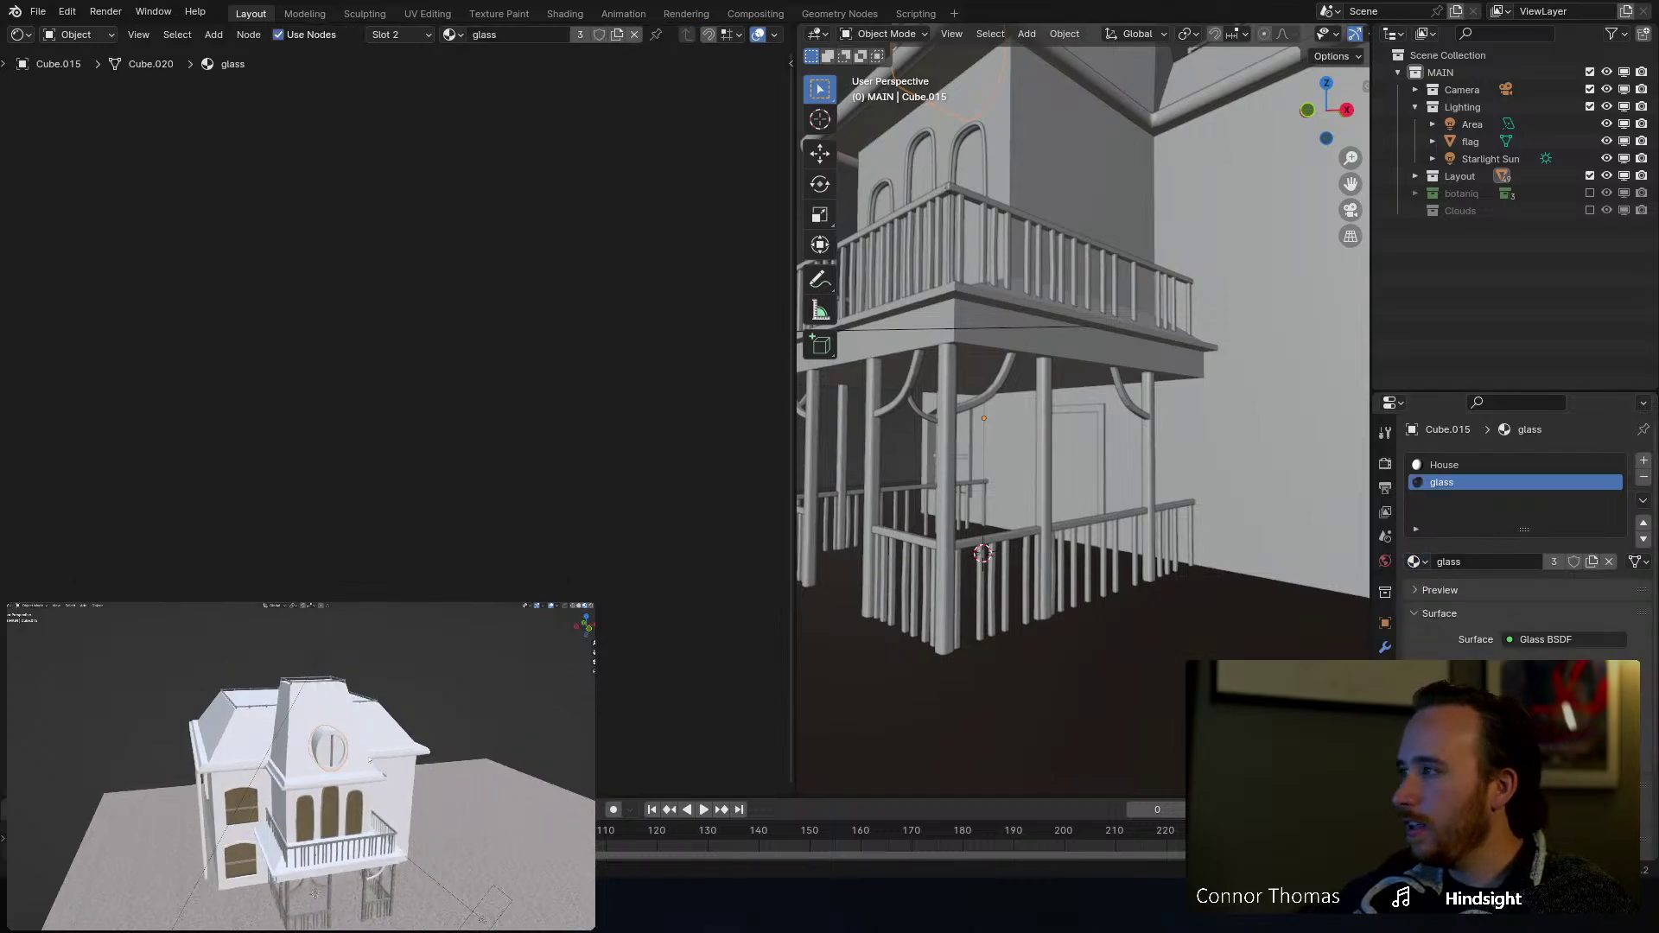
Step: Assign the glass material to the round window's pane faces in Edit Mode and save the file
{"action": "key", "text": "Tab"}
{"action": "left_click", "coordinate": [349, 782]}
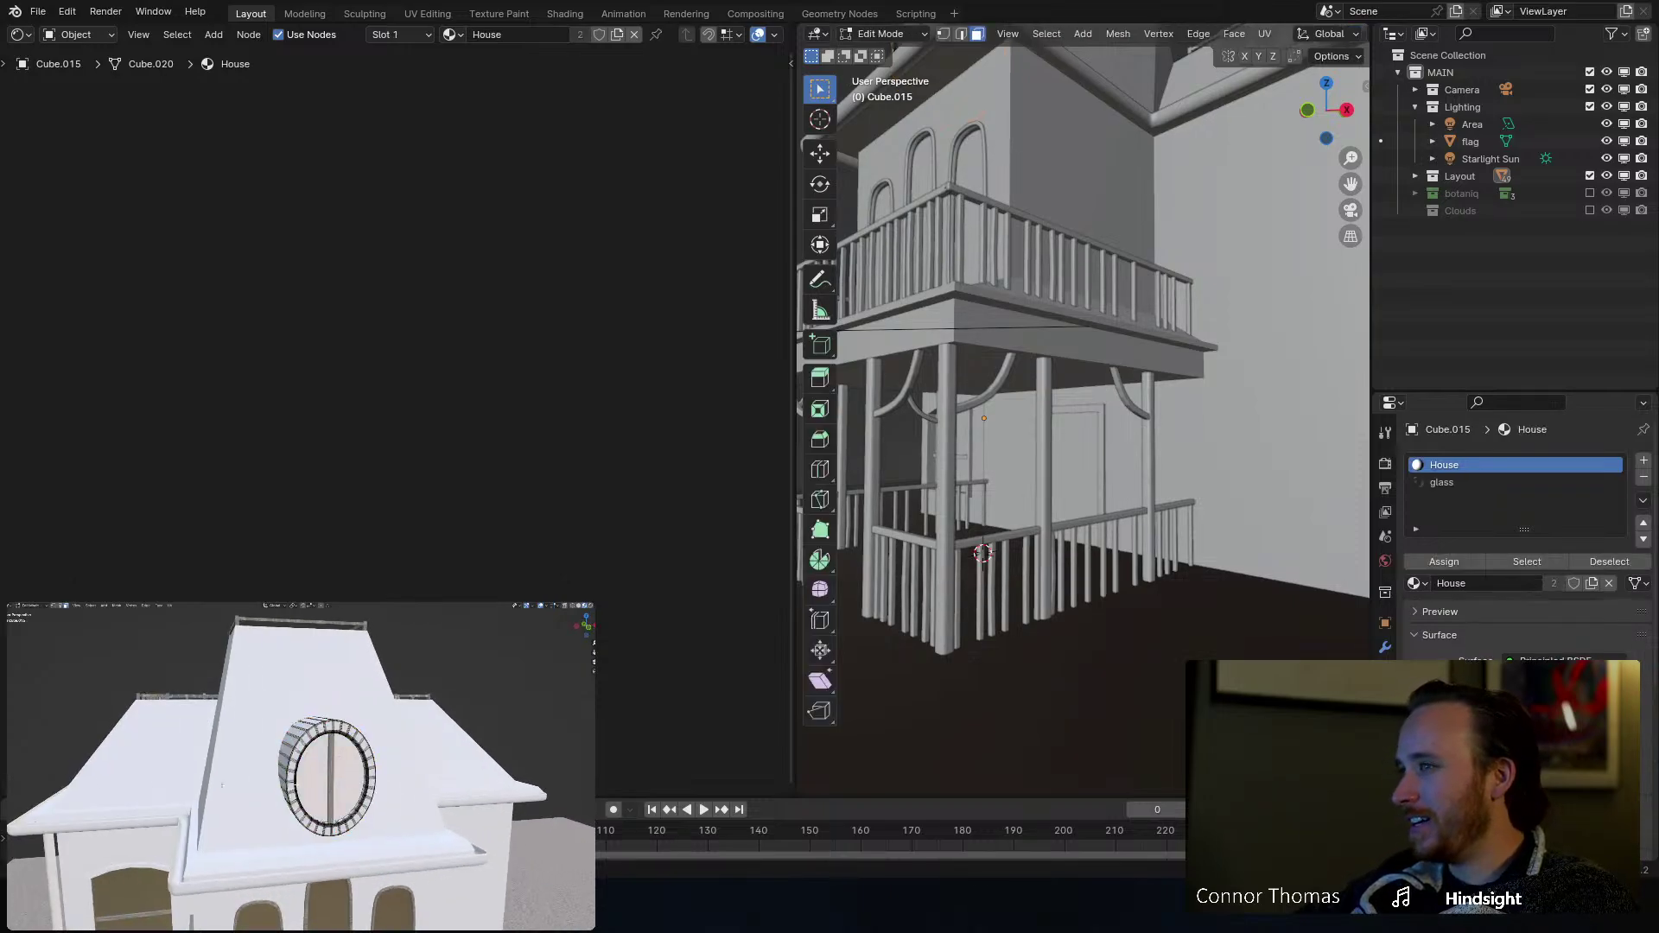
{"action": "left_click", "coordinate": [1431, 481]}
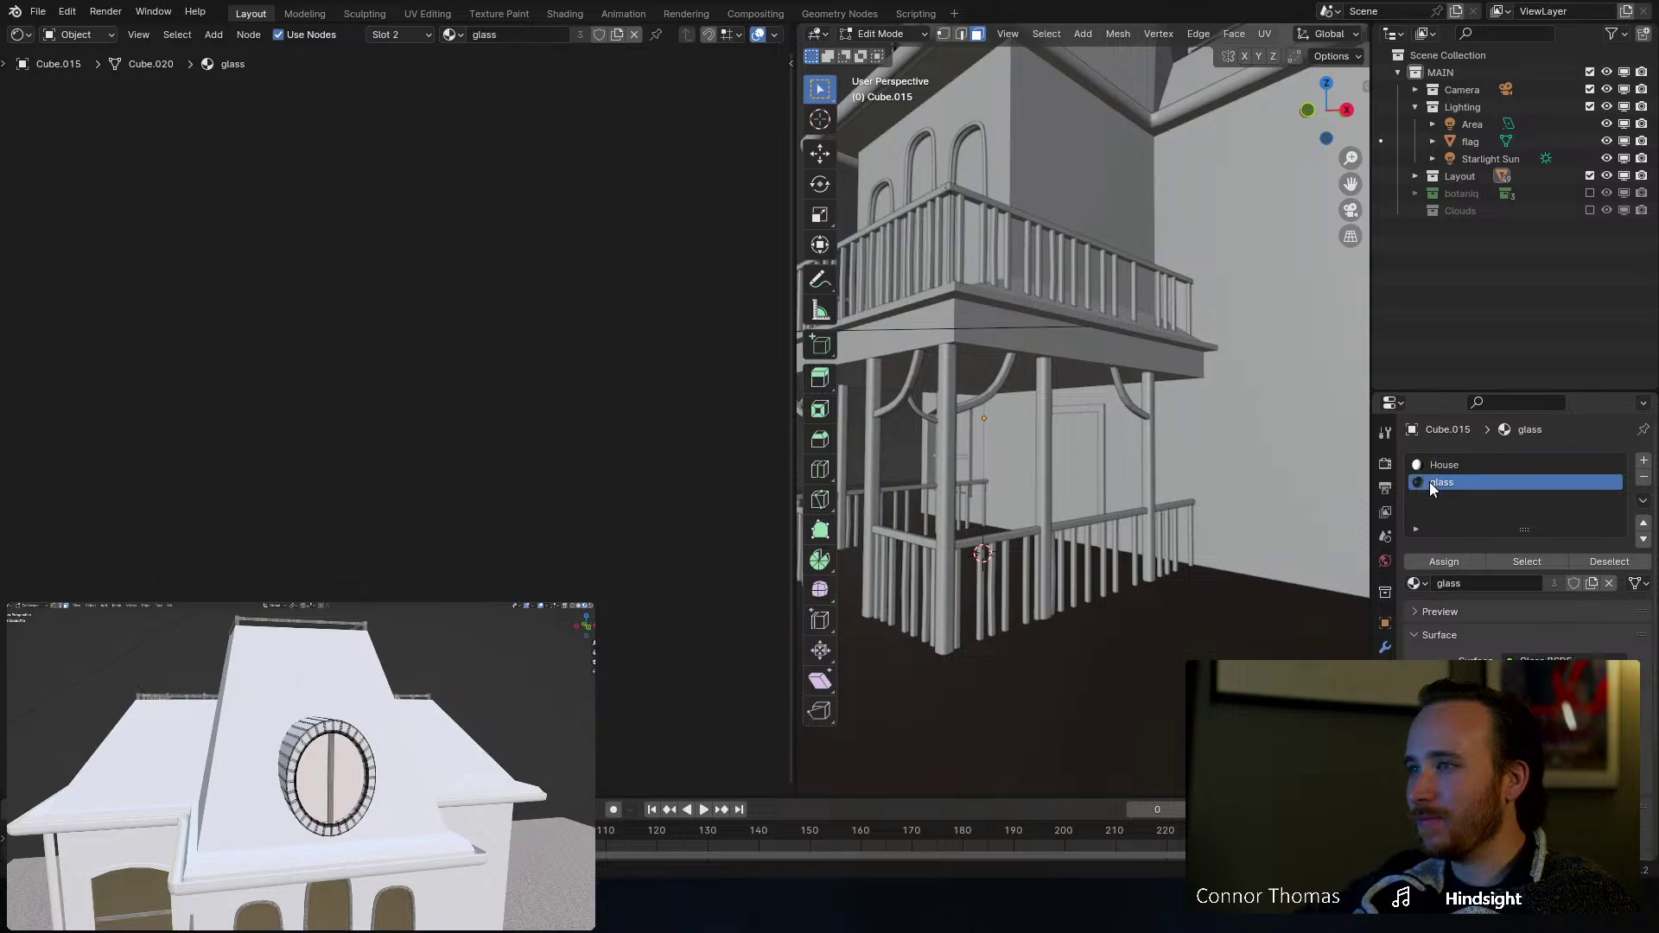
{"action": "left_click", "coordinate": [1452, 563]}
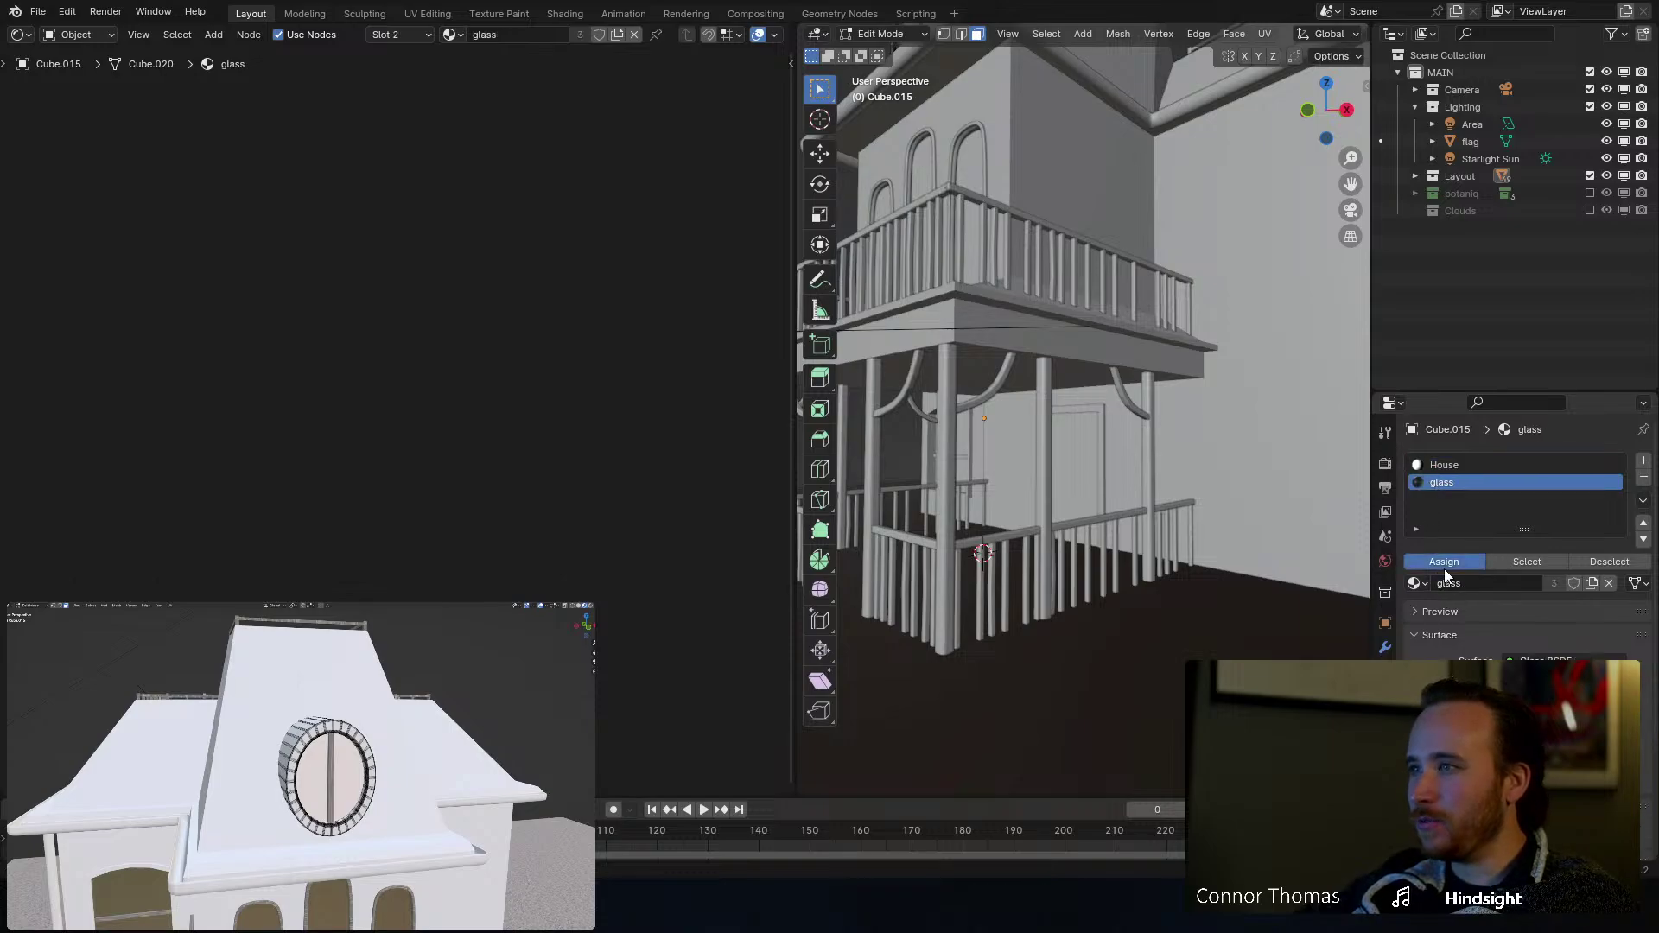
{"action": "key", "text": "Tab"}
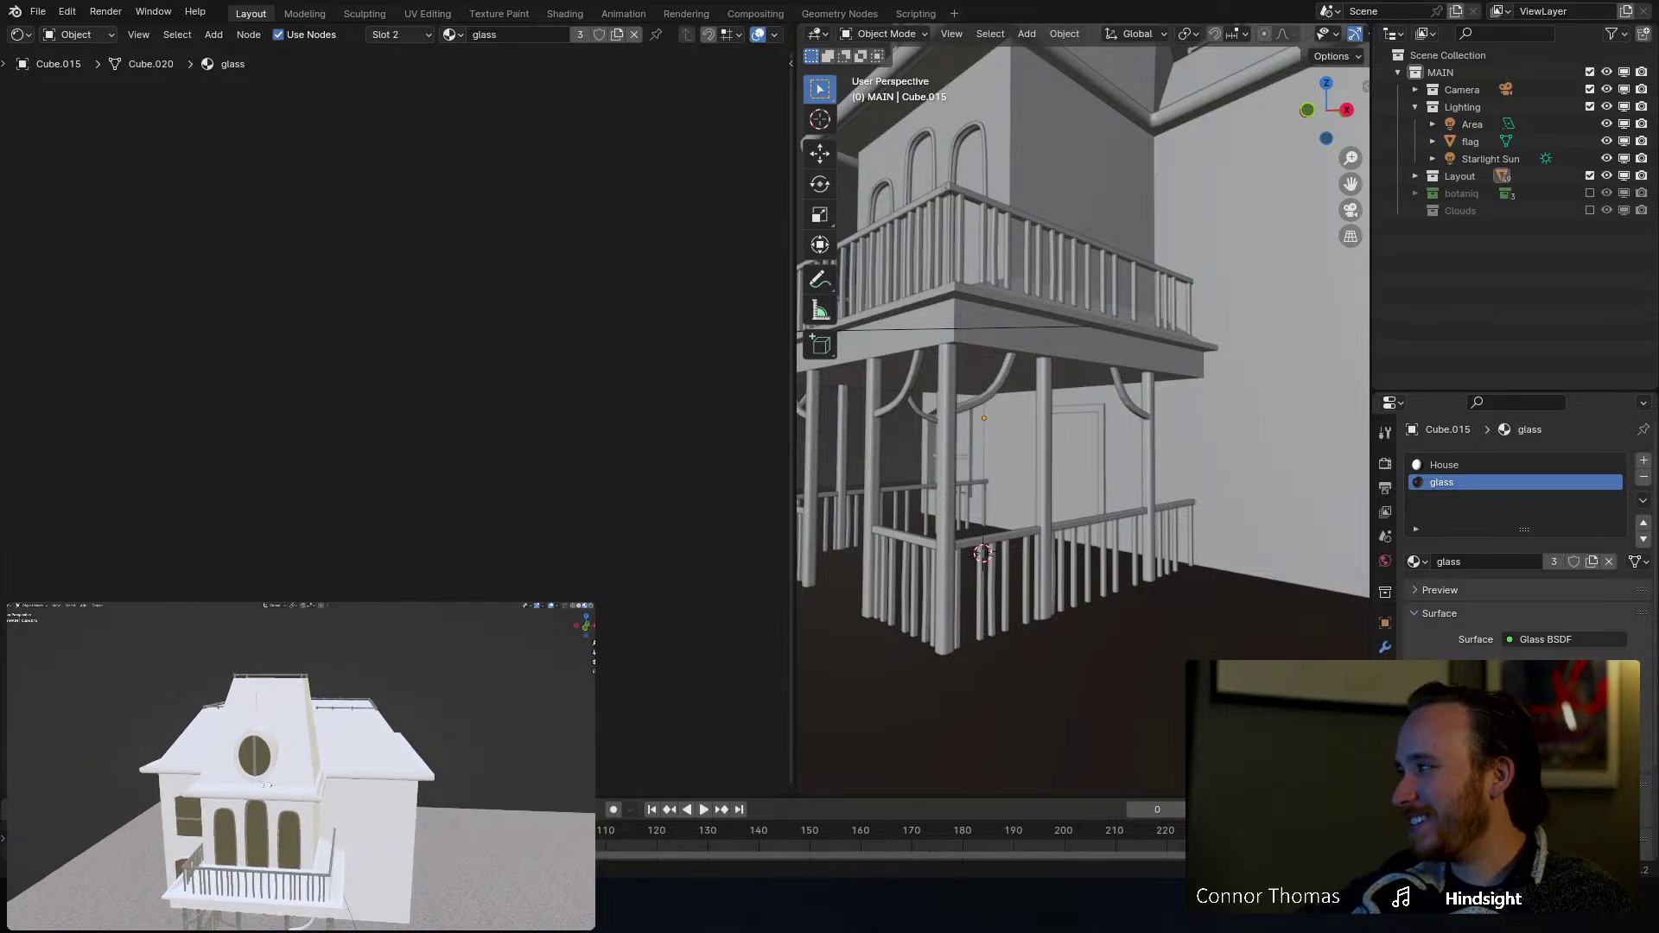
{"action": "key", "text": "ctrl+s"}
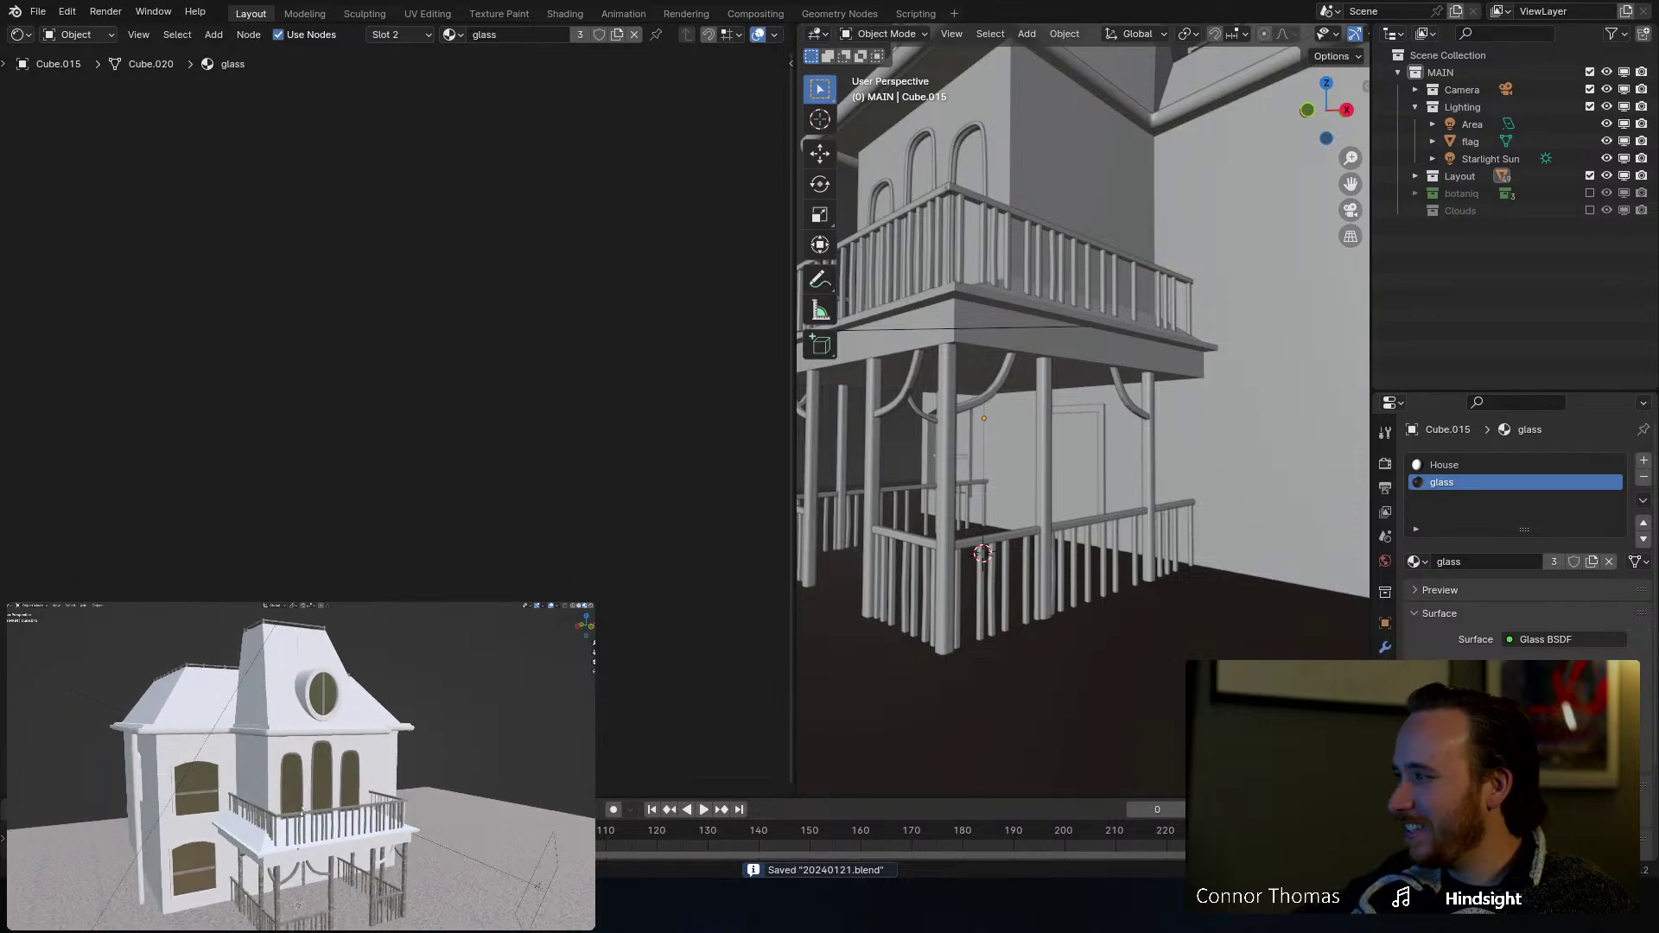
Step: Select the exterior wall faces around the main house mesh and assign the House material to them
{"action": "left_click", "coordinate": [1426, 463]}
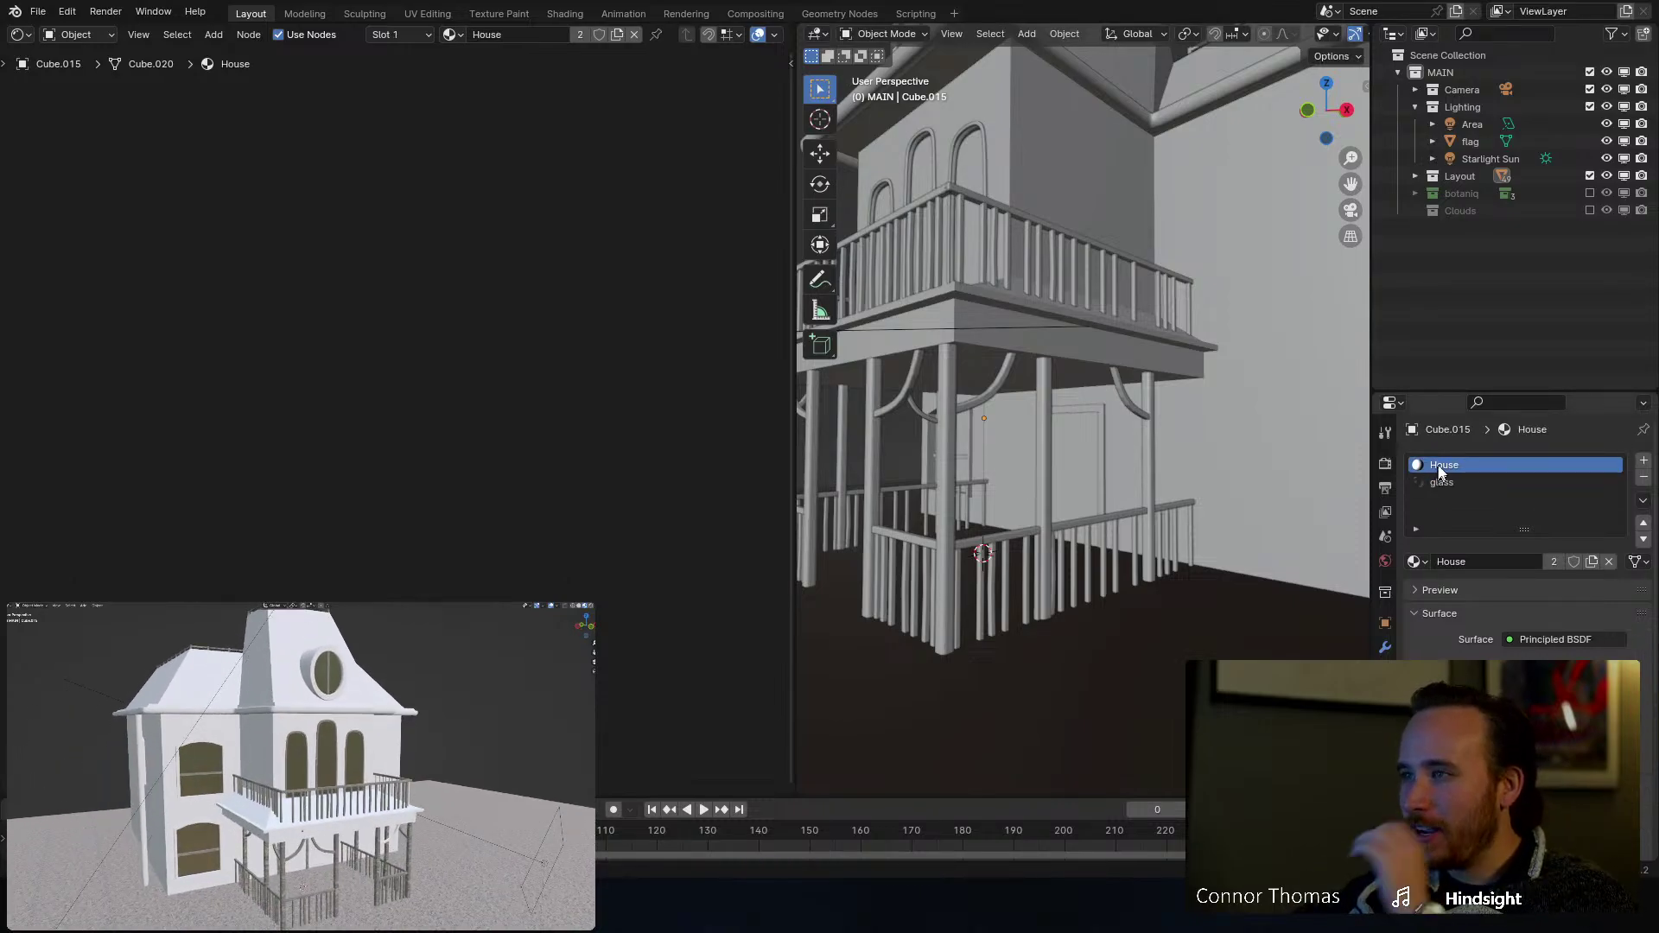
{"action": "left_click", "coordinate": [248, 772]}
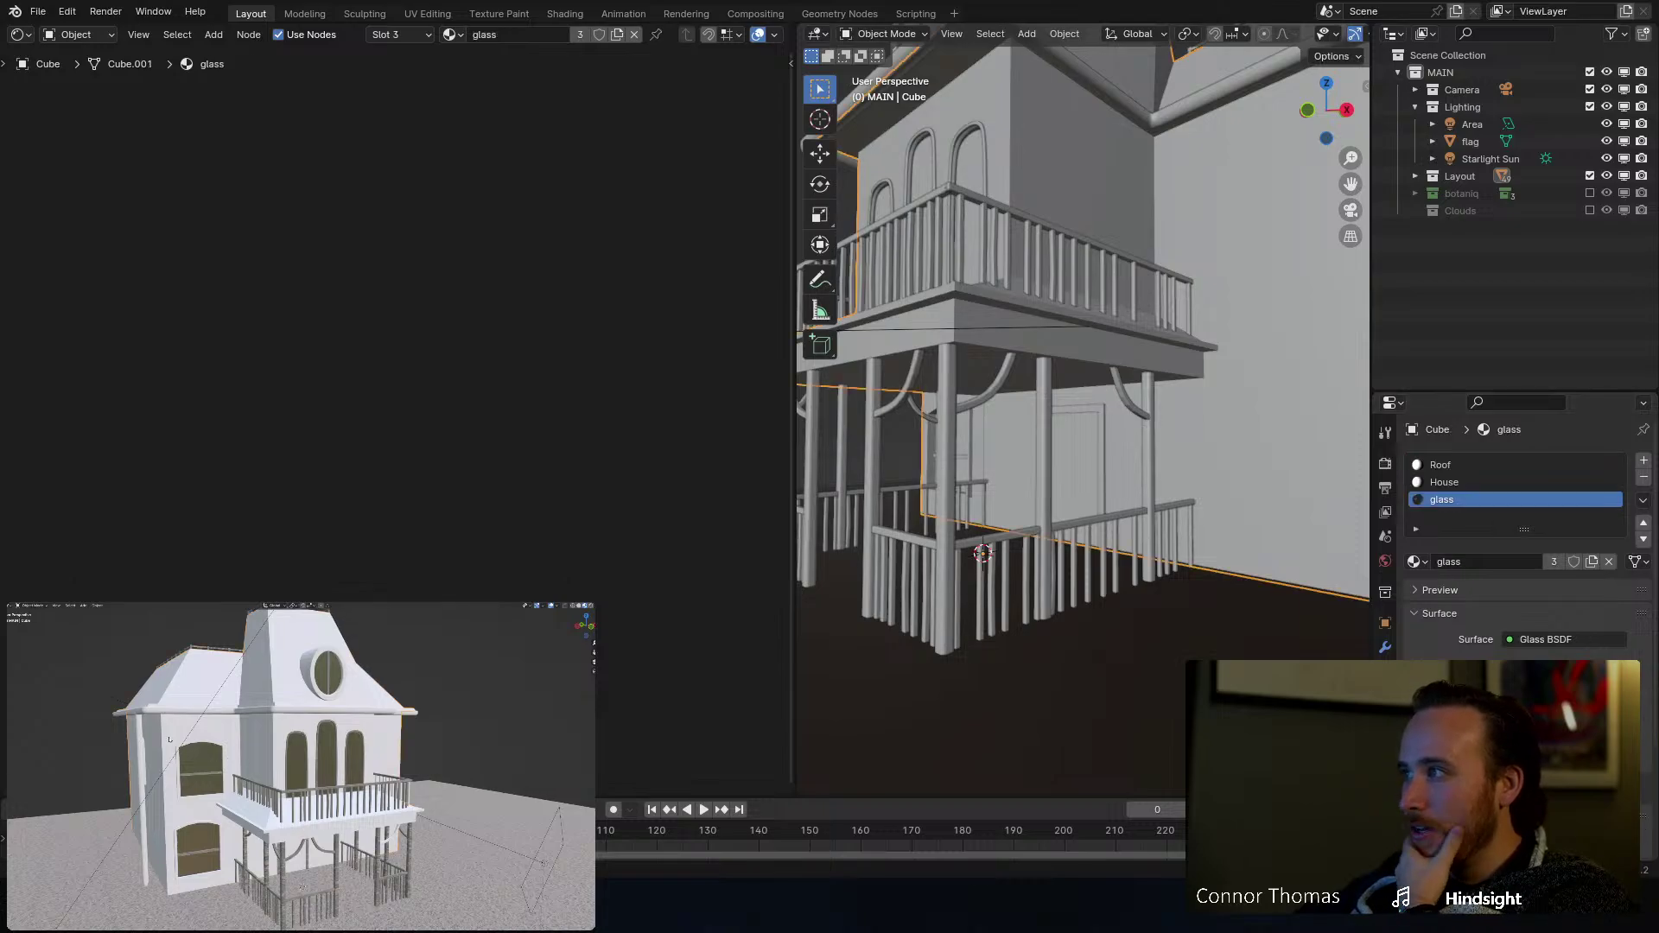
{"action": "middle_click_drag", "start_coordinate": [198, 762], "coordinate": [267, 744]}
{"action": "key", "text": "Tab"}
{"action": "key", "text": "a"}
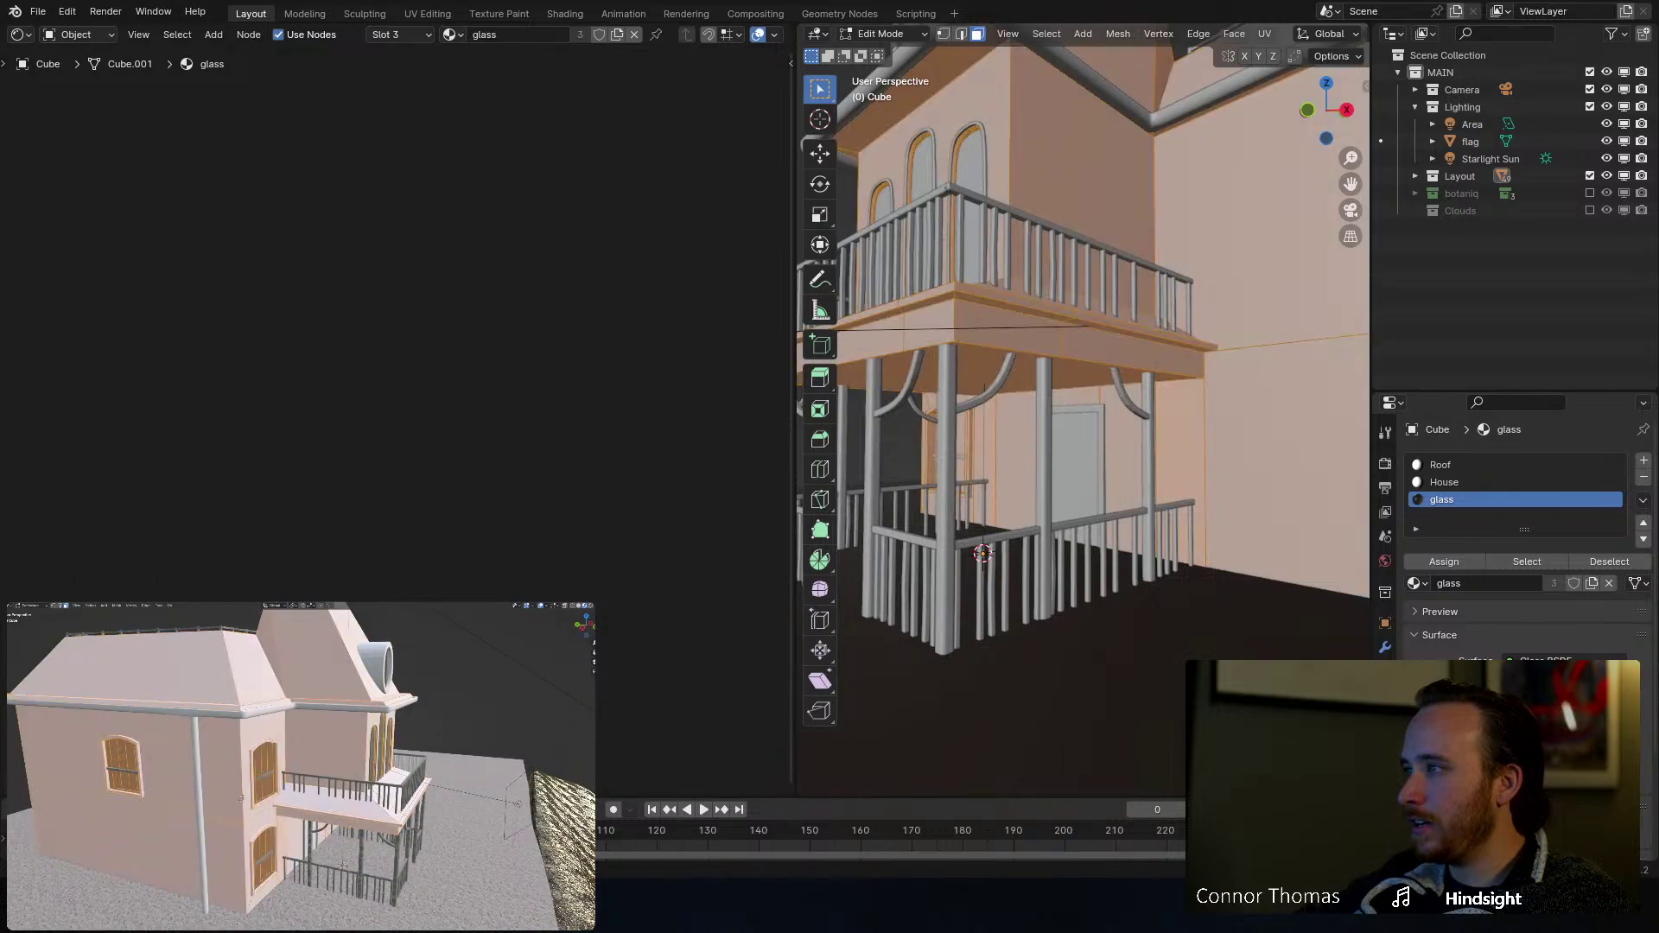
{"action": "key", "text": "alt+a"}
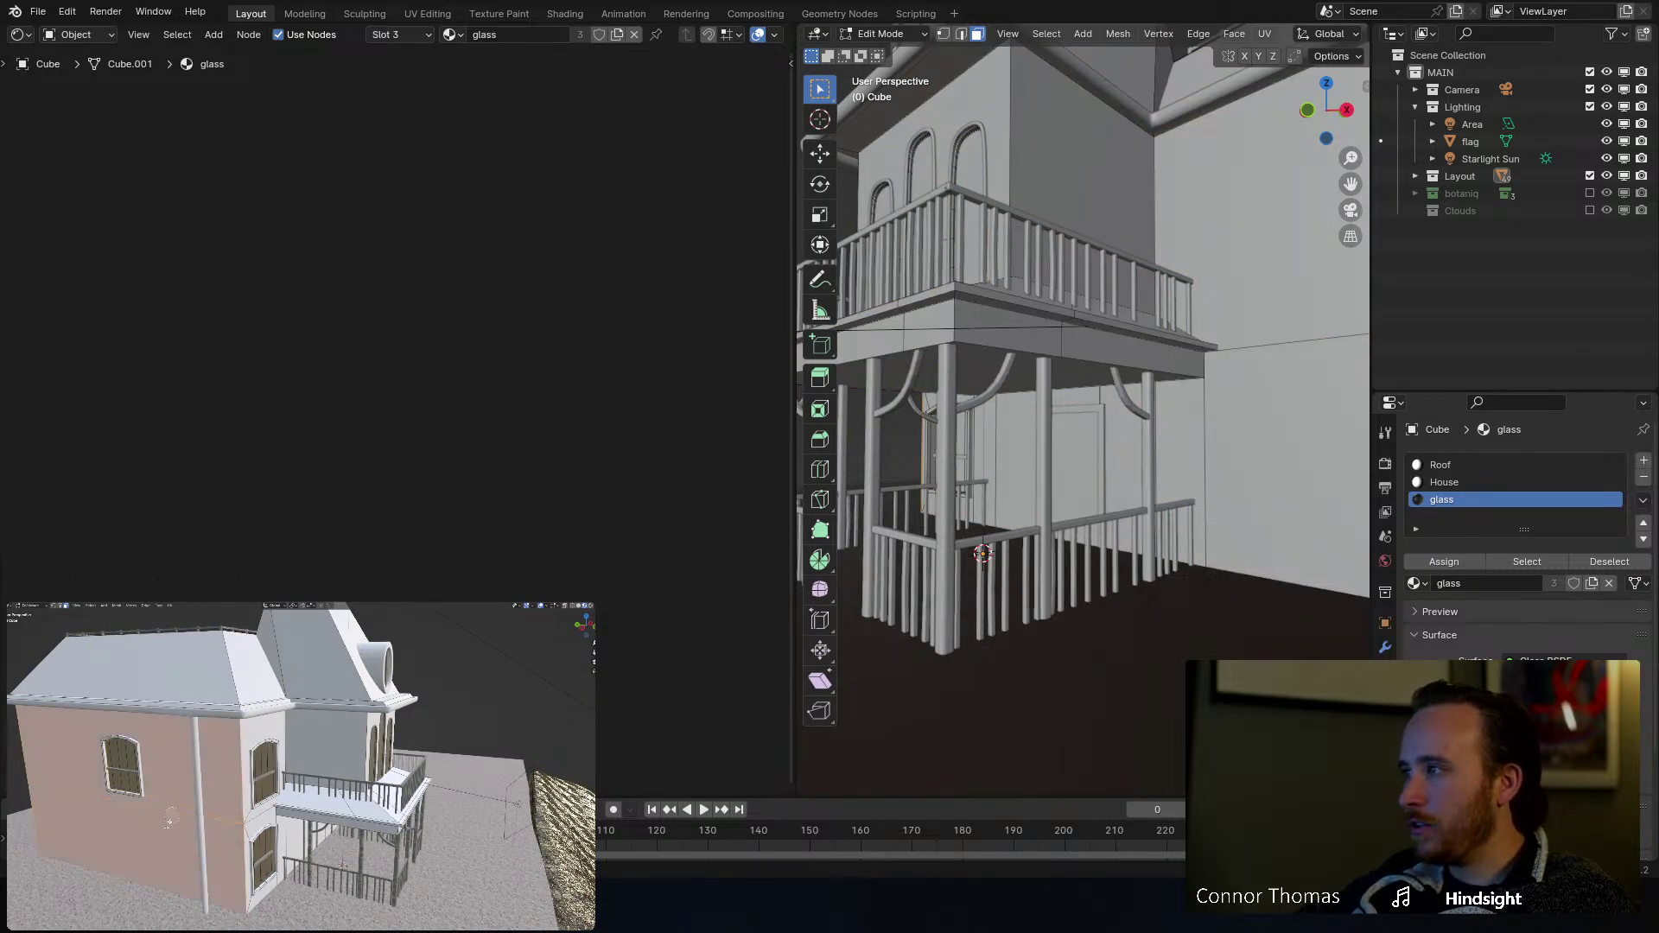
{"action": "middle_click_drag", "start_coordinate": [201, 816], "coordinate": [342, 760]}
{"action": "left_click", "coordinate": [290, 792], "text": "shift"}
{"action": "left_click", "coordinate": [319, 808], "text": "shift"}
{"action": "key", "text": "l"}
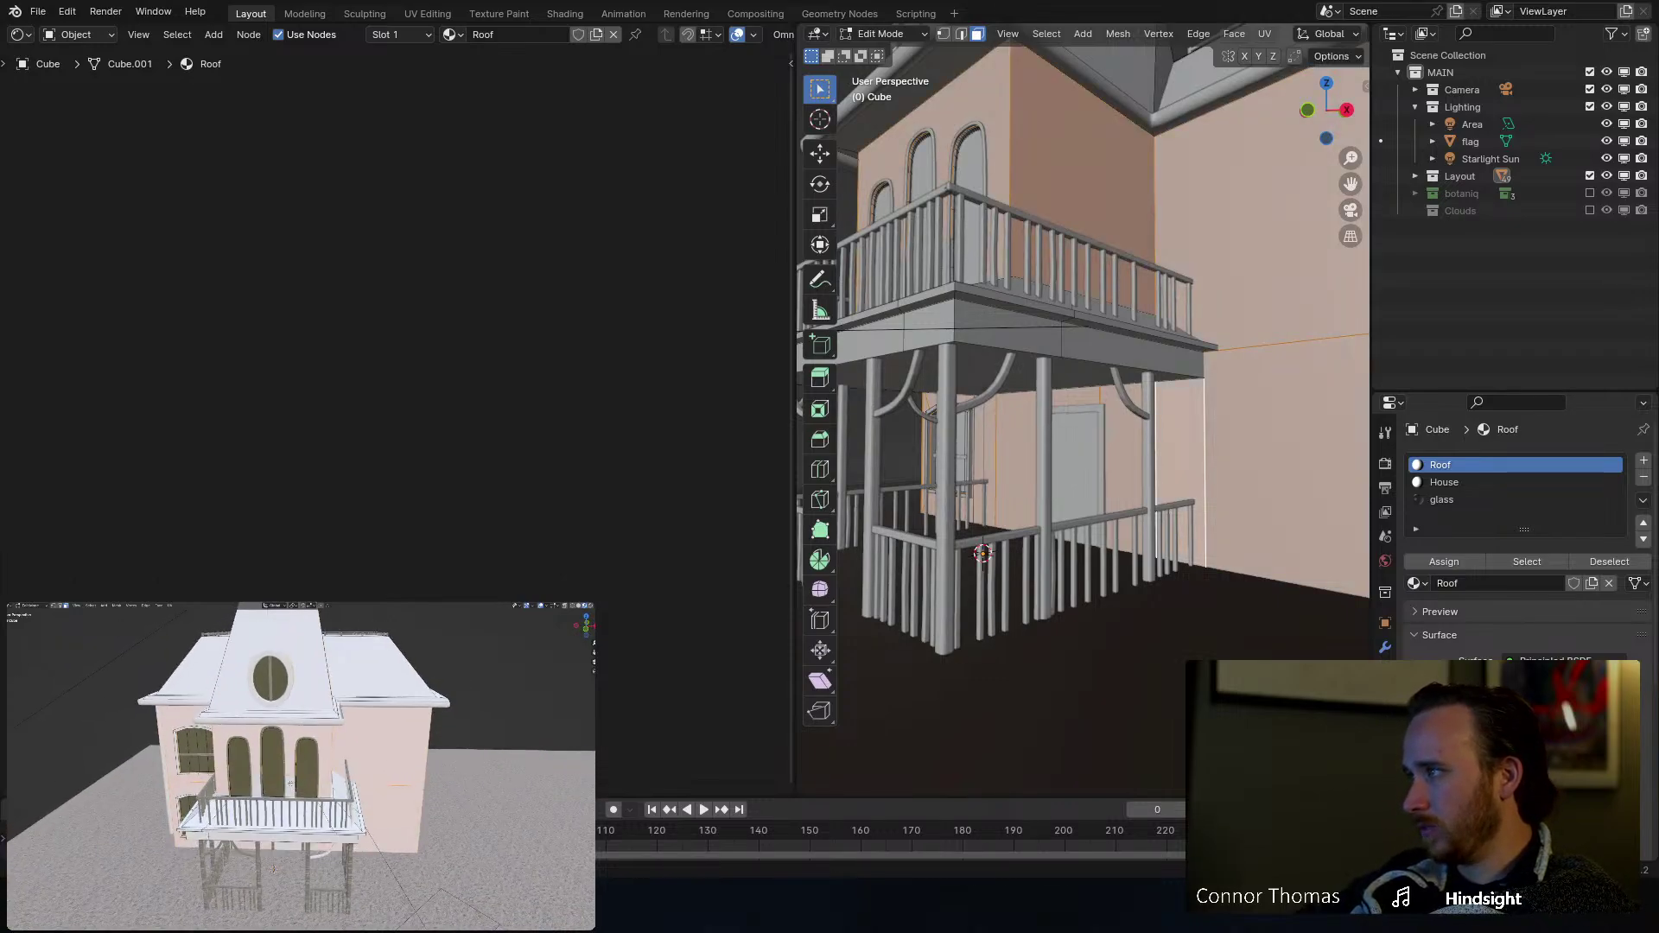
{"action": "middle_click_drag", "start_coordinate": [290, 787], "coordinate": [387, 762]}
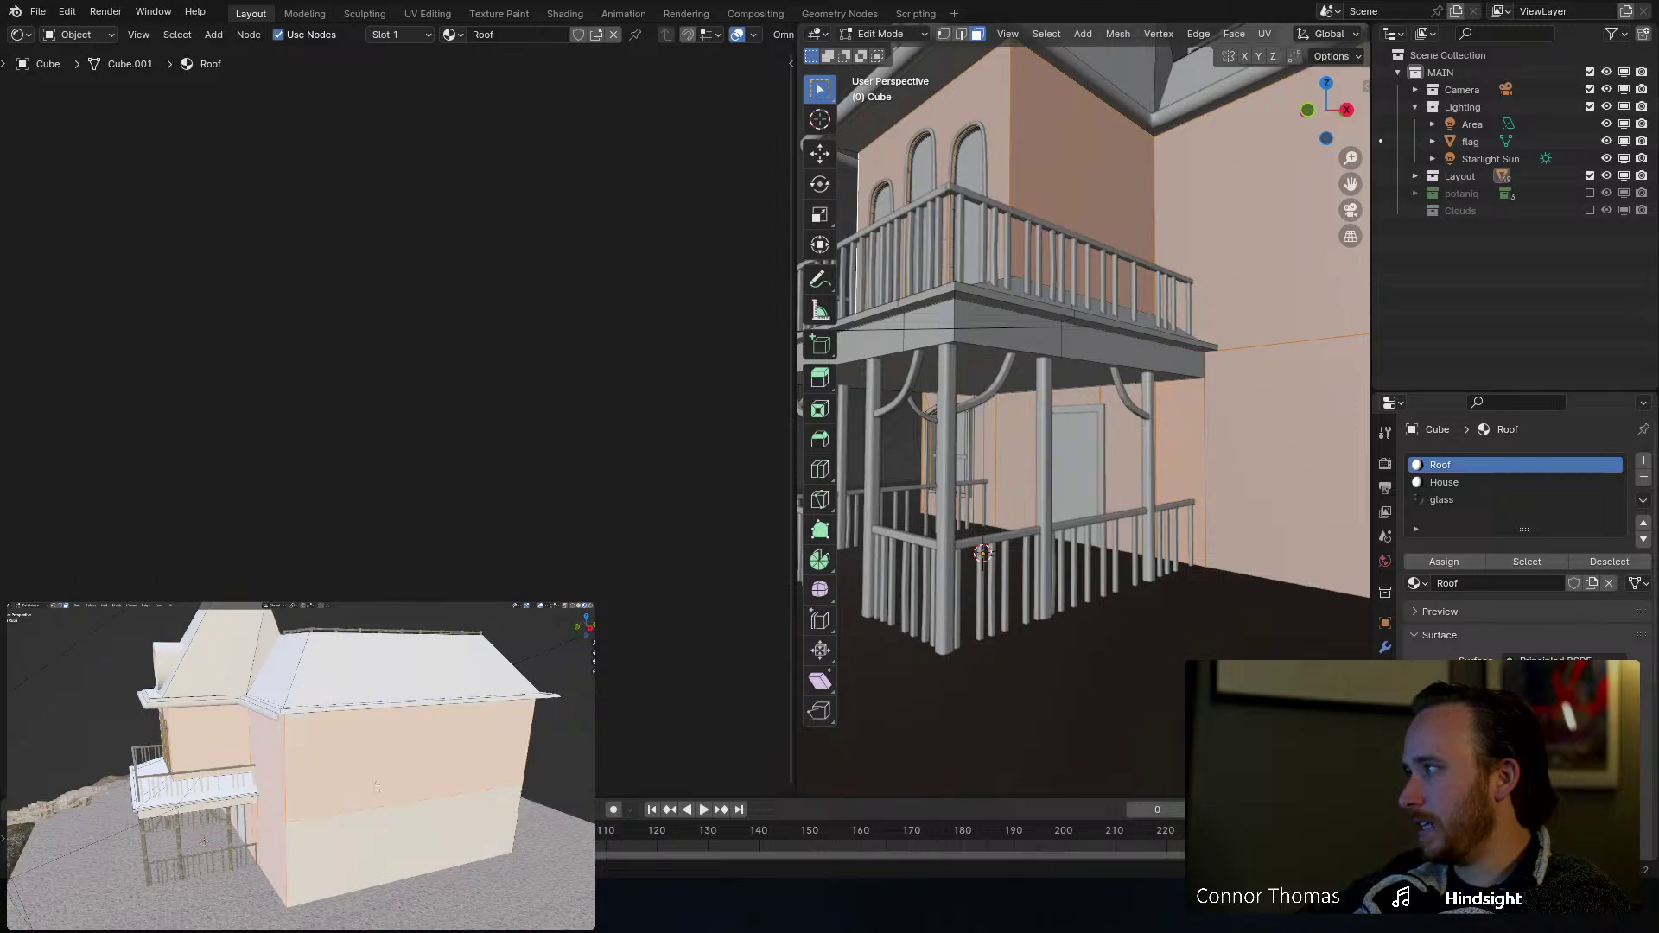
{"action": "middle_click_drag", "start_coordinate": [384, 830], "coordinate": [342, 817]}
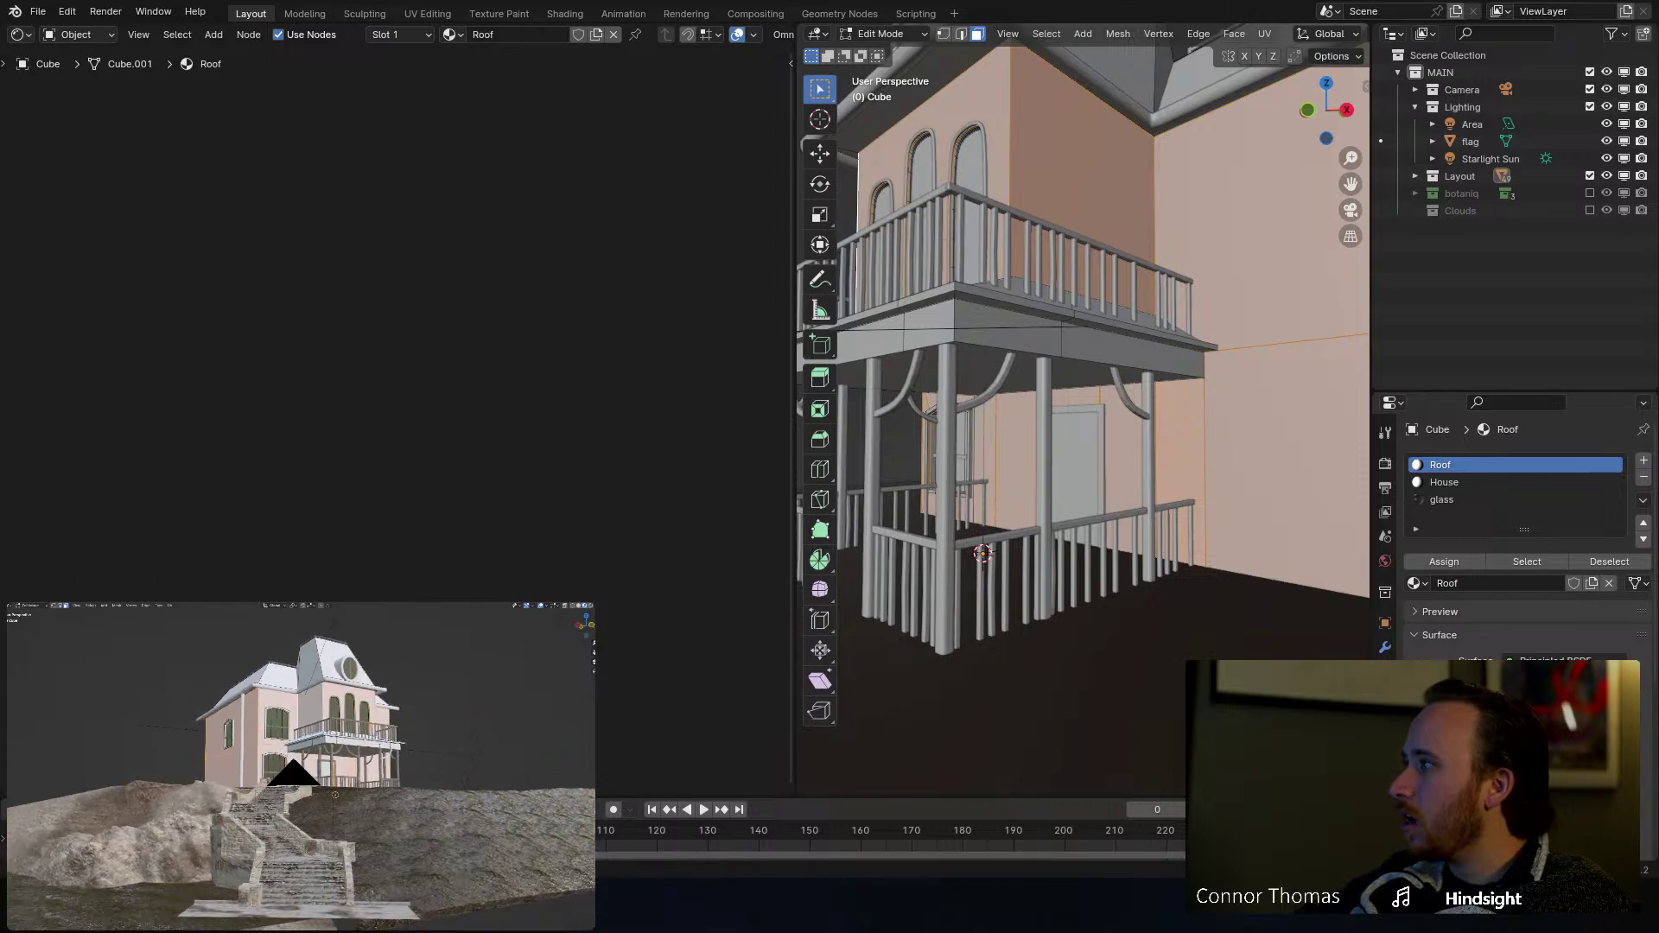
{"action": "left_click", "coordinate": [1445, 484]}
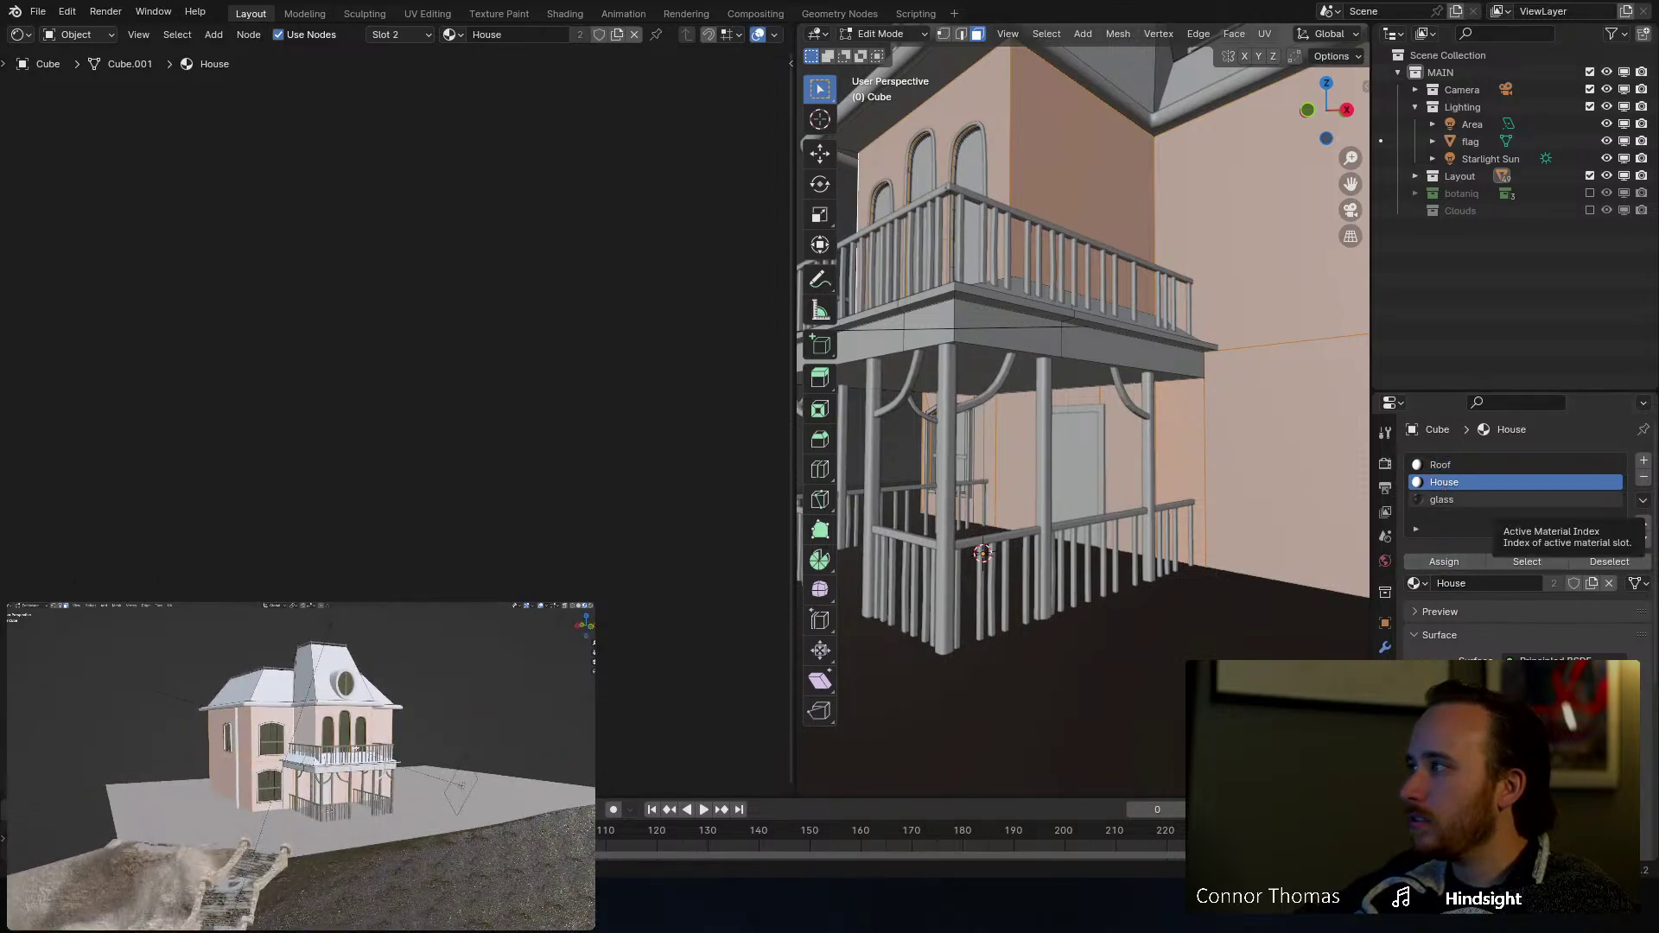
{"action": "left_click", "coordinate": [1527, 562]}
{"action": "key", "text": "alt+a"}
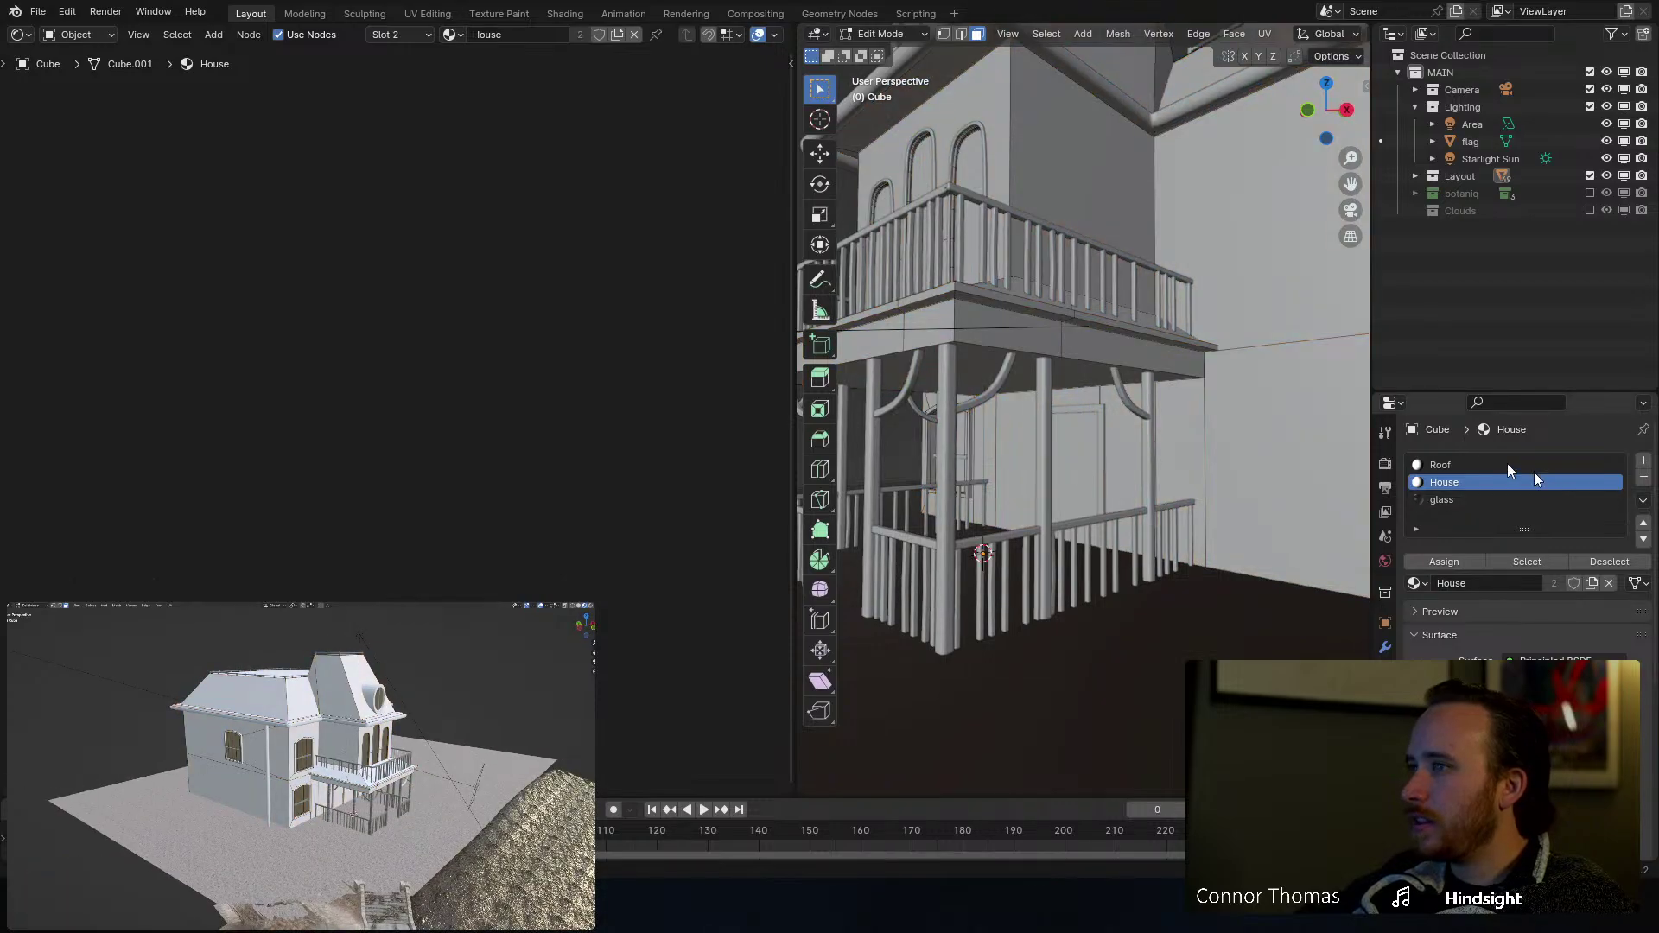
Step: Check the Roof and House material assignments by selecting each slot's faces, then leave Edit Mode and save the file
{"action": "left_click", "coordinate": [1444, 465]}
{"action": "left_click", "coordinate": [1546, 560]}
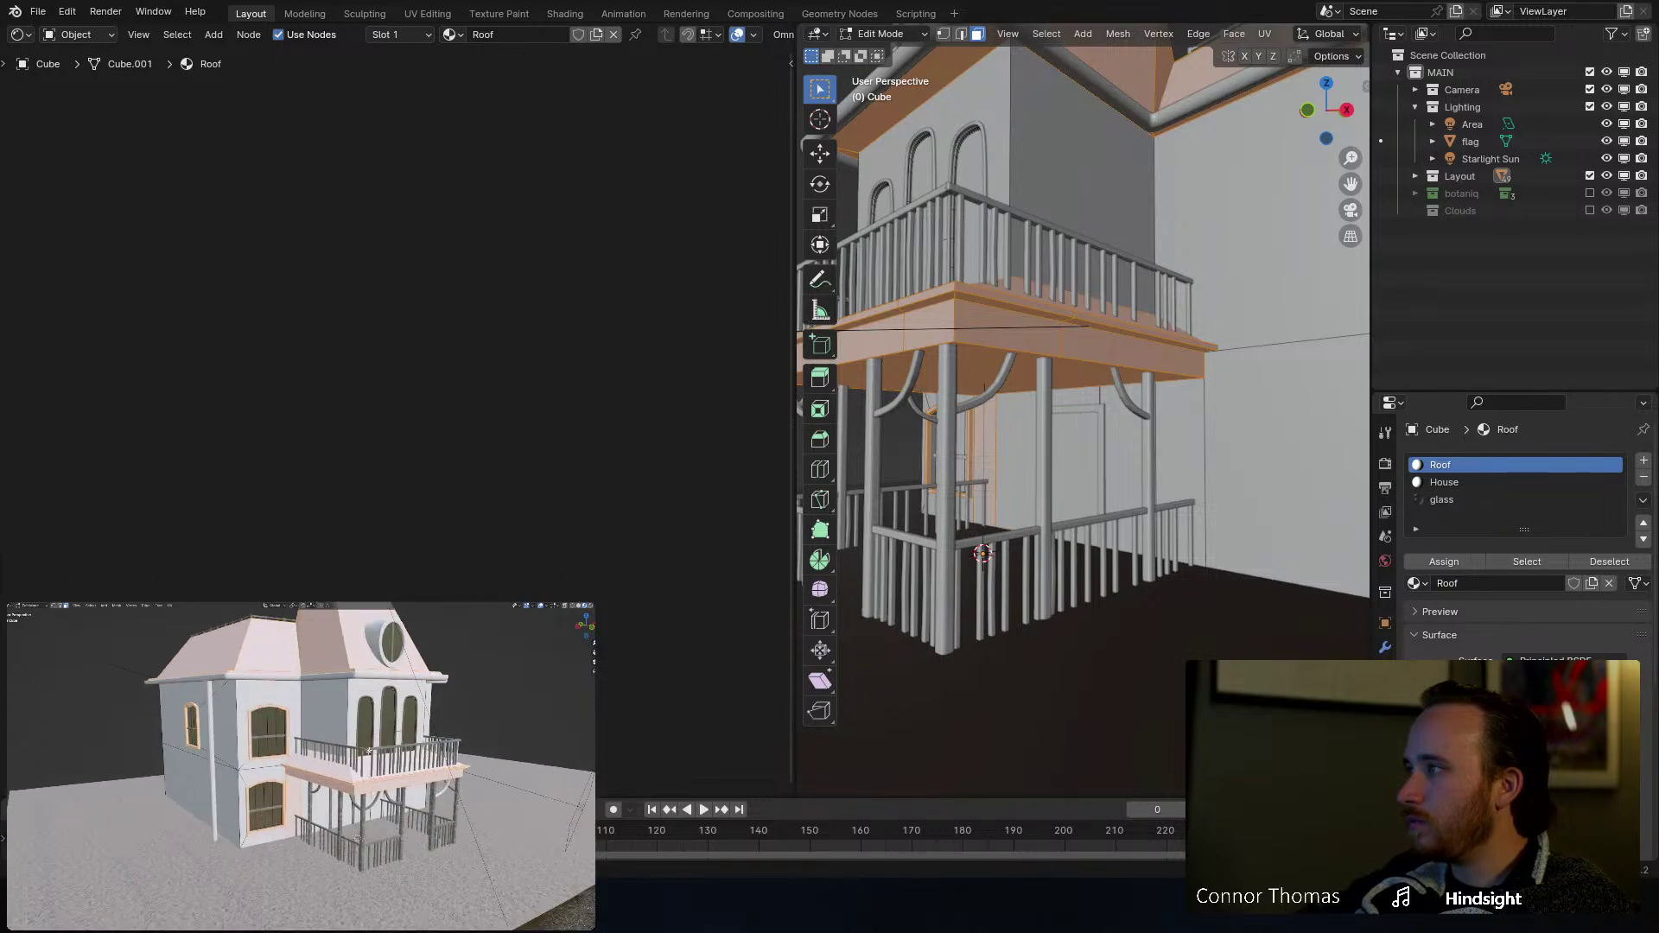
{"action": "key", "text": "alt+a"}
{"action": "left_click", "coordinate": [1445, 482]}
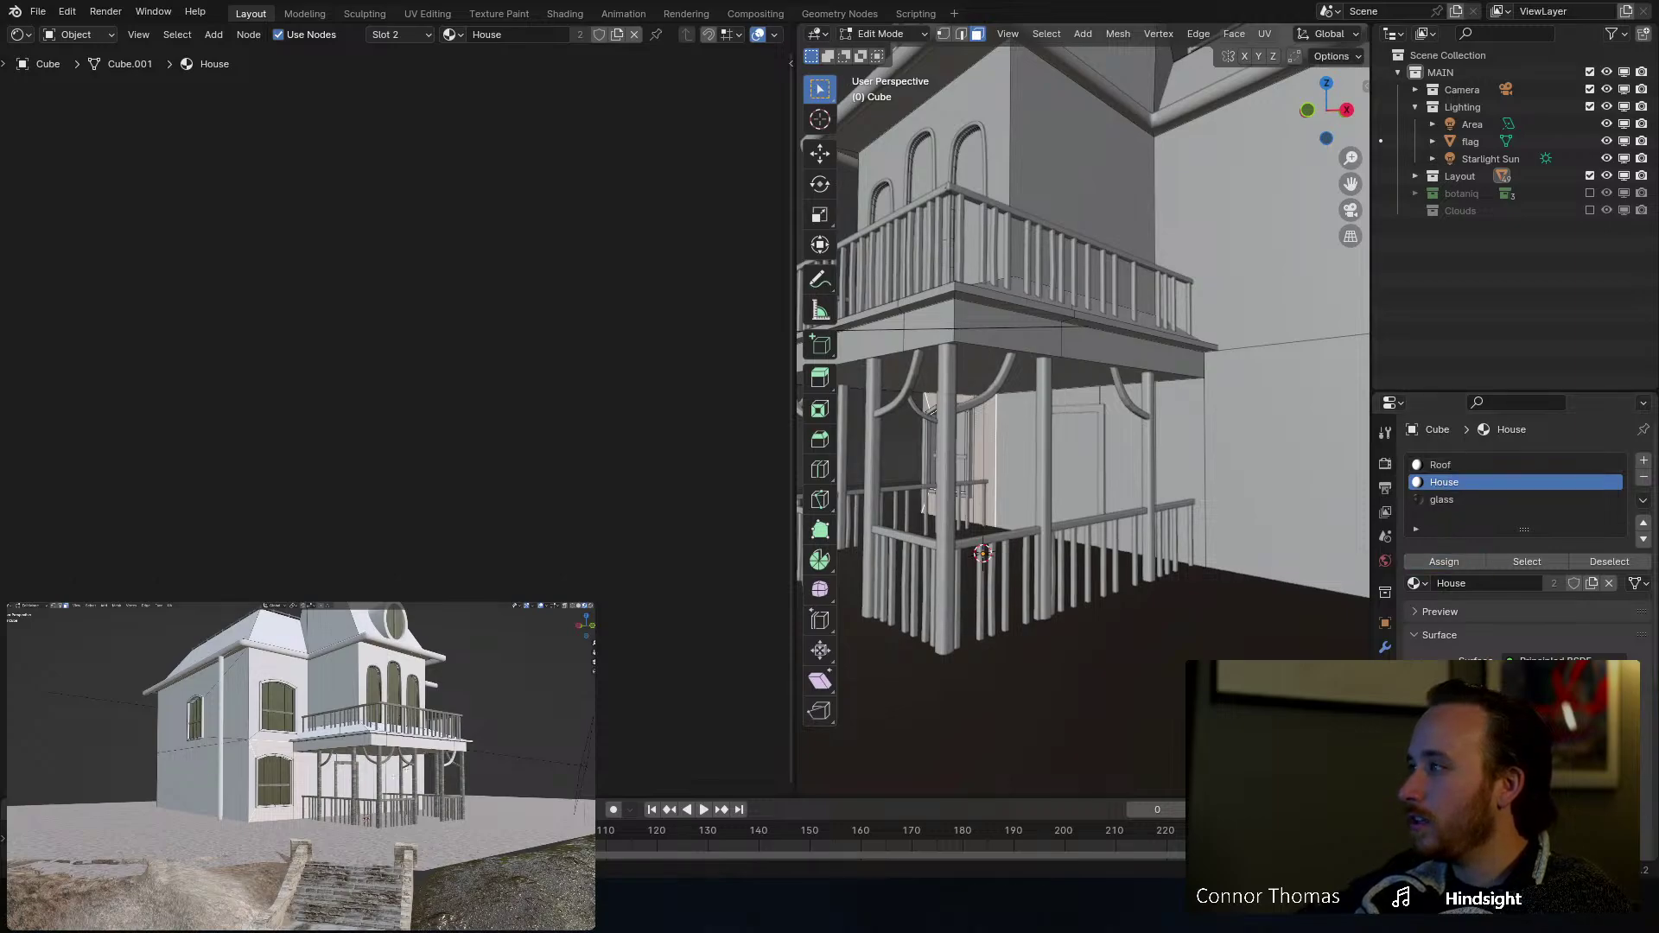
{"action": "key", "text": "a"}
{"action": "key", "text": "alt+a"}
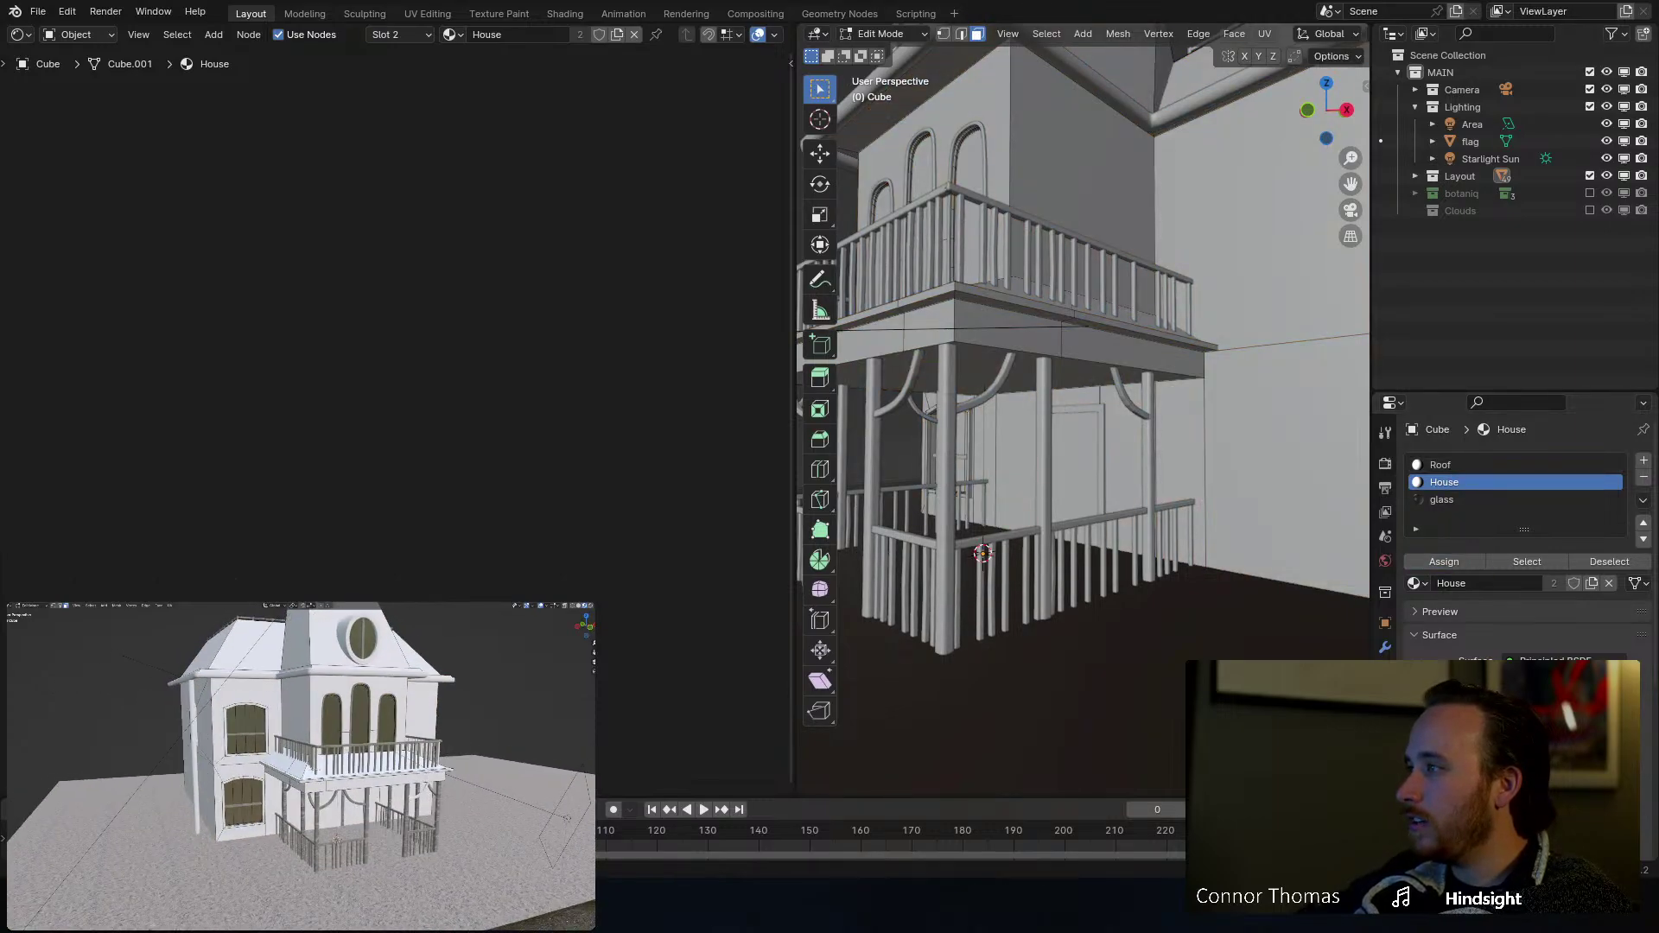
{"action": "left_click", "coordinate": [1544, 563]}
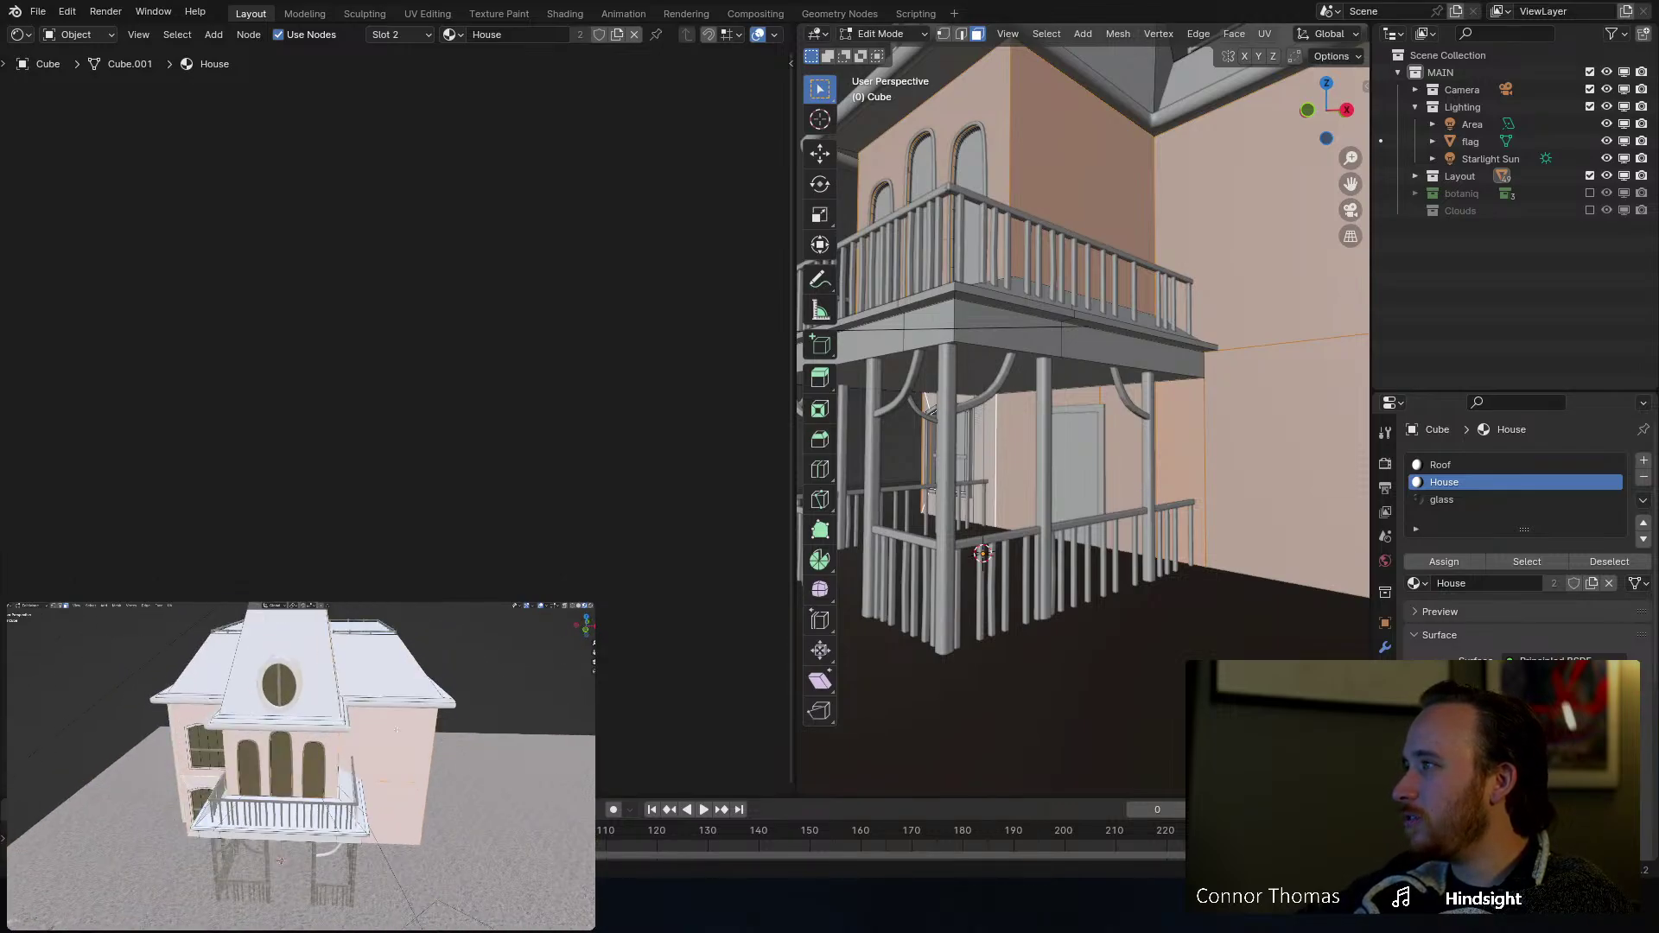
{"action": "key", "text": "Tab"}
{"action": "key", "text": "ctrl+s"}
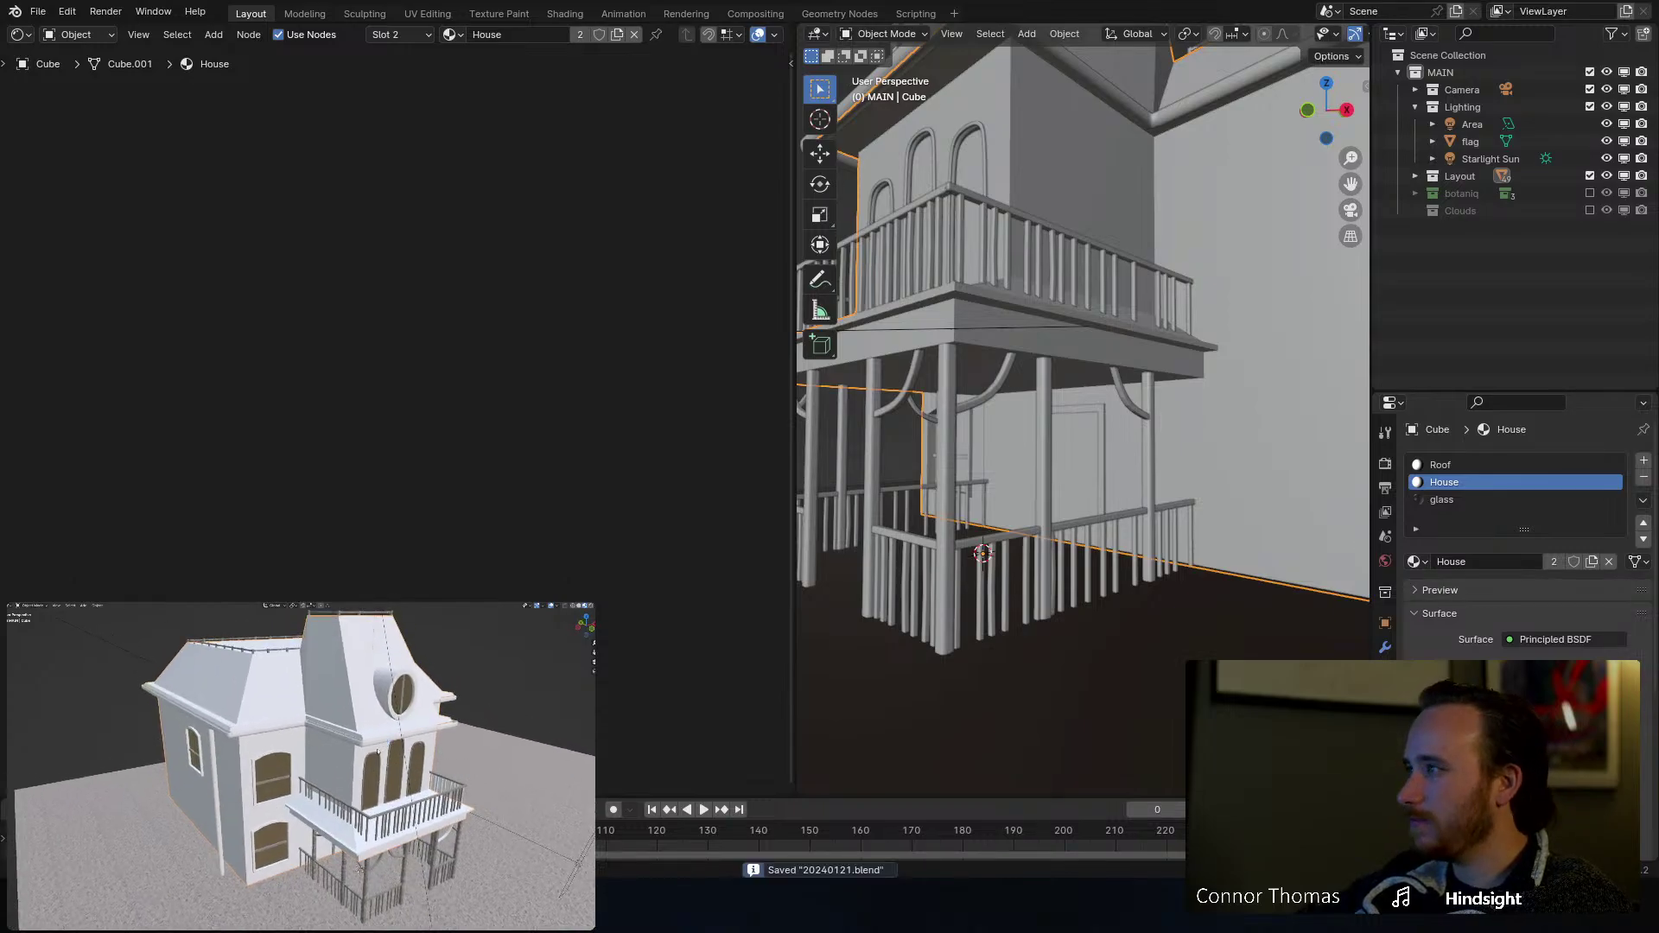
Step: Select the Principled BSDF node of the House material in the shader editor and save the file
{"action": "scroll", "coordinate": [588, 337], "scroll_direction": "down", "scroll_amount": 6}
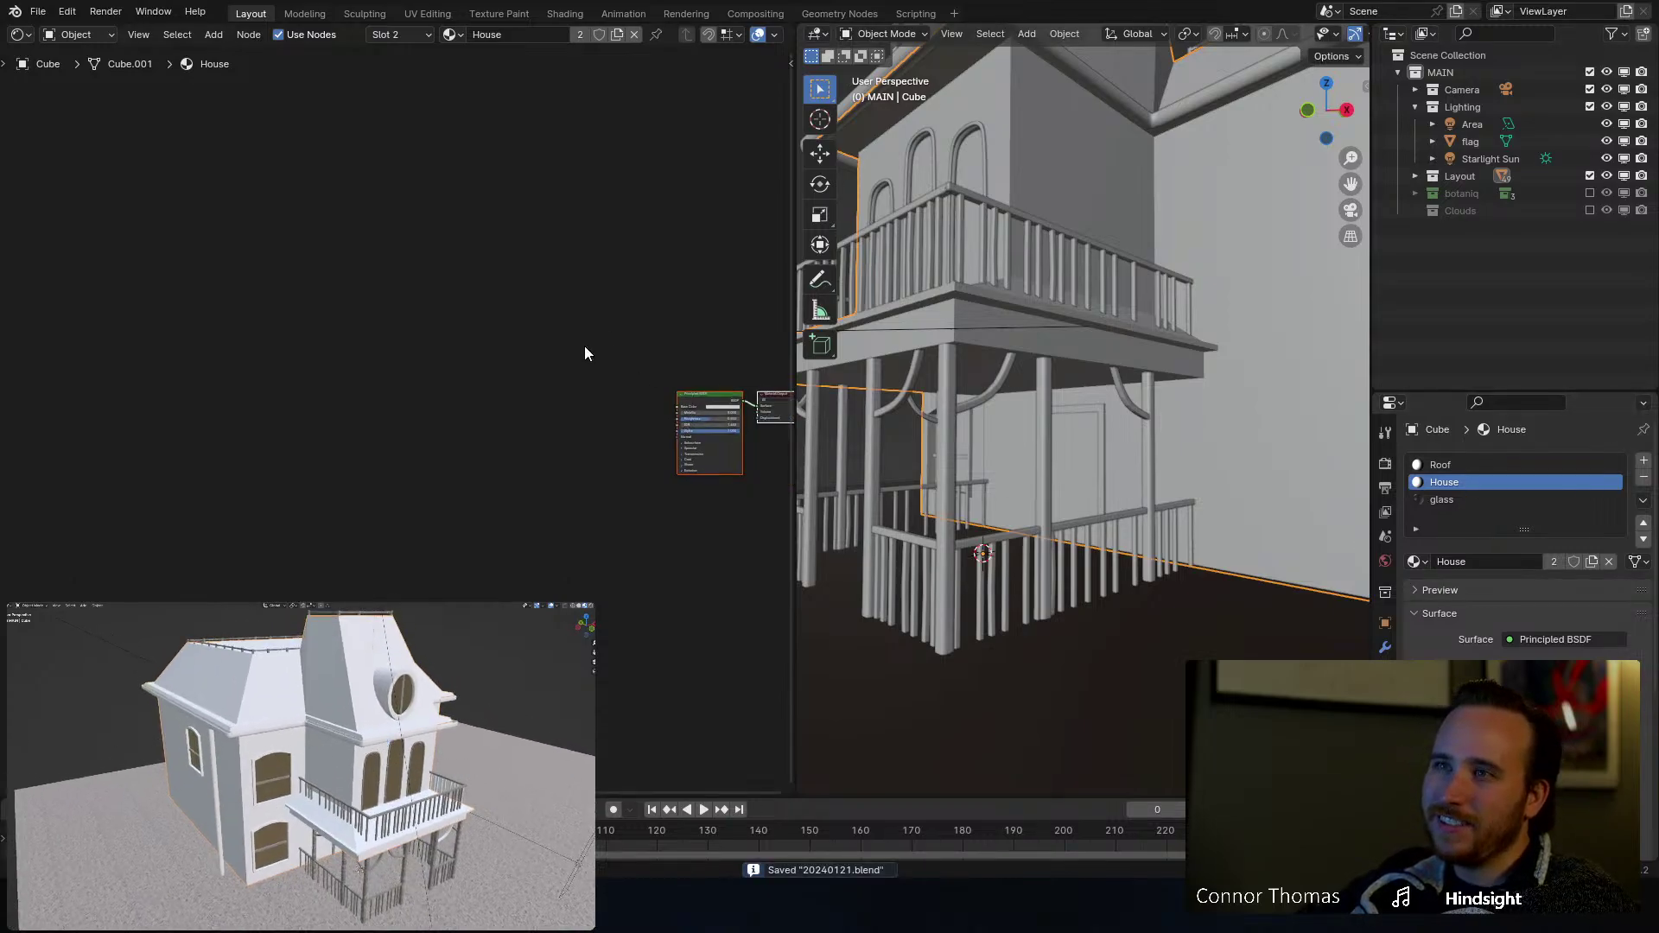
{"action": "middle_click_drag", "start_coordinate": [585, 346], "coordinate": [178, 339]}
{"action": "scroll", "coordinate": [389, 389], "scroll_direction": "up", "scroll_amount": 8}
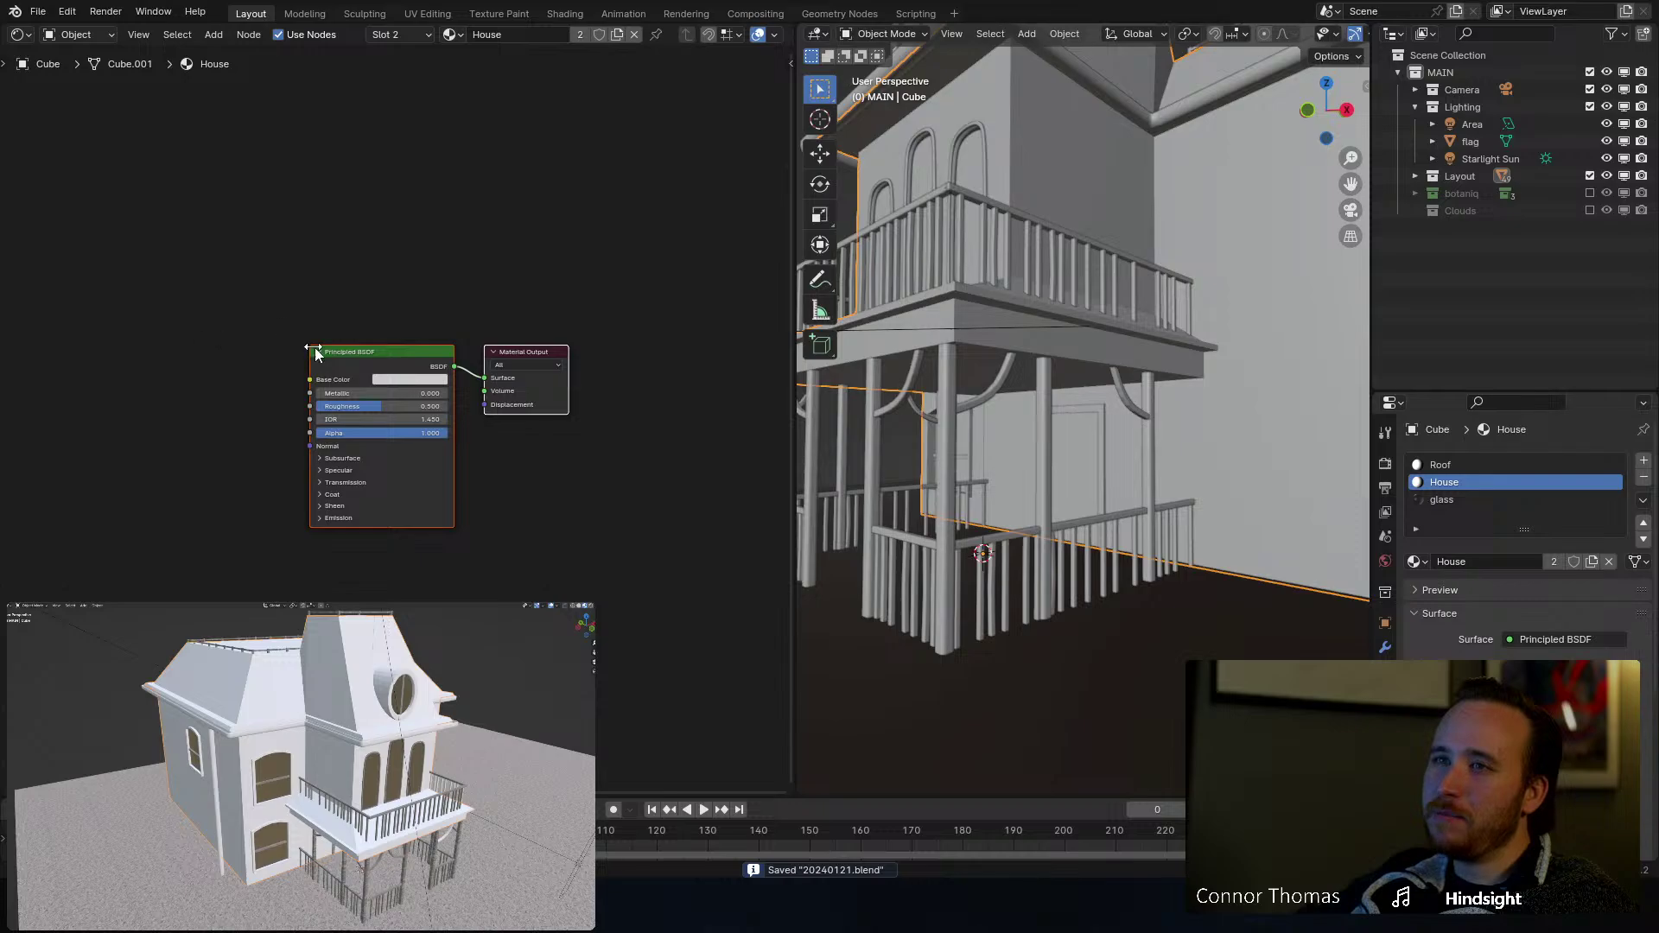
{"action": "left_click", "coordinate": [351, 349]}
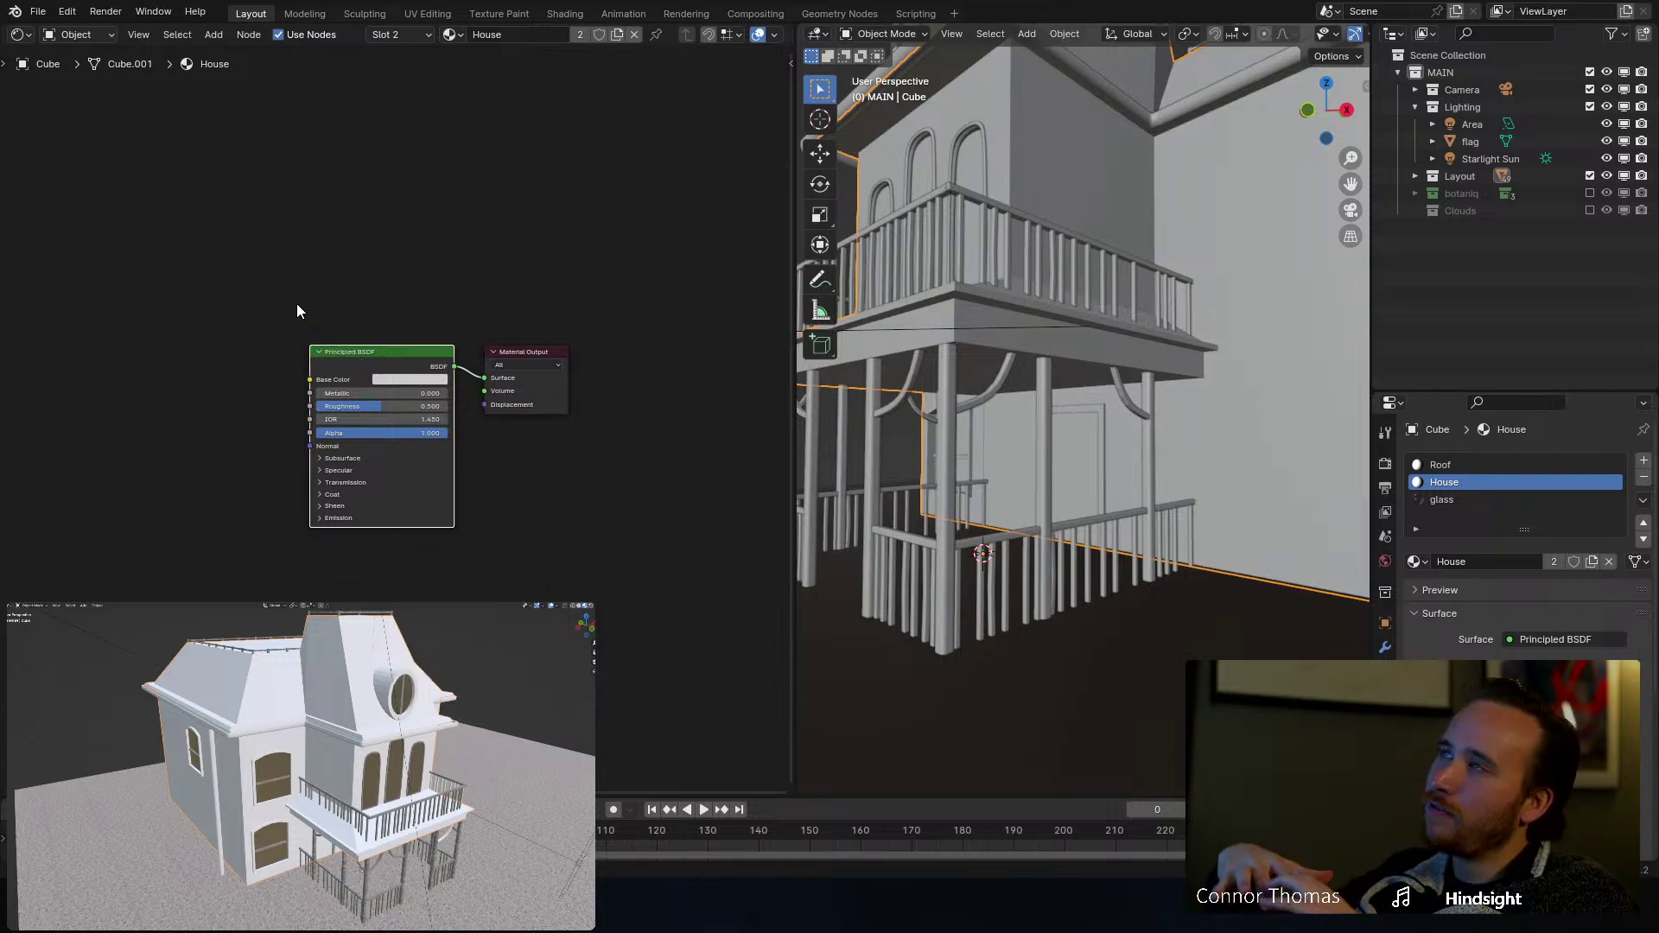
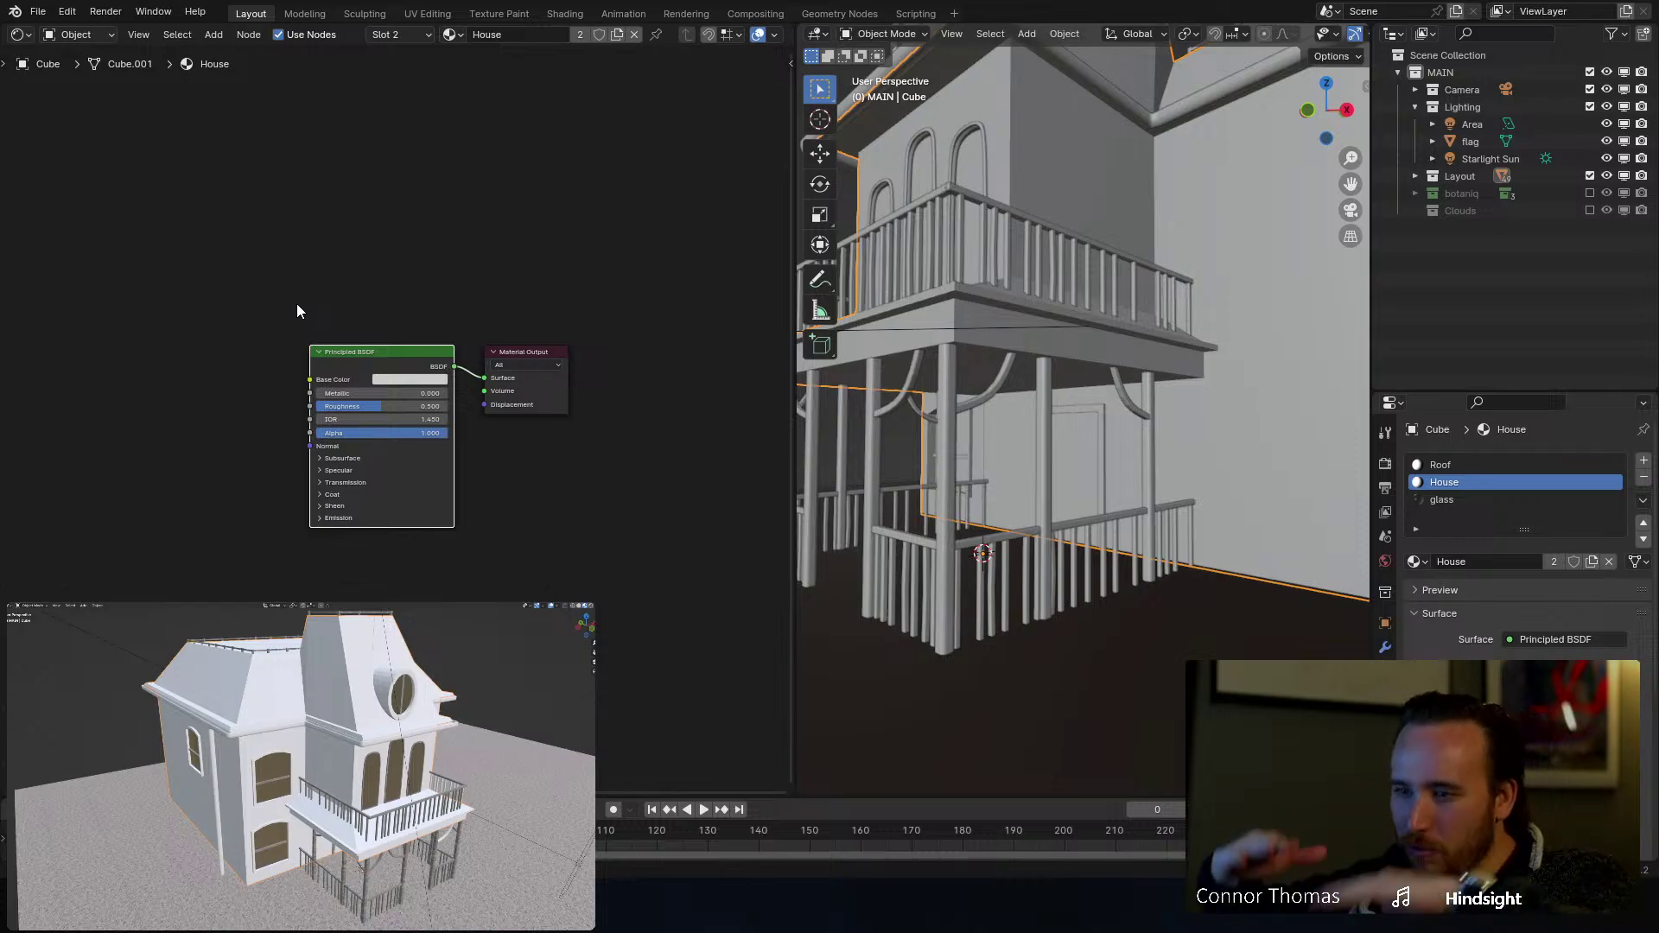
{"action": "middle_click_drag", "start_coordinate": [306, 315], "coordinate": [386, 345]}
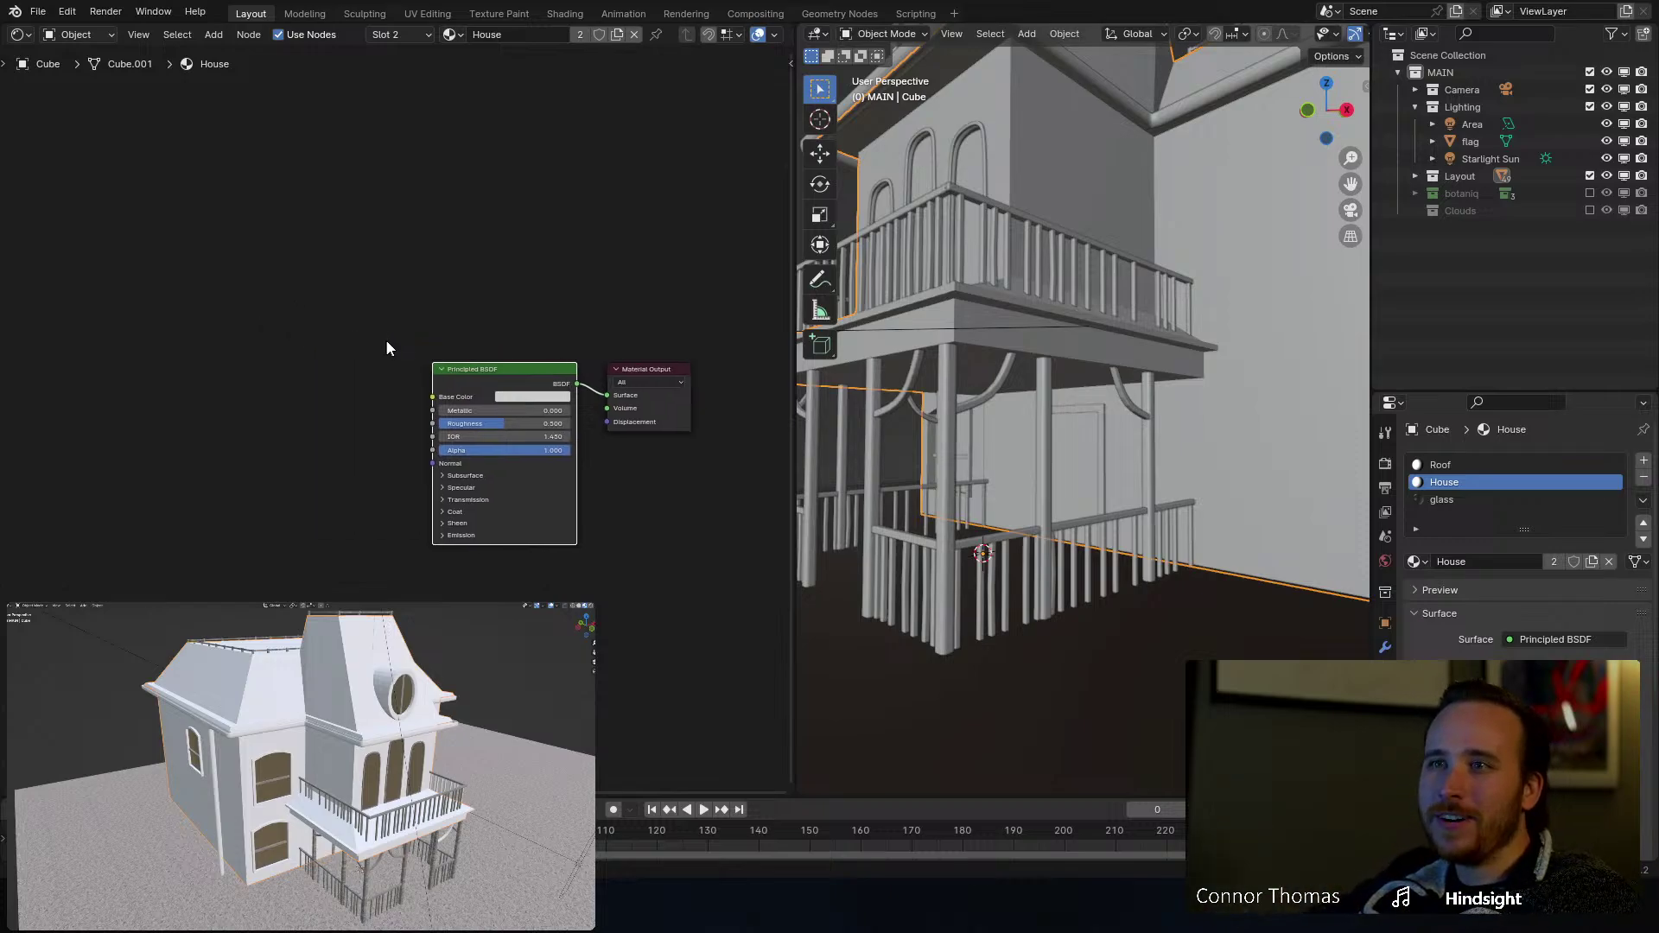
{"action": "scroll", "coordinate": [341, 356], "scroll_direction": "up", "scroll_amount": 2}
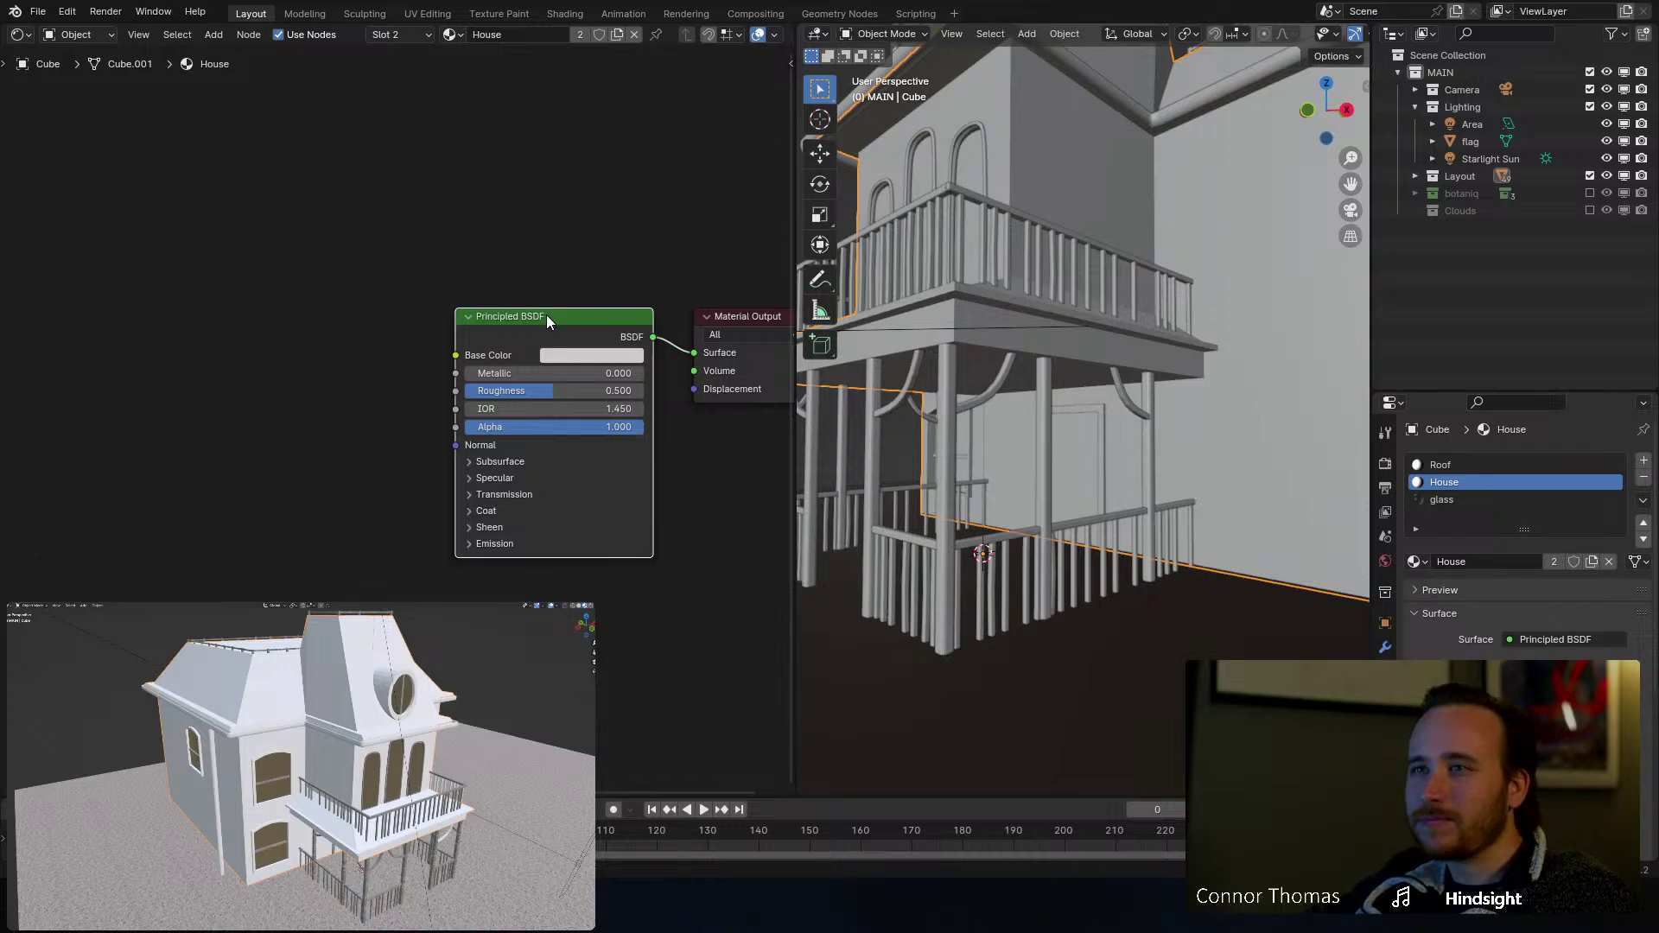
{"action": "key", "text": "ctrl+s"}
Step: Load all four brown_planks_03 4K textures onto the House material's Principled BSDF using Principled Texture Setup
{"action": "key", "text": "ctrl+shift+t"}
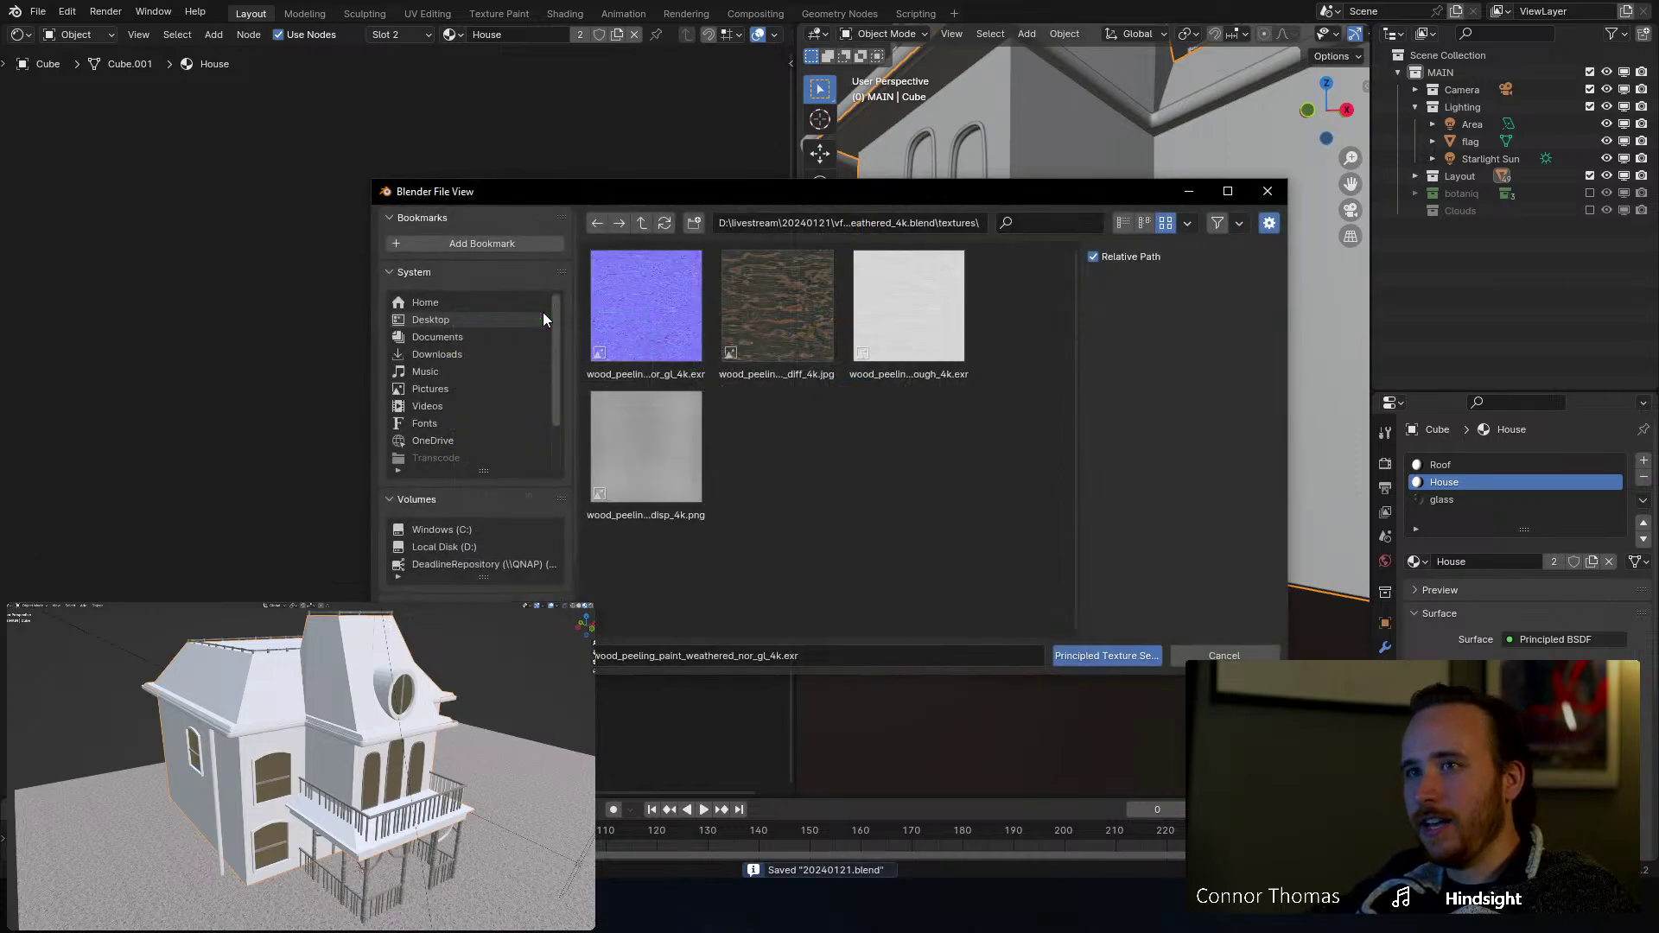
{"action": "left_click", "coordinate": [641, 222]}
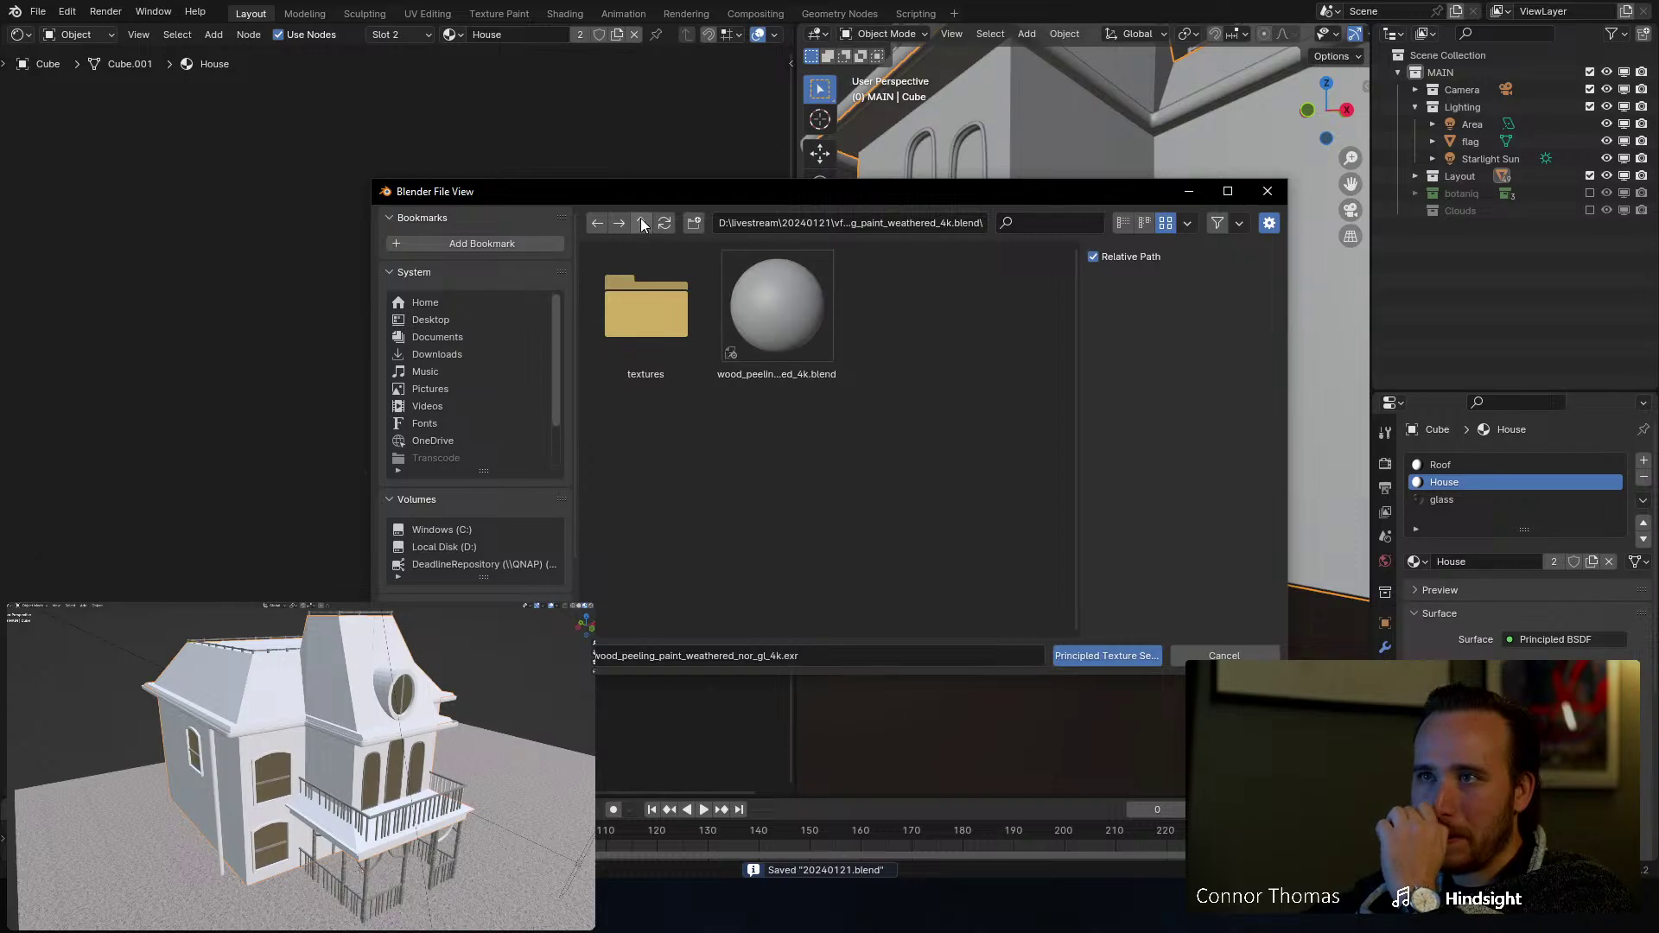
{"action": "left_click", "coordinate": [641, 223]}
{"action": "double_click", "coordinate": [639, 338]}
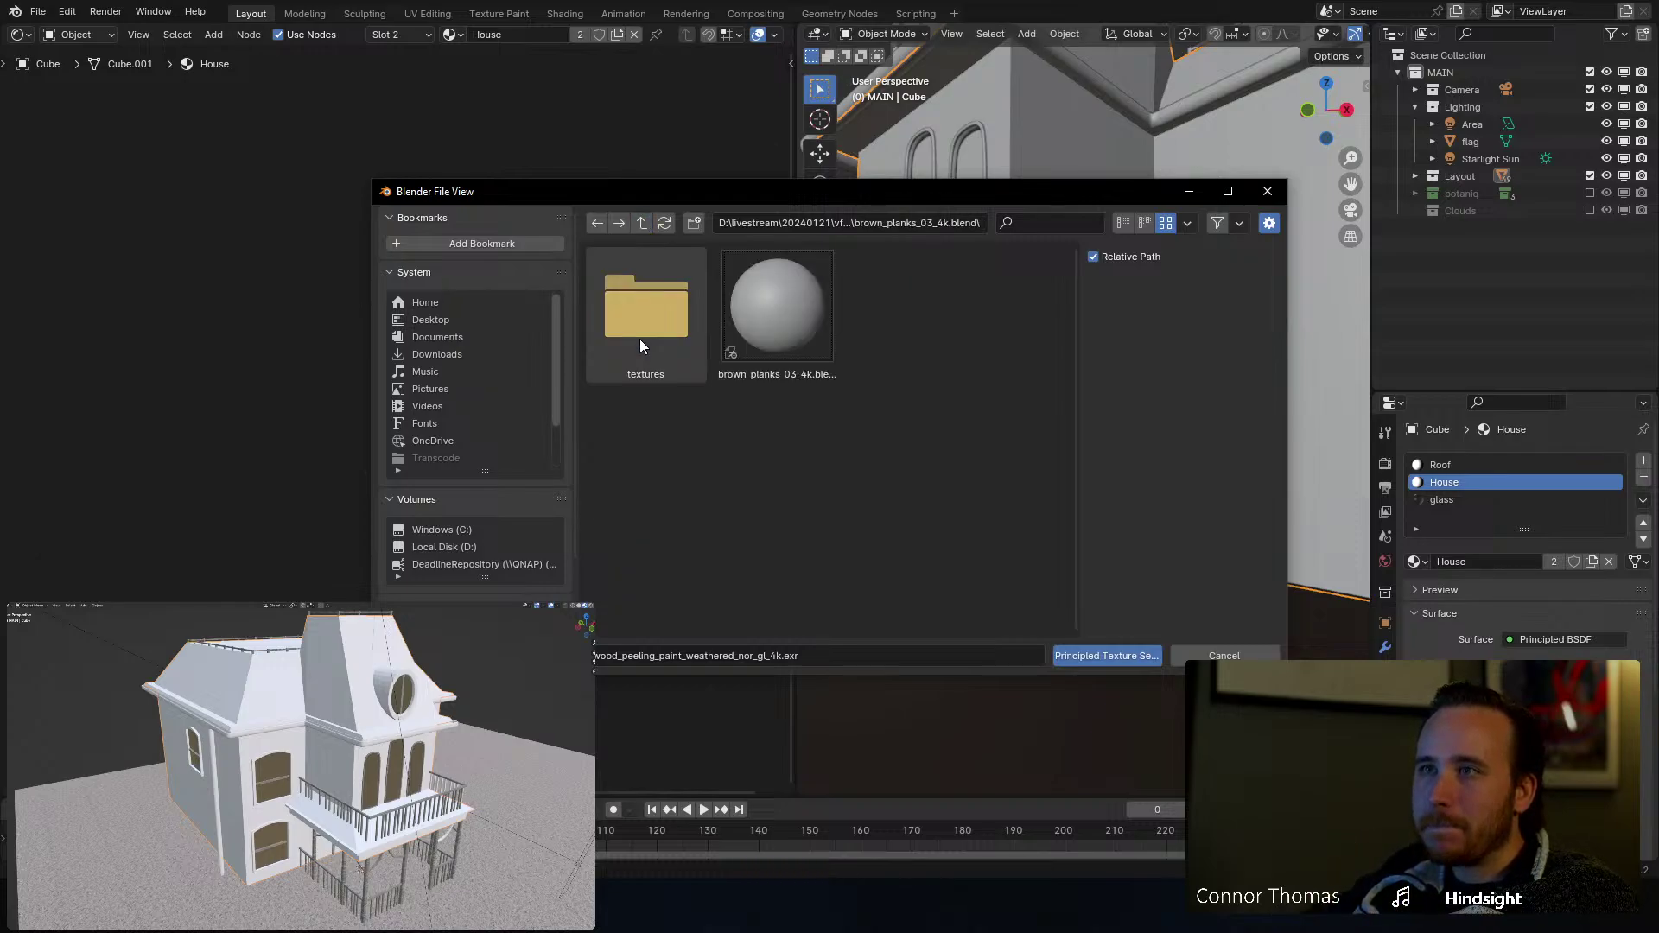
{"action": "double_click", "coordinate": [656, 320]}
{"action": "left_click", "coordinate": [661, 356]}
{"action": "left_click_drag", "start_coordinate": [662, 385], "coordinate": [1013, 557]}
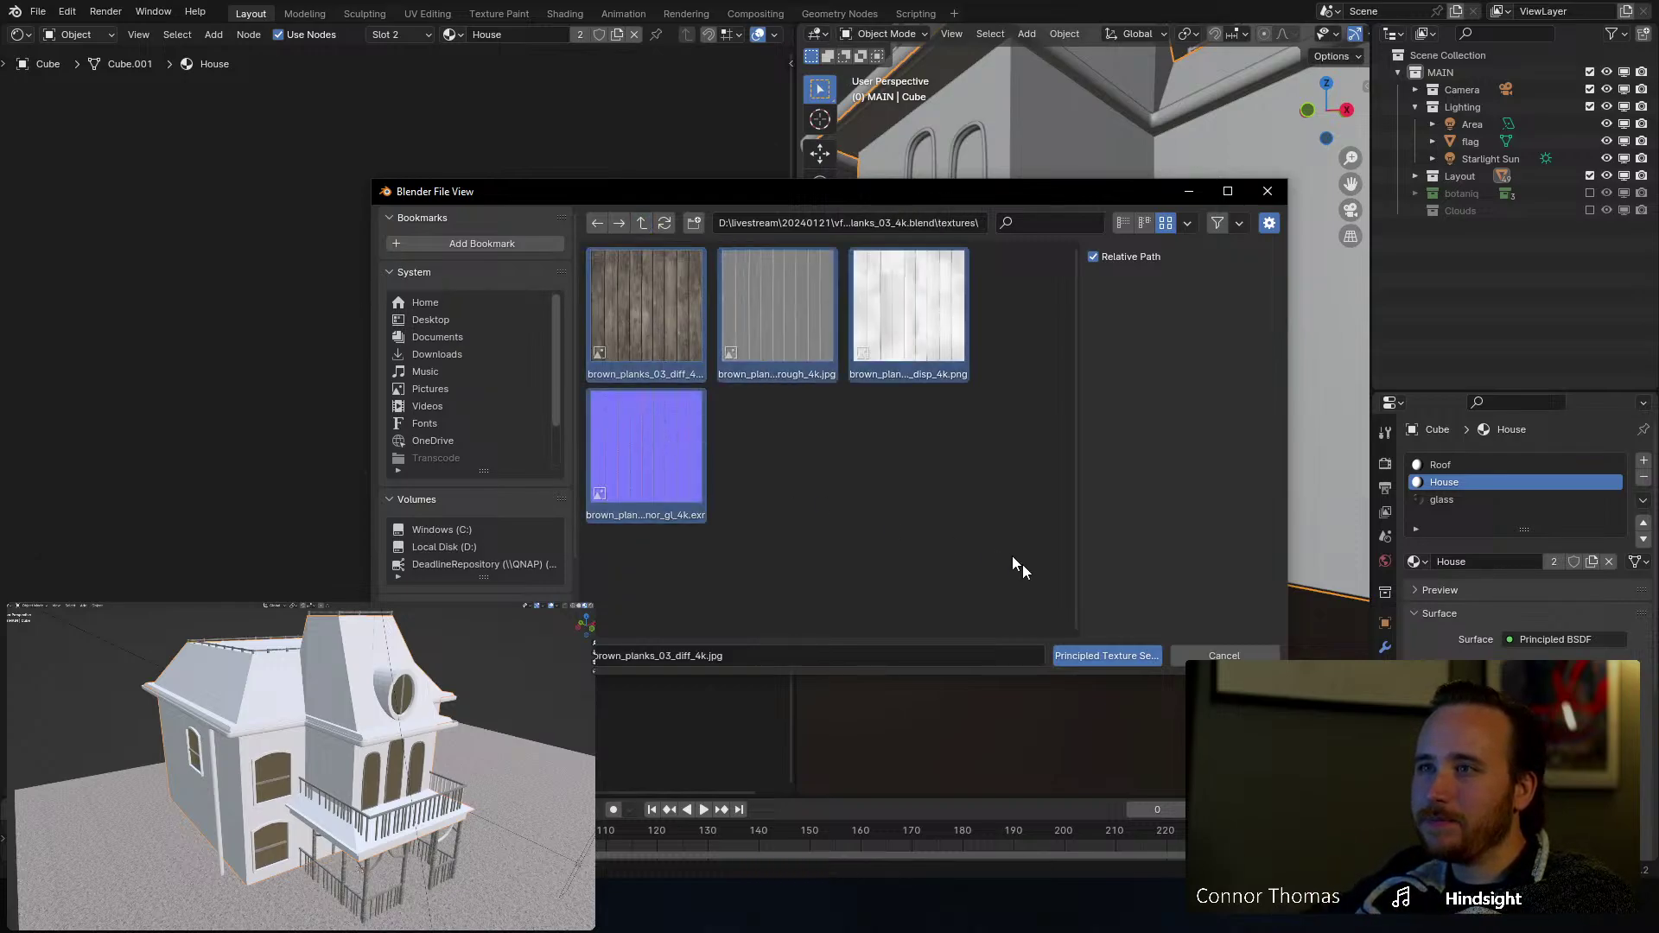
{"action": "left_click", "coordinate": [1096, 656]}
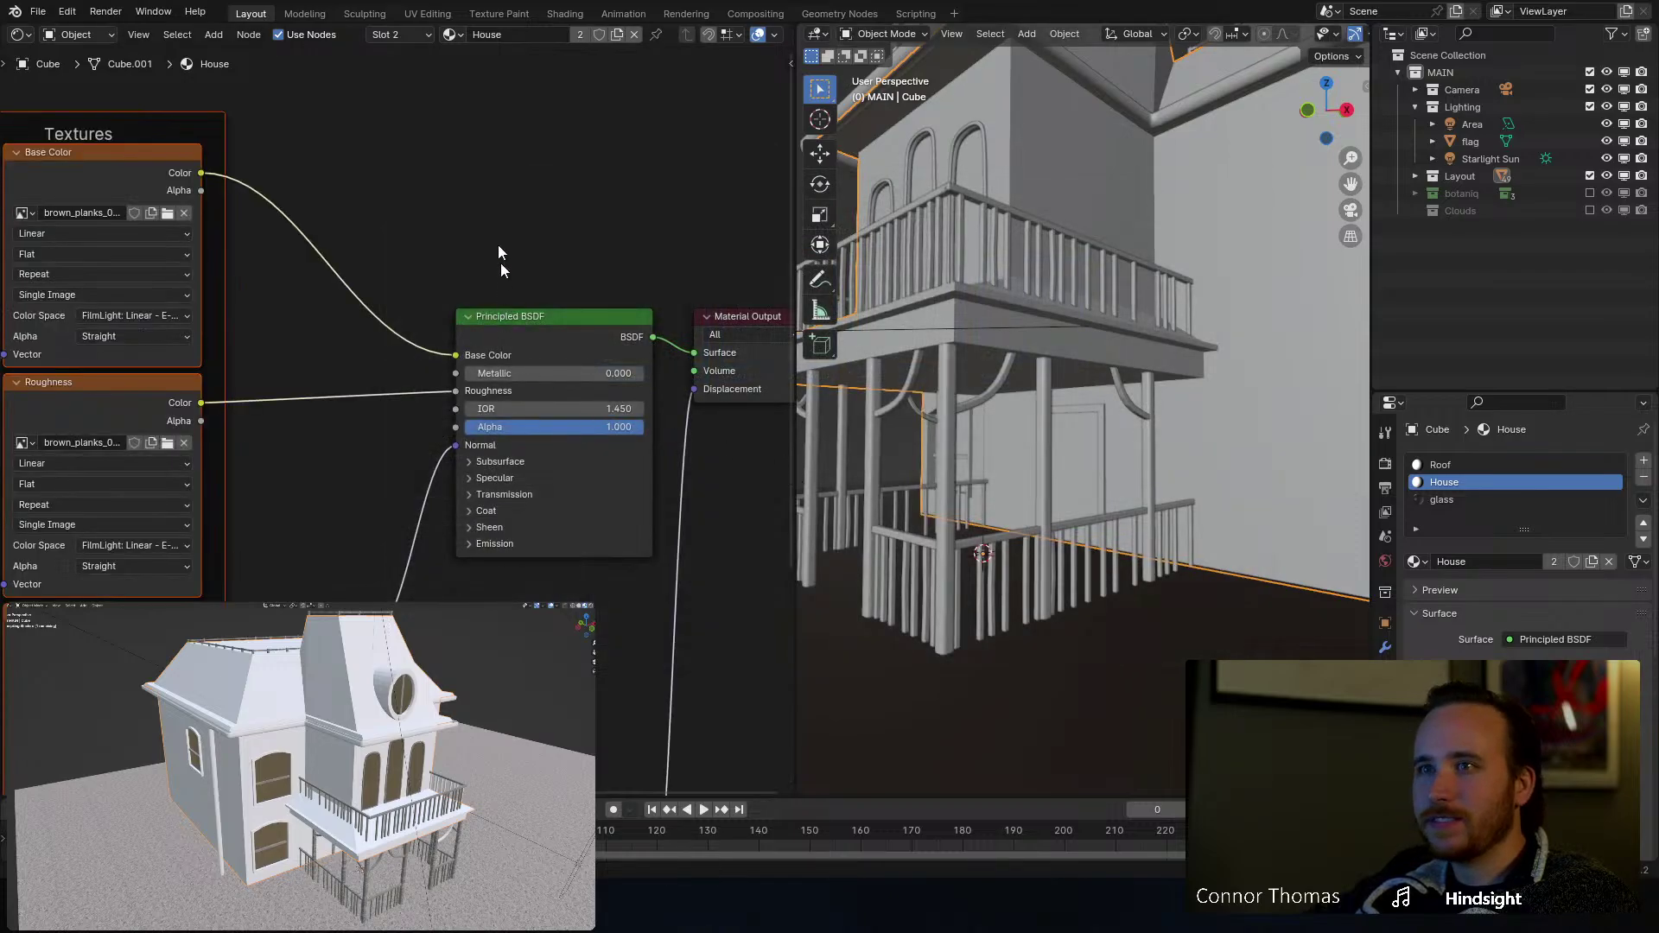
{"action": "left_click", "coordinate": [507, 169]}
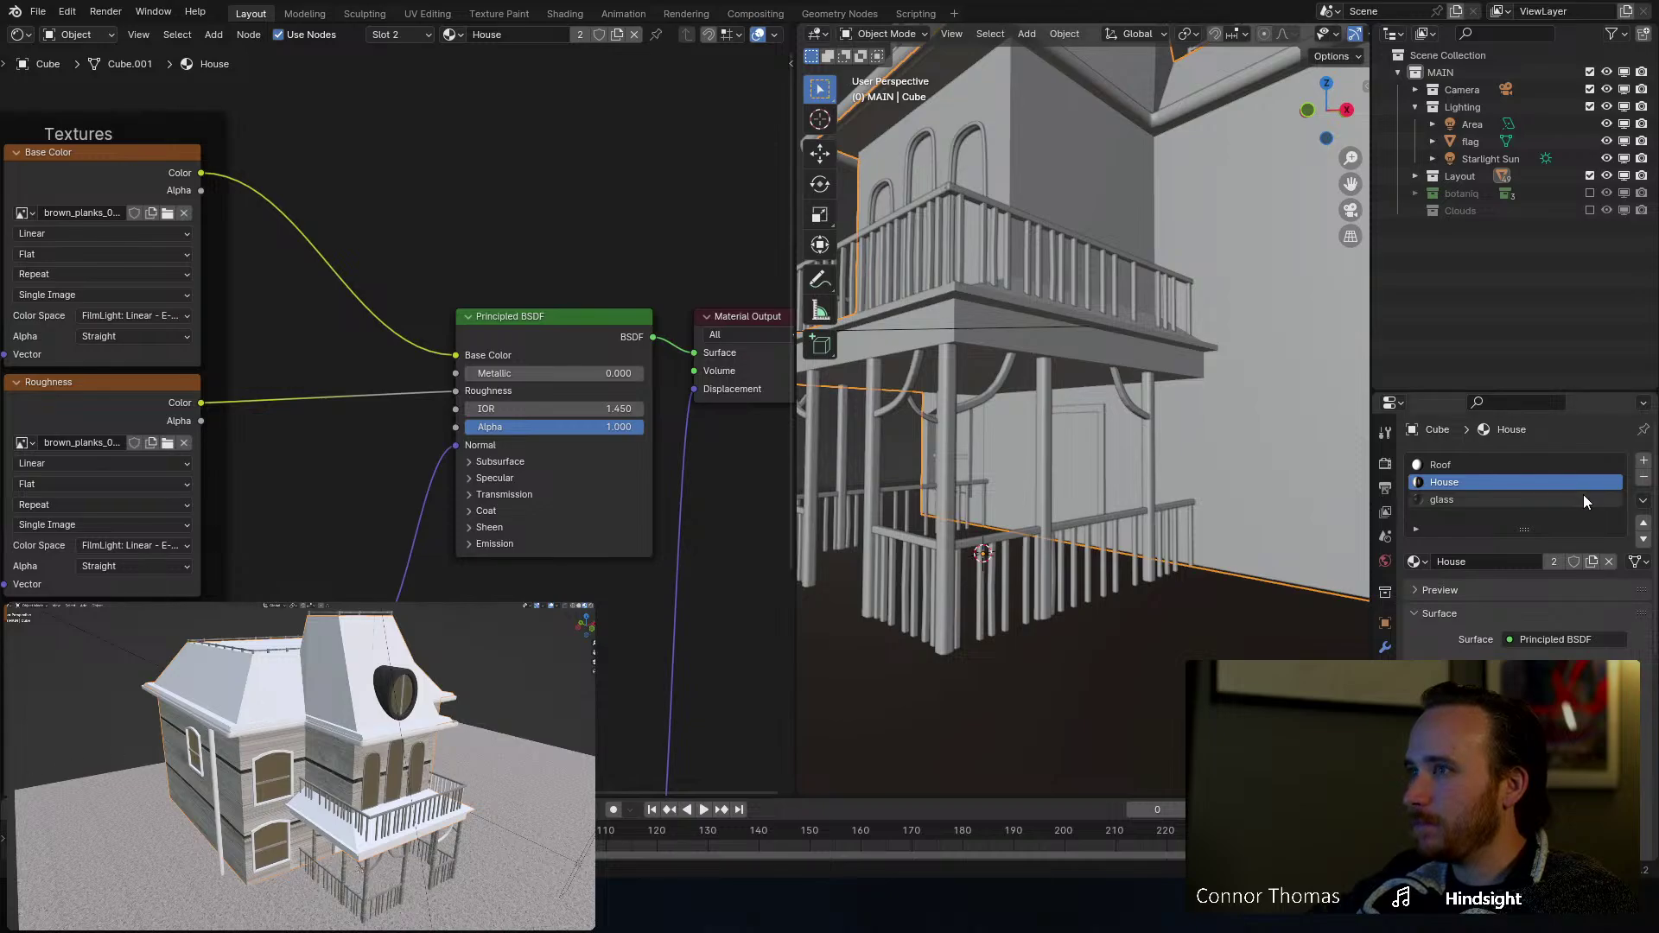
Step: Set the Z rotation of the House material's Mapping node to 90°
{"action": "key", "text": "Tab"}
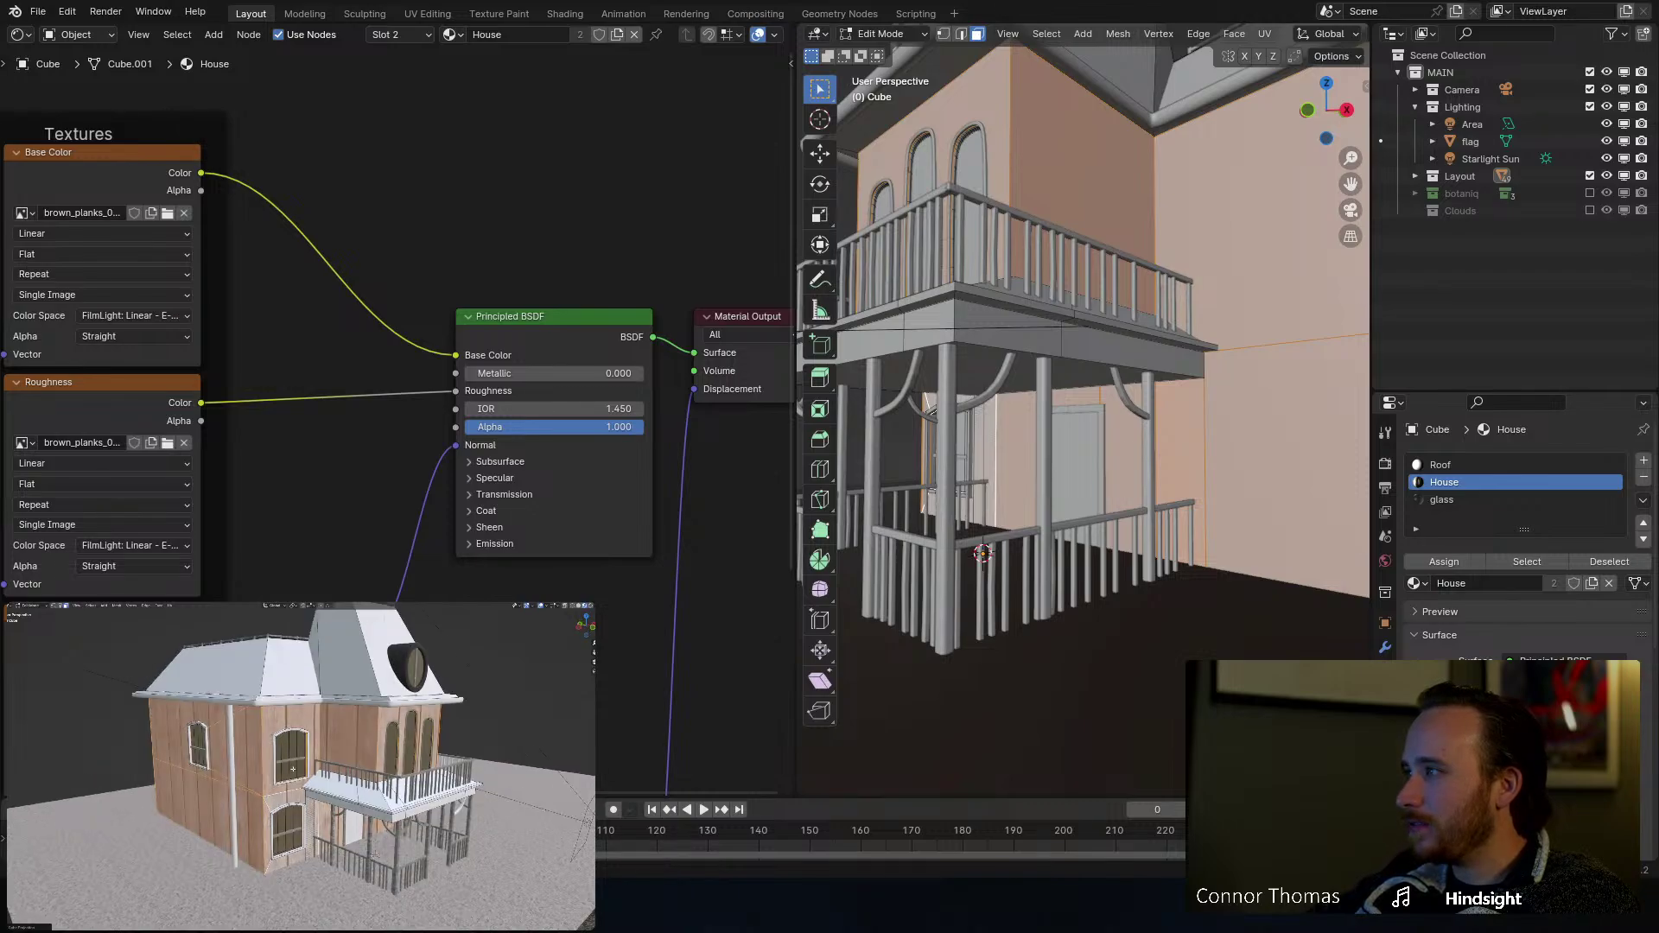
{"action": "key", "text": "Tab"}
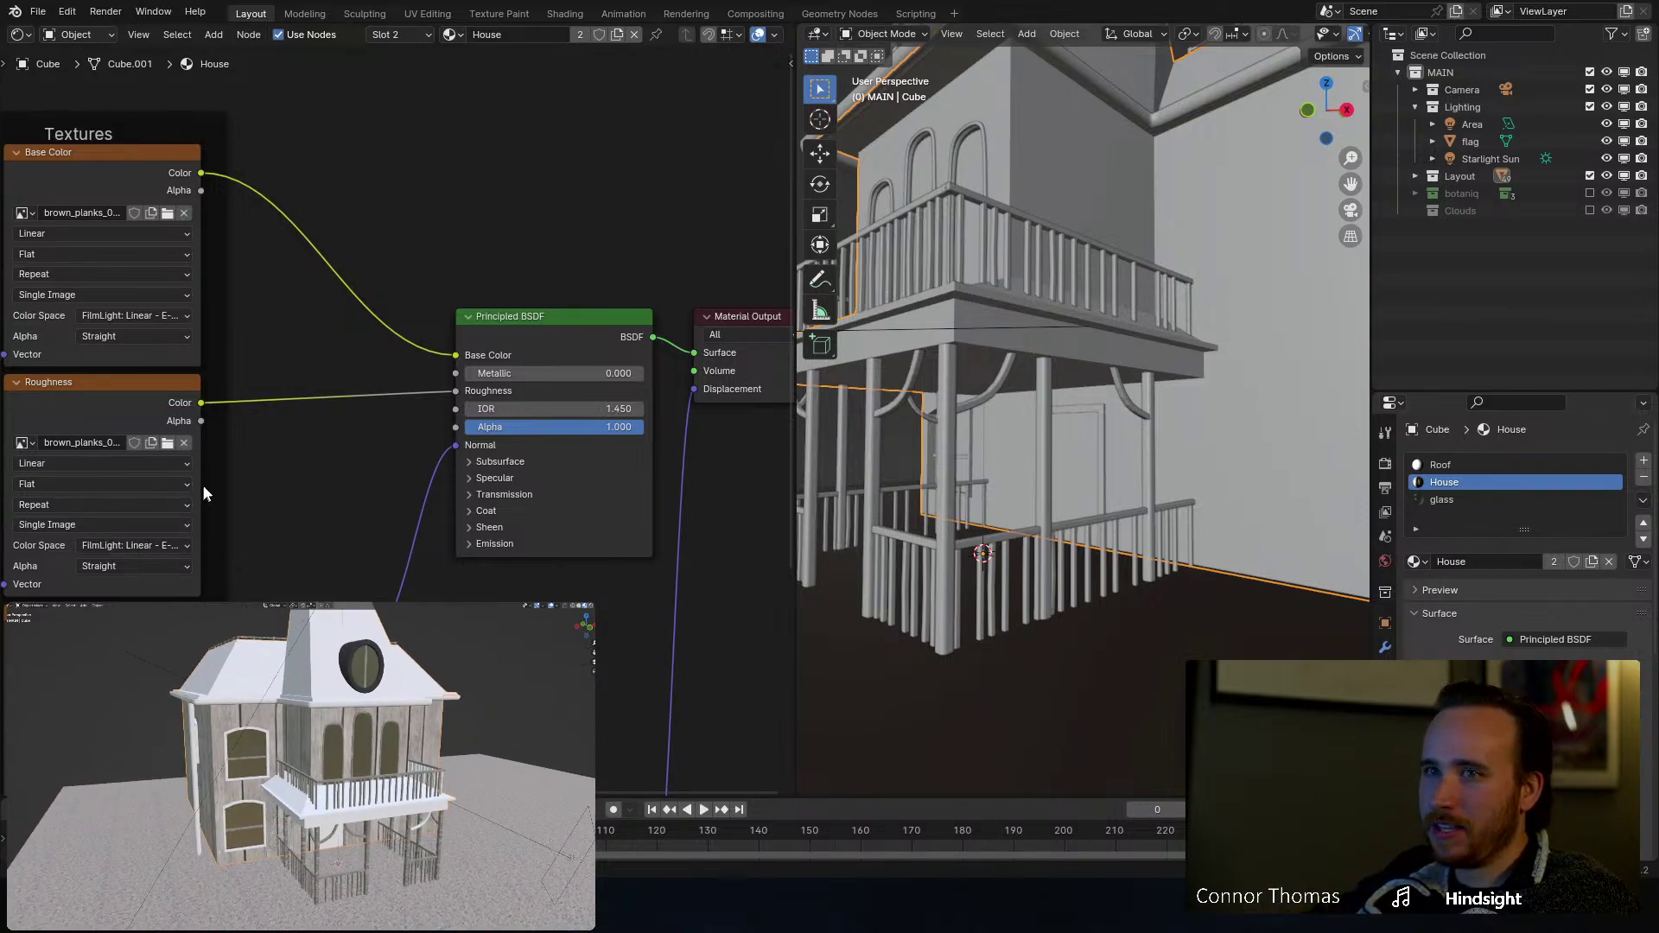
{"action": "middle_click_drag", "start_coordinate": [278, 538], "coordinate": [769, 402]}
{"action": "middle_click_drag", "start_coordinate": [281, 473], "coordinate": [423, 443]}
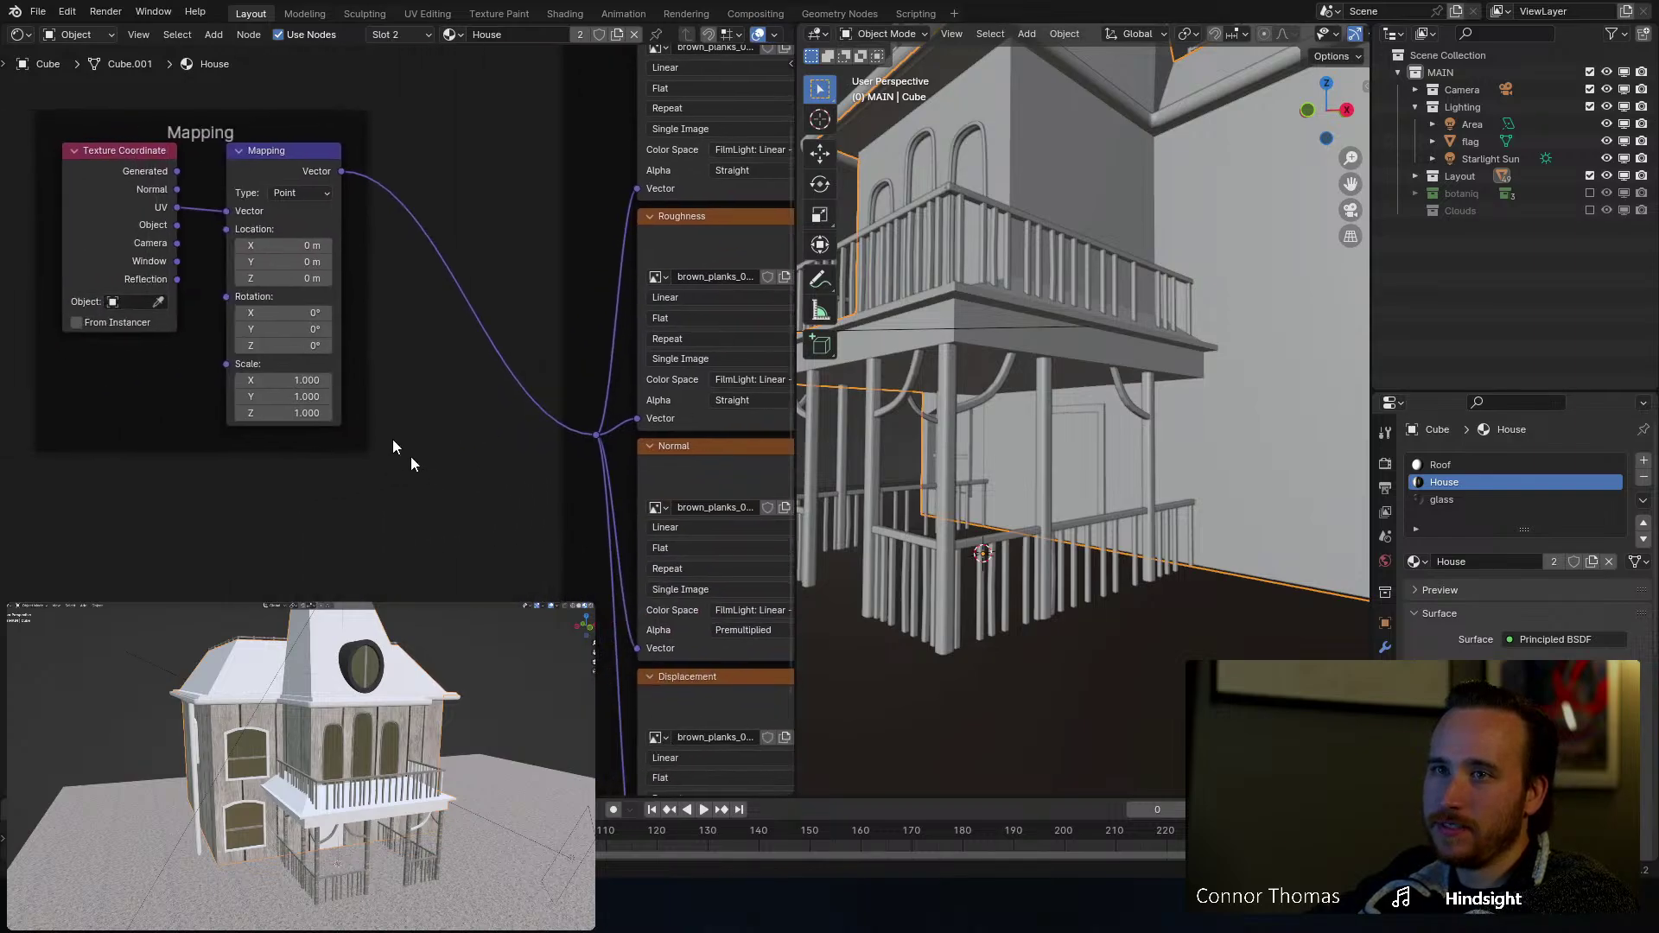
{"action": "left_click", "coordinate": [288, 346]}
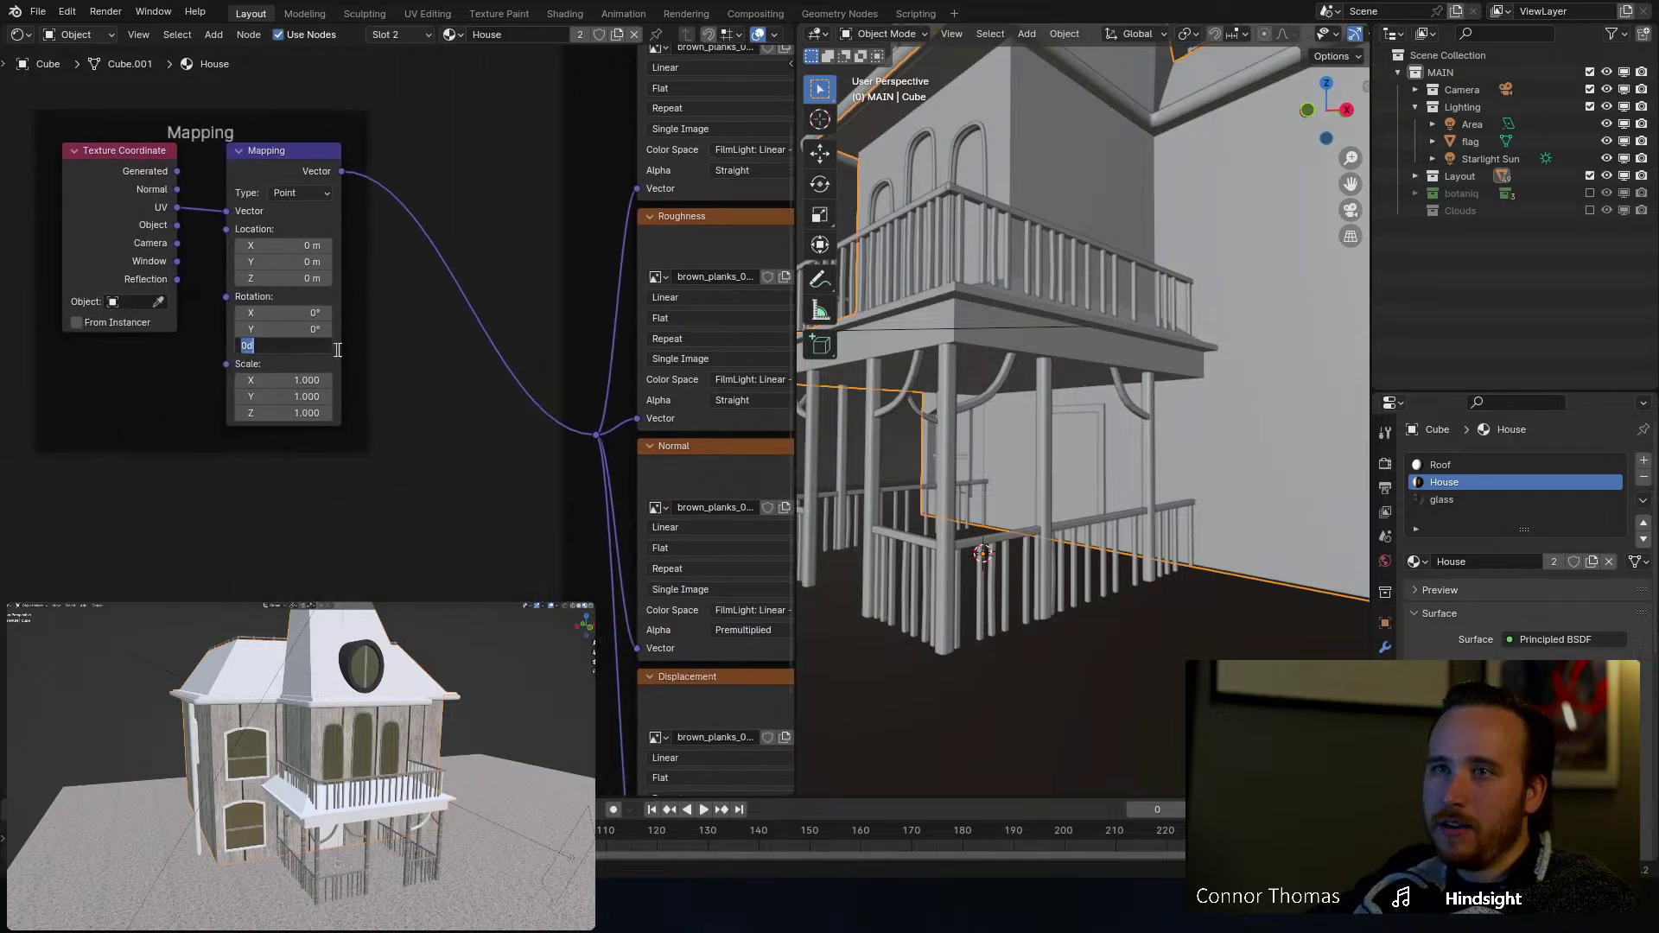
{"action": "type", "text": "90"}
{"action": "key", "text": "Return"}
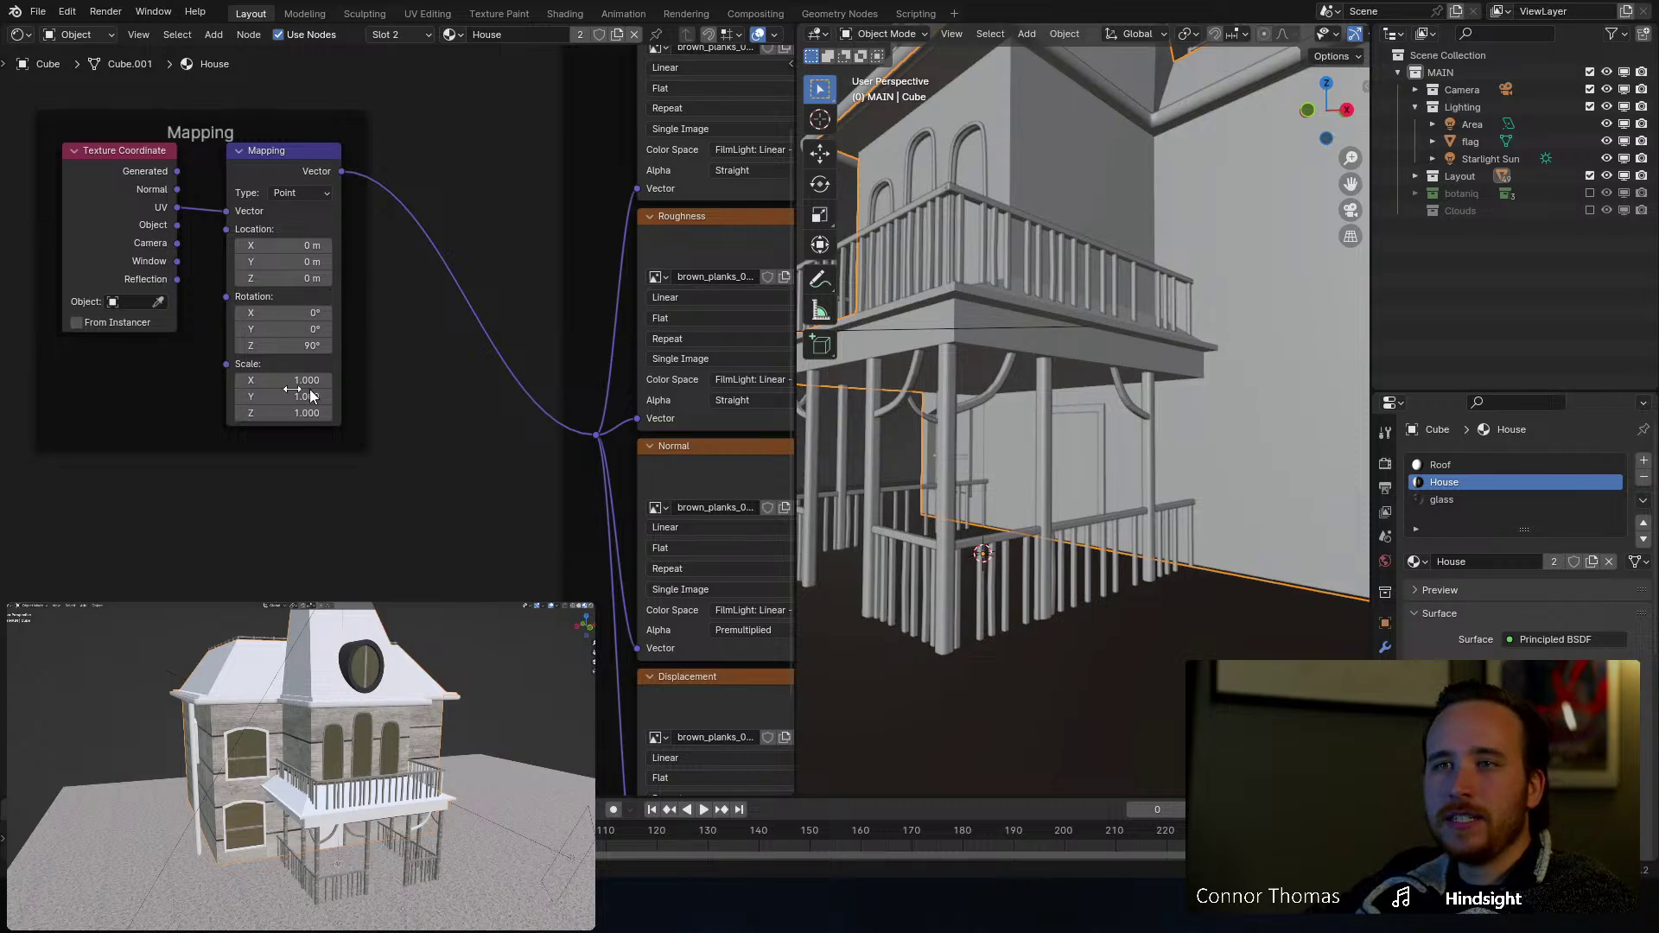
Step: Add a Value node set to 6 and connect it to the Mapping node's Scale
{"action": "key", "text": "shift+a"}
{"action": "type", "text": "va"}
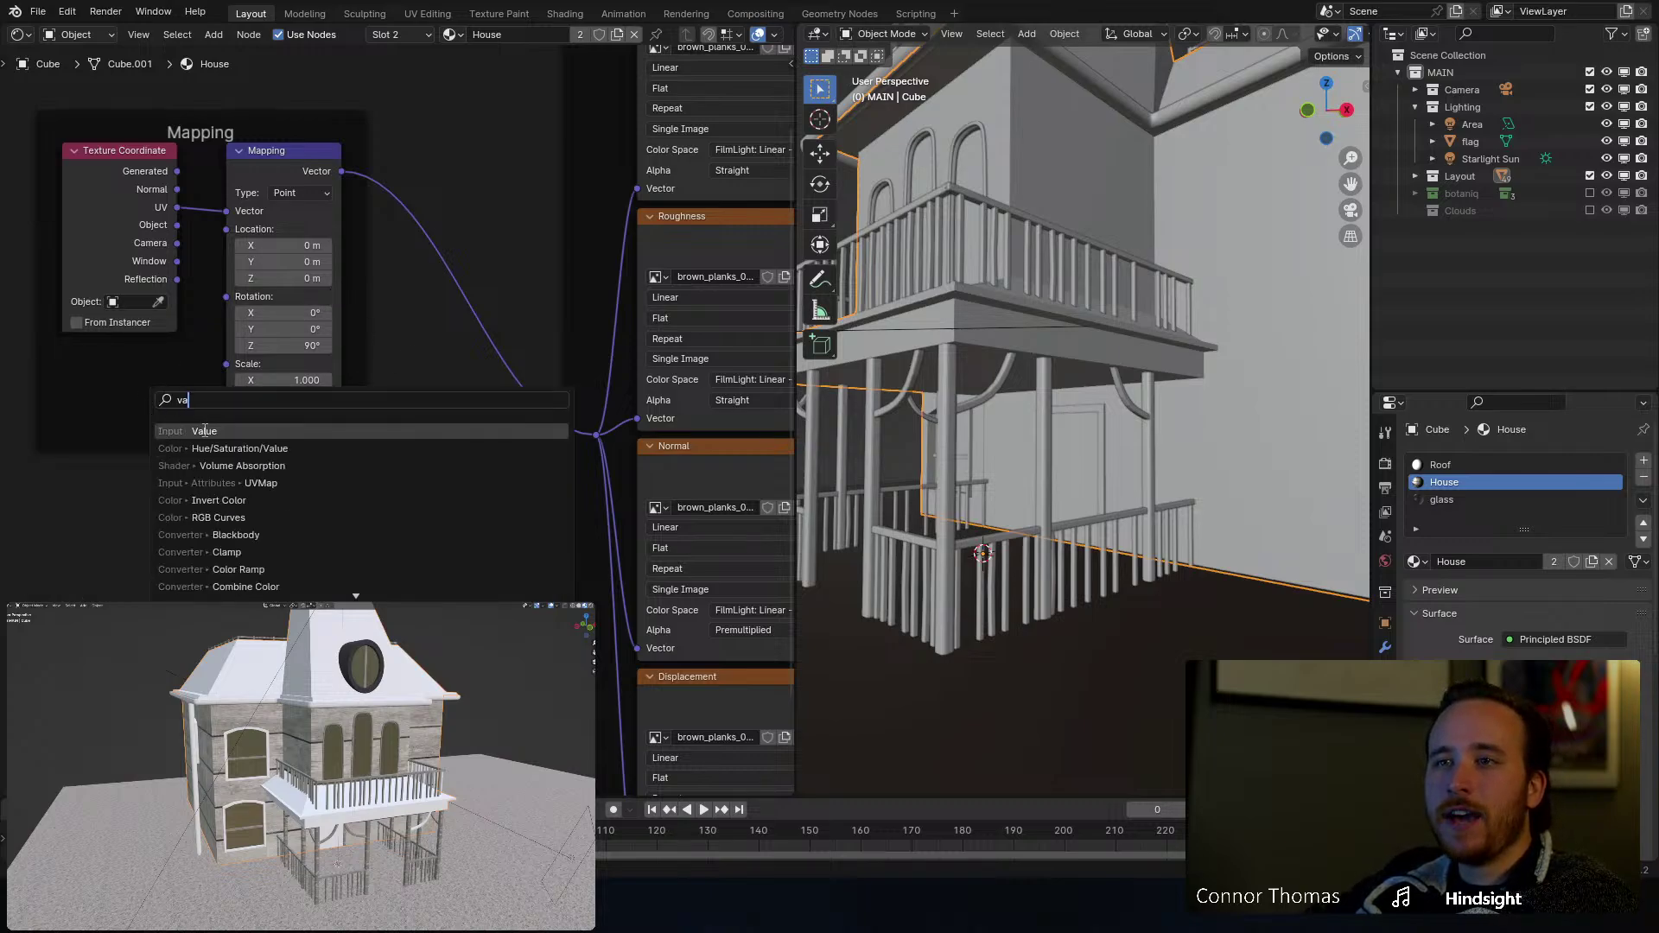
{"action": "left_click", "coordinate": [200, 427]}
{"action": "left_click", "coordinate": [62, 386]}
{"action": "left_click", "coordinate": [153, 442]}
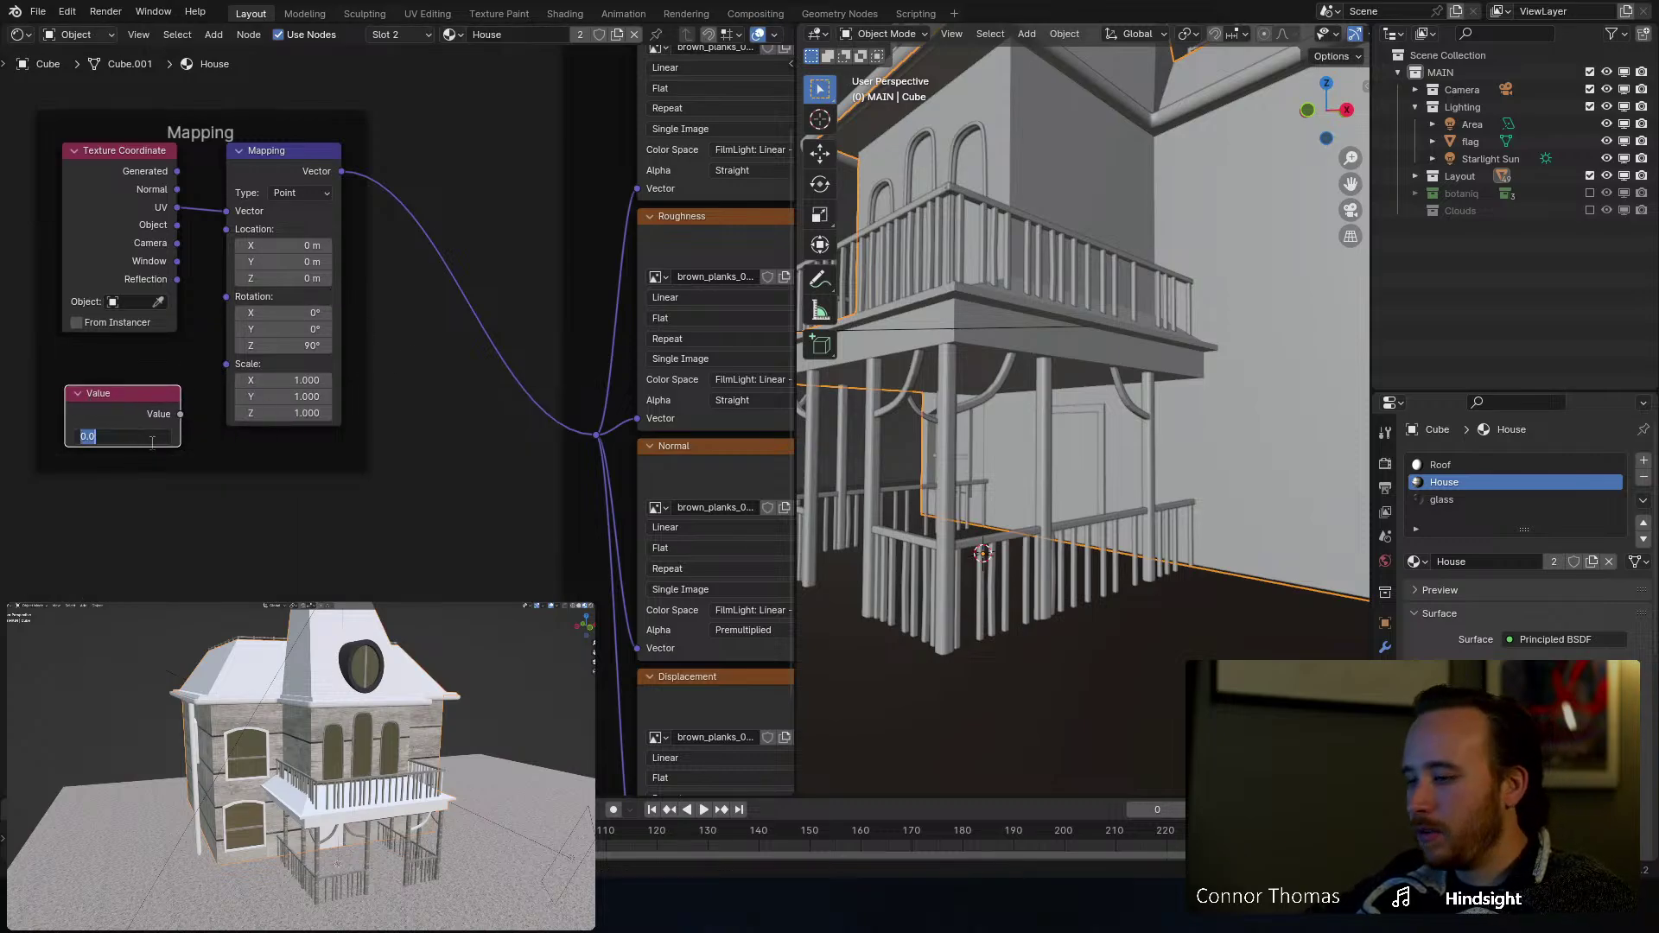
{"action": "key", "text": "Return"}
{"action": "left_click_drag", "start_coordinate": [181, 414], "coordinate": [226, 364]}
Step: Raise the texture scale in the Value node to 7.8 and save the file
{"action": "middle_click_drag", "start_coordinate": [356, 748], "coordinate": [423, 771]}
{"action": "scroll", "coordinate": [252, 754], "scroll_direction": "up", "scroll_amount": 3}
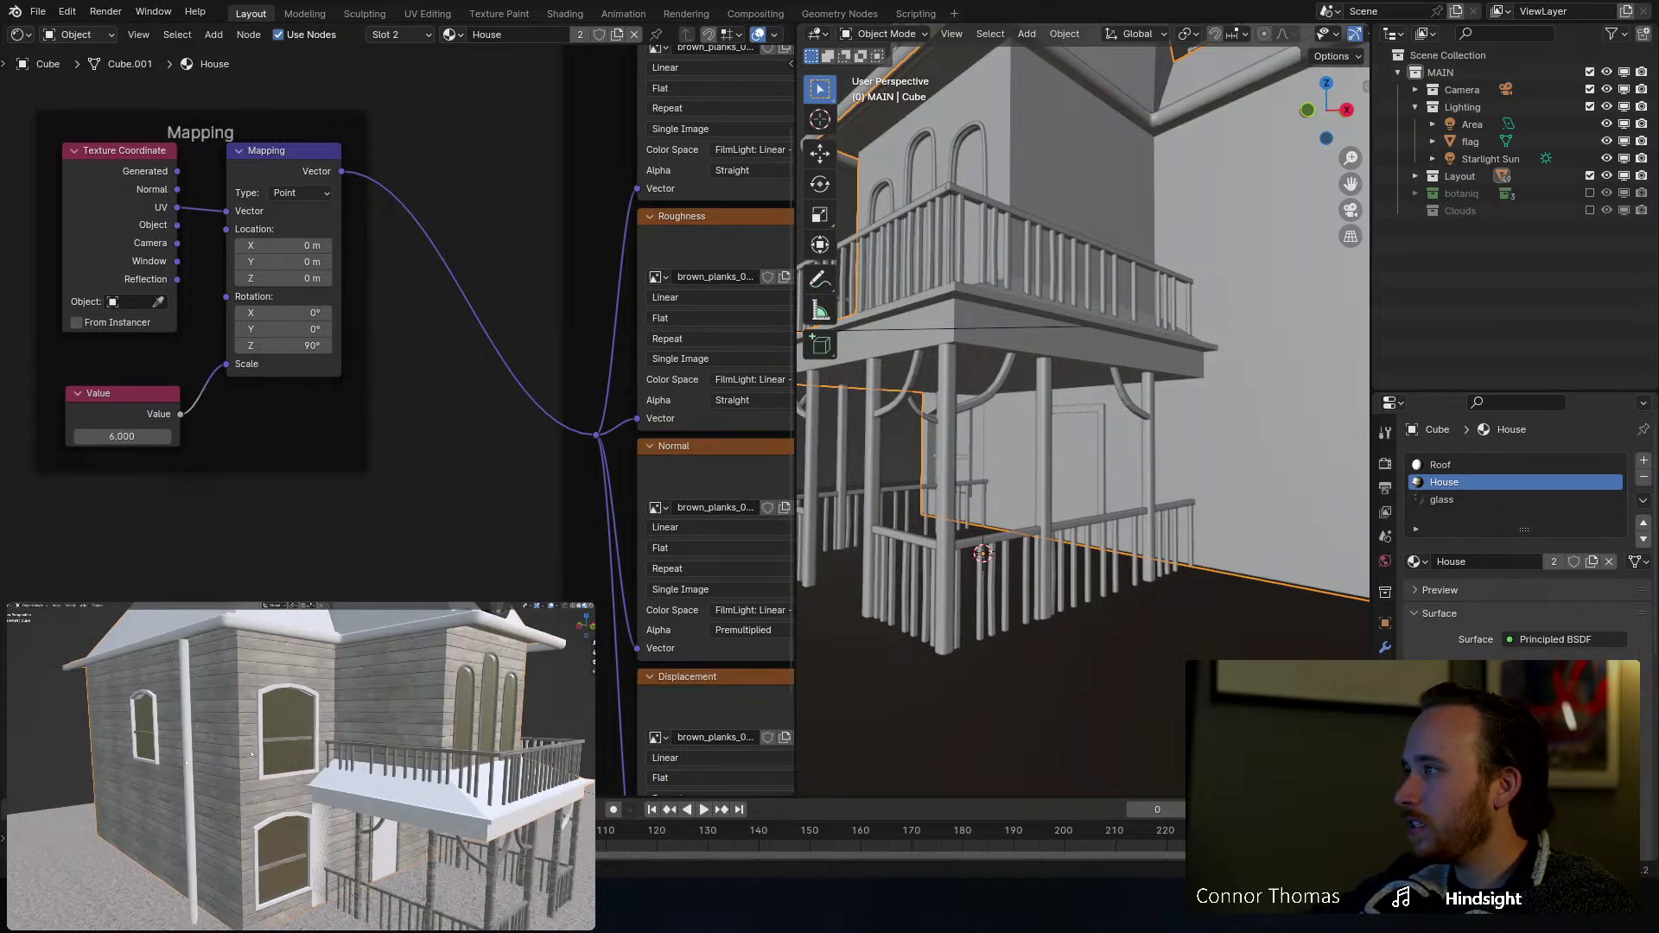
{"action": "left_click_drag", "start_coordinate": [131, 438], "coordinate": [183, 438]}
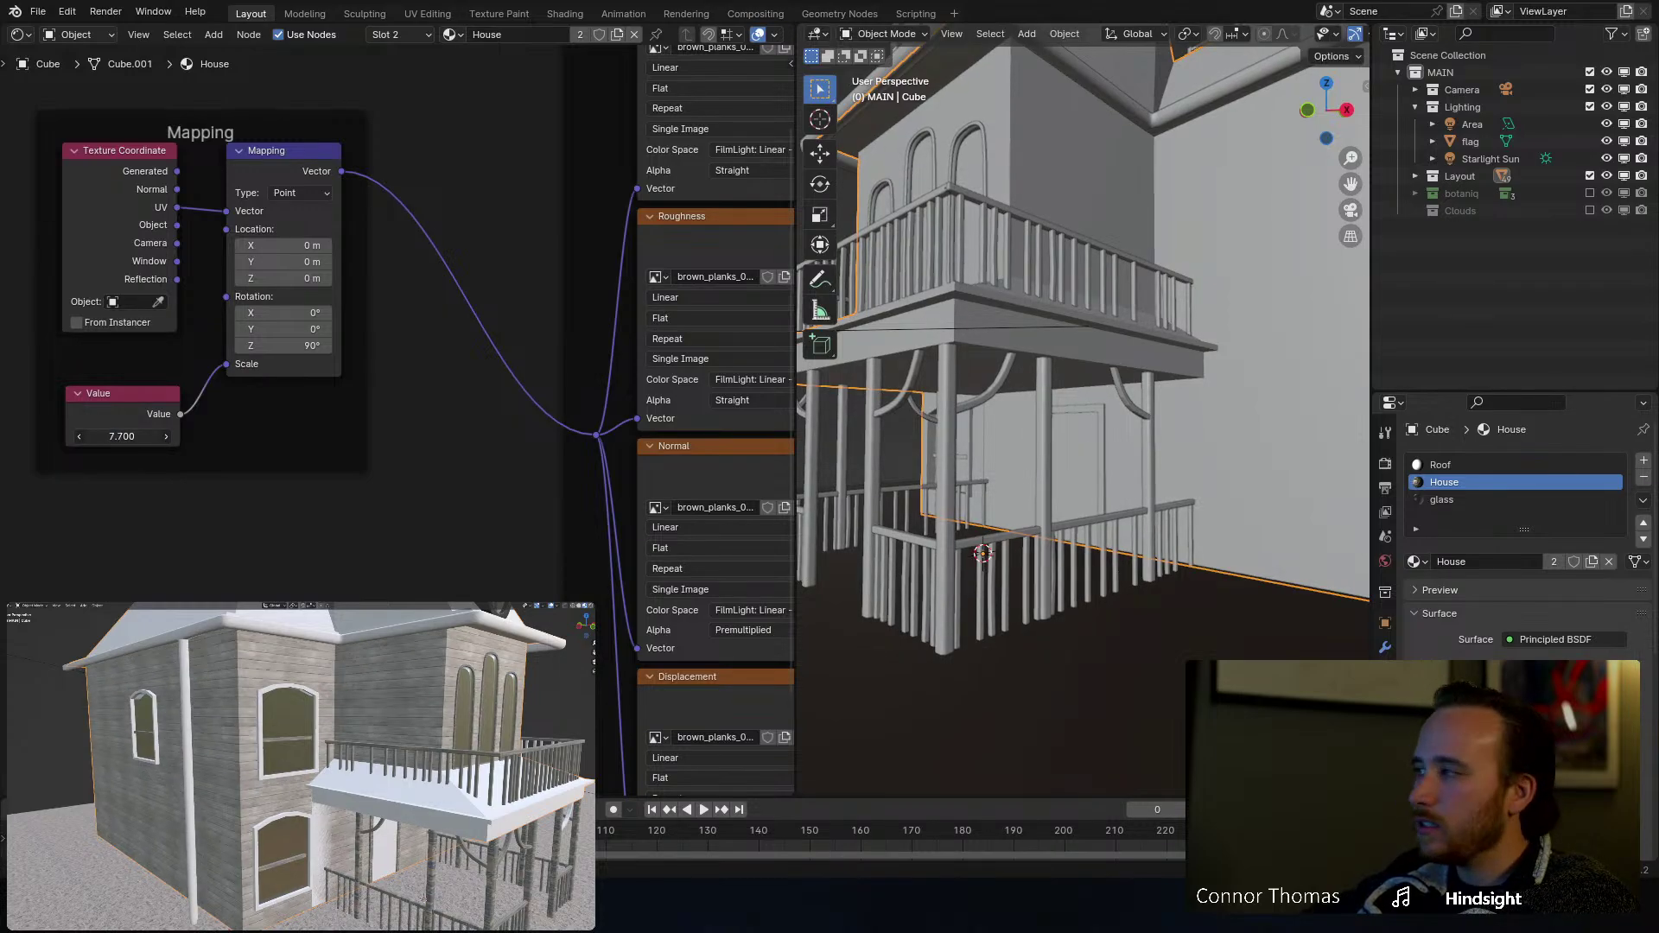
{"action": "left_click", "coordinate": [166, 437]}
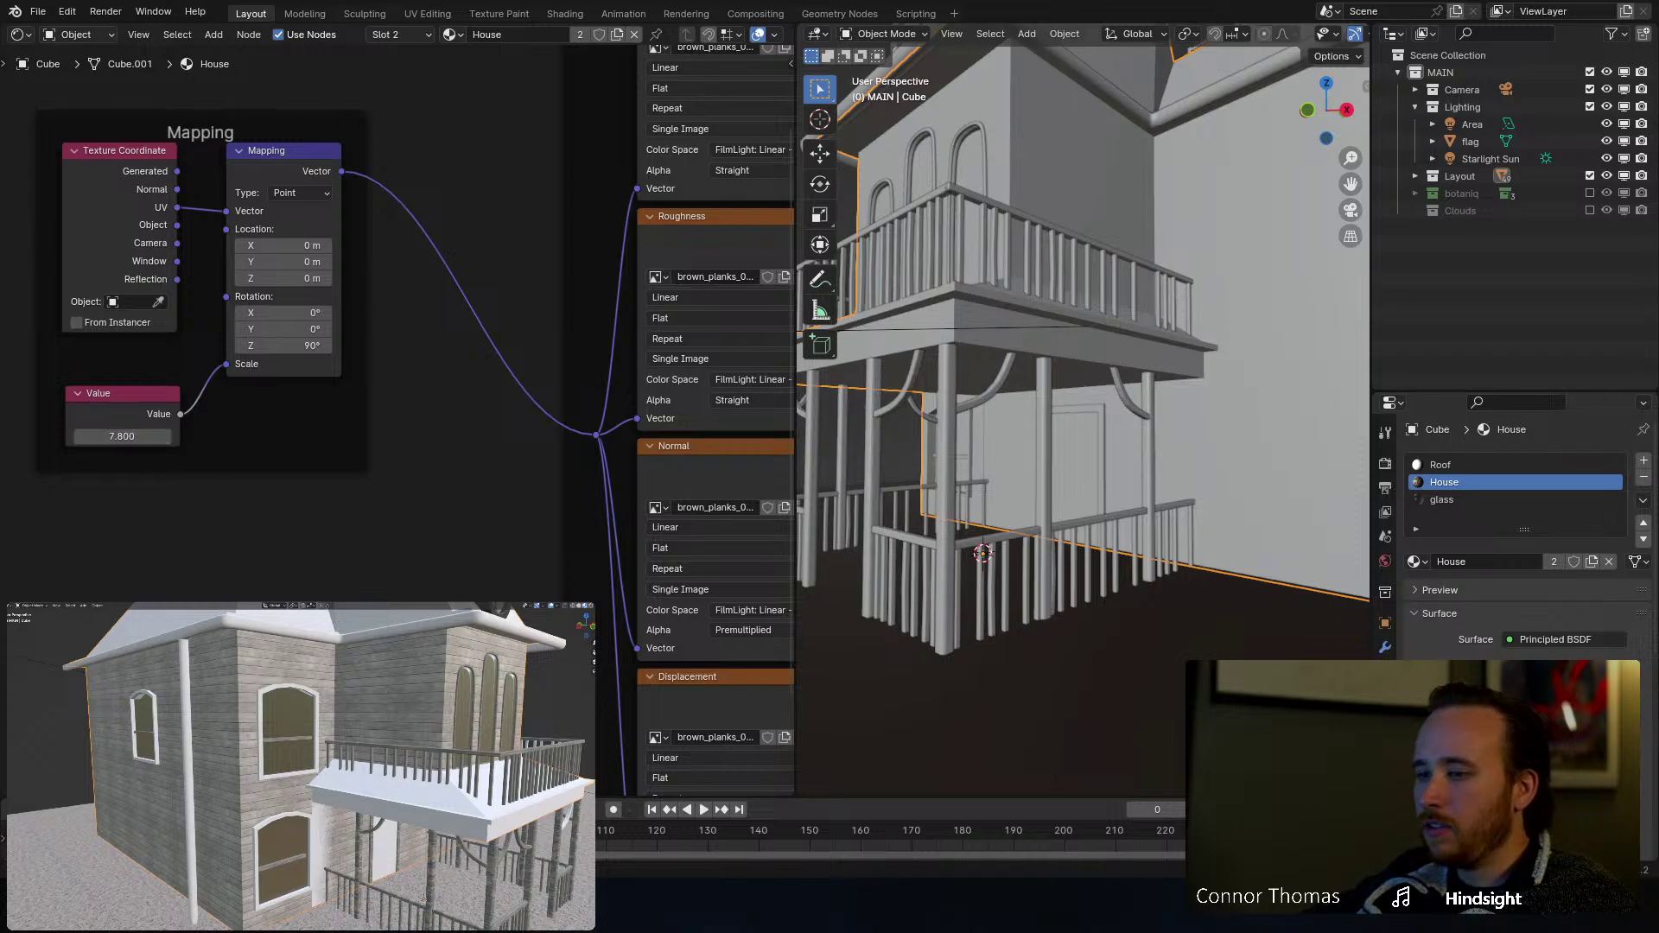
{"action": "key", "text": "ctrl+s"}
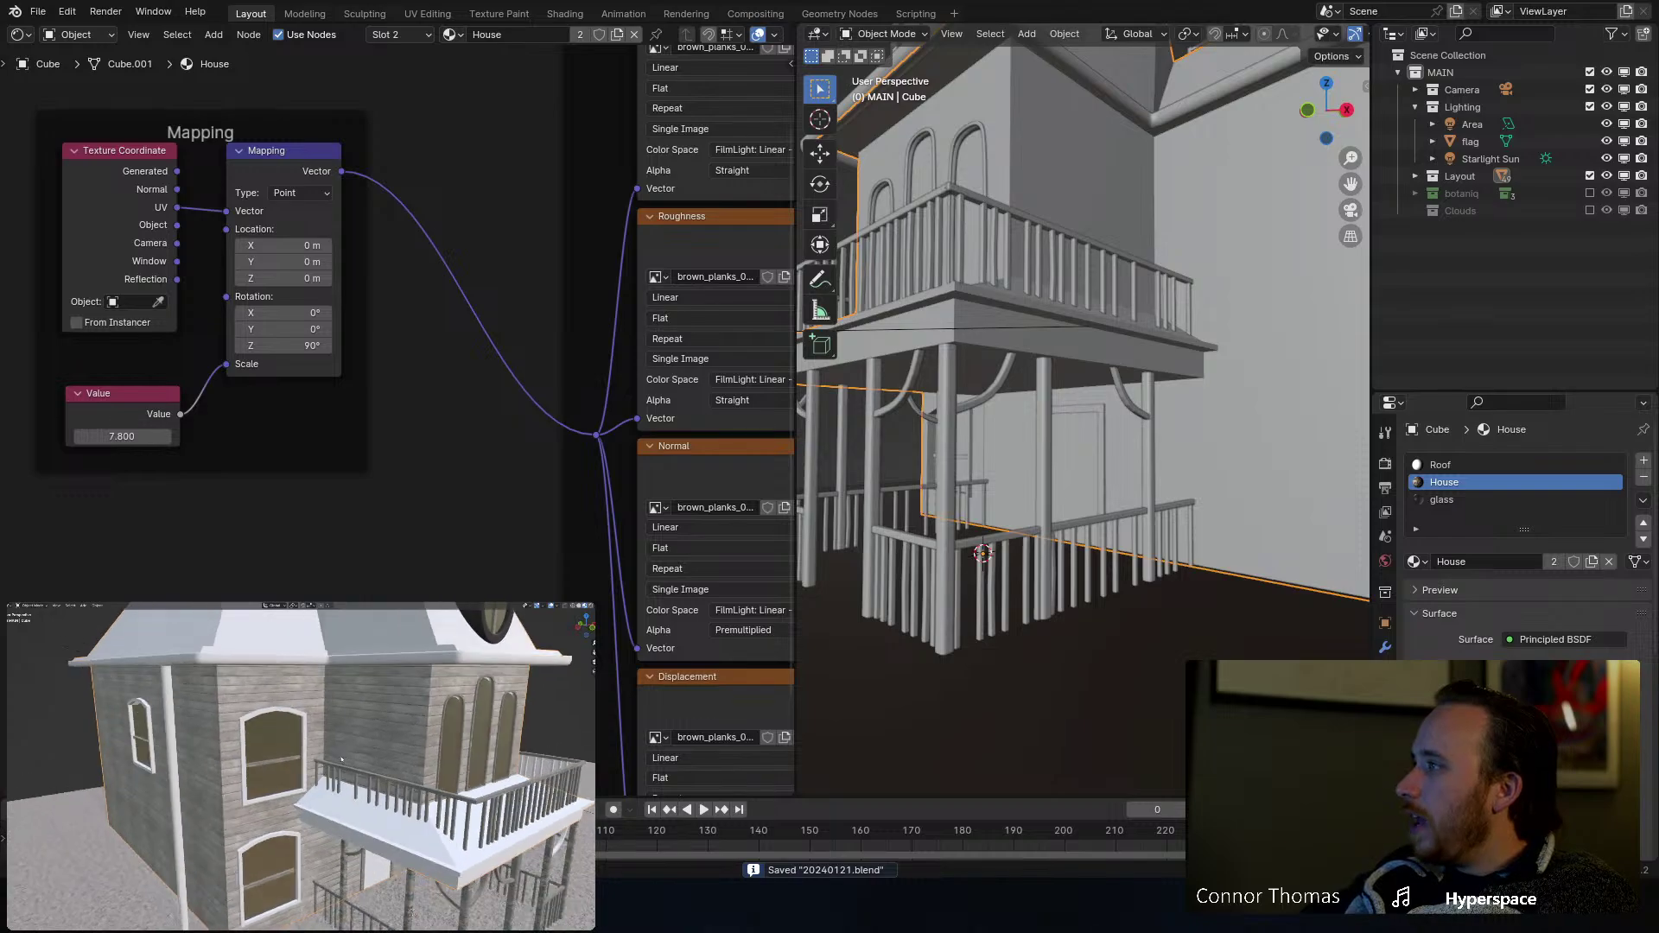
Step: Move the Material Output away from the Principled BSDF, then add a Musgrave Texture node and preview it on the house surface
{"action": "middle_click_drag", "start_coordinate": [498, 333], "coordinate": [515, 346]}
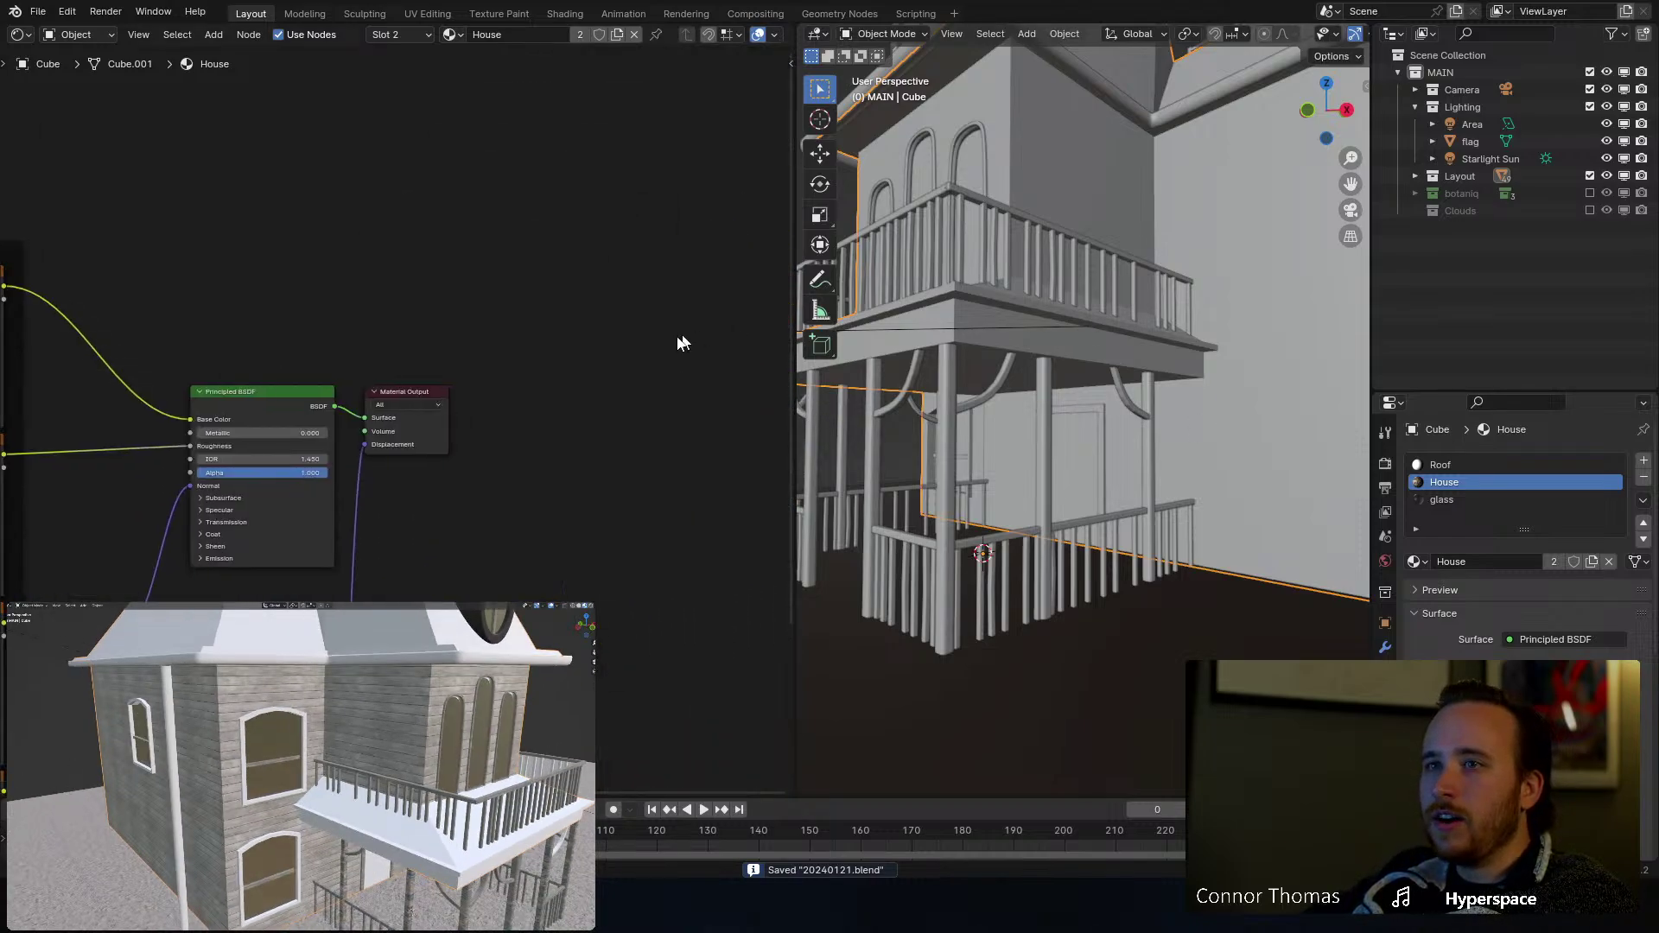
{"action": "left_click_drag", "start_coordinate": [392, 390], "coordinate": [645, 410]}
{"action": "key", "text": "shift+a"}
{"action": "left_click", "coordinate": [378, 215]}
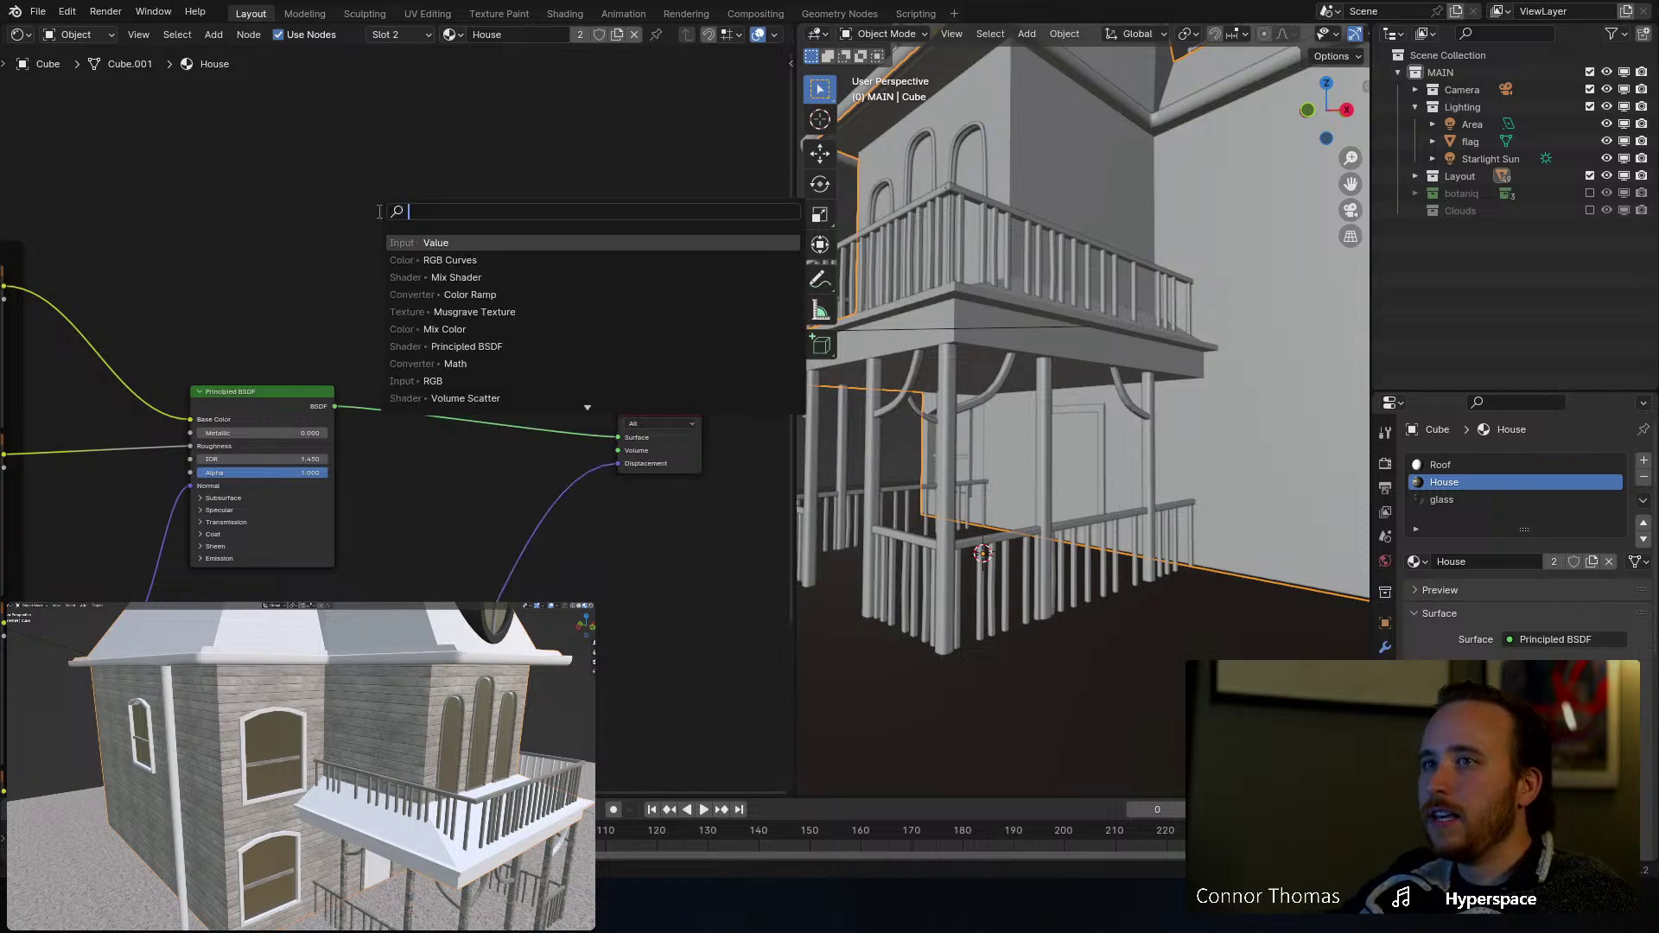
{"action": "type", "text": "musgrave"}
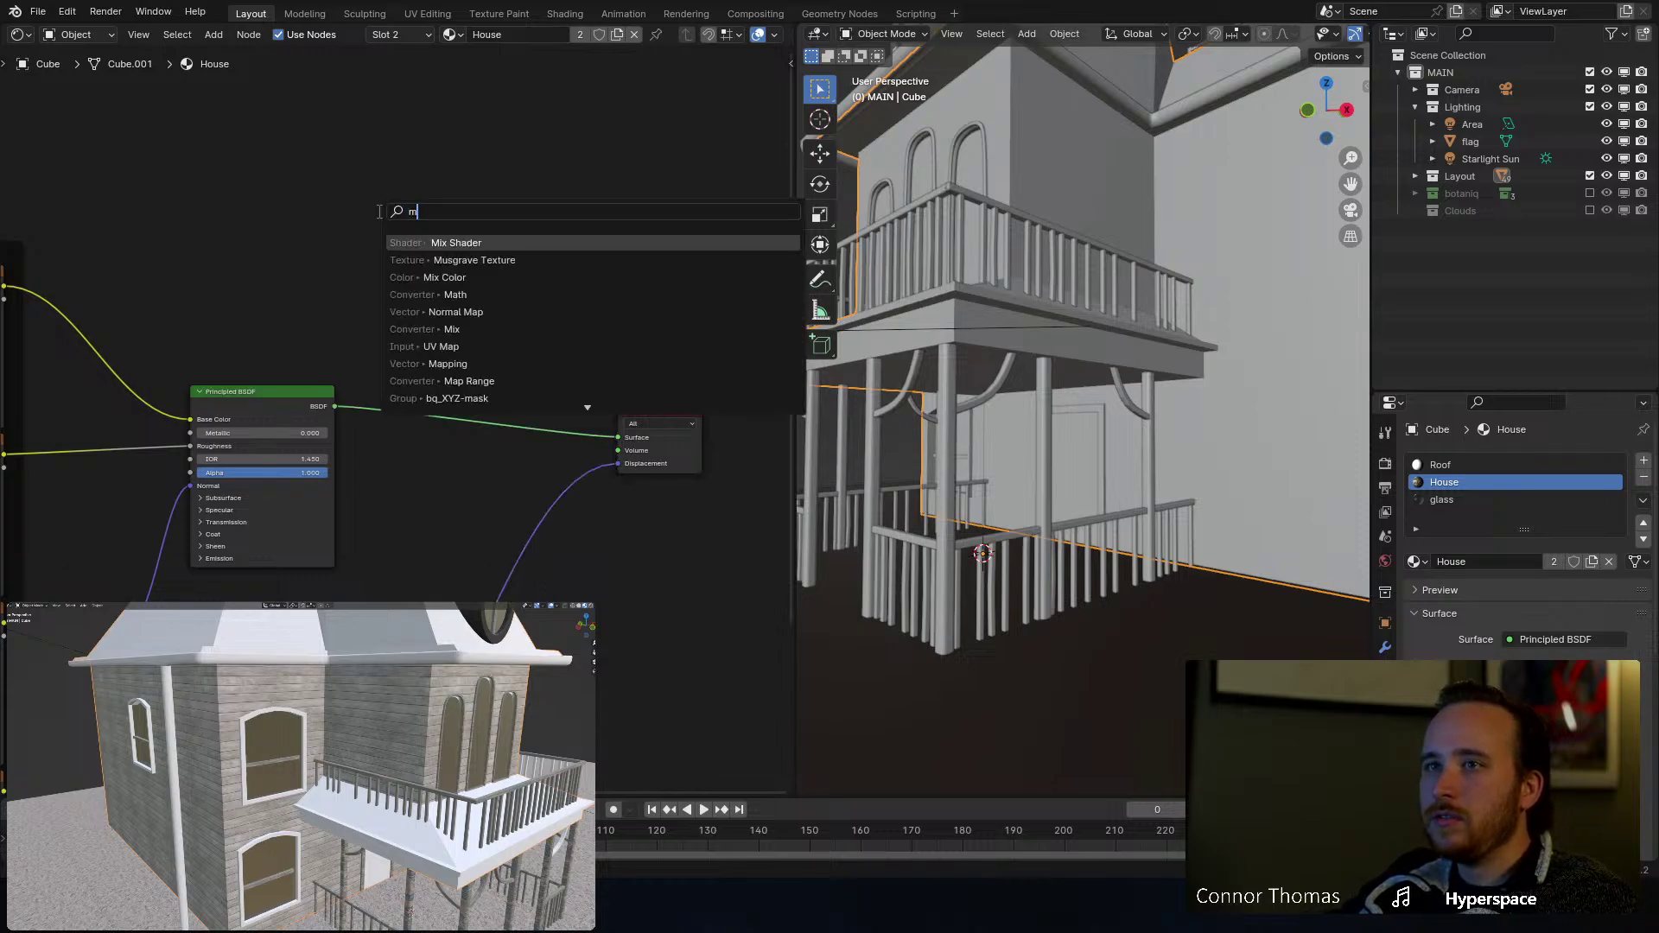
{"action": "key", "text": "Return"}
{"action": "left_click", "coordinate": [246, 132]}
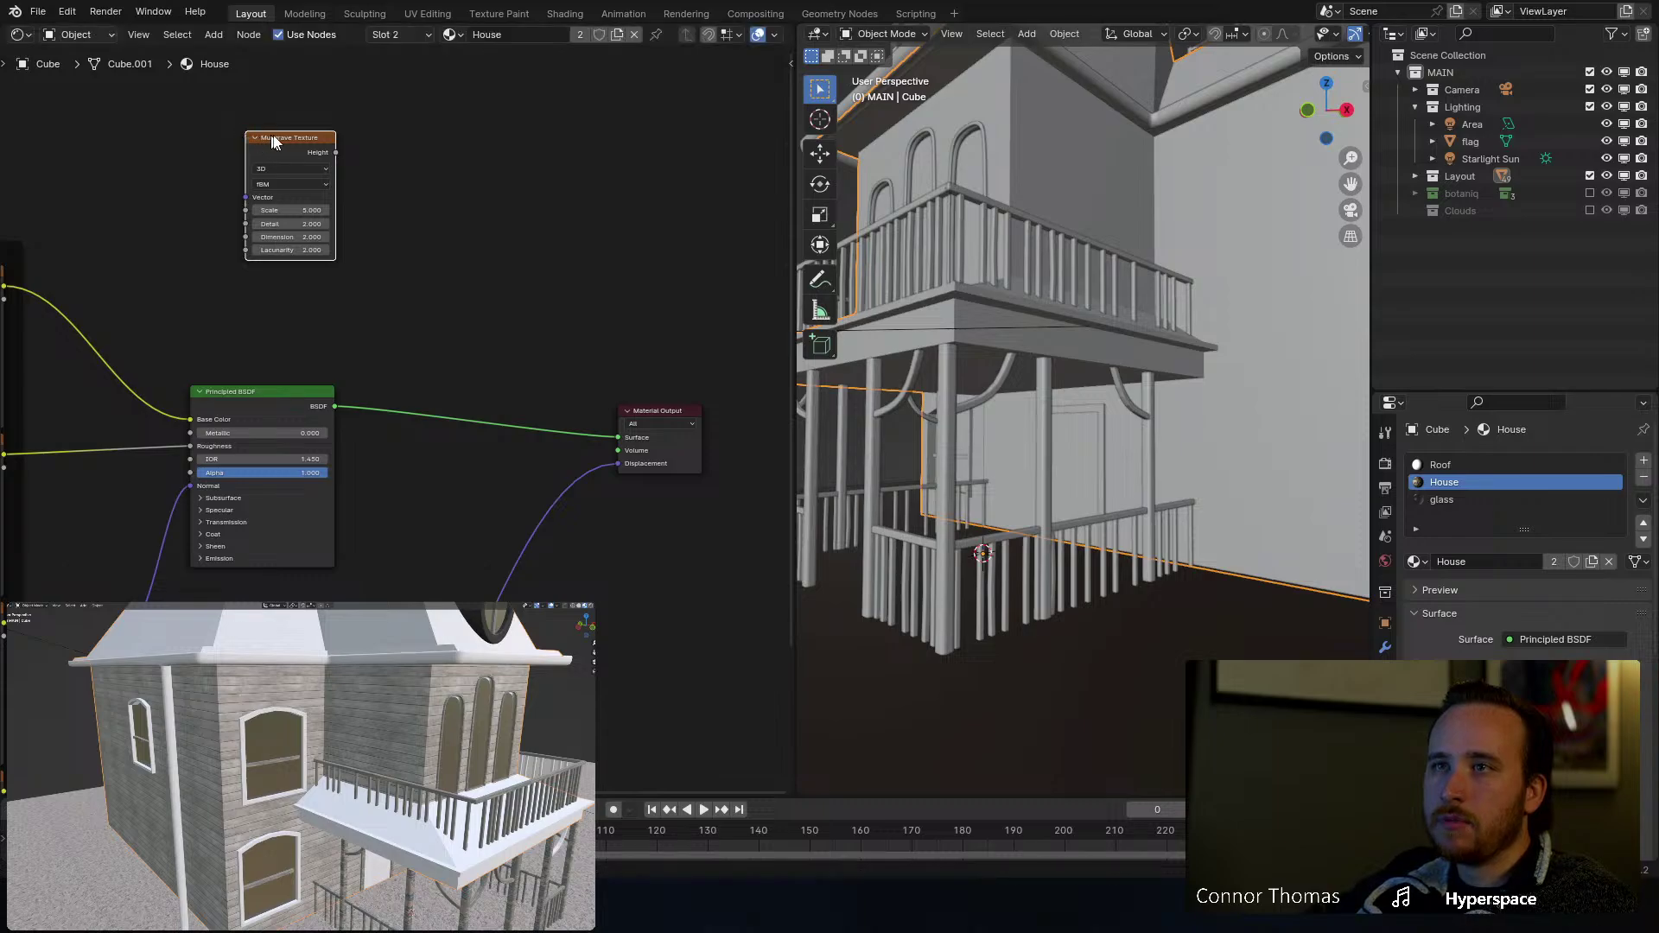
{"action": "left_click", "coordinate": [346, 152], "text": "ctrl+shift"}
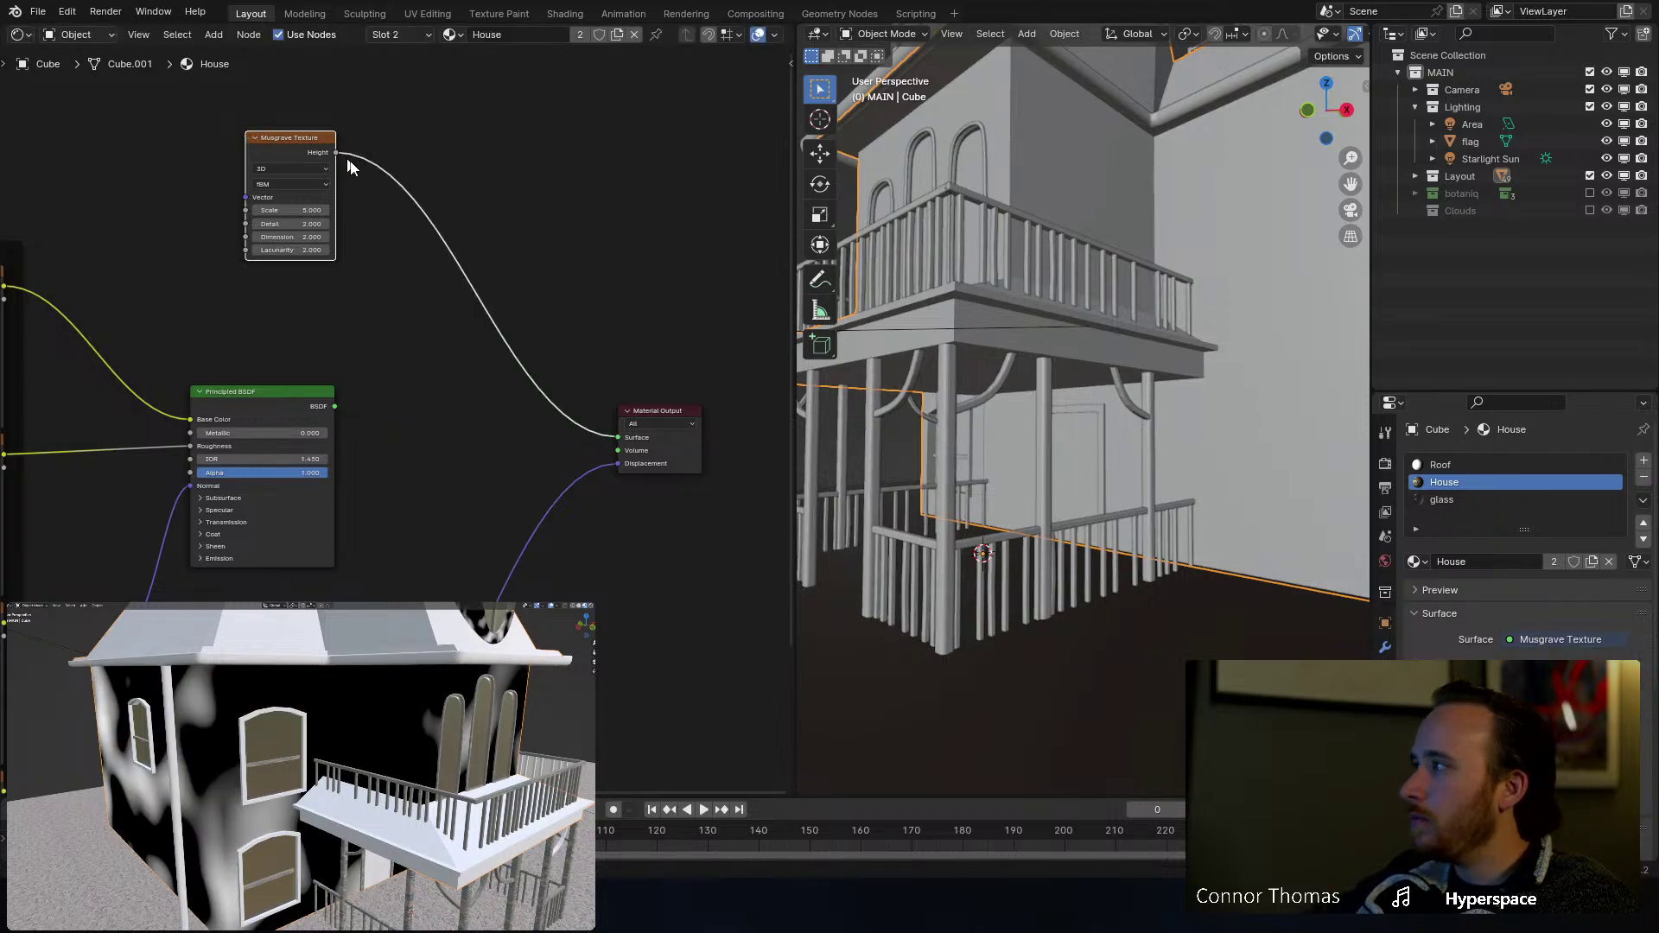
{"action": "left_click_drag", "start_coordinate": [313, 149], "coordinate": [214, 169]}
{"action": "left_click", "coordinate": [365, 133]}
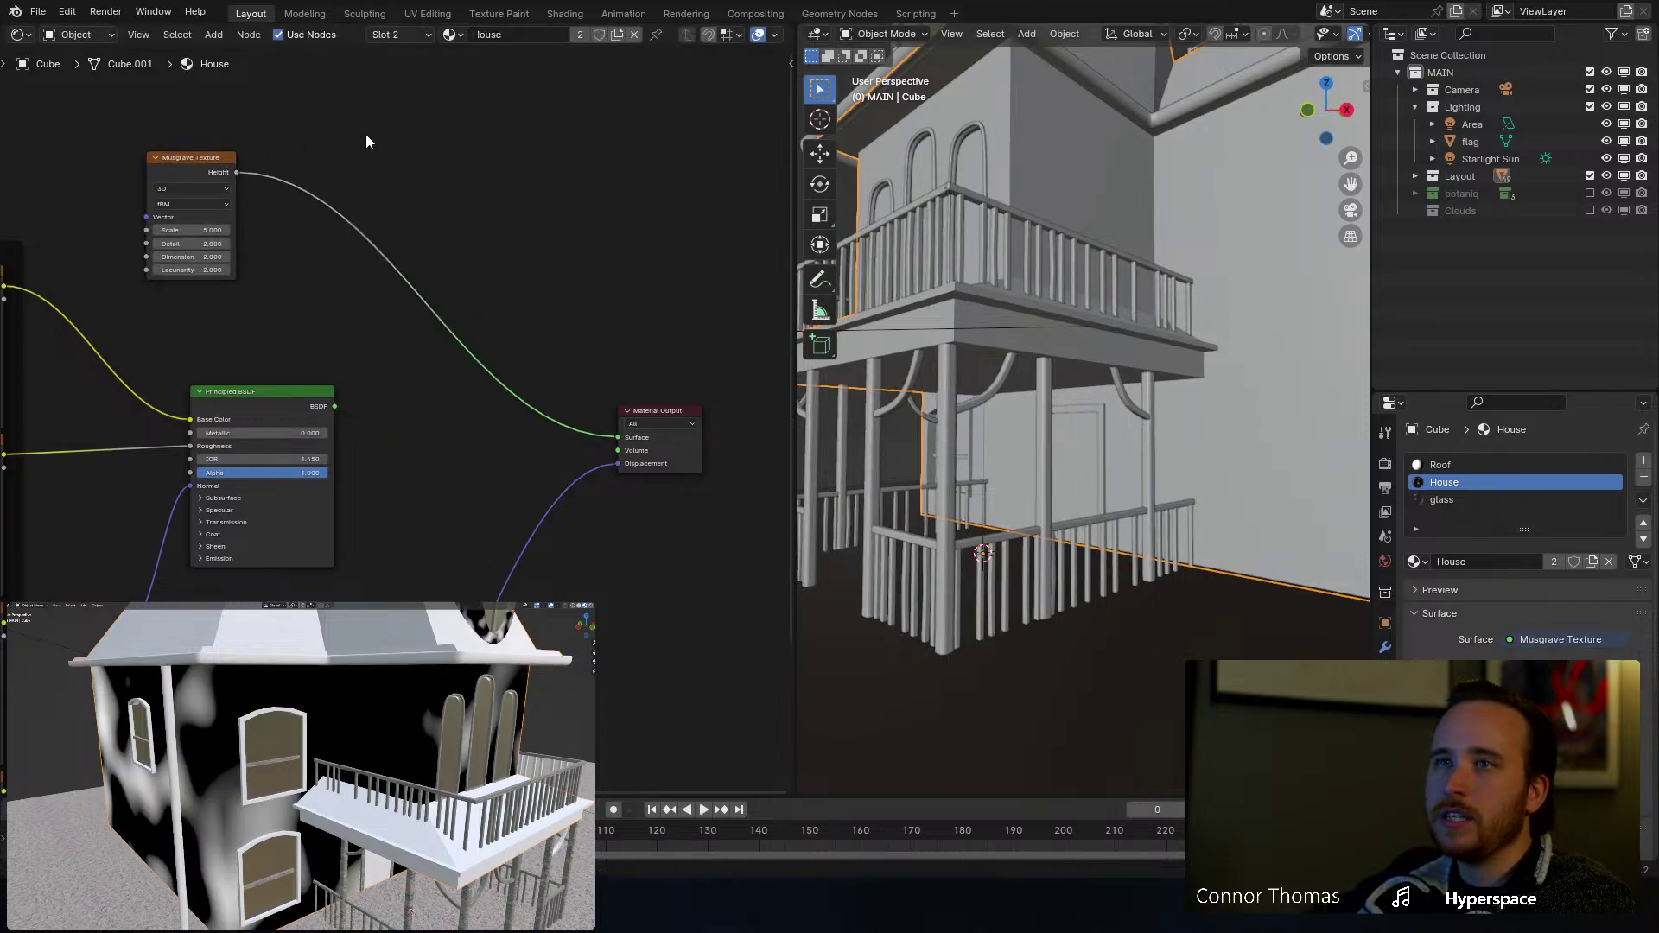
Step: Insert a Color Ramp between the Musgrave Texture and Material Output, and move its white stop to about 0.15
{"action": "key", "text": "shift+a"}
{"action": "type", "text": "co"}
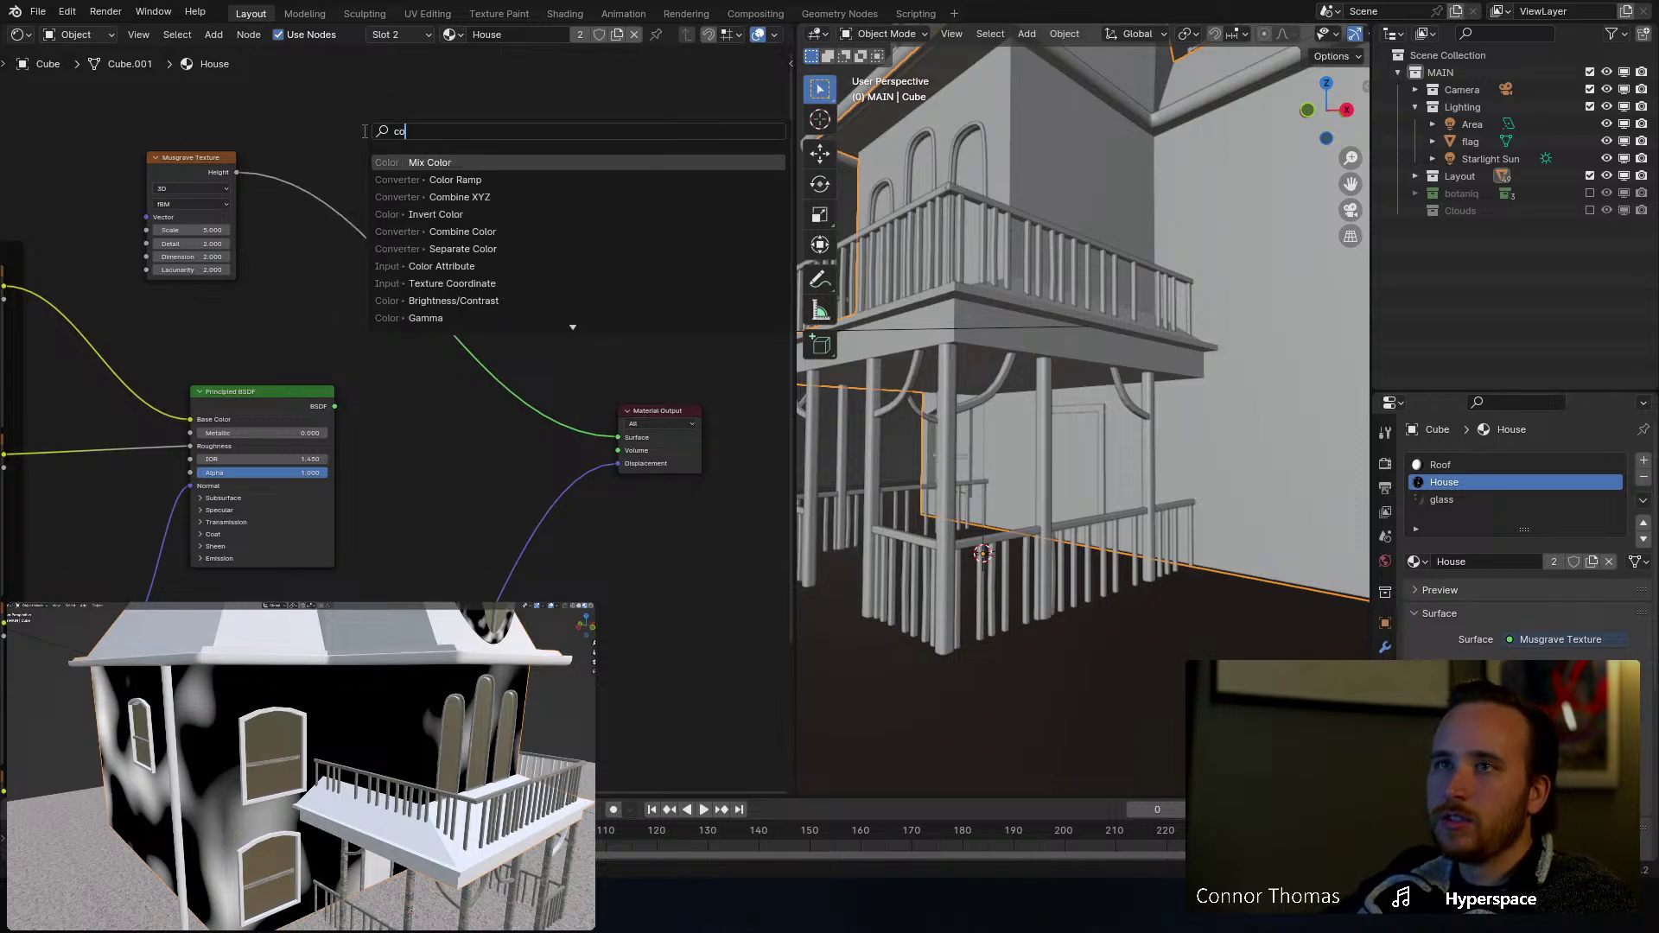
{"action": "type", "text": "lor"}
{"action": "left_click", "coordinate": [414, 180]}
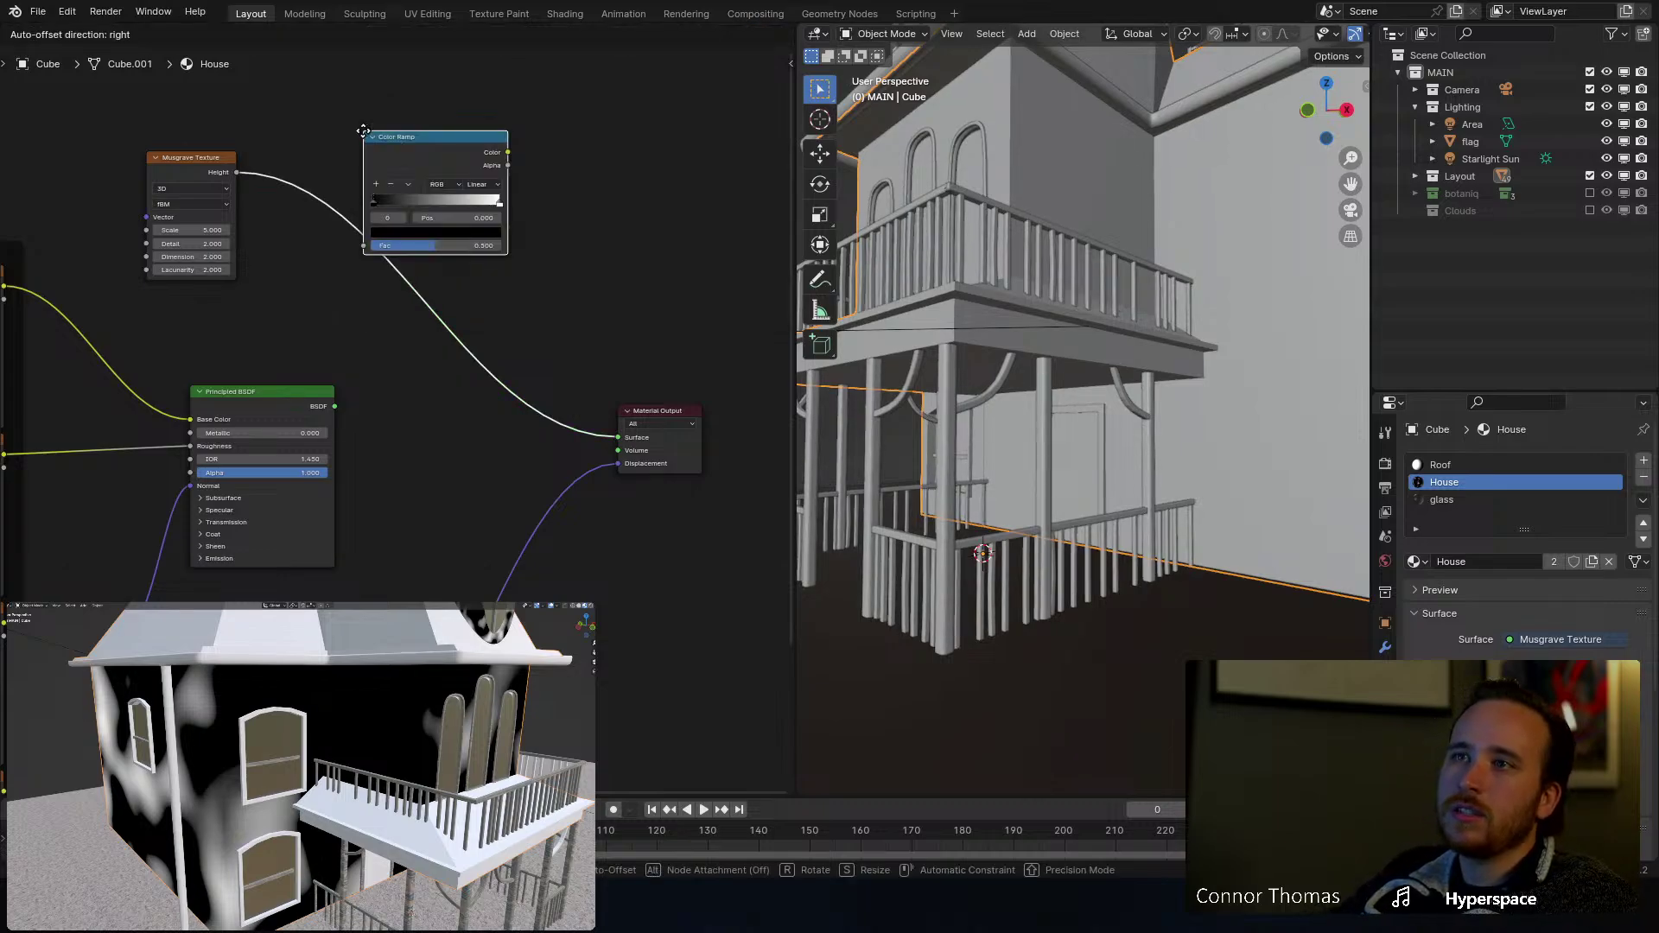
{"action": "left_click", "coordinate": [462, 237]}
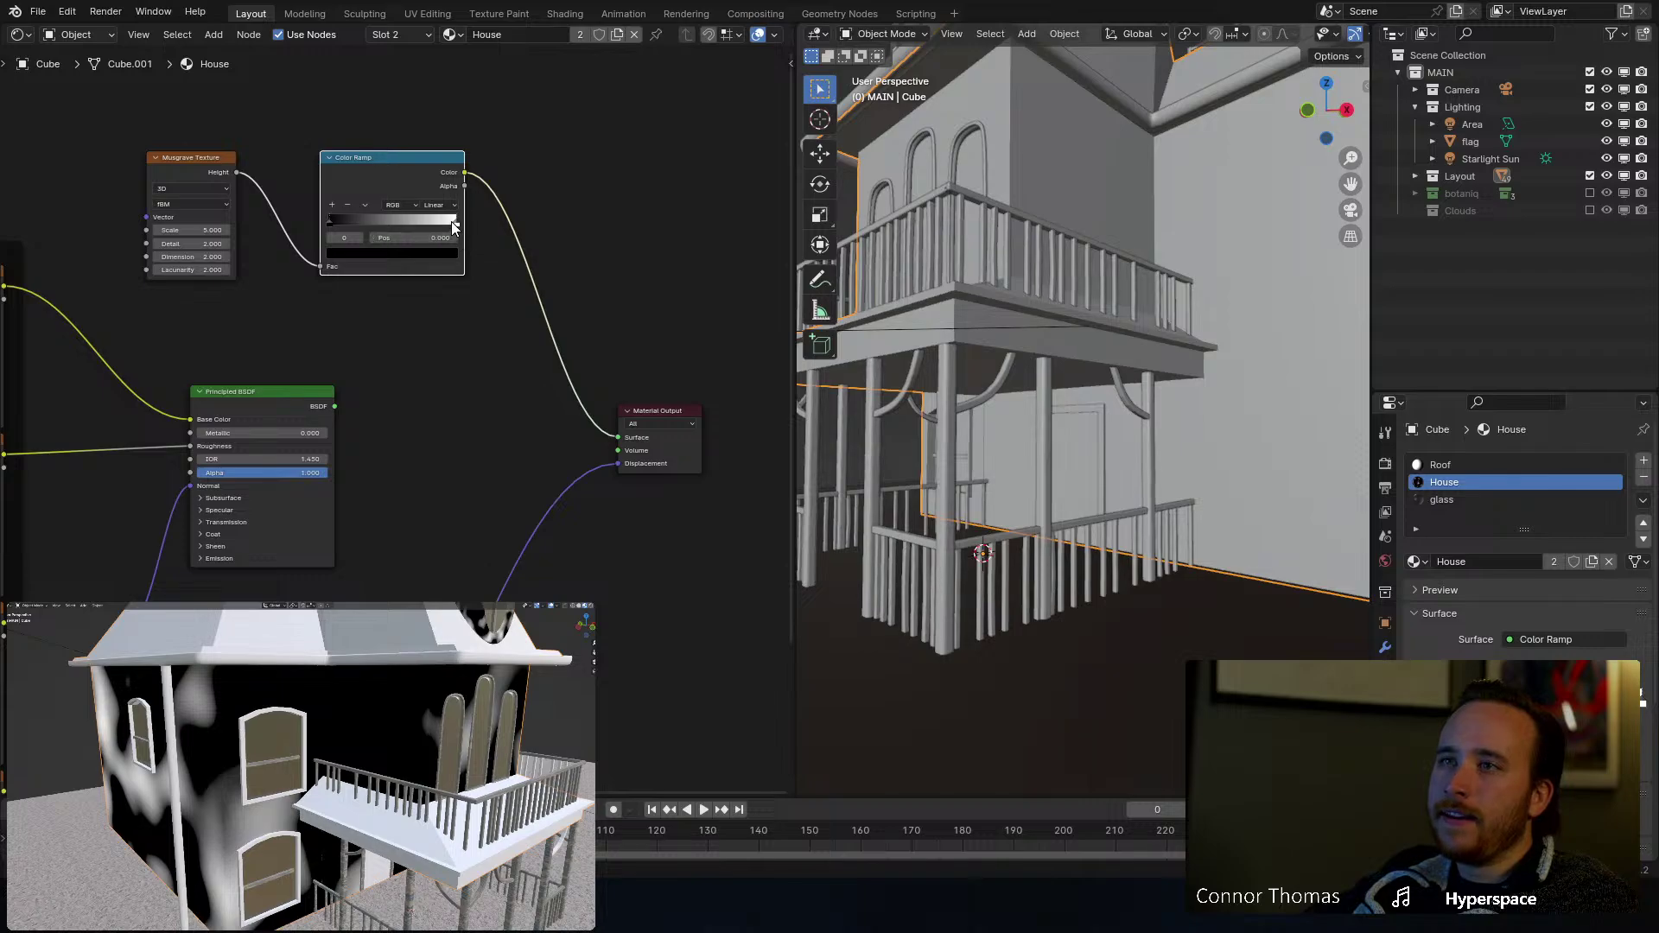
{"action": "left_click_drag", "start_coordinate": [453, 223], "coordinate": [353, 223]}
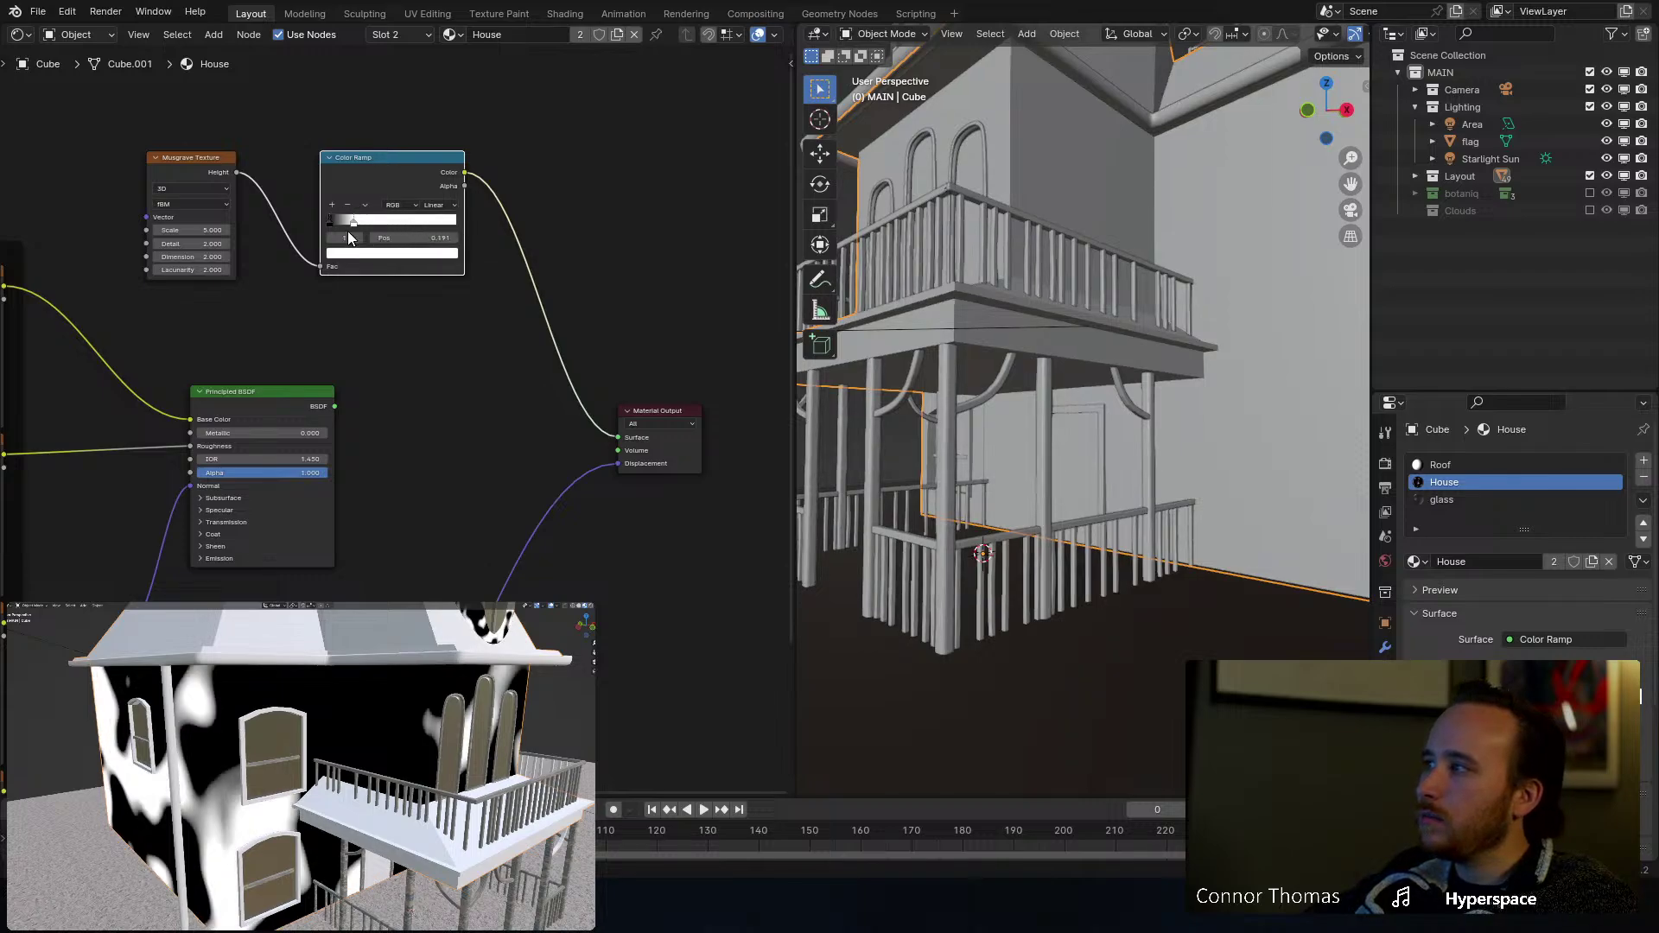
{"action": "left_click_drag", "start_coordinate": [349, 232], "coordinate": [344, 232]}
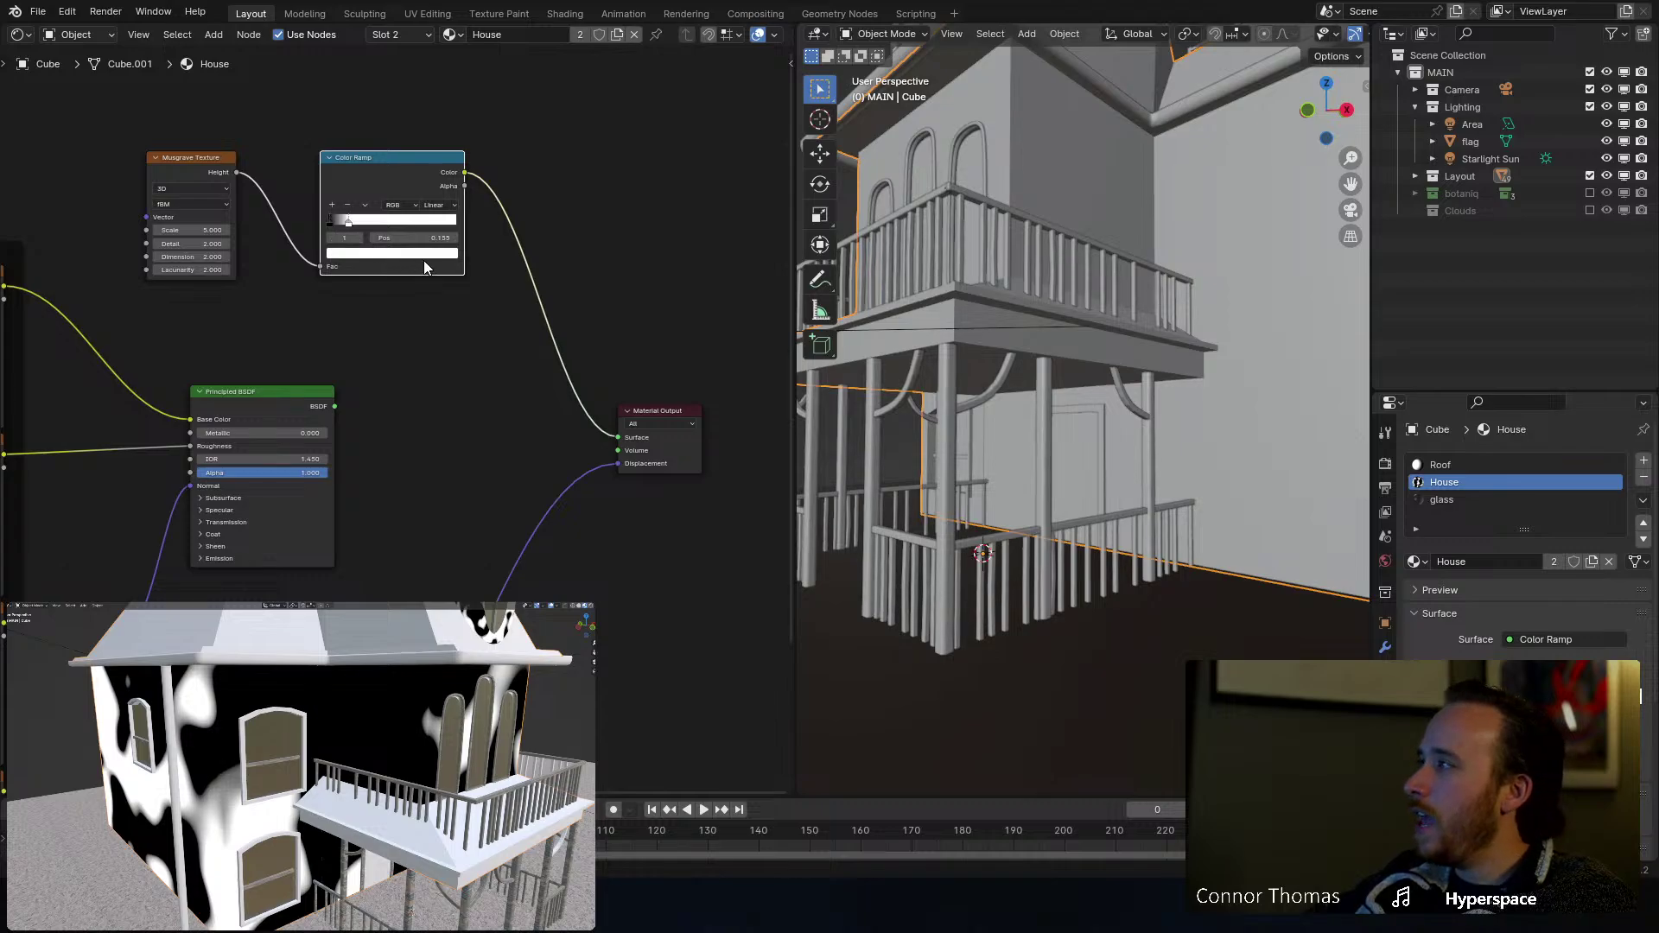
Step: Move the Musgrave Texture and Color Ramp nodes together farther above the Principled BSDF
{"action": "left_click_drag", "start_coordinate": [149, 105], "coordinate": [407, 170]}
{"action": "key", "text": "g"}
{"action": "left_click", "coordinate": [360, 102]}
{"action": "left_click", "coordinate": [429, 371]}
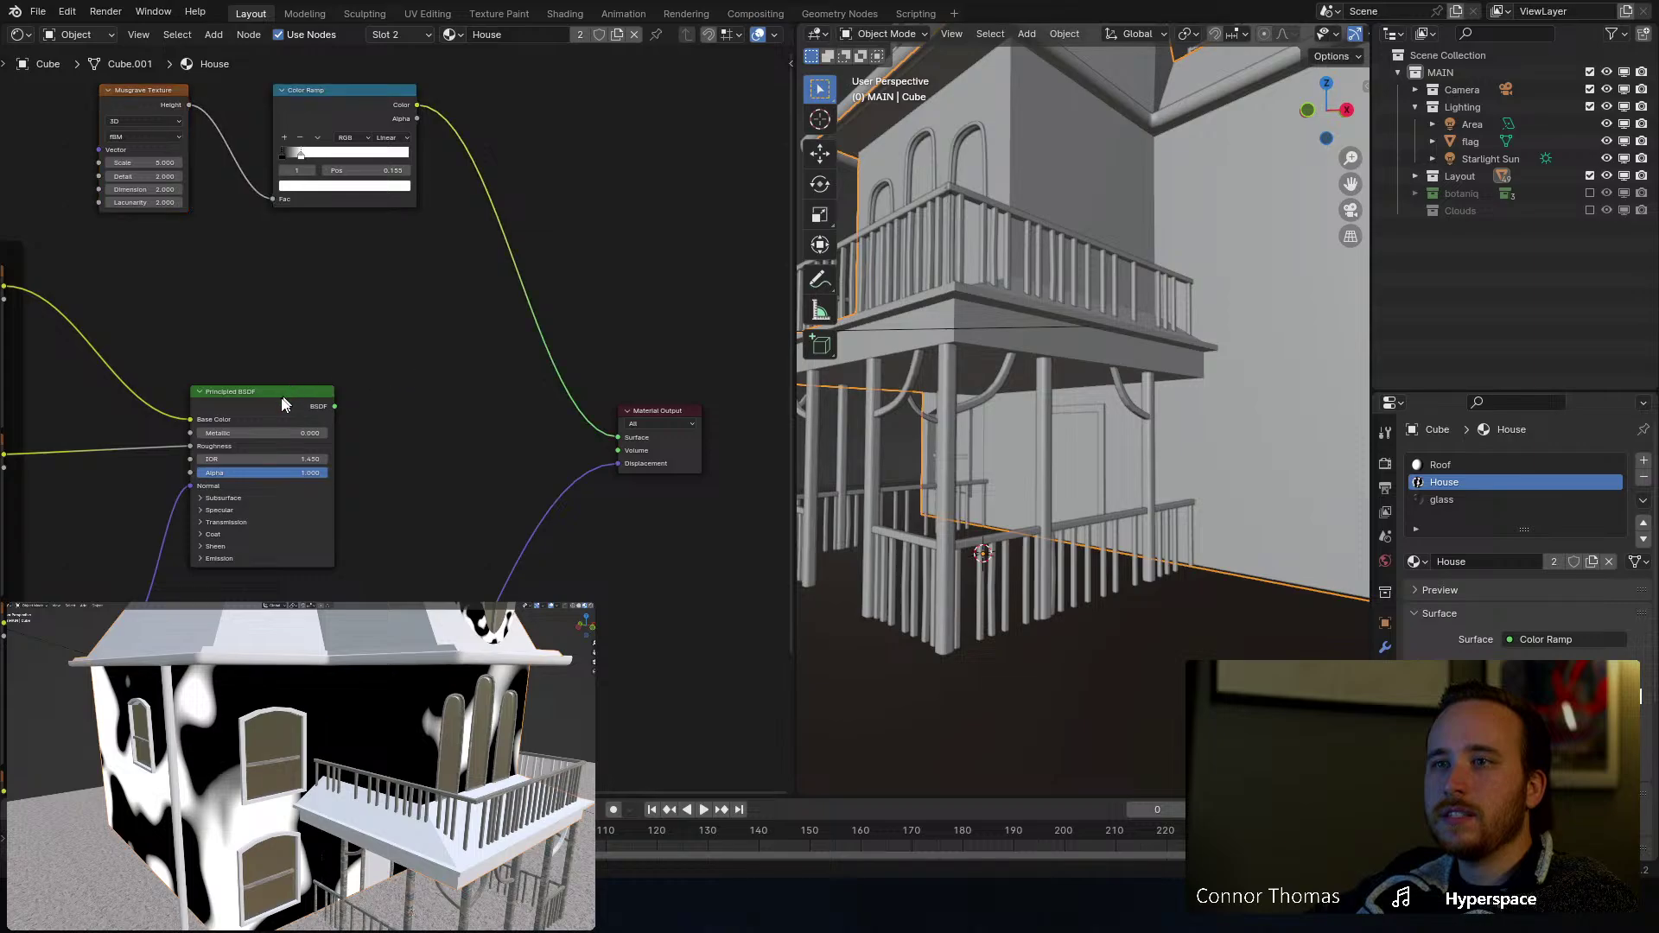
Step: Duplicate the Principled BSDF below the original and connect the Base Color texture and Normal Map to the copy
{"action": "middle_click_drag", "start_coordinate": [400, 481], "coordinate": [519, 397]}
{"action": "key", "text": "shift+d"}
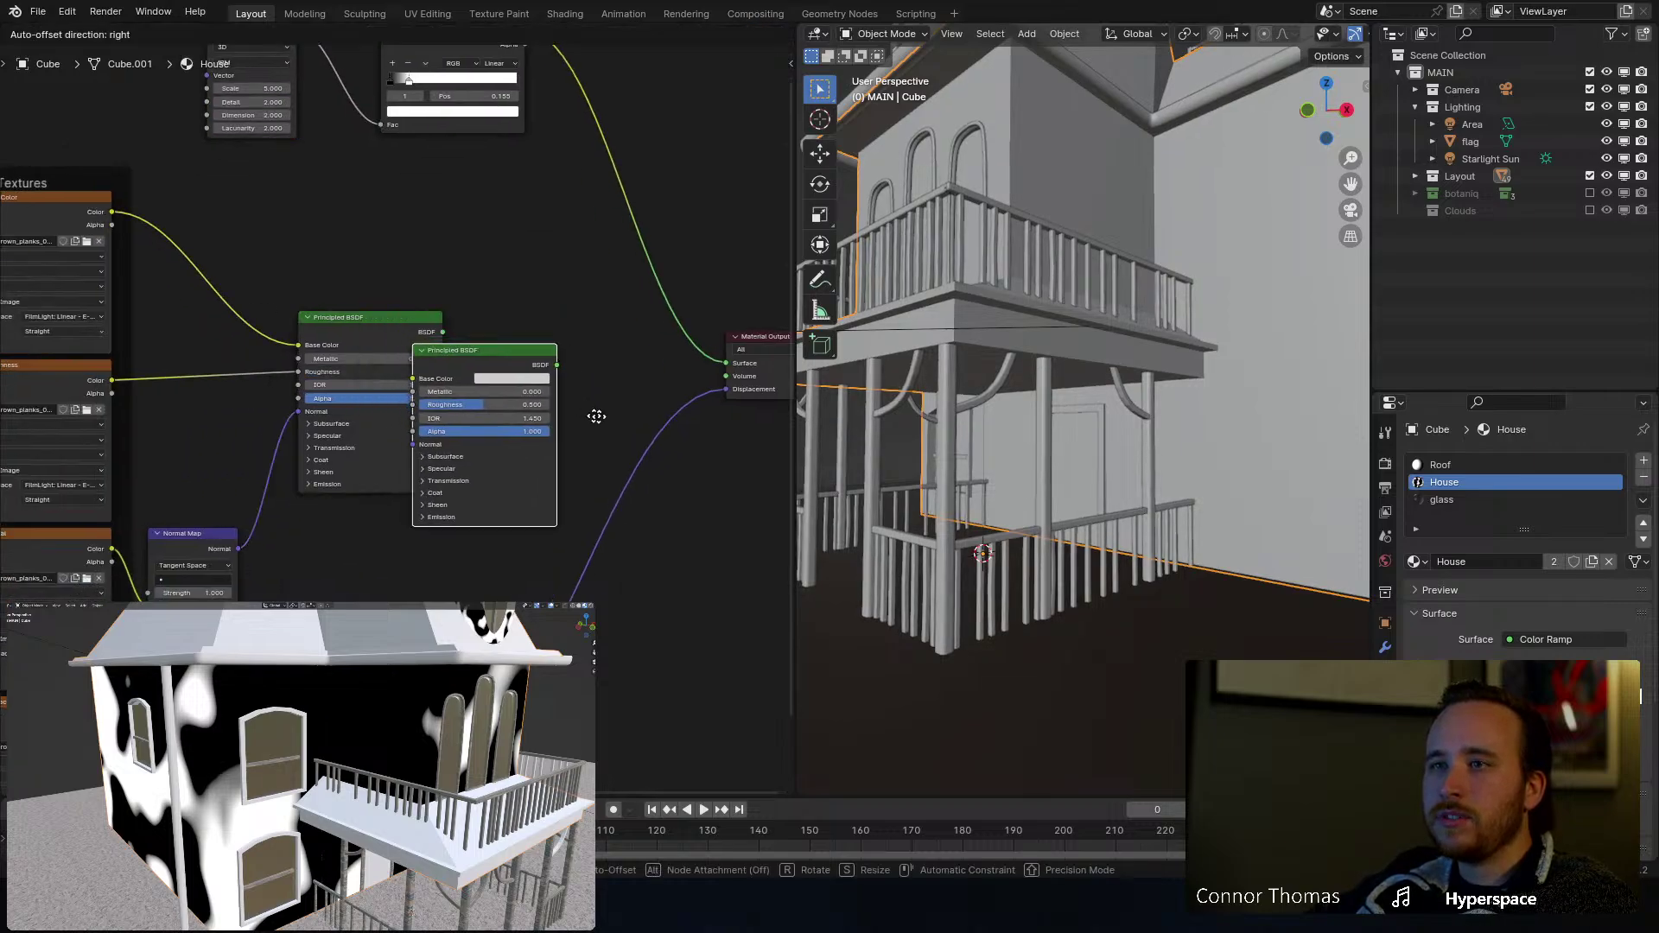
{"action": "left_click", "coordinate": [634, 390]}
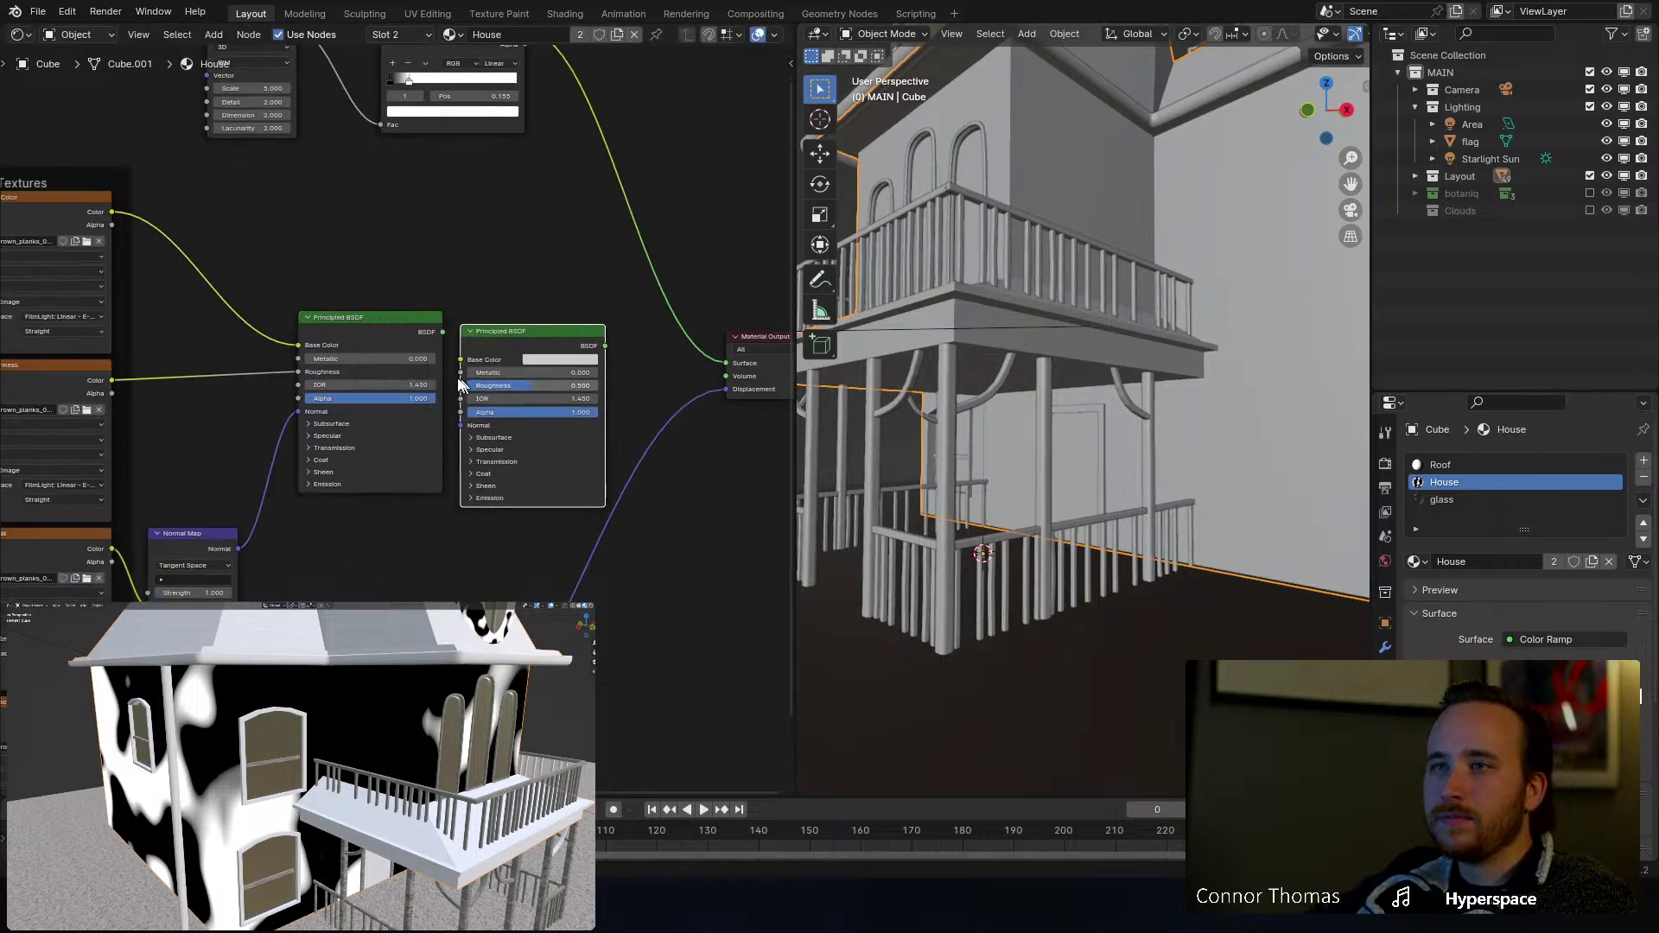
{"action": "left_click_drag", "start_coordinate": [460, 360], "coordinate": [117, 211]}
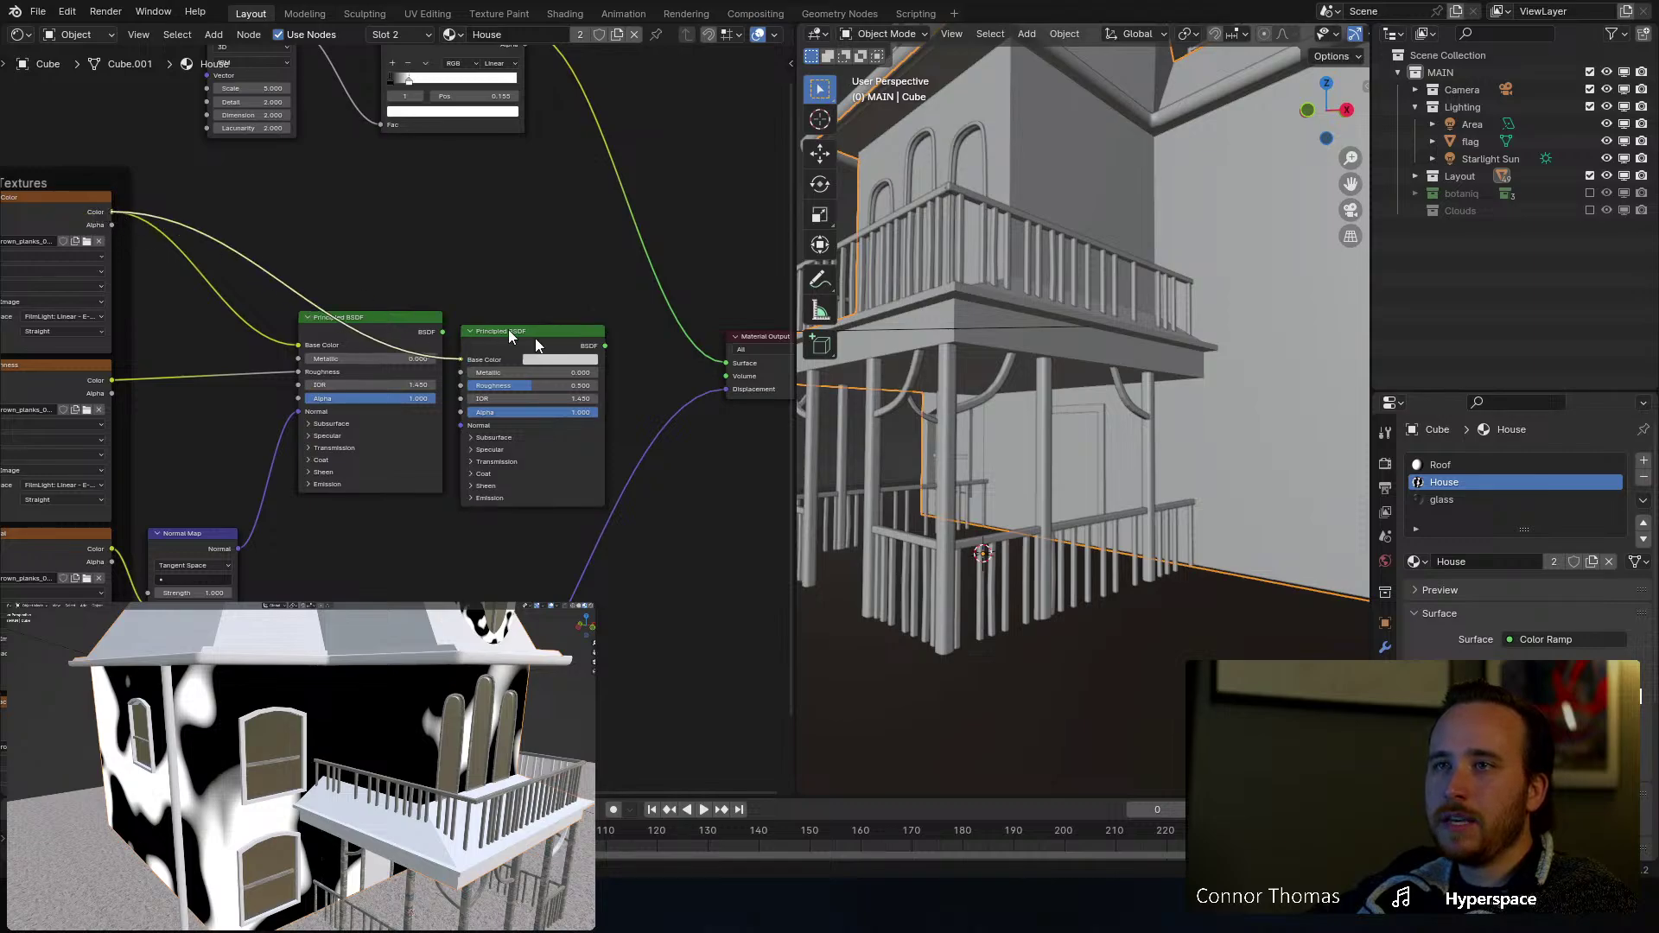
{"action": "key", "text": "g"}
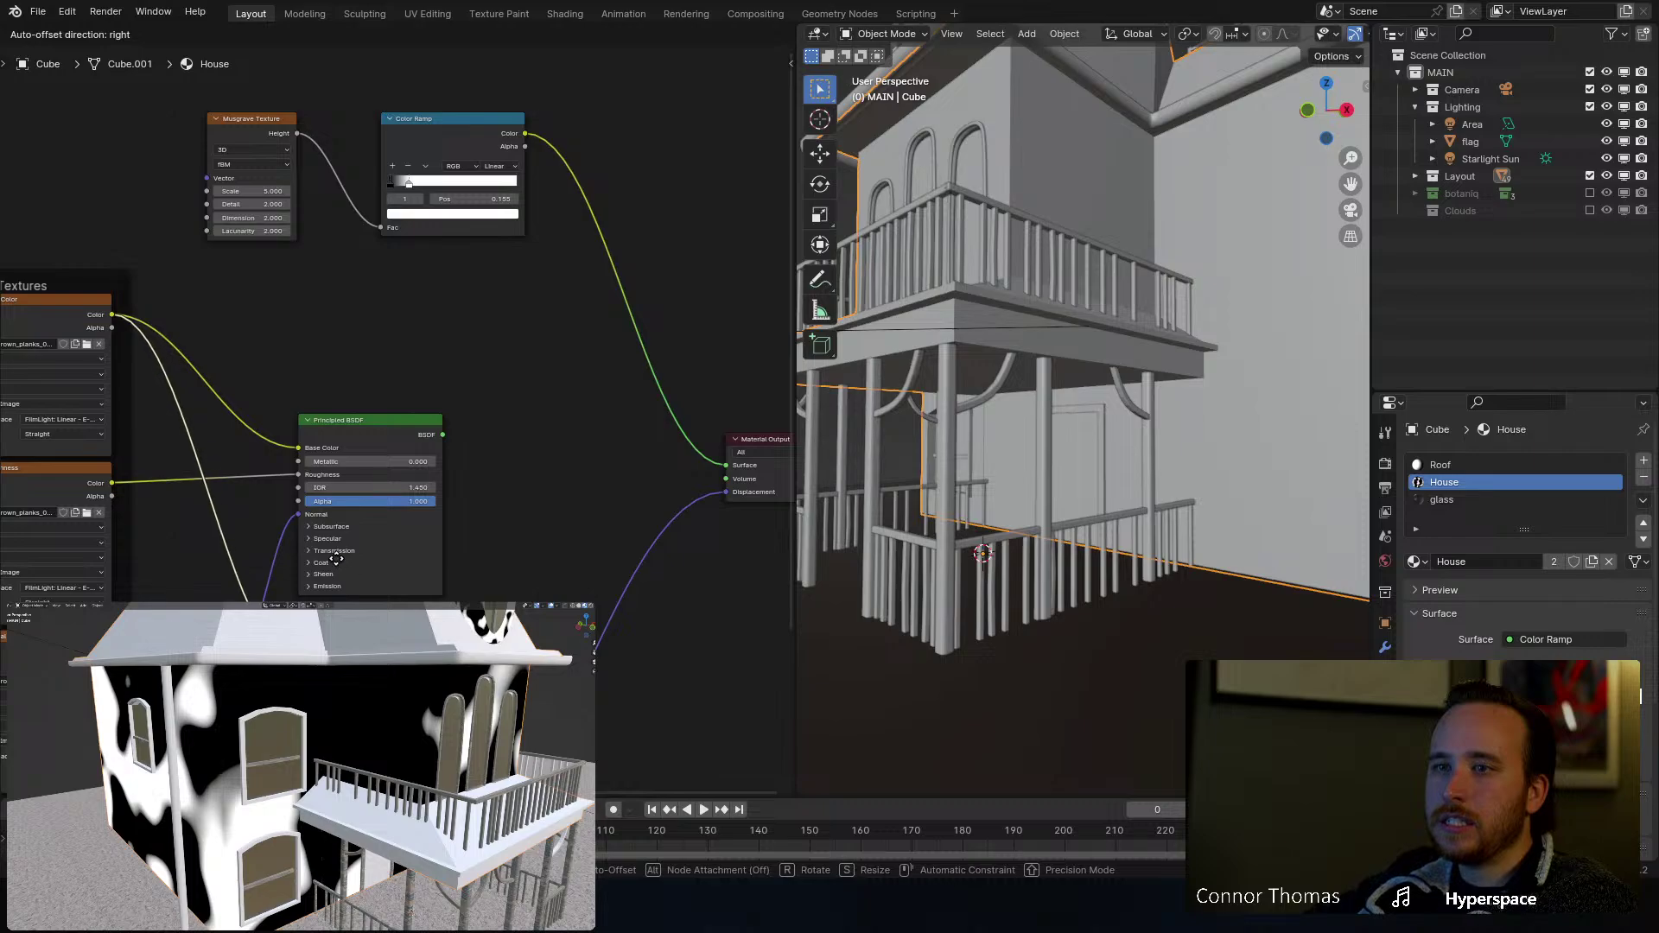
{"action": "left_click", "coordinate": [336, 560]}
{"action": "middle_click_drag", "start_coordinate": [408, 653], "coordinate": [500, 458]}
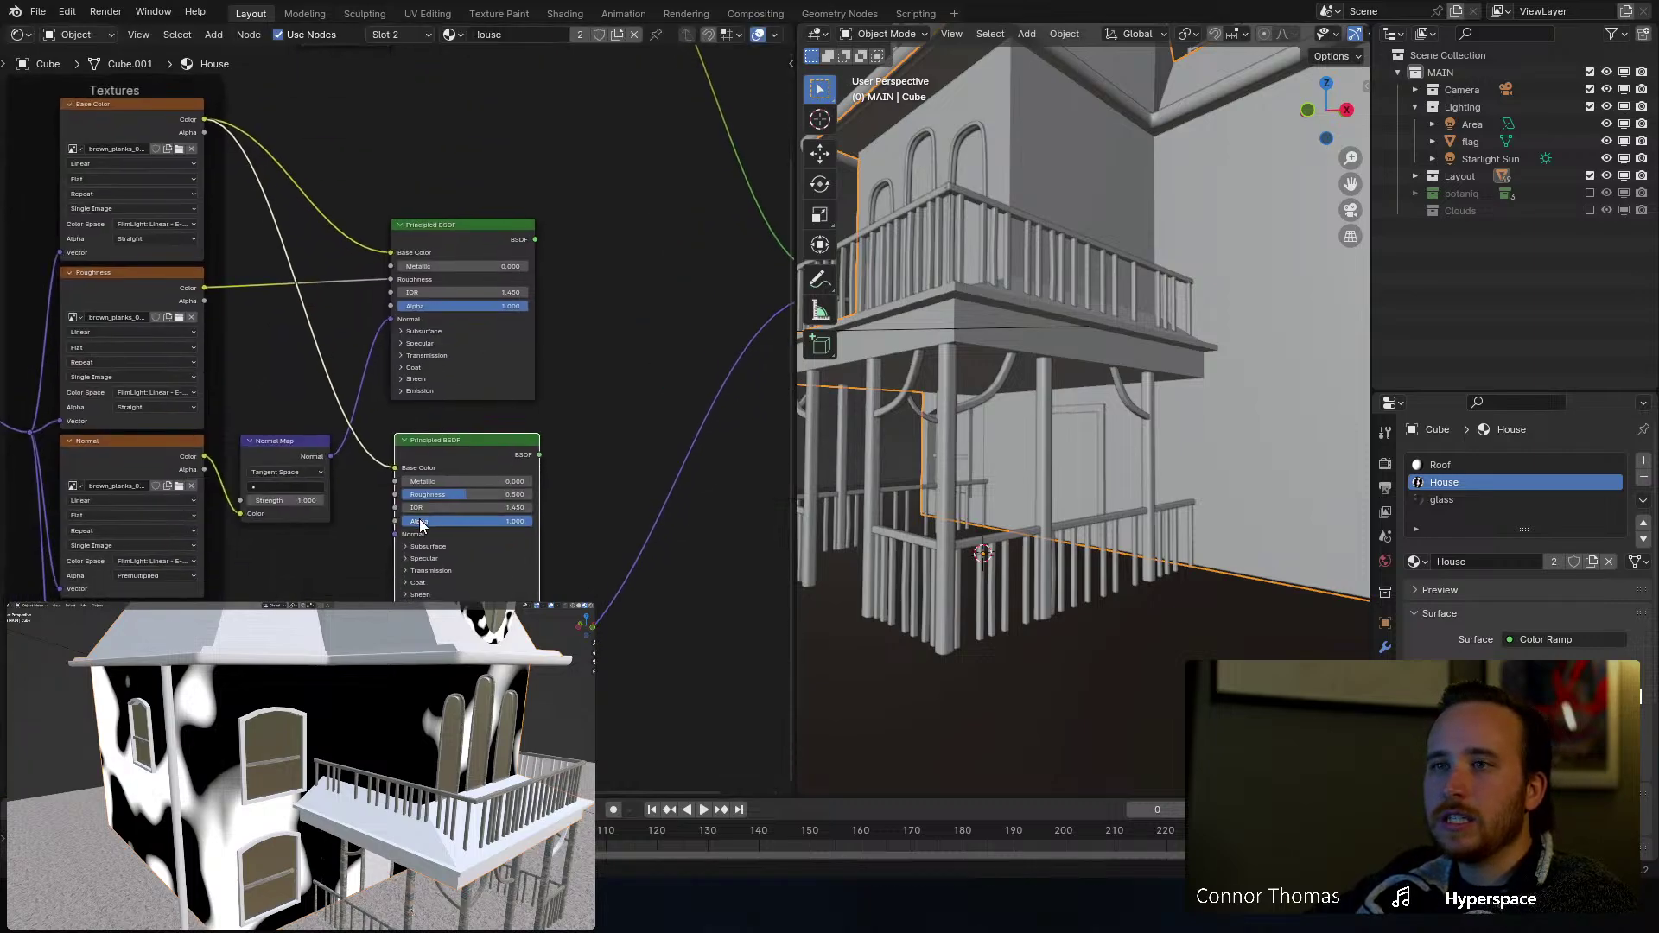
{"action": "left_click_drag", "start_coordinate": [392, 534], "coordinate": [332, 465]}
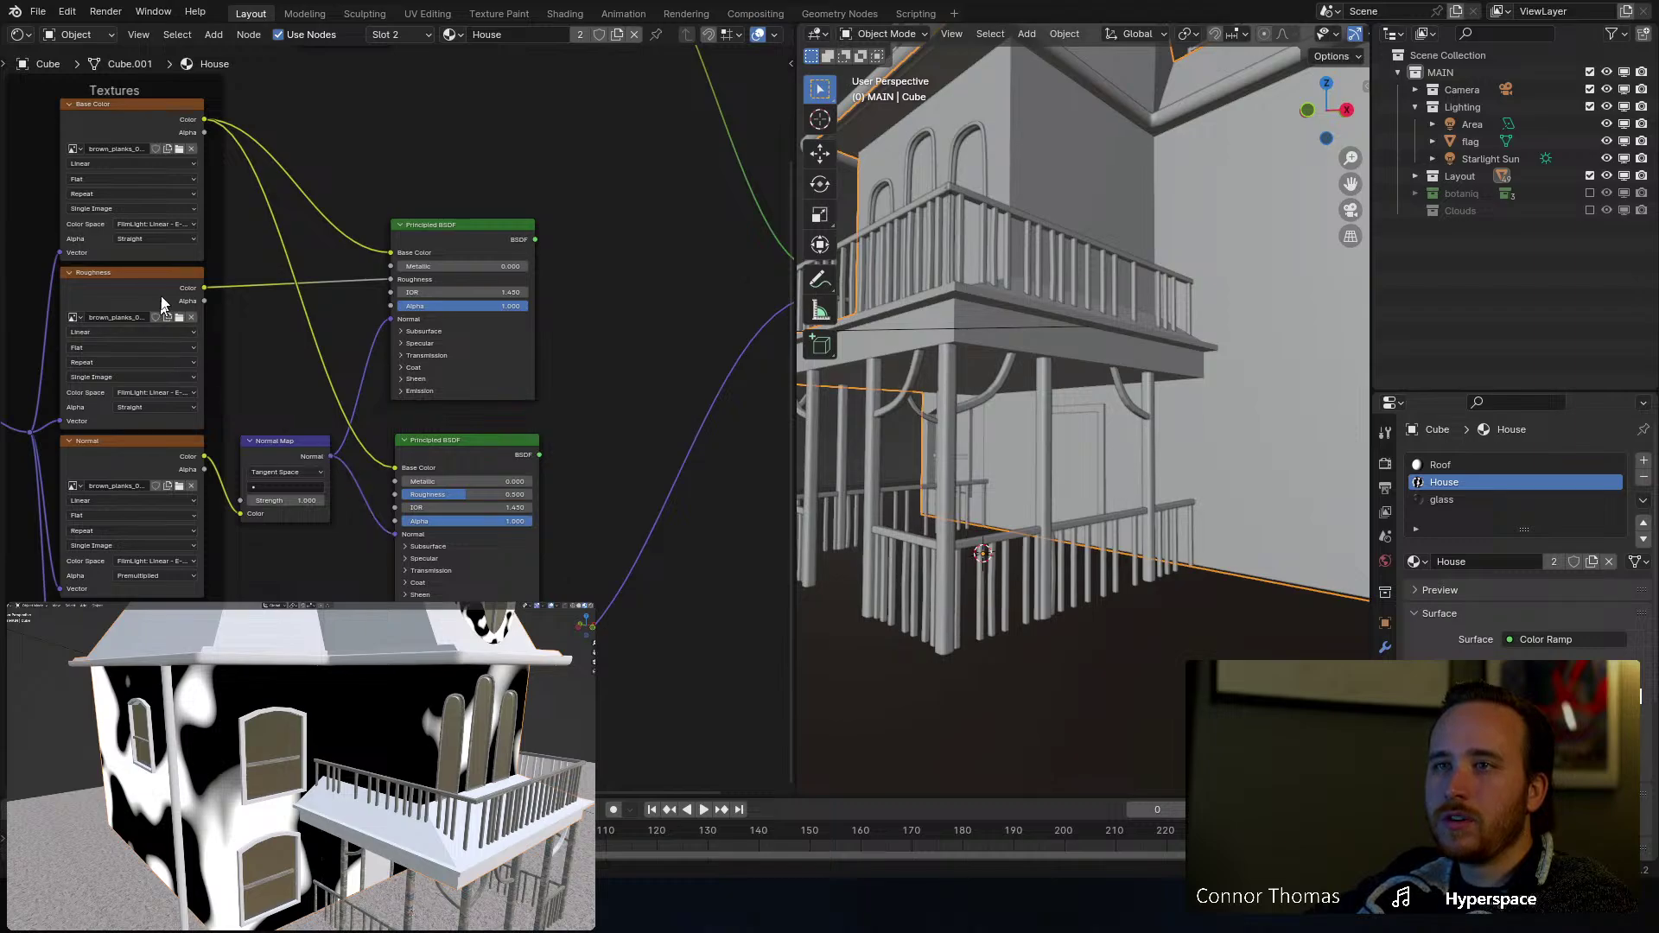
Step: Connect the Roughness texture to the lower Principled BSDF and add a Mix Shader node between the BSDFs and the Material Output
{"action": "left_click_drag", "start_coordinate": [235, 327], "coordinate": [406, 519]}
{"action": "middle_click_drag", "start_coordinate": [674, 274], "coordinate": [532, 343]}
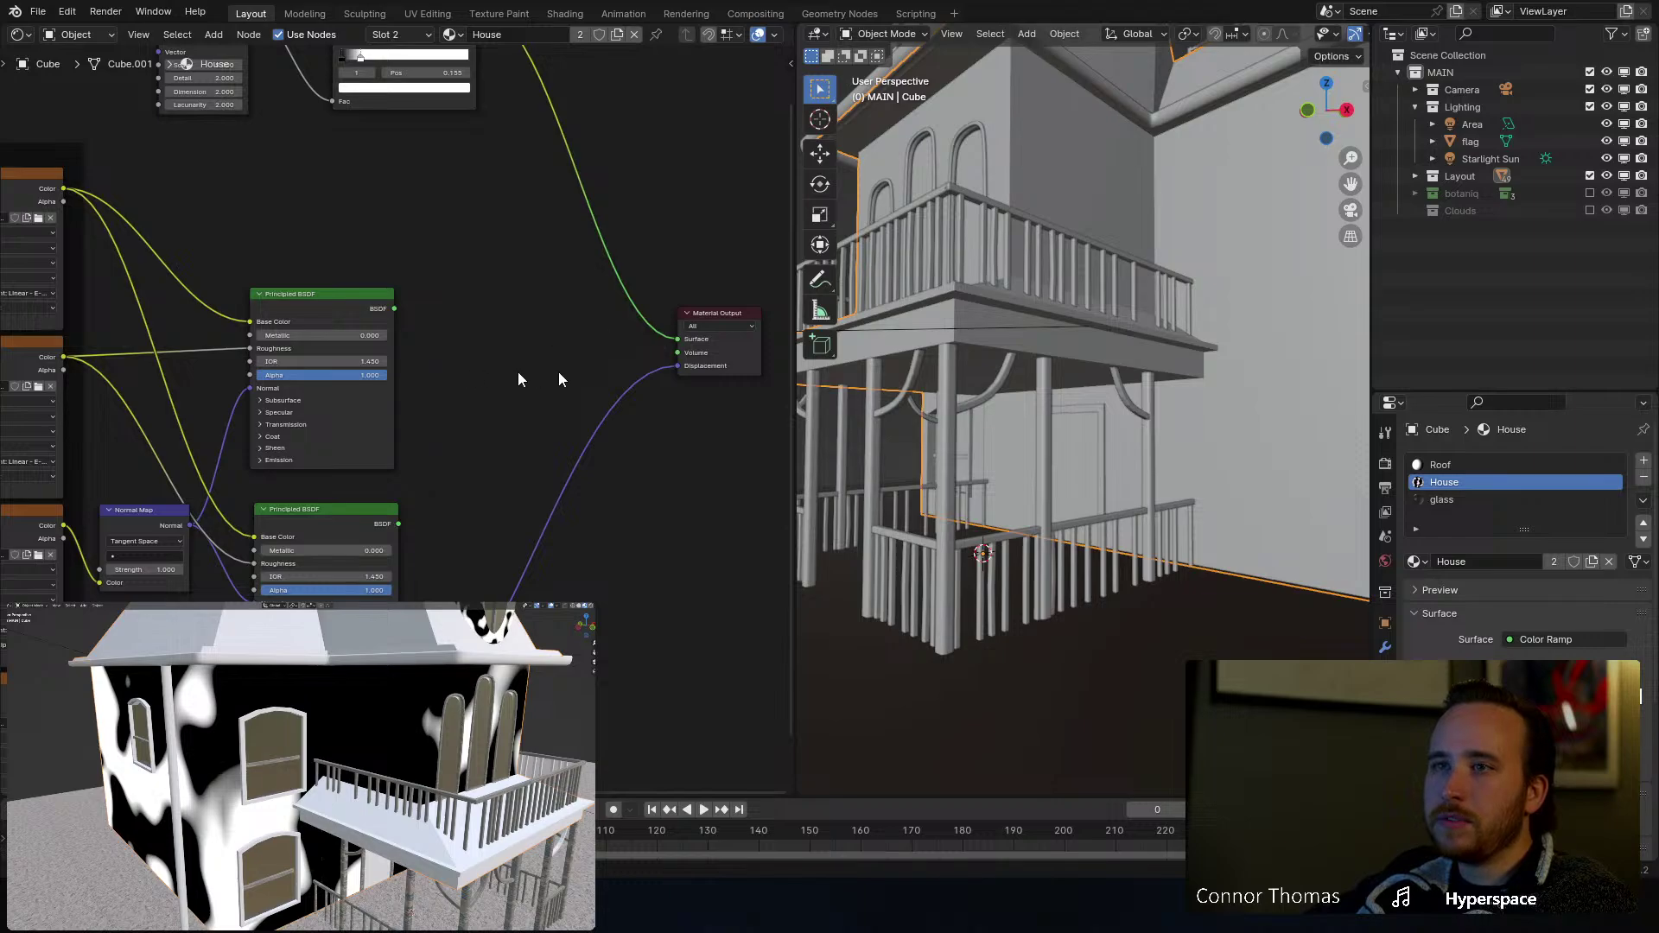
{"action": "key", "text": "shift+a"}
{"action": "type", "text": "mix"}
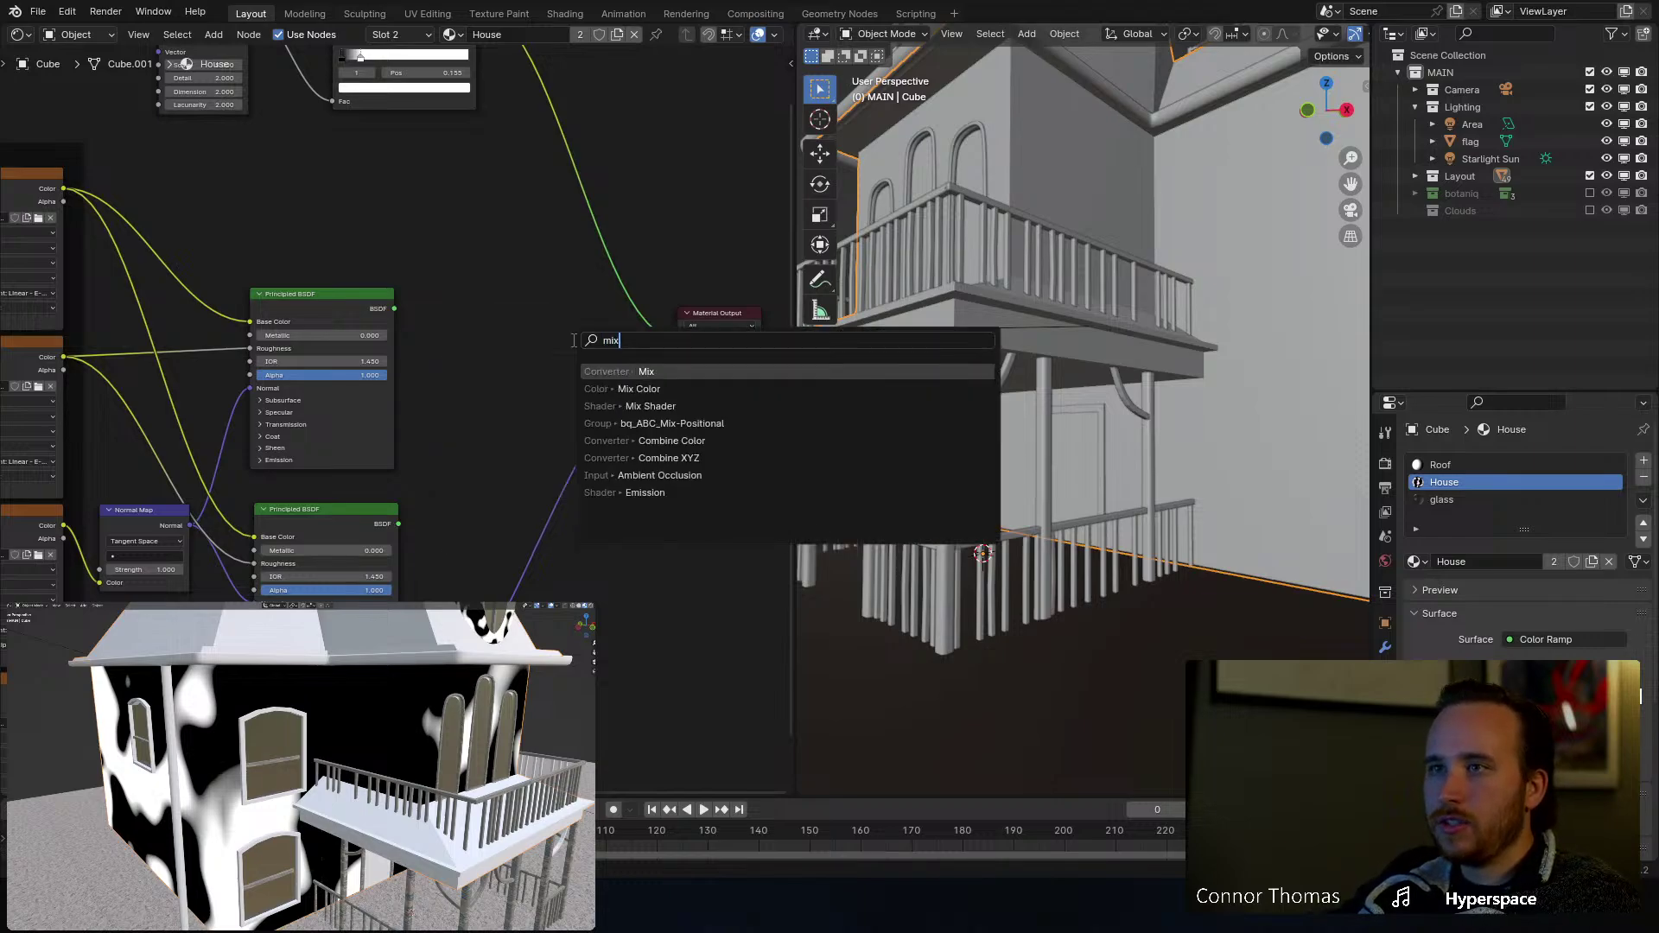
{"action": "key", "text": "Down"}
{"action": "key", "text": "Down"}
{"action": "key", "text": "Return"}
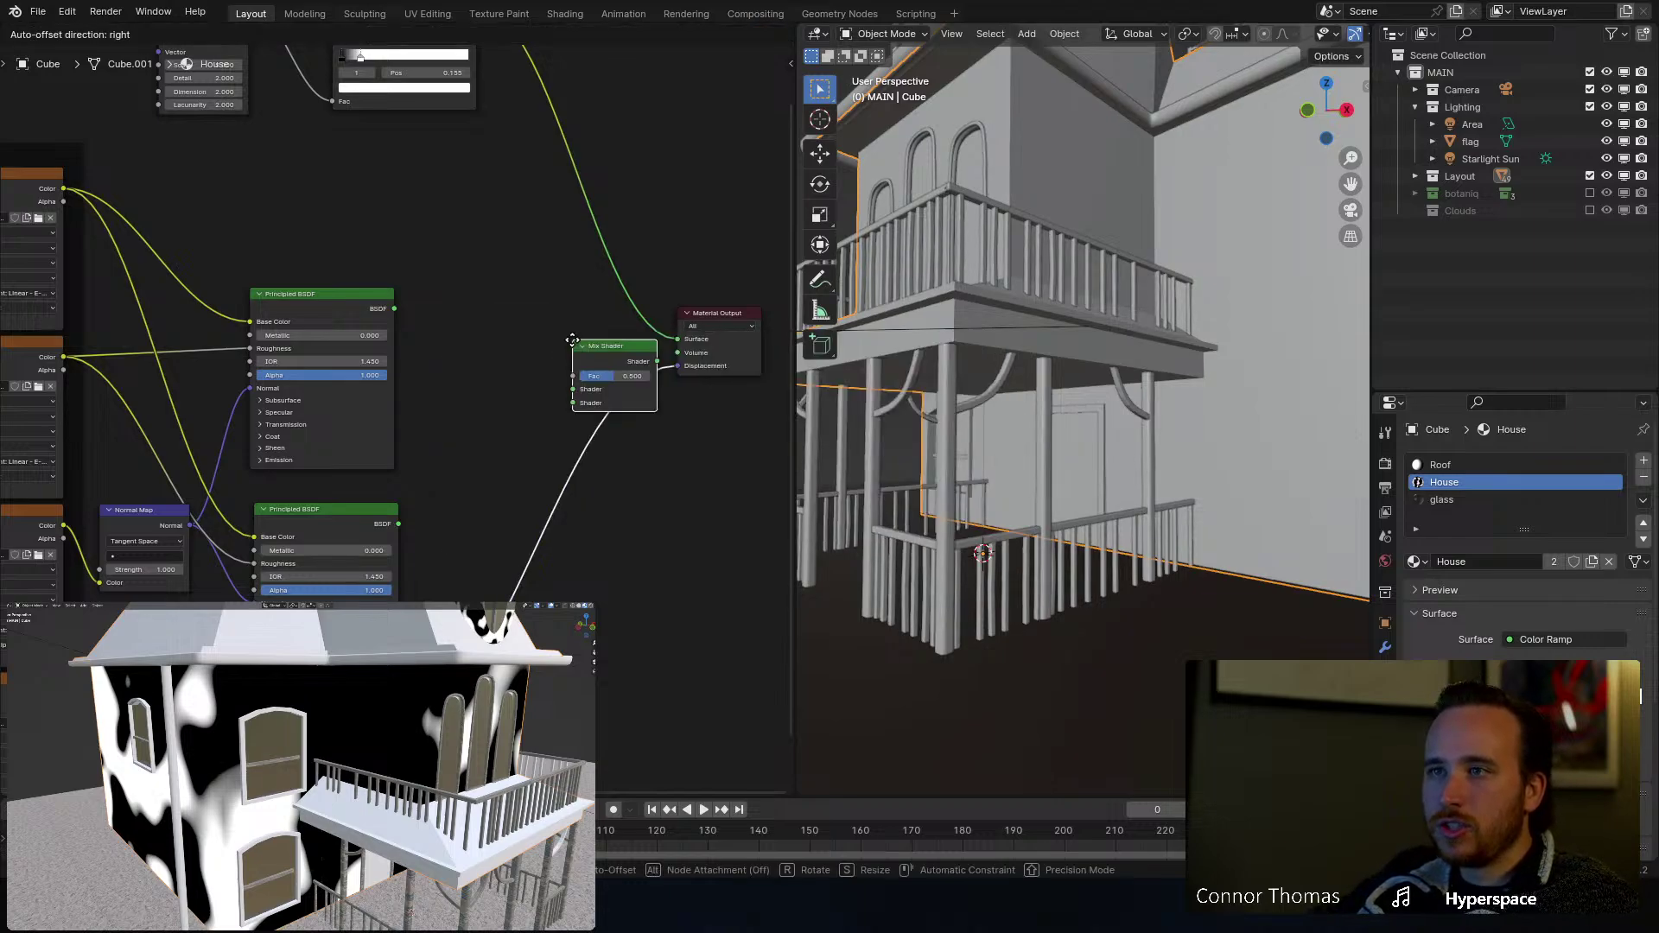
{"action": "left_click", "coordinate": [491, 314]}
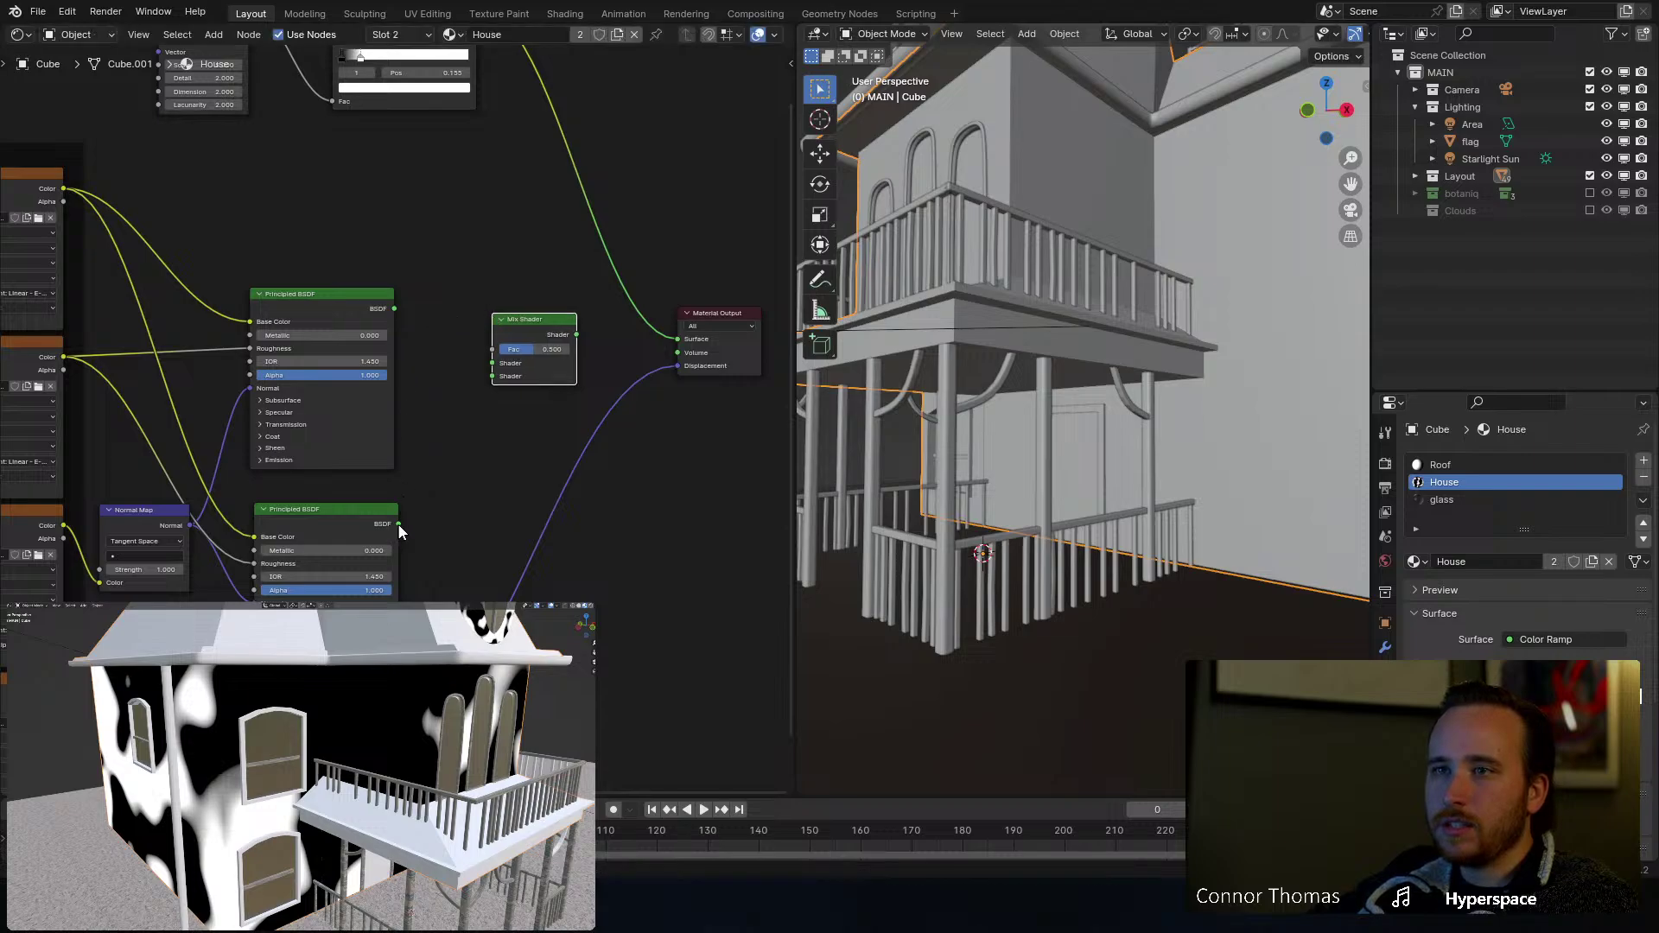
Step: Feed both Principled BSDFs into the Mix Shader's shader inputs and connect the Color Ramp's output to its Fac
{"action": "left_click_drag", "start_coordinate": [397, 525], "coordinate": [400, 318]}
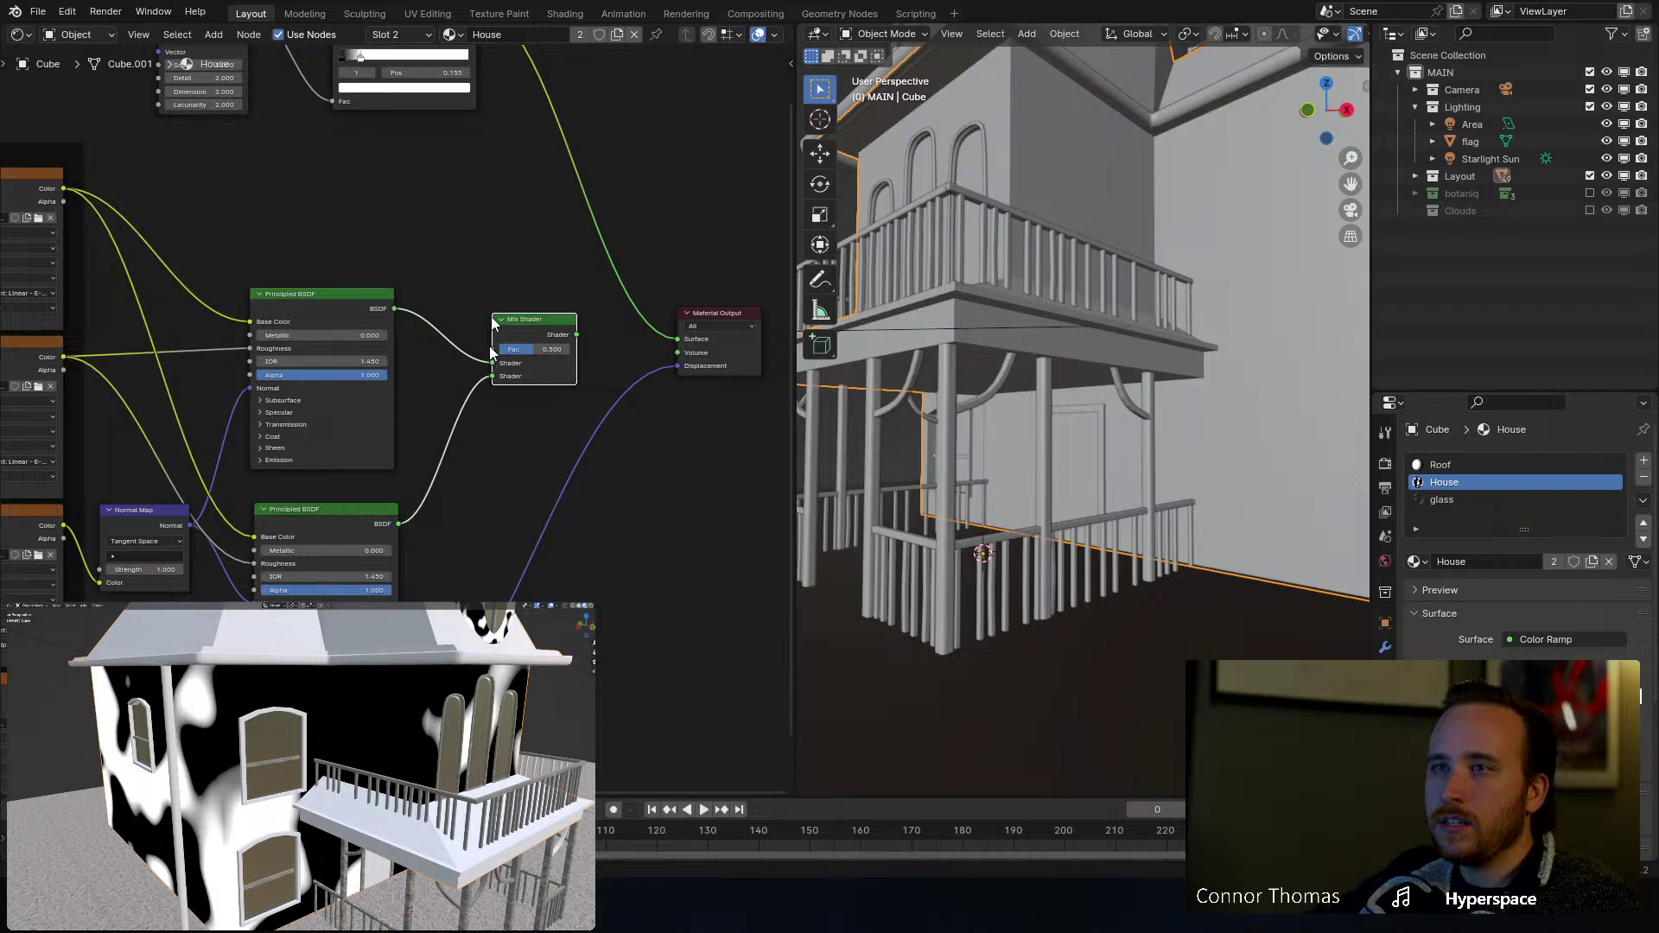
{"action": "left_click_drag", "start_coordinate": [493, 351], "coordinate": [480, 143]}
{"action": "scroll", "coordinate": [463, 444], "scroll_direction": "down", "scroll_amount": 5}
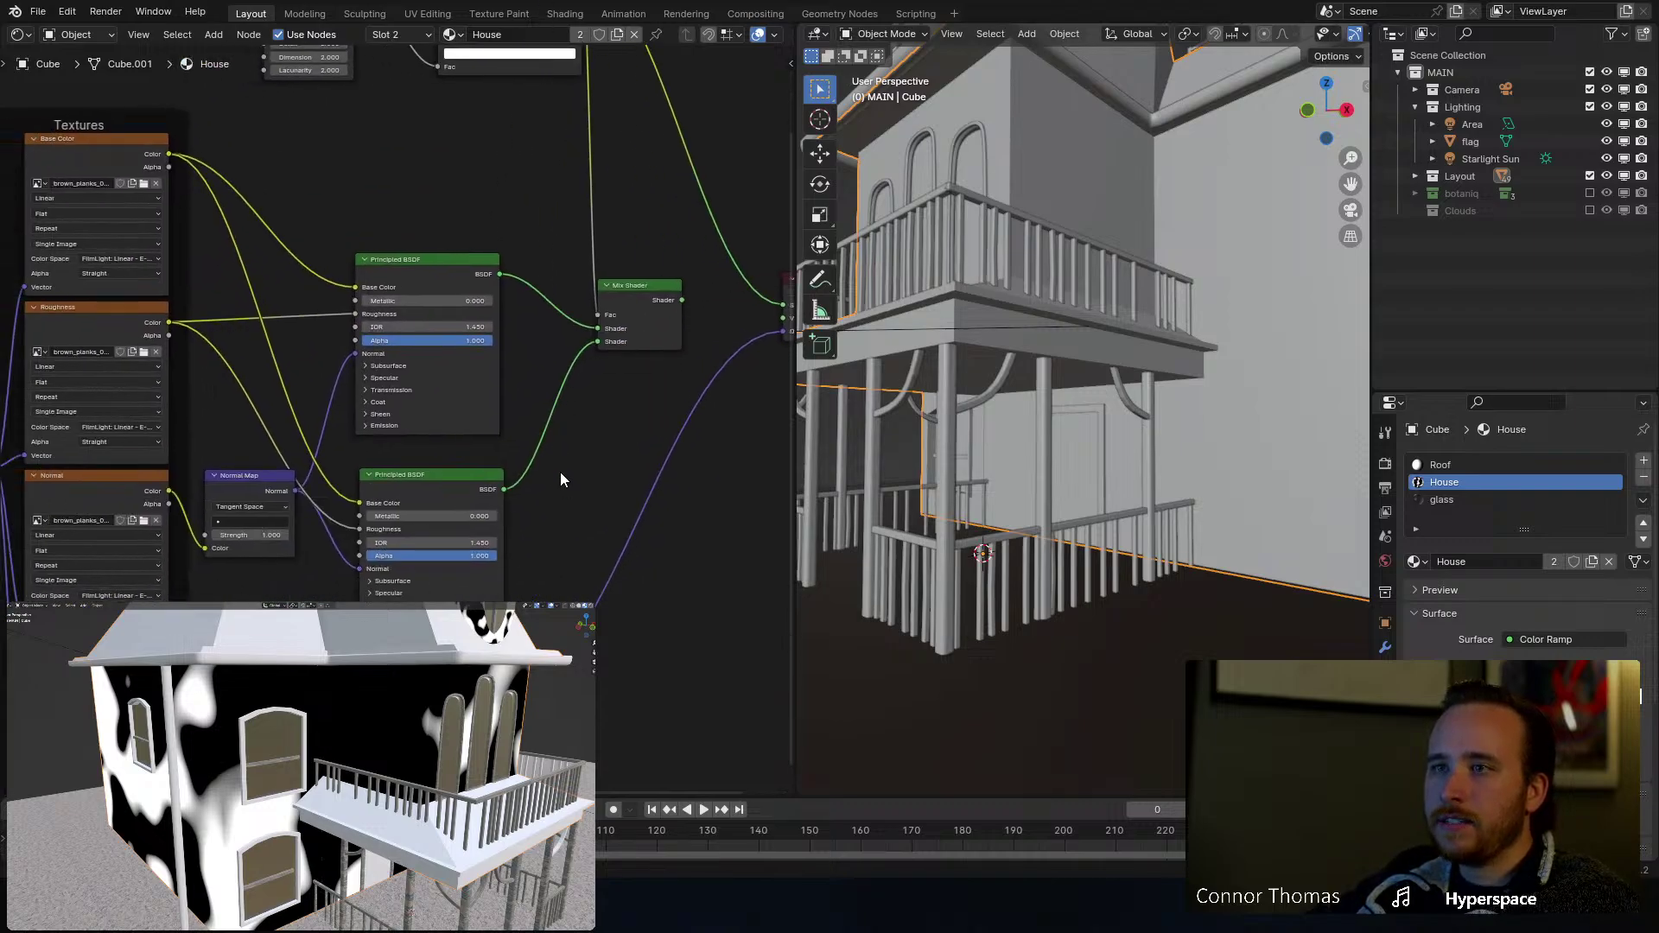
Step: Move the lower Principled BSDF to the right, making room between it and the texture nodes
{"action": "scroll", "coordinate": [556, 493], "scroll_direction": "down", "scroll_amount": 2}
{"action": "left_click_drag", "start_coordinate": [314, 674], "coordinate": [493, 458]}
{"action": "left_click_drag", "start_coordinate": [372, 459], "coordinate": [518, 508]}
{"action": "key", "text": "shift+a"}
{"action": "left_click", "coordinate": [624, 483]}
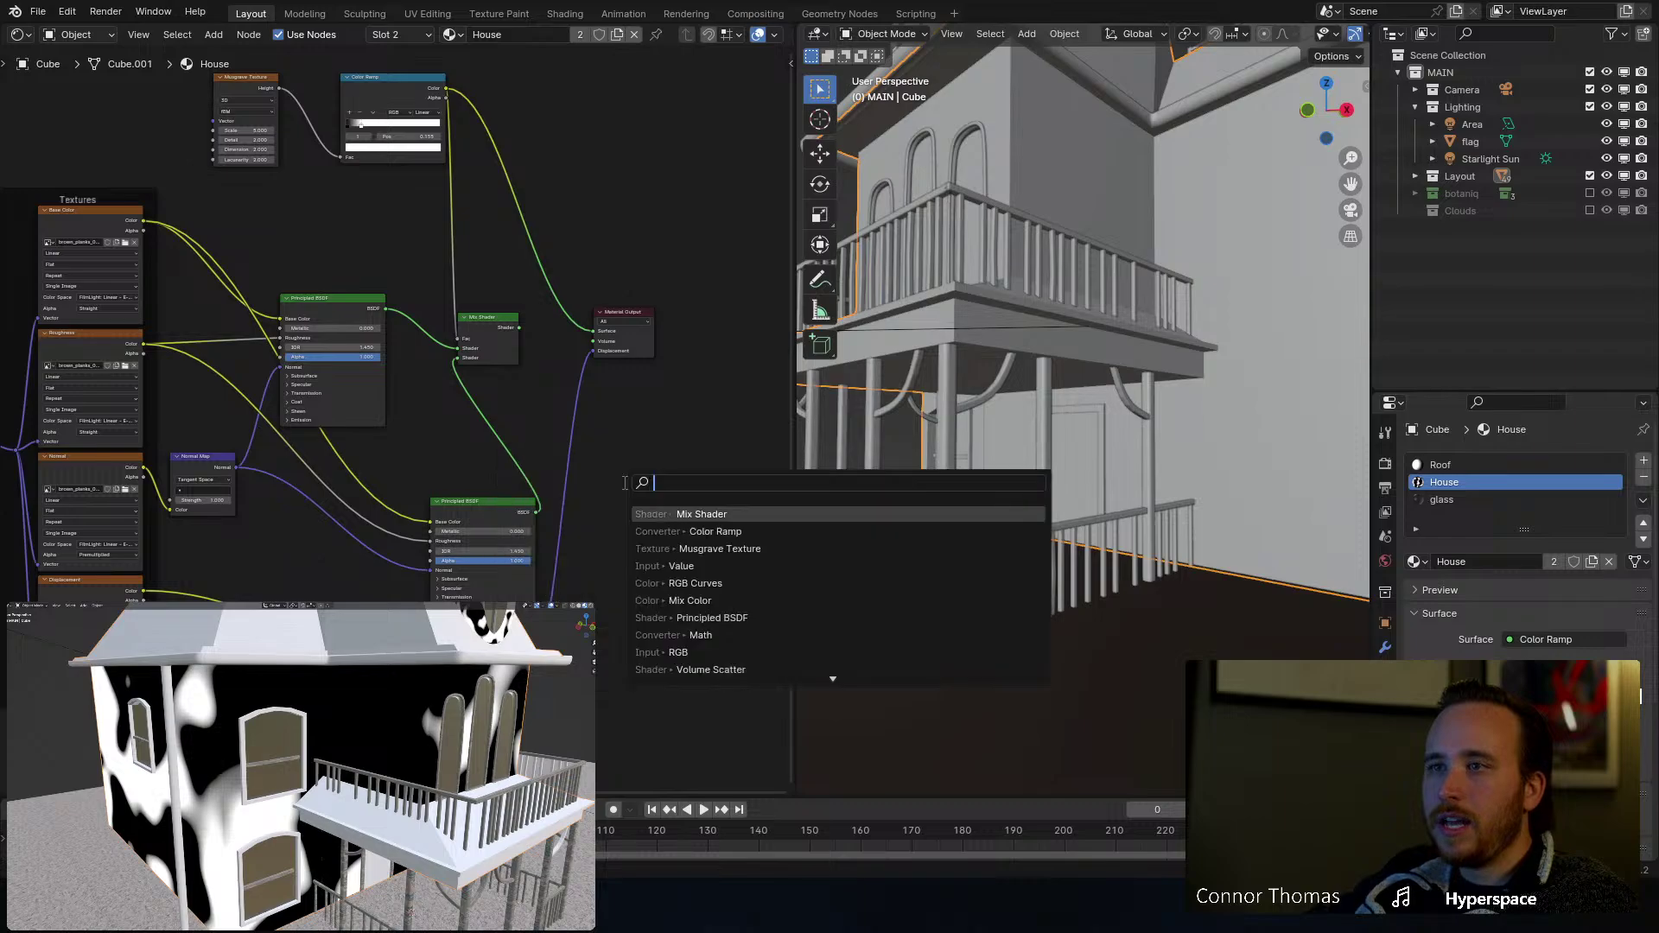
{"action": "type", "text": "color"}
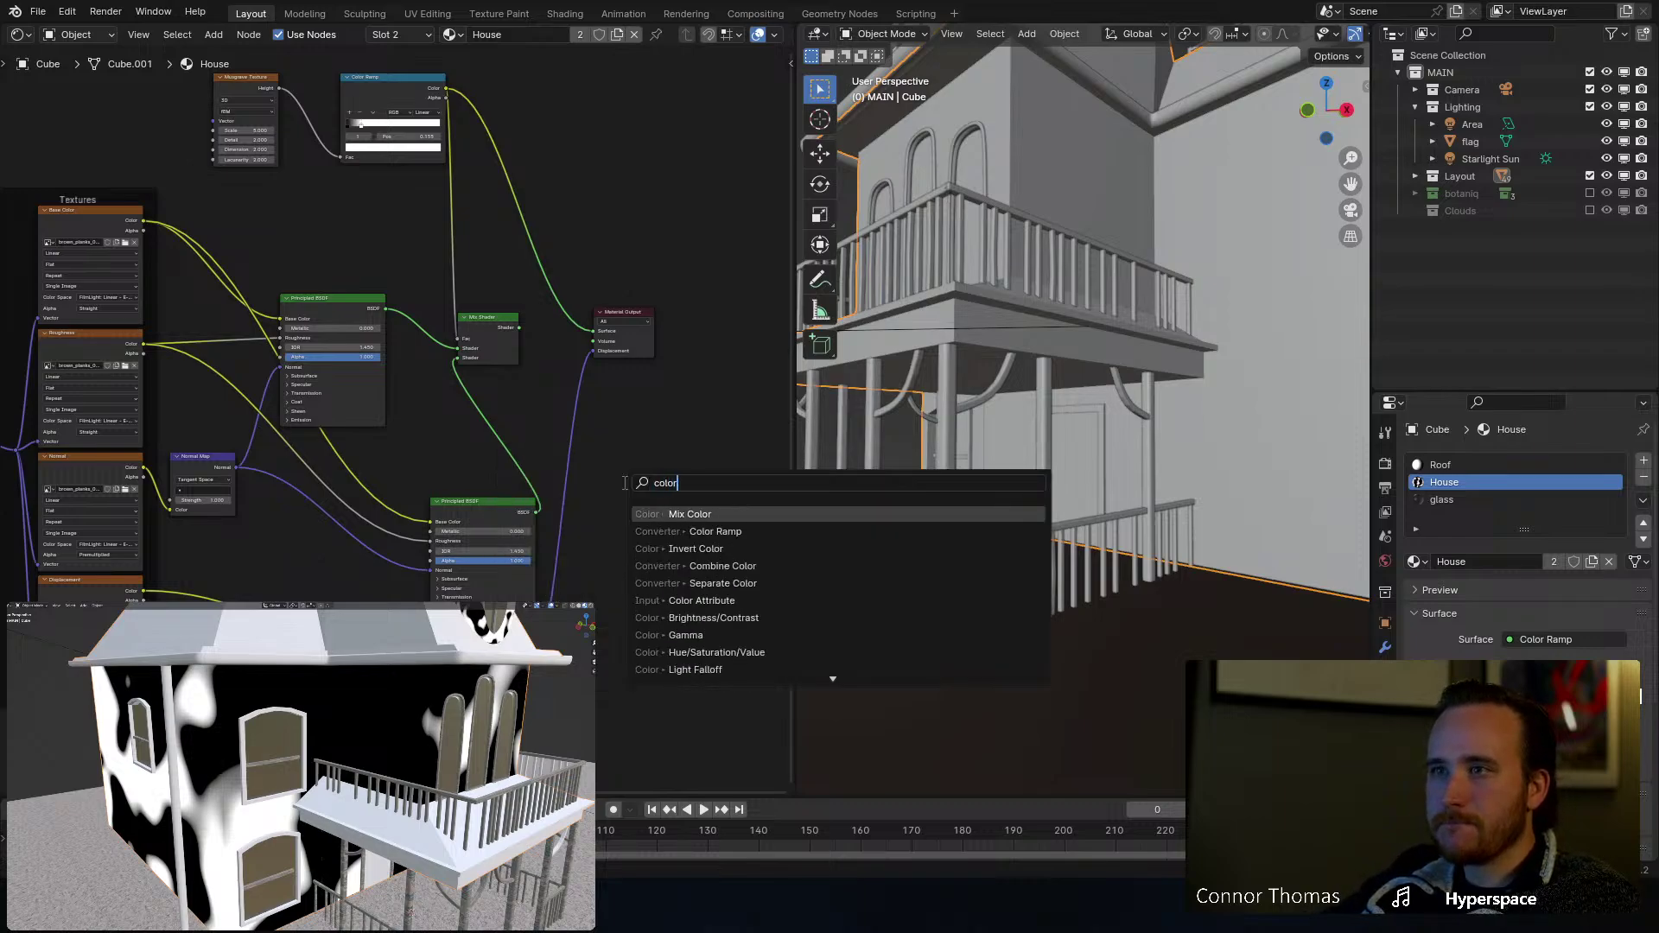
{"action": "key", "text": "Down"}
{"action": "key", "text": "Return"}
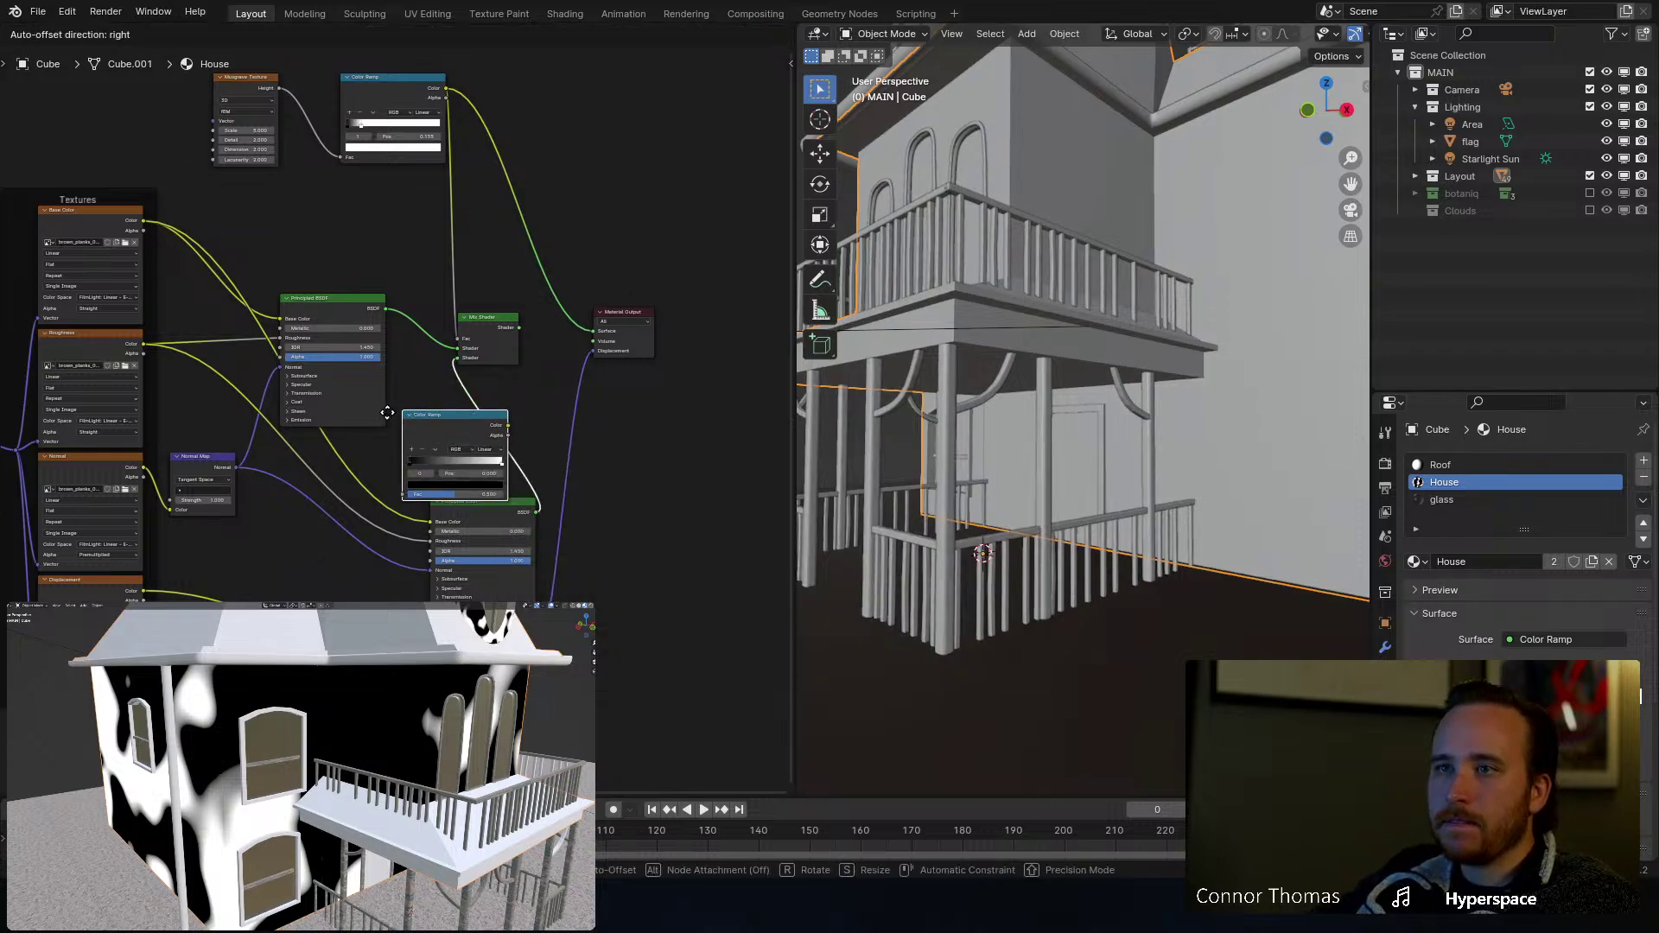
{"action": "left_click", "coordinate": [702, 542]}
{"action": "key", "text": "x"}
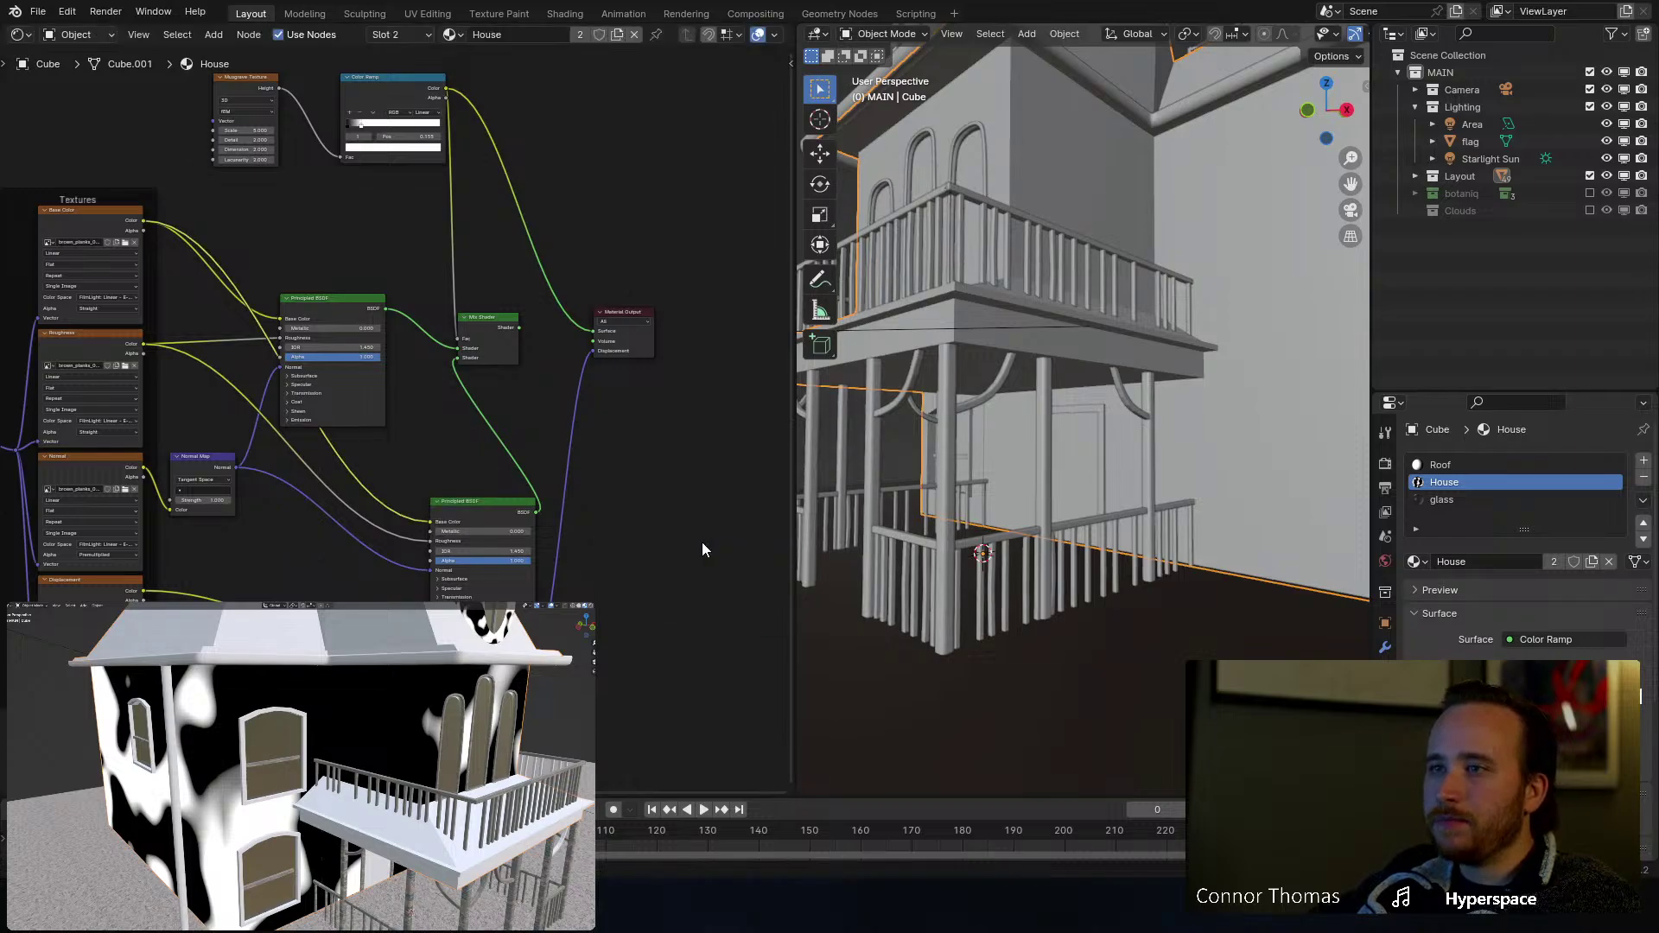
Step: Insert an RGB Curves node between the Base Color texture and the lower Principled BSDF, and pull the curve's middle down to darken it
{"action": "key", "text": "shift+a"}
{"action": "type", "text": "curv"}
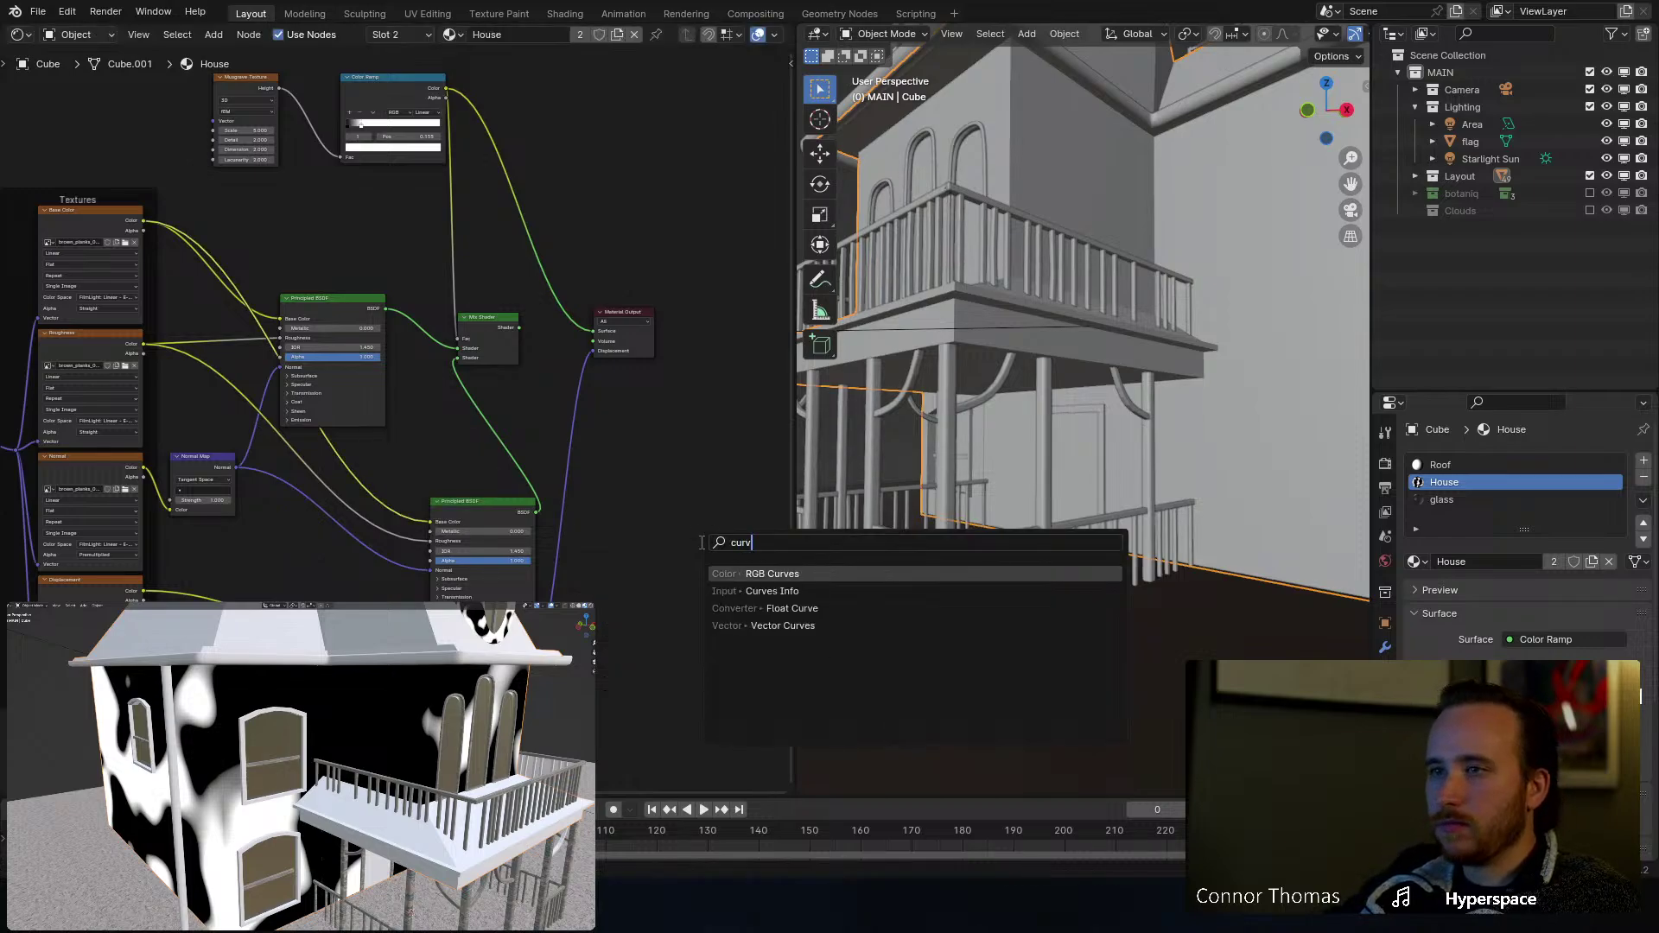
{"action": "key", "text": "Return"}
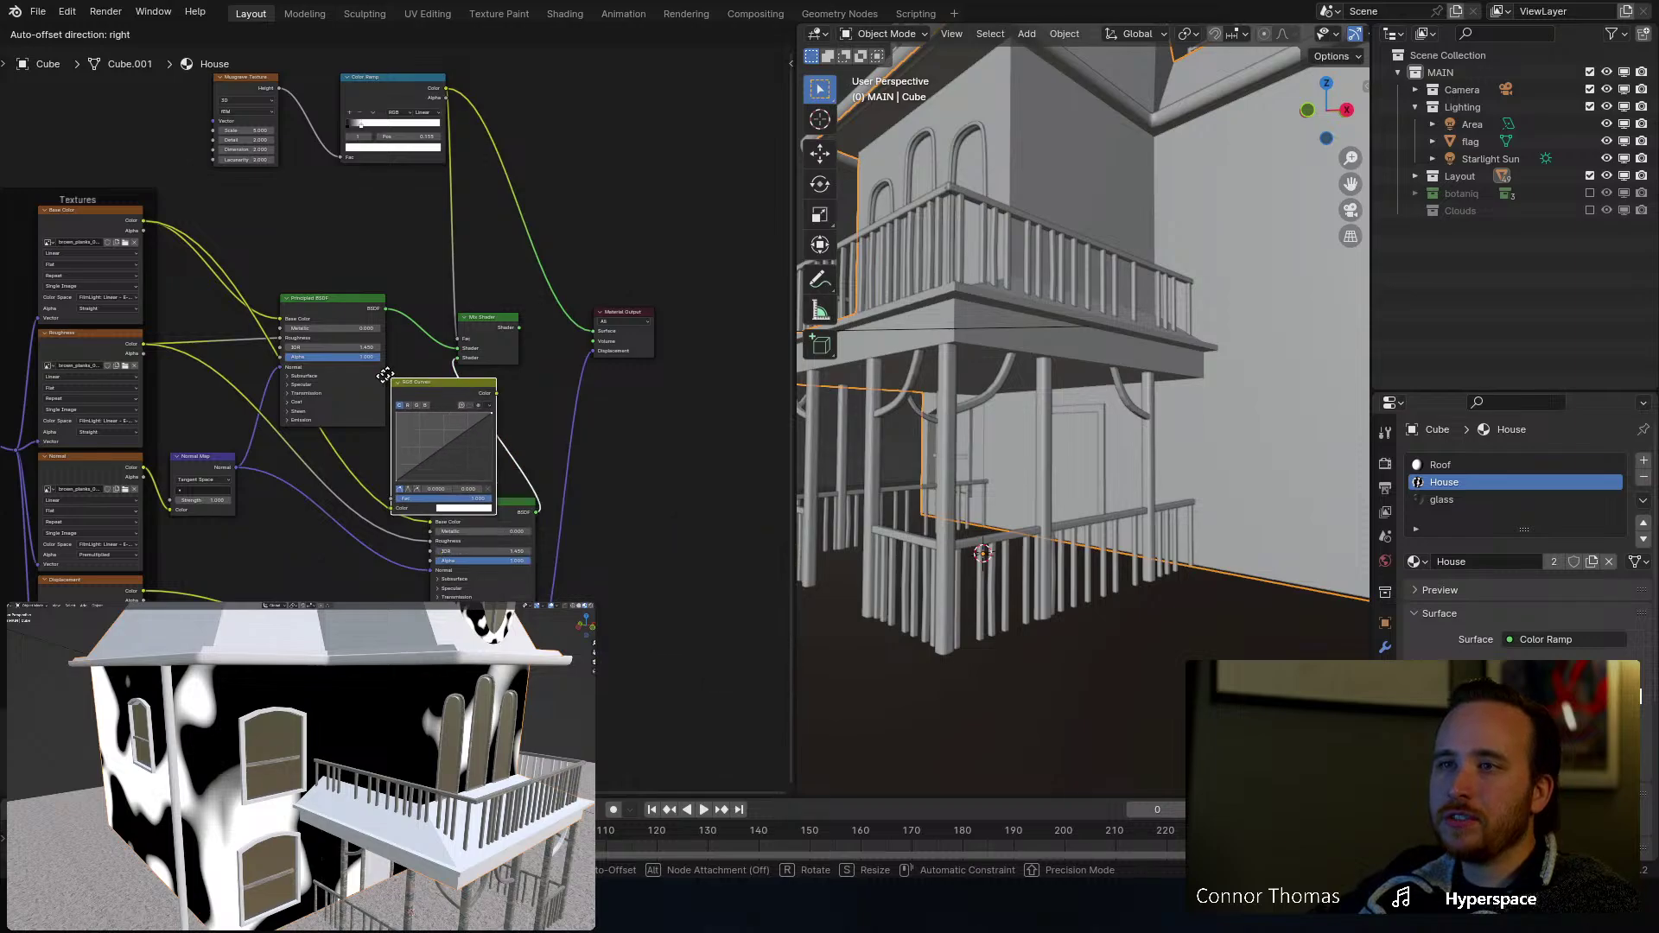
{"action": "left_click", "coordinate": [375, 471]}
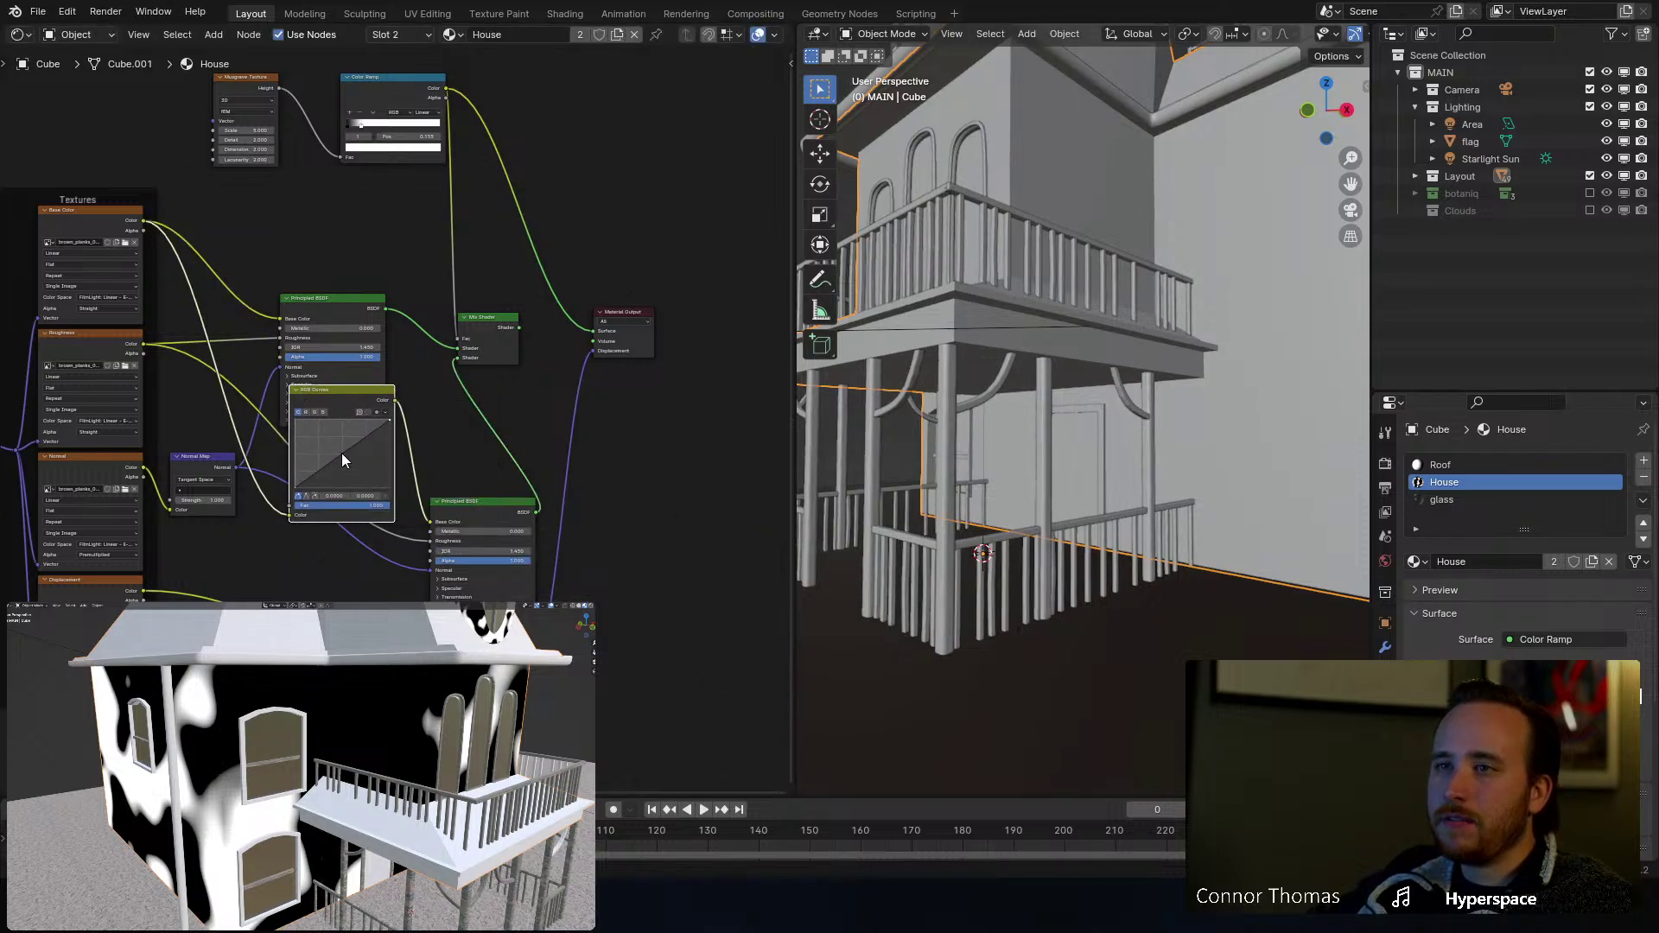
{"action": "left_click_drag", "start_coordinate": [342, 454], "coordinate": [346, 475]}
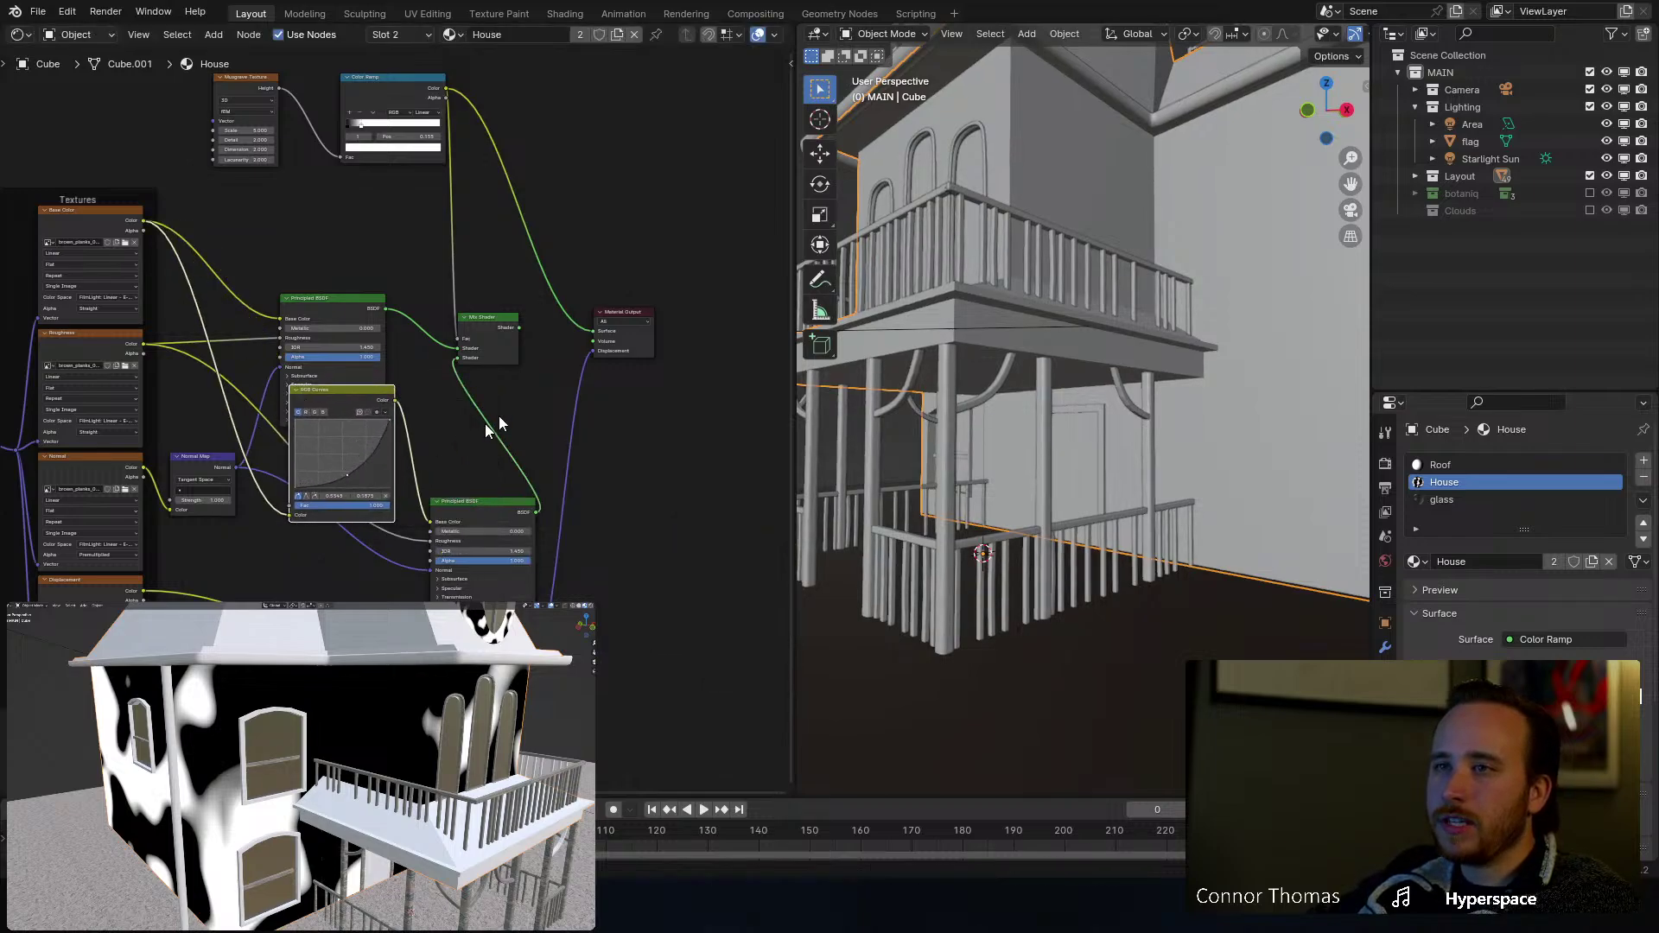
Step: Connect the Mix Shader to the Material Output's Surface and view the mixed material on the whole house
{"action": "left_click", "coordinate": [515, 329], "text": "ctrl+shift"}
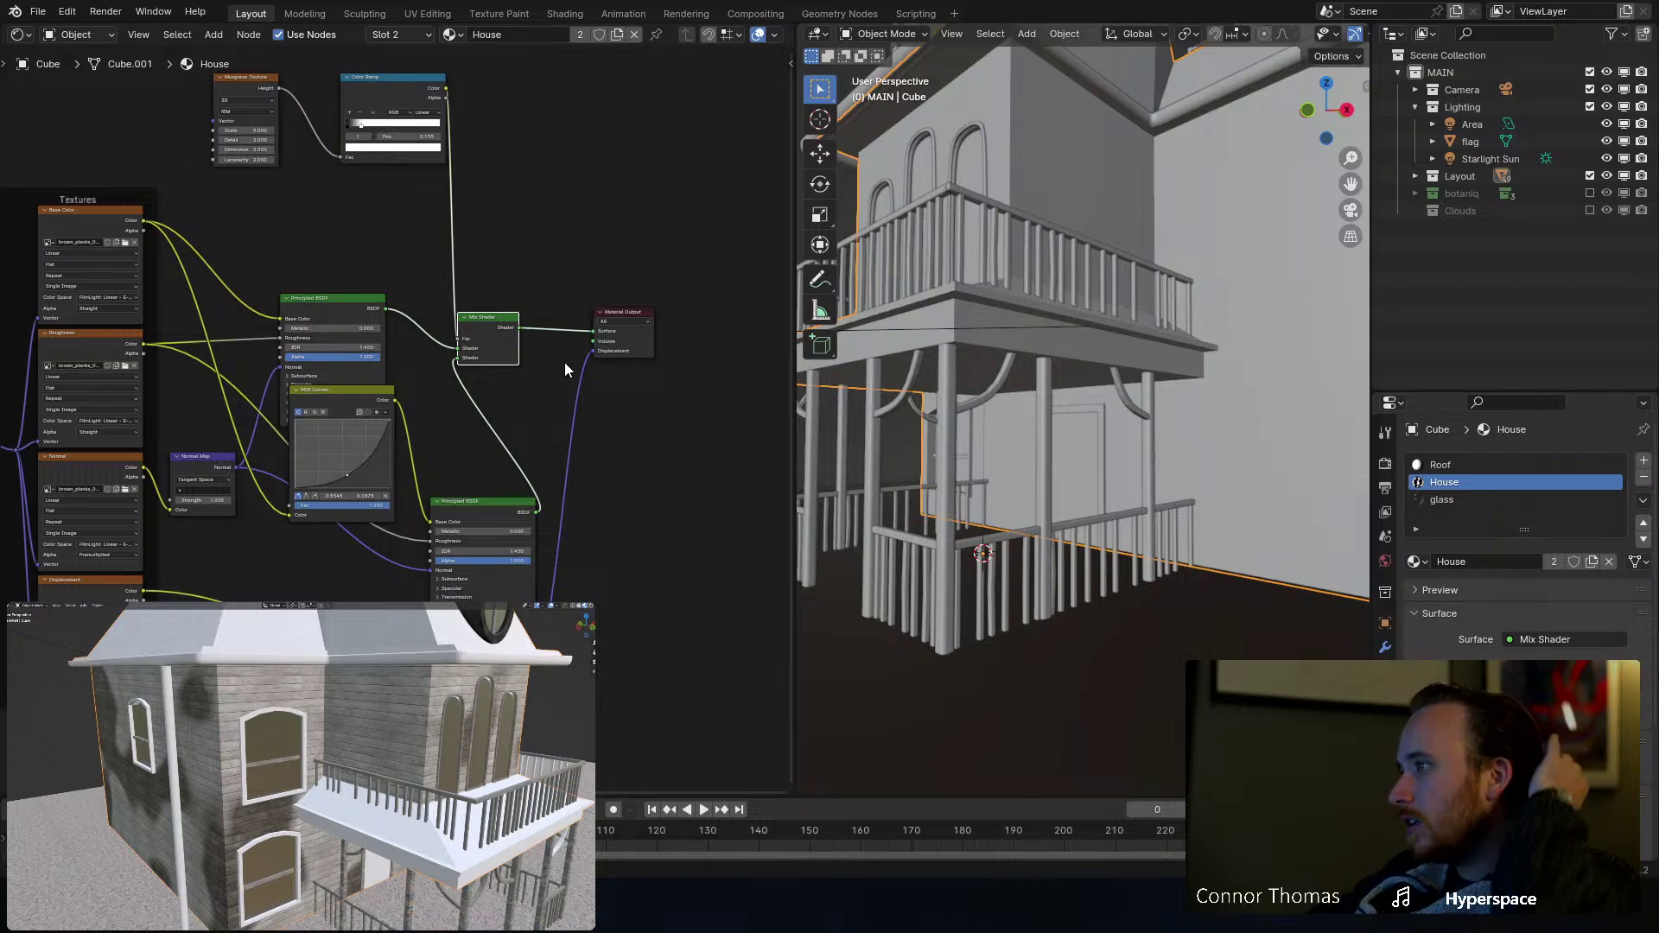
{"action": "mouse_move", "coordinate": [284, 784]}
{"action": "middle_mouse_down"}
{"action": "mouse_move", "coordinate": [308, 758]}
{"action": "mouse_move", "coordinate": [281, 767]}
{"action": "middle_mouse_up"}
{"action": "scroll", "coordinate": [292, 766], "scroll_direction": "down", "scroll_amount": 3}
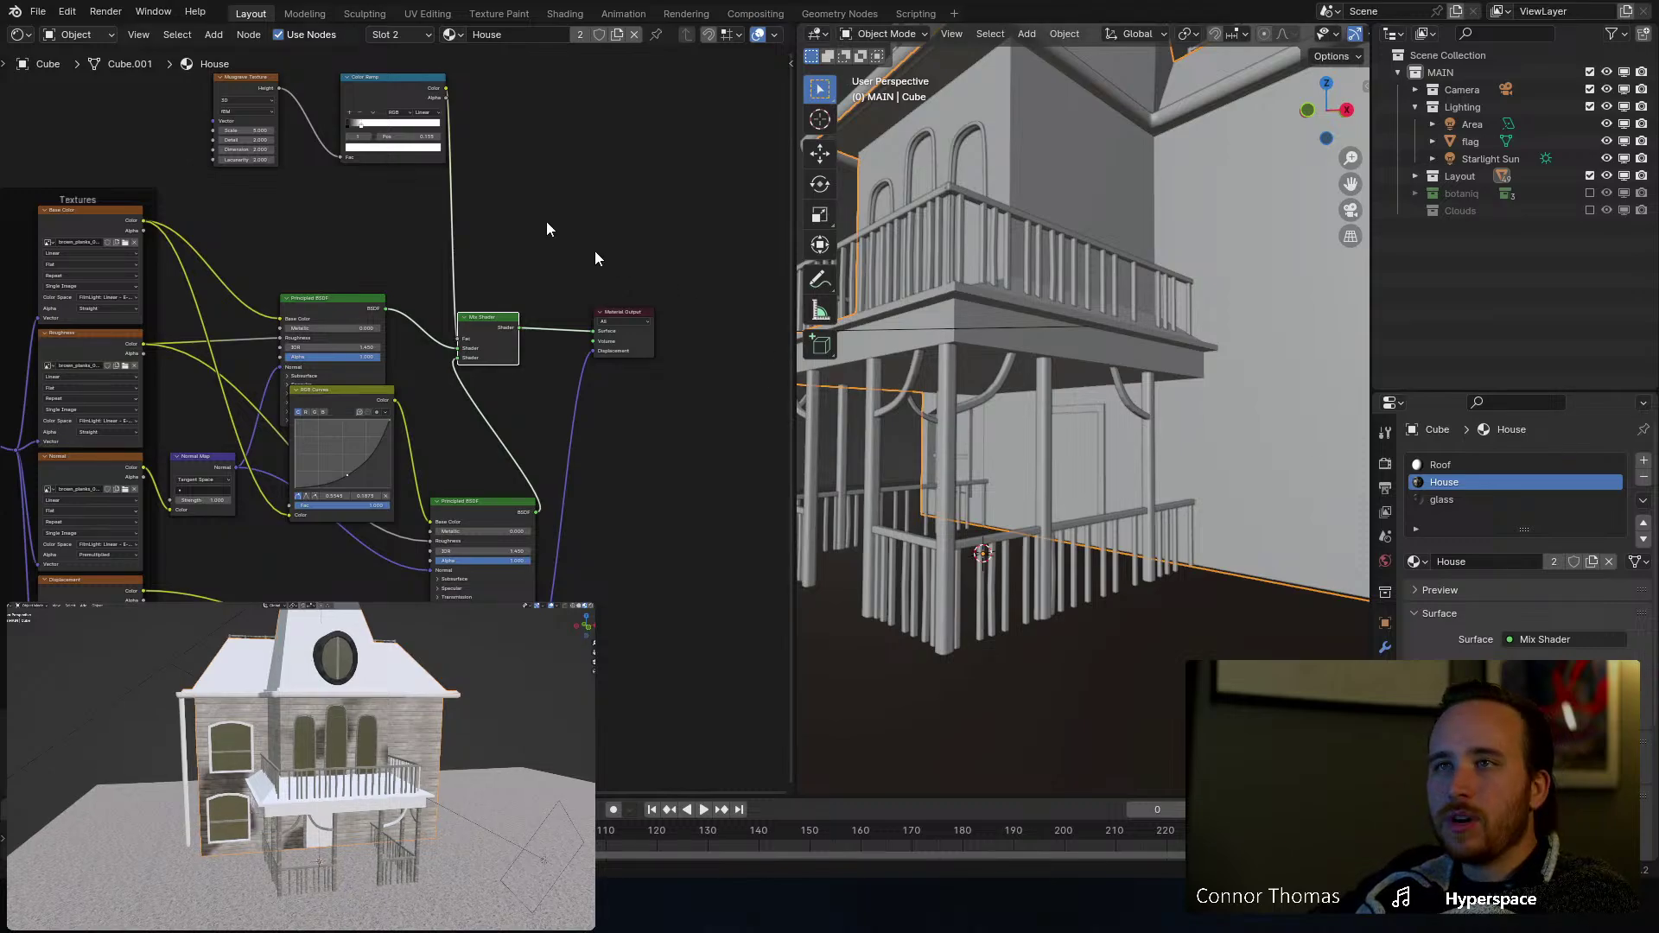
Step: Set the Musgrave Texture's scale to 13.4 and move the Color Ramp's white stop to about 0.427
{"action": "middle_click_drag", "start_coordinate": [515, 168], "coordinate": [541, 336]}
{"action": "scroll", "coordinate": [328, 318], "scroll_direction": "up", "scroll_amount": 7}
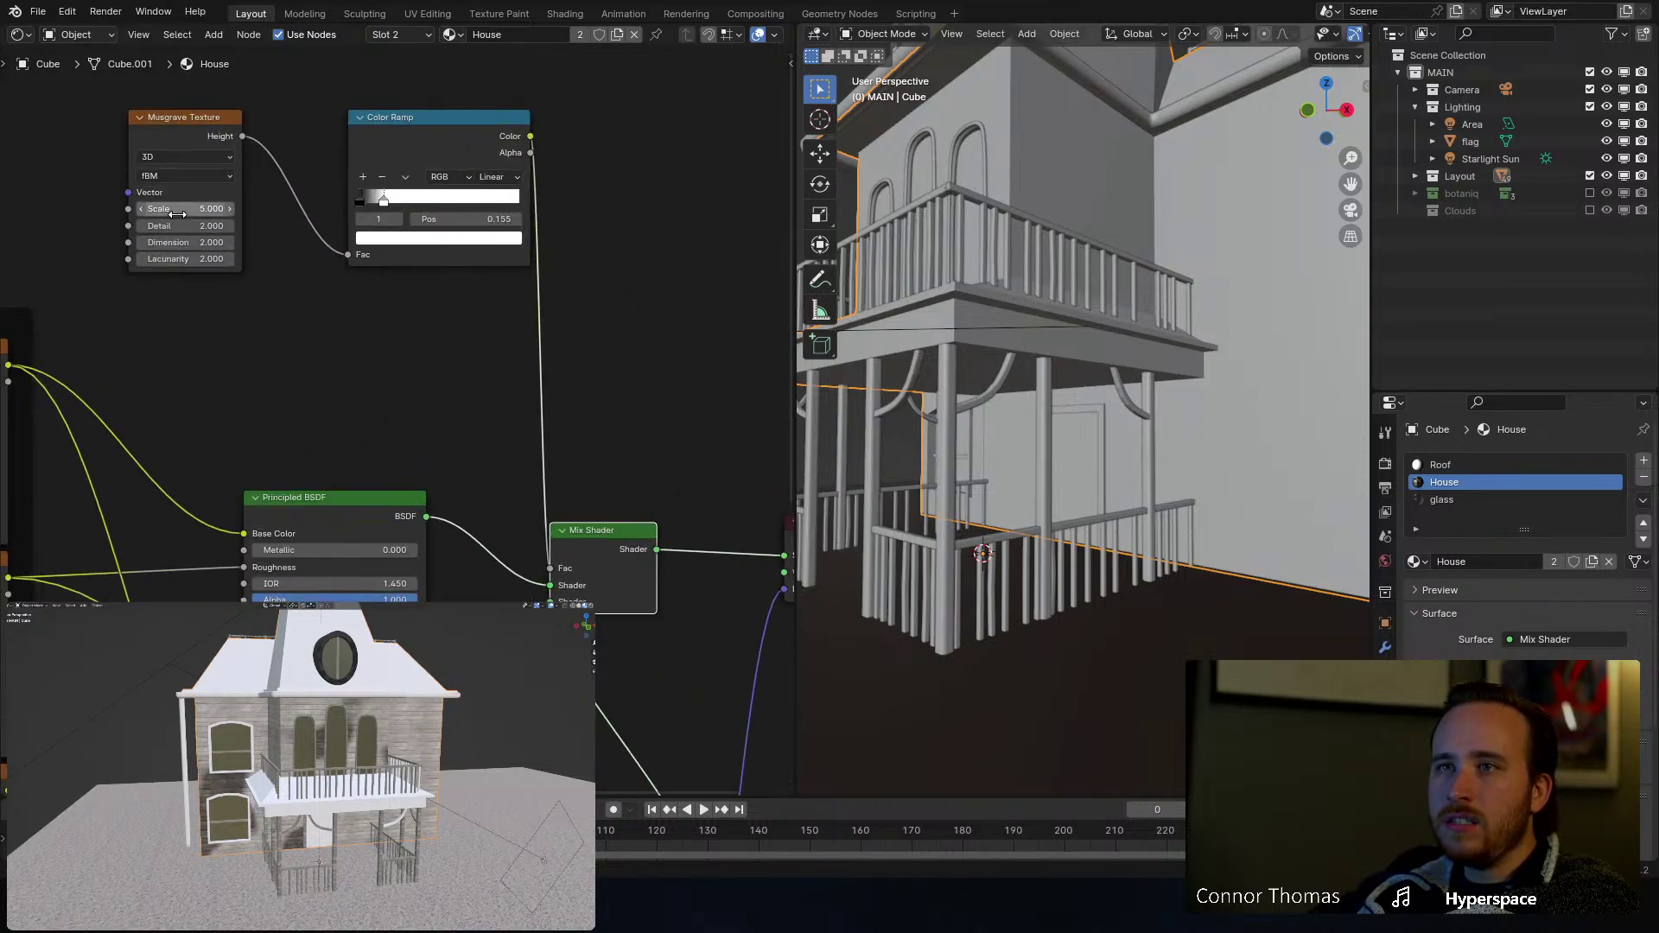
{"action": "left_click_drag", "start_coordinate": [177, 209], "coordinate": [271, 208]}
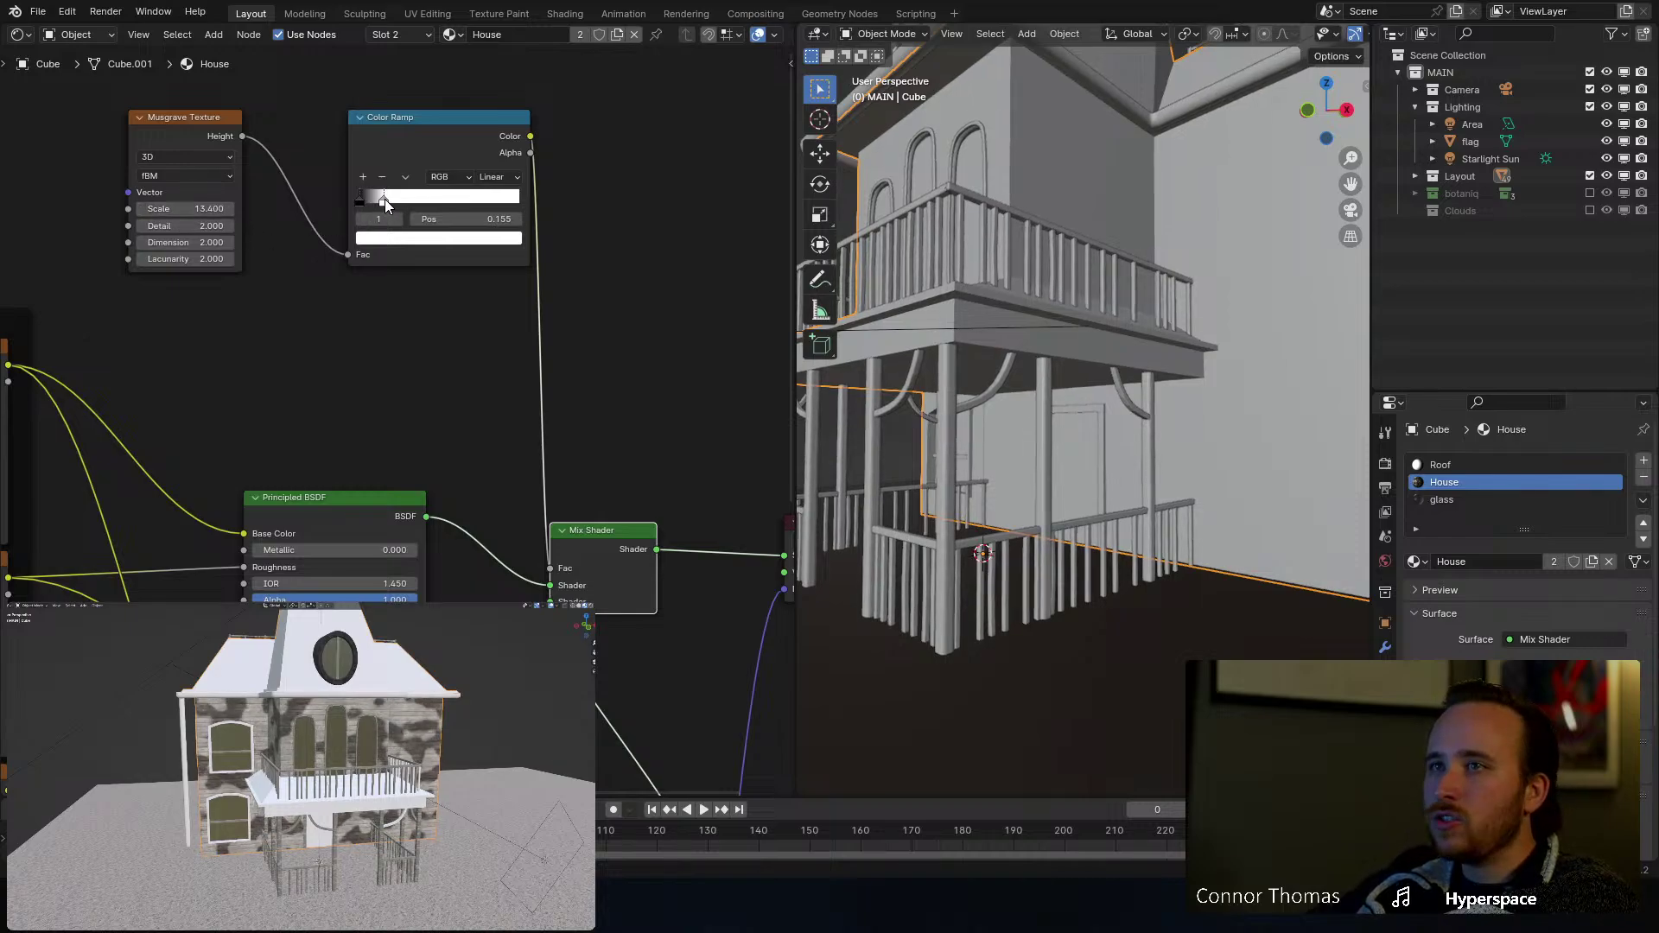
{"action": "left_click_drag", "start_coordinate": [385, 198], "coordinate": [432, 204]}
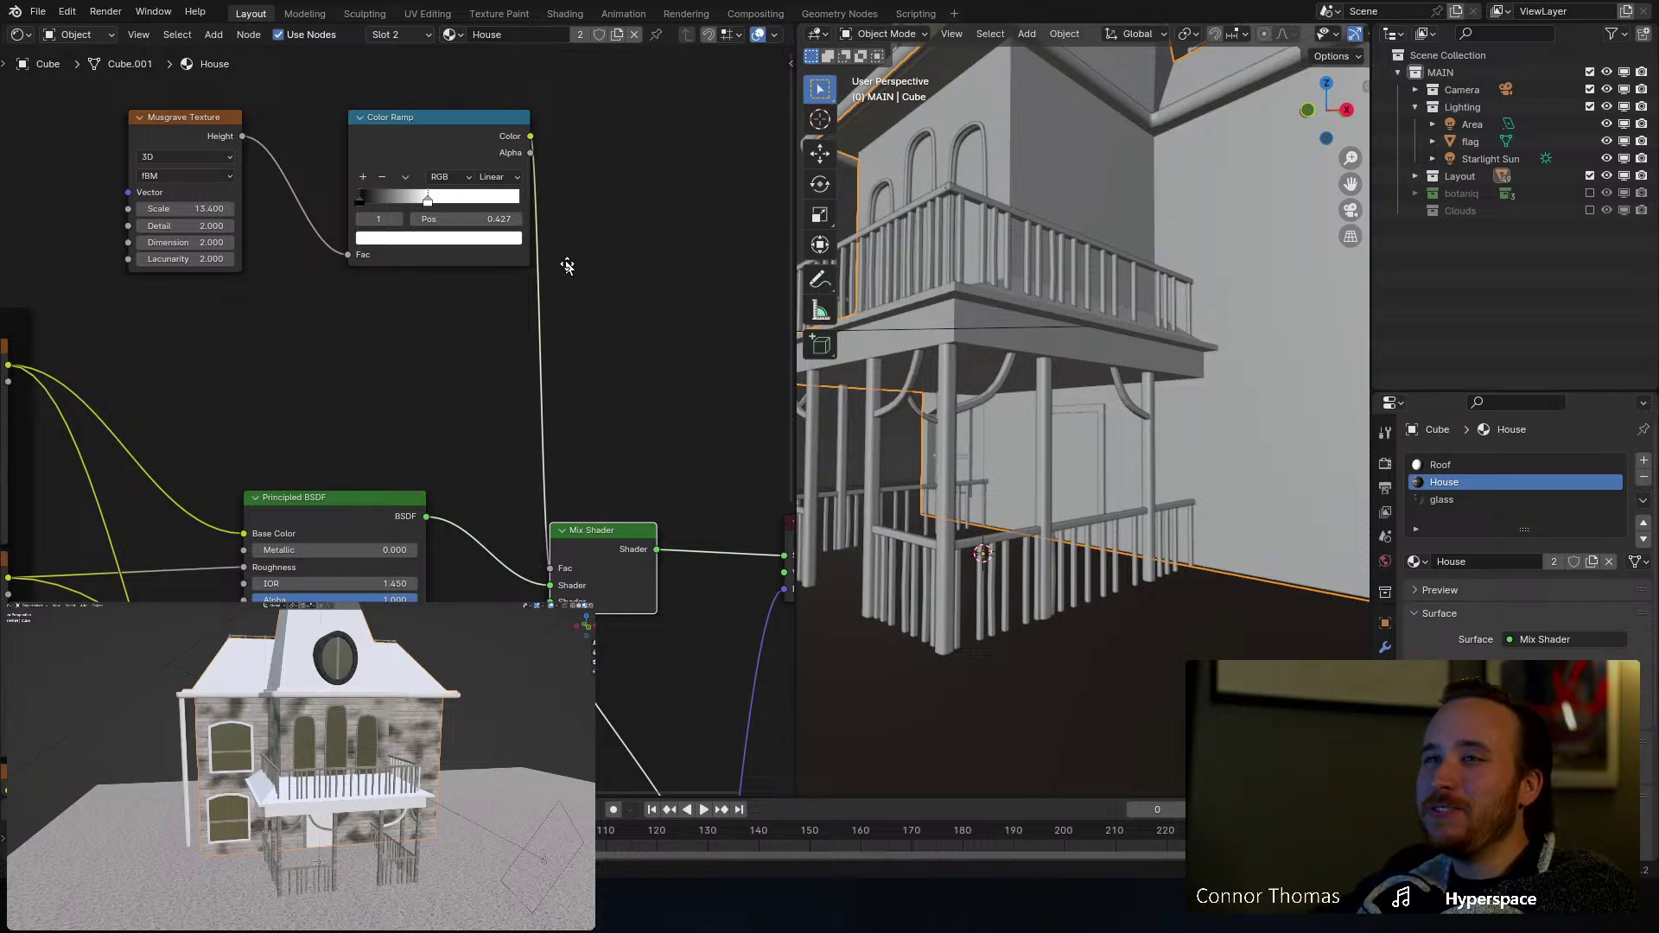
Step: Move the Musgrave Texture and Color Ramp nodes together to the left, farther from the Mix Shader
{"action": "middle_click_drag", "start_coordinate": [564, 260], "coordinate": [592, 310]}
{"action": "left_click_drag", "start_coordinate": [144, 389], "coordinate": [215, 177]}
{"action": "left_click", "coordinate": [505, 230]}
{"action": "middle_click_drag", "start_coordinate": [557, 254], "coordinate": [432, 269]}
{"action": "scroll", "coordinate": [433, 259], "scroll_direction": "down", "scroll_amount": 6}
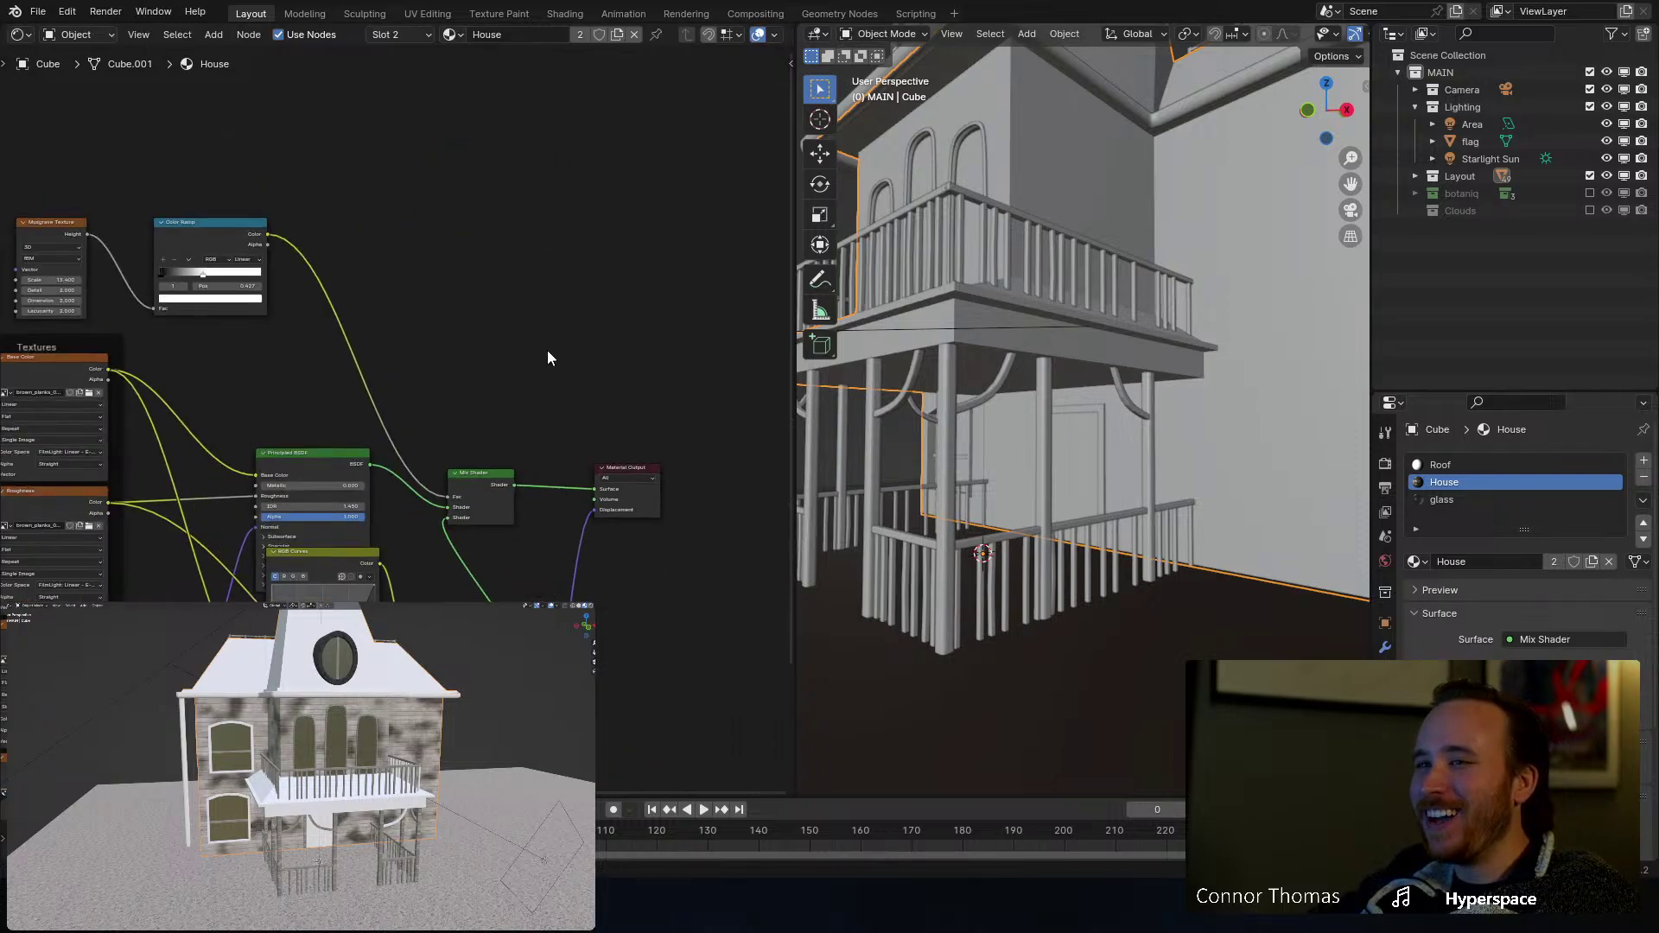
Step: Move the Mix Shader and Material Output together farther right of the Principled BSDFs, and save the file
{"action": "middle_click_drag", "start_coordinate": [547, 350], "coordinate": [422, 264]}
{"action": "left_click_drag", "start_coordinate": [341, 252], "coordinate": [657, 355]}
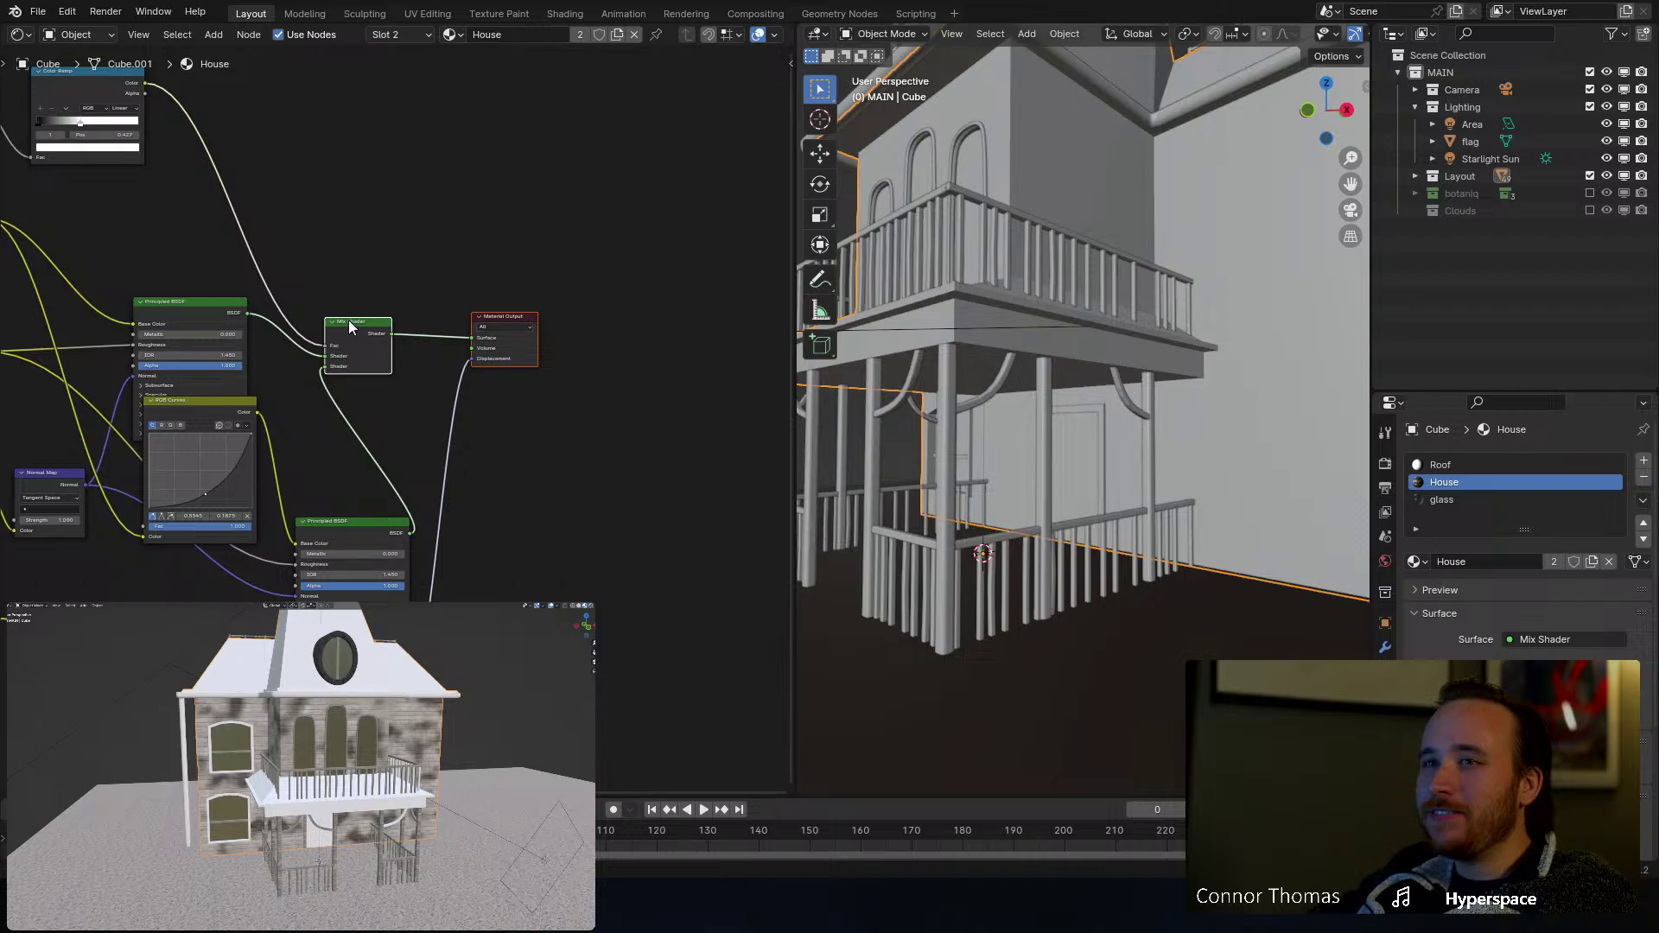
{"action": "left_click_drag", "start_coordinate": [349, 327], "coordinate": [560, 327]}
{"action": "key", "text": "ctrl+s"}
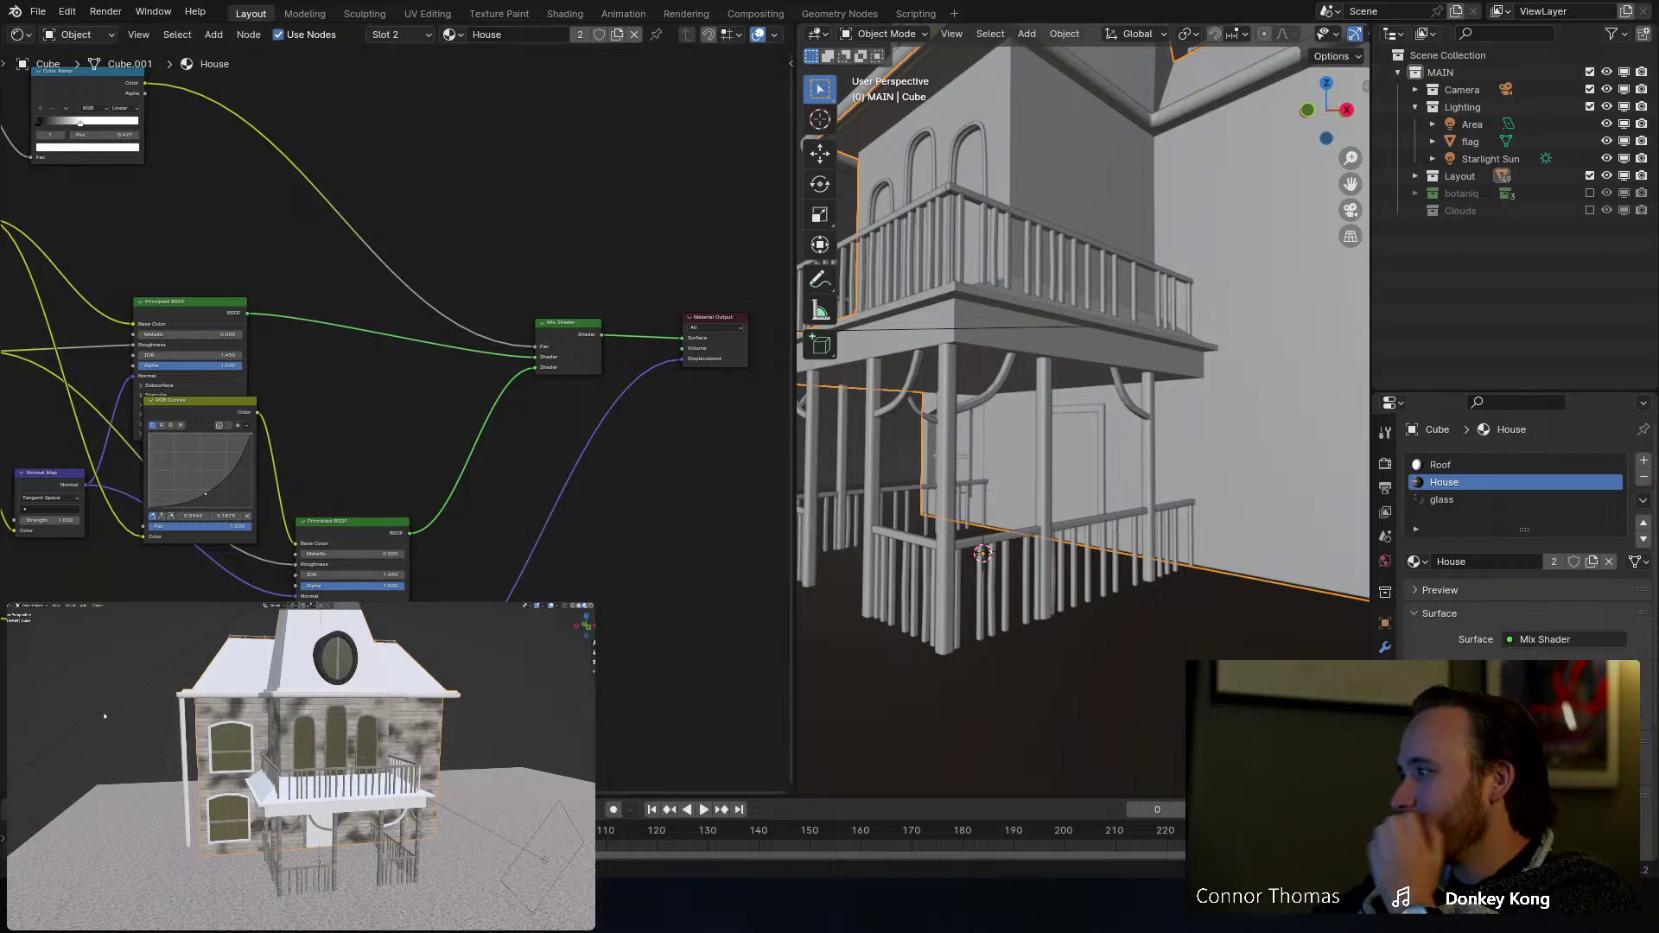
Step: In Edit Mode, select the underside and outer side faces of the balcony base and assign the House material to them
{"action": "mouse_move", "coordinate": [104, 715]}
{"action": "middle_mouse_down"}
{"action": "mouse_move", "coordinate": [61, 717]}
{"action": "mouse_move", "coordinate": [117, 717]}
{"action": "middle_mouse_up"}
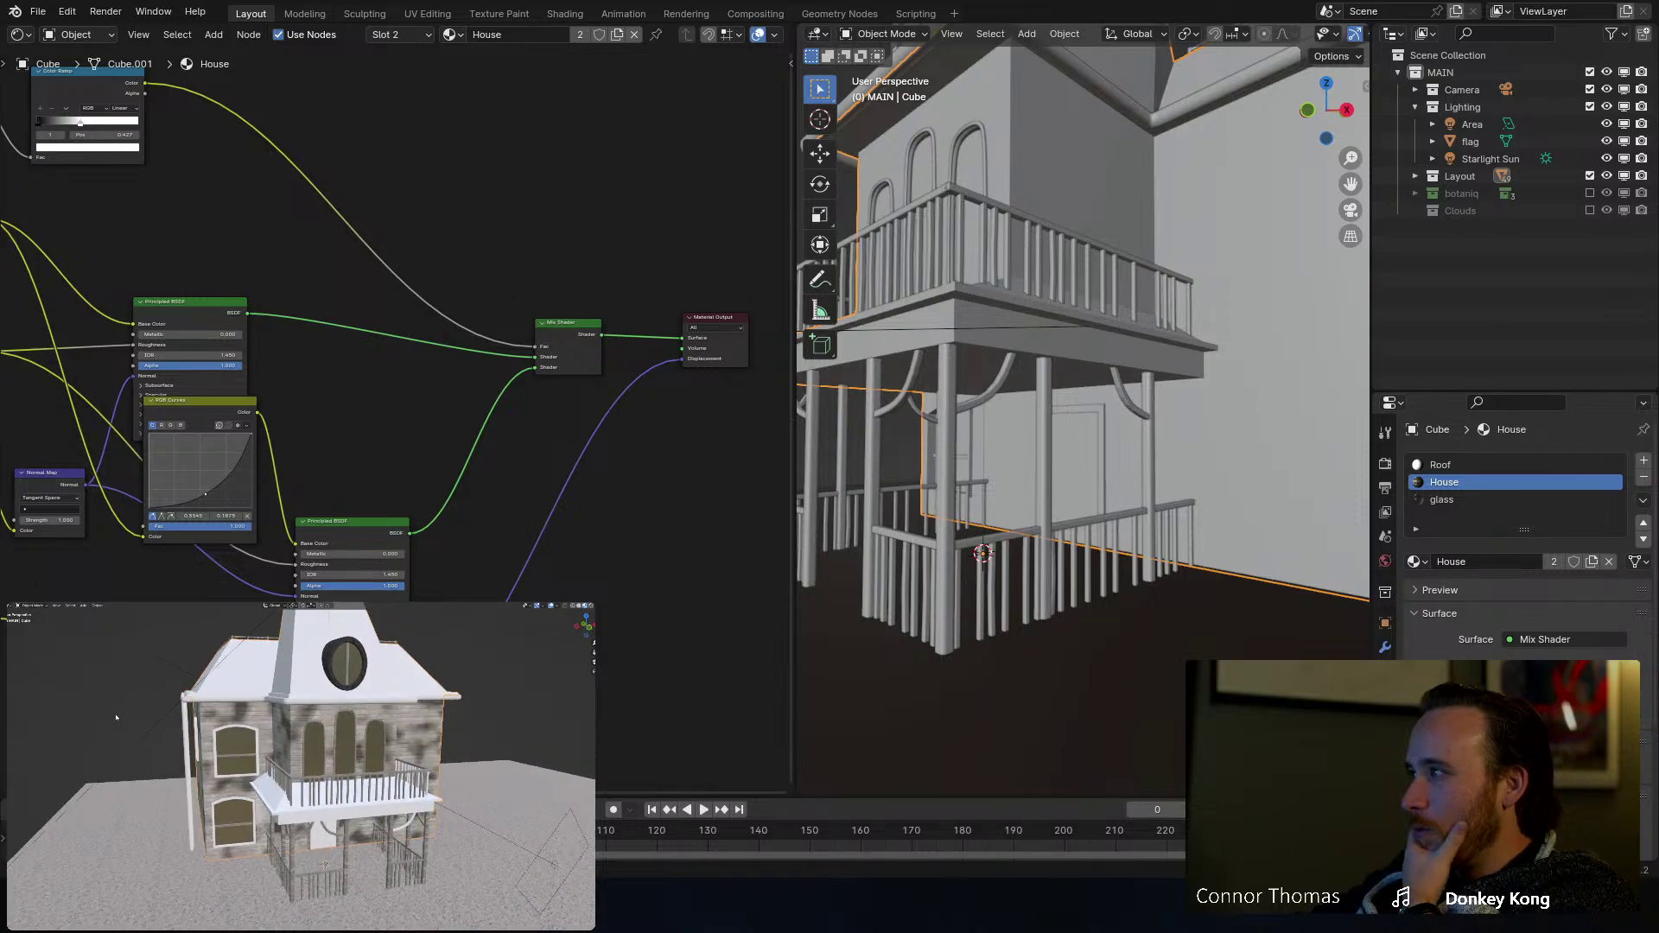
{"action": "key", "text": "KP_0"}
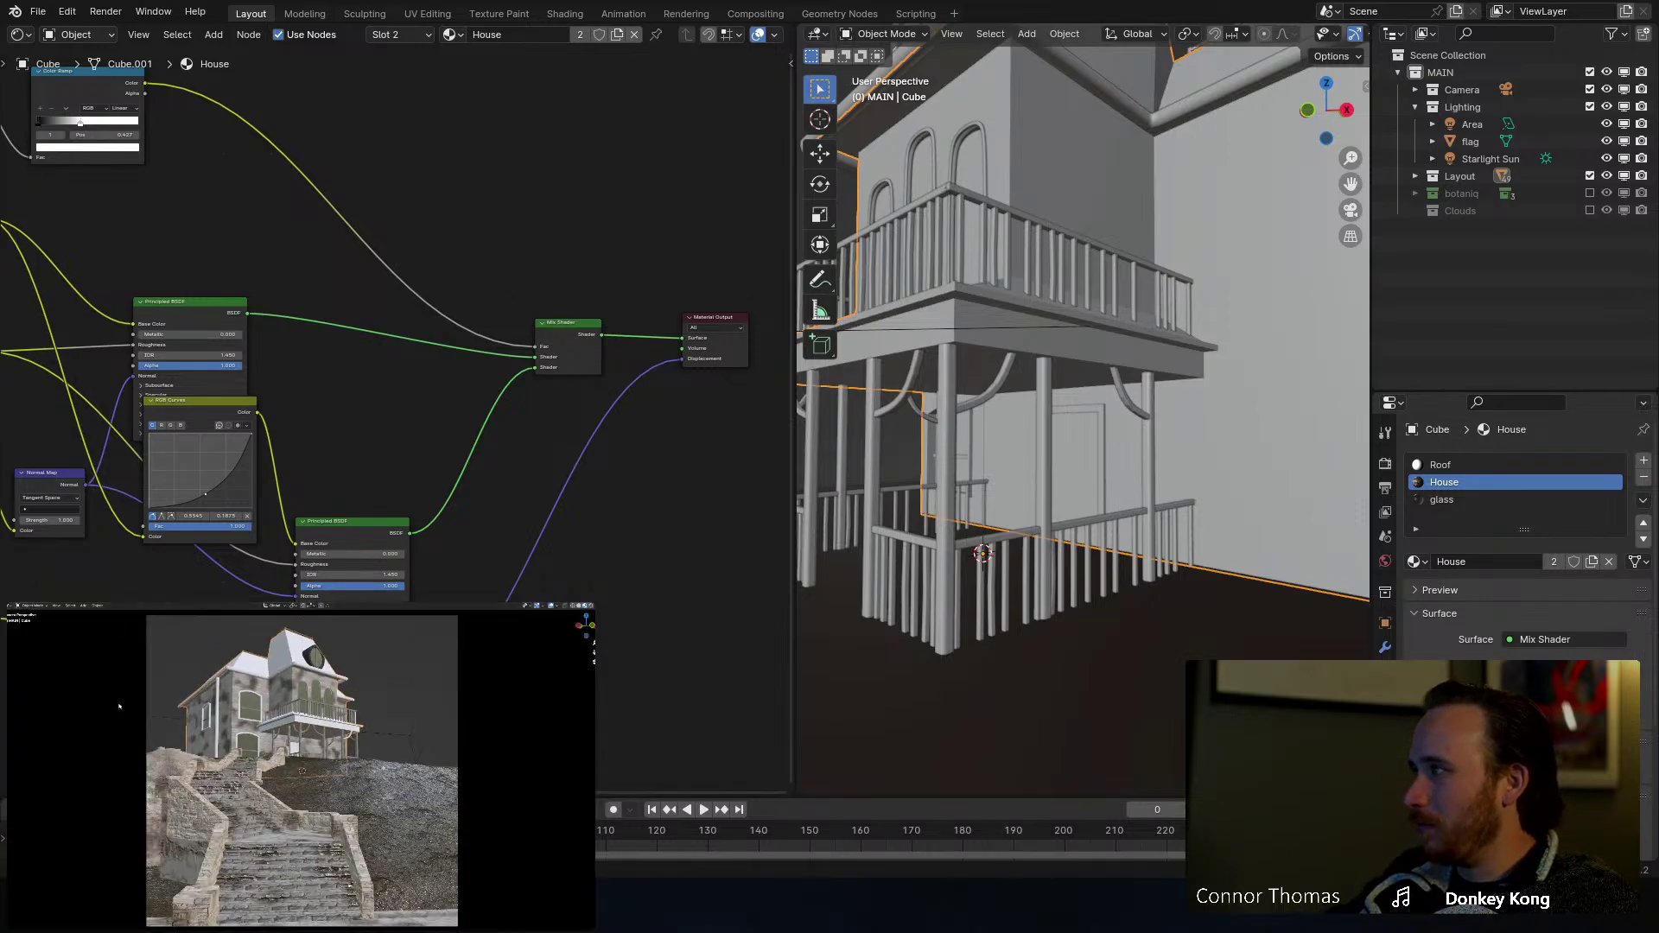
{"action": "key", "text": "KP_0"}
{"action": "middle_click_drag", "start_coordinate": [95, 744], "coordinate": [342, 761]}
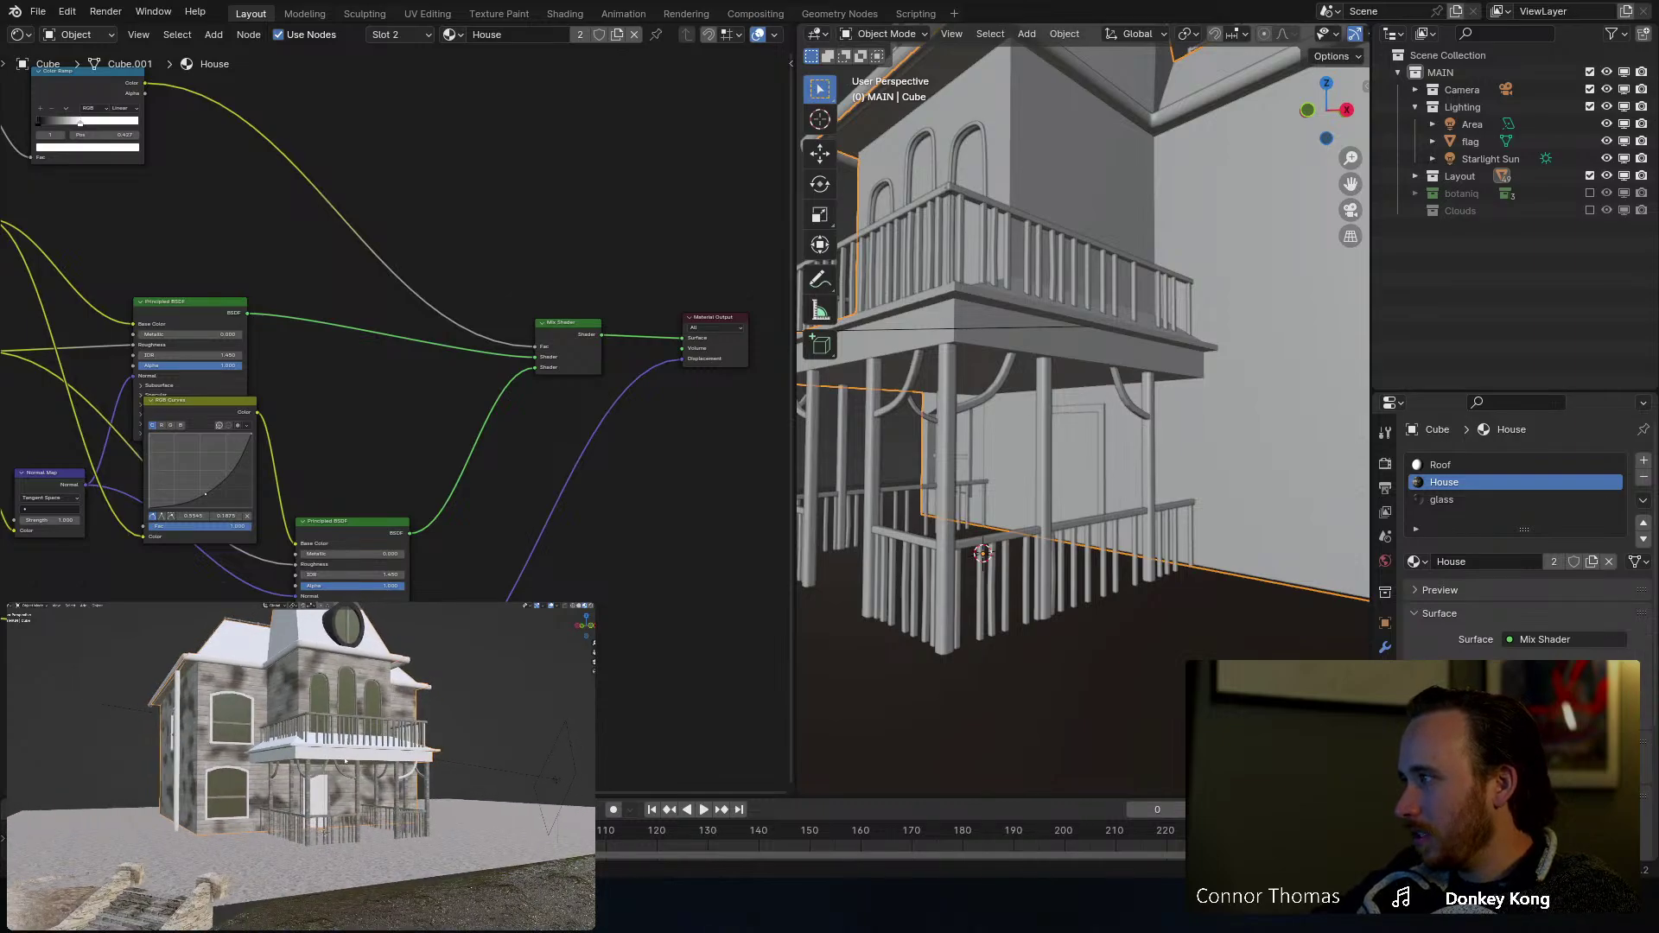
{"action": "key", "text": "Tab"}
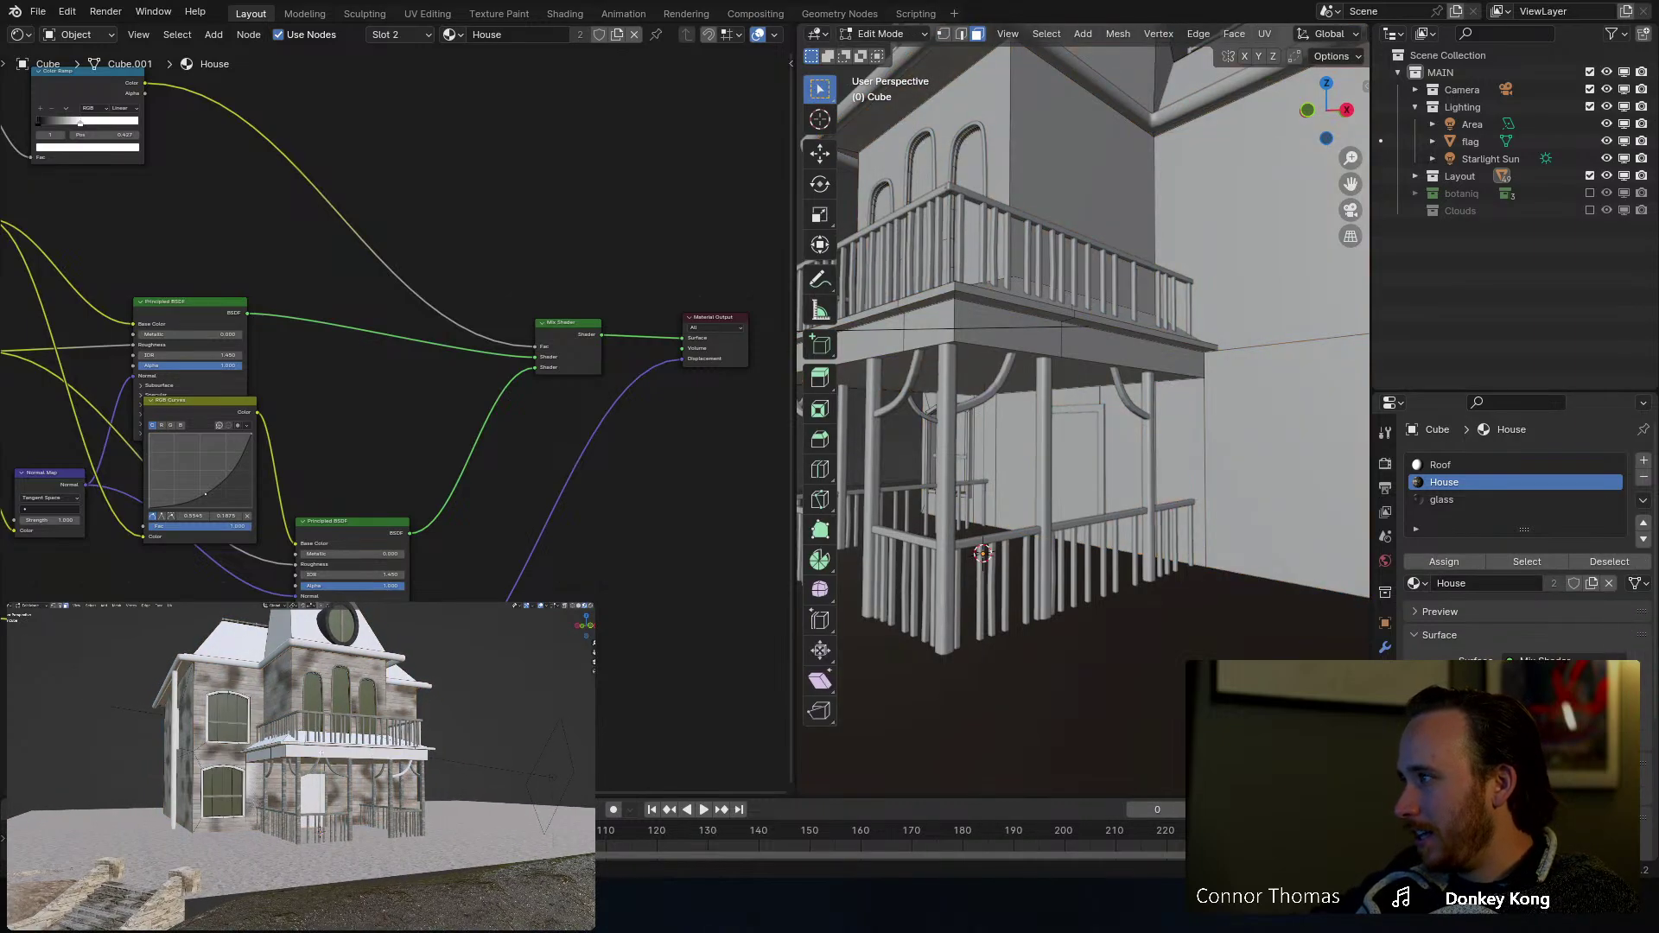
{"action": "left_click", "coordinate": [1441, 465]}
{"action": "left_click", "coordinate": [1527, 562]}
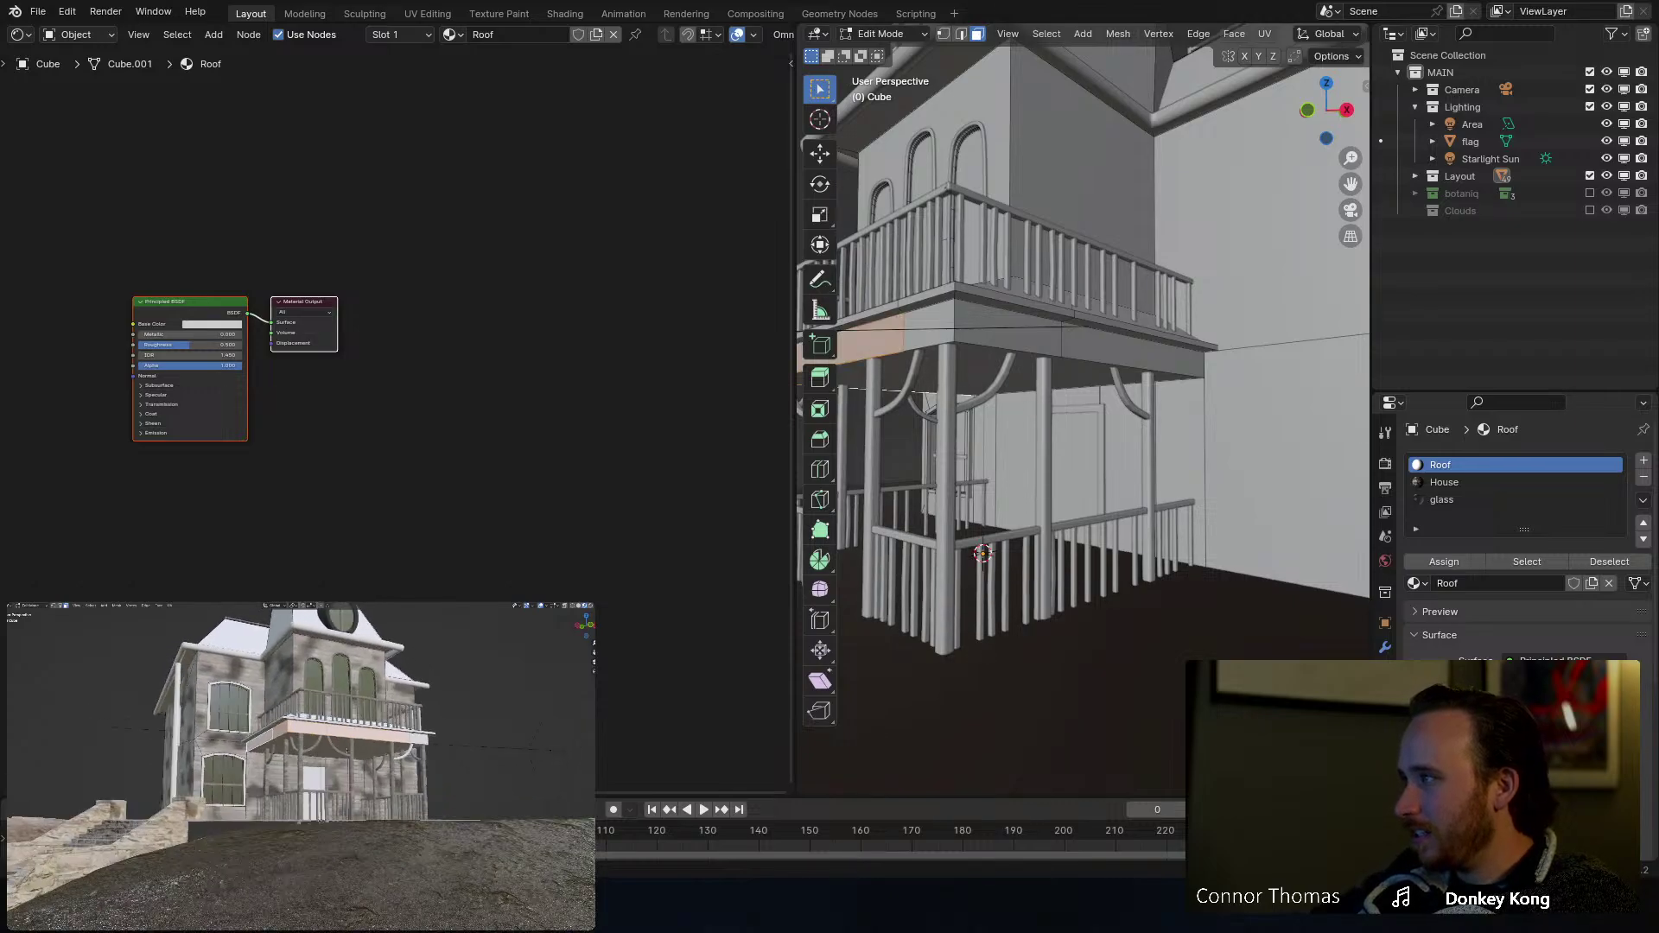
{"action": "left_click", "coordinate": [319, 747], "text": "shift"}
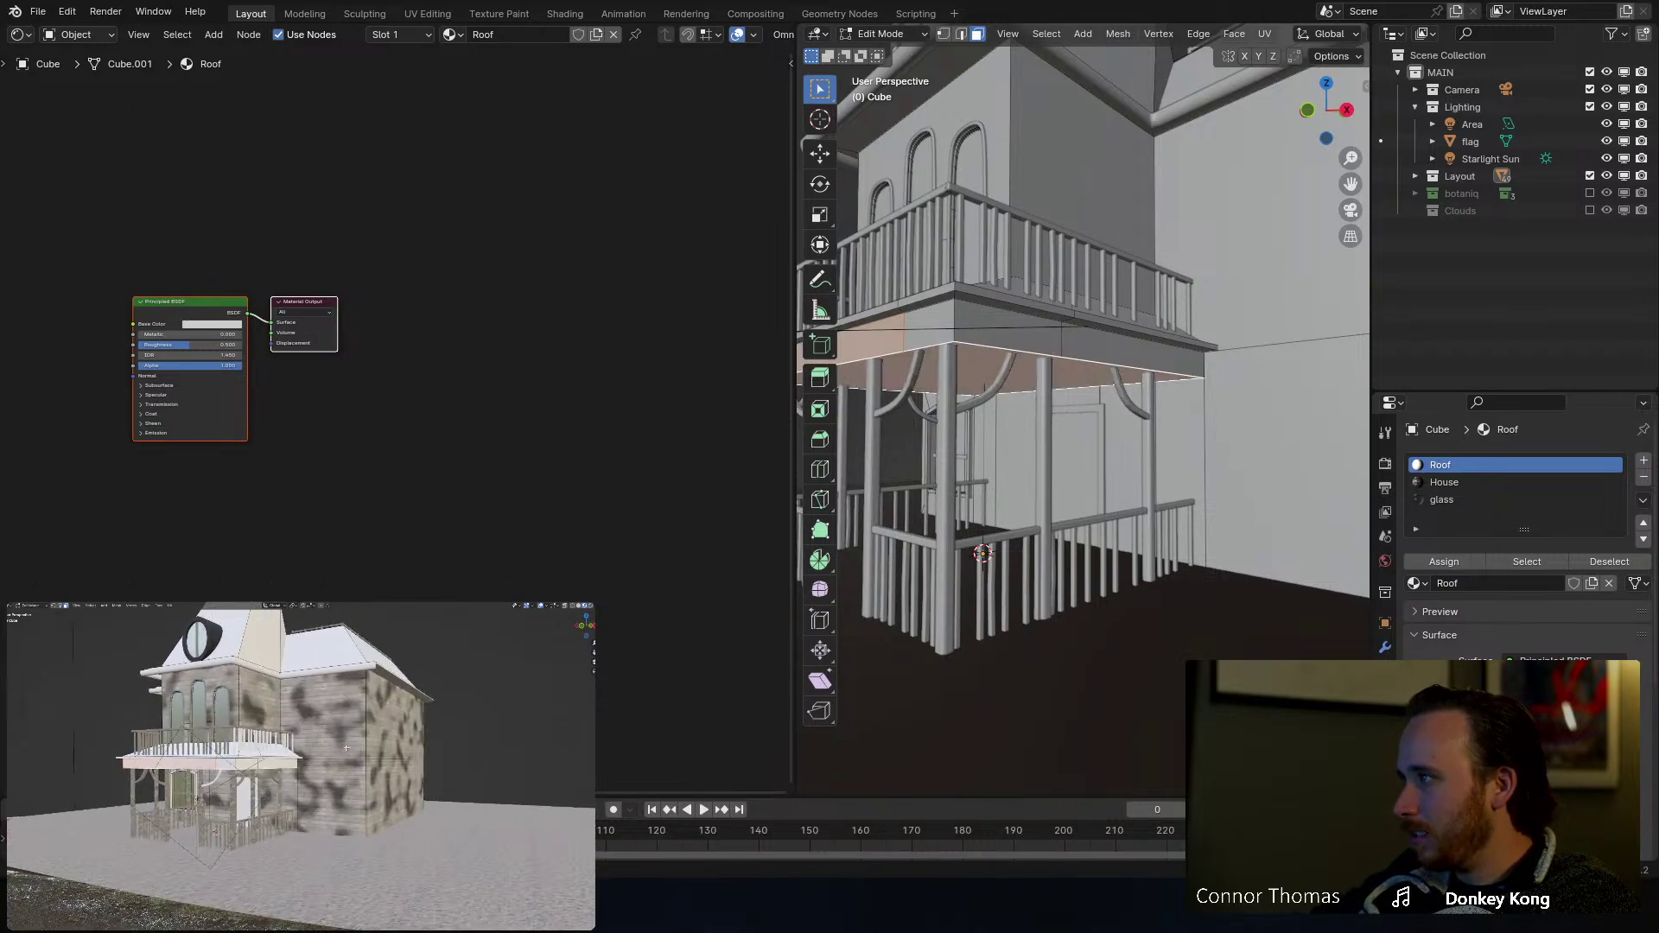
{"action": "left_click", "coordinate": [222, 764], "text": "shift"}
{"action": "left_click", "coordinate": [249, 764], "text": "shift"}
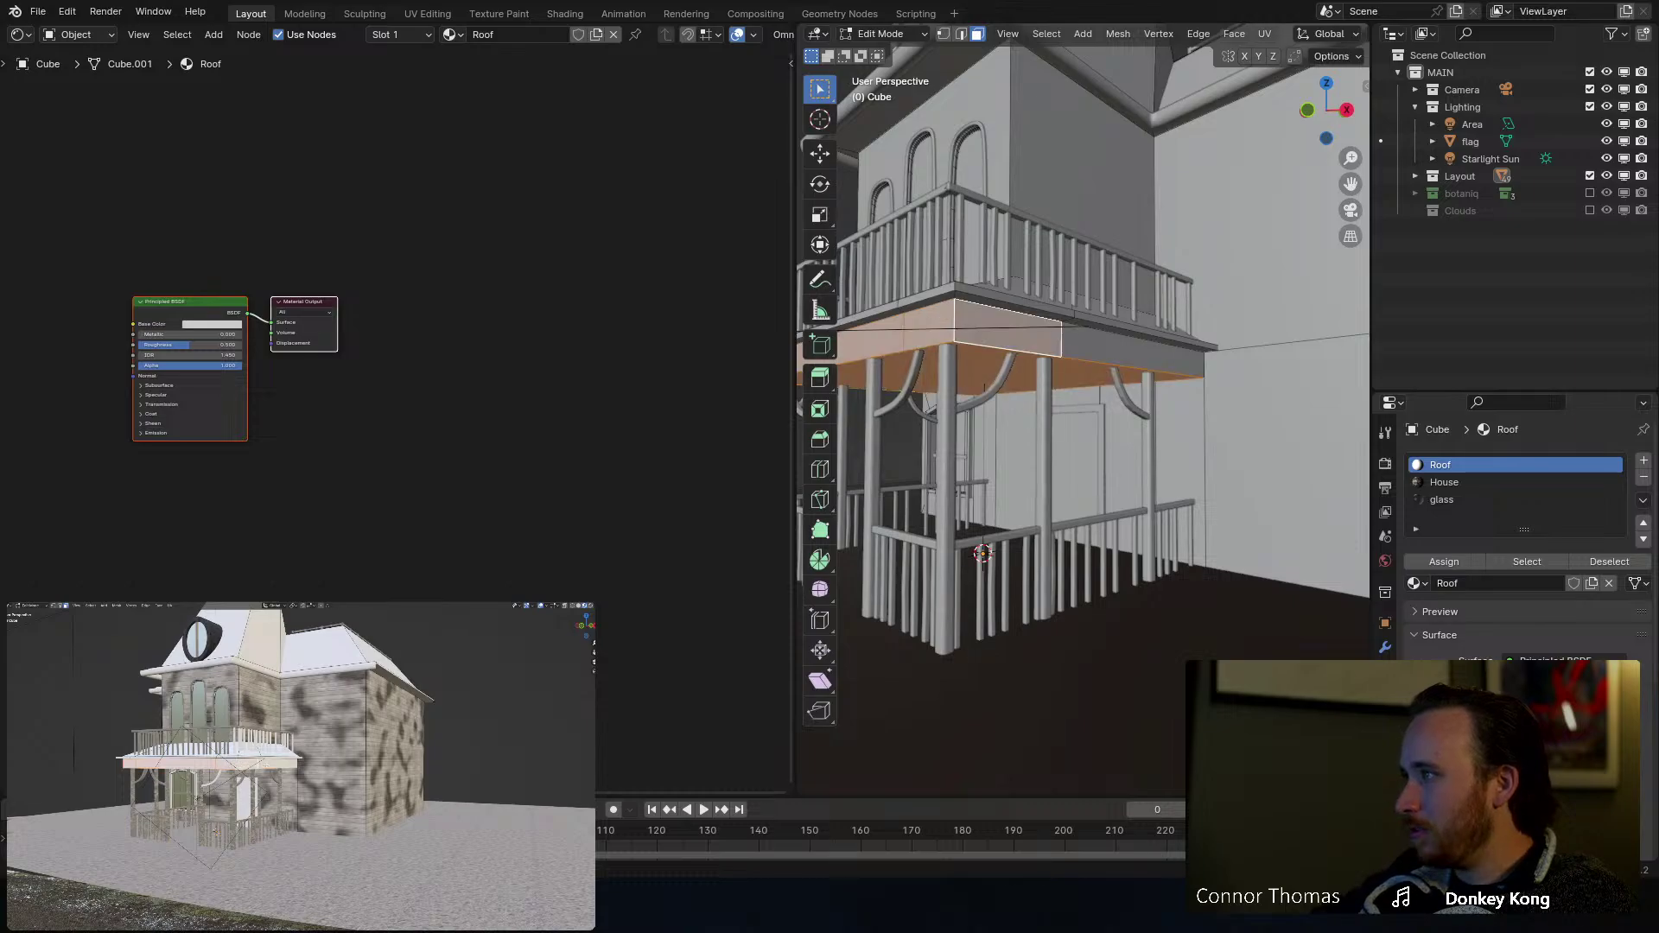
{"action": "left_click", "coordinate": [283, 764], "text": "shift"}
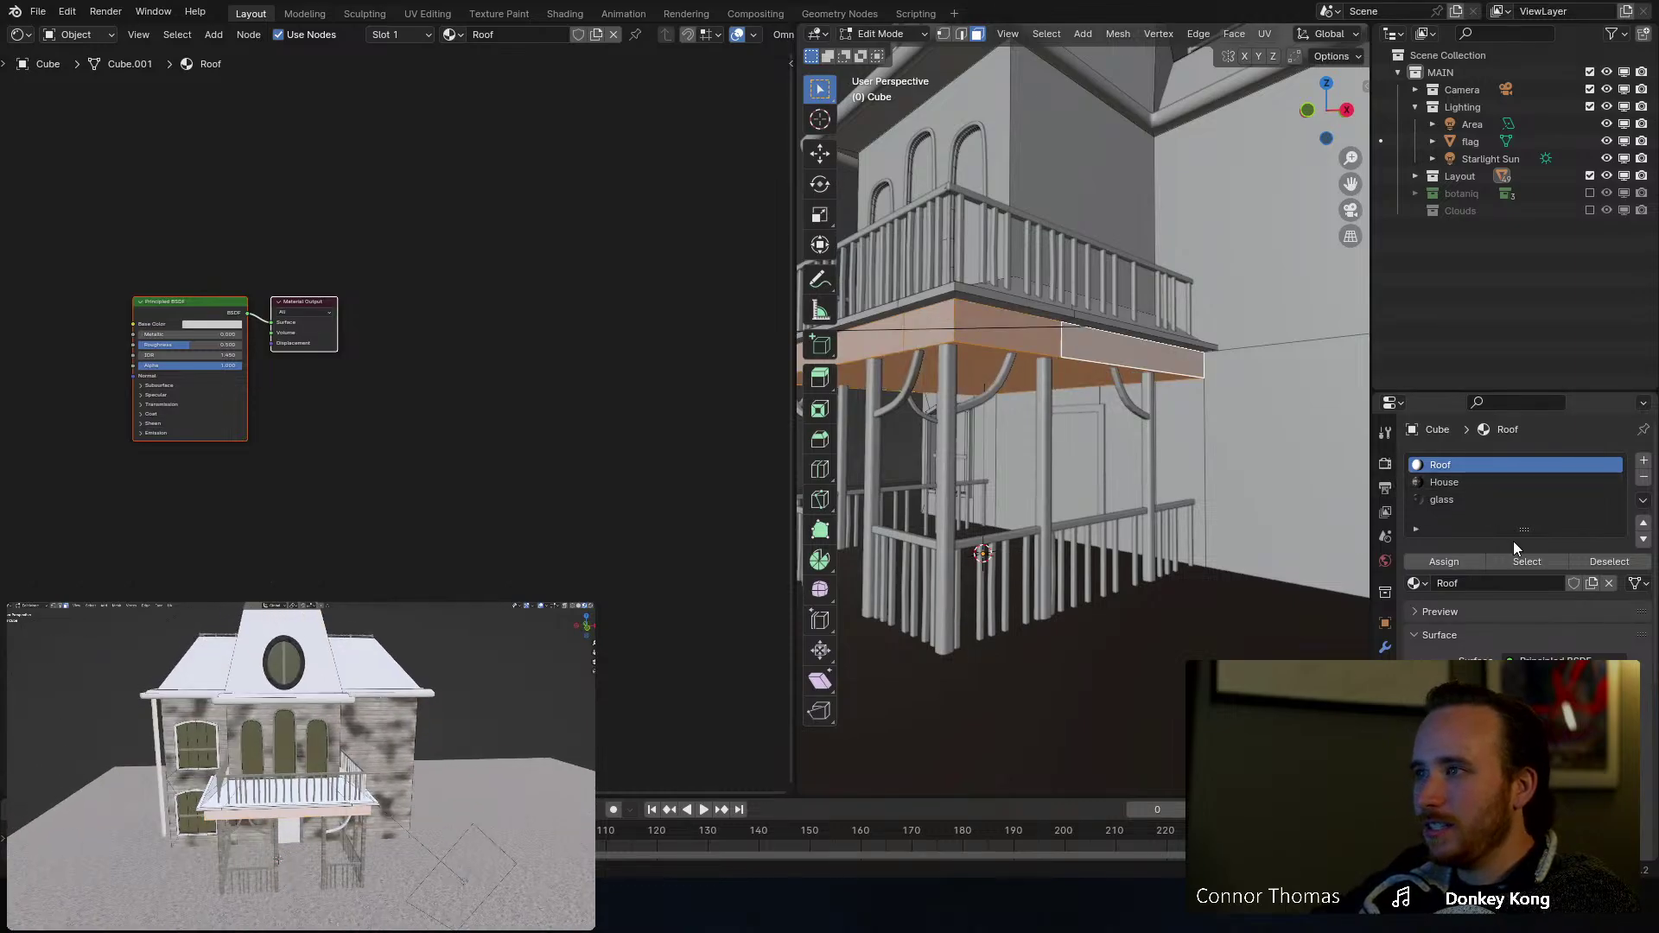
{"action": "left_click", "coordinate": [1460, 483]}
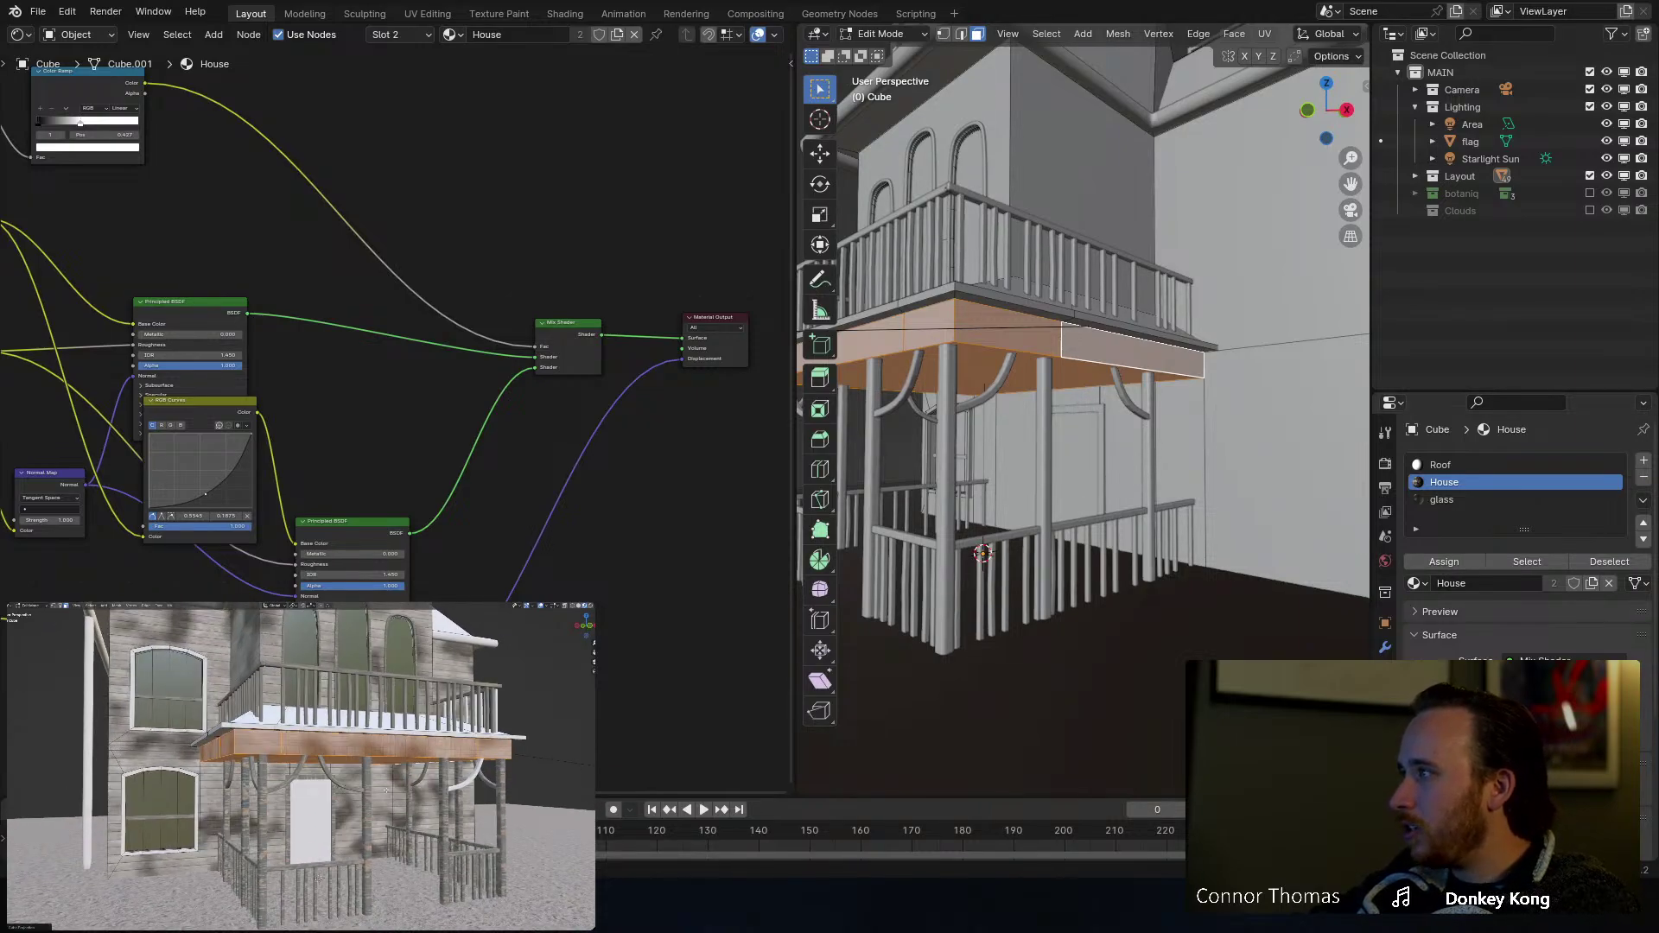
Step: Return to Object Mode, deselect all objects and save the file
{"action": "key", "text": "Tab"}
{"action": "key", "text": "a"}
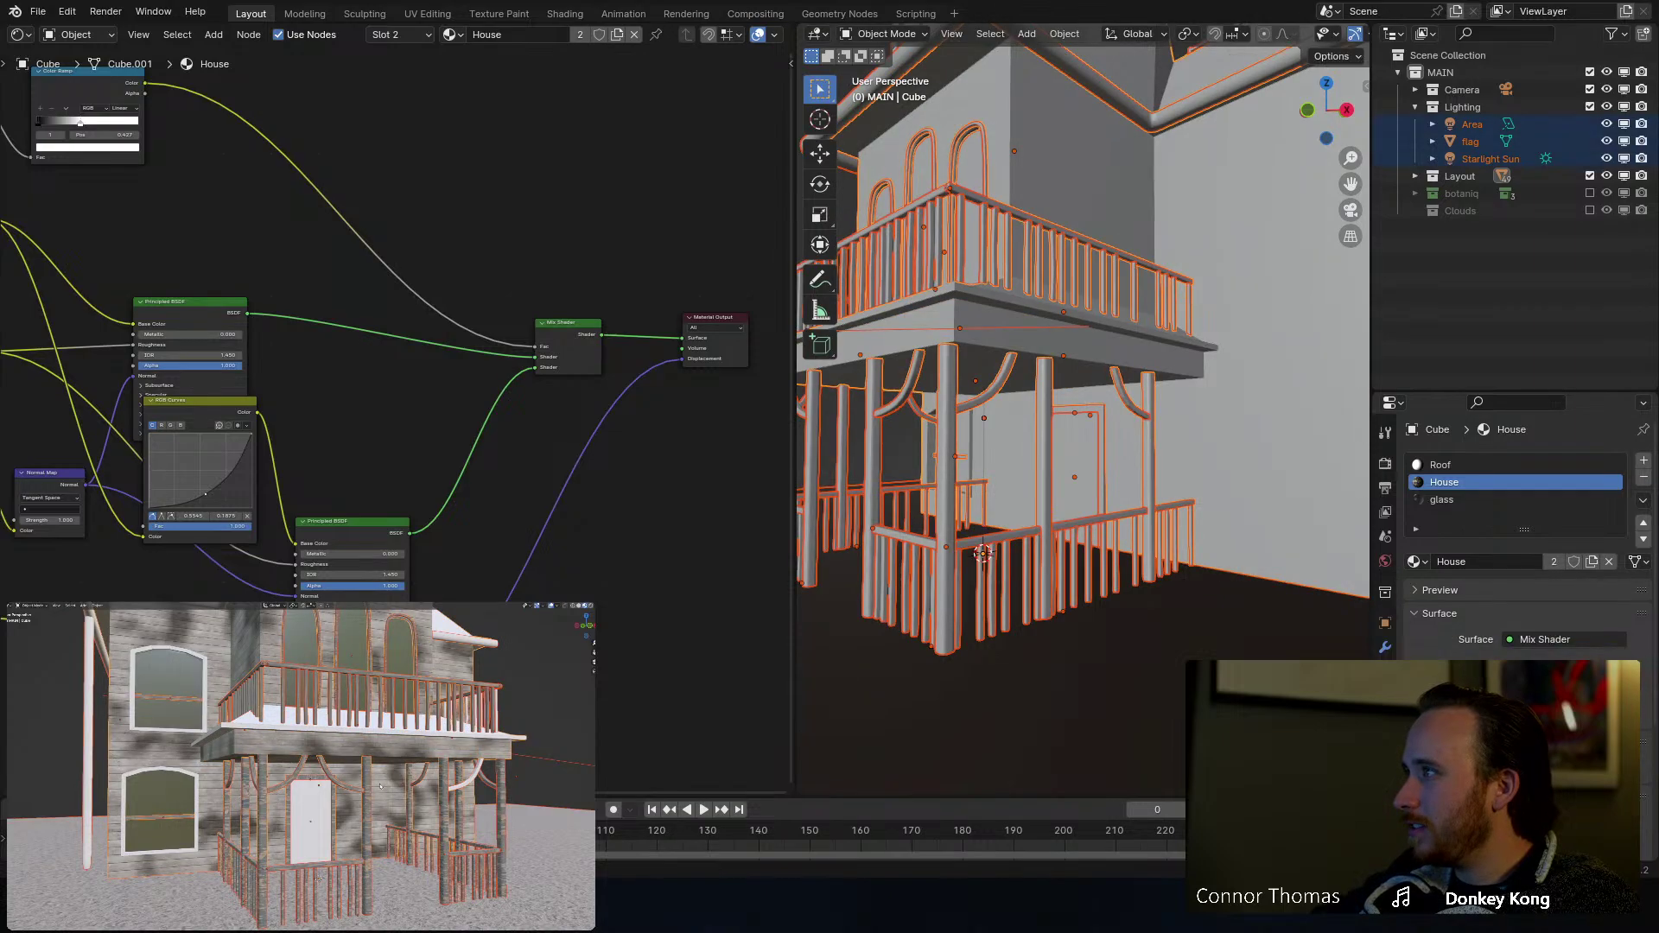
{"action": "key", "text": "alt+a"}
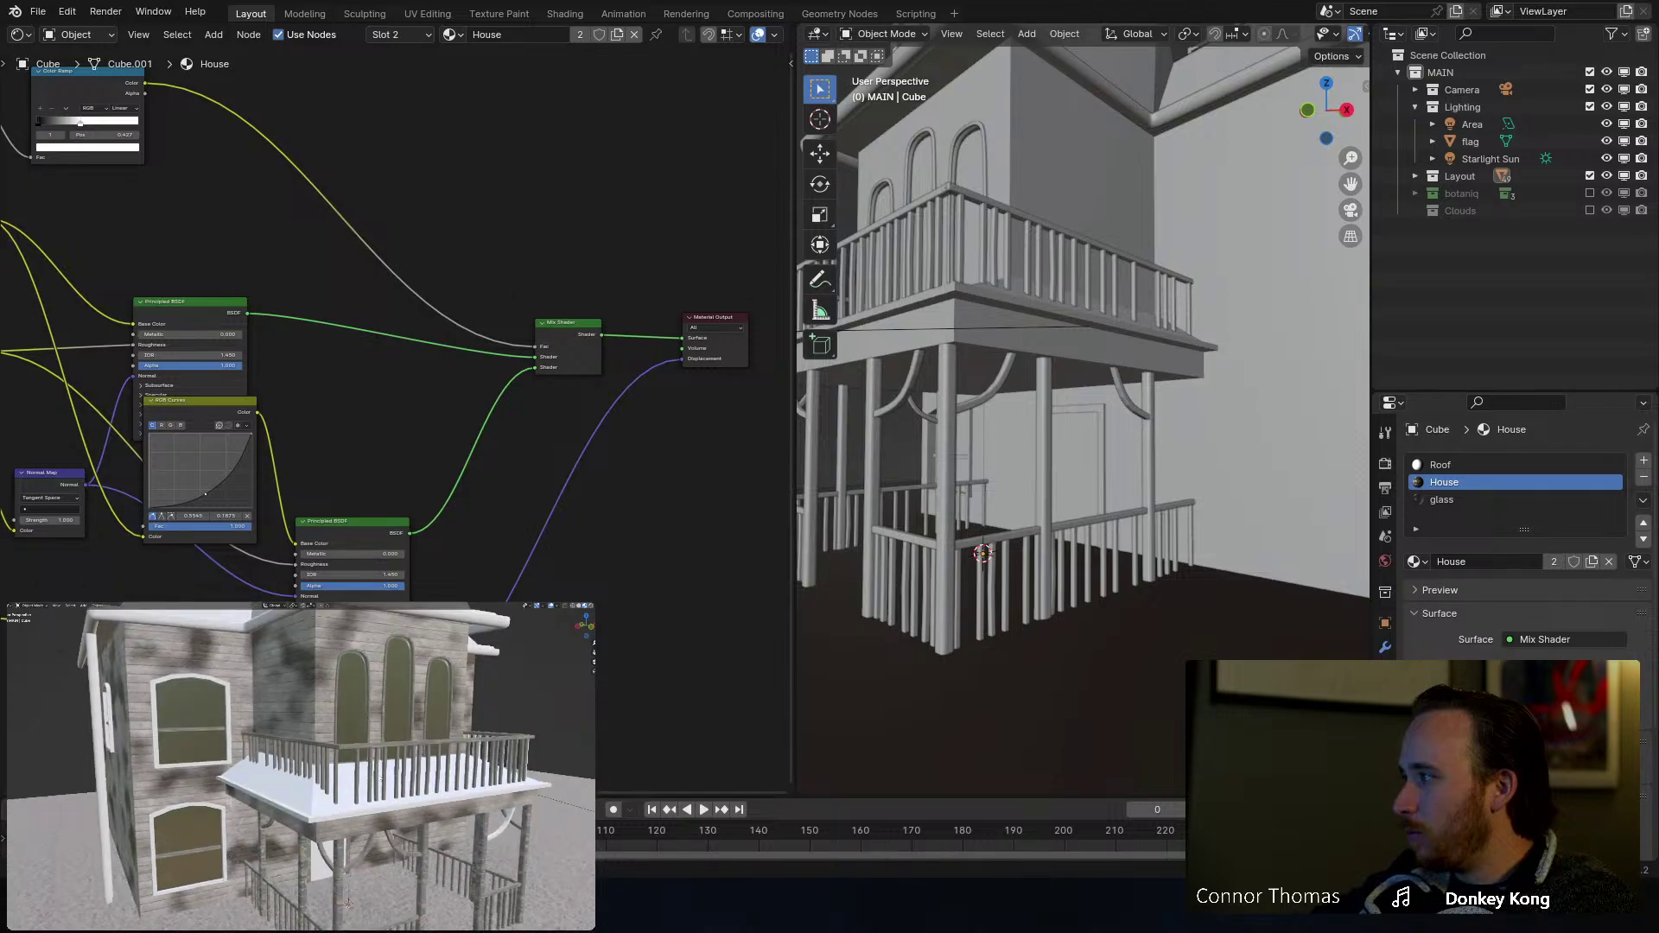
{"action": "key", "text": "ctrl+s"}
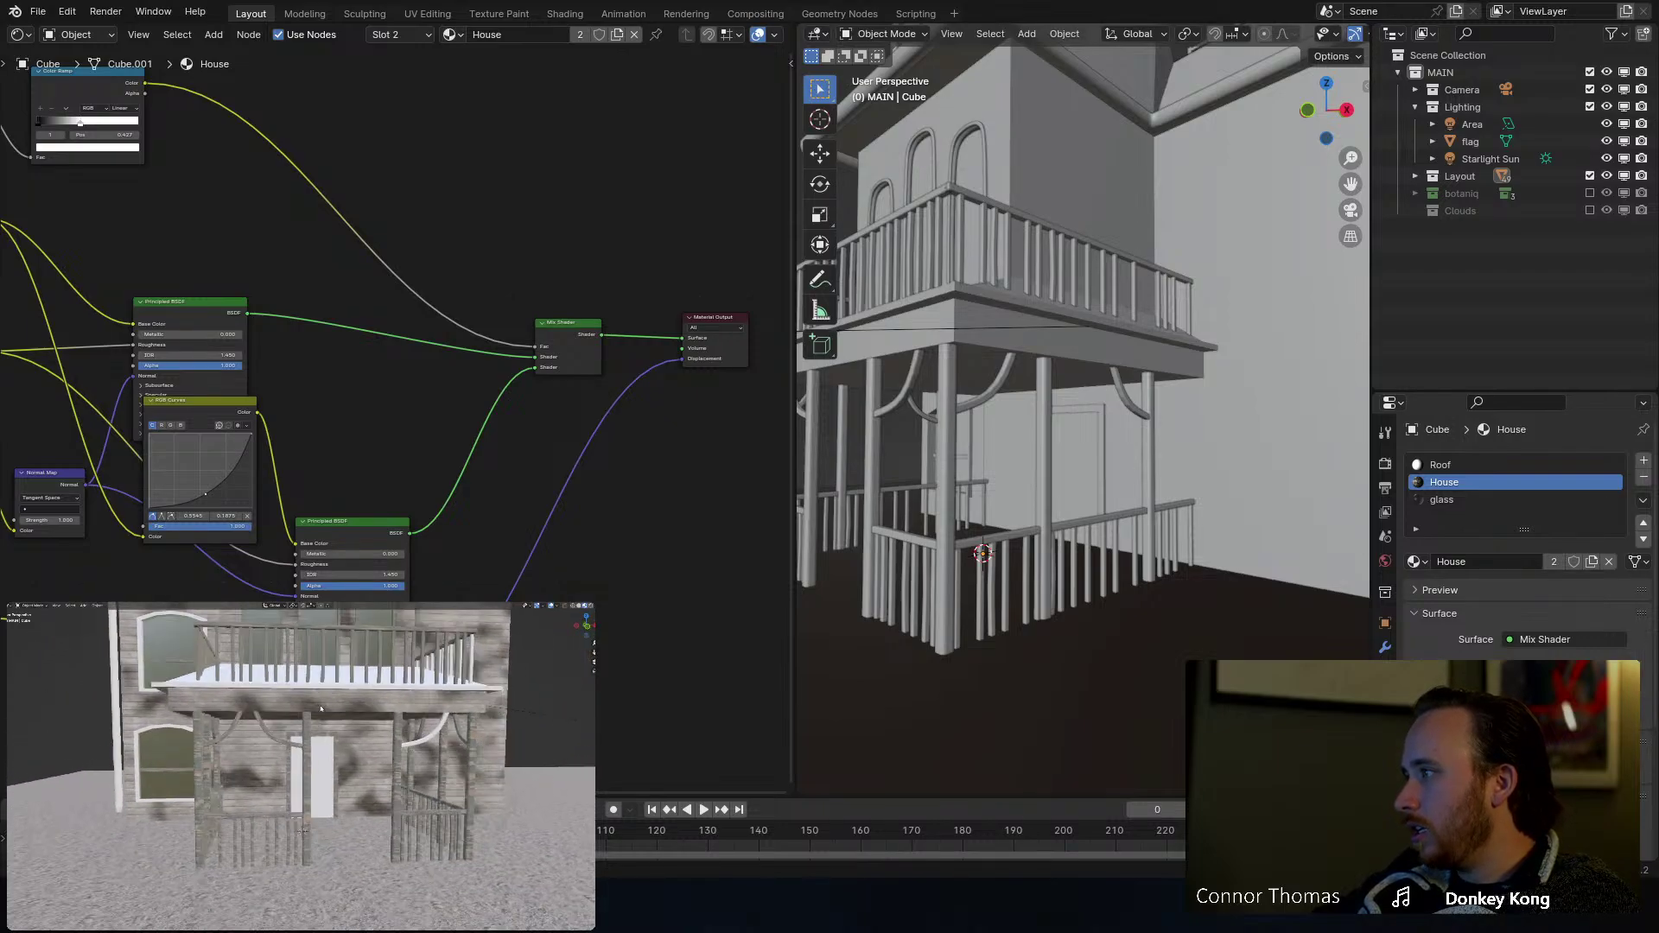
Step: Select the main house mesh and make its Roof material the active one for editing
{"action": "left_click", "coordinate": [325, 772]}
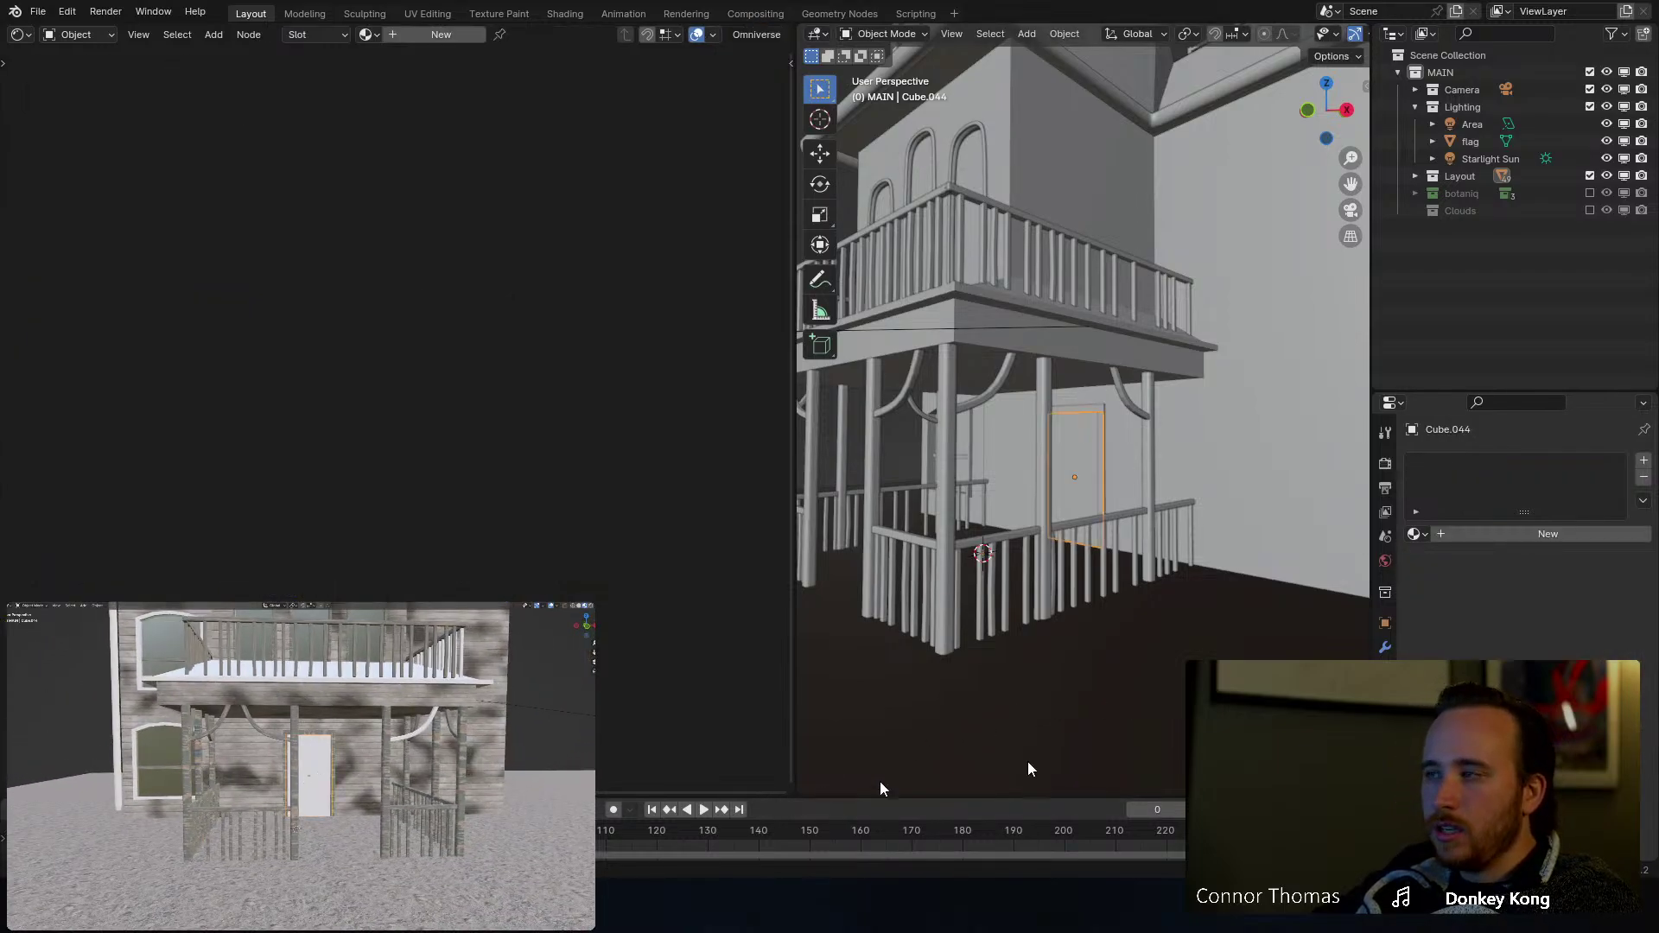
{"action": "middle_click_drag", "start_coordinate": [272, 724], "coordinate": [280, 735]}
{"action": "left_click", "coordinate": [210, 793]}
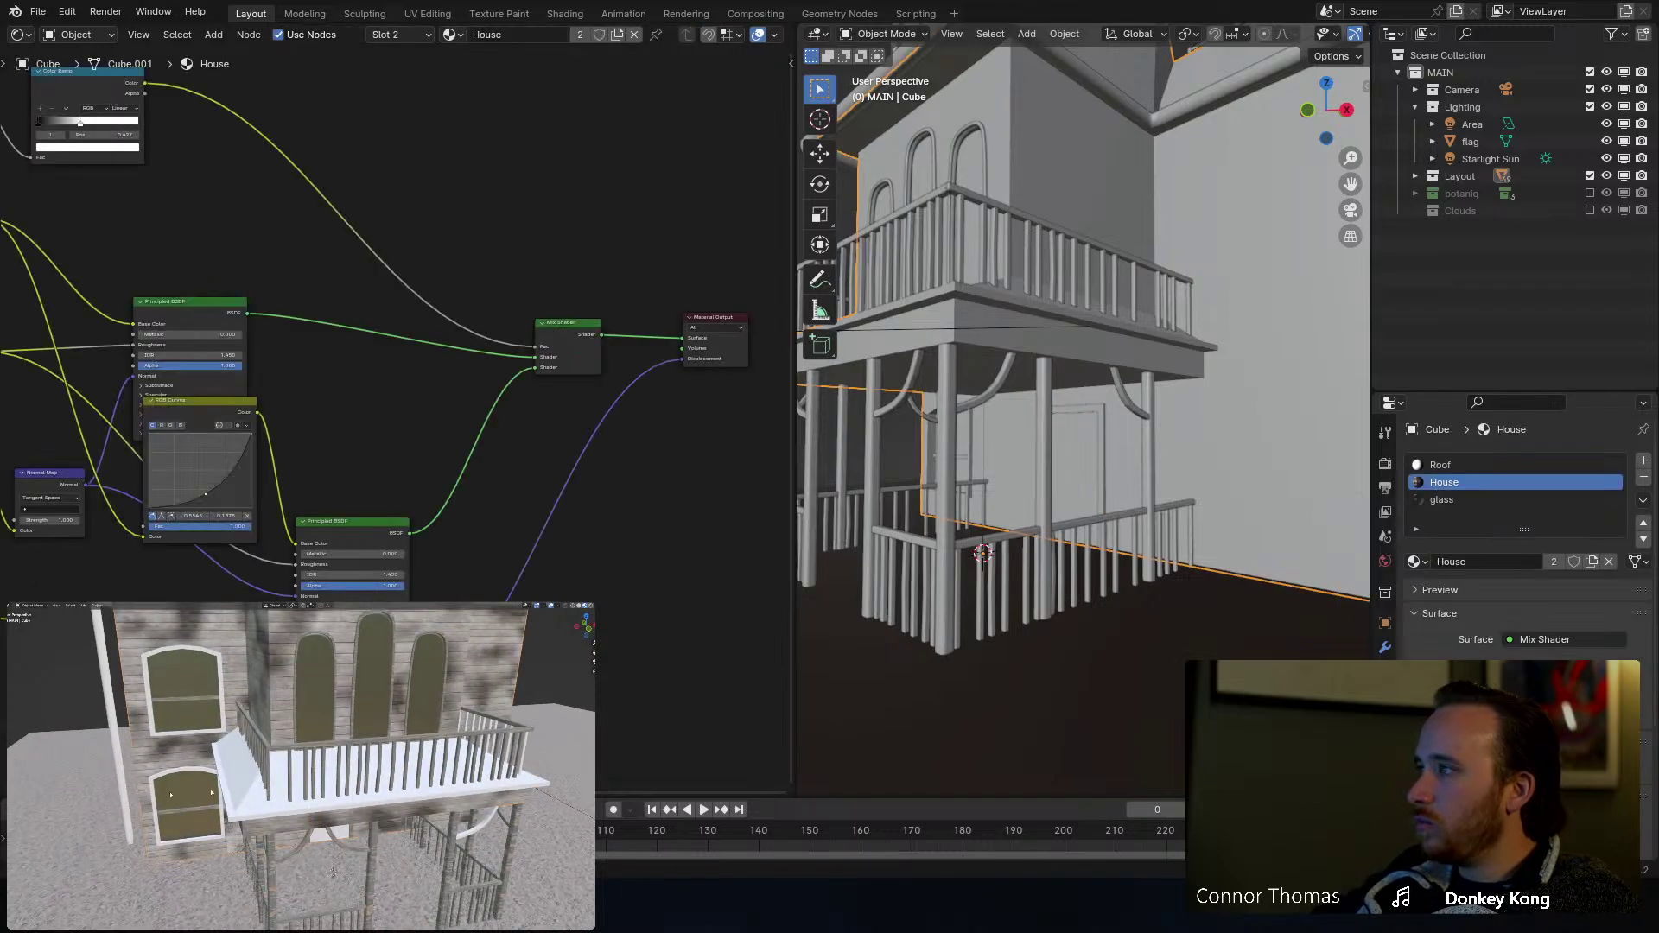
{"action": "left_click", "coordinate": [1440, 465]}
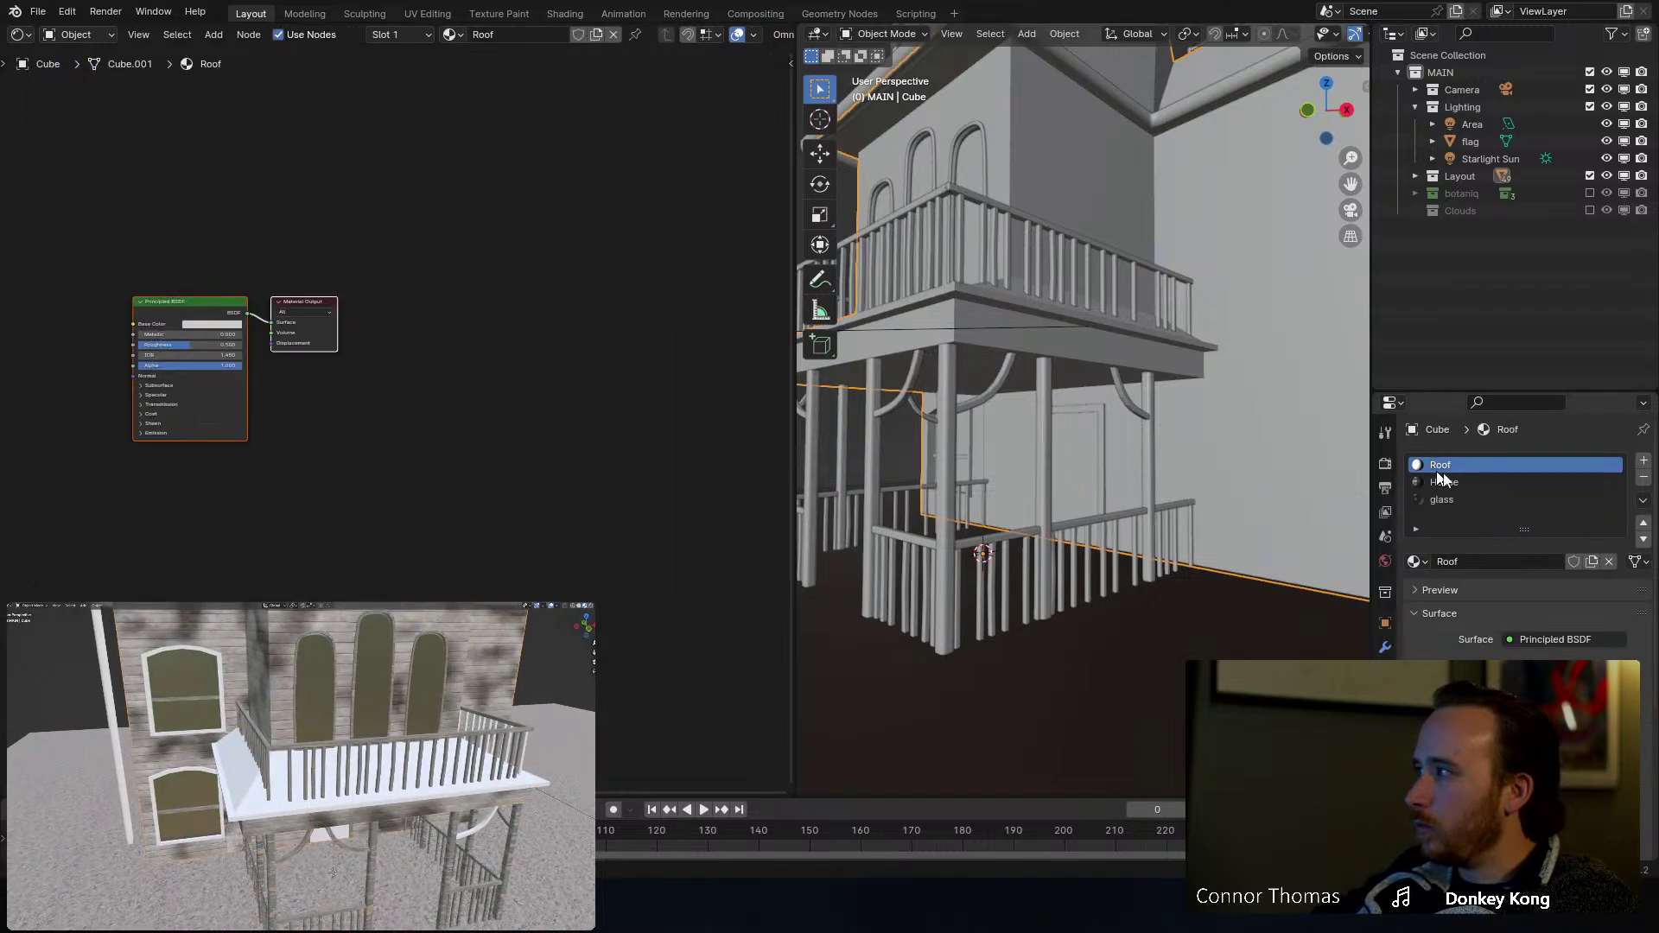
{"action": "middle_click_drag", "start_coordinate": [297, 748], "coordinate": [304, 750]}
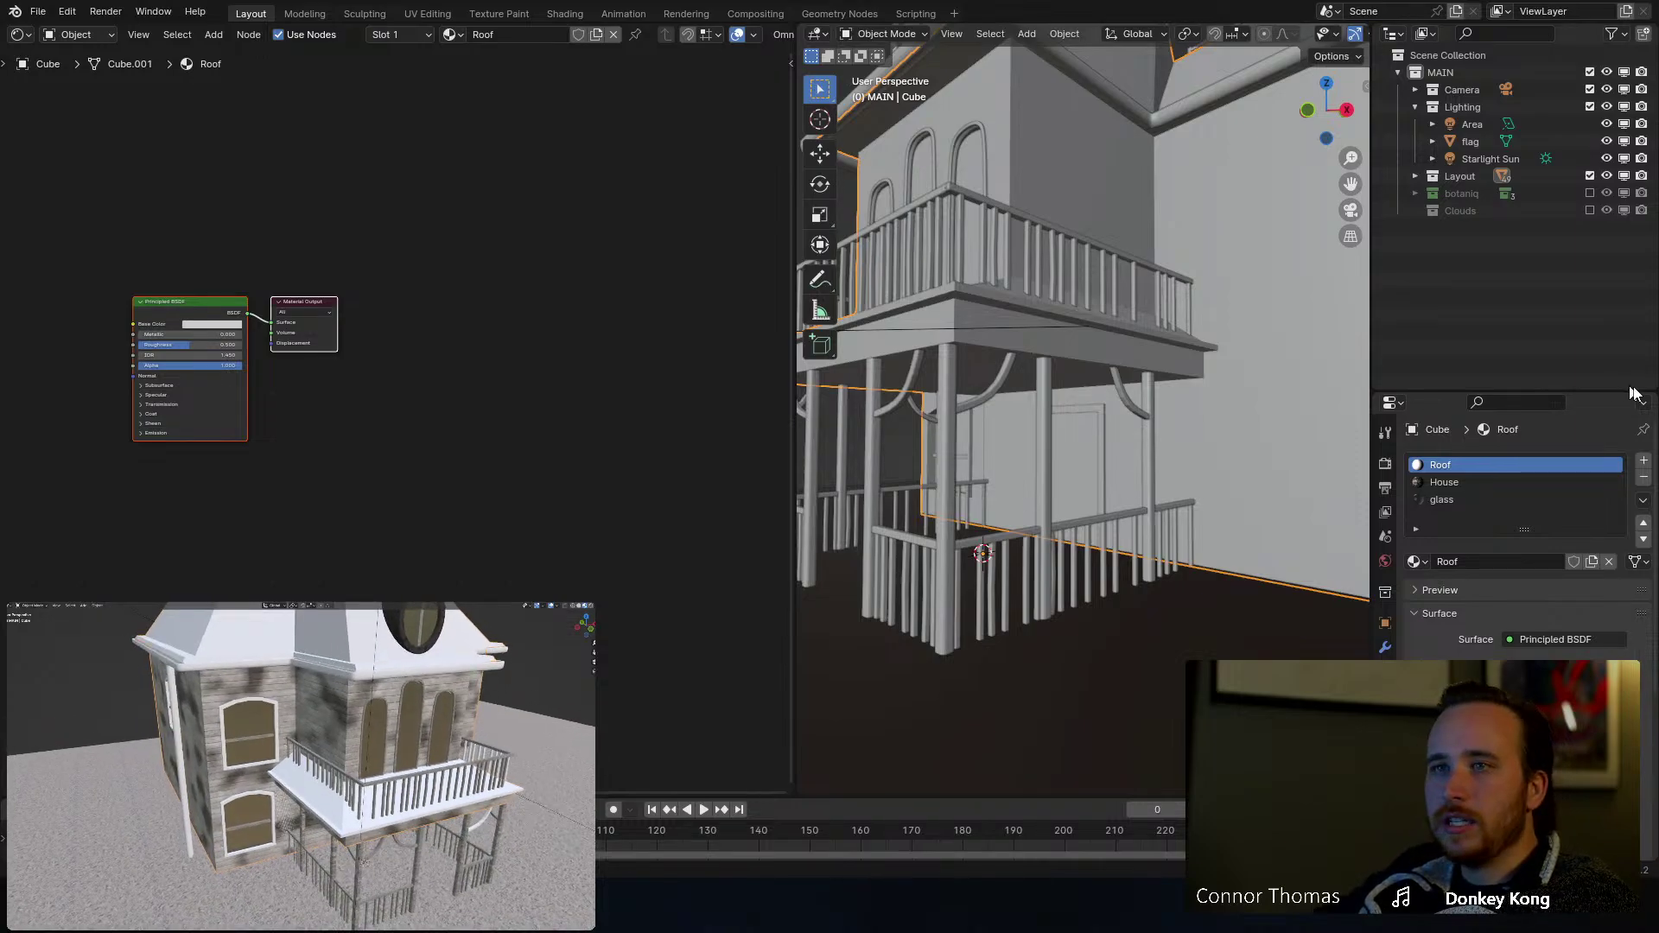
Step: Run Principled Texture Setup on the Roof material's Principled BSDF with the diffuse, roughness, normal and displacement maps from roof_tiles_14_4k.blend
{"action": "middle_click_drag", "start_coordinate": [135, 382], "coordinate": [368, 453]}
{"action": "scroll", "coordinate": [368, 453], "scroll_direction": "up", "scroll_amount": 2}
{"action": "left_click", "coordinate": [403, 351]}
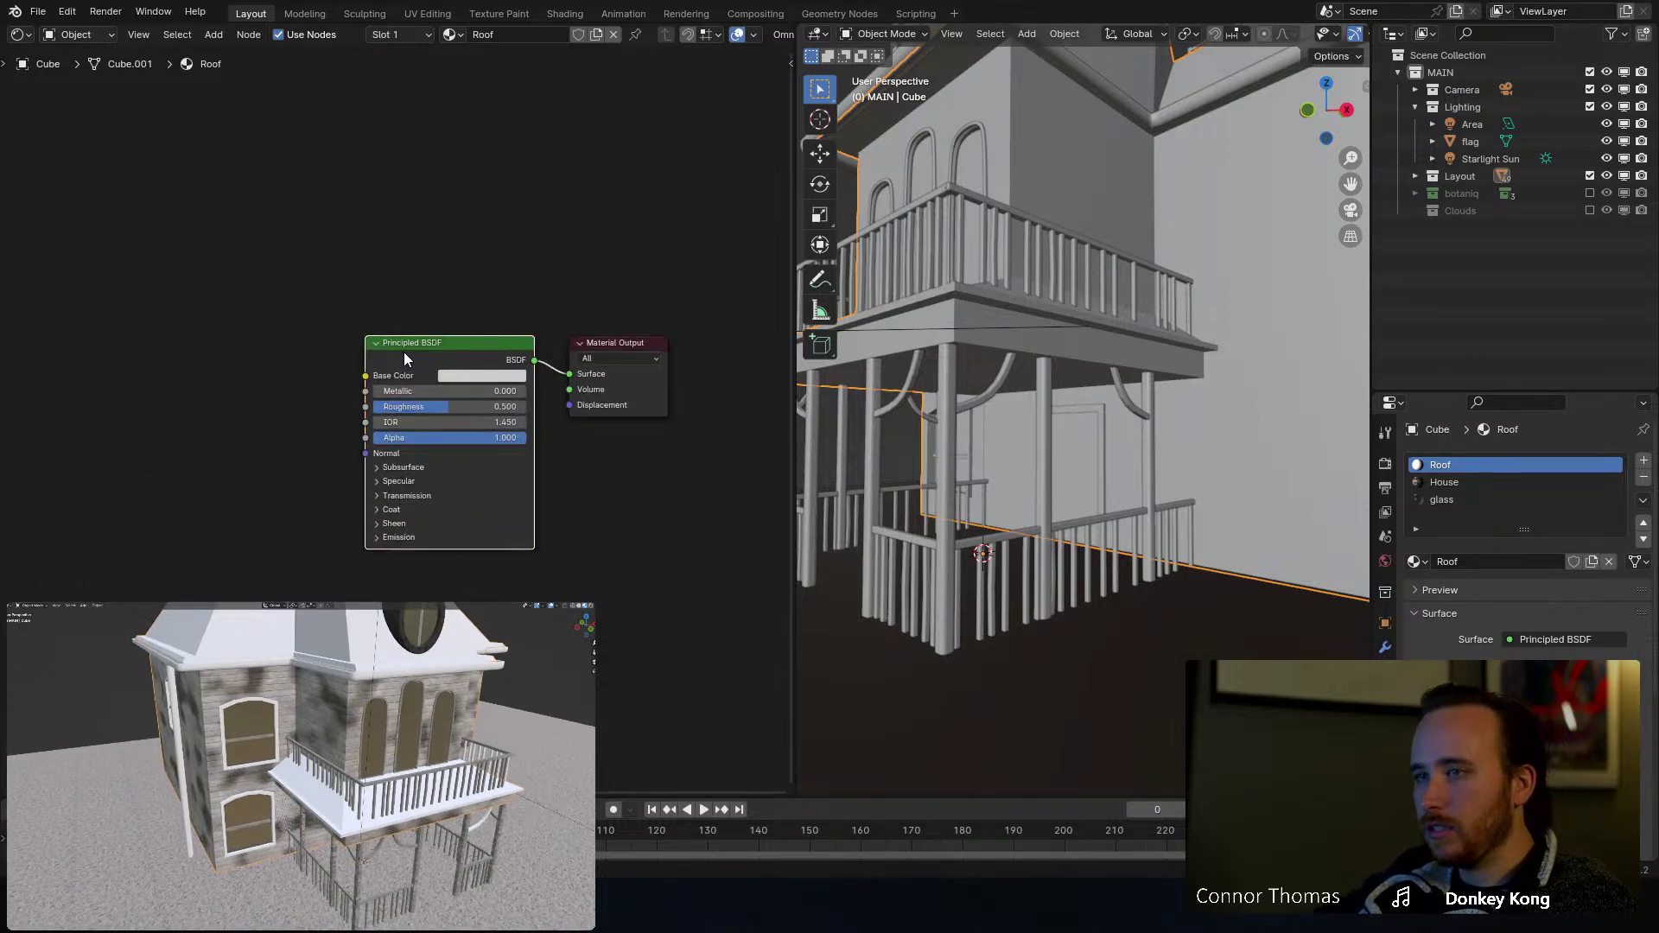
{"action": "key", "text": "ctrl+shift+t"}
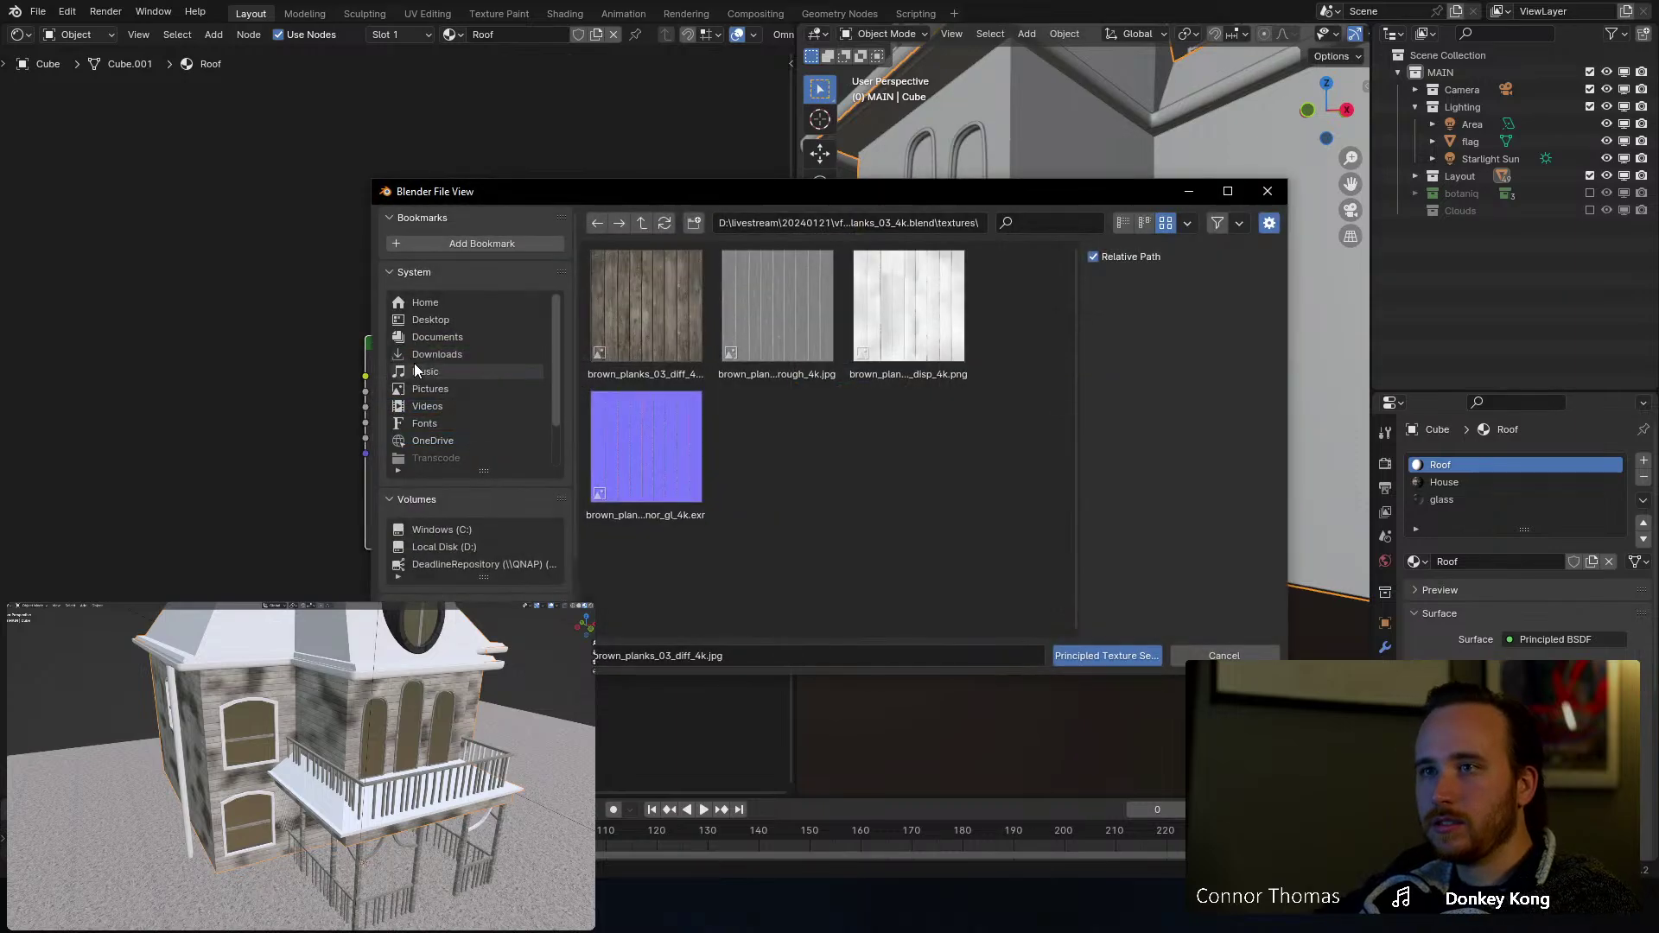
{"action": "left_click", "coordinate": [639, 225]}
{"action": "left_click", "coordinate": [638, 225]}
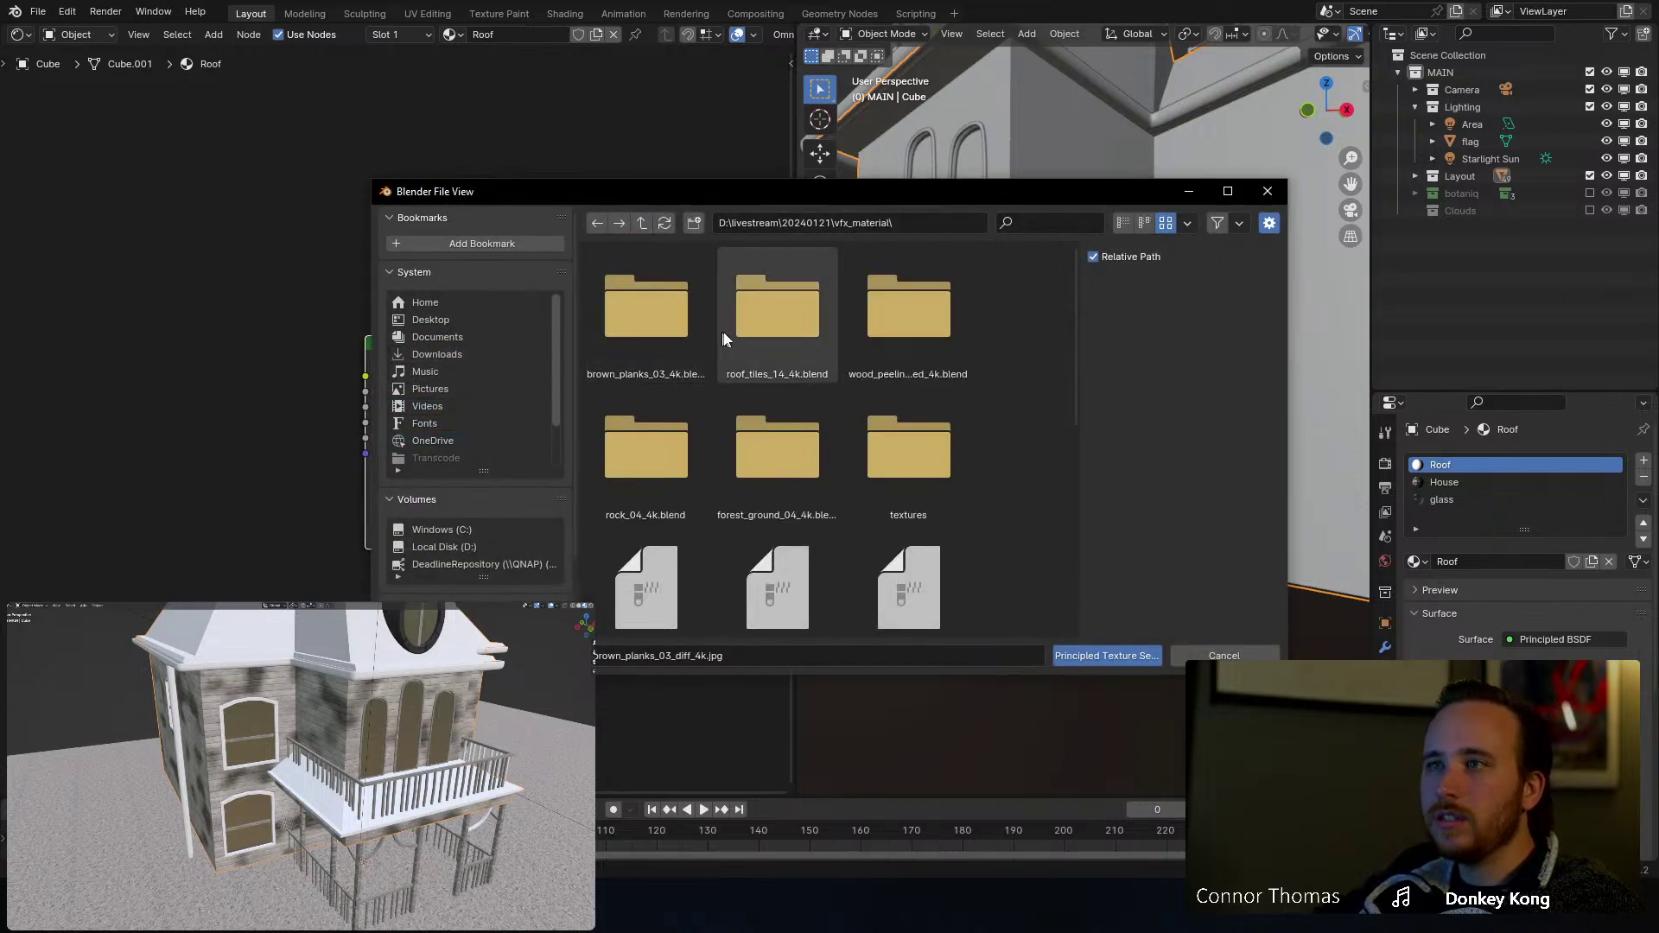
{"action": "double_click", "coordinate": [791, 333]}
{"action": "double_click", "coordinate": [657, 315]}
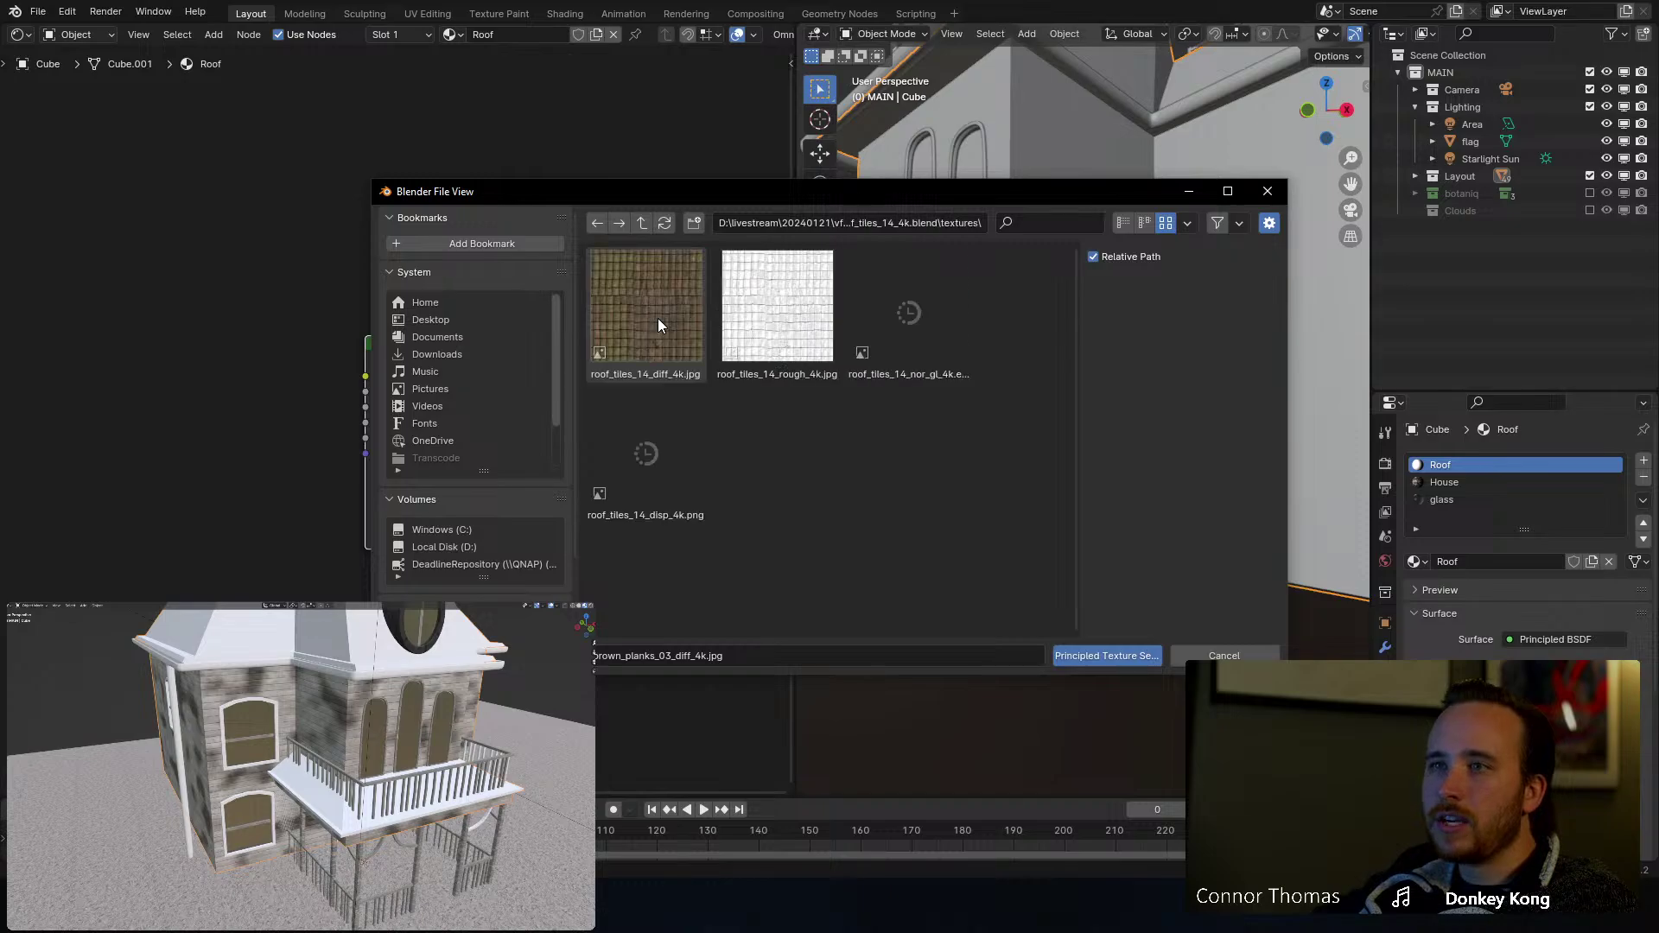
{"action": "left_click", "coordinate": [656, 314]}
{"action": "left_click", "coordinate": [664, 451], "text": "shift"}
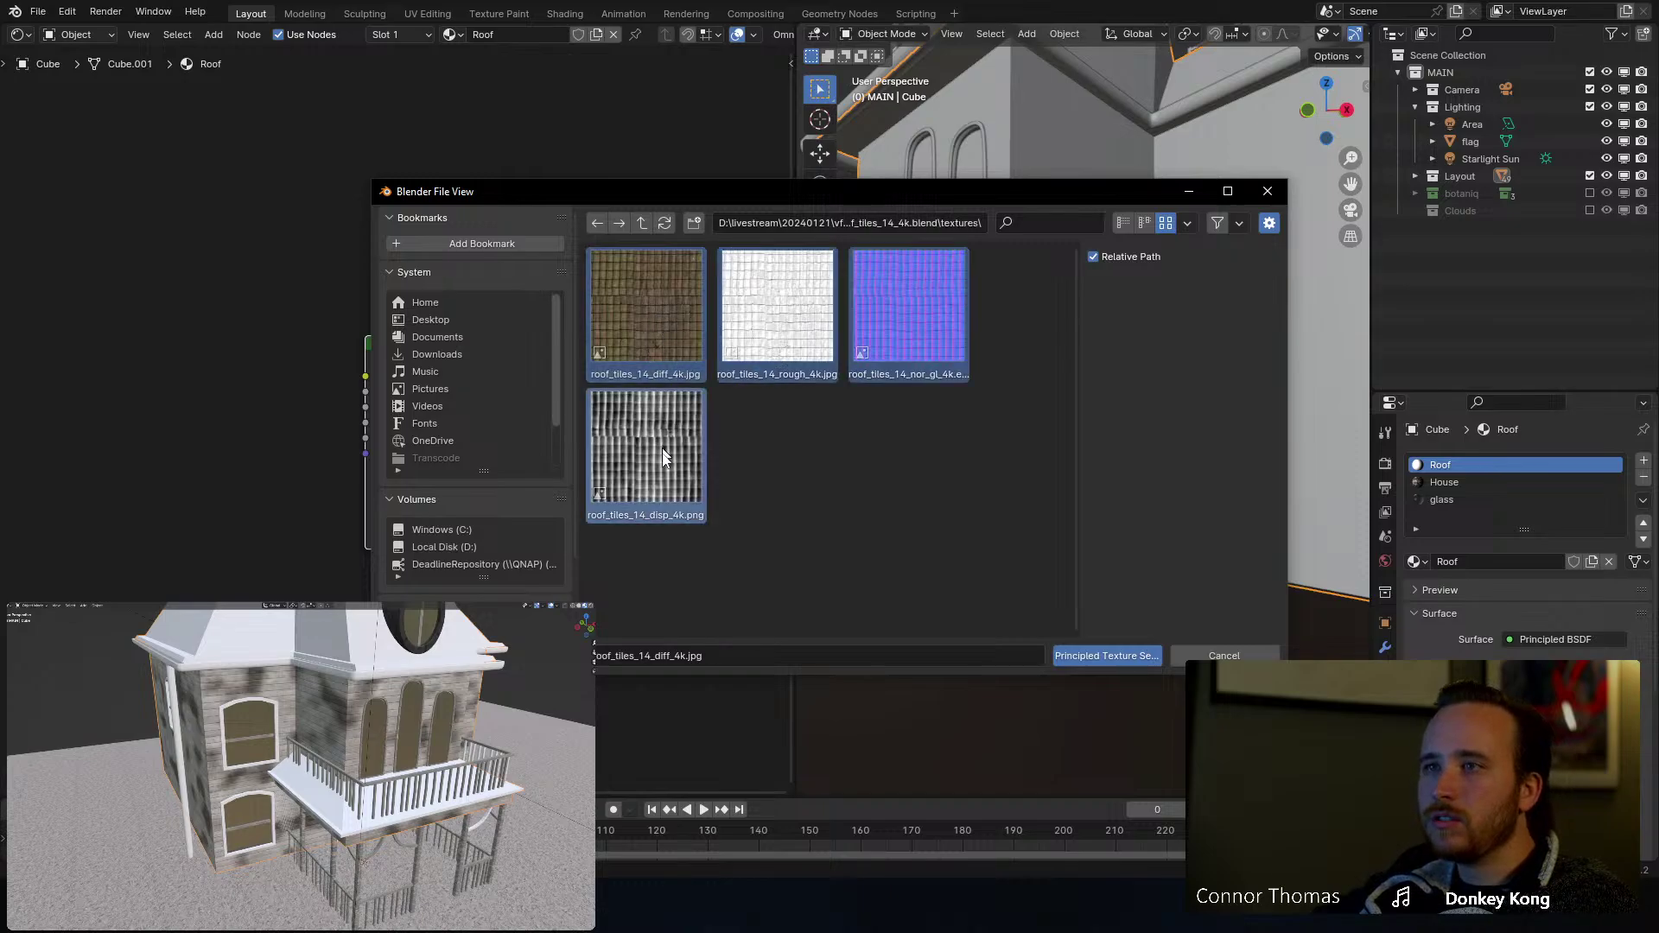
{"action": "left_click", "coordinate": [1083, 652]}
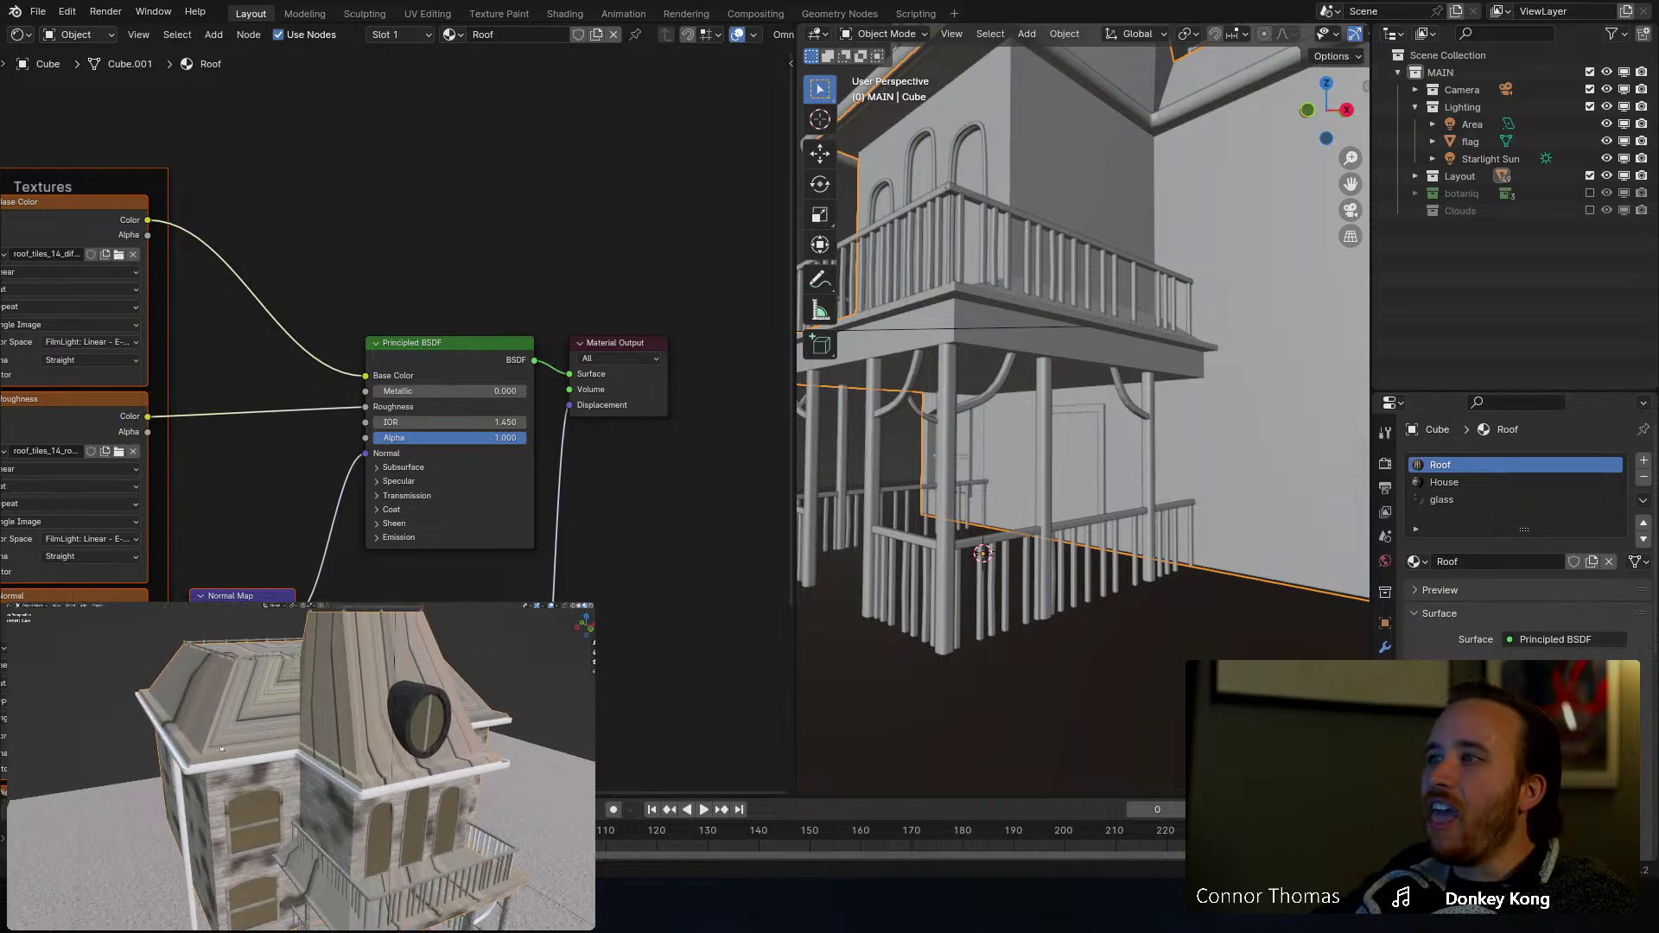
Step: In Edit Mode, select all faces using the Roof material, unwrap them with Cube Projection and return to Object Mode
{"action": "key", "text": "Tab"}
{"action": "key", "text": "alt+a"}
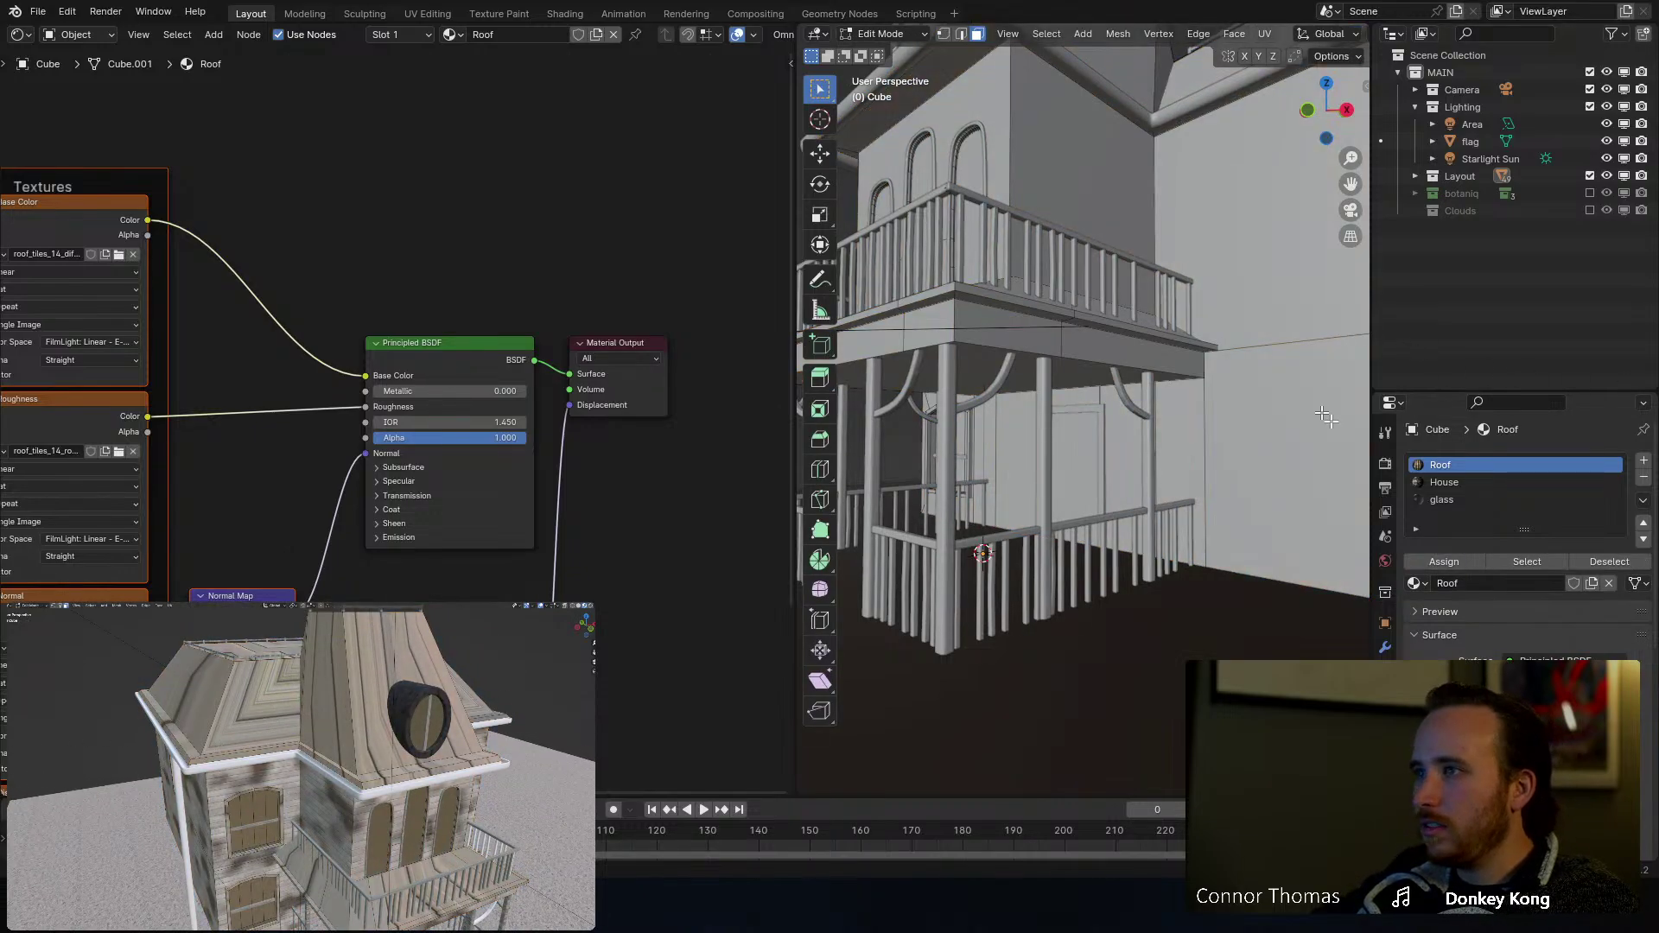
{"action": "left_click", "coordinate": [1511, 563]}
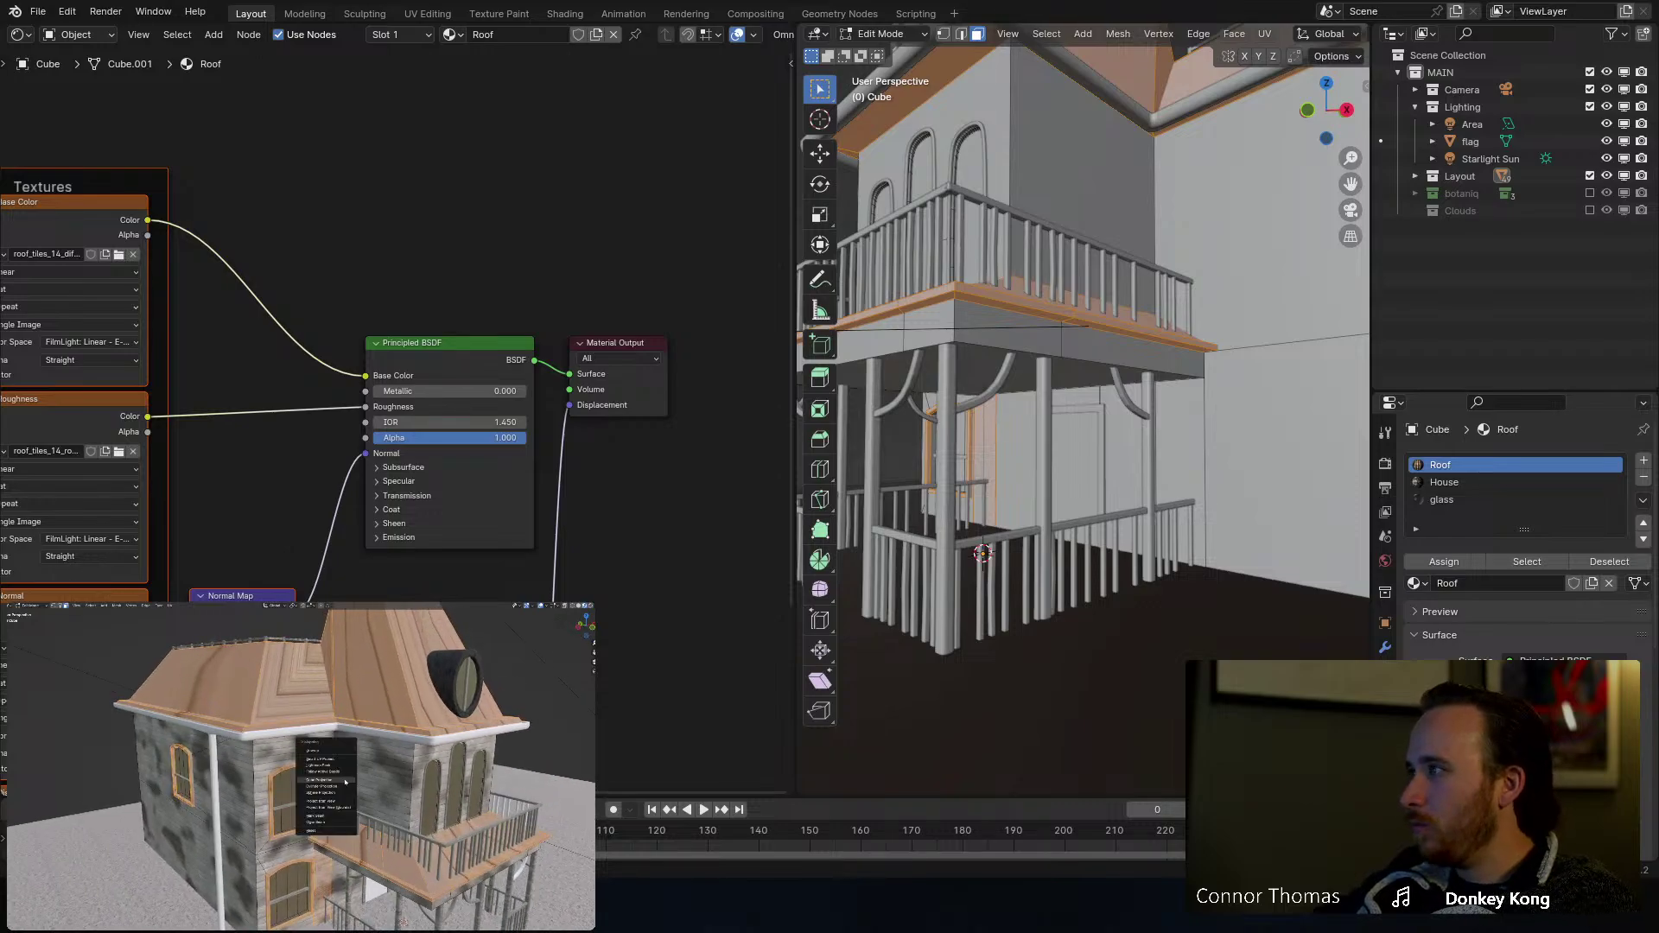
{"action": "key", "text": "Tab"}
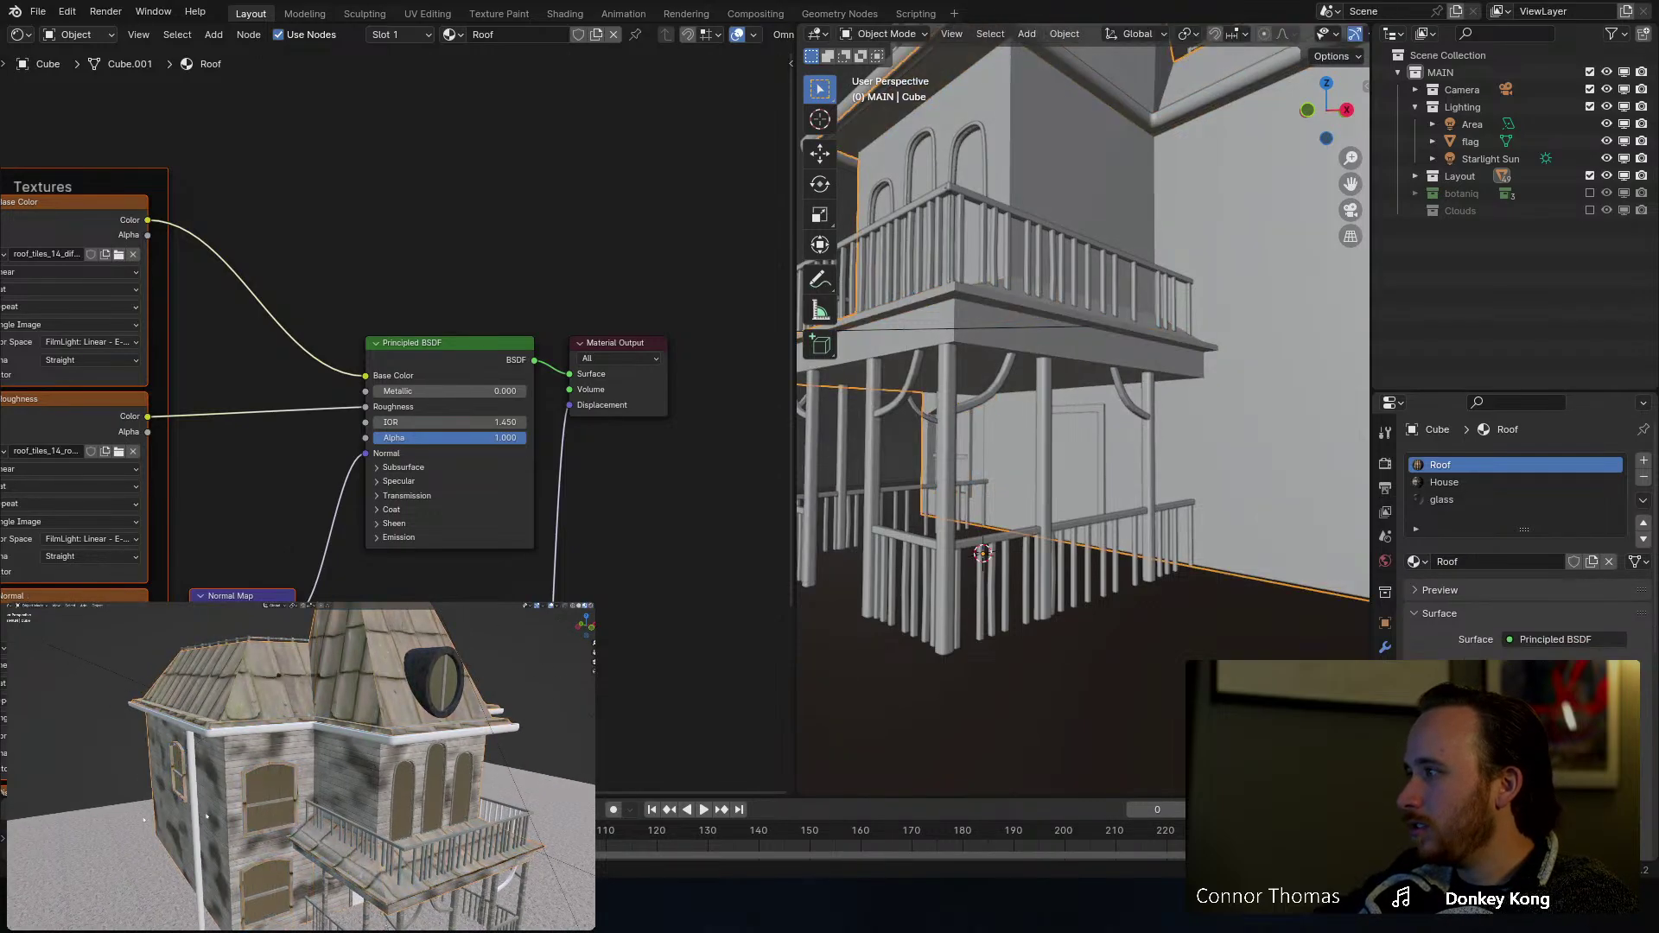
Step: Add a Value node inside the Roof material's Mapping frame, below the Texture Coordinate node
{"action": "middle_click_drag", "start_coordinate": [271, 529], "coordinate": [721, 308]}
{"action": "middle_click_drag", "start_coordinate": [185, 379], "coordinate": [504, 388]}
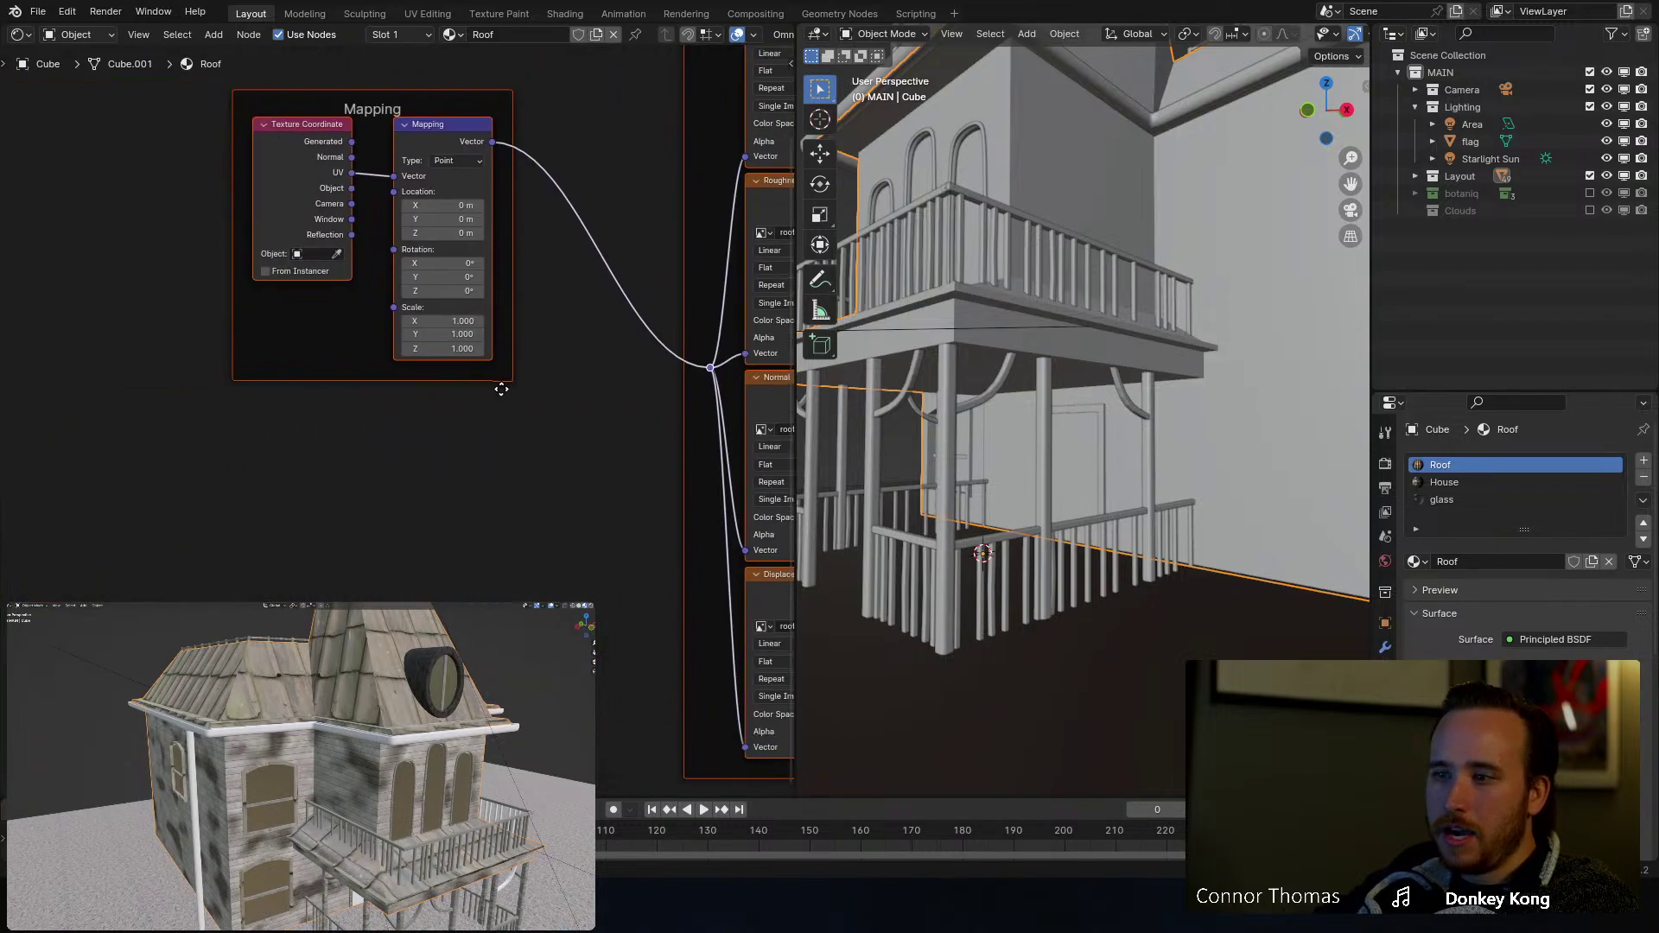
{"action": "scroll", "coordinate": [386, 410], "scroll_direction": "up", "scroll_amount": 4}
{"action": "middle_click_drag", "start_coordinate": [227, 458], "coordinate": [268, 535]}
{"action": "left_click", "coordinate": [277, 401]}
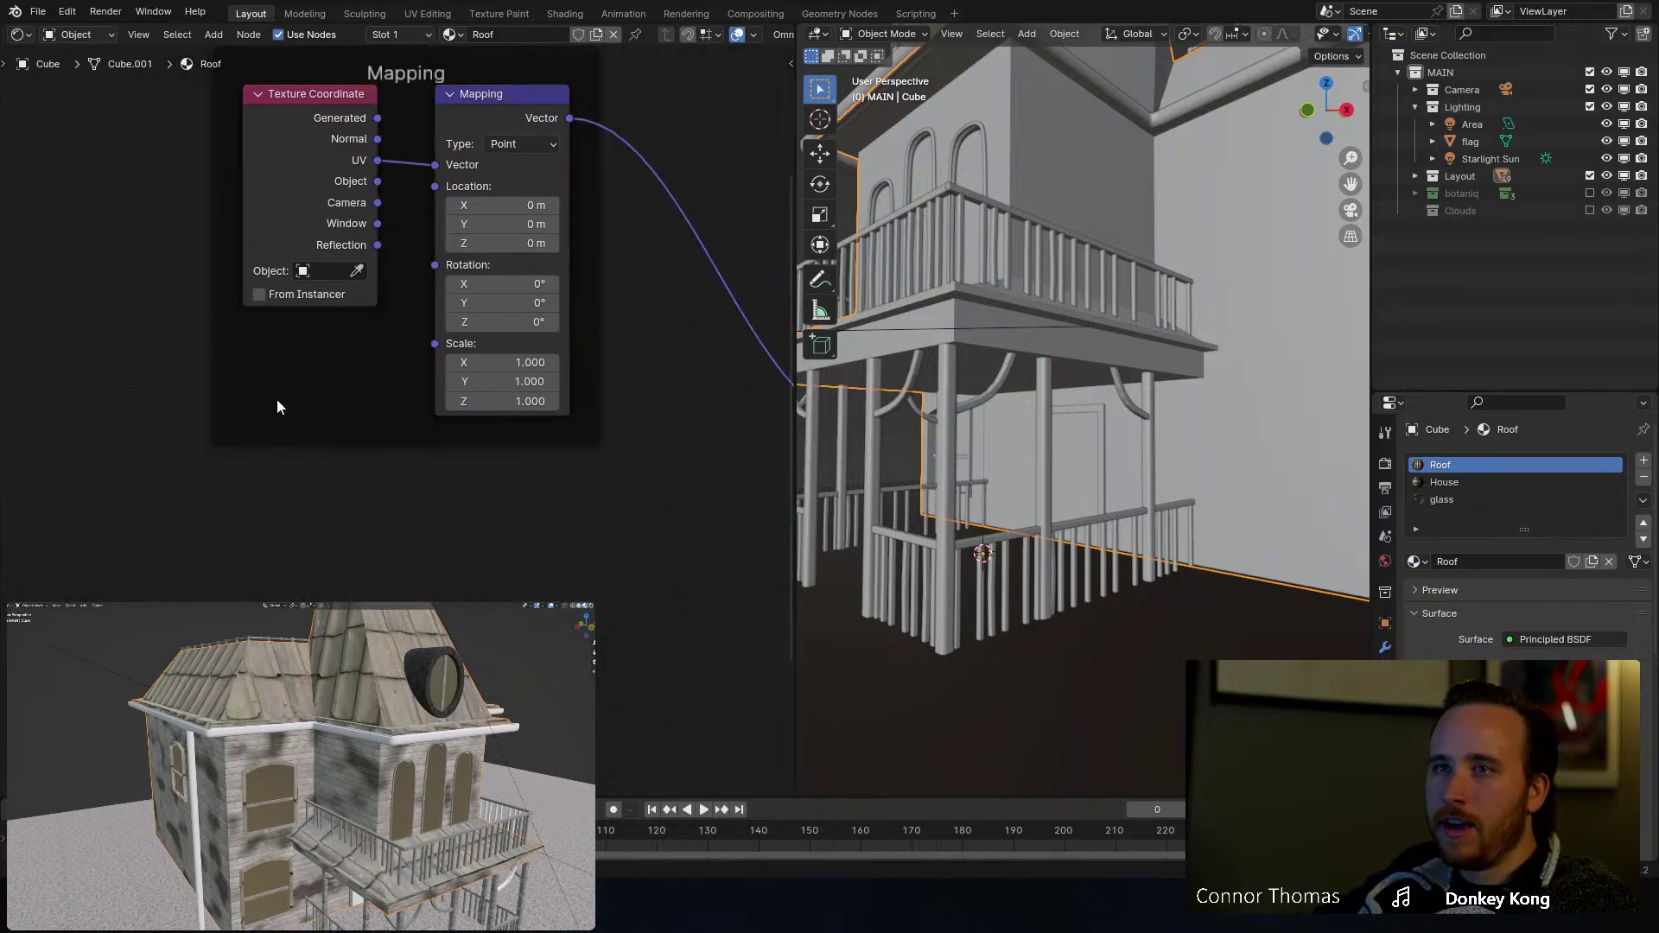
{"action": "key", "text": "shift+a"}
{"action": "type", "text": "va"}
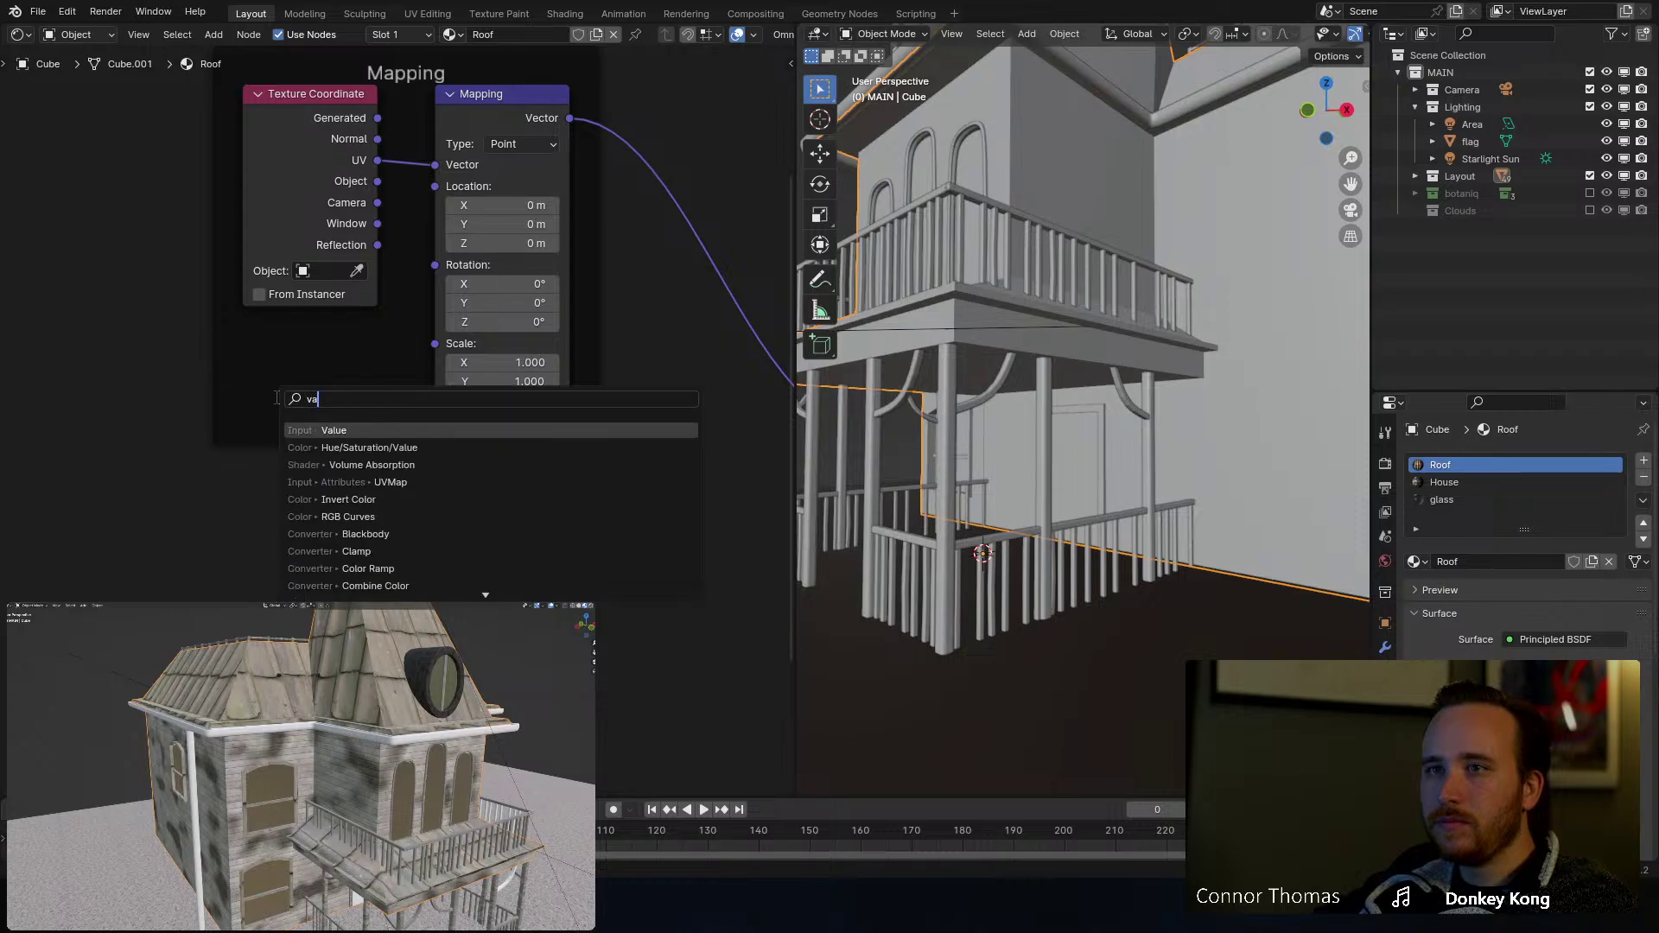
{"action": "left_click", "coordinate": [335, 431]}
{"action": "left_click", "coordinate": [351, 426]}
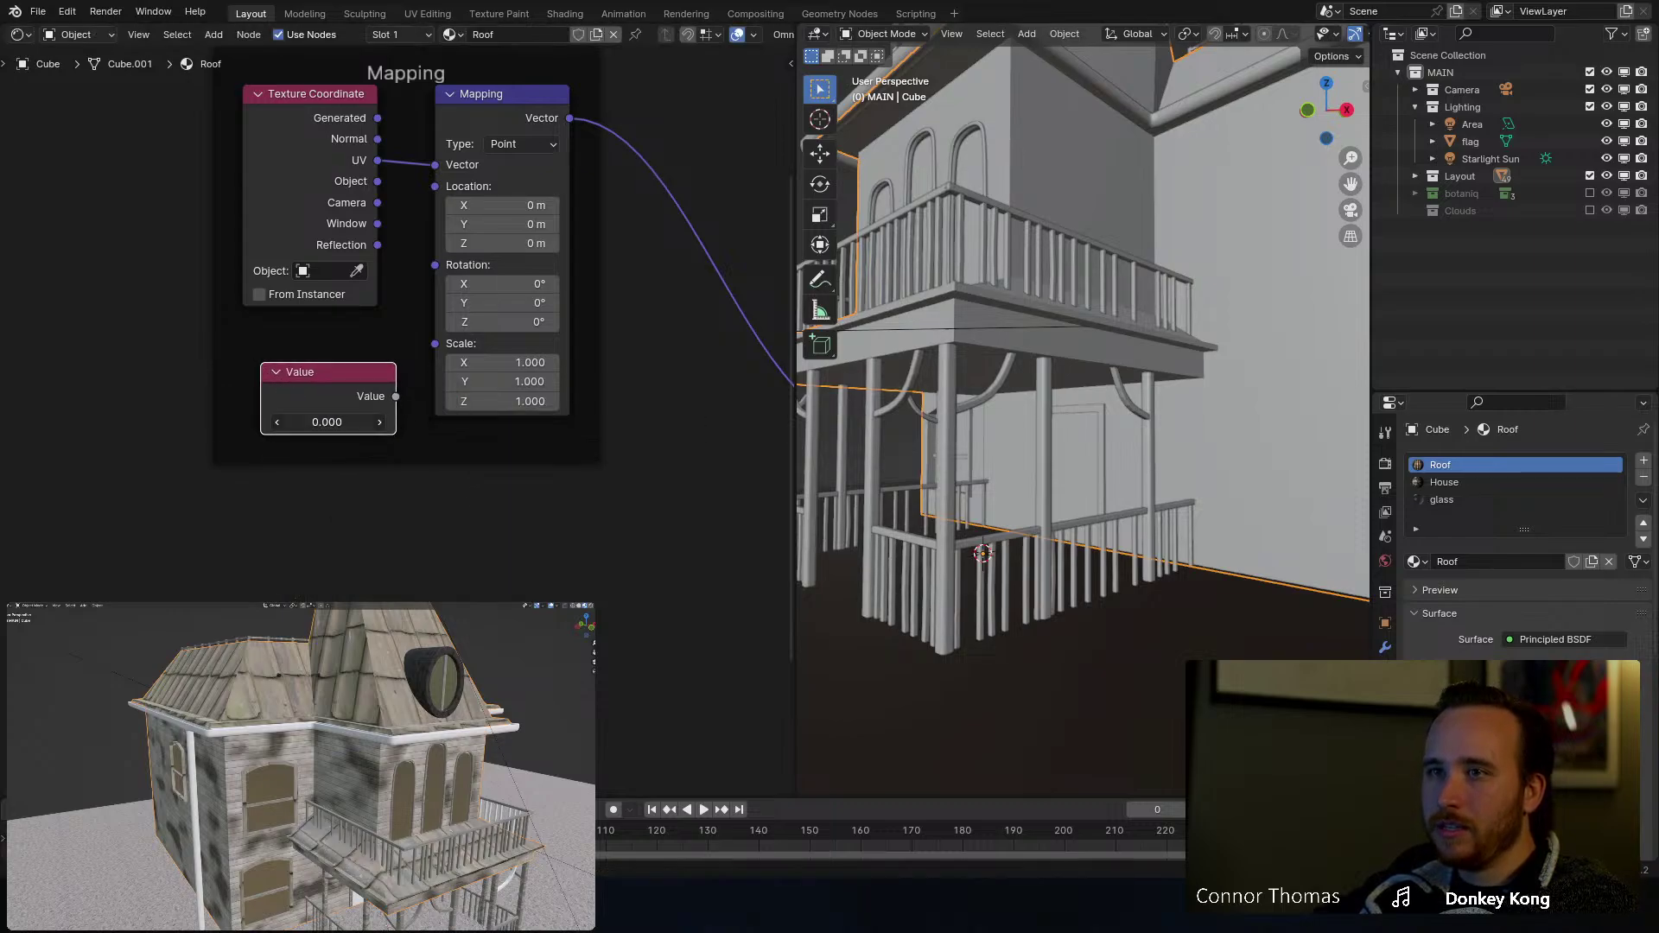
Step: Set the Value node to 4 and connect it to the Mapping node's Scale input
{"action": "double_click", "coordinate": [351, 427]}
{"action": "type", "text": "4"}
{"action": "key", "text": "Return"}
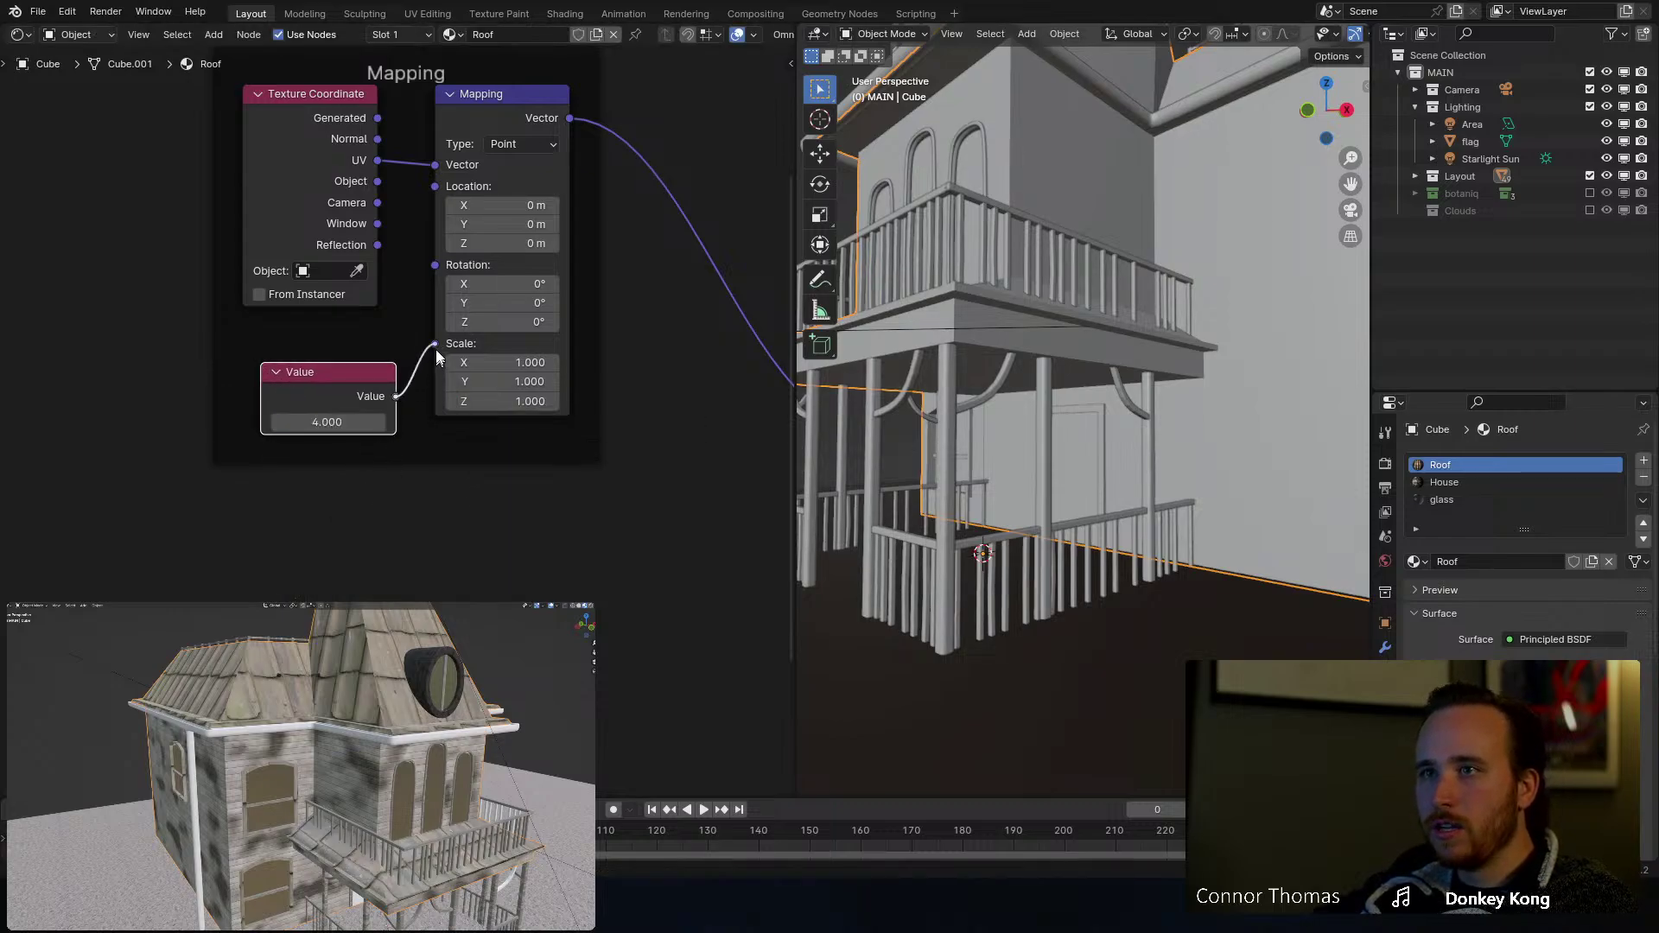
{"action": "left_click_drag", "start_coordinate": [437, 356], "coordinate": [437, 359]}
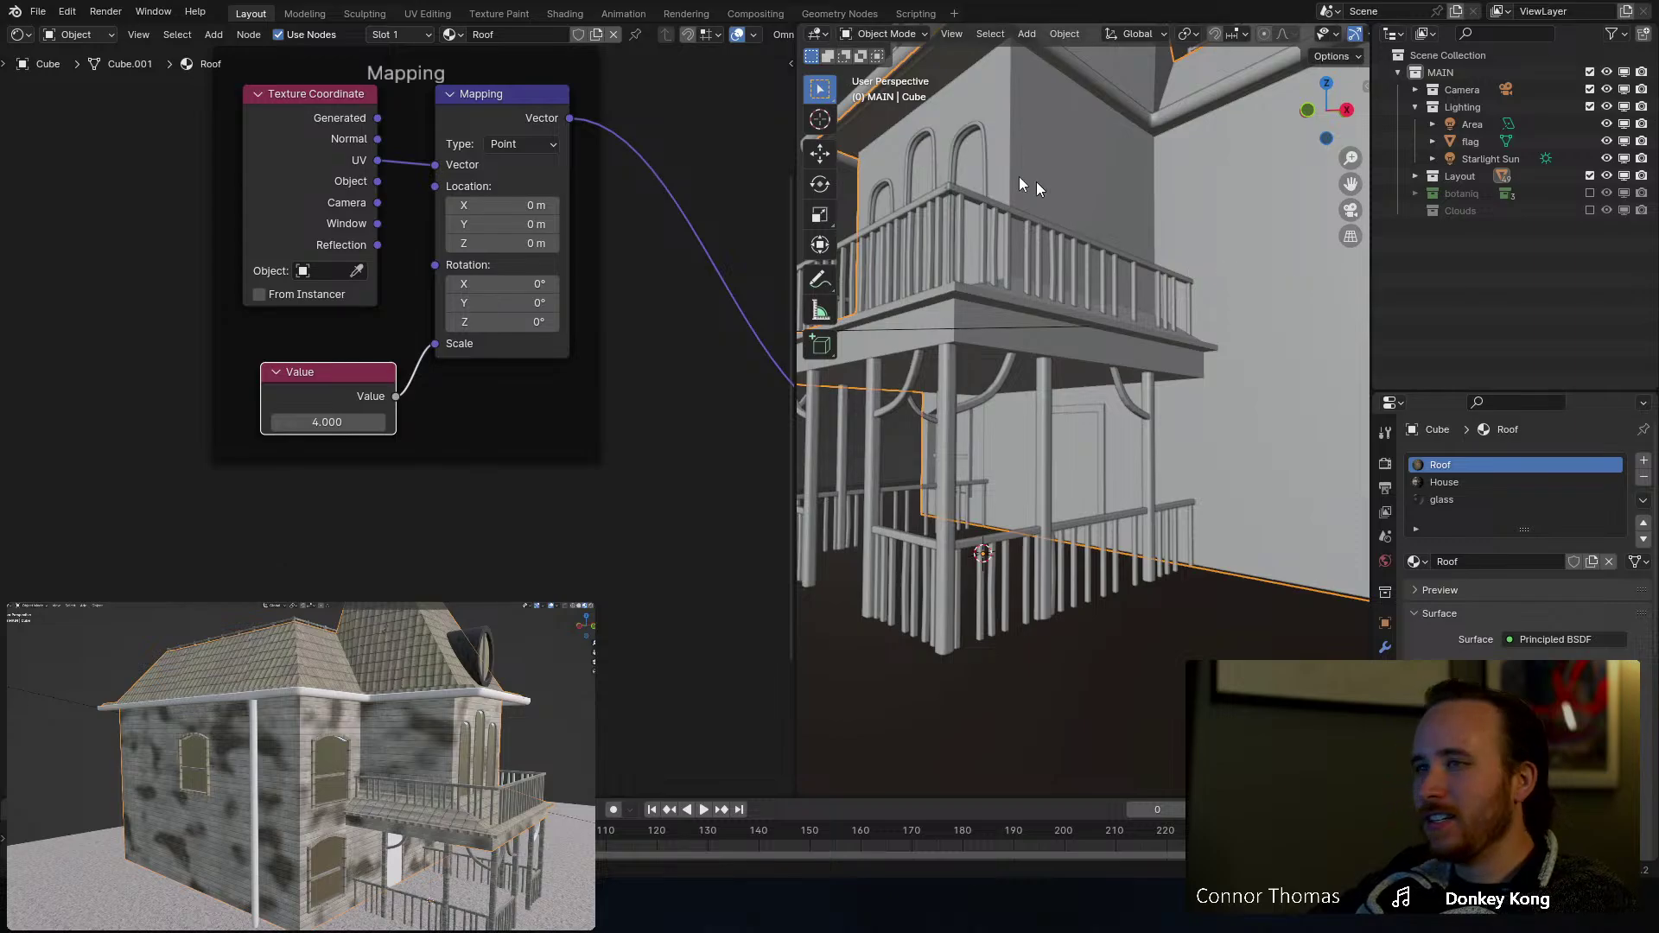
Step: Try a Magic Texture node as a preview on the Roof material's surface, and delete it
{"action": "middle_click_drag", "start_coordinate": [1035, 182], "coordinate": [1089, 243]}
{"action": "scroll", "coordinate": [1050, 243], "scroll_direction": "down", "scroll_amount": 5}
{"action": "scroll", "coordinate": [538, 194], "scroll_direction": "down", "scroll_amount": 2}
{"action": "middle_click_drag", "start_coordinate": [539, 181], "coordinate": [252, 434]}
{"action": "middle_click_drag", "start_coordinate": [516, 261], "coordinate": [16, 395]}
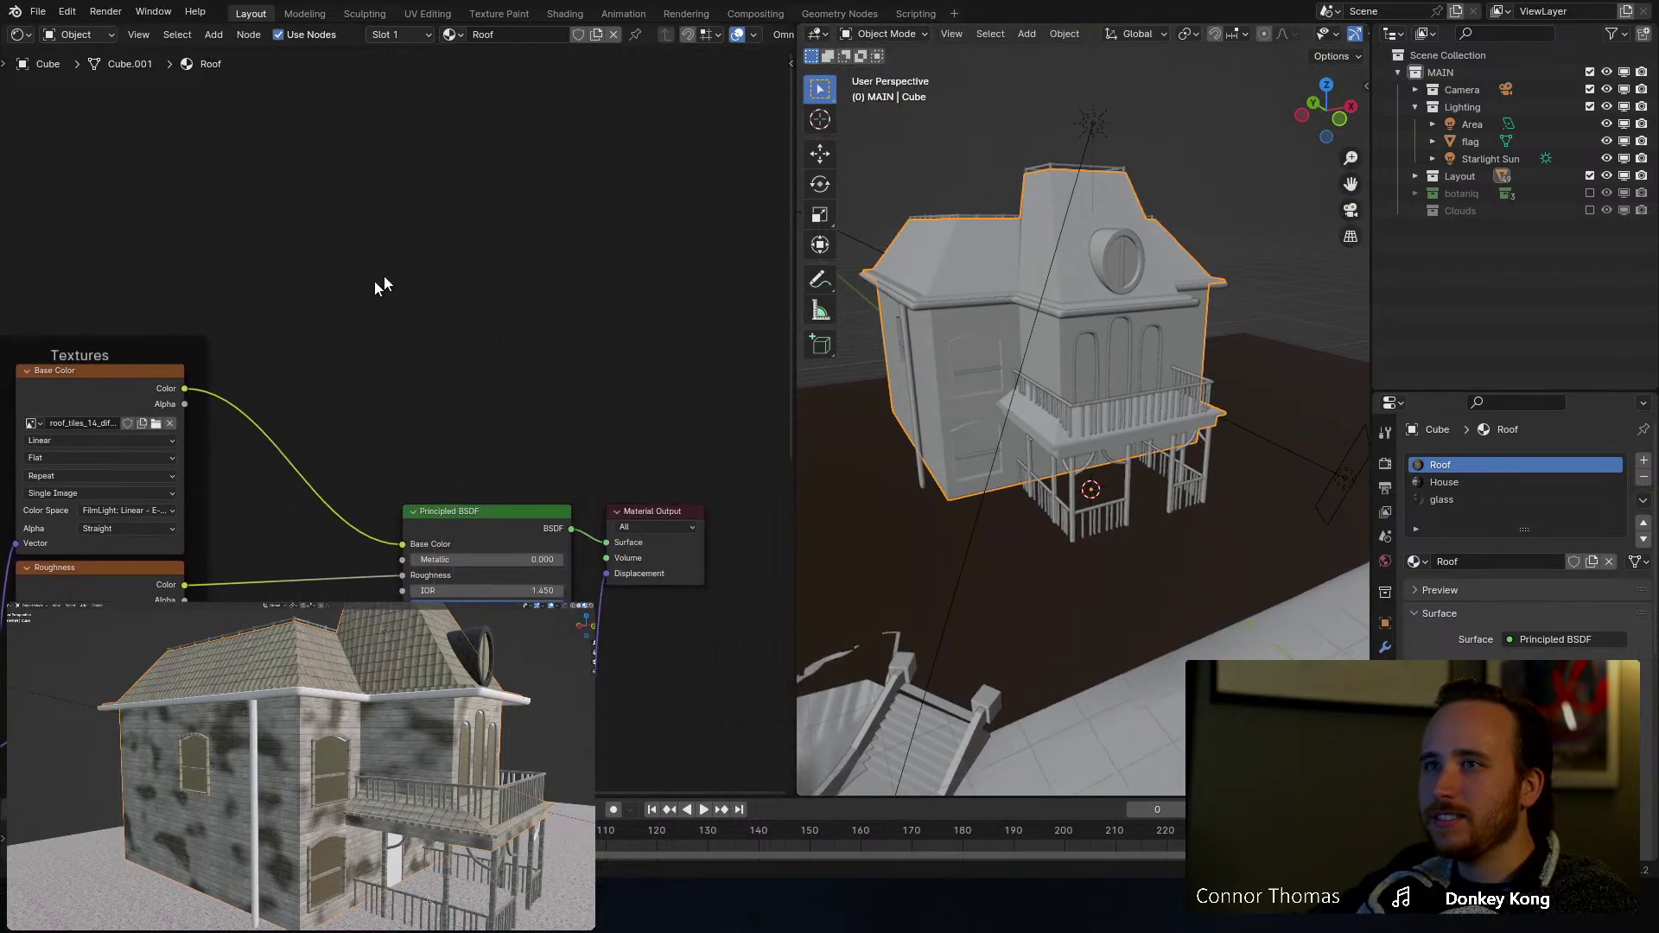
{"action": "key", "text": "shift+a"}
{"action": "type", "text": "text"}
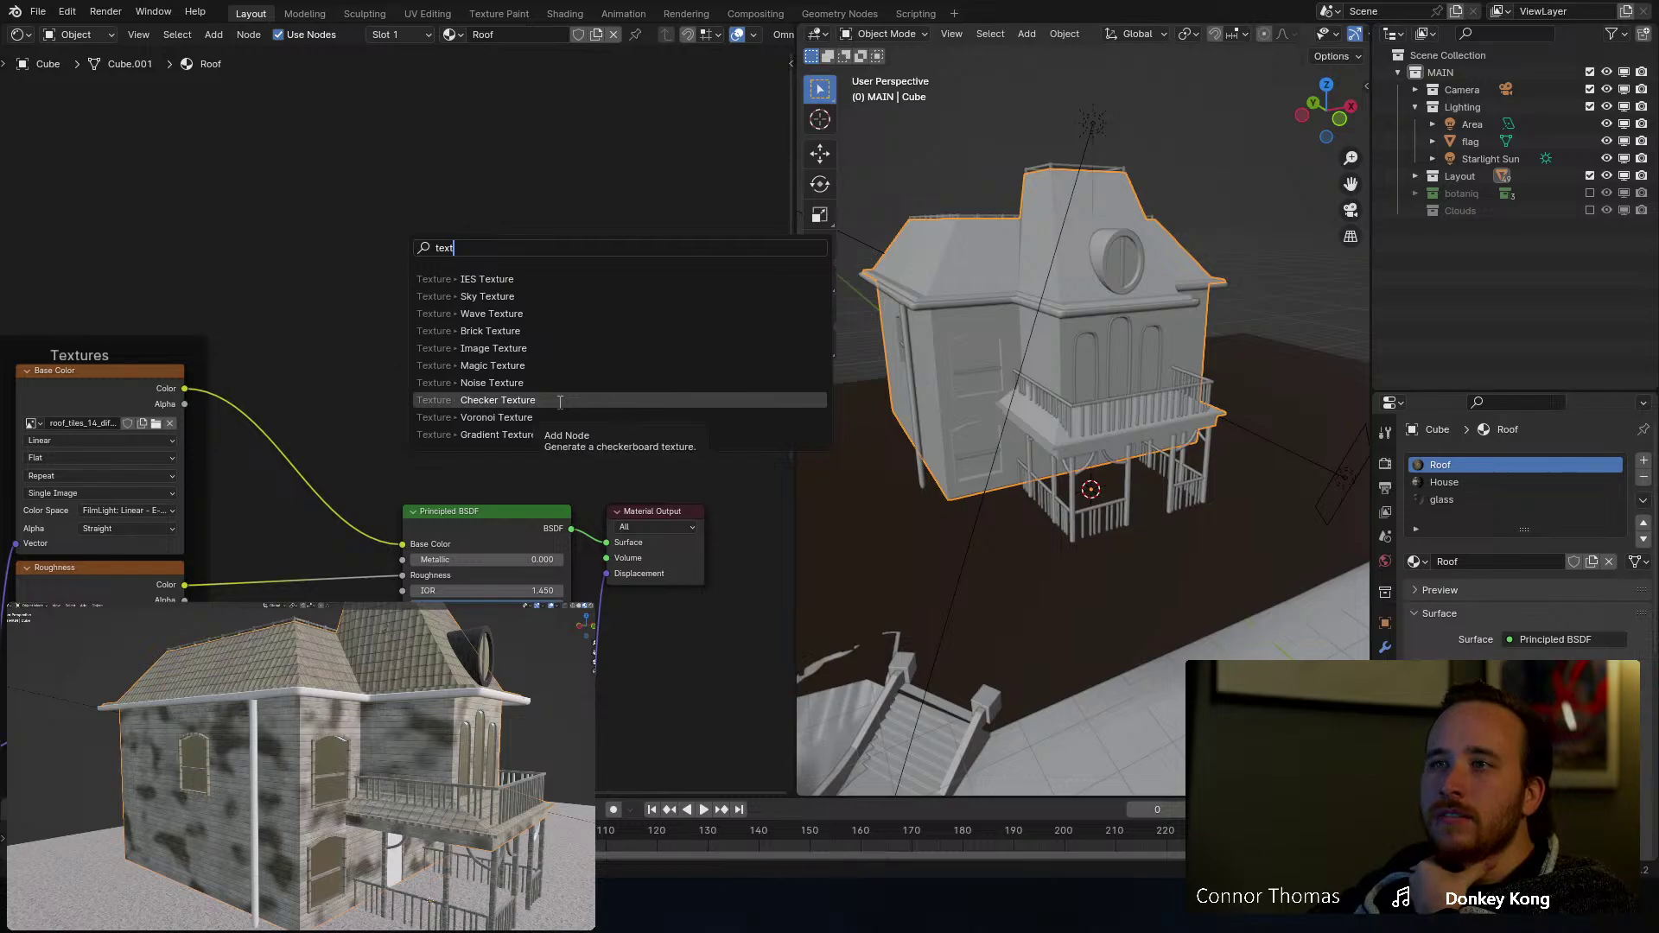
{"action": "left_click", "coordinate": [497, 365]}
{"action": "left_click", "coordinate": [302, 224]}
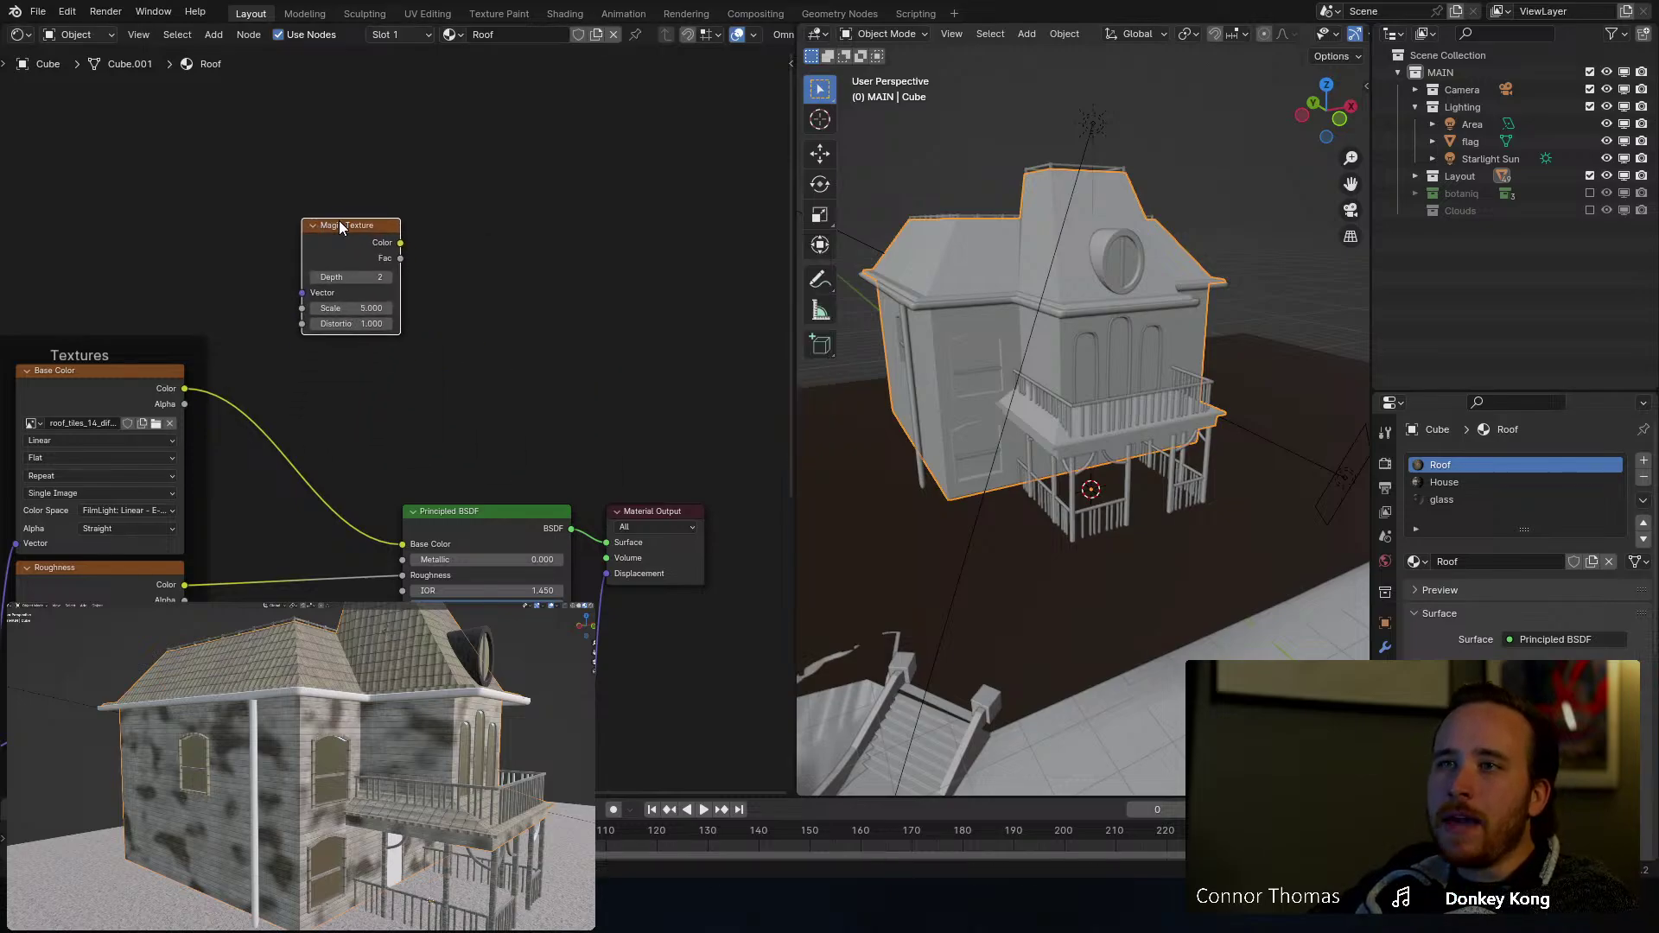
{"action": "left_click", "coordinate": [340, 230], "text": "ctrl+shift"}
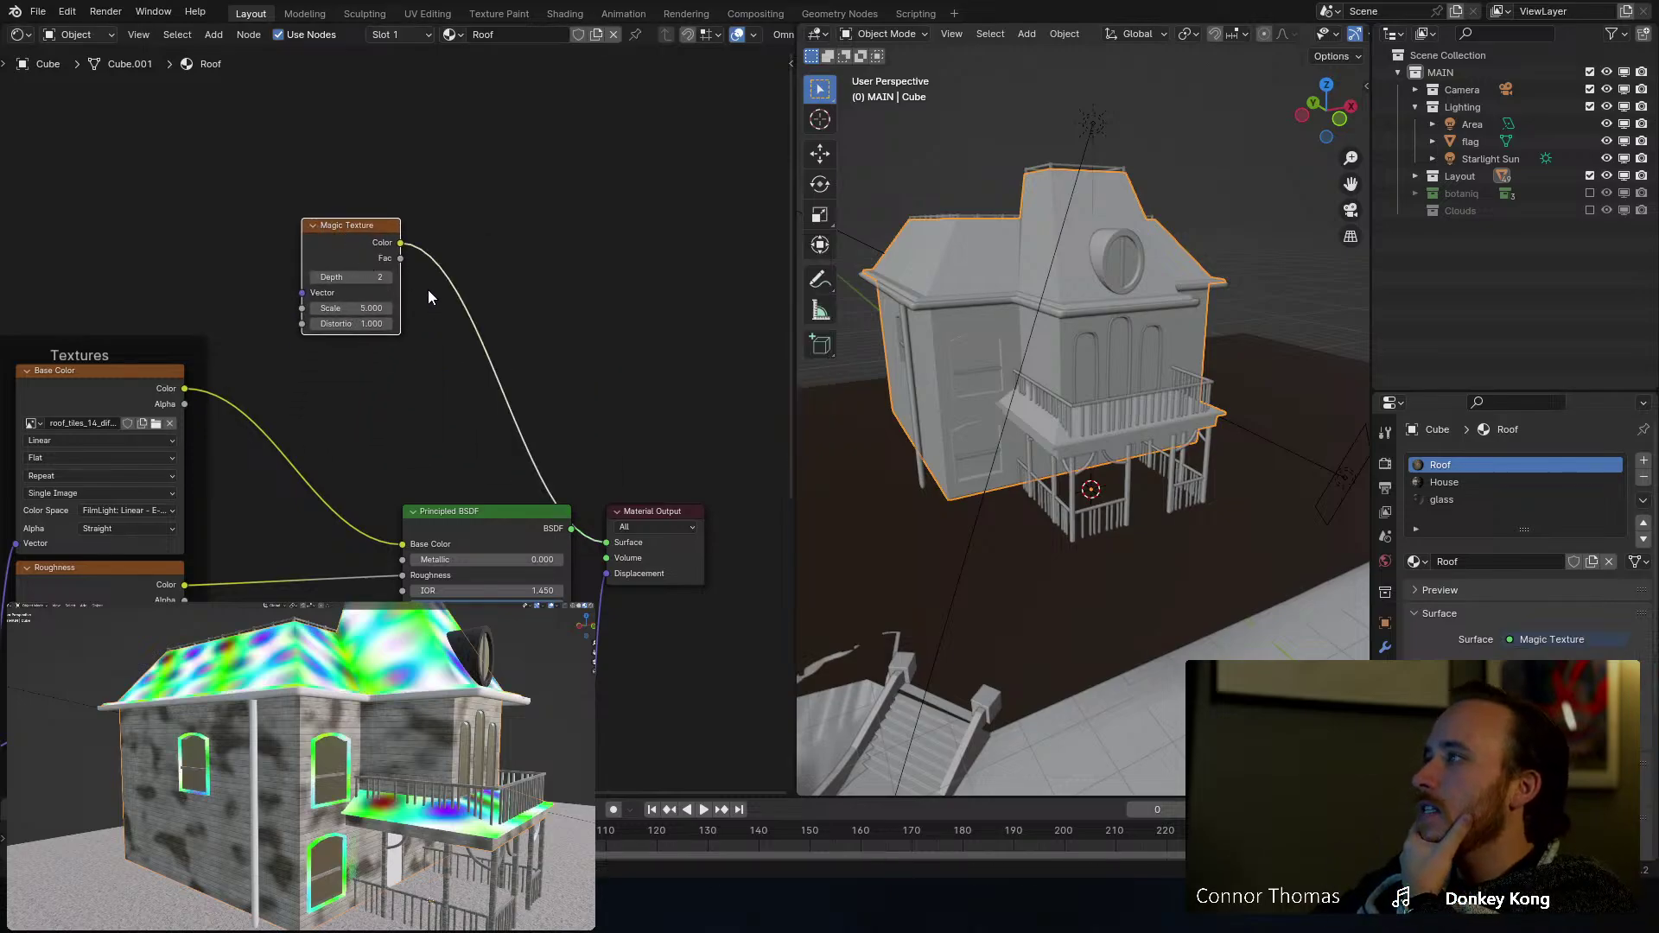
{"action": "key", "text": "x"}
Step: Try a Brick Texture node above the Roof material's Principled BSDF, and delete it
{"action": "key", "text": "shift+a"}
{"action": "left_click", "coordinate": [365, 226]}
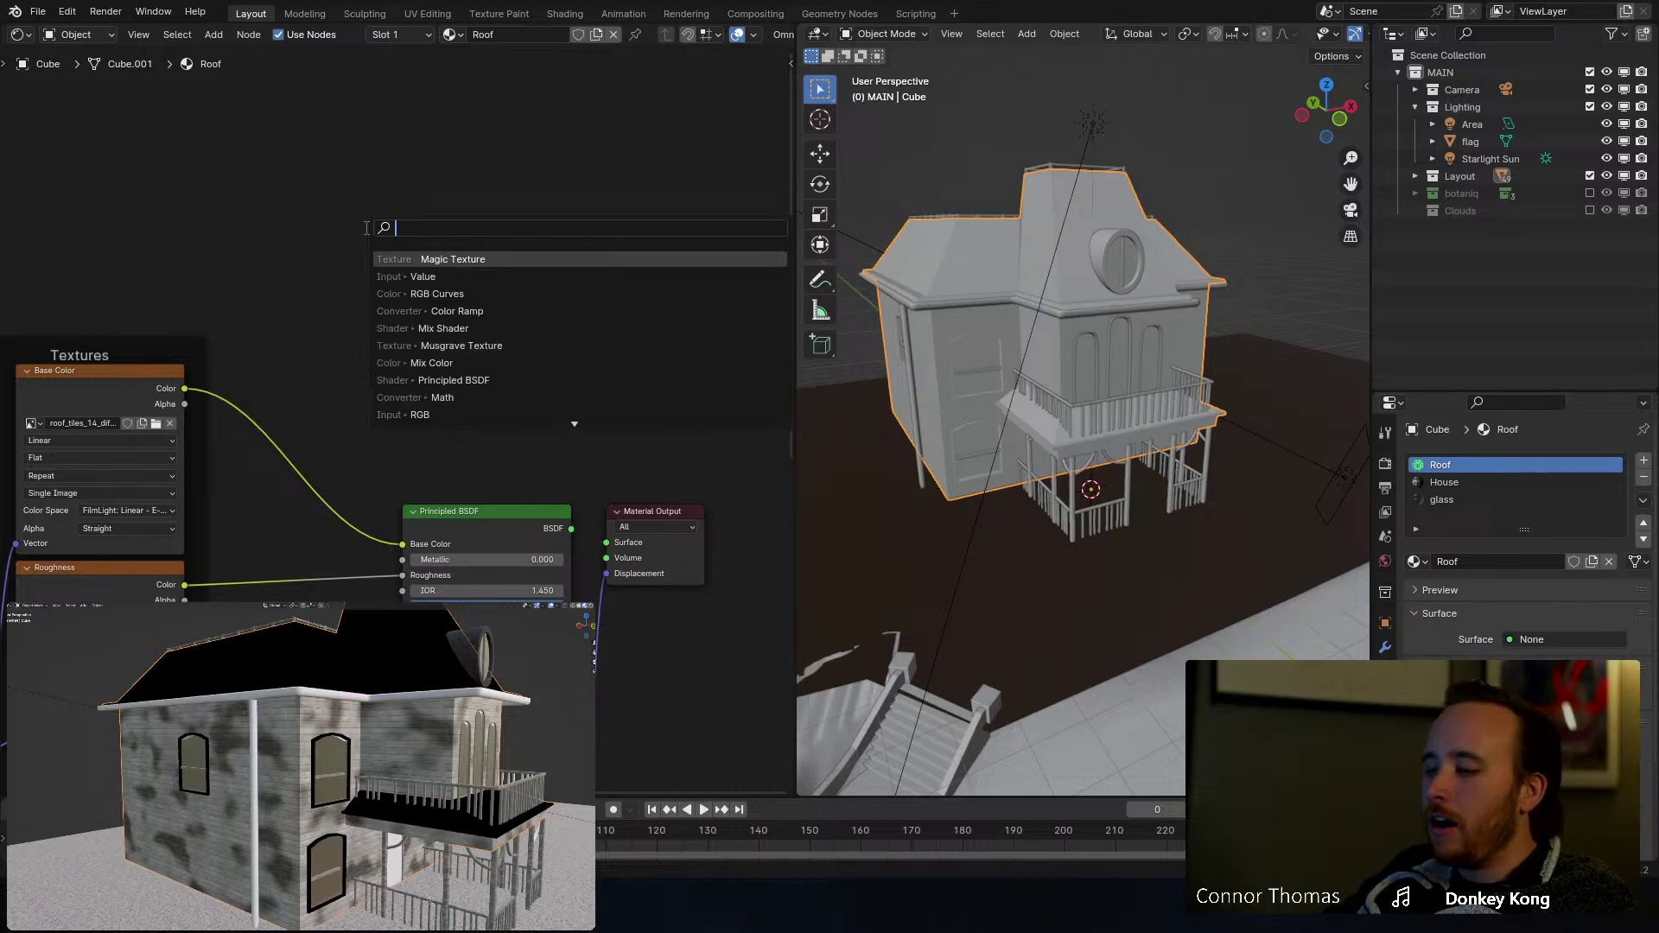
{"action": "type", "text": "texture"}
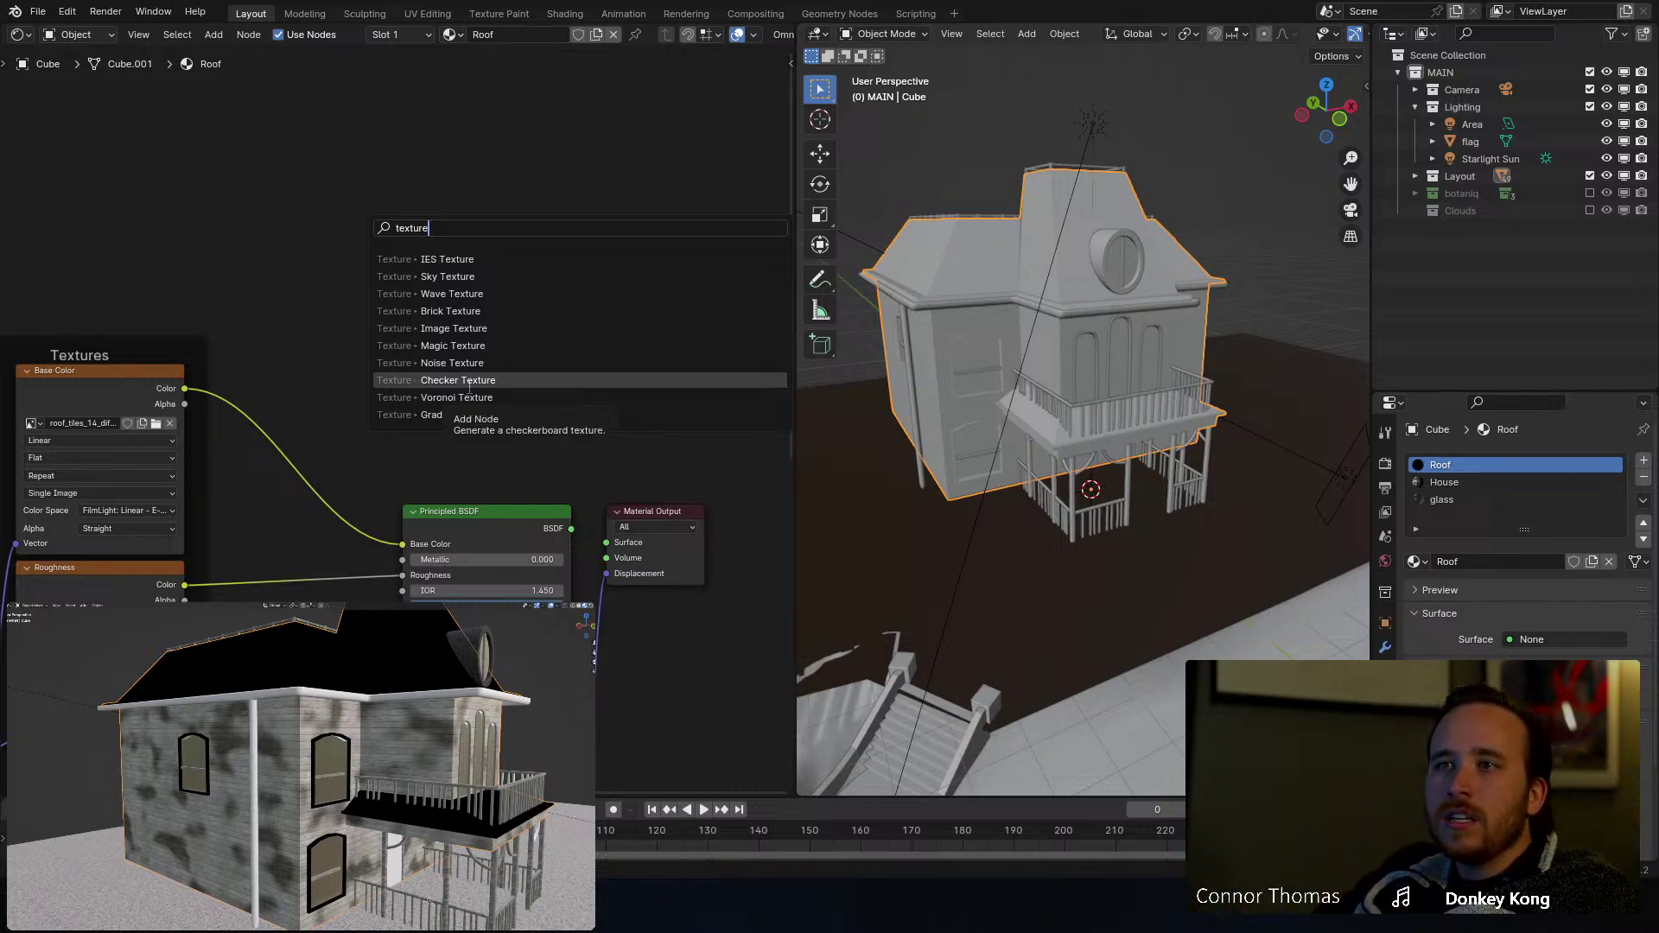
{"action": "left_click_drag", "start_coordinate": [376, 305], "coordinate": [299, 135]}
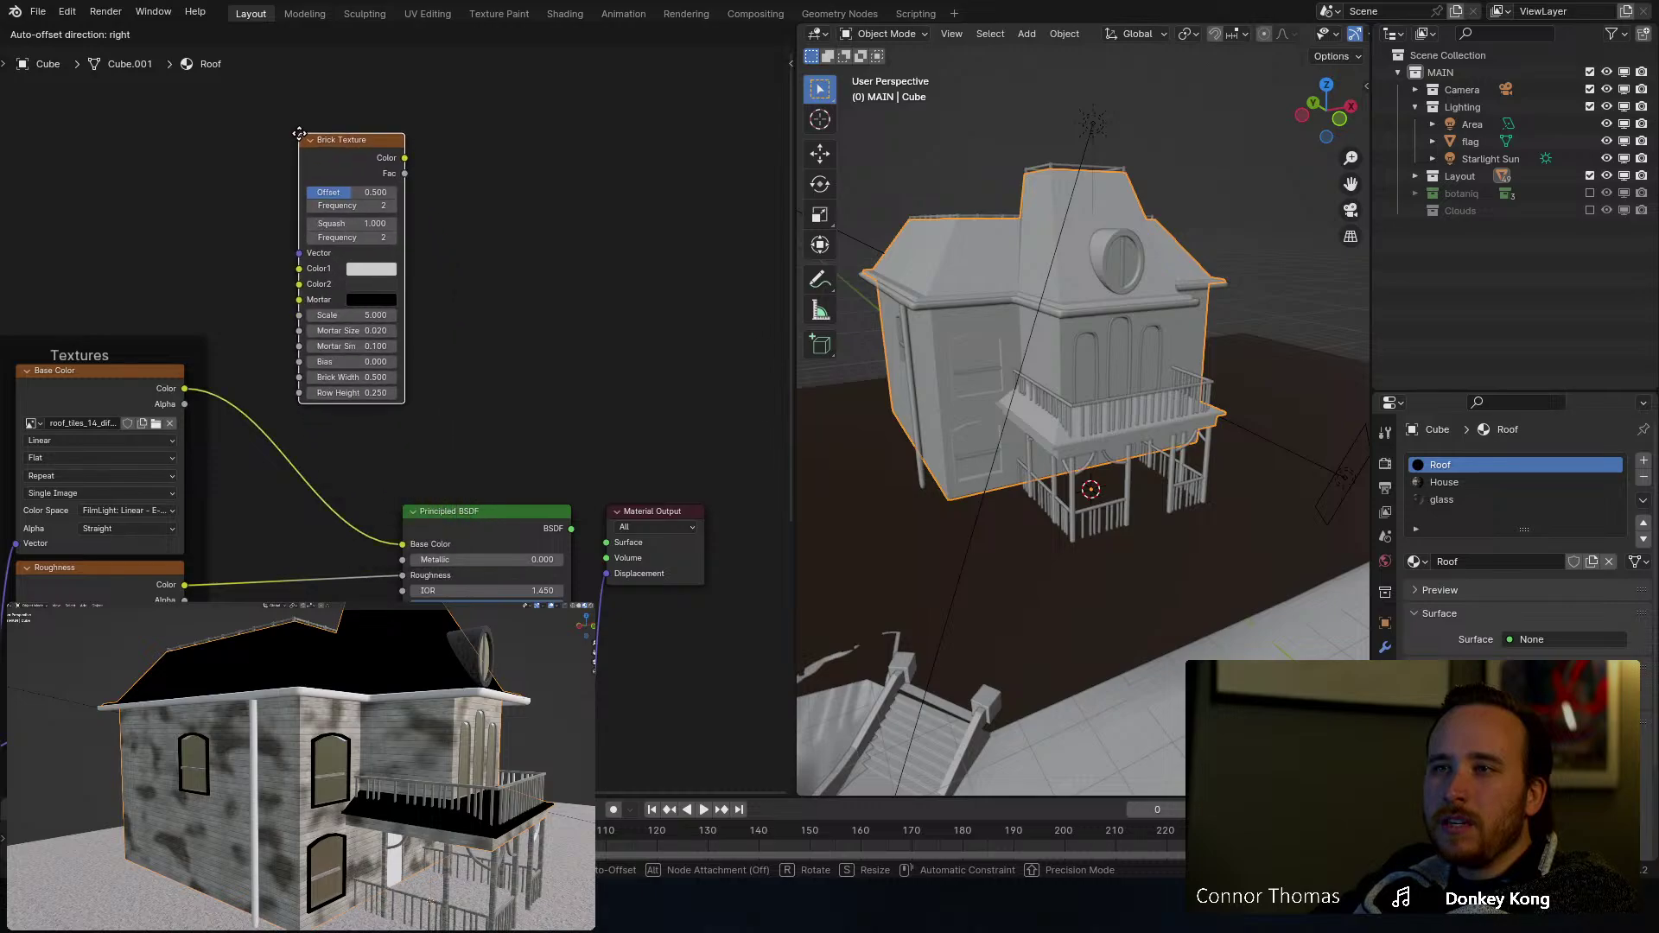
{"action": "key", "text": "x"}
Step: Add a Musgrave Texture node above the Principled BSDF and preview it through the Material Output's Surface input
{"action": "key", "text": "shift+a"}
{"action": "left_click", "coordinate": [353, 142]}
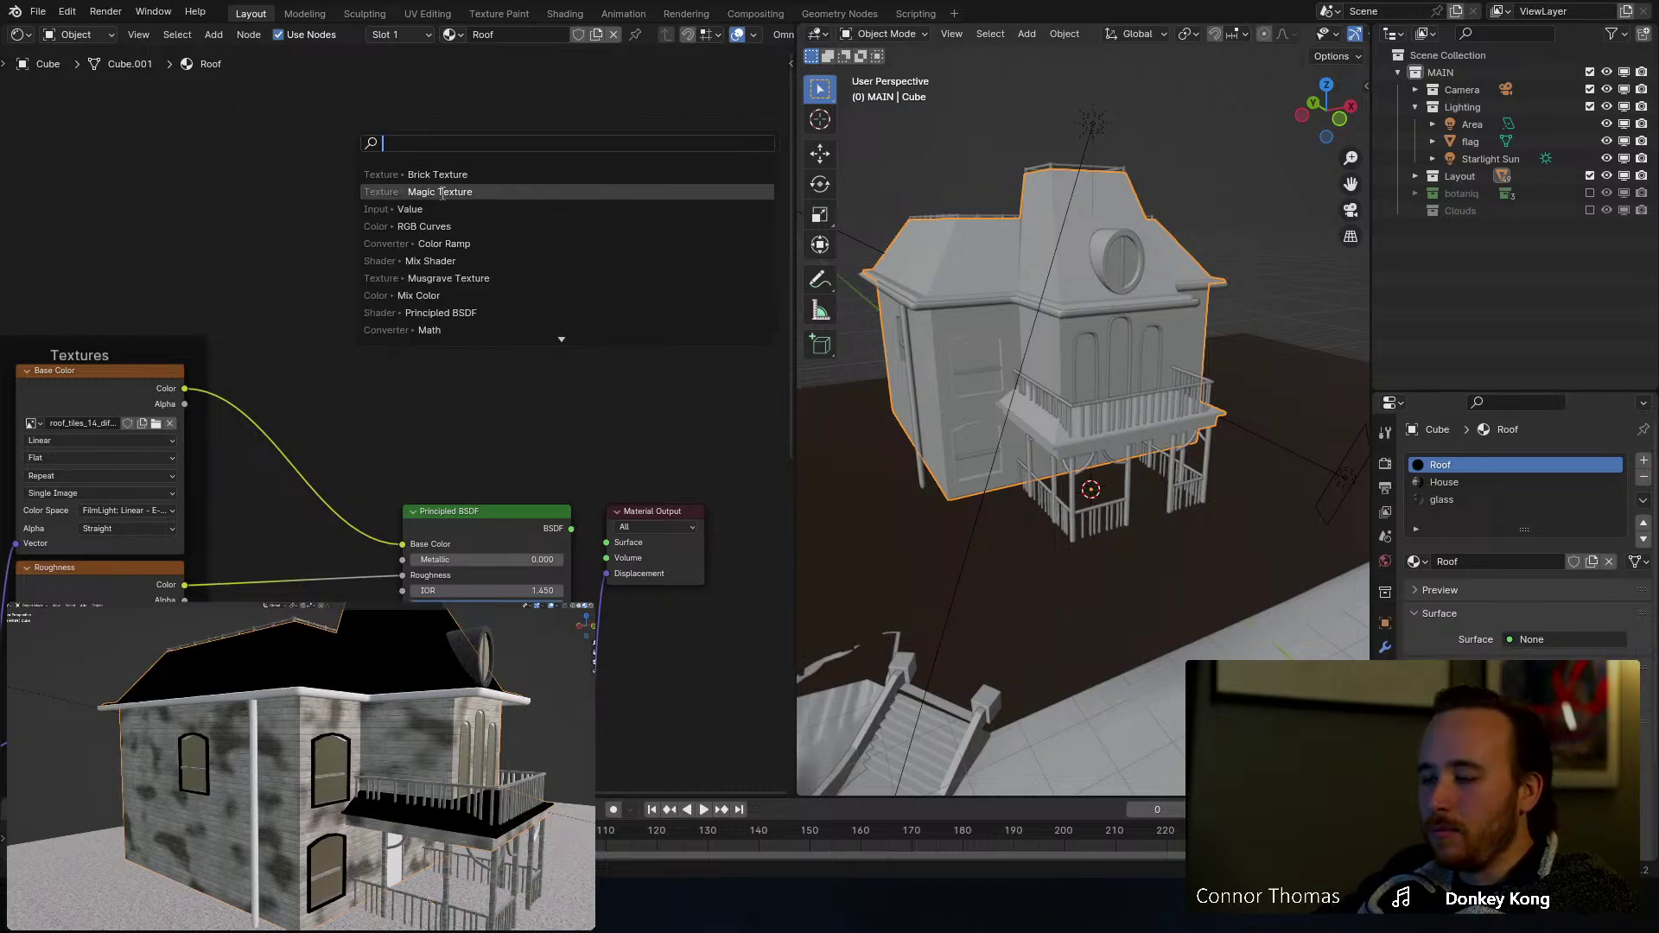
{"action": "type", "text": "musg"}
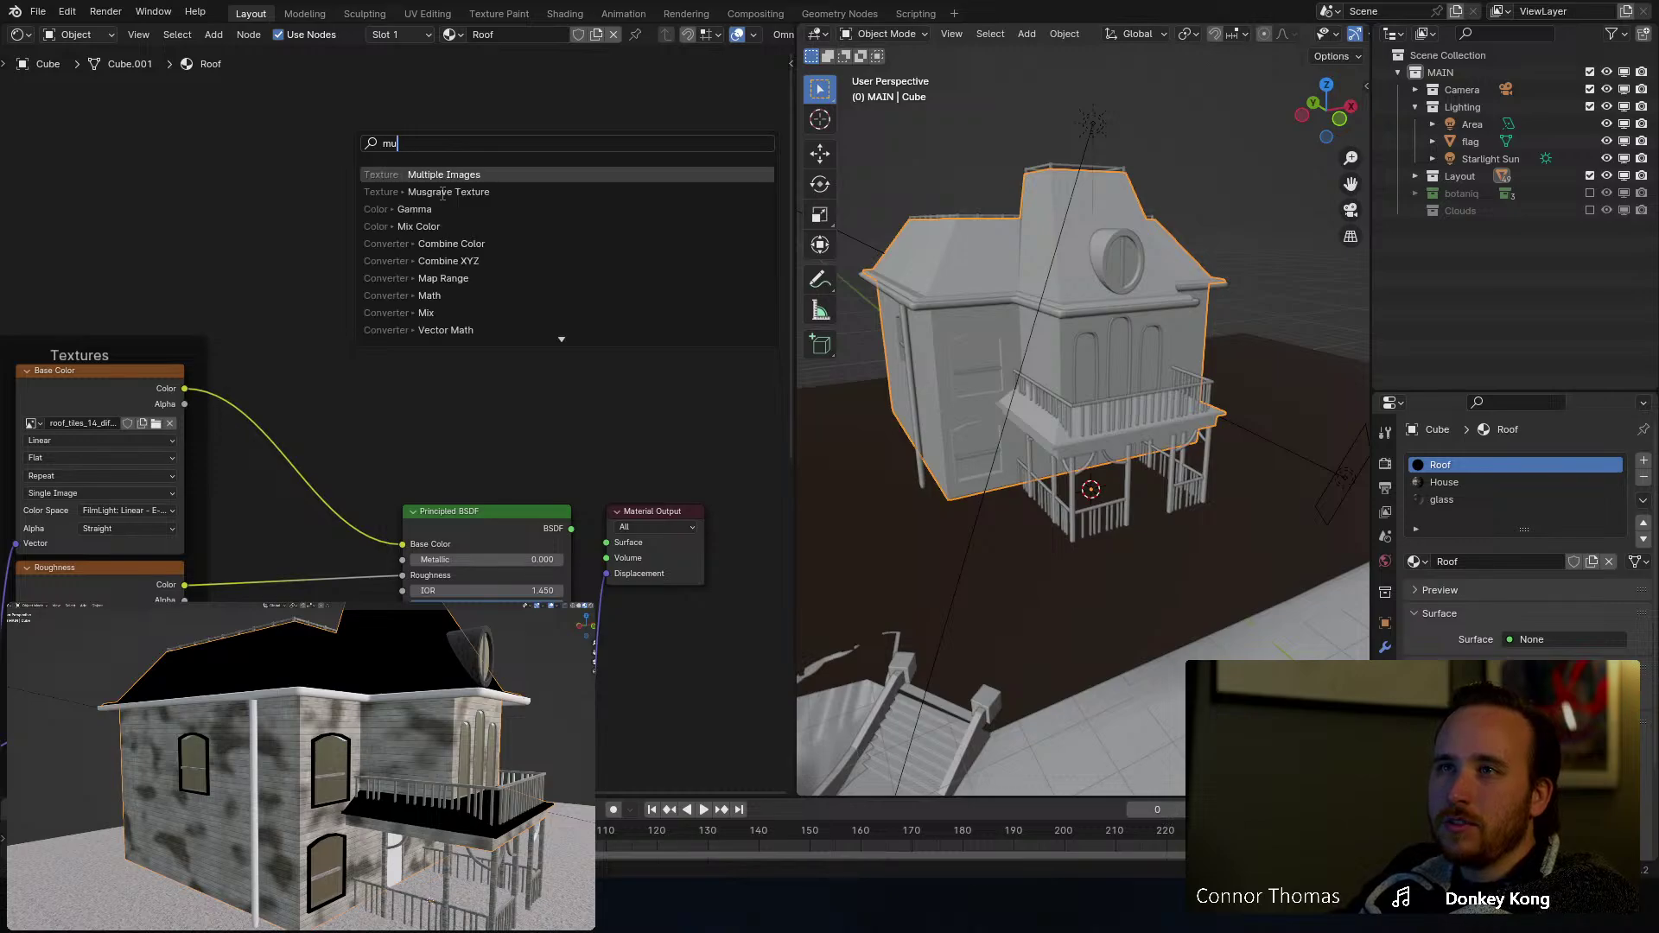
{"action": "key", "text": "Return"}
{"action": "left_click", "coordinate": [374, 172]}
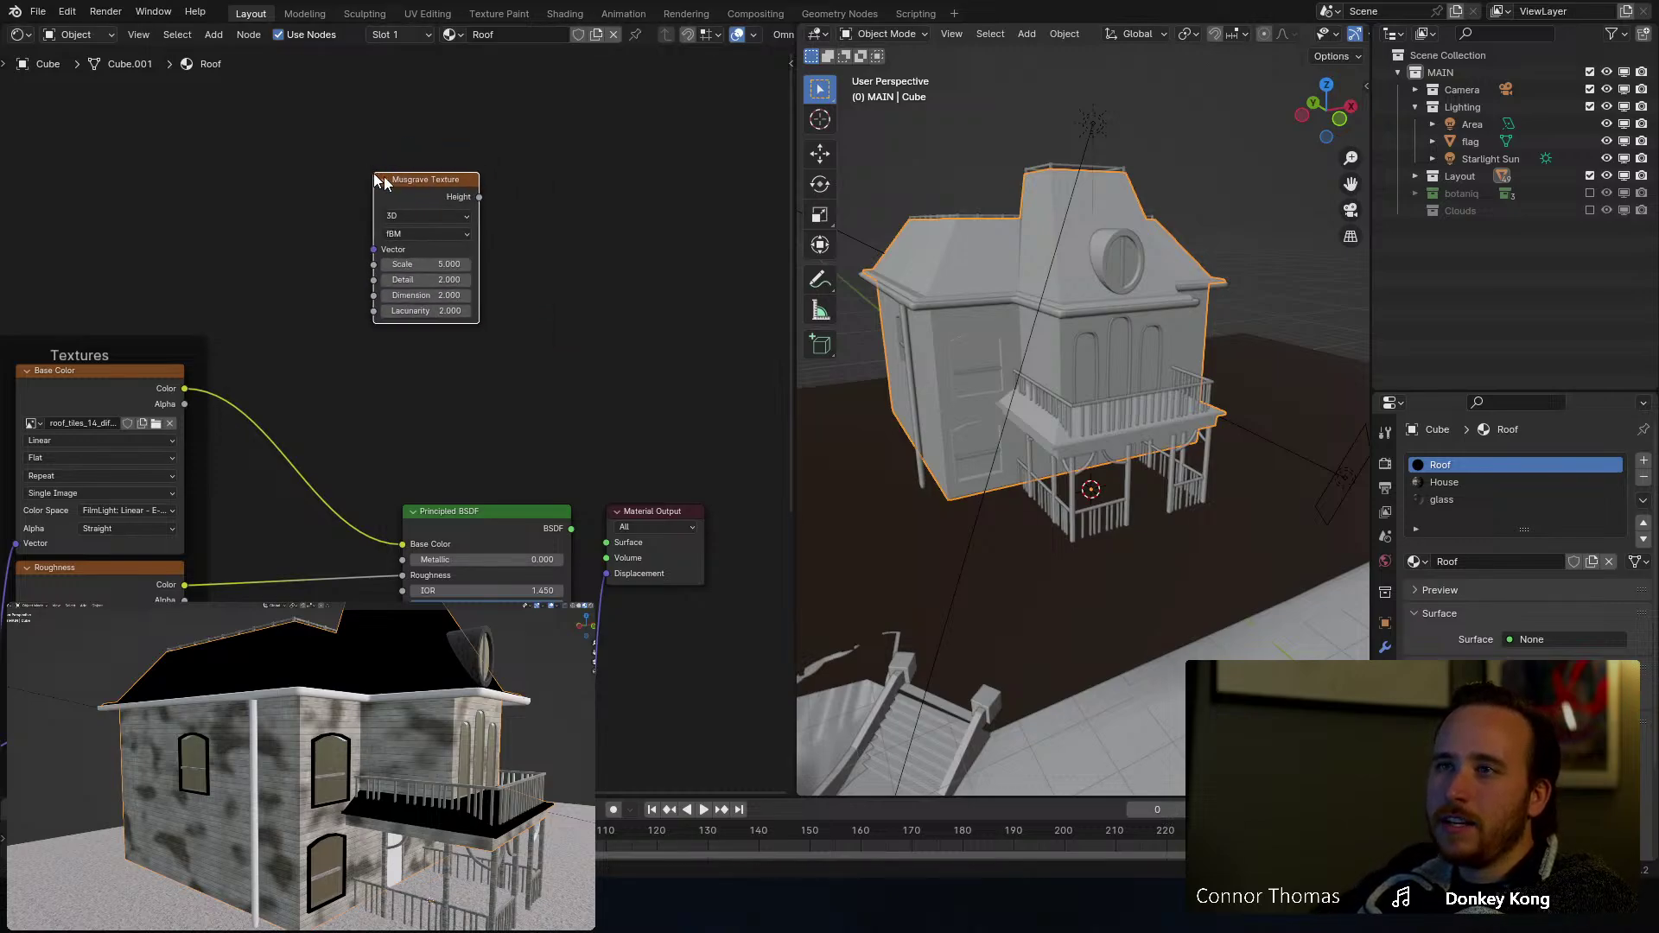
{"action": "left_click", "coordinate": [380, 178], "text": "ctrl+shift"}
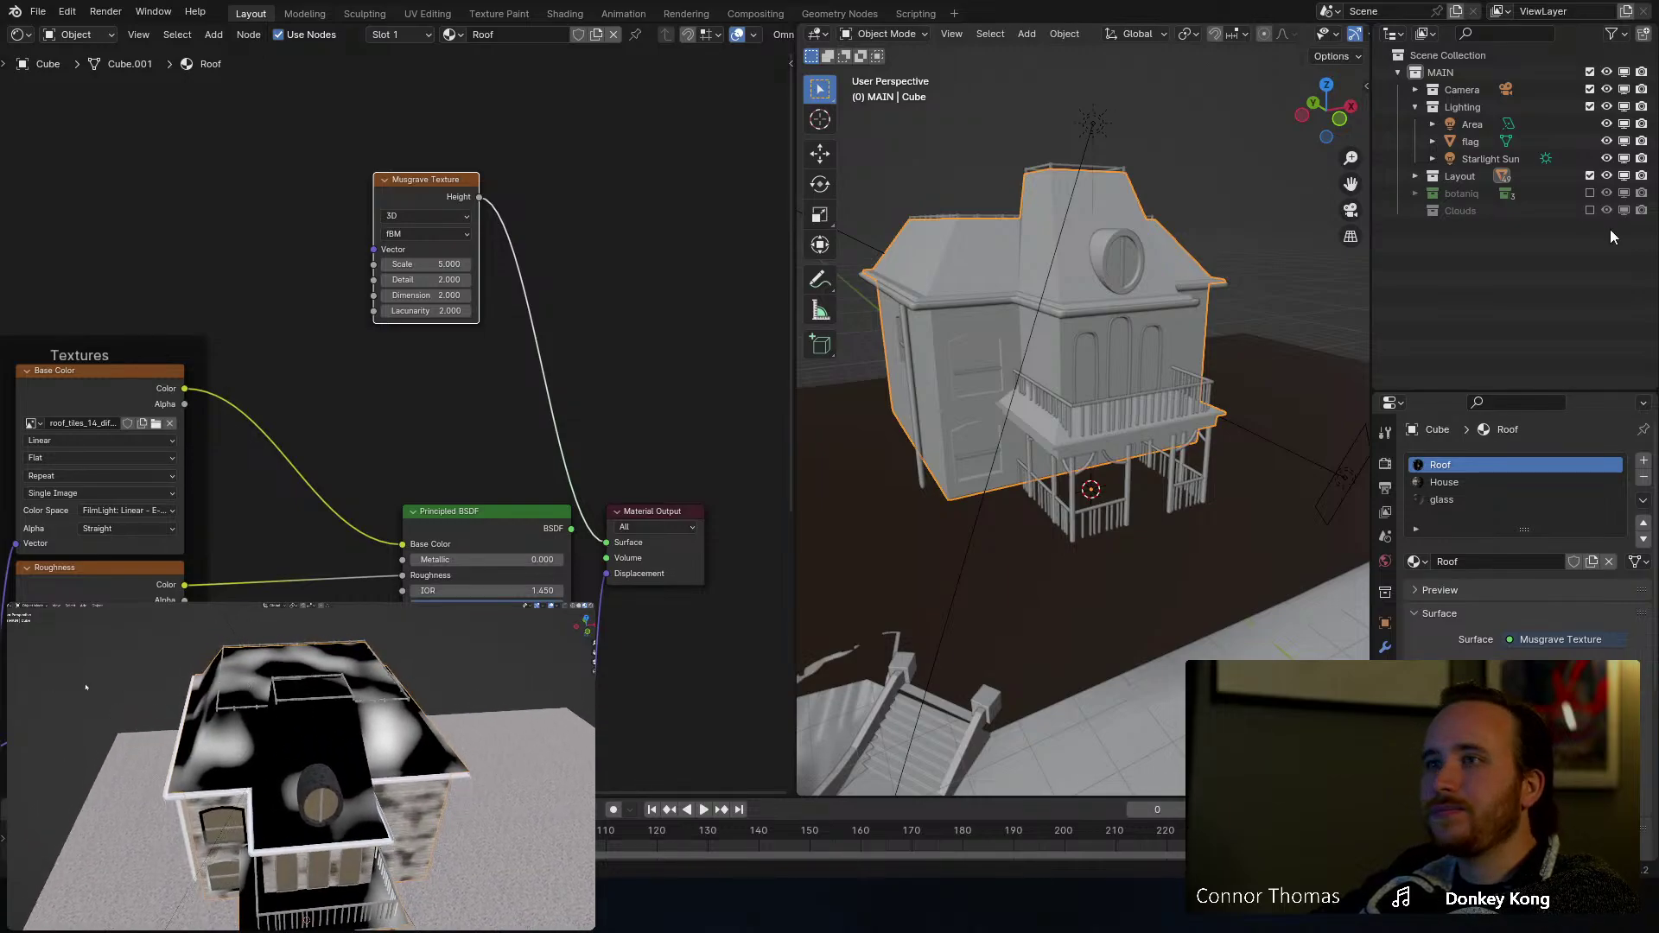
Step: Increase the Musgrave Texture's scale and spread the nodes out, moving it left and the Material Output far right
{"action": "left_click_drag", "start_coordinate": [428, 264], "coordinate": [480, 263]}
{"action": "middle_click_drag", "start_coordinate": [453, 181], "coordinate": [380, 207]}
{"action": "left_click_drag", "start_coordinate": [380, 208], "coordinate": [251, 214]}
{"action": "left_click", "coordinate": [428, 245]}
{"action": "middle_click_drag", "start_coordinate": [443, 245], "coordinate": [427, 203]}
{"action": "scroll", "coordinate": [432, 207], "scroll_direction": "down", "scroll_amount": 2}
{"action": "left_click_drag", "start_coordinate": [542, 462], "coordinate": [782, 362]}
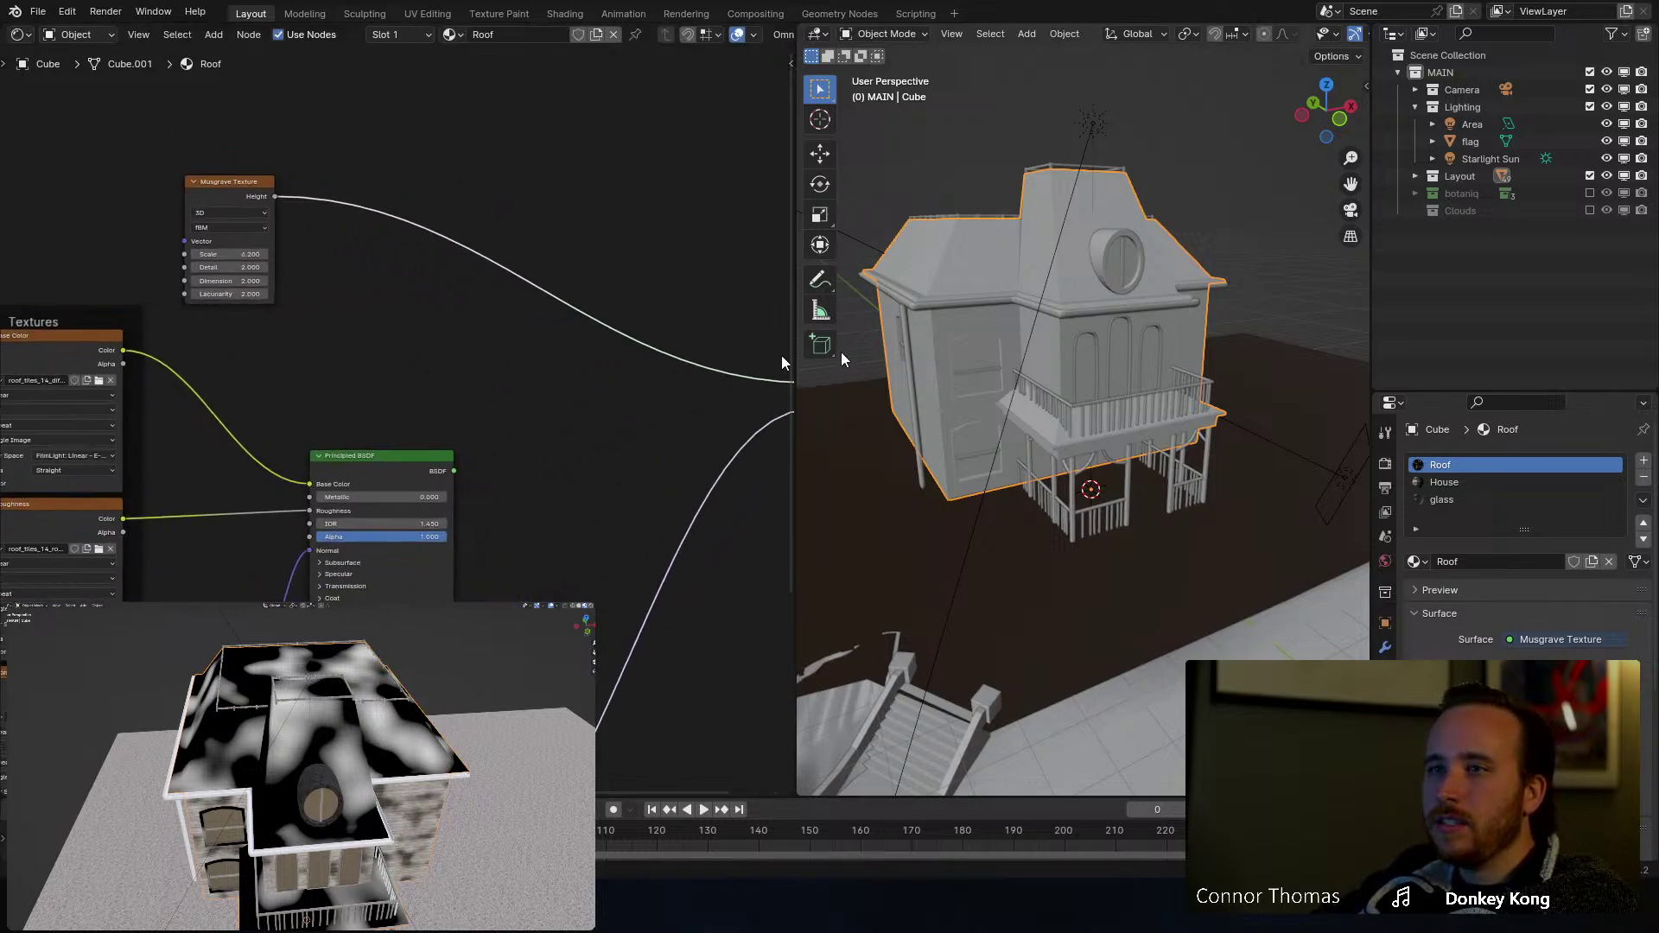
{"action": "left_click", "coordinate": [370, 474]}
{"action": "key", "text": "shift+d"}
{"action": "left_click", "coordinate": [595, 514]}
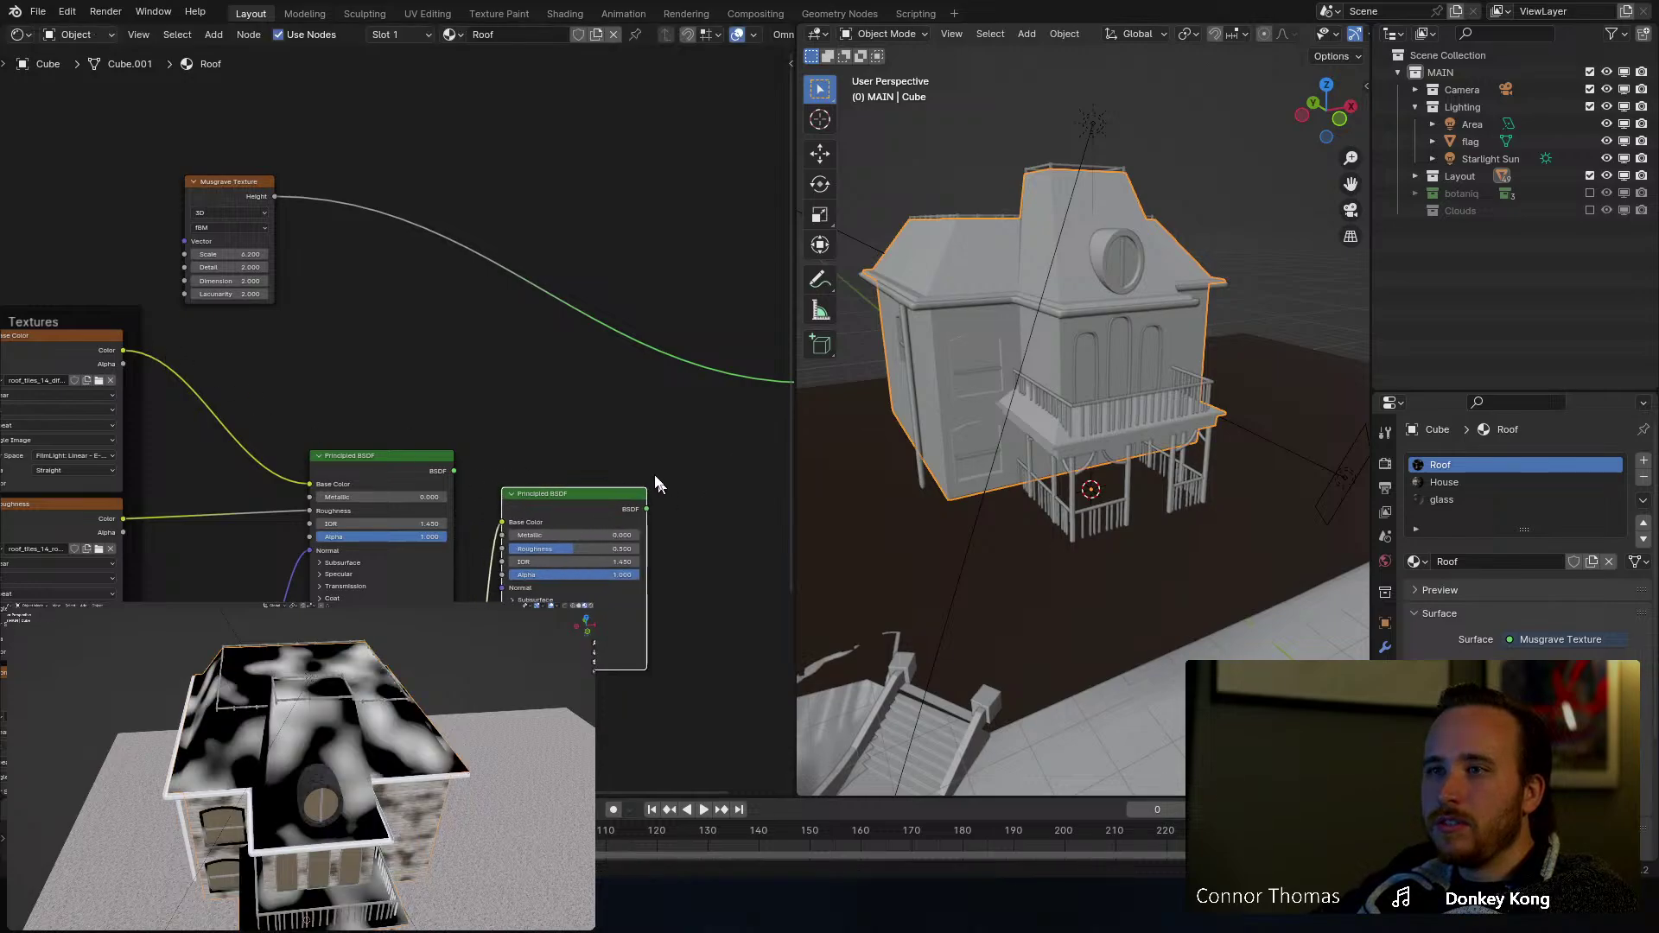
{"action": "middle_click_drag", "start_coordinate": [618, 483], "coordinate": [505, 280]}
{"action": "key", "text": "ctrl+z"}
{"action": "key", "text": "ctrl+z"}
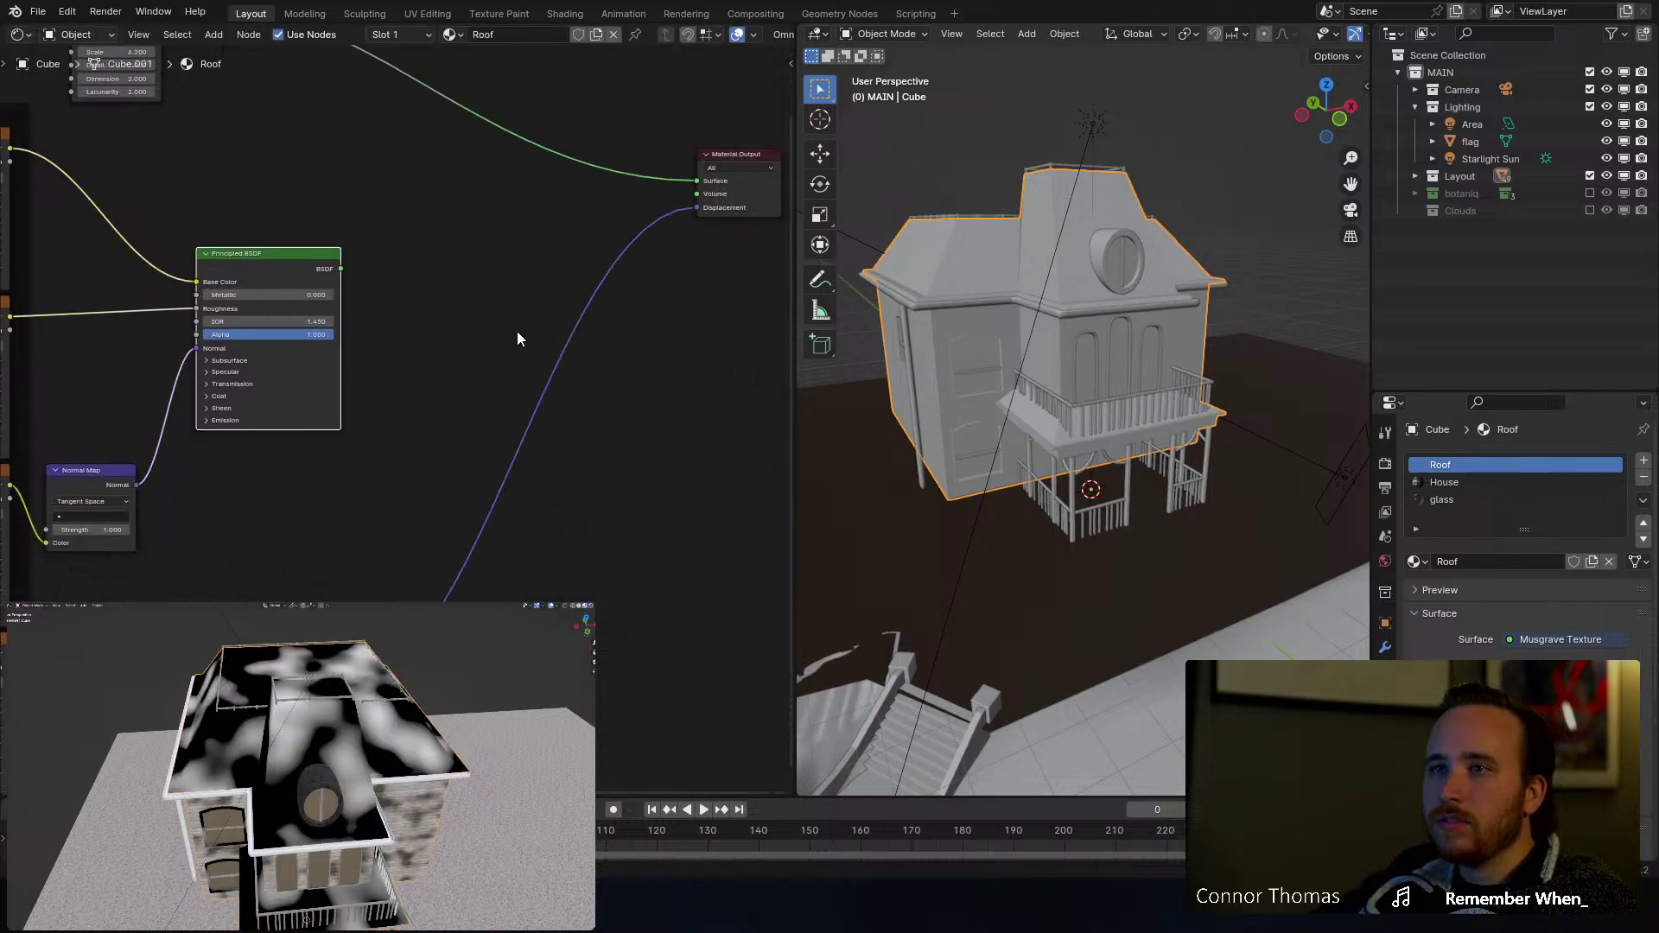
Step: Duplicate the Roof material's Principled BSDF and place the copy below and to the right of the original
{"action": "key", "text": "shift+d"}
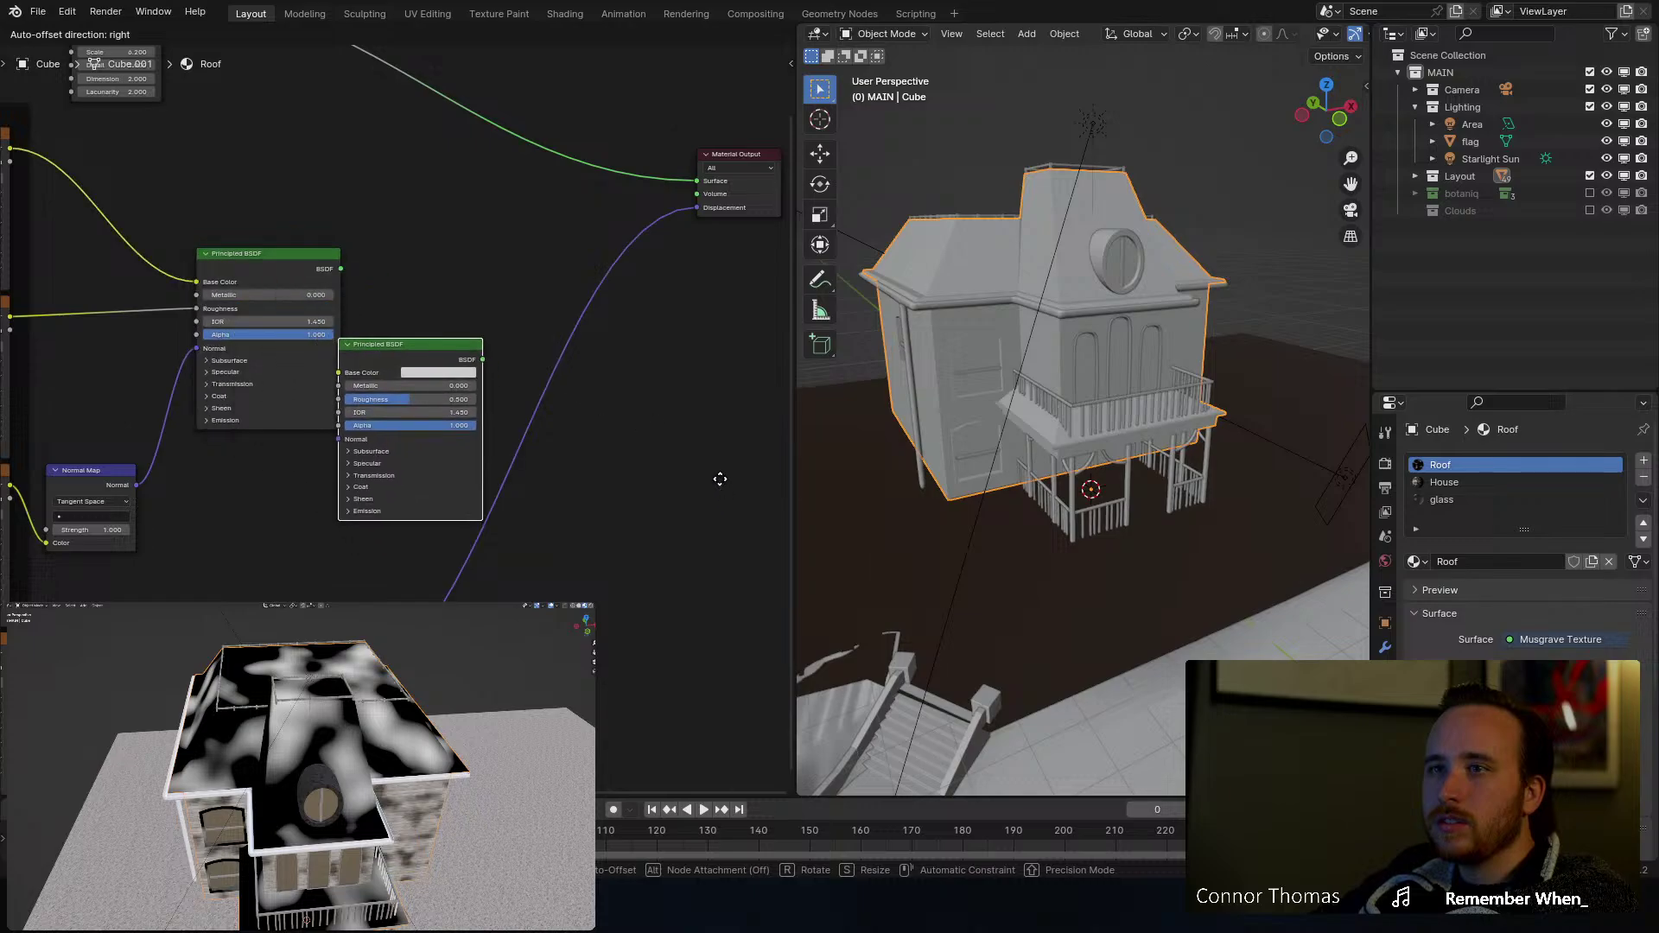
{"action": "left_click", "coordinate": [713, 611]}
{"action": "middle_click_drag", "start_coordinate": [252, 486], "coordinate": [439, 446]}
{"action": "middle_click_drag", "start_coordinate": [250, 359], "coordinate": [486, 468]}
{"action": "scroll", "coordinate": [485, 467], "scroll_direction": "down", "scroll_amount": 3}
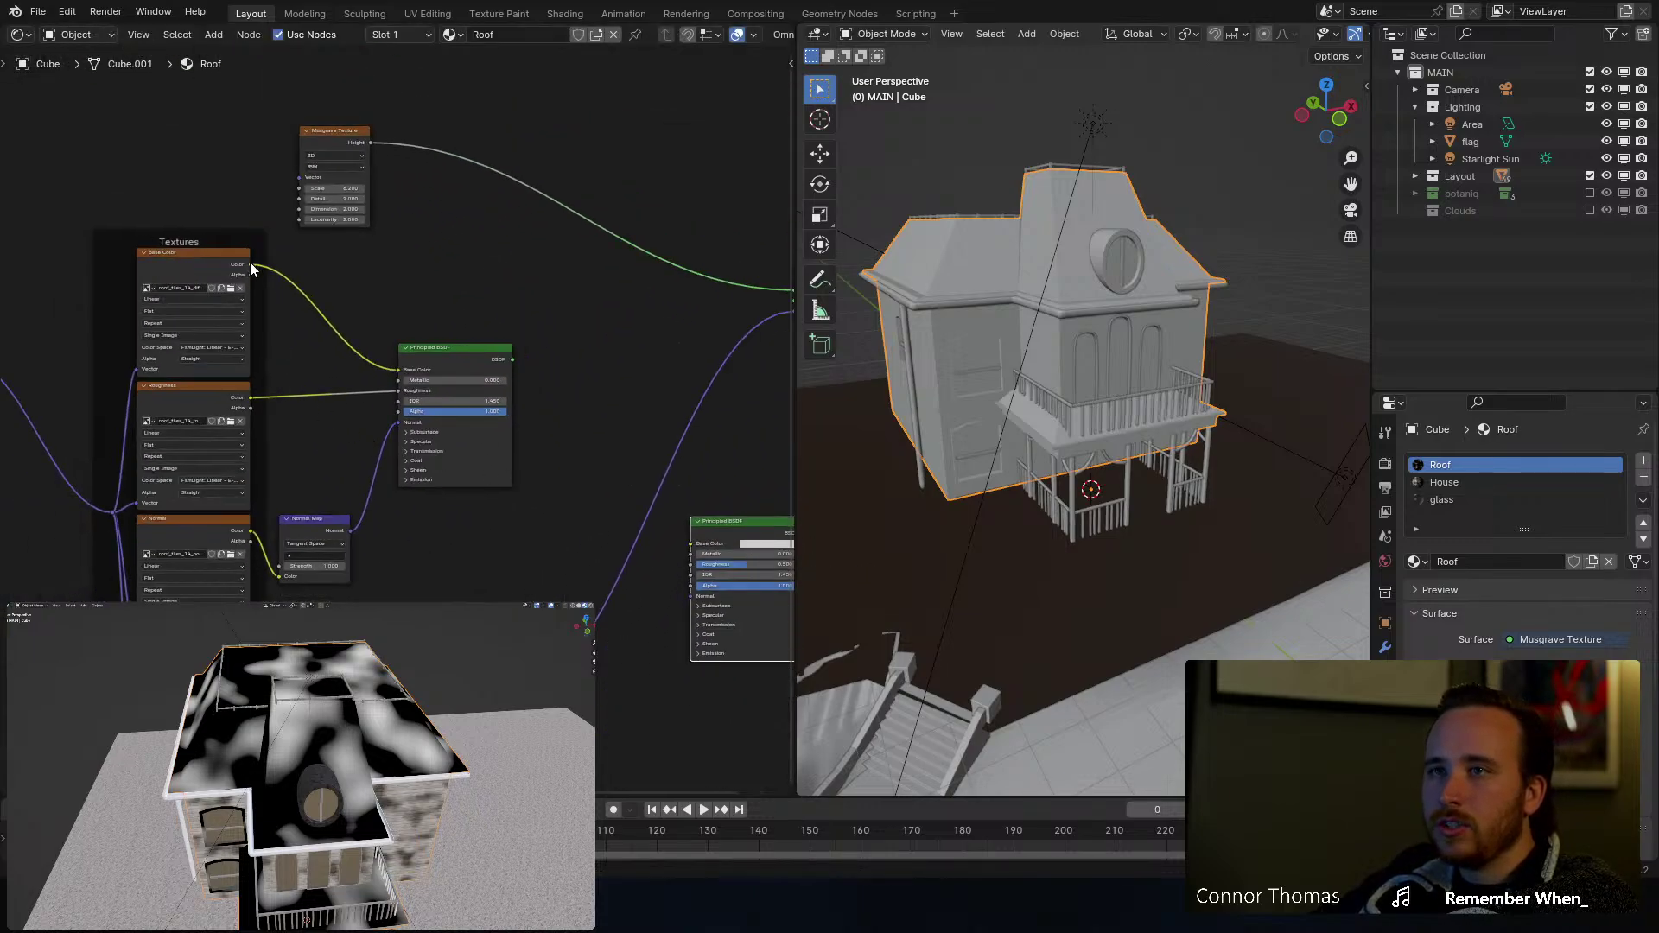
Step: Connect the Base Color and Roughness textures and the Normal Map to the matching inputs of the duplicated Principled BSDF
{"action": "left_click_drag", "start_coordinate": [250, 265], "coordinate": [700, 555]}
{"action": "key", "text": "ctrl+space"}
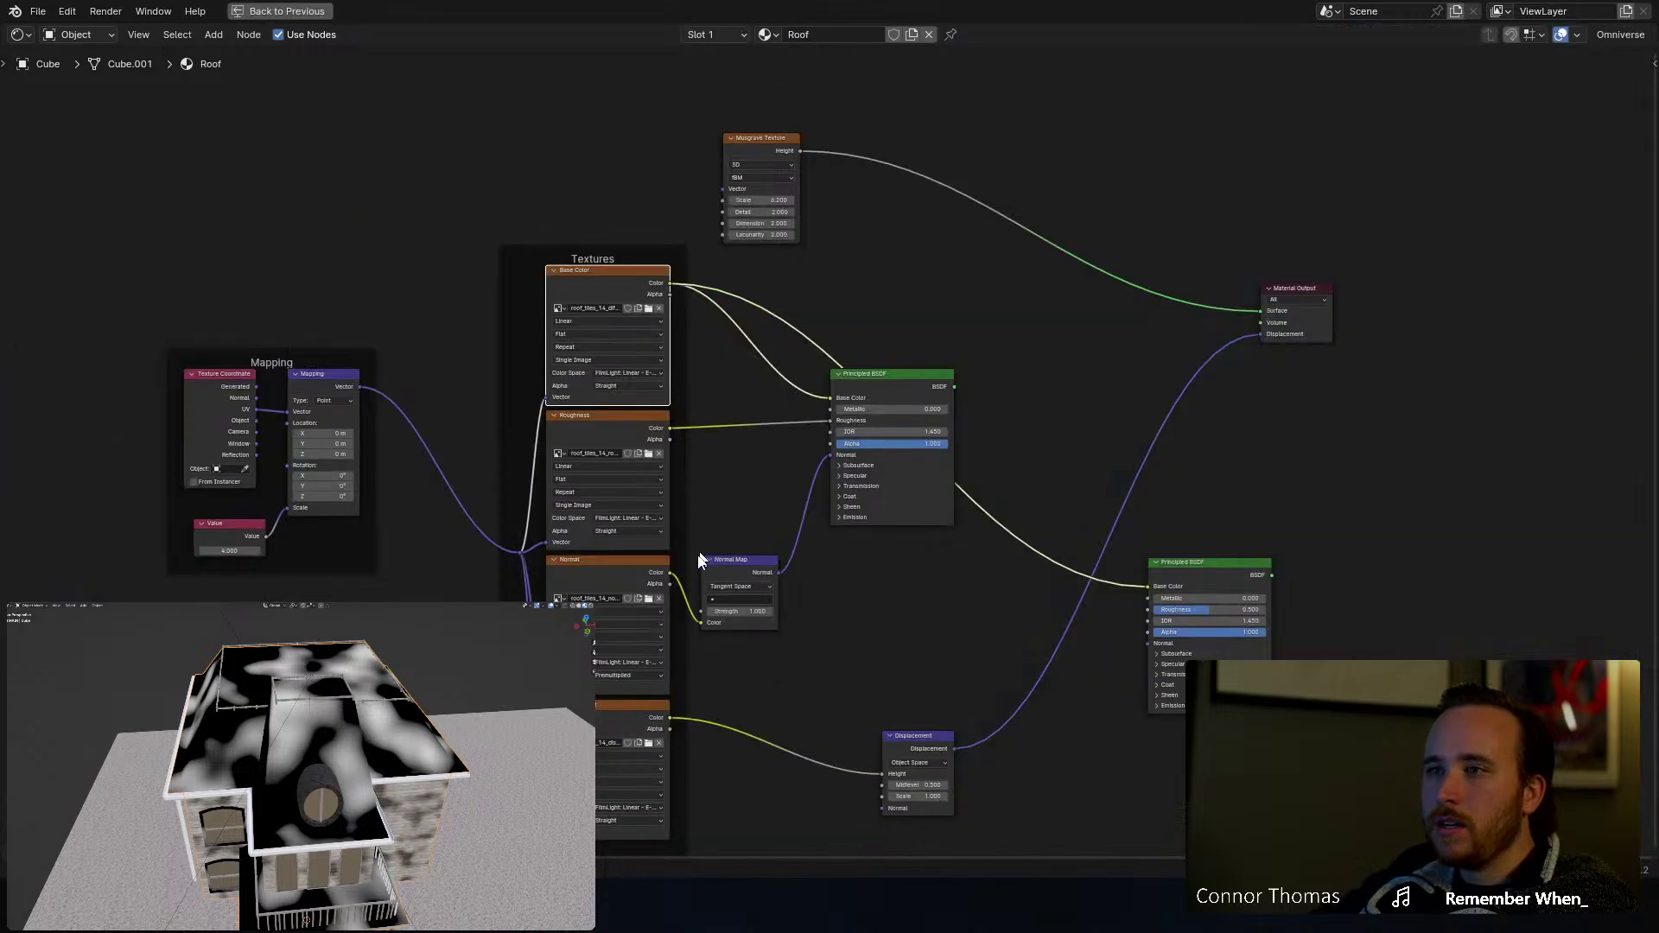
{"action": "middle_click_drag", "start_coordinate": [634, 437], "coordinate": [359, 270]}
{"action": "scroll", "coordinate": [386, 278], "scroll_direction": "up", "scroll_amount": 2}
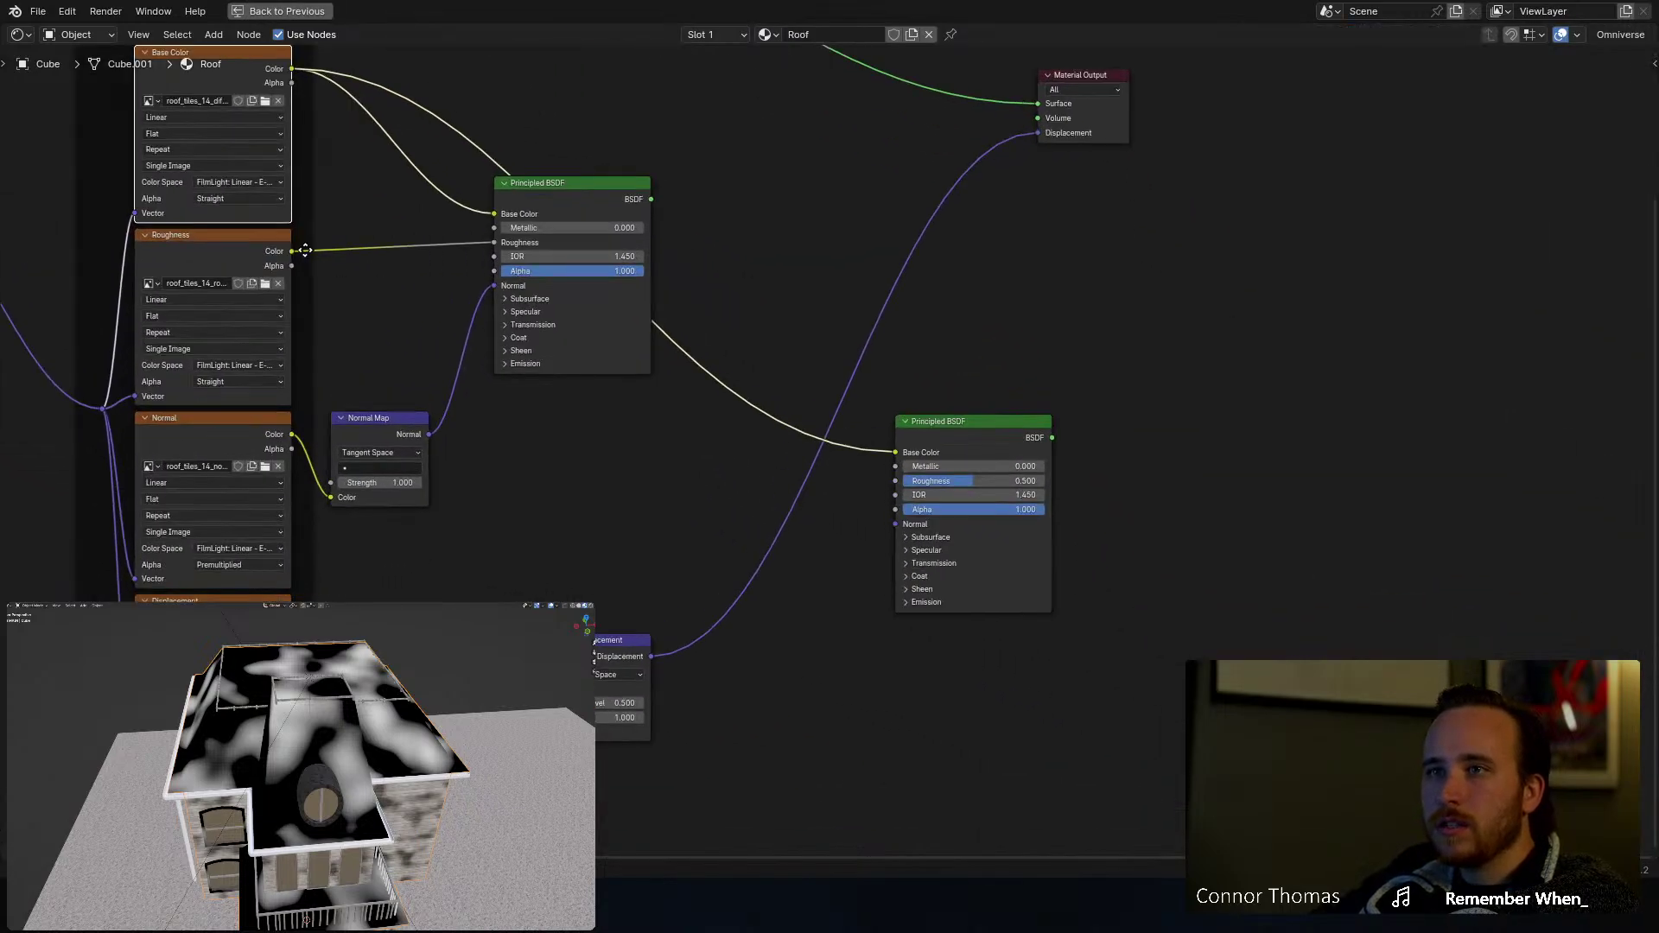
{"action": "left_click_drag", "start_coordinate": [292, 252], "coordinate": [896, 481]}
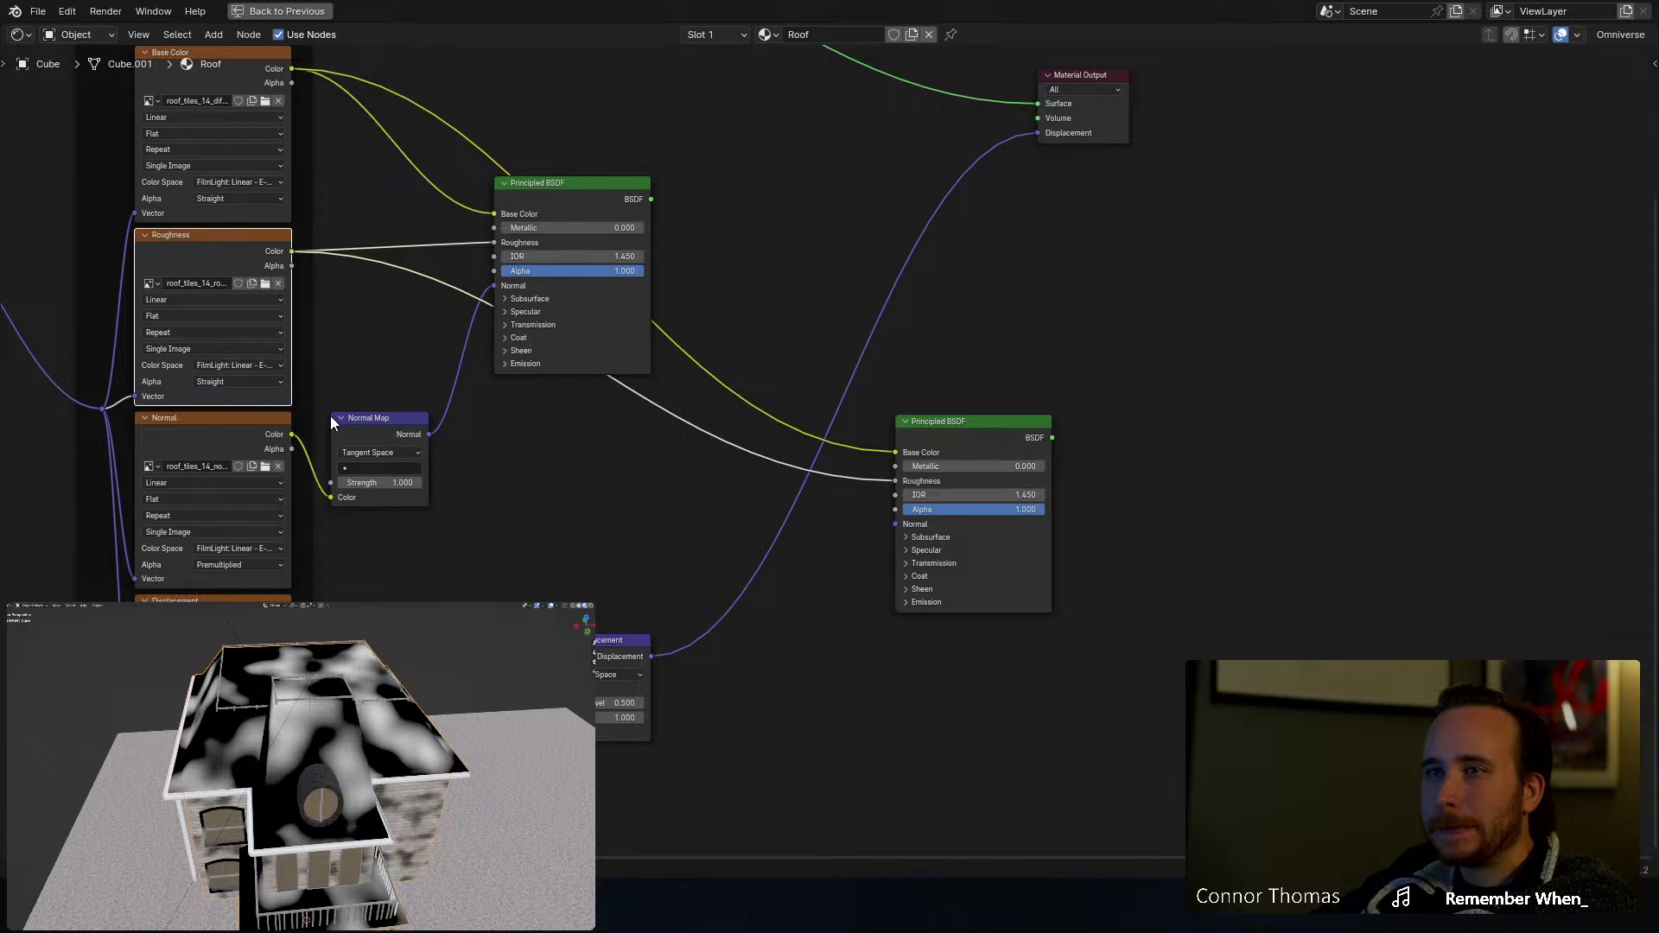
{"action": "left_click_drag", "start_coordinate": [429, 433], "coordinate": [899, 524]}
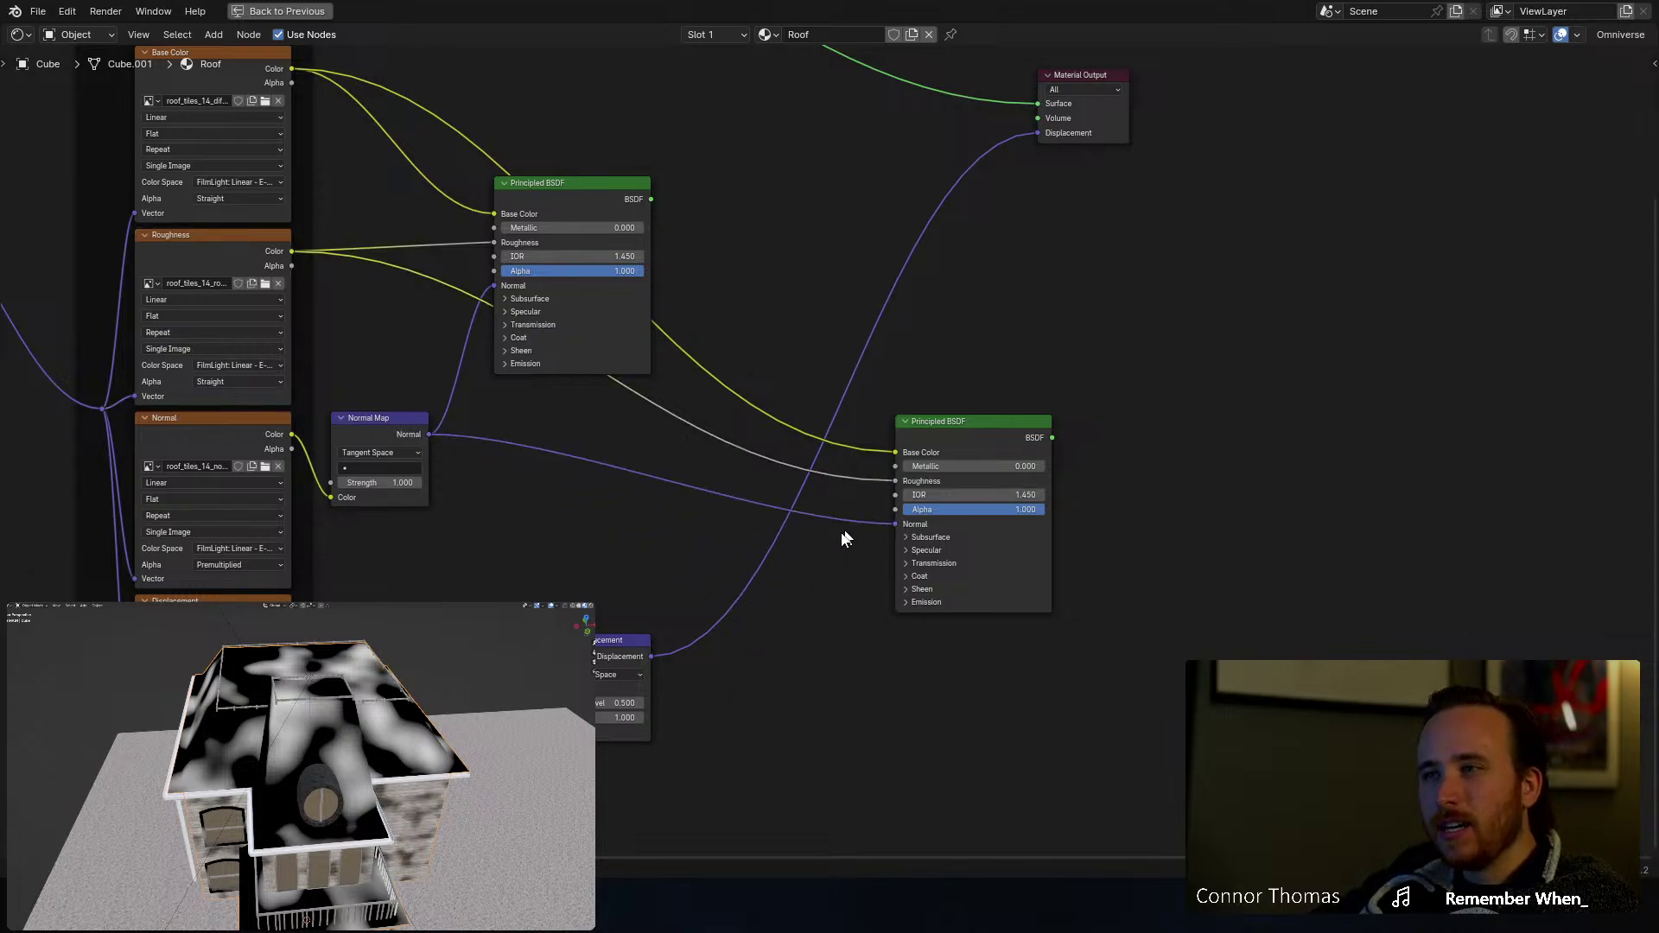
{"action": "middle_click_drag", "start_coordinate": [845, 539], "coordinate": [816, 605]}
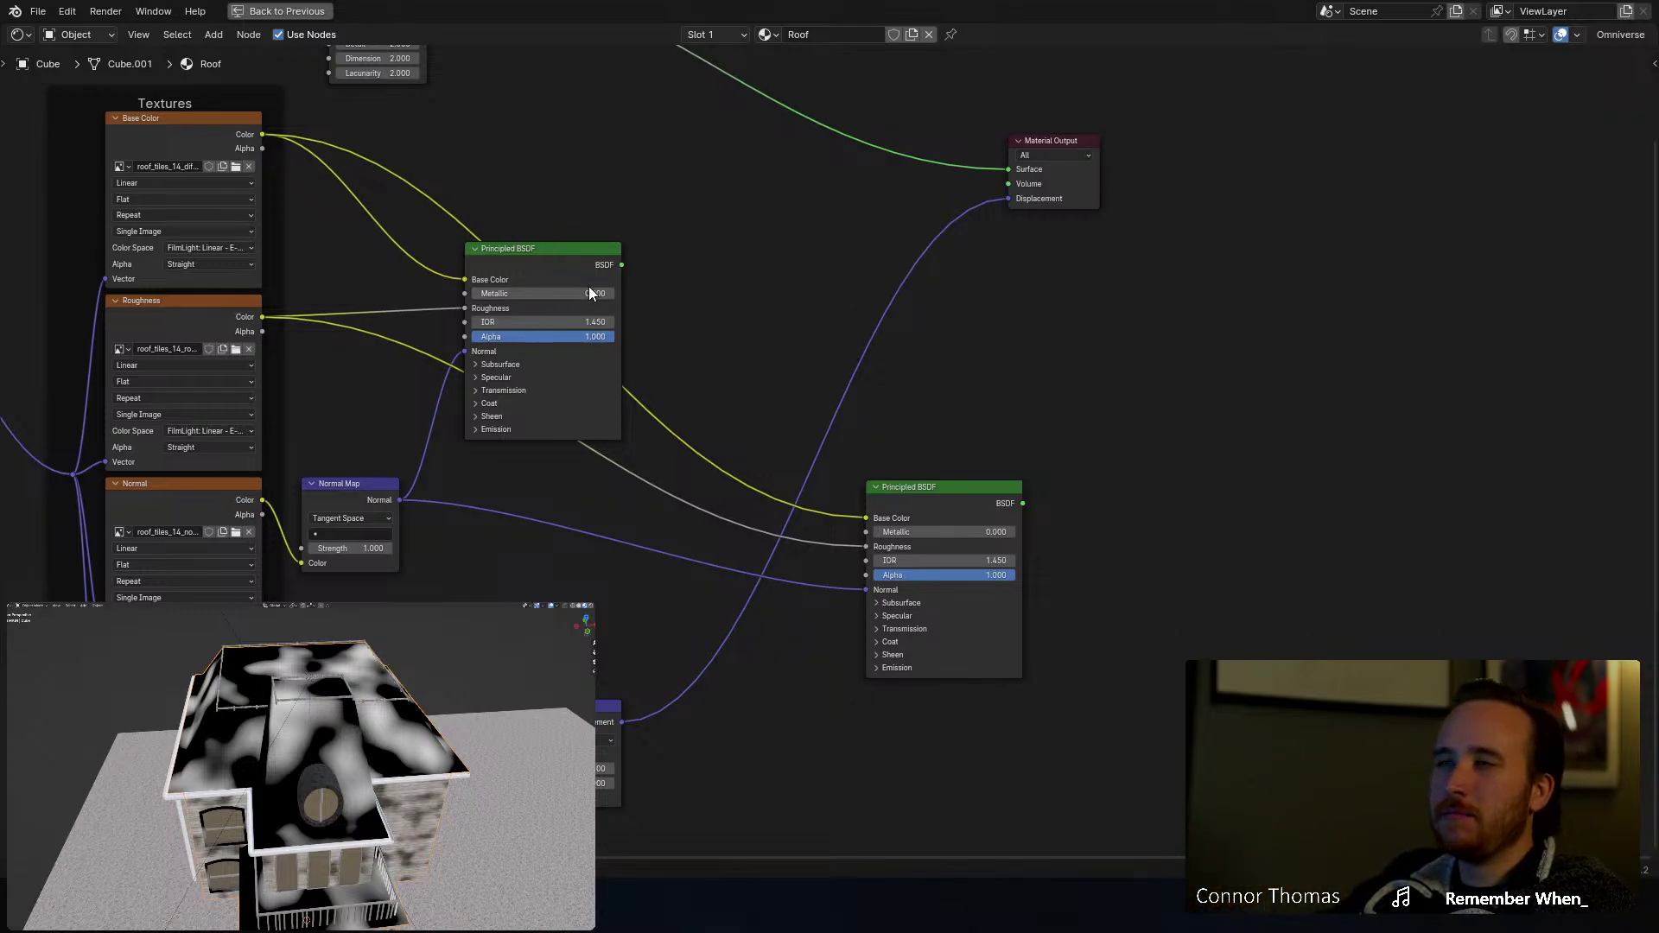
Step: Move the Material Output farther right and add a Mix Shader node below and to the left of it
{"action": "middle_click_drag", "start_coordinate": [1043, 218], "coordinate": [769, 259]}
{"action": "left_click_drag", "start_coordinate": [758, 181], "coordinate": [1067, 151]}
{"action": "key", "text": "shift+a"}
{"action": "left_click", "coordinate": [899, 375]}
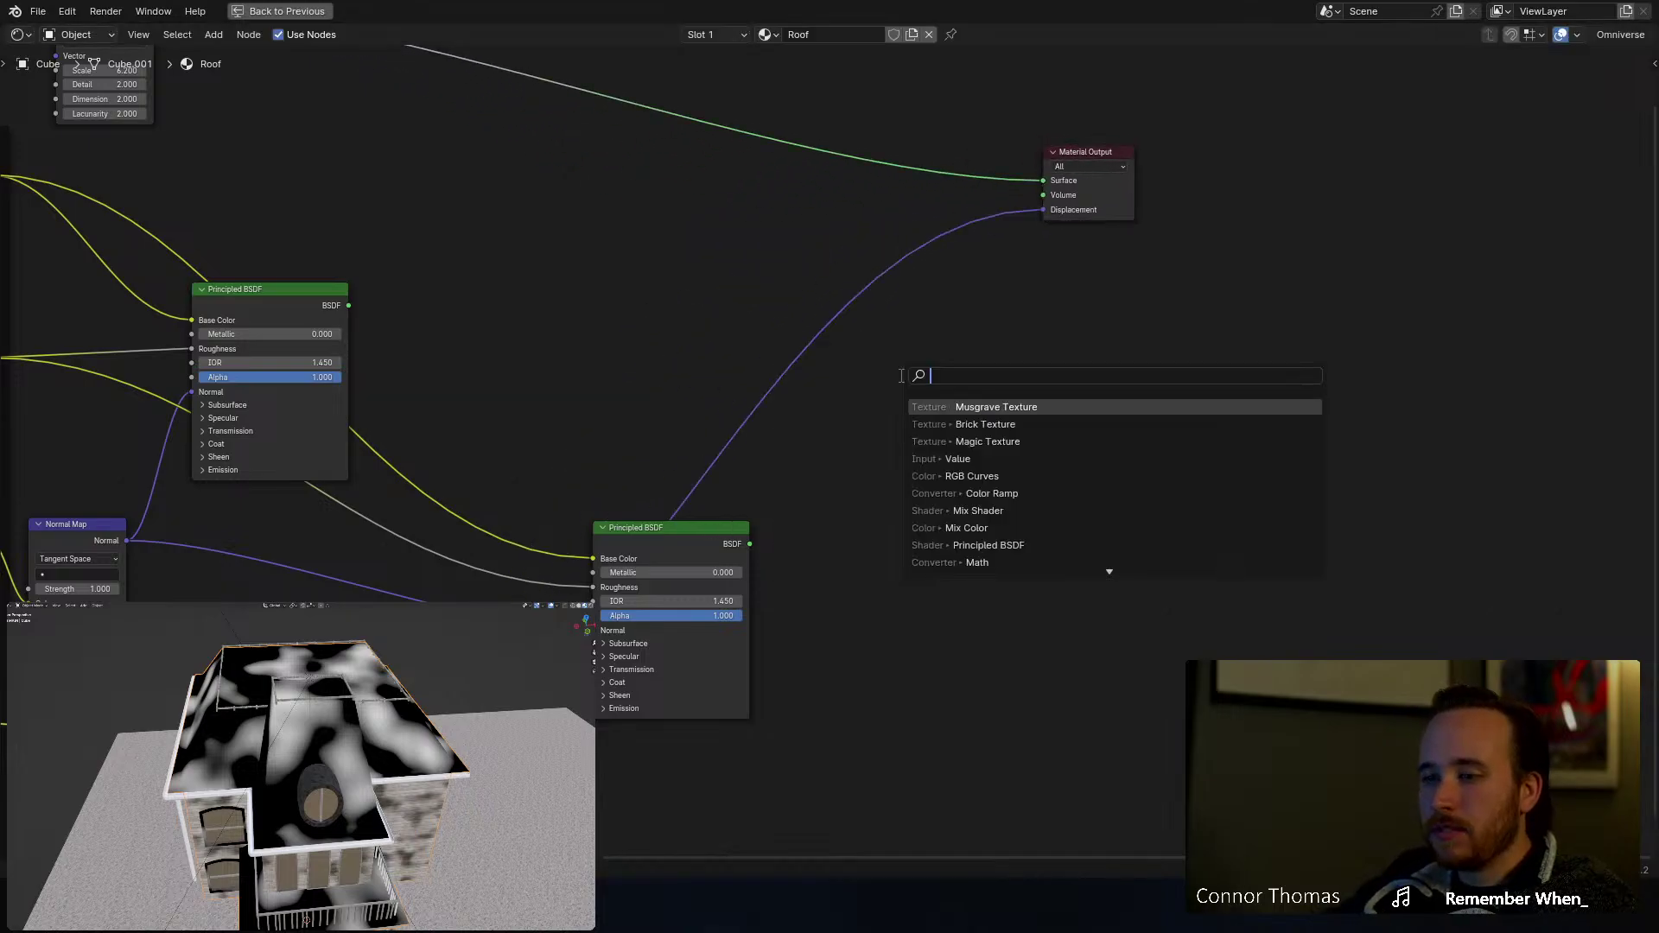
{"action": "type", "text": "mix"}
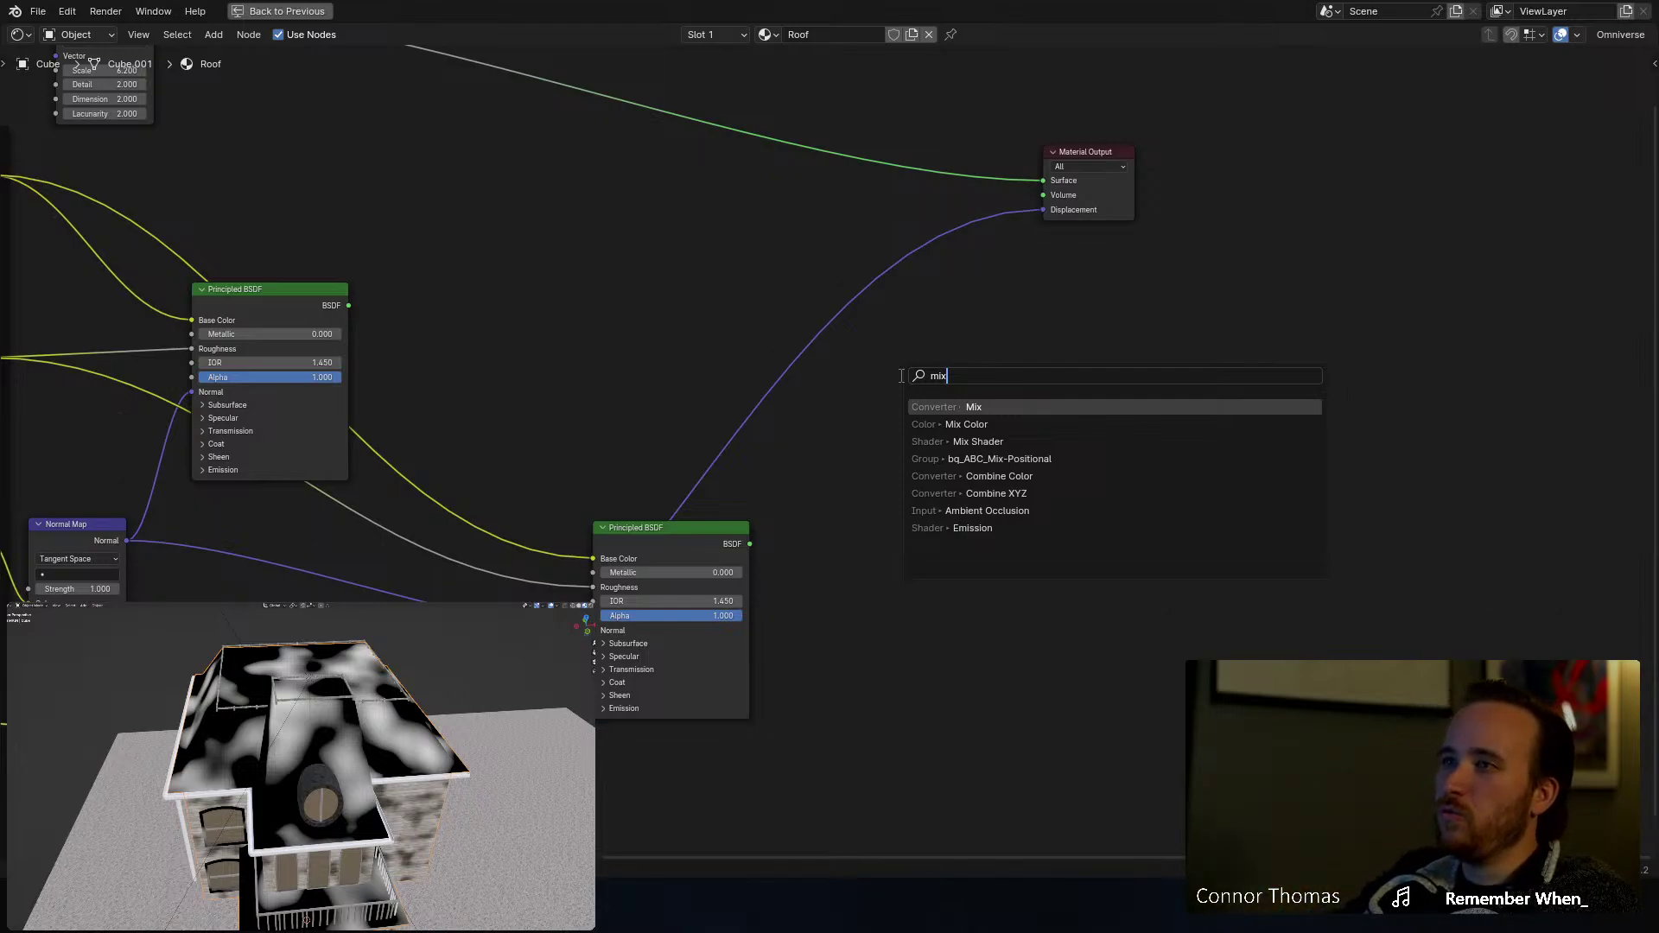
{"action": "key", "text": "Down"}
{"action": "key", "text": "Down"}
{"action": "key", "text": "Return"}
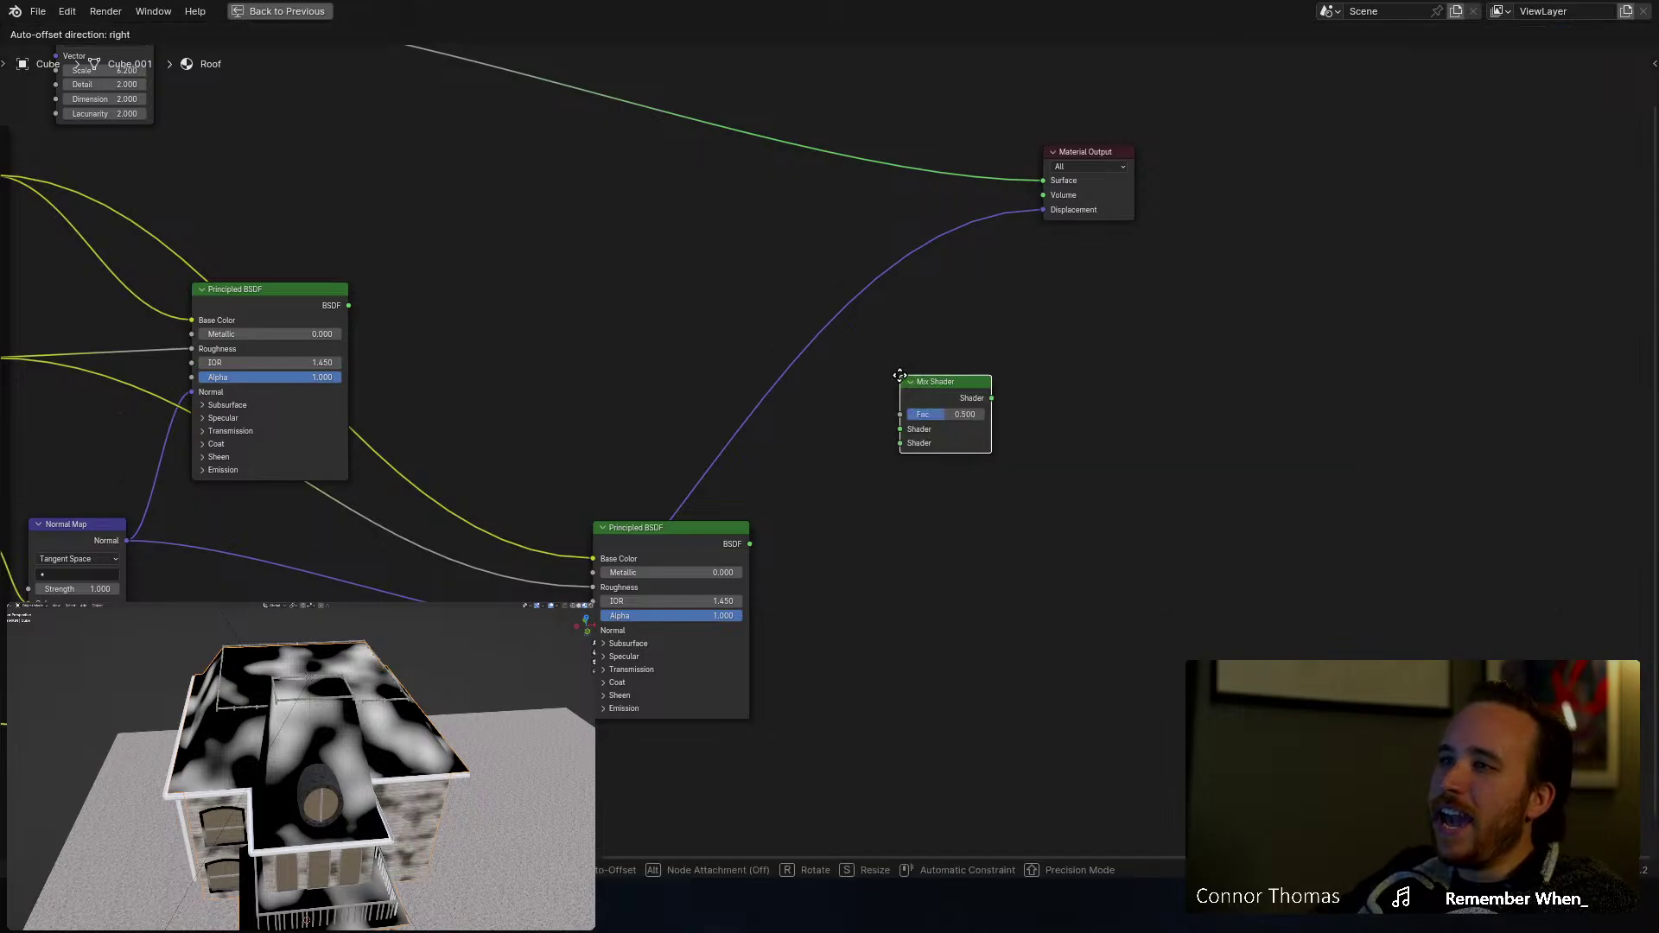
{"action": "left_click", "coordinate": [900, 376]}
Step: Feed both Principled BSDFs and the Musgrave Height as Fac into the Mix Shader, and link its output to the Material Output's Surface
{"action": "left_click_drag", "start_coordinate": [347, 304], "coordinate": [749, 543]}
{"action": "middle_click_drag", "start_coordinate": [654, 193], "coordinate": [720, 395]}
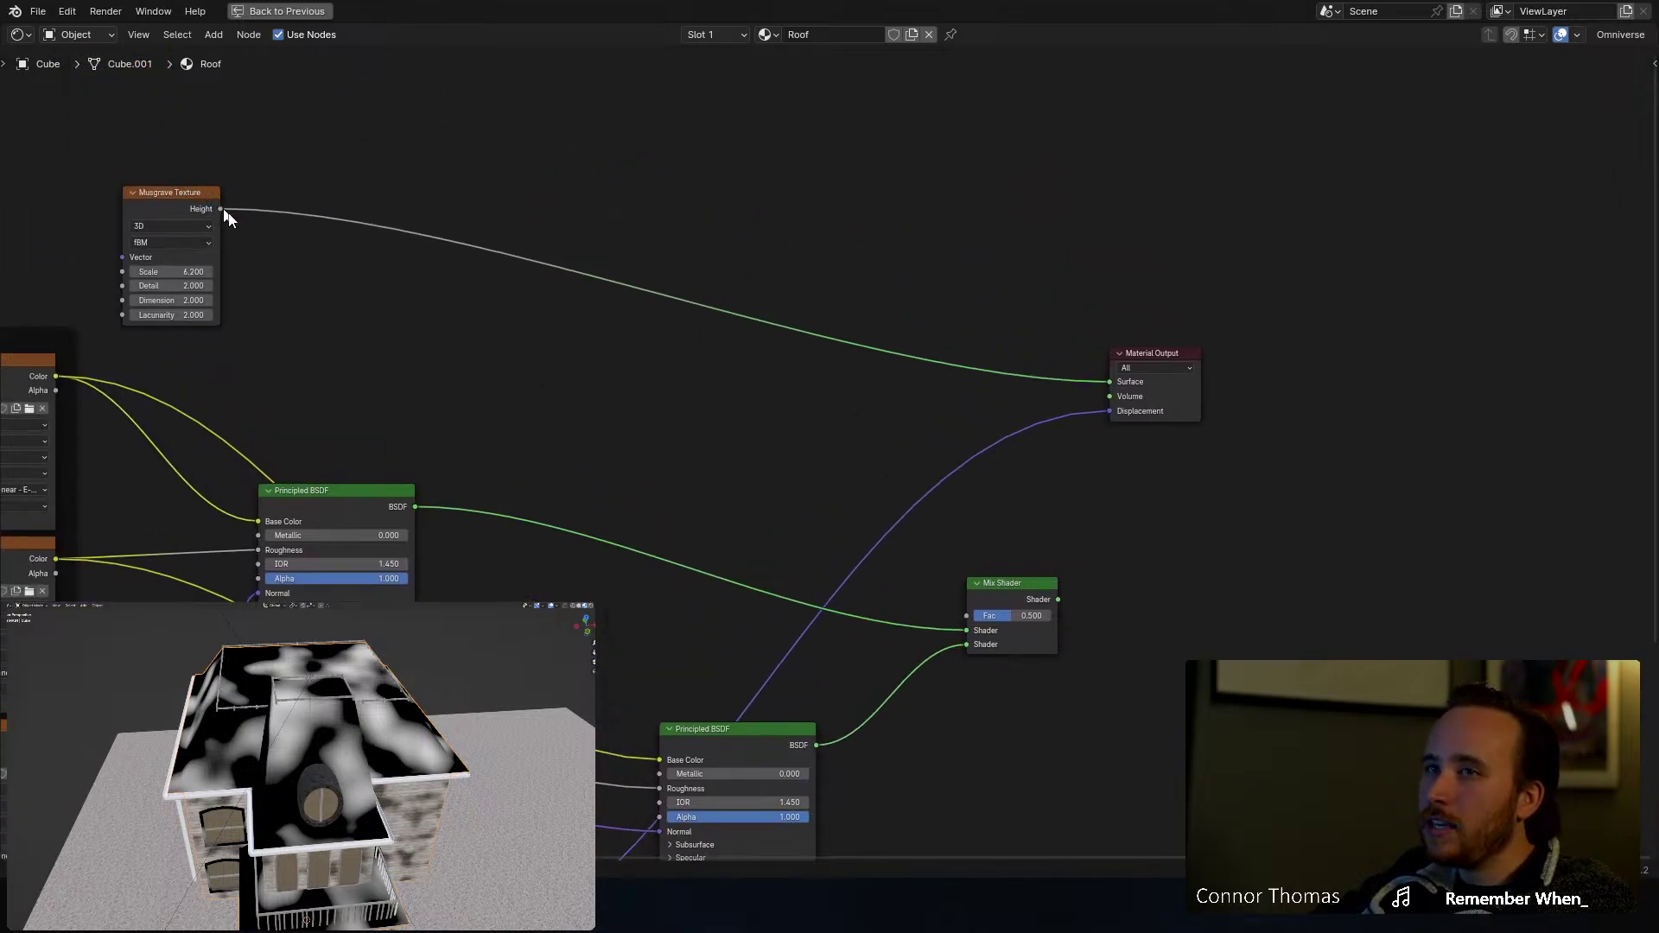
{"action": "left_click_drag", "start_coordinate": [222, 210], "coordinate": [966, 616]}
{"action": "left_click", "coordinate": [1001, 592], "text": "ctrl+shift"}
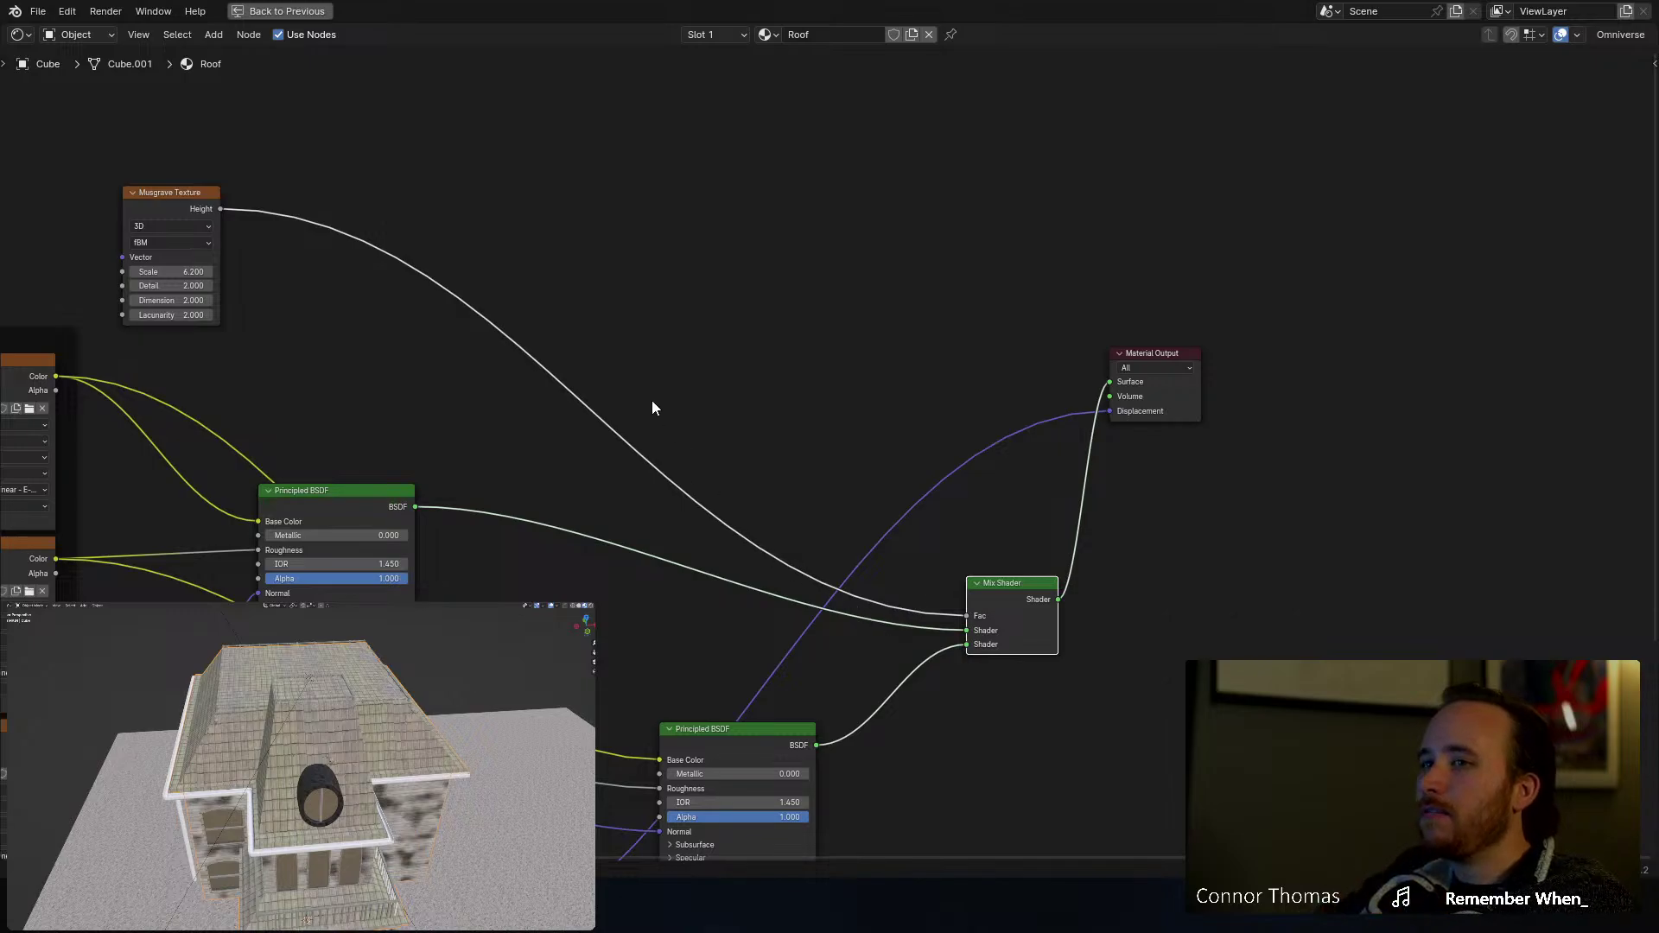
Step: Move the second Principled BSDF down and right, and insert an RGB Curves node into its Base Color link
{"action": "middle_click_drag", "start_coordinate": [651, 406], "coordinate": [765, 130]}
{"action": "middle_click_drag", "start_coordinate": [1150, 464], "coordinate": [1133, 536]}
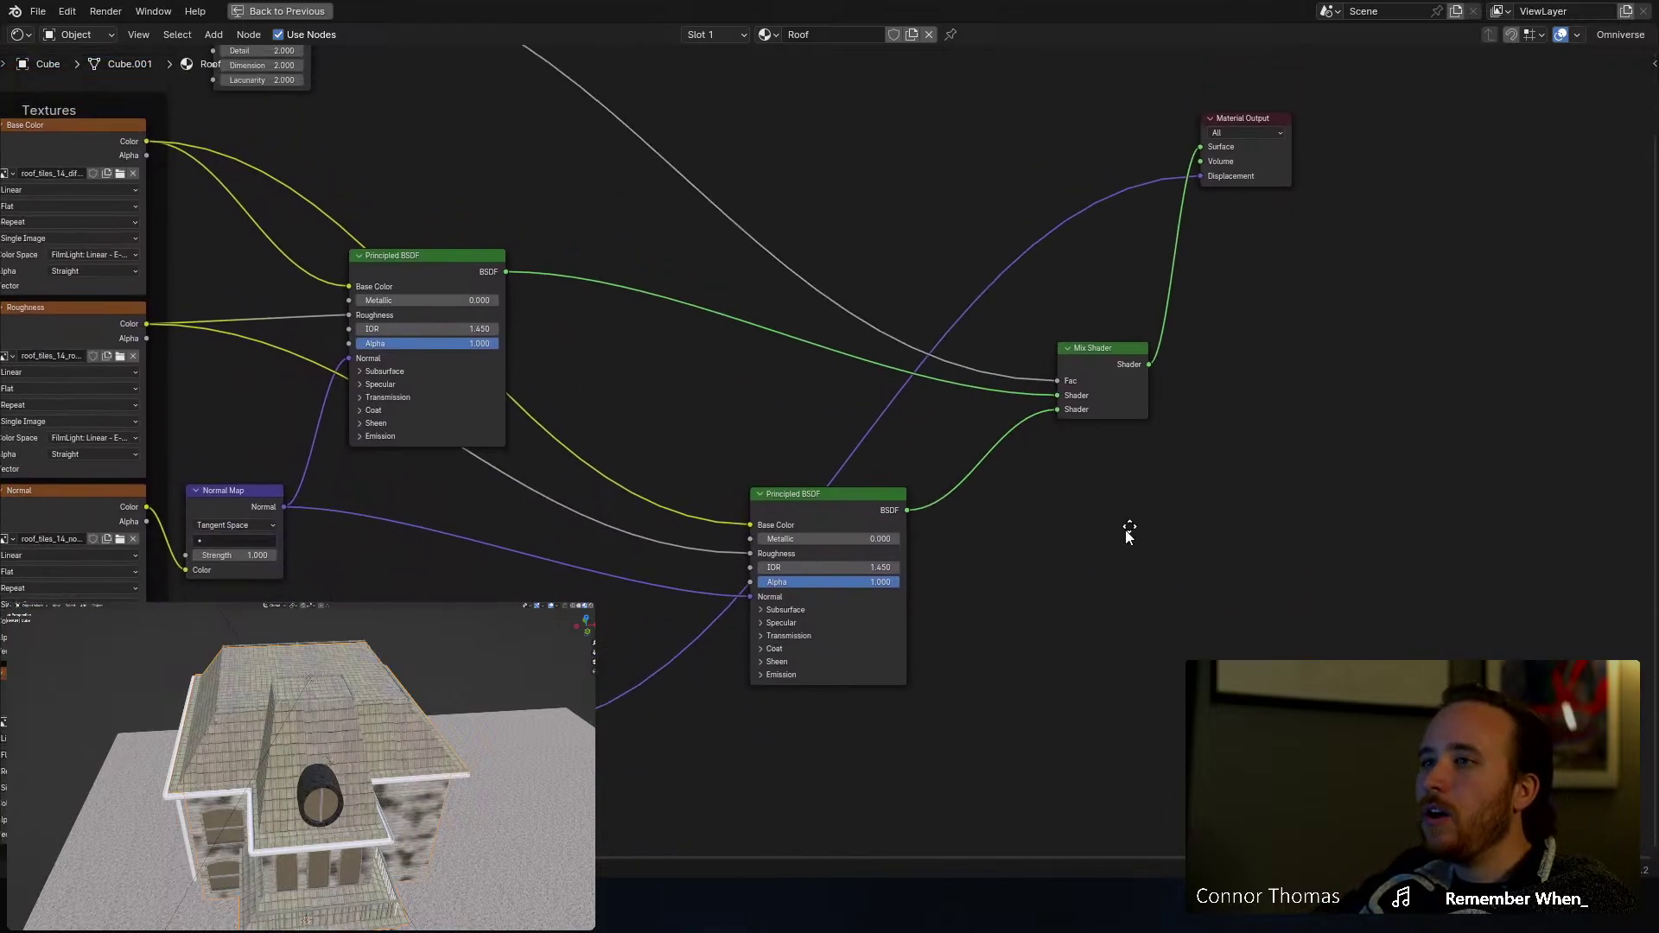
{"action": "left_click_drag", "start_coordinate": [890, 514], "coordinate": [1043, 639]}
{"action": "key", "text": "shift+a"}
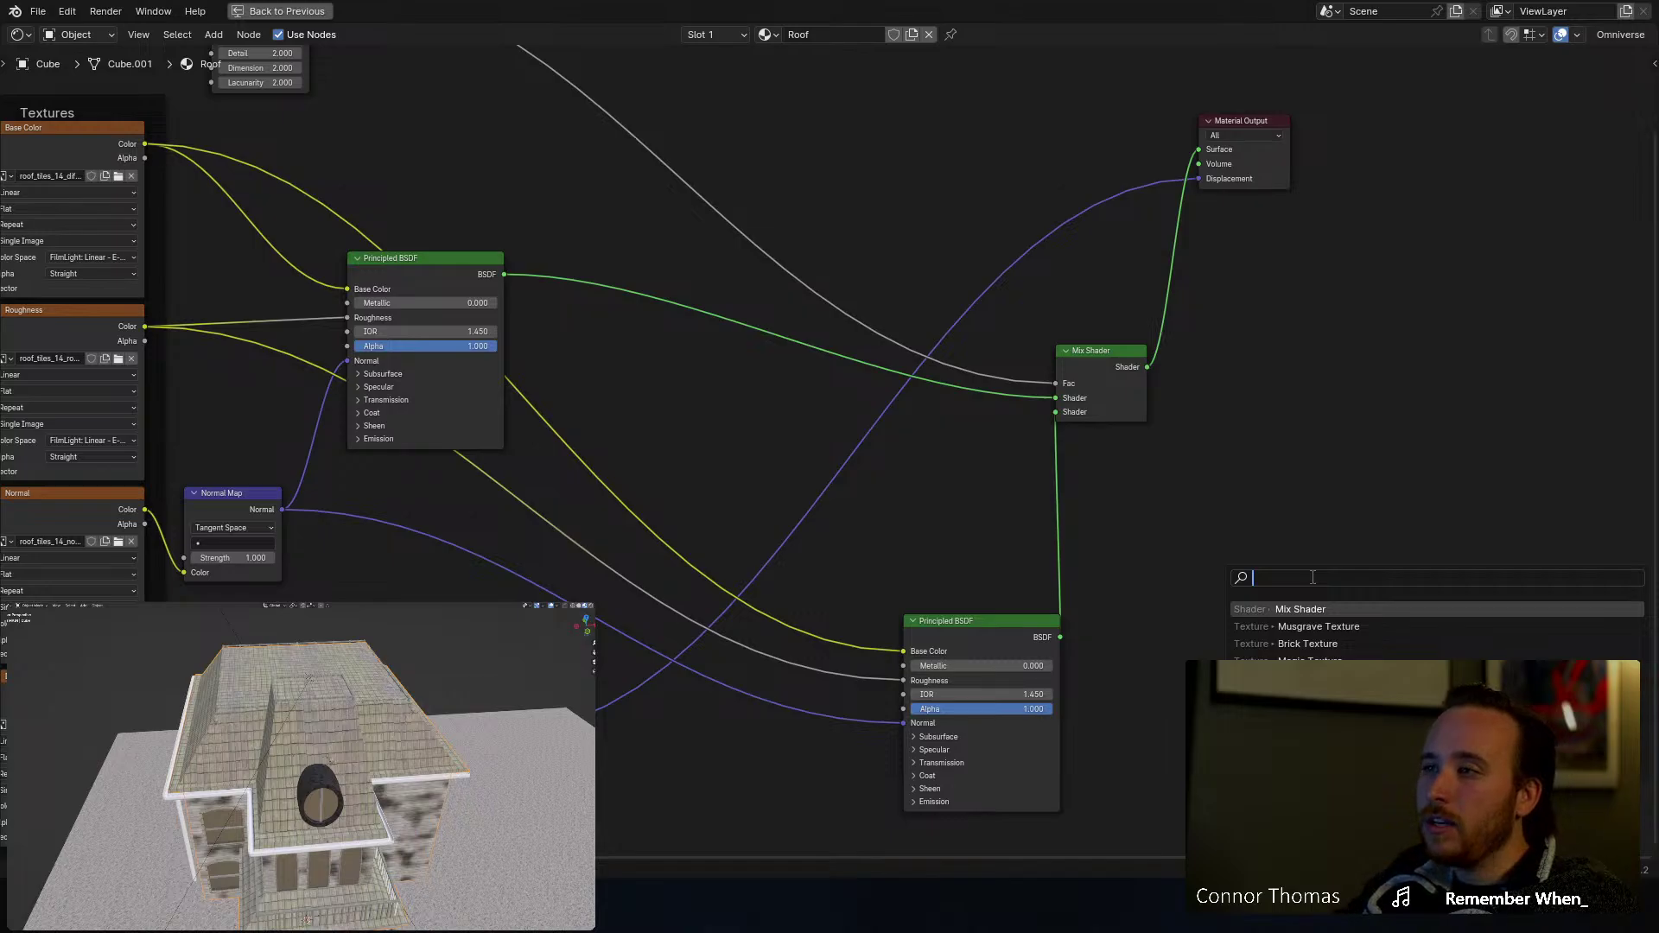
{"action": "type", "text": "rgb"}
{"action": "key", "text": "Return"}
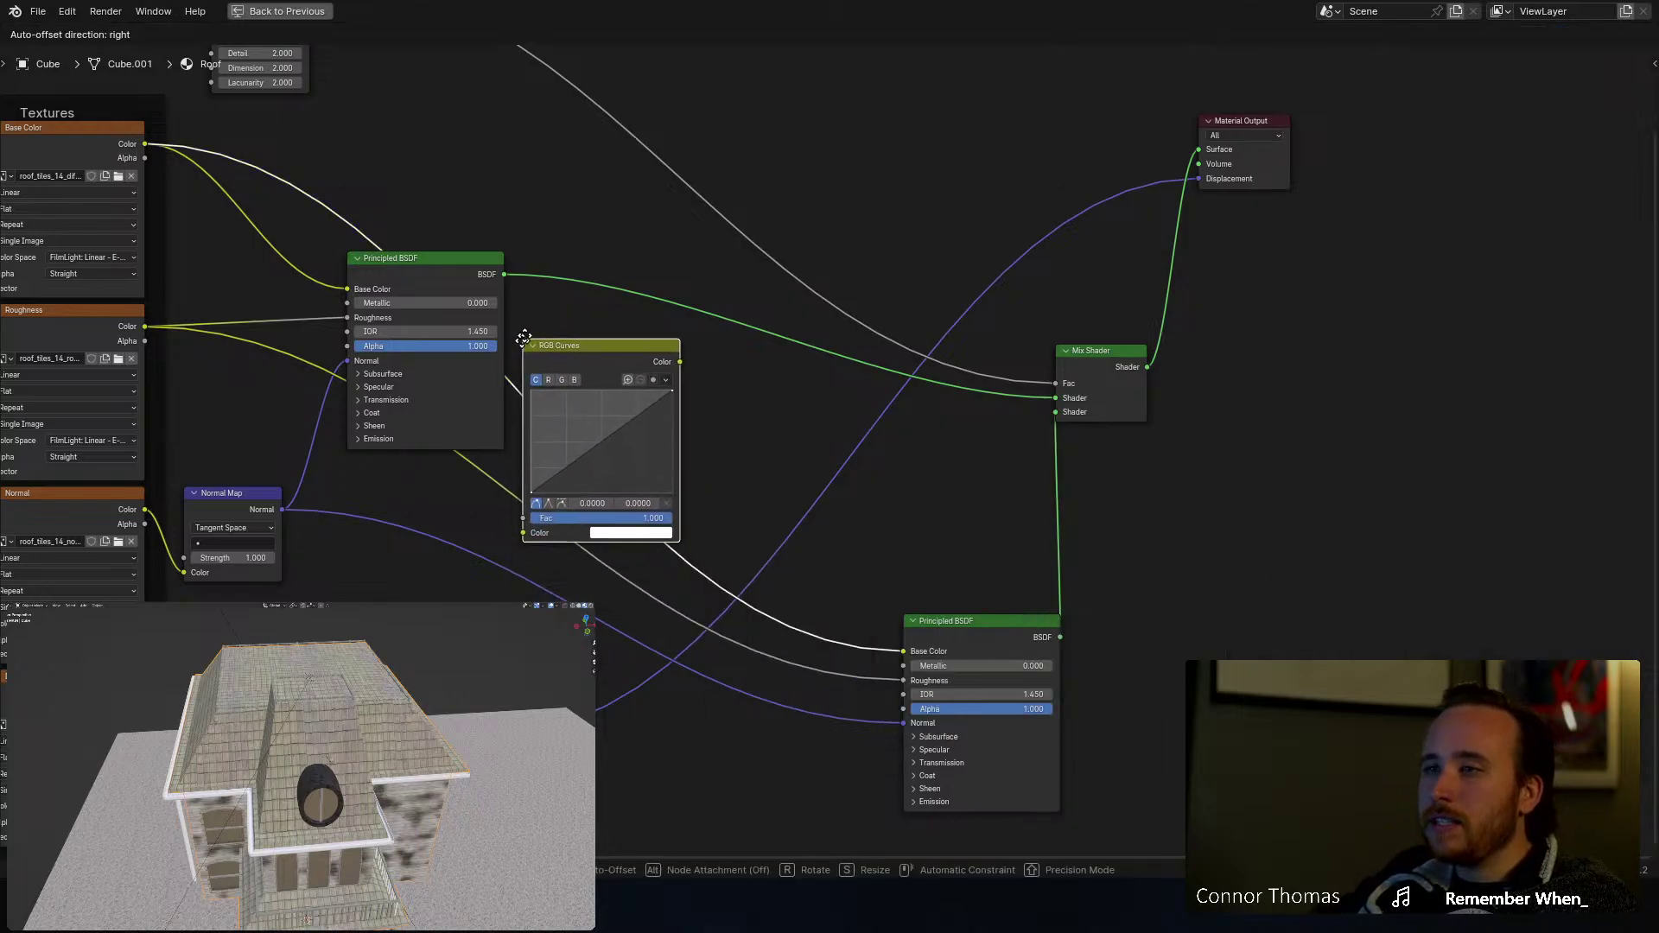
{"action": "left_click", "coordinate": [544, 322]}
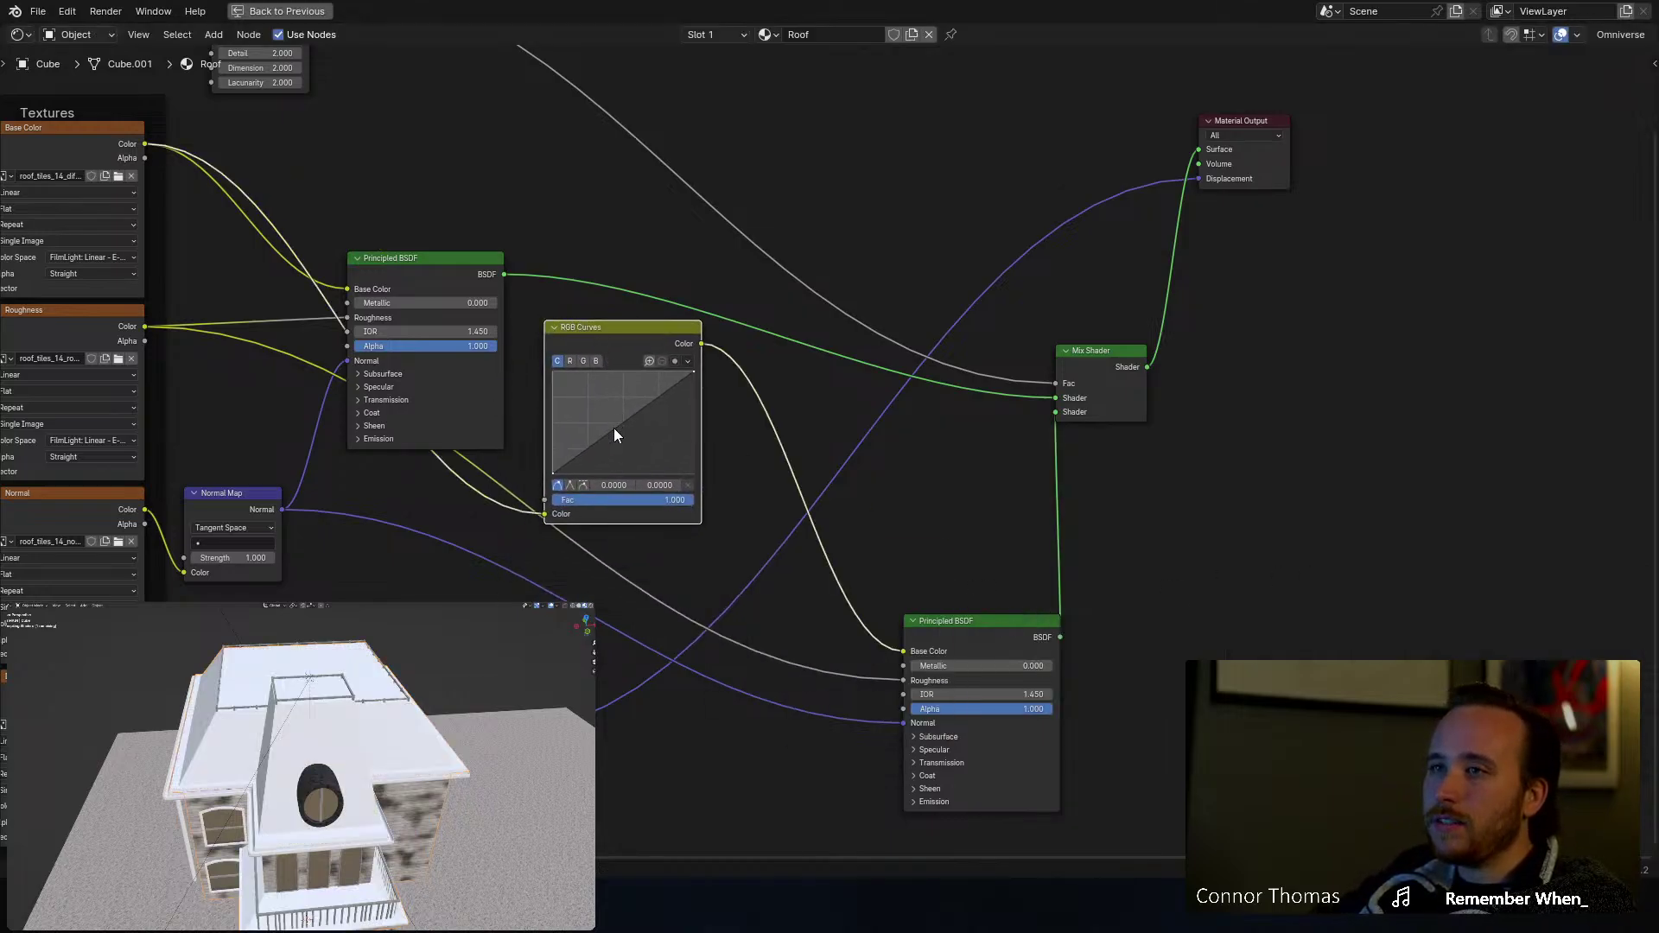
Step: Shape the RGB Curves with points at about 0.52, 0.03 and 0.75, 0.61, and lower the curve's end point
{"action": "left_click_drag", "start_coordinate": [613, 428], "coordinate": [626, 474]}
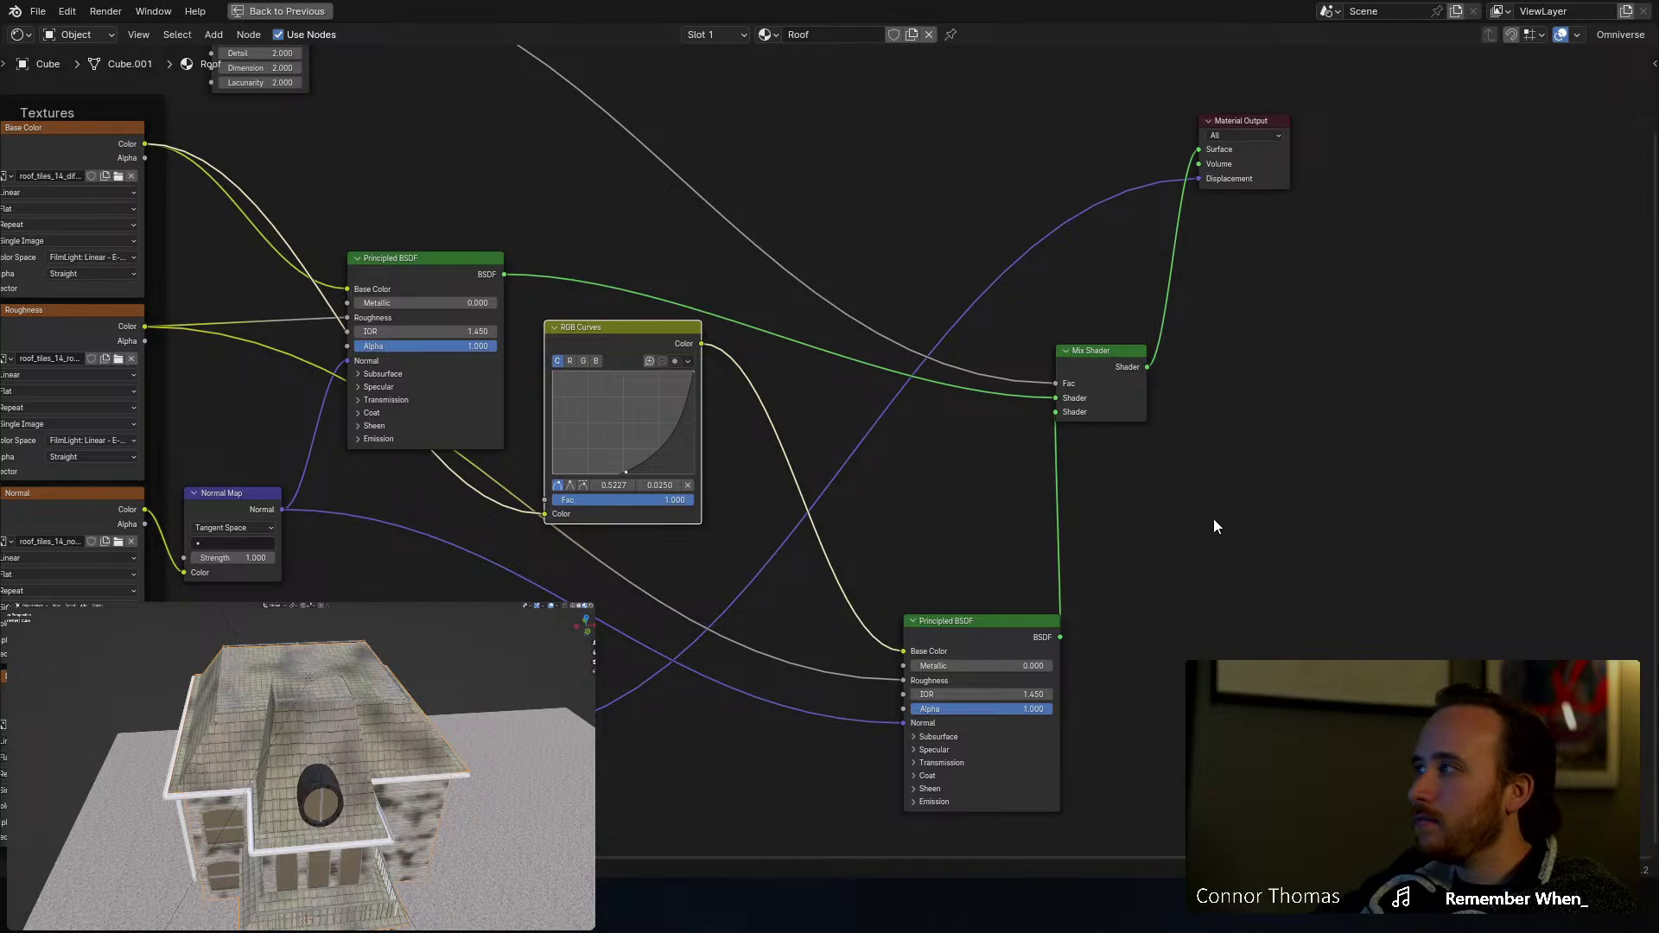
{"action": "mouse_move", "coordinate": [195, 777]}
{"action": "middle_mouse_down"}
{"action": "mouse_move", "coordinate": [232, 760]}
{"action": "mouse_move", "coordinate": [216, 763]}
{"action": "middle_mouse_up"}
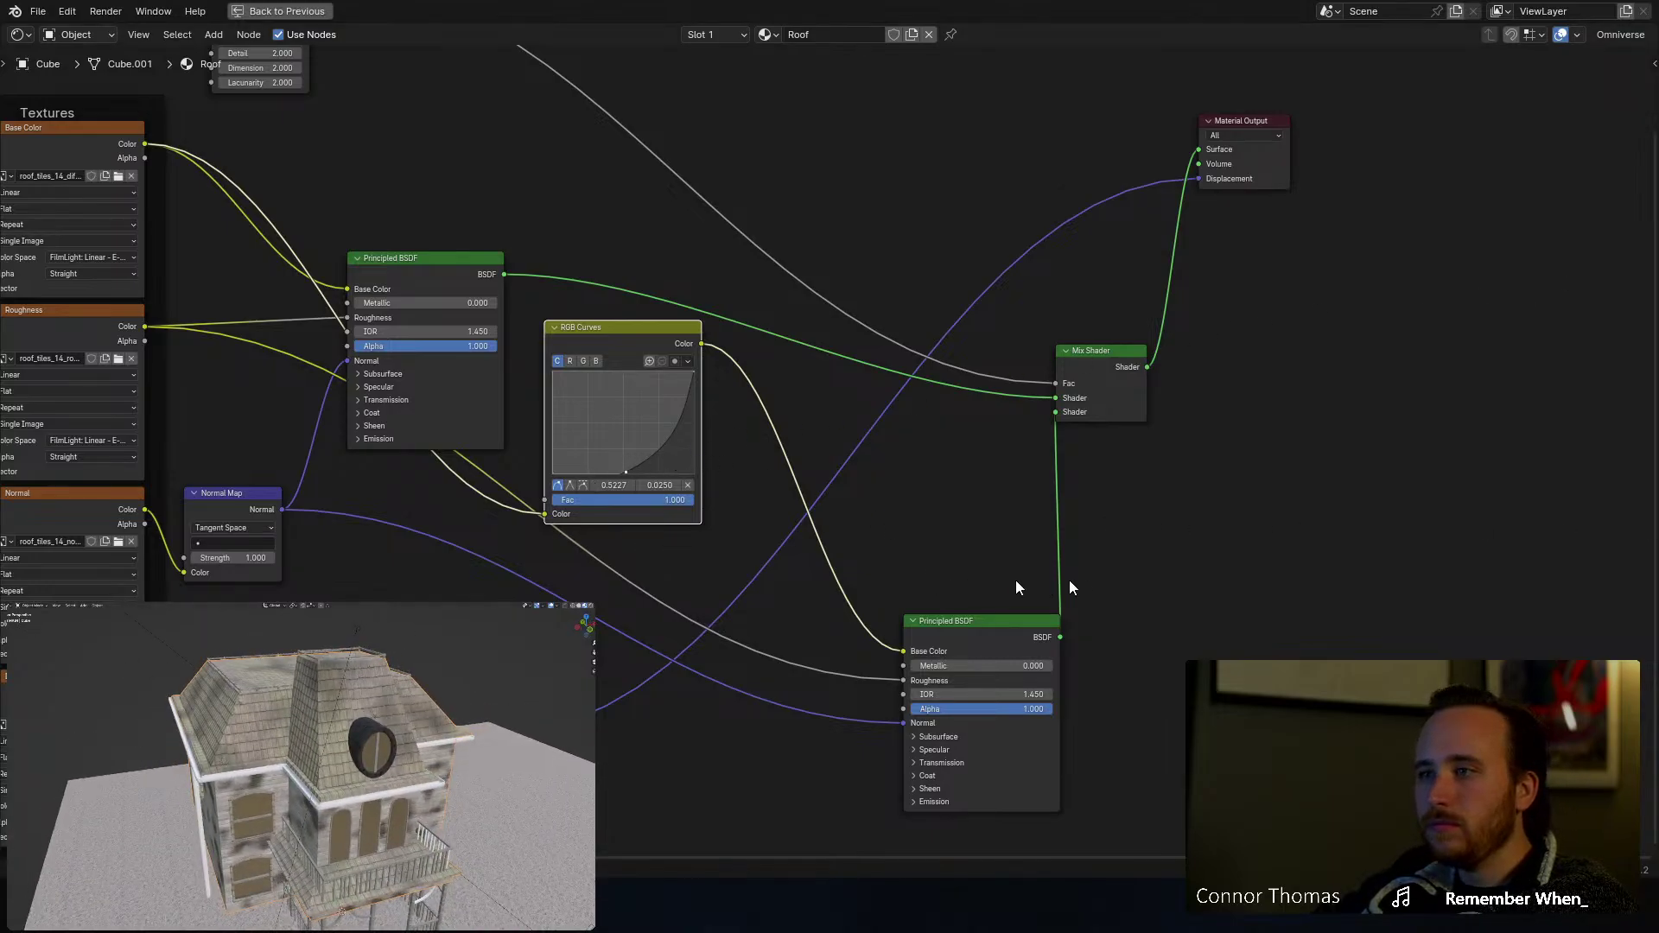
{"action": "left_click", "coordinate": [1136, 593]}
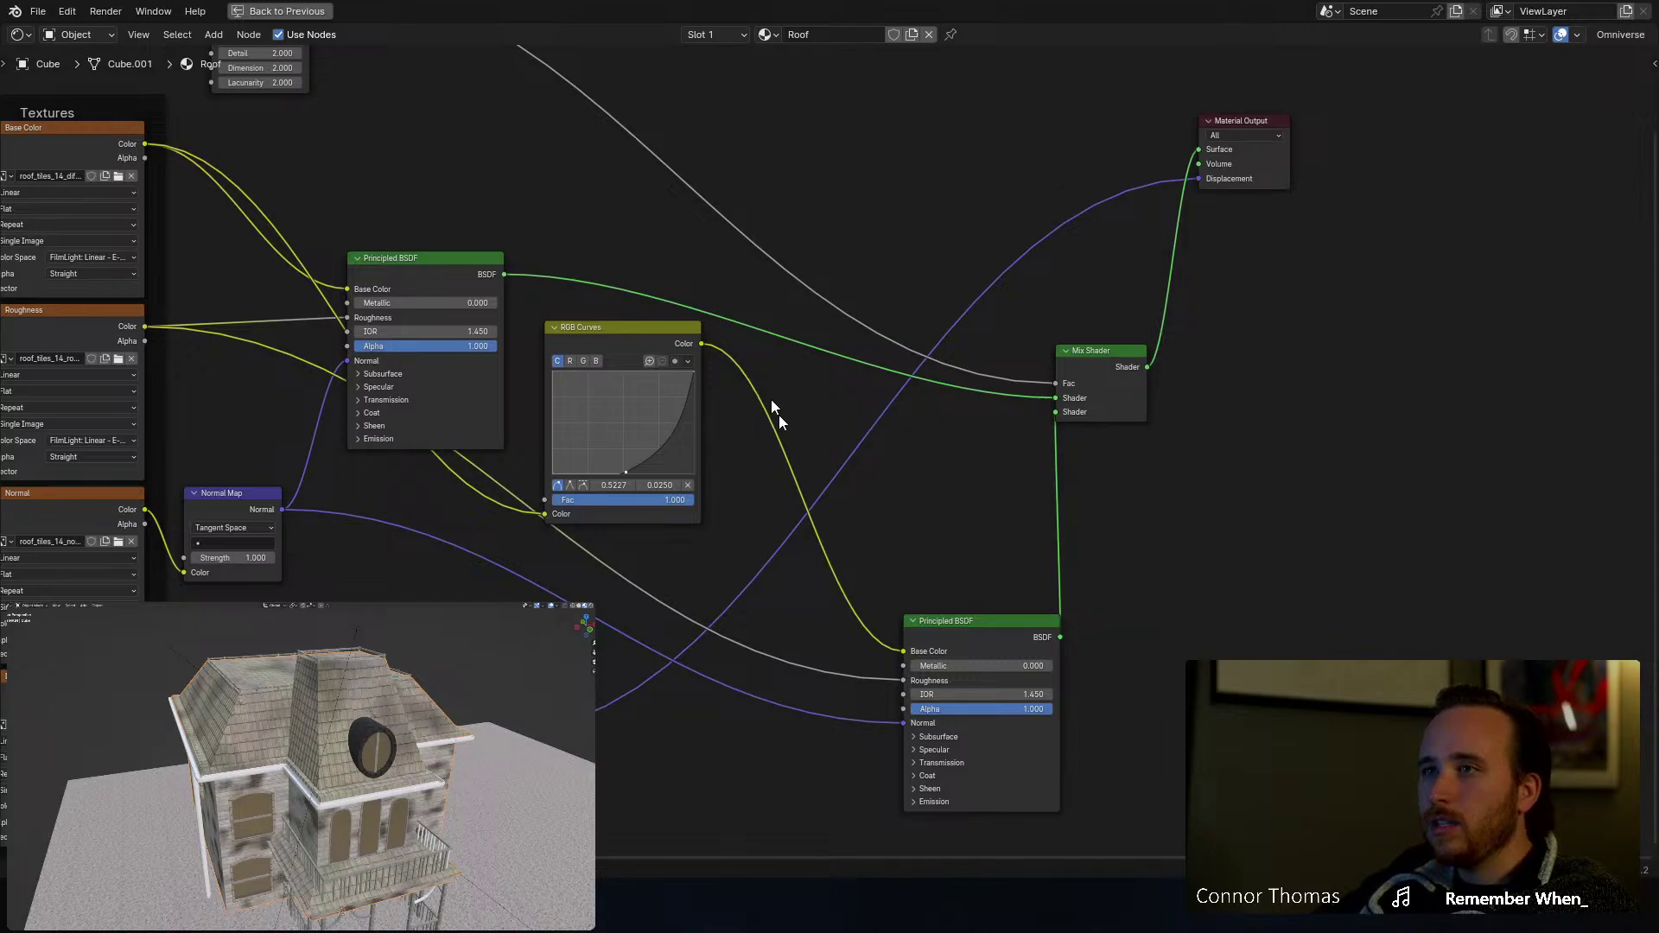
{"action": "left_click_drag", "start_coordinate": [692, 373], "coordinate": [695, 407]}
{"action": "left_click", "coordinate": [669, 452]}
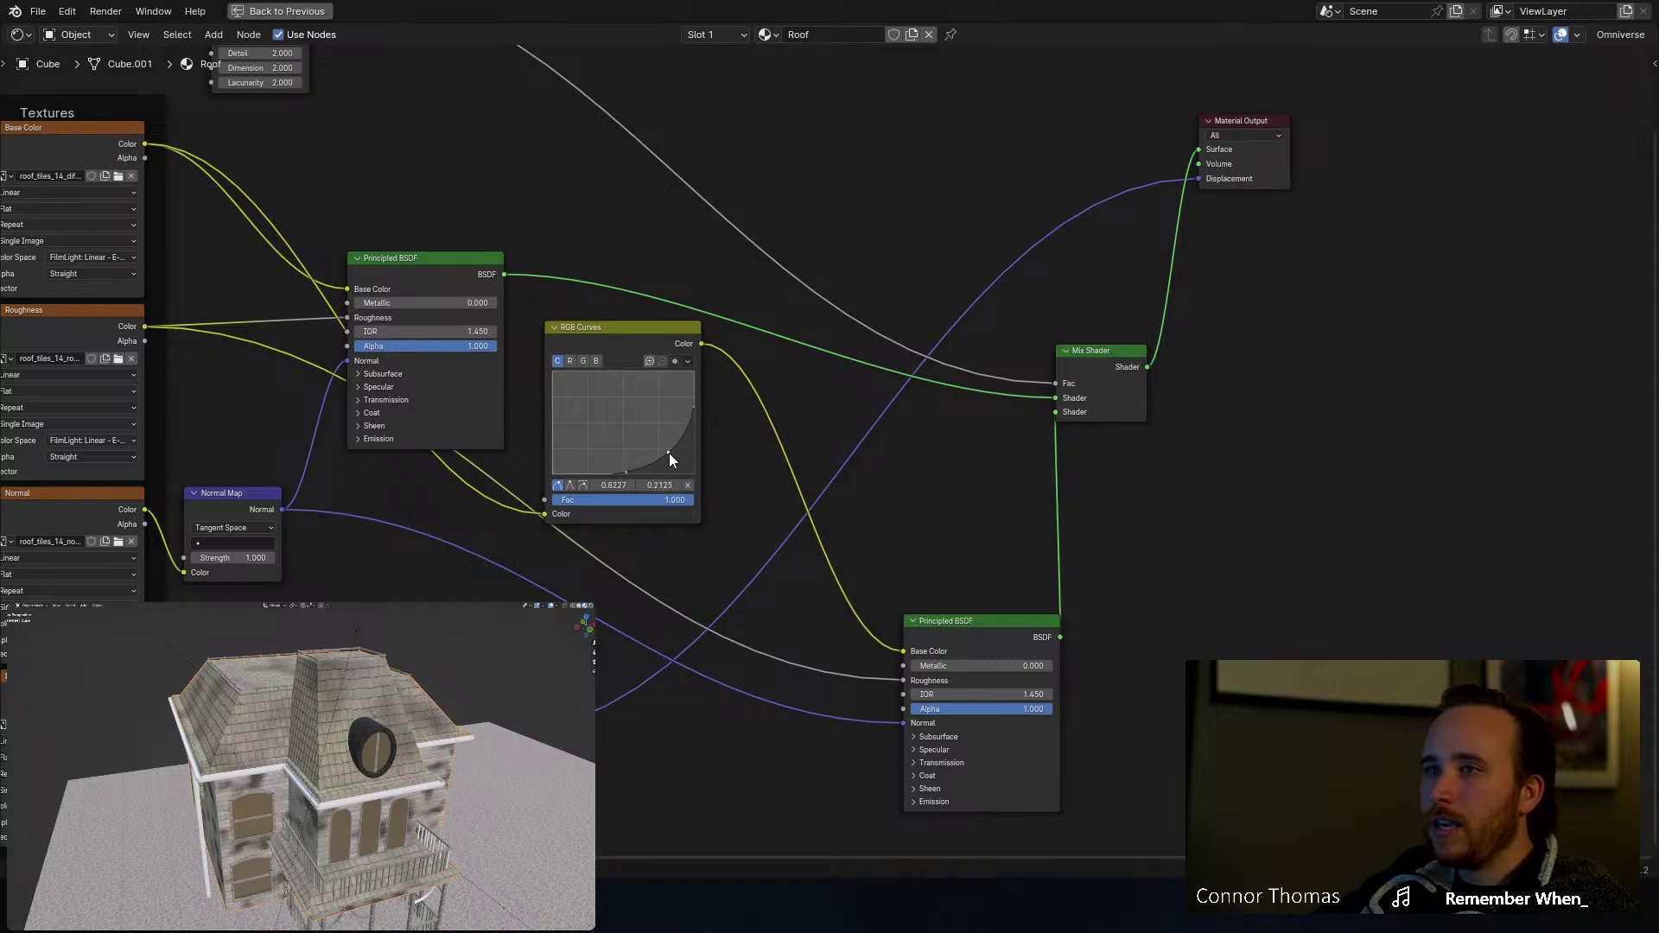
{"action": "left_click_drag", "start_coordinate": [672, 461], "coordinate": [657, 413]}
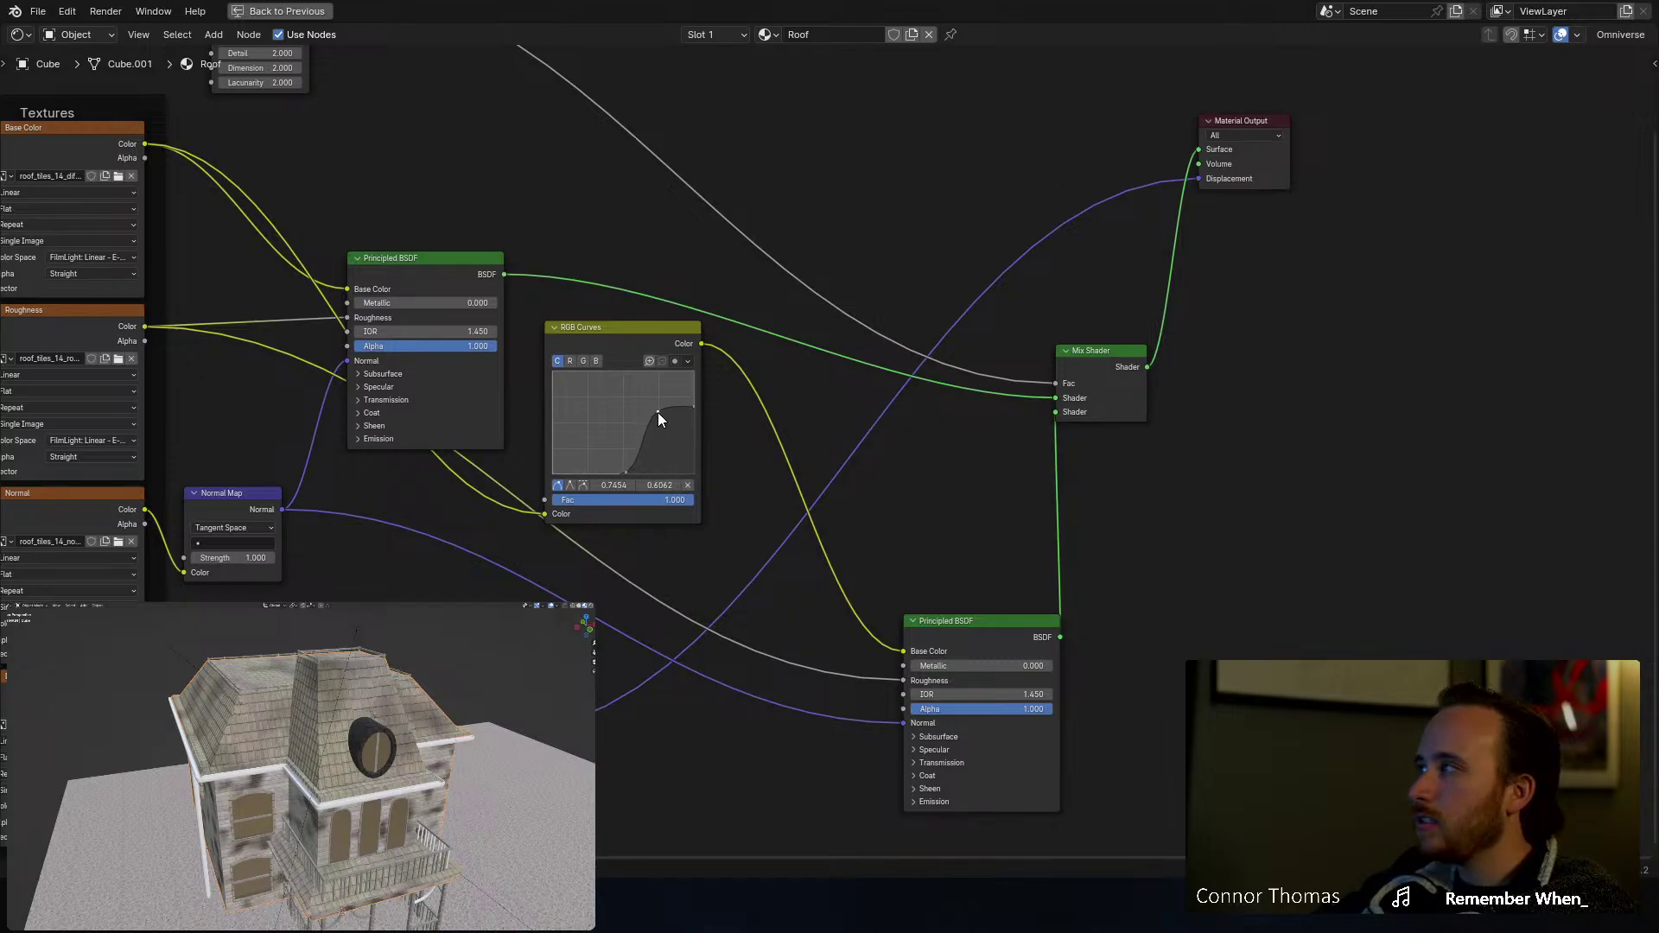
Step: Disconnect the Roughness texture from the second Principled BSDF and set that shader's Roughness to 0
{"action": "middle_click_drag", "start_coordinate": [953, 505], "coordinate": [932, 416]}
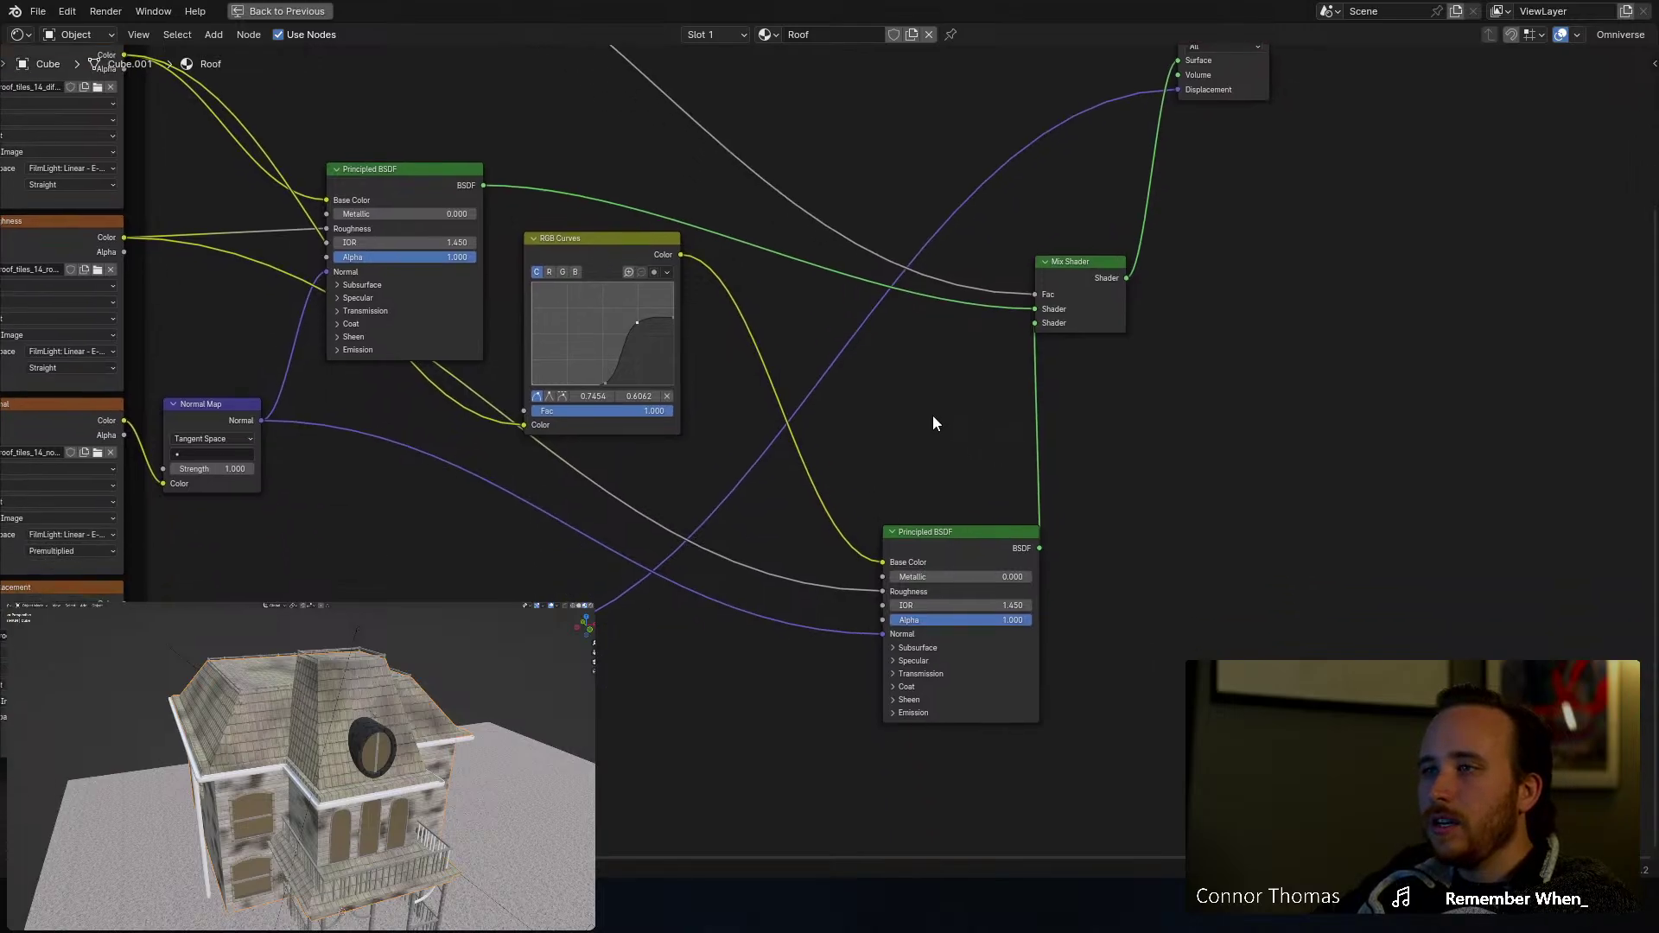
{"action": "middle_click_drag", "start_coordinate": [807, 530], "coordinate": [815, 545]}
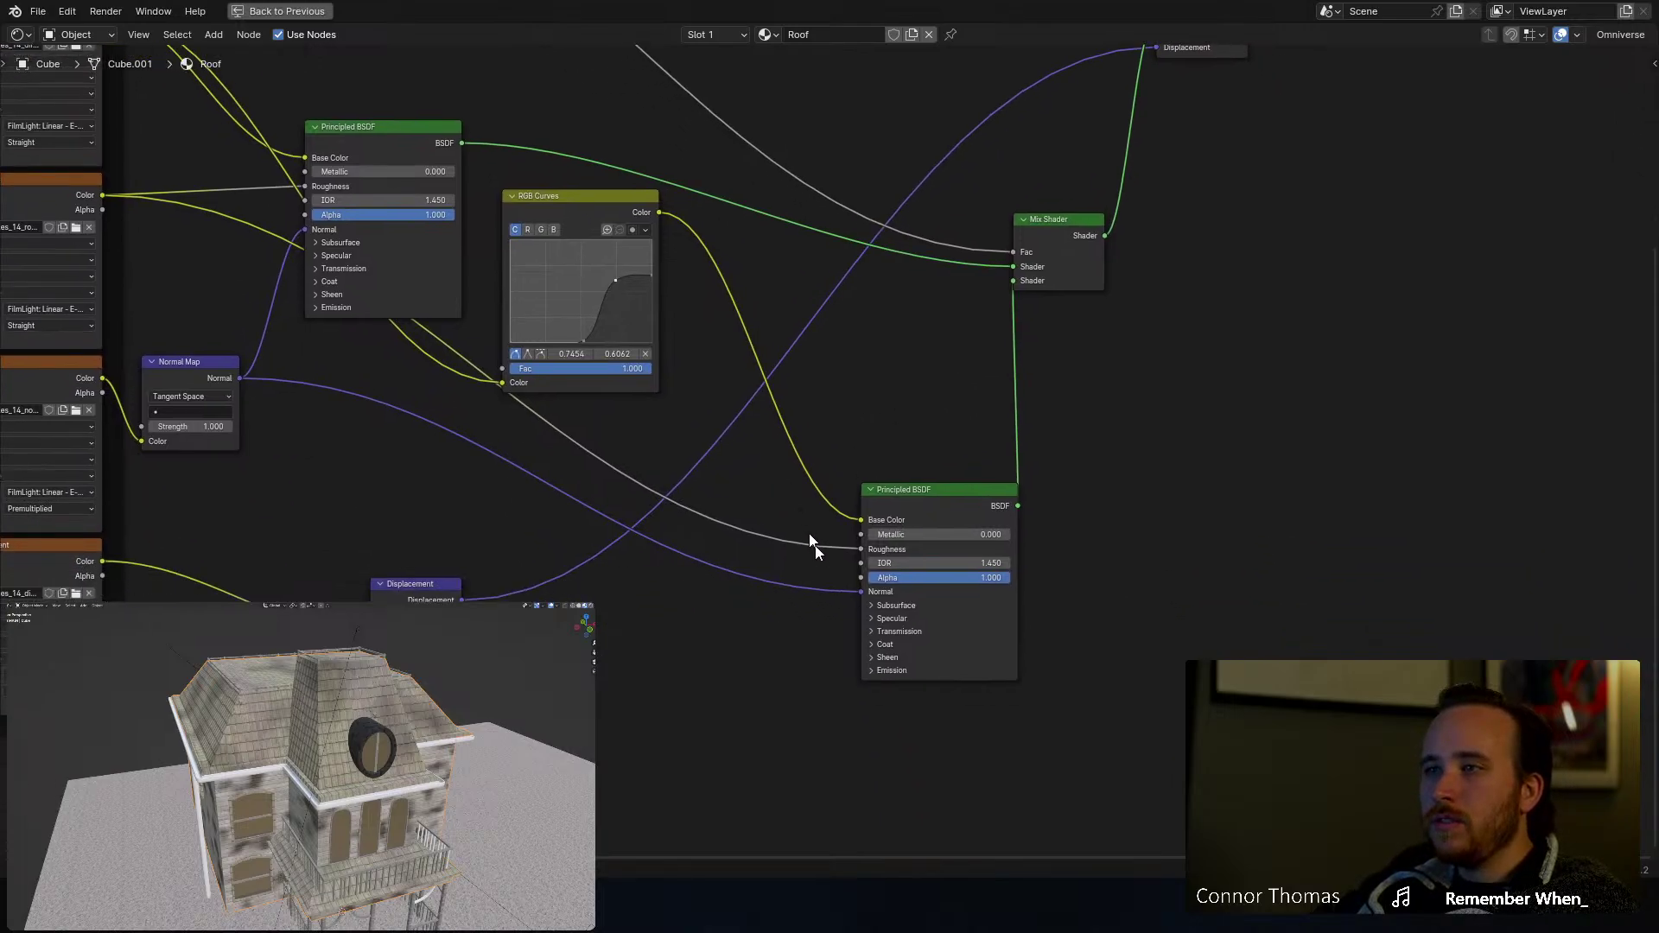
{"action": "mouse_move", "coordinate": [860, 549]}
{"action": "left_mouse_down"}
{"action": "mouse_move", "coordinate": [844, 563]}
{"action": "mouse_move", "coordinate": [920, 550]}
{"action": "mouse_move", "coordinate": [869, 549]}
{"action": "left_mouse_up"}
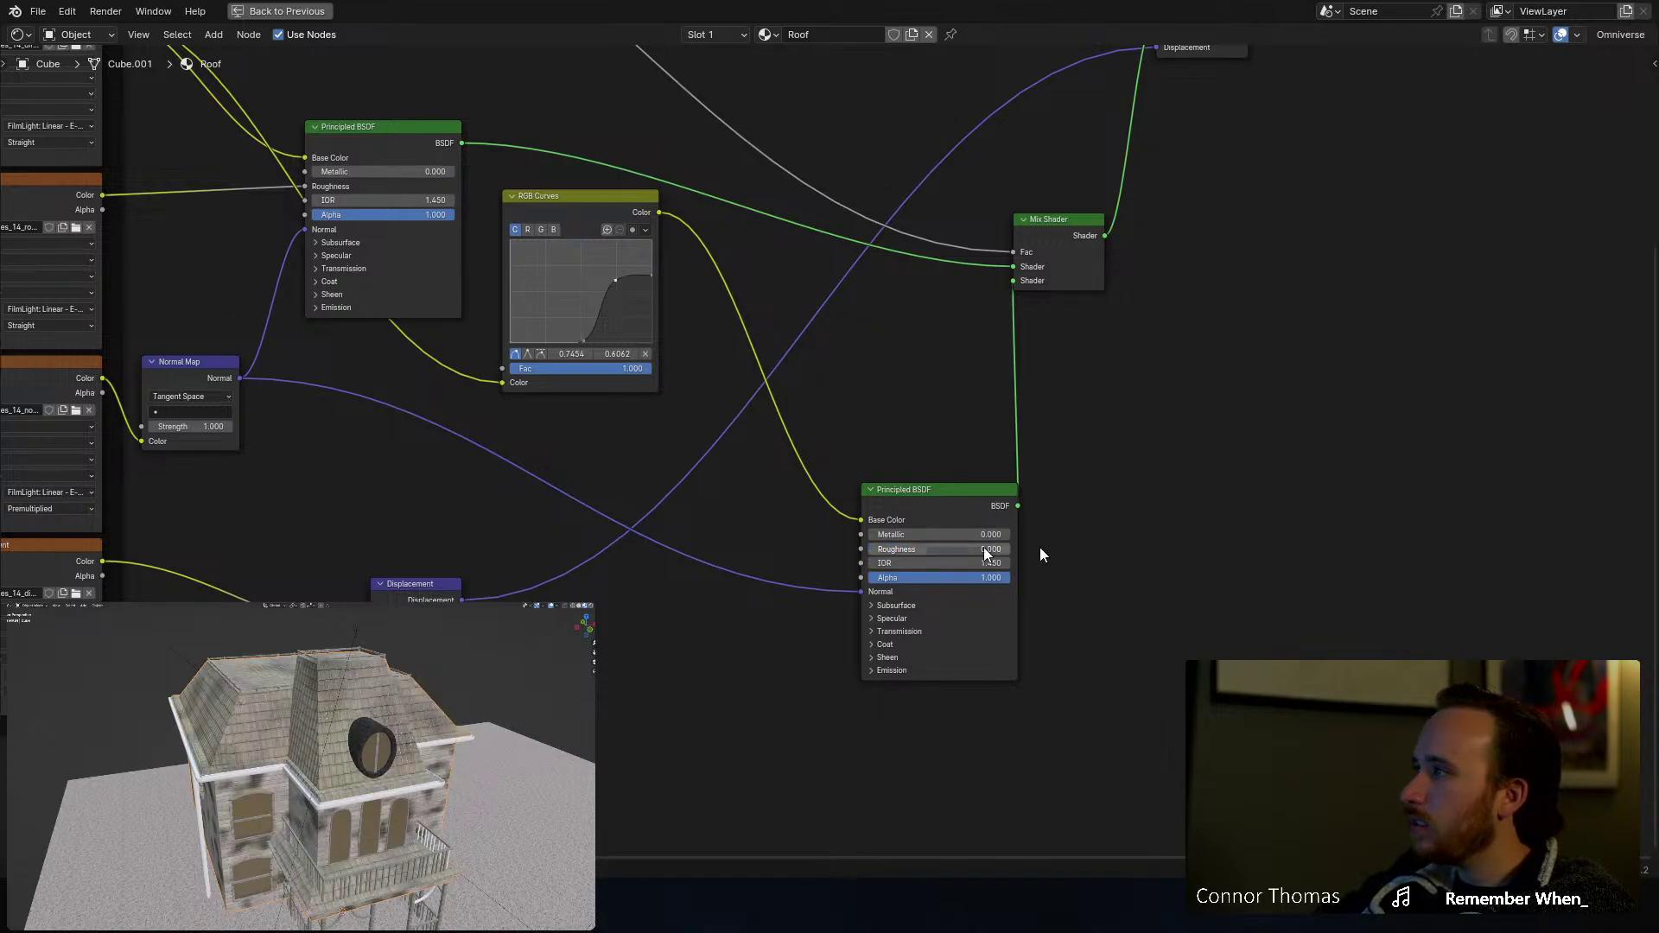
{"action": "middle_click_drag", "start_coordinate": [335, 717], "coordinate": [349, 711]}
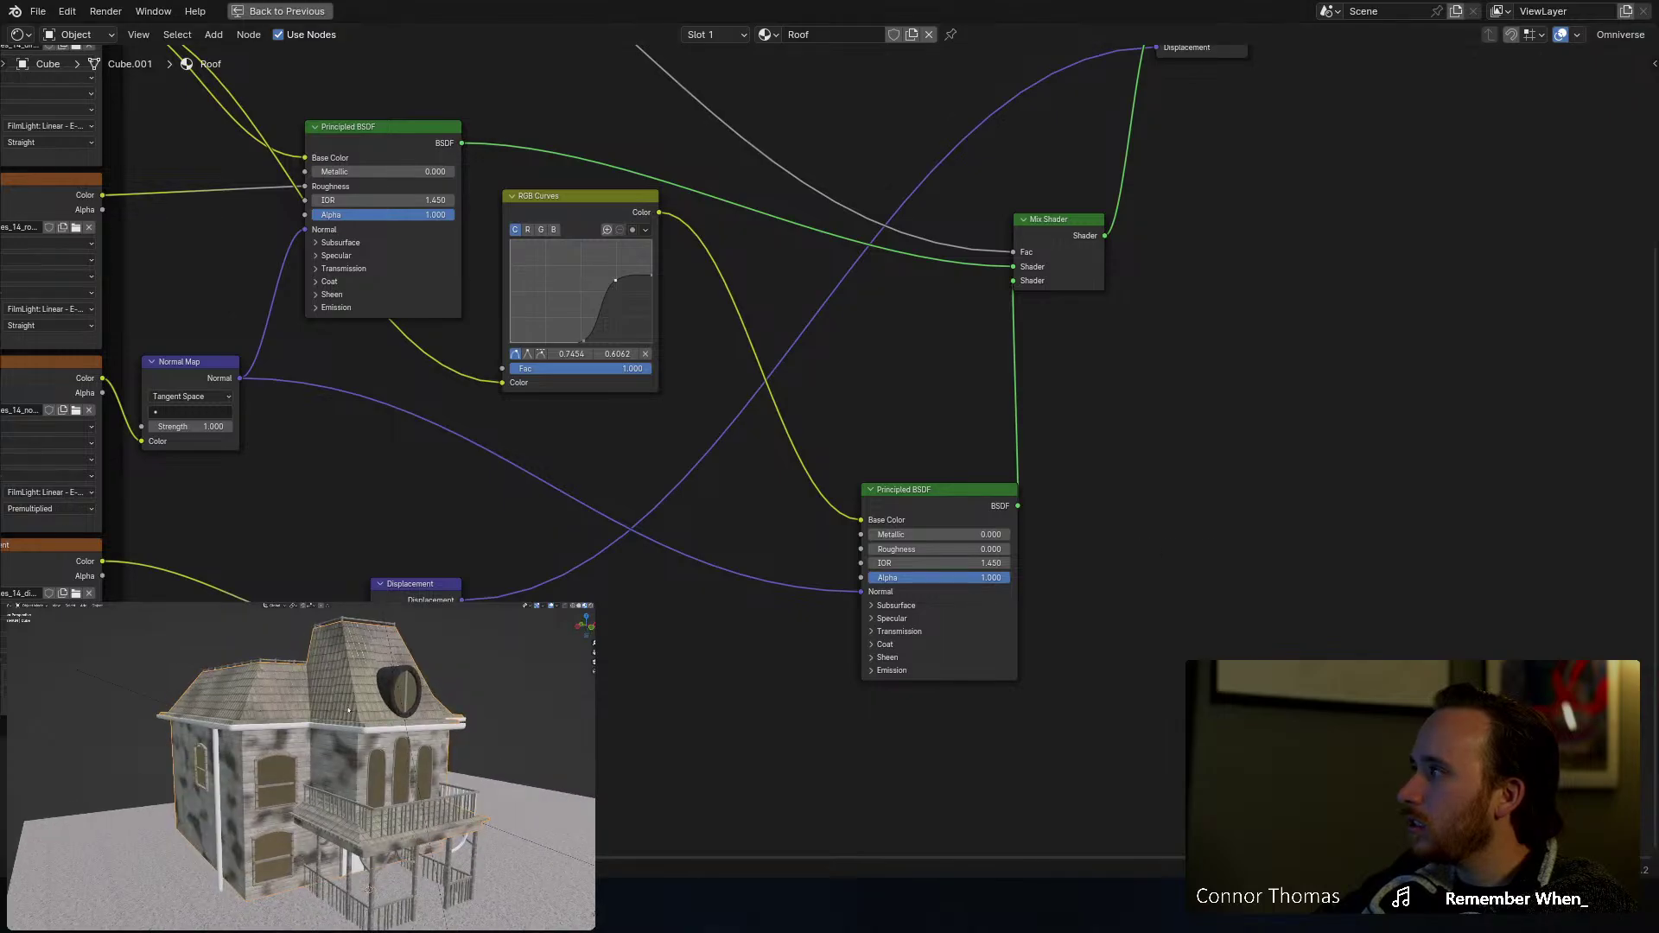
Step: Preview the RGB Curves output from the camera, move its points to about 0.78, 0.30 and 0.50, 0.05, and restore the Mix Shader output
{"action": "key", "text": "KP_0"}
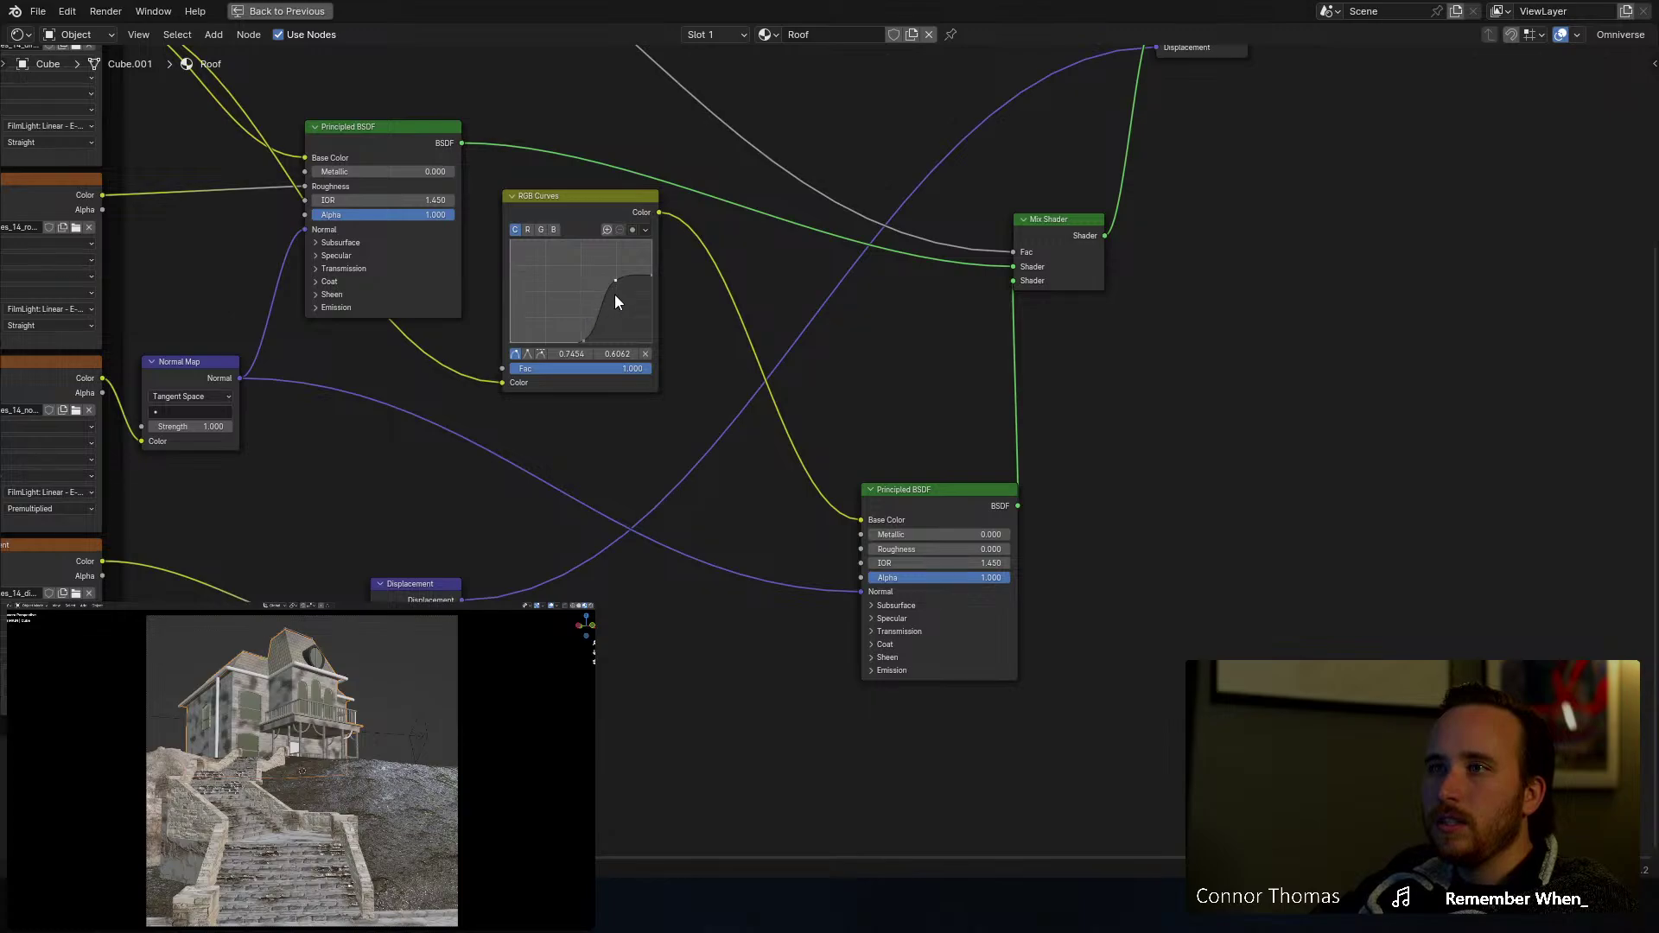
{"action": "left_click", "coordinate": [602, 204]}
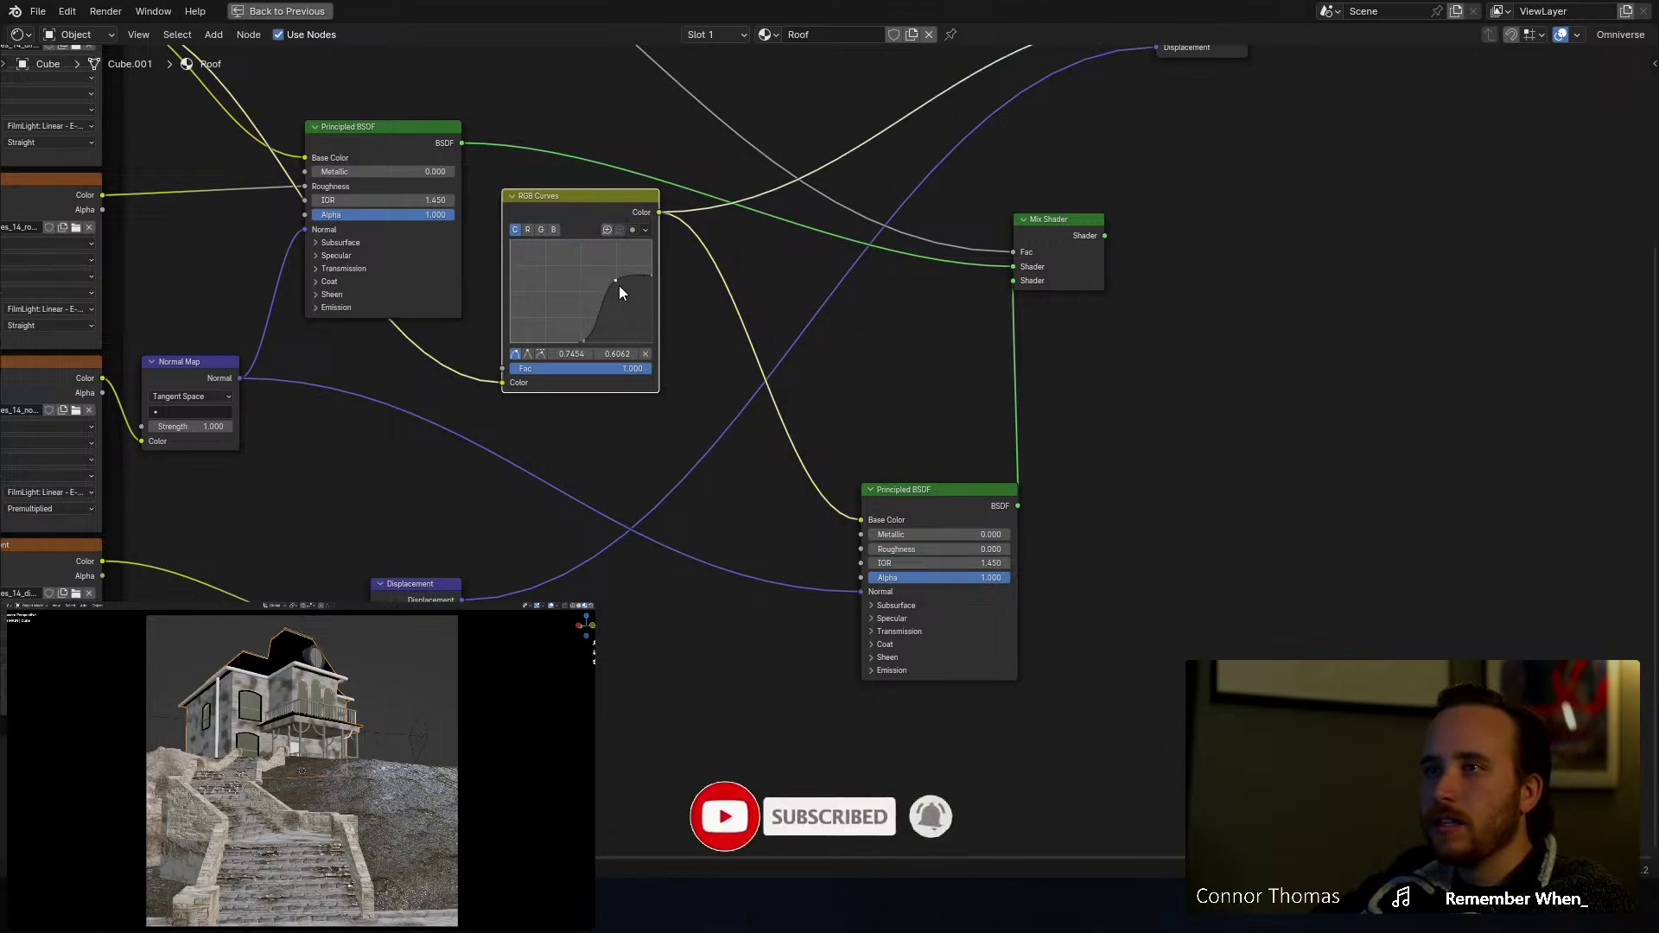
{"action": "left_click_drag", "start_coordinate": [617, 282], "coordinate": [618, 305]}
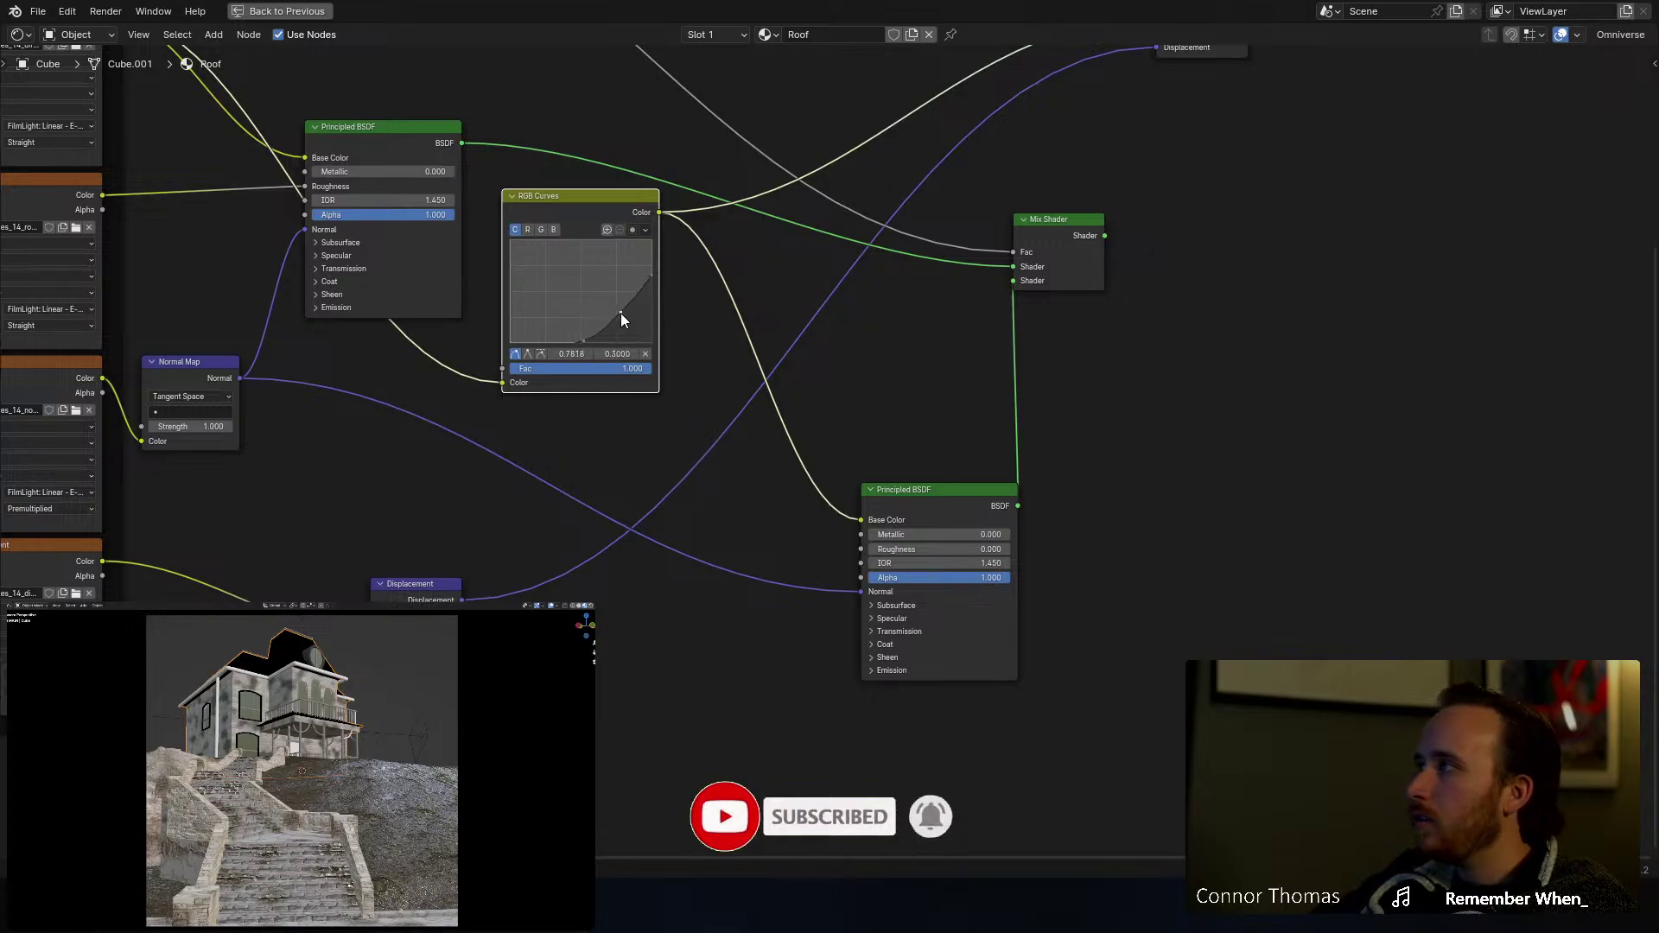
{"action": "left_click", "coordinate": [583, 329]}
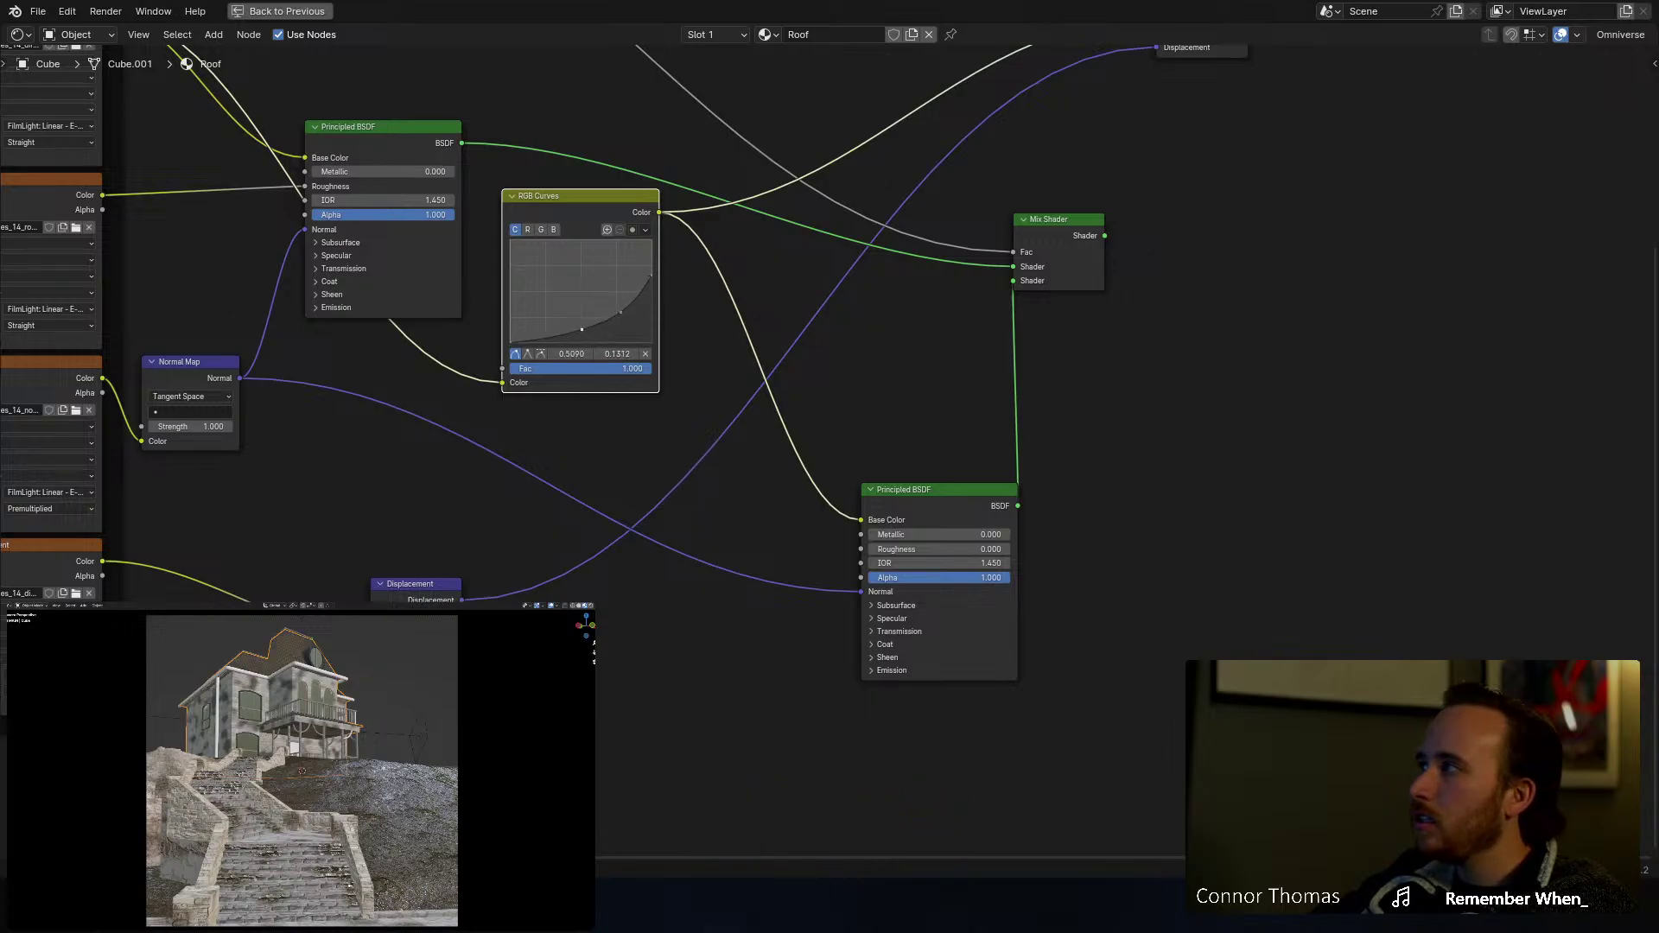
{"action": "left_click_drag", "start_coordinate": [581, 334], "coordinate": [581, 338]}
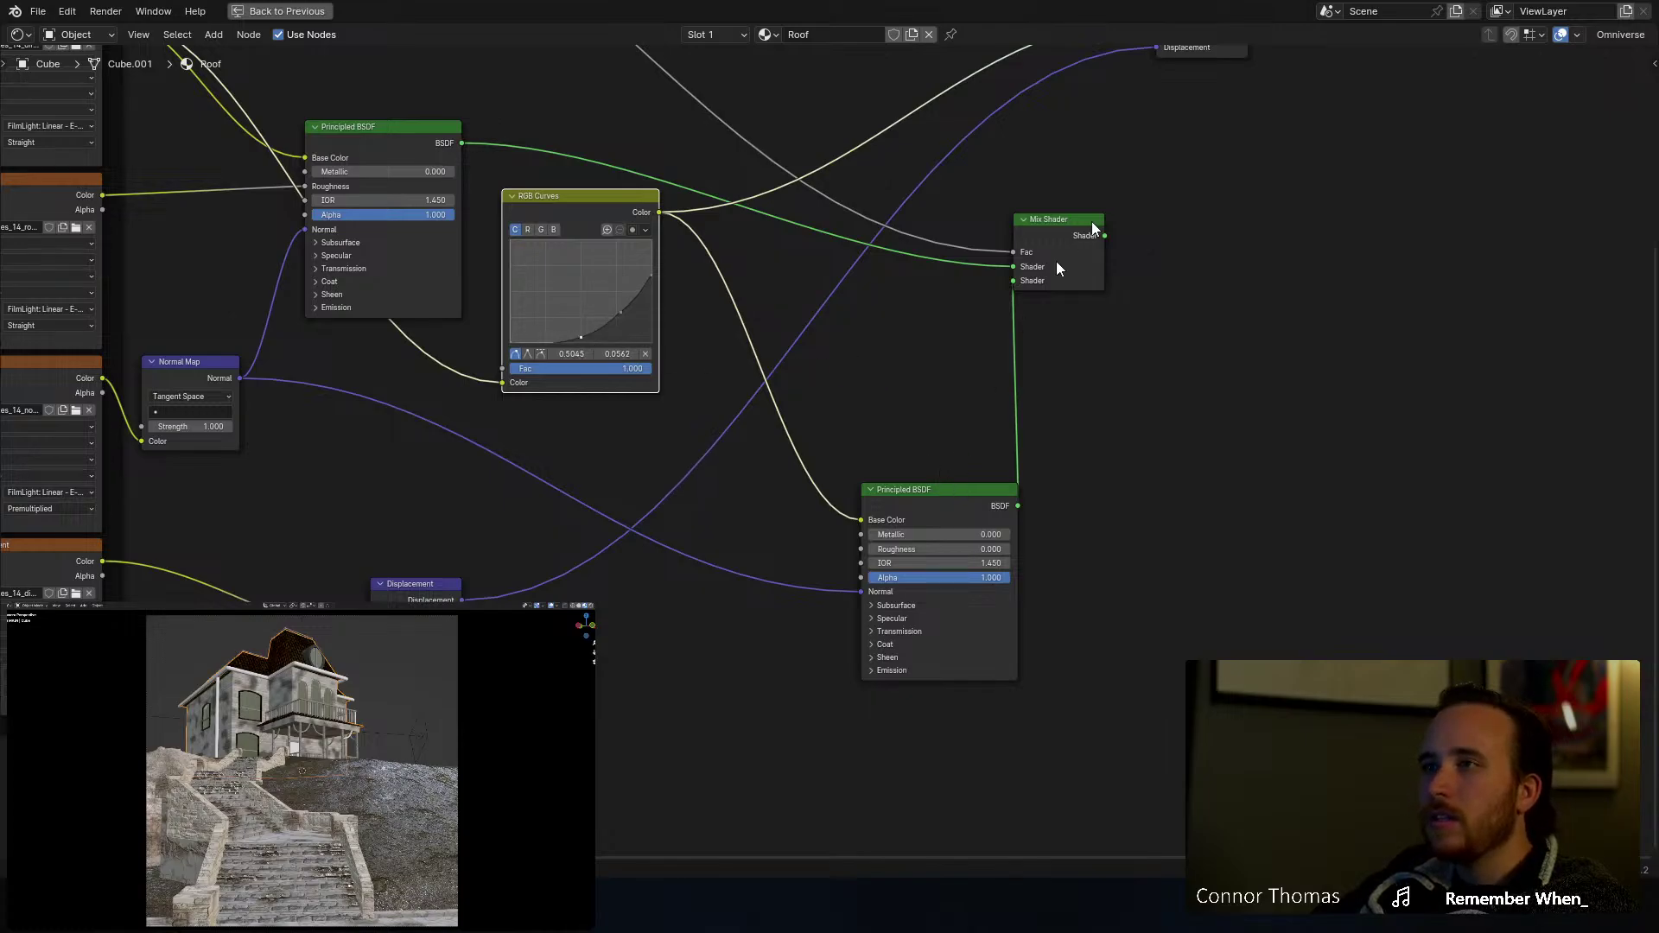
{"action": "middle_click_drag", "start_coordinate": [1092, 228], "coordinate": [942, 305]}
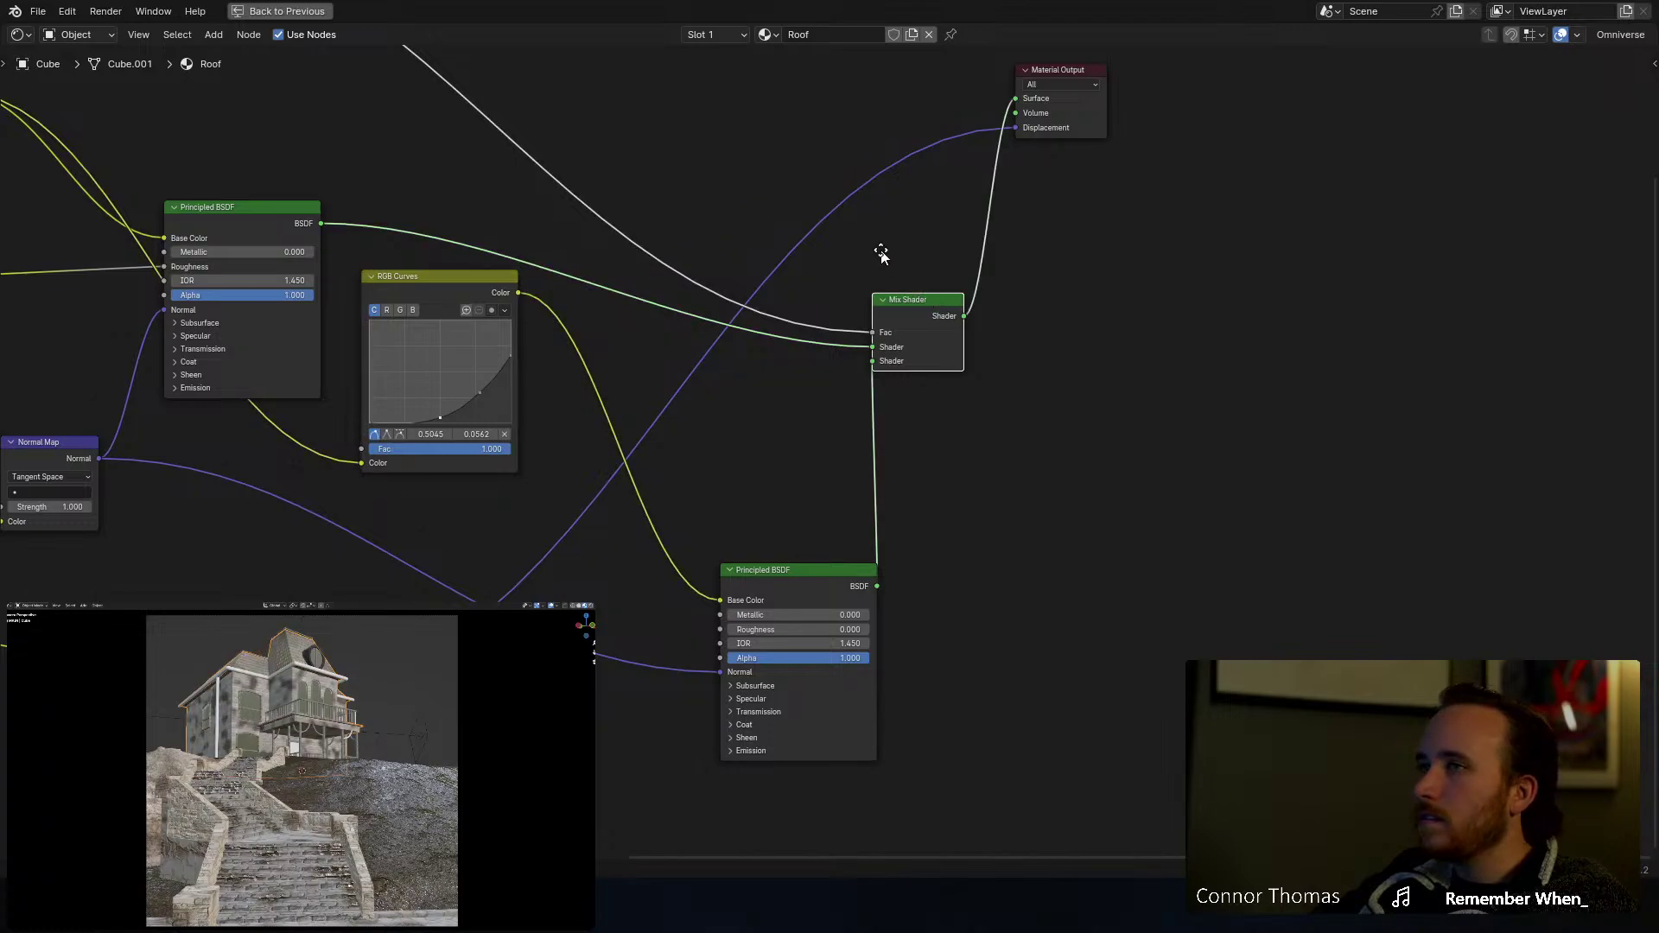
Step: Insert a Color Ramp between the Musgrave Texture and the Mix Shader's Fac, and move its white stop to about 0.545
{"action": "middle_click_drag", "start_coordinate": [882, 256], "coordinate": [1071, 494]}
{"action": "middle_click_drag", "start_coordinate": [708, 264], "coordinate": [782, 325]}
{"action": "left_click", "coordinate": [772, 269]}
{"action": "key", "text": "shift+a"}
{"action": "left_click", "coordinate": [772, 269]}
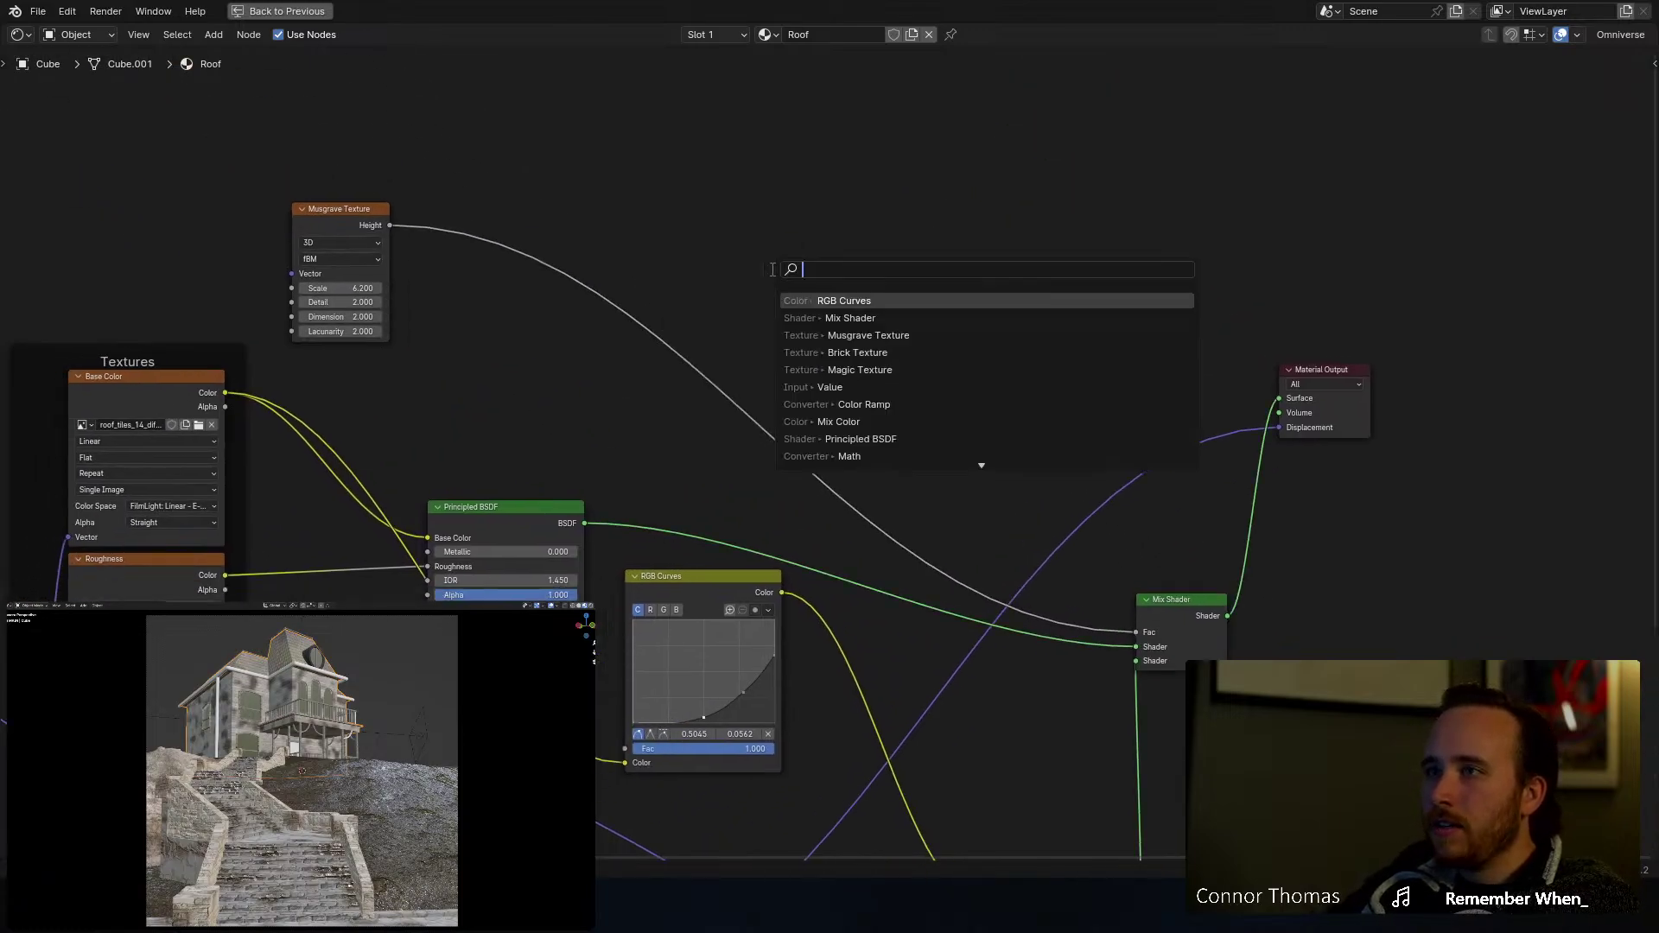
{"action": "type", "text": "color"}
{"action": "key", "text": "Down"}
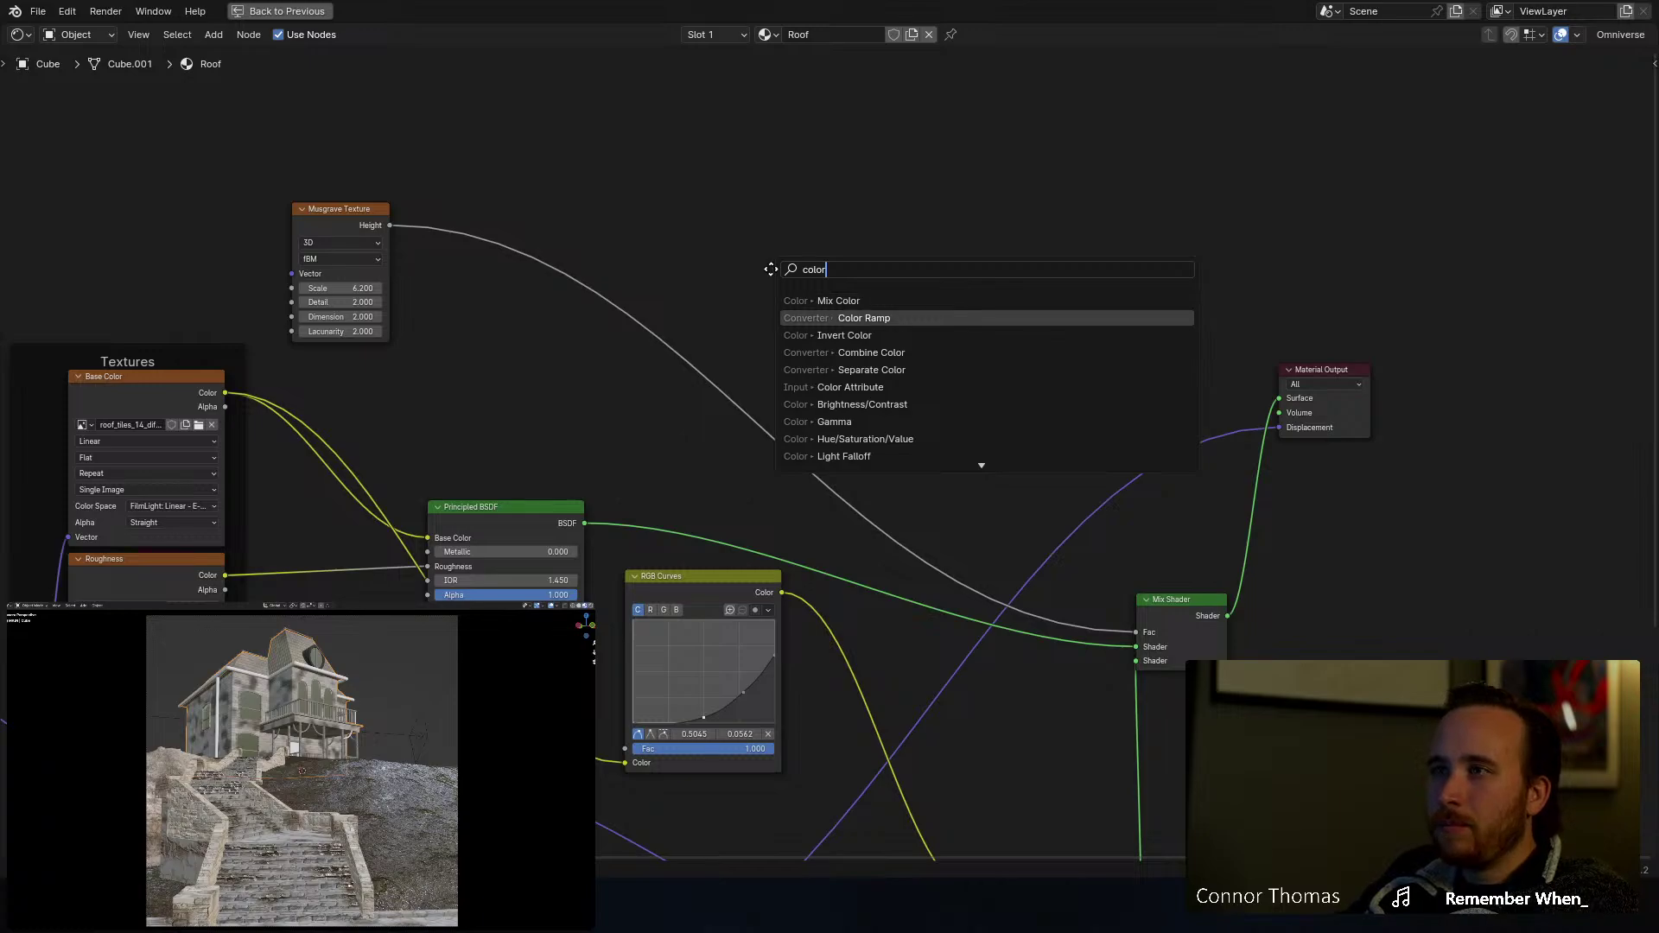
{"action": "key", "text": "Return"}
{"action": "left_click", "coordinate": [687, 286]}
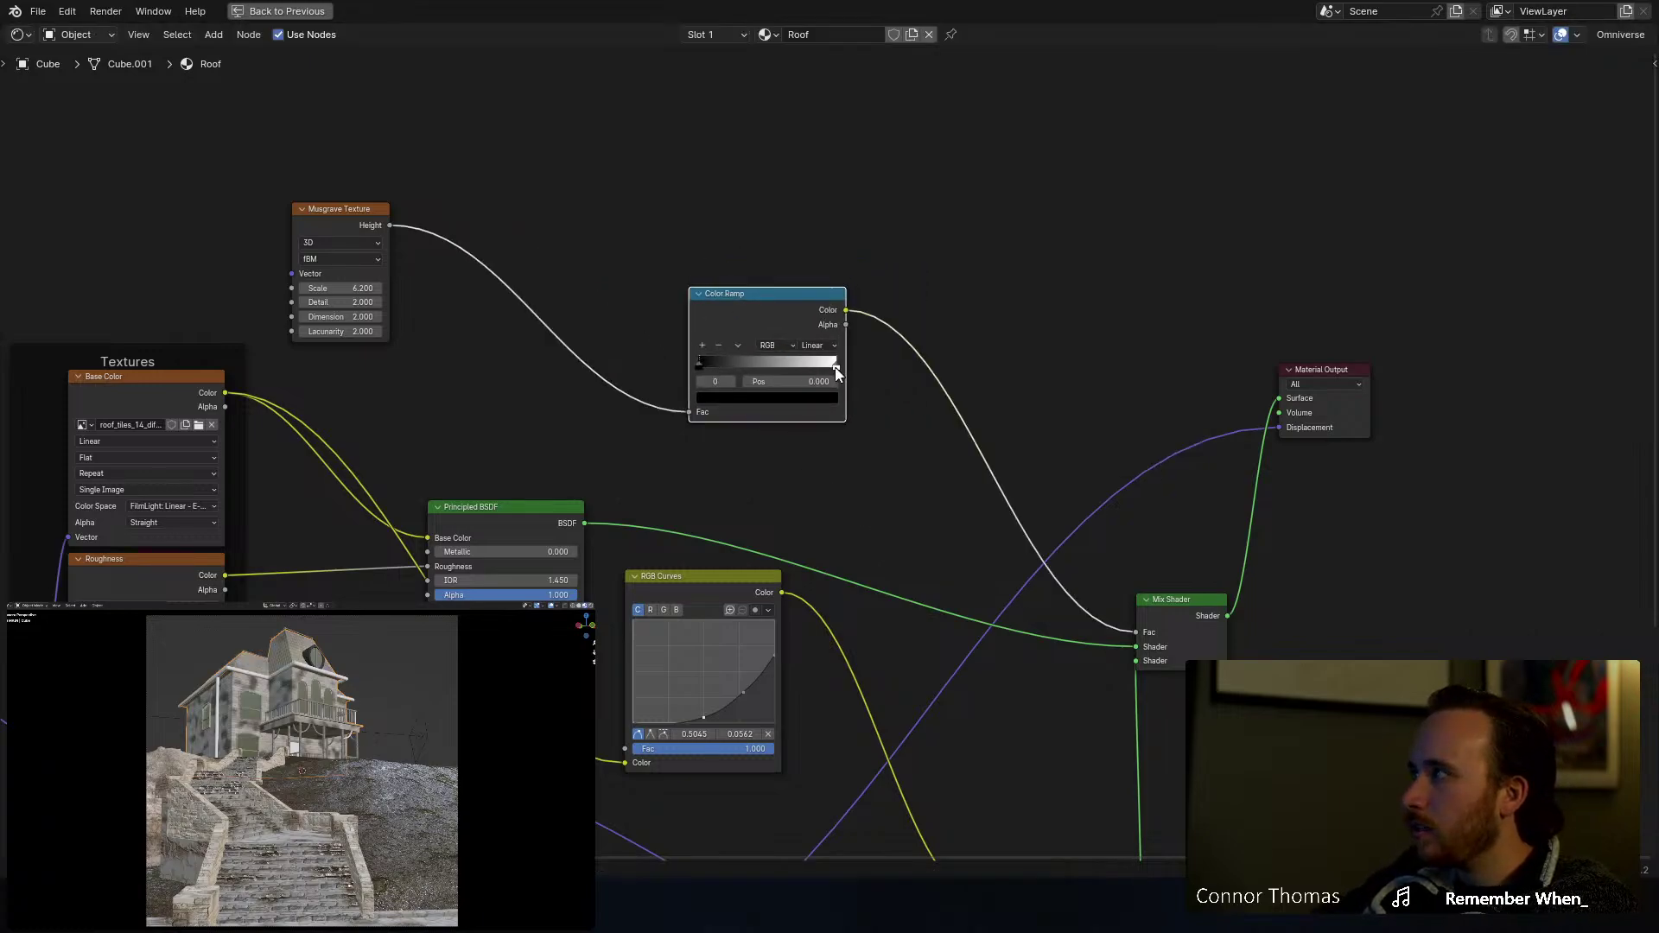
{"action": "left_click_drag", "start_coordinate": [842, 366], "coordinate": [744, 374]}
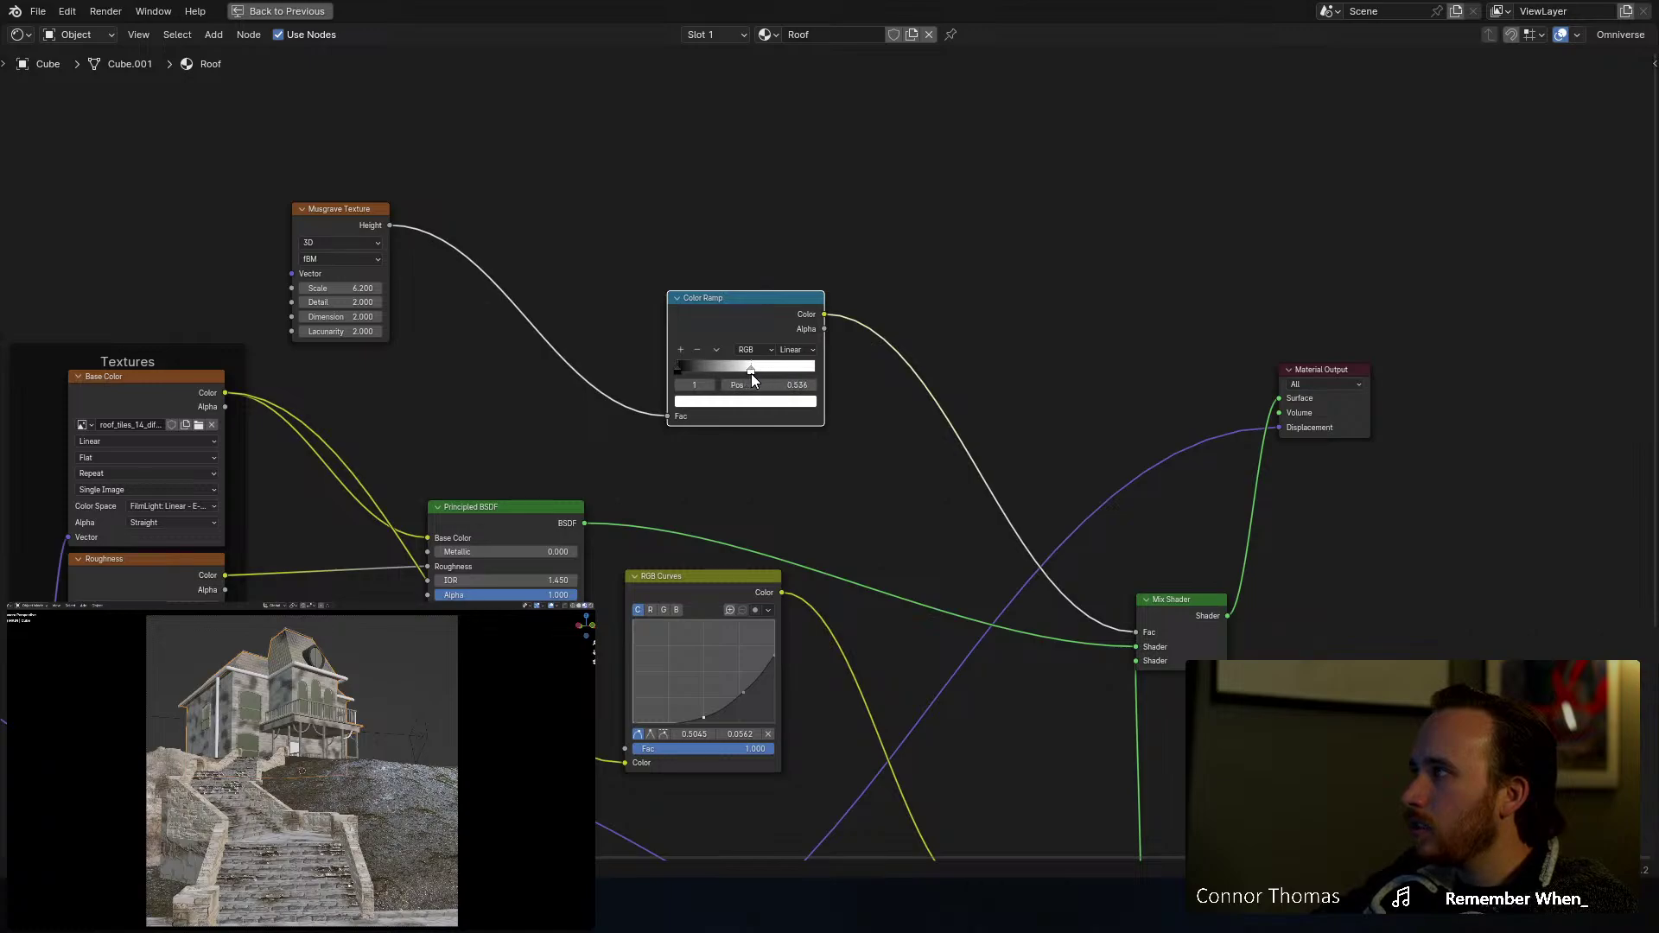
Step: Remove the RGB Curves' lower middle point, set the remaining middle point to about 0.53, 0.20, and raise the end point to 1.0, 1.0
{"action": "middle_click_drag", "start_coordinate": [870, 302], "coordinate": [770, 2]}
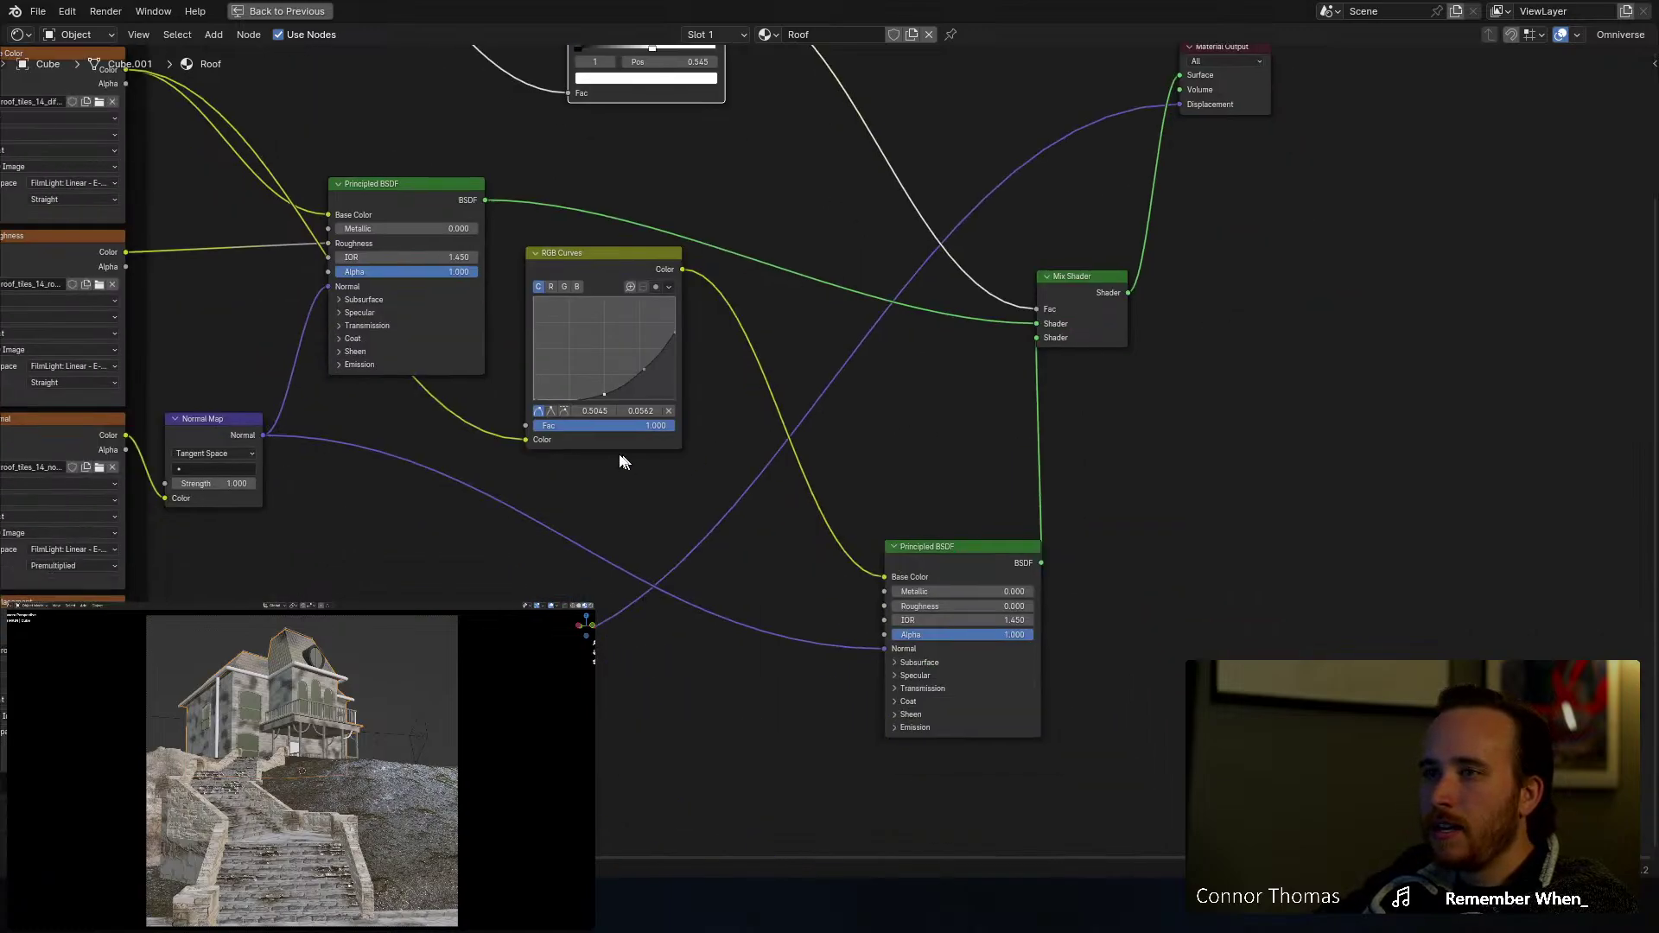
{"action": "left_click_drag", "start_coordinate": [604, 393], "coordinate": [696, 412]}
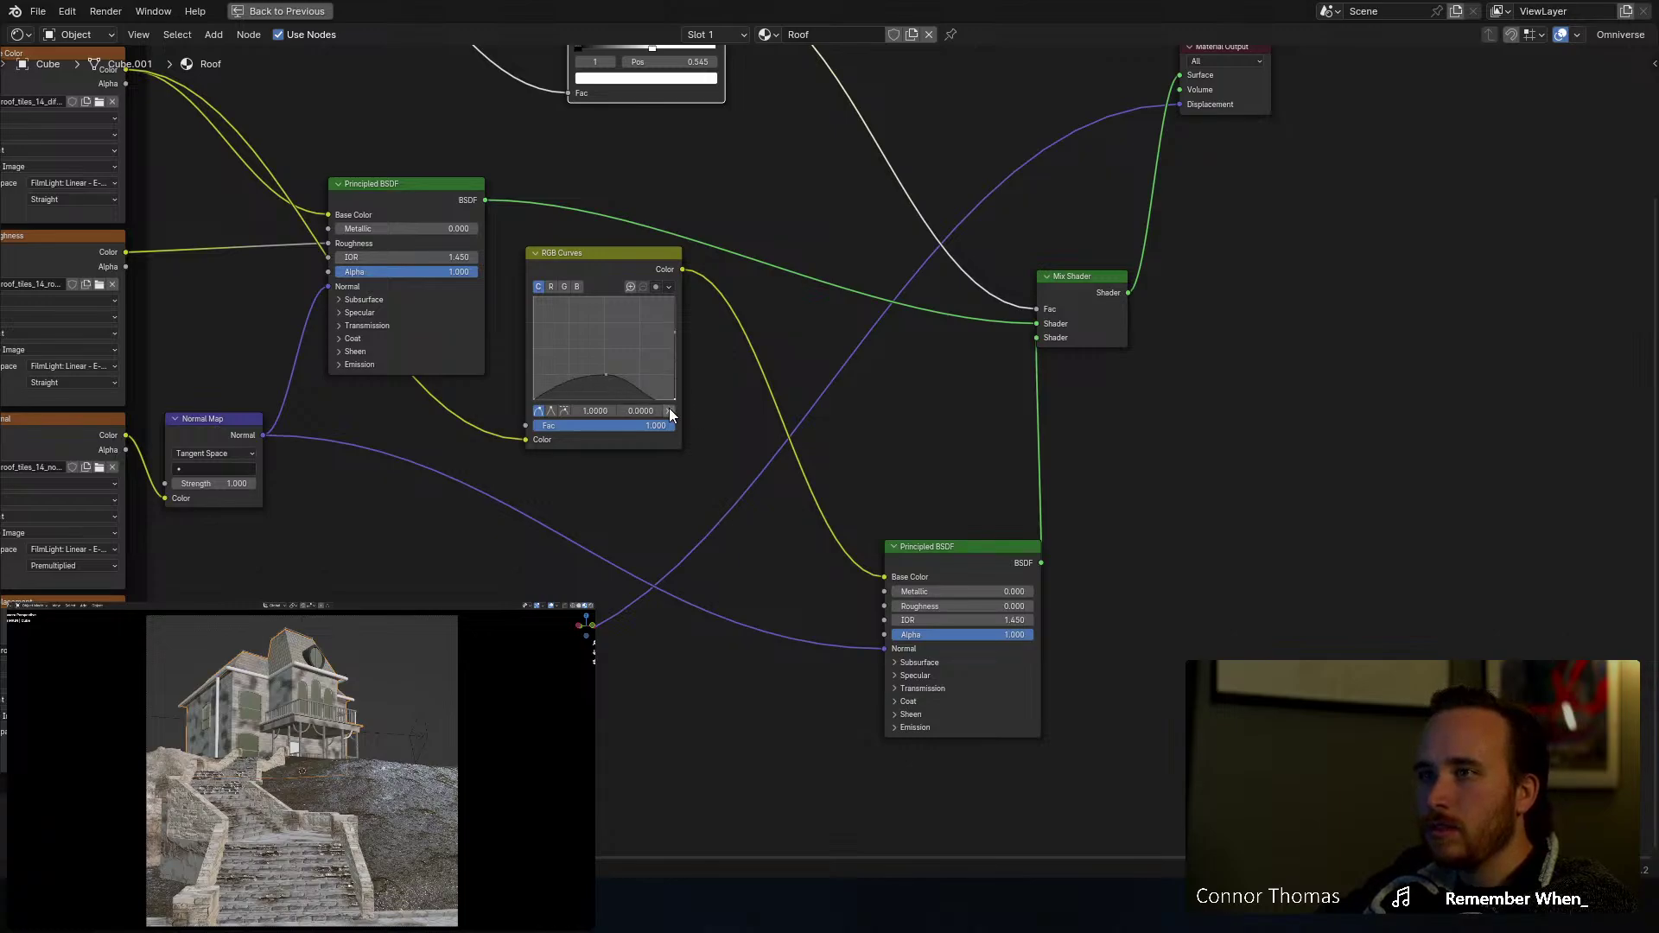
{"action": "left_click", "coordinate": [670, 412]}
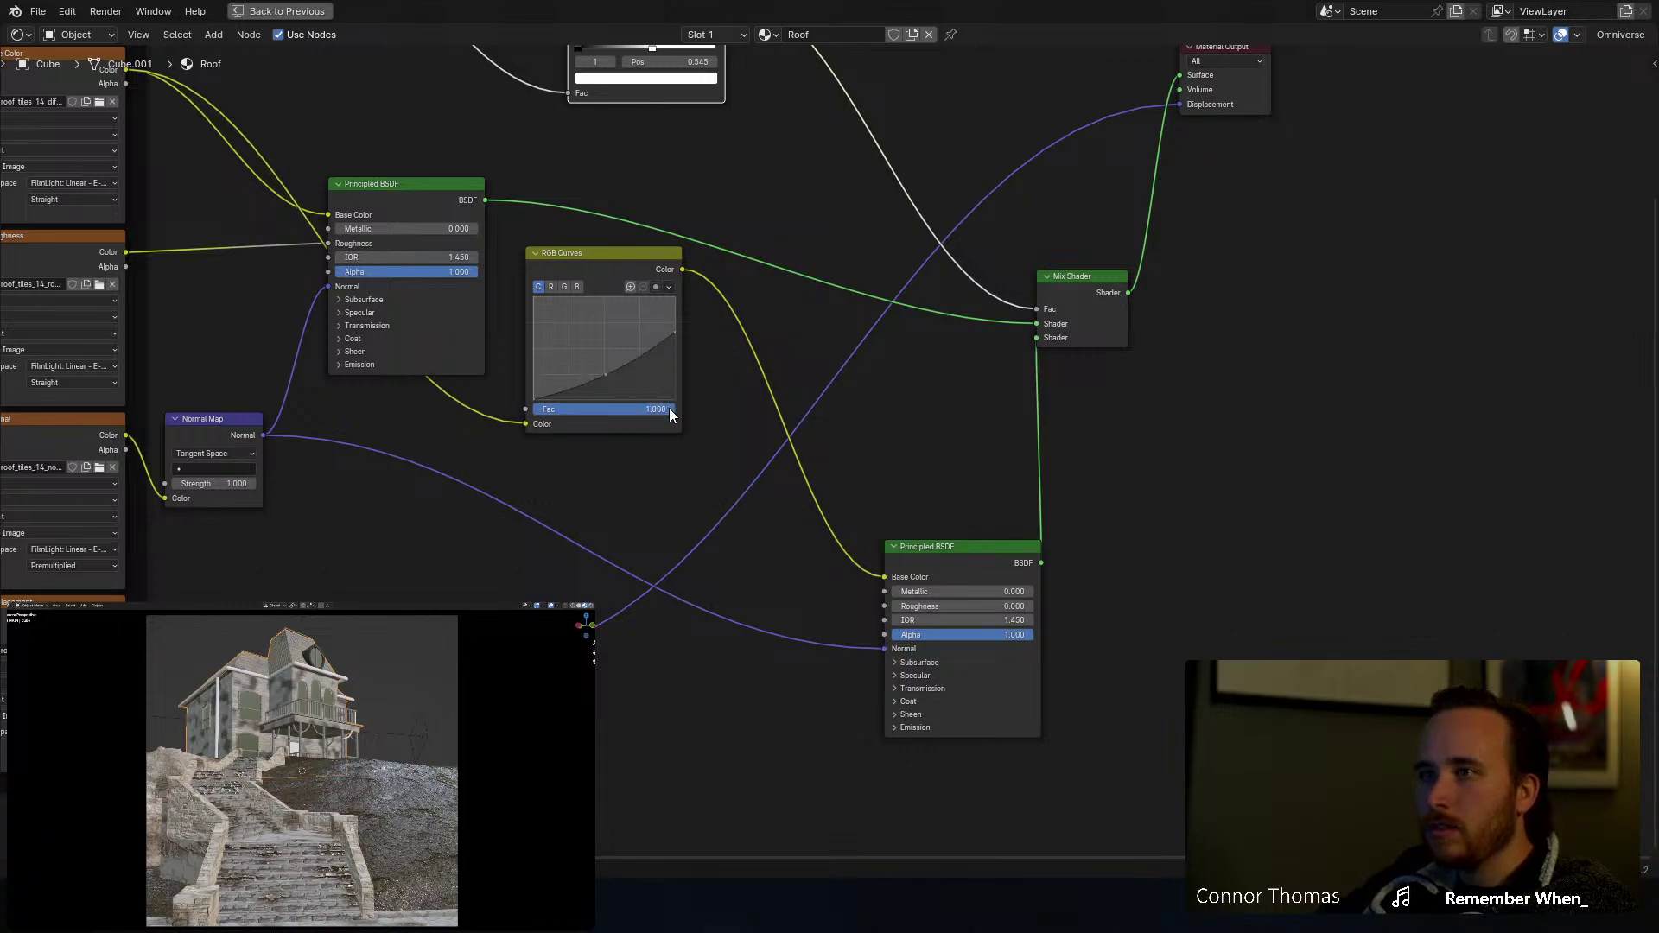
{"action": "left_click", "coordinate": [609, 381]}
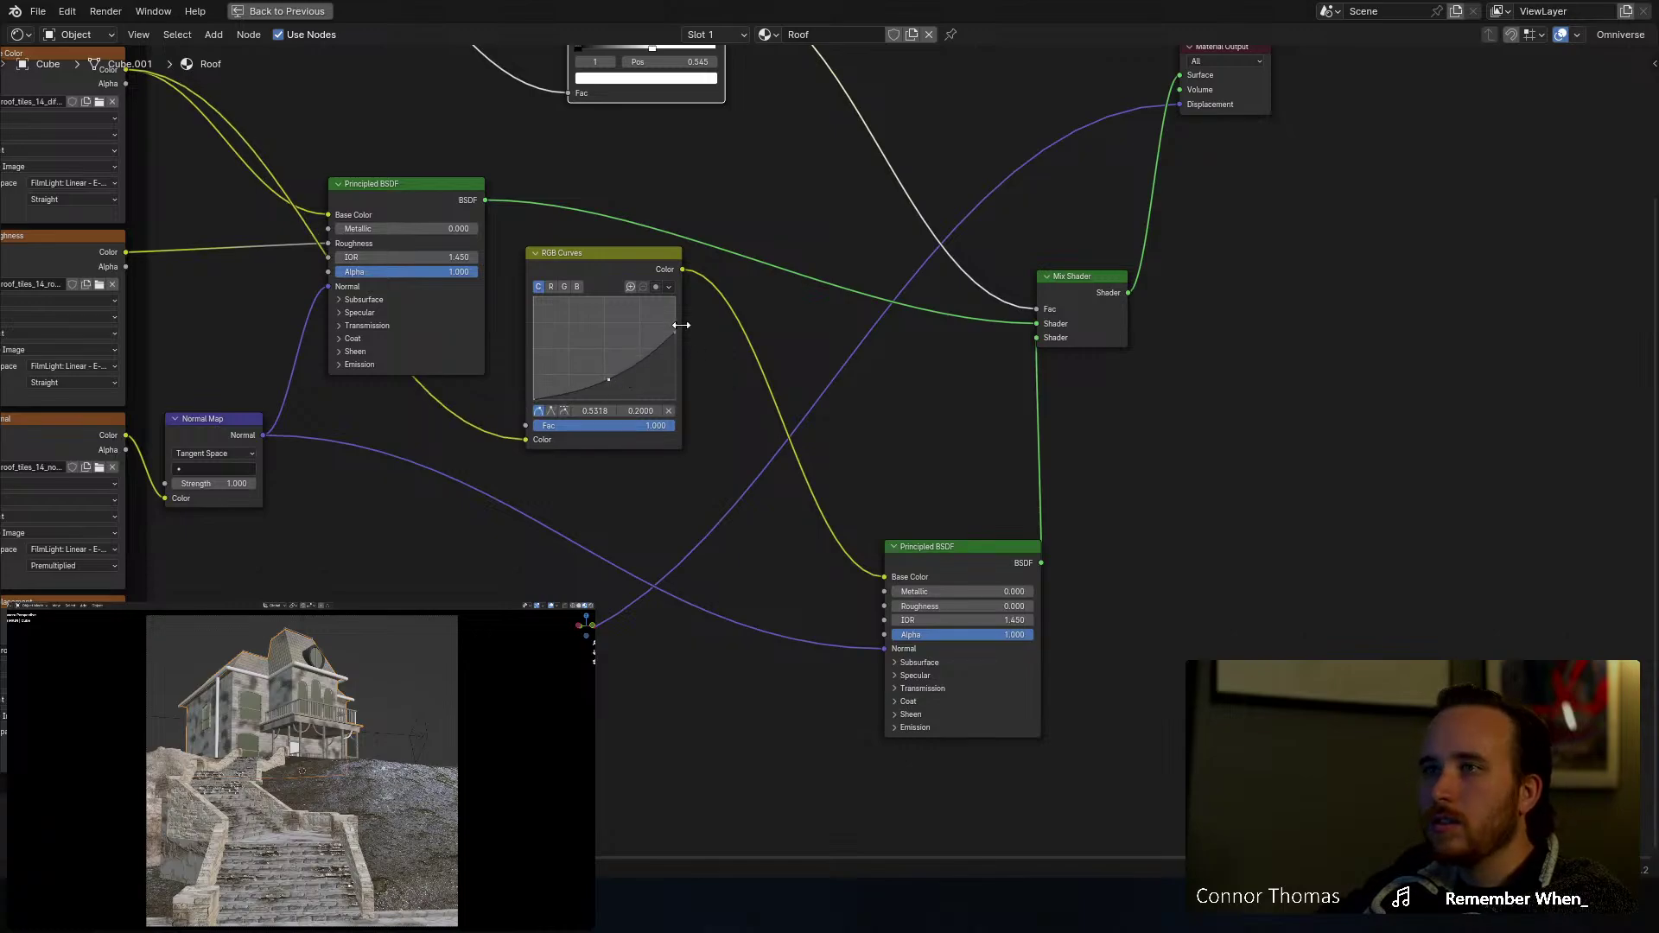
{"action": "left_click_drag", "start_coordinate": [676, 332], "coordinate": [675, 297]}
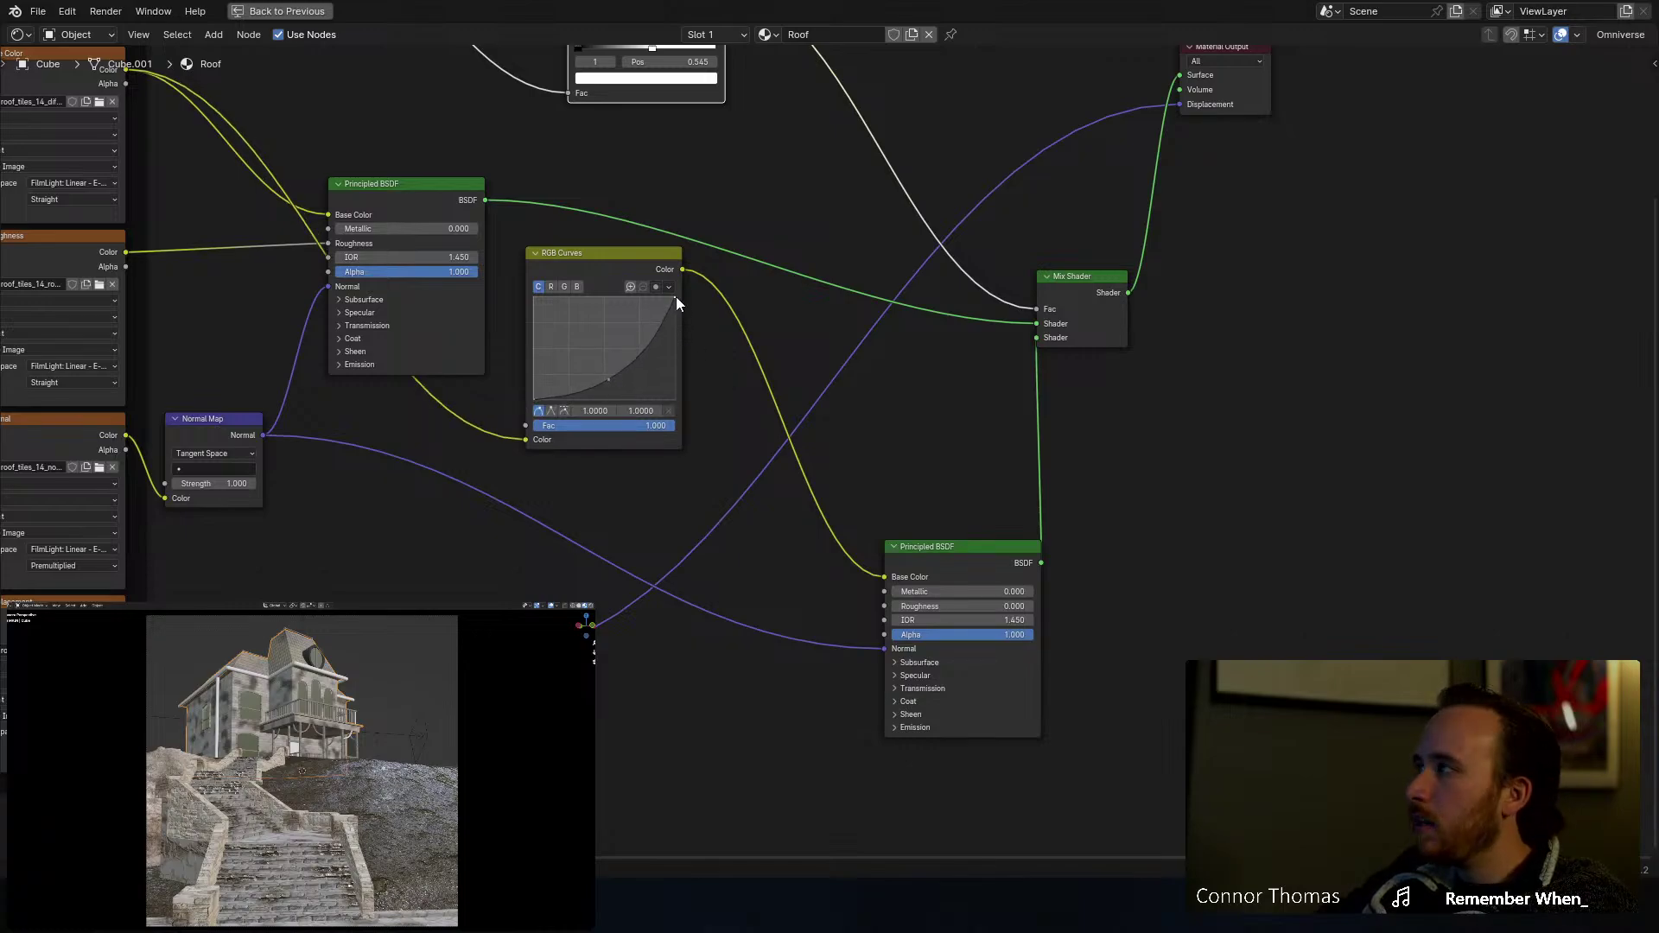
Step: Check the roof from above and through the camera, and adjust the Scale of the roof material's Musgrave Texture
{"action": "middle_click_drag", "start_coordinate": [201, 629], "coordinate": [367, 684]}
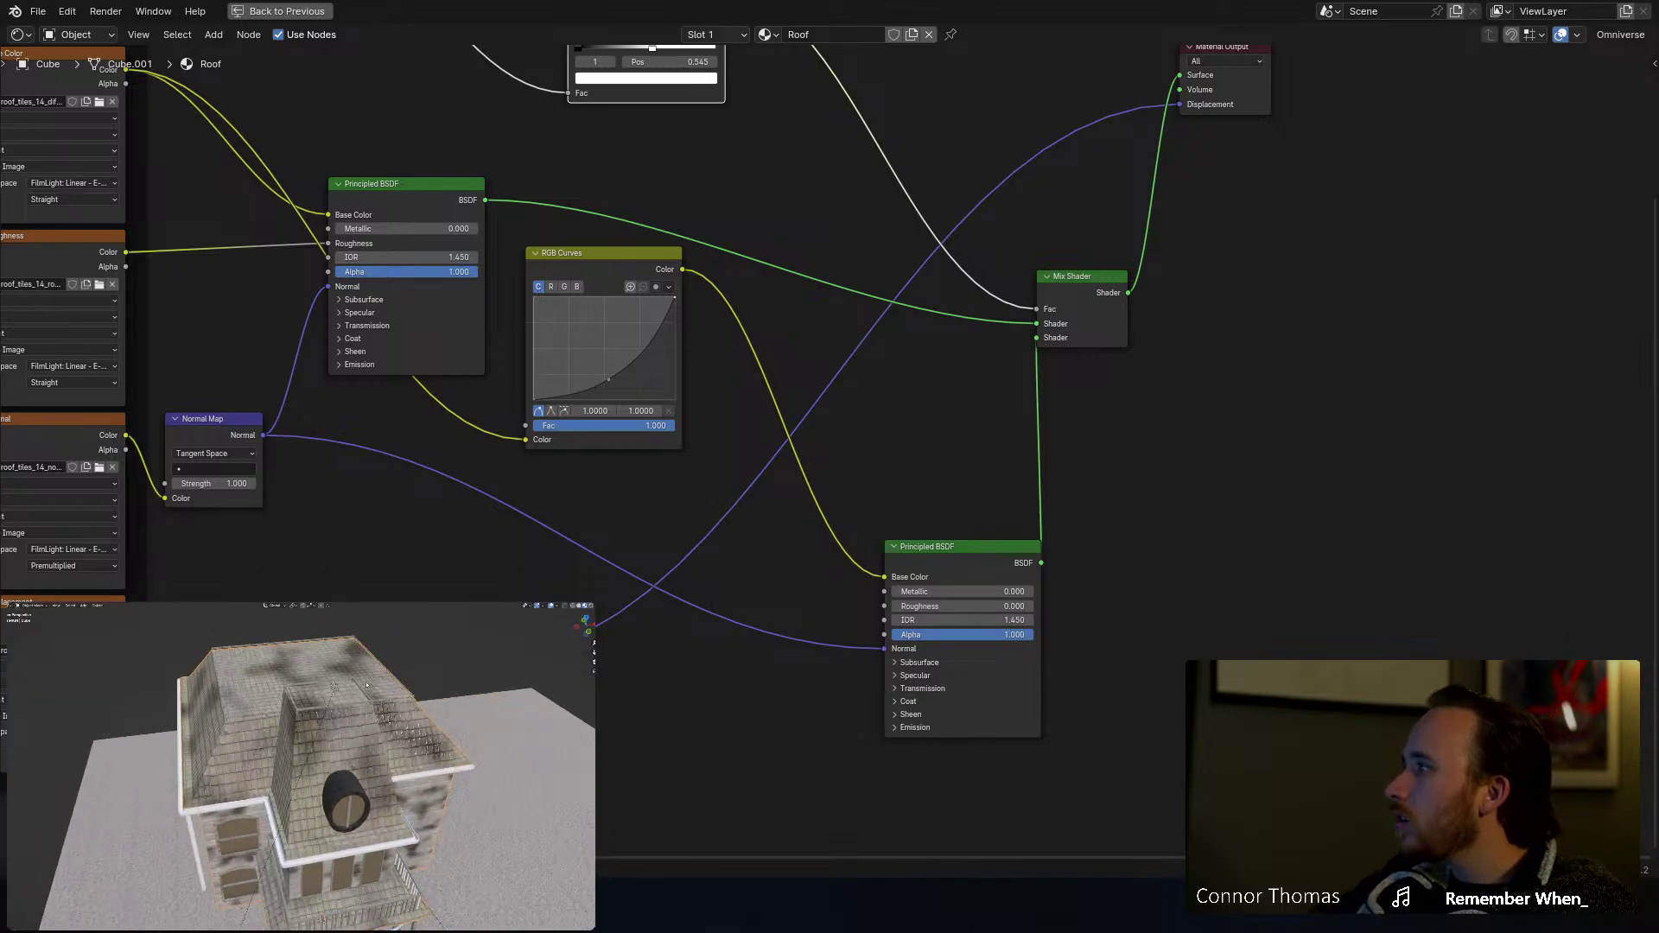
{"action": "key", "text": "KP_0"}
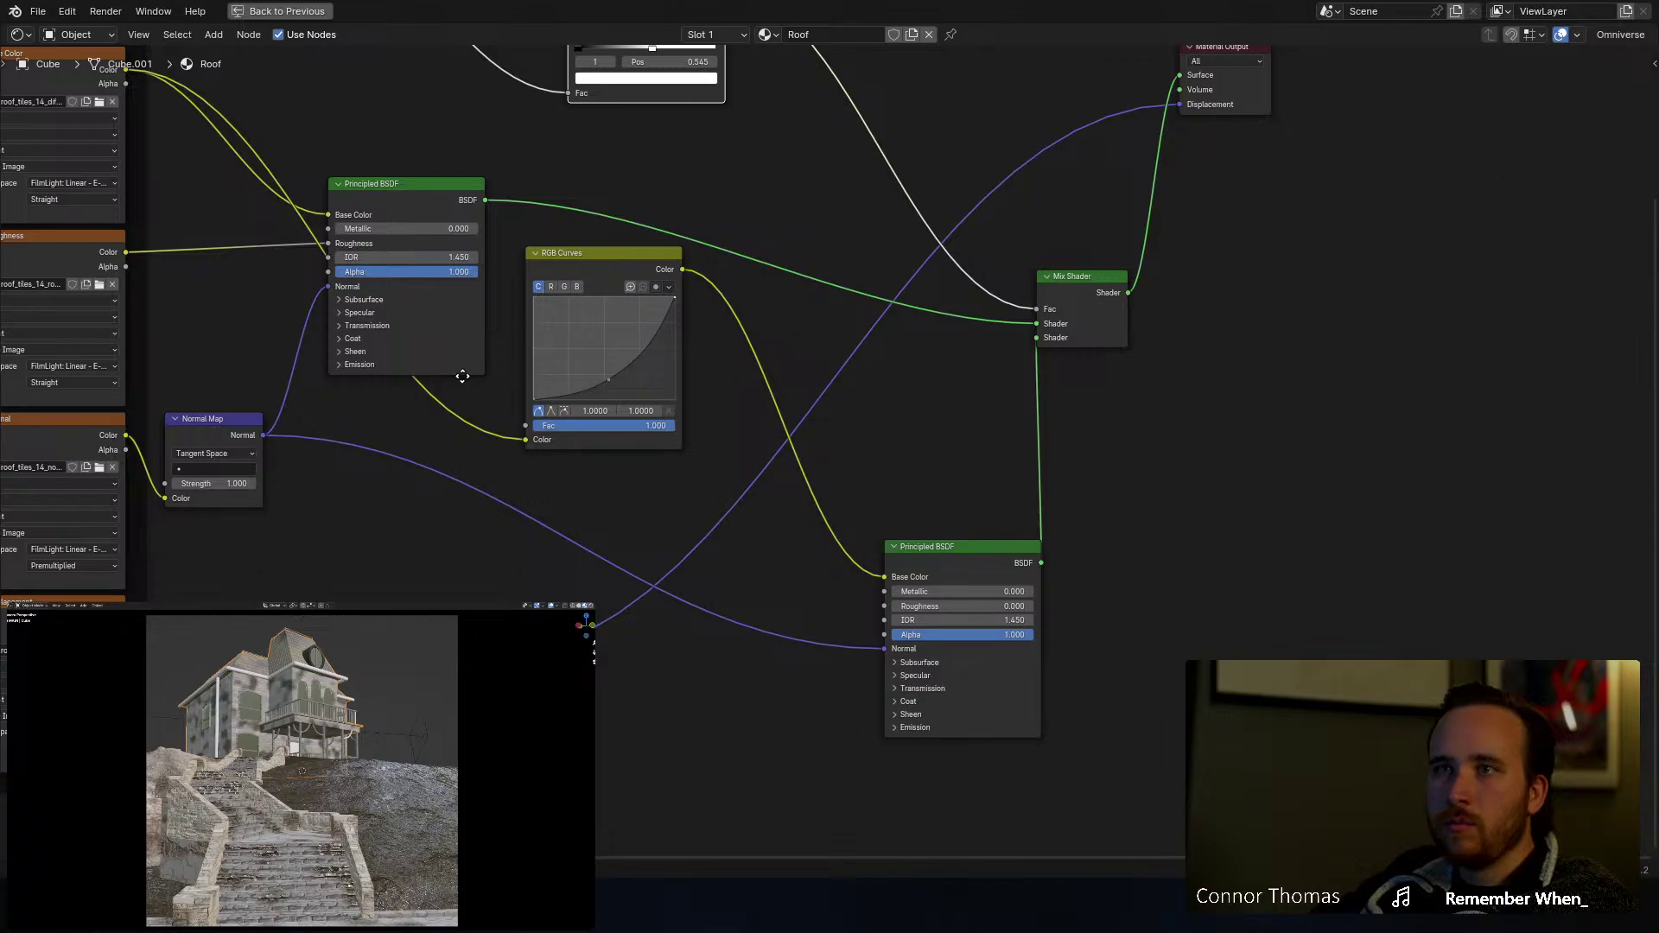
{"action": "middle_click_drag", "start_coordinate": [462, 376], "coordinate": [1031, 363]}
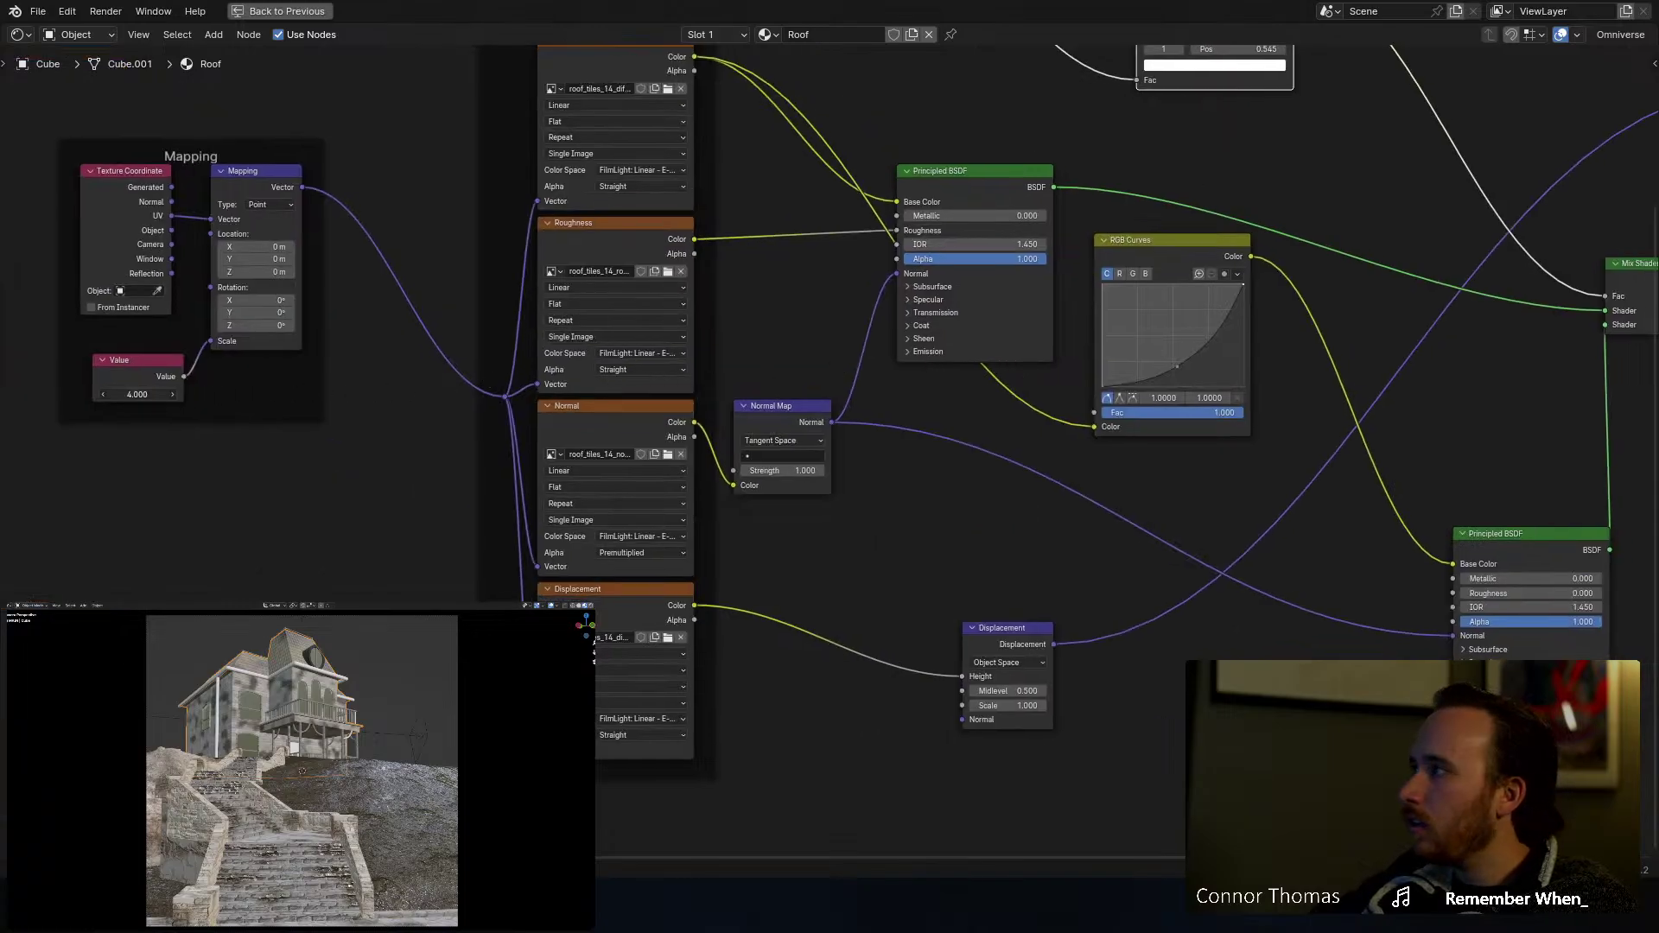
{"action": "middle_click_drag", "start_coordinate": [628, 484], "coordinate": [396, 549]}
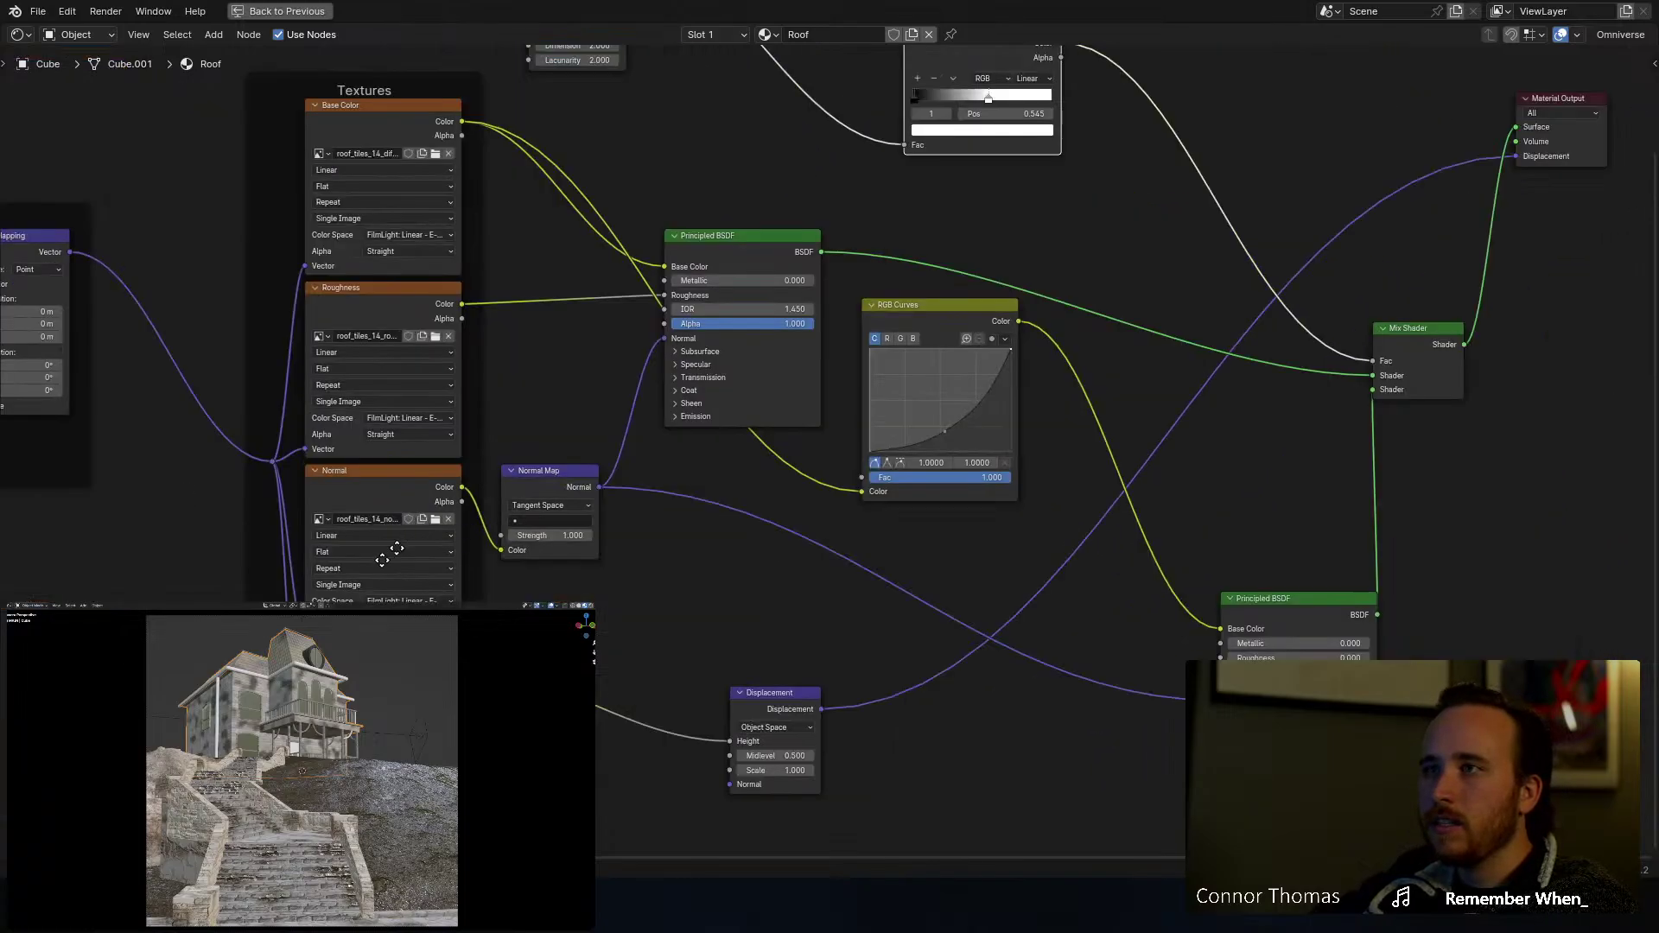
{"action": "middle_click_drag", "start_coordinate": [869, 170], "coordinate": [544, 436]}
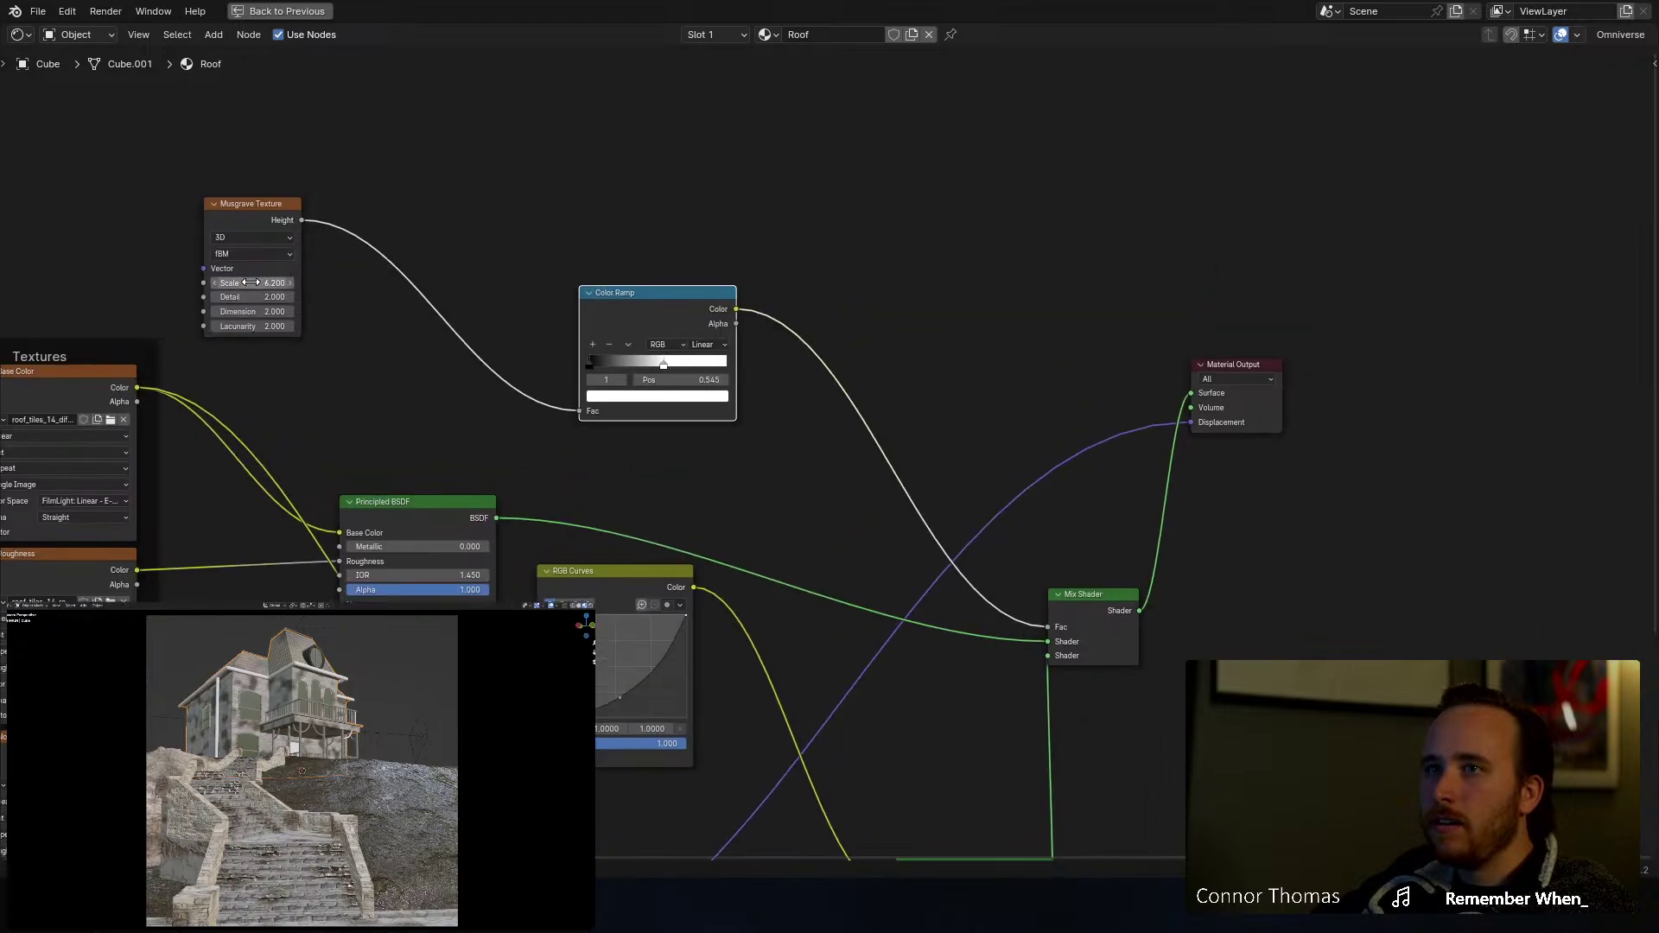
{"action": "left_click_drag", "start_coordinate": [251, 283], "coordinate": [295, 283]}
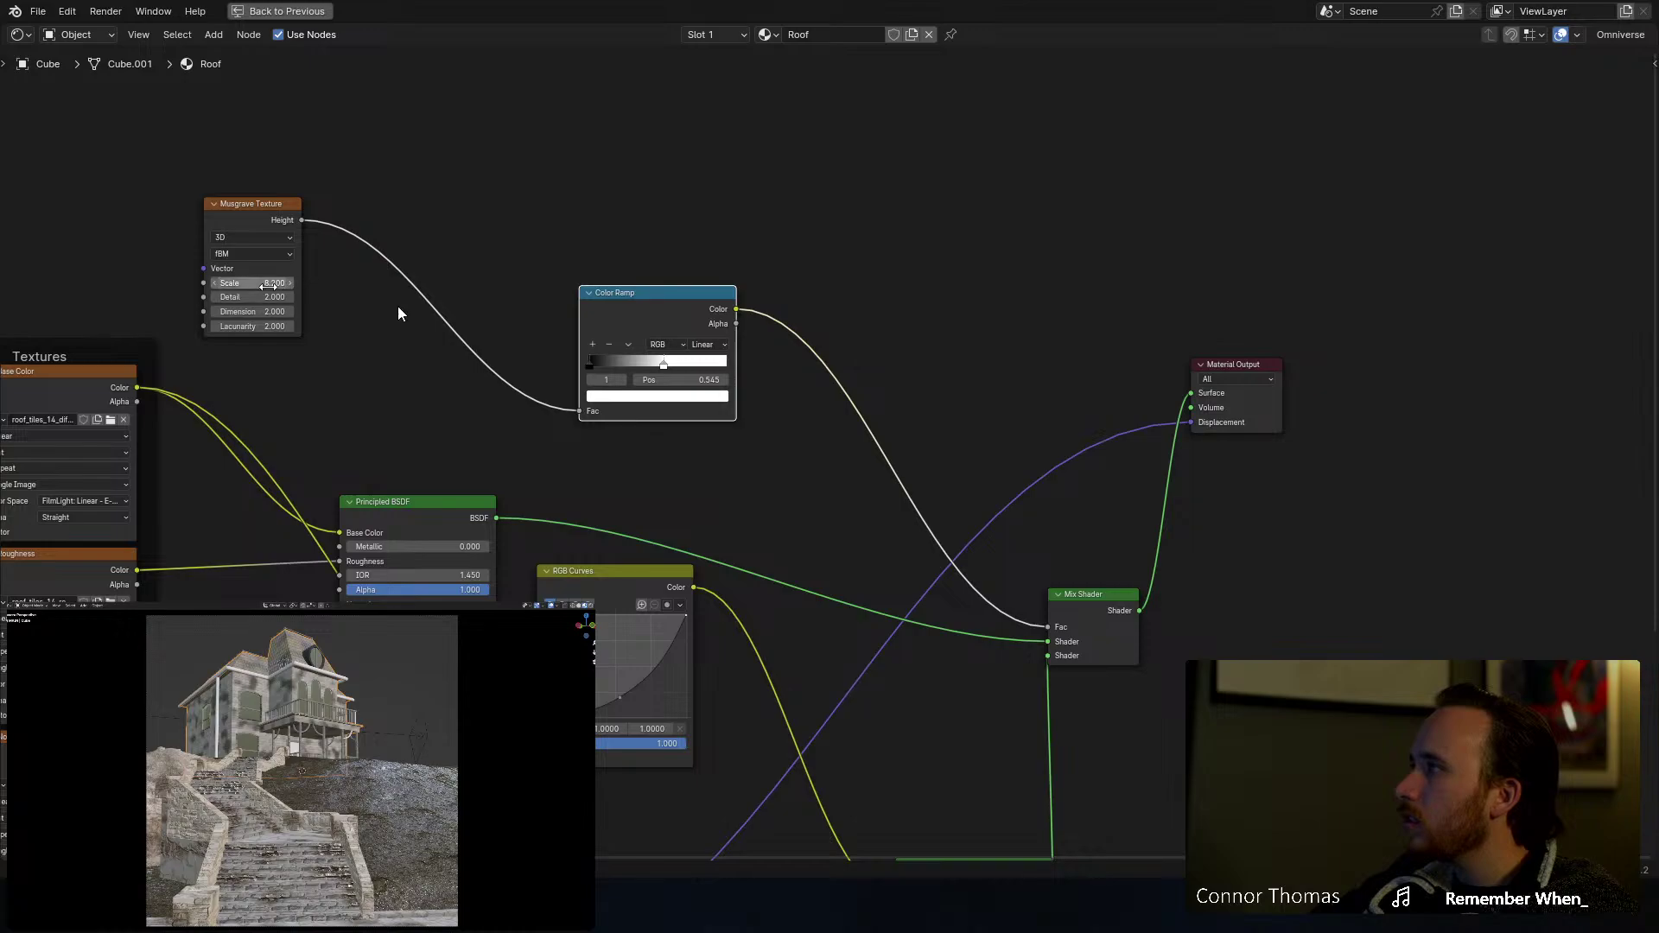
{"action": "scroll", "coordinate": [1056, 253], "scroll_direction": "down", "scroll_amount": 3}
{"action": "middle_click_drag", "start_coordinate": [1020, 256], "coordinate": [1055, 170]}
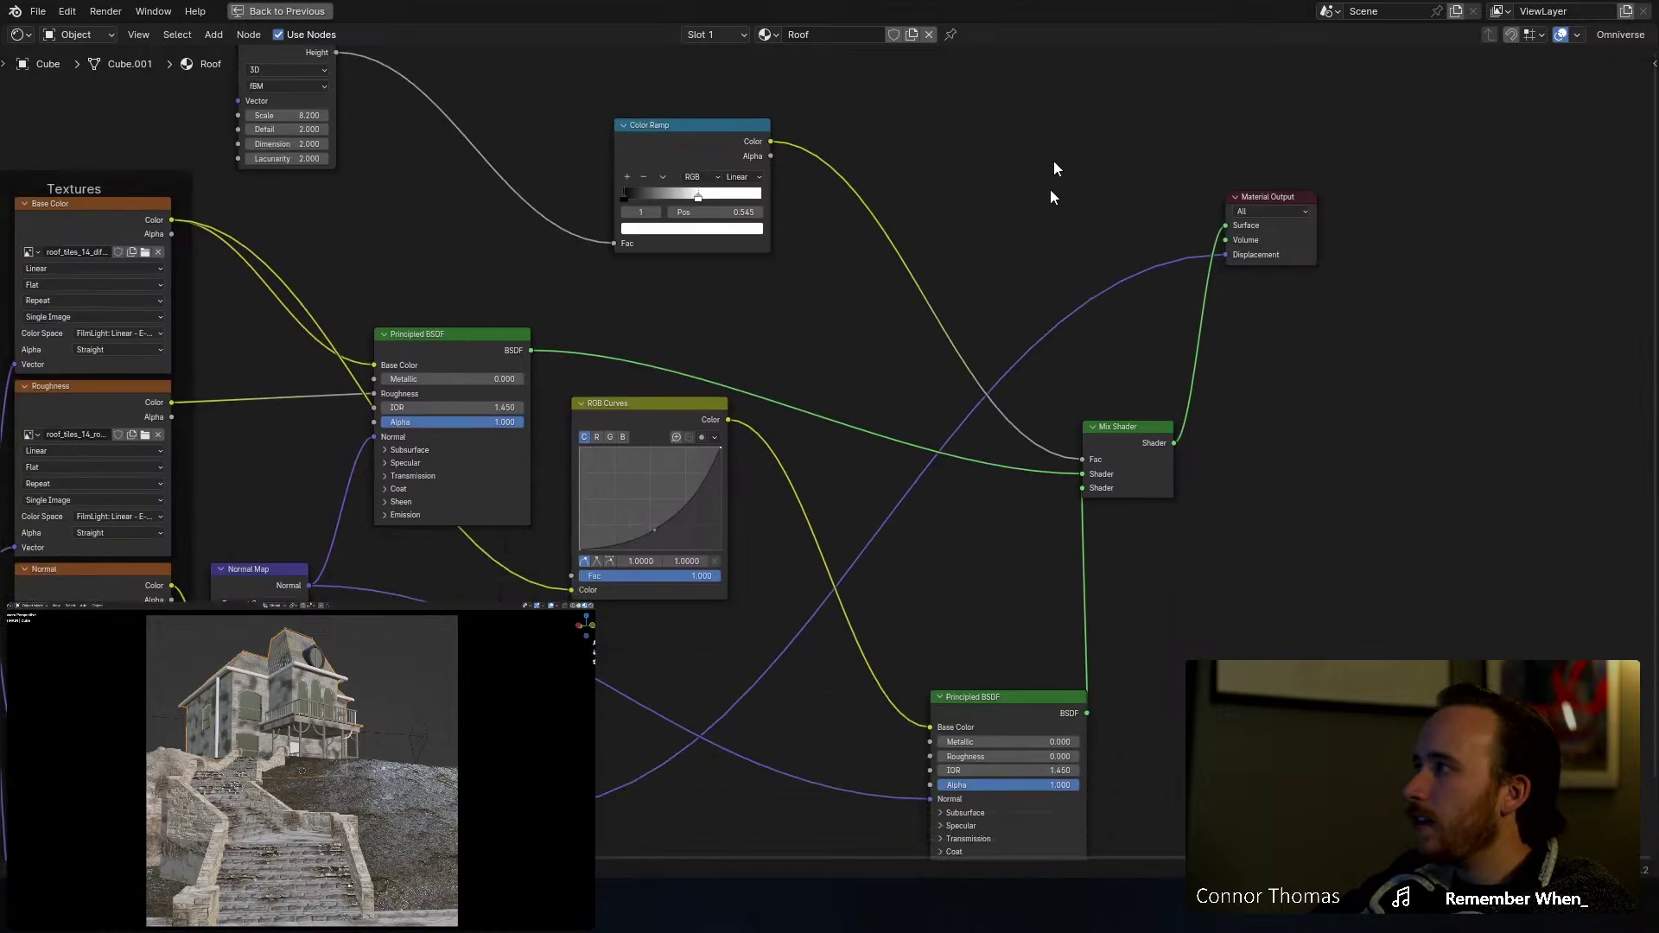
{"action": "middle_click_drag", "start_coordinate": [890, 267], "coordinate": [1019, 198]}
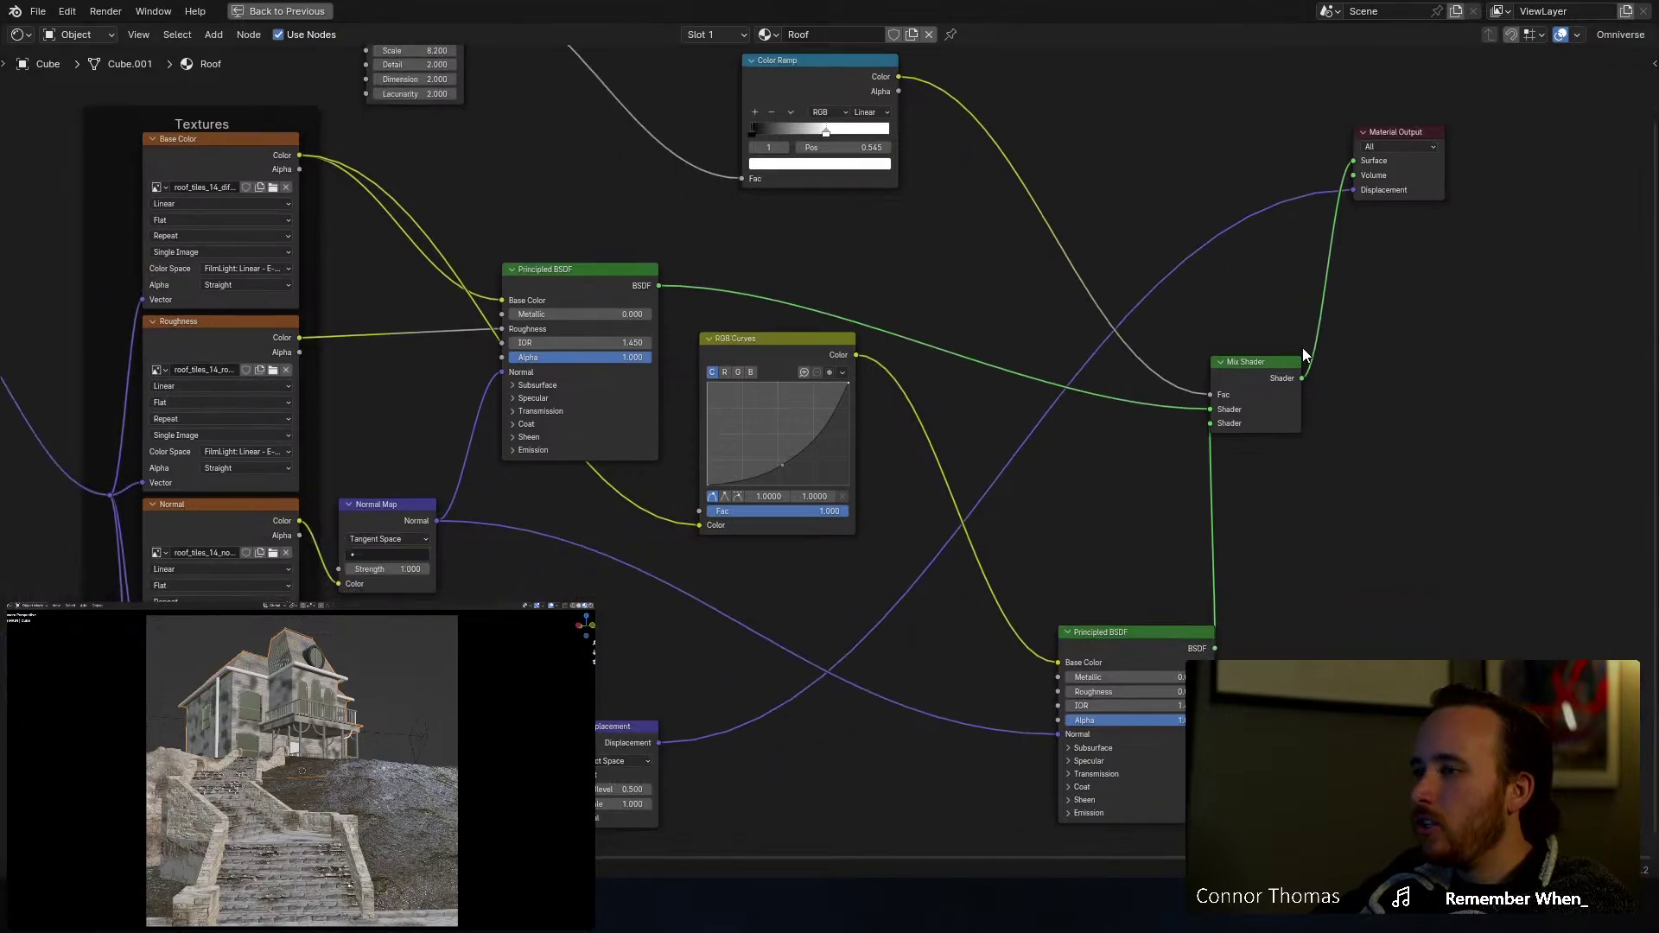
Step: Switch to the House material, set its Musgrave Texture's Scale to 8.4, and save the file
{"action": "key", "text": "ctrl+space"}
{"action": "left_click", "coordinate": [1443, 483]}
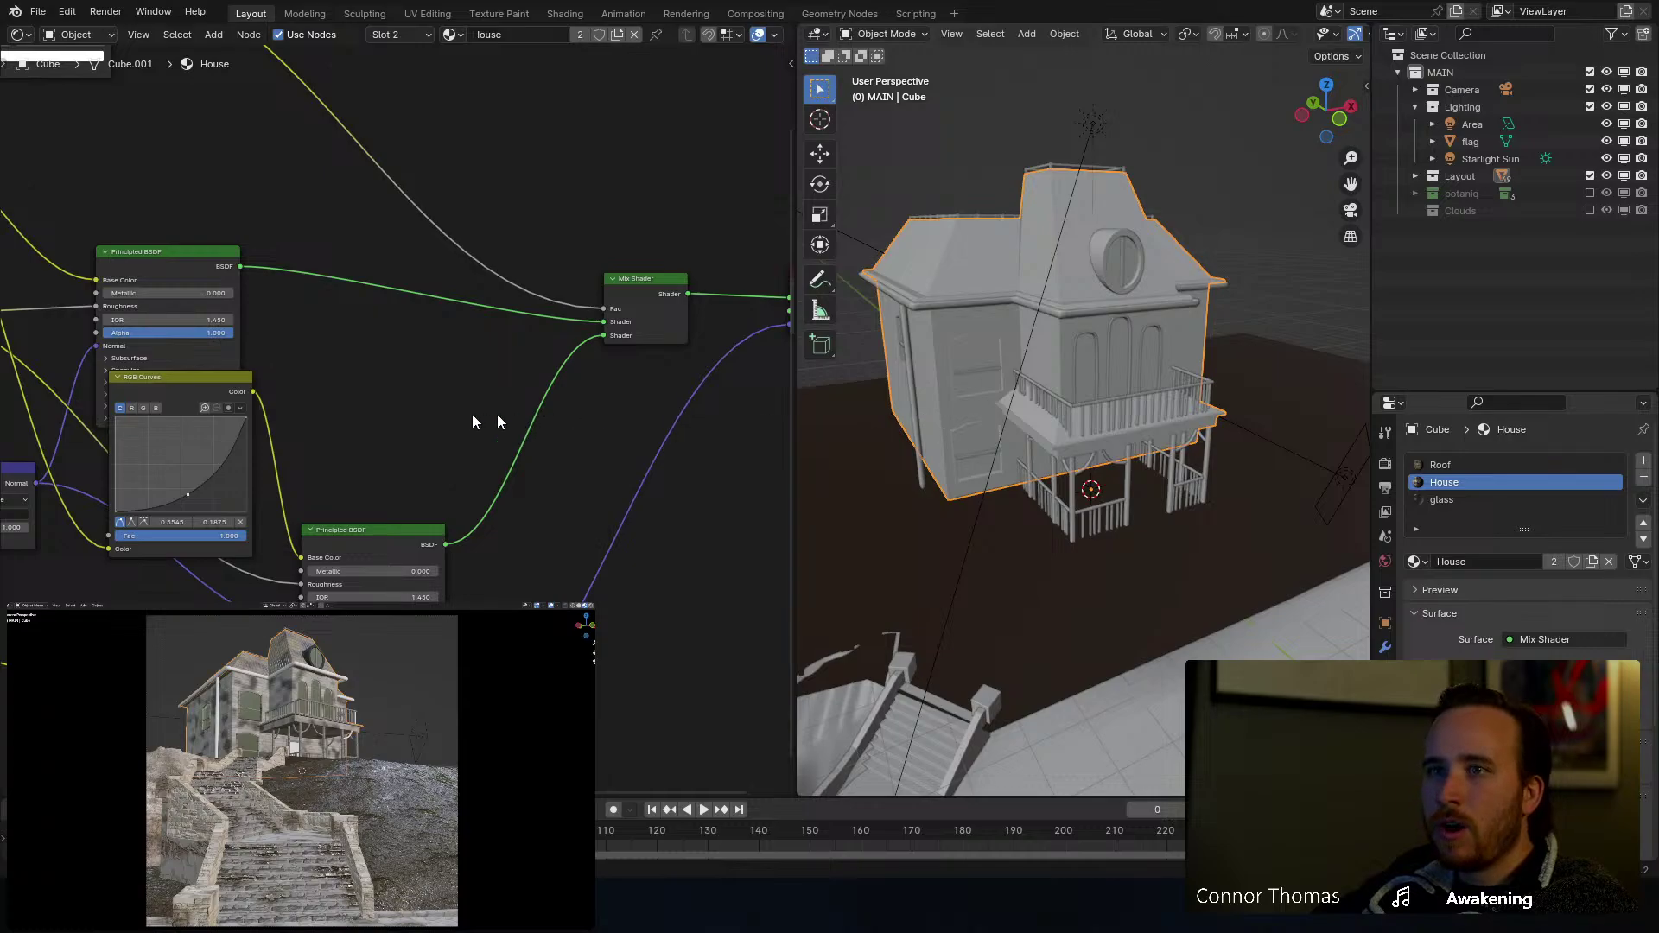
{"action": "middle_click_drag", "start_coordinate": [418, 414], "coordinate": [702, 375]}
{"action": "middle_click_drag", "start_coordinate": [476, 206], "coordinate": [223, 539]}
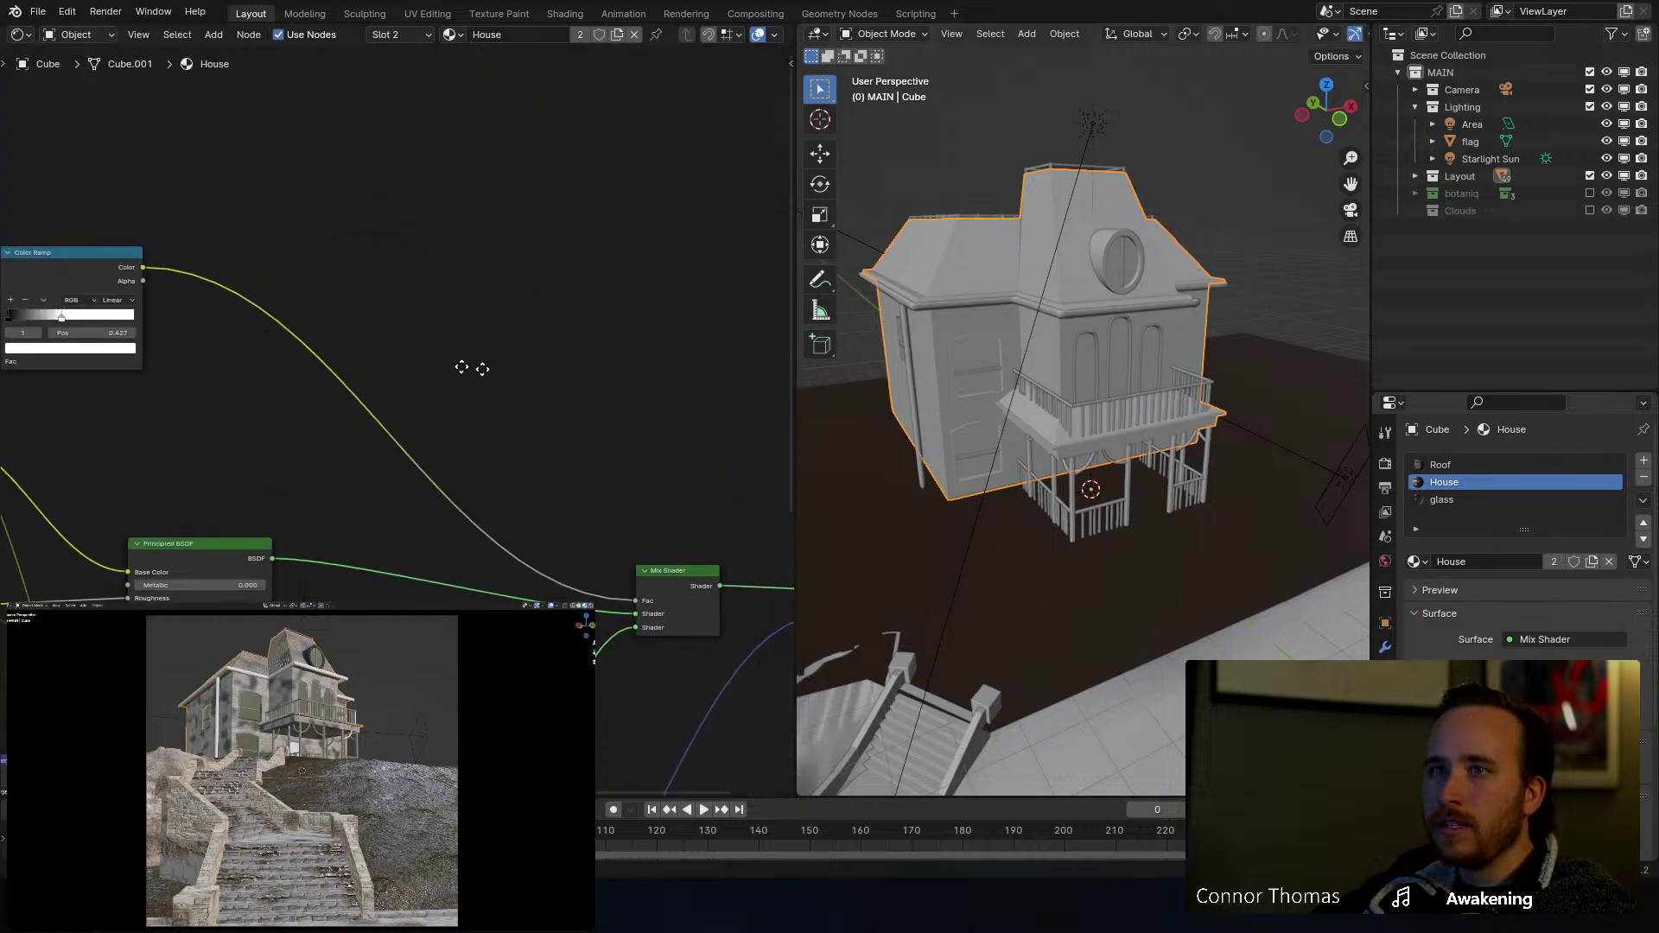
{"action": "middle_click_drag", "start_coordinate": [371, 366], "coordinate": [786, 439]}
{"action": "middle_click_drag", "start_coordinate": [234, 350], "coordinate": [334, 337]}
{"action": "scroll", "coordinate": [335, 338], "scroll_direction": "up", "scroll_amount": 5}
{"action": "left_click_drag", "start_coordinate": [372, 380], "coordinate": [320, 380]}
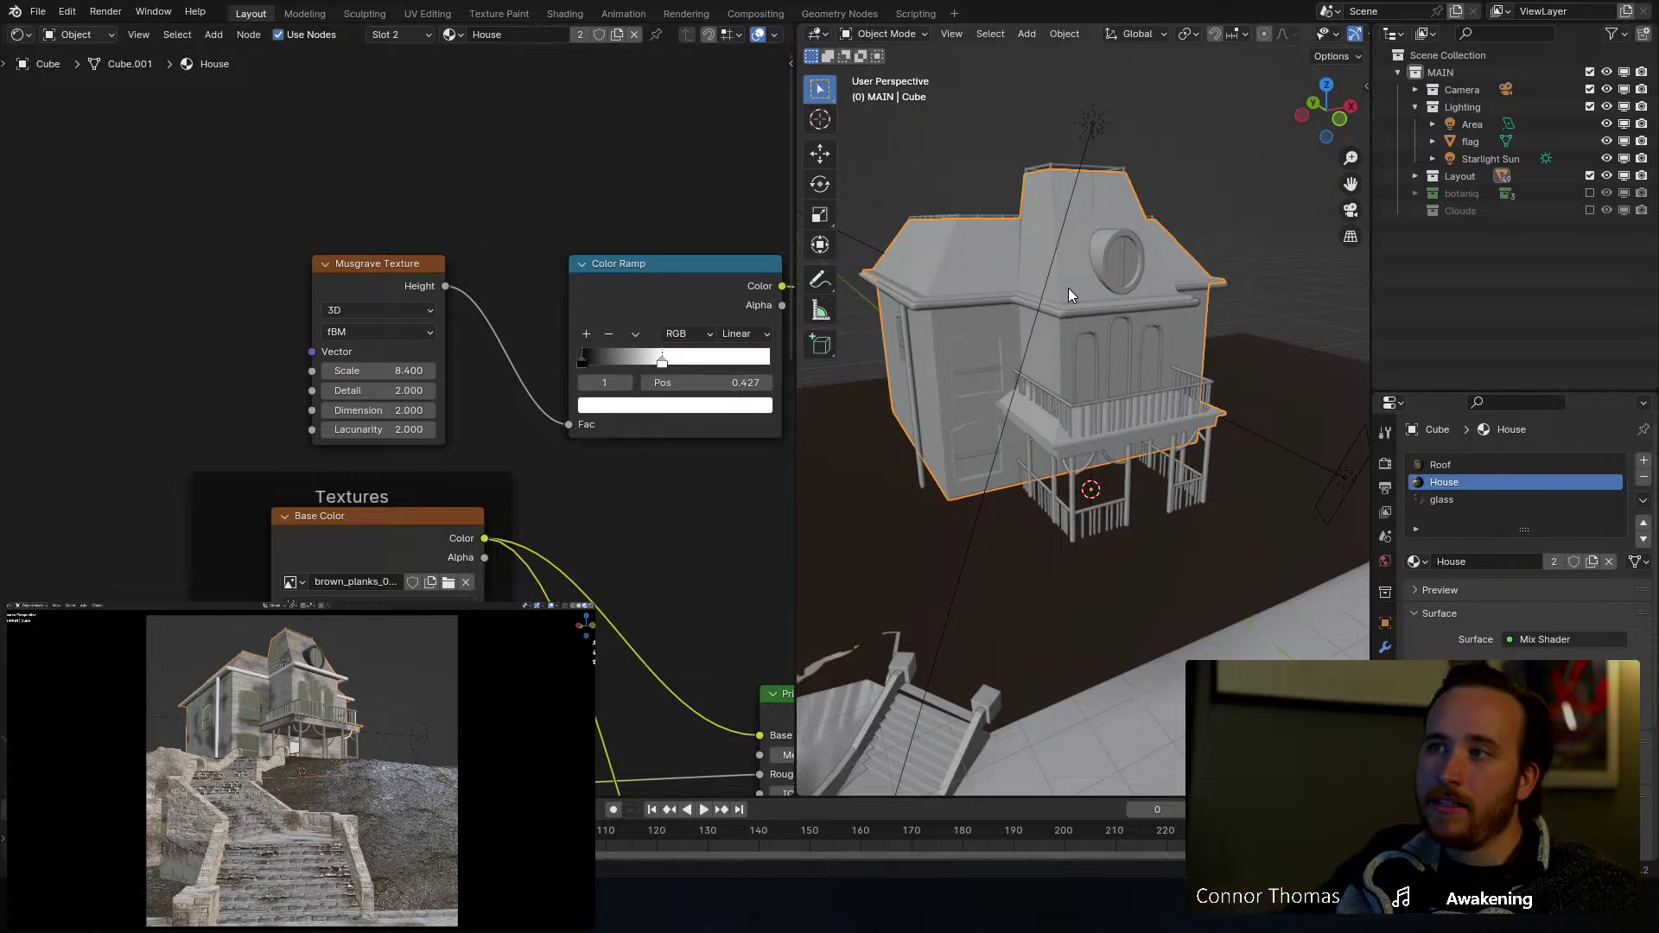
{"action": "scroll", "coordinate": [1040, 285], "scroll_direction": "down", "scroll_amount": 5}
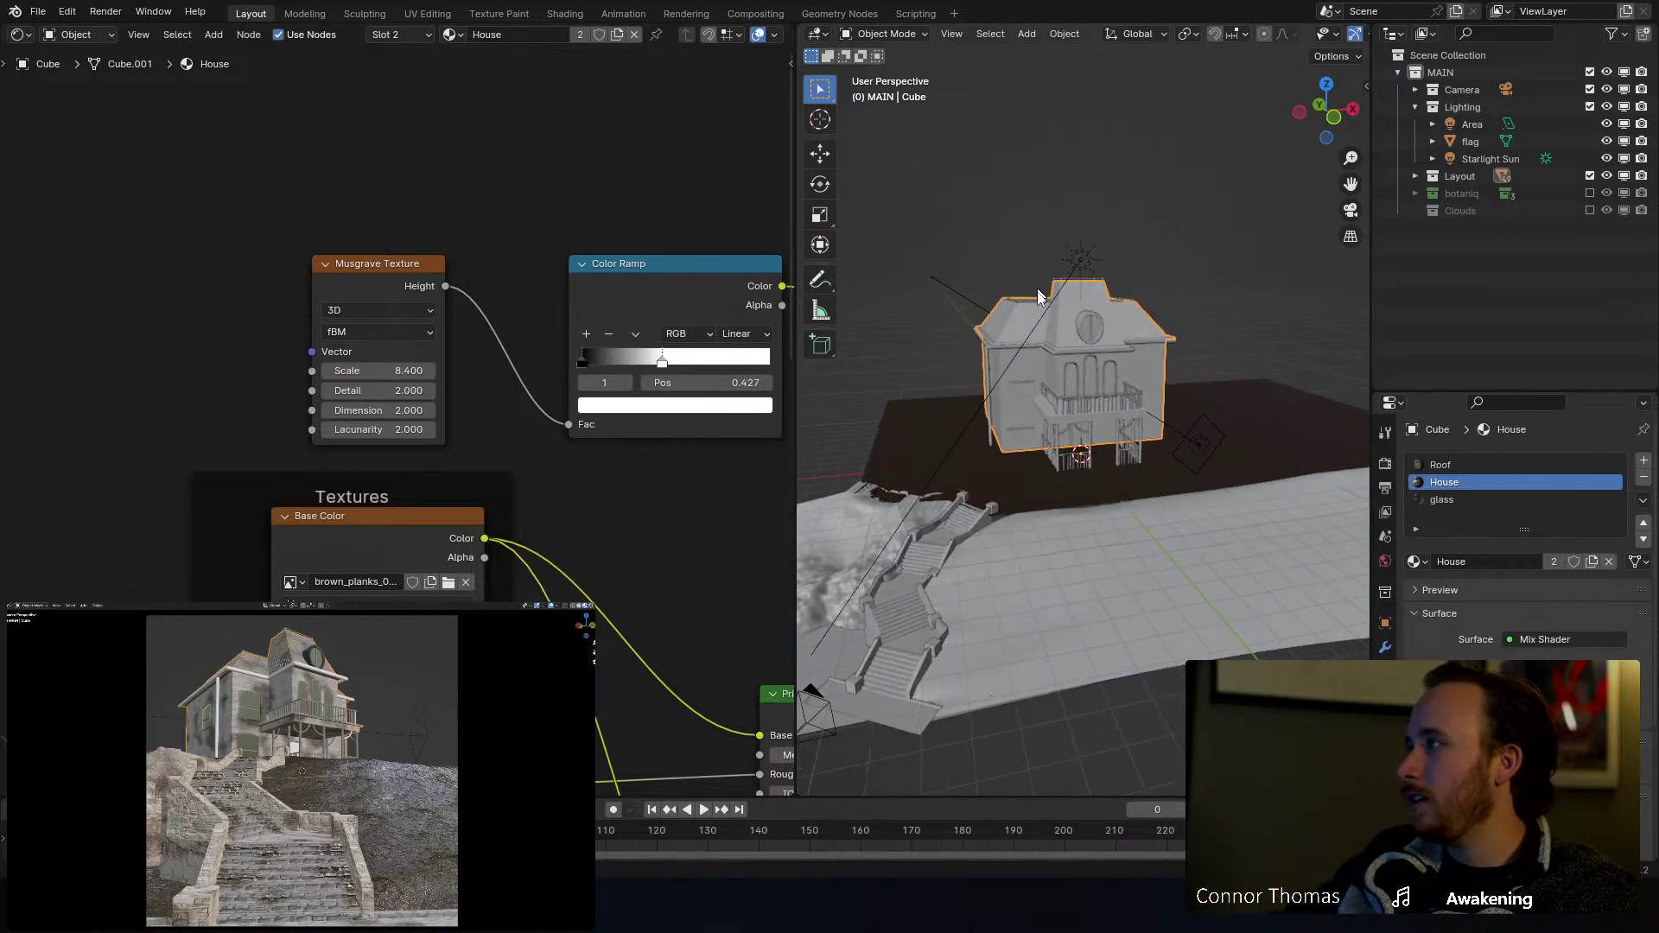
{"action": "key", "text": "ctrl+s"}
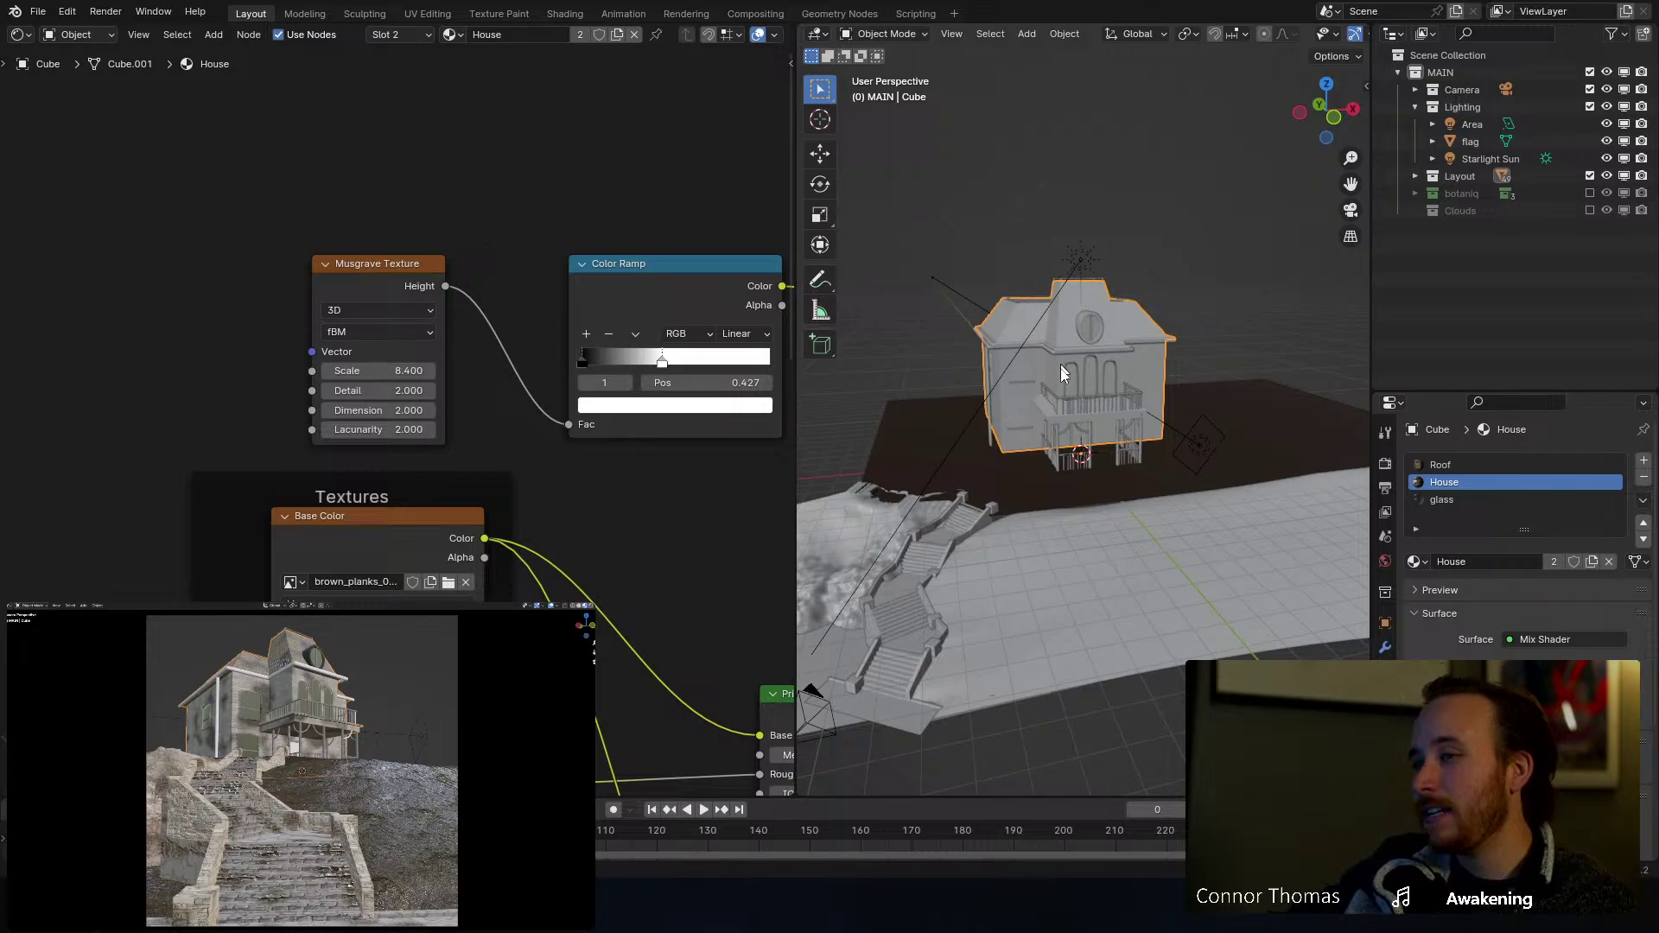
{"action": "middle_click_drag", "start_coordinate": [1065, 372], "coordinate": [1070, 329]}
{"action": "scroll", "coordinate": [1070, 329], "scroll_direction": "up", "scroll_amount": 4}
{"action": "middle_click_drag", "start_coordinate": [923, 465], "coordinate": [1036, 448]}
{"action": "scroll", "coordinate": [1065, 464], "scroll_direction": "down", "scroll_amount": 6}
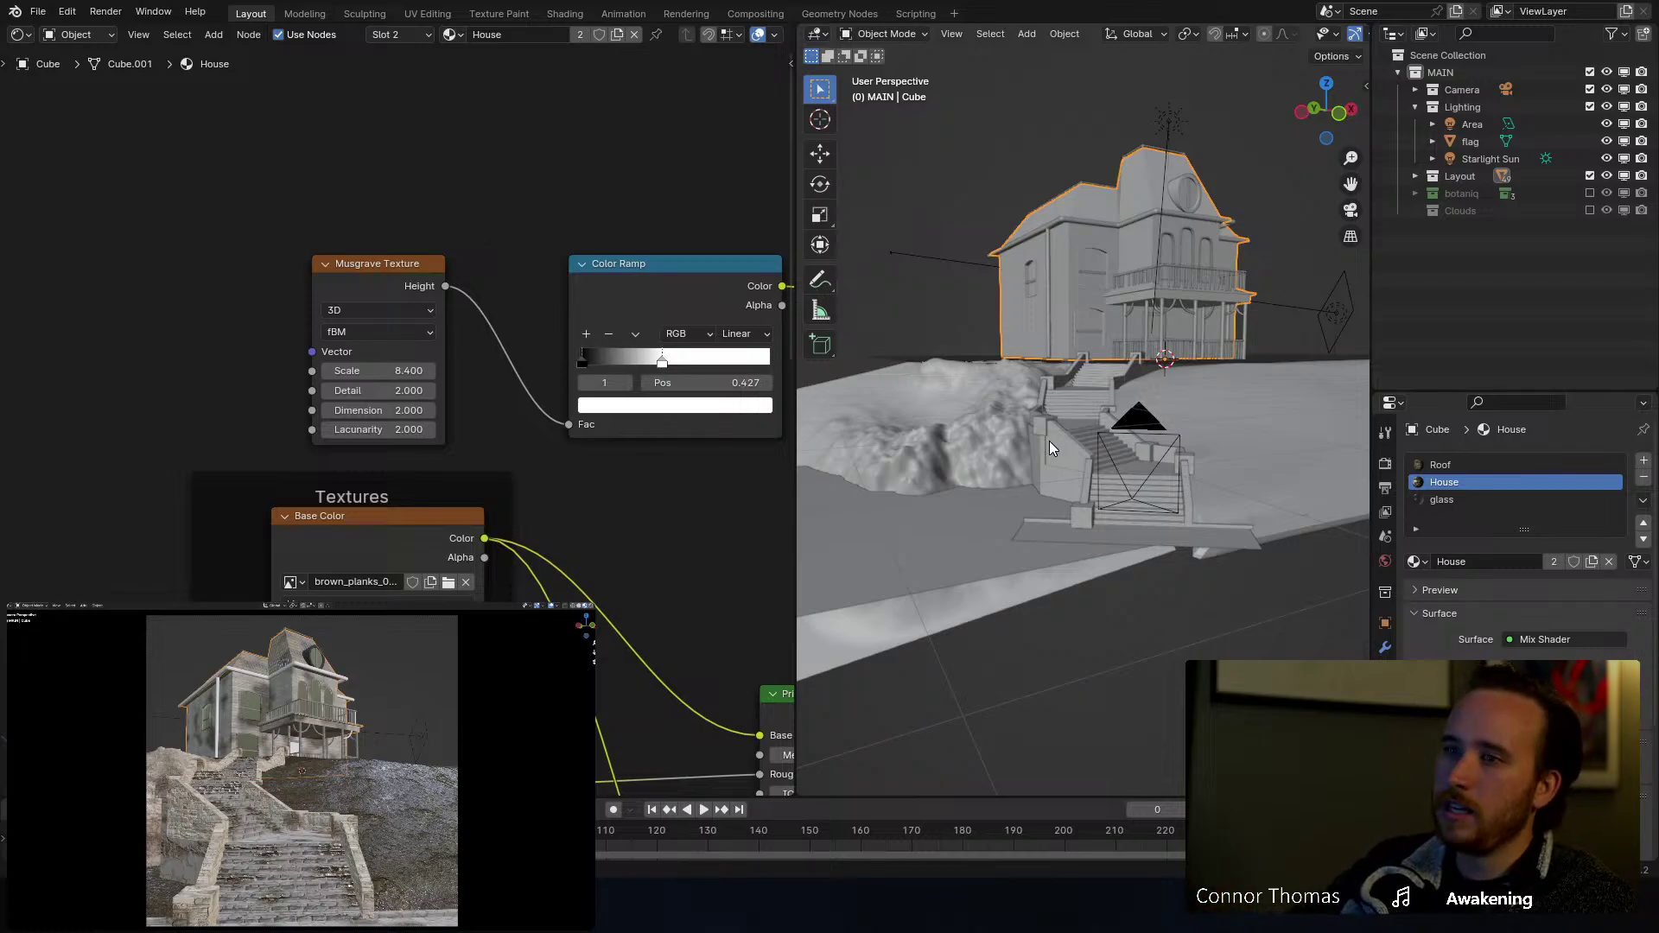
Step: Switch to File Explorer, view both house reference images in the 20240121 project's ref folder, and return to Blender
{"action": "key", "text": "alt+Tab"}
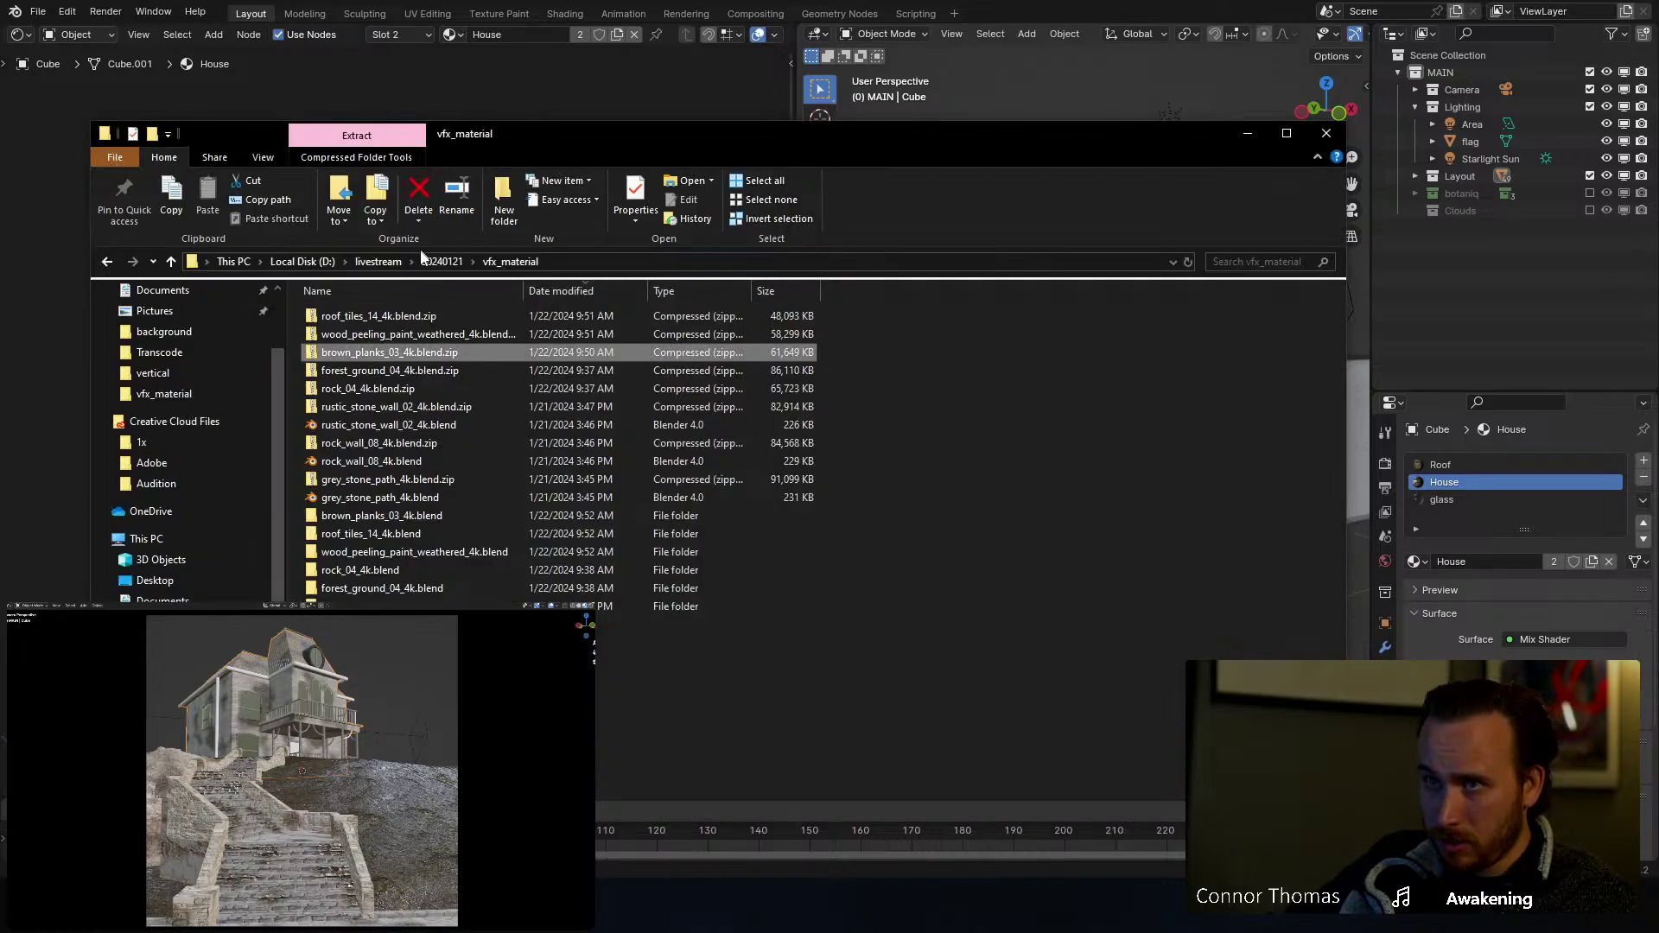
{"action": "left_click", "coordinate": [382, 265]}
{"action": "double_click", "coordinate": [389, 355]}
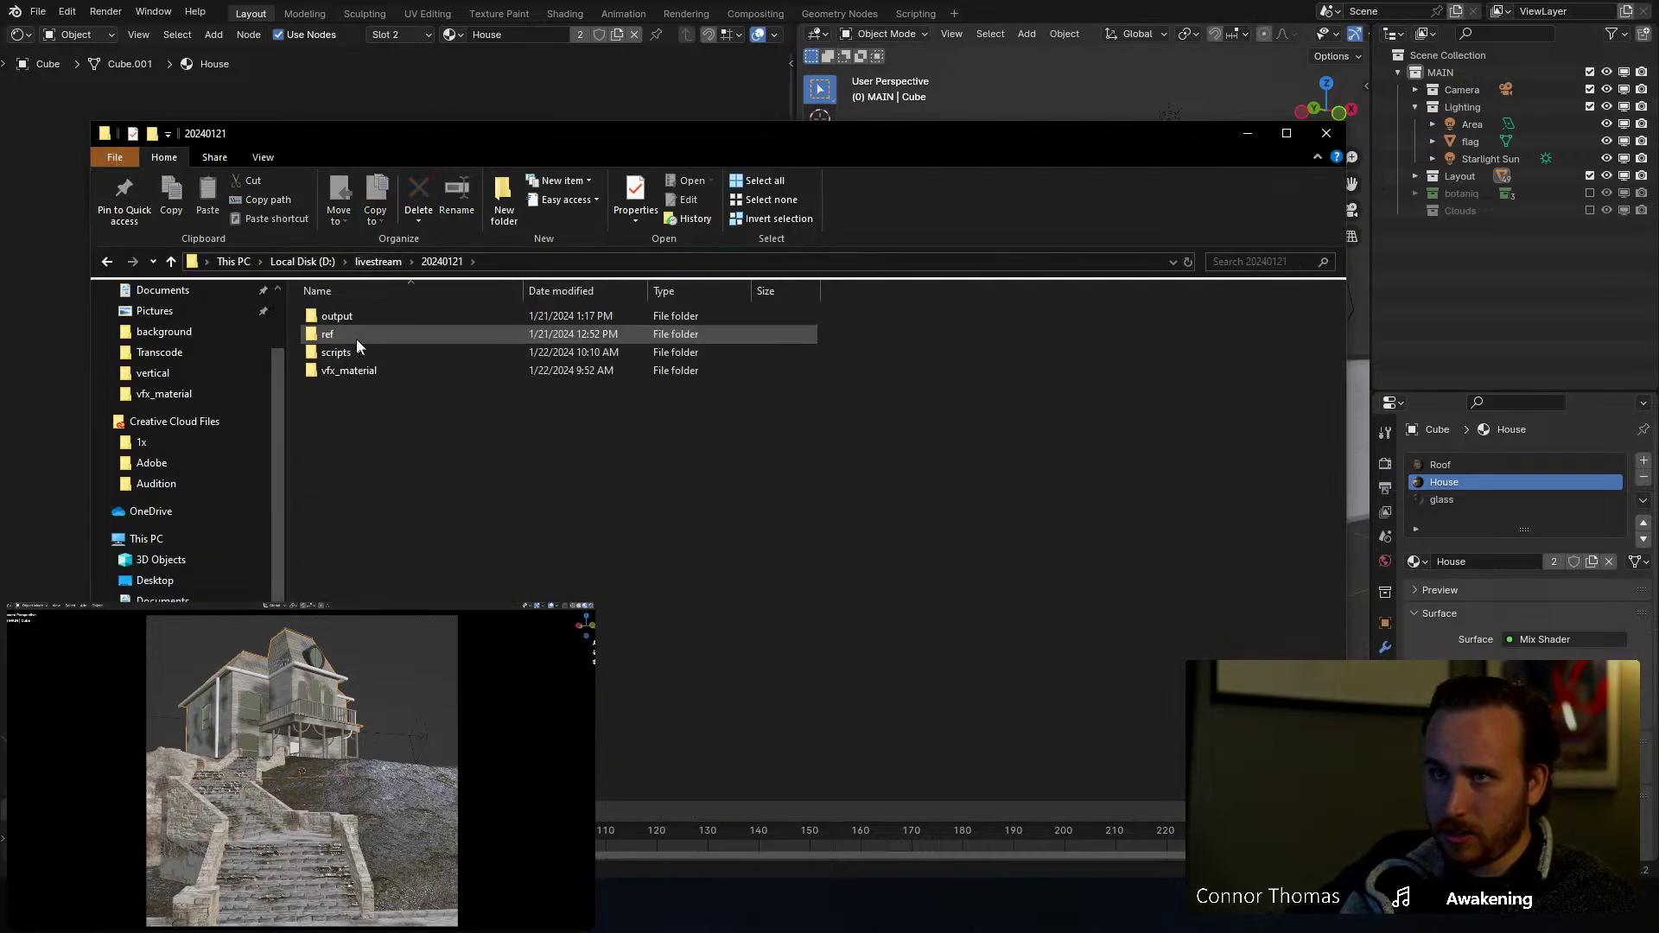
{"action": "double_click", "coordinate": [351, 332]}
{"action": "double_click", "coordinate": [435, 320]}
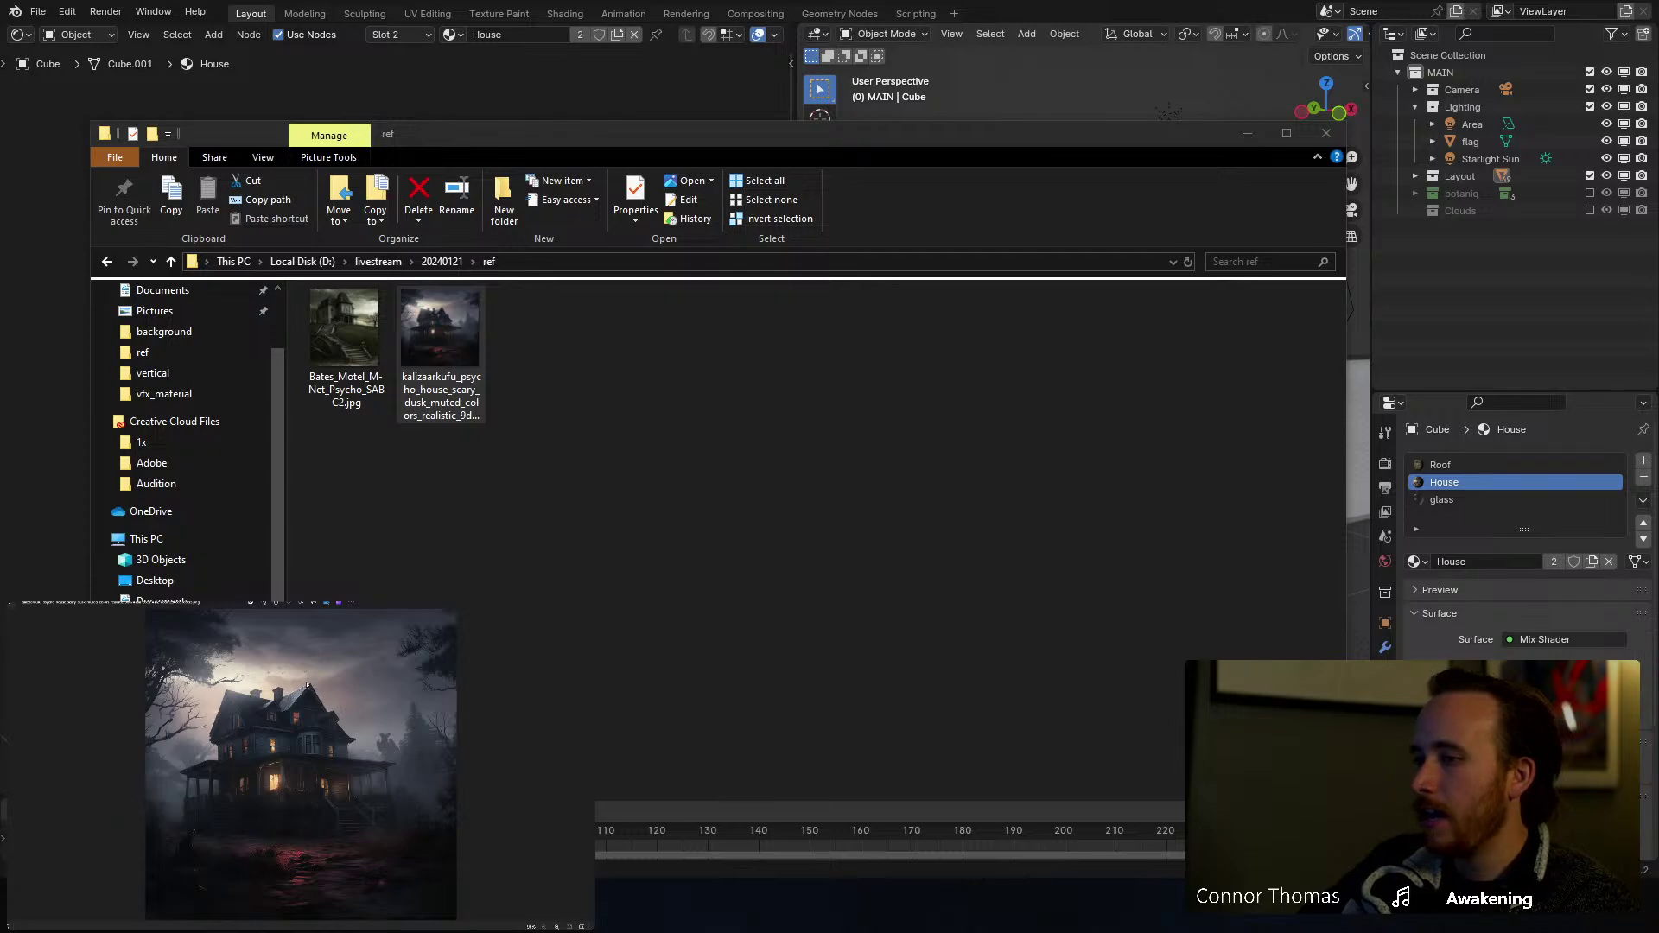
{"action": "key", "text": "Left"}
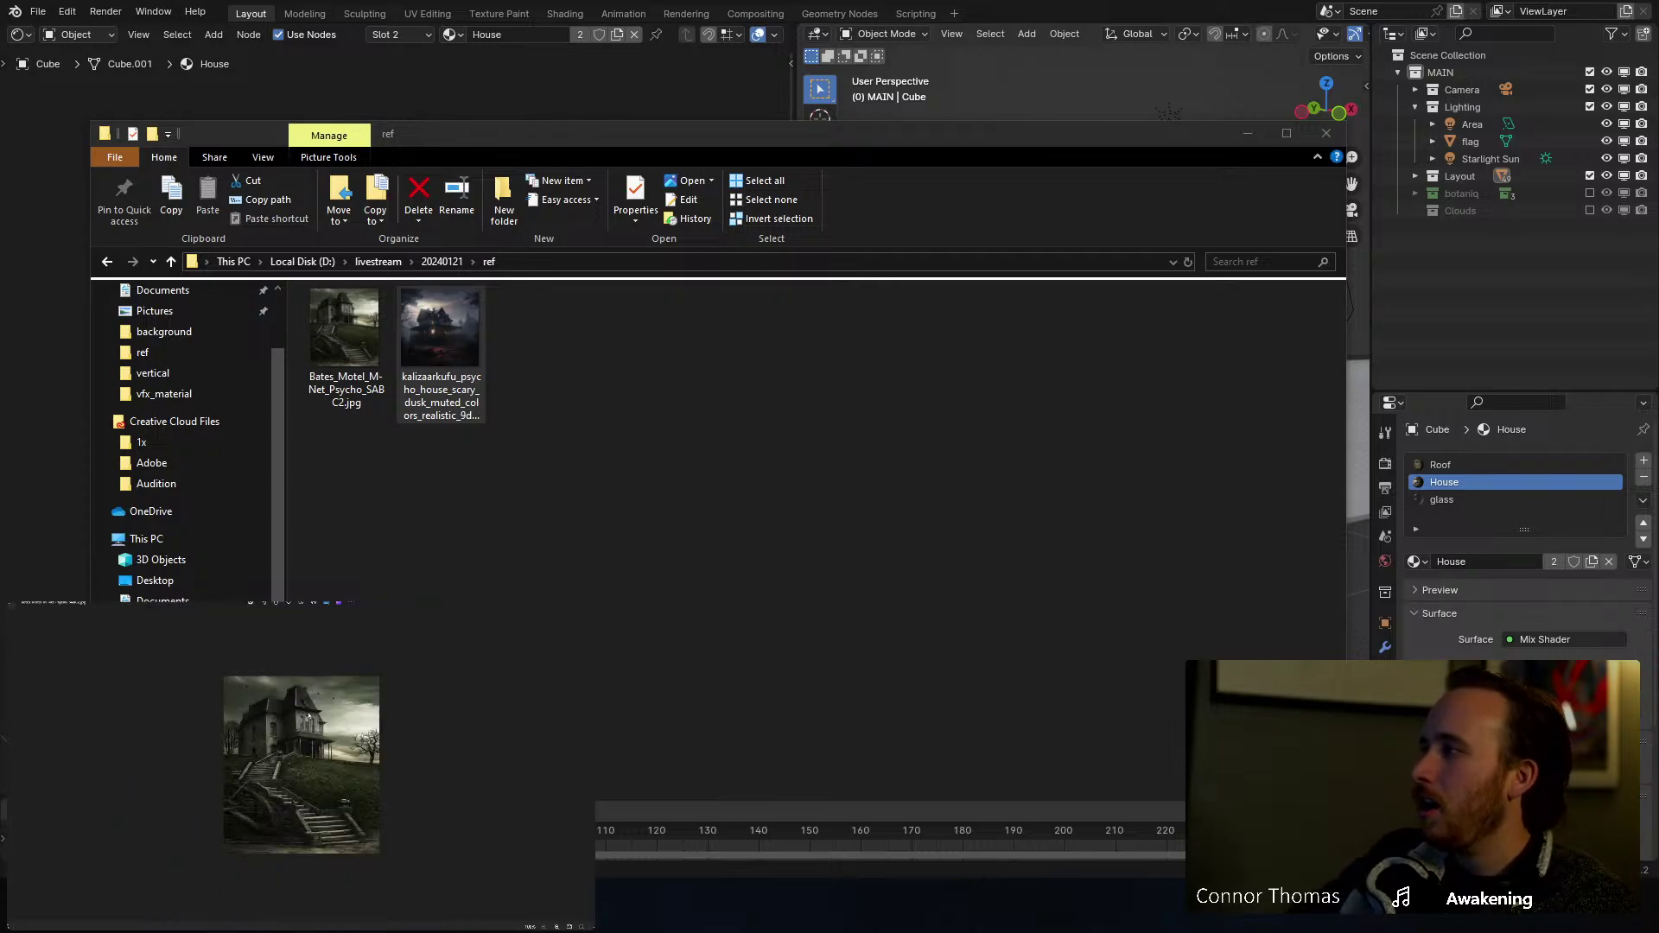
{"action": "left_click", "coordinate": [1400, 14]}
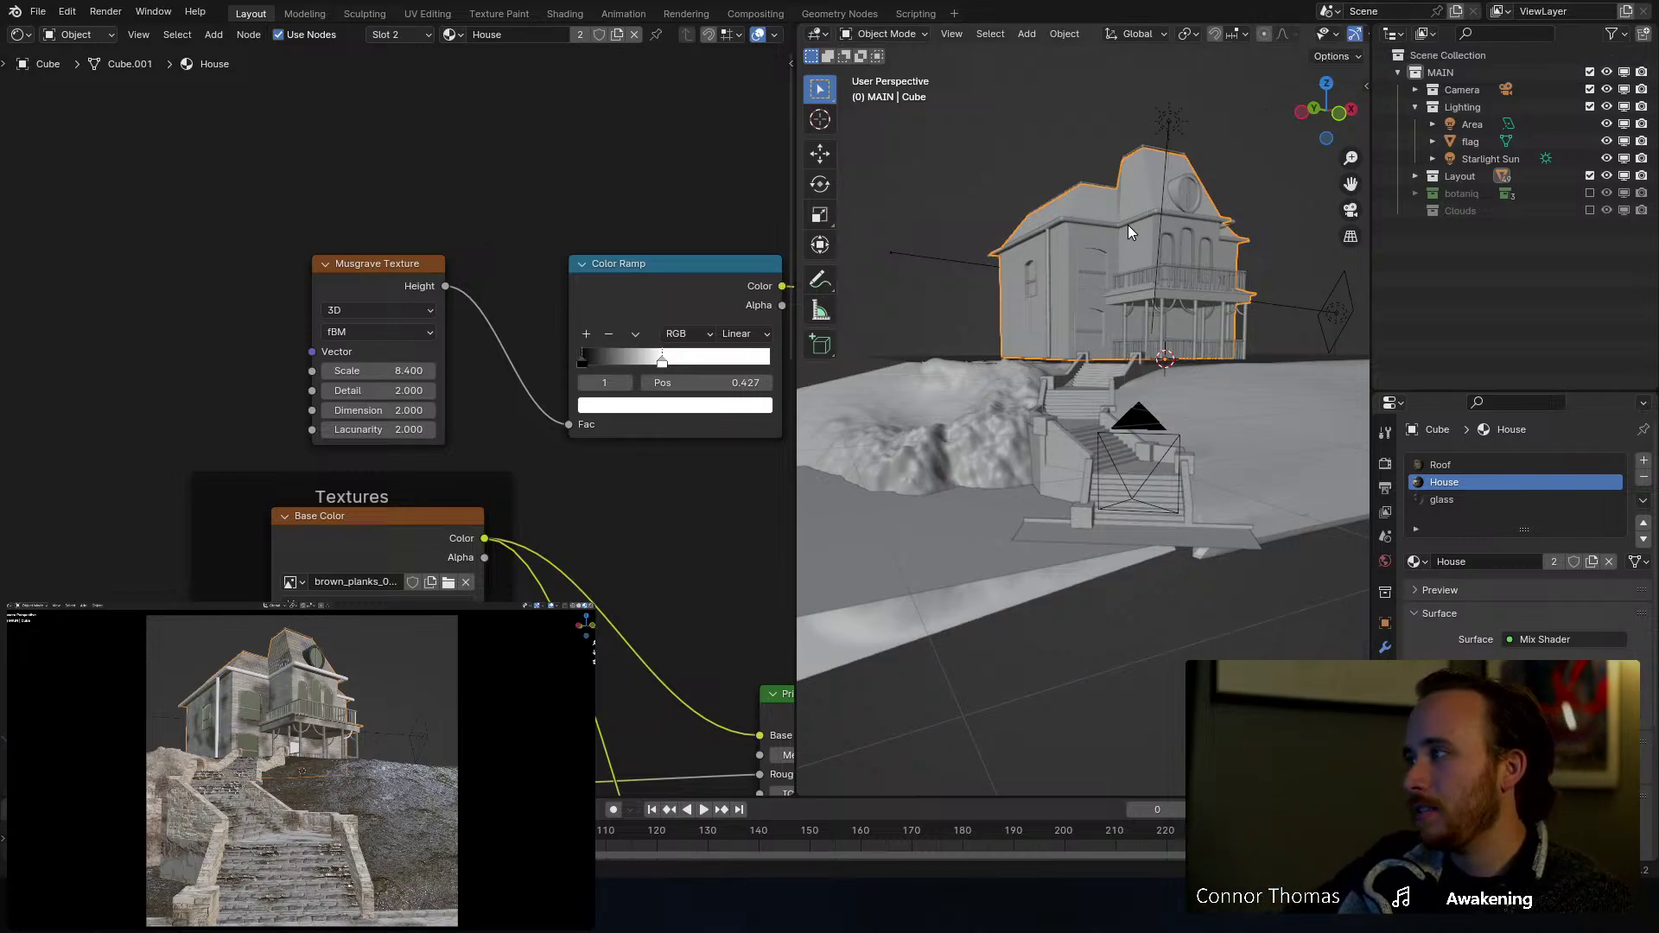
Step: Generate a male human from the HumGen starting preset Enzo and save the file
{"action": "key", "text": "ctrl+s"}
{"action": "middle_click_drag", "start_coordinate": [1155, 219], "coordinate": [1042, 405]}
{"action": "scroll", "coordinate": [1102, 229], "scroll_direction": "up", "scroll_amount": 5}
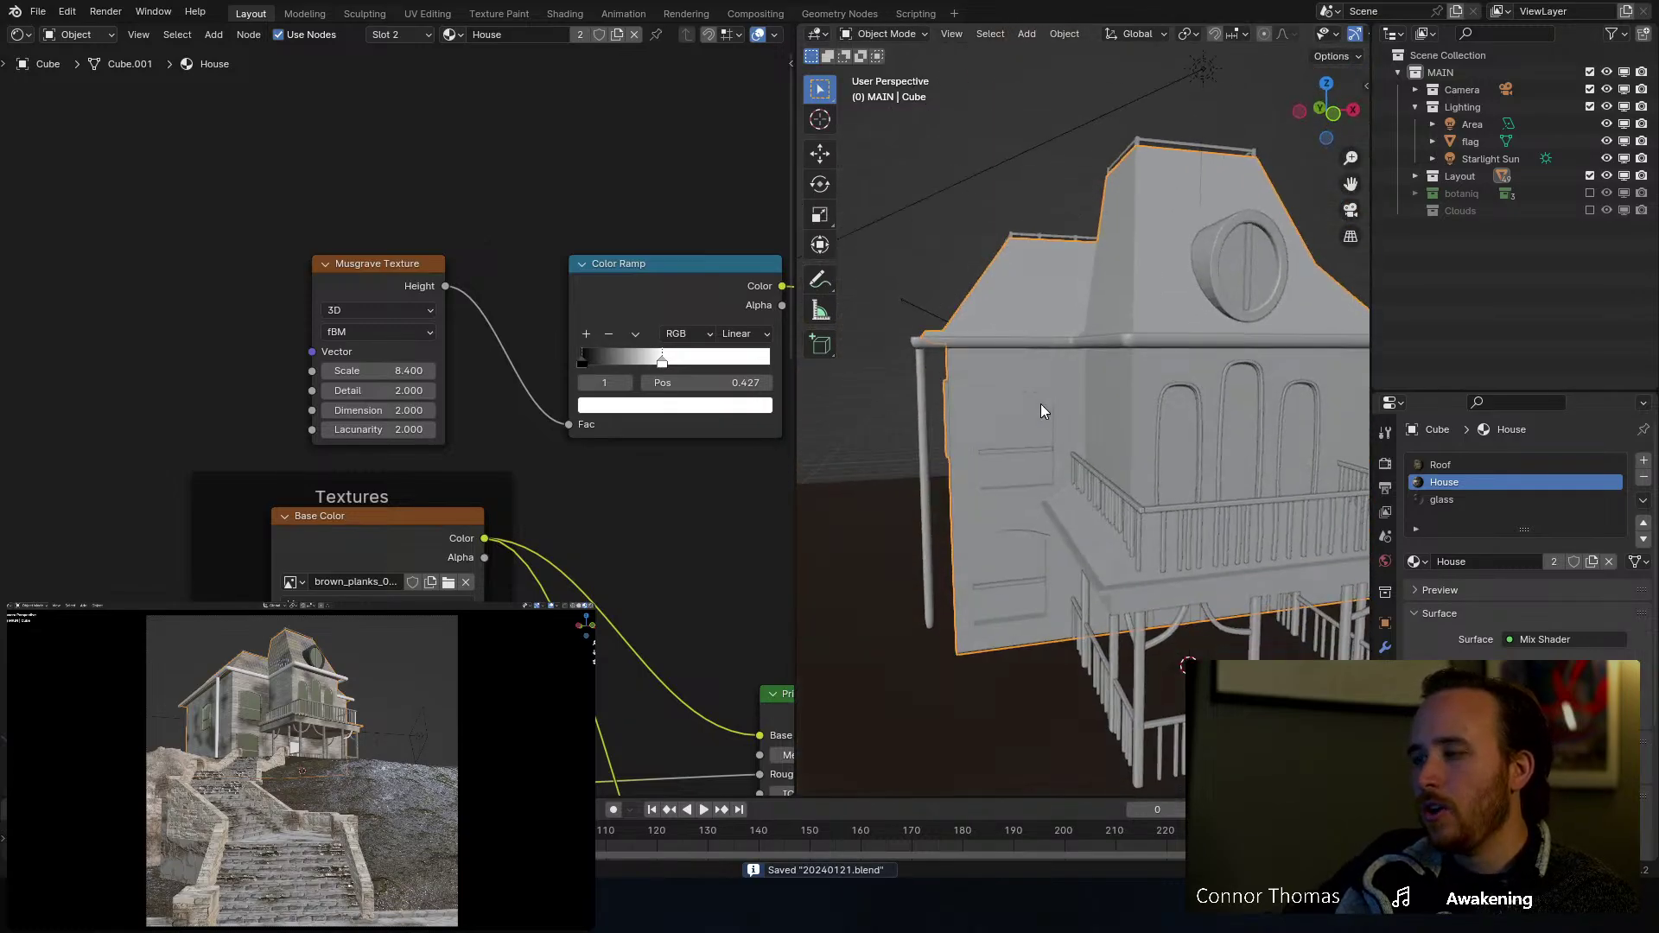
{"action": "key", "text": "n"}
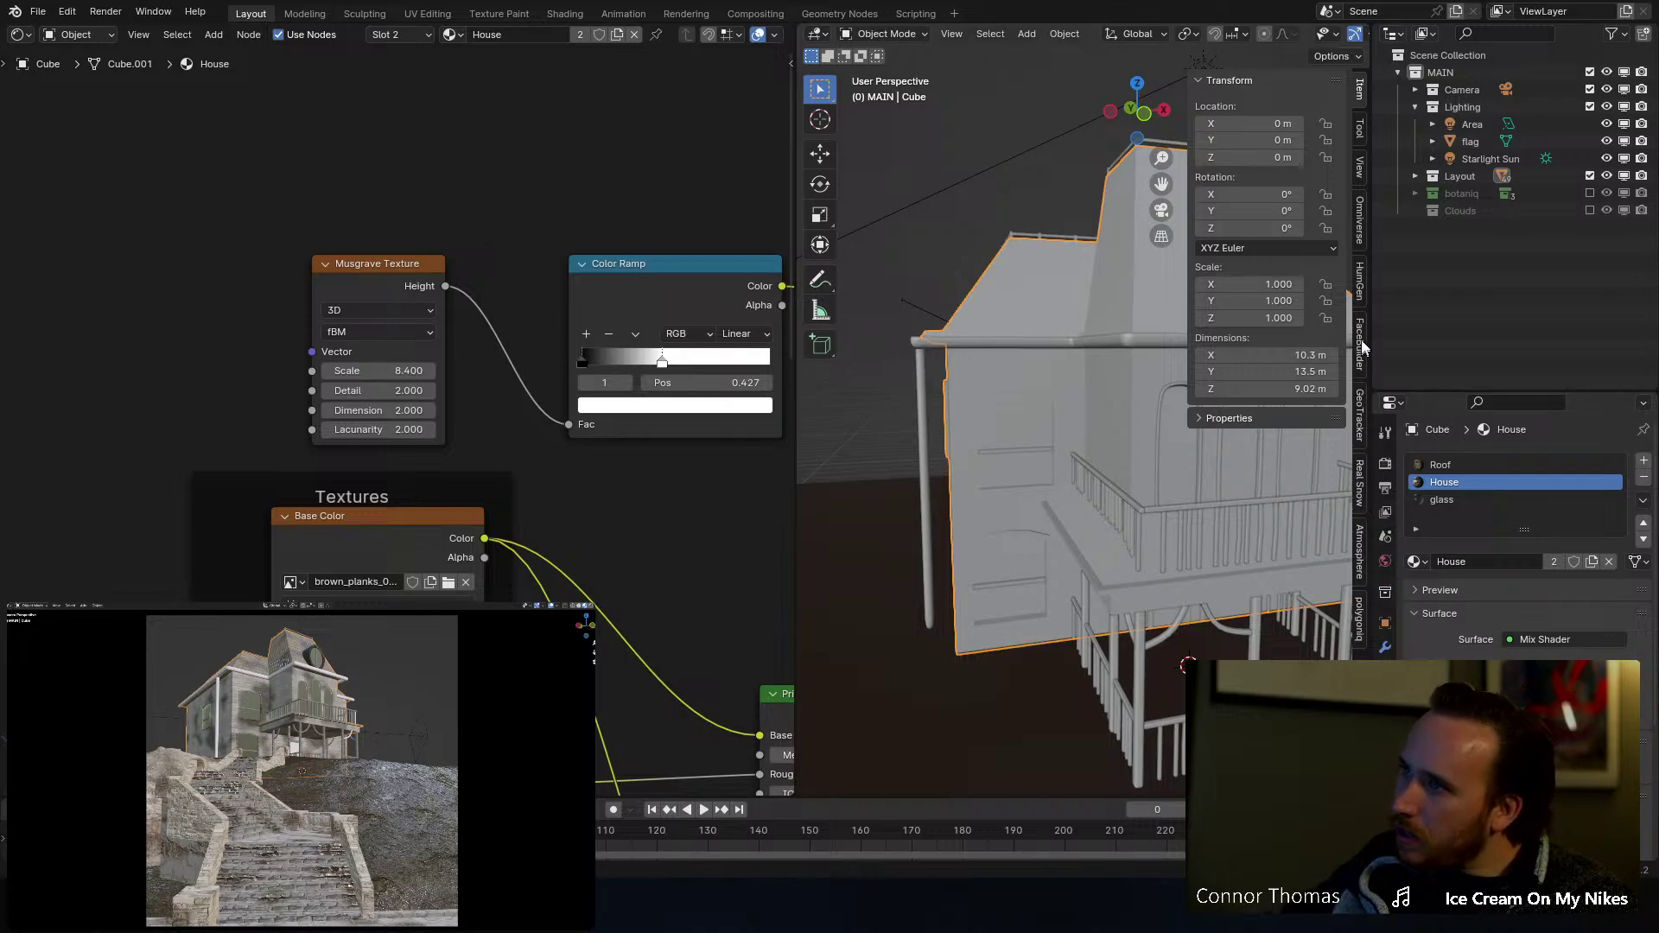
{"action": "left_click", "coordinate": [1357, 283]}
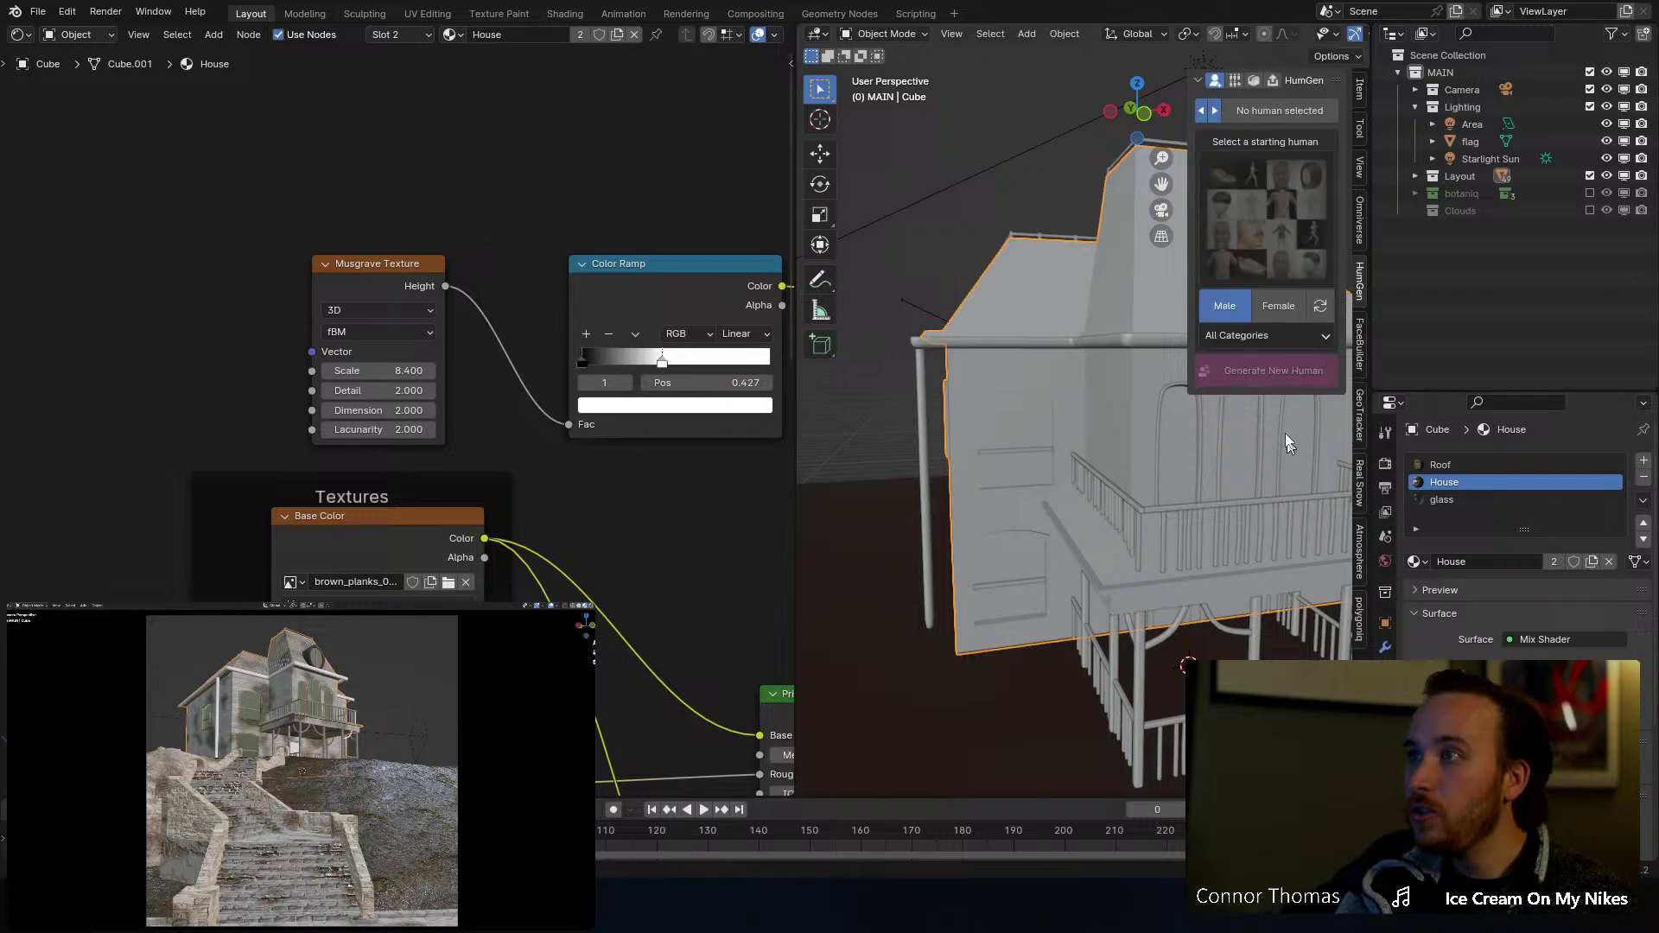
{"action": "left_click", "coordinate": [1239, 228]}
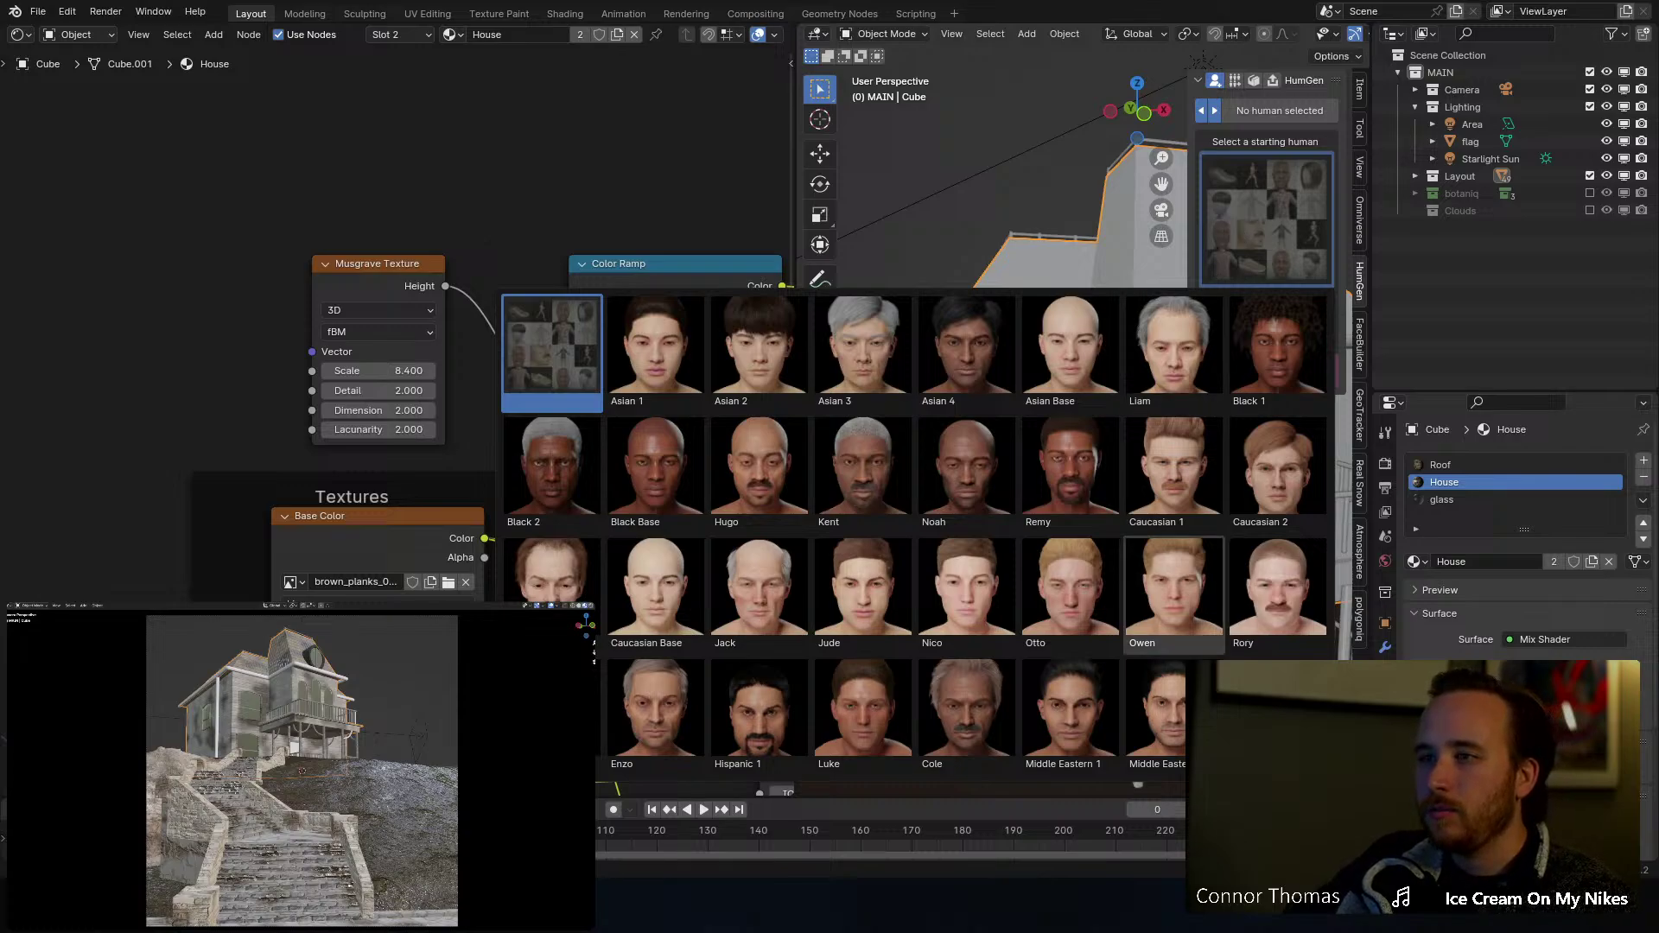
{"action": "left_click", "coordinate": [627, 739]}
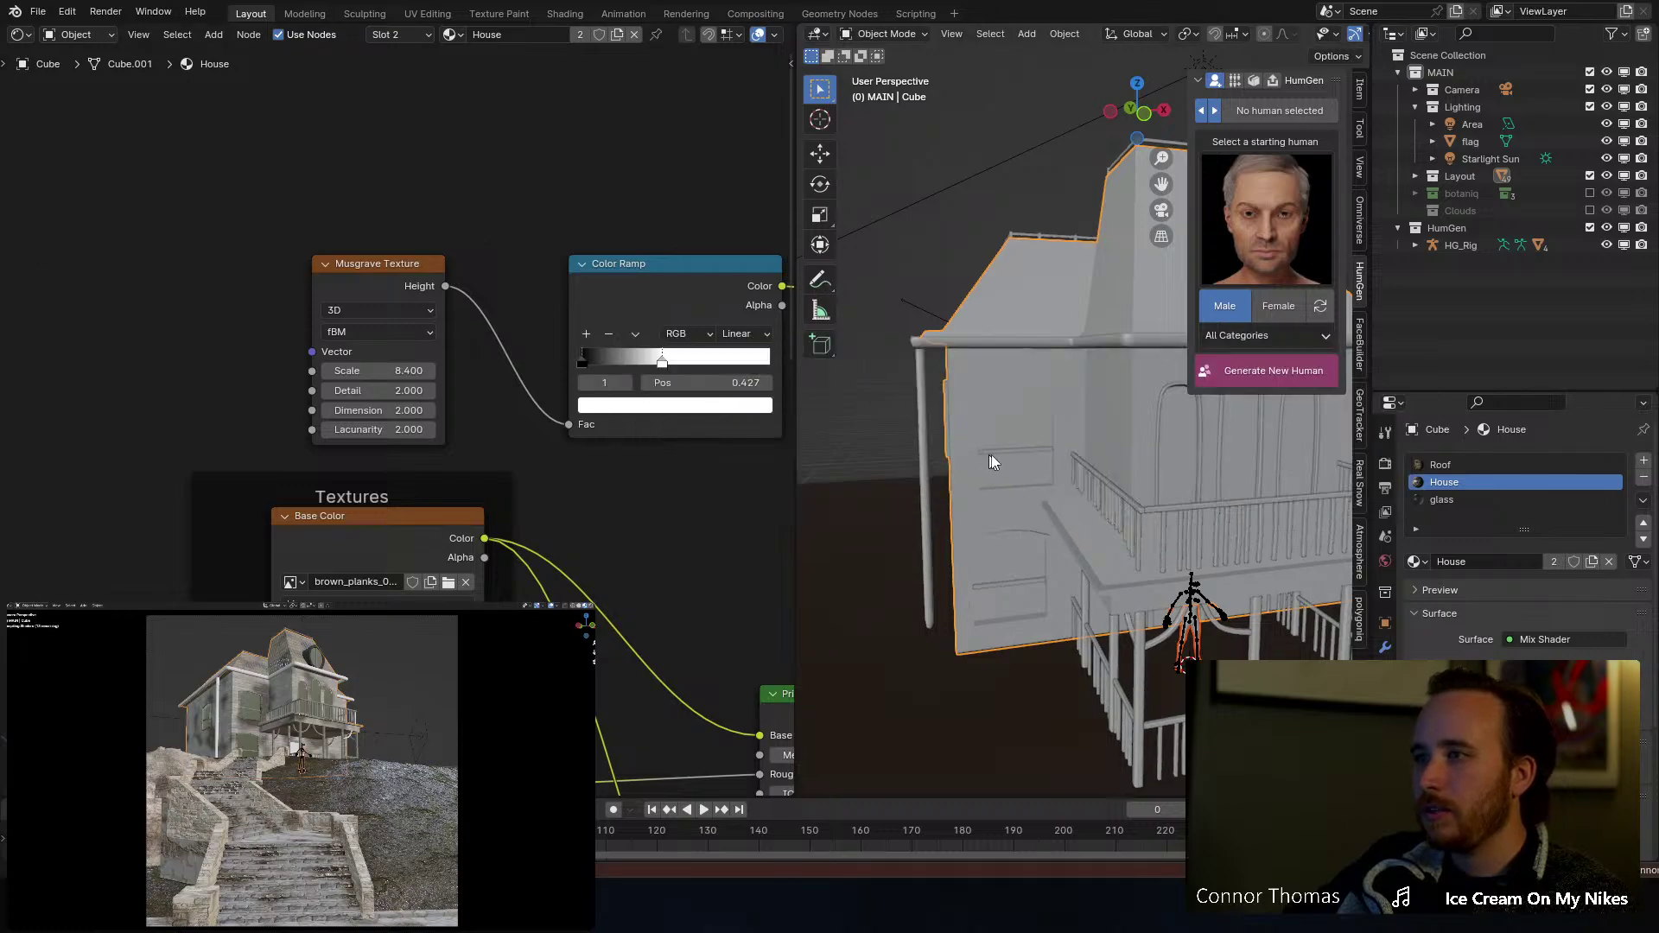
{"action": "middle_click_drag", "start_coordinate": [992, 455], "coordinate": [973, 425]}
{"action": "key", "text": "ctrl+s"}
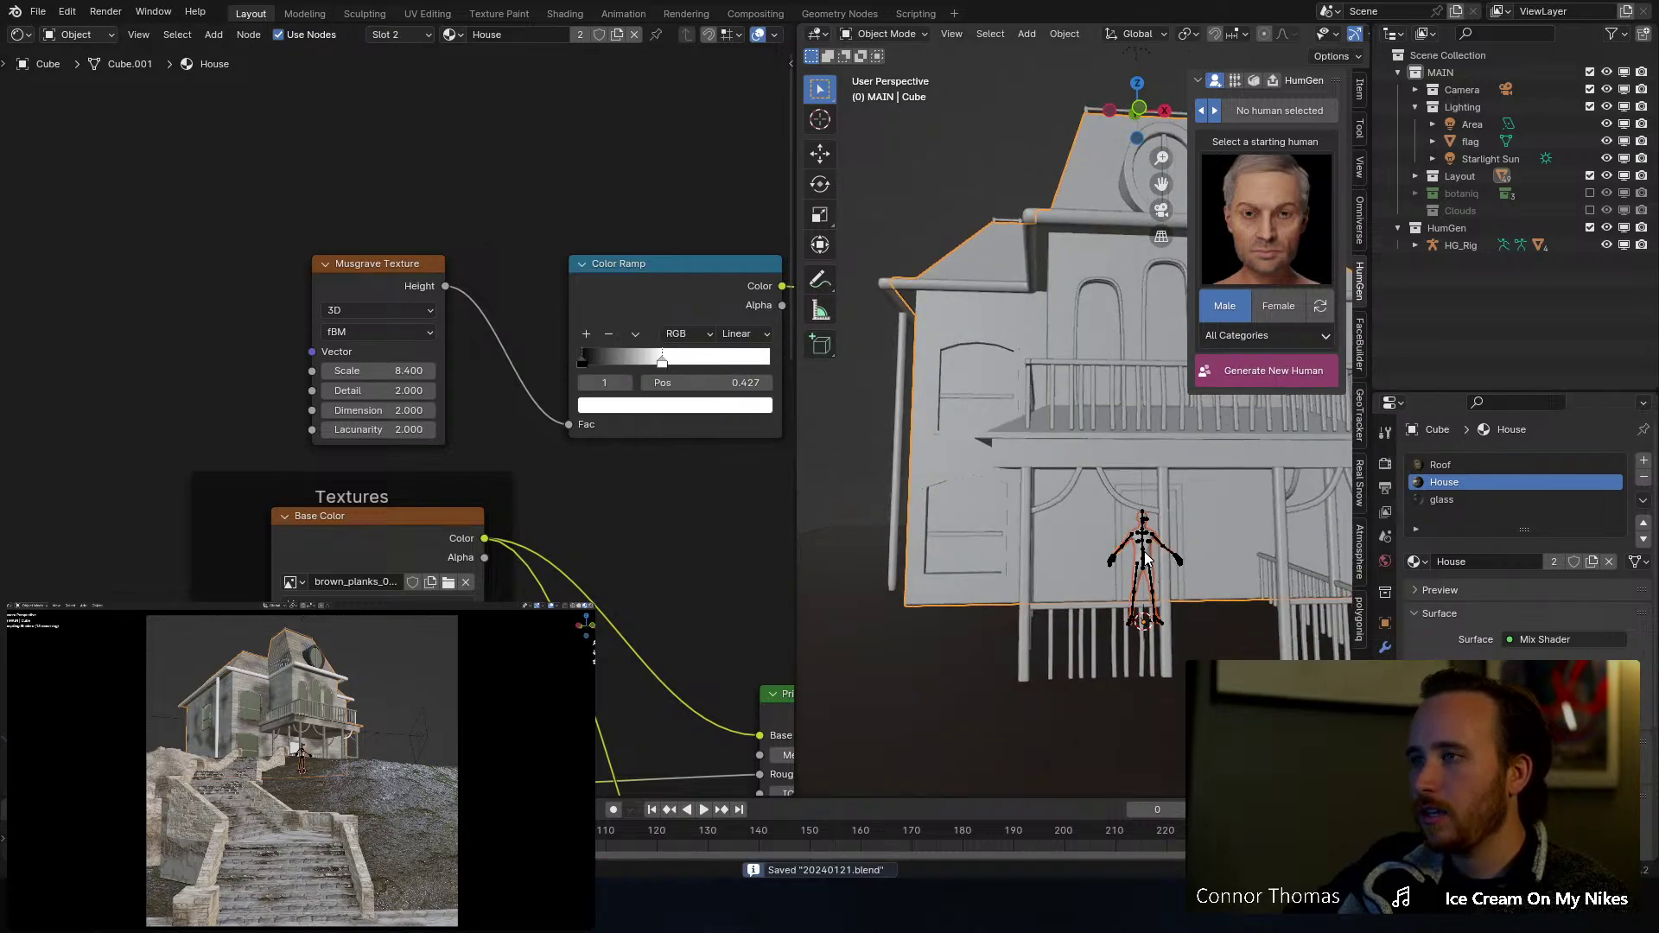
Step: Move the human rig up beside the balcony by about -2.63 m in X, -0.10 m in Y and 2.54 m in Z, and inspect its placement
{"action": "left_click", "coordinate": [1144, 557]}
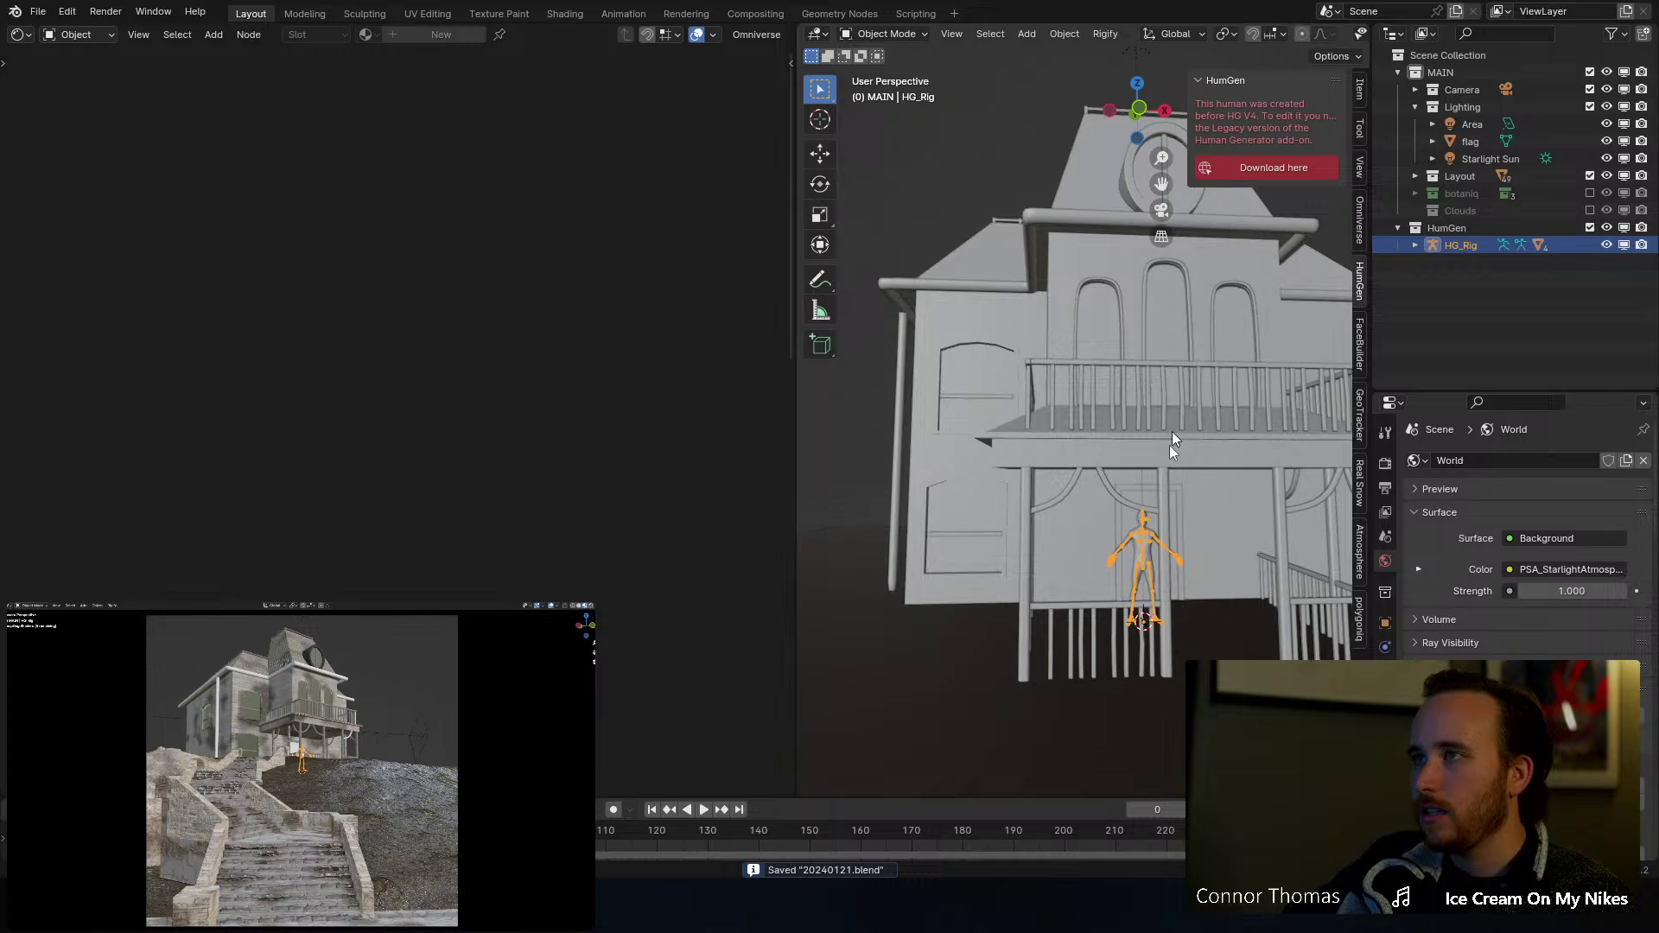
{"action": "key", "text": "g"}
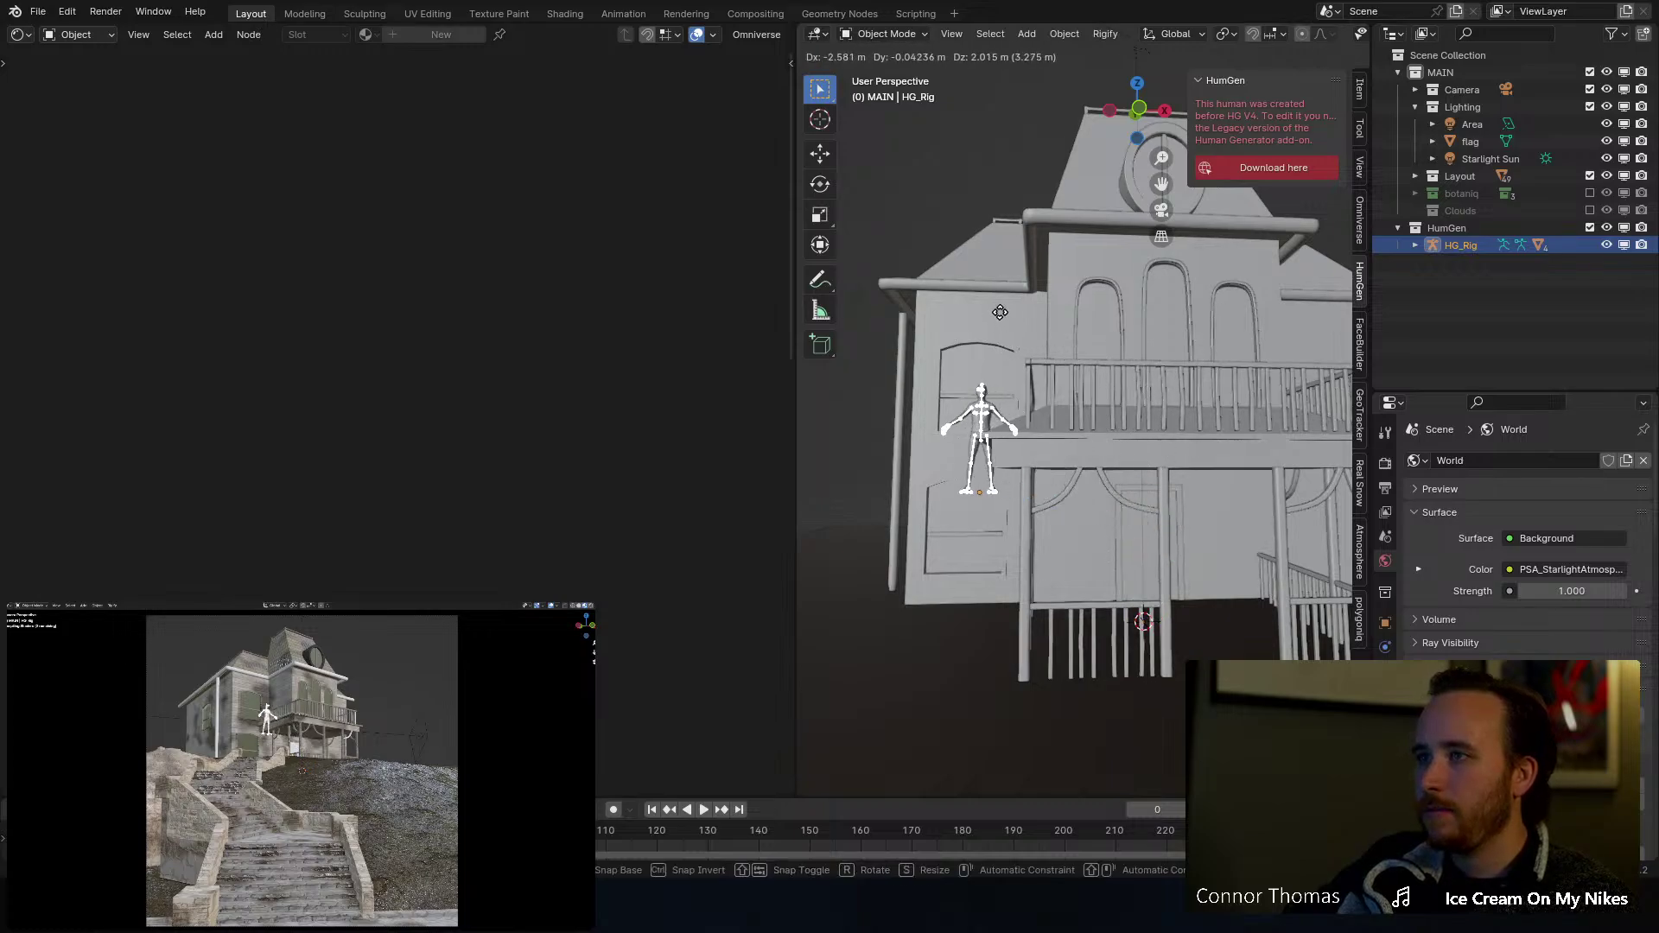
{"action": "left_click", "coordinate": [979, 446]}
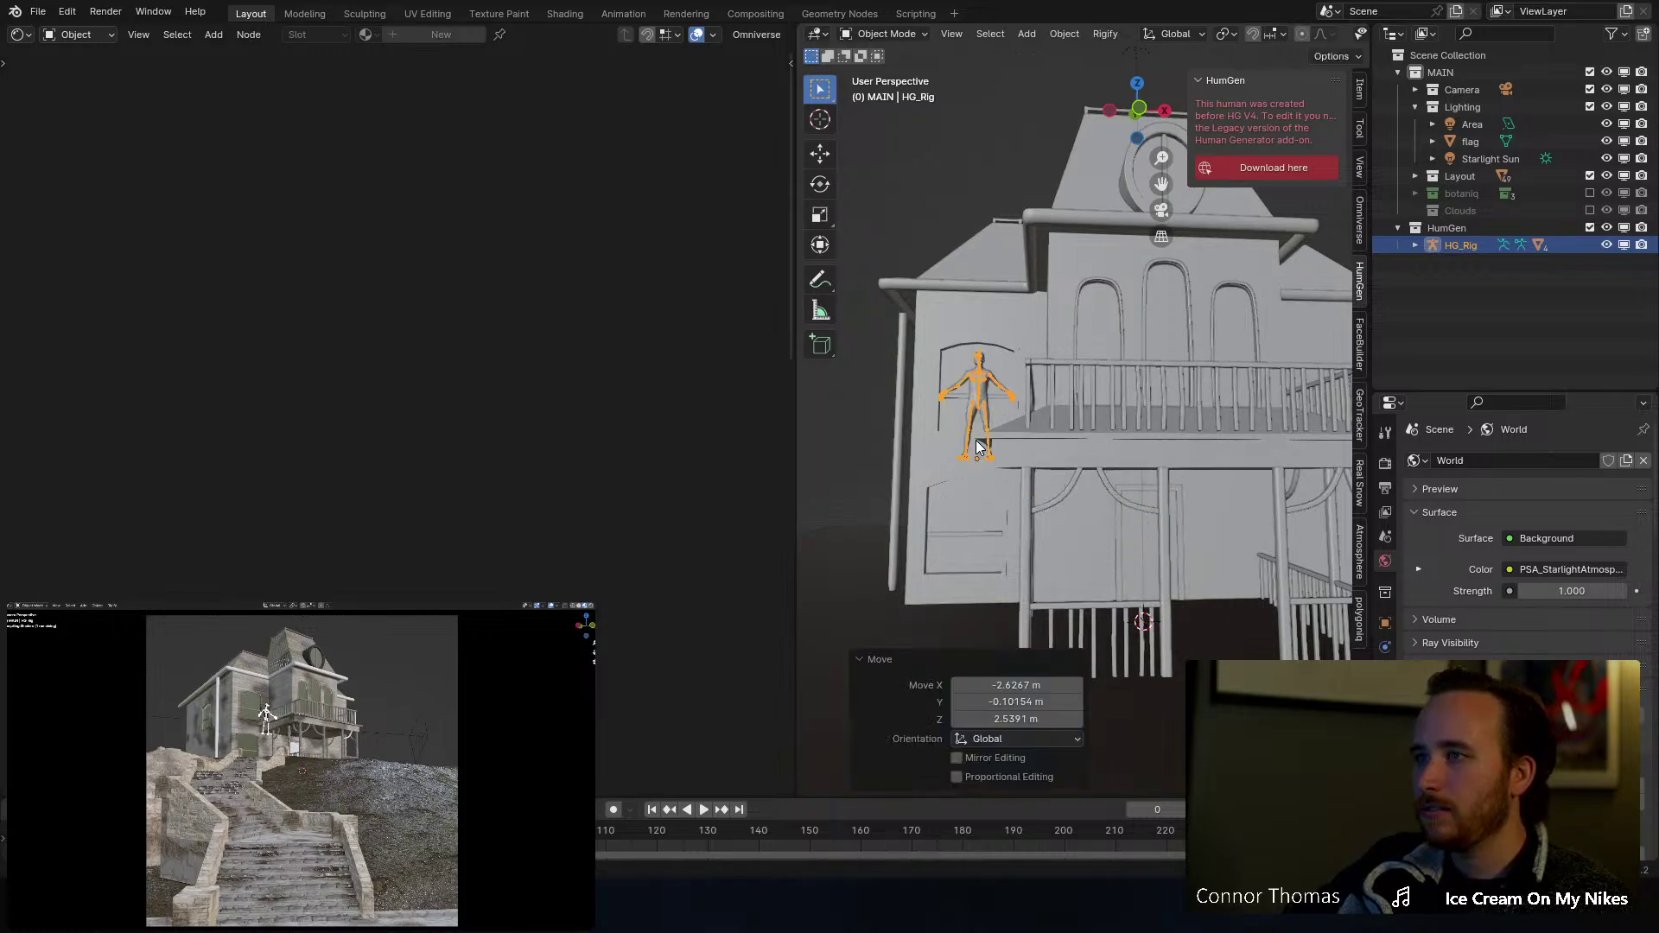
{"action": "middle_click_drag", "start_coordinate": [979, 447], "coordinate": [1097, 455]}
{"action": "key", "text": "KP_Decimal"}
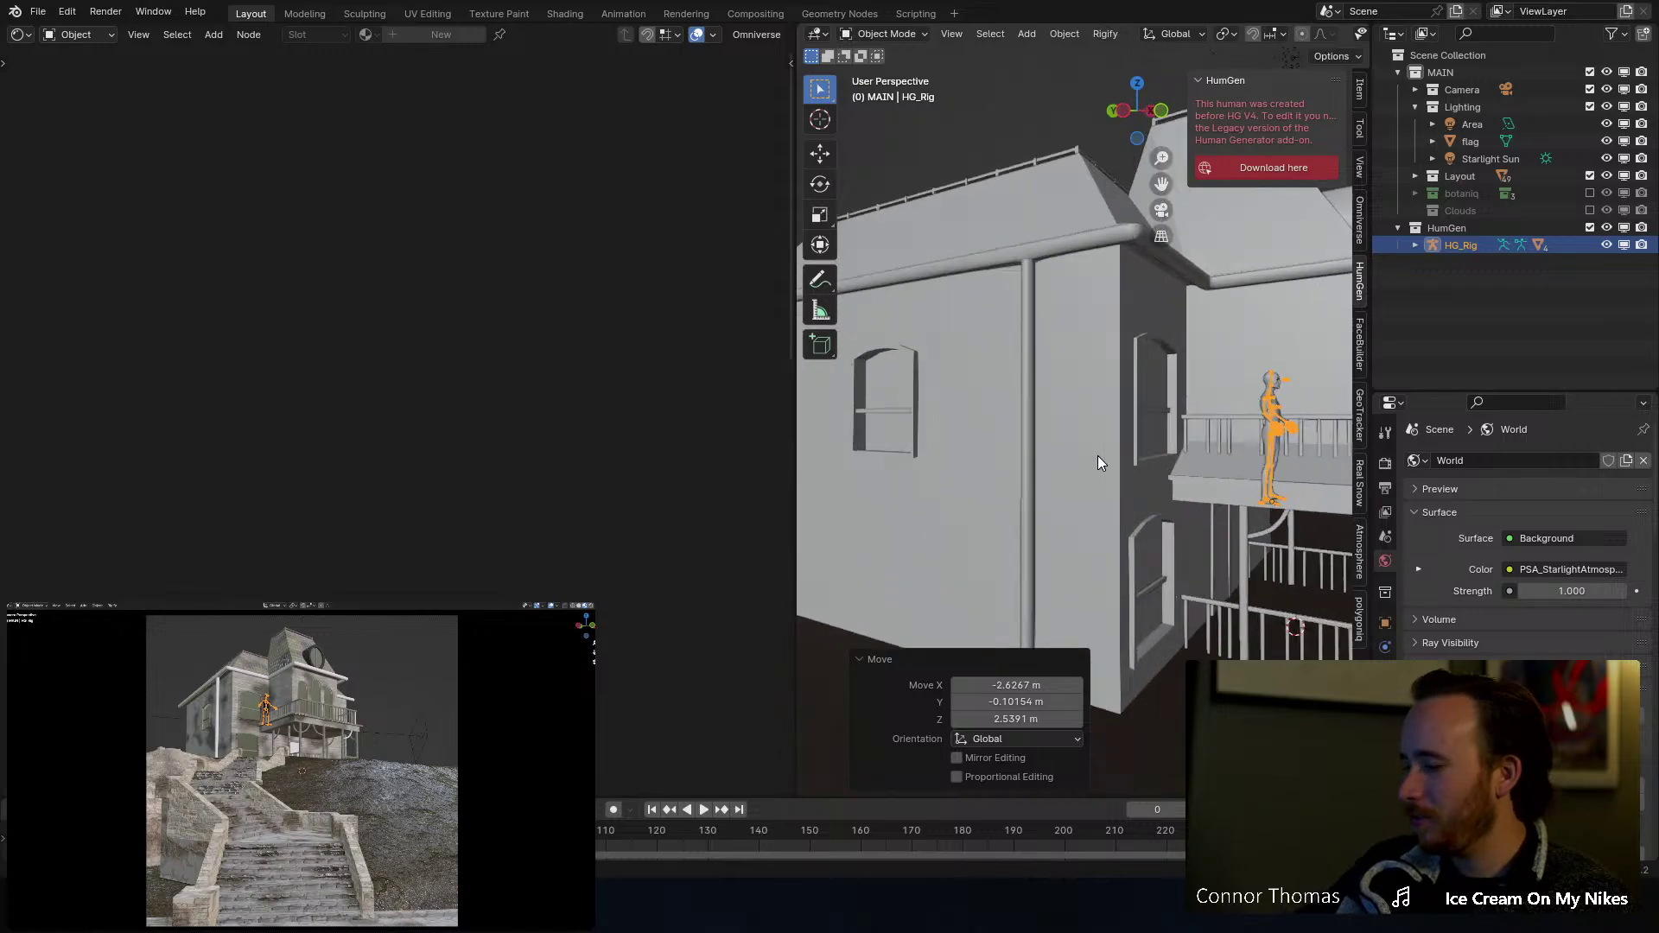
{"action": "key", "text": "ctrl+space"}
{"action": "scroll", "coordinate": [1098, 454], "scroll_direction": "down", "scroll_amount": 6}
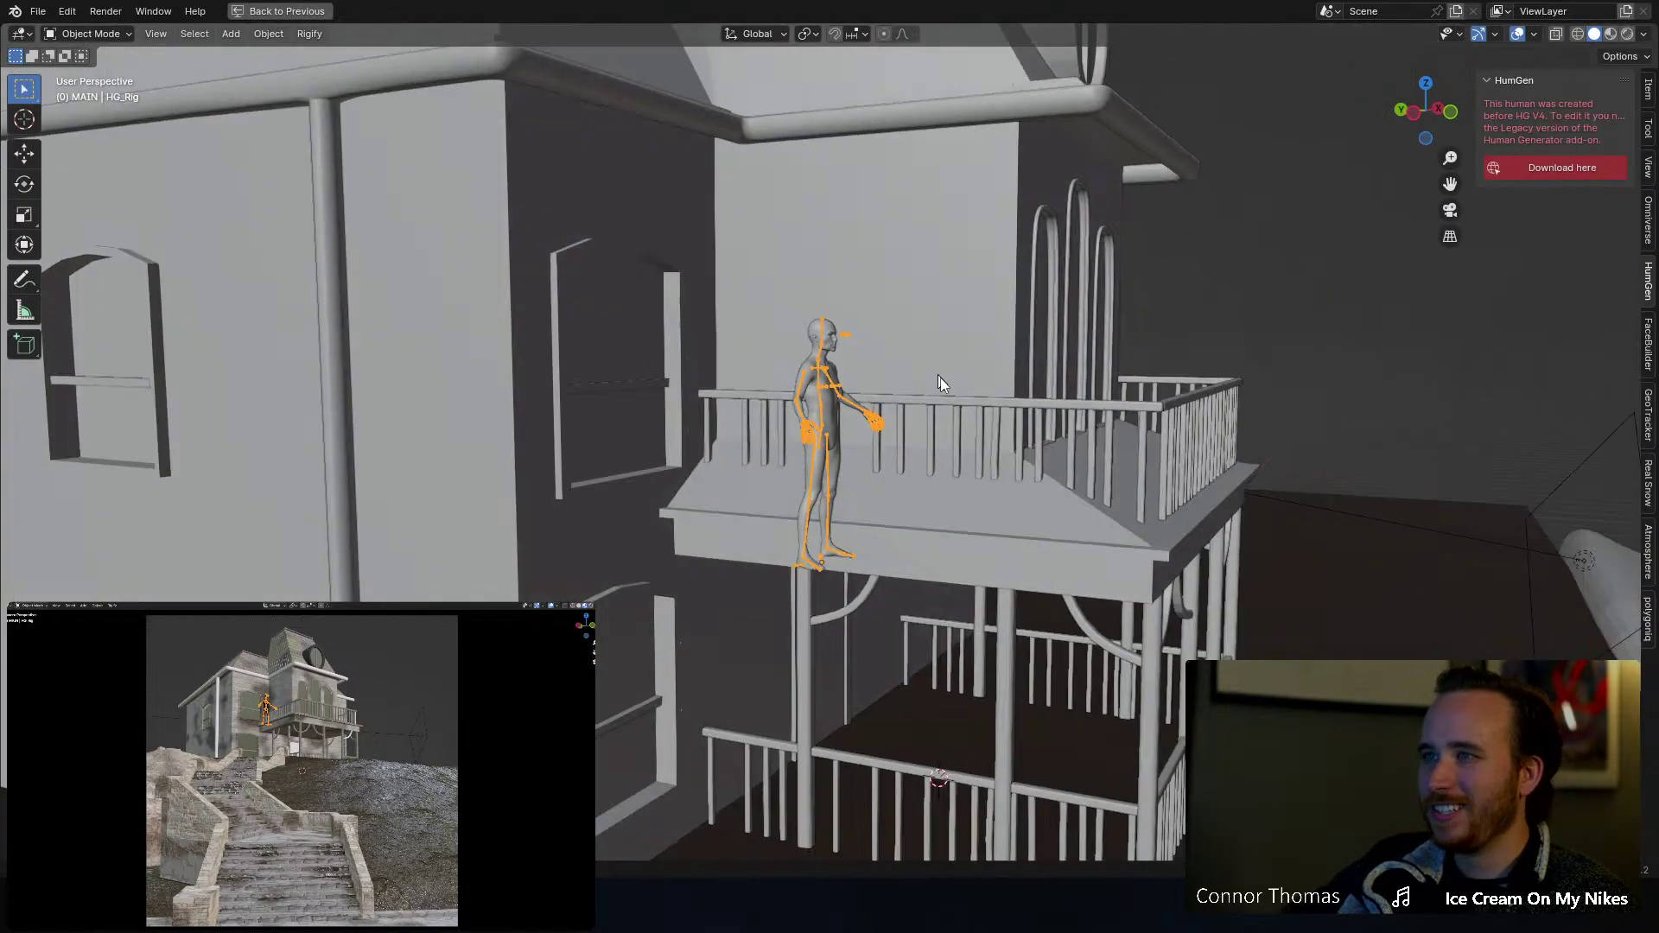
Step: Move the human rig along global Y into the house, behind the upper-floor window beside the balcony
{"action": "scroll", "coordinate": [954, 417], "scroll_direction": "up", "scroll_amount": 1}
{"action": "middle_click_drag", "start_coordinate": [955, 417], "coordinate": [1076, 446]}
{"action": "key", "text": "g"}
{"action": "key", "text": "y"}
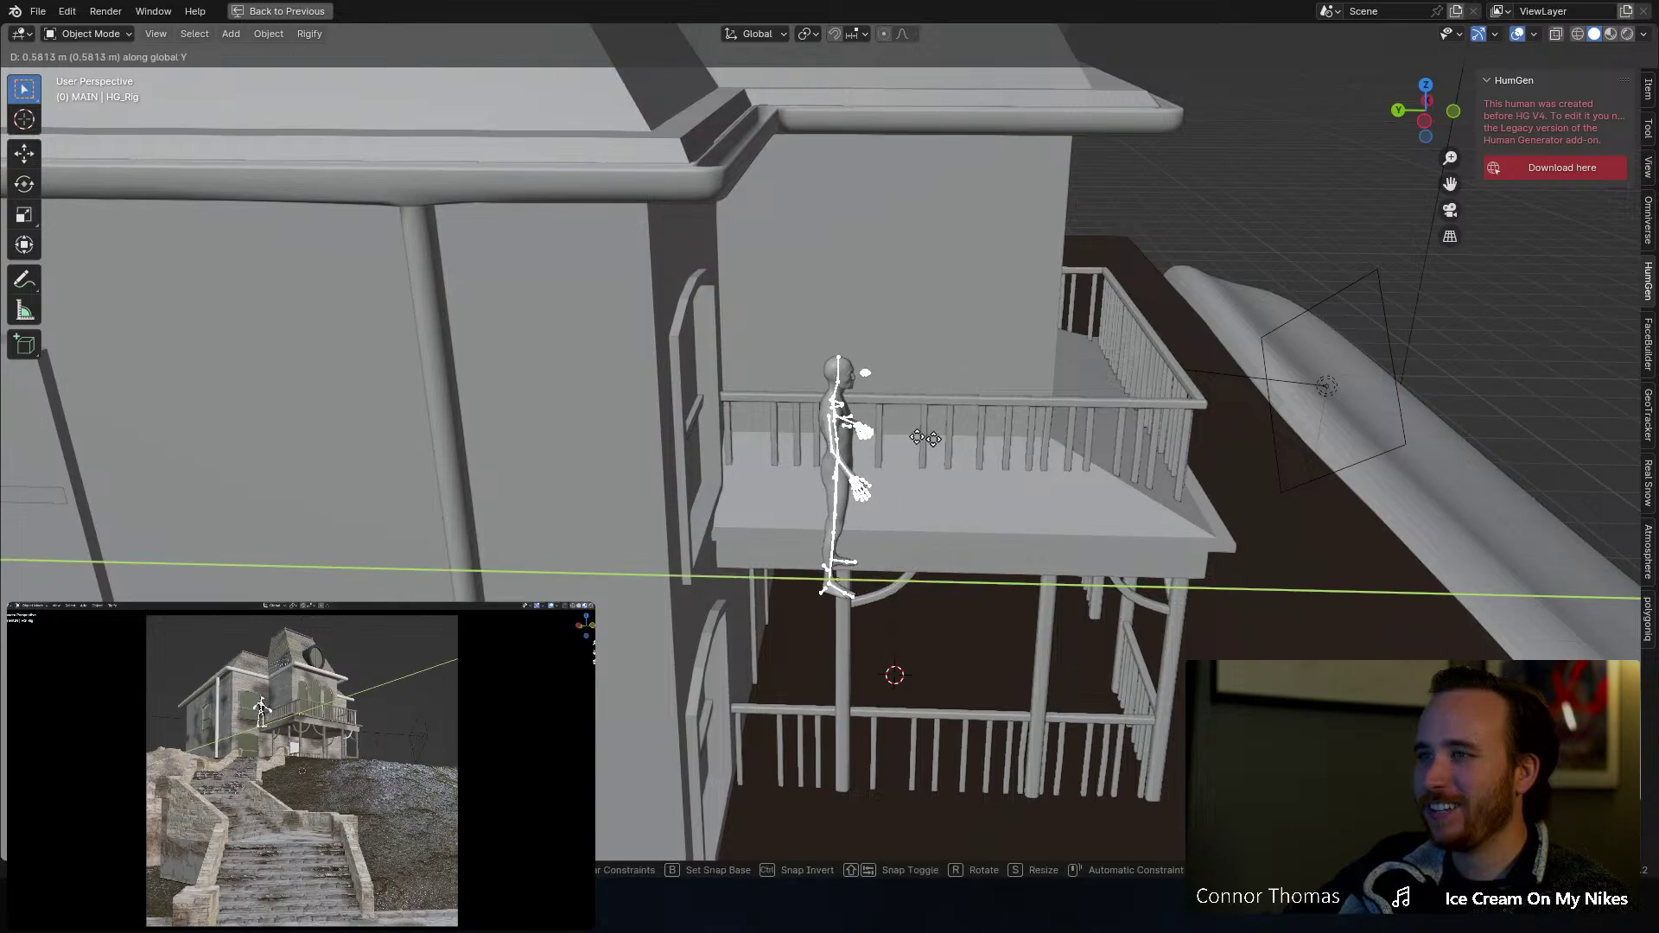
{"action": "left_click", "coordinate": [805, 426]}
{"action": "key", "text": "KP_Decimal"}
{"action": "middle_click_drag", "start_coordinate": [574, 363], "coordinate": [624, 361]}
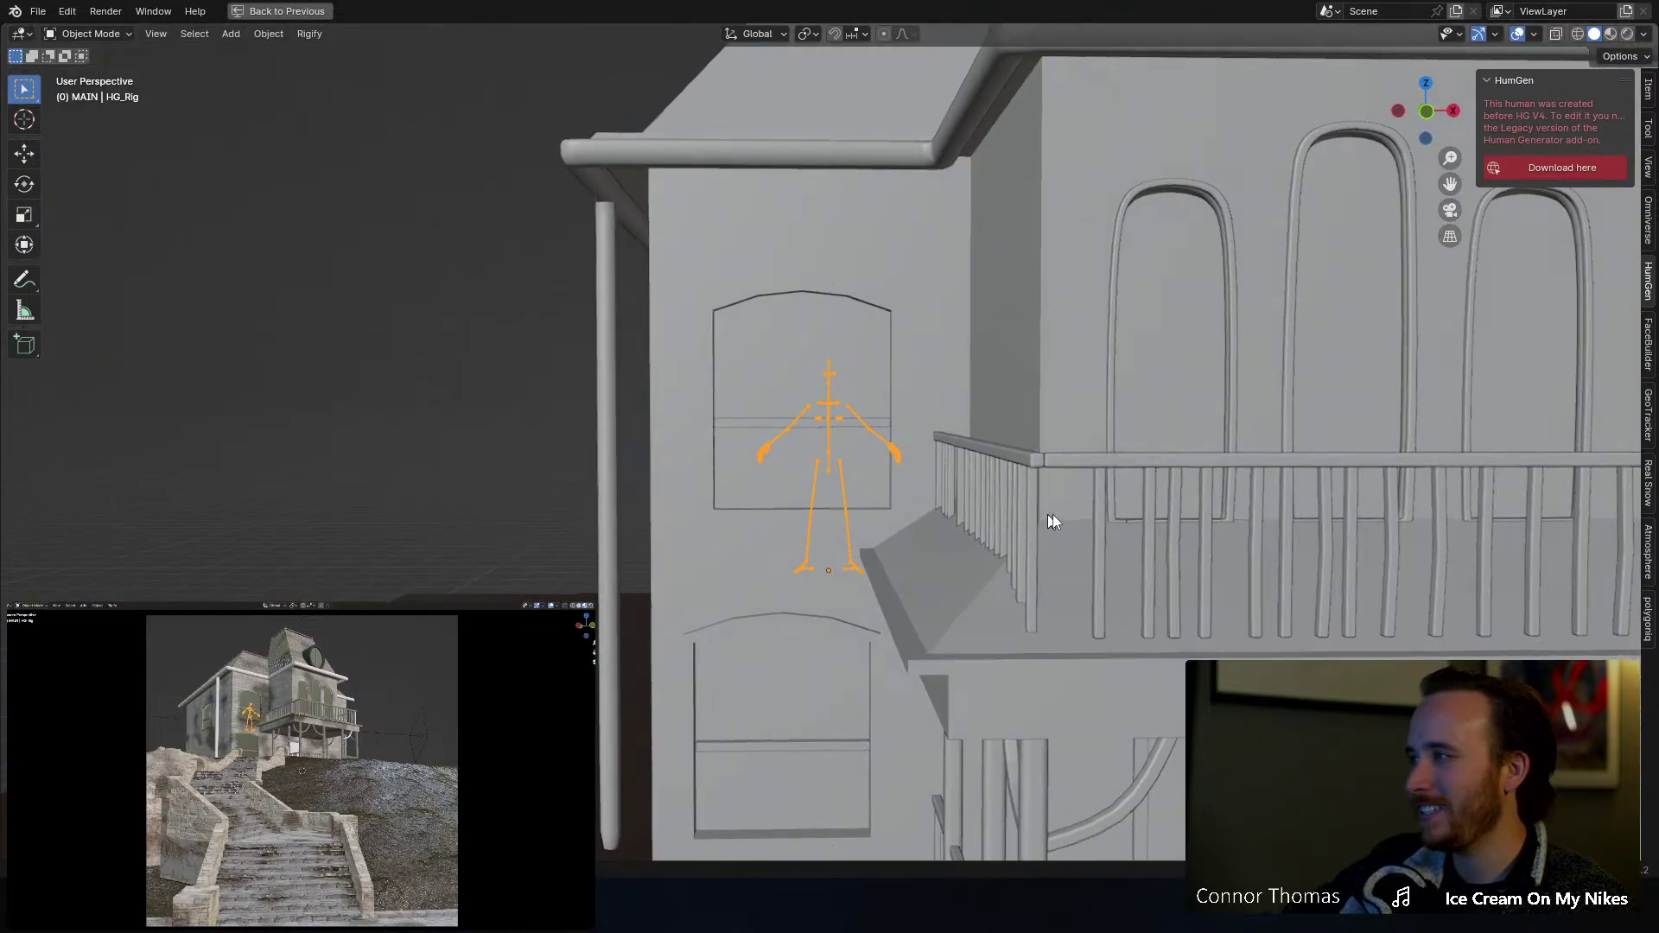
{"action": "scroll", "coordinate": [956, 449], "scroll_direction": "up", "scroll_amount": 5}
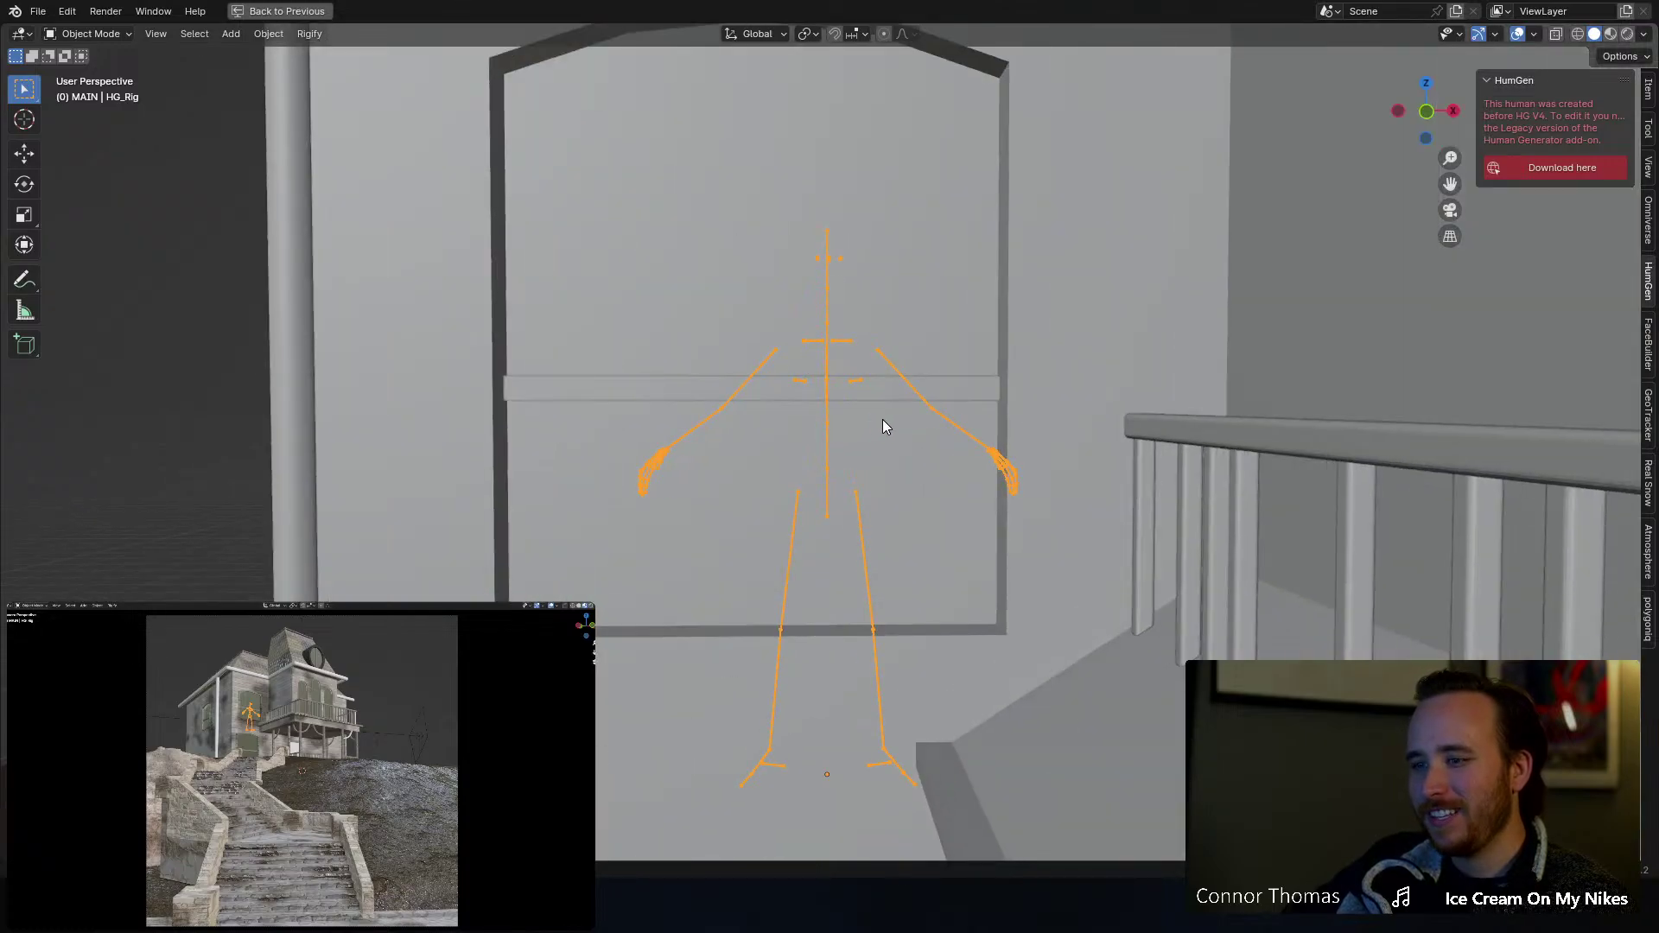
Step: Put the human rig in Pose Mode, rotate the left upper arm down and bend the left forearm across the torso
{"action": "key", "text": "ctrl+Tab"}
{"action": "left_click", "coordinate": [908, 398]}
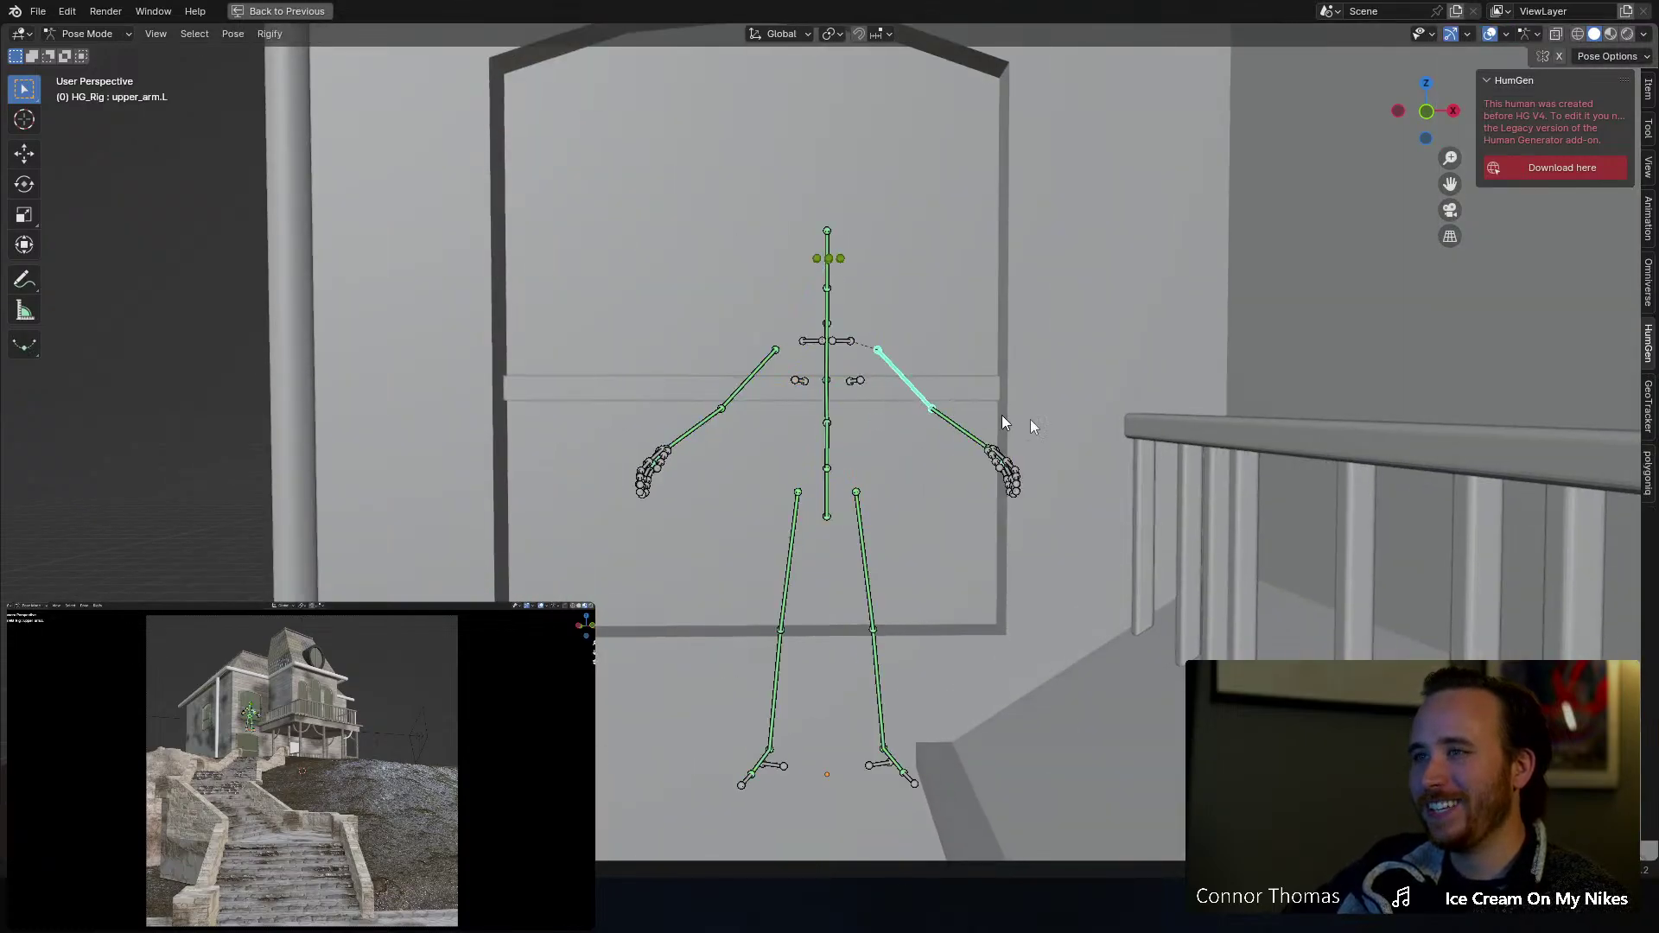
{"action": "key", "text": "r"}
{"action": "left_click", "coordinate": [929, 475]}
{"action": "left_click", "coordinate": [912, 475]}
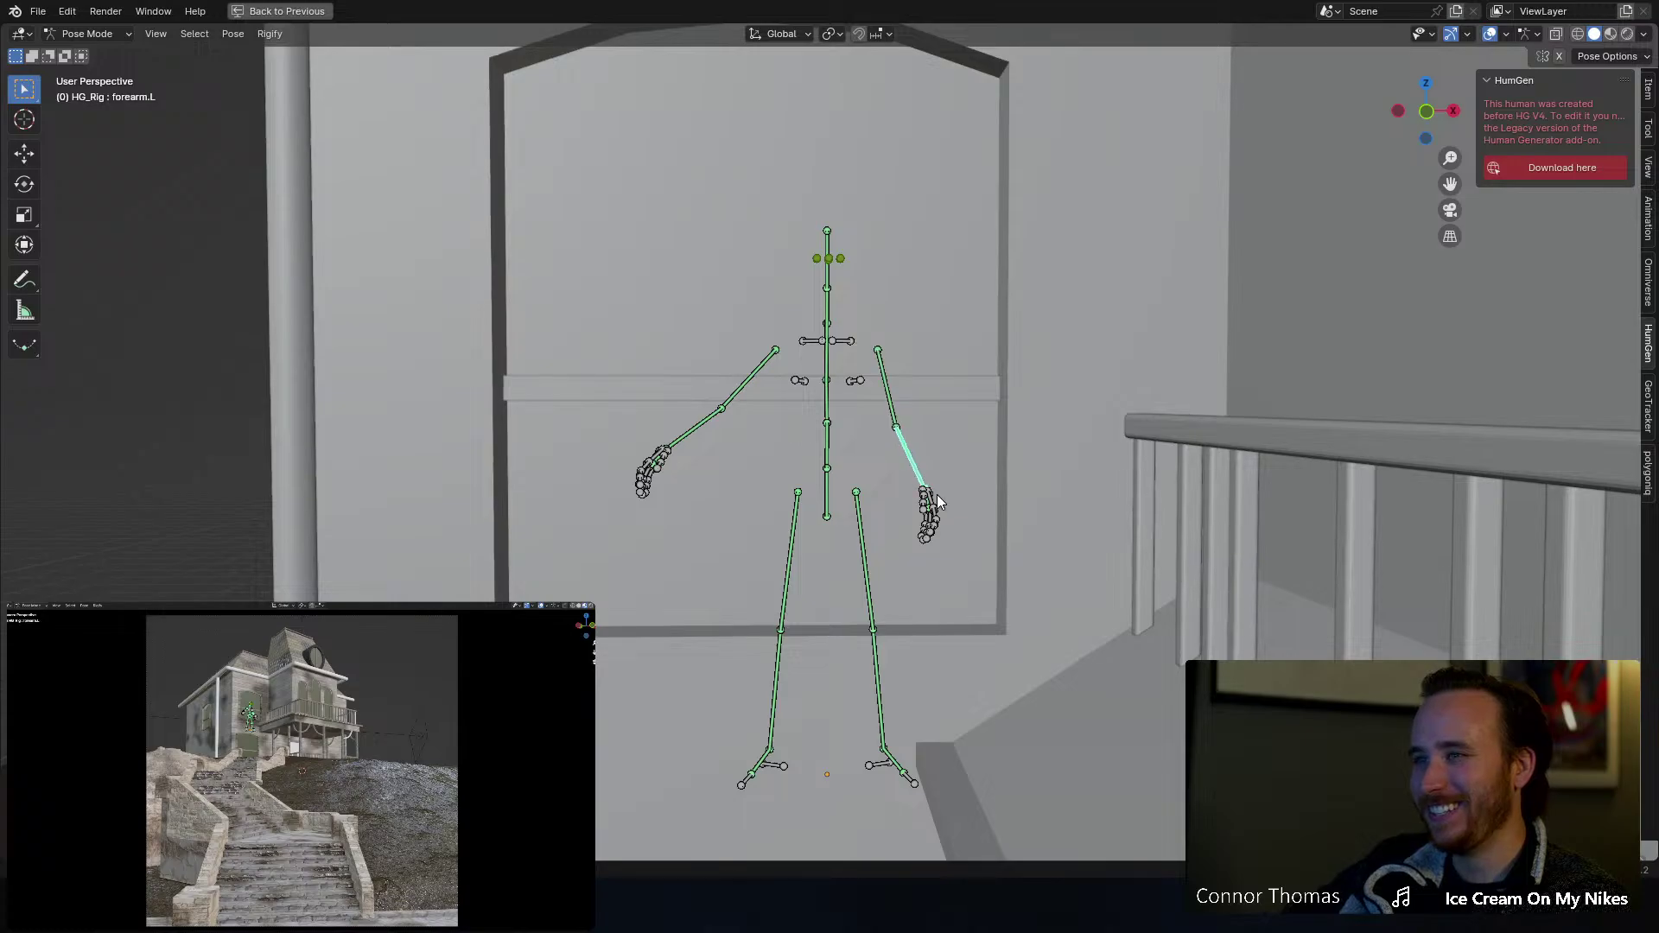
{"action": "key", "text": "r"}
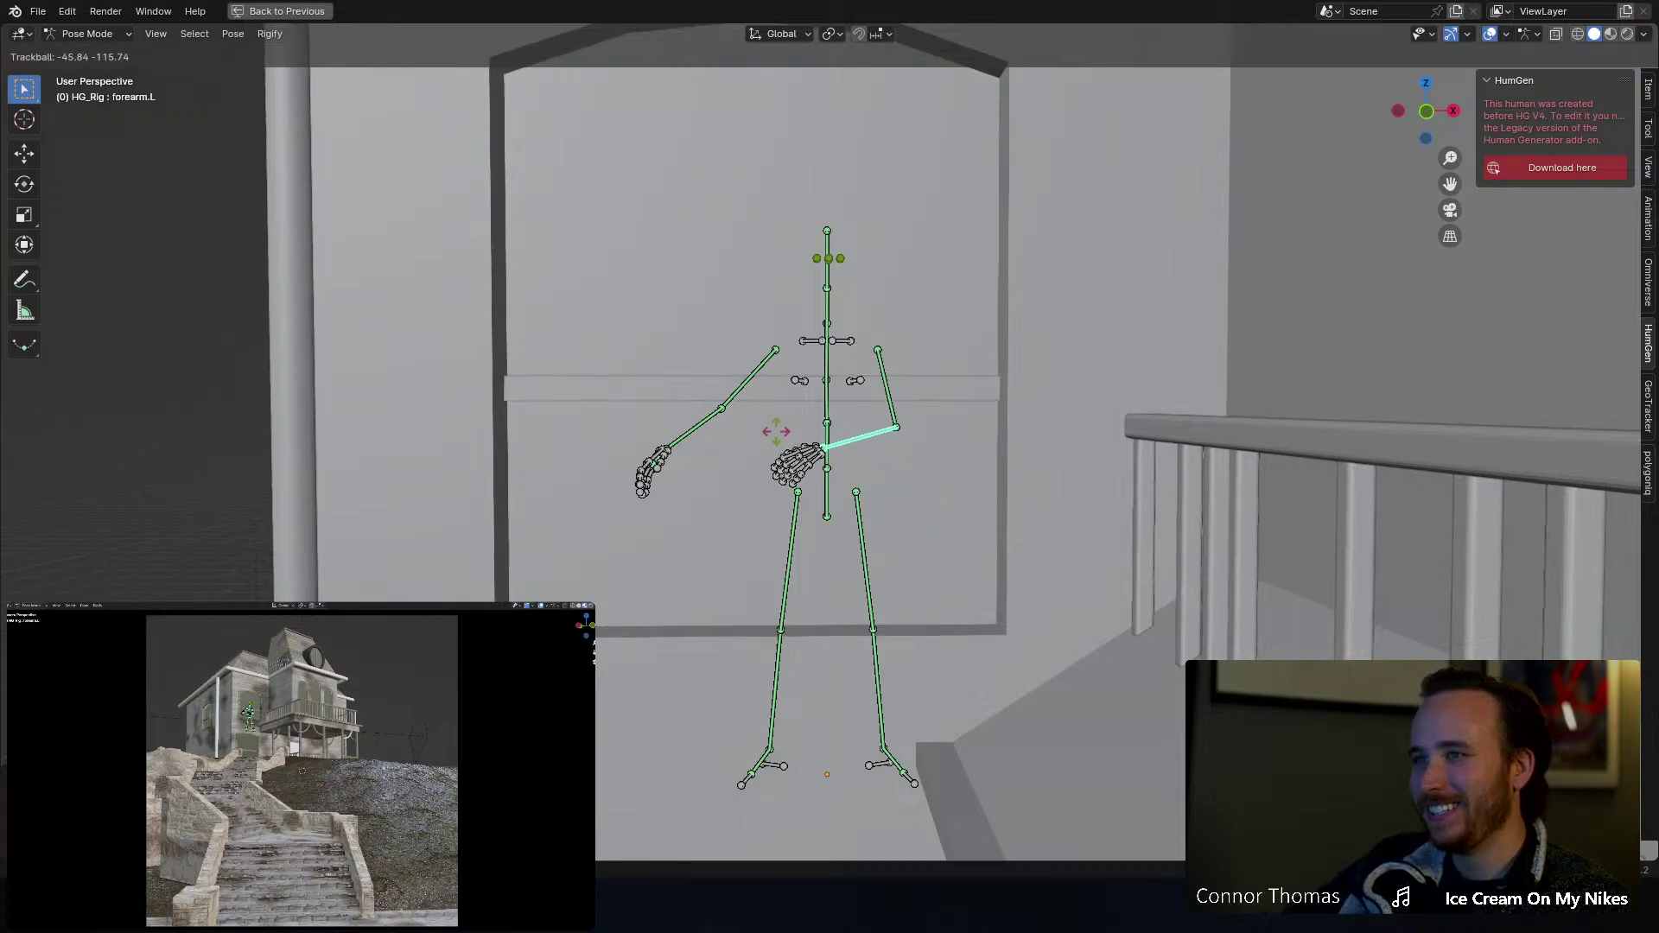
{"action": "left_click", "coordinate": [771, 437]}
Step: Rotate the right upper arm inward and bend the right forearm across the torso with a trackball rotation
{"action": "left_click", "coordinate": [735, 389]}
{"action": "key", "text": "r"}
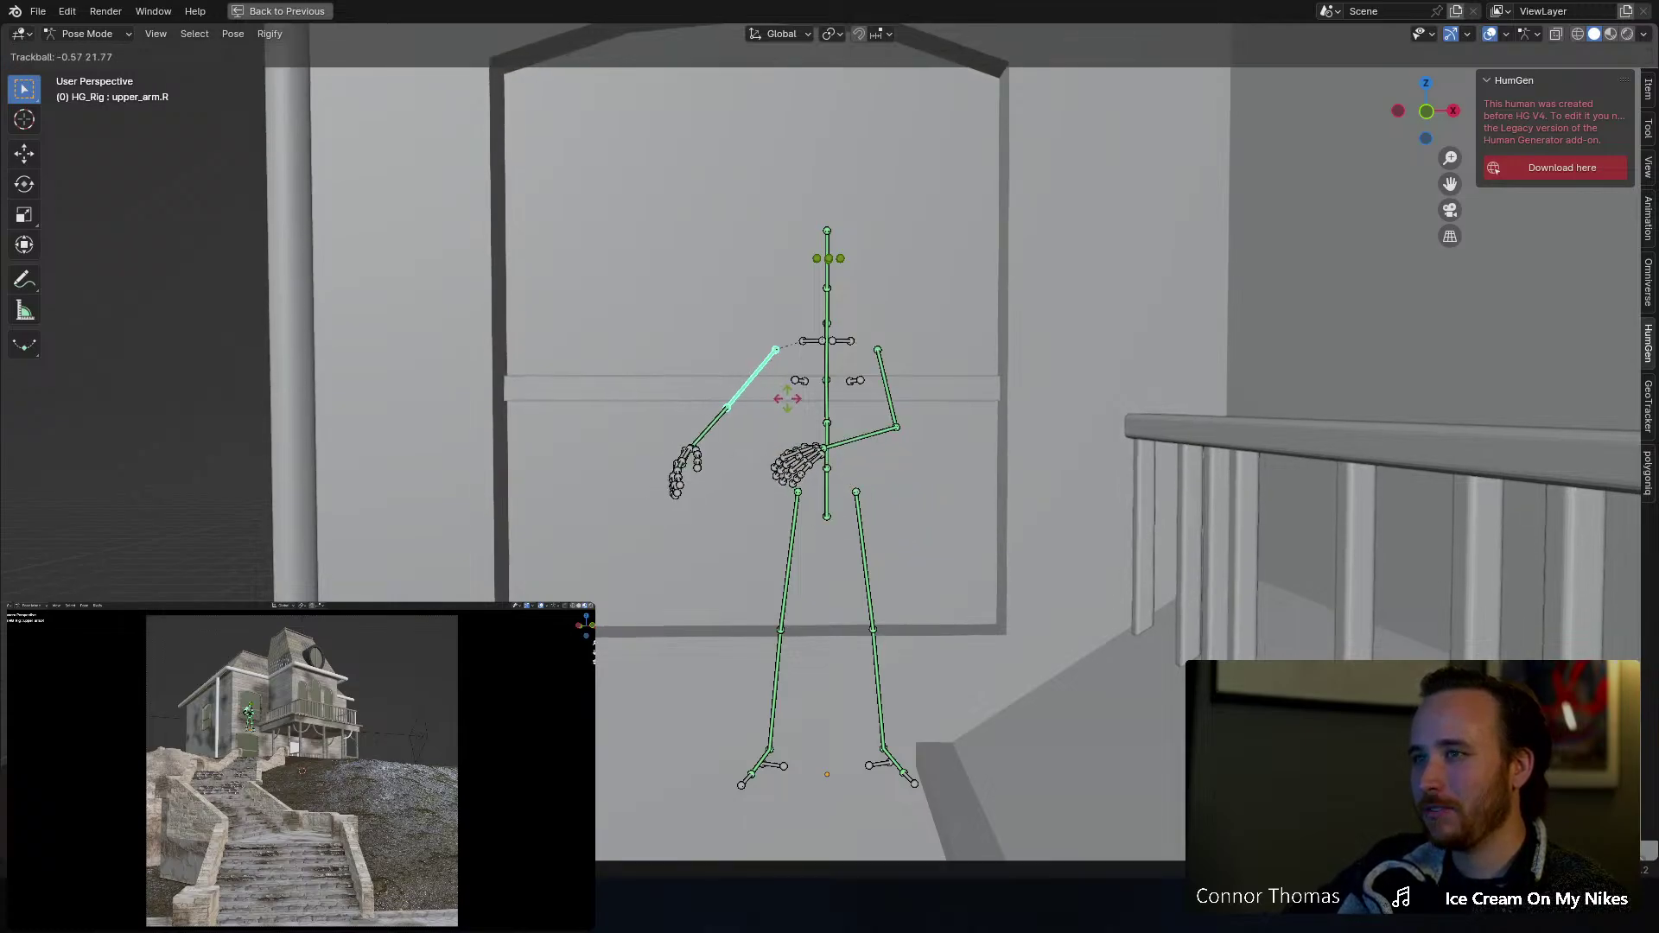
{"action": "left_click", "coordinate": [813, 400]}
{"action": "left_click", "coordinate": [734, 435]}
{"action": "key", "text": "r"}
{"action": "key", "text": "r"}
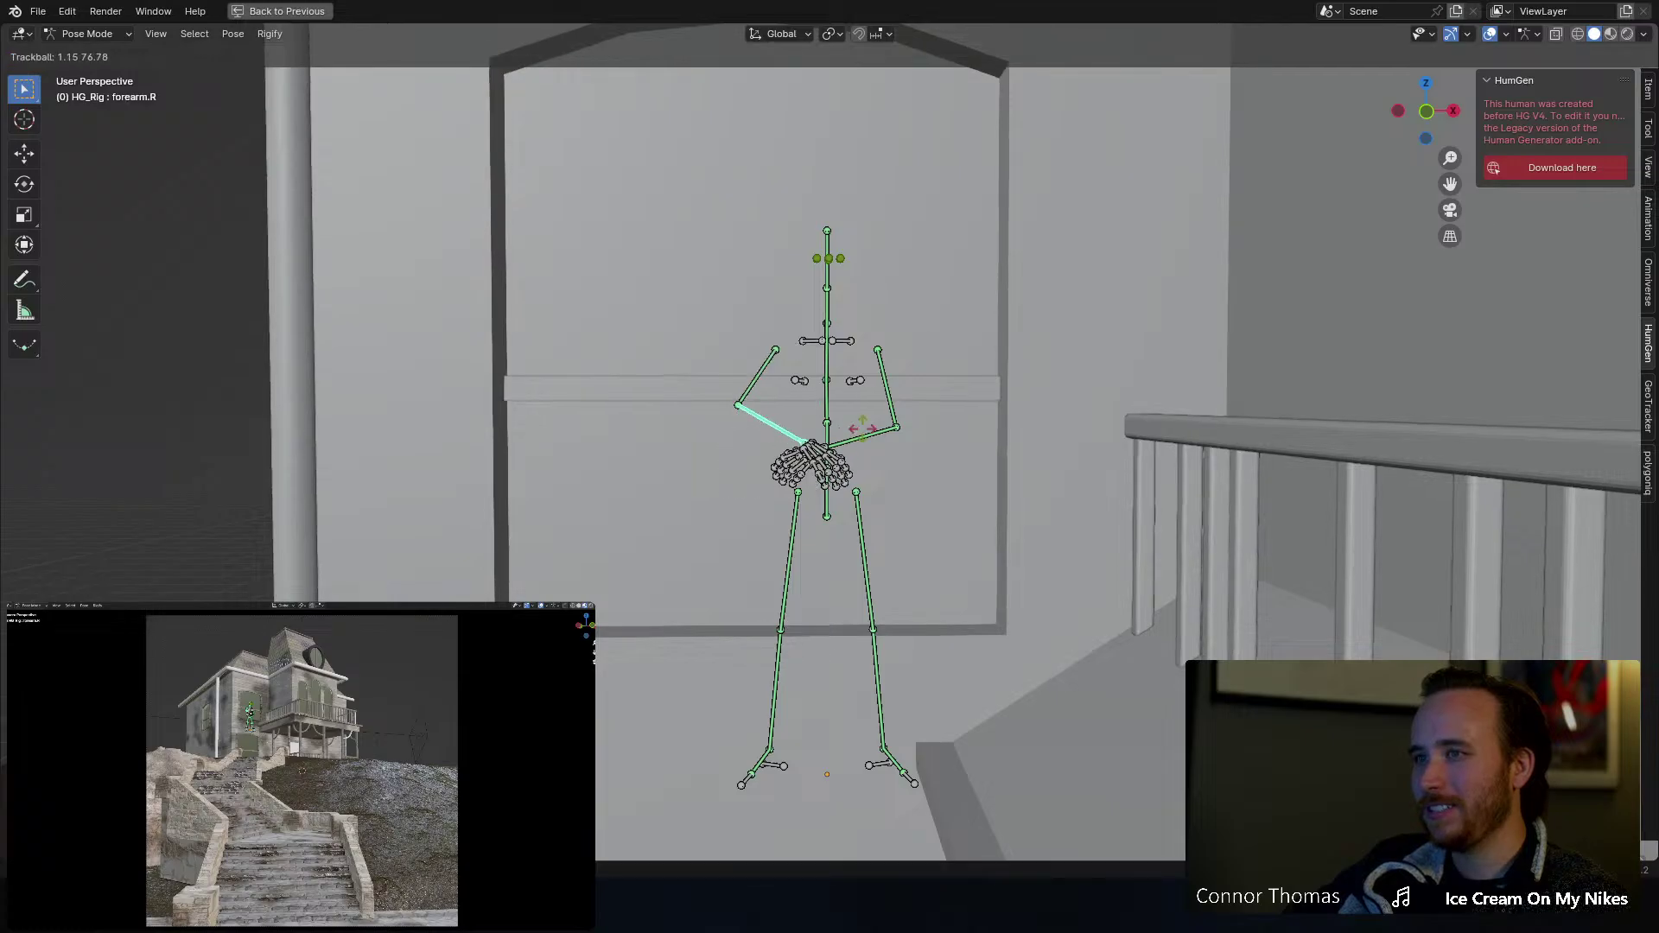
{"action": "left_click", "coordinate": [843, 417]}
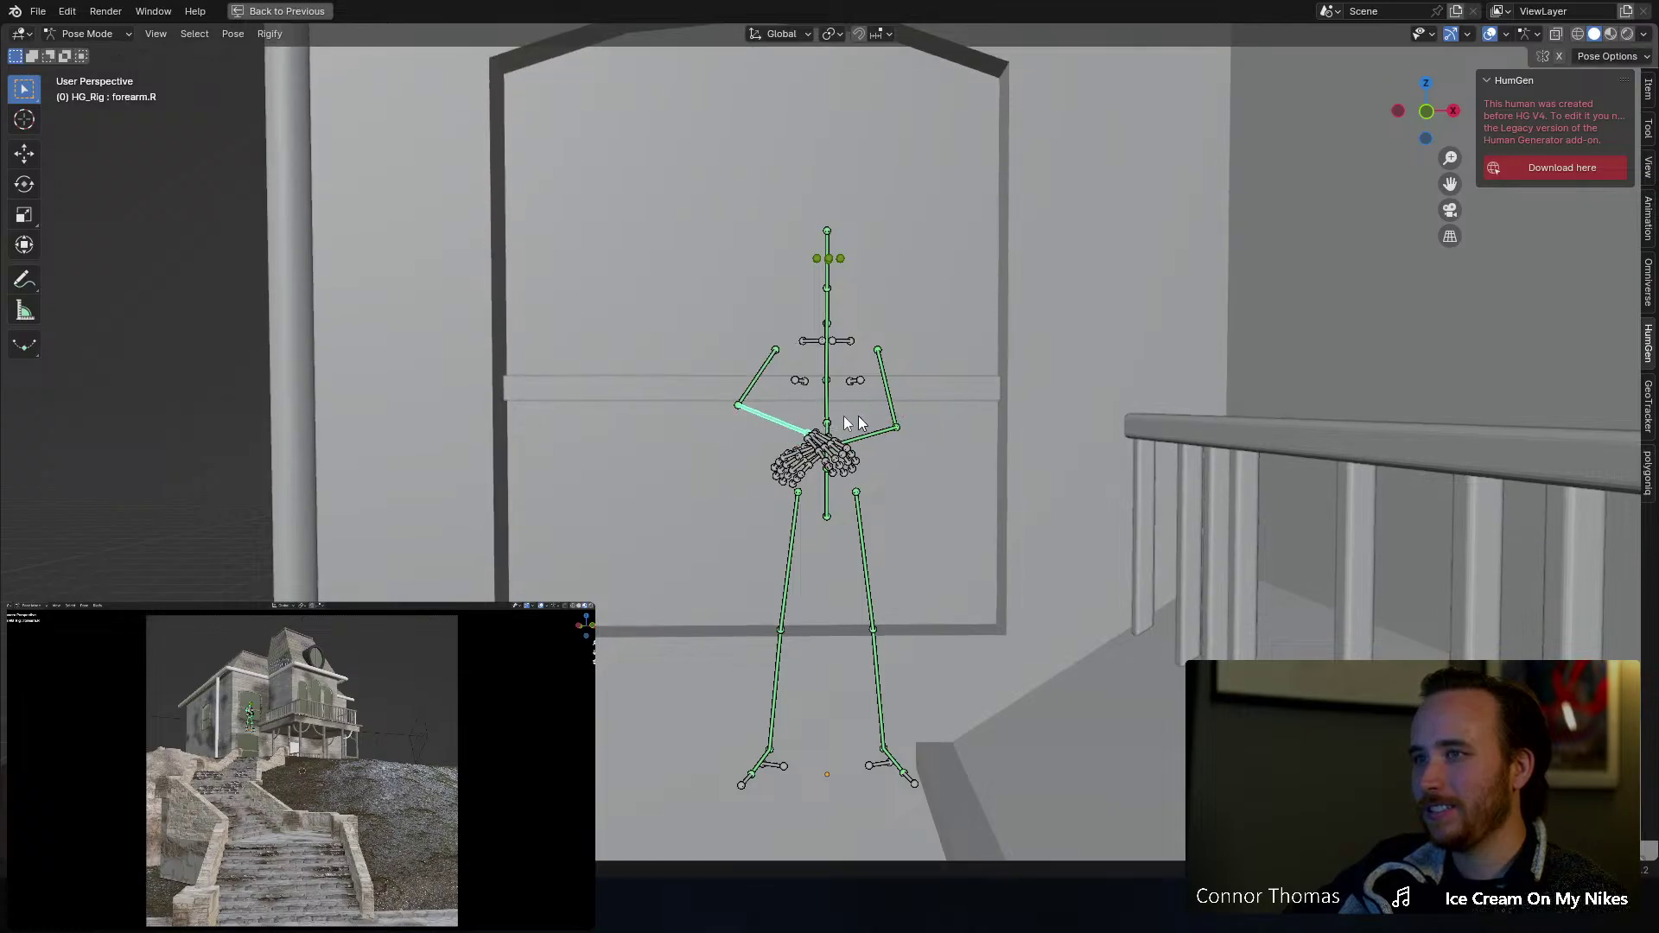
Step: Check the forearms up close and rotate the right upper arm so both arms fold in front of the torso
{"action": "middle_click_drag", "start_coordinate": [844, 417], "coordinate": [956, 440]}
{"action": "scroll", "coordinate": [612, 443], "scroll_direction": "up", "scroll_amount": 8}
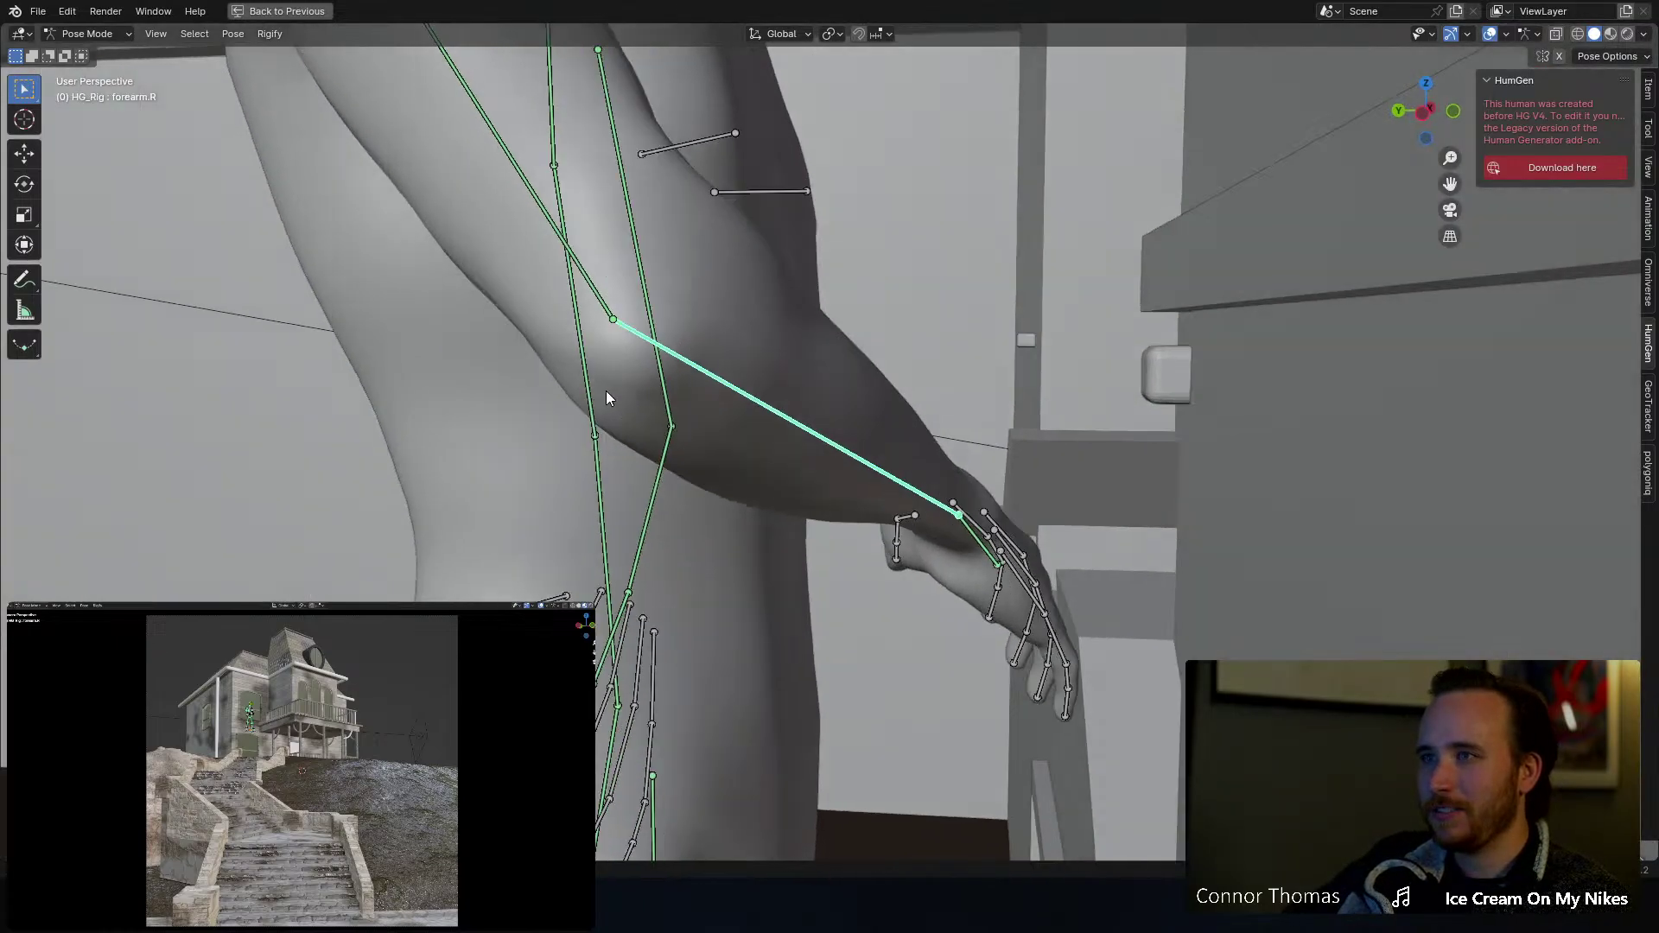
{"action": "mouse_move", "coordinate": [605, 391]}
{"action": "middle_mouse_down"}
{"action": "mouse_move", "coordinate": [604, 464]}
{"action": "mouse_move", "coordinate": [592, 401]}
{"action": "middle_mouse_up"}
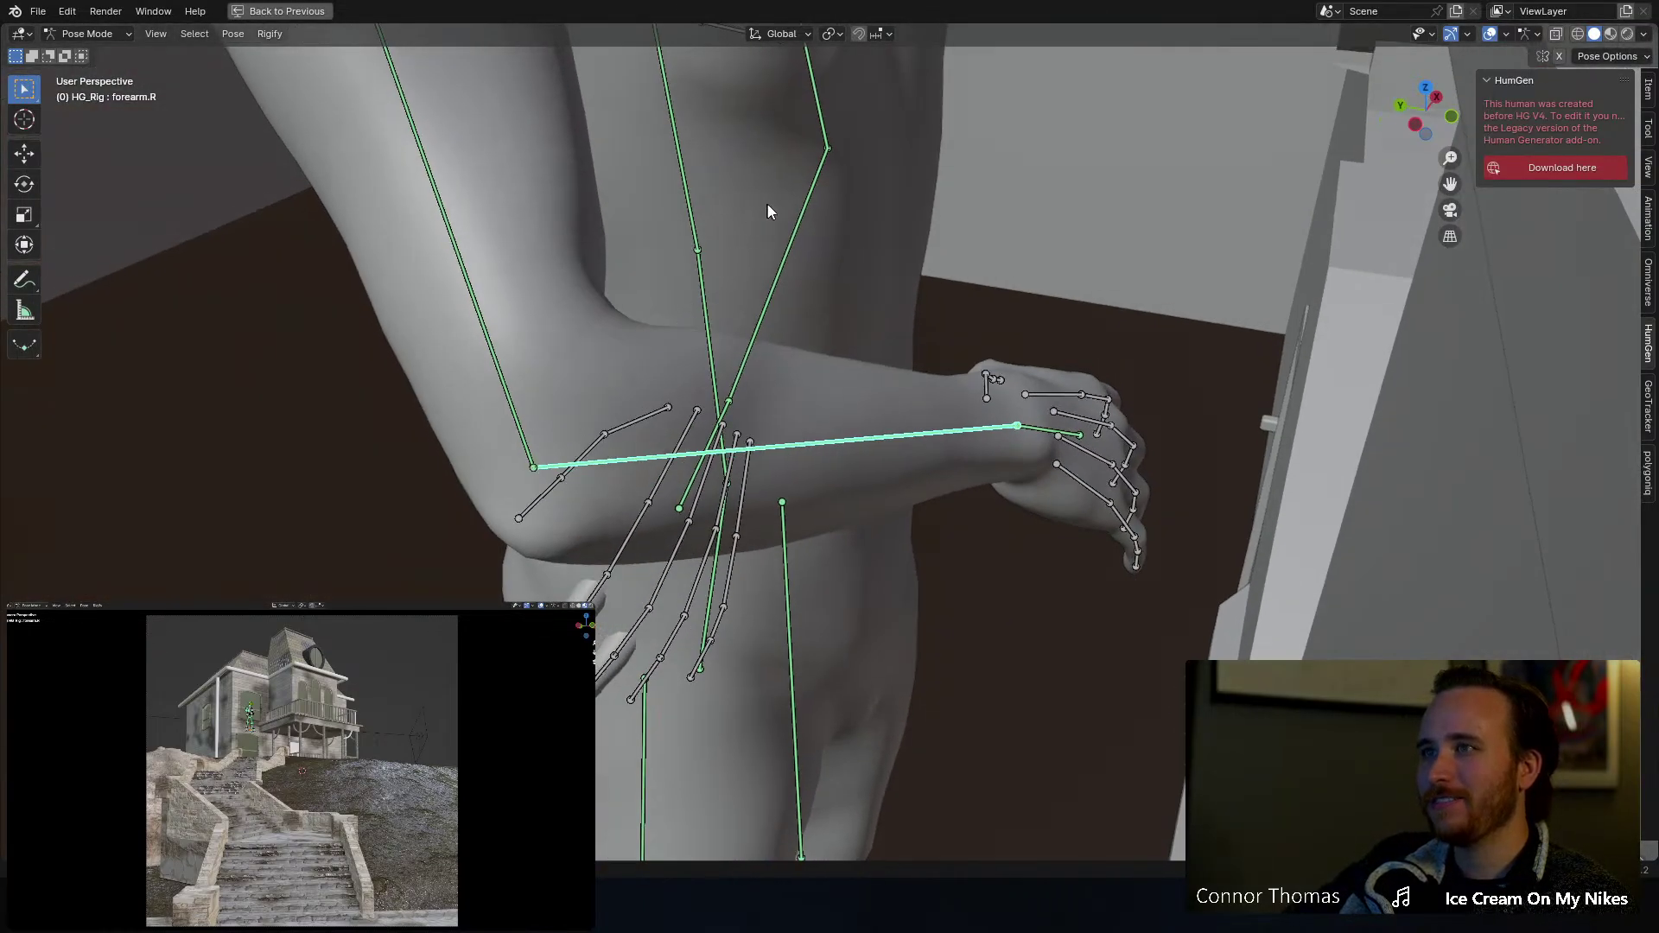
{"action": "left_click", "coordinate": [442, 226]}
{"action": "middle_click_drag", "start_coordinate": [443, 226], "coordinate": [865, 363]}
{"action": "scroll", "coordinate": [1094, 439], "scroll_direction": "down", "scroll_amount": 3}
{"action": "key", "text": "r"}
{"action": "left_click", "coordinate": [1119, 389]}
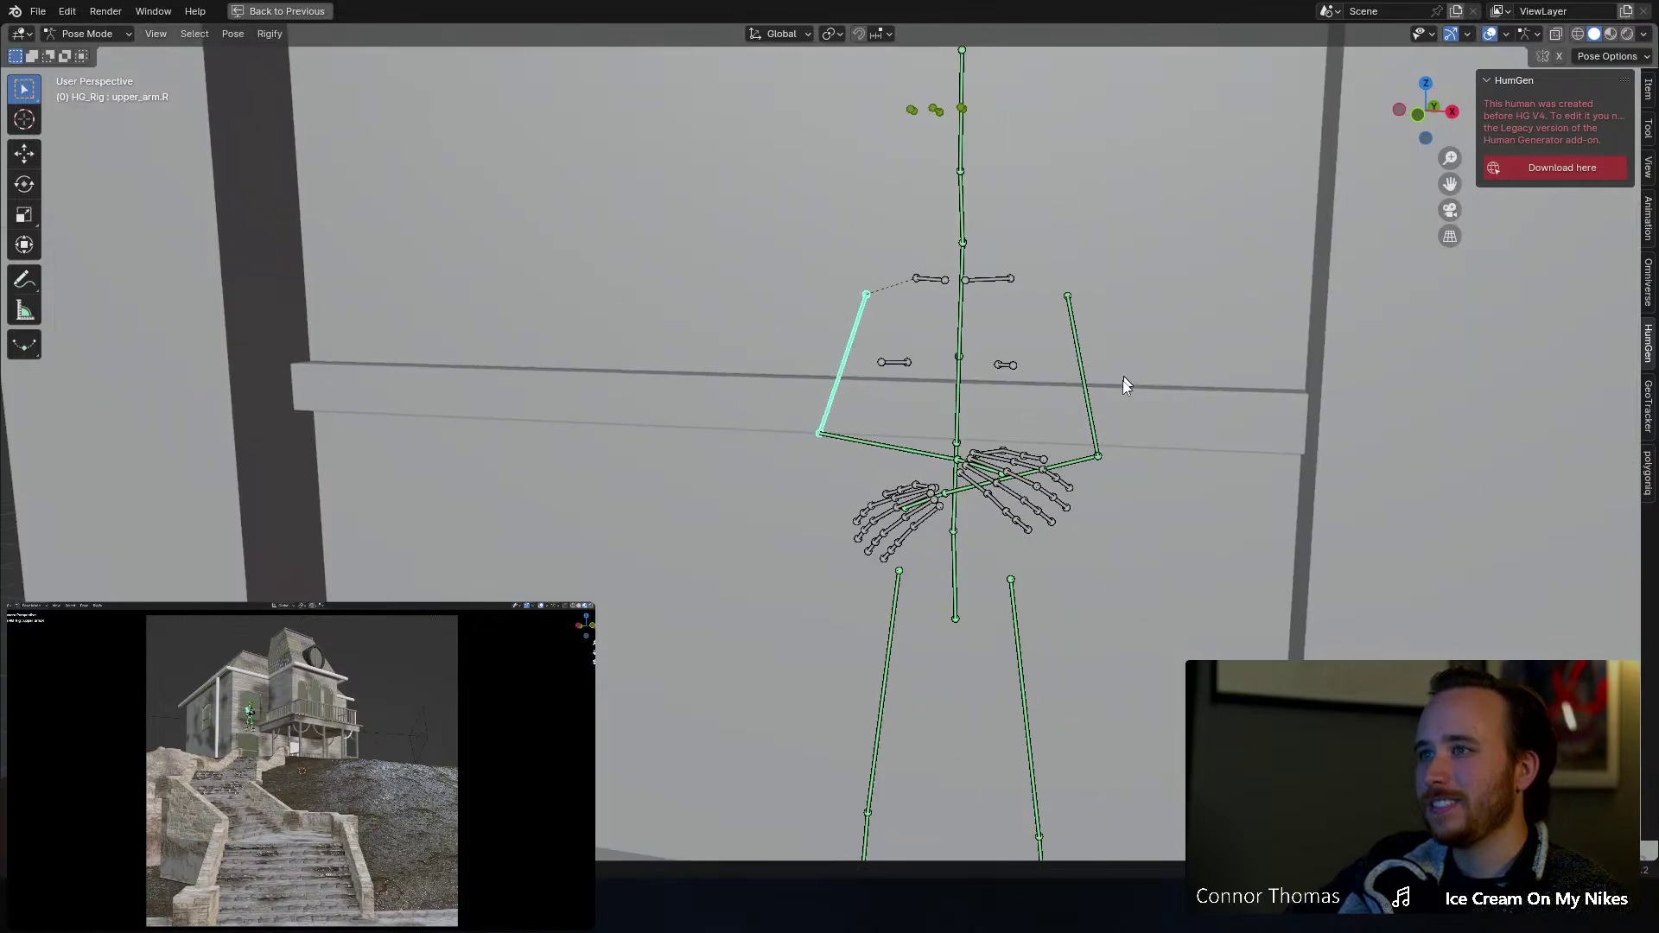
Step: Rotate the left upper arm so its forearm lies level with the right one in the folded-arms pose
{"action": "left_click", "coordinate": [1093, 416]}
{"action": "key", "text": "r"}
{"action": "left_click", "coordinate": [1040, 499]}
{"action": "middle_click_drag", "start_coordinate": [1035, 496], "coordinate": [977, 458]}
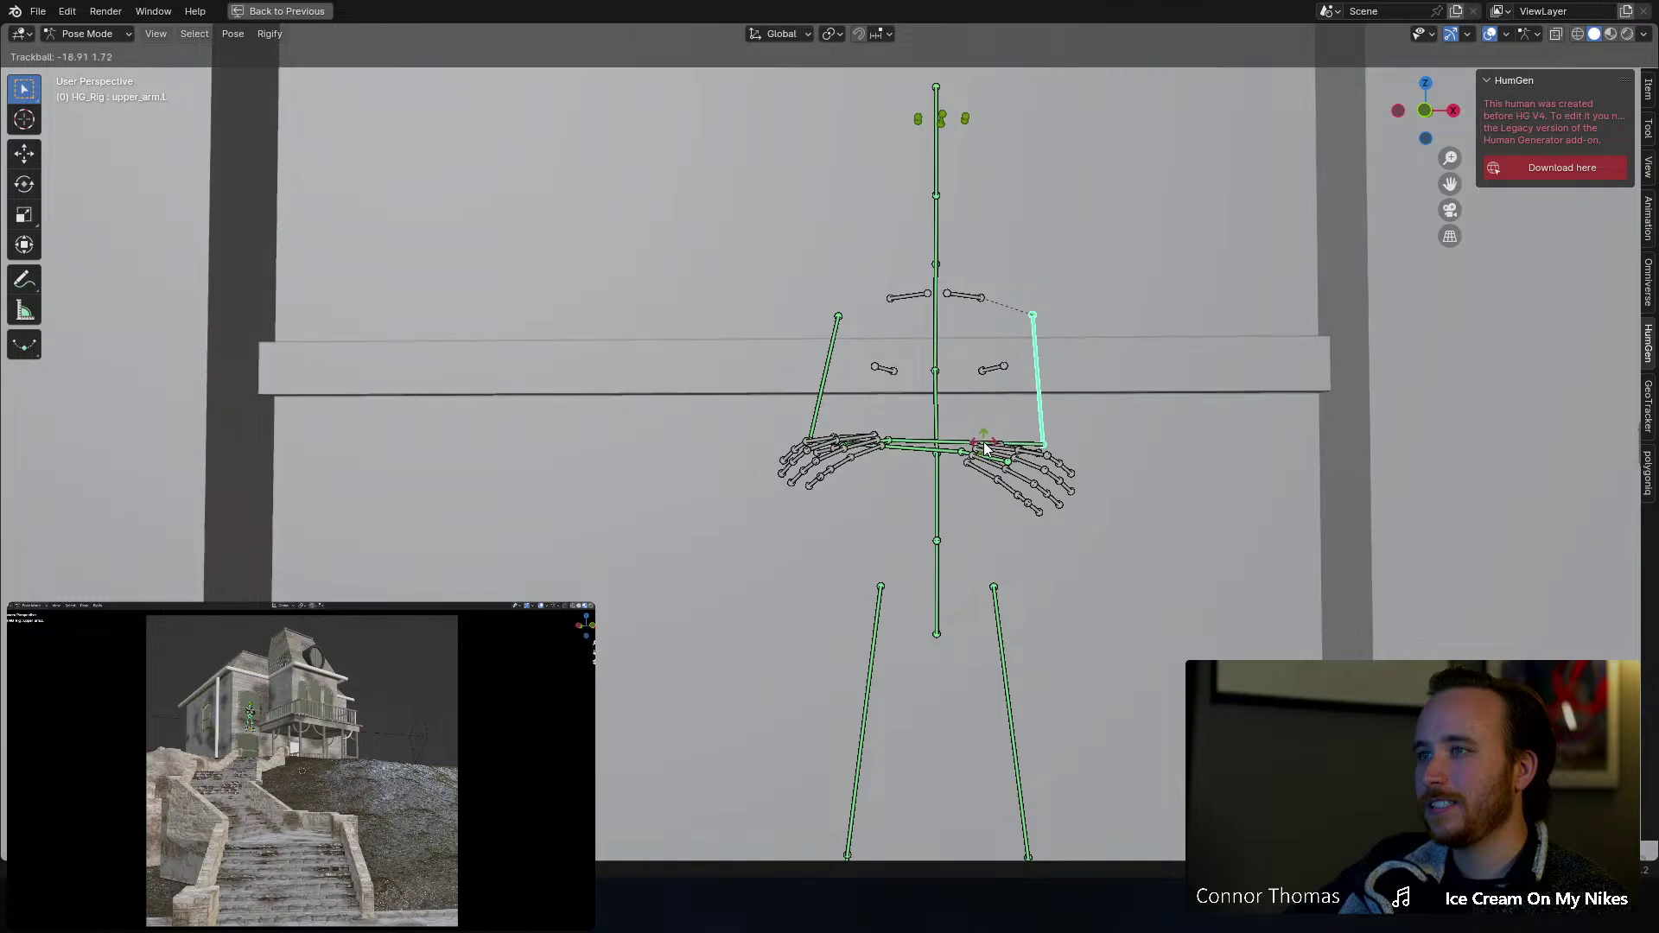
{"action": "key", "text": "Return"}
{"action": "middle_click_drag", "start_coordinate": [977, 462], "coordinate": [937, 210]}
{"action": "key", "text": "r"}
{"action": "key", "text": "r"}
{"action": "key", "text": "Return"}
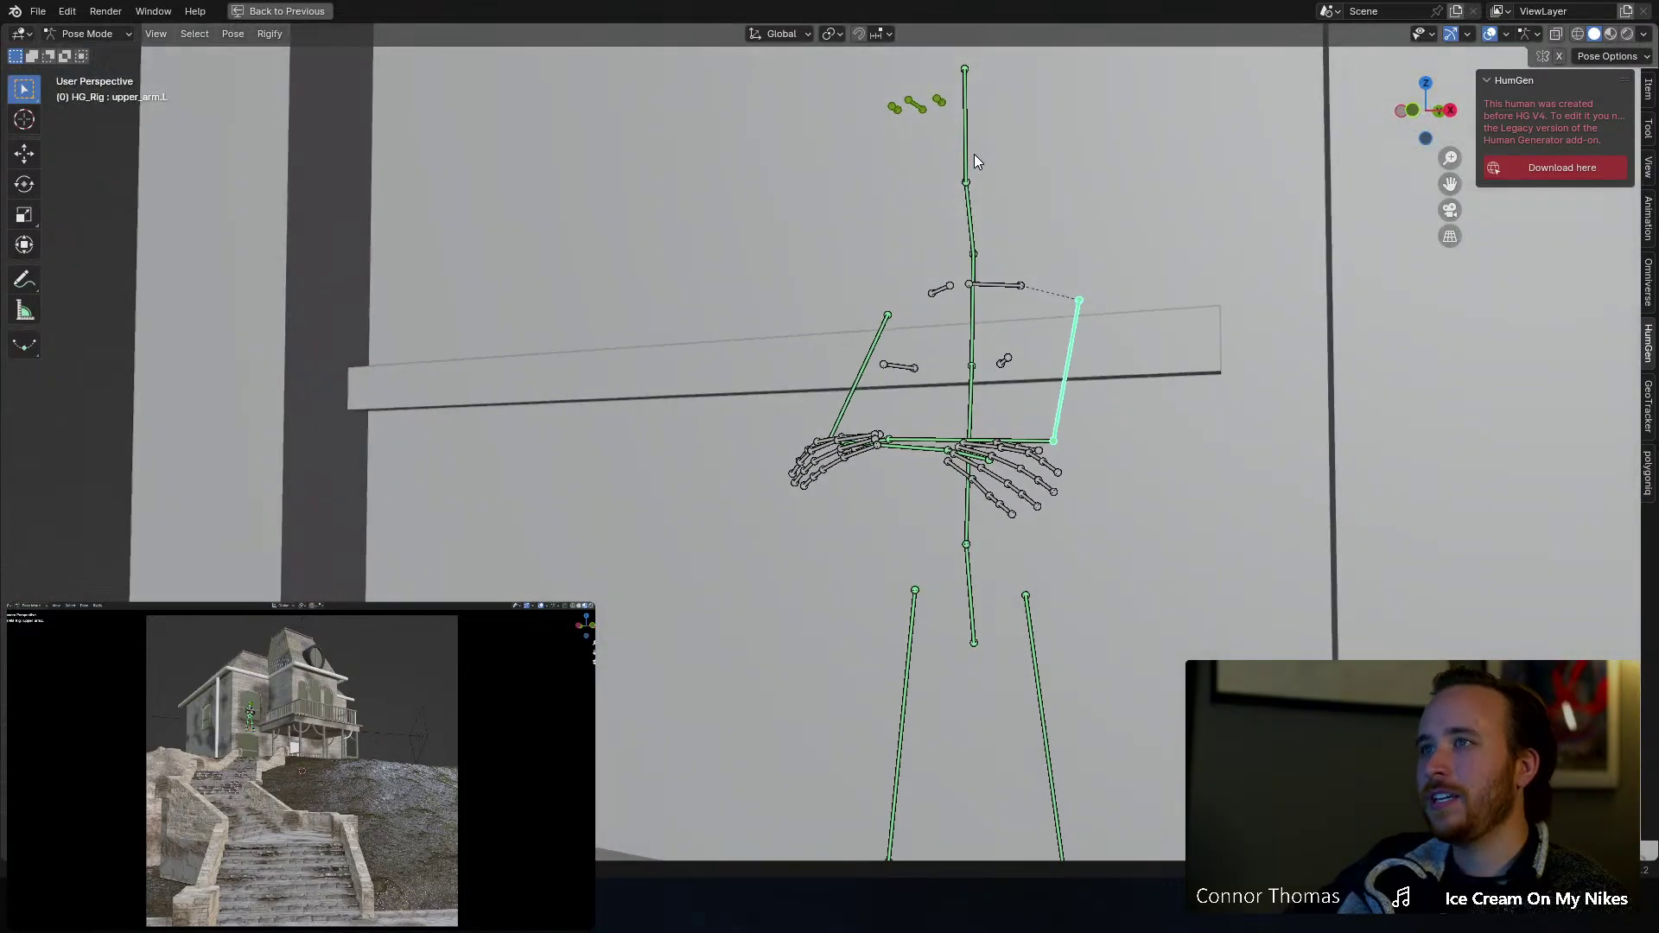
Step: Adjust the head bone's rotation with a trackball rotation and return the rig to Object Mode
{"action": "left_click", "coordinate": [973, 154]}
{"action": "middle_click_drag", "start_coordinate": [973, 154], "coordinate": [874, 293]}
{"action": "scroll", "coordinate": [1044, 221], "scroll_direction": "down", "scroll_amount": 3}
{"action": "key", "text": "r"}
{"action": "key", "text": "r"}
{"action": "key", "text": "Return"}
{"action": "key", "text": "Tab"}
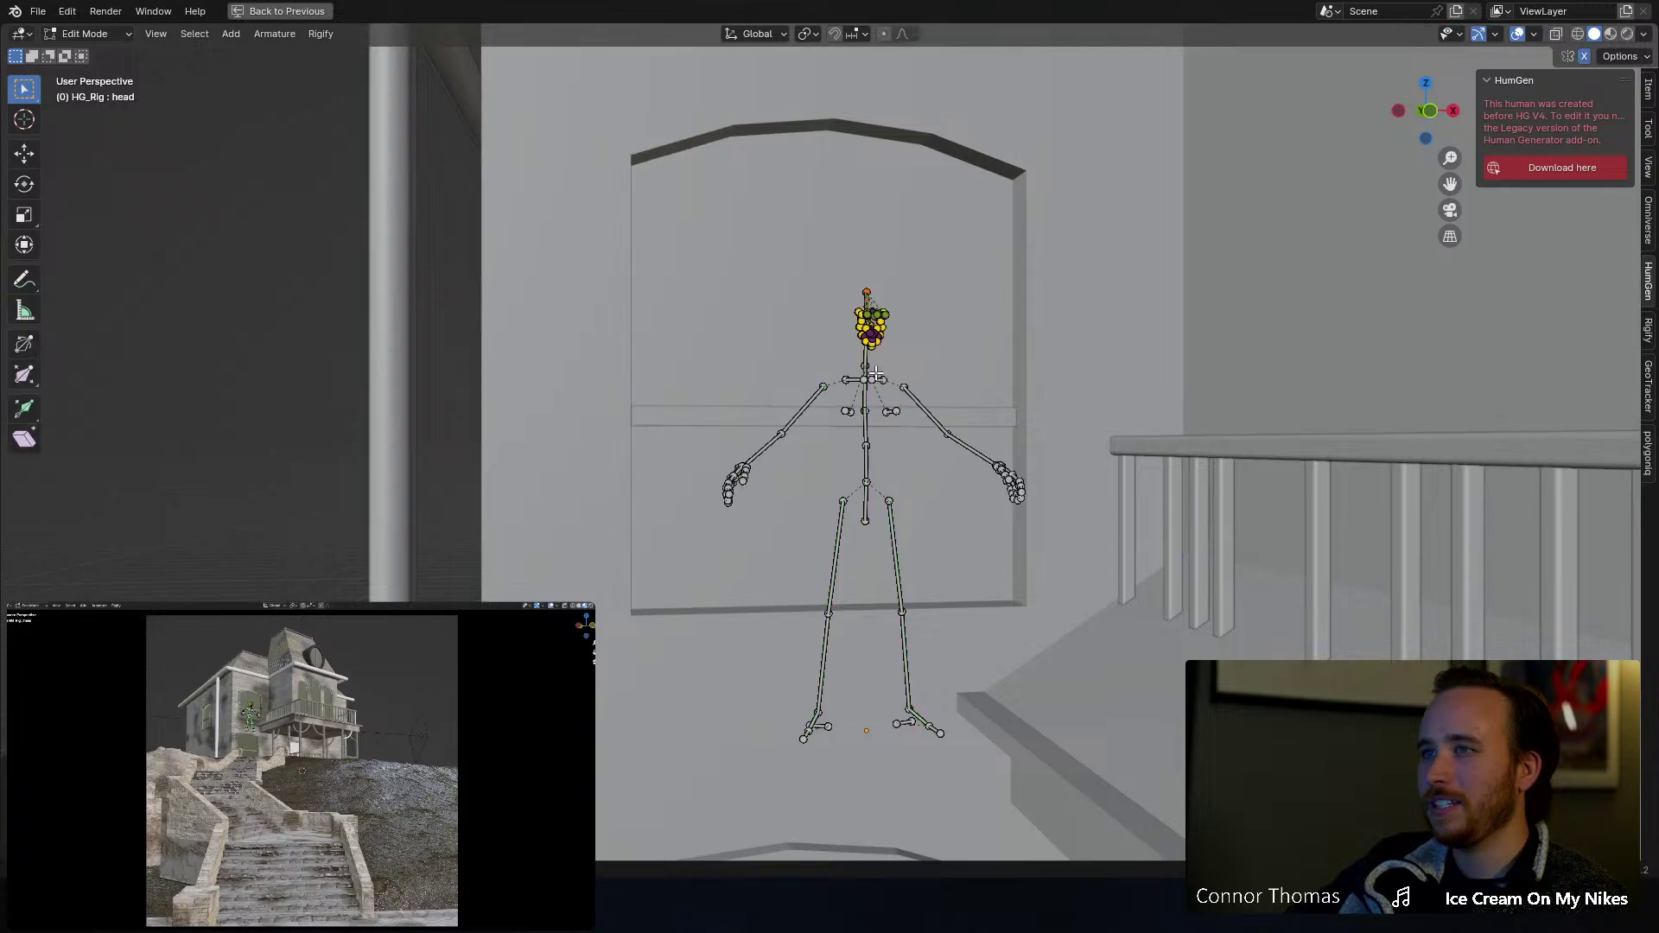
{"action": "key", "text": "Tab"}
{"action": "key", "text": "ctrl+Tab"}
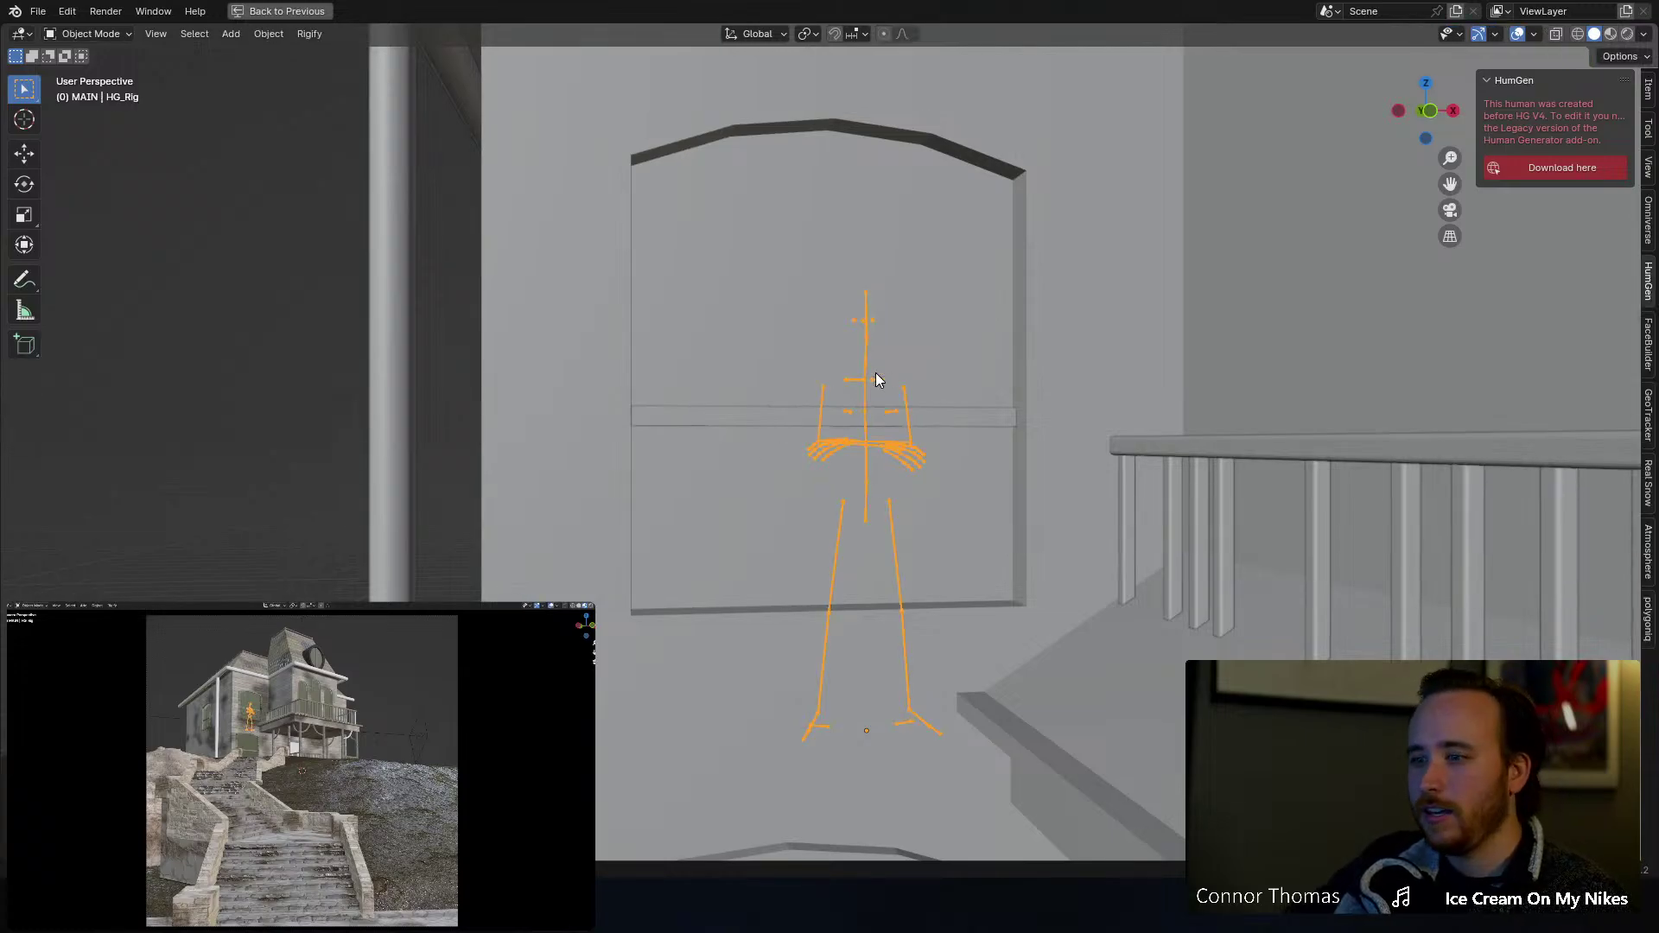
Step: Inspect the posed figure from several angles, select and frame its rig, and save the file
{"action": "key", "text": "a"}
{"action": "key", "text": "a"}
{"action": "middle_click_drag", "start_coordinate": [874, 372], "coordinate": [905, 346]}
{"action": "scroll", "coordinate": [899, 391], "scroll_direction": "down", "scroll_amount": 3}
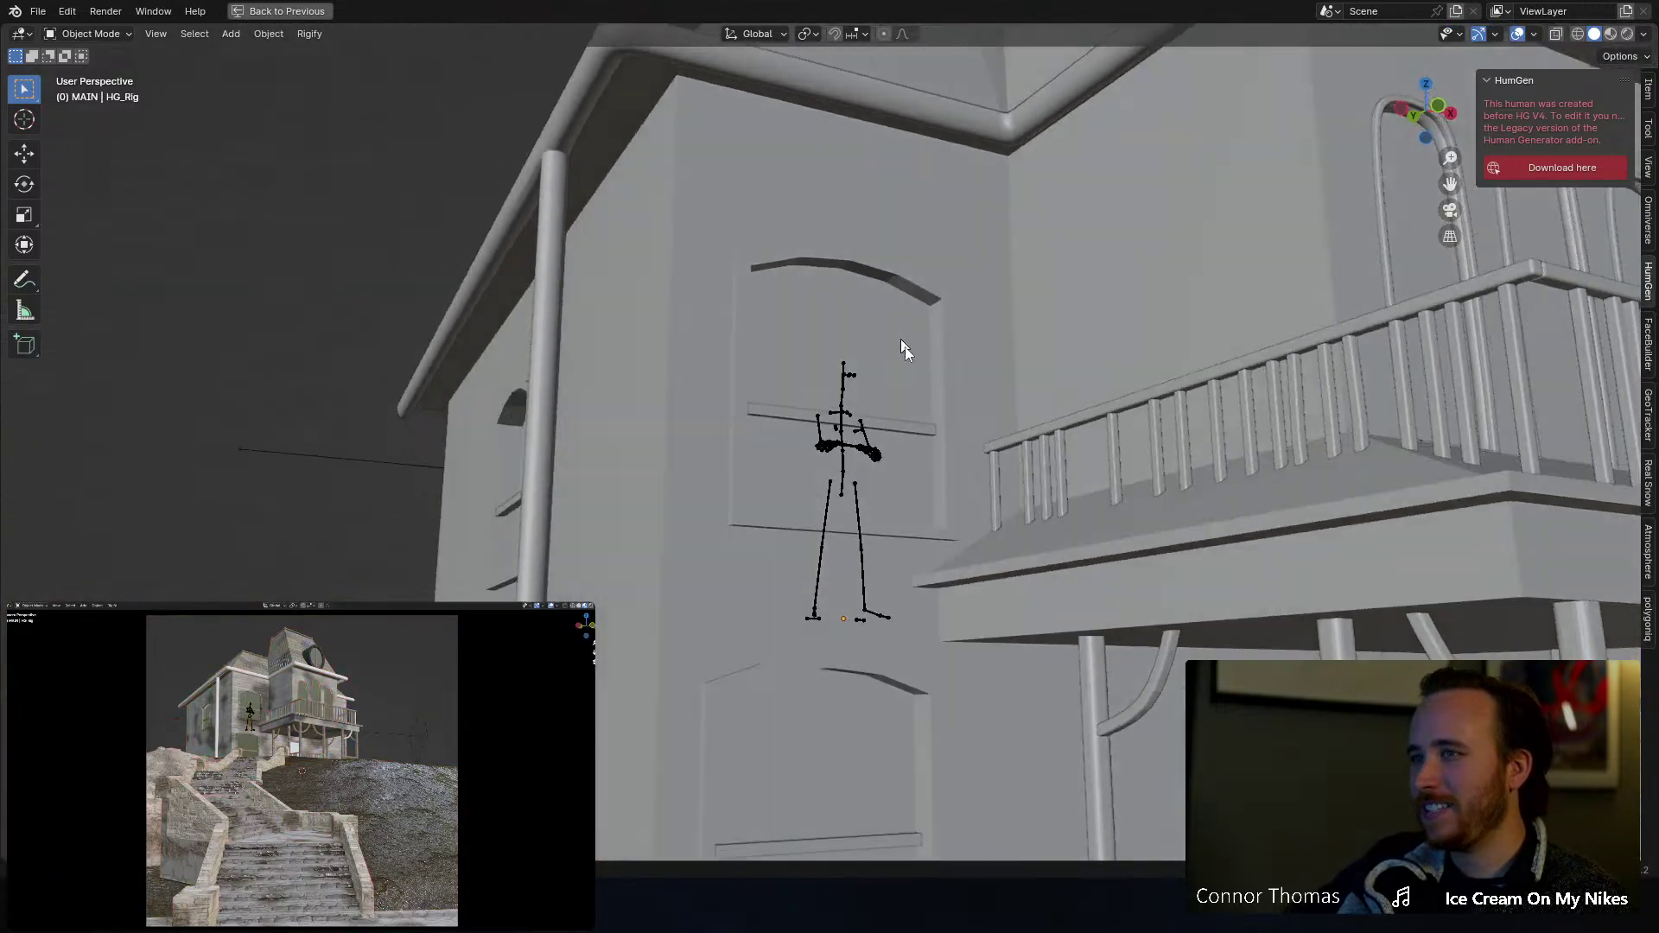
{"action": "scroll", "coordinate": [869, 427], "scroll_direction": "up", "scroll_amount": 6}
{"action": "middle_click_drag", "start_coordinate": [863, 455], "coordinate": [637, 626]}
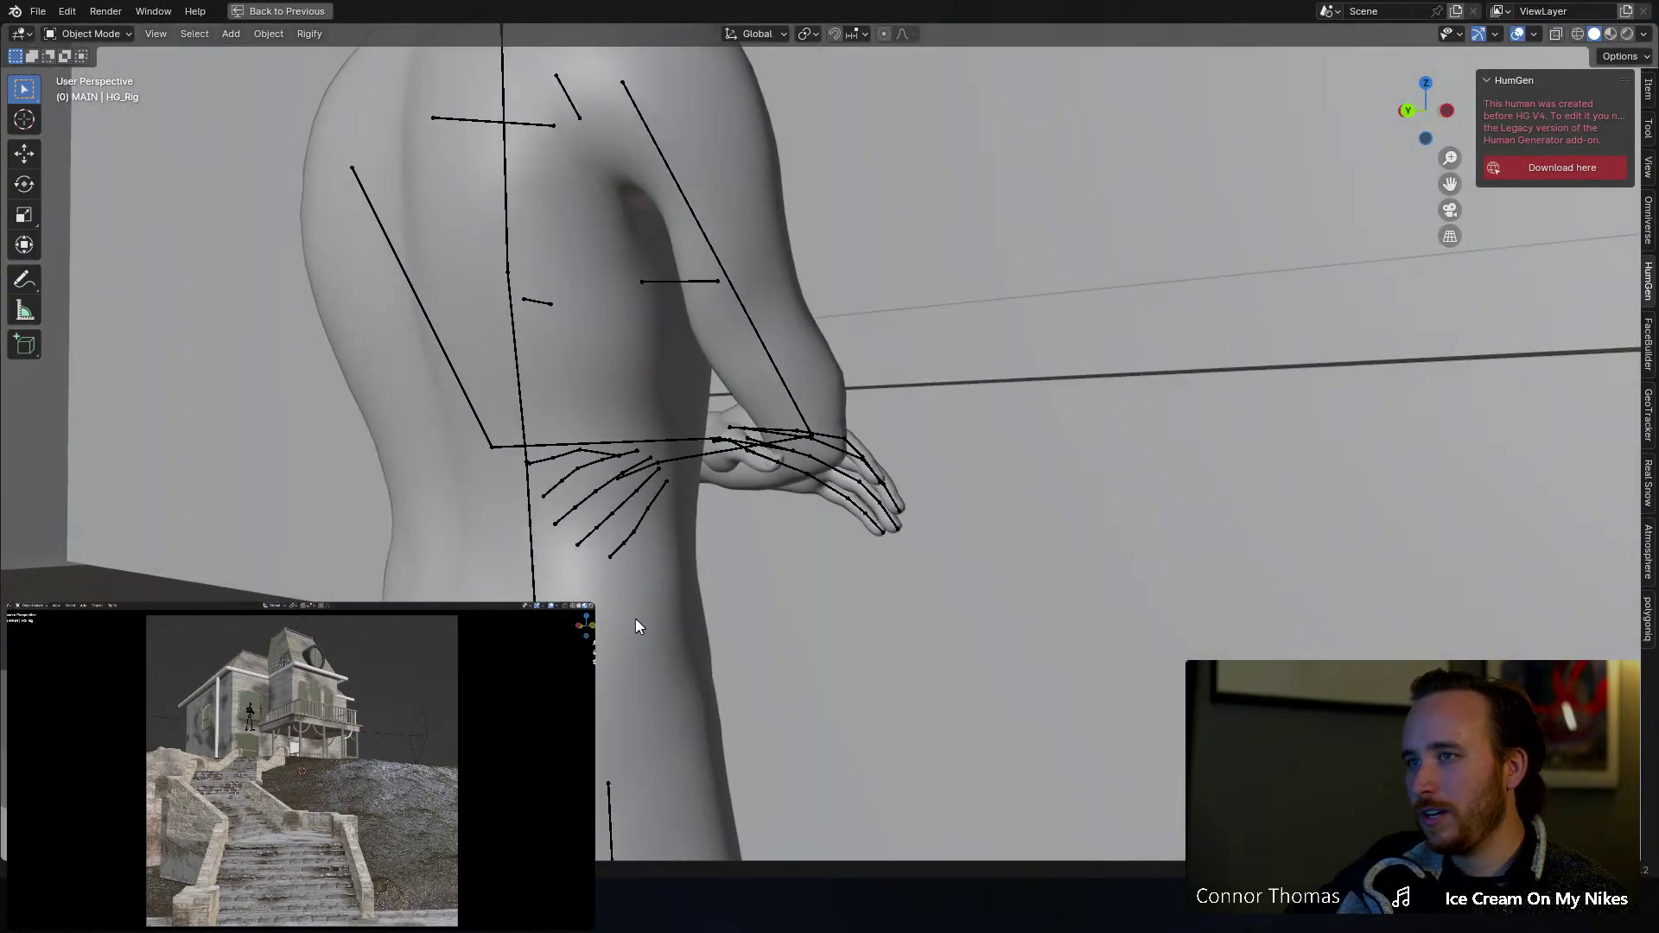
{"action": "left_click", "coordinate": [535, 496]}
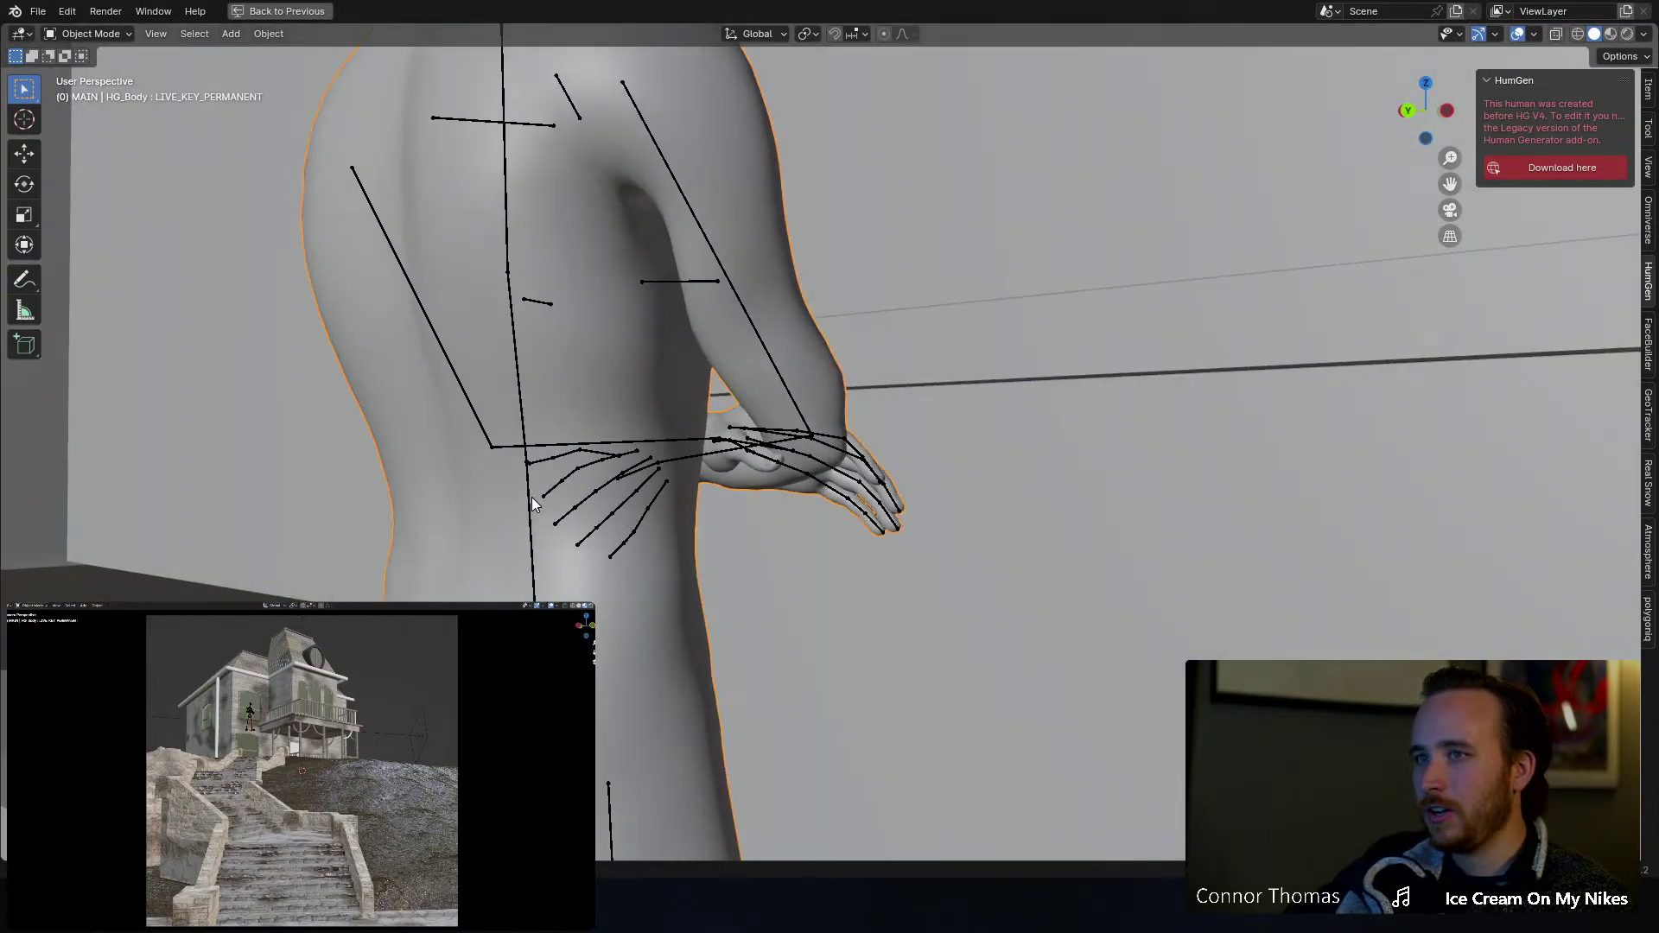
{"action": "left_click", "coordinate": [531, 496]}
{"action": "key", "text": "KP_Decimal"}
{"action": "middle_click_drag", "start_coordinate": [367, 519], "coordinate": [747, 550]}
{"action": "scroll", "coordinate": [637, 458], "scroll_direction": "down", "scroll_amount": 5}
{"action": "key", "text": "ctrl+s"}
{"action": "key", "text": "shift+a"}
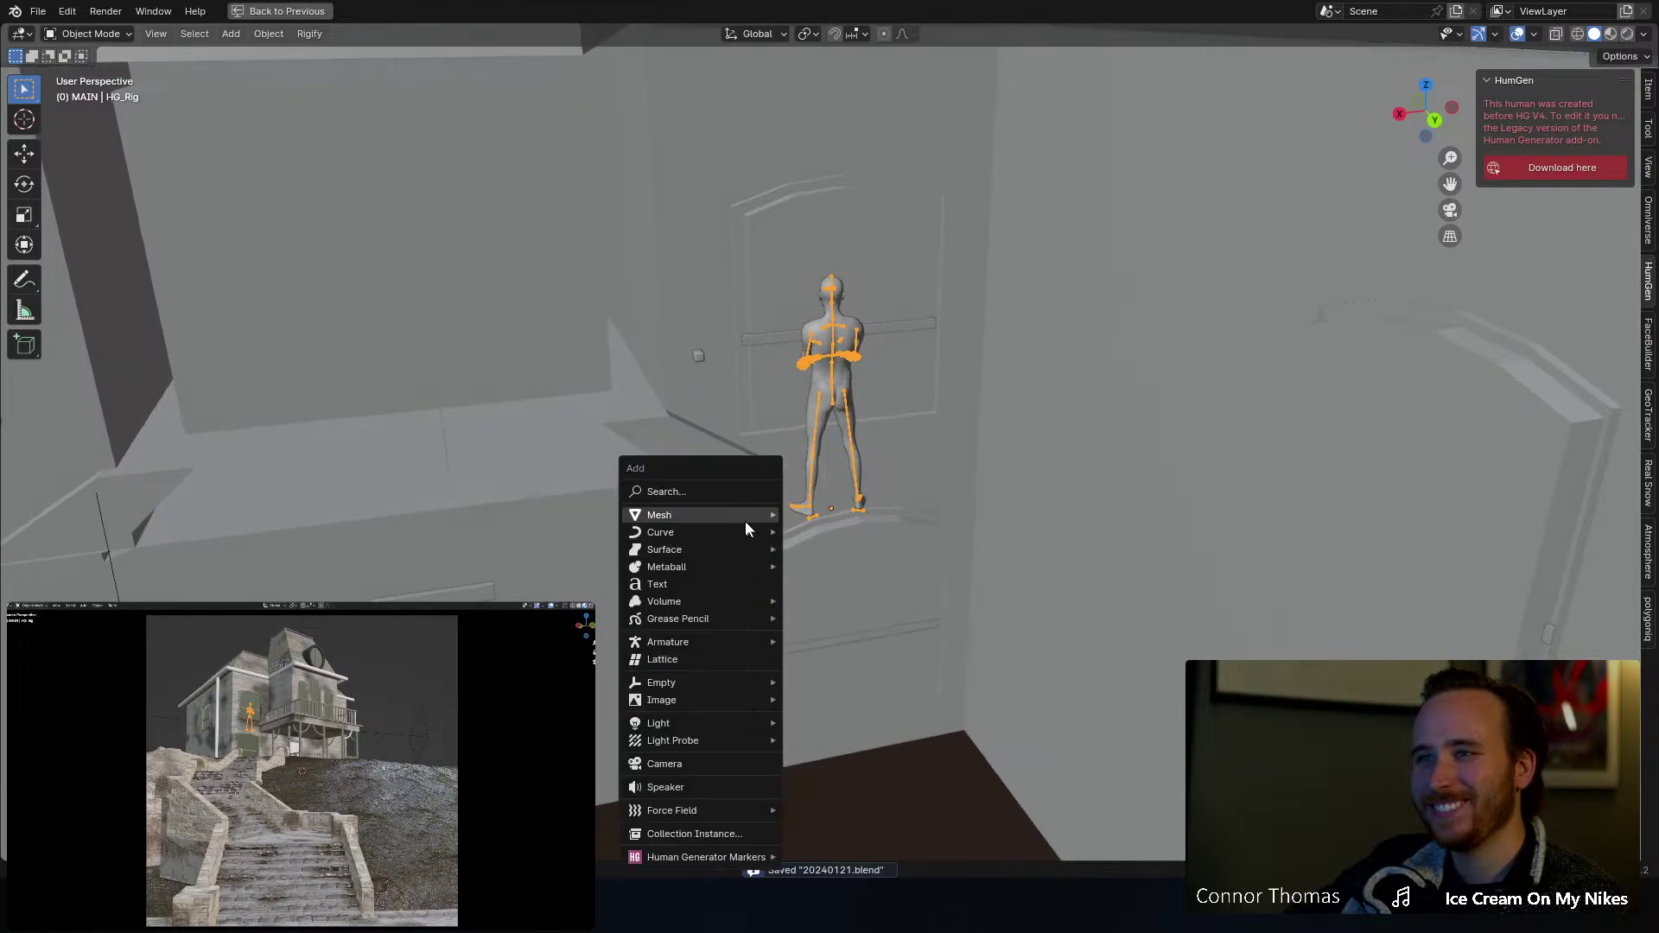
{"action": "mouse_move", "coordinate": [762, 518]}
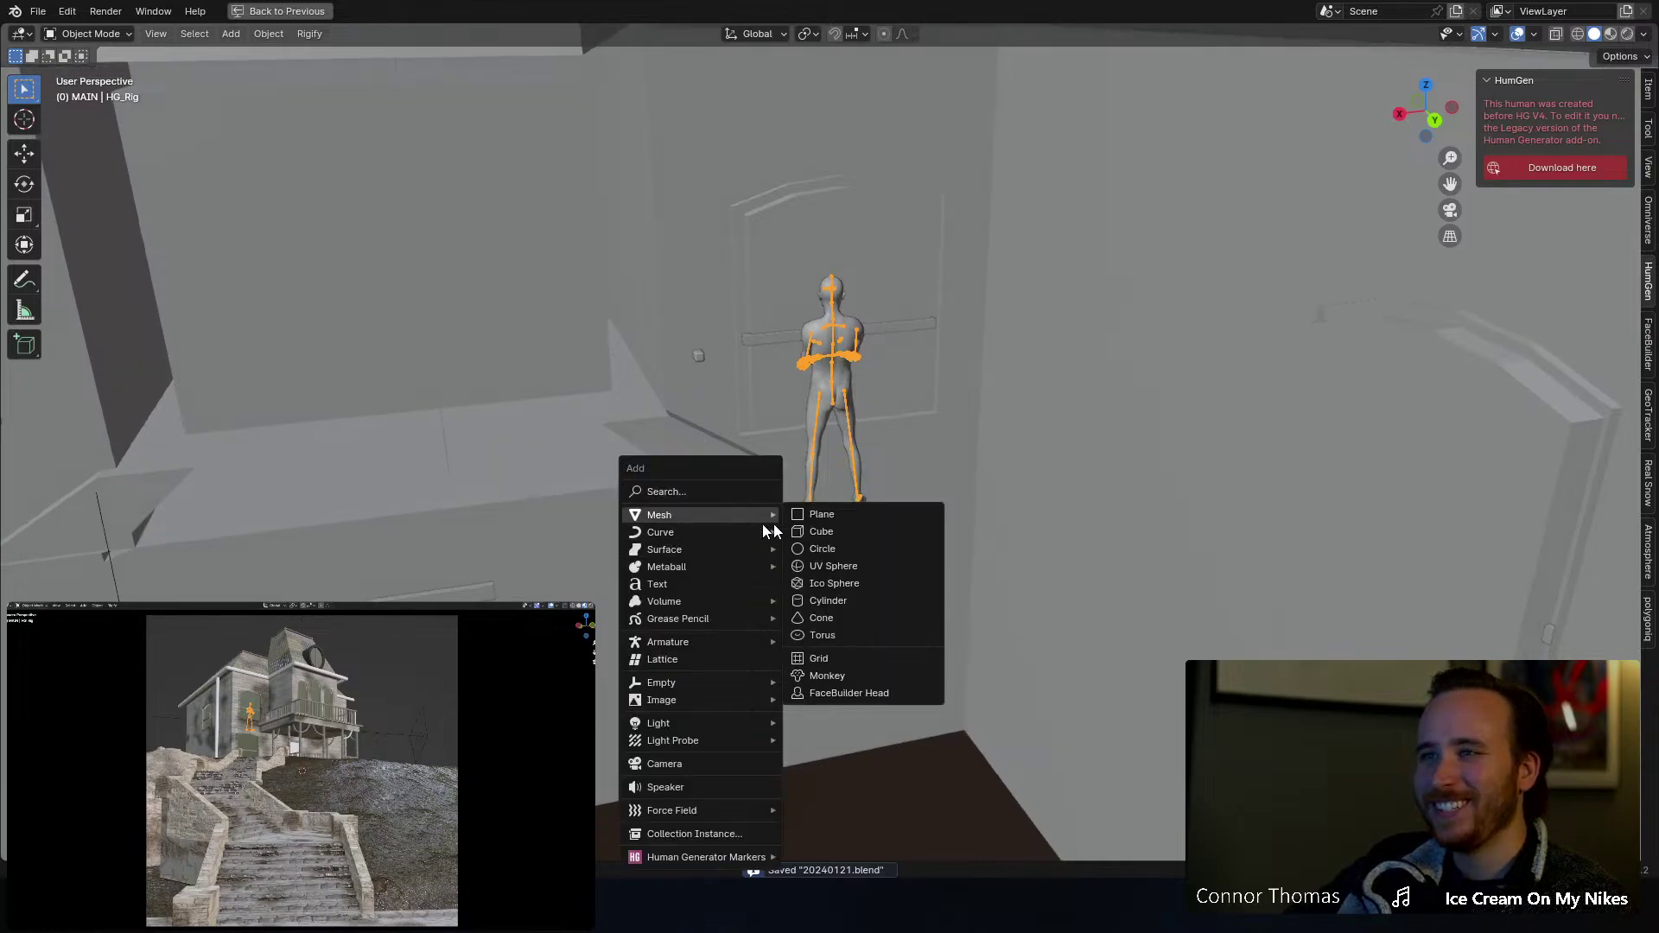
{"action": "left_click", "coordinate": [832, 517]}
{"action": "key", "text": "x"}
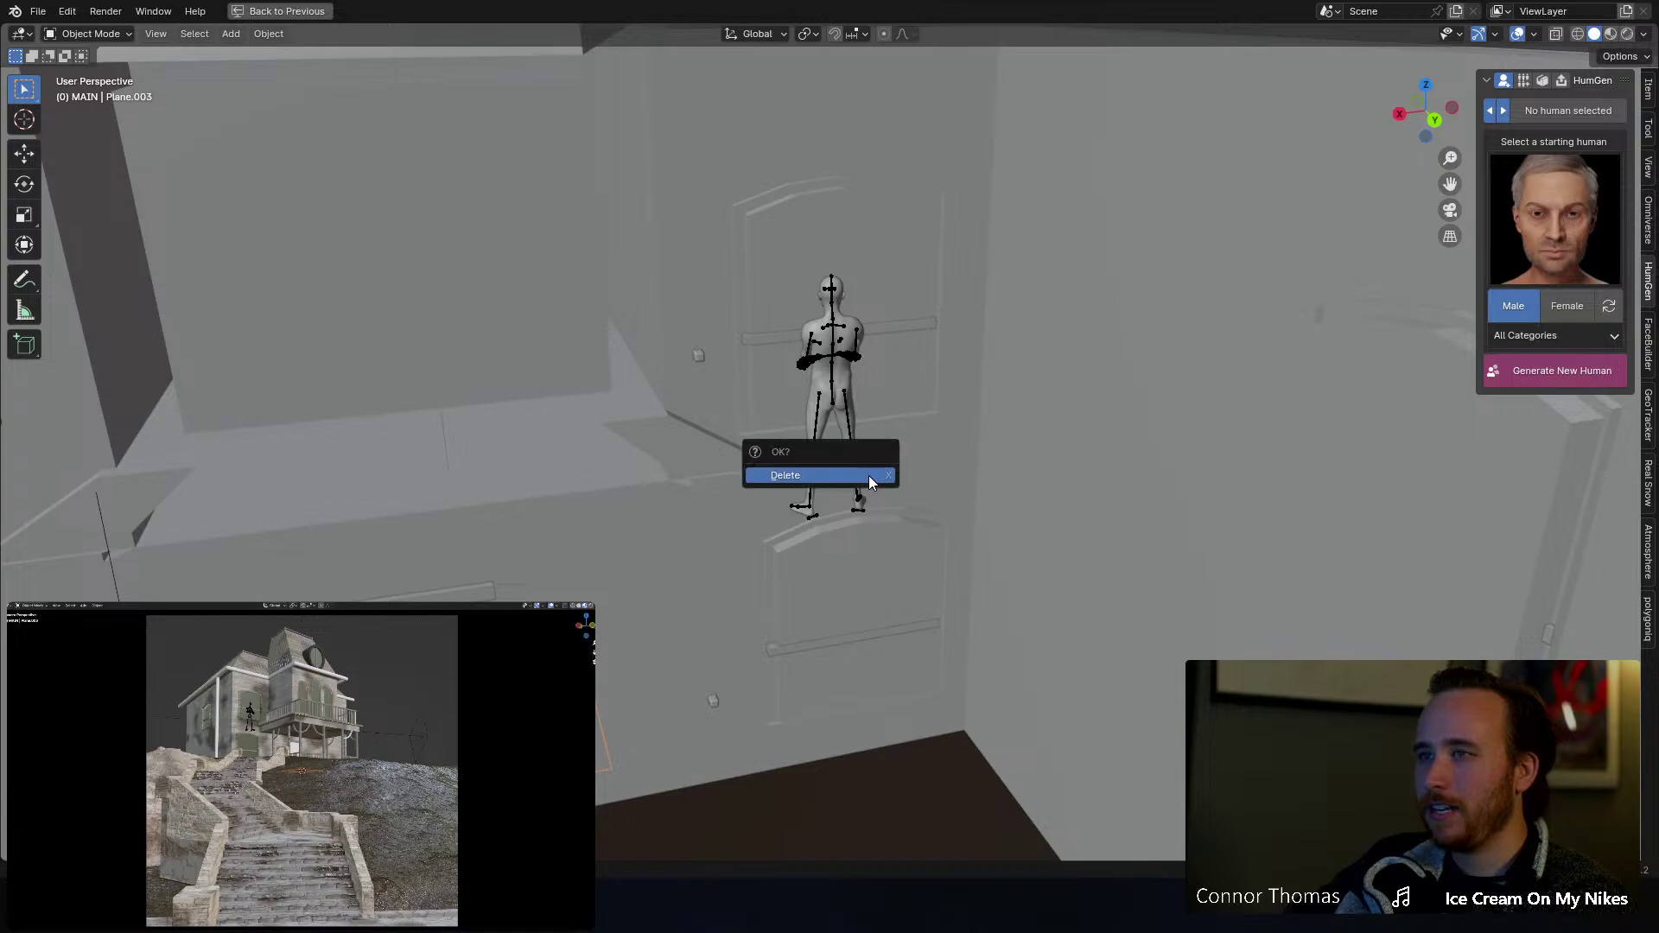
{"action": "left_click", "coordinate": [867, 474]}
Step: Place the 3D cursor at the figure's legs and add a plane mesh there
{"action": "left_click", "coordinate": [24, 119]}
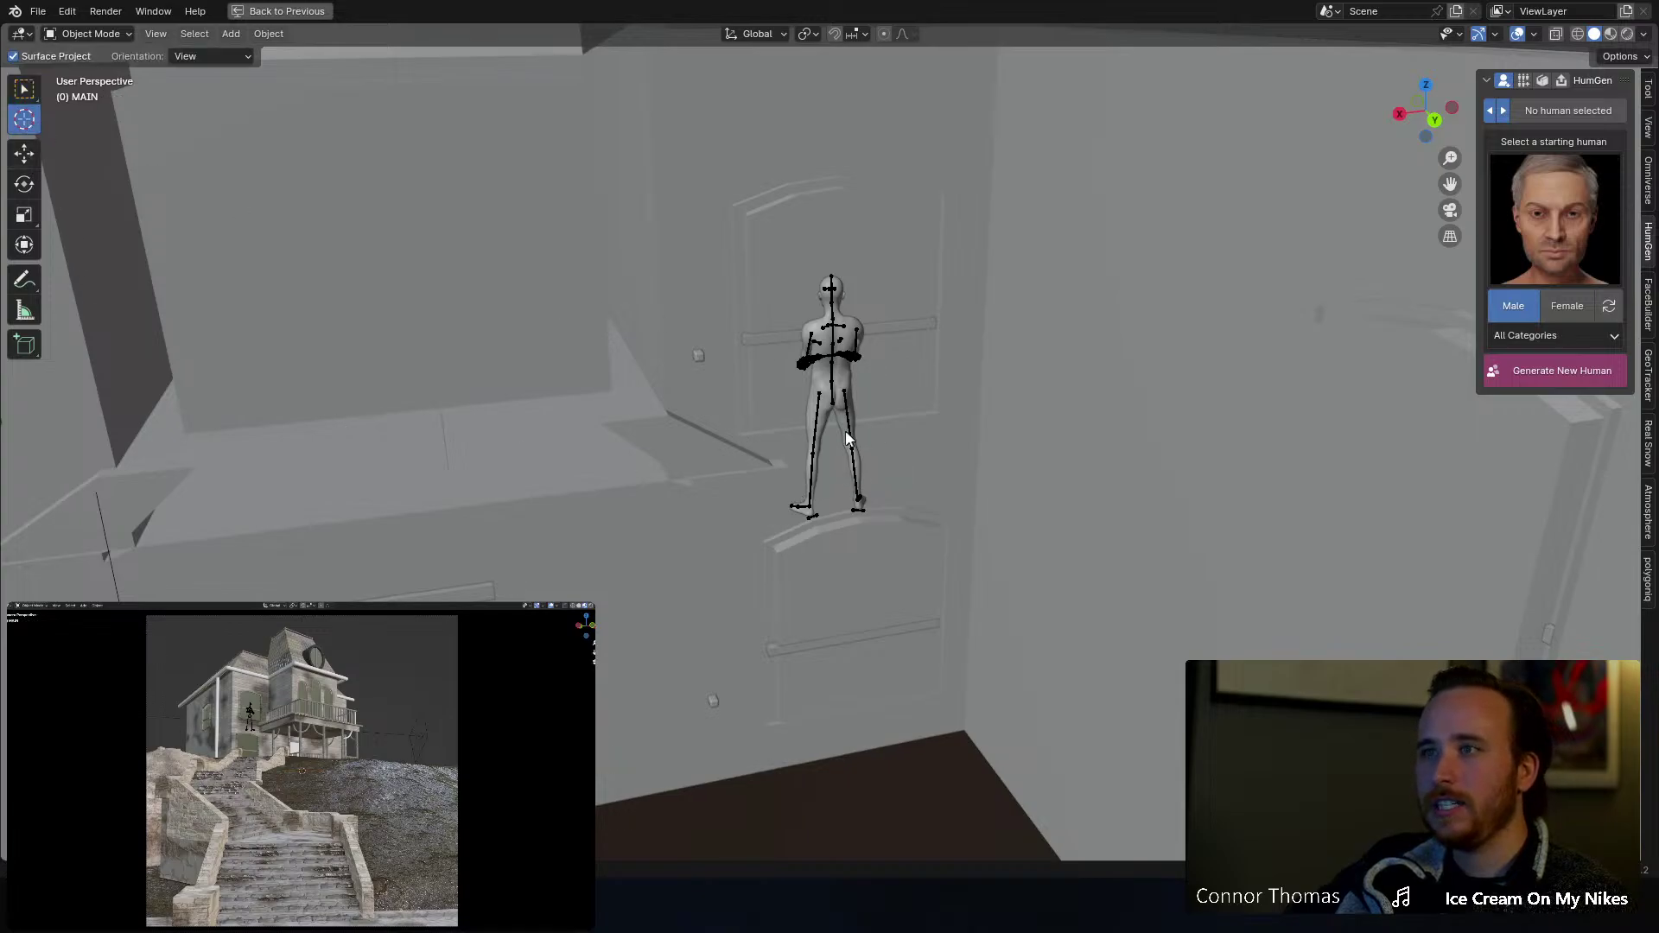
{"action": "left_click", "coordinate": [24, 88]}
{"action": "key", "text": "shift+a"}
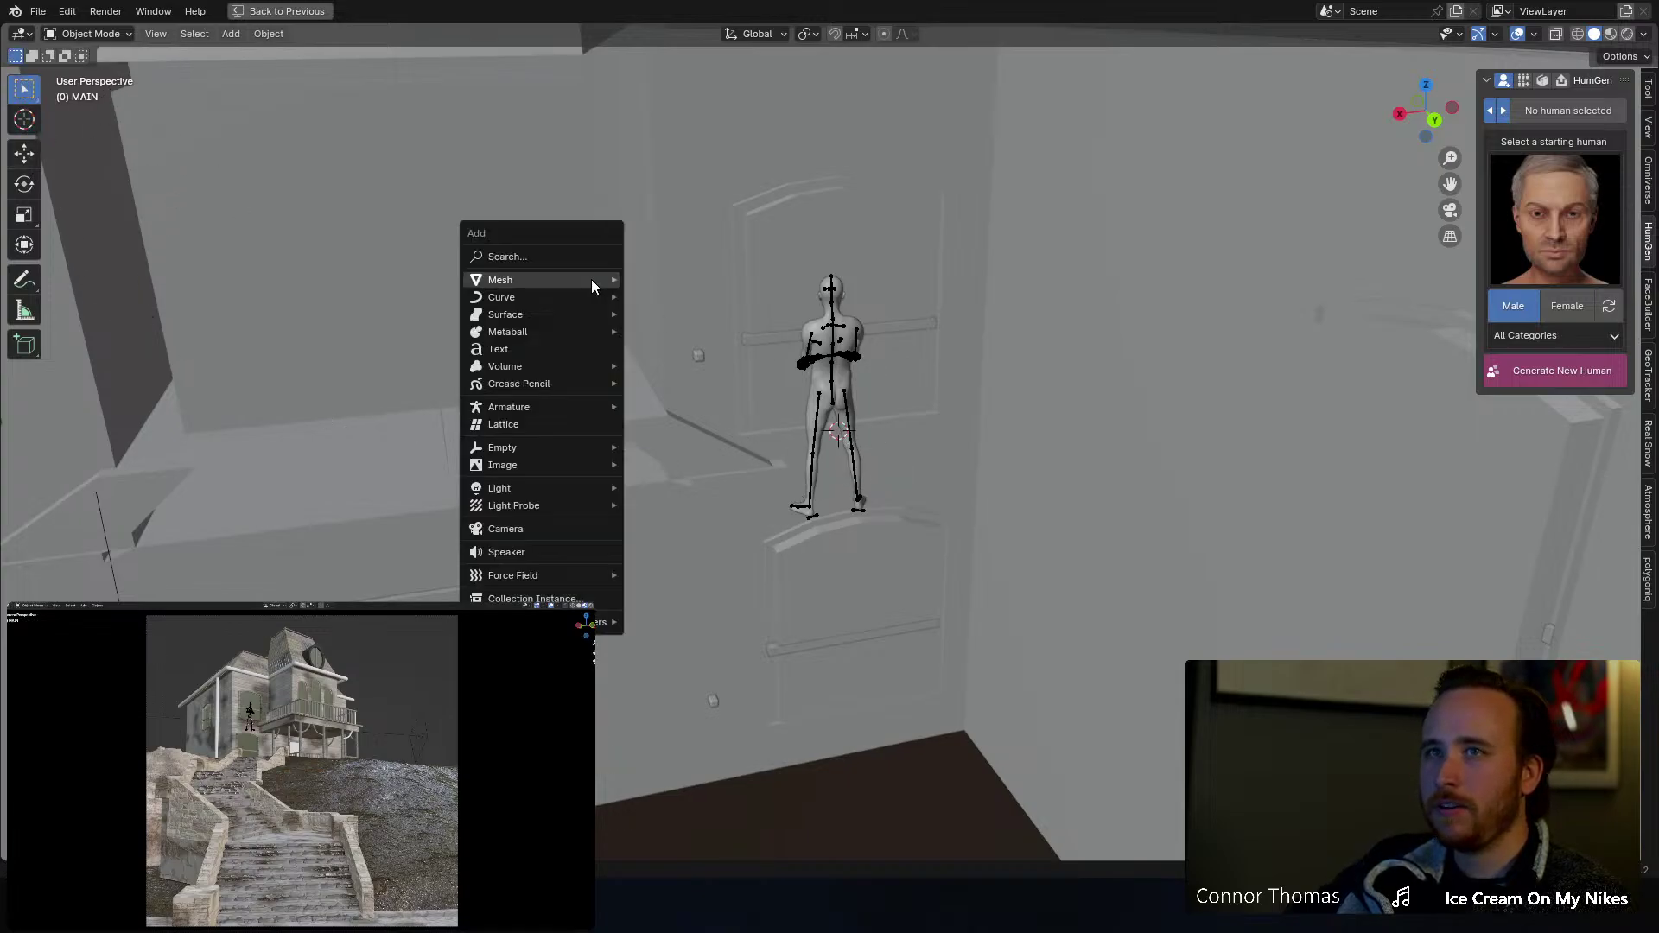
{"action": "mouse_move", "coordinate": [591, 278]}
{"action": "left_click", "coordinate": [683, 279]}
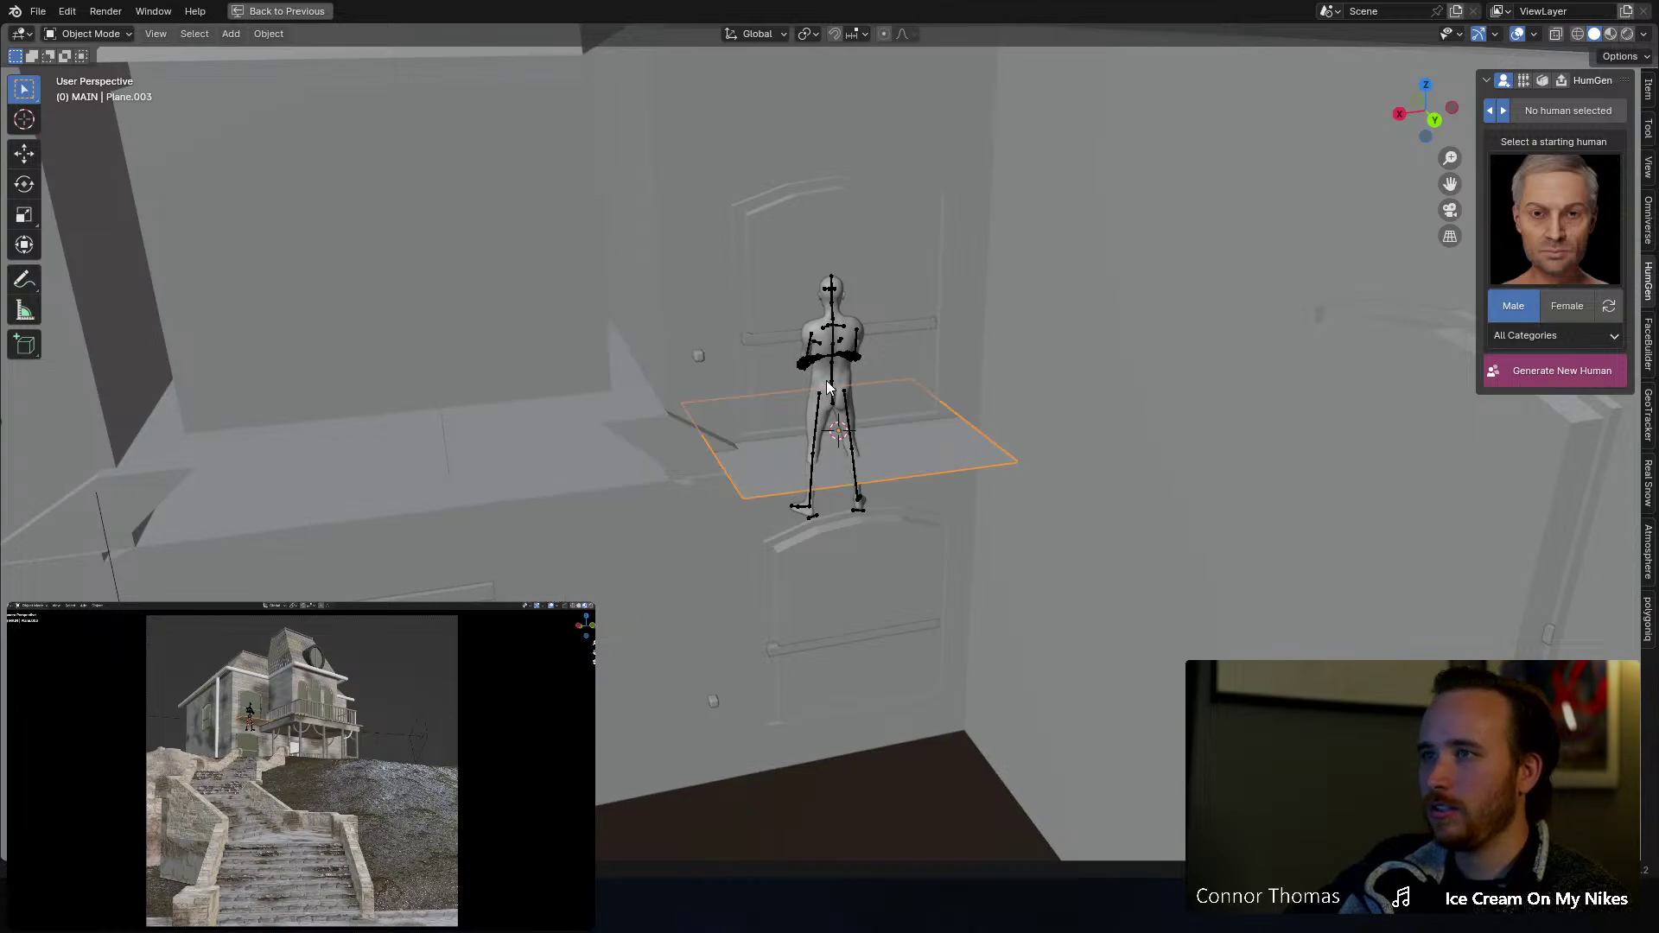
Step: Lower the new plane below the figure's feet and shift it about 0.97 m along Y
{"action": "key", "text": "g"}
{"action": "key", "text": "z"}
{"action": "left_click", "coordinate": [831, 467]}
{"action": "key", "text": "g"}
{"action": "key", "text": "y"}
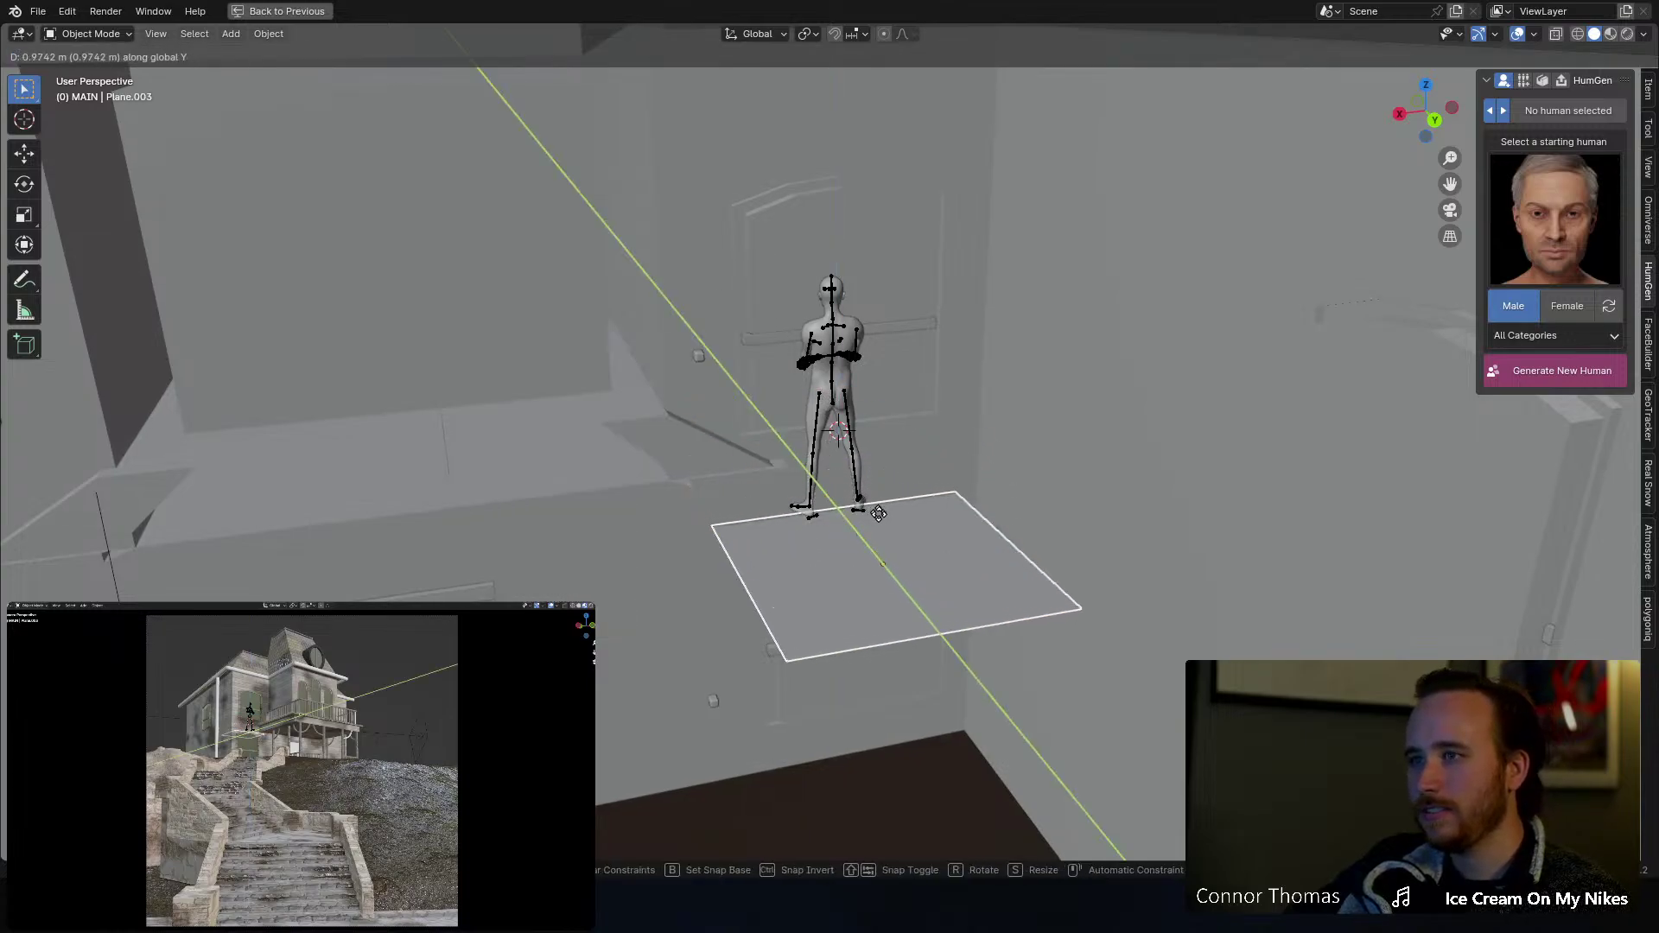
{"action": "left_click", "coordinate": [876, 513]}
{"action": "mouse_move", "coordinate": [879, 522]}
{"action": "middle_mouse_down"}
{"action": "mouse_move", "coordinate": [878, 418]}
{"action": "mouse_move", "coordinate": [890, 452]}
{"action": "mouse_move", "coordinate": [945, 481]}
{"action": "mouse_move", "coordinate": [1018, 491]}
{"action": "mouse_move", "coordinate": [882, 513]}
{"action": "middle_mouse_up"}
Step: Raise the plane by about 0.24 m in Z to the level of the figure's feet
{"action": "key", "text": "Tab"}
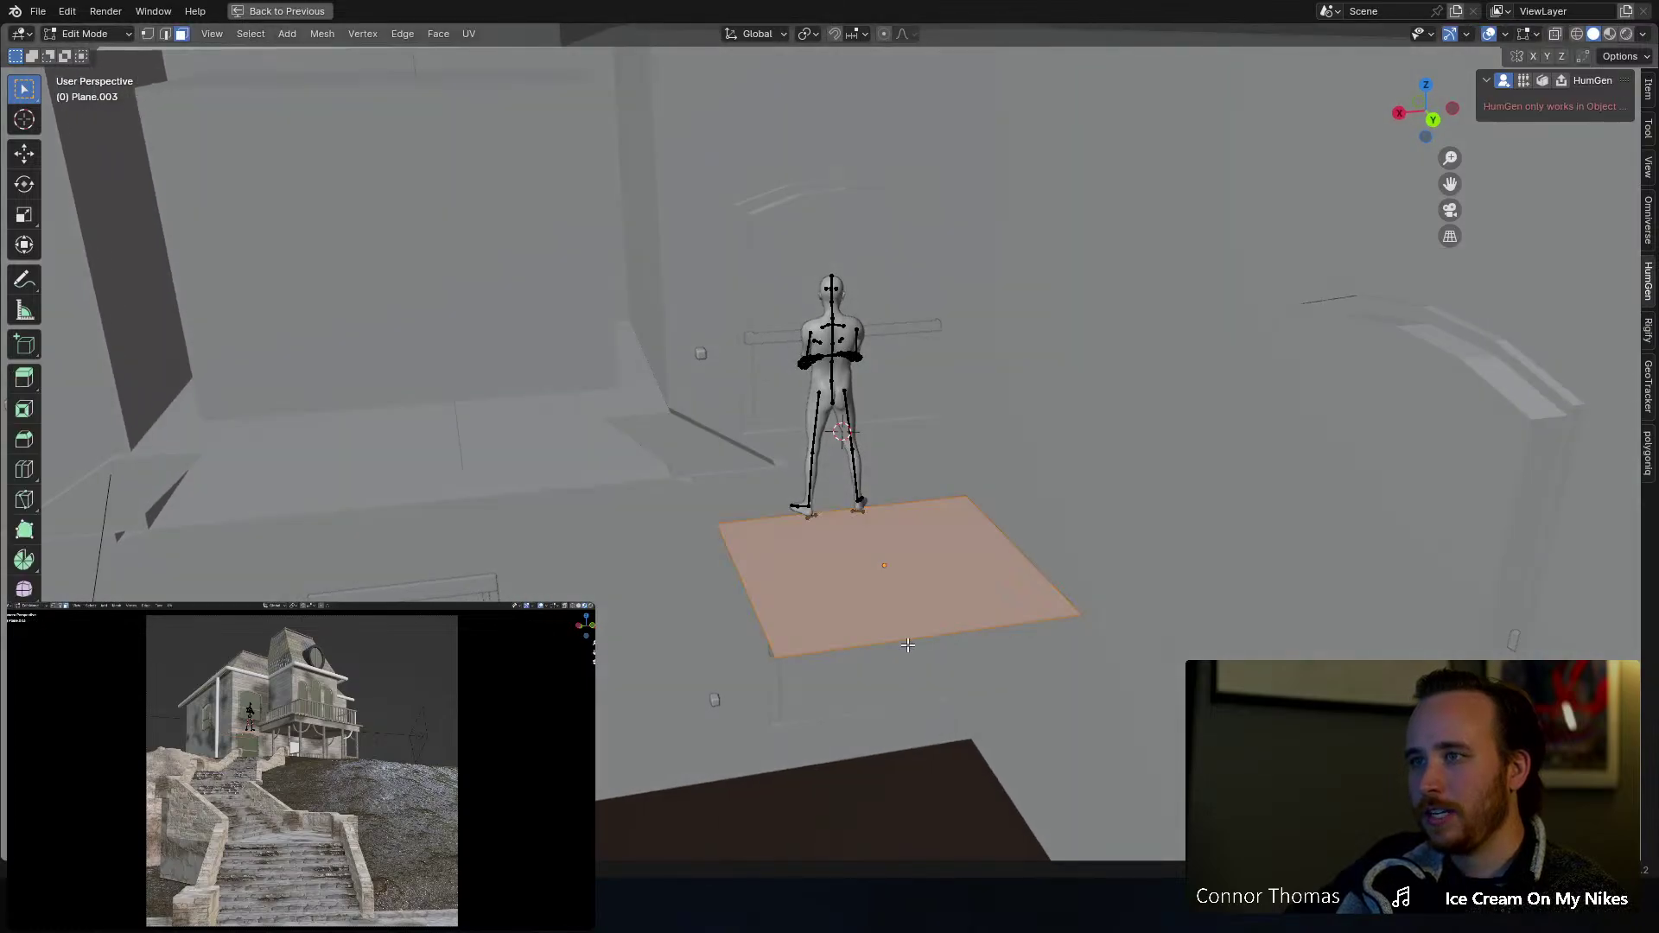
{"action": "key", "text": "alt+a"}
{"action": "key", "text": "Tab"}
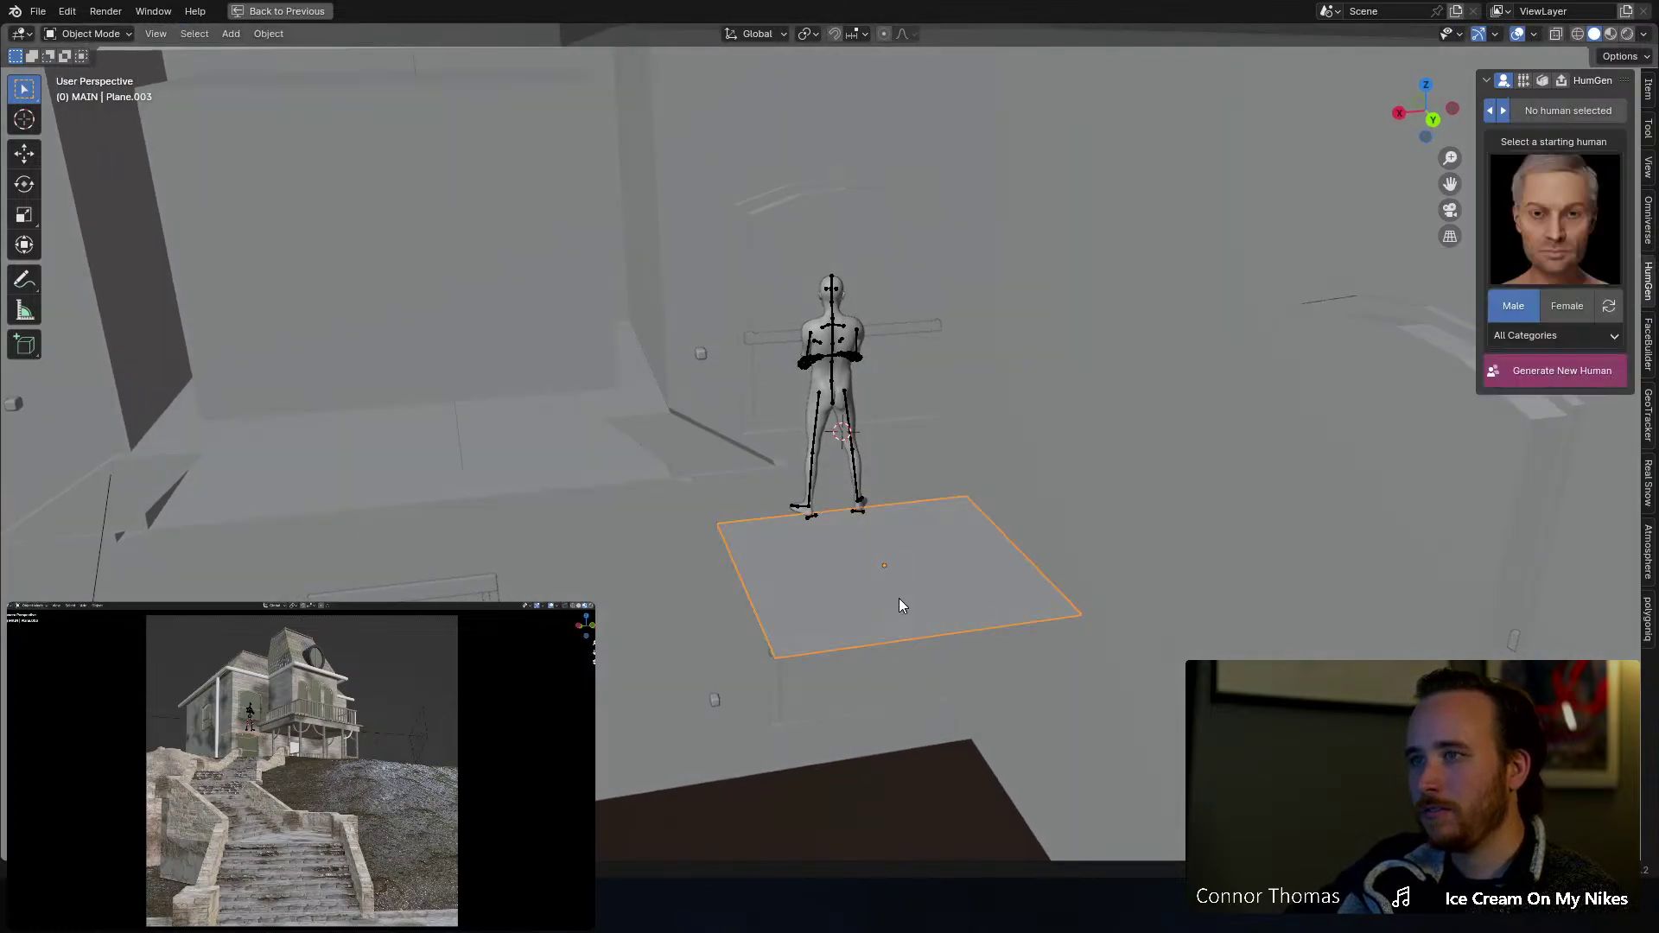
{"action": "key", "text": "g"}
{"action": "key", "text": "z"}
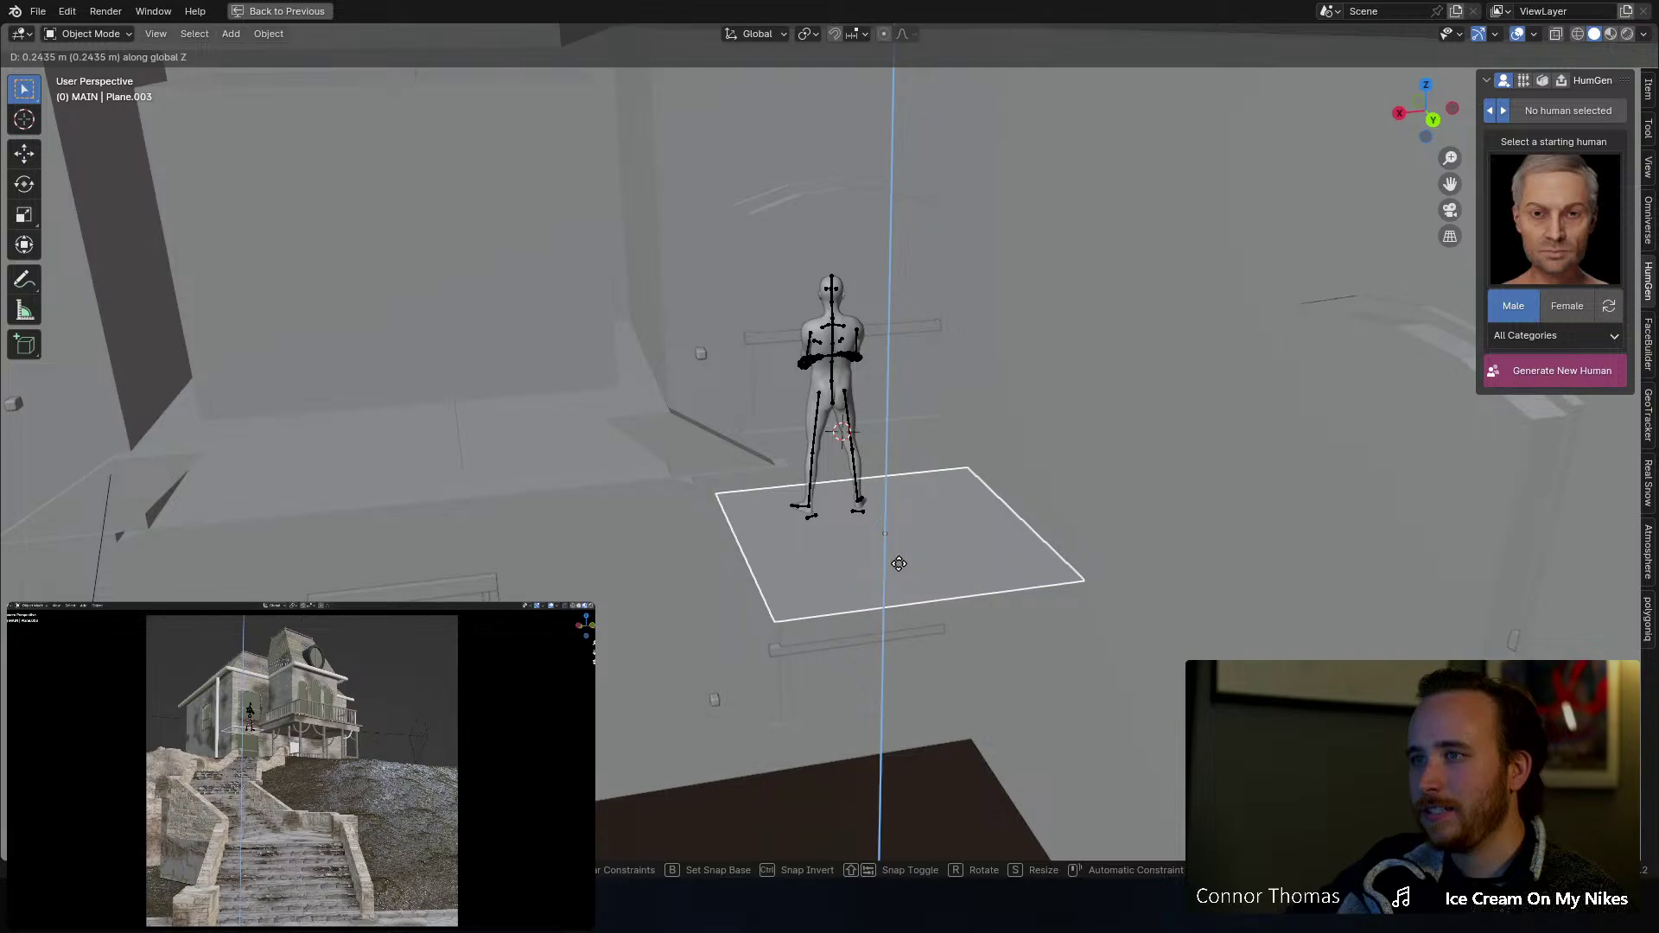
{"action": "left_click", "coordinate": [899, 563]}
Step: Move the plane's rear edge along Y to lengthen the floor behind the figure
{"action": "key", "text": "Tab"}
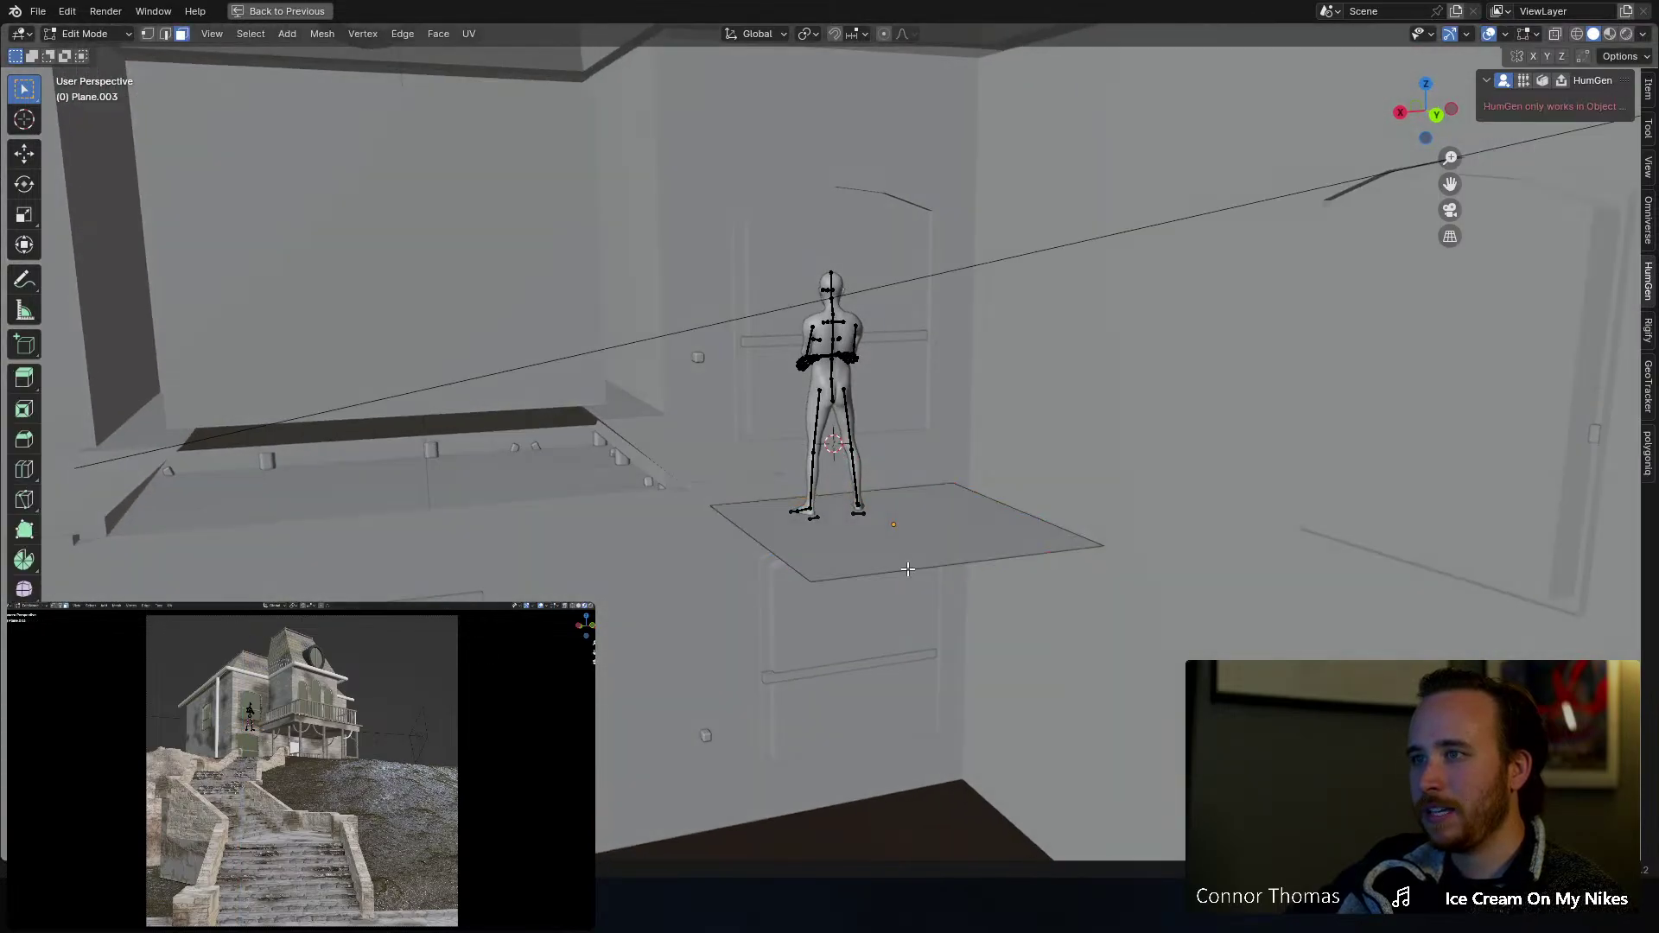
{"action": "key", "text": "2"}
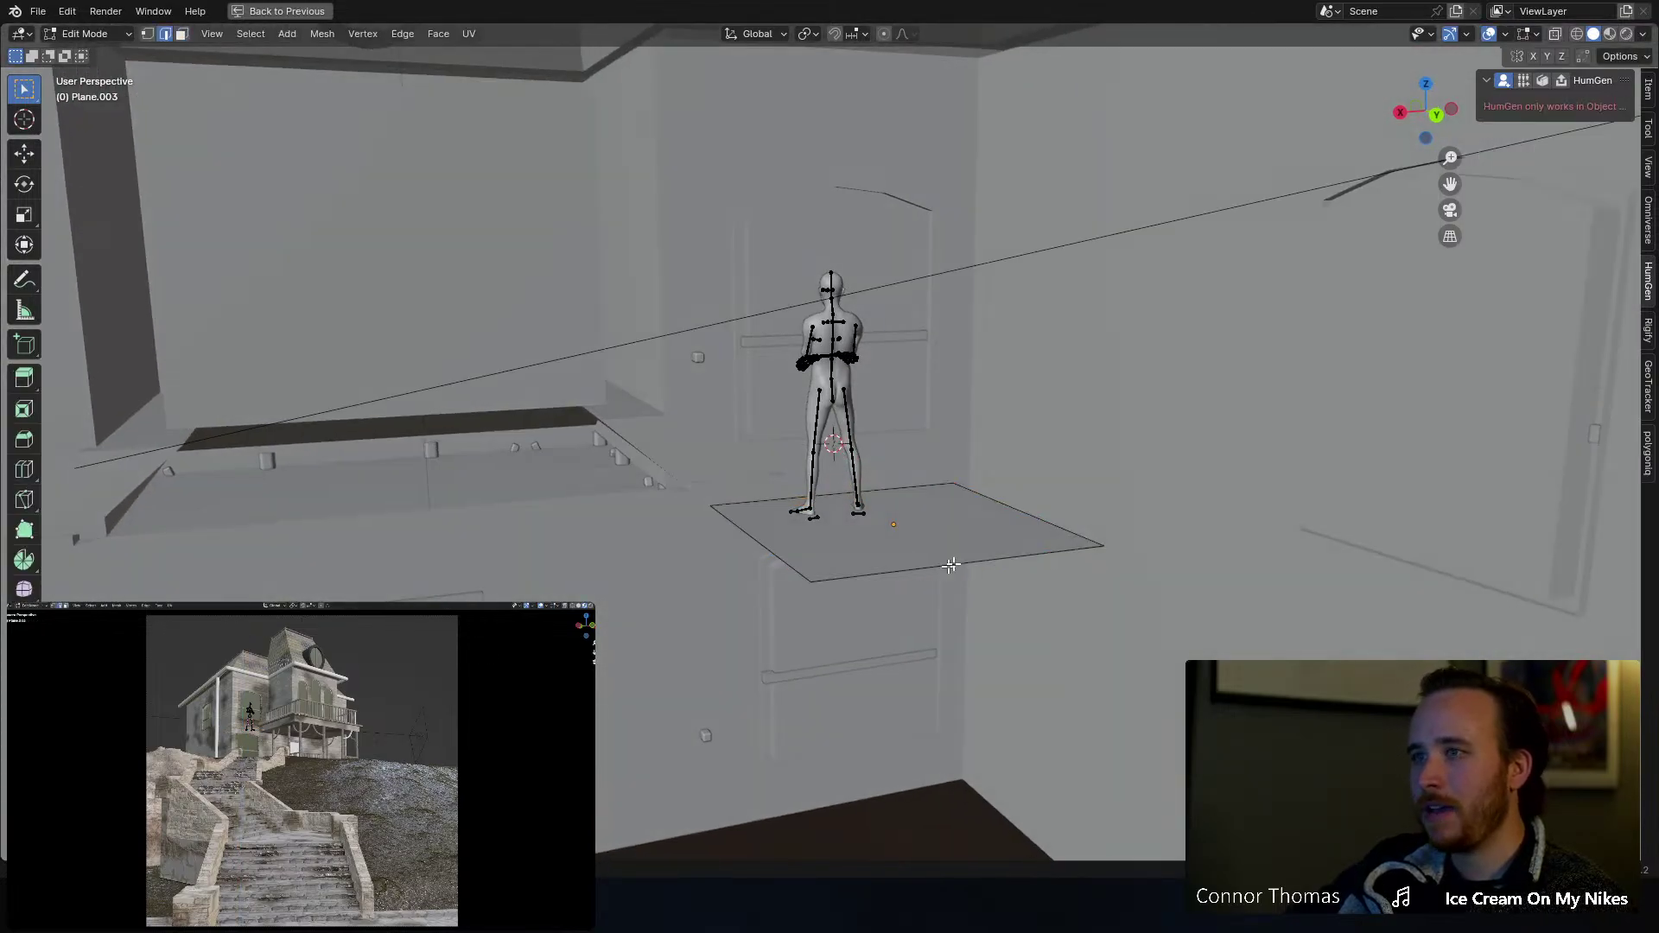
{"action": "middle_click_drag", "start_coordinate": [951, 566], "coordinate": [1112, 570]}
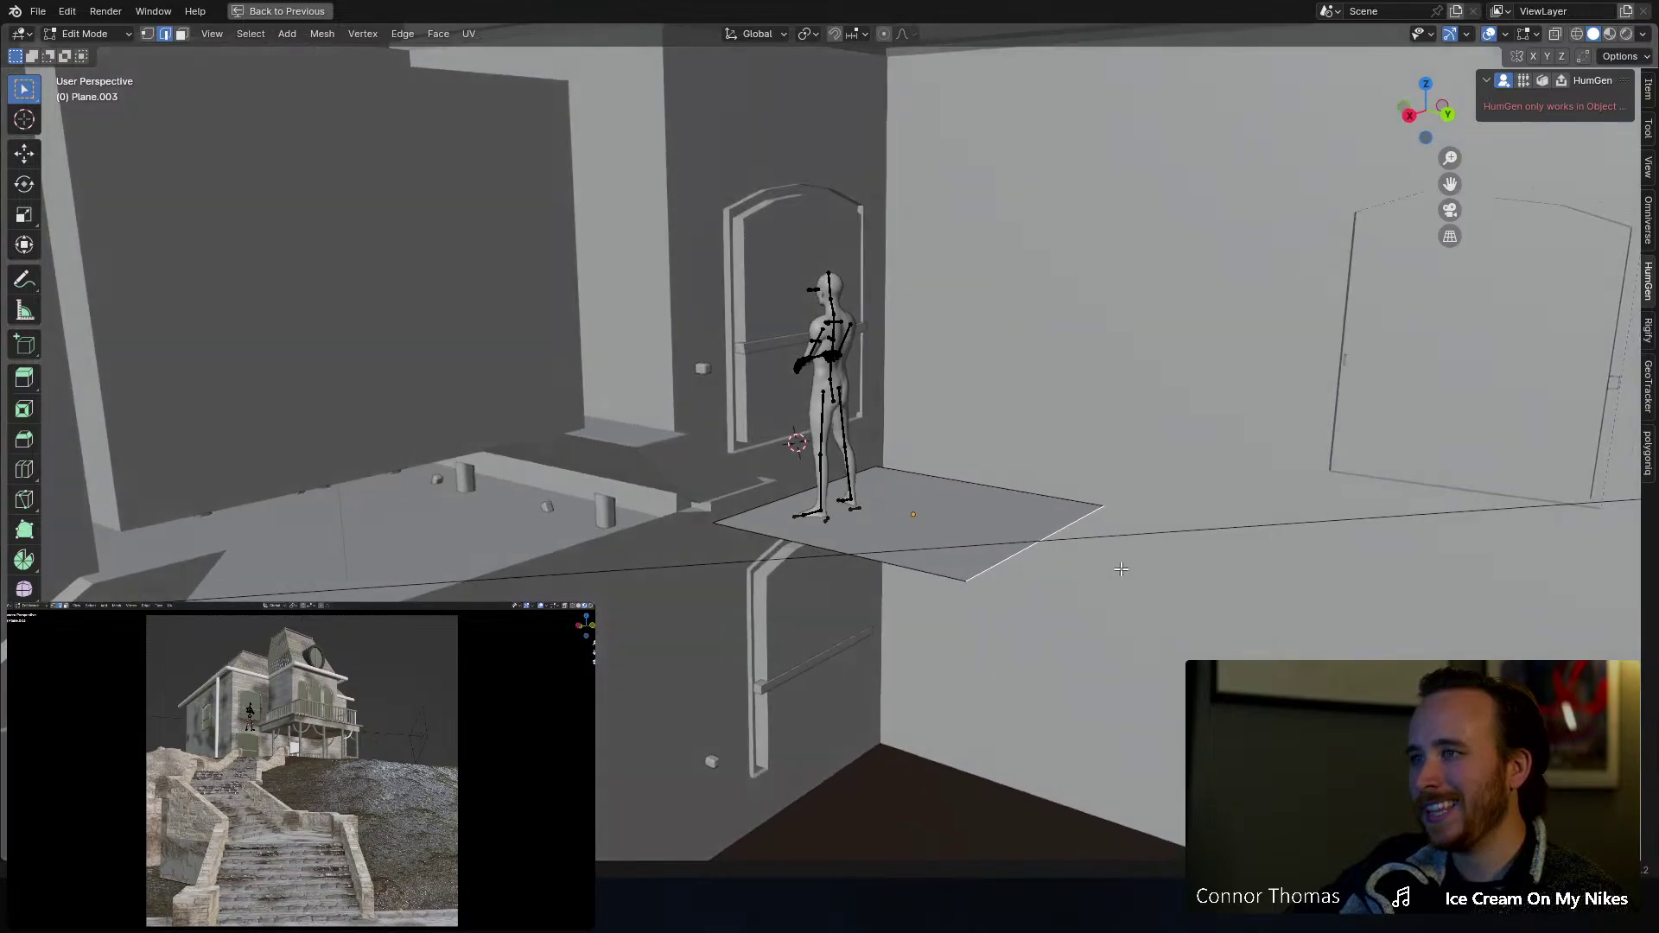
{"action": "key", "text": "g"}
{"action": "key", "text": "y"}
{"action": "left_click", "coordinate": [1308, 598]}
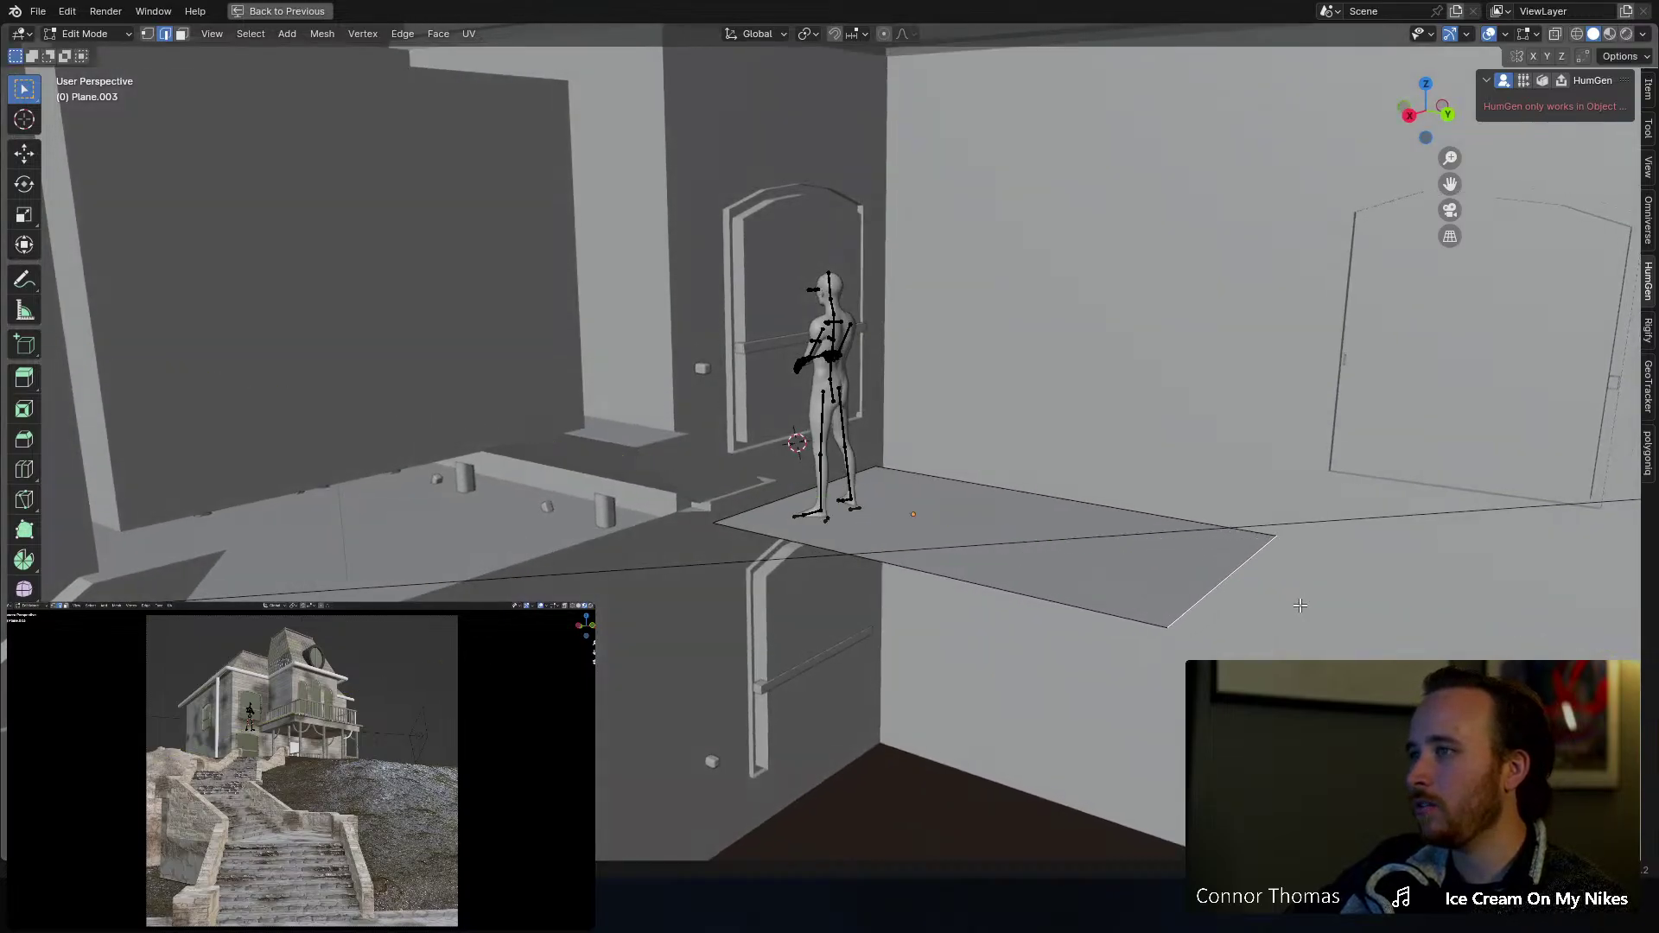
Step: Extrude the floor's rear edge upward in Z to form a wall taller than the figure
{"action": "key", "text": "e"}
{"action": "key", "text": "z"}
{"action": "left_click", "coordinate": [1324, 161]}
{"action": "scroll", "coordinate": [1146, 185], "scroll_direction": "down", "scroll_amount": 2}
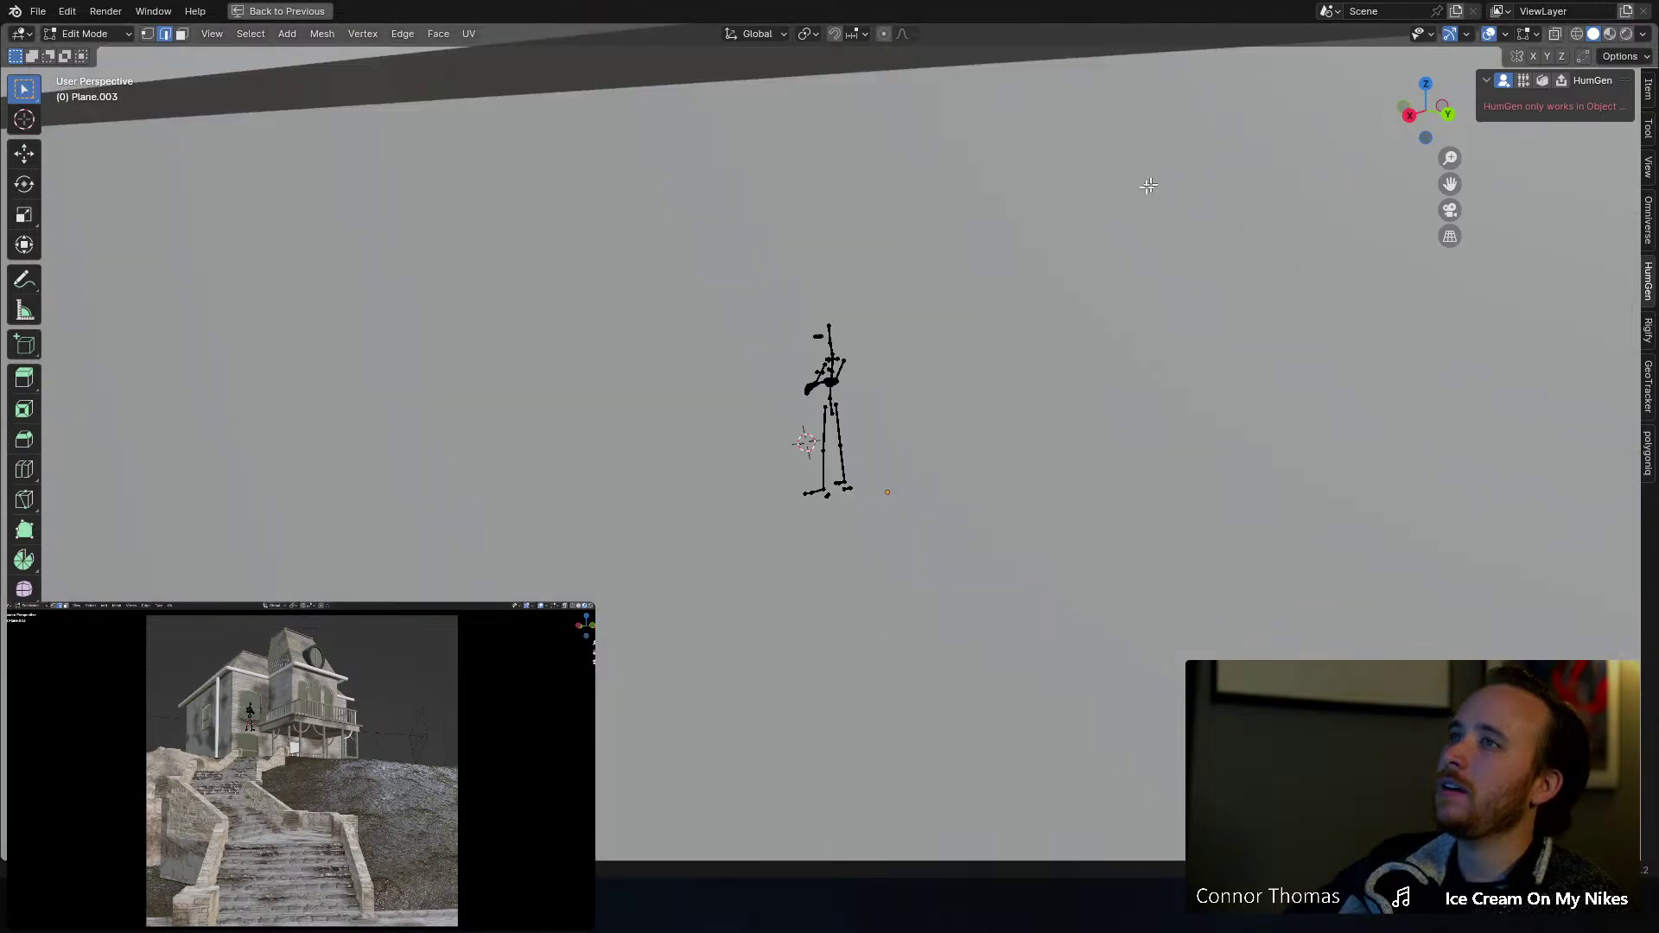
{"action": "scroll", "coordinate": [1134, 282], "scroll_direction": "up", "scroll_amount": 2}
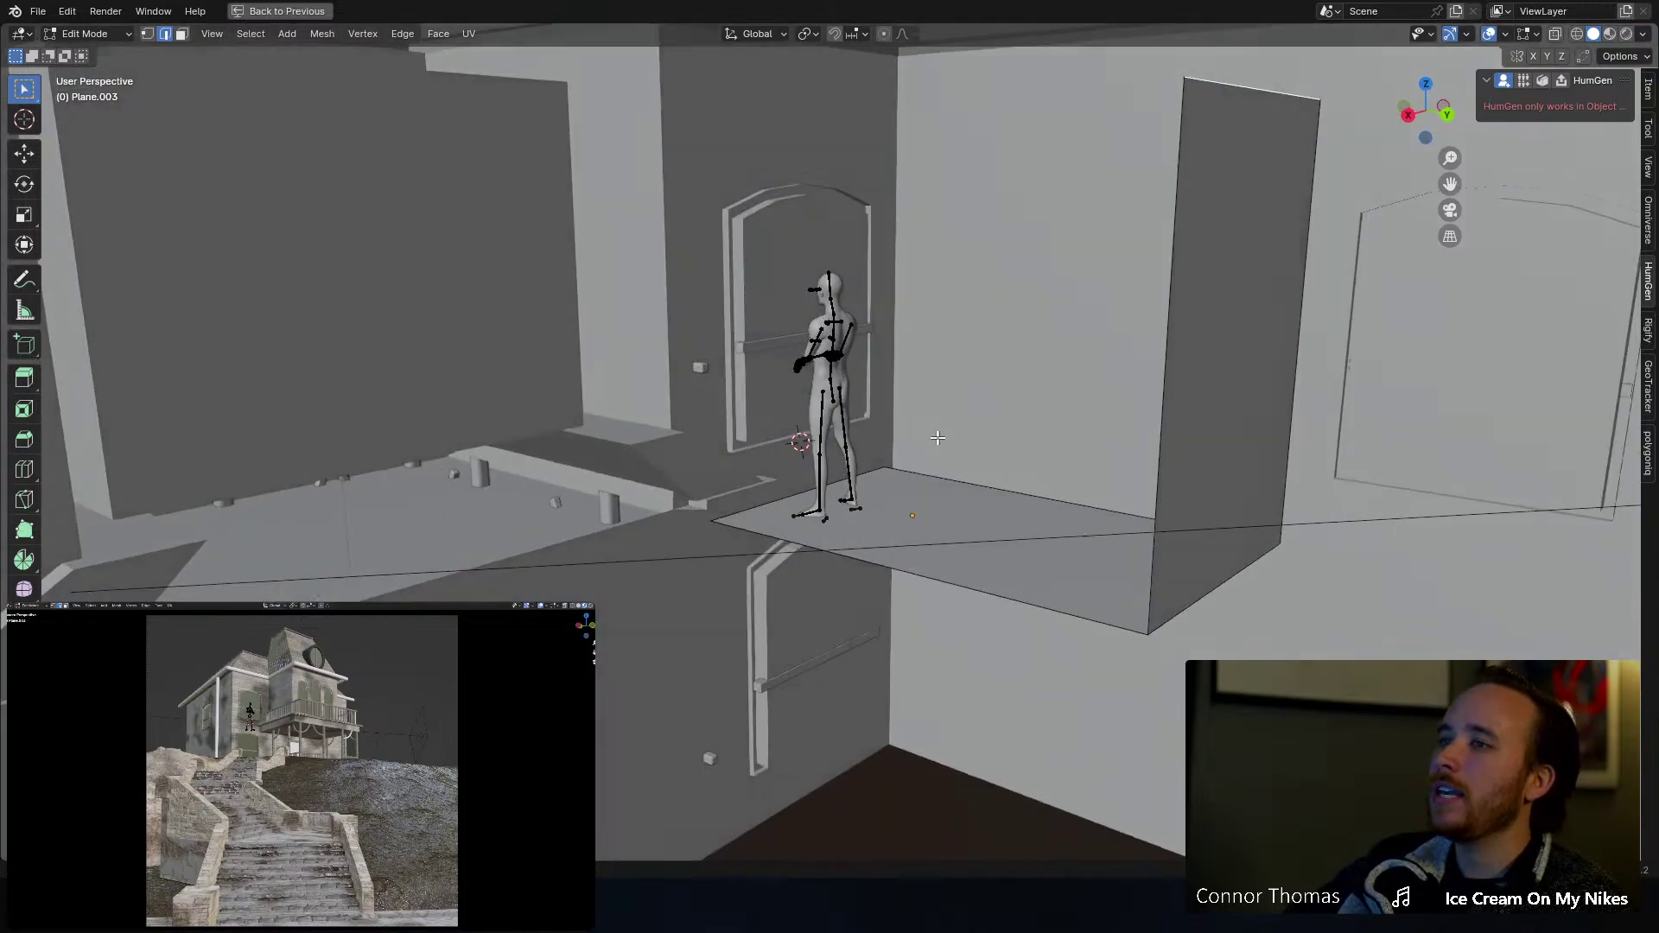
Step: Move the floor's open side edge together with the back wall's adjoining side edge outward along X by about 0.5 m
{"action": "middle_click_drag", "start_coordinate": [1148, 275], "coordinate": [858, 545]}
{"action": "left_click", "coordinate": [769, 562]}
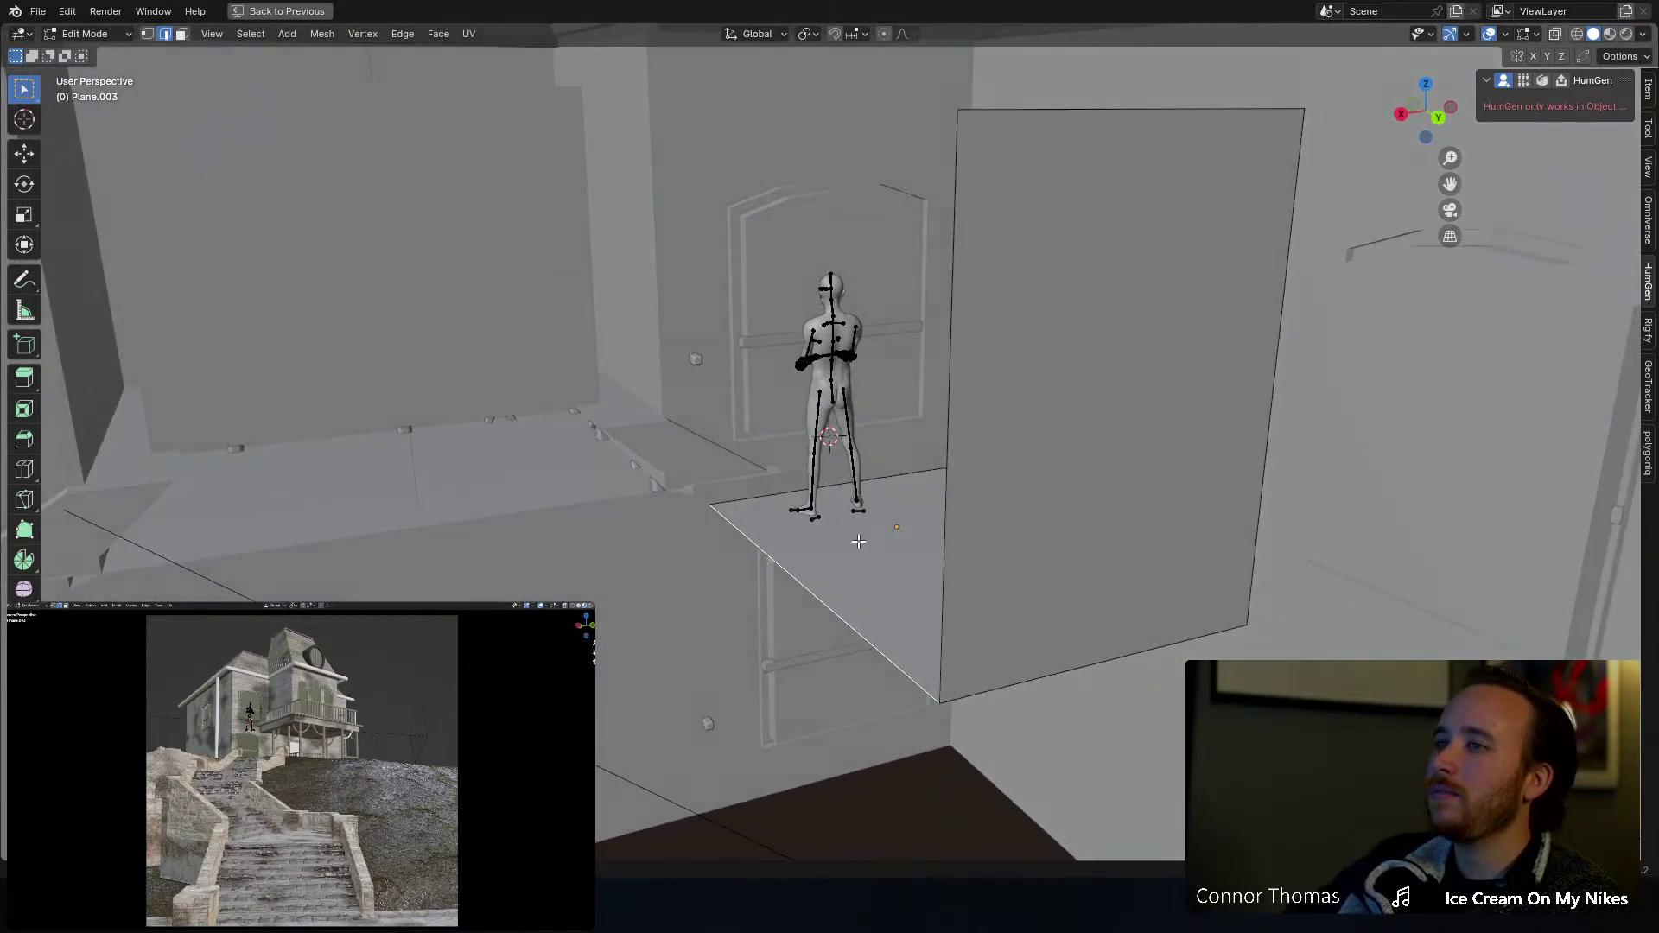
{"action": "key", "text": "g"}
{"action": "key", "text": "y"}
{"action": "left_click", "coordinate": [856, 543]}
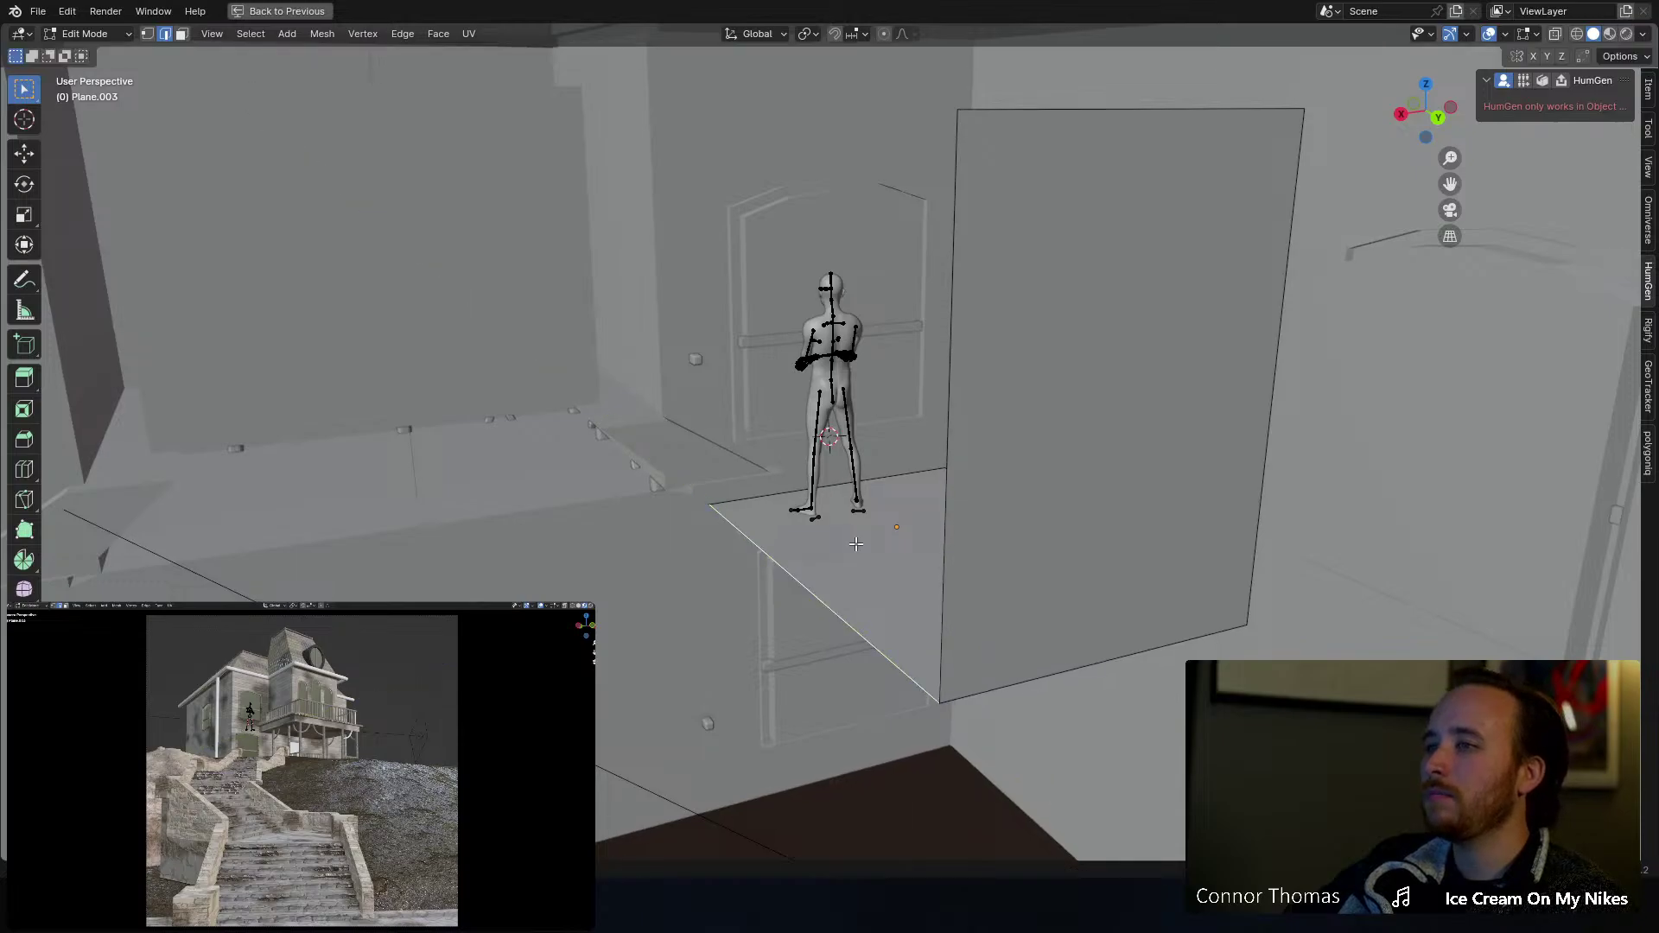
{"action": "left_click", "coordinate": [947, 589], "text": "shift"}
{"action": "key", "text": "g"}
{"action": "key", "text": "y"}
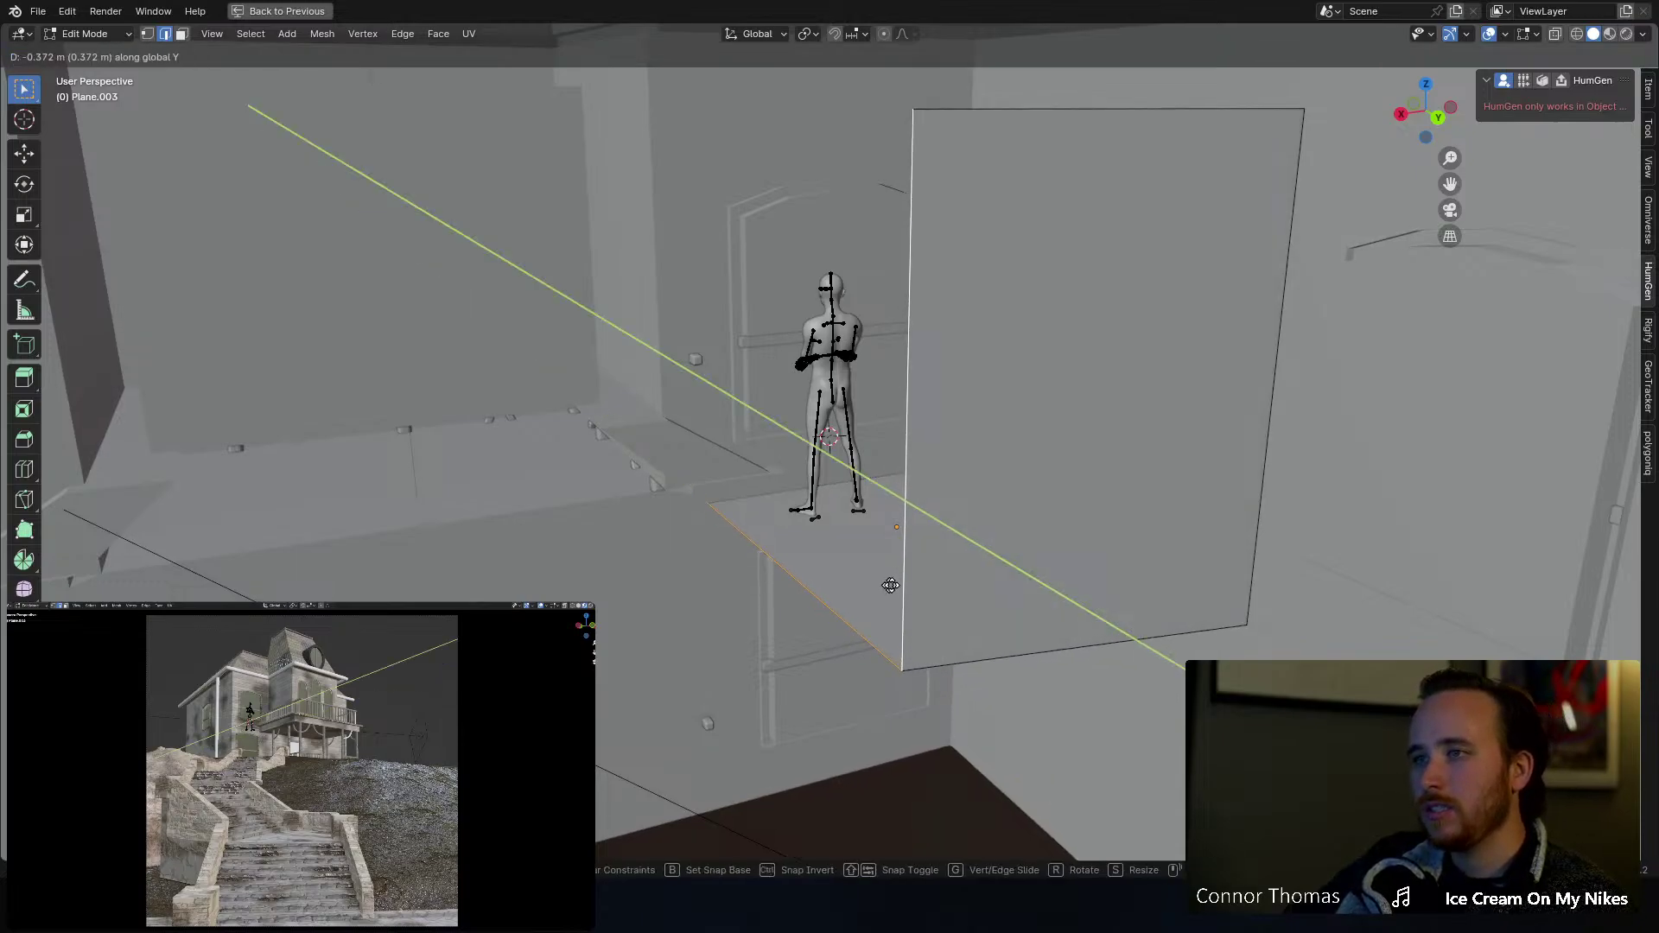
{"action": "key", "text": "x"}
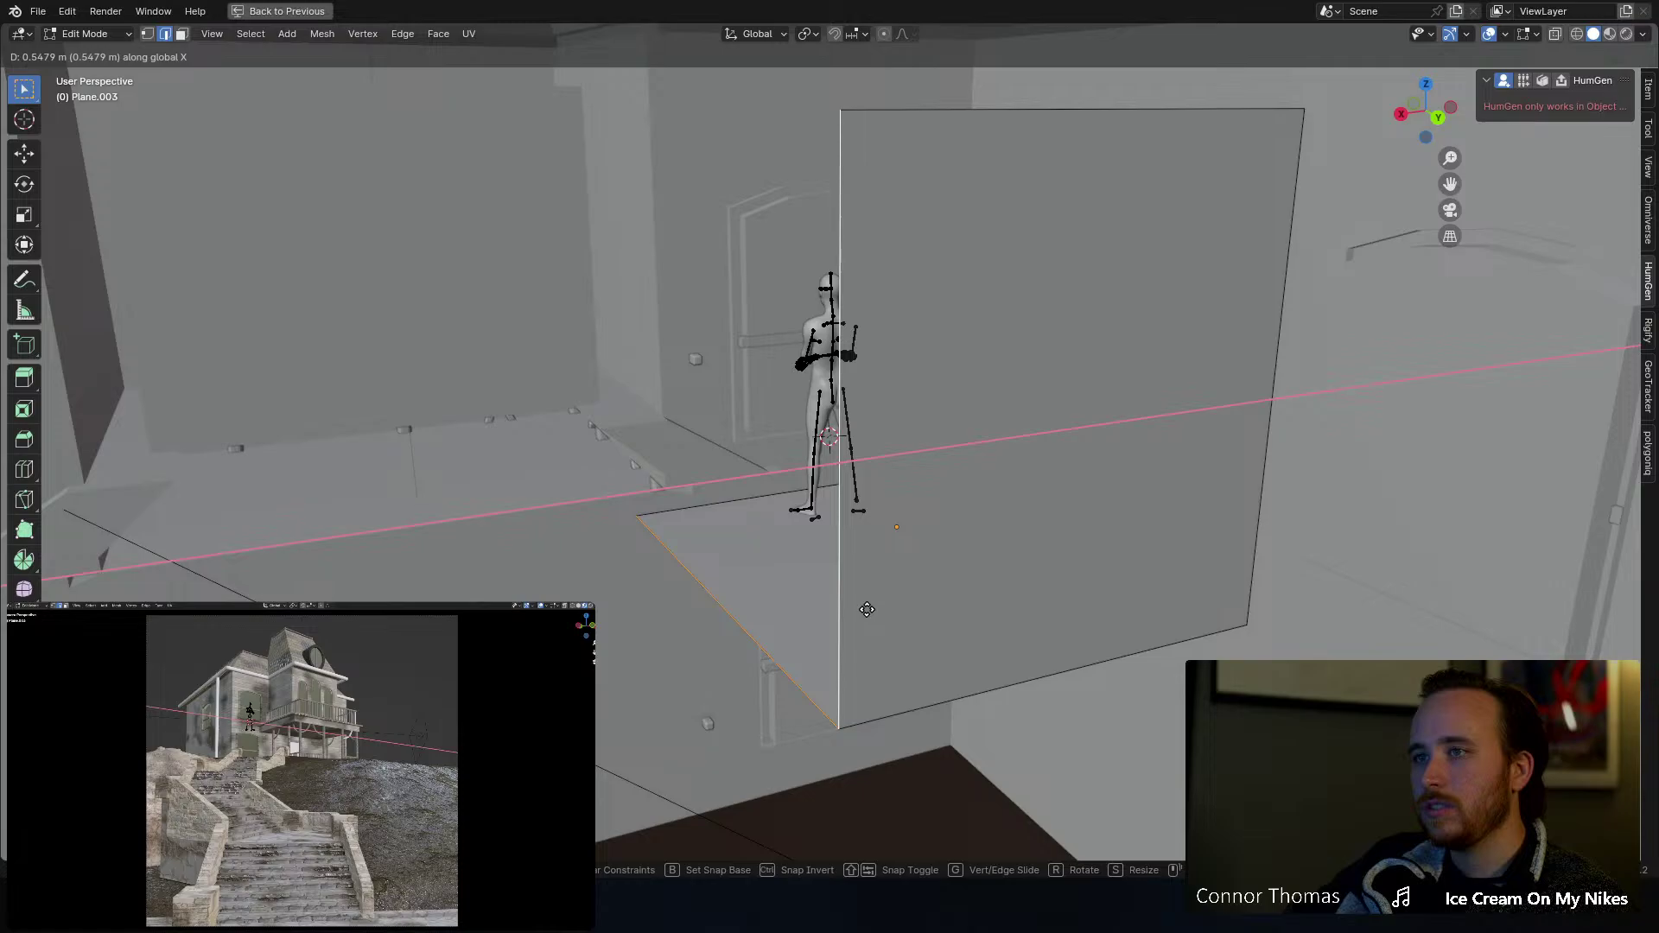
{"action": "left_click", "coordinate": [874, 604]}
Step: Extrude the floor's side edge about 2.78 m up in Z to form a side wall, and save the file in Object Mode
{"action": "mouse_move", "coordinate": [874, 604]}
{"action": "middle_mouse_down"}
{"action": "mouse_move", "coordinate": [796, 600]}
{"action": "mouse_move", "coordinate": [844, 596]}
{"action": "middle_mouse_up"}
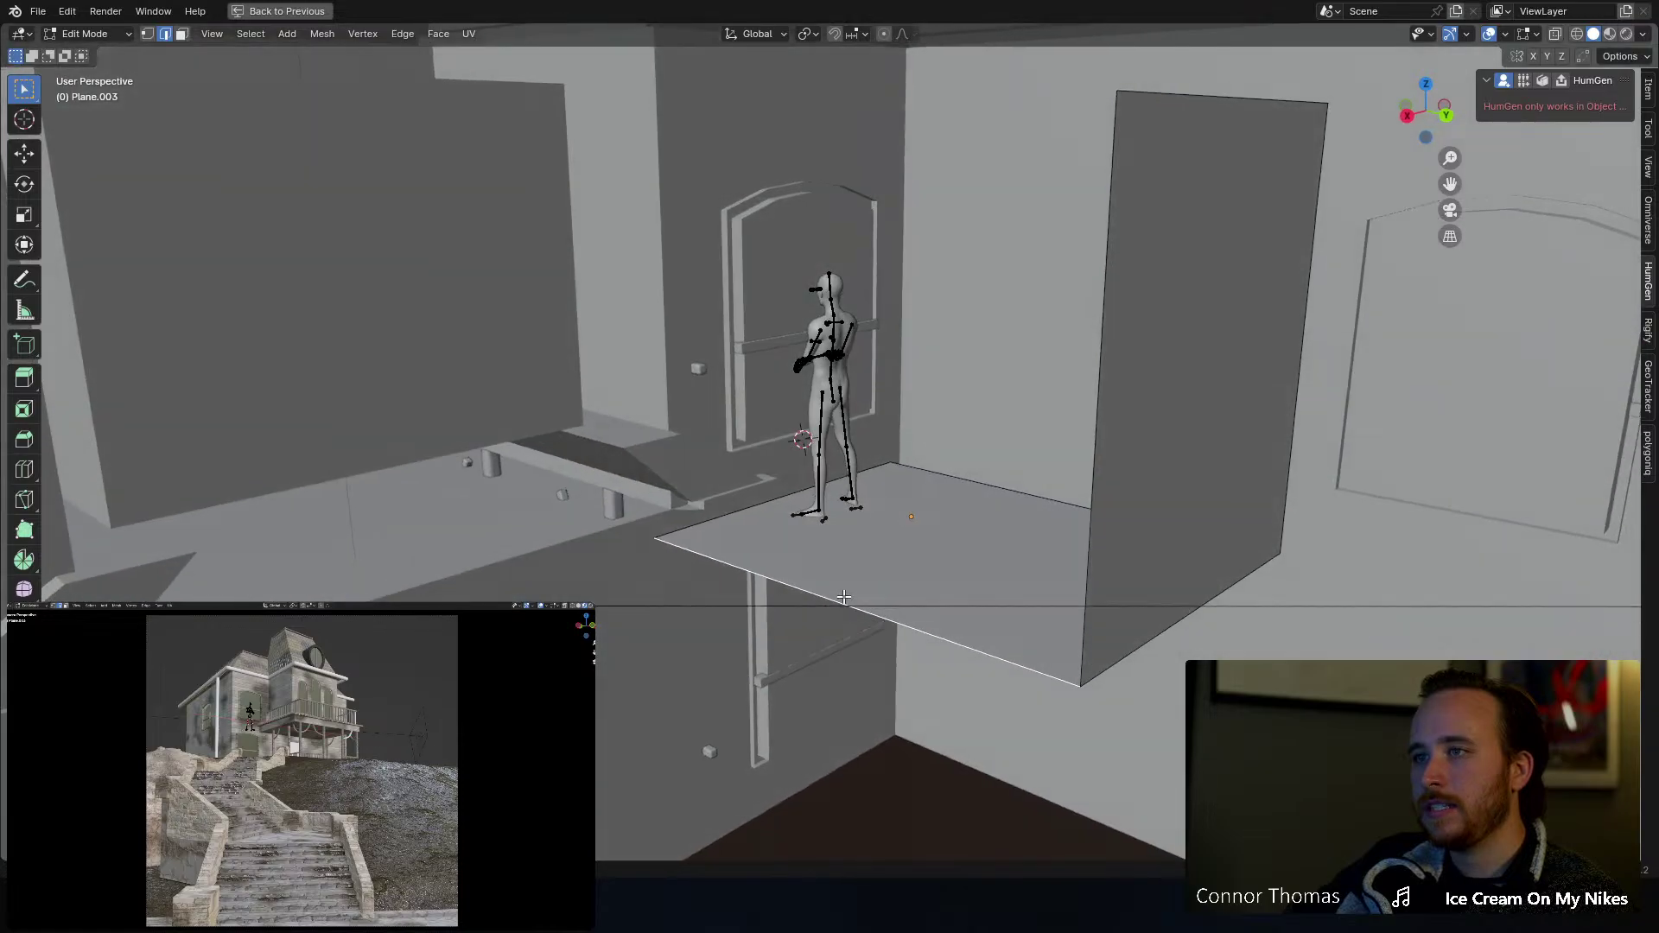
{"action": "key", "text": "e"}
{"action": "key", "text": "z"}
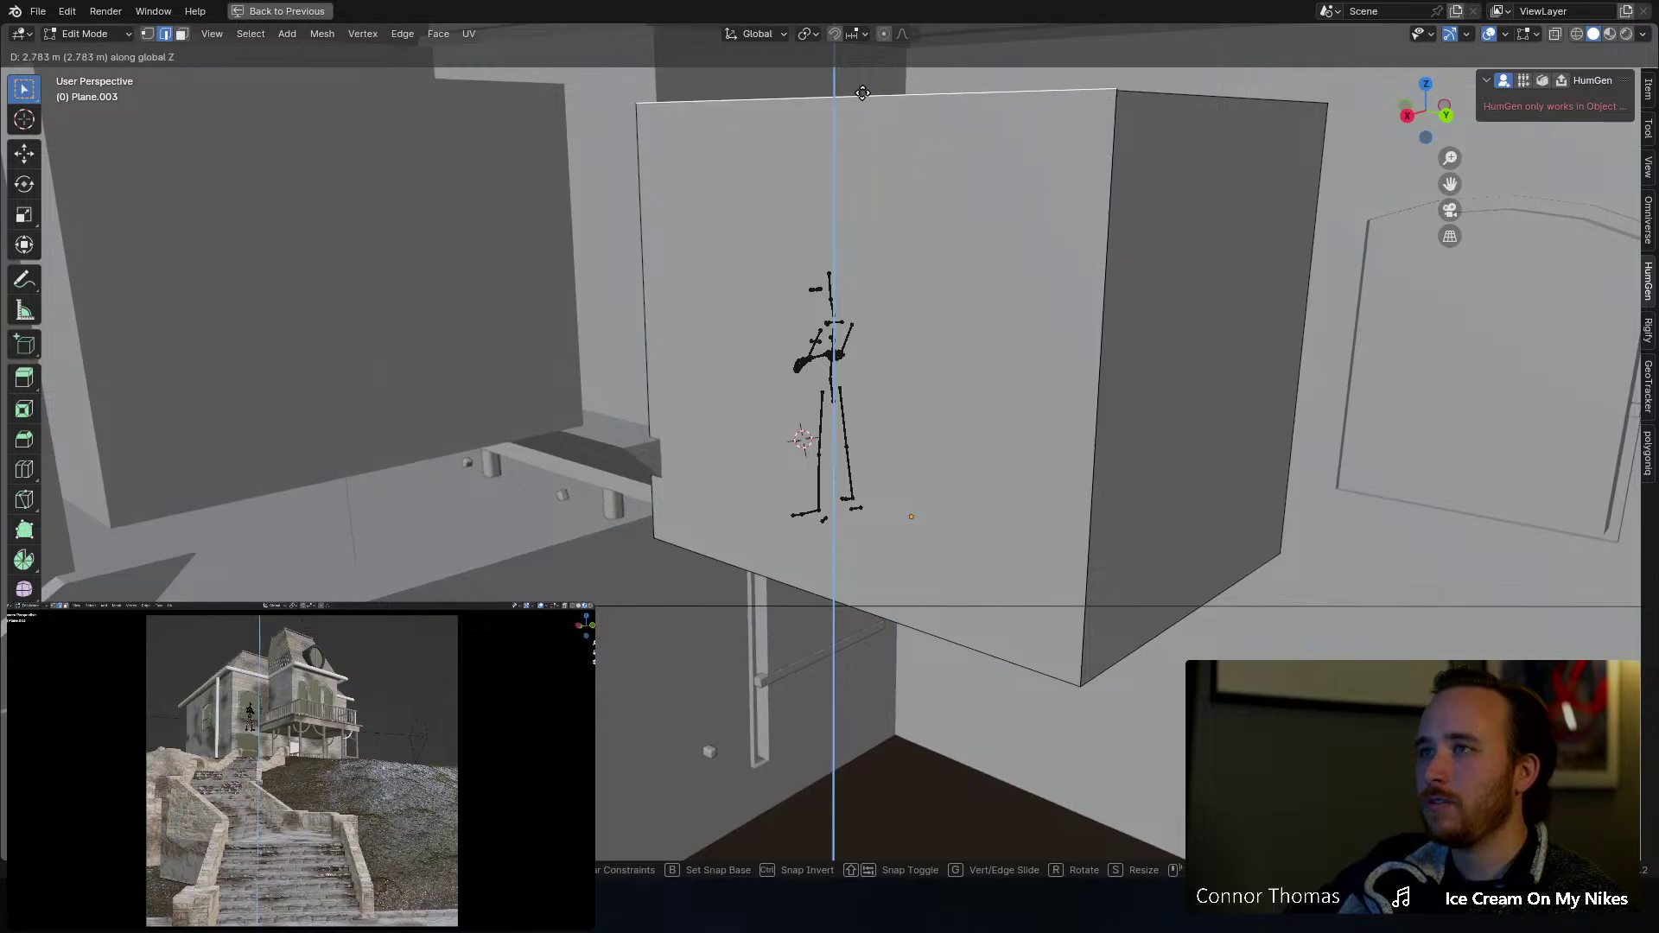
{"action": "left_click", "coordinate": [863, 93]}
{"action": "key", "text": "Tab"}
{"action": "middle_click_drag", "start_coordinate": [900, 295], "coordinate": [933, 386]}
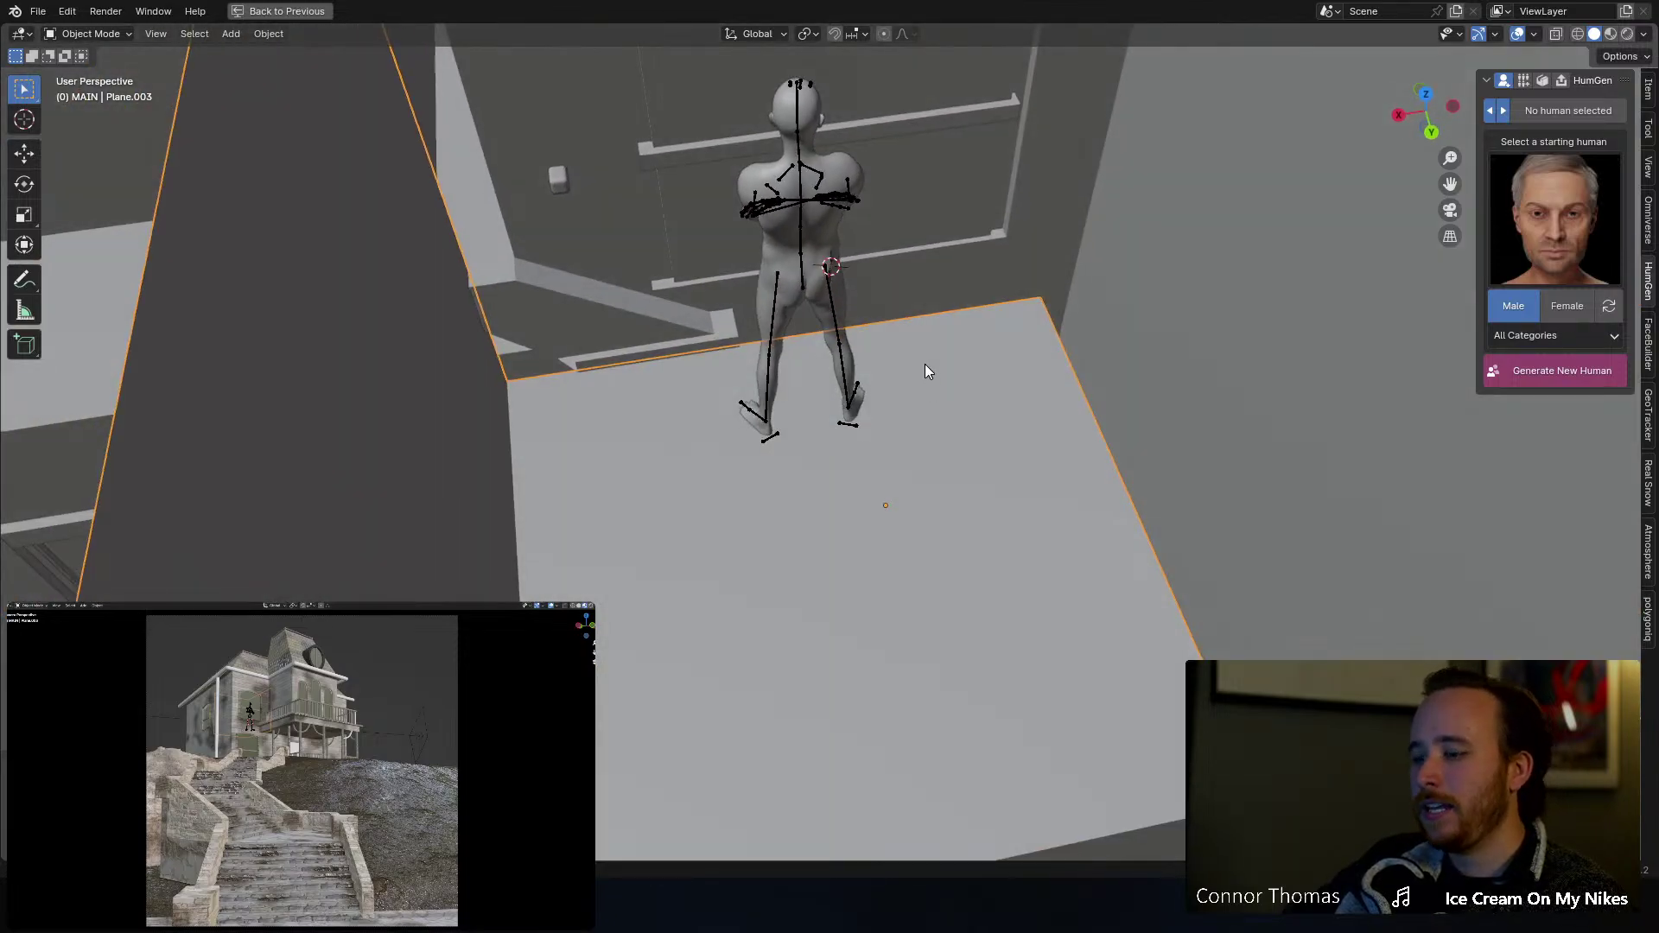
{"action": "key", "text": "ctrl+s"}
Step: Place the 3D cursor on the floor behind the figure and add a point light there
{"action": "left_click", "coordinate": [24, 119]}
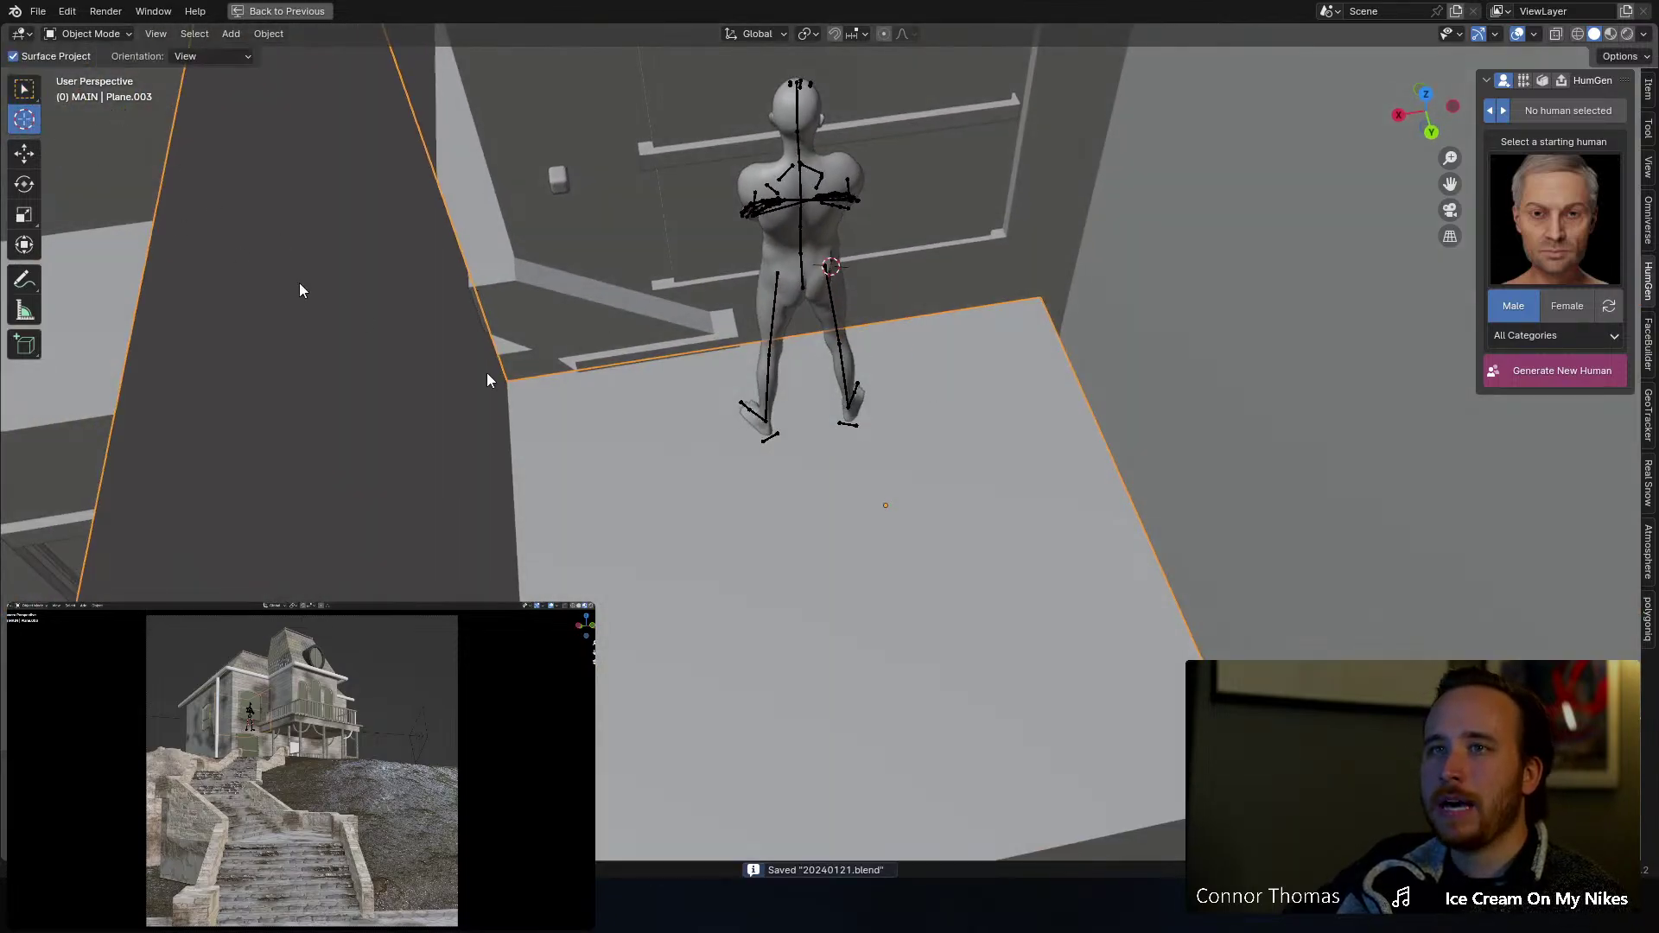
{"action": "left_click", "coordinate": [871, 640]}
{"action": "left_click", "coordinate": [24, 88]}
{"action": "key", "text": "shift+a"}
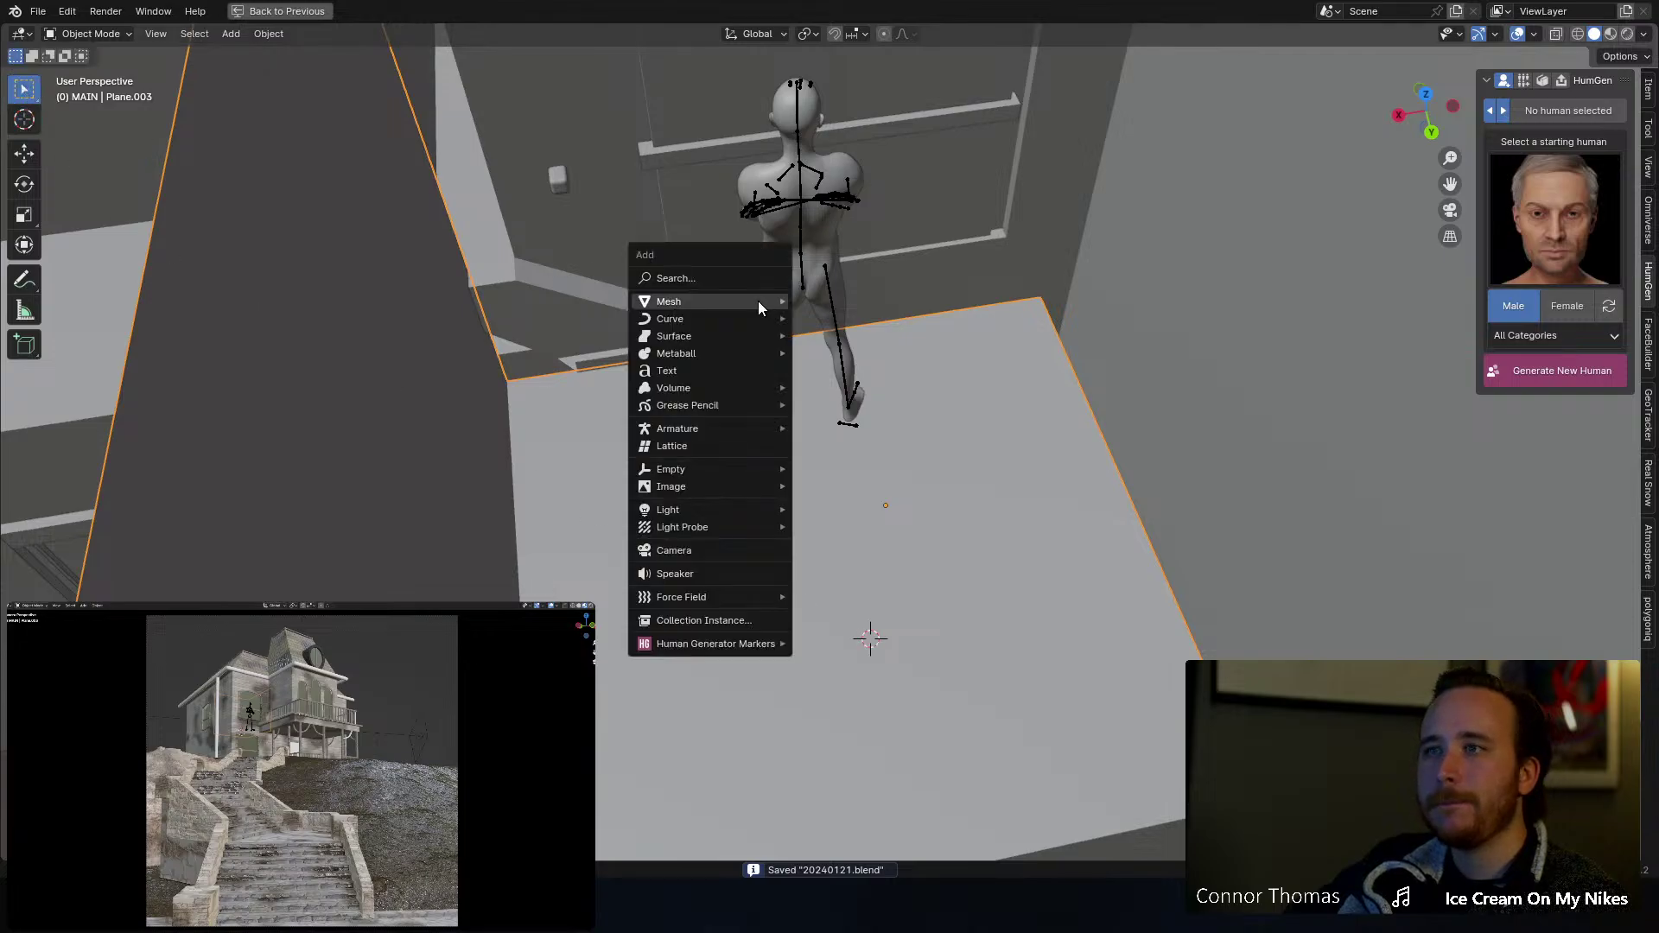
{"action": "mouse_move", "coordinate": [756, 512]}
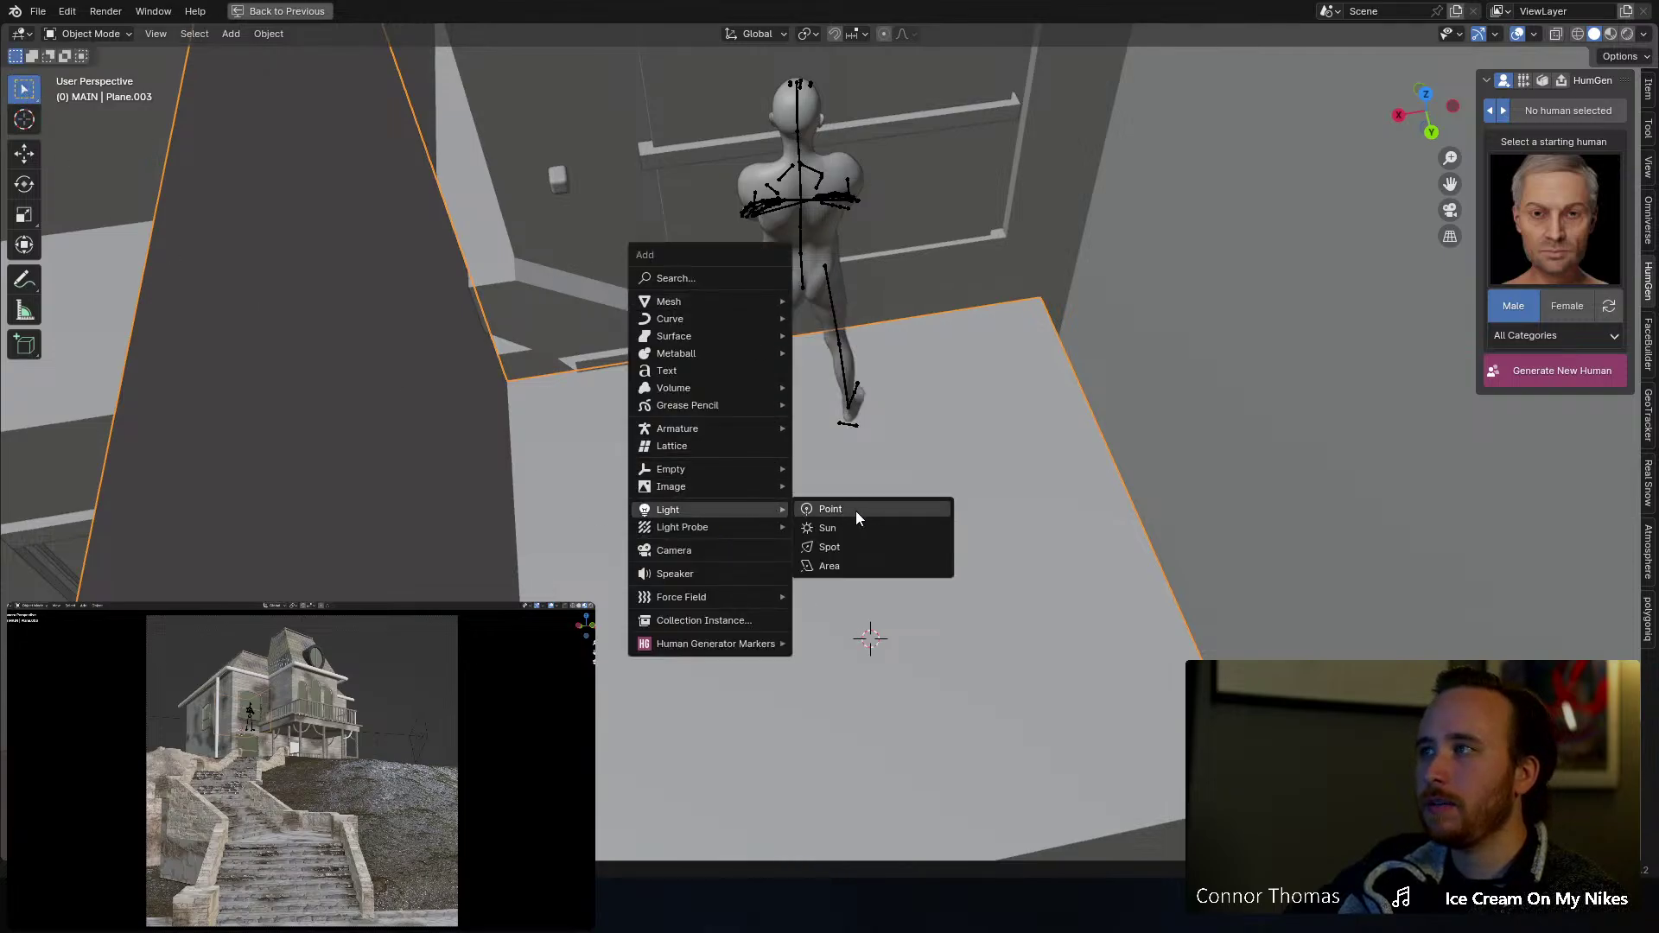
{"action": "left_click", "coordinate": [856, 511]}
Step: Raise the point light above the floor in Z and shift it about 0.9 m in Y toward the back wall
{"action": "mouse_move", "coordinate": [802, 582]}
{"action": "middle_mouse_down"}
{"action": "mouse_move", "coordinate": [812, 542]}
{"action": "mouse_move", "coordinate": [816, 567]}
{"action": "middle_mouse_up"}
{"action": "key", "text": "g"}
{"action": "key", "text": "z"}
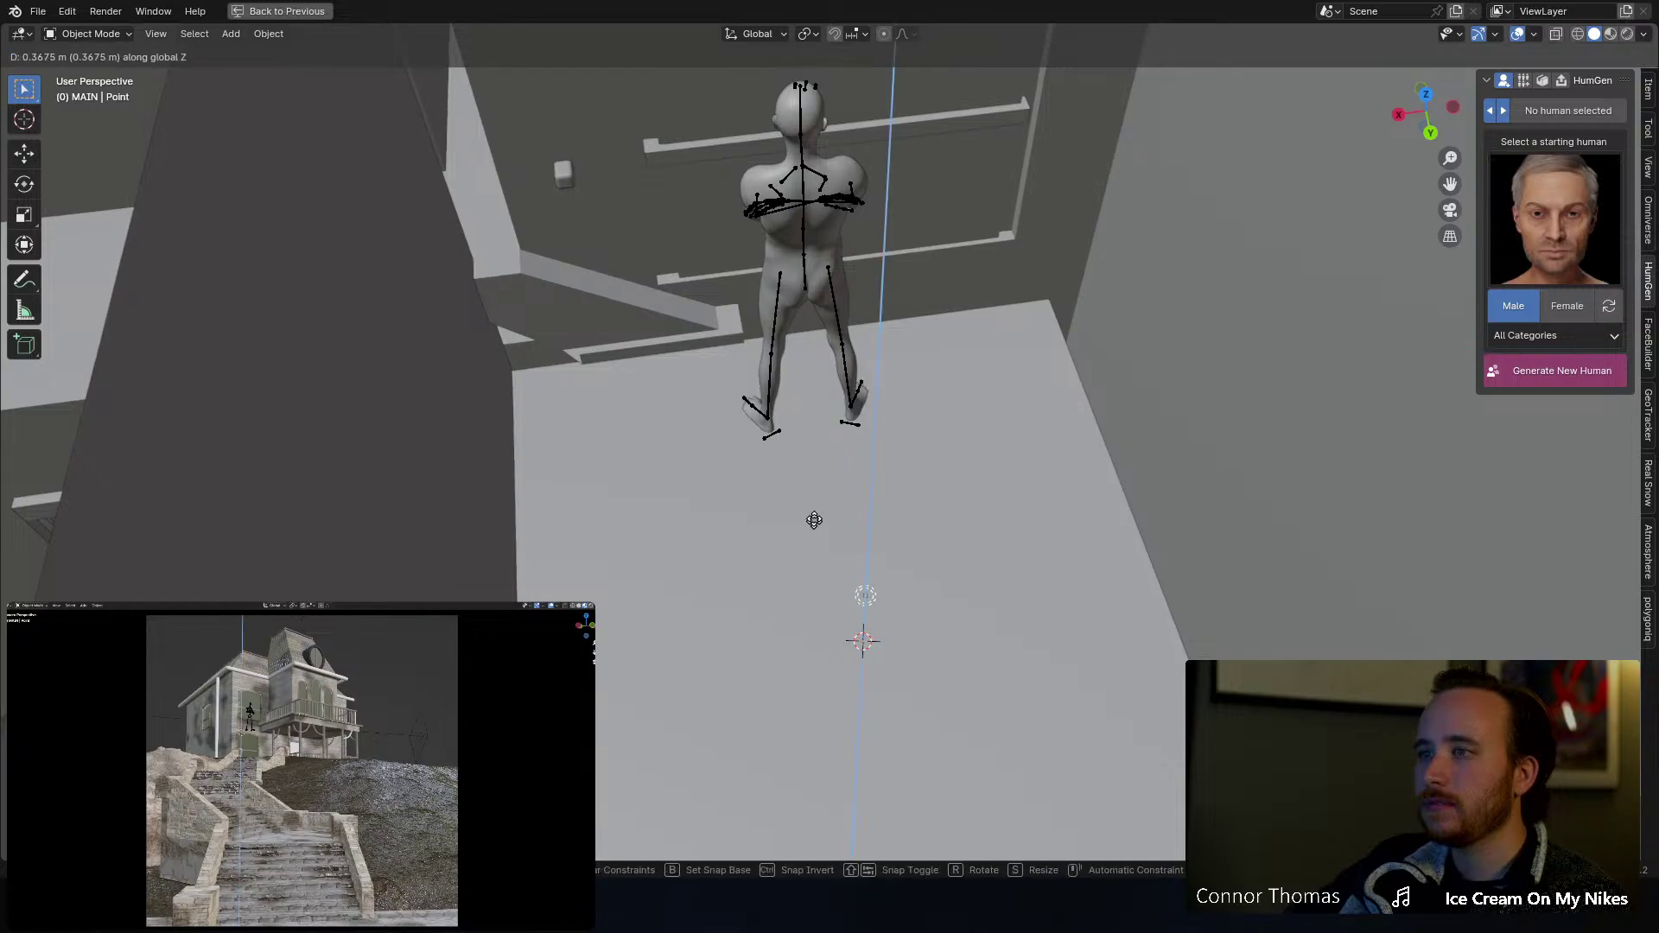
{"action": "left_click", "coordinate": [815, 507]}
{"action": "middle_click_drag", "start_coordinate": [815, 504], "coordinate": [994, 527]}
{"action": "key", "text": "g"}
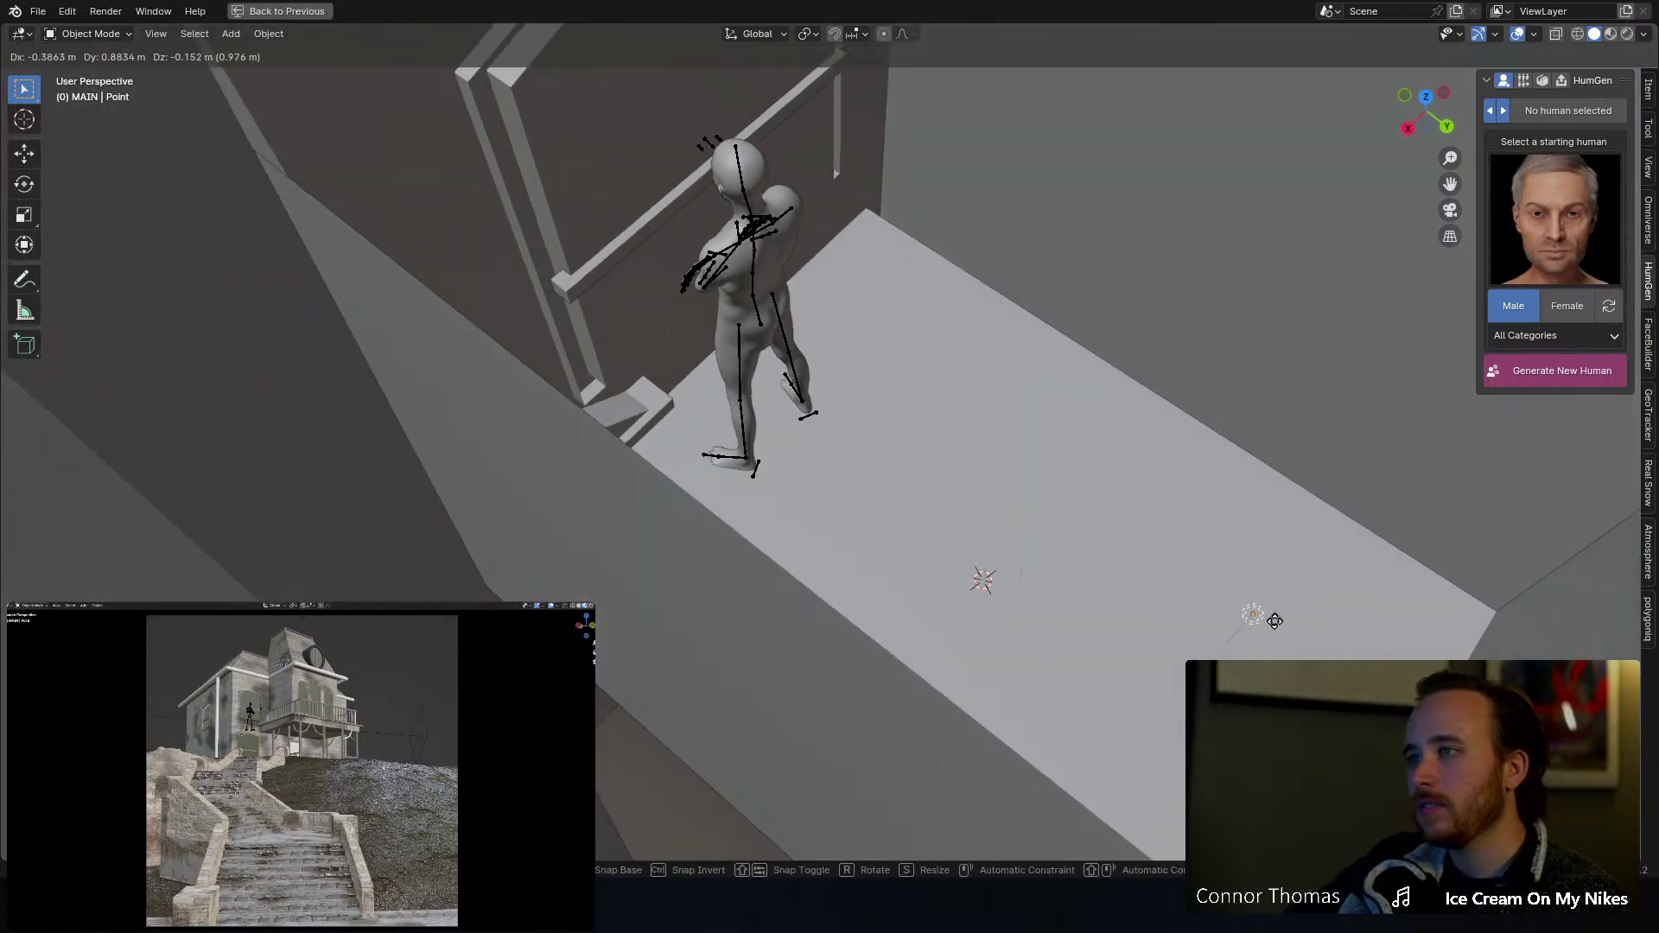
{"action": "left_click", "coordinate": [1231, 578]}
Step: Move the point light into the Lighting collection and rename it "lamp"
{"action": "key", "text": "ctrl+space"}
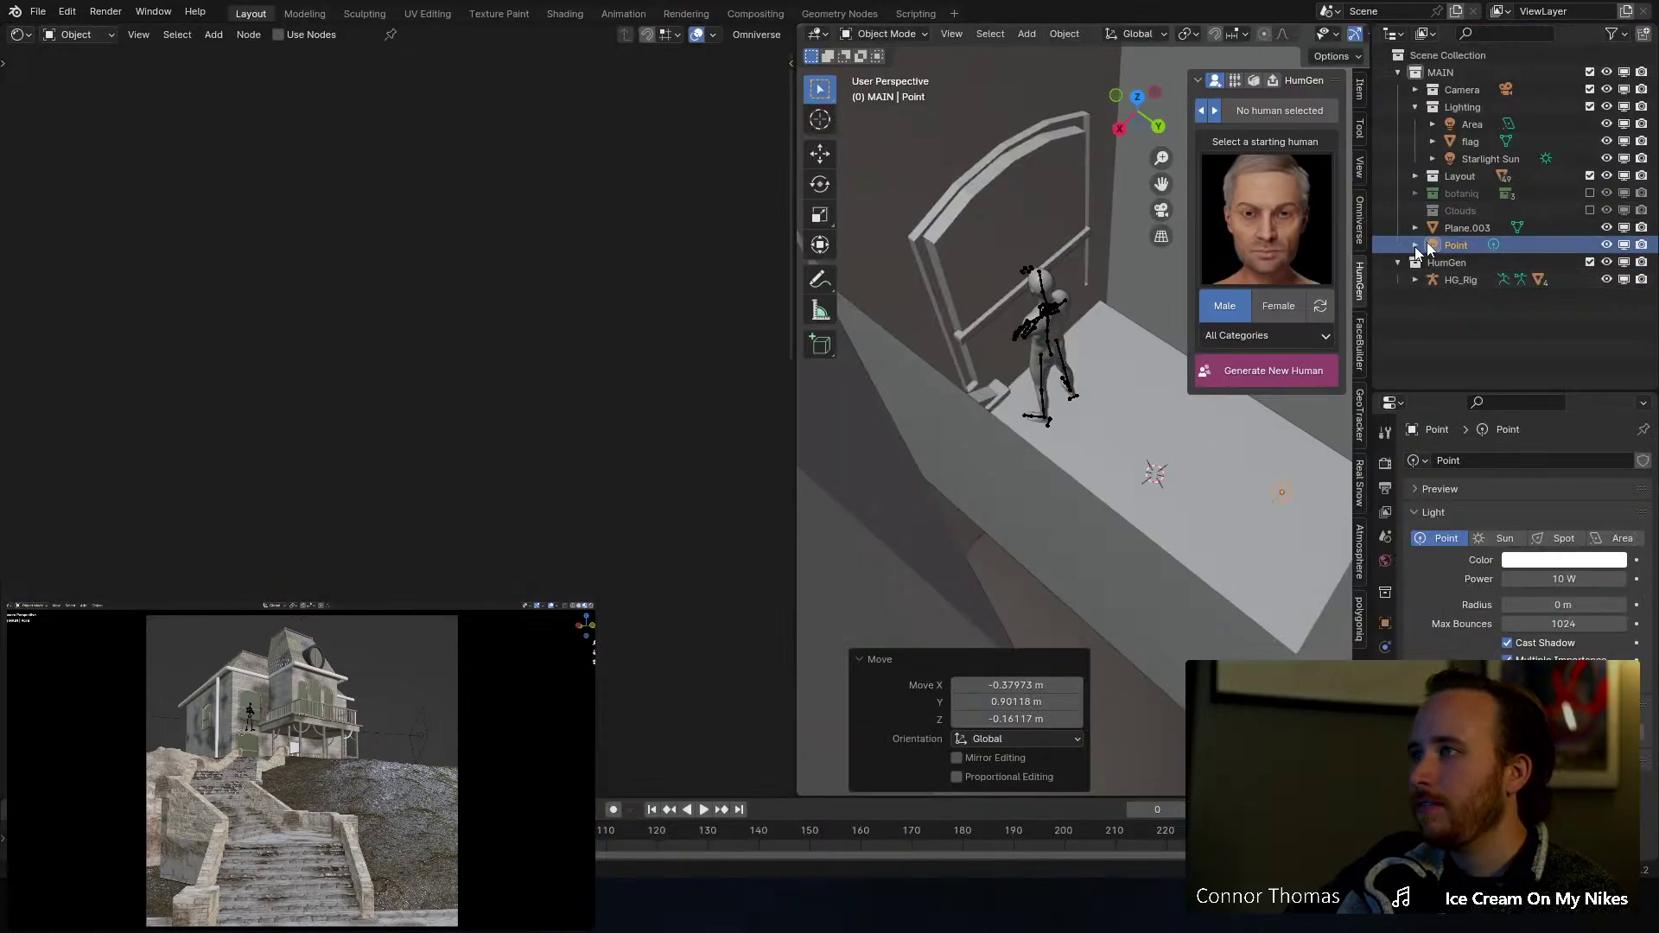
{"action": "left_click_drag", "start_coordinate": [1449, 242], "coordinate": [1485, 110]}
{"action": "double_click", "coordinate": [1474, 161]}
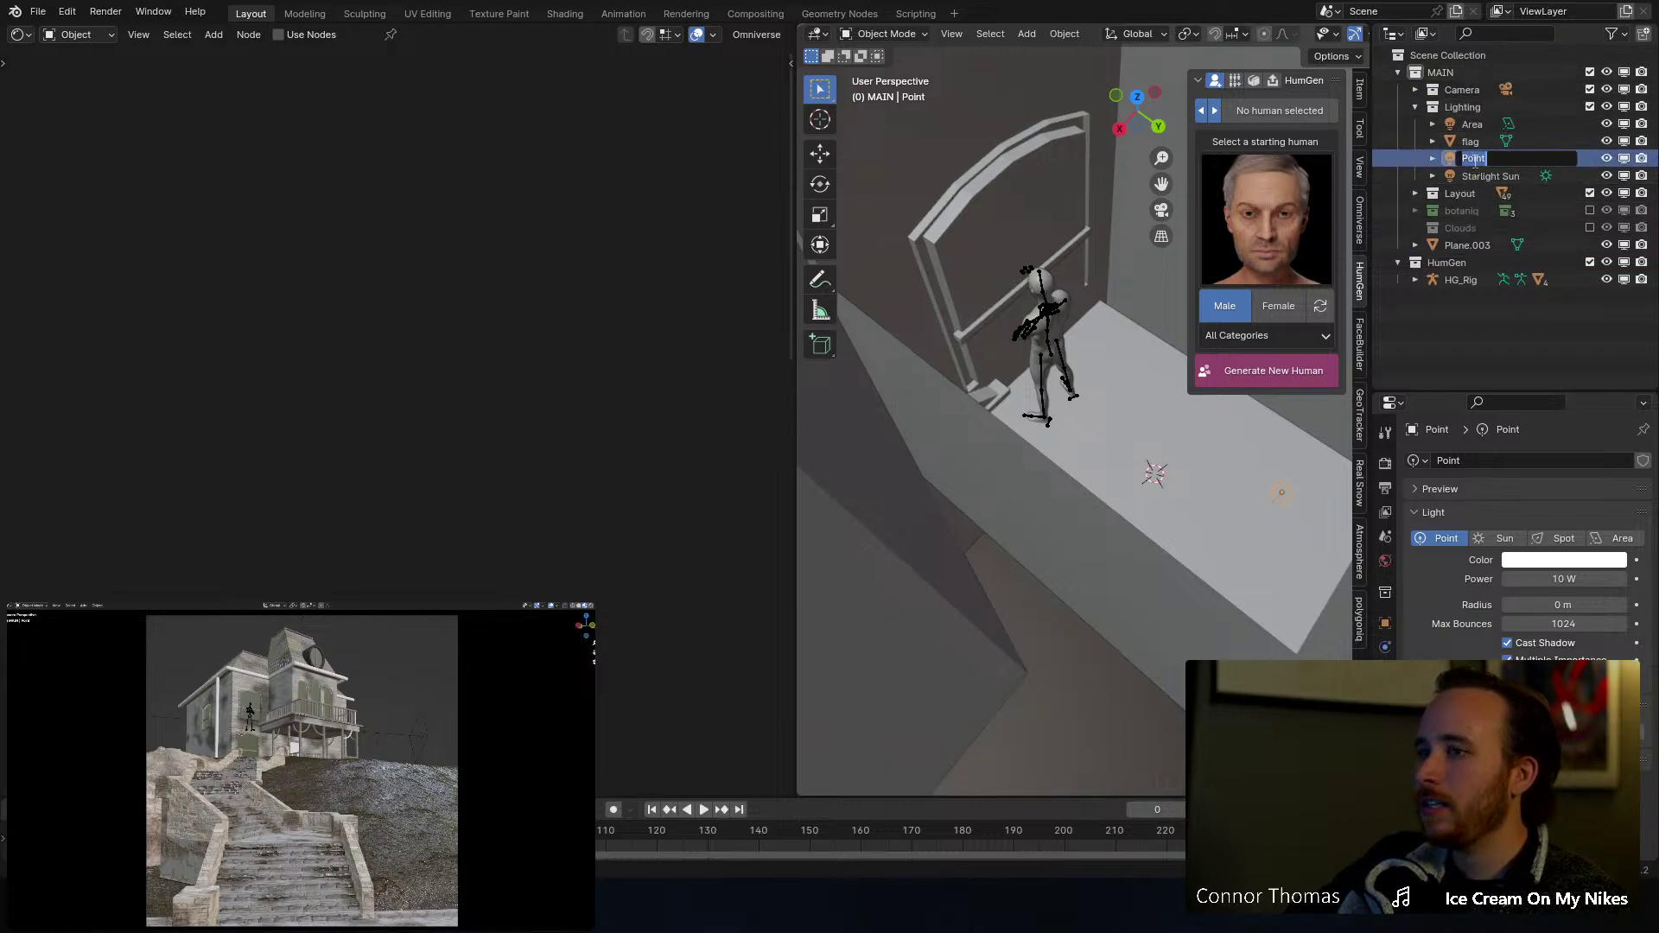
{"action": "type", "text": "lamp"}
{"action": "key", "text": "Return"}
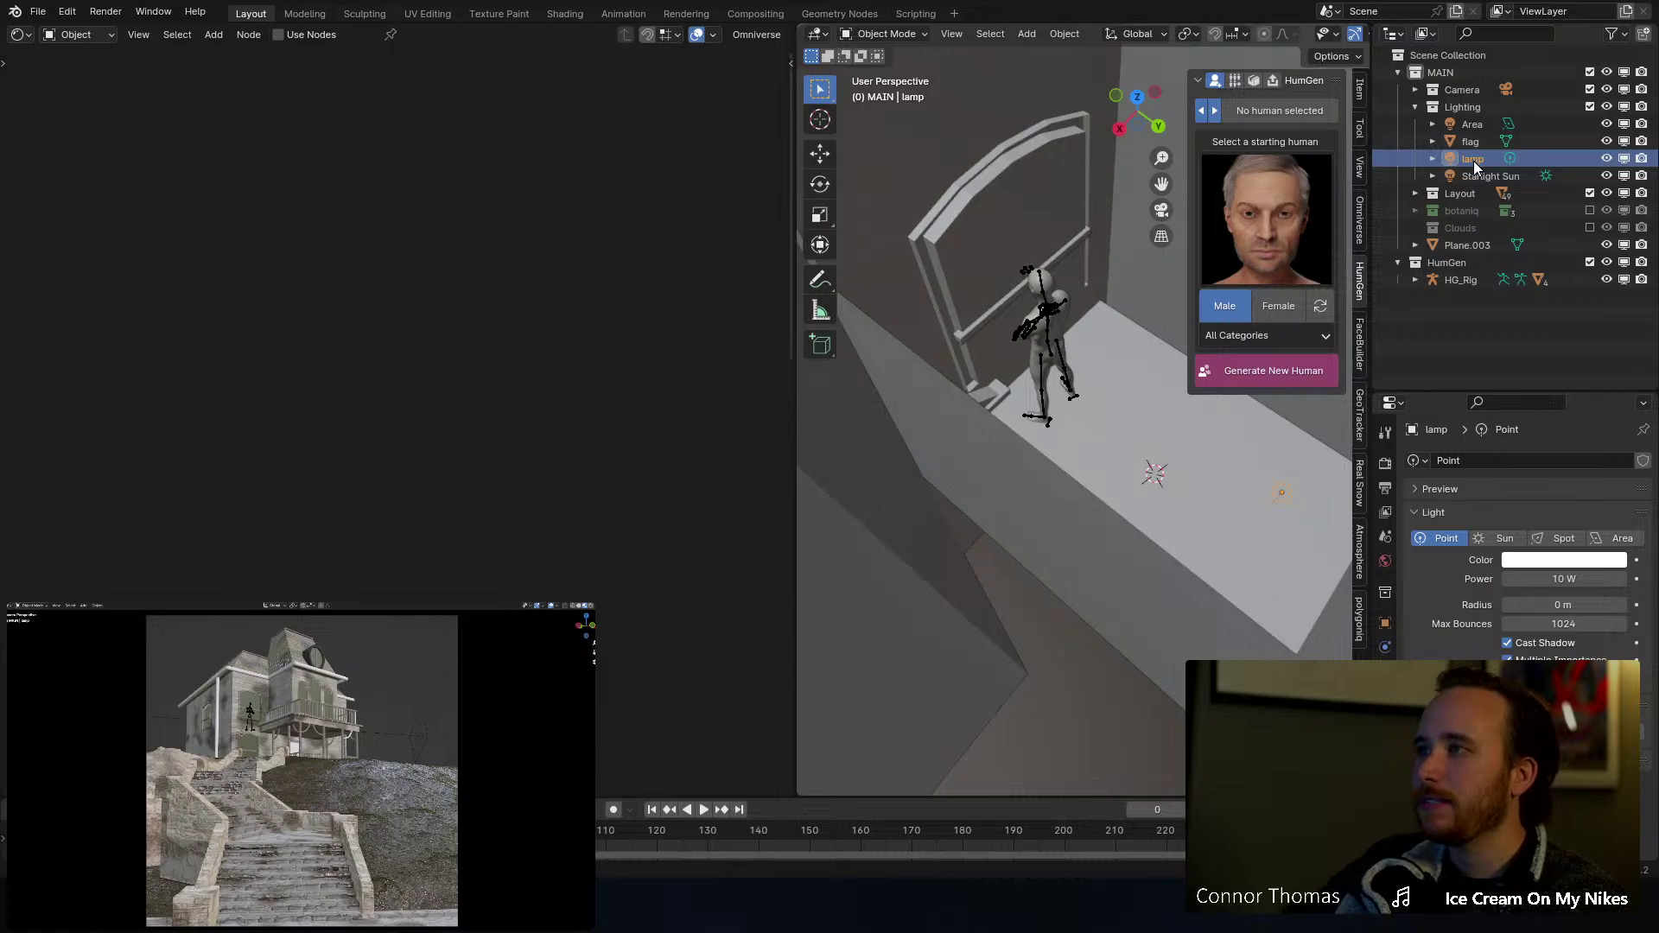
Step: Duplicate the lamp light and move the copy down and away into the open interior of the house's lower level
{"action": "middle_click_drag", "start_coordinate": [1122, 504], "coordinate": [1128, 422]}
{"action": "scroll", "coordinate": [1024, 472], "scroll_direction": "down", "scroll_amount": 3}
{"action": "scroll", "coordinate": [1153, 400], "scroll_direction": "up", "scroll_amount": 1}
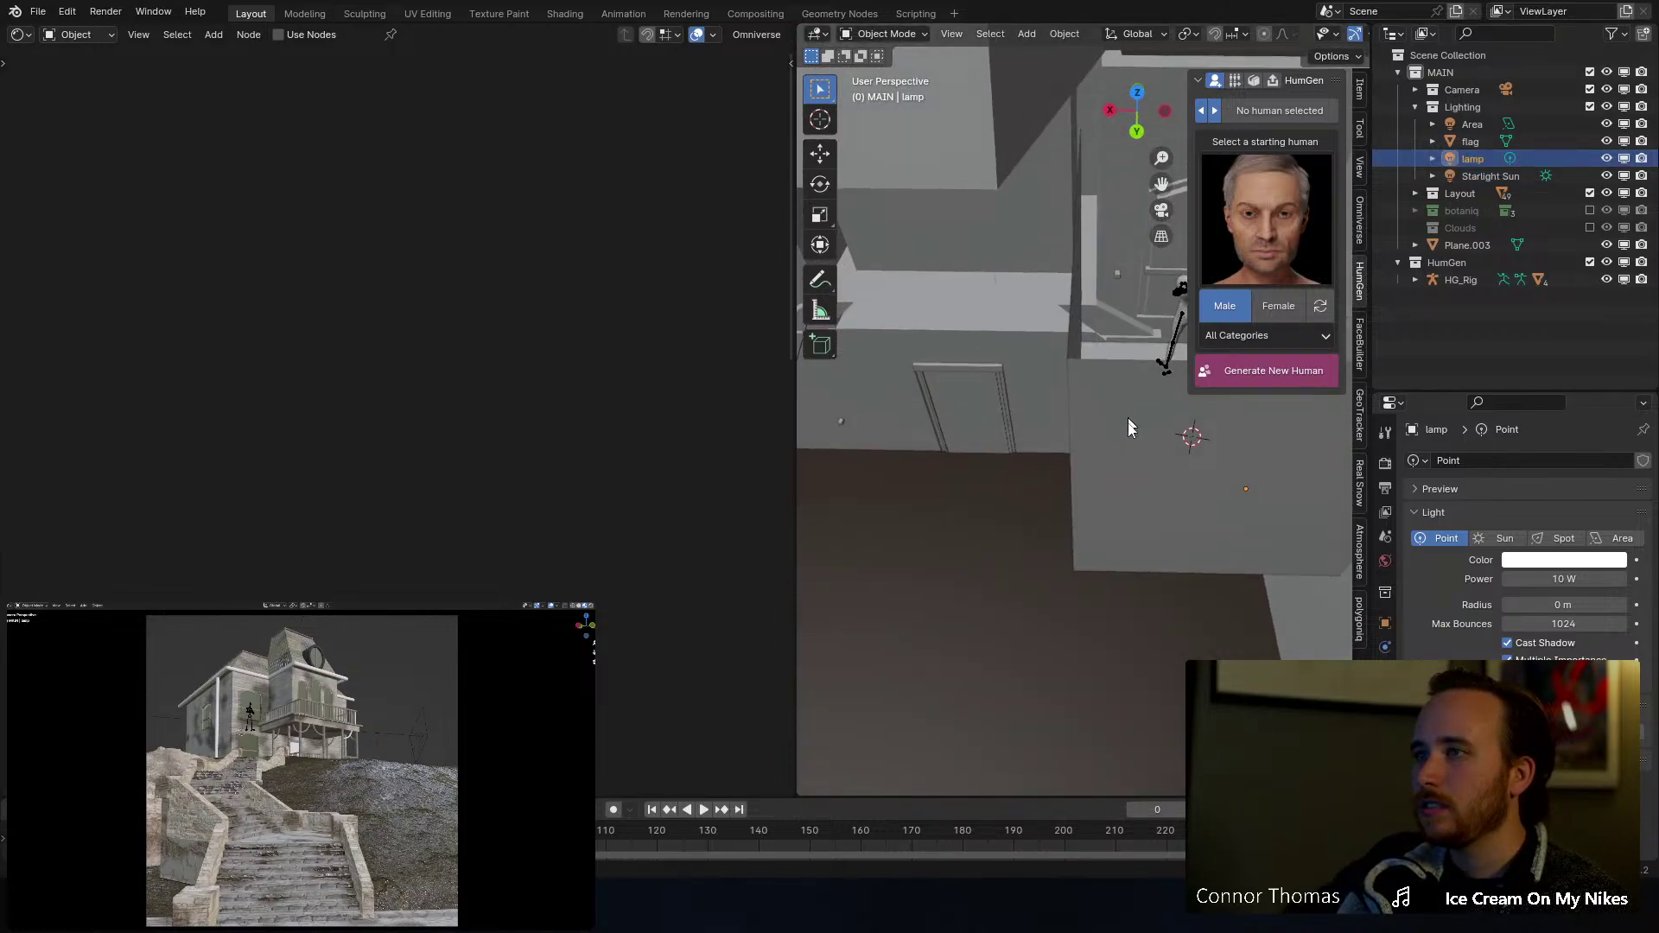
{"action": "key", "text": "shift+d"}
{"action": "left_click", "coordinate": [1249, 605]}
{"action": "middle_click_drag", "start_coordinate": [1079, 492], "coordinate": [1055, 452]}
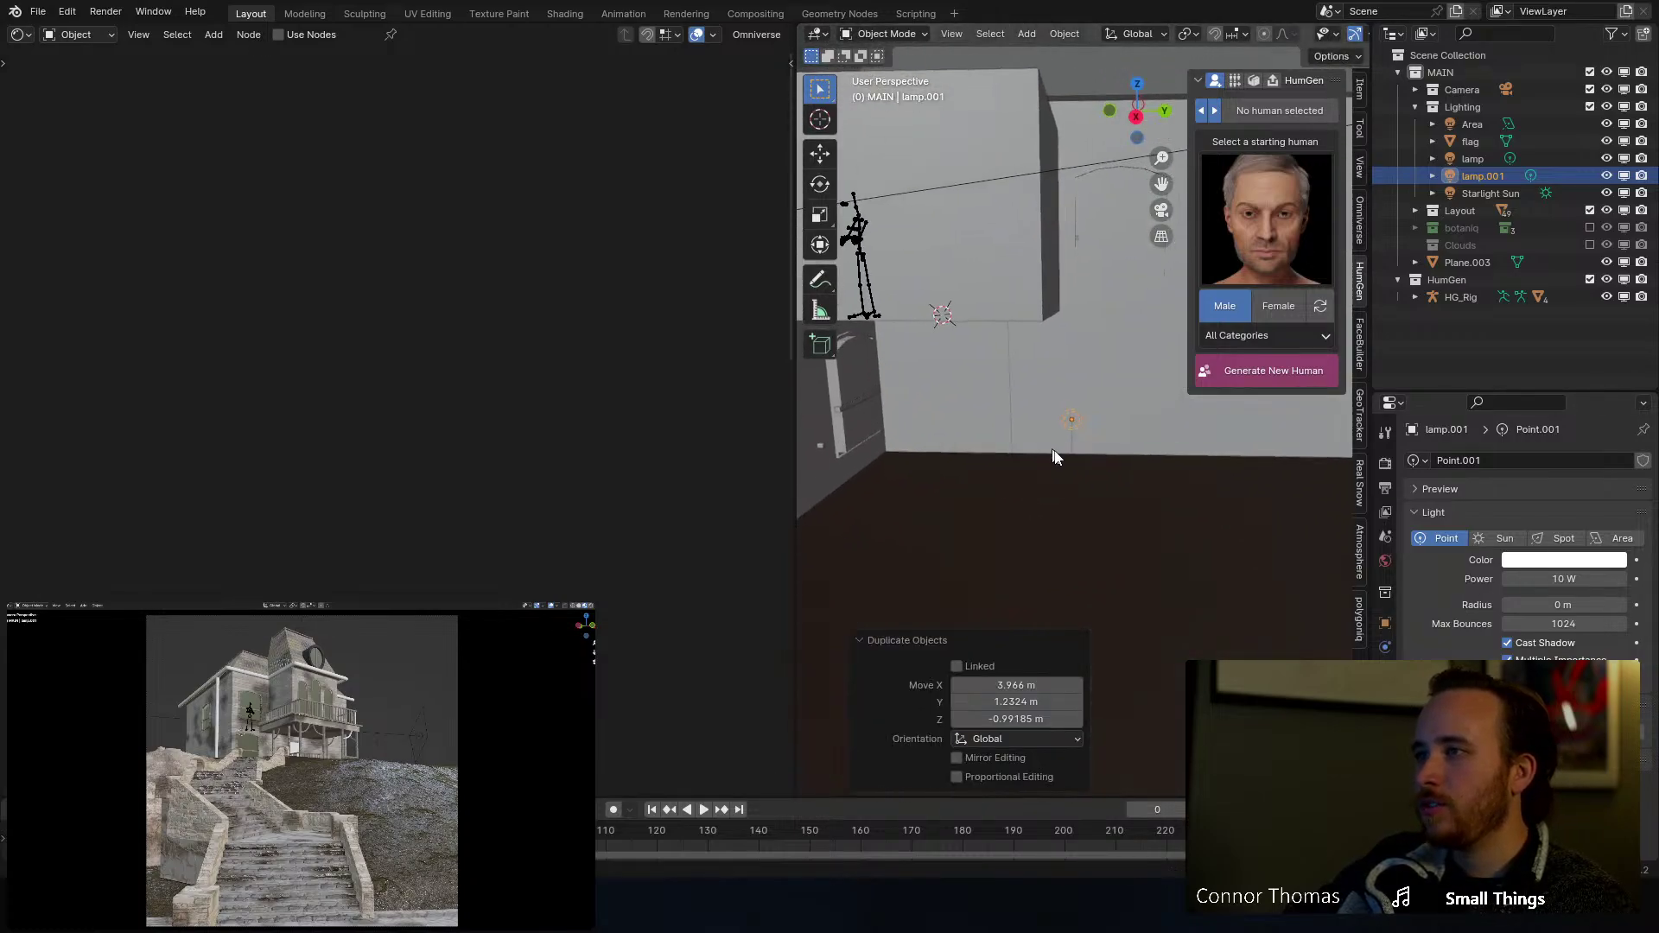
{"action": "key", "text": "g"}
{"action": "left_click", "coordinate": [1205, 584]}
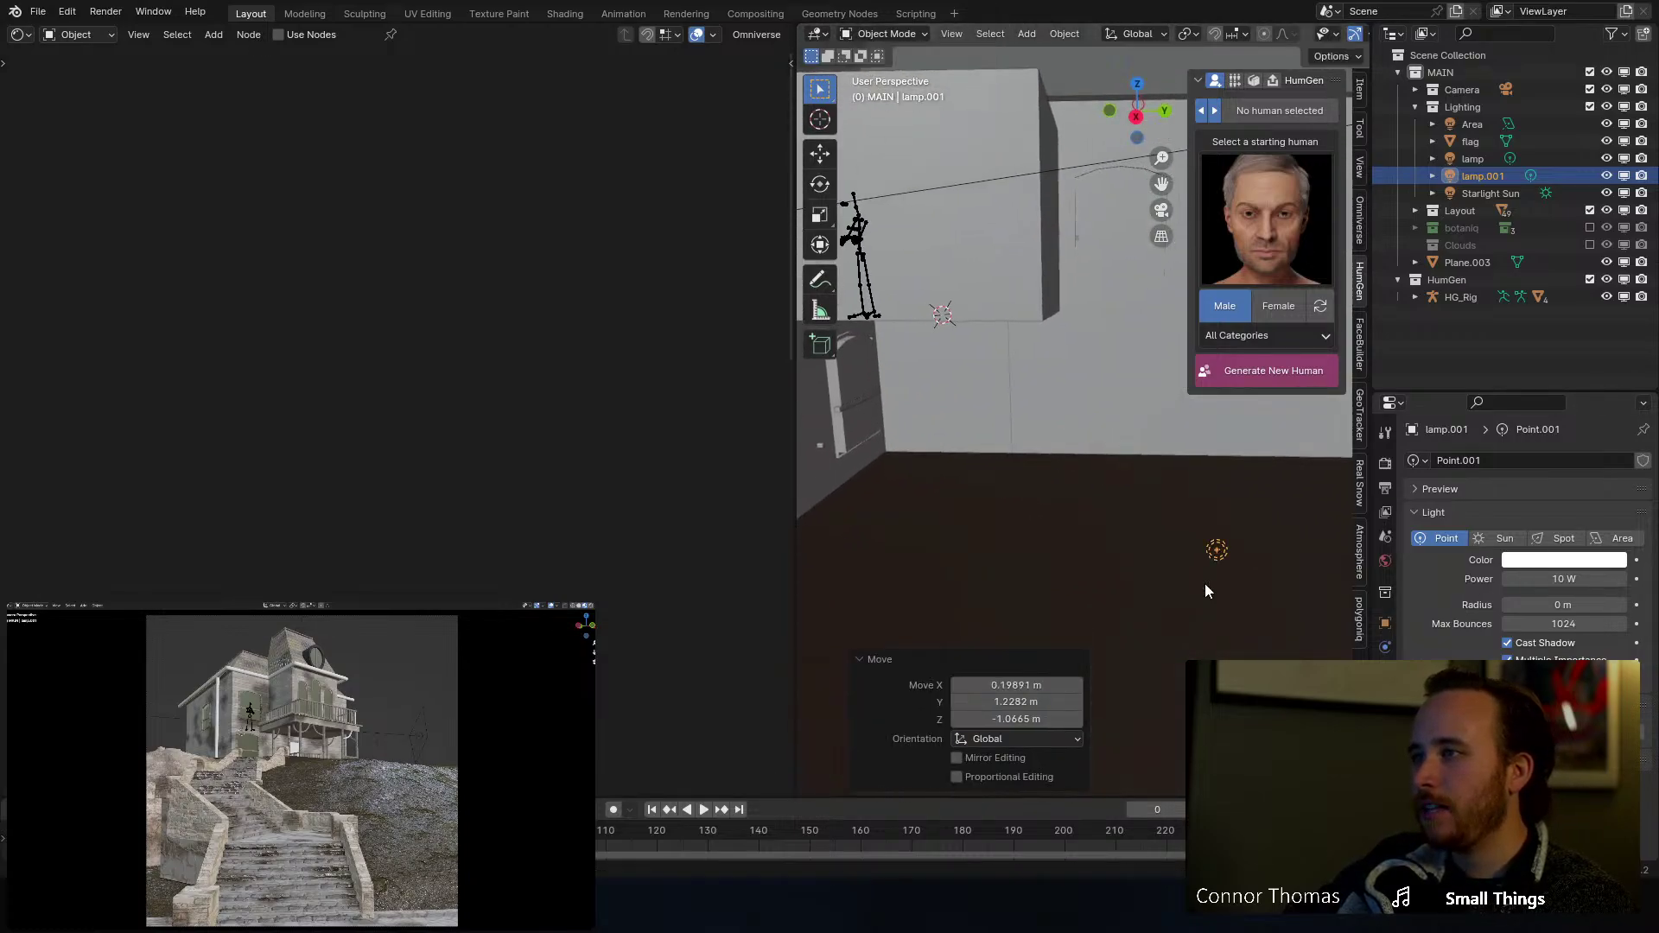
Step: Rename the duplicated light "house light"
{"action": "double_click", "coordinate": [1480, 176]}
{"action": "type", "text": "house light"}
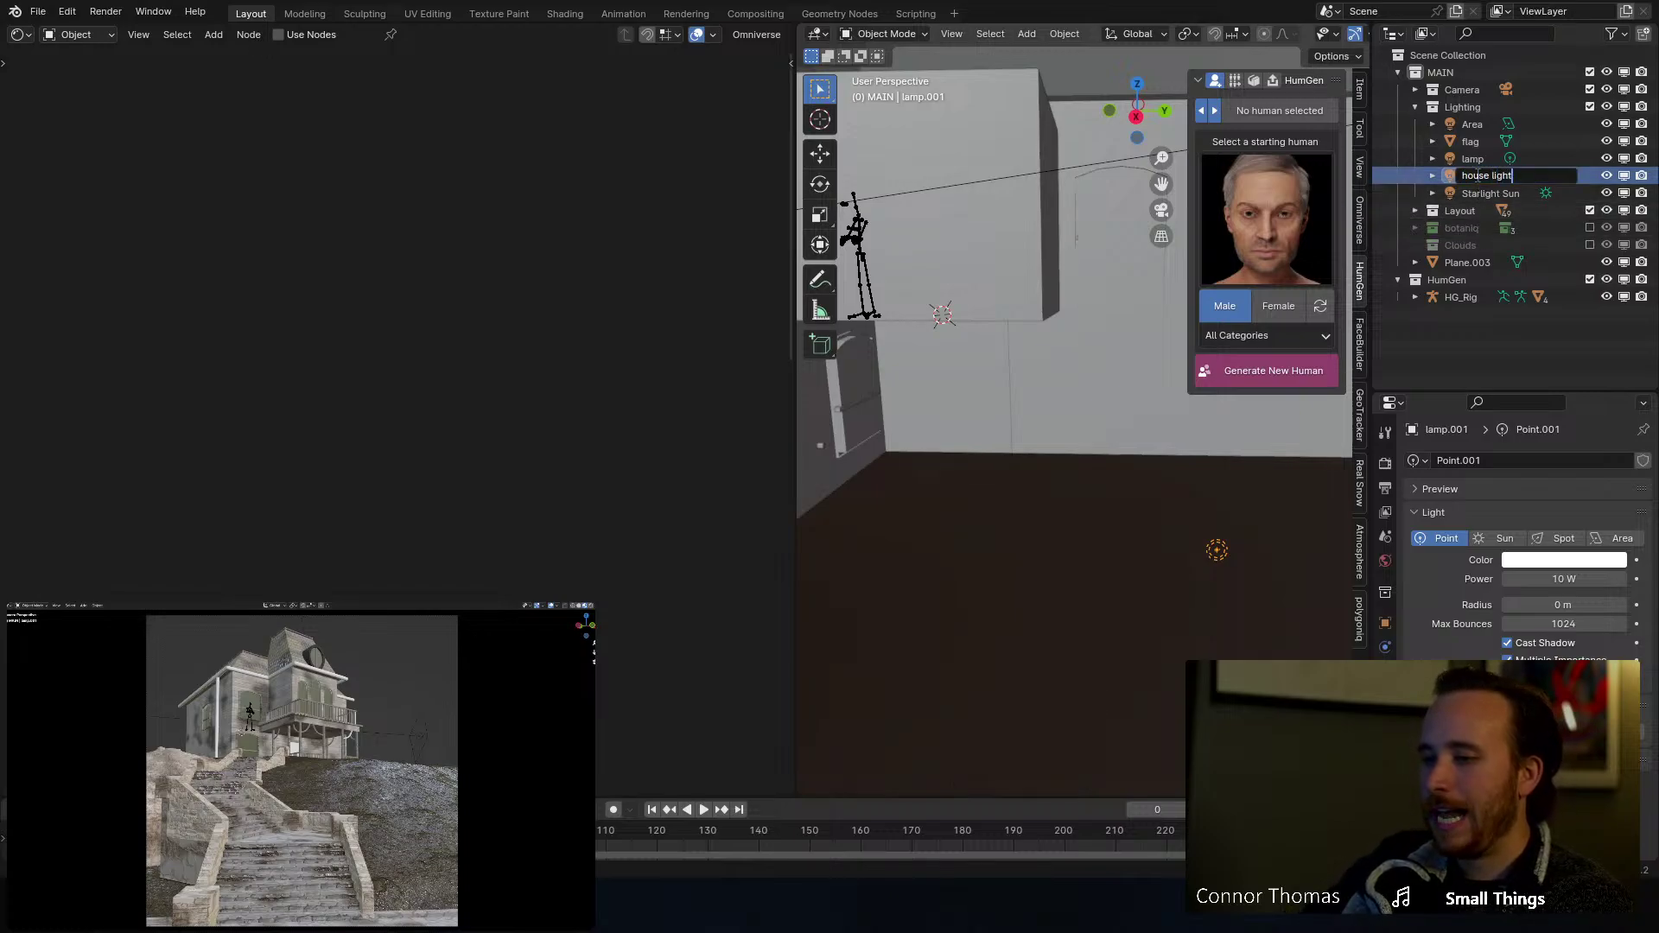
{"action": "key", "text": "Return"}
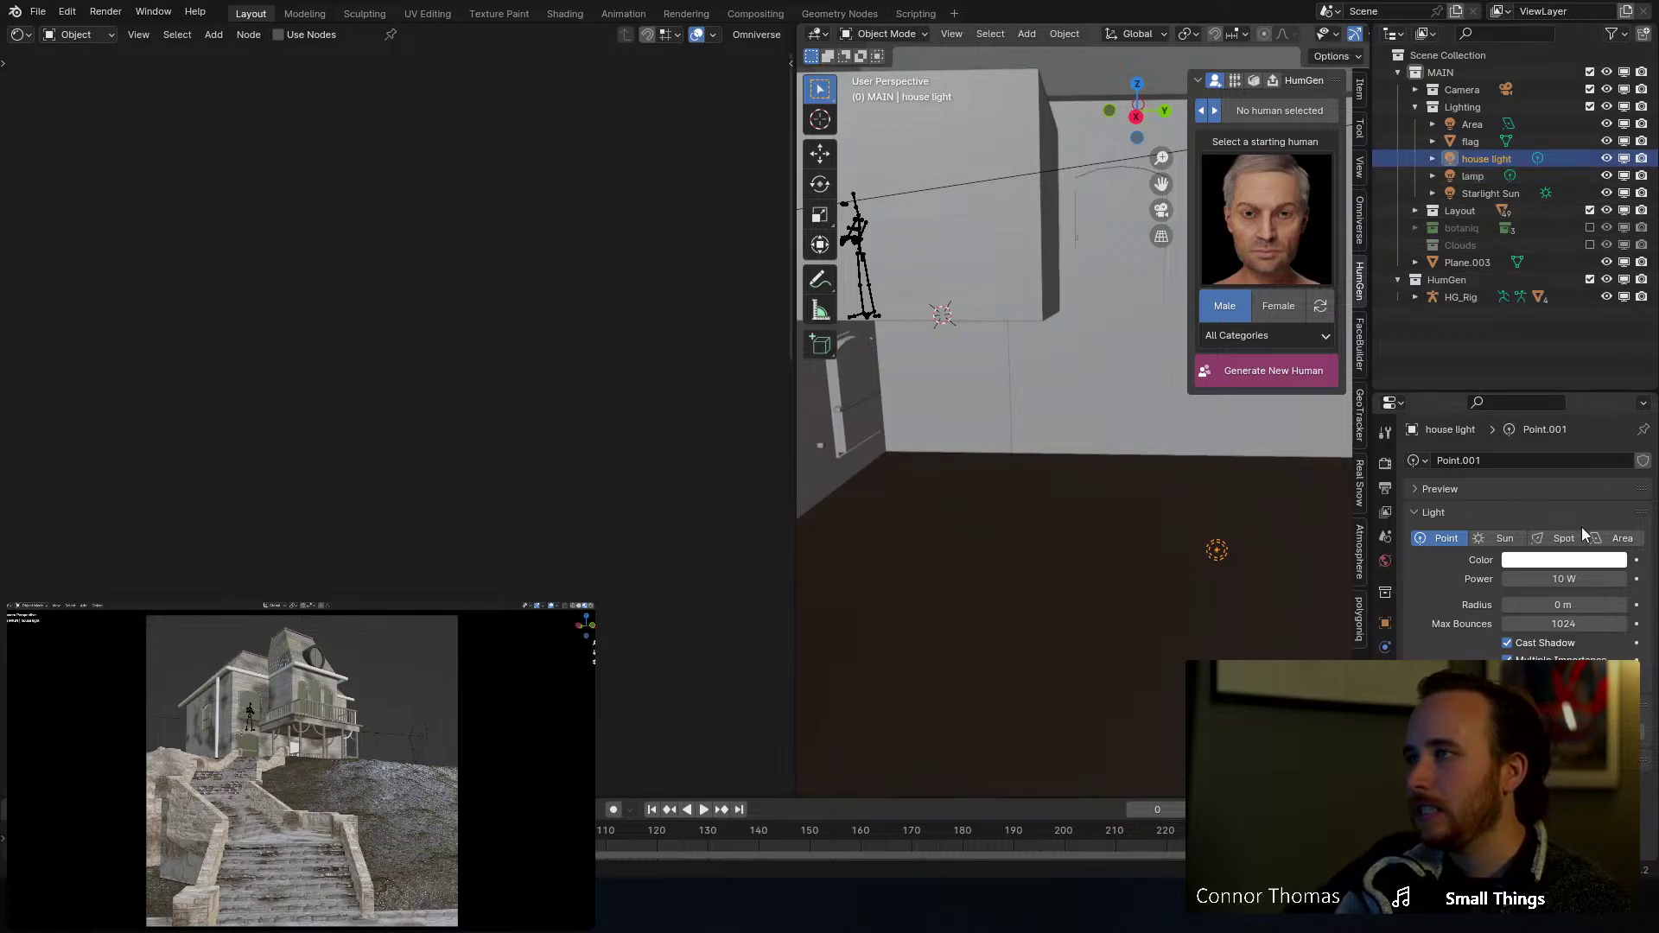
Step: Set the house light's color to a reddish orange and its power to 18.7 W
{"action": "left_click", "coordinate": [1572, 559]}
{"action": "left_click", "coordinate": [1519, 421]}
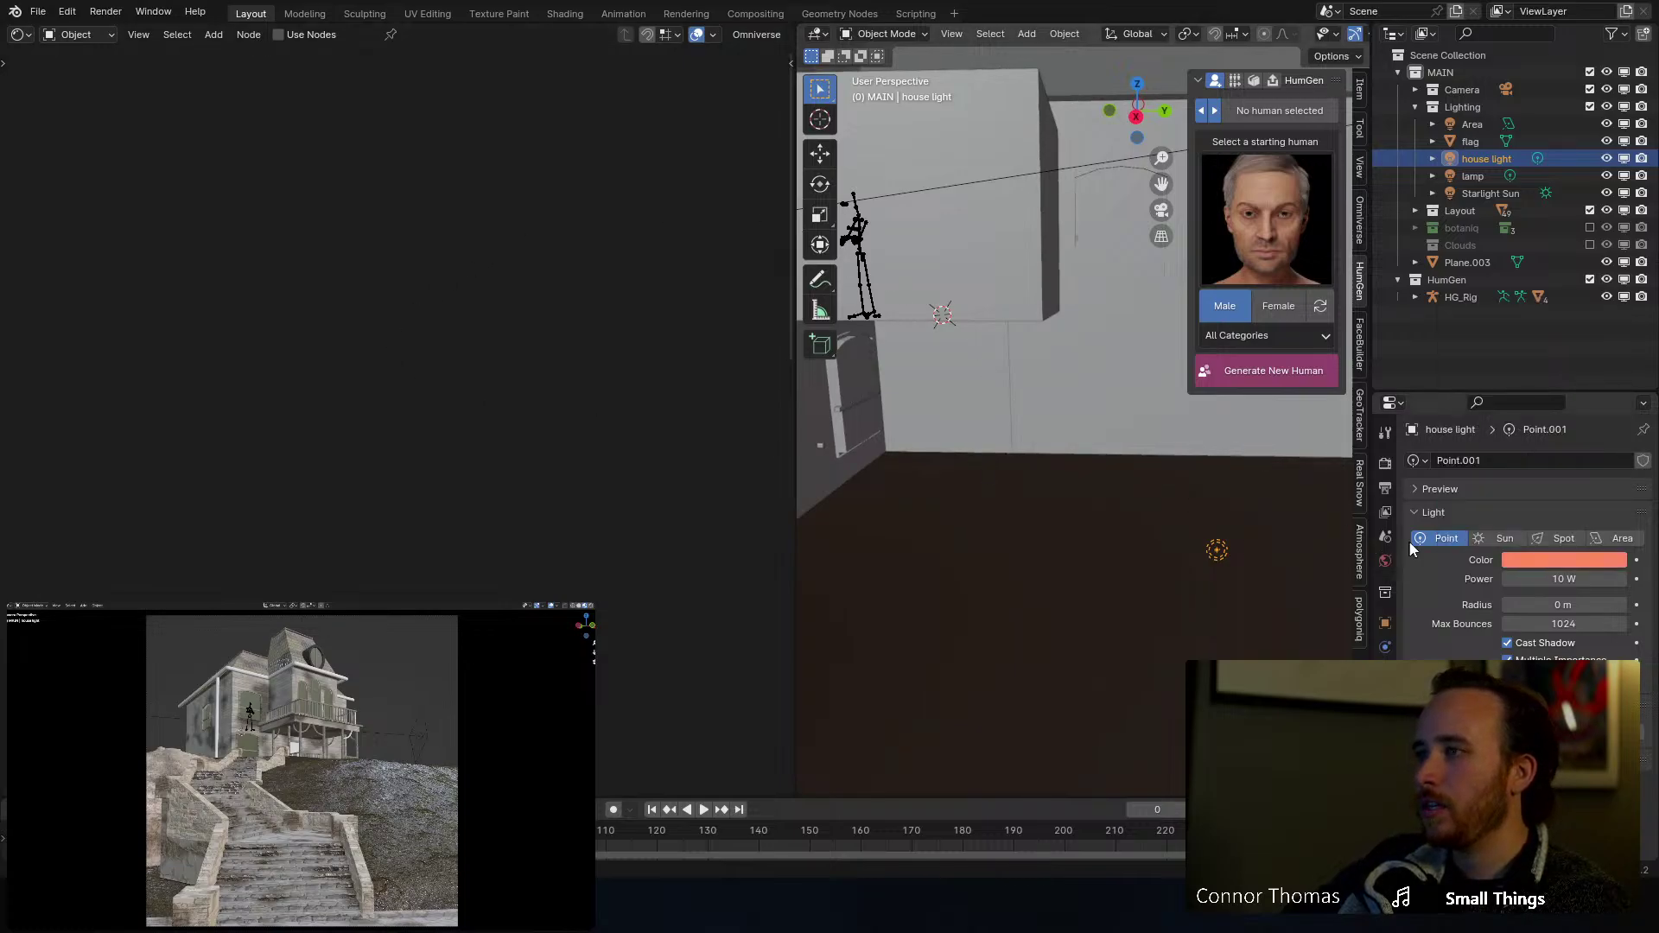
{"action": "left_click_drag", "start_coordinate": [1542, 579], "coordinate": [1582, 579]}
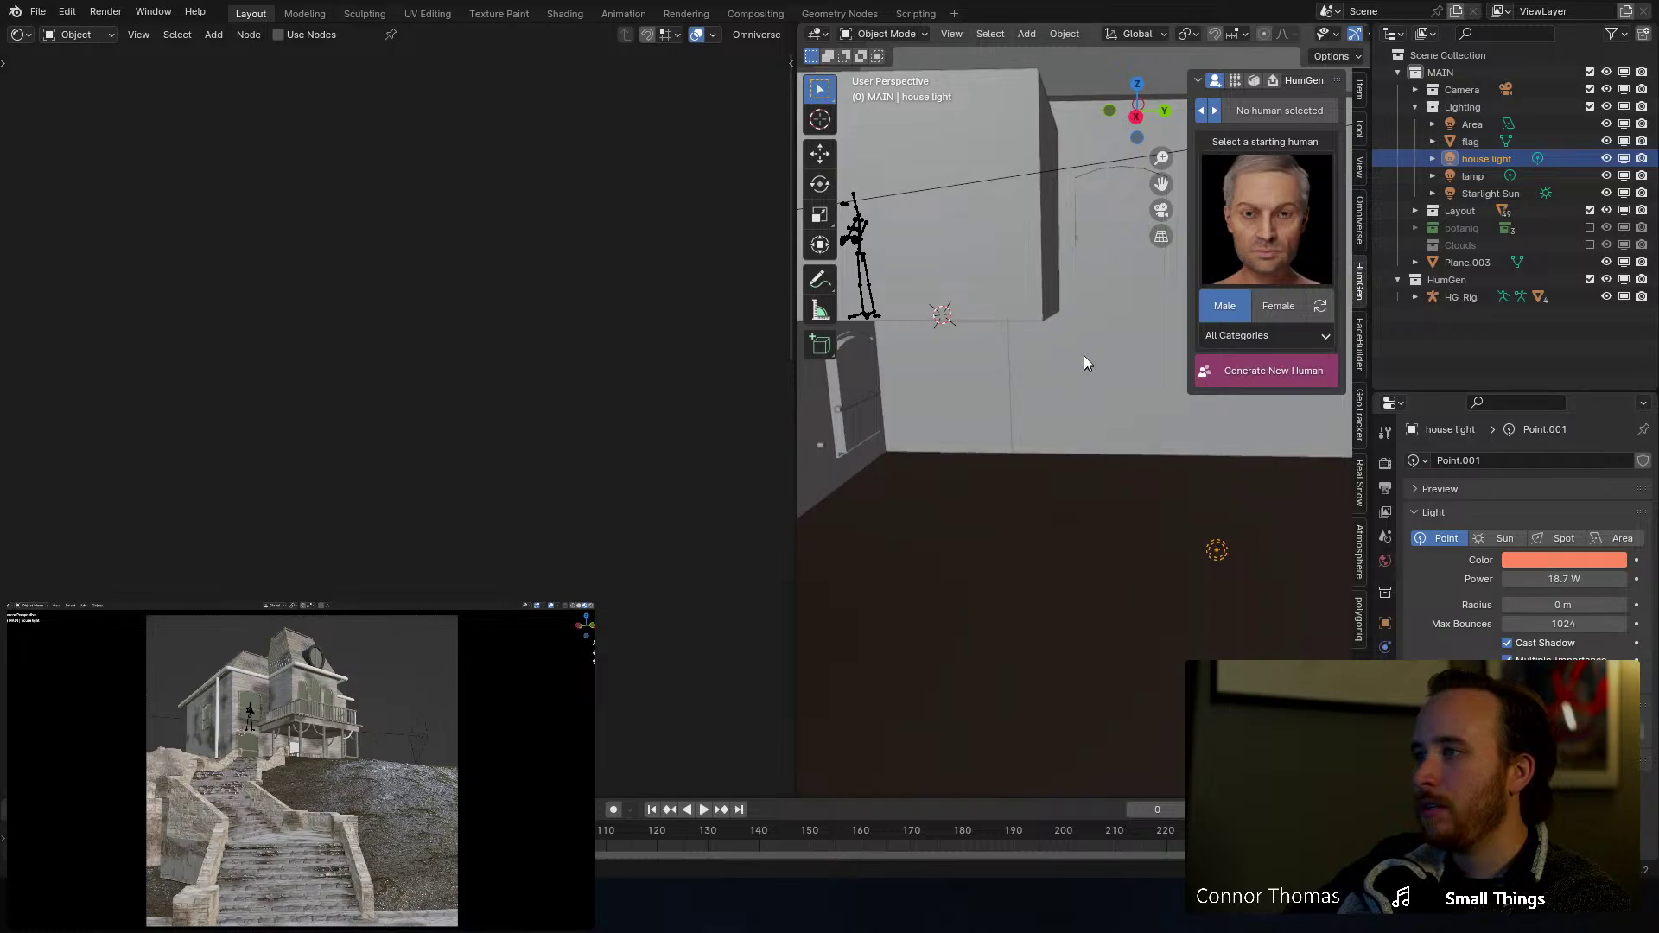
Step: Set the lamp light behind the figure to an orange color with a power of 12.1 W, and save the file
{"action": "middle_click_drag", "start_coordinate": [1083, 355], "coordinate": [1060, 420]}
{"action": "middle_click_drag", "start_coordinate": [1003, 274], "coordinate": [1013, 403], "text": "shift"}
{"action": "scroll", "coordinate": [1037, 425], "scroll_direction": "up", "scroll_amount": 3}
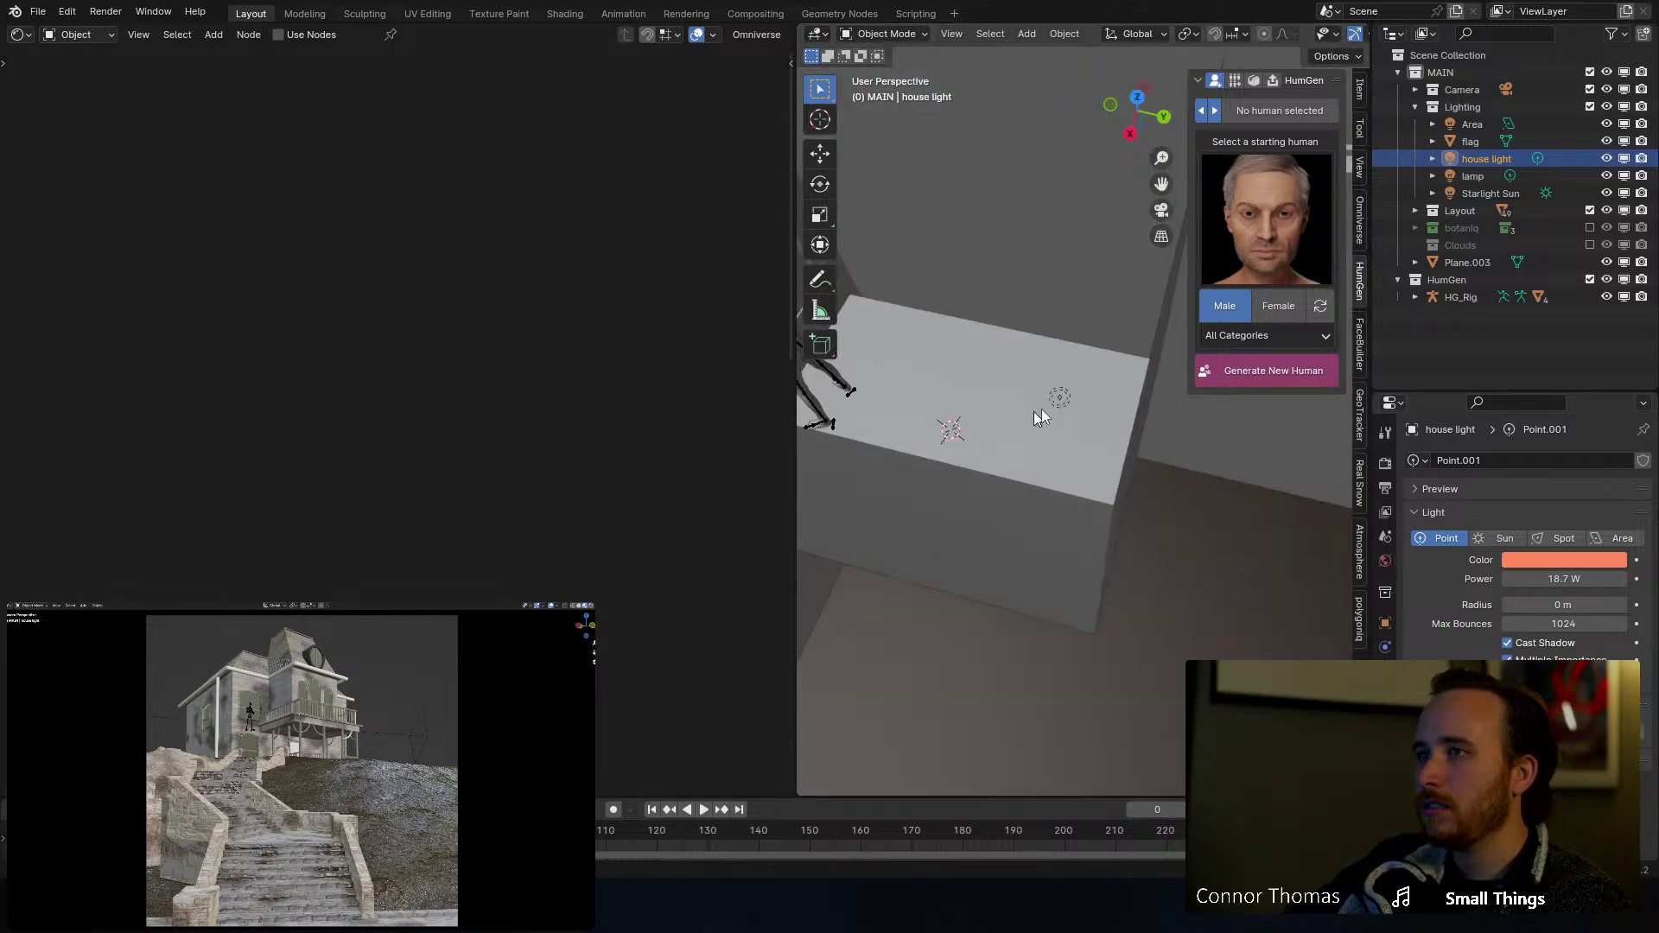
{"action": "left_click", "coordinate": [1058, 399]}
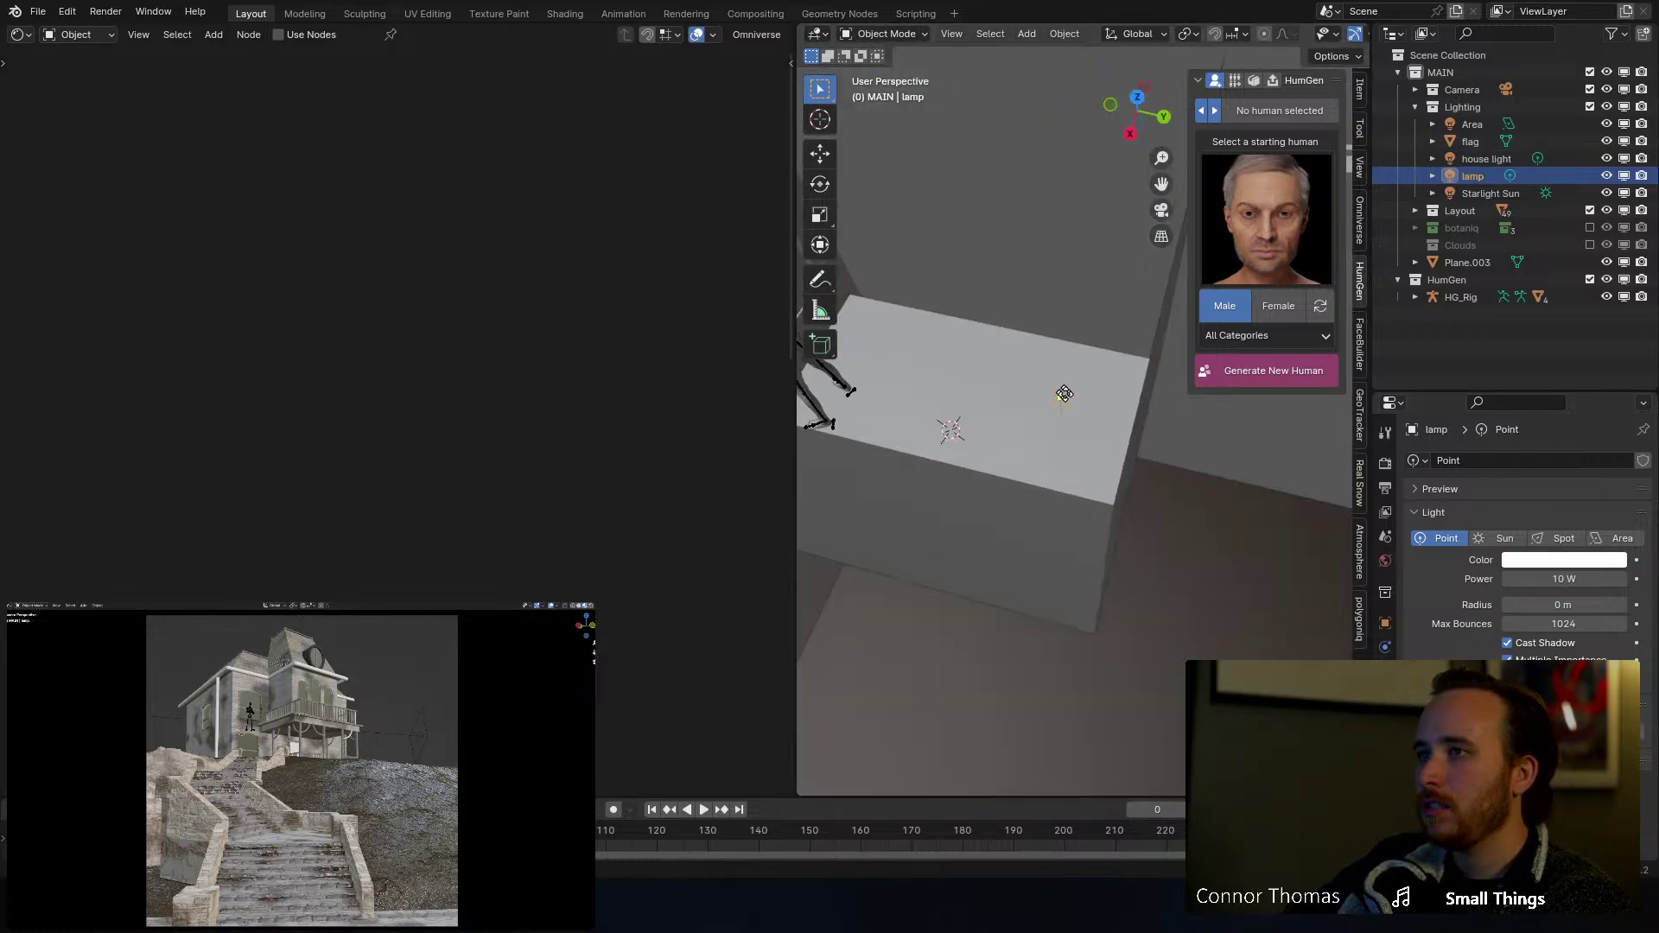
{"action": "left_click", "coordinate": [1573, 560]}
{"action": "left_click_drag", "start_coordinate": [1517, 414], "coordinate": [1509, 427]}
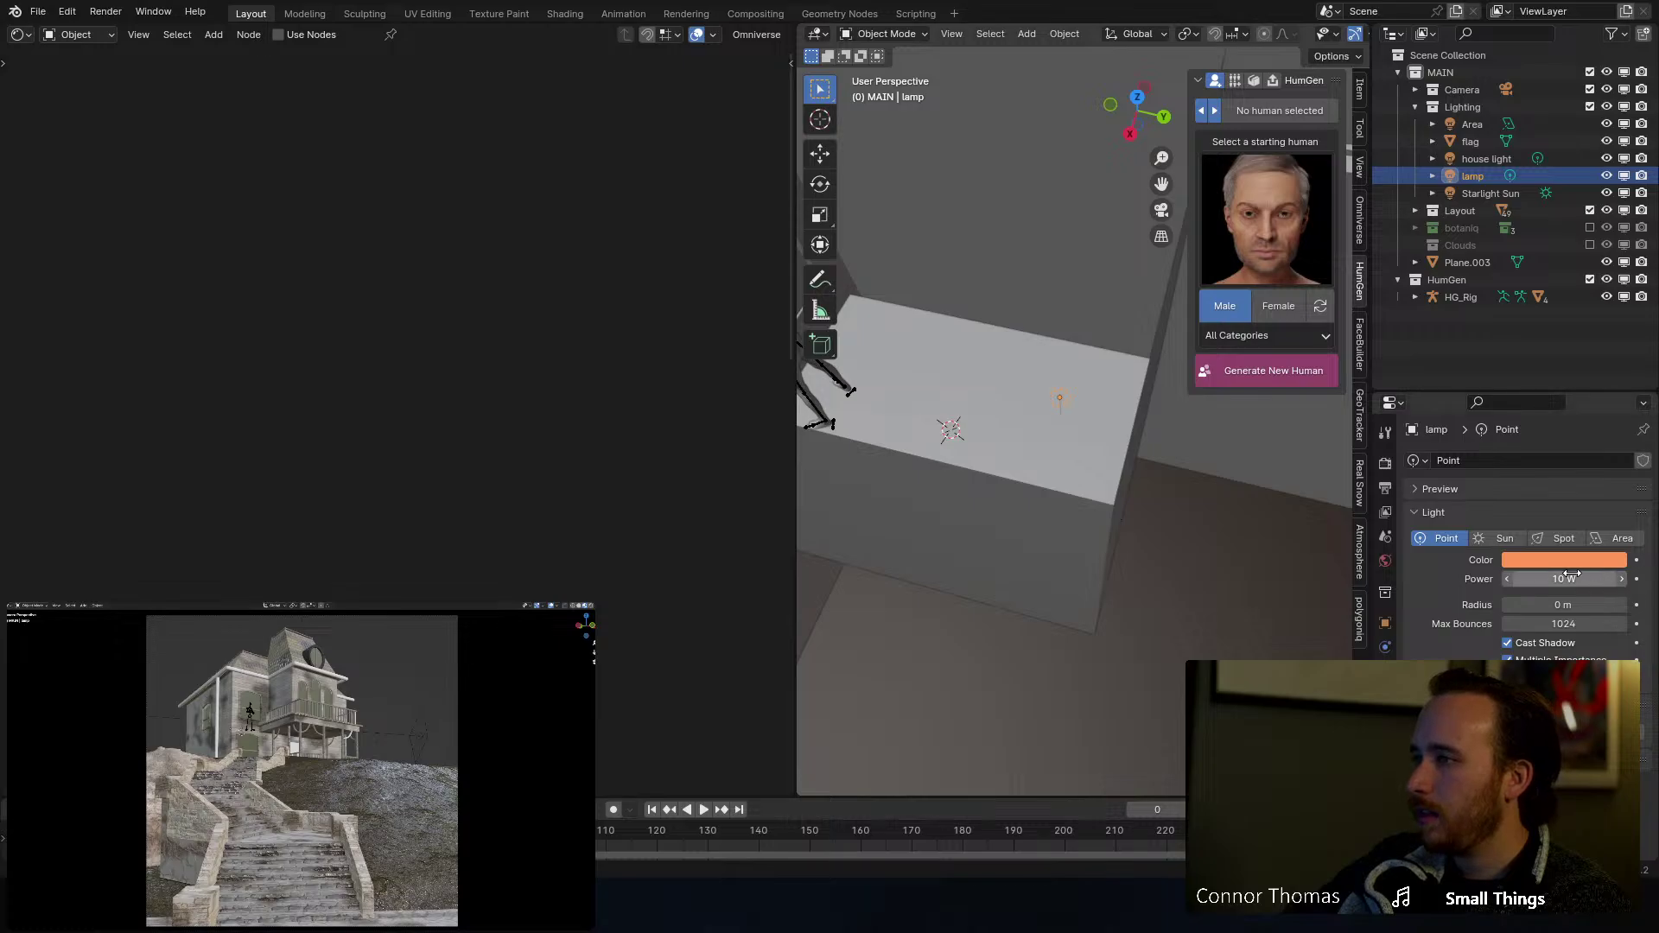
{"action": "left_click_drag", "start_coordinate": [1572, 575], "coordinate": [1591, 575]}
{"action": "key", "text": "ctrl+s"}
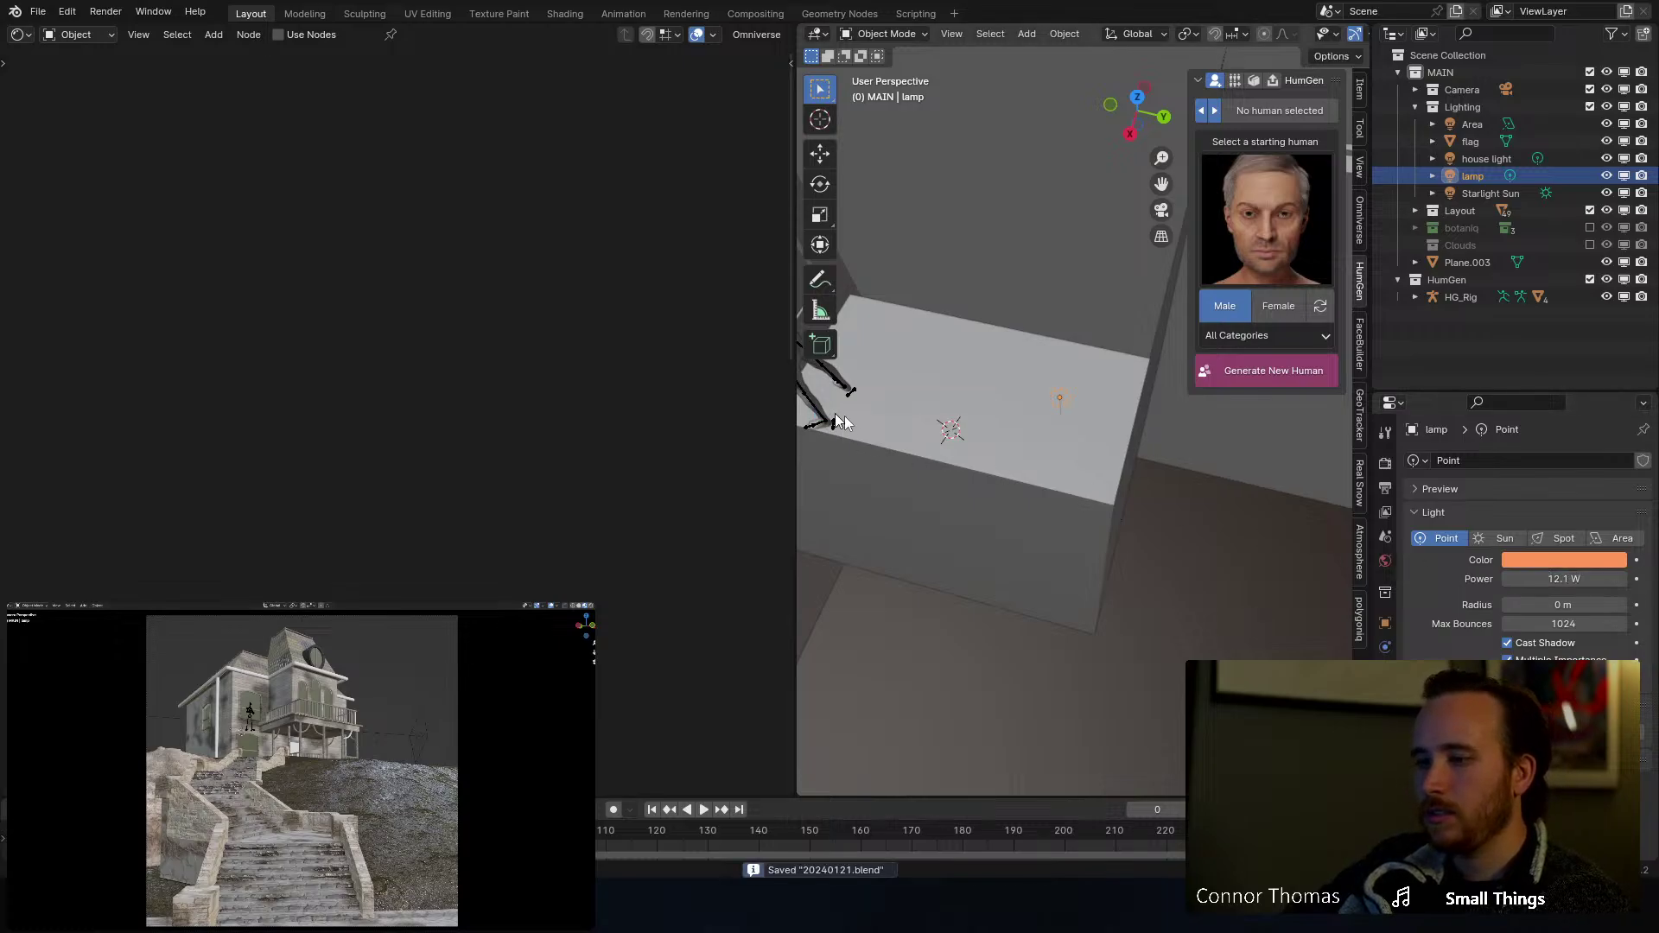
Step: Hide the 3D viewport's sidebar, check the mansion from outside, and save the file
{"action": "middle_click_drag", "start_coordinate": [842, 421], "coordinate": [1027, 420]}
{"action": "key", "text": "n"}
{"action": "scroll", "coordinate": [980, 334], "scroll_direction": "down", "scroll_amount": 2}
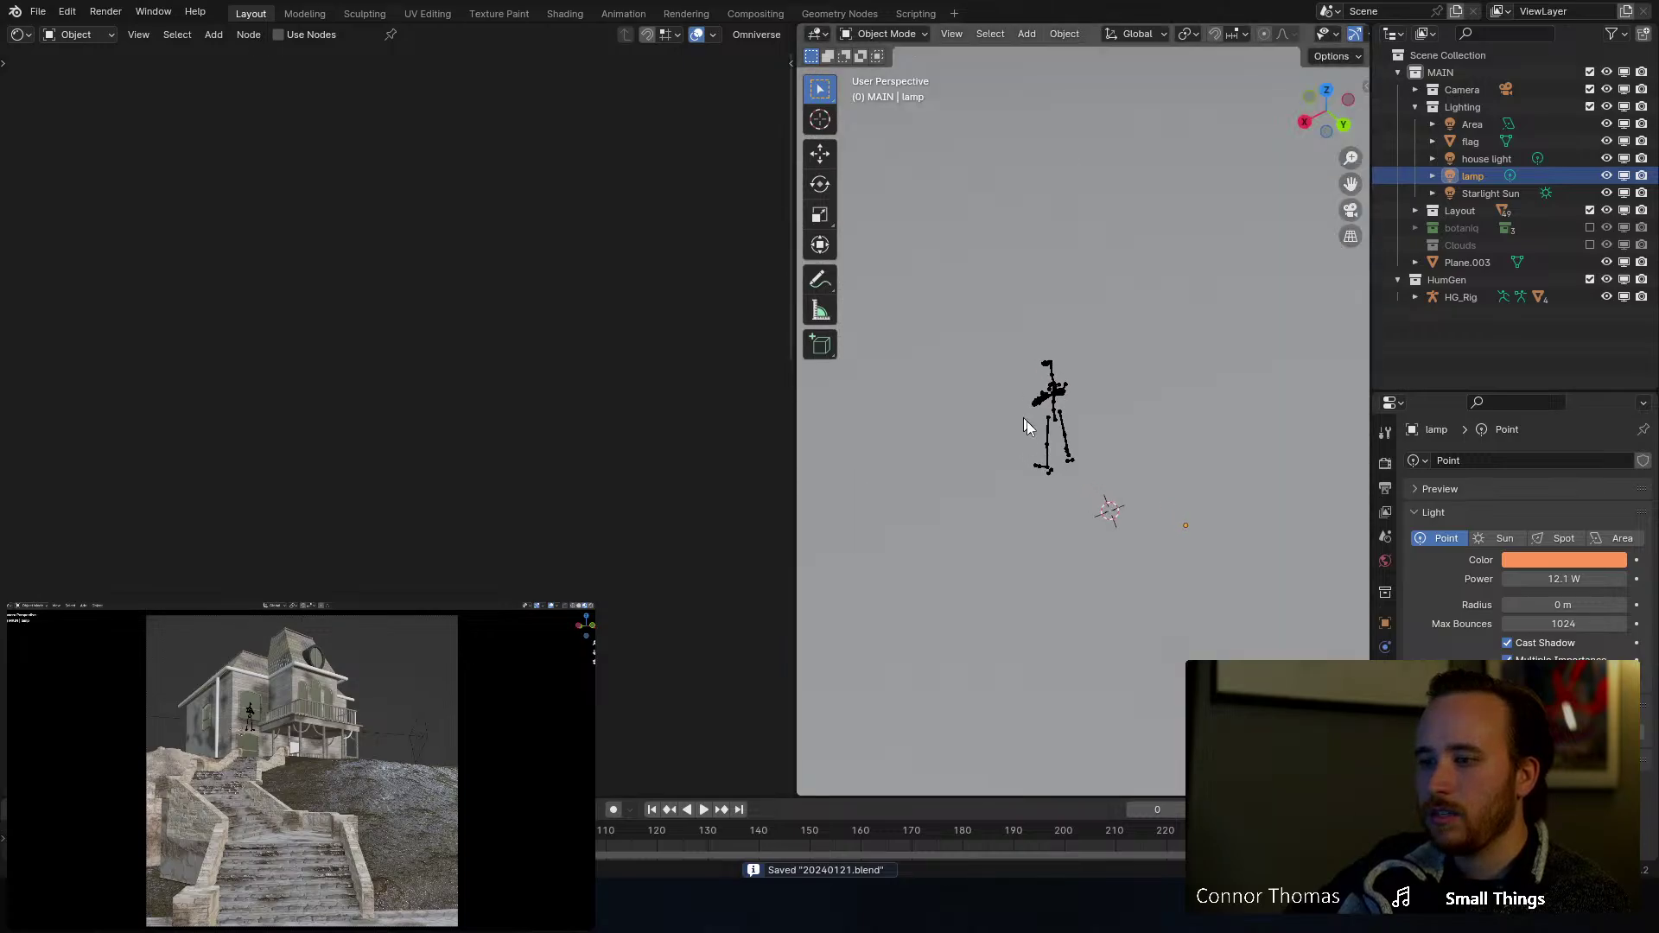
{"action": "scroll", "coordinate": [1040, 428], "scroll_direction": "up", "scroll_amount": 2}
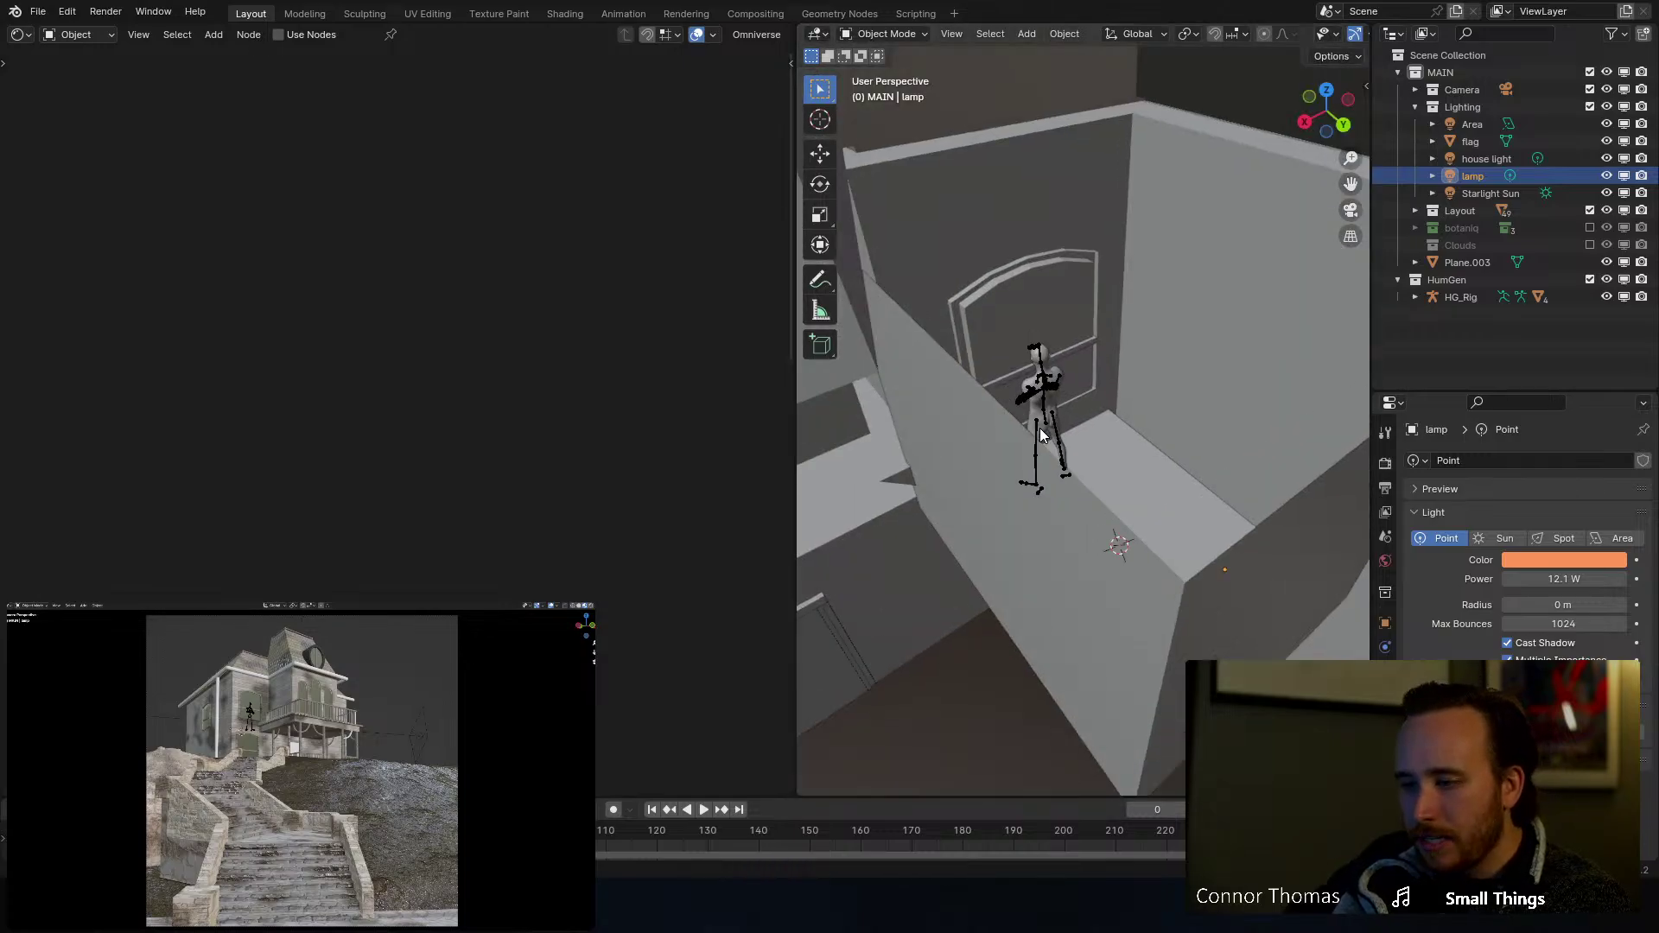
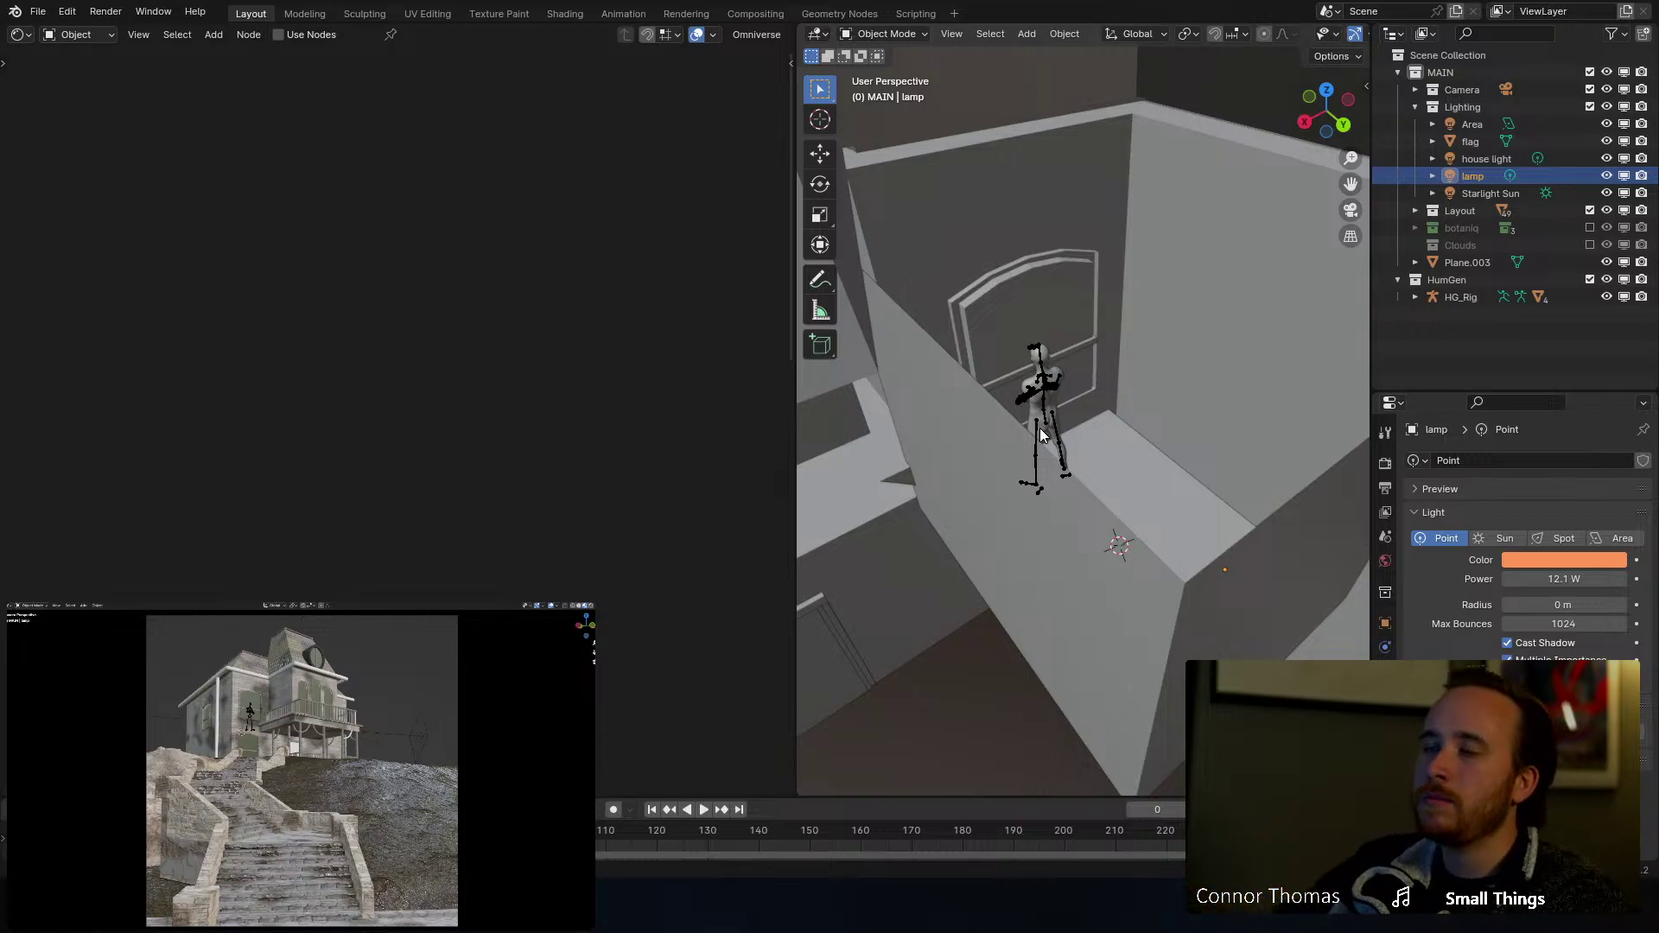
{"action": "middle_click_drag", "start_coordinate": [1040, 428], "coordinate": [1069, 381]}
{"action": "scroll", "coordinate": [1047, 381], "scroll_direction": "down", "scroll_amount": 7}
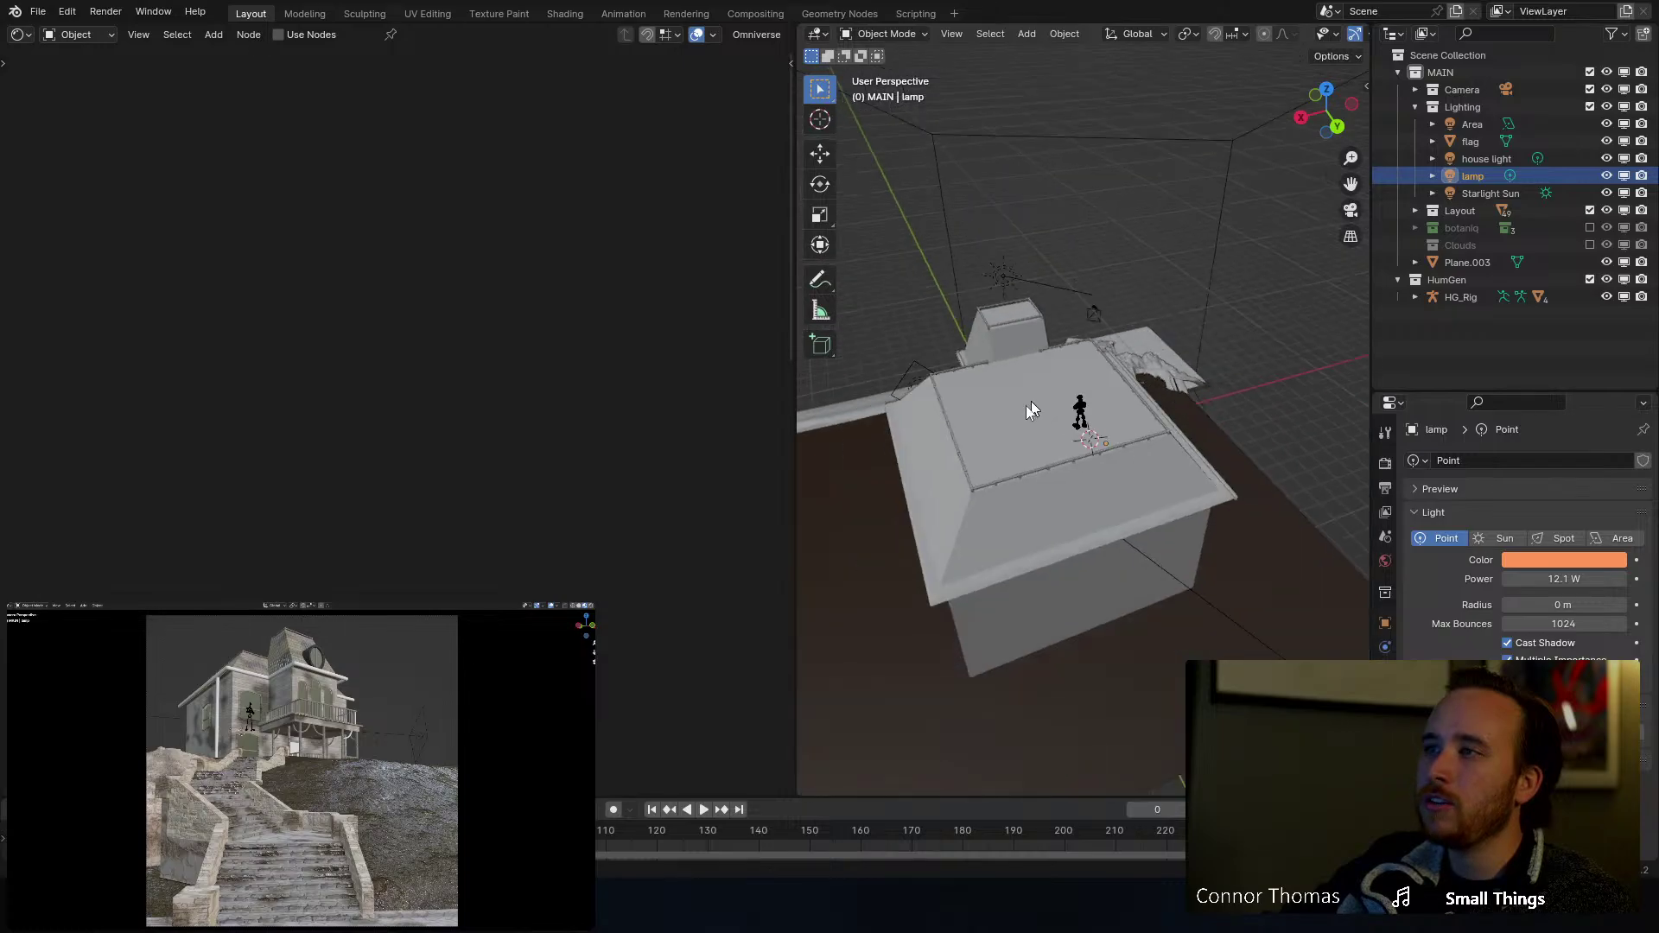
{"action": "middle_click_drag", "start_coordinate": [925, 462], "coordinate": [1183, 424]}
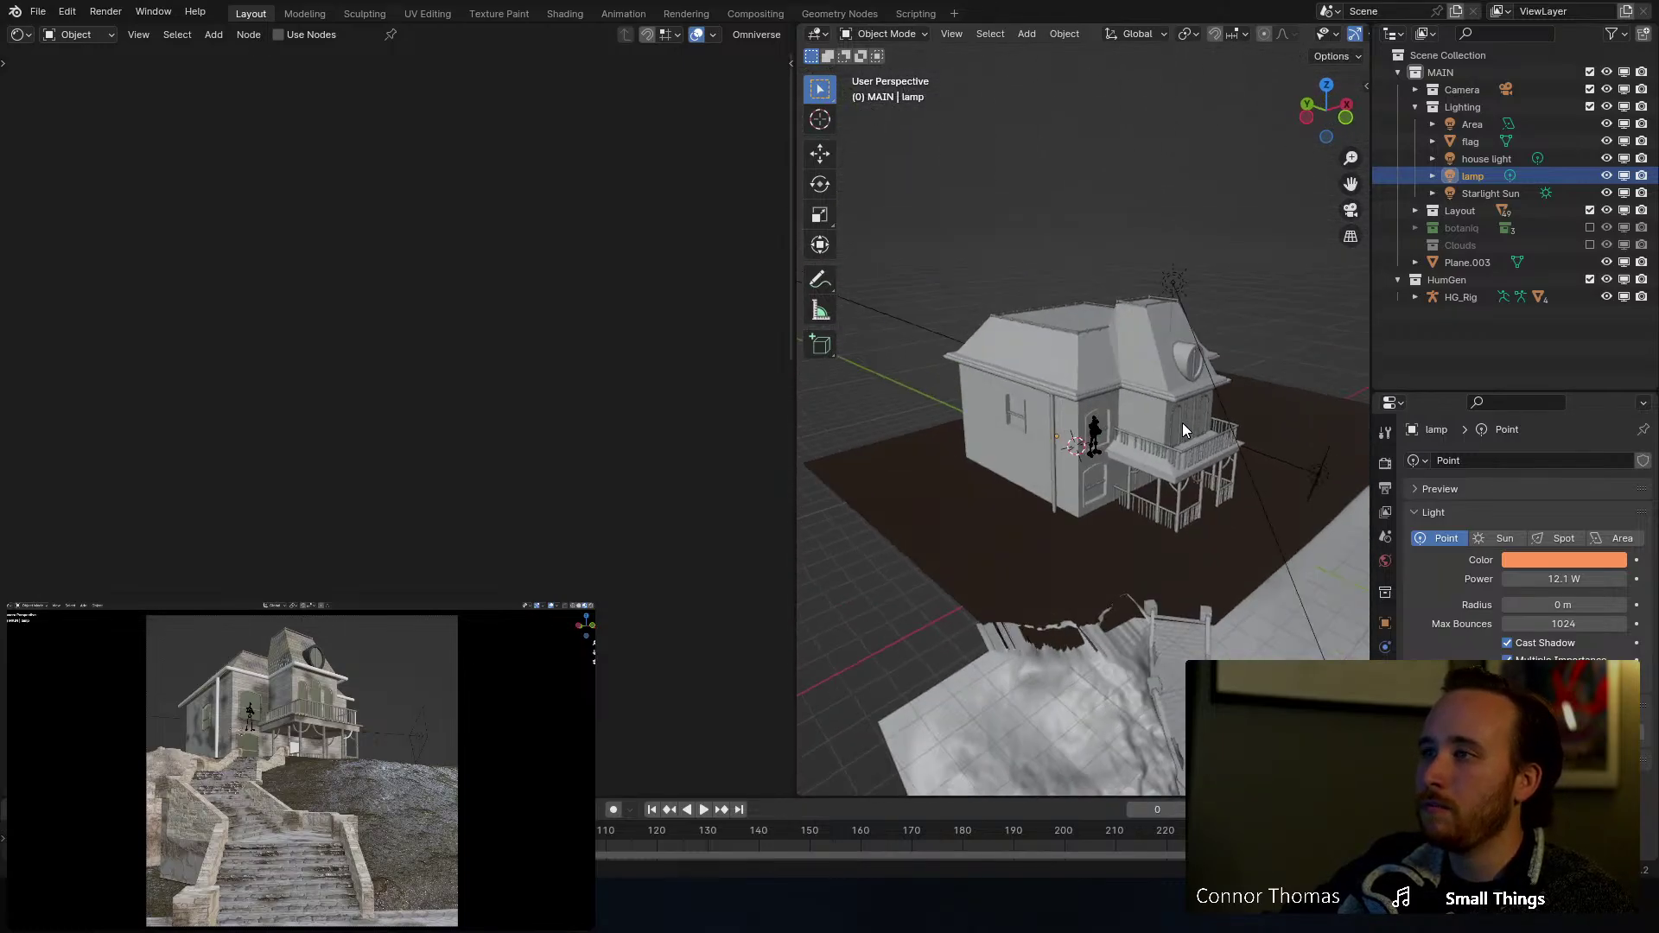
{"action": "key", "text": "ctrl+s"}
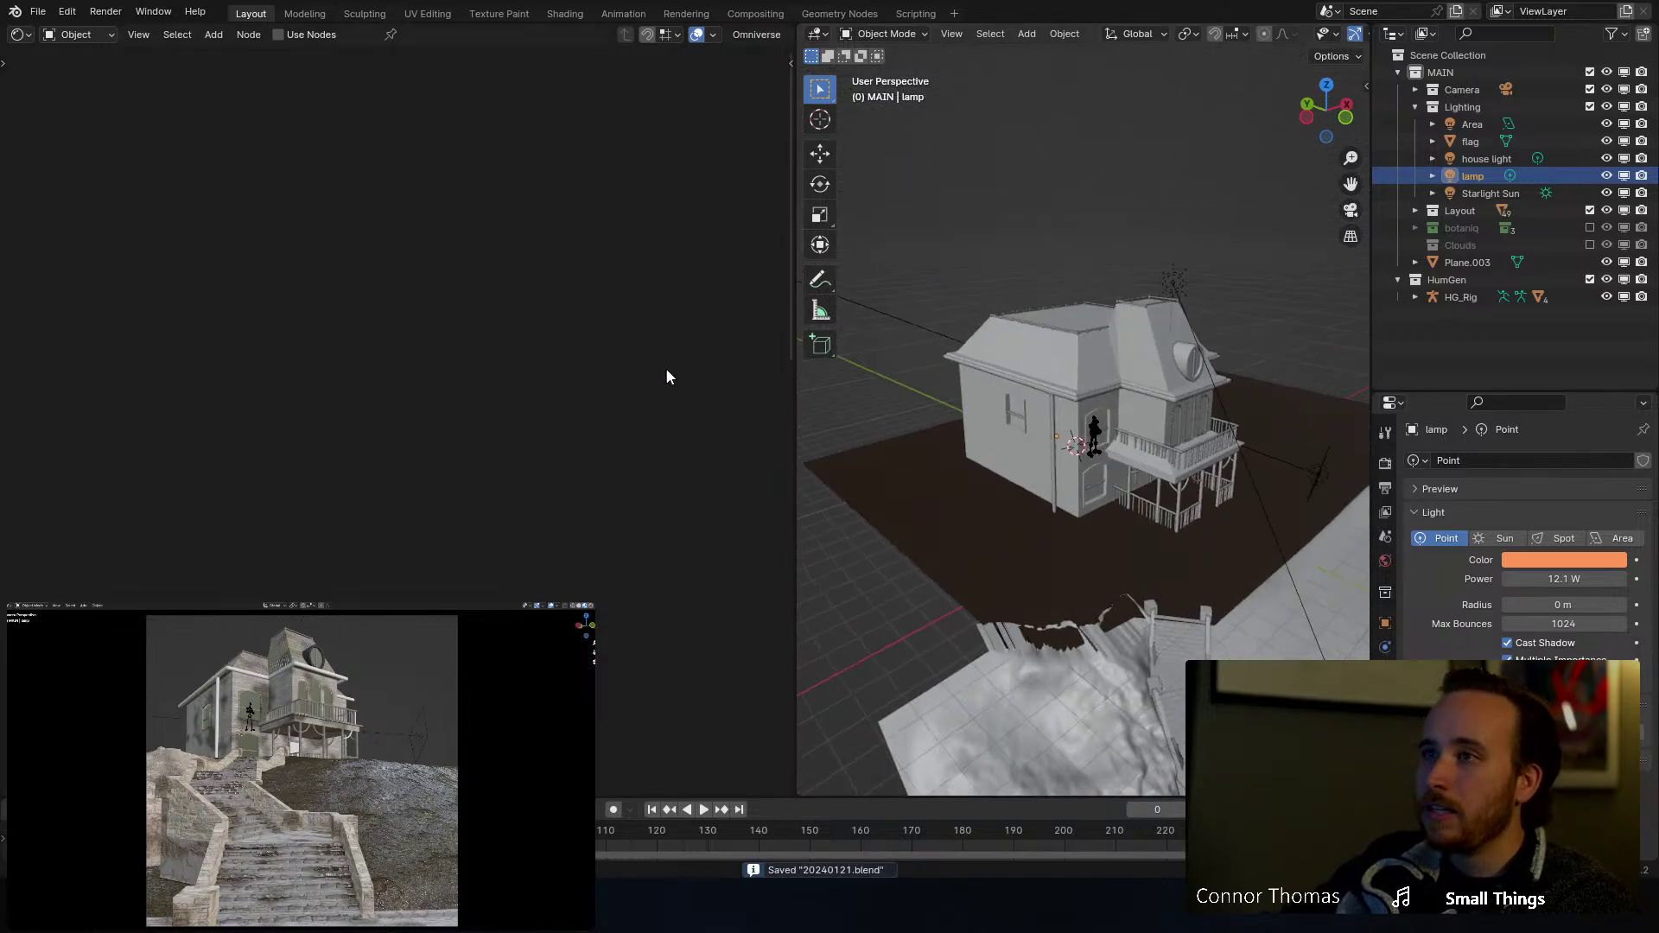
Step: Widen the 3D viewport at the node editor's expense and view the mansion from the front with its staircase
{"action": "left_click_drag", "start_coordinate": [796, 378], "coordinate": [486, 389]}
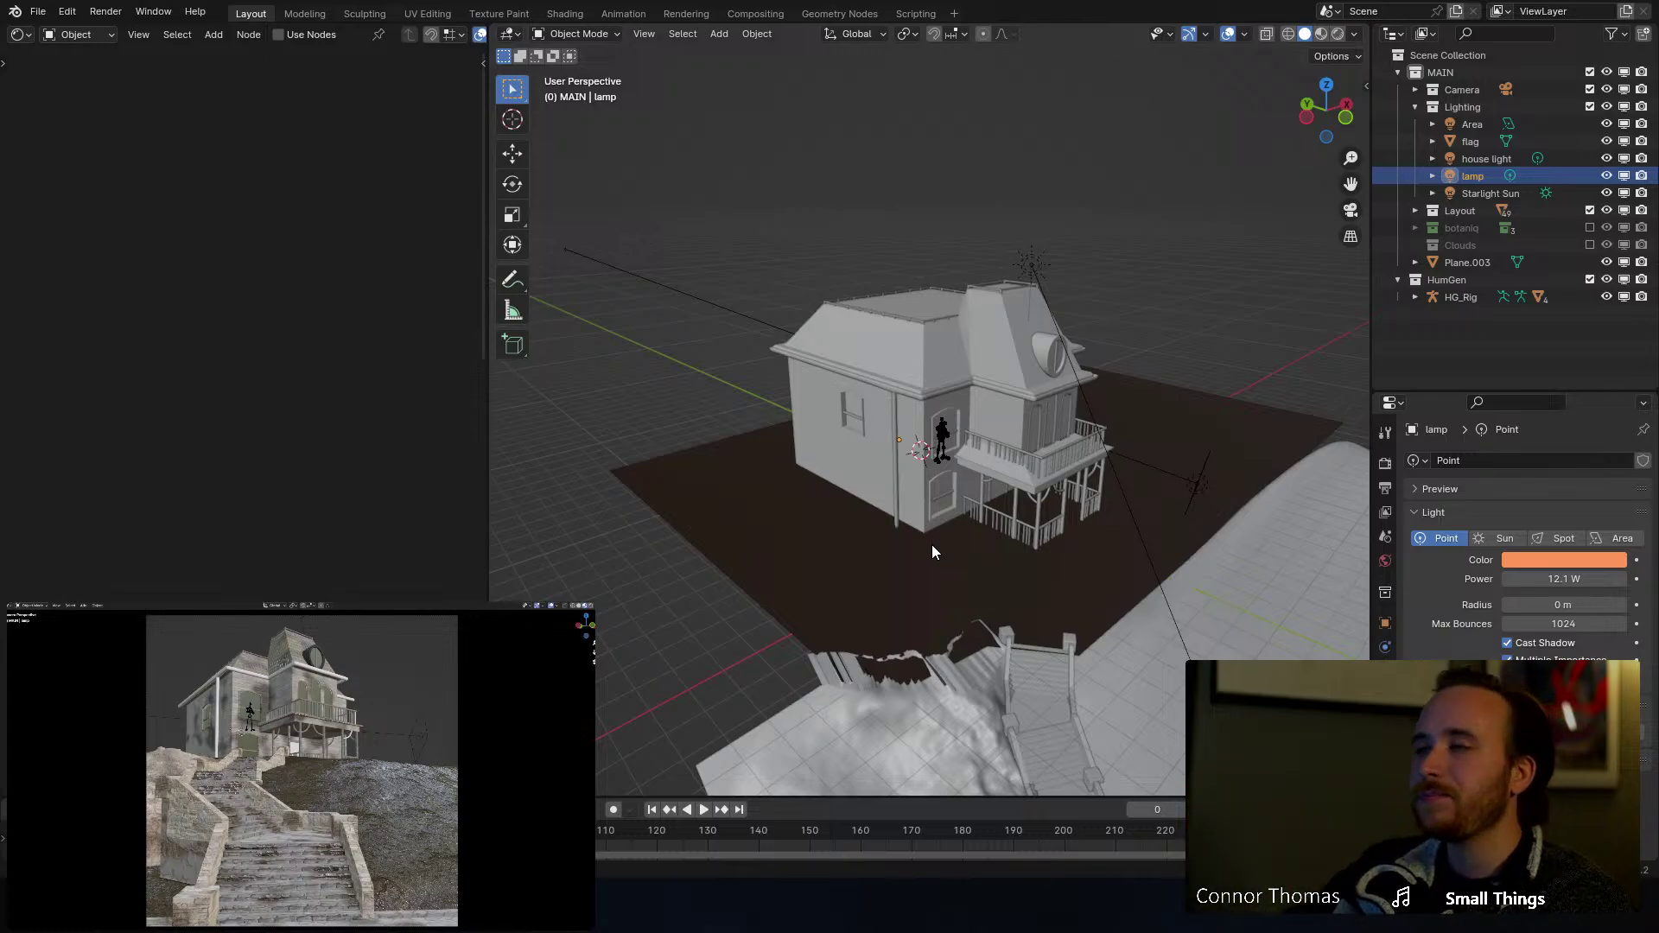
{"action": "middle_click_drag", "start_coordinate": [1014, 434], "coordinate": [868, 324]}
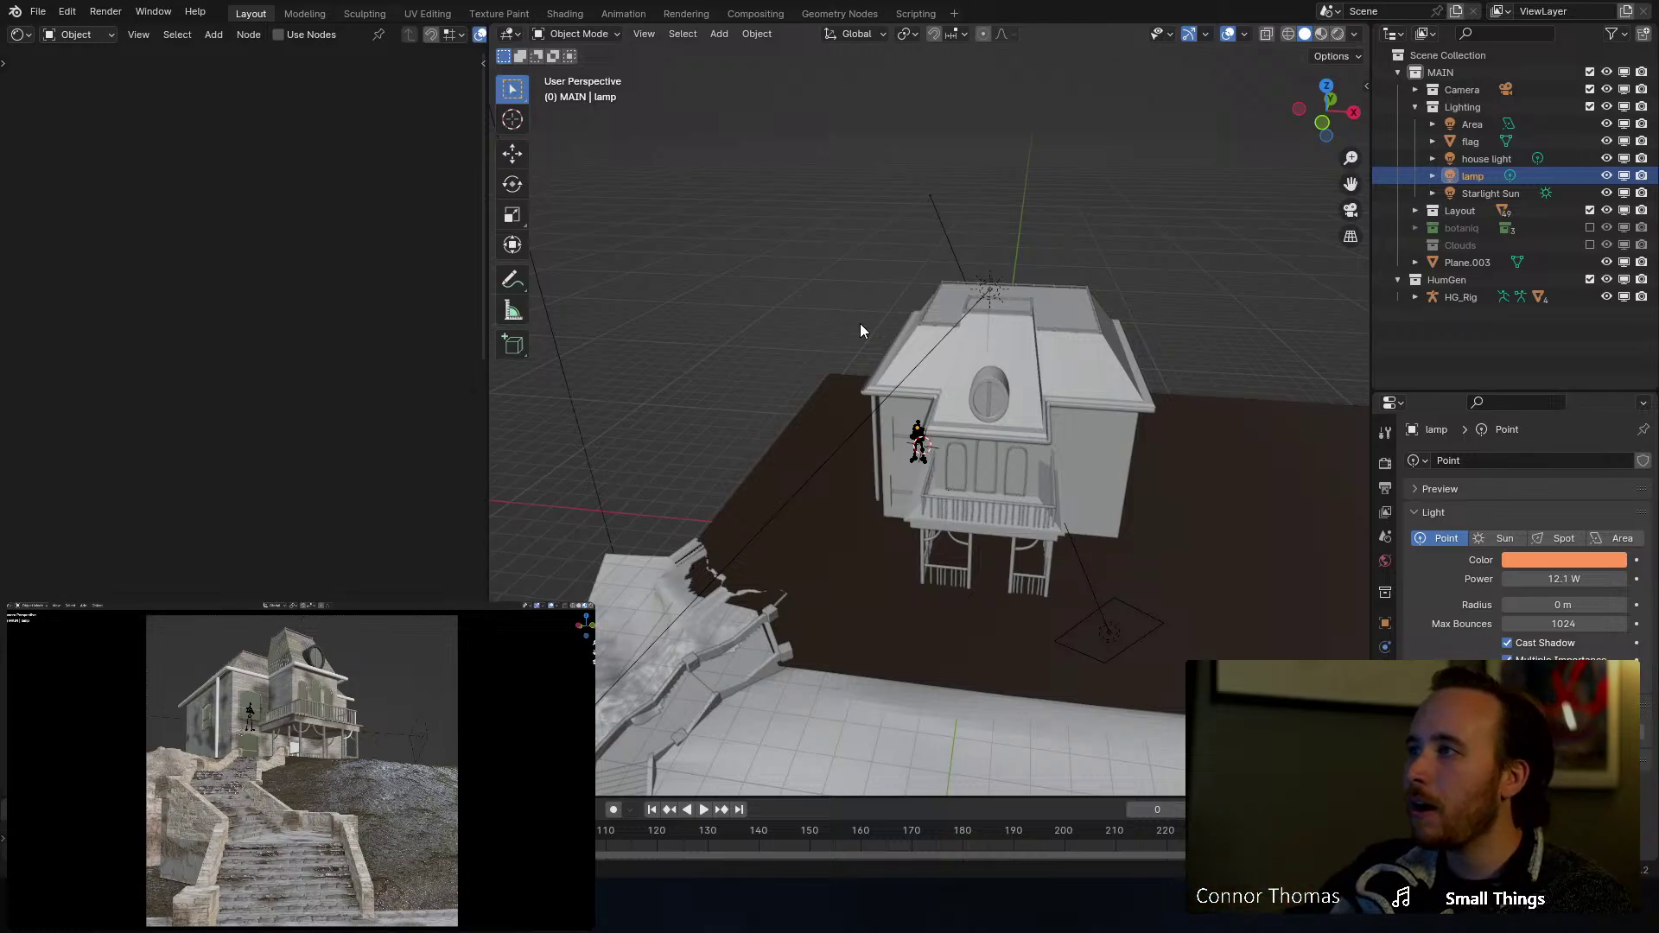
{"action": "middle_click_drag", "start_coordinate": [837, 359], "coordinate": [876, 236]}
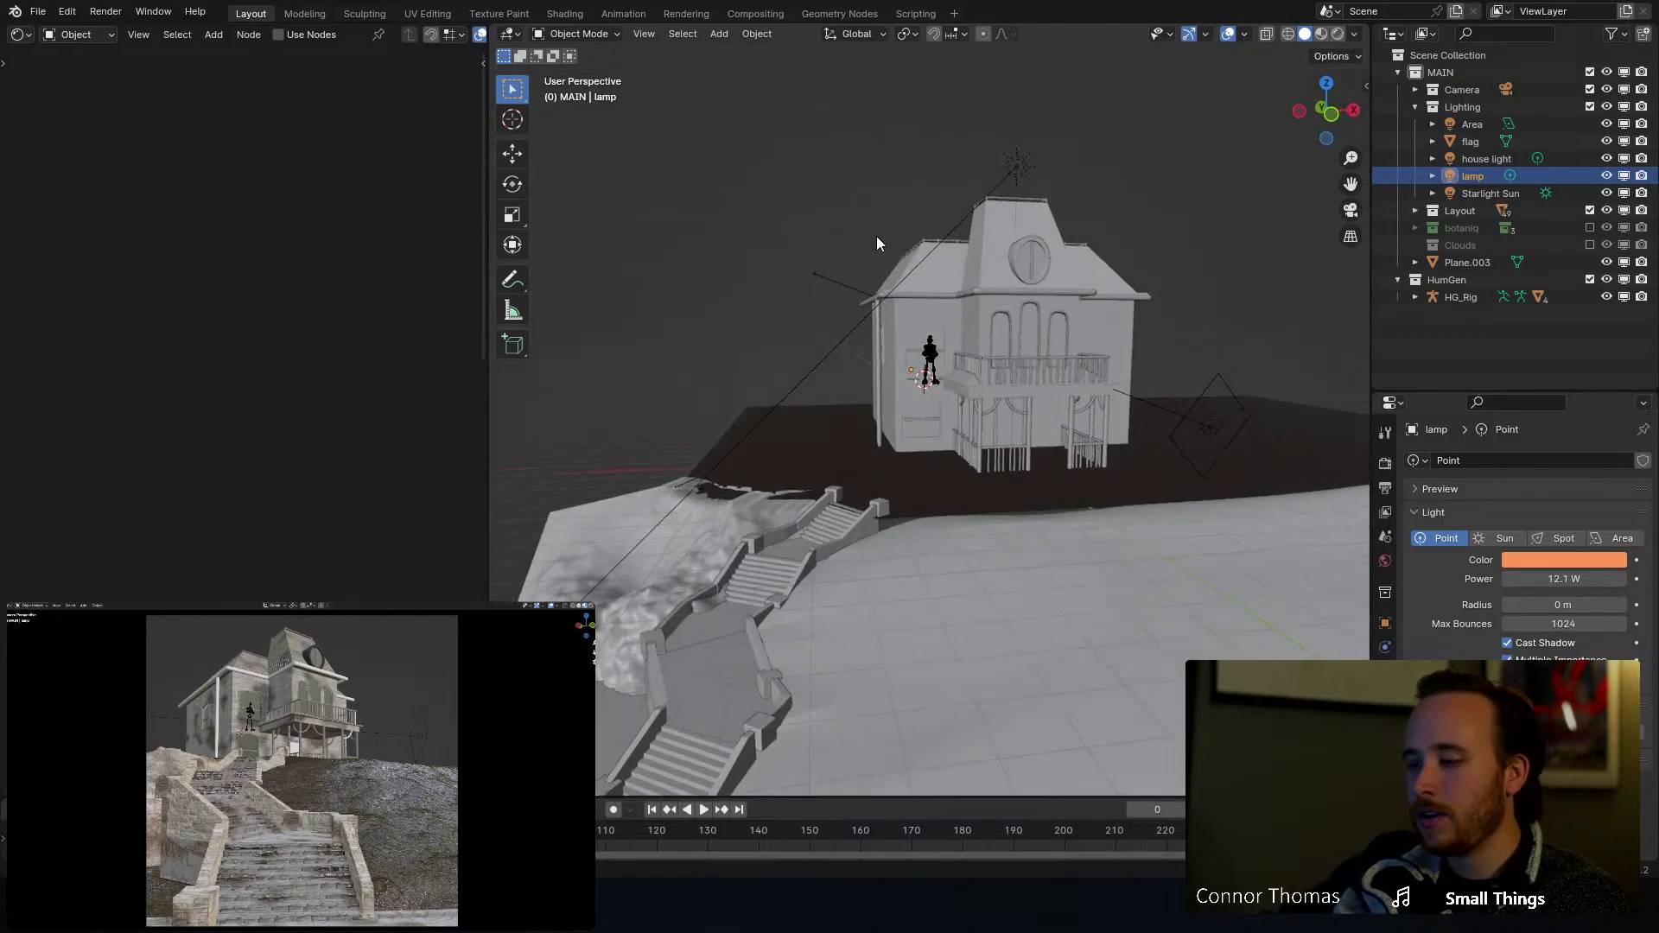
Step: Save the file and examine the mansion's front door and porch up close
{"action": "key", "text": "ctrl+s"}
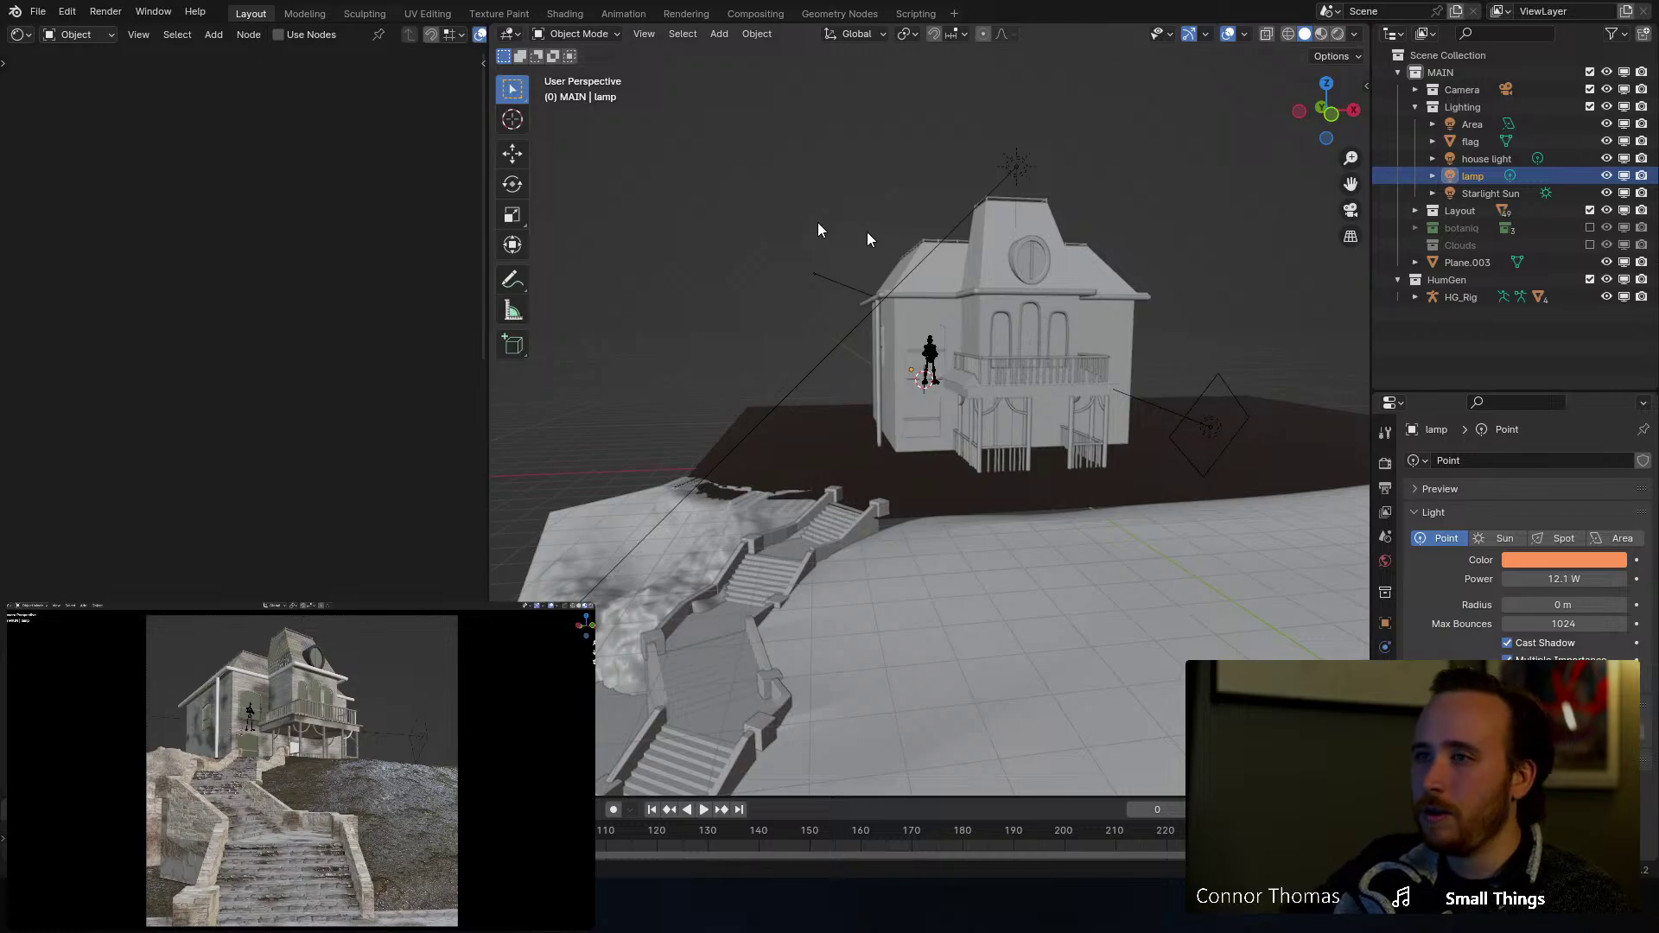
{"action": "scroll", "coordinate": [868, 232], "scroll_direction": "up", "scroll_amount": 8}
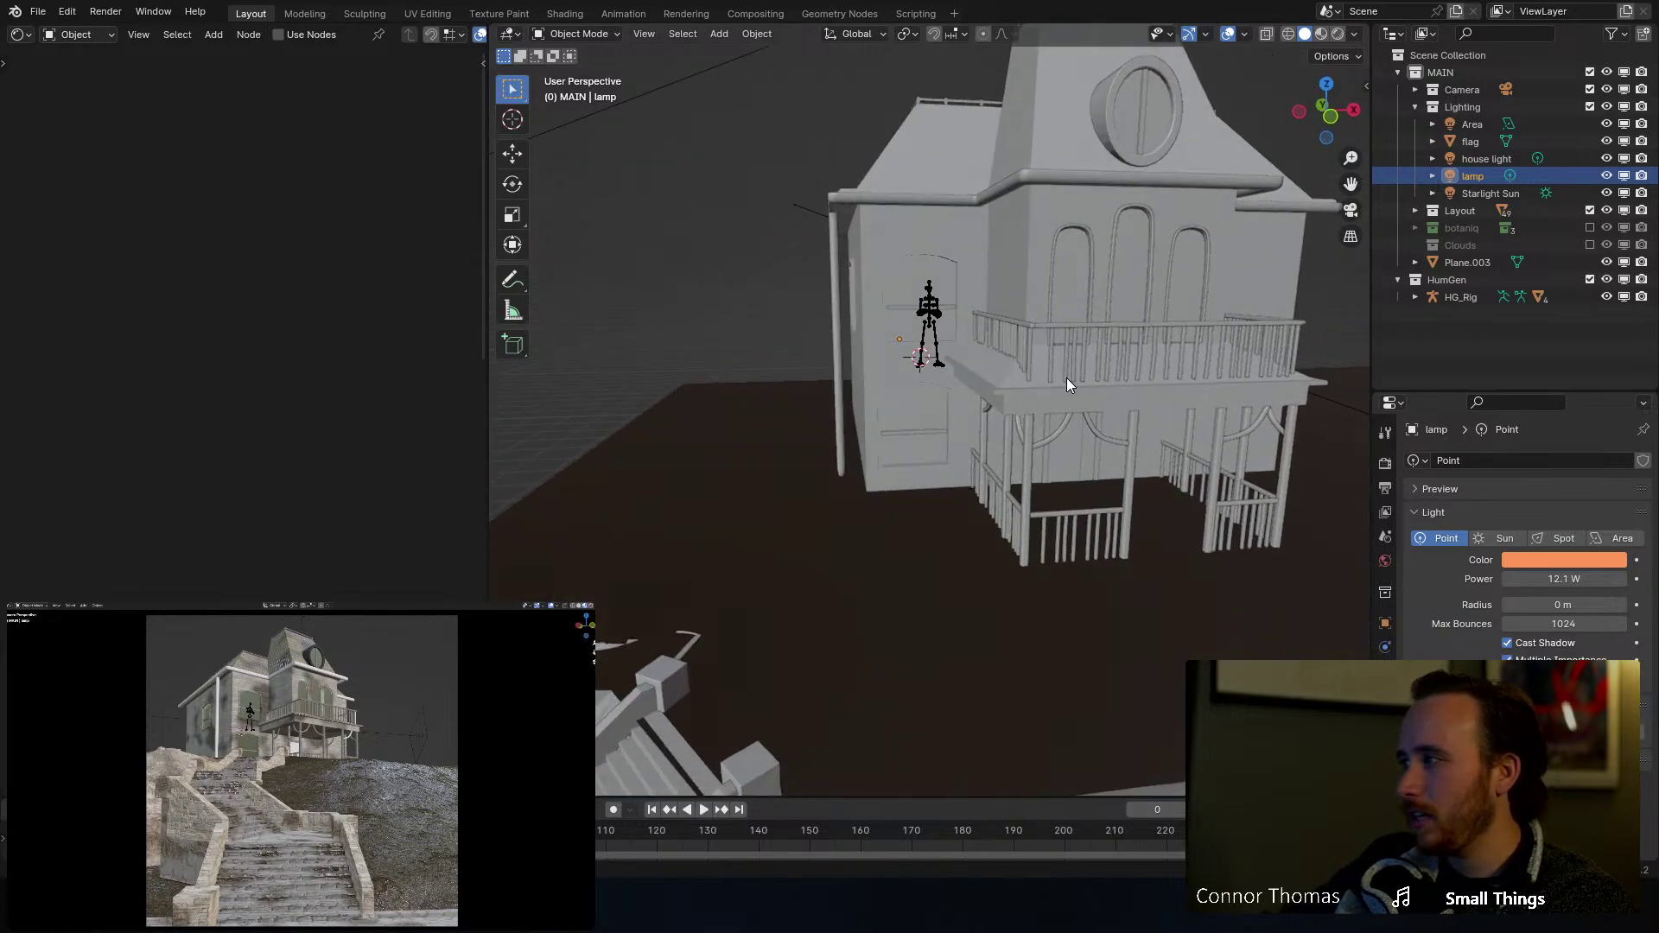
{"action": "scroll", "coordinate": [1065, 371], "scroll_direction": "up", "scroll_amount": 6}
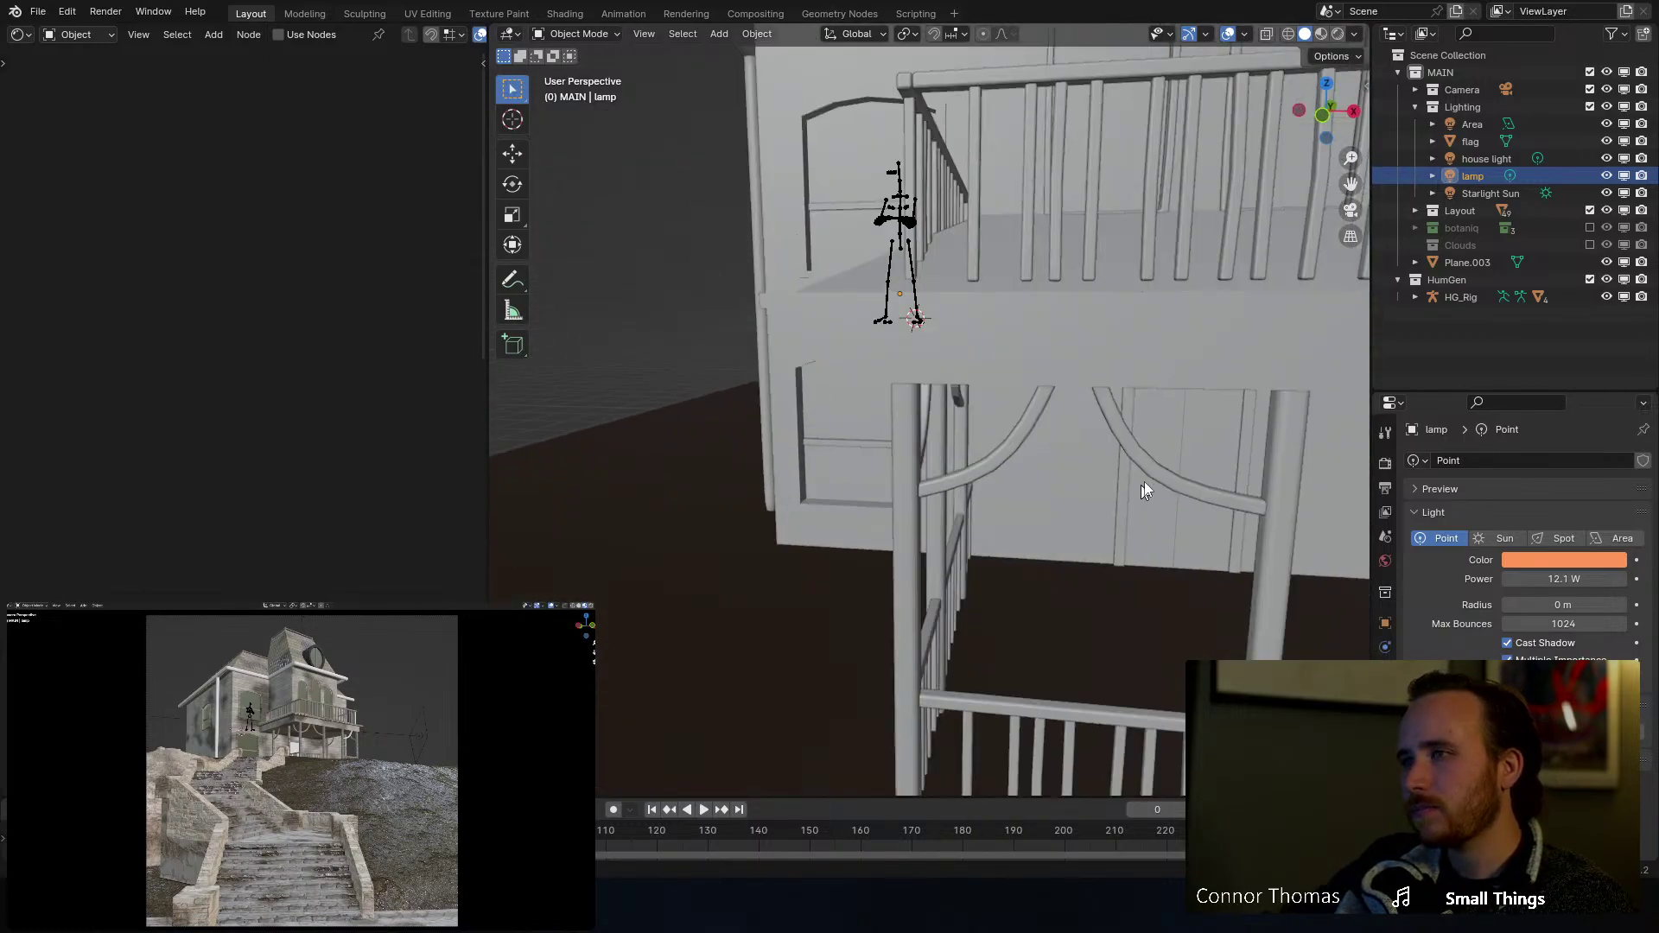
{"action": "left_click", "coordinate": [1143, 486]}
{"action": "left_click", "coordinate": [1172, 528]}
{"action": "scroll", "coordinate": [1062, 515], "scroll_direction": "up", "scroll_amount": 2}
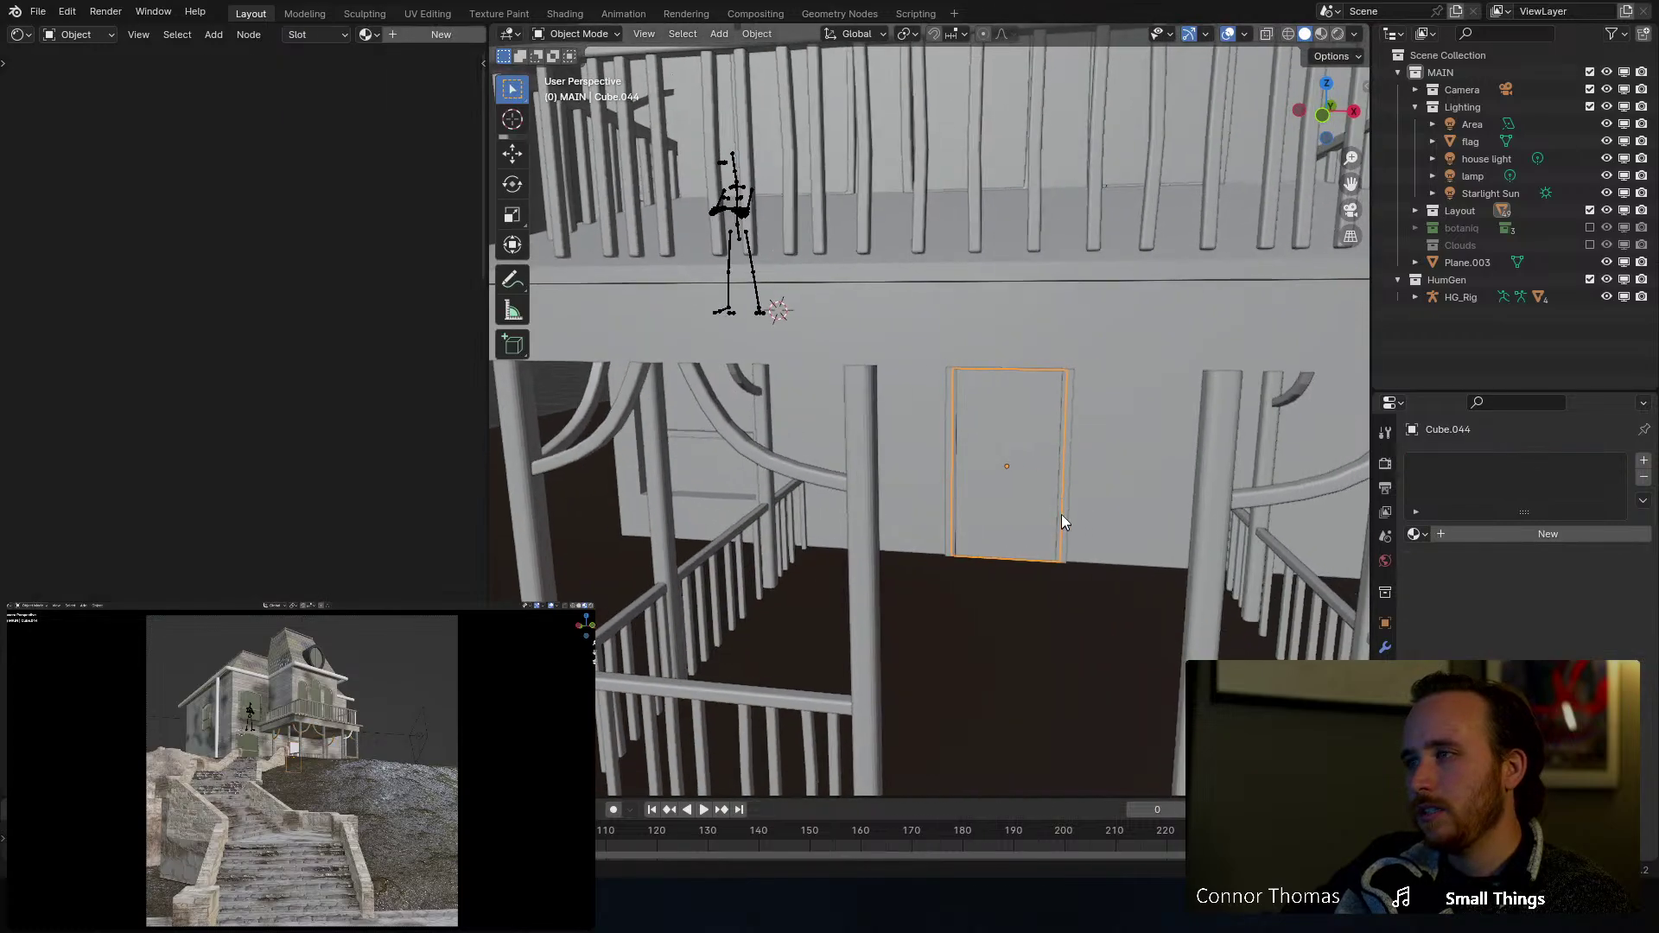
{"action": "left_click", "coordinate": [847, 490]}
{"action": "left_click", "coordinate": [997, 506]}
{"action": "scroll", "coordinate": [1055, 496], "scroll_direction": "up", "scroll_amount": 2}
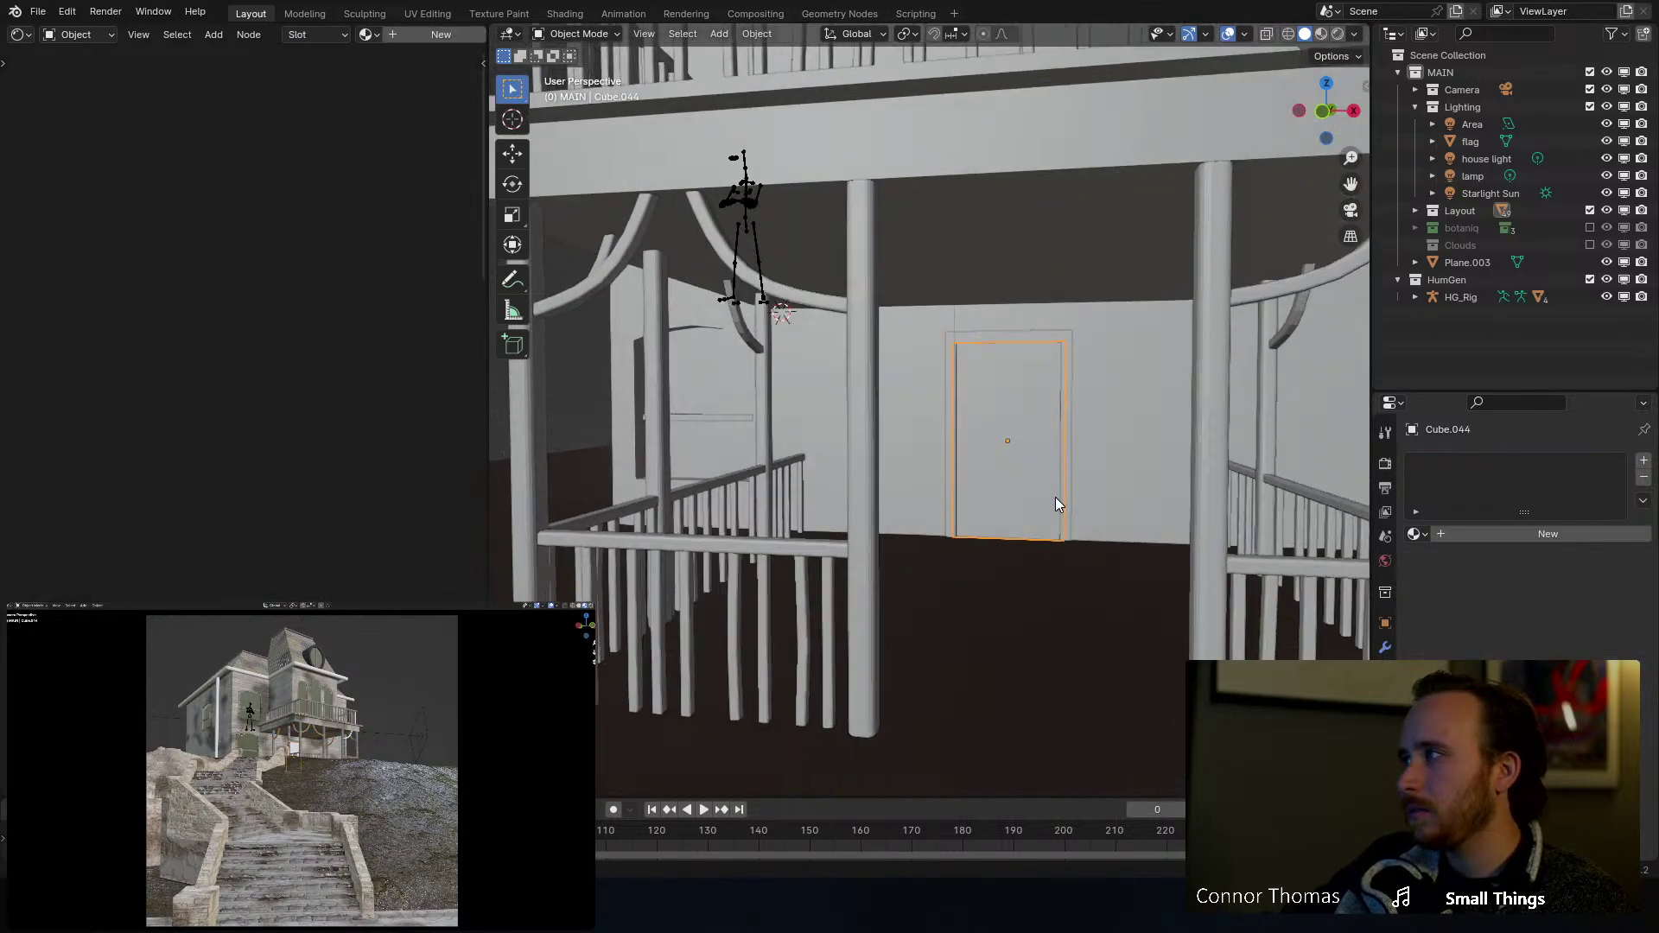
{"action": "middle_click_drag", "start_coordinate": [1056, 496], "coordinate": [994, 441]}
{"action": "scroll", "coordinate": [992, 433], "scroll_direction": "down", "scroll_amount": 4}
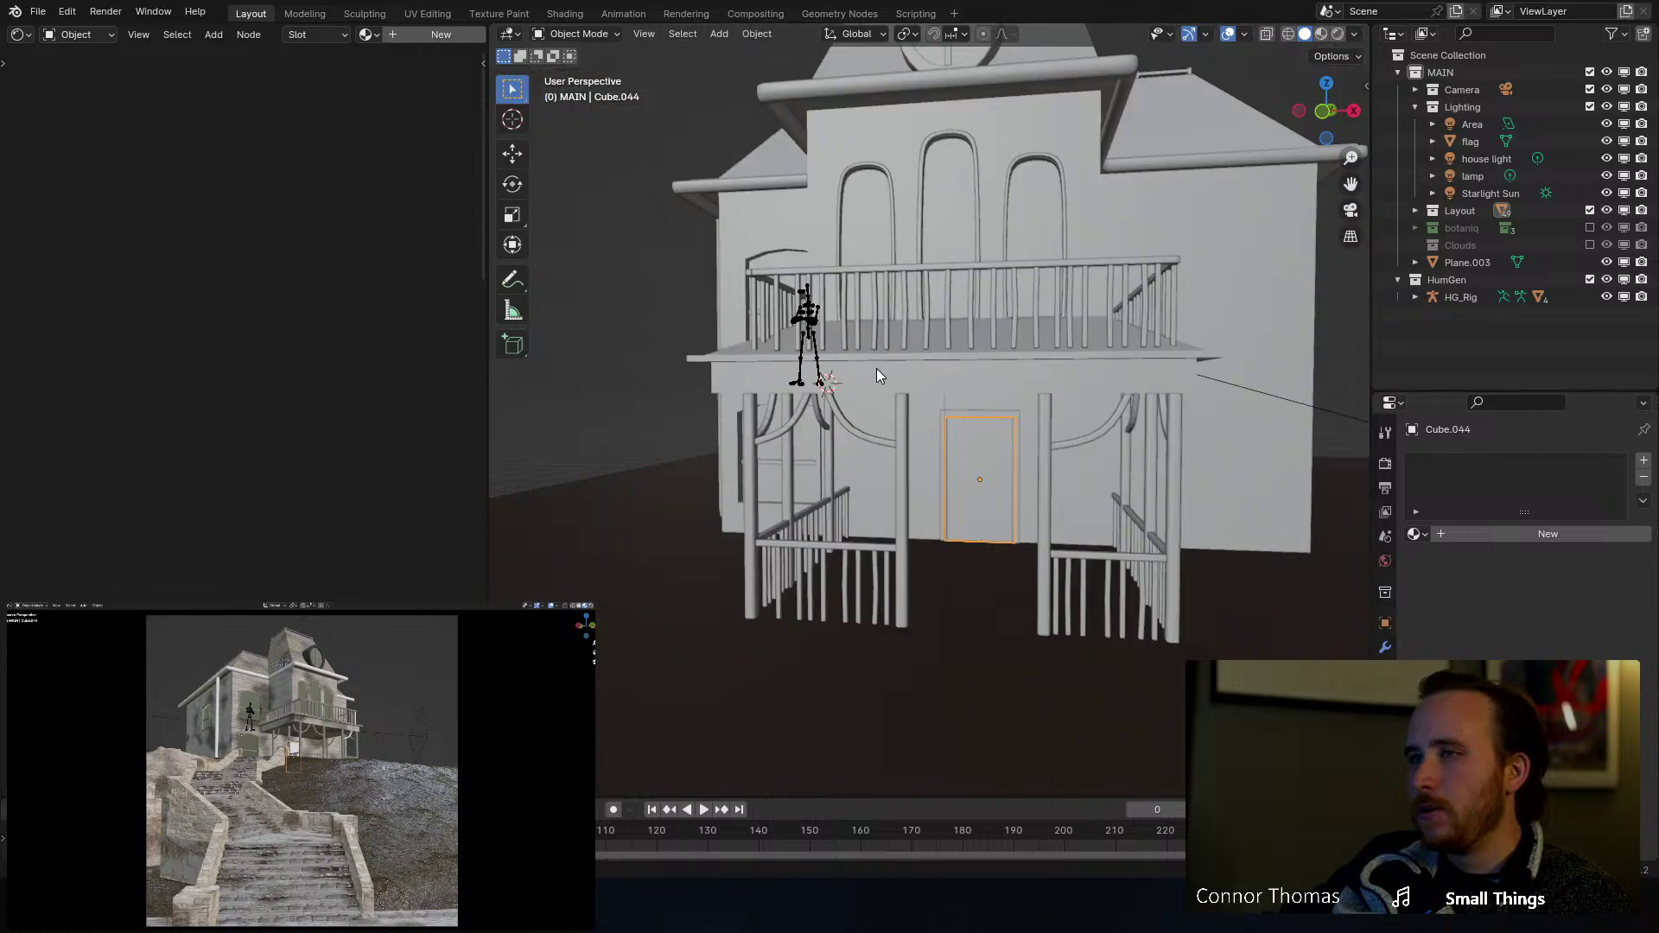
Step: Give the mansion's roof gutter trim a new material with a light tan base color, hue 0.097 and saturation 0.416
{"action": "middle_click_drag", "start_coordinate": [882, 370], "coordinate": [822, 286]}
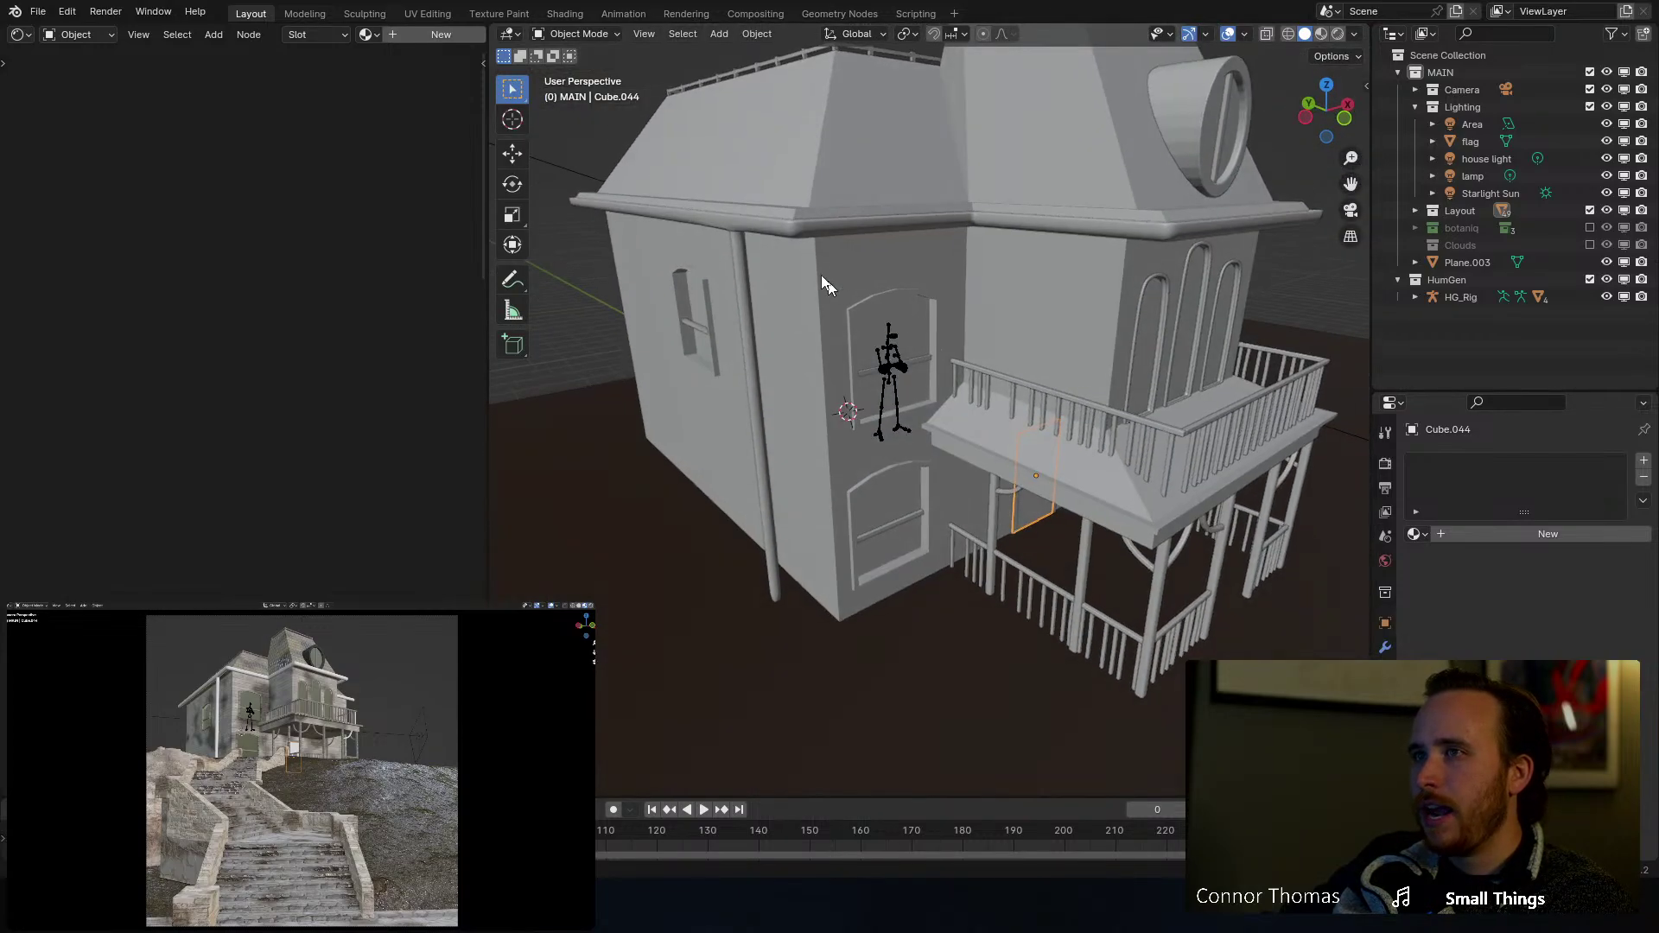
{"action": "left_click", "coordinate": [811, 234]}
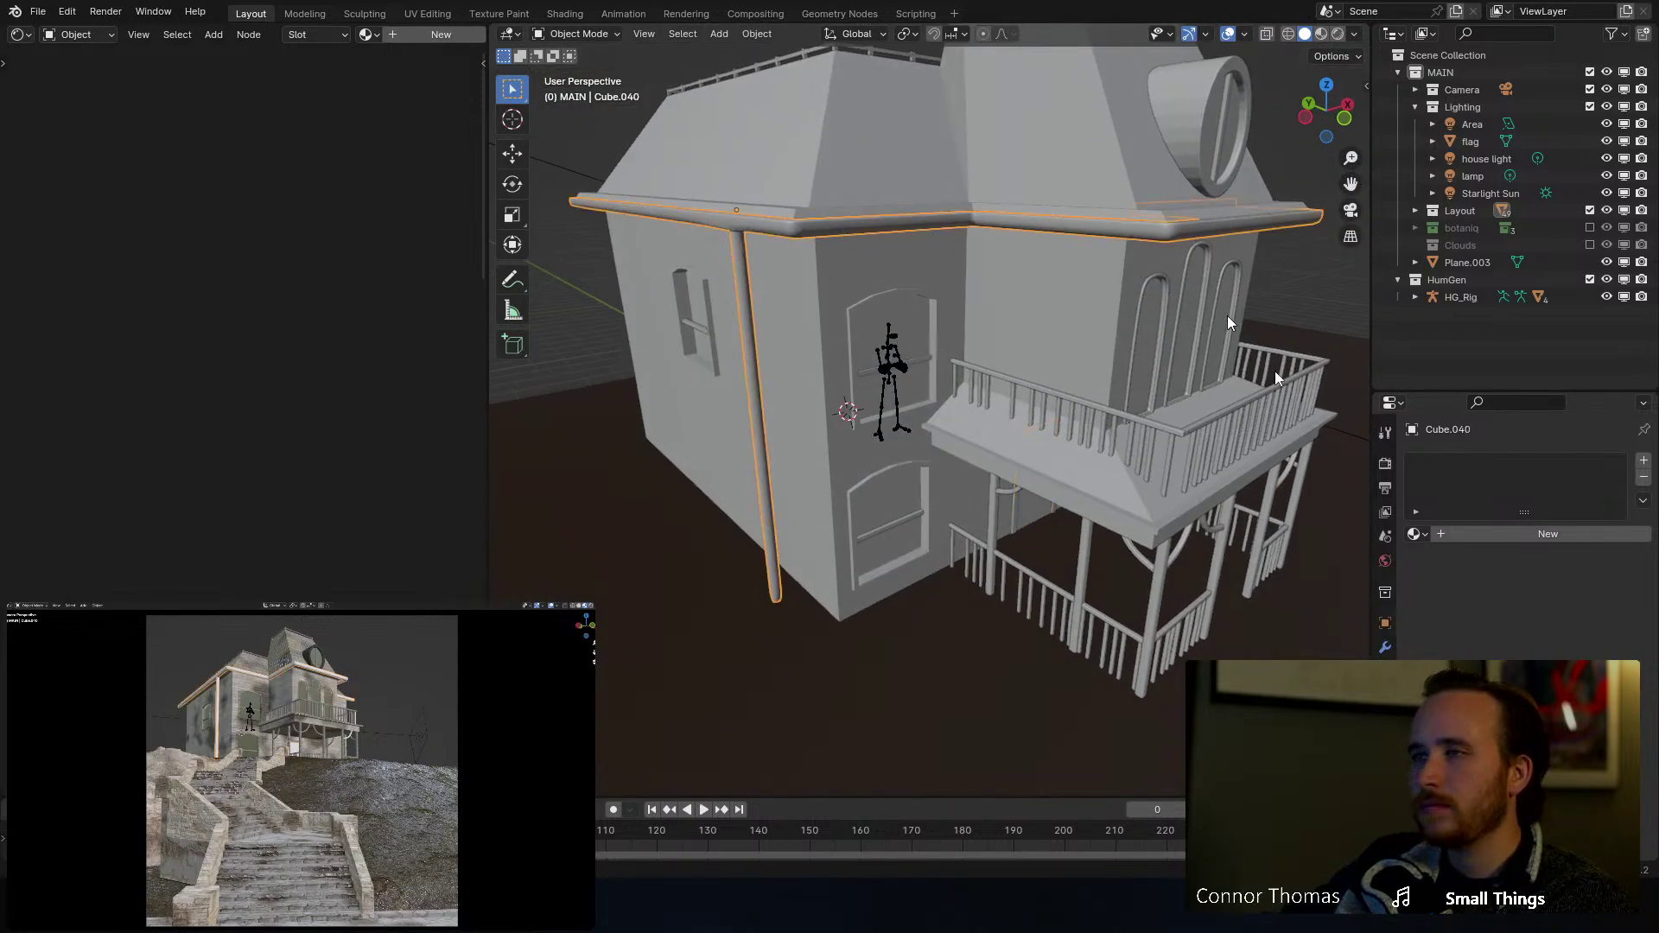
{"action": "left_click", "coordinate": [1465, 534]}
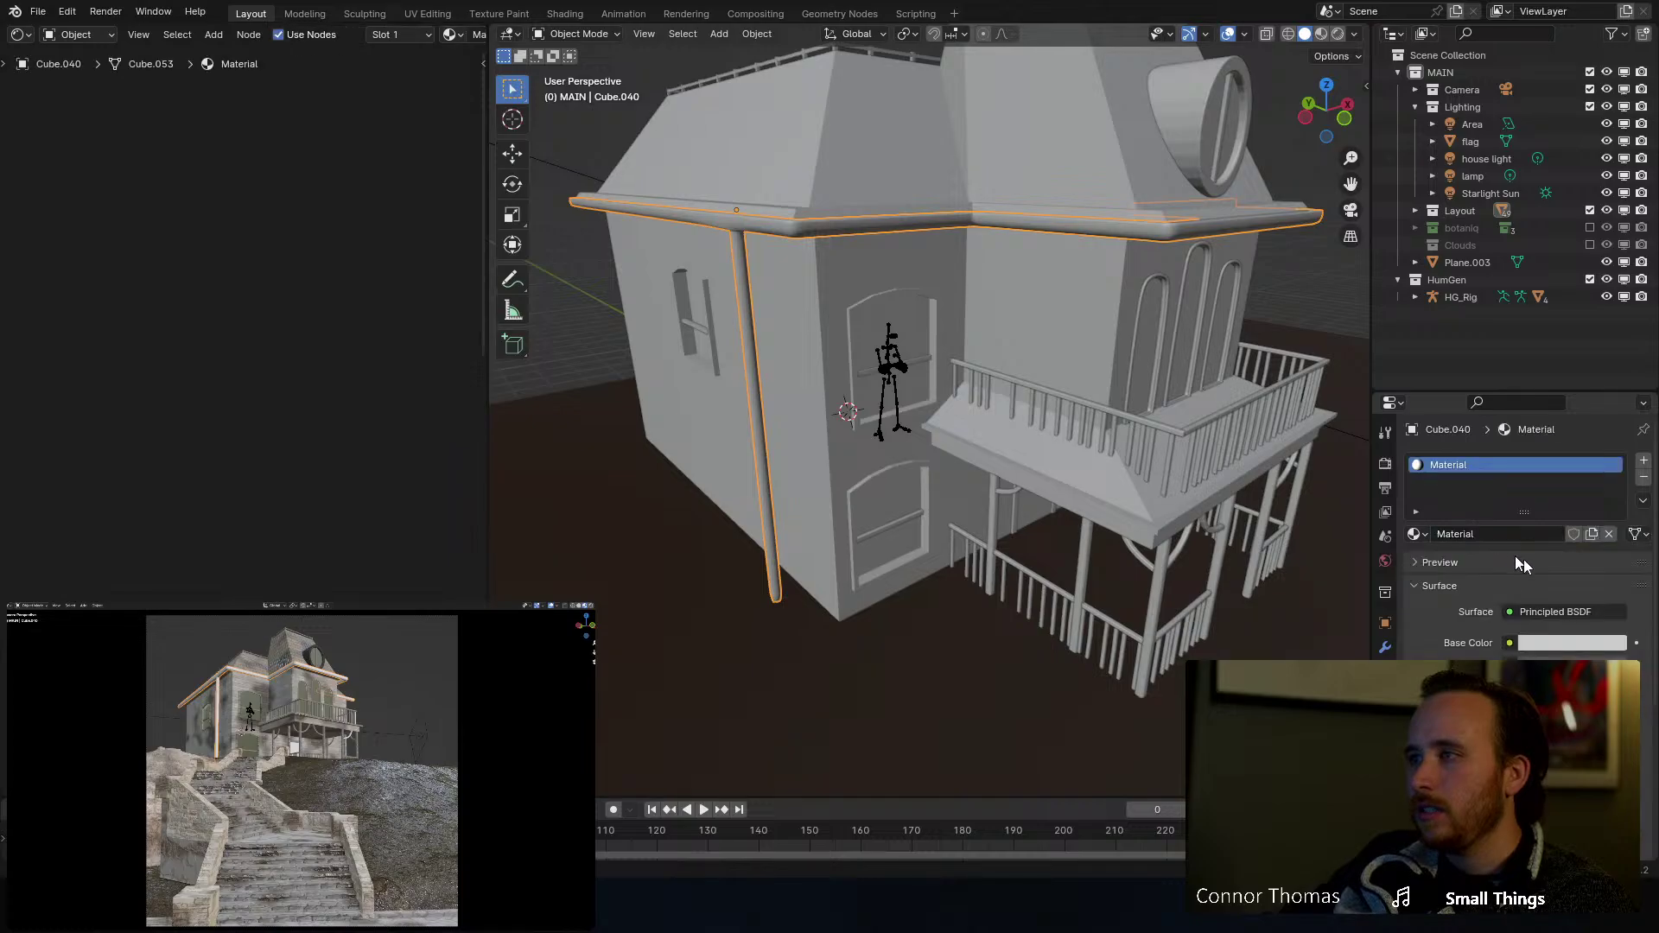
{"action": "left_click", "coordinate": [1557, 643]}
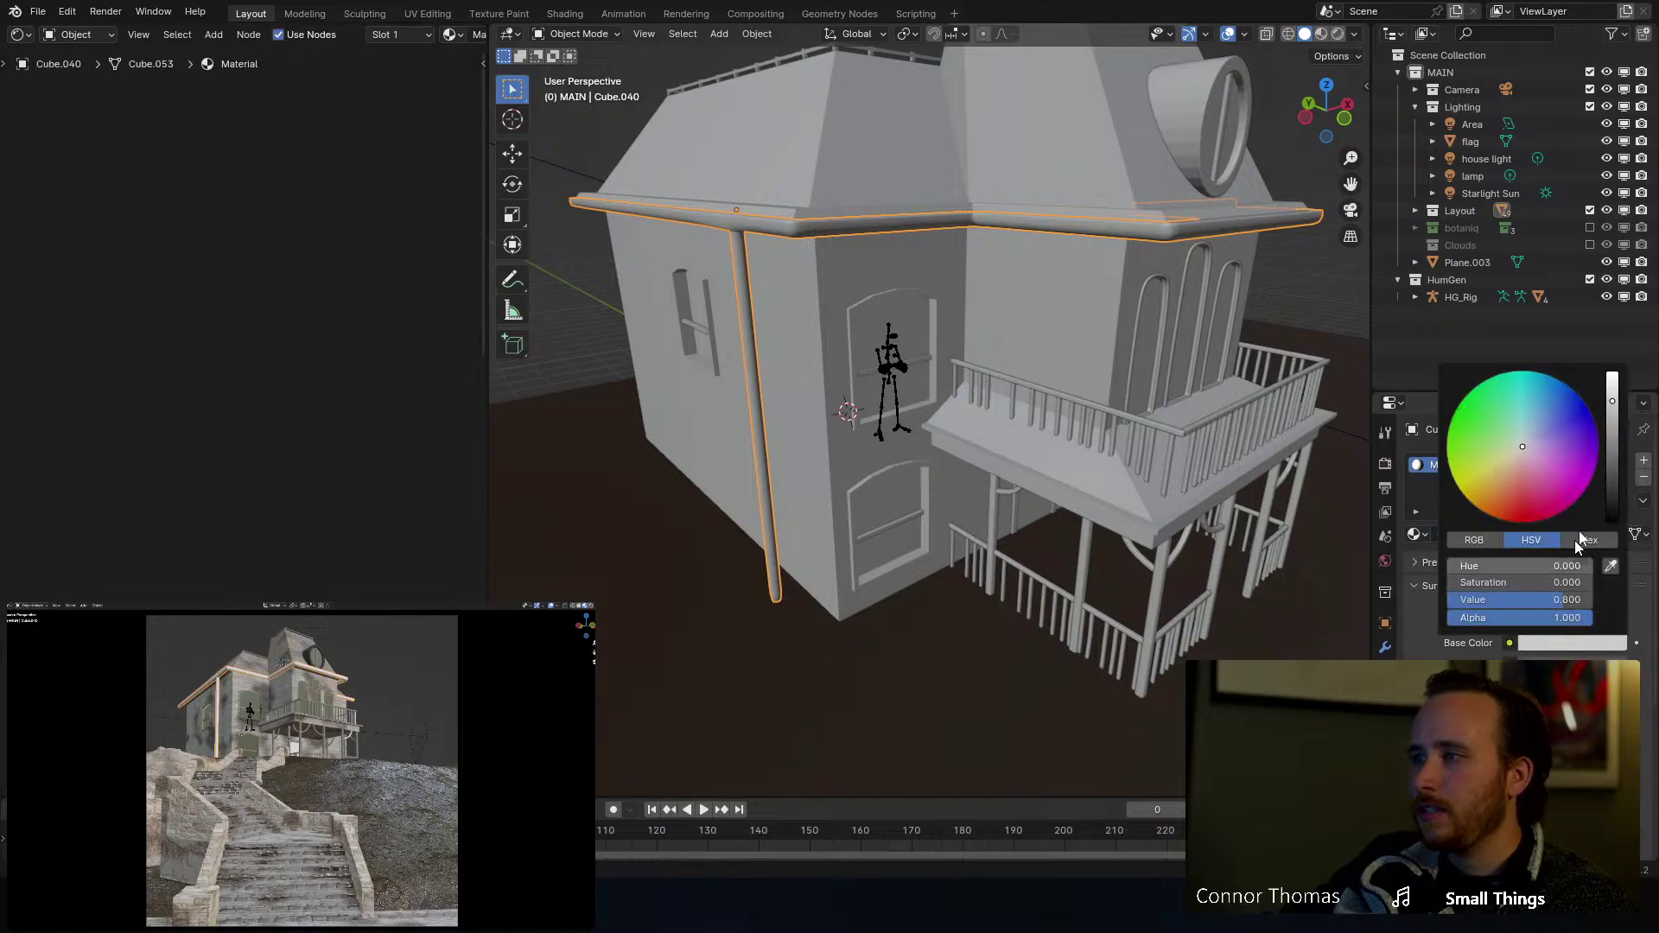
{"action": "left_click", "coordinate": [1504, 476]}
{"action": "left_click_drag", "start_coordinate": [1504, 475], "coordinate": [1504, 473]}
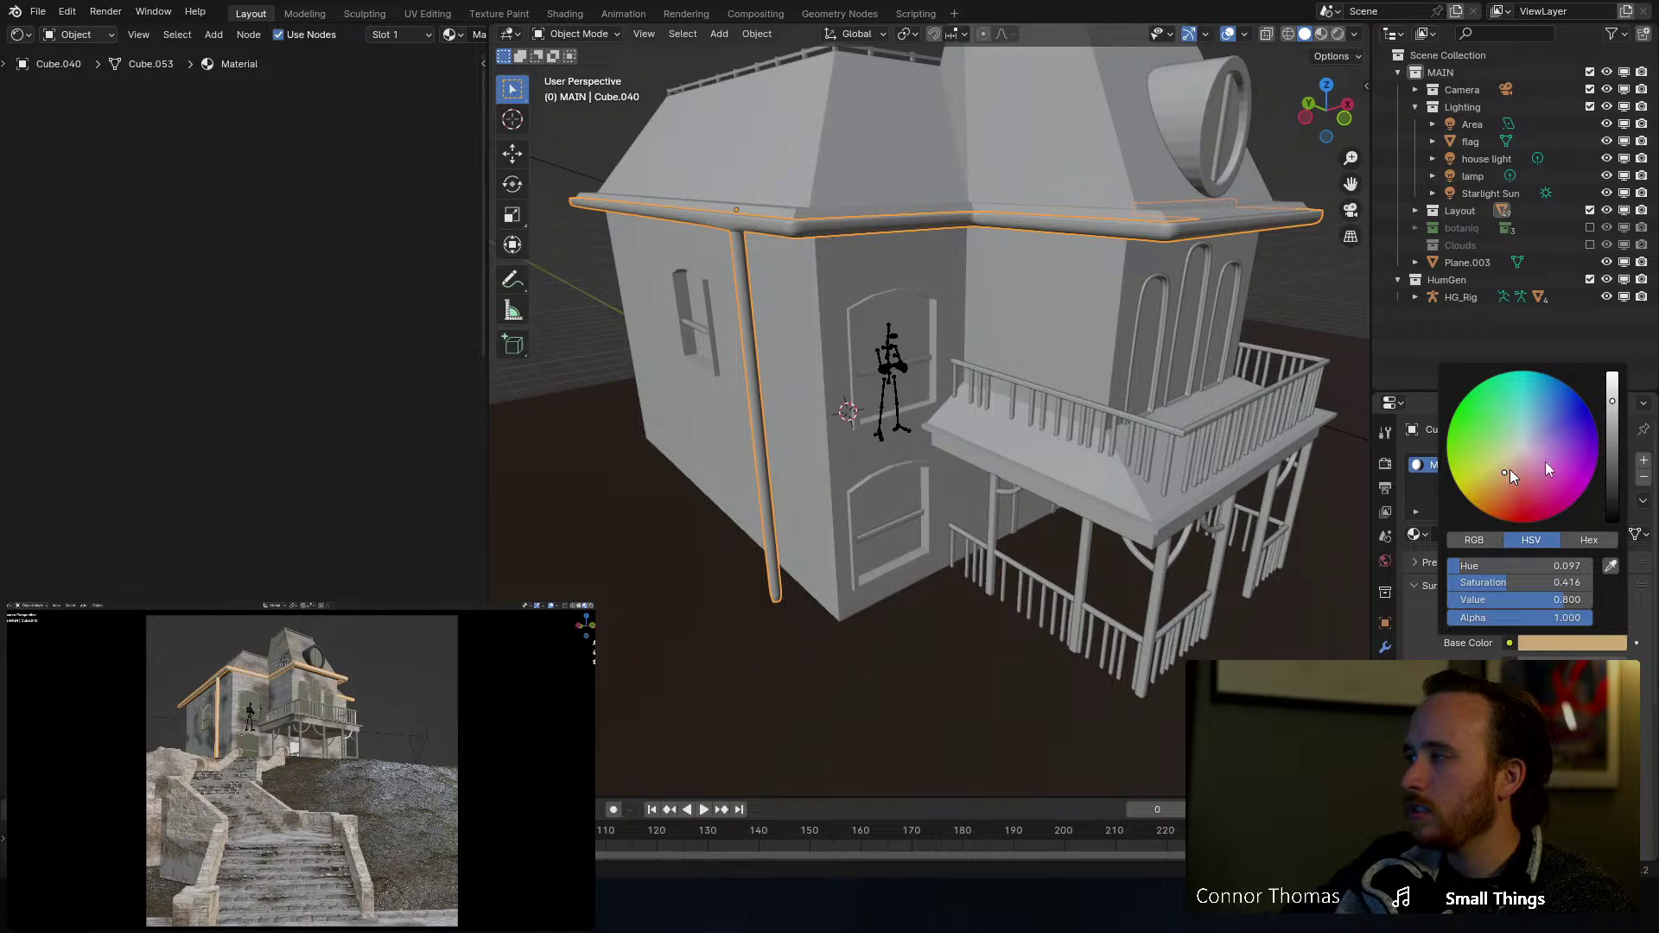
{"action": "left_click", "coordinate": [1611, 388]}
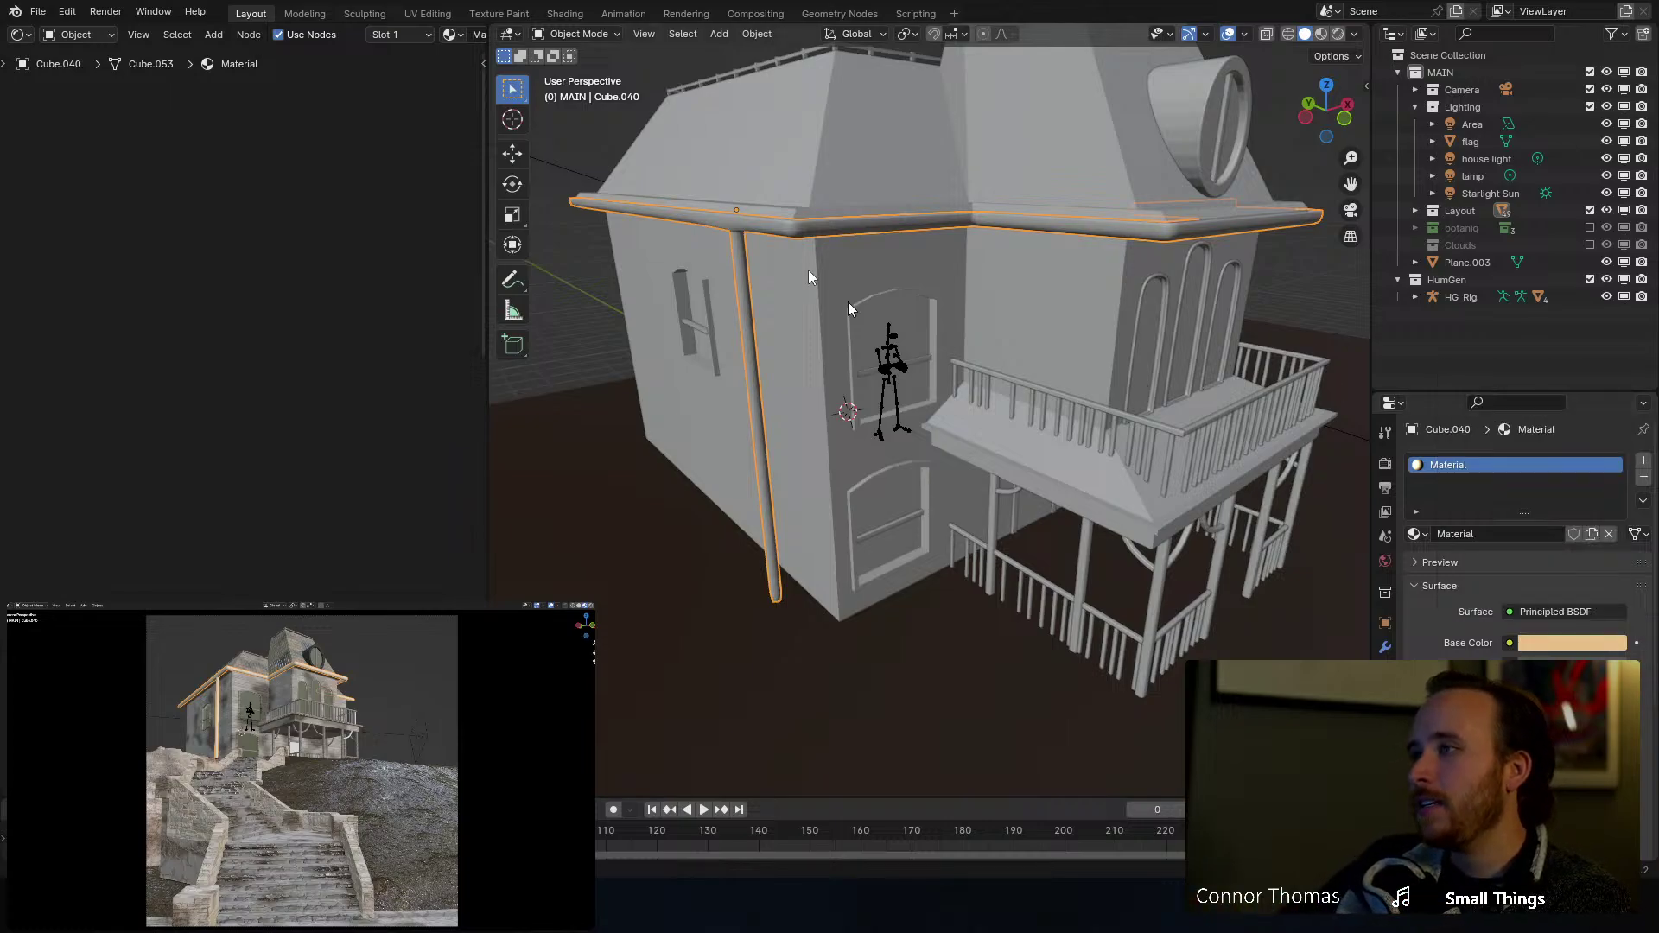
Step: Lower the bottom edge of the middle stair flight's lowest step by about 0.018 m along Z
{"action": "mouse_move", "coordinate": [1020, 295]}
{"action": "middle_mouse_down"}
{"action": "mouse_move", "coordinate": [1037, 356]}
{"action": "mouse_move", "coordinate": [999, 304]}
{"action": "middle_mouse_up"}
{"action": "scroll", "coordinate": [1030, 352], "scroll_direction": "down", "scroll_amount": 3}
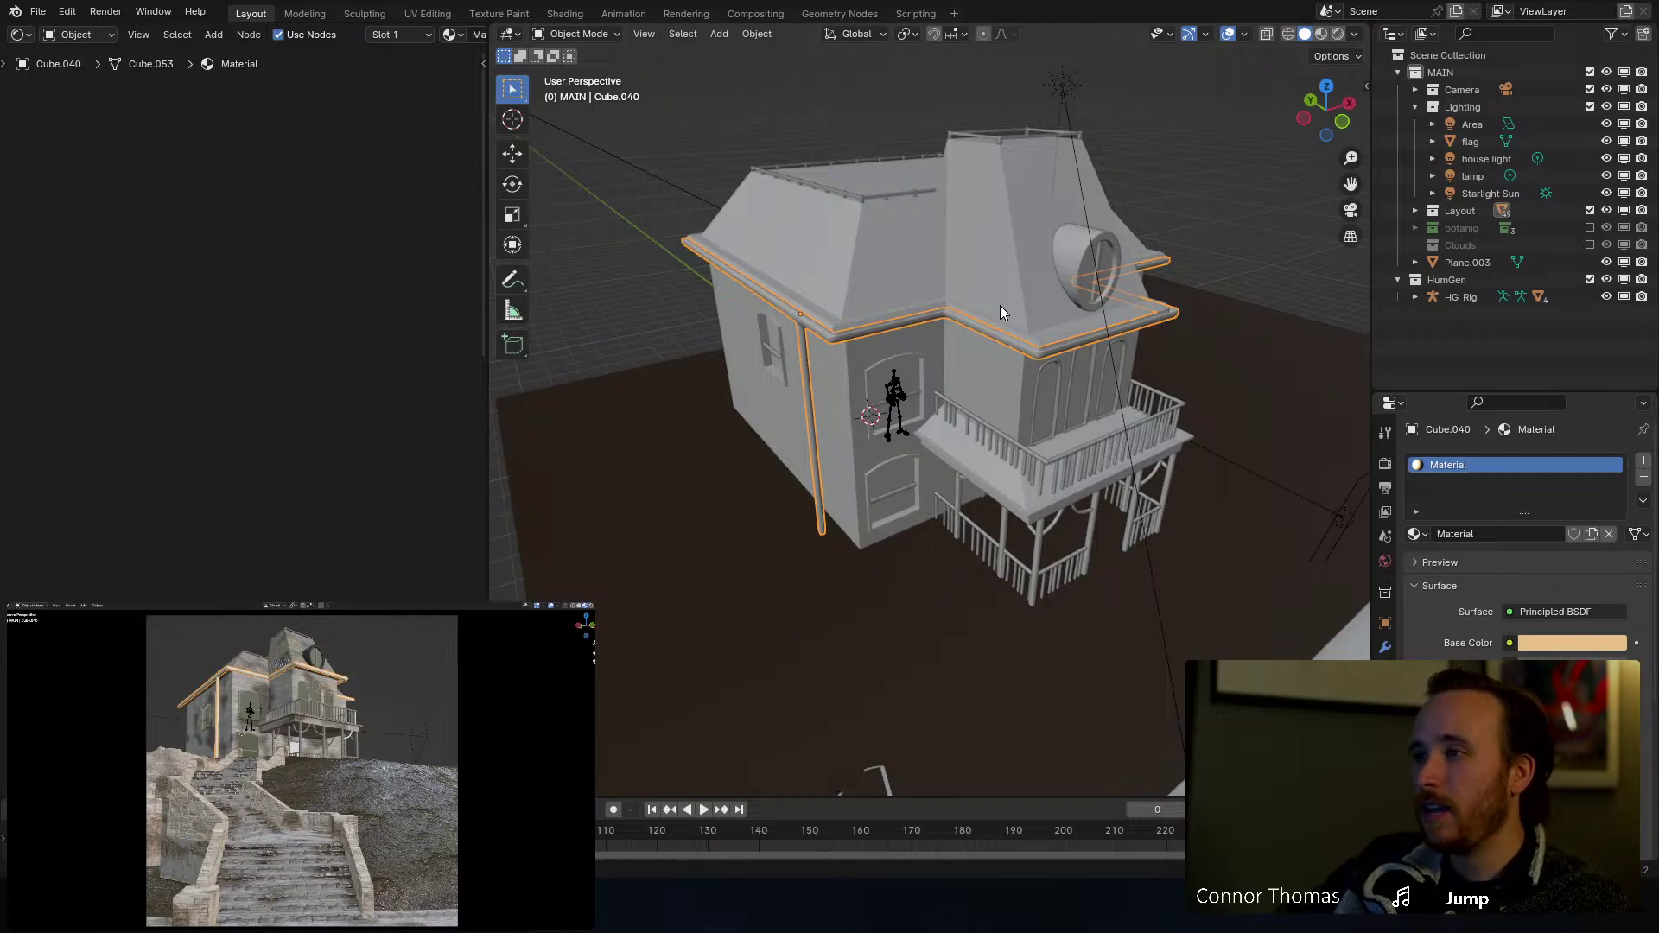
{"action": "middle_click_drag", "start_coordinate": [657, 541], "coordinate": [1063, 497]}
{"action": "scroll", "coordinate": [724, 534], "scroll_direction": "down", "scroll_amount": 2}
{"action": "left_click", "coordinate": [951, 462]}
{"action": "scroll", "coordinate": [950, 458], "scroll_direction": "up", "scroll_amount": 4}
{"action": "scroll", "coordinate": [1061, 510], "scroll_direction": "up", "scroll_amount": 3}
{"action": "middle_click_drag", "start_coordinate": [1013, 652], "coordinate": [991, 469]}
{"action": "key", "text": "Tab"}
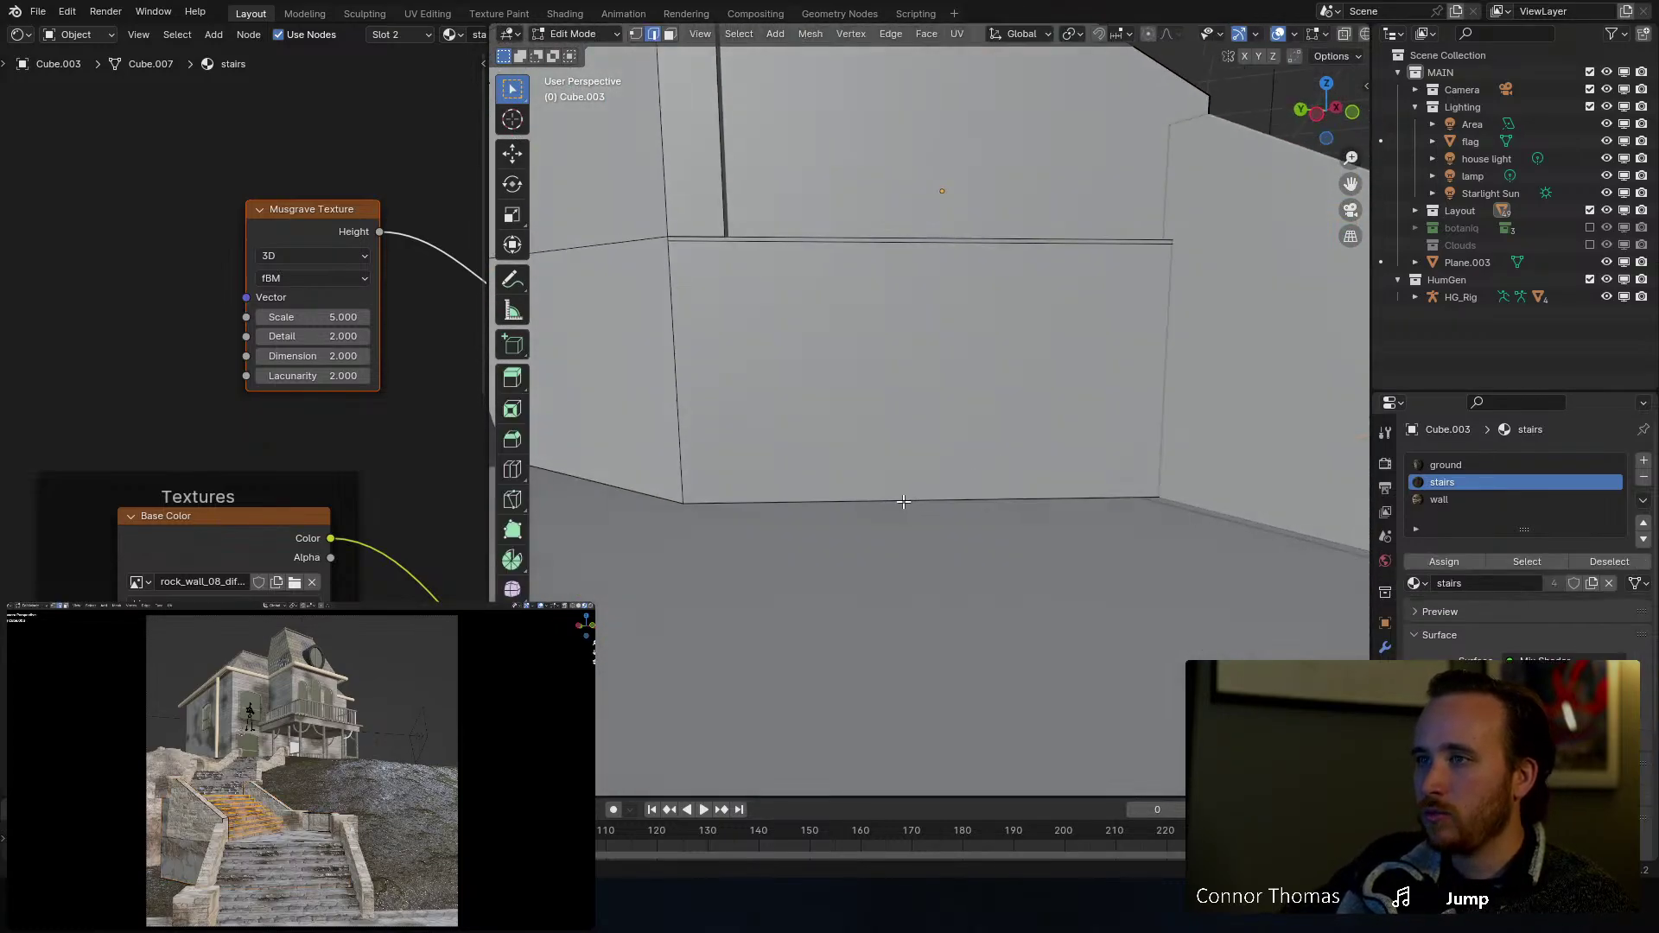
{"action": "left_click", "coordinate": [792, 499]}
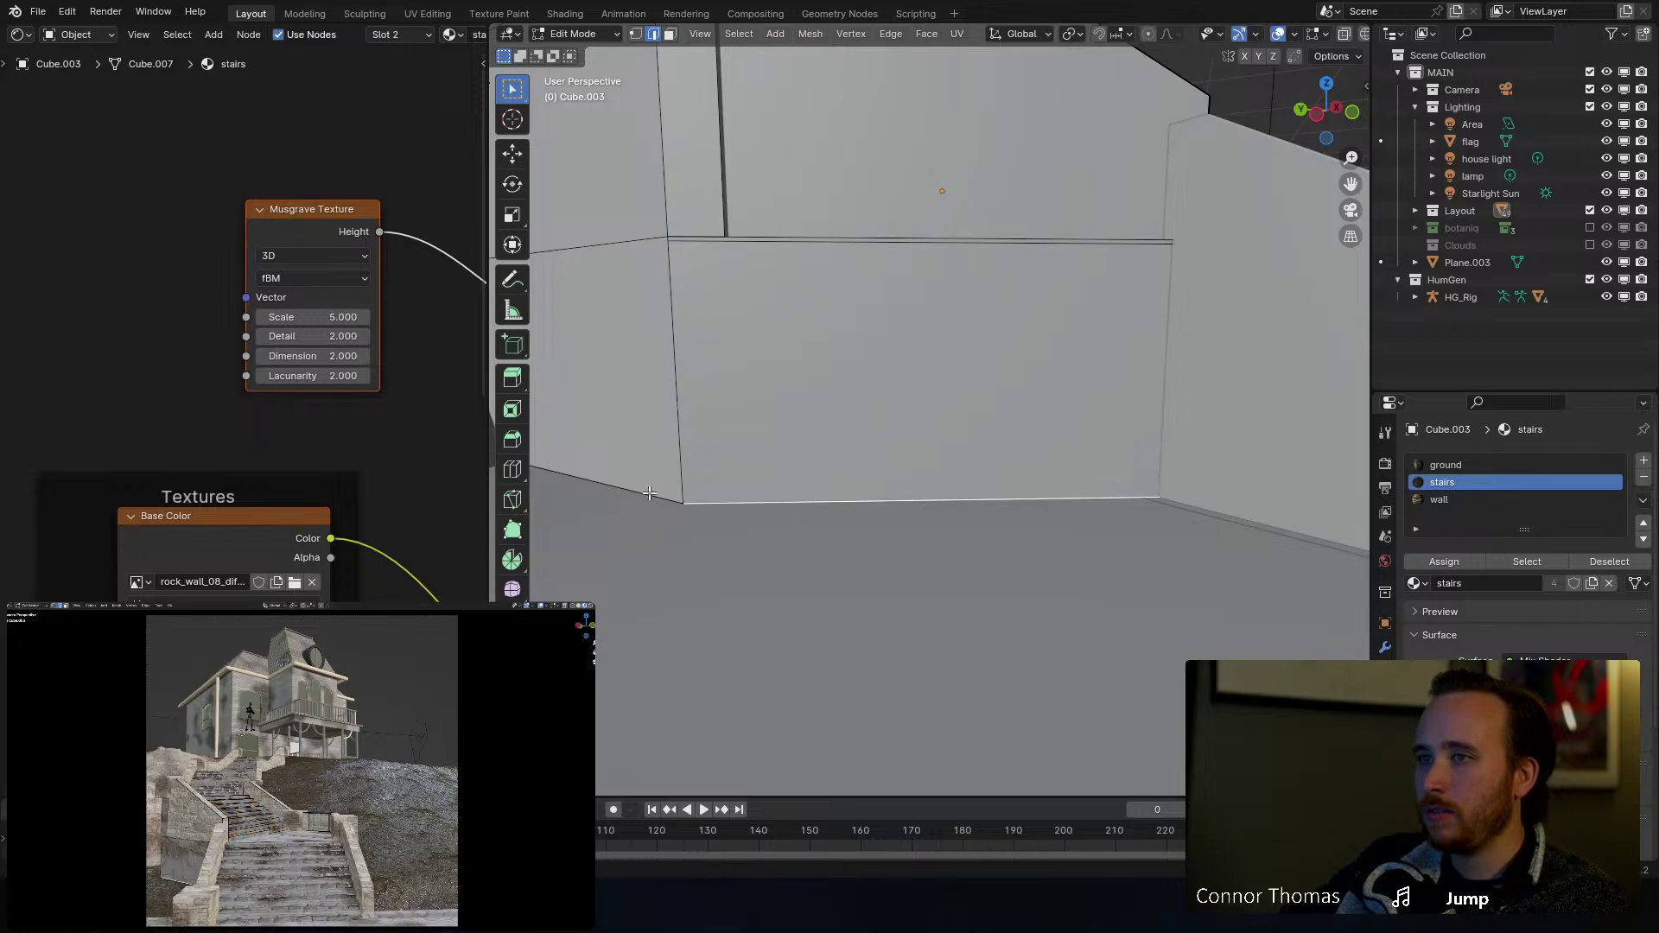
{"action": "middle_click_drag", "start_coordinate": [654, 492], "coordinate": [816, 495]}
{"action": "key", "text": "g"}
{"action": "key", "text": "z"}
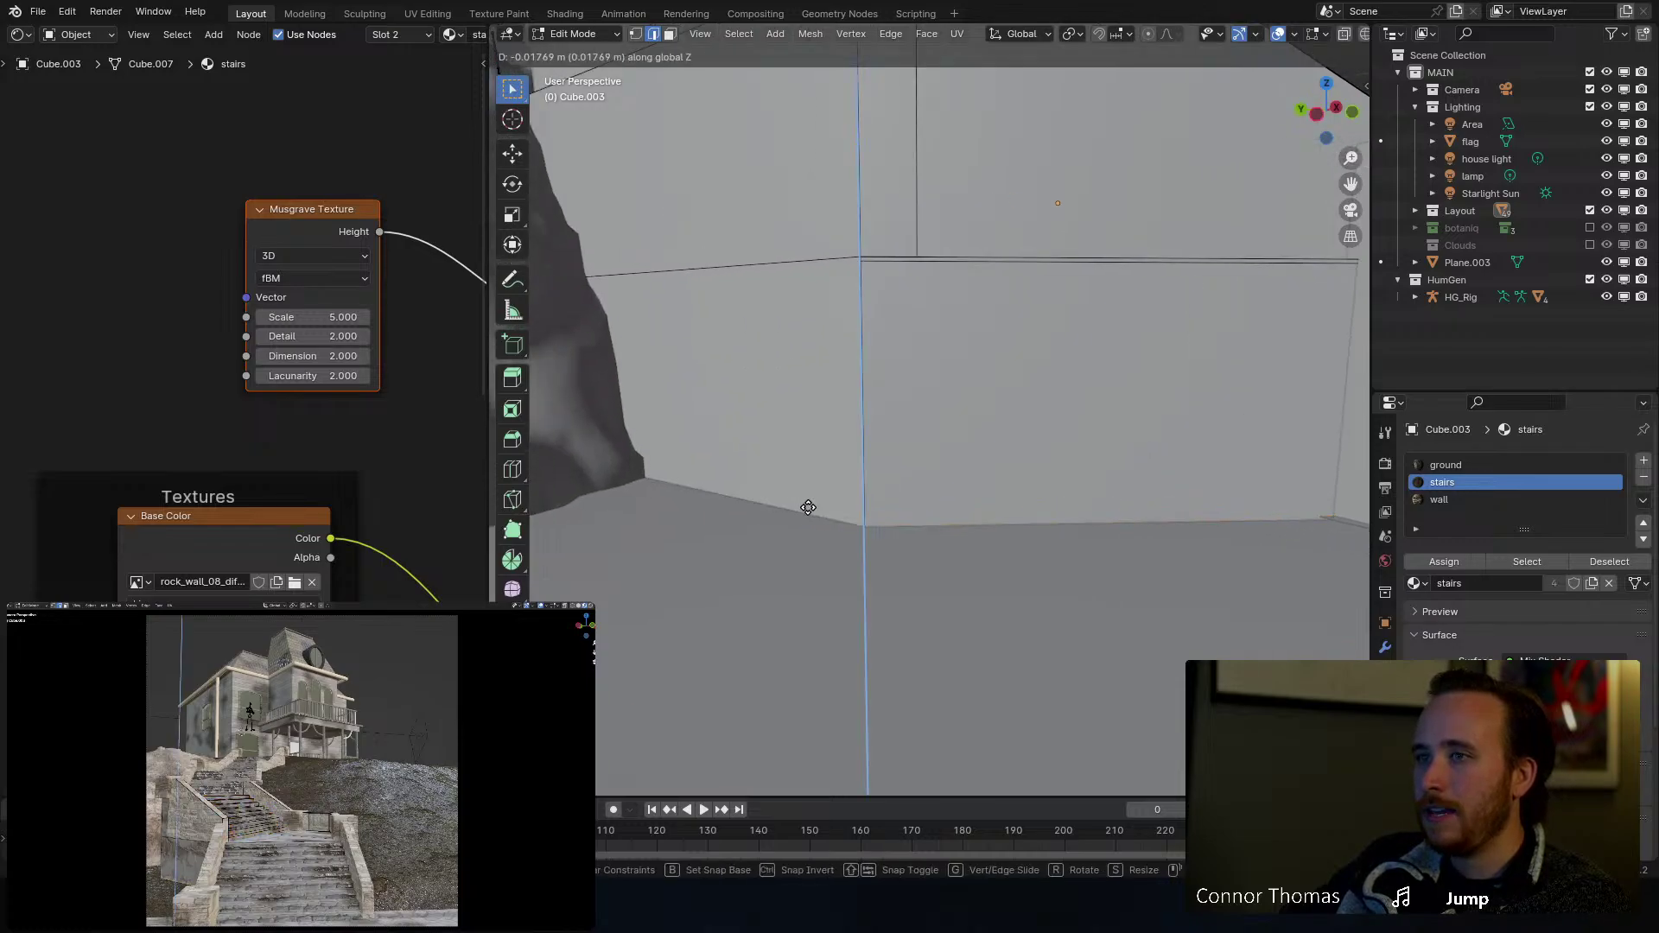
{"action": "left_click", "coordinate": [809, 507]}
{"action": "key", "text": "Tab"}
Step: Bring the mansion back into view from the staircase and save the file
{"action": "middle_click_drag", "start_coordinate": [1085, 485], "coordinate": [1029, 406]}
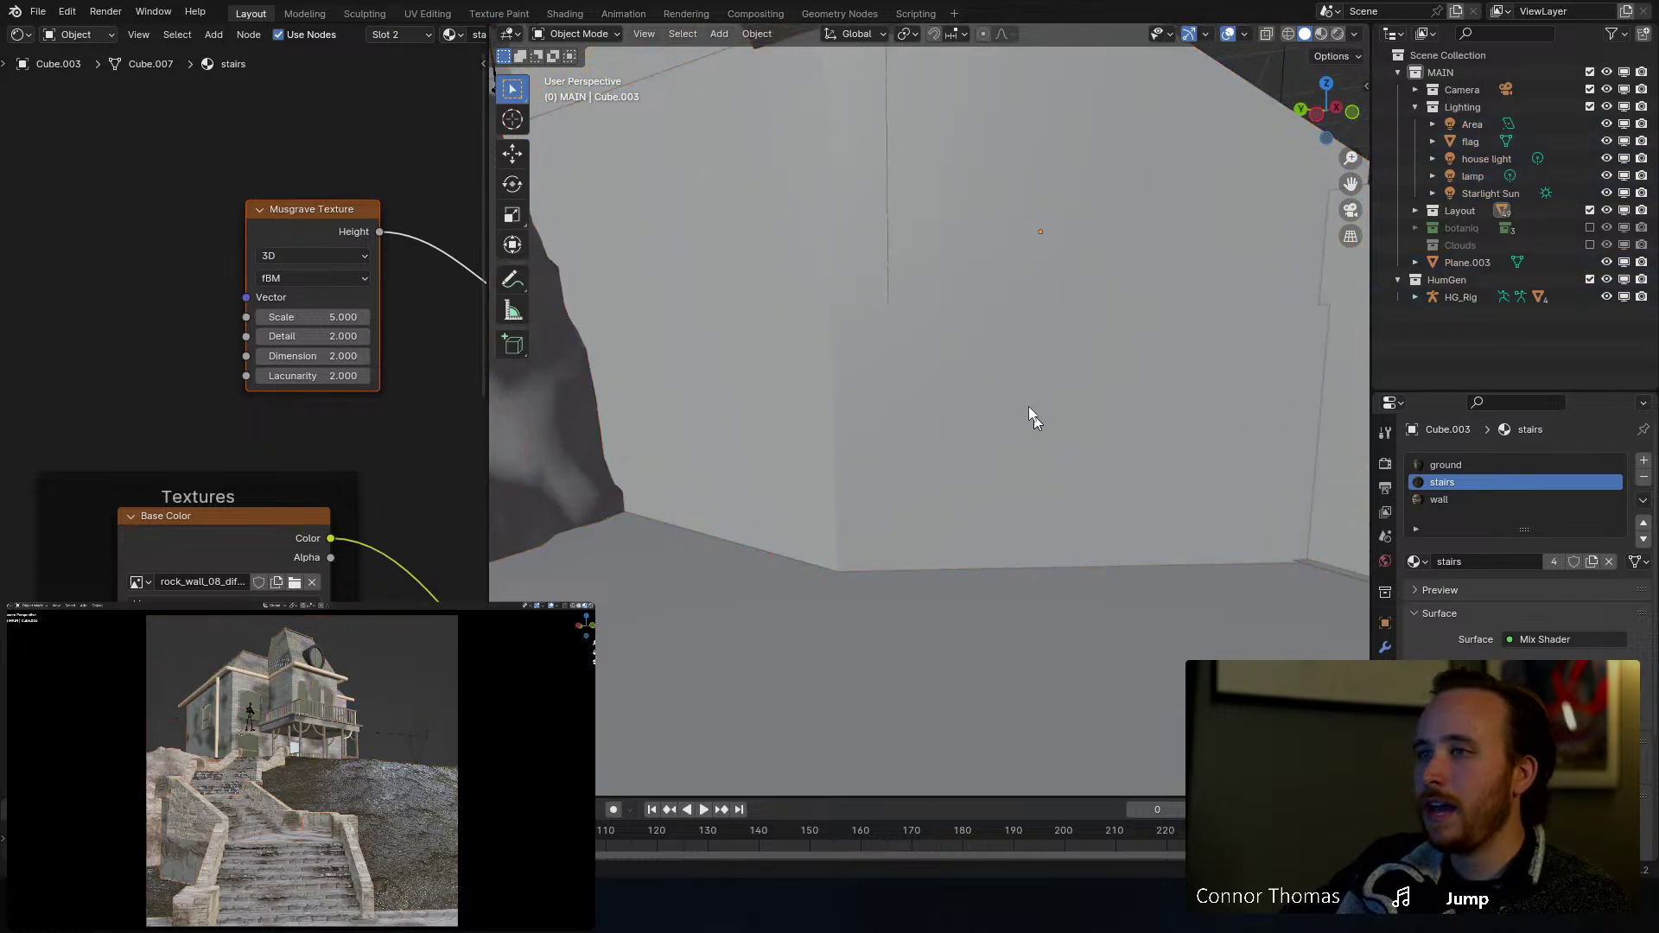
{"action": "scroll", "coordinate": [989, 447], "scroll_direction": "down", "scroll_amount": 8}
{"action": "middle_click_drag", "start_coordinate": [966, 274], "coordinate": [932, 404]}
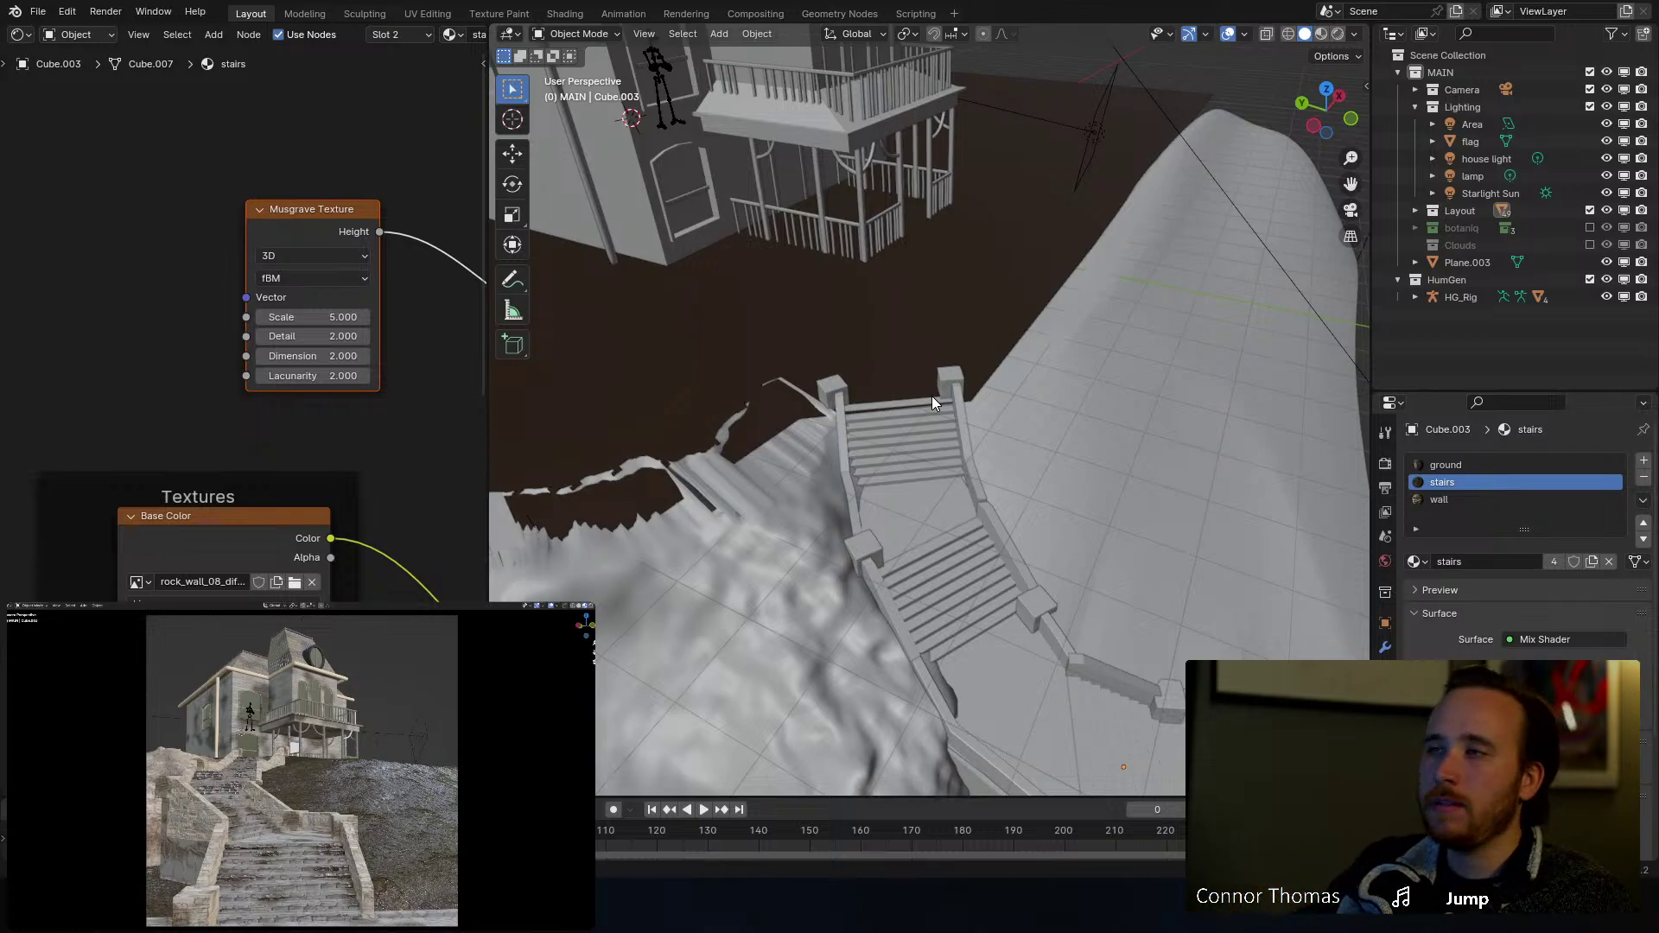
{"action": "middle_click_drag", "start_coordinate": [855, 154], "coordinate": [946, 428]}
{"action": "key", "text": "ctrl+s"}
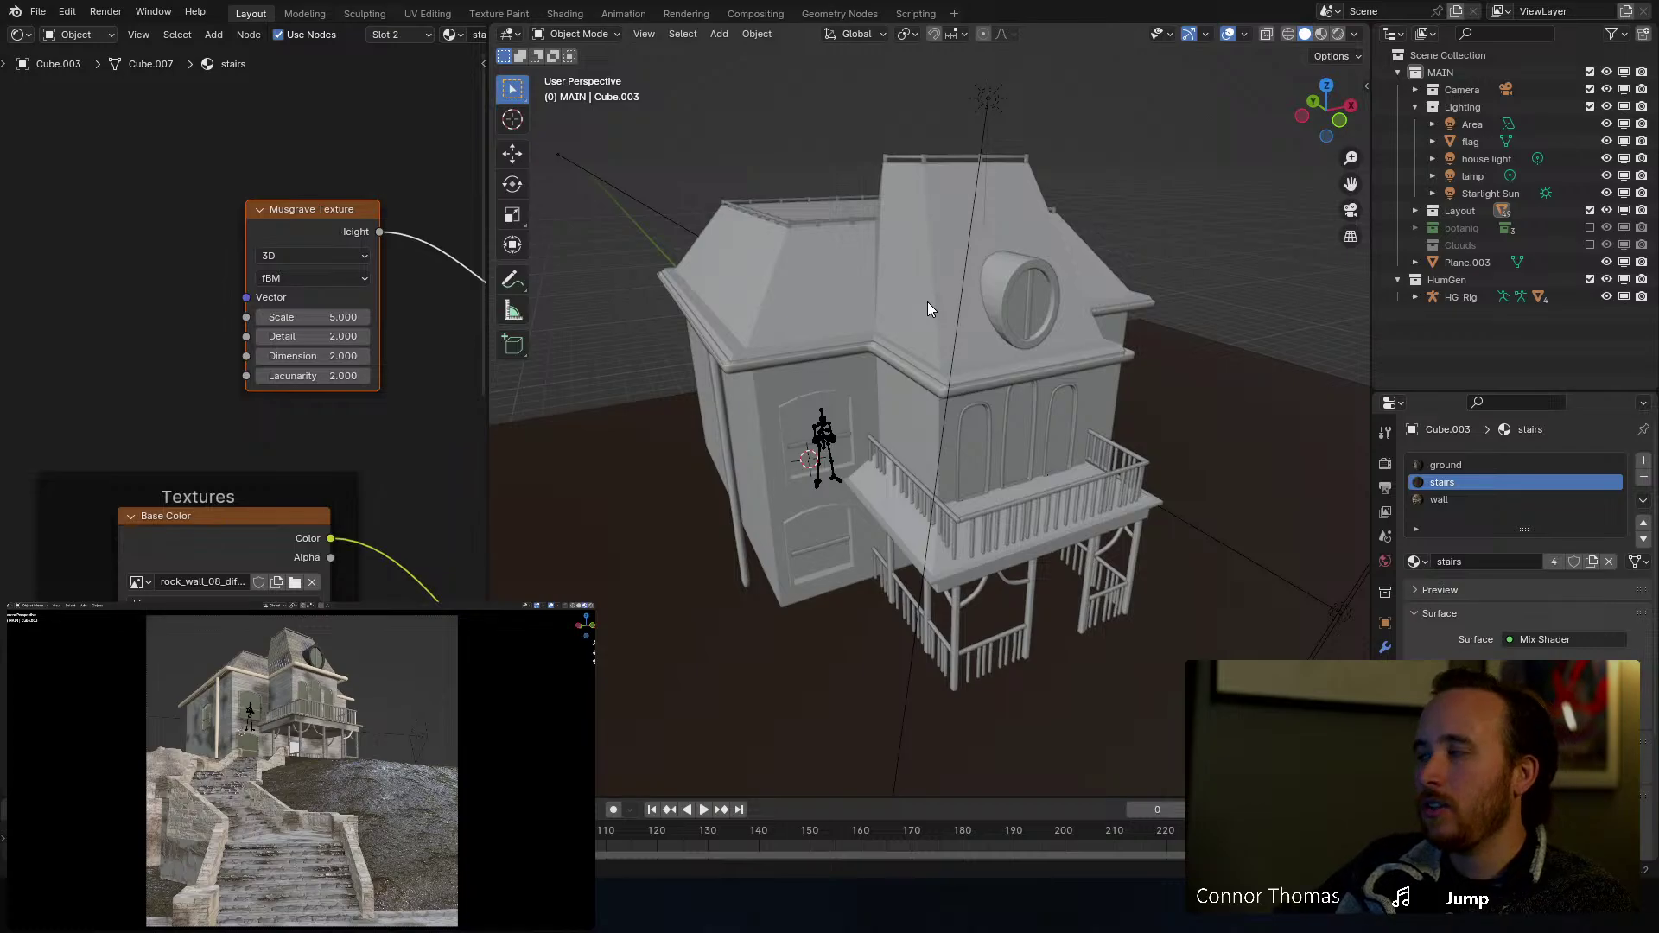
Step: Select the roof gutter trim and show its material nodes in a maximized node editor
{"action": "scroll", "coordinate": [926, 302], "scroll_direction": "down", "scroll_amount": 3}
{"action": "middle_click_drag", "start_coordinate": [899, 418], "coordinate": [889, 480], "text": "shift"}
{"action": "scroll", "coordinate": [873, 505], "scroll_direction": "up", "scroll_amount": 3}
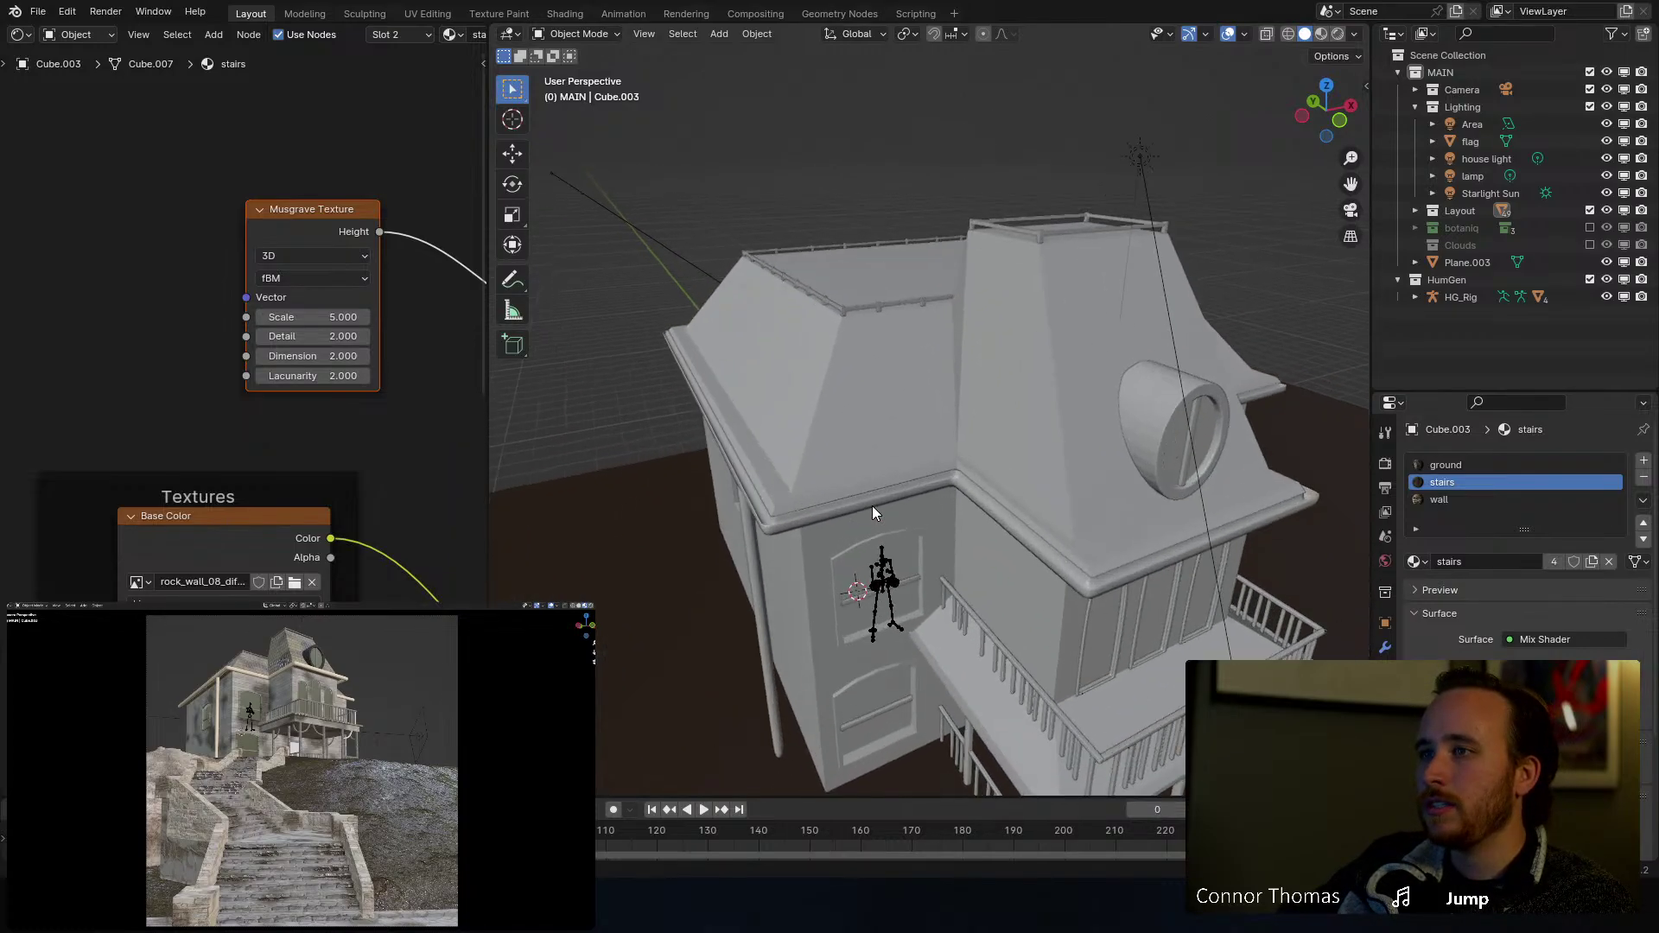
{"action": "left_click", "coordinate": [871, 491]}
{"action": "middle_click_drag", "start_coordinate": [887, 575], "coordinate": [853, 473], "text": "shift"}
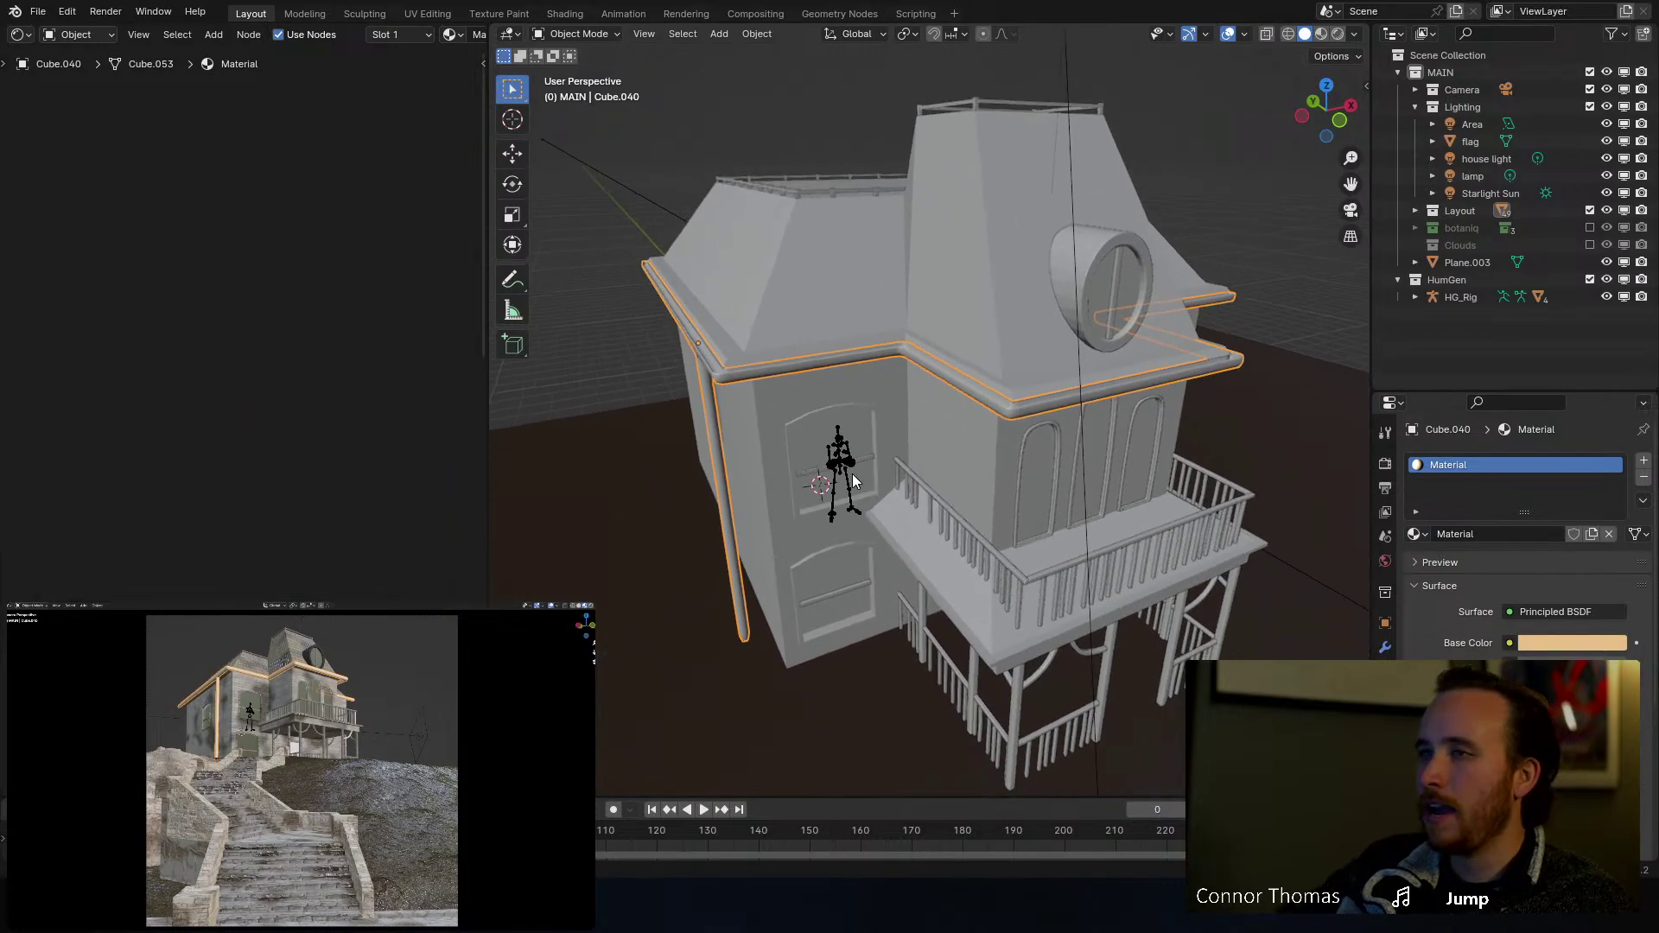
{"action": "scroll", "coordinate": [853, 474], "scroll_direction": "up", "scroll_amount": 3}
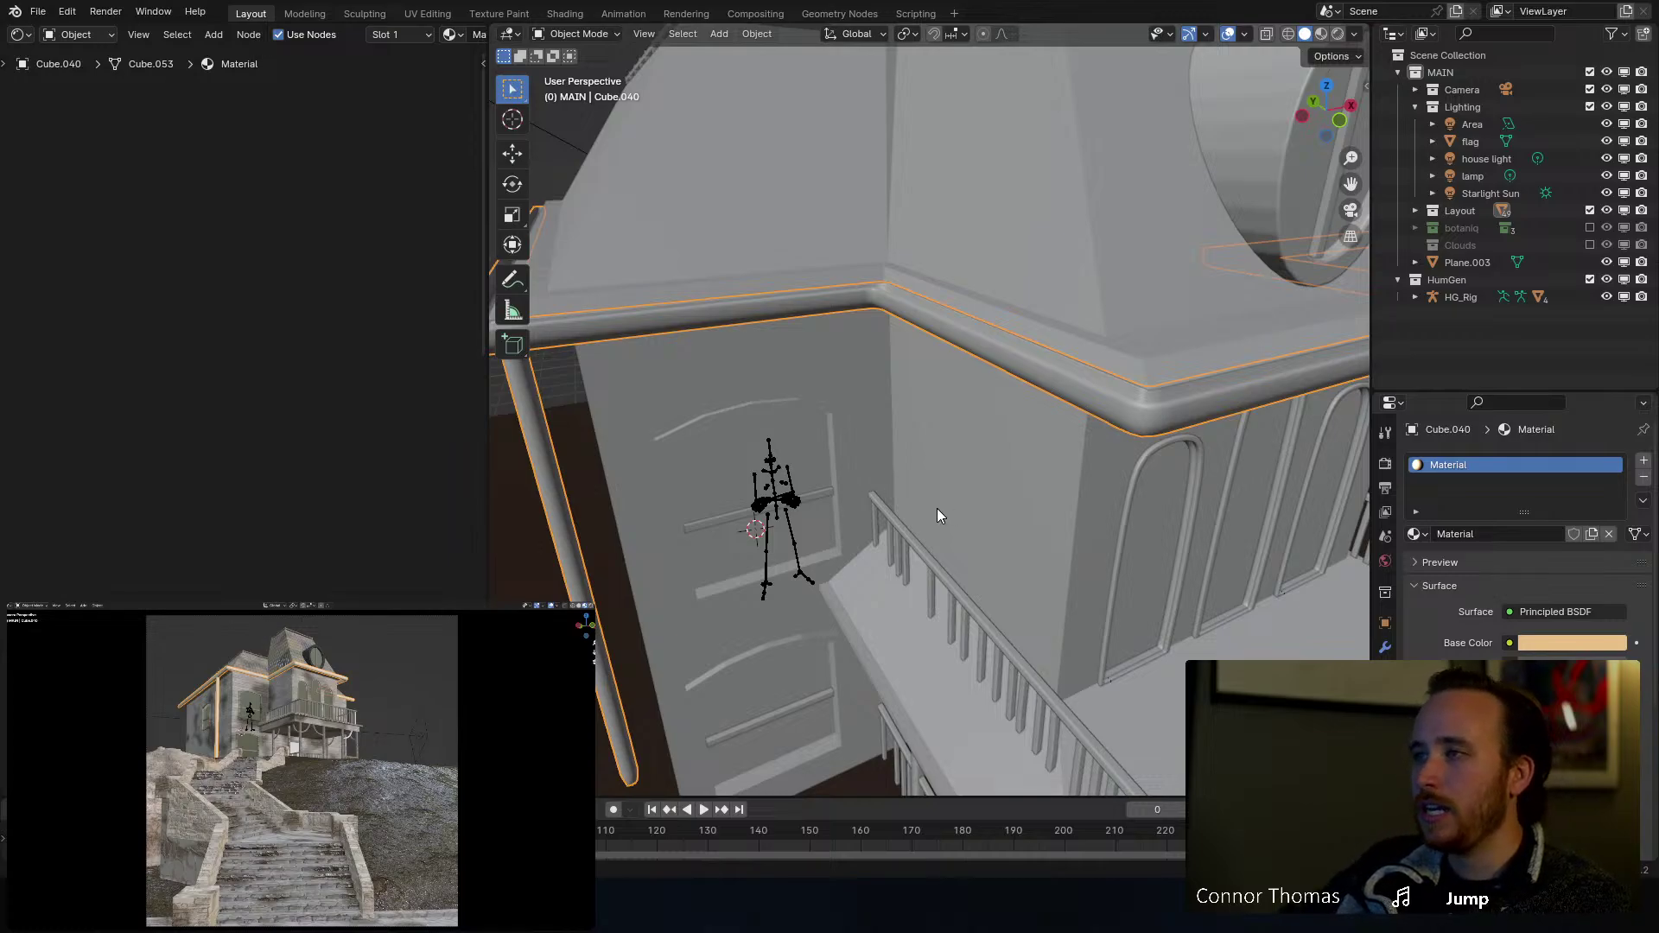
{"action": "key", "text": "ctrl+space"}
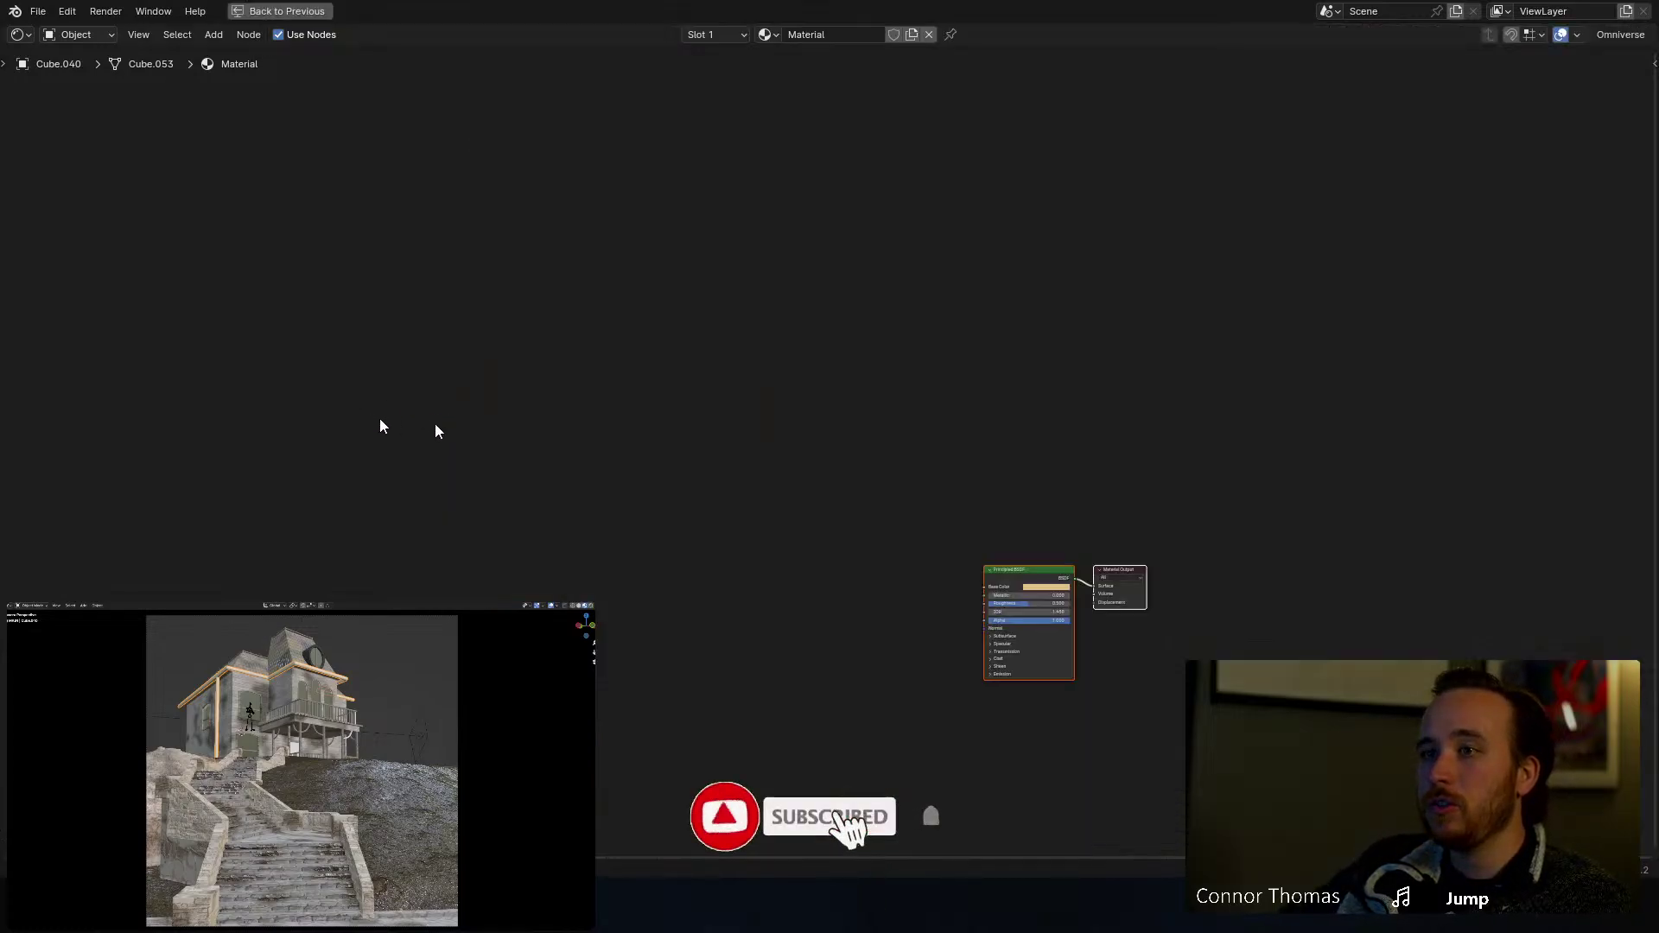
{"action": "scroll", "coordinate": [803, 454], "scroll_direction": "up", "scroll_amount": 6}
{"action": "middle_click_drag", "start_coordinate": [723, 451], "coordinate": [815, 407]}
Step: Add a Musgrave Texture node above and to the left of the Principled BSDF
{"action": "left_click", "coordinate": [777, 358]}
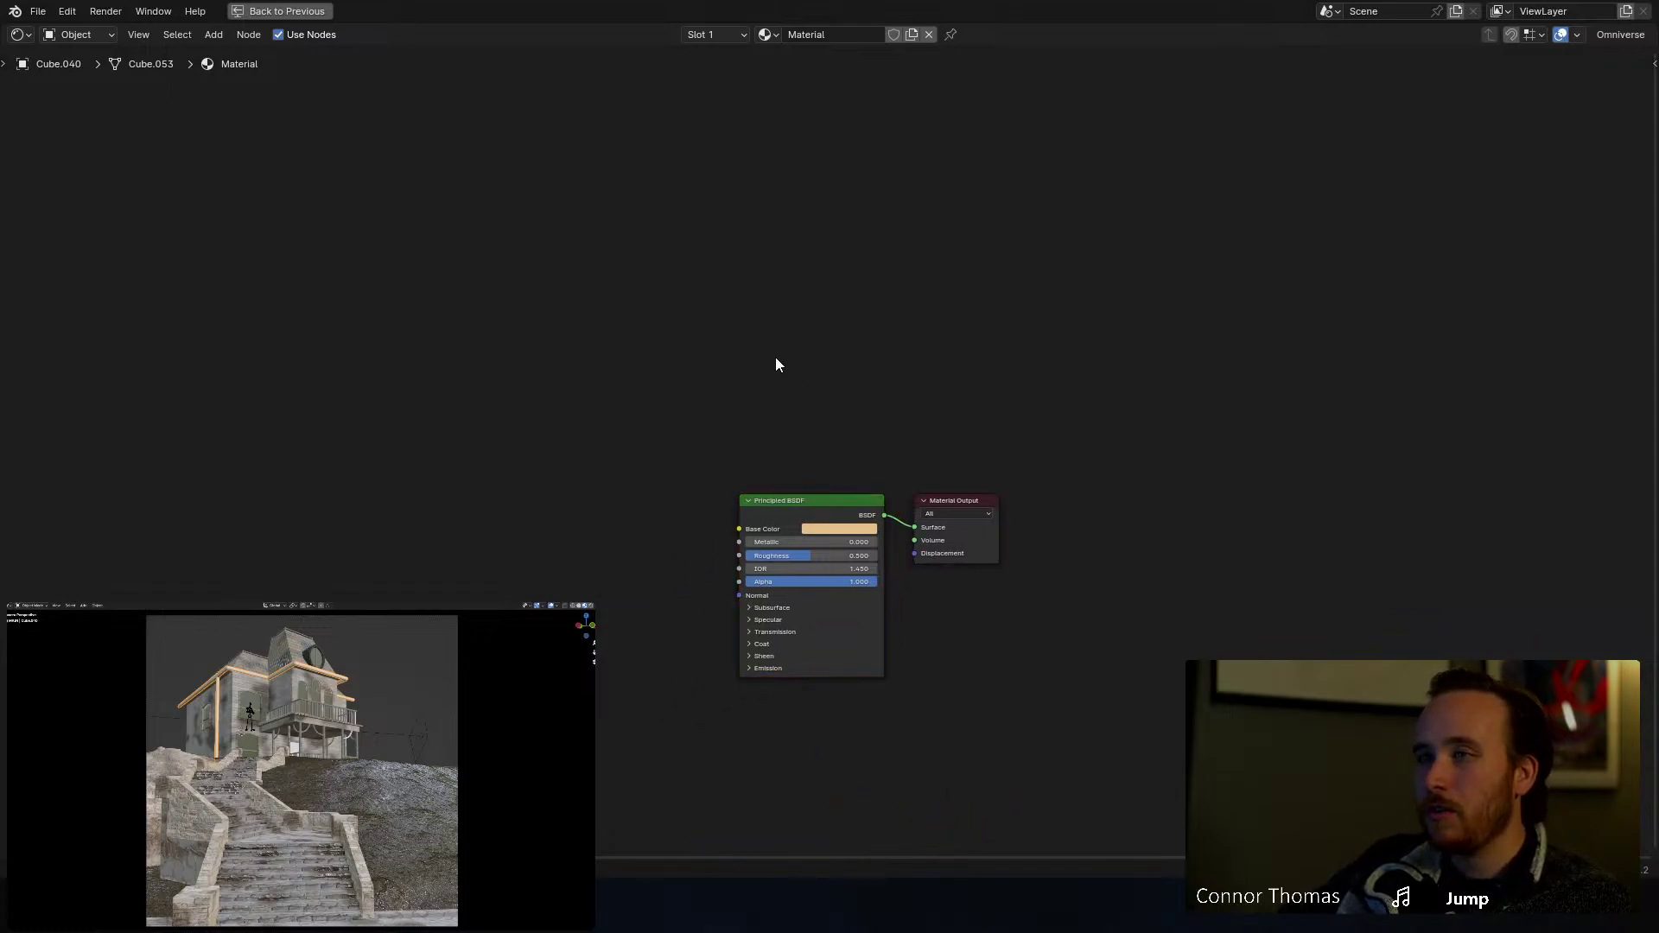
{"action": "key", "text": "shift+a"}
{"action": "type", "text": "msu"}
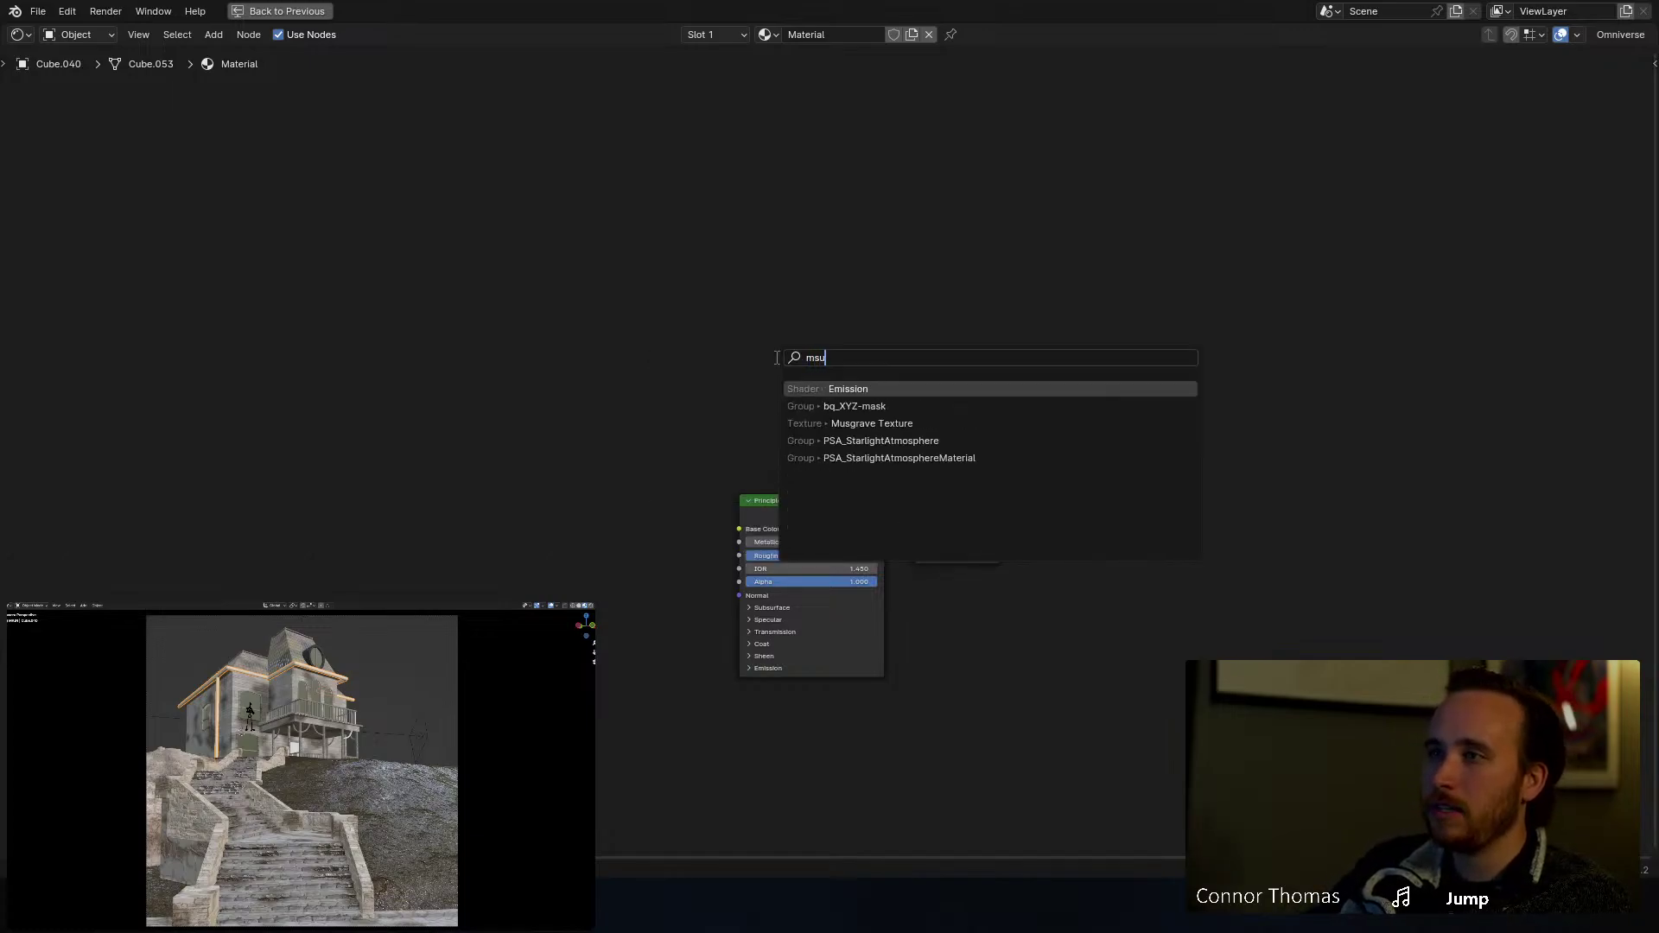
{"action": "key", "text": "Down"}
{"action": "key", "text": "Down"}
{"action": "key", "text": "Return"}
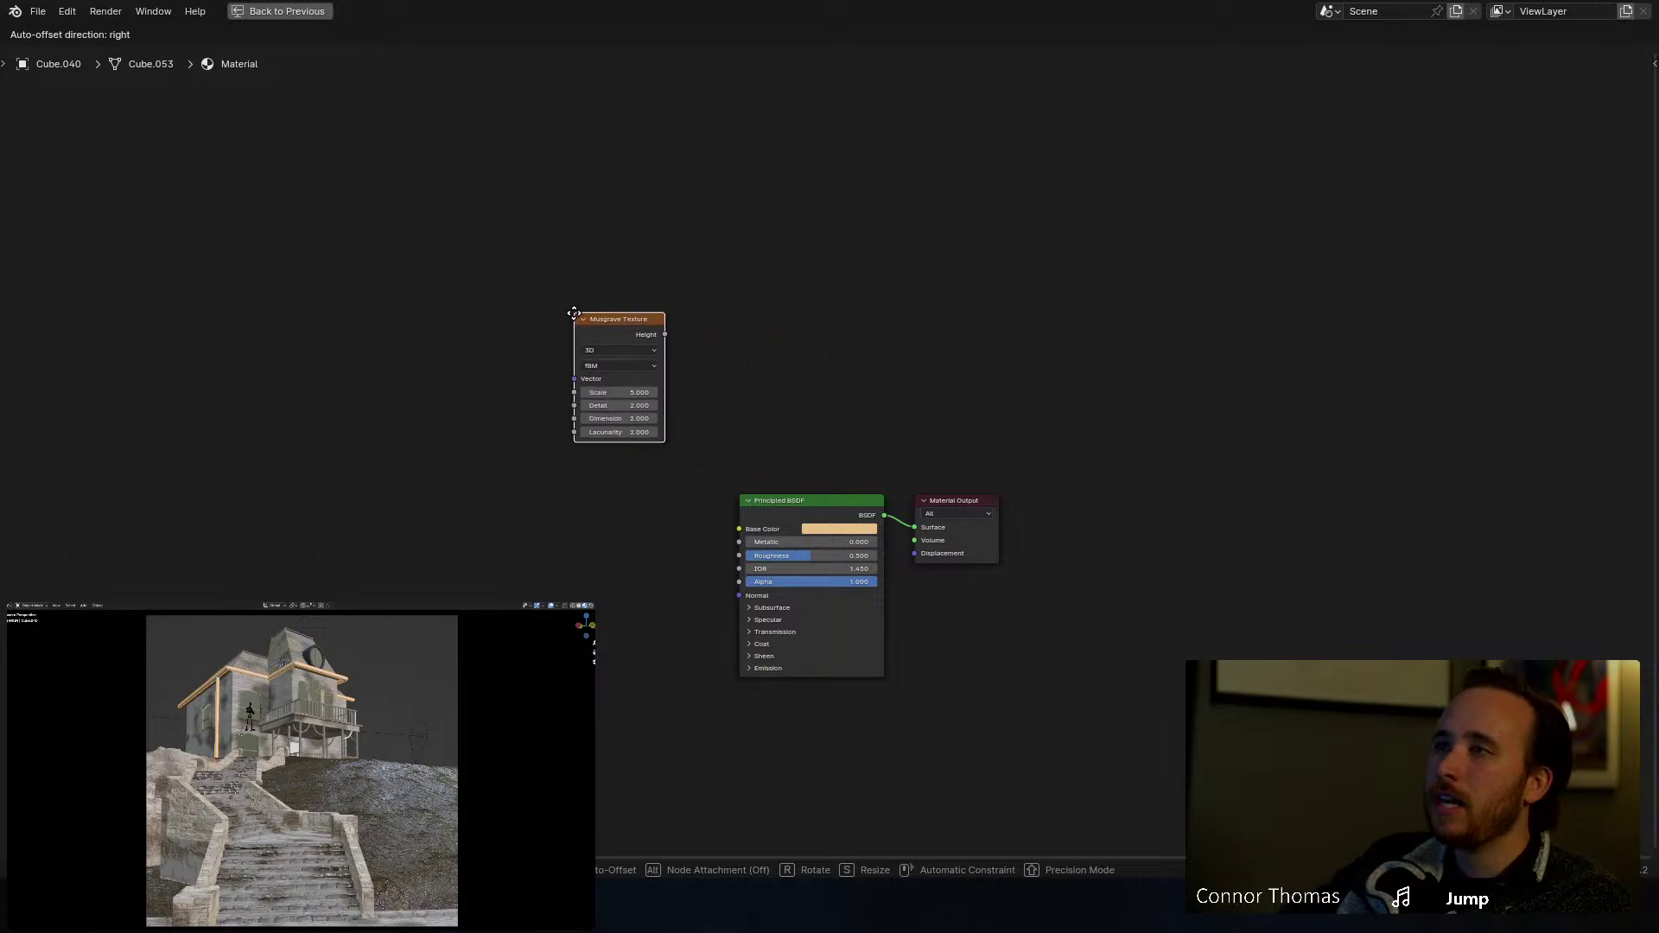
{"action": "left_click", "coordinate": [574, 313]}
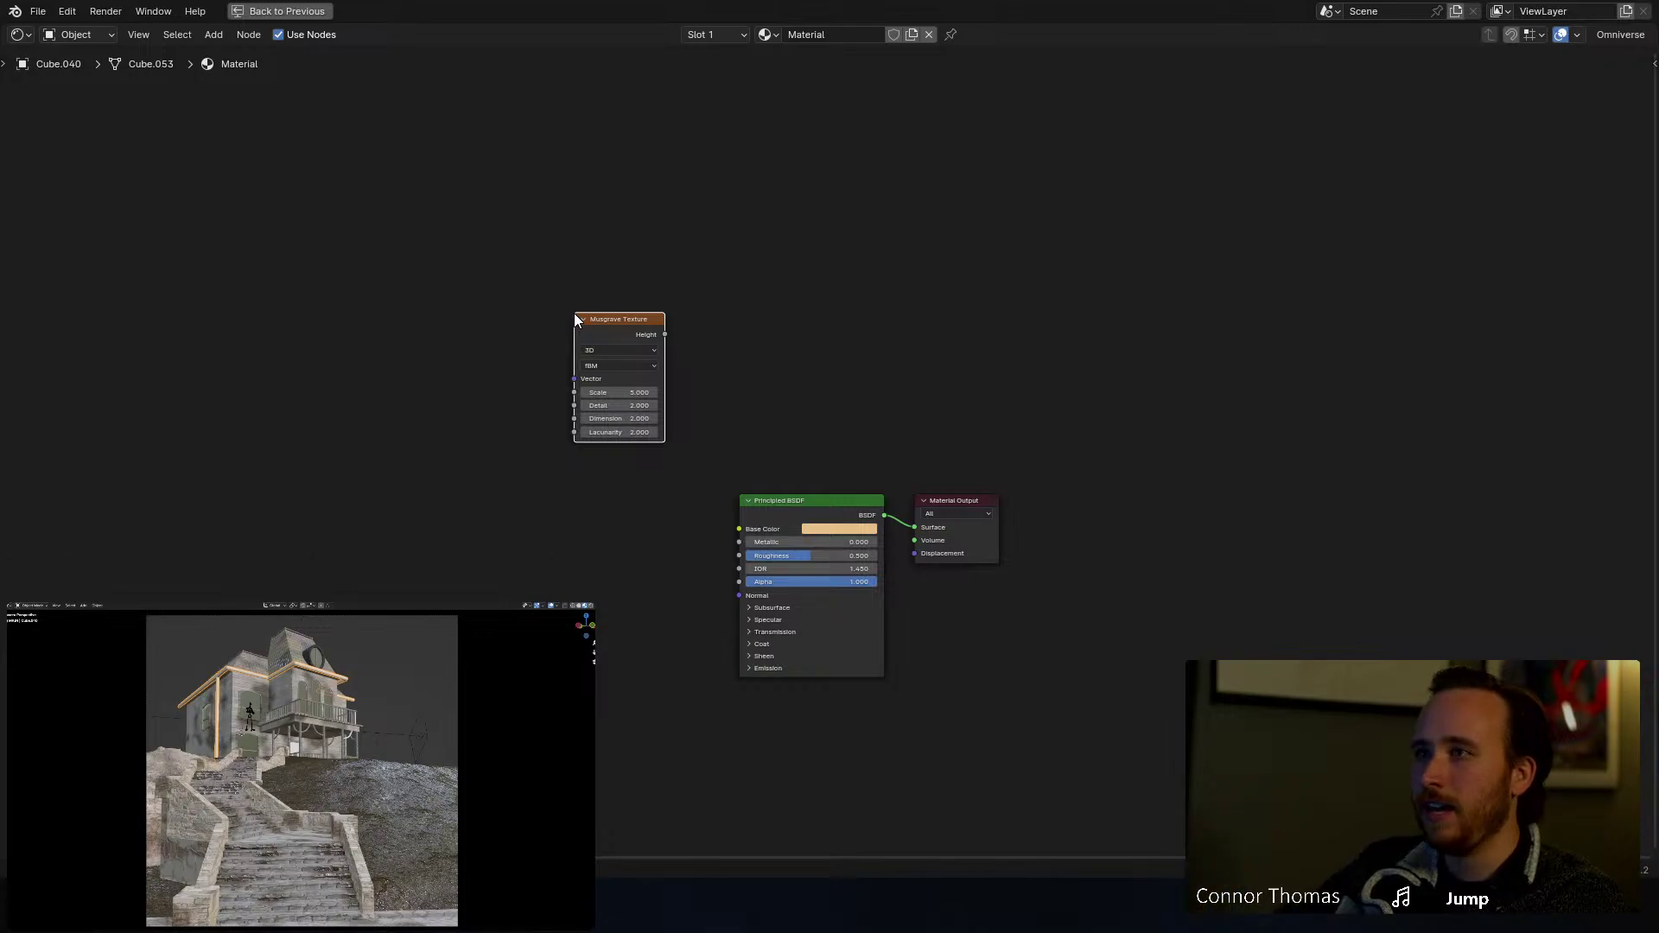
Step: Preview the Musgrave Texture through the Material Output, move the Principled BSDF aside, and set the texture's scale to 12.8
{"action": "scroll", "coordinate": [573, 312], "scroll_direction": "up", "scroll_amount": 3}
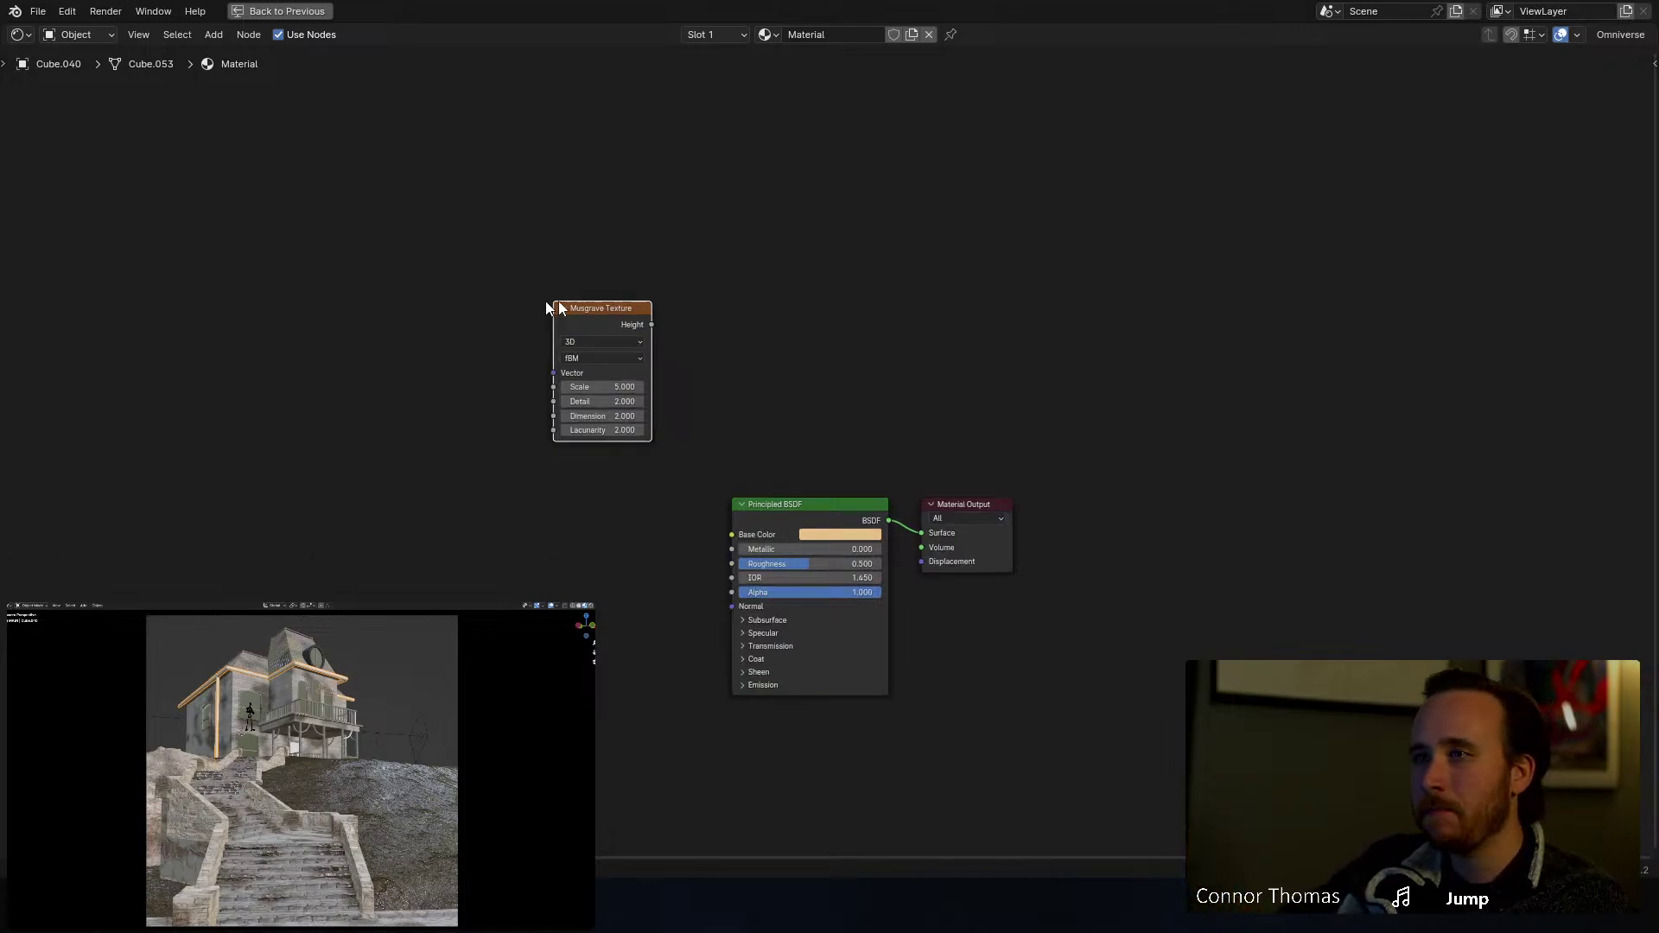
{"action": "middle_click_drag", "start_coordinate": [574, 304], "coordinate": [800, 309]}
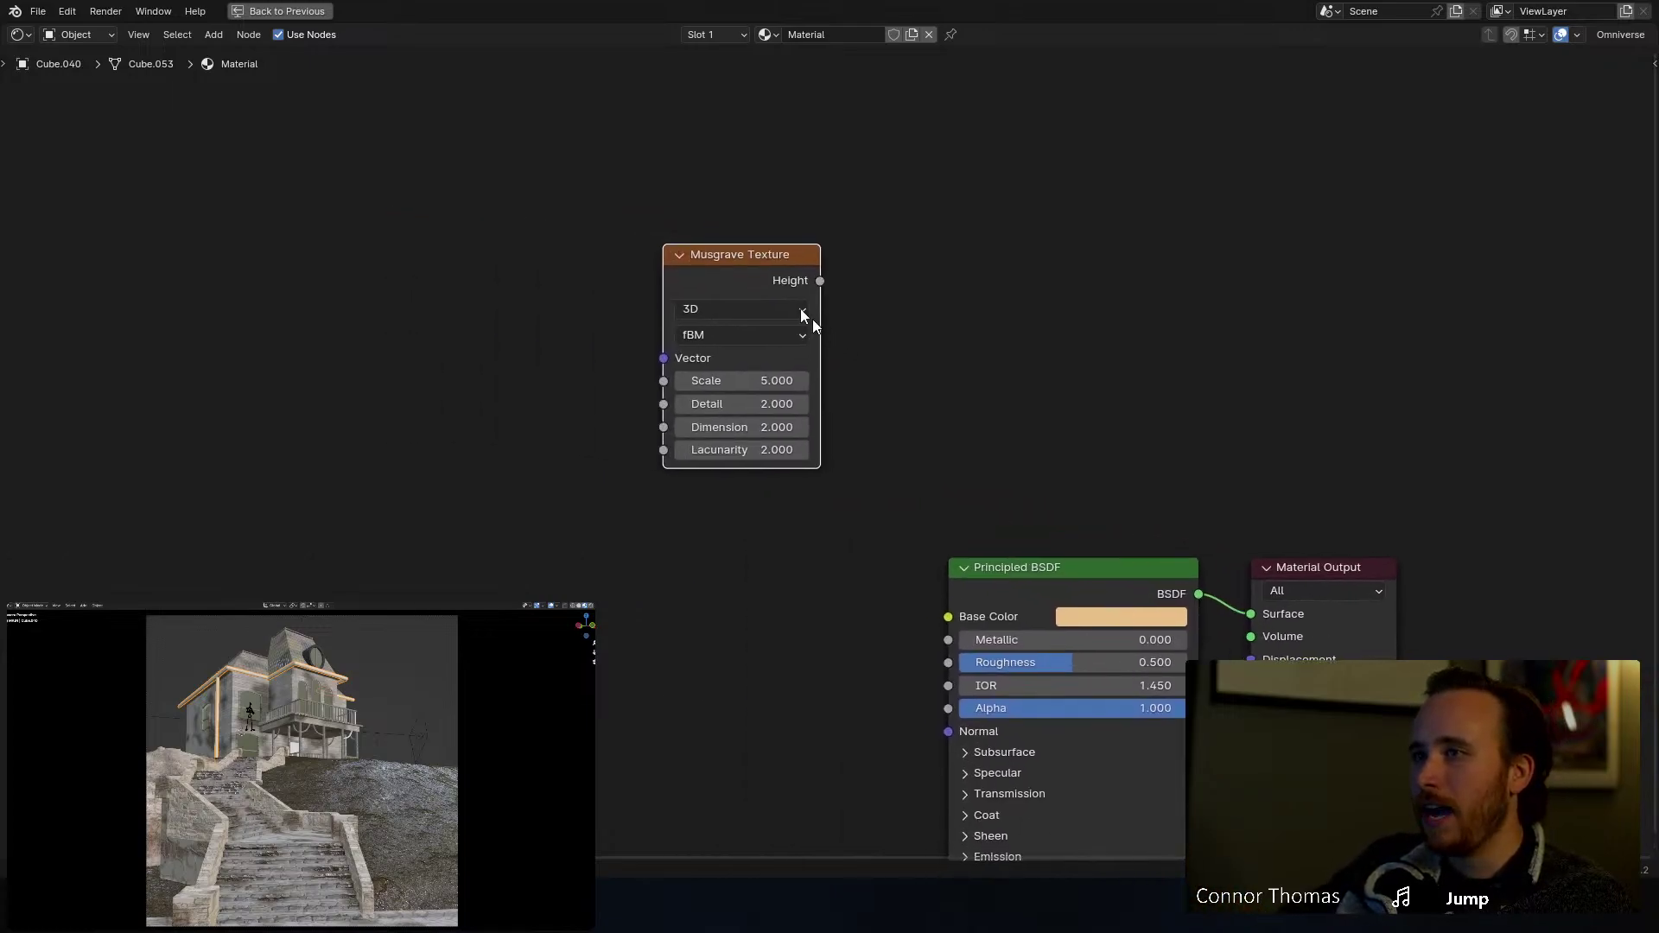
{"action": "left_click", "coordinate": [764, 262], "text": "ctrl+shift"}
{"action": "left_click_drag", "start_coordinate": [1037, 581], "coordinate": [905, 656]}
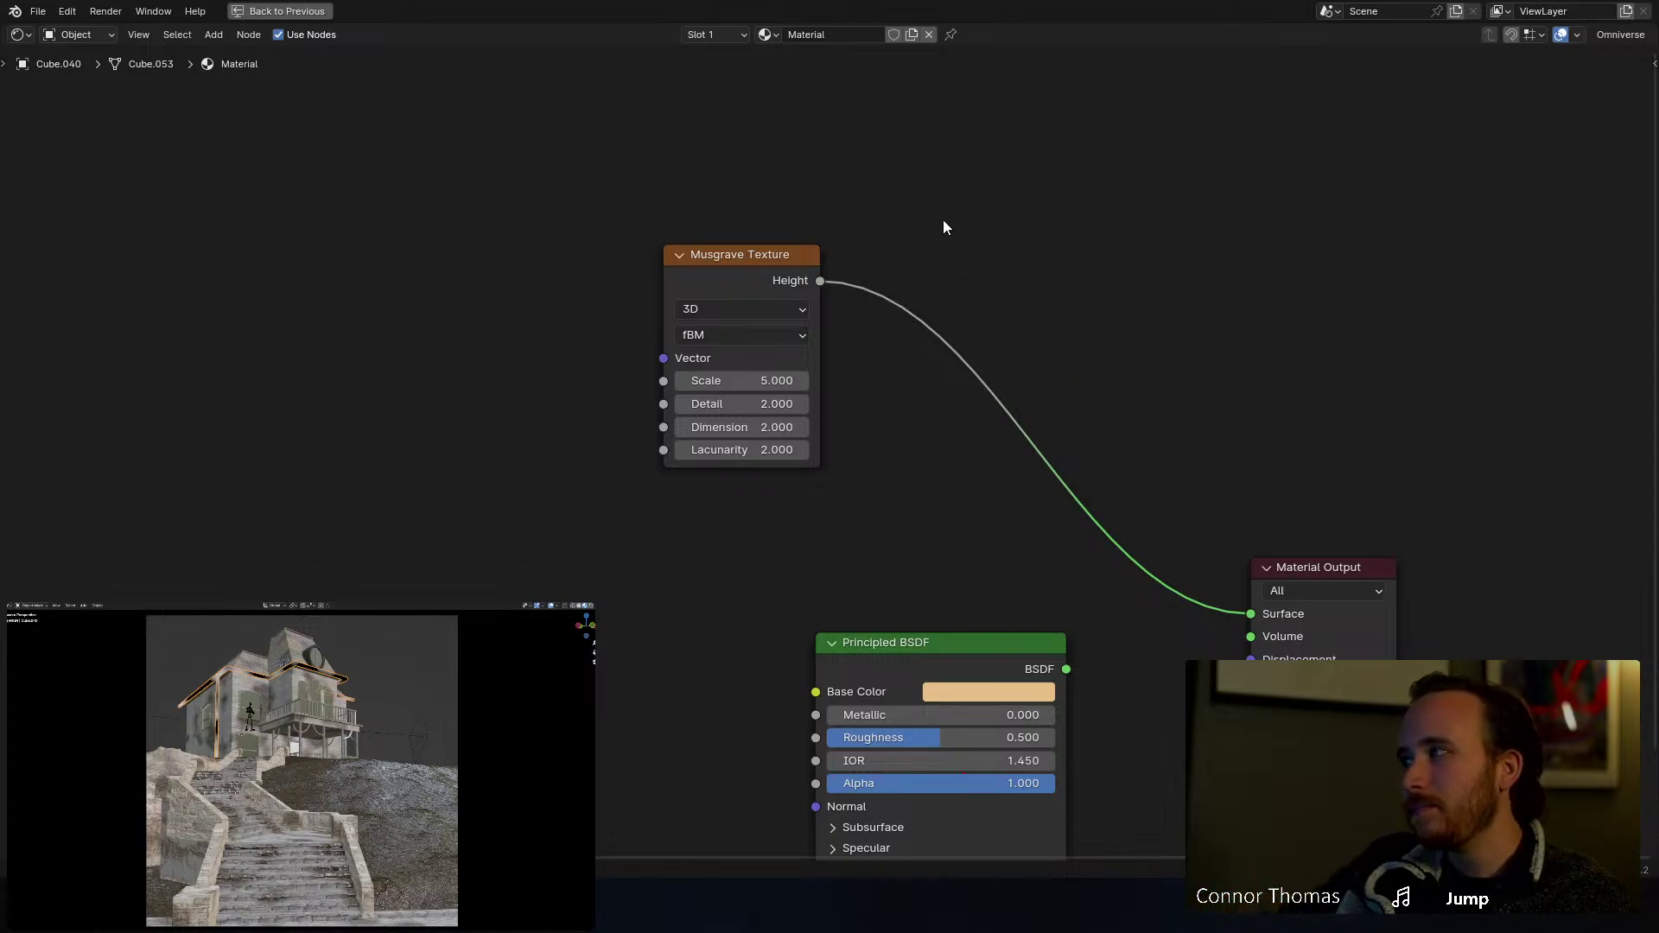
{"action": "left_click_drag", "start_coordinate": [742, 380], "coordinate": [794, 380]}
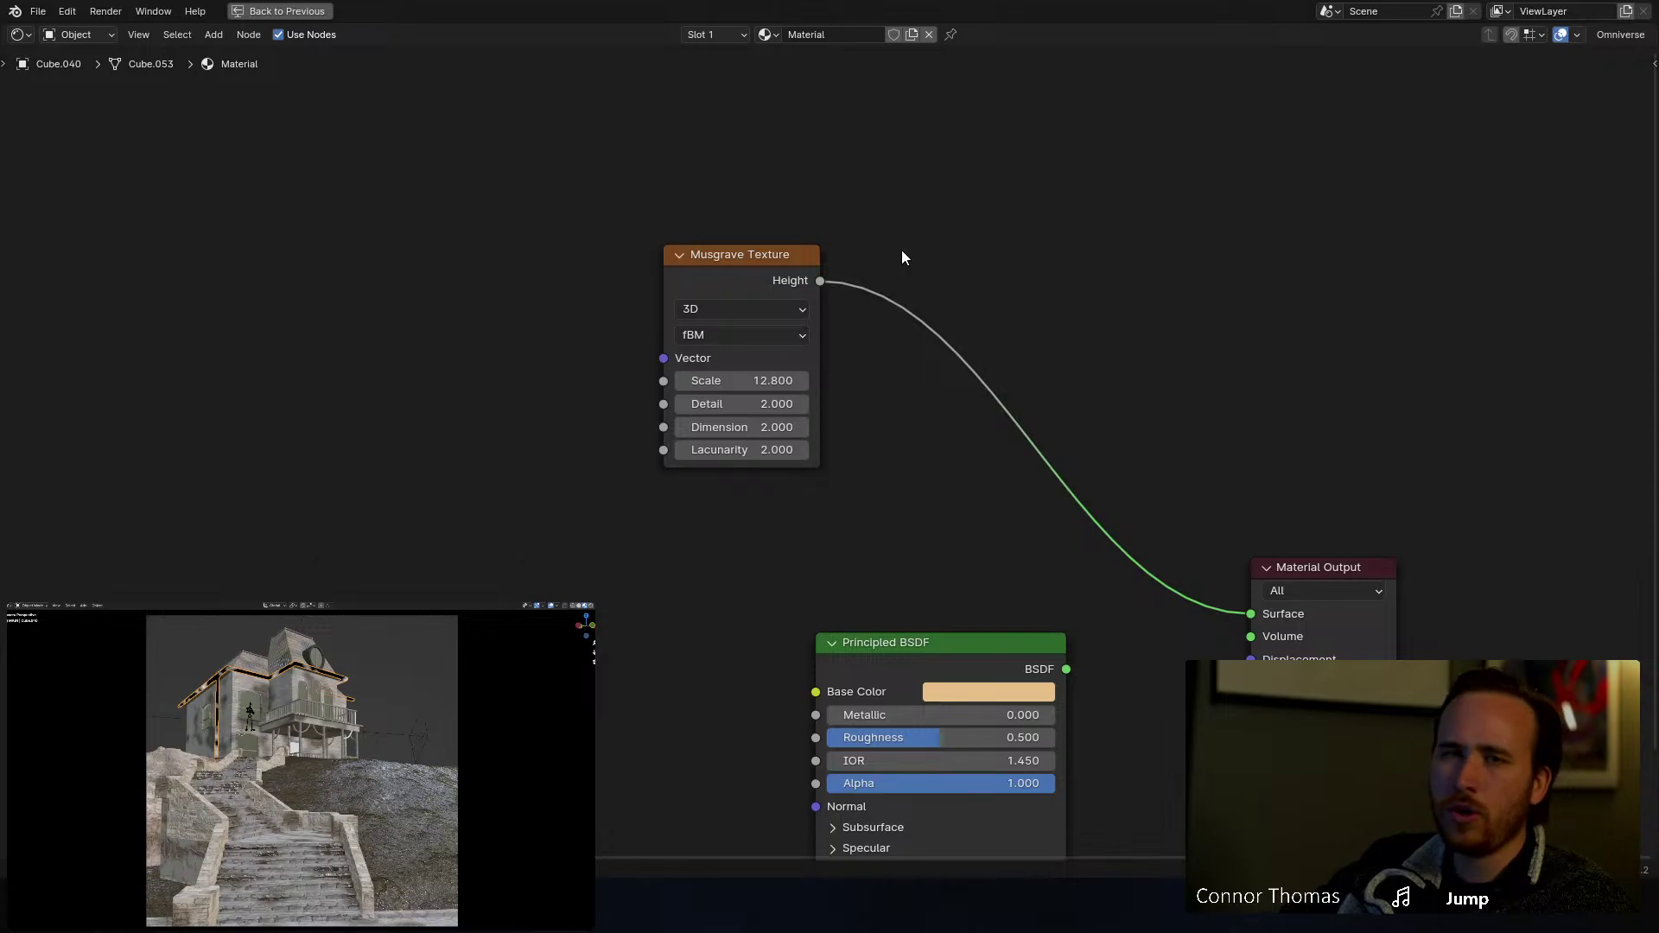
Step: Insert a Color Ramp node between the Musgrave Texture's height and the Material Output
{"action": "key", "text": "shift+a"}
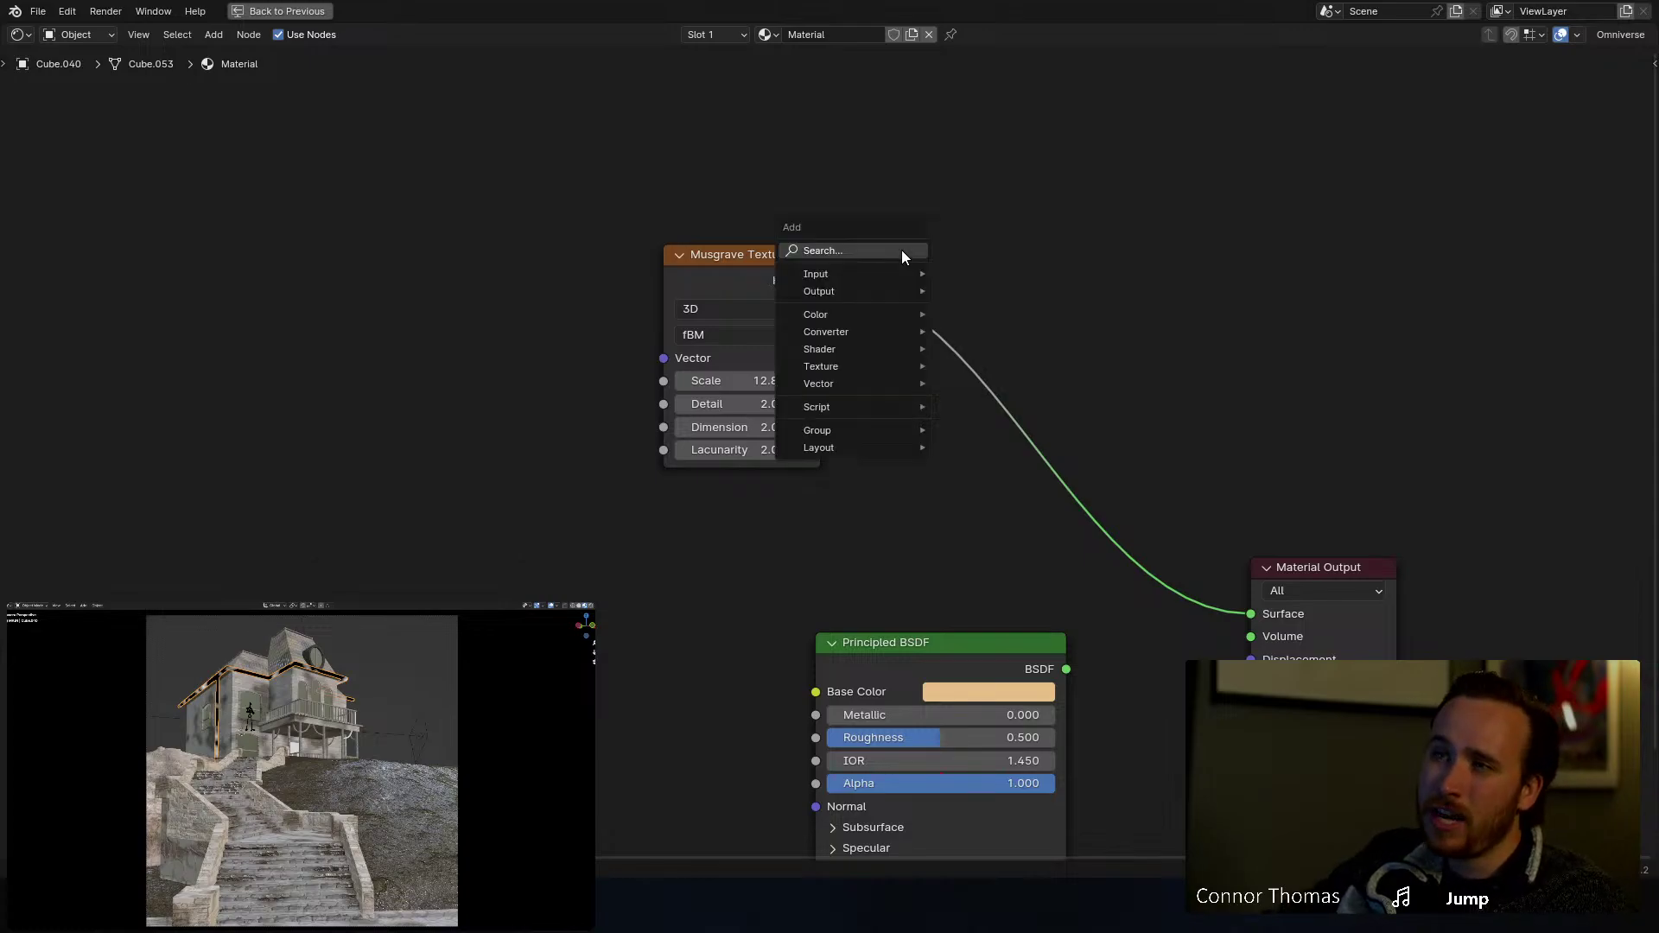
{"action": "left_click", "coordinate": [901, 251]}
{"action": "type", "text": "color"}
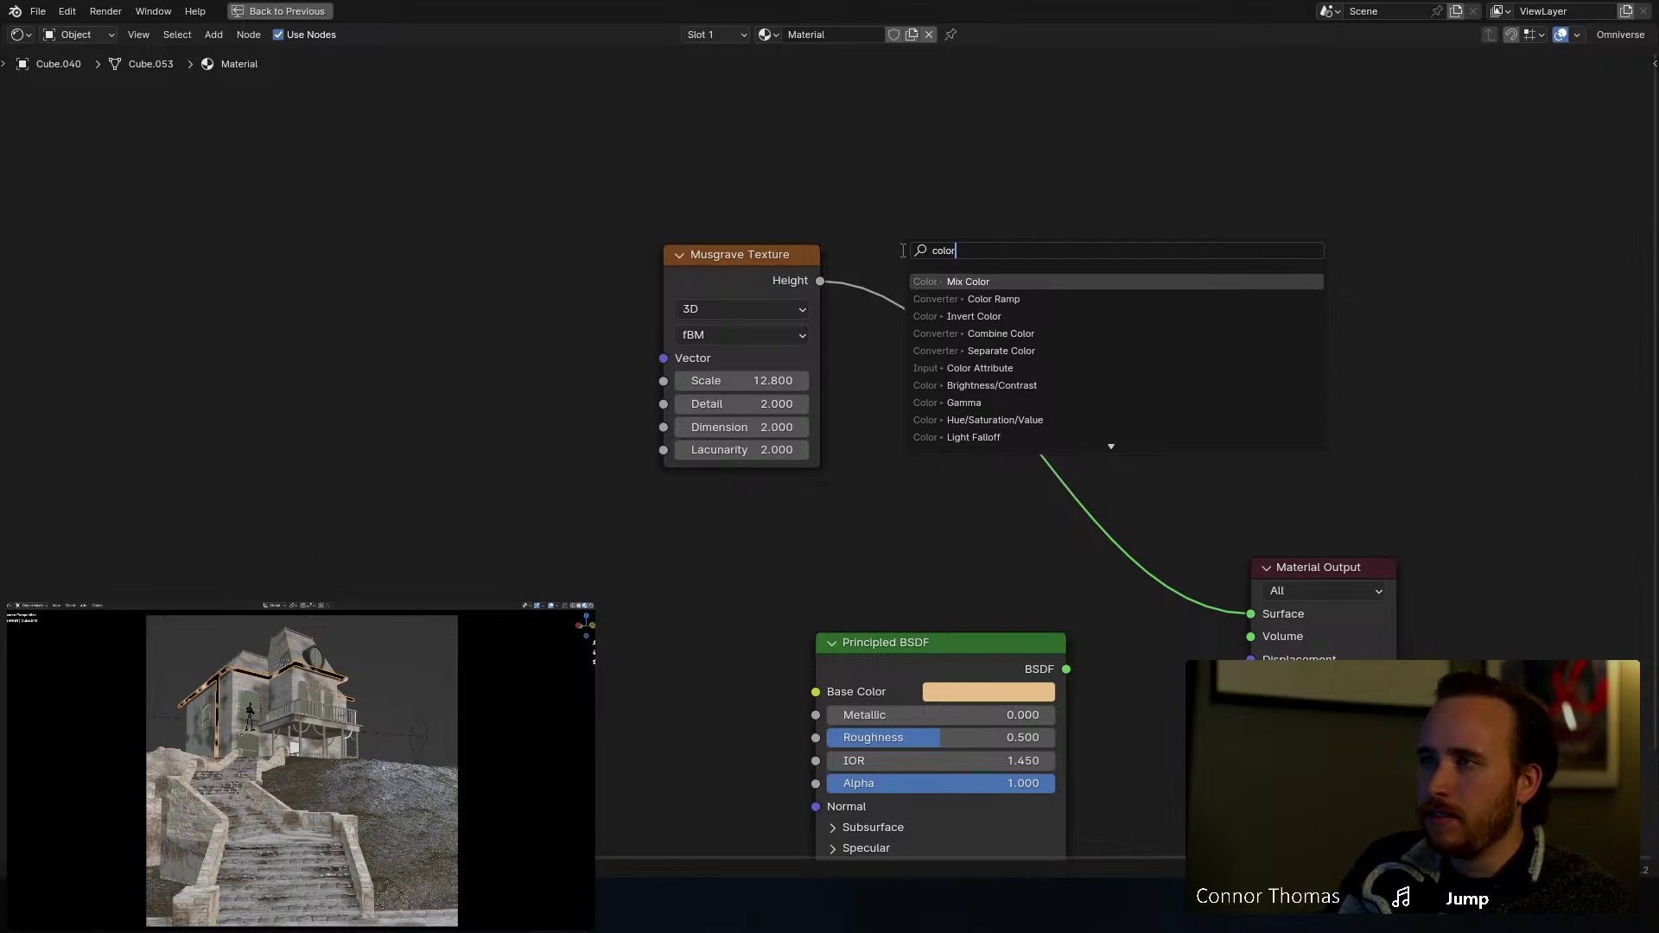
{"action": "key", "text": "Down"}
{"action": "key", "text": "Return"}
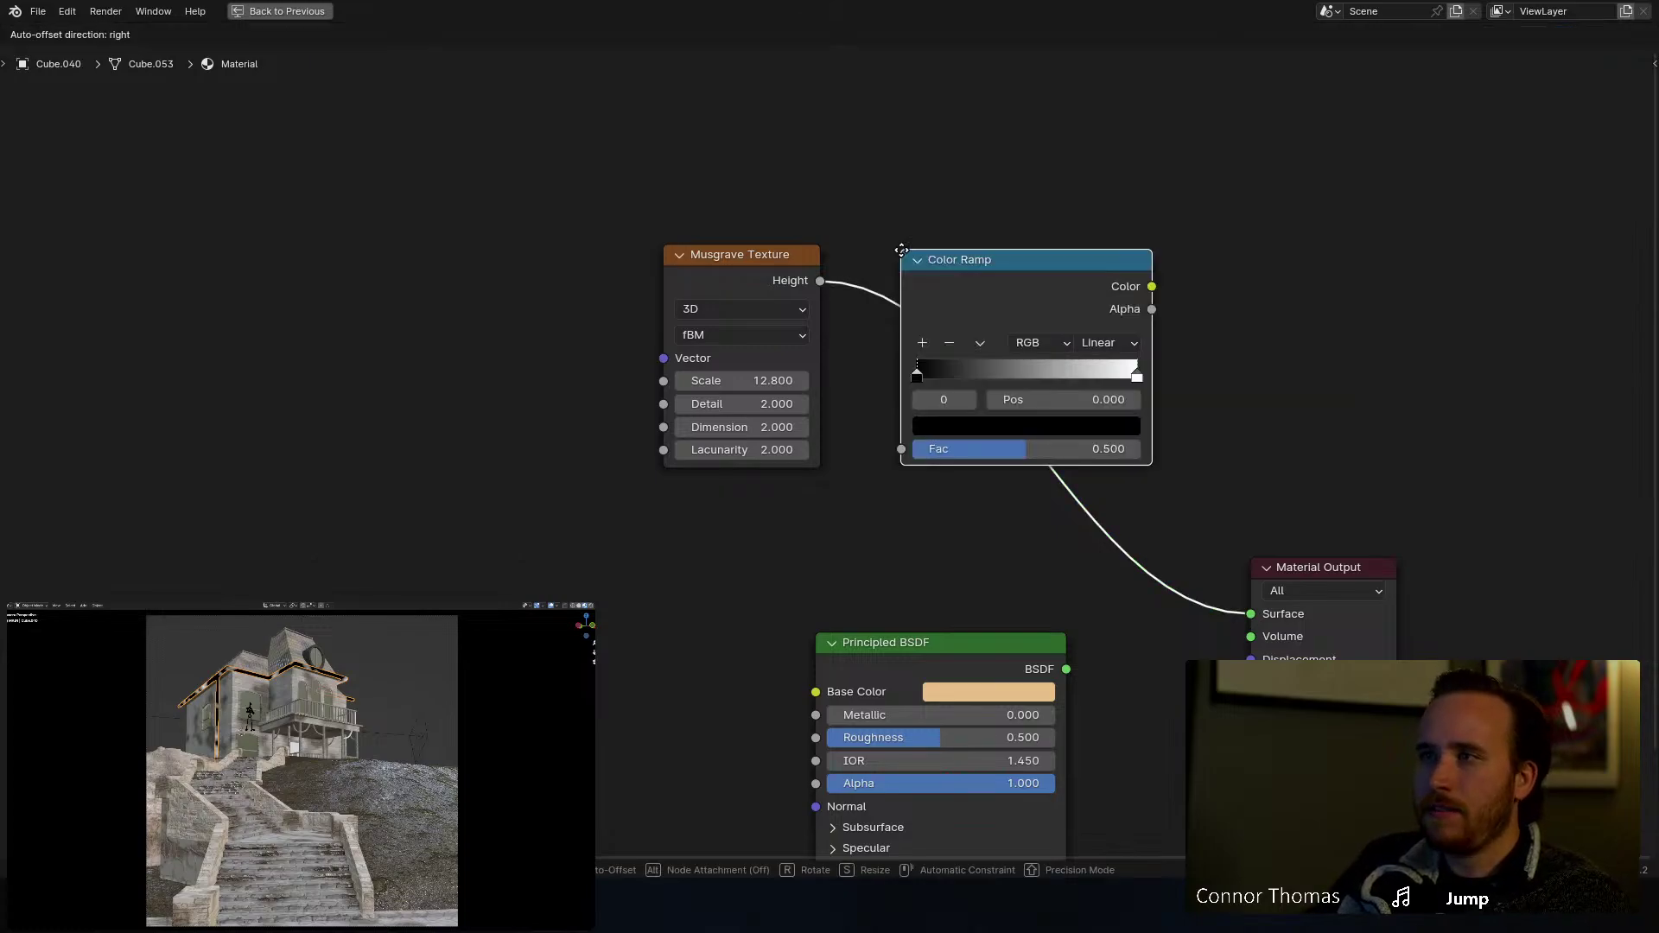
{"action": "left_click", "coordinate": [901, 251]}
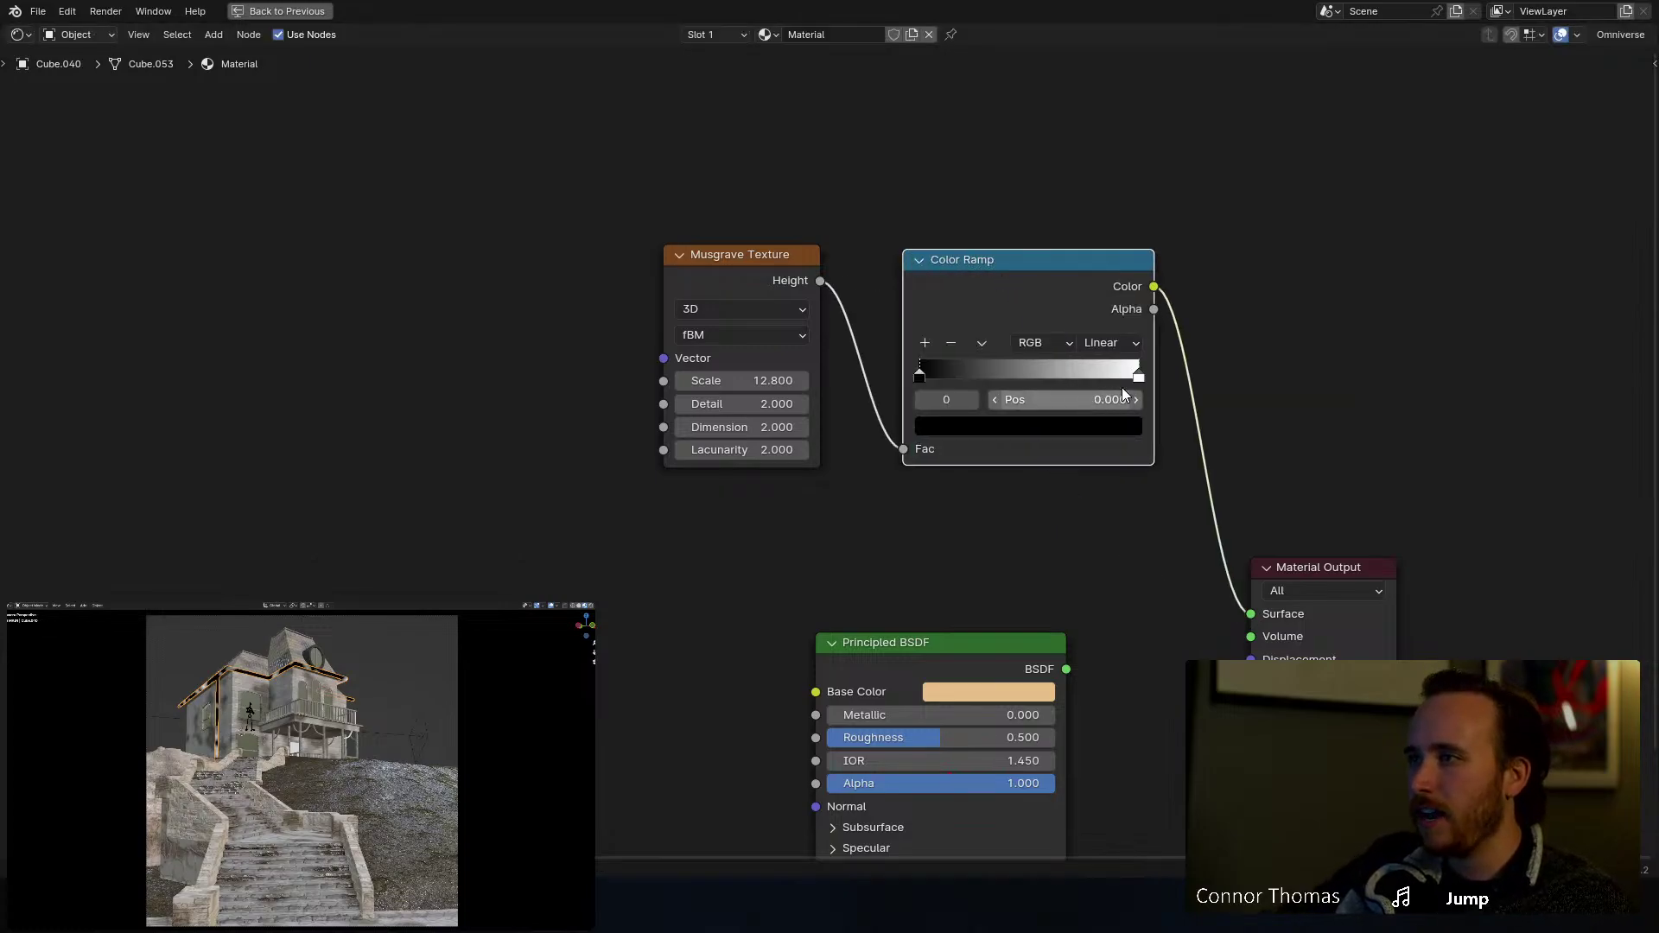
Step: Set the Color Ramp's white stop to position 0.536 and move the Musgrave Texture and Color Ramp away from the Principled BSDF
{"action": "left_click_drag", "start_coordinate": [1139, 377], "coordinate": [1037, 376]}
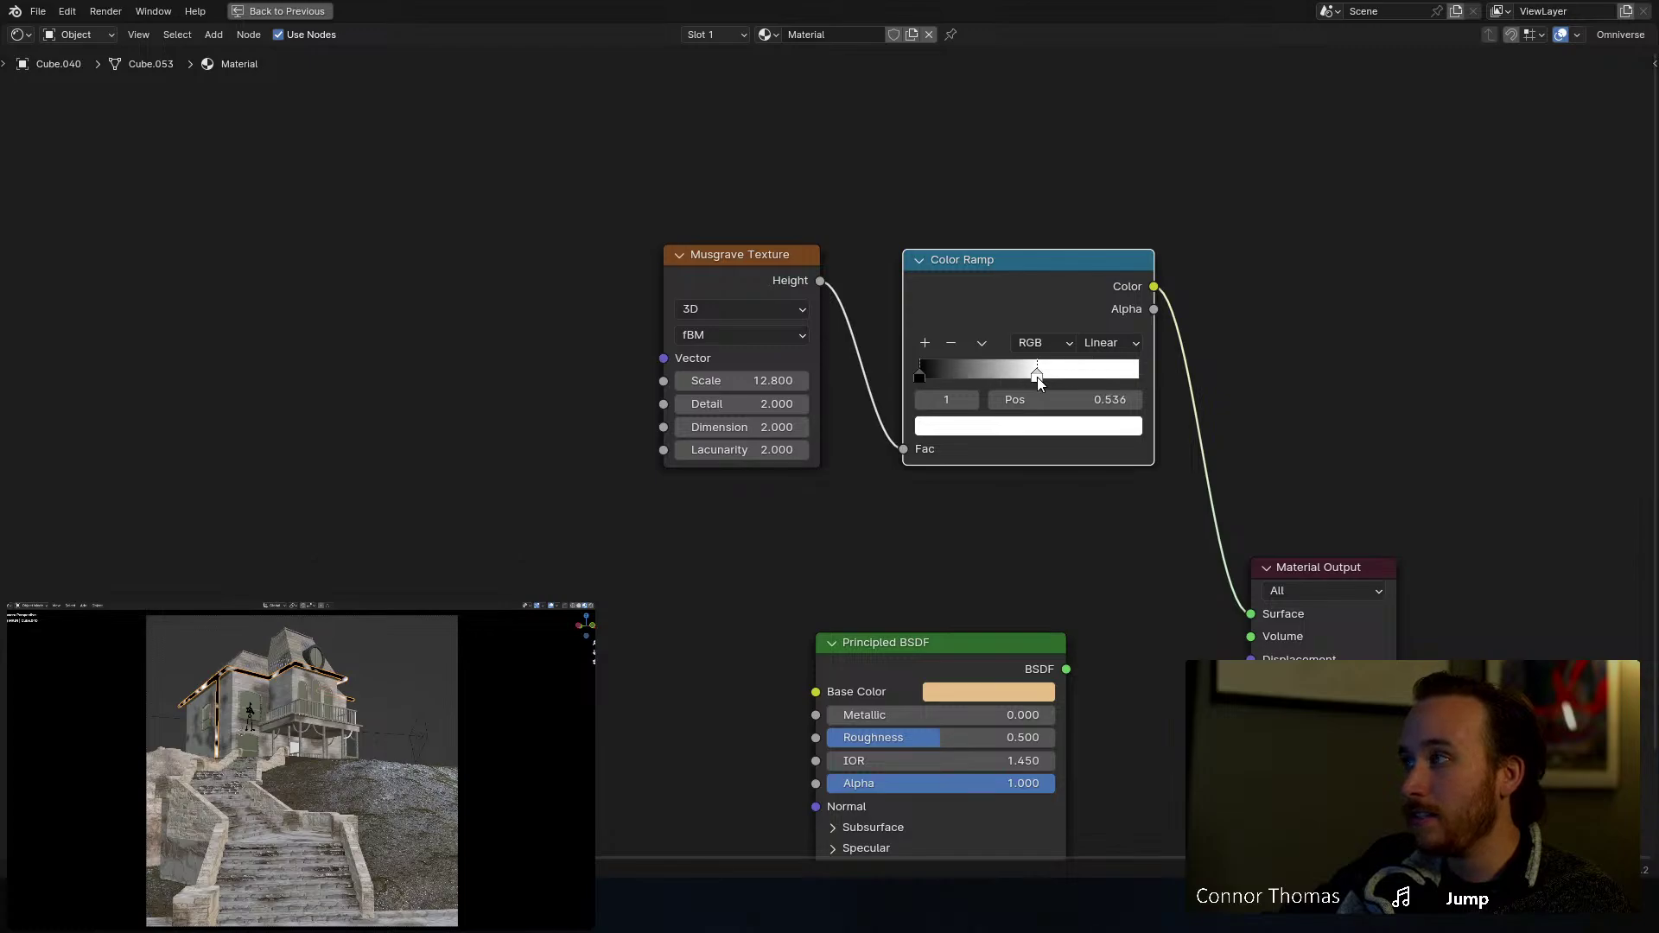
{"action": "left_click", "coordinate": [673, 195]}
{"action": "left_click_drag", "start_coordinate": [643, 179], "coordinate": [1146, 358]}
{"action": "left_click_drag", "start_coordinate": [1028, 259], "coordinate": [761, 193]}
{"action": "left_click", "coordinate": [1159, 211]}
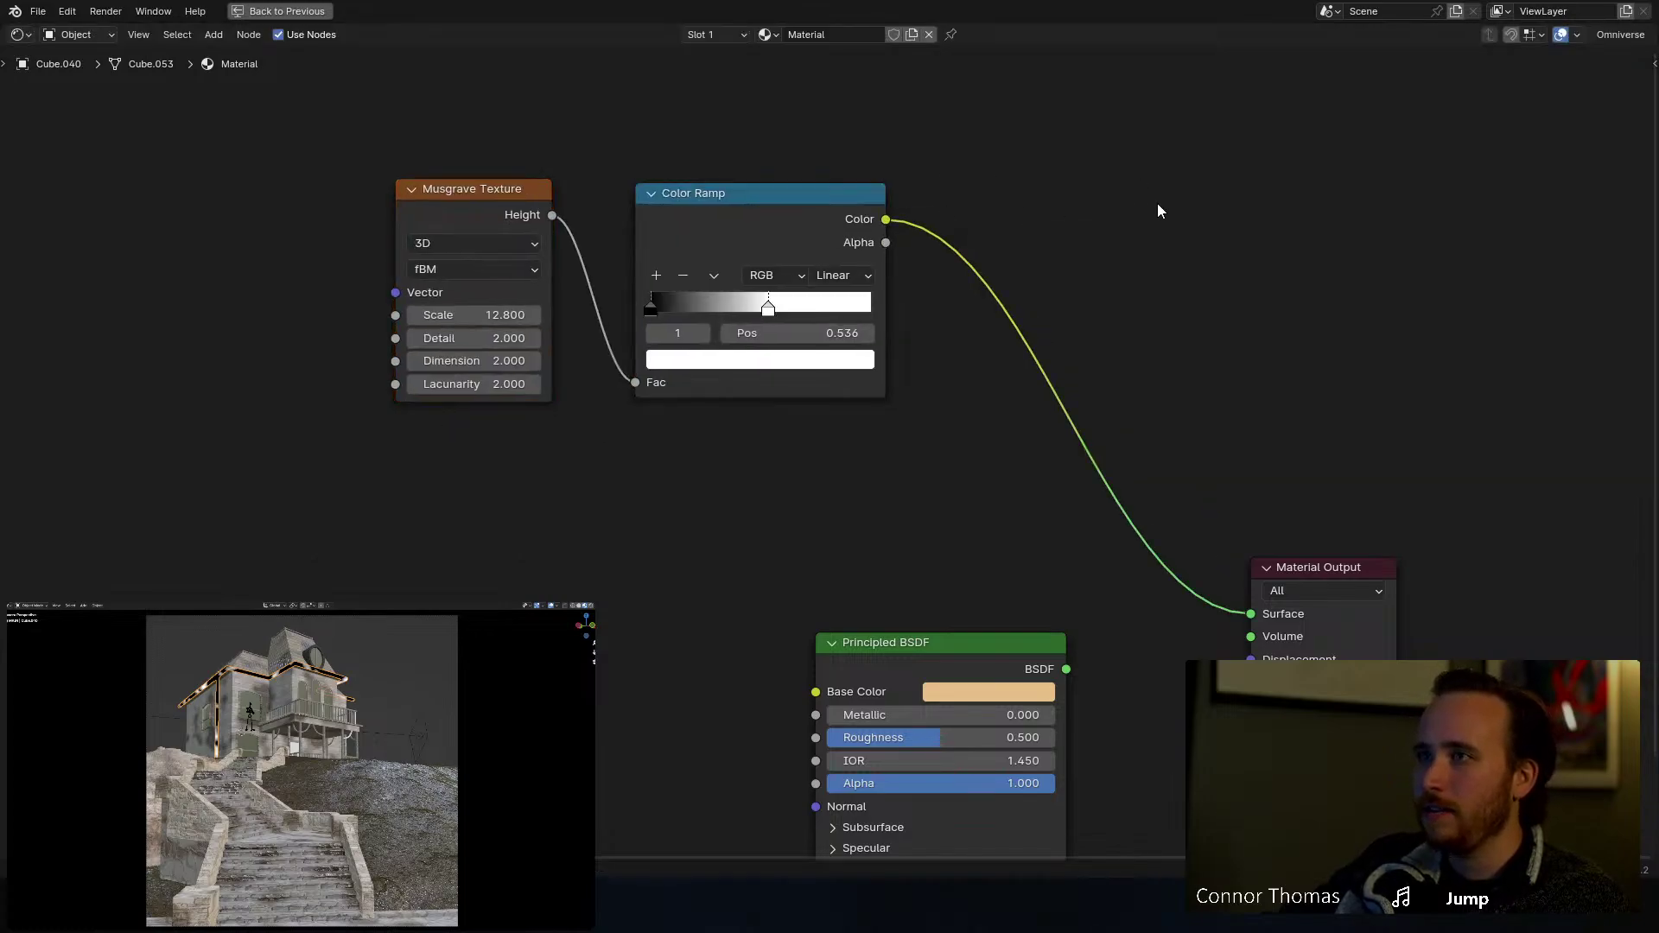
{"action": "scroll", "coordinate": [1085, 381], "scroll_direction": "down", "scroll_amount": 5, "text": "shift"}
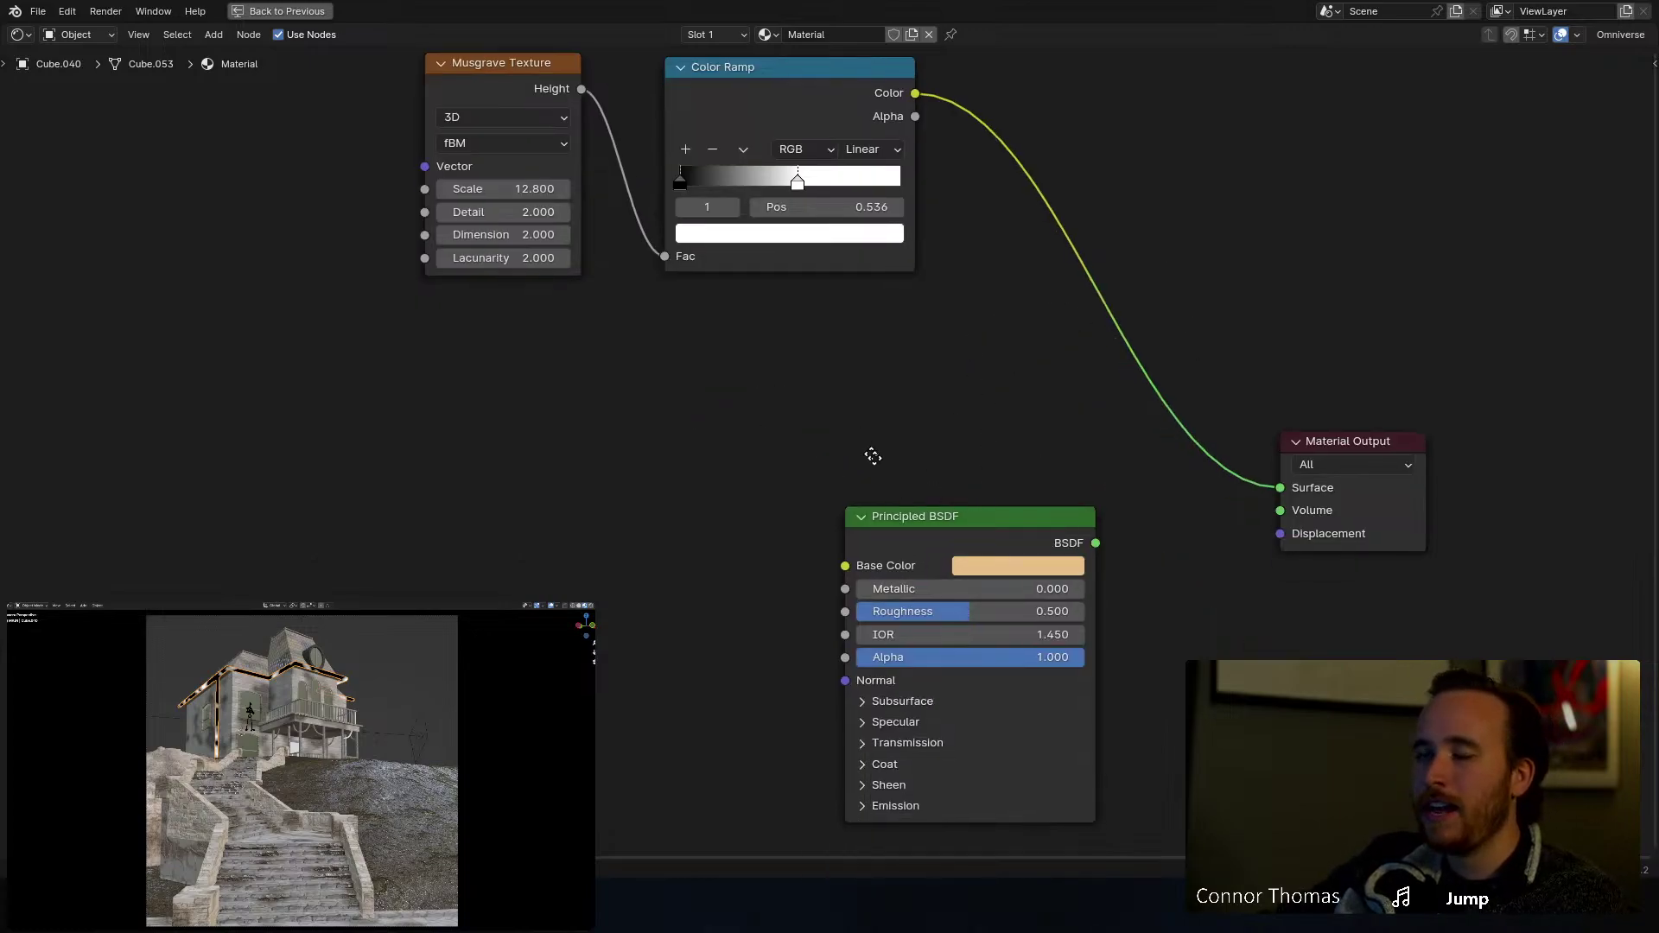
{"action": "middle_click_drag", "start_coordinate": [686, 413], "coordinate": [824, 503]}
{"action": "left_click_drag", "start_coordinate": [635, 433], "coordinate": [981, 155]}
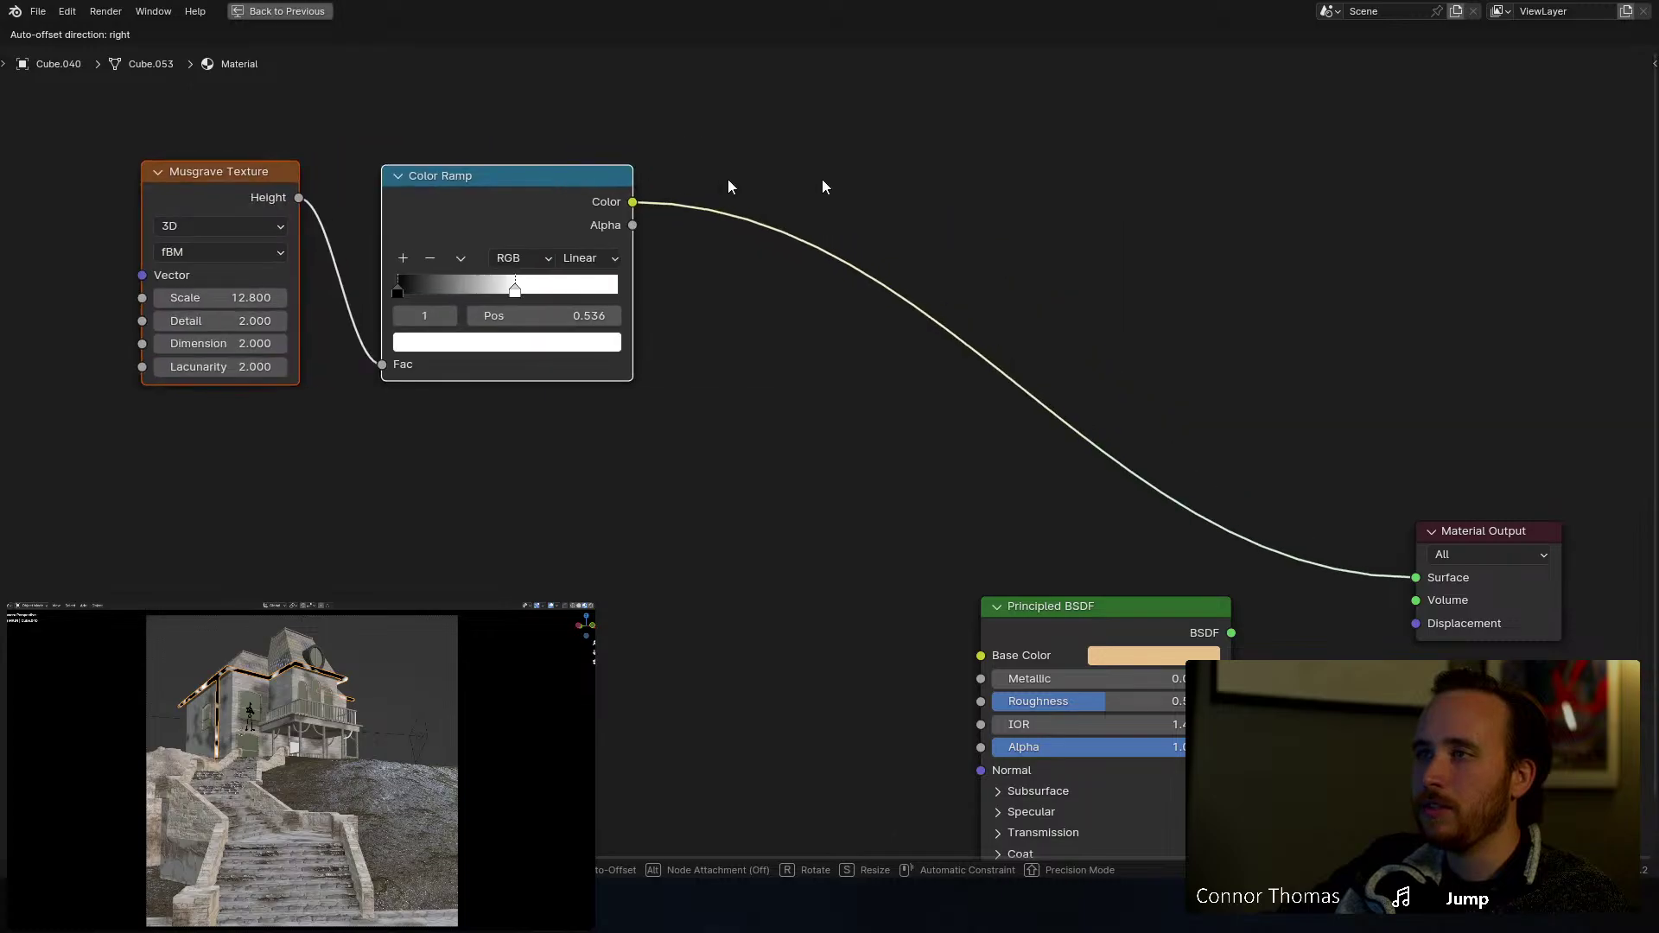
{"action": "left_click", "coordinate": [827, 185]}
{"action": "left_click", "coordinate": [911, 231]}
Step: Add a Mix Color node beside the Principled BSDF
{"action": "middle_click_drag", "start_coordinate": [705, 541], "coordinate": [796, 452]}
{"action": "key", "text": "shift+a"}
{"action": "left_click", "coordinate": [823, 438]}
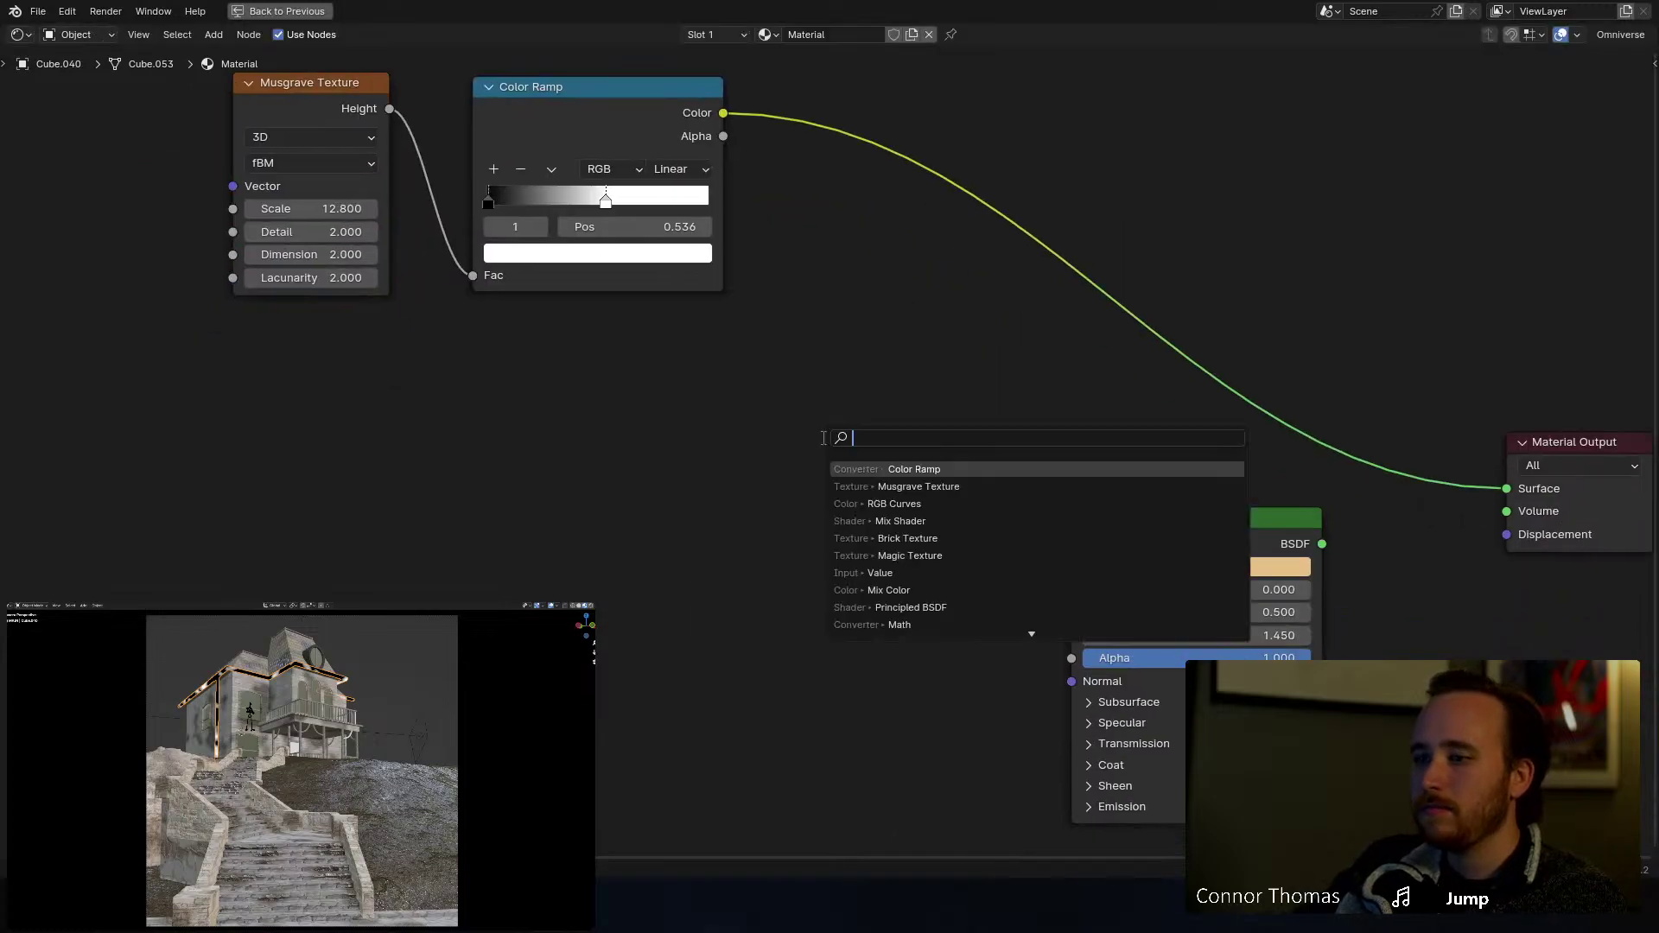
{"action": "type", "text": "mix"}
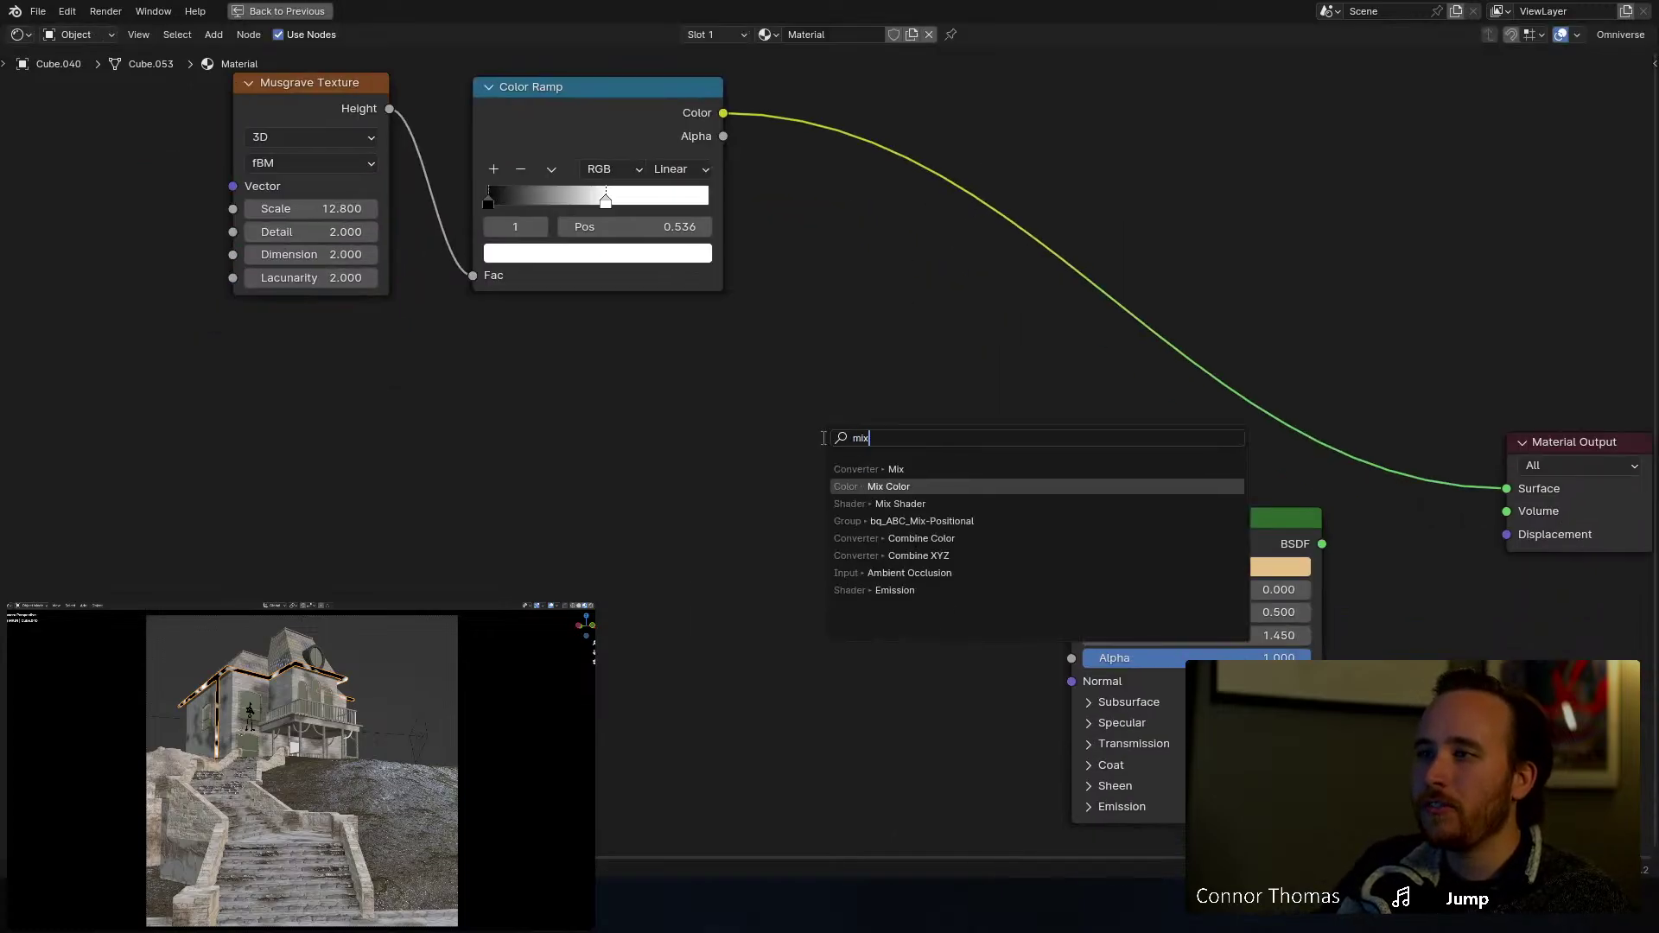
{"action": "key", "text": "Return"}
{"action": "left_click", "coordinate": [822, 437]}
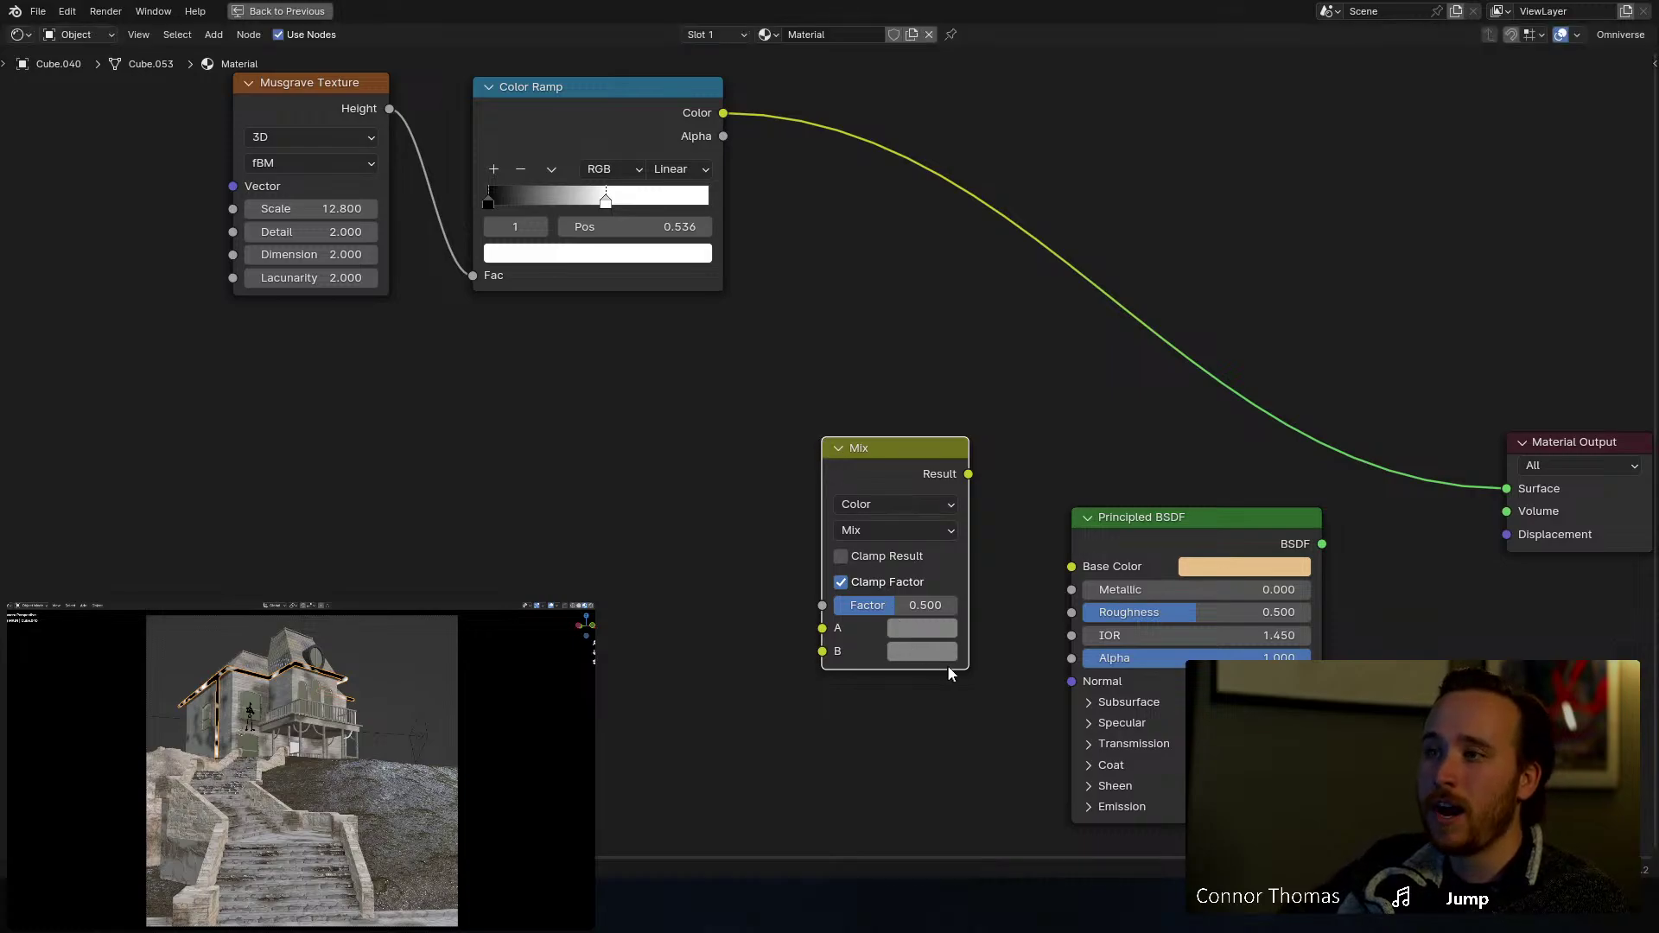
Step: Sample the Principled BSDF's tan base color into both Mix colors, and darken color B to a value of 0.493
{"action": "left_click", "coordinate": [931, 631]}
{"action": "left_click", "coordinate": [1095, 535]}
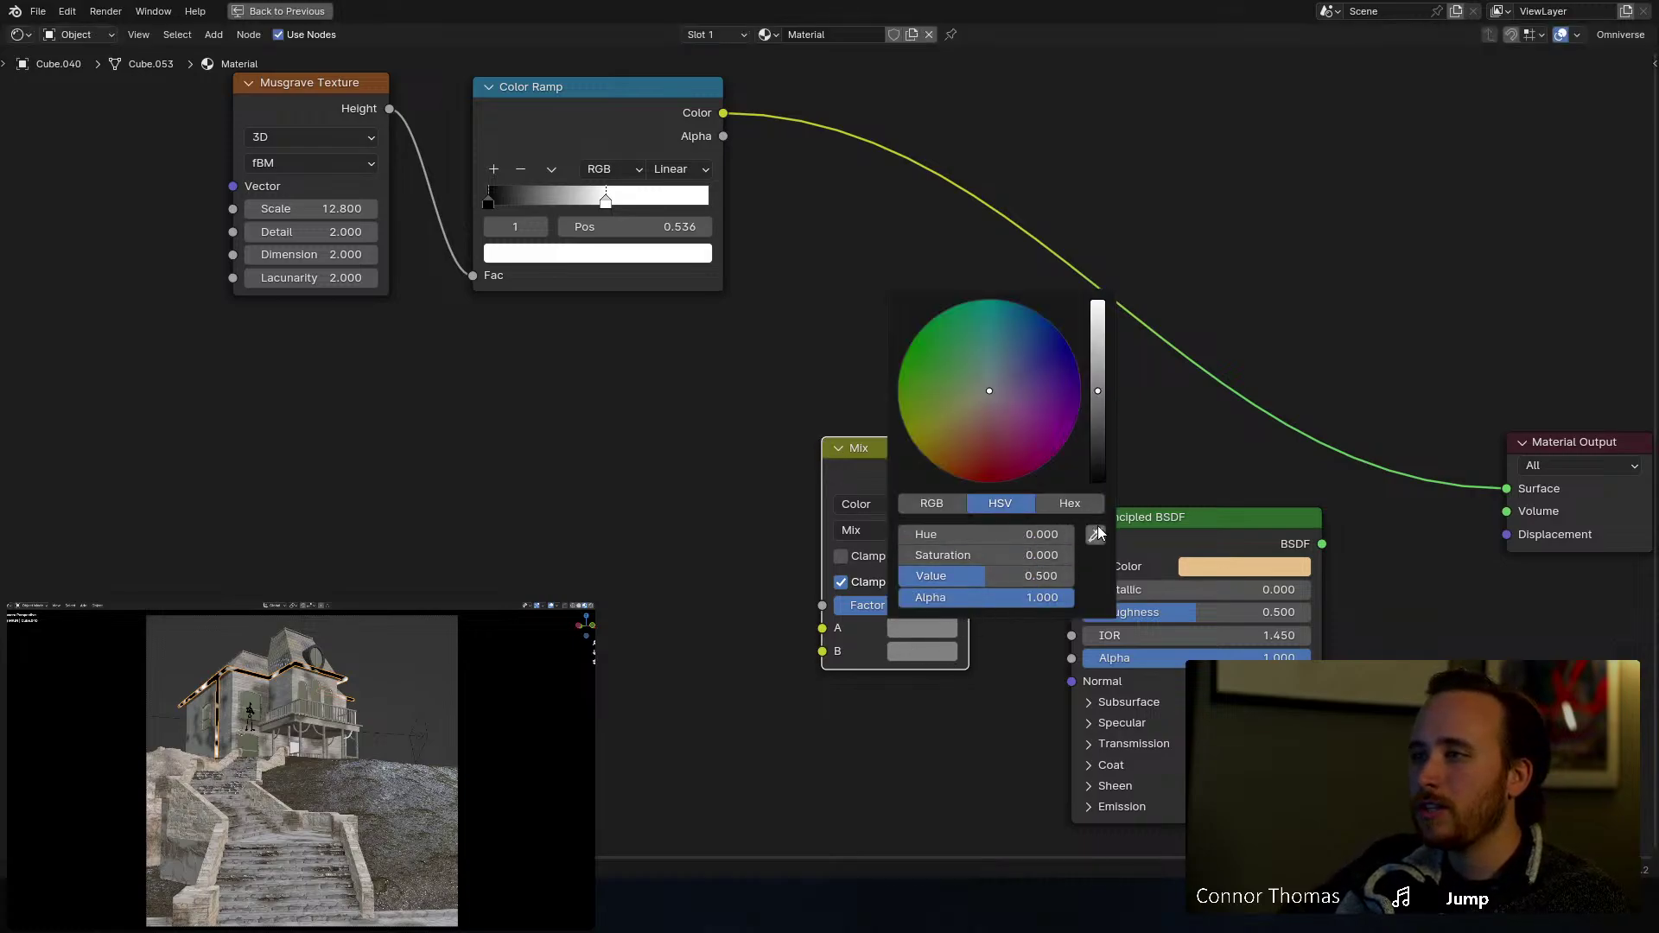
{"action": "left_click", "coordinate": [1232, 568]}
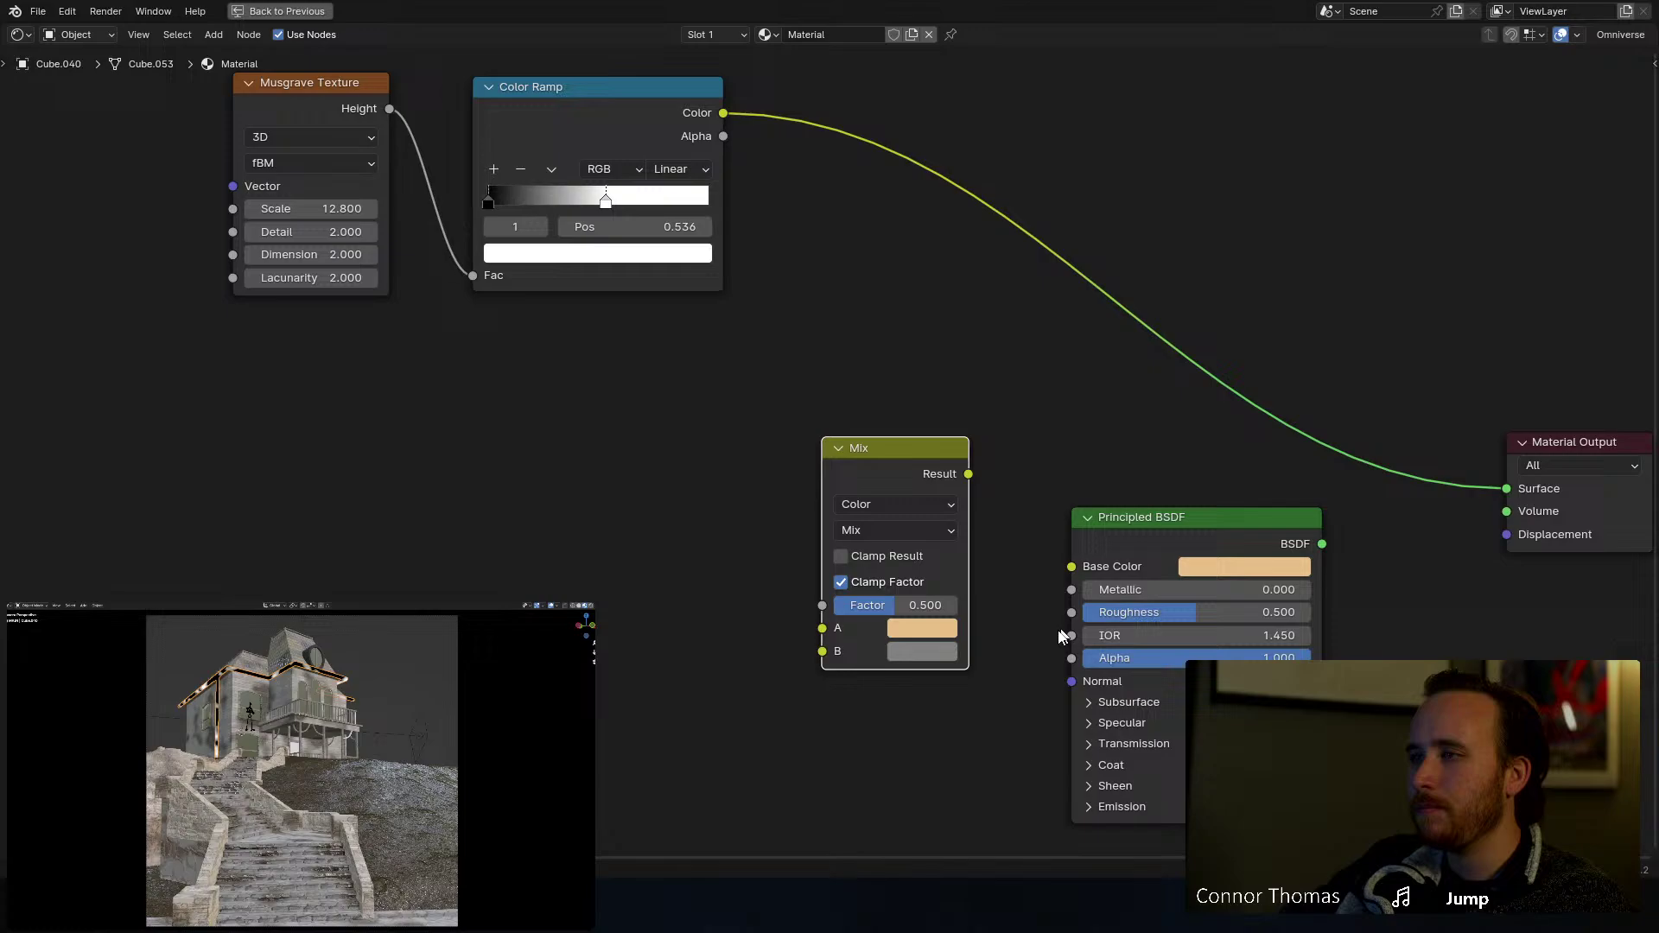
{"action": "left_click", "coordinate": [951, 655]}
{"action": "left_click", "coordinate": [1095, 558]}
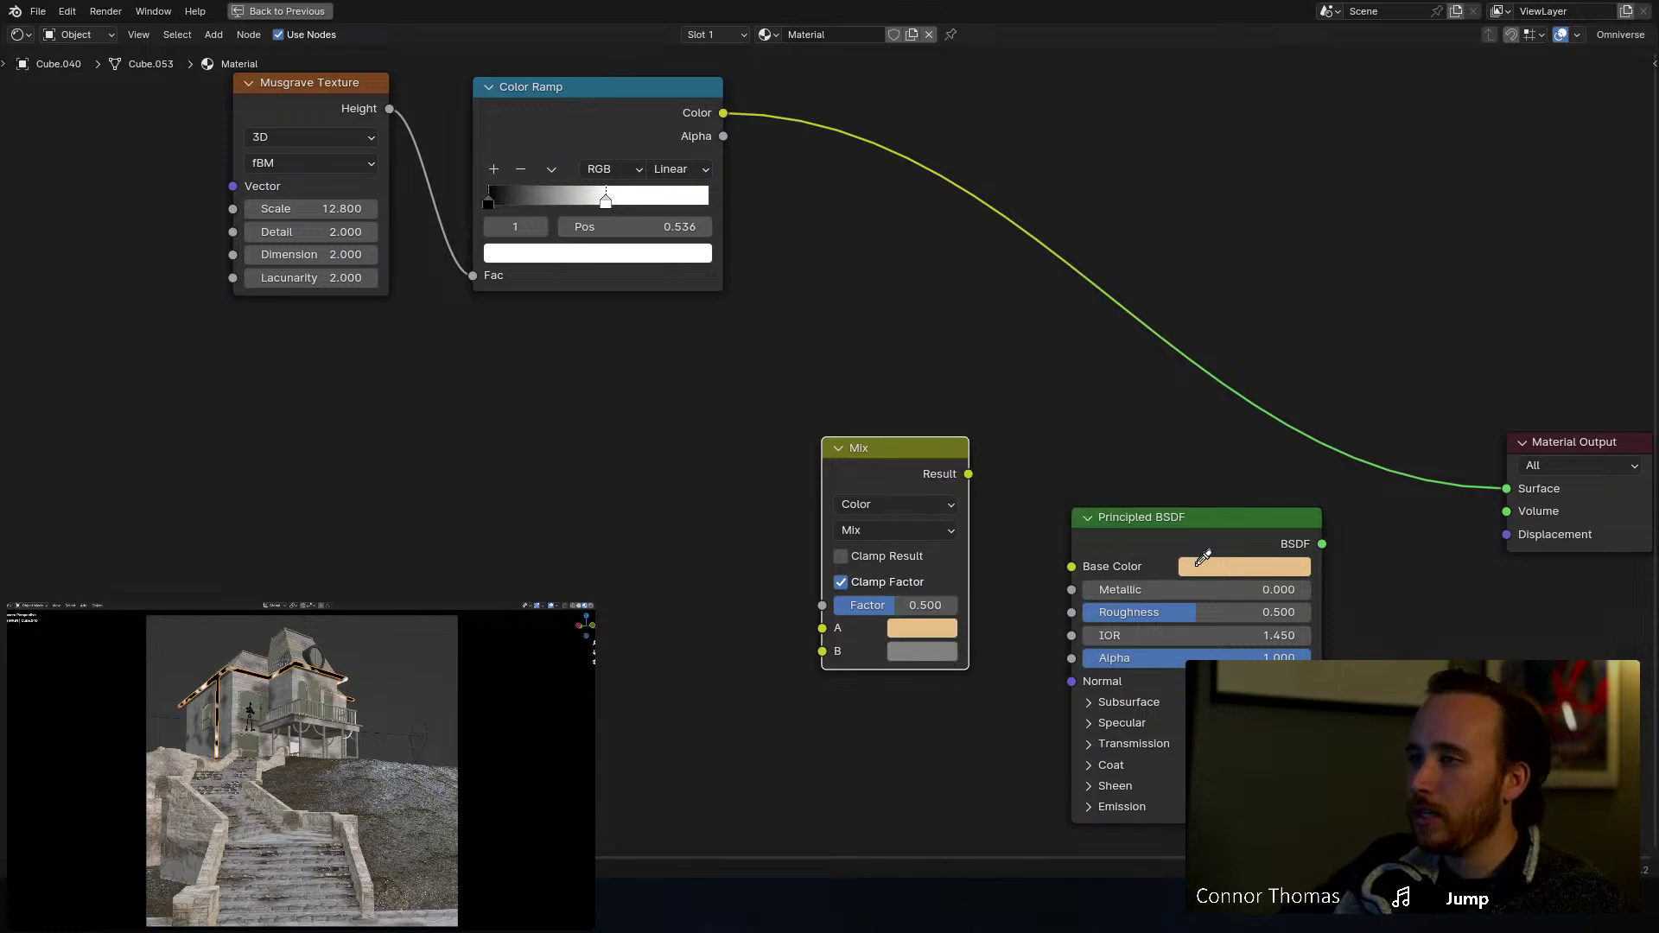
{"action": "left_click", "coordinate": [1204, 560]}
{"action": "left_click", "coordinate": [921, 653]}
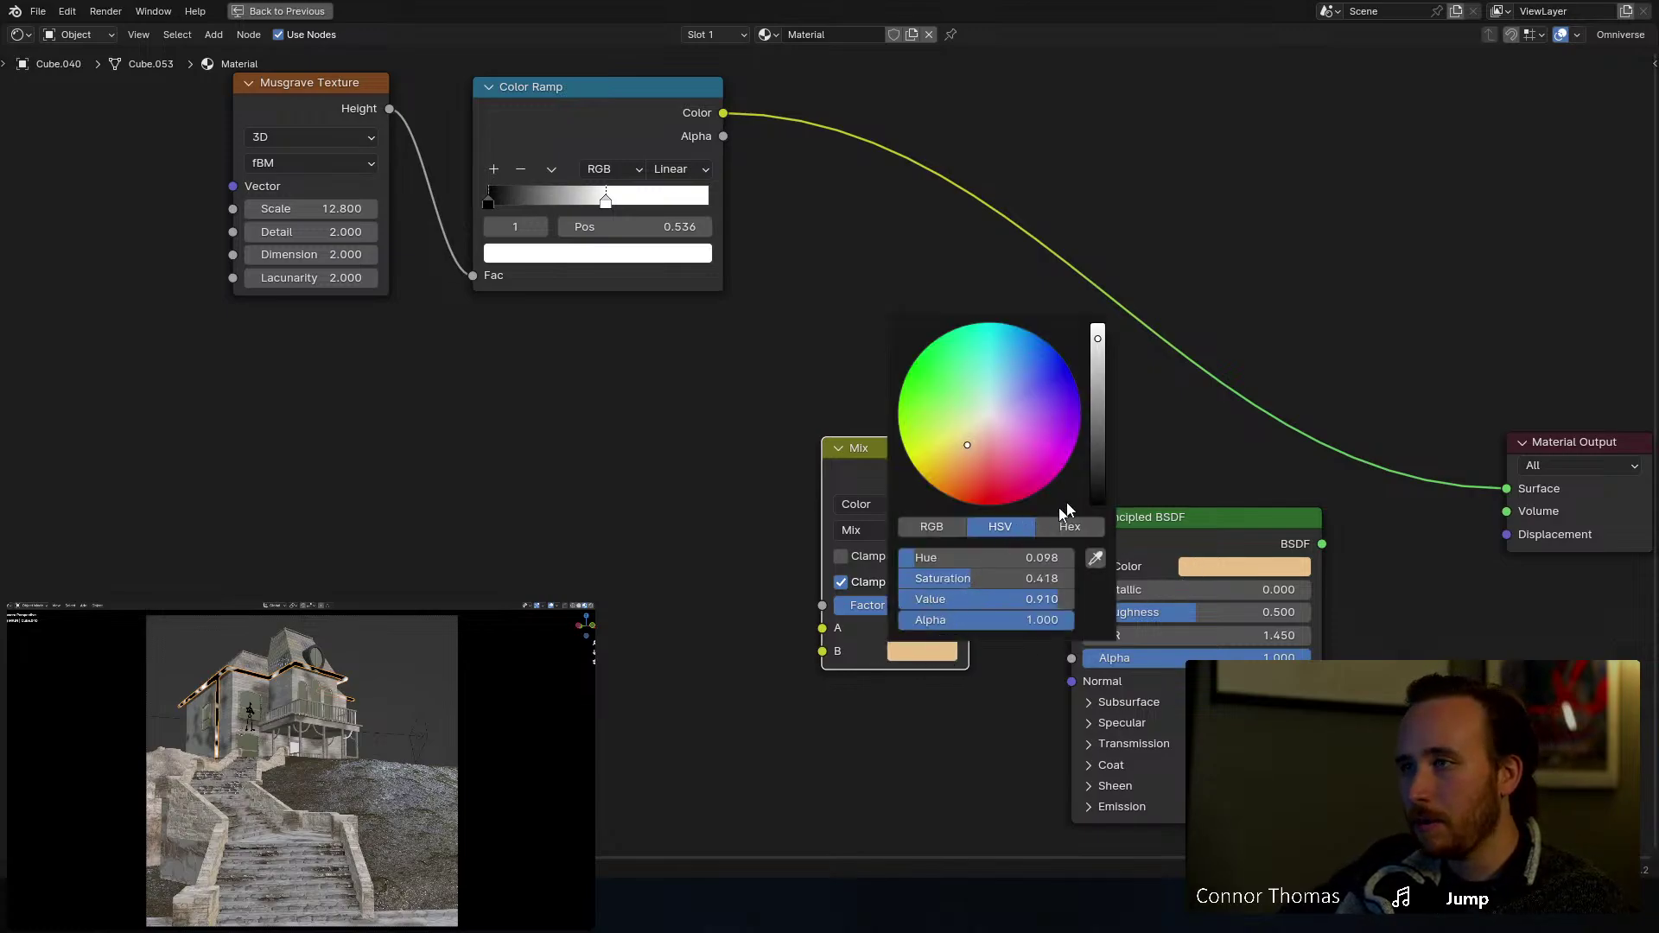
{"action": "left_click_drag", "start_coordinate": [1104, 404], "coordinate": [1100, 416]}
{"action": "middle_click_drag", "start_coordinate": [716, 170], "coordinate": [705, 181]}
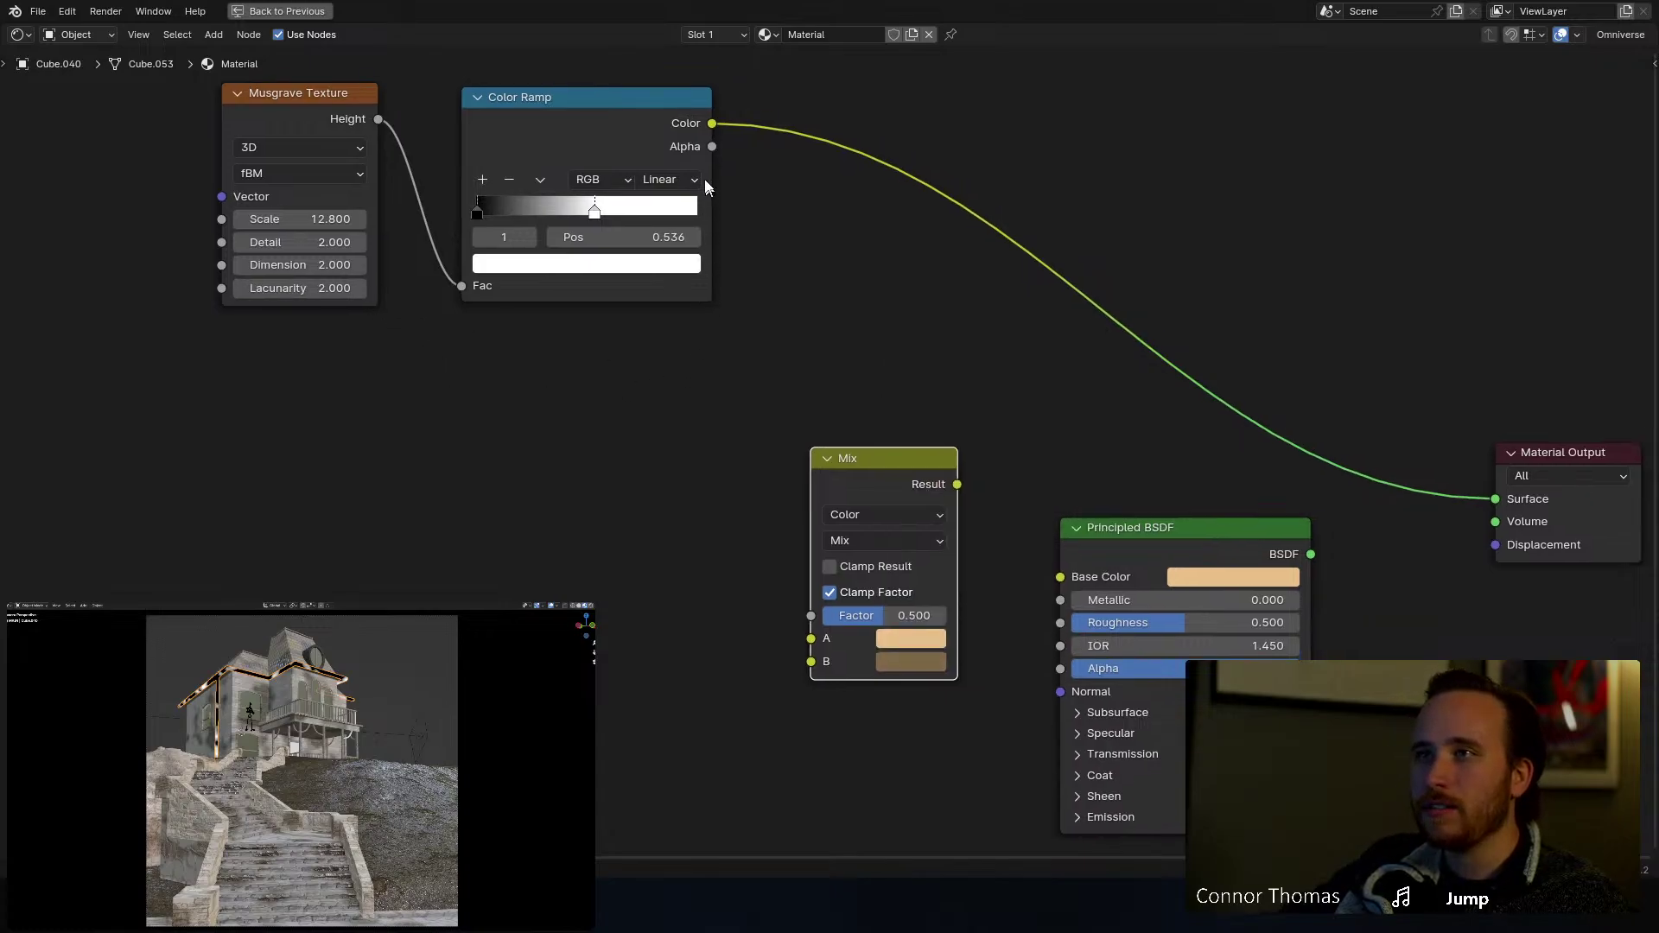
Step: Connect the Color Ramp to the Mix factor, the Mix result to Base Color, and the Principled BSDF to the Material Output
{"action": "left_click_drag", "start_coordinate": [714, 123], "coordinate": [857, 610]}
{"action": "left_click_drag", "start_coordinate": [958, 484], "coordinate": [1063, 577]}
{"action": "middle_click_drag", "start_coordinate": [1223, 463], "coordinate": [954, 446]}
{"action": "left_click", "coordinate": [938, 520], "text": "ctrl+shift"}
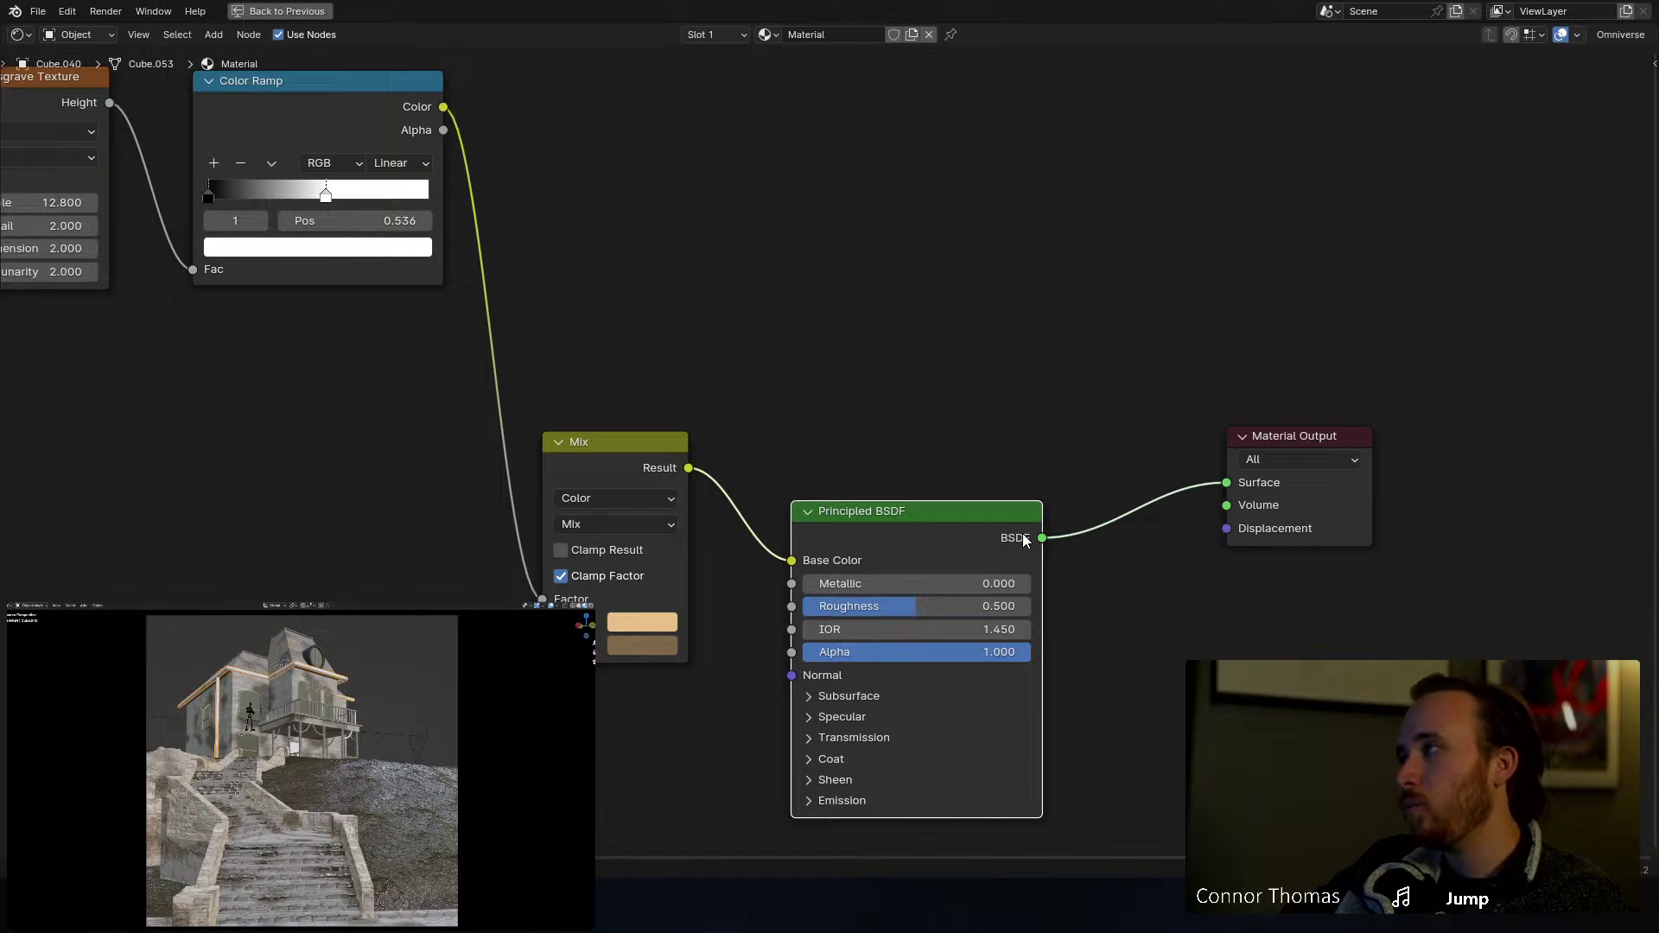
Step: Connect the Color Ramp's color to the Principled BSDF's roughness as well and save the file
{"action": "scroll", "coordinate": [907, 337], "scroll_direction": "down", "scroll_amount": 3}
{"action": "scroll", "coordinate": [908, 337], "scroll_direction": "left", "scroll_amount": 3}
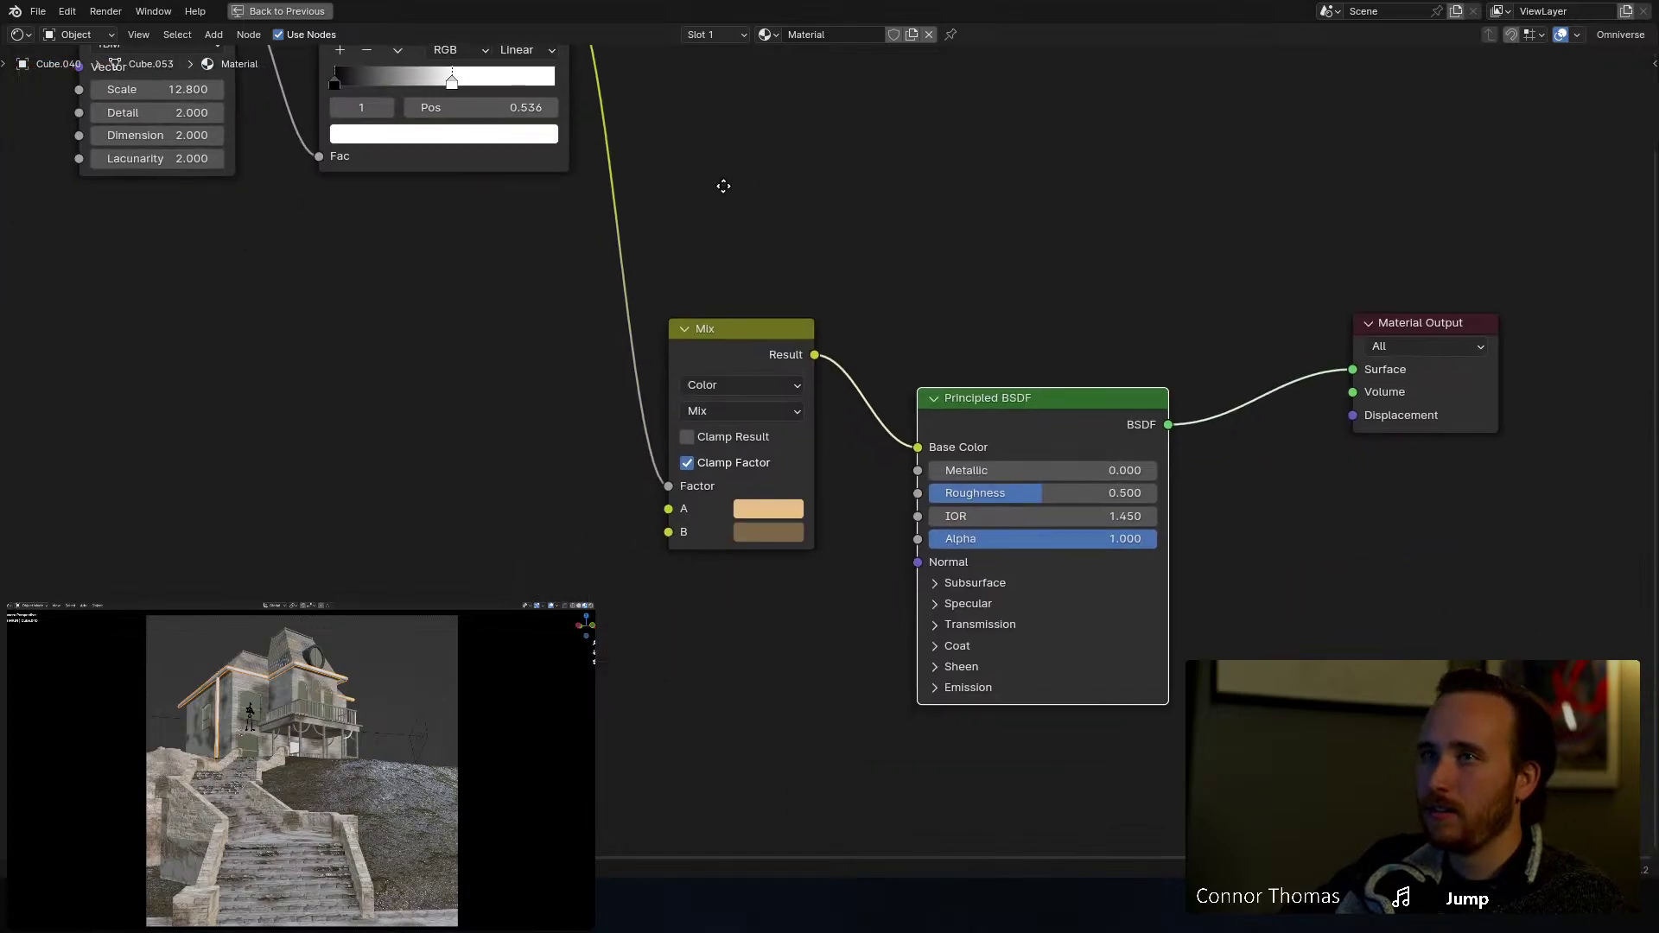
{"action": "scroll", "coordinate": [665, 156], "scroll_direction": "up", "scroll_amount": 1}
{"action": "scroll", "coordinate": [596, 126], "scroll_direction": "up", "scroll_amount": 2}
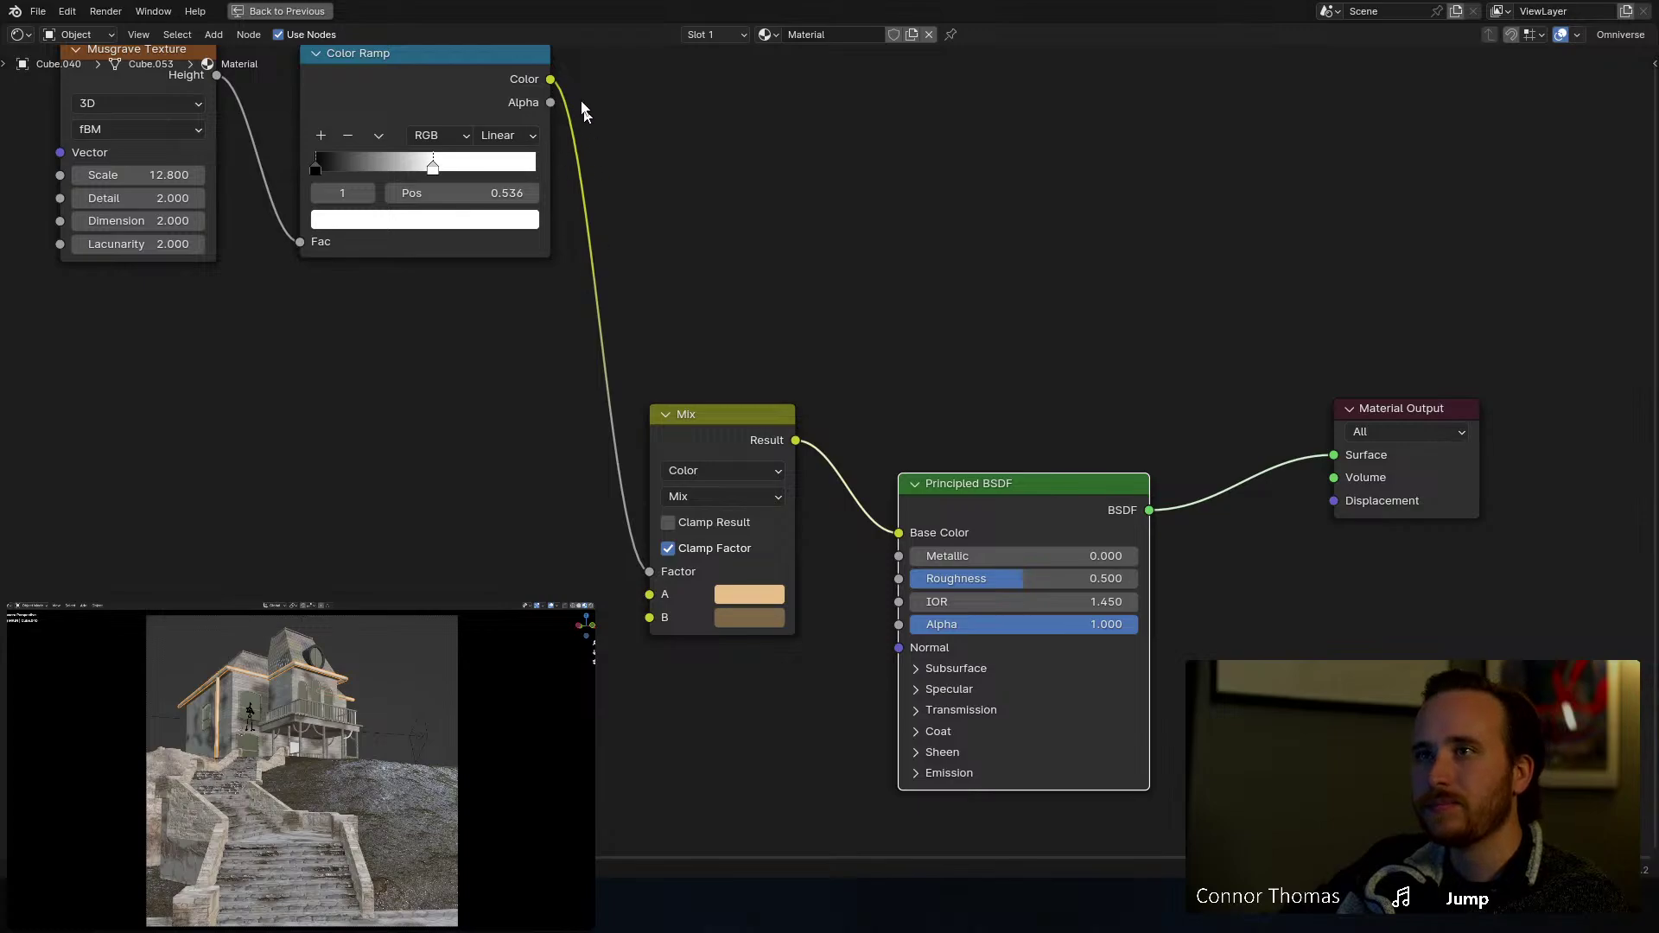
{"action": "left_click_drag", "start_coordinate": [551, 80], "coordinate": [906, 583]}
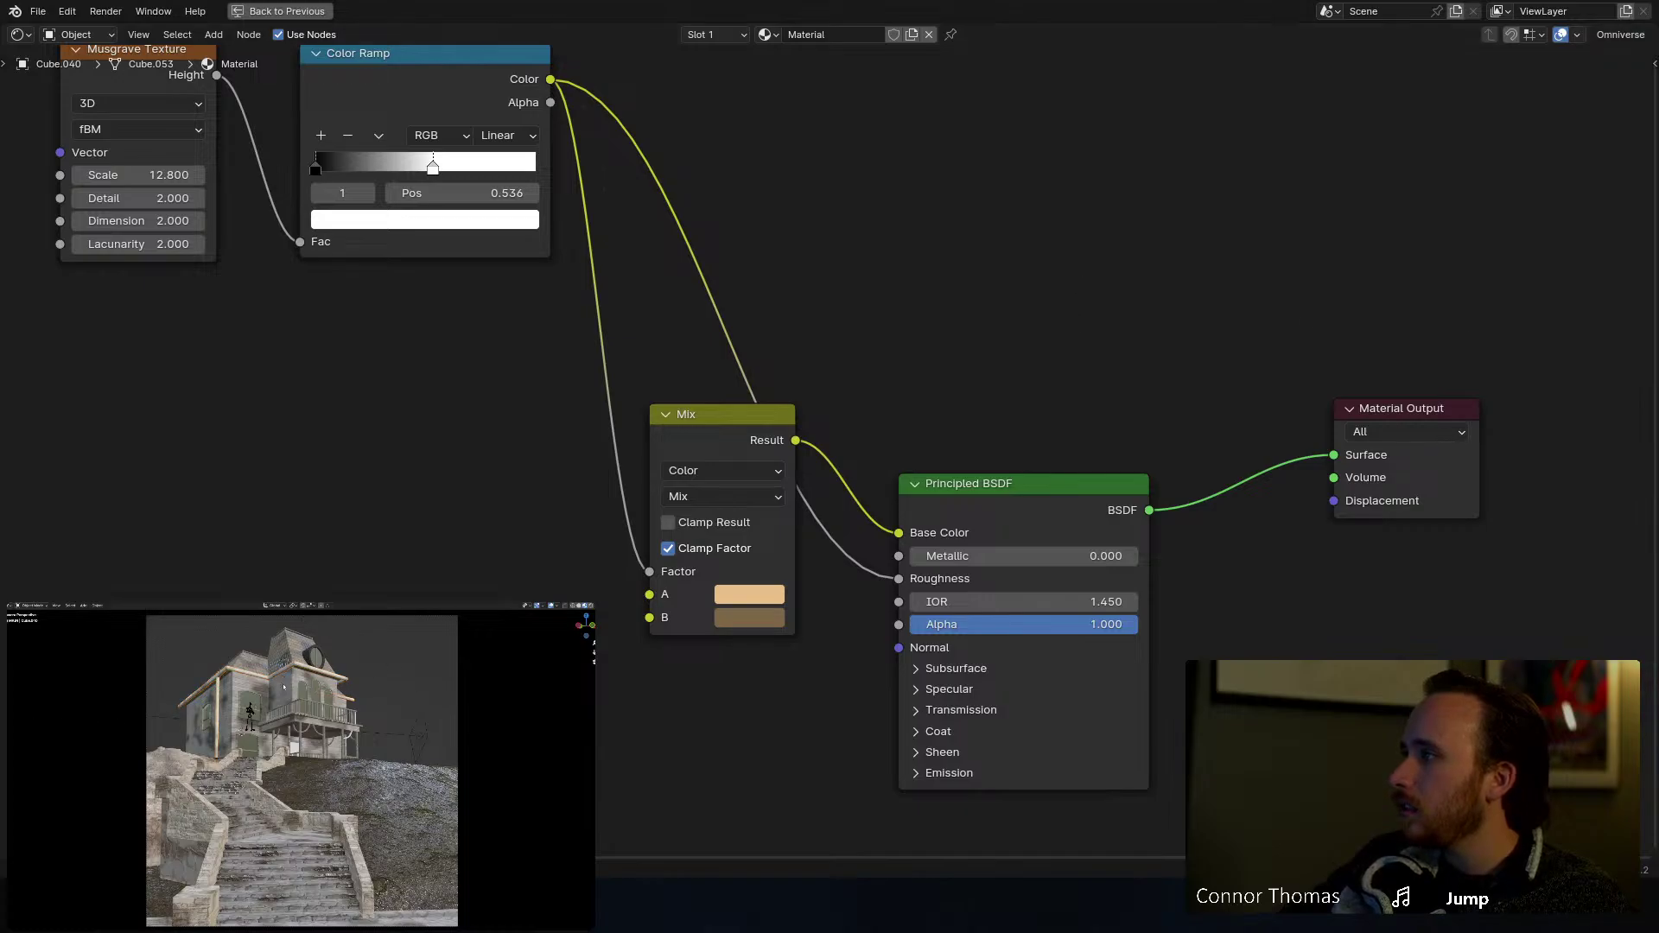
{"action": "key", "text": "ctrl+s"}
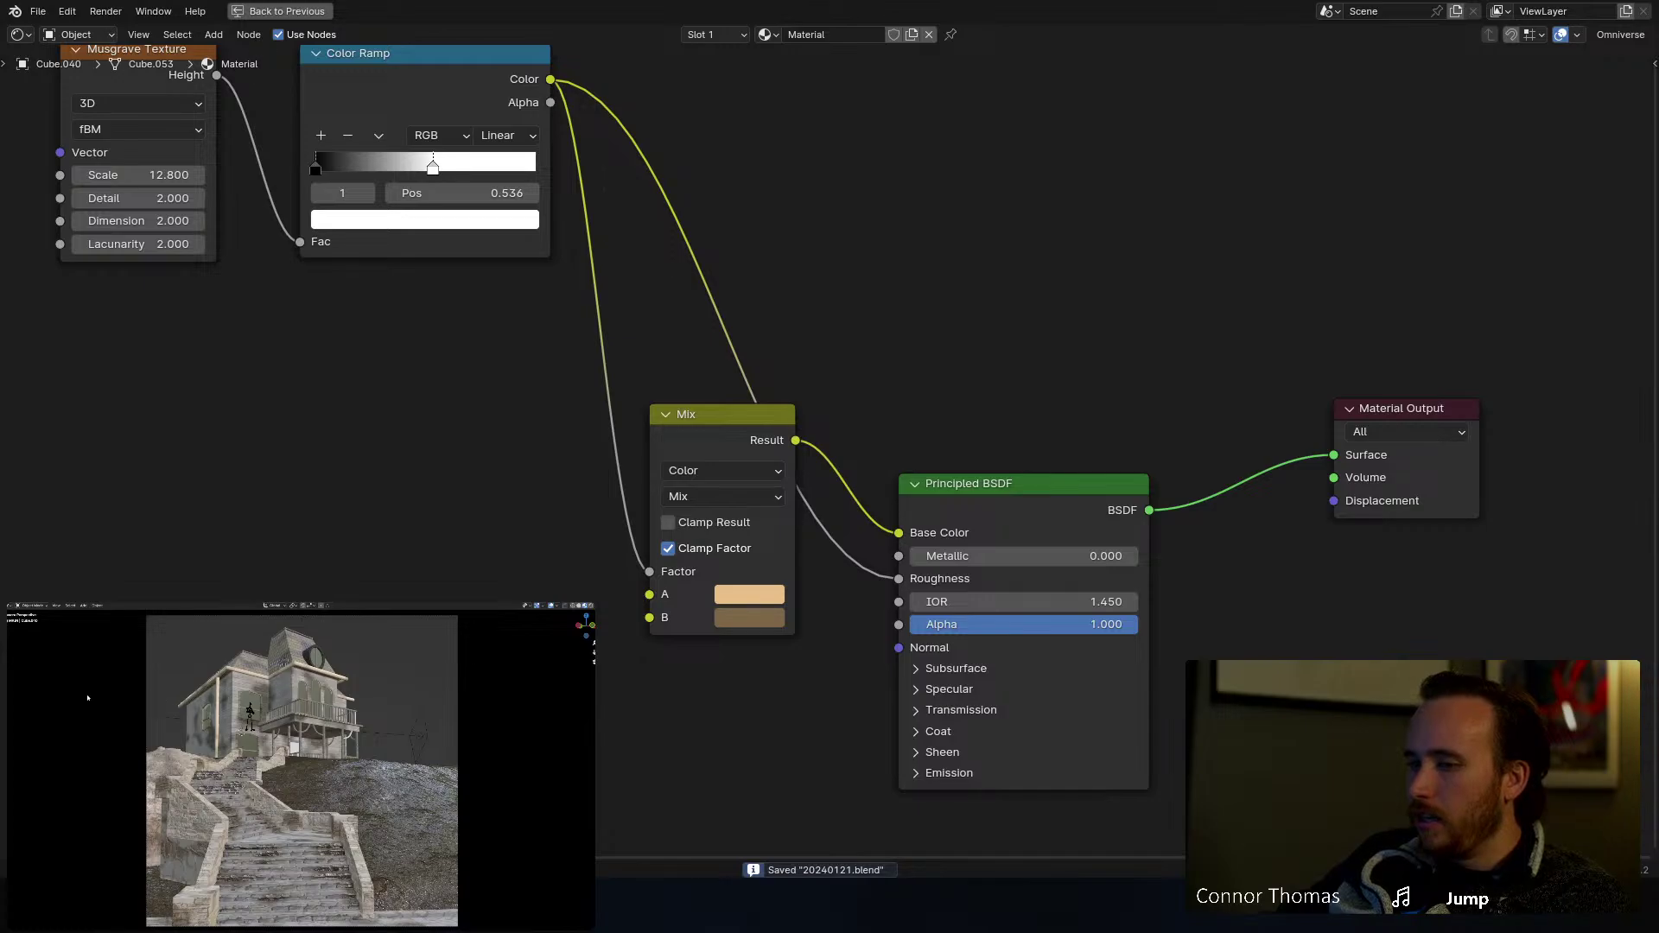
Step: Desaturate Mix color A to a paler cream, darken color B to a deep brown, and save the file
{"action": "left_click", "coordinate": [733, 591]}
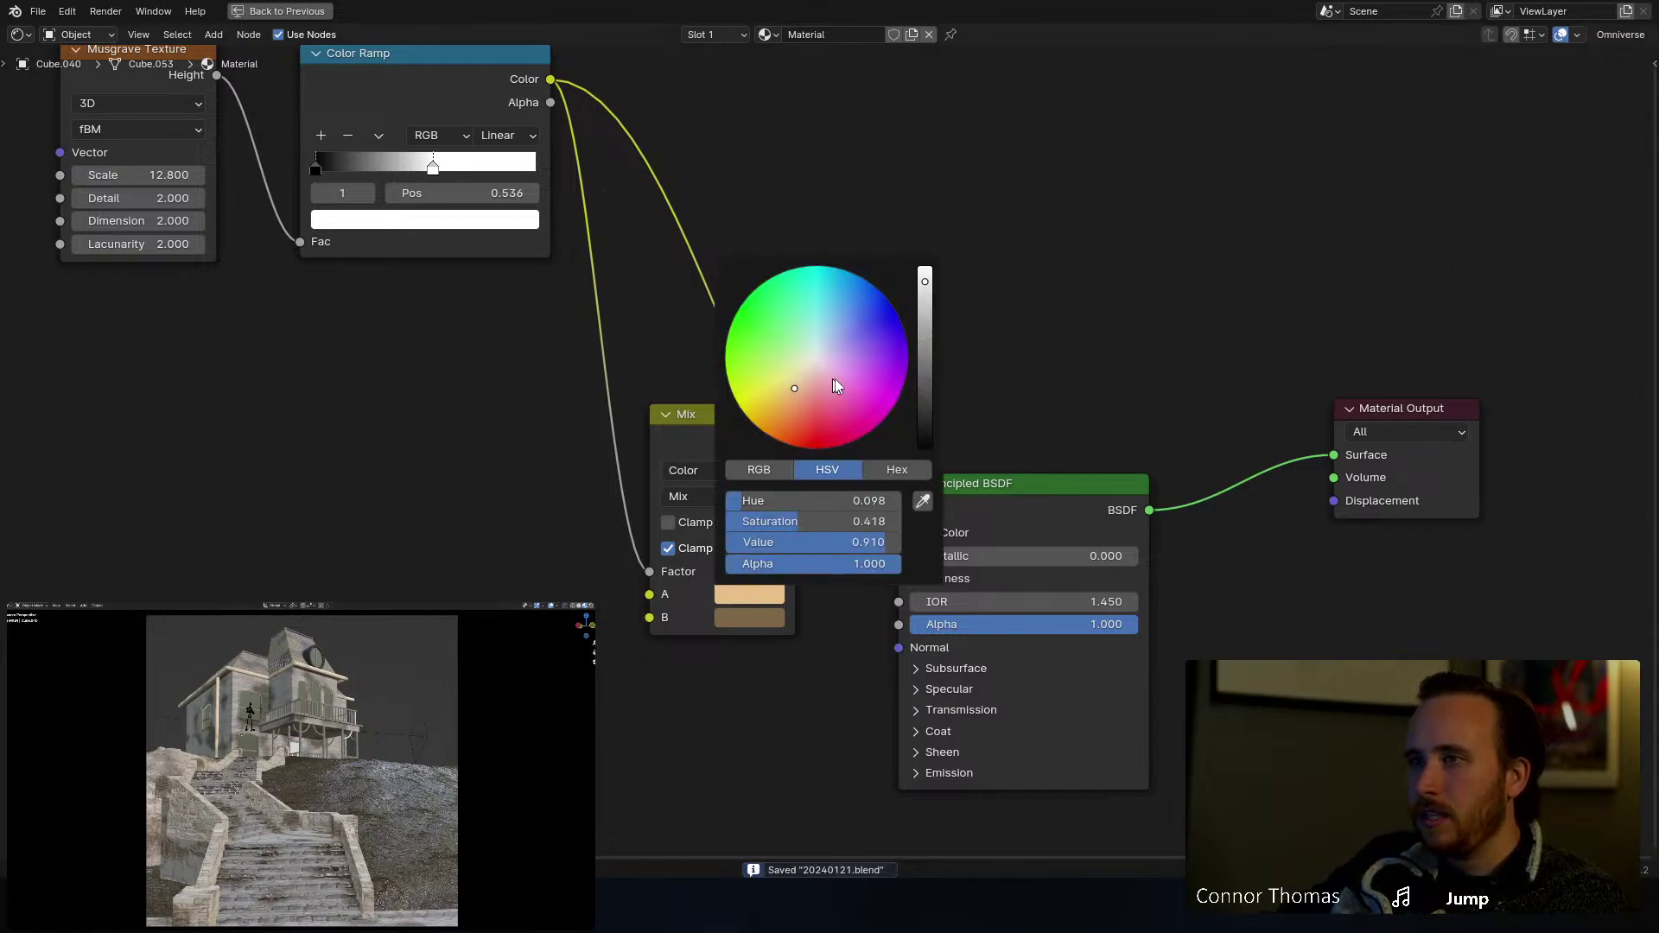
{"action": "left_click_drag", "start_coordinate": [829, 521], "coordinate": [803, 522]}
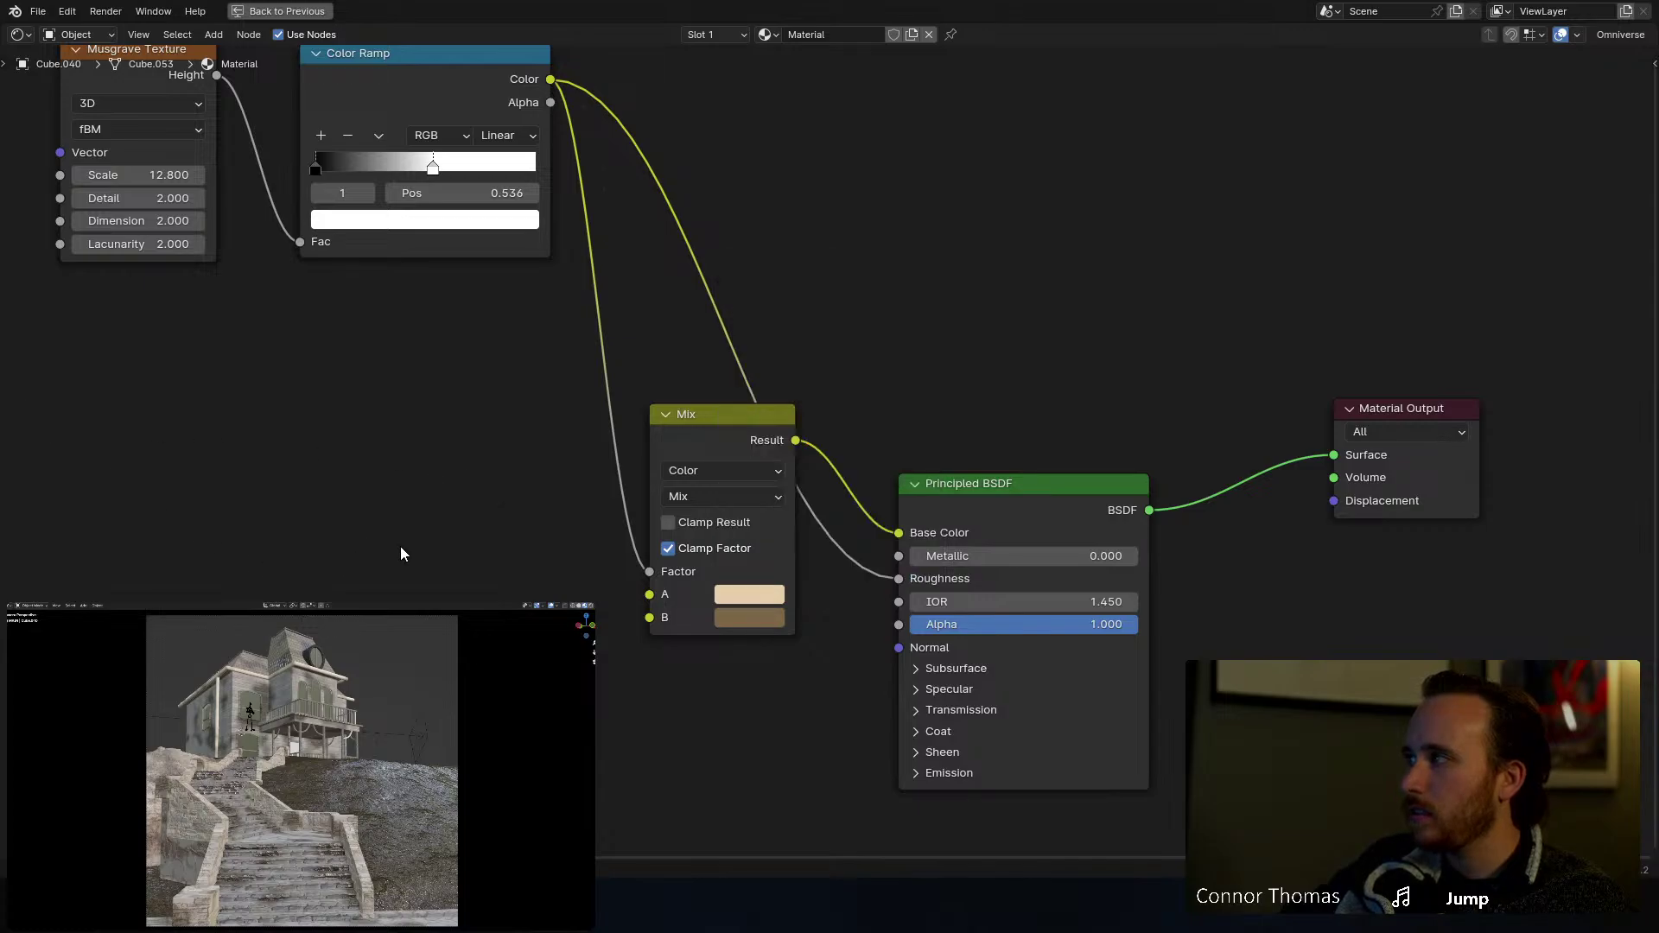
{"action": "left_click", "coordinate": [737, 613]}
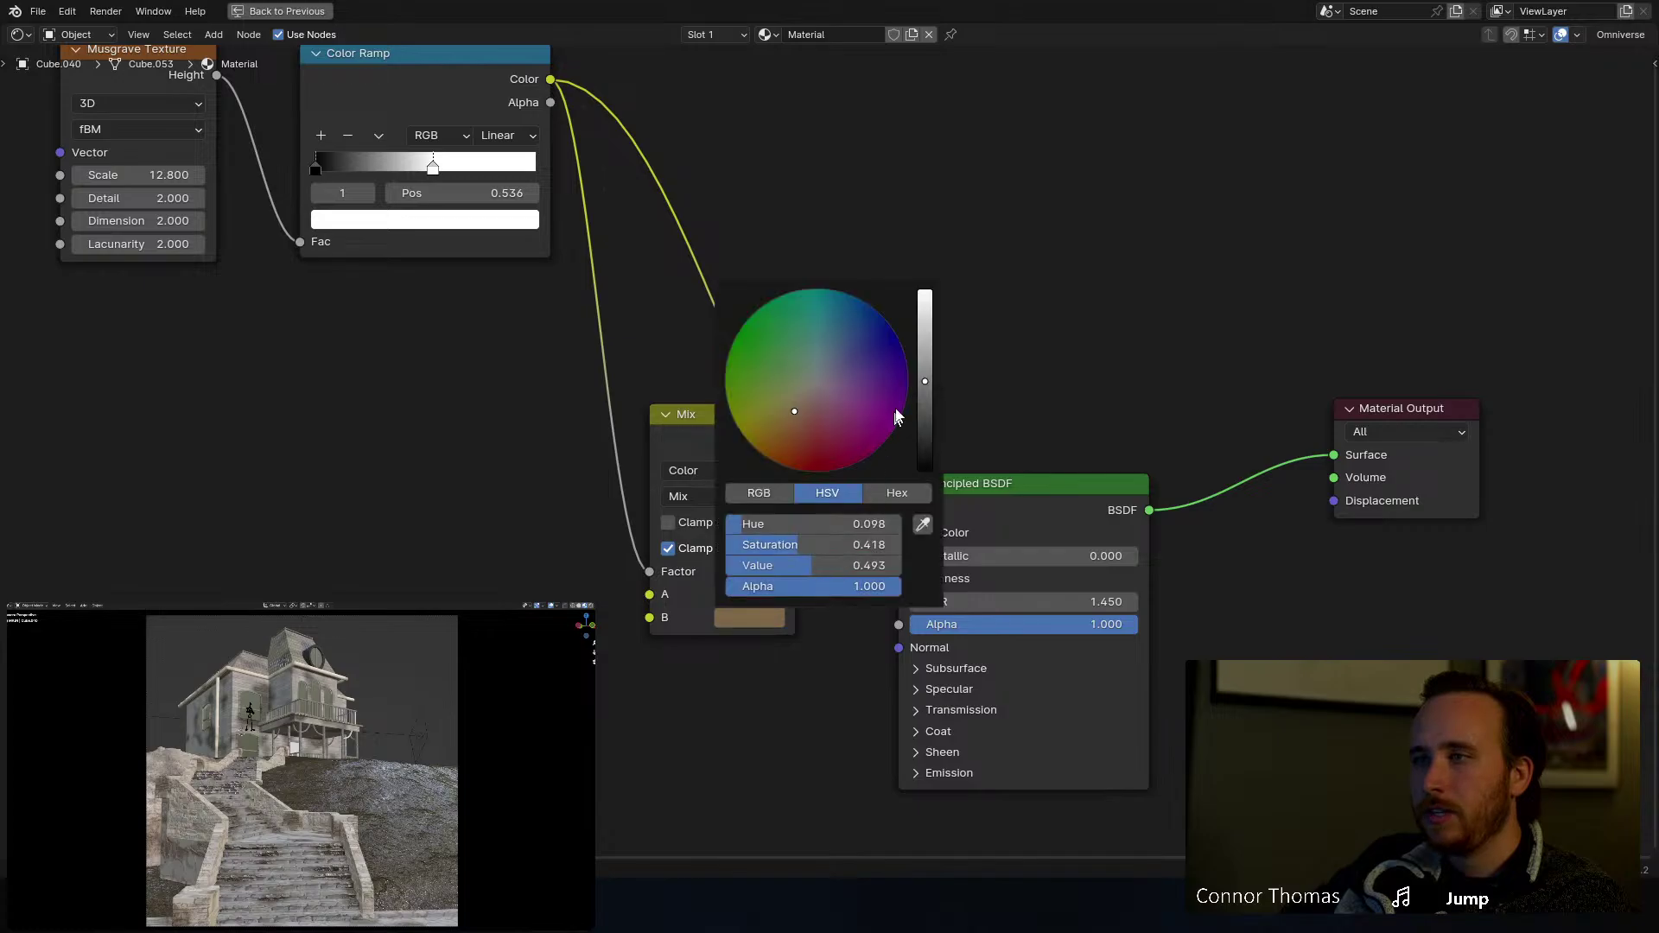
{"action": "left_click_drag", "start_coordinate": [924, 390], "coordinate": [925, 426]}
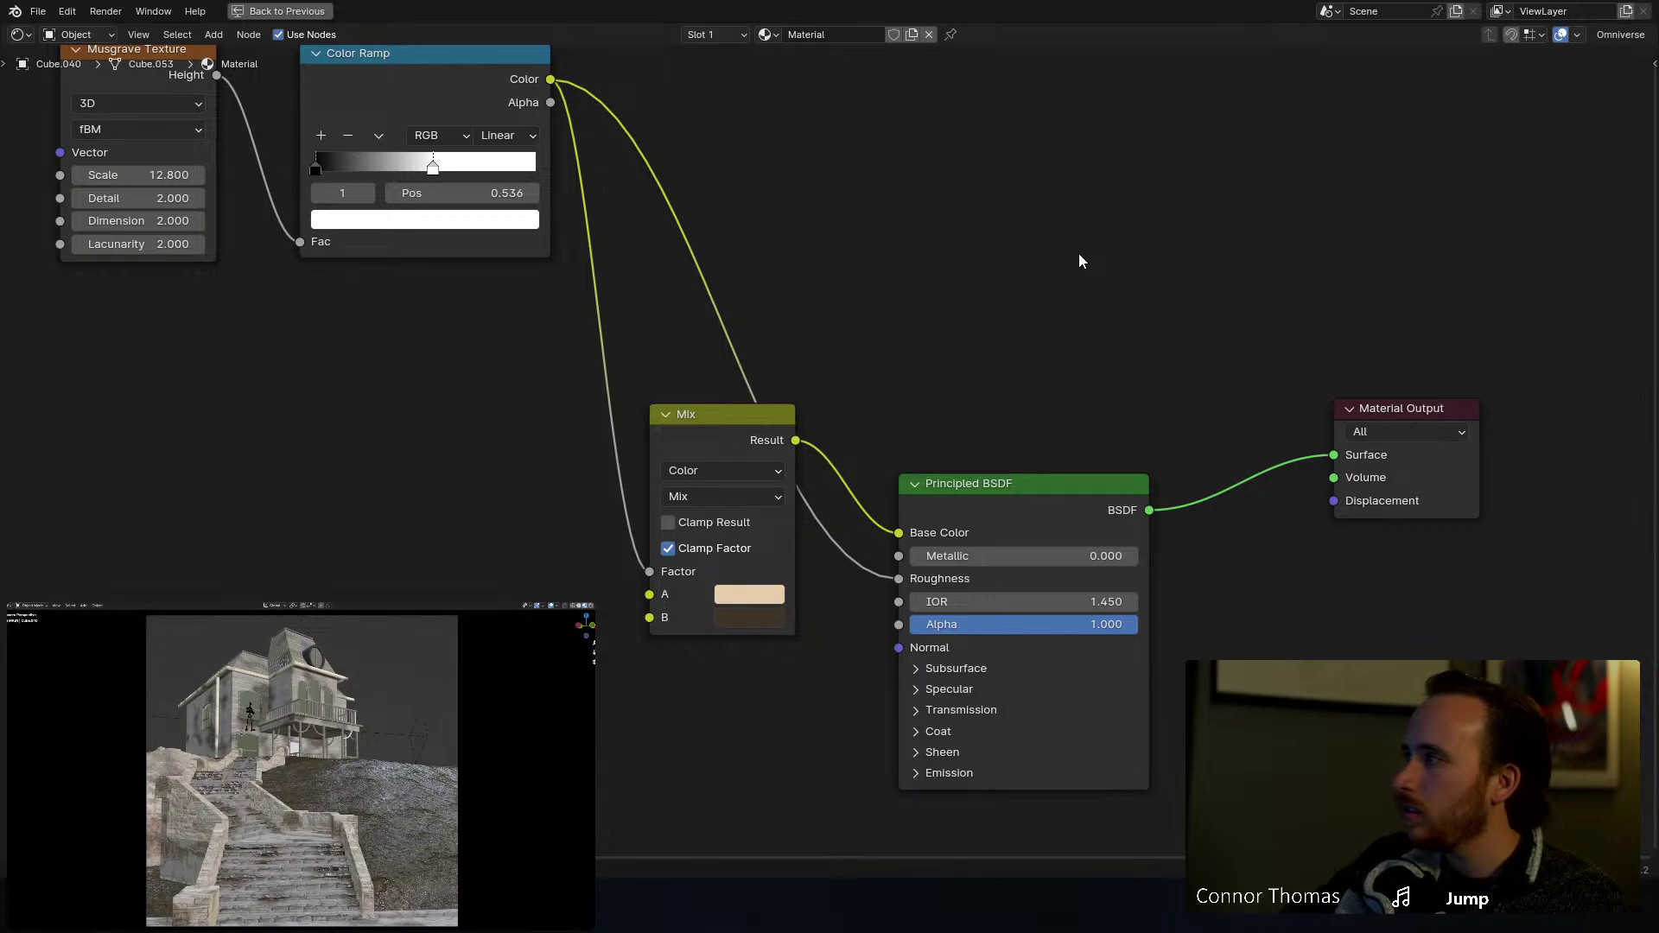
{"action": "key", "text": "ctrl+s"}
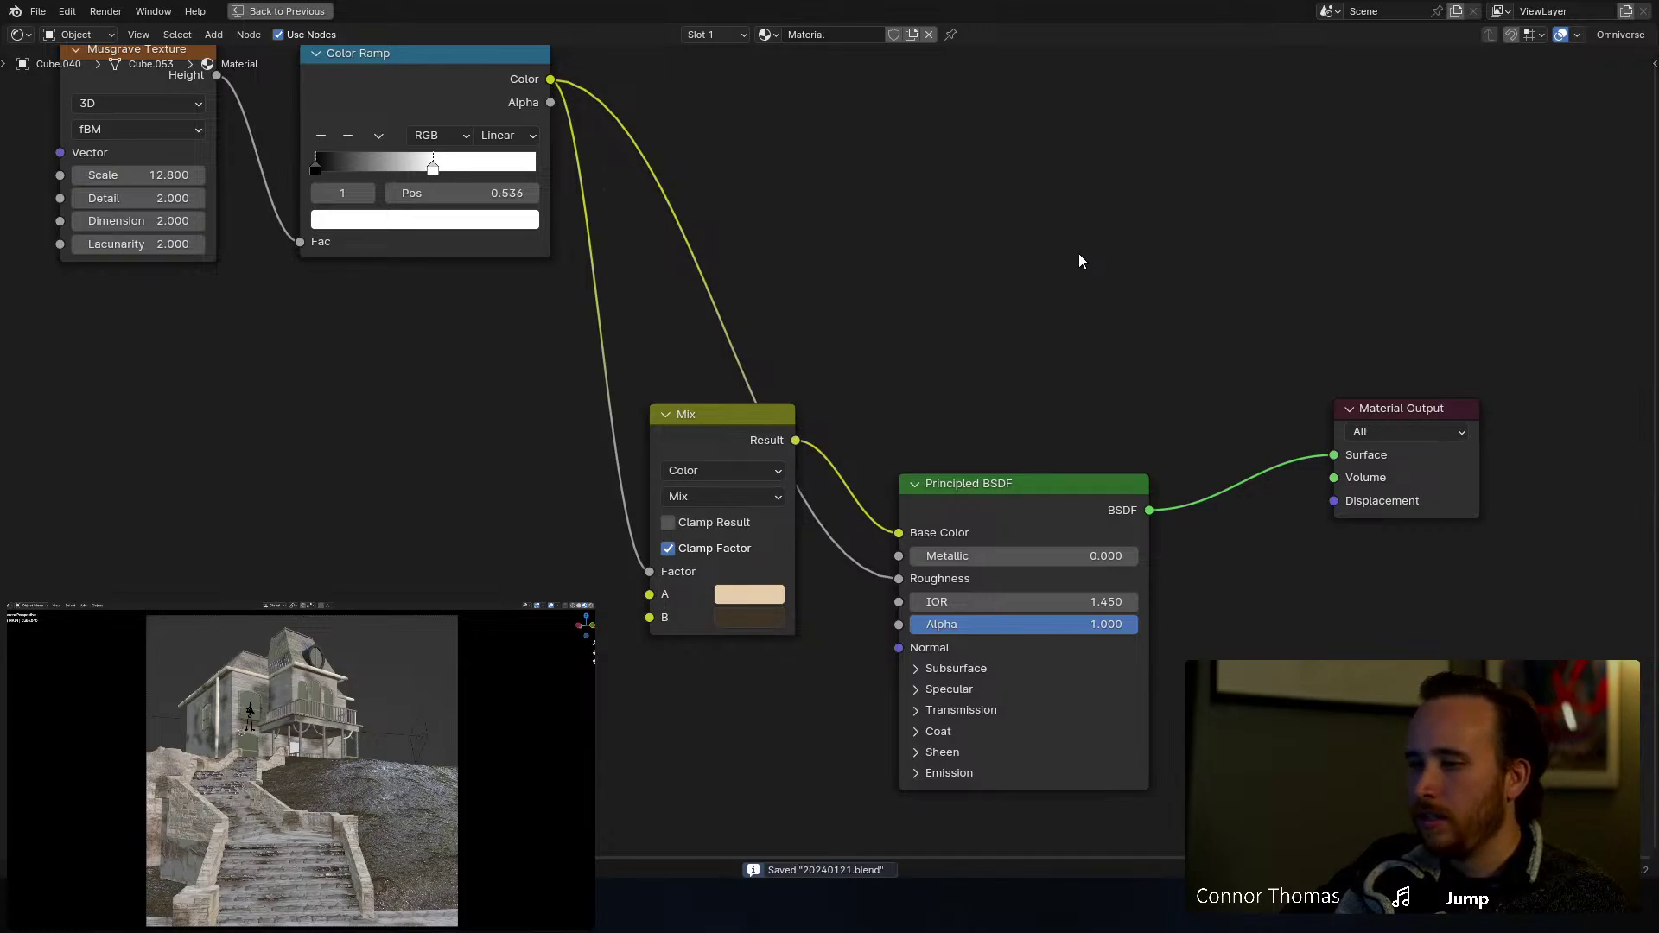
Step: Restore the full editor layout, enable the botaniq collection in the scene again, and save the file
{"action": "scroll", "coordinate": [1051, 272], "scroll_direction": "down", "scroll_amount": 5}
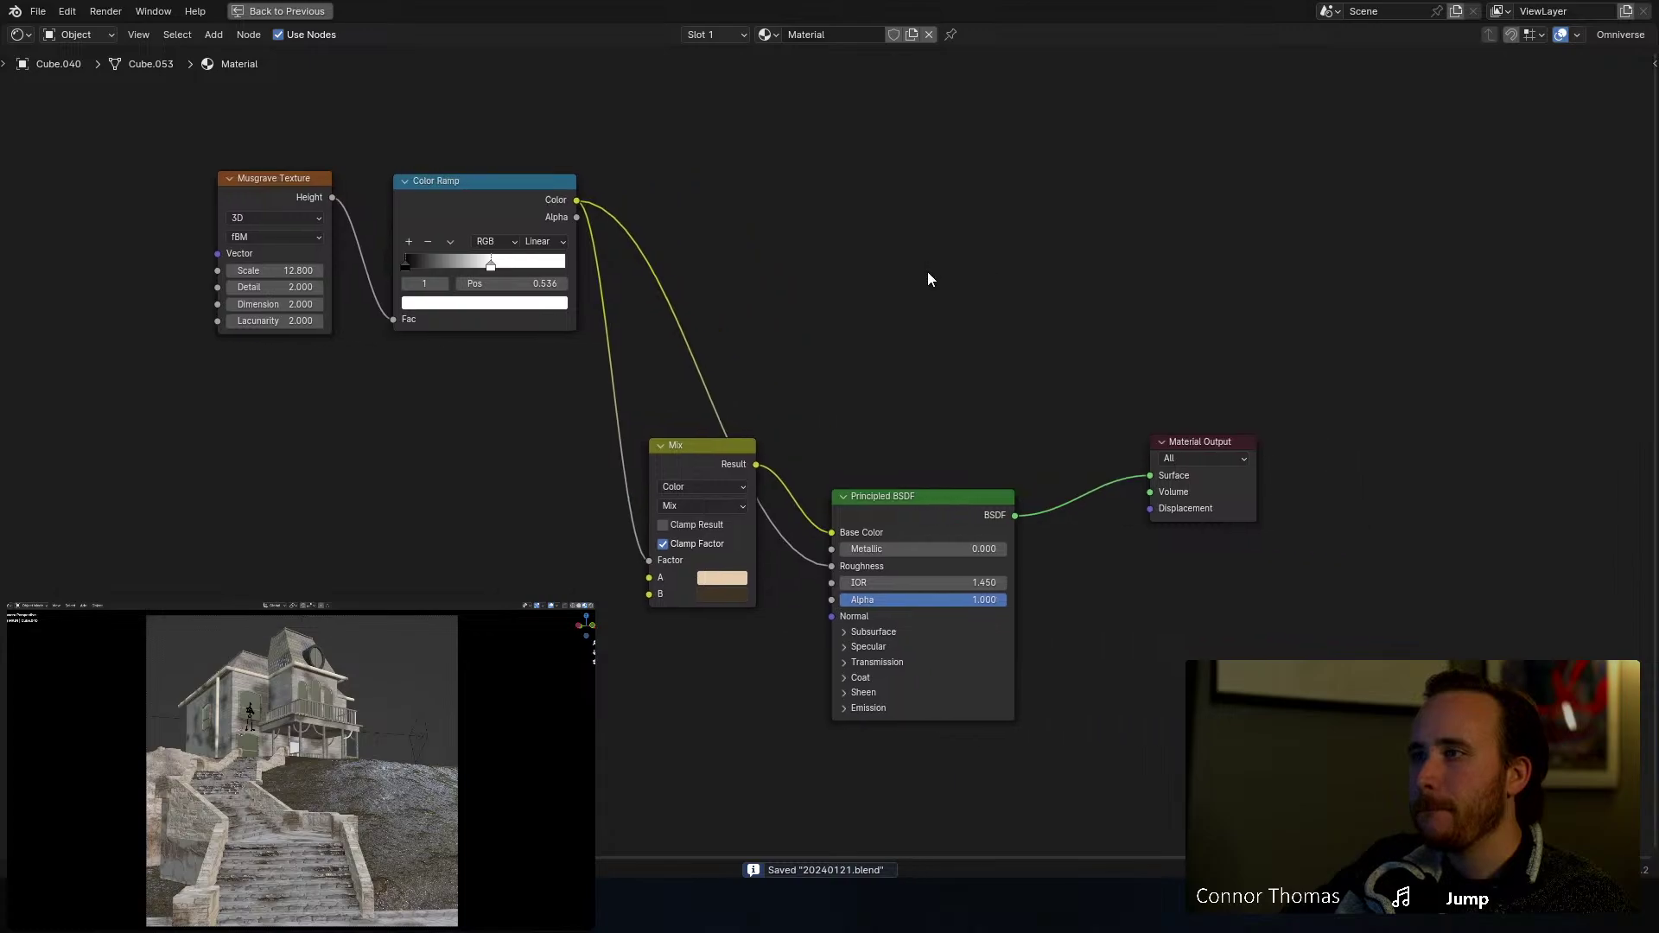
{"action": "key", "text": "ctrl+space"}
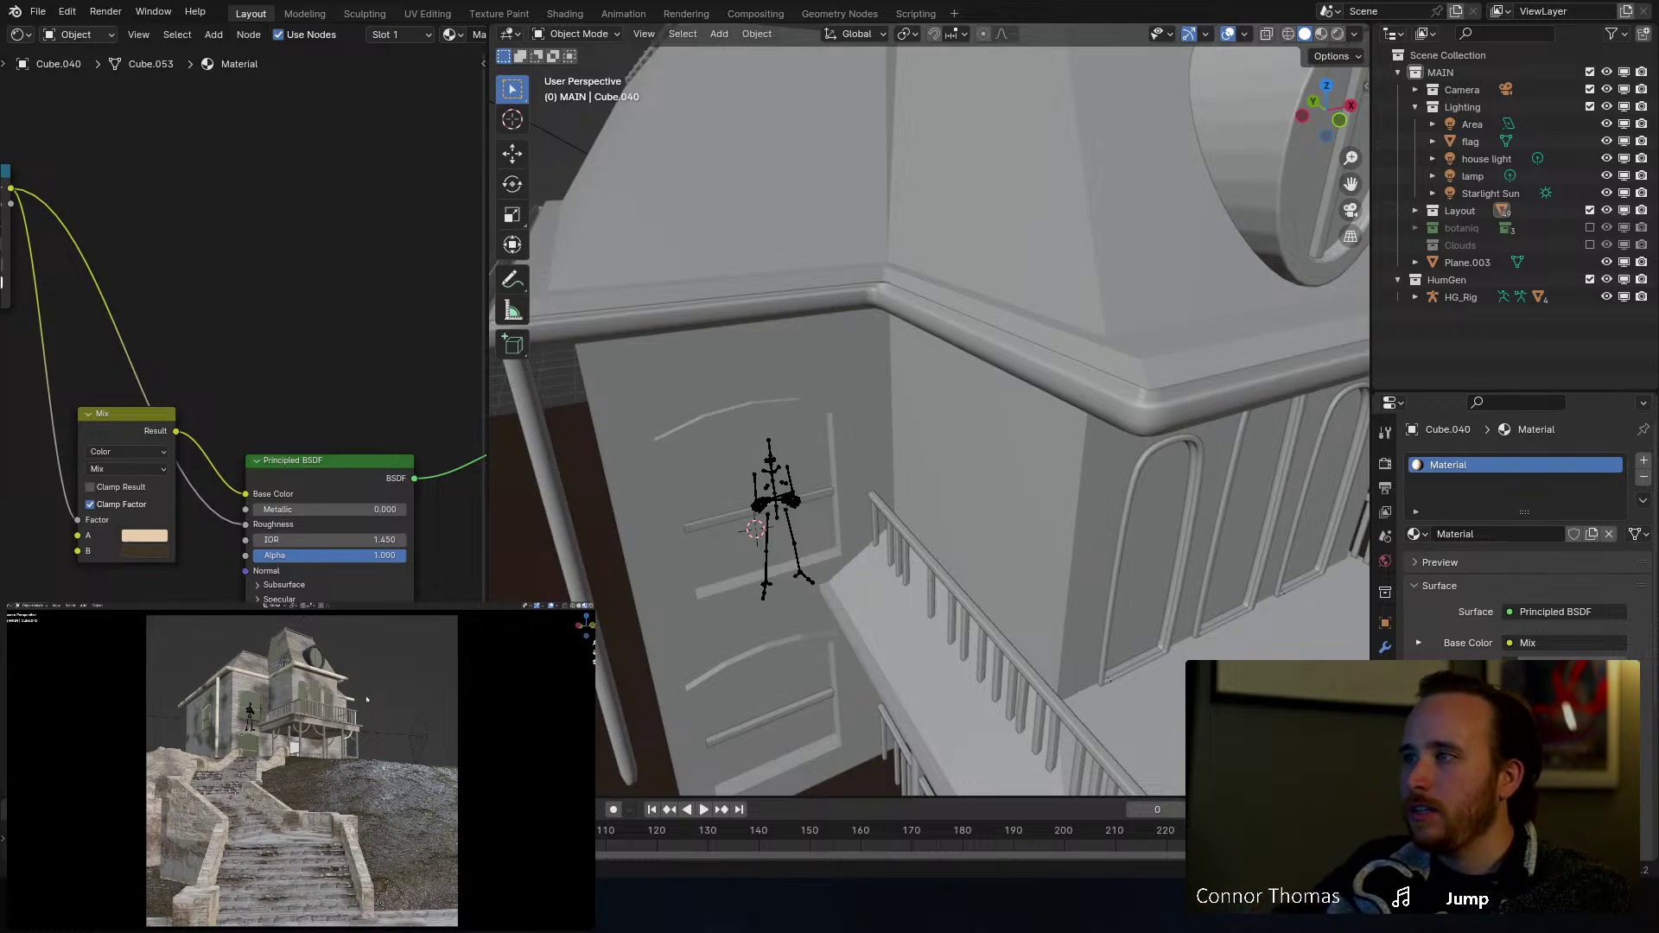
{"action": "left_click", "coordinate": [1591, 227]}
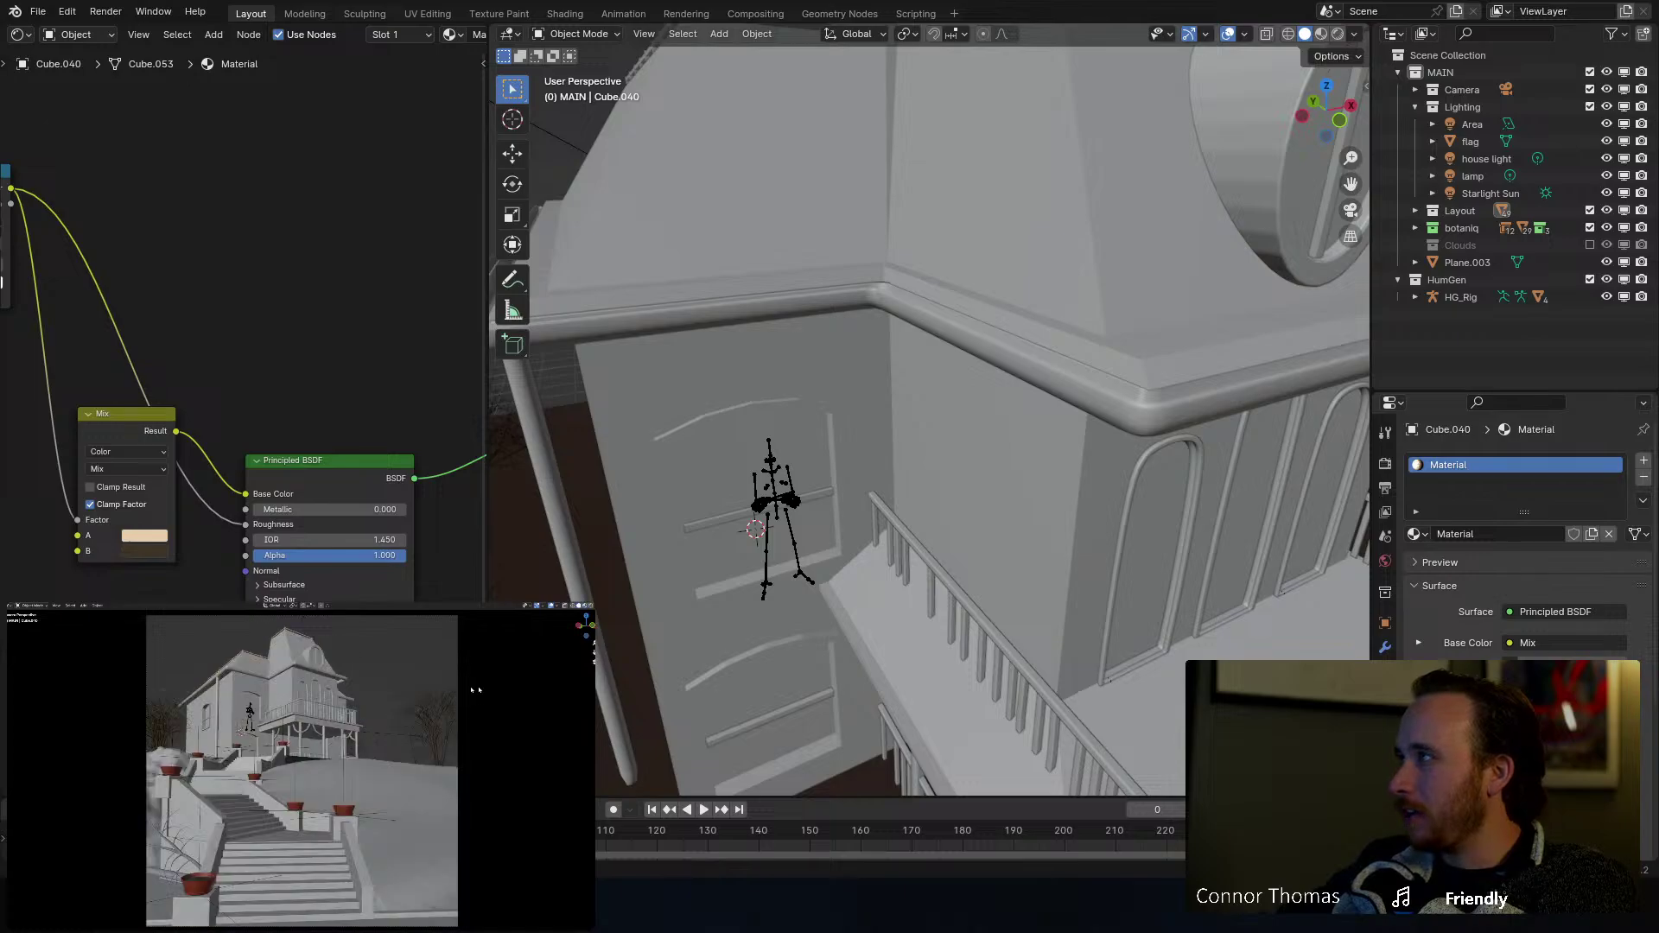
{"action": "key", "text": "ctrl+s"}
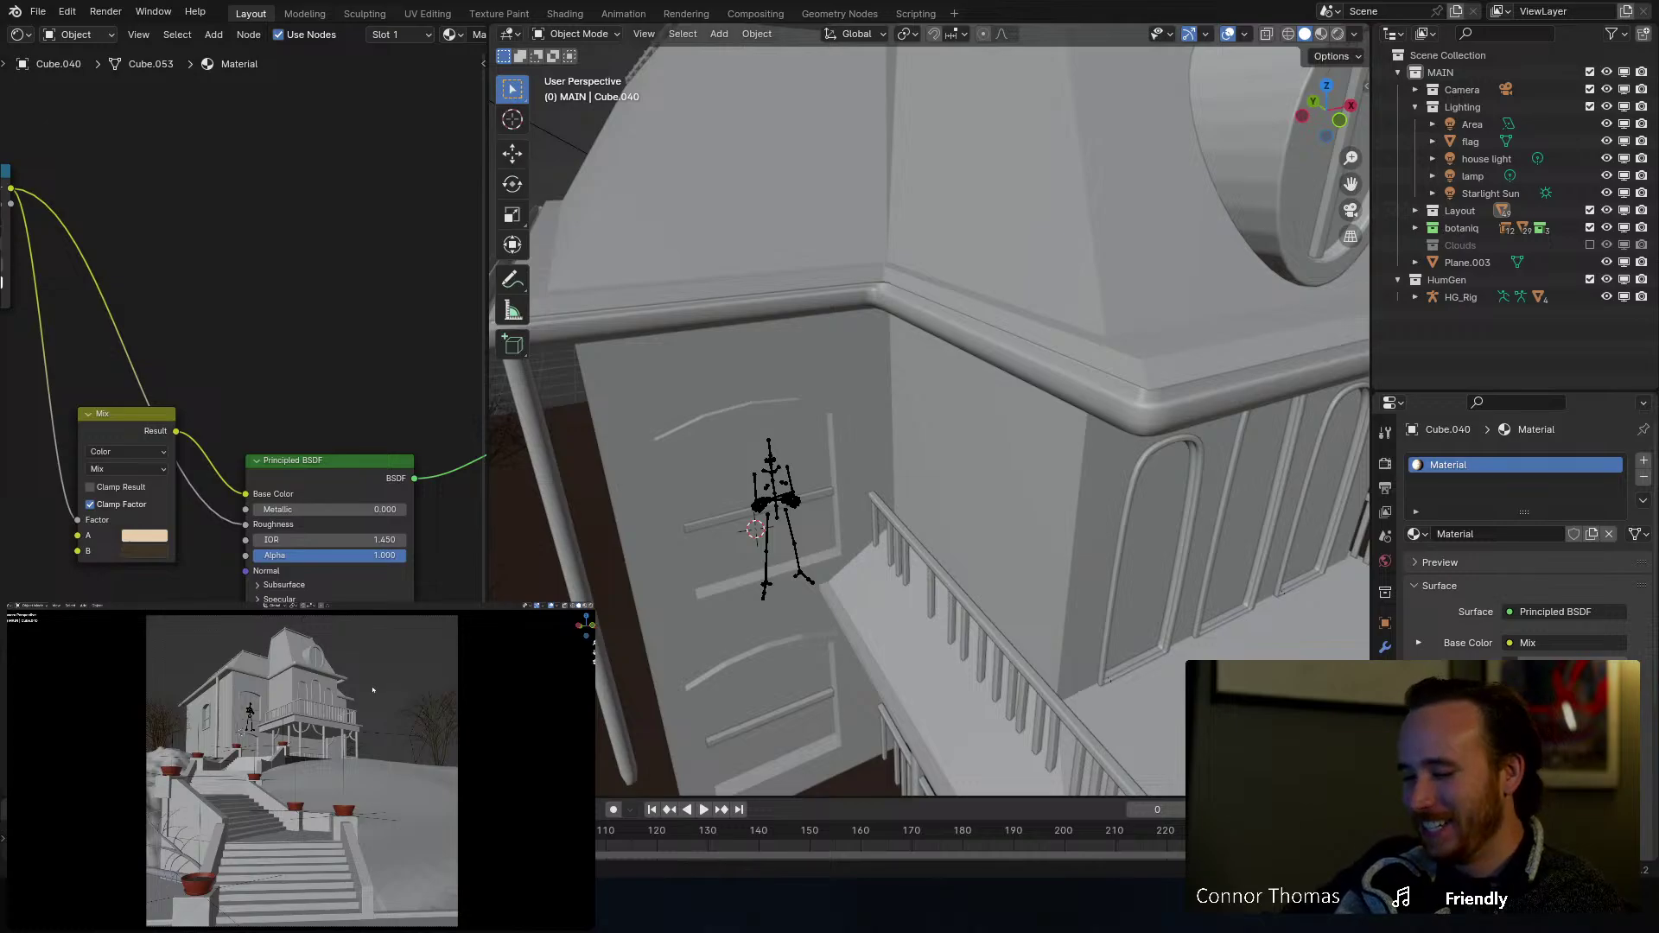
{"action": "key", "text": "ctrl+s"}
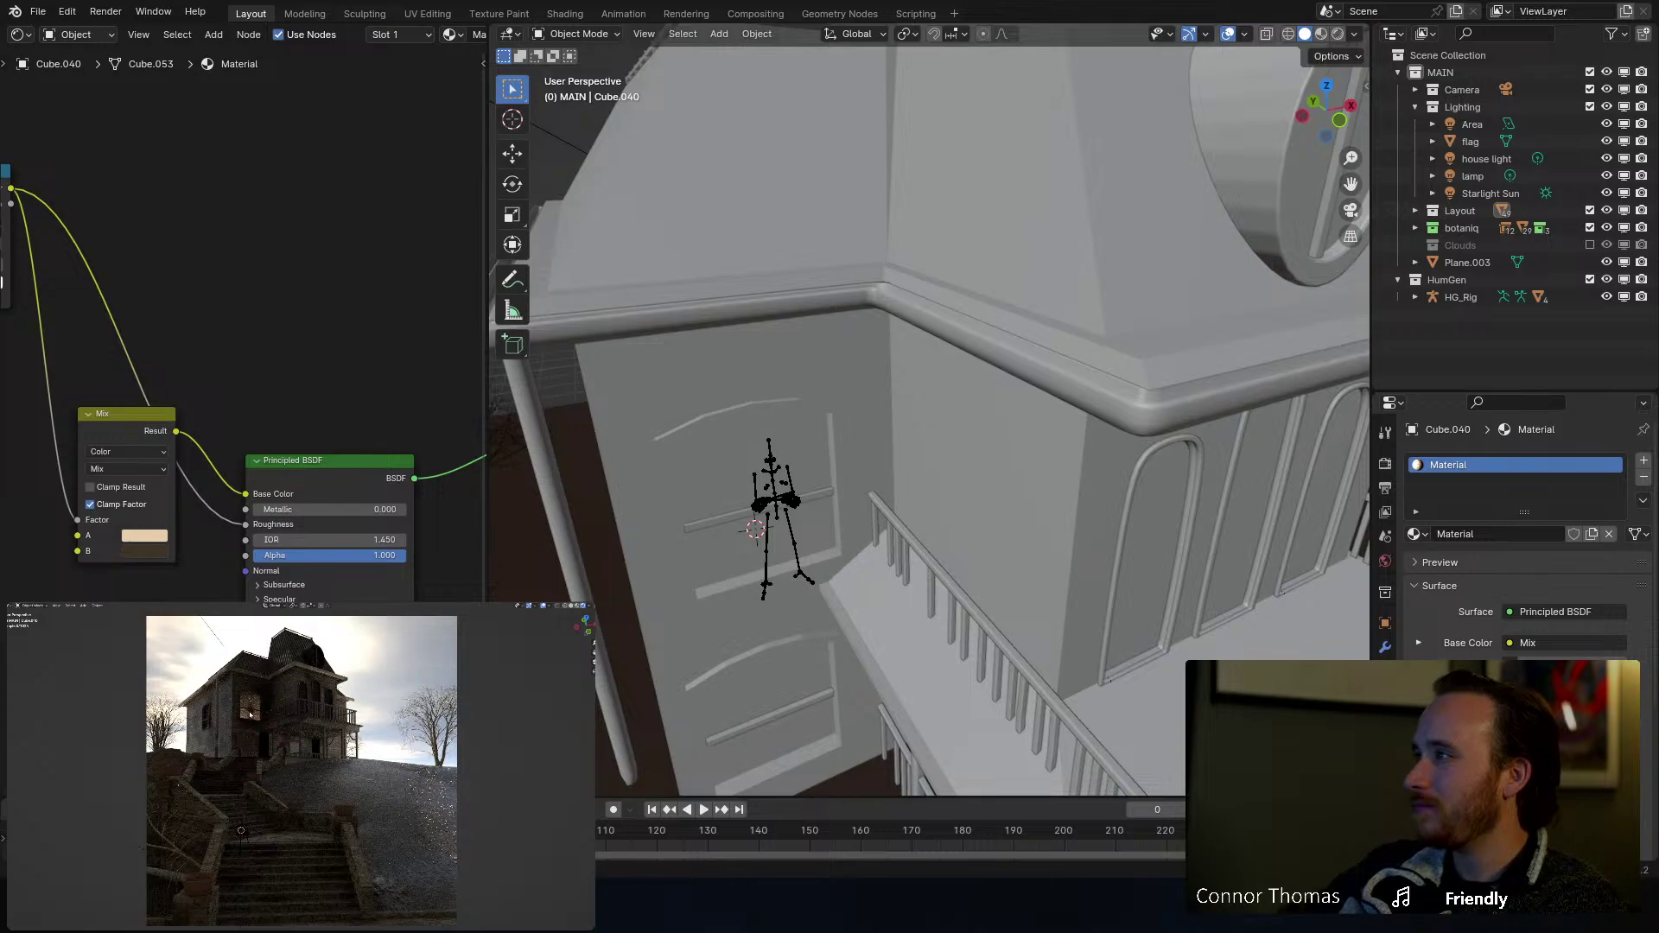
Step: Switch the second viewport to solid shading and select the untextured plane beside the figure inside the house
{"action": "middle_click_drag", "start_coordinate": [251, 714], "coordinate": [280, 723]}
{"action": "key", "text": "z"}
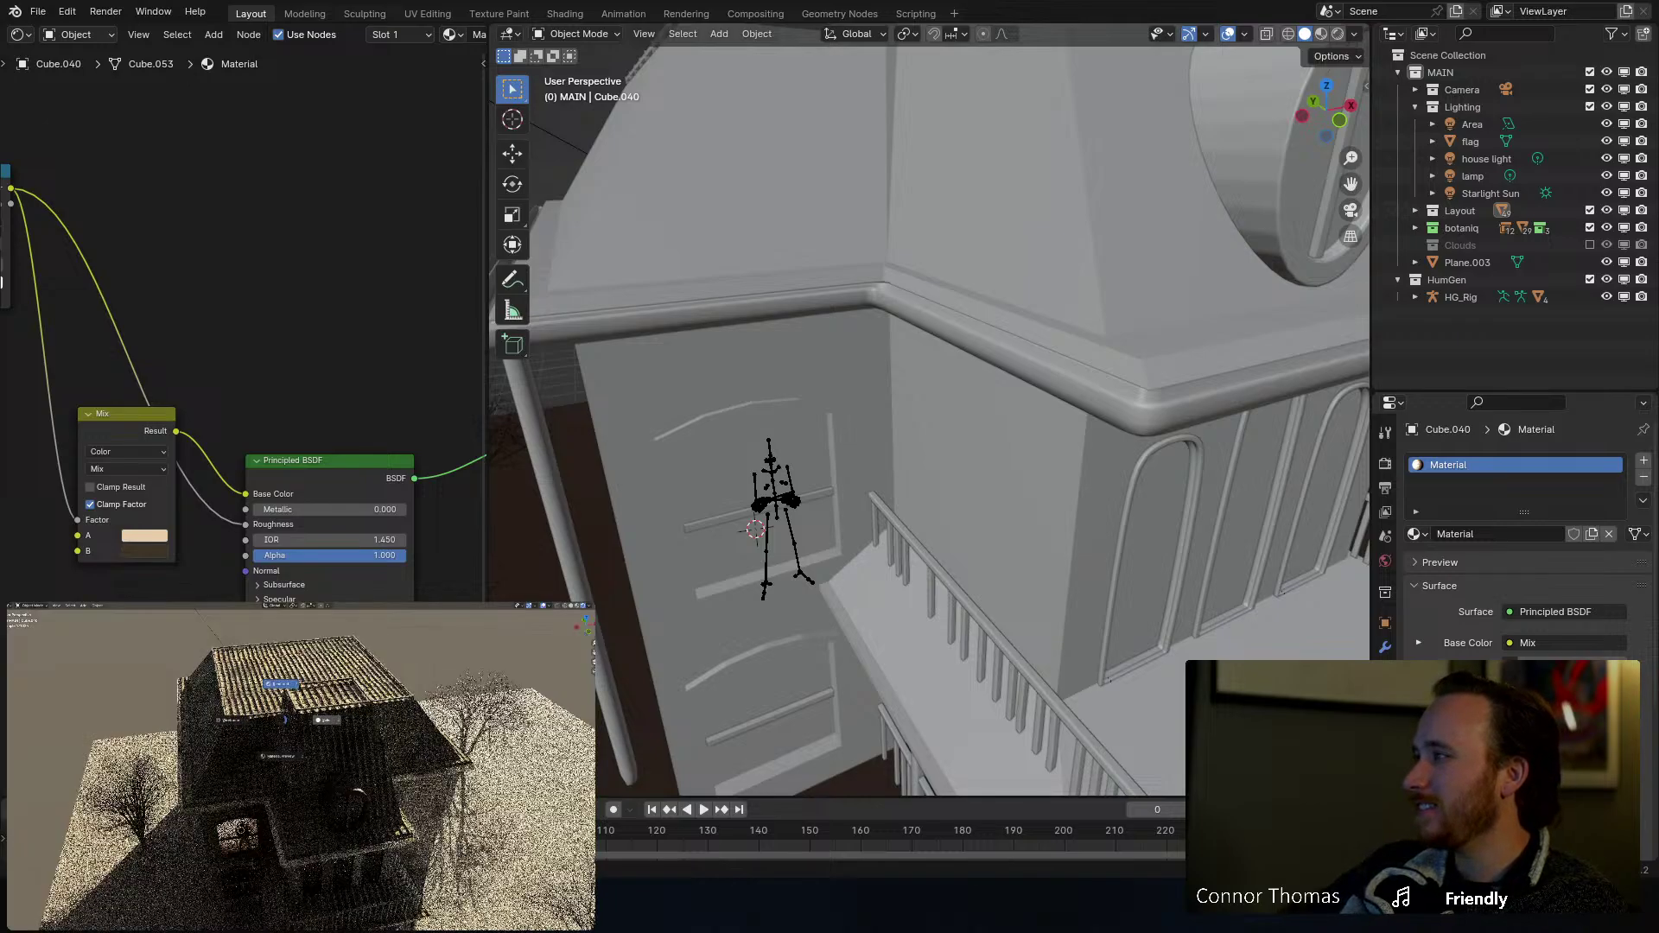
{"action": "left_click", "coordinate": [332, 719]}
{"action": "middle_click_drag", "start_coordinate": [319, 799], "coordinate": [331, 779]}
{"action": "scroll", "coordinate": [331, 778], "scroll_direction": "up", "scroll_amount": 8}
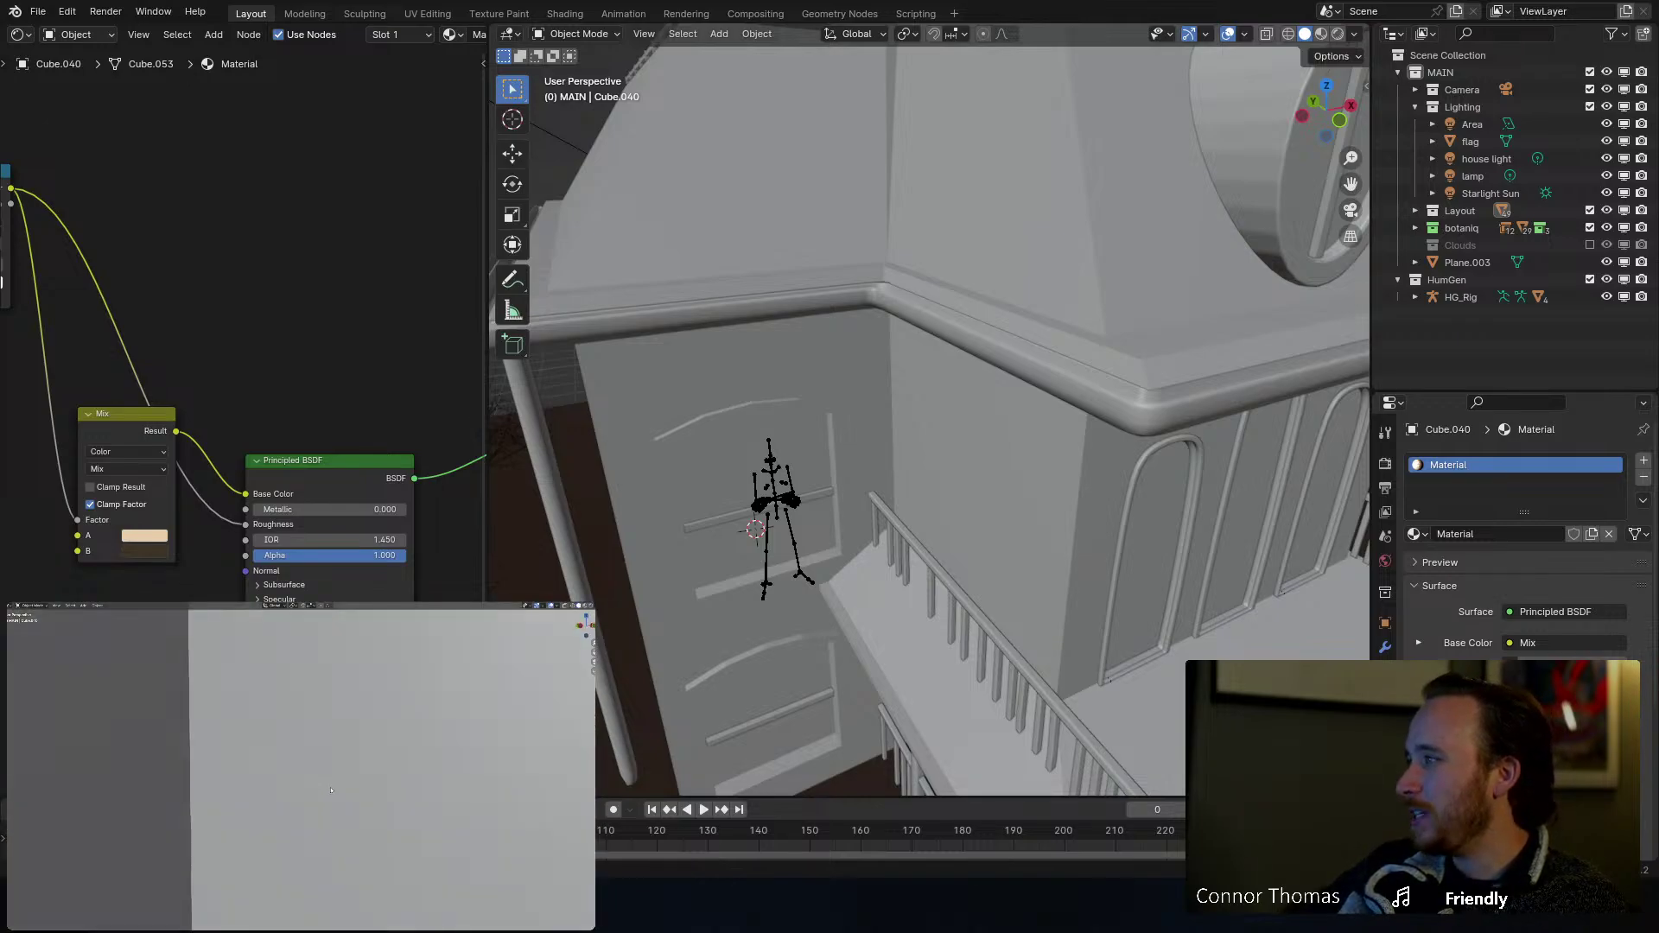
{"action": "left_click", "coordinate": [331, 783]}
{"action": "scroll", "coordinate": [384, 809], "scroll_direction": "down", "scroll_amount": 5}
{"action": "scroll", "coordinate": [383, 808], "scroll_direction": "down", "scroll_amount": 3}
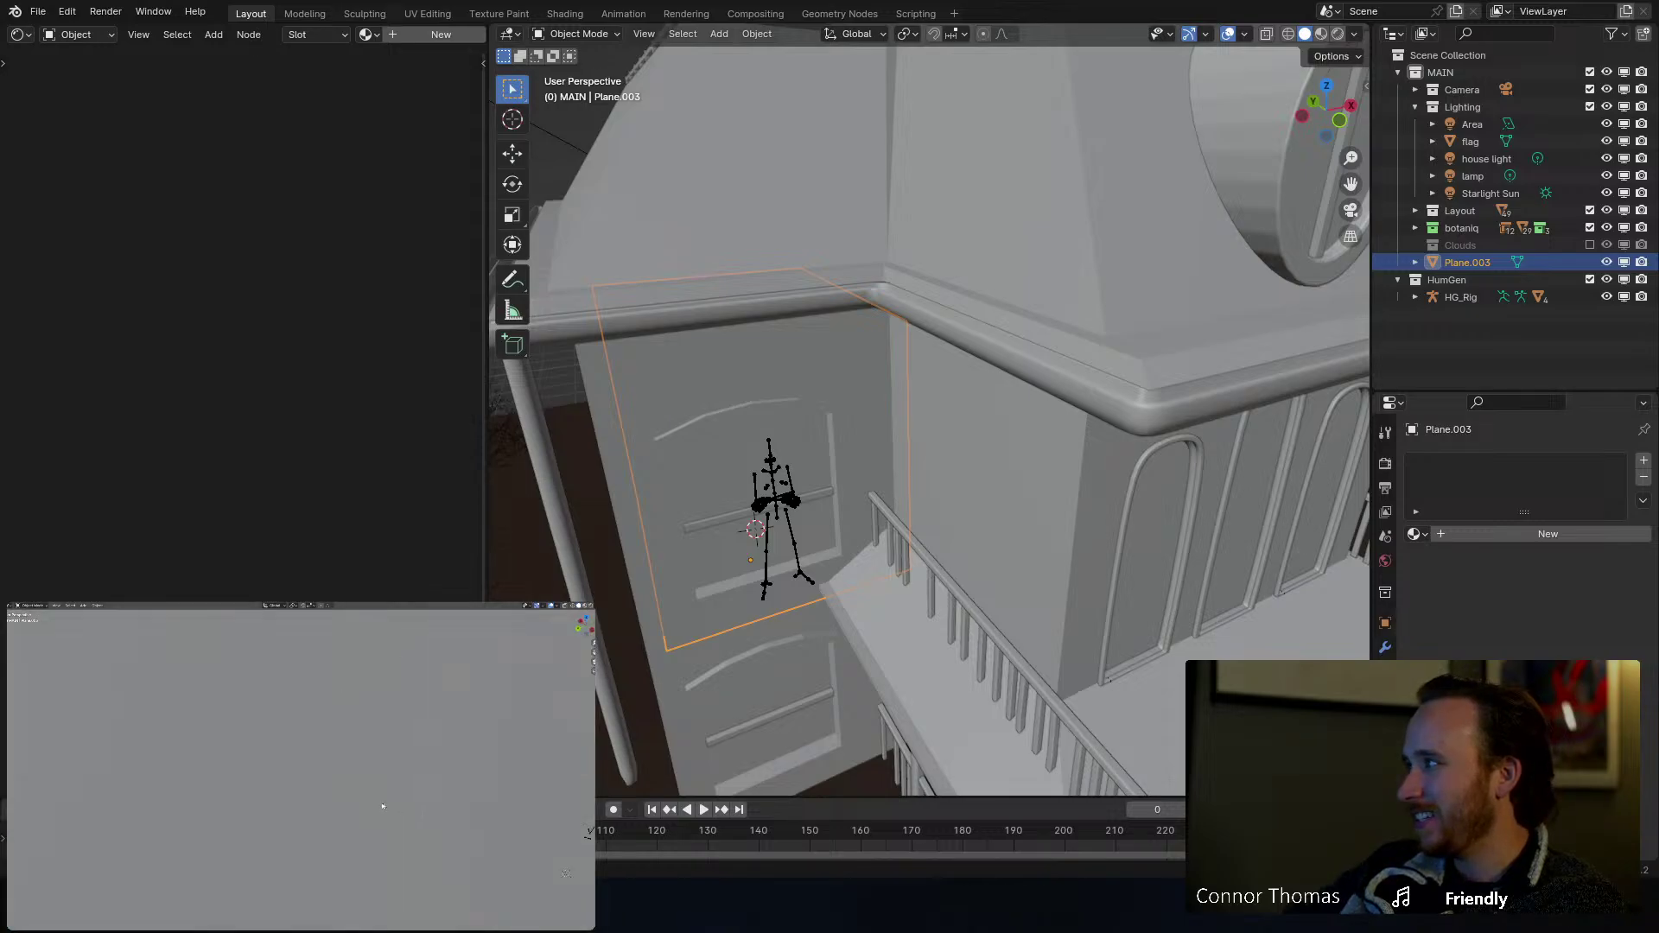
{"action": "middle_click_drag", "start_coordinate": [381, 807], "coordinate": [336, 840]}
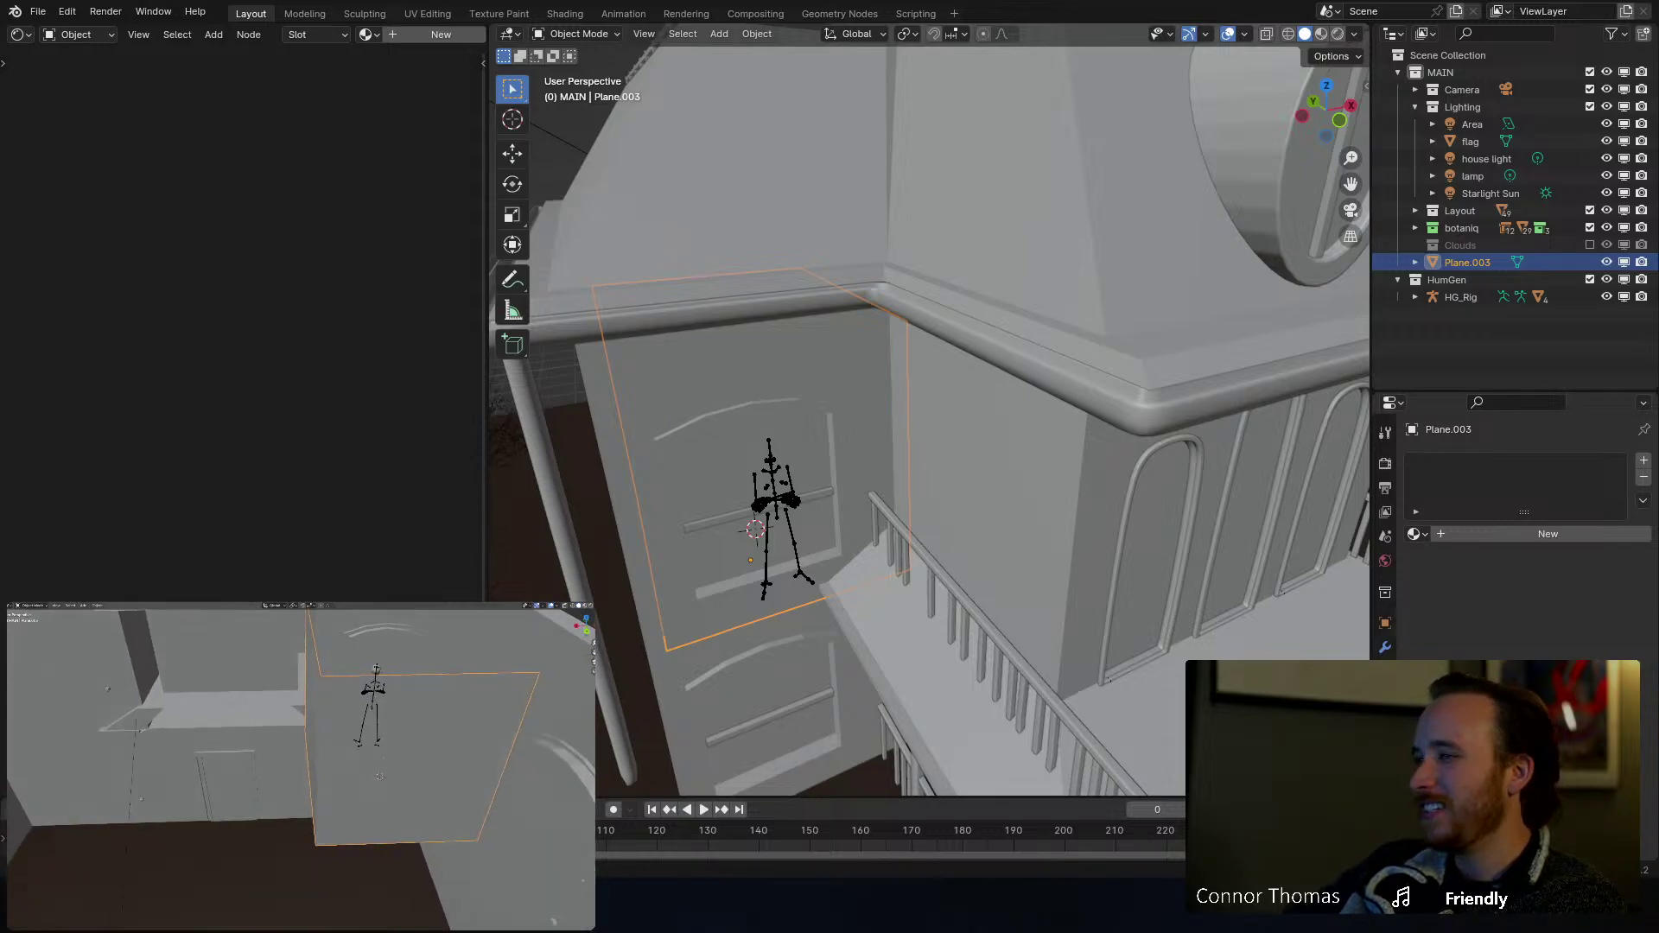
Step: Assign the existing House material to the selected plane, save the file, and check the planks on it
{"action": "left_click", "coordinate": [1414, 535]}
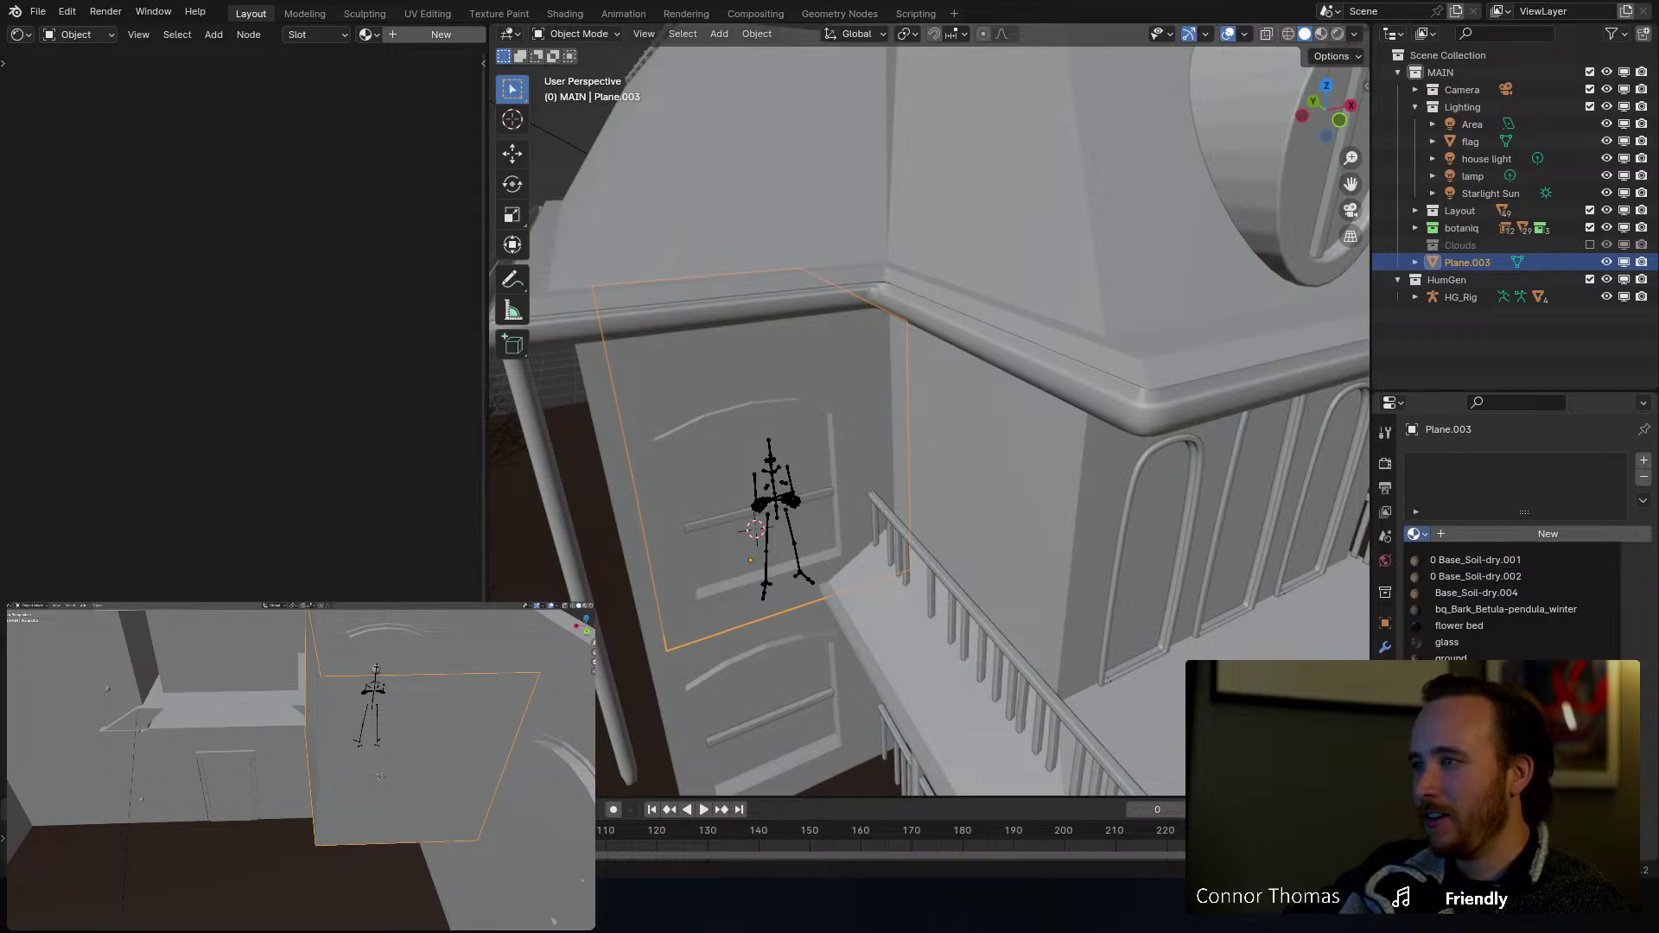
{"action": "left_click", "coordinate": [1446, 675]}
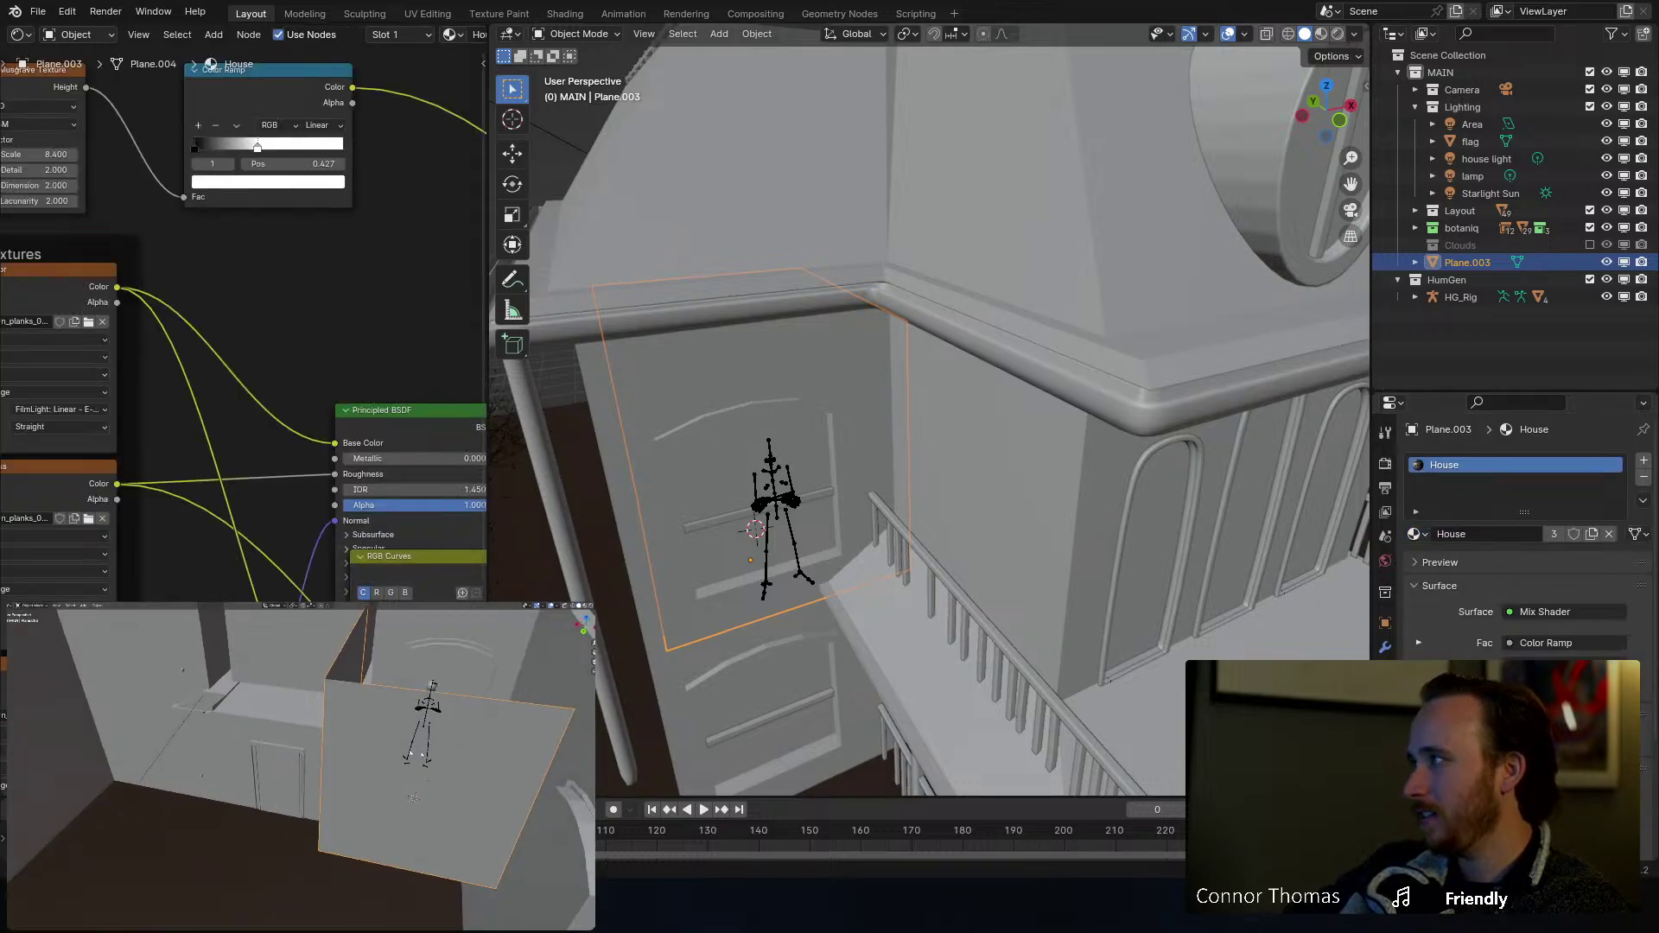
{"action": "key", "text": "ctrl+s"}
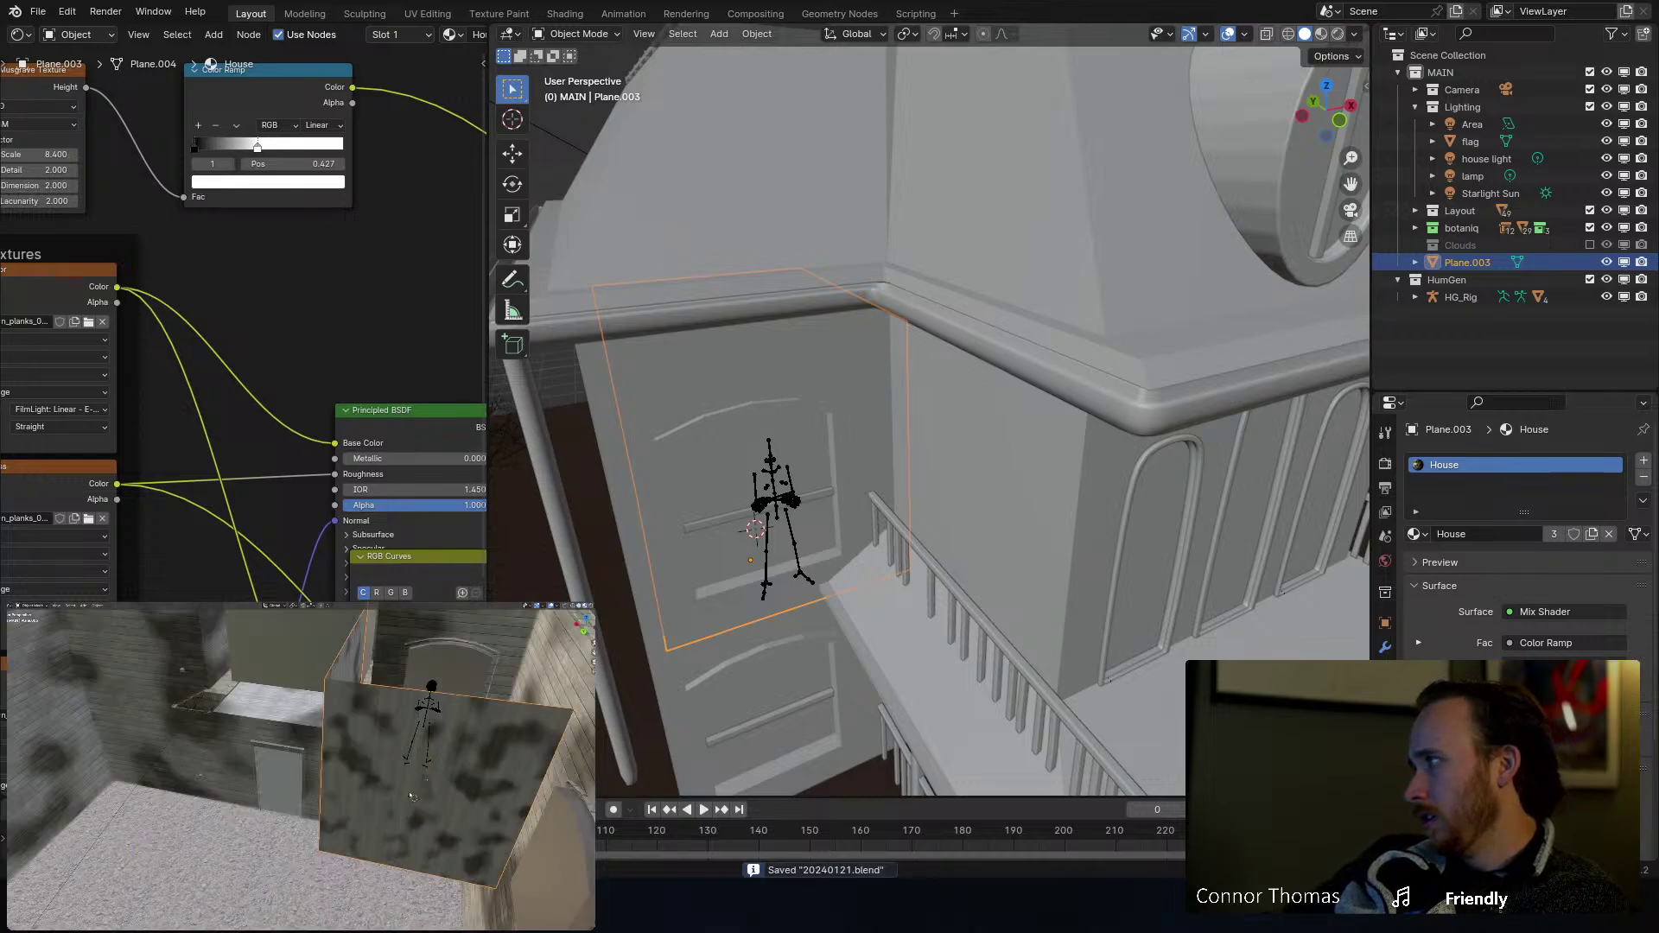
{"action": "middle_click_drag", "start_coordinate": [412, 796], "coordinate": [232, 791]}
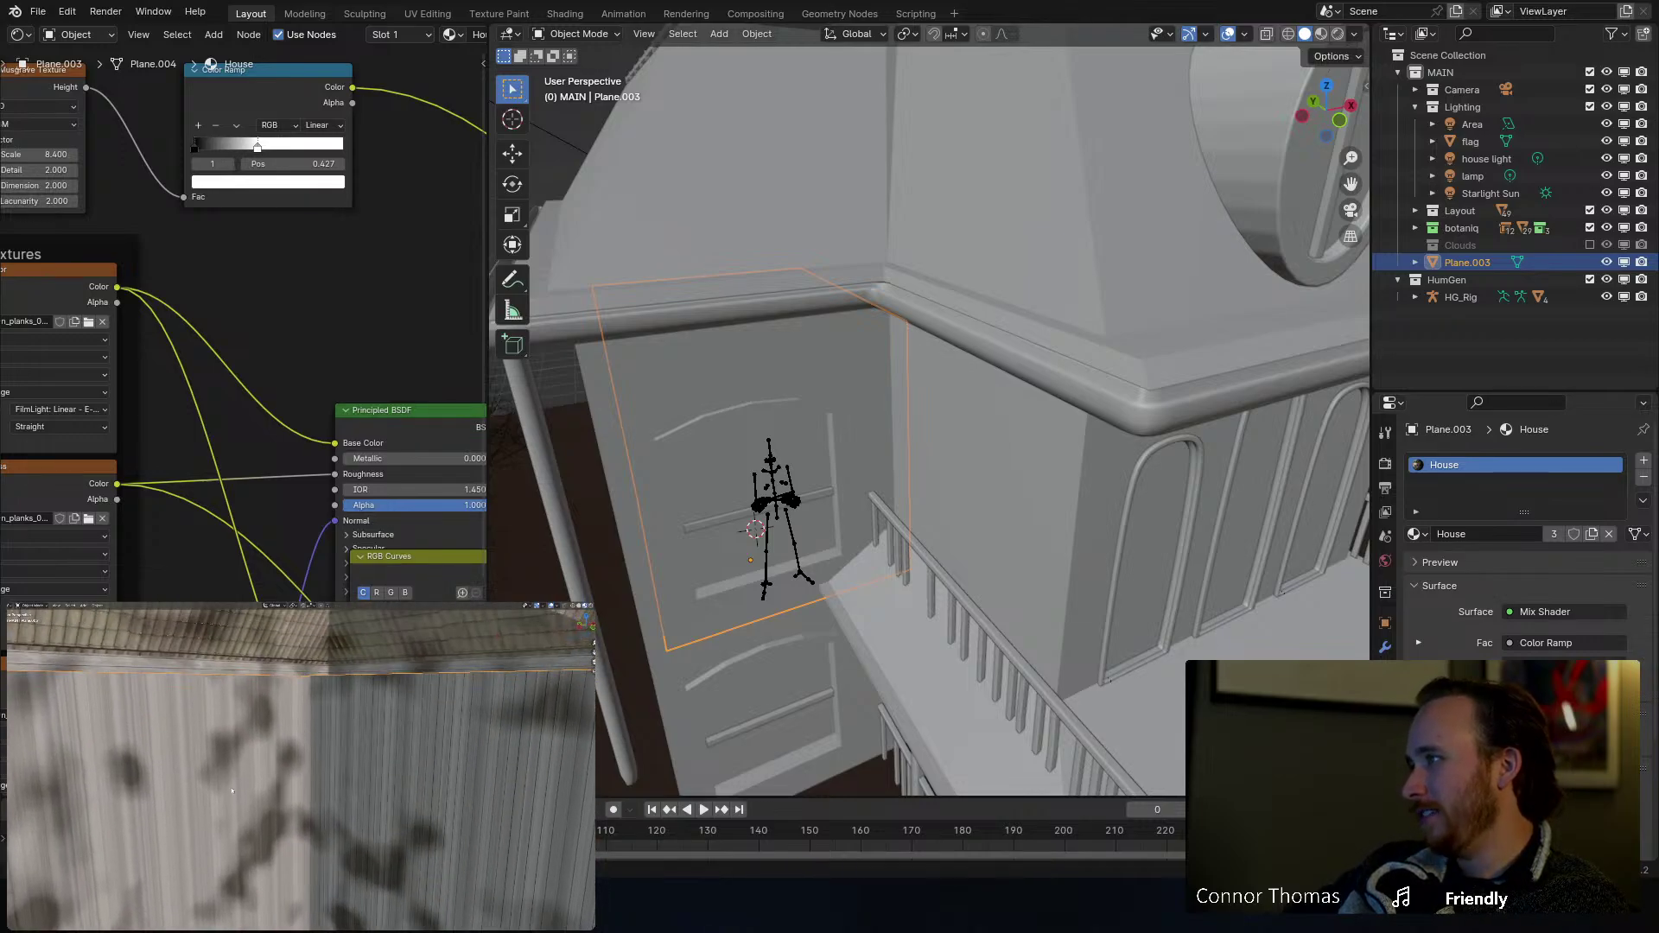
Step: Return to the full camera framing, clear the selection, and hide the overlays in the rendered viewport
{"action": "scroll", "coordinate": [246, 806], "scroll_direction": "down", "scroll_amount": 8}
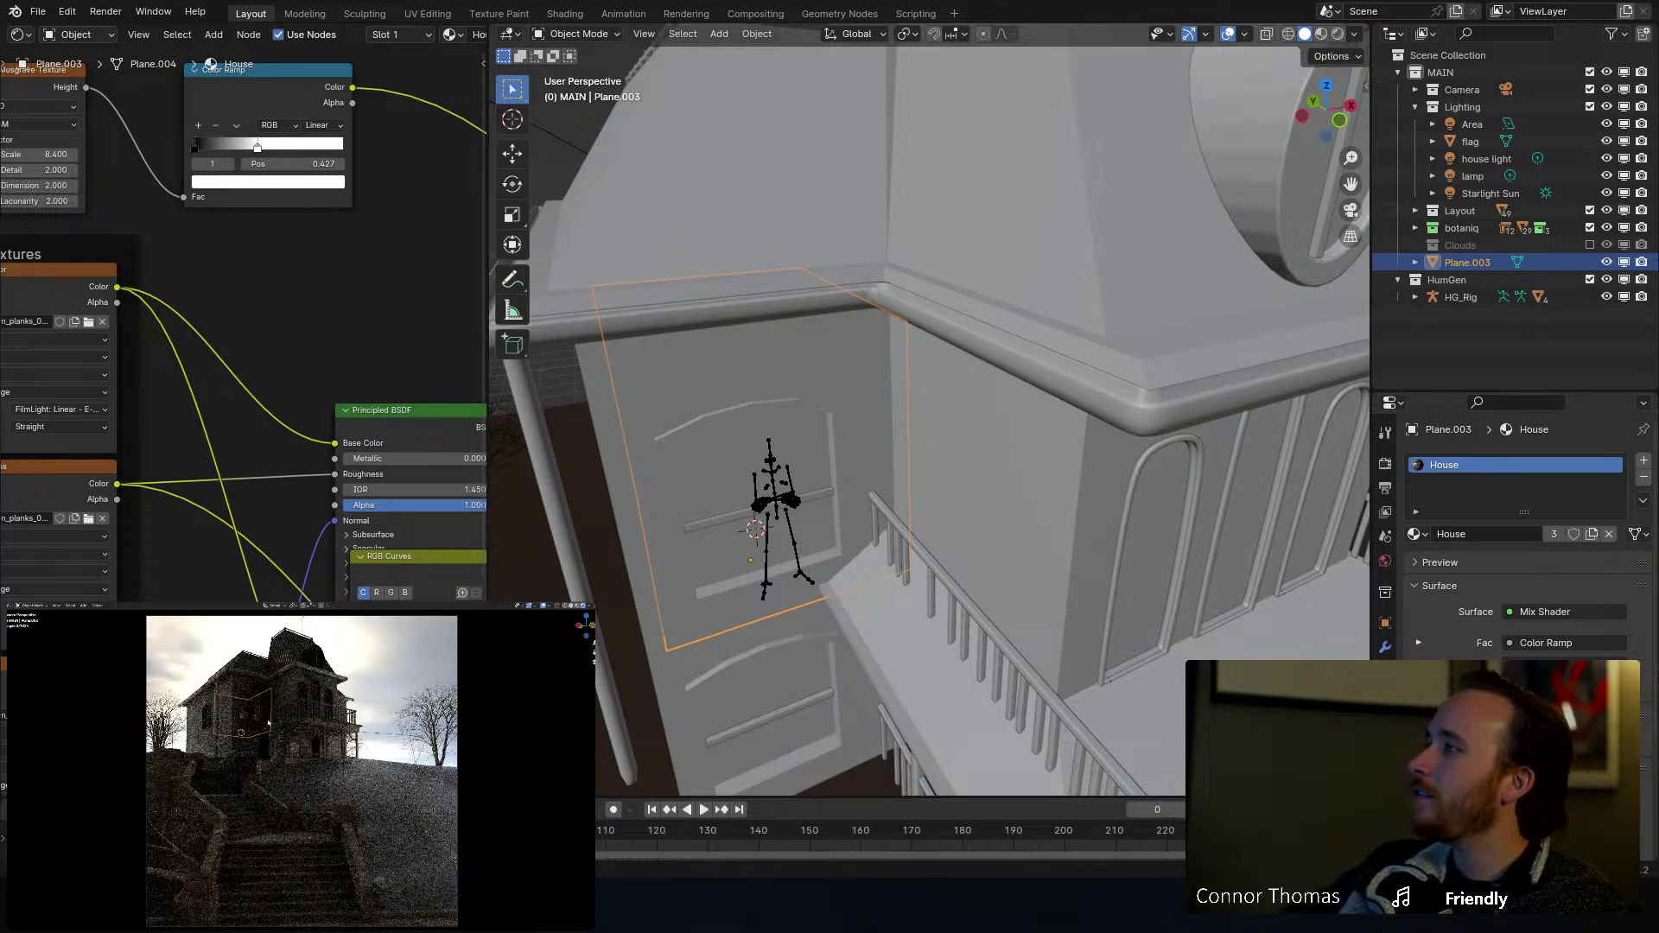
{"action": "key", "text": "a"}
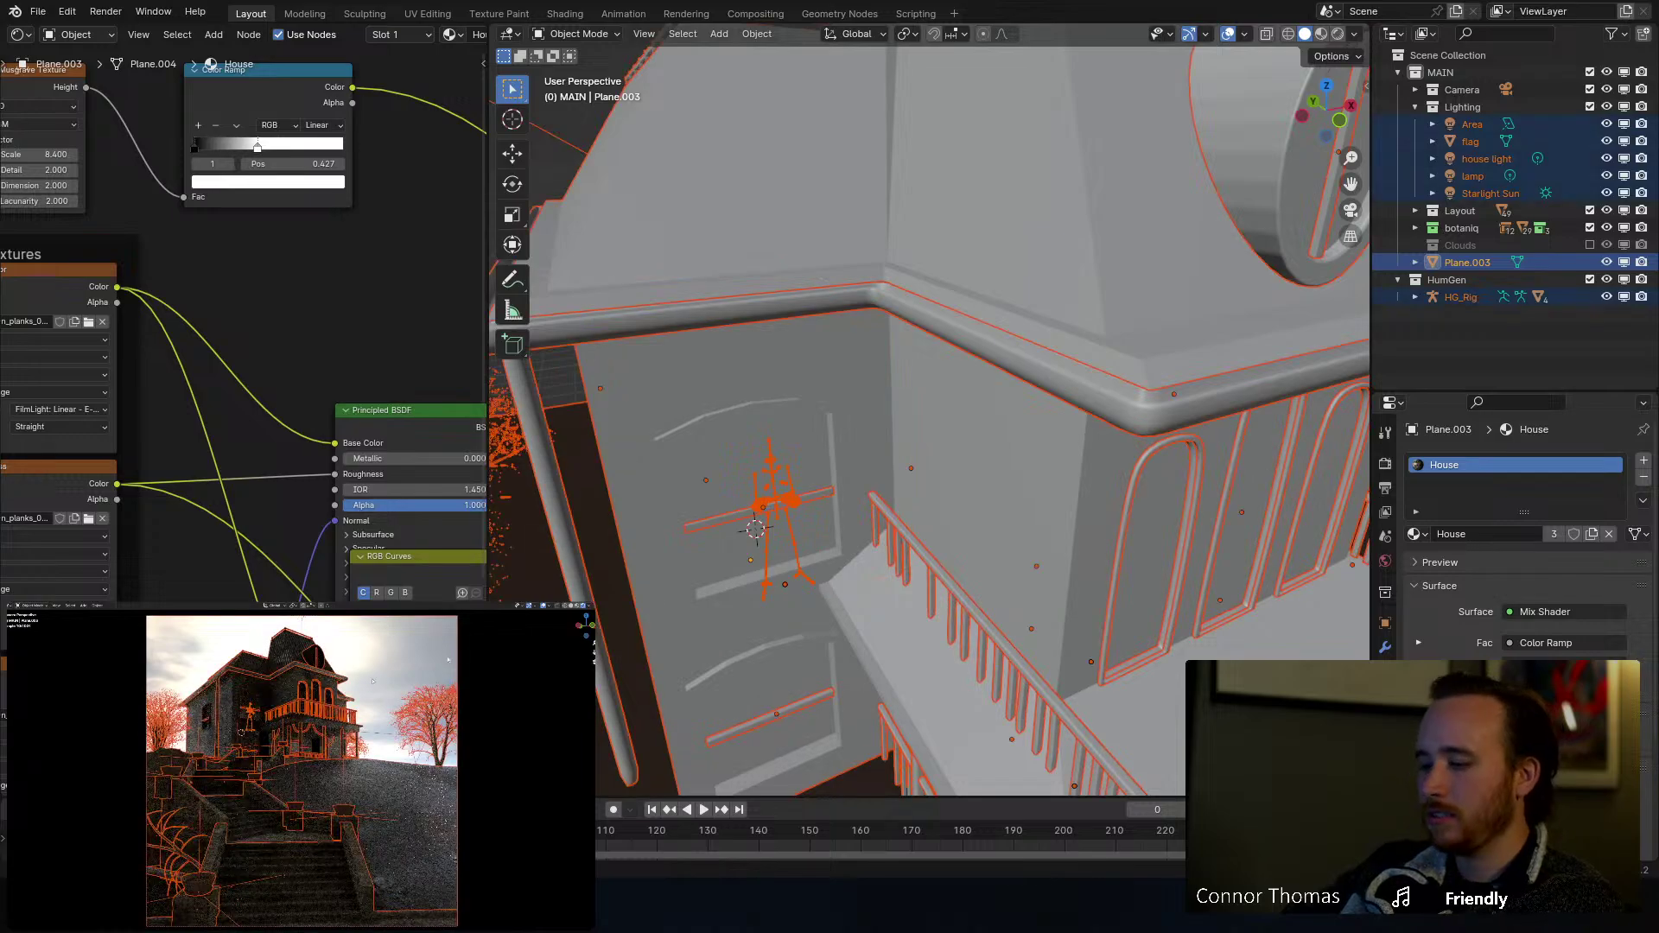
{"action": "key", "text": "shift+alt+z"}
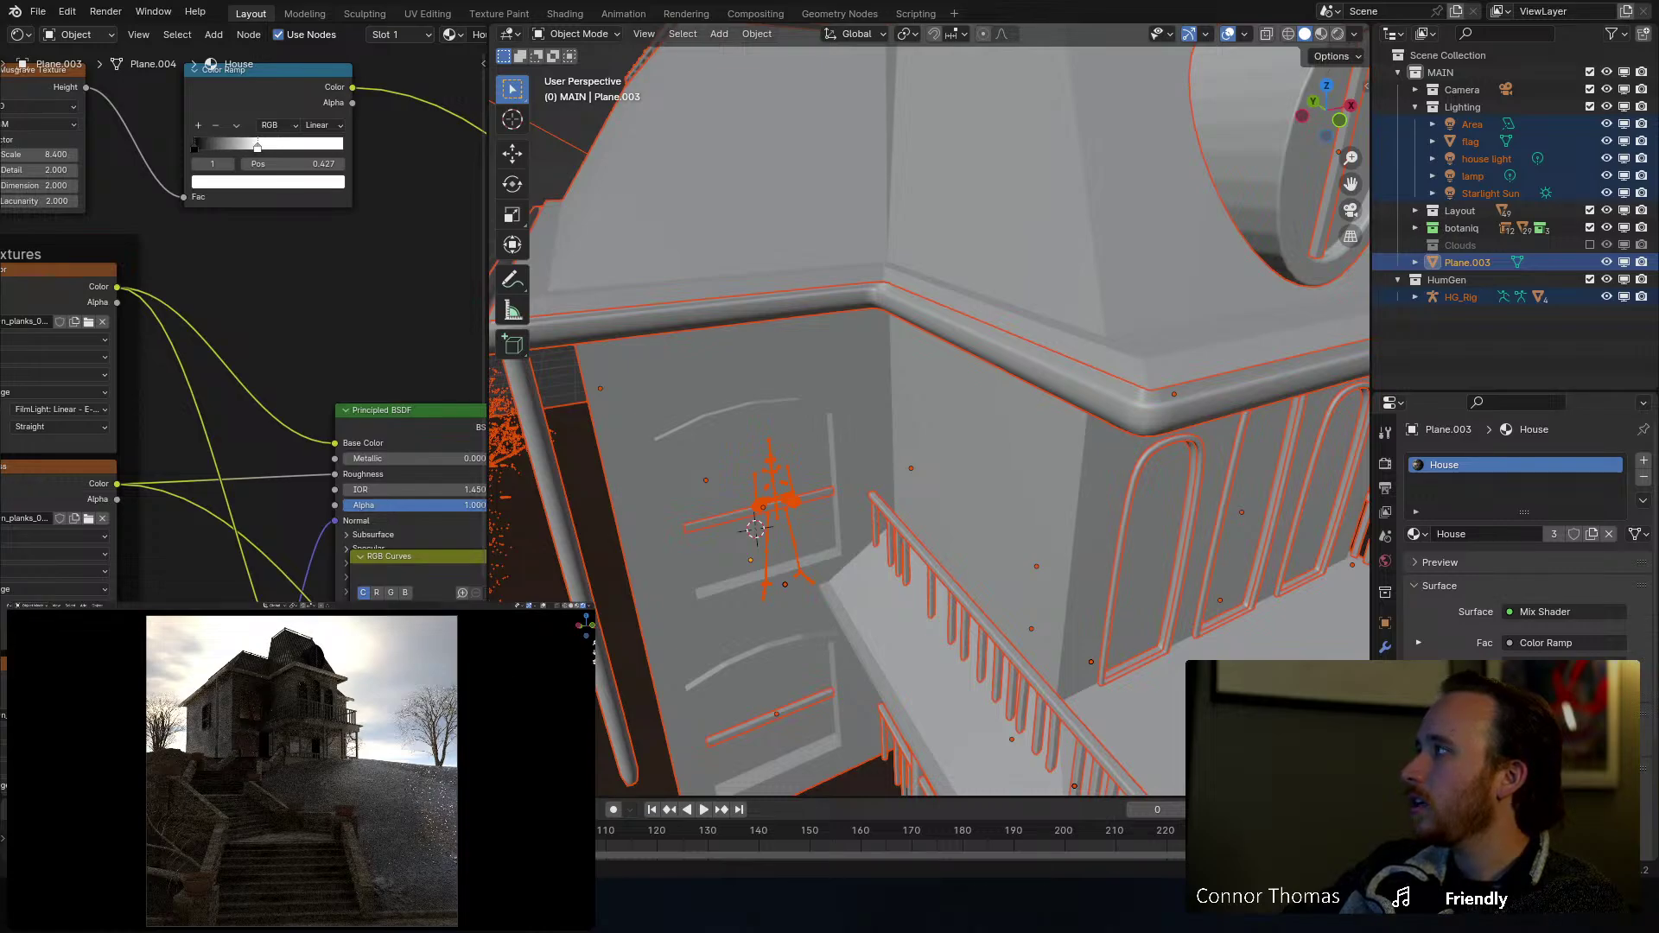
{"action": "key", "text": "shift+alt+z"}
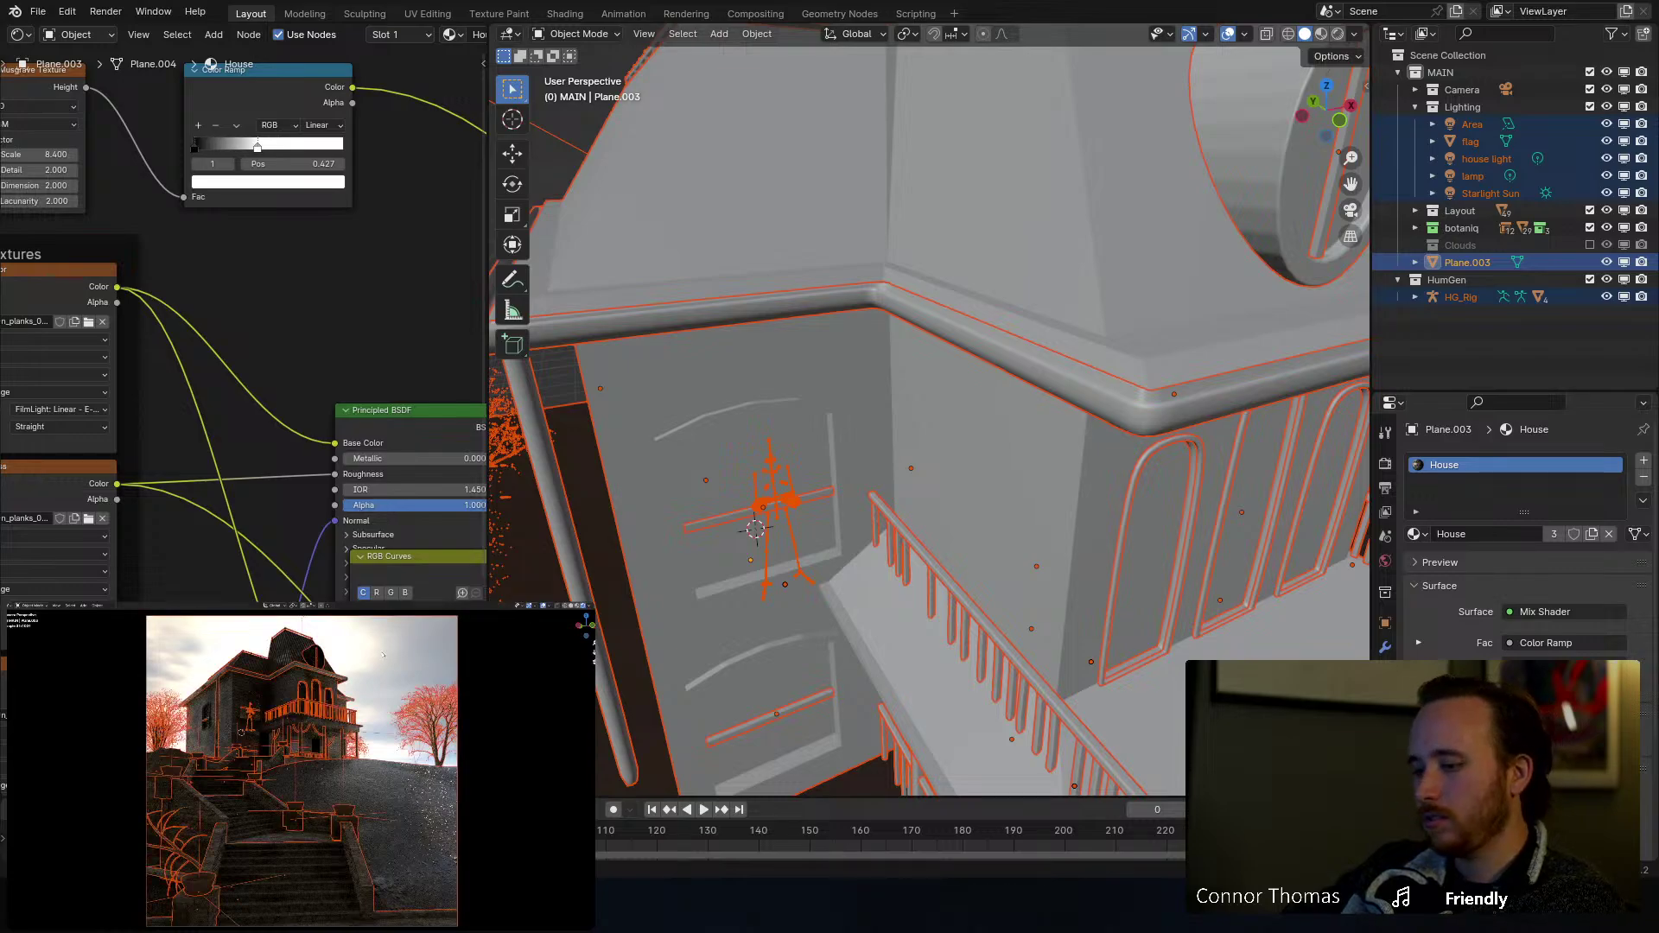
{"action": "key", "text": "alt+a"}
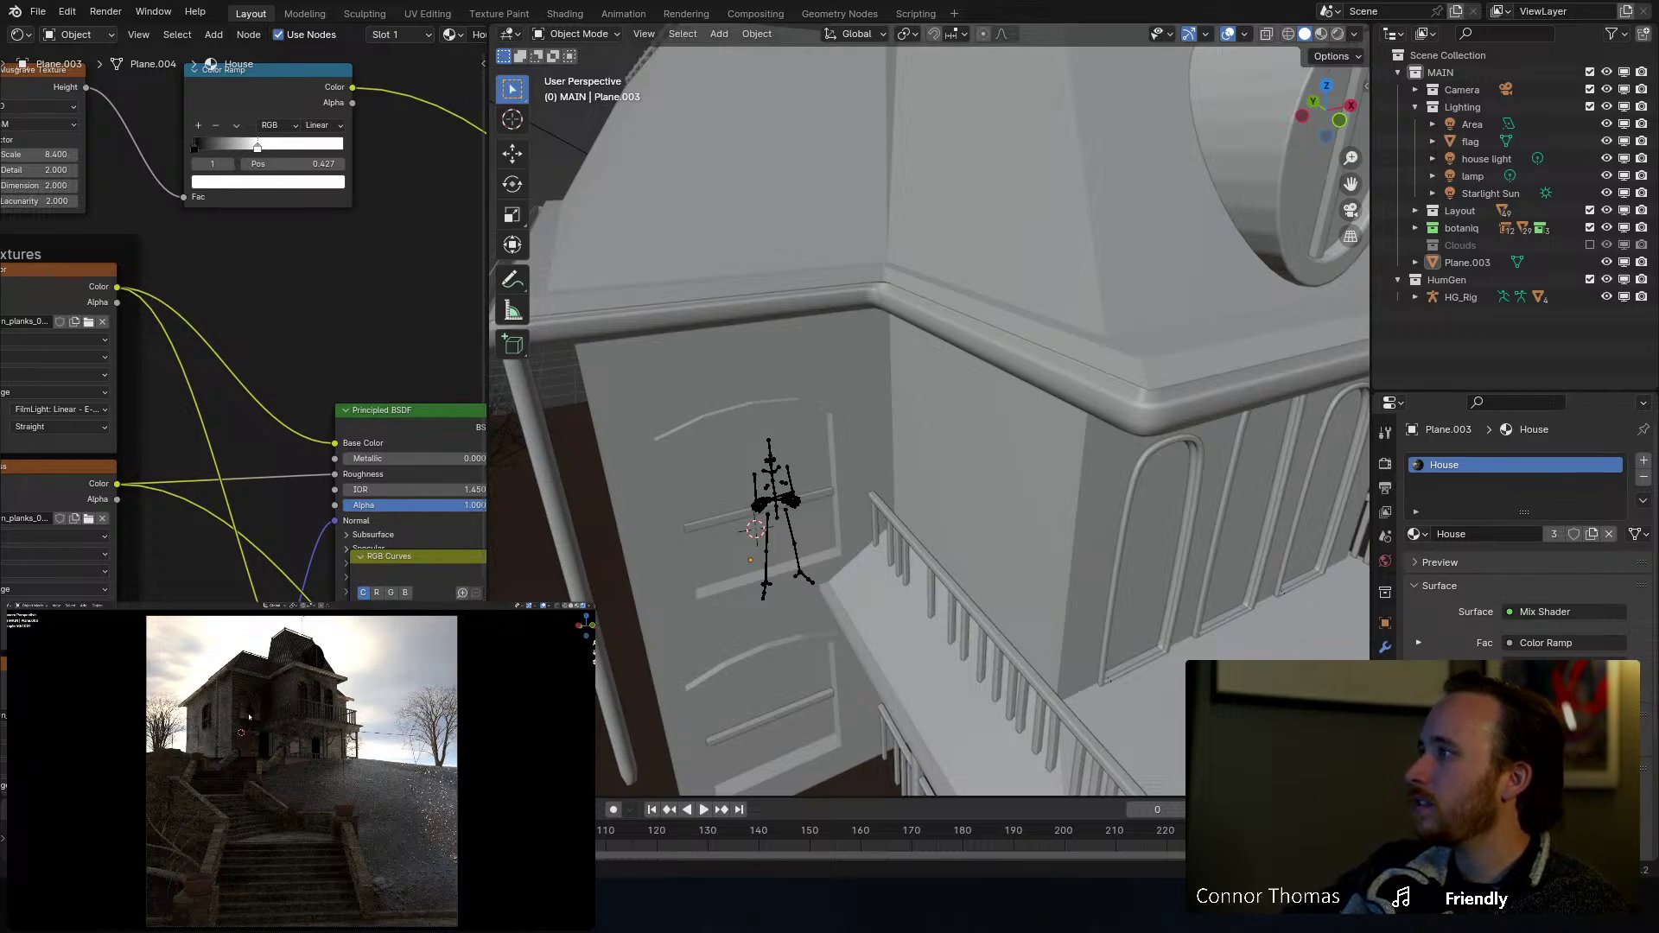
{"action": "key", "text": "shift+alt+z"}
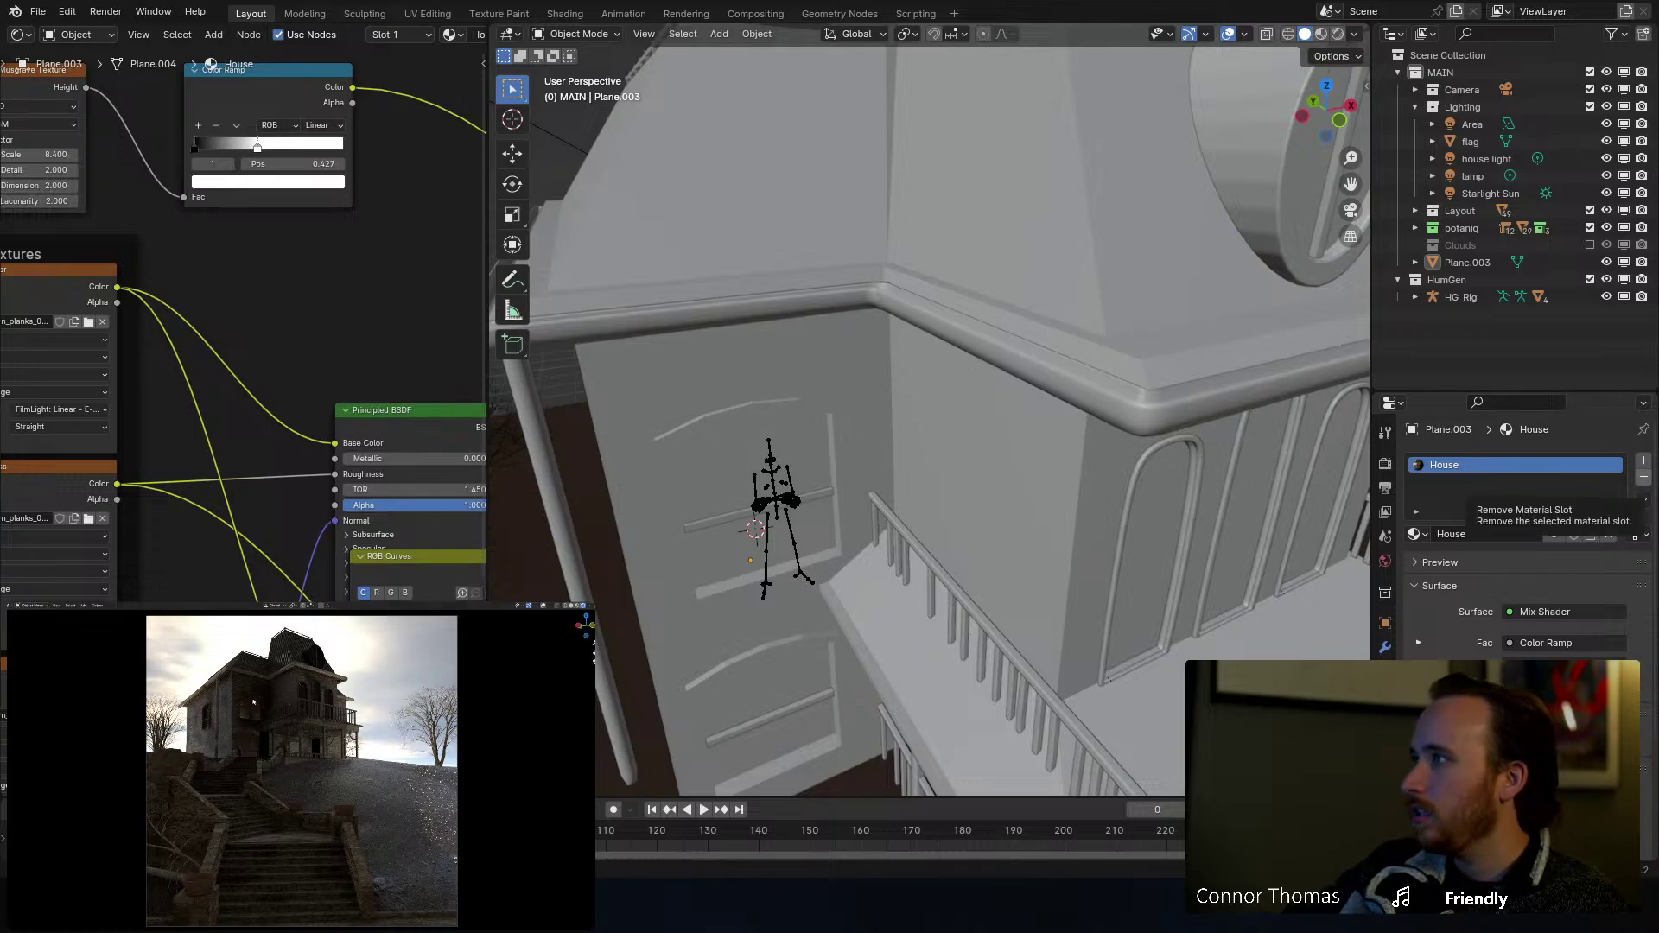
Step: Select the house body's glass material and lower the Glass BSDF roughness to 0.038
{"action": "left_click", "coordinate": [1020, 471]}
{"action": "left_click", "coordinate": [1469, 502]}
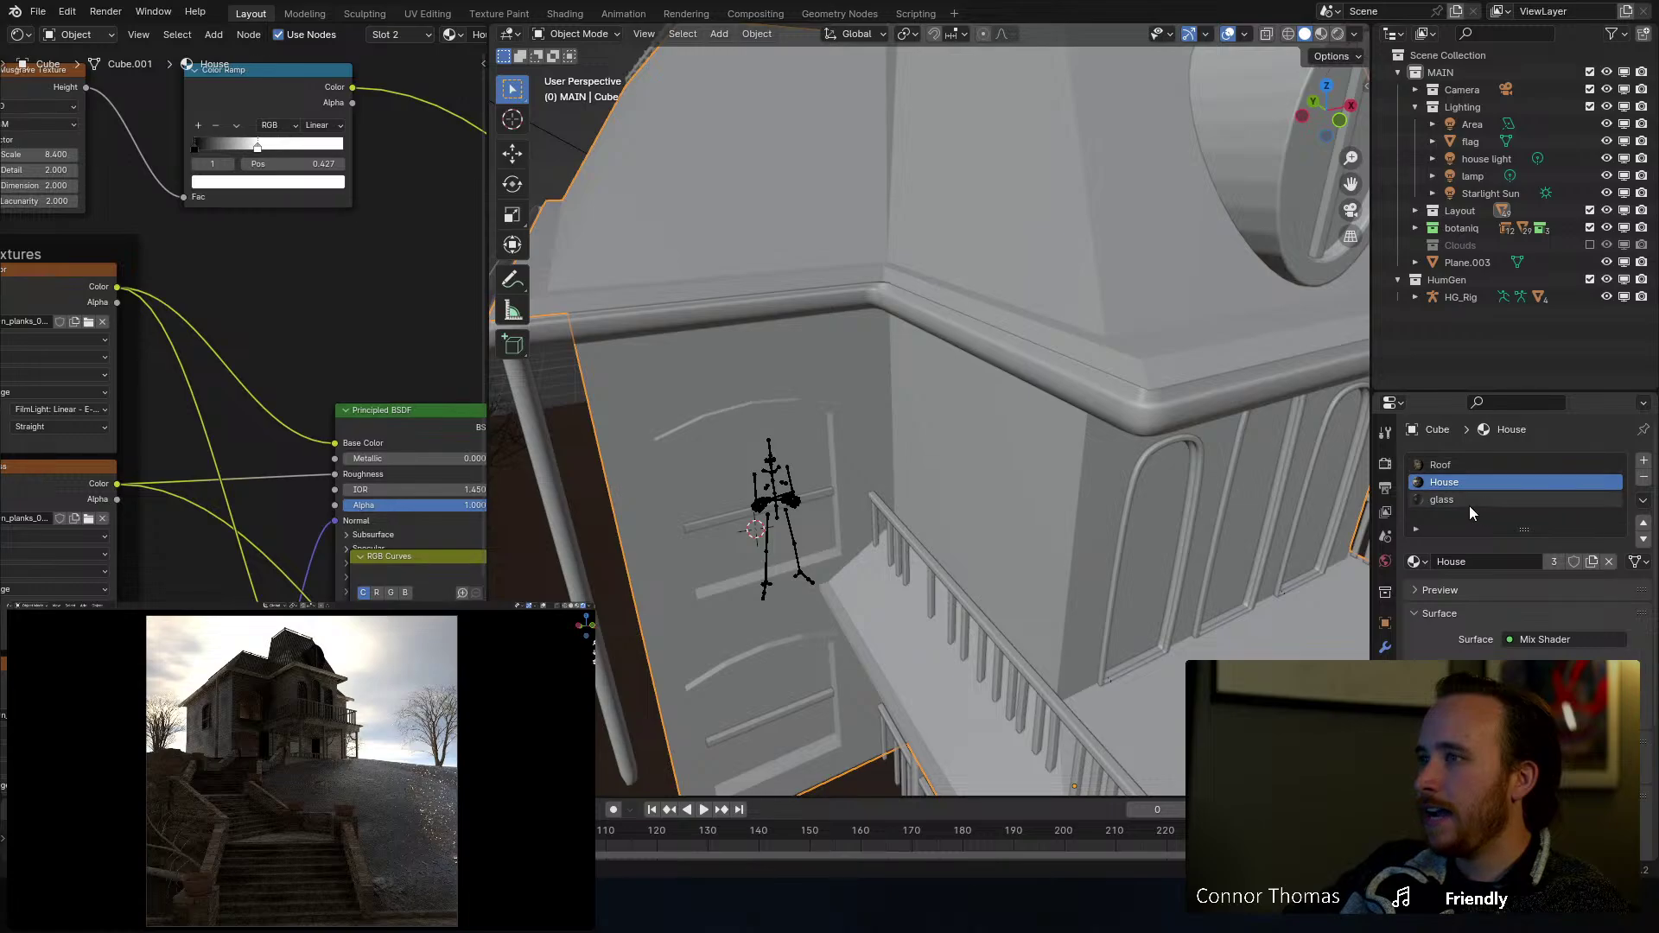
{"action": "middle_click_drag", "start_coordinate": [395, 348], "coordinate": [251, 331]}
{"action": "scroll", "coordinate": [43, 298], "scroll_direction": "up", "scroll_amount": 4}
{"action": "left_click_drag", "start_coordinate": [192, 423], "coordinate": [148, 423]}
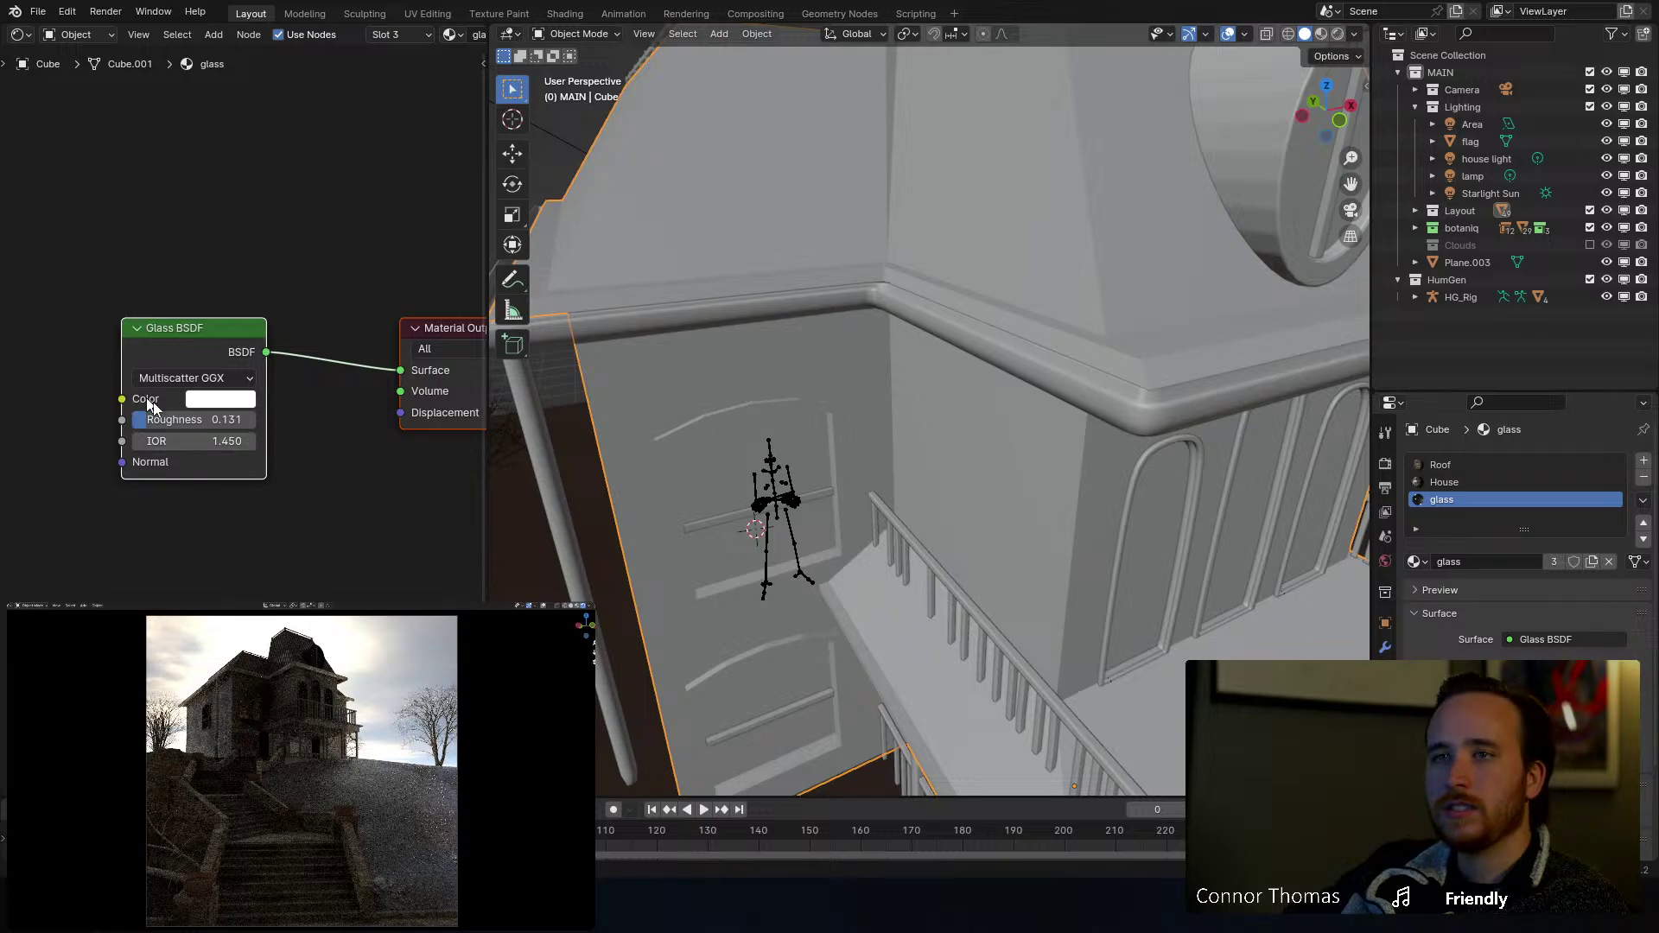
{"action": "left_click_drag", "start_coordinate": [156, 420], "coordinate": [143, 420]}
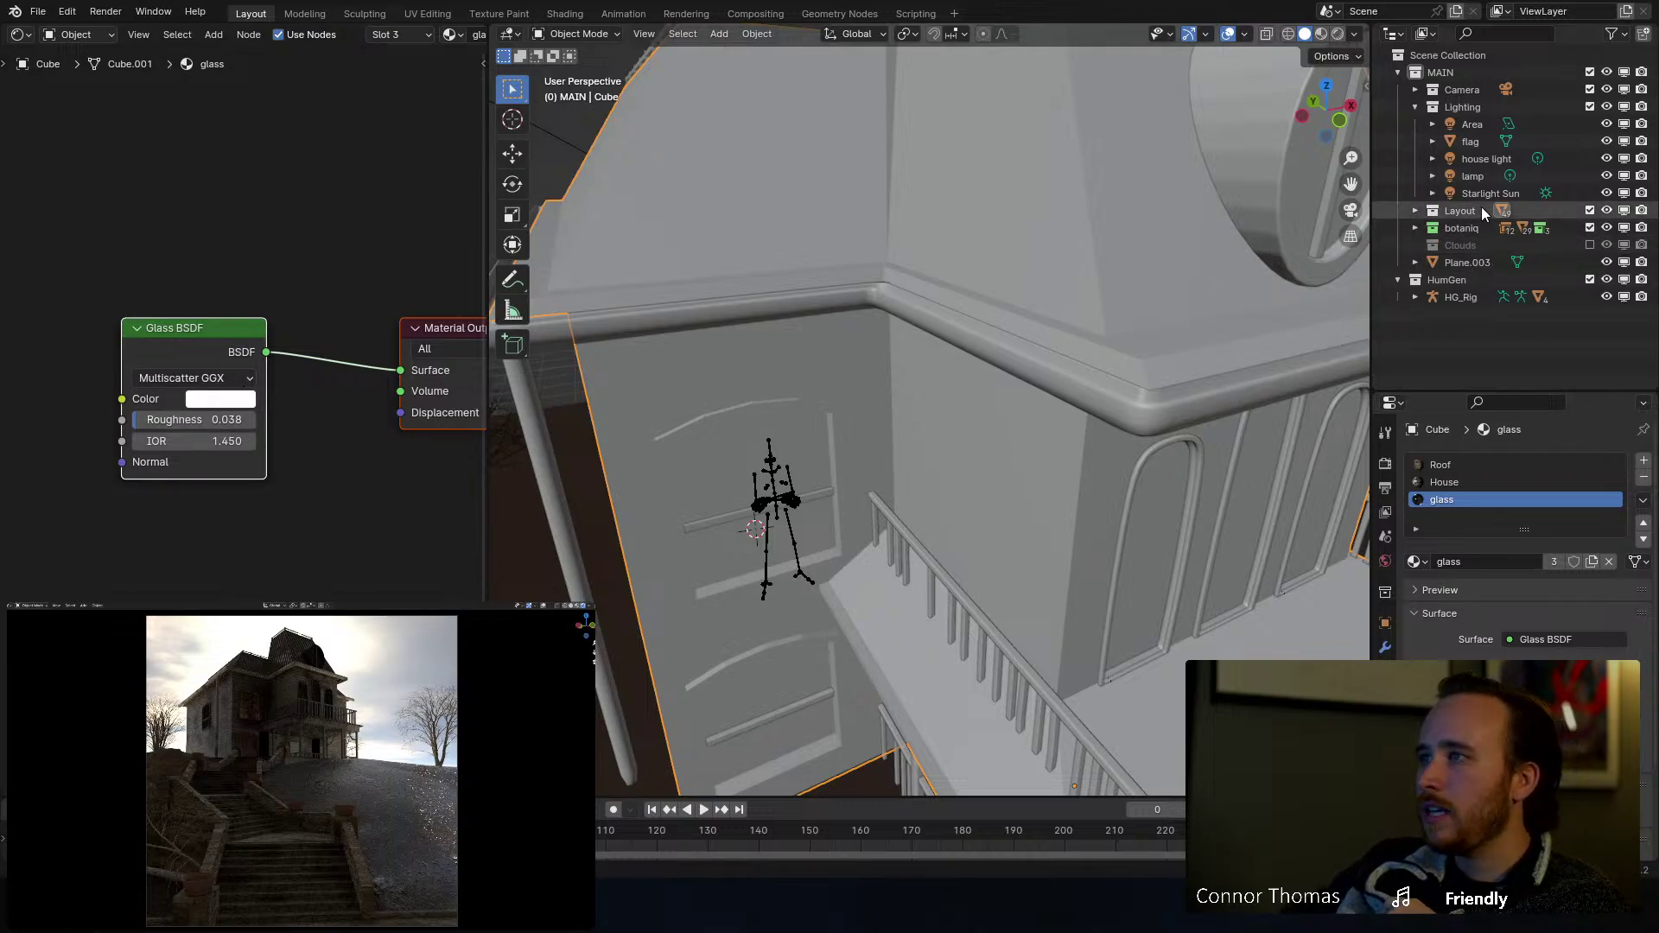
Step: Raise the lamp point light's power to 20 W, 50 W, and finally 100 W
{"action": "left_click", "coordinate": [1487, 175]}
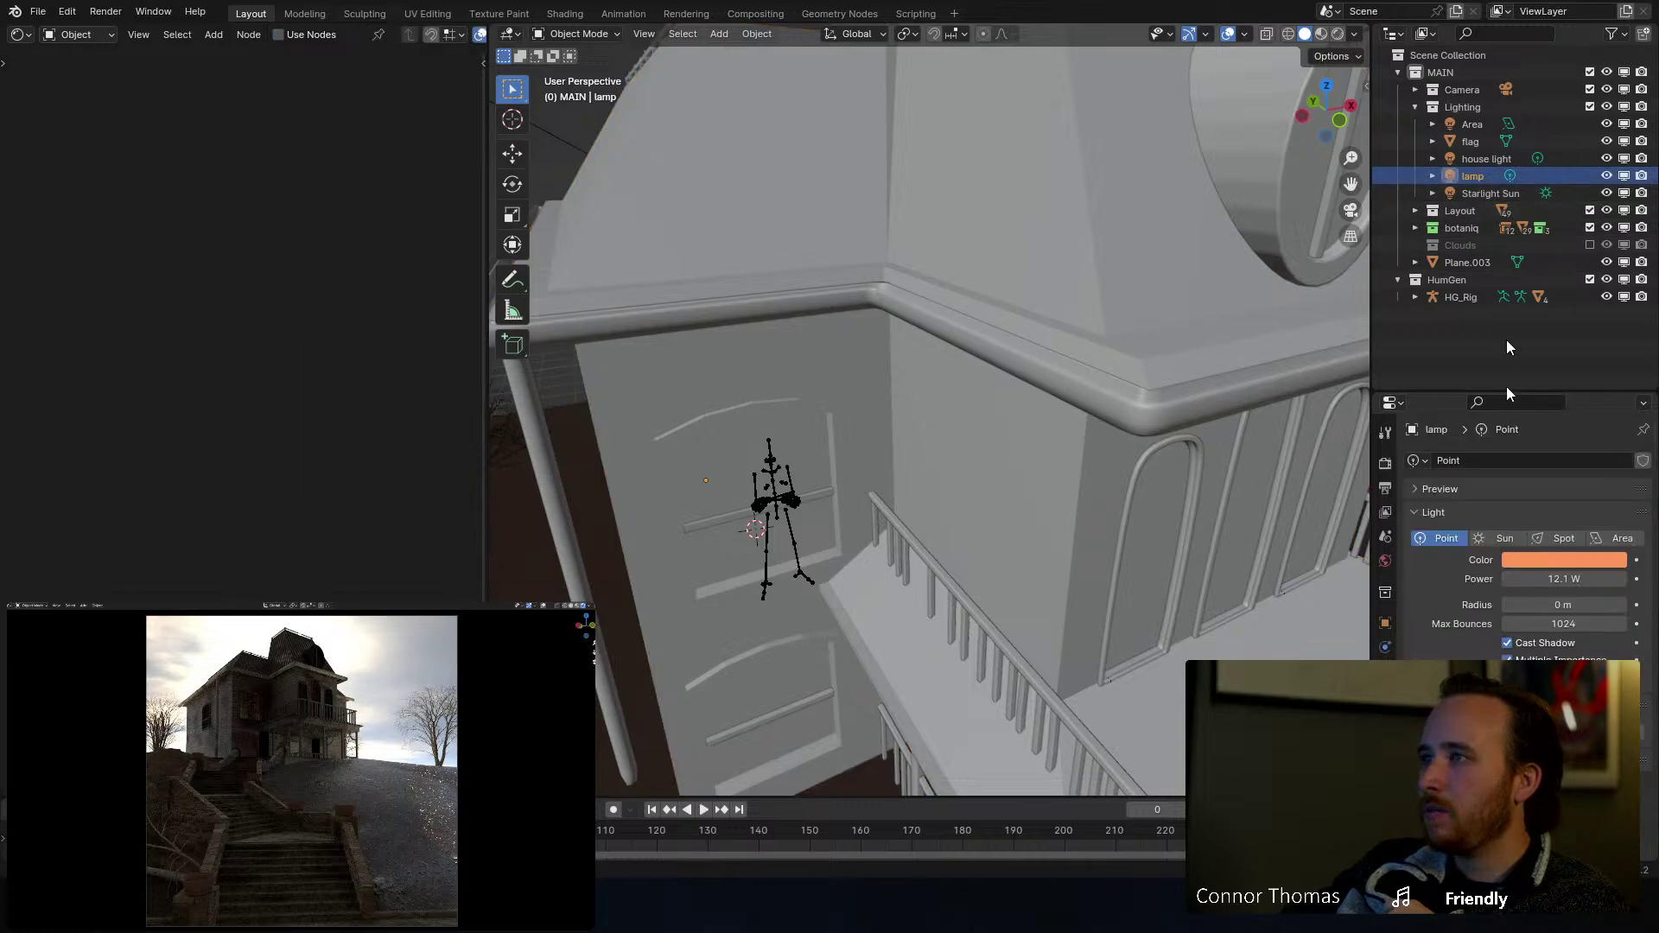
{"action": "left_click", "coordinate": [1568, 579]}
{"action": "type", "text": "2"}
{"action": "key", "text": "Return"}
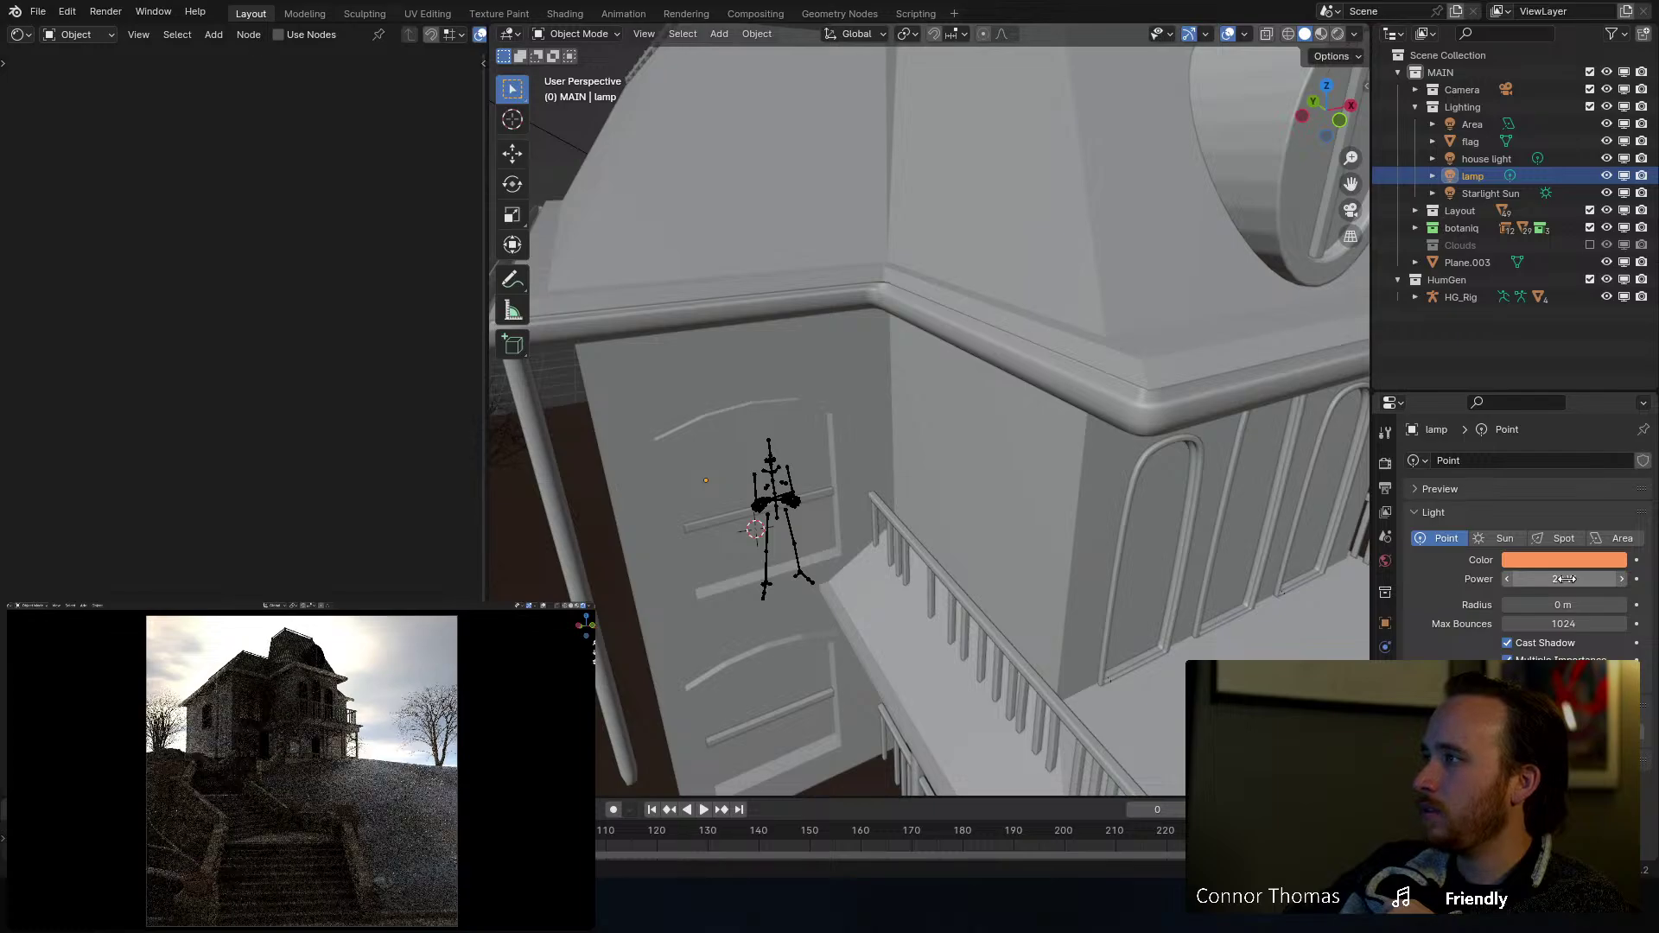
{"action": "left_click", "coordinate": [1569, 579]}
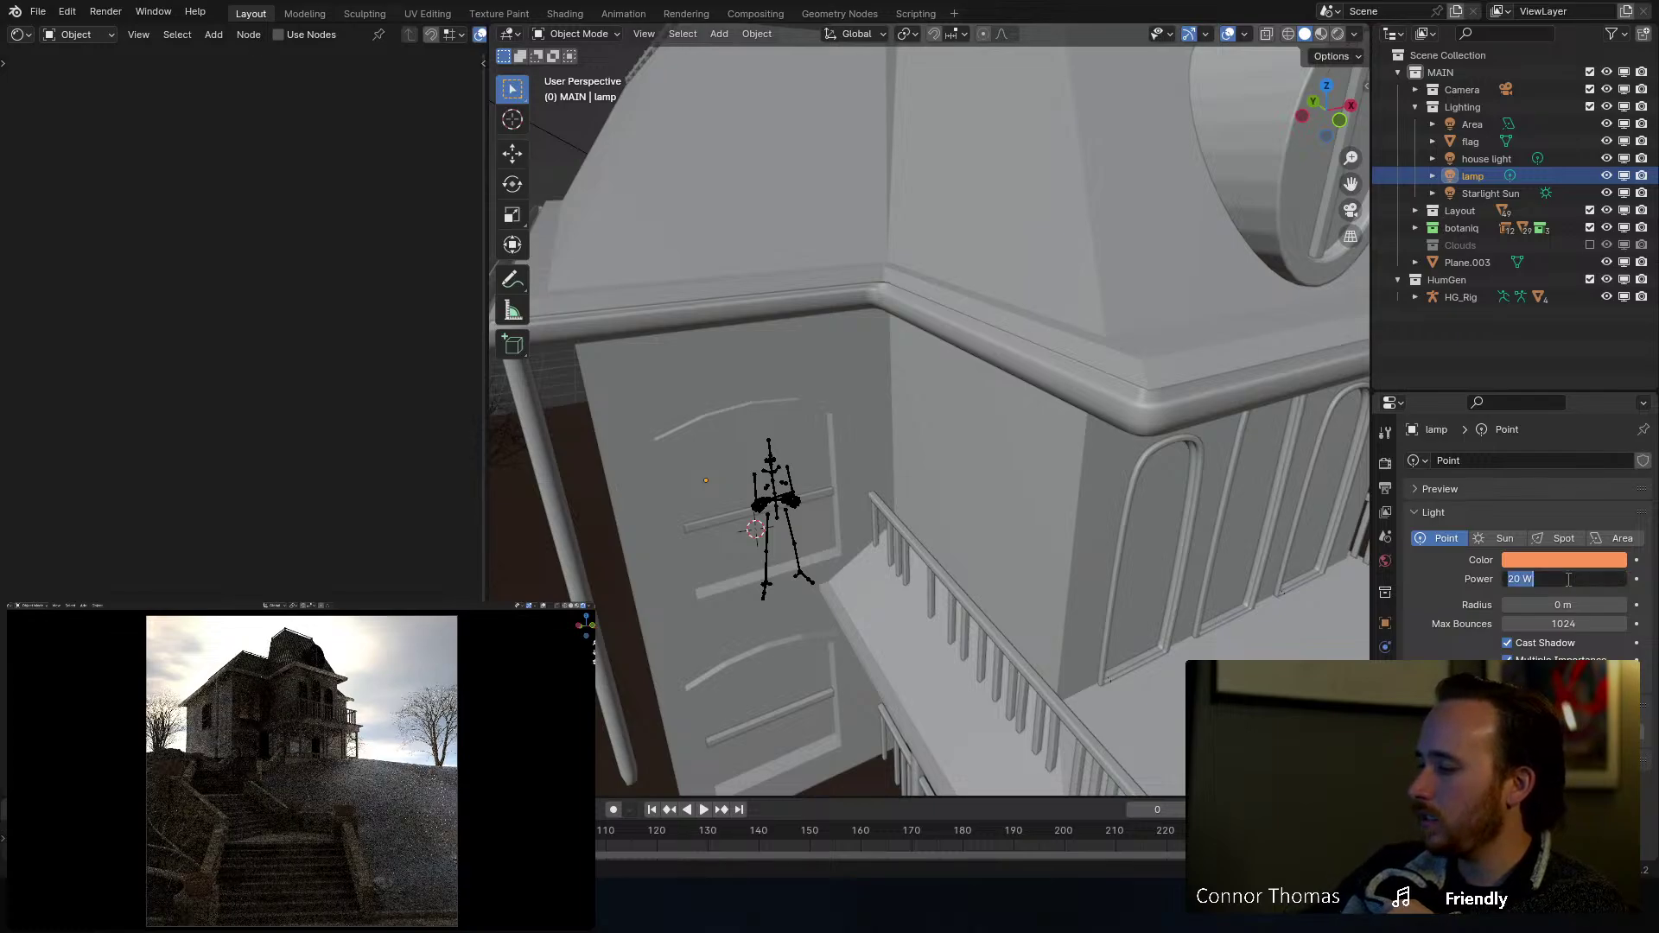
{"action": "type", "text": "50"}
{"action": "key", "text": "Return"}
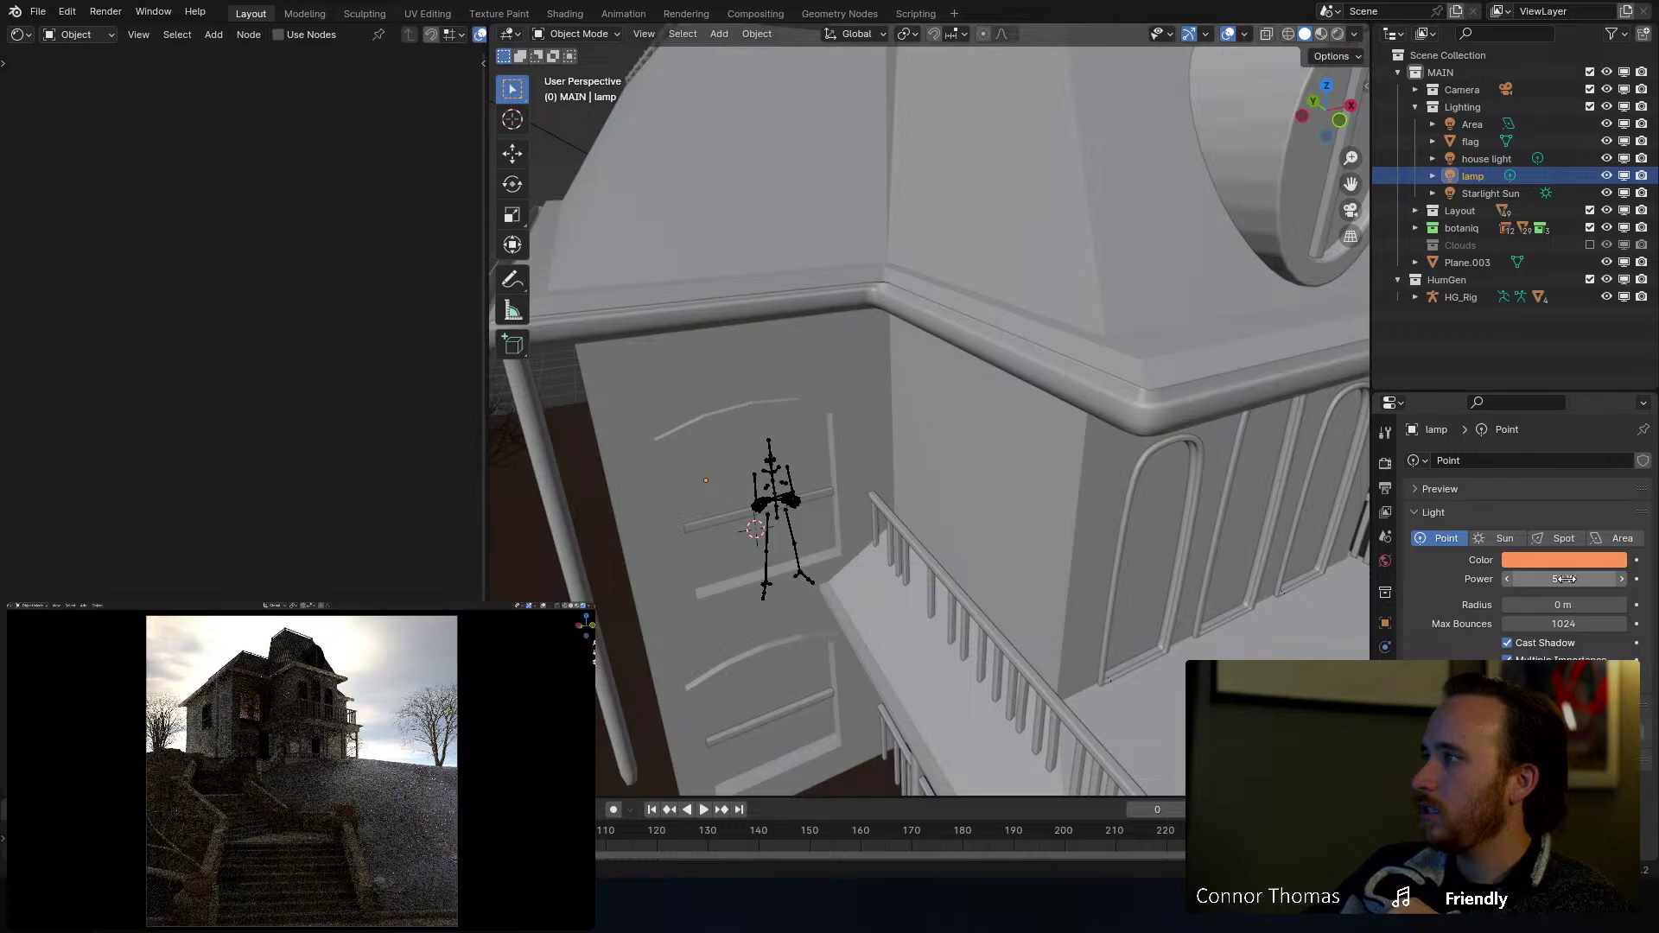
{"action": "left_click", "coordinate": [1567, 579]}
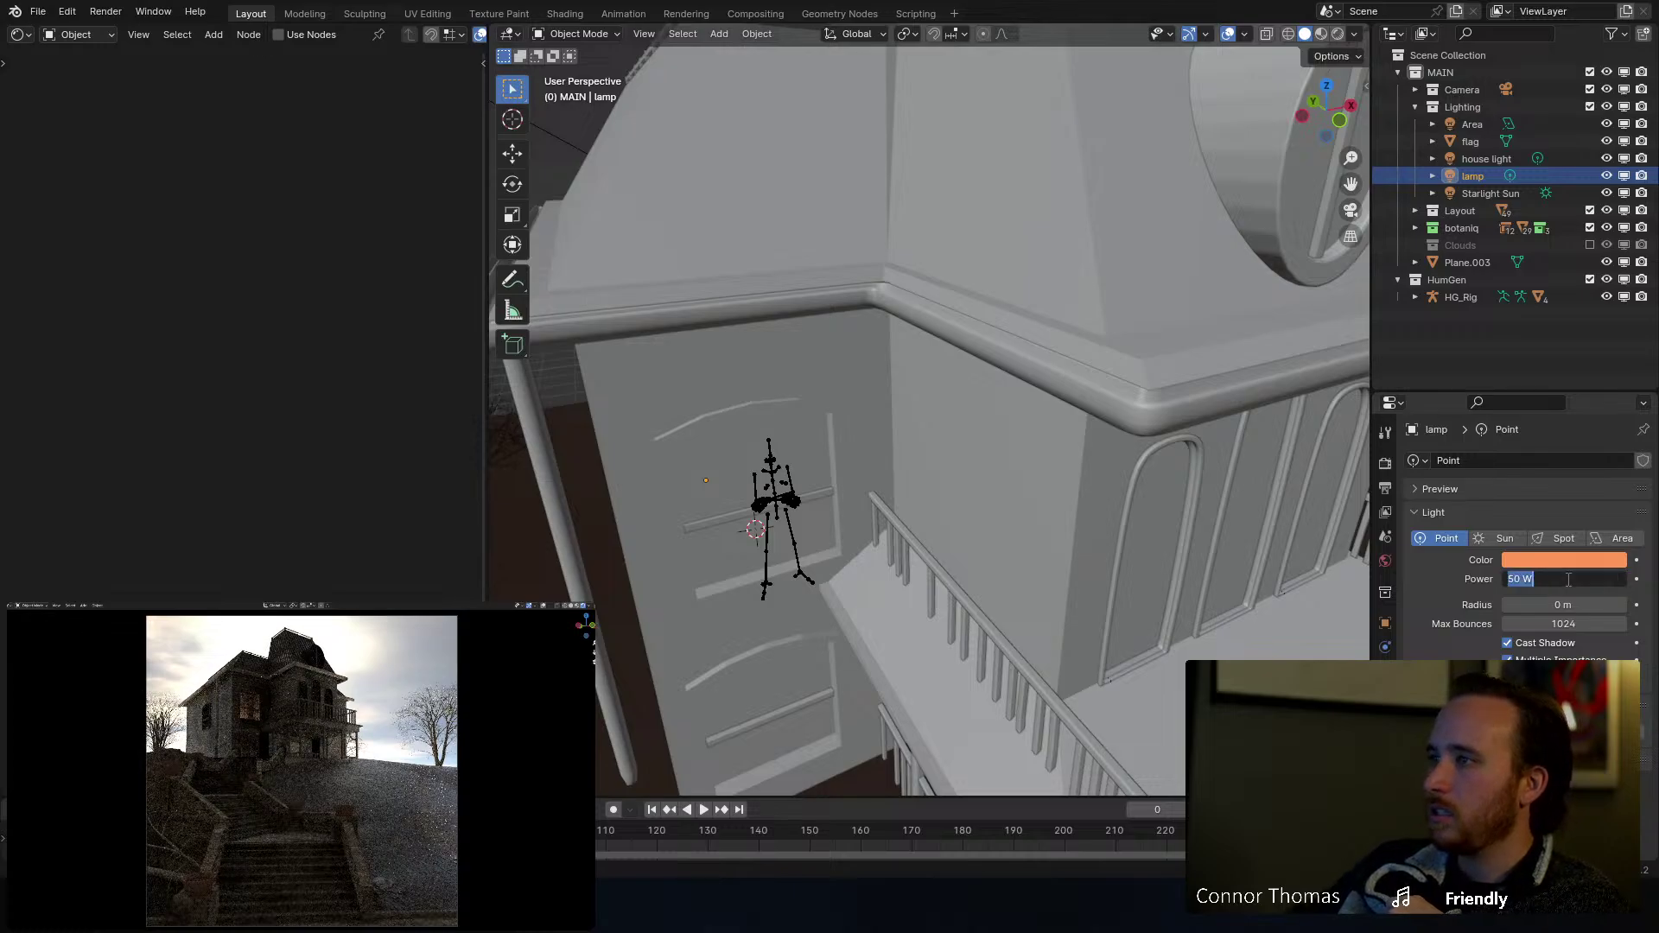
{"action": "type", "text": "100"}
{"action": "key", "text": "Return"}
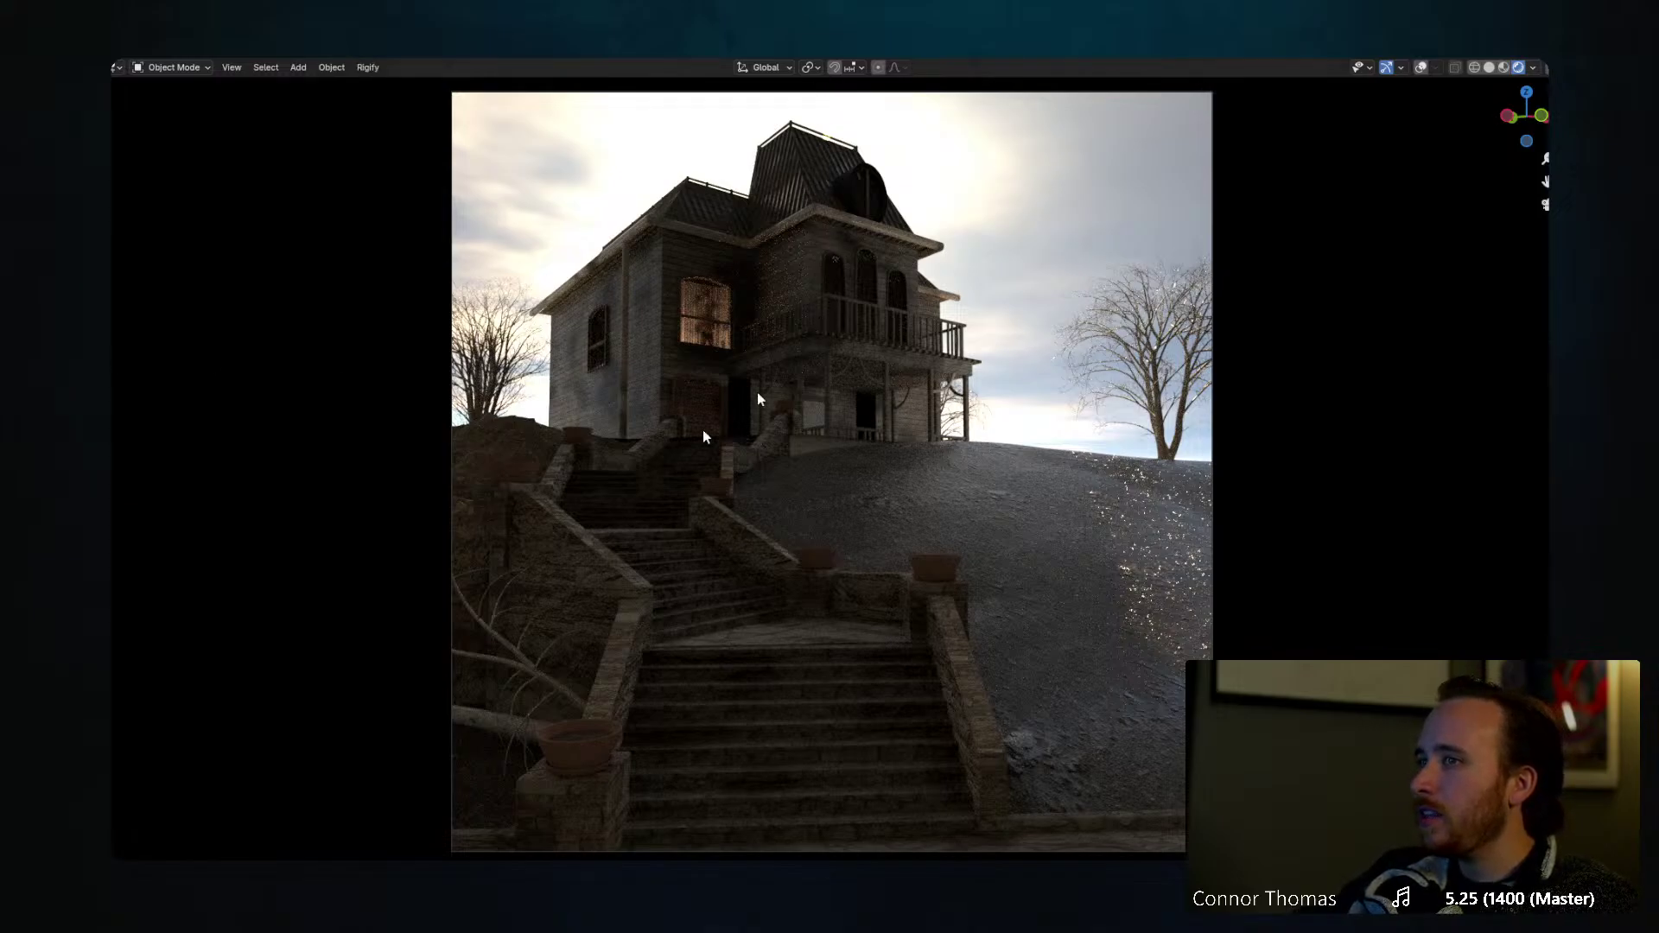
Step: Move the lamp light vertically along the Z axis inside the lit upstairs room
{"action": "key", "text": "g"}
{"action": "key", "text": "z"}
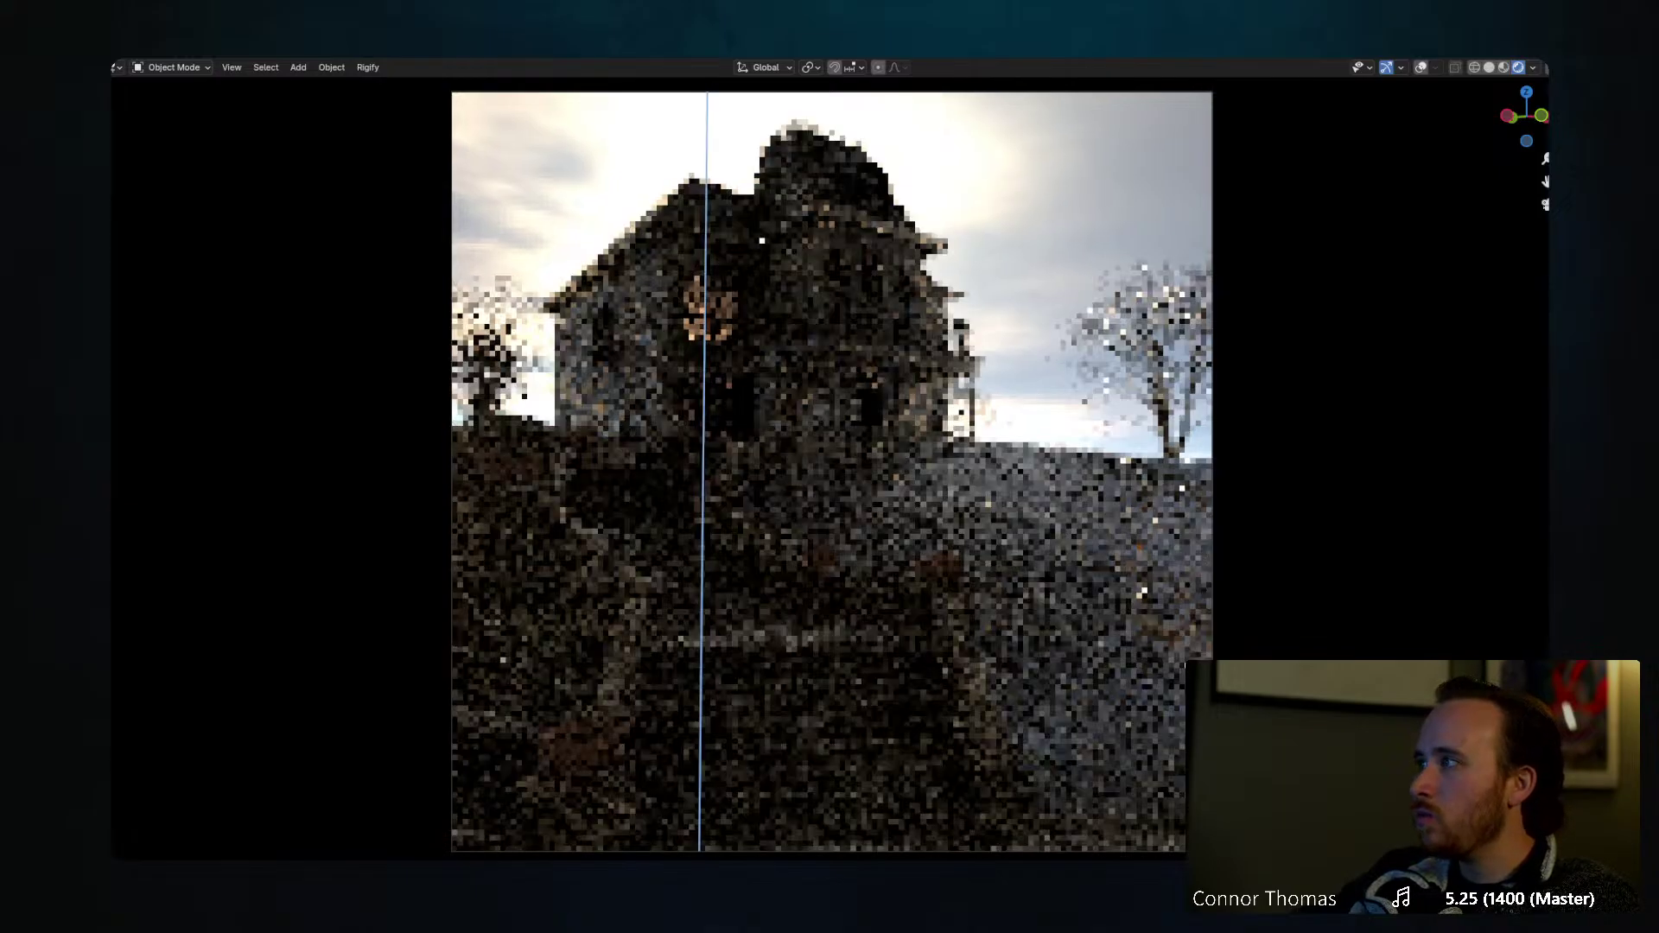
{"action": "key", "text": "Return"}
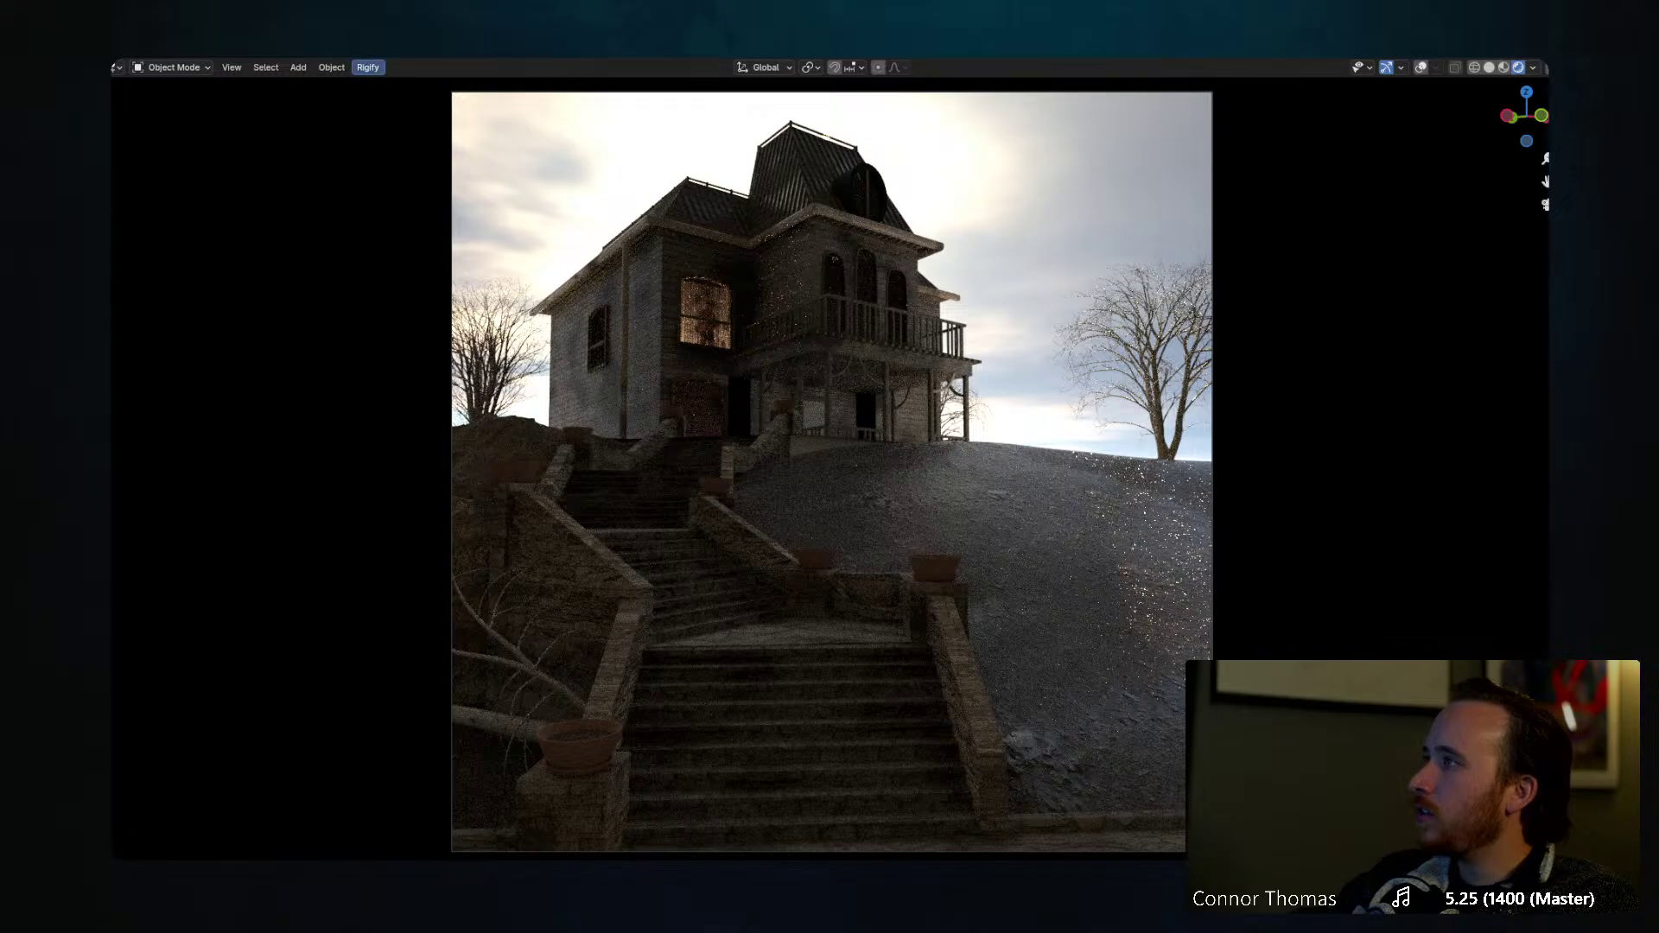
Step: Shift the light in the upstairs room along the Y axis and backlight the figure into a dark silhouette in the window
{"action": "middle_click_drag", "start_coordinate": [648, 263], "coordinate": [702, 337], "text": "shift"}
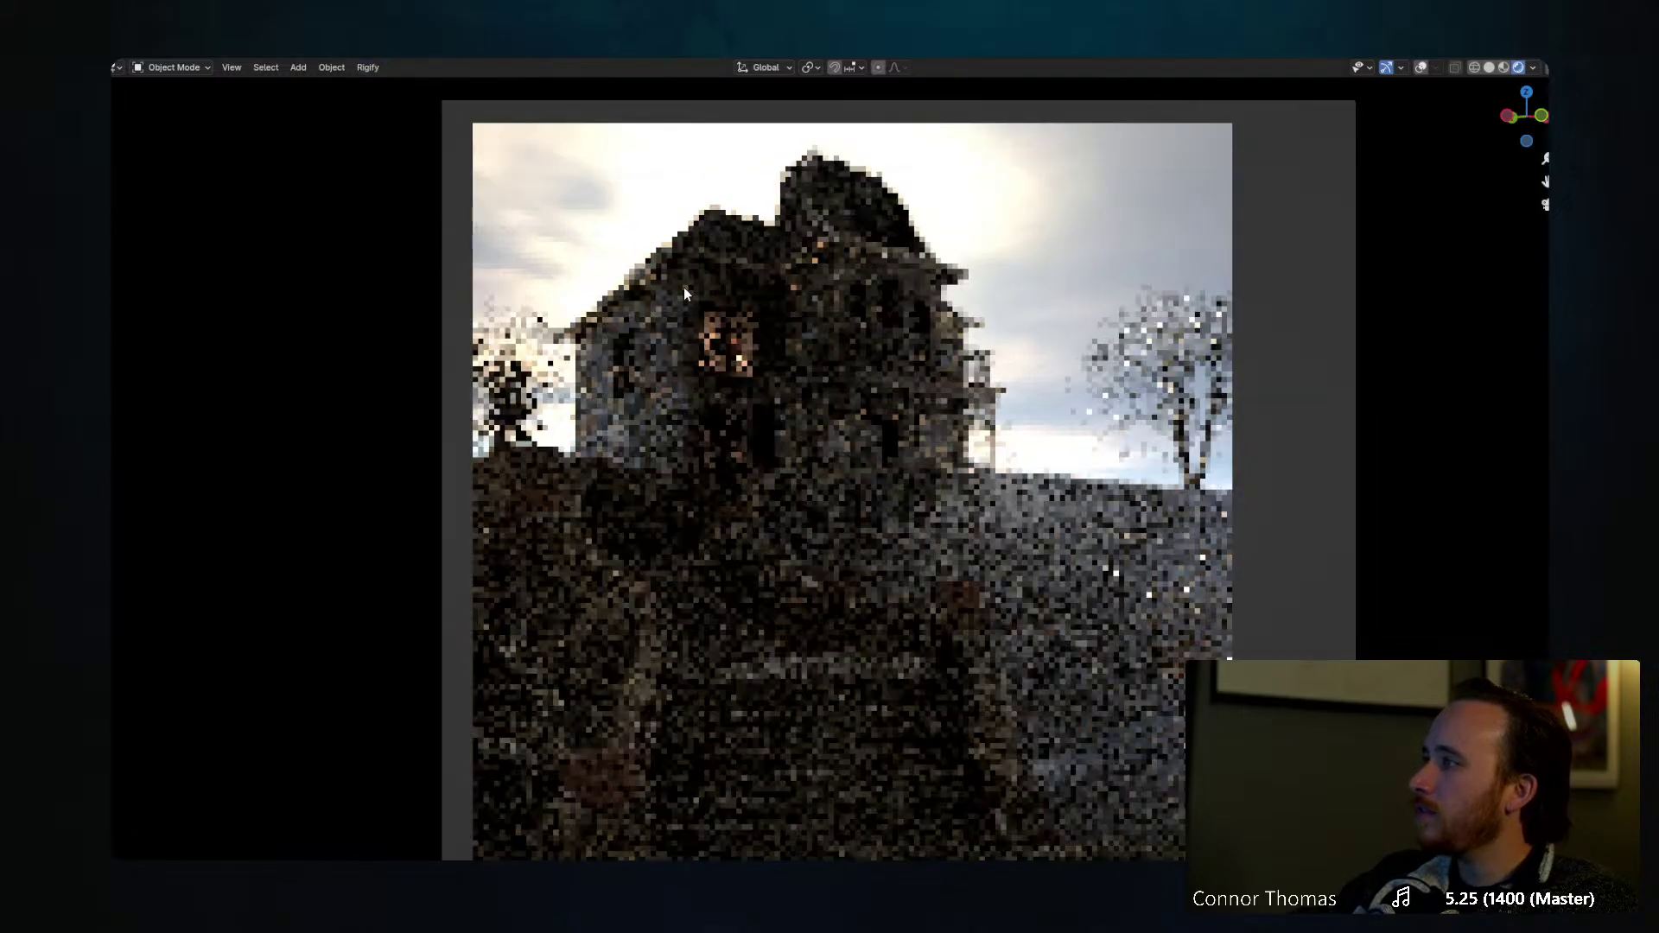
{"action": "scroll", "coordinate": [683, 287], "scroll_direction": "up", "scroll_amount": 5}
{"action": "scroll", "coordinate": [667, 396], "scroll_direction": "down", "scroll_amount": 4}
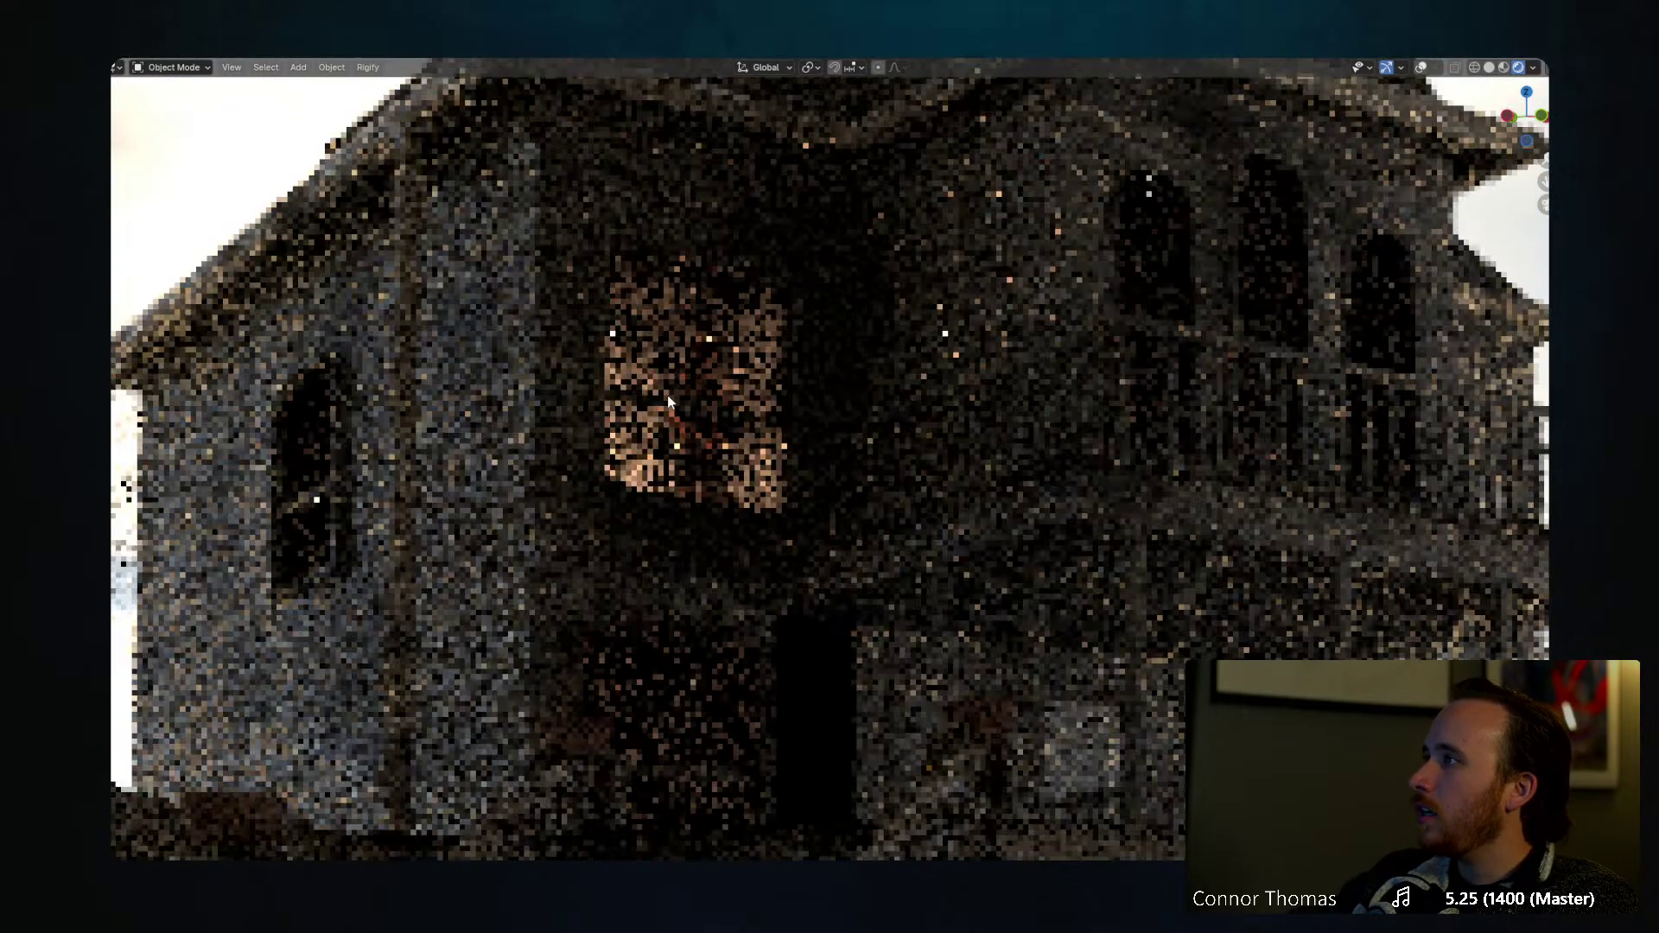
{"action": "scroll", "coordinate": [667, 396], "scroll_direction": "up", "scroll_amount": 6}
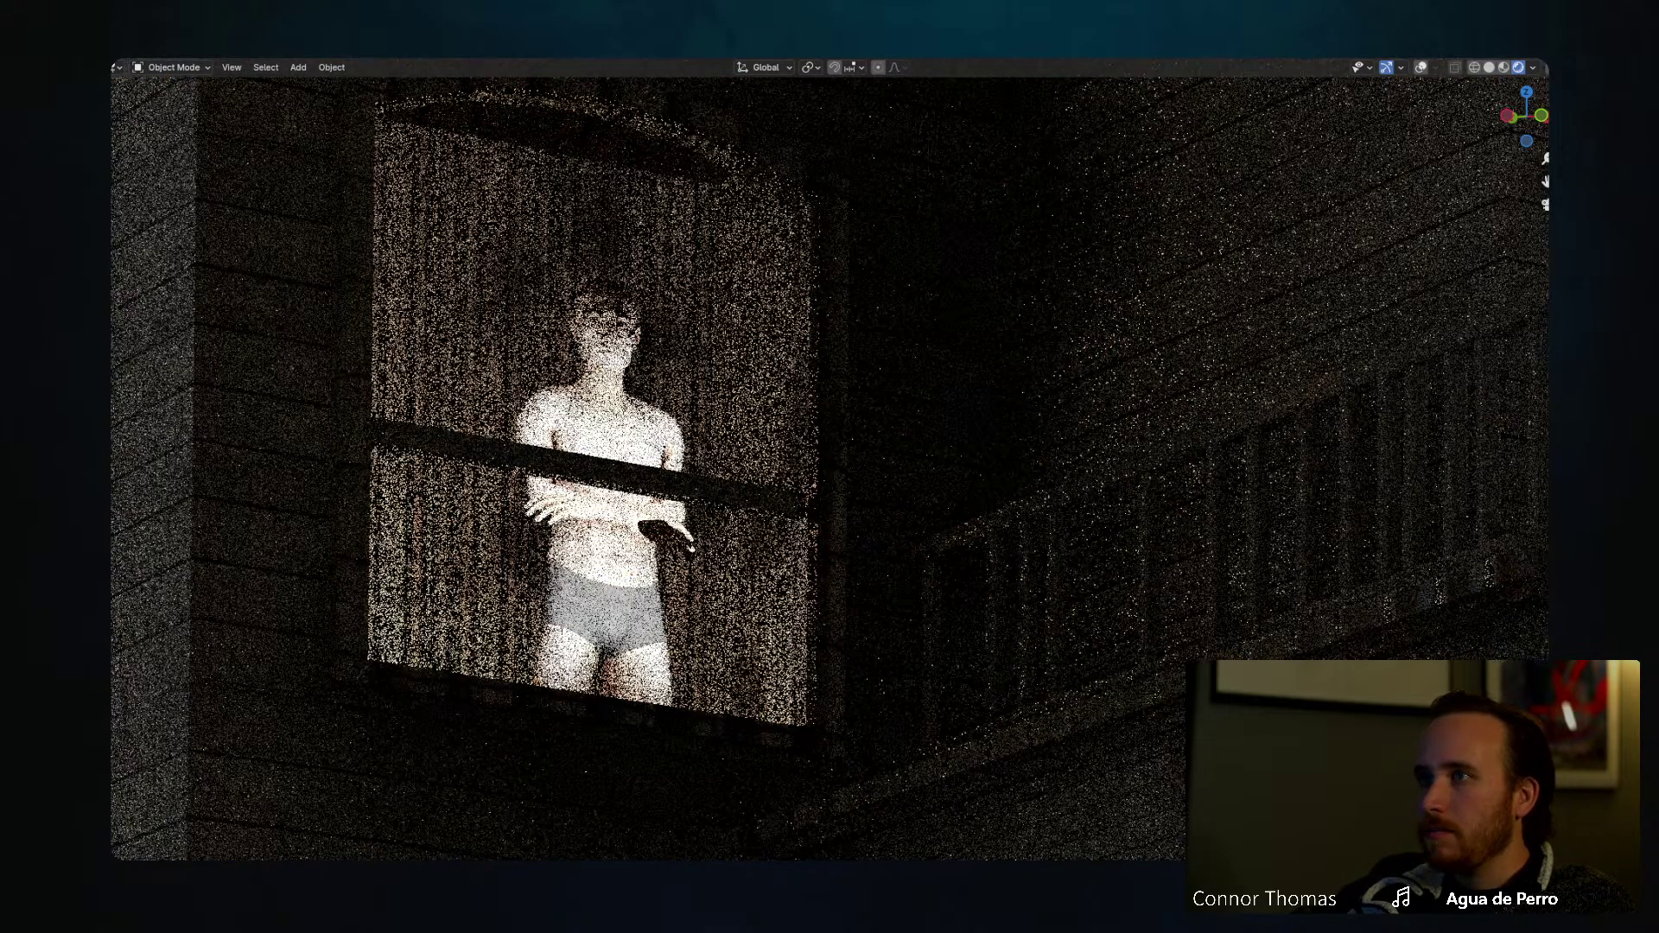
{"action": "key", "text": "g"}
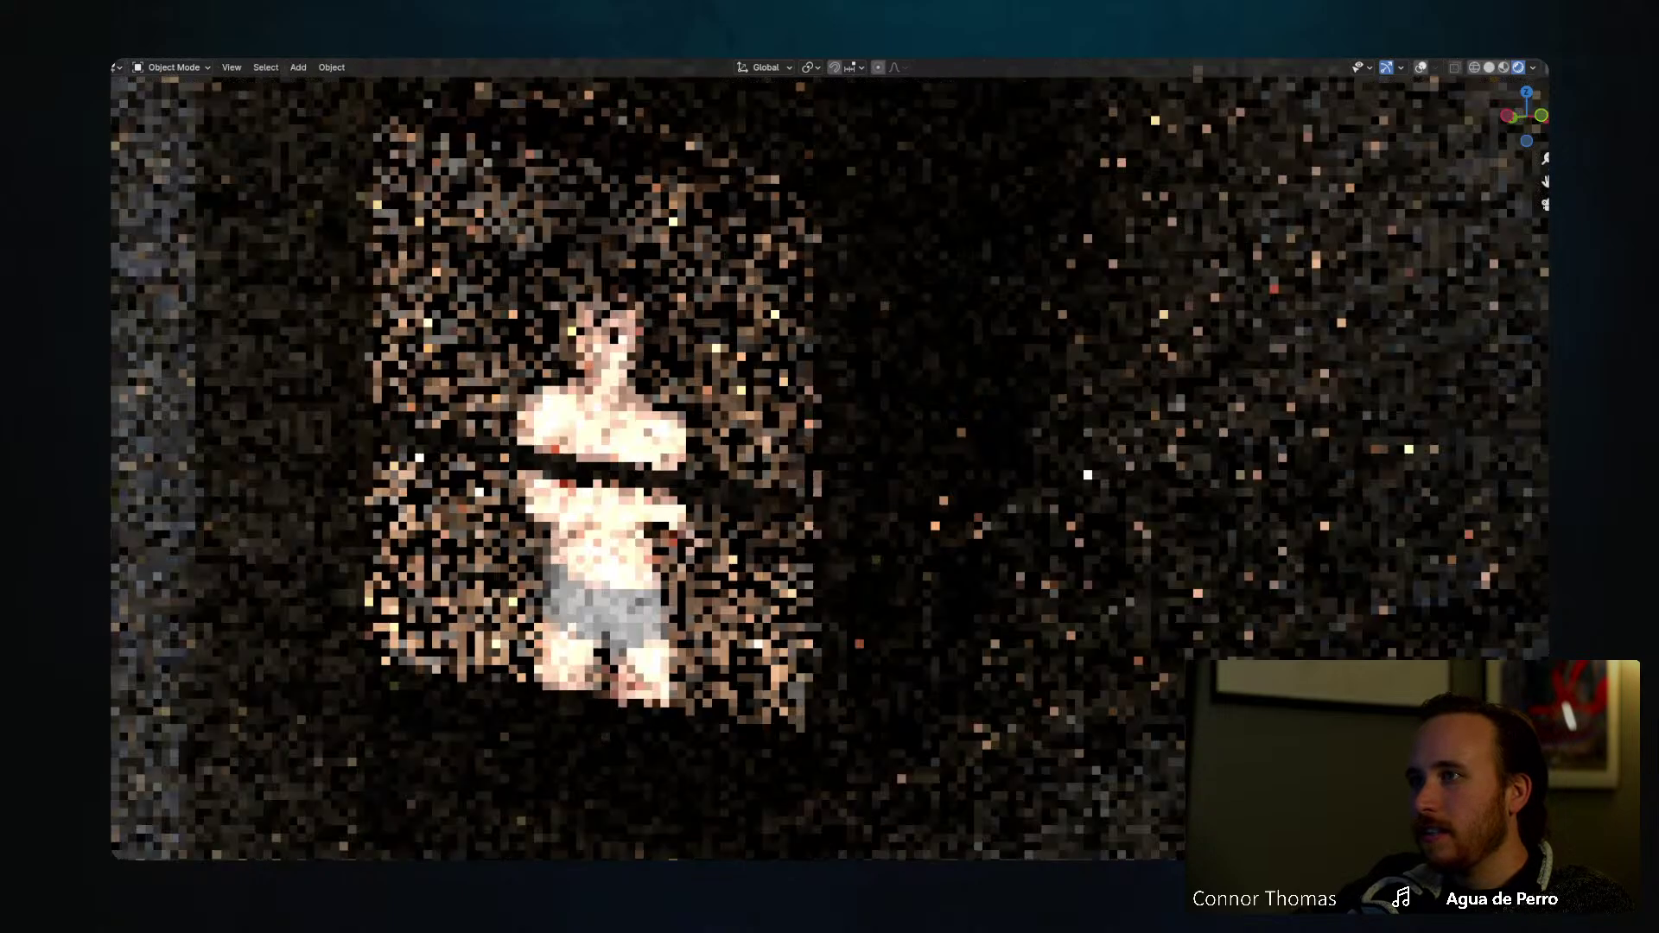
{"action": "key", "text": "x"}
{"action": "key", "text": "y"}
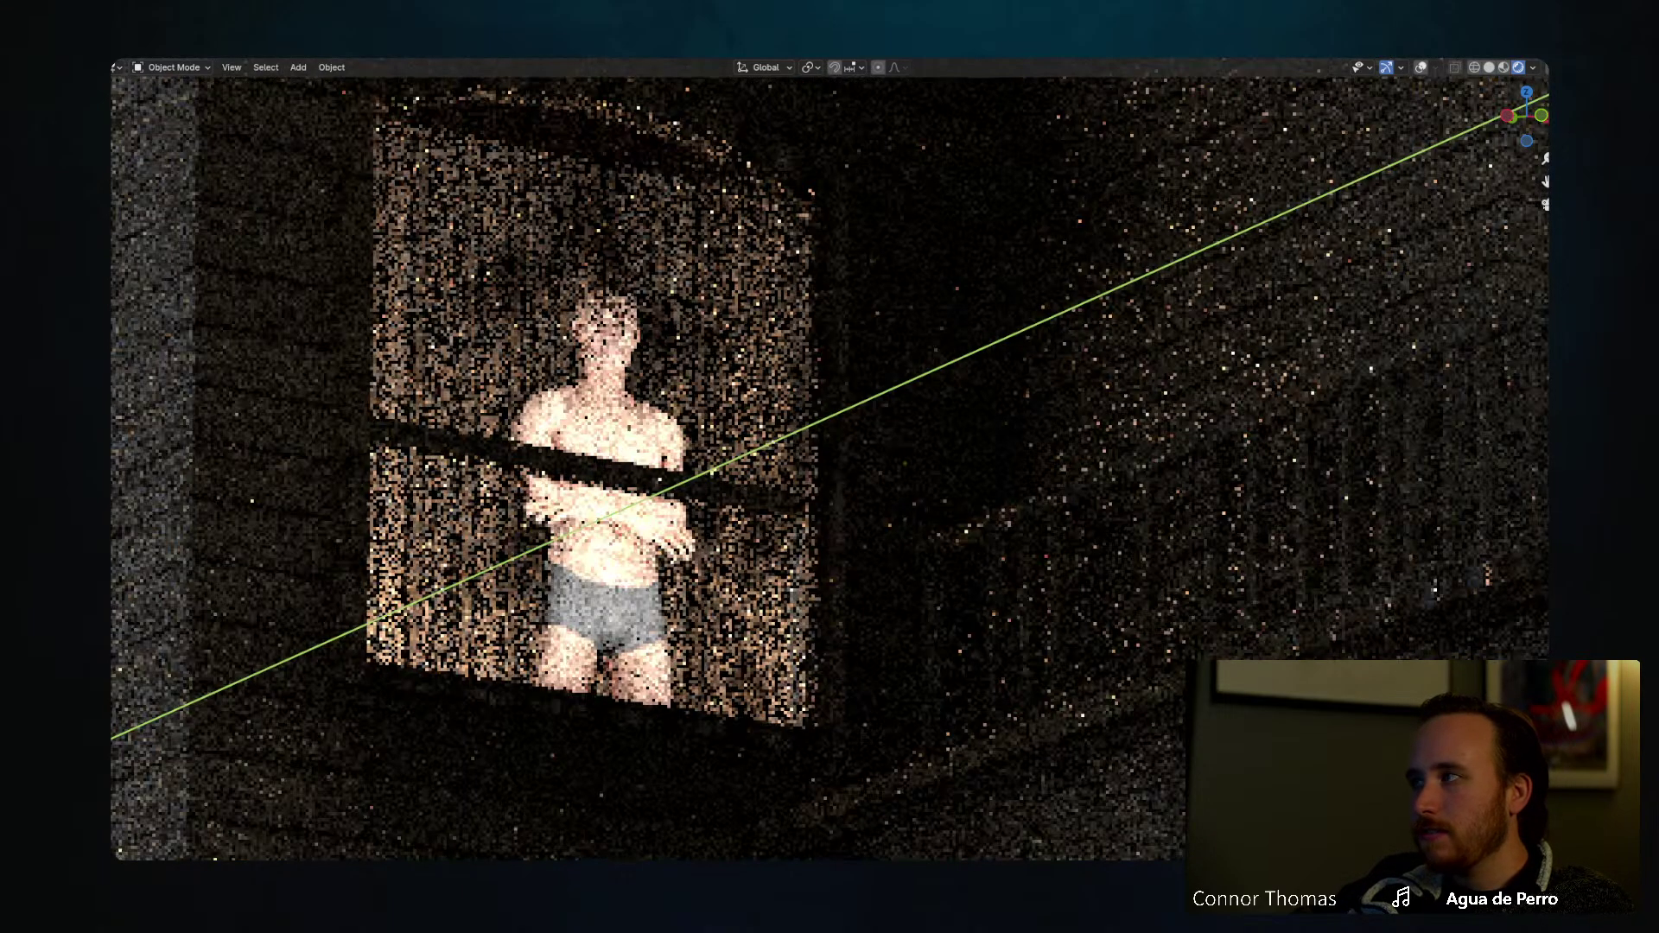
{"action": "key", "text": "Return"}
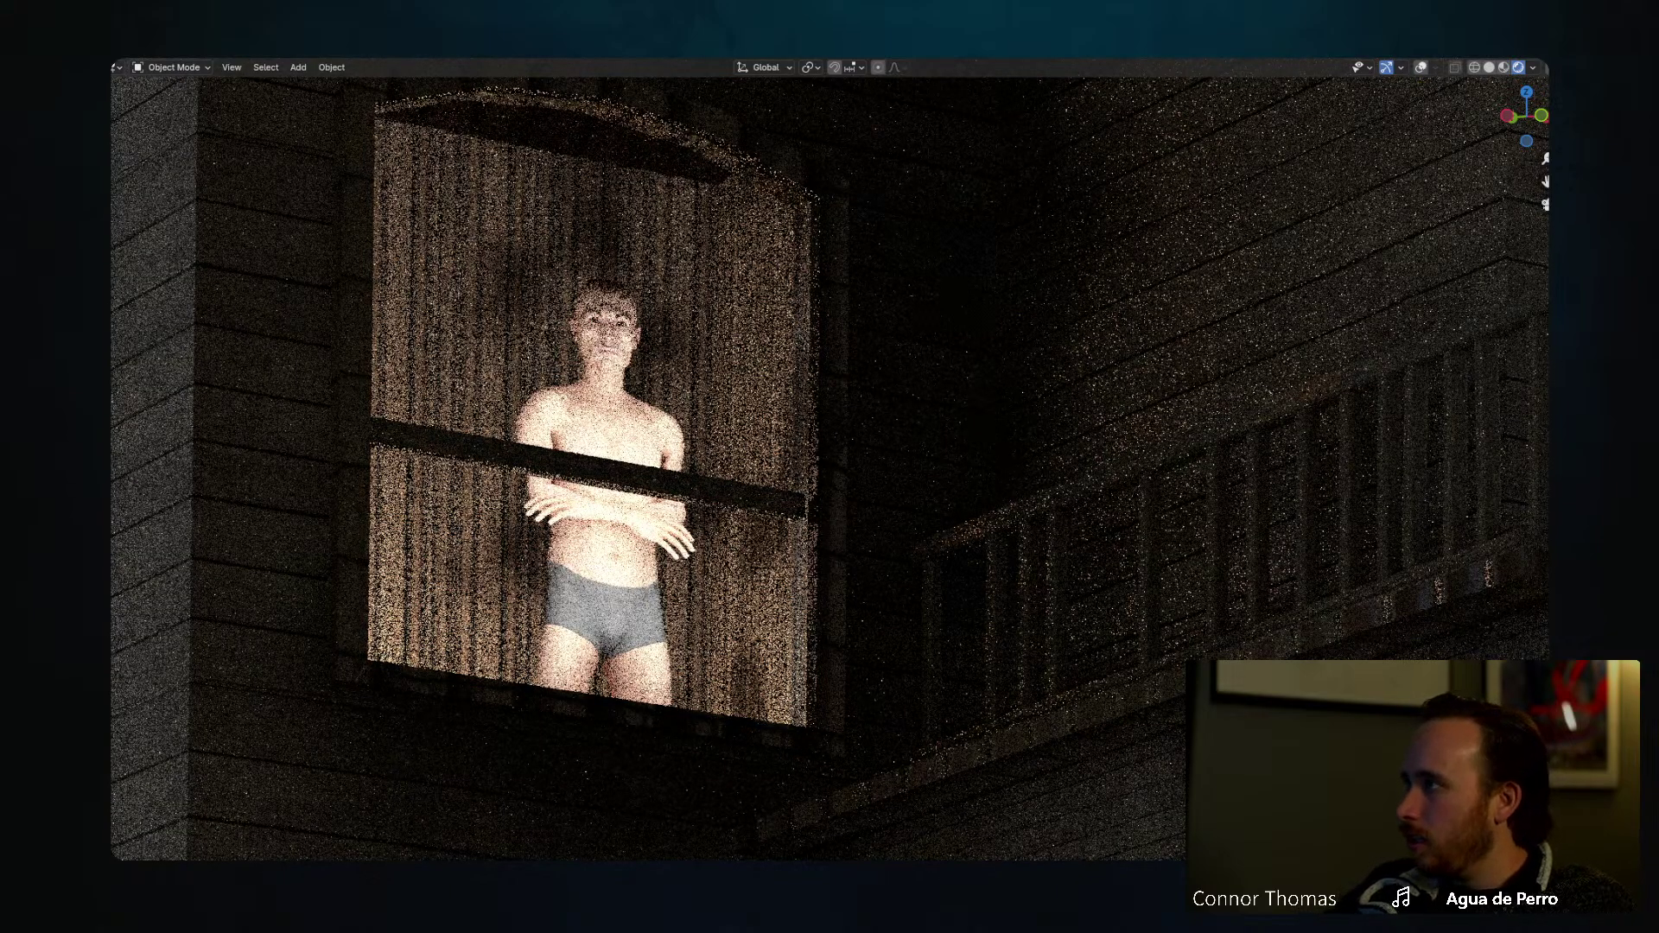
{"action": "key", "text": "h"}
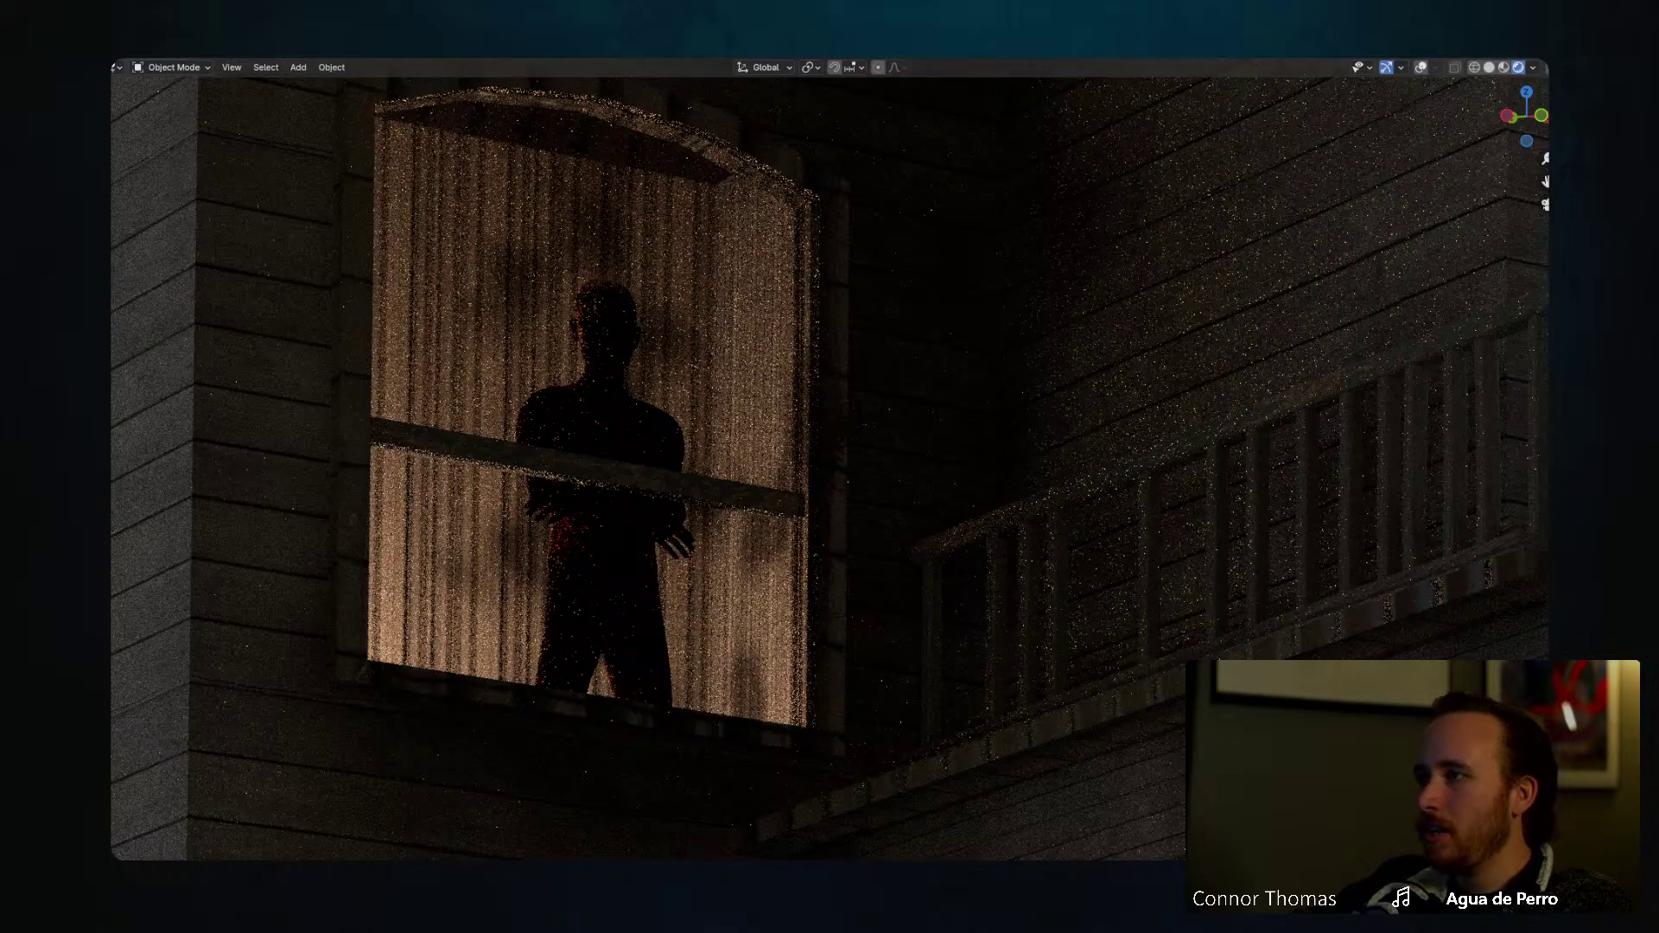
Step: Return to the camera view and check how the silhouetted figure in the window reads from afar
{"action": "key", "text": "space"}
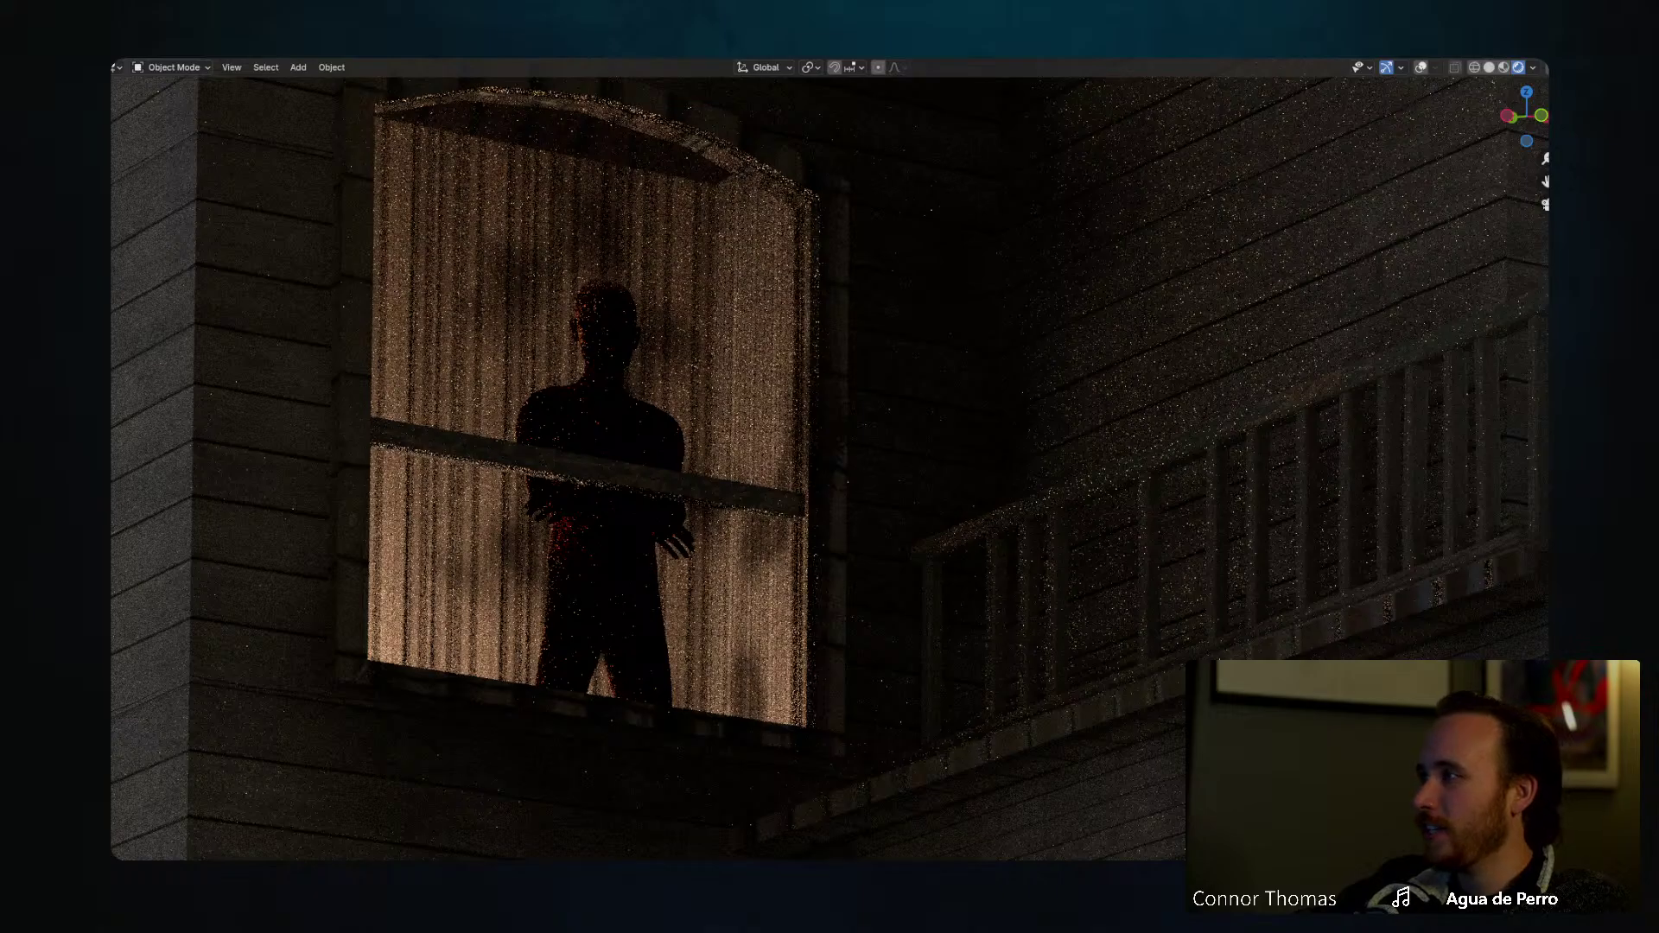
{"action": "key", "text": "KP_0"}
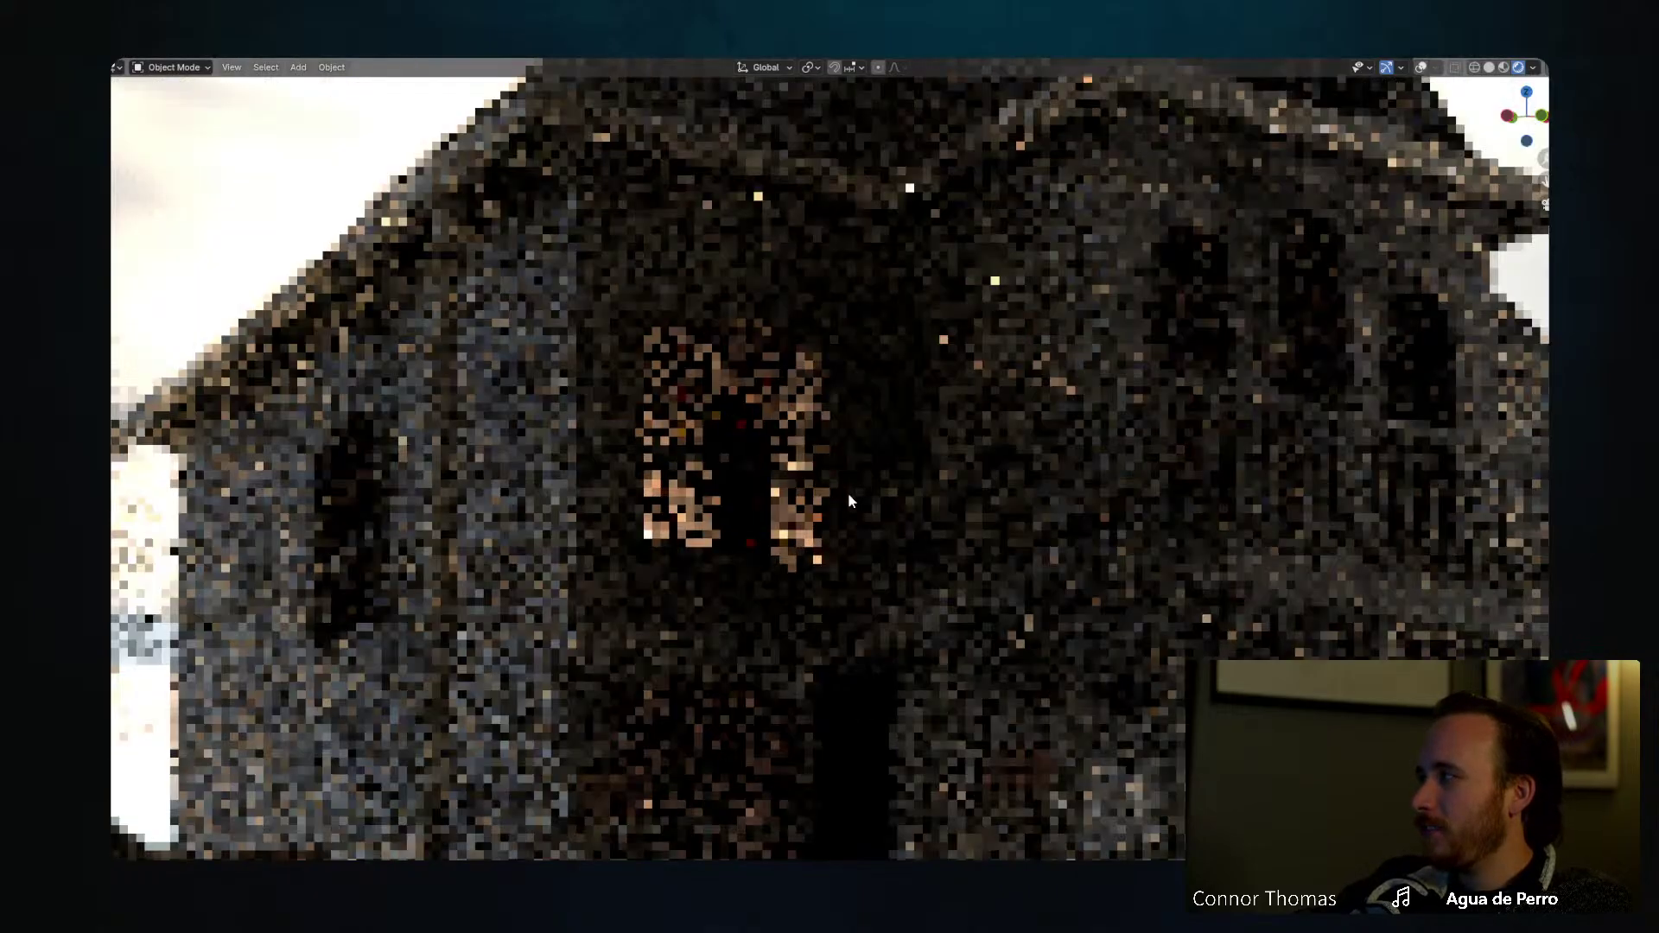
{"action": "key", "text": "KP_0"}
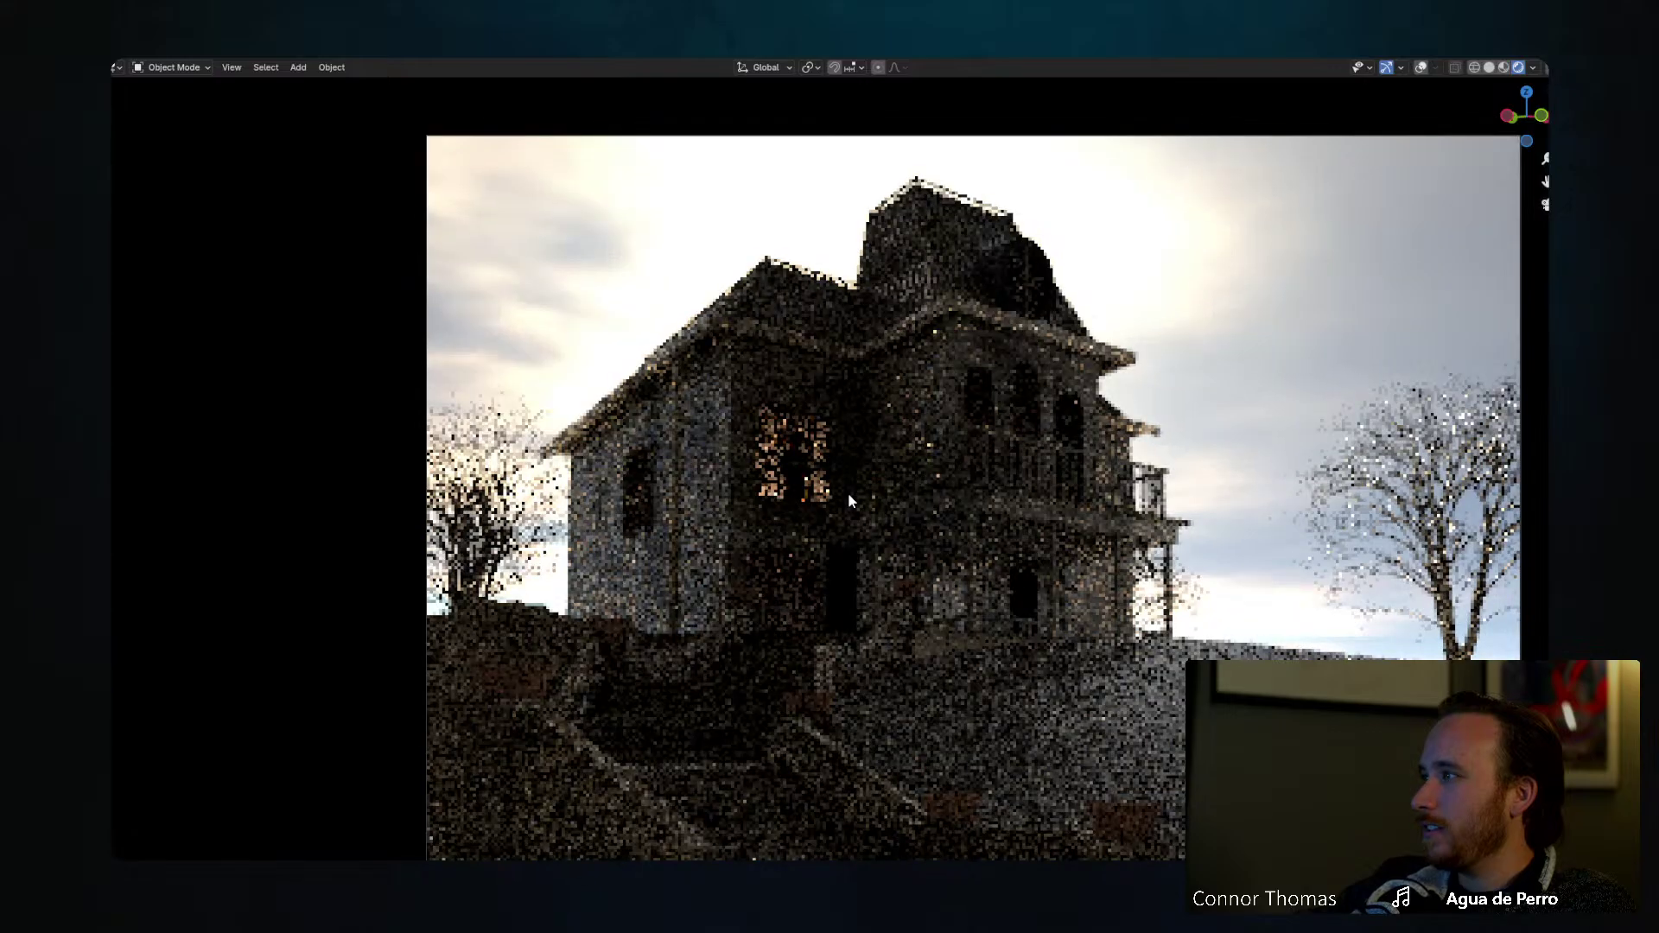
Step: Inspect the house scene through the camera, comparing solid shading with the rendered preview
{"action": "scroll", "coordinate": [848, 493], "scroll_direction": "down", "scroll_amount": 1}
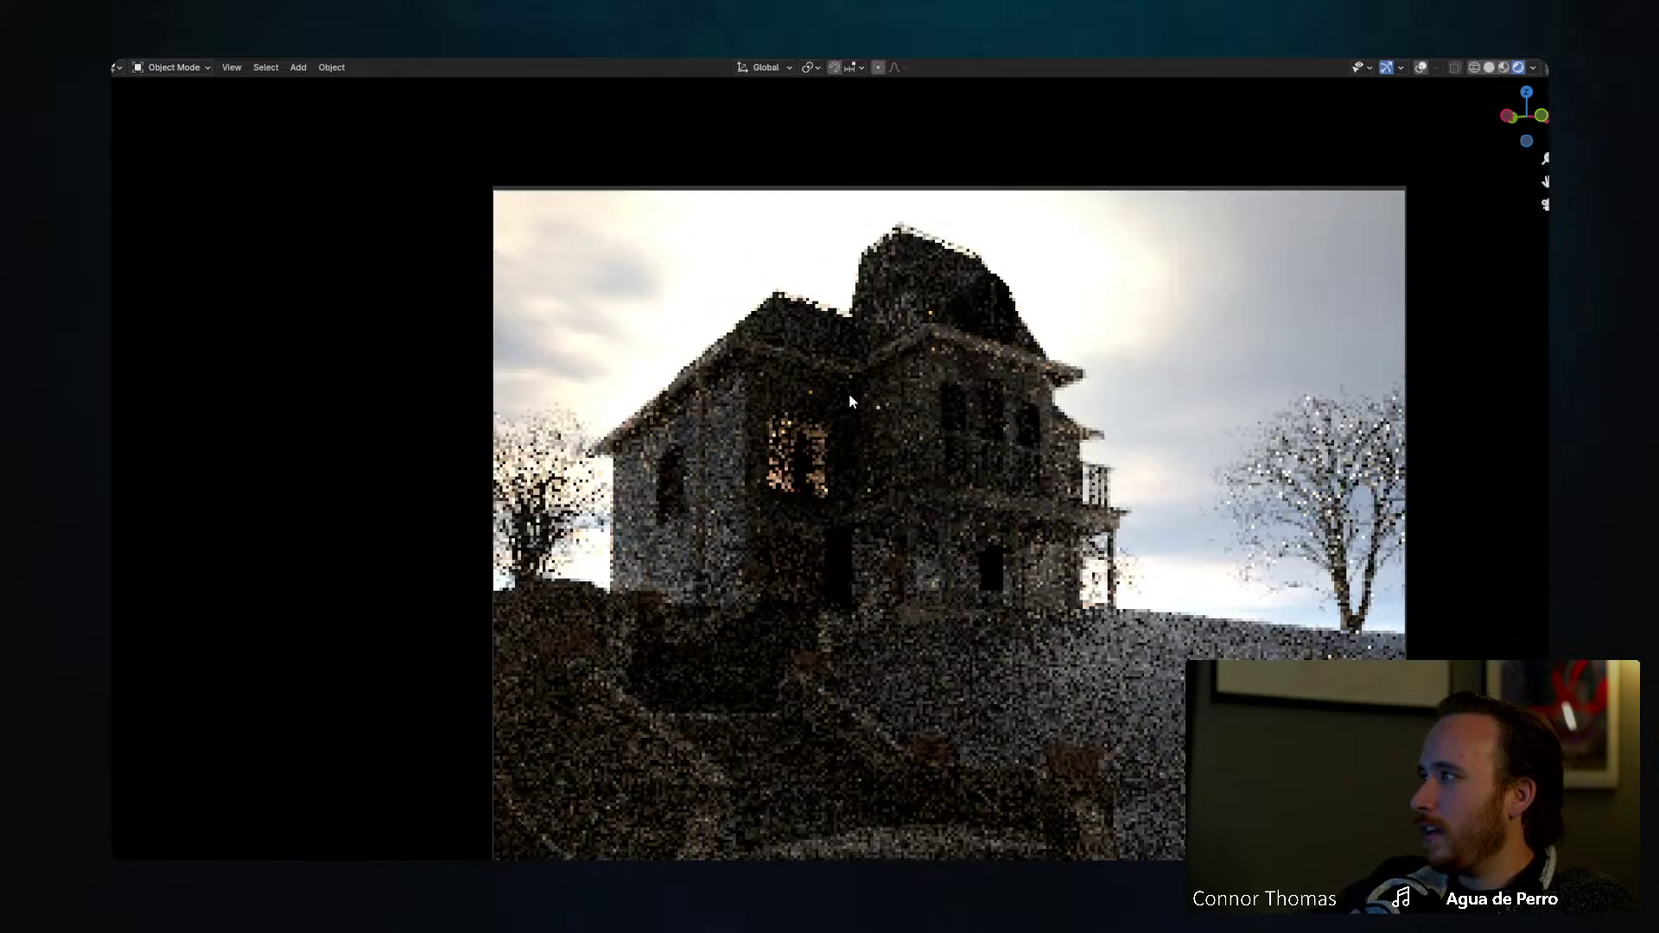
{"action": "scroll", "coordinate": [850, 400], "scroll_direction": "up", "scroll_amount": 1}
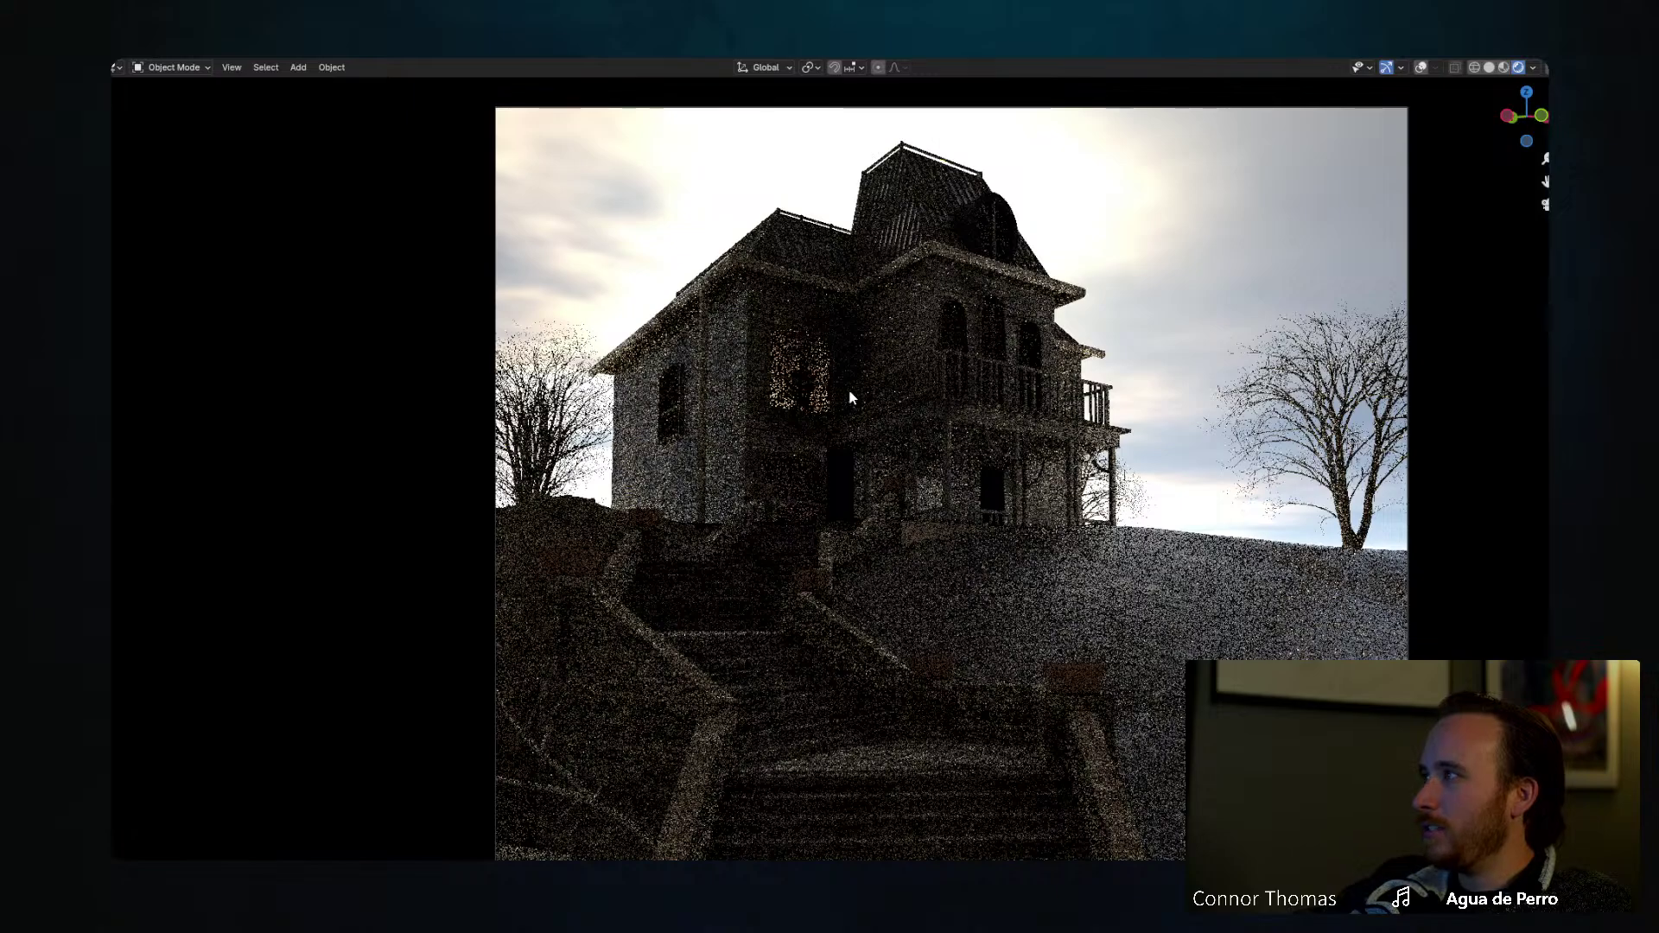
{"action": "scroll", "coordinate": [850, 397], "scroll_direction": "down", "scroll_amount": 1}
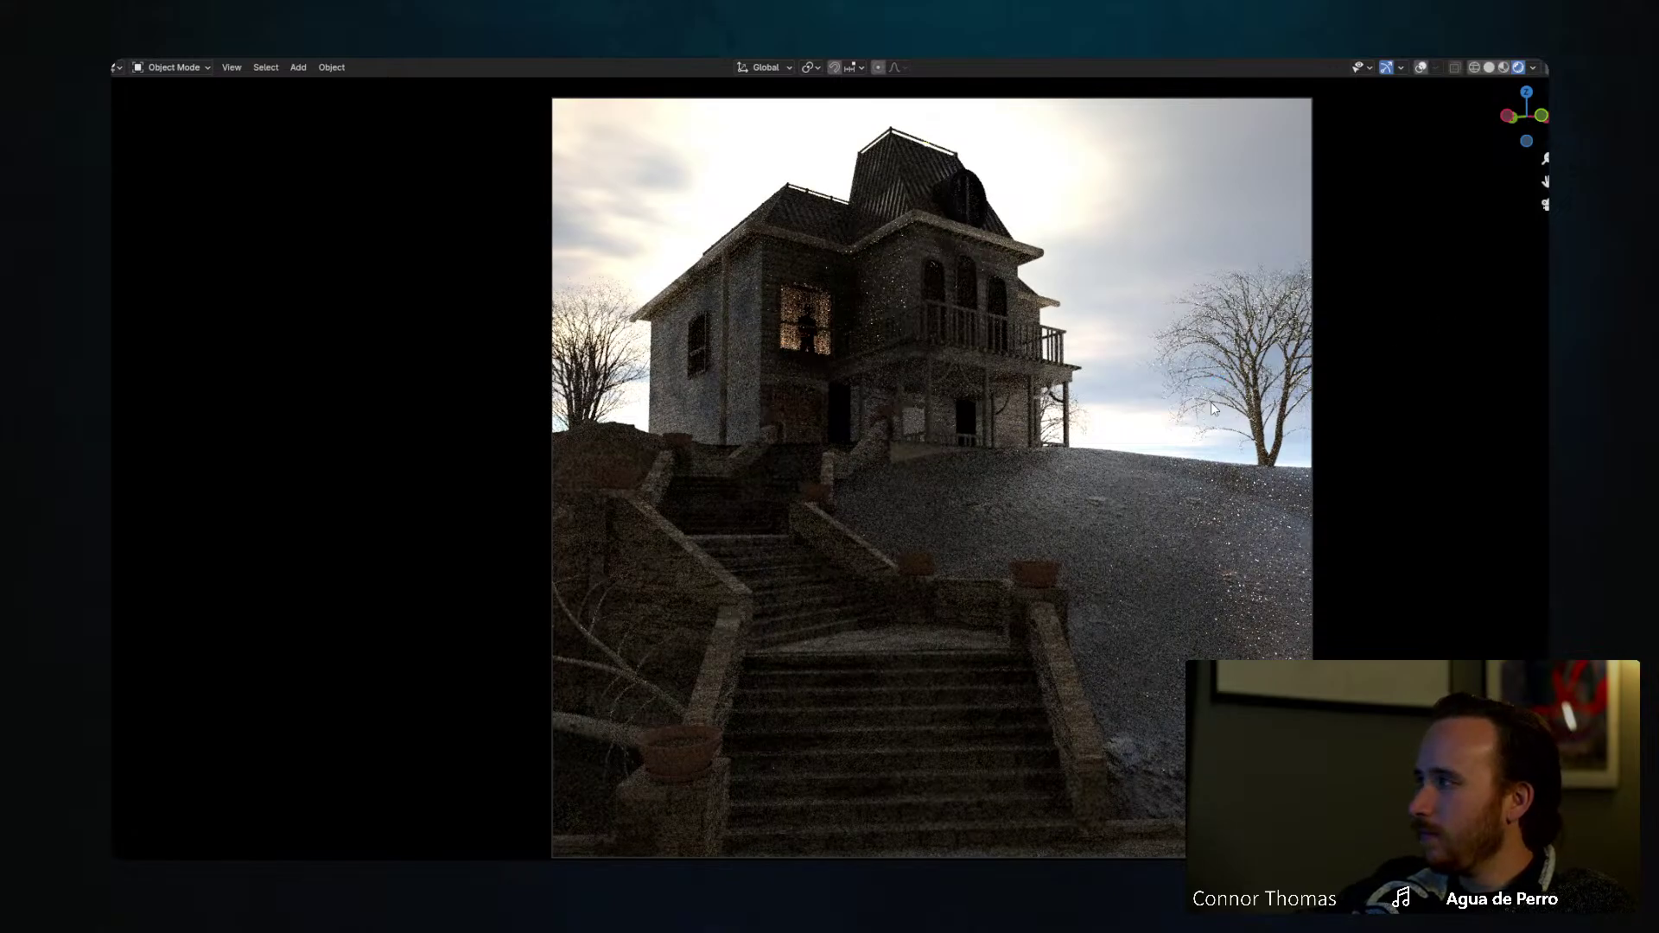
{"action": "key", "text": "z"}
{"action": "left_click", "coordinate": [1000, 407]}
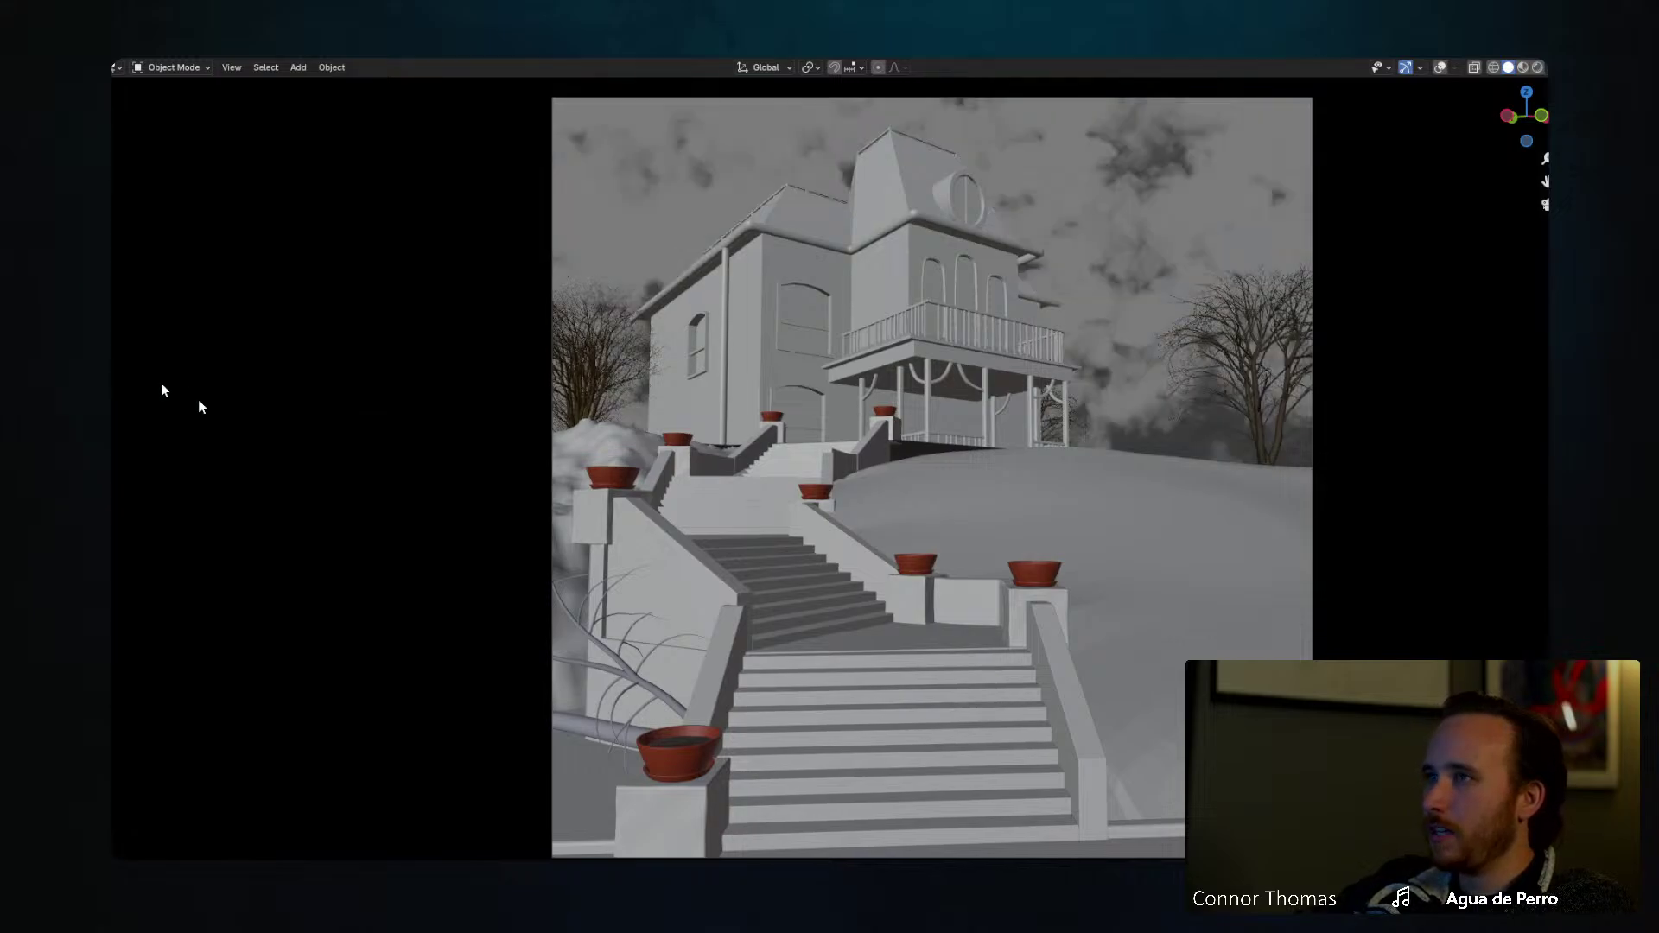
{"action": "key", "text": "z"}
{"action": "left_click", "coordinate": [921, 411]}
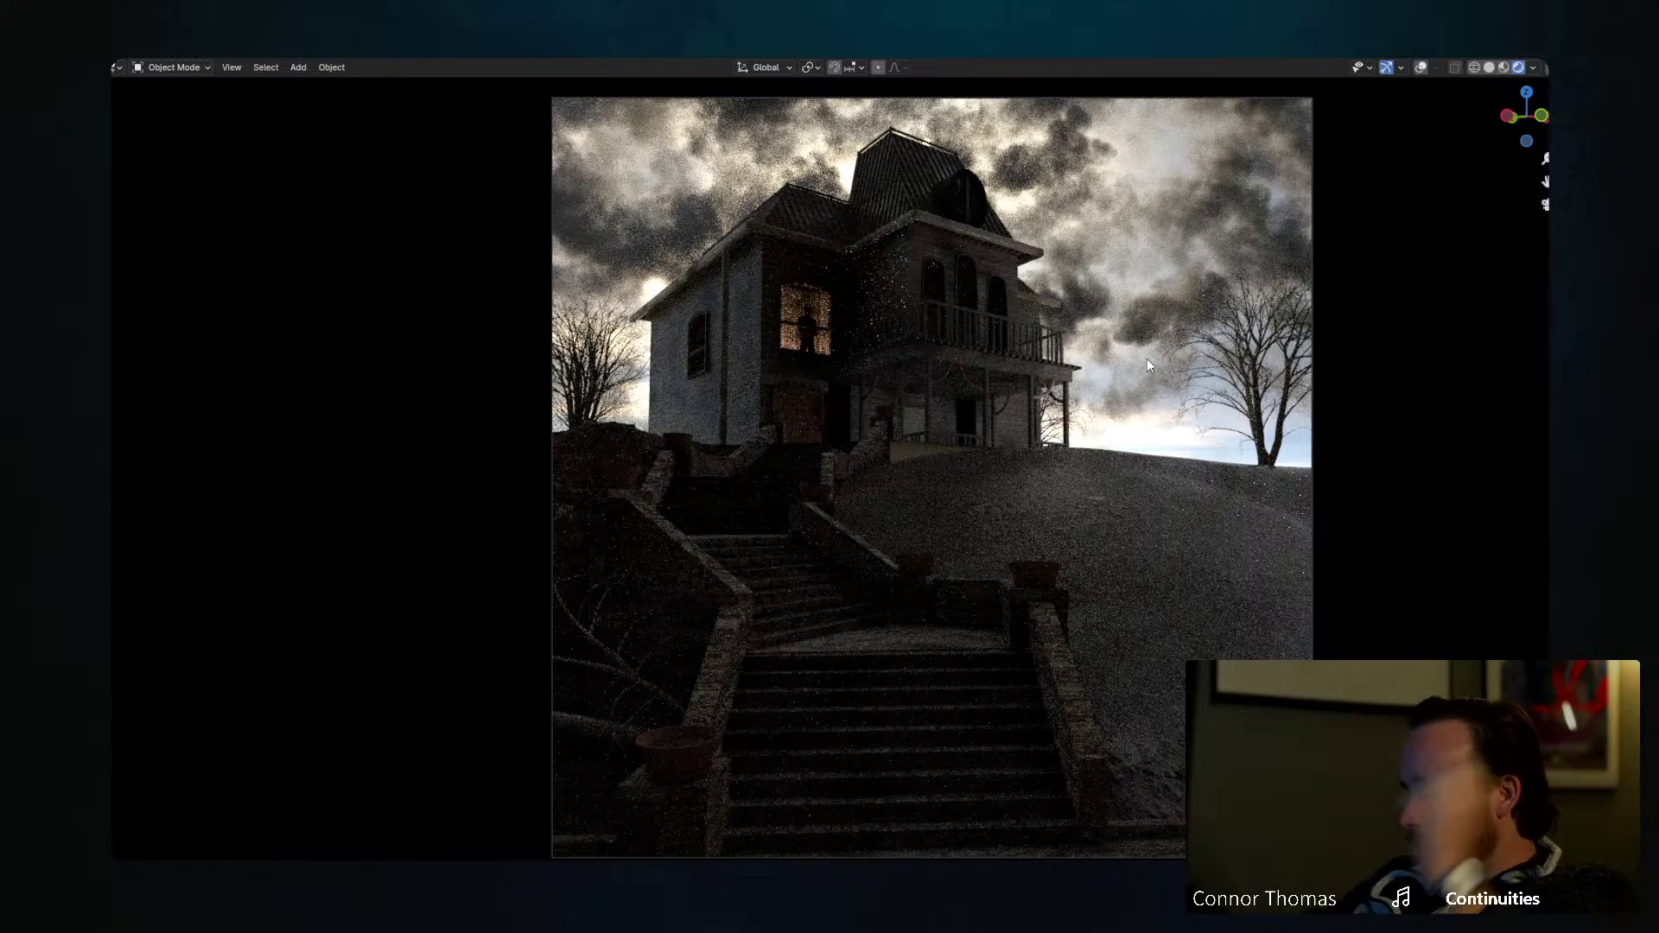
Step: Switch the viewport to solid shading and frame the whole scene from outside the camera
{"action": "key", "text": "z"}
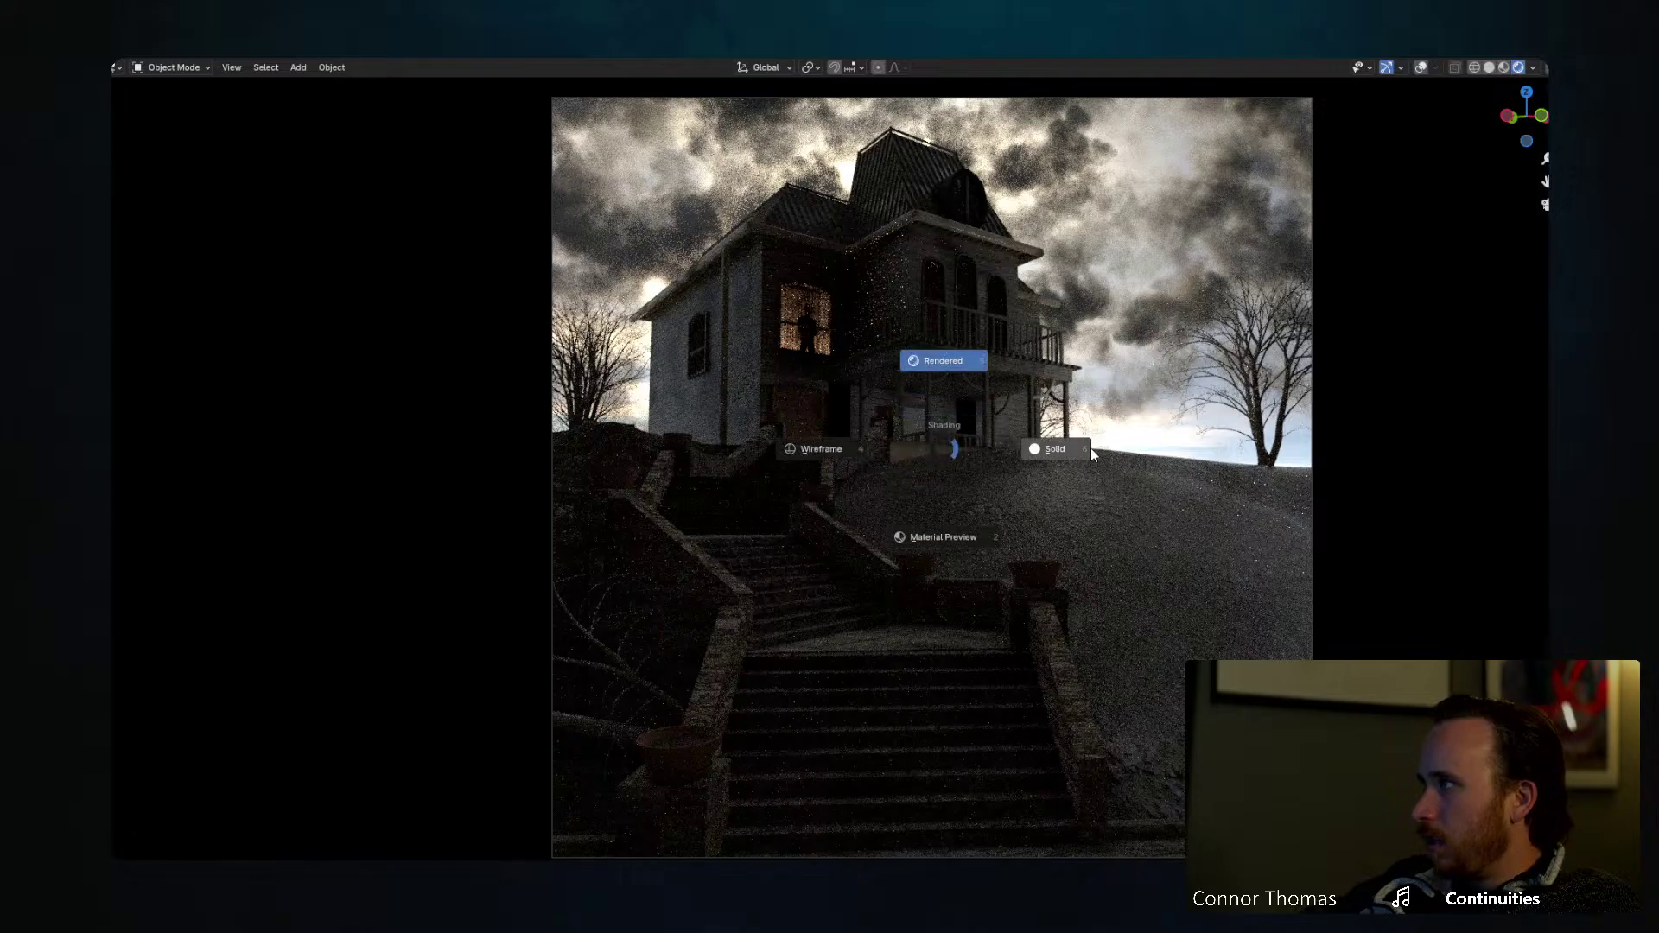
{"action": "left_click", "coordinate": [1090, 448]}
{"action": "middle_click_drag", "start_coordinate": [926, 427], "coordinate": [974, 475]}
{"action": "key", "text": "Home"}
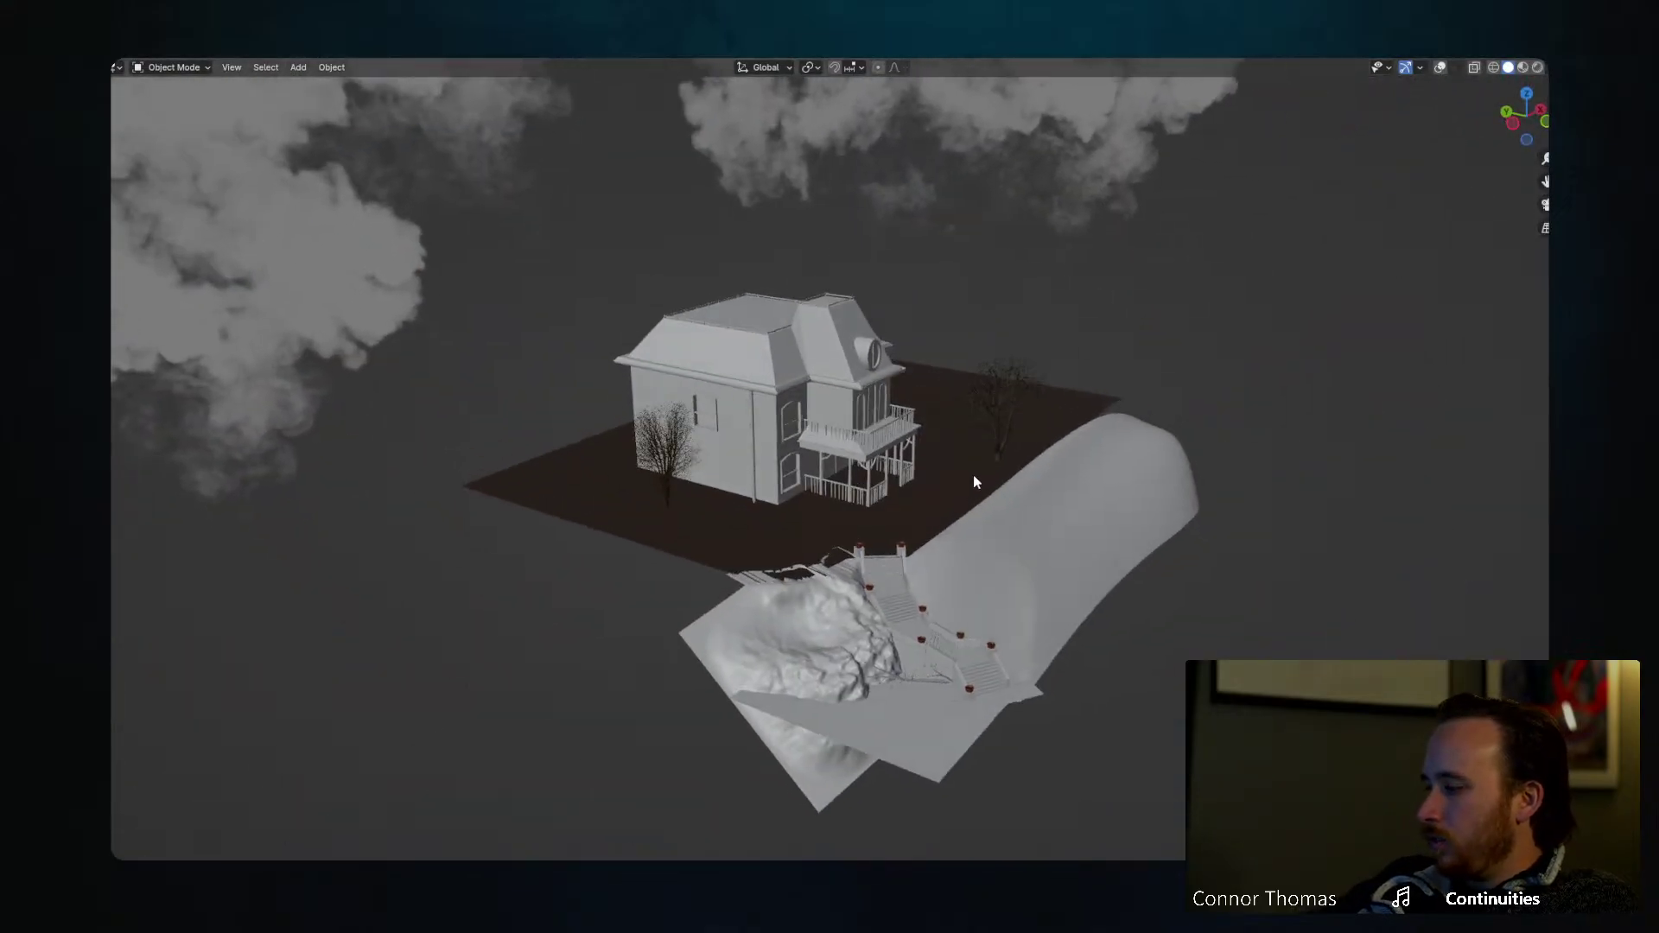
Step: Return to the camera view and edit the mesh covering it in face selection mode
{"action": "key", "text": "KP_0"}
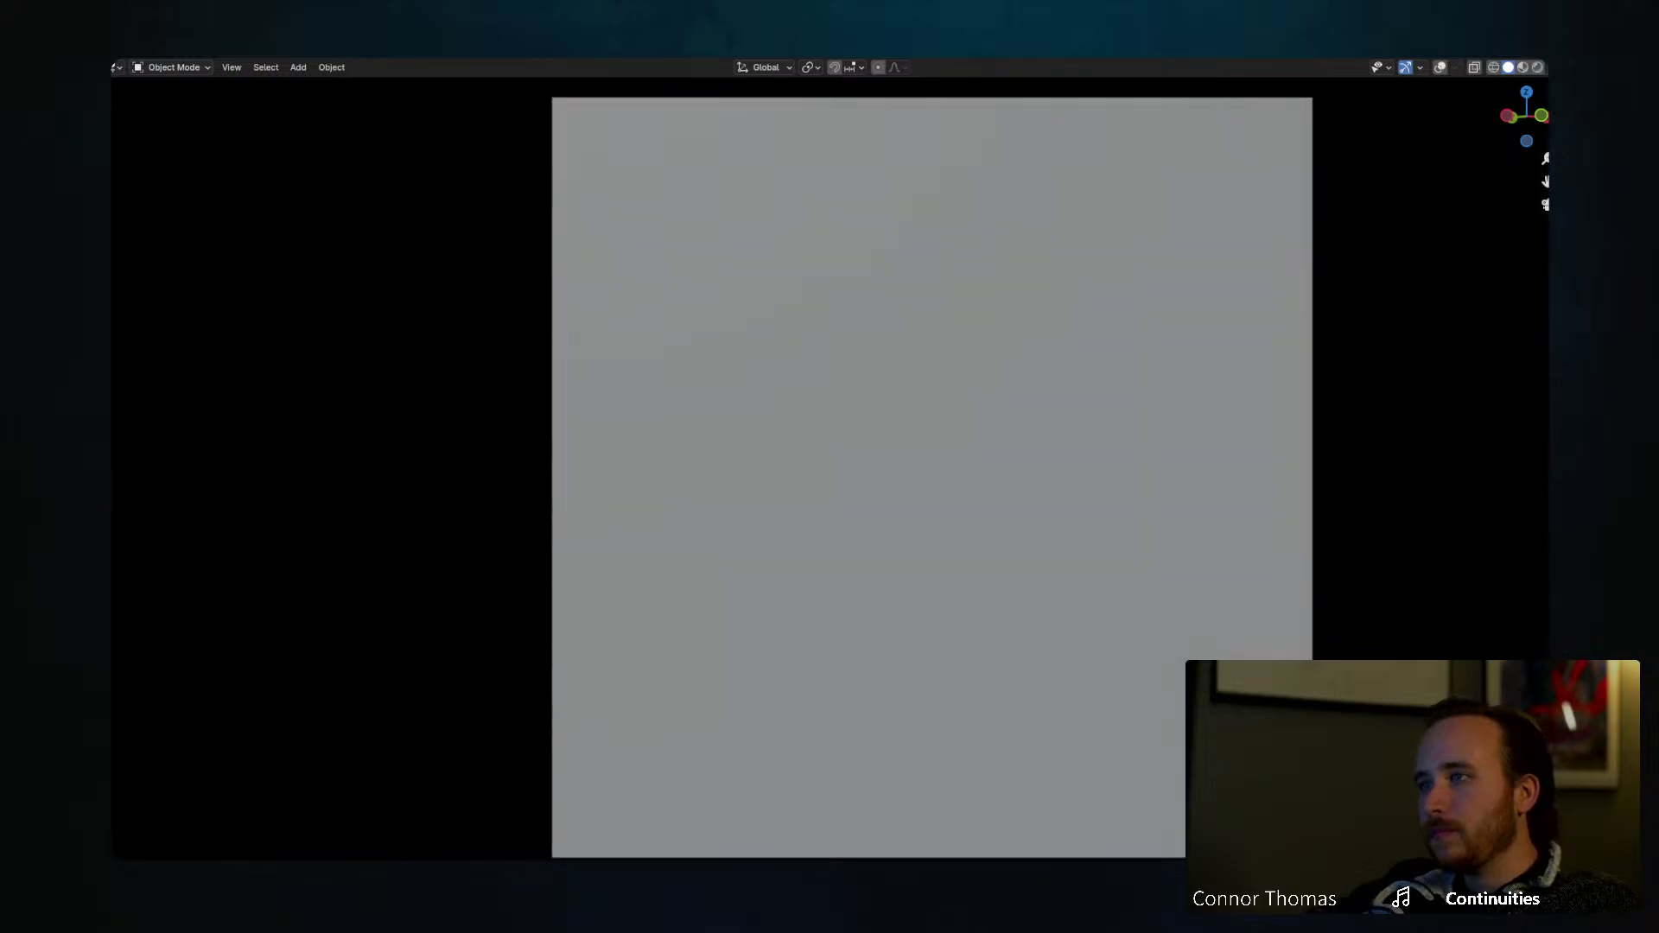
{"action": "key", "text": "Tab"}
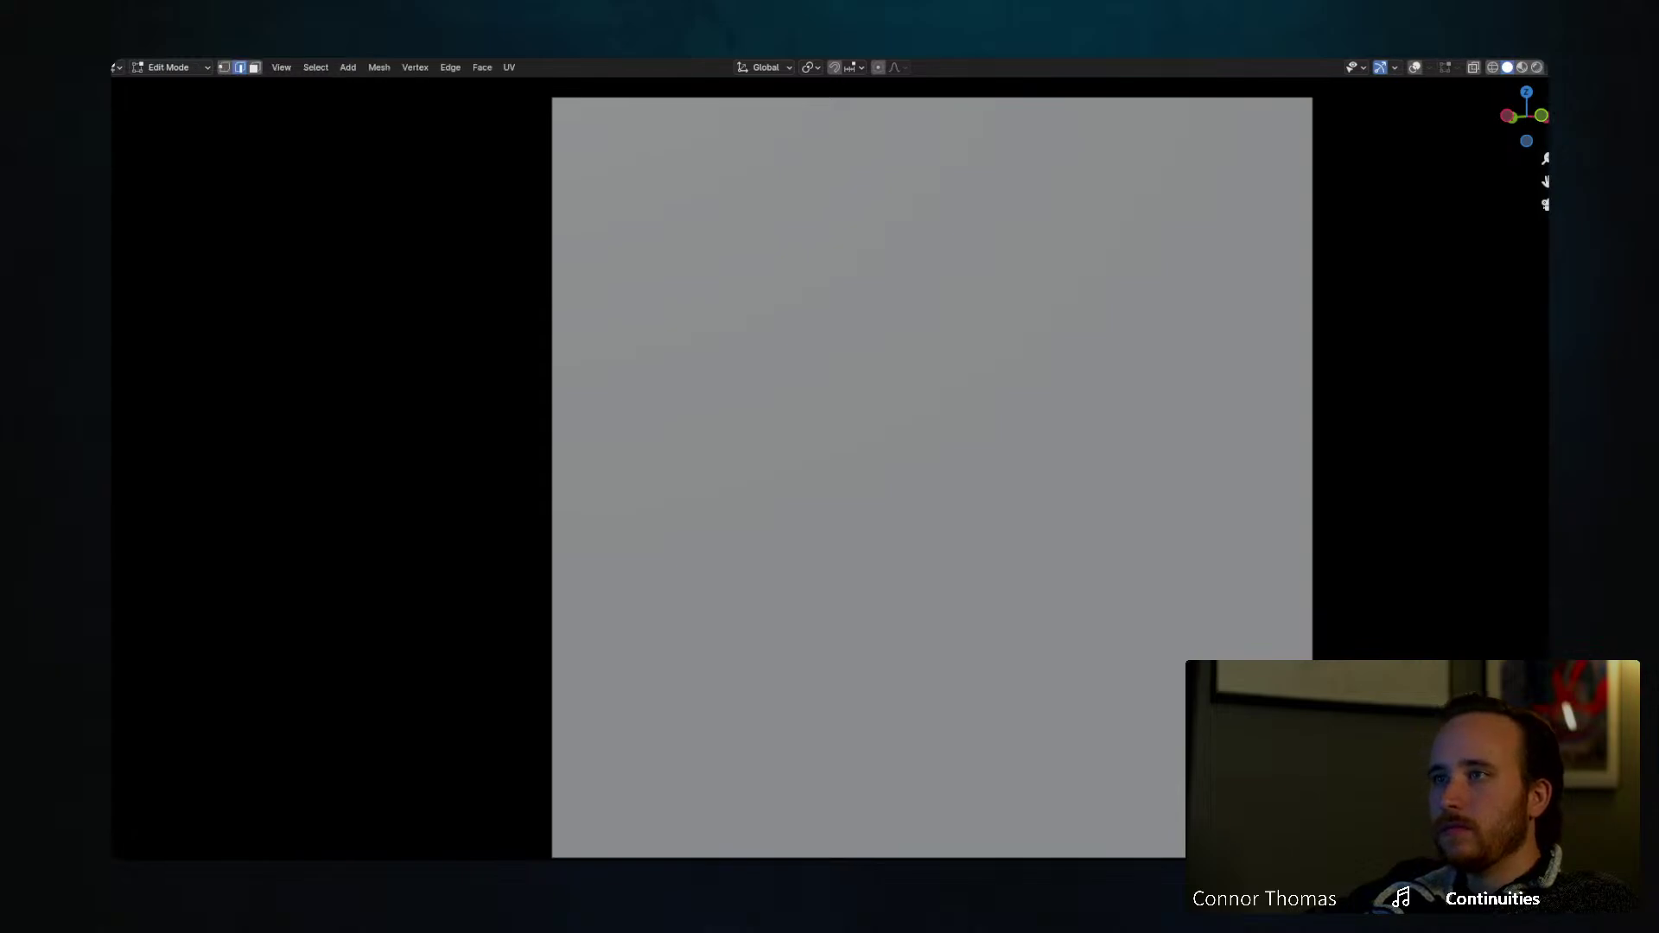
{"action": "key", "text": "3"}
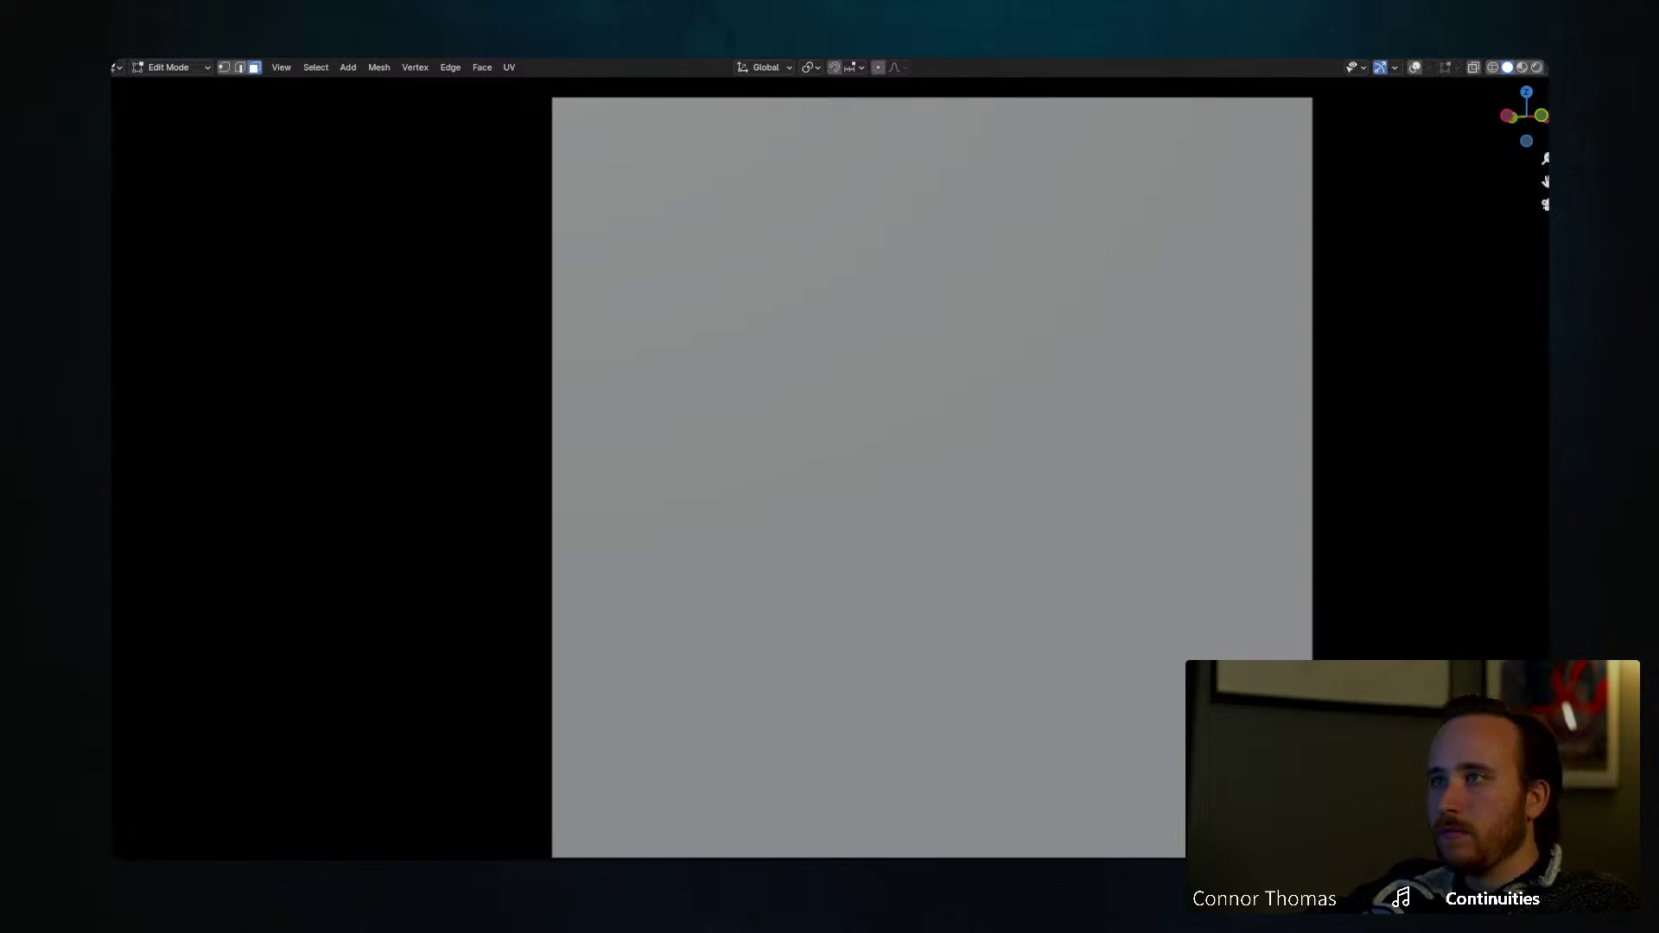
{"action": "key", "text": "Tab"}
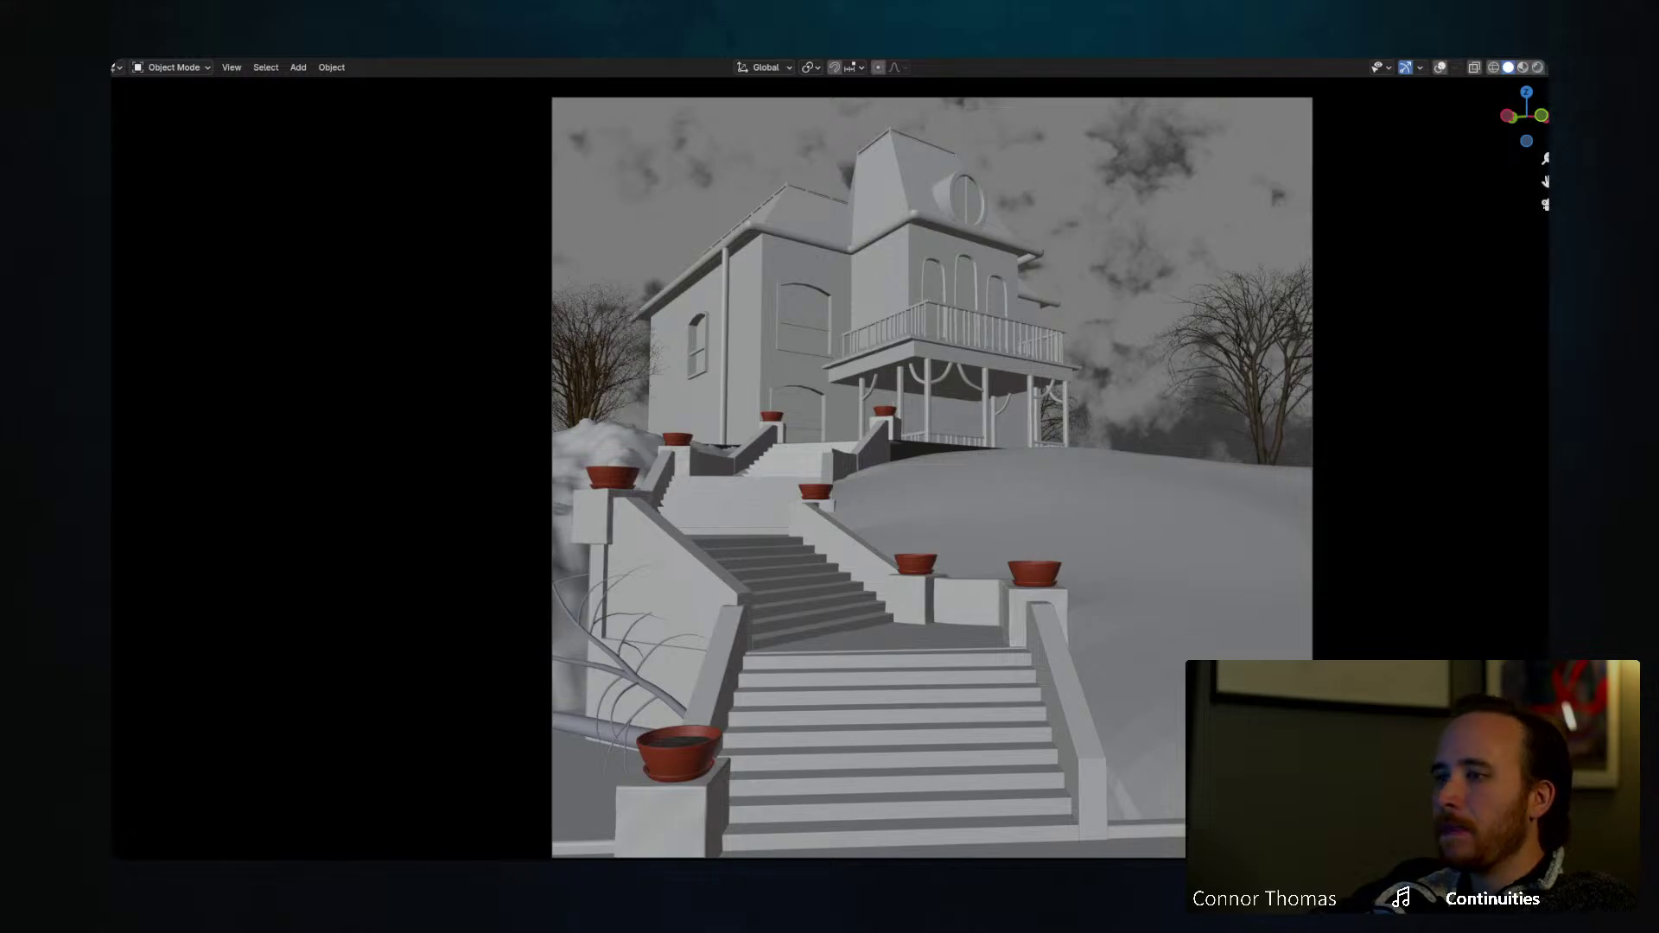
Step: Preview the camera view in rendered shading and compare it with the fog hidden and restored
{"action": "key", "text": "z"}
{"action": "left_click", "coordinate": [1026, 344]}
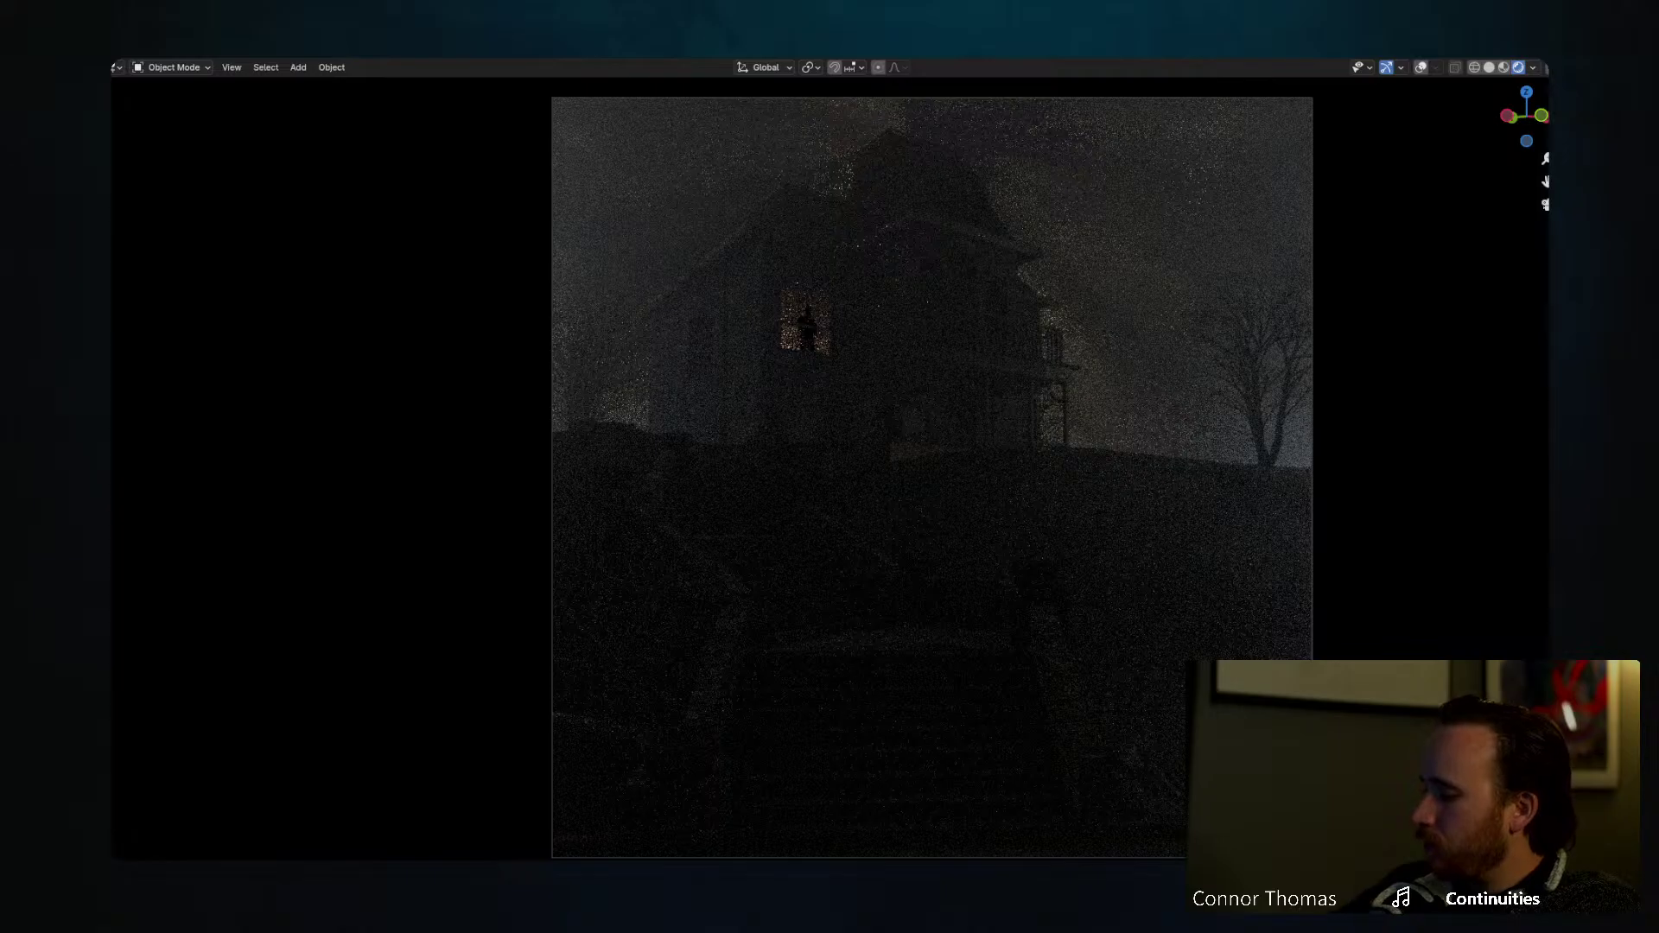
{"action": "key", "text": "h"}
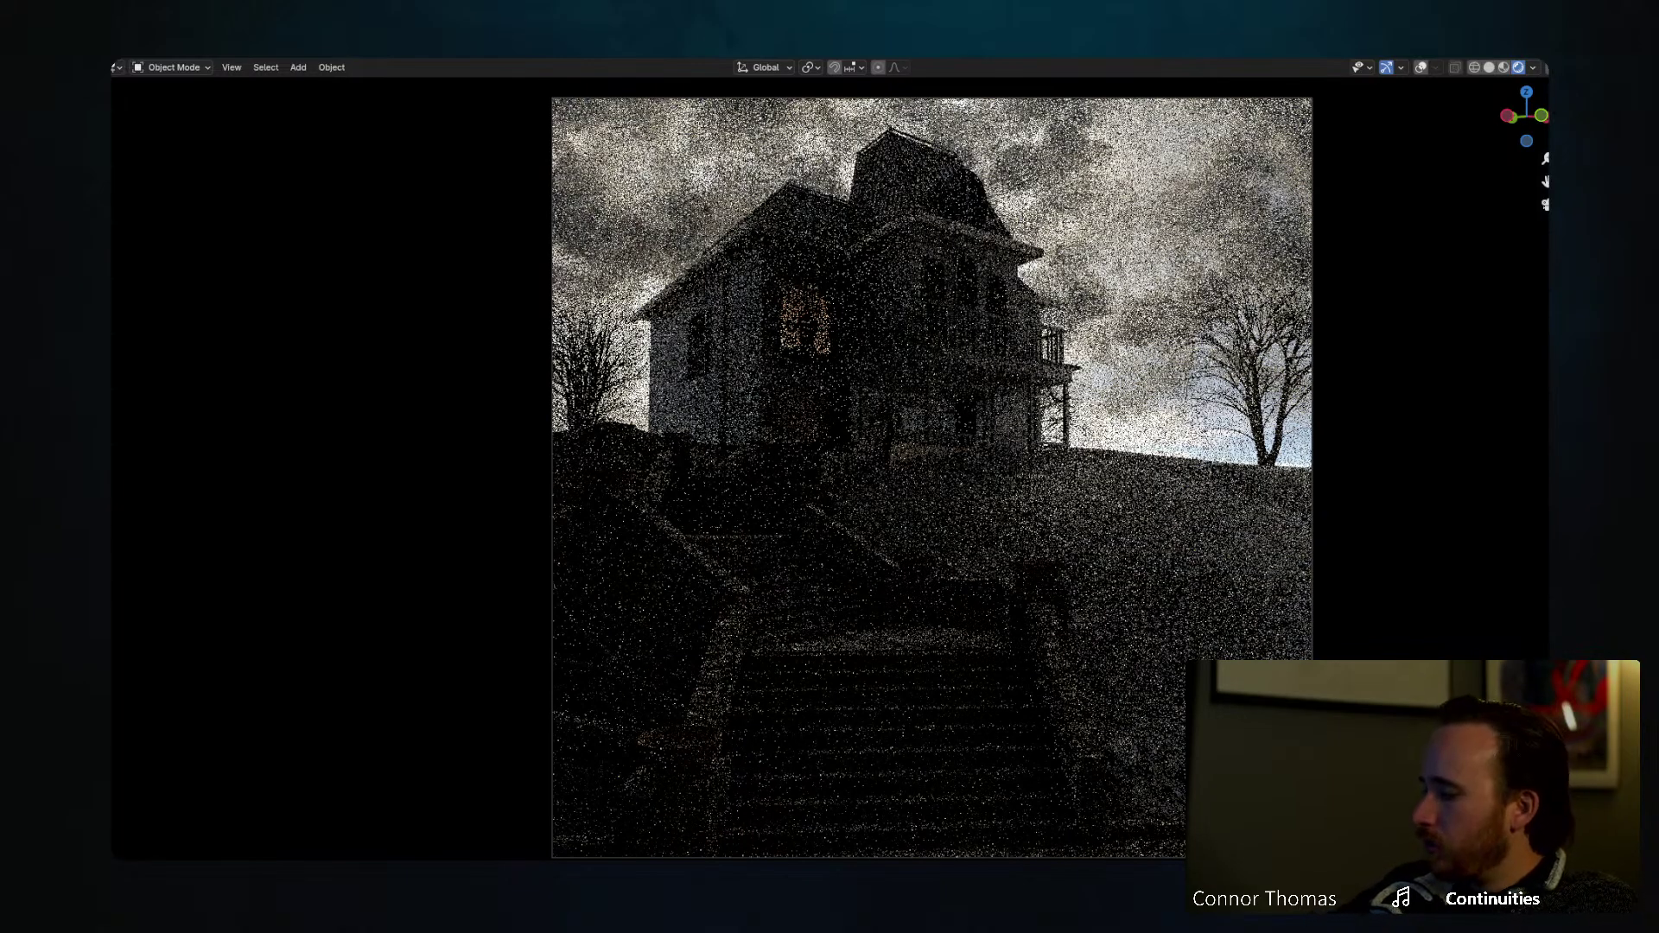
{"action": "key", "text": "ctrl+z"}
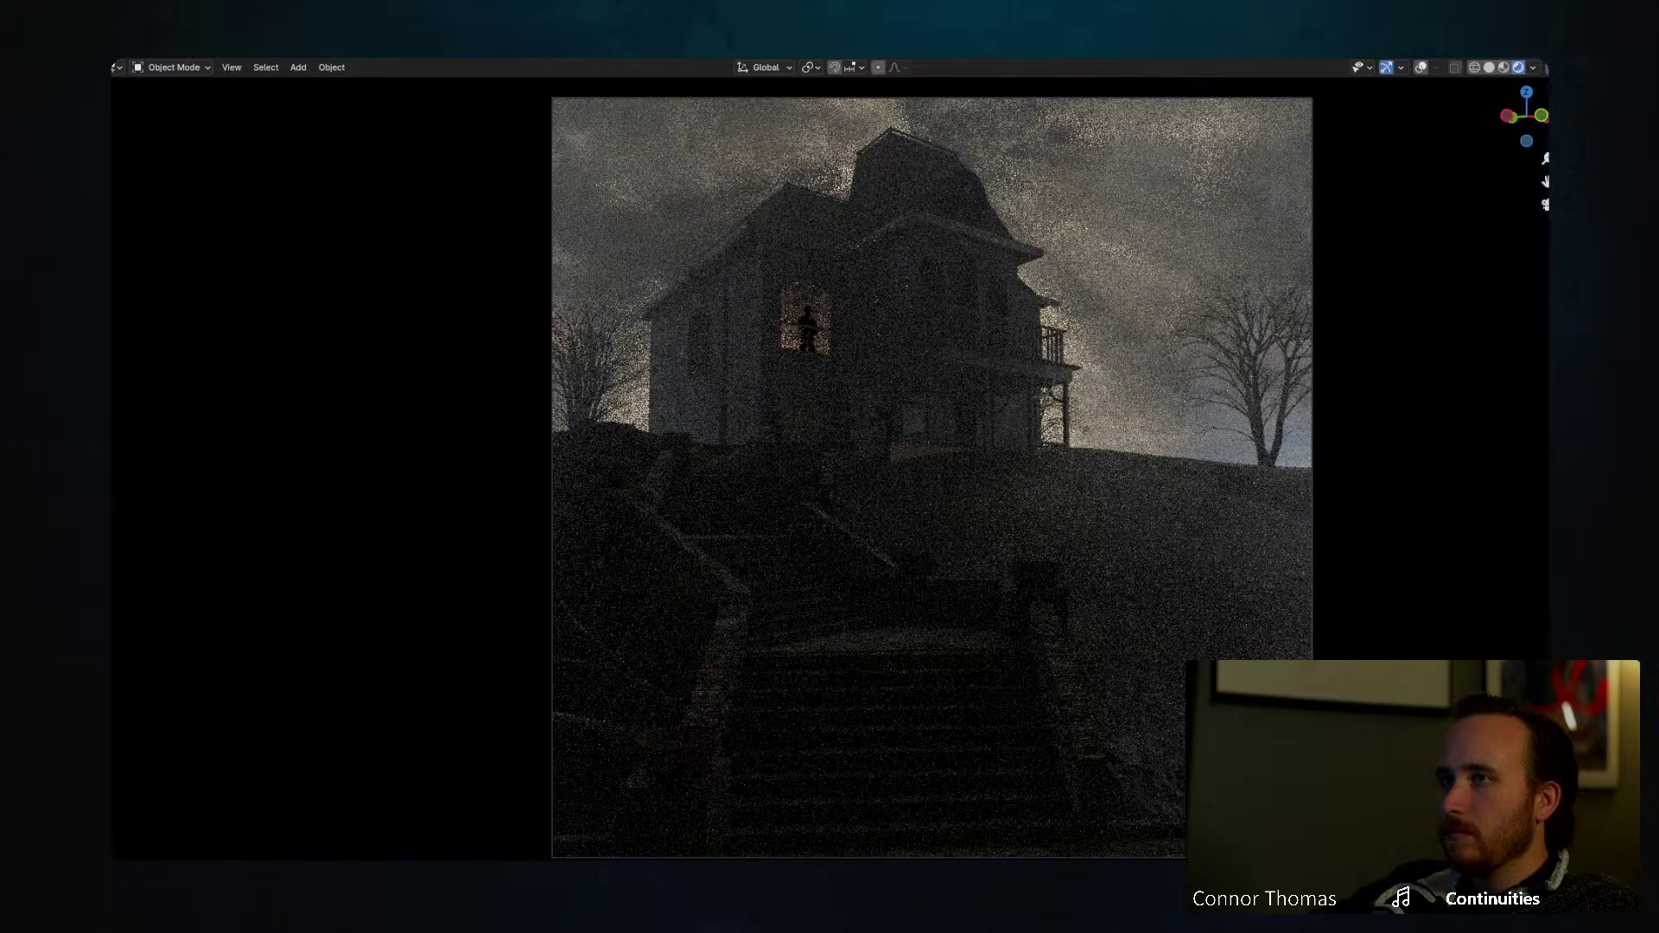
{"action": "key", "text": "Tab"}
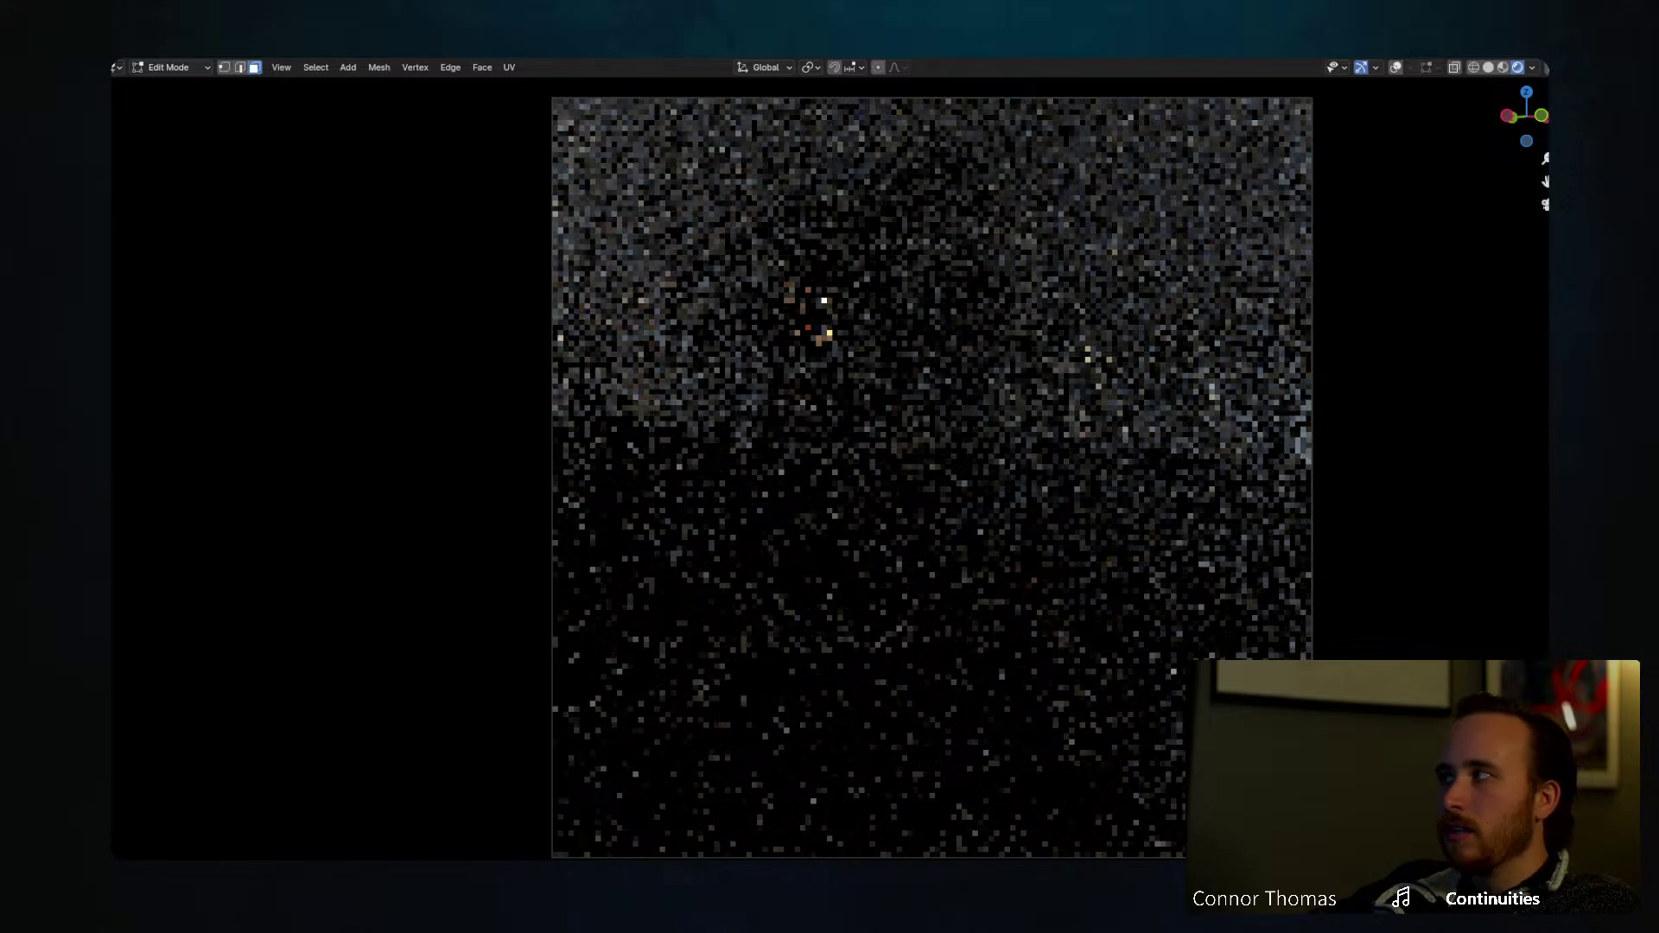
{"action": "key", "text": "Tab"}
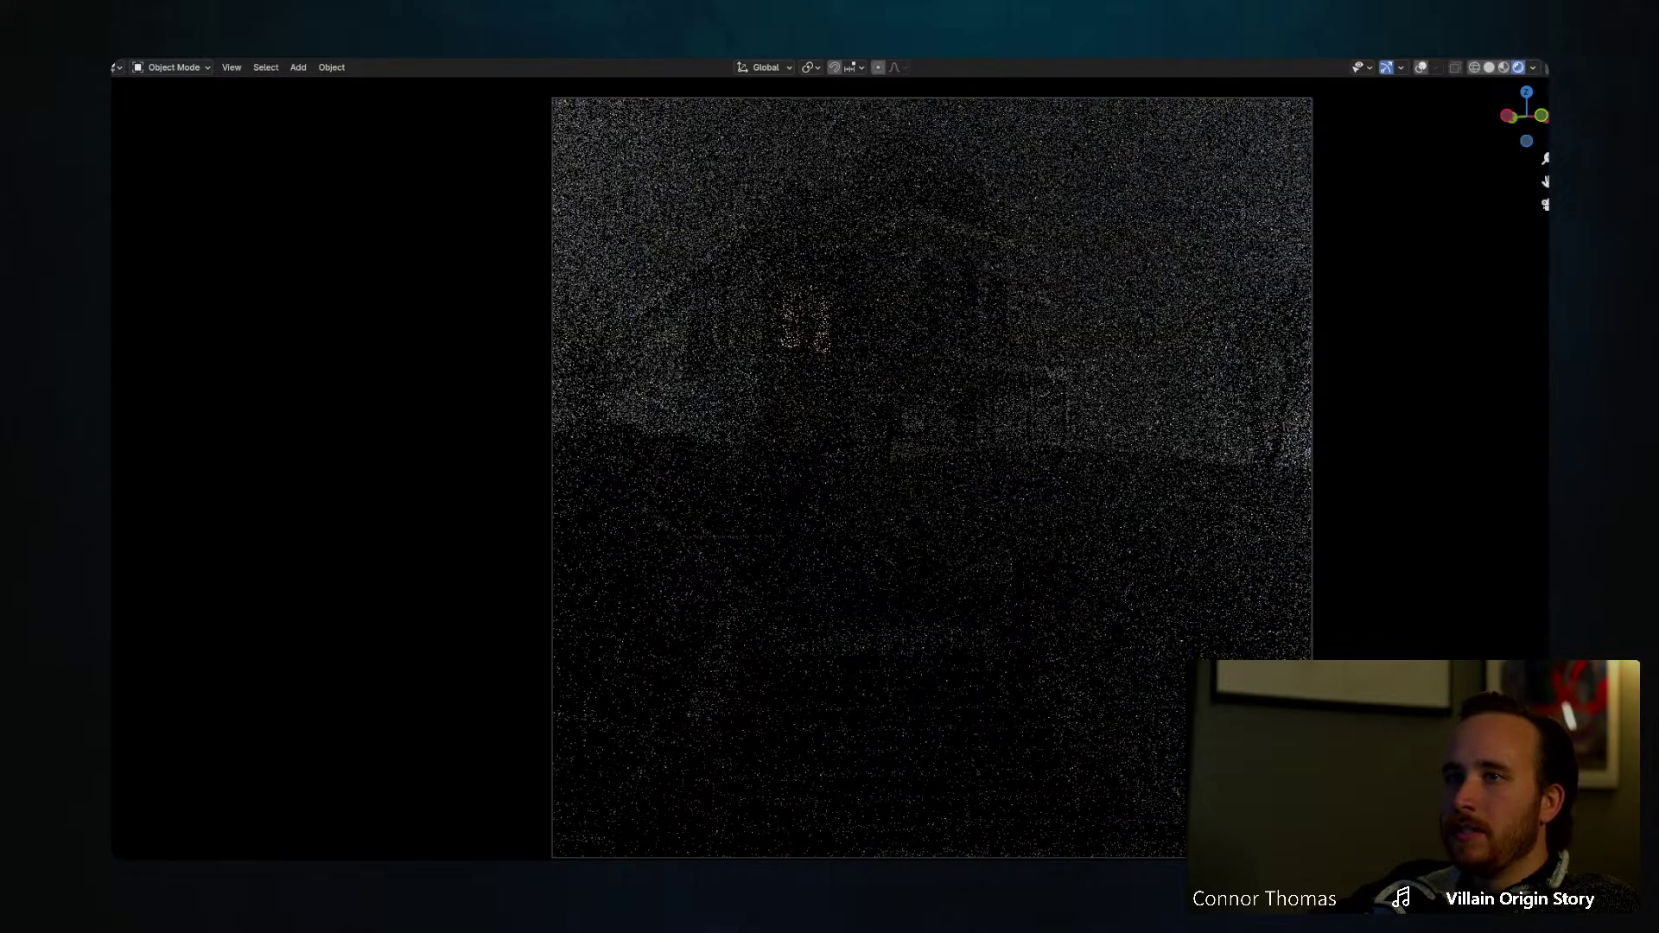
{"action": "key", "text": "ctrl+z"}
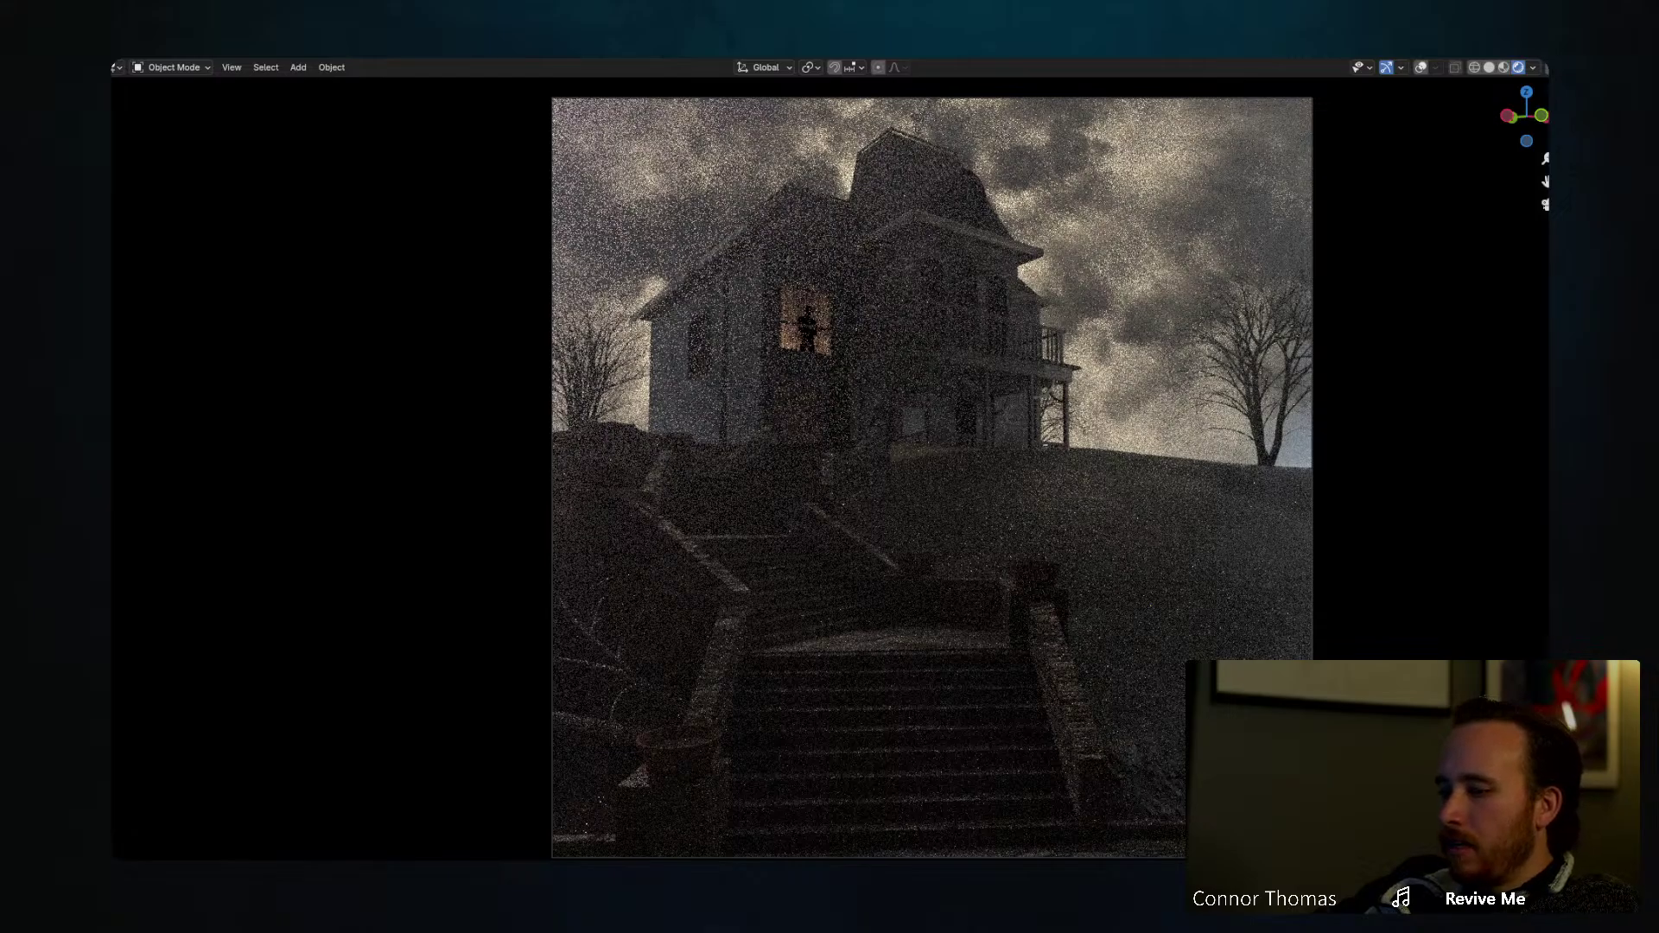
Step: Return the viewport to solid shading and show the render settings in an enlarged properties editor
{"action": "key", "text": "z"}
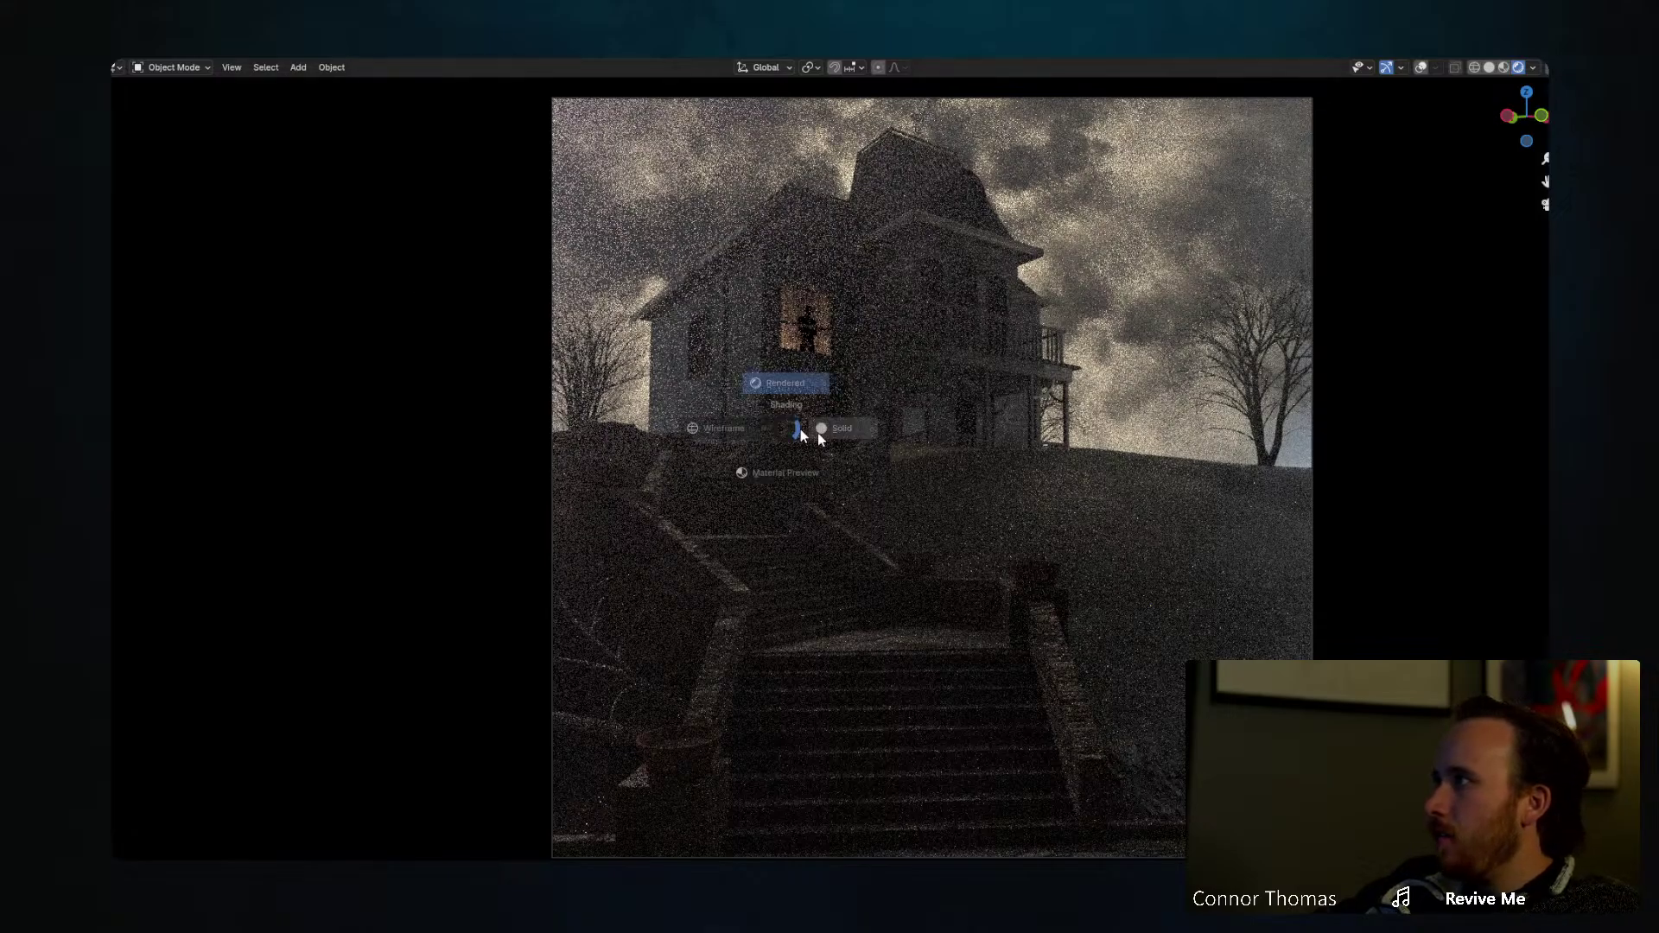
{"action": "left_click", "coordinate": [1056, 446]}
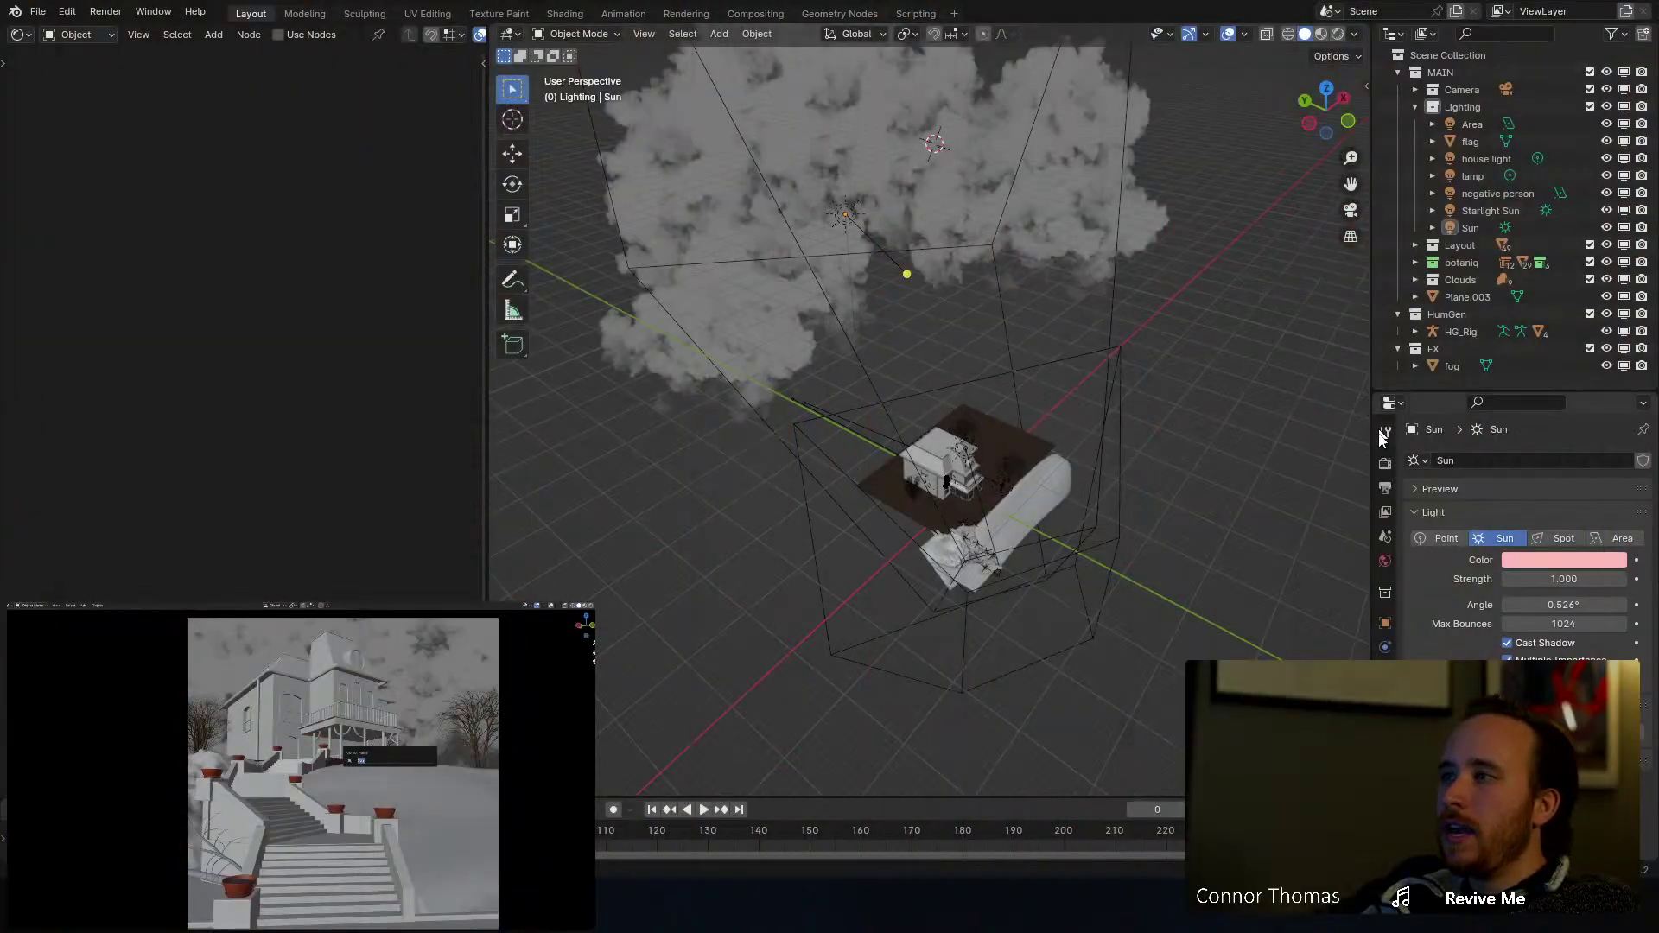
{"action": "left_click_drag", "start_coordinate": [1404, 392], "coordinate": [1405, 130]}
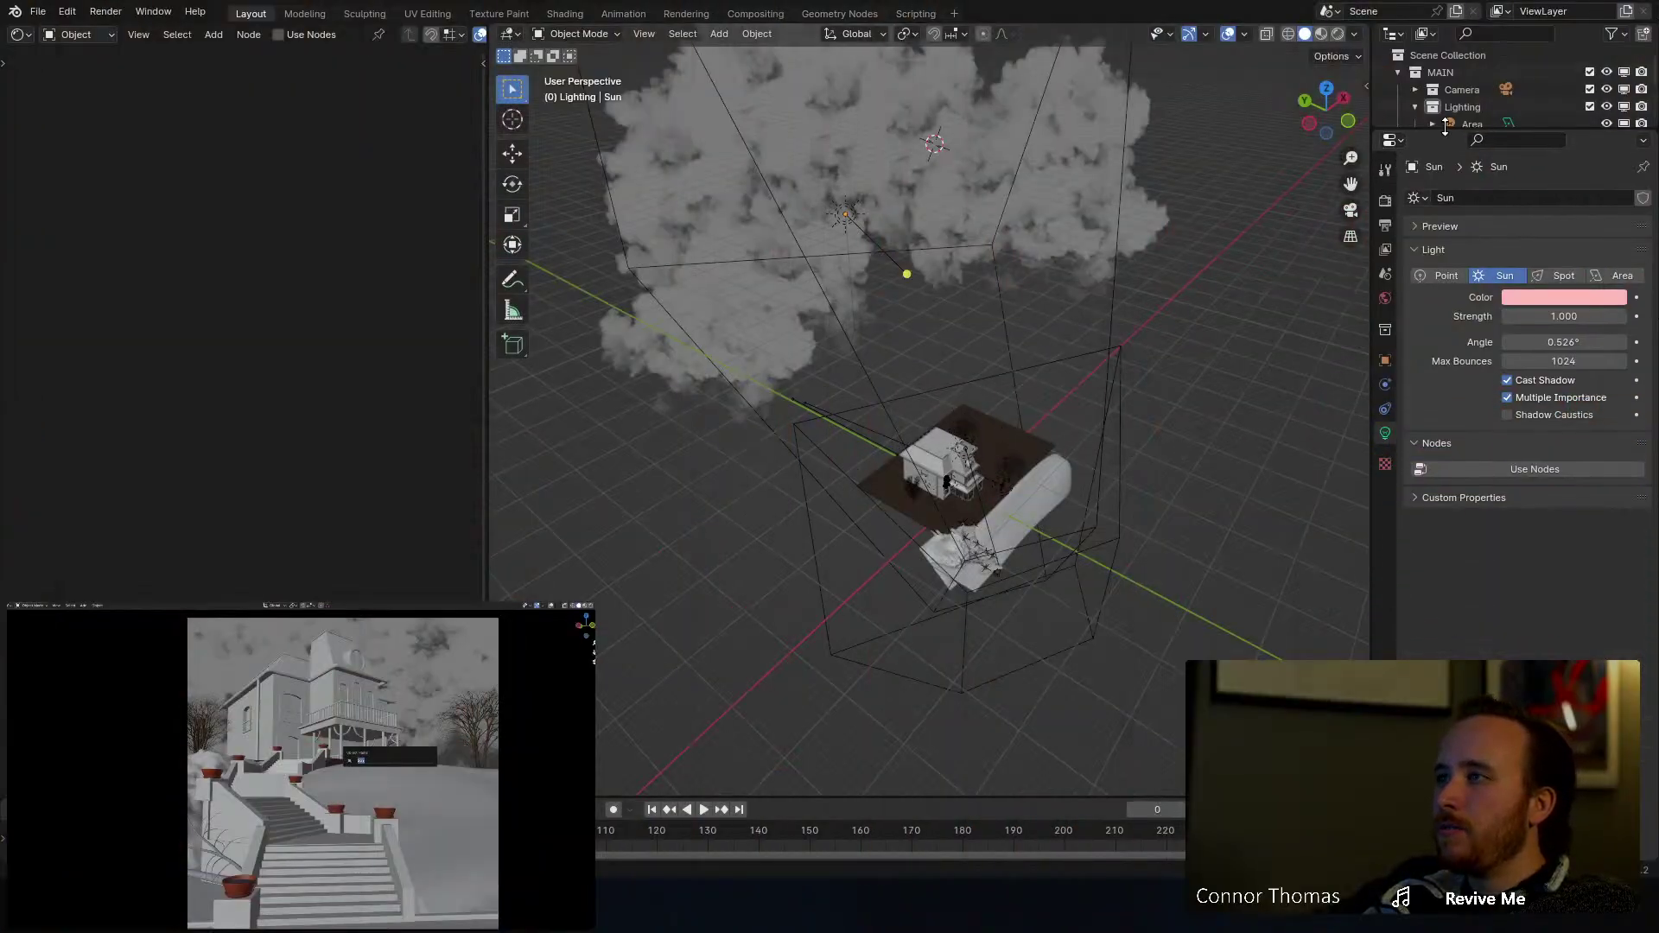
{"action": "left_click", "coordinate": [1385, 197]}
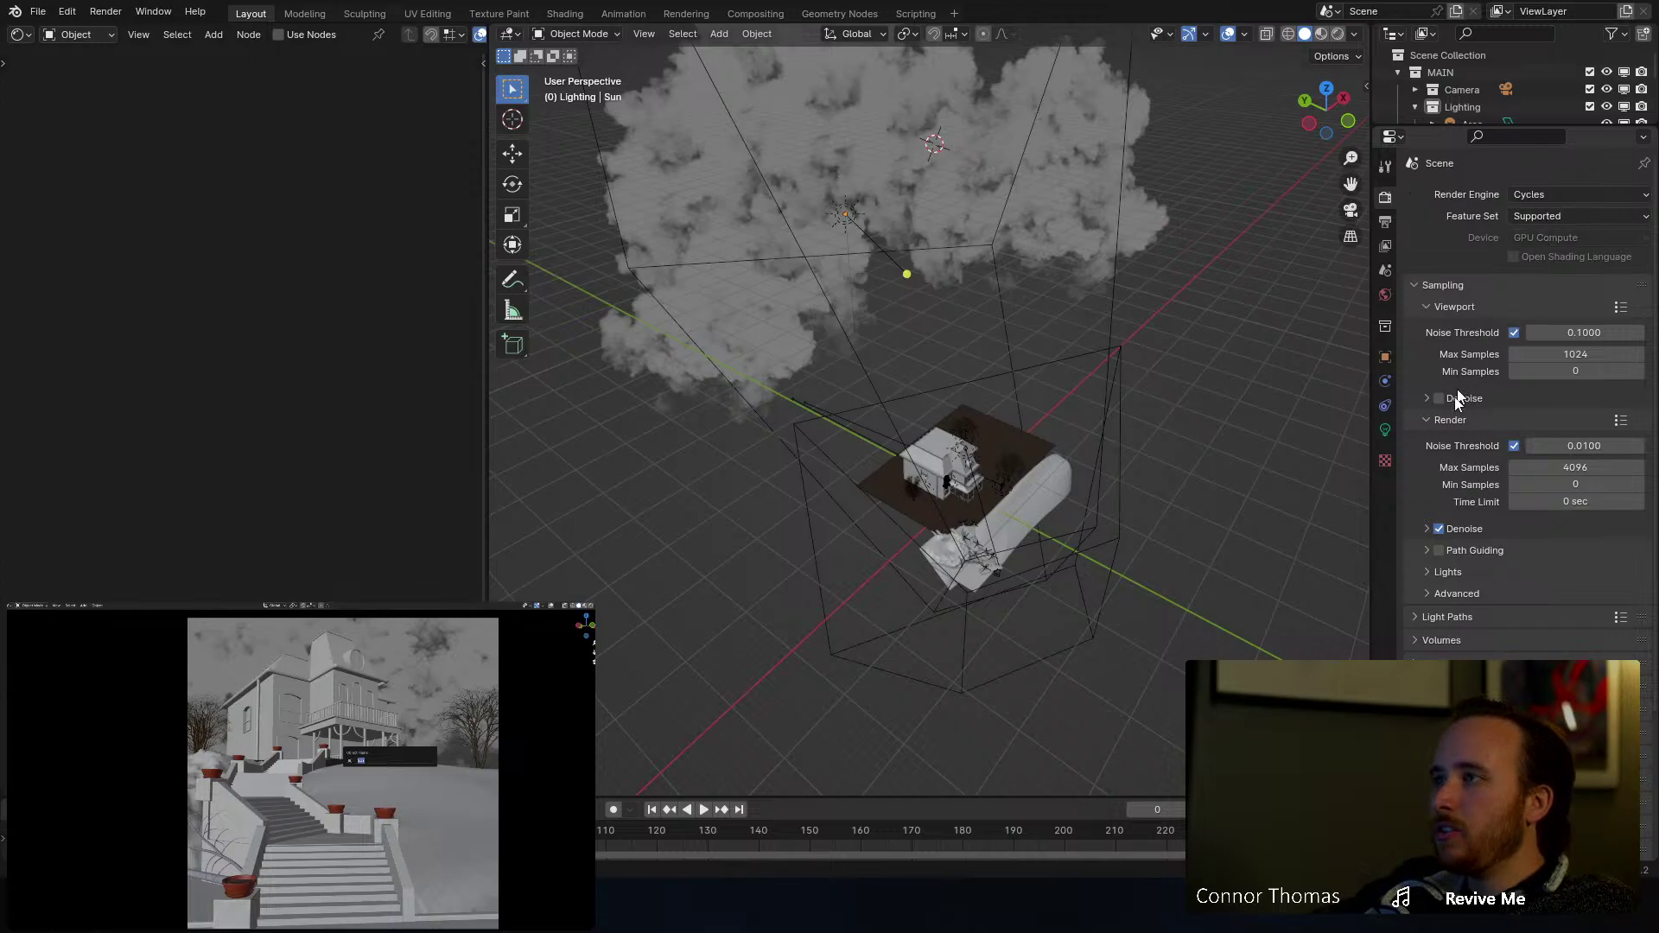
{"action": "scroll", "coordinate": [1455, 433], "scroll_direction": "down", "scroll_amount": 5}
{"action": "scroll", "coordinate": [1467, 534], "scroll_direction": "down", "scroll_amount": 1}
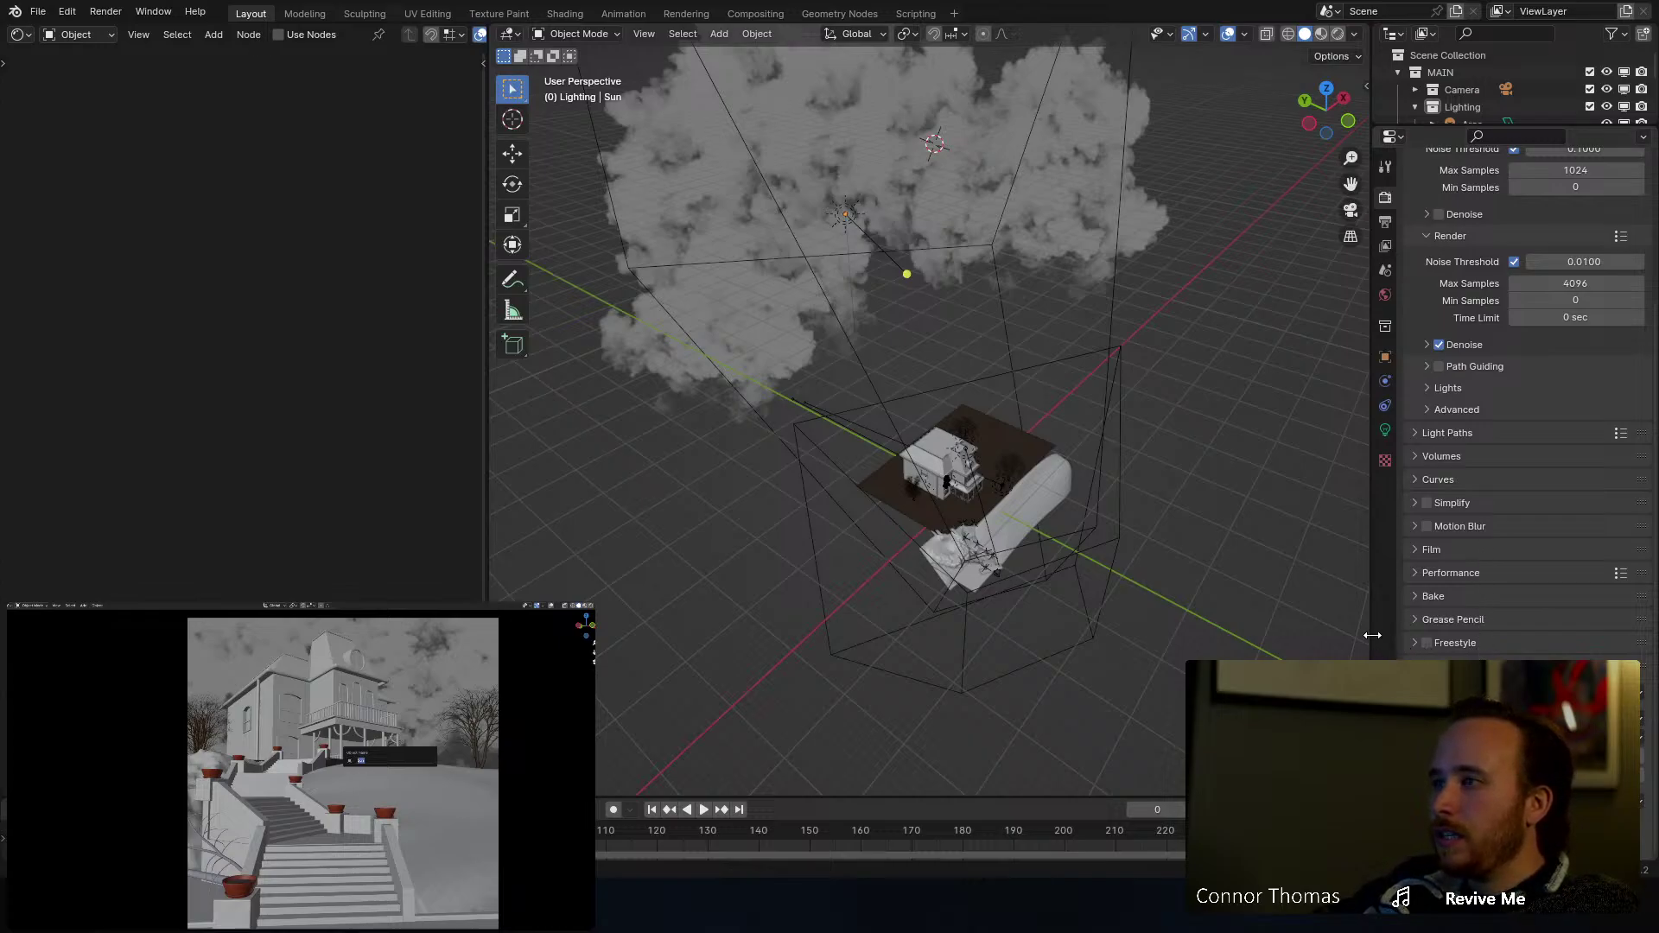
Step: Widen the properties editor and reposition the window so the color management settings are readable
{"action": "left_click_drag", "start_coordinate": [1373, 636], "coordinate": [681, 656]}
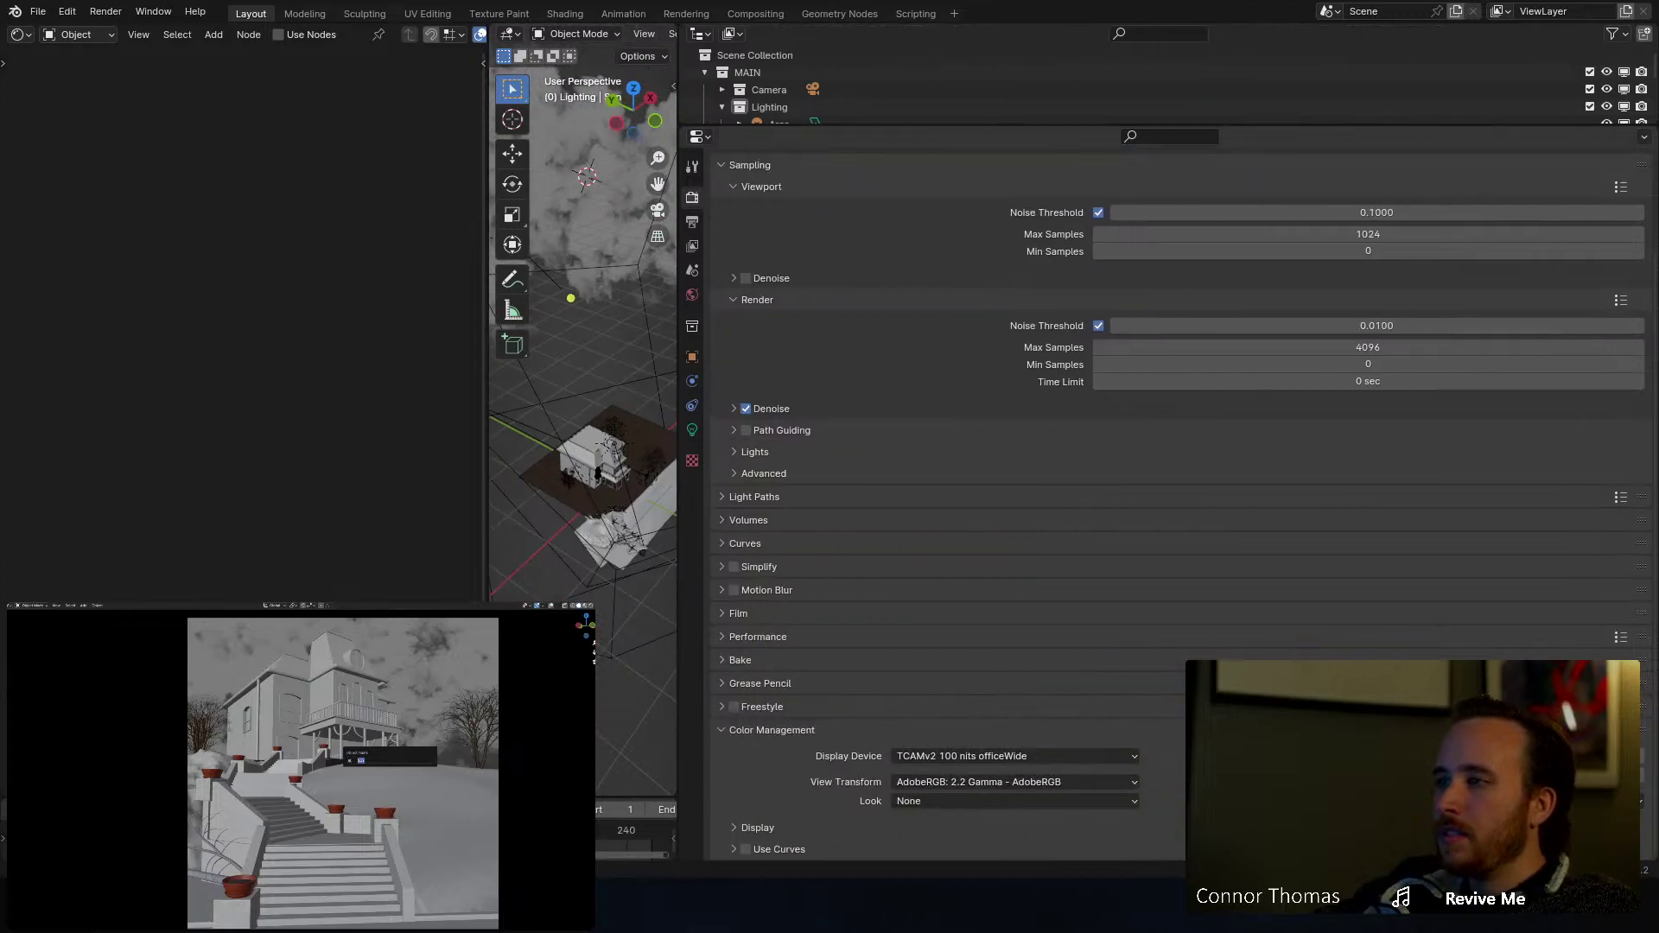
{"action": "left_click_drag", "start_coordinate": [677, 660], "coordinate": [1218, 645]}
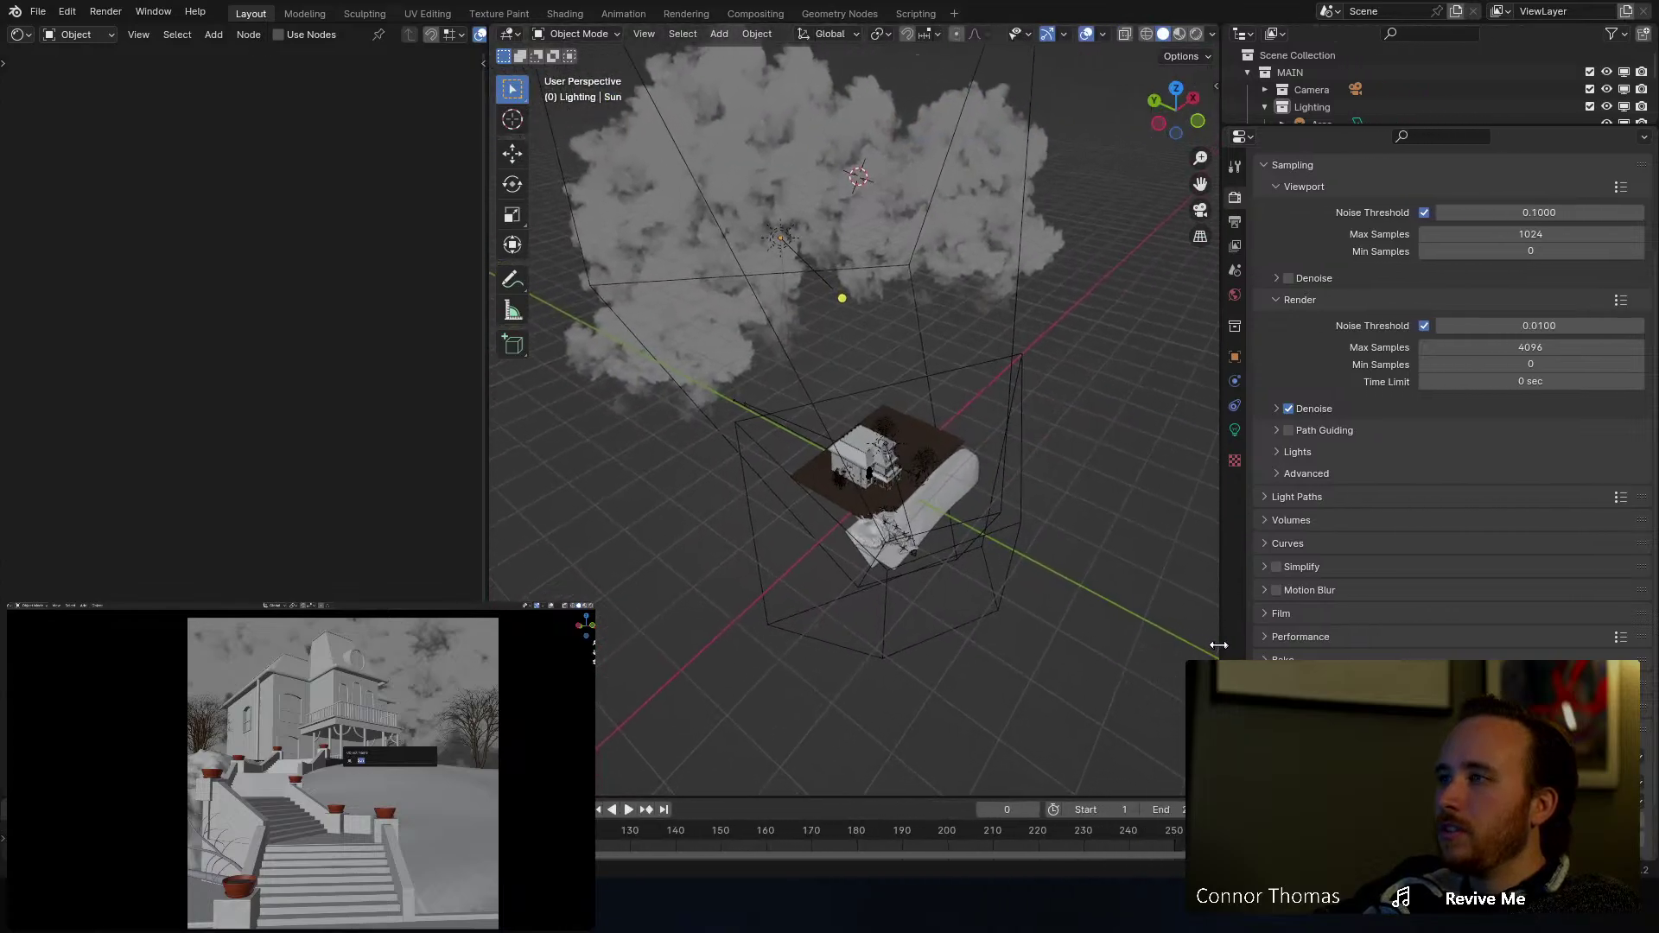
{"action": "left_click", "coordinate": [1610, 2]}
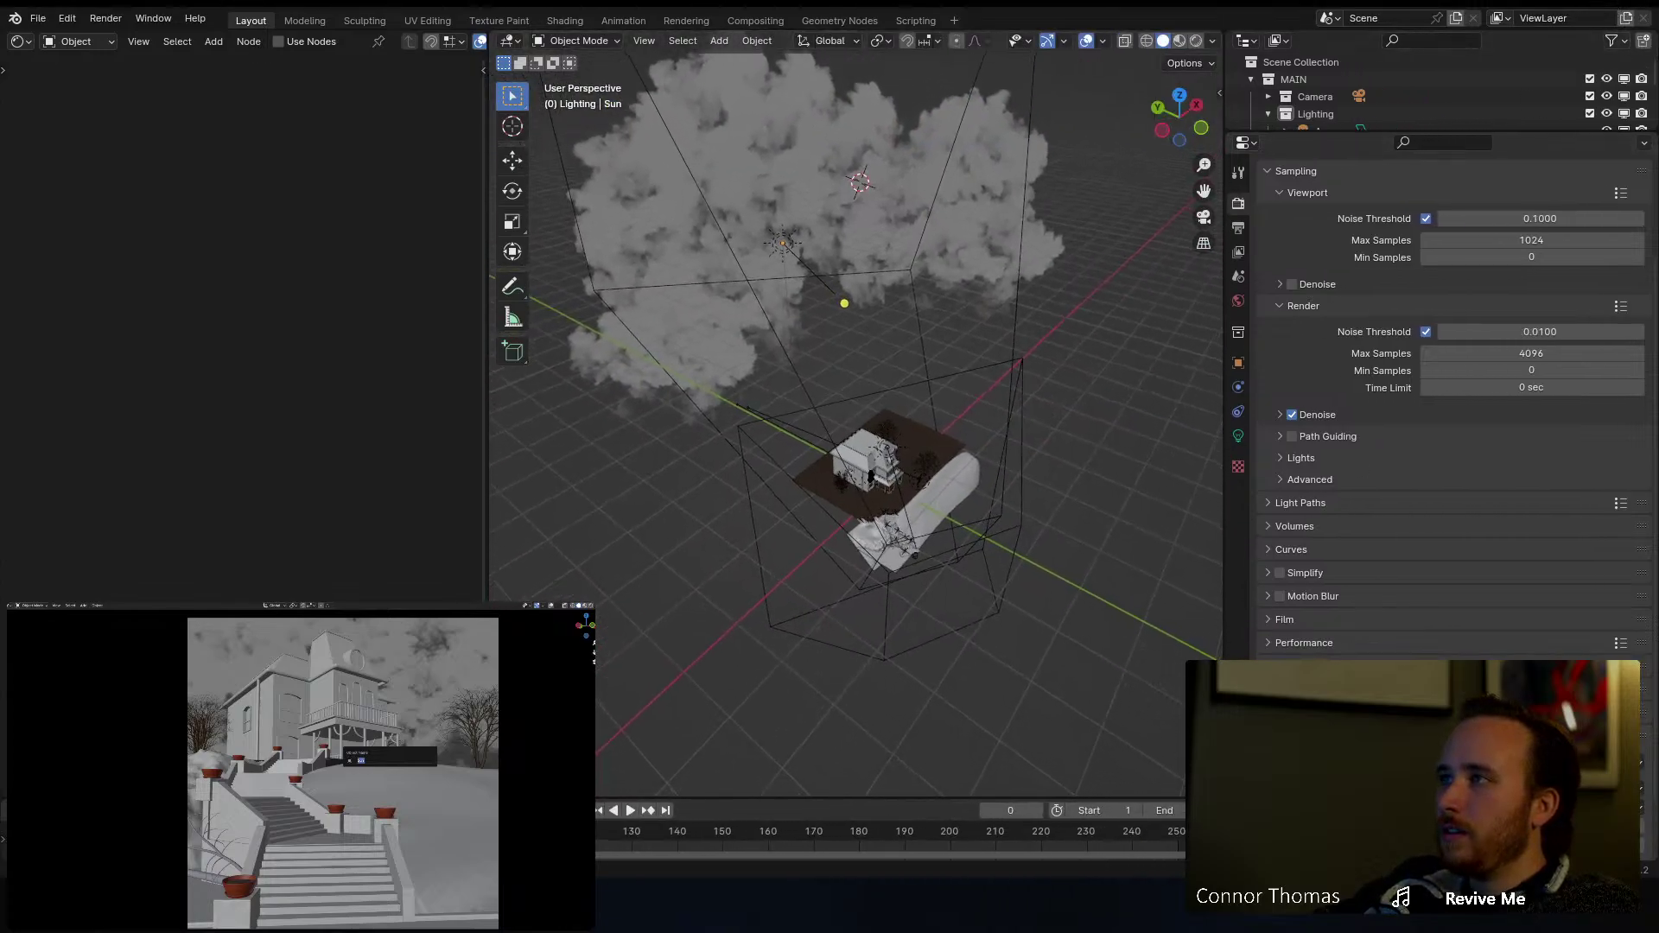
{"action": "left_click_drag", "start_coordinate": [1486, 3], "coordinate": [1019, 4]}
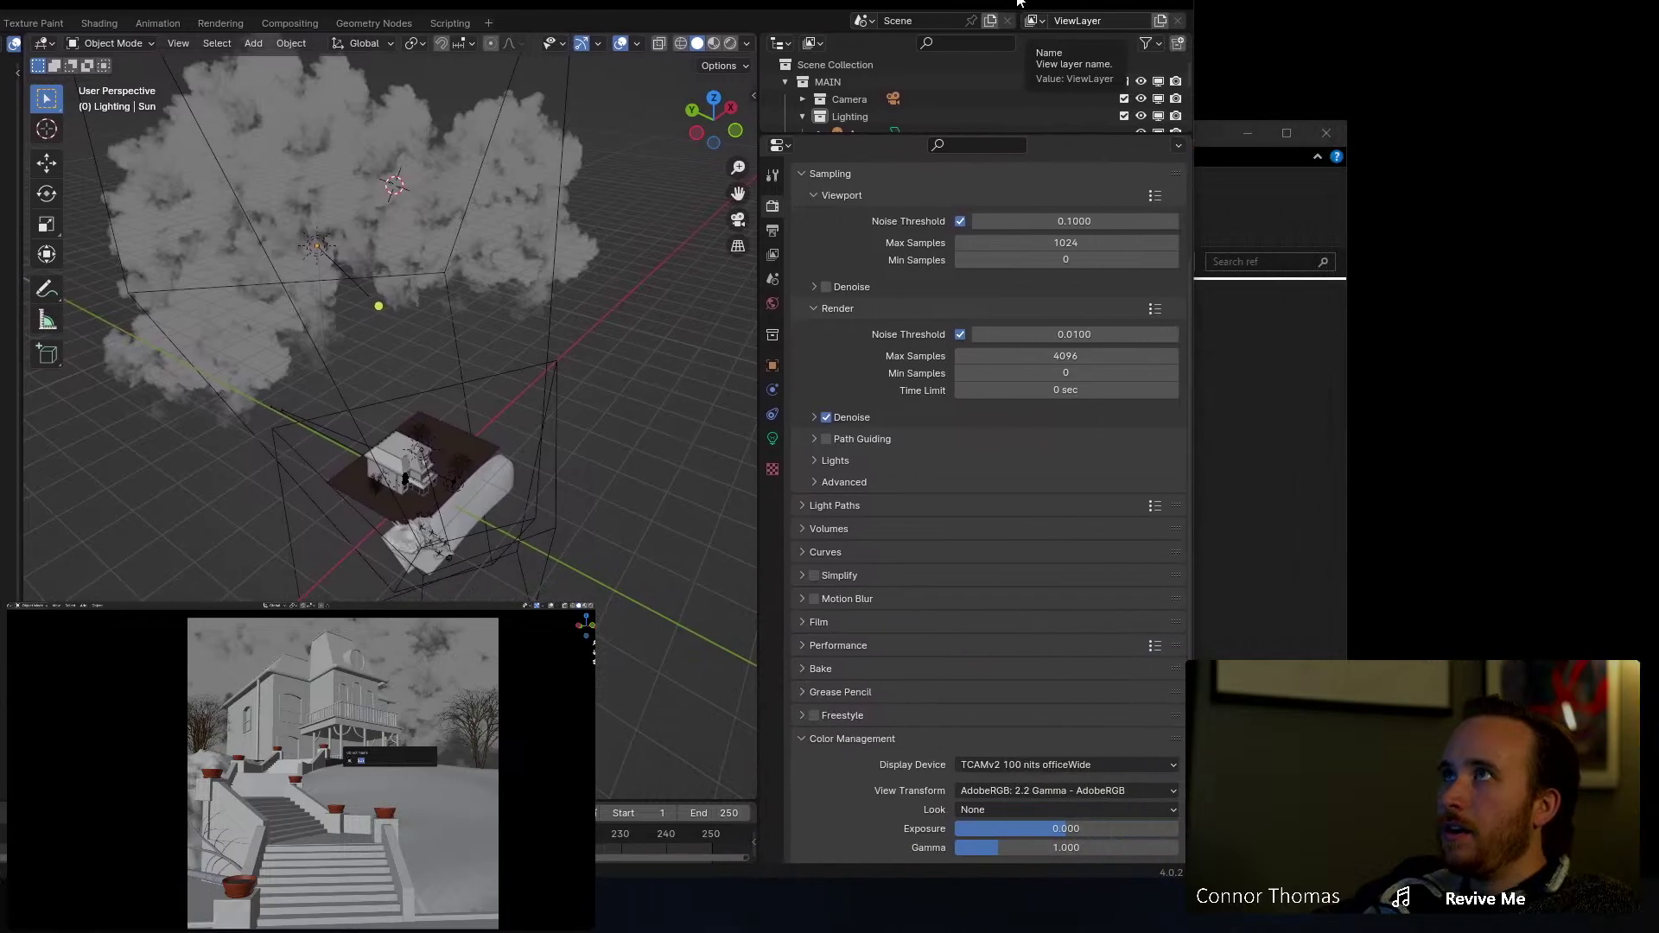
{"action": "scroll", "coordinate": [902, 802], "scroll_direction": "down", "scroll_amount": 2}
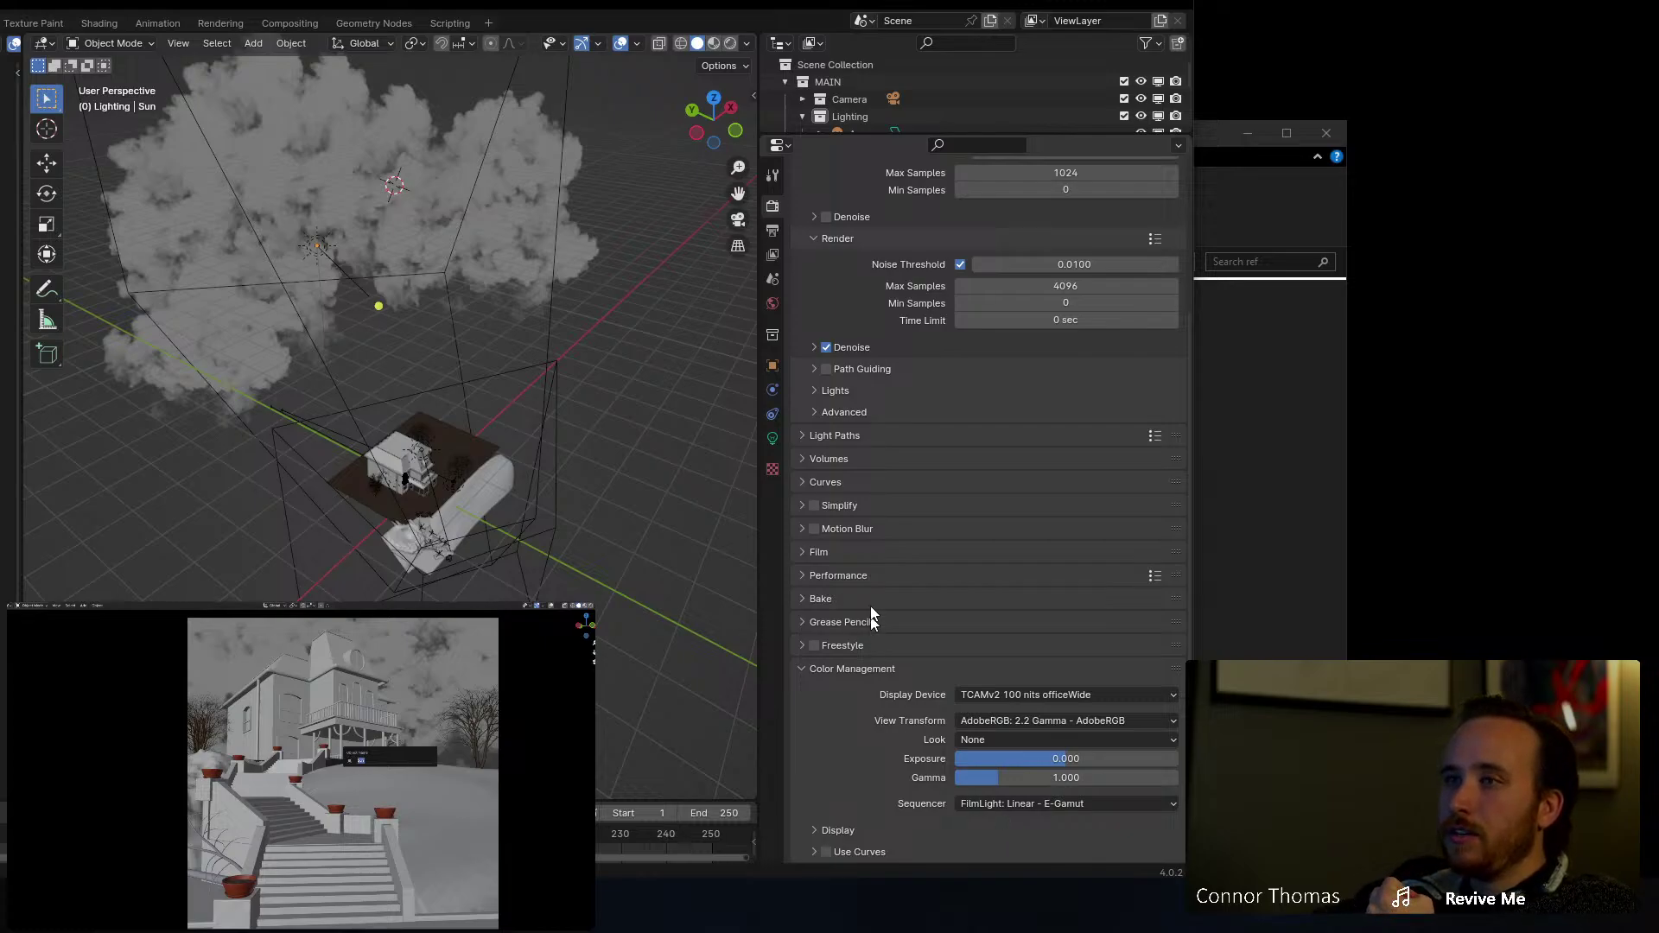
Step: Enable the Cryptomatte Object and Material passes for the view layer
{"action": "left_click", "coordinate": [773, 255]}
{"action": "scroll", "coordinate": [872, 480], "scroll_direction": "down", "scroll_amount": 4}
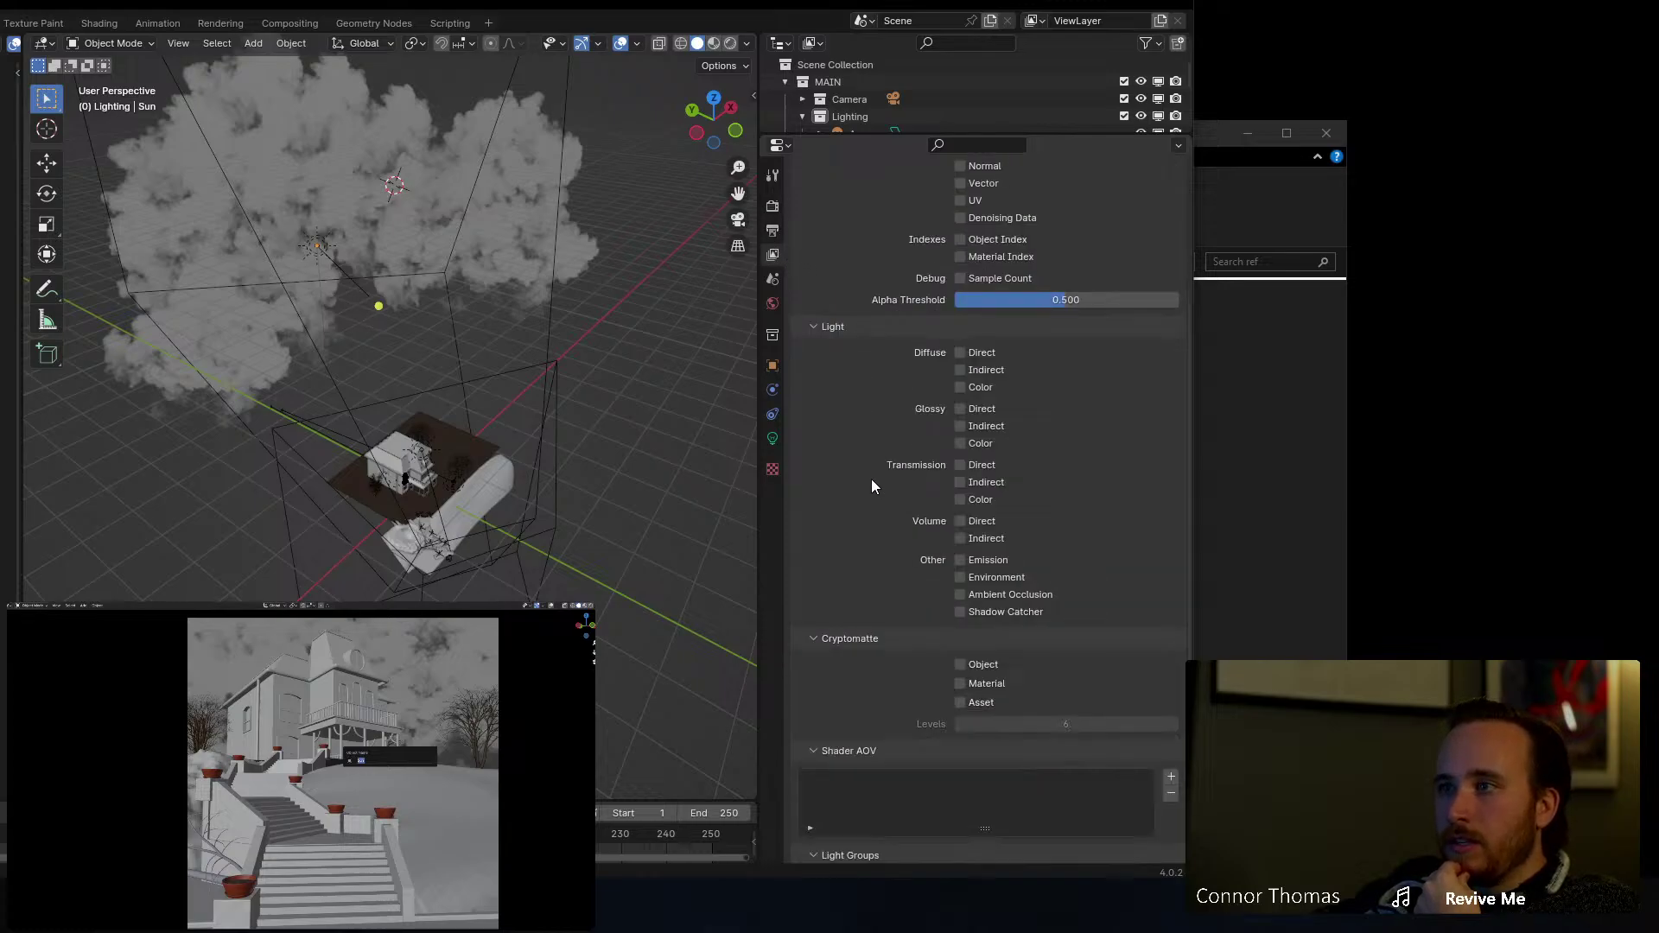
{"action": "left_click", "coordinate": [959, 580]}
{"action": "left_click", "coordinate": [960, 562]}
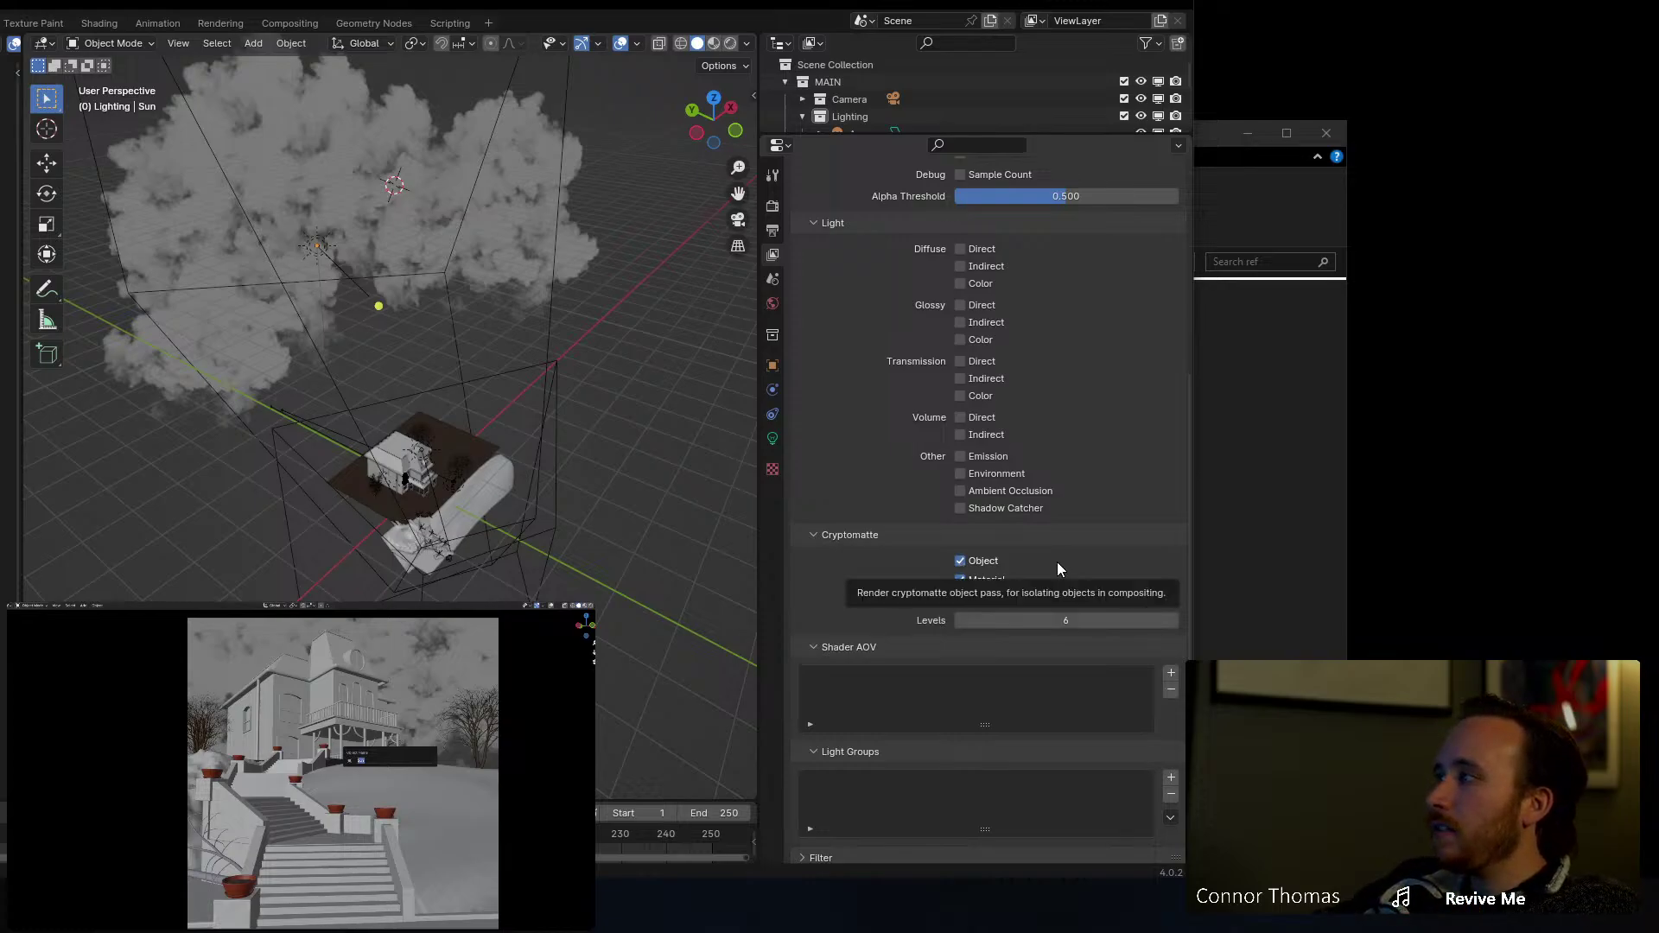
{"action": "left_click", "coordinate": [959, 580]}
{"action": "left_click", "coordinate": [959, 580]}
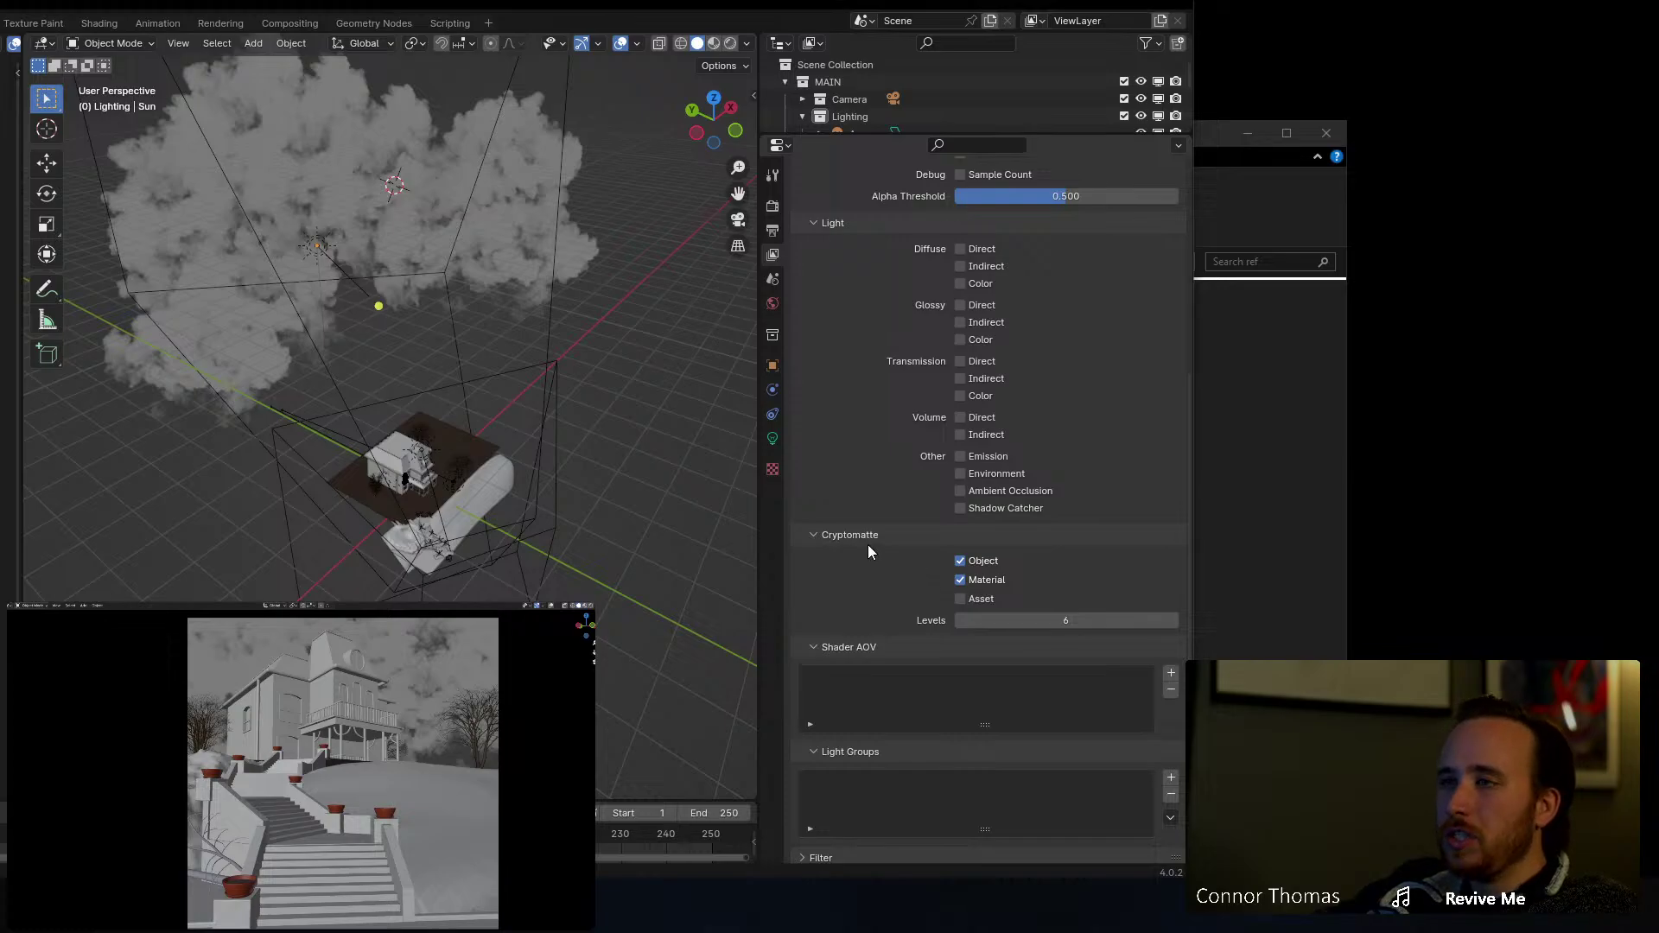
{"action": "scroll", "coordinate": [868, 545], "scroll_direction": "up", "scroll_amount": 8}
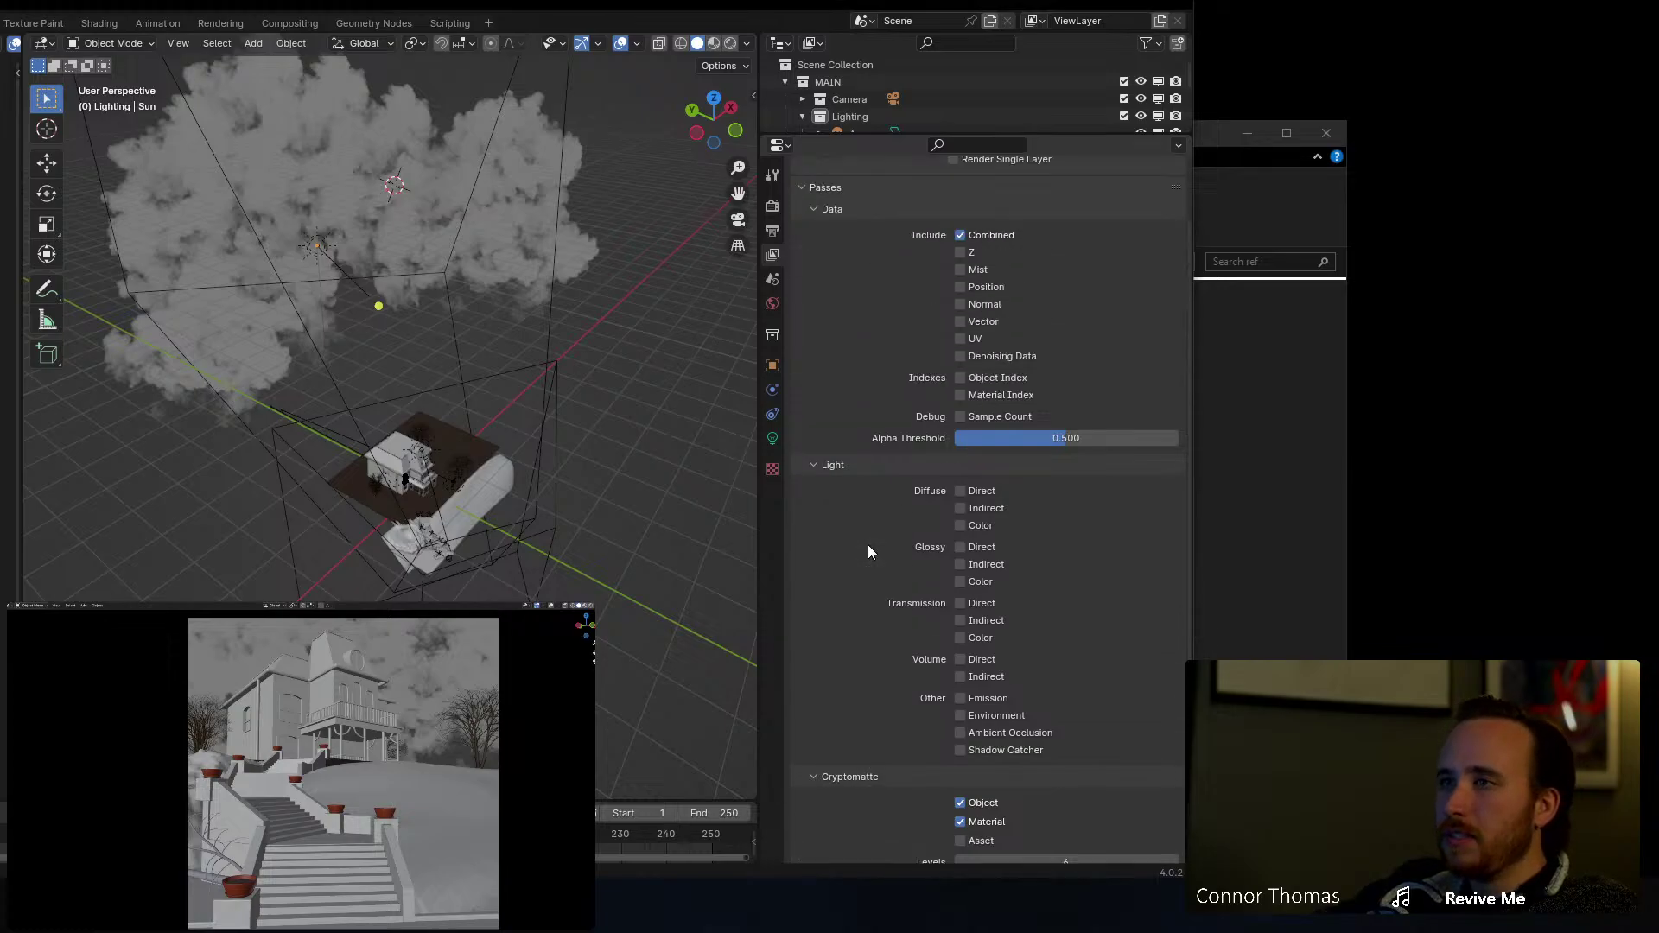
Step: Set the render output's resolution scale to 50%
{"action": "left_click", "coordinate": [773, 206]}
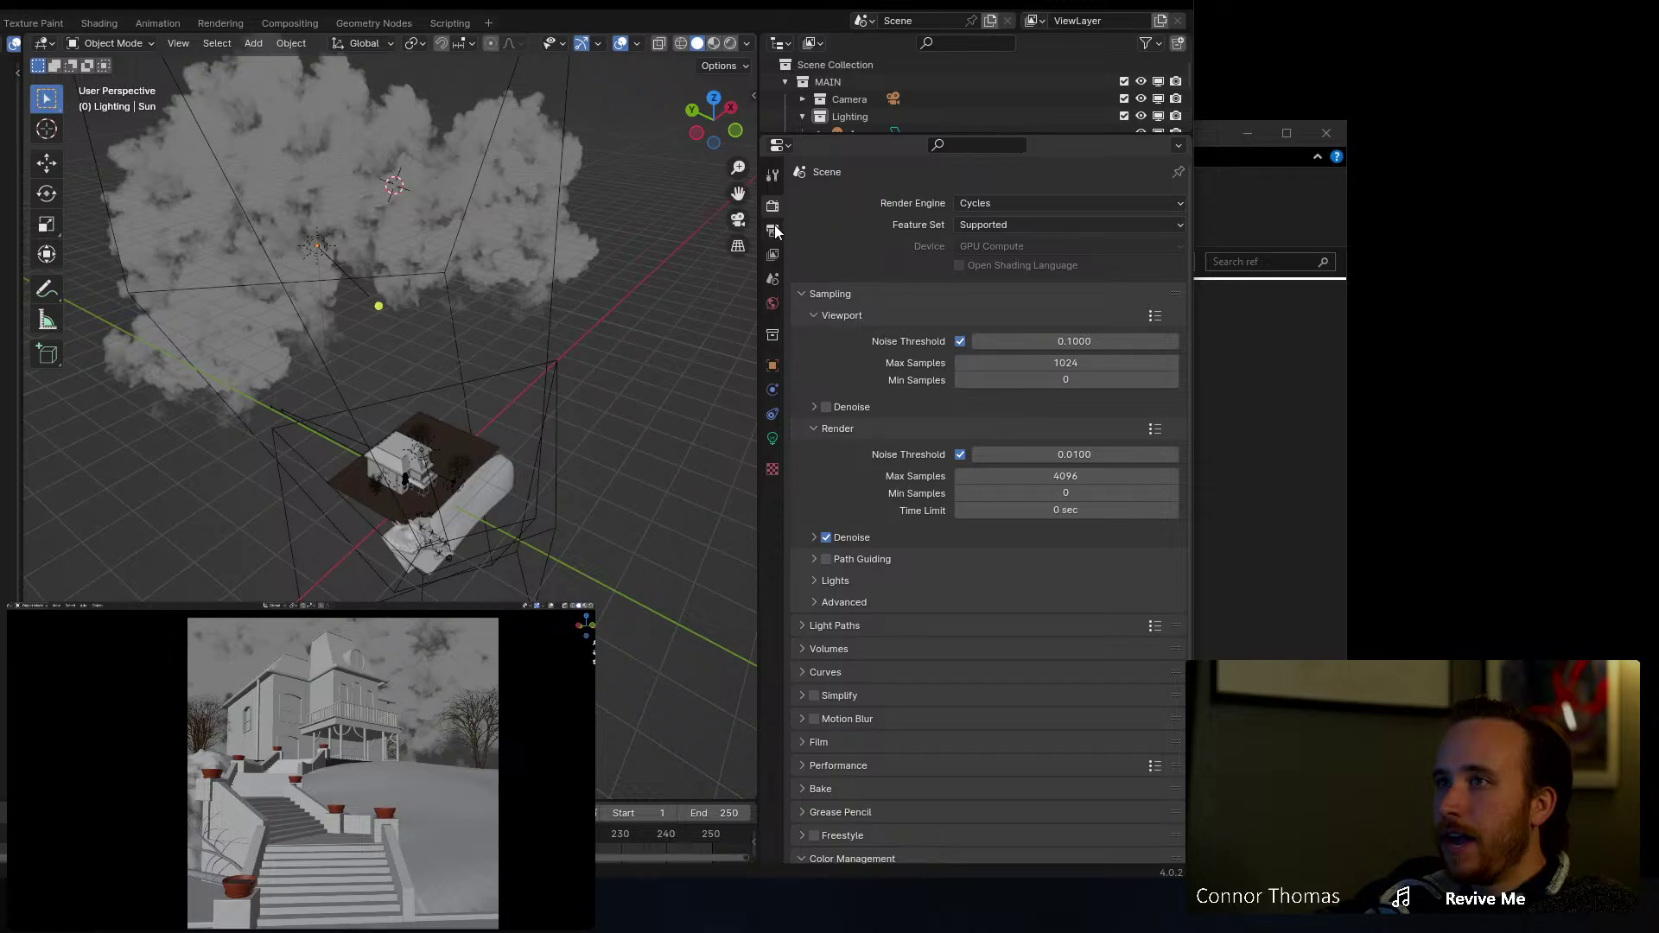
{"action": "left_click", "coordinate": [774, 229]}
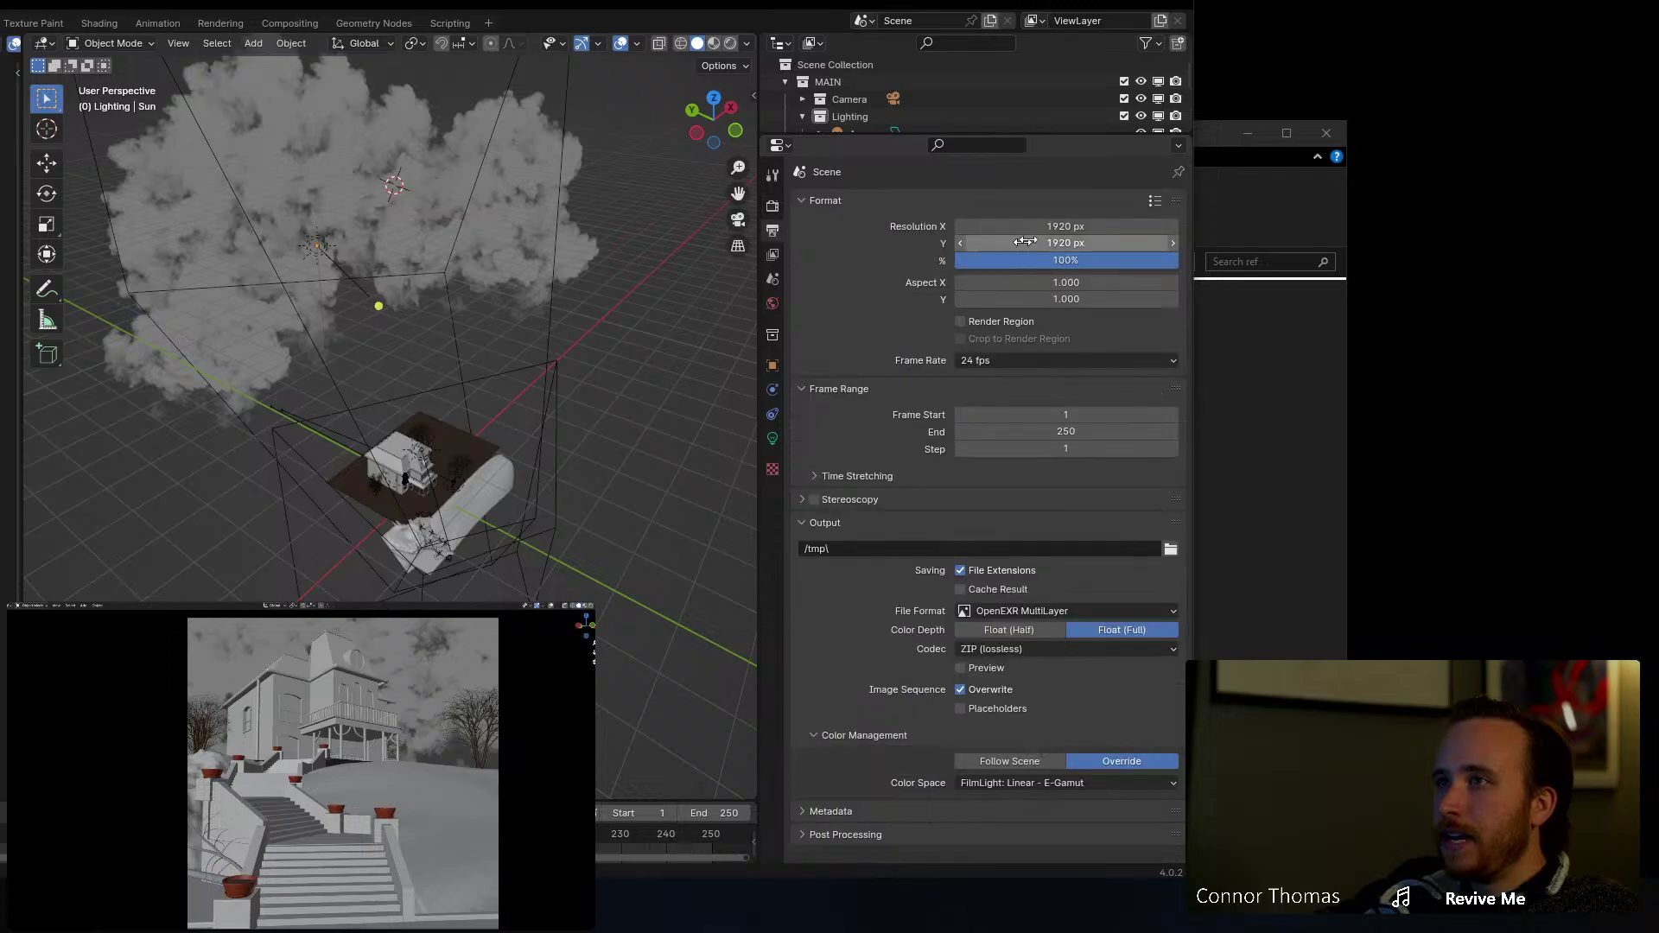
{"action": "left_click", "coordinate": [1065, 262]}
{"action": "type", "text": "50"}
{"action": "key", "text": "Return"}
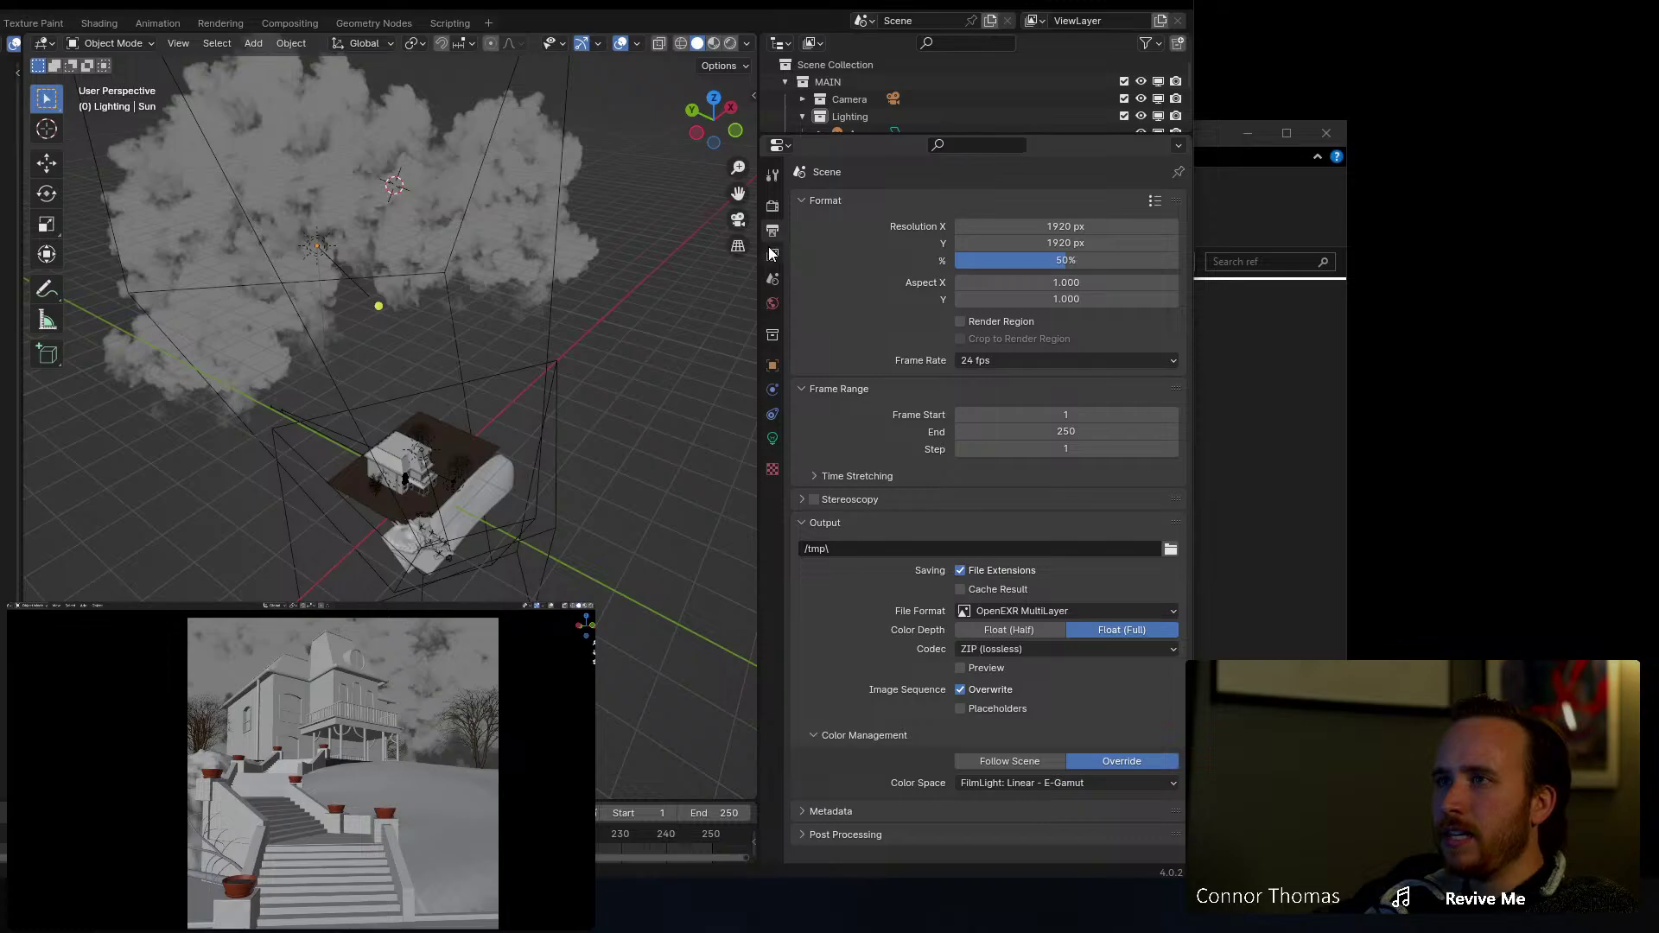
Step: Set the maximum render samples to 1024 in the Cycles sampling settings
{"action": "left_click", "coordinate": [773, 206]}
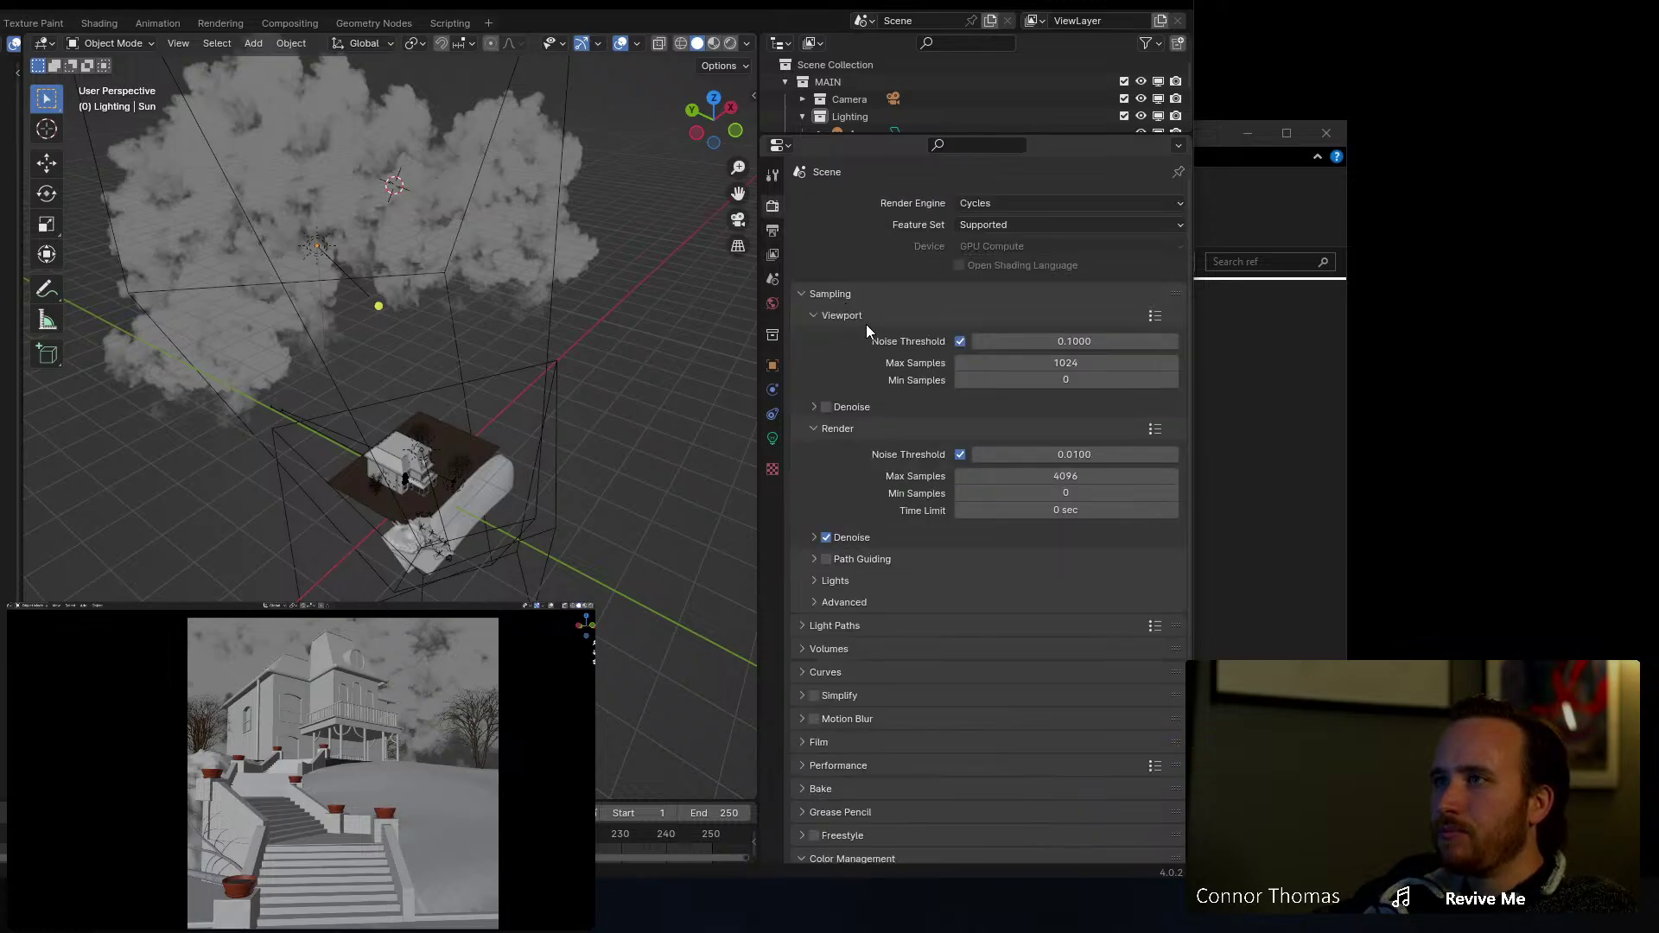
{"action": "scroll", "coordinate": [868, 325], "scroll_direction": "down", "scroll_amount": 5}
{"action": "scroll", "coordinate": [859, 371], "scroll_direction": "up", "scroll_amount": 5}
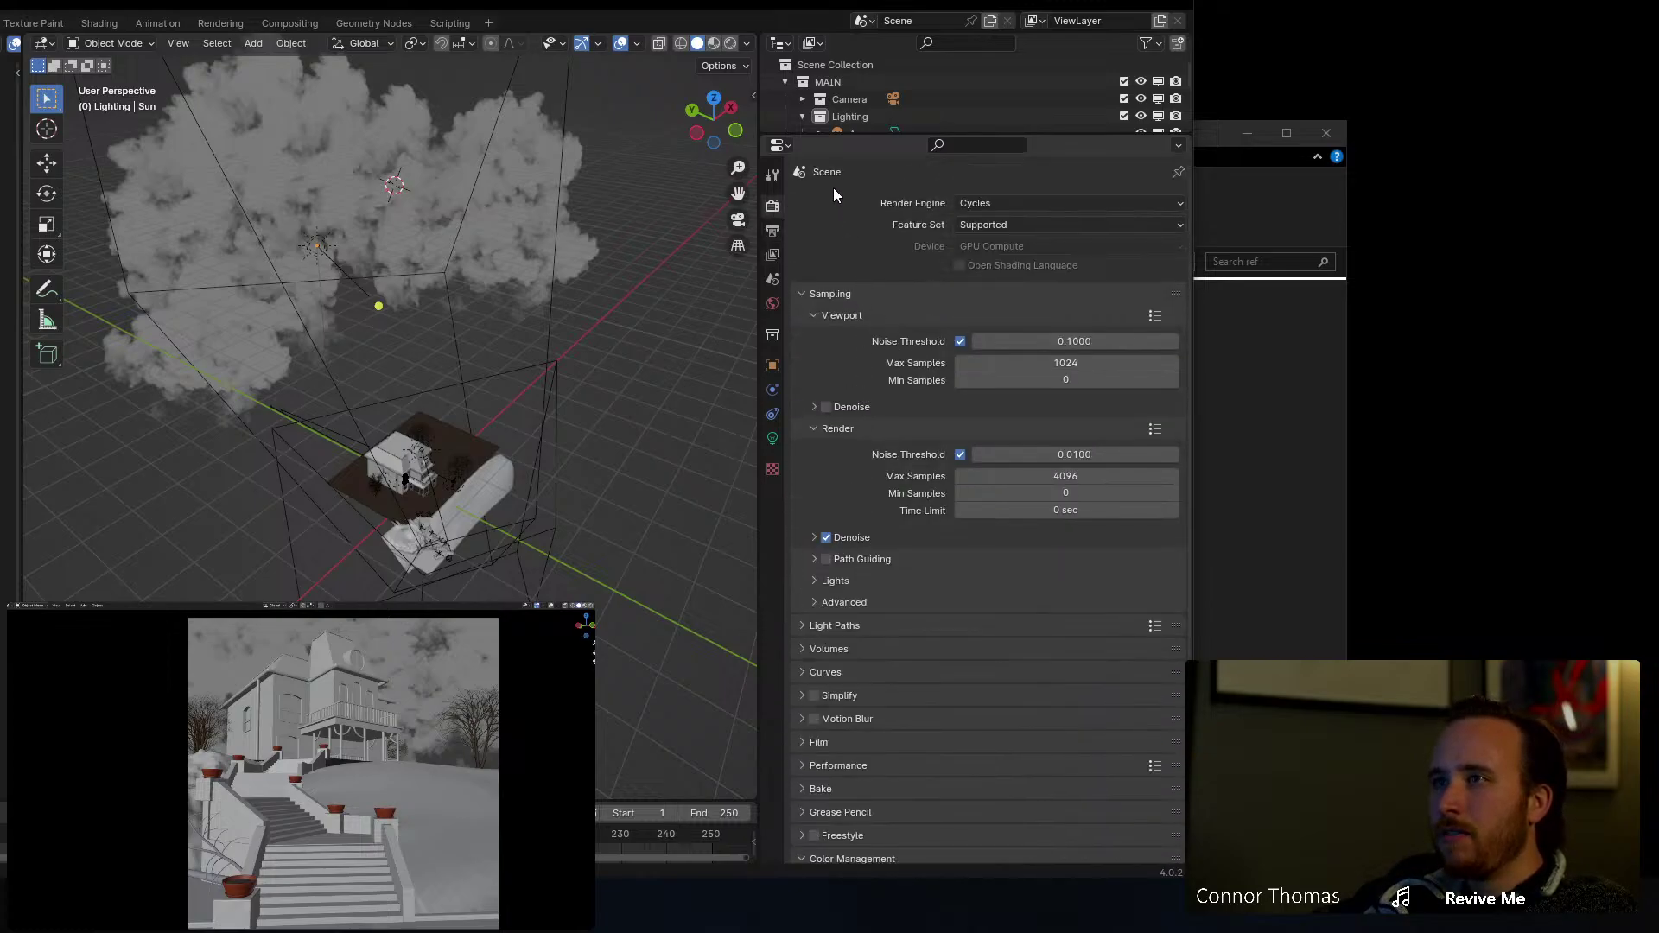
{"action": "double_click", "coordinate": [1086, 476]}
{"action": "key", "text": "BackSpace"}
{"action": "type", "text": "1024"}
{"action": "key", "text": "Return"}
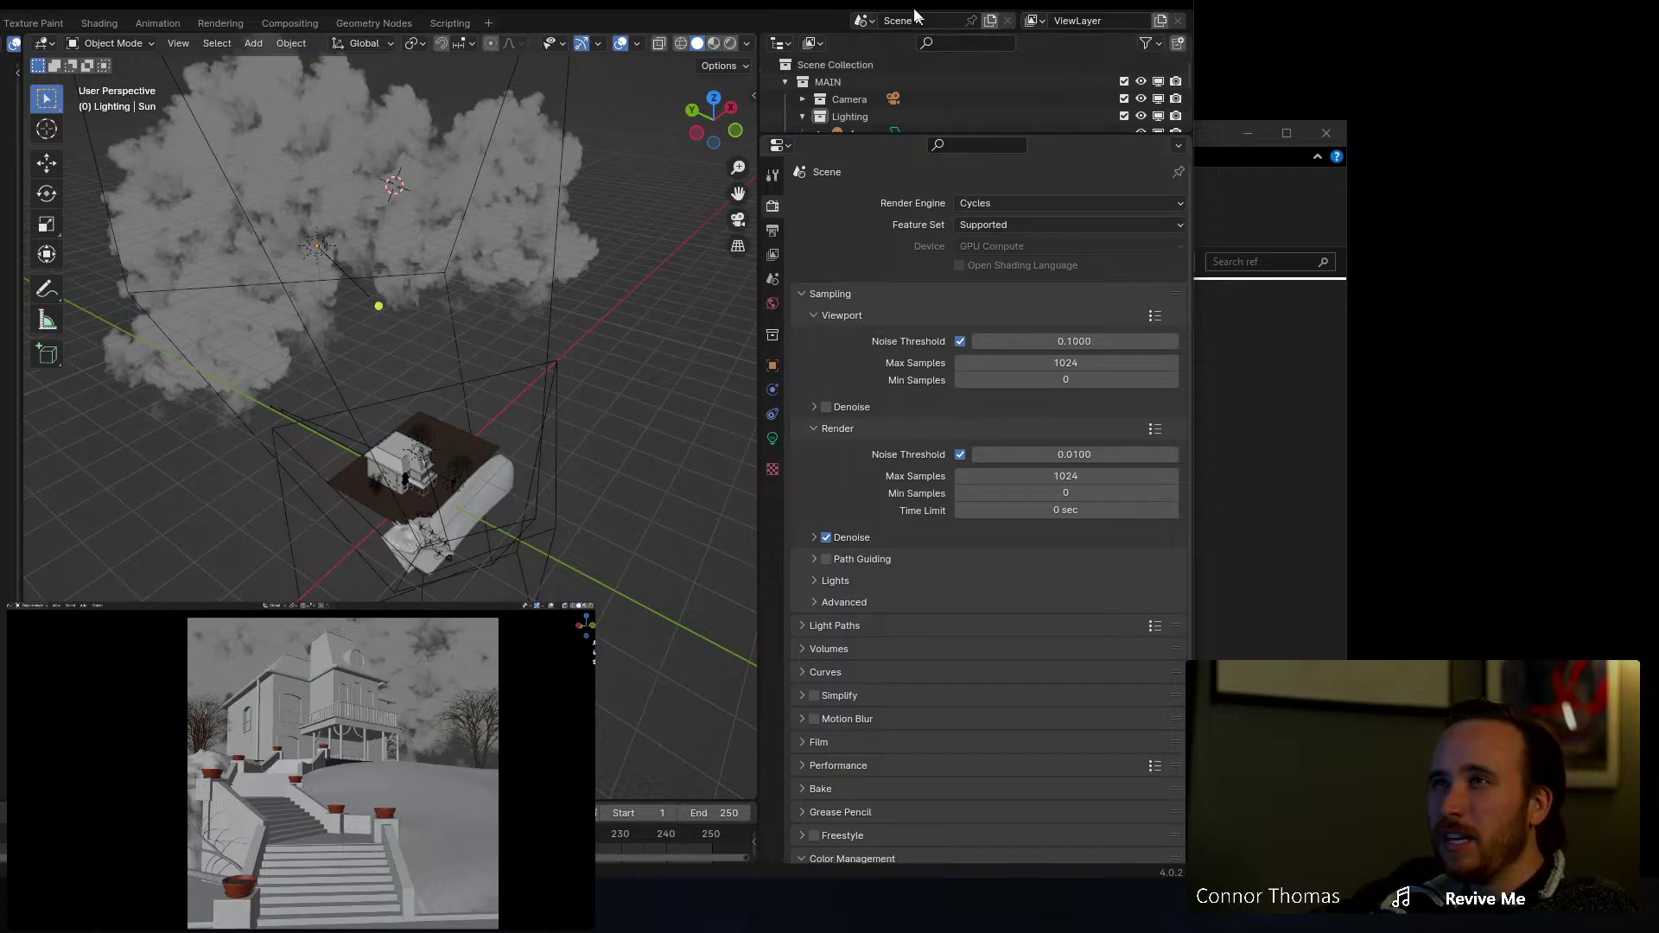
Step: Save the scene, render the current frame and move the render window onto the second screen
{"action": "key", "text": "ctrl+s"}
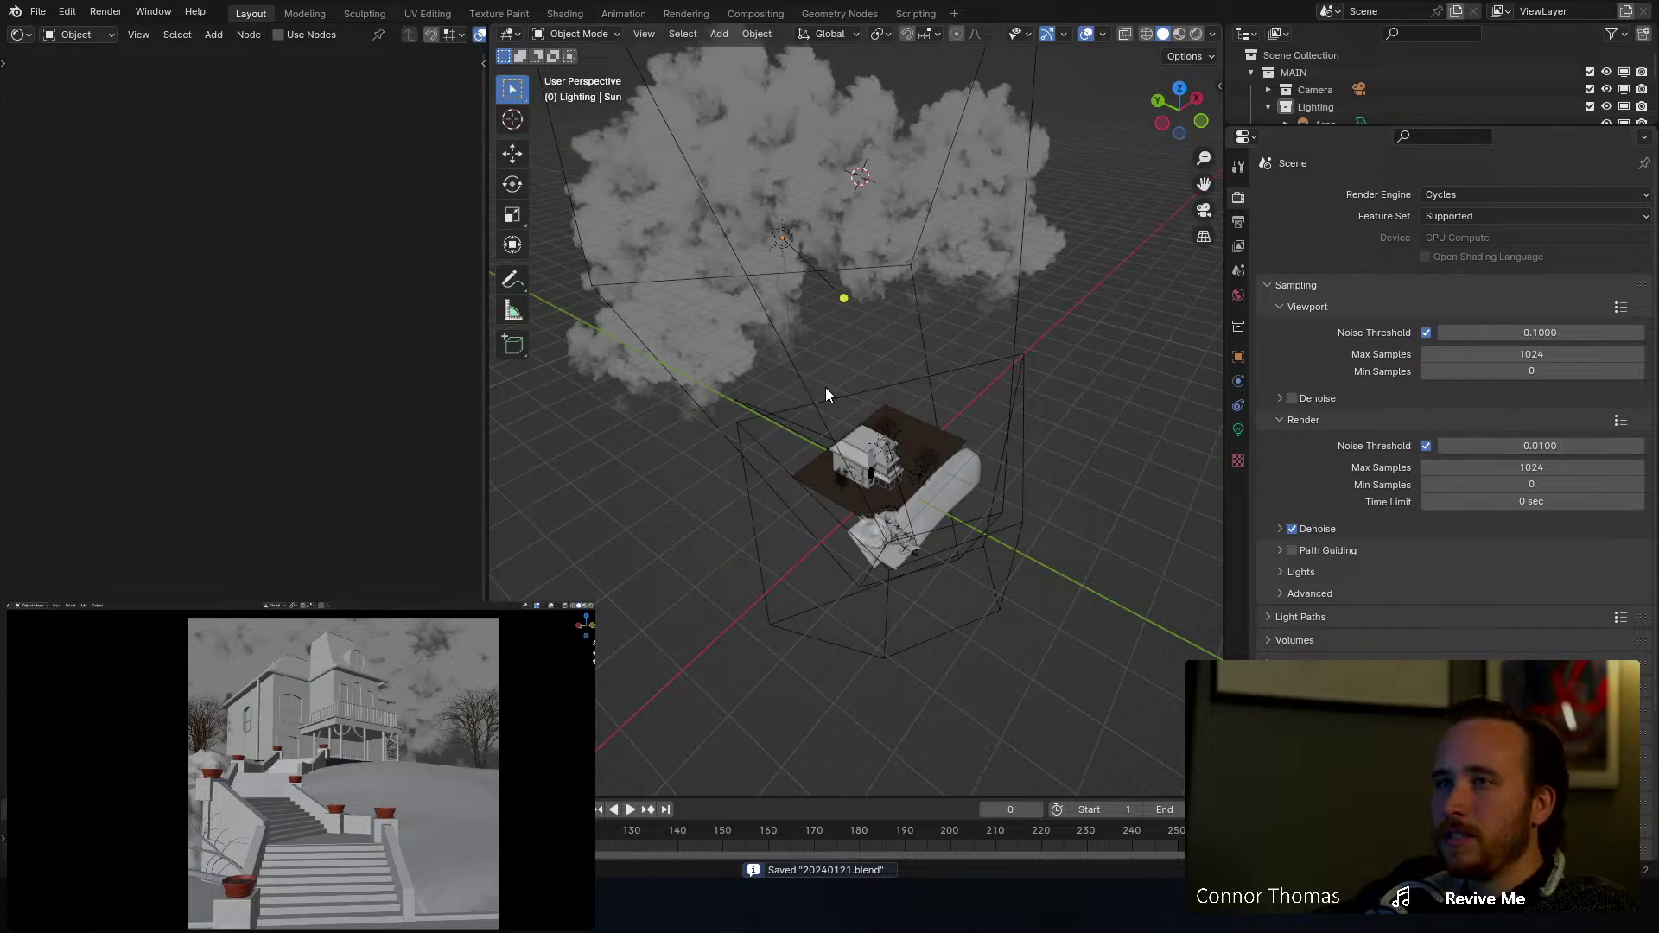
{"action": "key", "text": "F12"}
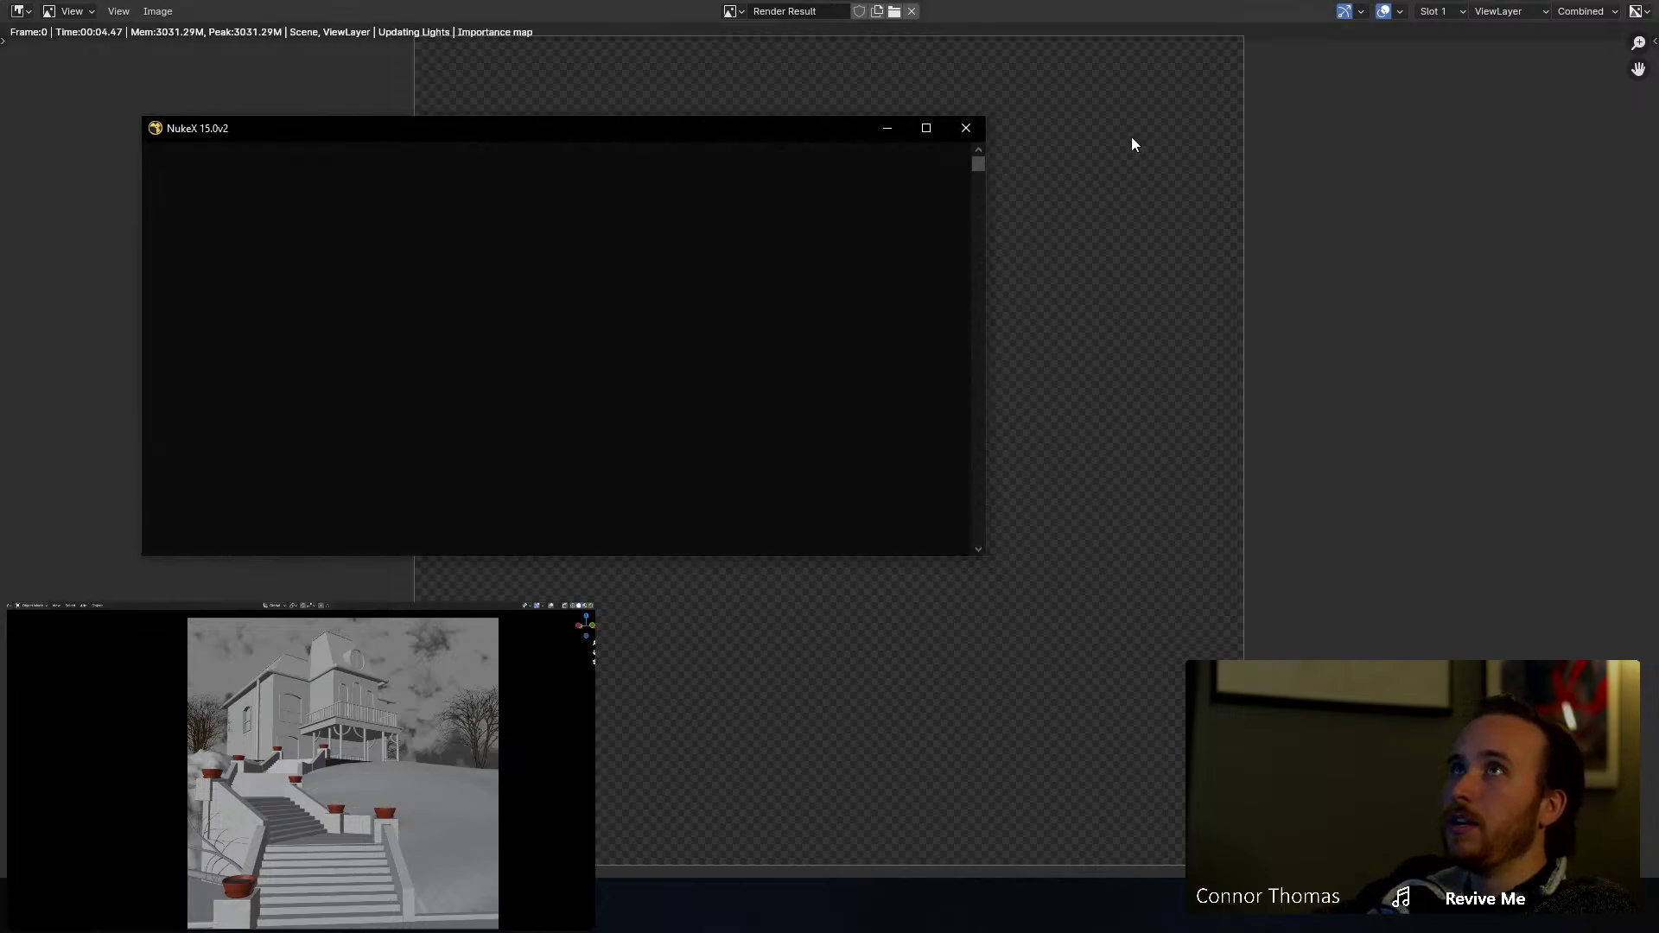
{"action": "left_click_drag", "start_coordinate": [1140, 1], "coordinate": [442, 602]}
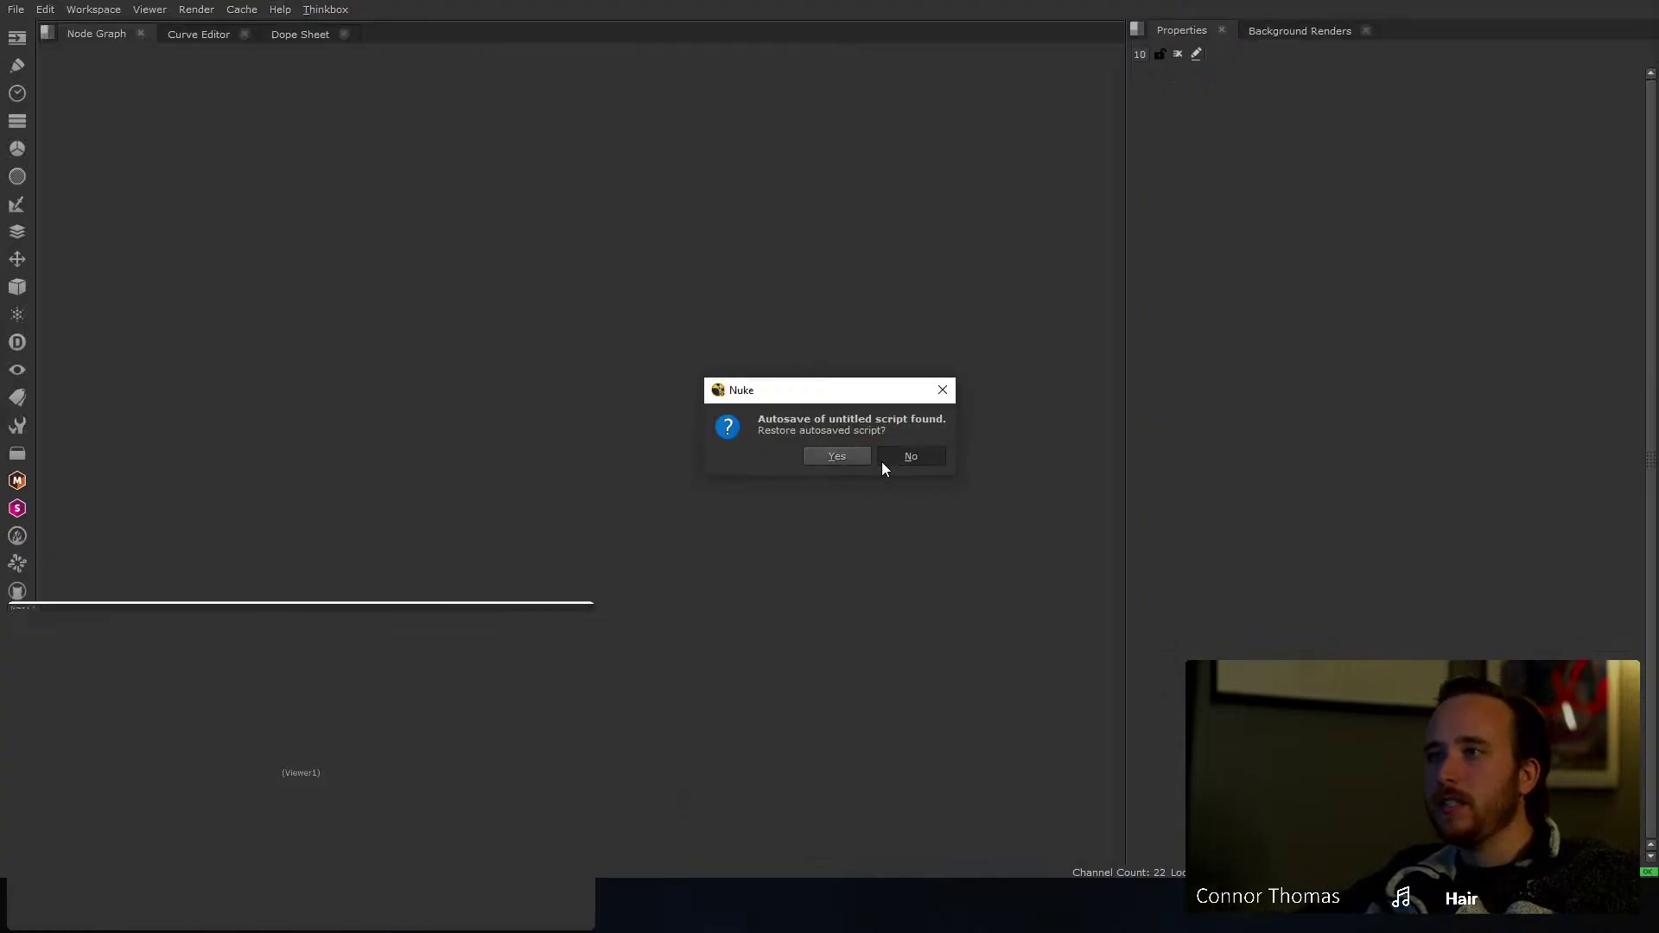
Step: Switch to Nuke, decline restoring the autosaved script, and return to Blender's render window
{"action": "left_click", "coordinate": [881, 462]}
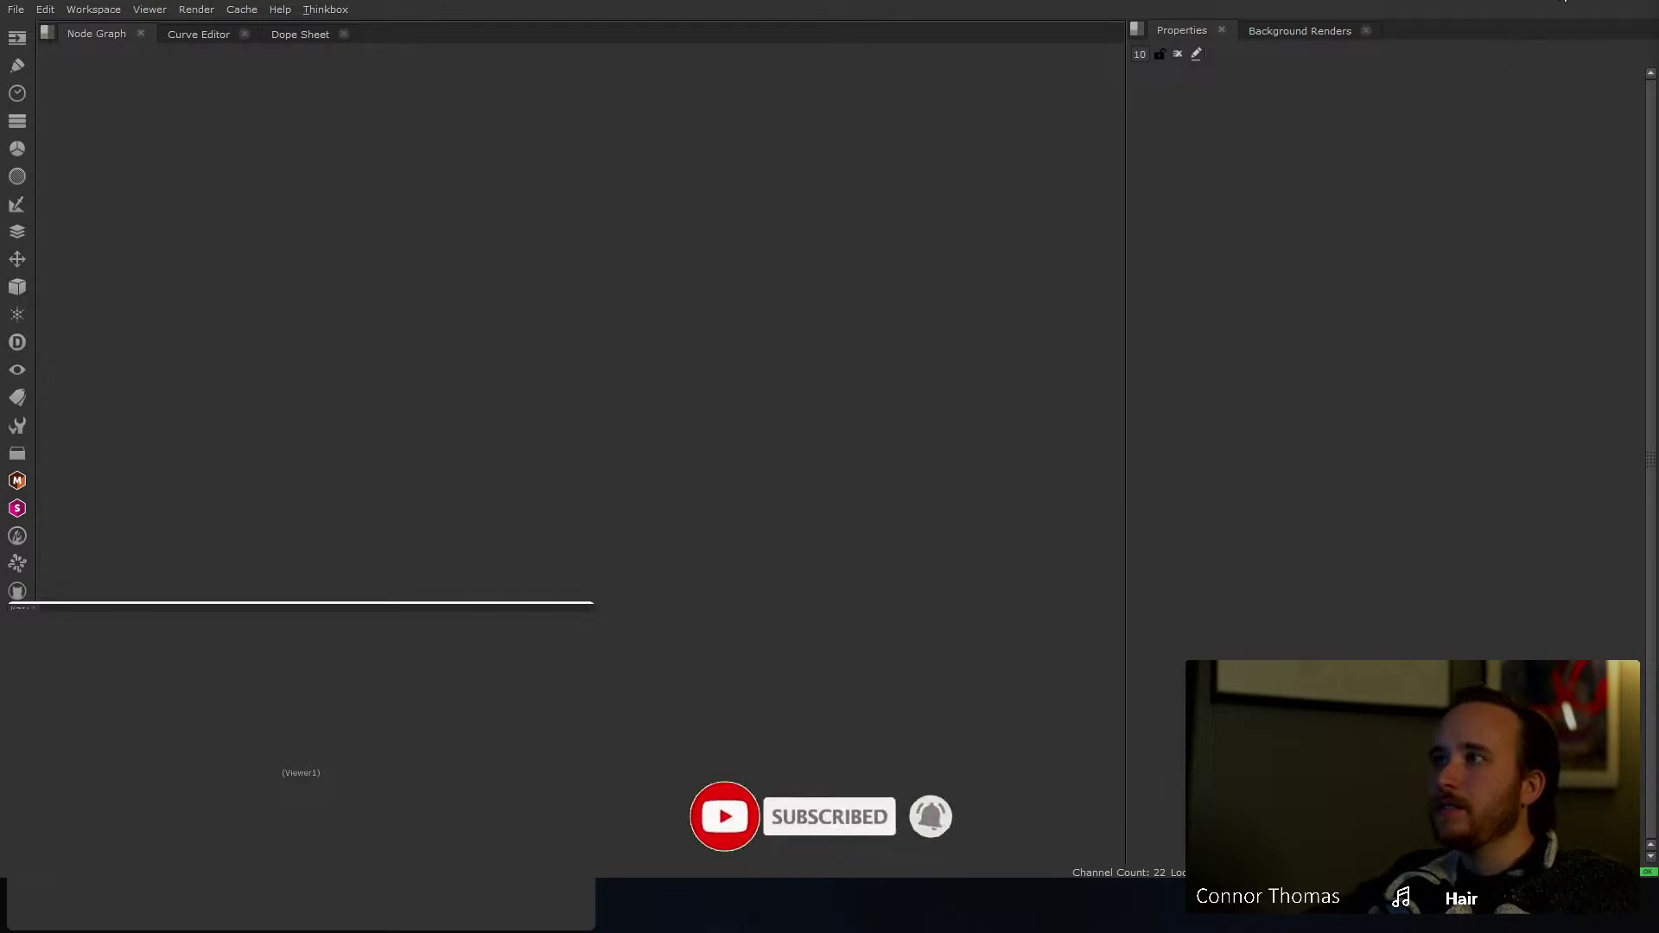
{"action": "left_click", "coordinate": [1565, 0]}
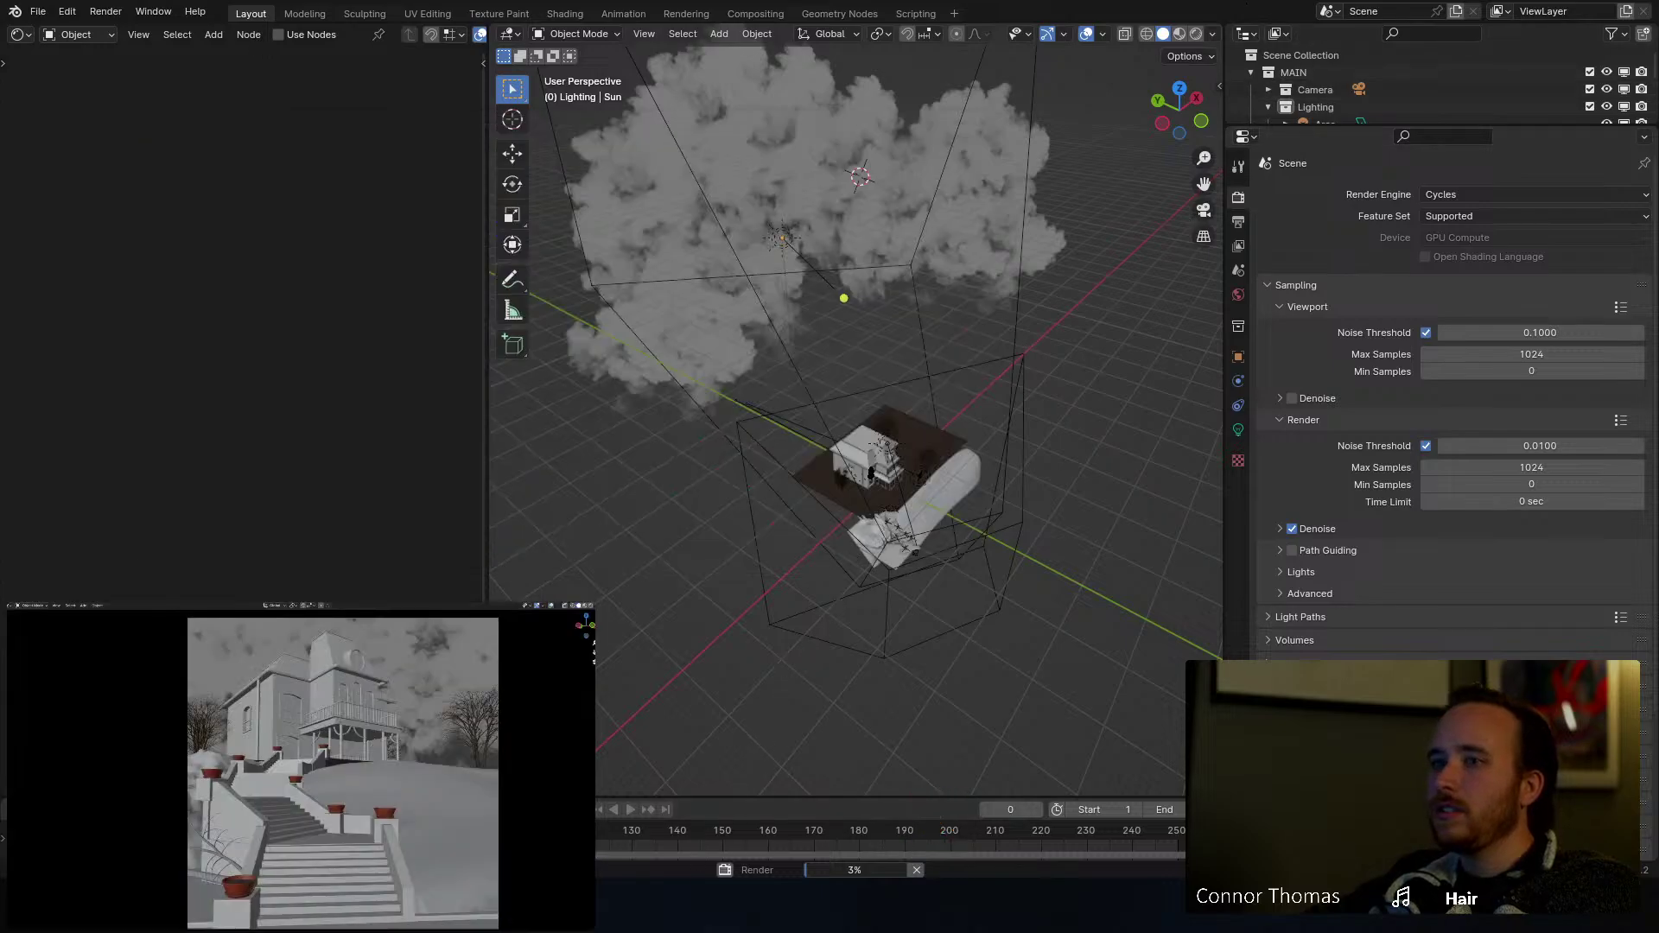
{"action": "mouse_move", "coordinate": [843, 844]}
{"action": "left_click", "coordinate": [885, 820]}
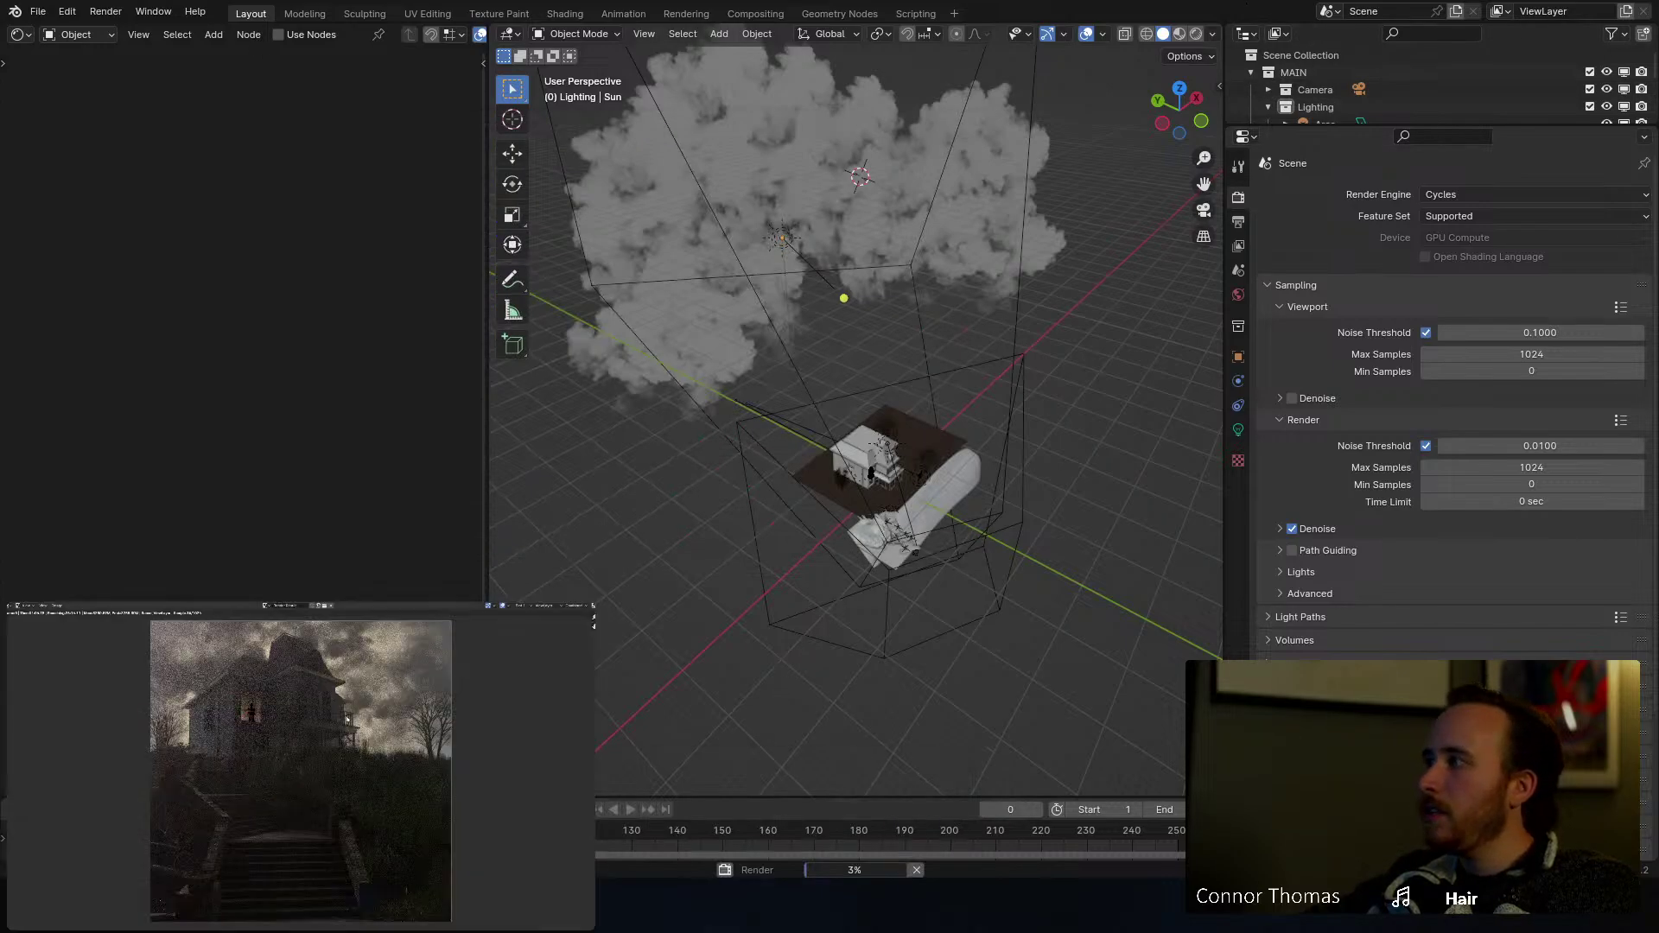
Step: Examine the lit upper window and its dark figure in the render in progress
{"action": "scroll", "coordinate": [346, 719], "scroll_direction": "up", "scroll_amount": 8}
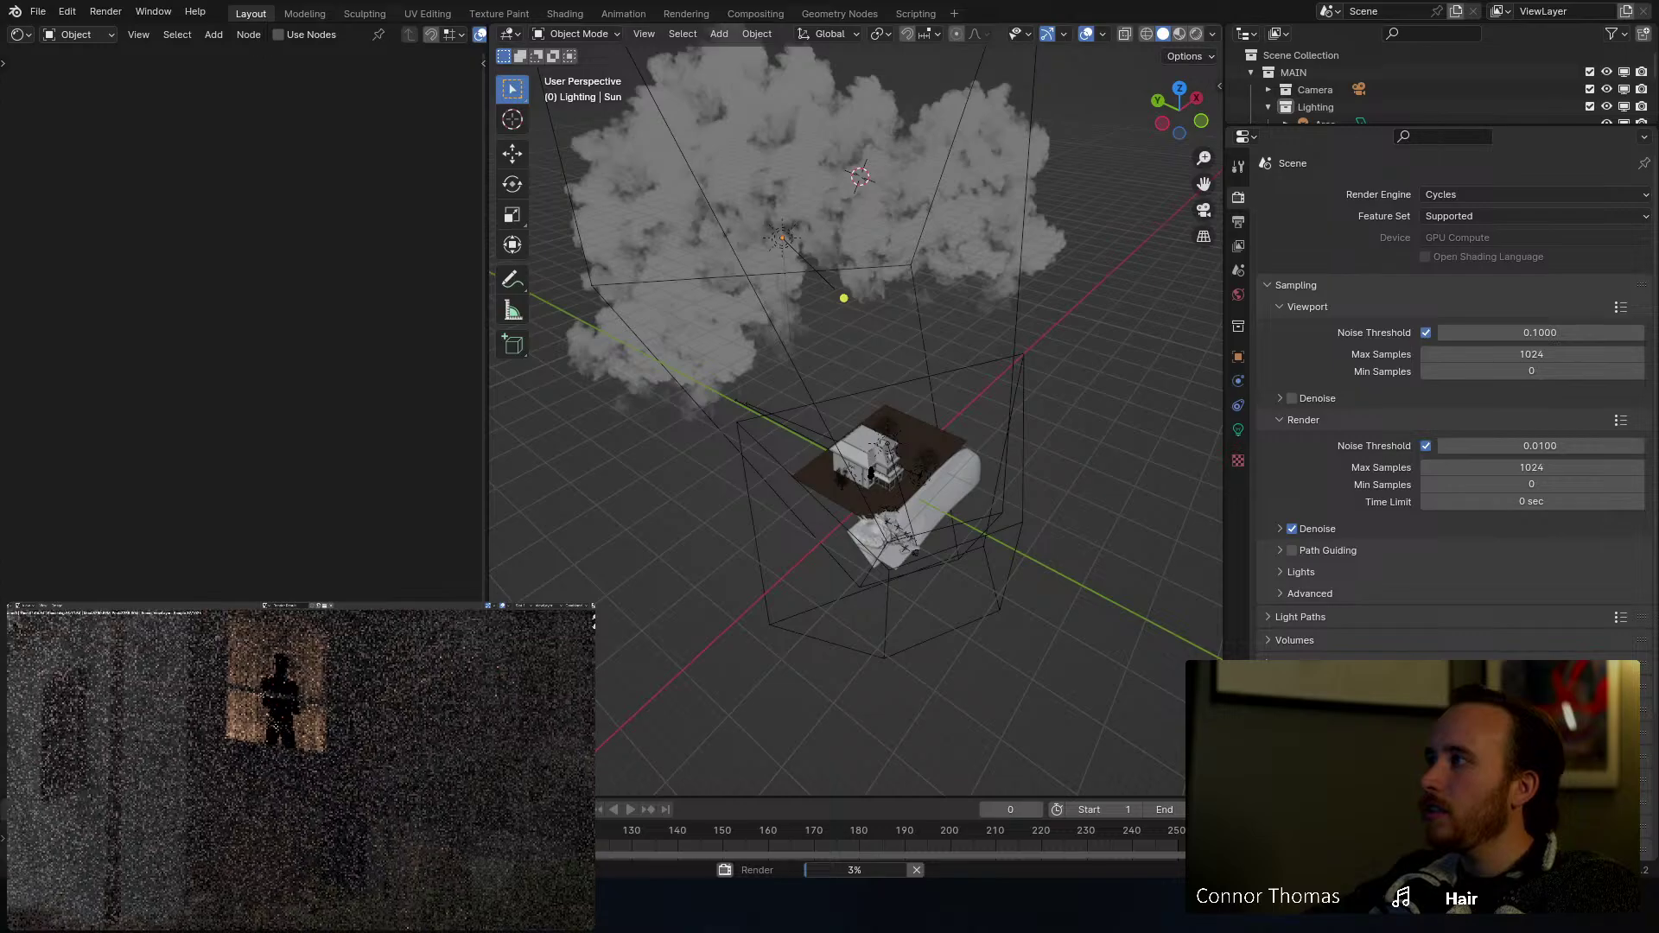
{"action": "mouse_move", "coordinate": [347, 719]}
{"action": "middle_mouse_down"}
{"action": "mouse_move", "coordinate": [380, 788]}
{"action": "mouse_move", "coordinate": [337, 738]}
{"action": "middle_mouse_up"}
{"action": "scroll", "coordinate": [290, 759], "scroll_direction": "down", "scroll_amount": 8}
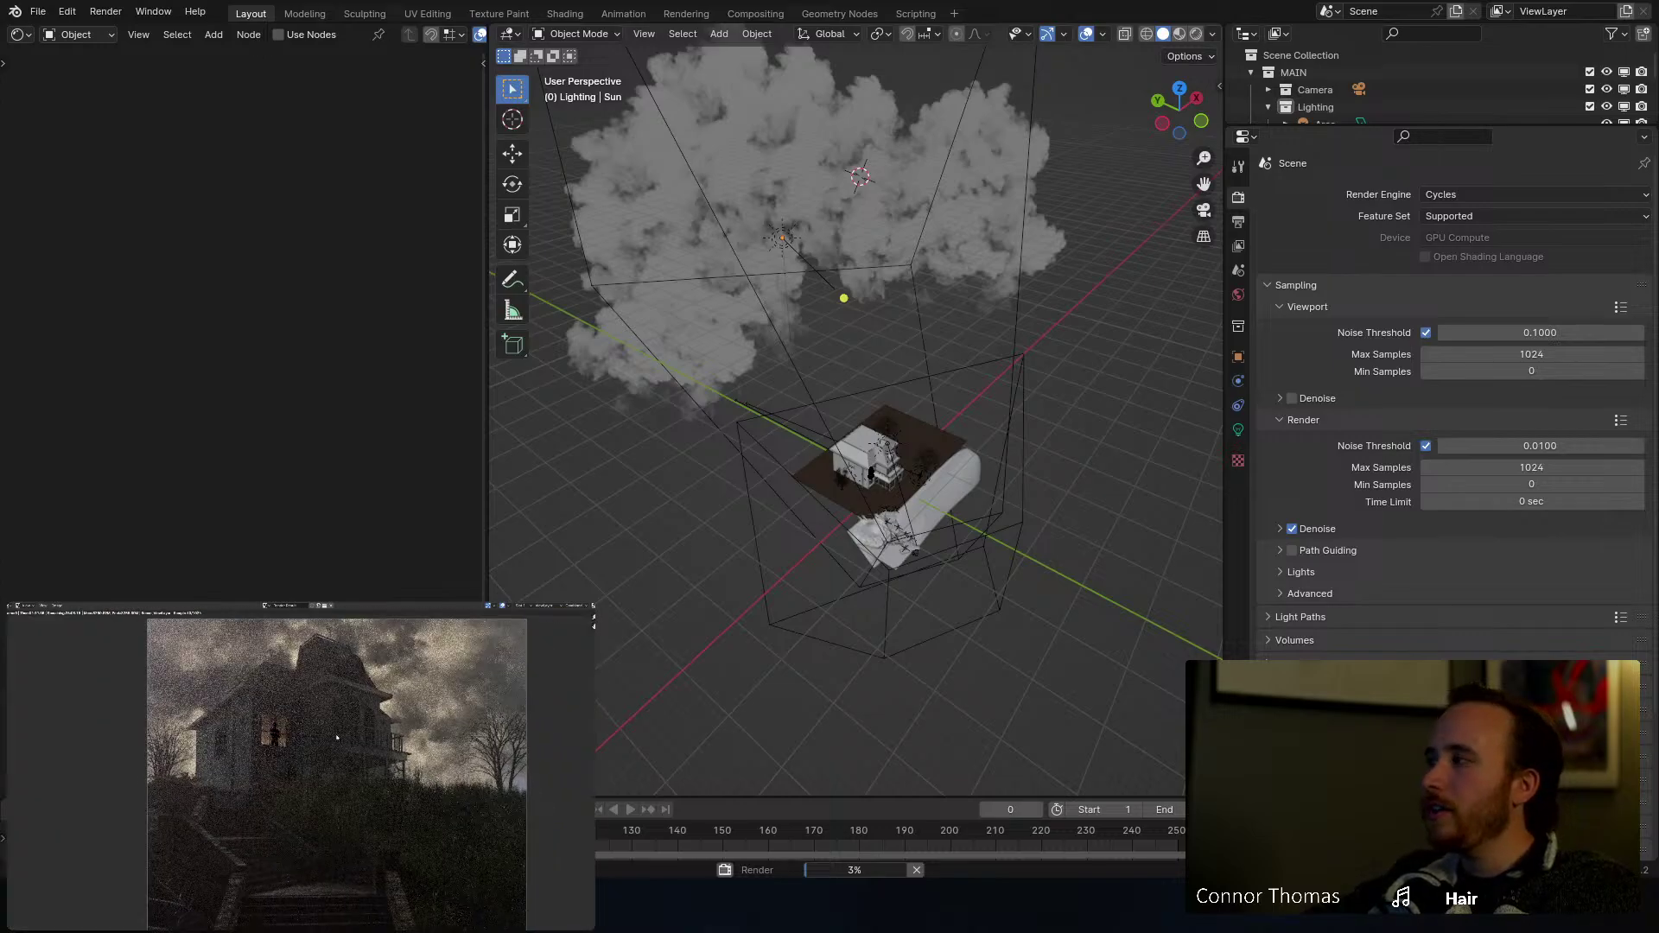
{"action": "scroll", "coordinate": [337, 737], "scroll_direction": "down", "scroll_amount": 1}
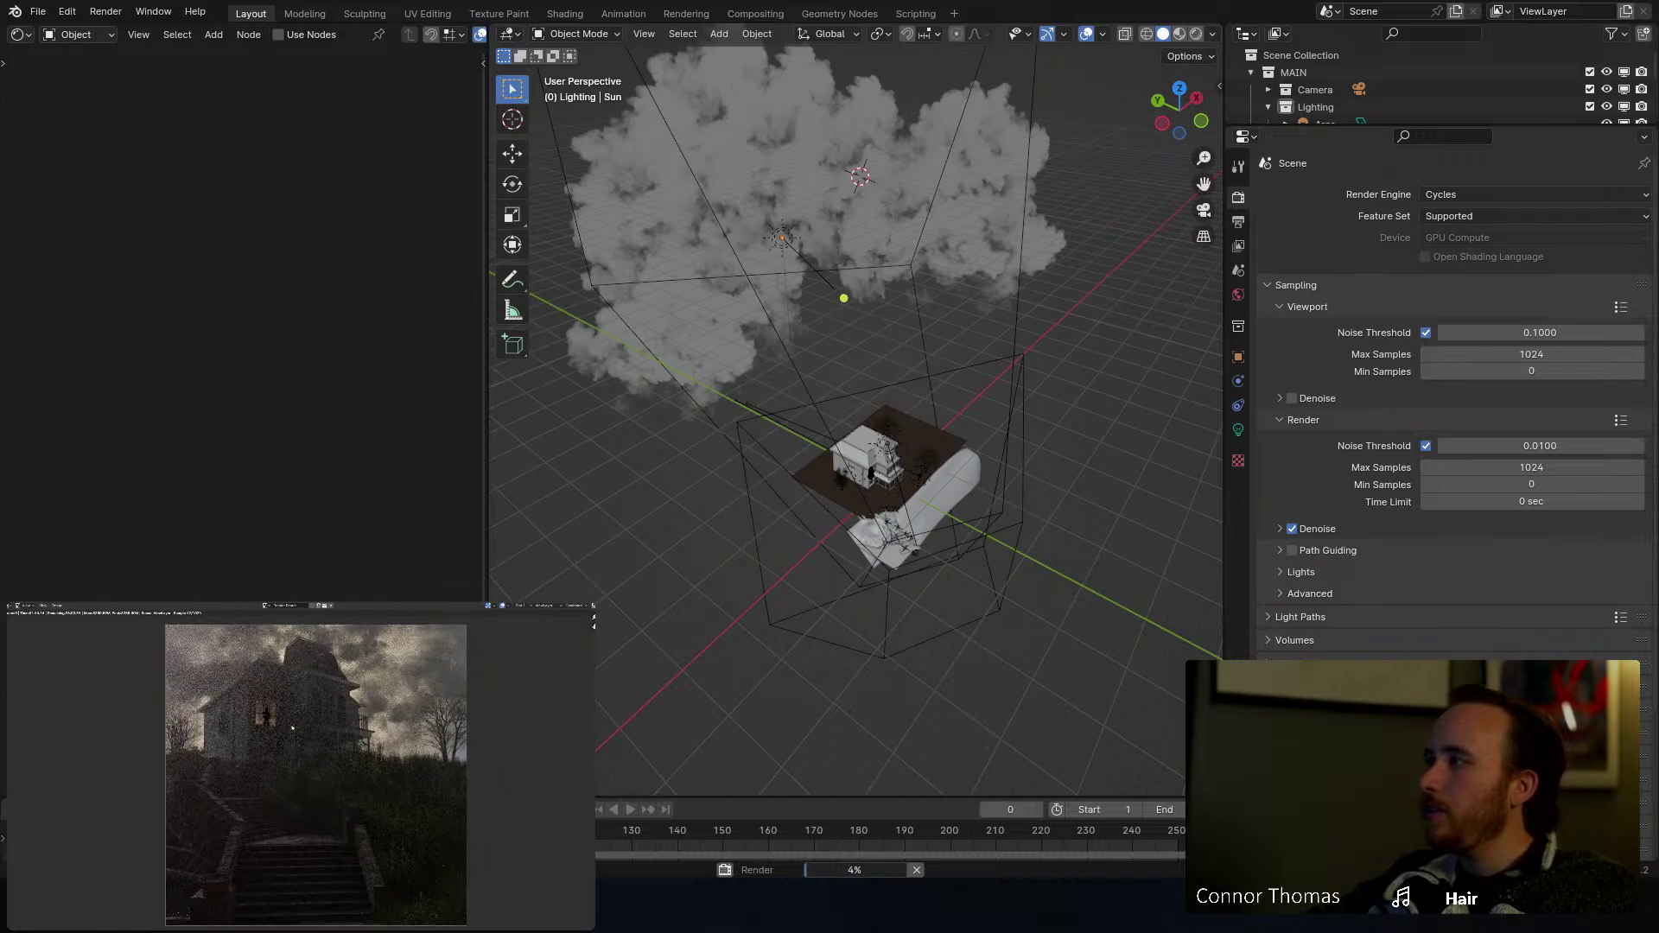
{"action": "scroll", "coordinate": [292, 726], "scroll_direction": "up", "scroll_amount": 1}
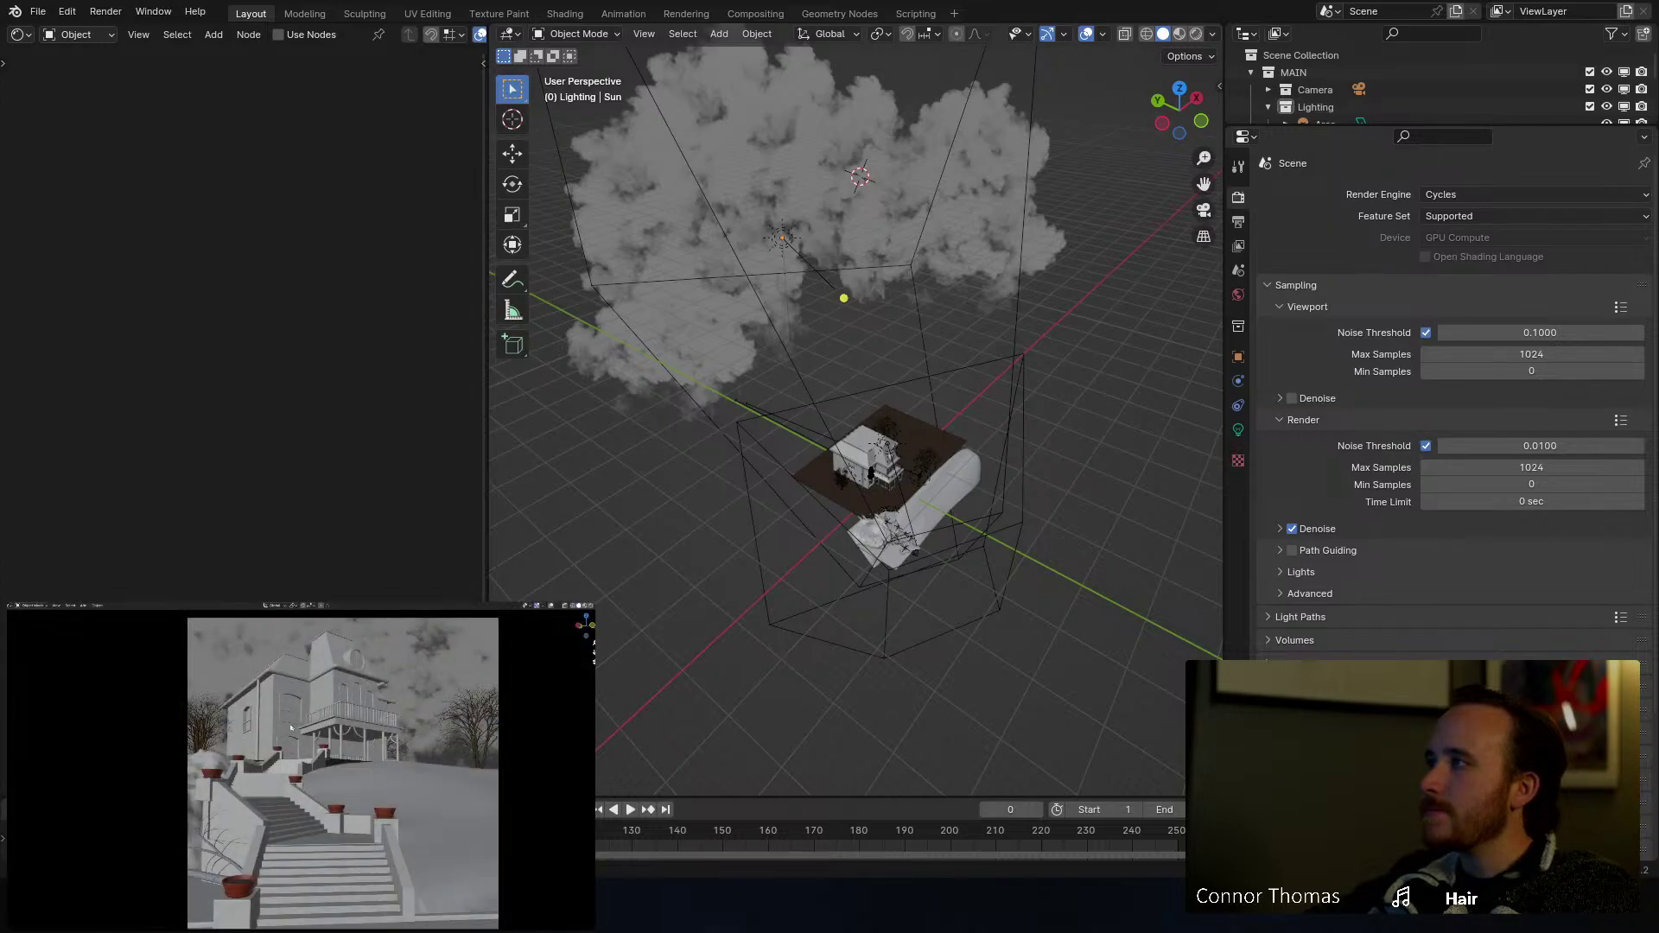
Step: Delete the "negative person" light at the house's upper window
{"action": "scroll", "coordinate": [956, 485], "scroll_direction": "up", "scroll_amount": 8}
{"action": "middle_click_drag", "start_coordinate": [934, 512], "coordinate": [930, 470]}
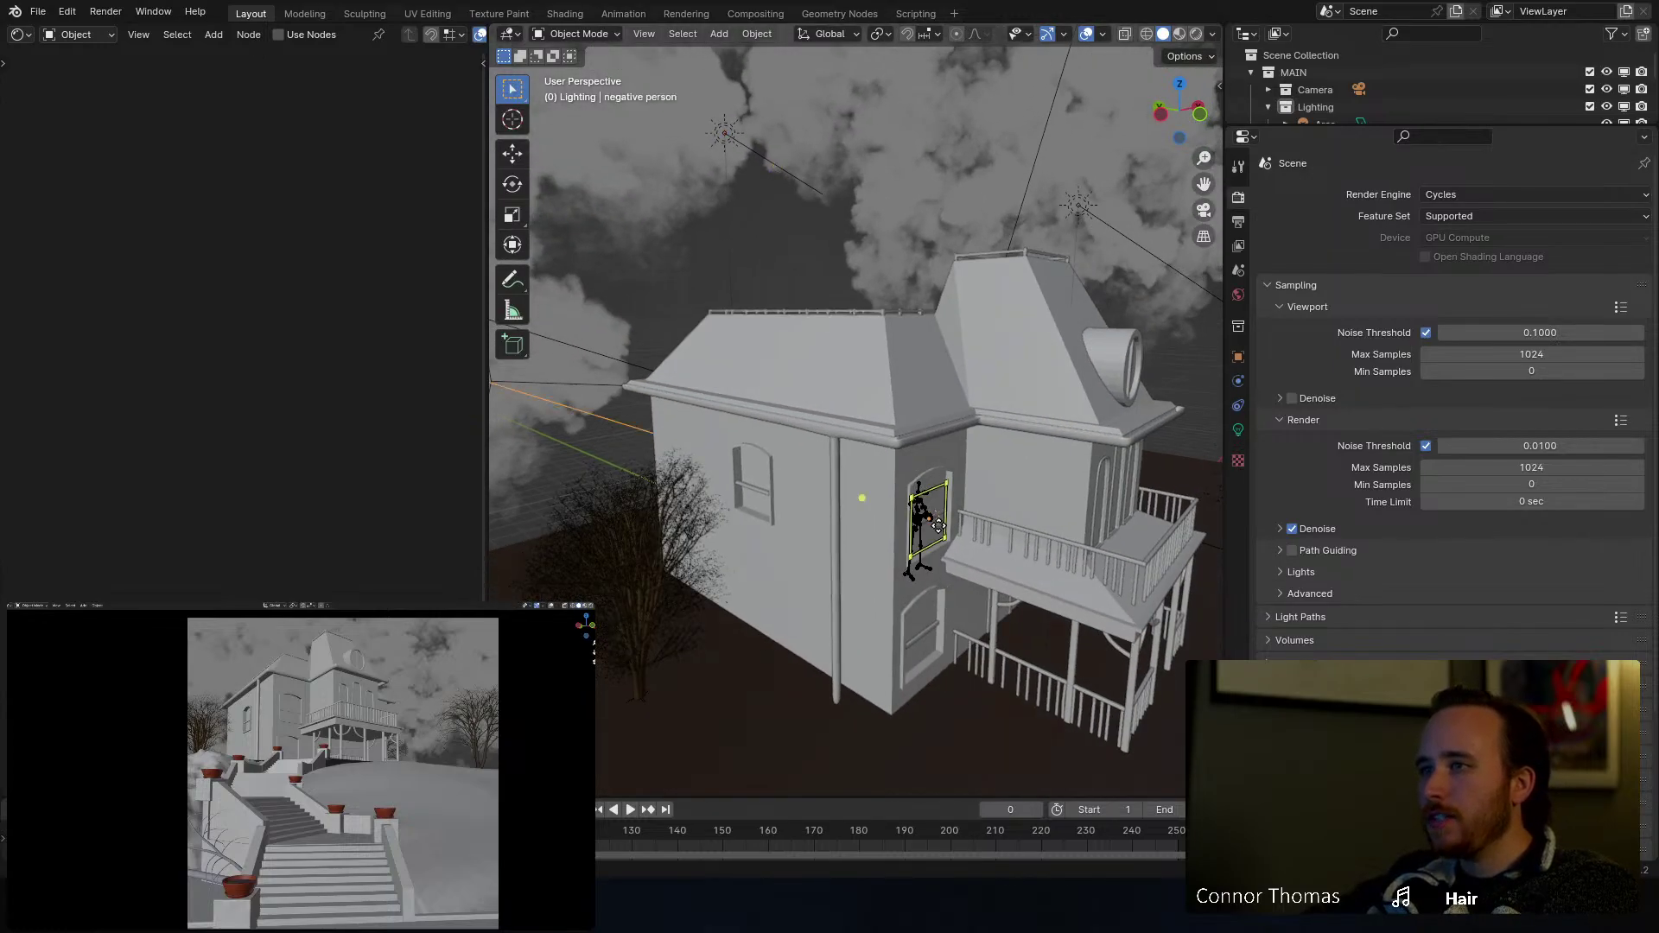
{"action": "left_click", "coordinate": [938, 525]}
Step: Save the scene, render the current frame again and maximize the render window on the second screen
{"action": "key", "text": "ctrl+s"}
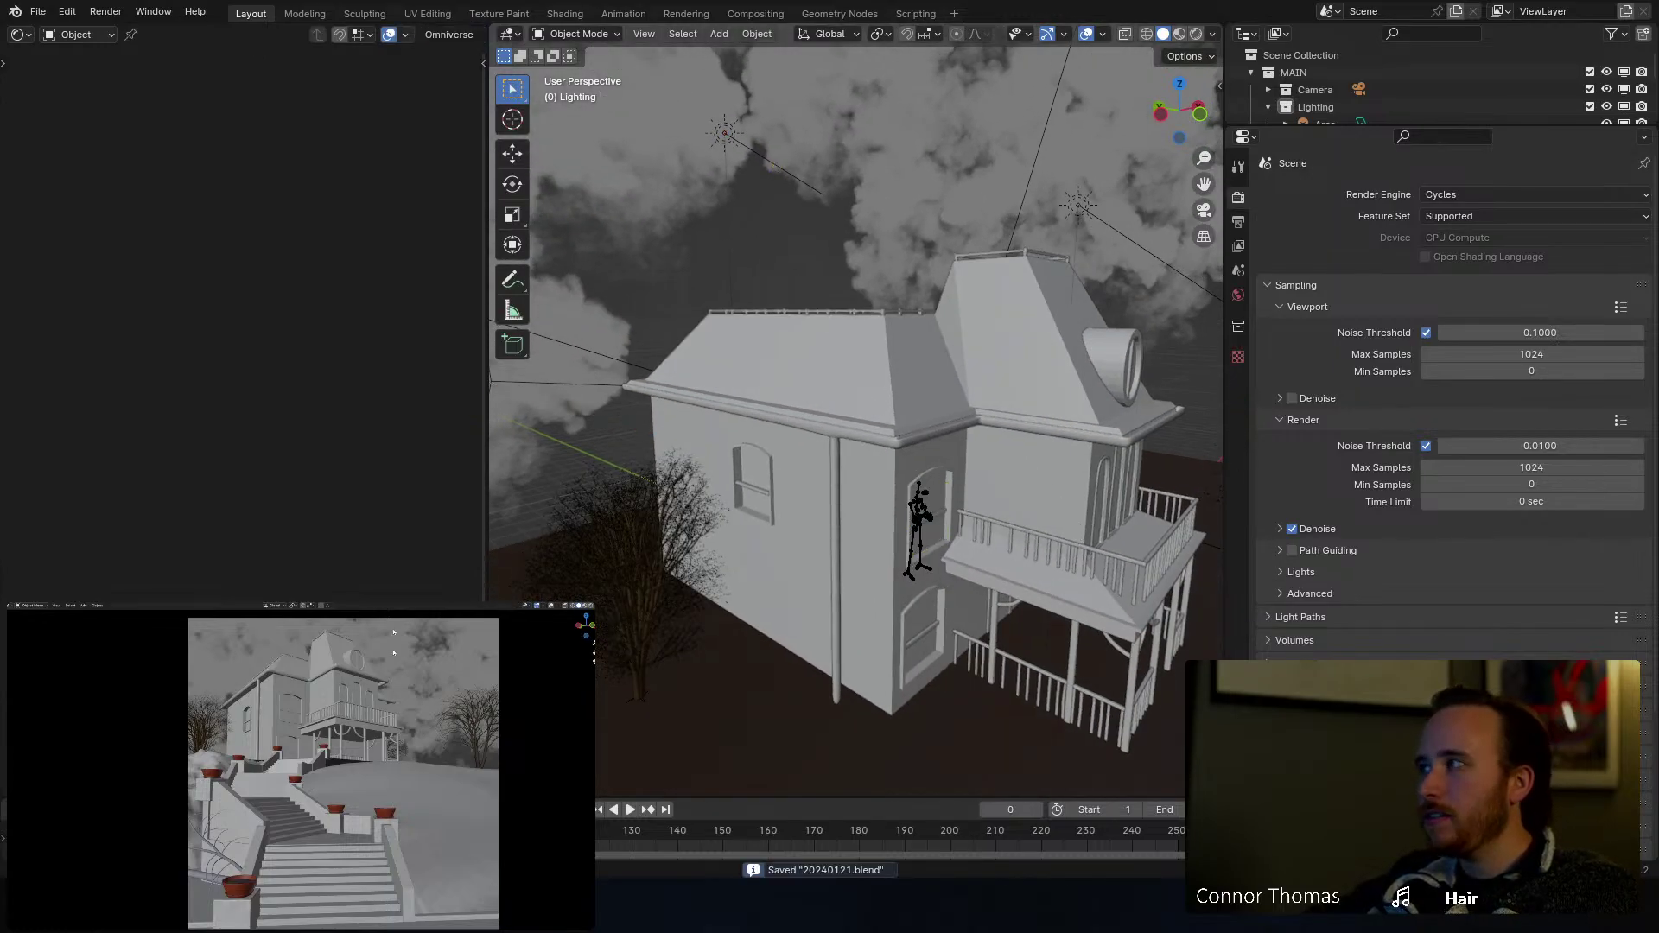
{"action": "key", "text": "F12"}
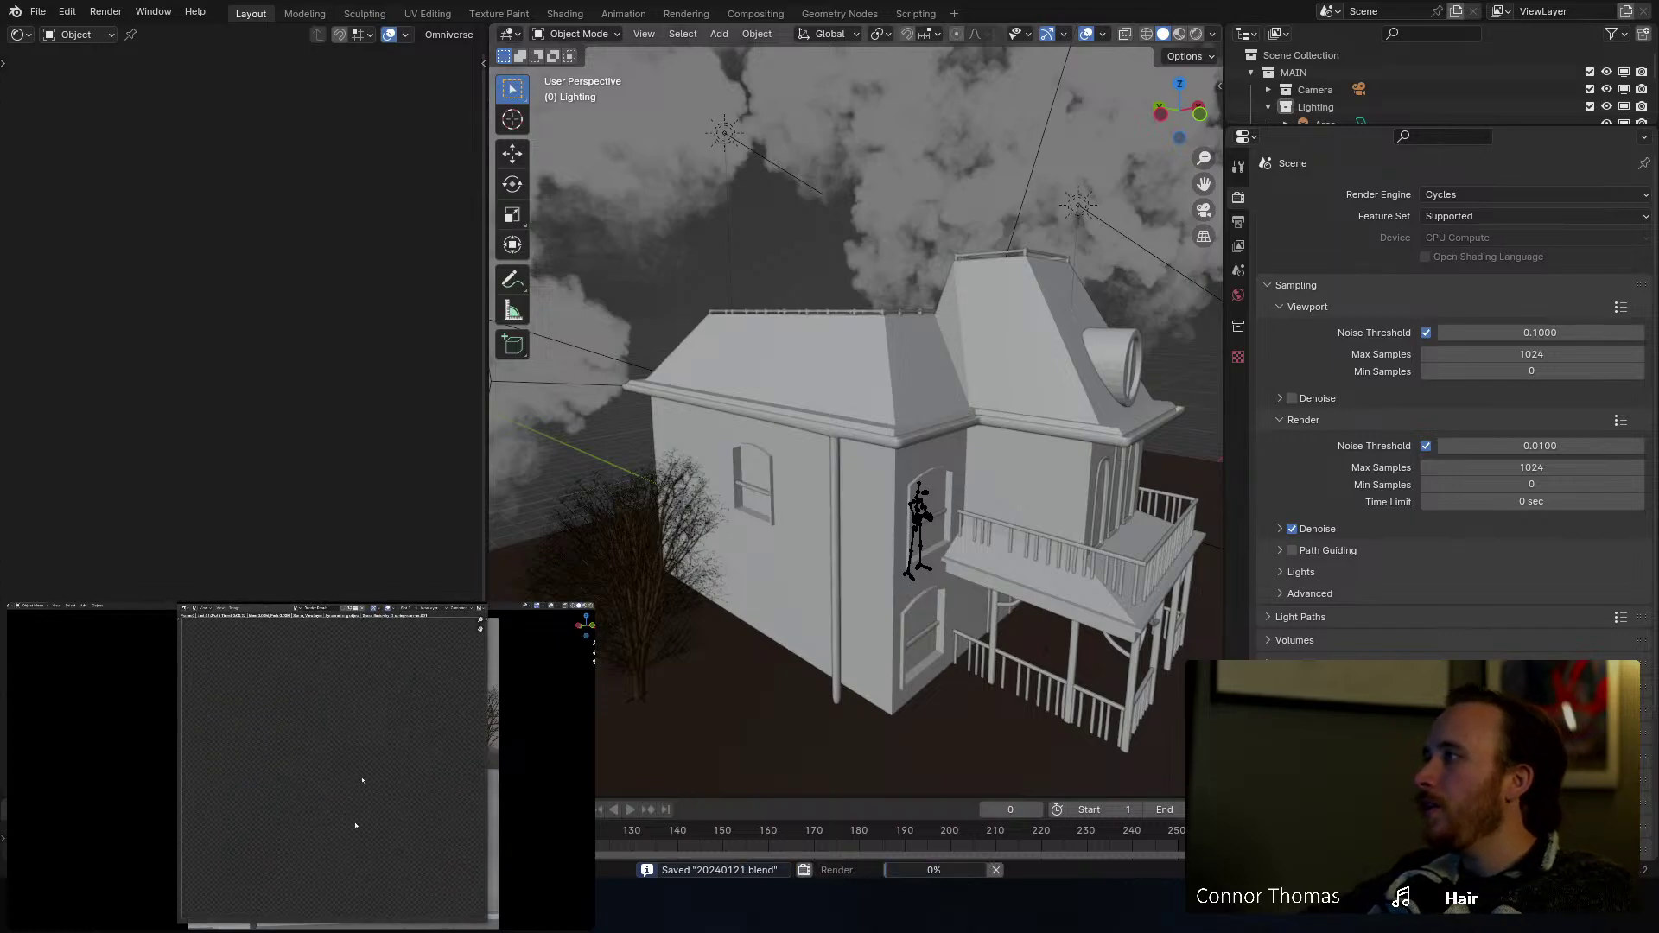
{"action": "double_click", "coordinate": [388, 604]}
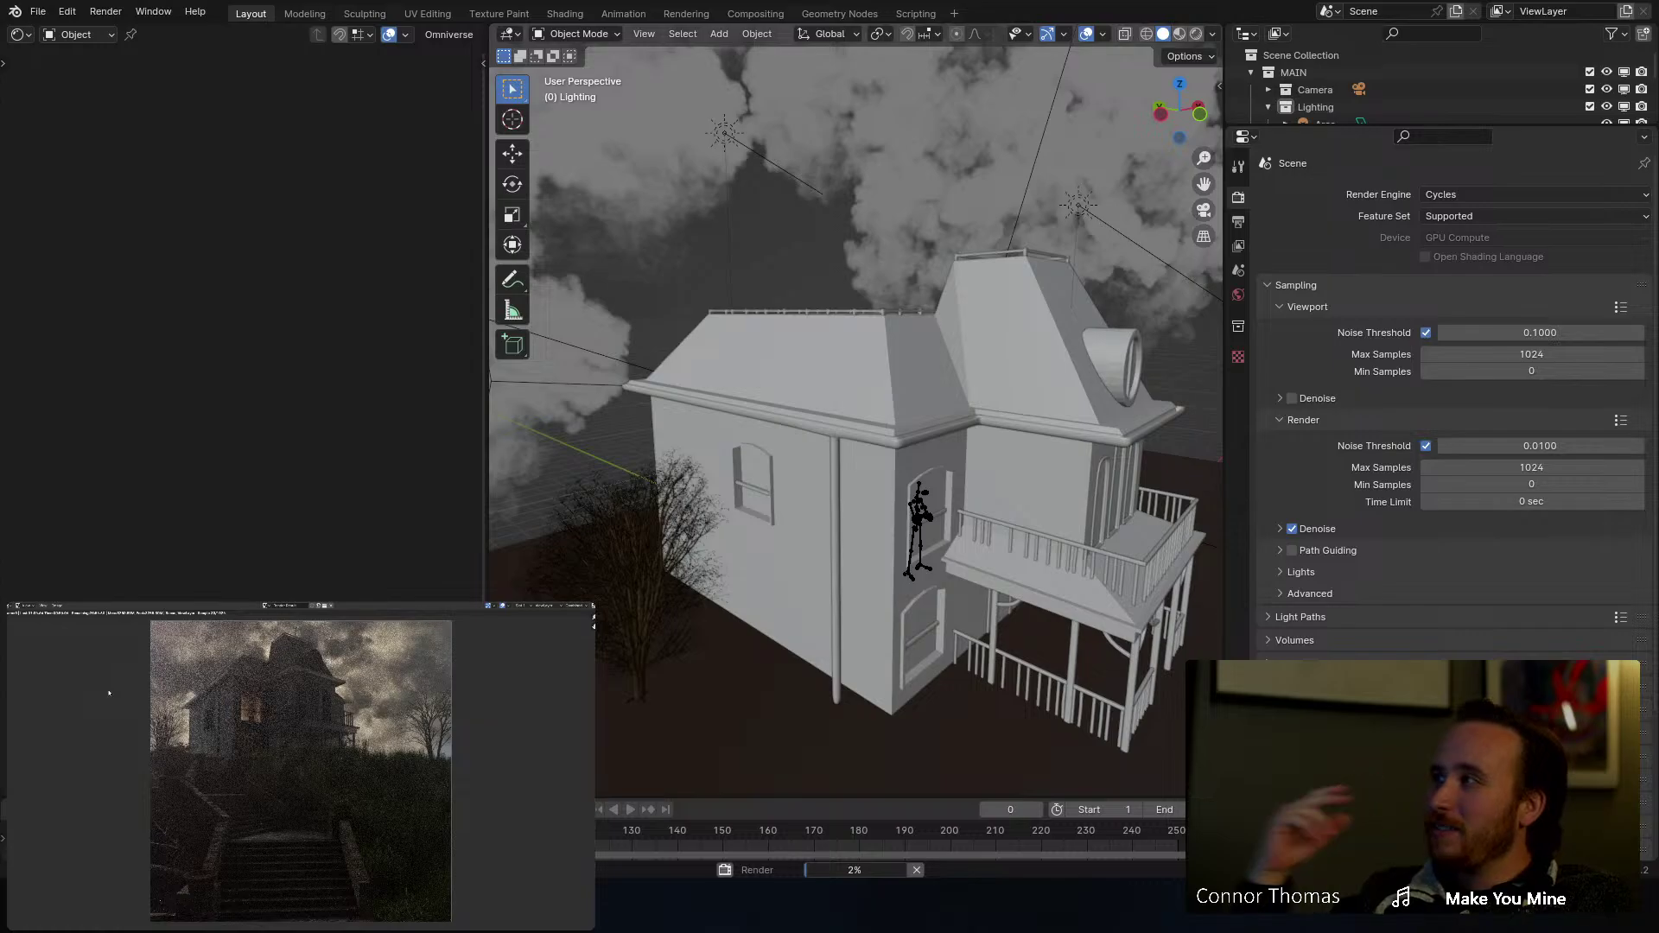
Step: Open the System preferences at the Cycles render devices and cancel the render in progress
{"action": "left_click", "coordinate": [66, 12]}
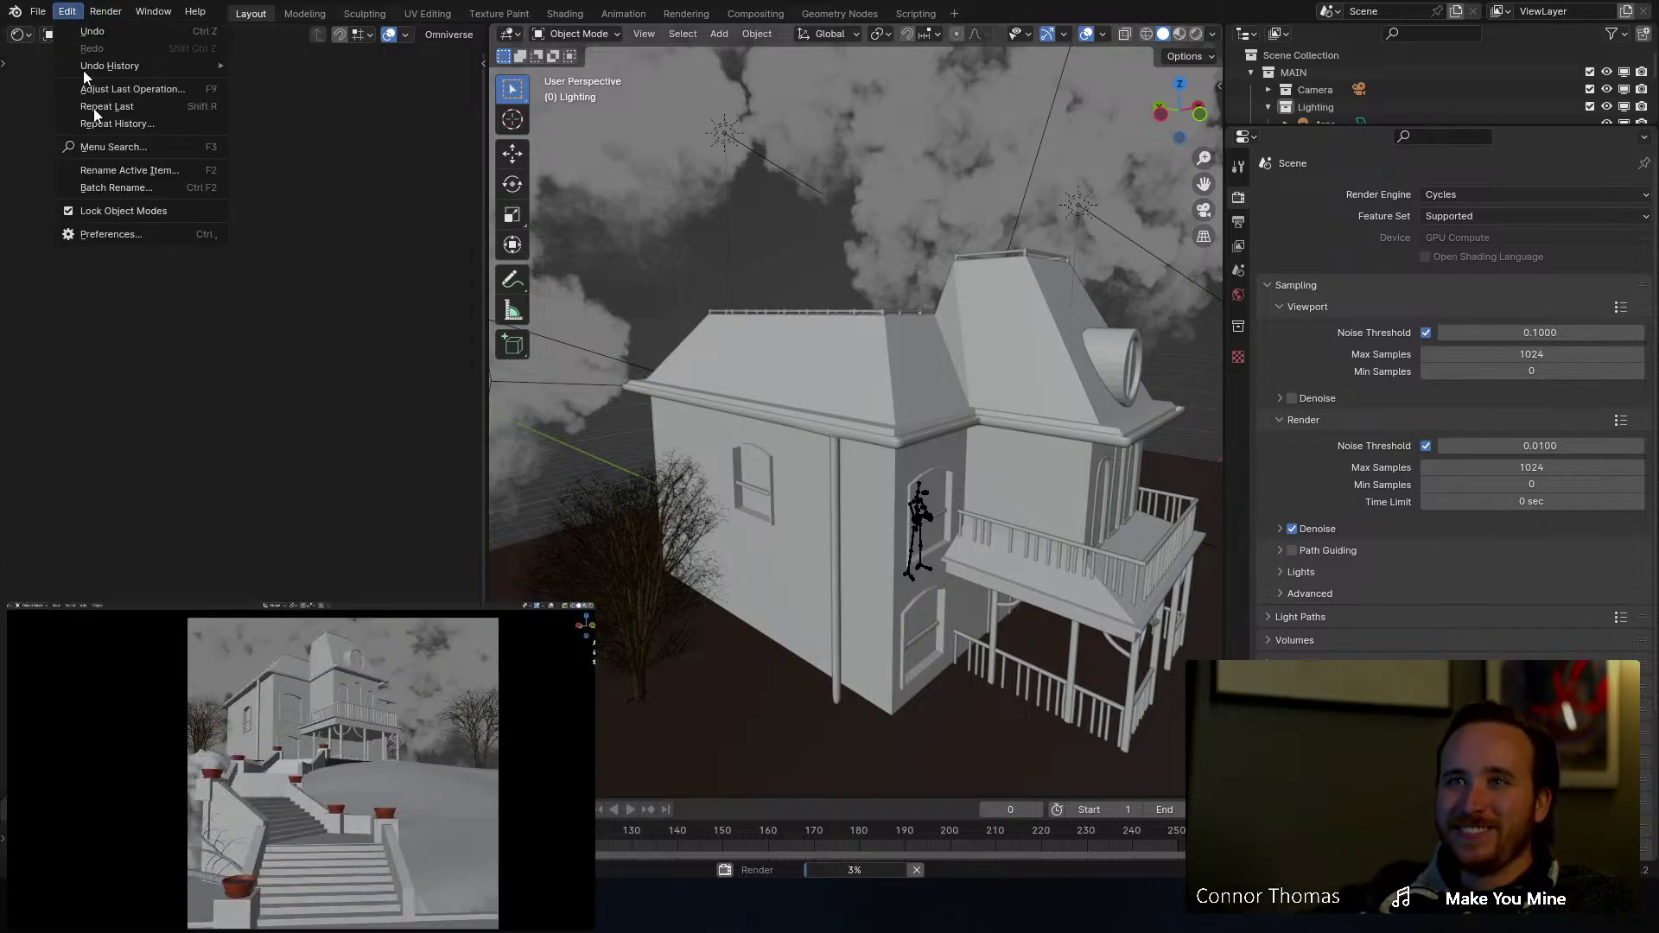
{"action": "left_click", "coordinate": [113, 233]}
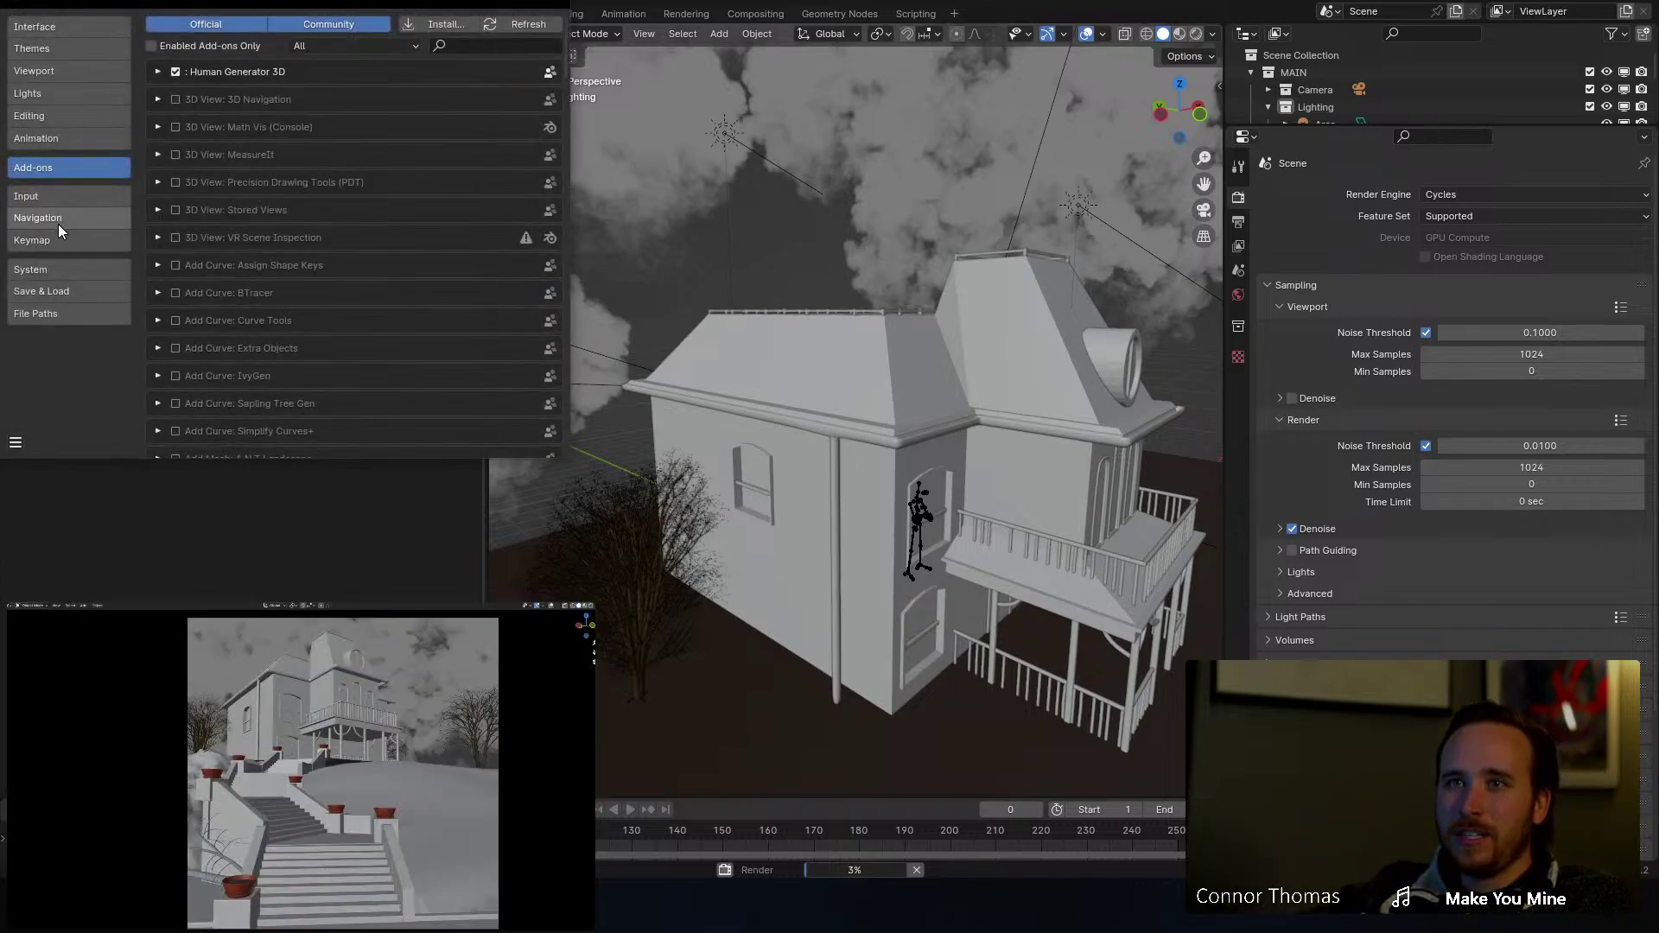
{"action": "left_click", "coordinate": [55, 268]}
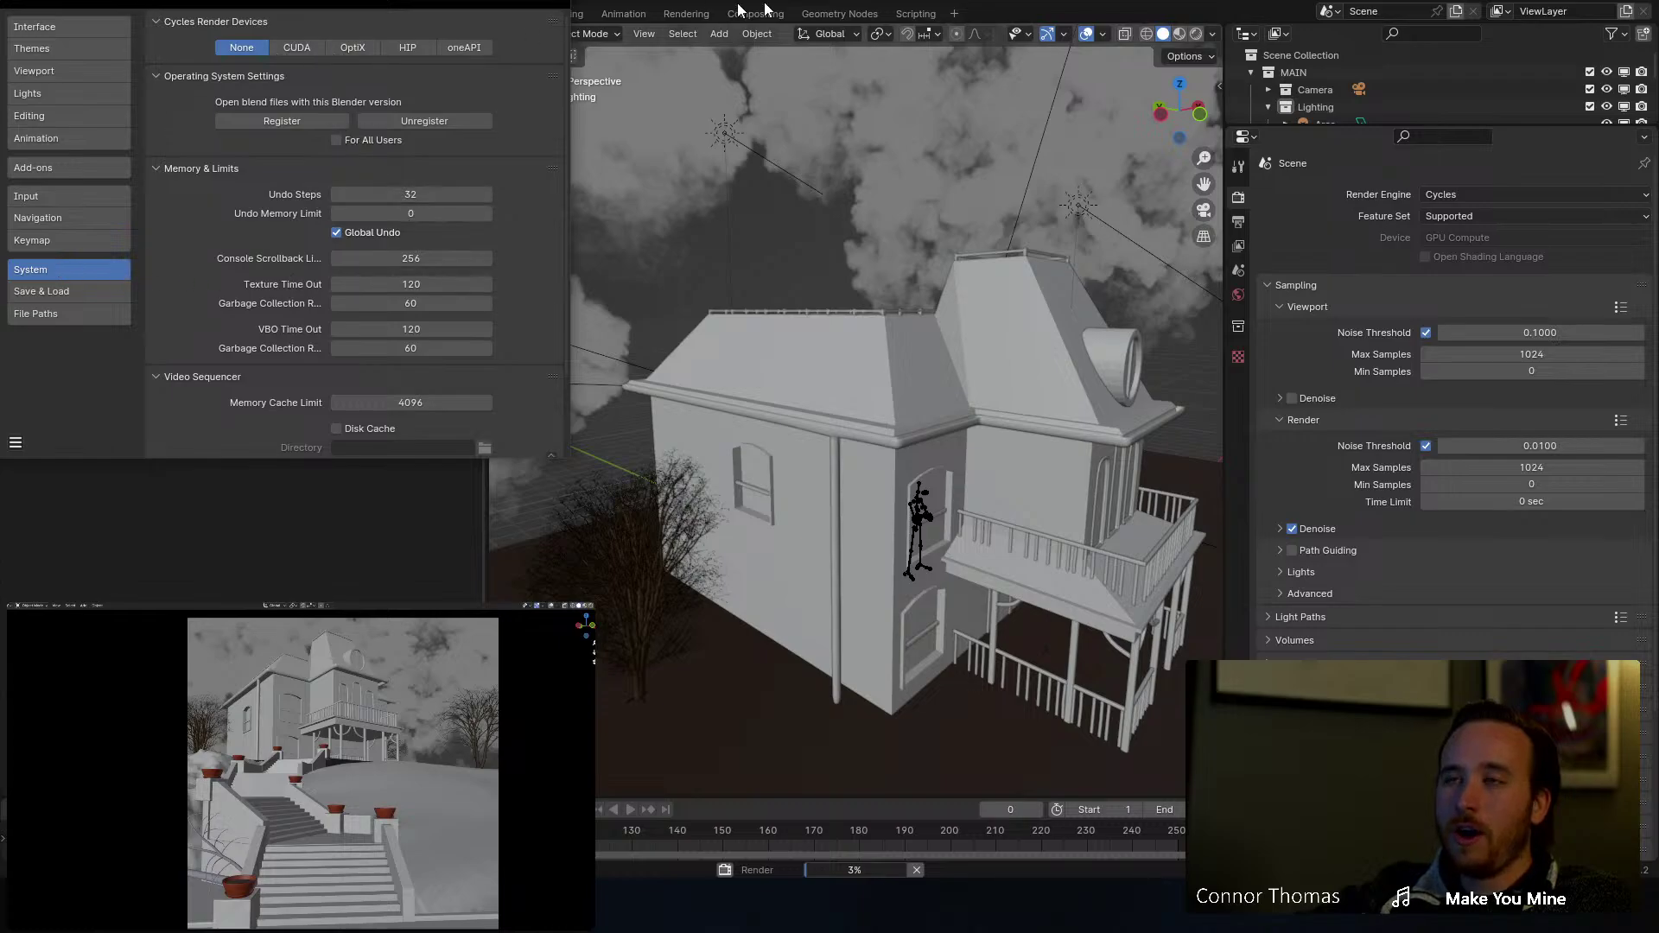
{"action": "left_click", "coordinate": [808, 904]}
{"action": "left_click", "coordinate": [810, 838]}
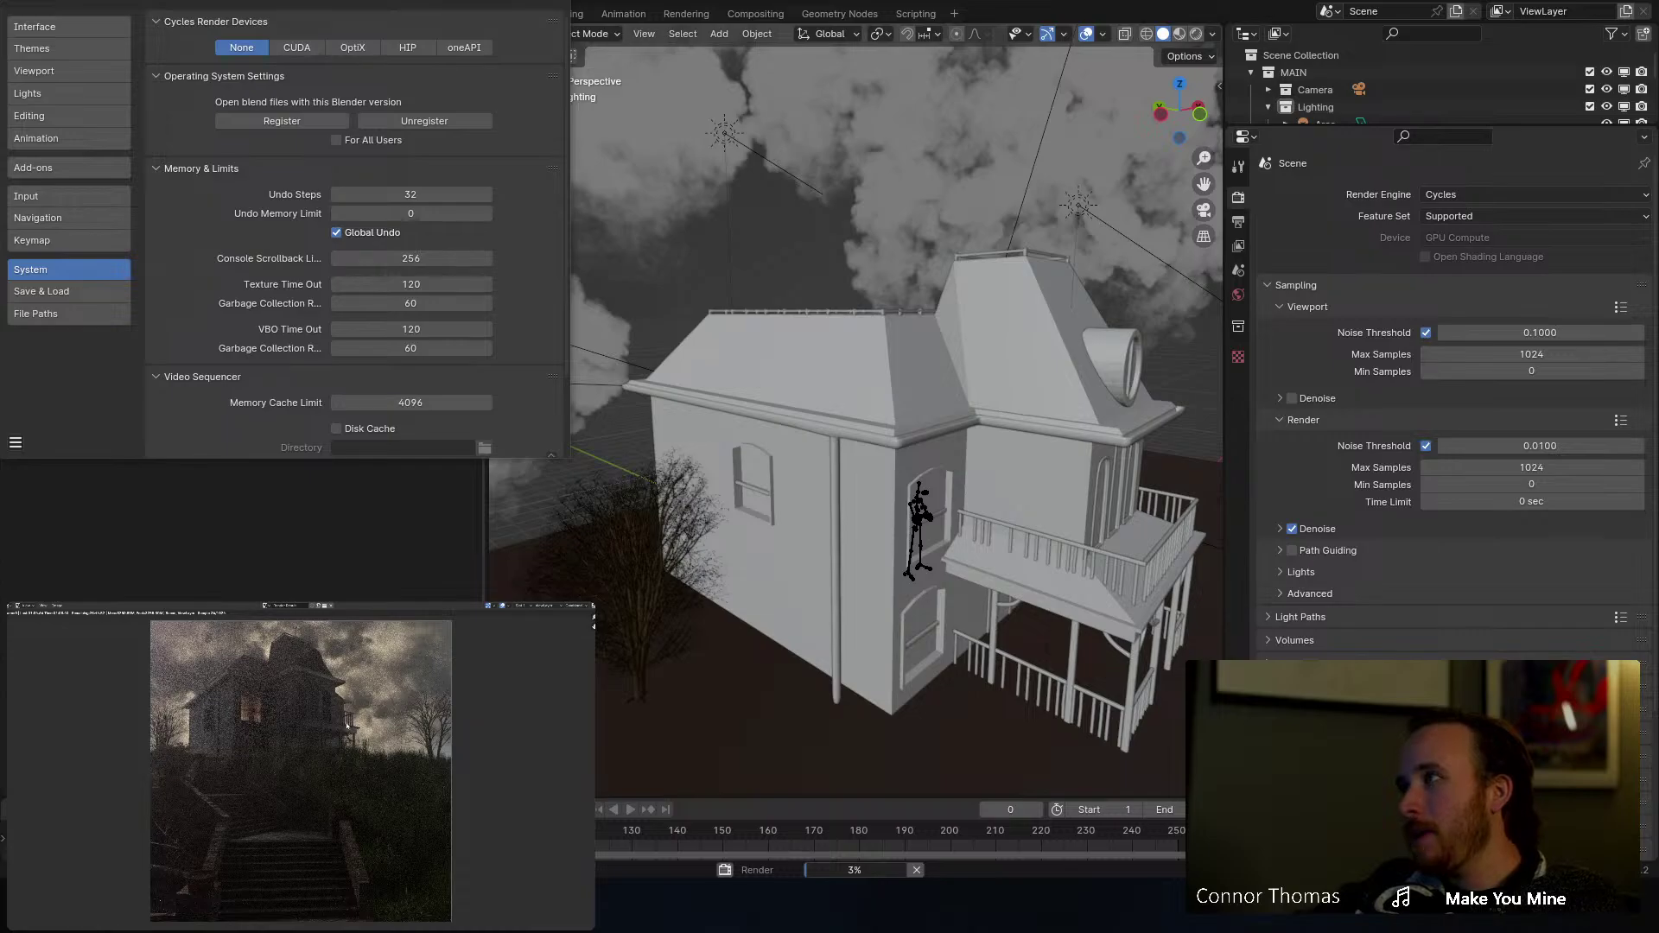
{"action": "key", "text": "Escape"}
{"action": "key", "text": "Escape"}
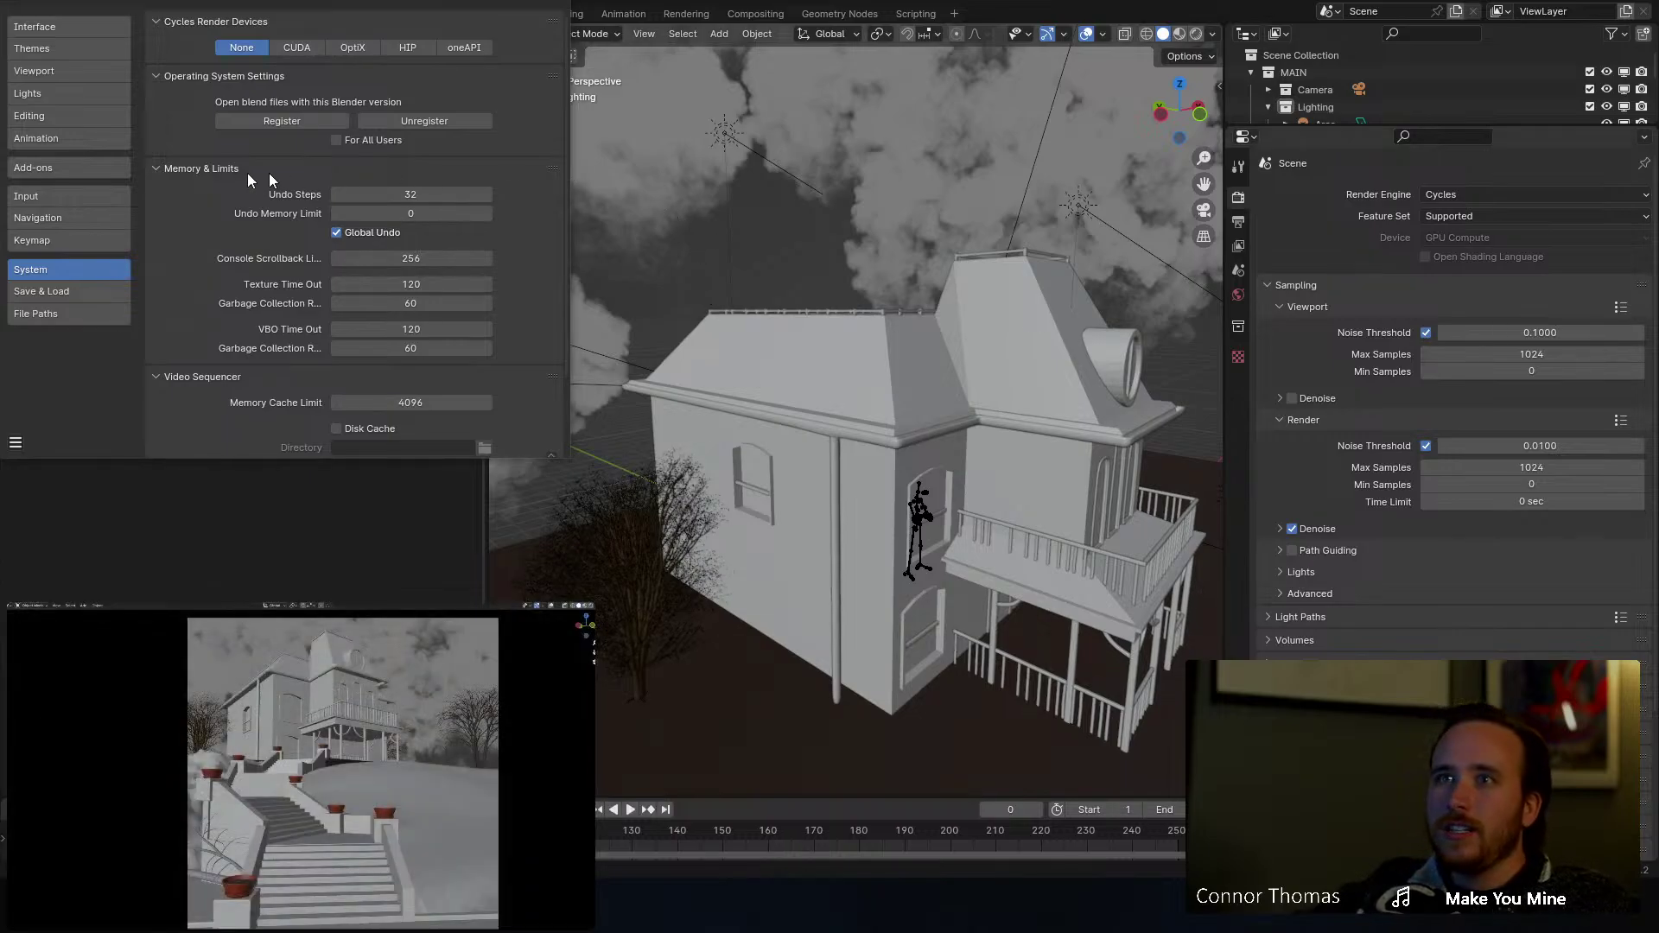
Step: Set the Cycles render devices to CUDA and close the preferences
{"action": "left_click", "coordinate": [320, 51]}
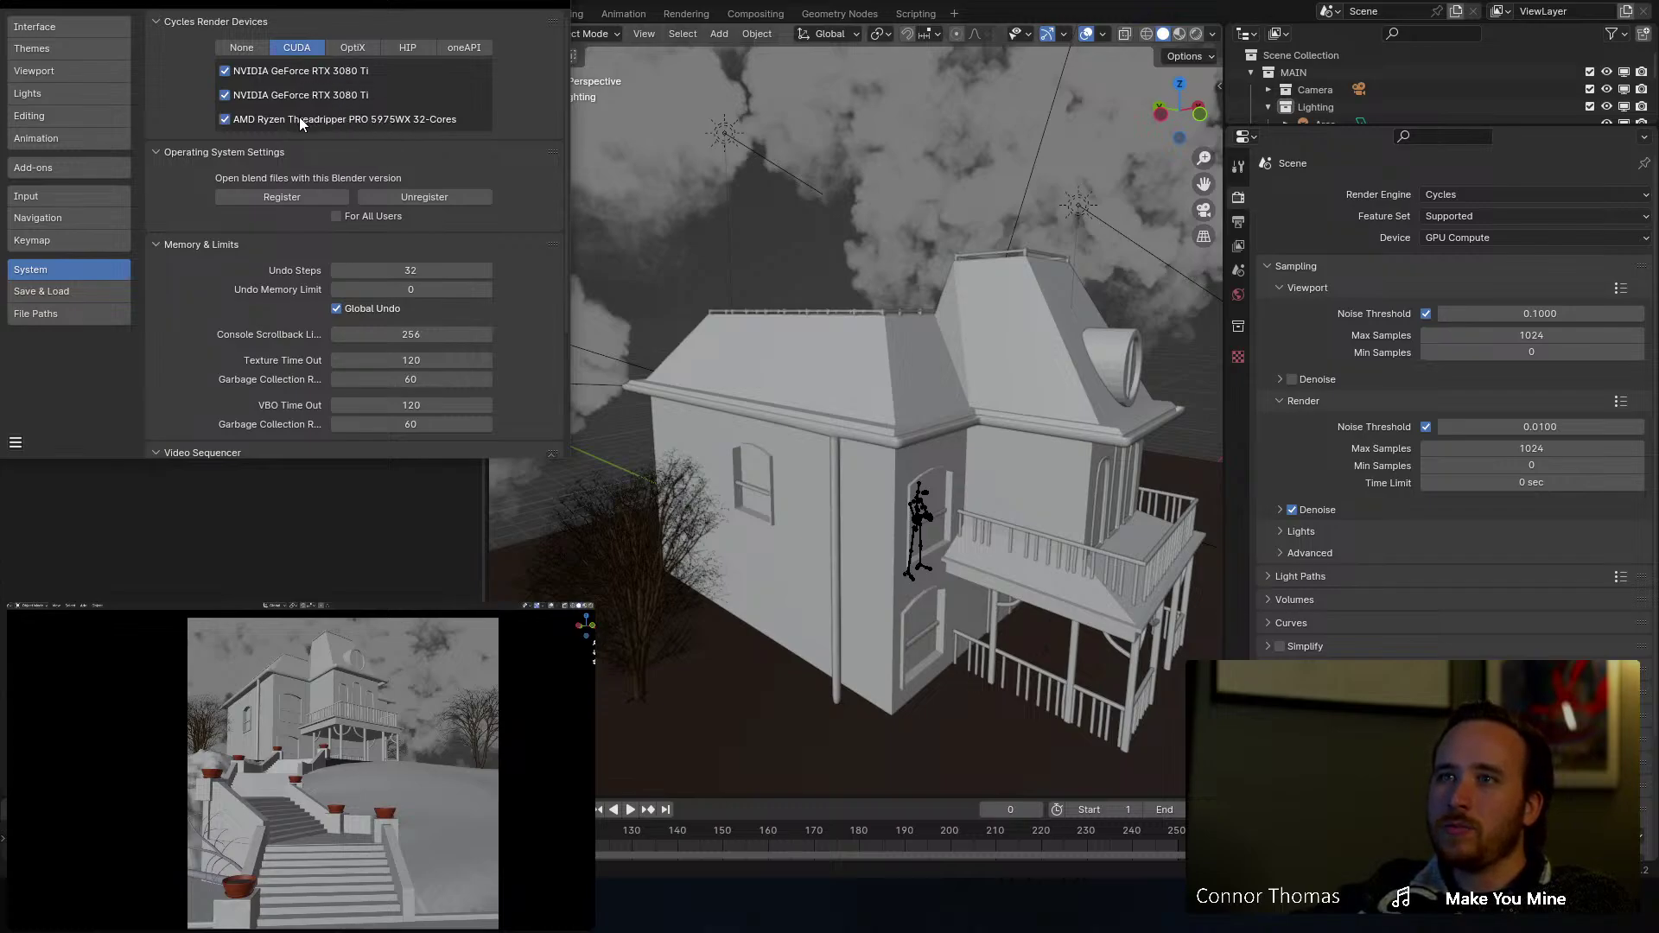
{"action": "left_click", "coordinate": [551, 5]}
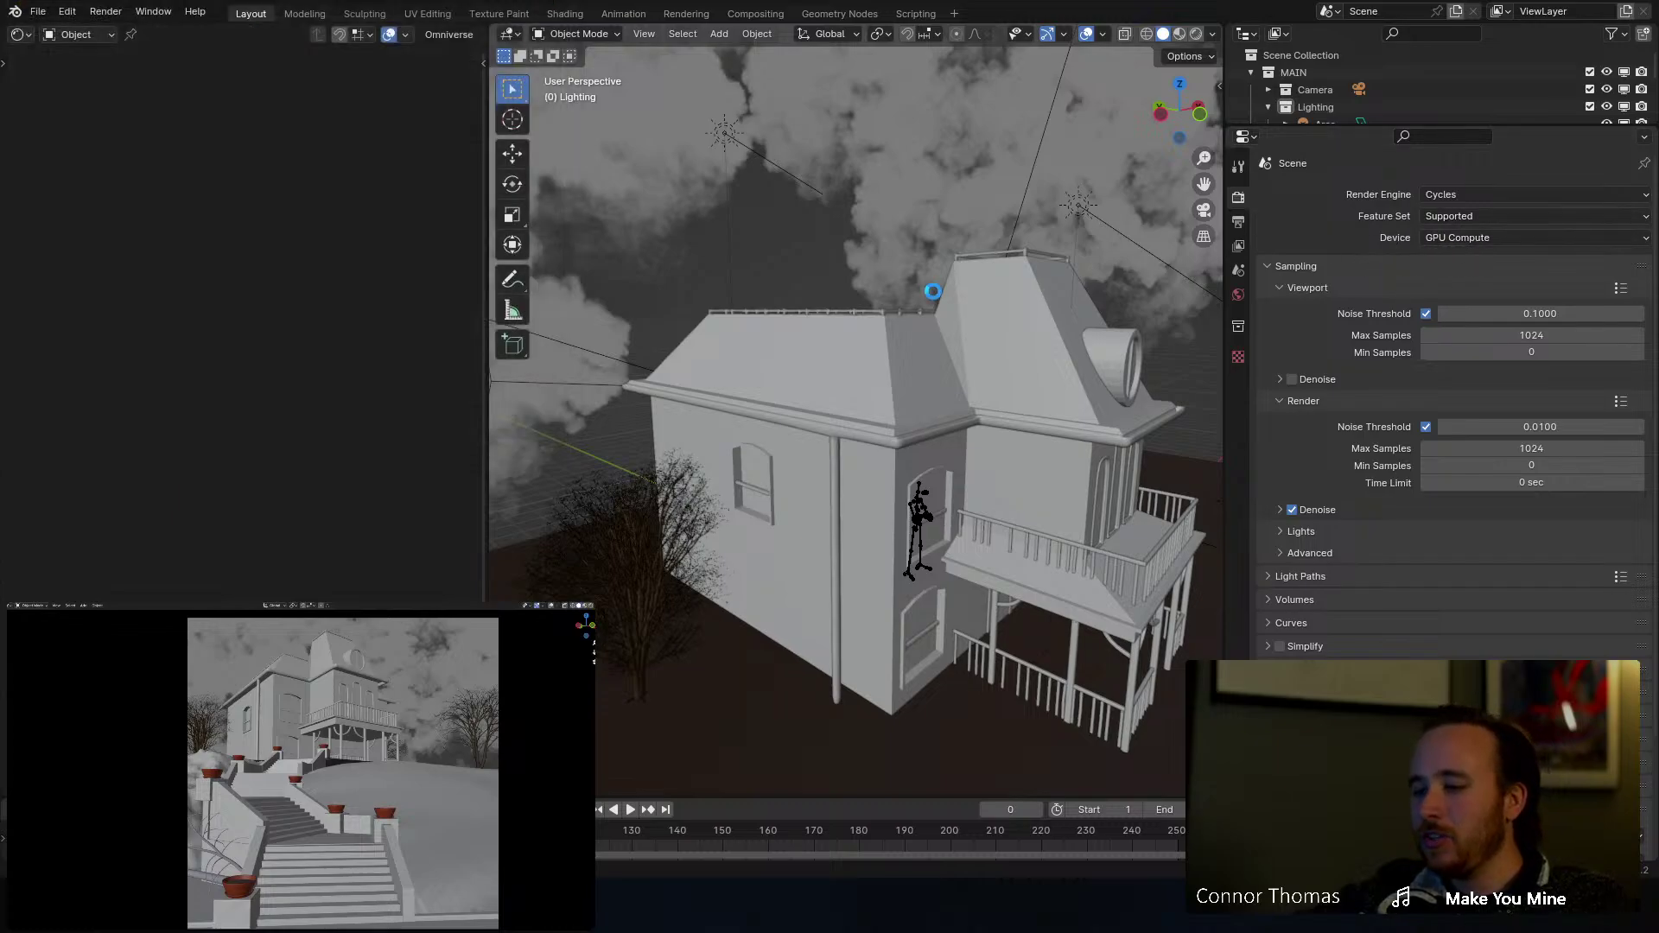
Step: Save the scene and restart the render of the current frame
{"action": "key", "text": "ctrl+s"}
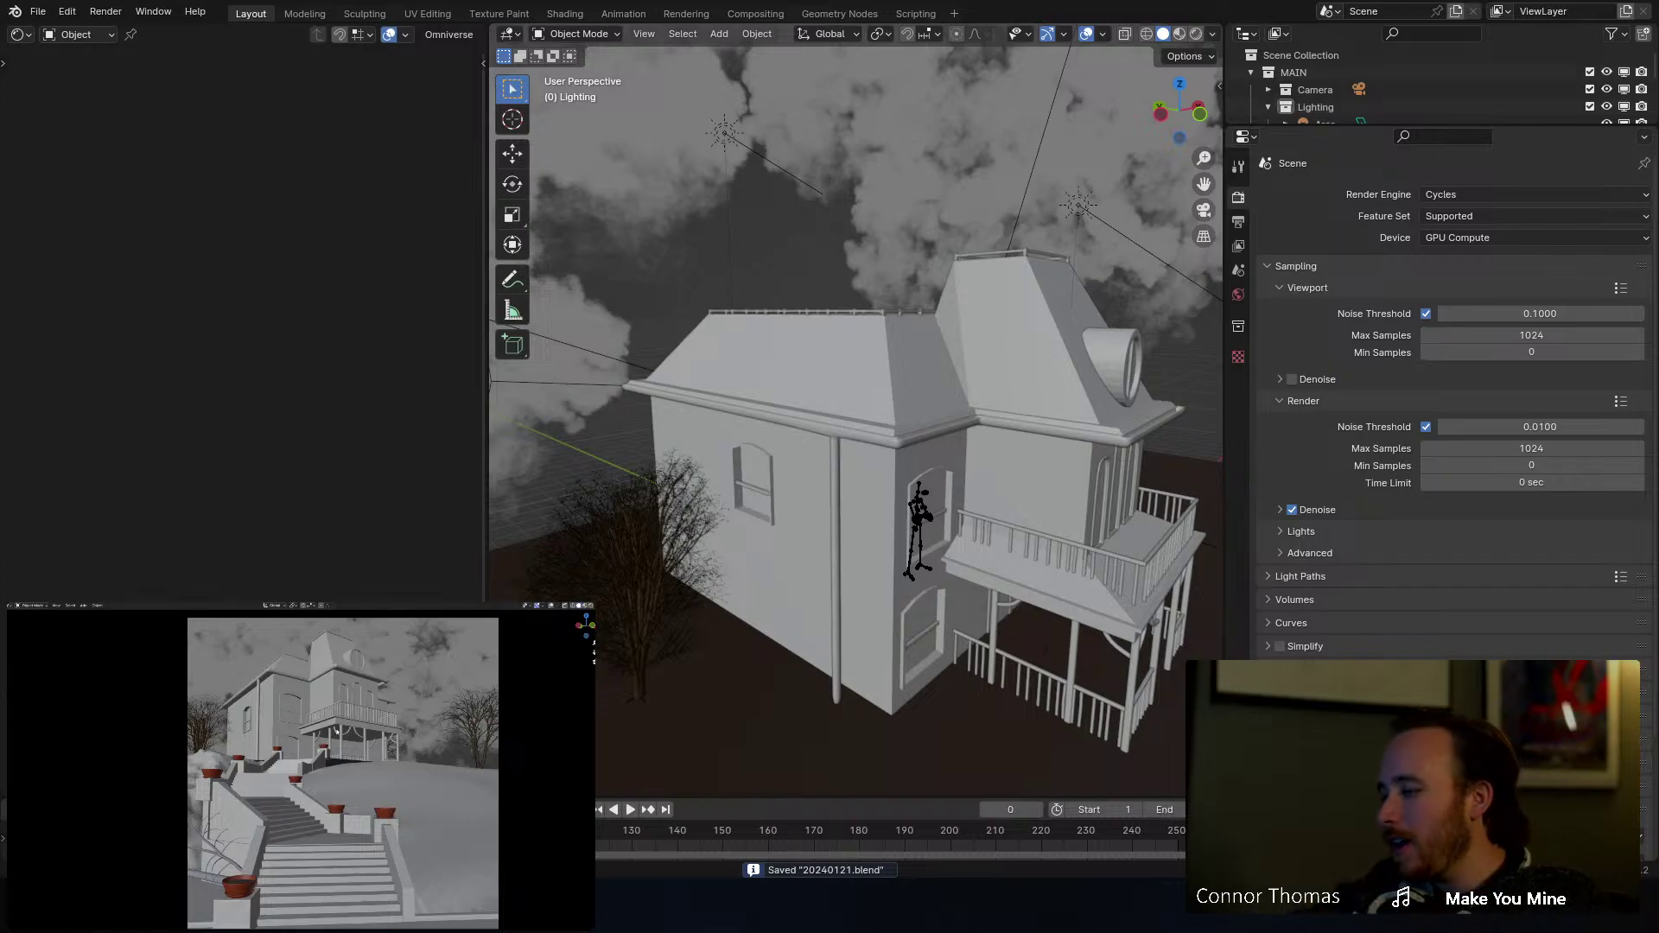
{"action": "key", "text": "F12"}
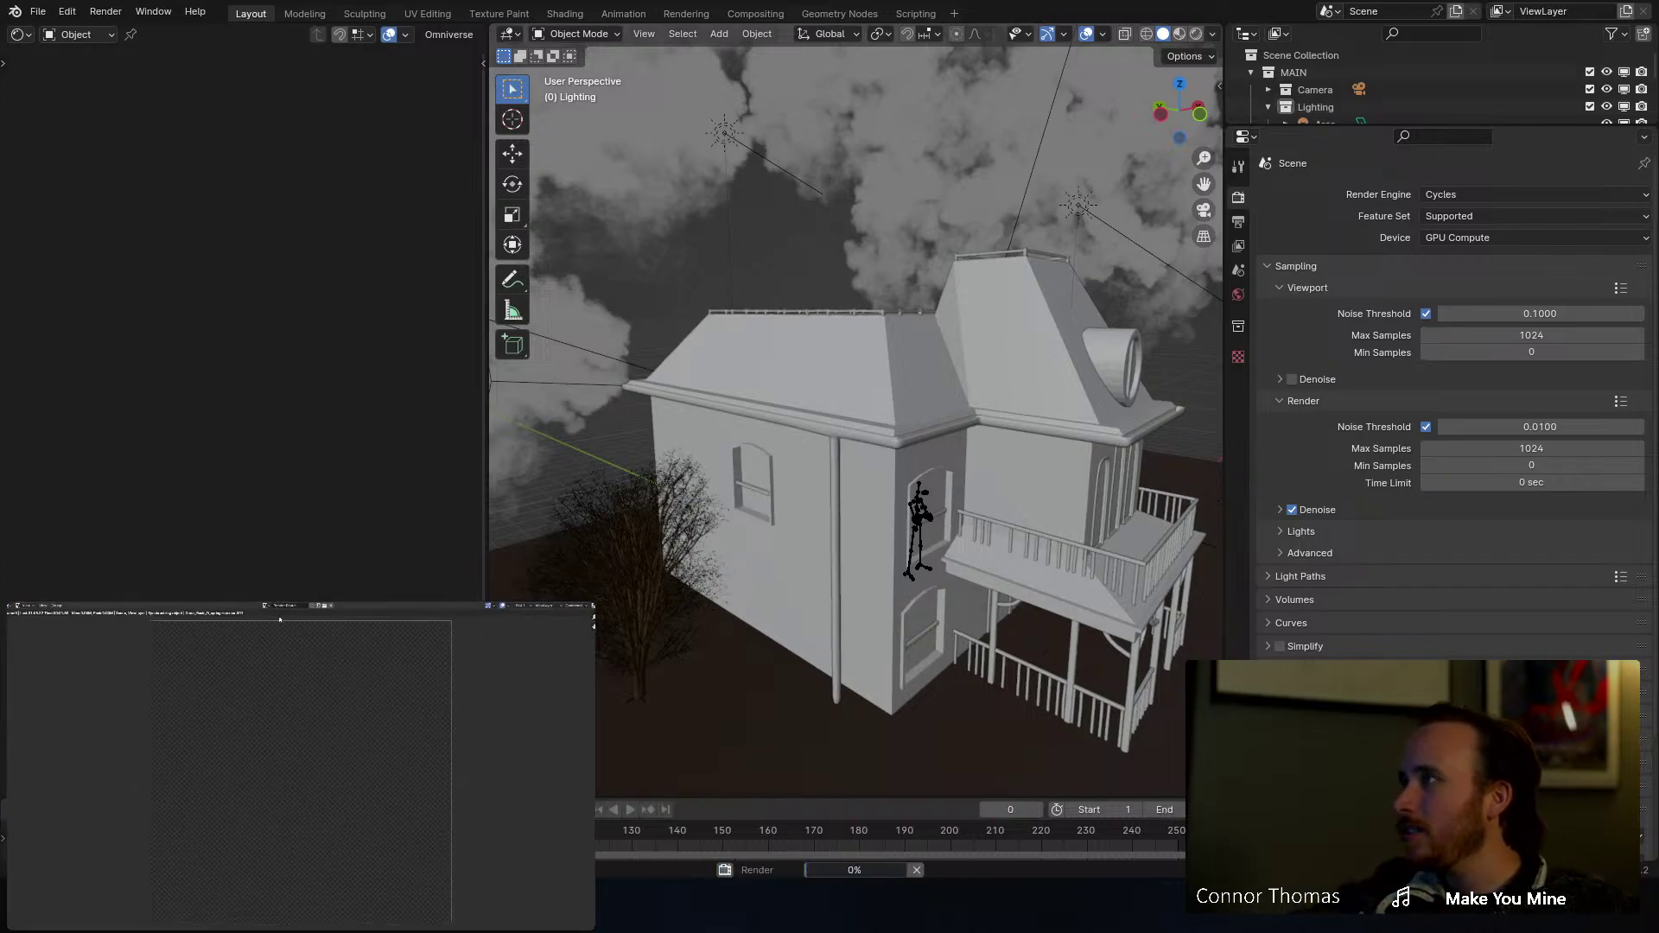
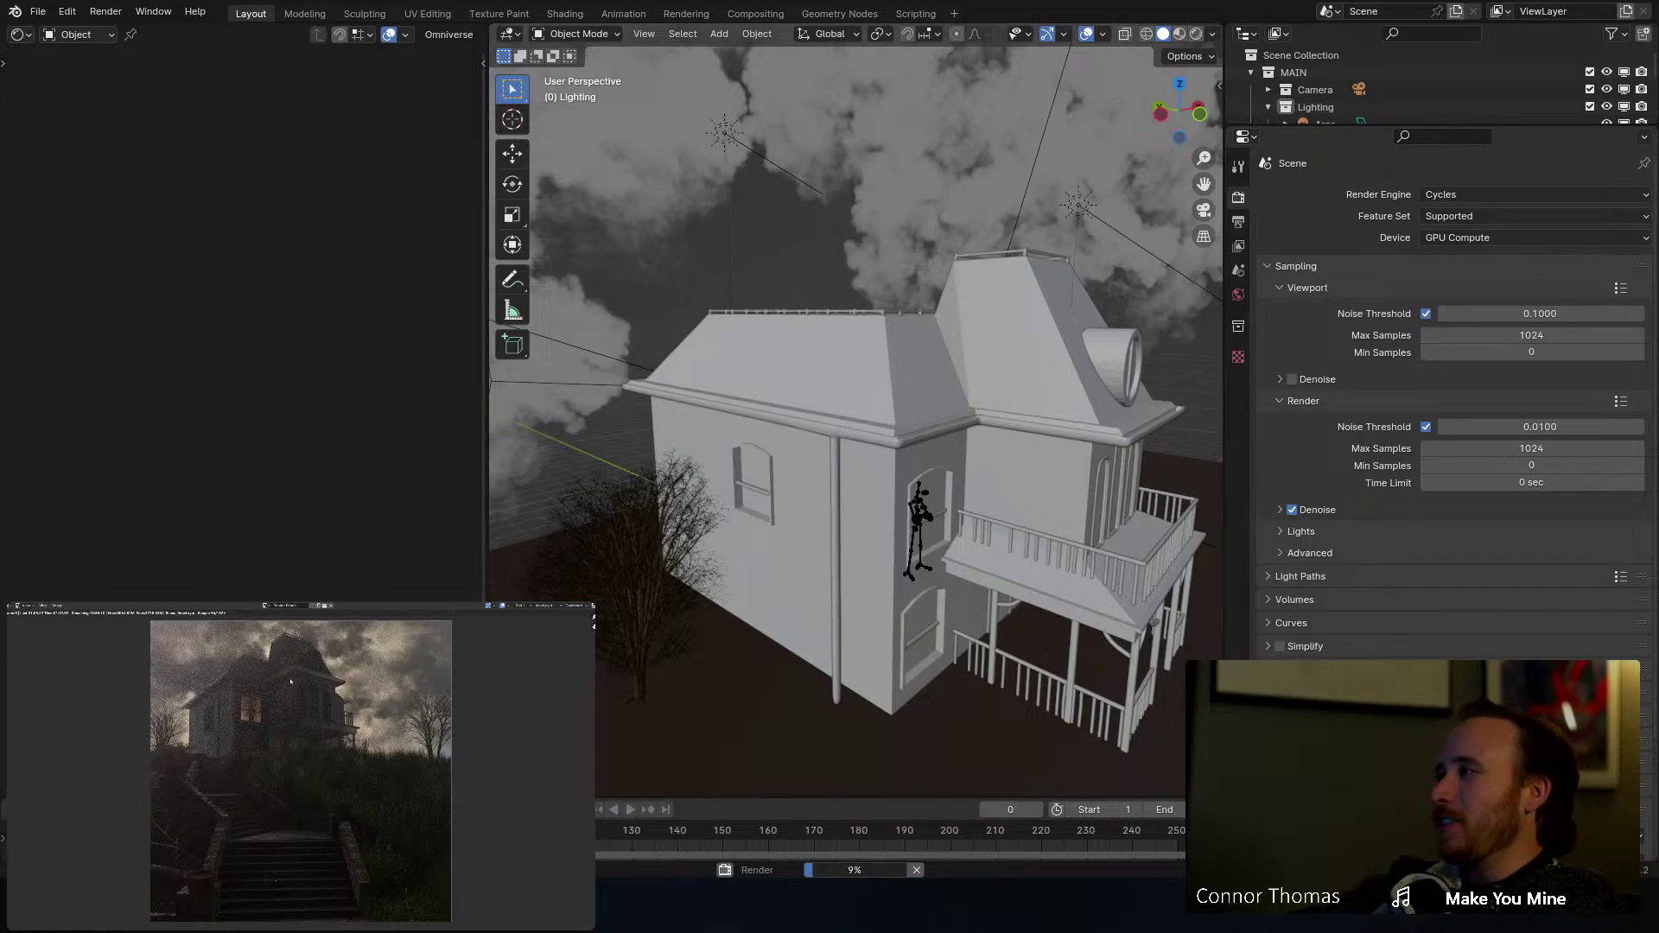
Step: Examine the noise and detail around the lit upper window in the new render
{"action": "scroll", "coordinate": [289, 682], "scroll_direction": "up", "scroll_amount": 8}
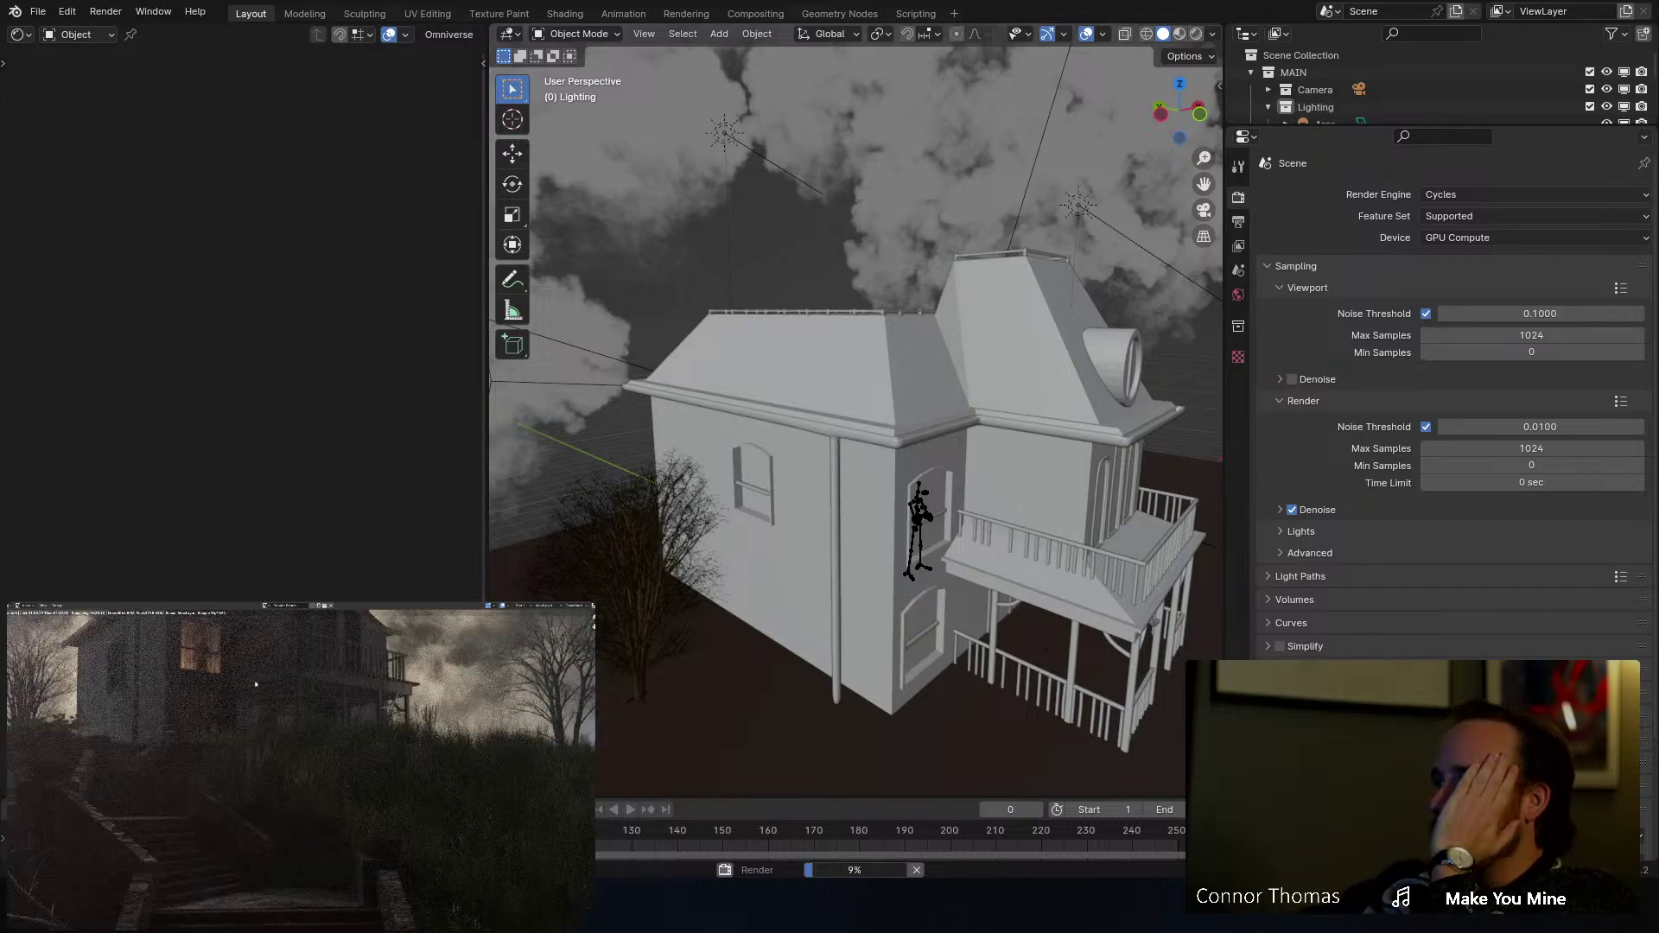
{"action": "scroll", "coordinate": [357, 789], "scroll_direction": "down", "scroll_amount": 8}
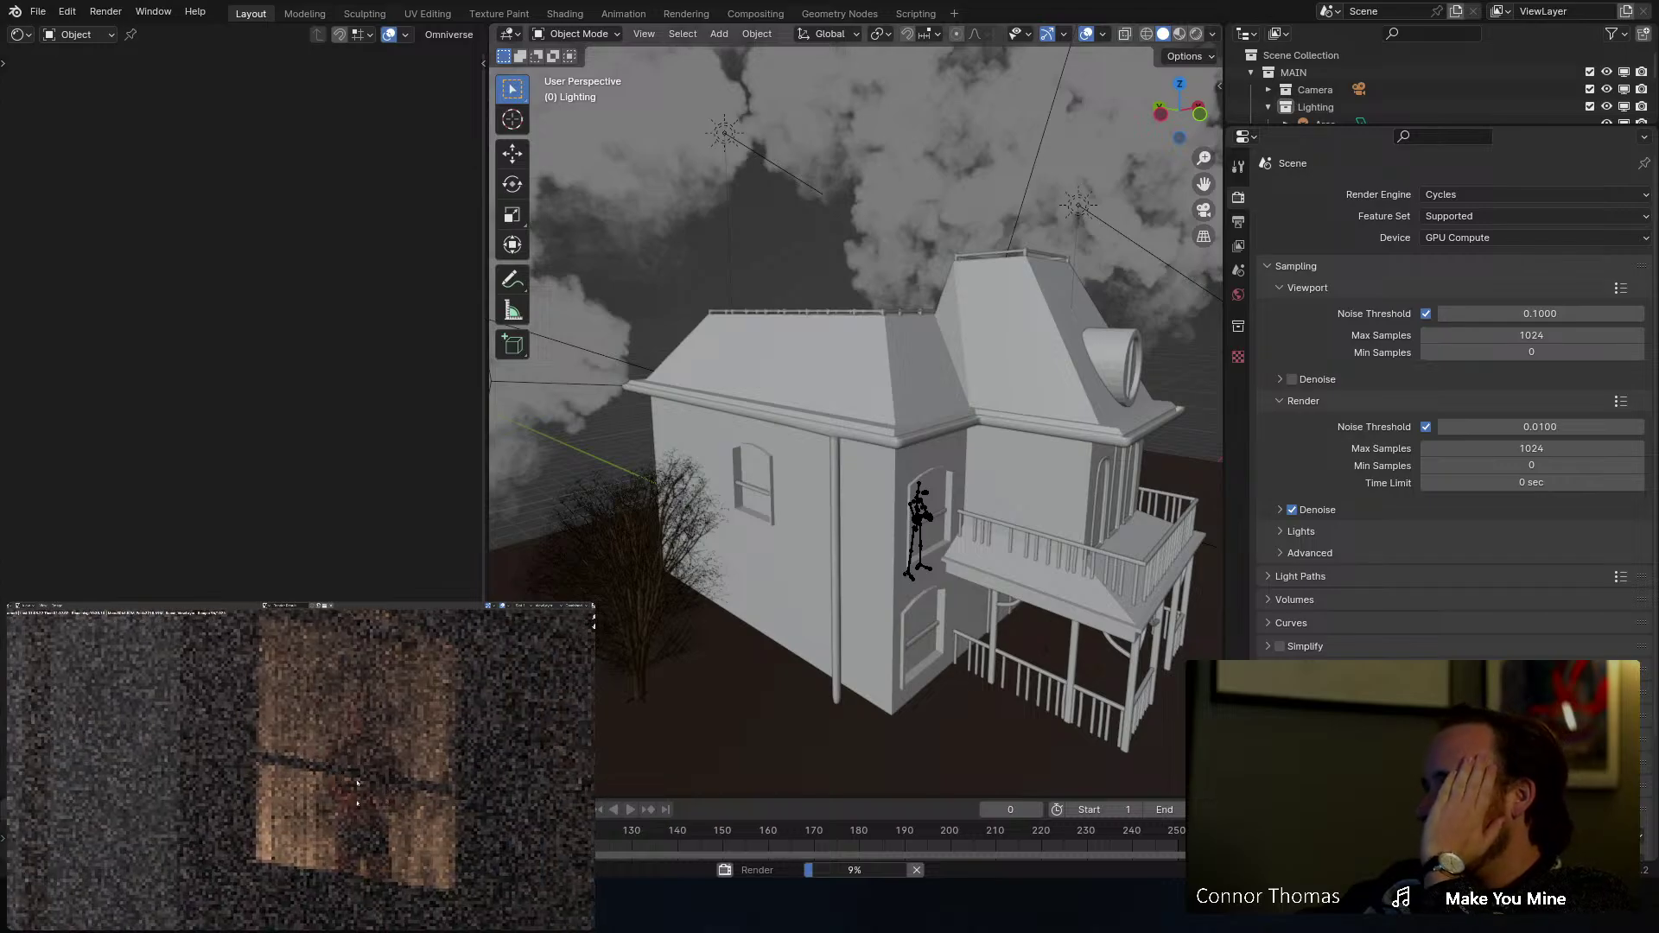
{"action": "middle_click_drag", "start_coordinate": [378, 740], "coordinate": [356, 710]}
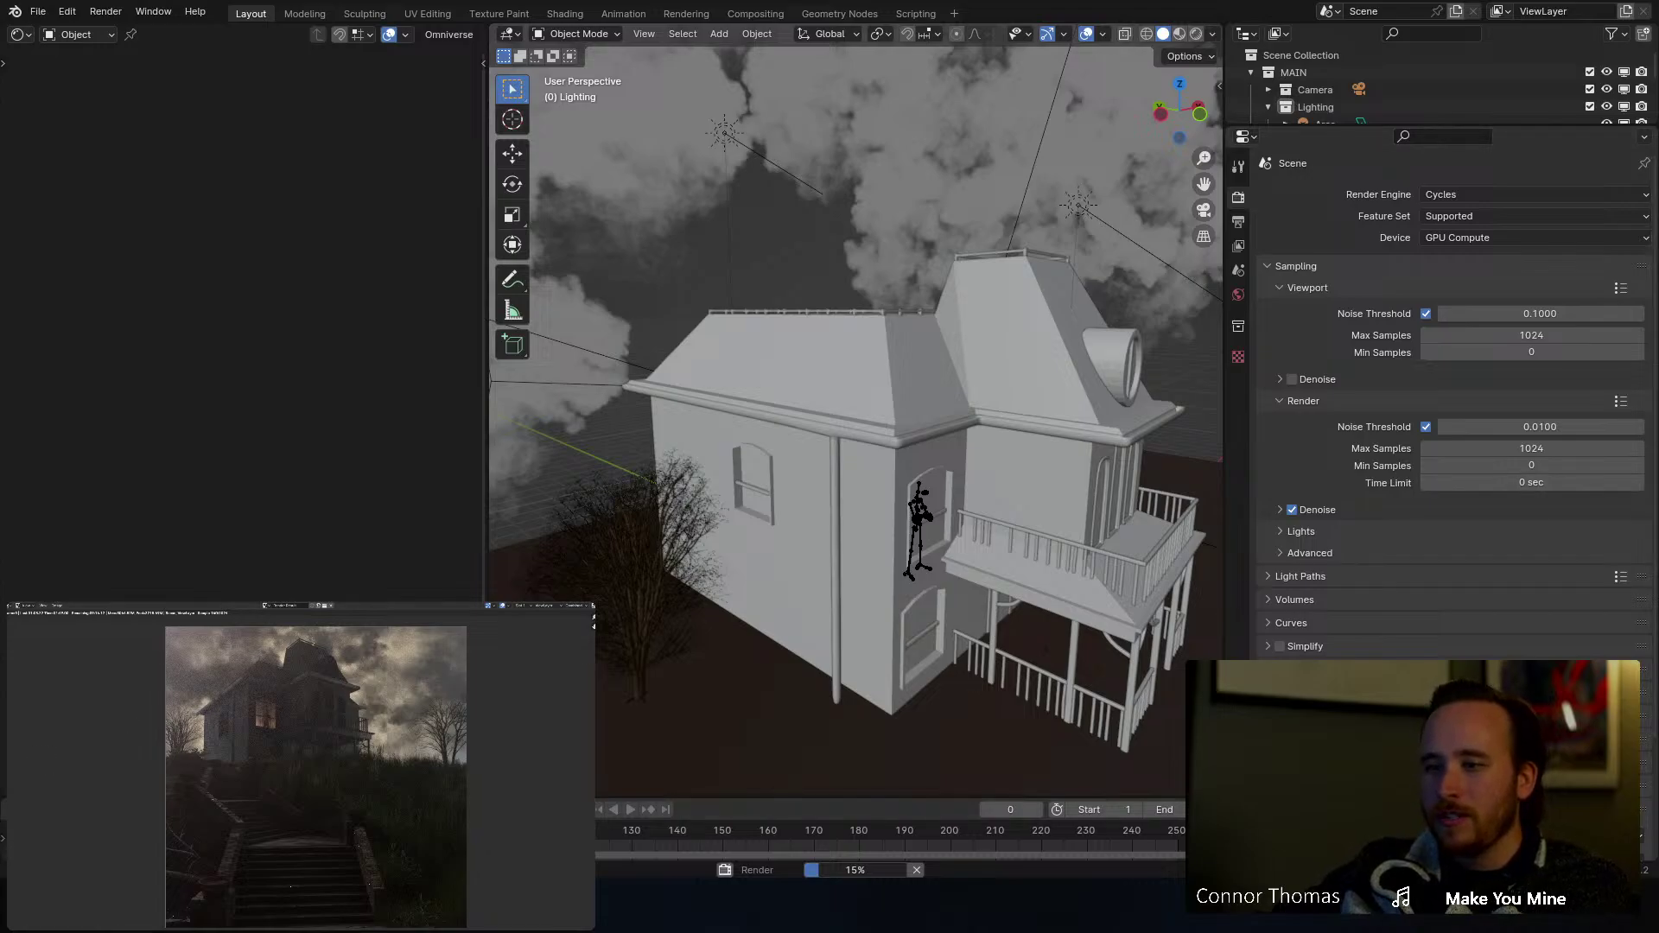
Step: Switch to File Explorer and play 20240113_422_v1.mov from the vfx_tmp folder of the 20240113 livestream project
{"action": "key", "text": "alt+Tab"}
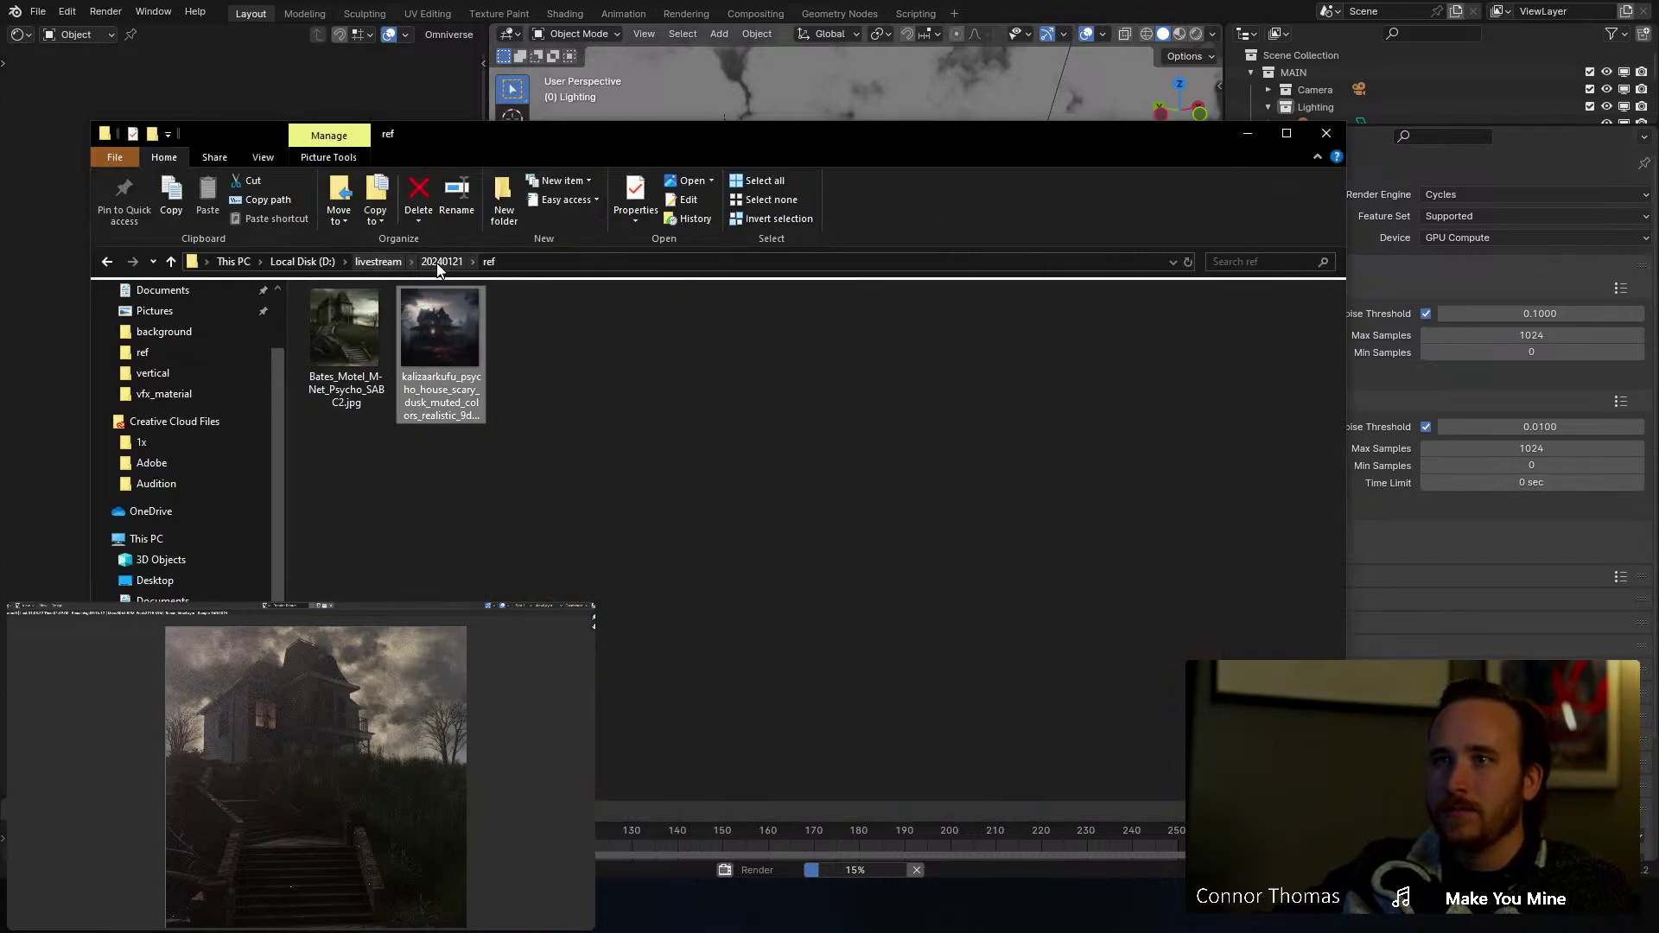
{"action": "left_click", "coordinate": [378, 261]}
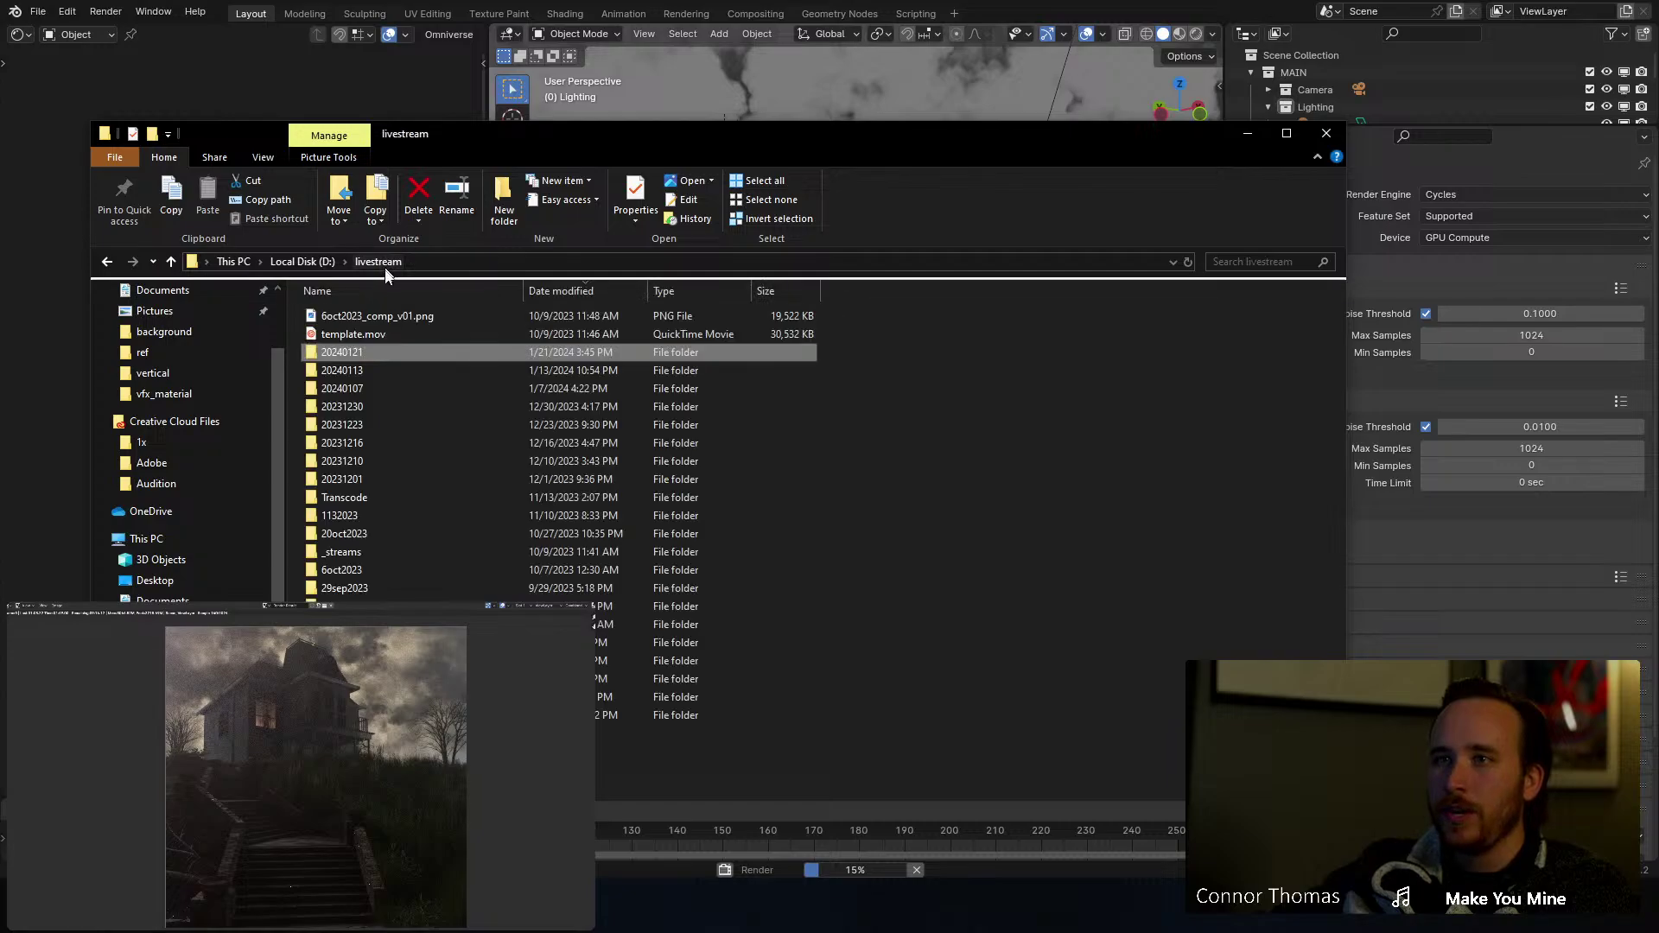
{"action": "double_click", "coordinate": [366, 369]}
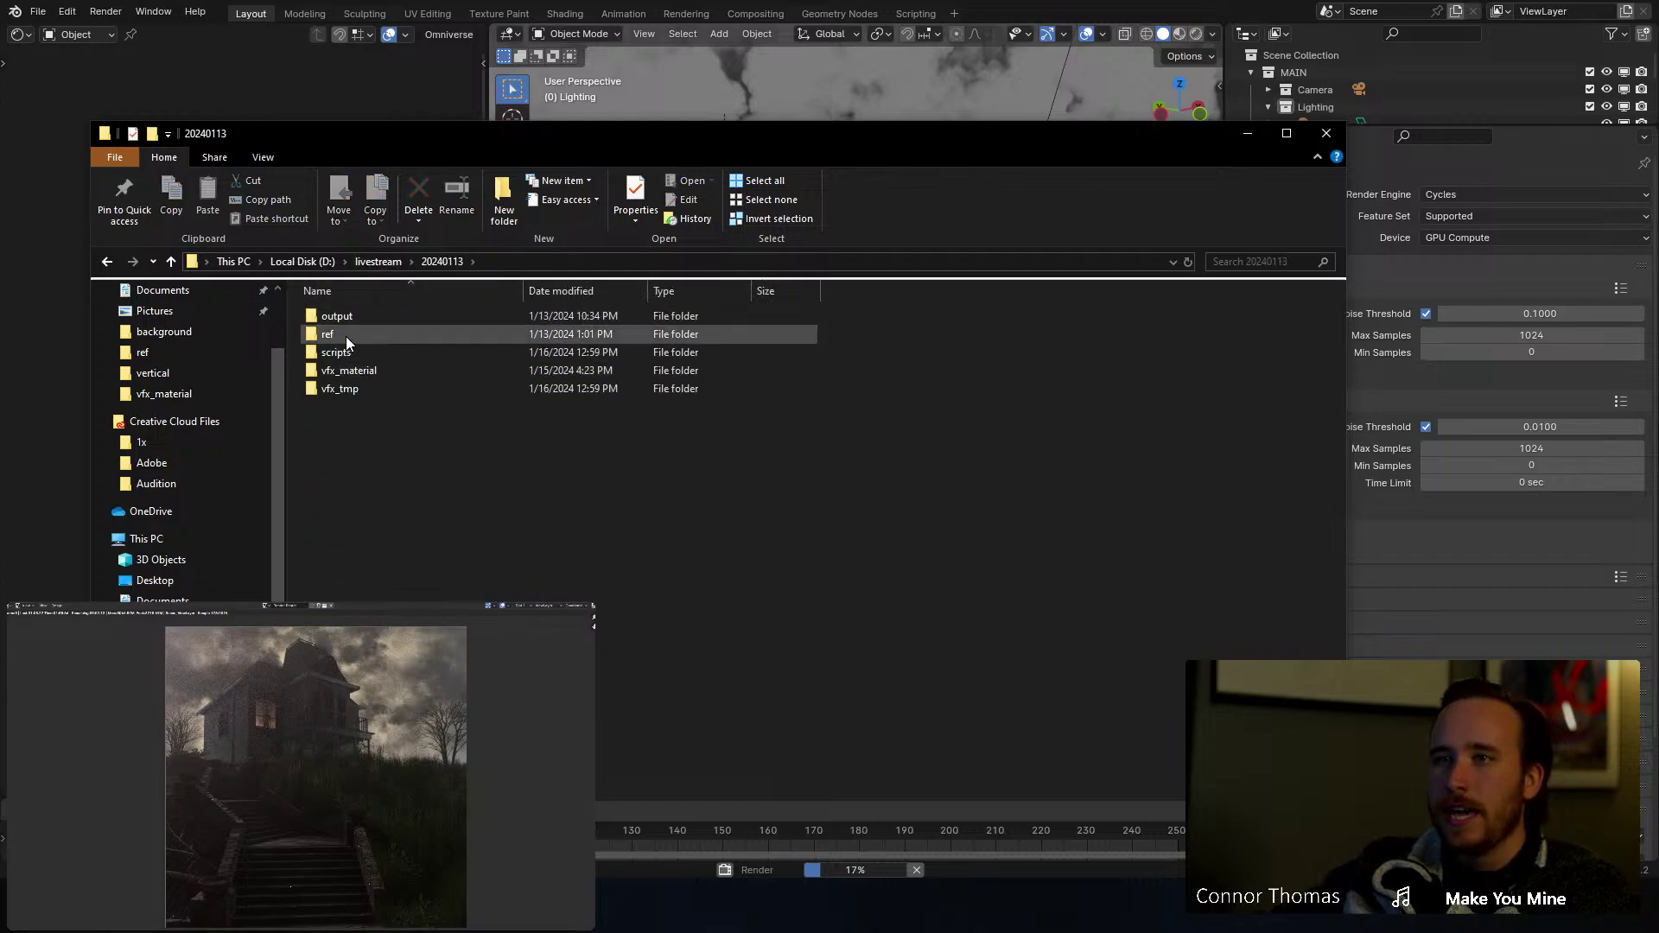
{"action": "double_click", "coordinate": [342, 390]}
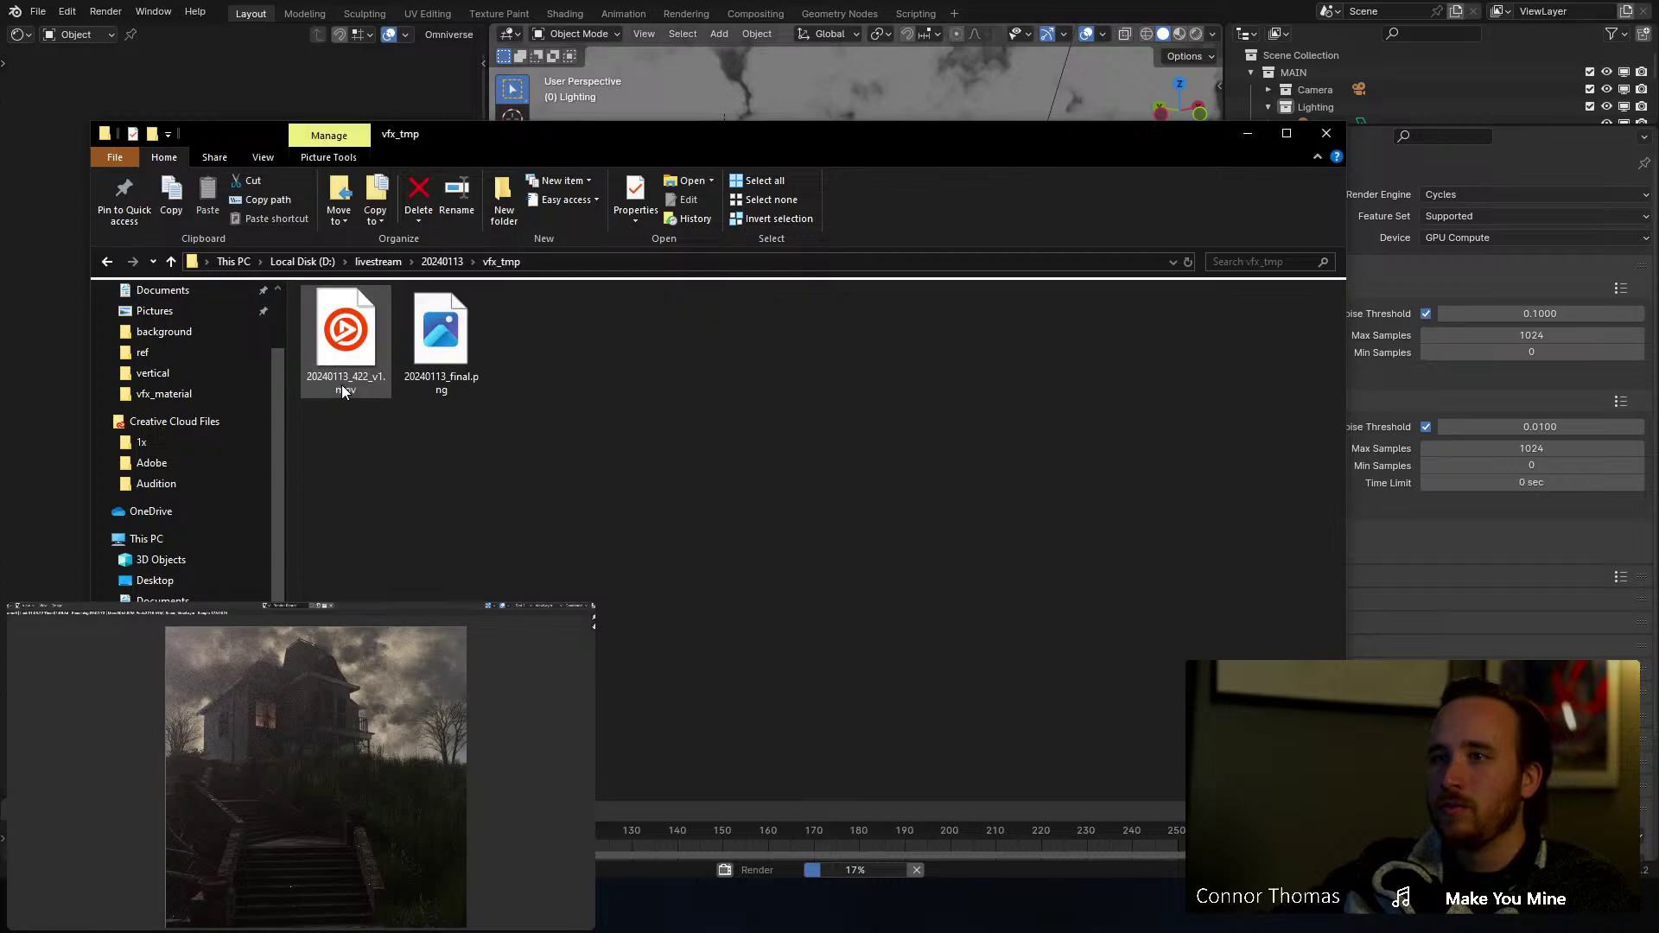
{"action": "double_click", "coordinate": [363, 346]}
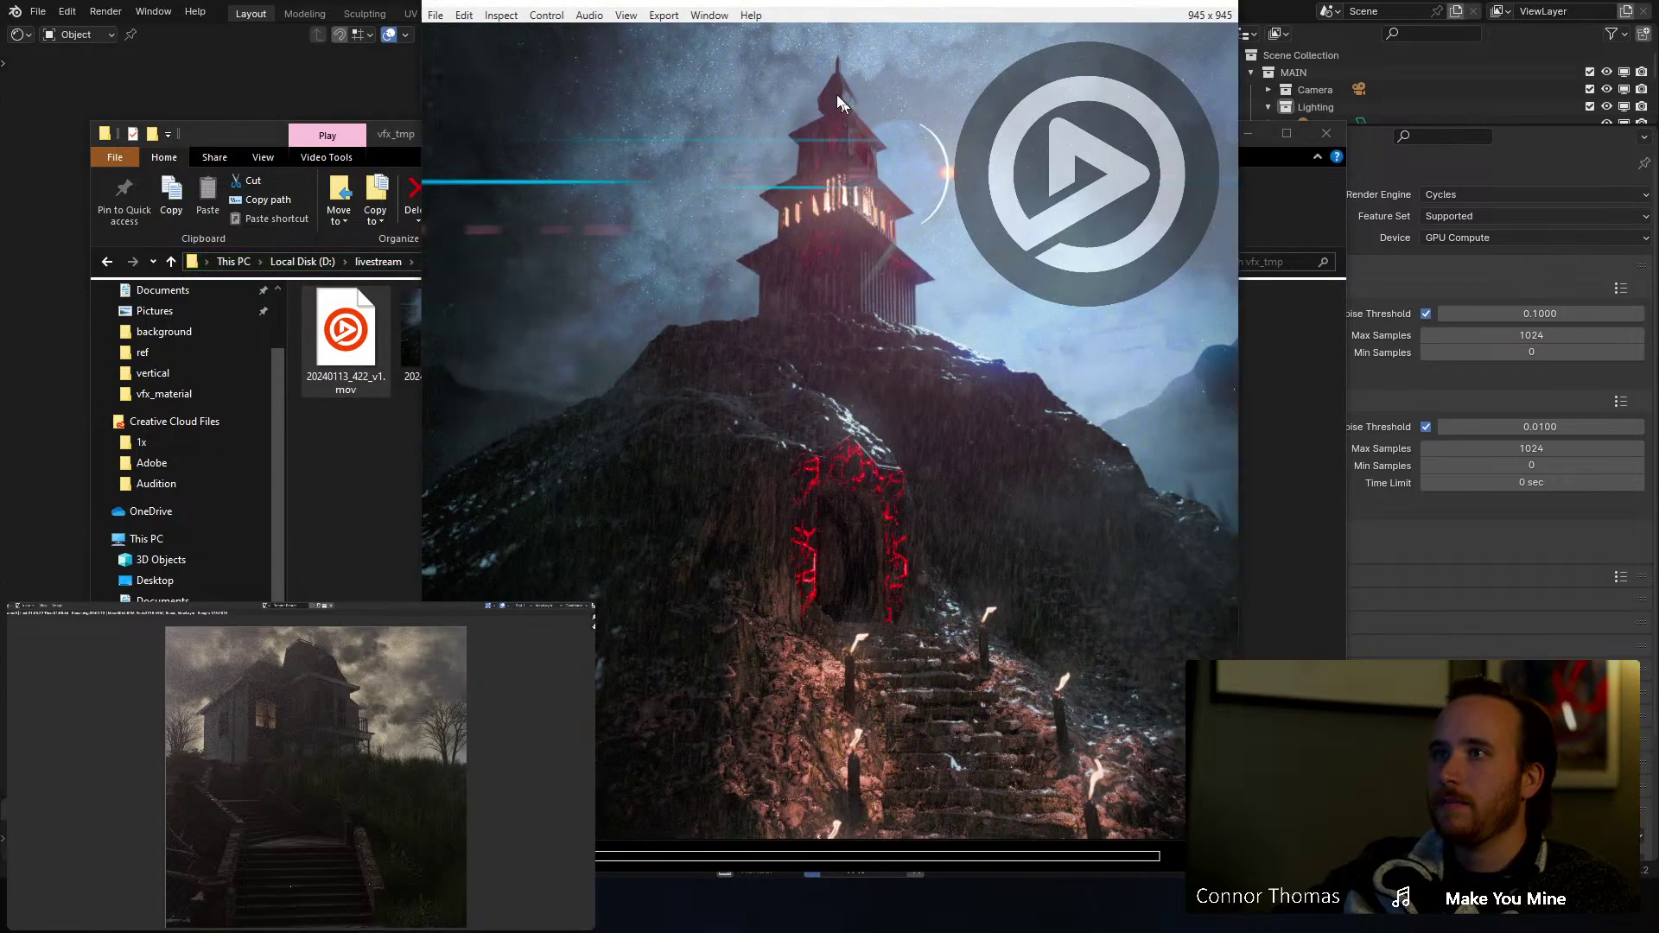
Step: Enlarge the 20240113_422_v1.mov player window, play the tower clip with pauses and close the player
{"action": "left_click_drag", "start_coordinate": [787, 3], "coordinate": [786, 0]}
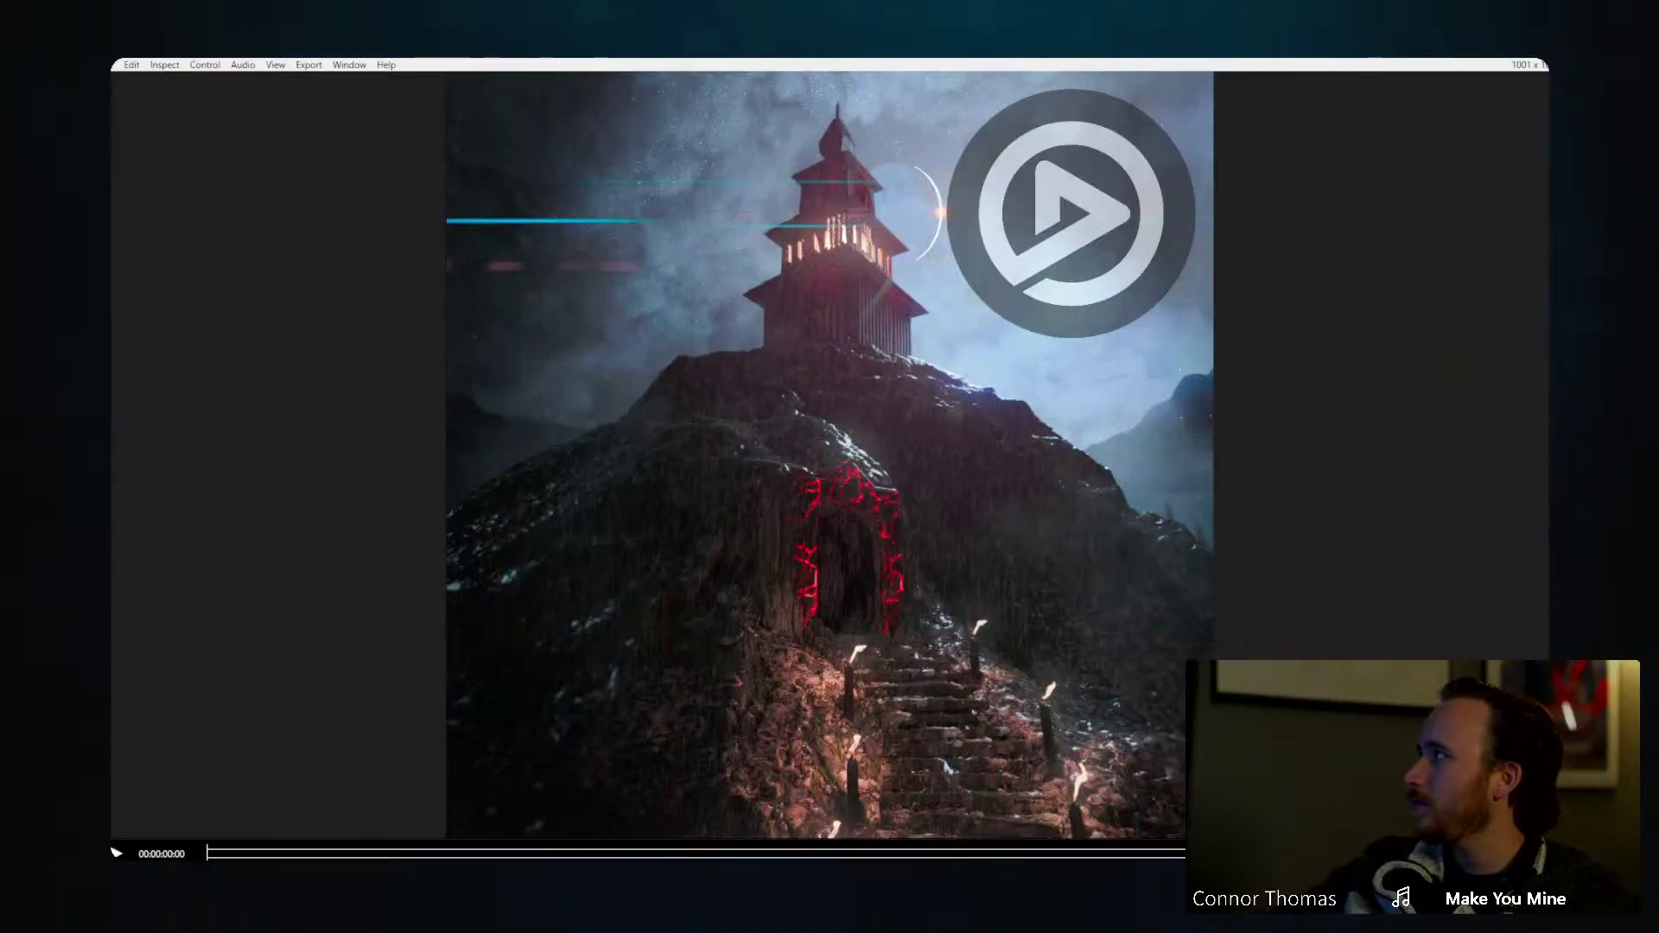
{"action": "key", "text": "space"}
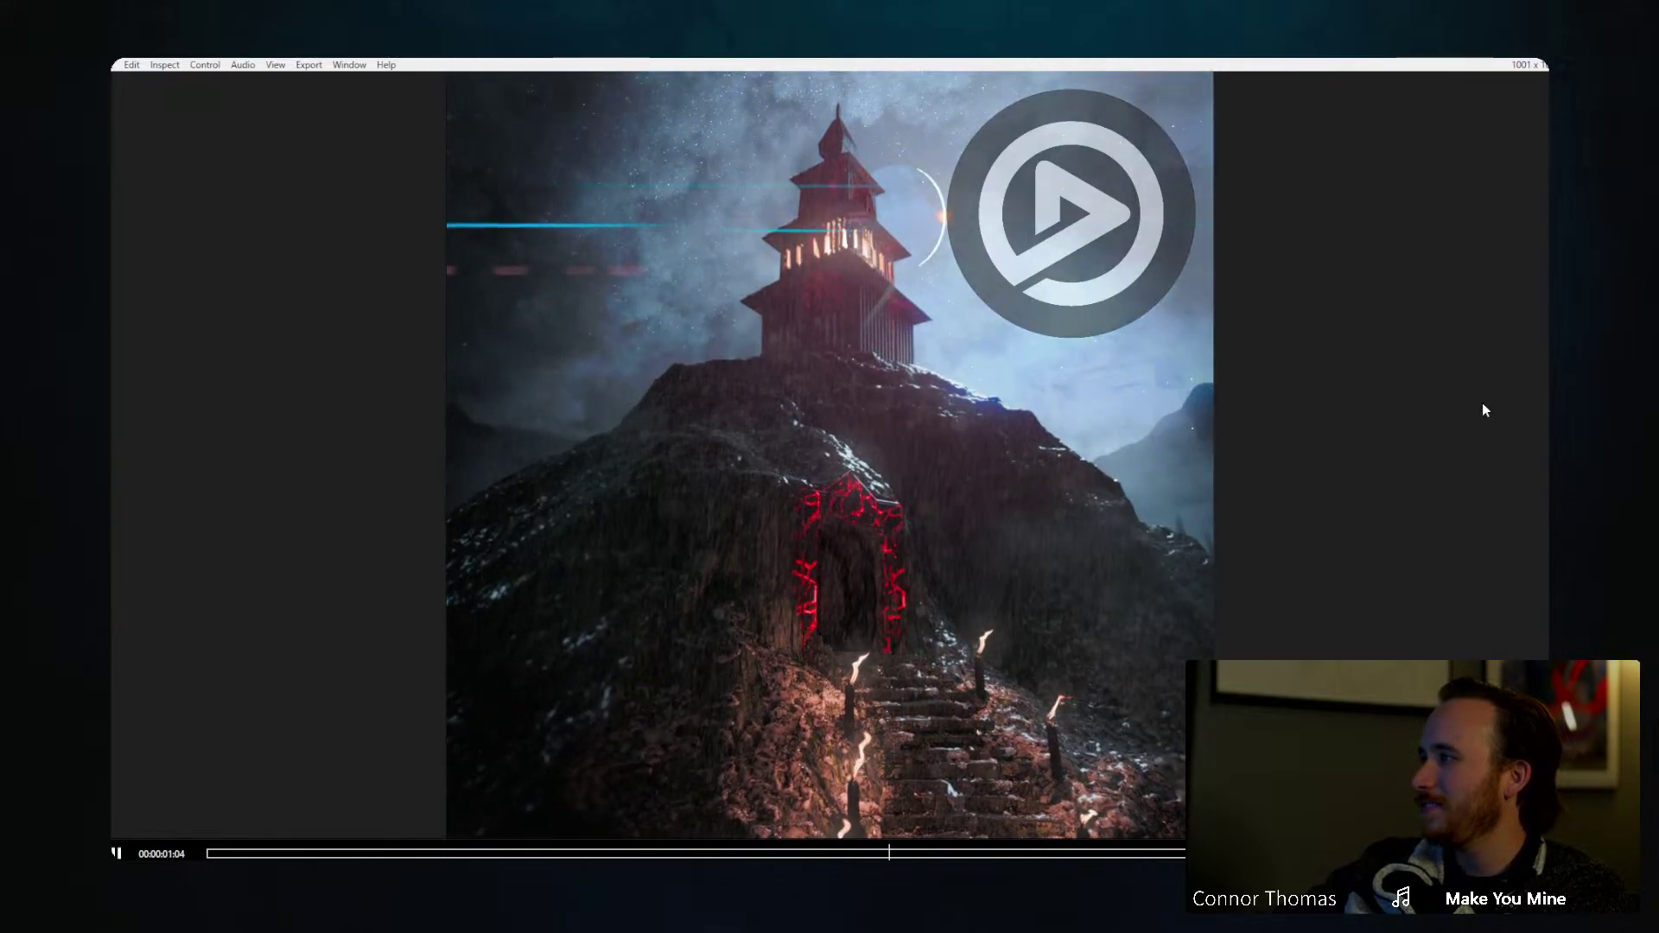
{"action": "key", "text": "space"}
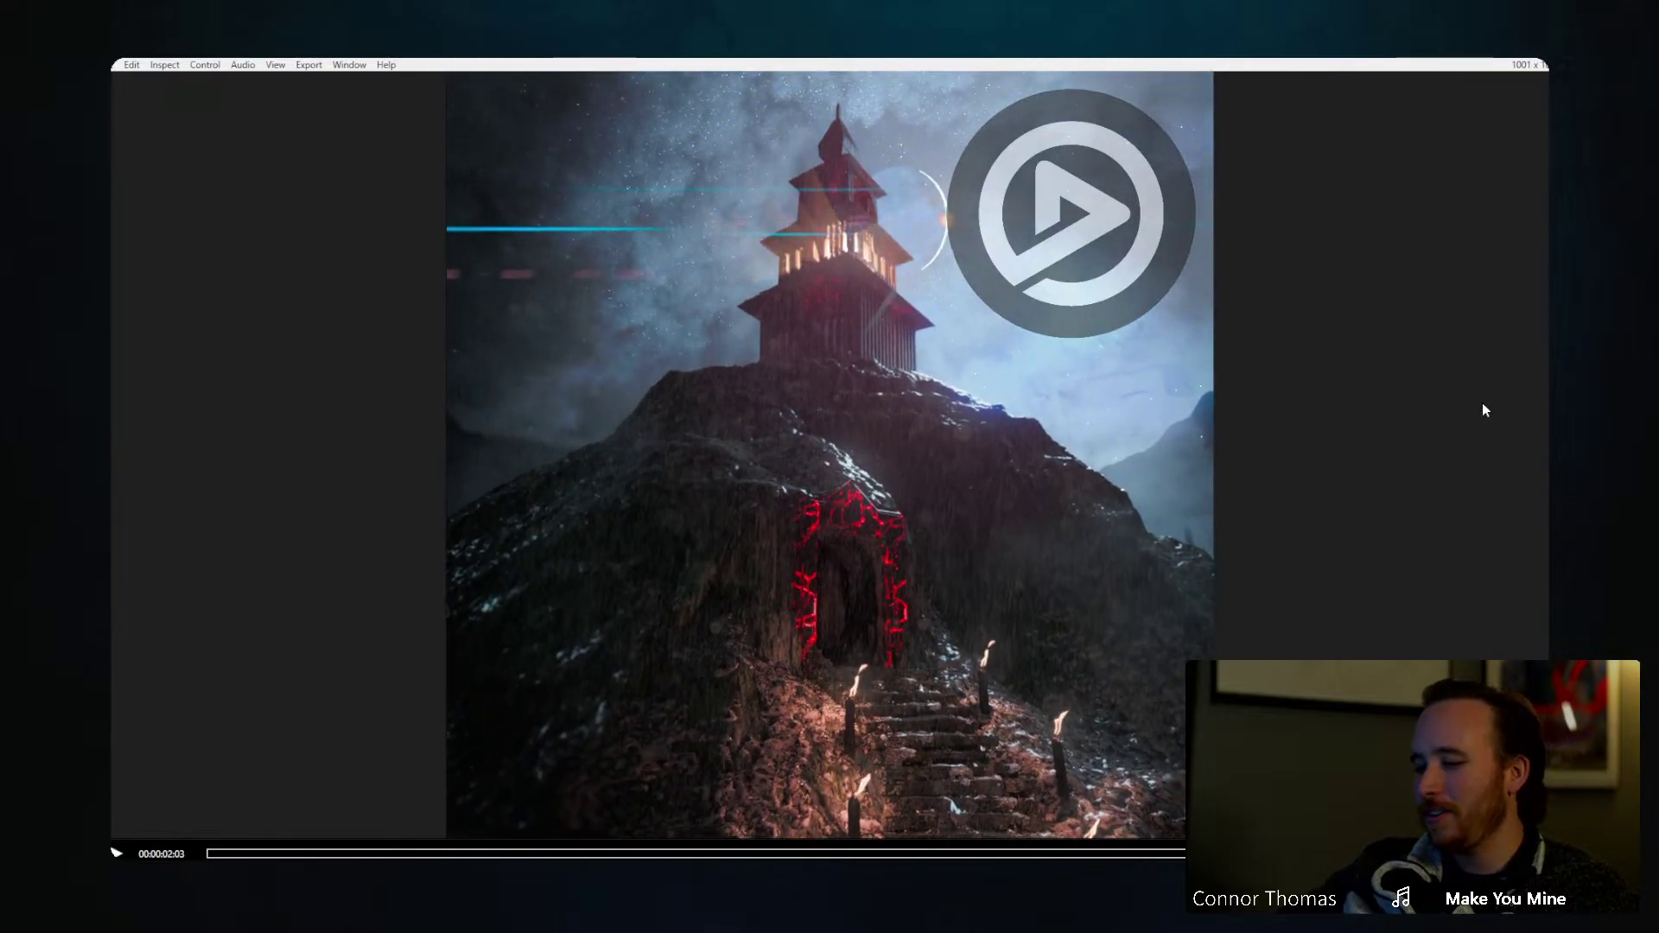
{"action": "key", "text": "space"}
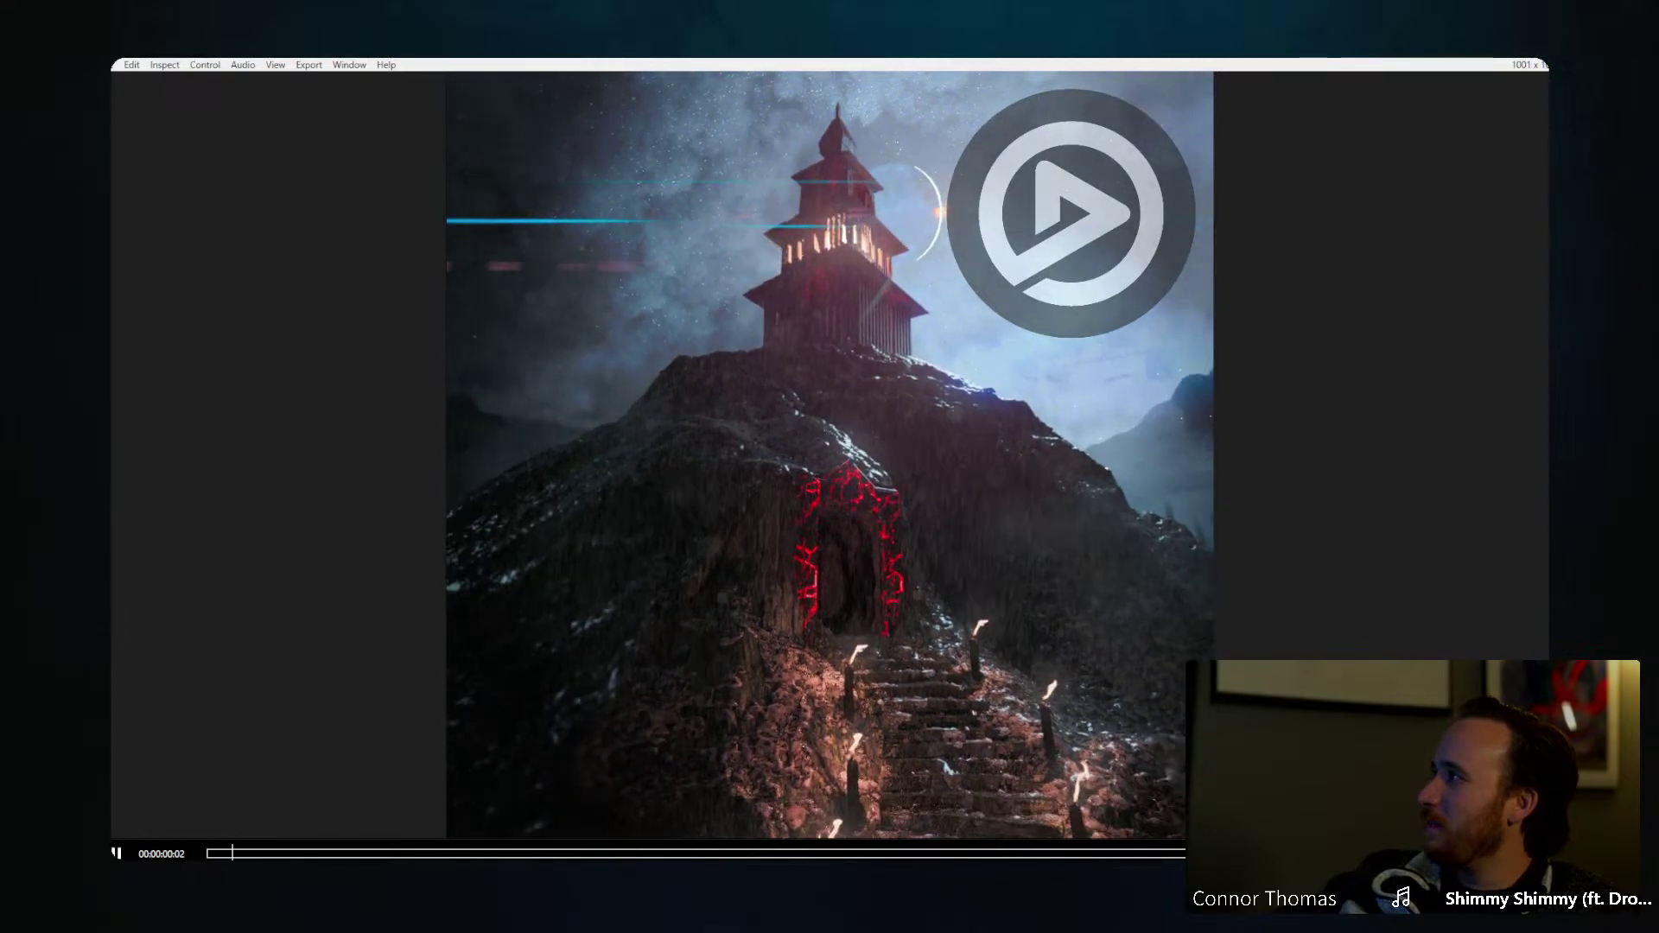
{"action": "left_click", "coordinate": [1543, 50]}
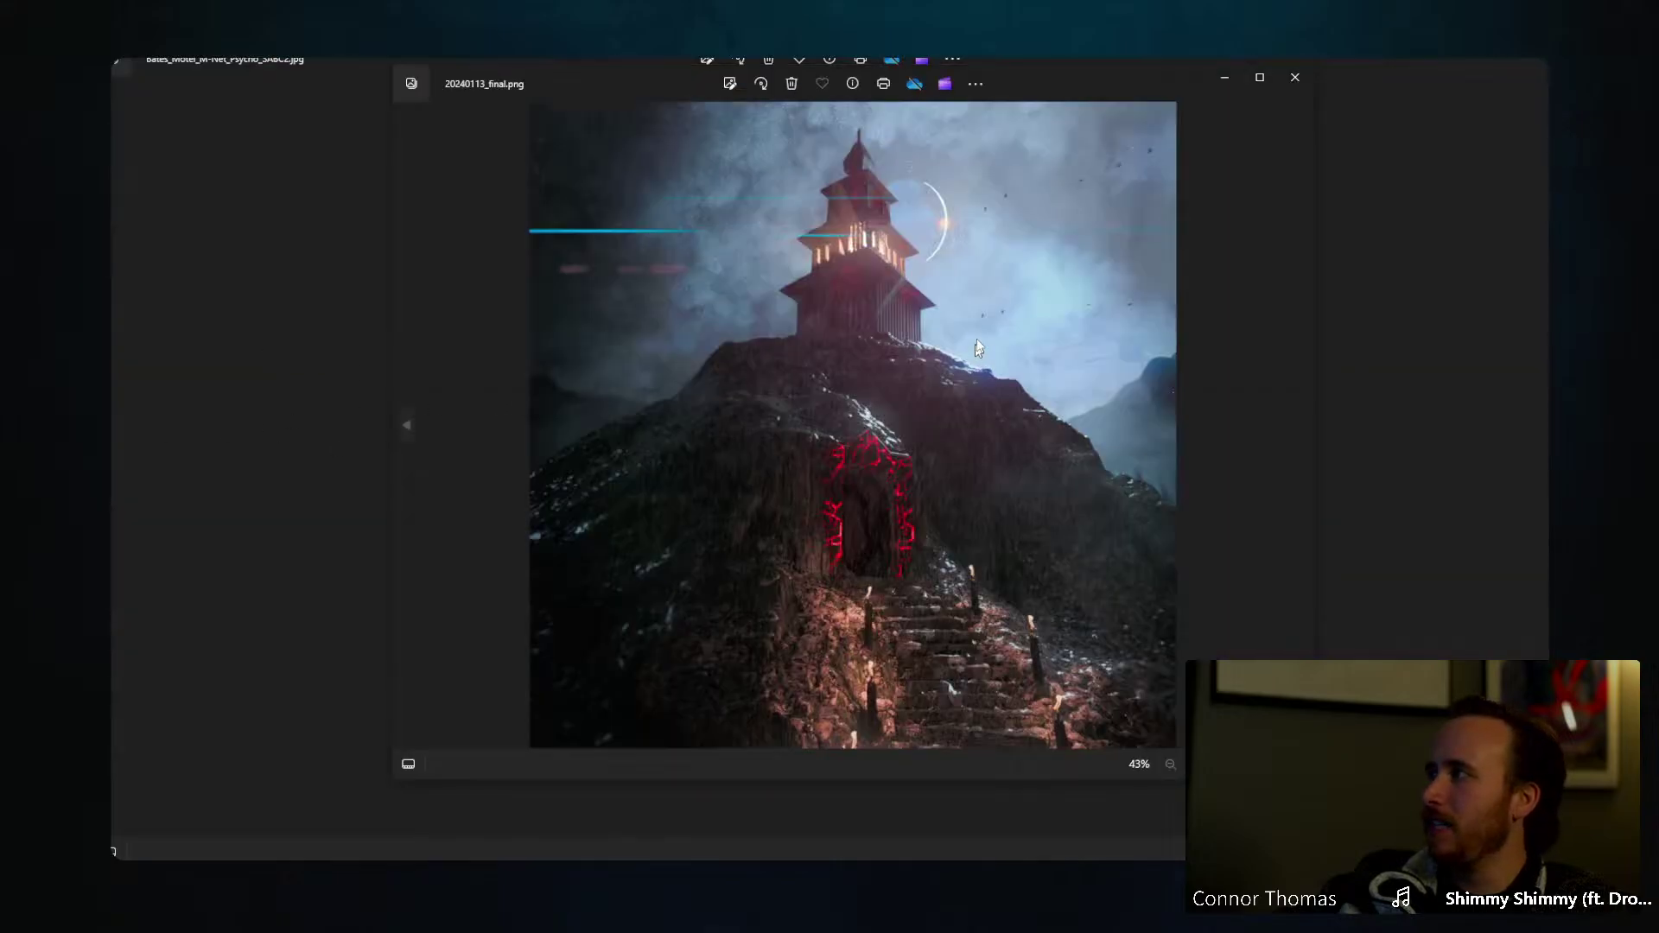
Step: Maximize the 20240113_final.png image and examine the glowing red doorway, the candlelit stairs and the mountain slope
{"action": "left_click", "coordinate": [1245, 82]}
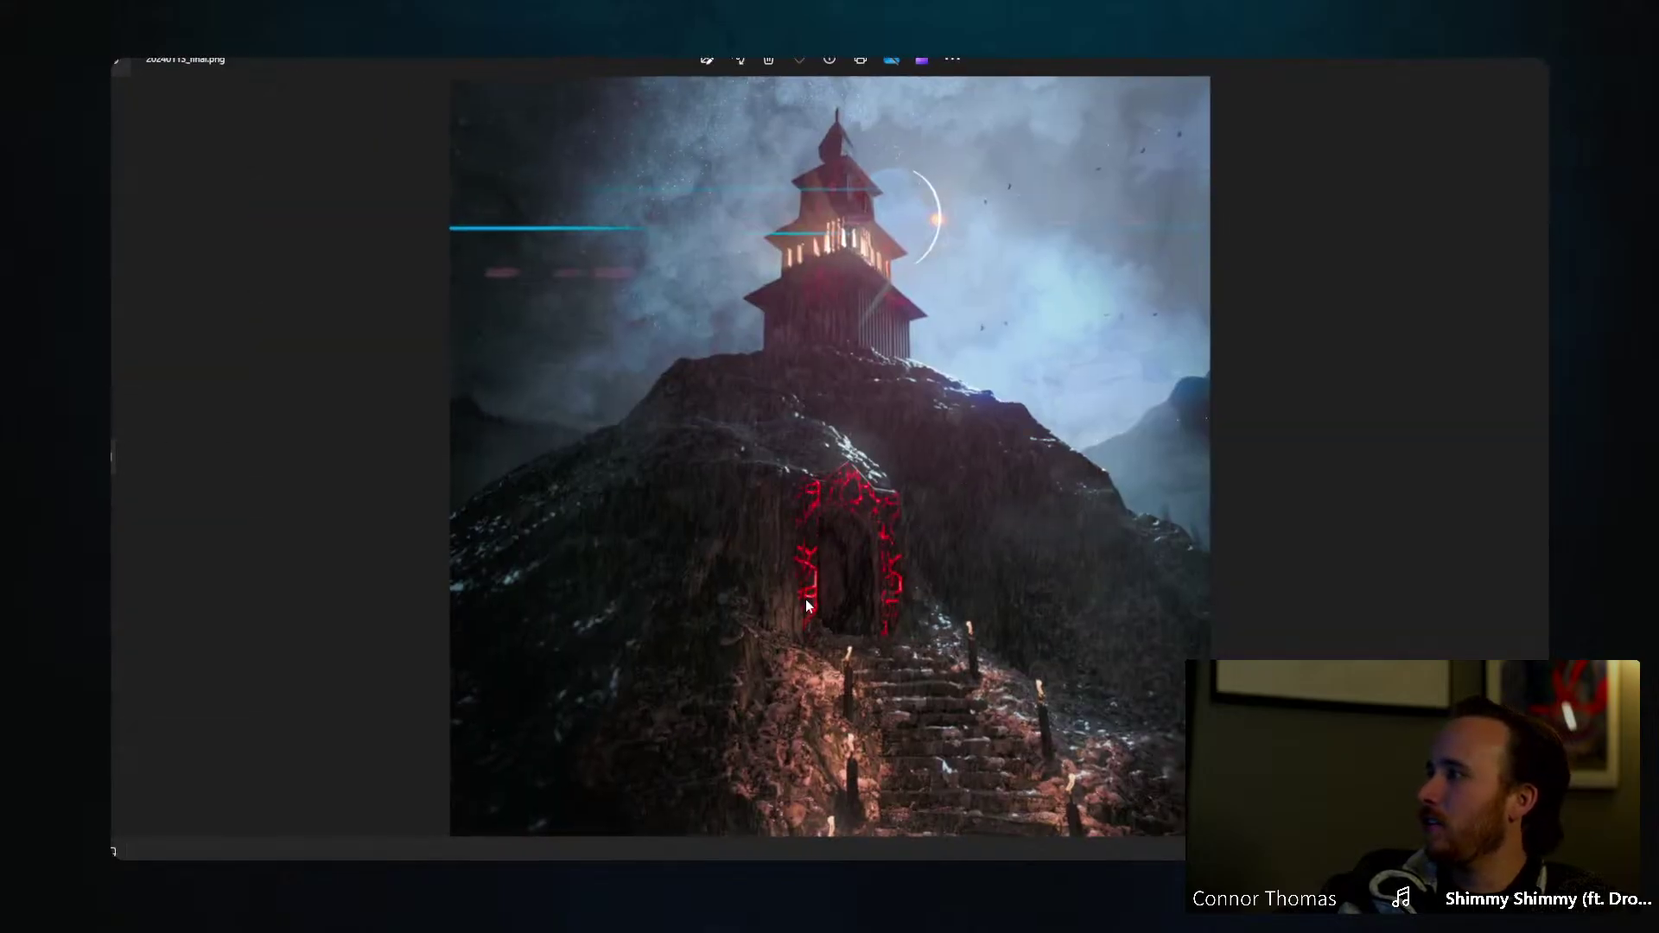
{"action": "scroll", "coordinate": [805, 599], "scroll_direction": "up", "scroll_amount": 5}
{"action": "left_click_drag", "start_coordinate": [844, 618], "coordinate": [894, 389]}
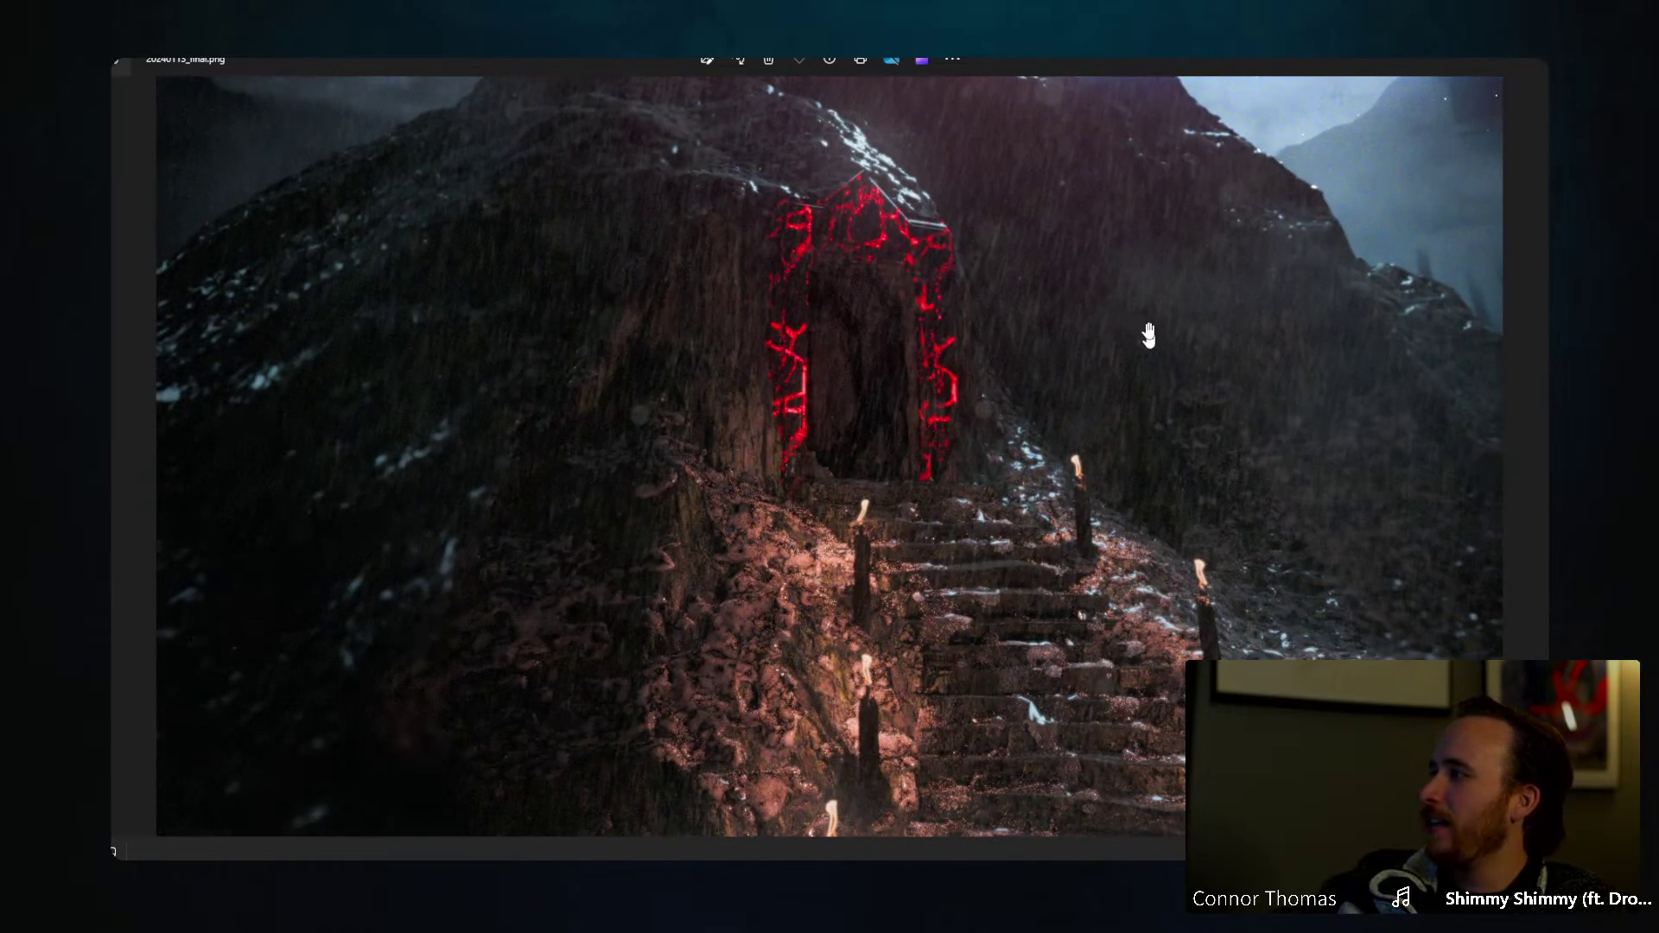
{"action": "left_click_drag", "start_coordinate": [1149, 335], "coordinate": [1077, 409]}
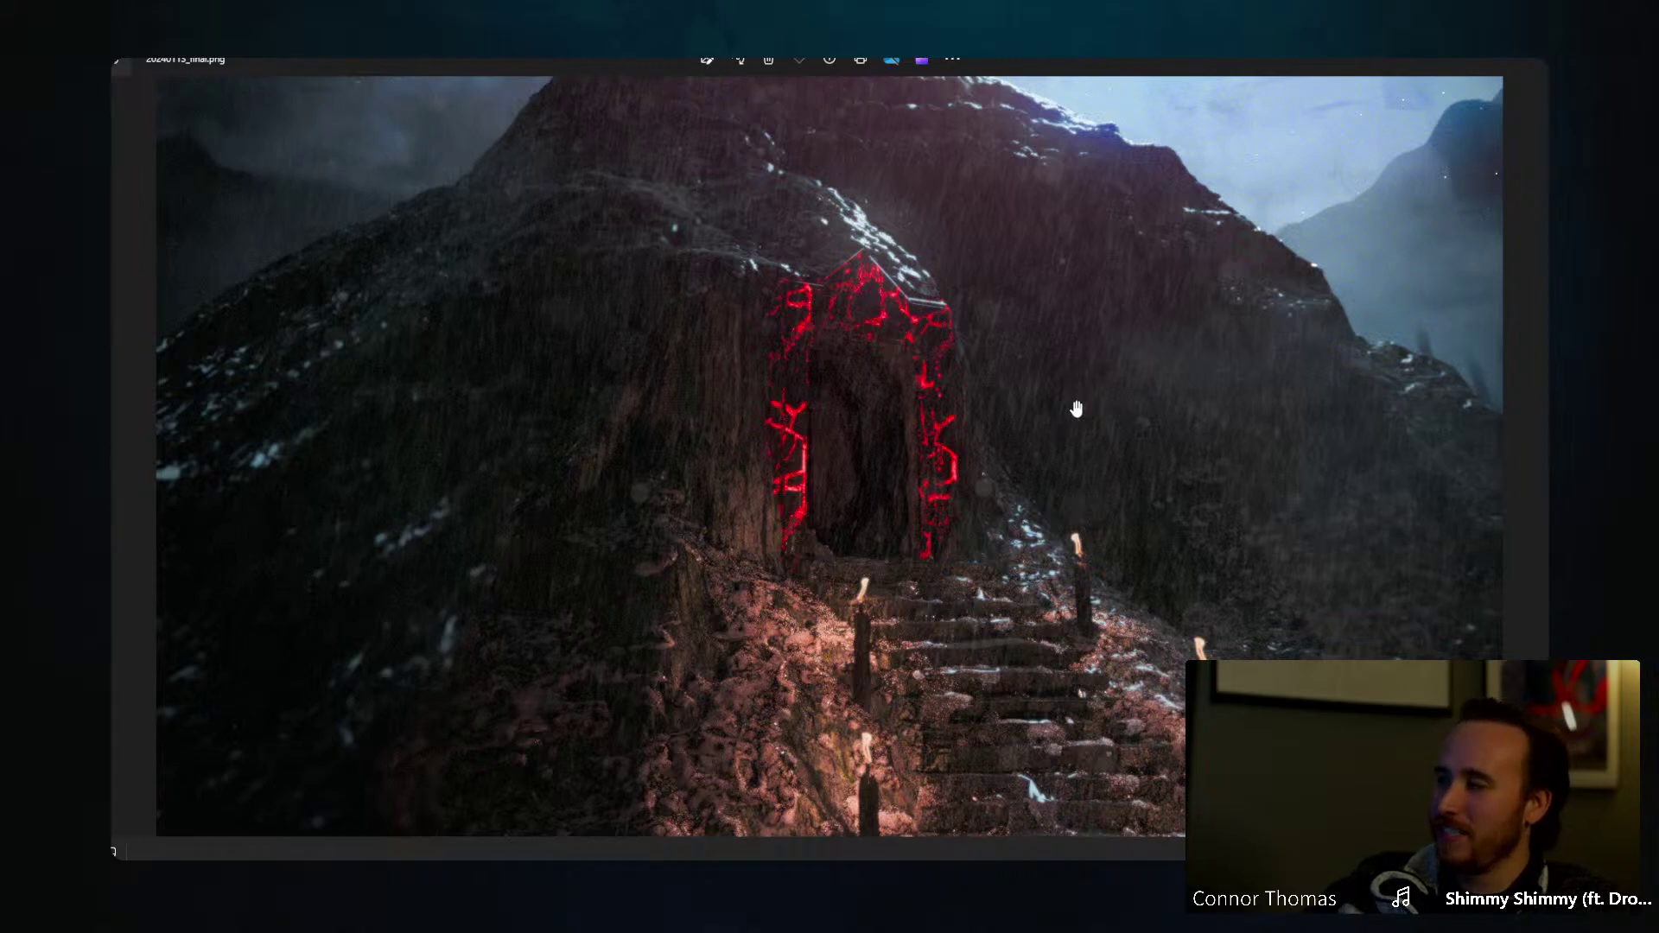
{"action": "left_click_drag", "start_coordinate": [729, 340], "coordinate": [743, 635]}
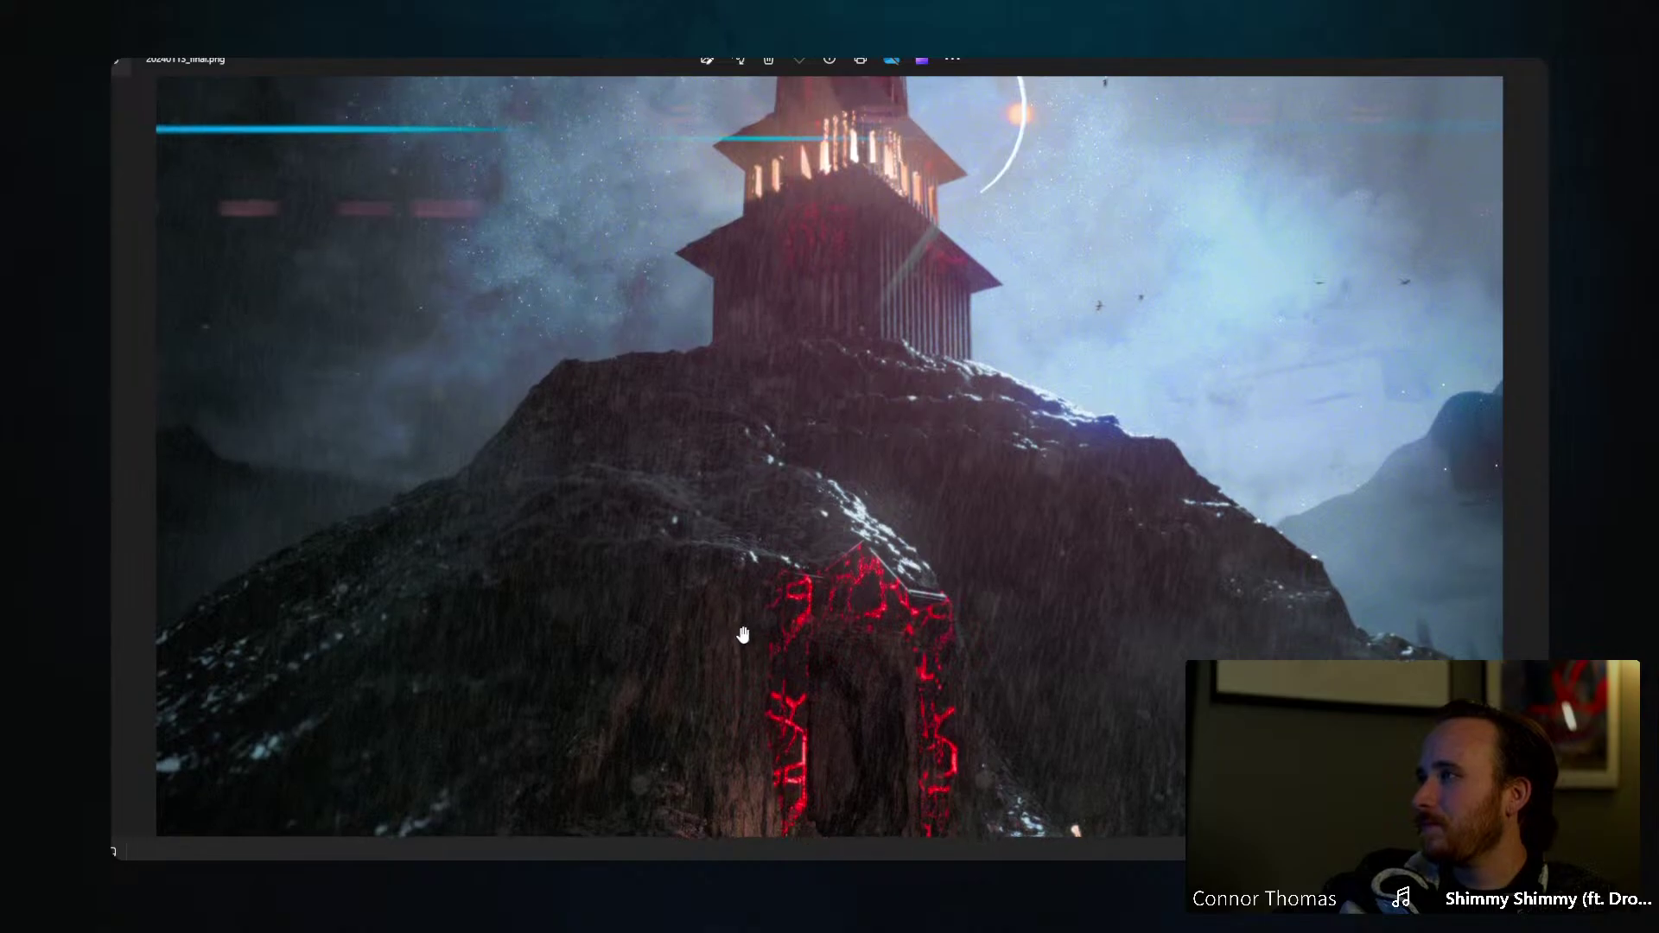
{"action": "scroll", "coordinate": [807, 475], "scroll_direction": "up", "scroll_amount": 1}
{"action": "scroll", "coordinate": [873, 441], "scroll_direction": "down", "scroll_amount": 2}
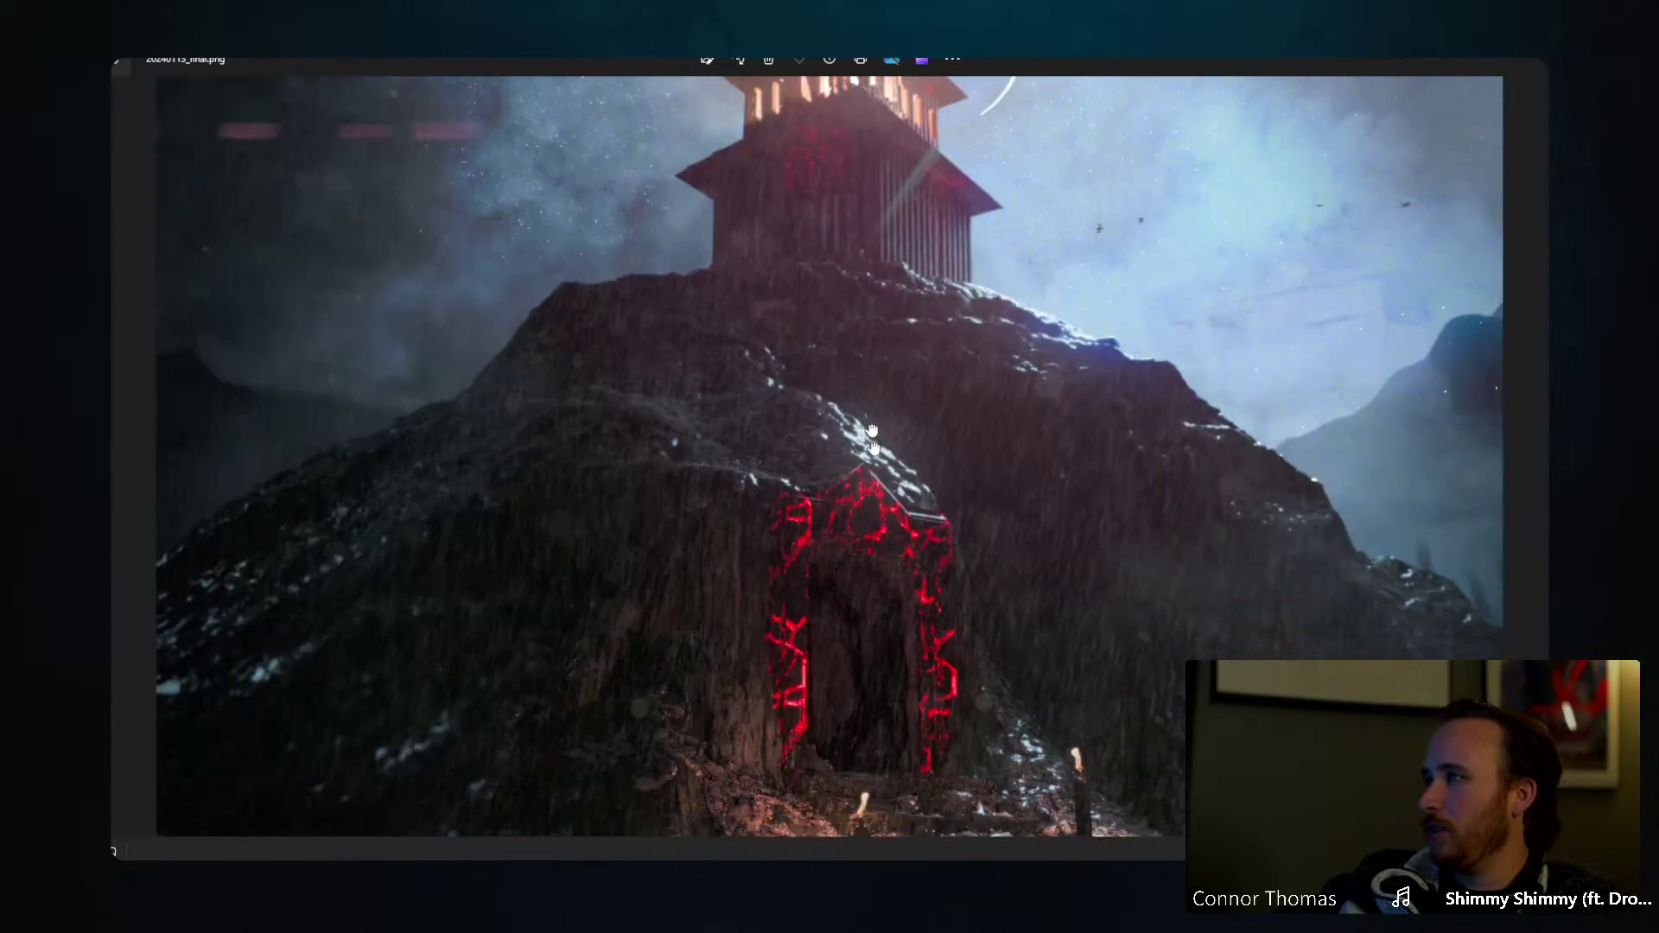
{"action": "scroll", "coordinate": [873, 441], "scroll_direction": "down", "scroll_amount": 3}
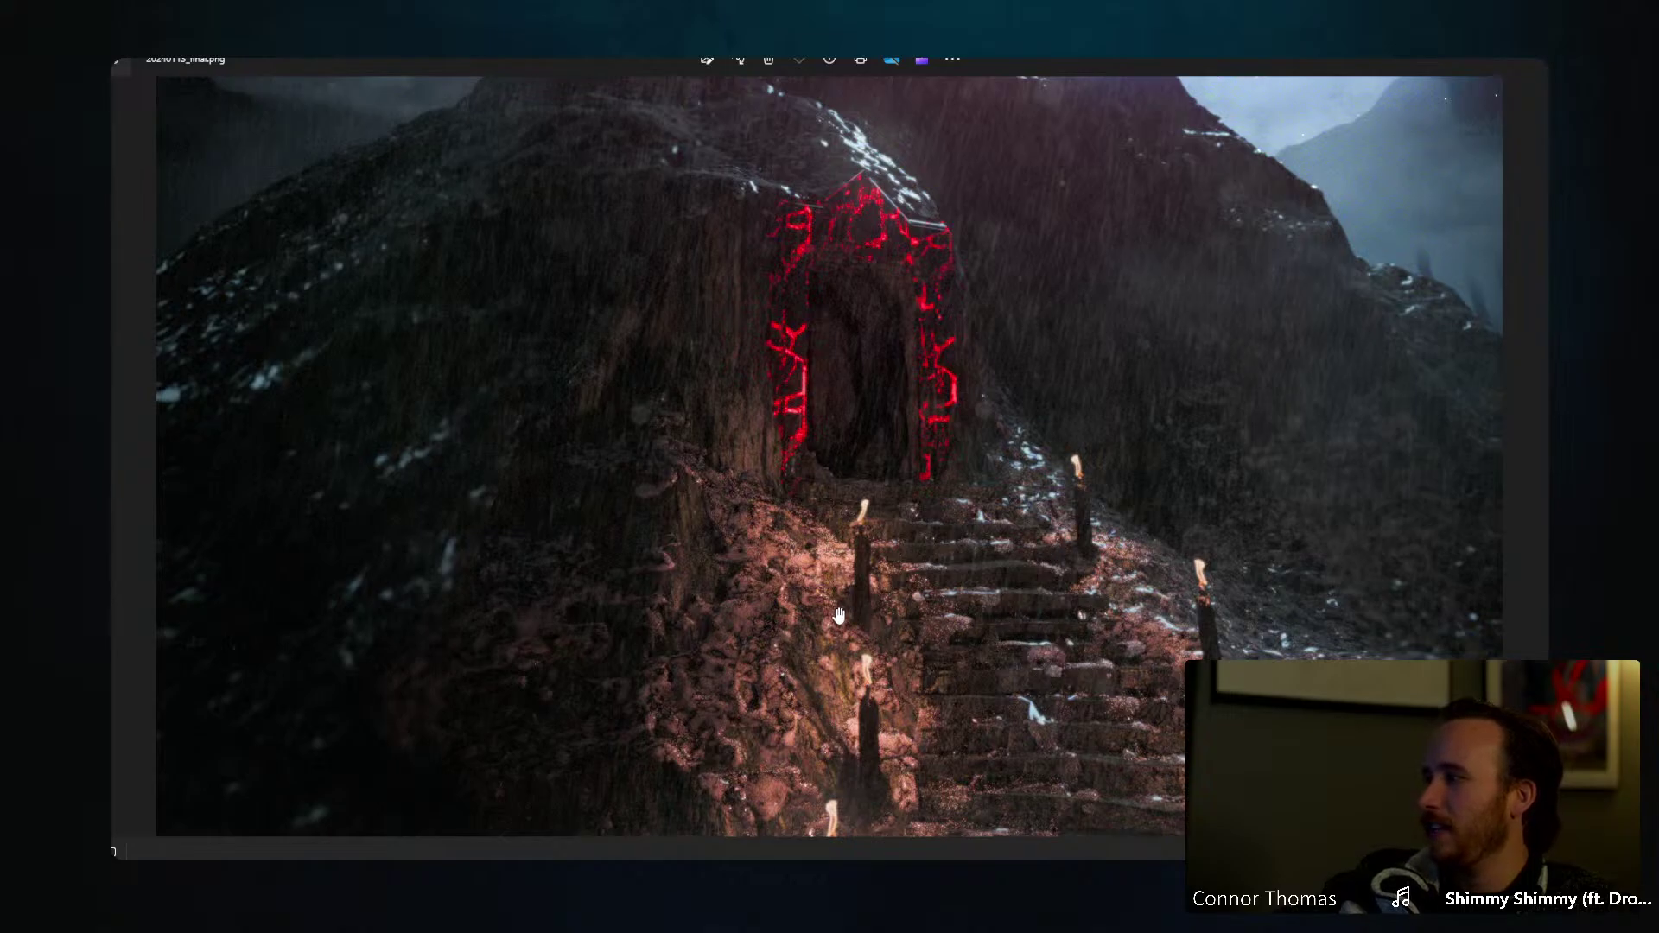
Step: Inspect the tower's lit windows up close in 20240113_final.png and close the image
{"action": "double_click", "coordinate": [974, 462]}
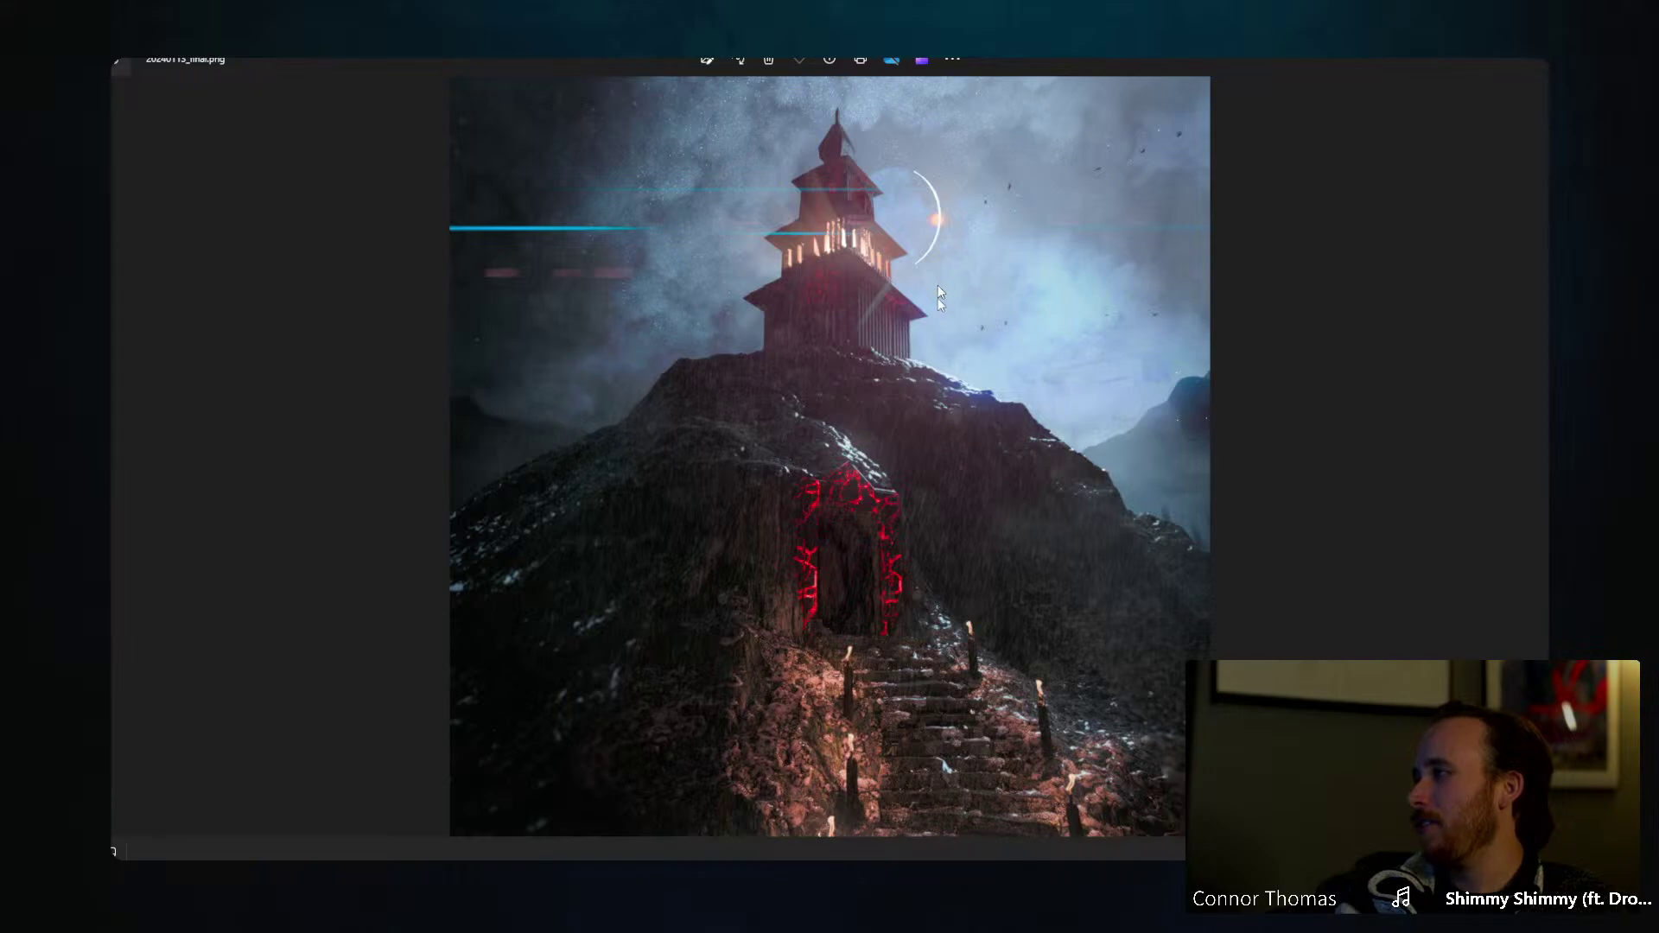
{"action": "scroll", "coordinate": [858, 255], "scroll_direction": "up", "scroll_amount": 6, "text": "ctrl"}
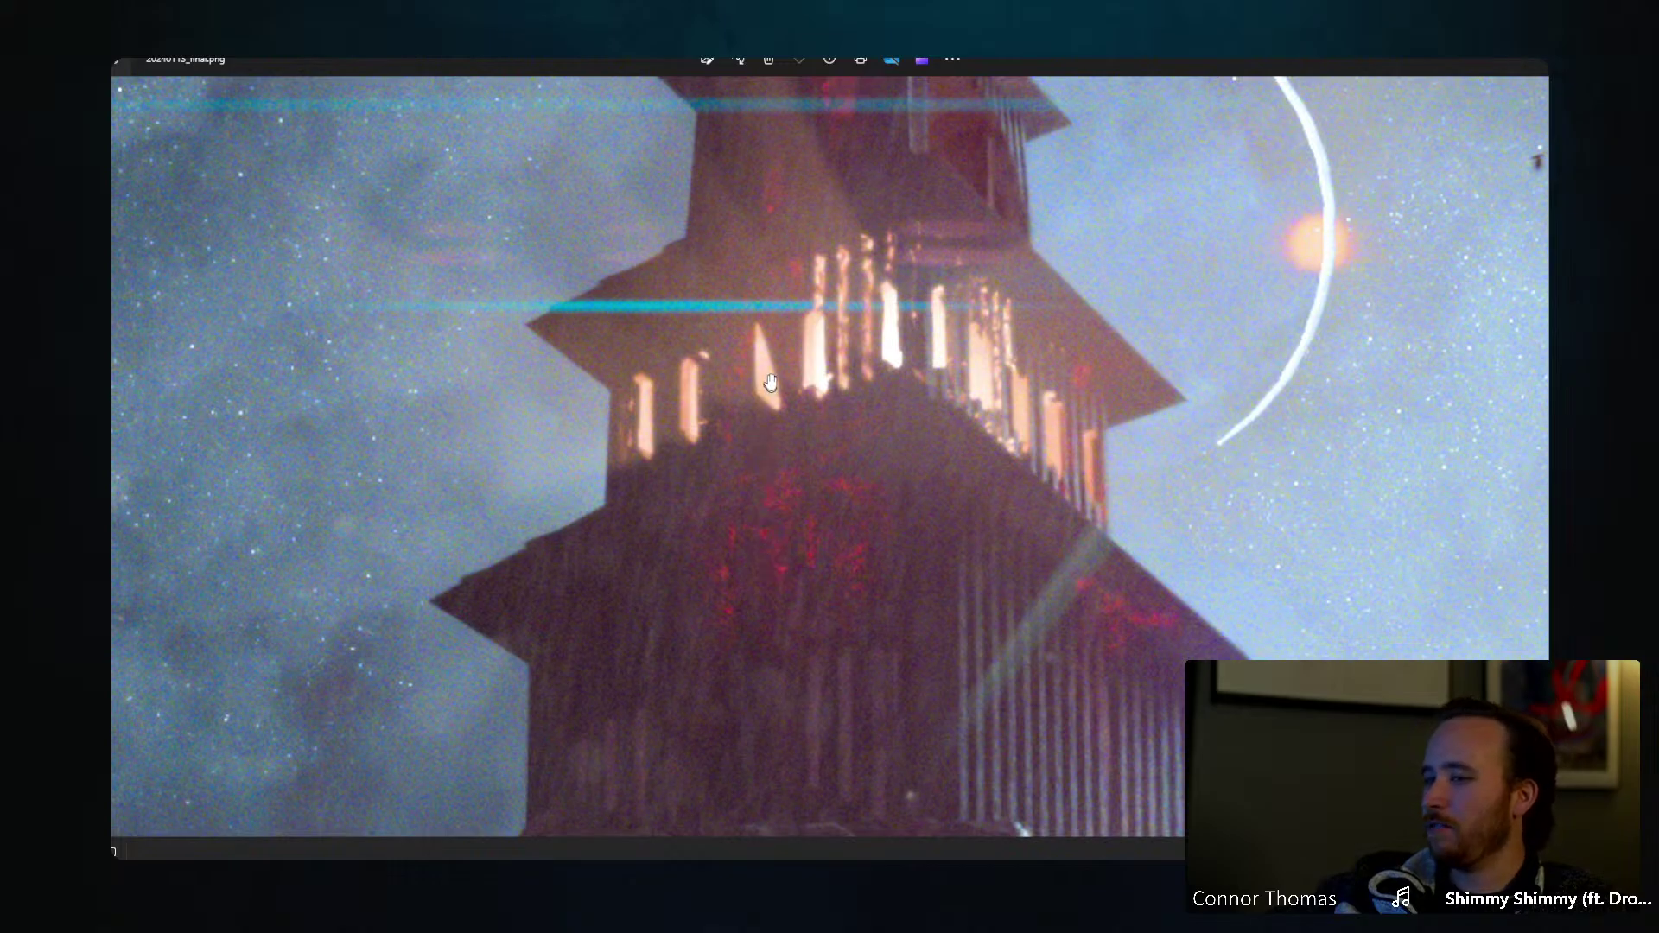
{"action": "left_click_drag", "start_coordinate": [880, 223], "coordinate": [879, 233]}
{"action": "scroll", "coordinate": [909, 402], "scroll_direction": "down", "scroll_amount": 6, "text": "ctrl"}
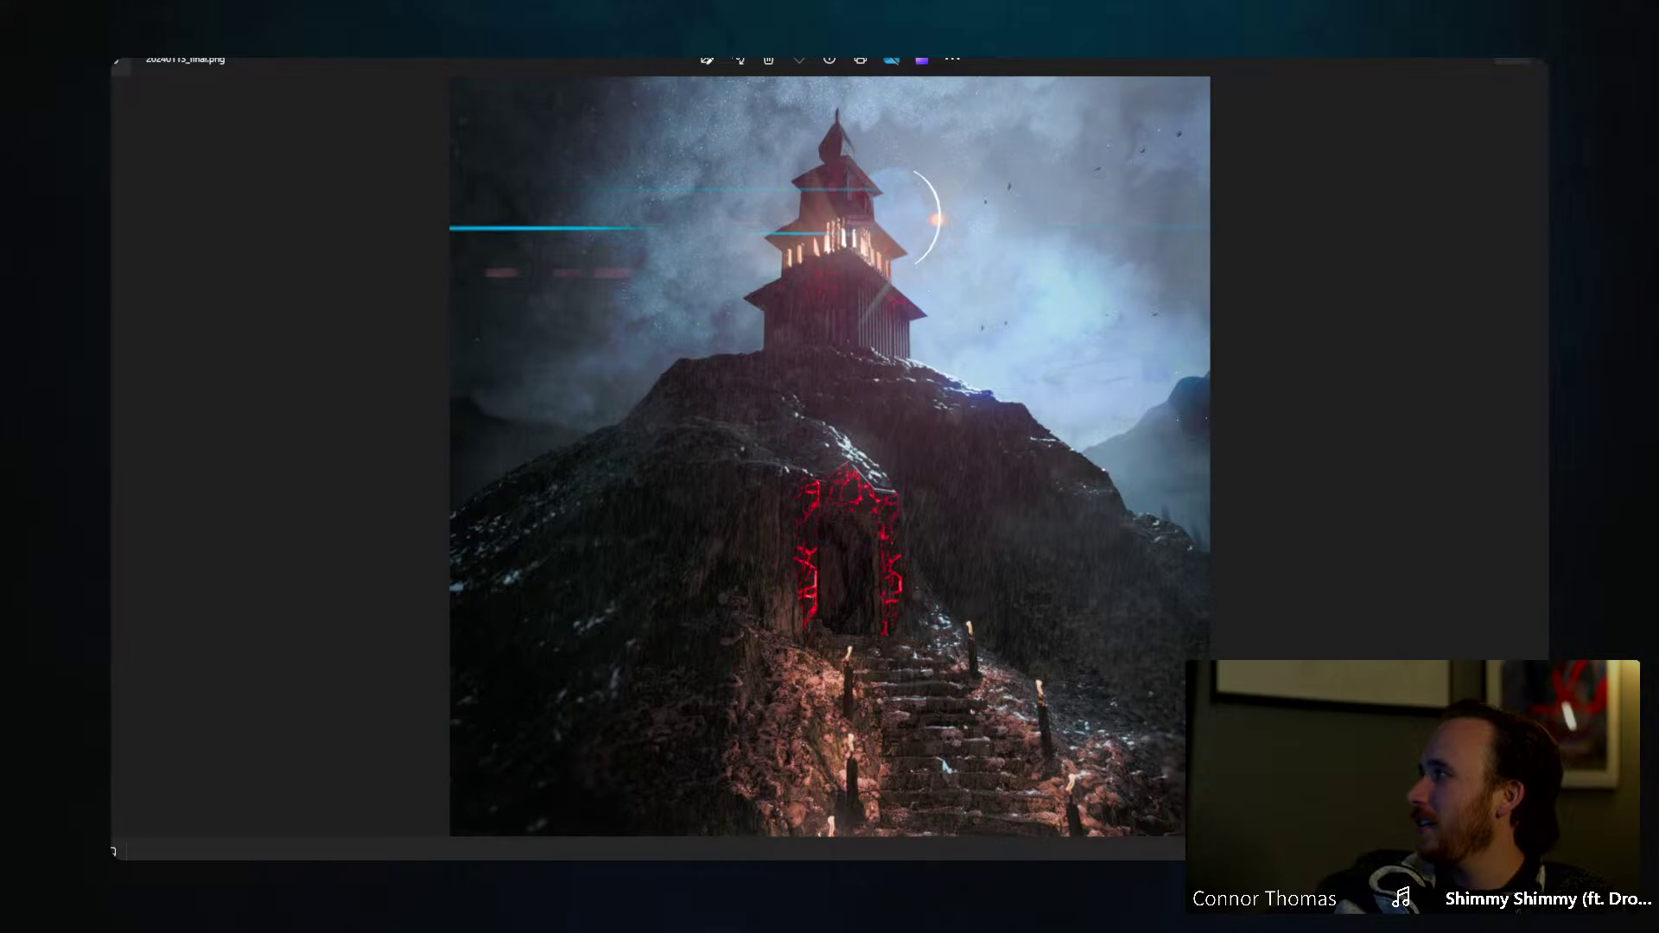
{"action": "left_click", "coordinate": [1514, 57]}
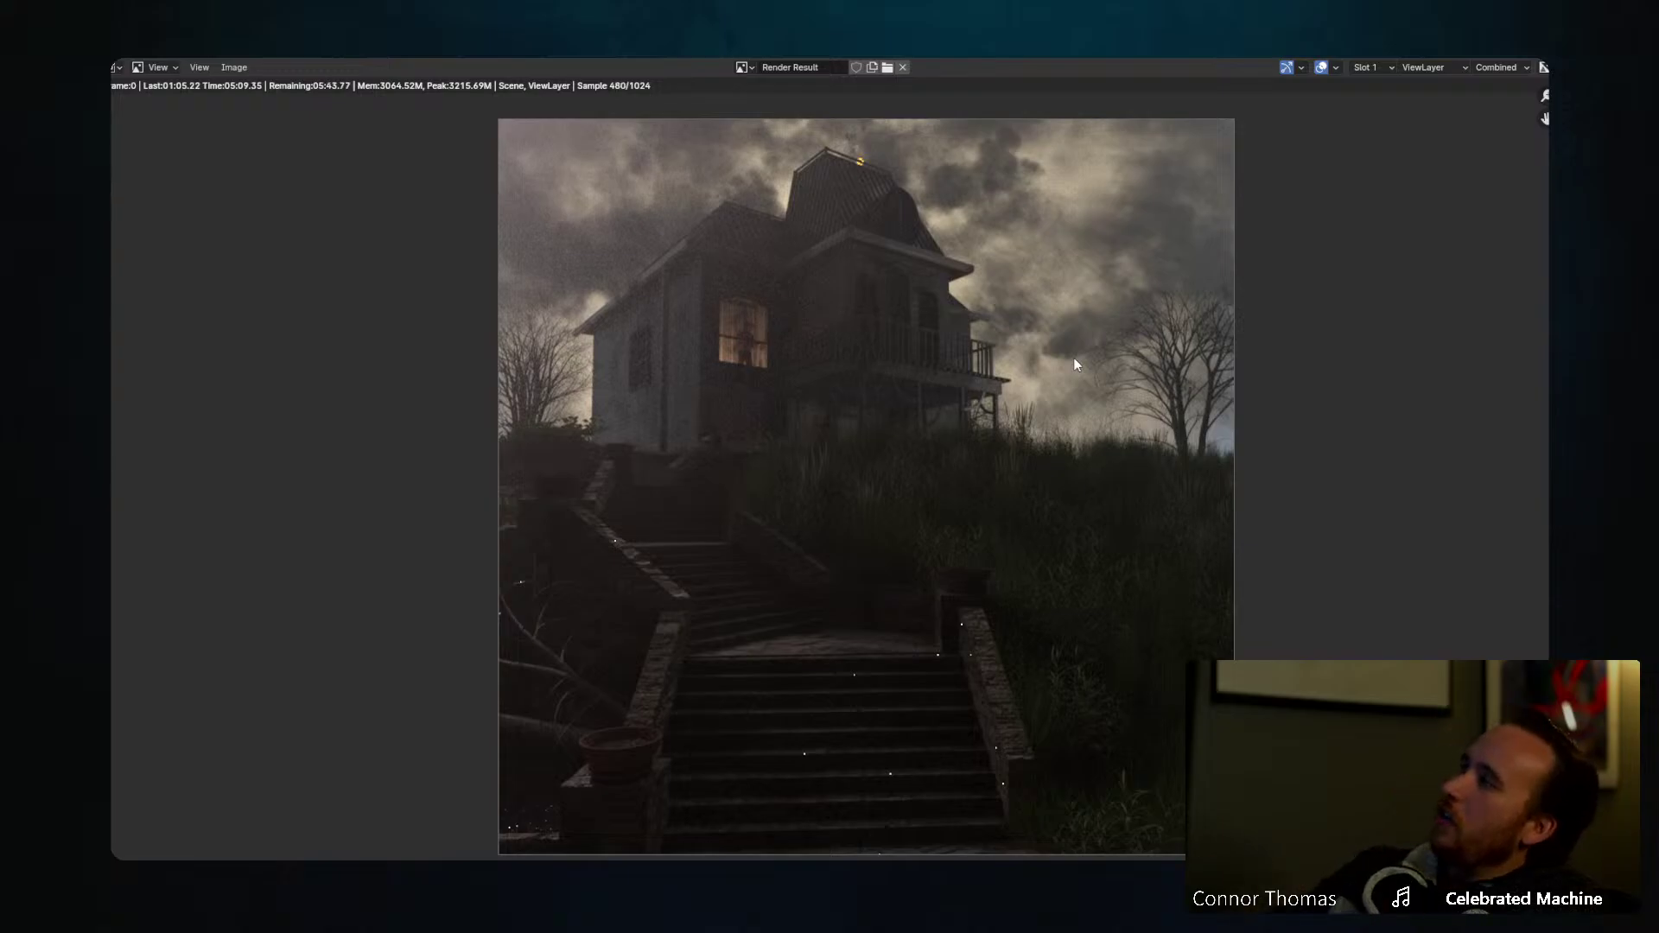
Step: Examine the bright yellow spot on the house's roof ridge in the running Blender render
{"action": "scroll", "coordinate": [844, 127], "scroll_direction": "up", "scroll_amount": 5}
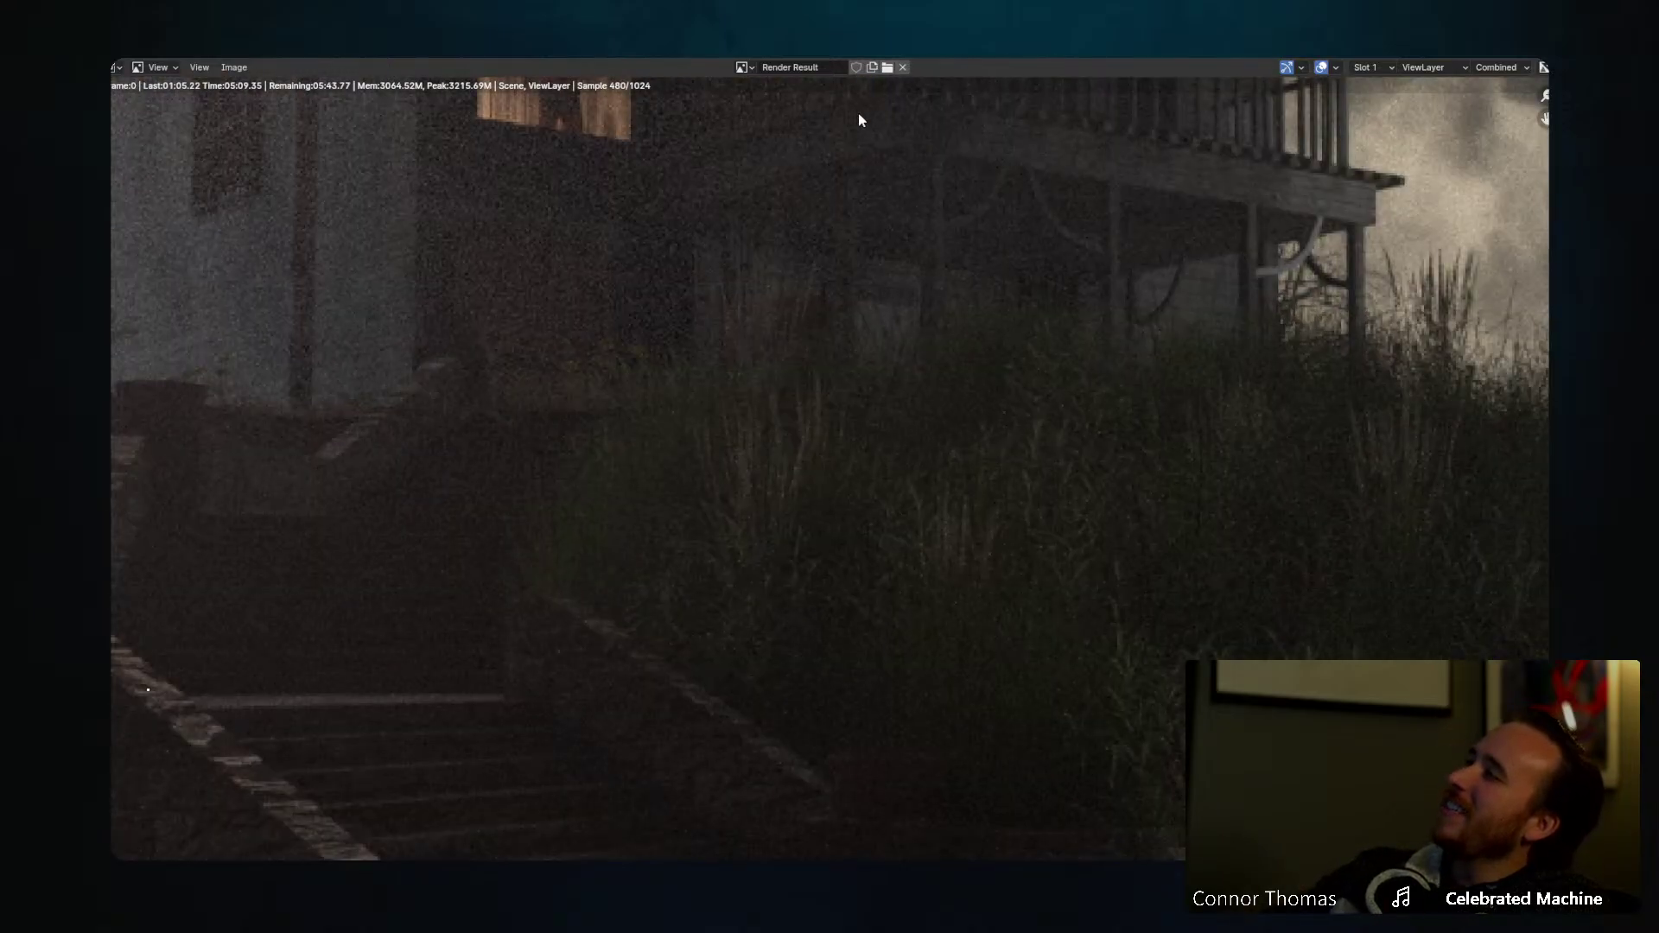
{"action": "middle_click_drag", "start_coordinate": [860, 118], "coordinate": [872, 609]}
{"action": "middle_click_drag", "start_coordinate": [872, 235], "coordinate": [871, 472]}
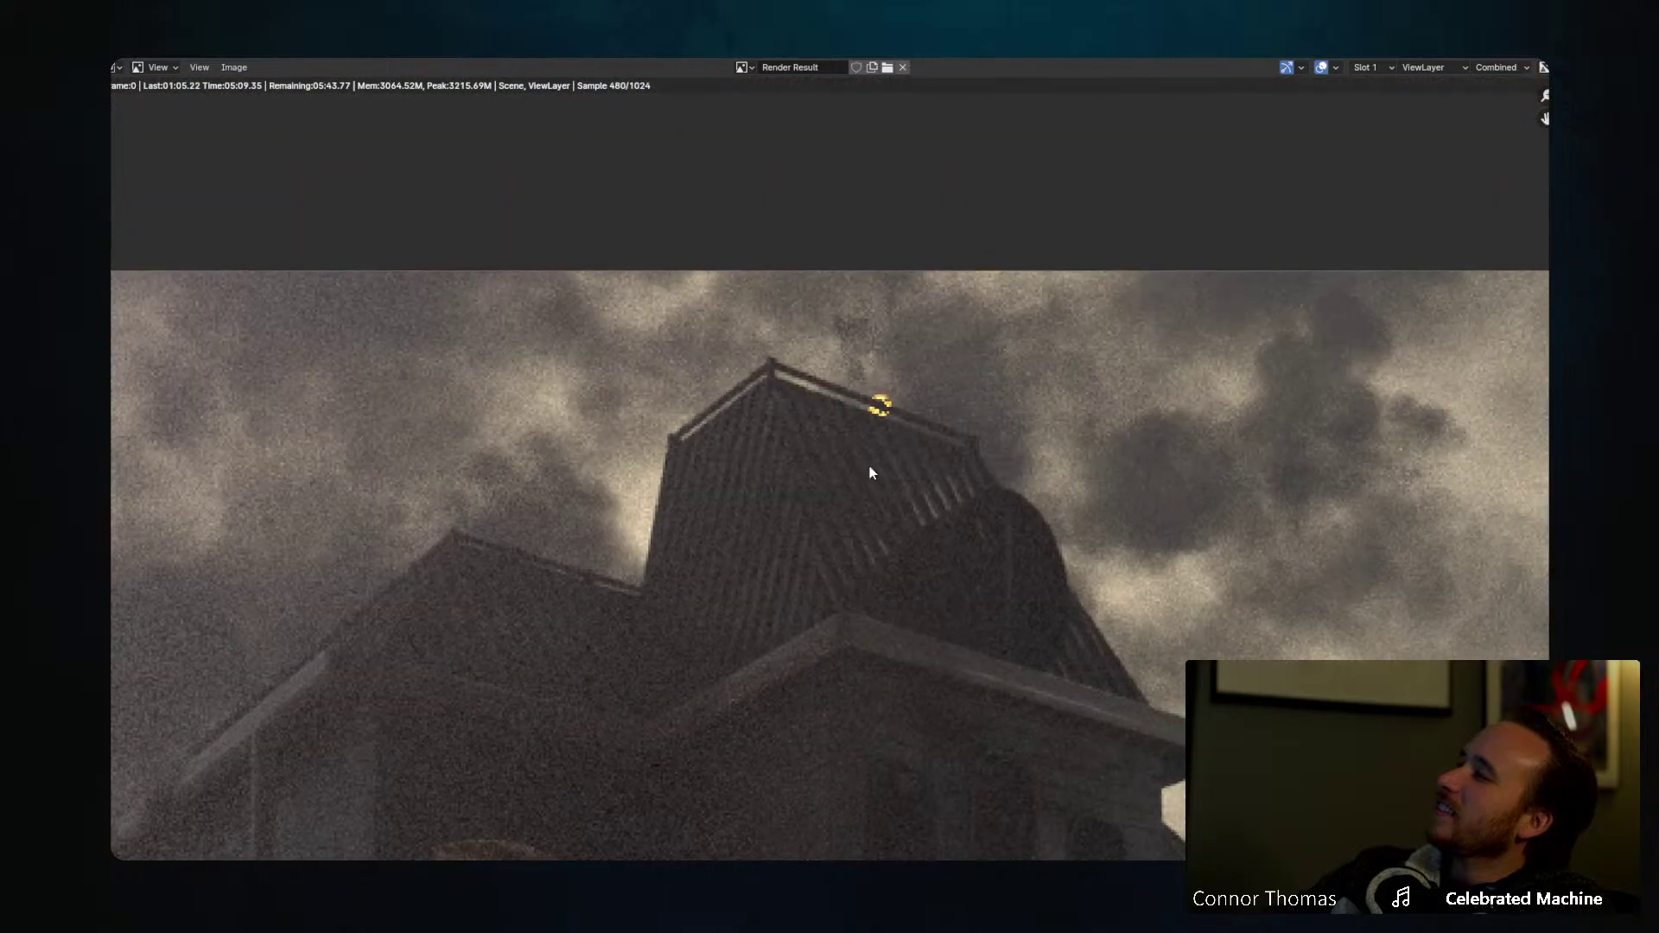
{"action": "scroll", "coordinate": [871, 473], "scroll_direction": "up", "scroll_amount": 2}
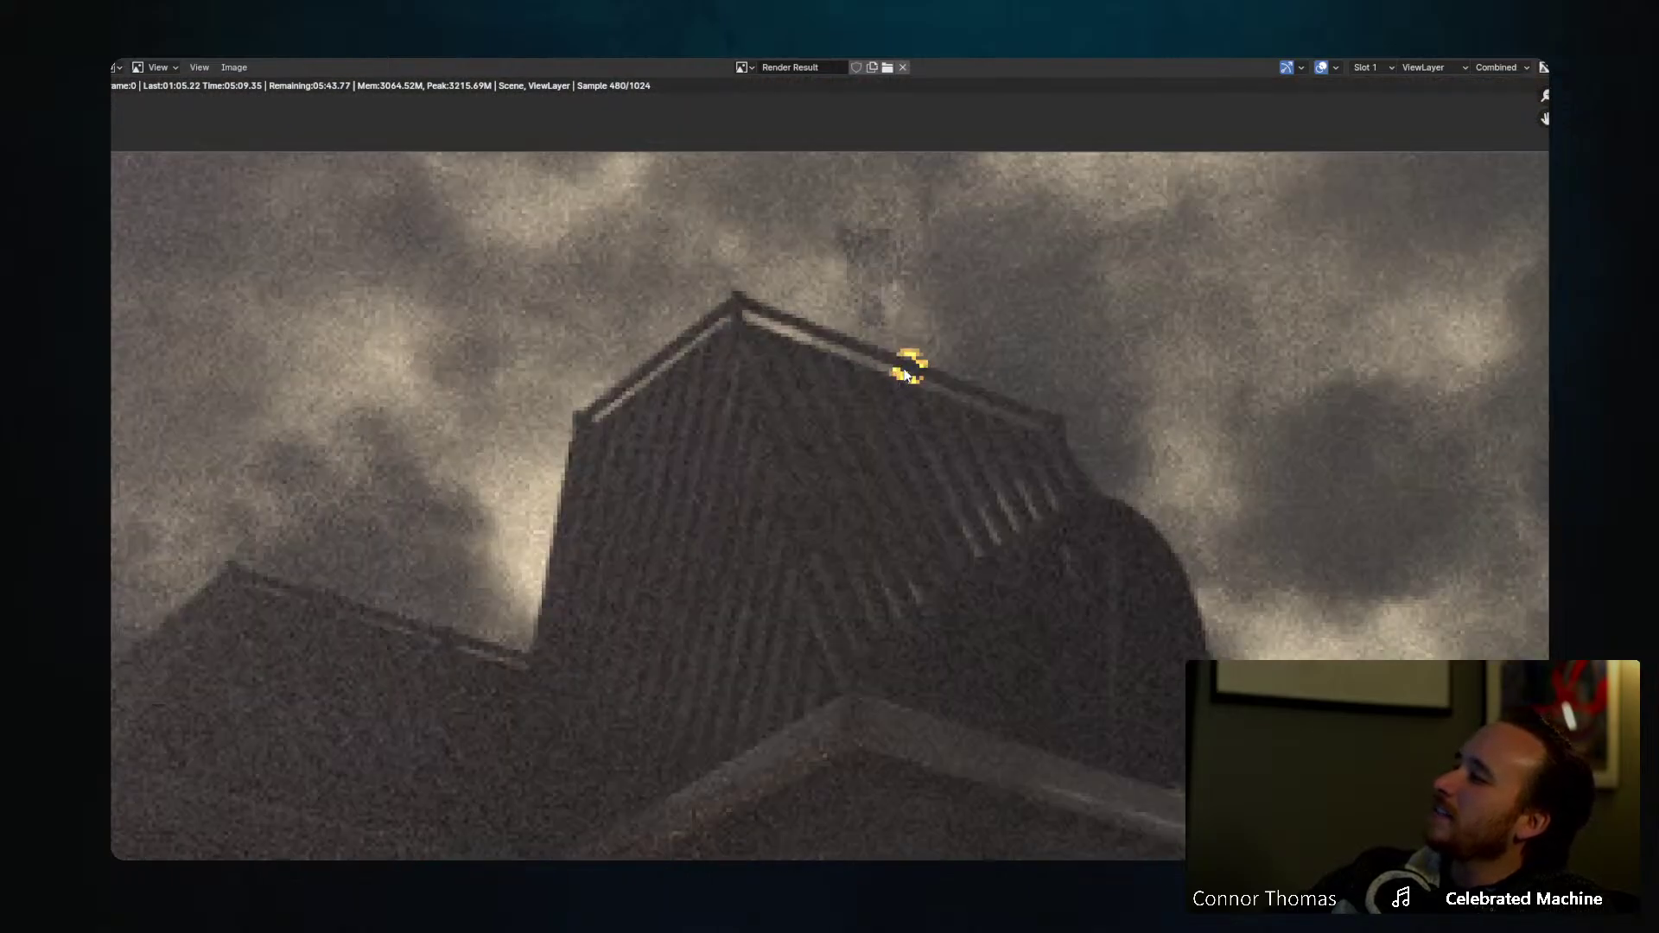
{"action": "scroll", "coordinate": [905, 371], "scroll_direction": "down", "scroll_amount": 7}
{"action": "middle_click_drag", "start_coordinate": [847, 536], "coordinate": [895, 220]}
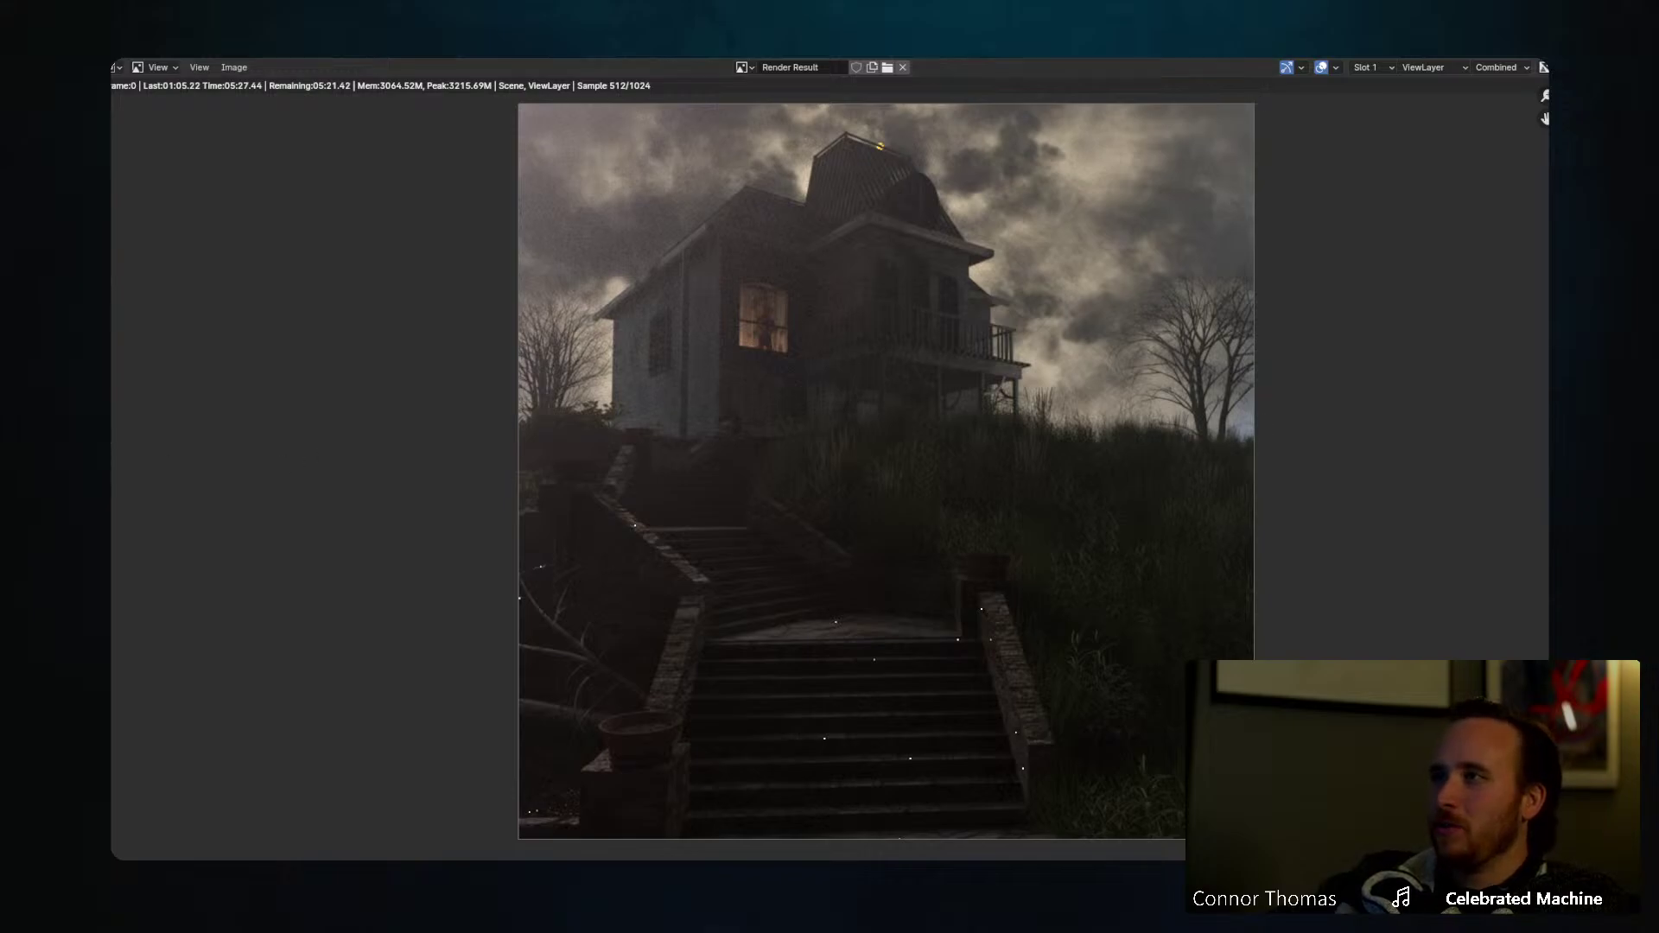
{"action": "key", "text": "Escape"}
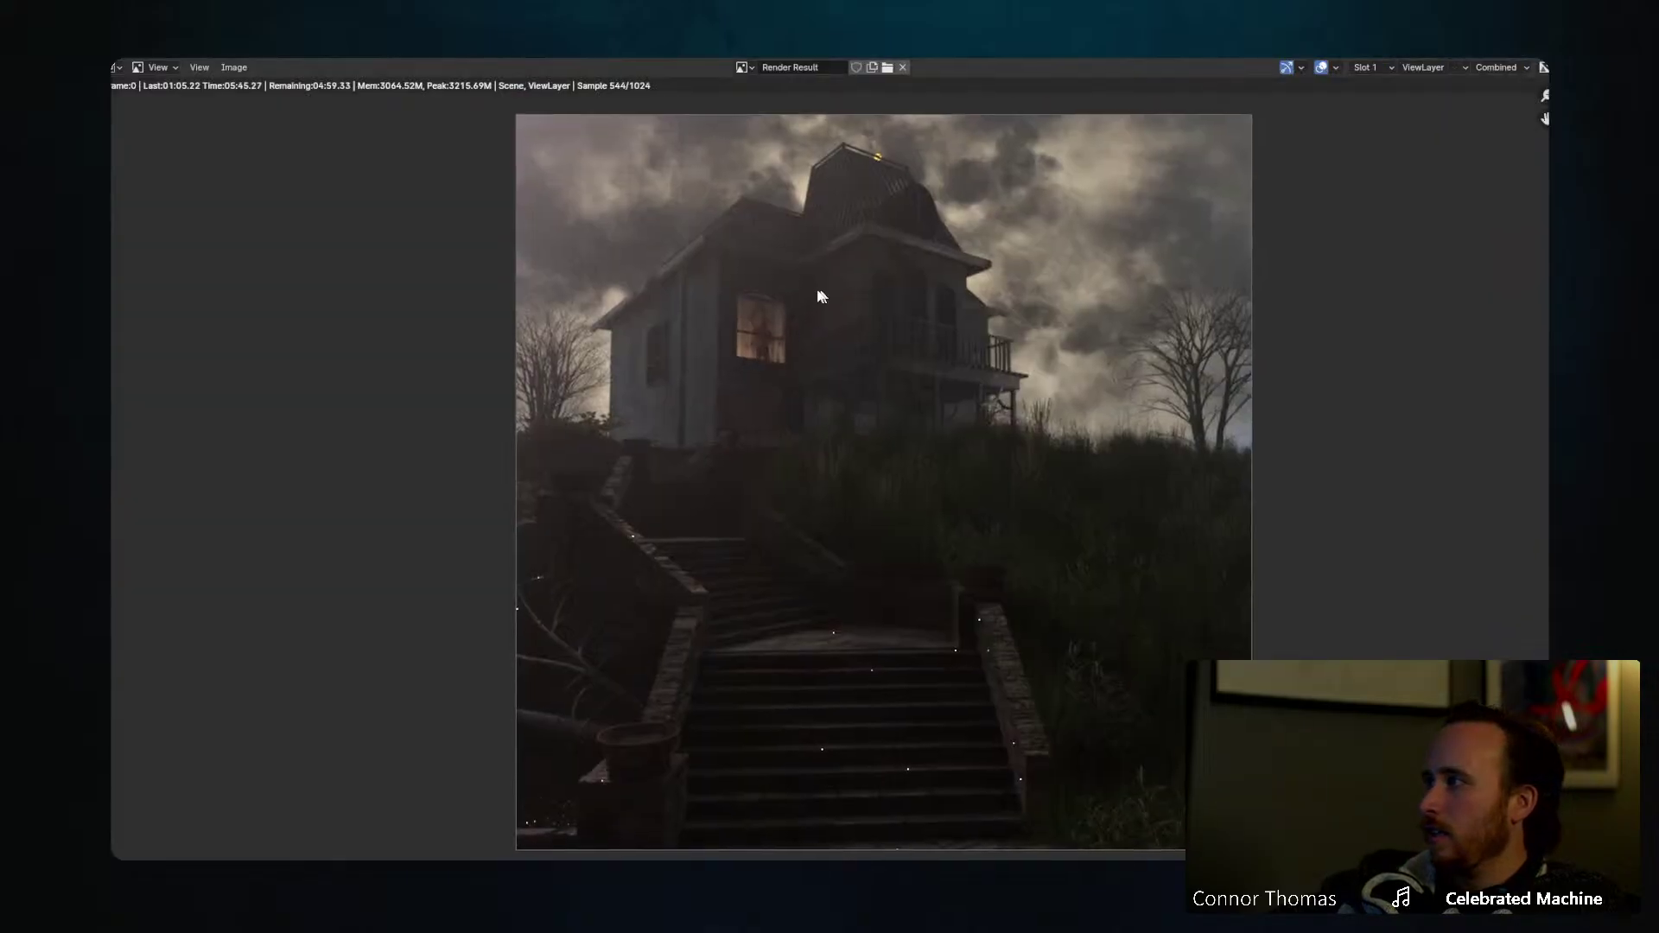
Step: Examine the silhouette and the noise in the lit upper window of the render
{"action": "scroll", "coordinate": [822, 296], "scroll_direction": "up", "scroll_amount": 7}
{"action": "middle_click_drag", "start_coordinate": [656, 164], "coordinate": [795, 562]}
{"action": "middle_click_drag", "start_coordinate": [683, 289], "coordinate": [821, 622]}
{"action": "scroll", "coordinate": [816, 613], "scroll_direction": "up", "scroll_amount": 4}
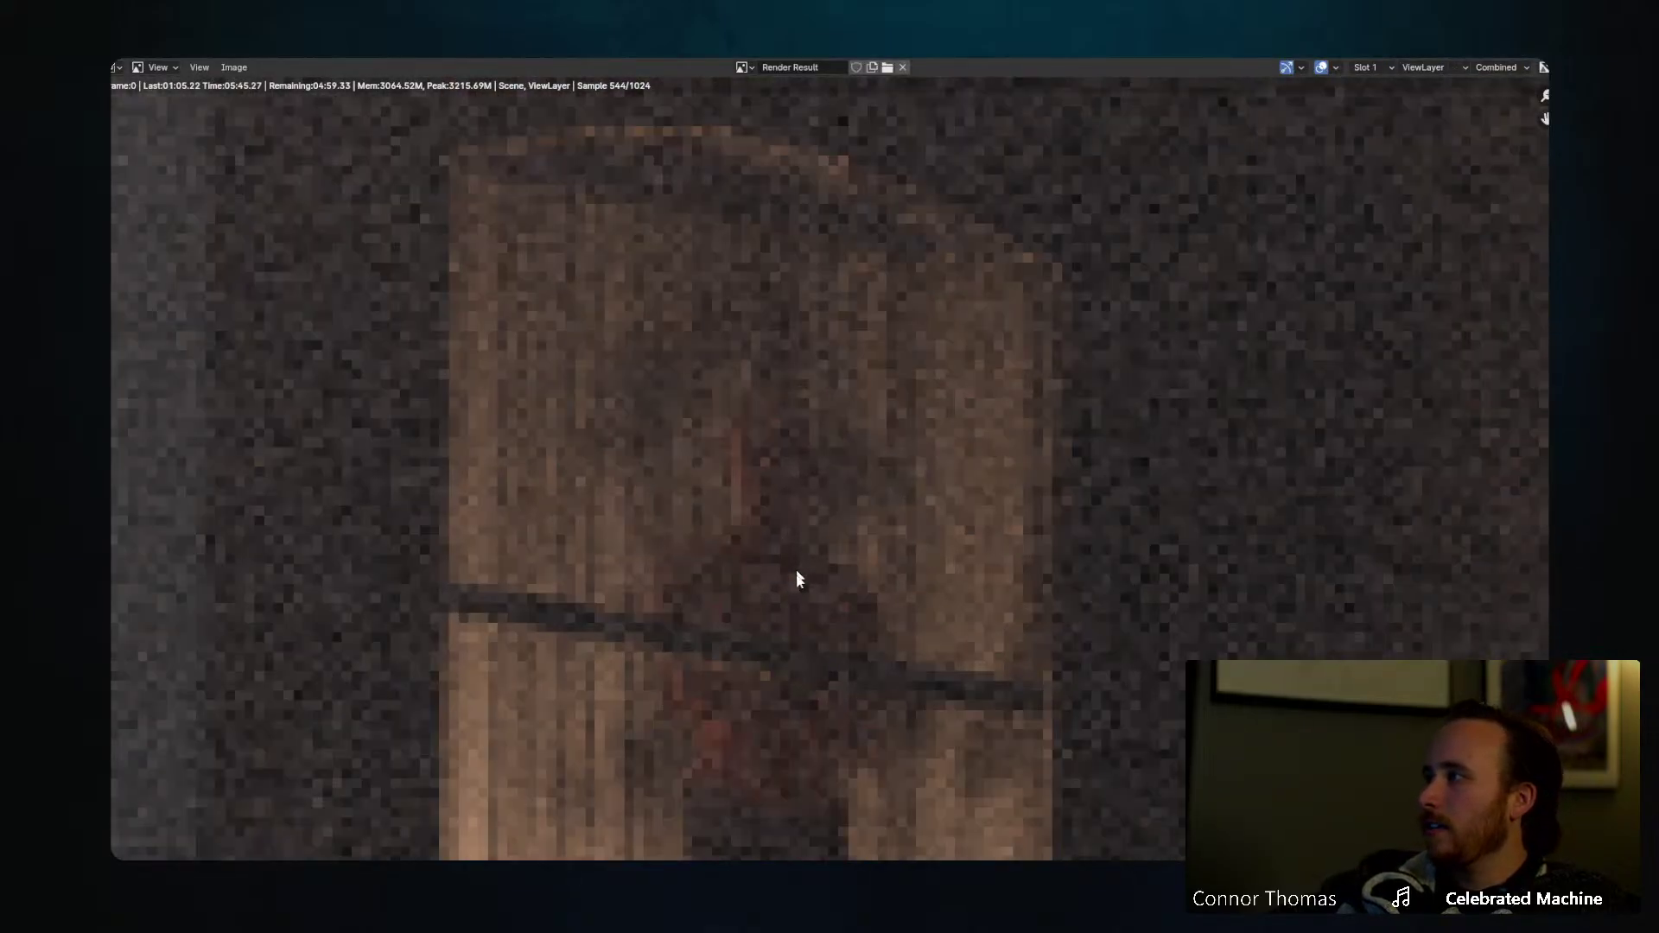
{"action": "scroll", "coordinate": [755, 393], "scroll_direction": "up", "scroll_amount": 4}
{"action": "scroll", "coordinate": [760, 500], "scroll_direction": "down", "scroll_amount": 5}
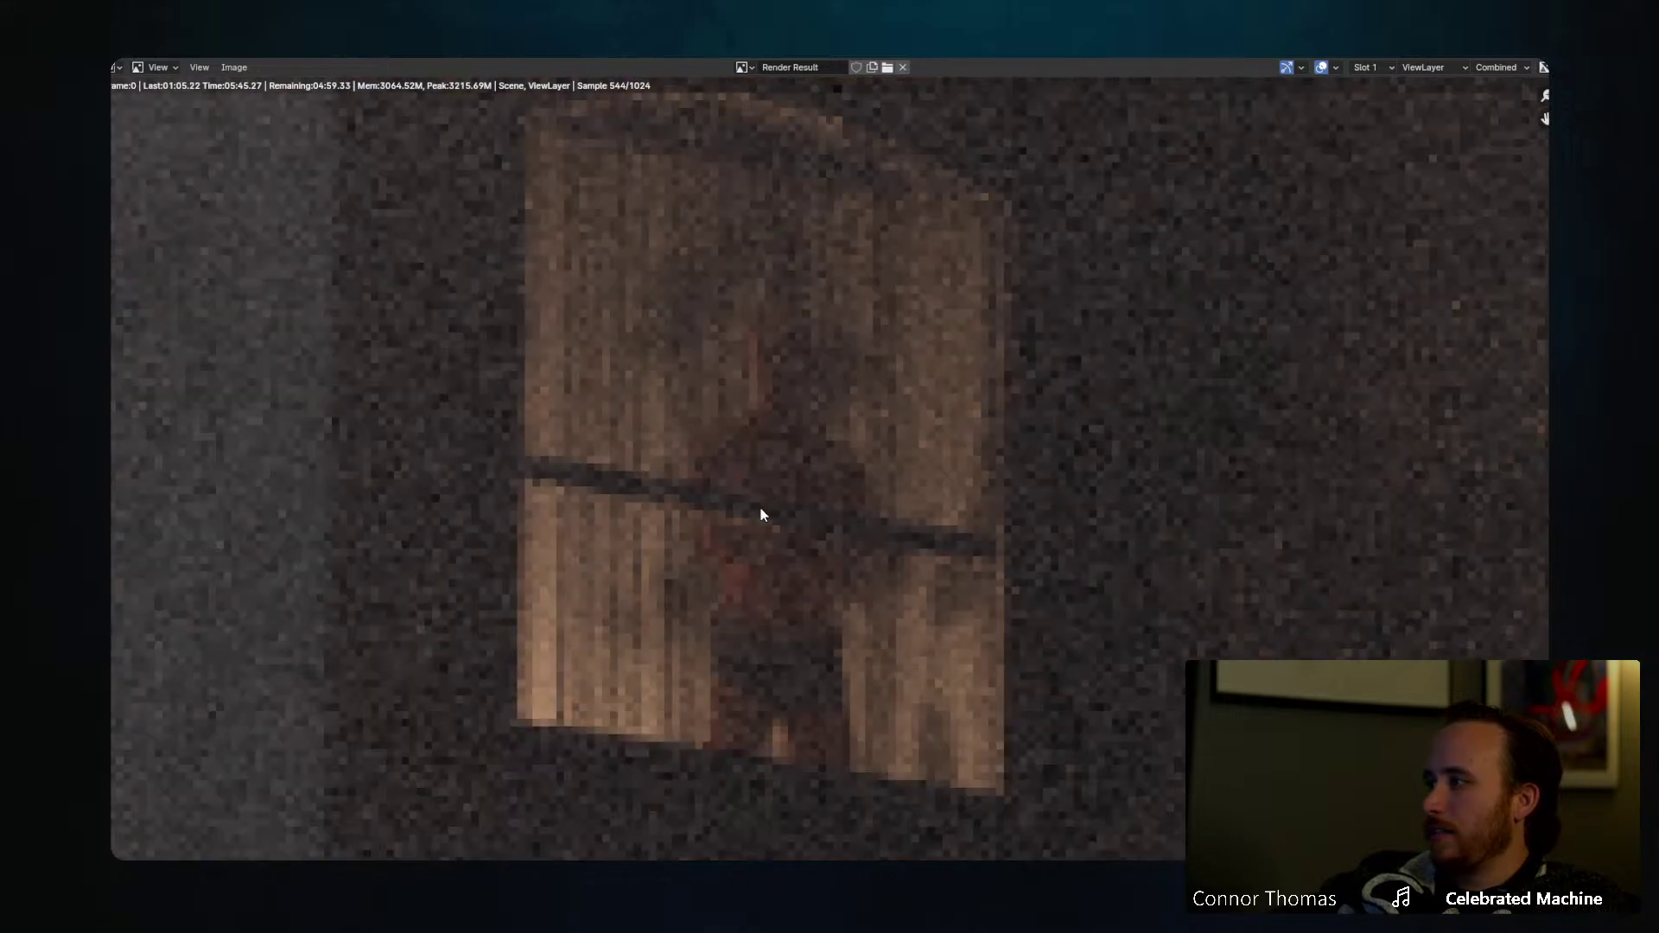
{"action": "scroll", "coordinate": [946, 605], "scroll_direction": "down", "scroll_amount": 7}
Step: Examine the cloudy sky, the tower roof and the balcony of the house in the render
{"action": "middle_click_drag", "start_coordinate": [945, 612], "coordinate": [874, 345]}
{"action": "scroll", "coordinate": [955, 475], "scroll_direction": "down", "scroll_amount": 3}
{"action": "scroll", "coordinate": [924, 431], "scroll_direction": "down", "scroll_amount": 1}
{"action": "middle_click_drag", "start_coordinate": [1075, 245], "coordinate": [970, 401]}
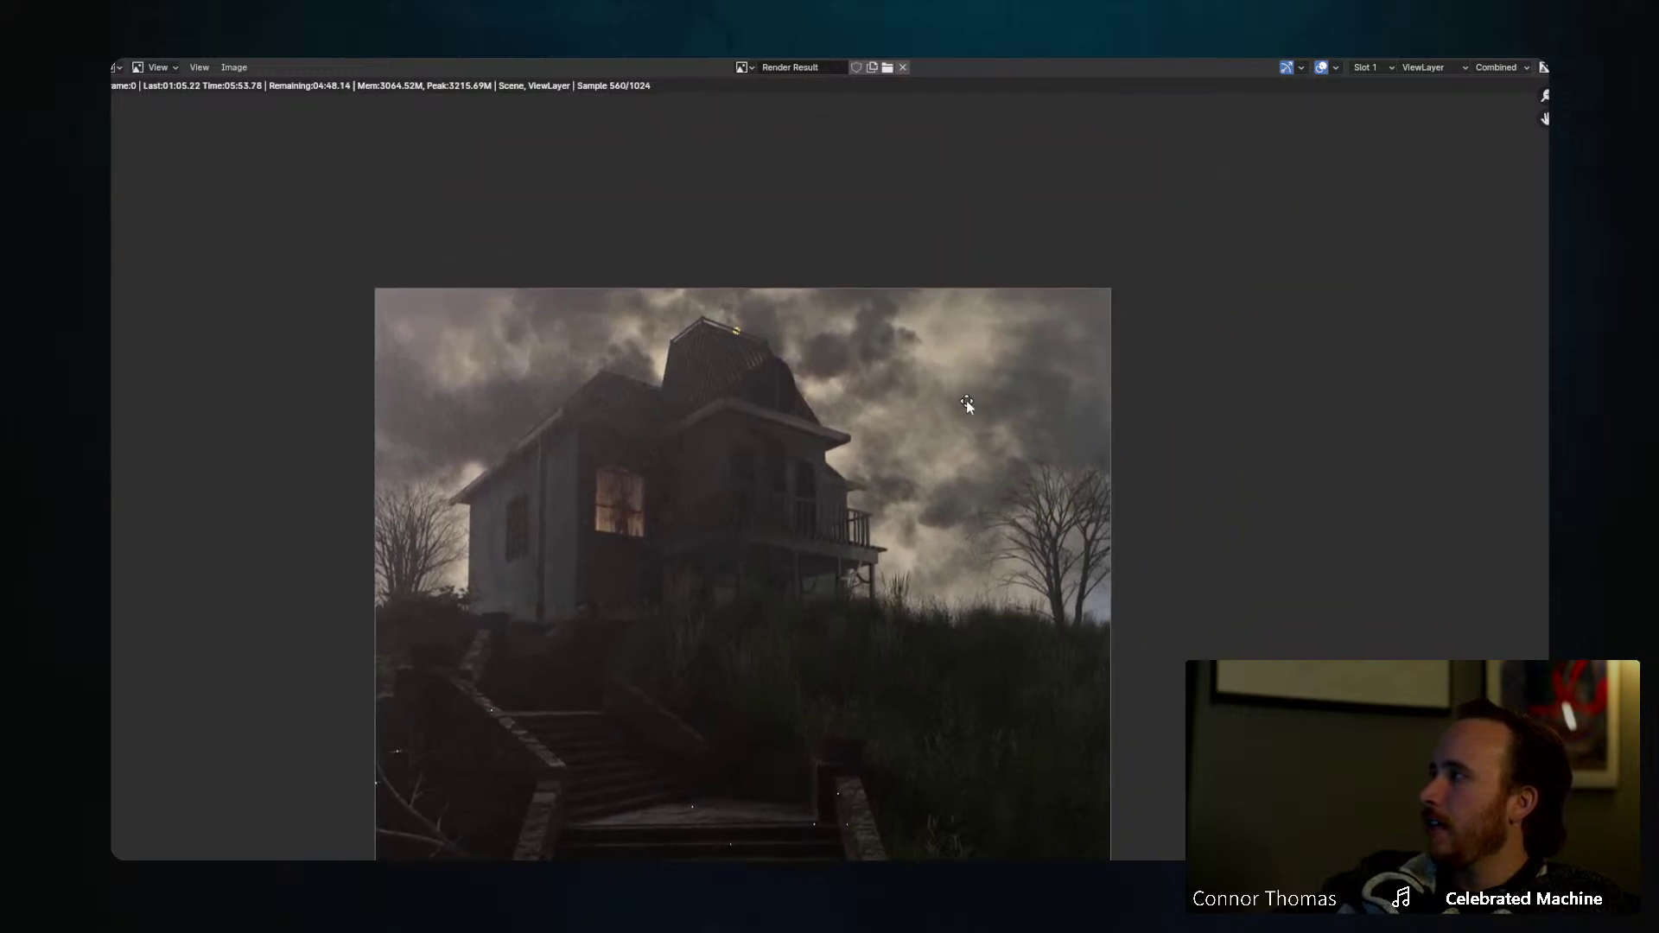
{"action": "scroll", "coordinate": [1219, 367], "scroll_direction": "up", "scroll_amount": 5}
{"action": "middle_click_drag", "start_coordinate": [1213, 365], "coordinate": [1135, 412]}
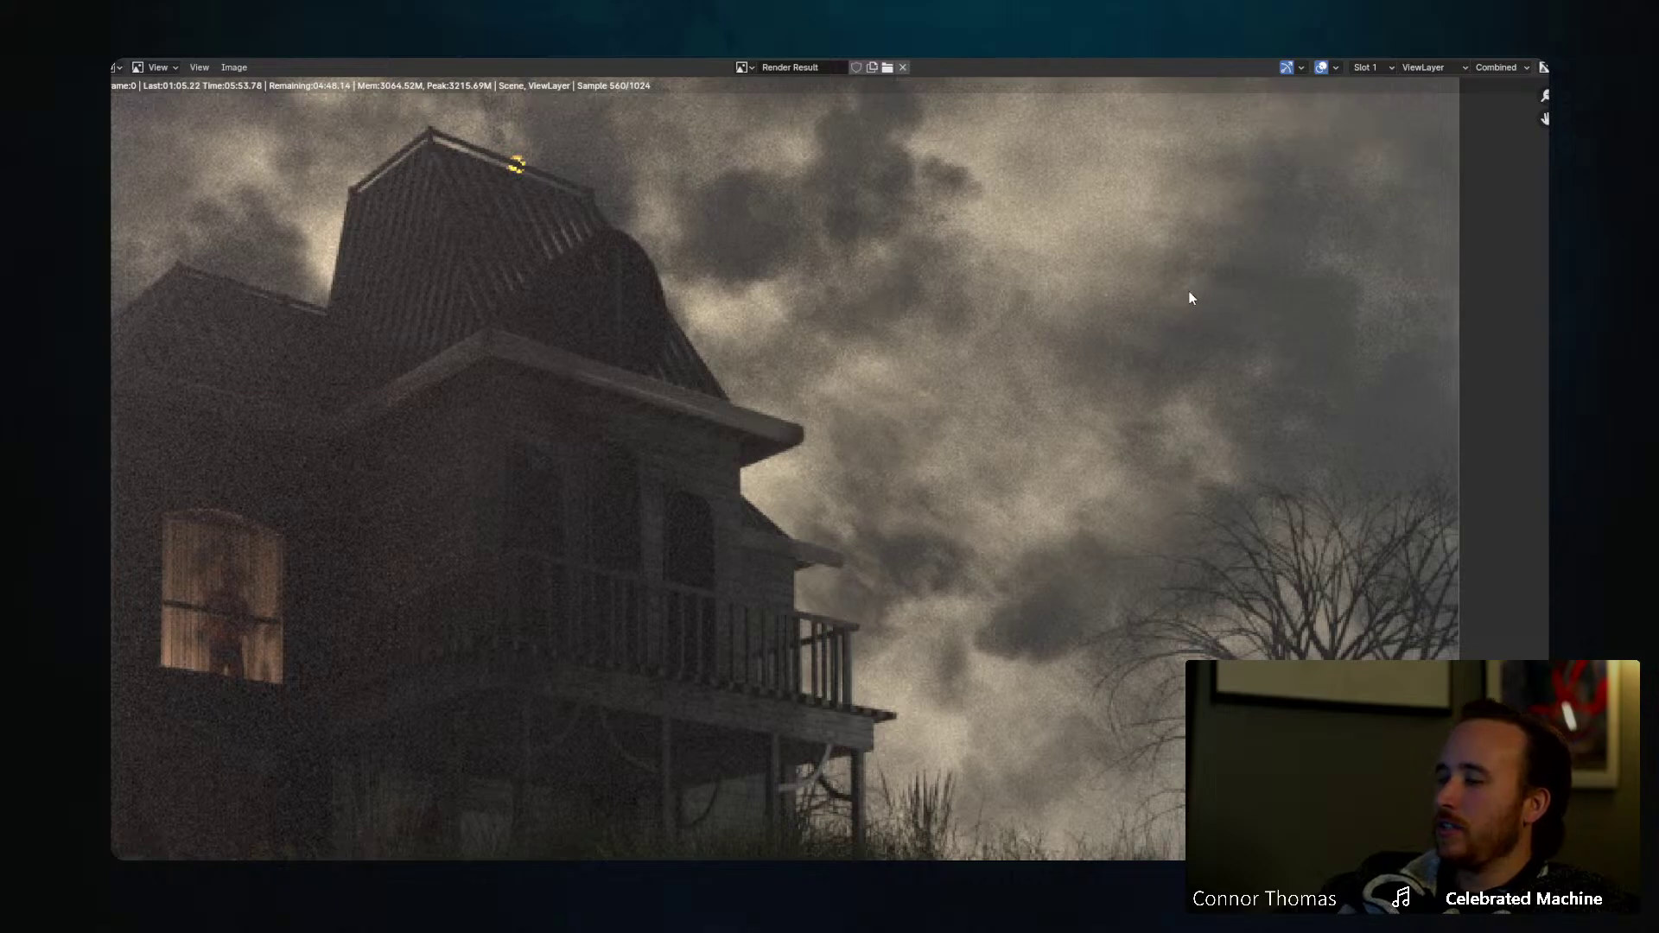
{"action": "middle_click_drag", "start_coordinate": [832, 358], "coordinate": [980, 477]}
{"action": "scroll", "coordinate": [980, 477], "scroll_direction": "down", "scroll_amount": 3}
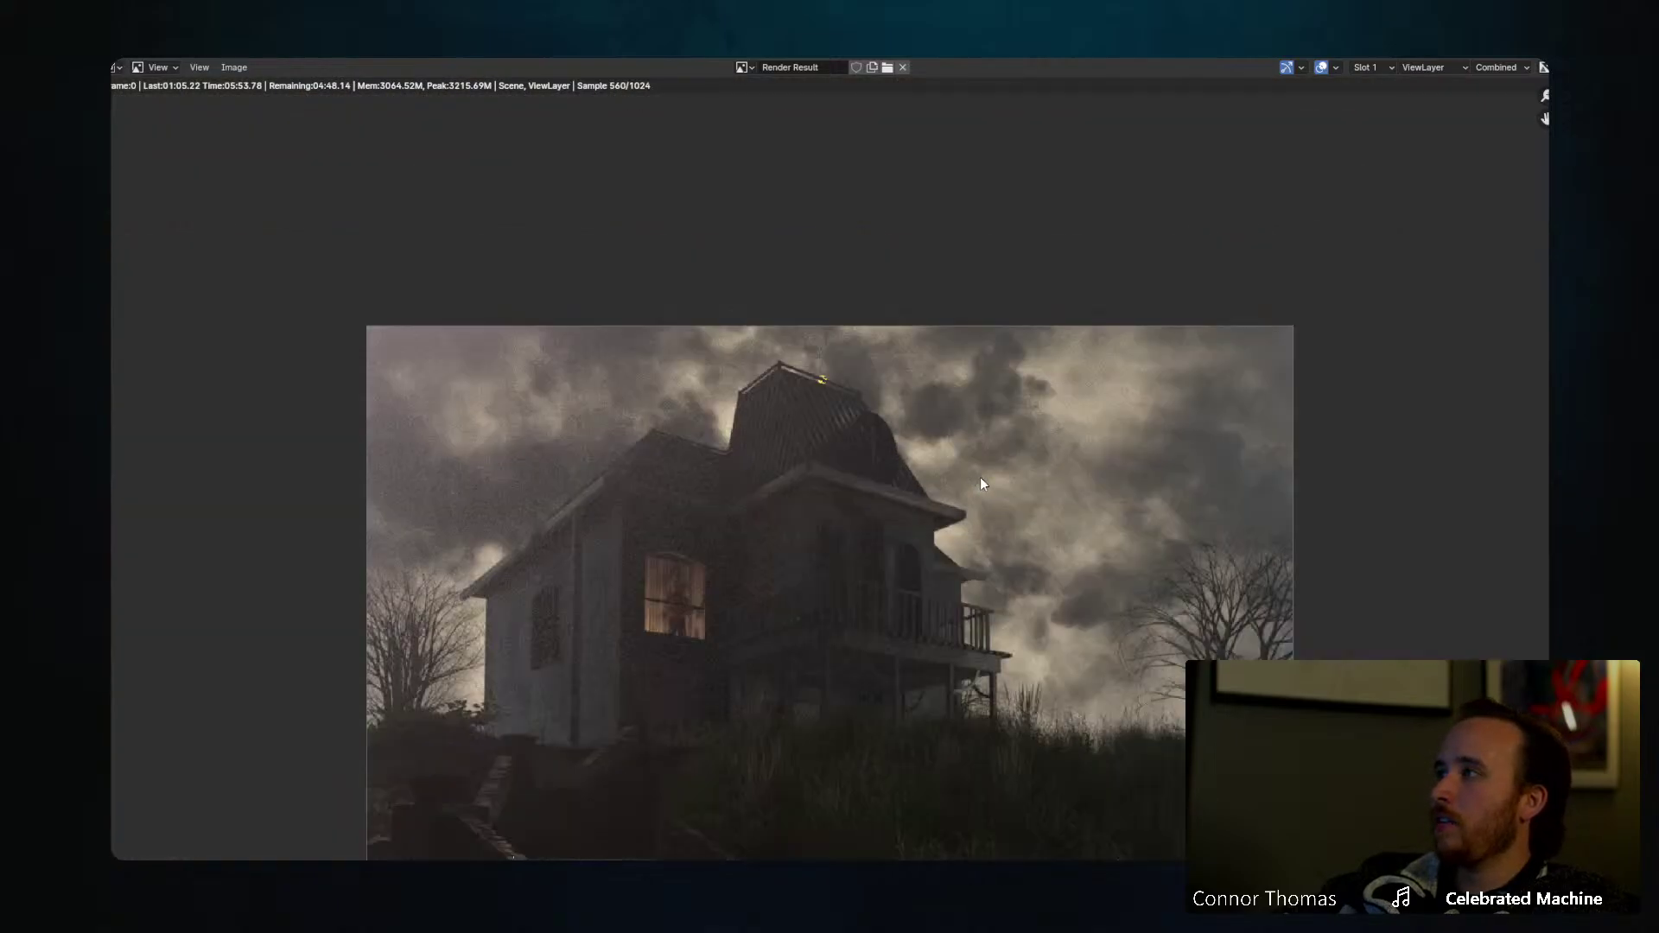
{"action": "middle_click_drag", "start_coordinate": [882, 464], "coordinate": [963, 380]}
{"action": "middle_click_drag", "start_coordinate": [1115, 396], "coordinate": [959, 417]}
{"action": "scroll", "coordinate": [1136, 358], "scroll_direction": "up", "scroll_amount": 3}
{"action": "middle_click_drag", "start_coordinate": [1197, 256], "coordinate": [986, 303]}
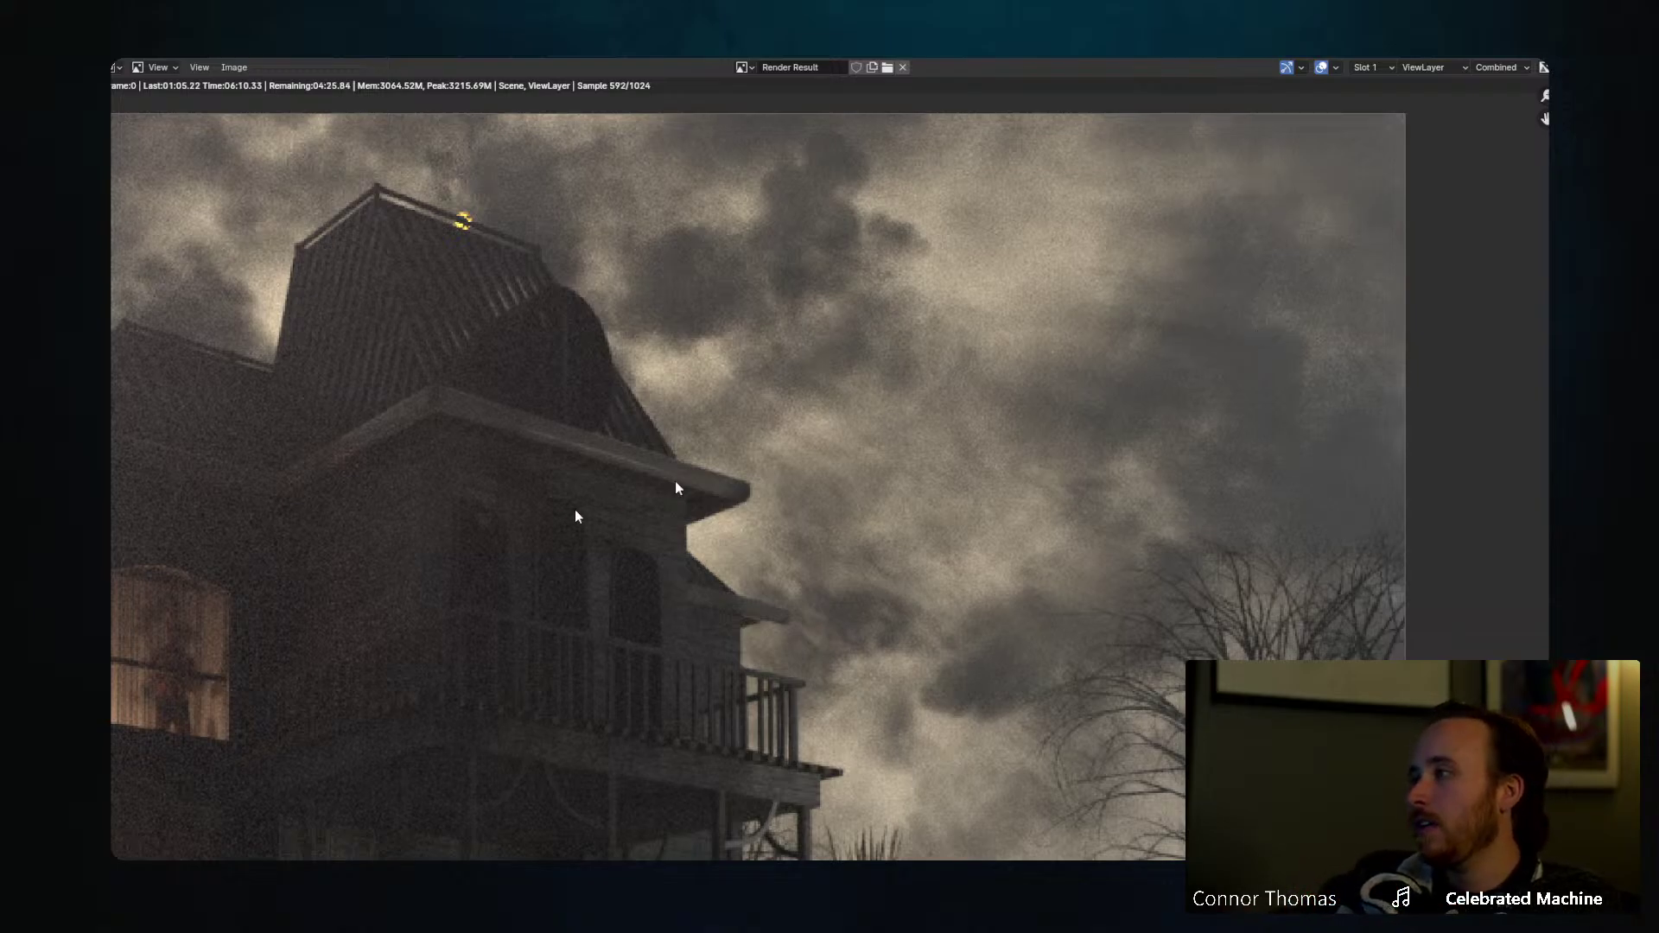
{"action": "middle_click_drag", "start_coordinate": [516, 527], "coordinate": [806, 253]}
{"action": "middle_click_drag", "start_coordinate": [553, 444], "coordinate": [978, 410]}
{"action": "scroll", "coordinate": [978, 412], "scroll_direction": "down", "scroll_amount": 7}
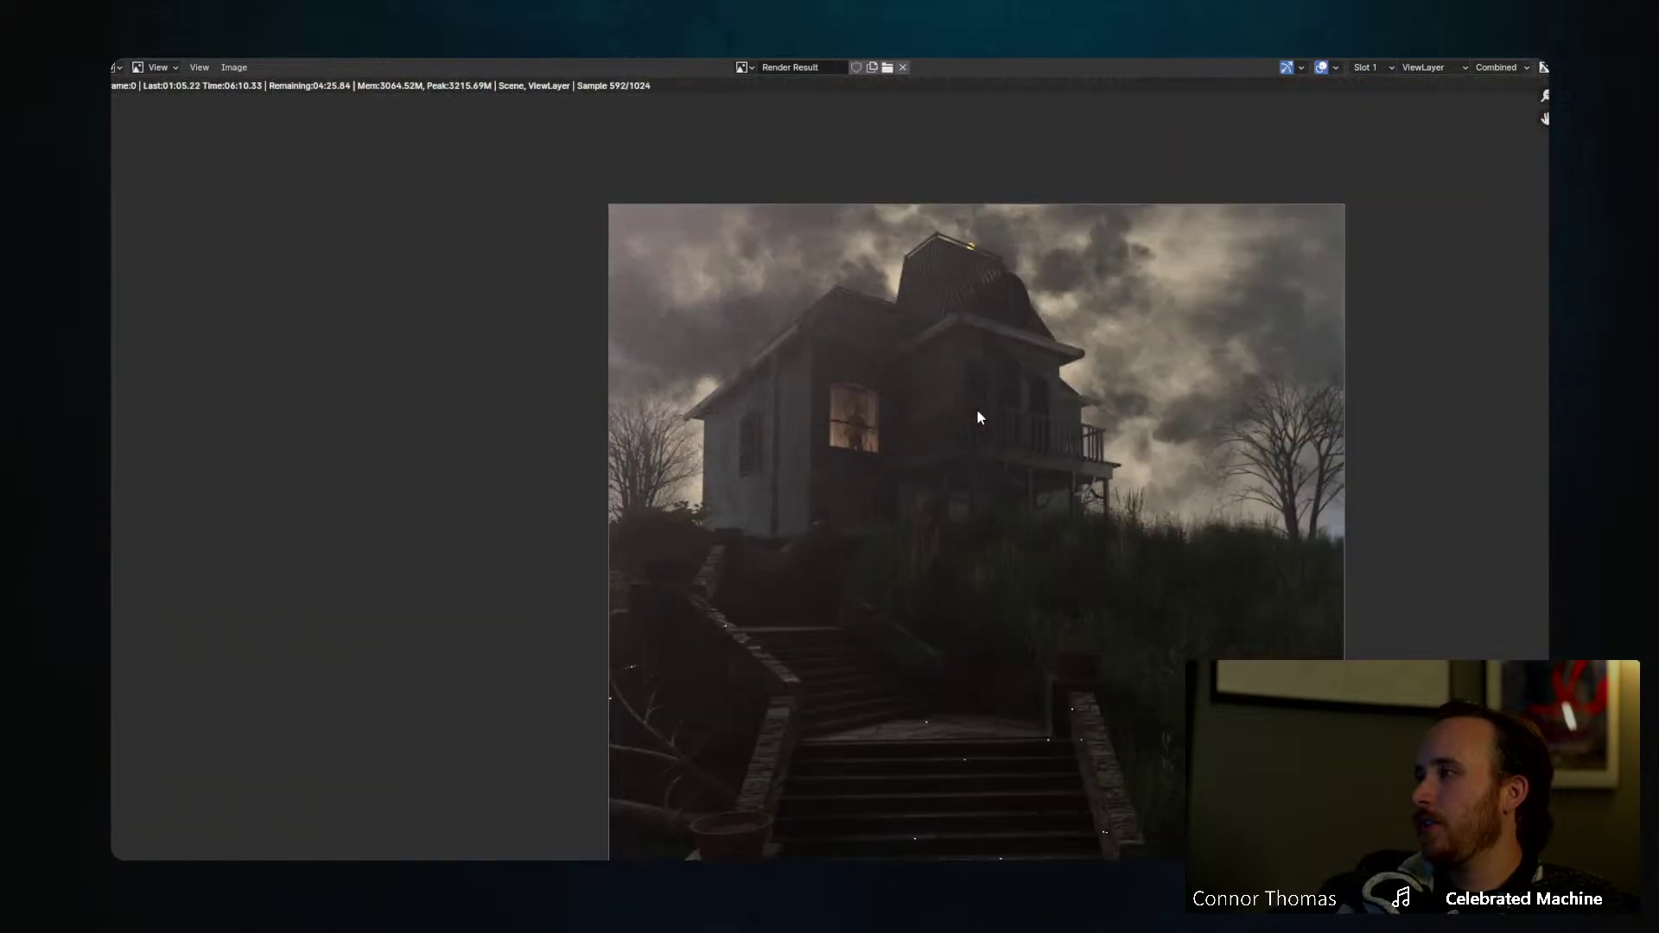
{"action": "scroll", "coordinate": [977, 419], "scroll_direction": "up", "scroll_amount": 3}
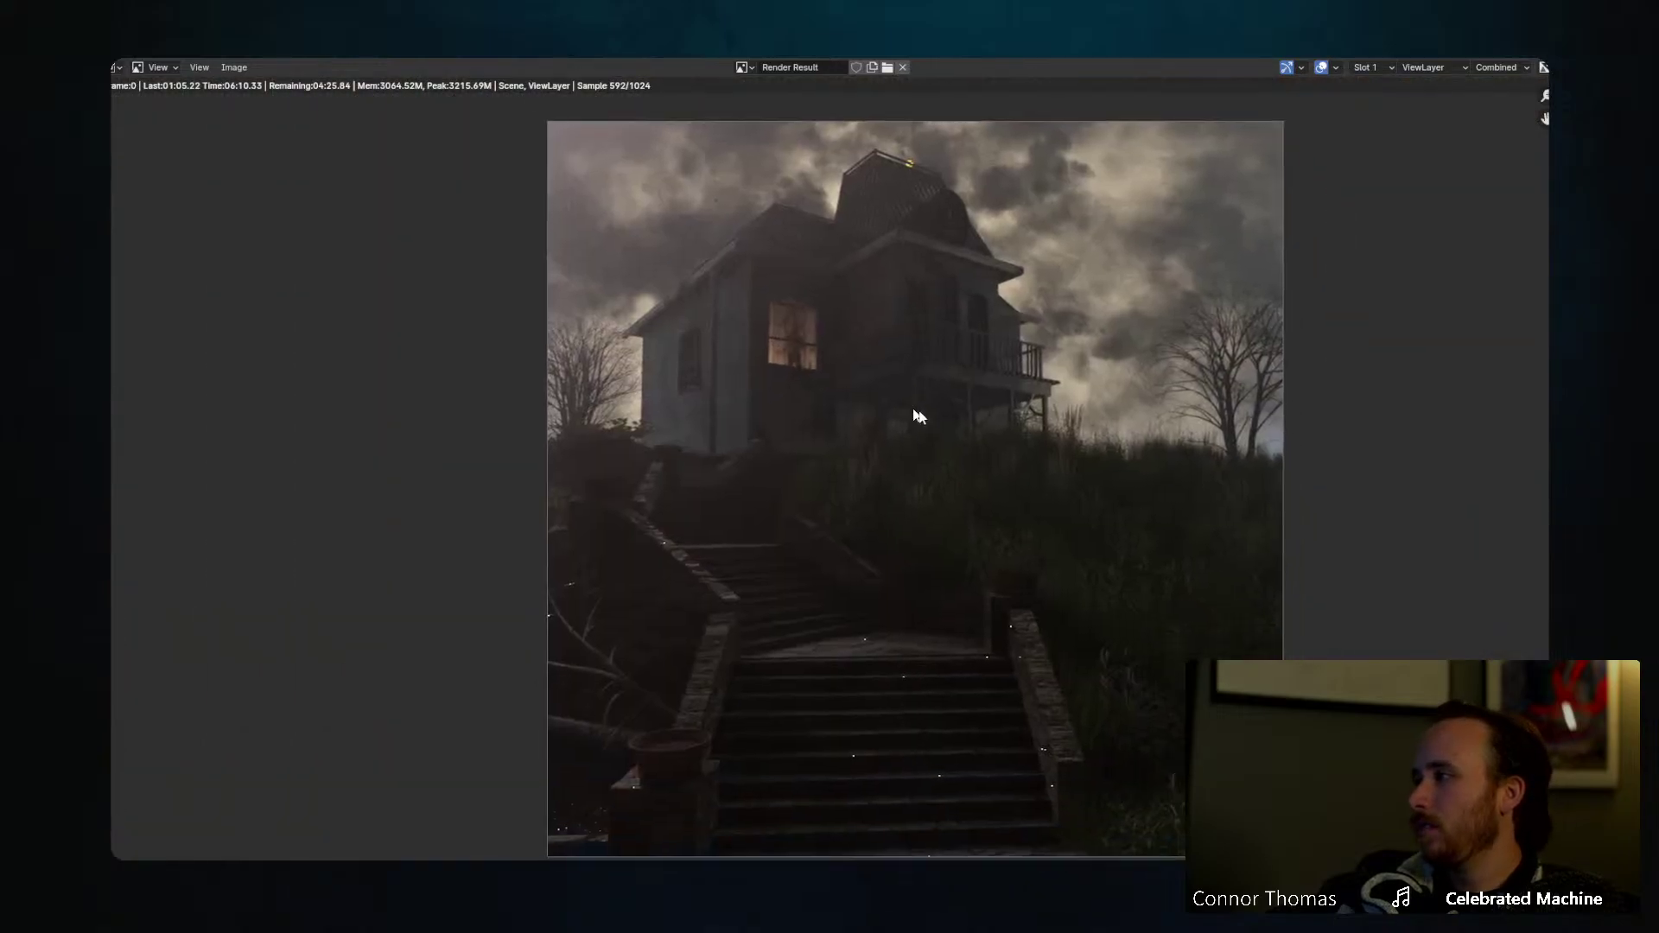
{"action": "middle_click_drag", "start_coordinate": [947, 389], "coordinate": [960, 357]}
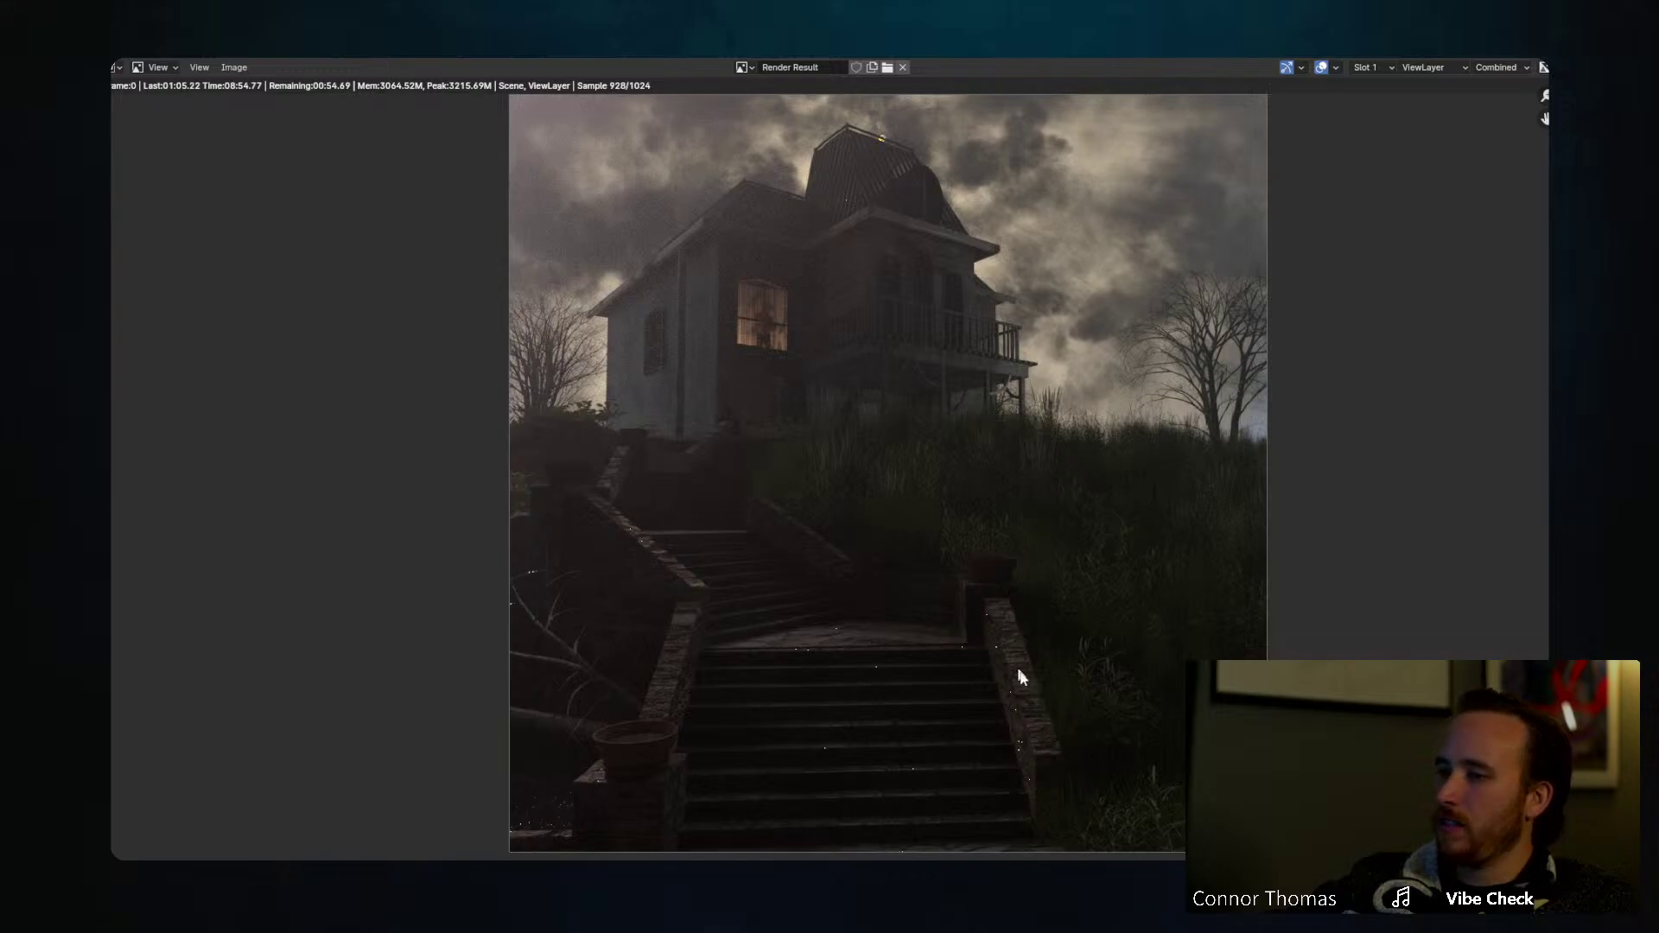
Step: Examine the white specks on the front stairs and stone walls of the render
{"action": "scroll", "coordinate": [990, 716], "scroll_direction": "up", "scroll_amount": 5}
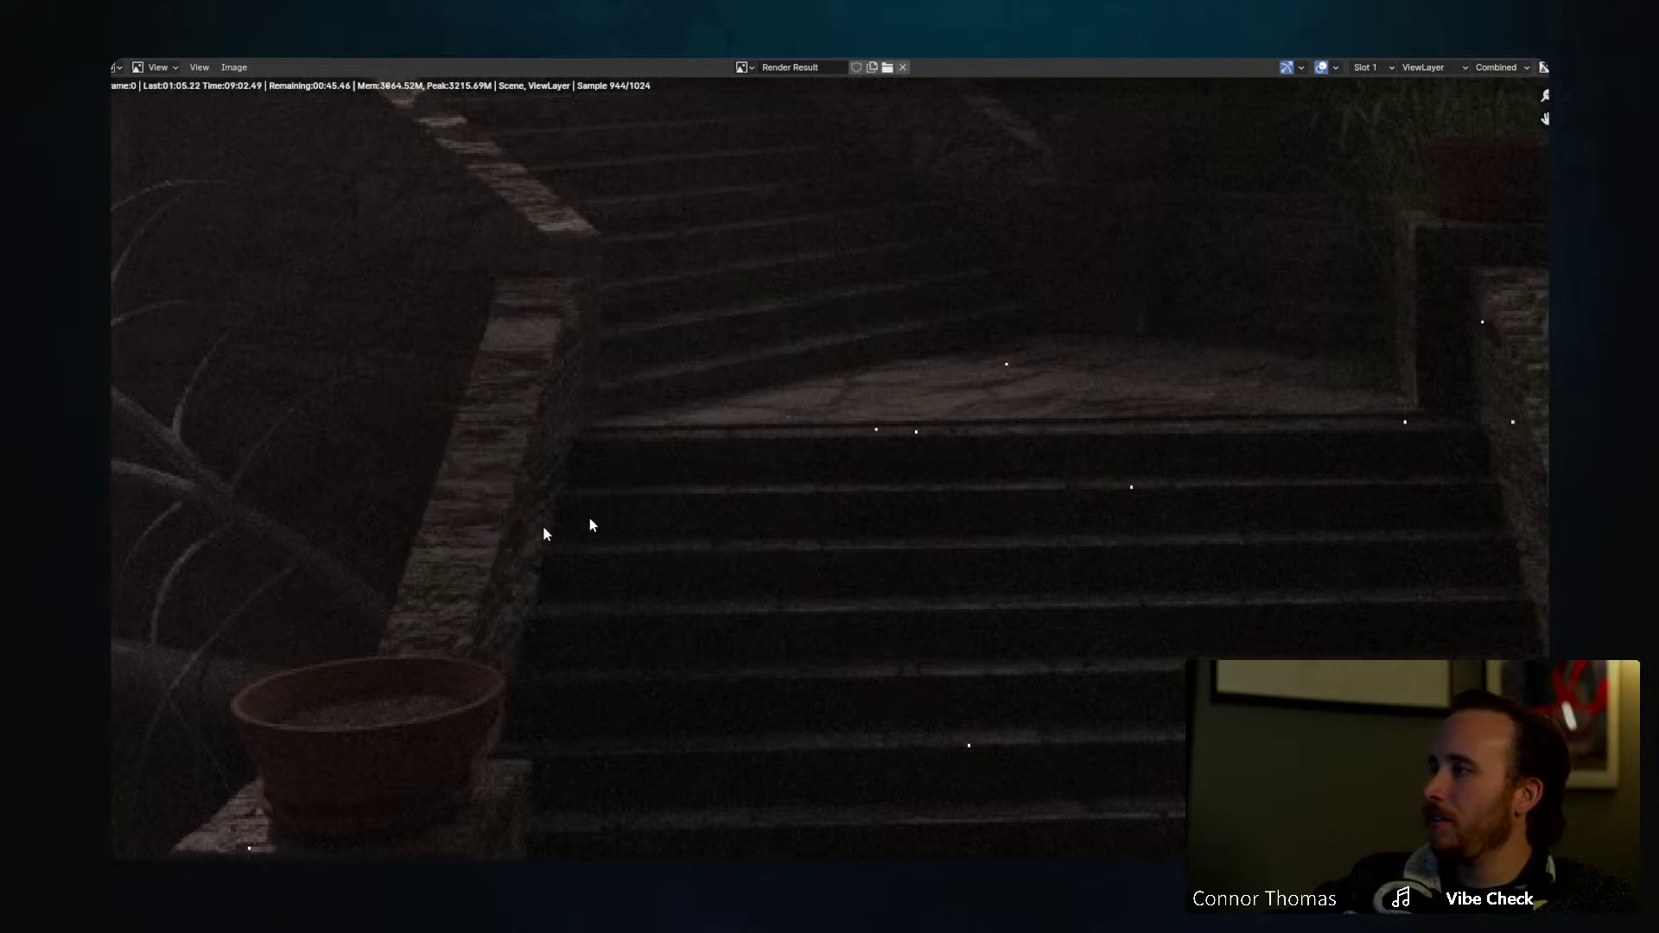
{"action": "scroll", "coordinate": [983, 506], "scroll_direction": "down", "scroll_amount": 5}
{"action": "middle_click_drag", "start_coordinate": [975, 489], "coordinate": [988, 549]}
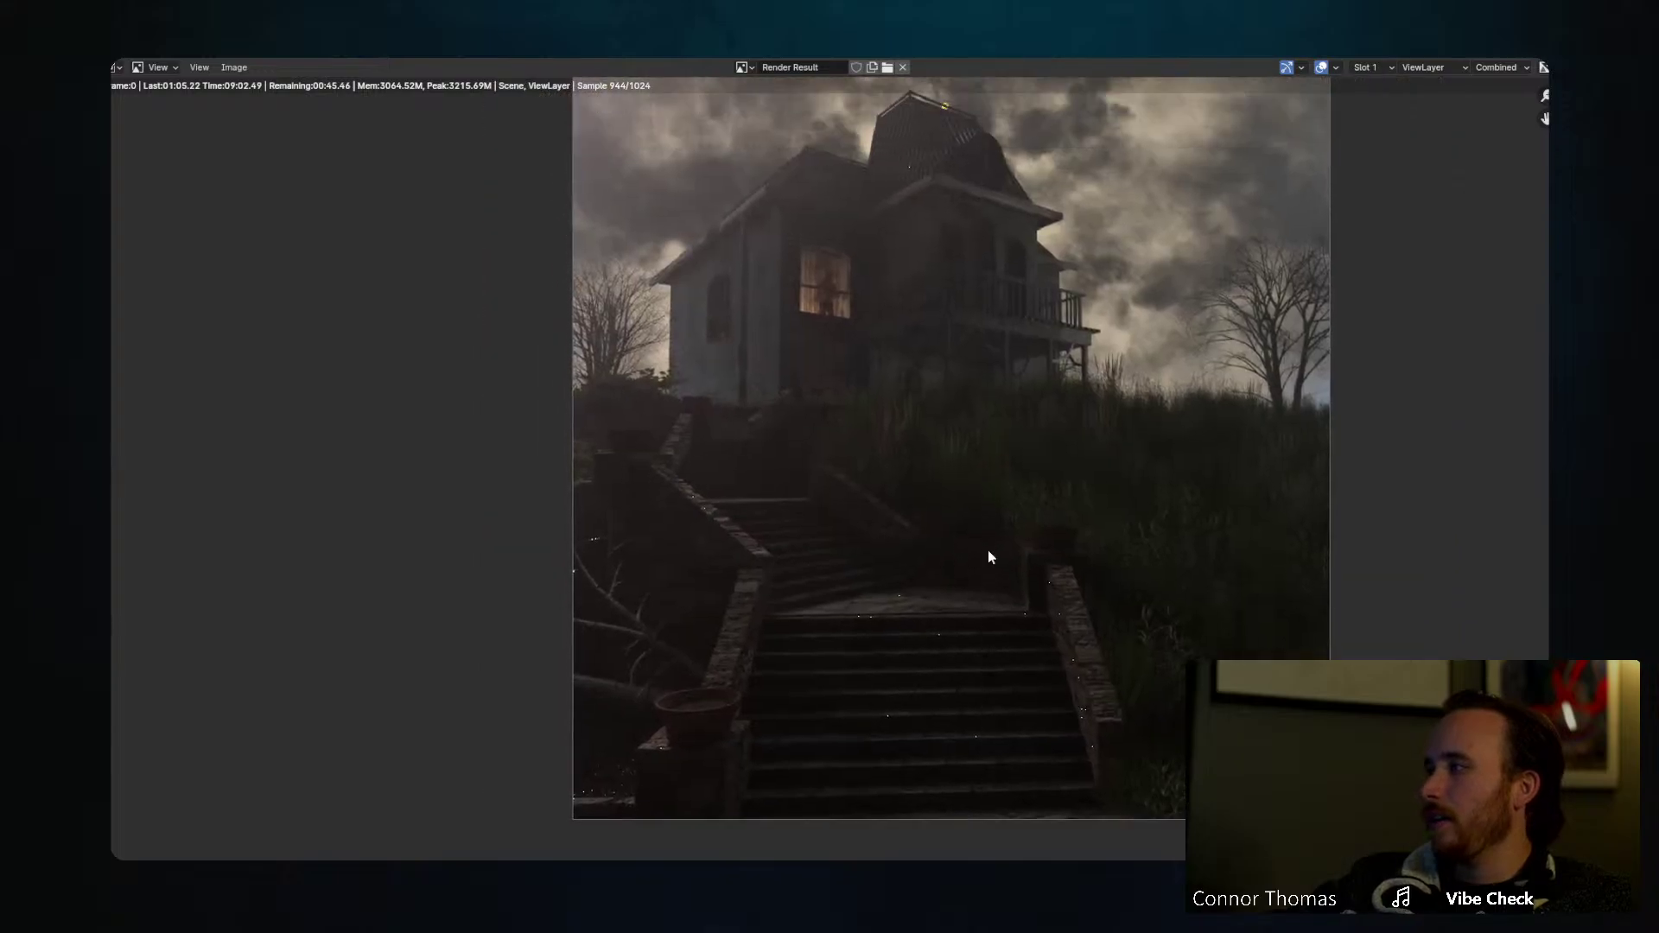
{"action": "scroll", "coordinate": [1004, 474], "scroll_direction": "up", "scroll_amount": 1}
{"action": "scroll", "coordinate": [994, 500], "scroll_direction": "down", "scroll_amount": 1}
{"action": "middle_click_drag", "start_coordinate": [991, 455], "coordinate": [974, 485]}
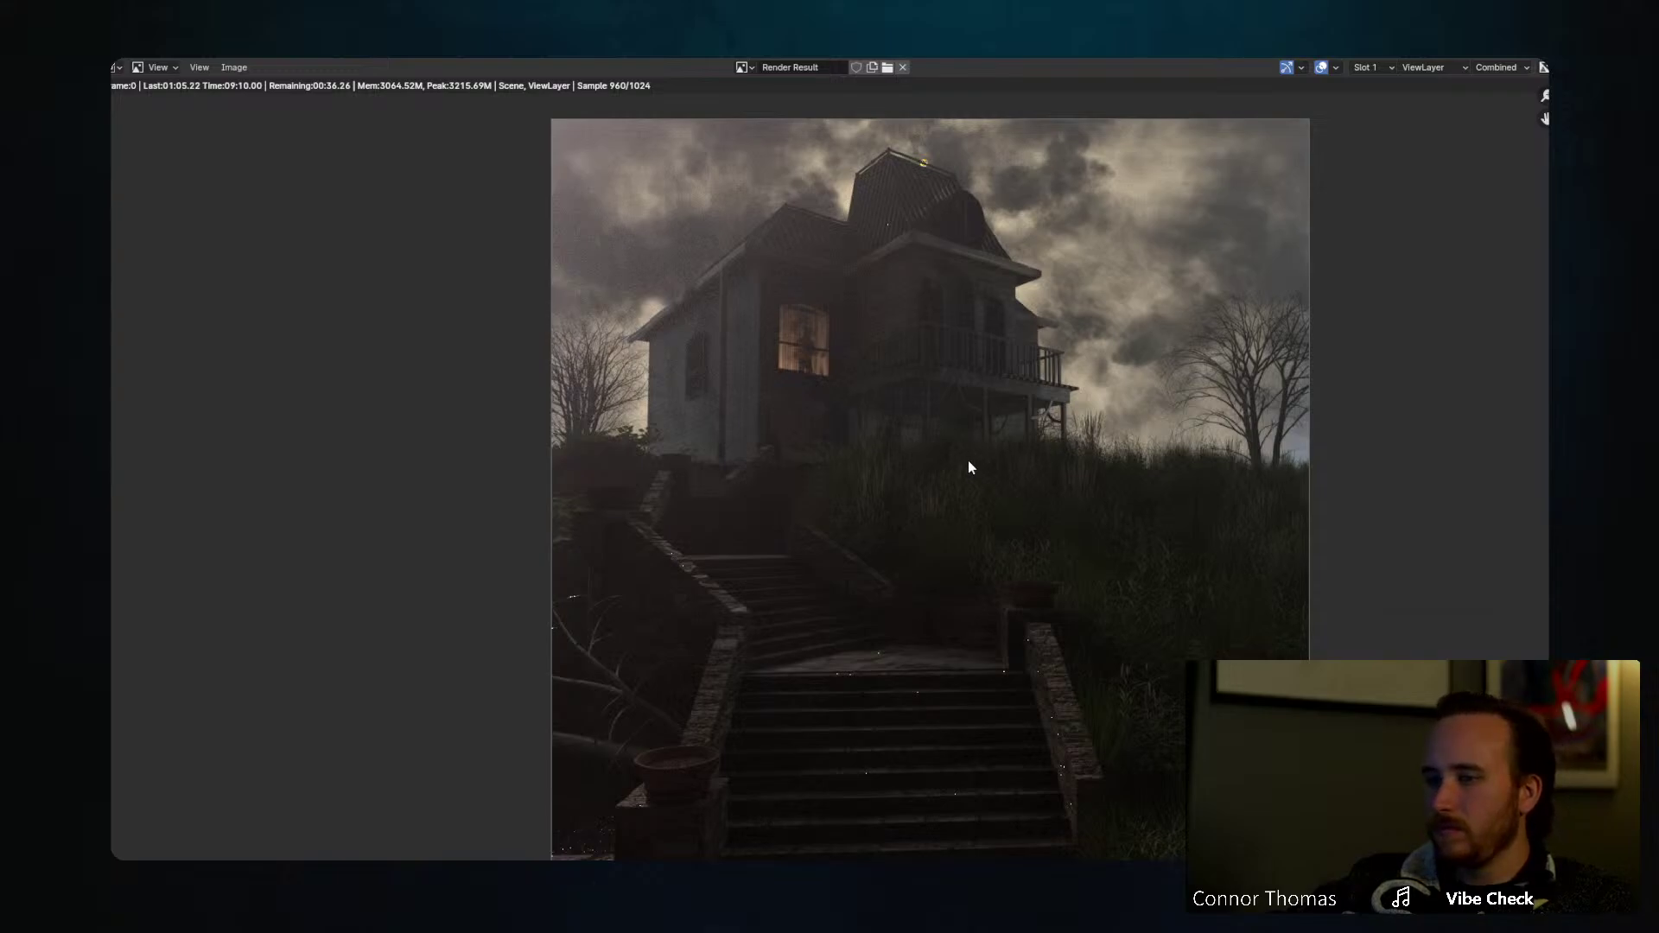
{"action": "middle_click_drag", "start_coordinate": [1186, 536], "coordinate": [1162, 497]}
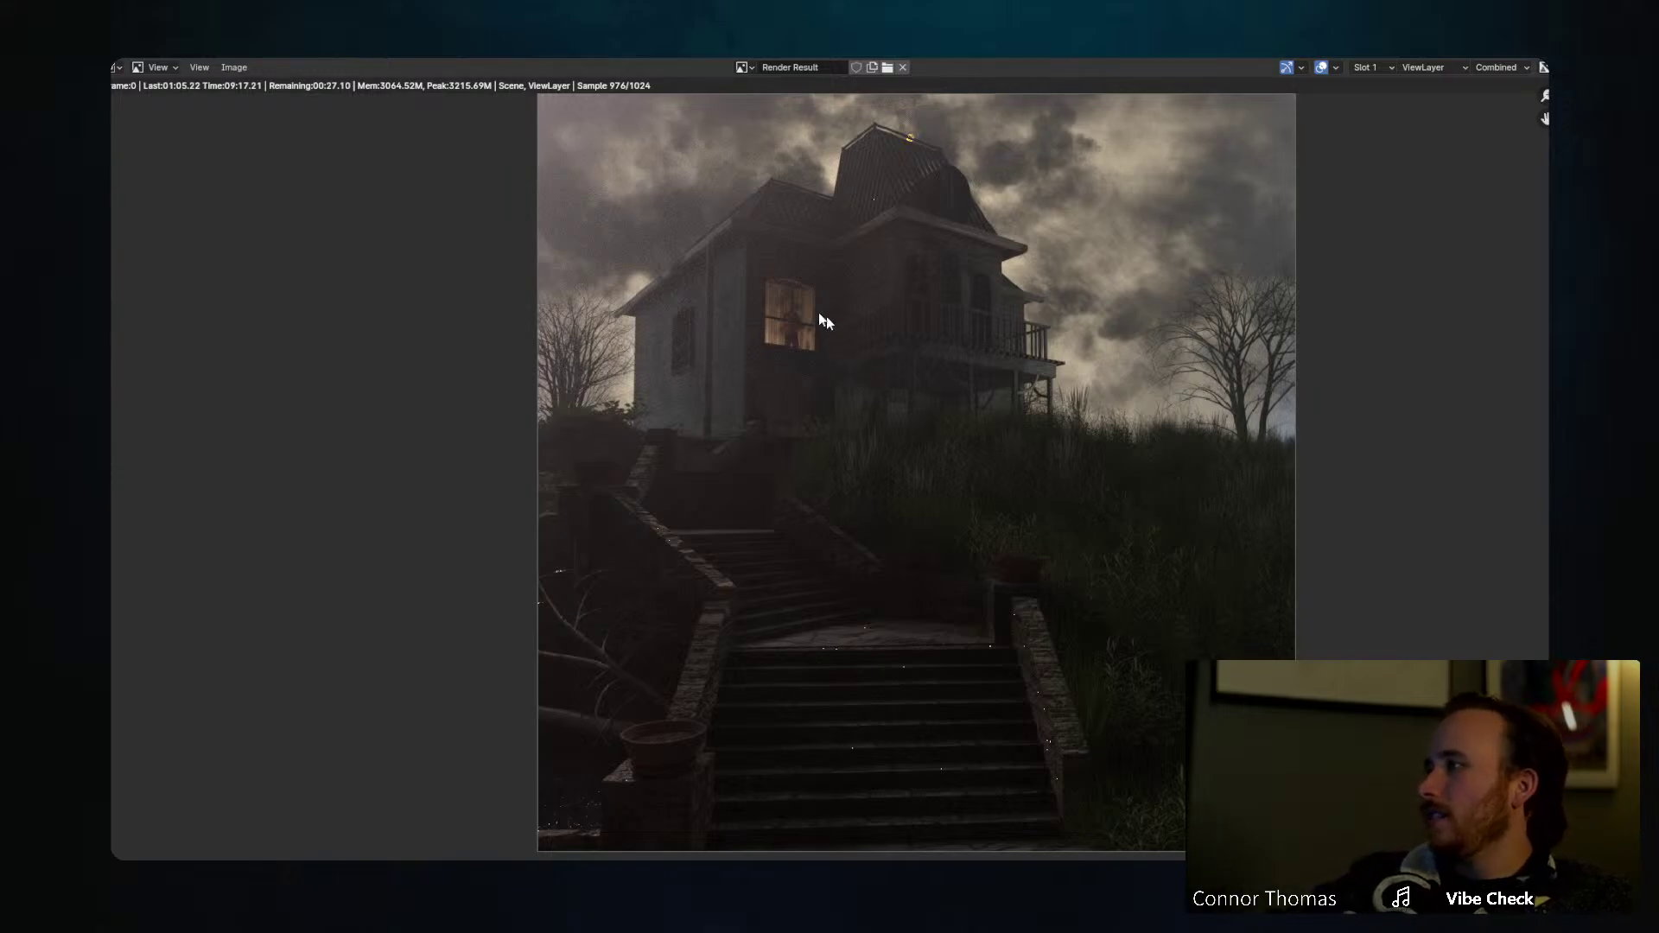
Step: Check the lit window up close and the overall composition of the render at a reduced size
{"action": "scroll", "coordinate": [815, 415], "scroll_direction": "up", "scroll_amount": 4}
{"action": "scroll", "coordinate": [790, 352], "scroll_direction": "down", "scroll_amount": 8}
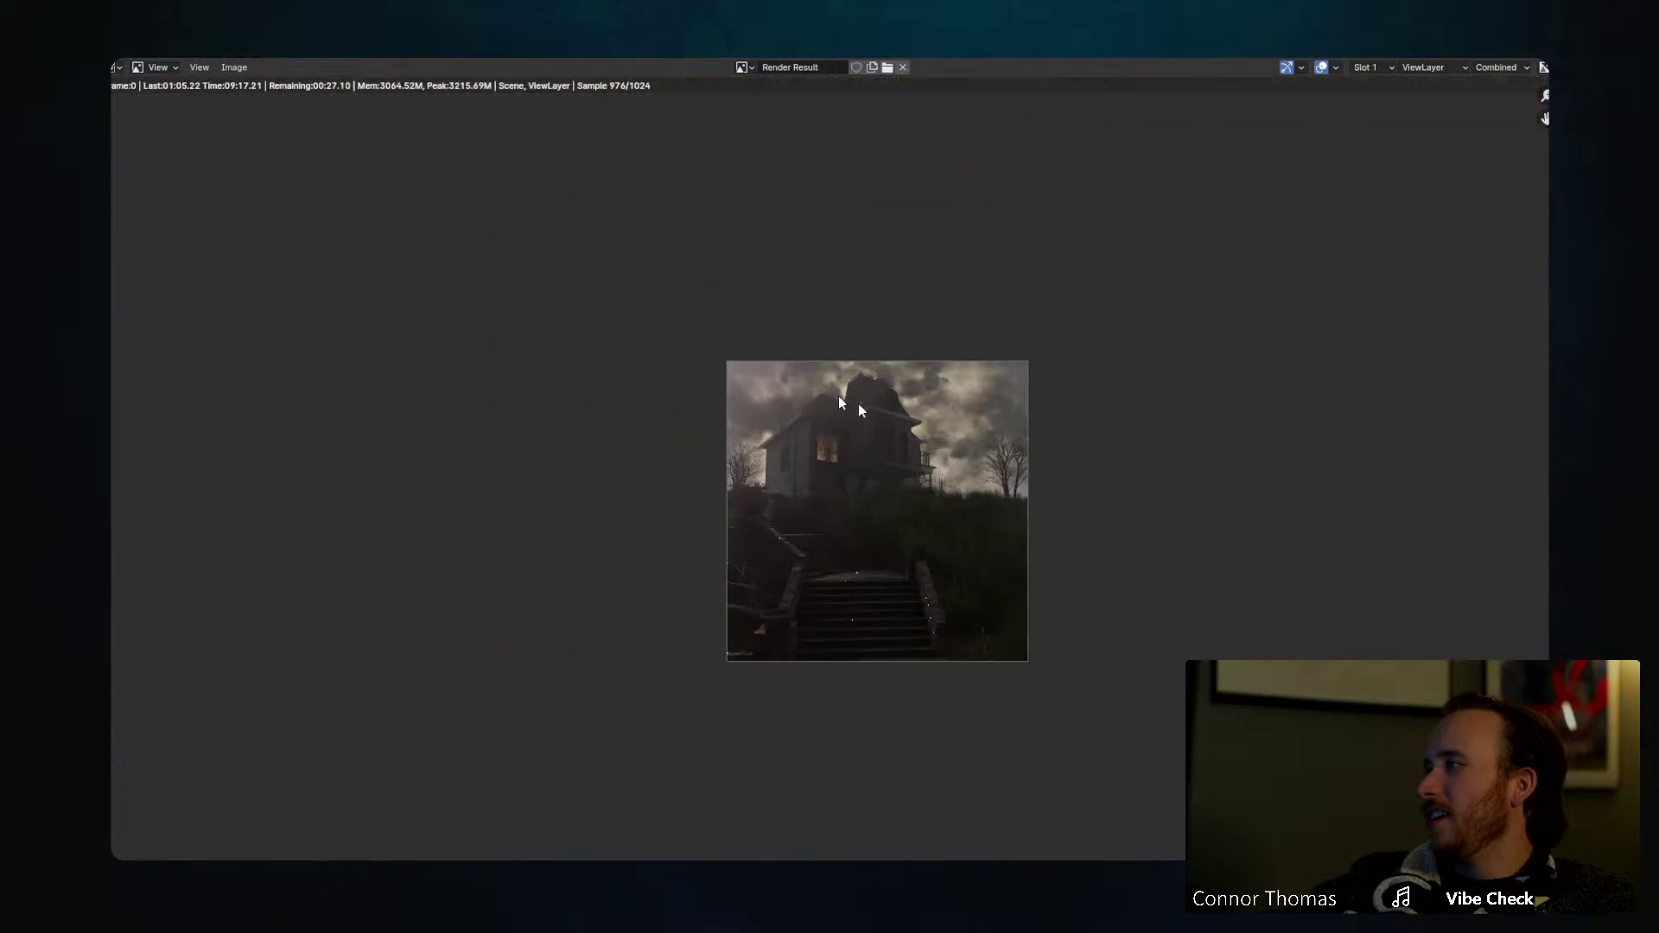
{"action": "scroll", "coordinate": [911, 385], "scroll_direction": "up", "scroll_amount": 4}
{"action": "middle_click_drag", "start_coordinate": [937, 437], "coordinate": [906, 350]}
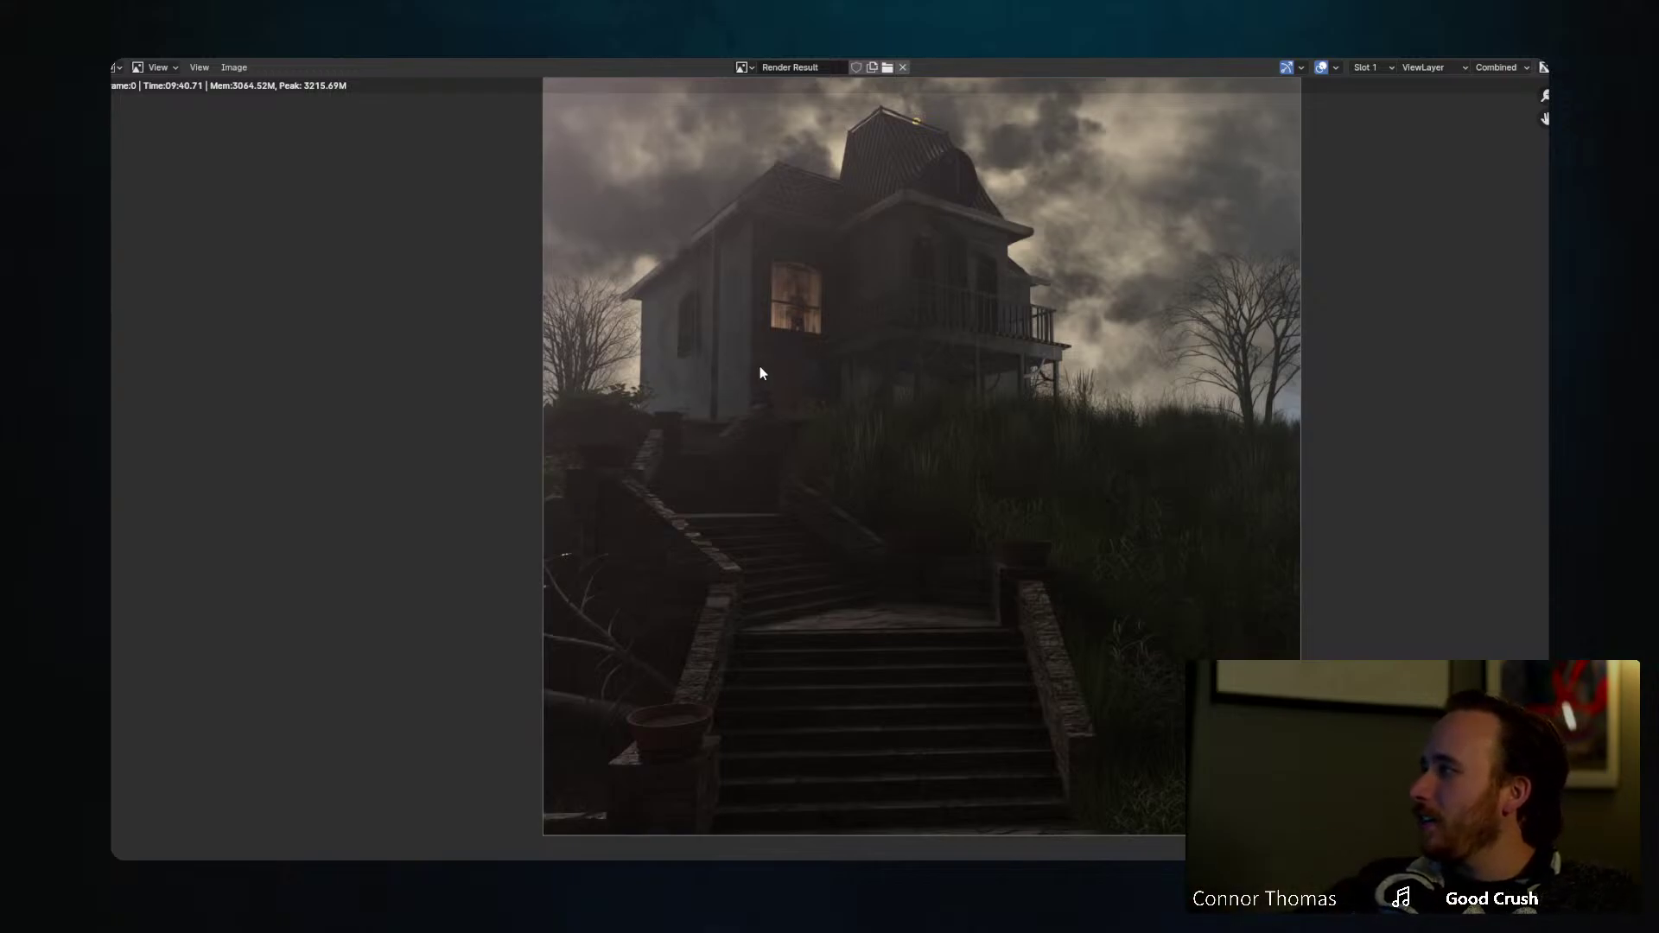
Step: Start saving the render result as an image in the D:\livestream\20240121\output folder
{"action": "left_click", "coordinate": [247, 68]}
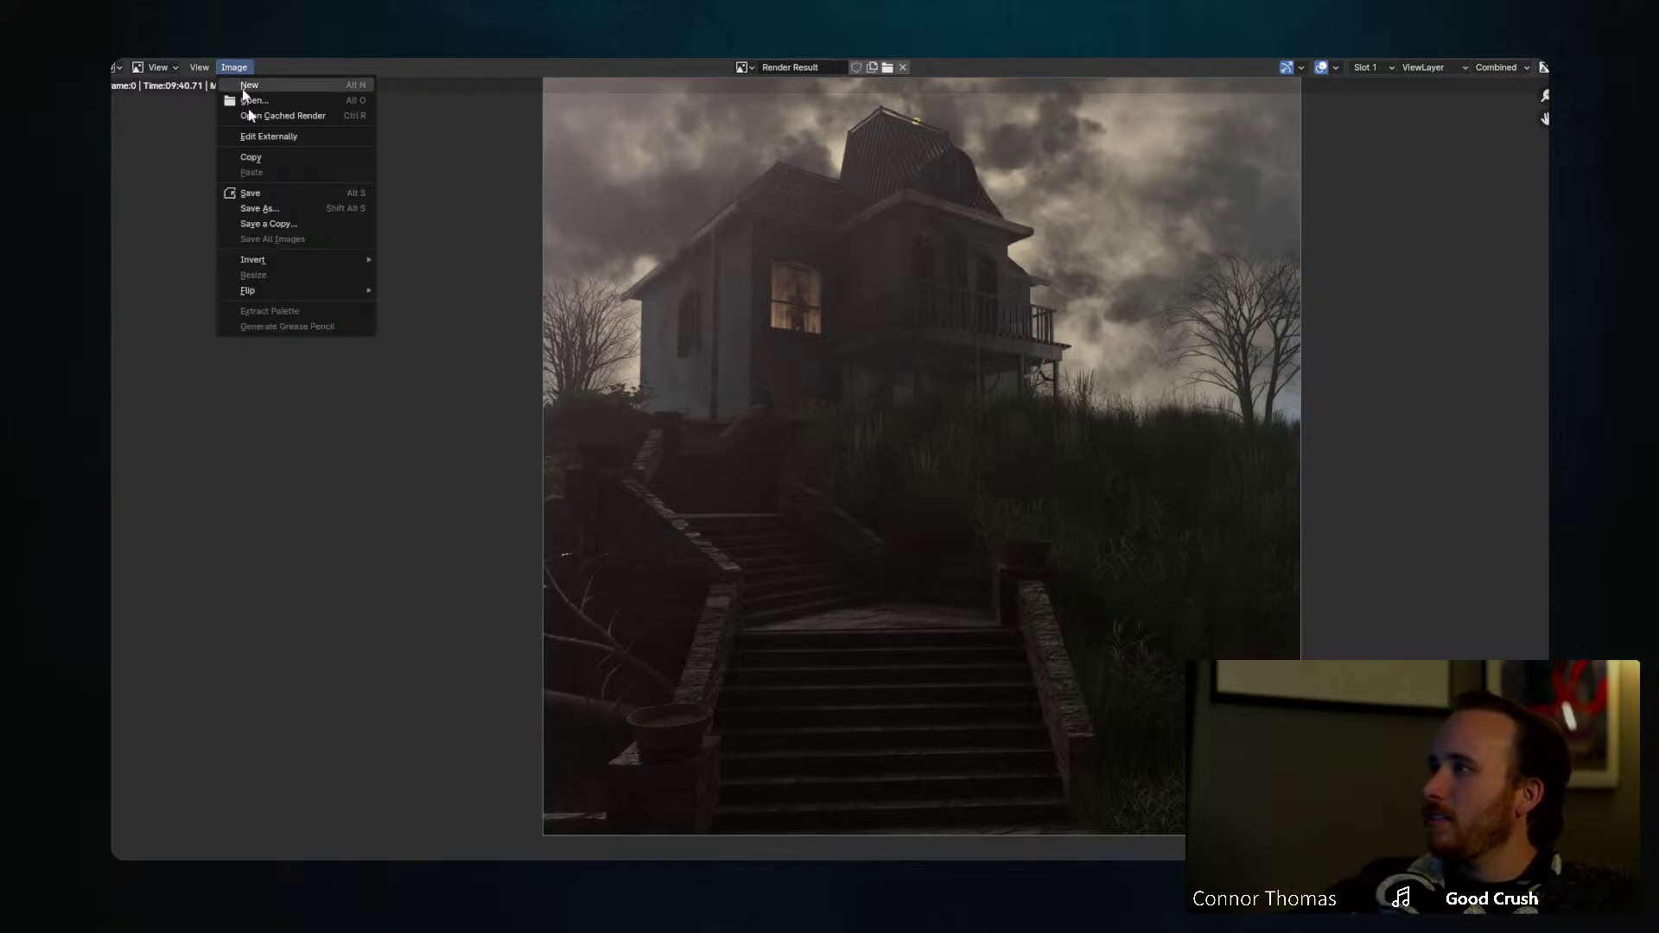
{"action": "left_click", "coordinate": [291, 209]}
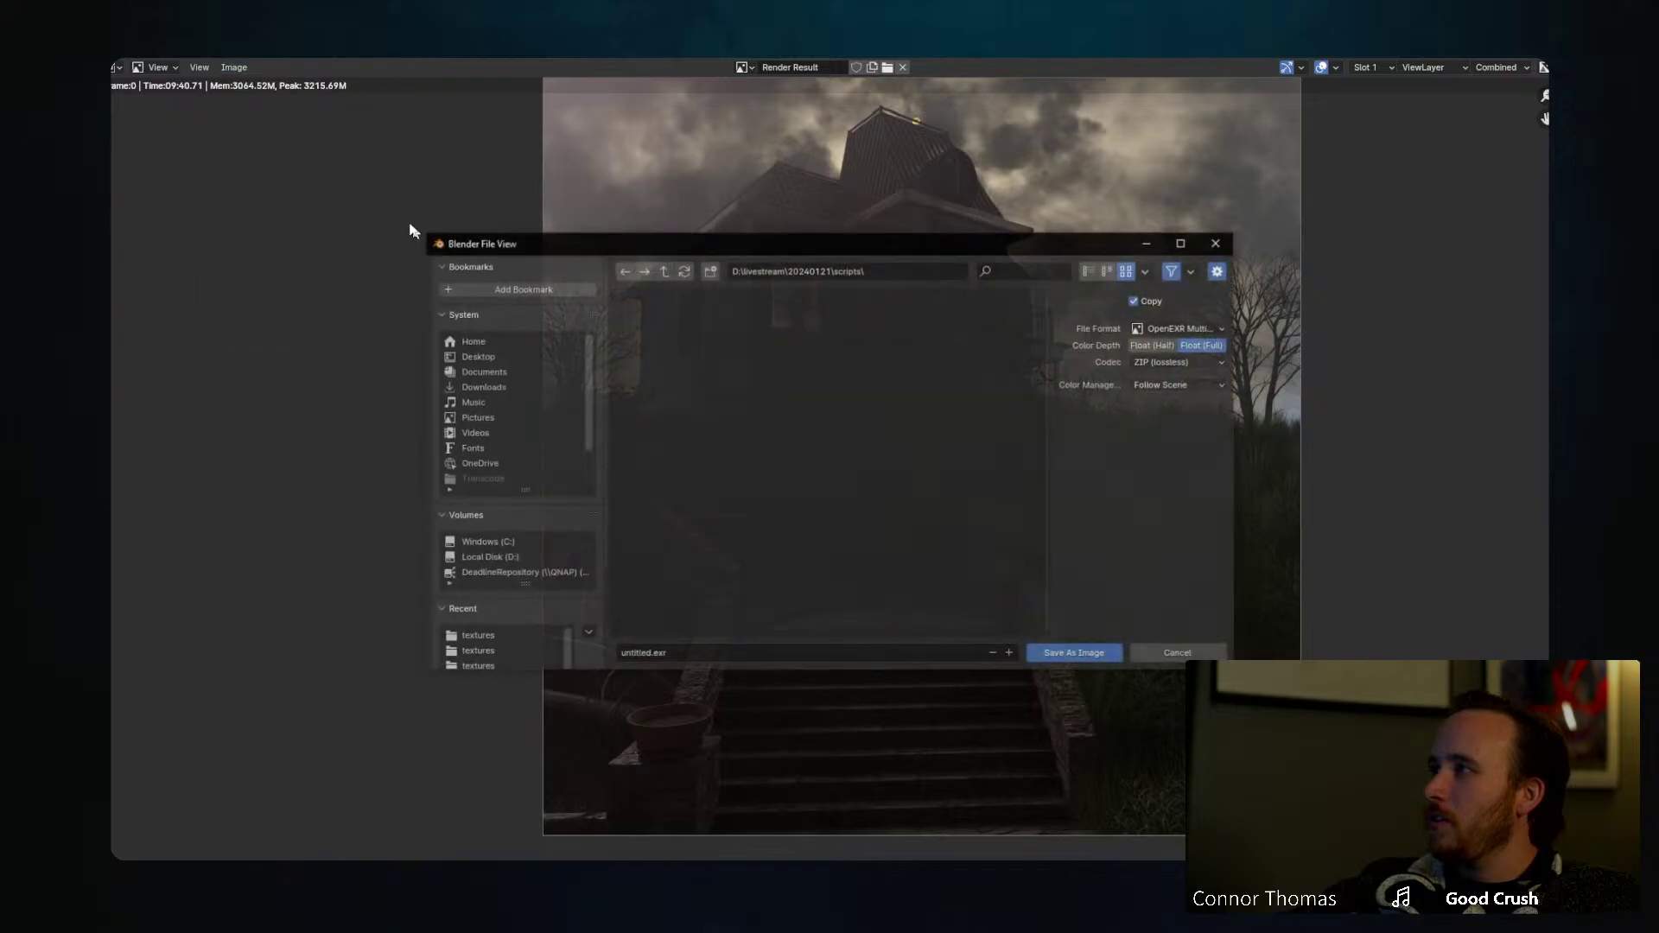
{"action": "left_click", "coordinate": [663, 271]}
{"action": "double_click", "coordinate": [931, 360]}
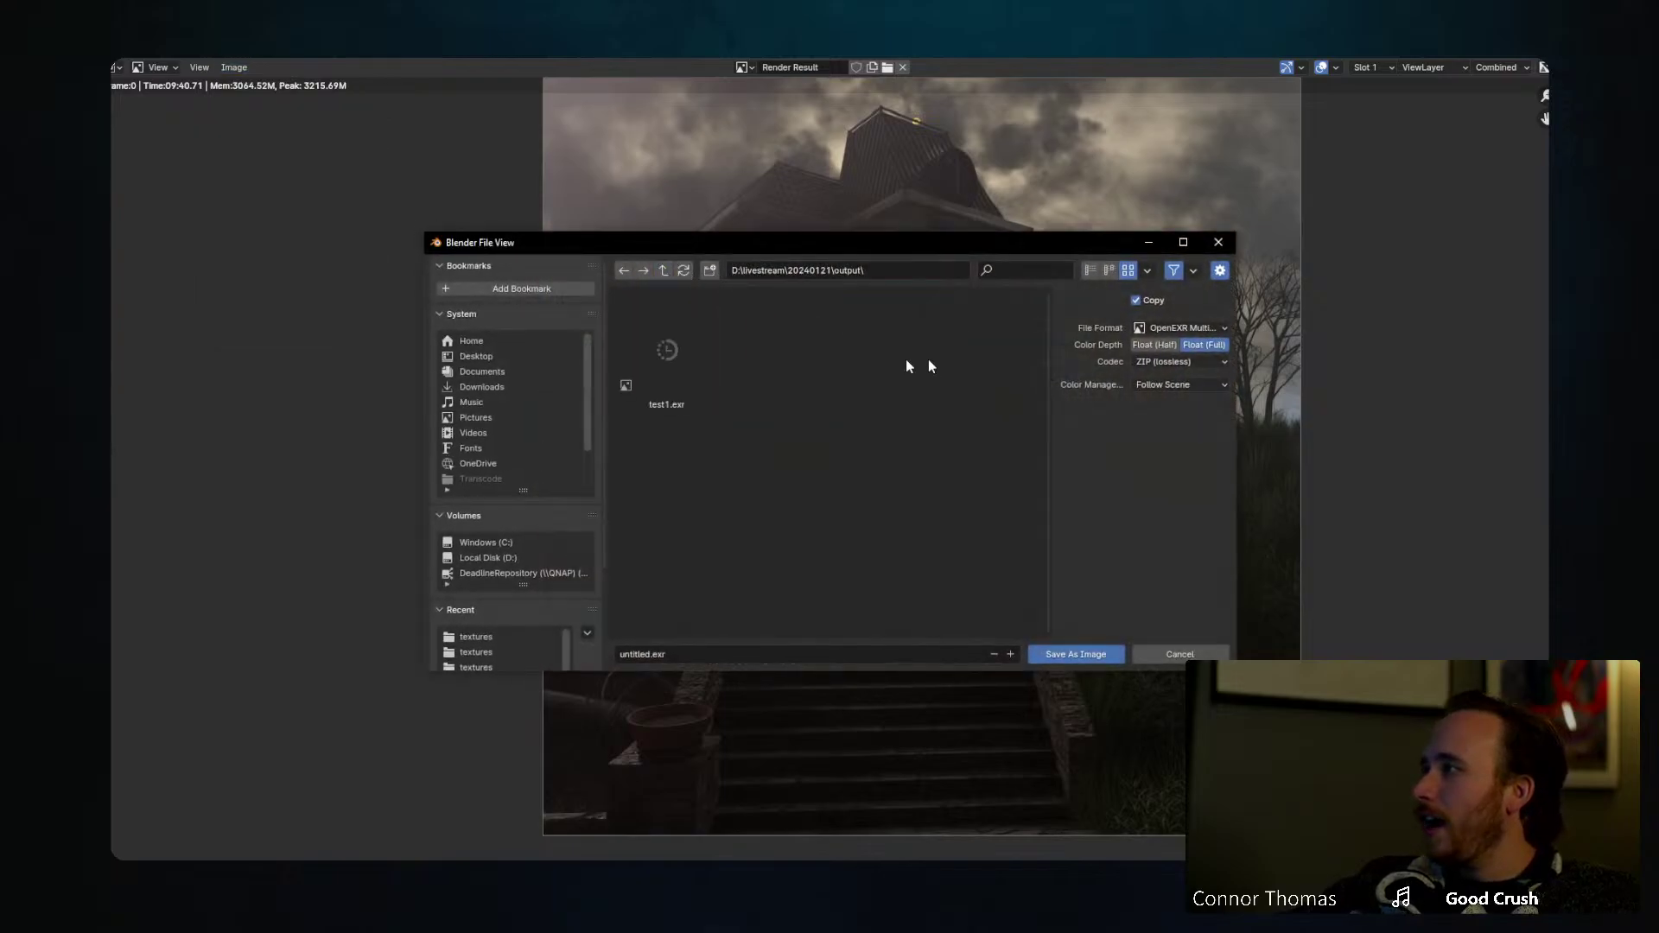
Step: Name the OpenEXR multilayer image 20240121_tmp_v01.exr and save it
{"action": "left_click", "coordinate": [650, 654]}
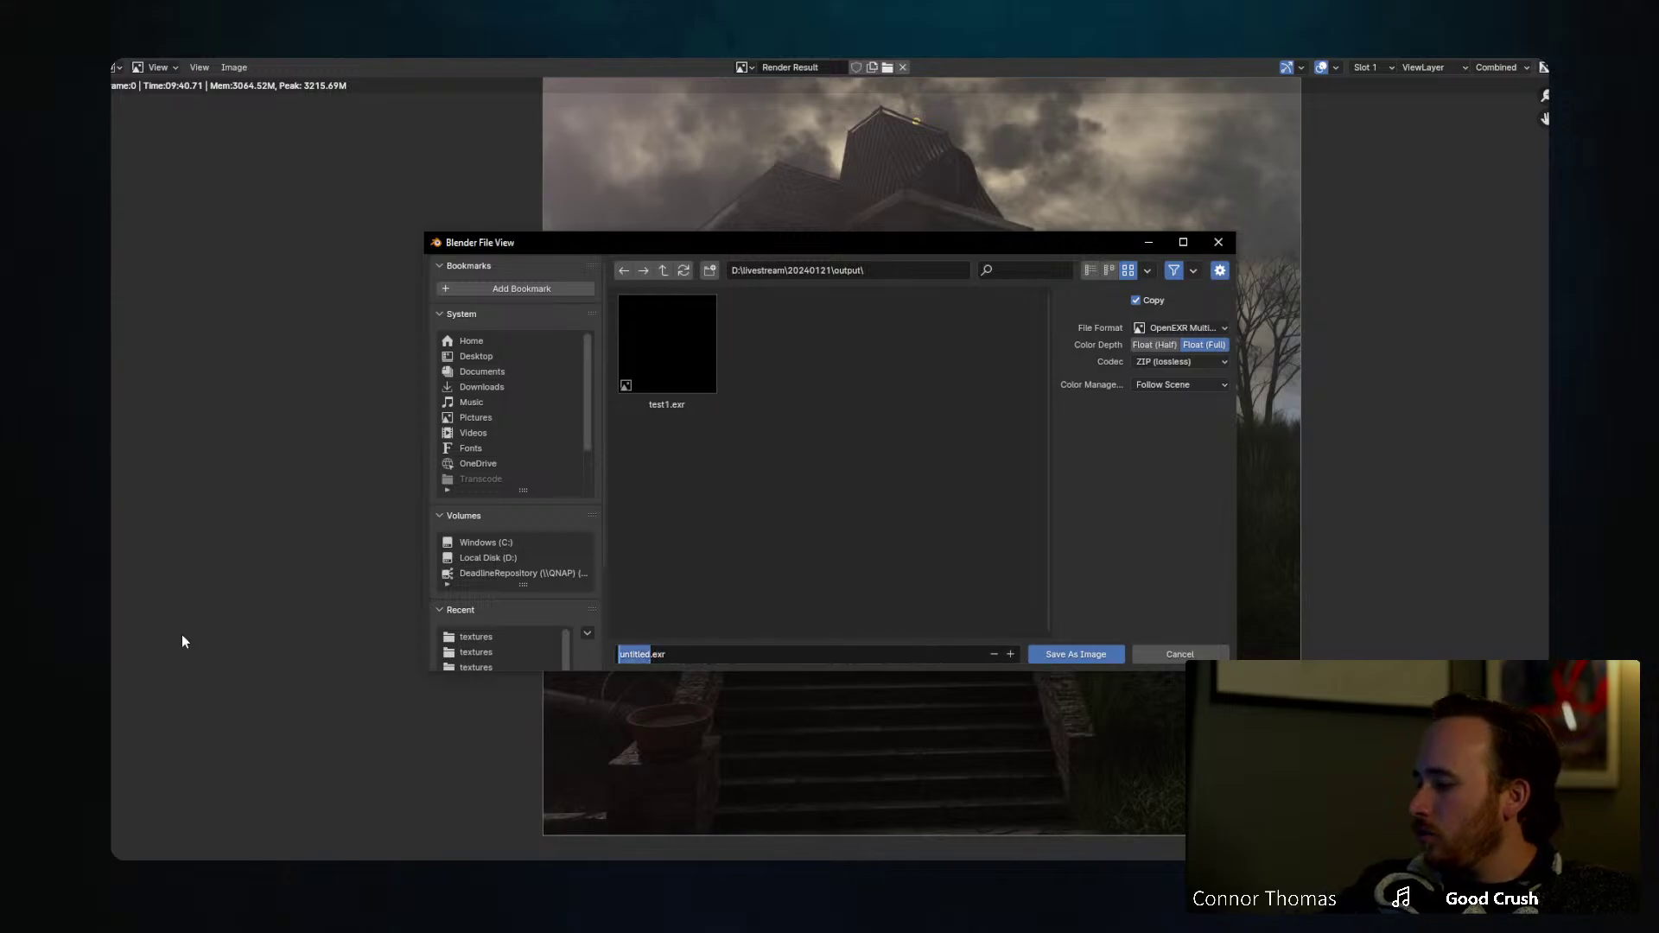
{"action": "type", "text": "20"}
{"action": "type", "text": "2401"}
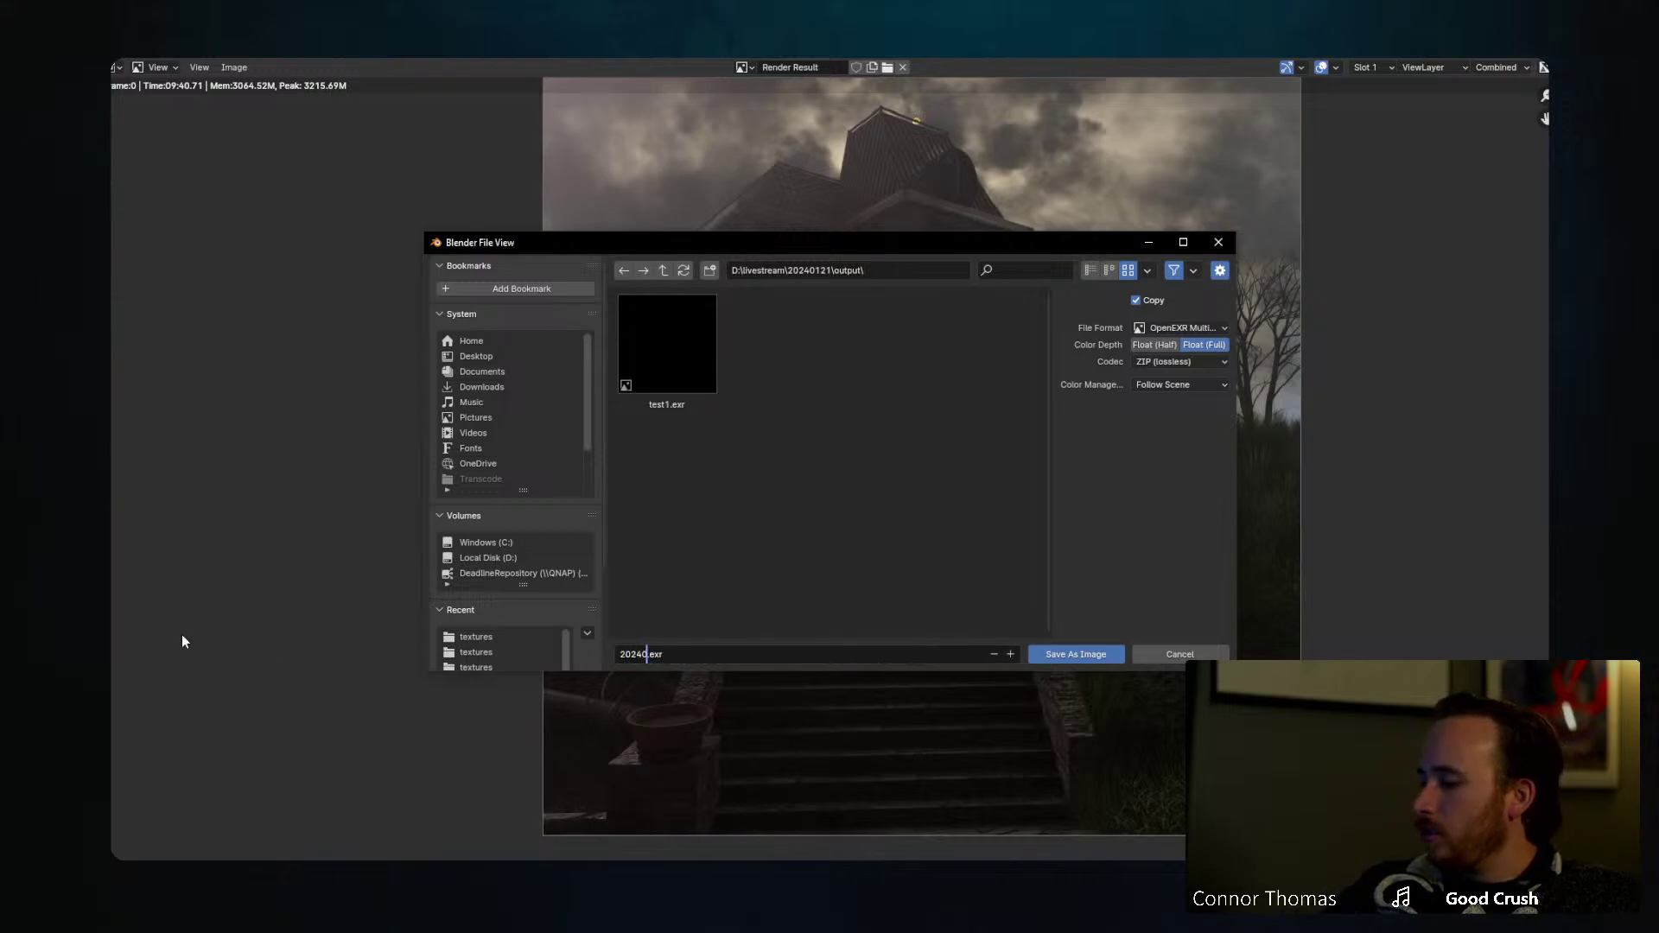
{"action": "type", "text": "22"}
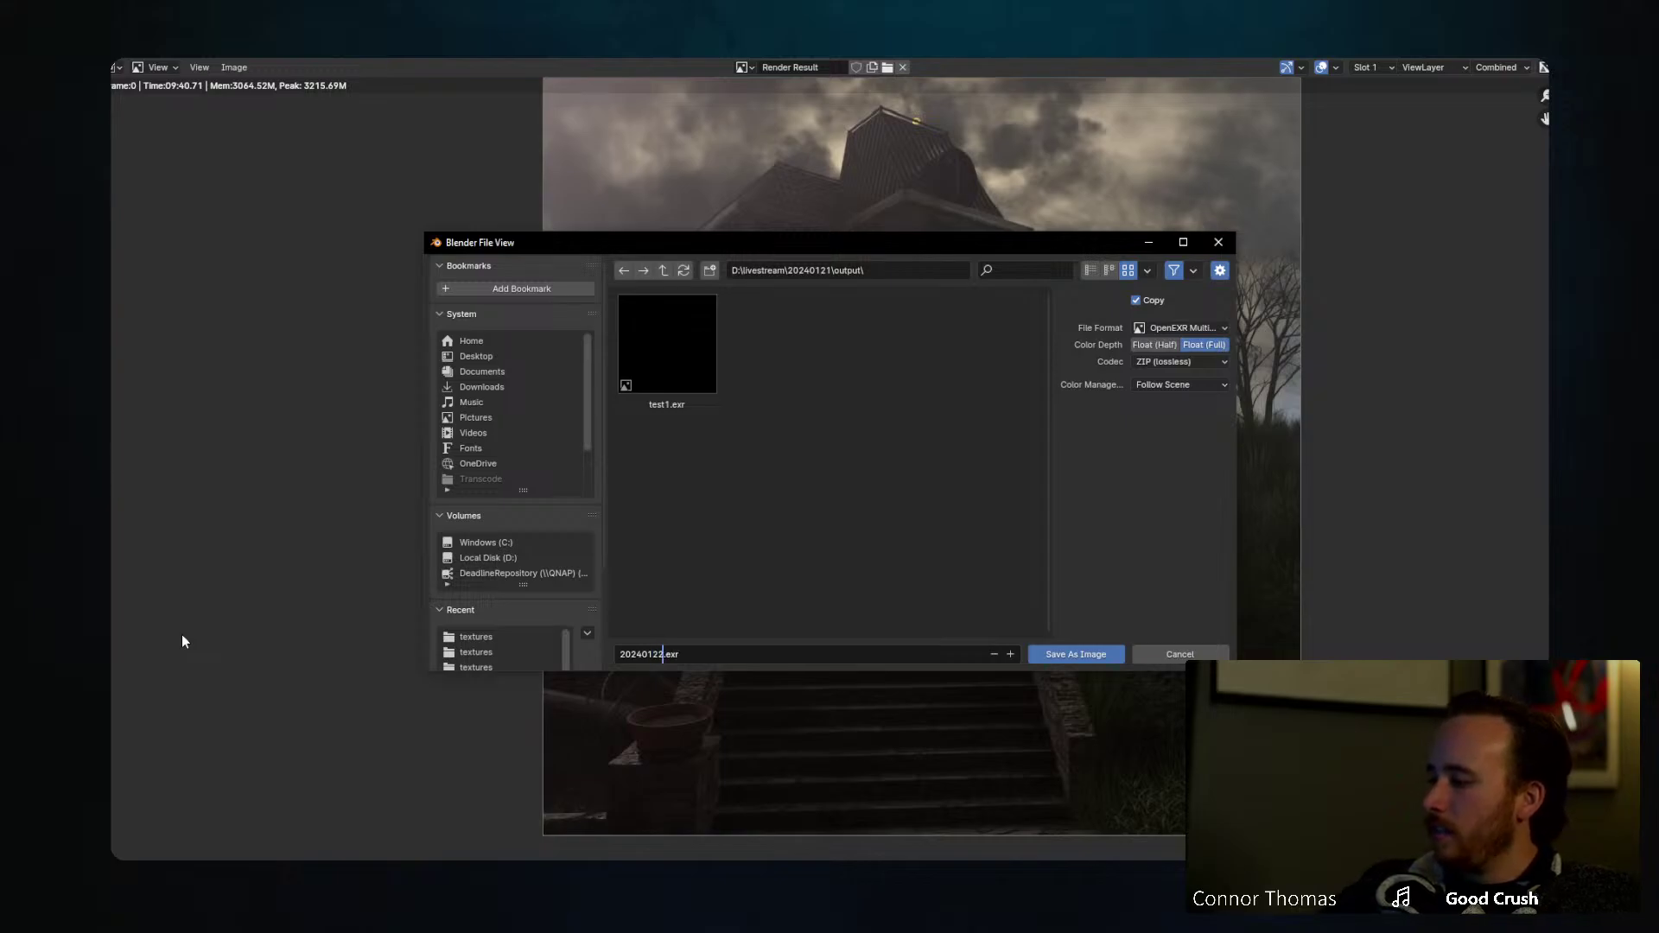
{"action": "key", "text": "BackSpace"}
{"action": "type", "text": "1"}
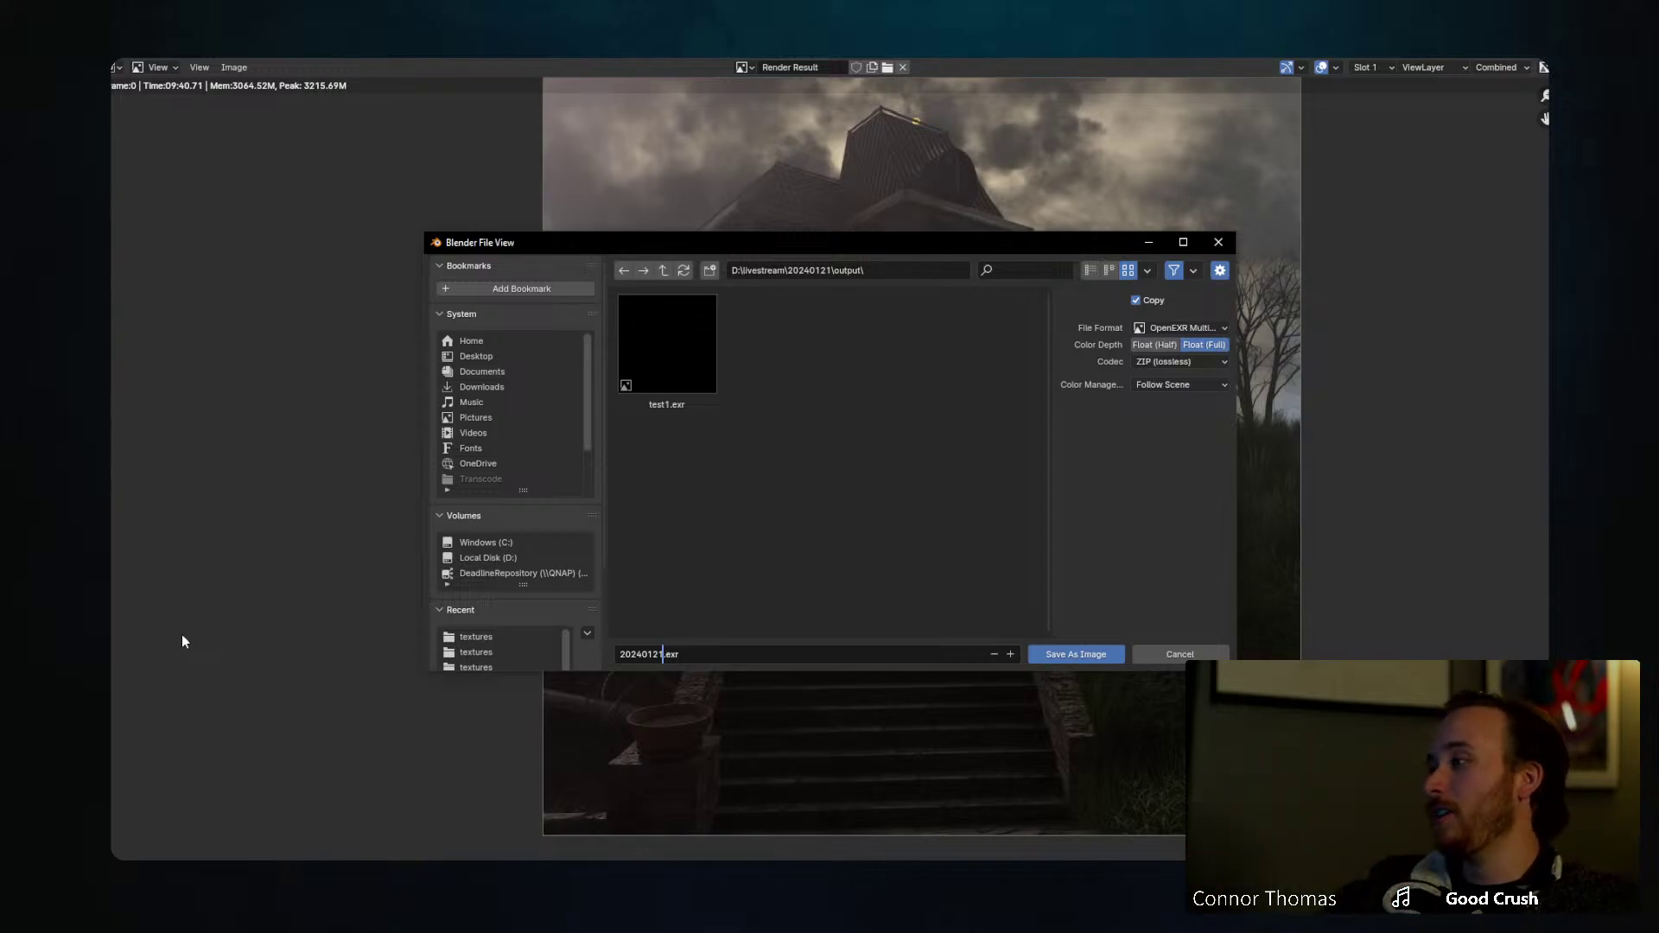
{"action": "type", "text": "_tmp"}
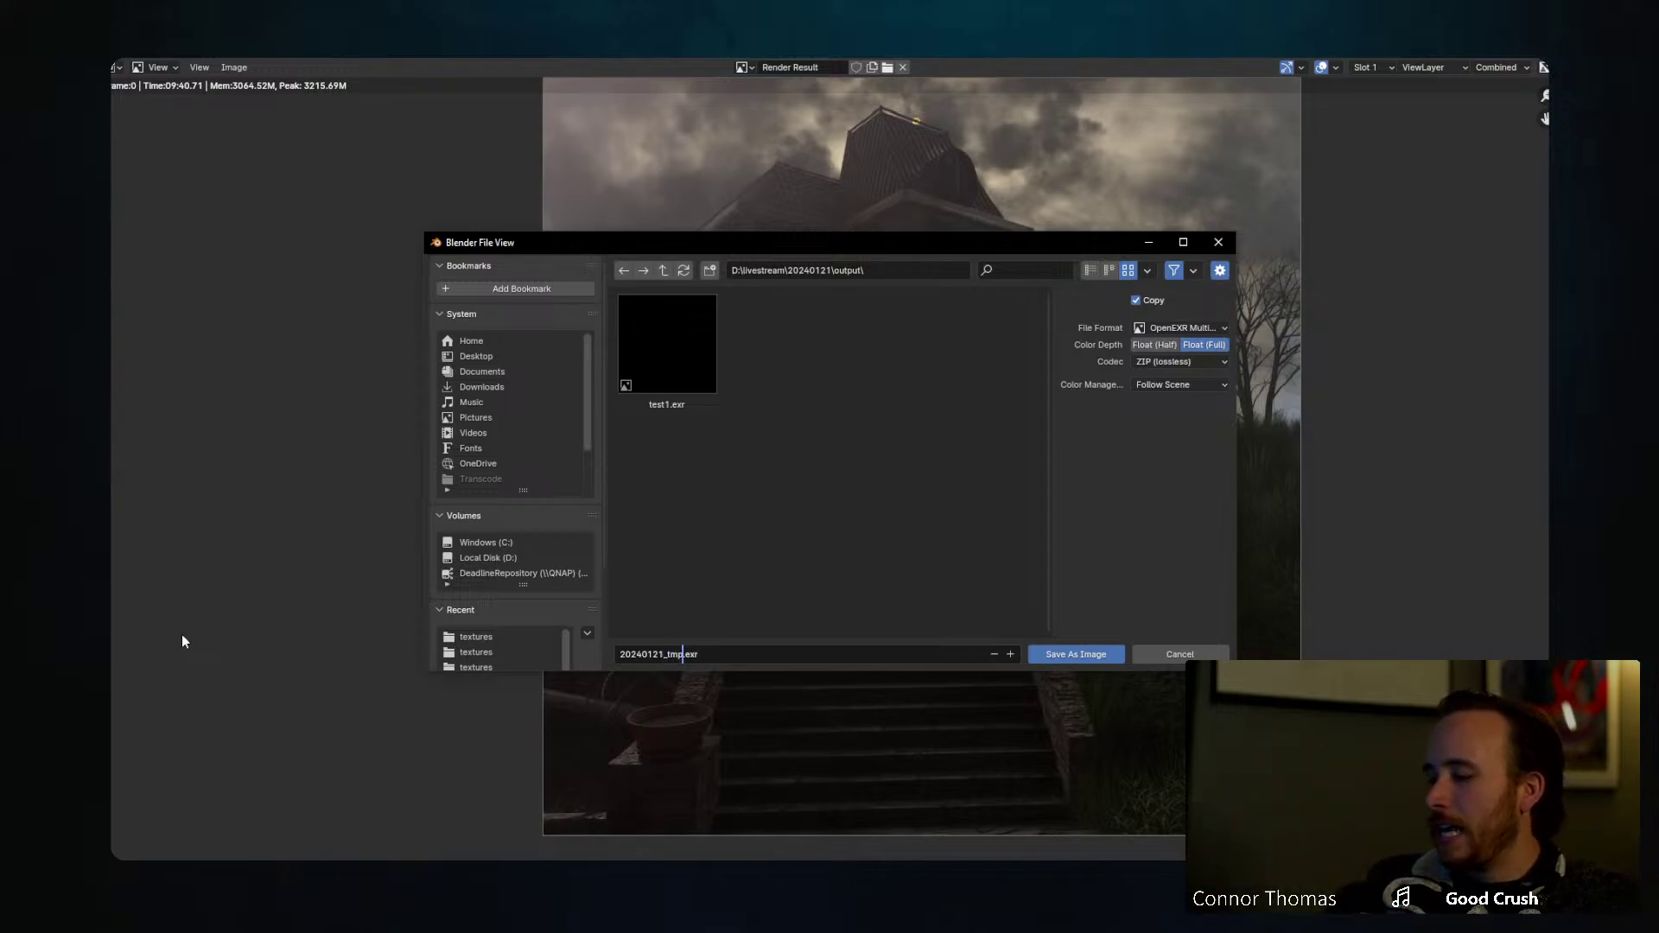
{"action": "type", "text": "_v01"}
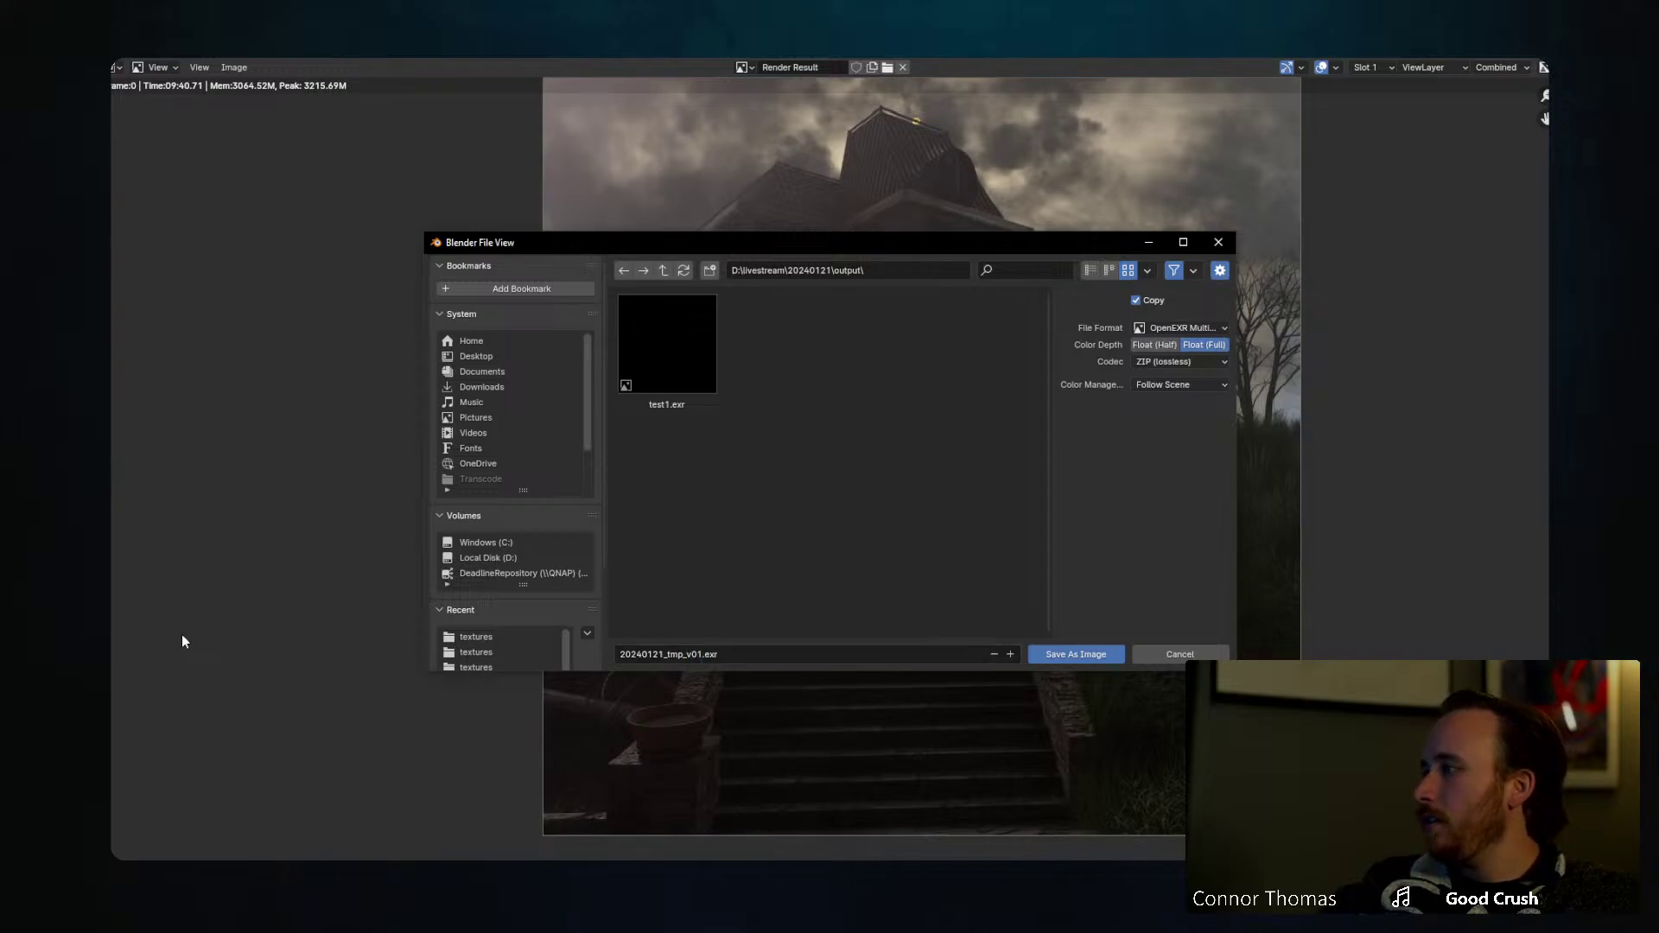
{"action": "left_click", "coordinate": [1058, 656]}
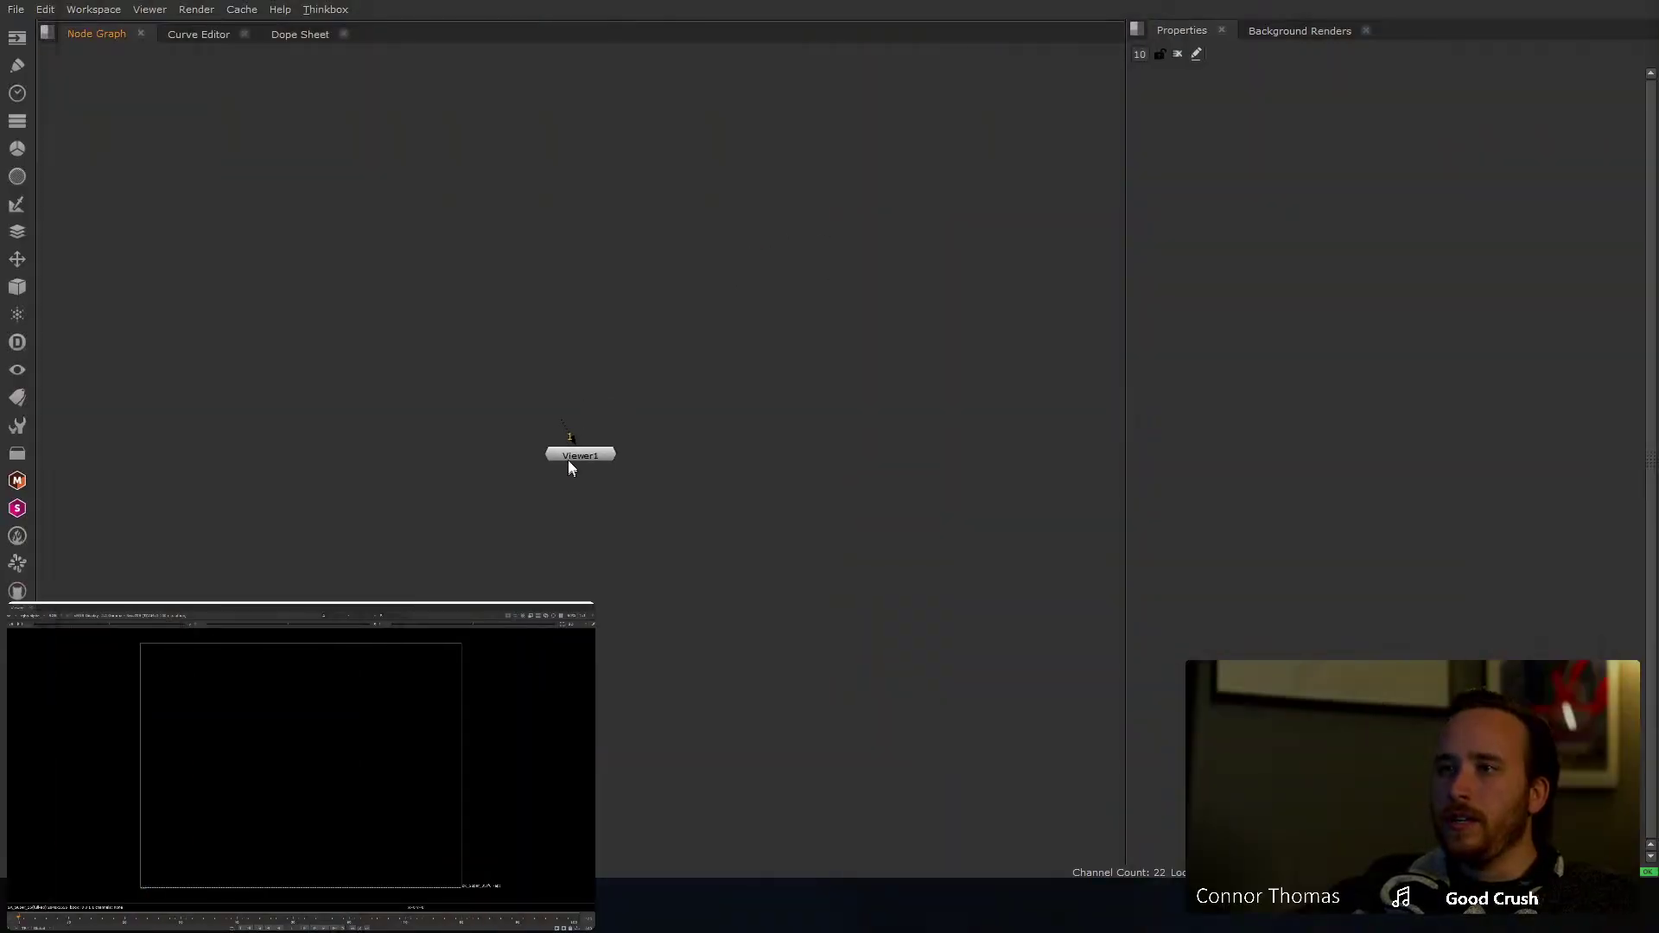
Step: Switch to Nuke, read in 20240121_tmp_v01.exr above the lowered Viewer node and connect it to the viewer
{"action": "left_click_drag", "start_coordinate": [569, 466], "coordinate": [702, 588]}
{"action": "left_click", "coordinate": [591, 318]}
{"action": "key", "text": "r"}
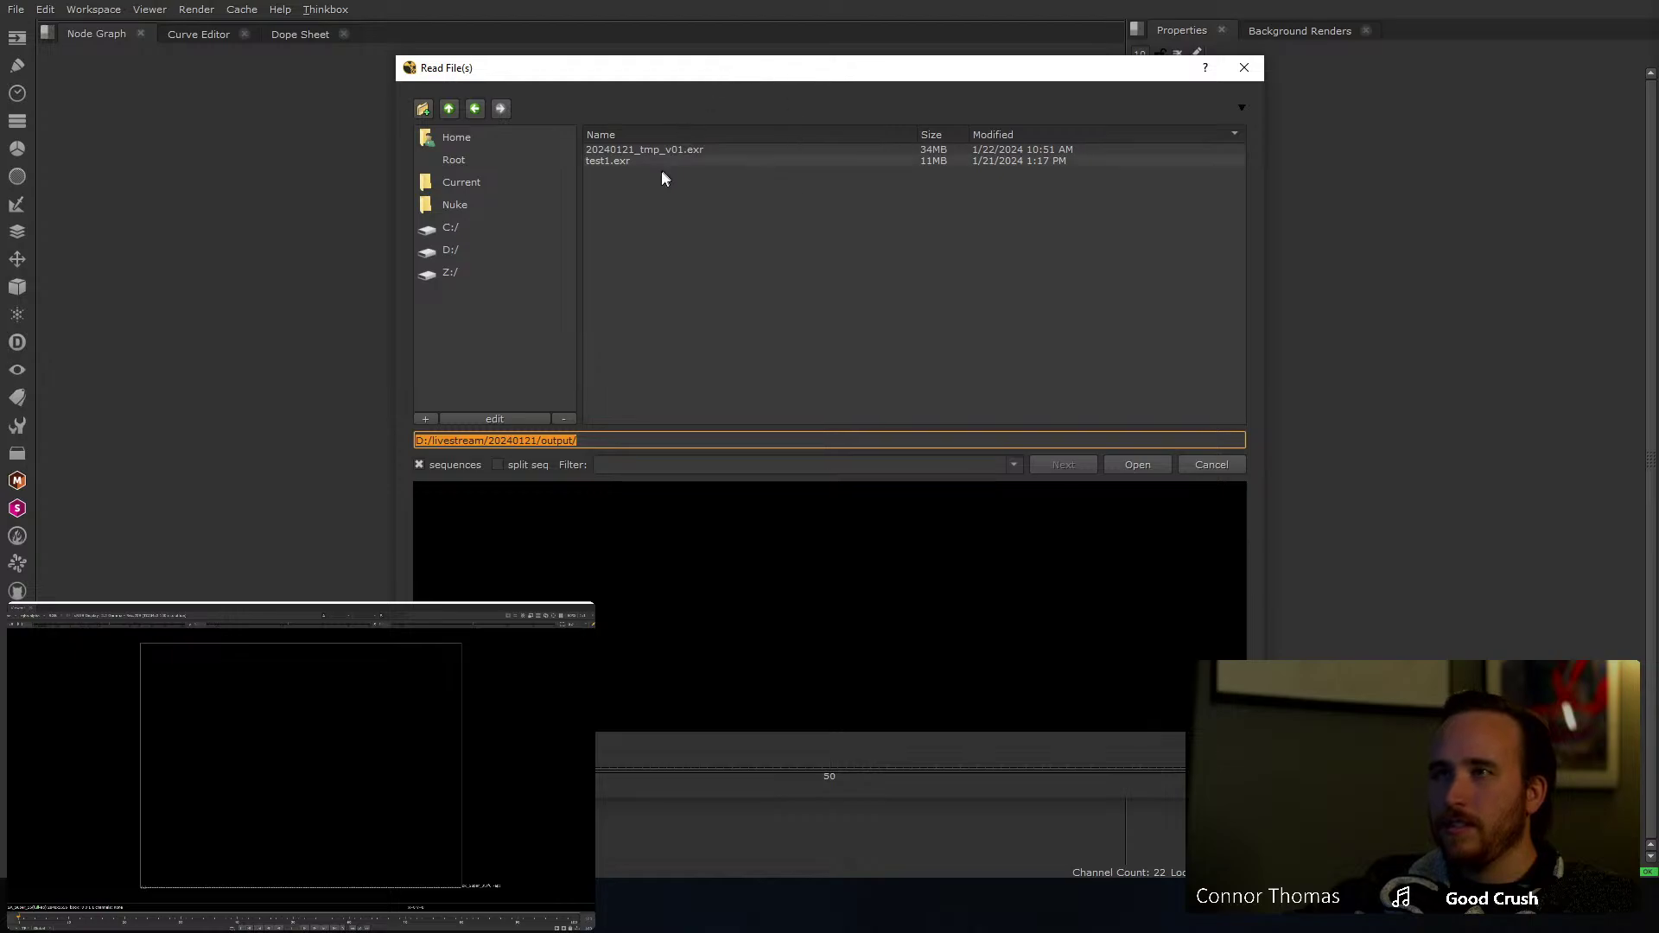
{"action": "double_click", "coordinate": [637, 149]}
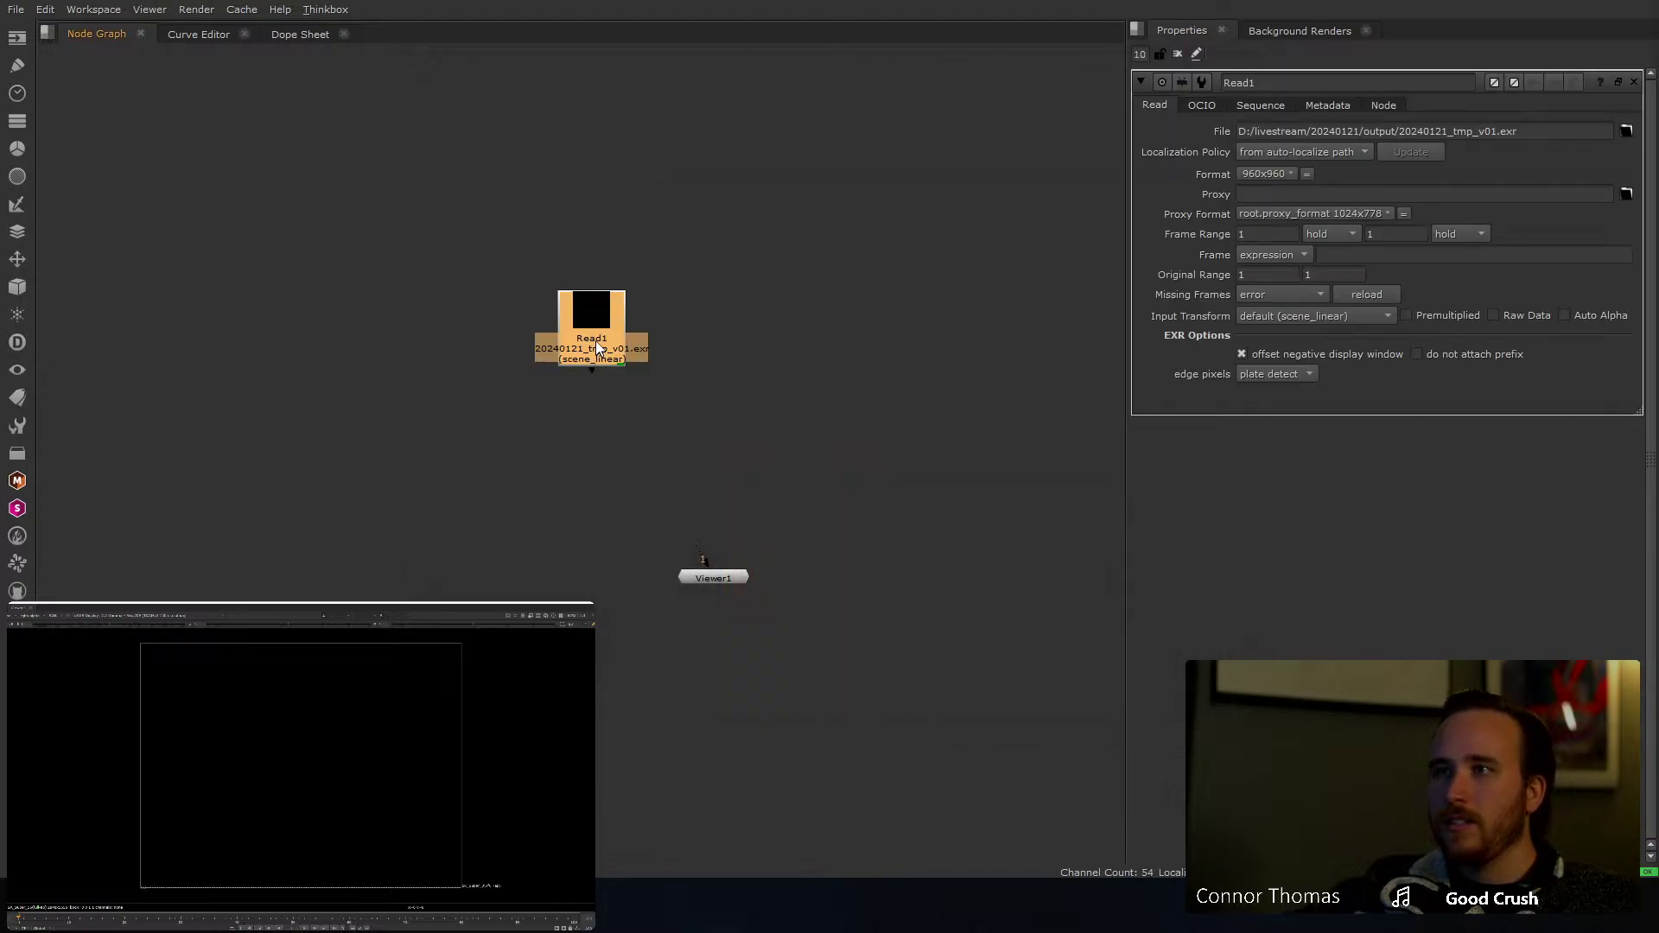
{"action": "left_click_drag", "start_coordinate": [595, 340], "coordinate": [604, 242]}
{"action": "key", "text": "1"}
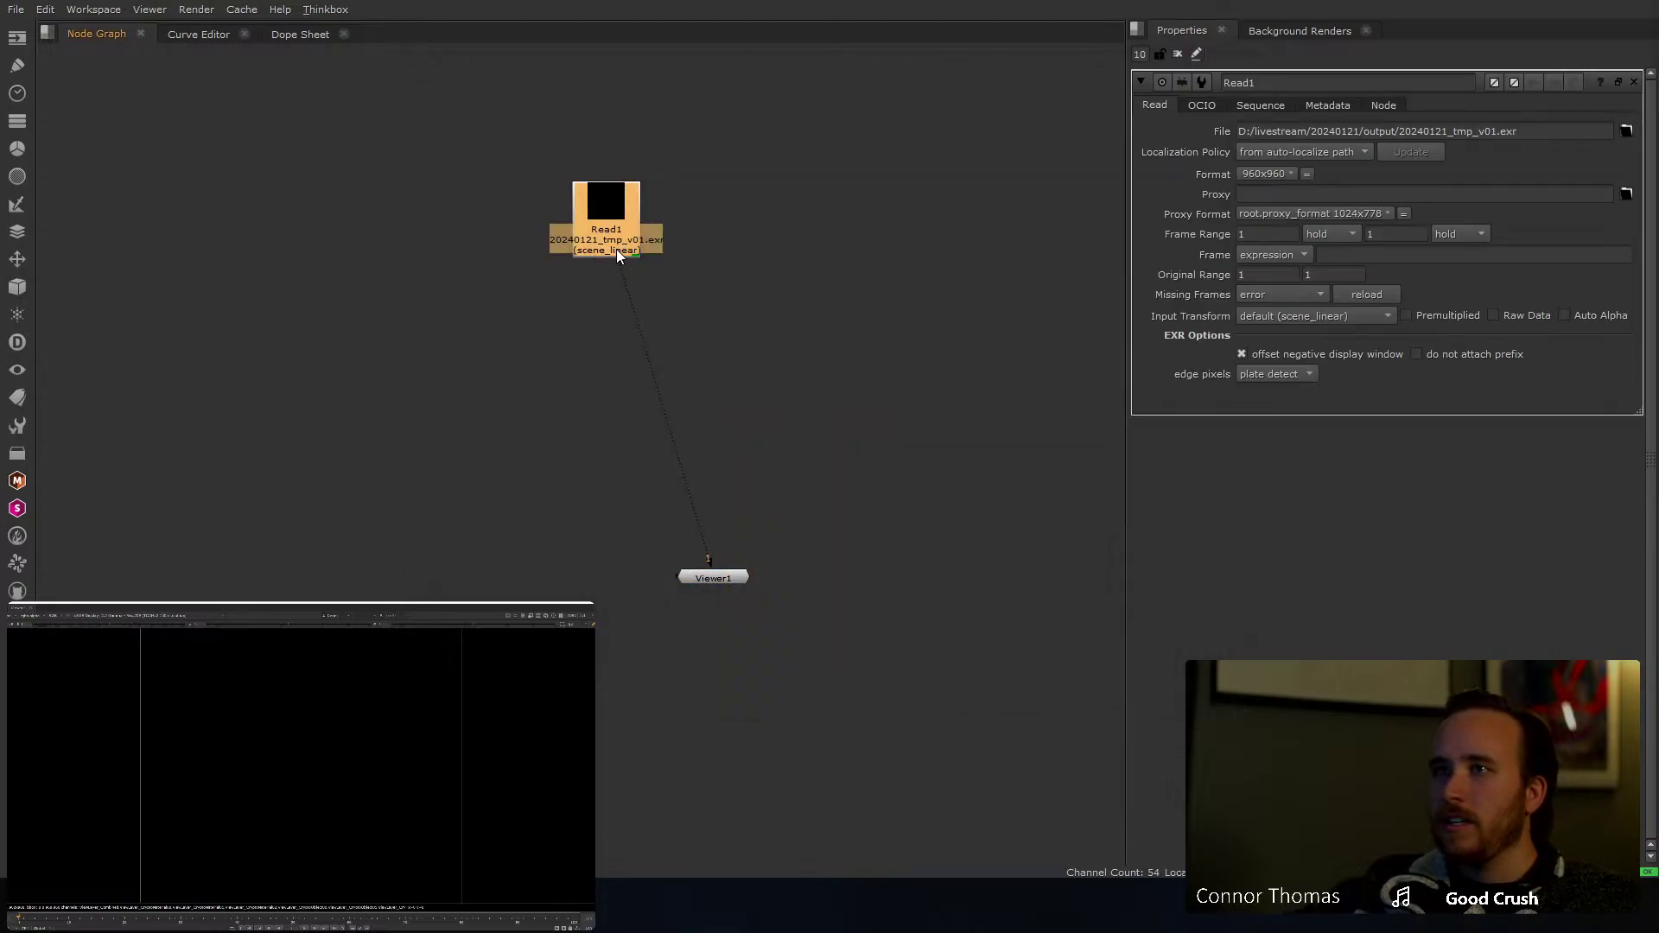
Step: Add a Shuffle node after the Read node that routes the ViewLayer_Combined channels to the rgba output, and fit the image in the viewer
{"action": "key", "text": "Tab"}
{"action": "type", "text": "shuf"}
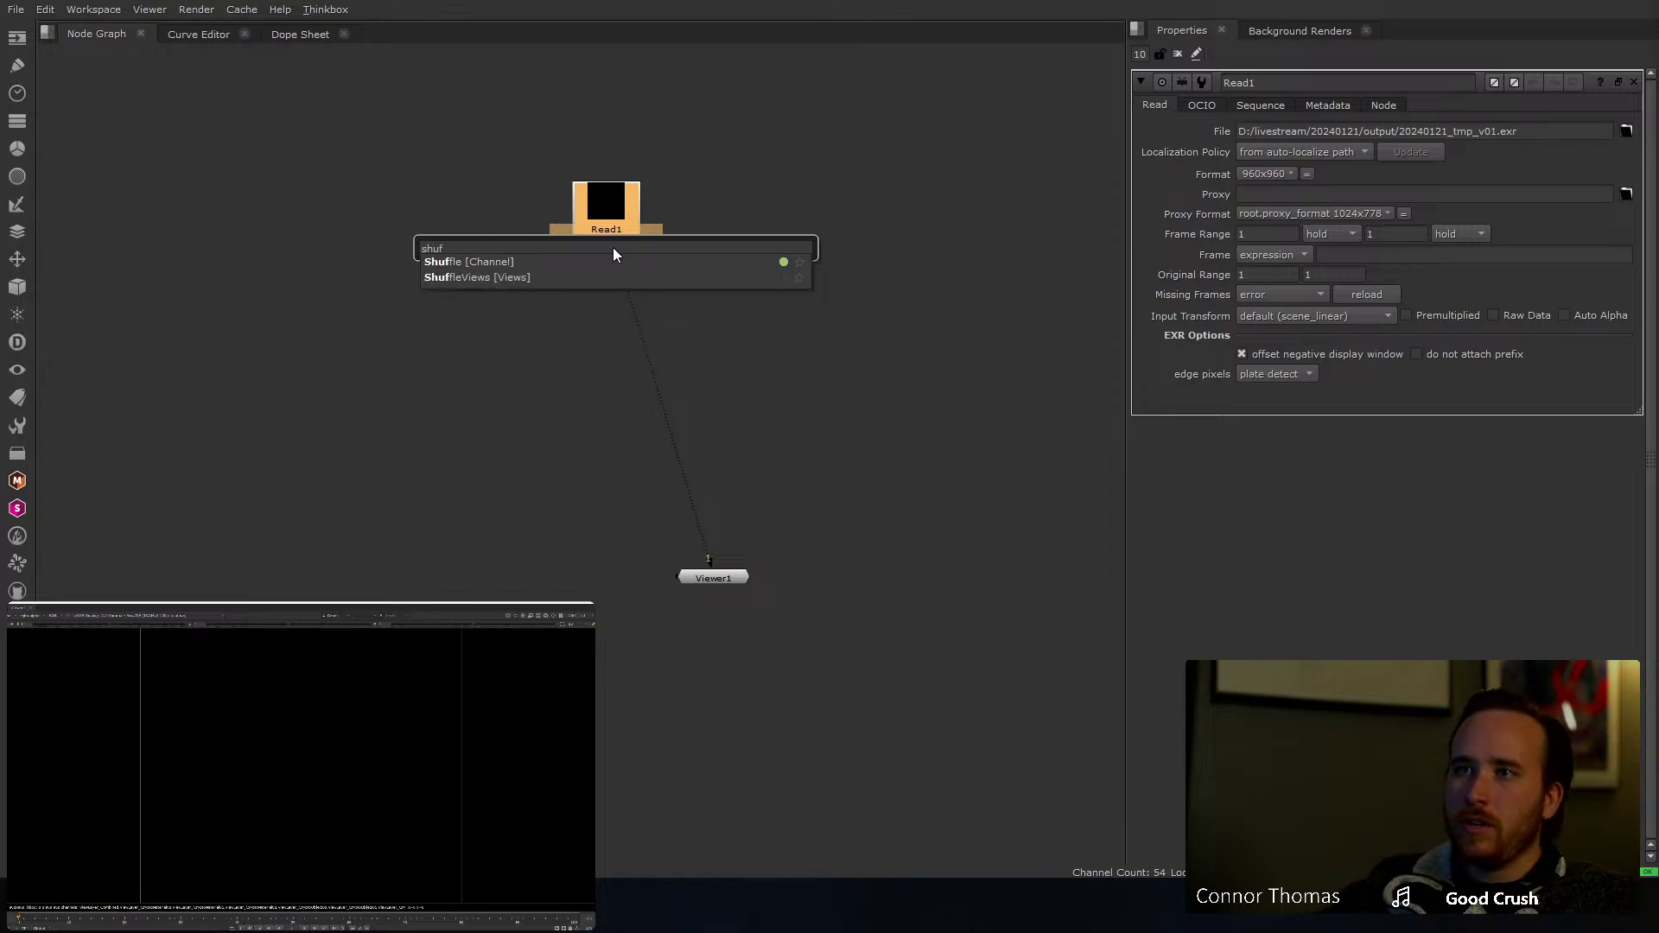
{"action": "key", "text": "Return"}
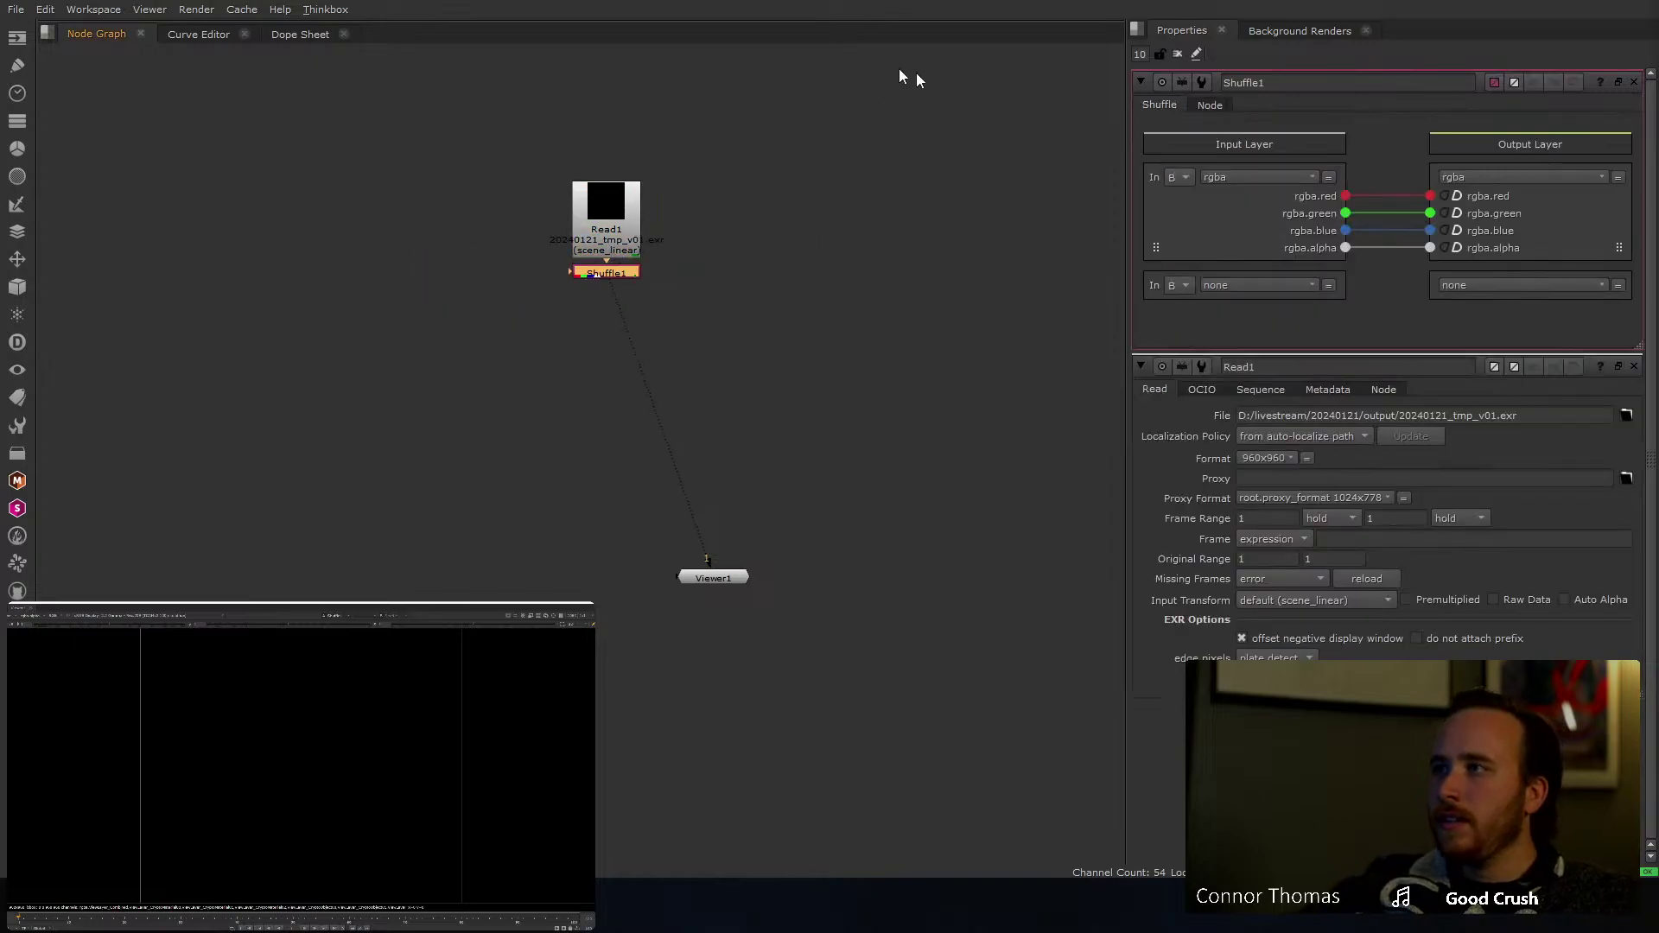
{"action": "left_click", "coordinate": [1258, 285]}
{"action": "left_click", "coordinate": [1278, 373]}
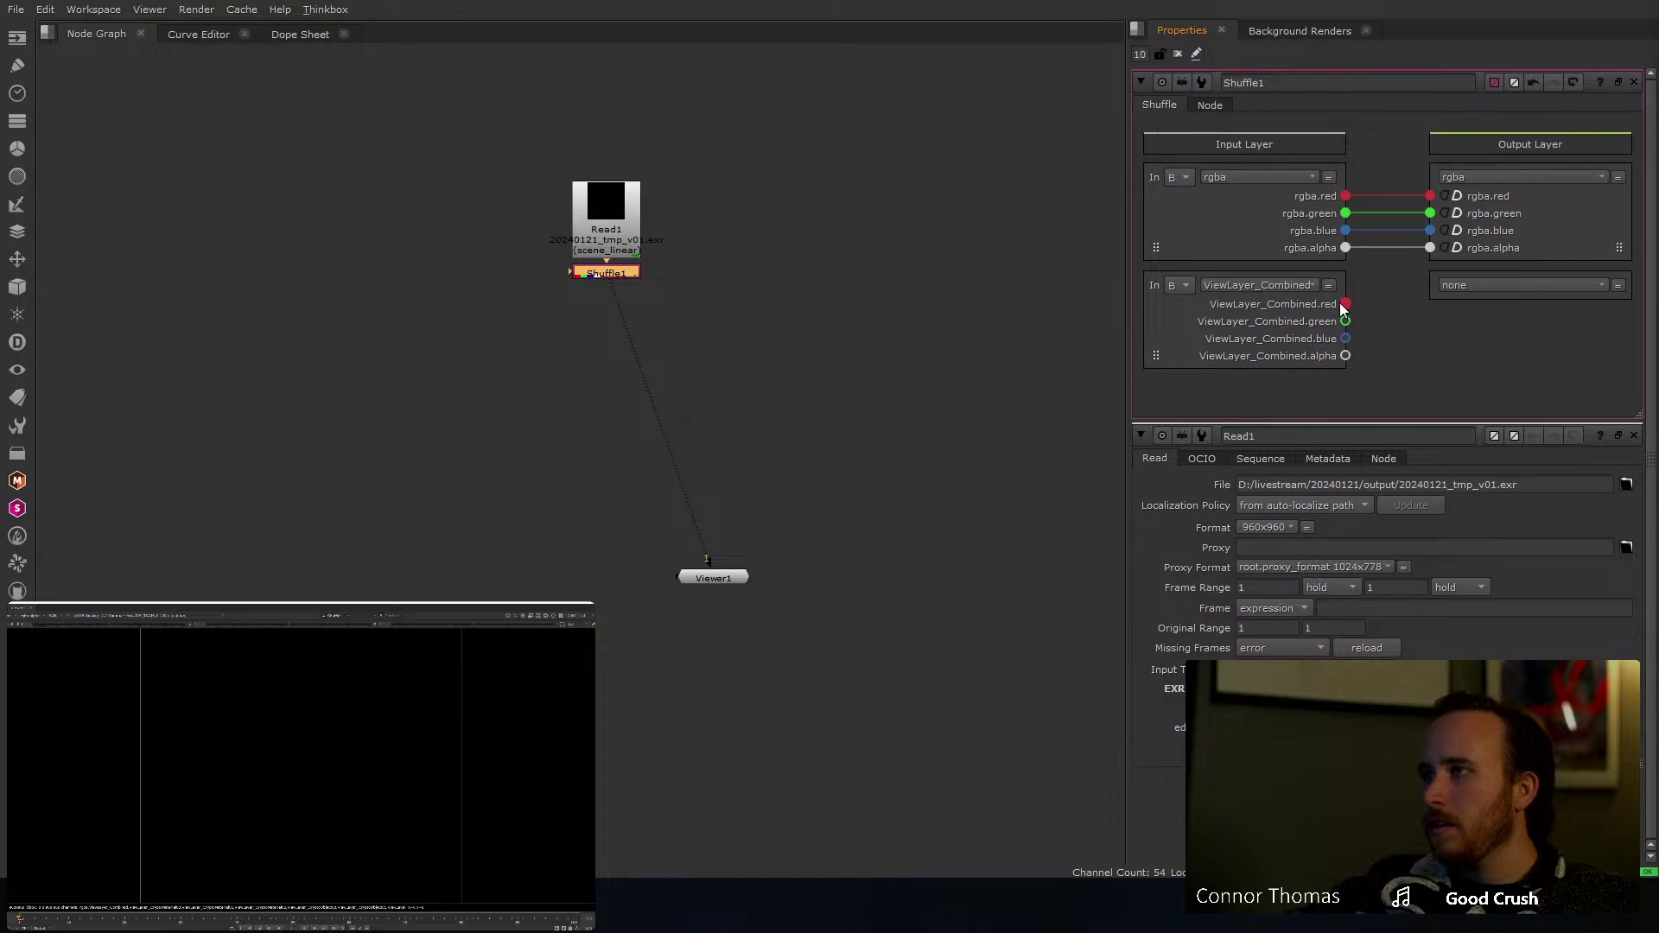
{"action": "left_click_drag", "start_coordinate": [1345, 304], "coordinate": [1429, 195]}
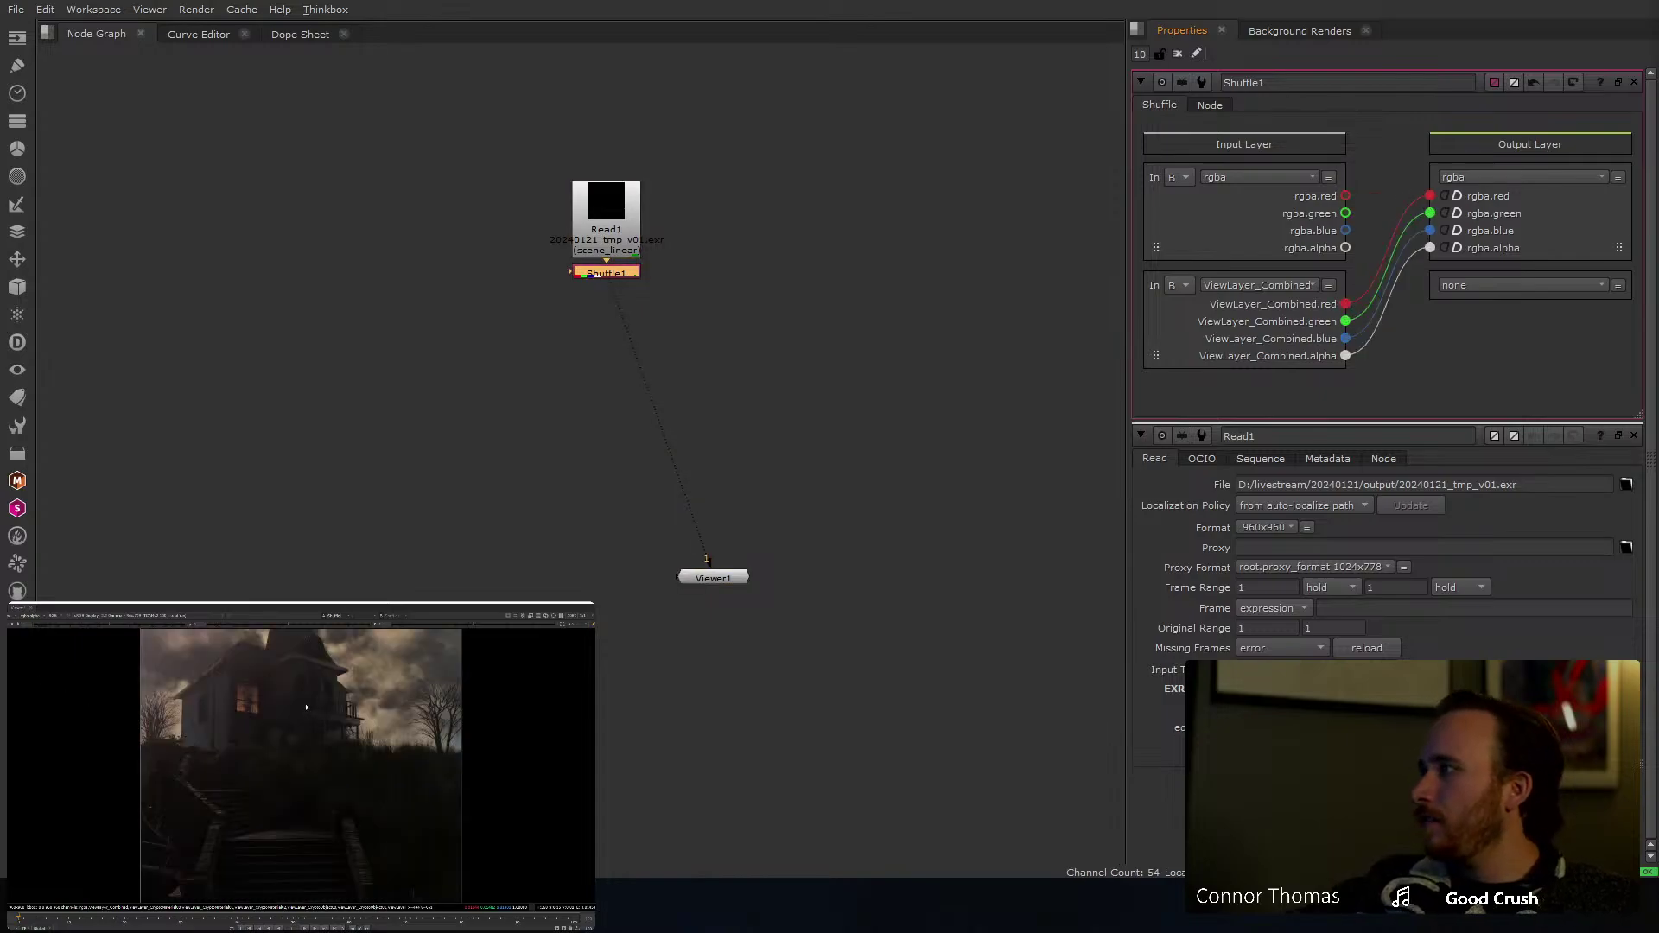
{"action": "key", "text": "f"}
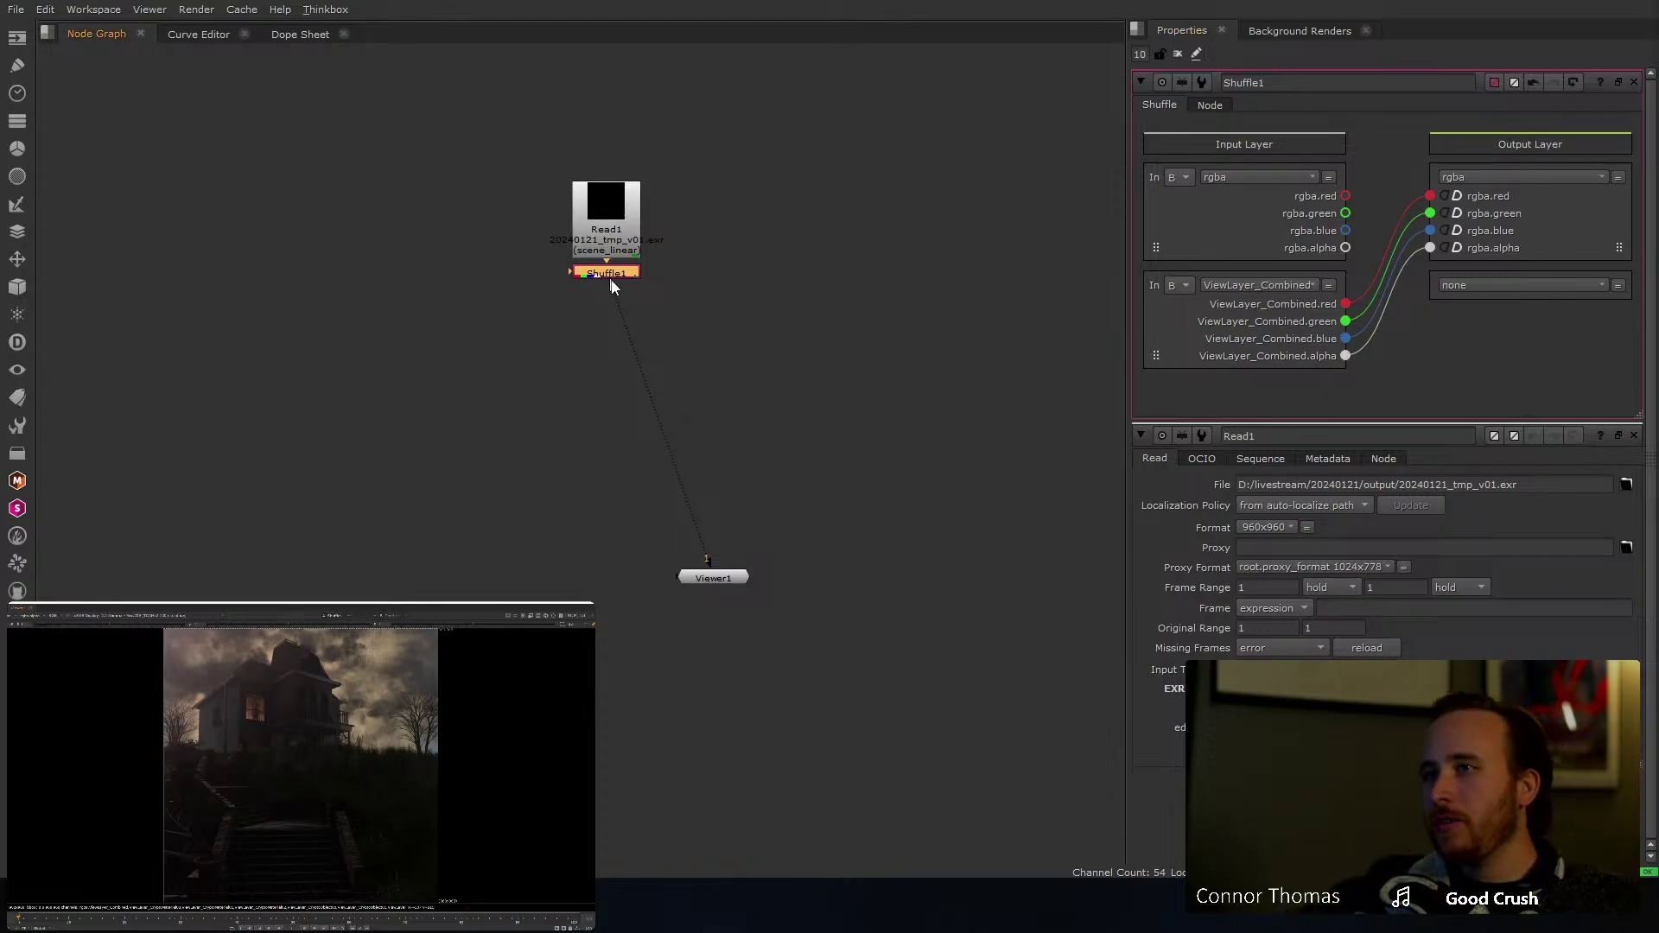
Step: Add a Grade node below the Shuffle node and keep only the Grade properties open
{"action": "key", "text": "g"}
{"action": "left_click_drag", "start_coordinate": [619, 296], "coordinate": [624, 376]}
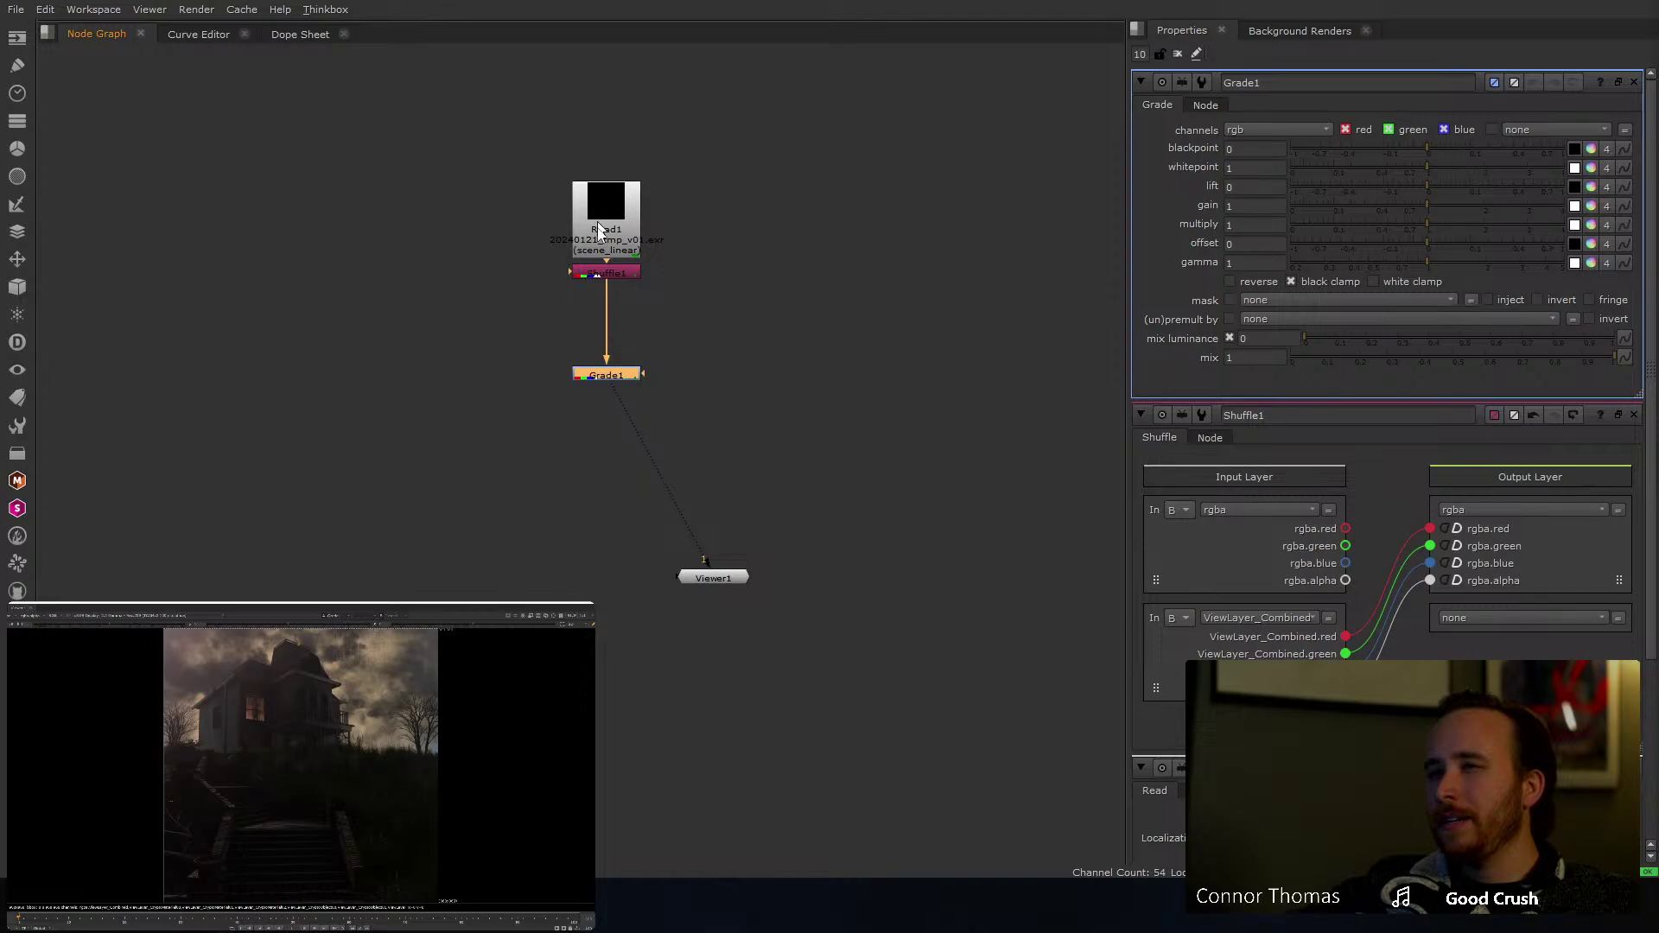
{"action": "left_click", "coordinate": [1633, 415]}
{"action": "left_click", "coordinate": [1635, 415]}
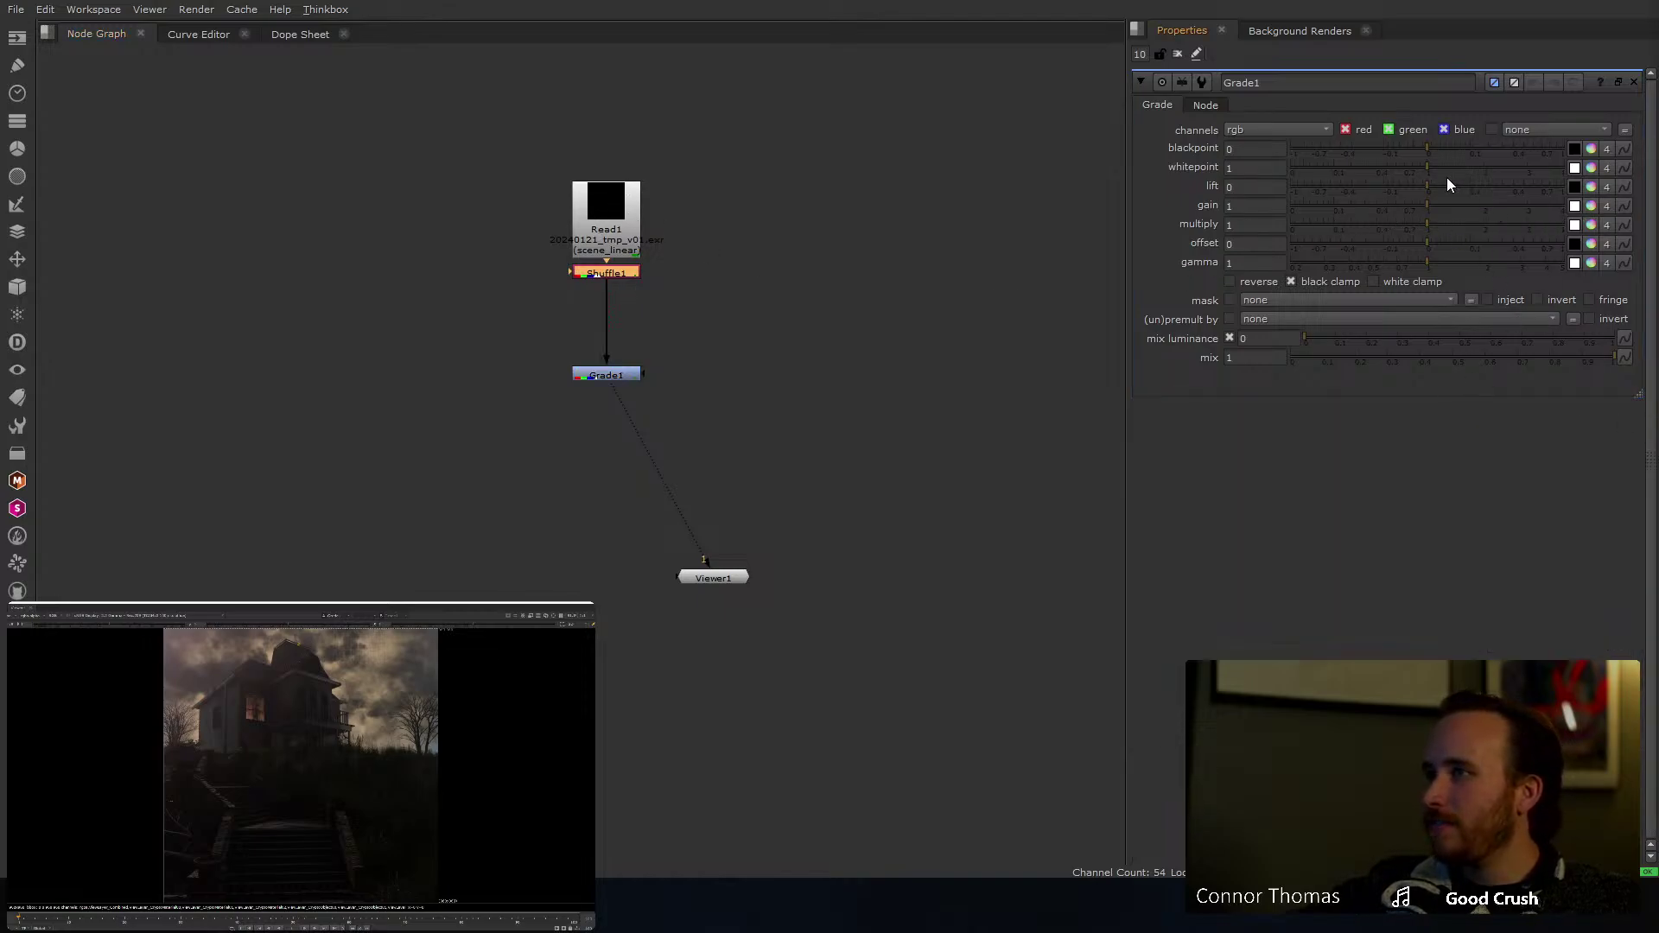
Step: Brighten the image by lowering the Grade node's whitepoint to 0.39
{"action": "left_click_drag", "start_coordinate": [1440, 169], "coordinate": [1389, 165]}
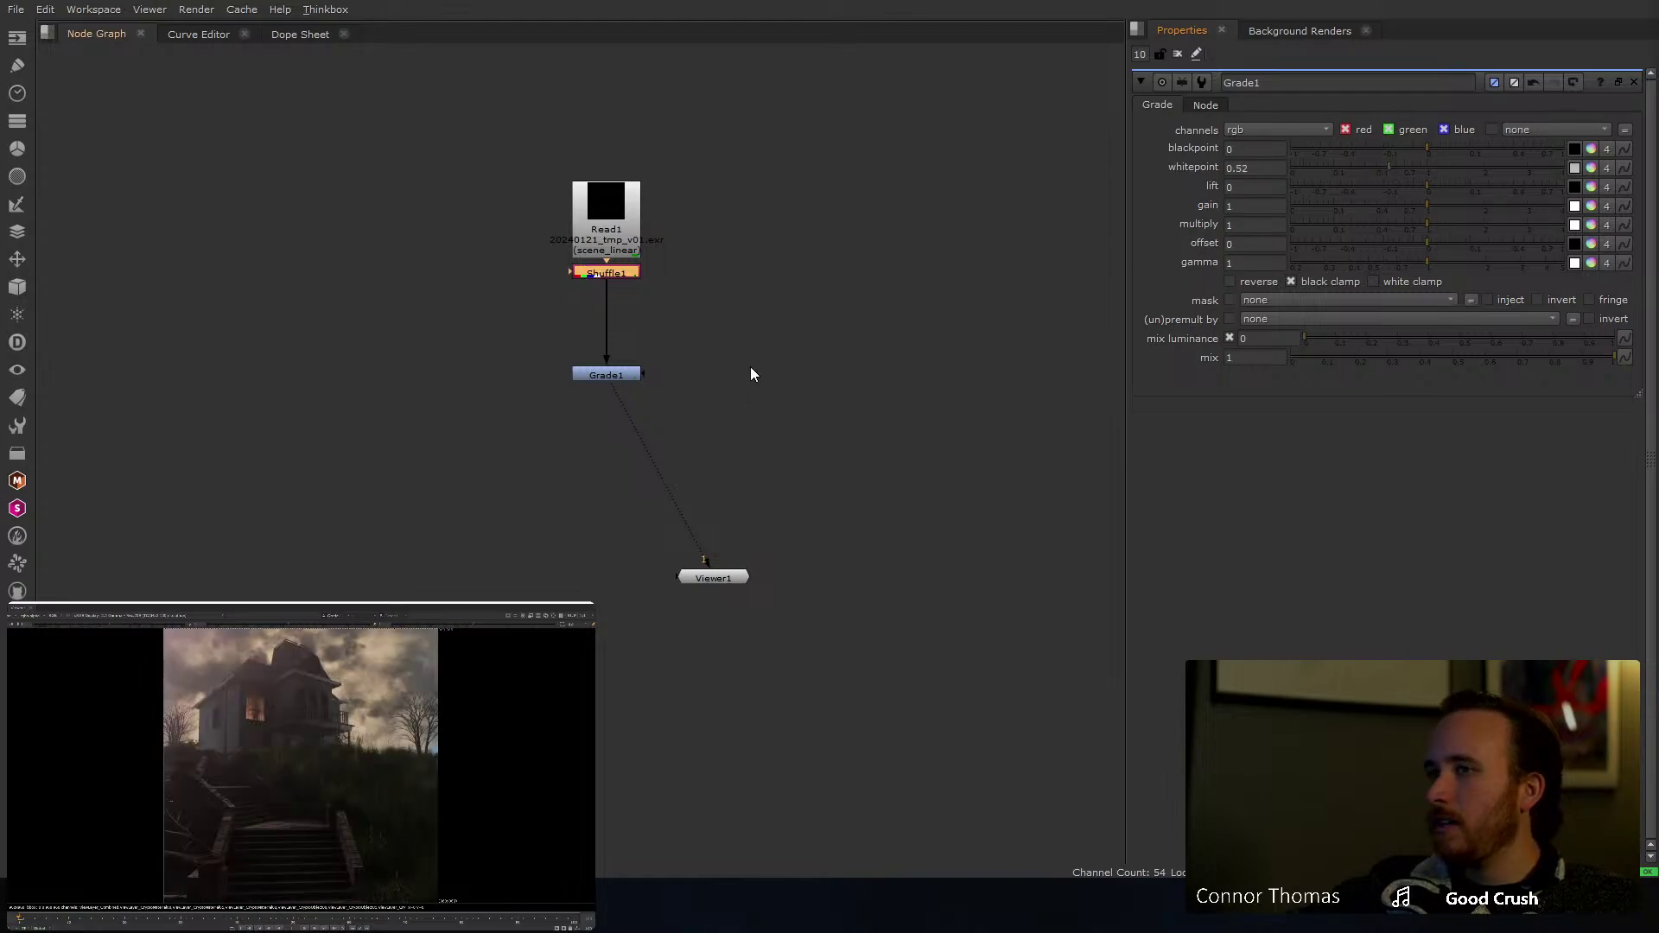
{"action": "left_click", "coordinate": [630, 374]}
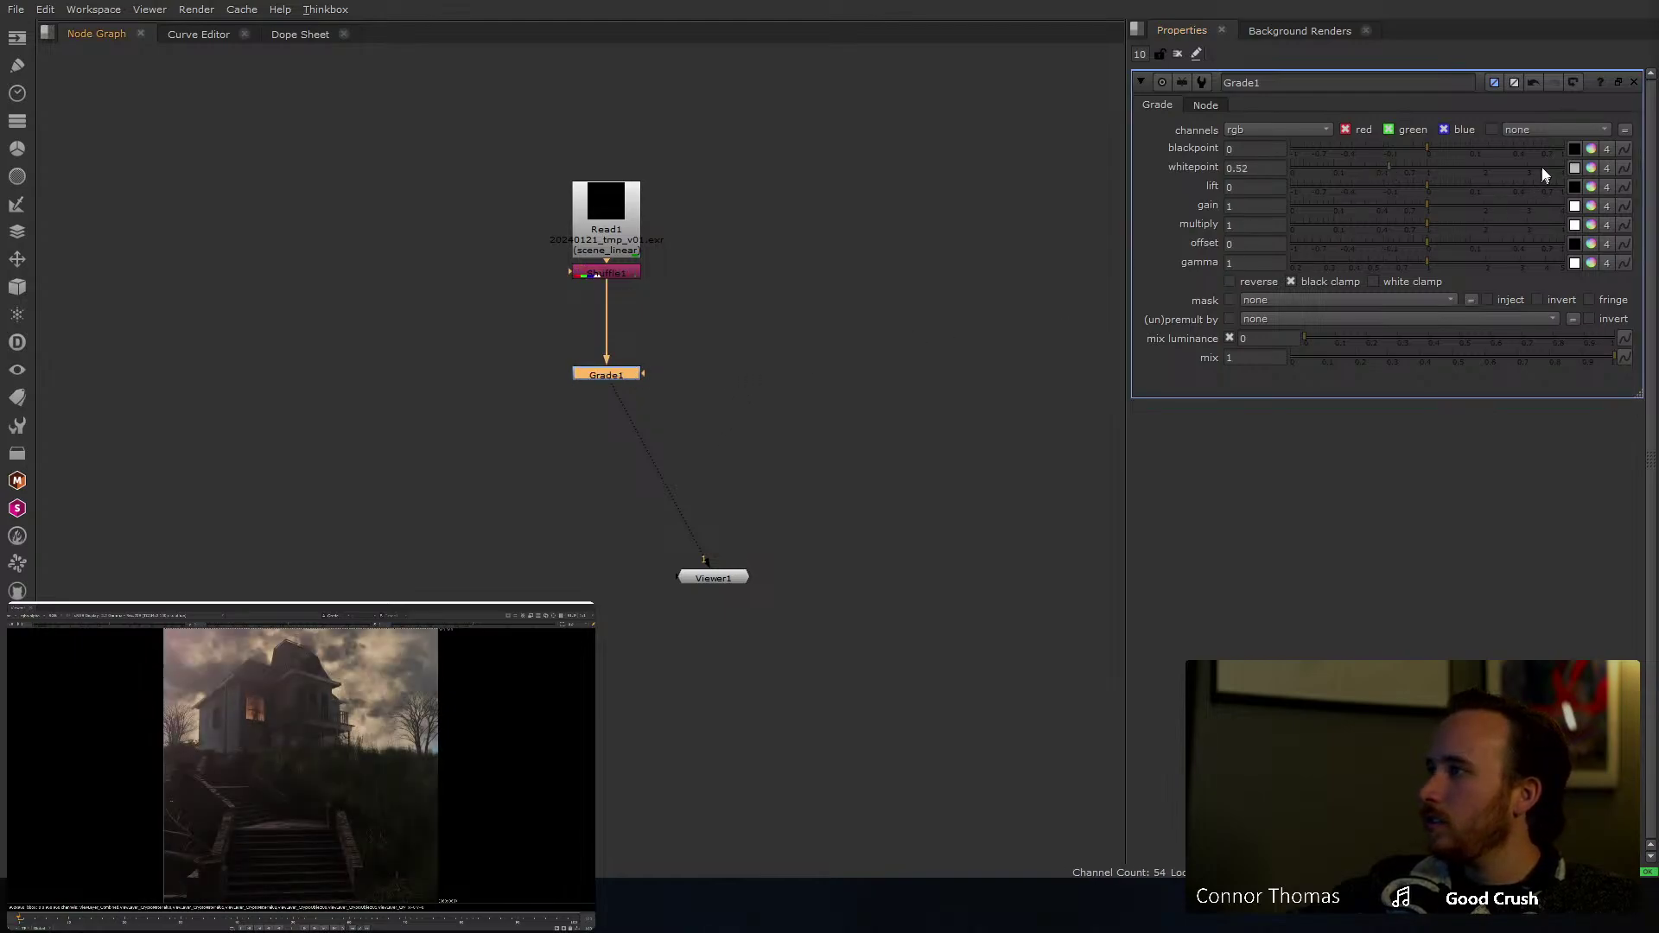
{"action": "left_click", "coordinate": [1402, 164]}
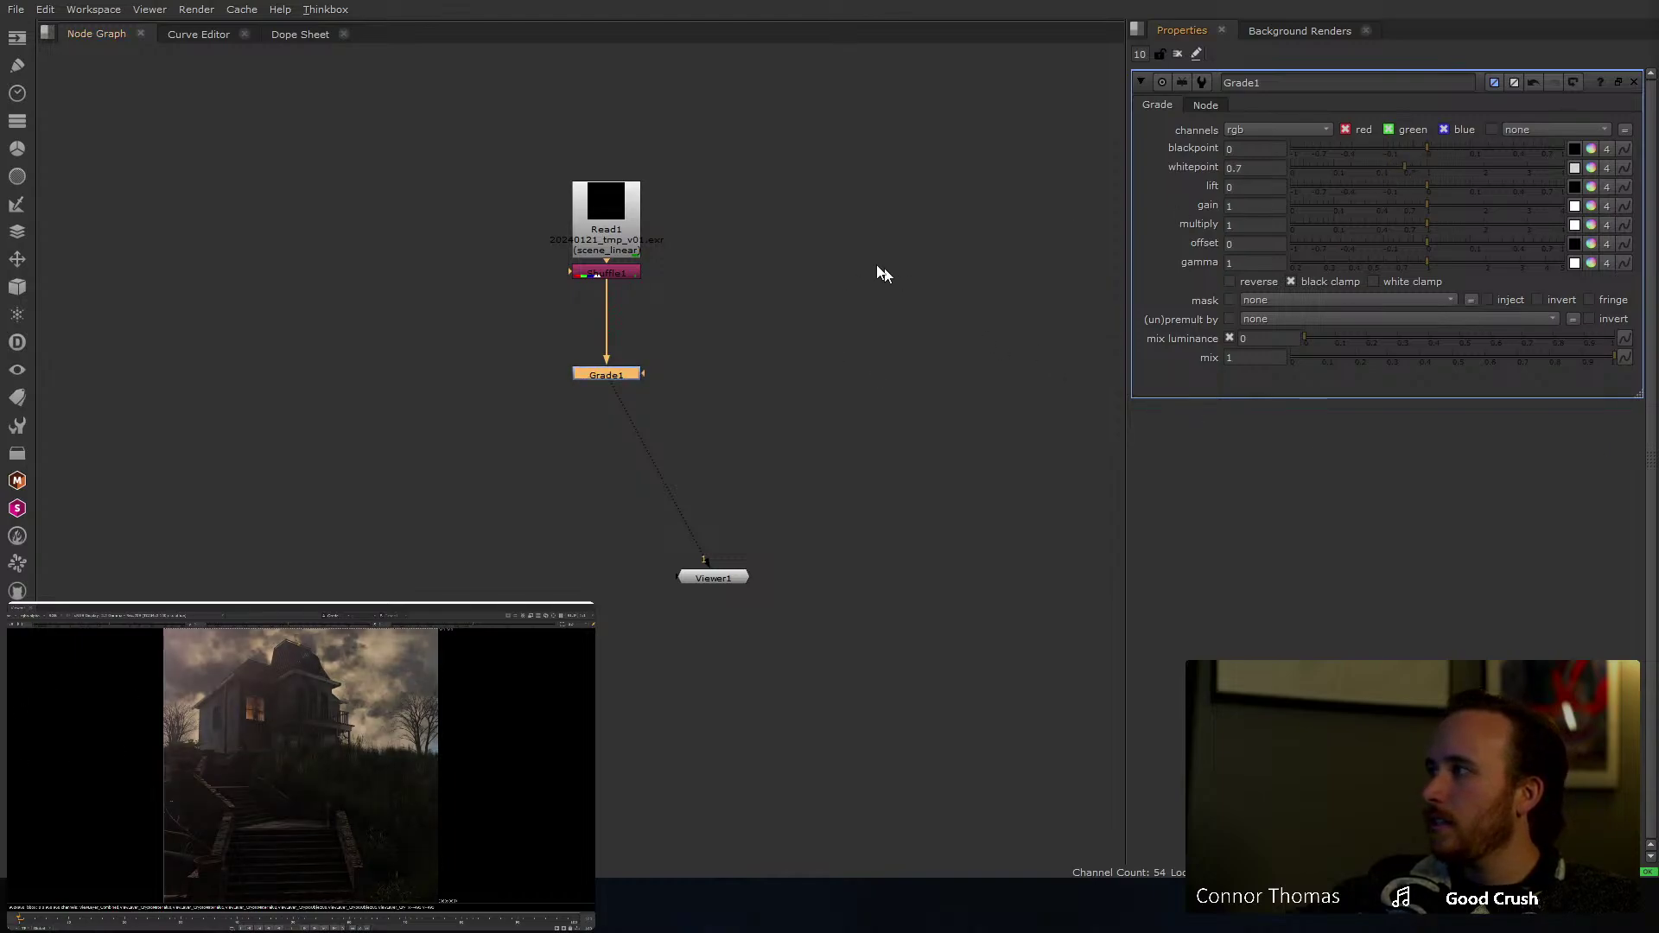
{"action": "left_click_drag", "start_coordinate": [1408, 164], "coordinate": [1375, 173]}
{"action": "left_click", "coordinate": [654, 377]}
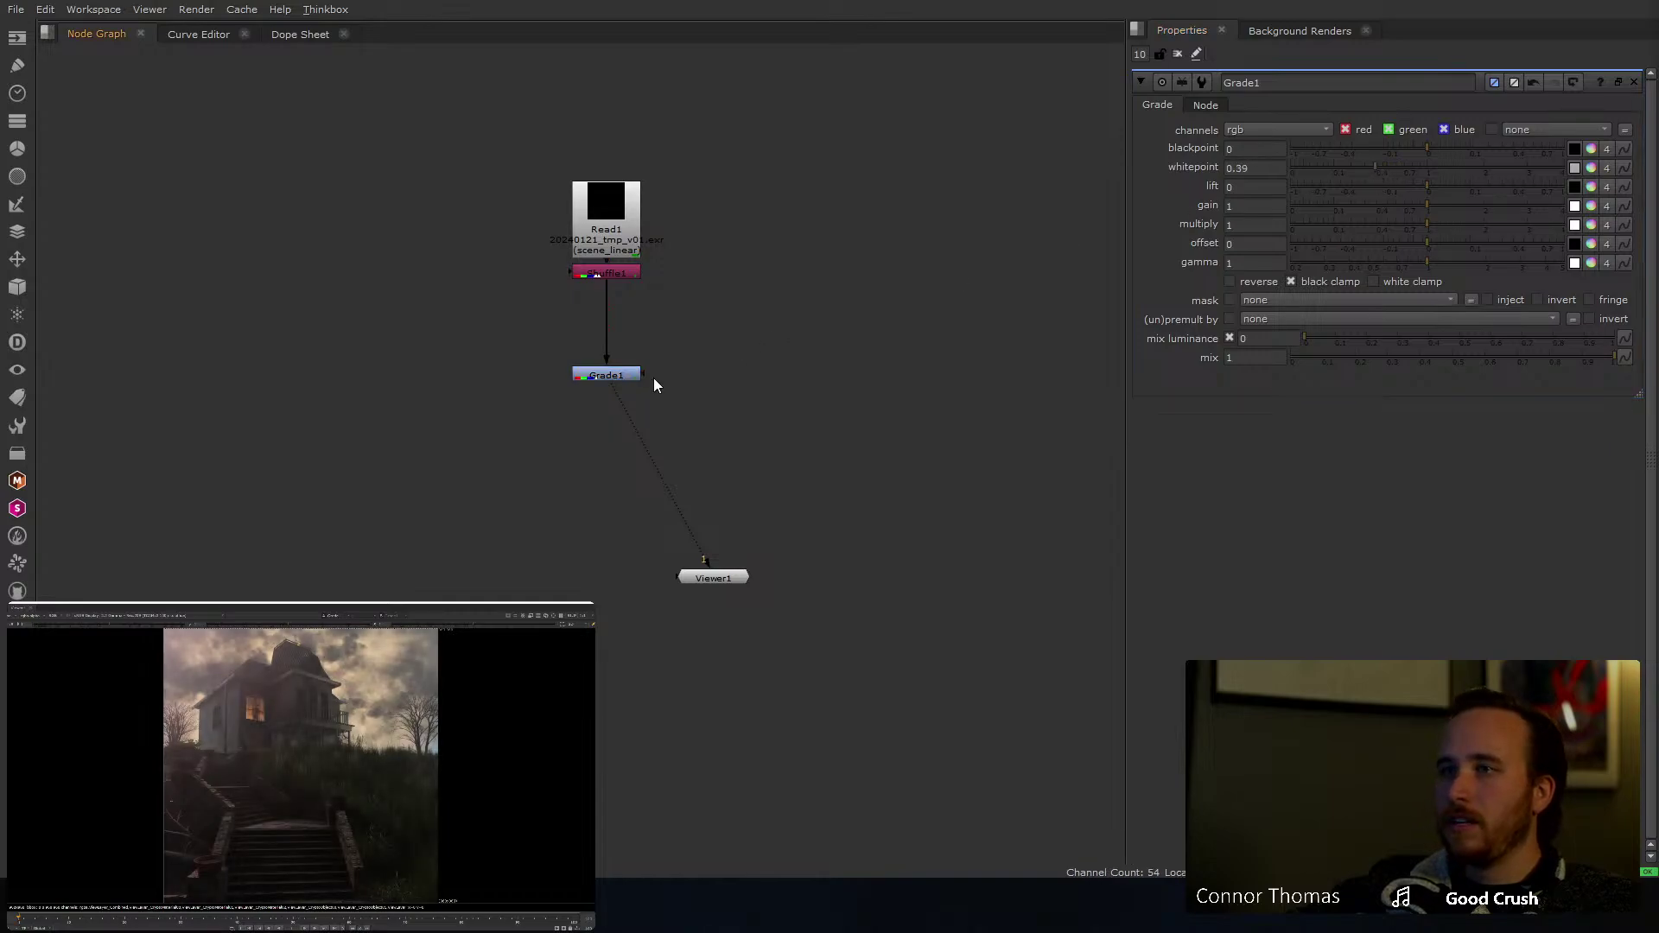
Step: Add a LensDistortion node after the Grade node and set its mode to Redistort
{"action": "left_click", "coordinate": [635, 370]}
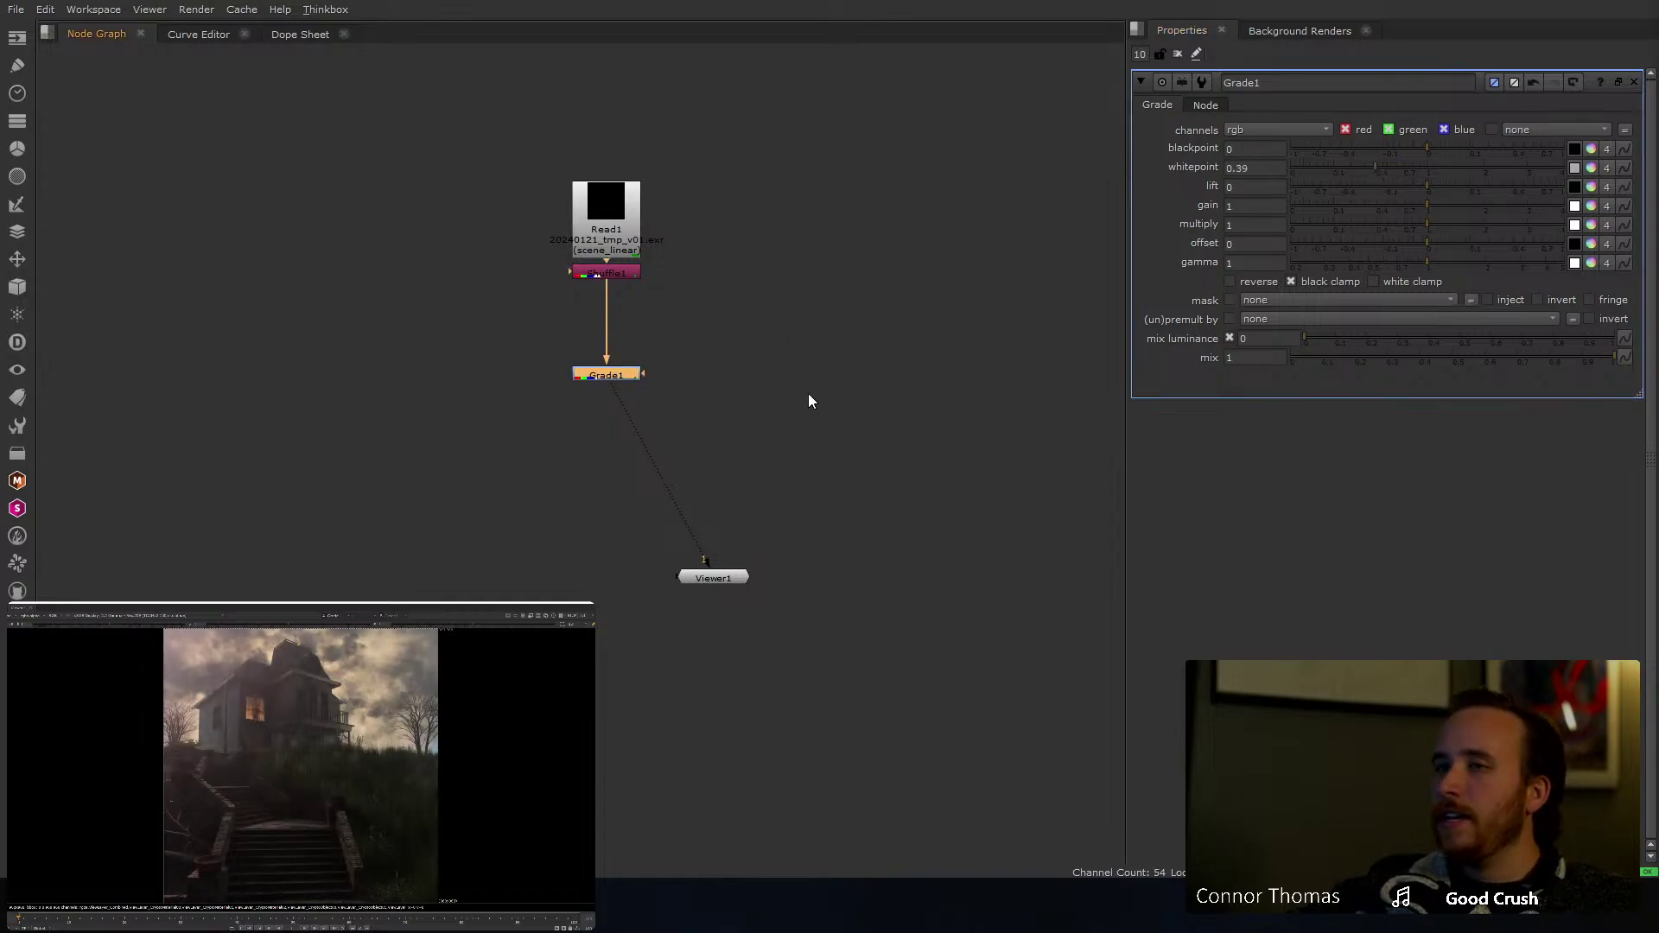
{"action": "key", "text": "Tab"}
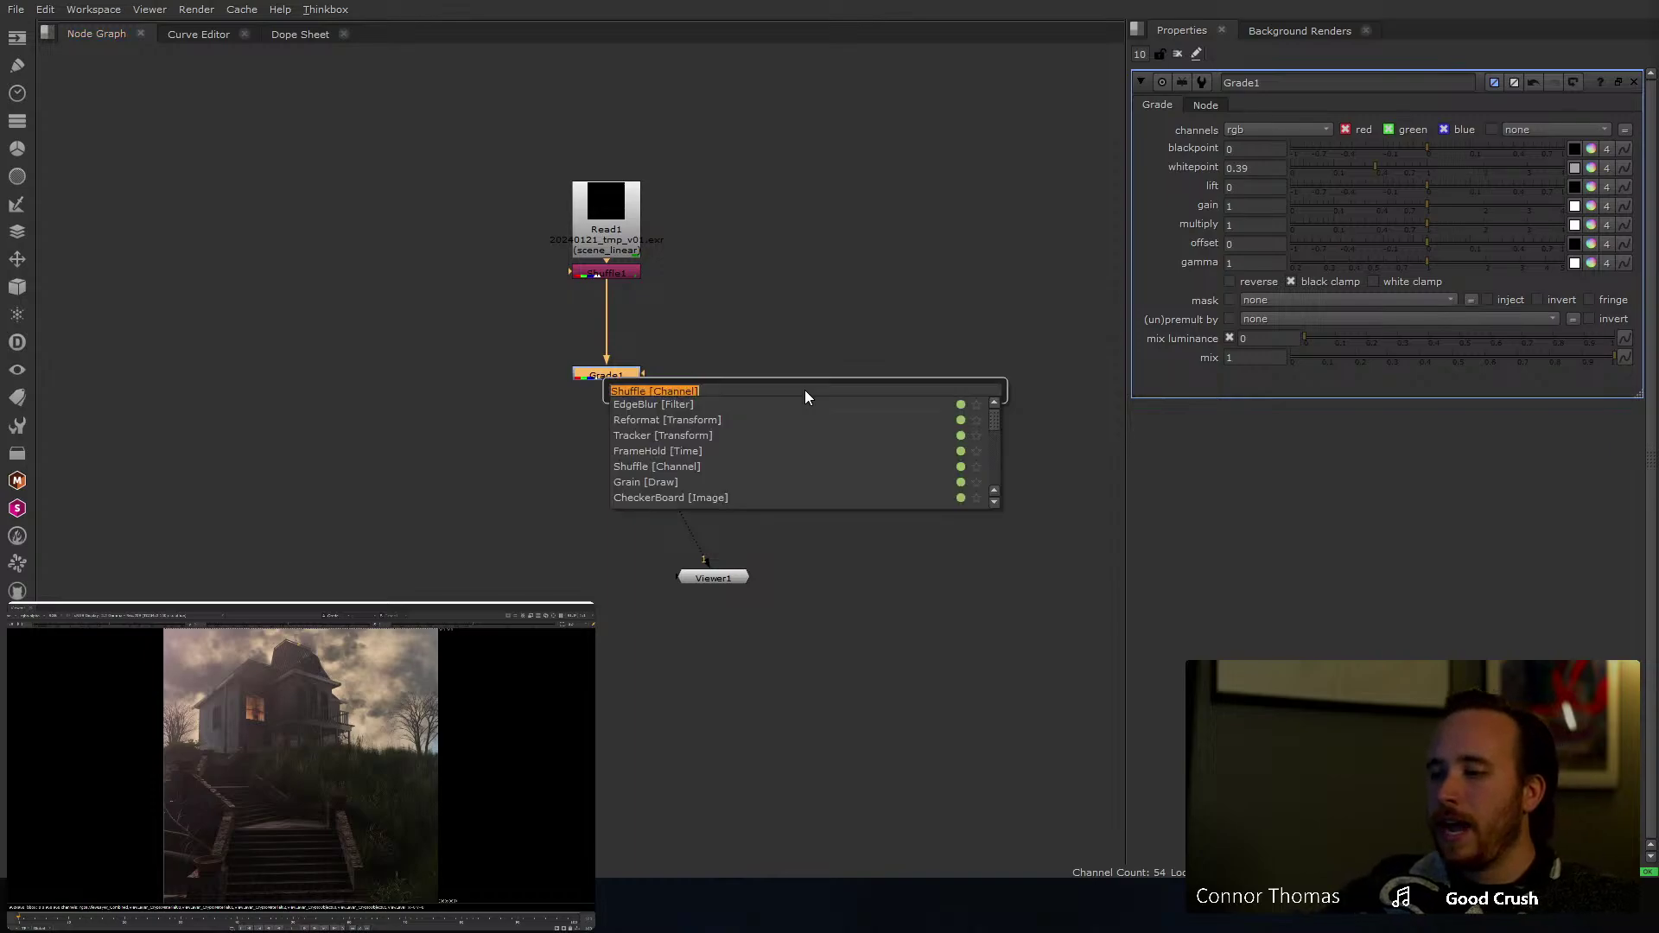
{"action": "type", "text": "lens"}
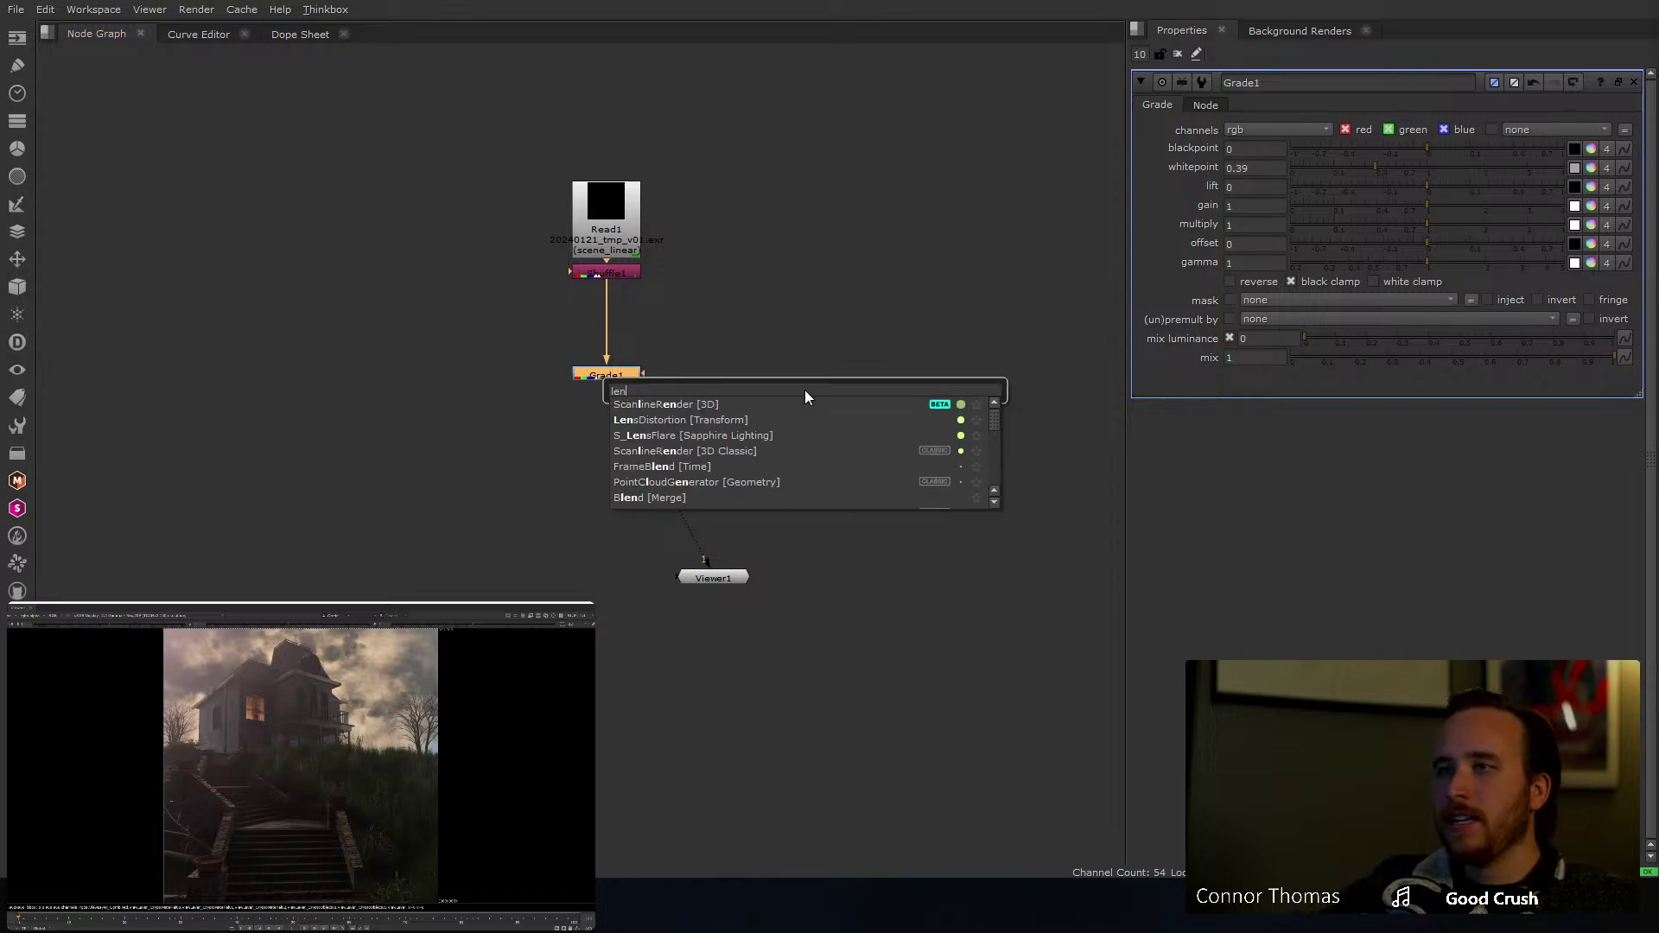
{"action": "key", "text": "Return"}
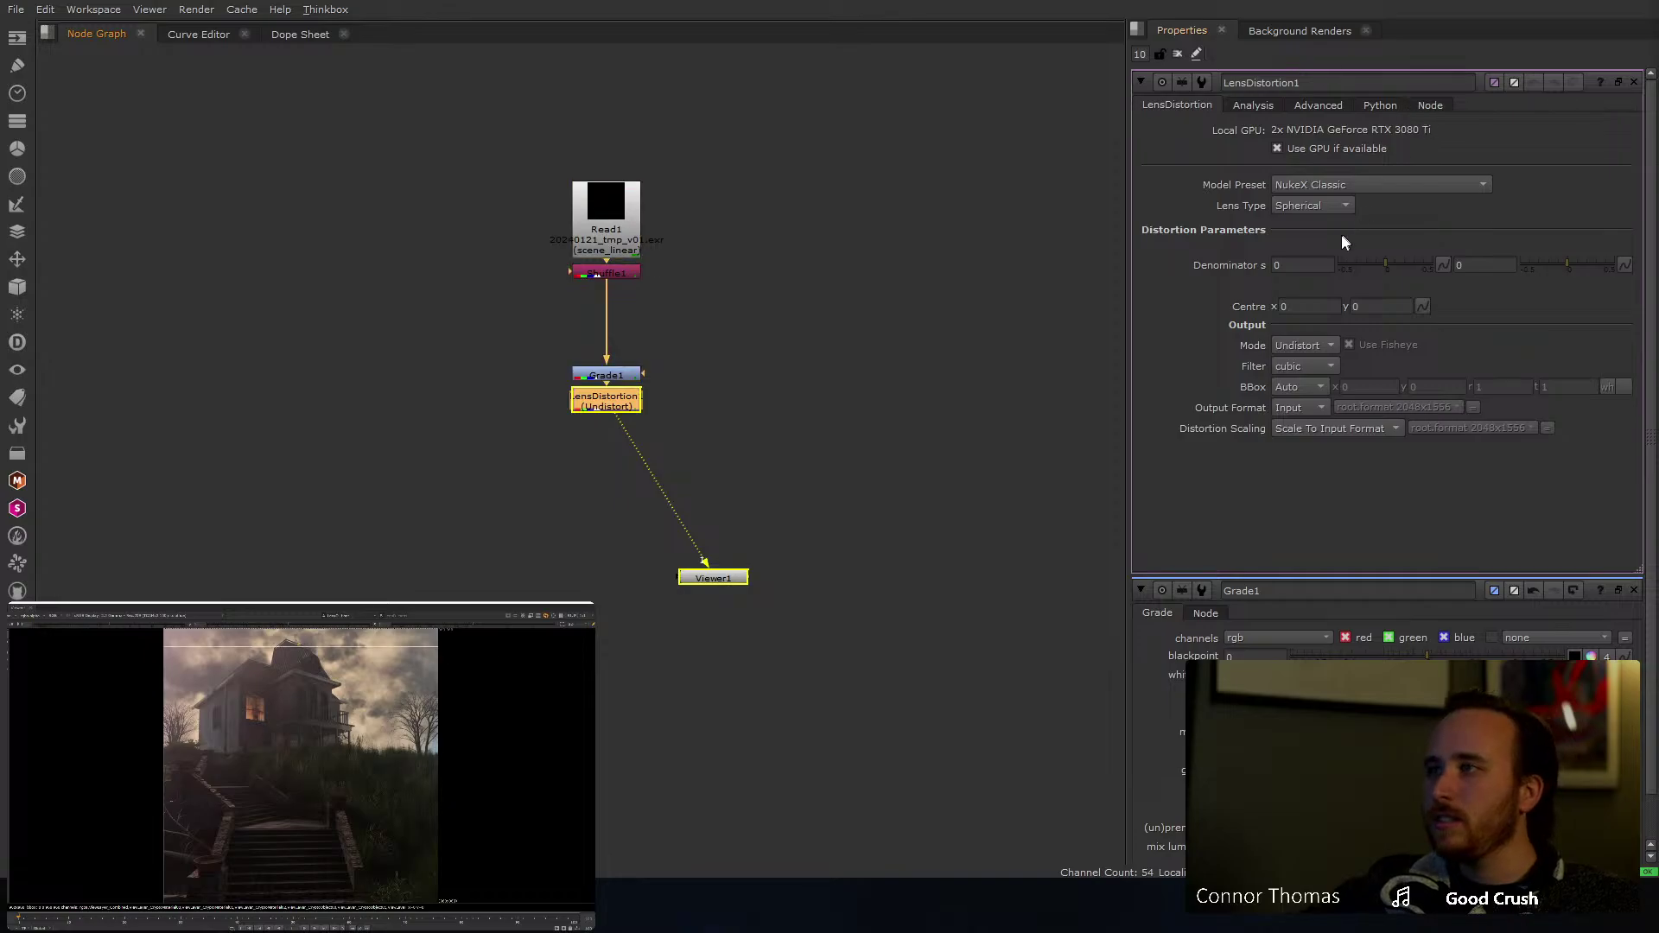
{"action": "left_click", "coordinate": [1308, 346]}
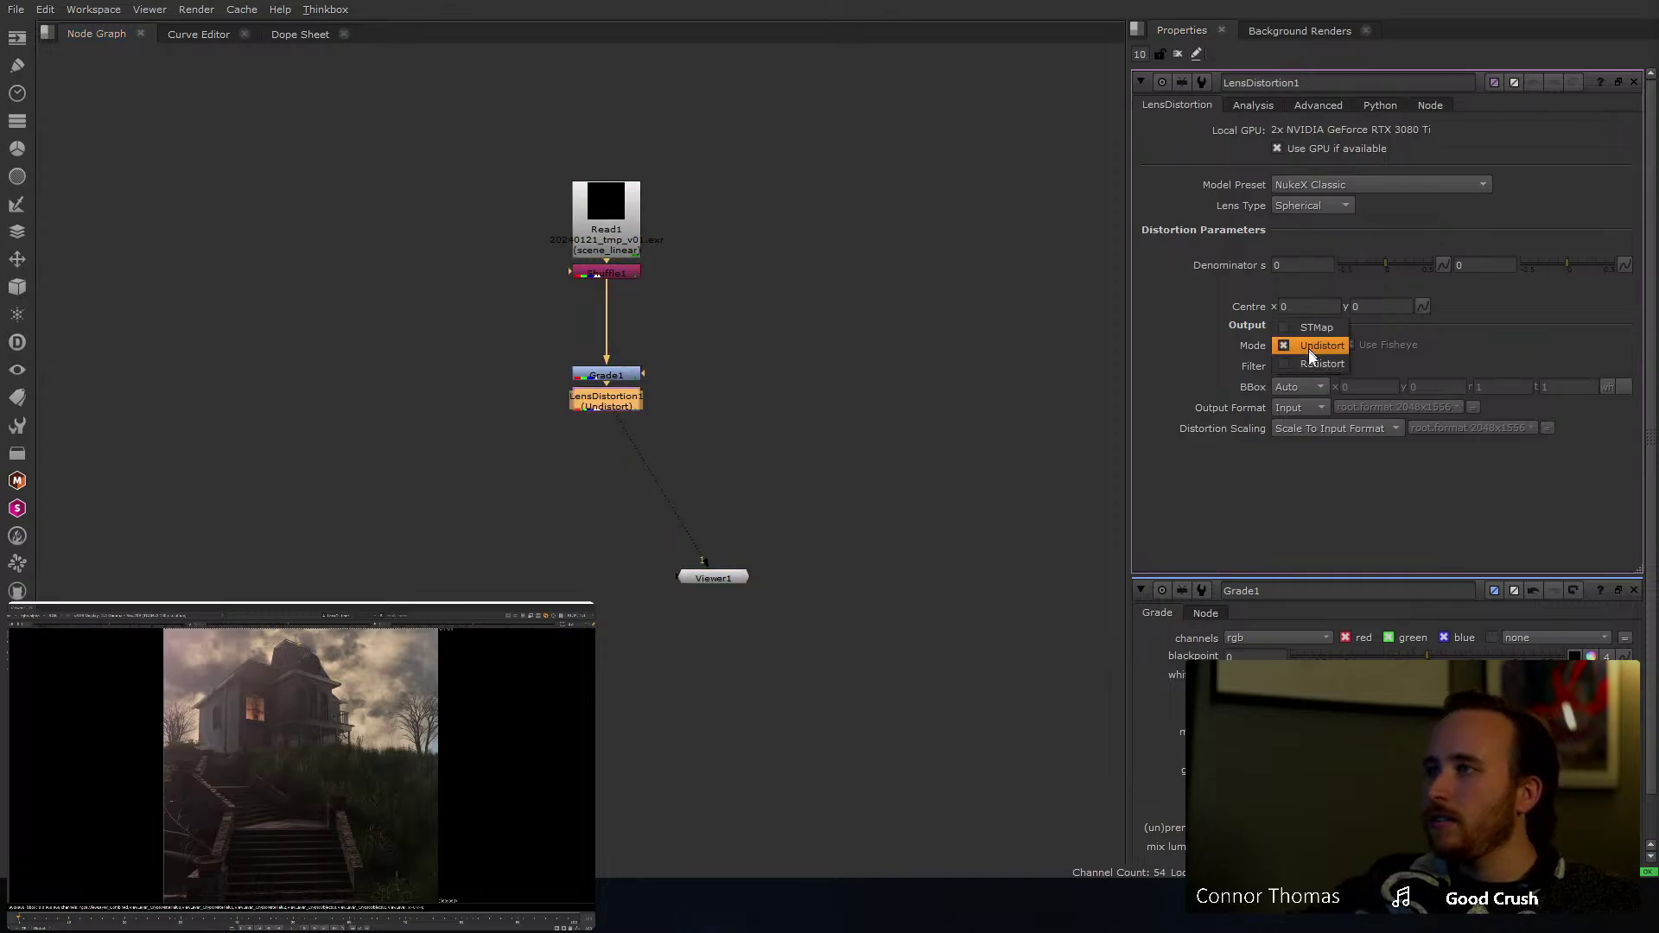
{"action": "left_click", "coordinate": [1315, 364]}
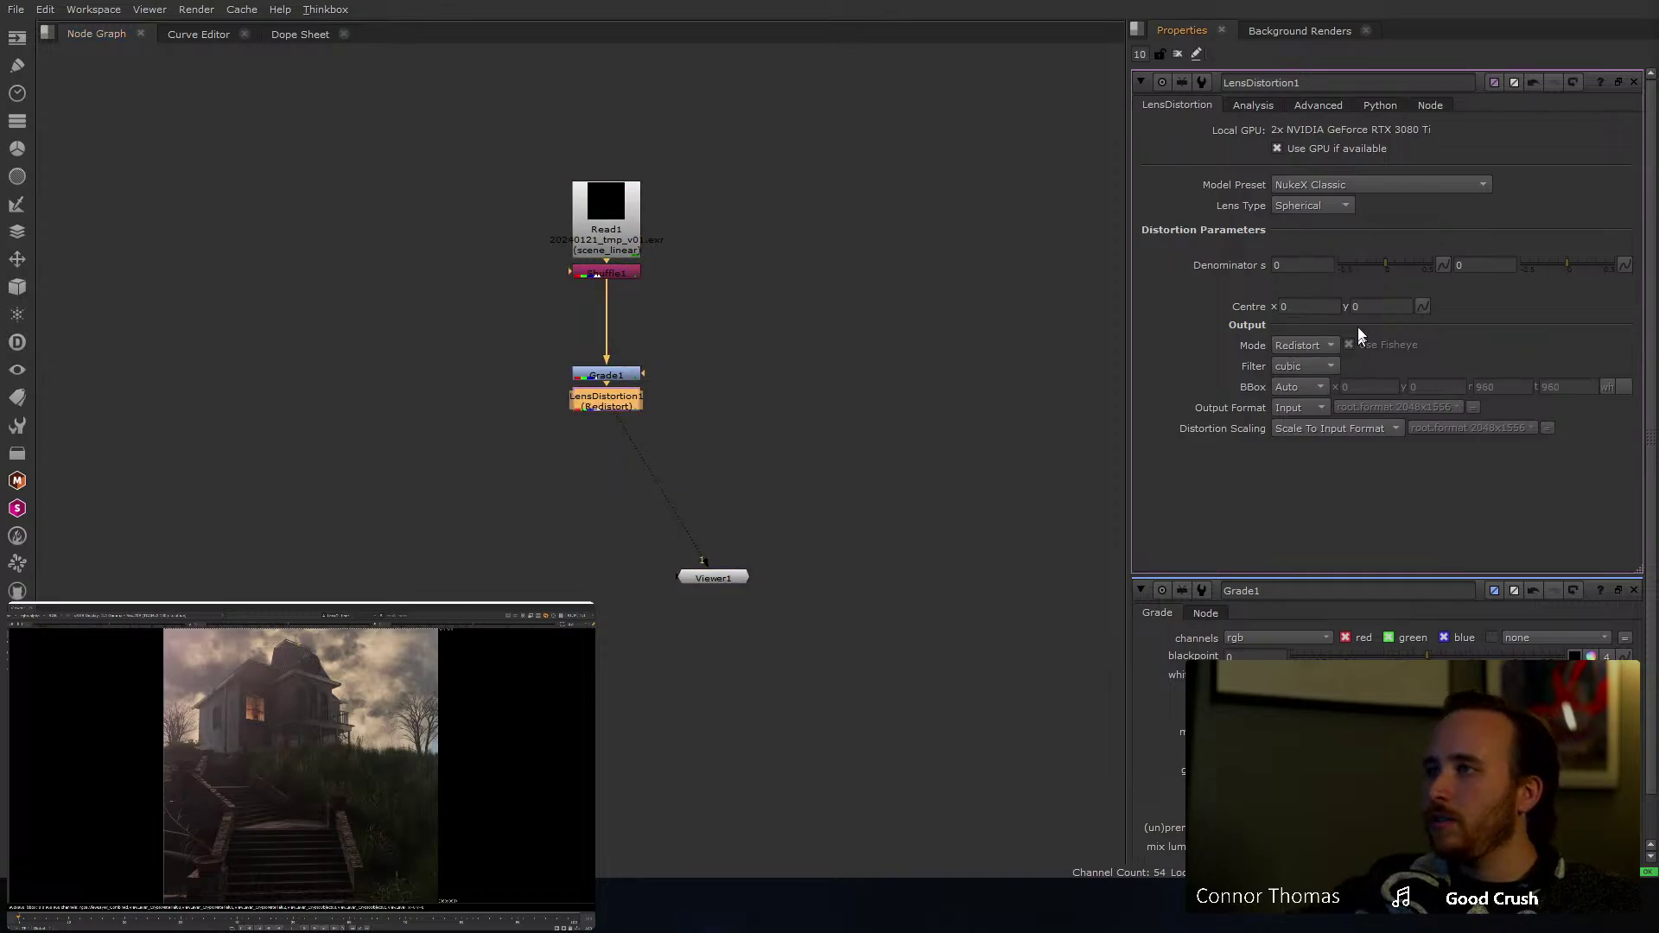
Step: Set the first lens distortion denominator to 0.05, comparing the image with the node disabled and enabled
{"action": "left_click", "coordinate": [1393, 262]}
{"action": "key", "text": "d"}
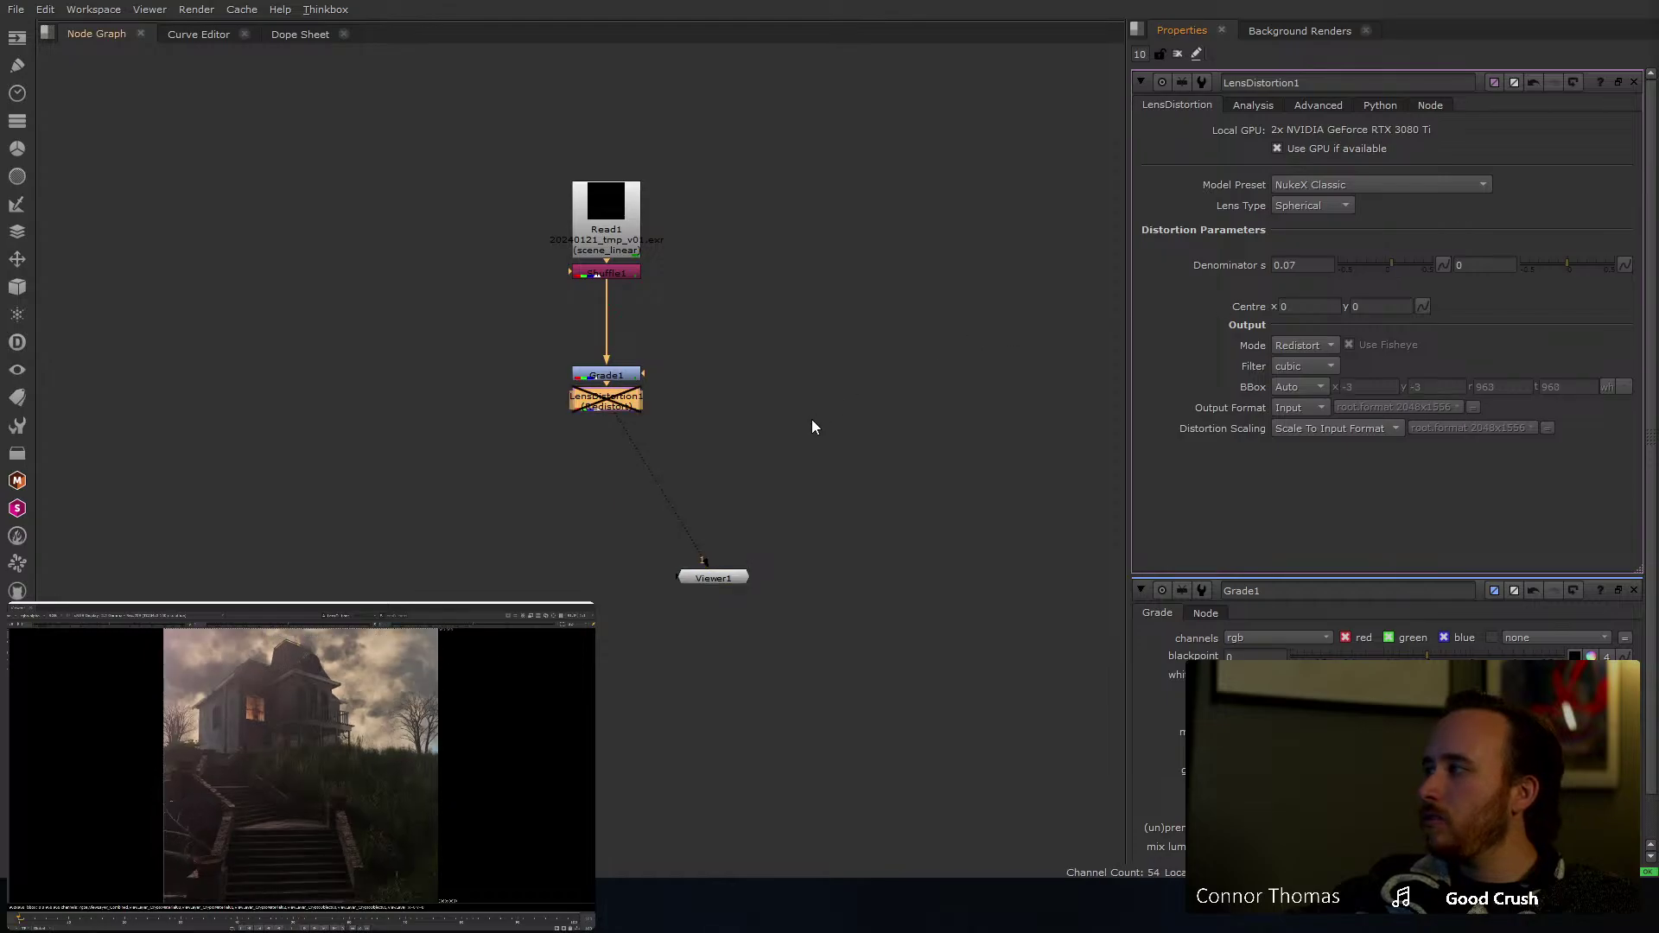
{"action": "key", "text": "d"}
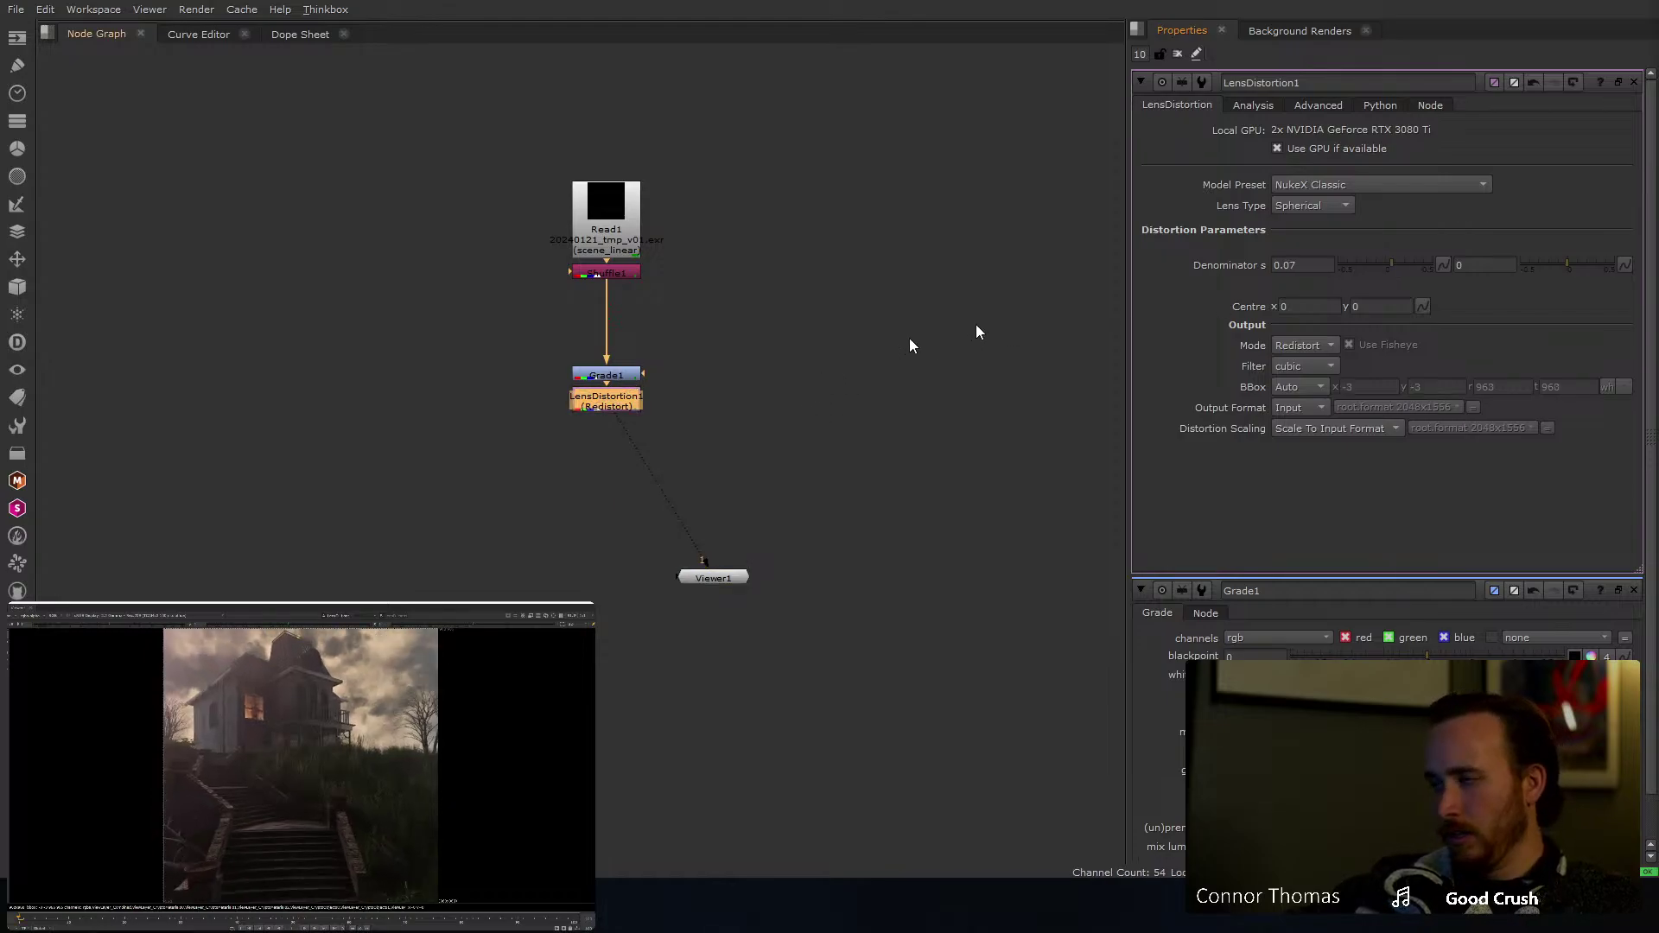
{"action": "left_click", "coordinate": [1390, 262]}
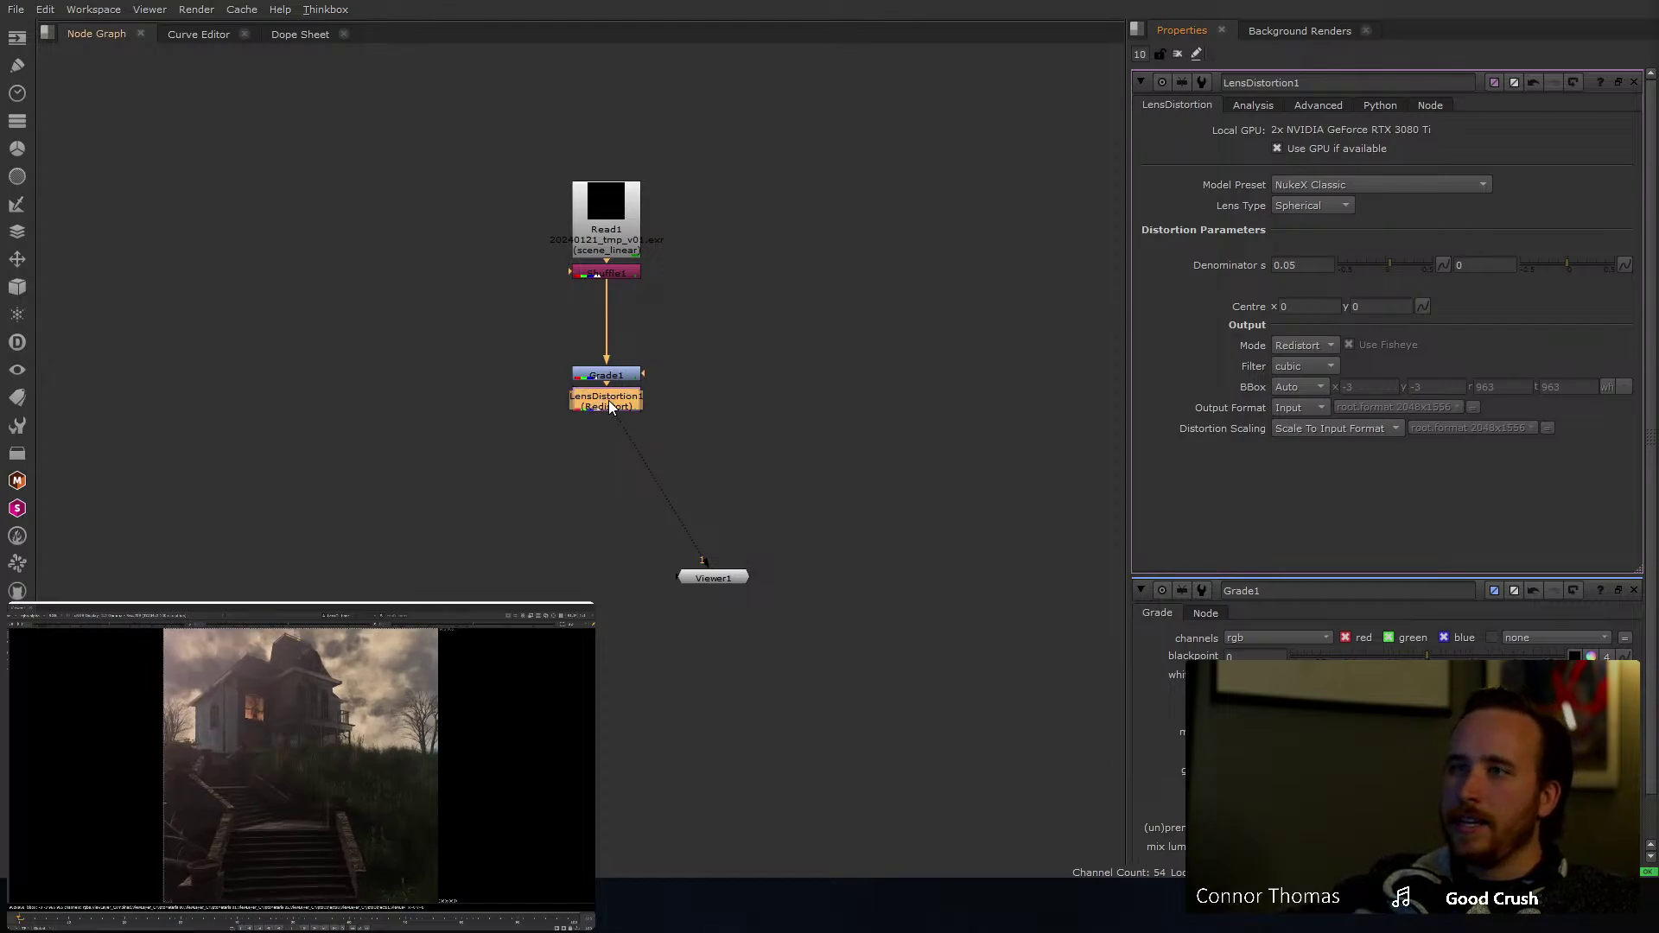
Step: Move the Grade node directly beneath the Shuffle node and the LensDistortion node down beside the Viewer node
{"action": "left_click", "coordinate": [625, 273]}
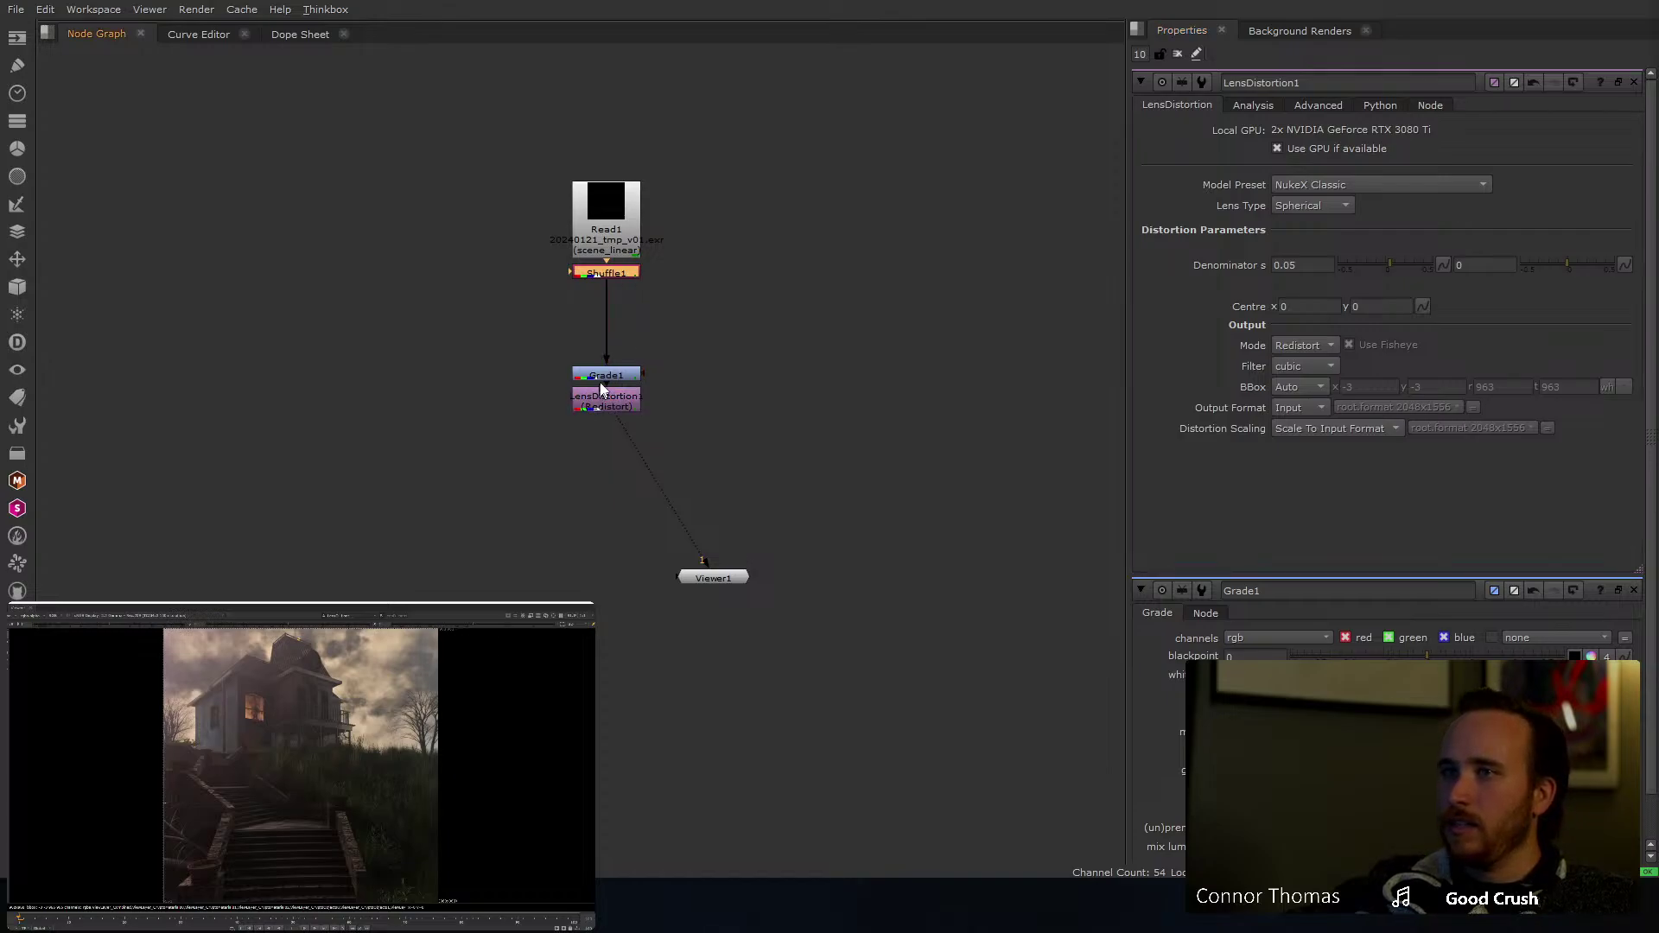
{"action": "left_click_drag", "start_coordinate": [602, 387], "coordinate": [608, 304]}
{"action": "left_click_drag", "start_coordinate": [605, 415], "coordinate": [609, 603]}
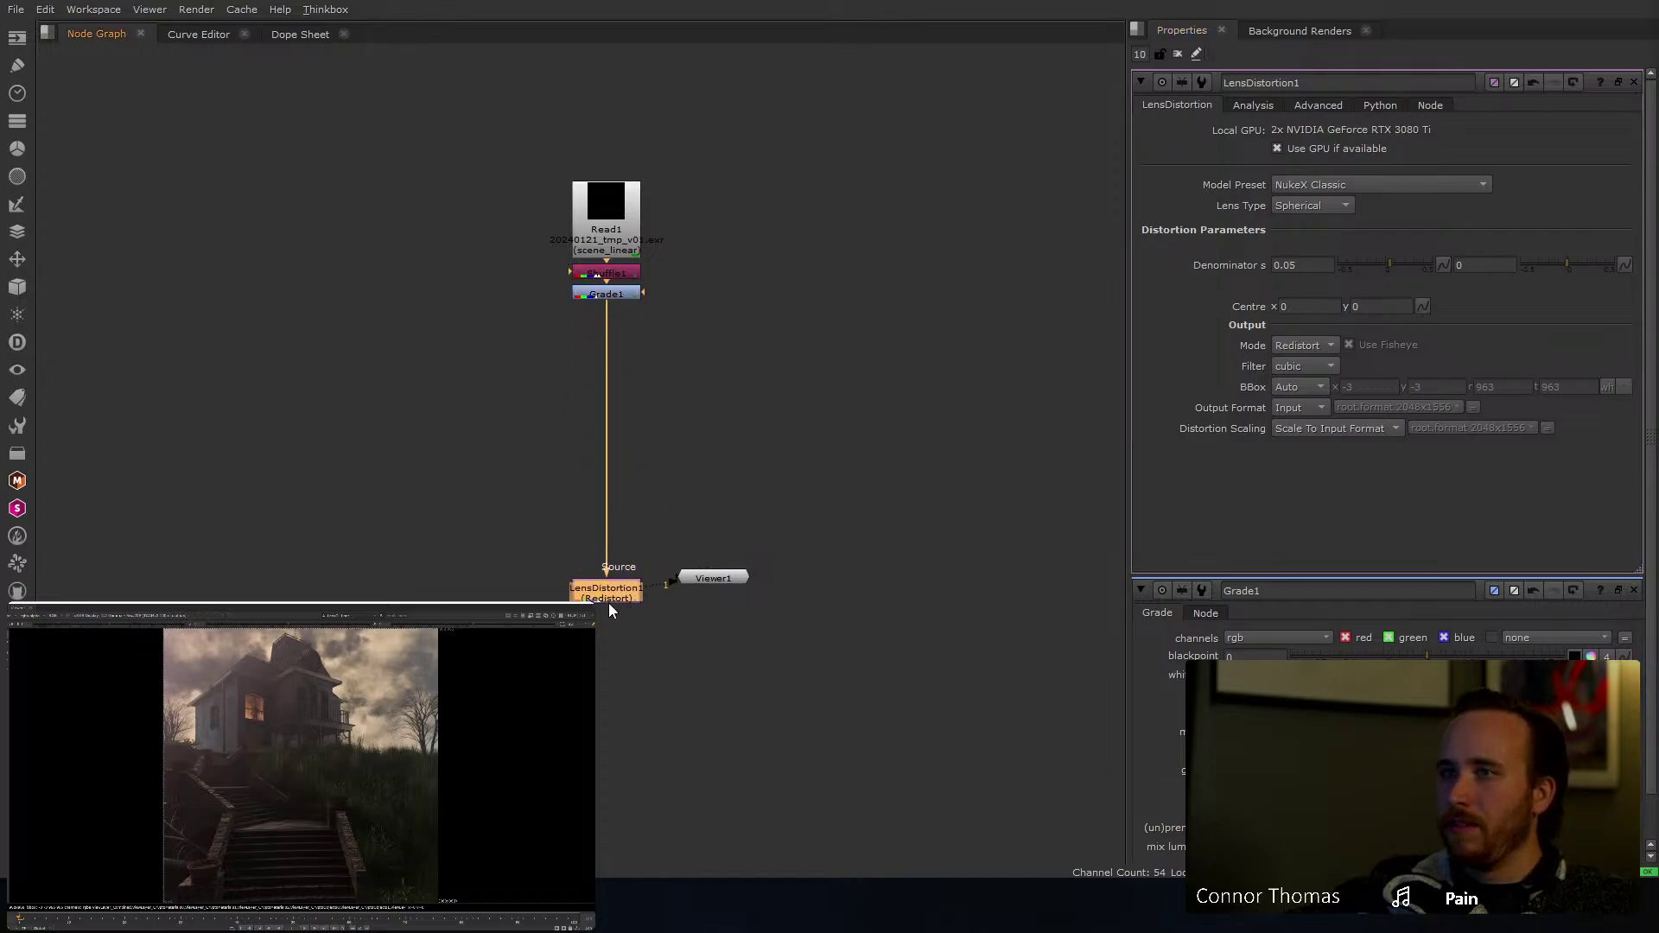
Step: Insert a dot in the connection above the LensDistortion node and move the Viewer node farther down the graph
{"action": "left_click_drag", "start_coordinate": [607, 446], "coordinate": [606, 558], "text": "ctrl"}
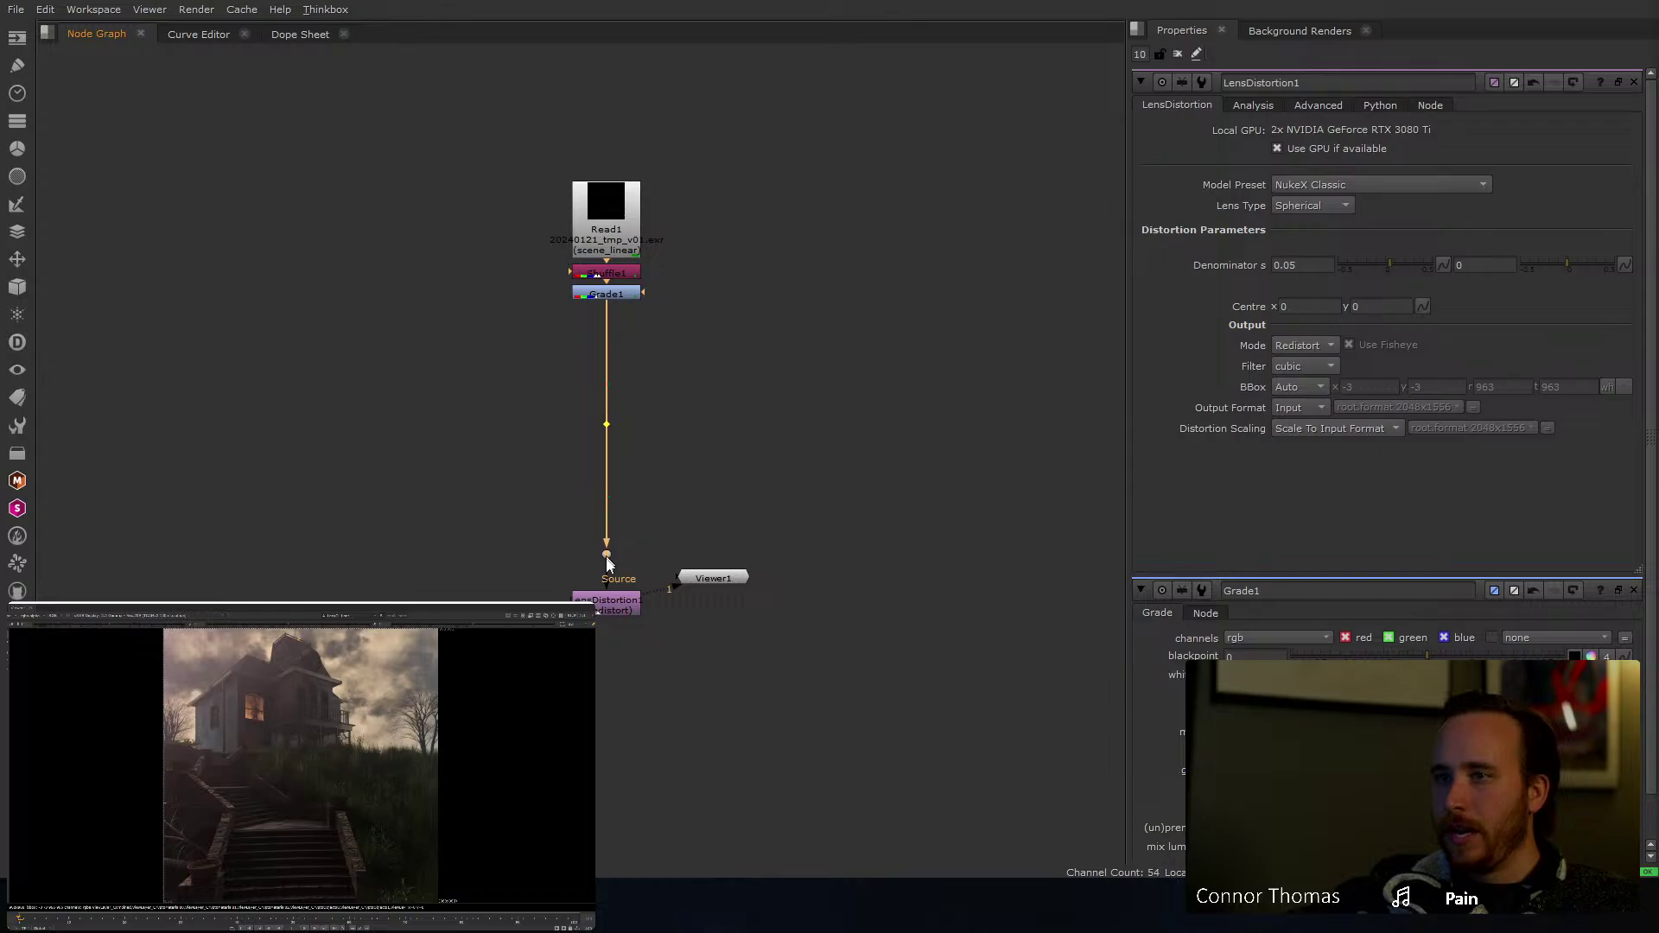
{"action": "left_click_drag", "start_coordinate": [717, 579], "coordinate": [747, 741]}
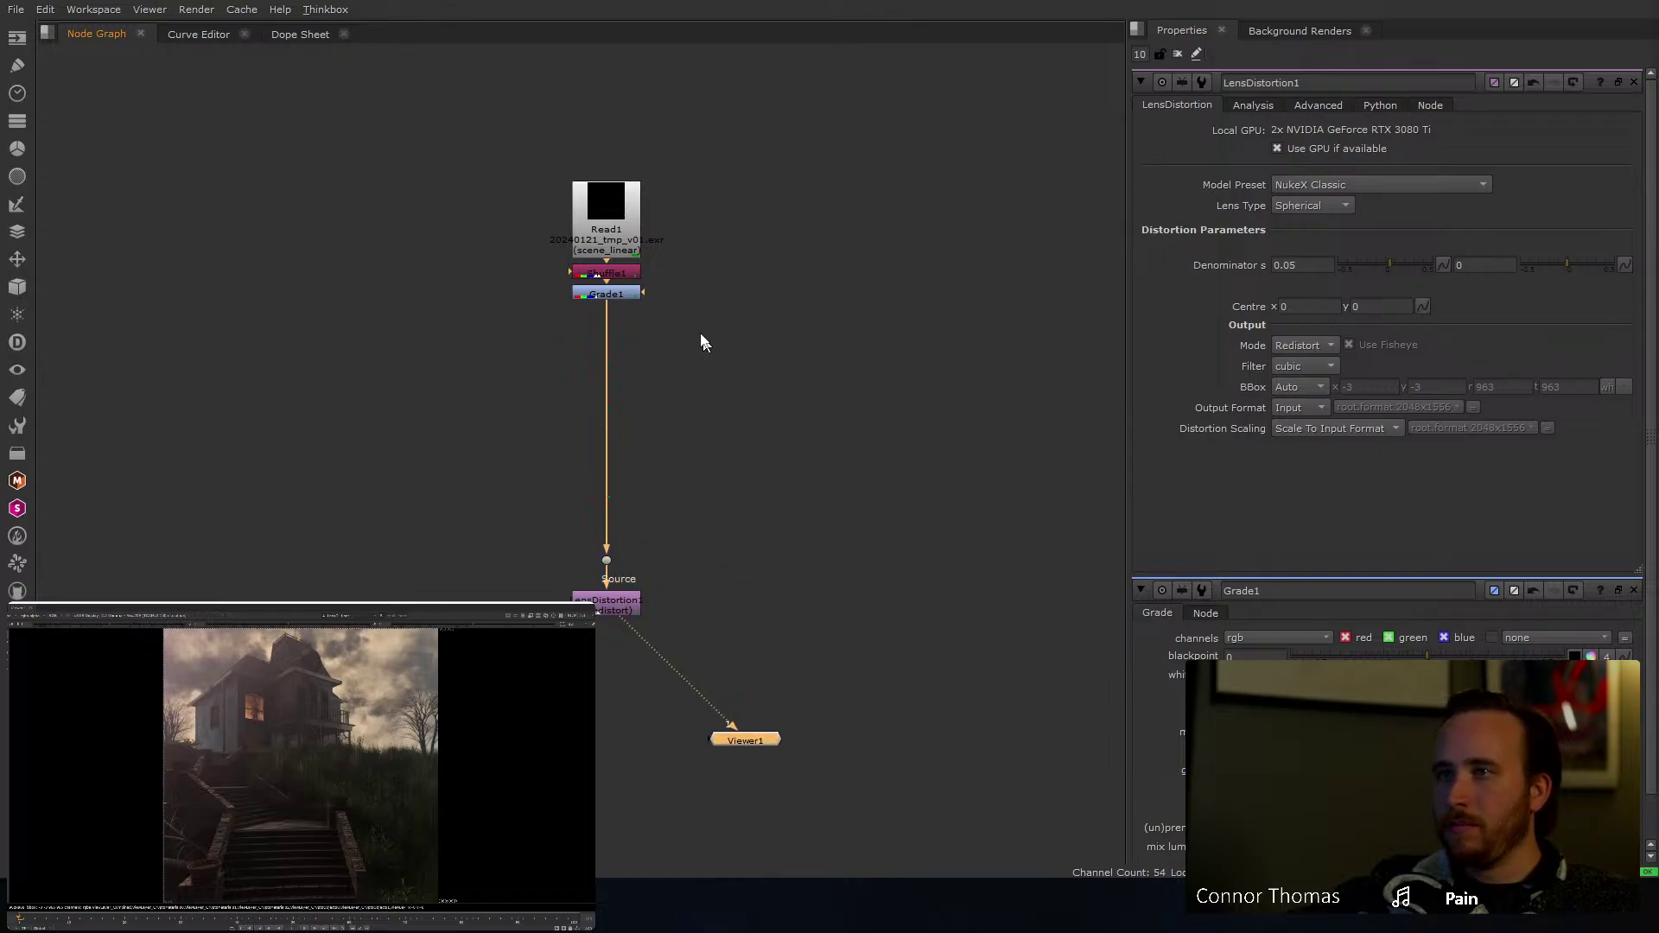
Step: Add a Glow node directly after the Grade node and set its tolerance to 0.4
{"action": "left_click", "coordinate": [640, 299]}
{"action": "key", "text": "Tab"}
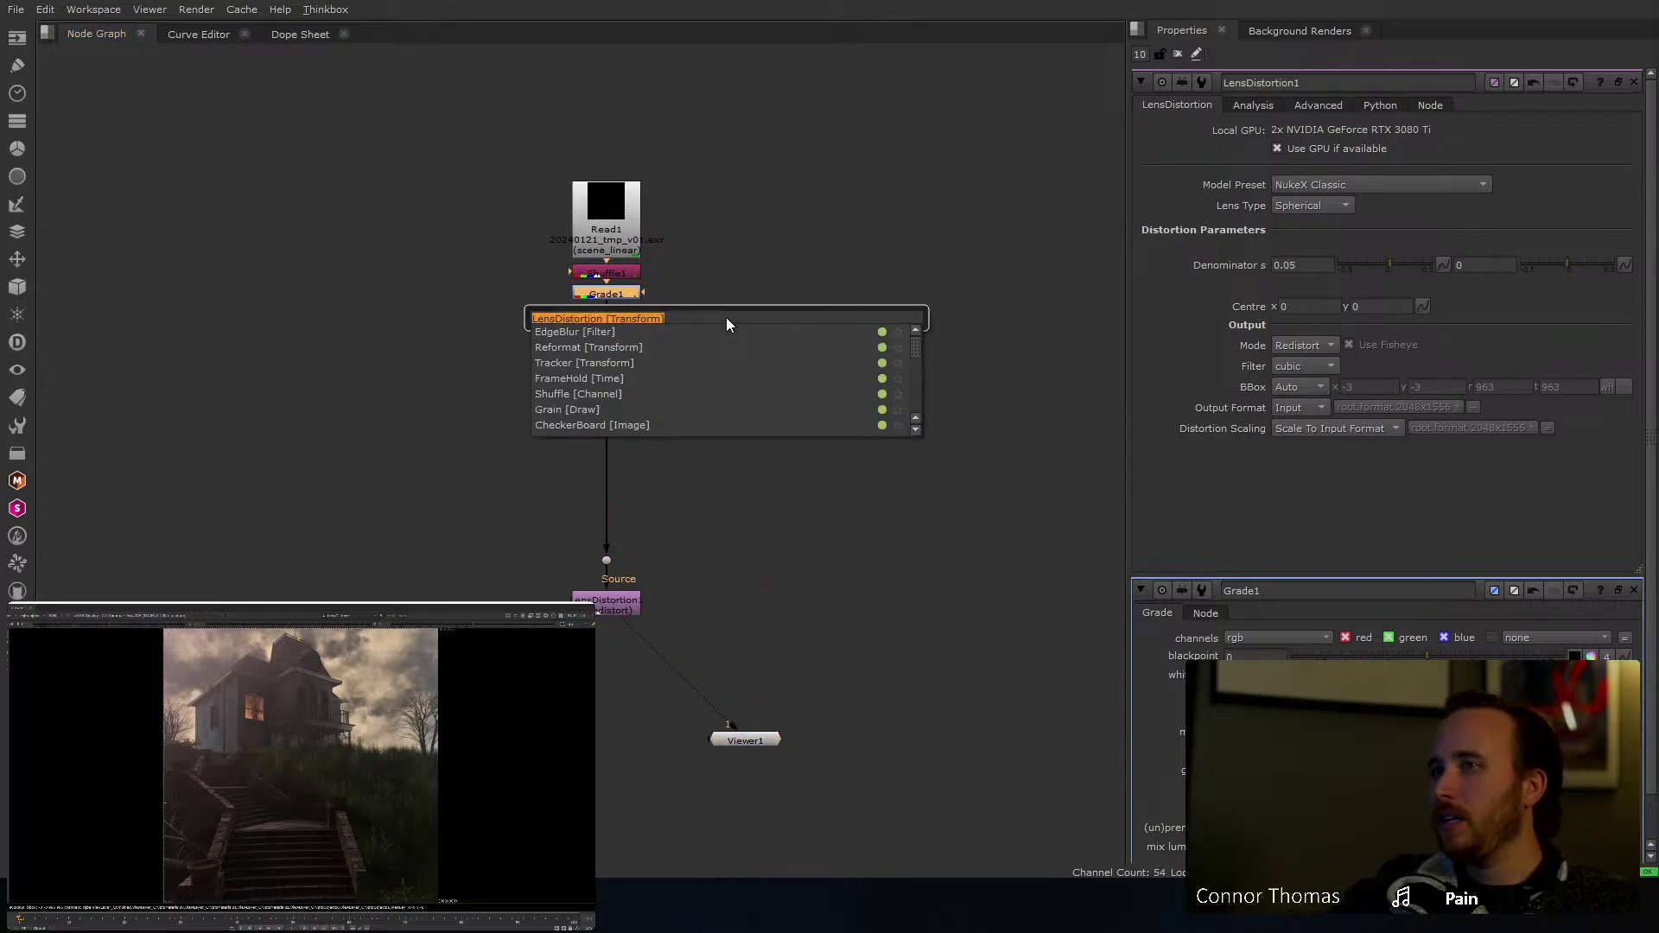
{"action": "type", "text": "glow"}
{"action": "key", "text": "Return"}
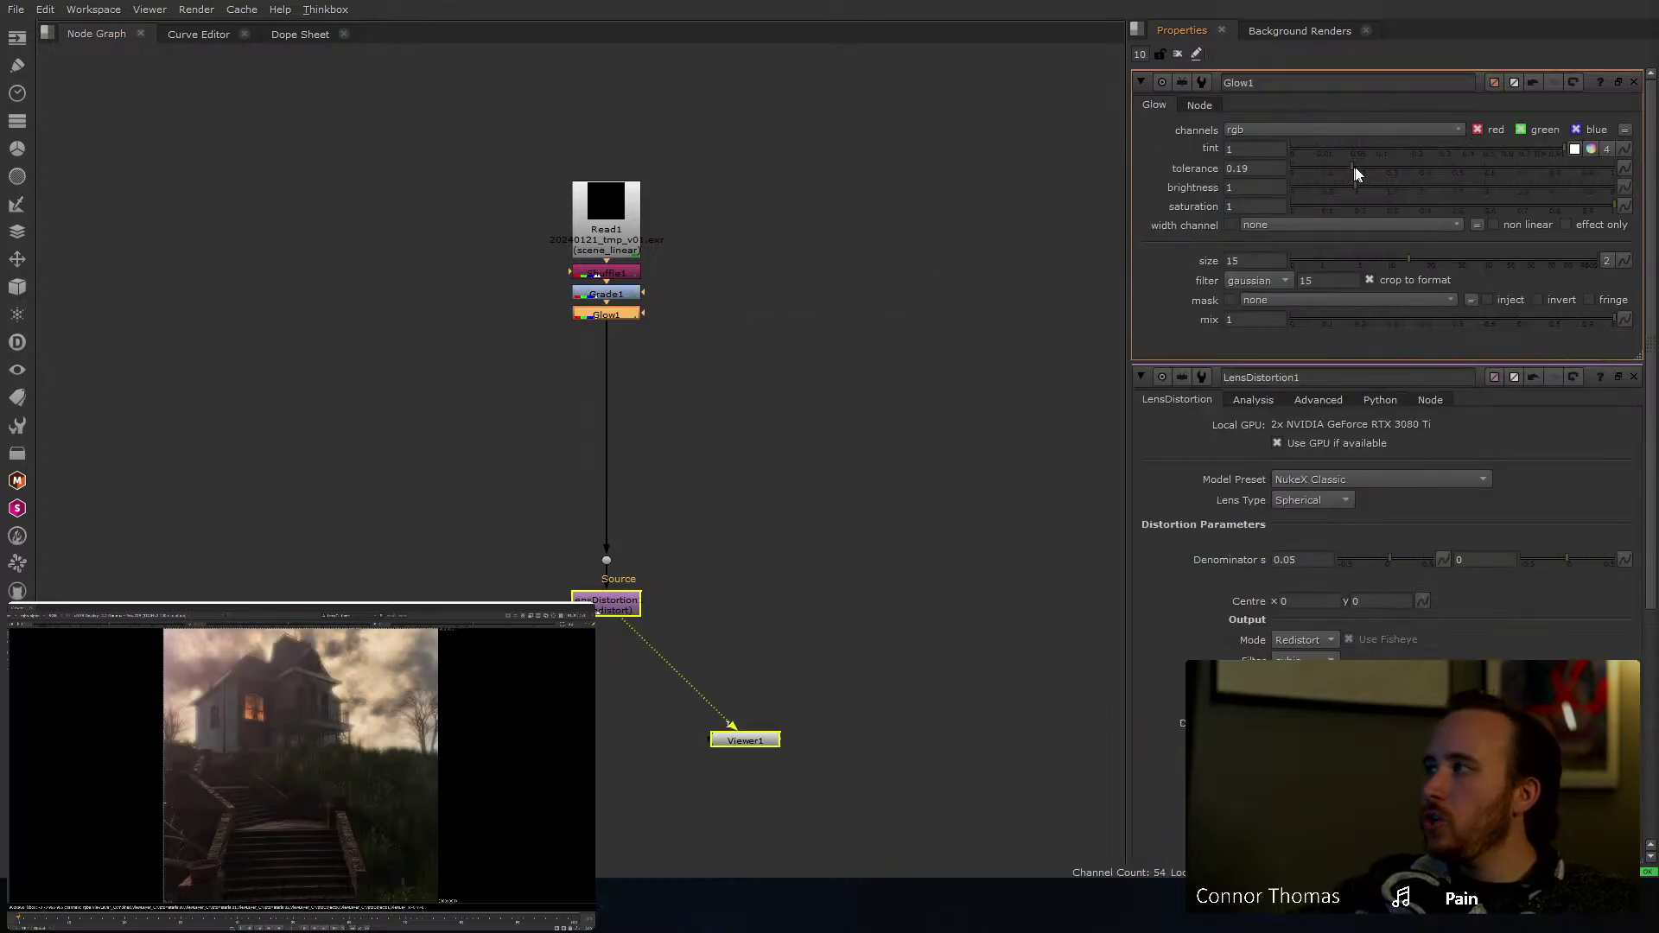
{"action": "left_click_drag", "start_coordinate": [1381, 170], "coordinate": [1419, 169]}
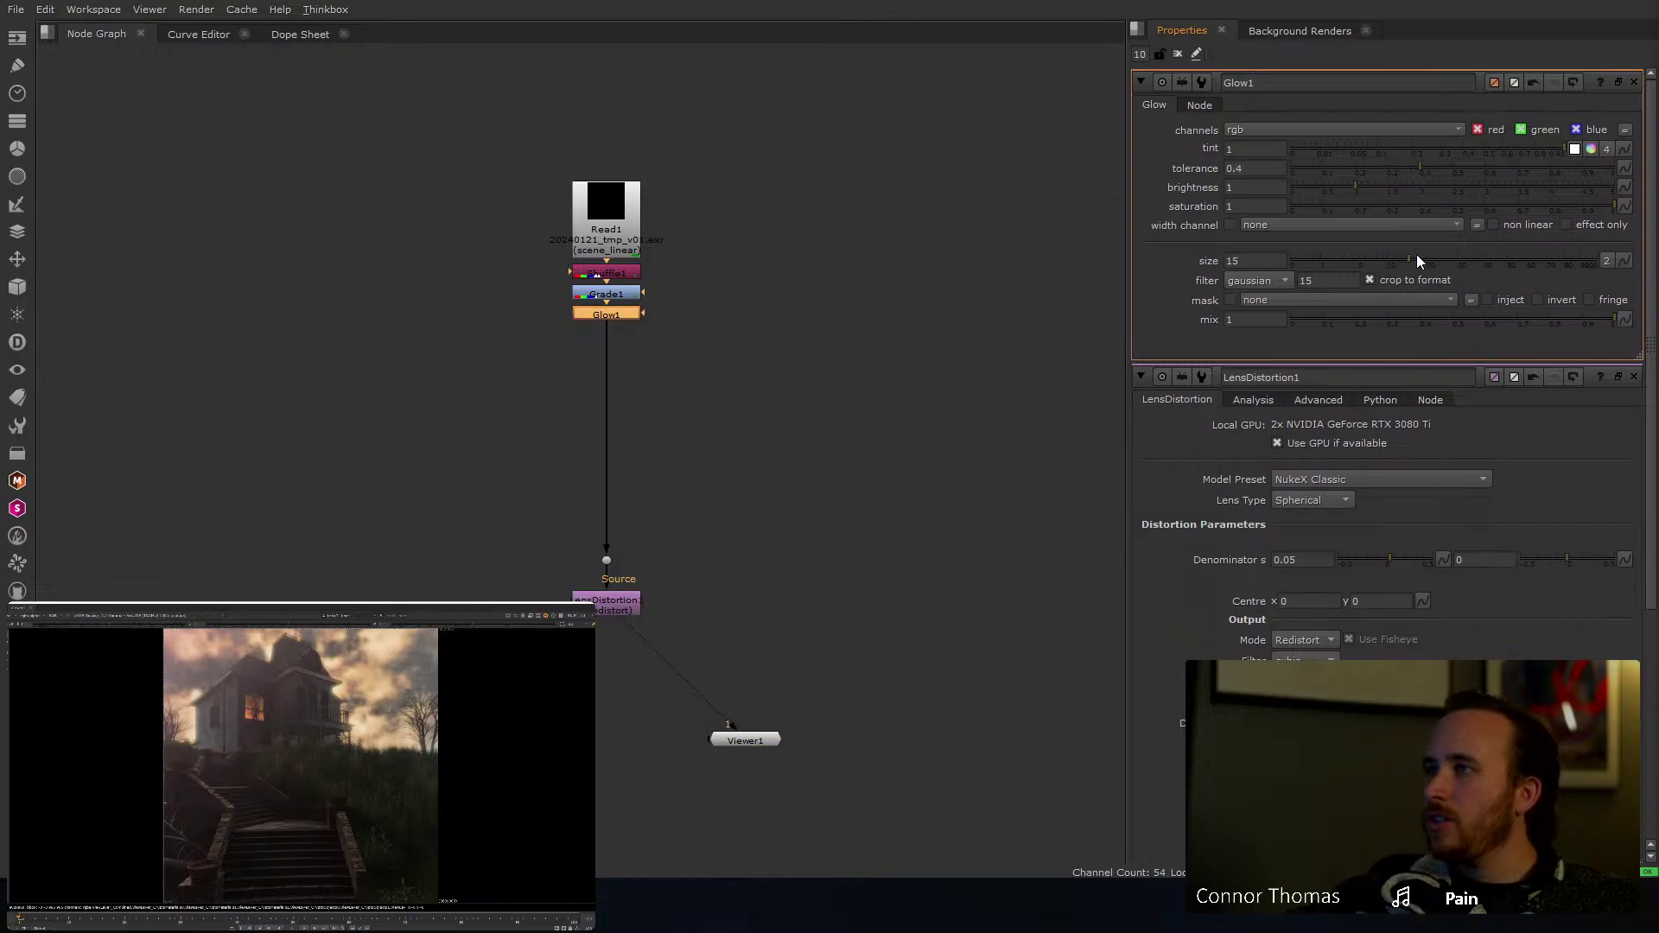
Step: Reduce the Glow node's size to 3.8 and compare the image with the node disabled and enabled
{"action": "mouse_move", "coordinate": [1417, 256]}
{"action": "left_mouse_down"}
{"action": "mouse_move", "coordinate": [1473, 257]}
{"action": "mouse_move", "coordinate": [1395, 258]}
{"action": "left_mouse_up"}
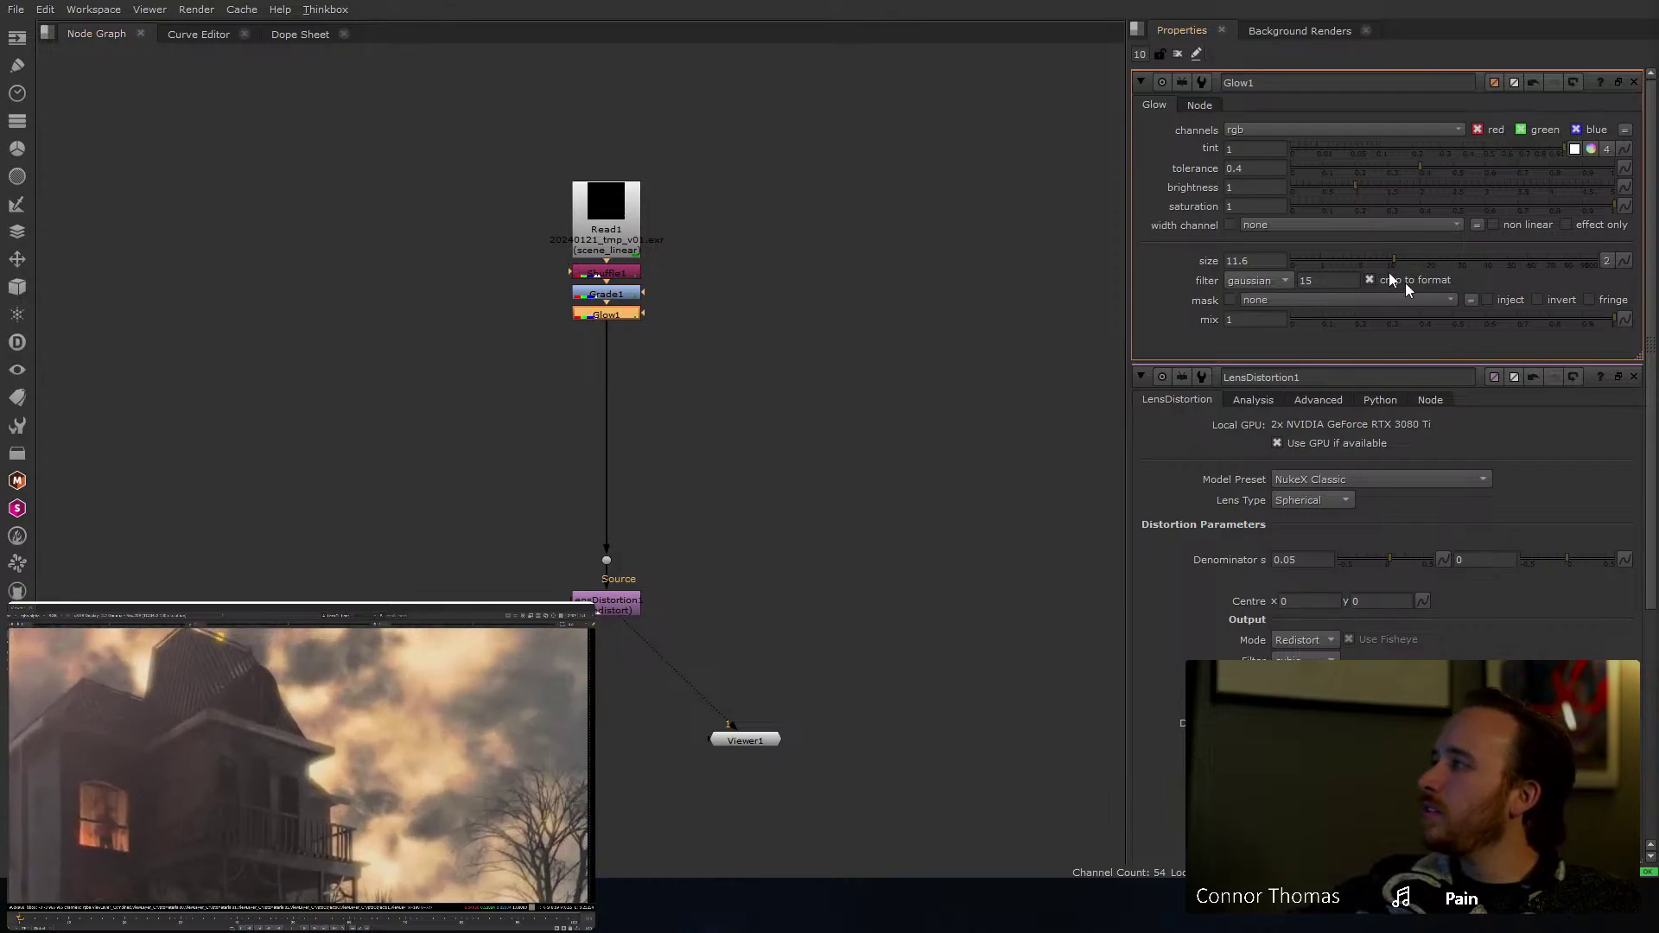
{"action": "left_click_drag", "start_coordinate": [1395, 263], "coordinate": [1350, 262]}
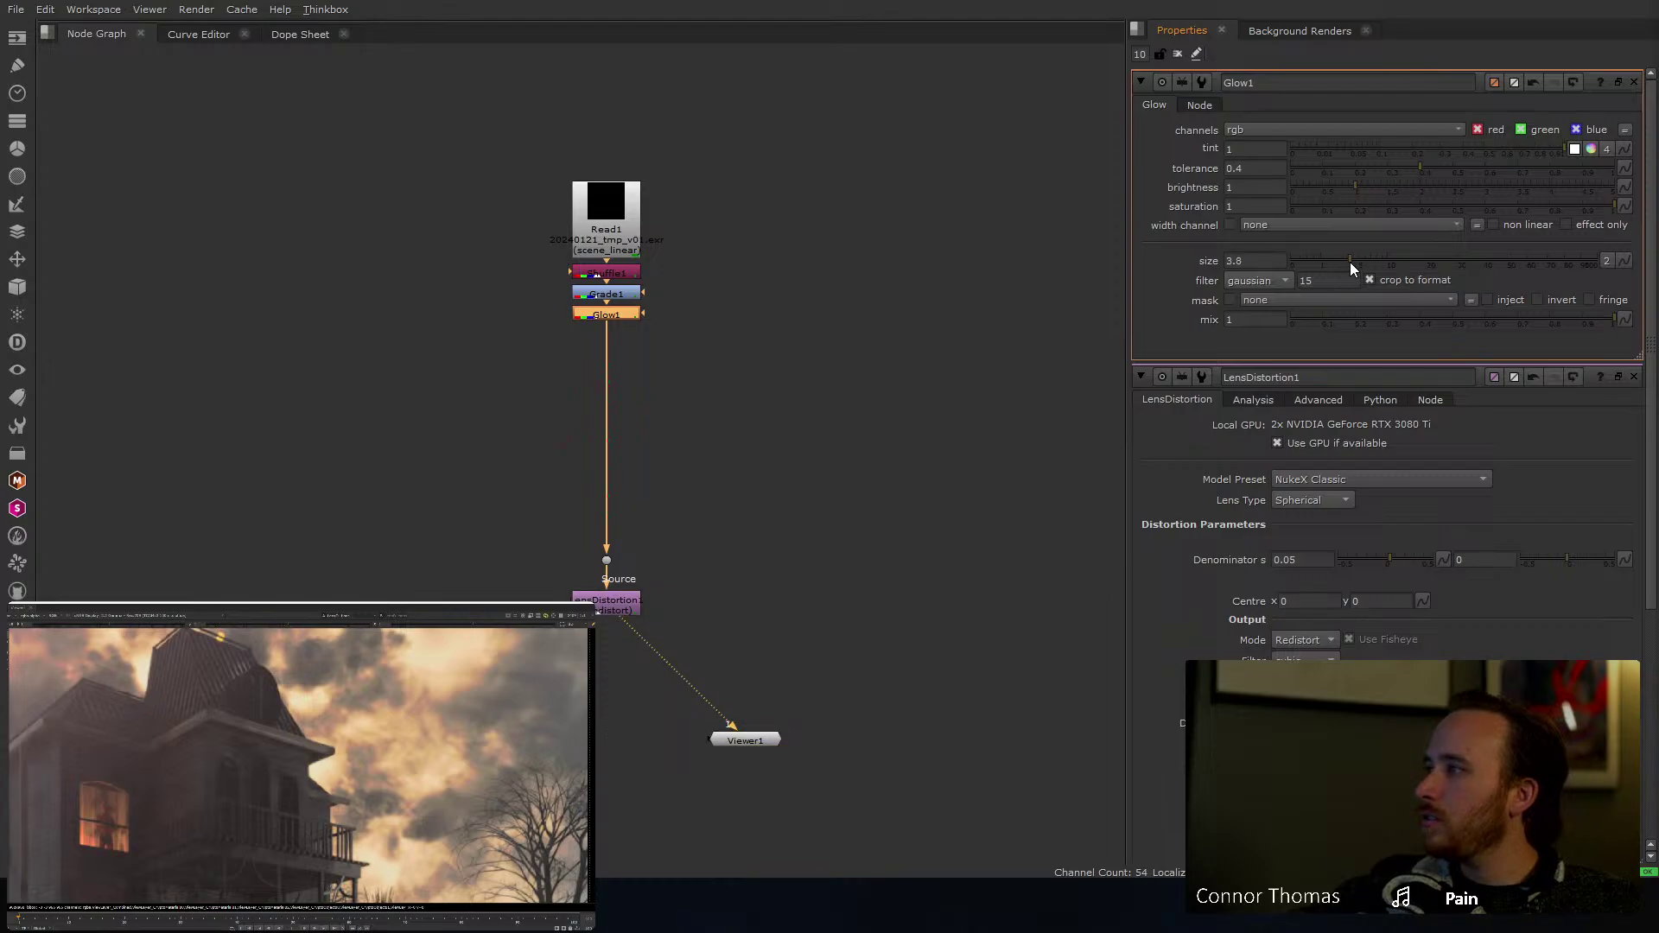
{"action": "key", "text": "d"}
{"action": "key", "text": "d"}
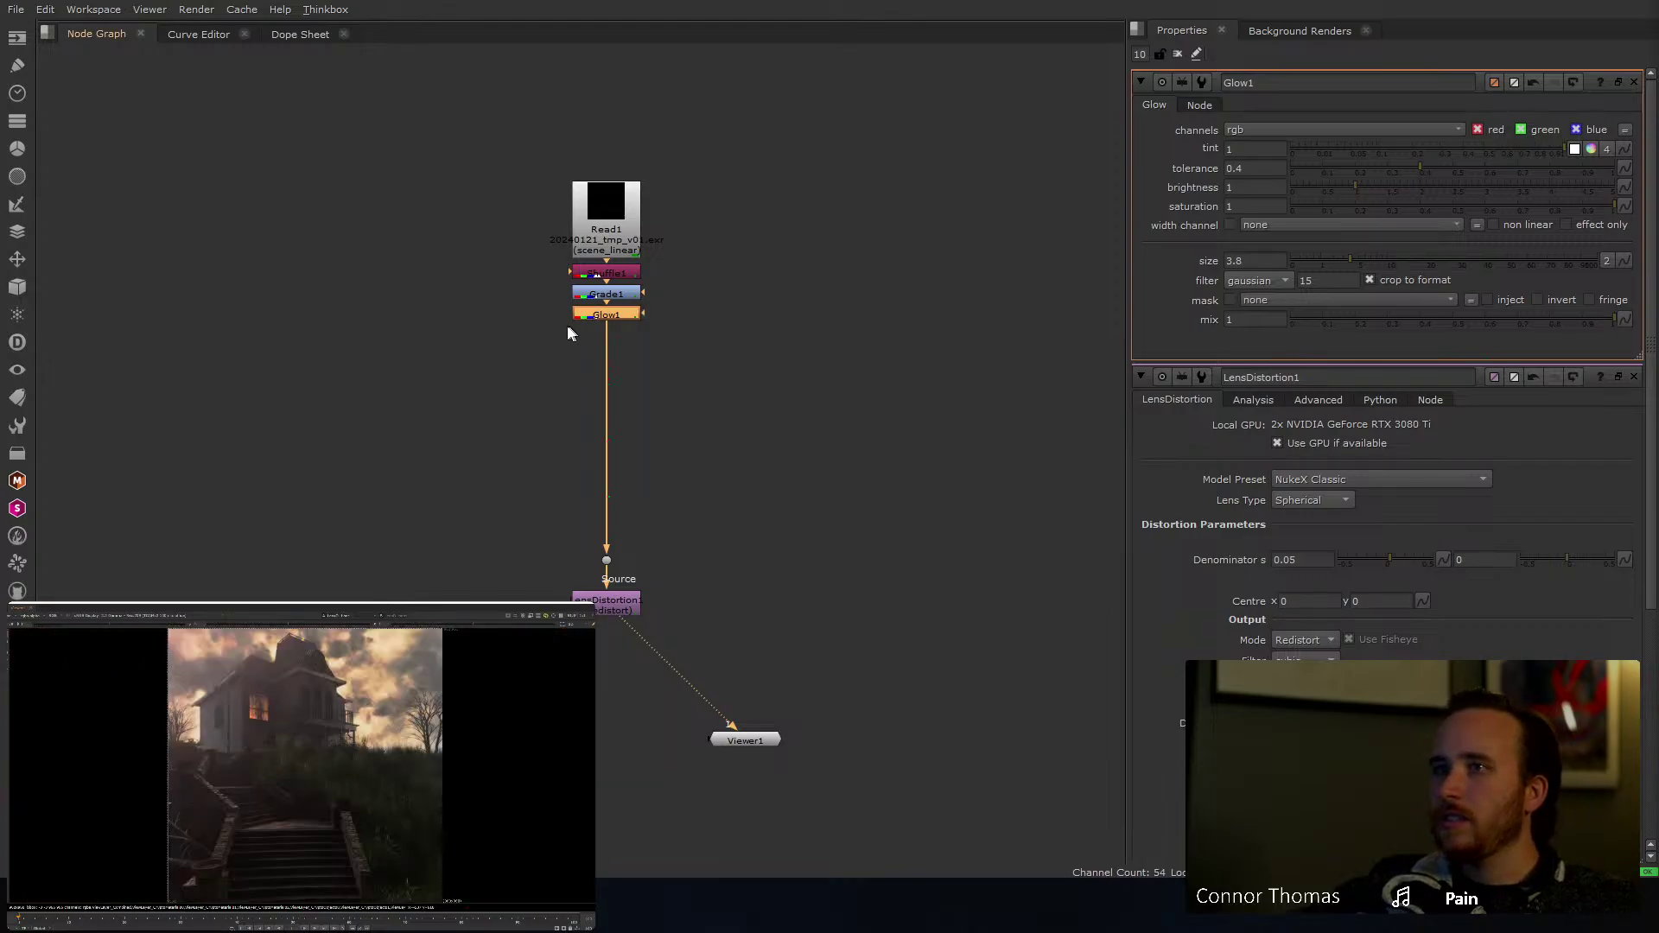
Step: Move the Read node higher above the Shuffle node and add a Reformat node directly beneath it
{"action": "mouse_move", "coordinate": [619, 249]}
{"action": "left_mouse_down"}
{"action": "mouse_move", "coordinate": [619, 162]}
{"action": "mouse_move", "coordinate": [606, 274]}
{"action": "left_mouse_up"}
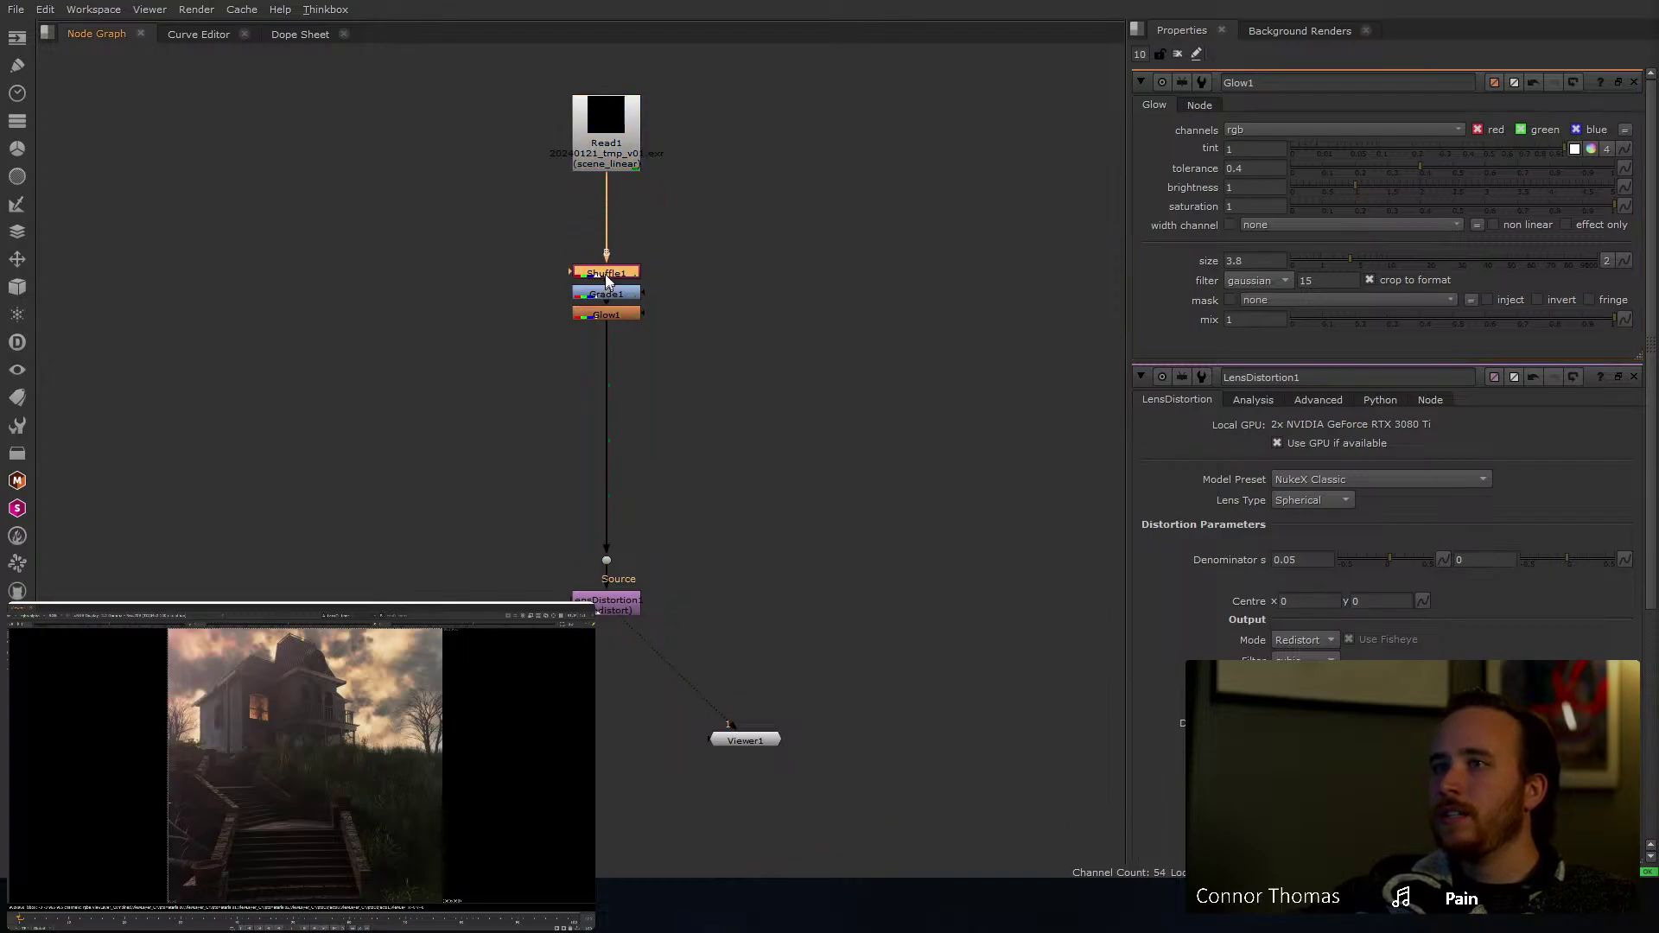
{"action": "left_click", "coordinate": [603, 117]}
{"action": "key", "text": "Tab"}
{"action": "type", "text": "reformat"}
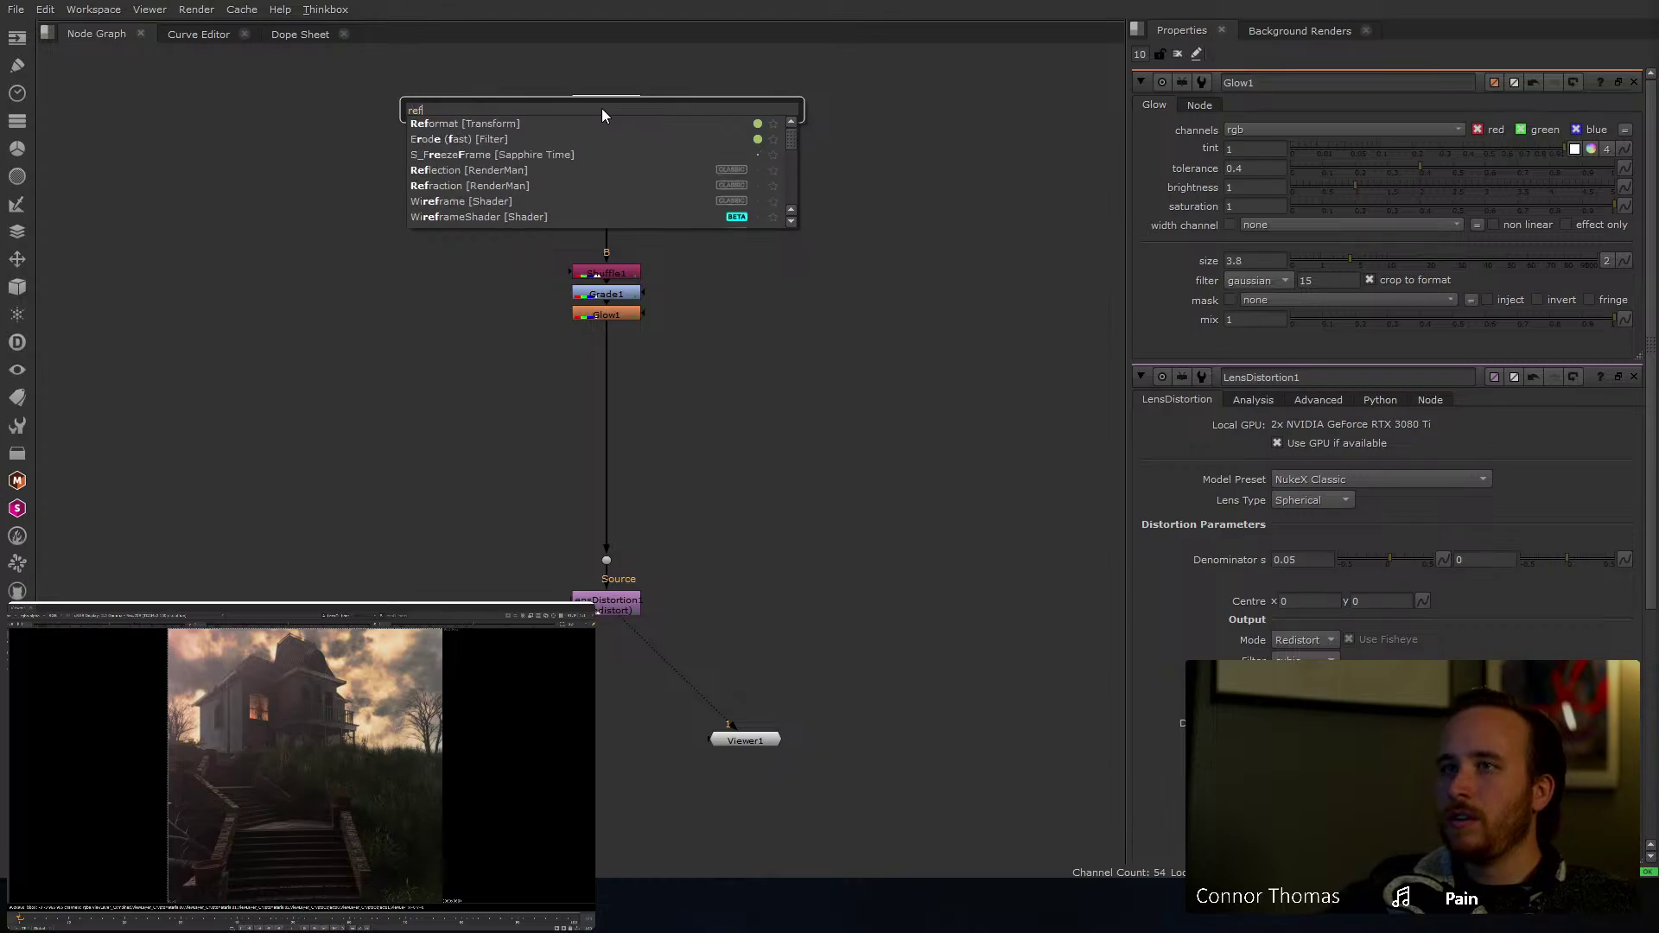
{"action": "key", "text": "Return"}
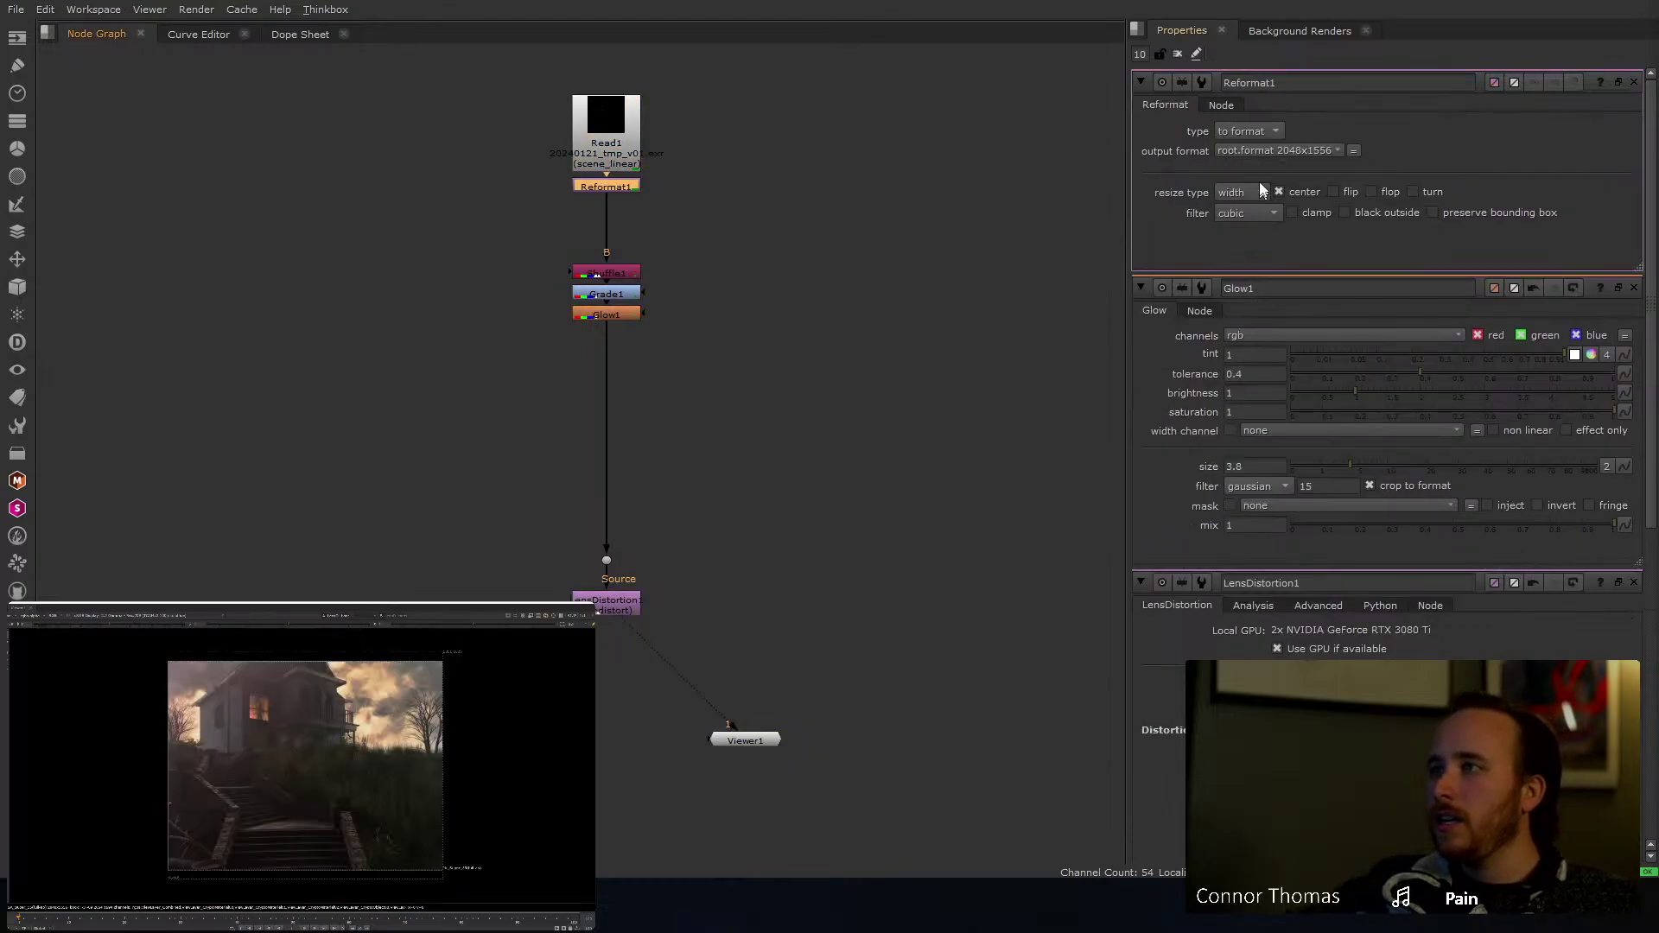
Step: Set the Reformat type to scale with a value of 2, comparing the image with the node disabled and enabled
{"action": "left_click", "coordinate": [1250, 132]}
{"action": "left_click", "coordinate": [1256, 168]}
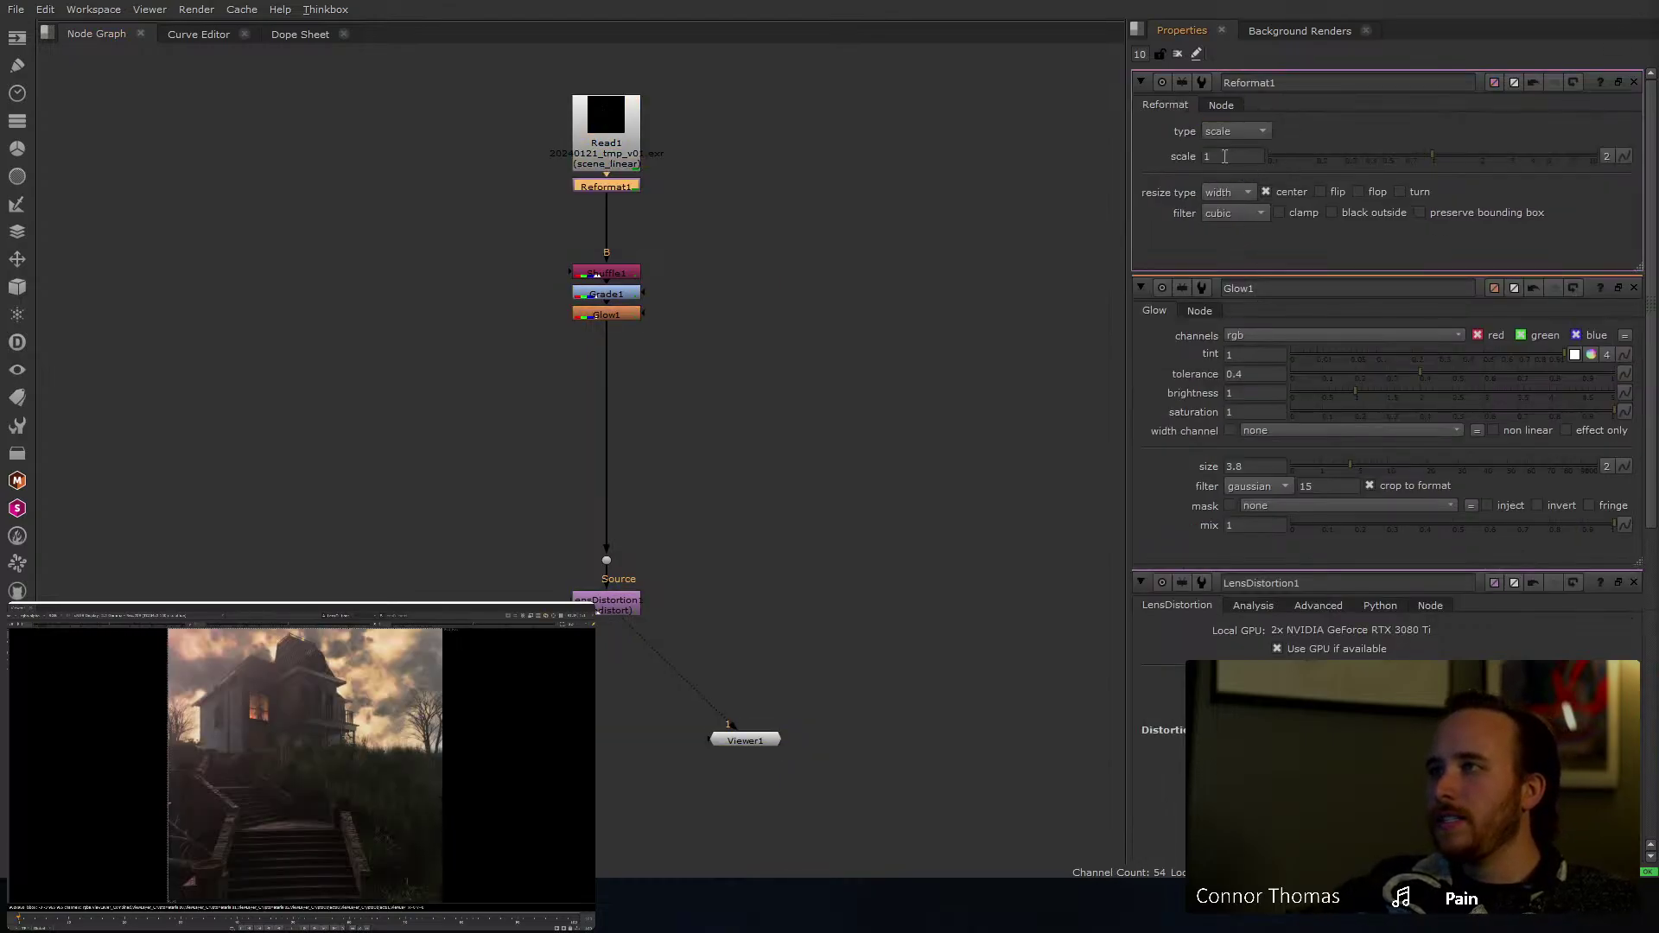
{"action": "double_click", "coordinate": [1231, 156]}
{"action": "type", "text": "2"}
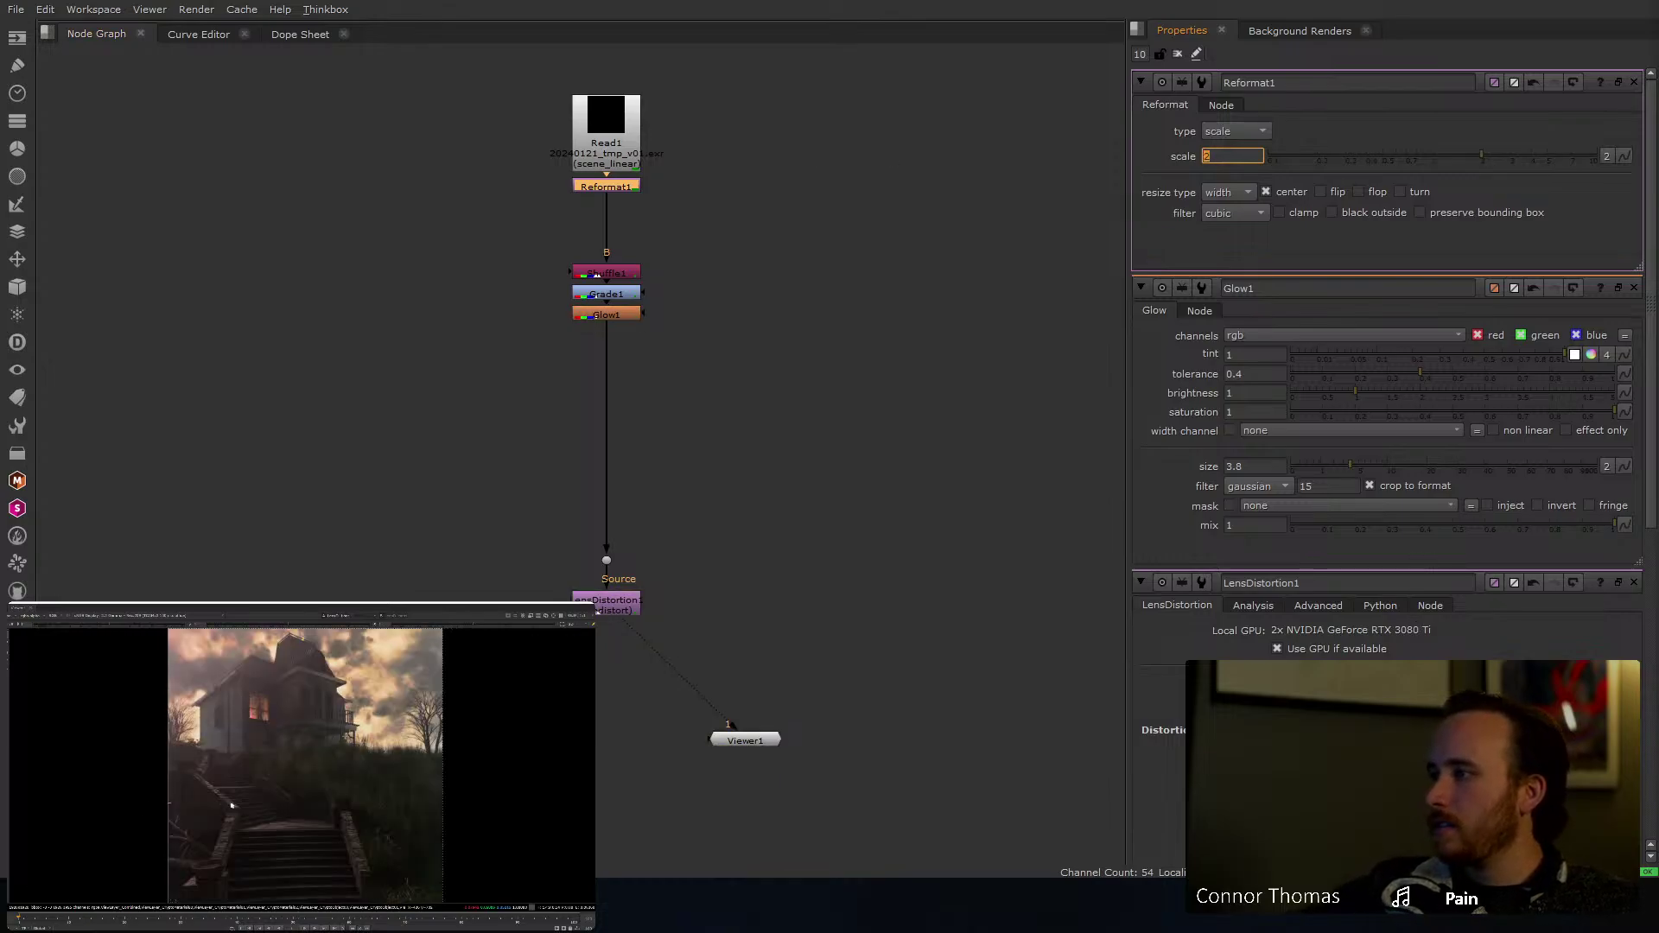
{"action": "key", "text": "Return"}
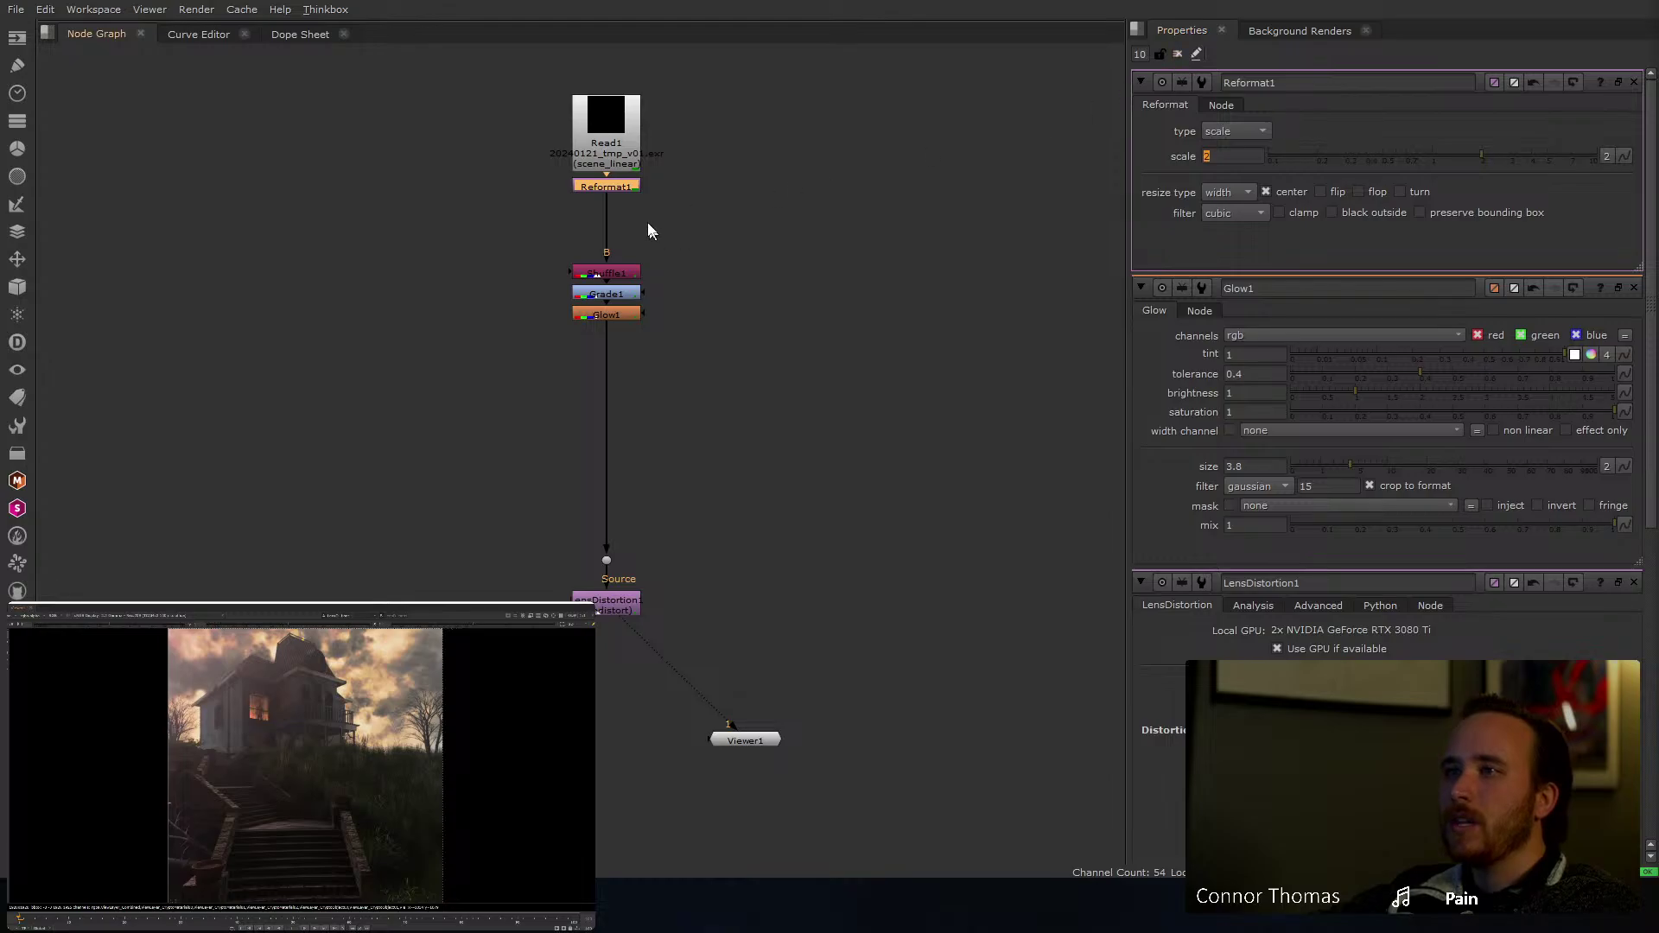
{"action": "key", "text": "d"}
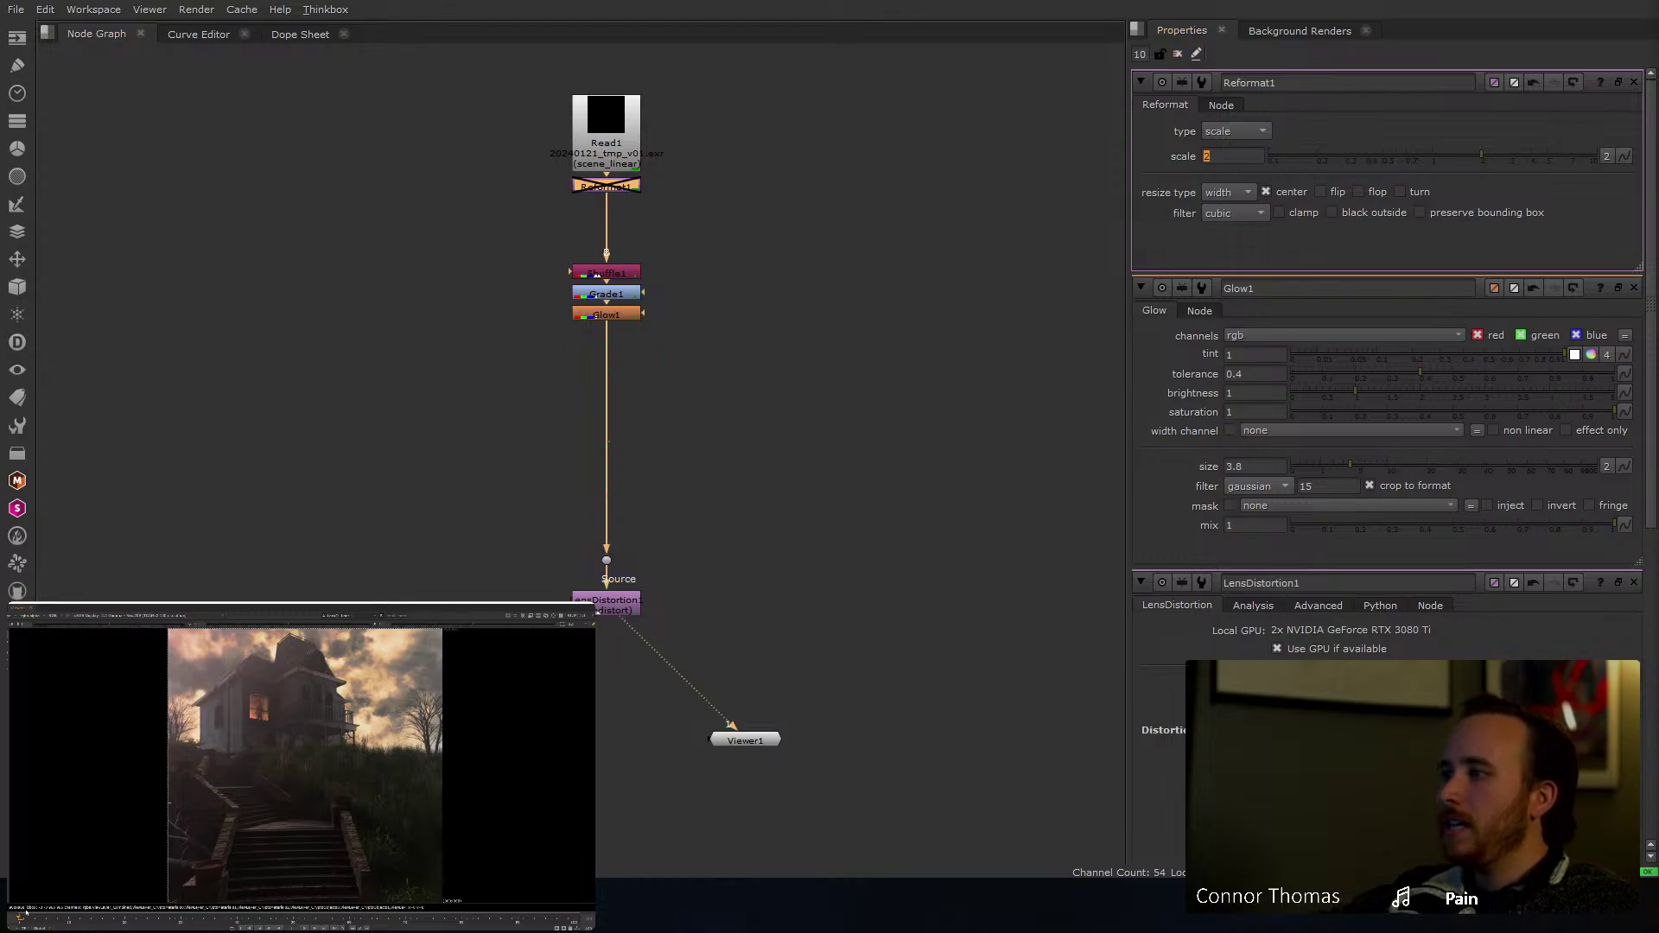
{"action": "key", "text": "d"}
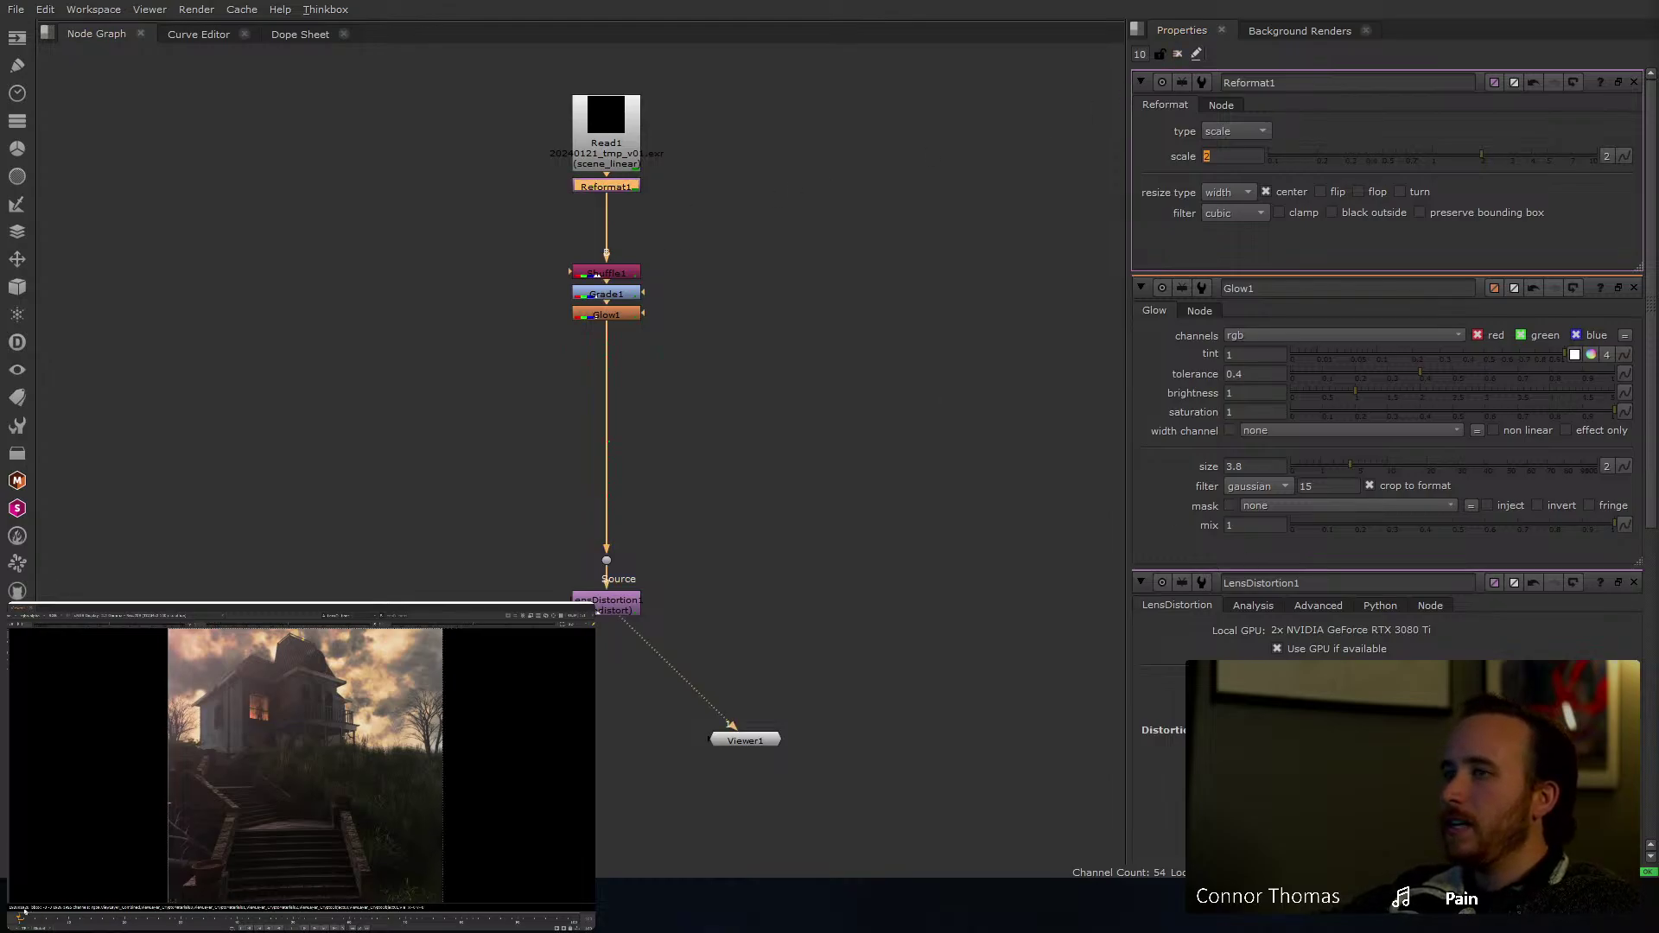
Step: Clear the open node properties, then add a ColorCorrect node after the Glow node with master contrast 1.2
{"action": "left_click", "coordinate": [1178, 54]}
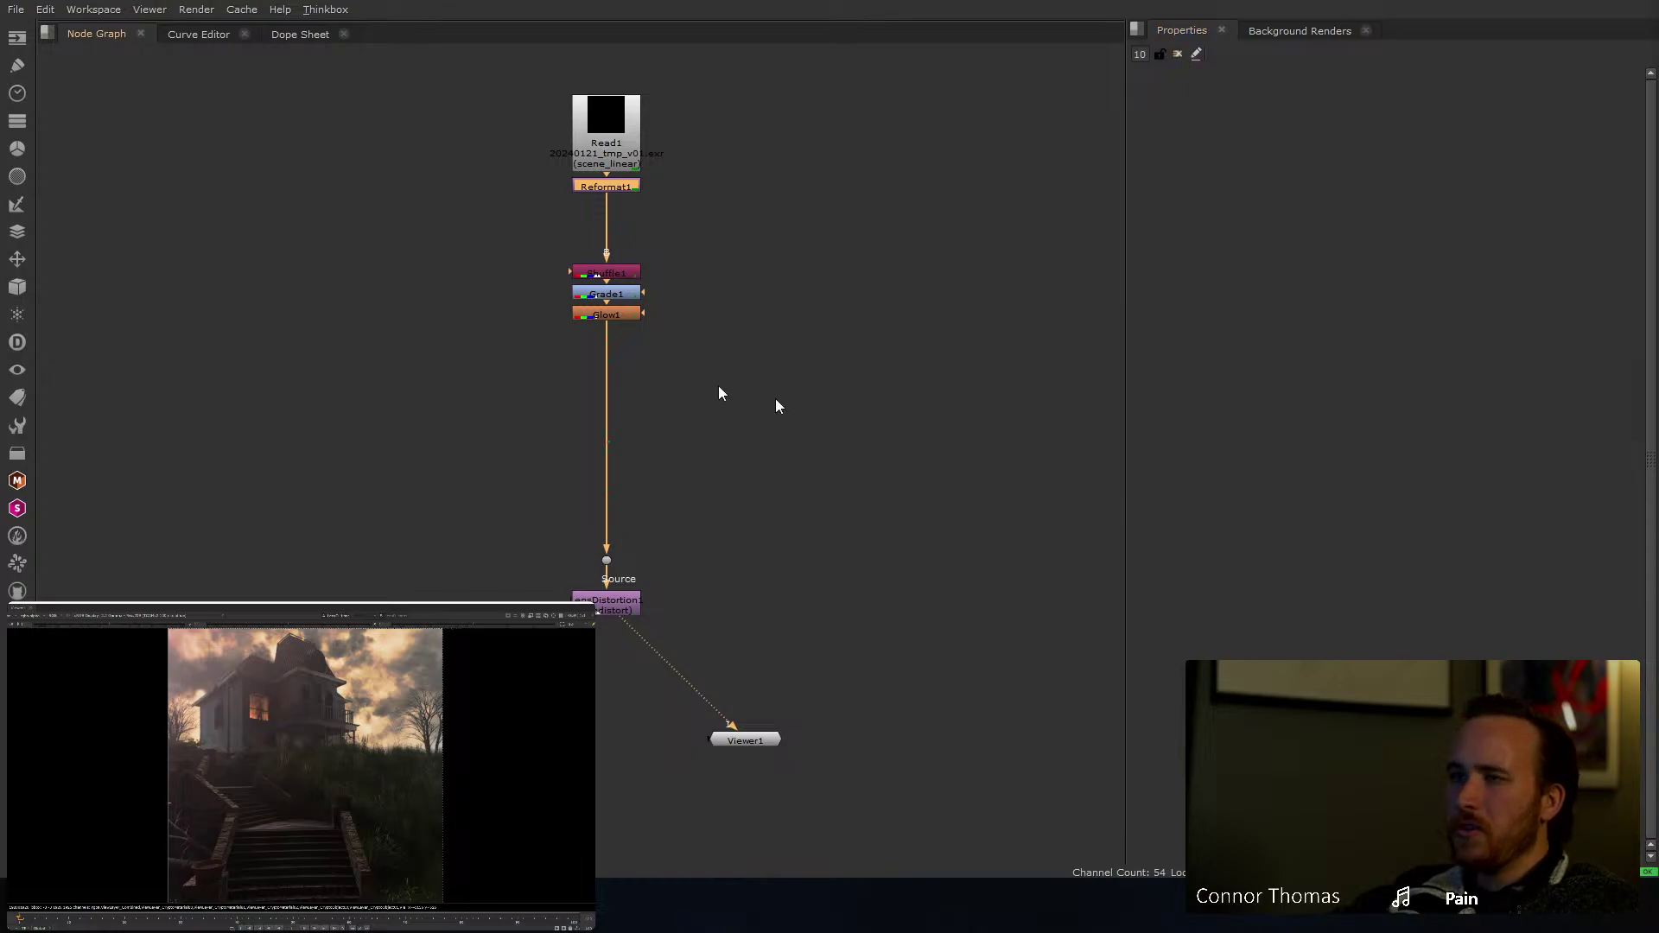
{"action": "left_click", "coordinate": [622, 316]}
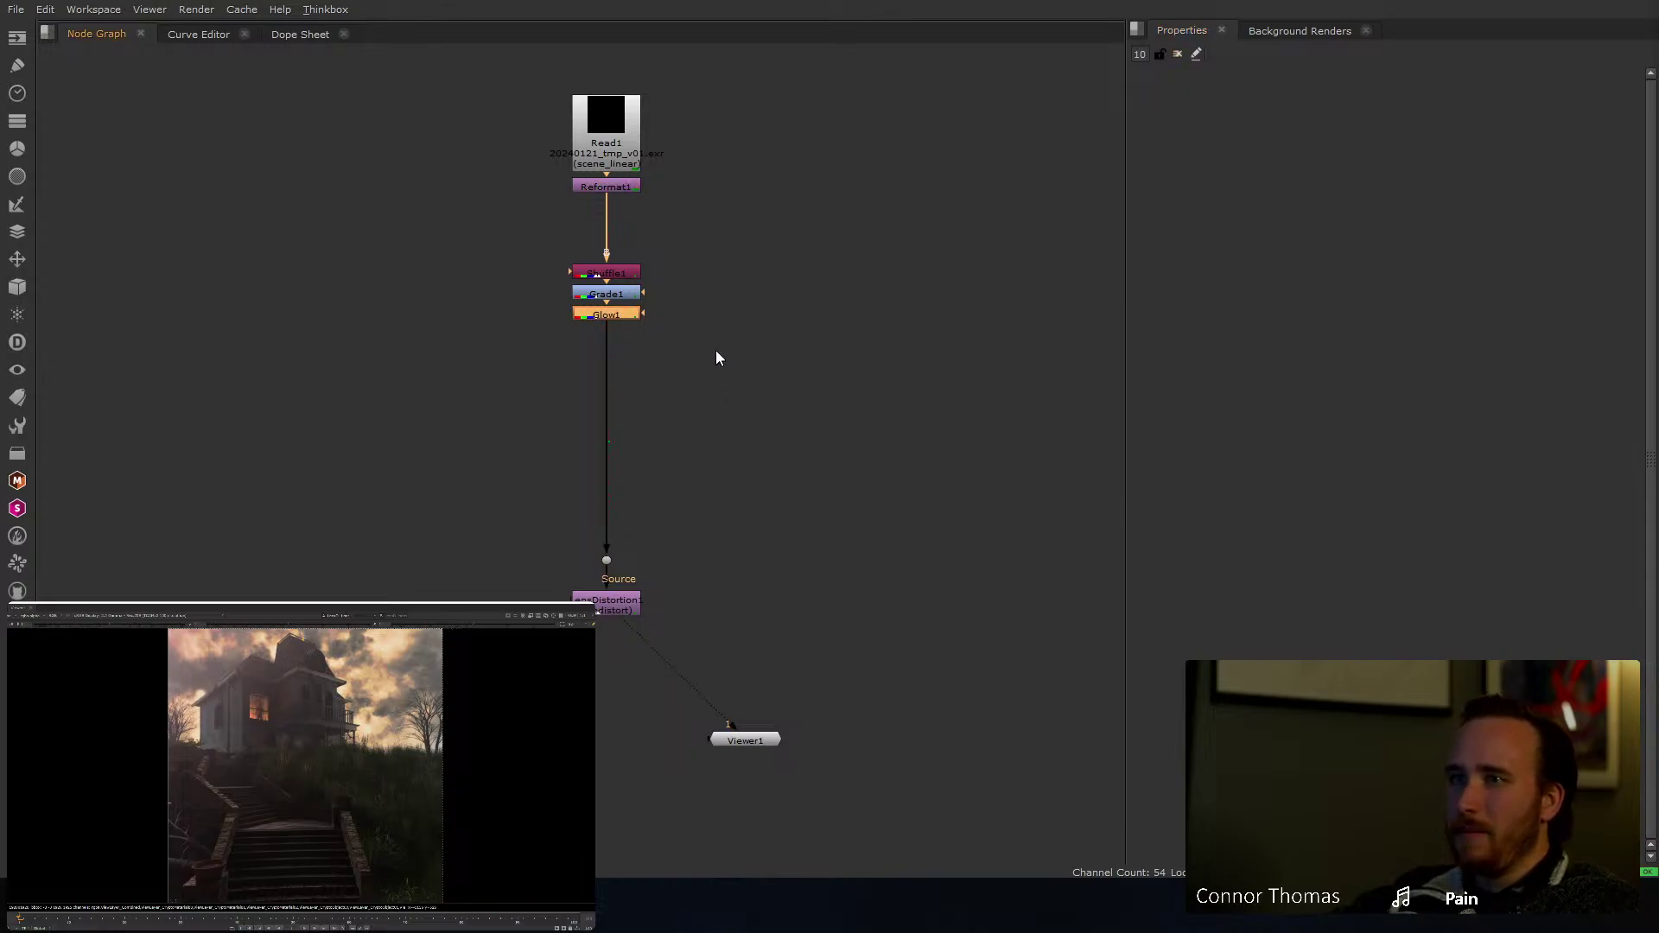
{"action": "key", "text": "Tab"}
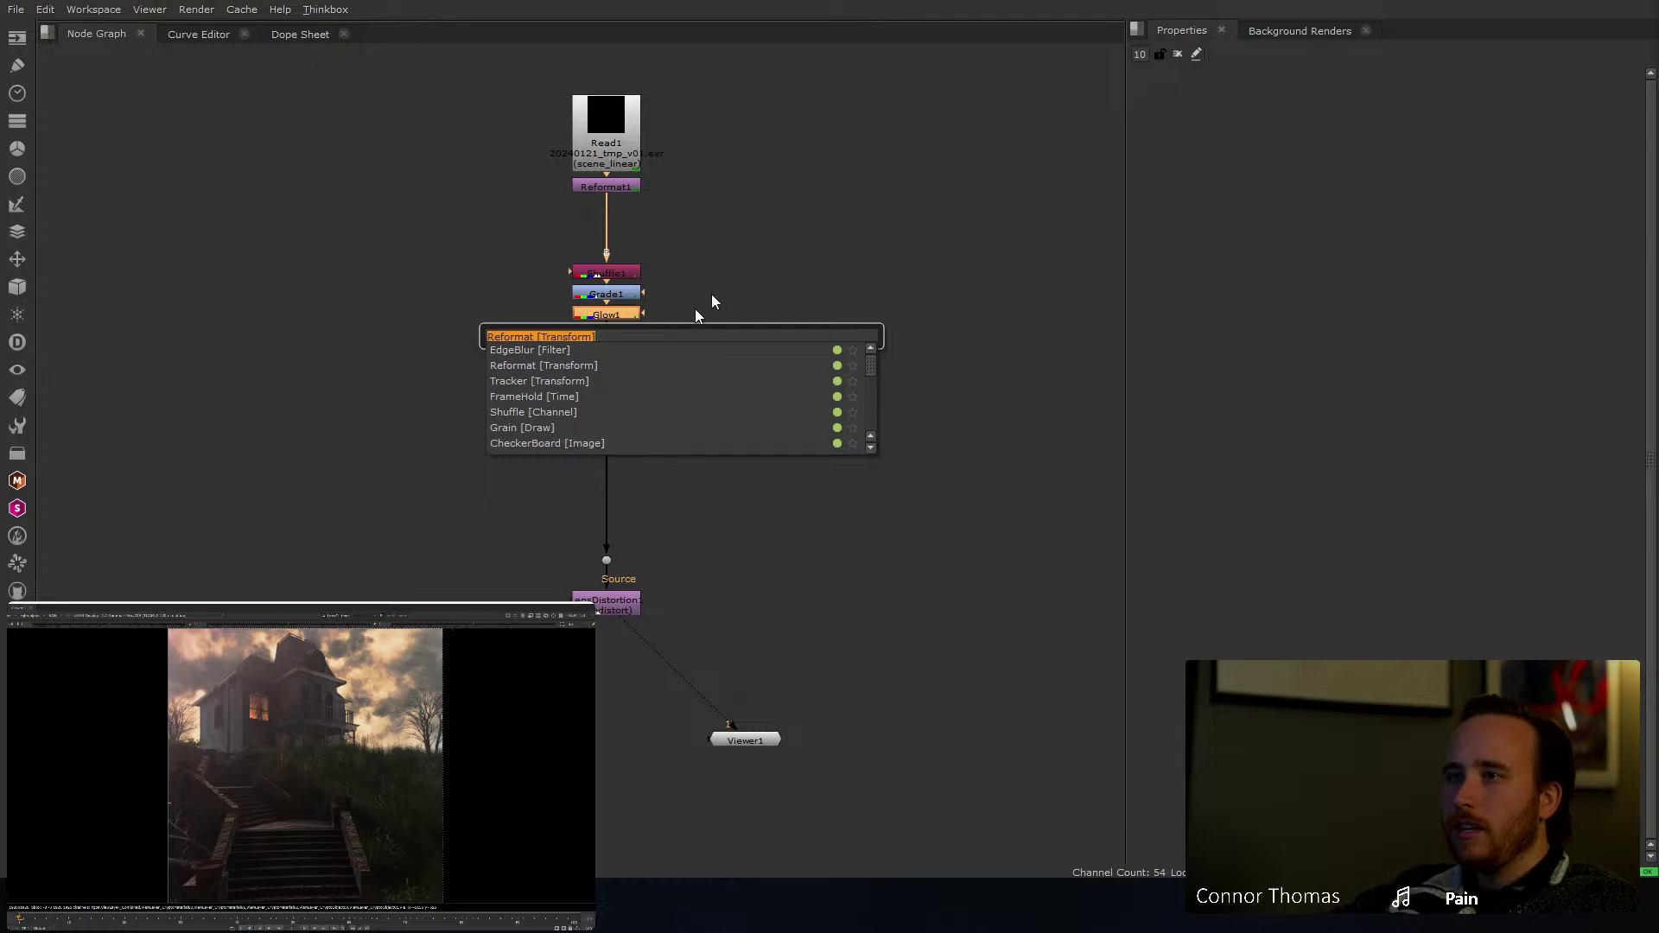
{"action": "key", "text": "Escape"}
{"action": "key", "text": "c"}
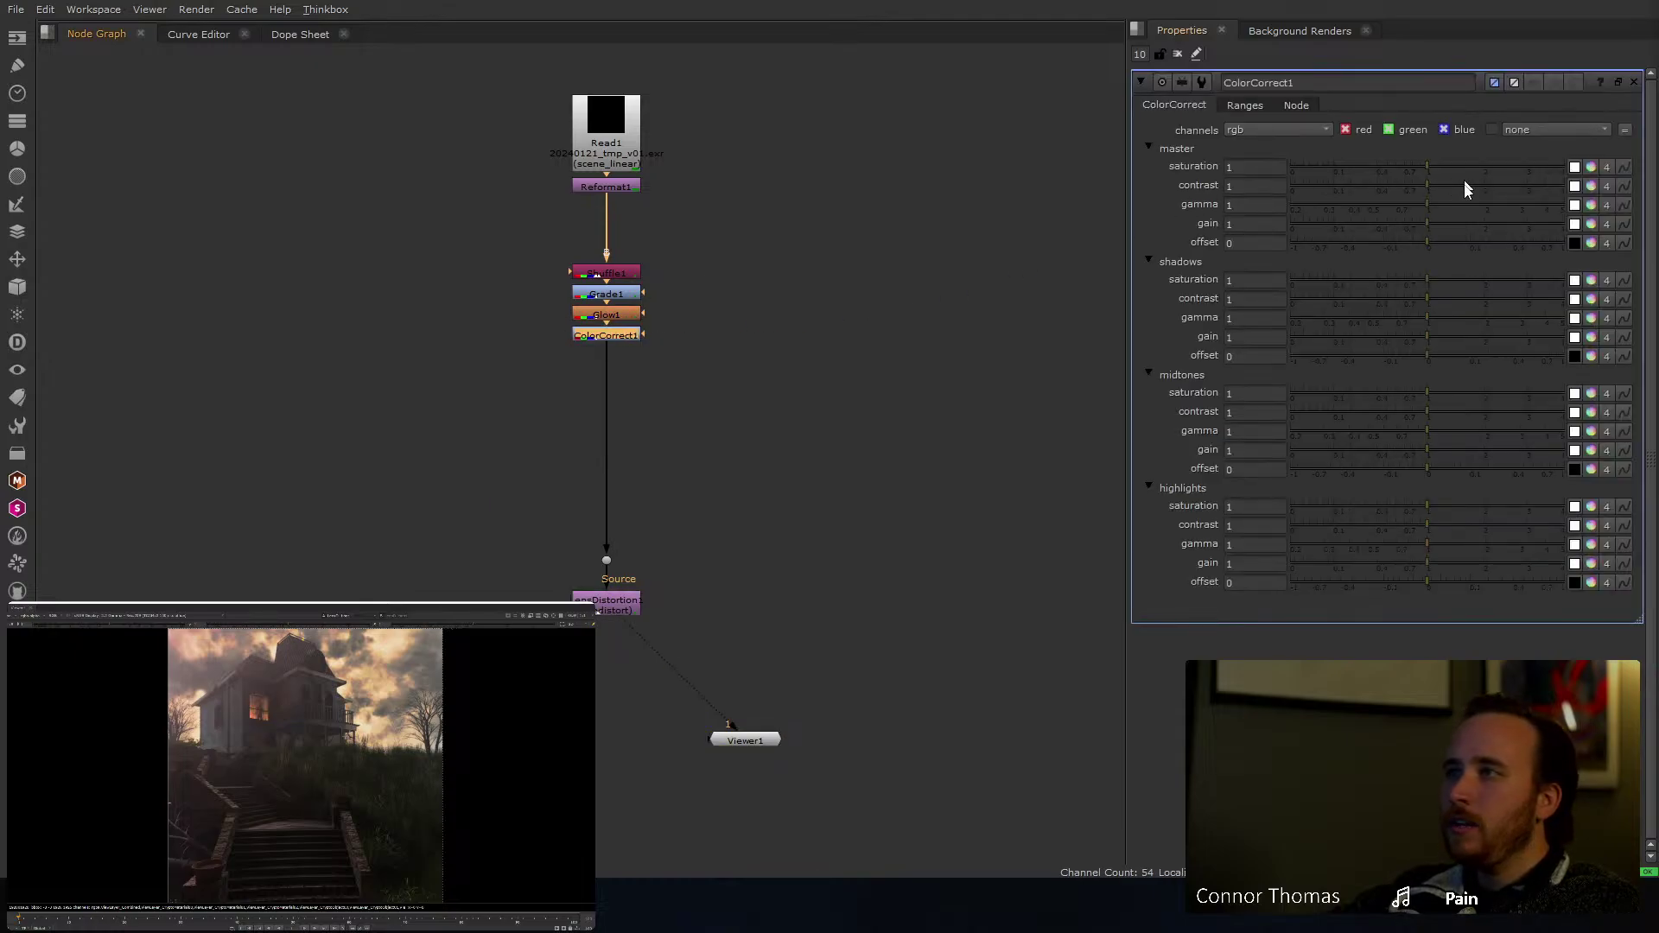
{"action": "left_click_drag", "start_coordinate": [1440, 184], "coordinate": [1440, 182]}
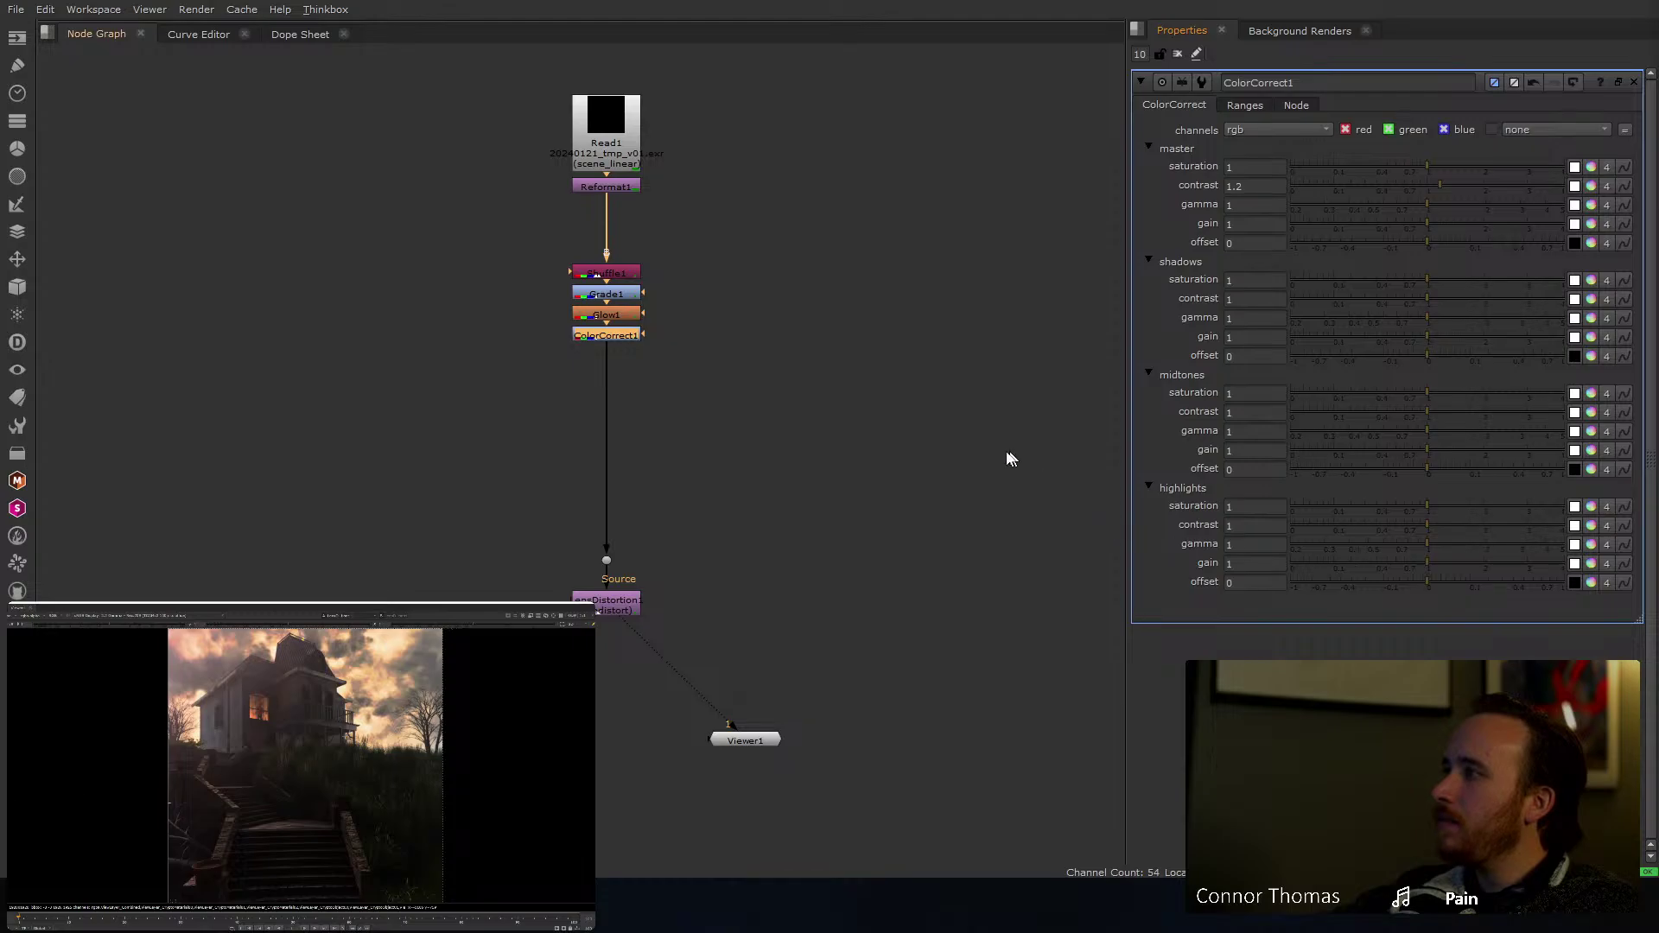
Step: Compare the image with the ColorCorrect node on and off, and leave the node disabled
{"action": "key", "text": "ctrl"}
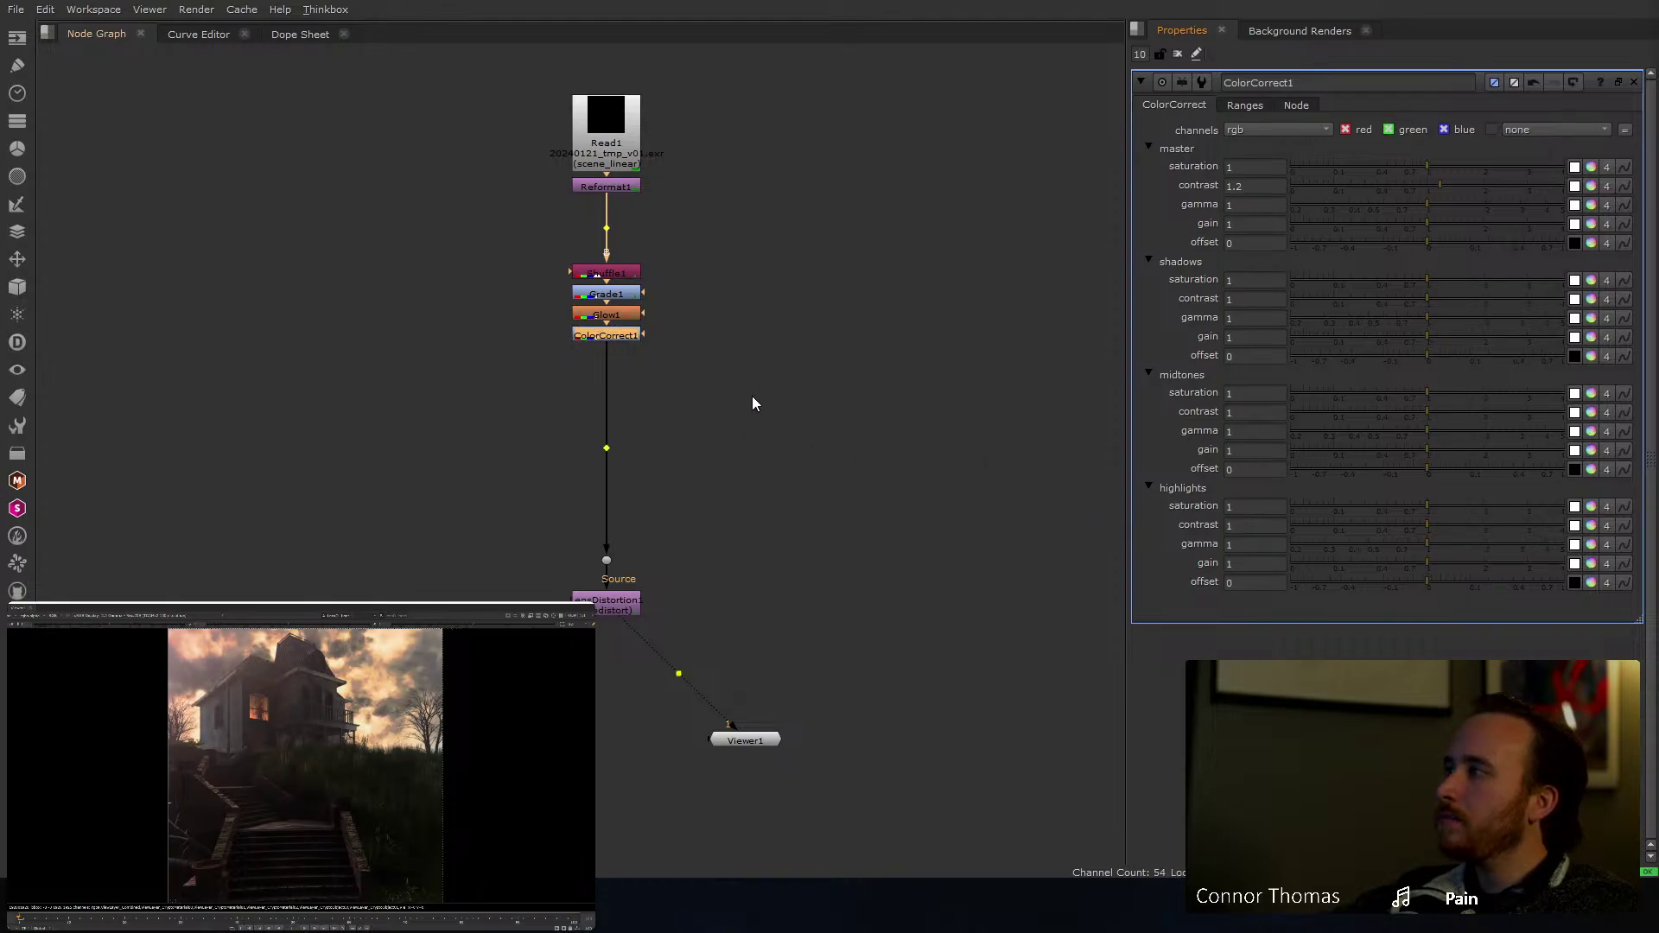
{"action": "key", "text": "d"}
{"action": "key", "text": "d"}
{"action": "key", "text": "d"}
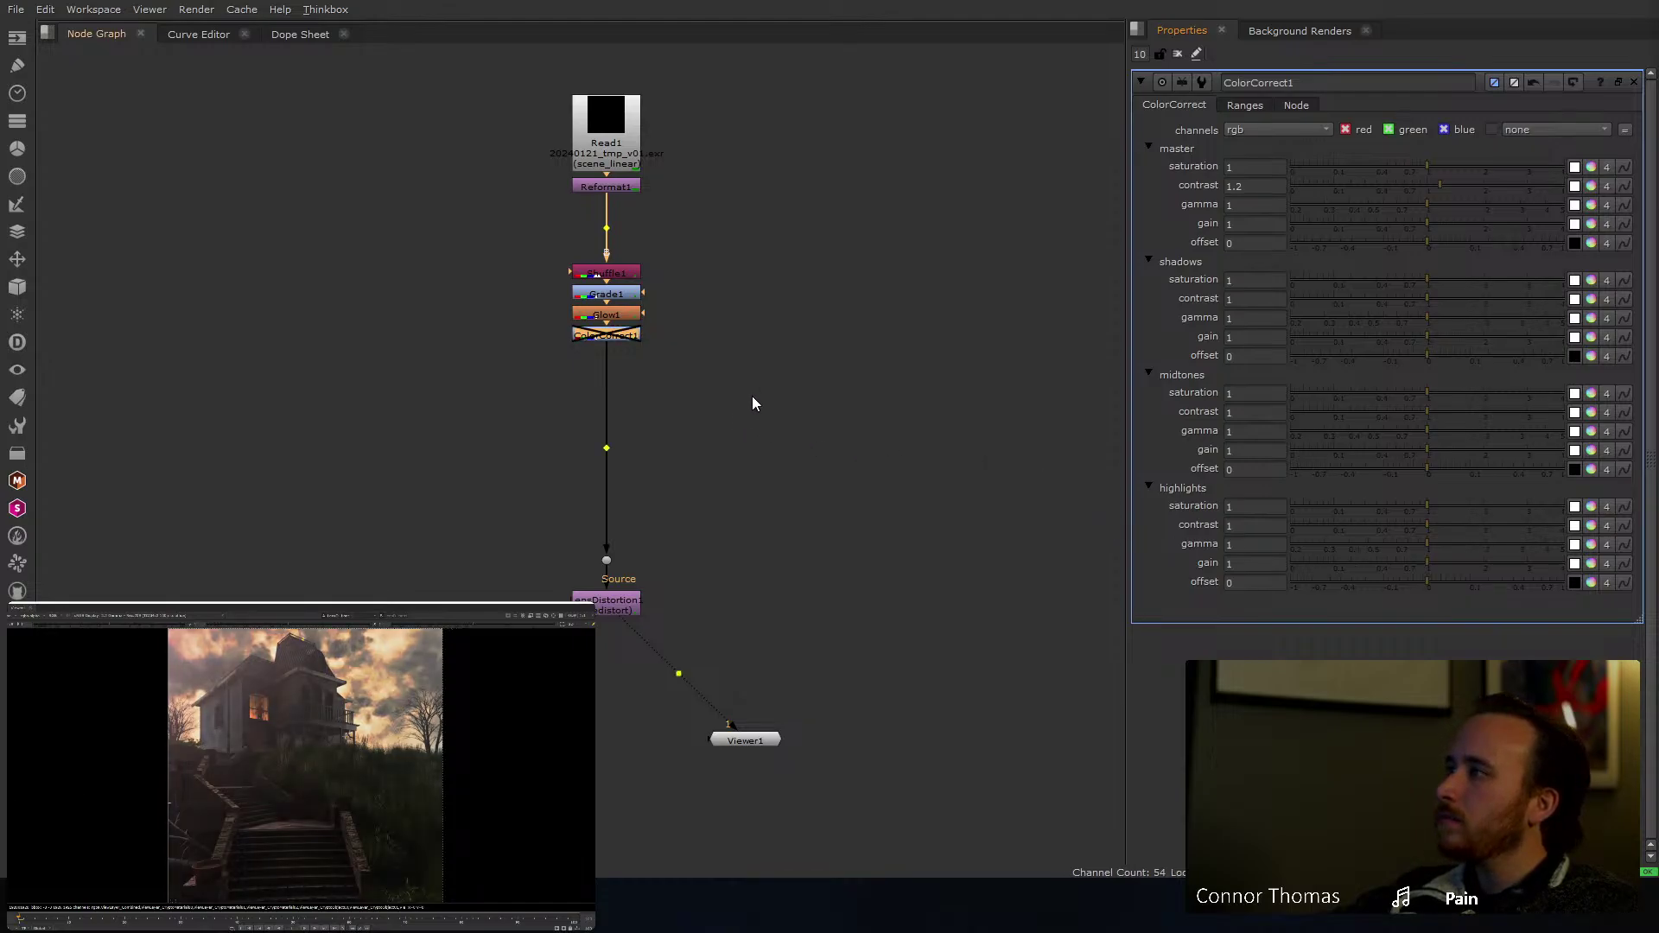
{"action": "key", "text": "d"}
{"action": "key", "text": "d"}
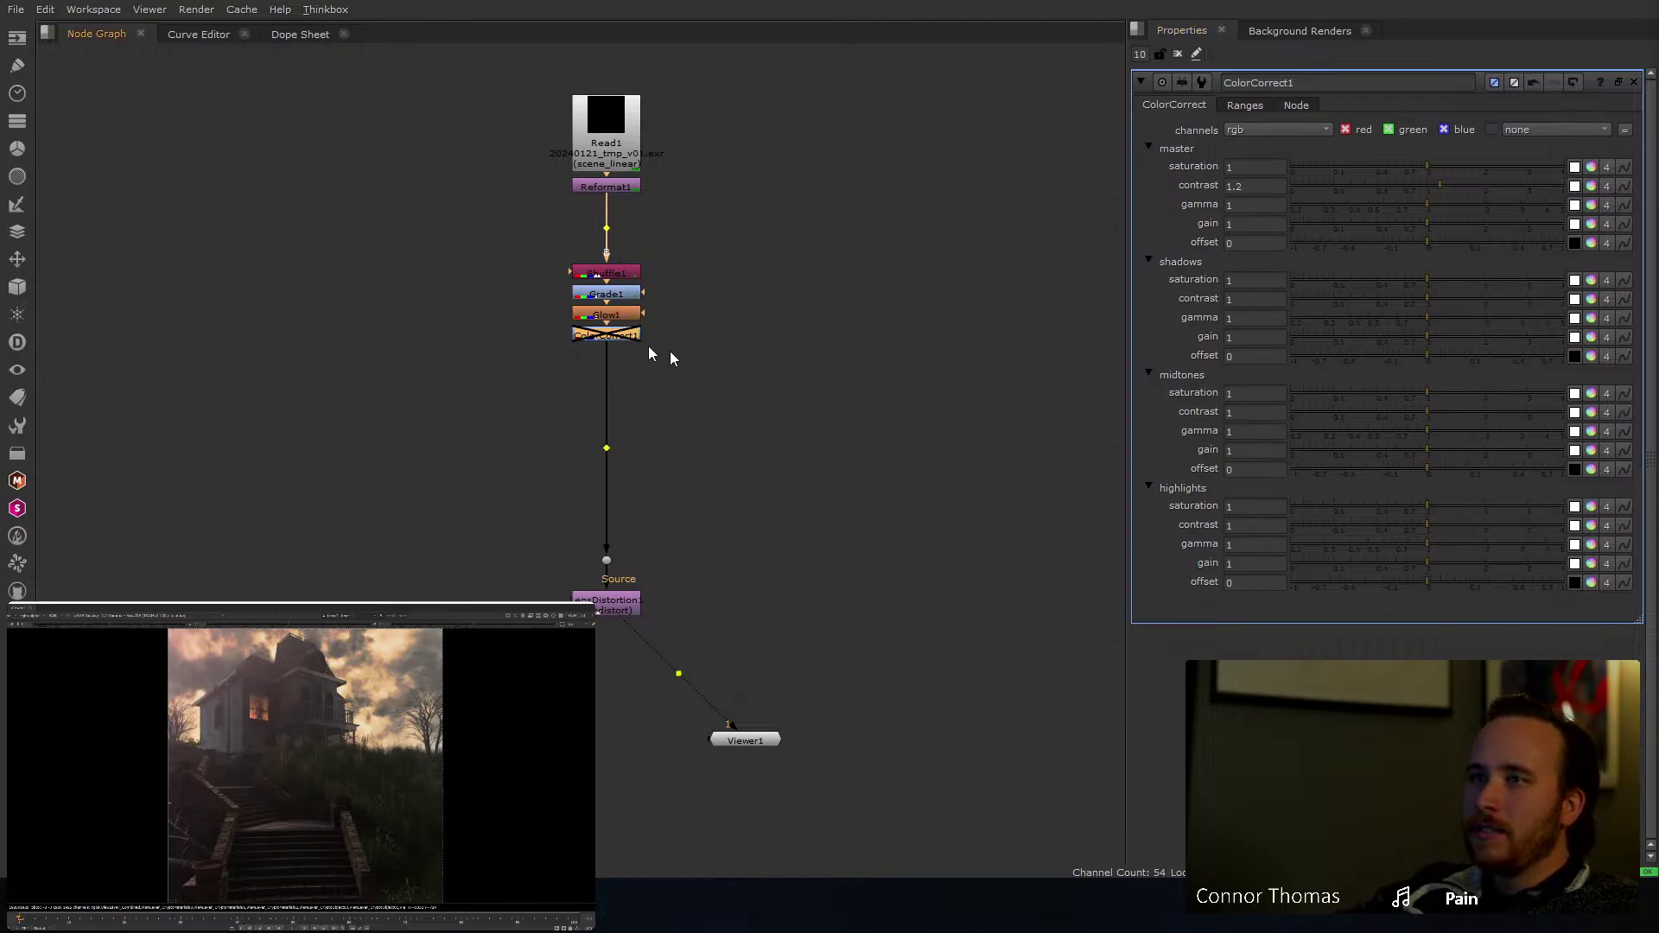
Step: Add a Blur node after the ColorCorrect node and move it down to just above the dot
{"action": "left_click", "coordinate": [705, 373]}
{"action": "left_click", "coordinate": [623, 336]}
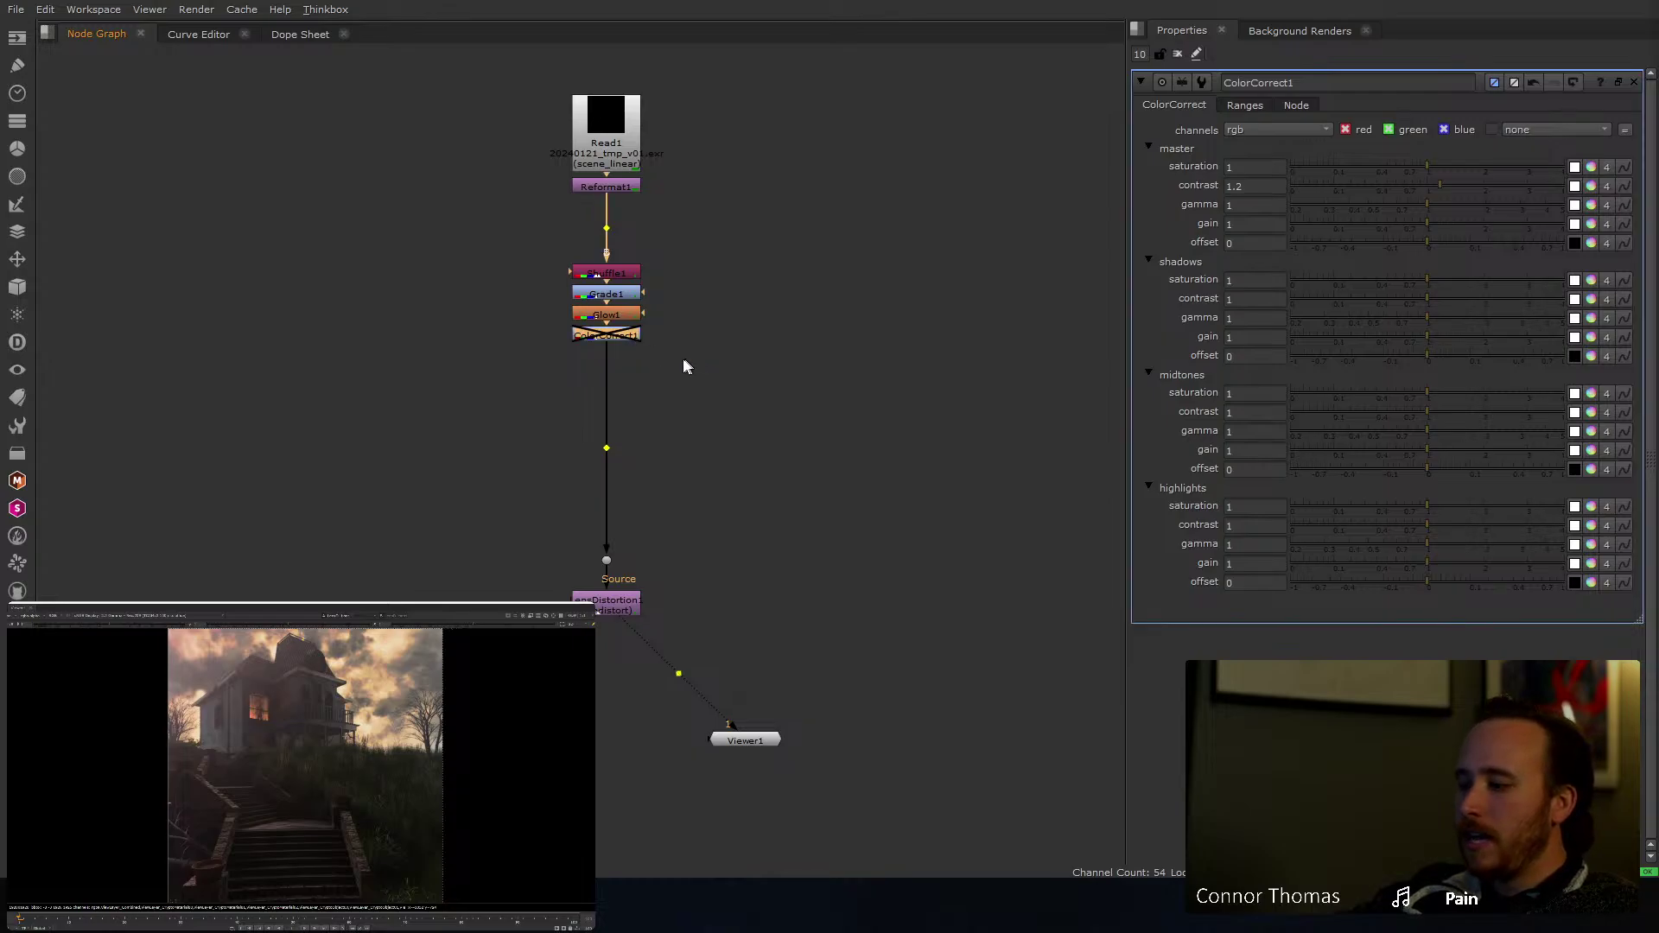
{"action": "key", "text": "b"}
{"action": "left_click_drag", "start_coordinate": [622, 356], "coordinate": [629, 501]}
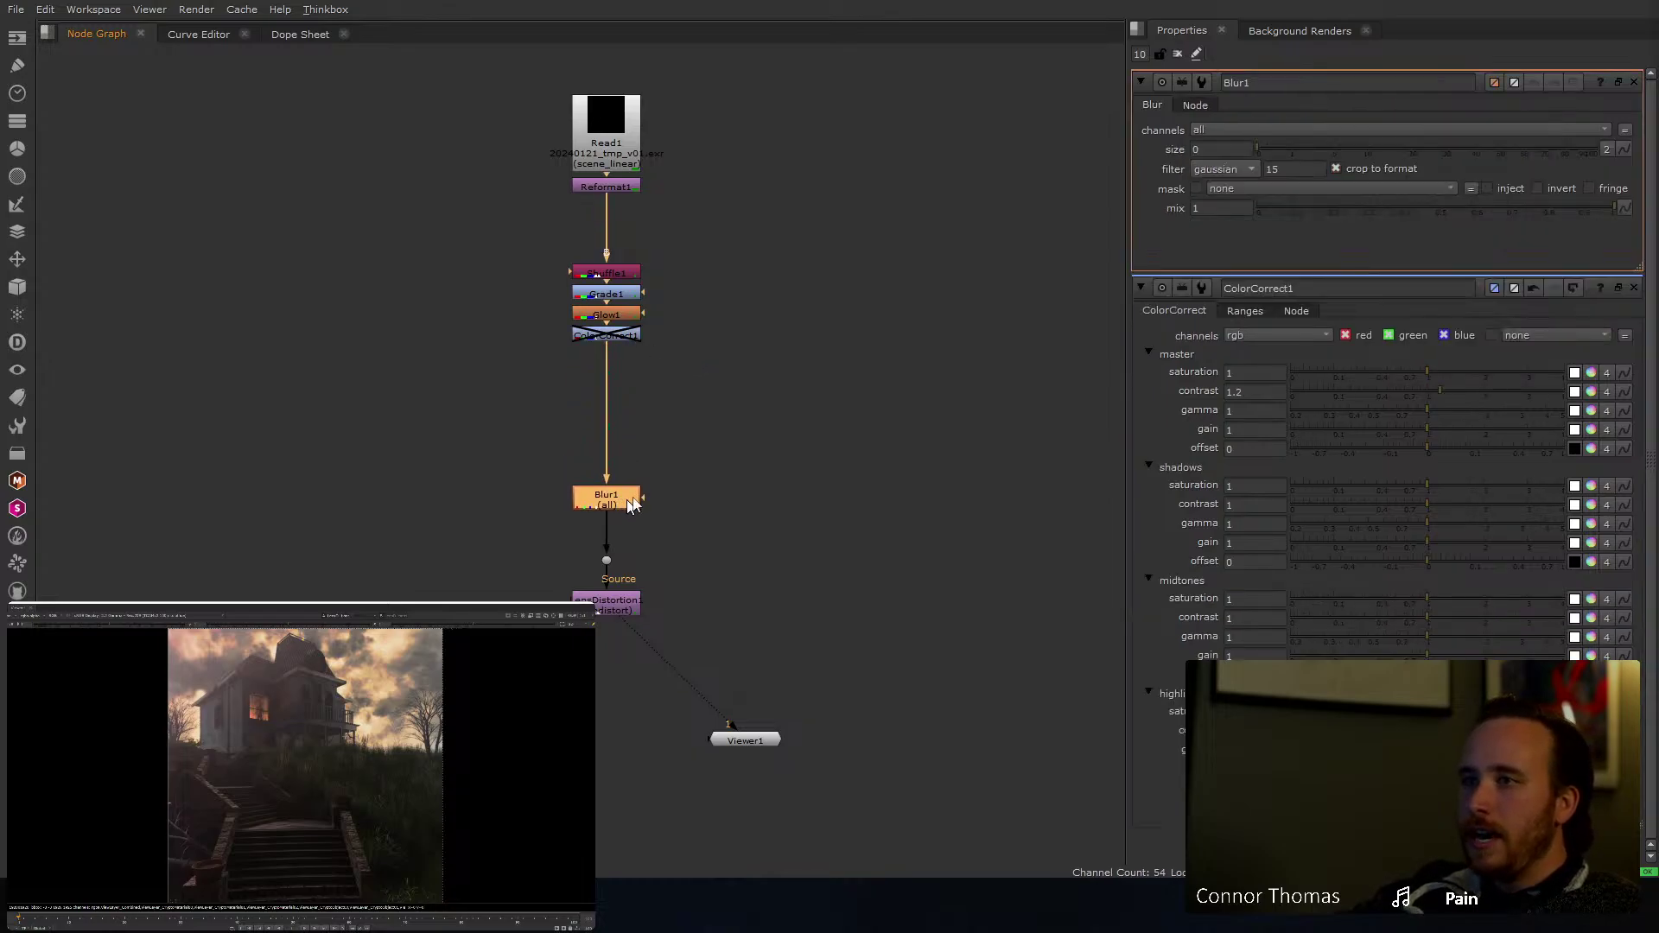
Step: Add a Roto node beside the Blur node, fed from a new dot above the Blur and connected to its mask input
{"action": "left_click", "coordinate": [762, 459]}
{"action": "key", "text": "o"}
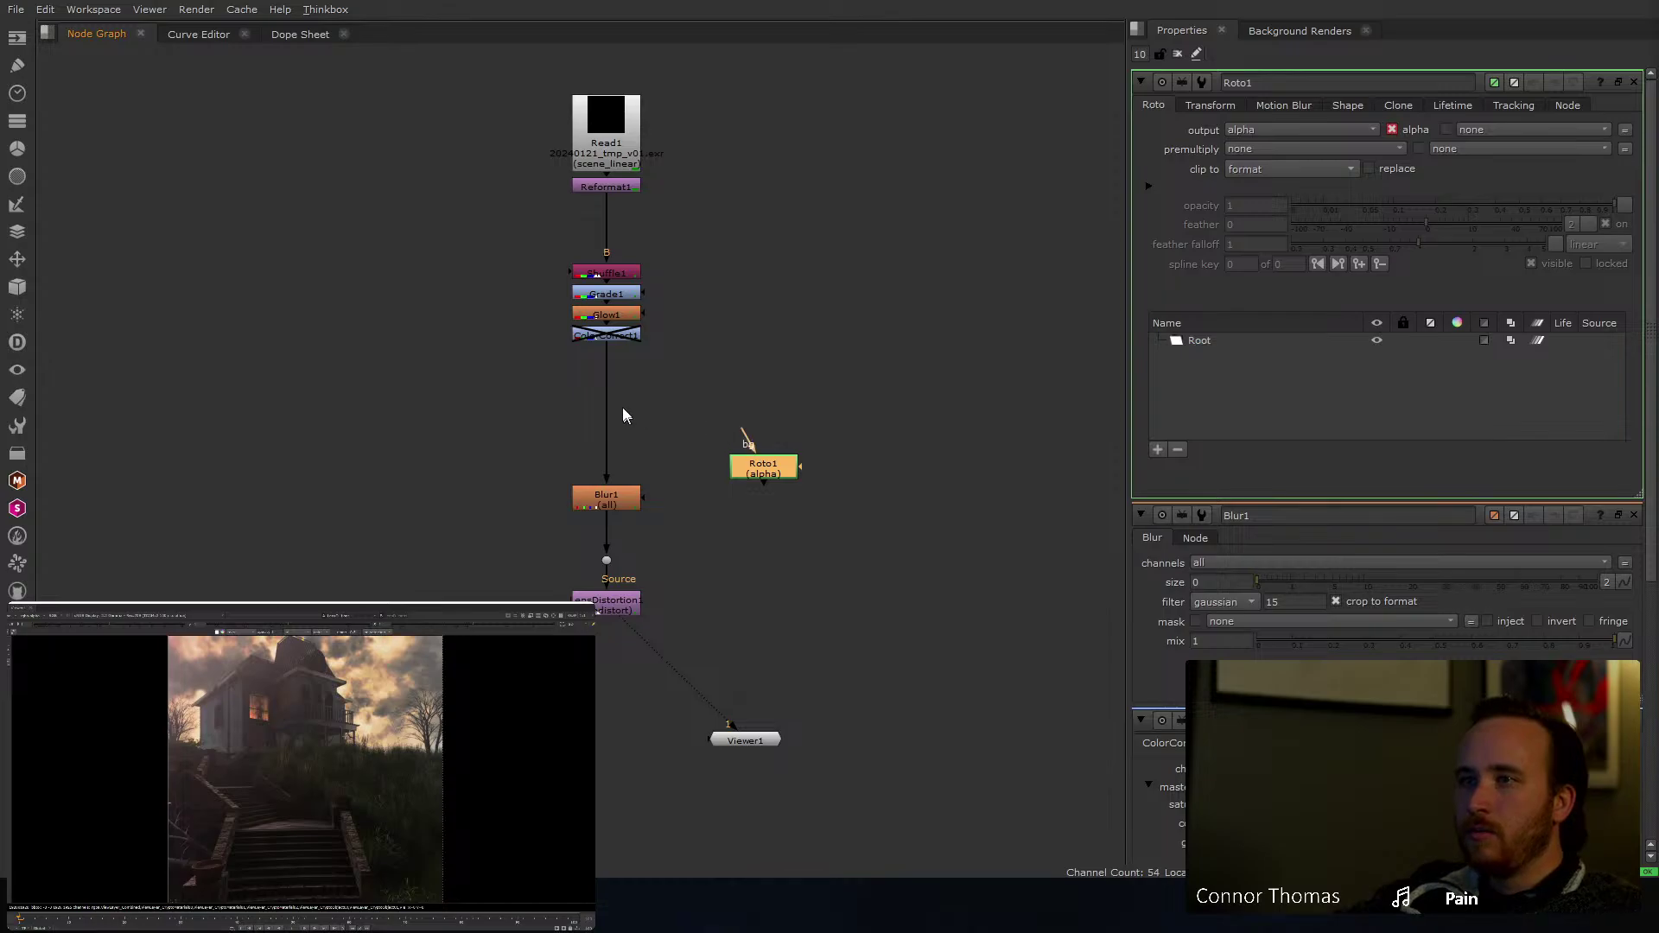
{"action": "left_click", "coordinate": [606, 441], "text": "ctrl"}
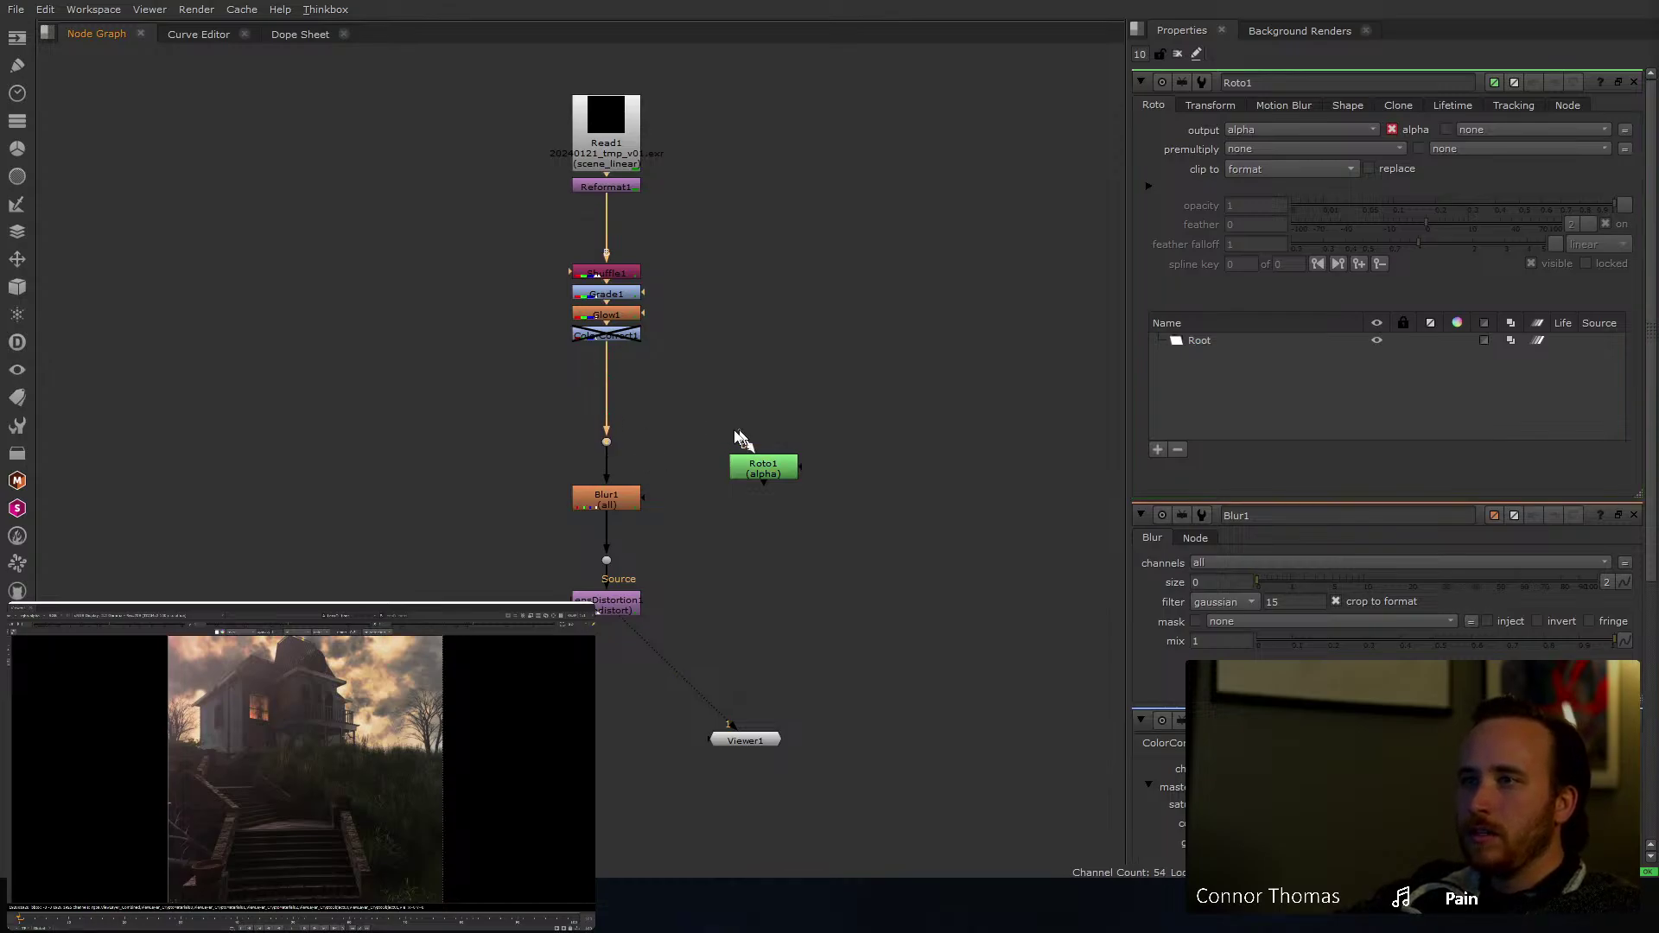
{"action": "left_click_drag", "start_coordinate": [730, 466], "coordinate": [608, 443]}
{"action": "left_click_drag", "start_coordinate": [762, 465], "coordinate": [761, 469]}
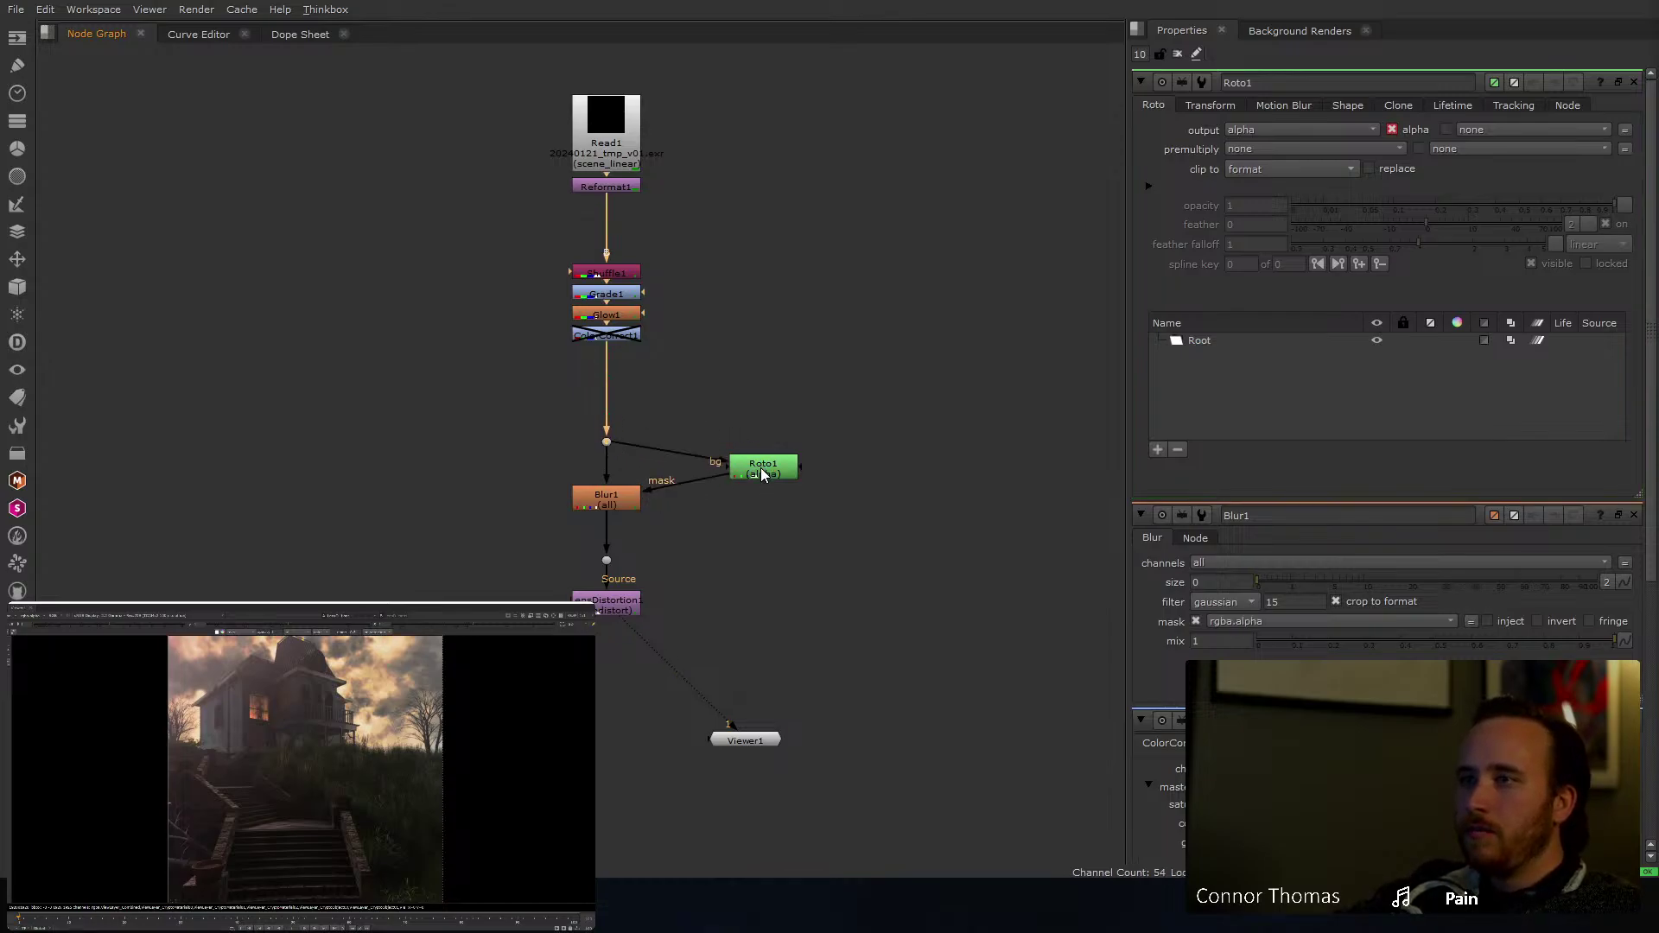
Step: Add an EdgeBlur node between the Roto node and the Blur node's mask input
{"action": "left_click", "coordinate": [761, 467]}
{"action": "key", "text": "Tab"}
{"action": "type", "text": "ed"}
{"action": "left_click", "coordinate": [639, 485]}
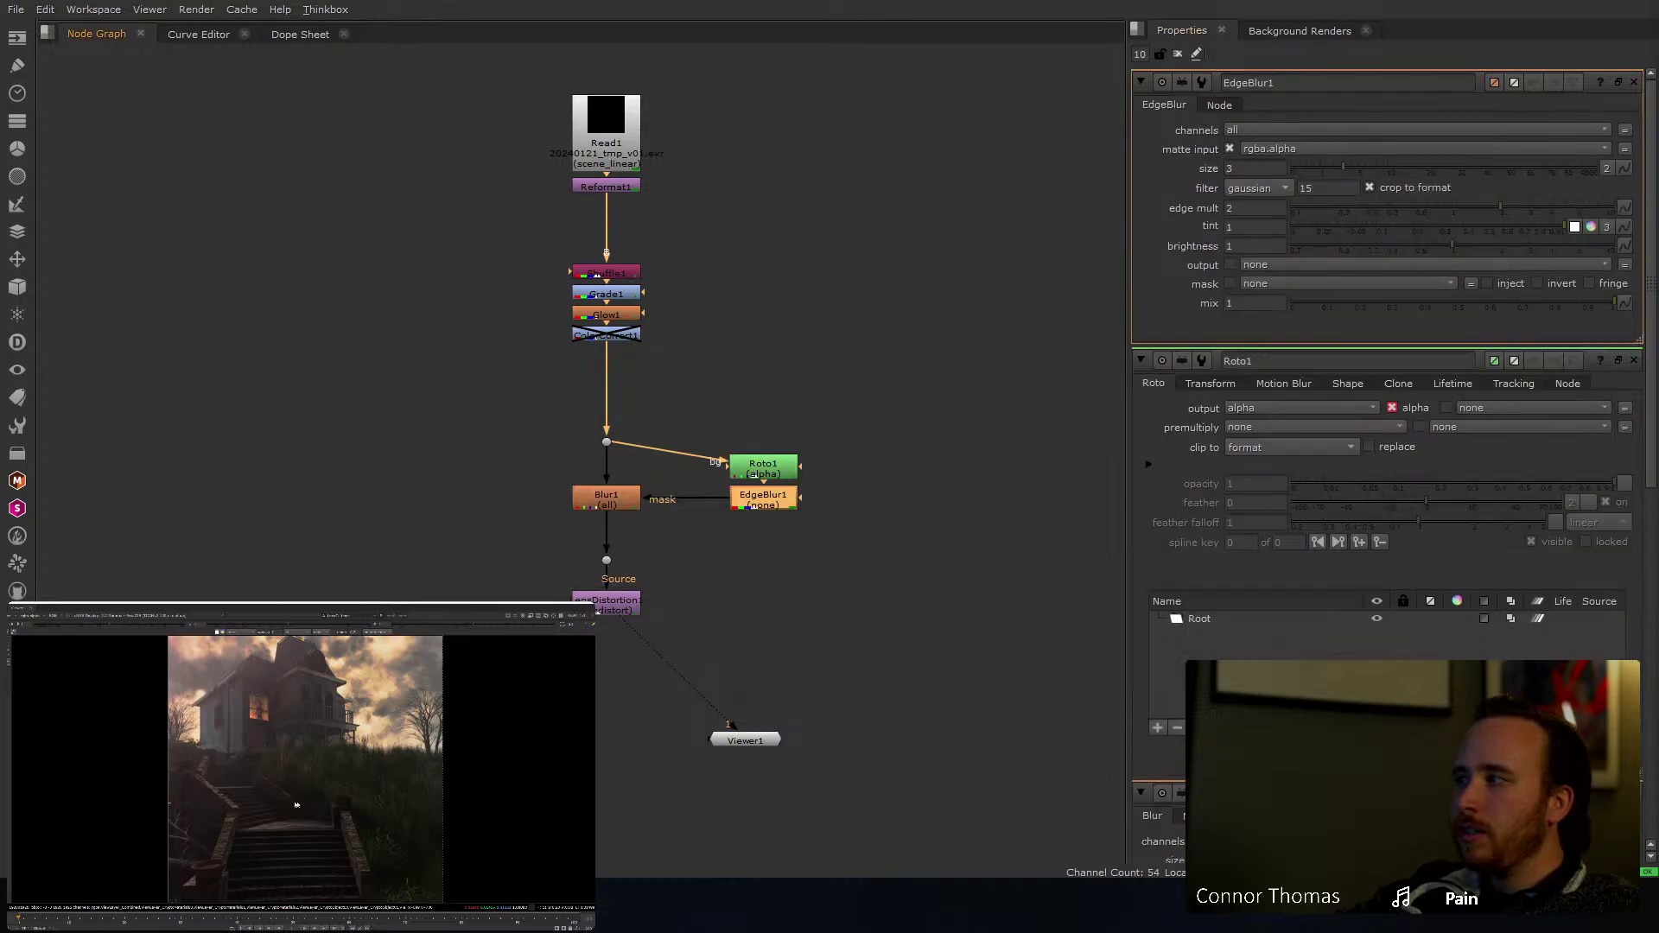
Step: Draw a closed Bezier roto shape around the foreground stairs and grass below the house, extending past the image edges
{"action": "scroll", "coordinate": [271, 802], "scroll_direction": "down", "scroll_amount": 2}
{"action": "left_click", "coordinate": [478, 760]}
{"action": "left_click", "coordinate": [430, 772]}
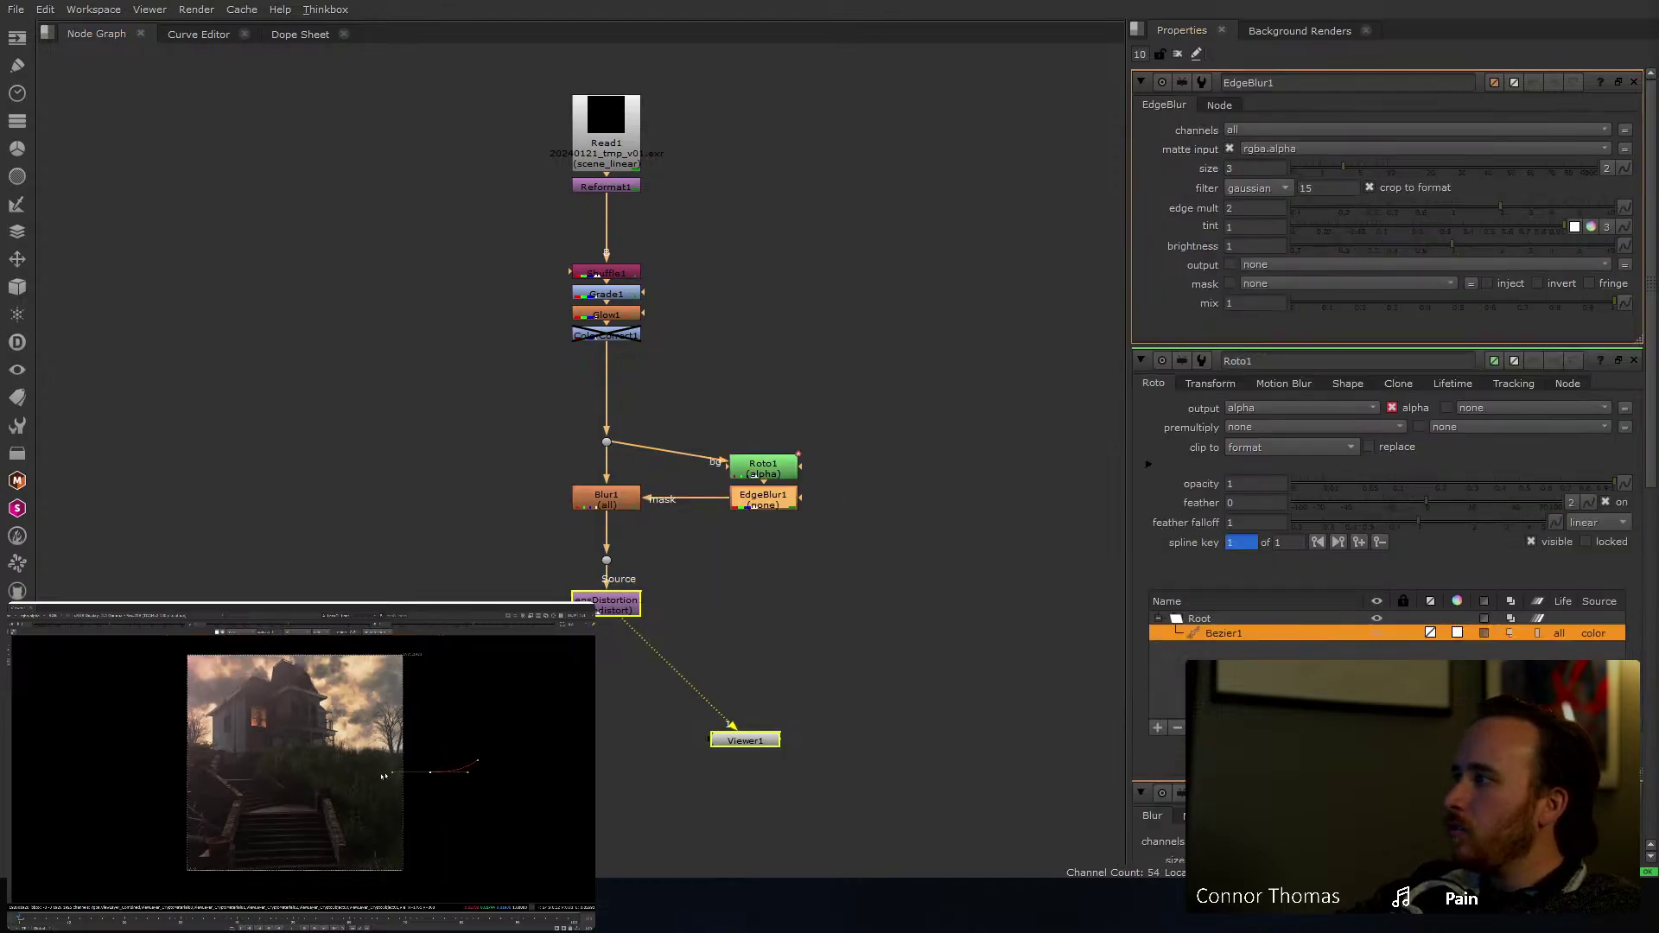
{"action": "left_click", "coordinate": [352, 775]}
{"action": "left_click", "coordinate": [277, 775]}
{"action": "left_click", "coordinate": [195, 766]}
{"action": "left_click", "coordinate": [159, 761]}
{"action": "left_click_drag", "start_coordinate": [142, 761], "coordinate": [94, 787]}
{"action": "left_click_drag", "start_coordinate": [73, 806], "coordinate": [67, 831]}
{"action": "middle_click_drag", "start_coordinate": [84, 851], "coordinate": [80, 789]}
{"action": "left_click_drag", "start_coordinate": [87, 849], "coordinate": [165, 861]}
{"action": "left_click_drag", "start_coordinate": [334, 864], "coordinate": [445, 863]}
{"action": "left_click", "coordinate": [494, 827]}
{"action": "left_click_drag", "start_coordinate": [510, 757], "coordinate": [503, 737]}
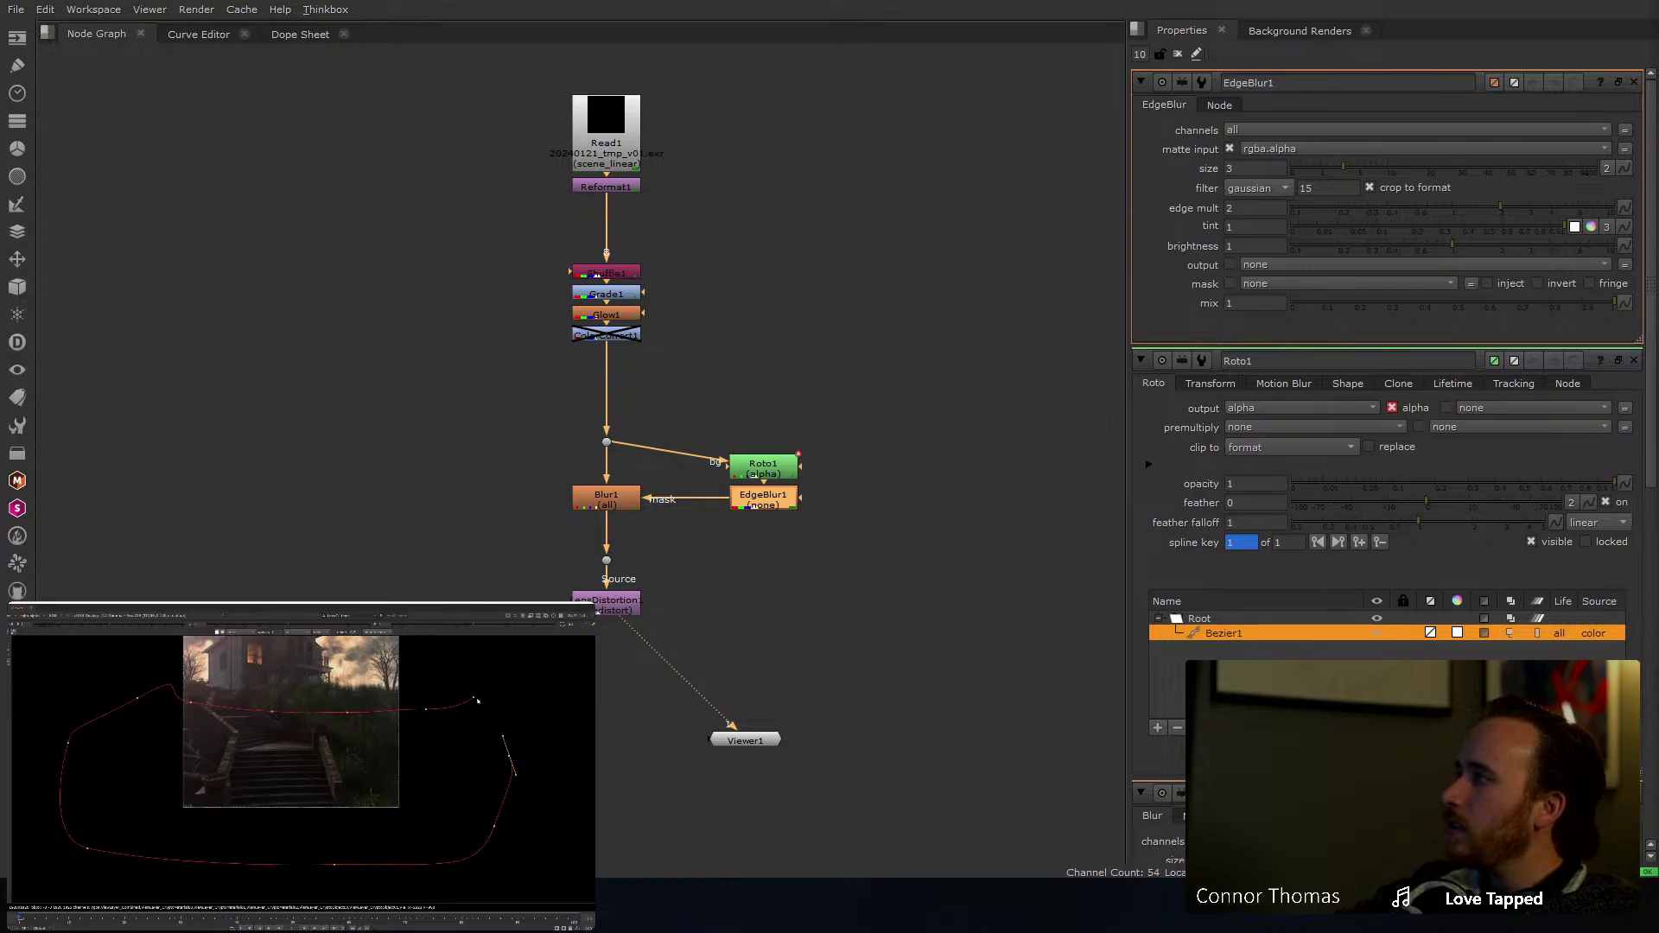
{"action": "left_click", "coordinate": [476, 698]}
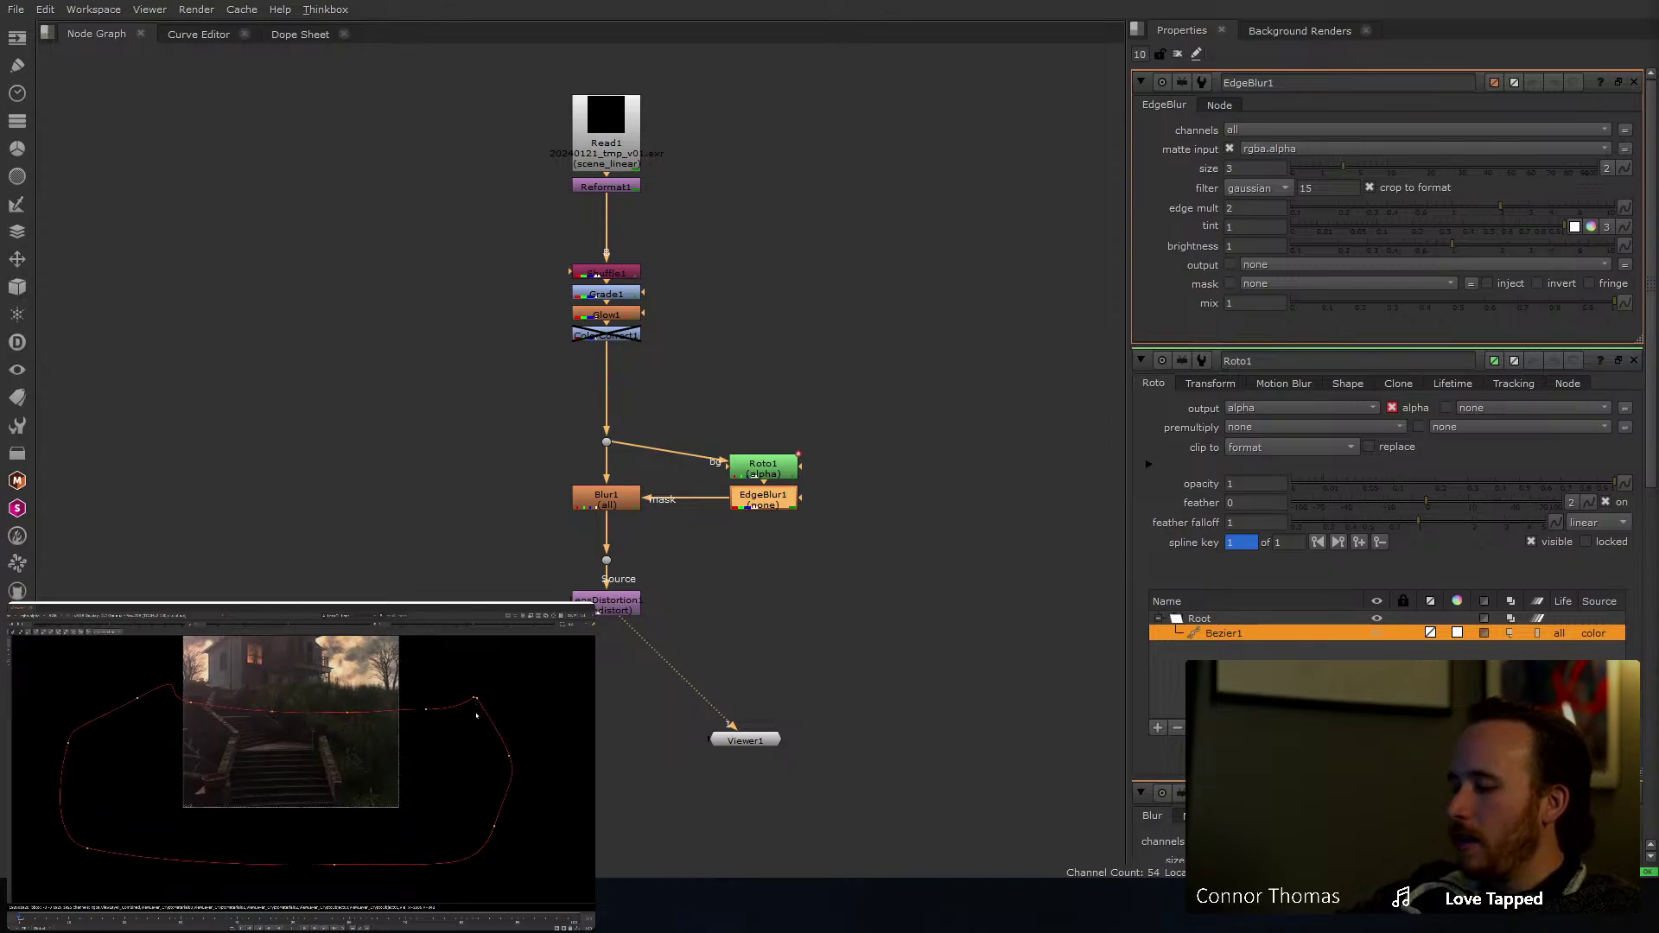
{"action": "key", "text": "f"}
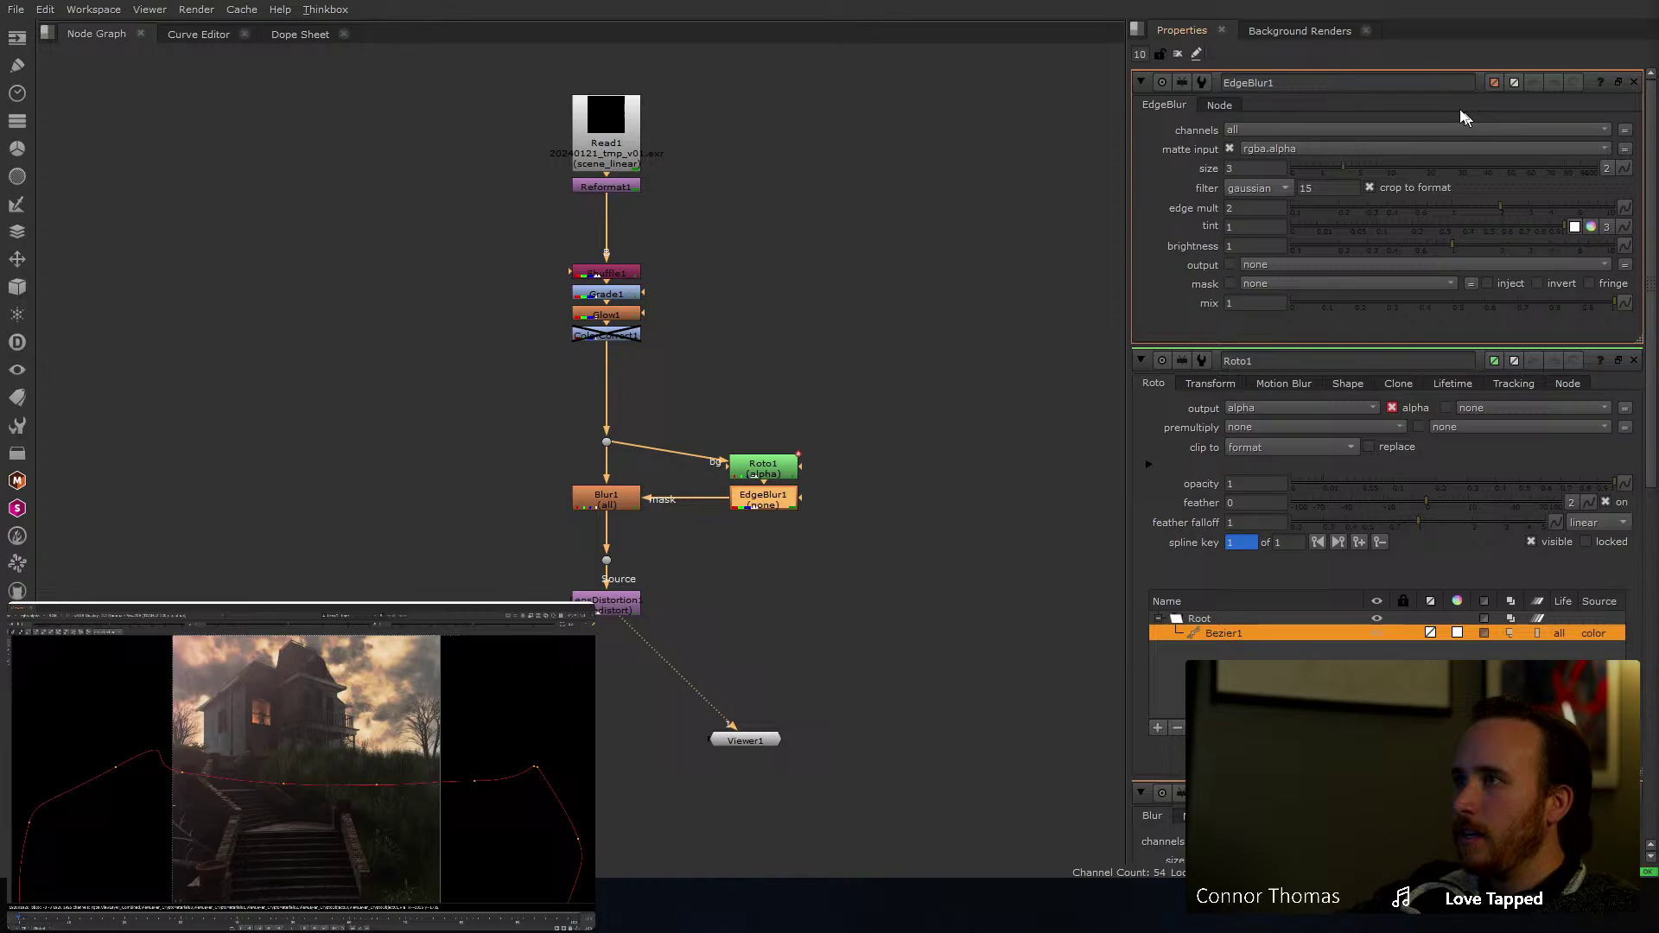
Step: Set the Roto node's premultiply to rgba and the EdgeBlur size to 300, and clear the open node properties
{"action": "left_click", "coordinate": [1231, 427]}
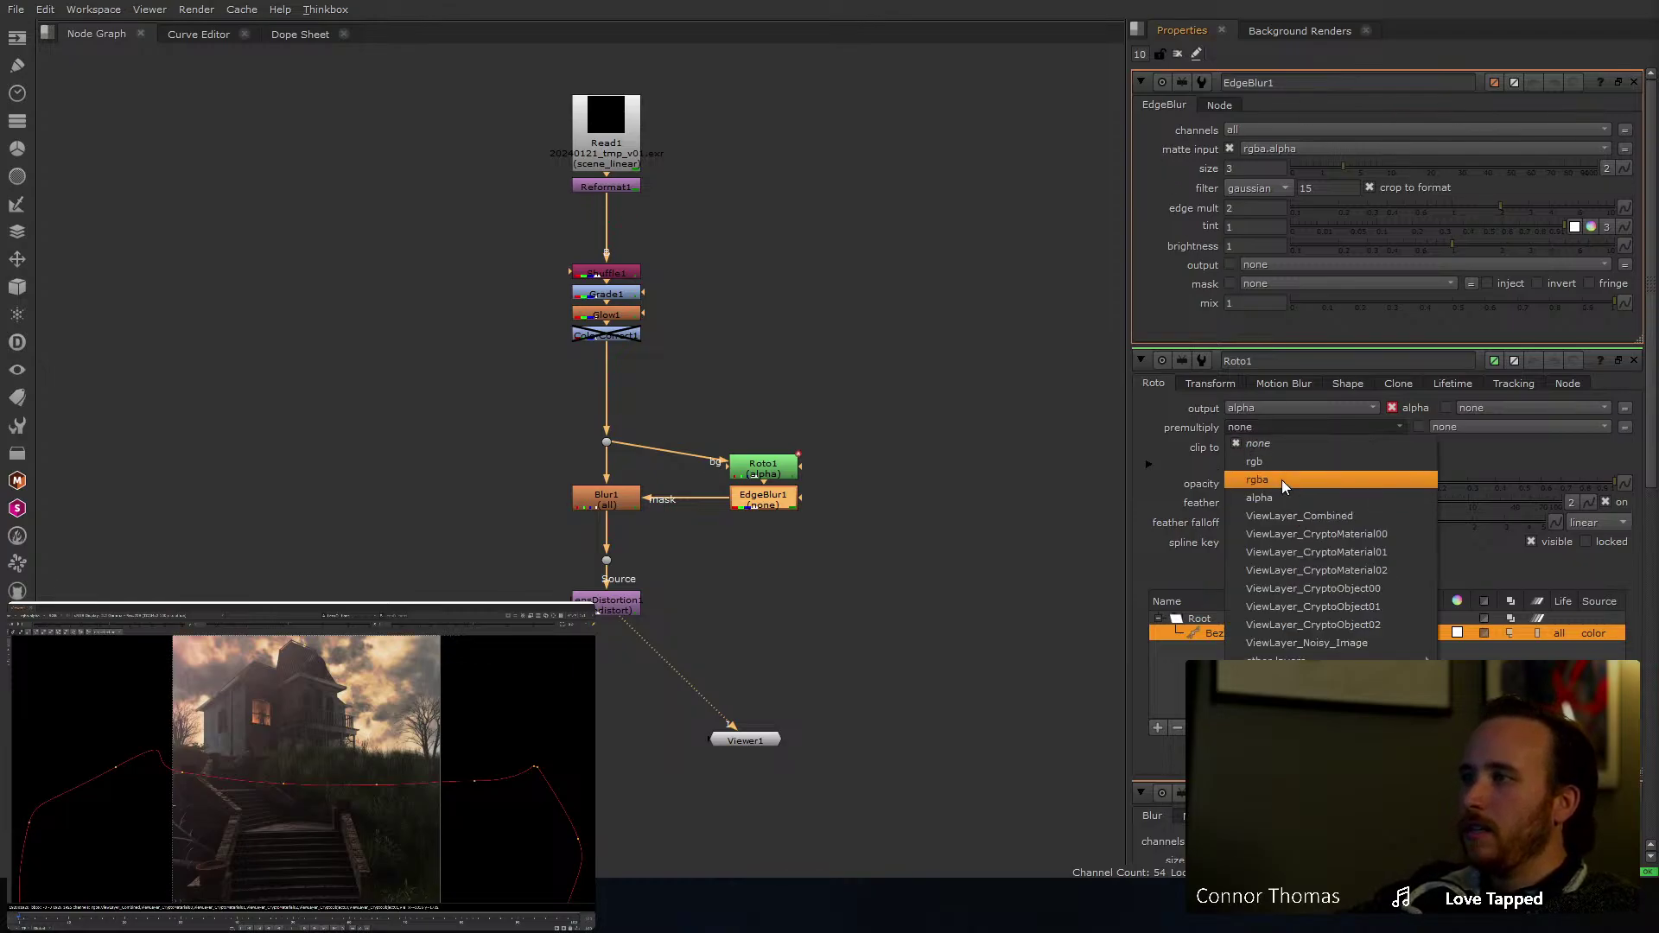
{"action": "left_click", "coordinate": [1283, 480]}
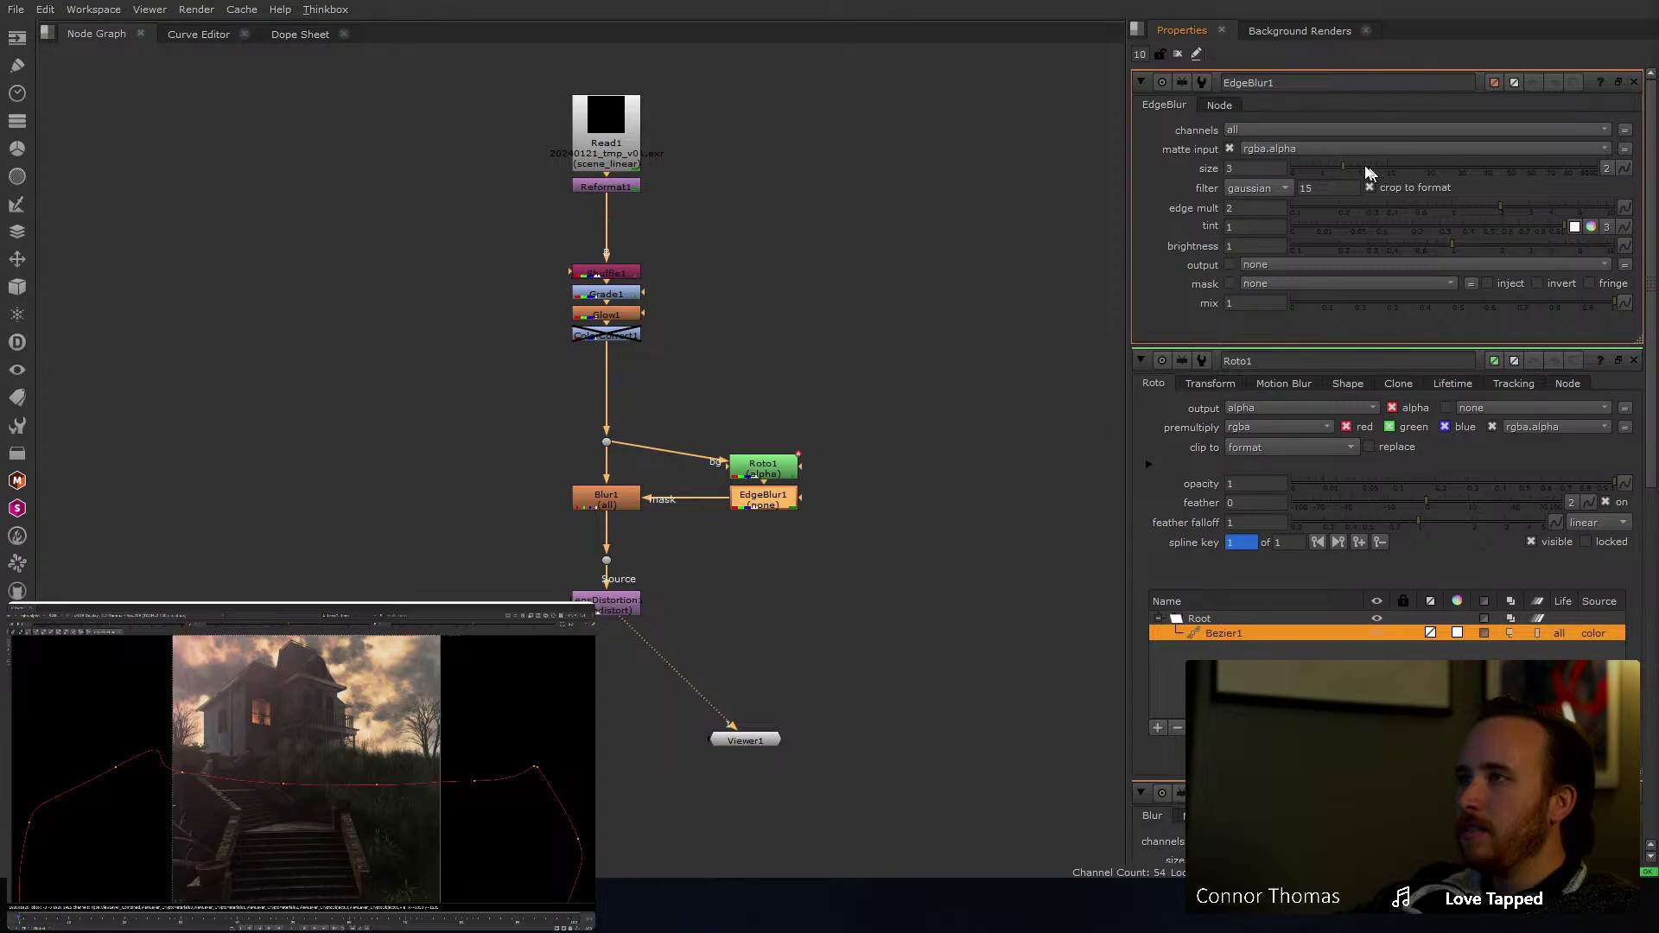
{"action": "left_click", "coordinate": [1255, 168]}
{"action": "type", "text": "300"}
{"action": "key", "text": "Return"}
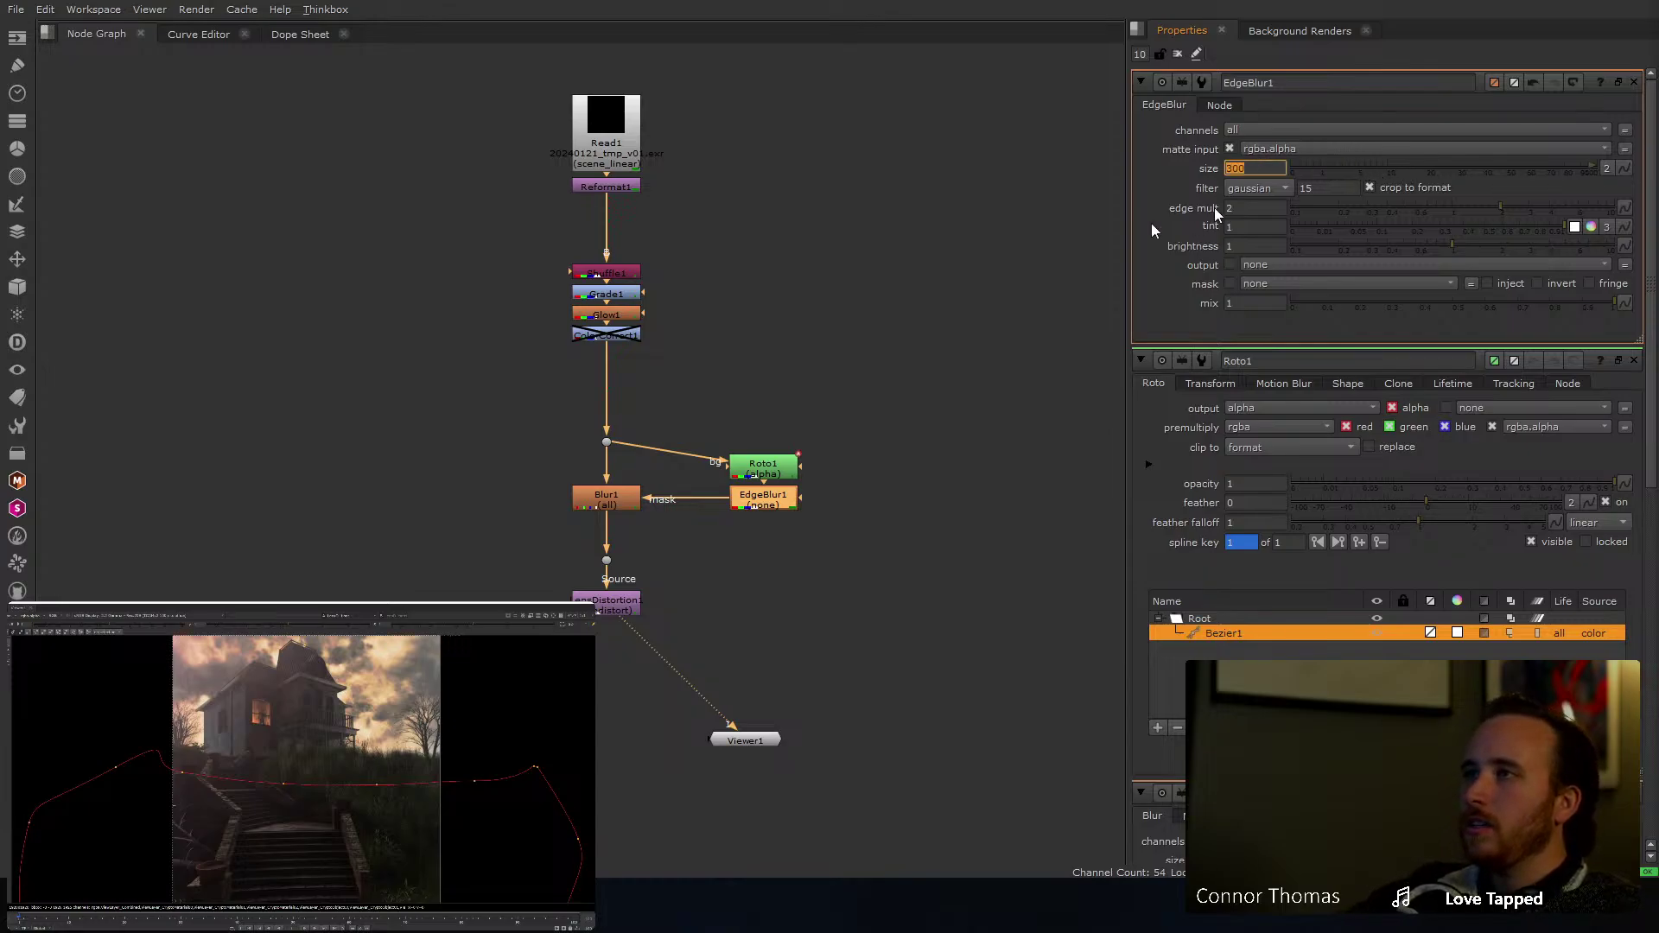
{"action": "left_click", "coordinate": [1178, 53]}
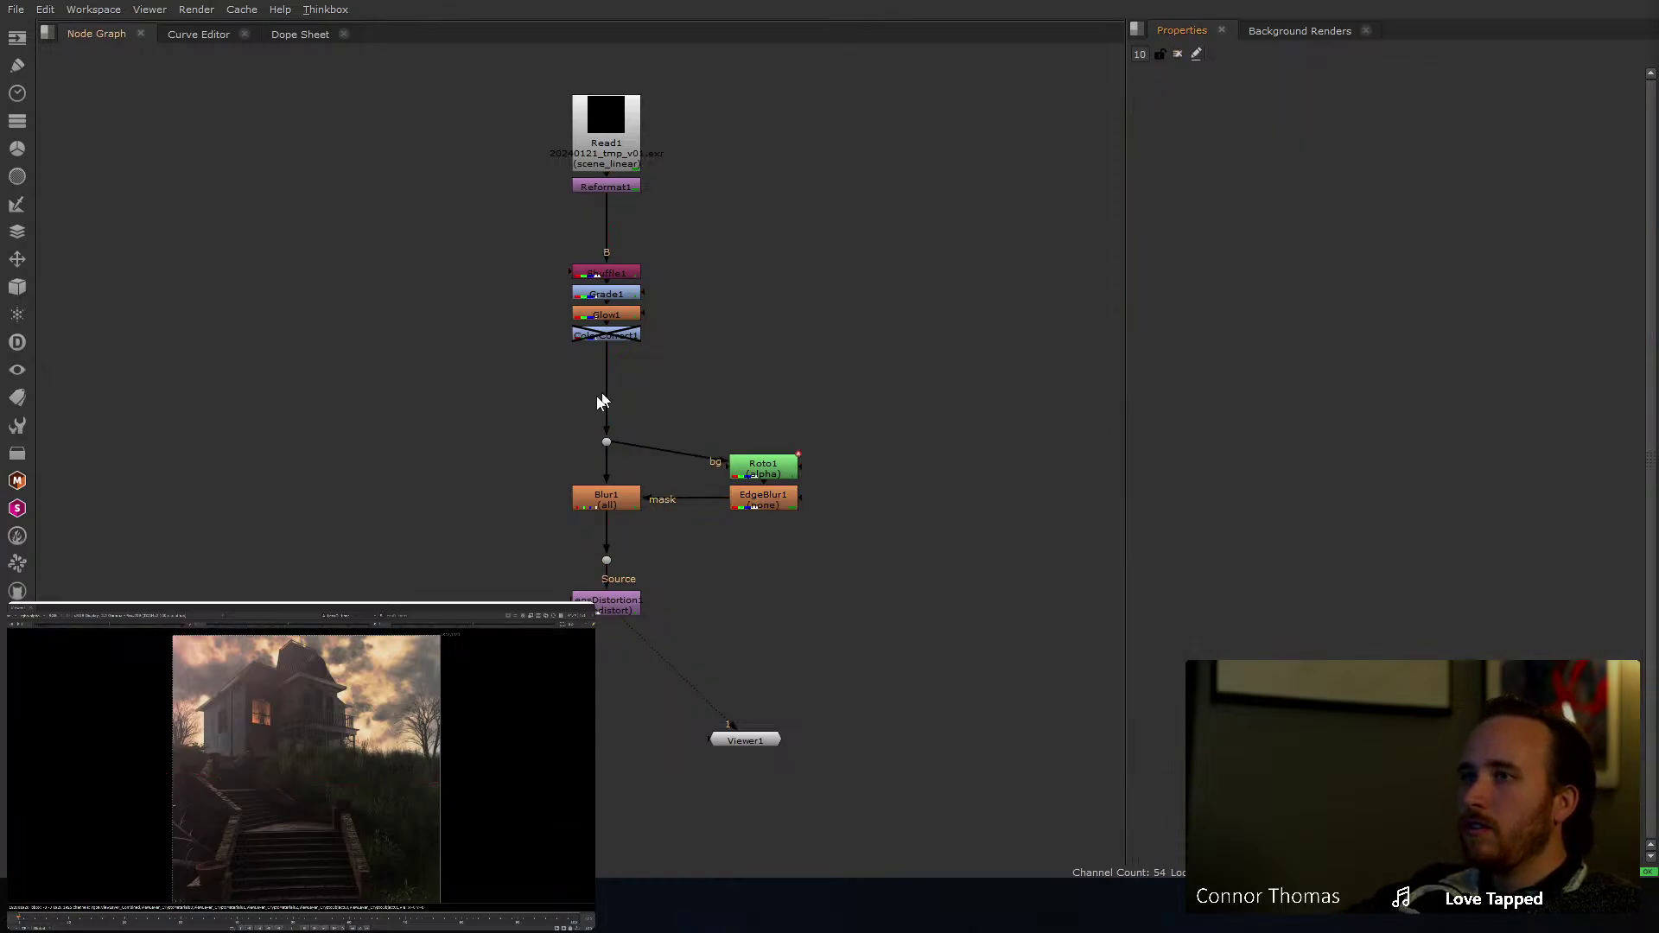
Step: Try a size of 34.5 on the masked Blur node and delete the node
{"action": "double_click", "coordinate": [625, 501]}
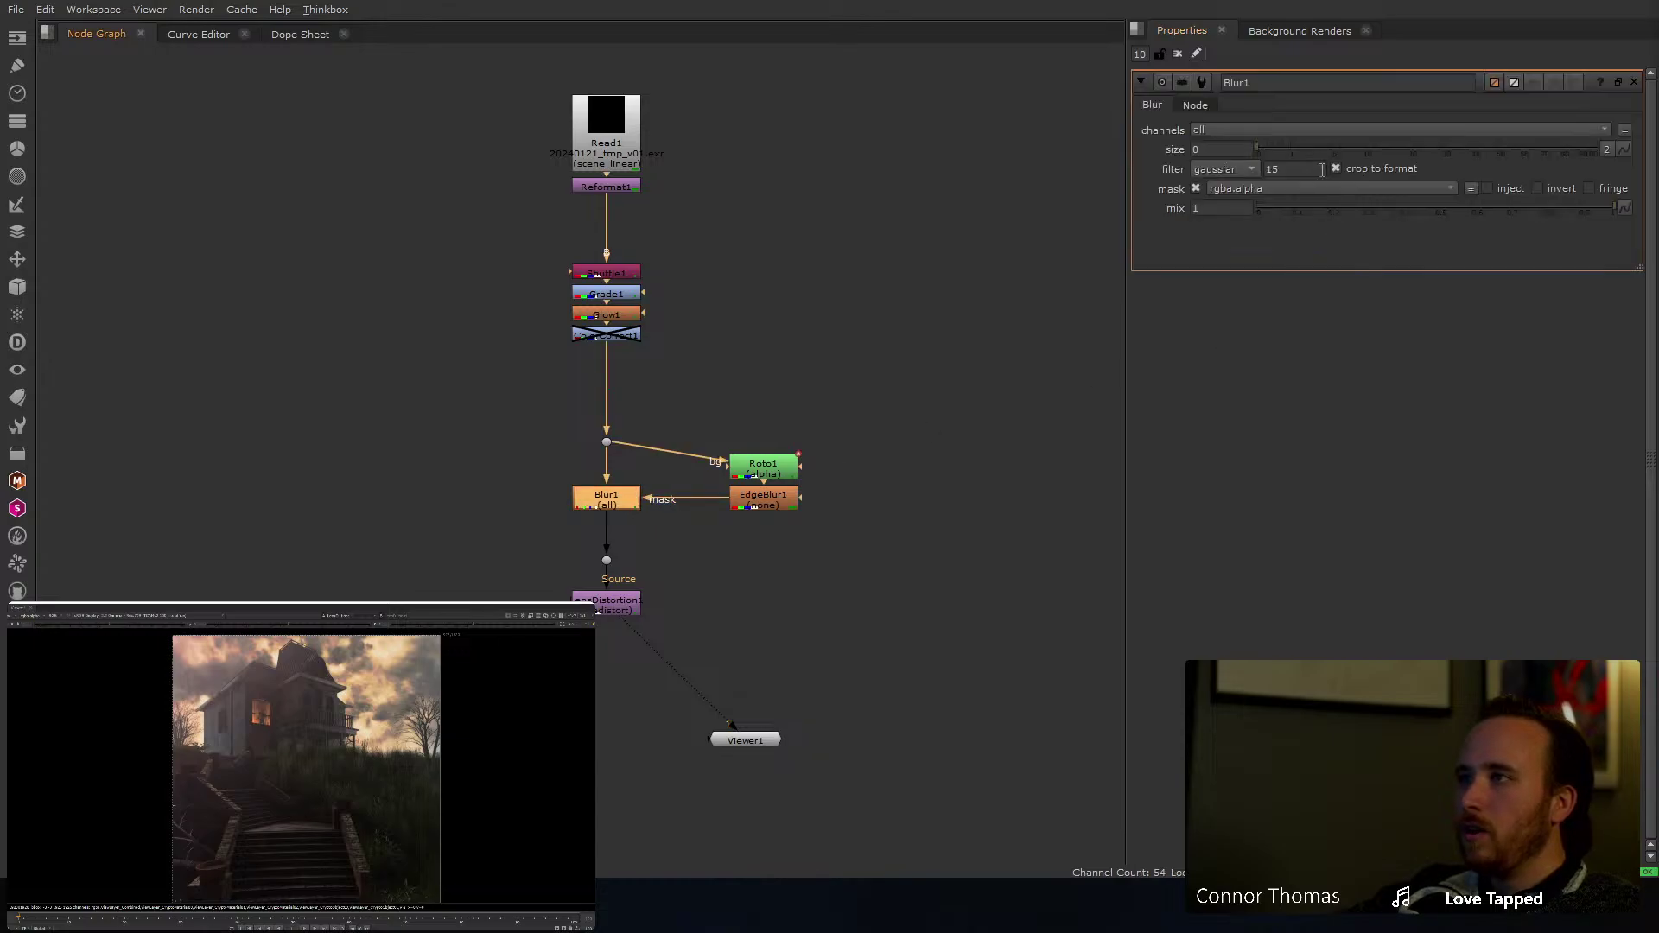
{"action": "left_click_drag", "start_coordinate": [1271, 152], "coordinate": [1457, 151]}
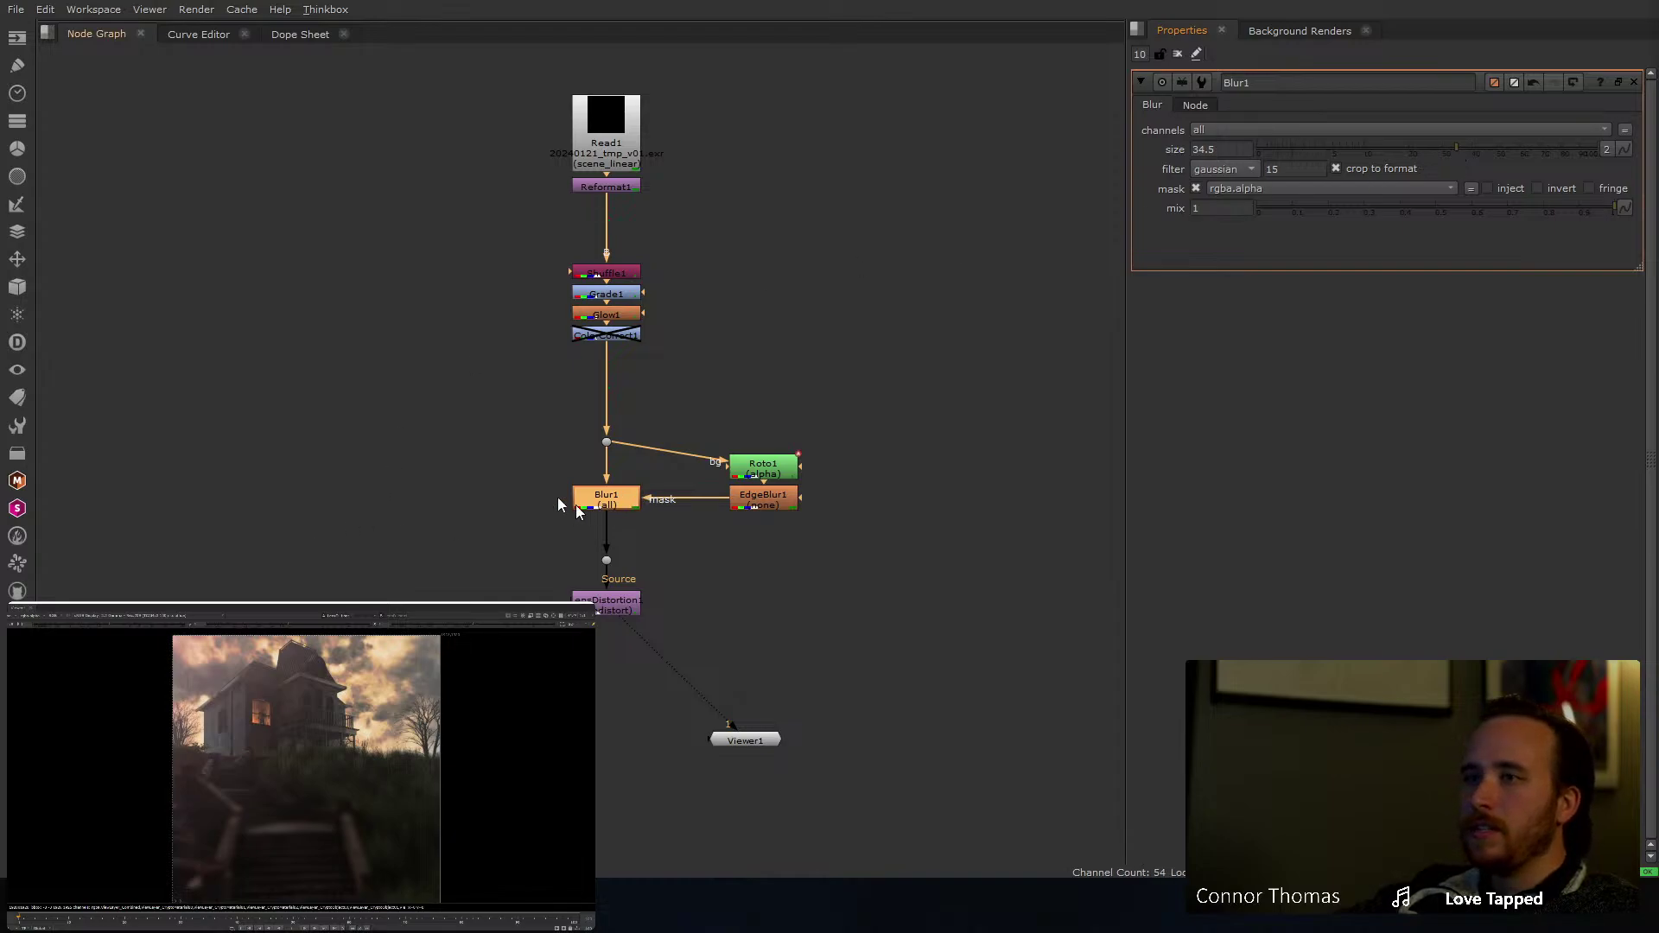
{"action": "left_click", "coordinate": [611, 505]}
{"action": "key", "text": "Delete"}
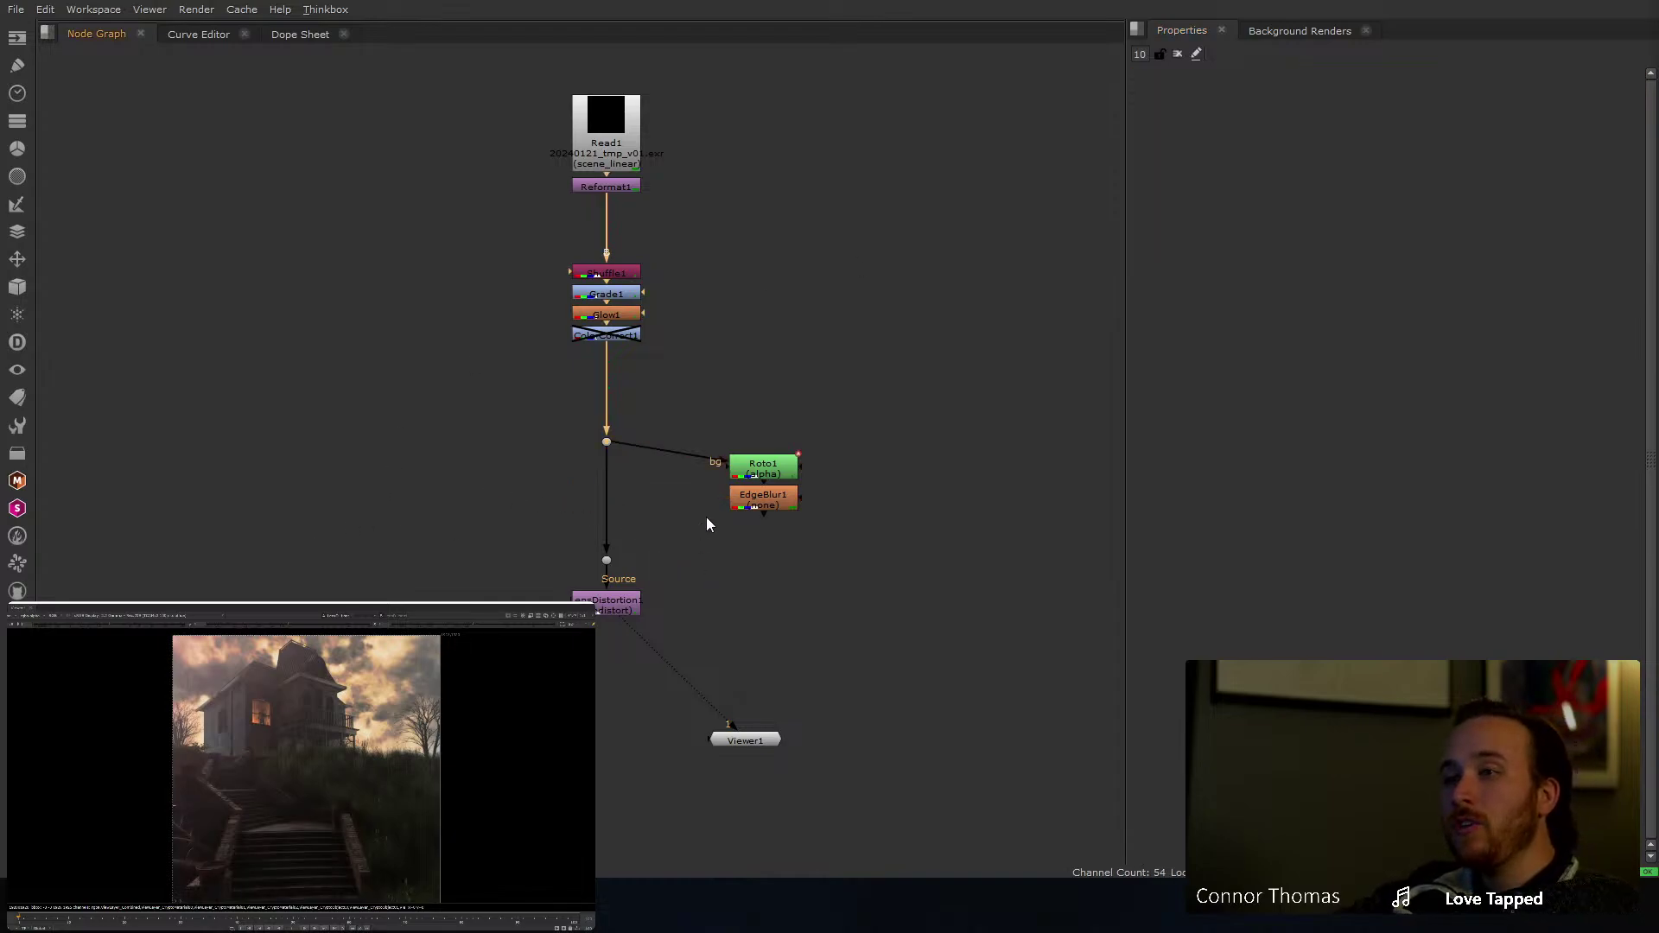
Step: Add a ZDefocus node with its image input connected to the dot above the Roto branch, and view its output
{"action": "key", "text": "Tab"}
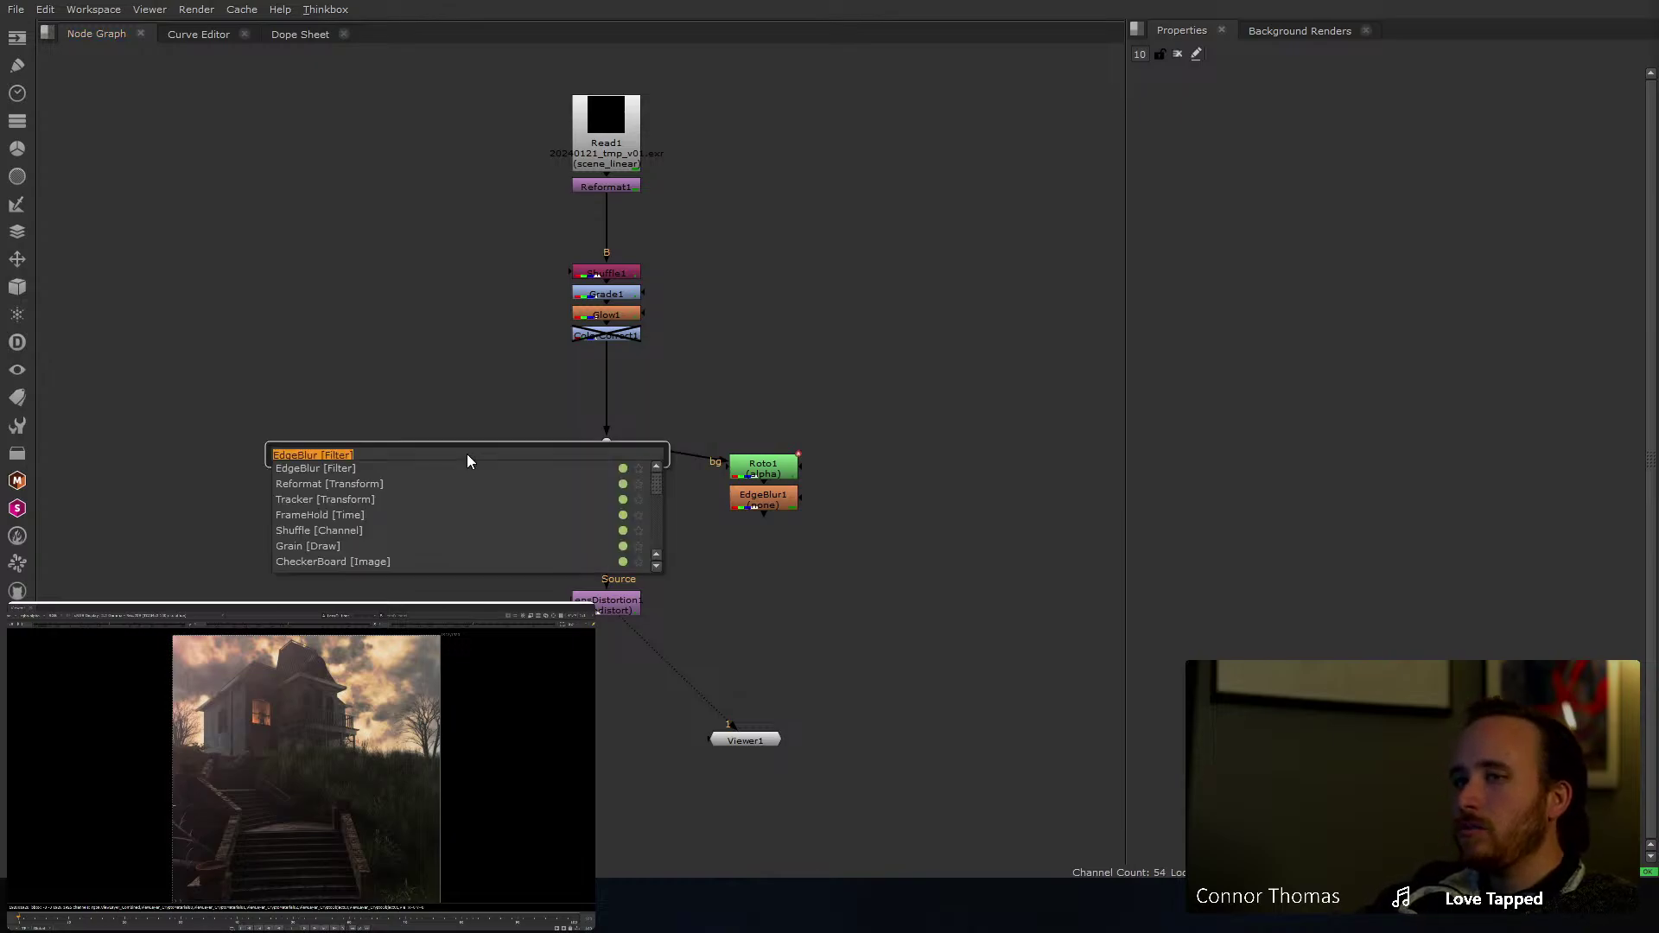
{"action": "type", "text": "lens"}
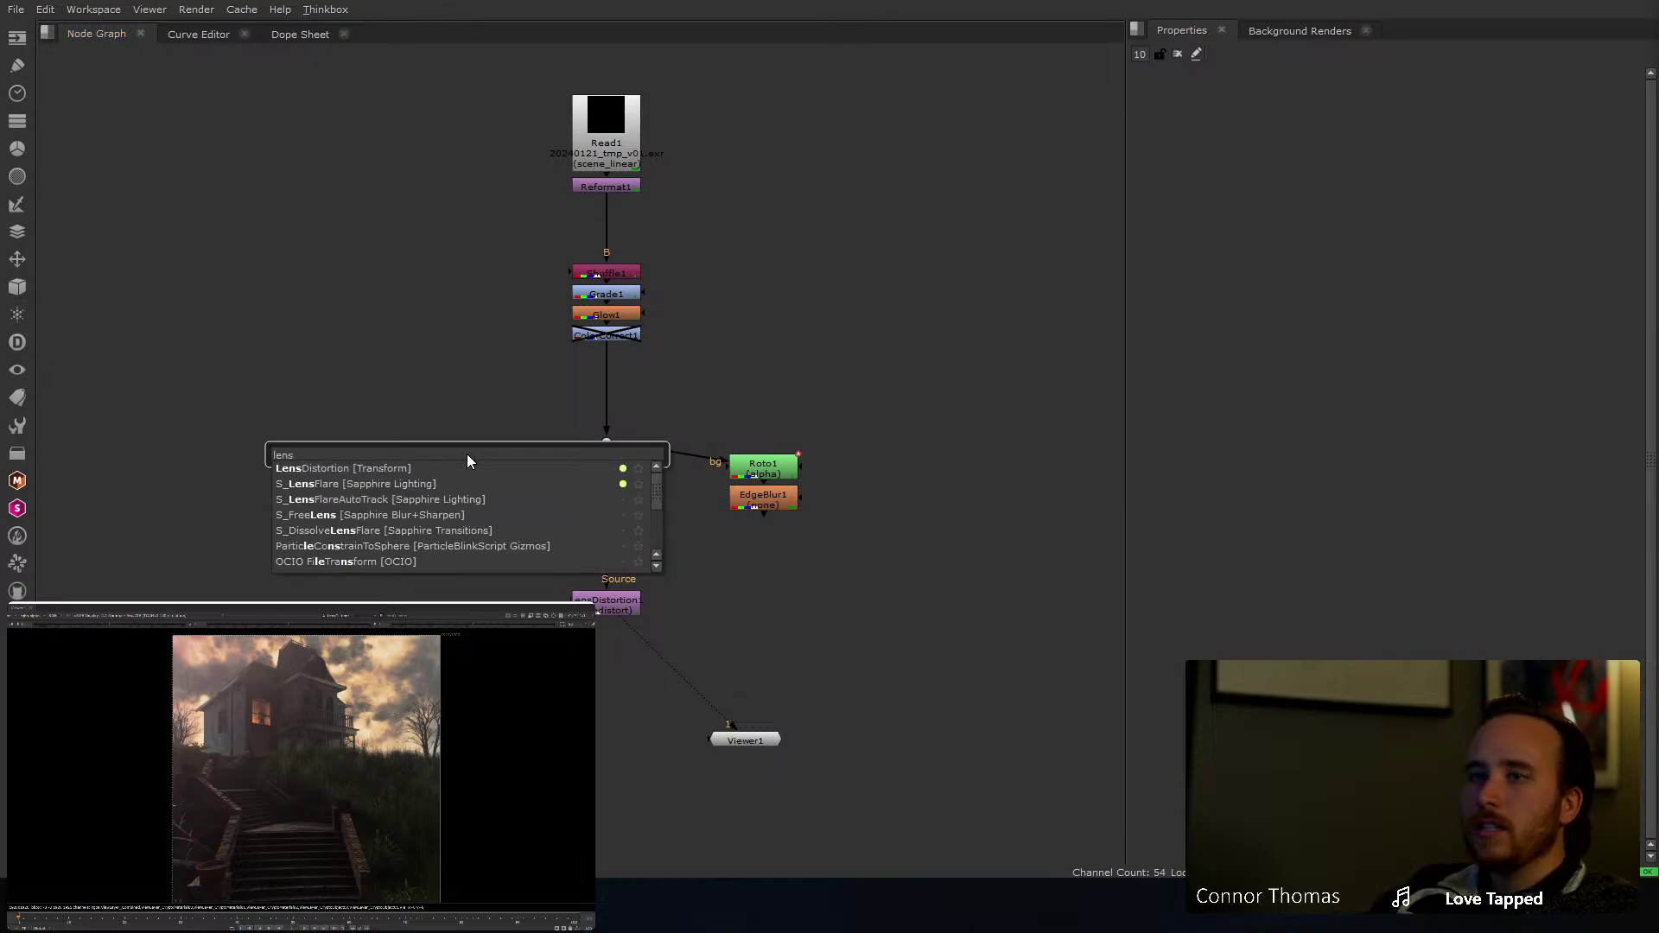
{"action": "key", "text": "BackSpace"}
{"action": "key", "text": "BackSpace"}
{"action": "key", "text": "BackSpace"}
{"action": "key", "text": "BackSpace"}
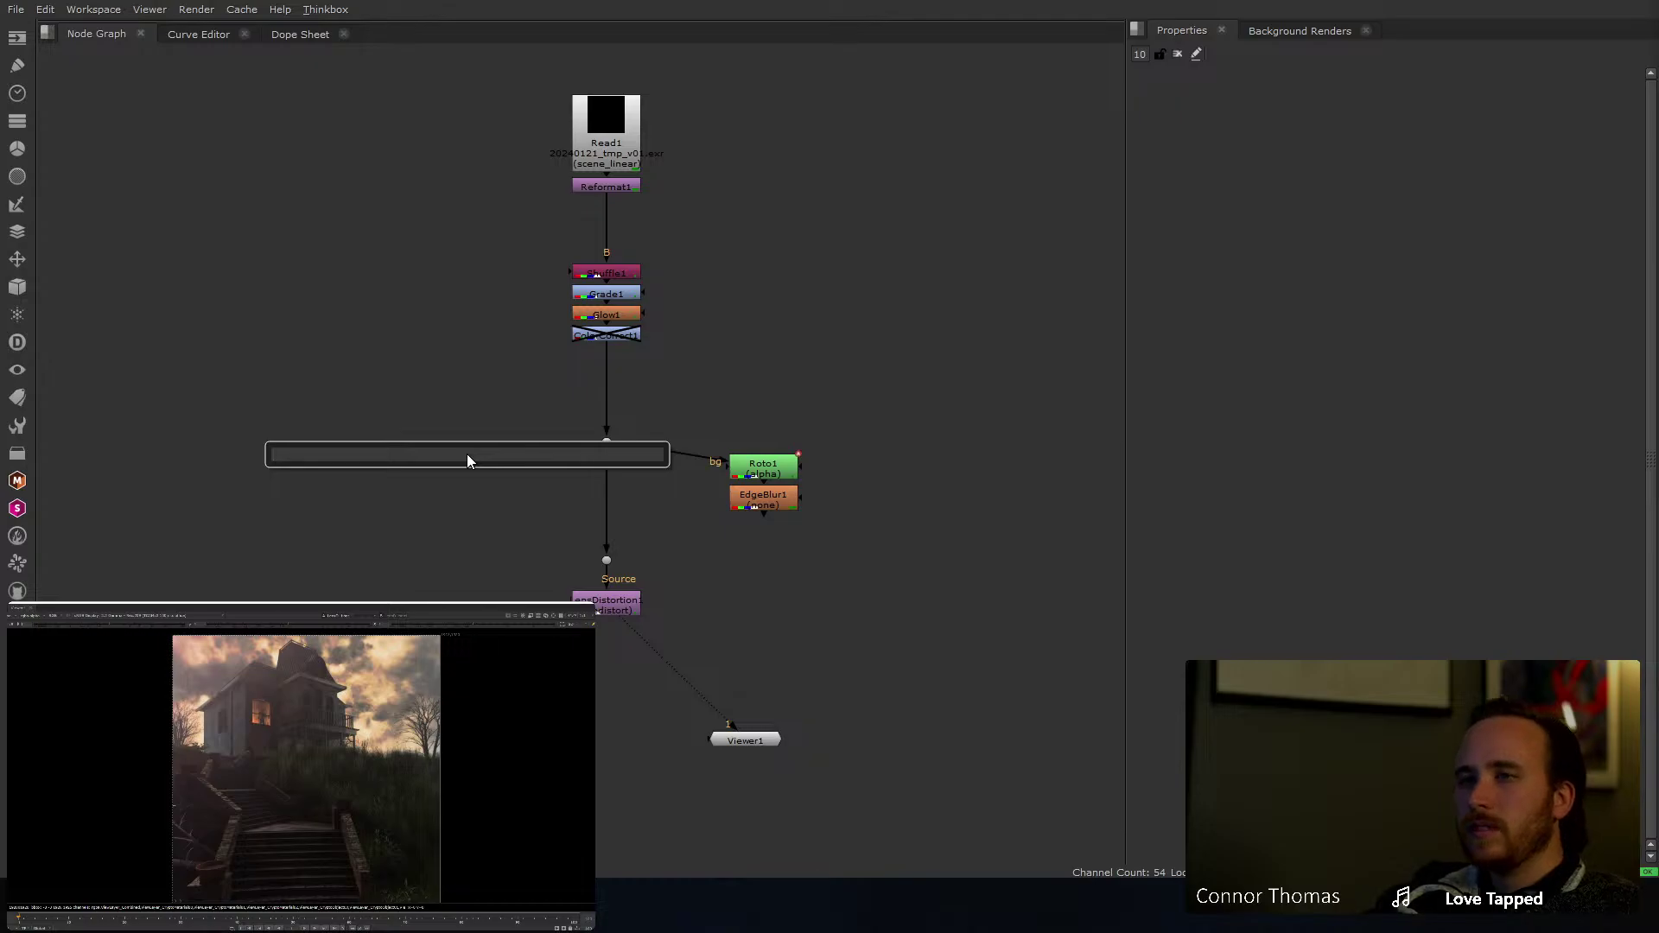
{"action": "type", "text": "zde"}
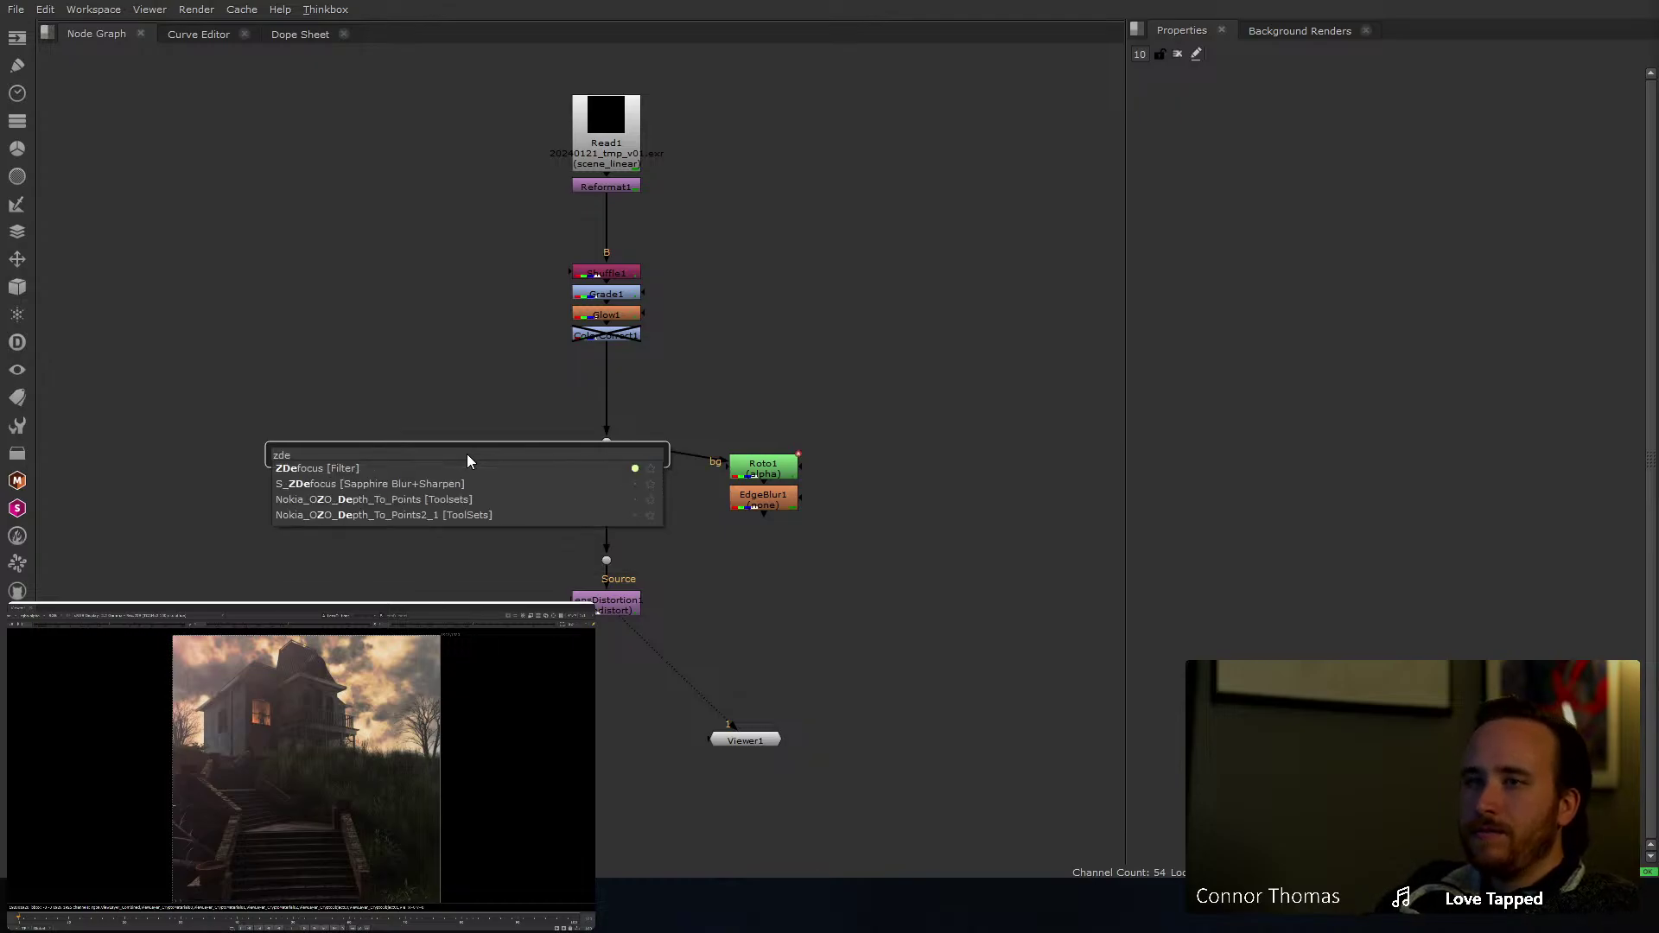
{"action": "key", "text": "Return"}
{"action": "left_click_drag", "start_coordinate": [504, 432], "coordinate": [608, 444]}
{"action": "key", "text": "1"}
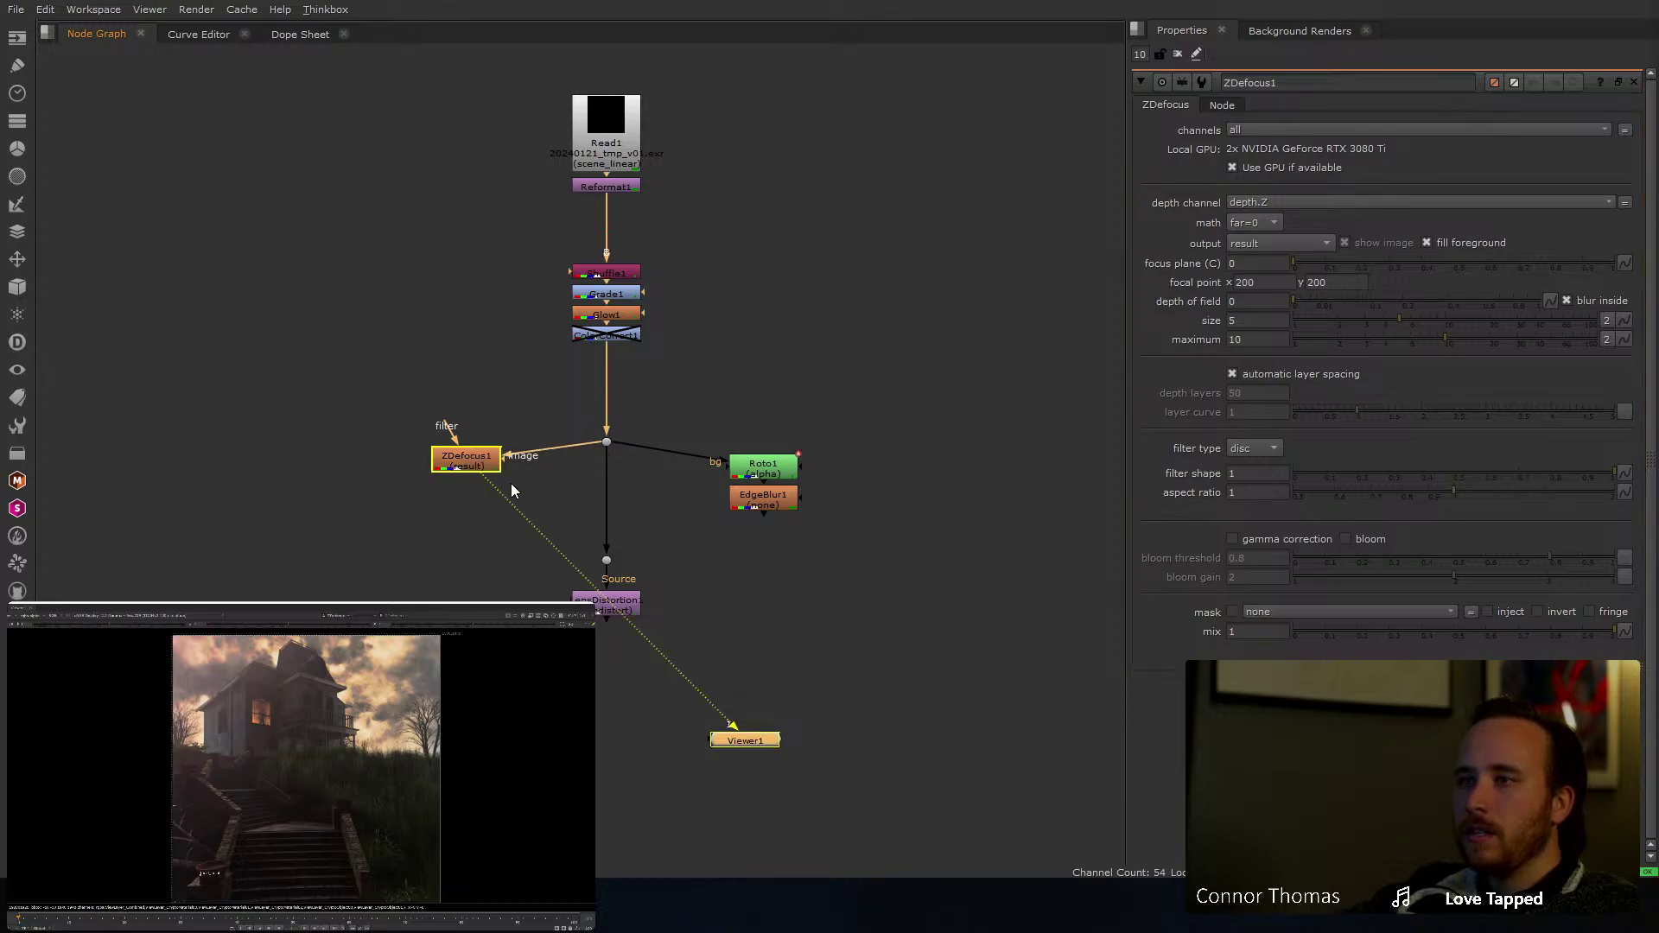
Step: Set the ZDefocus size to 11, checking the blur on the stairs and grass
{"action": "middle_click_drag", "start_coordinate": [273, 850], "coordinate": [338, 787]}
{"action": "scroll", "coordinate": [268, 800], "scroll_direction": "up", "scroll_amount": 2}
{"action": "scroll", "coordinate": [299, 814], "scroll_direction": "up", "scroll_amount": 4}
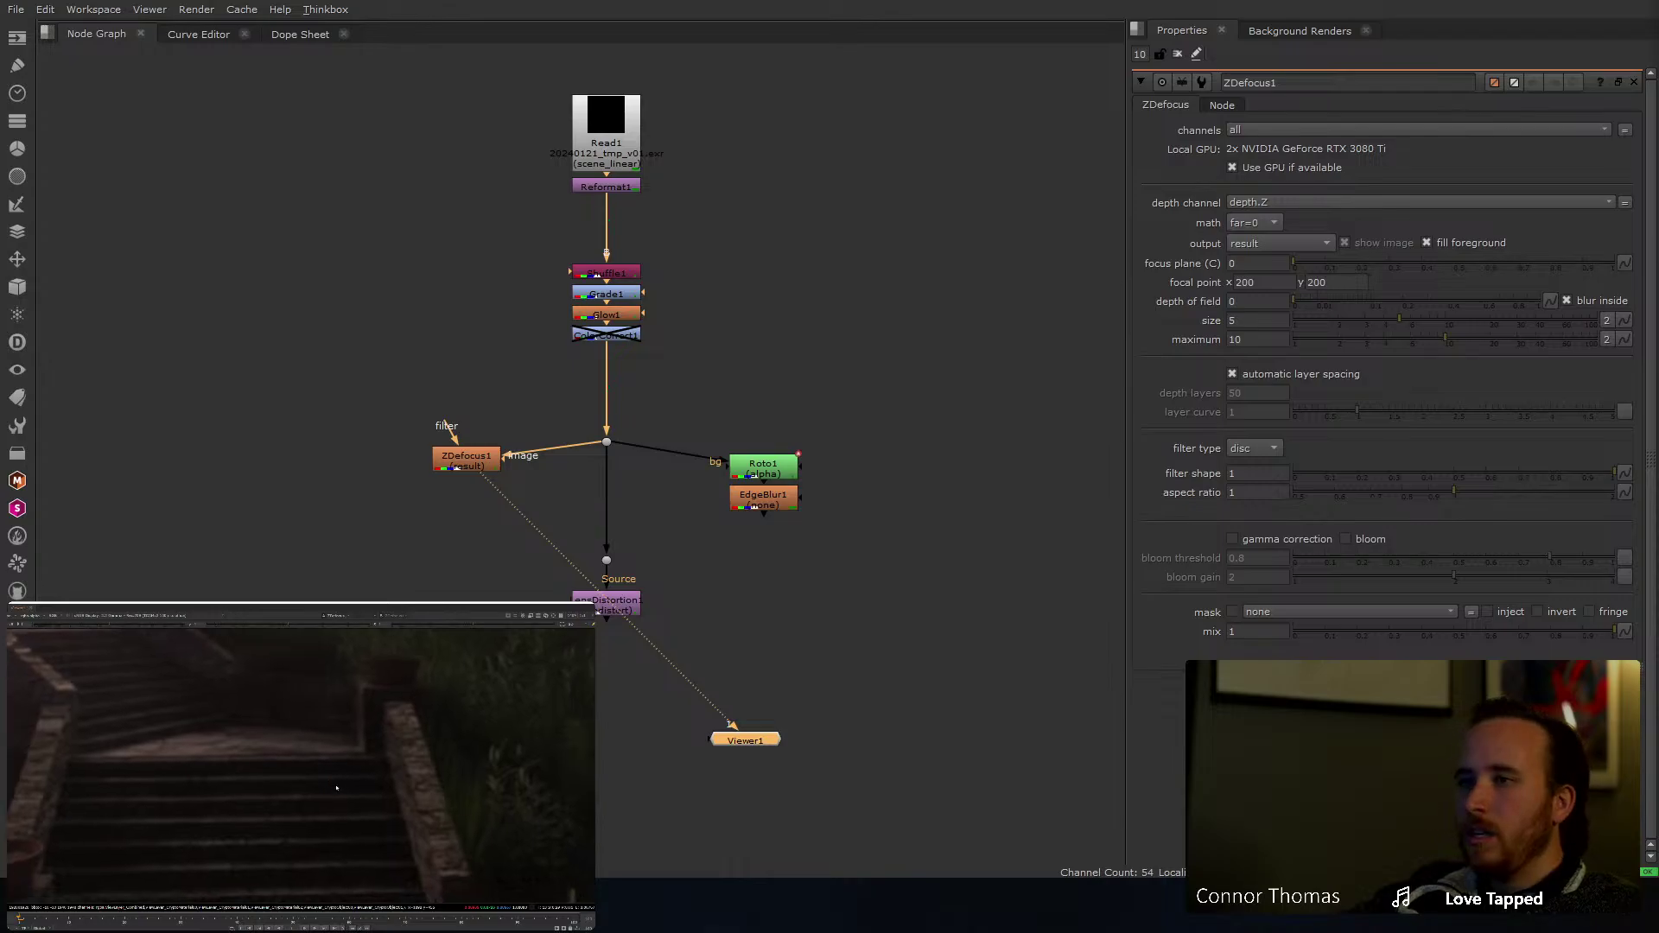
{"action": "scroll", "coordinate": [470, 792], "scroll_direction": "up", "scroll_amount": 4}
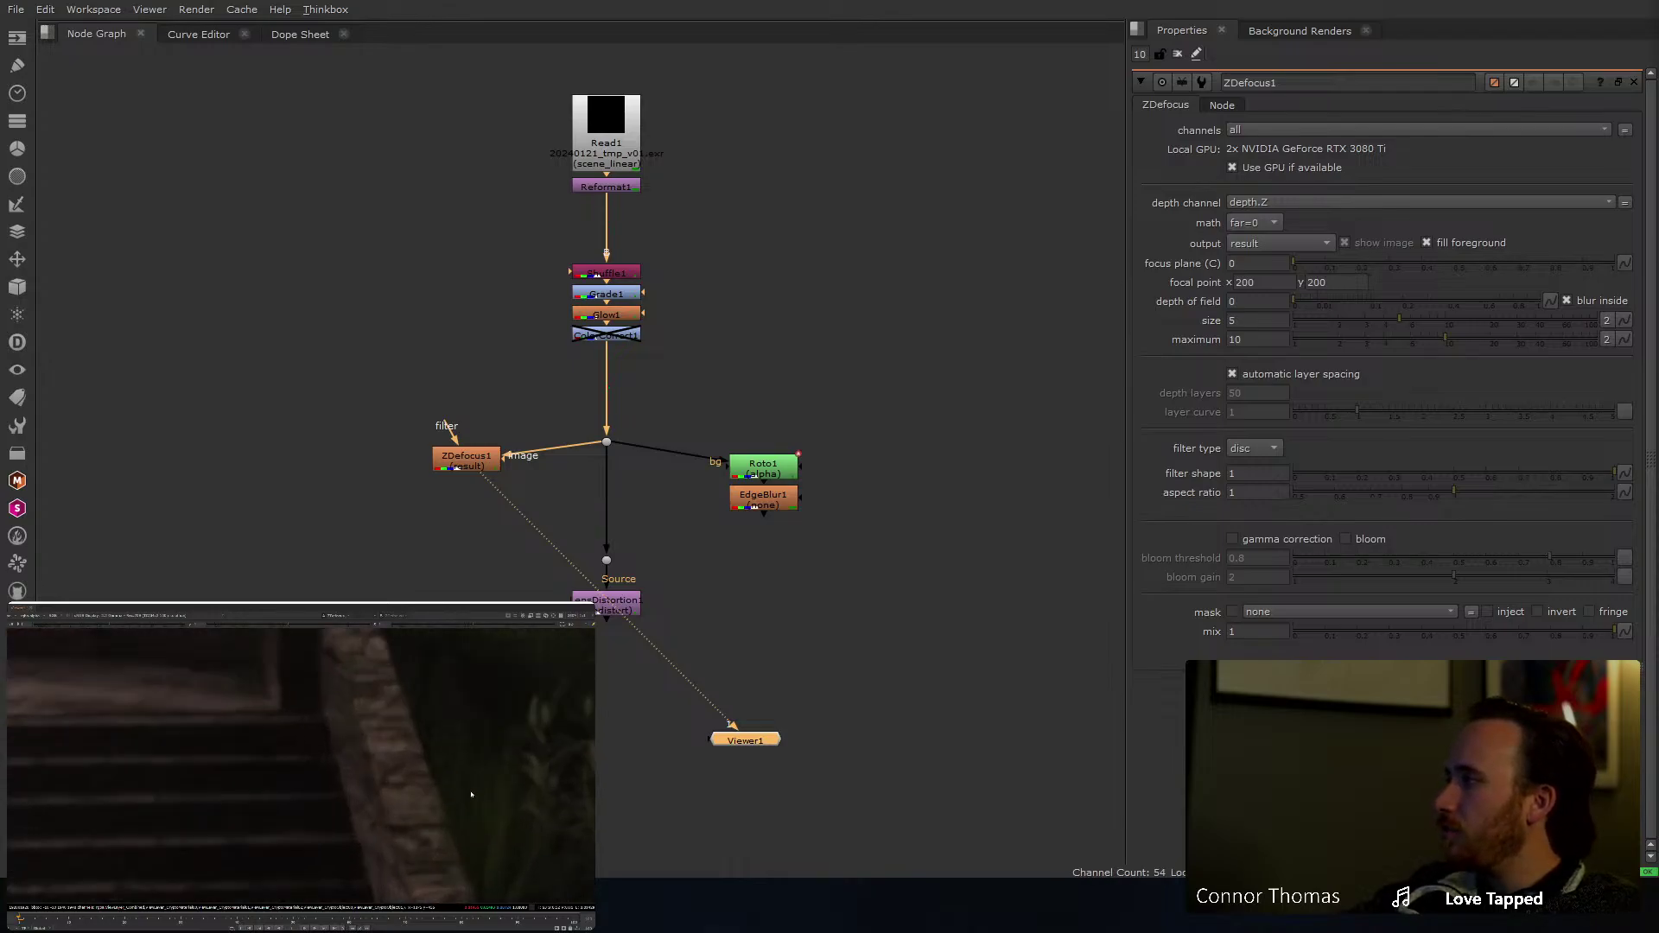
{"action": "middle_click_drag", "start_coordinate": [470, 792], "coordinate": [383, 791]}
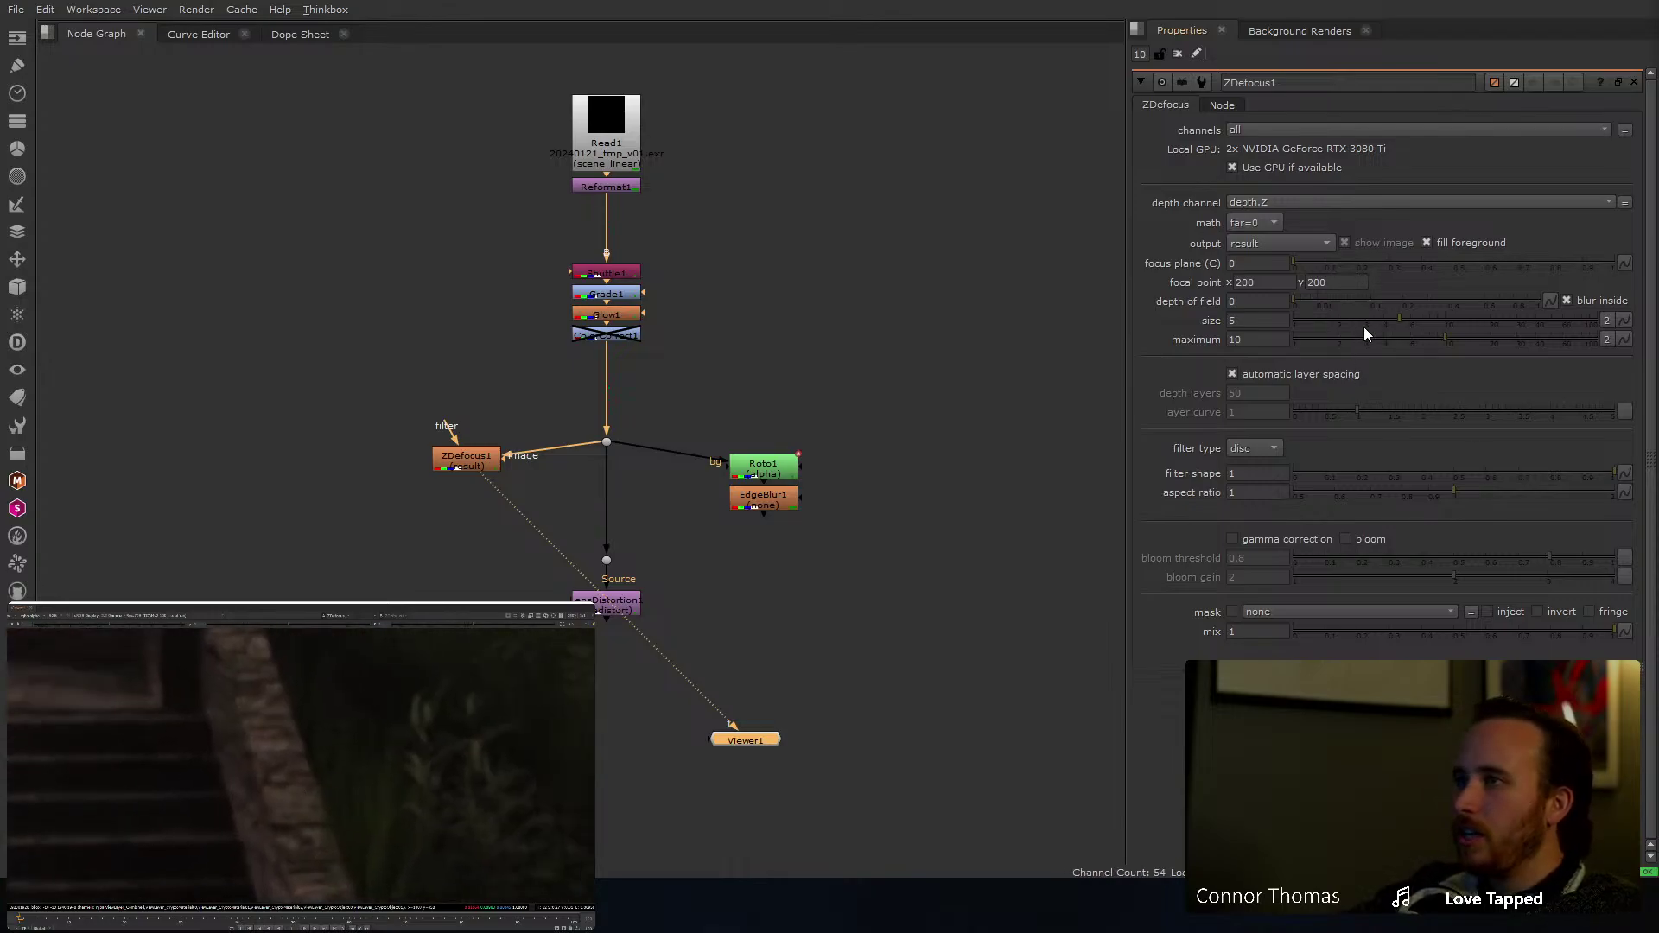
{"action": "left_click_drag", "start_coordinate": [1401, 325], "coordinate": [1452, 326]}
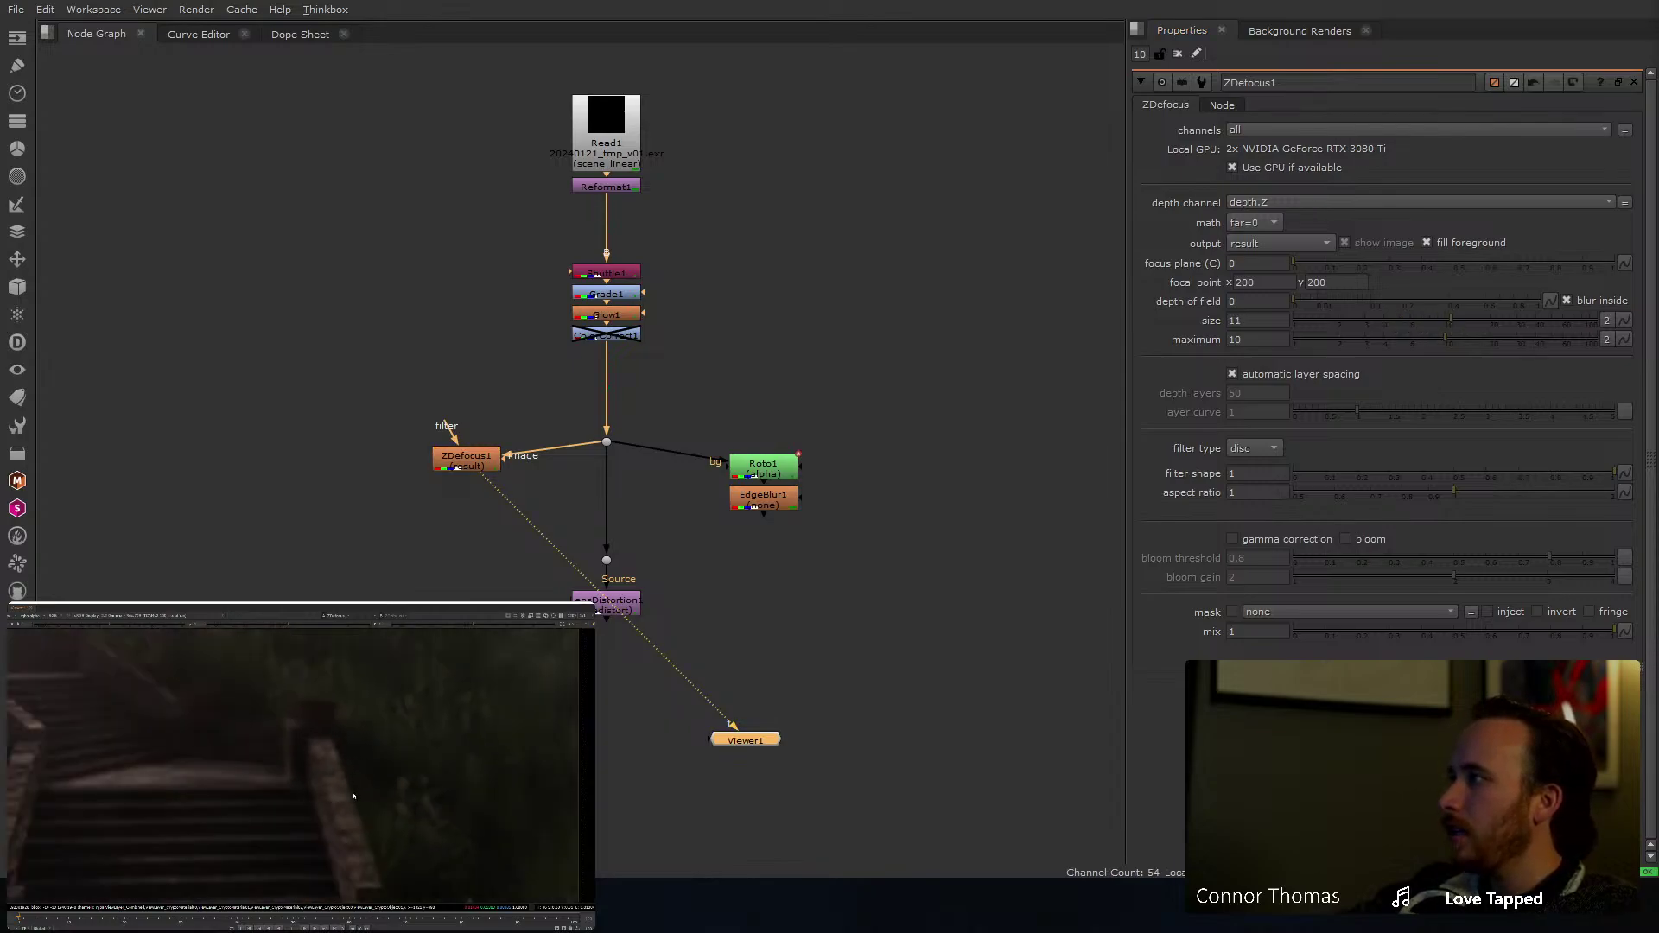
{"action": "key", "text": "f"}
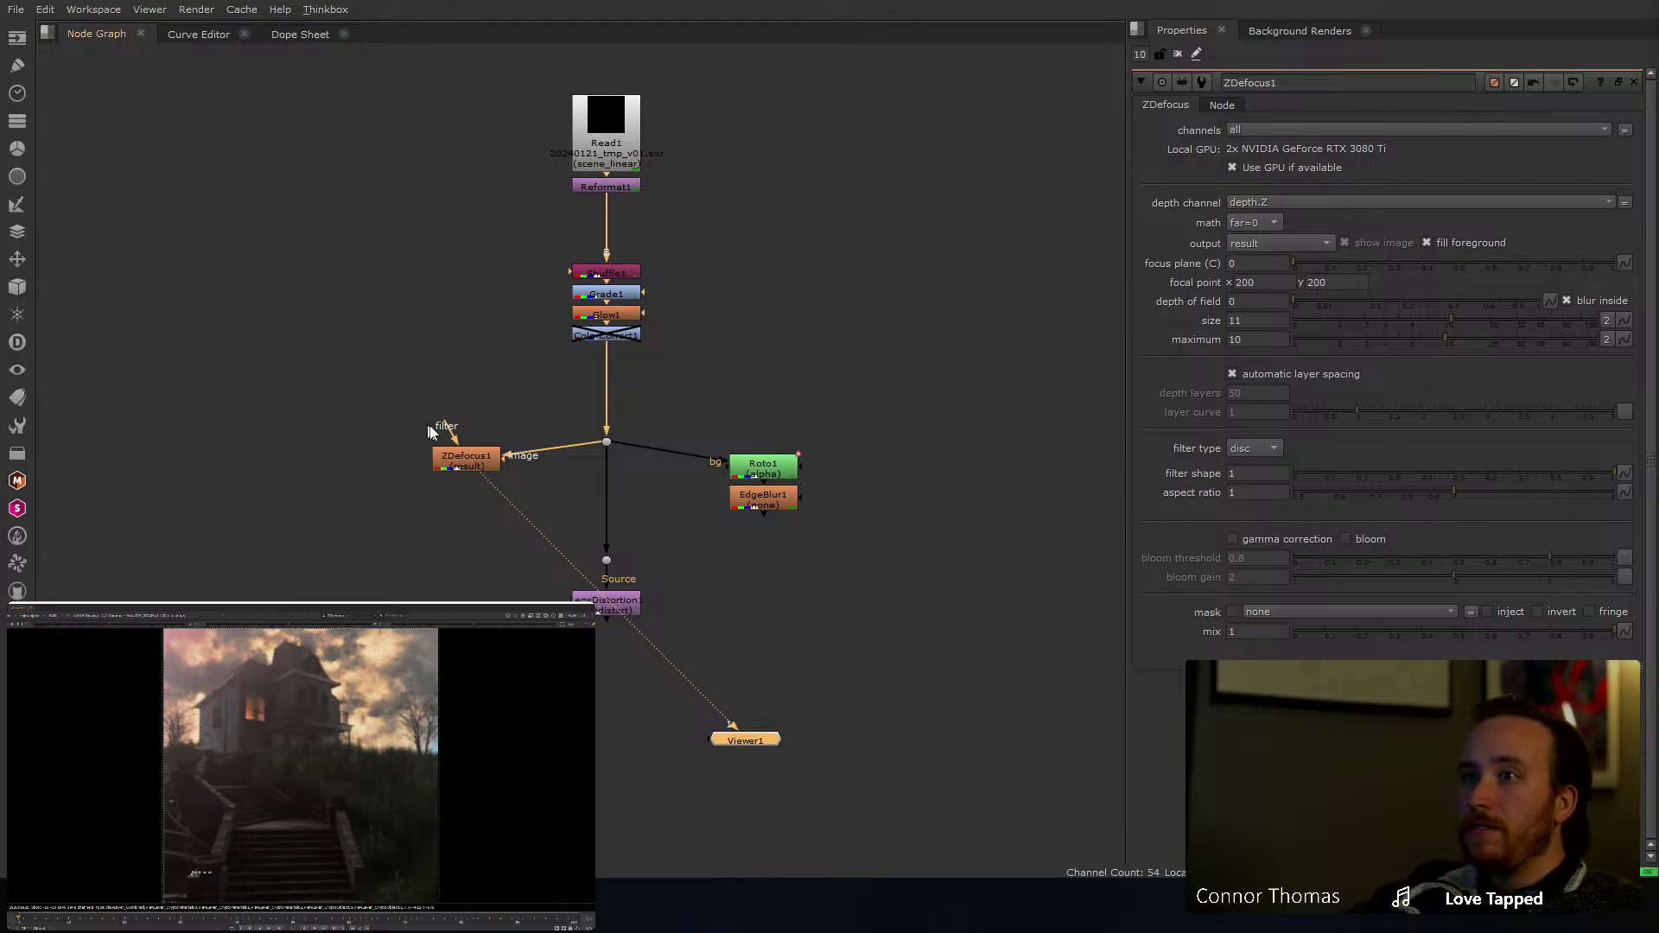
Step: Insert the ZDefocus node into the main pipe between the two dots and set its depth channel to mask.a
{"action": "left_click_drag", "start_coordinate": [470, 467], "coordinate": [807, 562]}
{"action": "scroll", "coordinate": [788, 565], "scroll_direction": "up", "scroll_amount": 4}
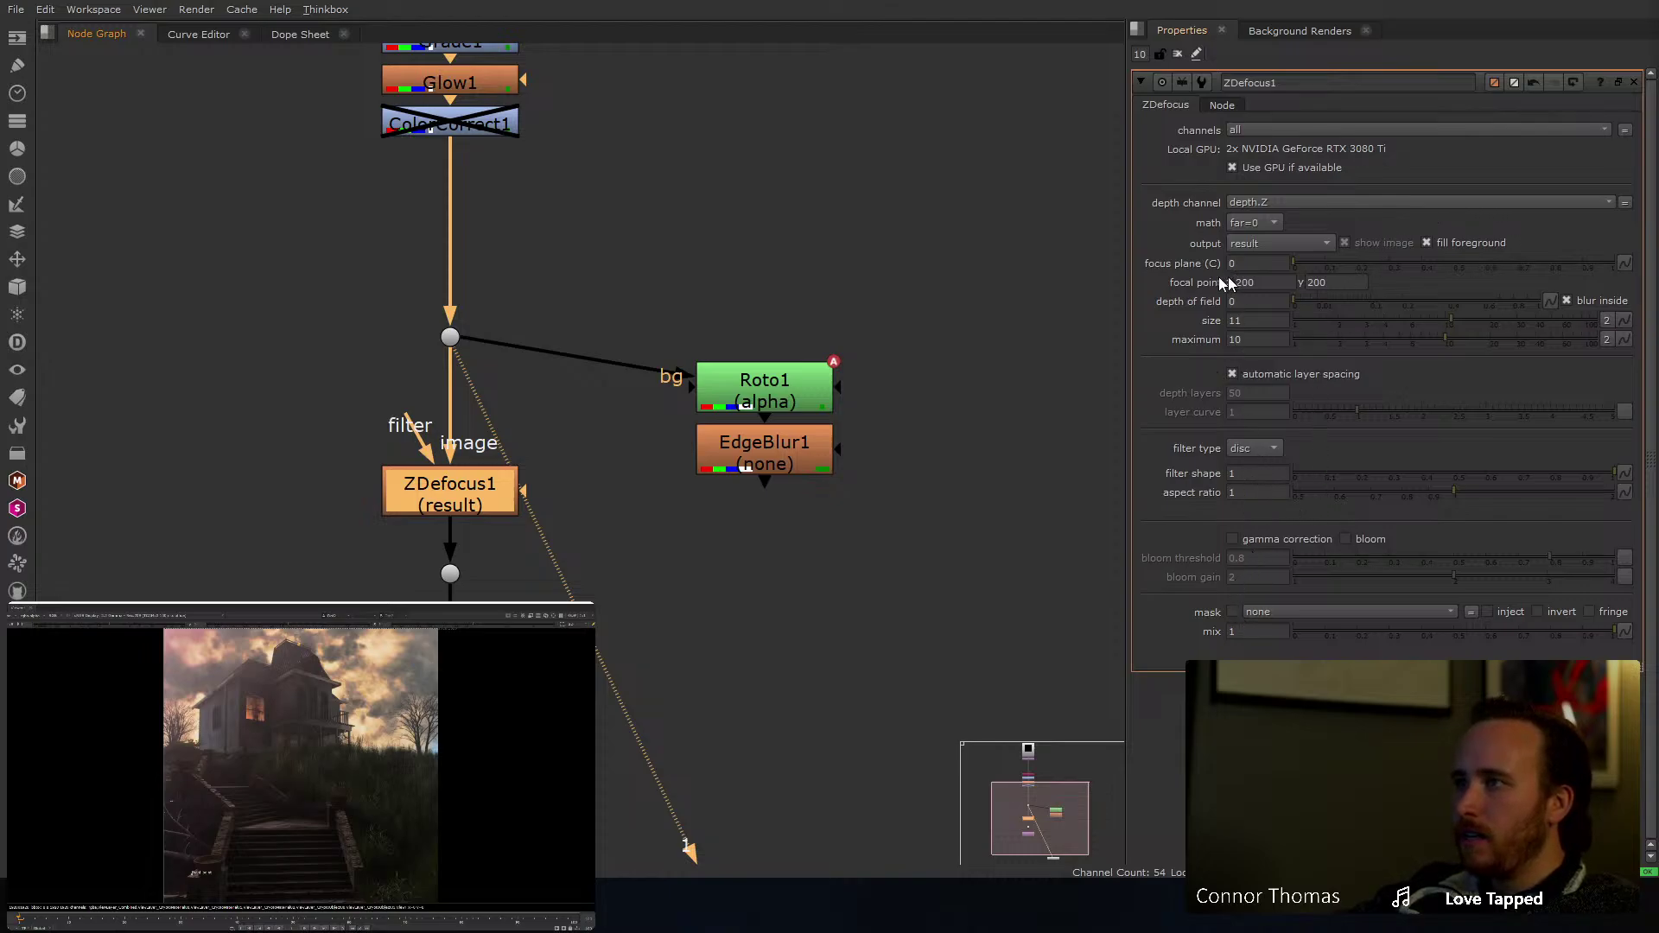
{"action": "left_click", "coordinate": [1244, 203]}
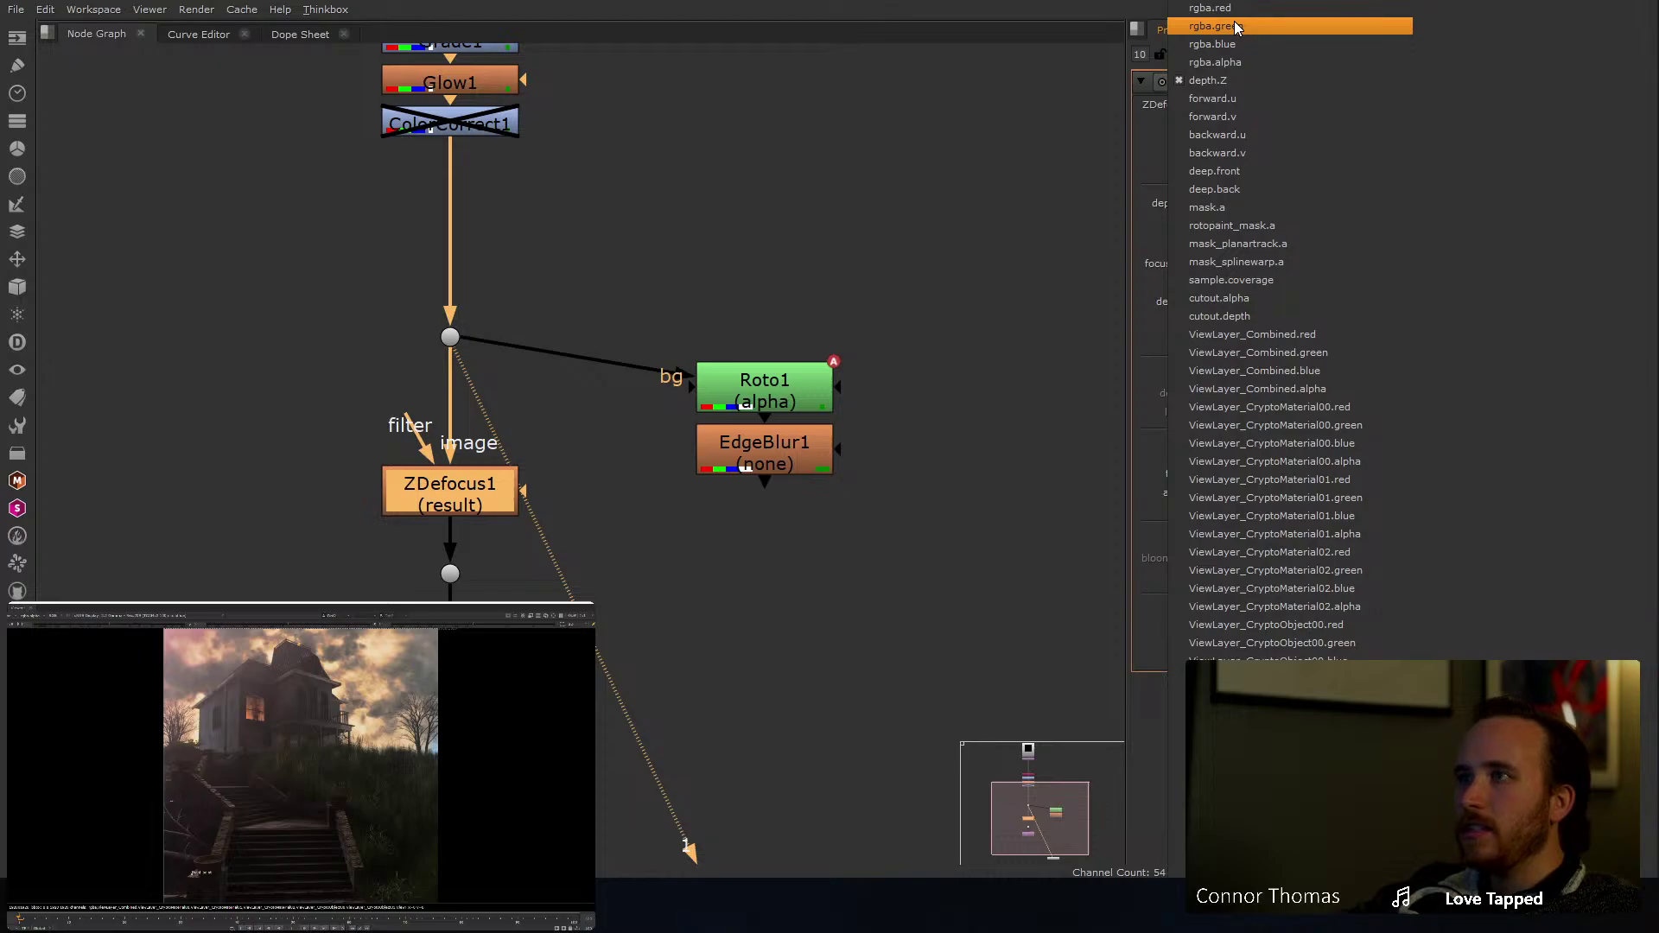
{"action": "left_click", "coordinate": [1237, 211]}
Step: Connect the ZDefocus mask input to the EdgeBlur node and view the EdgeBlur output
{"action": "left_click_drag", "start_coordinate": [520, 491], "coordinate": [726, 460]}
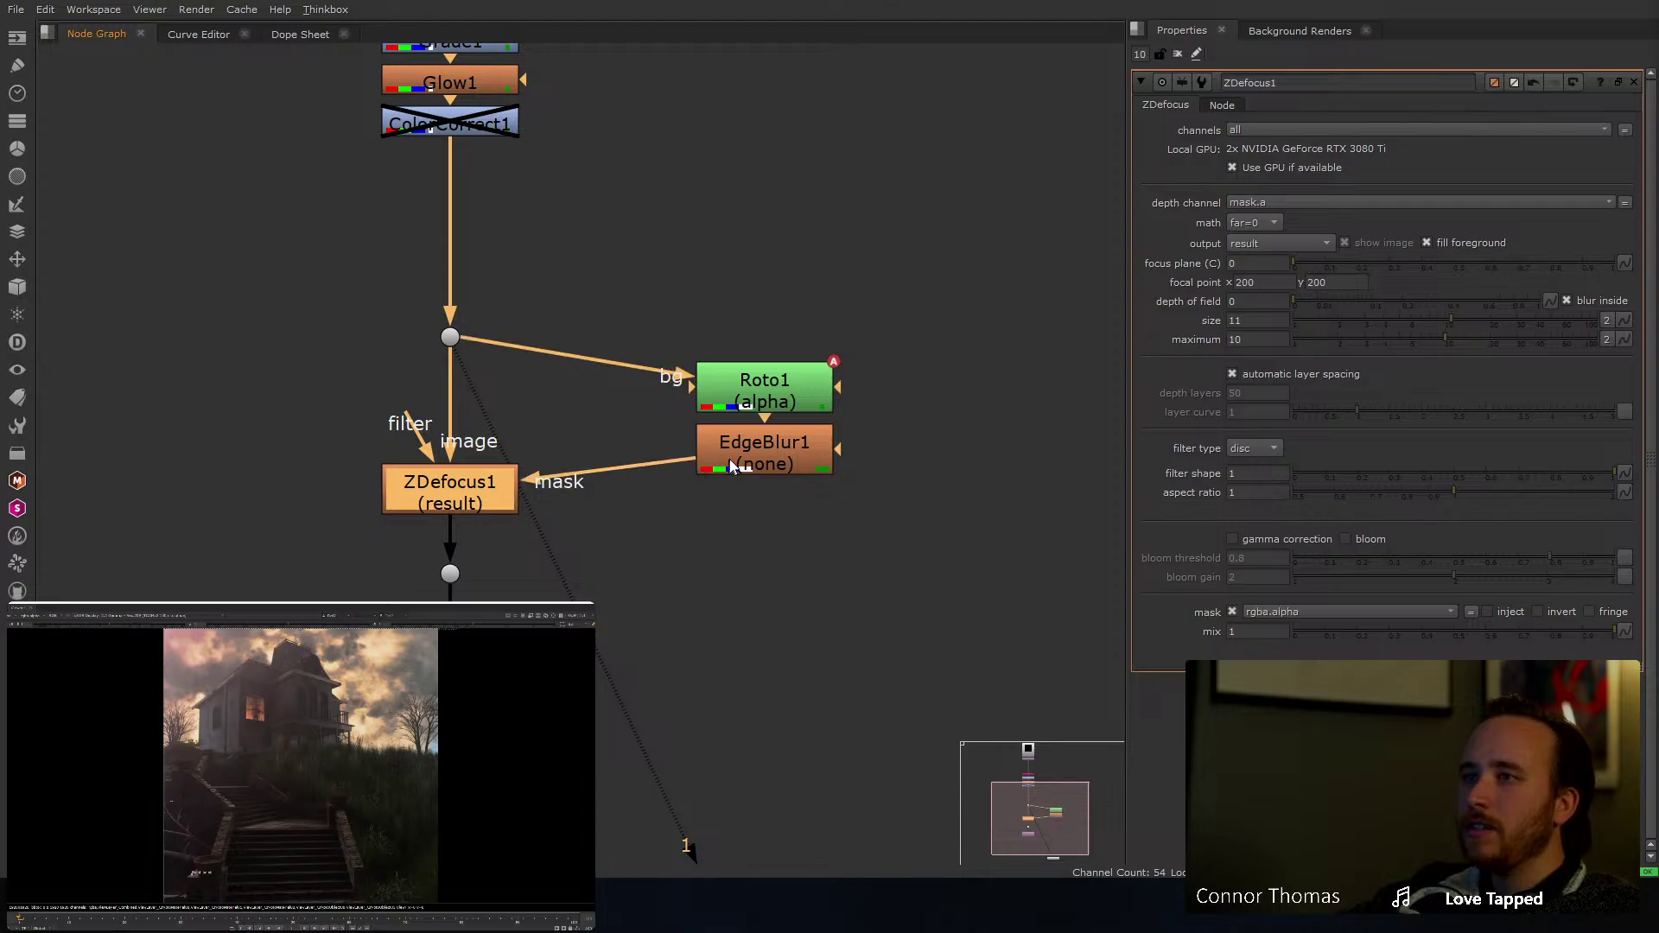
{"action": "left_click", "coordinate": [730, 459]}
{"action": "key", "text": "1"}
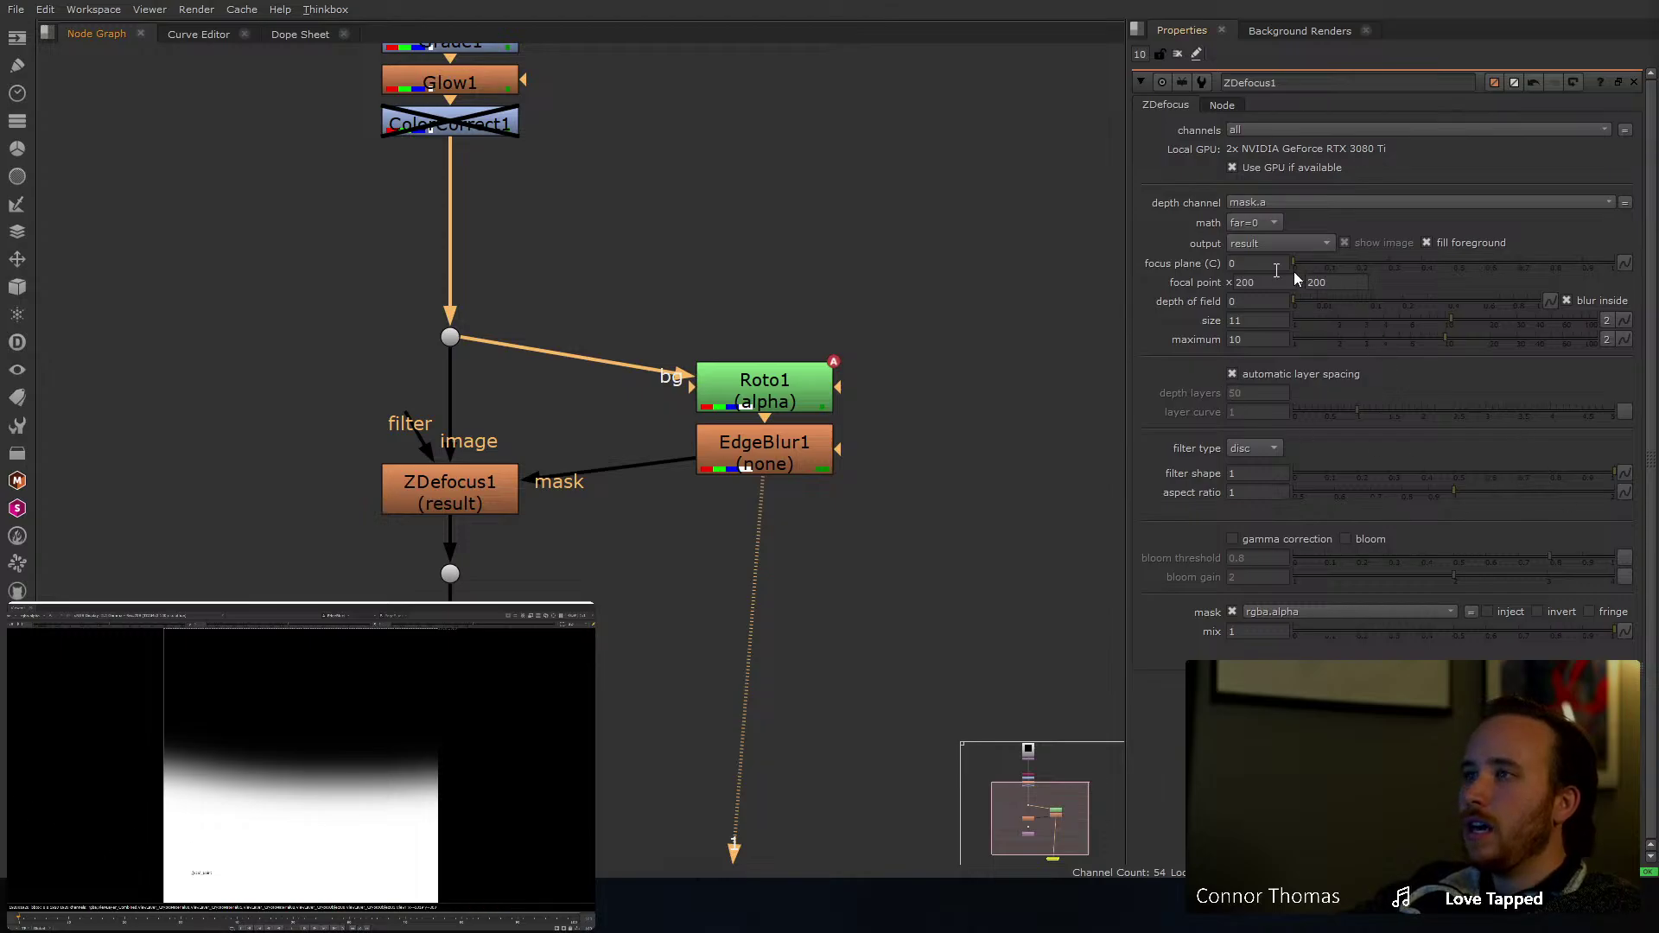
Step: Try EdgeBlur sizes of 3000, 500 and 600, and settle on 1000 to soften the matte edge
{"action": "double_click", "coordinate": [781, 463]}
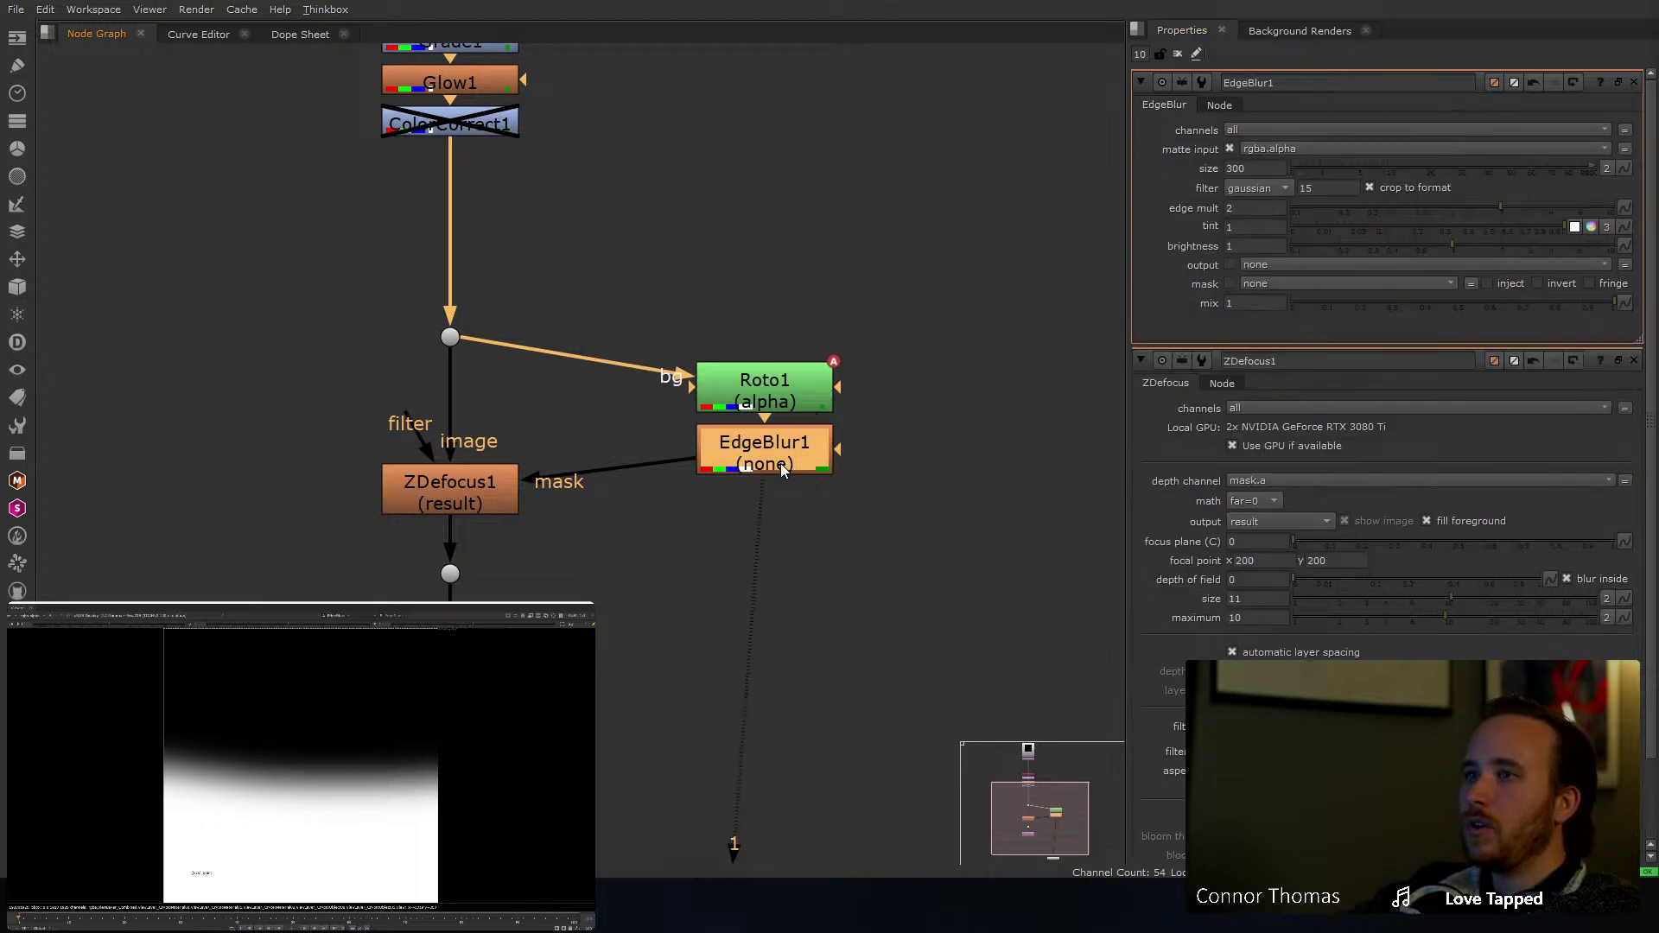
{"action": "left_click", "coordinate": [1252, 167]}
{"action": "type", "text": "3000"}
{"action": "key", "text": "Return"}
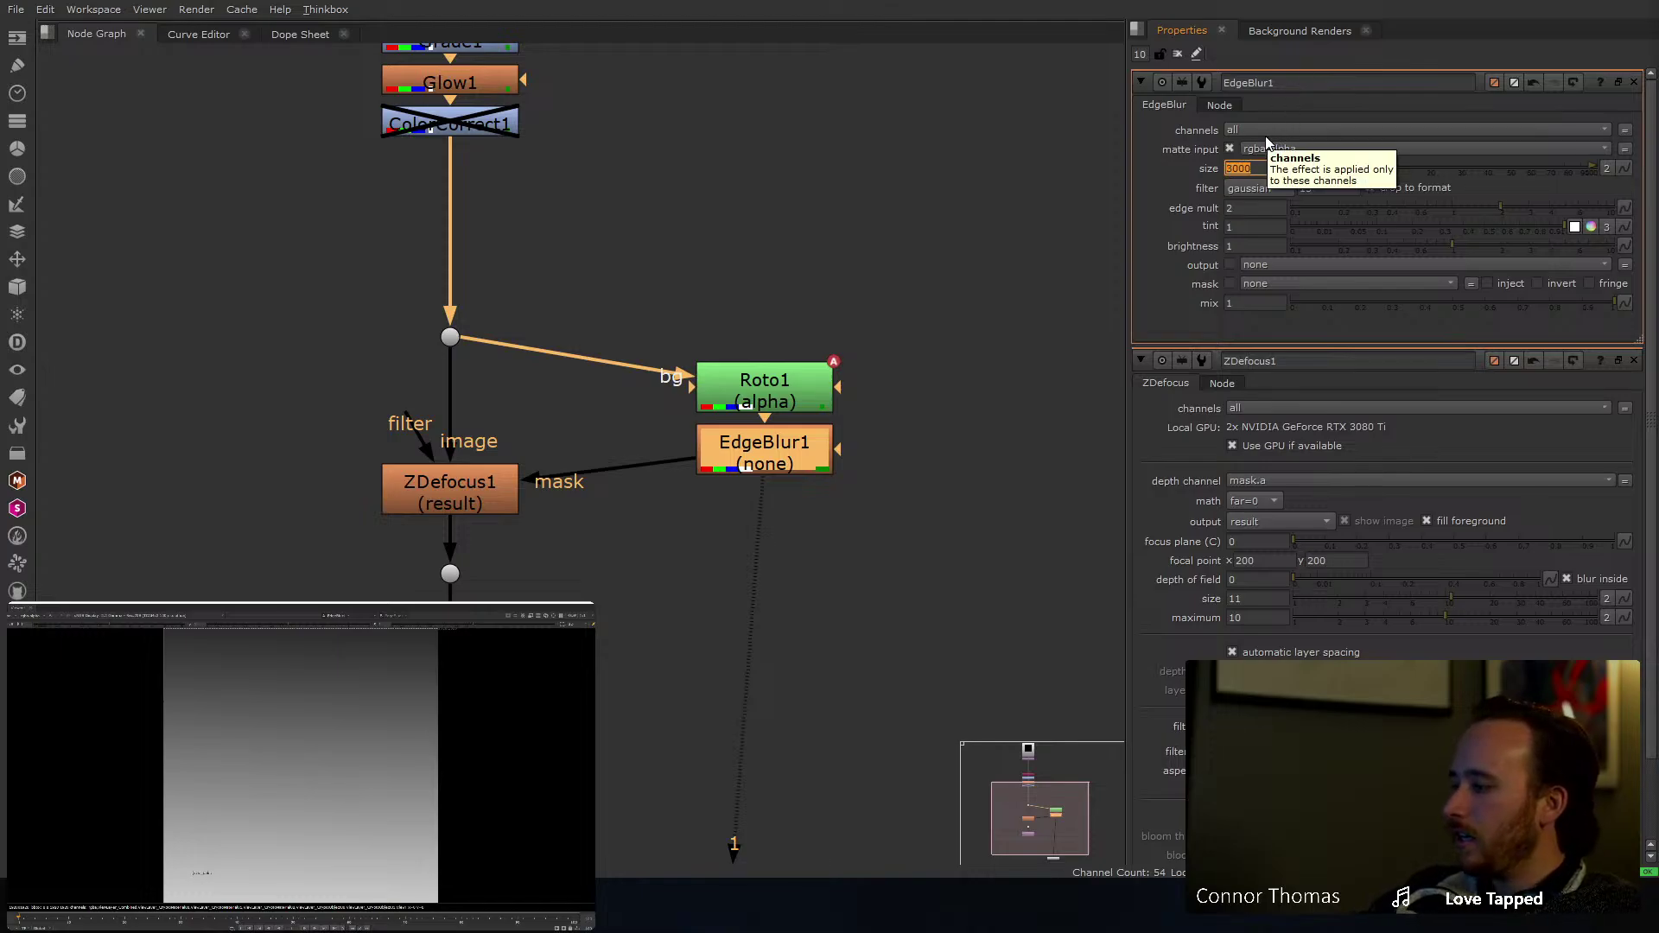
{"action": "type", "text": "500"}
{"action": "key", "text": "Return"}
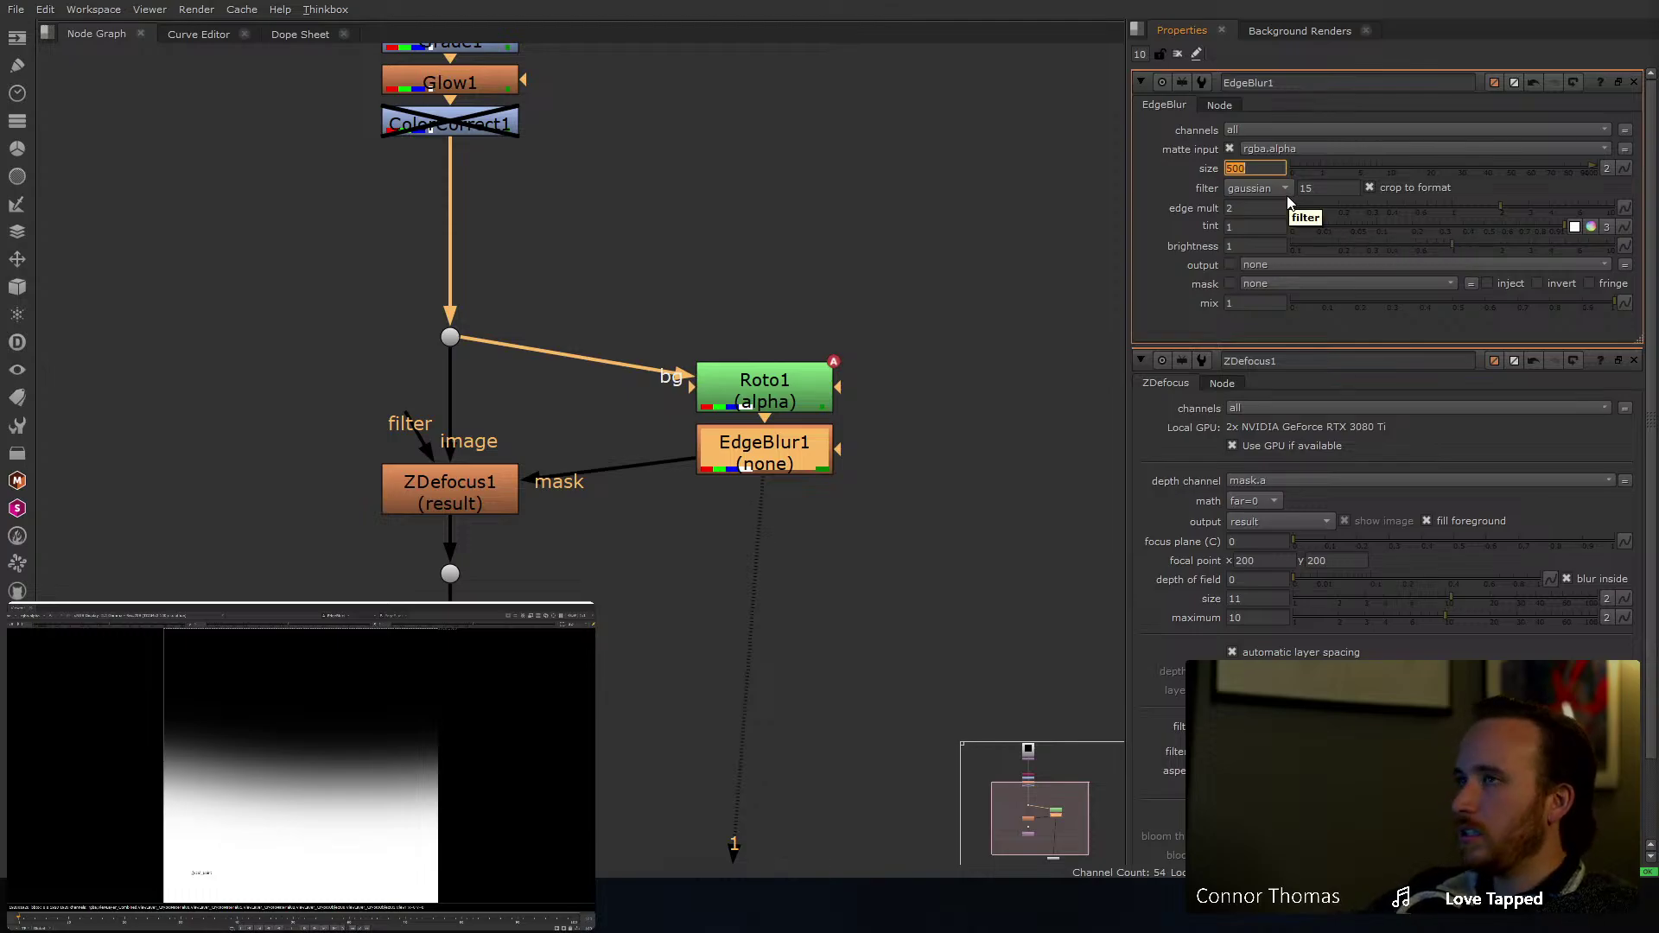
{"action": "type", "text": "600"}
{"action": "key", "text": "Return"}
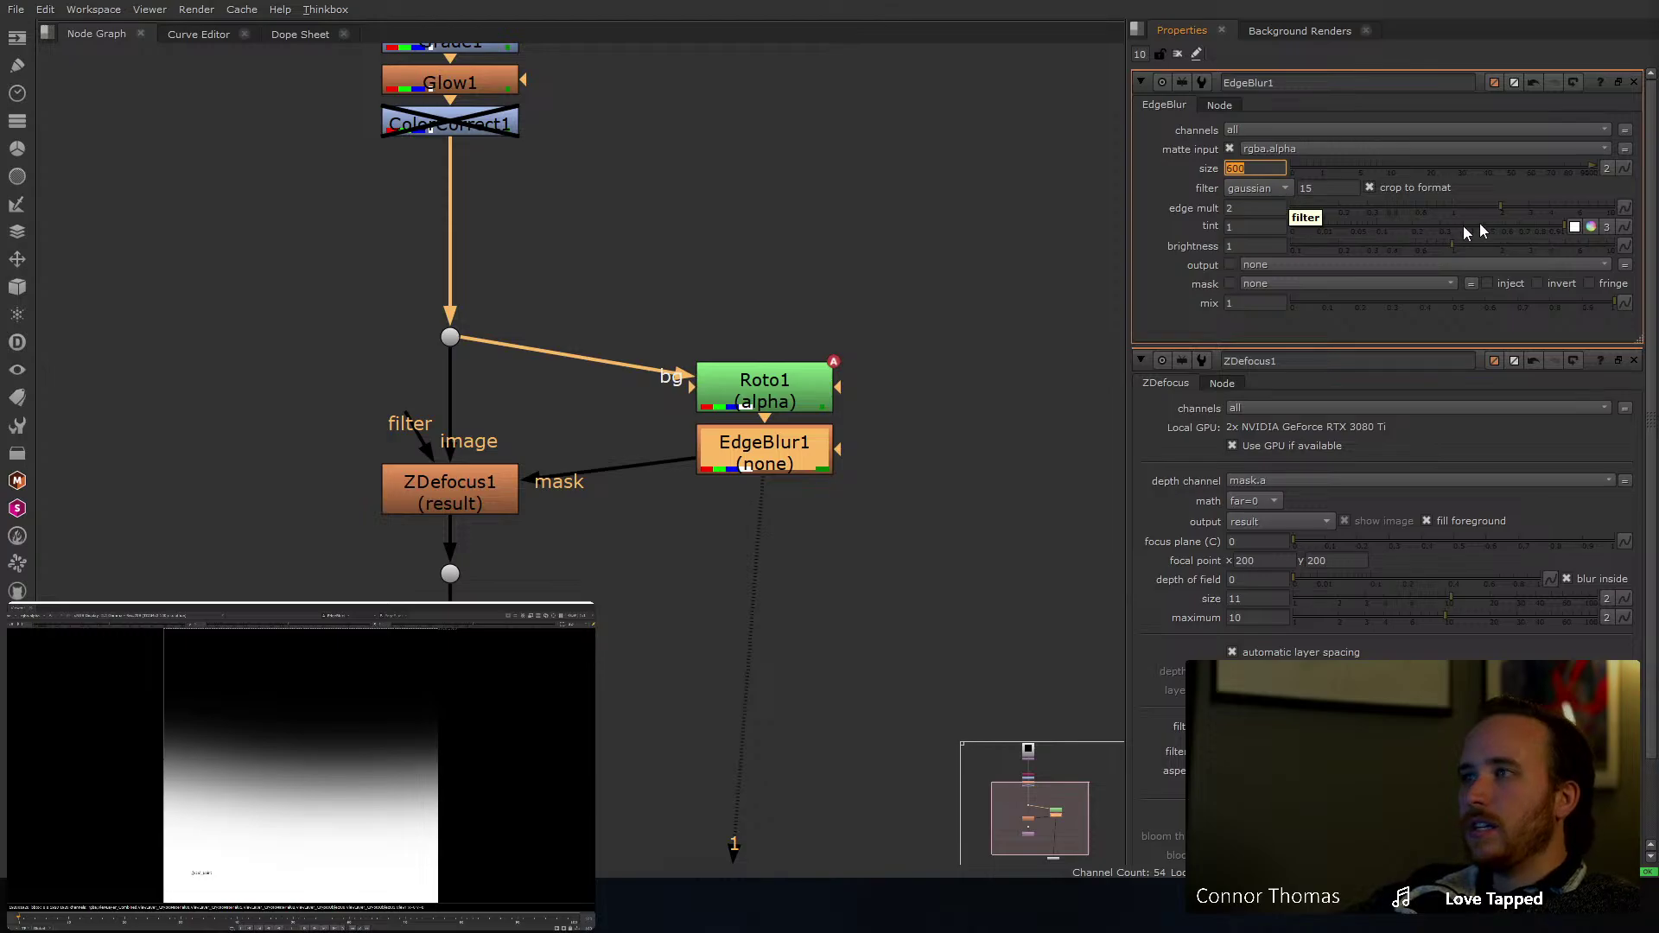
{"action": "type", "text": "8"}
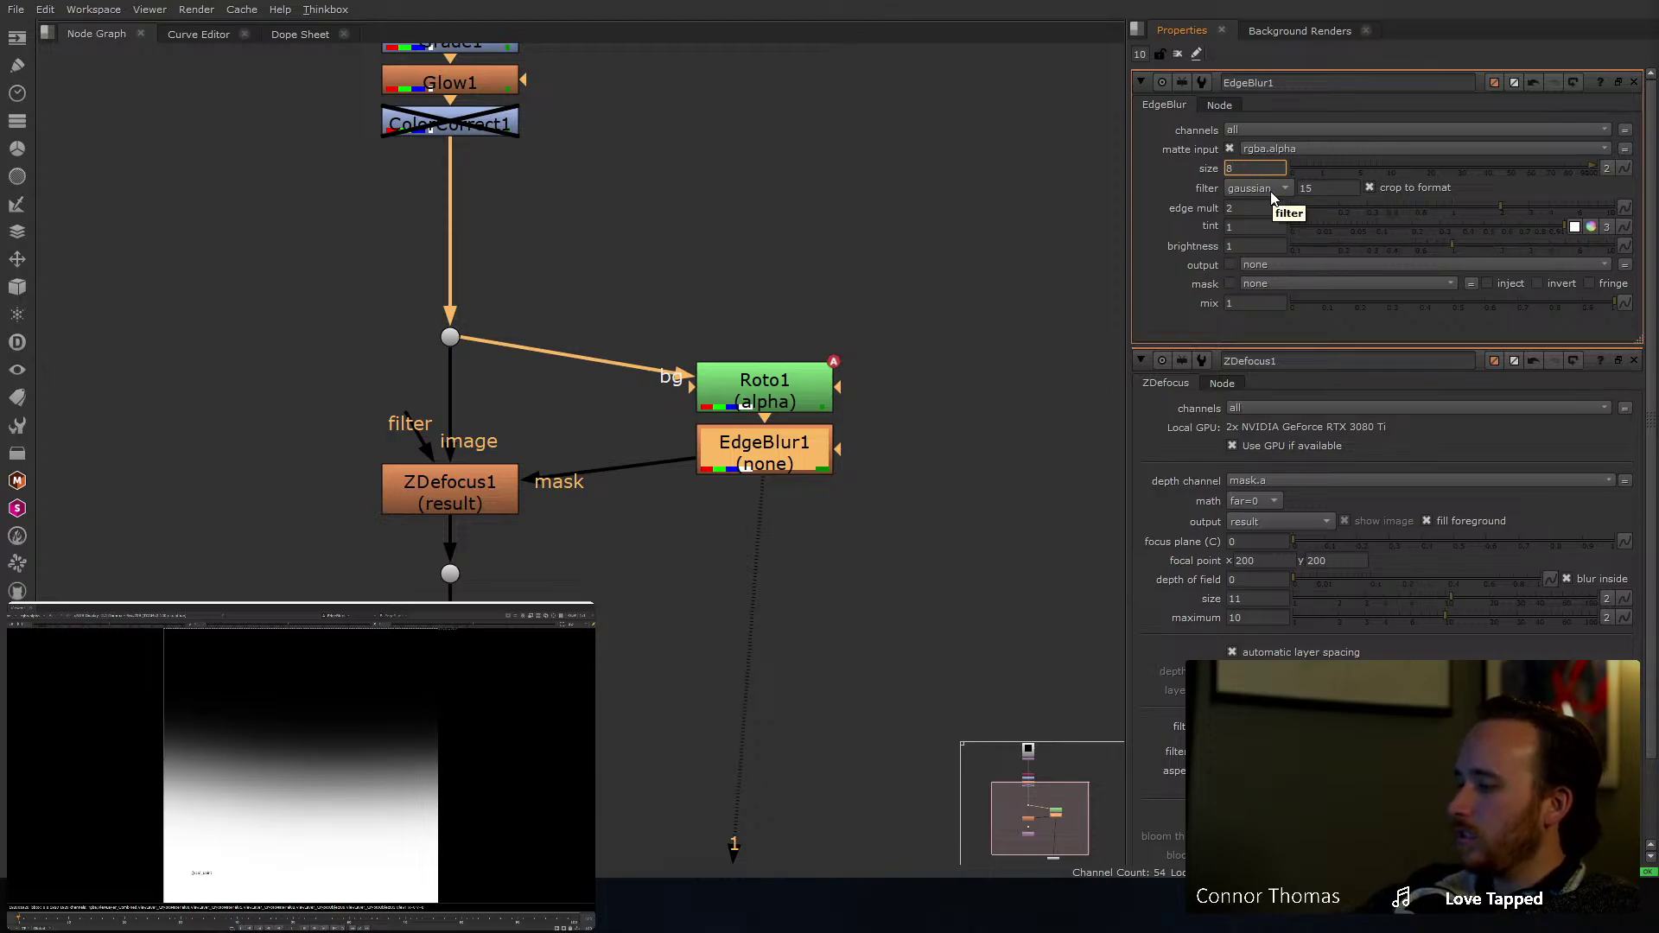
{"action": "type", "text": "000"}
{"action": "key", "text": "Return"}
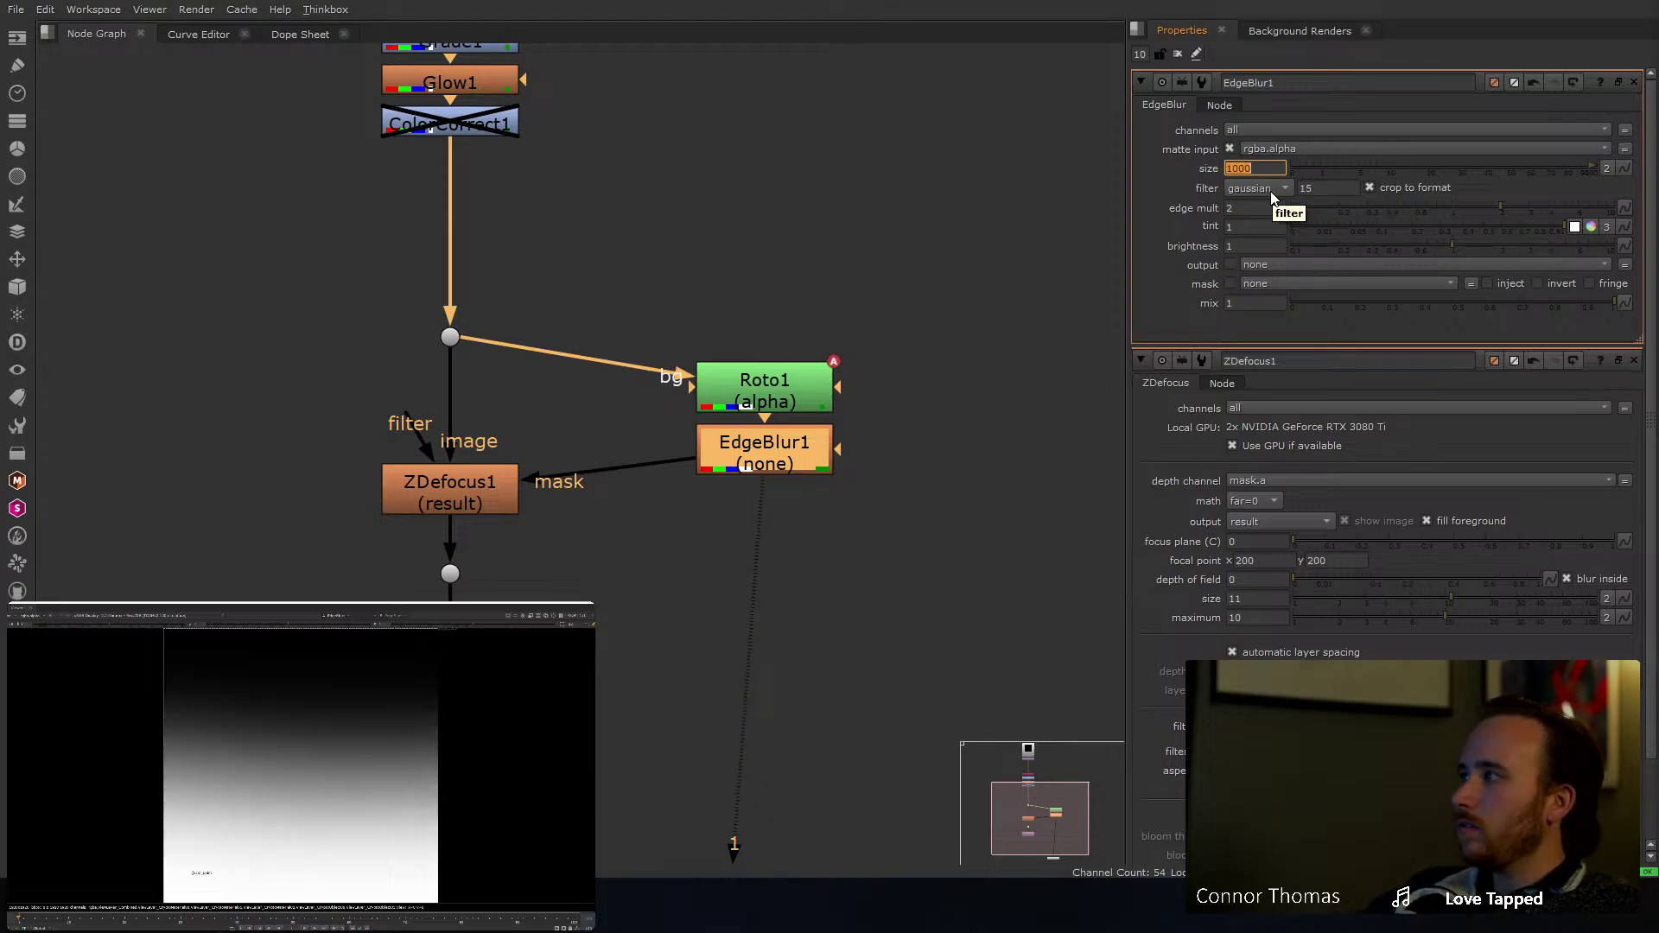
Step: Move the whole Bezier roto shape lower in the frame and clear the open node properties
{"action": "double_click", "coordinate": [750, 382]}
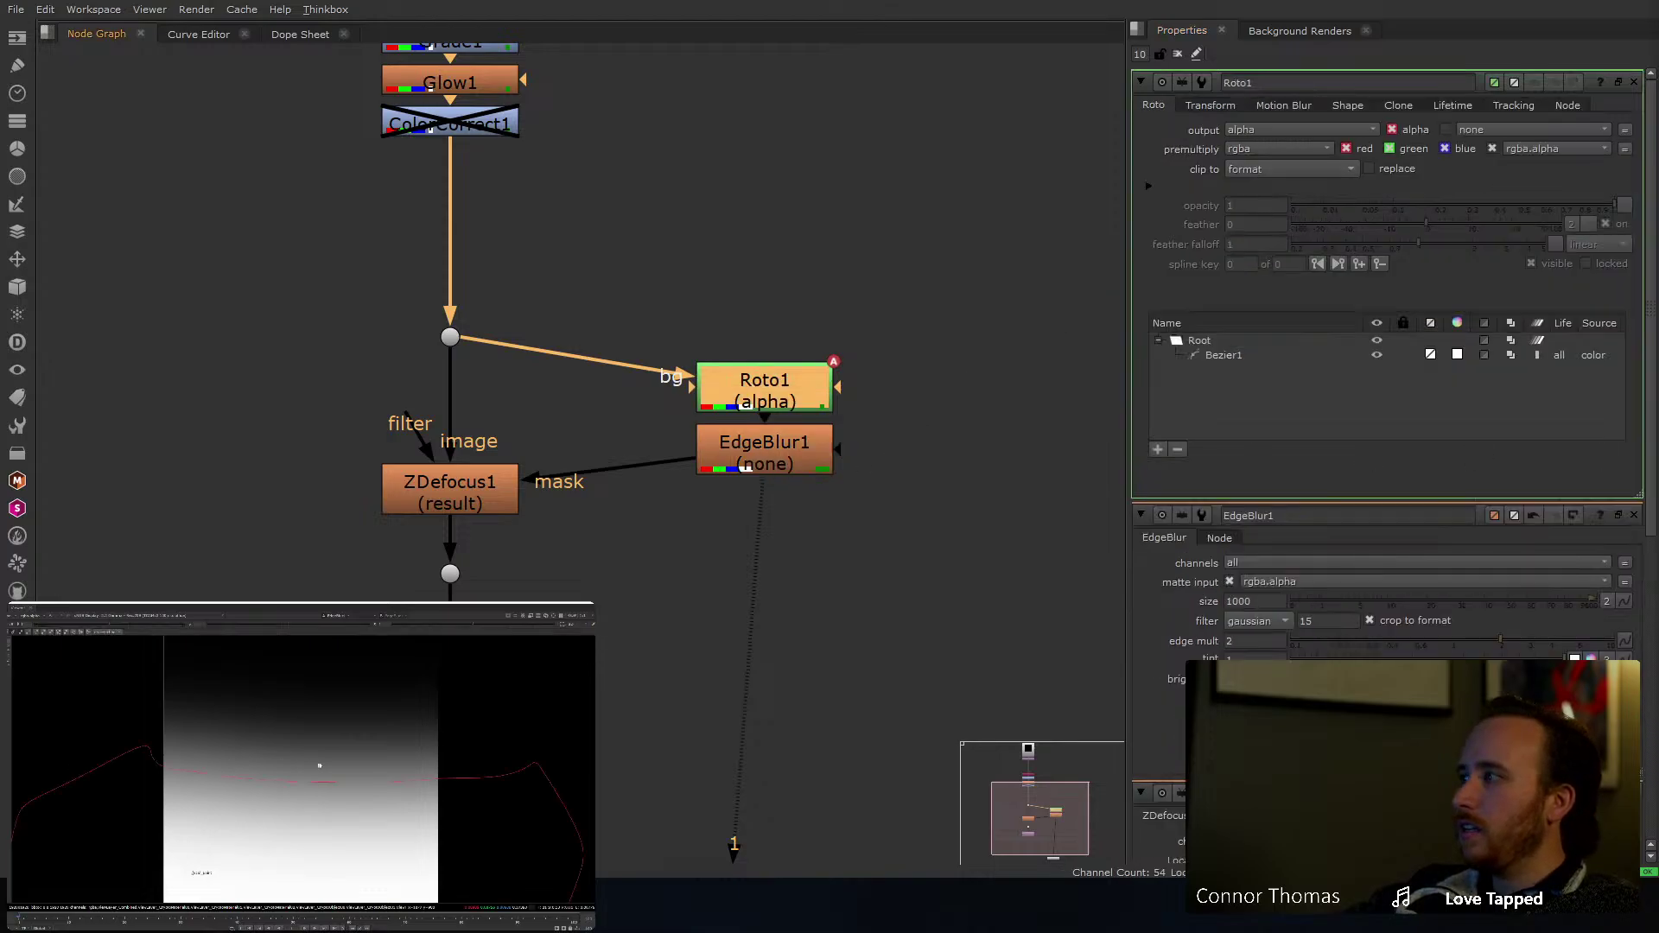
{"action": "left_click_drag", "start_coordinate": [315, 774], "coordinate": [307, 793]}
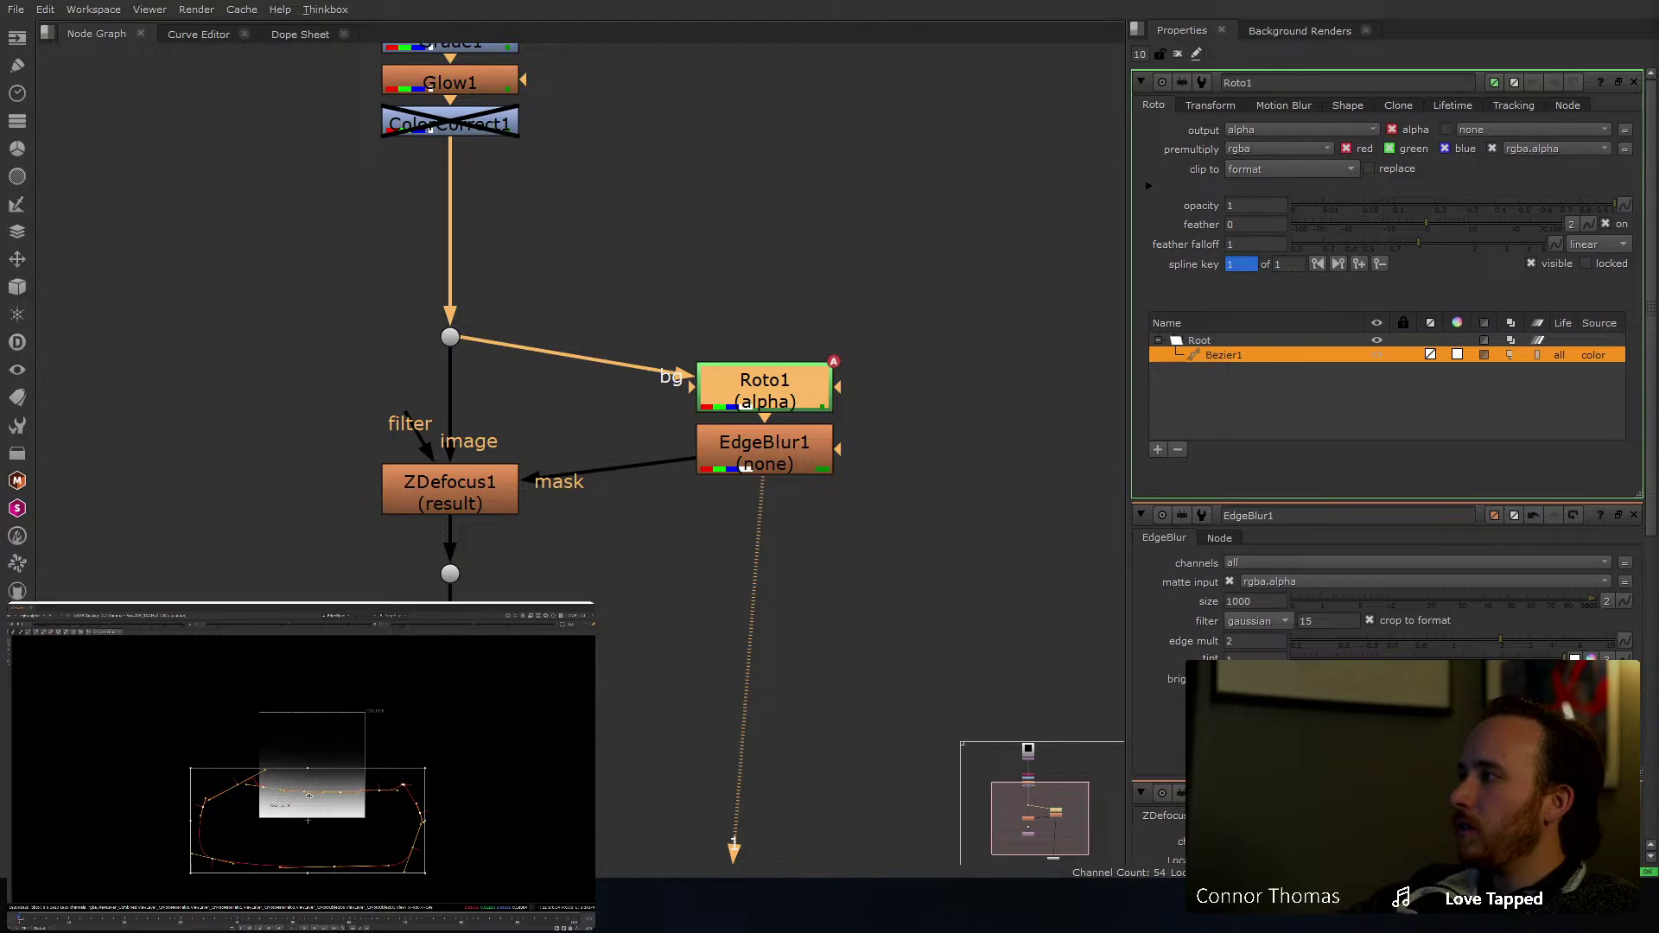
{"action": "left_click_drag", "start_coordinate": [308, 795], "coordinate": [307, 796]}
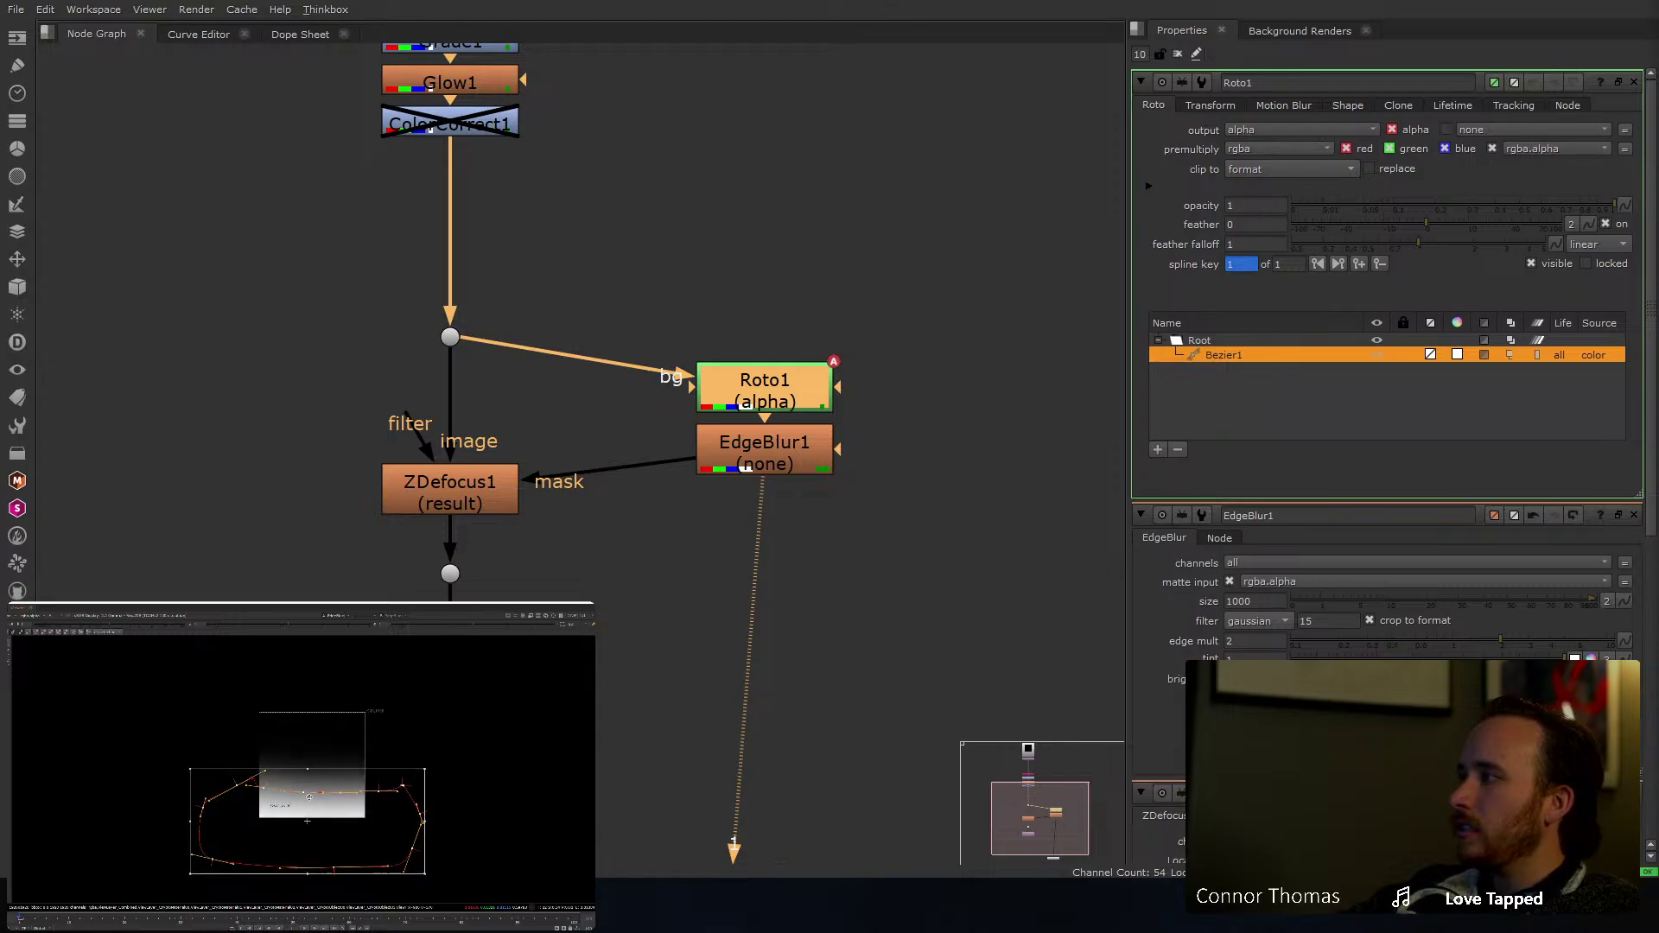
{"action": "left_click", "coordinate": [1178, 54]}
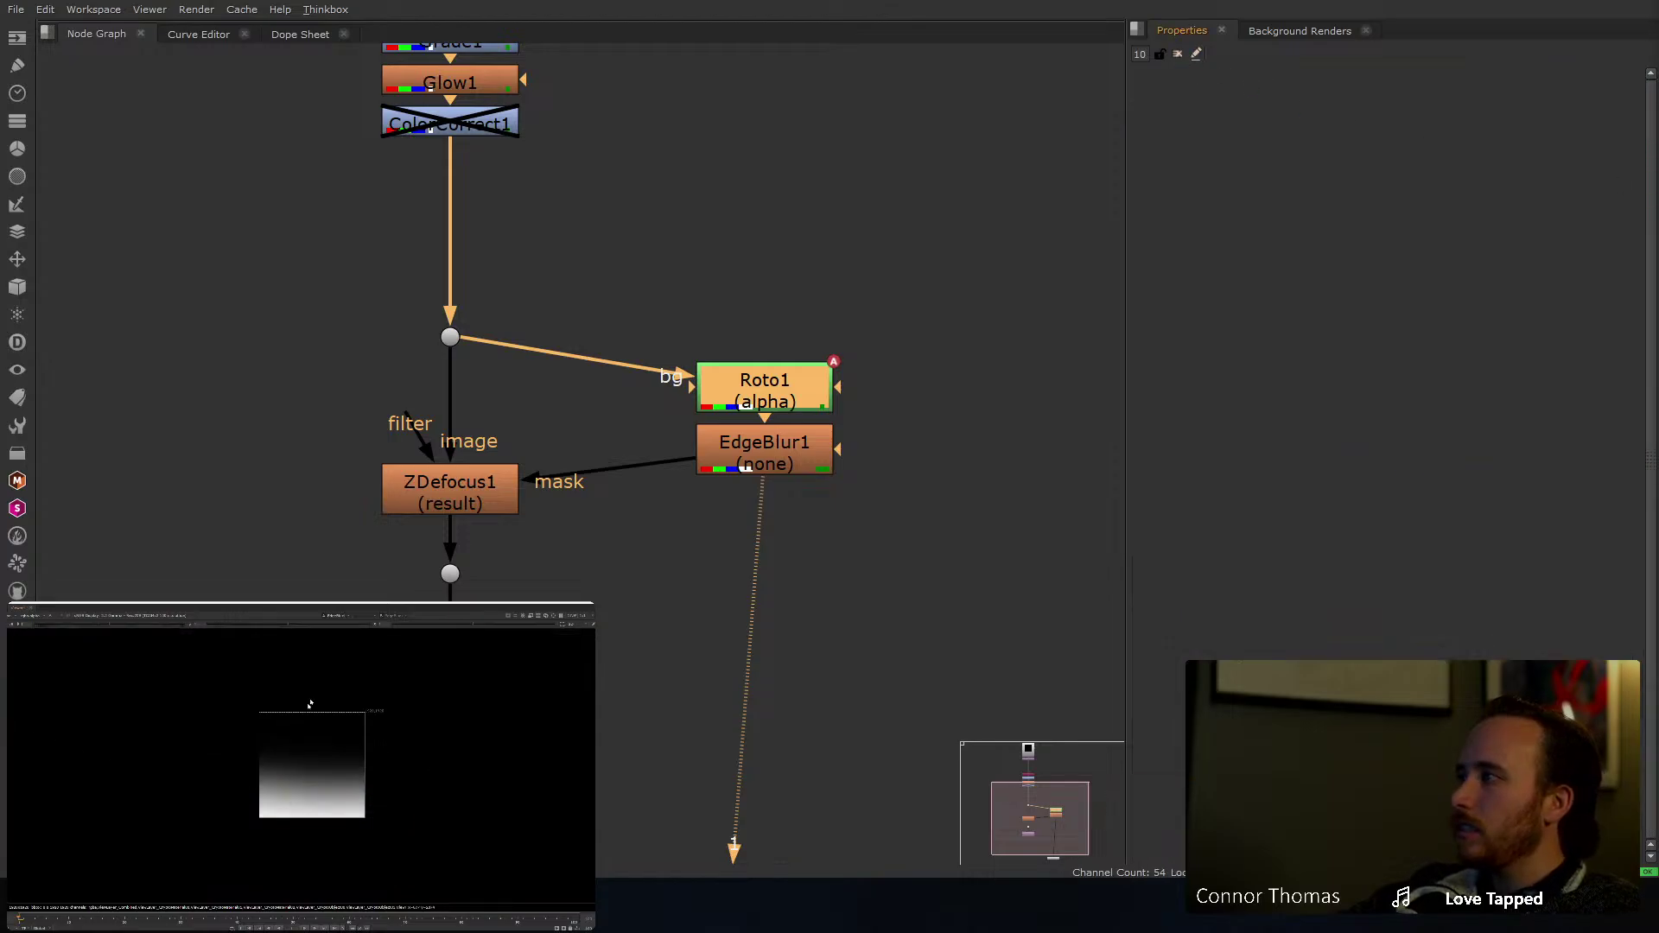
{"action": "key", "text": "f"}
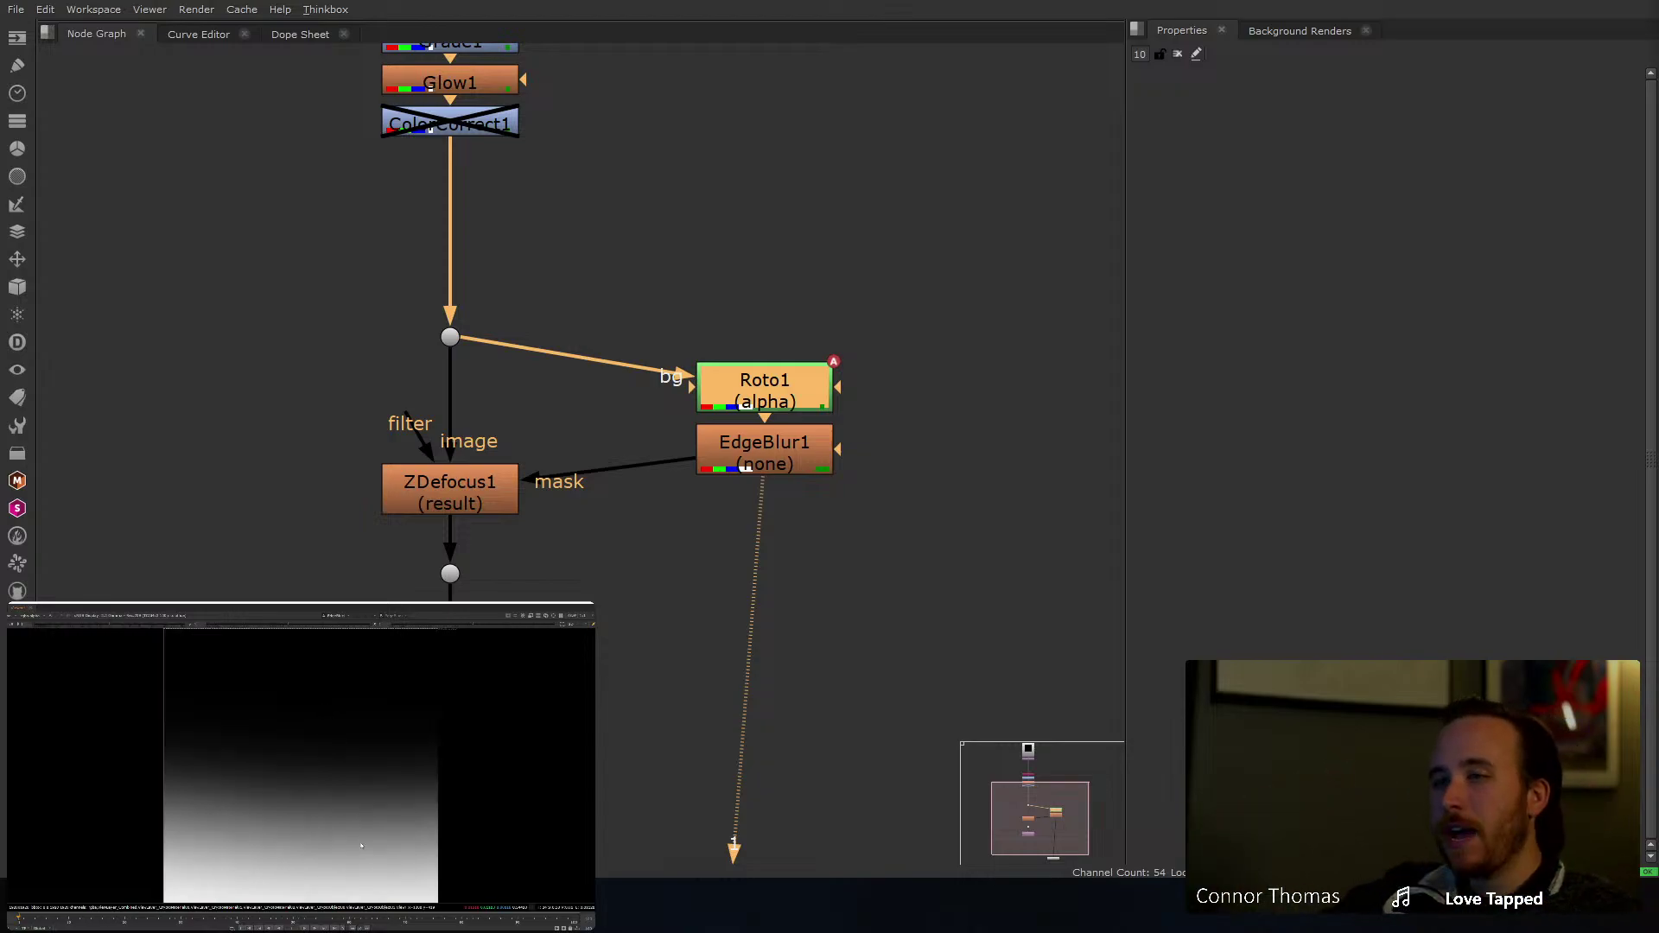
Step: Align the EdgeBlur node horizontally with the ZDefocus node and view the ZDefocus output
{"action": "left_click_drag", "start_coordinate": [827, 467], "coordinate": [789, 510]}
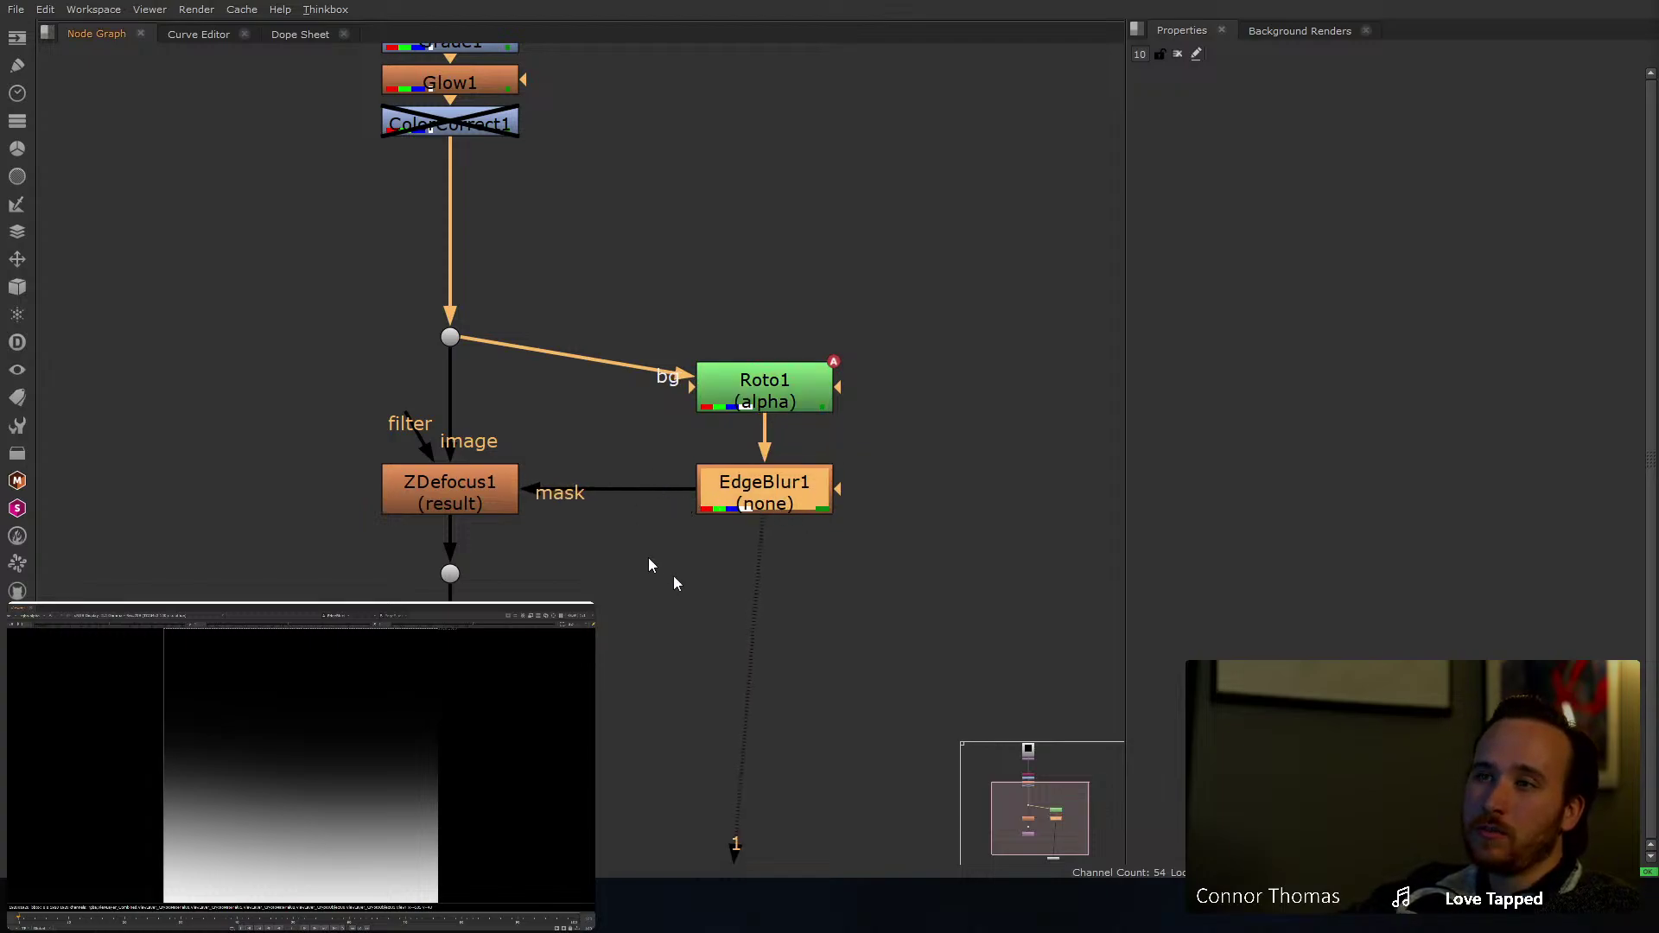
{"action": "left_click", "coordinate": [450, 660]}
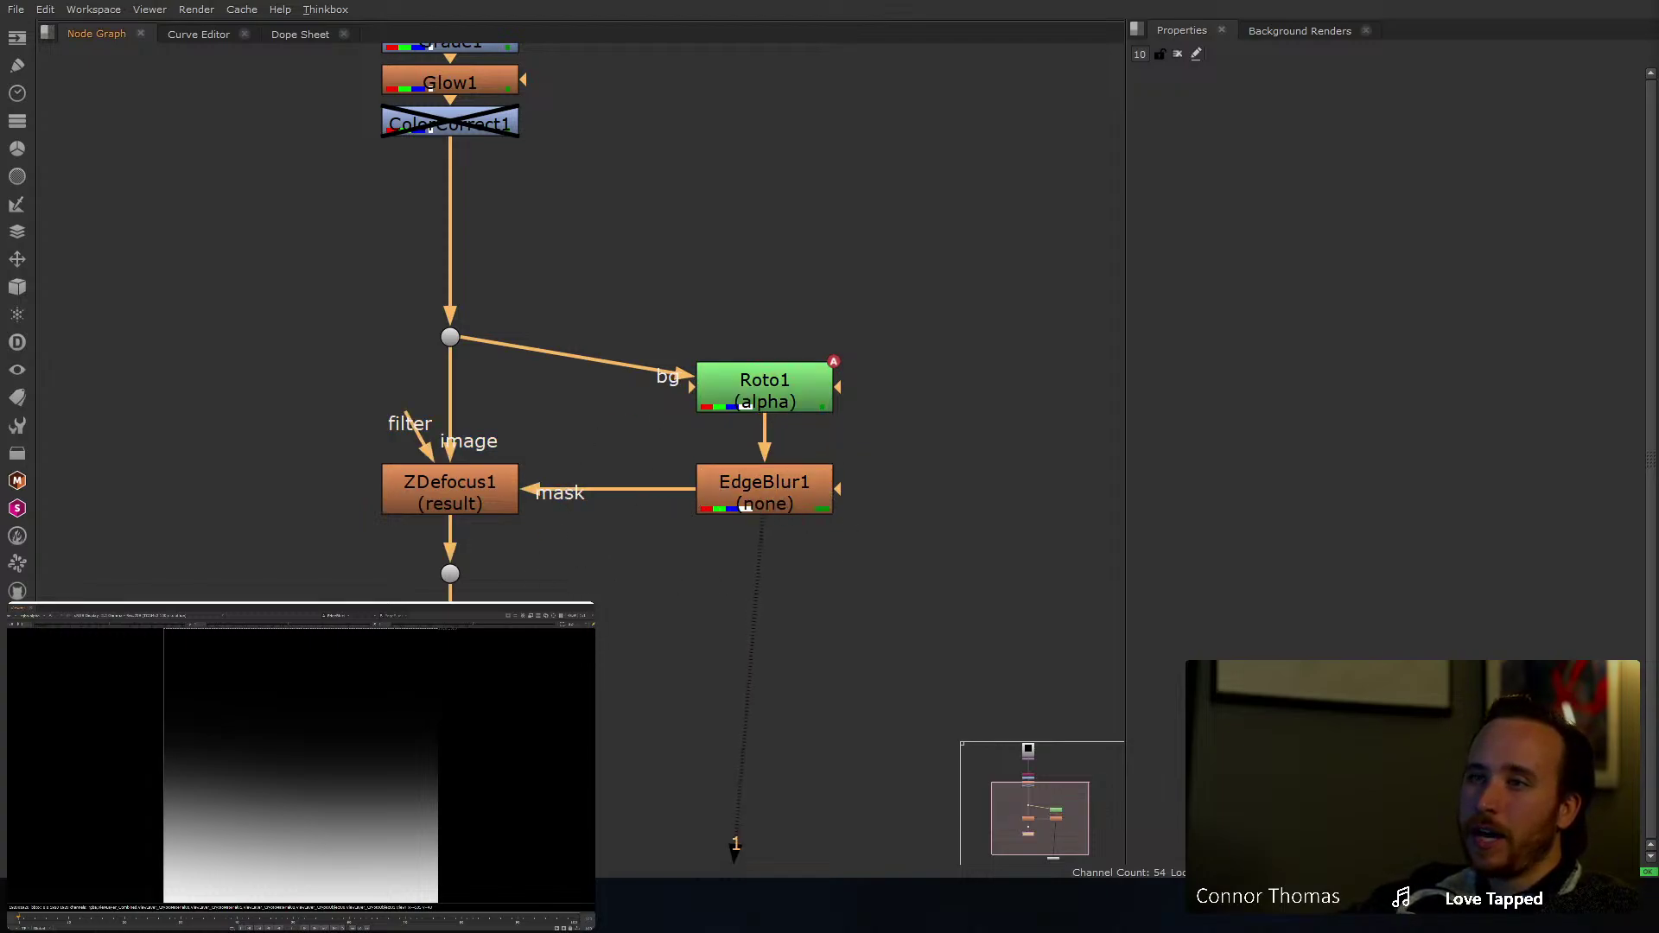
{"action": "left_click", "coordinate": [454, 484]}
{"action": "key", "text": "1"}
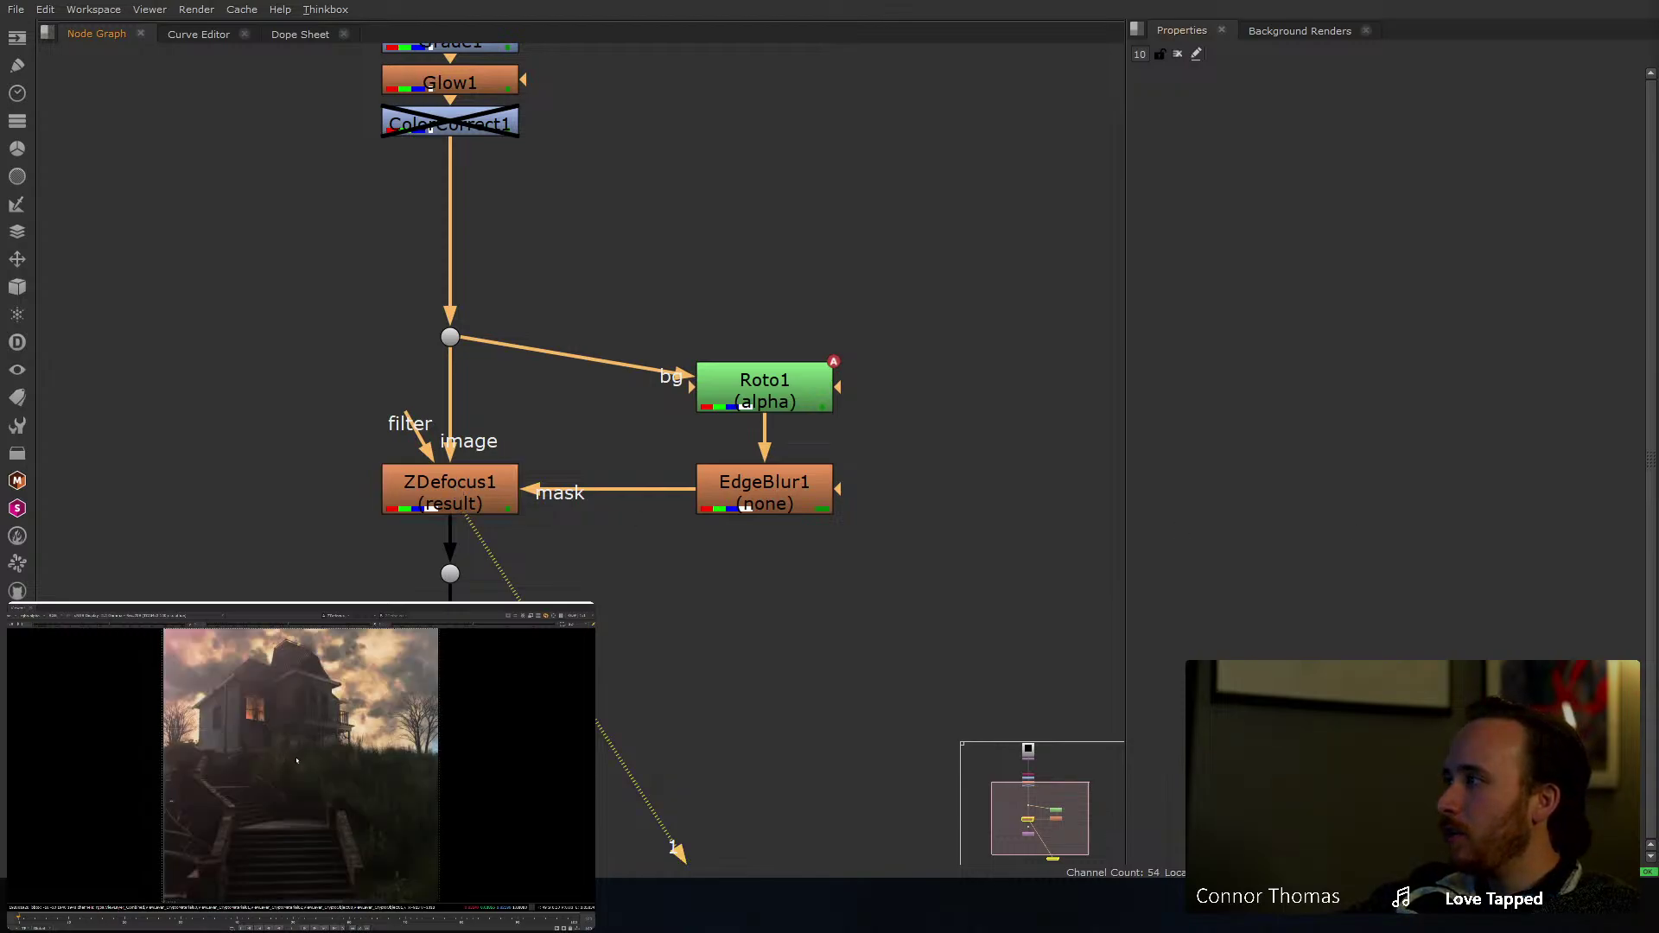
Step: Open the ZDefocus1 properties and place its focal point on the house's lit window, at about x 660, y 1366
{"action": "scroll", "coordinate": [371, 809], "scroll_direction": "up", "scroll_amount": 6}
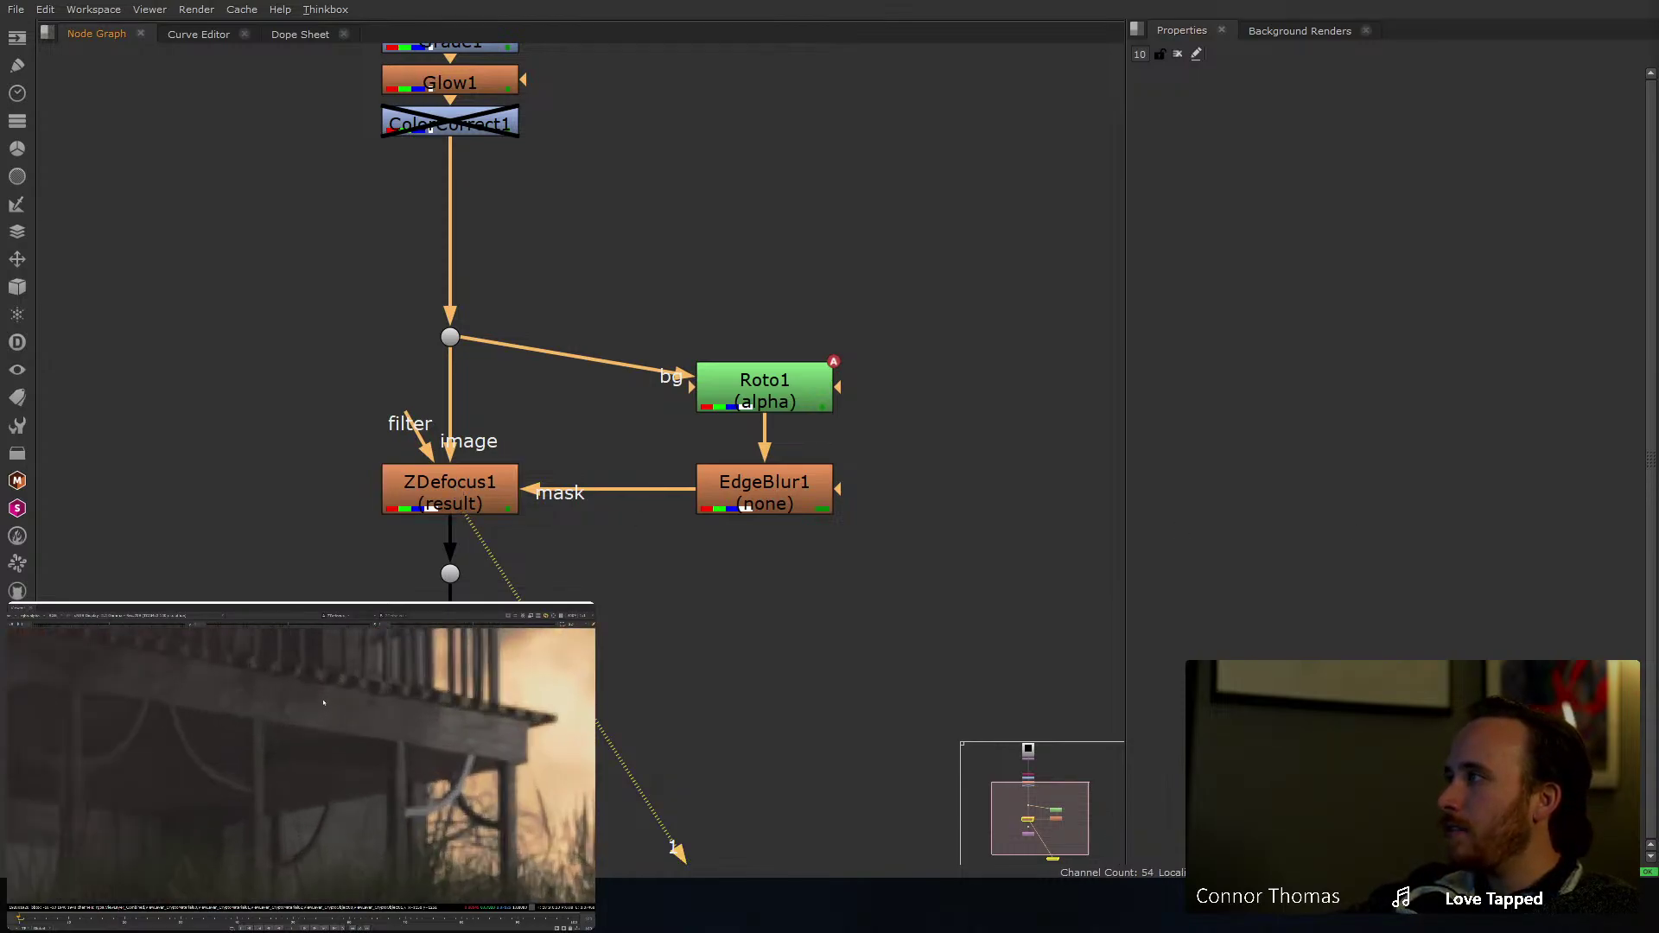
{"action": "key", "text": "f"}
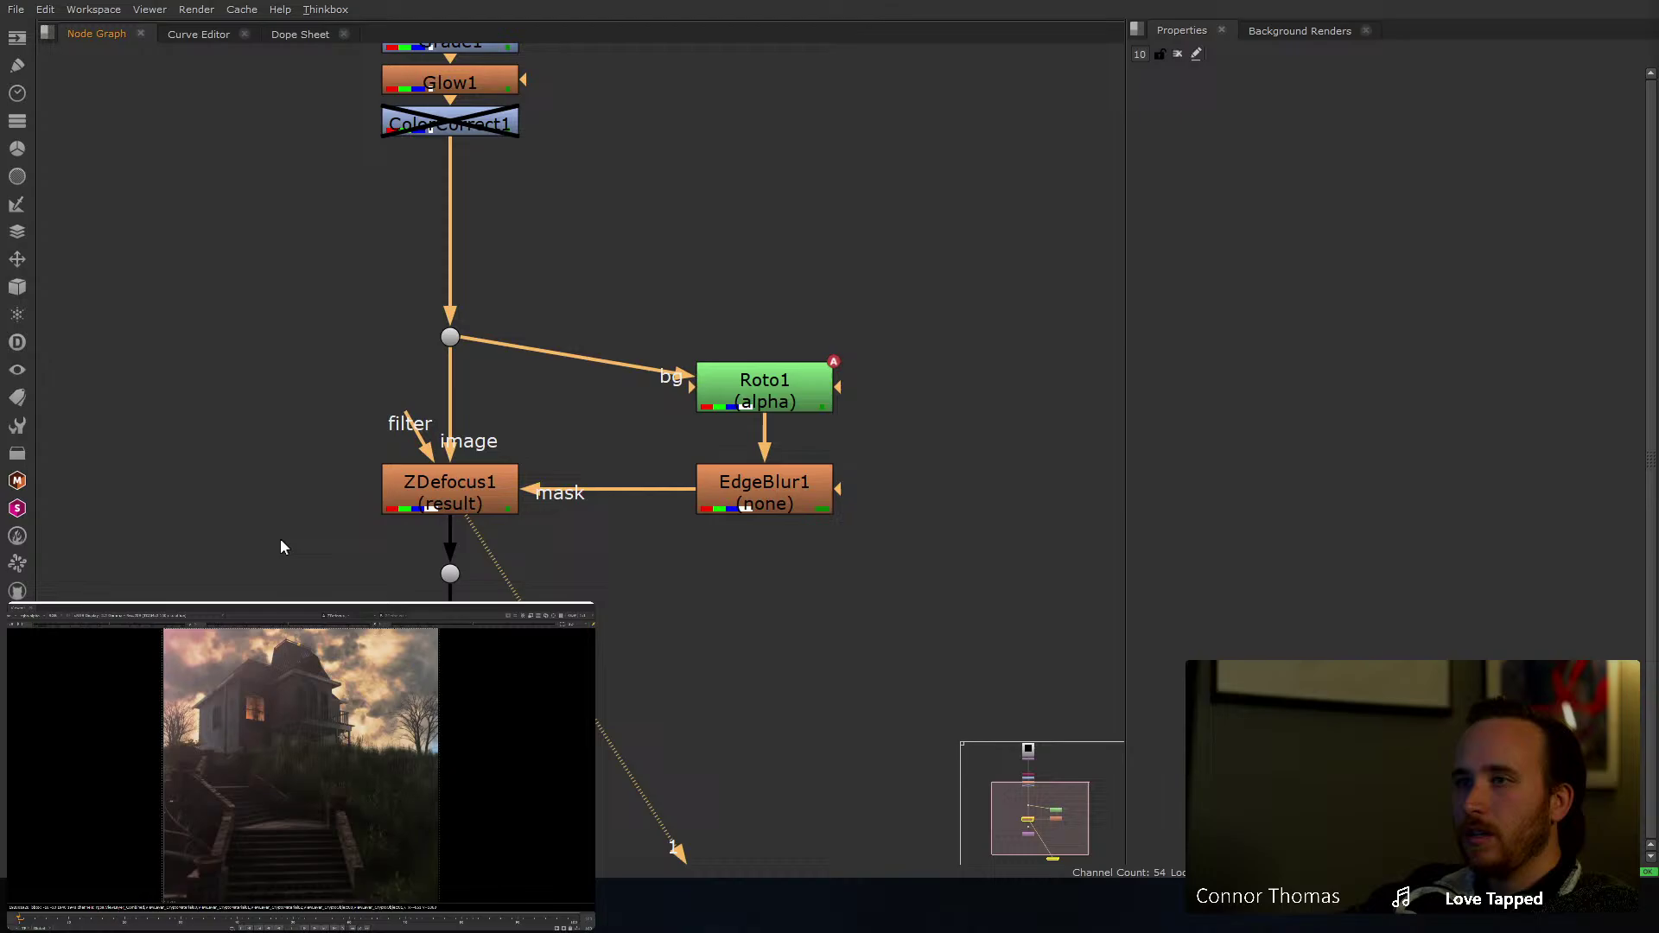
{"action": "double_click", "coordinate": [435, 505]}
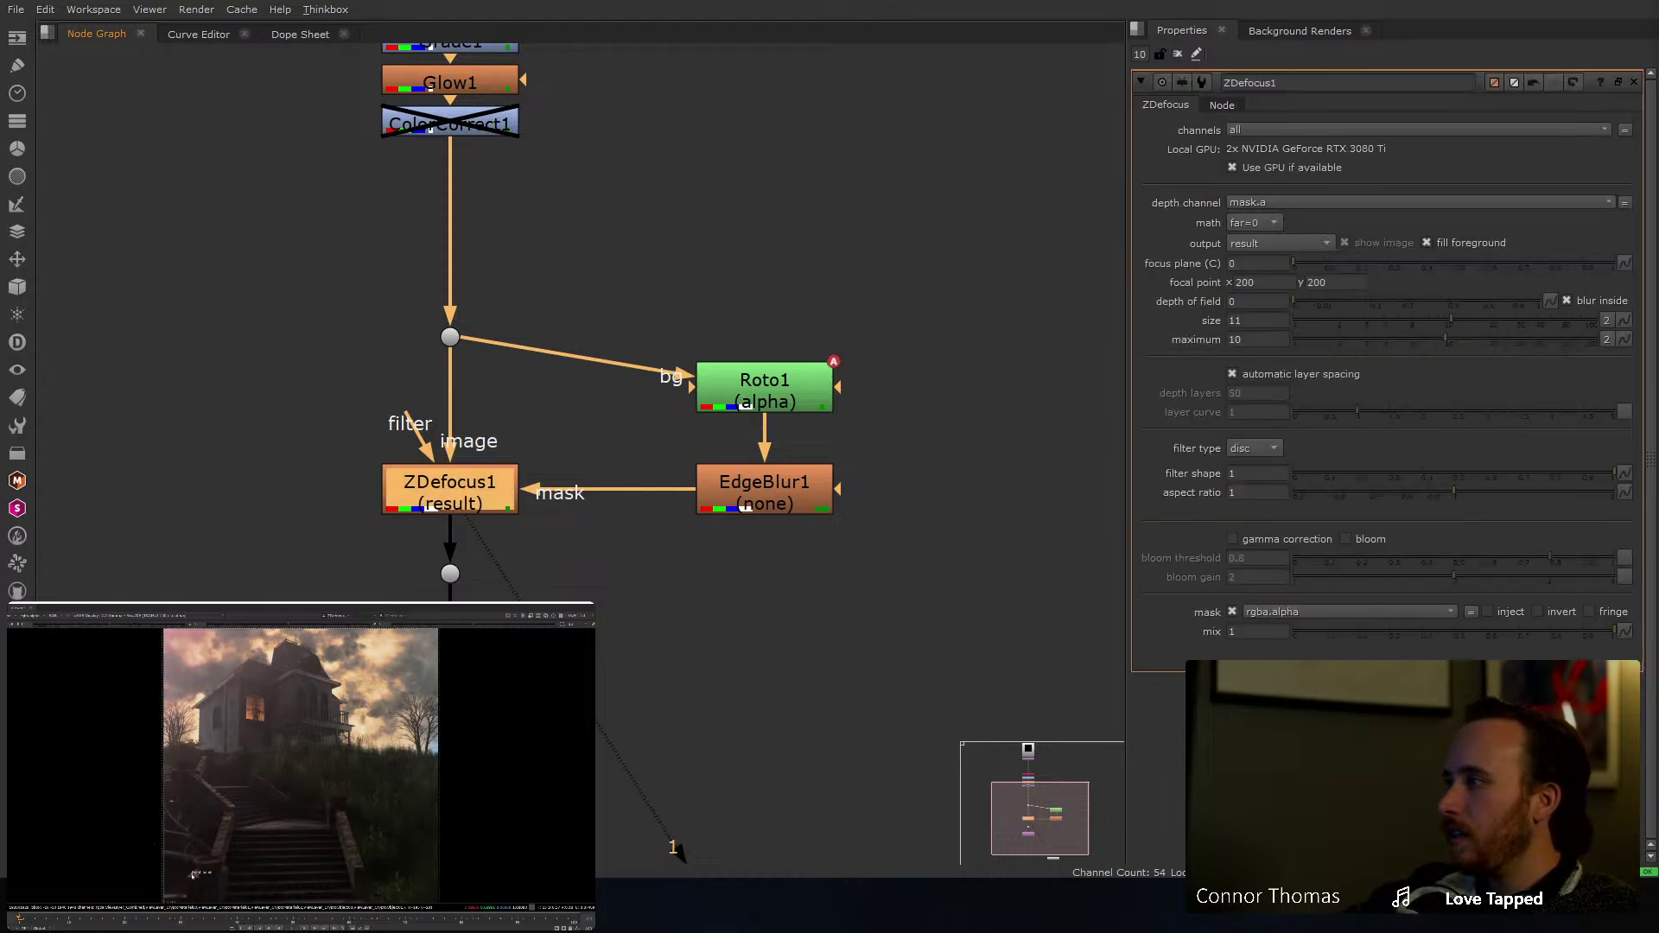
{"action": "left_click_drag", "start_coordinate": [195, 875], "coordinate": [257, 808]}
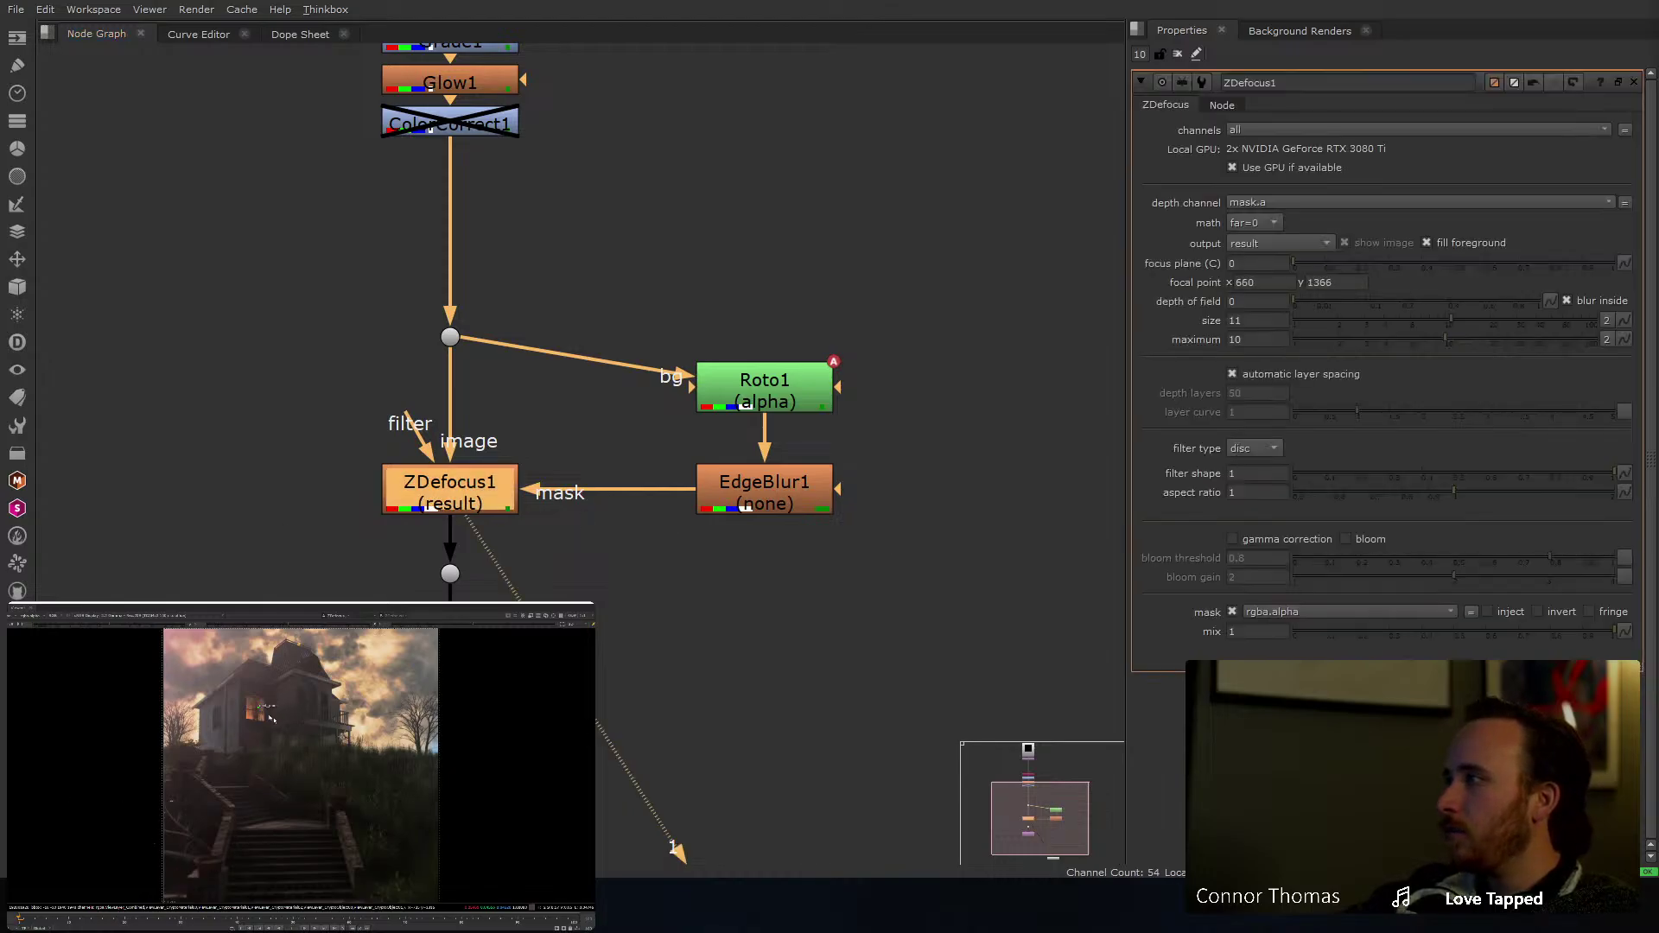
{"action": "scroll", "coordinate": [264, 705], "scroll_direction": "up", "scroll_amount": 6}
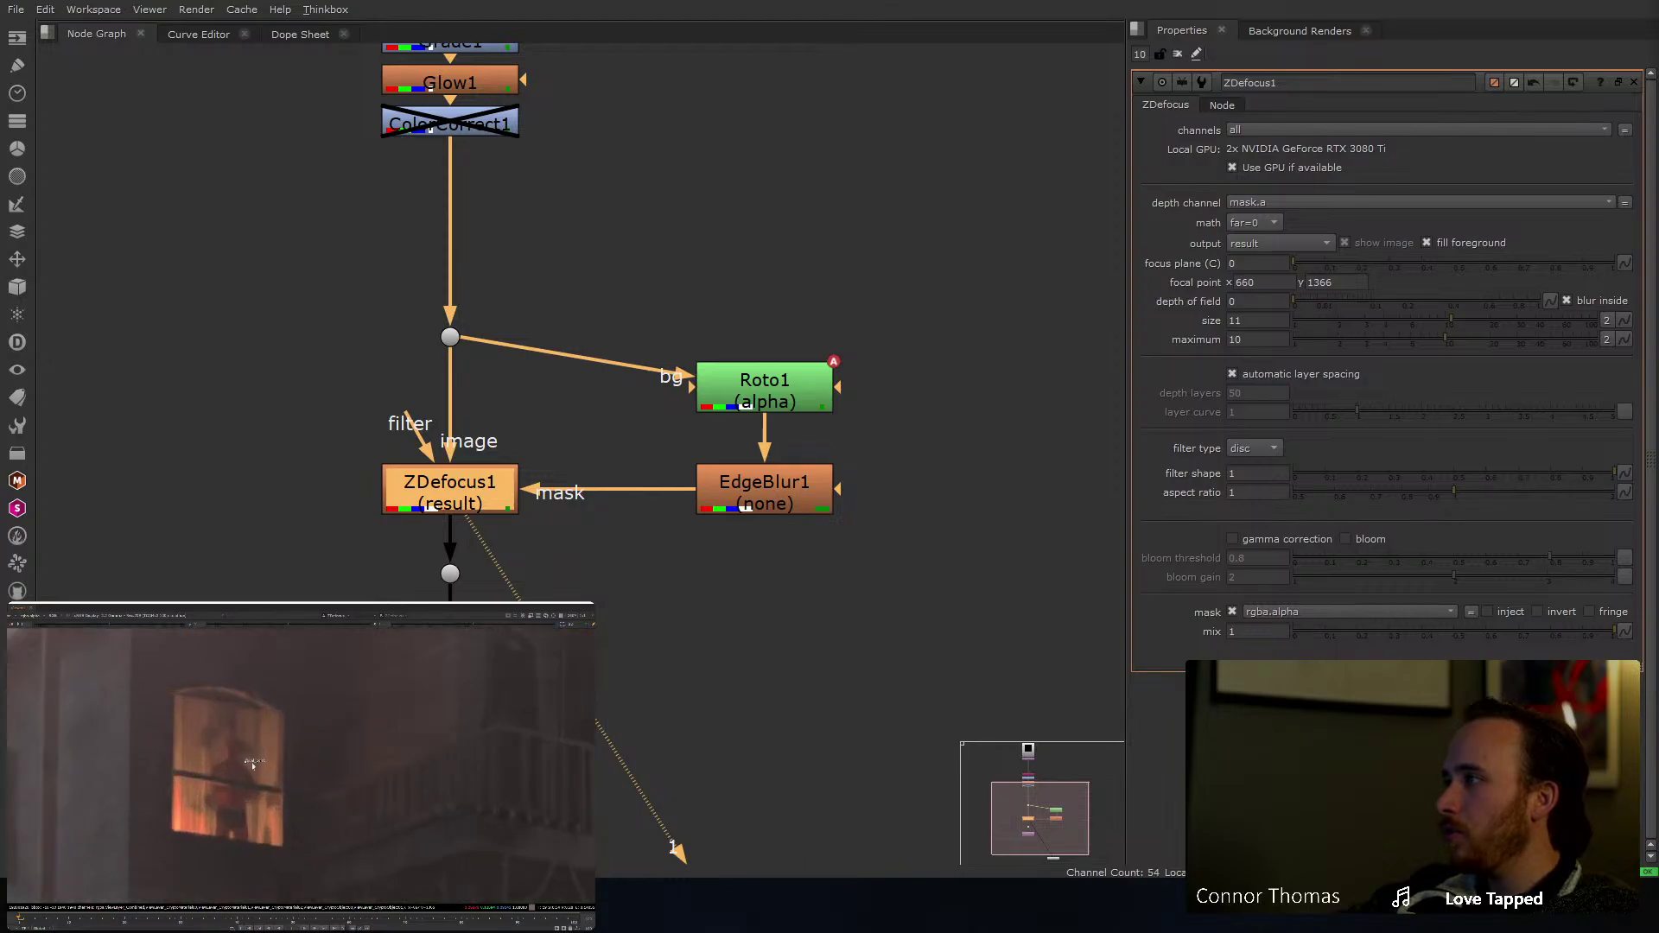
{"action": "key", "text": "f"}
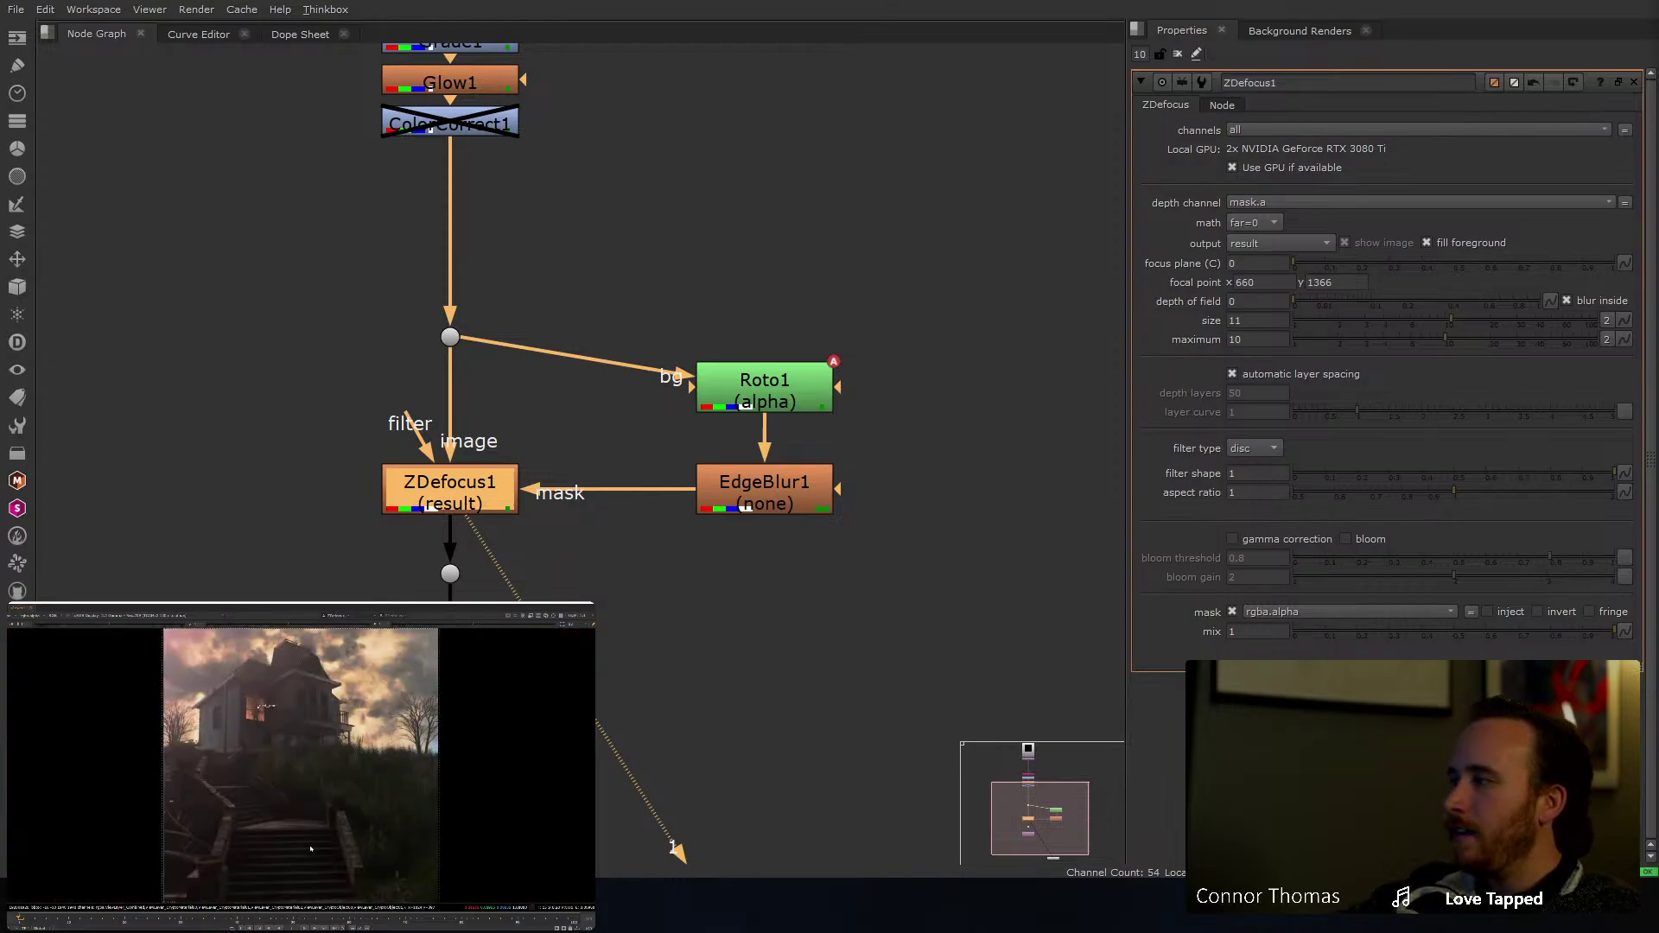
Step: Try a ZDefocus1 size of 45 with a maximum of 73 on the foreground stairs, and undo both changes
{"action": "scroll", "coordinate": [351, 745], "scroll_direction": "up", "scroll_amount": 4}
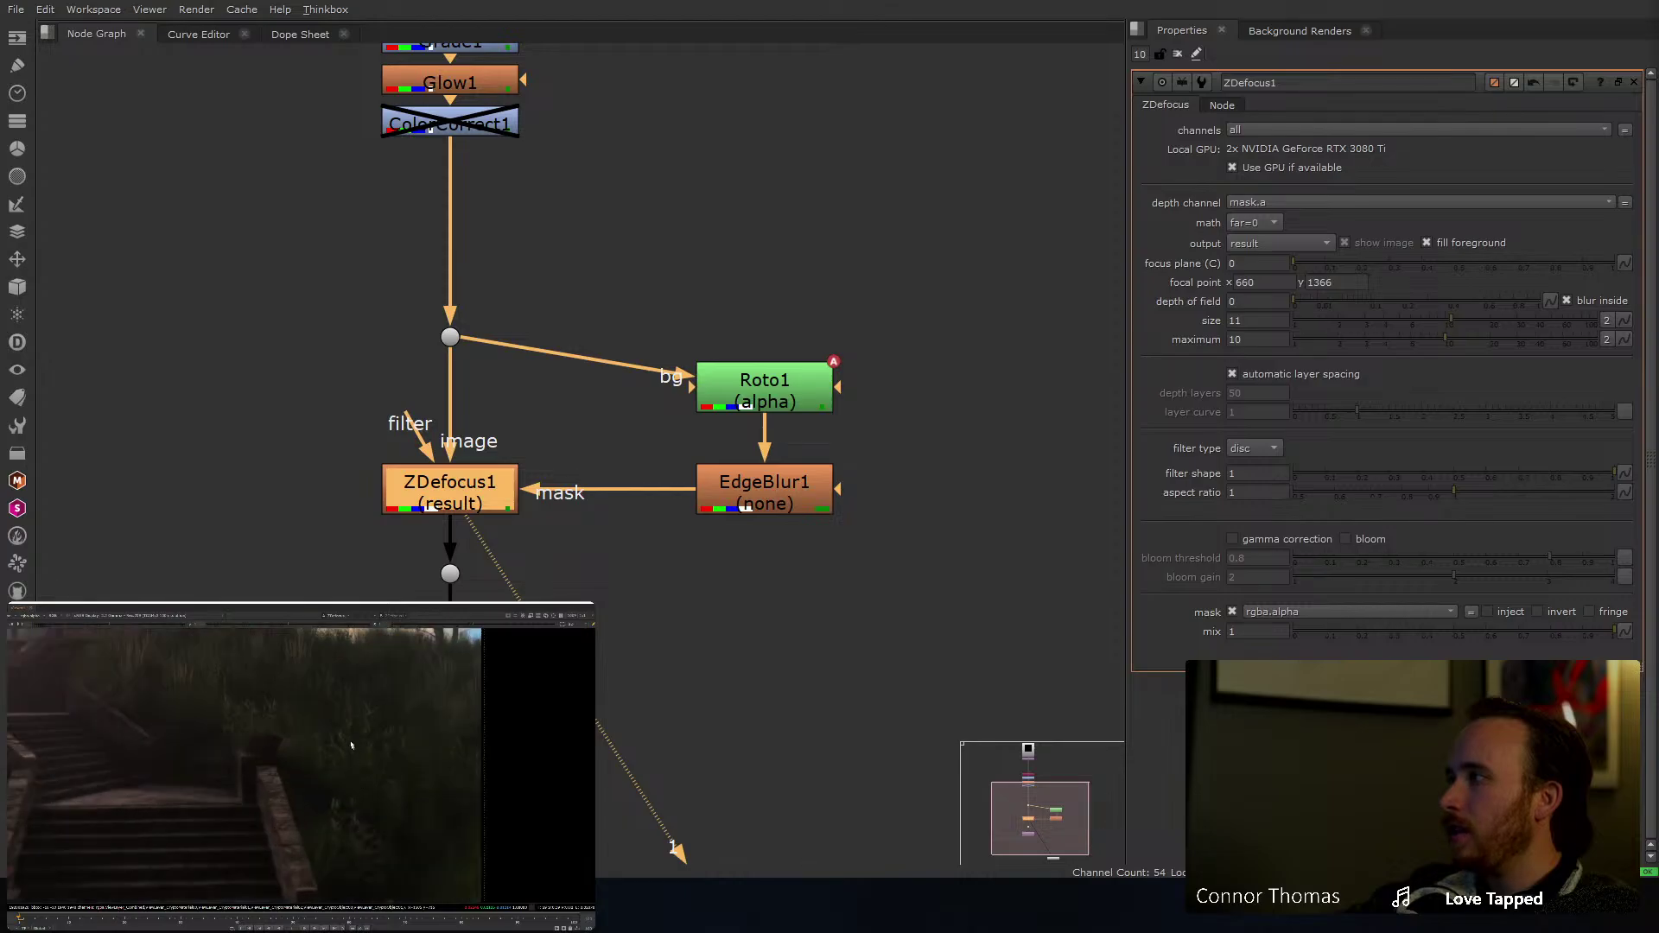
{"action": "scroll", "coordinate": [351, 745], "scroll_direction": "down", "scroll_amount": 5}
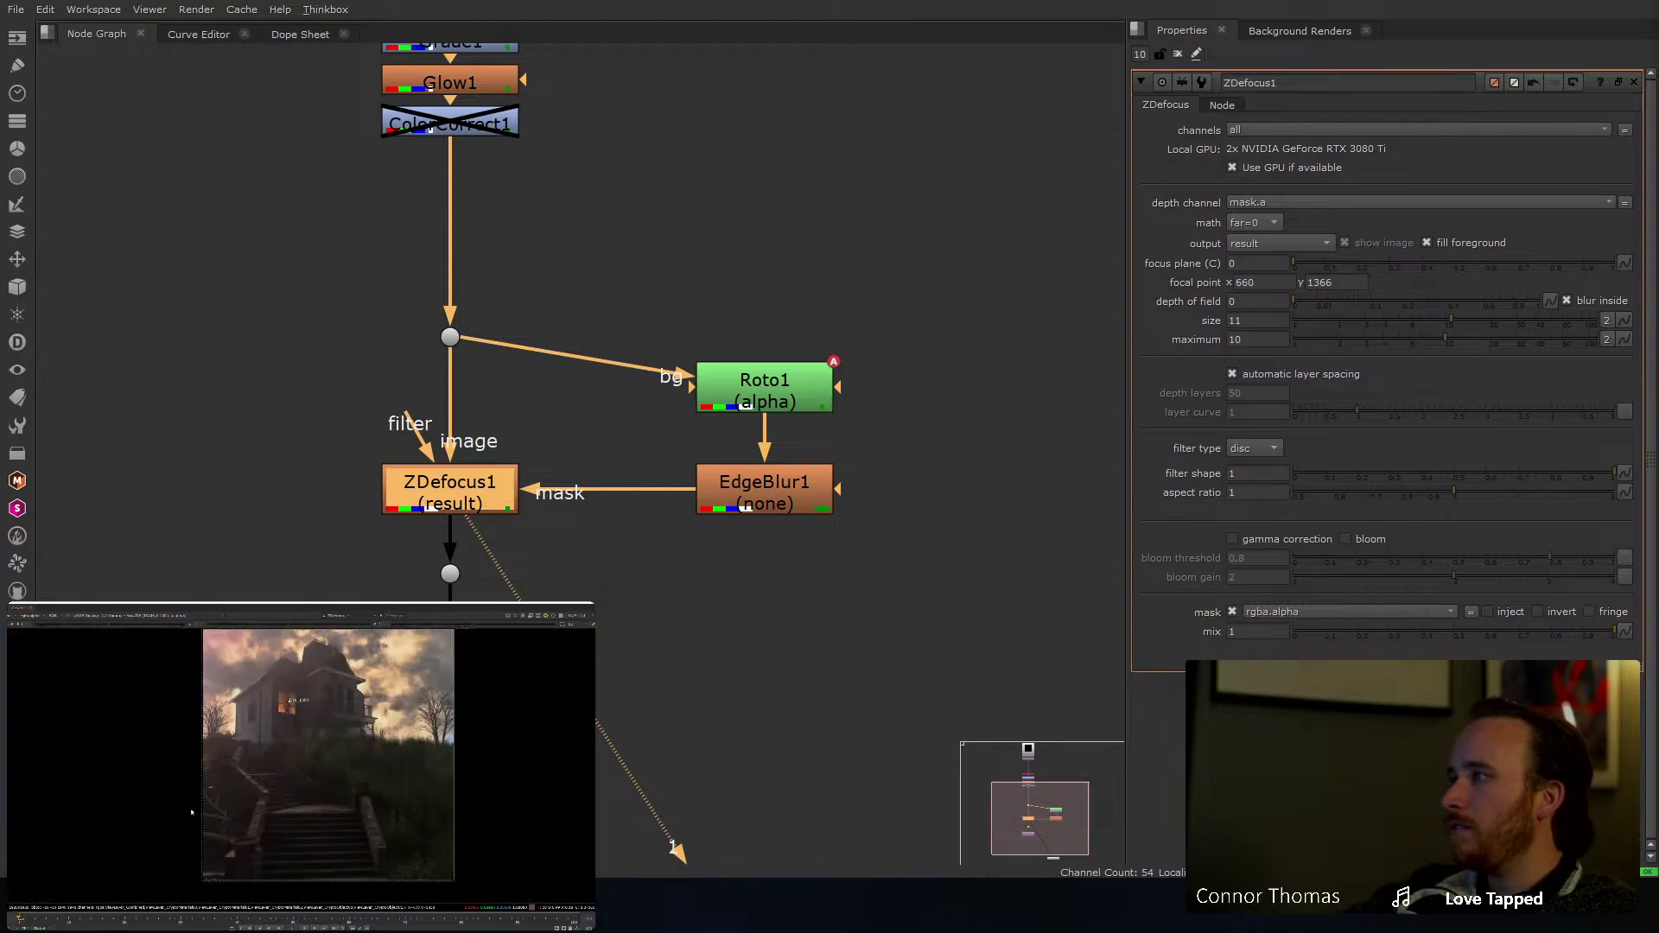
{"action": "scroll", "coordinate": [191, 813], "scroll_direction": "up", "scroll_amount": 5}
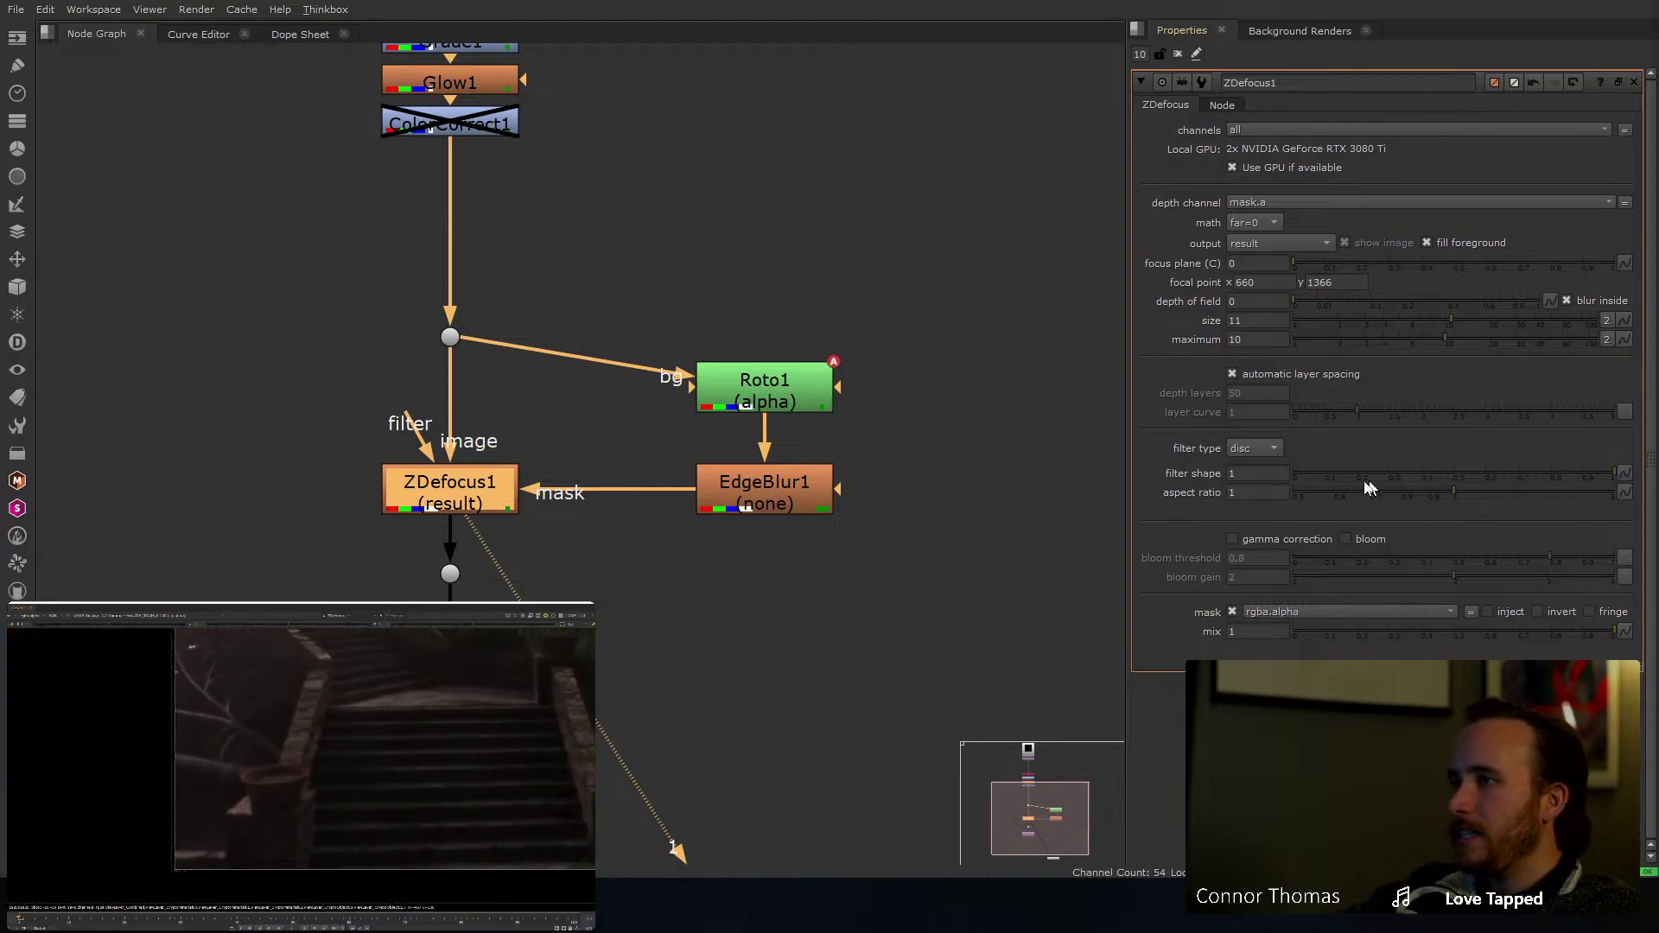
{"action": "left_click_drag", "start_coordinate": [1516, 319], "coordinate": [1577, 340]}
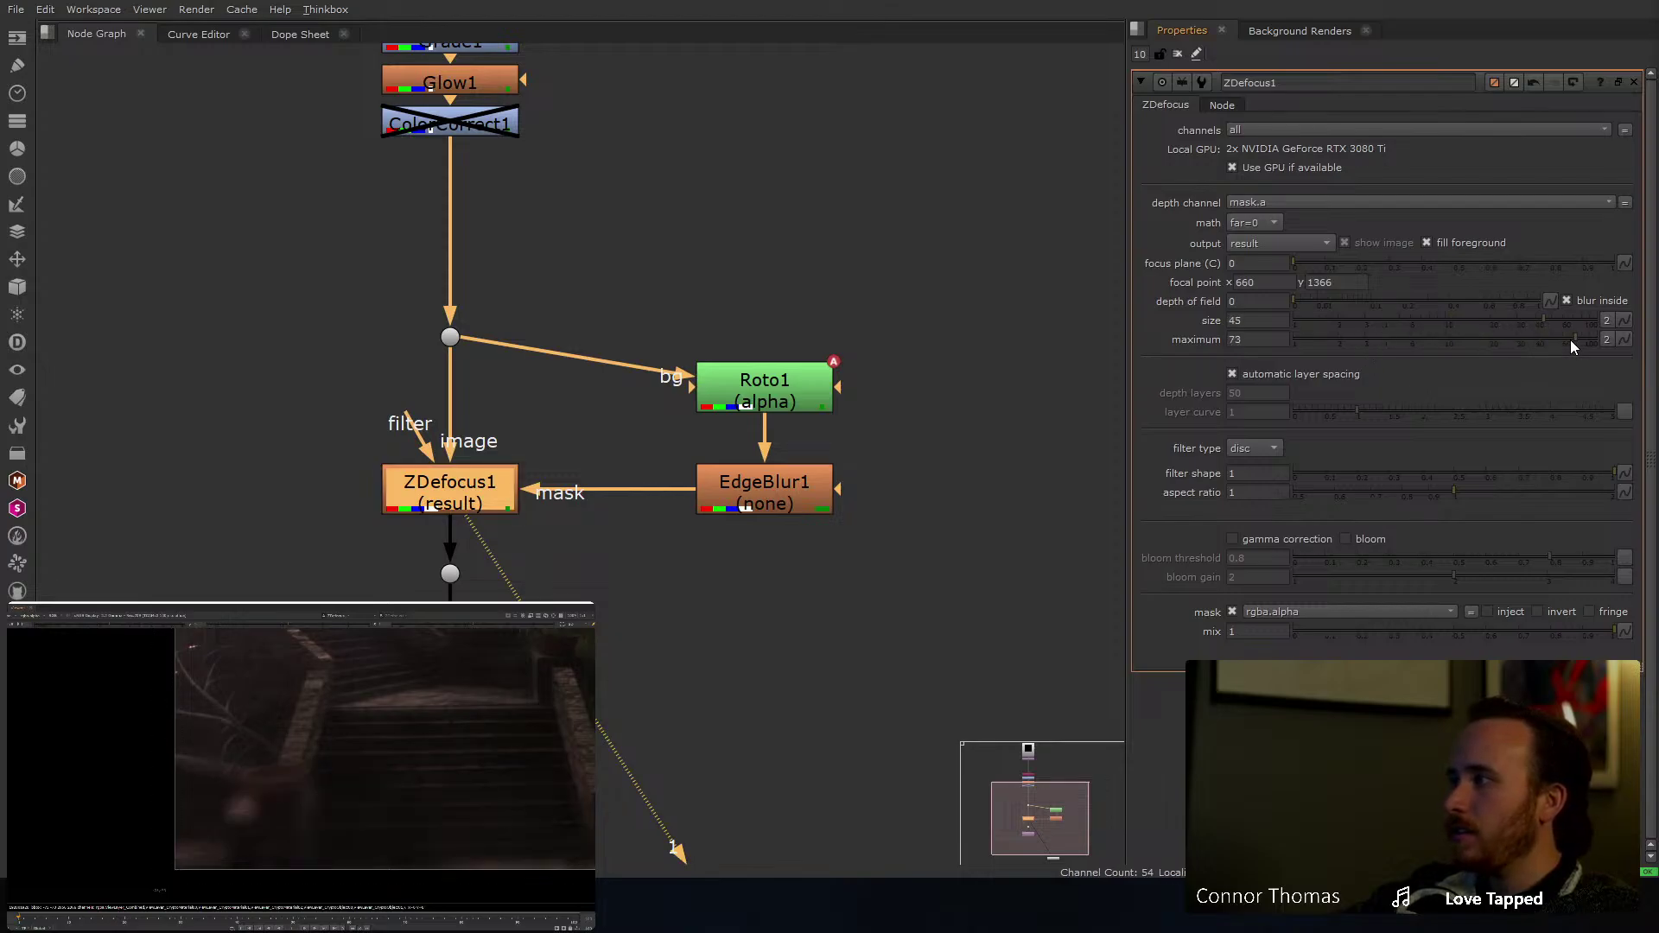
{"action": "key", "text": "ctrl+z"}
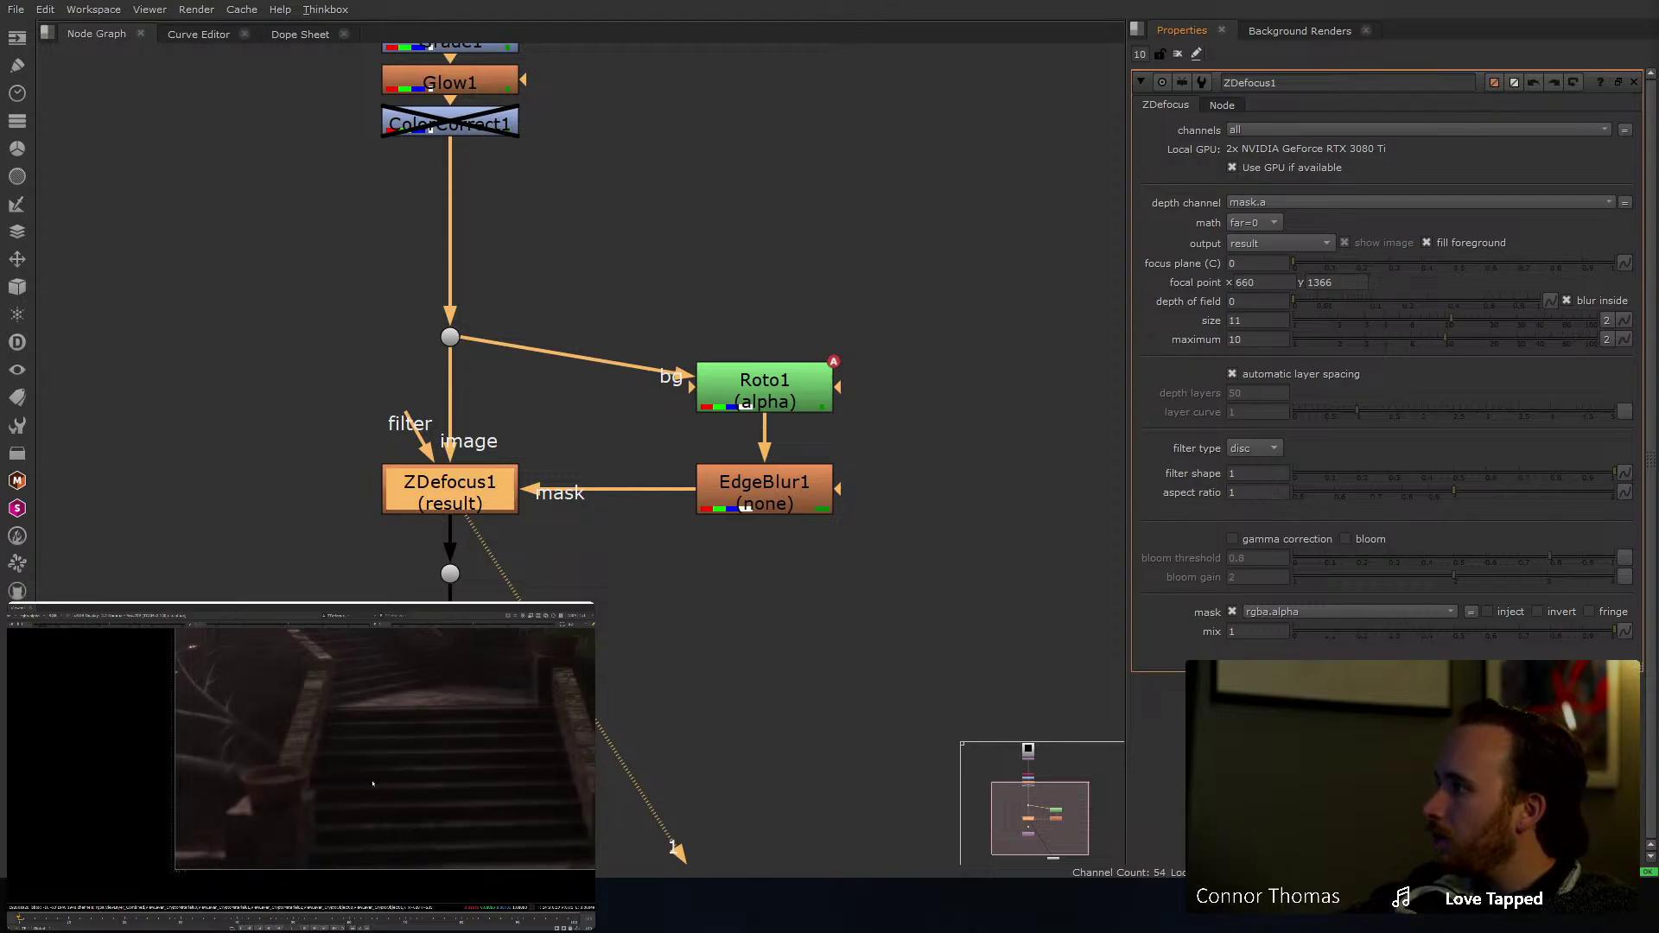
{"action": "middle_click_drag", "start_coordinate": [392, 687], "coordinate": [389, 713]}
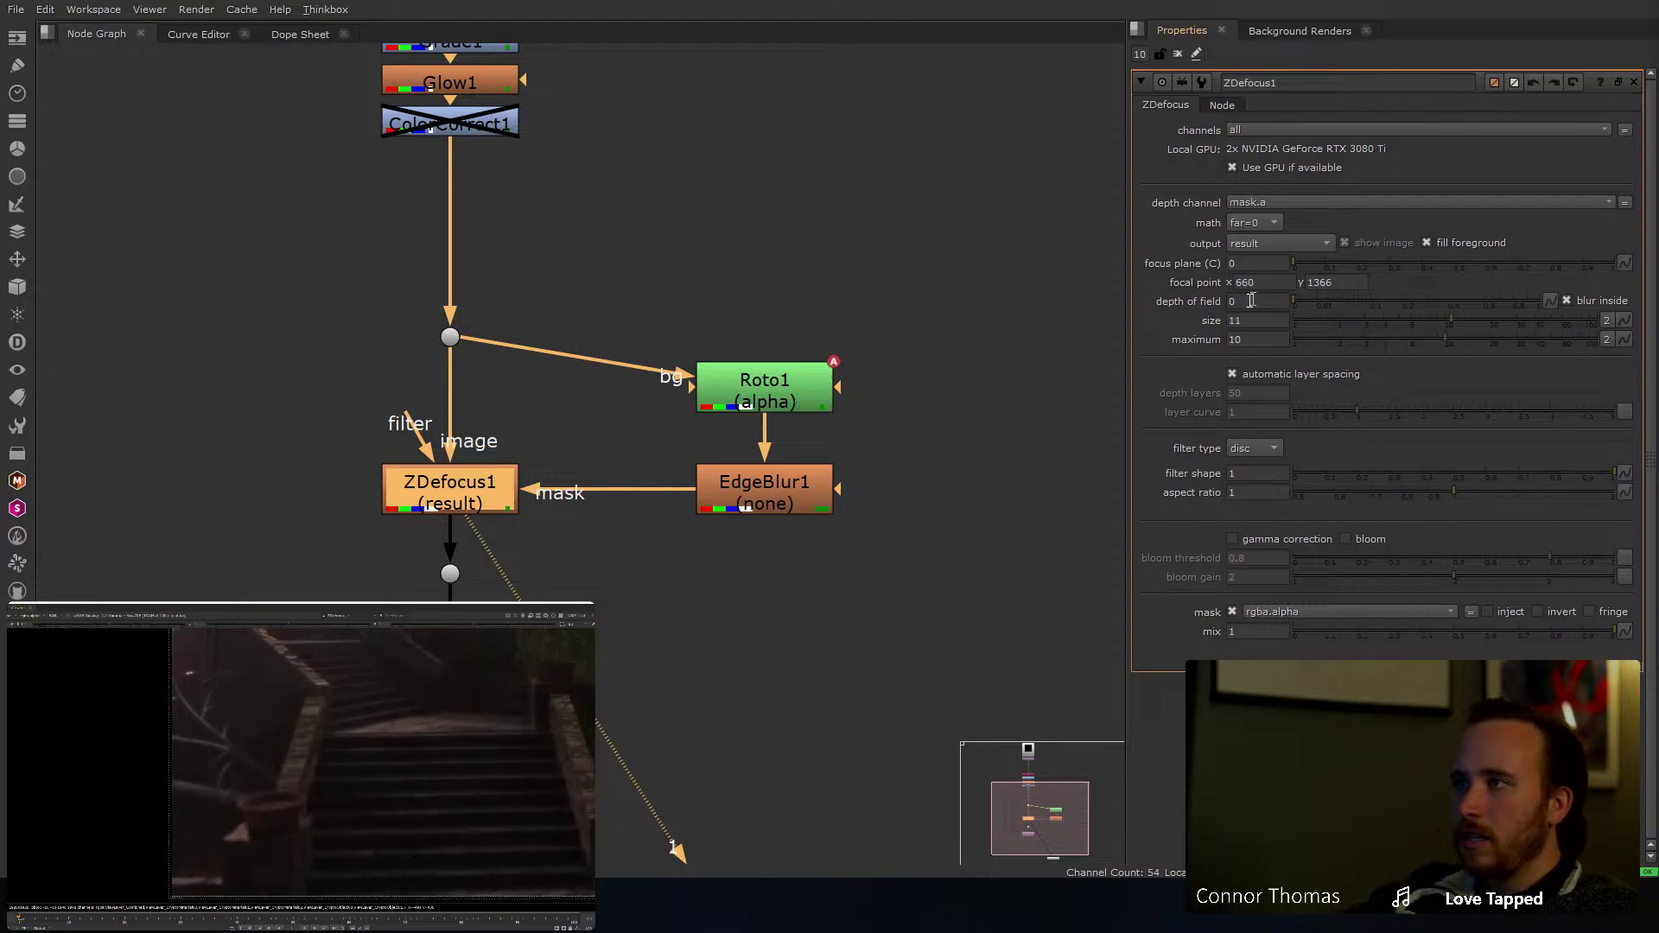
Step: Enable Auto Alpha on the Read1 node and clear the open node properties
{"action": "middle_click_drag", "start_coordinate": [554, 112], "coordinate": [552, 386]}
{"action": "middle_click_drag", "start_coordinate": [539, 178], "coordinate": [535, 312]}
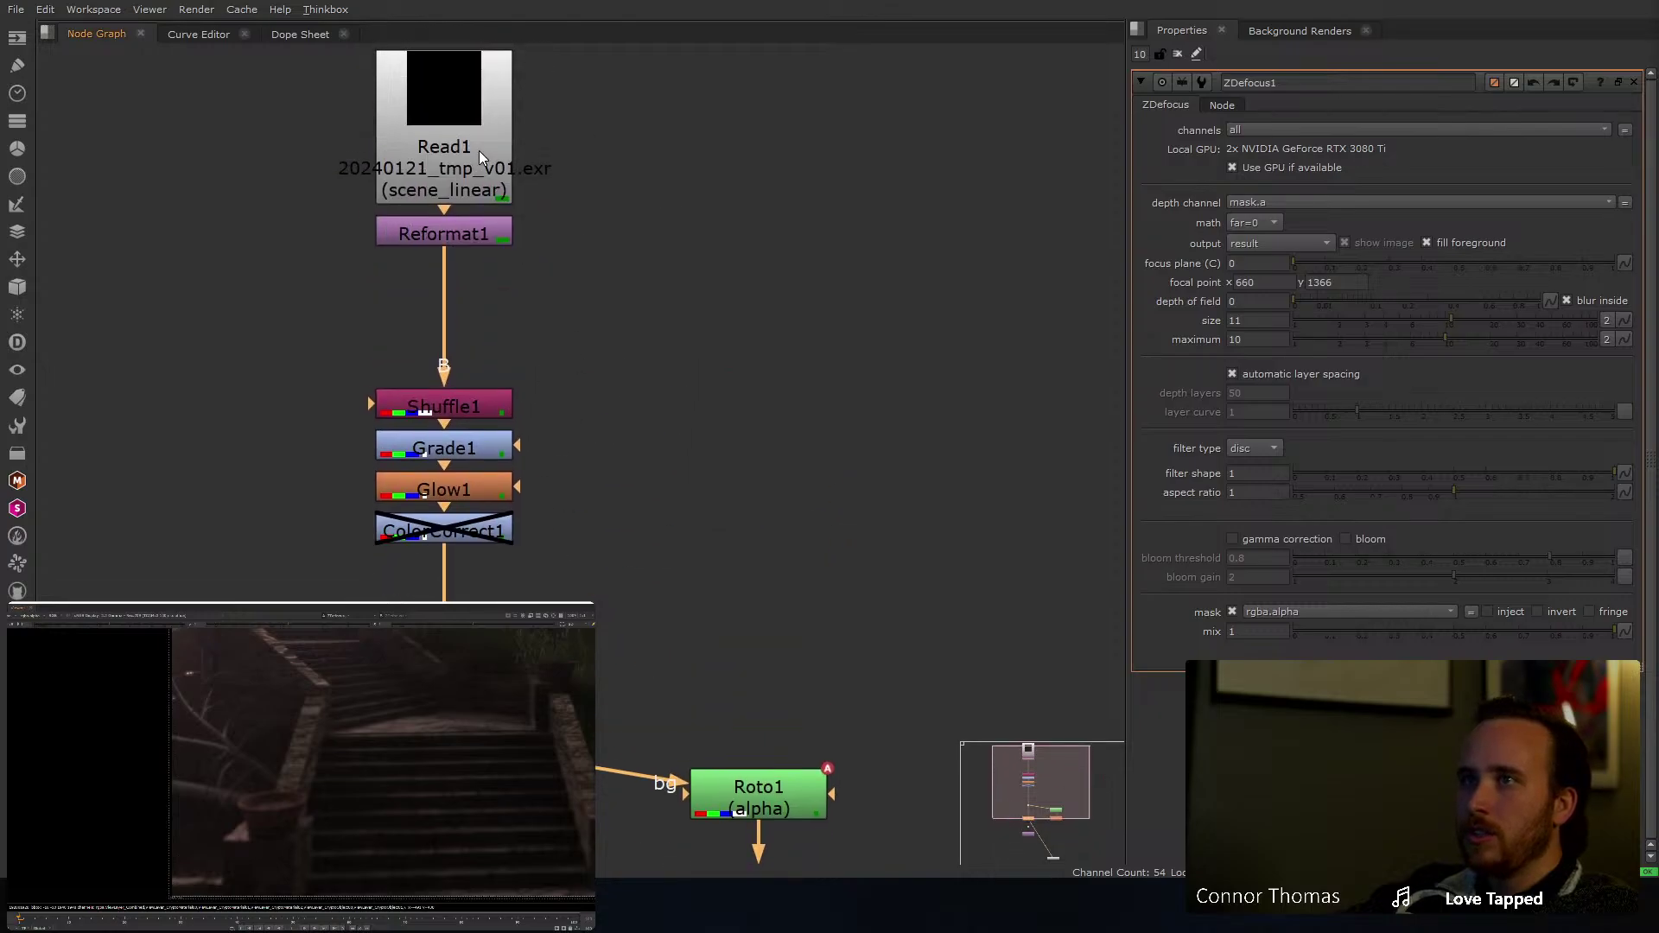
{"action": "double_click", "coordinate": [478, 151]}
{"action": "left_click", "coordinate": [1565, 315]}
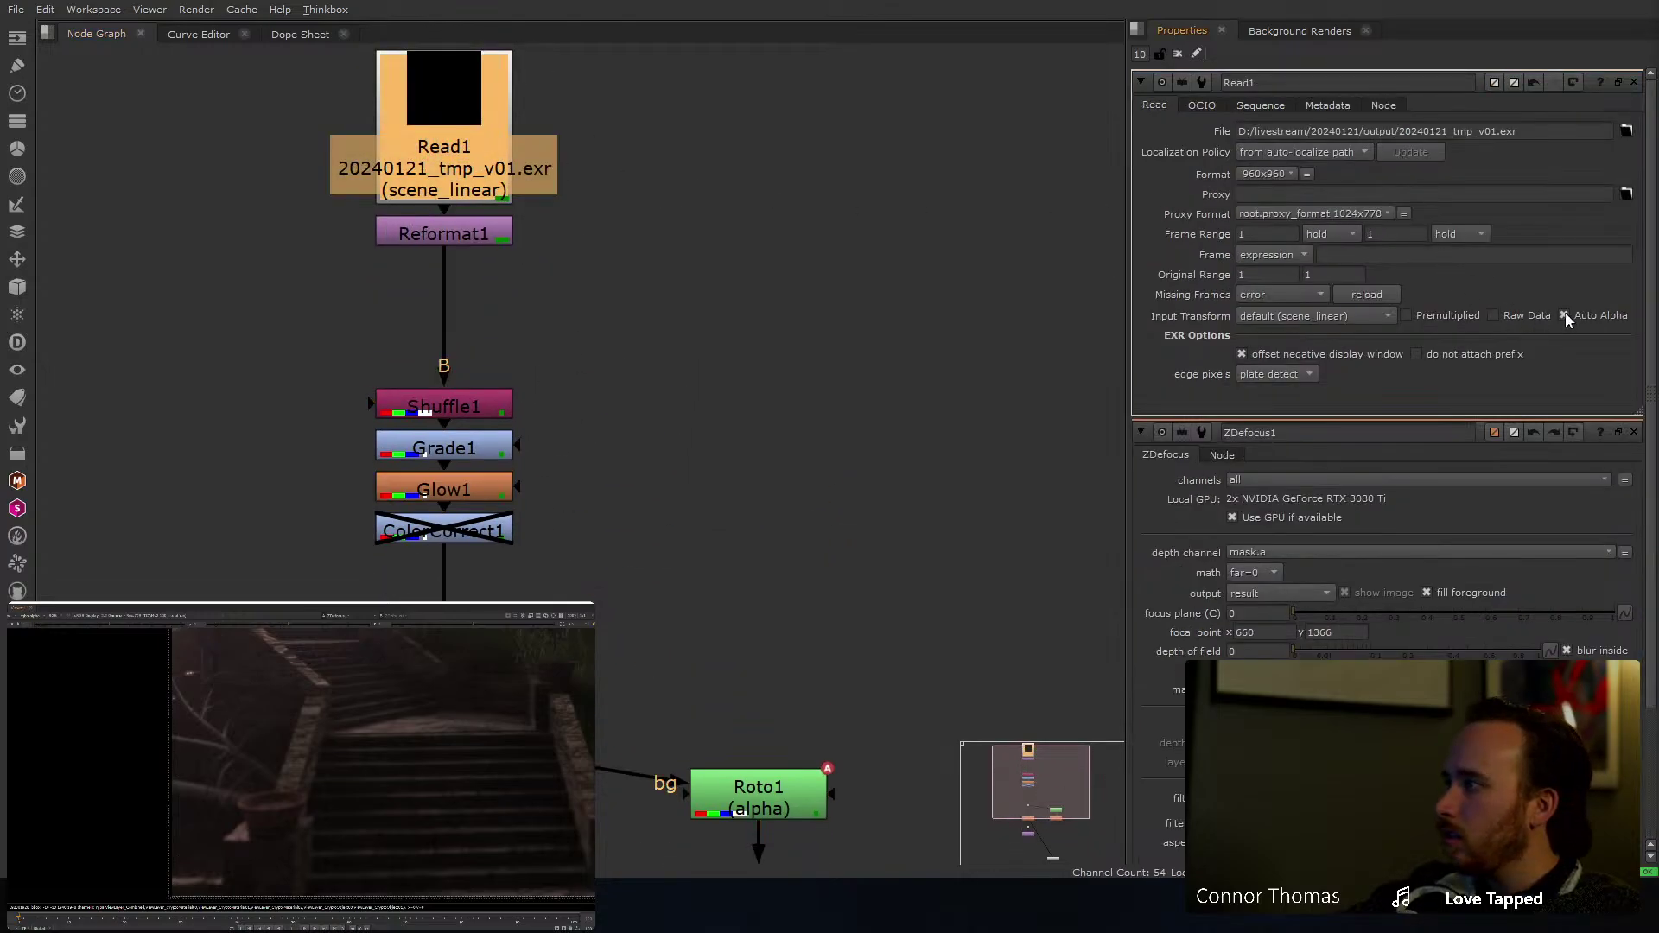
{"action": "left_click", "coordinate": [1177, 51]}
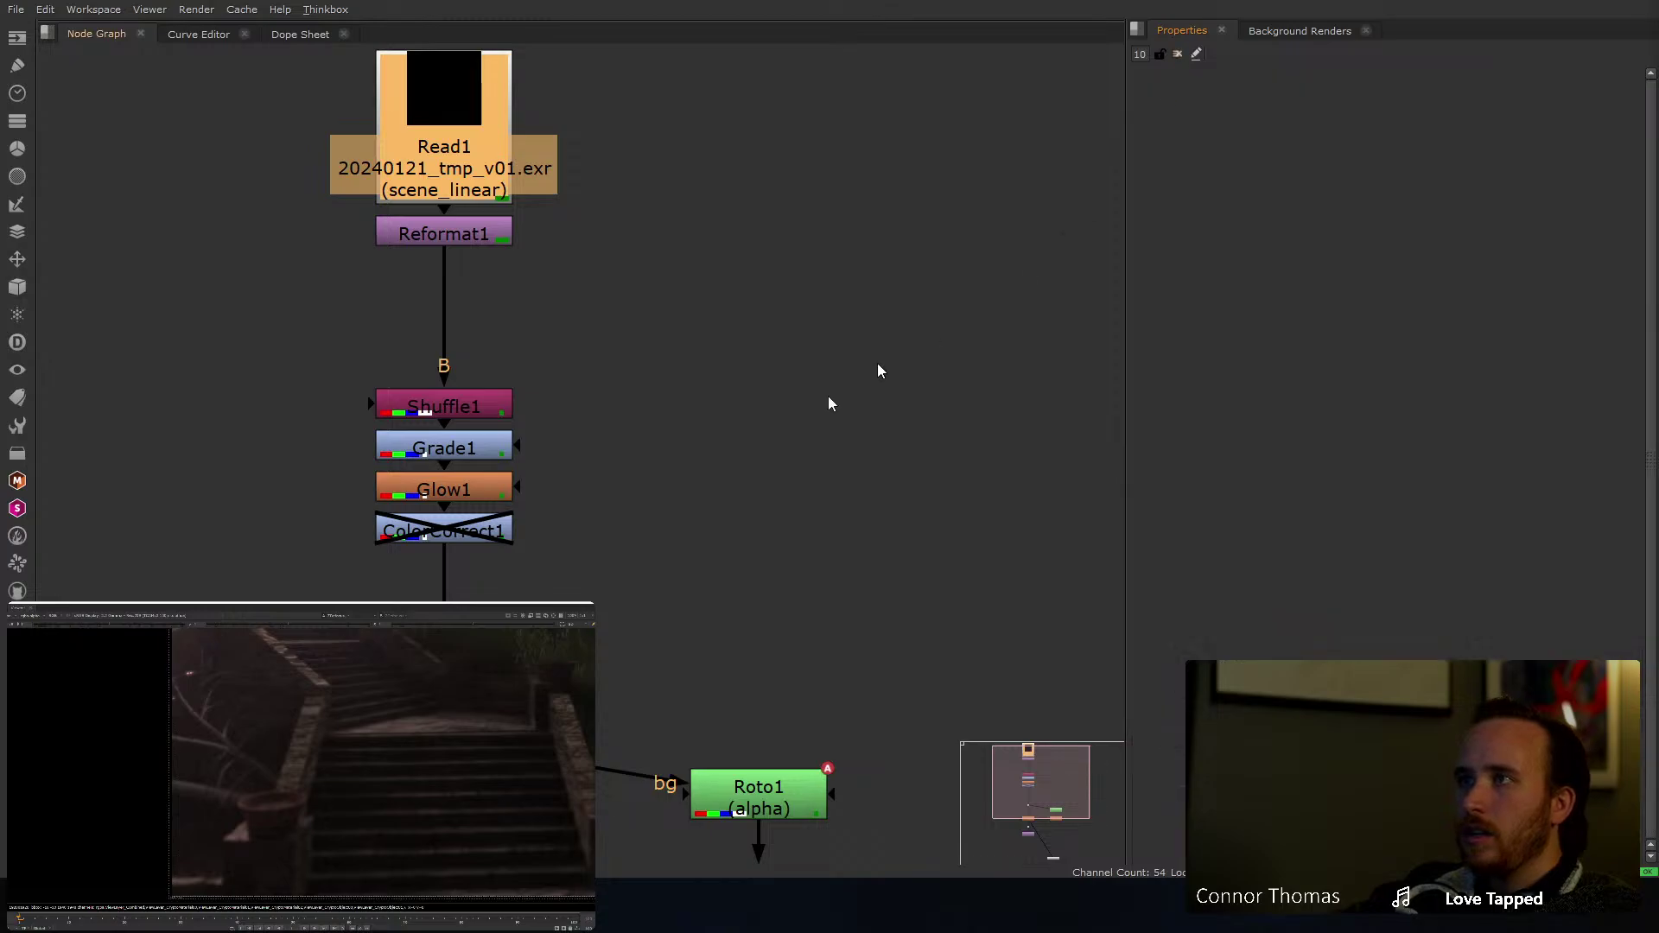
Step: Disconnect EdgeBlur1 from the ZDefocus mask and merge ZDefocus1 over the unblurred image from the upstream dot, using EdgeBlur1 as the merge mask
{"action": "middle_click_drag", "start_coordinate": [828, 396], "coordinate": [700, 182]}
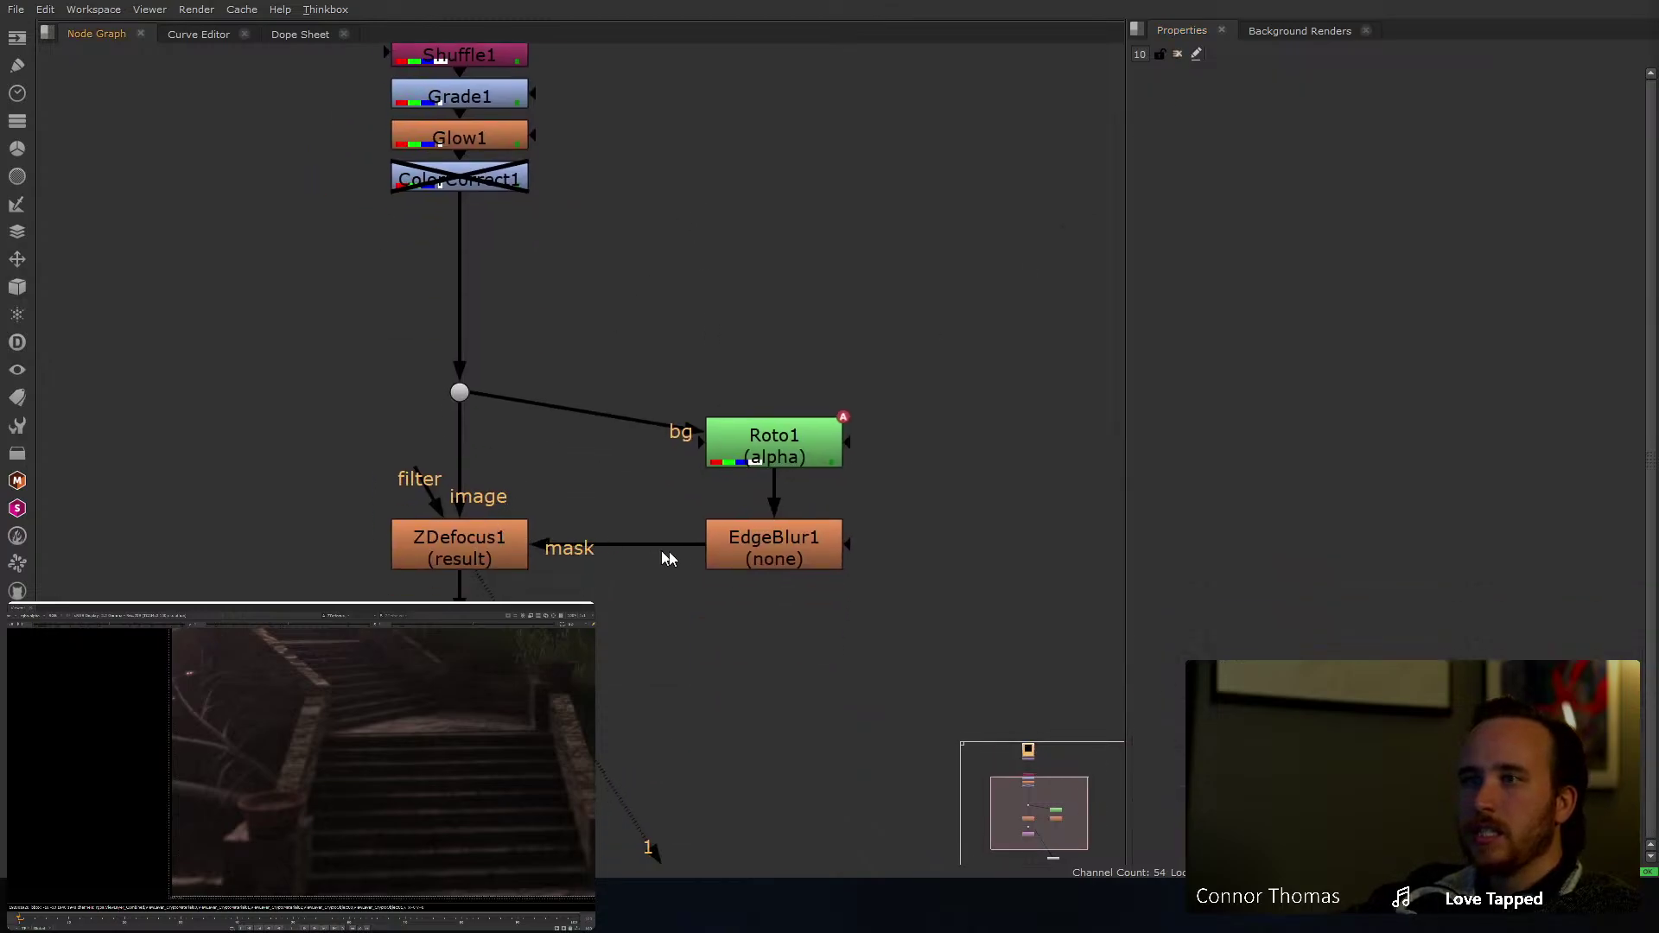
{"action": "left_click_drag", "start_coordinate": [683, 551], "coordinate": [436, 578]}
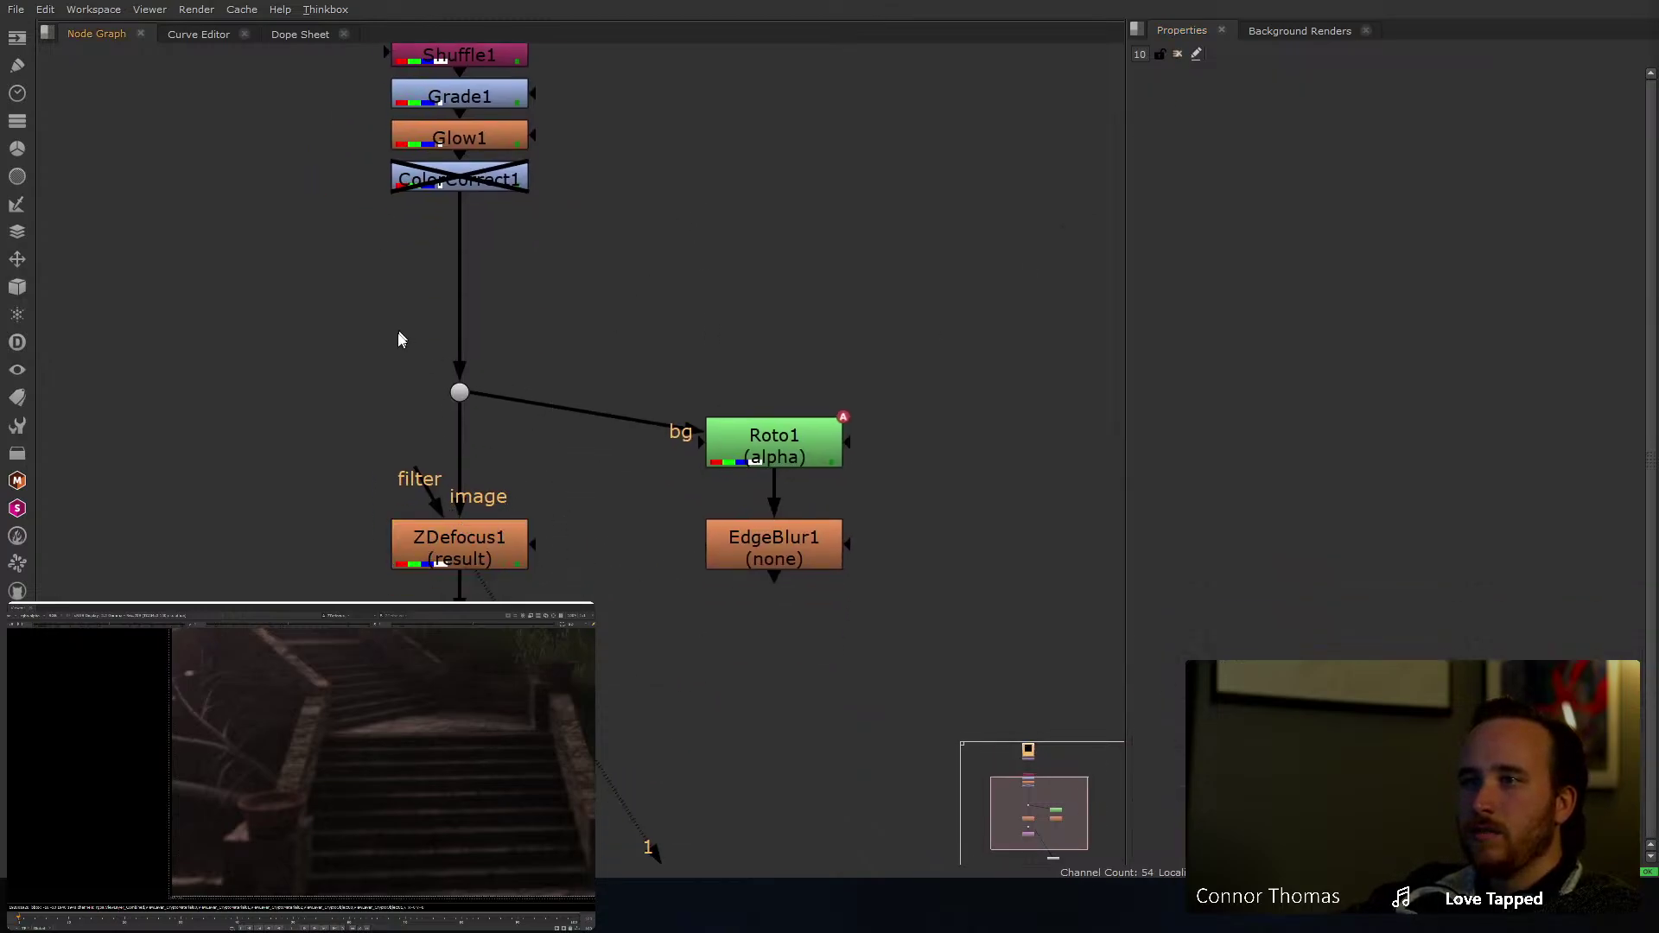
{"action": "left_click", "coordinate": [523, 565]}
{"action": "key", "text": "m"}
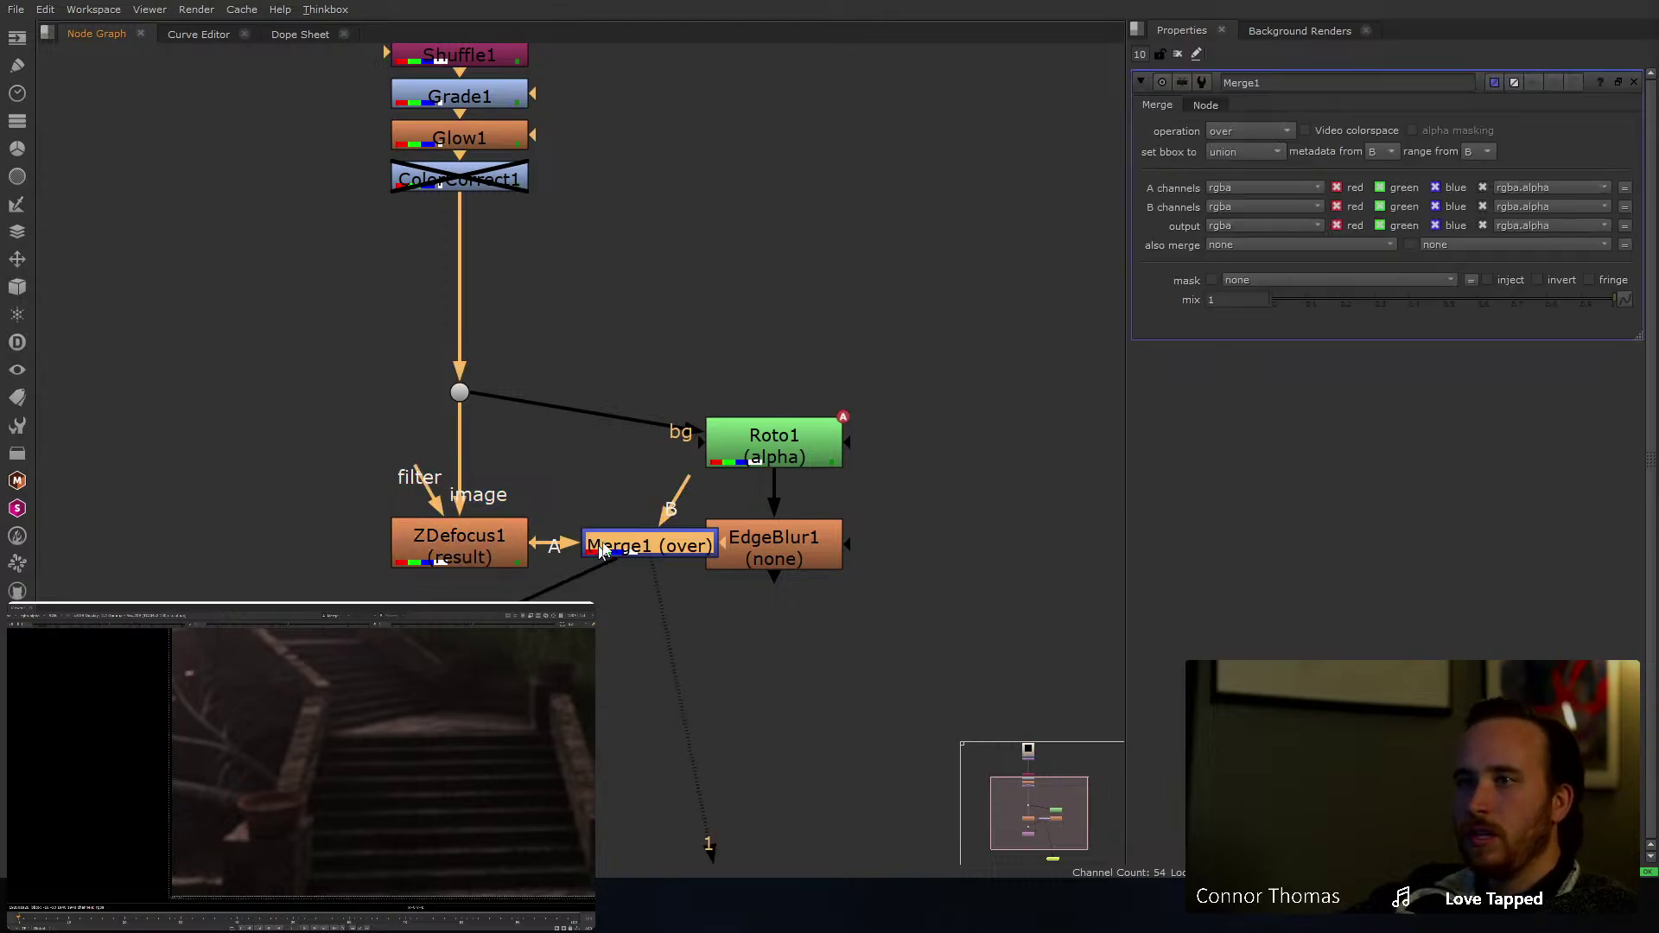
{"action": "left_click_drag", "start_coordinate": [650, 517], "coordinate": [463, 391]}
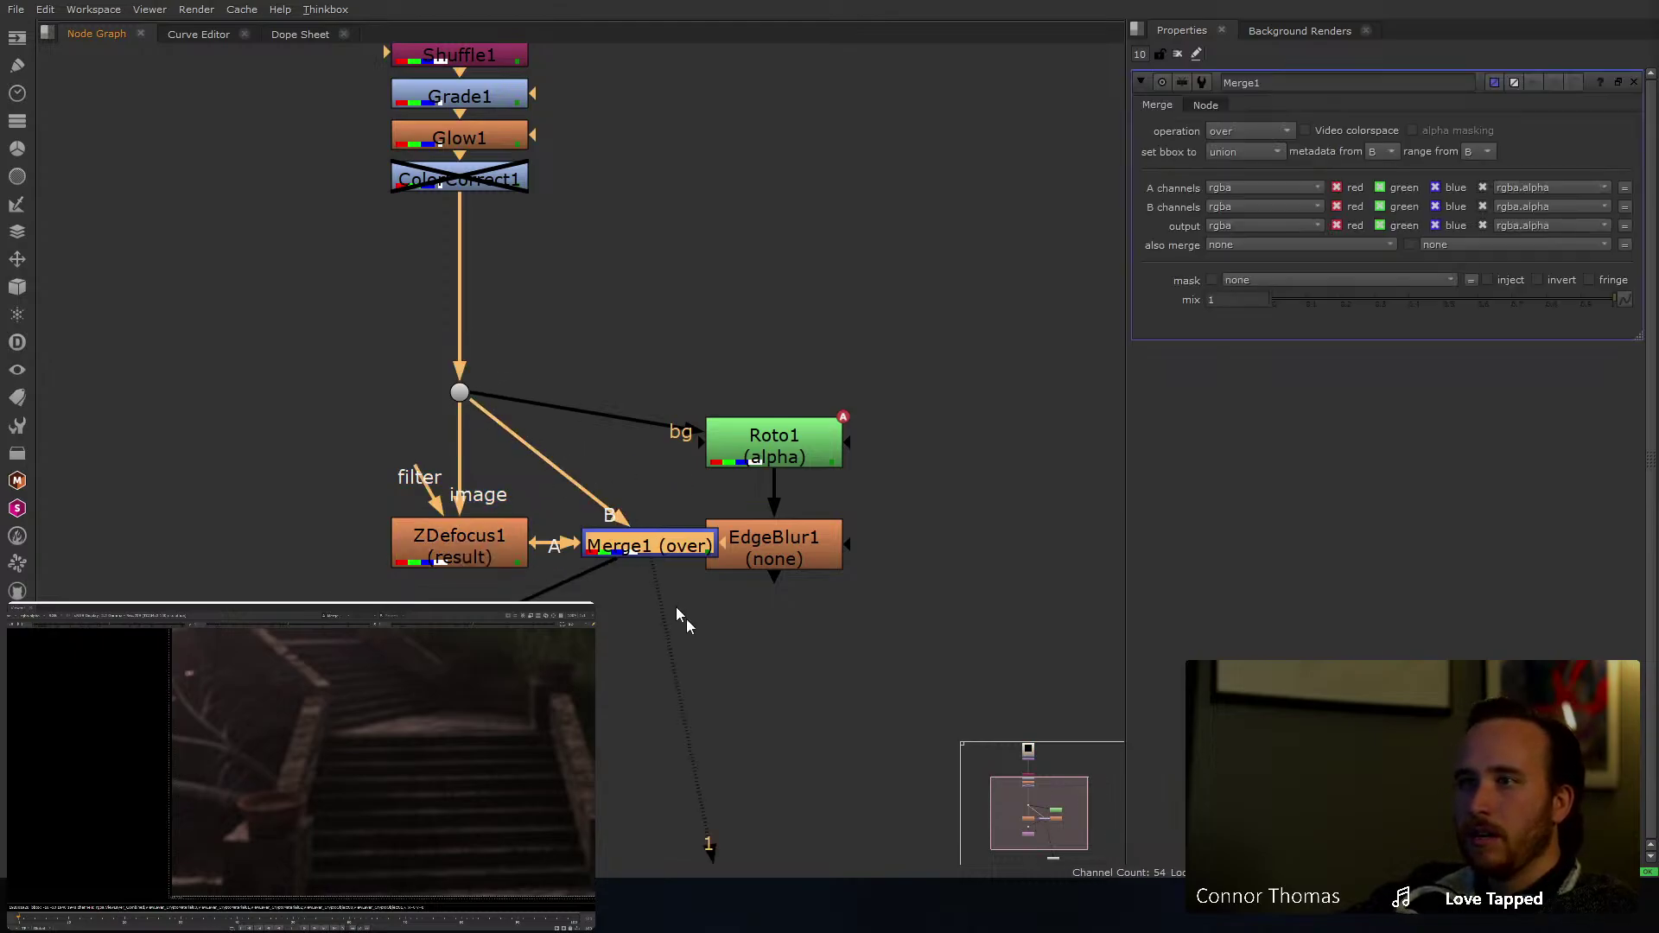
{"action": "left_click_drag", "start_coordinate": [714, 556], "coordinate": [769, 557]}
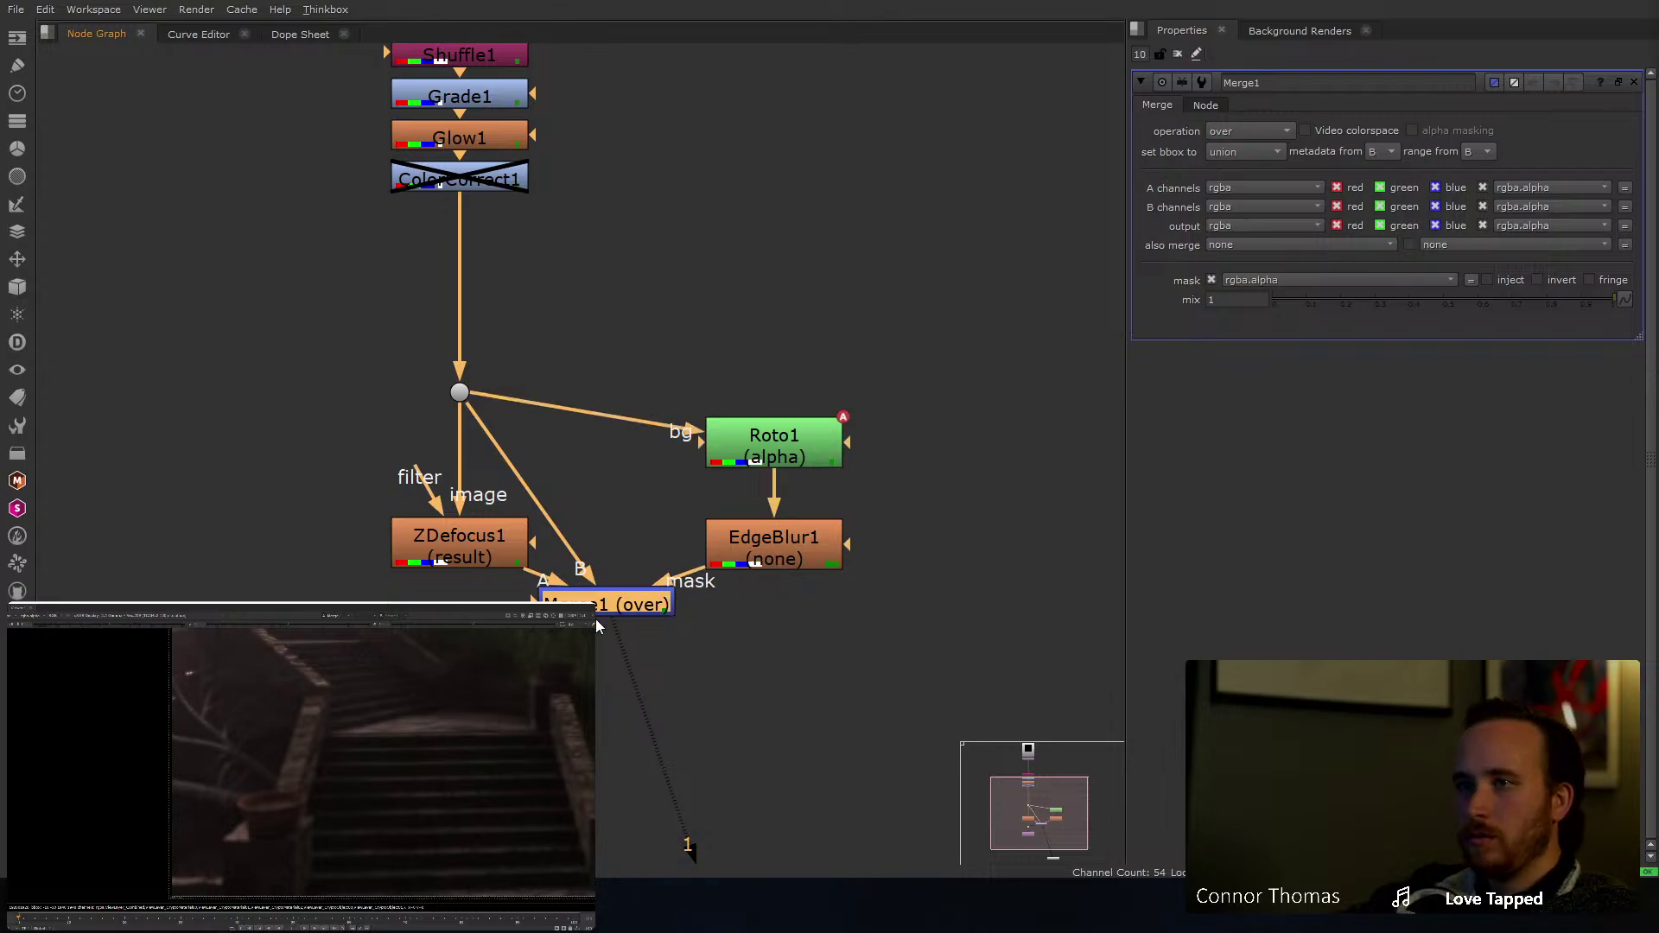
{"action": "left_click", "coordinate": [691, 639]}
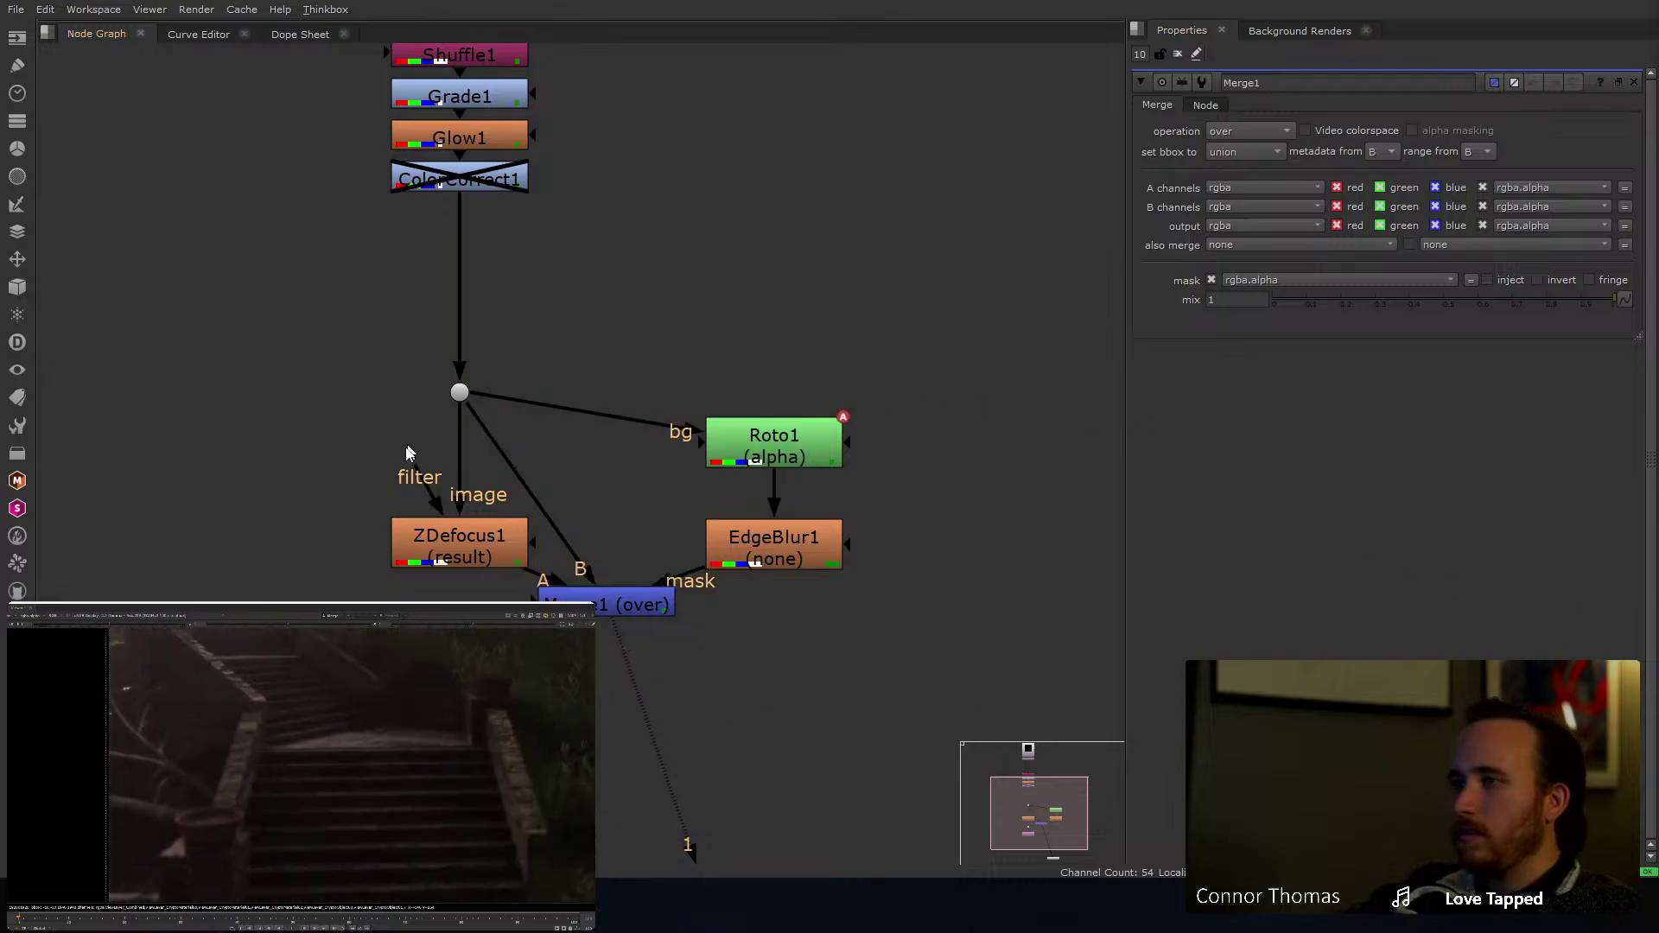
Step: Toggle the Merge1 node off and on to compare the foreground stairs and flower pot with and without the defocus
{"action": "left_click", "coordinate": [626, 610]}
{"action": "key", "text": "d"}
{"action": "key", "text": "d"}
{"action": "key", "text": "d"}
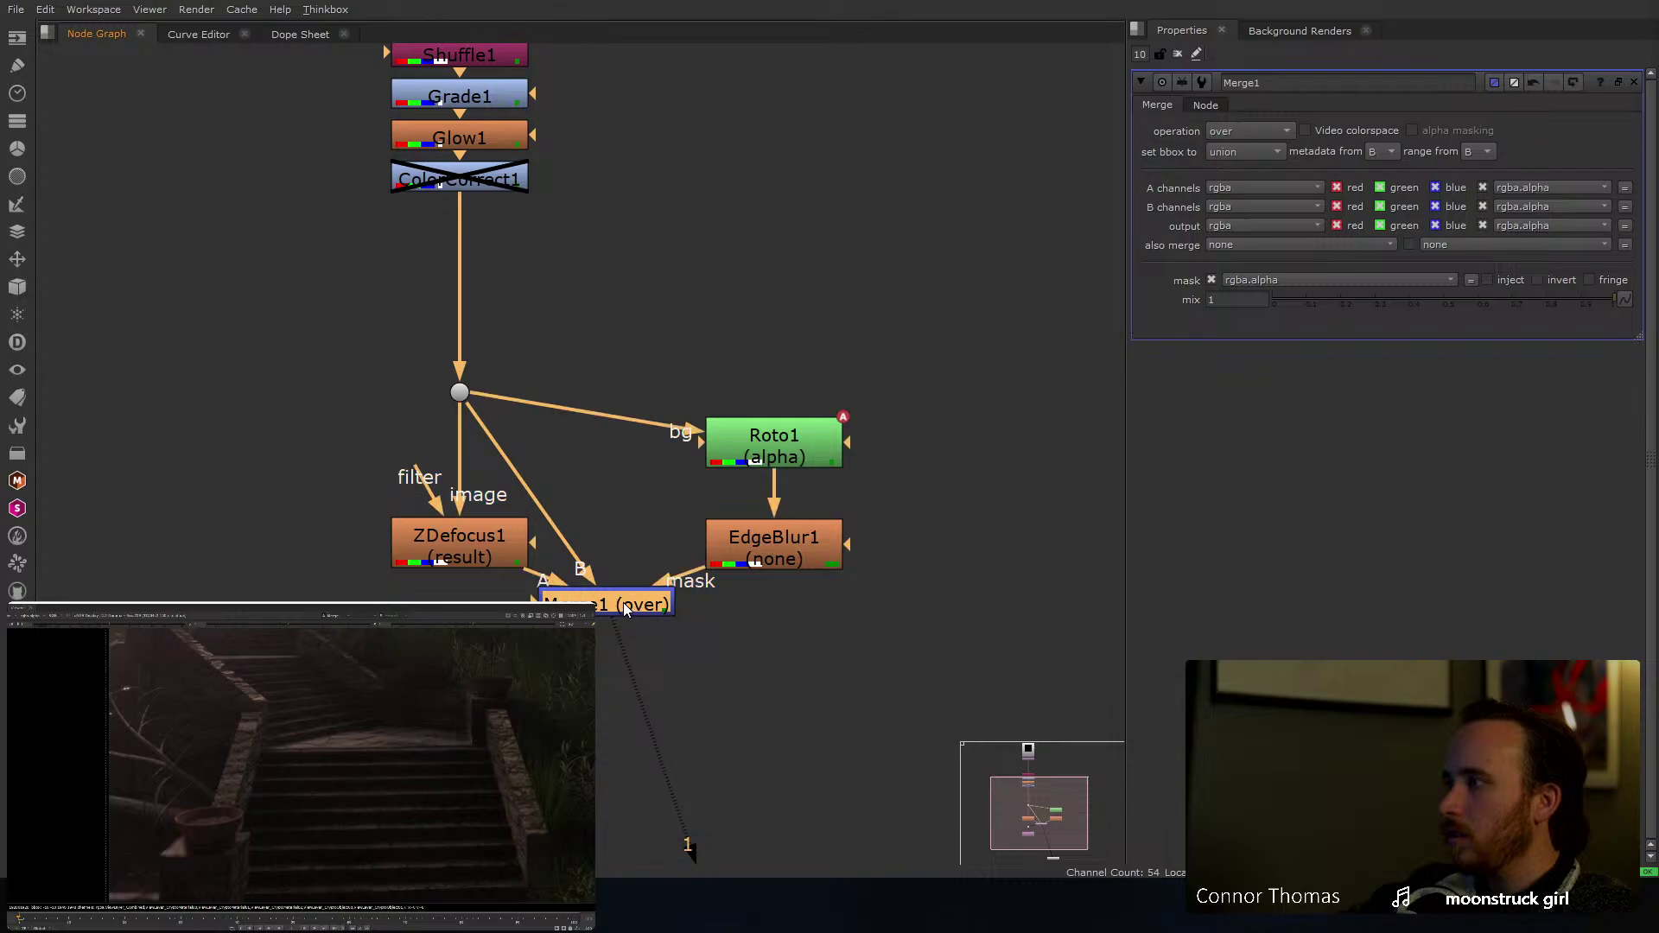
{"action": "key", "text": "d"}
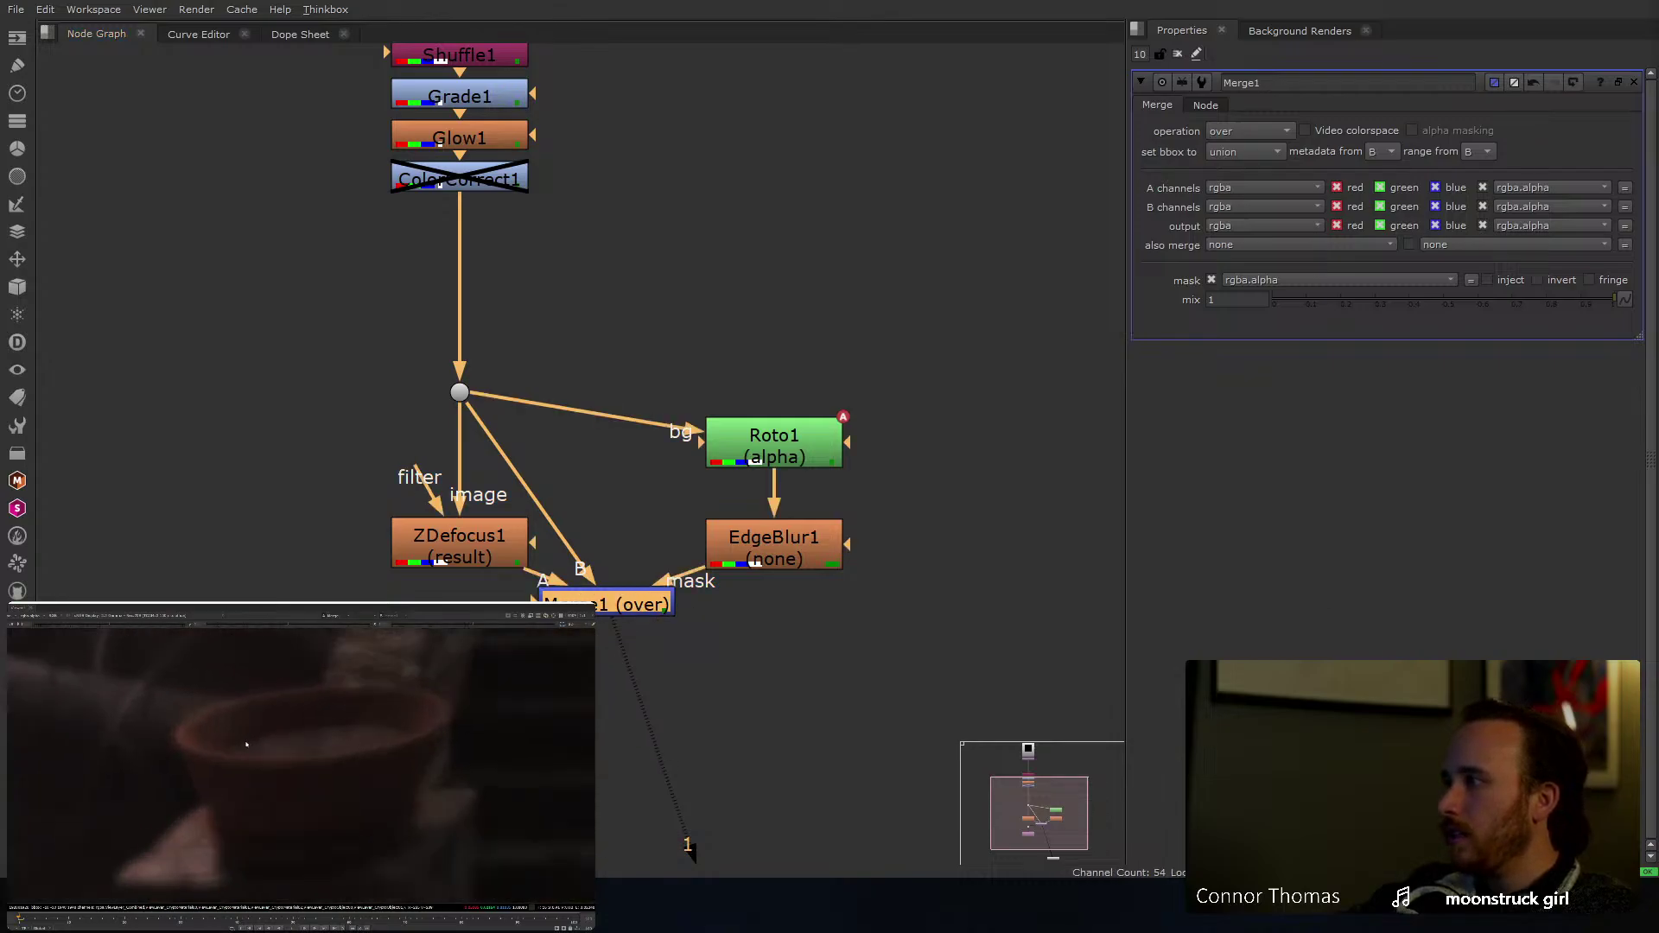
{"action": "left_click", "coordinate": [731, 639]}
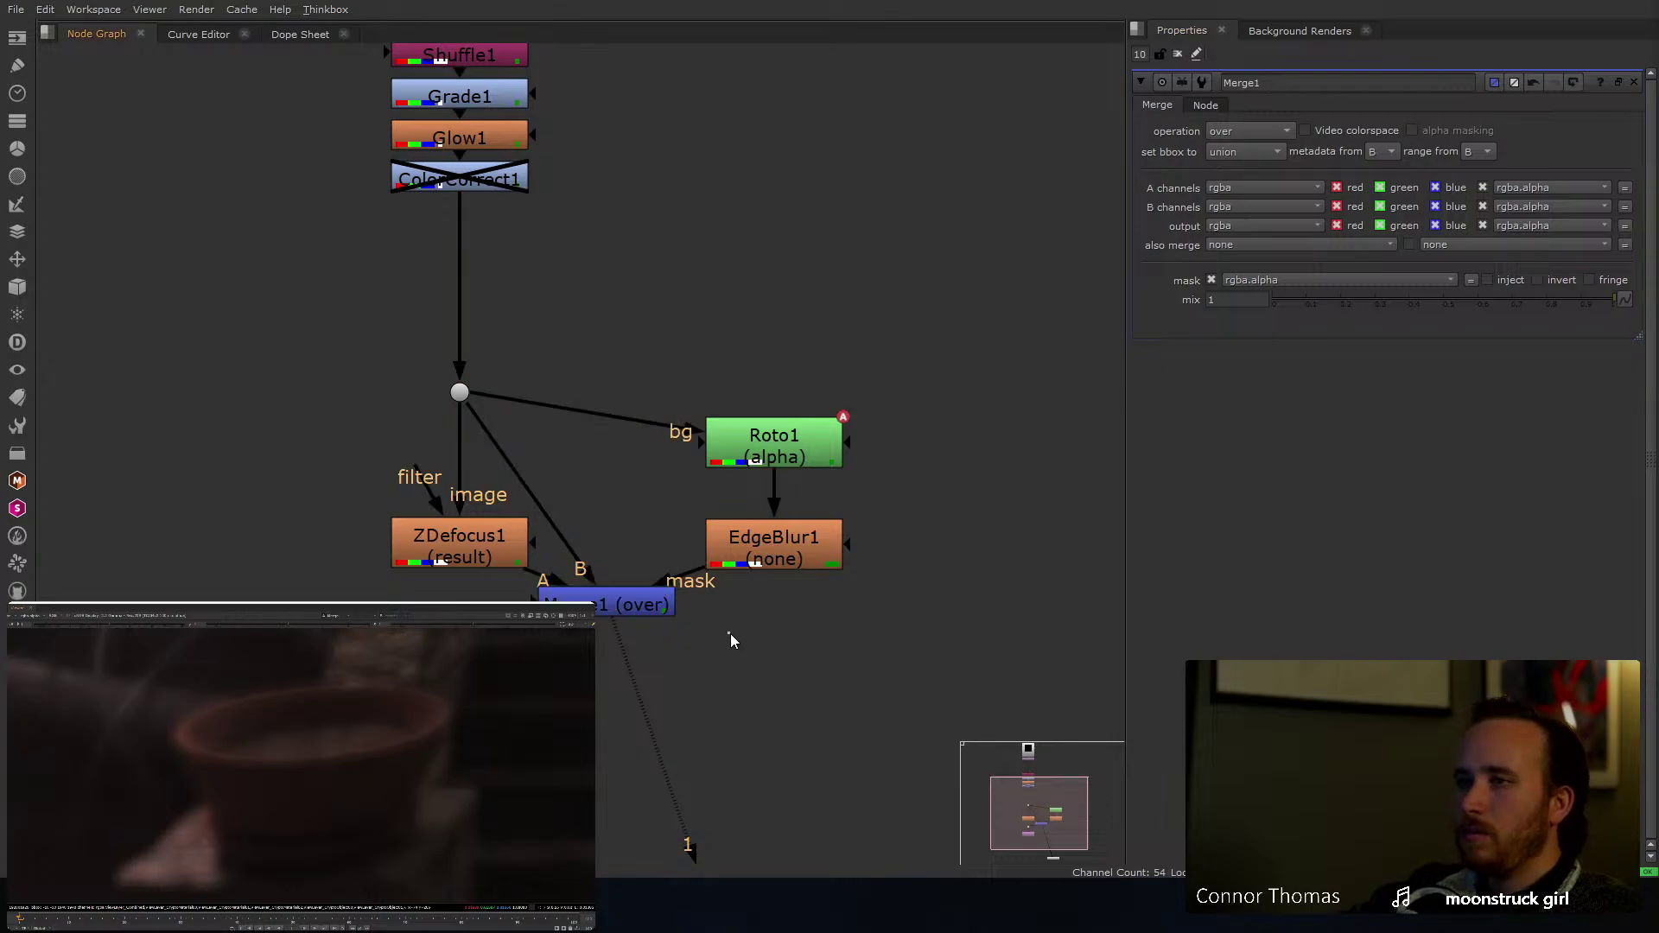
Step: Open Roto1 and raise the Bezier1 shape in the frame to cover more of the stairs
{"action": "double_click", "coordinate": [751, 440]}
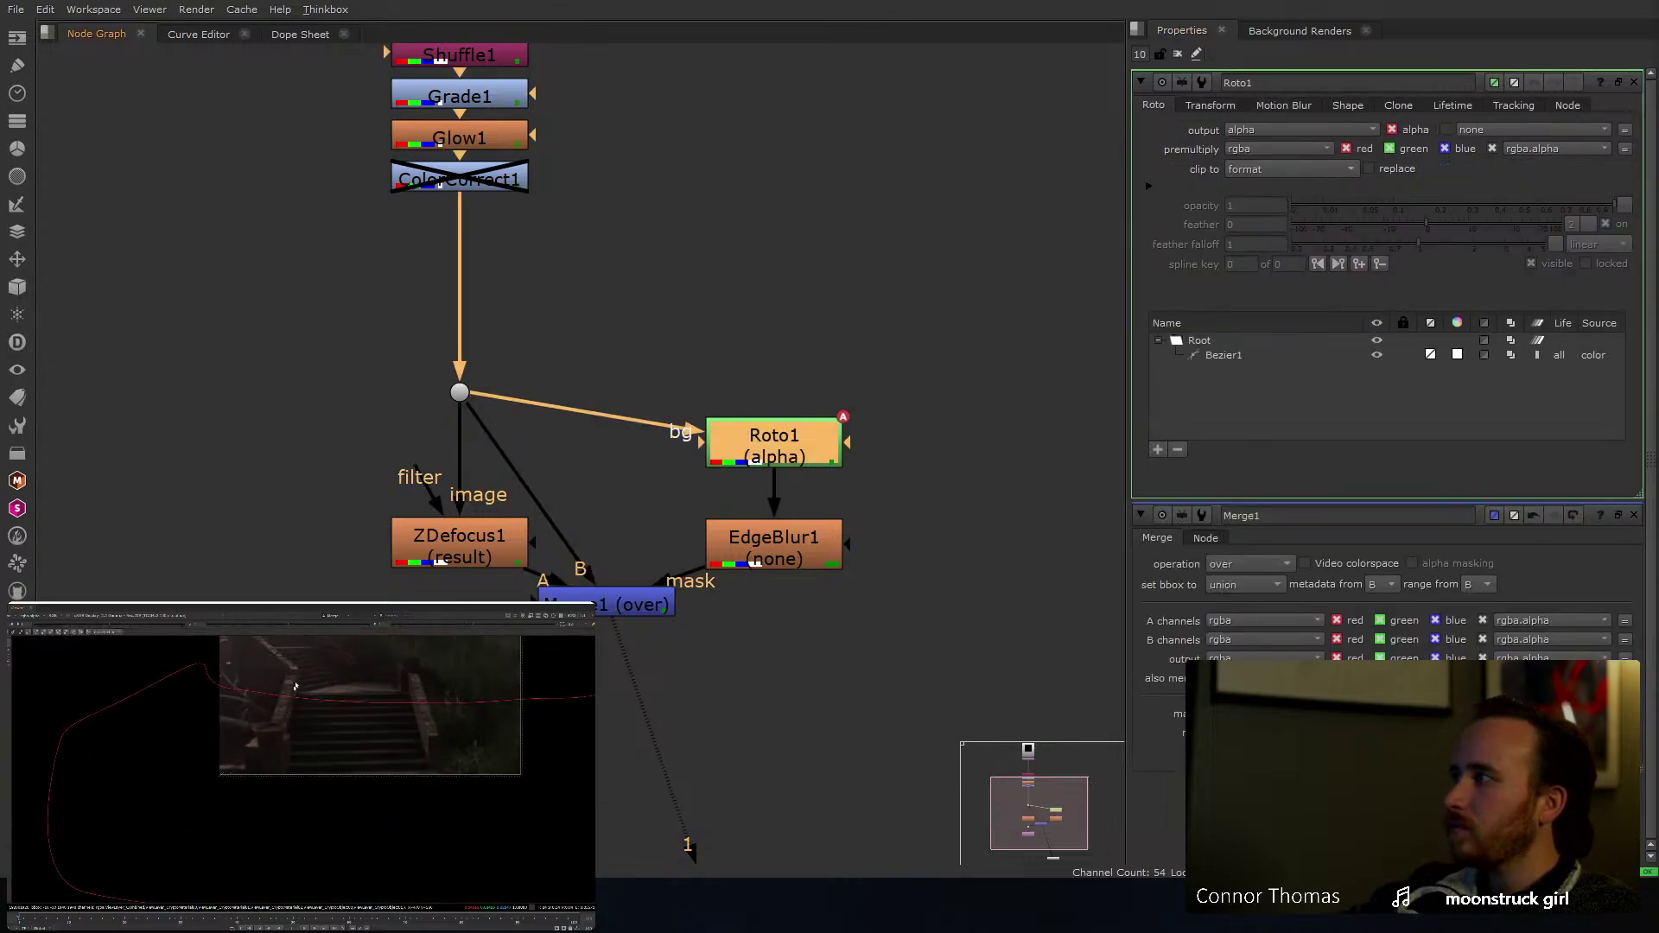
{"action": "left_click", "coordinate": [289, 719]}
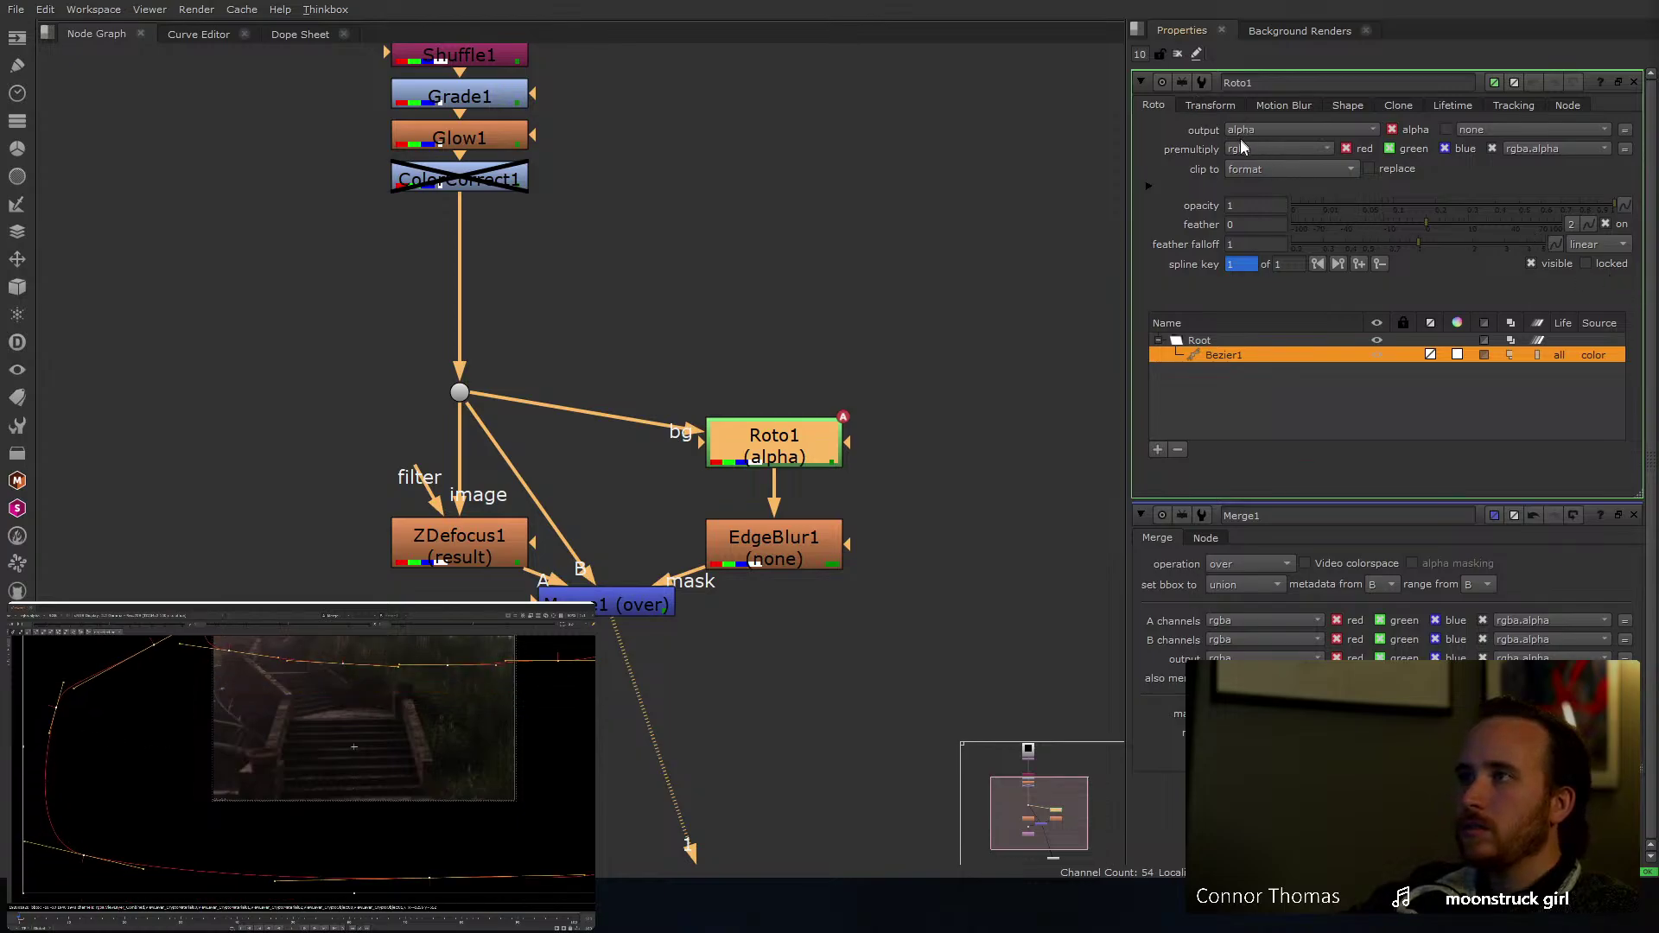
{"action": "left_click", "coordinate": [876, 361]}
Step: Set the EdgeBlur1 size to 500 and clear the open node properties
{"action": "double_click", "coordinate": [767, 542]}
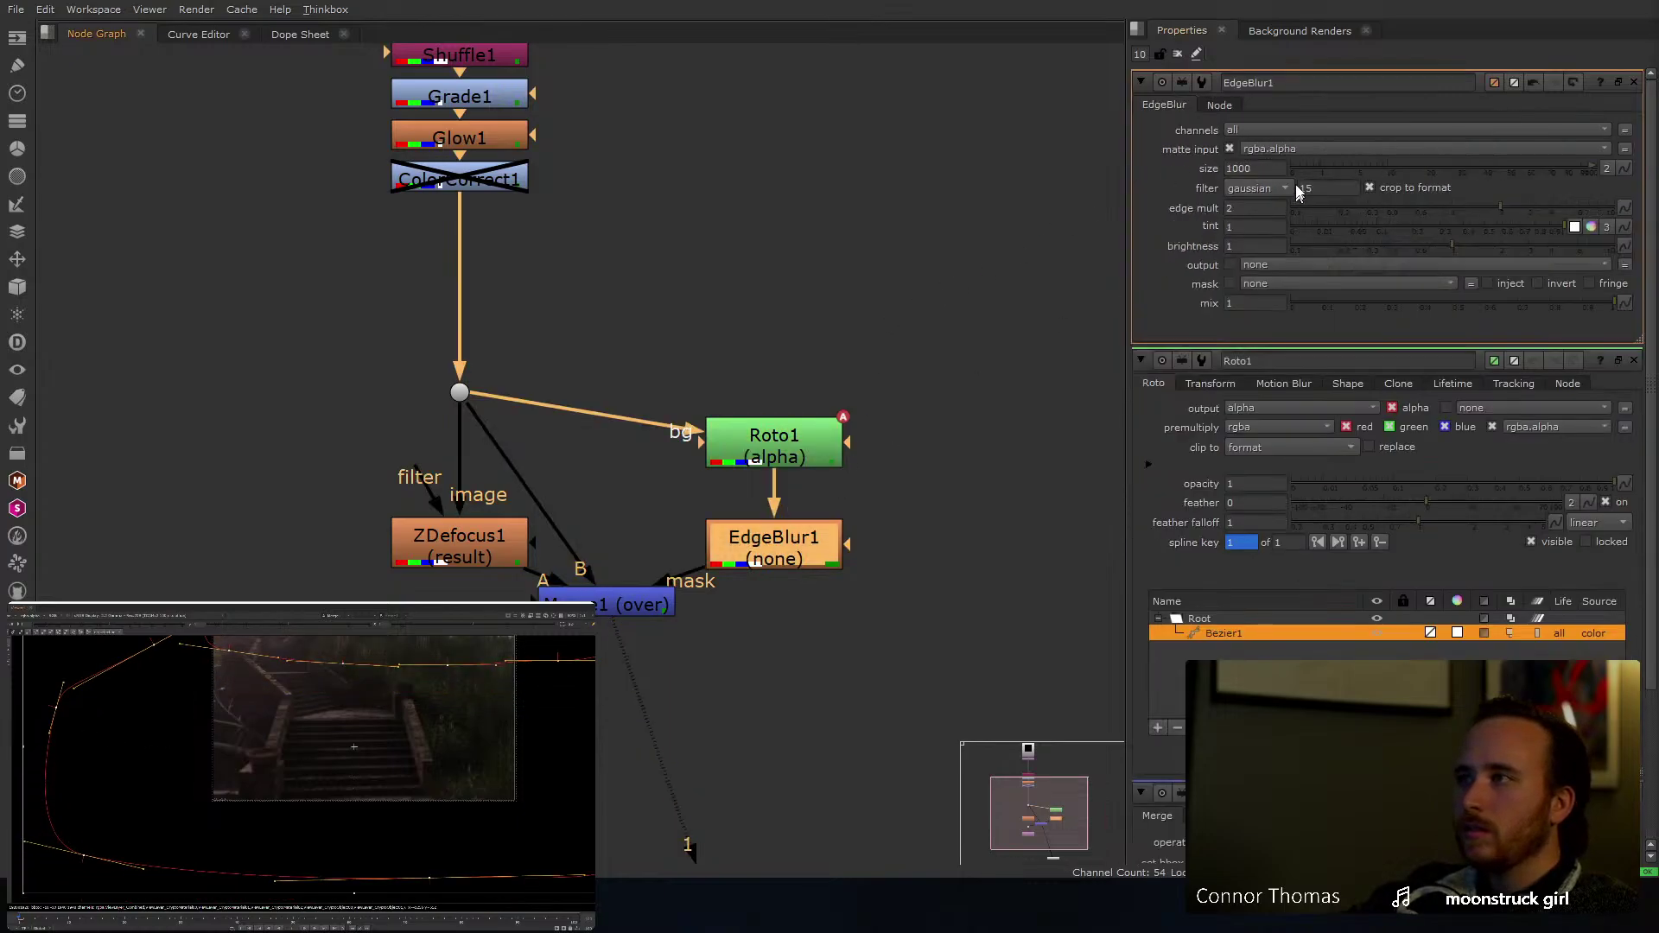
{"action": "left_click", "coordinate": [1272, 167]}
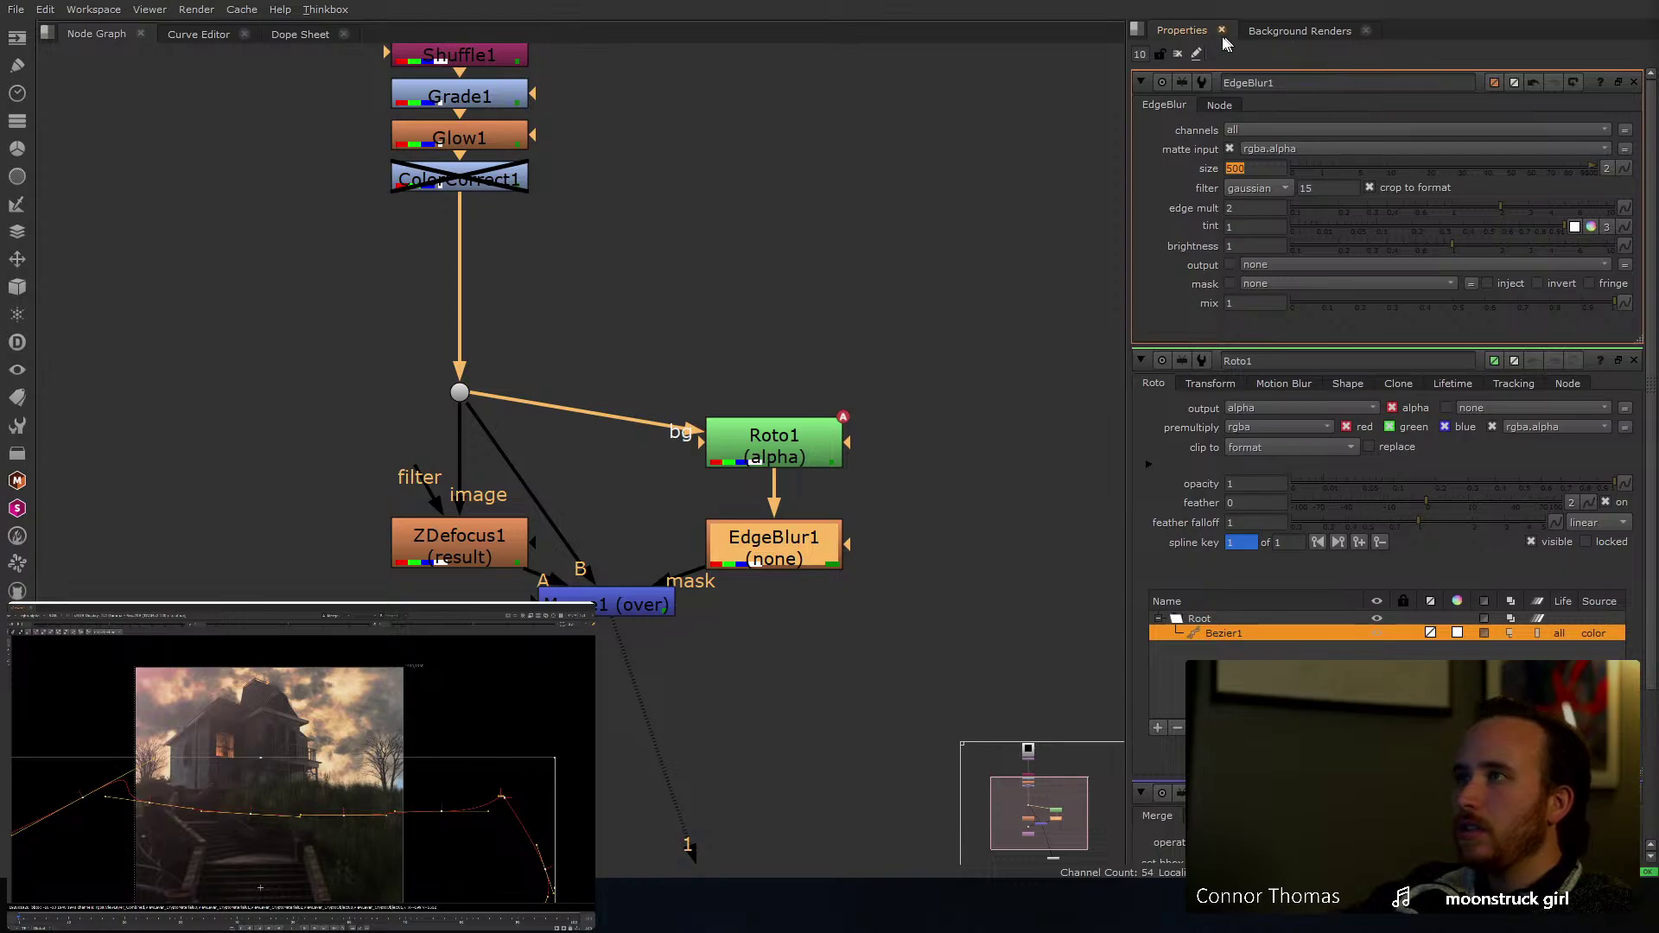
{"action": "left_click", "coordinate": [1177, 54]}
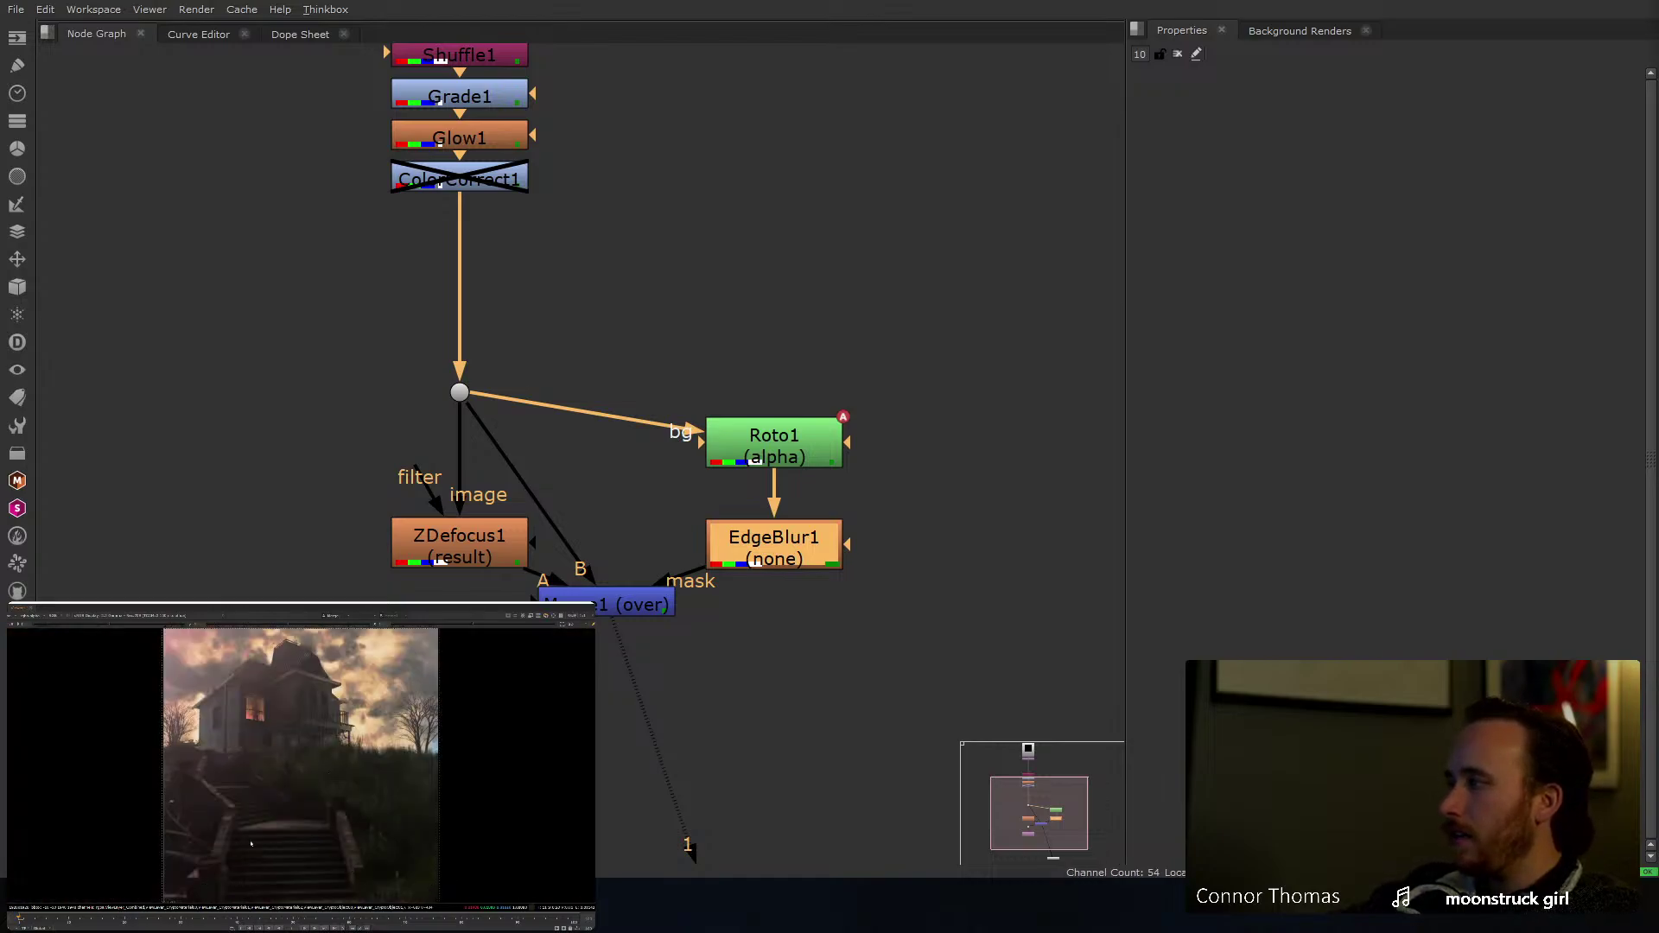
Step: View the LensDistortion1 output and move the Viewer1 node lower in the node graph
{"action": "middle_click_drag", "start_coordinate": [689, 541], "coordinate": [805, 221]}
{"action": "left_click", "coordinate": [563, 396]}
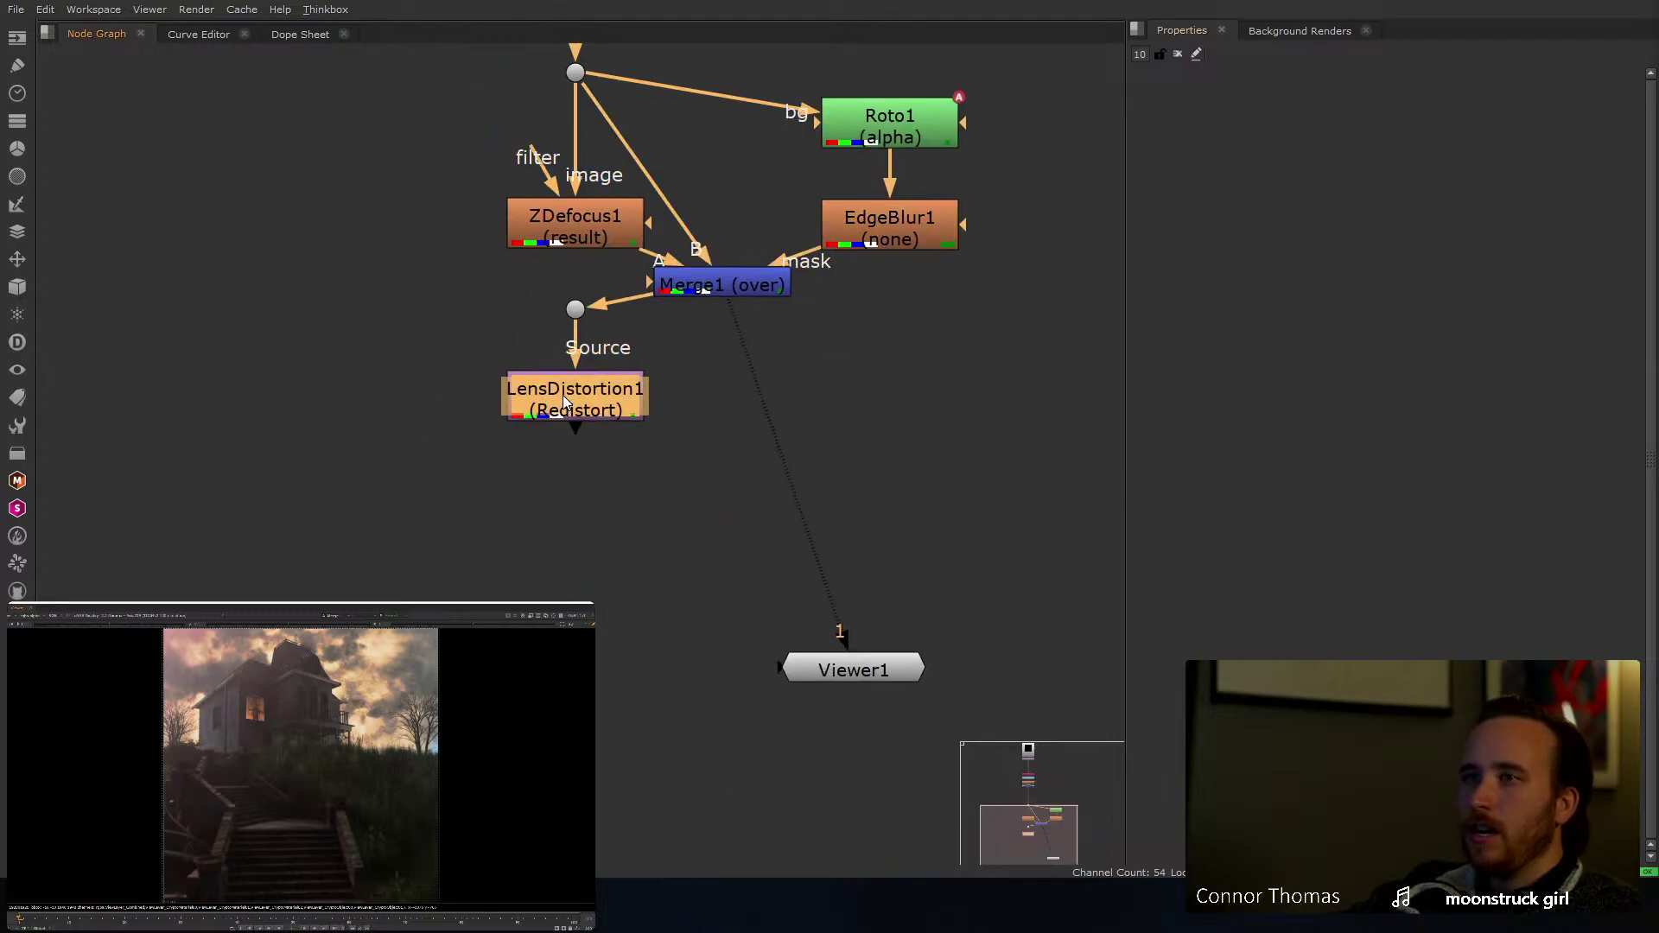
{"action": "key", "text": "1"}
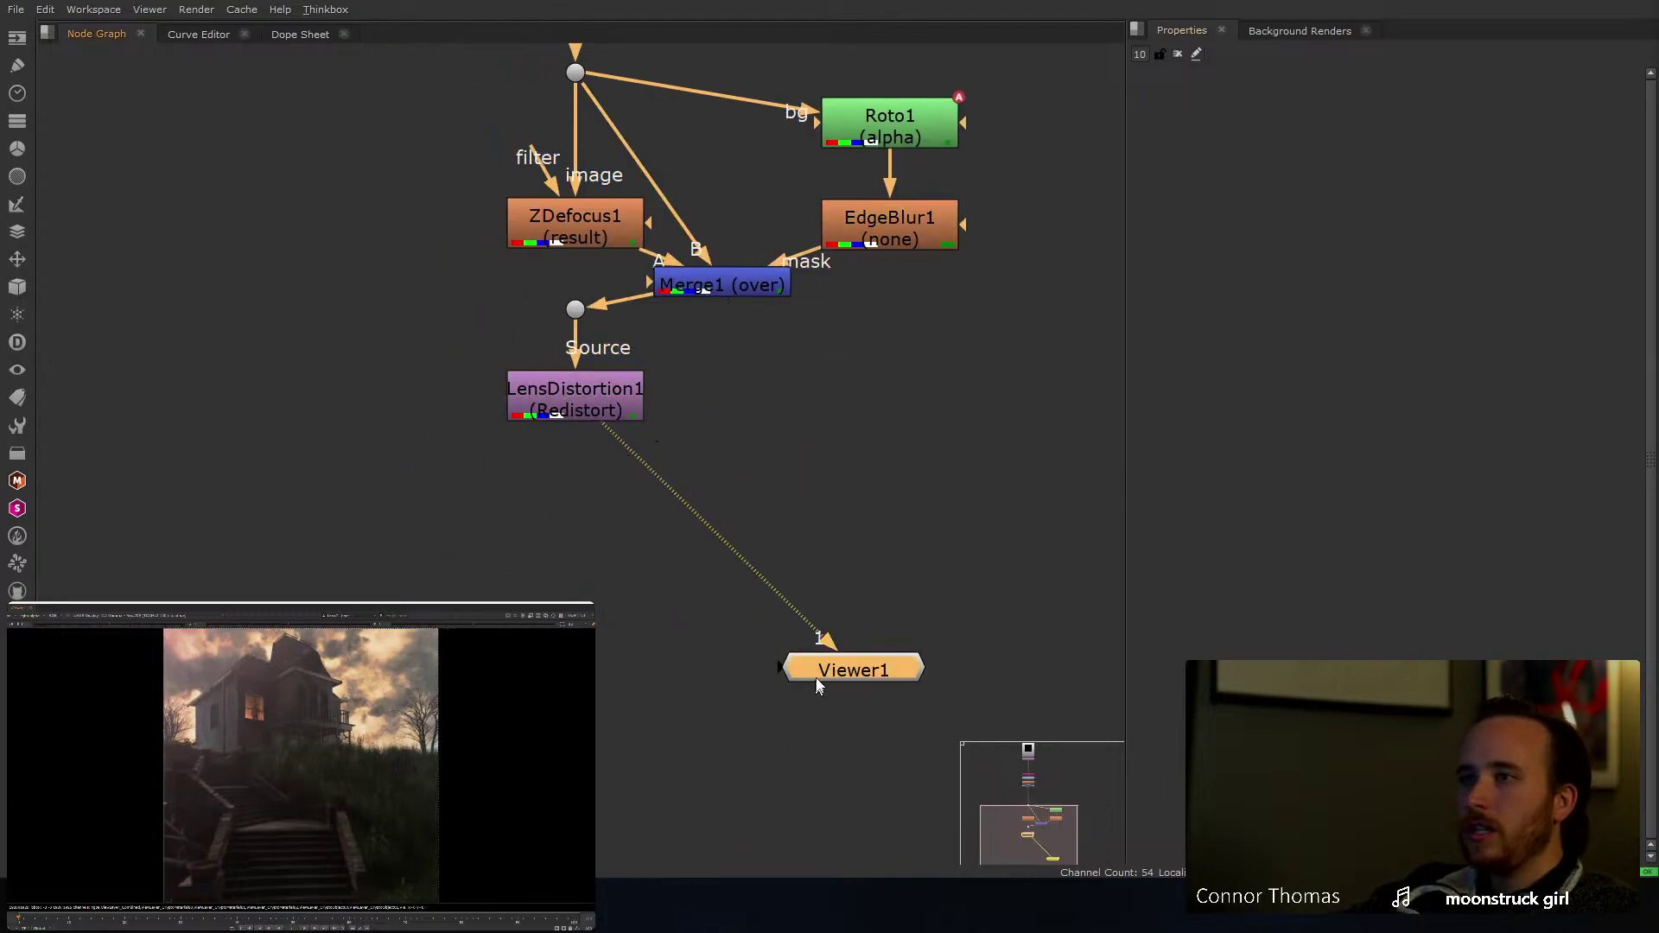
{"action": "left_click_drag", "start_coordinate": [819, 685], "coordinate": [779, 856]}
Step: Align LensDistortion1 and its dot beneath Merge1, and shift ZDefocus1 level with Merge1 with its input dot directly above it
{"action": "left_click_drag", "start_coordinate": [459, 277], "coordinate": [666, 480]}
{"action": "left_click_drag", "start_coordinate": [570, 312], "coordinate": [721, 417]}
{"action": "middle_click_drag", "start_coordinate": [908, 359], "coordinate": [930, 421]}
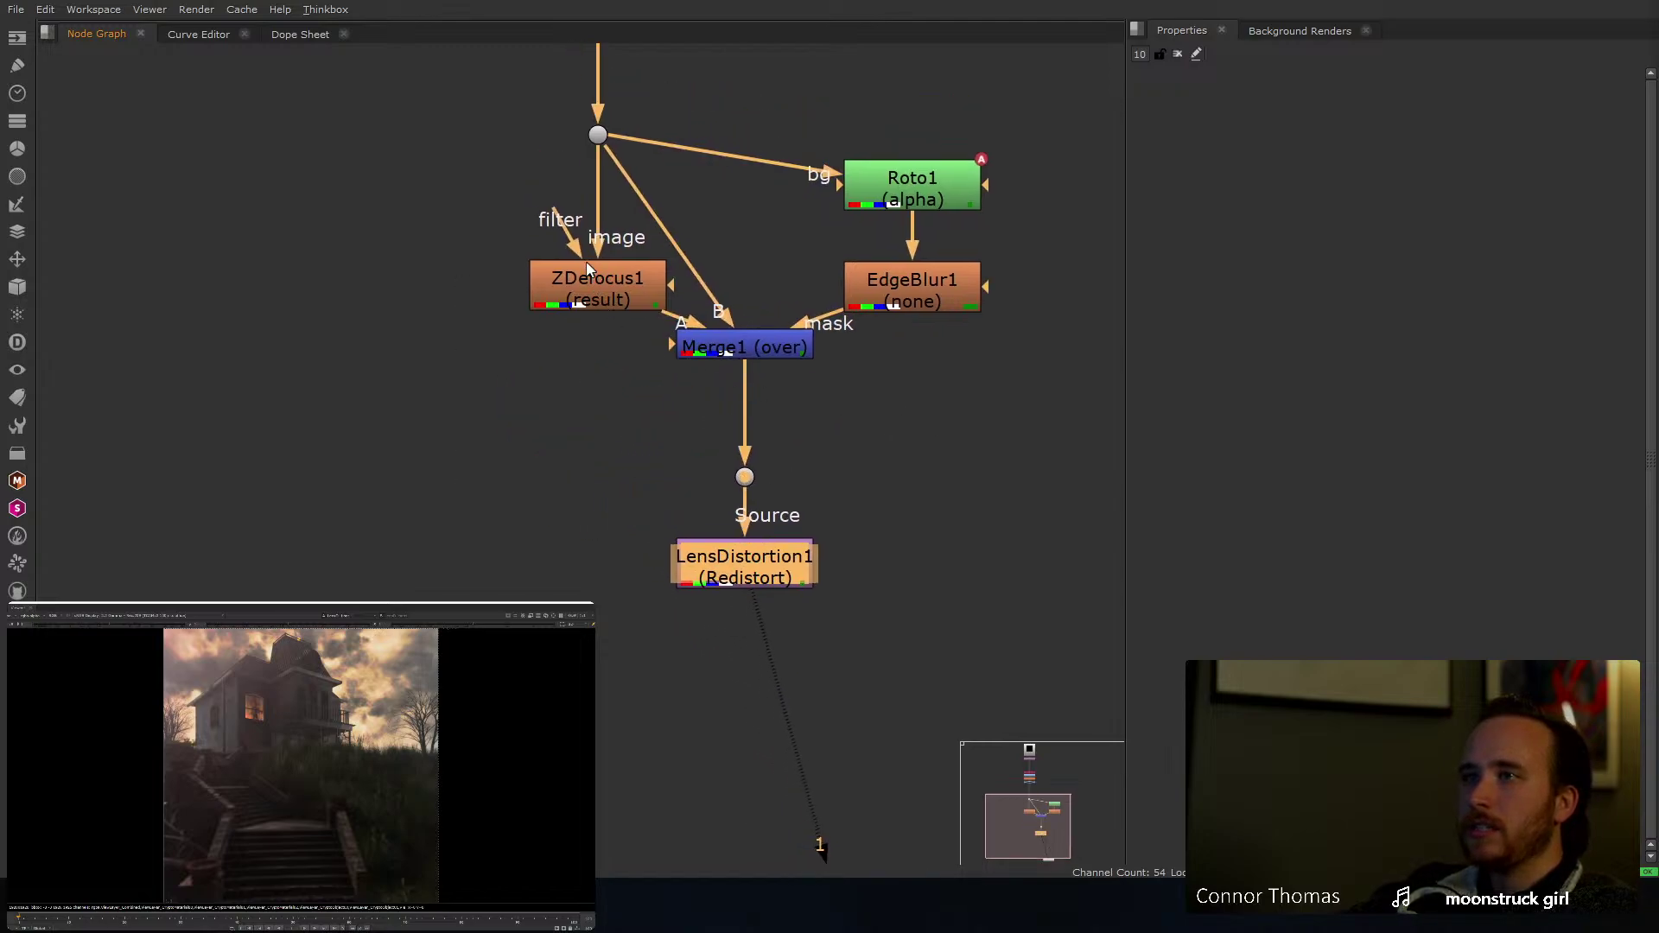
{"action": "left_click_drag", "start_coordinate": [584, 279], "coordinate": [459, 342]}
{"action": "middle_click_drag", "start_coordinate": [723, 180], "coordinate": [677, 280]}
{"action": "left_click_drag", "start_coordinate": [552, 240], "coordinate": [432, 304]}
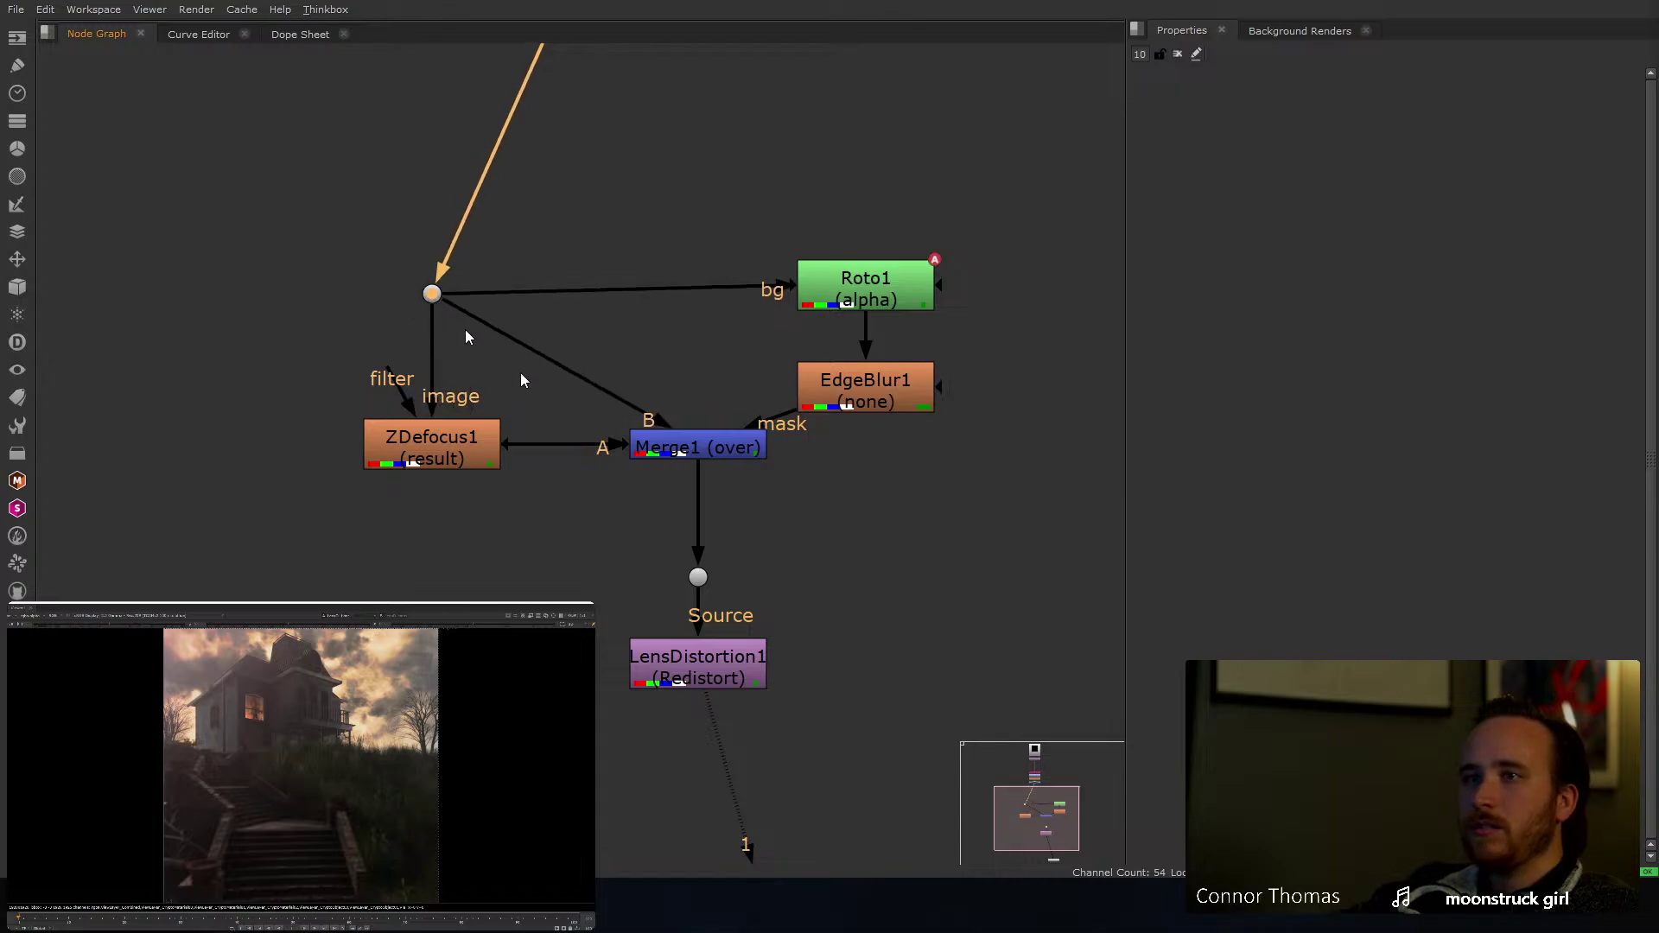
Step: Add a Grain node after LensDistortion1 and set its intensity to red 0.215, green 0.245 and blue 0.535
{"action": "scroll", "coordinate": [971, 579], "scroll_direction": "up", "scroll_amount": 5}
{"action": "left_click", "coordinate": [568, 565]}
{"action": "key", "text": "Tab"}
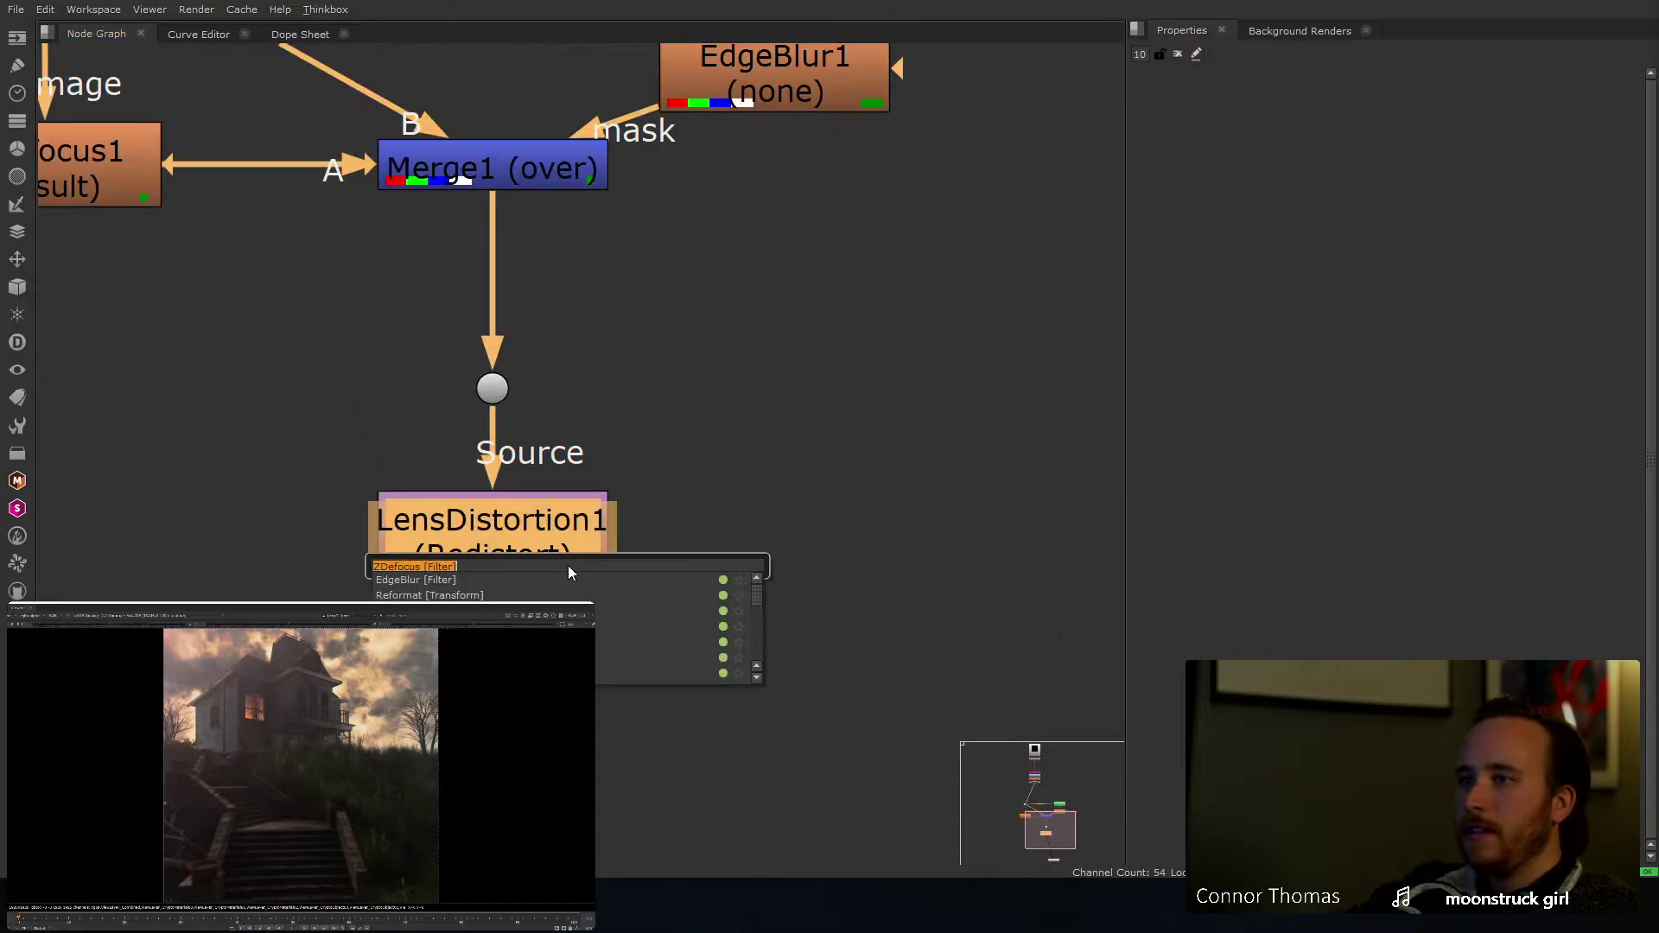
{"action": "type", "text": "grai"}
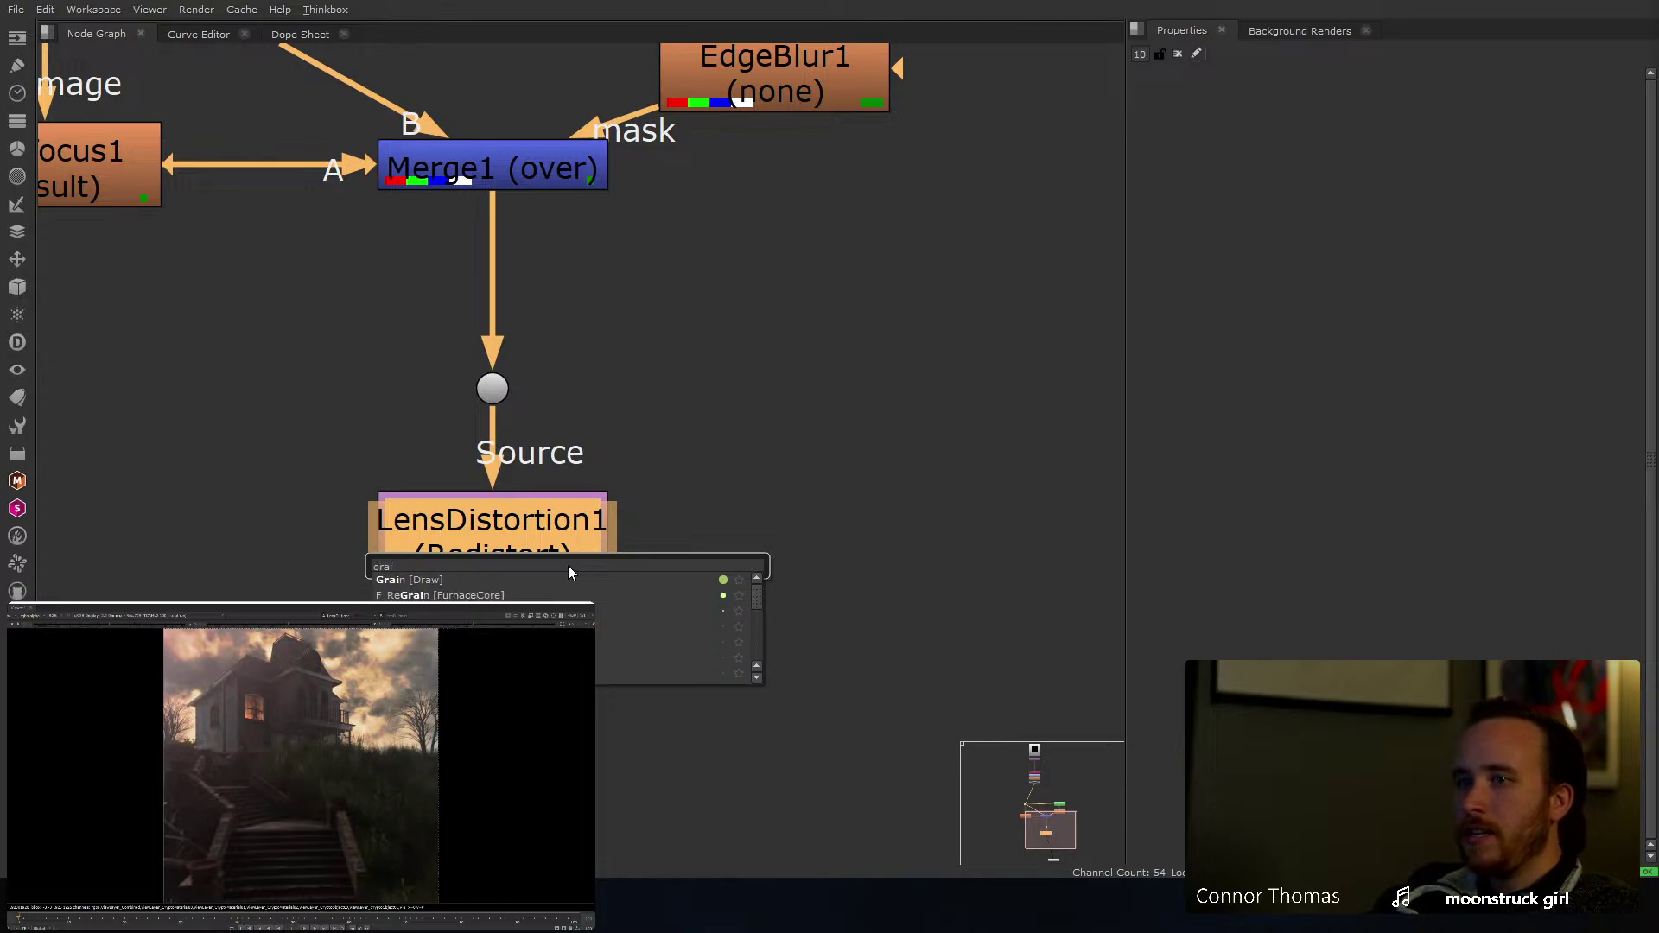
{"action": "key", "text": "Return"}
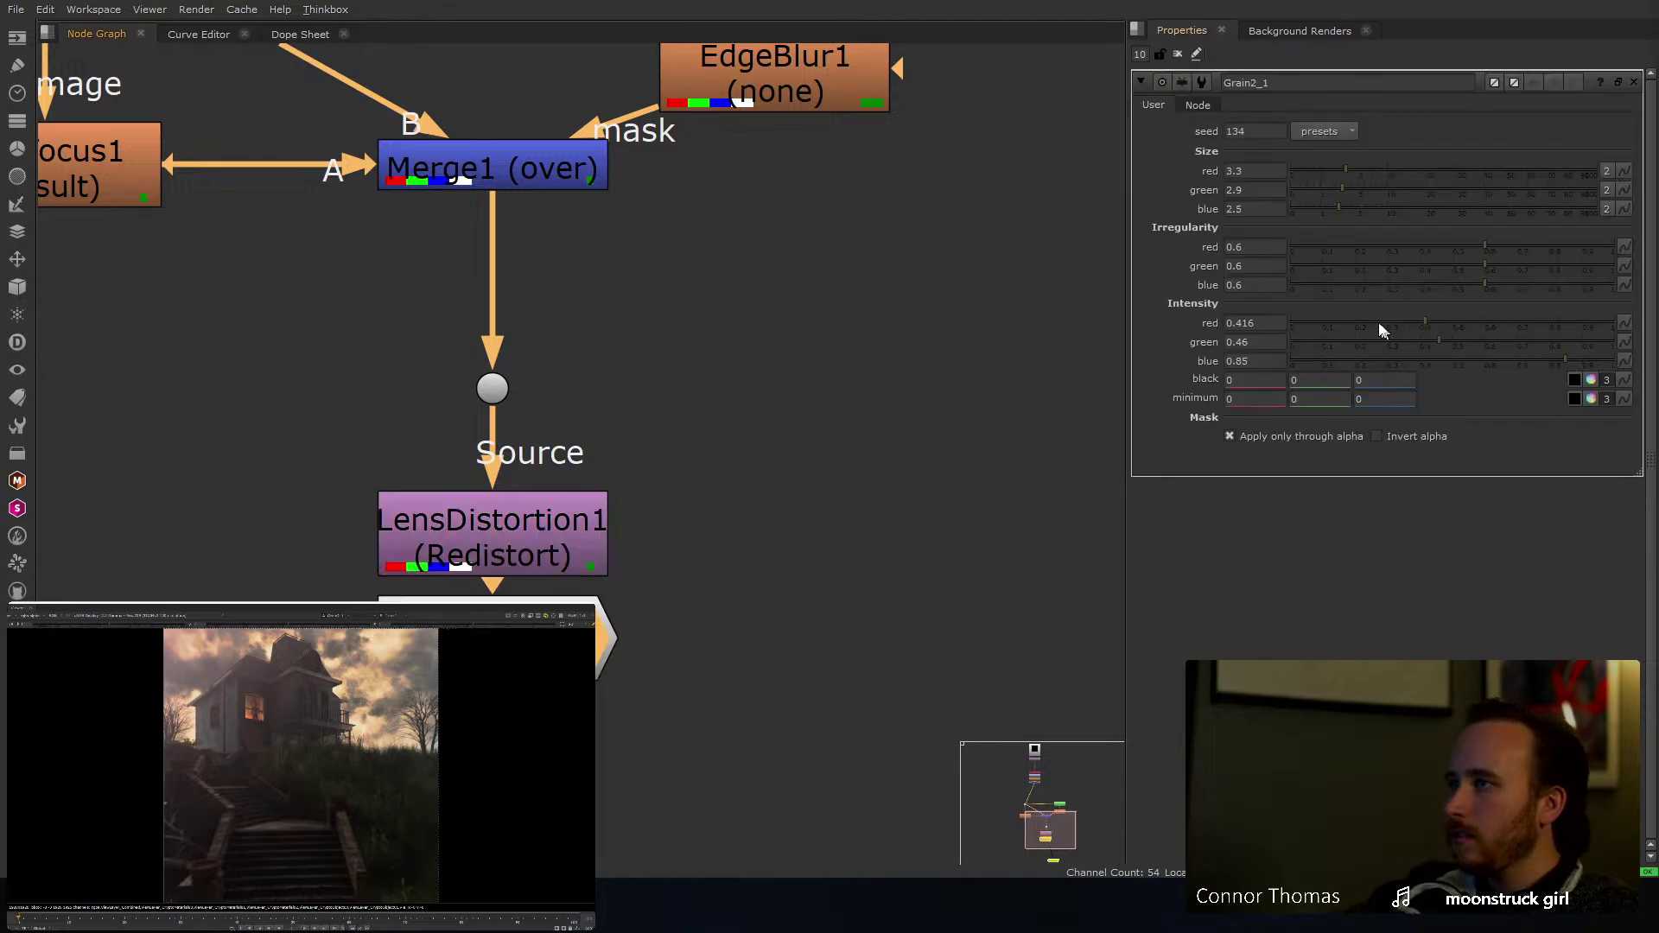
{"action": "left_click", "coordinate": [1464, 360]}
Step: Add a Saturation node after ColorCorrect1 and set its saturation to 0.62
{"action": "middle_click_drag", "start_coordinate": [617, 341], "coordinate": [657, 721]}
{"action": "scroll", "coordinate": [658, 721], "scroll_direction": "down", "scroll_amount": 4}
{"action": "middle_click_drag", "start_coordinate": [517, 328], "coordinate": [547, 407]}
{"action": "scroll", "coordinate": [548, 407], "scroll_direction": "up", "scroll_amount": 1}
{"action": "left_click", "coordinate": [526, 355]}
{"action": "key", "text": "Tab"}
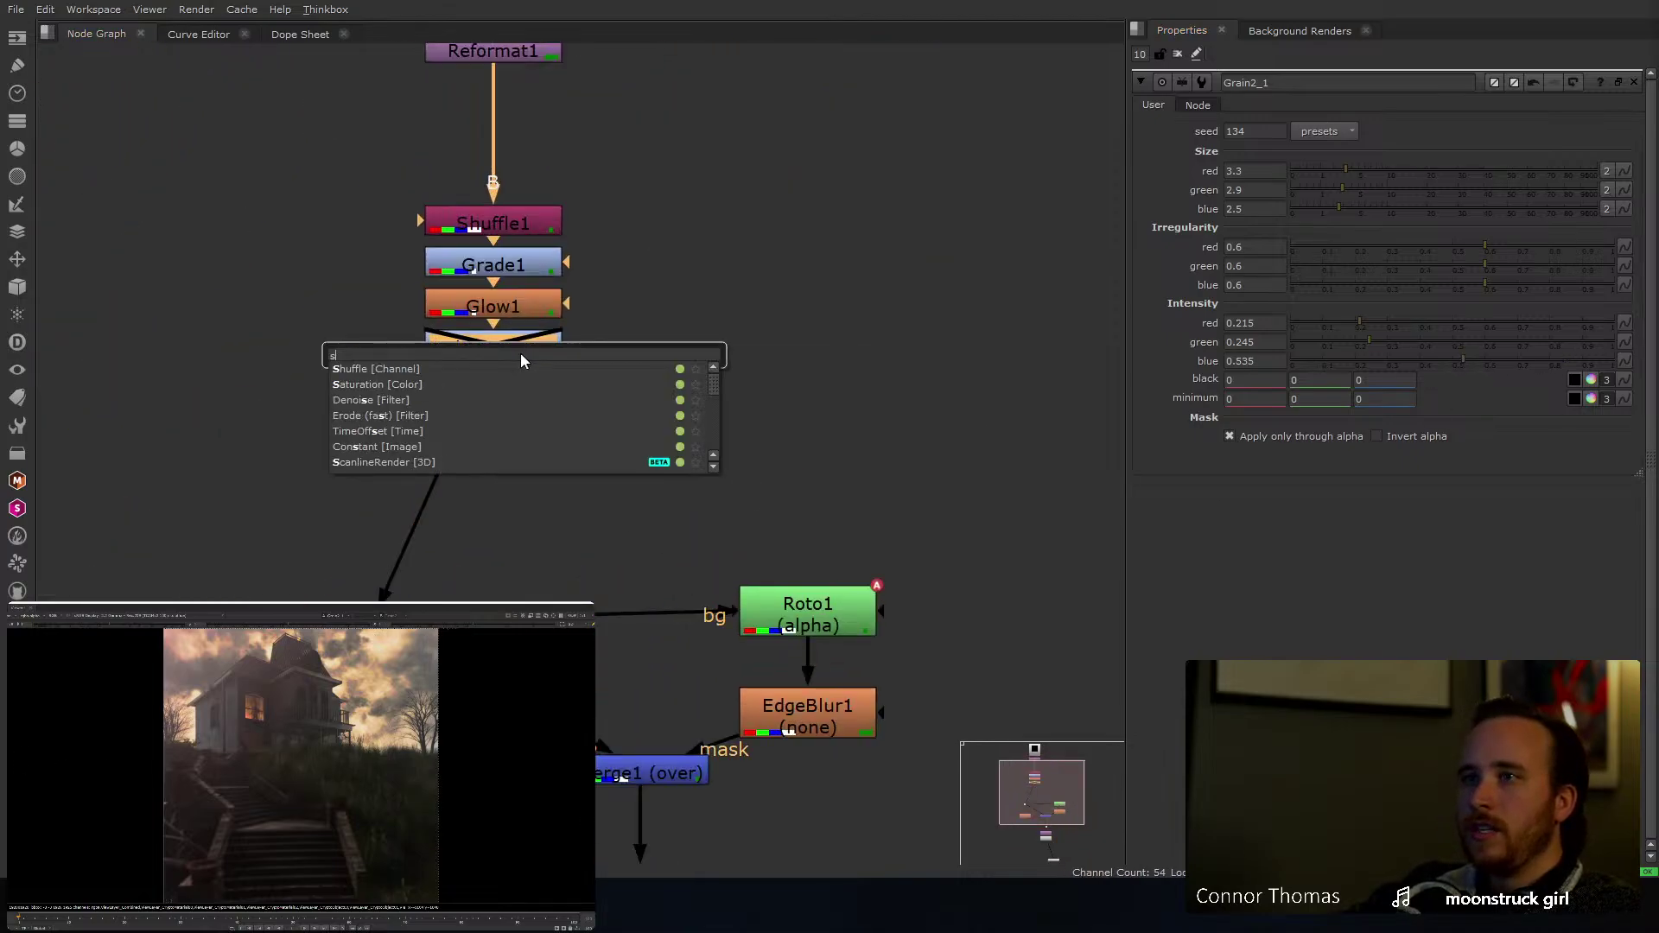
{"action": "type", "text": "sat"}
{"action": "key", "text": "Return"}
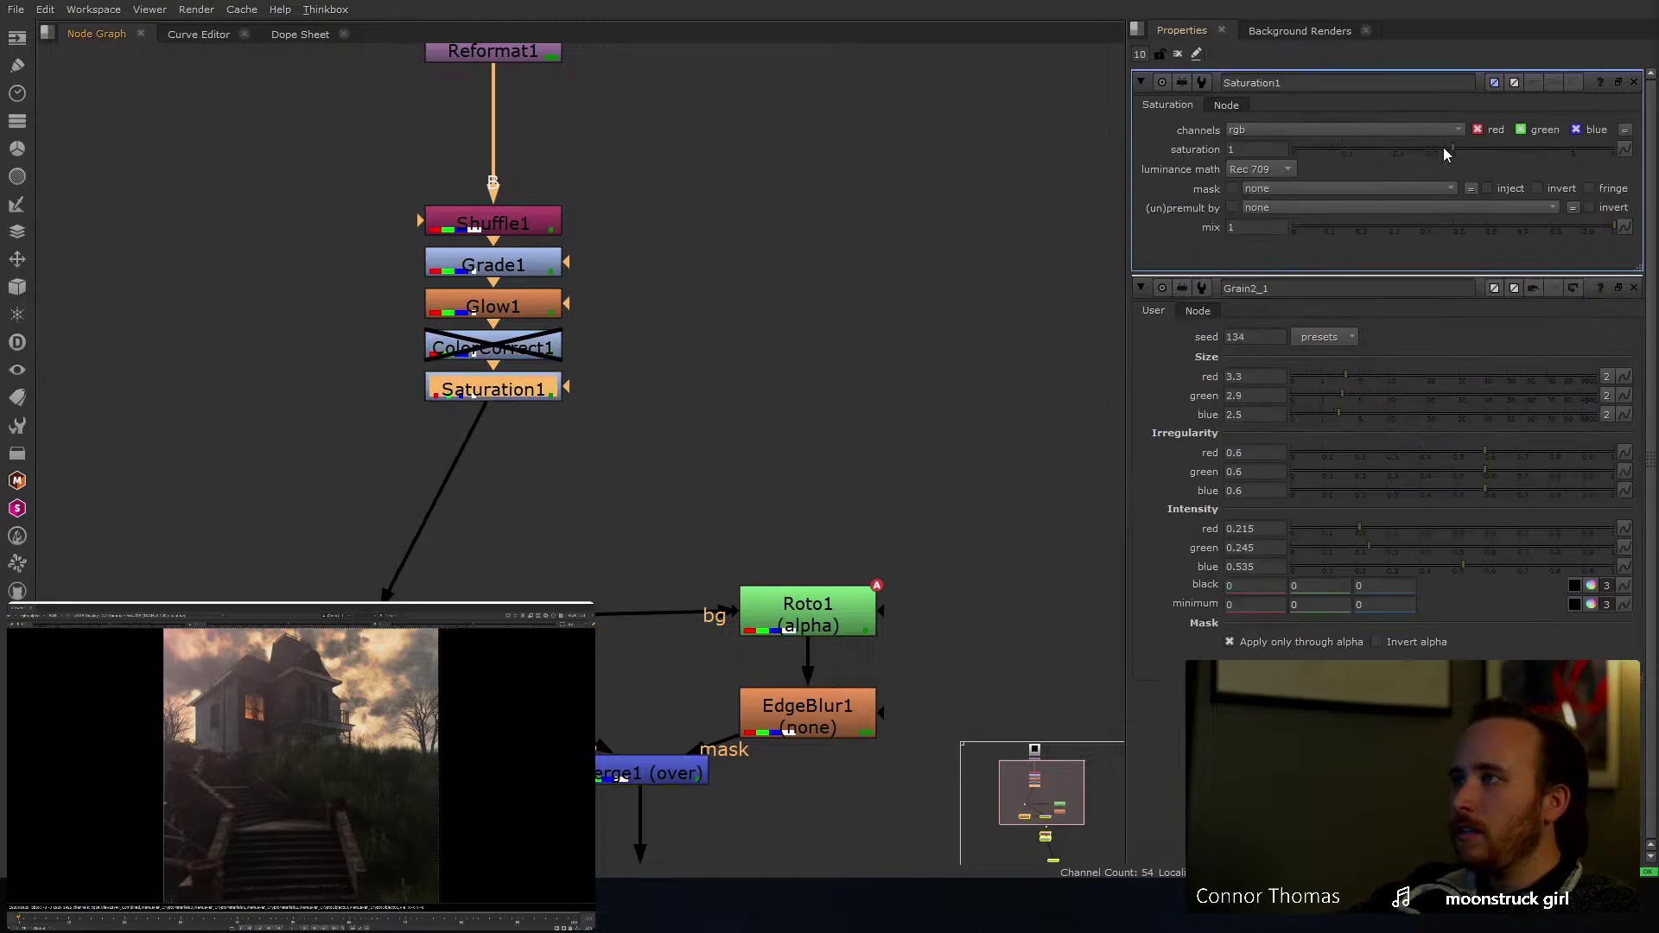
{"action": "left_click_drag", "start_coordinate": [1444, 148], "coordinate": [1419, 154]}
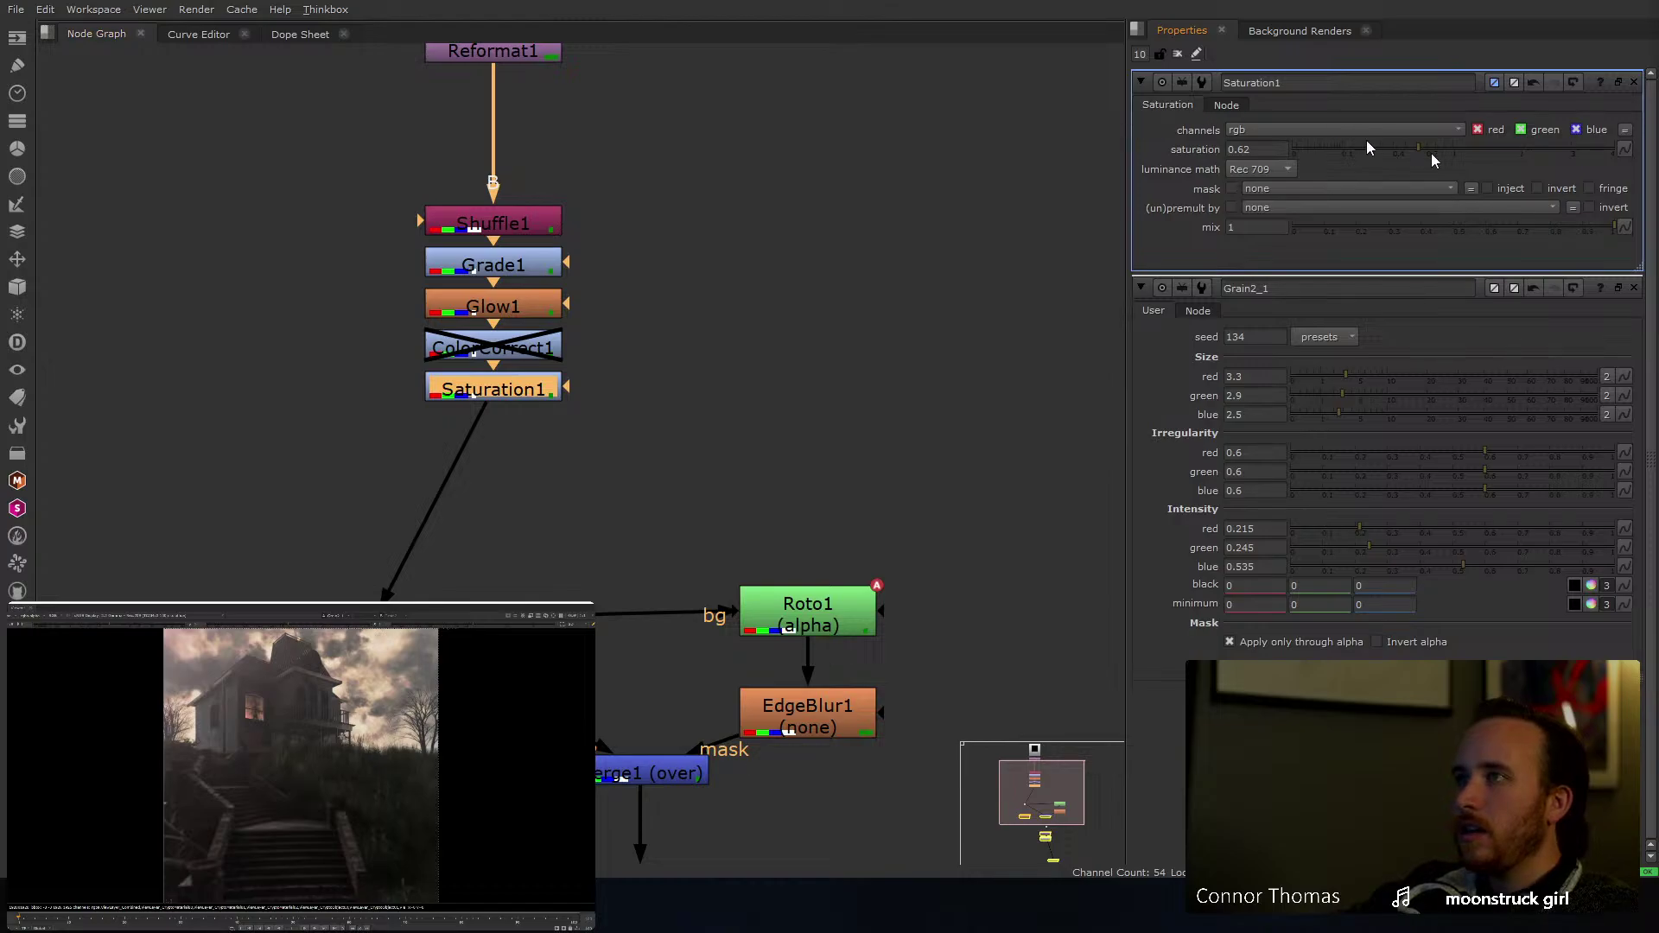
Step: Try different channel combinations on Saturation1, leaving only red and blue enabled, and set the saturation to 0.3
{"action": "left_click", "coordinate": [1479, 130]}
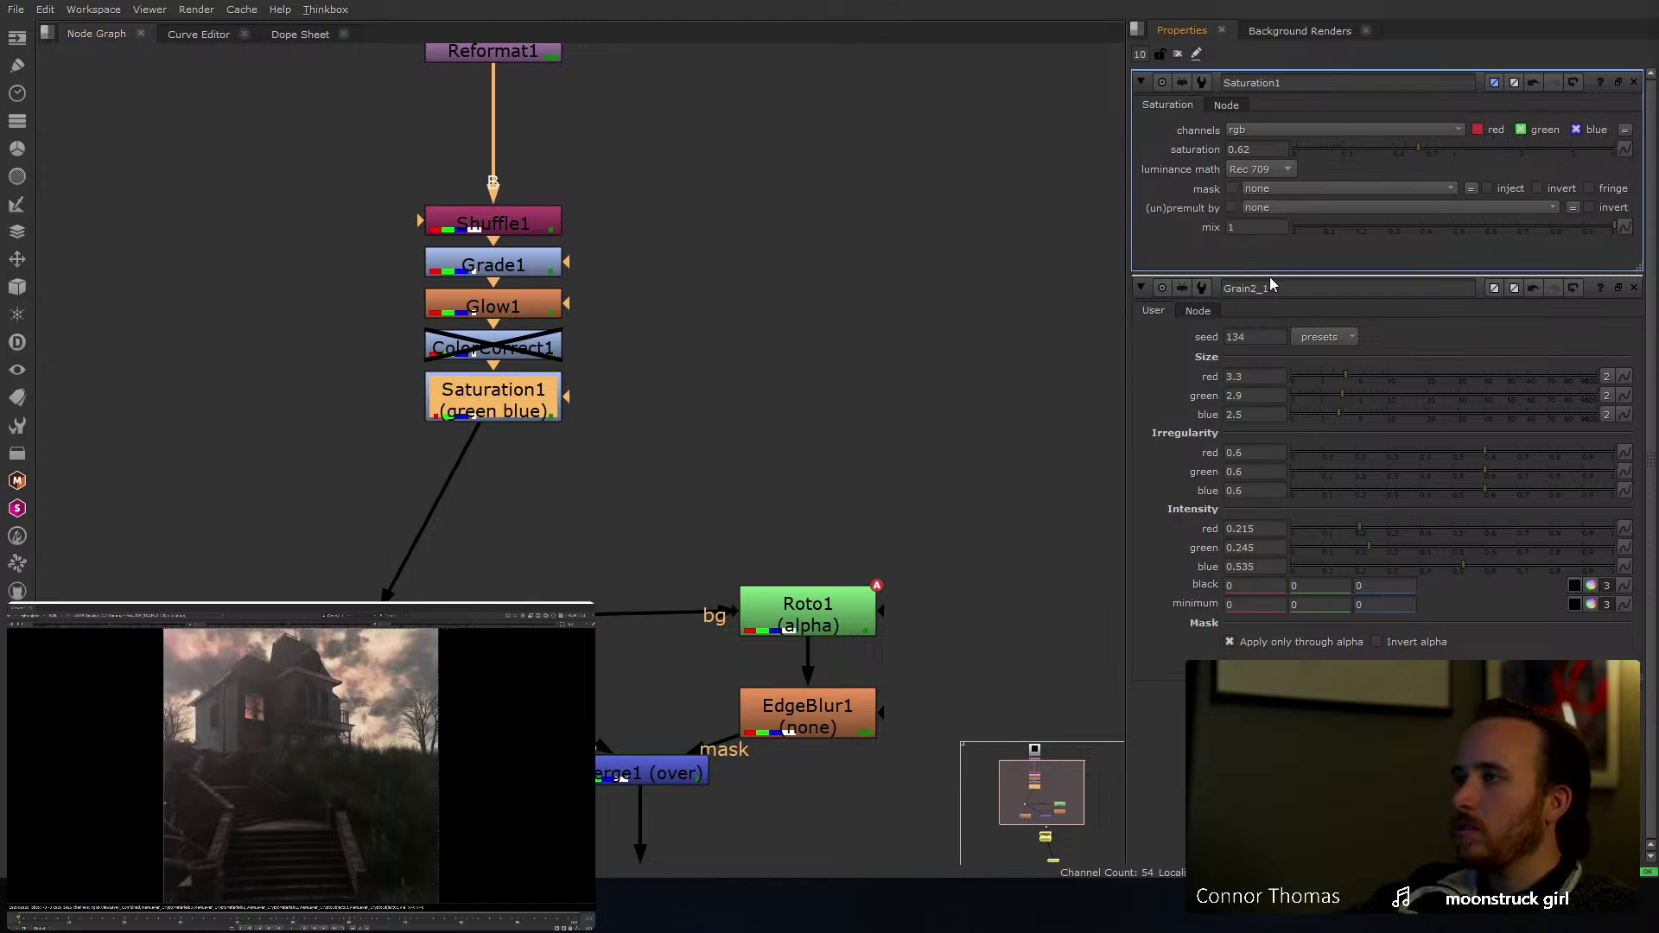
{"action": "left_click", "coordinate": [1378, 149]}
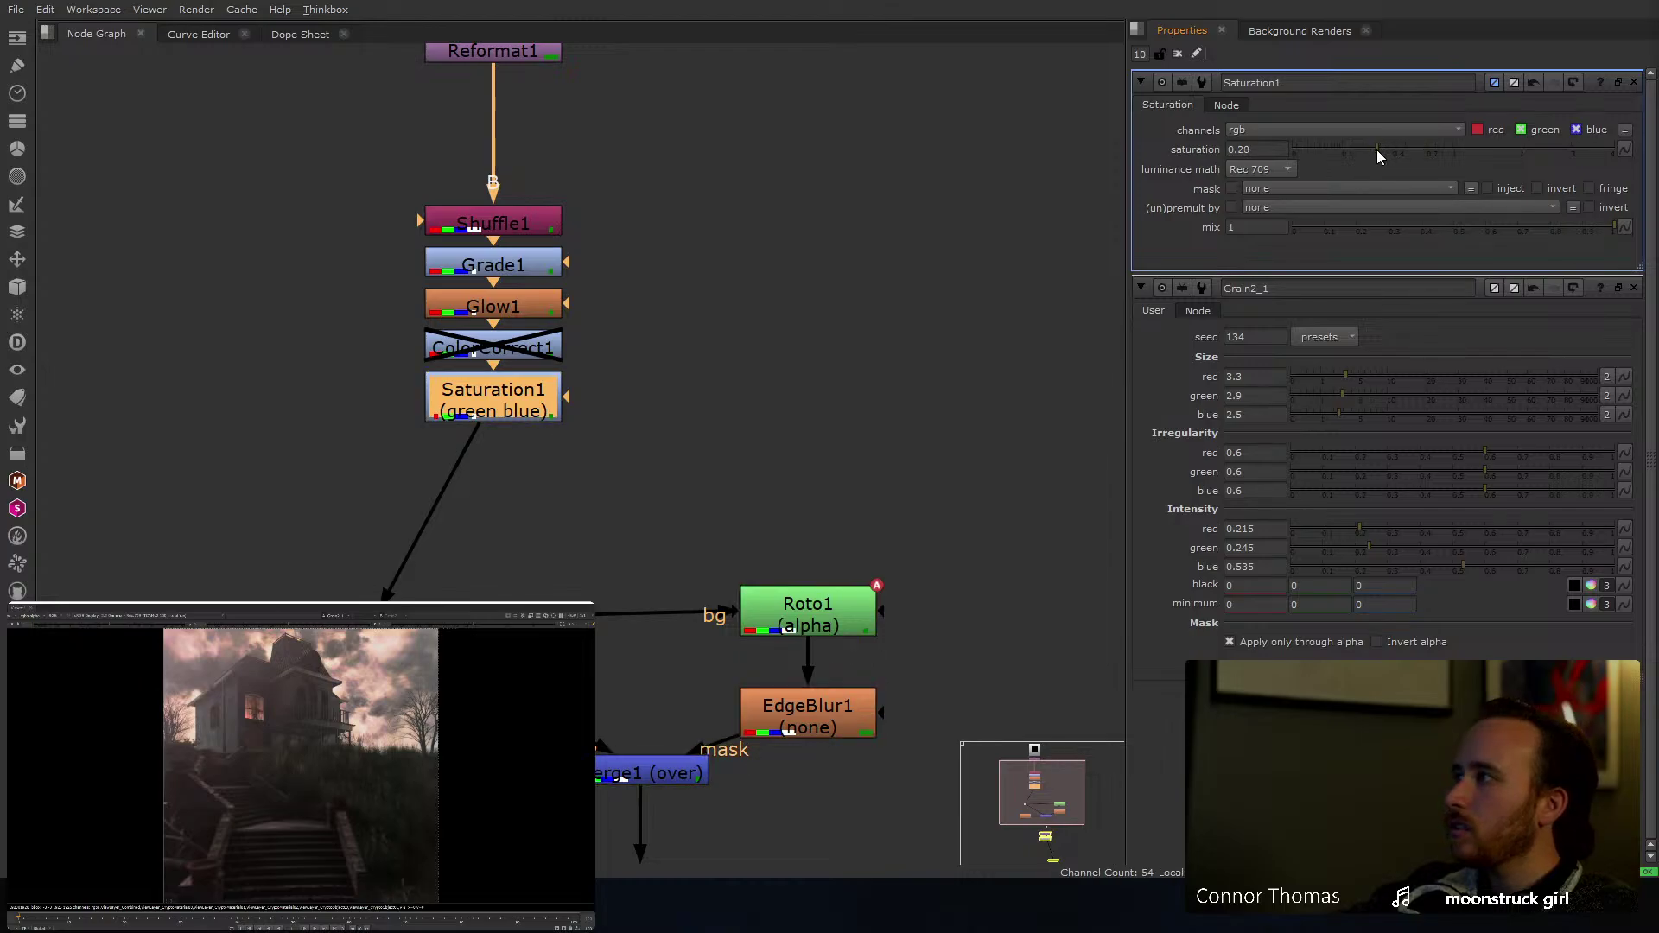
{"action": "left_click", "coordinate": [1520, 131]}
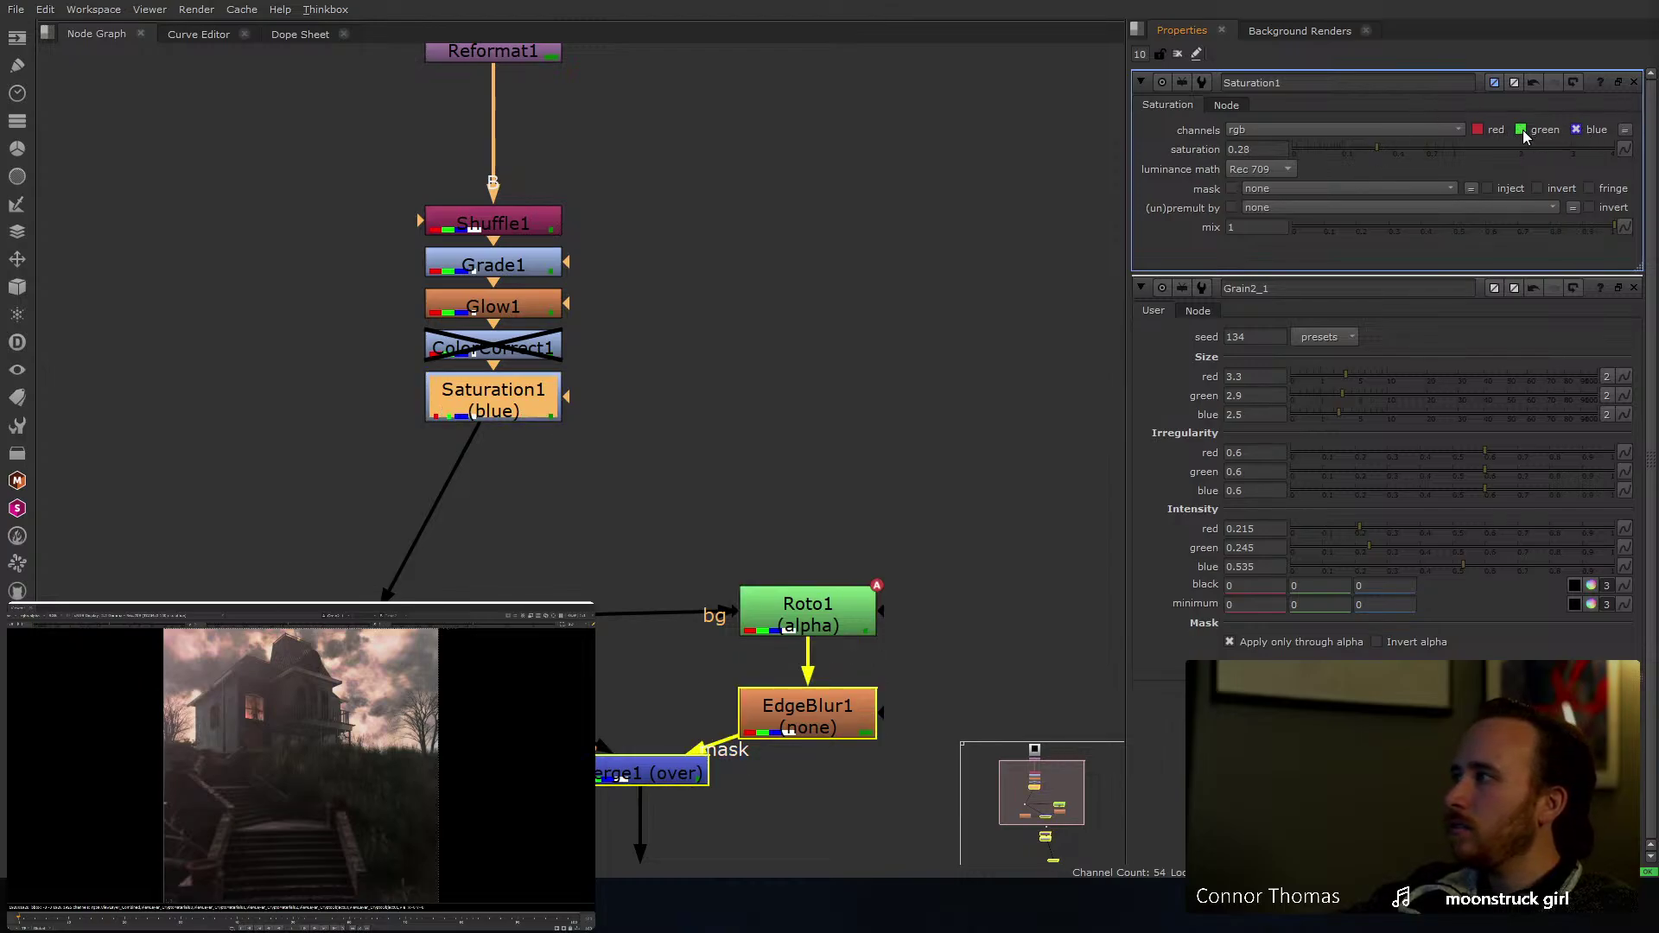
{"action": "left_click", "coordinate": [1521, 130]}
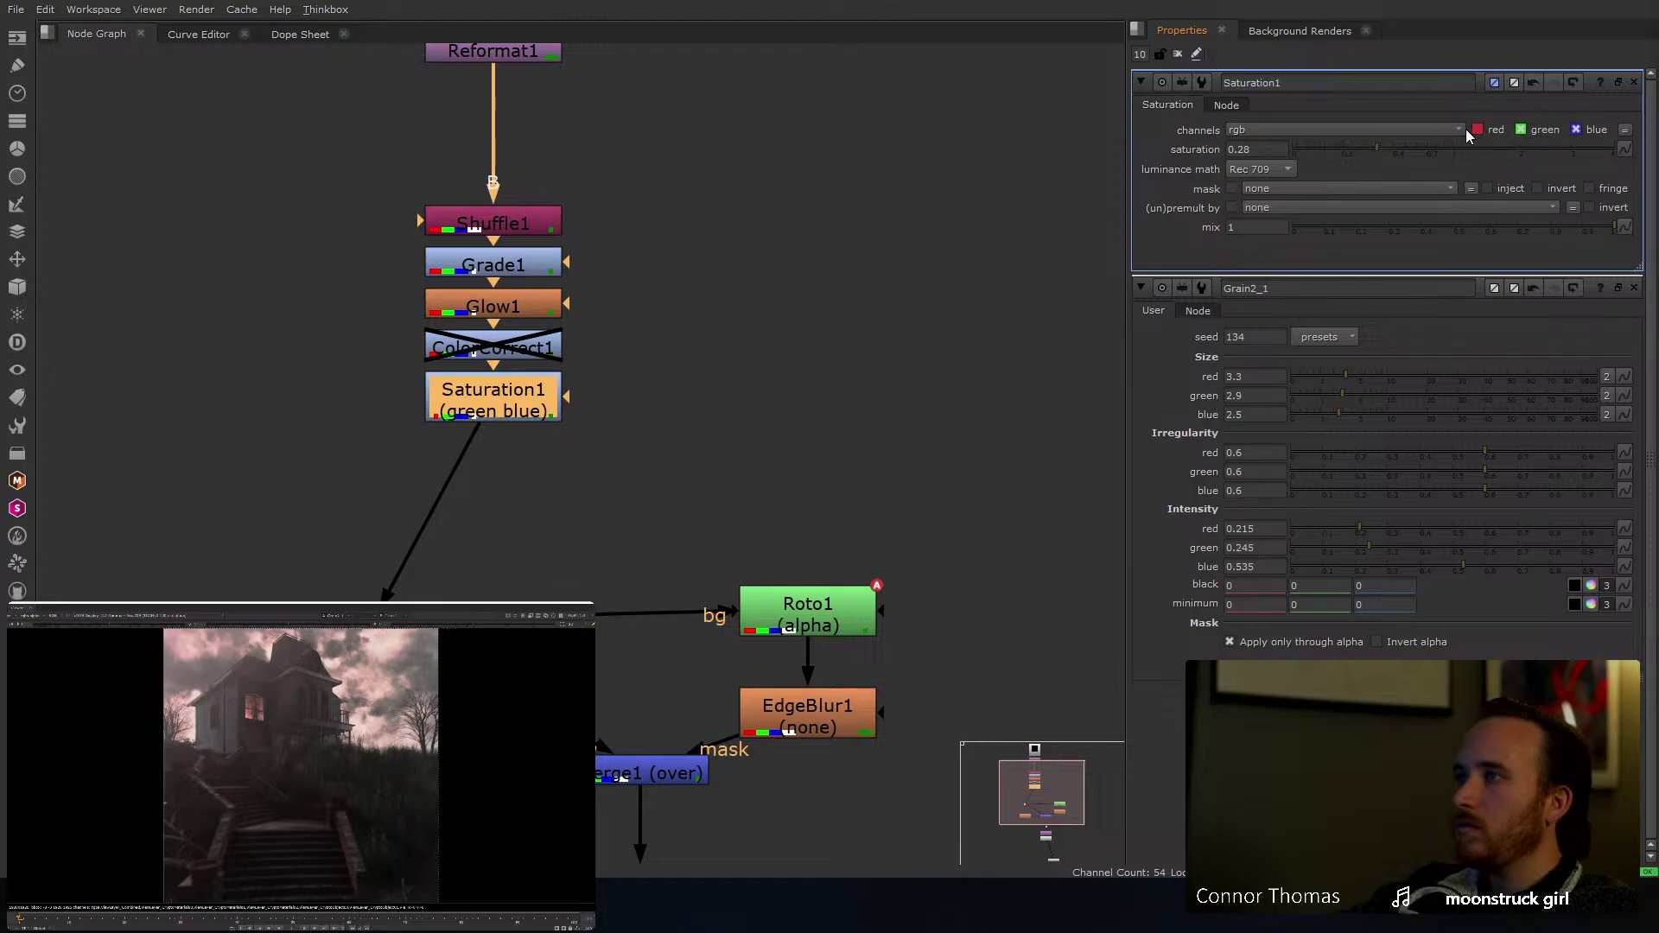
{"action": "left_click", "coordinate": [1477, 130]}
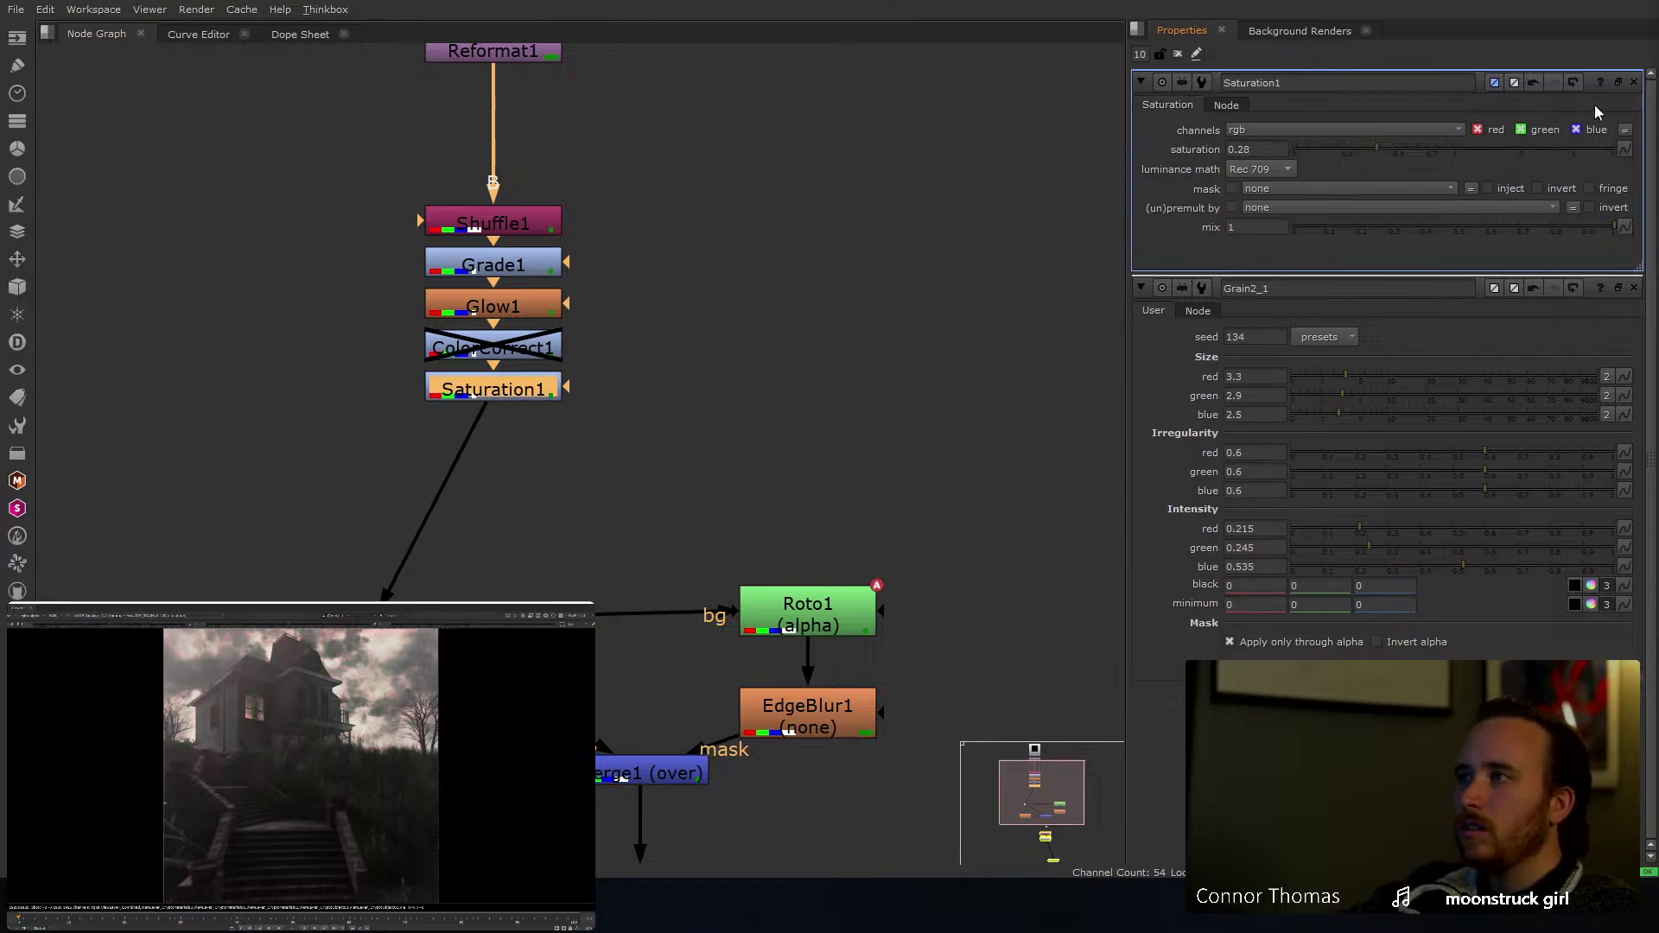
{"action": "left_click", "coordinate": [1523, 128]}
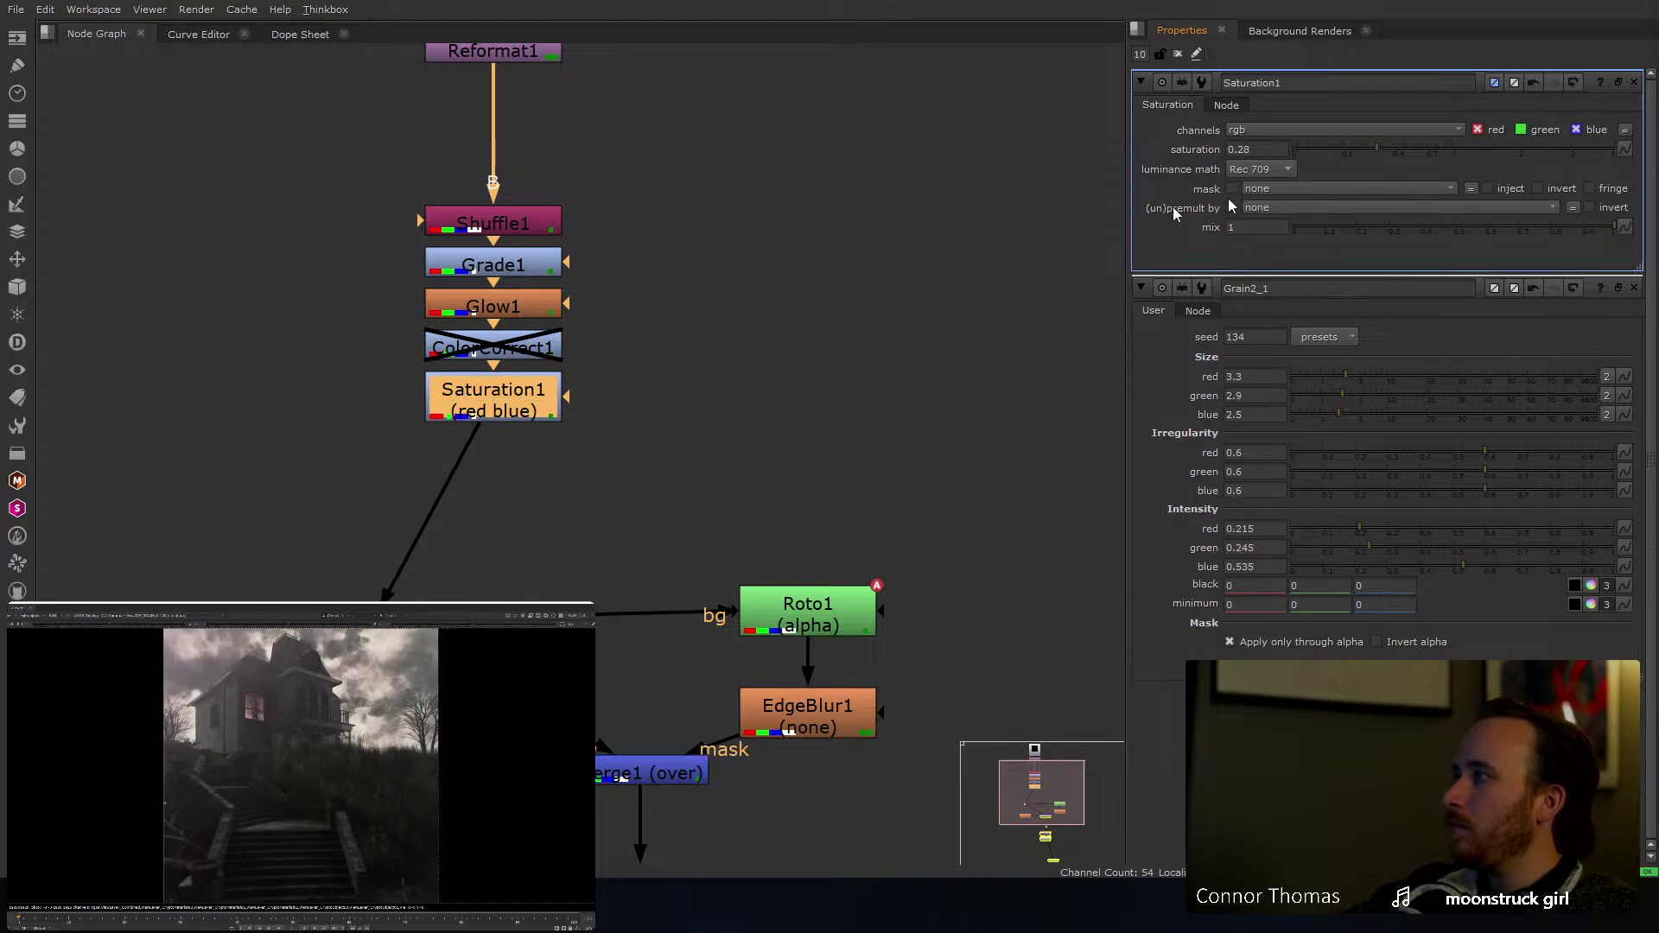
{"action": "left_click_drag", "start_coordinate": [1328, 145], "coordinate": [1381, 155]}
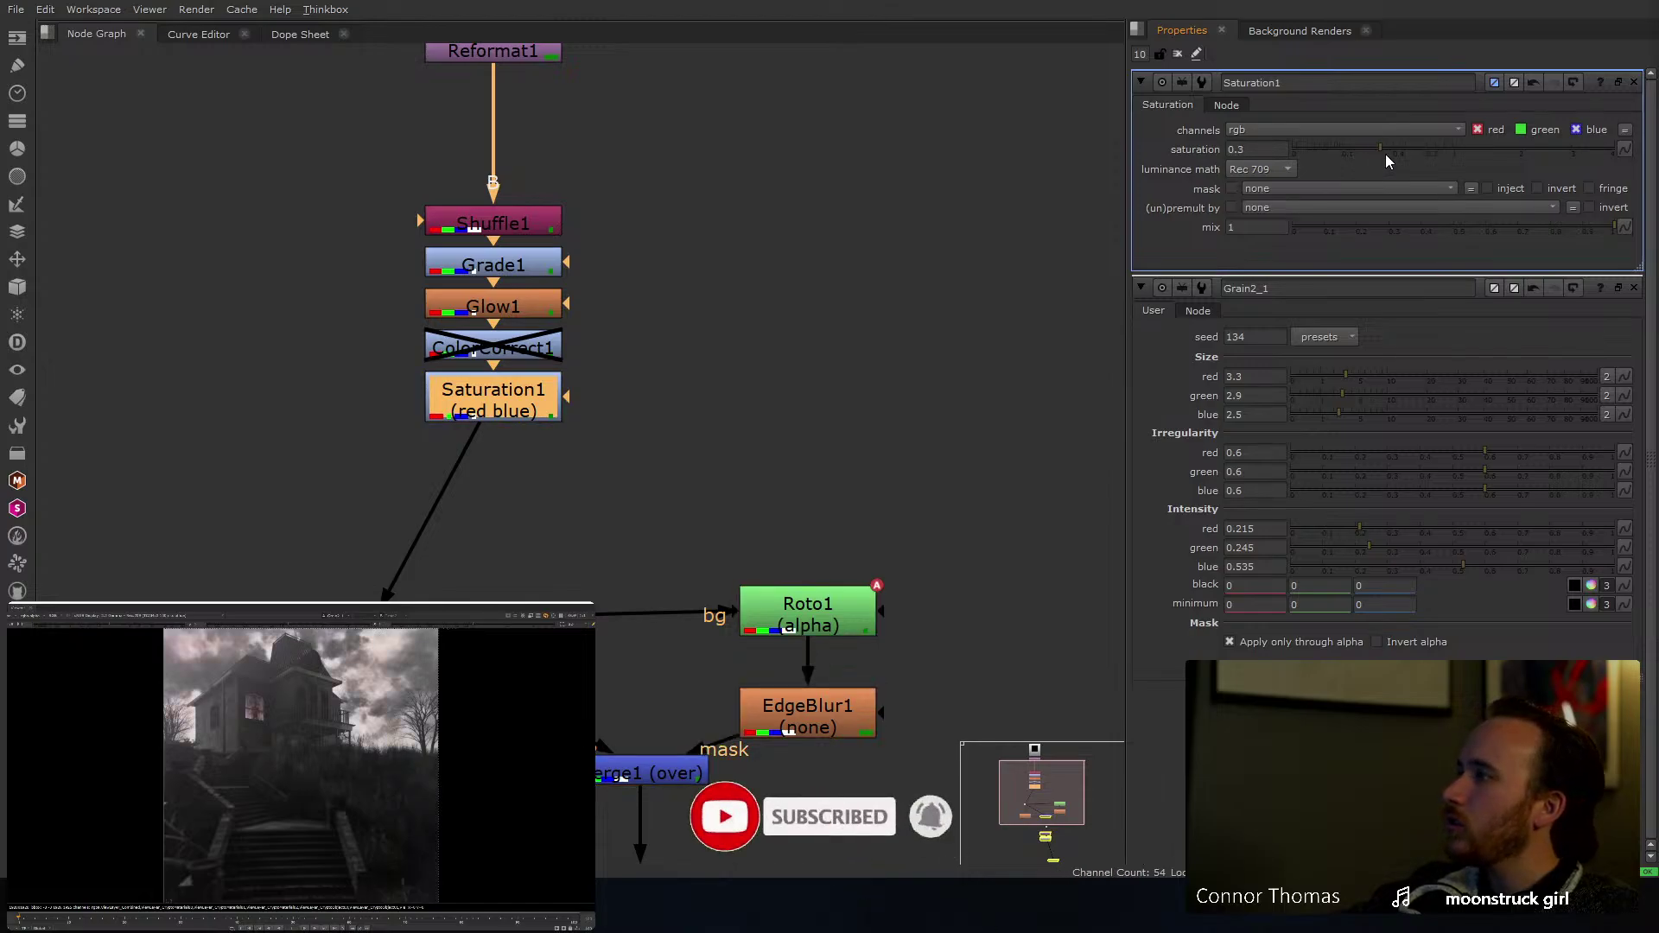
Step: Set the Grain2_1 size values to red 2.6, green 2.4 and blue 2.3
{"action": "scroll", "coordinate": [631, 484], "scroll_direction": "down", "scroll_amount": 3}
{"action": "middle_click_drag", "start_coordinate": [631, 484], "coordinate": [638, 307]}
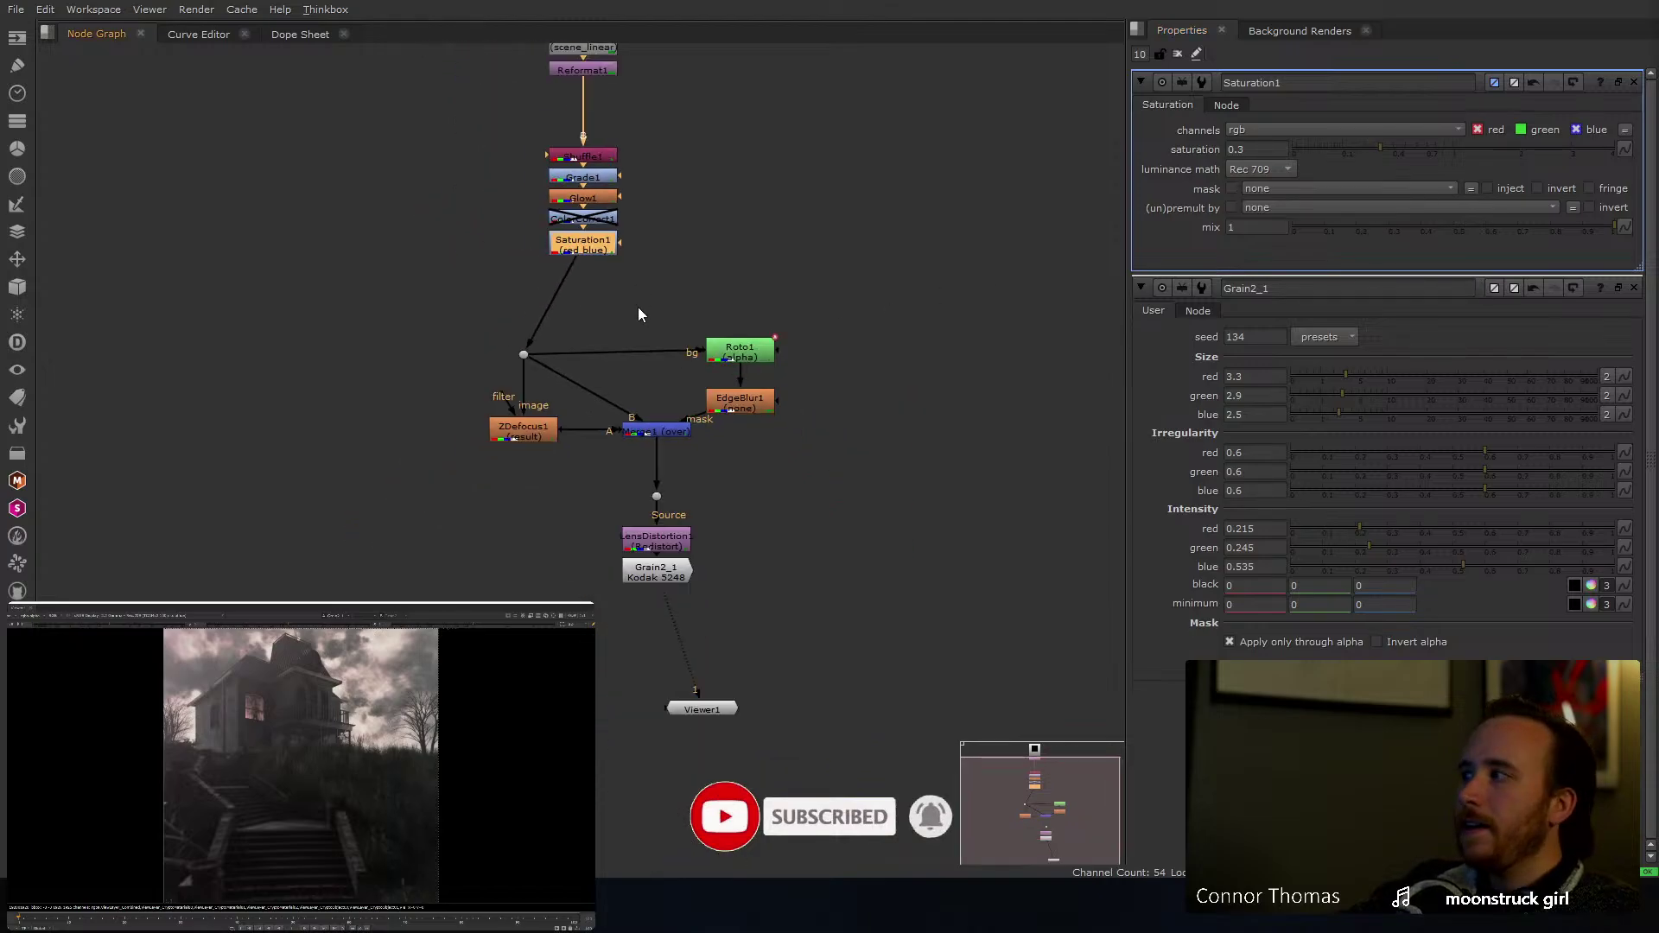
{"action": "left_click", "coordinate": [653, 575]}
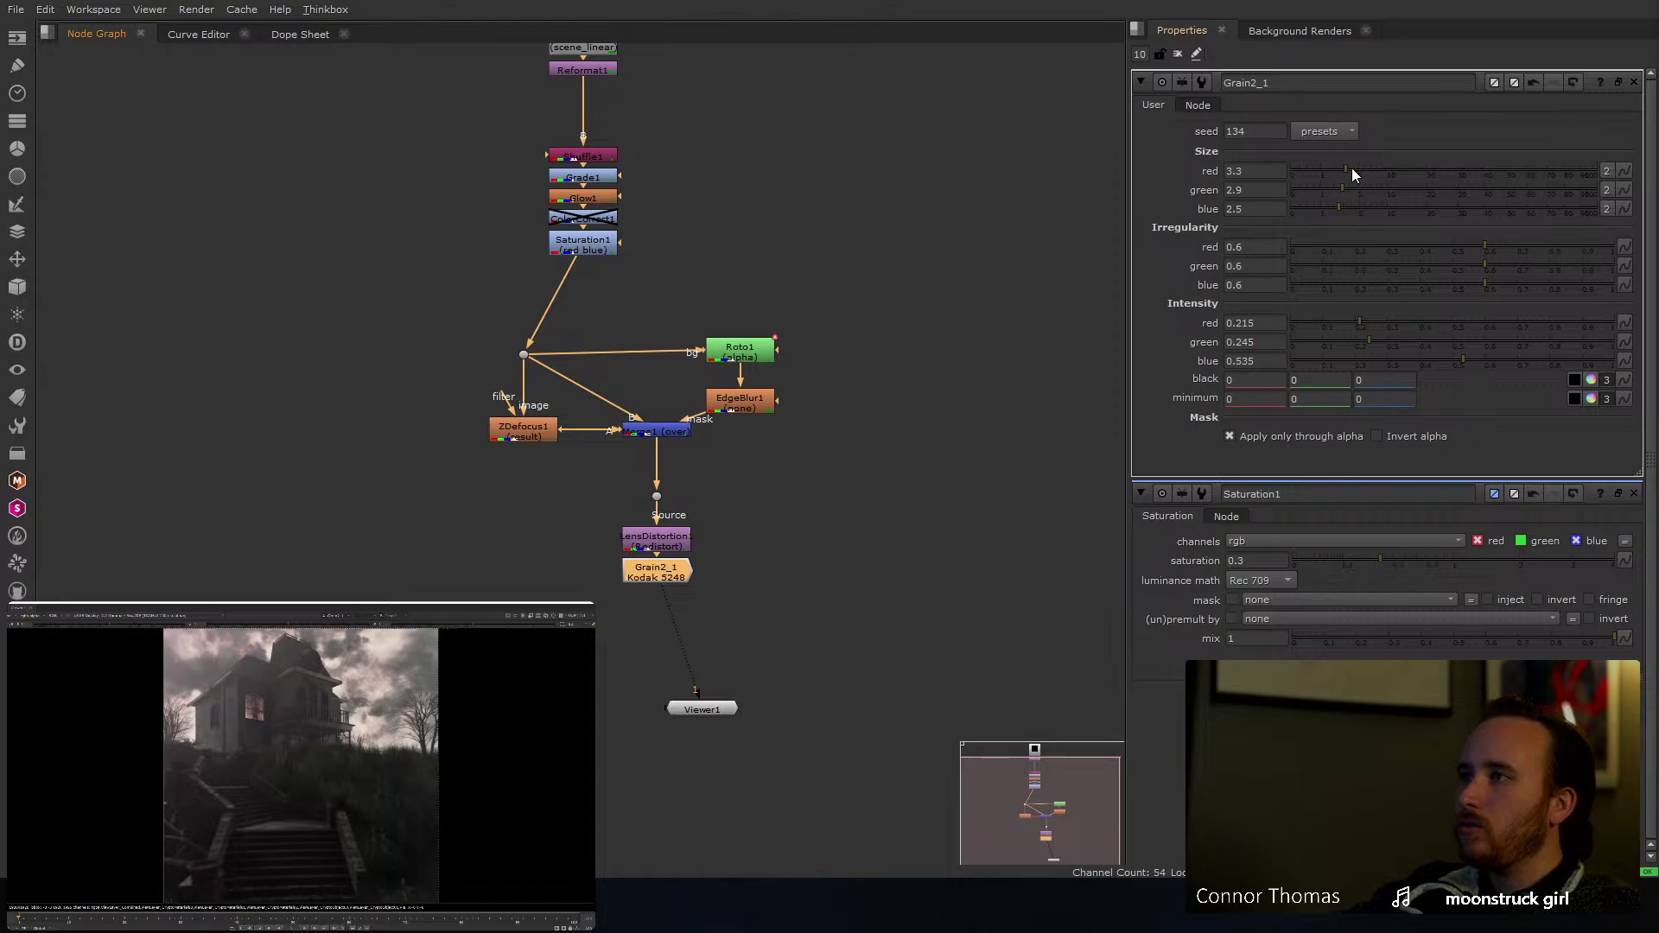
{"action": "left_click_drag", "start_coordinate": [1352, 169], "coordinate": [1342, 169]}
{"action": "left_click", "coordinate": [1338, 190]}
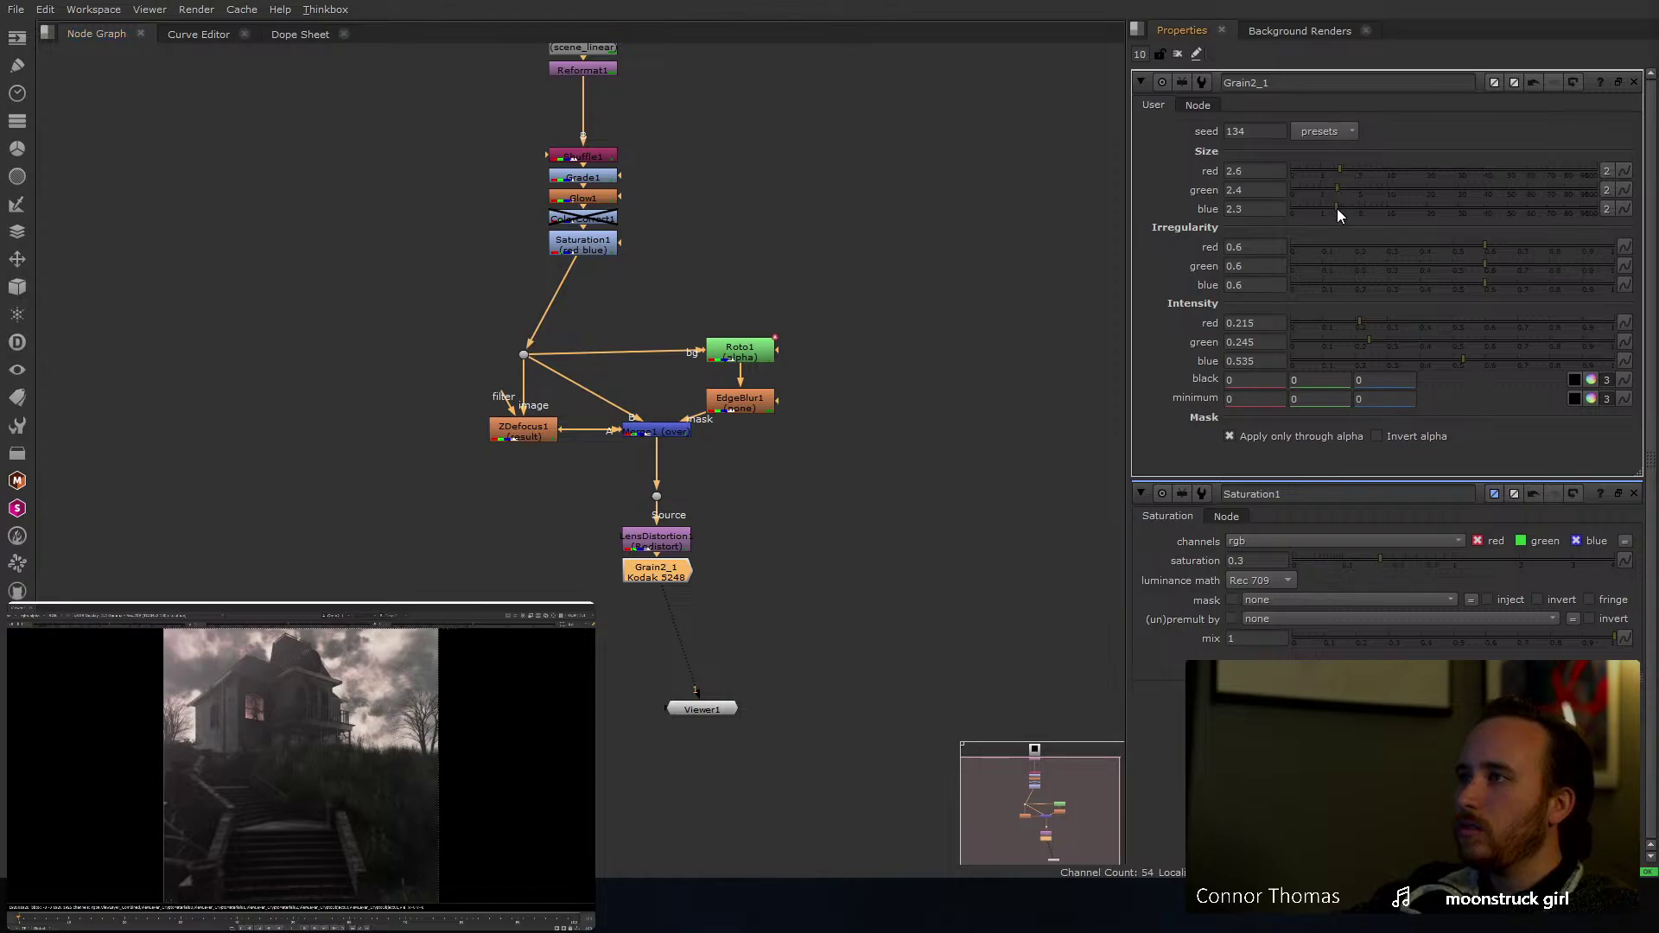
Step: Add a Grade node after Grain2_1
{"action": "middle_click_drag", "start_coordinate": [662, 621], "coordinate": [664, 503]}
{"action": "scroll", "coordinate": [645, 510], "scroll_direction": "up", "scroll_amount": 3}
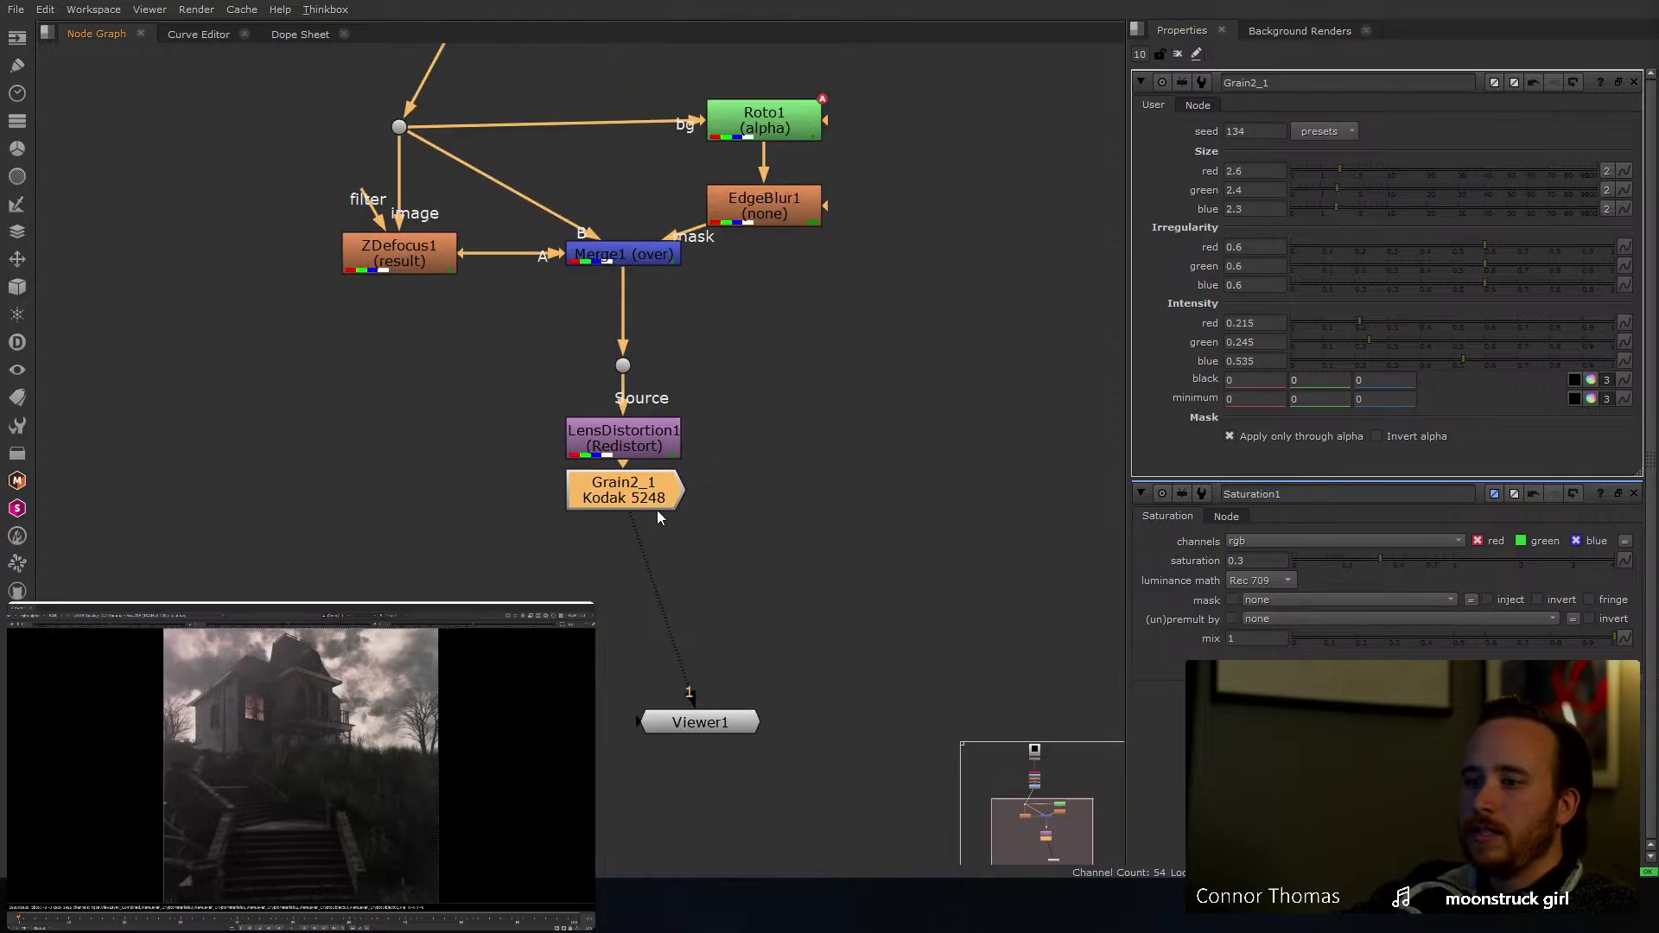
{"action": "key", "text": "Tab"}
{"action": "type", "text": "grad"}
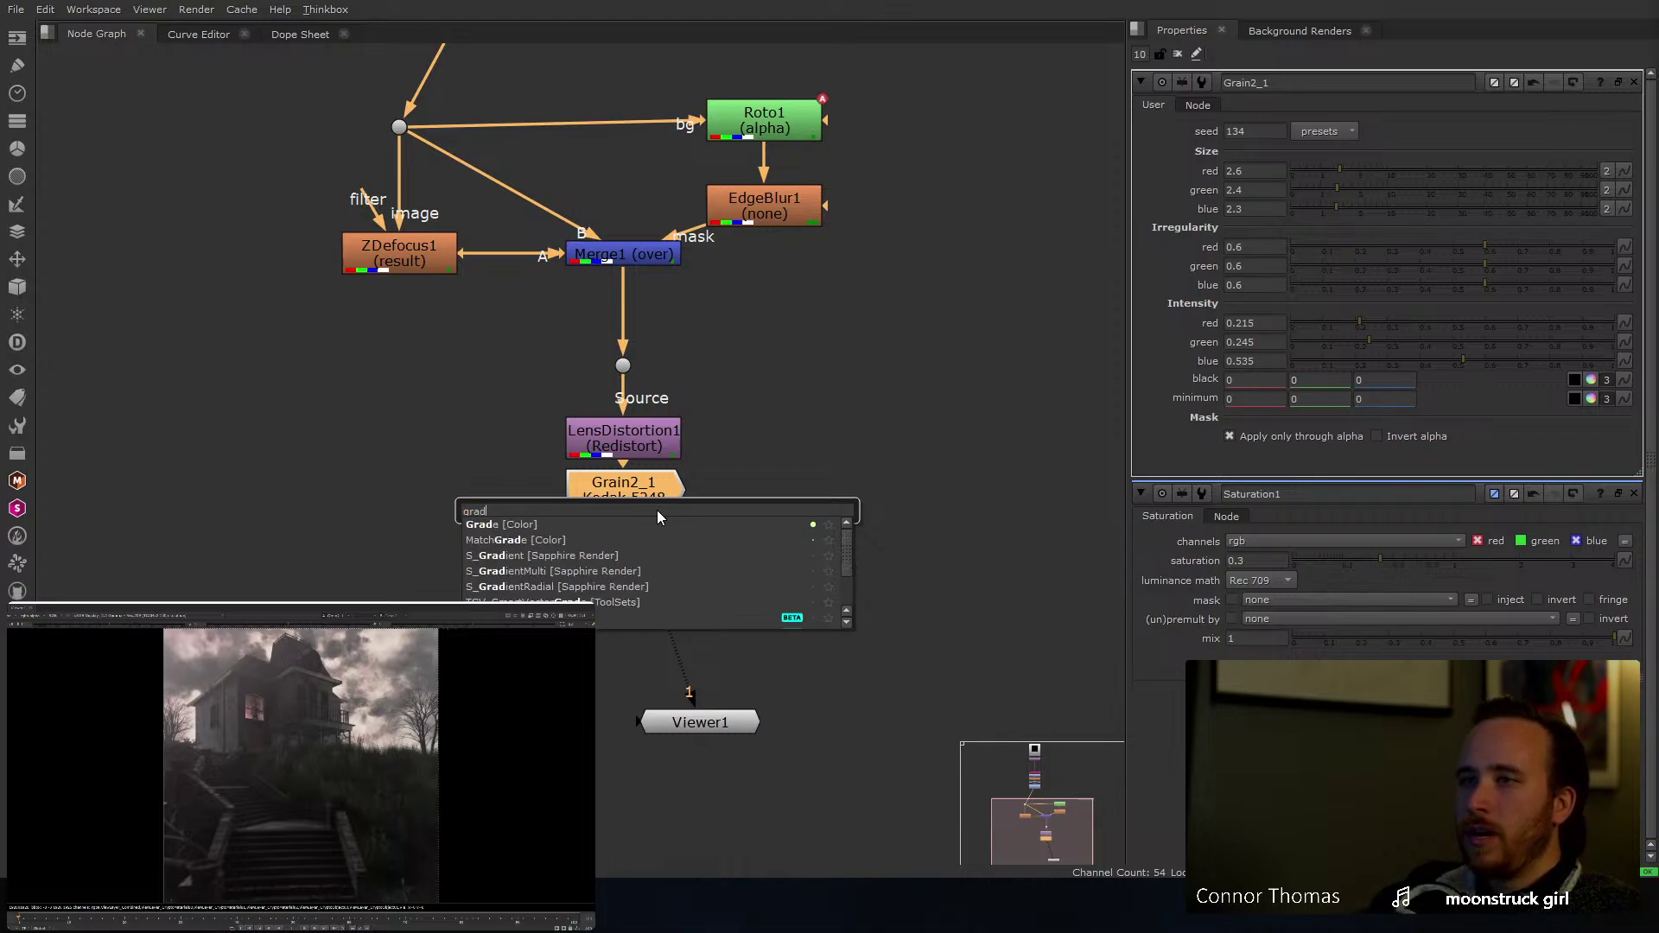
{"action": "key", "text": "Return"}
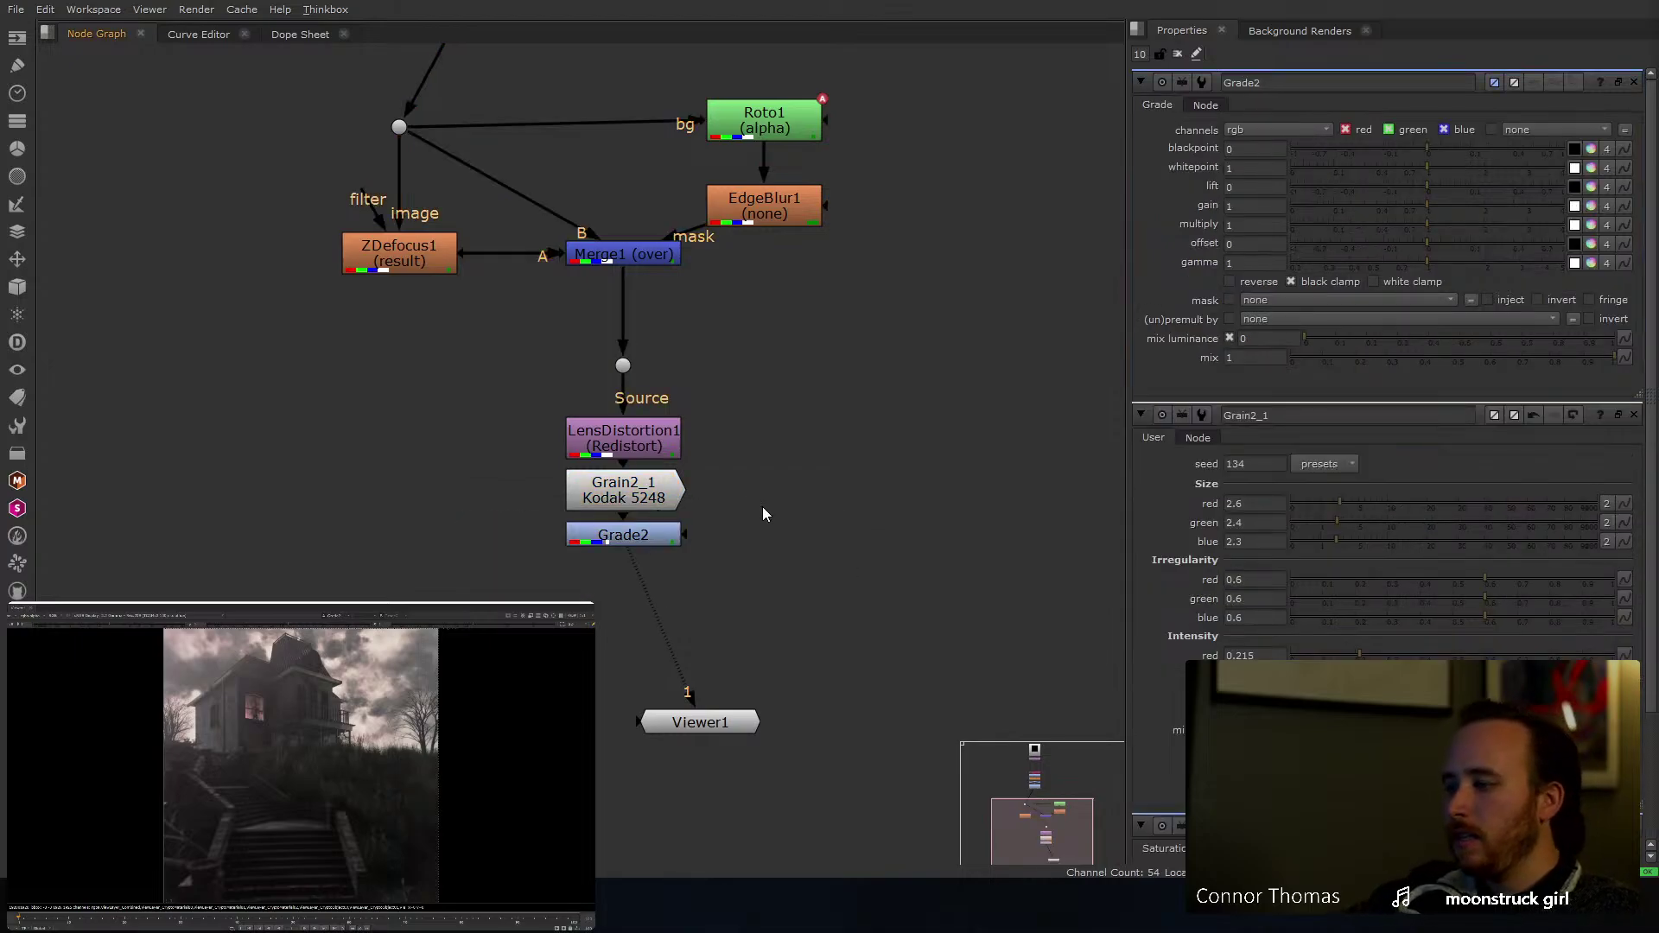
Step: Create a Roto node fed by Grain2_1, connect it as the mask of Grade2, and place Grade2 lower in the node graph
{"action": "key", "text": "o"}
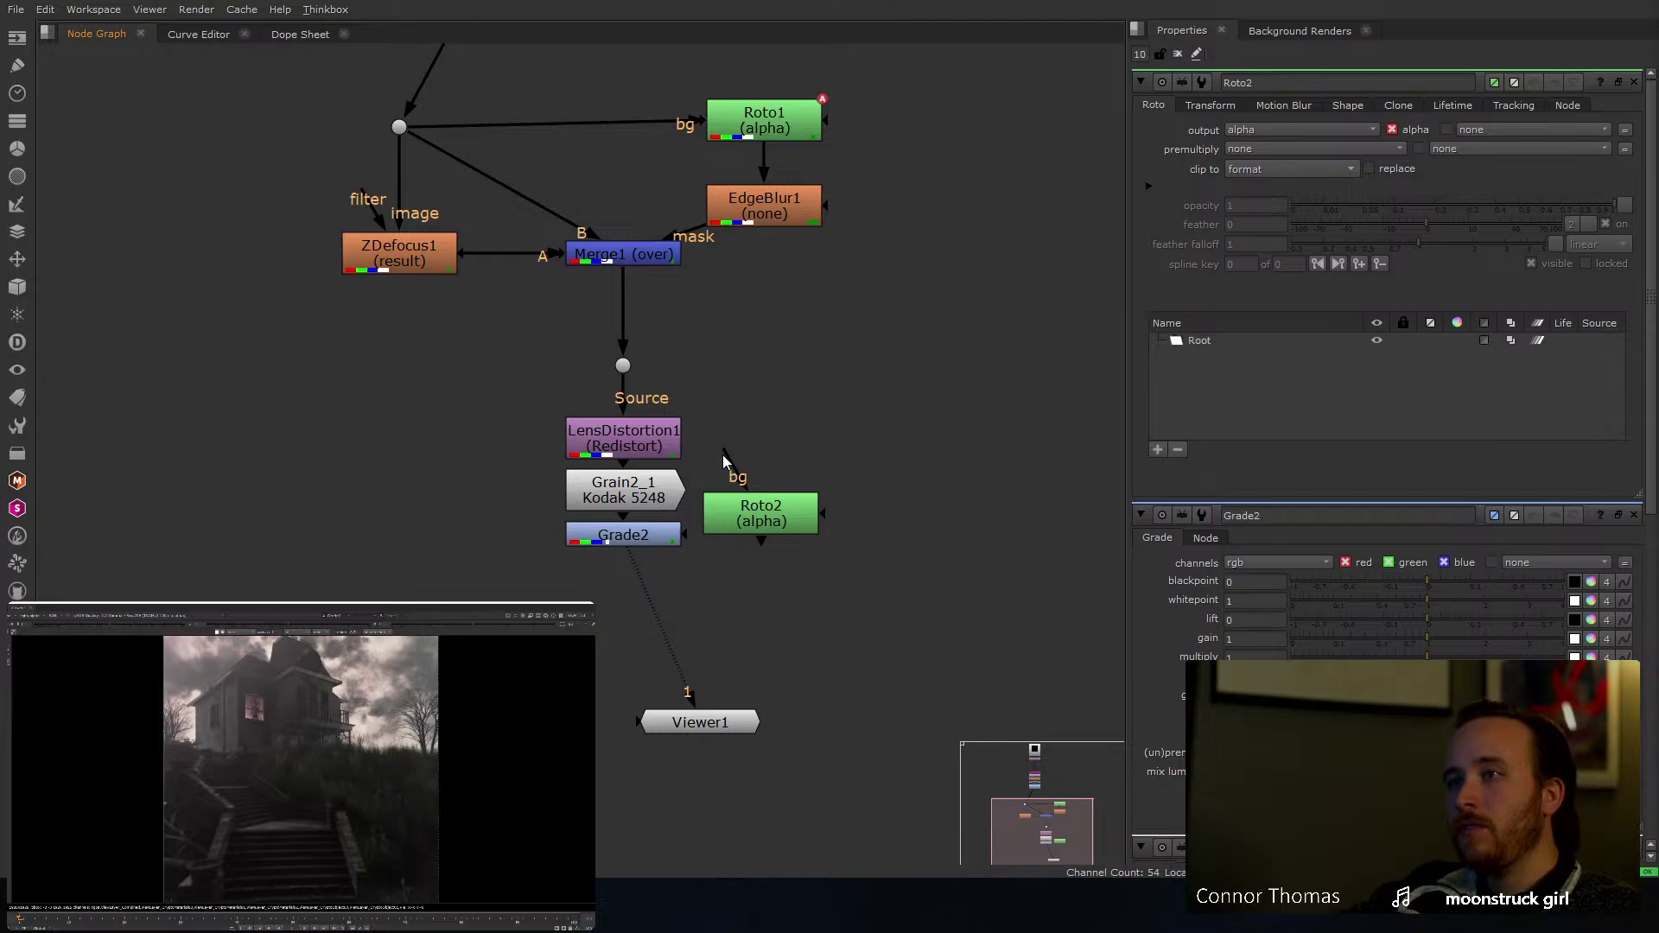
{"action": "left_click_drag", "start_coordinate": [703, 484], "coordinate": [921, 498]}
{"action": "left_click_drag", "start_coordinate": [628, 537], "coordinate": [997, 507]}
Step: Draw a closed Bezier shape in Roto2 that covers the lower stairs and extends well beyond the image edges
{"action": "scroll", "coordinate": [220, 809], "scroll_direction": "down", "scroll_amount": 3}
{"action": "scroll", "coordinate": [285, 802], "scroll_direction": "up", "scroll_amount": 1}
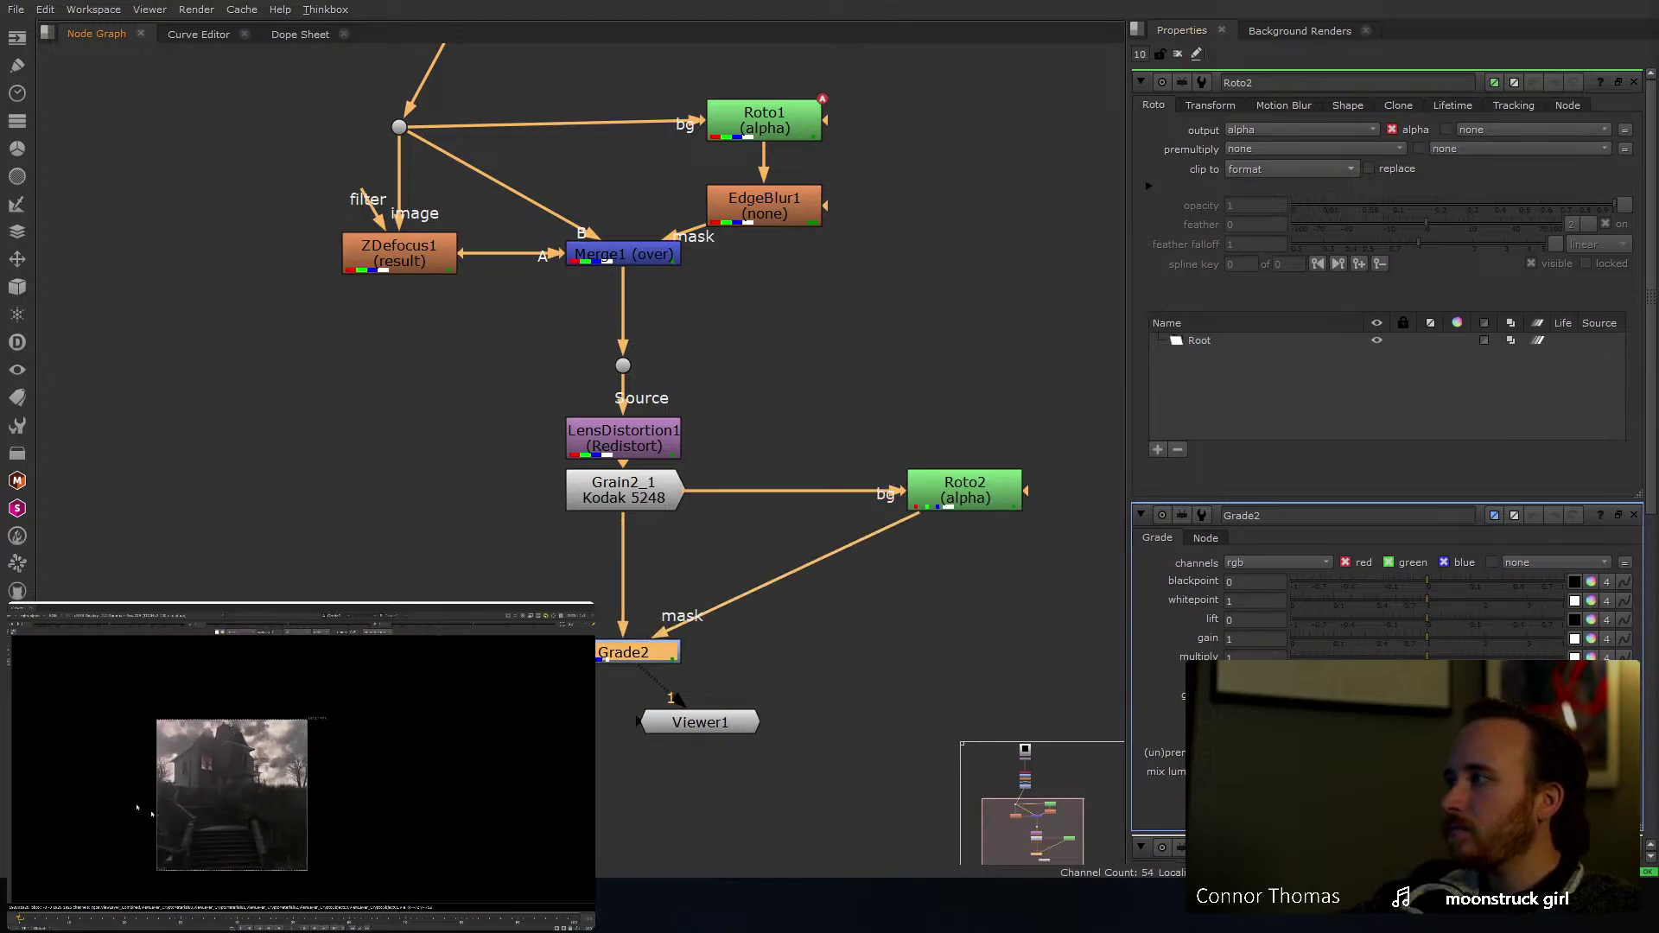
{"action": "left_click_drag", "start_coordinate": [107, 786], "coordinate": [119, 801]}
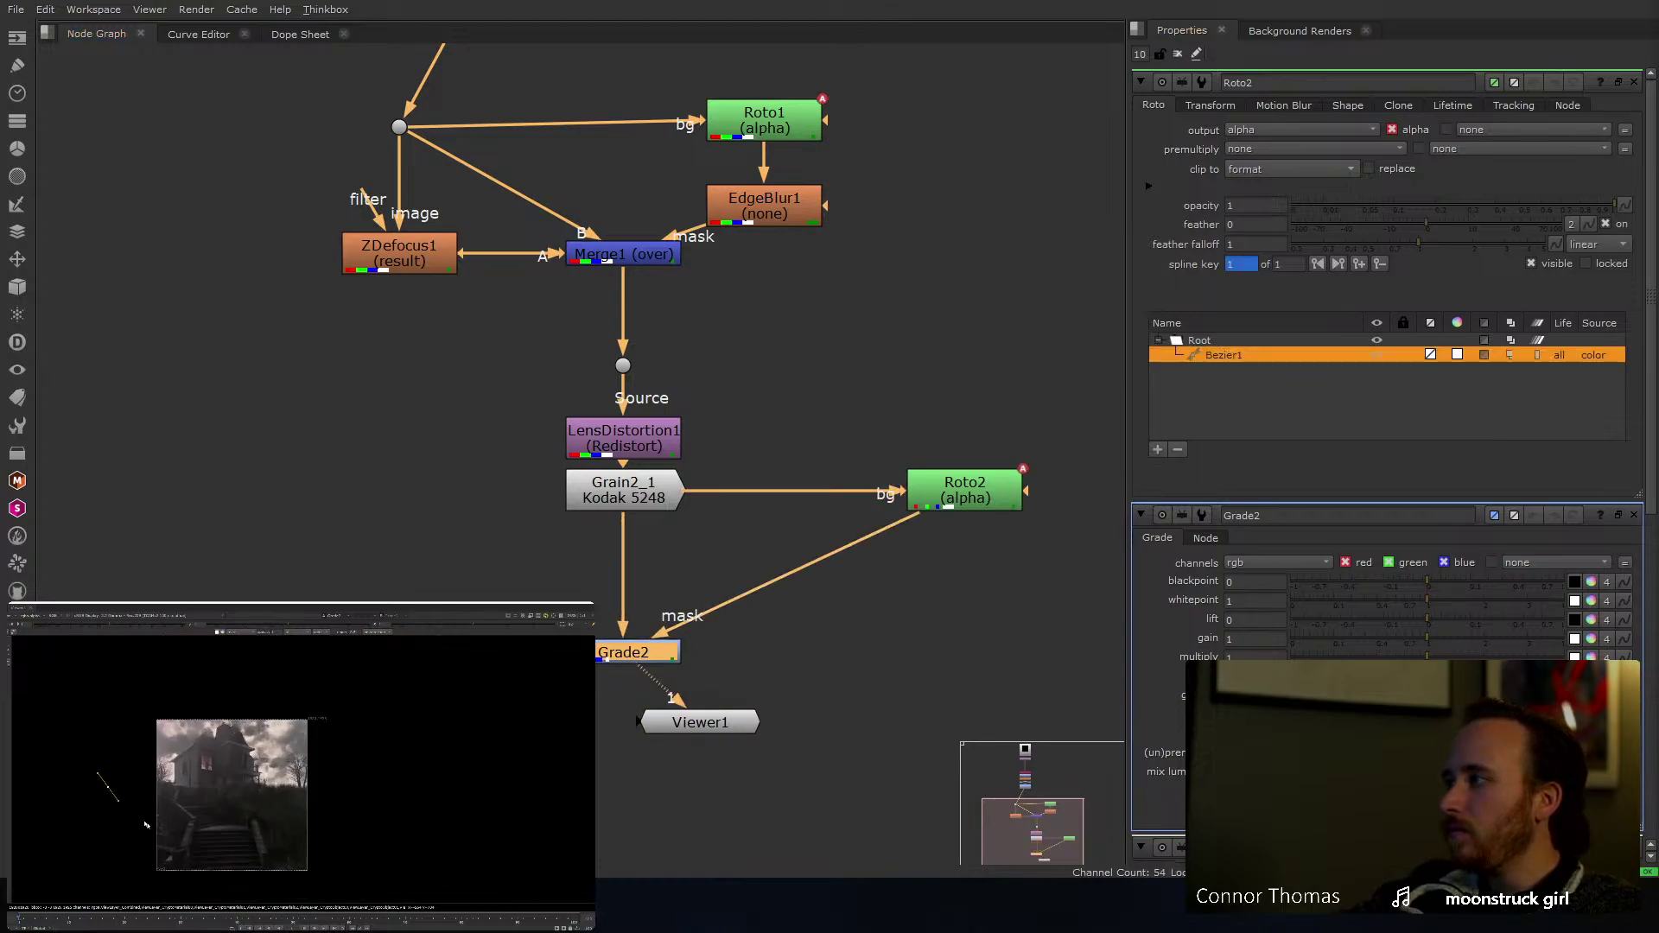
{"action": "left_click", "coordinate": [414, 756]}
{"action": "left_click_drag", "start_coordinate": [488, 823], "coordinate": [477, 847]}
{"action": "middle_click_drag", "start_coordinate": [376, 866], "coordinate": [401, 811]}
{"action": "left_click", "coordinate": [346, 869]}
{"action": "left_click", "coordinate": [158, 869]}
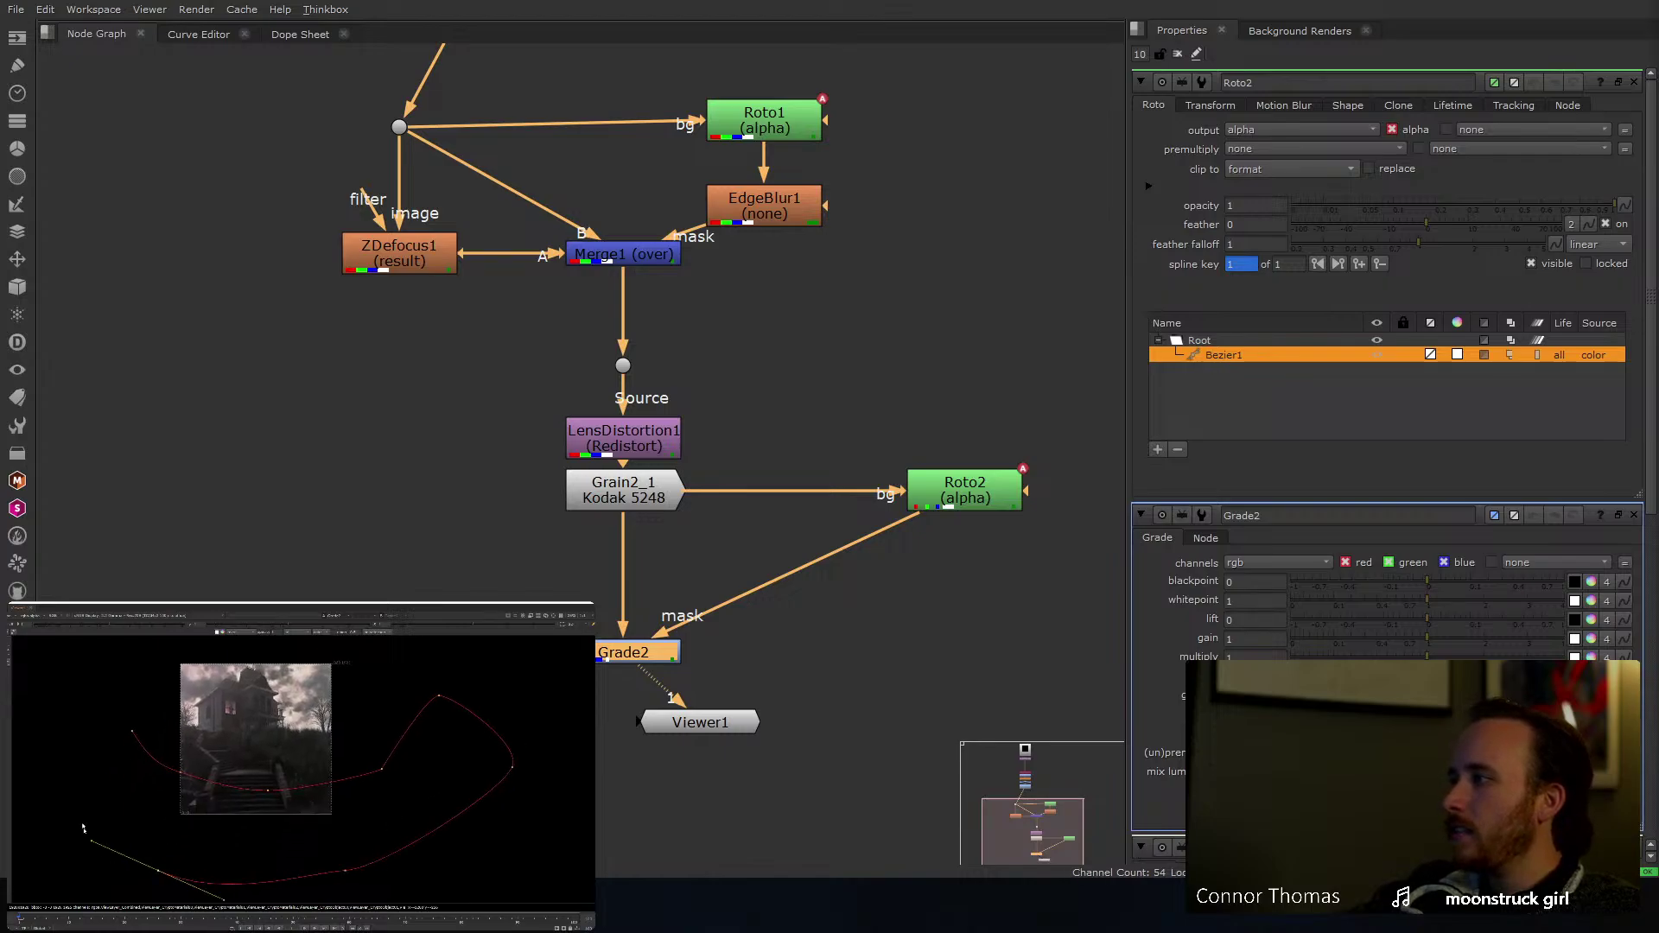
{"action": "left_click", "coordinate": [80, 812]}
{"action": "left_click", "coordinate": [131, 732]}
Step: Reshape the upper edge of the Roto2 Bezier by raising its side points and curving it around the stairs
{"action": "left_click_drag", "start_coordinate": [131, 733], "coordinate": [150, 699]}
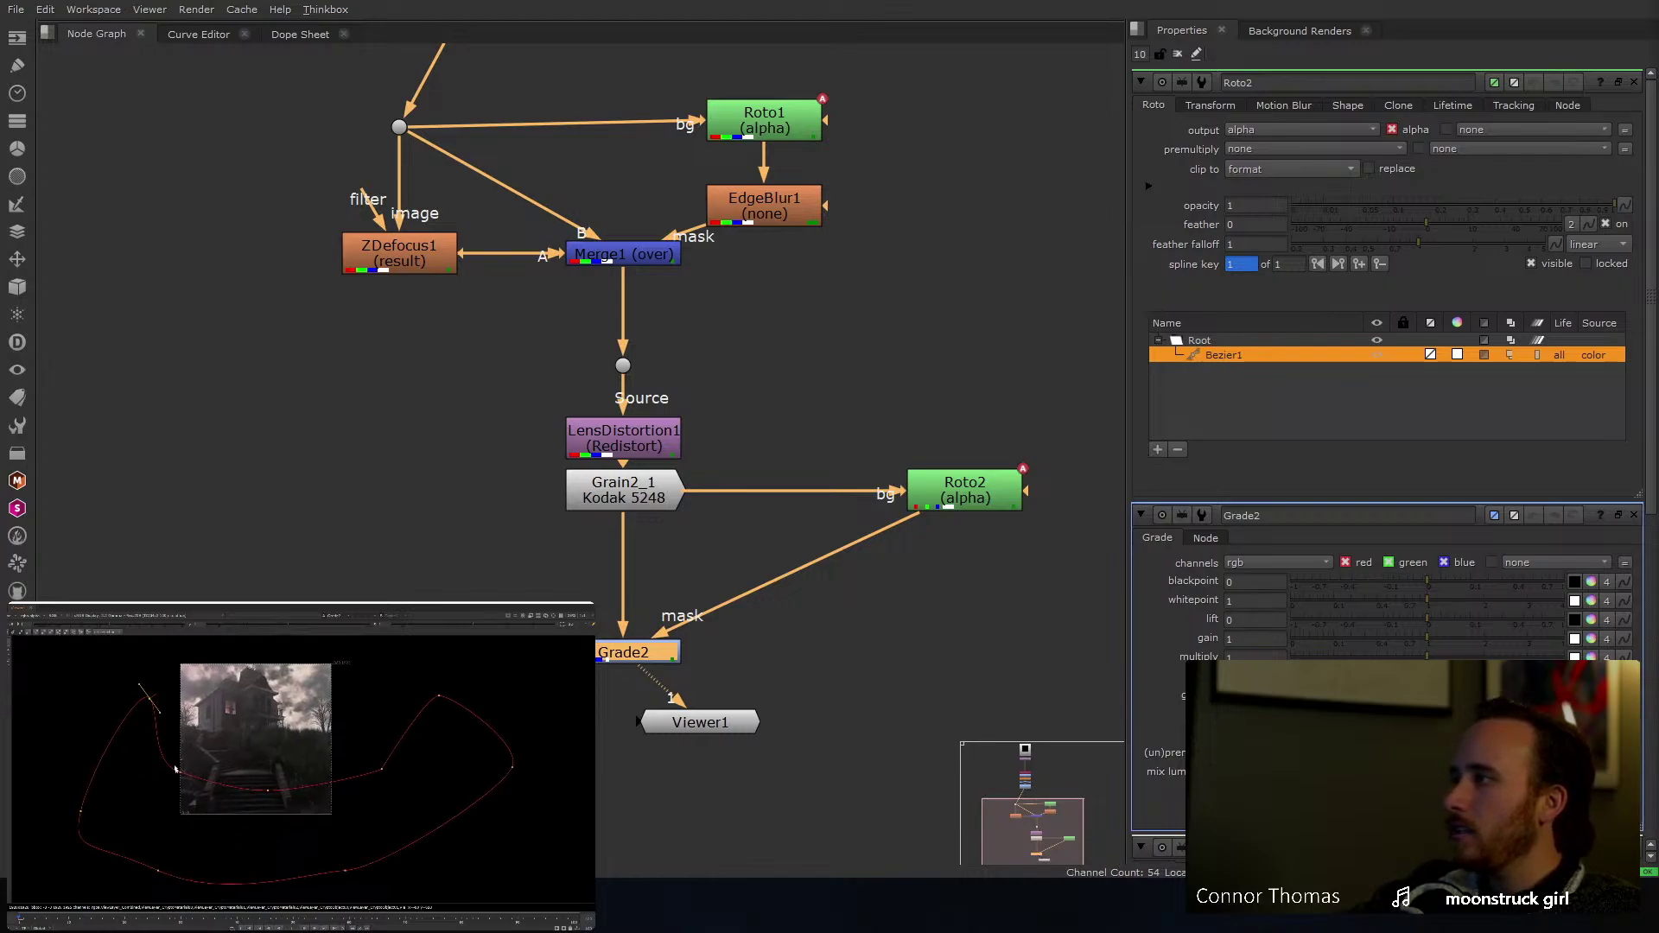
{"action": "left_click", "coordinate": [198, 775], "text": "ctrl+alt"}
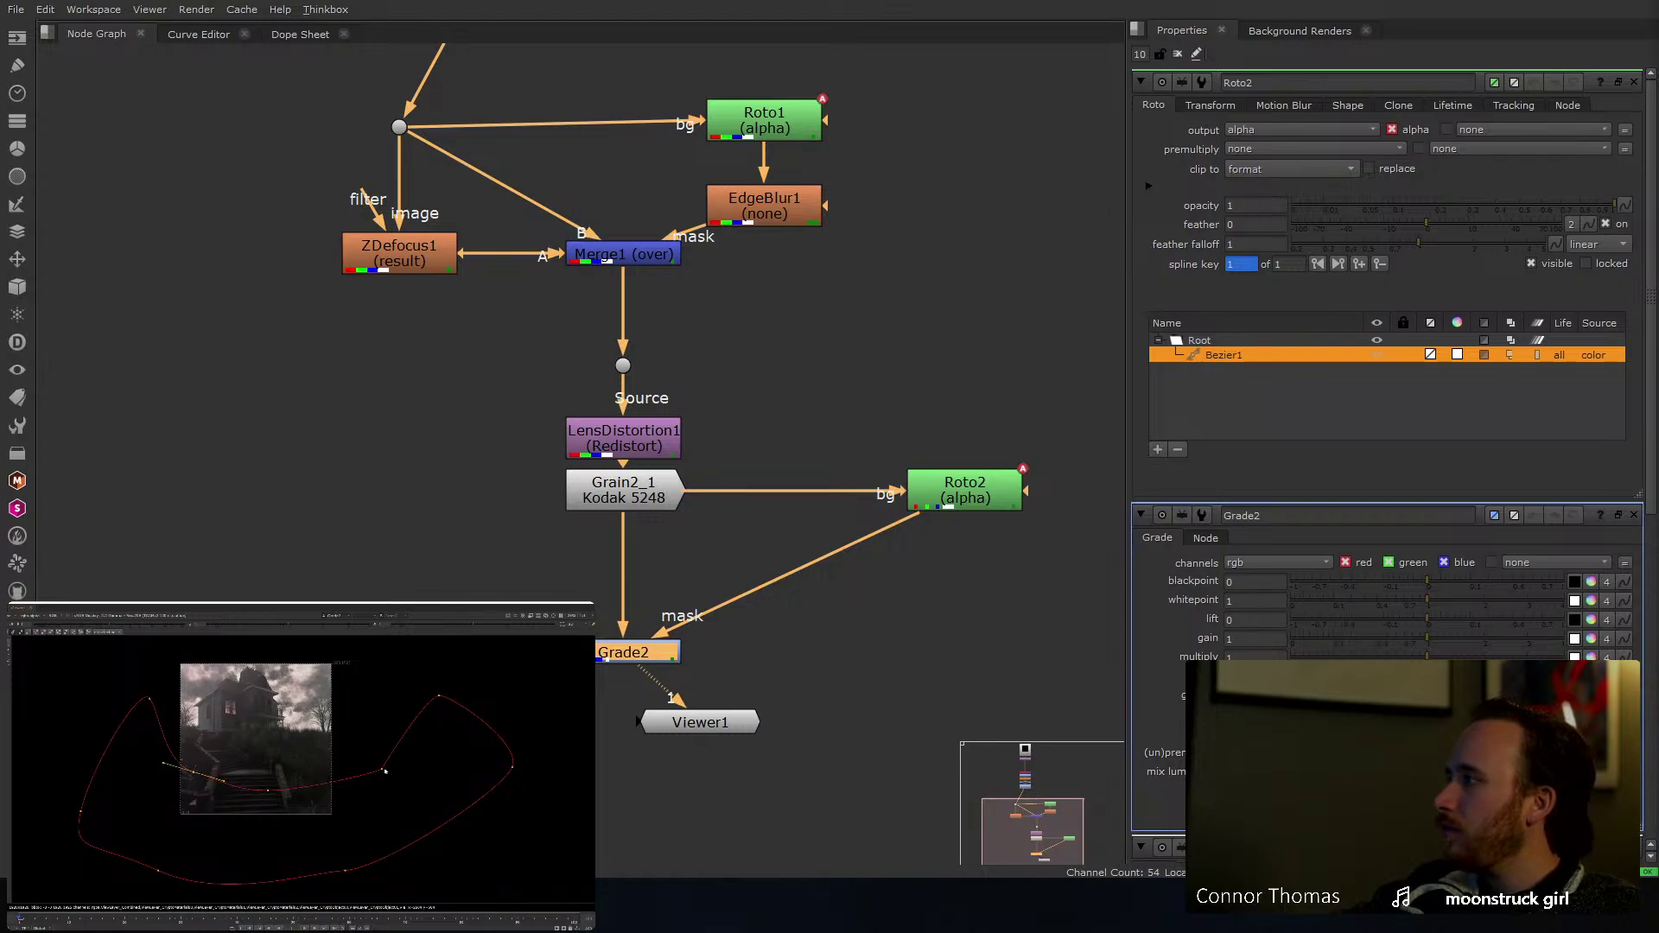
{"action": "left_click_drag", "start_coordinate": [382, 769], "coordinate": [340, 716]}
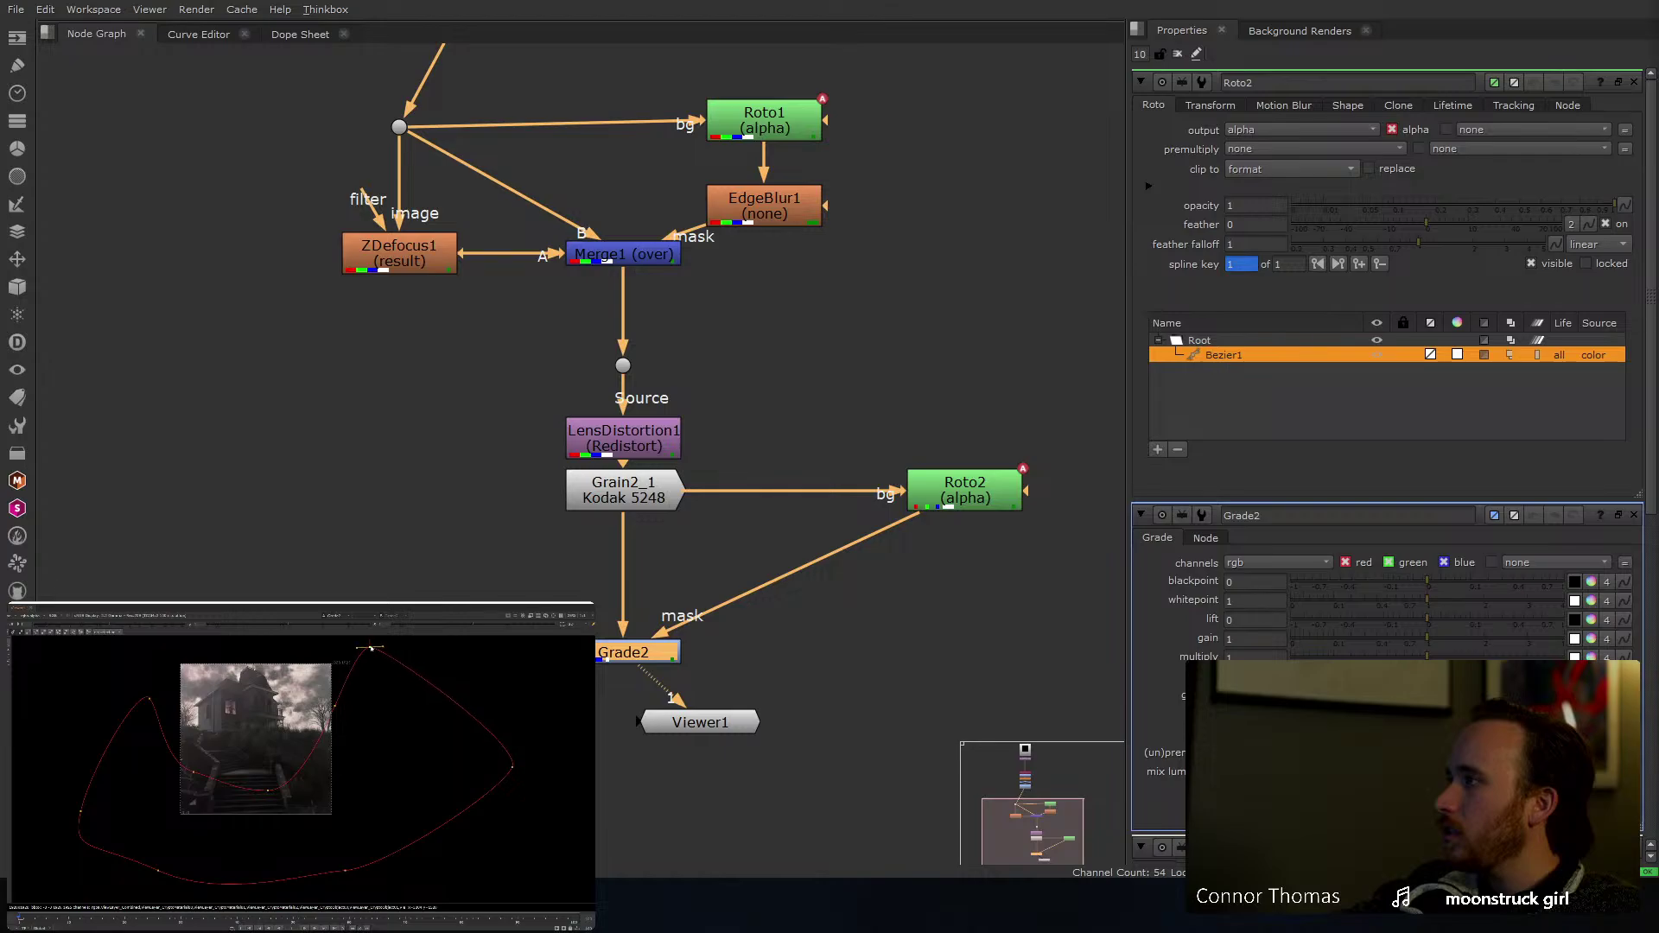
Step: Set the Roto2 premultiply option to rgba
{"action": "left_click", "coordinate": [1284, 151]}
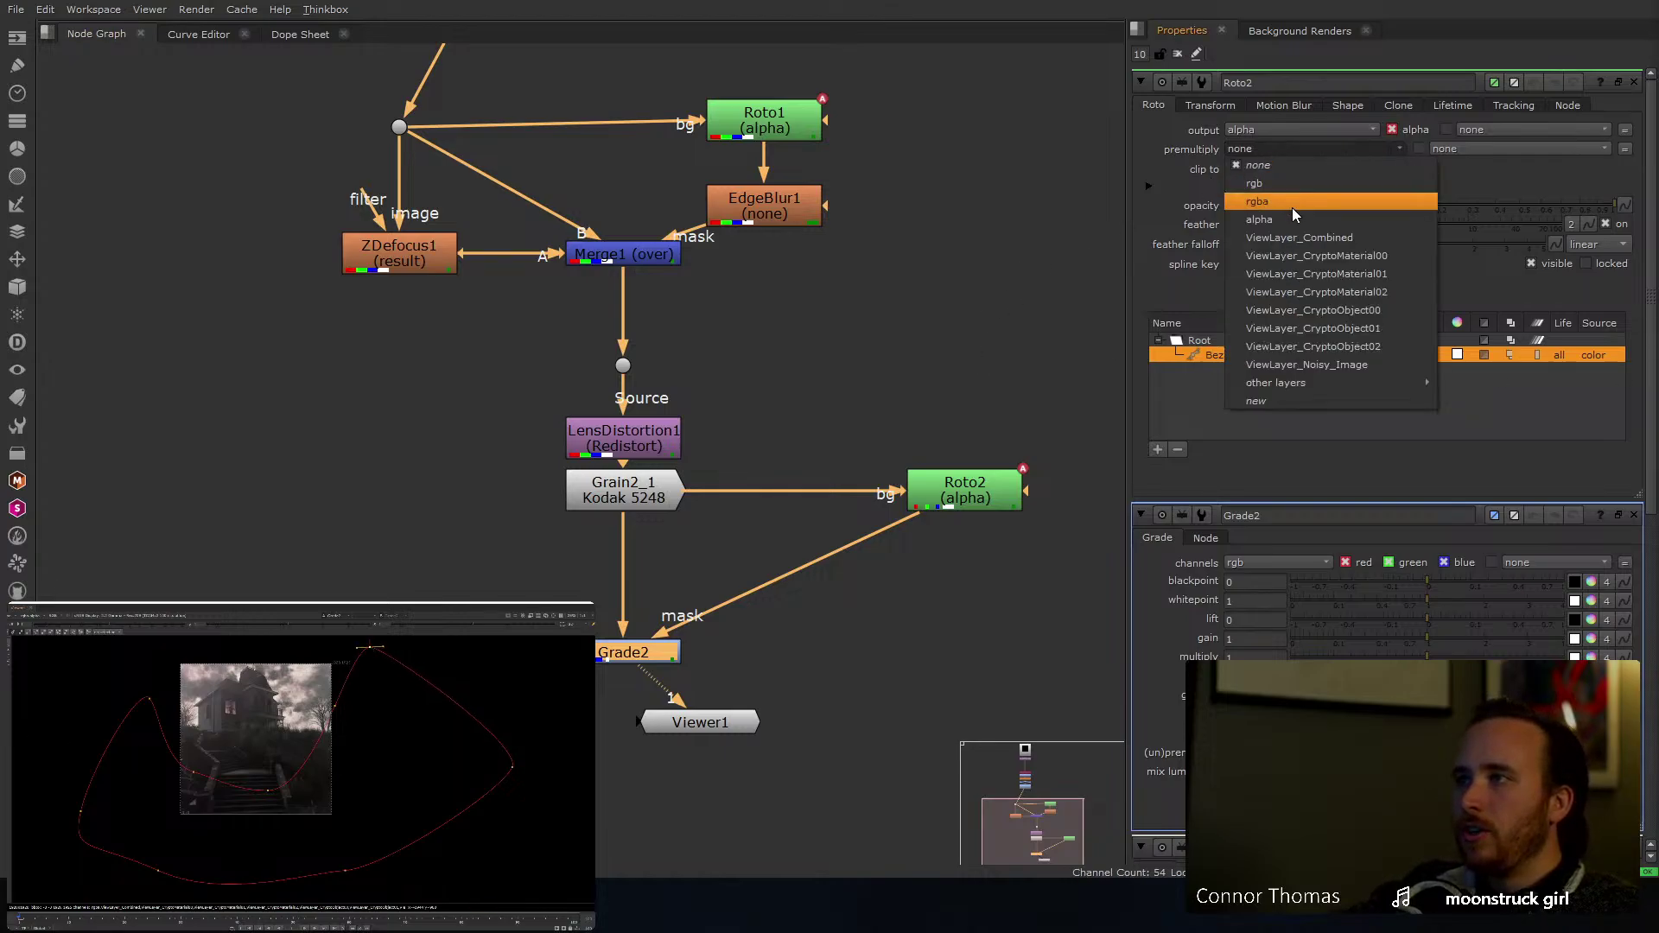
{"action": "left_click", "coordinate": [1291, 201]}
{"action": "scroll", "coordinate": [313, 717], "scroll_direction": "up", "scroll_amount": 3}
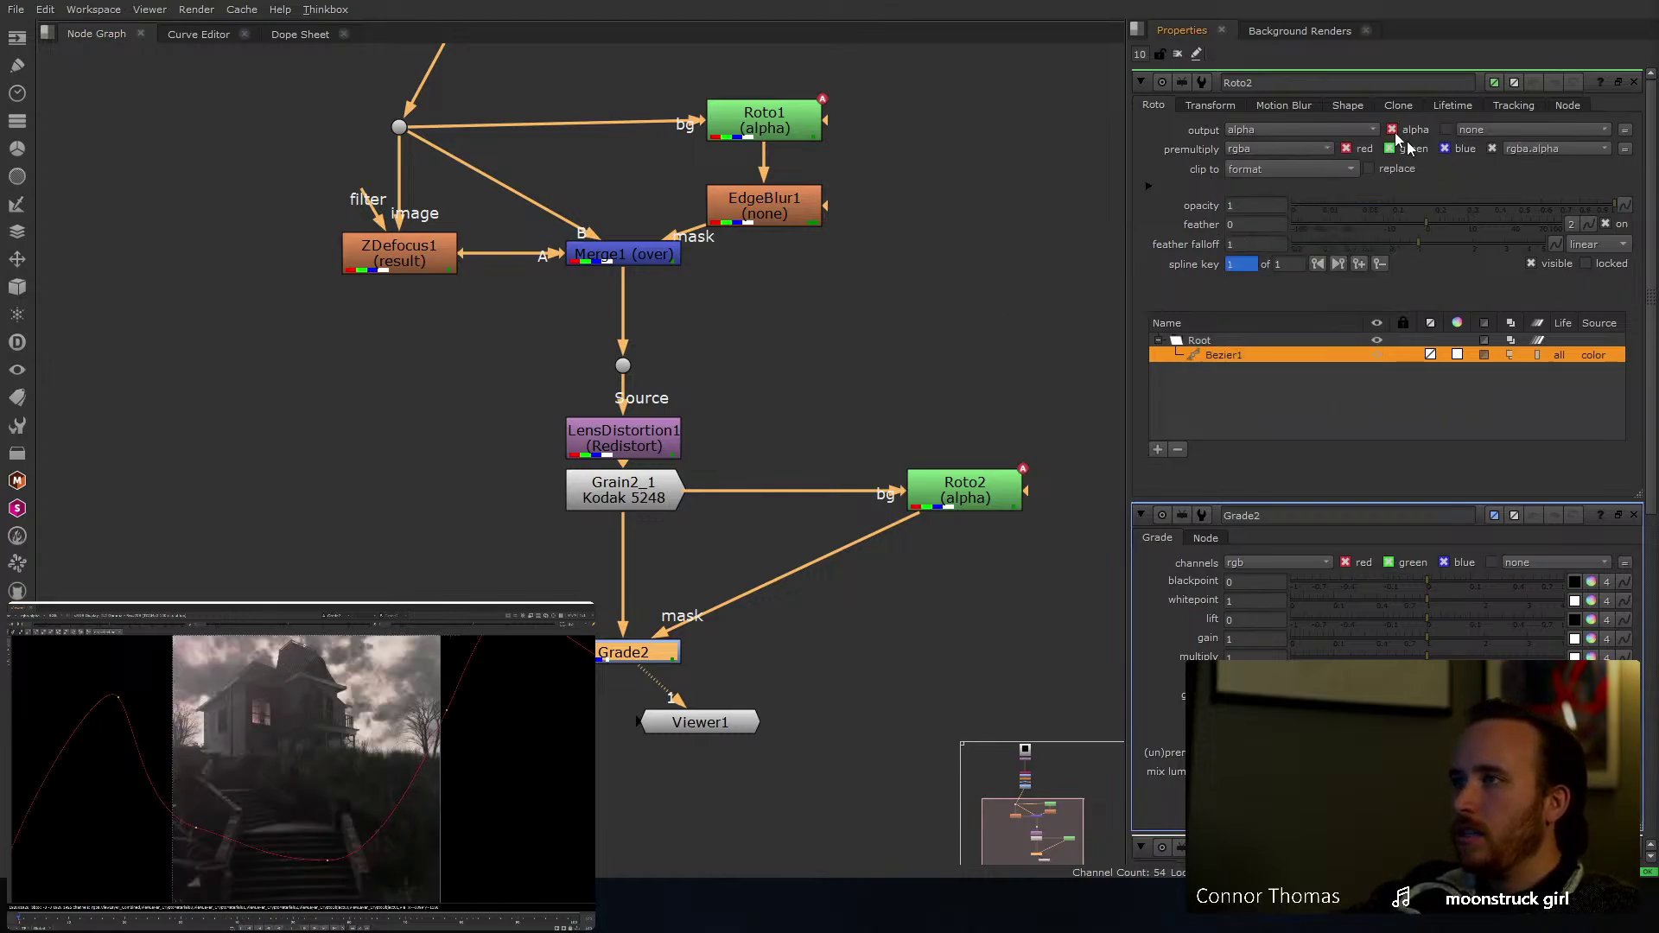
Step: Clear the open node properties, reopen Grade2 and set its whitepoint to 1.9
{"action": "left_click", "coordinate": [1178, 55]}
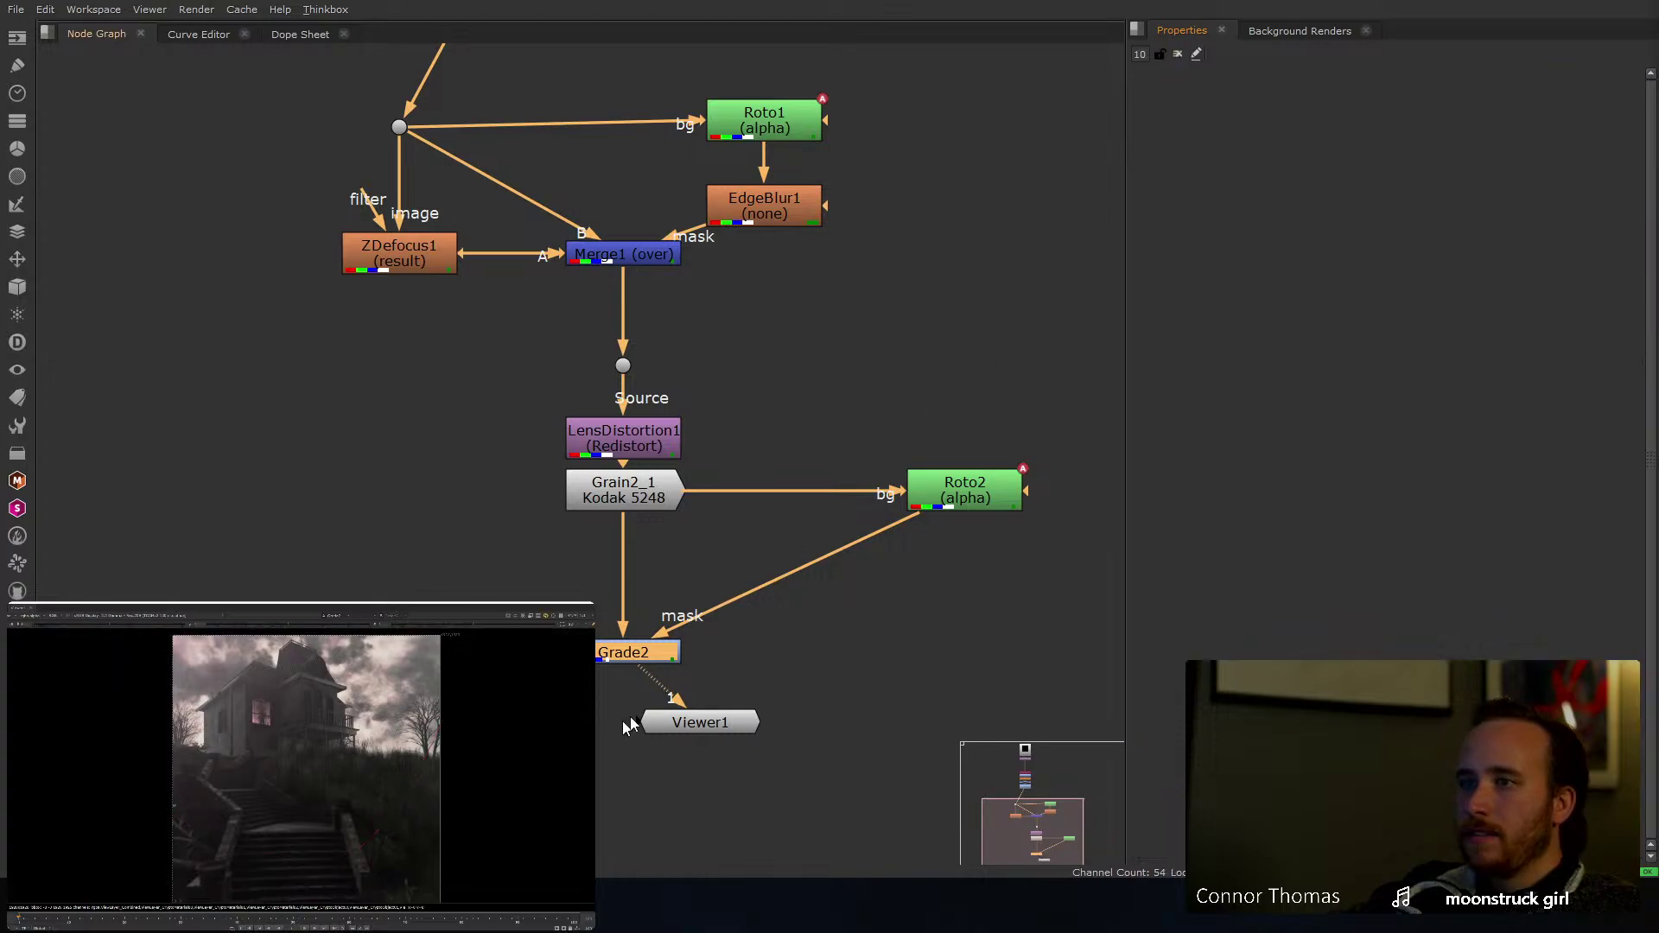
{"action": "double_click", "coordinate": [638, 659]}
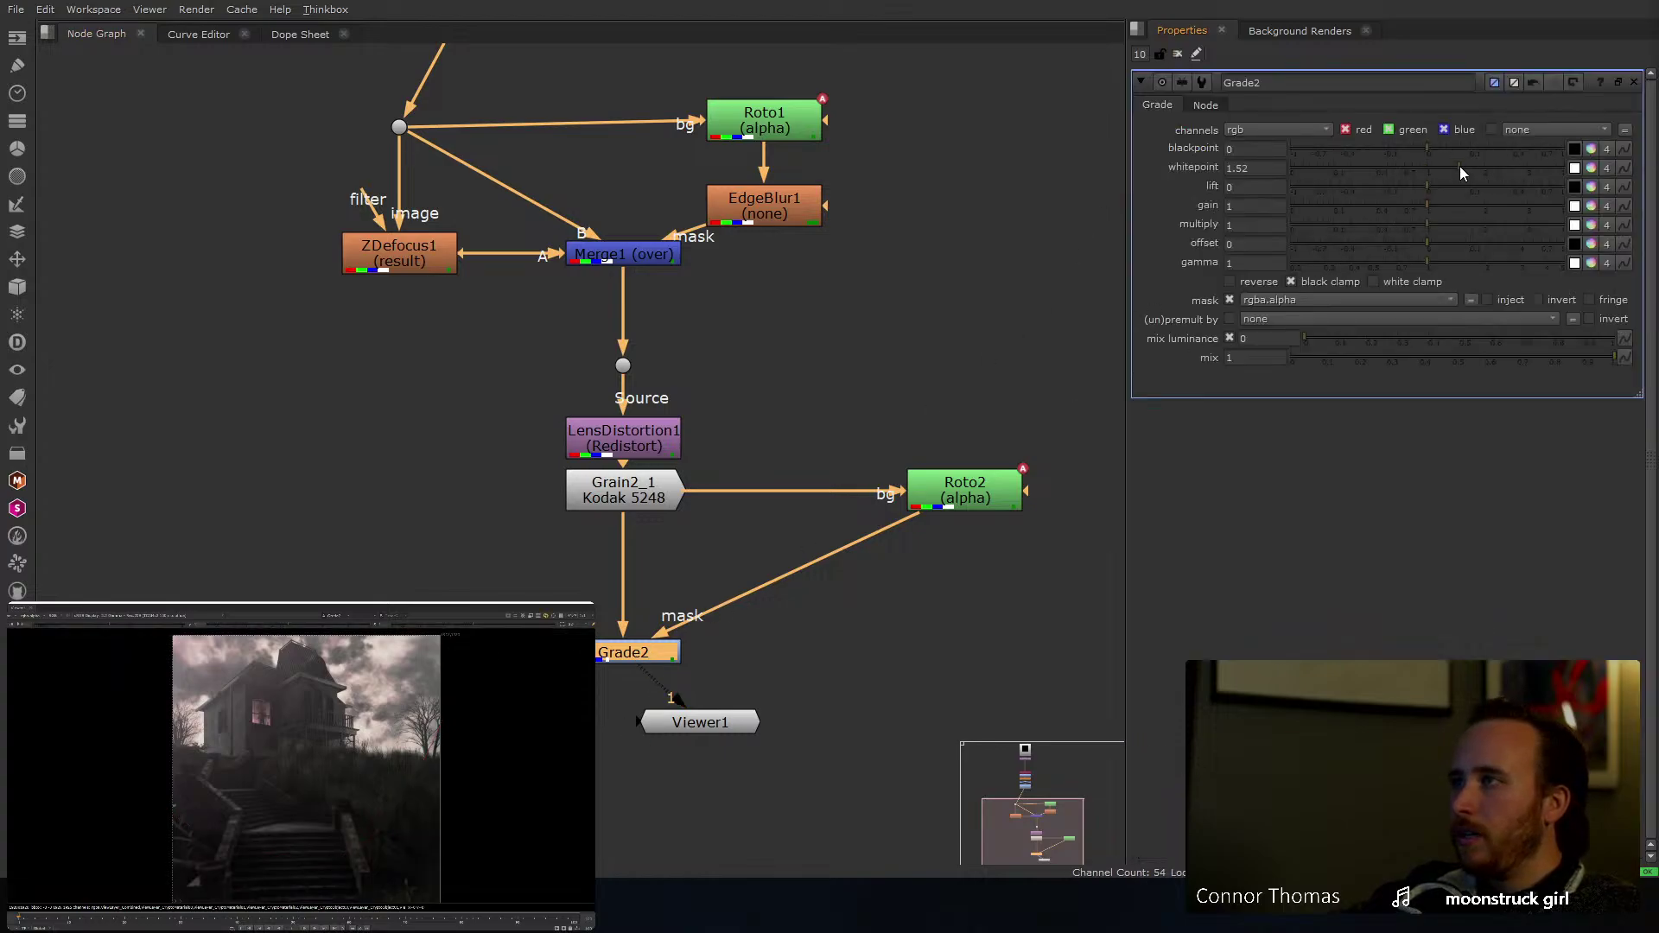
{"action": "left_click", "coordinate": [1480, 169]}
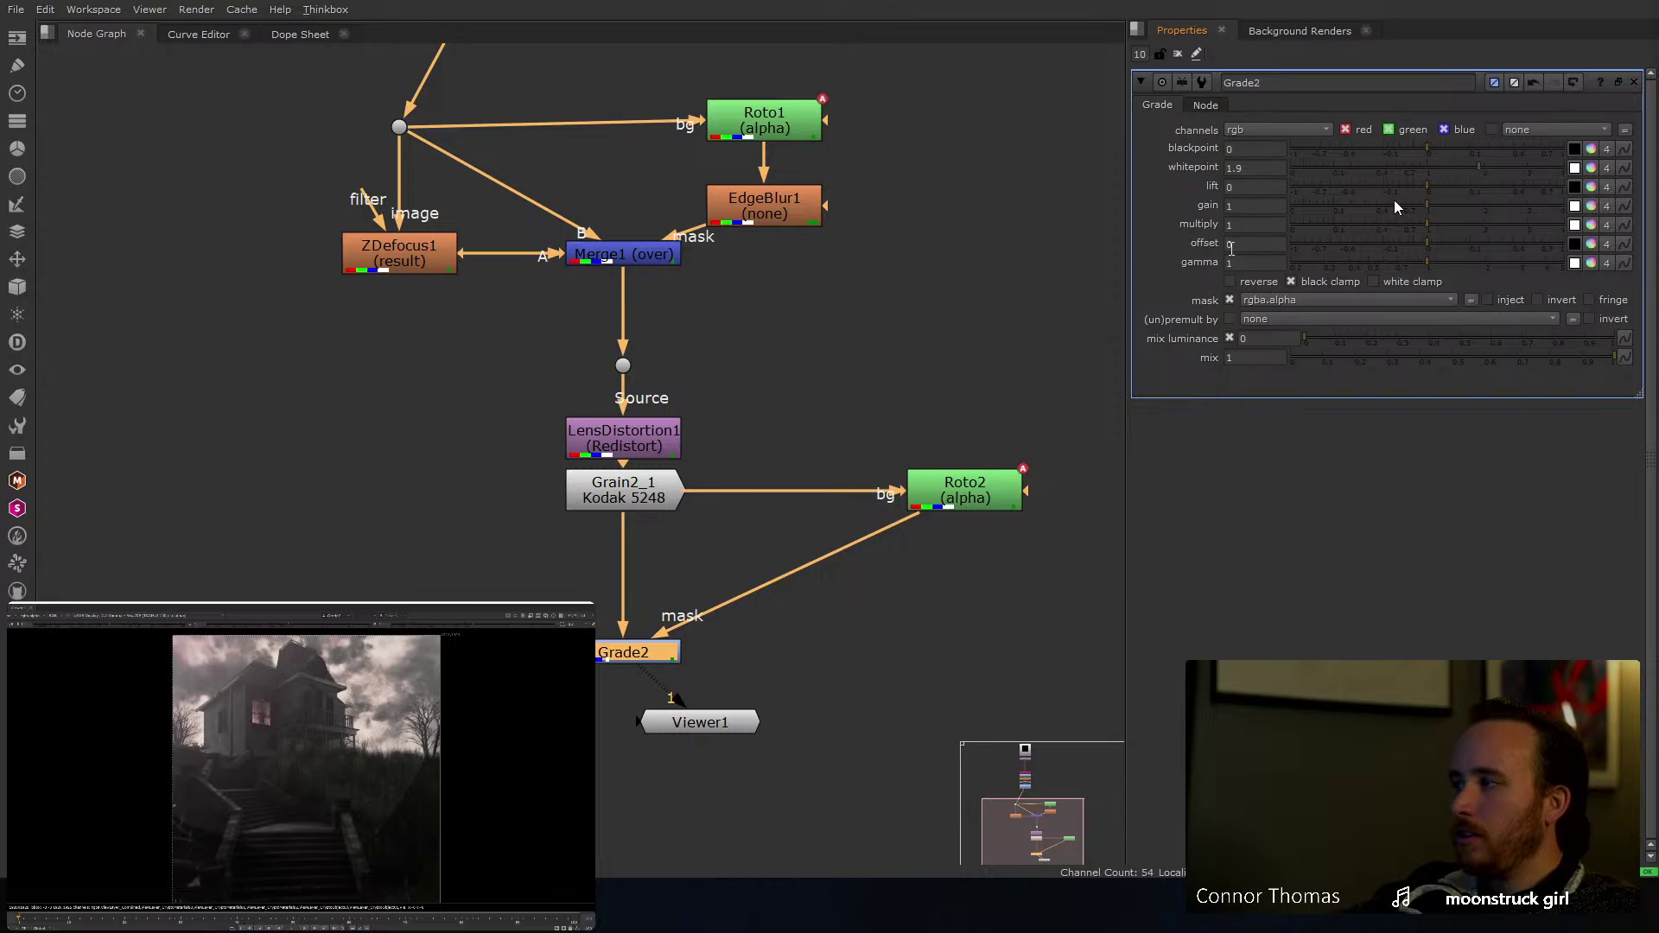
Step: Add an EdgeBlur node after Roto2 with a size of 300 and clear the open node properties
{"action": "left_click", "coordinate": [934, 501]}
{"action": "key", "text": "Tab"}
{"action": "type", "text": "e"}
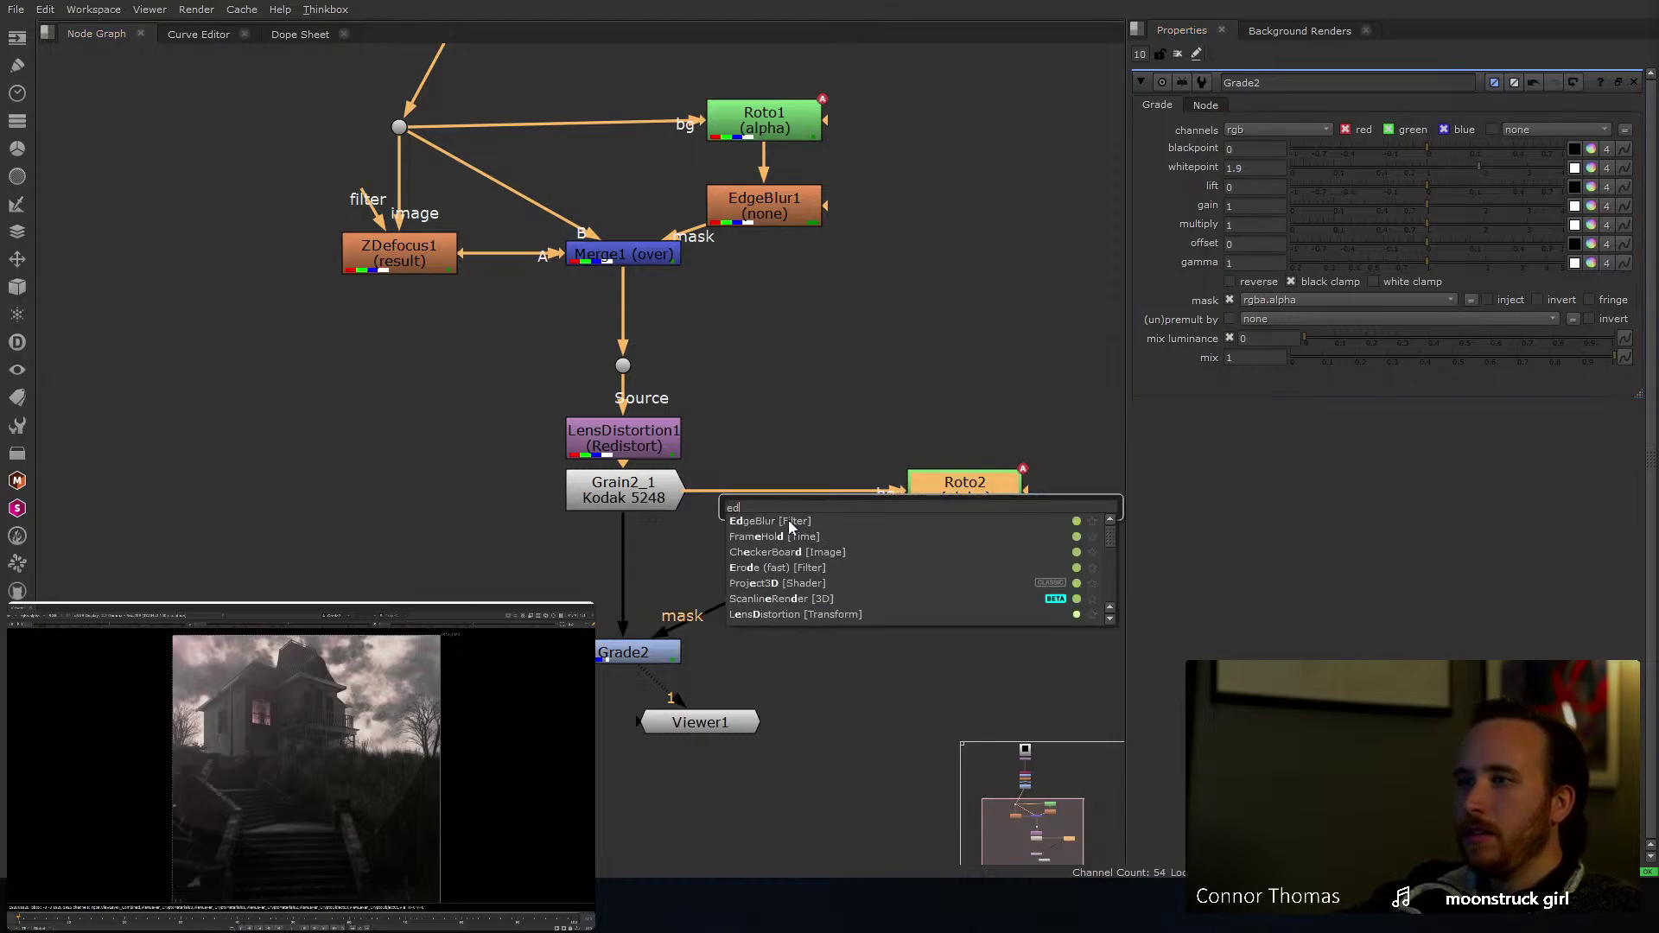
{"action": "left_click", "coordinate": [788, 520]}
{"action": "left_click", "coordinate": [1242, 168]}
{"action": "type", "text": "00"}
{"action": "key", "text": "Return"}
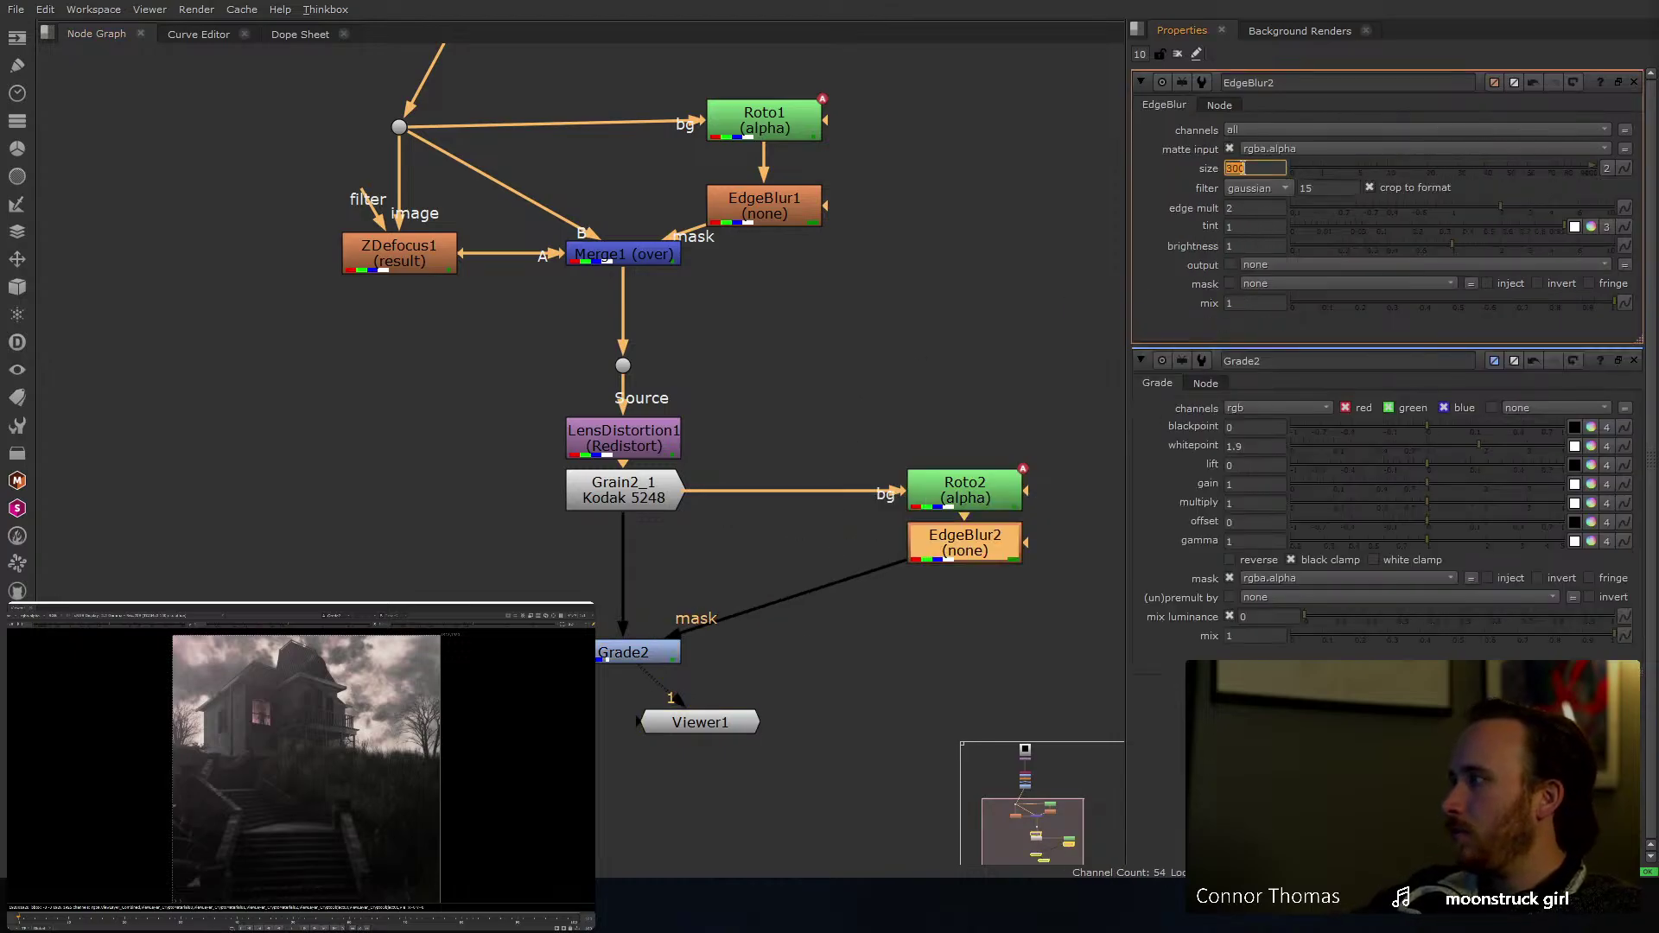
{"action": "left_click", "coordinate": [1177, 53]}
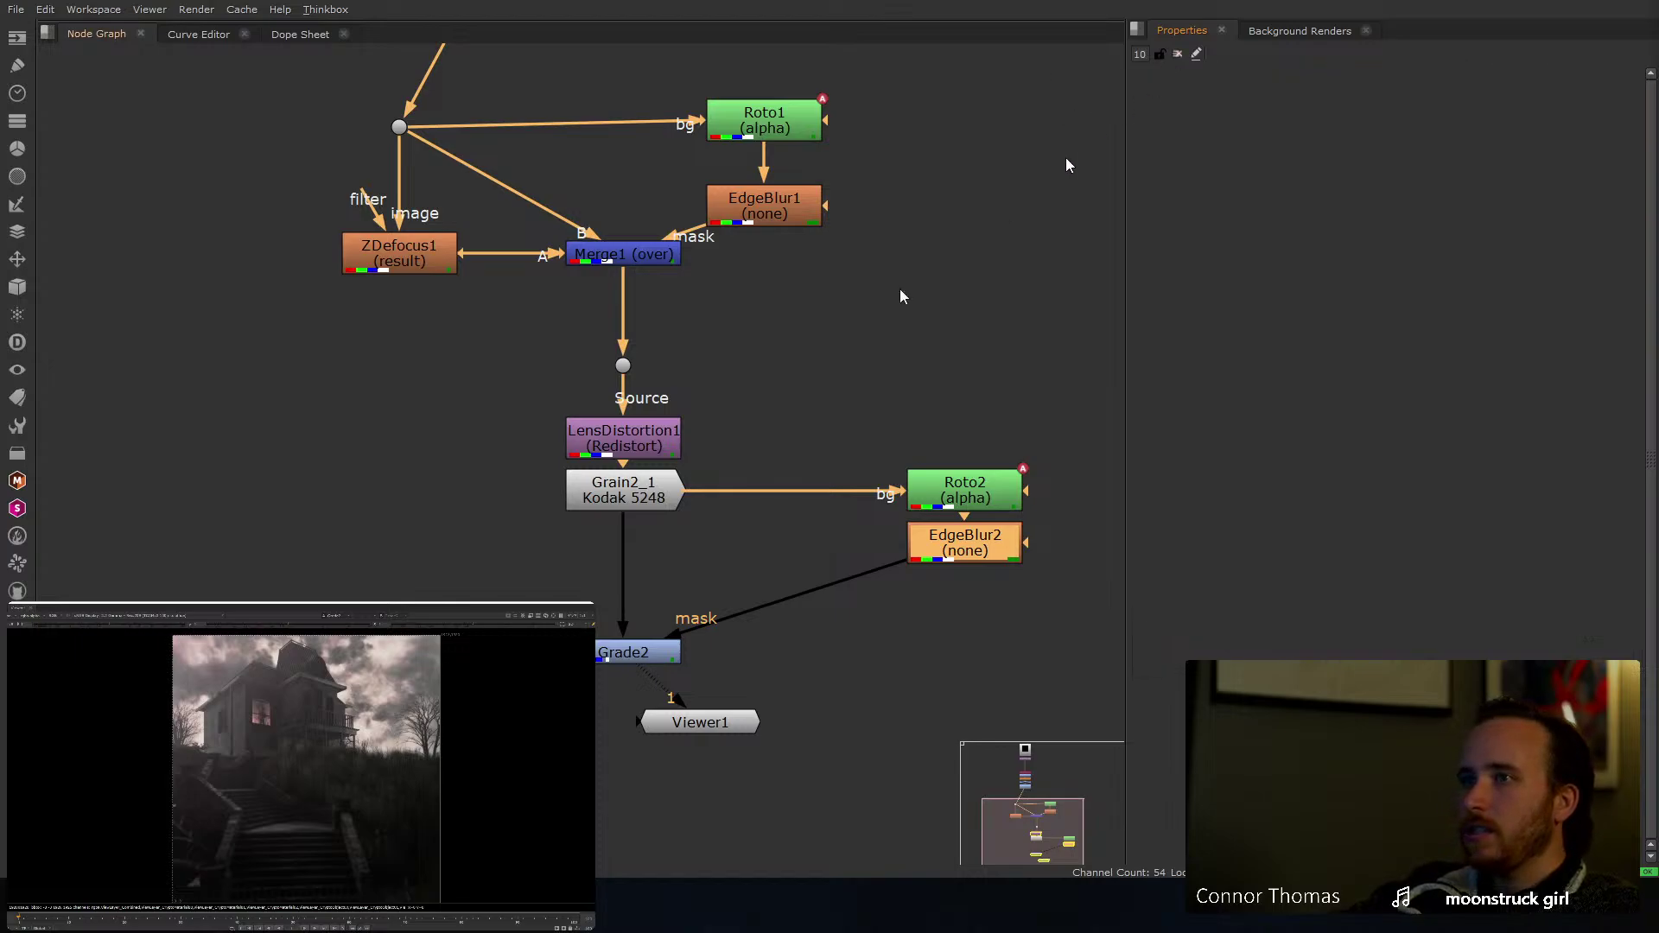
Step: Move Grain2_1 out of its place above Grade2 and reinsert it between Grade2 and Viewer1
{"action": "left_click_drag", "start_coordinate": [625, 510], "coordinate": [619, 739]}
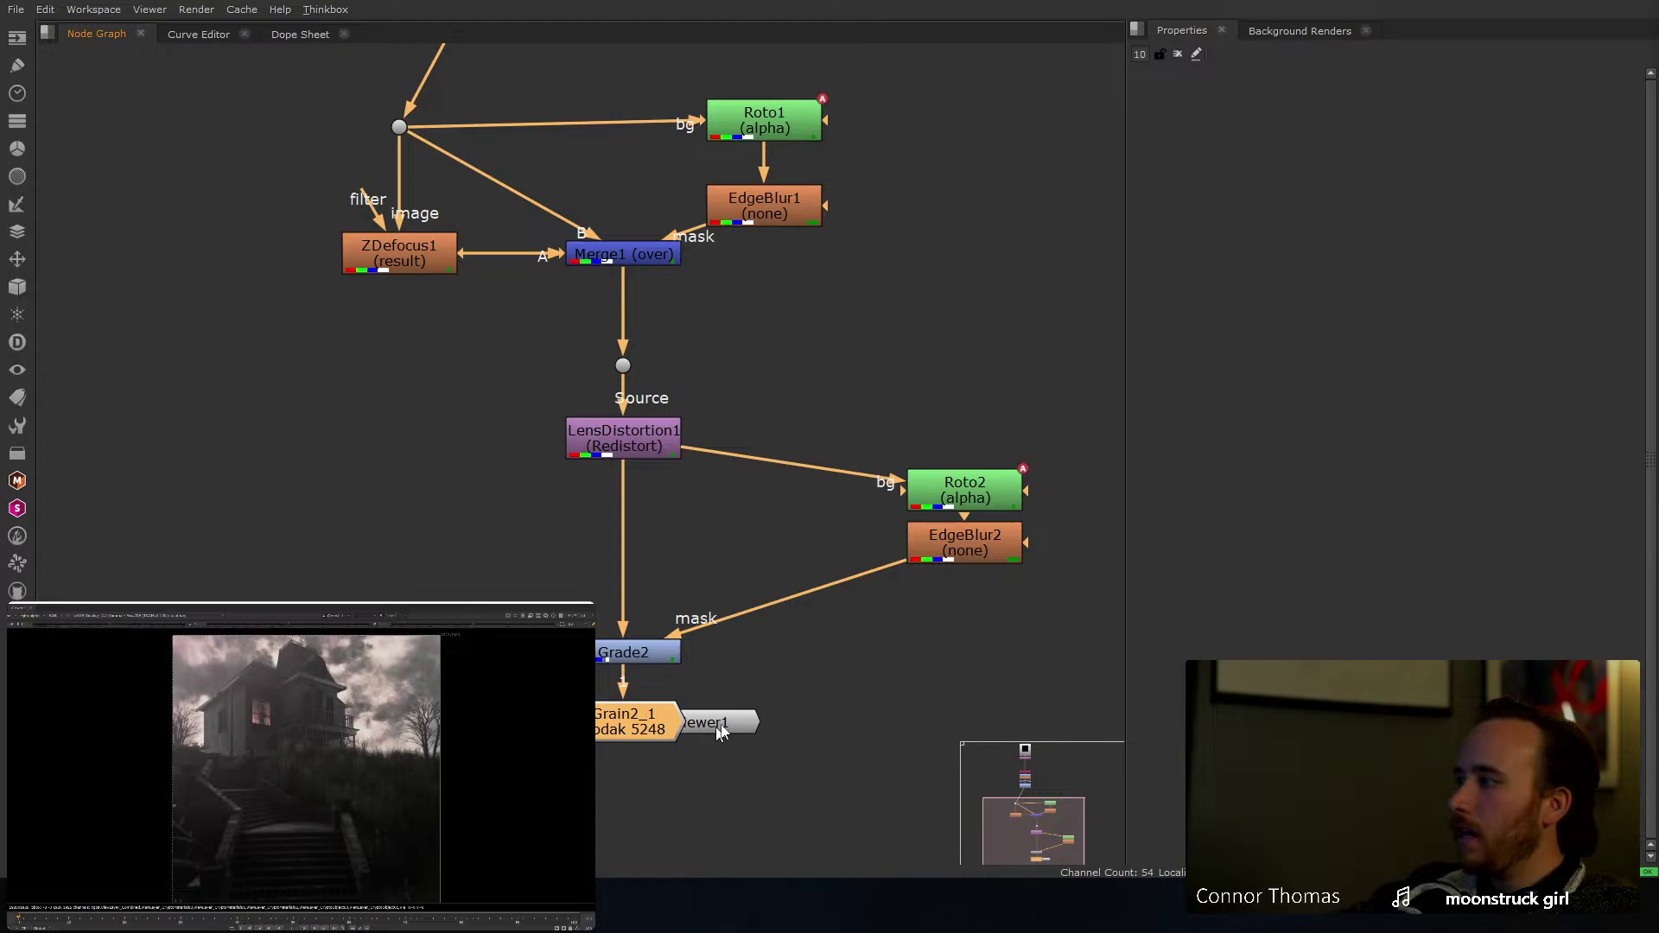
Step: Move Viewer1 below Grain2_1 and add a Grade node between LensDistortion1 and Grade2, masked by EdgeBlur2
{"action": "left_click_drag", "start_coordinate": [750, 722], "coordinate": [717, 835]}
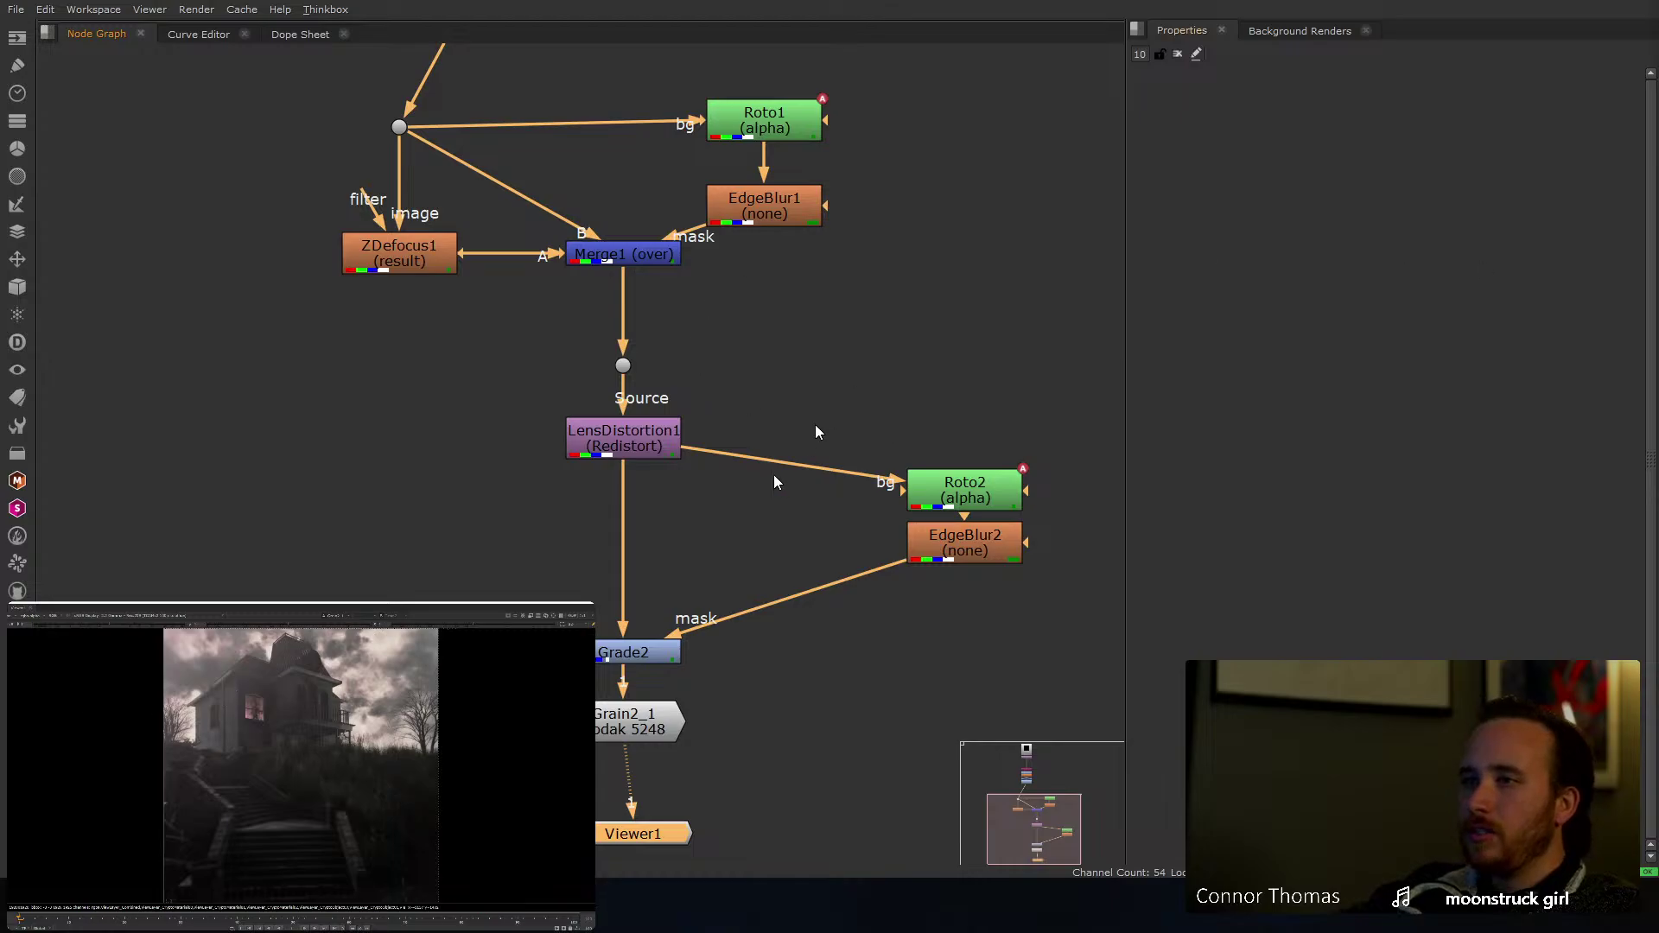
{"action": "key", "text": "g"}
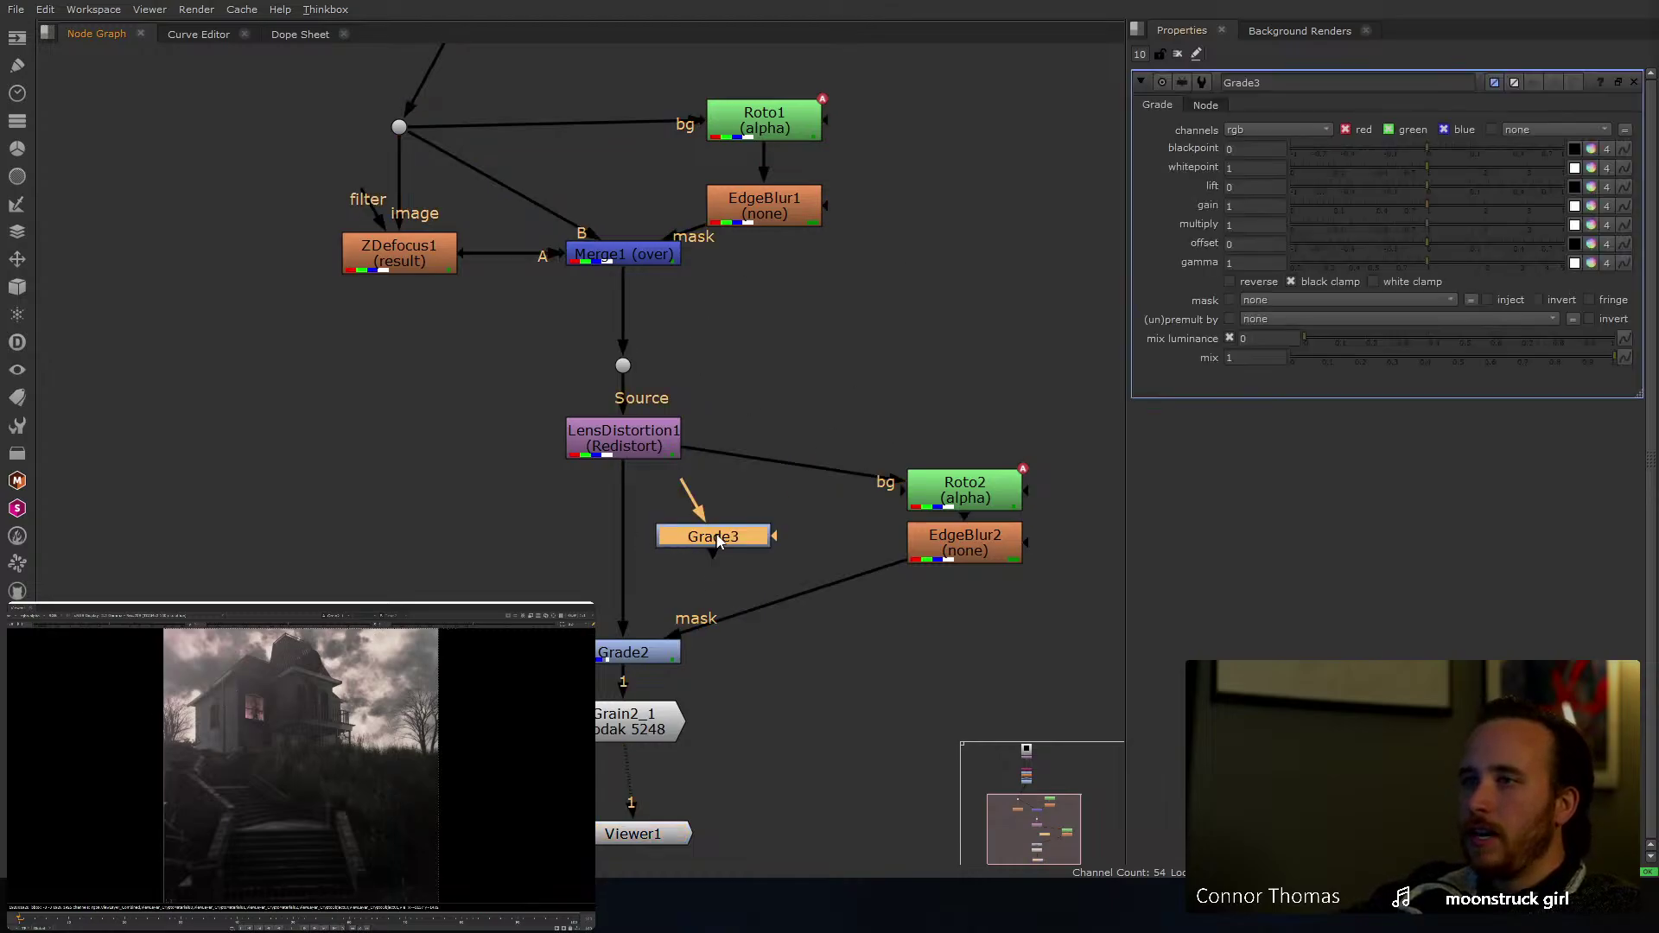
{"action": "left_click_drag", "start_coordinate": [718, 538], "coordinate": [935, 558]}
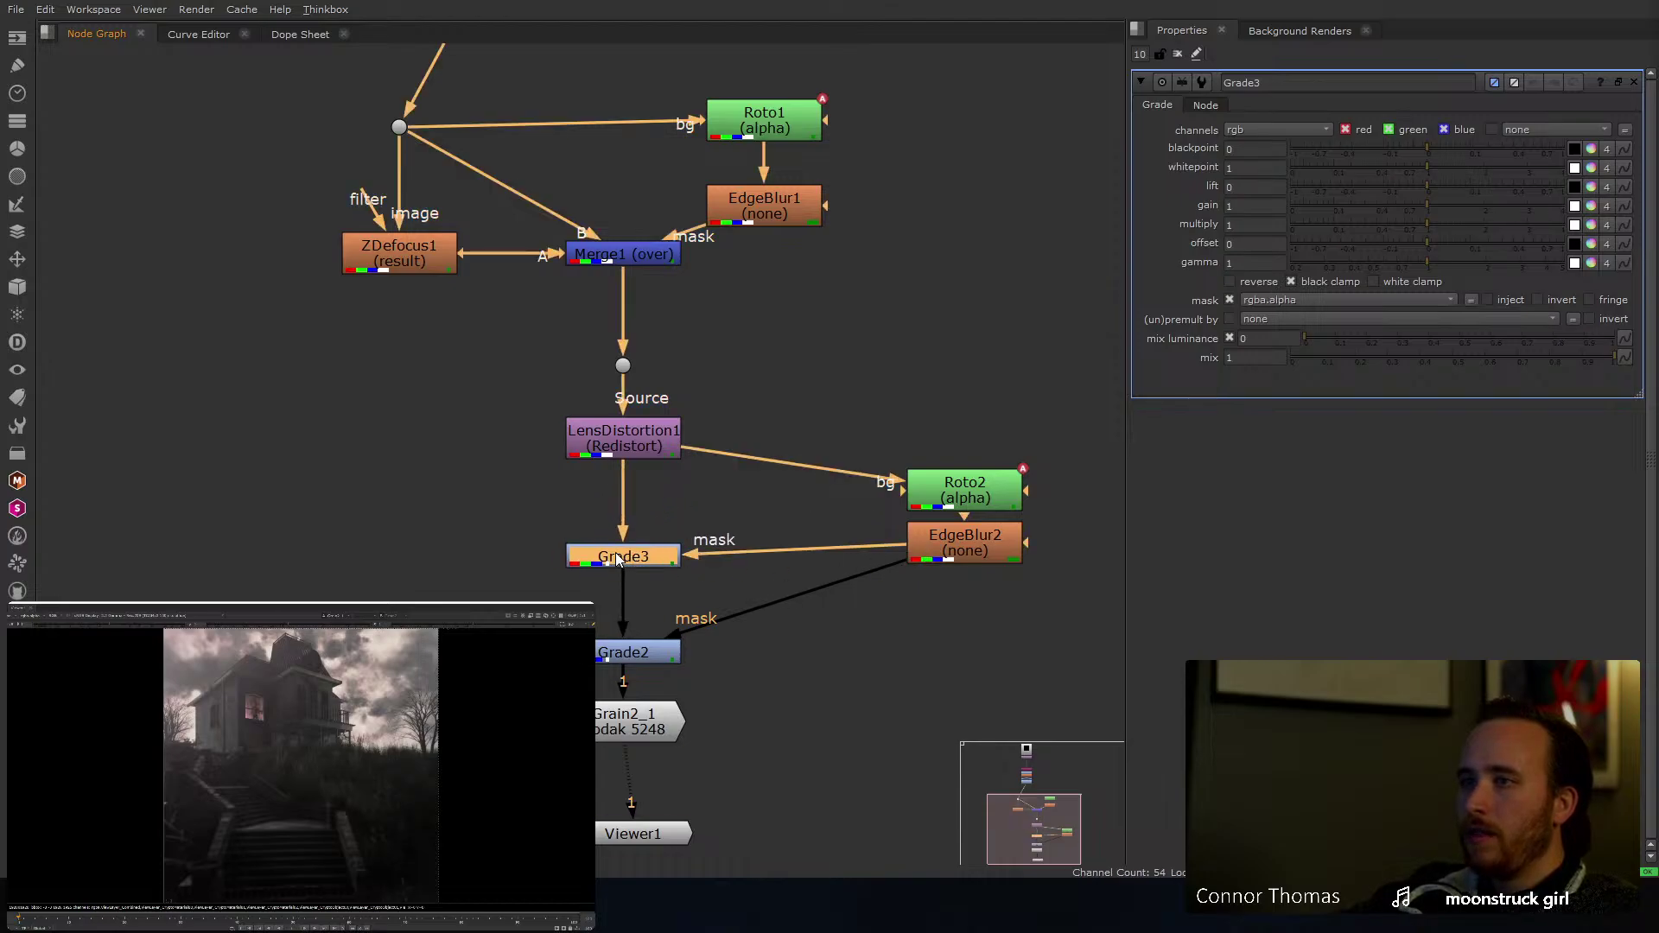
Step: Invert the mask of Grade3, set its whitepoint to 0.55 and clear the open node properties
{"action": "left_click", "coordinate": [1537, 301]}
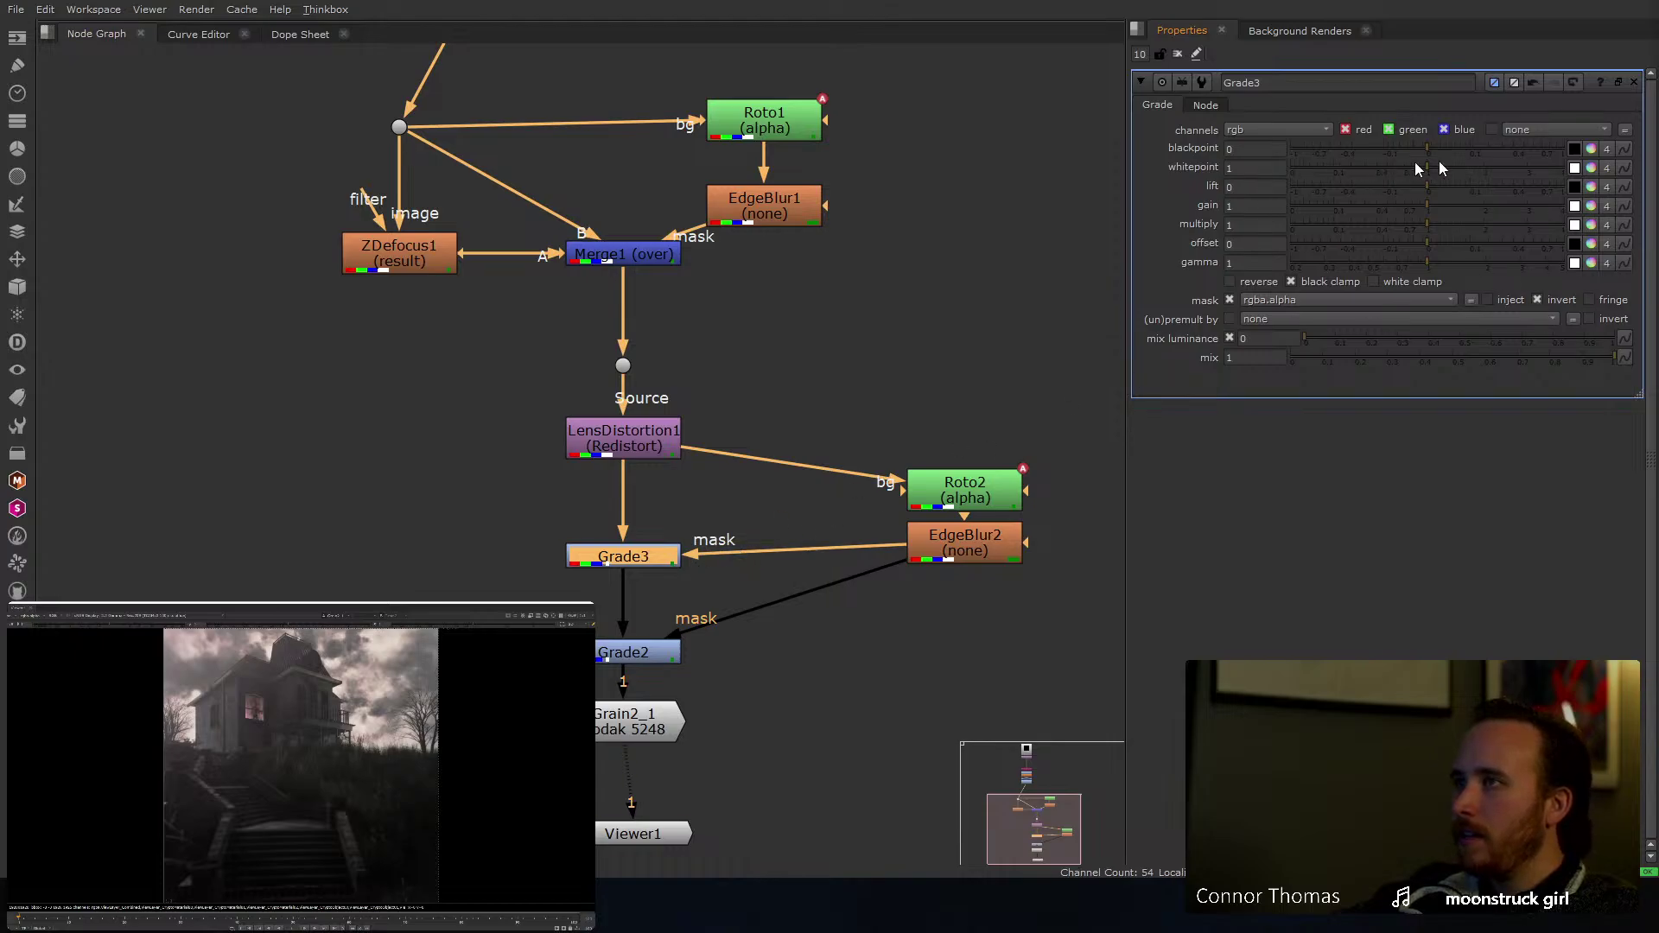
{"action": "left_click_drag", "start_coordinate": [1456, 167], "coordinate": [1388, 167]}
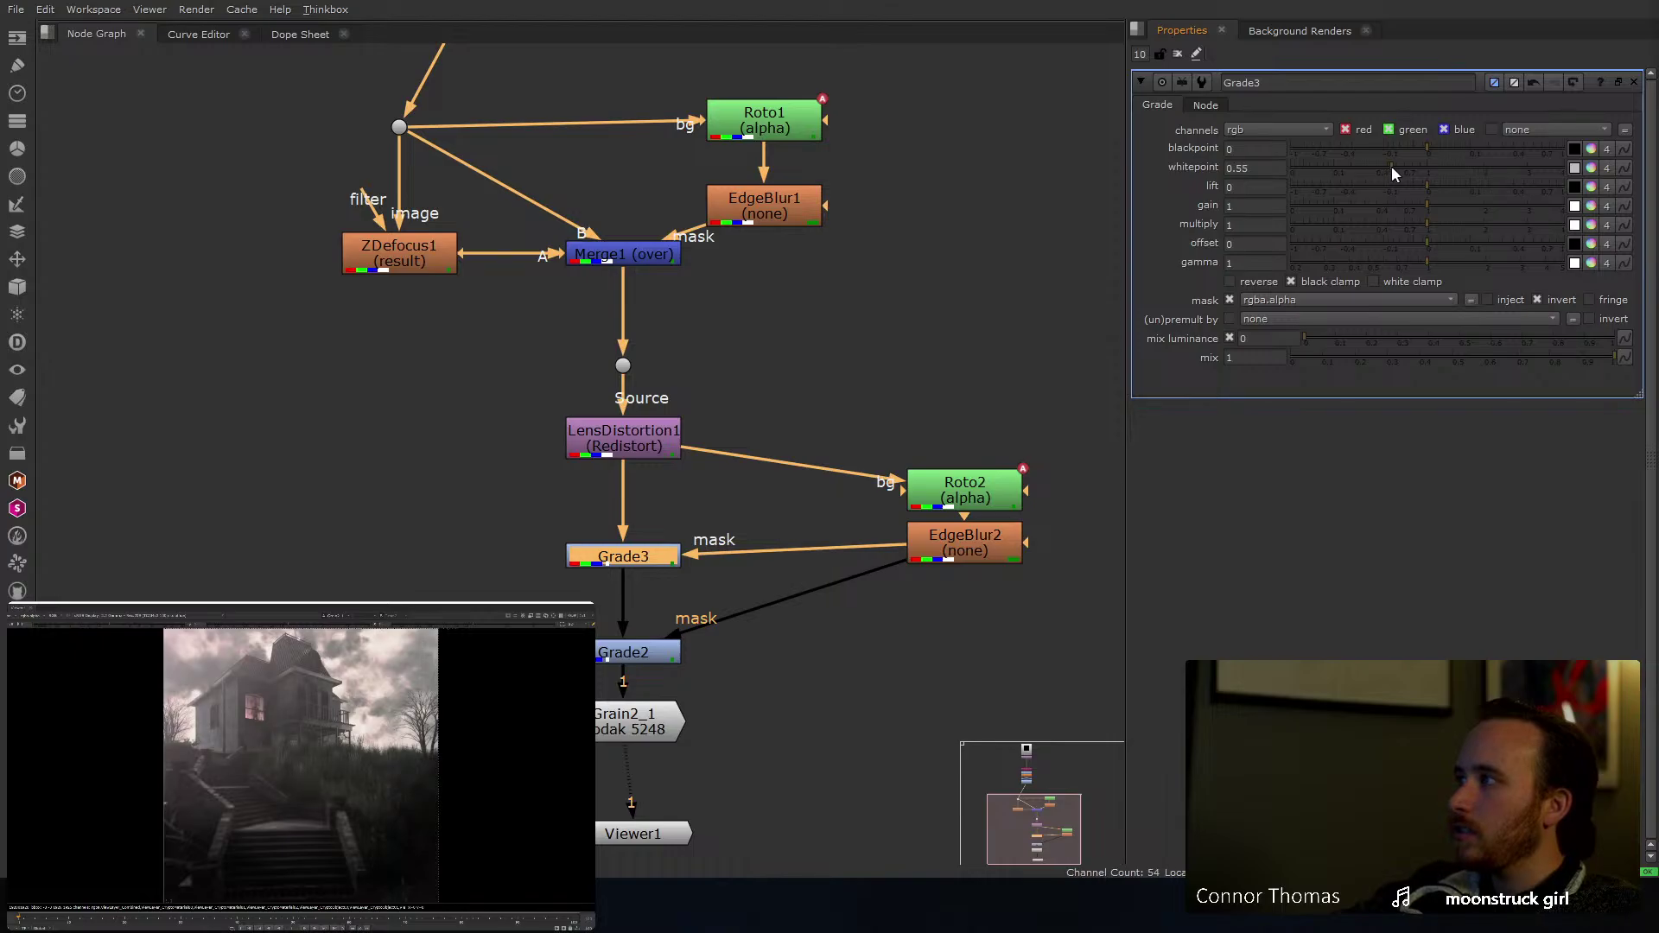
{"action": "left_click", "coordinate": [1178, 54]}
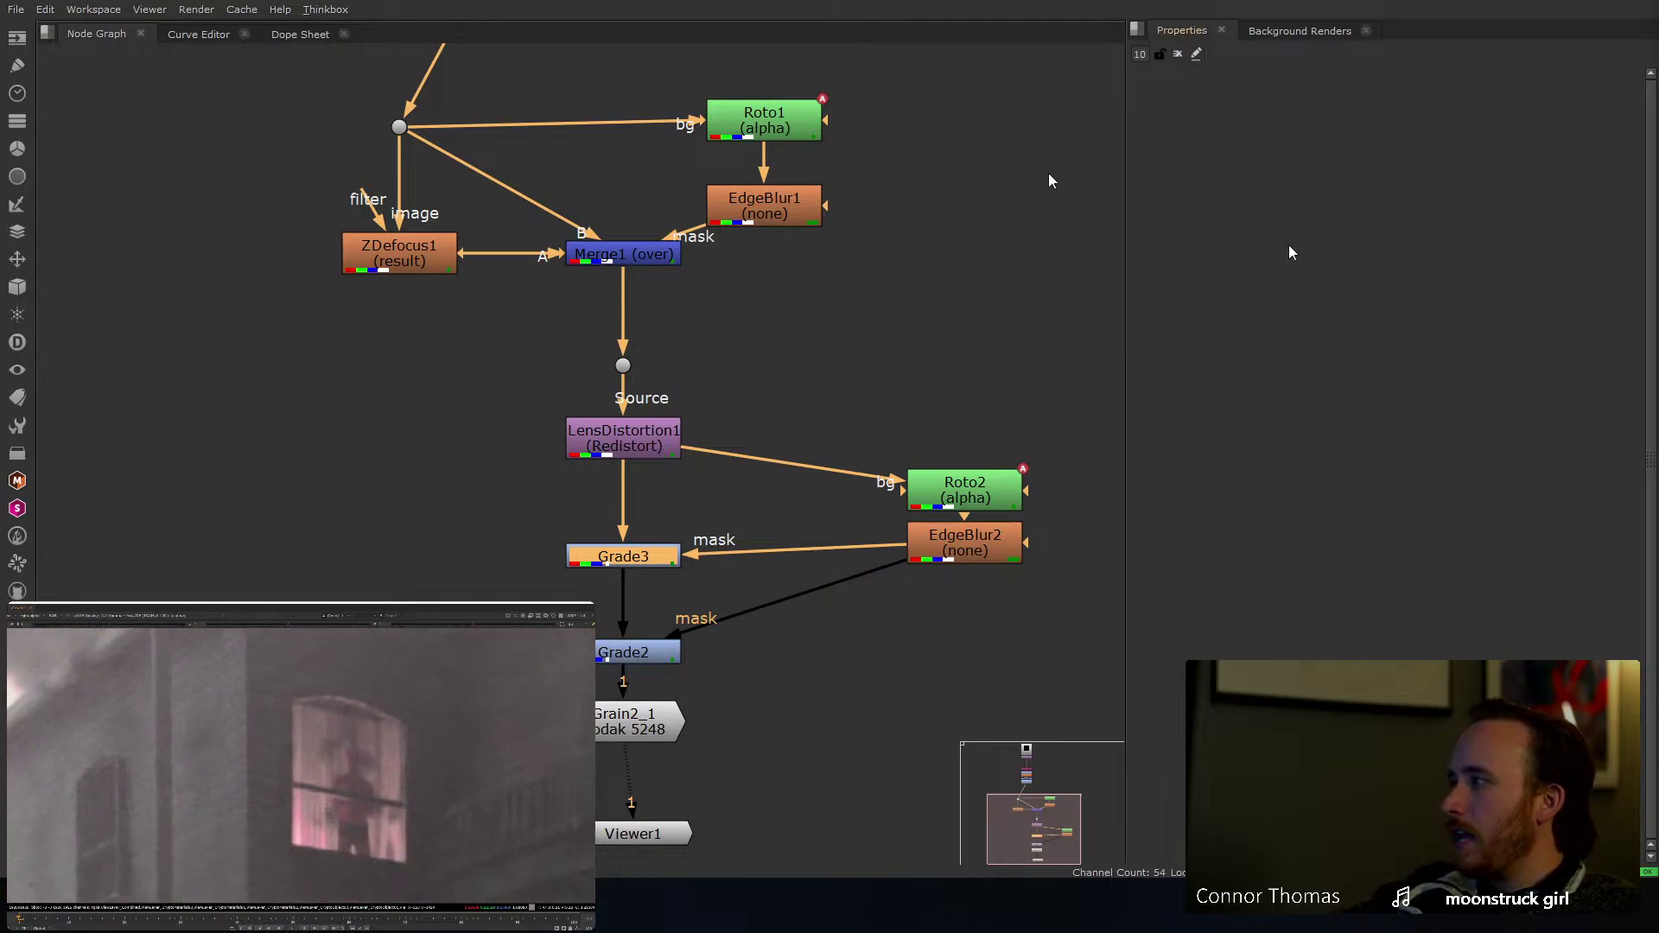
Step: Add a Cryptomatte node beside the Saturation1 branch, connect it to Reformat1 and move its input to Shuffle1
{"action": "scroll", "coordinate": [825, 239], "scroll_direction": "down", "scroll_amount": 4}
{"action": "middle_click_drag", "start_coordinate": [823, 232], "coordinate": [802, 318]}
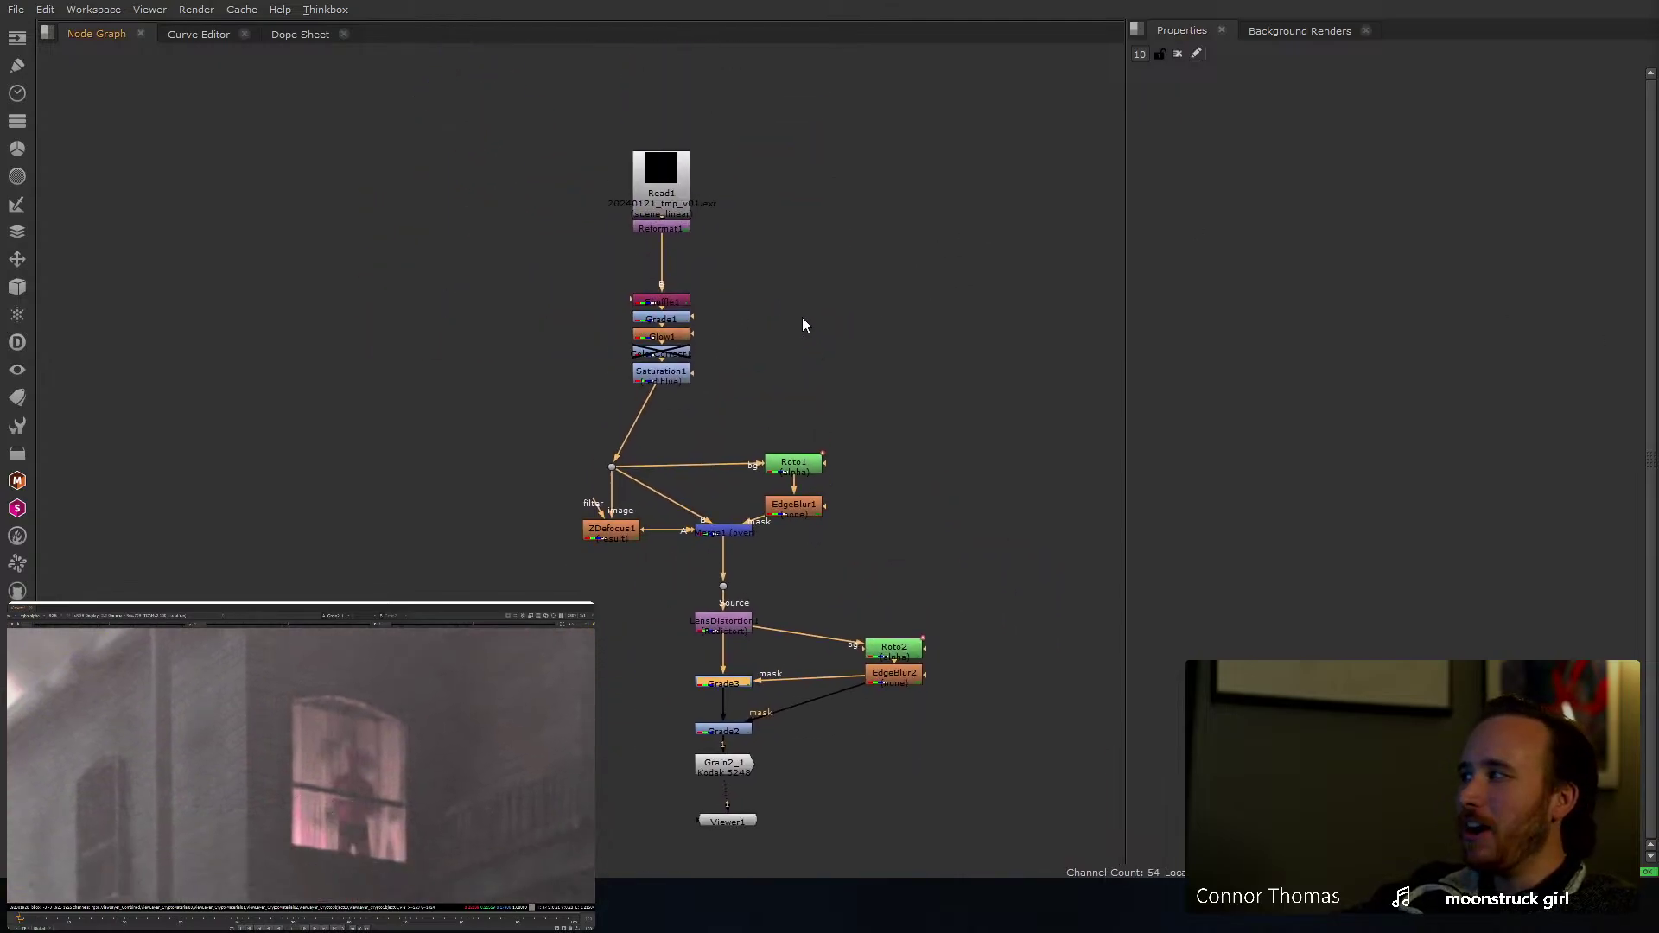
{"action": "scroll", "coordinate": [802, 356], "scroll_direction": "up", "scroll_amount": 4}
{"action": "left_click", "coordinate": [506, 401]}
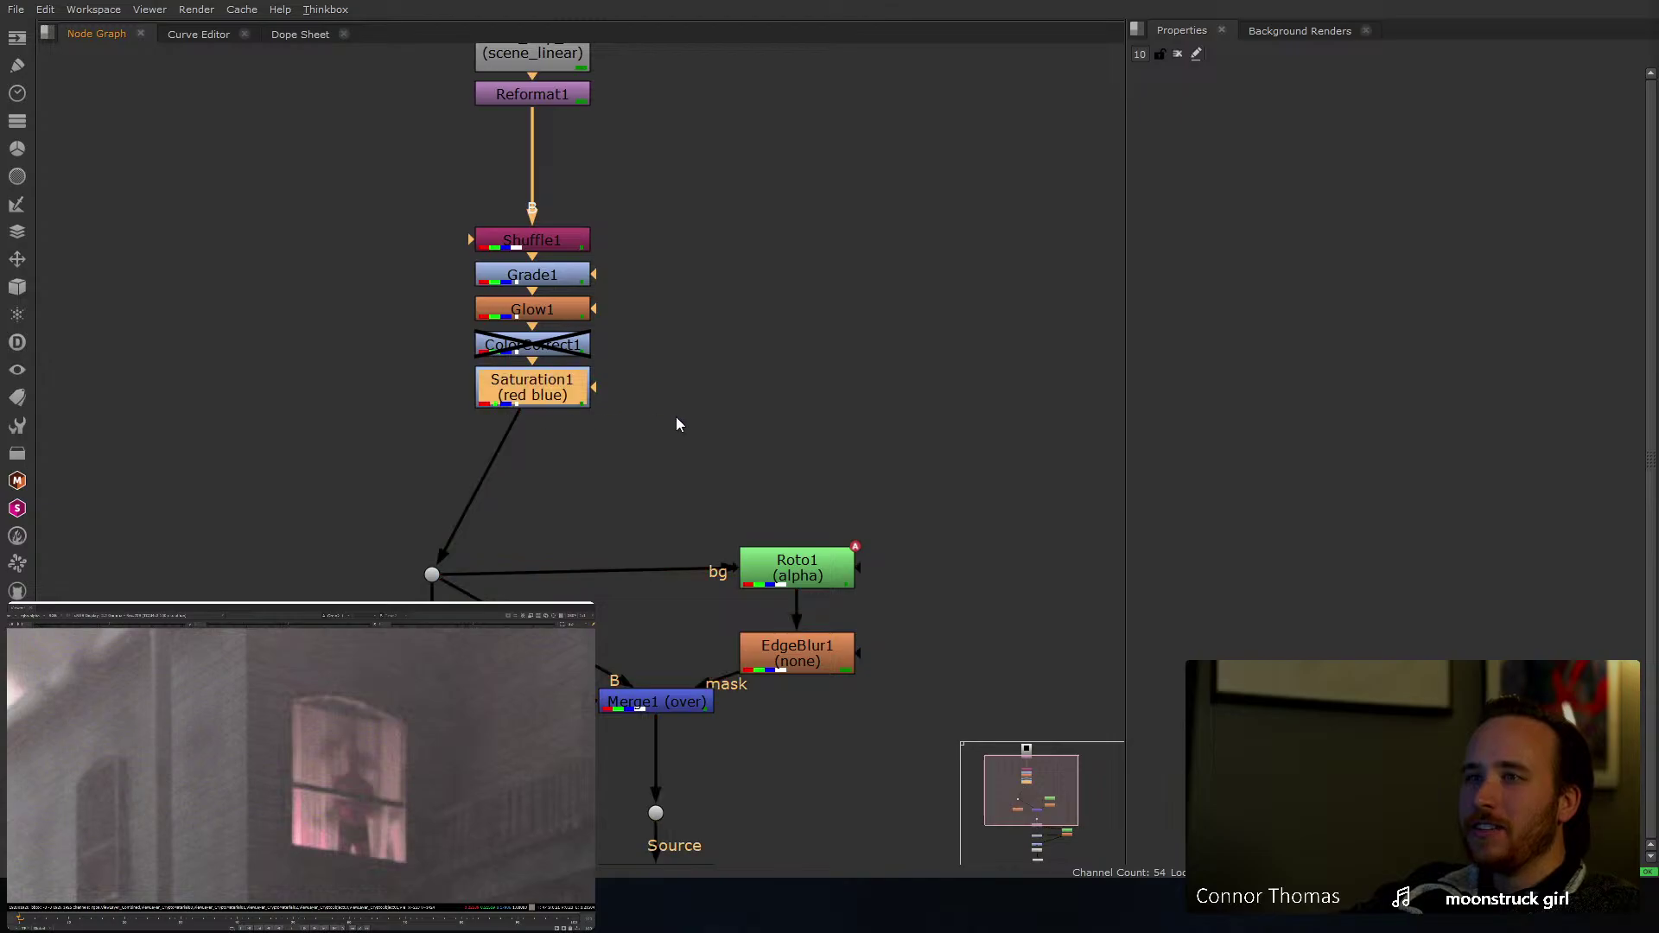
{"action": "middle_click_drag", "start_coordinate": [667, 293], "coordinate": [745, 294]}
{"action": "left_click", "coordinate": [401, 369]}
{"action": "key", "text": "Tab"}
{"action": "type", "text": "crypt"}
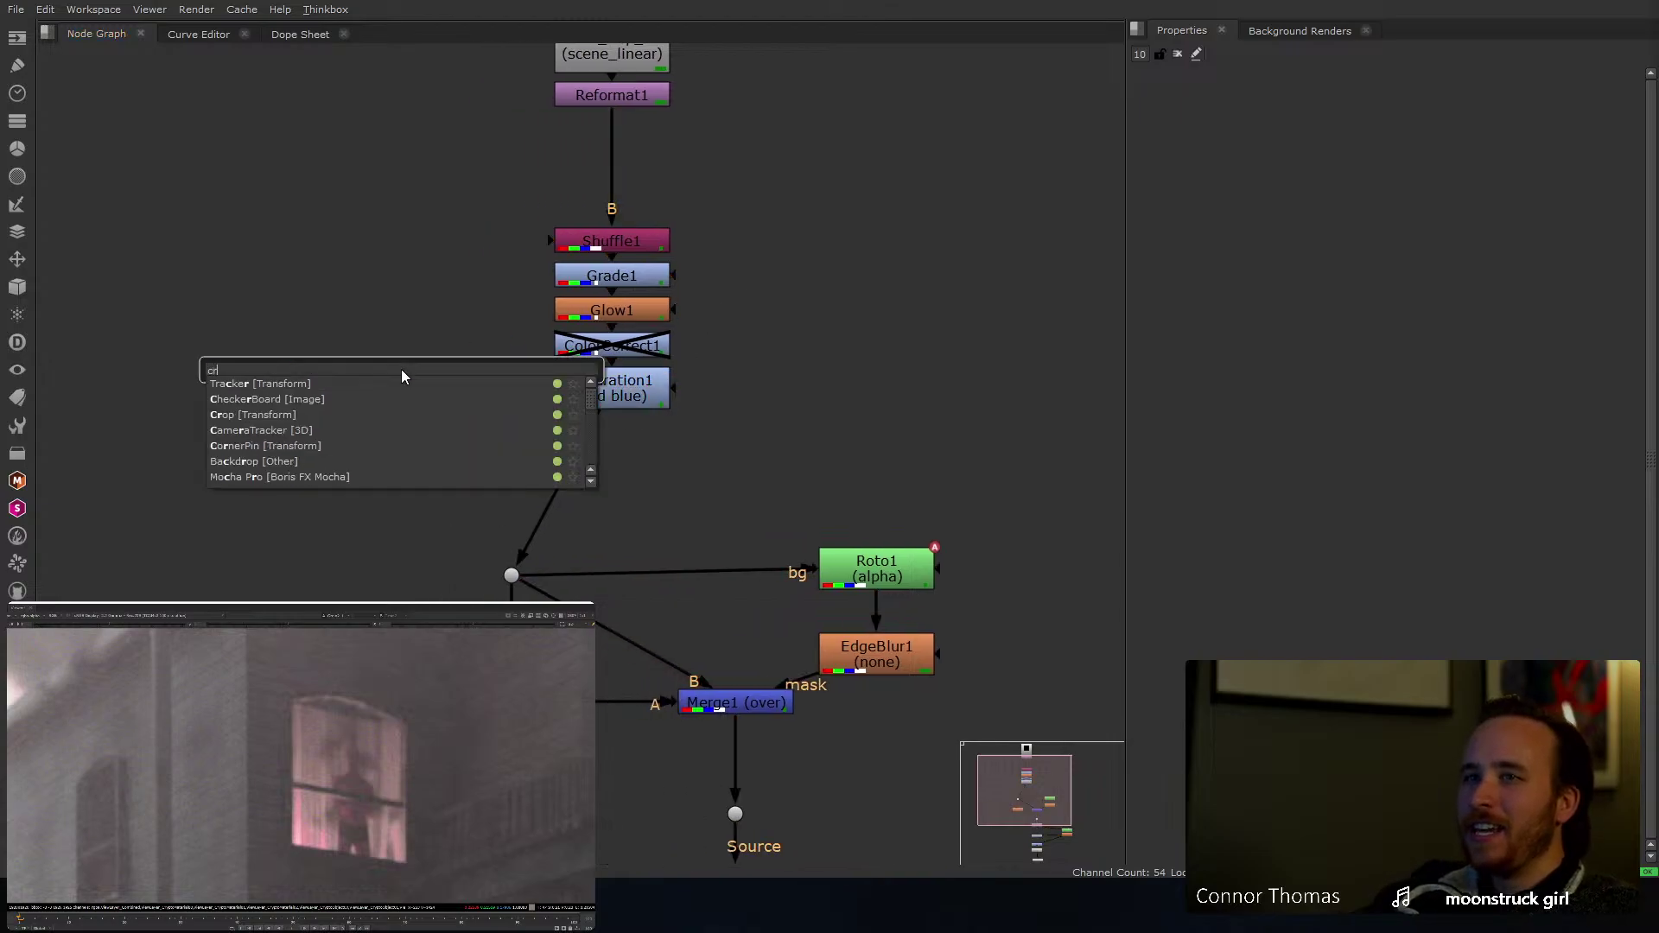
{"action": "key", "text": "Return"}
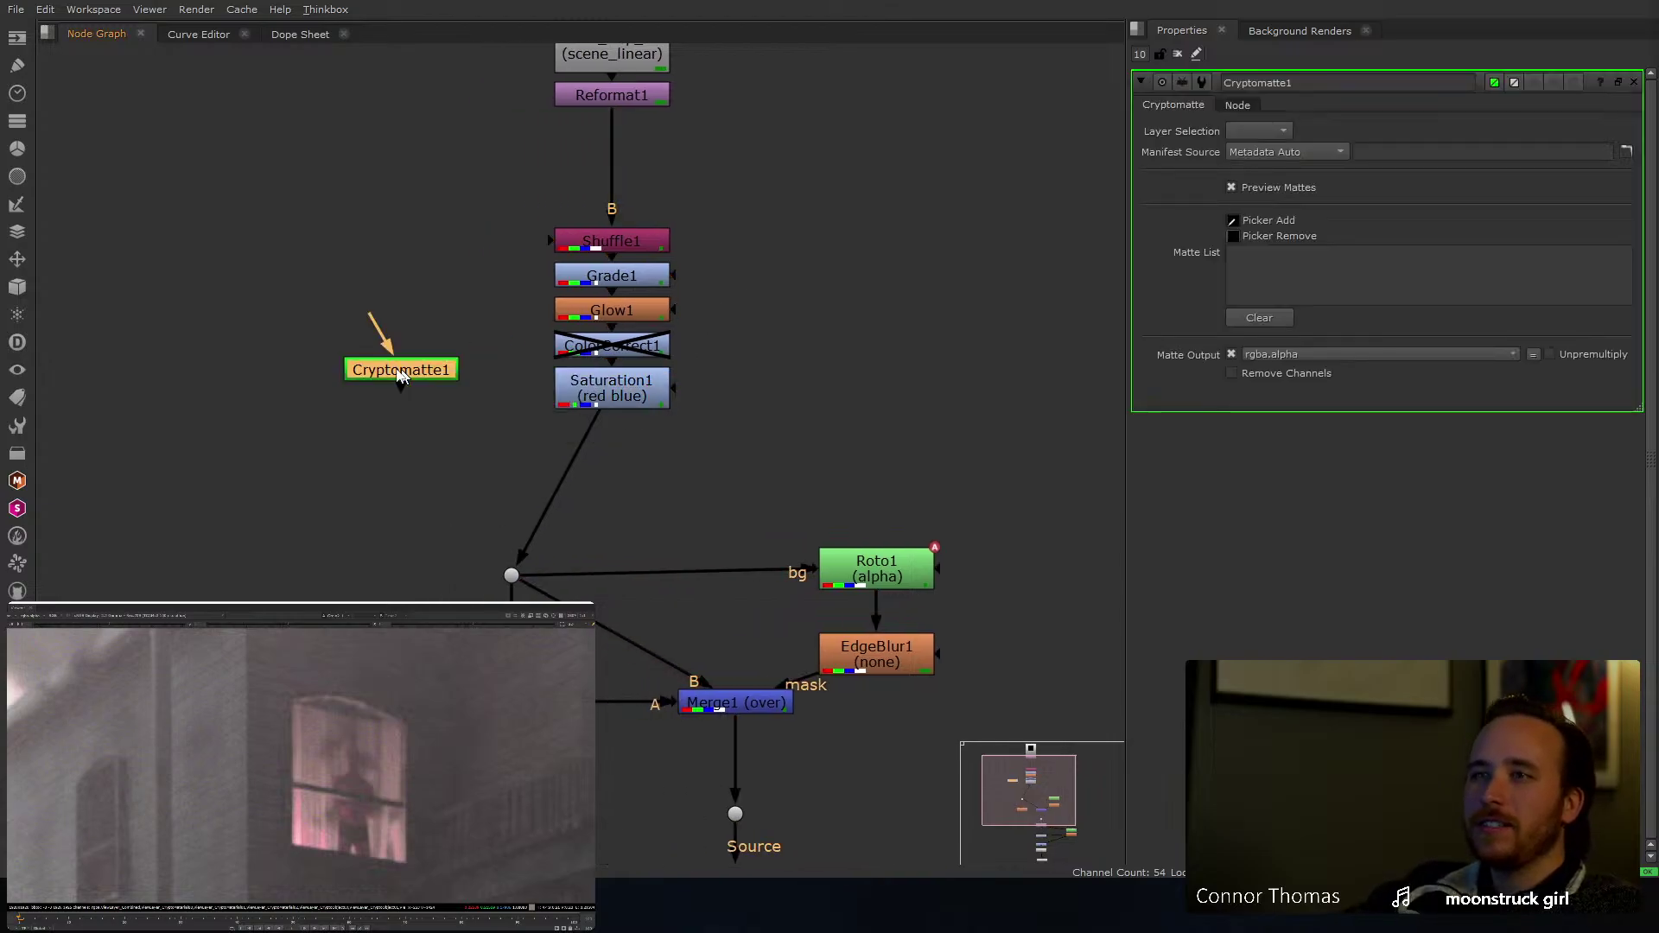
{"action": "left_click_drag", "start_coordinate": [401, 357], "coordinate": [610, 95]}
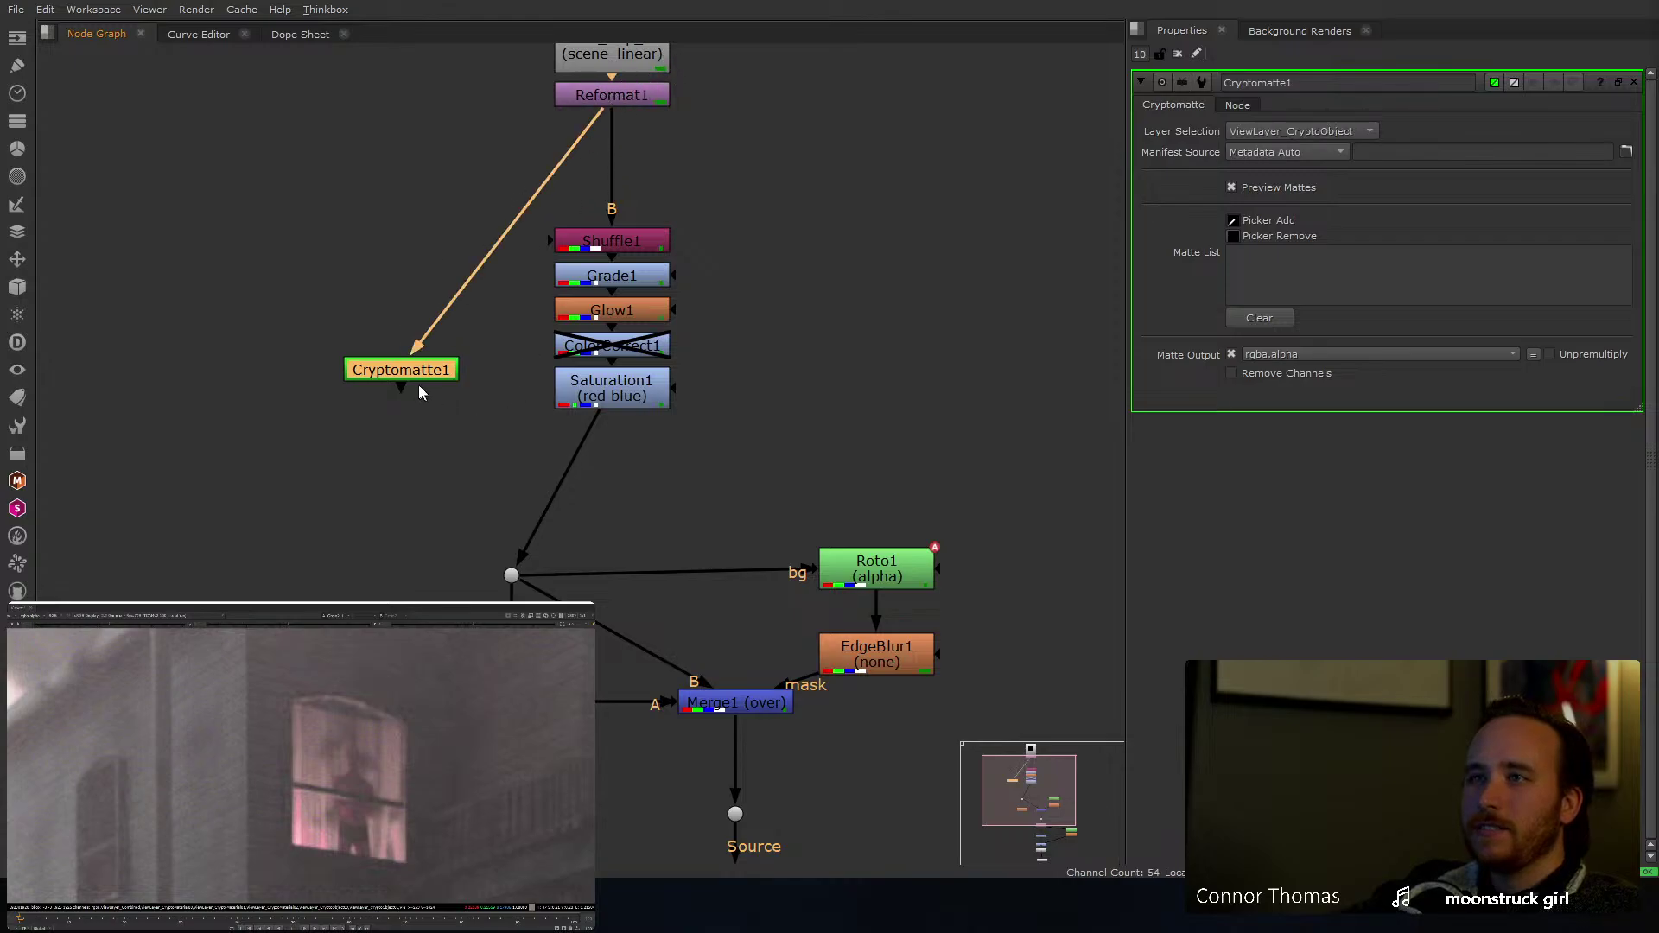
{"action": "left_click_drag", "start_coordinate": [418, 386], "coordinate": [305, 453]}
{"action": "left_click_drag", "start_coordinate": [591, 121], "coordinate": [567, 232]}
Step: Insert a Grade node after Saturation1 and connect its mask input to Cryptomatte1
{"action": "left_click", "coordinate": [595, 402]}
{"action": "key", "text": "g"}
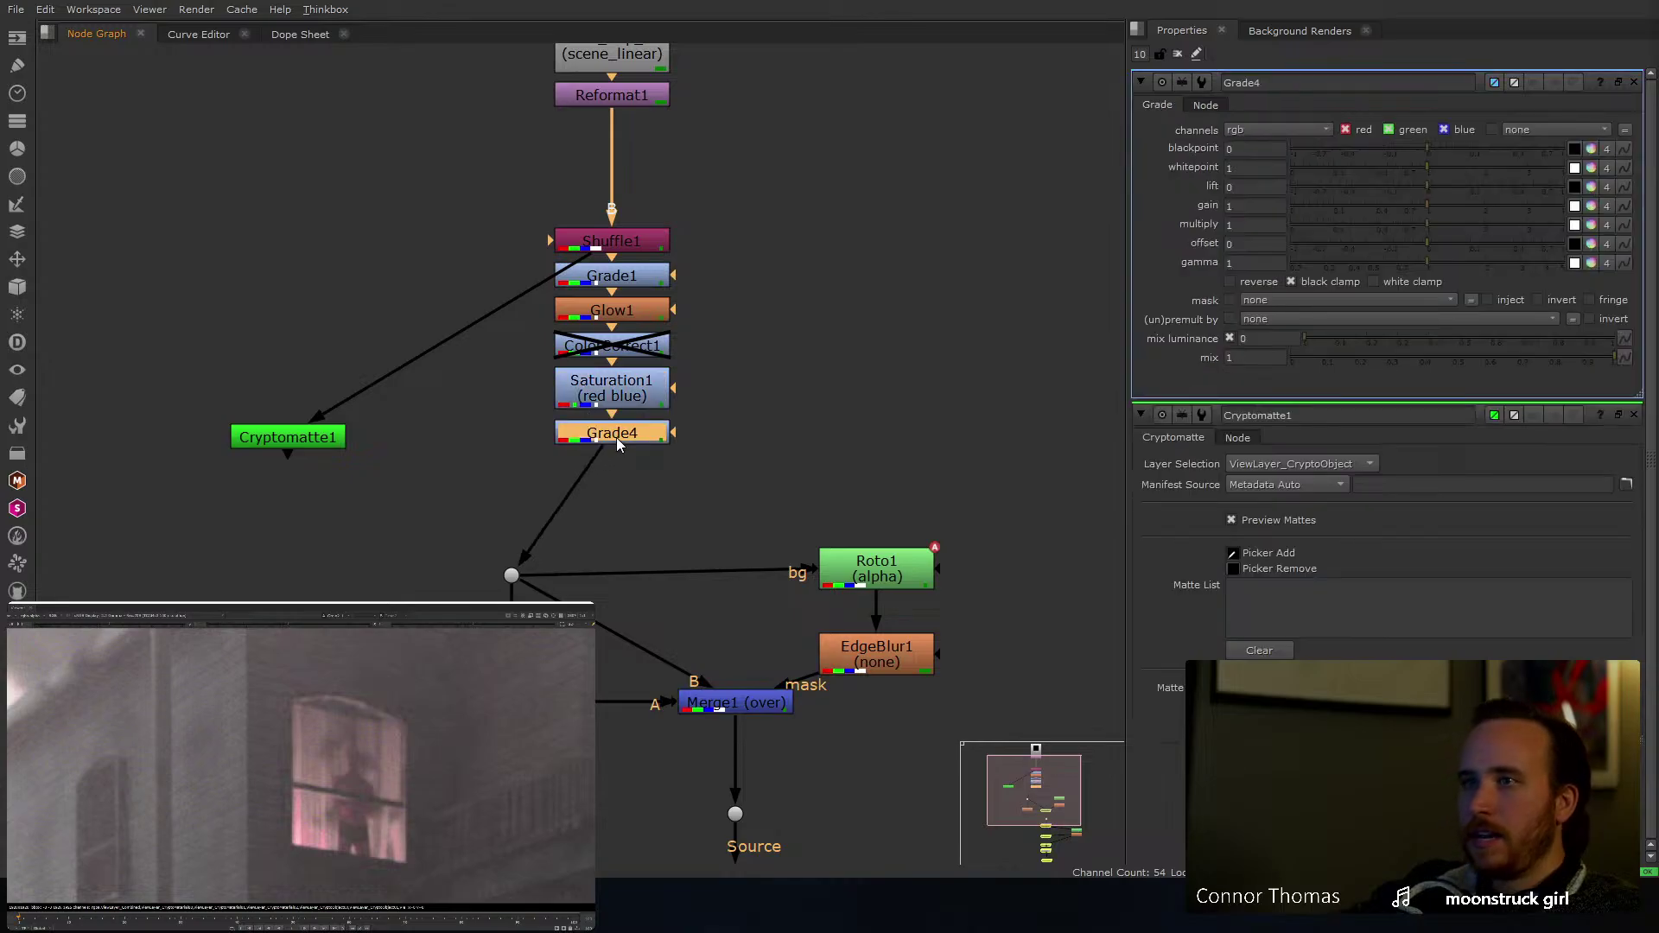
{"action": "left_click_drag", "start_coordinate": [679, 433], "coordinate": [285, 438]}
{"action": "left_click", "coordinate": [286, 438]}
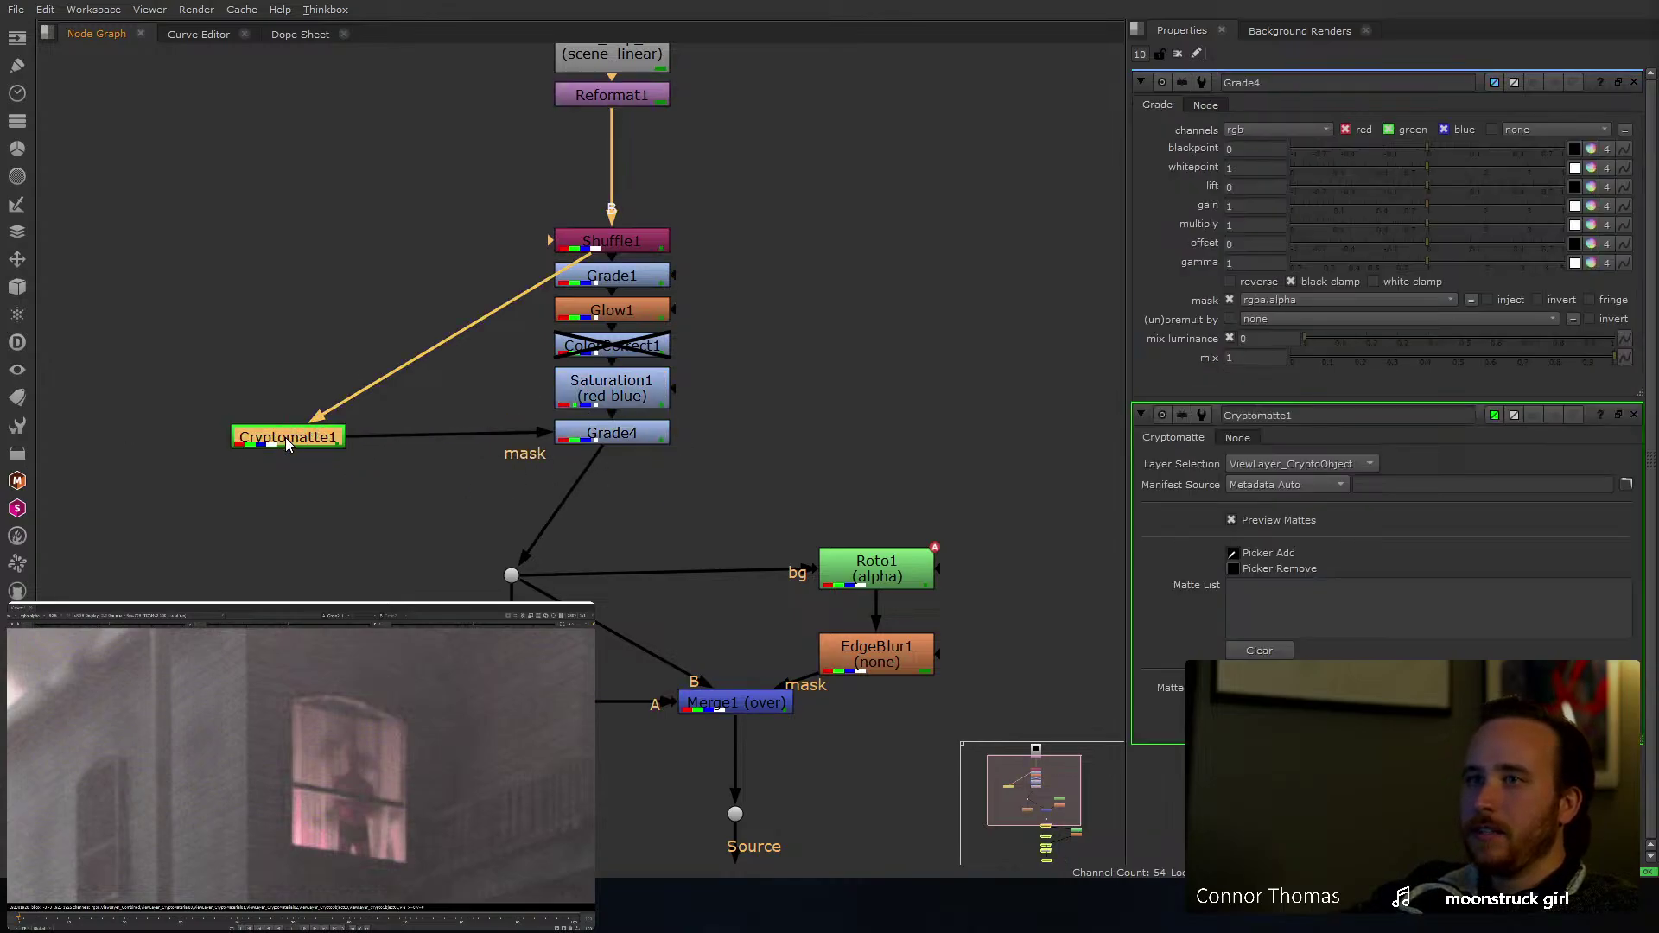
Step: View Cryptomatte1 and compare its ViewLayer_CryptoMaterial and ViewLayer_CryptoObject layers around the house windows
{"action": "key", "text": "1"}
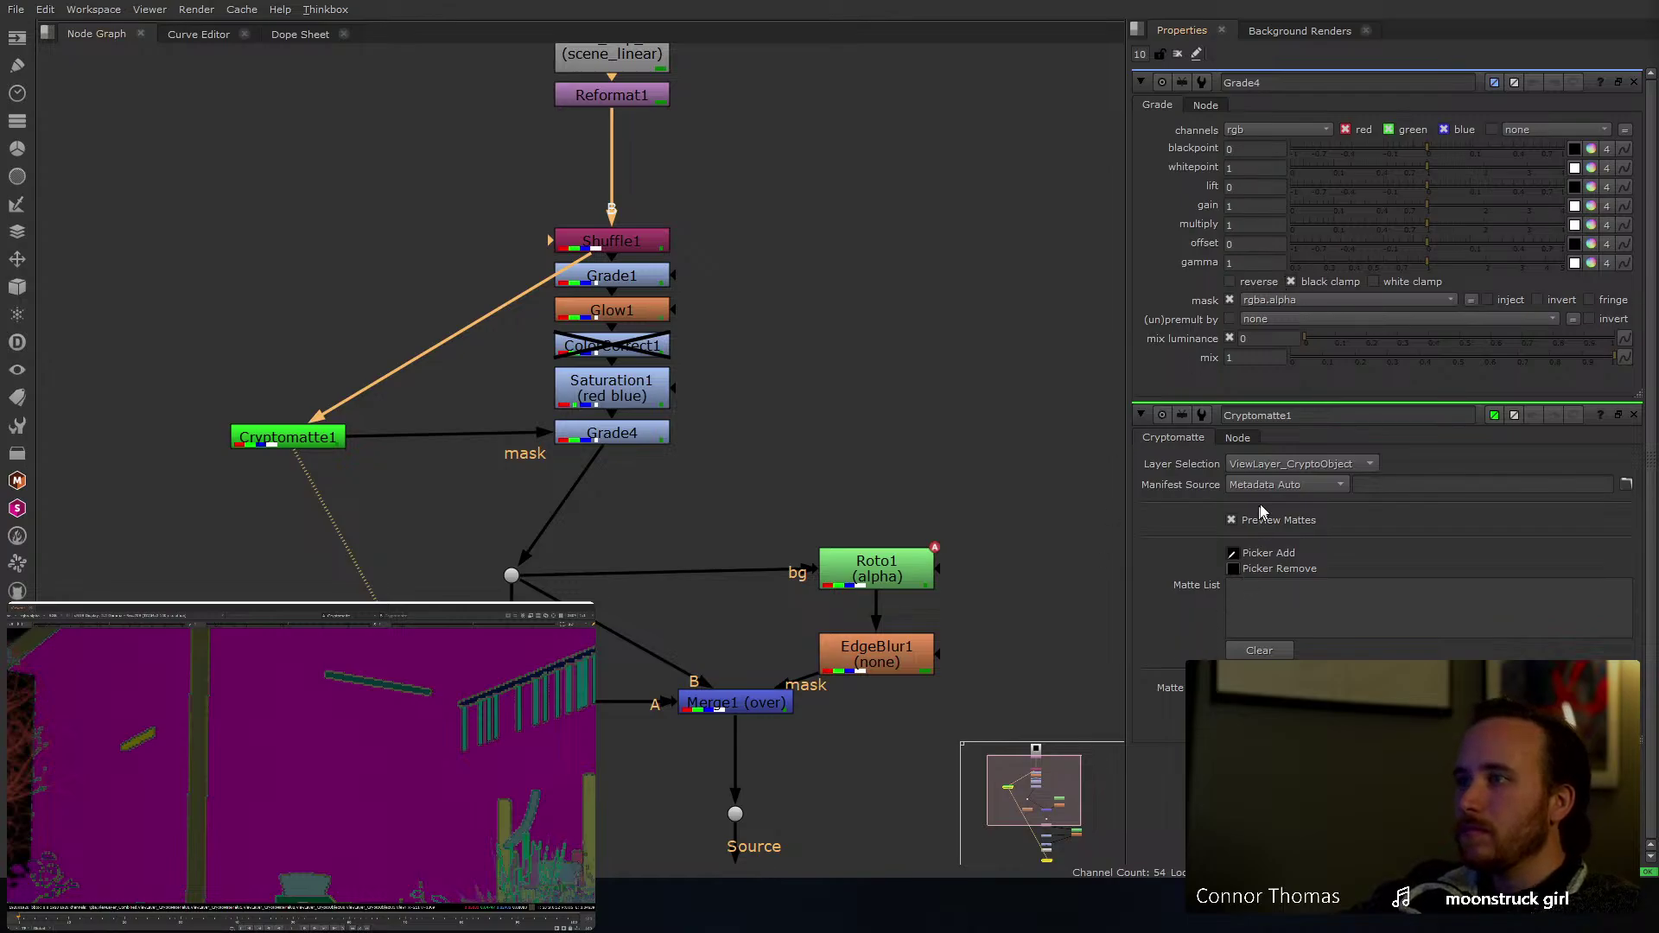
{"action": "left_click", "coordinate": [1331, 465]}
{"action": "left_click", "coordinate": [1333, 486]}
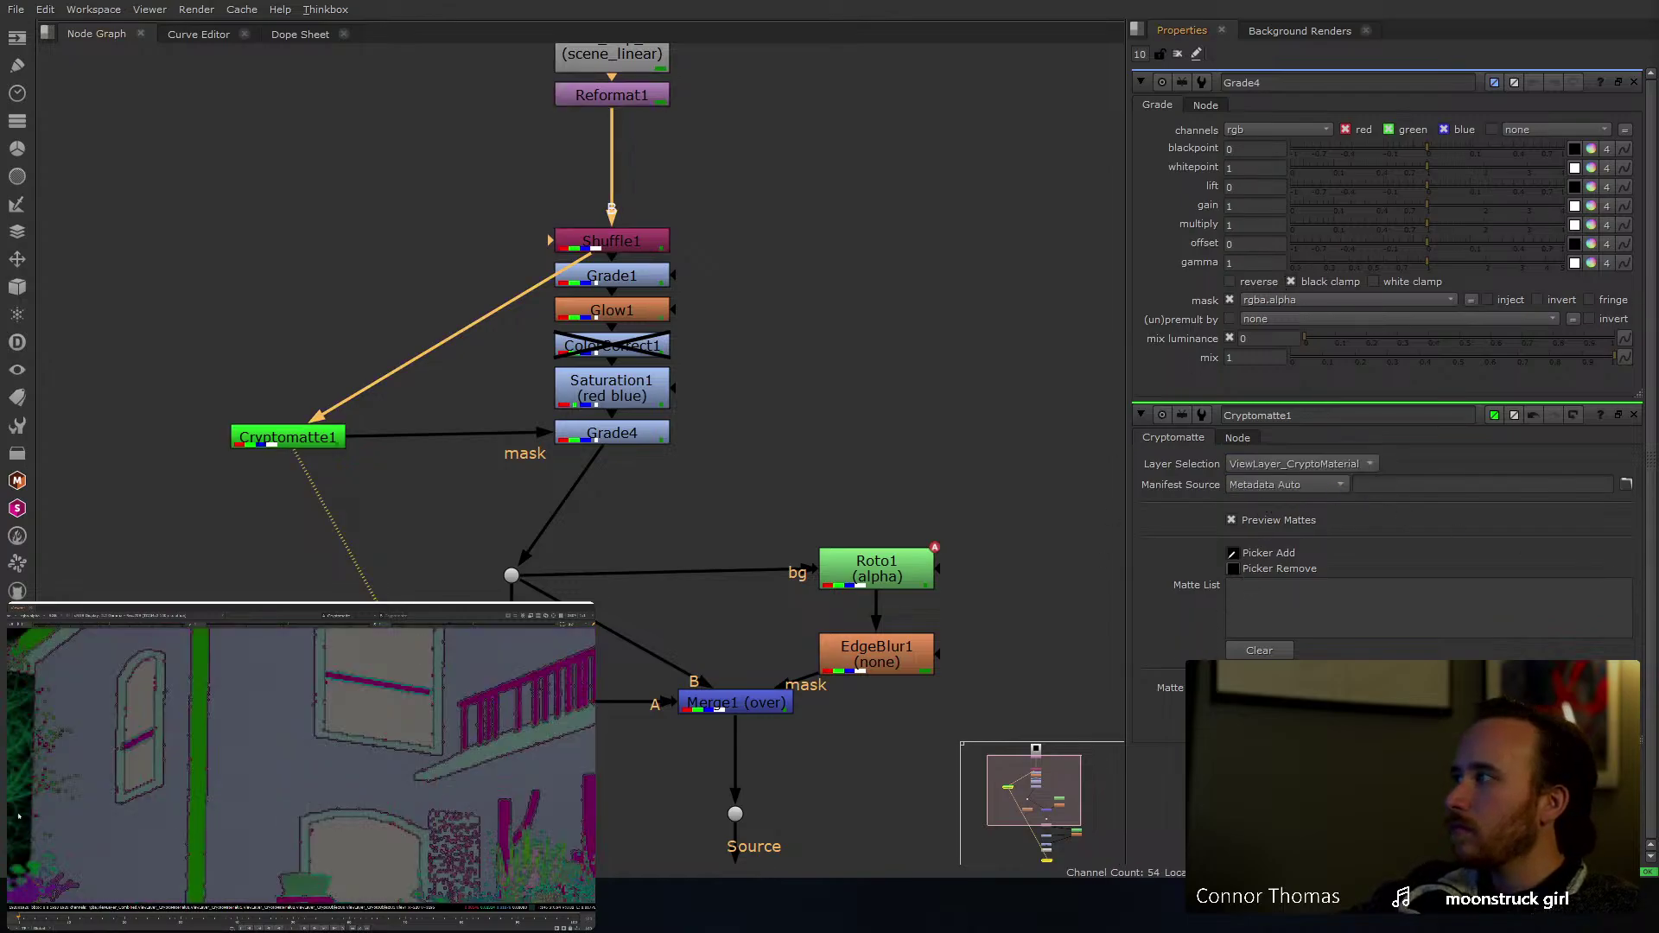
{"action": "middle_click_drag", "start_coordinate": [238, 778], "coordinate": [235, 787]}
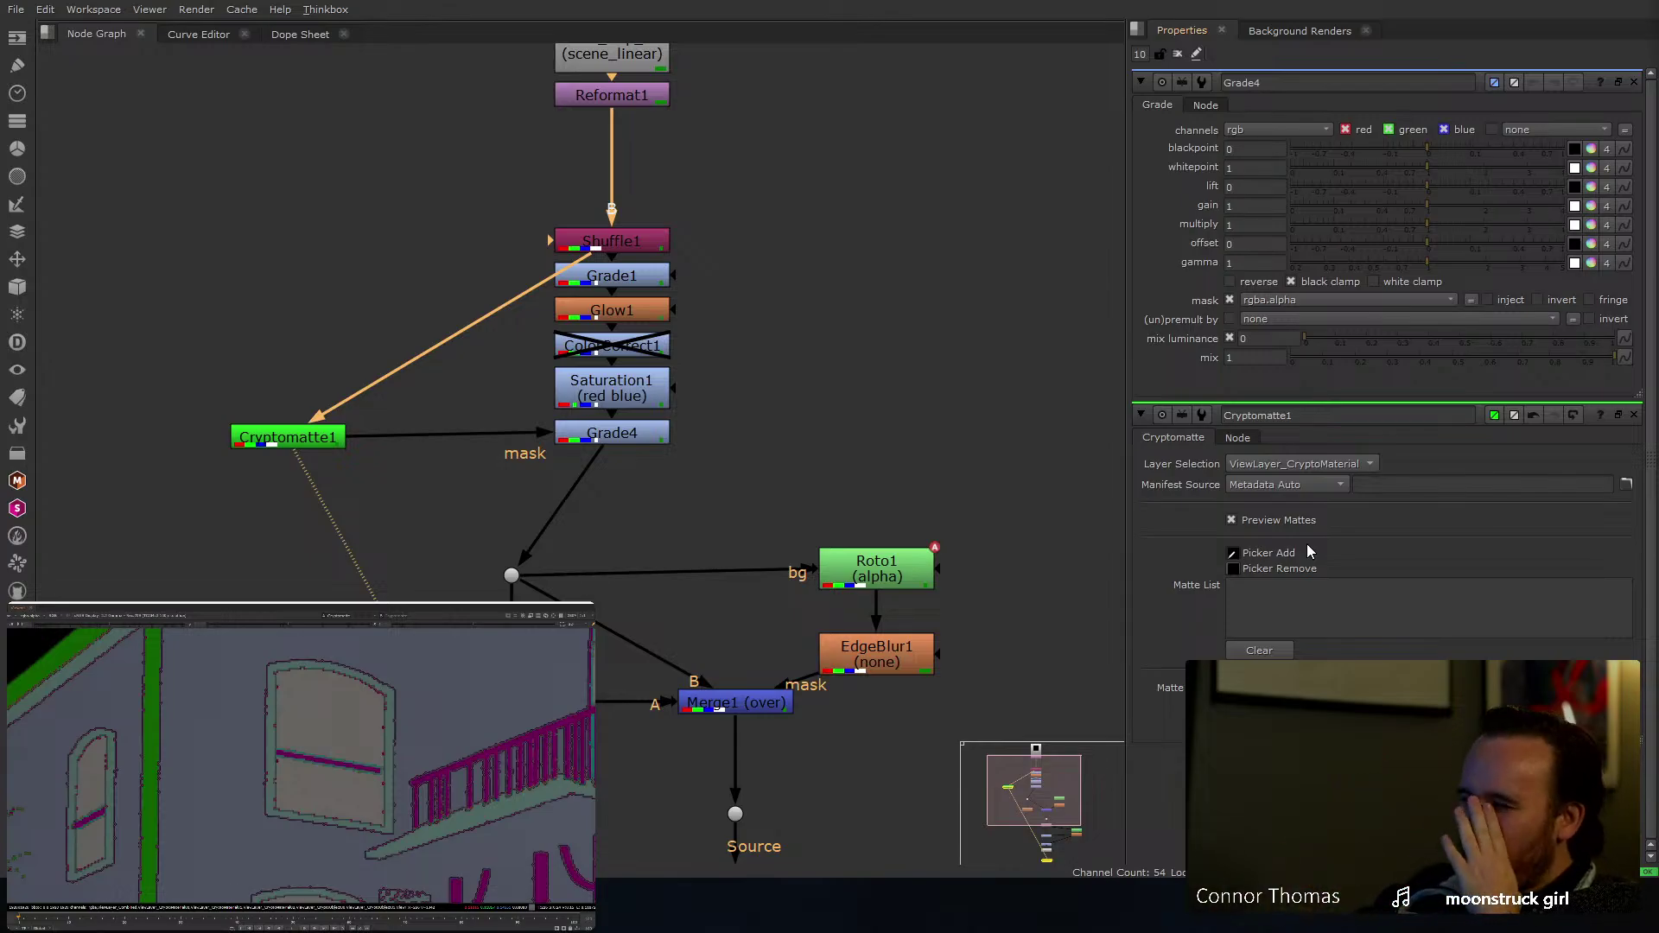
{"action": "left_click", "coordinate": [1293, 466]}
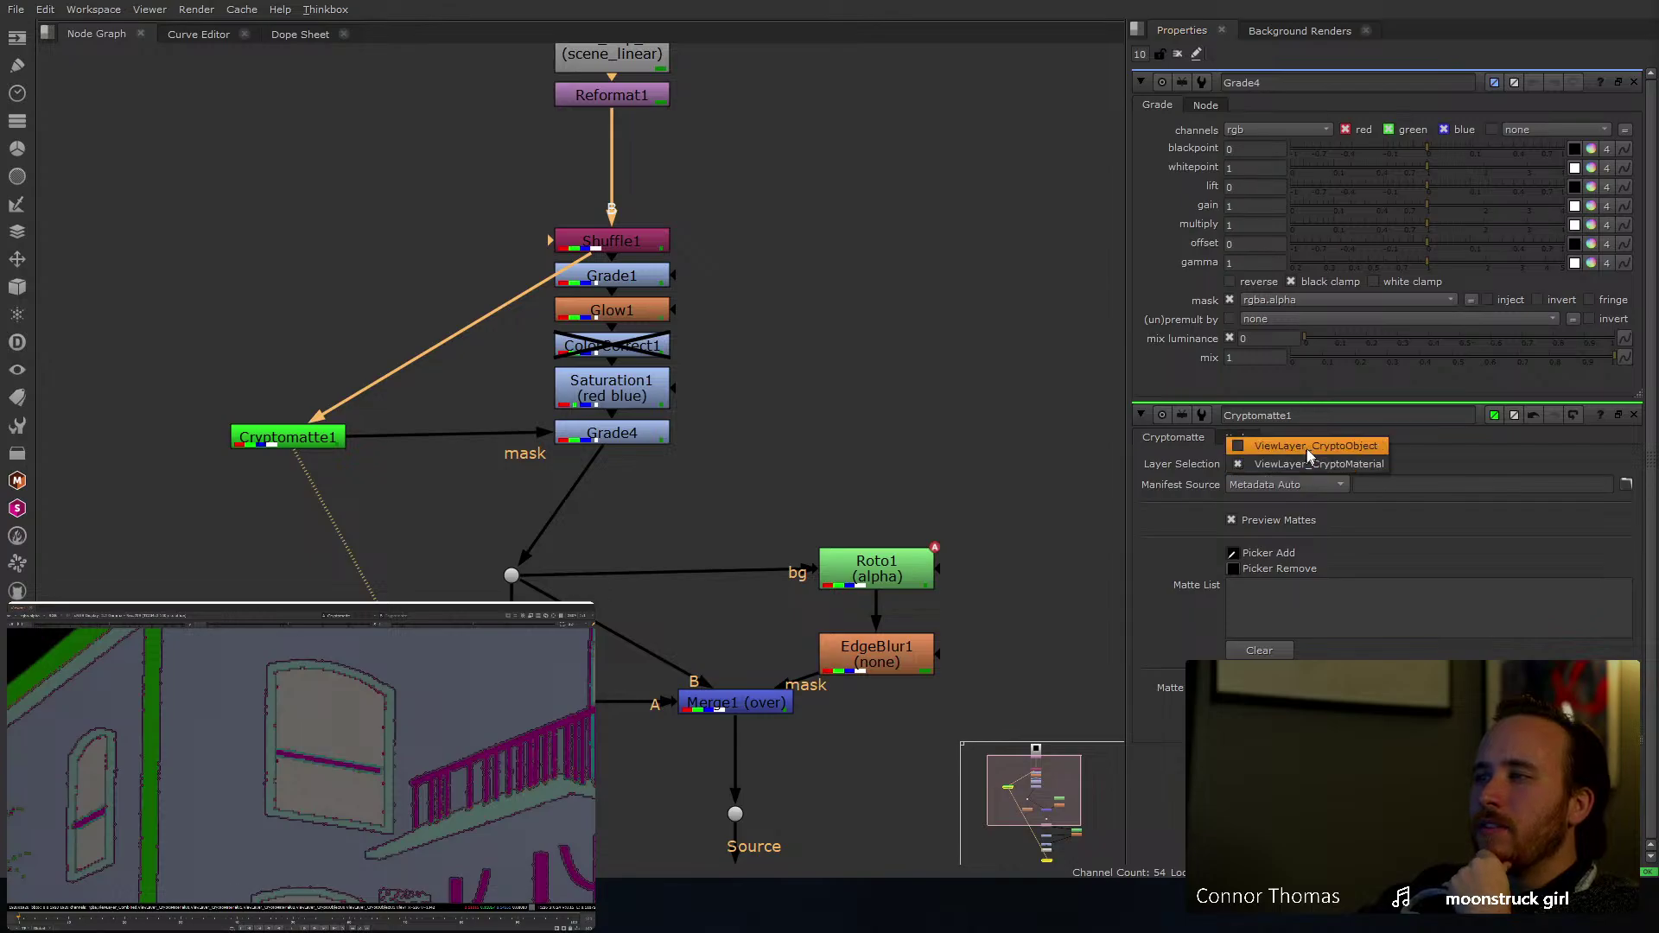
{"action": "left_click", "coordinate": [1297, 448]}
{"action": "scroll", "coordinate": [298, 778], "scroll_direction": "down", "scroll_amount": 5}
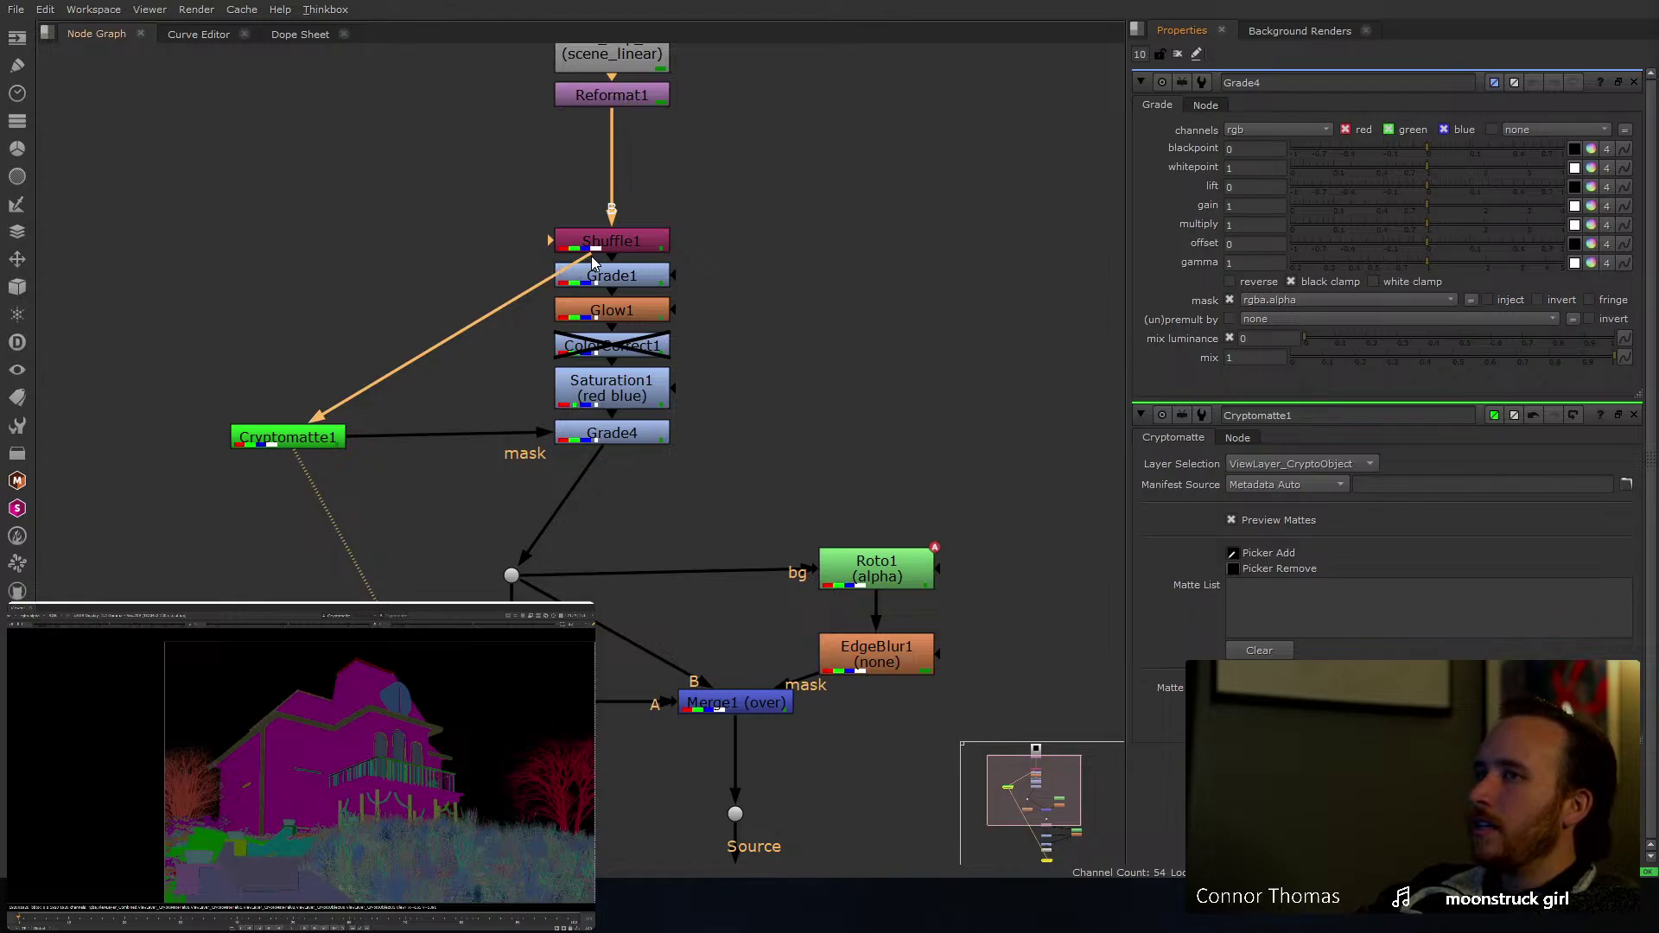
Step: Reconnect the Cryptomatte1 input to Reformat1 and delete the Cryptomatte node
{"action": "left_click_drag", "start_coordinate": [593, 262], "coordinate": [603, 102]}
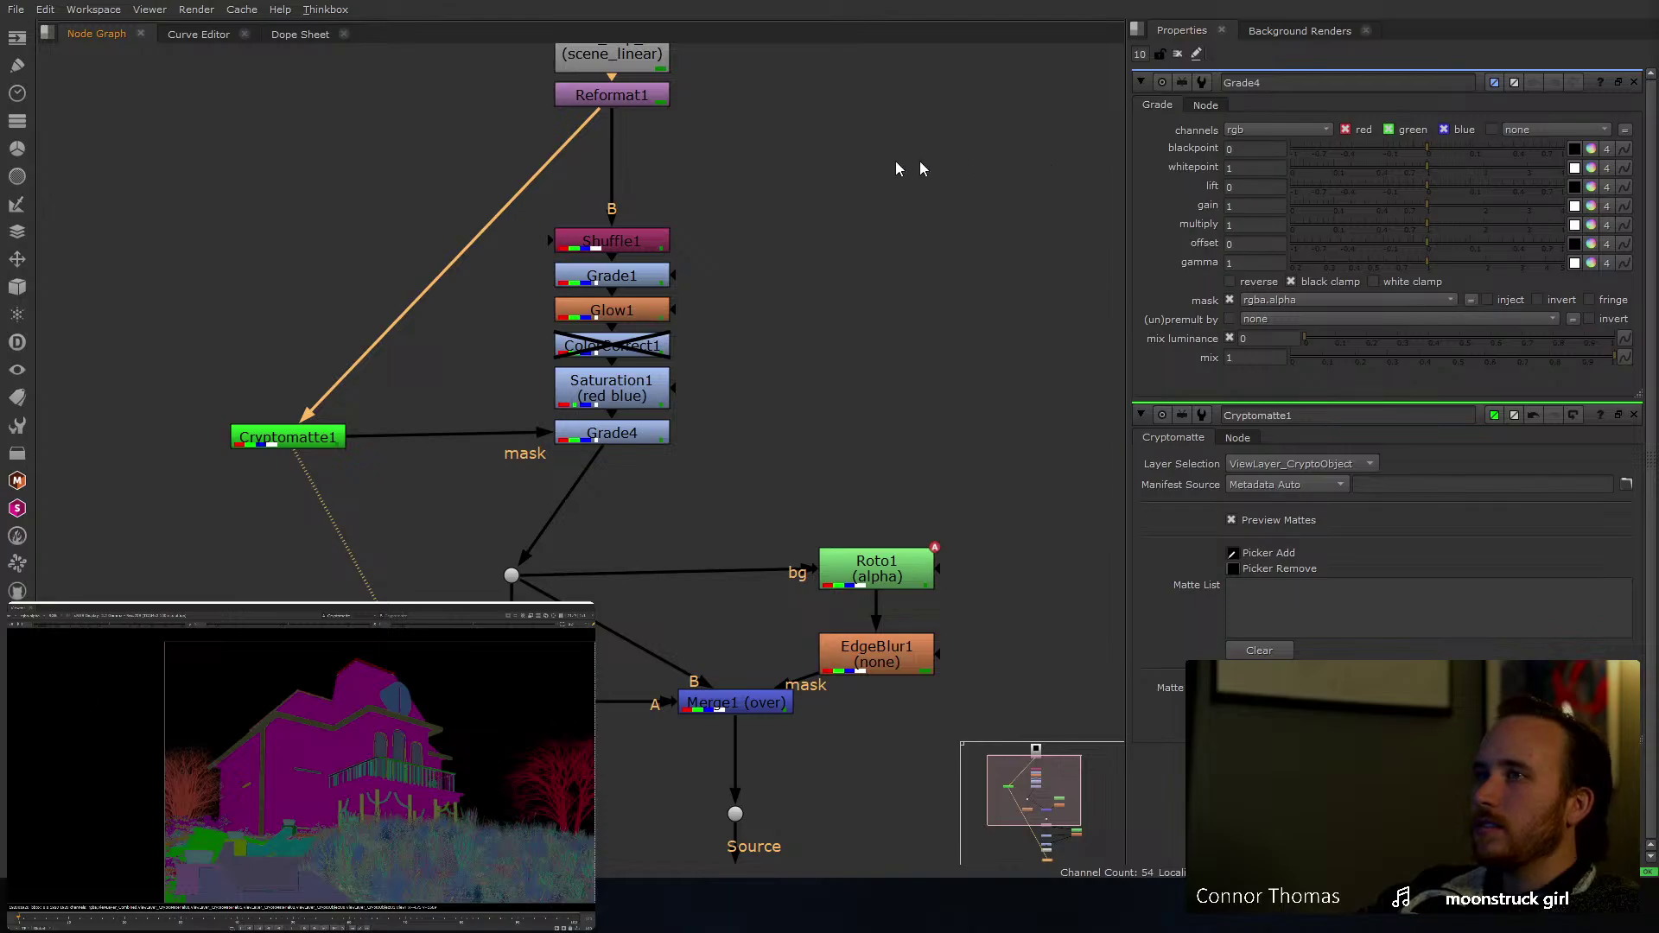
{"action": "left_click", "coordinate": [303, 437]}
{"action": "key", "text": "Delete"}
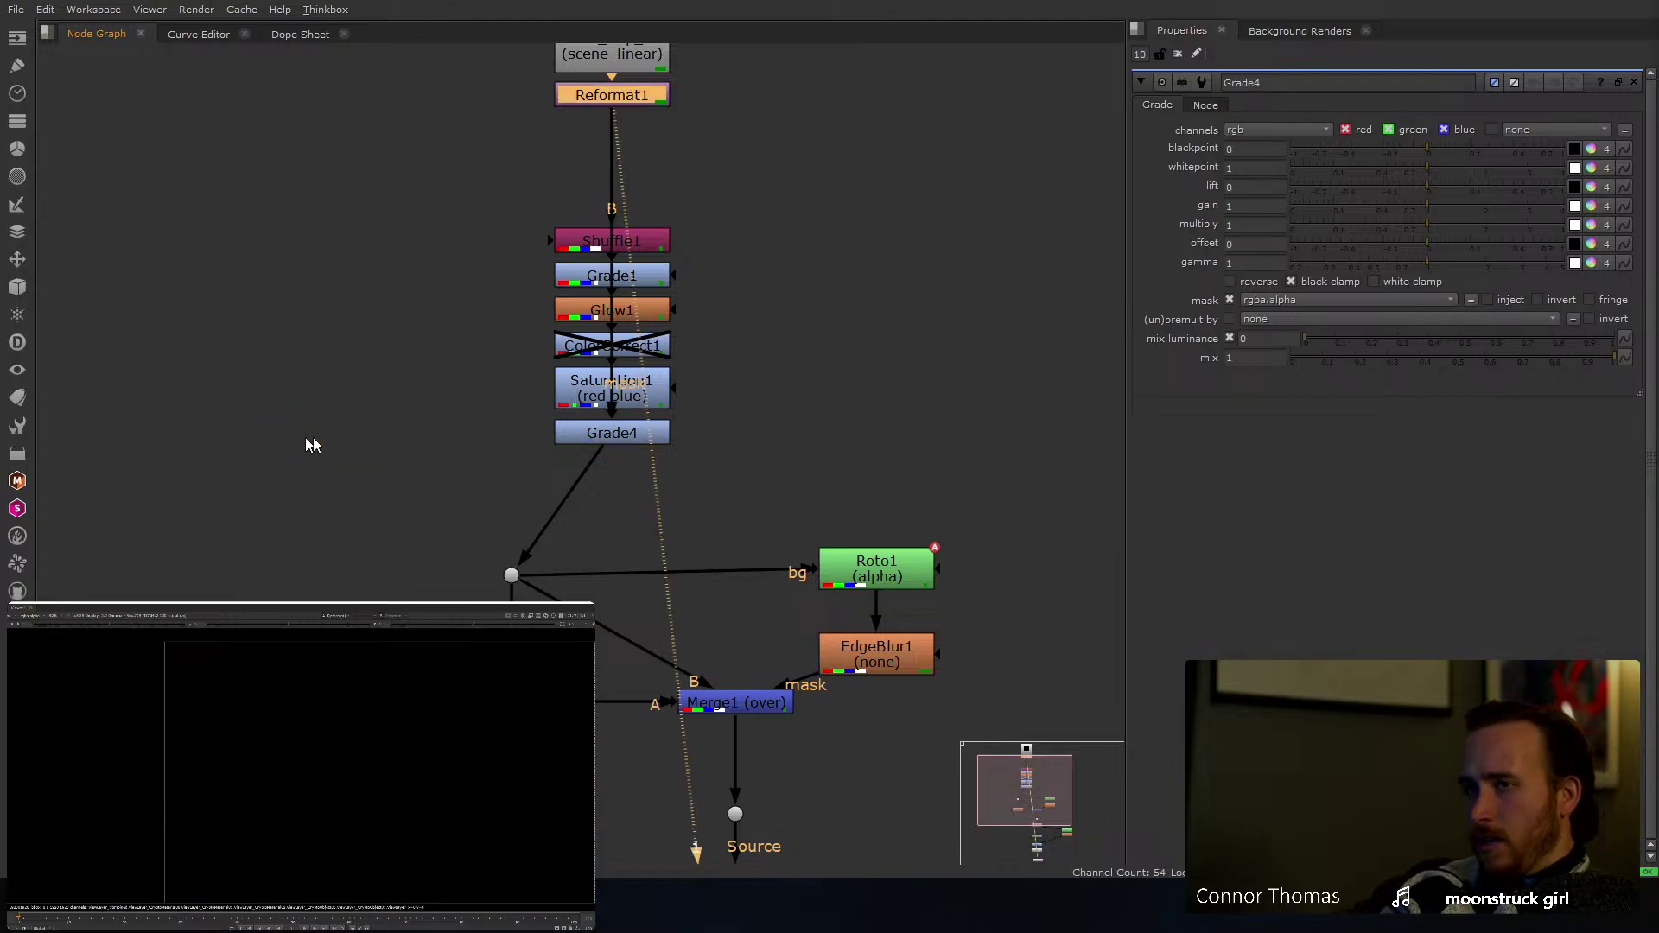
Step: Add a Roto node with its bg input on Saturation1 and connect it as the mask of Grade4
{"action": "left_click", "coordinate": [363, 366]}
{"action": "key", "text": "Tab"}
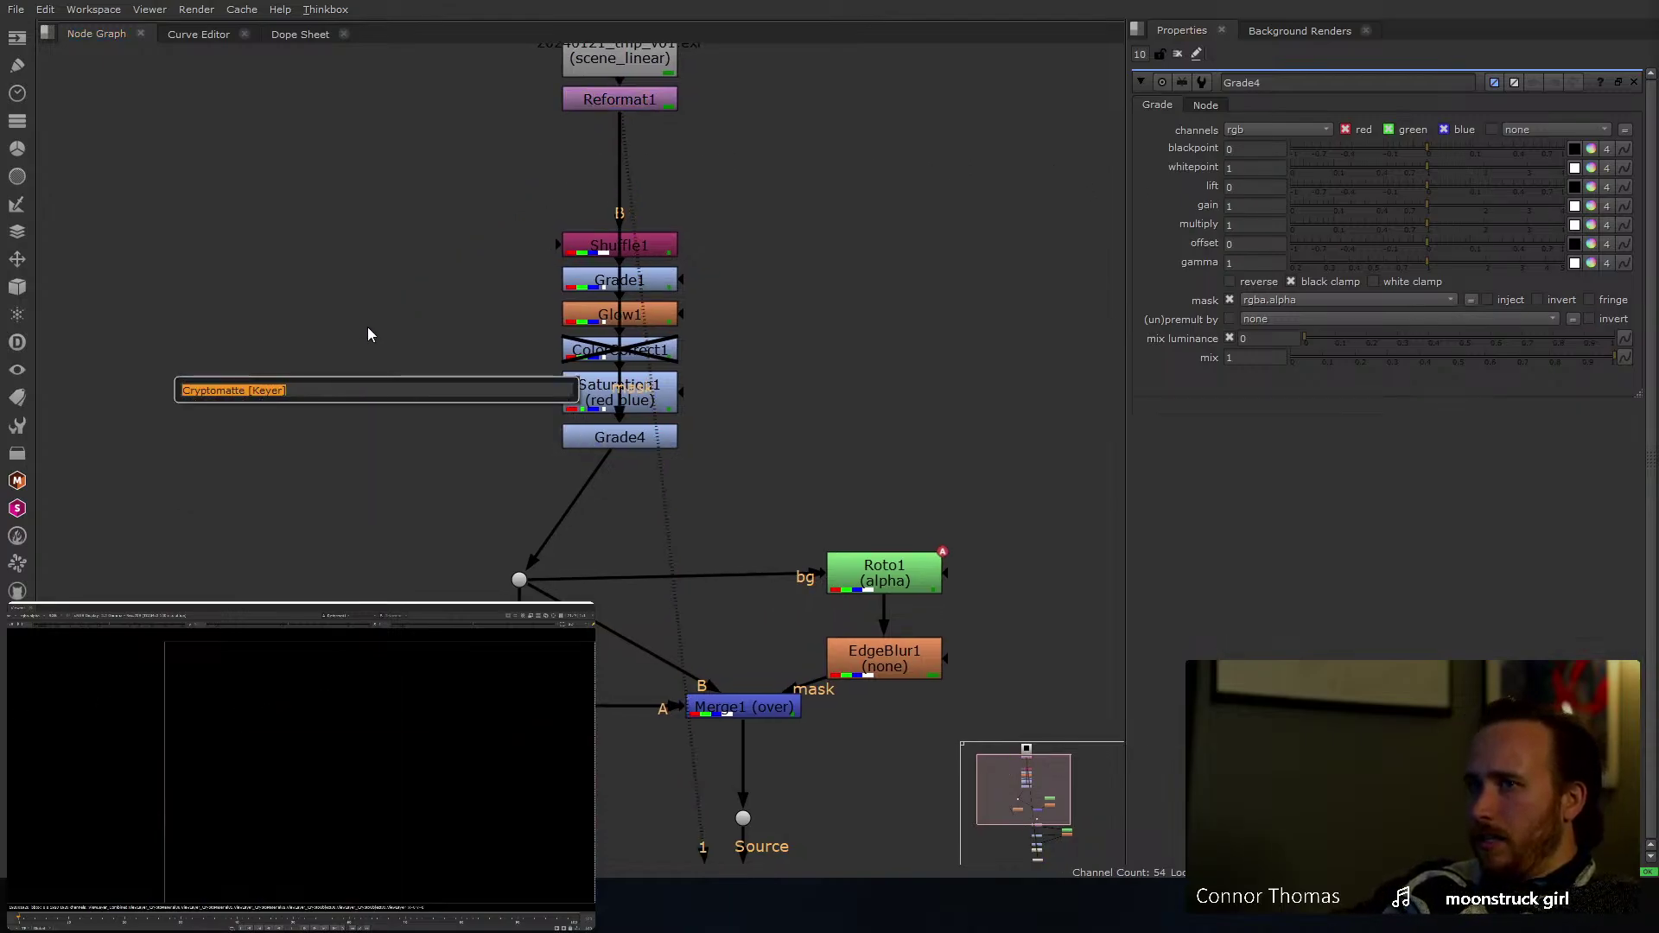
{"action": "key", "text": "Escape"}
{"action": "key", "text": "o"}
{"action": "left_click_drag", "start_coordinate": [354, 286], "coordinate": [554, 391]}
{"action": "left_click_drag", "start_coordinate": [651, 427], "coordinate": [954, 413]}
{"action": "left_click_drag", "start_coordinate": [682, 481], "coordinate": [368, 337]}
{"action": "left_click_drag", "start_coordinate": [368, 335], "coordinate": [605, 393]}
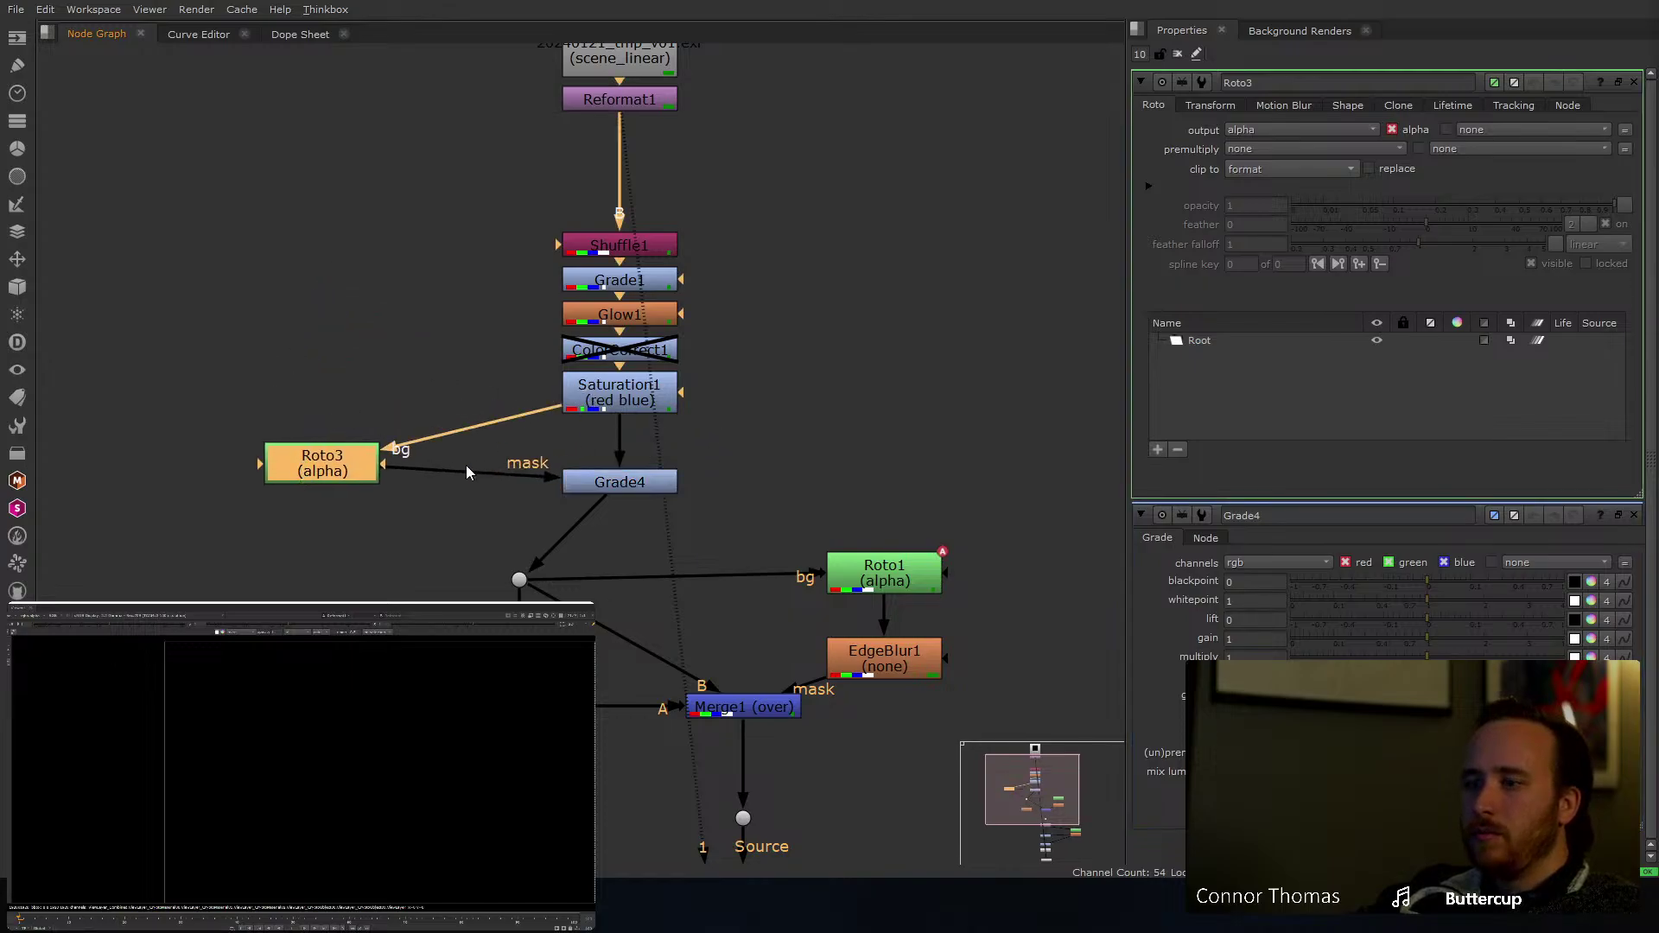
Step: Display Saturation1 in the viewer and draw a closed Bezier shape in Roto3 around the figure in the lit window
{"action": "key", "text": "1"}
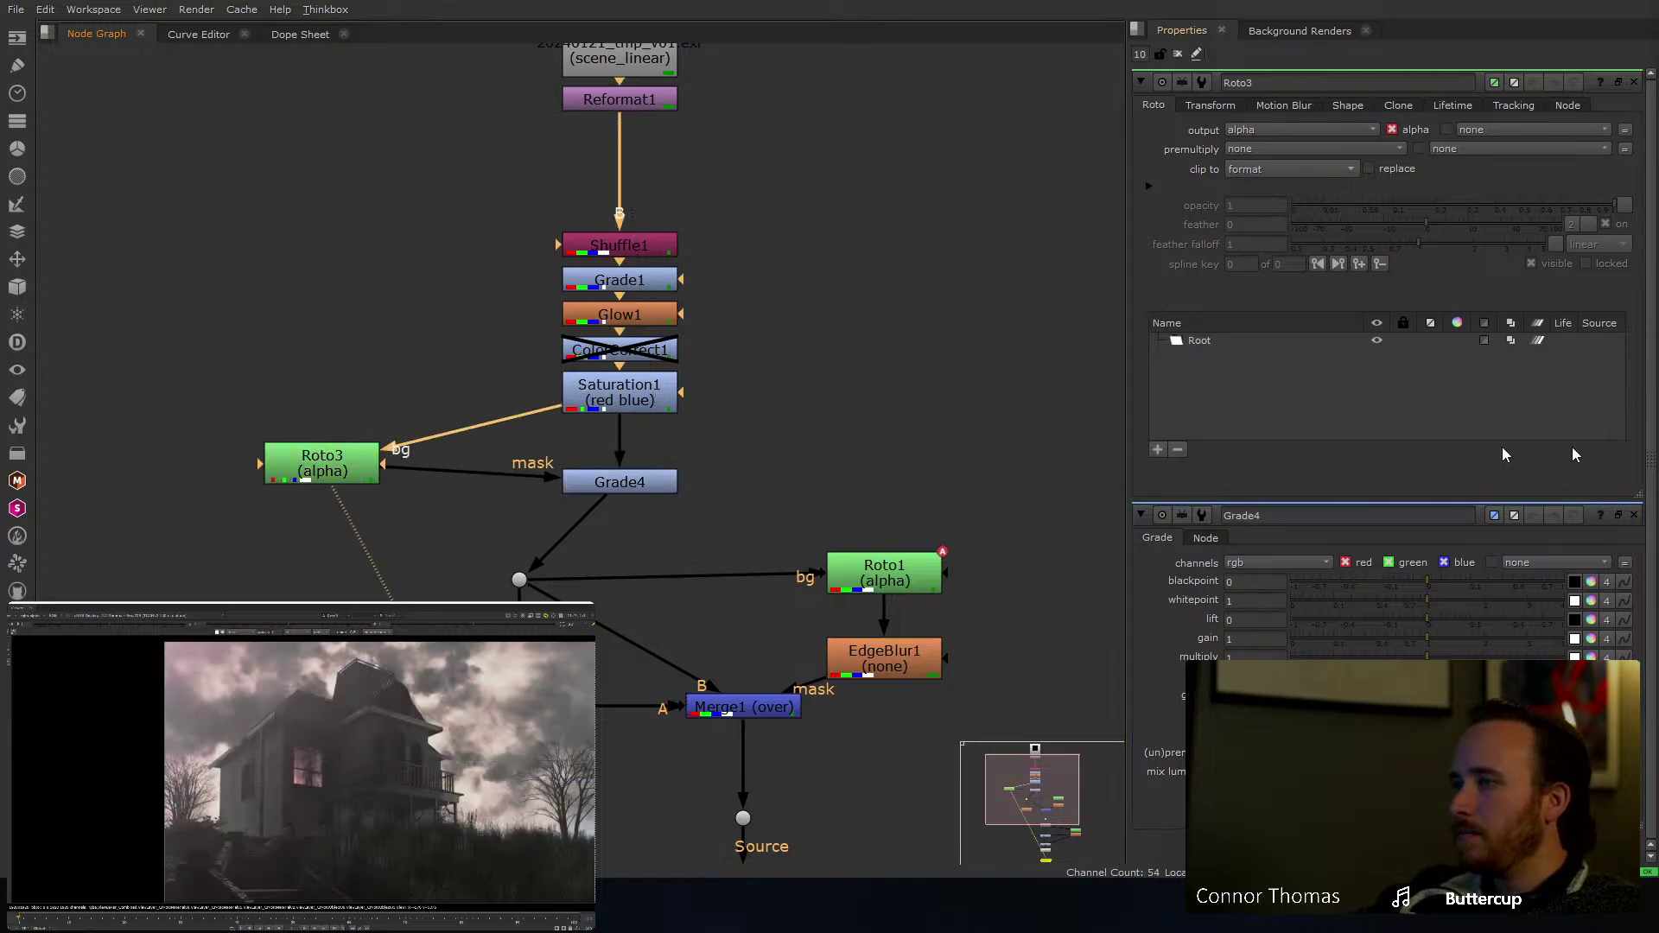
{"action": "left_click", "coordinate": [620, 389]}
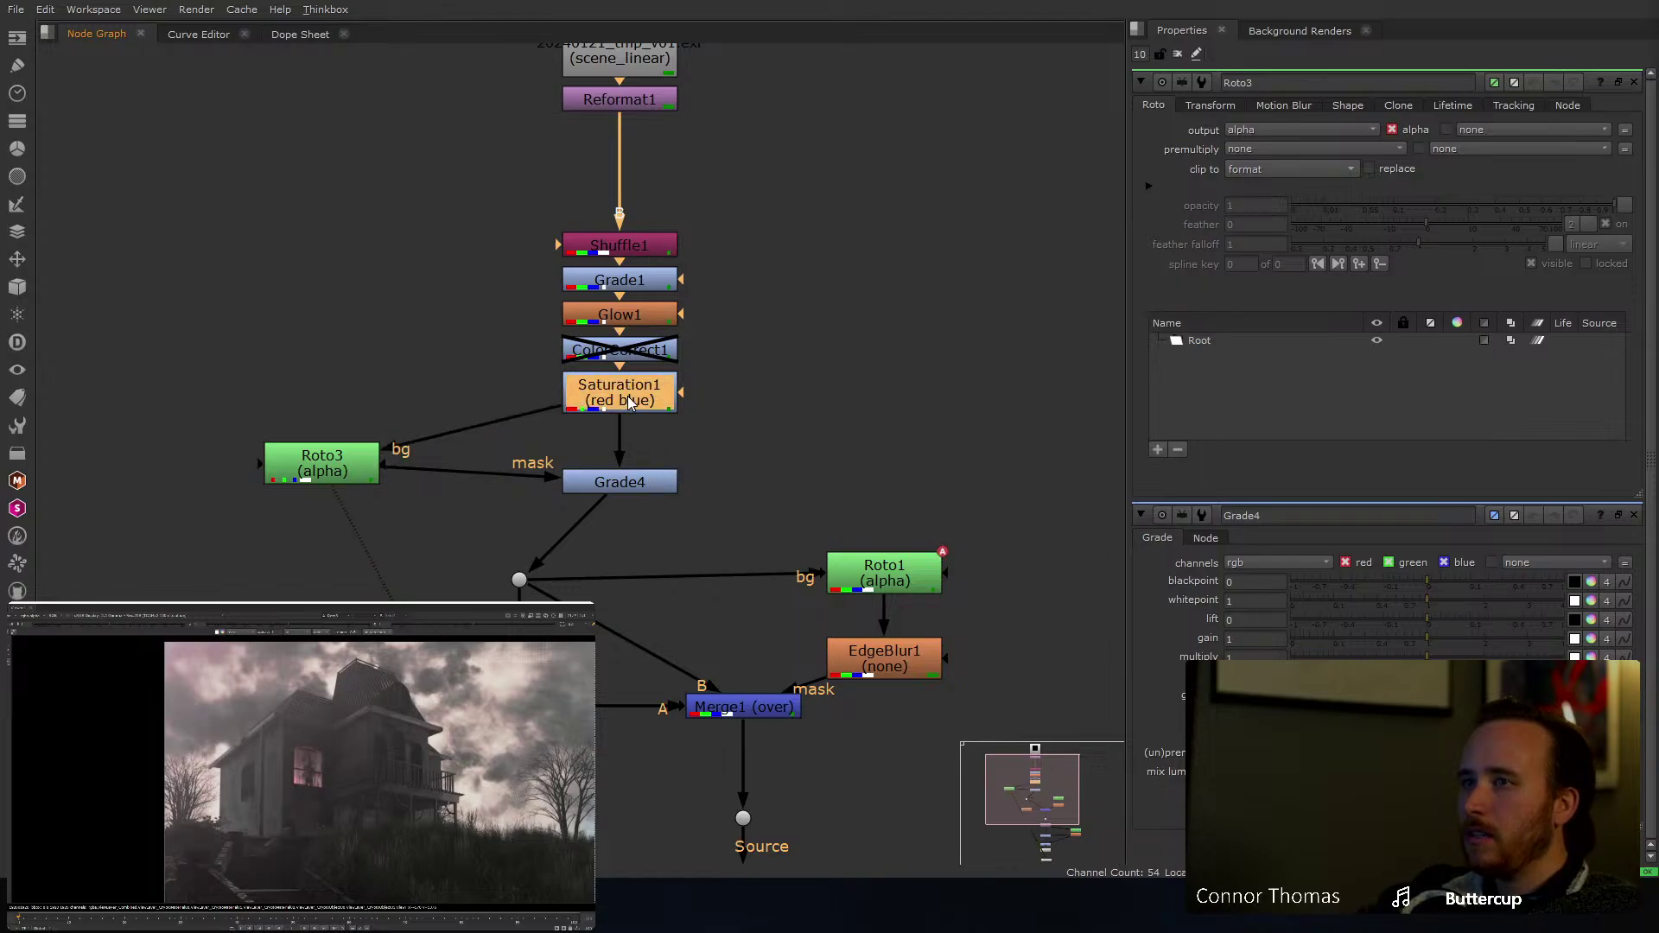
{"action": "key", "text": "1"}
{"action": "scroll", "coordinate": [211, 791], "scroll_direction": "up", "scroll_amount": 5}
{"action": "scroll", "coordinate": [211, 791], "scroll_direction": "up", "scroll_amount": 5}
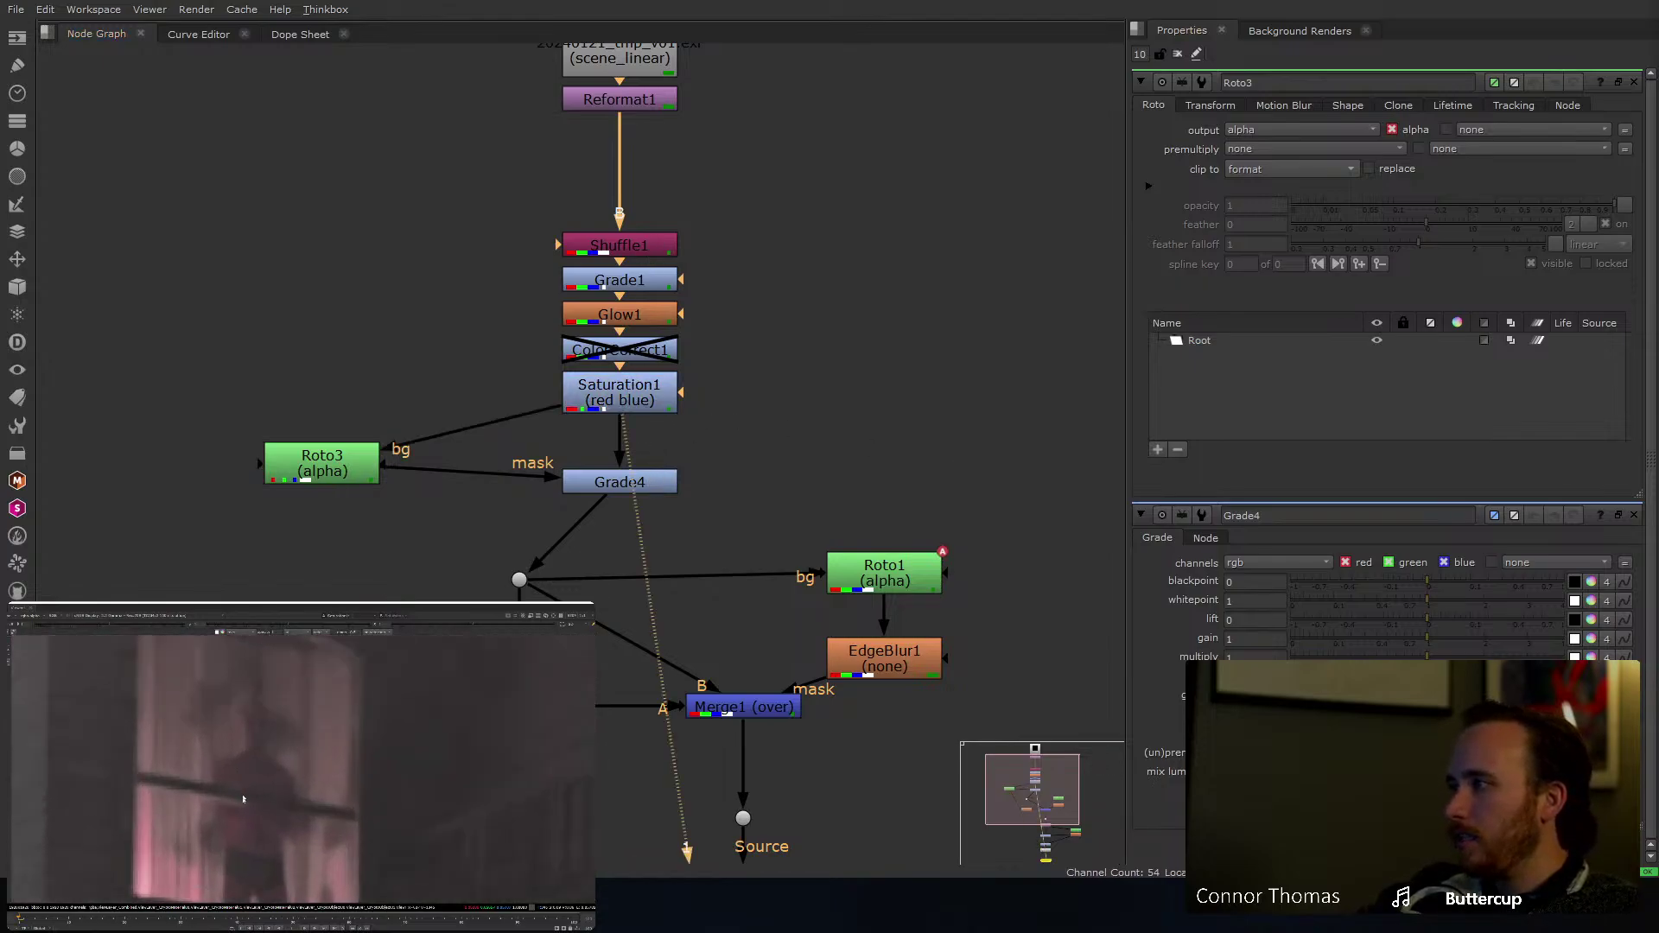
{"action": "scroll", "coordinate": [240, 854], "scroll_direction": "up", "scroll_amount": 2}
{"action": "left_click", "coordinate": [235, 850]}
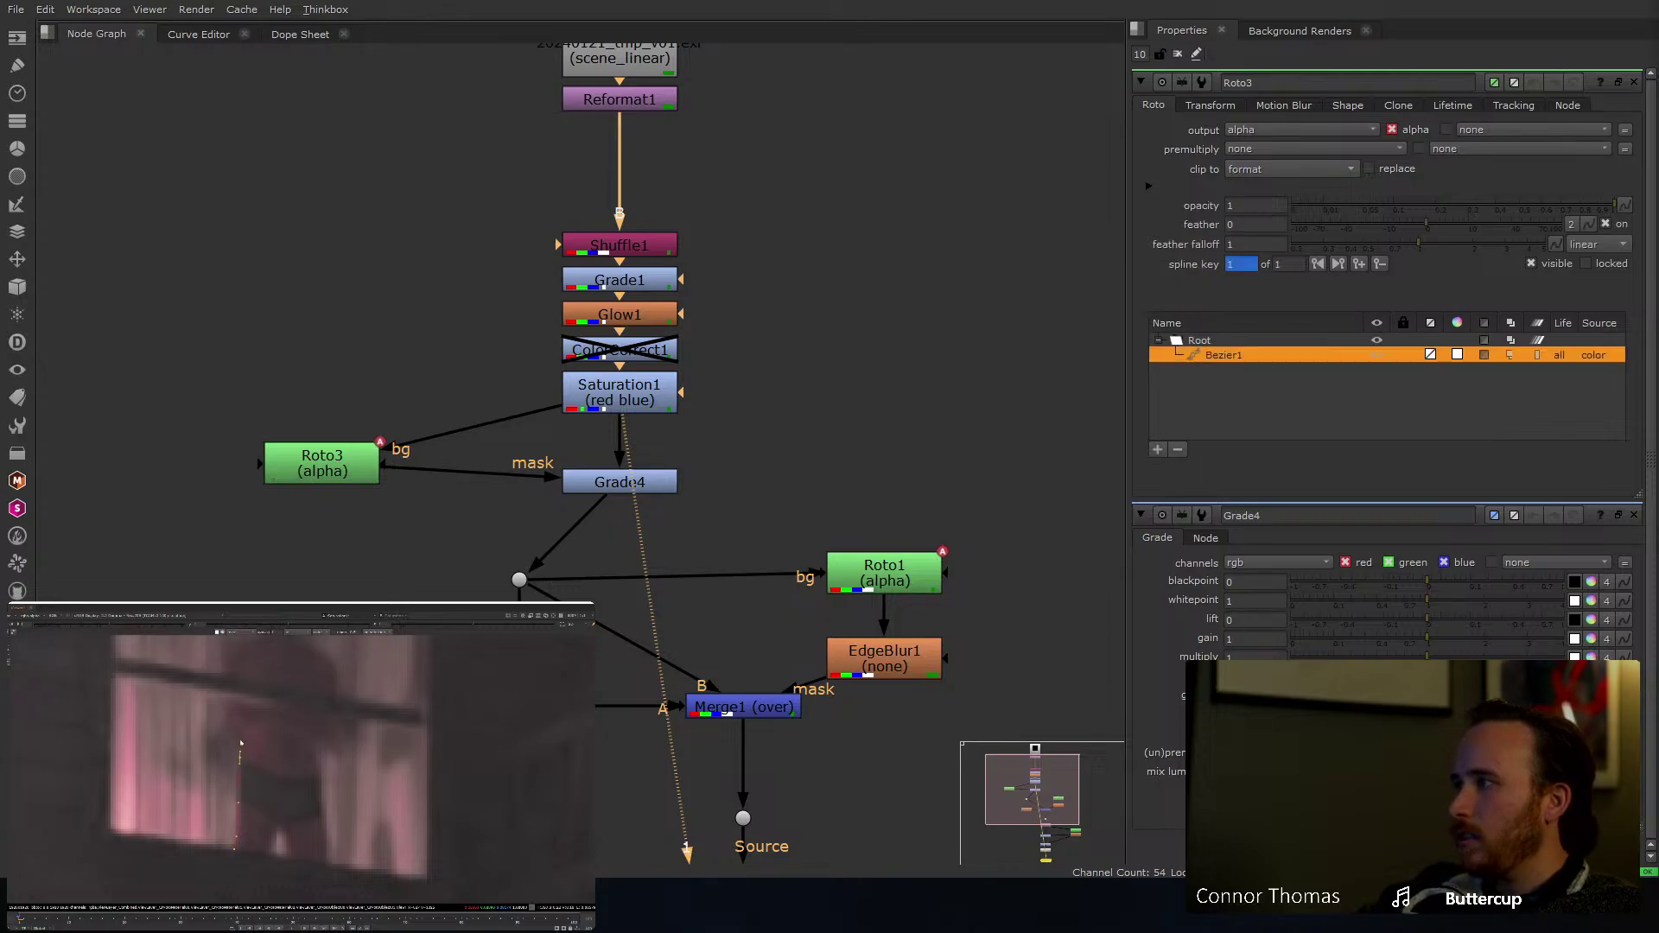
{"action": "left_click", "coordinate": [226, 698]}
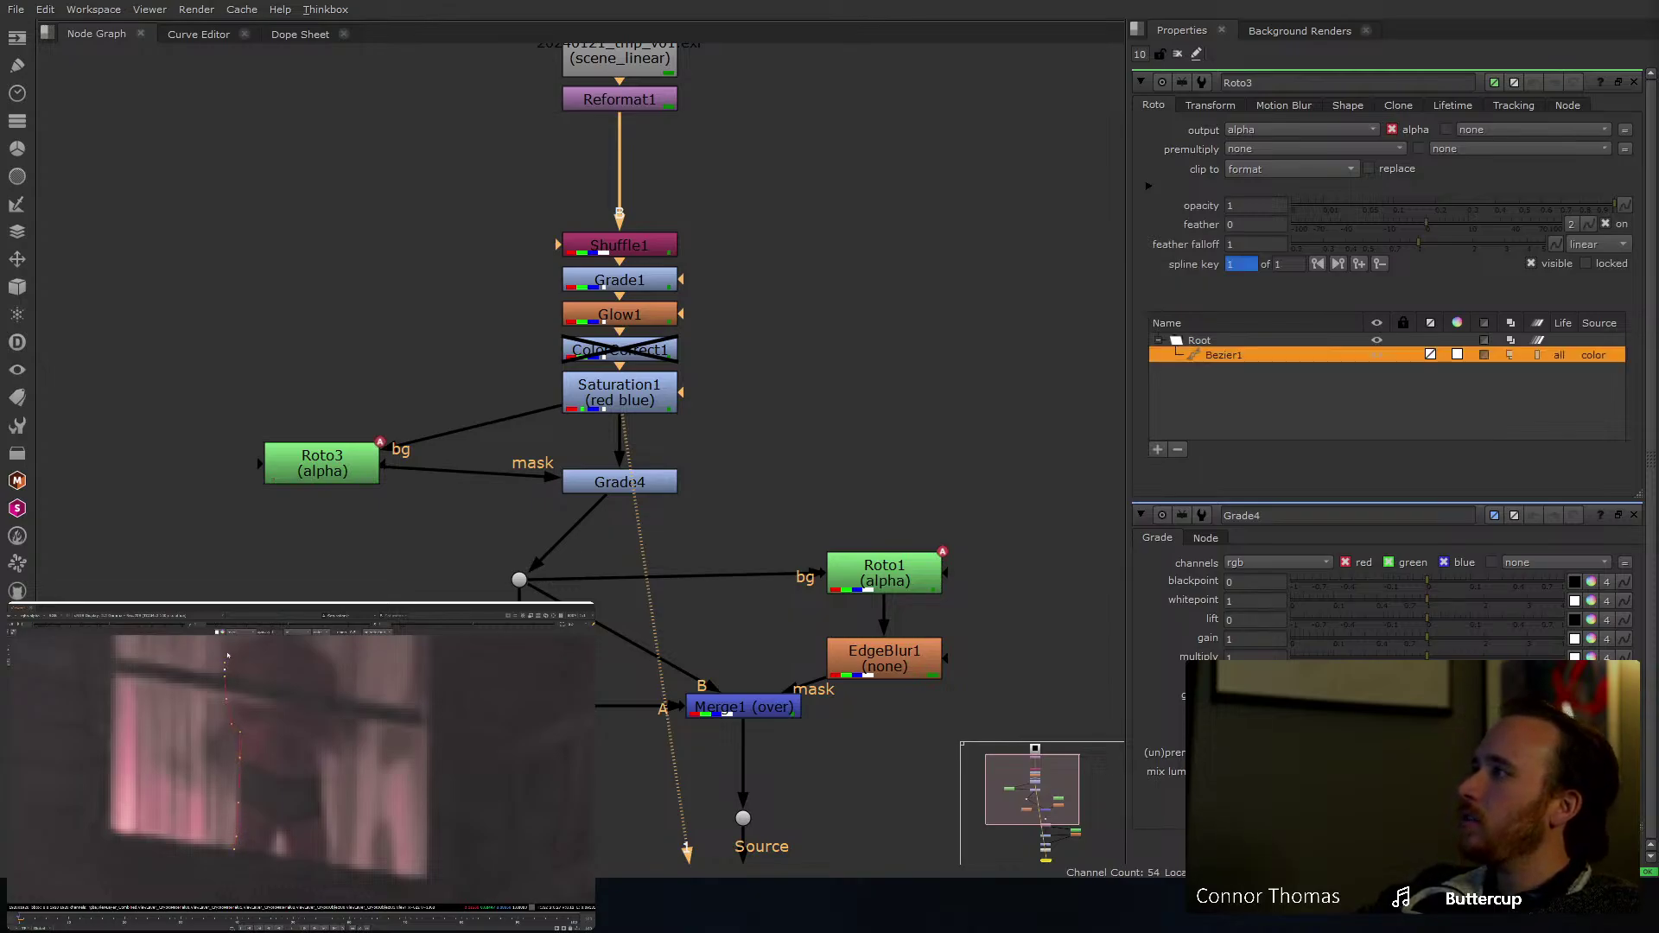
{"action": "middle_click_drag", "start_coordinate": [227, 654], "coordinate": [227, 713]}
{"action": "left_click", "coordinate": [231, 689]}
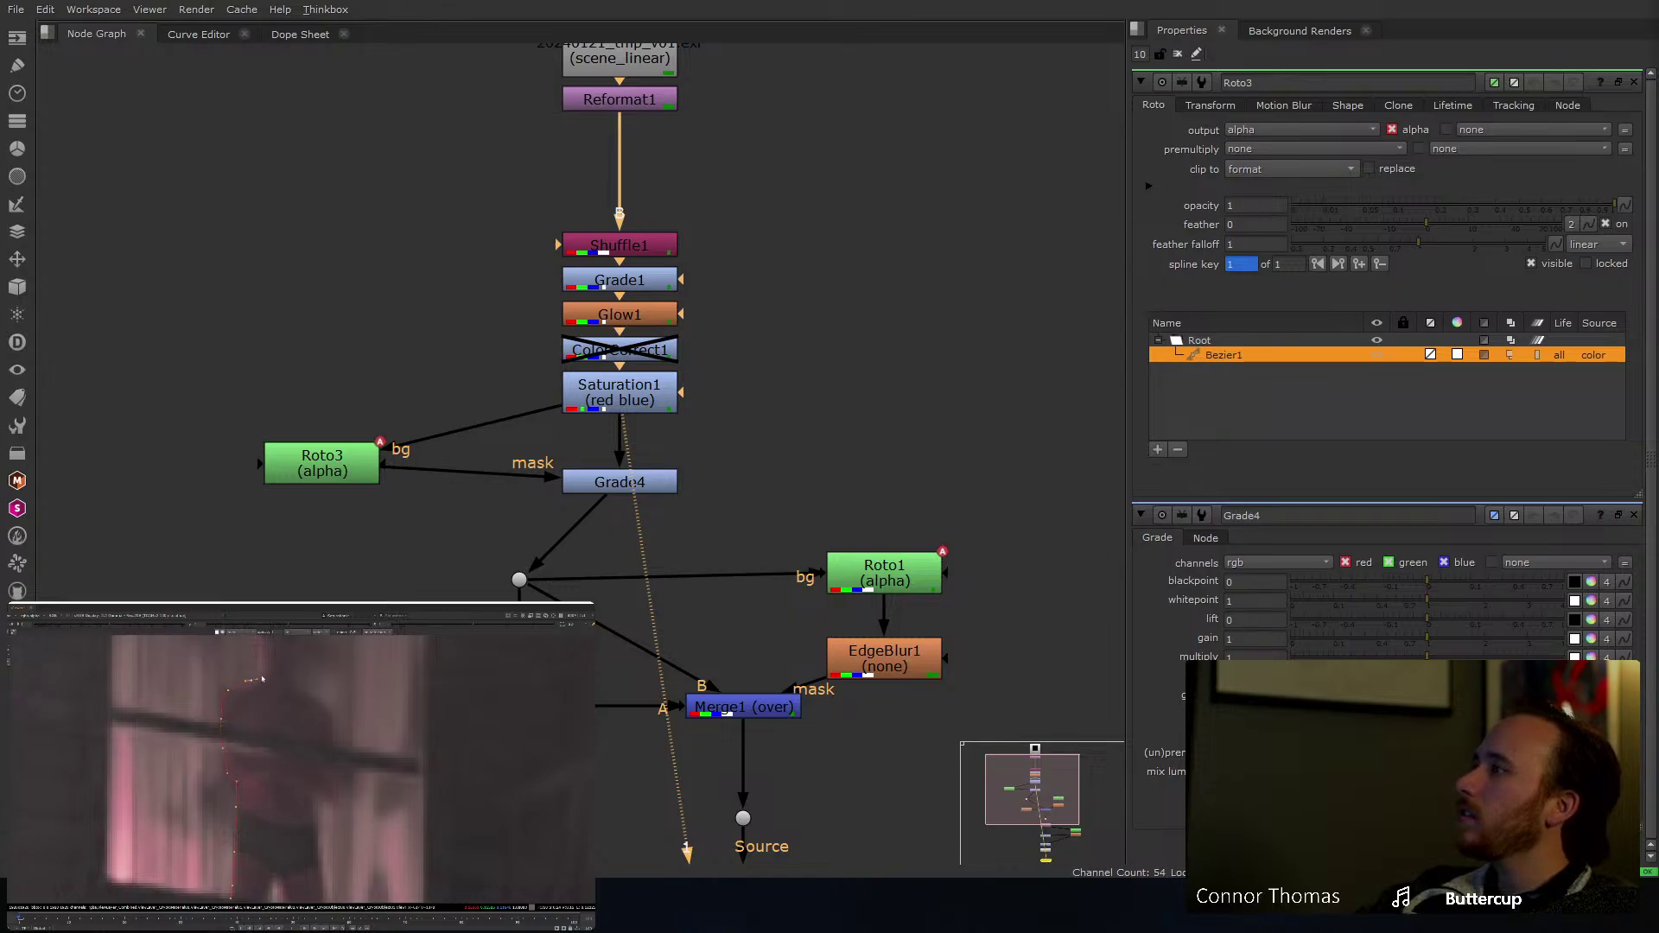
{"action": "middle_click_drag", "start_coordinate": [267, 659], "coordinate": [256, 712]}
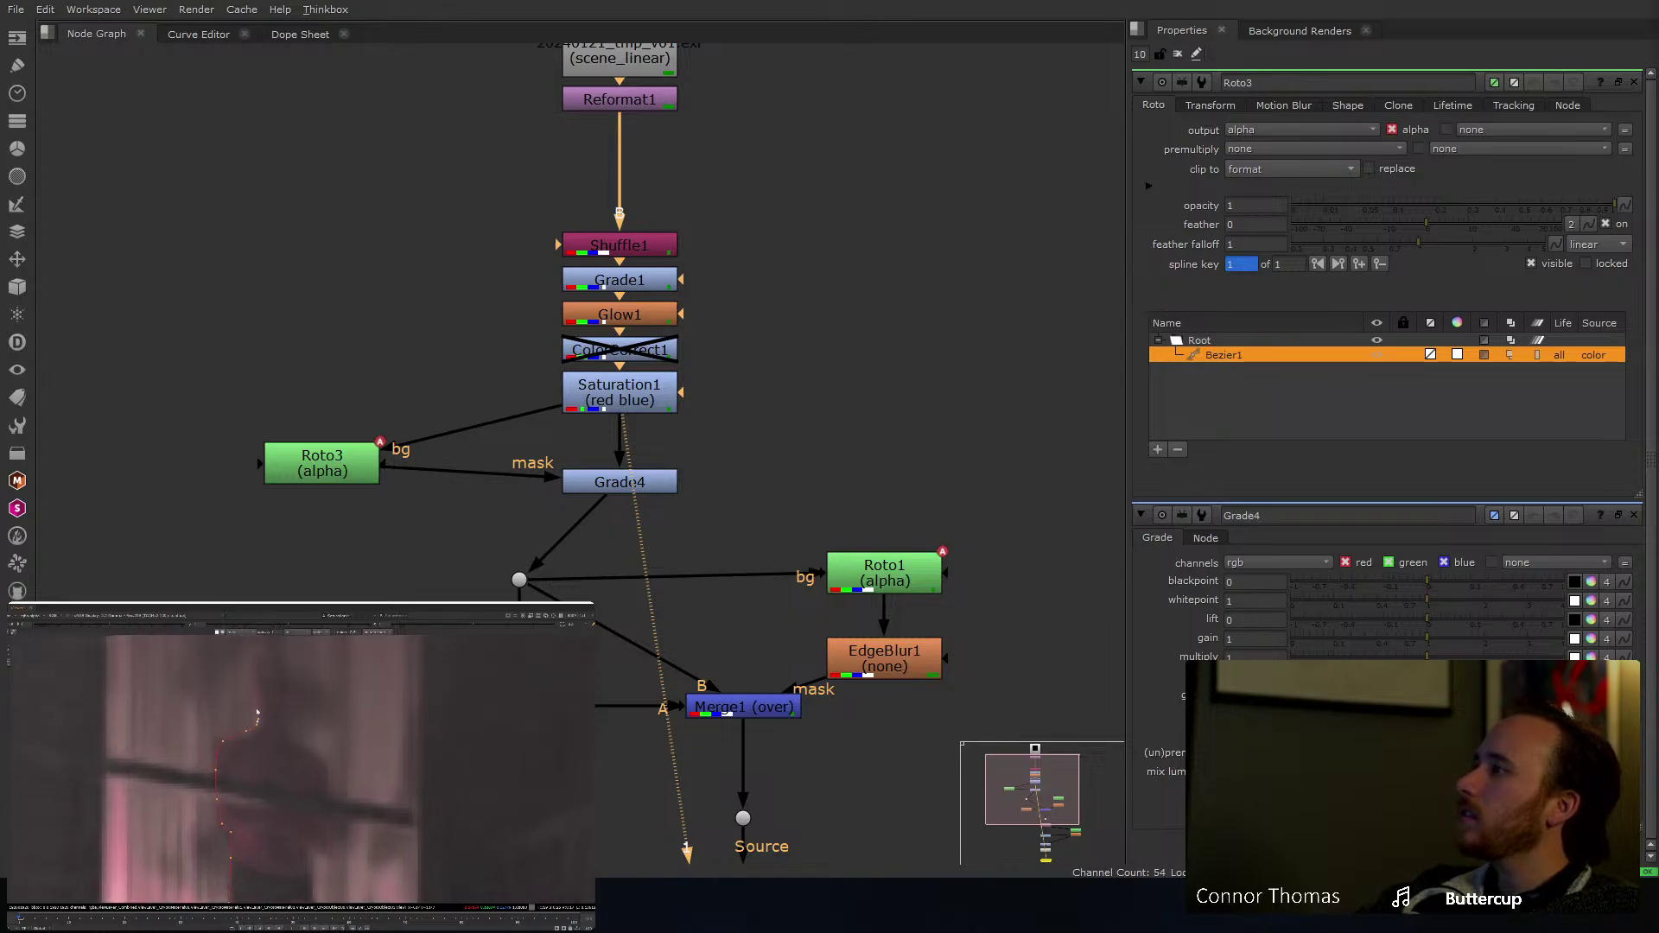
{"action": "left_click", "coordinate": [268, 664]}
{"action": "left_click", "coordinate": [293, 711]}
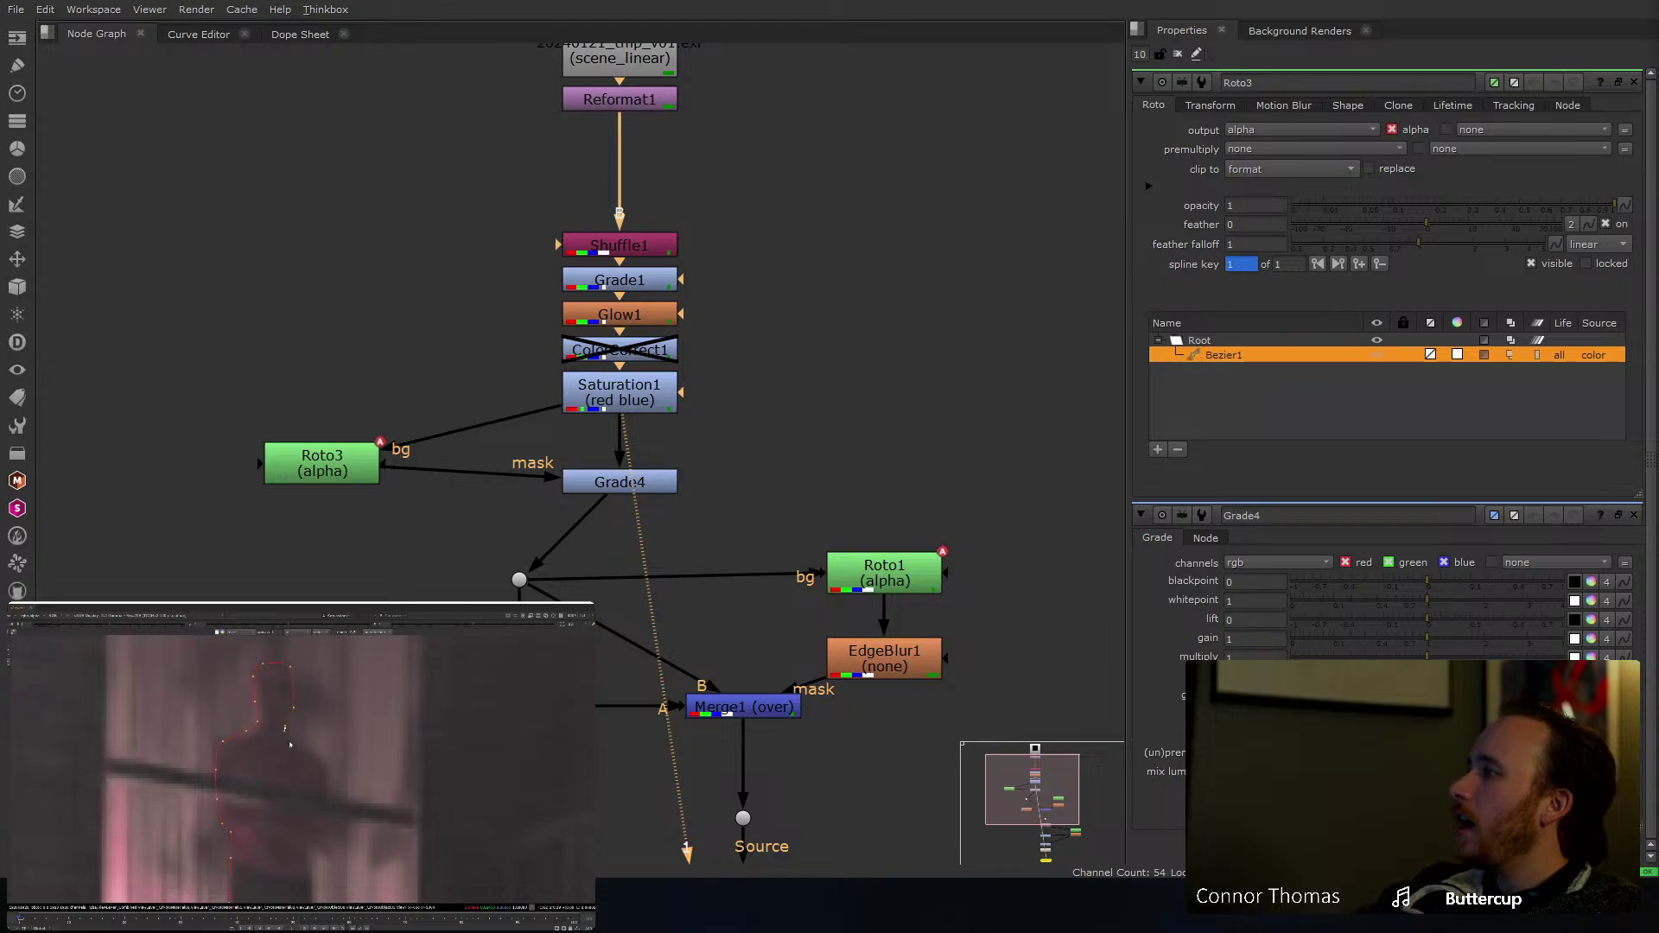
{"action": "left_click", "coordinate": [291, 744]}
{"action": "left_click", "coordinate": [326, 782]}
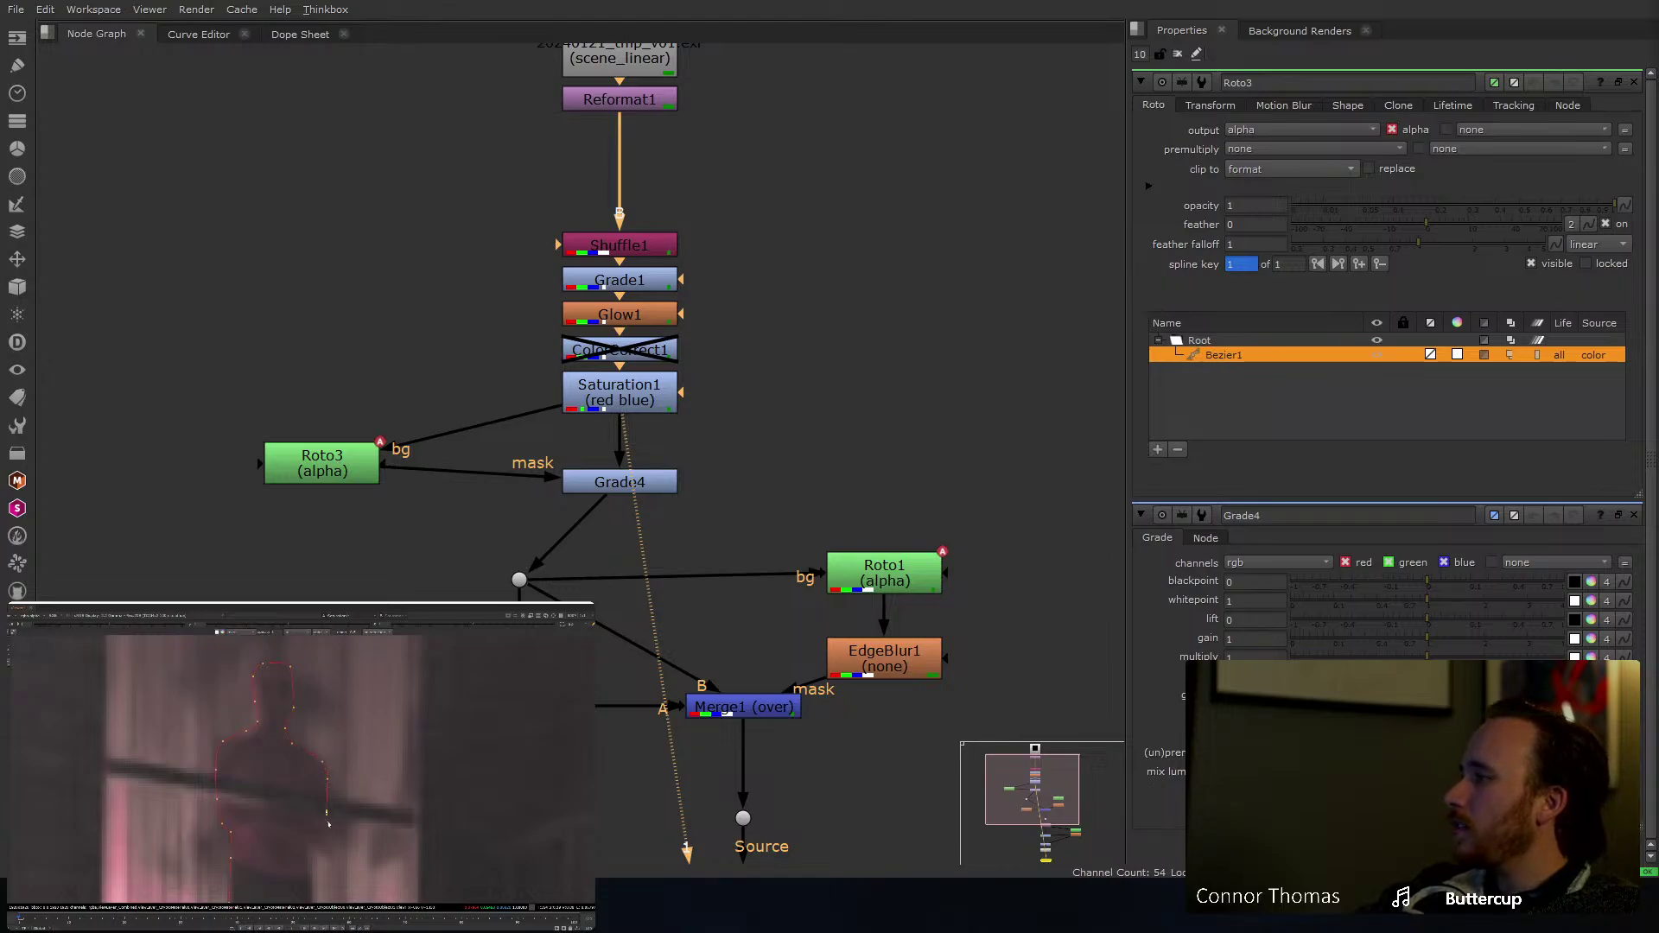
{"action": "left_click", "coordinate": [327, 837]}
{"action": "middle_click_drag", "start_coordinate": [311, 878], "coordinate": [314, 774]}
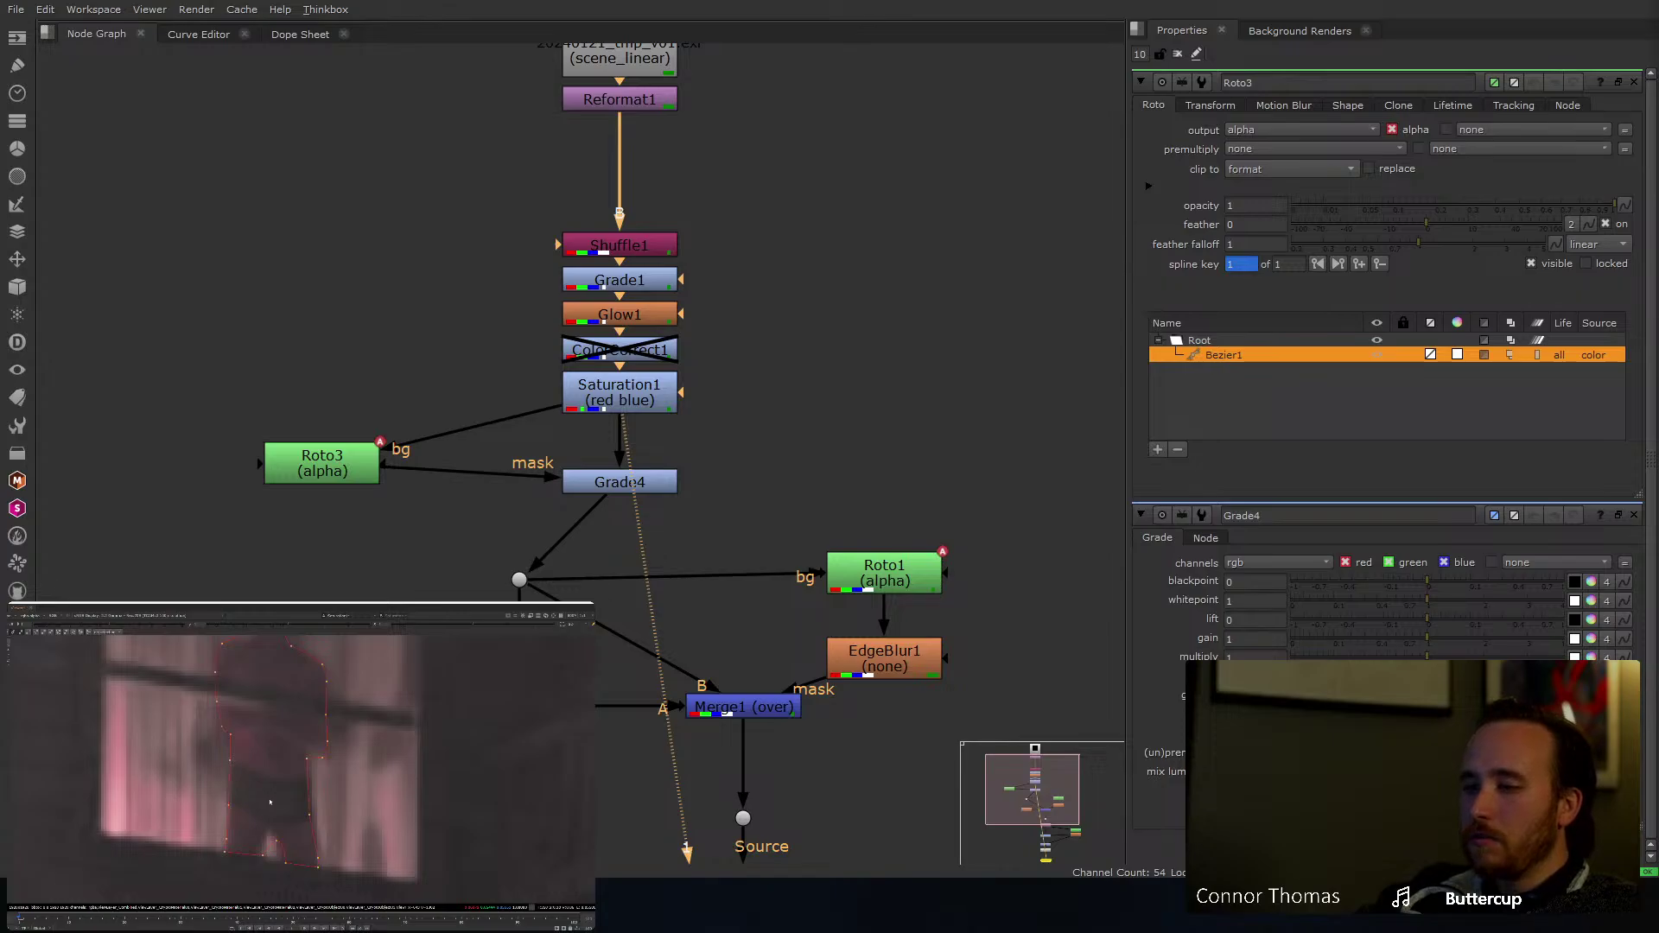
Step: Set the Roto3 premultiply option to rgba and add an EdgeBlur node between Roto3 and the Grade4 mask
{"action": "left_click", "coordinate": [1244, 147]}
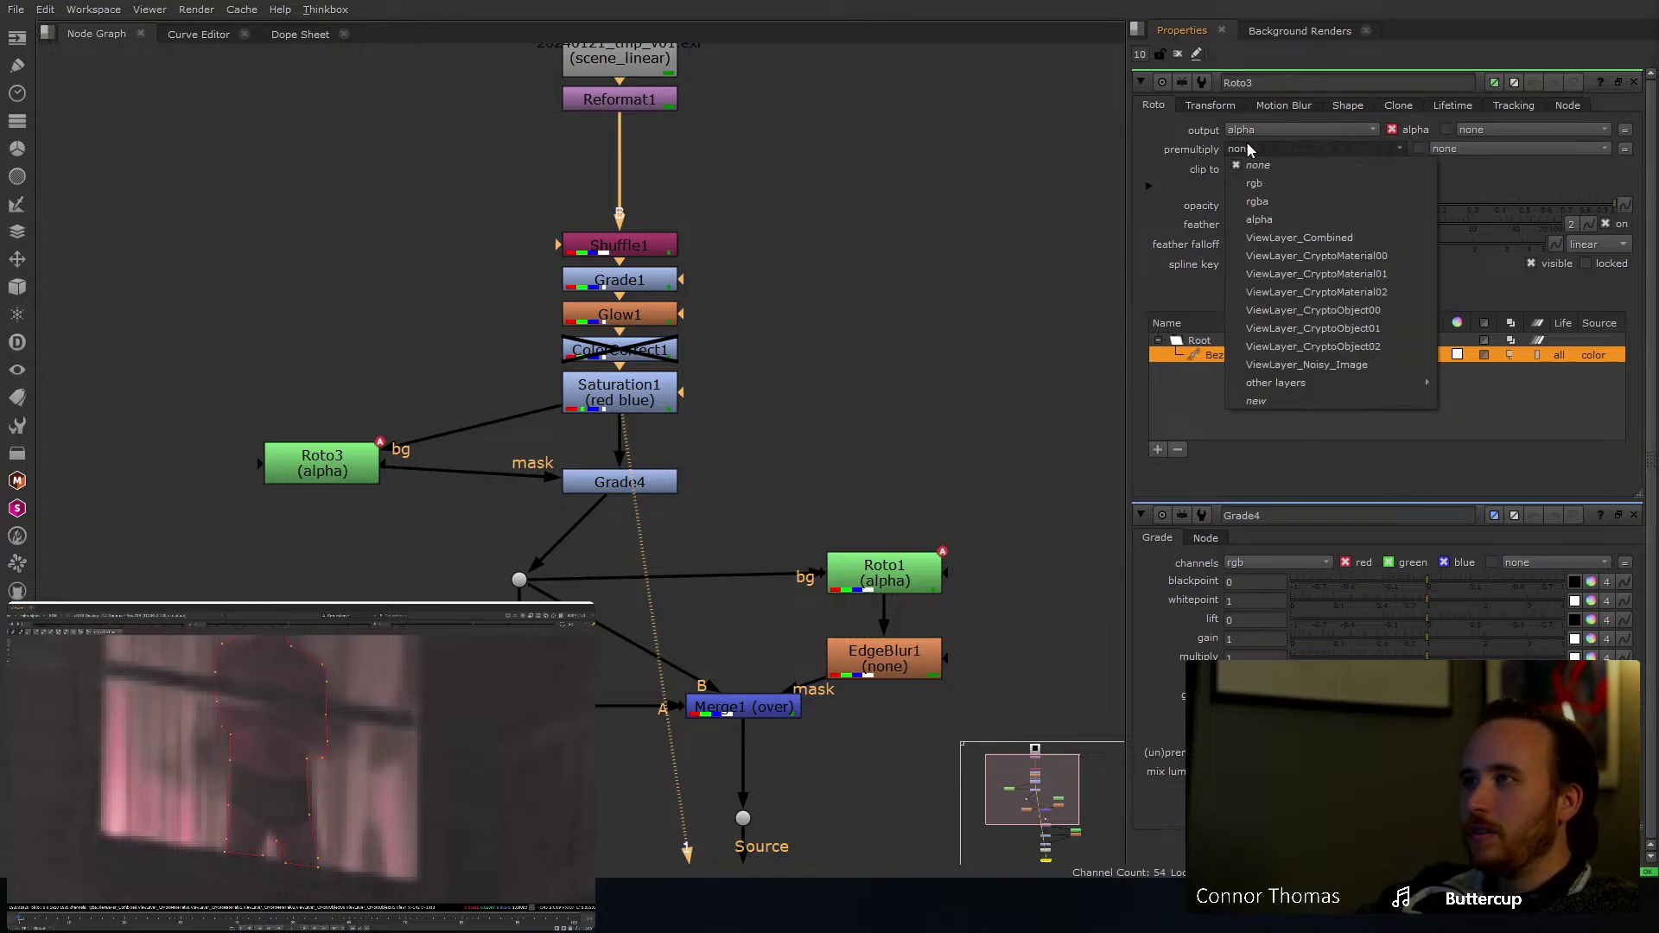
{"action": "left_click", "coordinate": [1293, 199]}
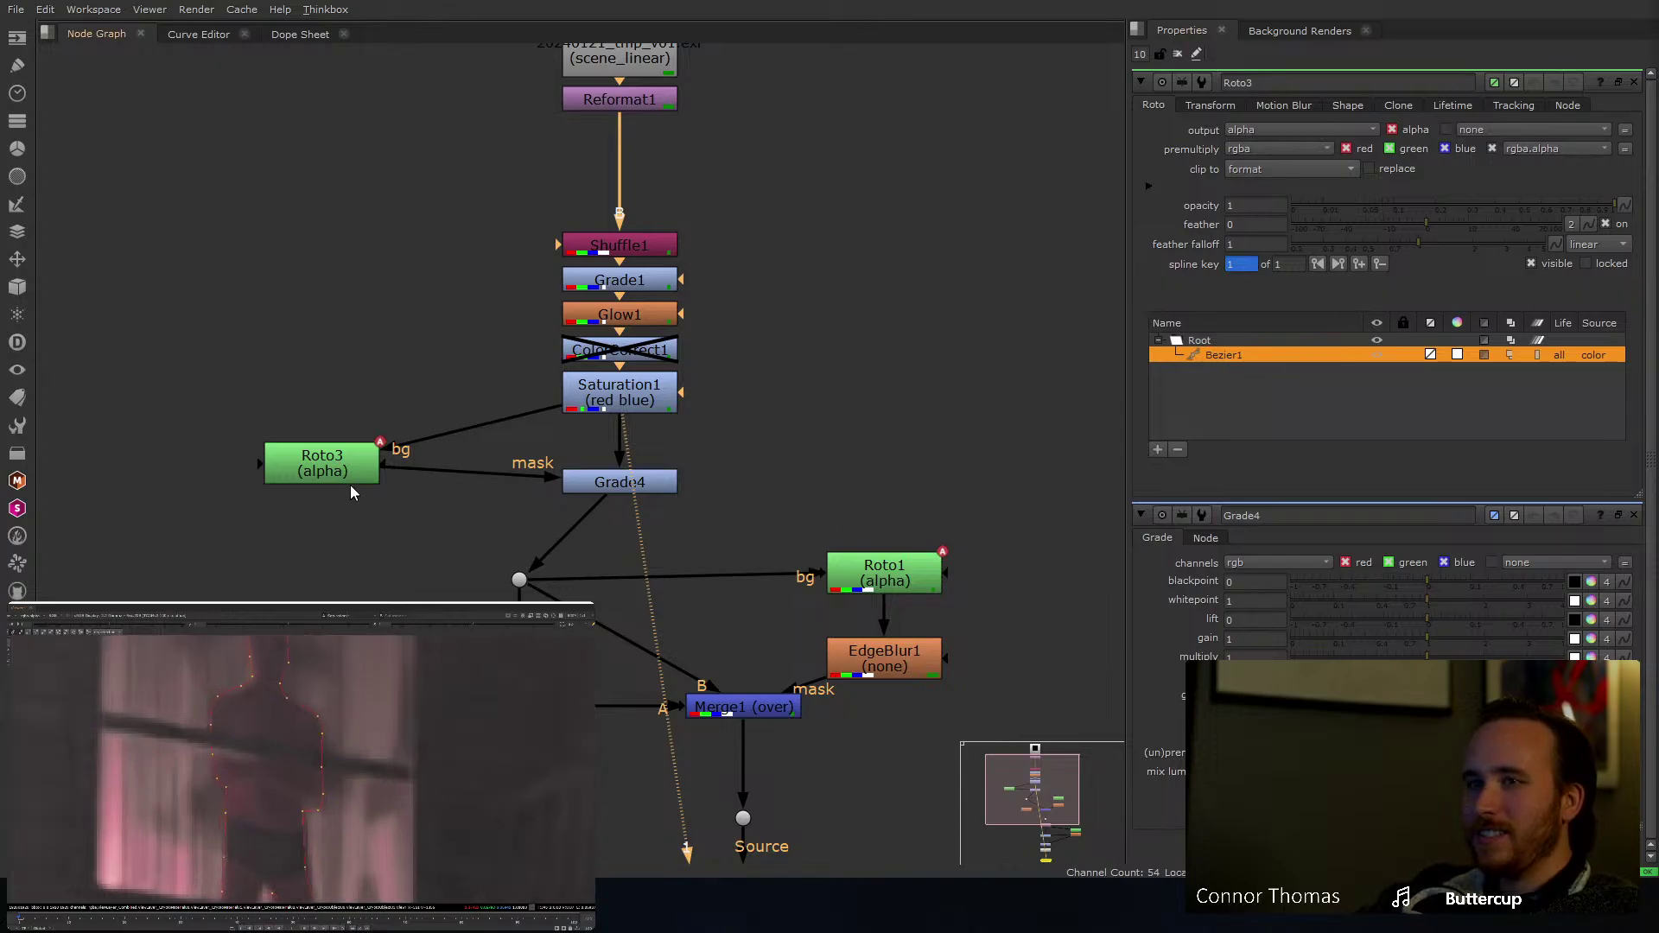
{"action": "left_click_drag", "start_coordinate": [345, 473], "coordinate": [329, 447]}
{"action": "key", "text": "Tab"}
{"action": "type", "text": "edgeblur"}
{"action": "key", "text": "Return"}
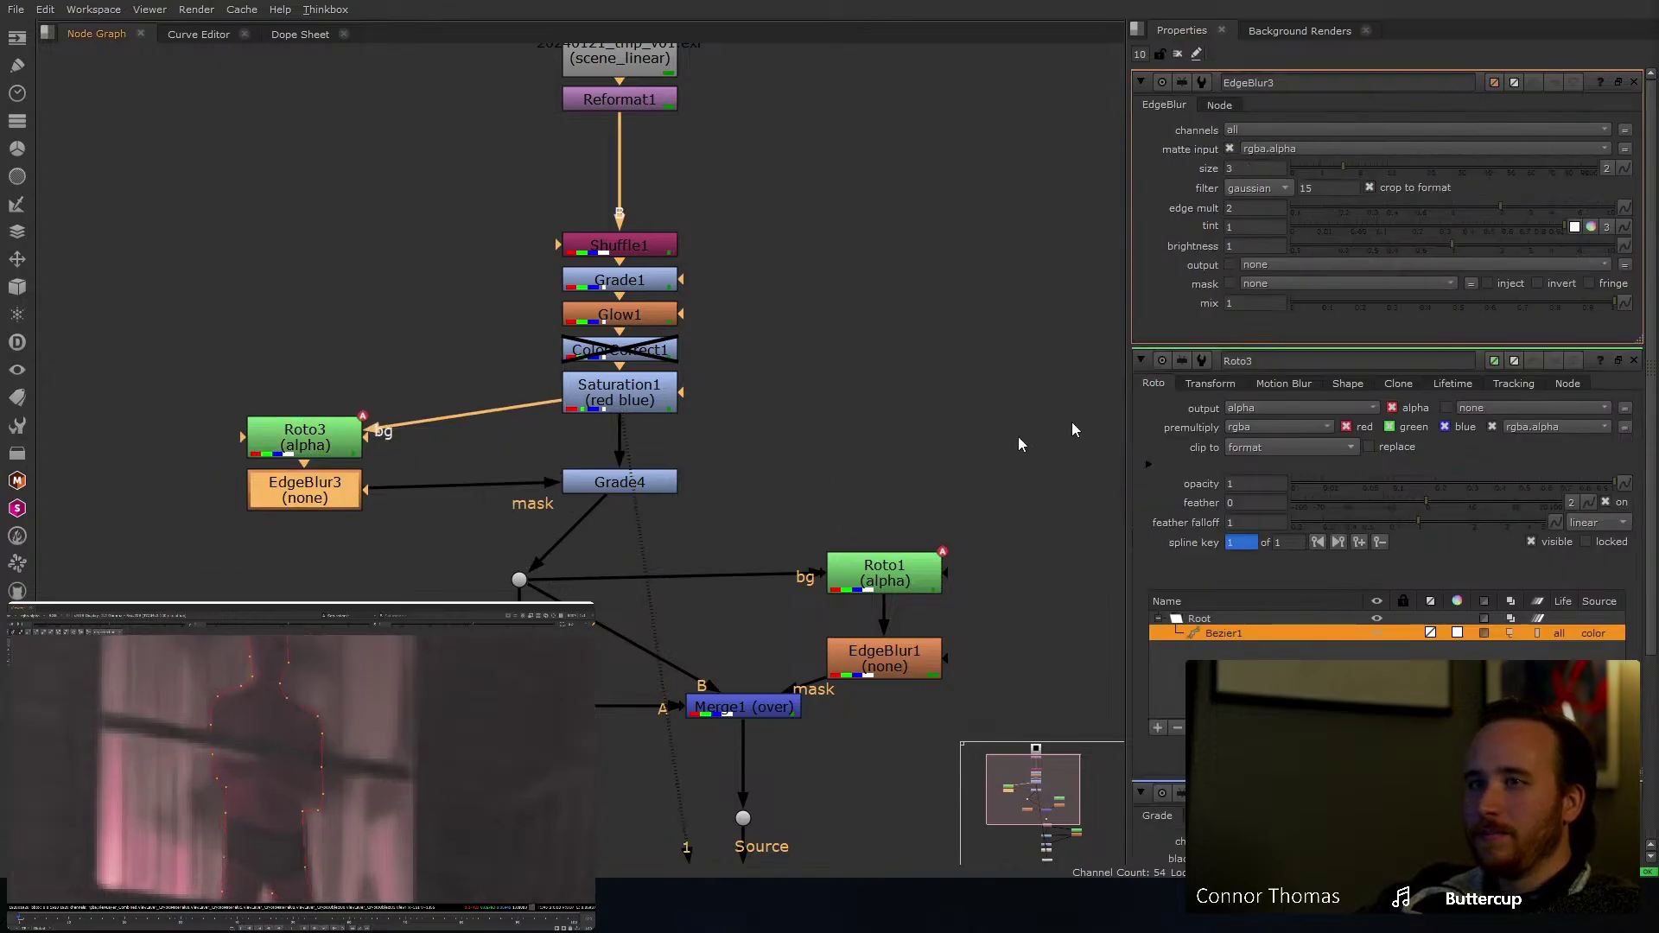
Step: Display the EdgeBlur3 alpha in the viewer and set the EdgeBlur3 size to 9
{"action": "left_click", "coordinate": [1376, 167]}
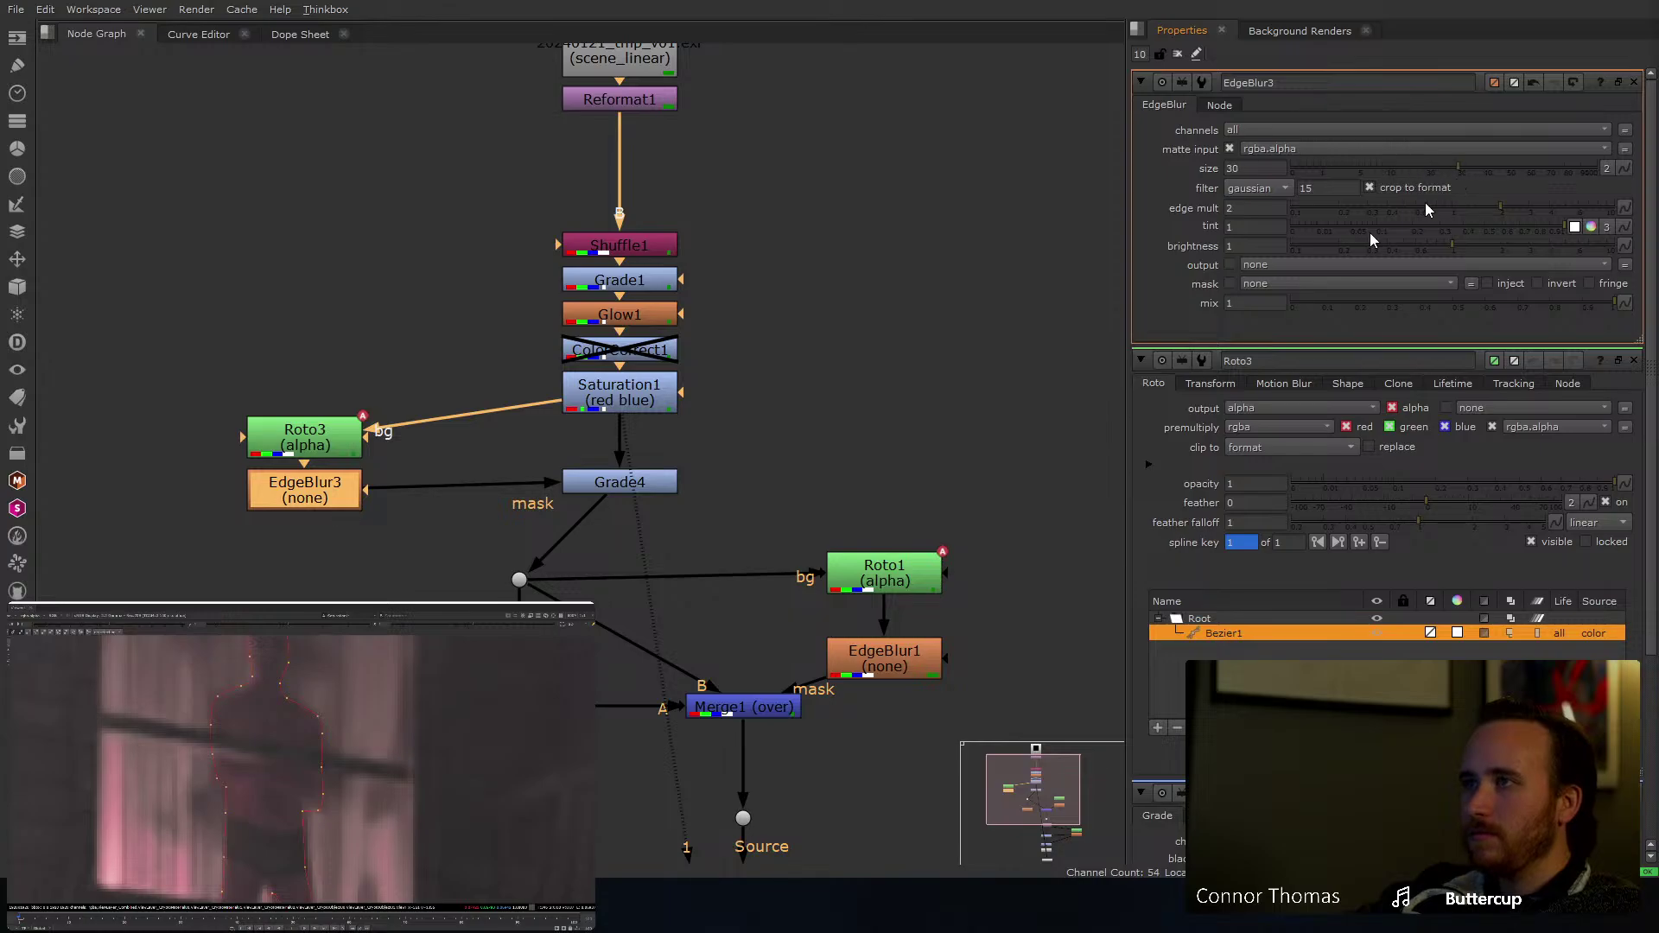
{"action": "key", "text": "a"}
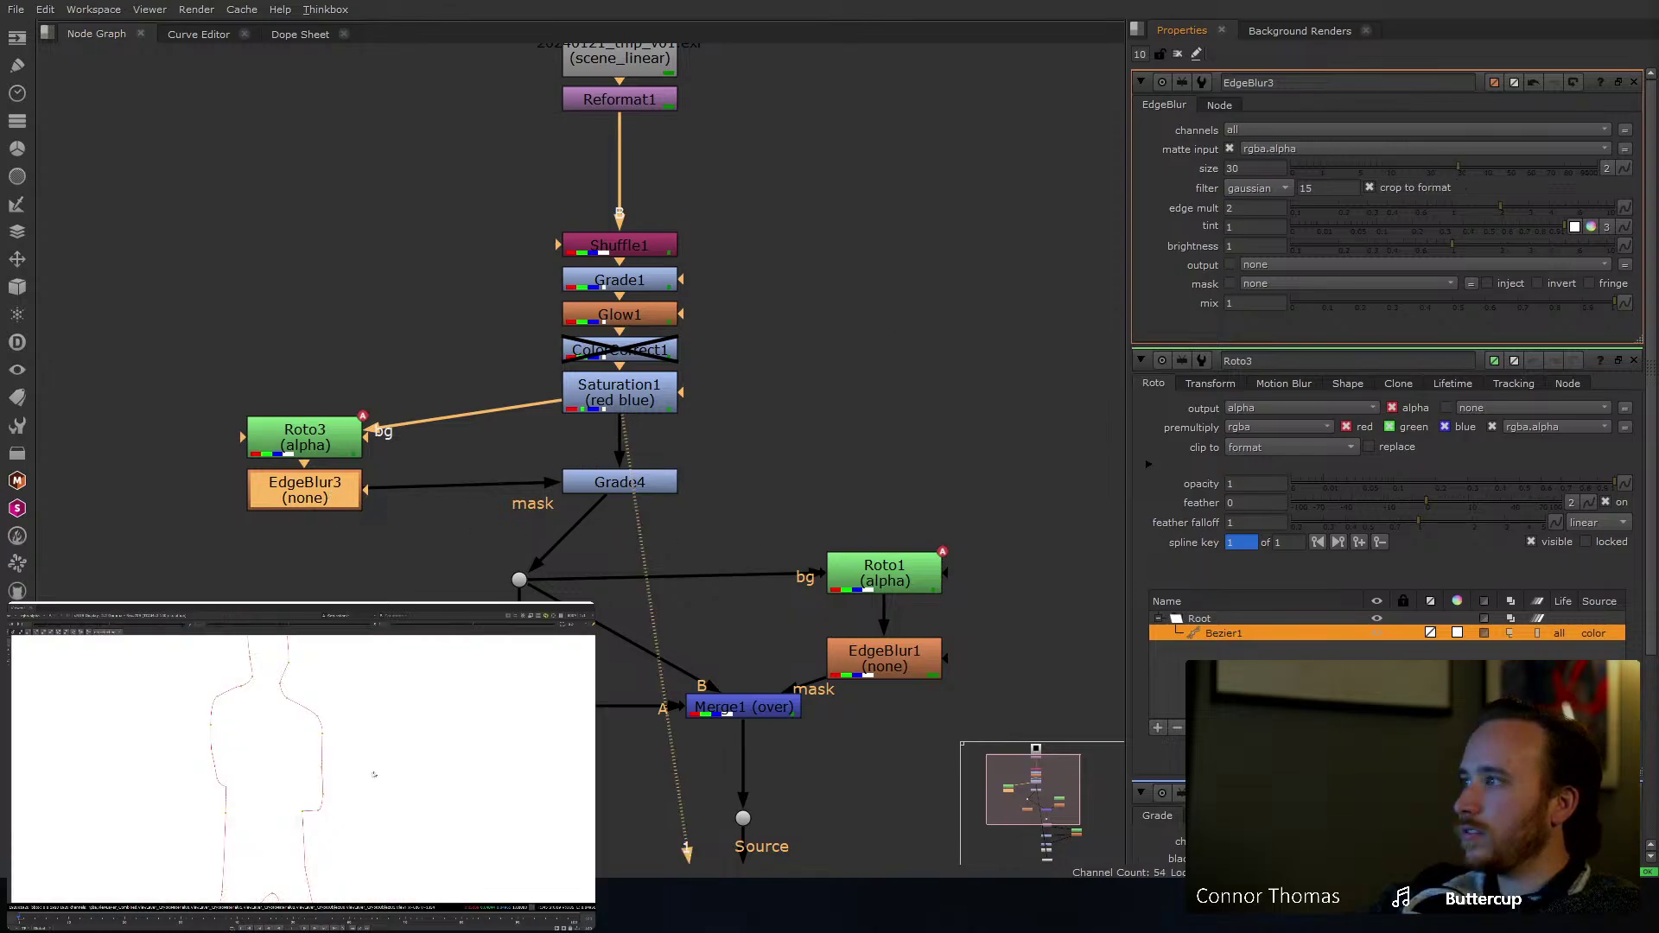
{"action": "key", "text": "1"}
{"action": "left_click", "coordinate": [452, 519]}
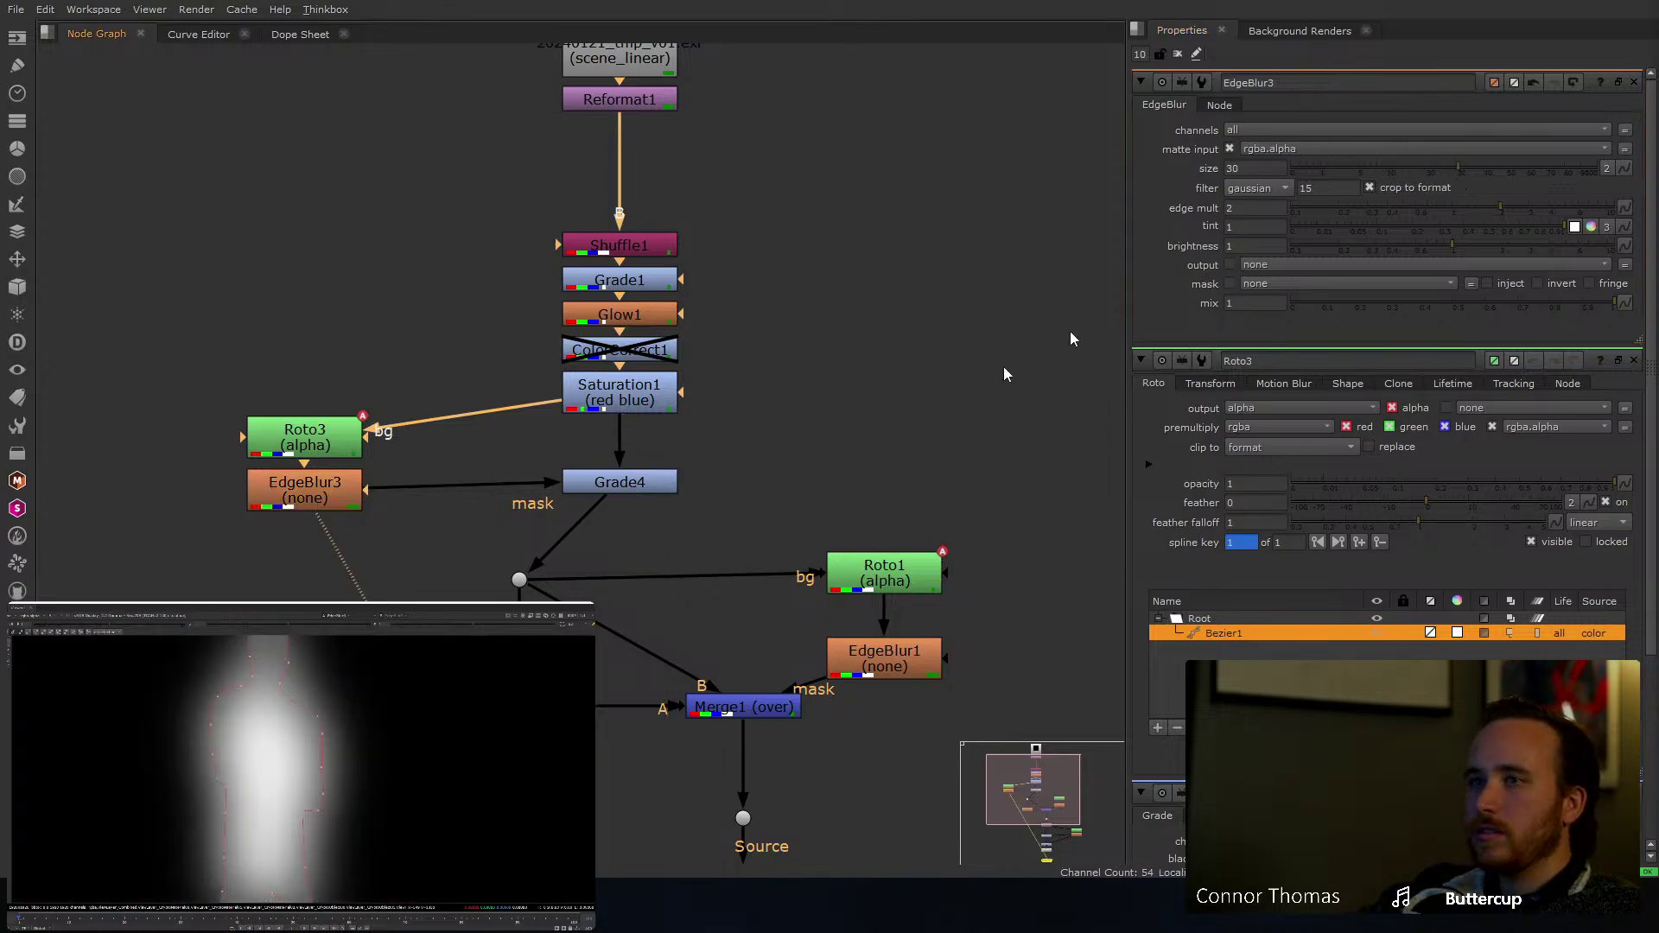
{"action": "left_click", "coordinate": [1381, 167]}
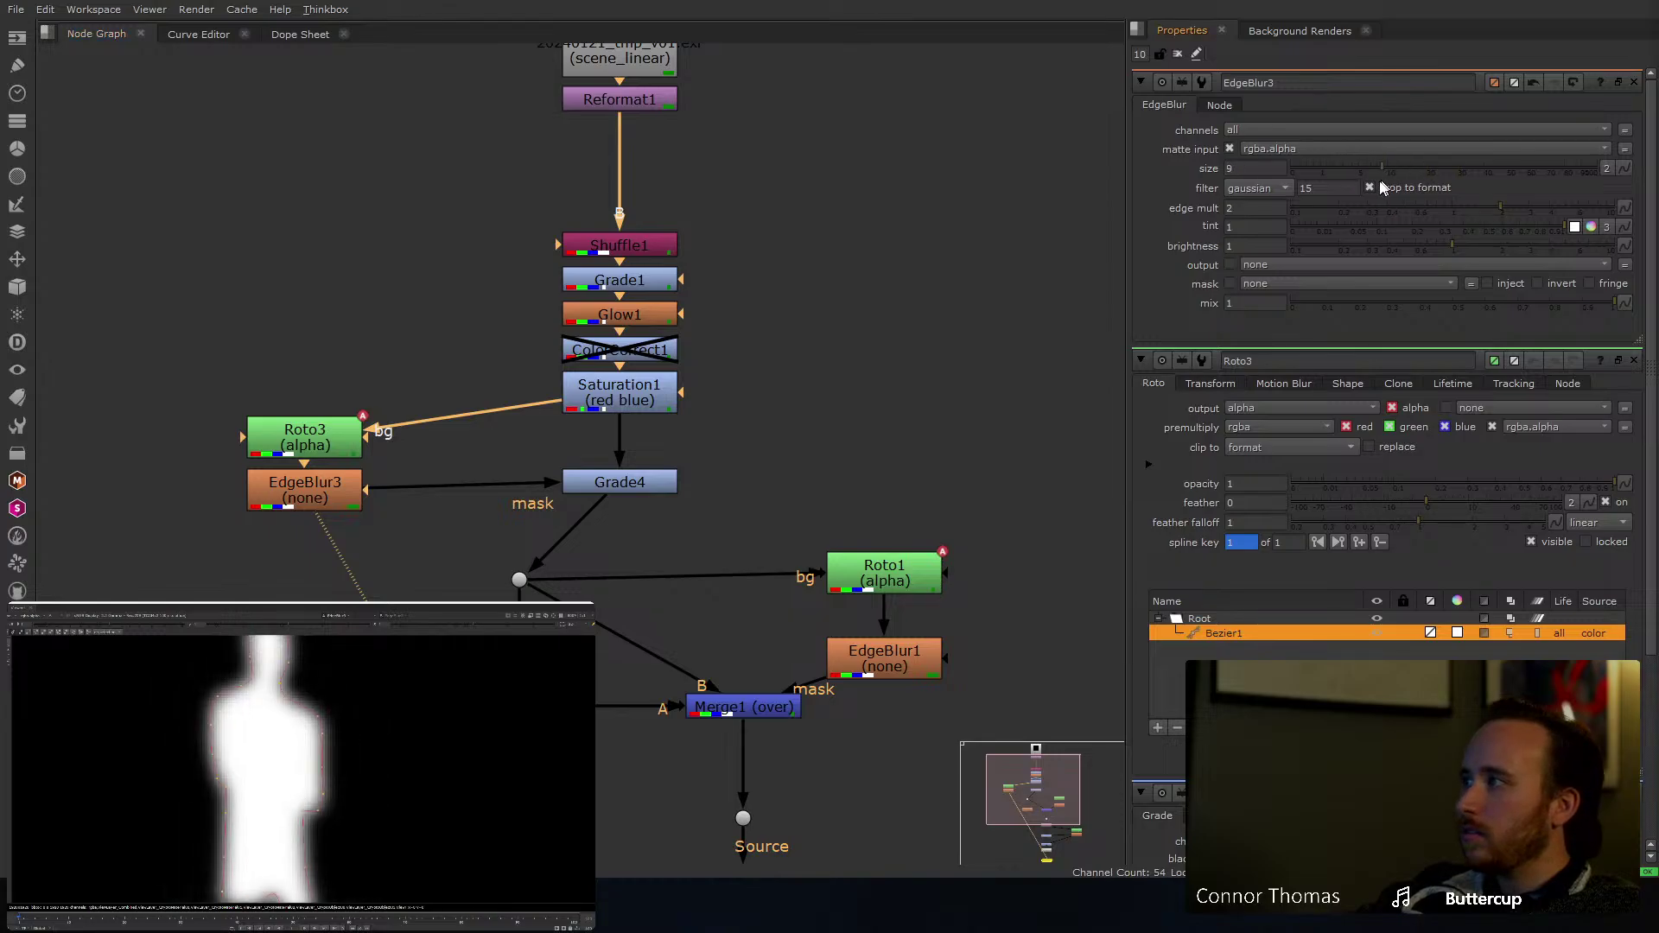
{"action": "left_click", "coordinate": [1178, 53]}
Step: Display Grade4 in the viewer in colour and set its whitepoint to 1.28
{"action": "middle_click_drag", "start_coordinate": [670, 598], "coordinate": [684, 439]}
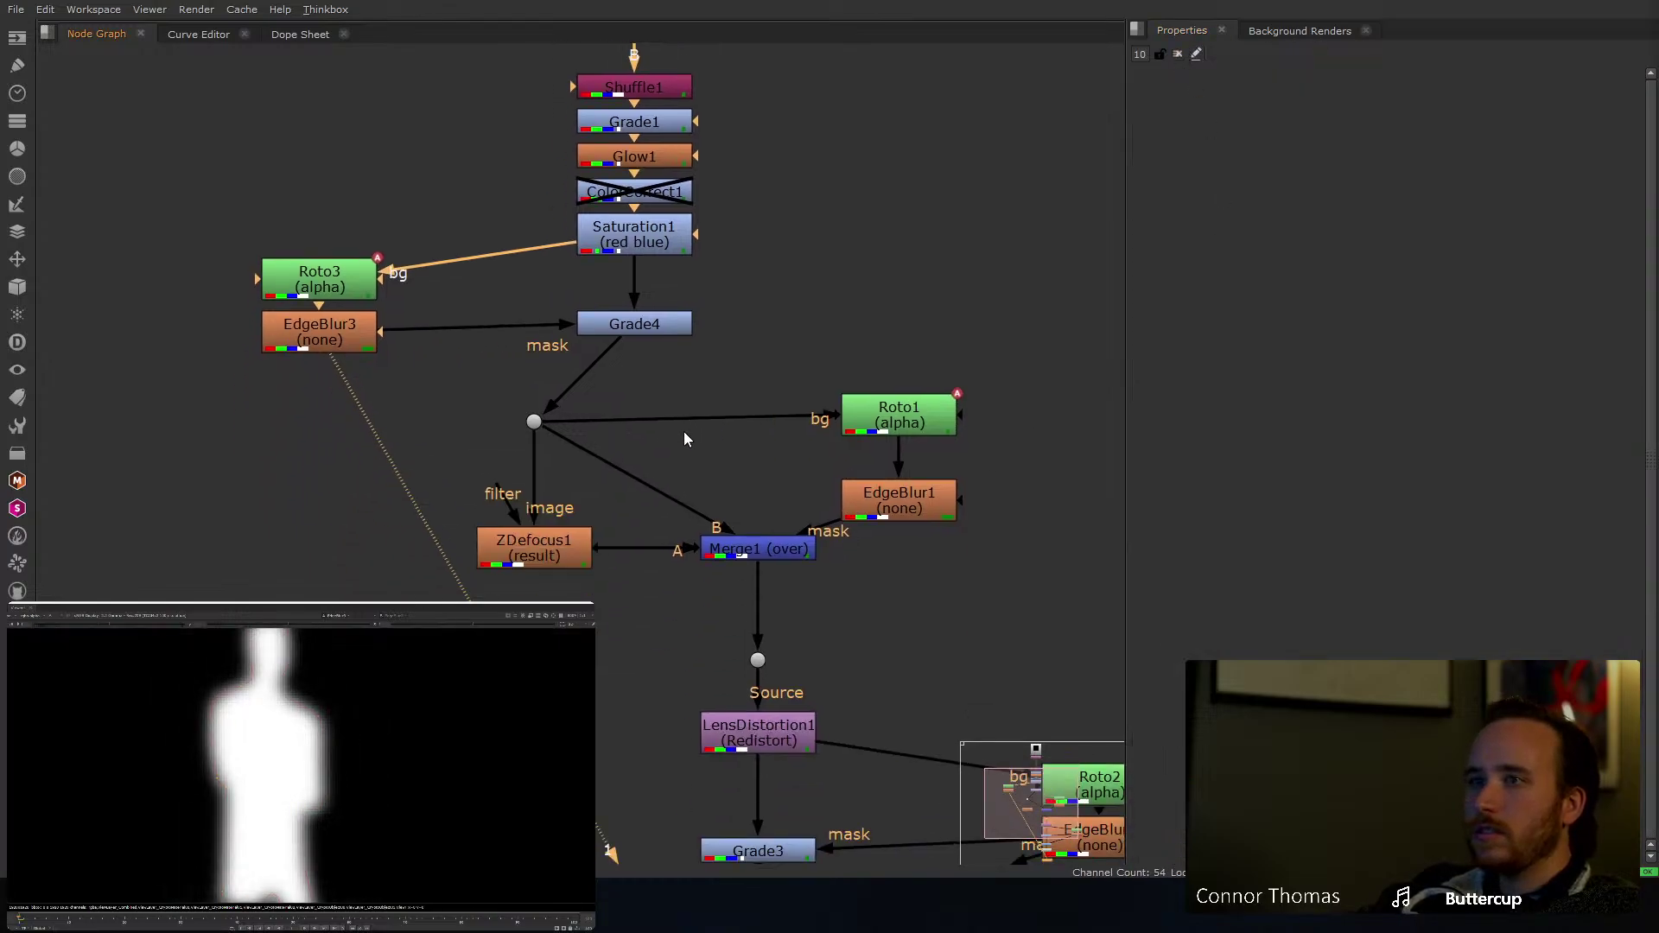
{"action": "left_click", "coordinate": [646, 334]}
{"action": "key", "text": "1"}
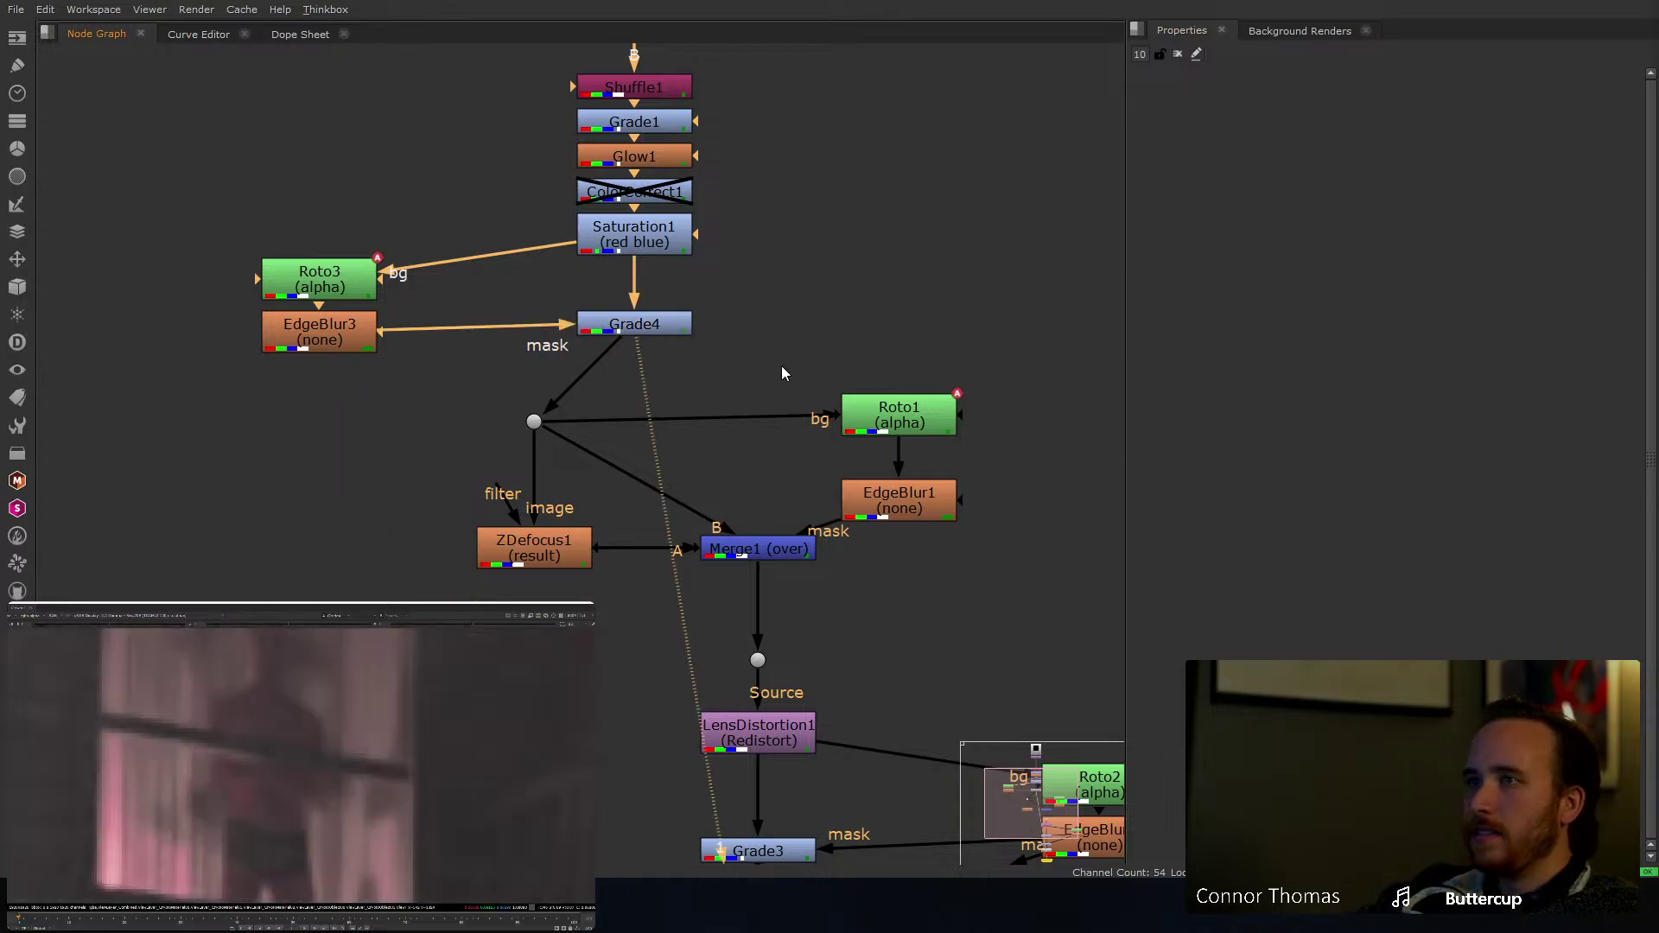
{"action": "double_click", "coordinate": [666, 331]}
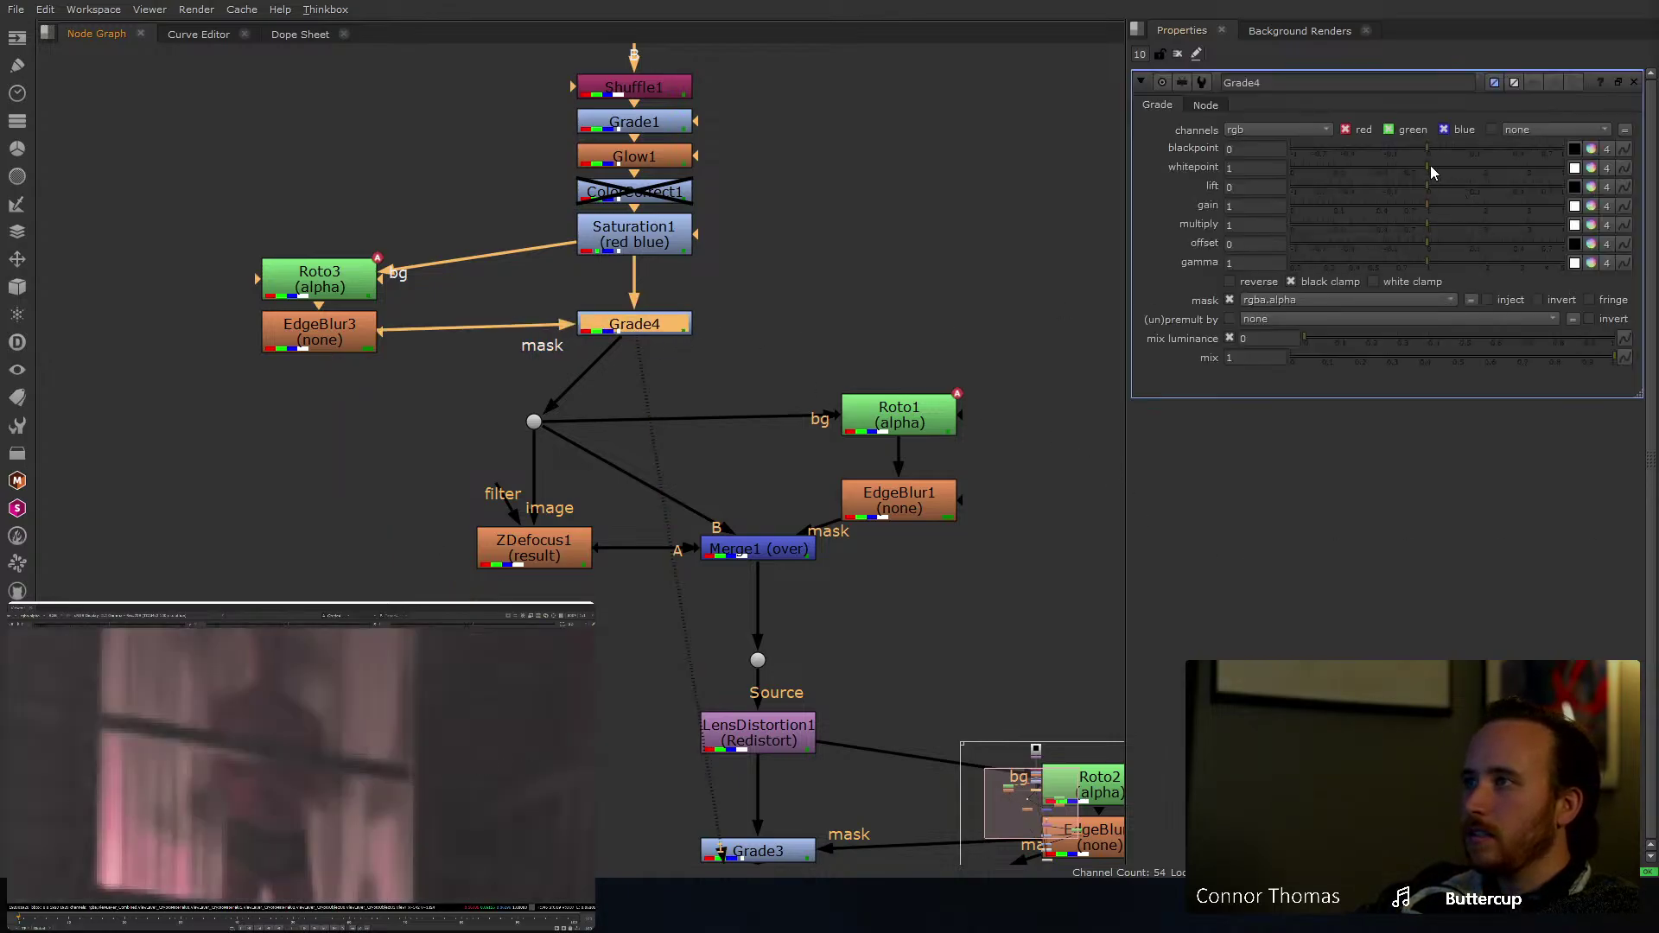
{"action": "left_click_drag", "start_coordinate": [1428, 166], "coordinate": [1466, 169]}
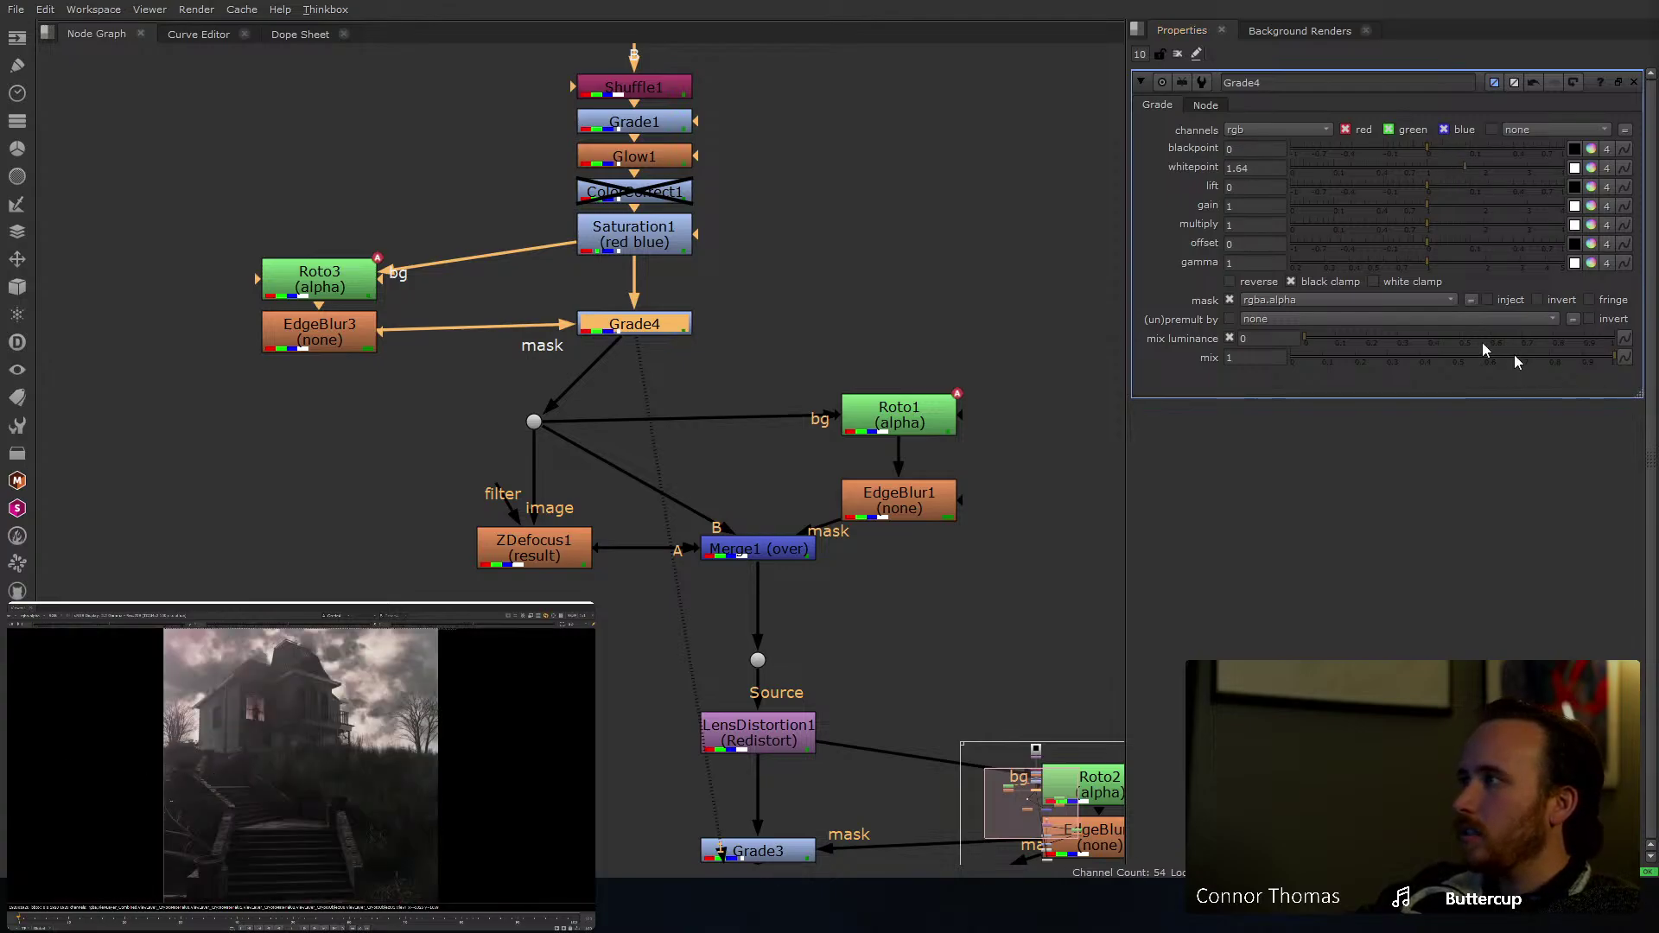
{"action": "left_click_drag", "start_coordinate": [1461, 168], "coordinate": [1445, 171]}
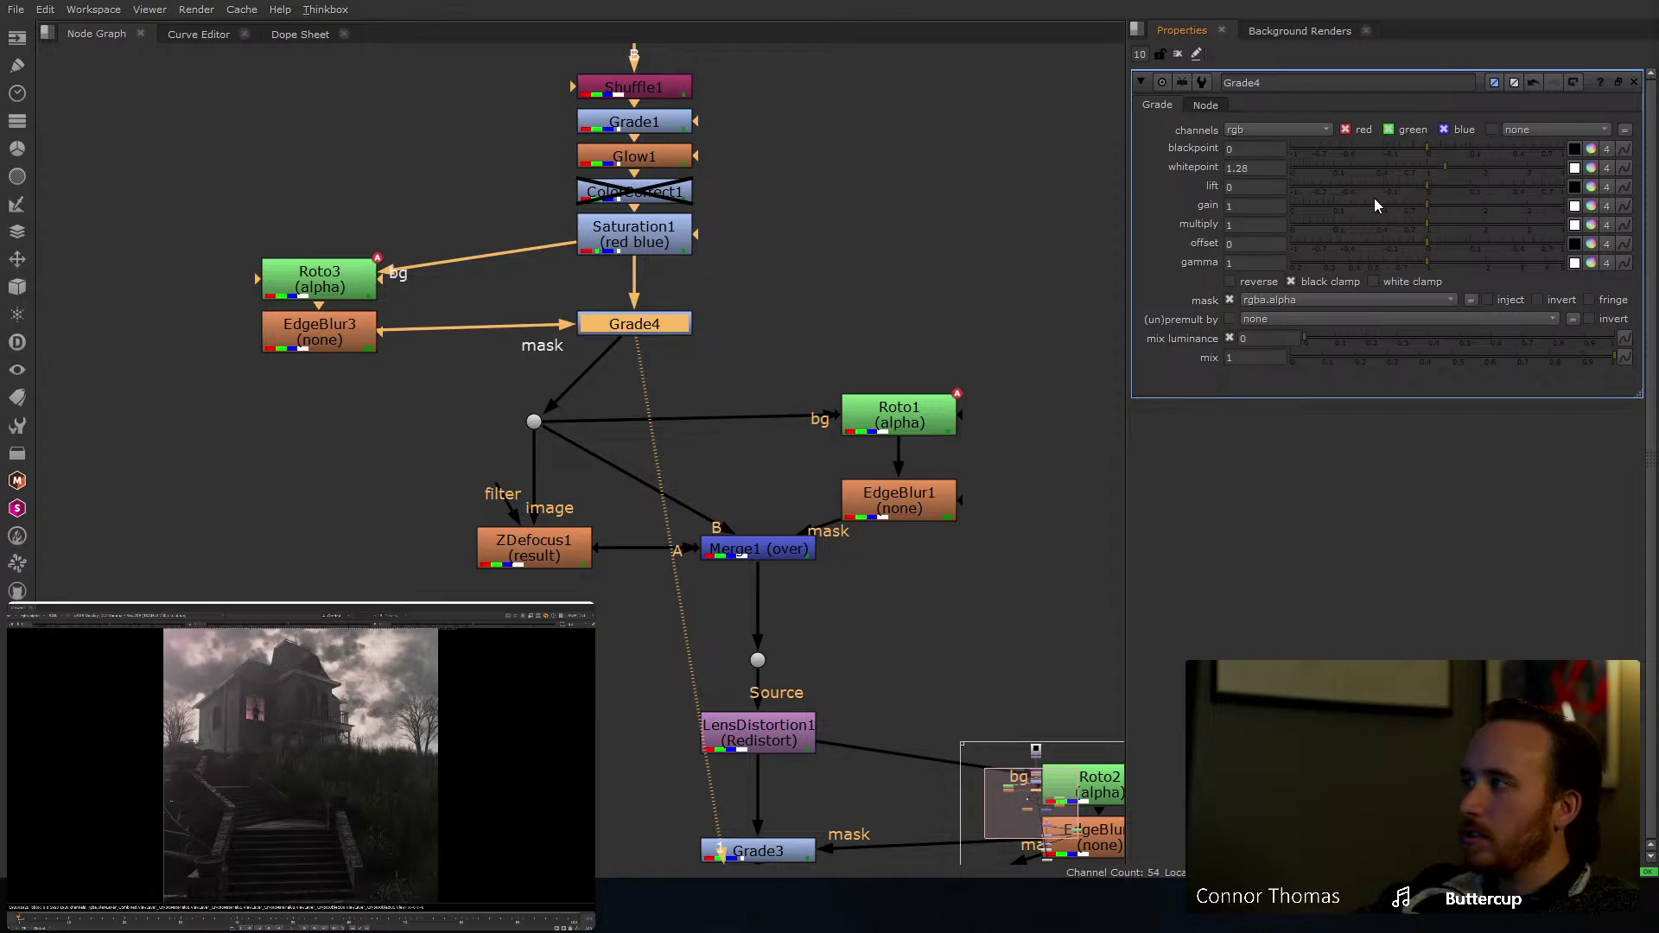
Step: Add a Saturation node after Grade4, mask it with EdgeBlur3 and set its saturation to 0.25
{"action": "key", "text": "Tab"}
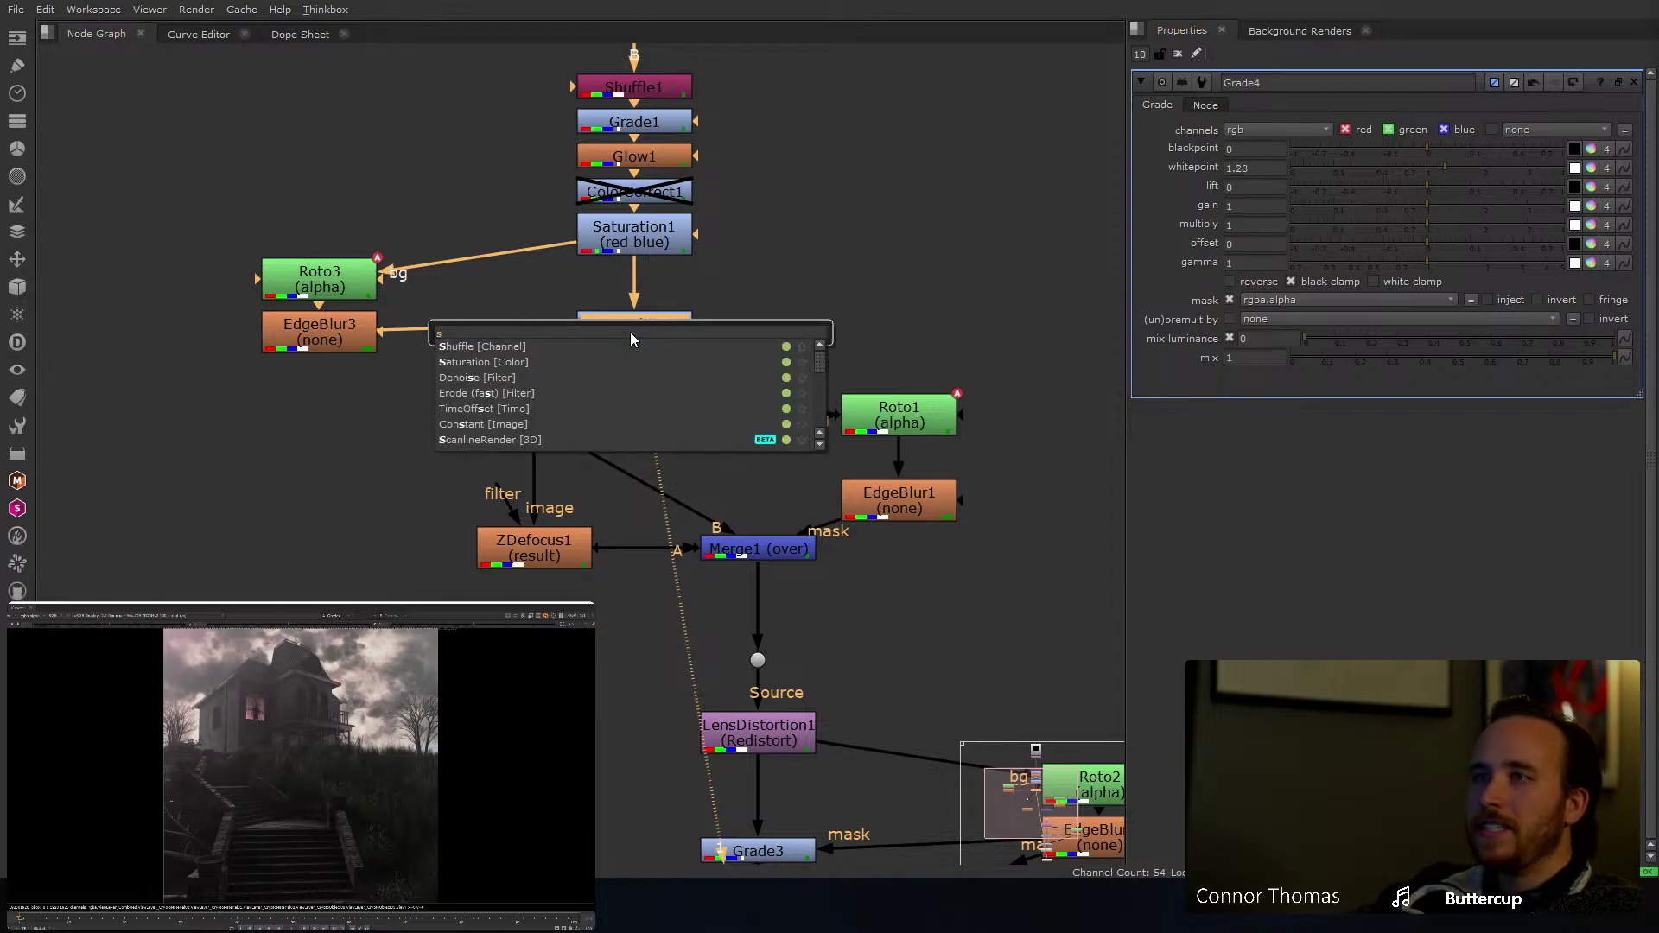
{"action": "type", "text": "sat"}
{"action": "key", "text": "Return"}
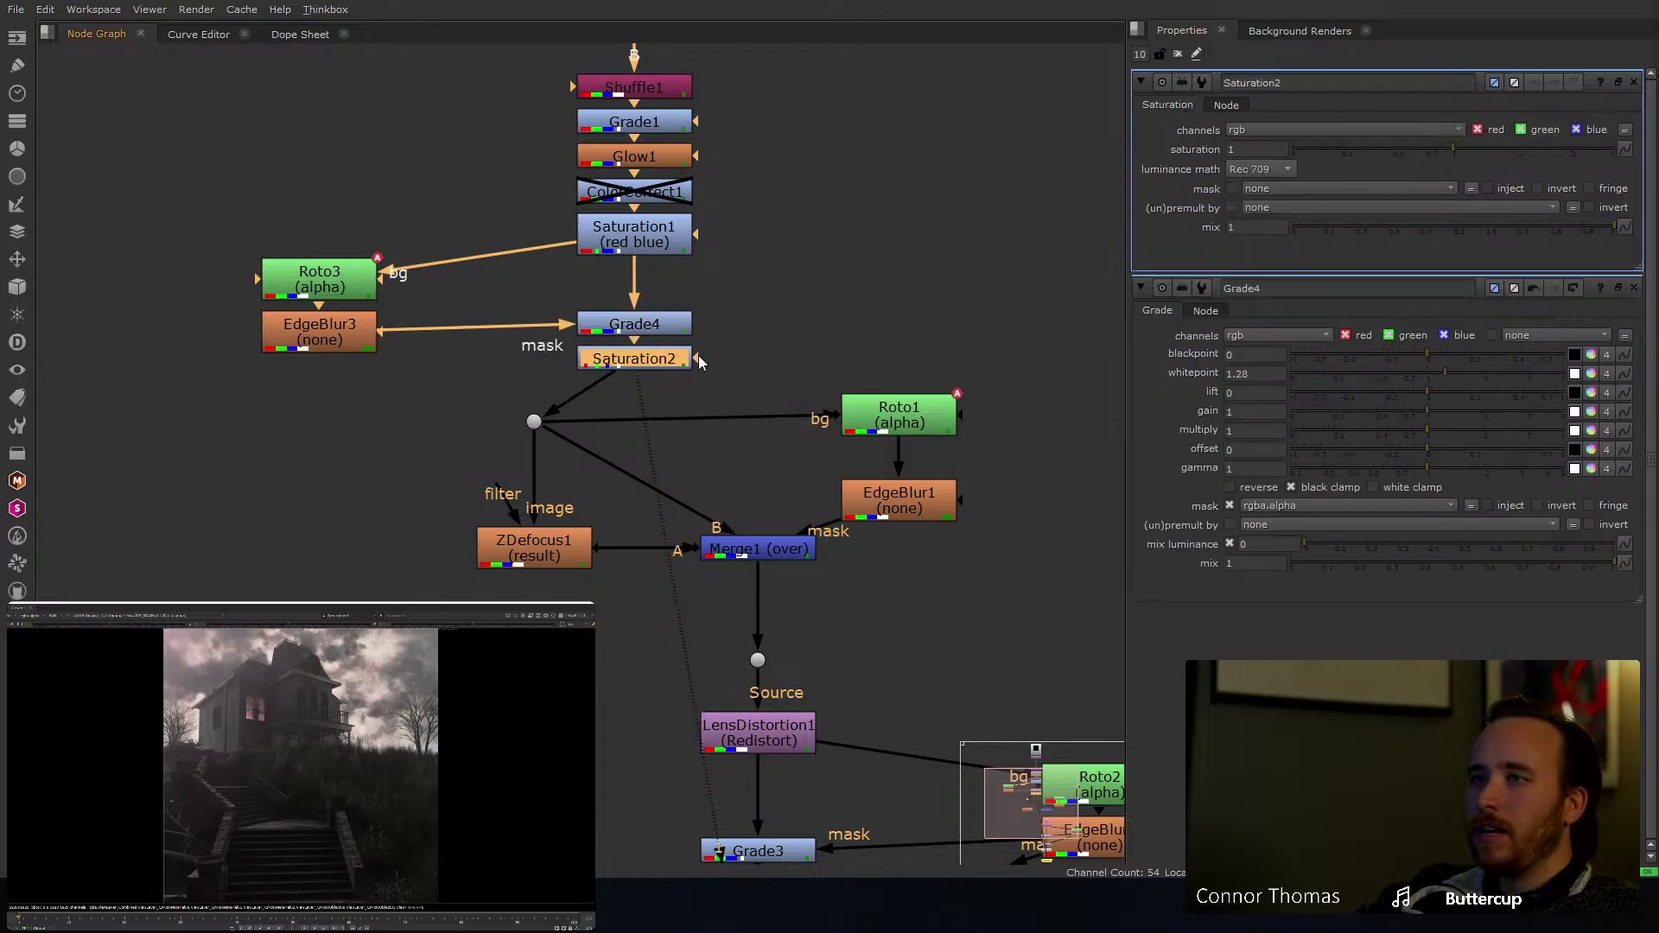
{"action": "left_click_drag", "start_coordinate": [698, 357], "coordinate": [319, 335]}
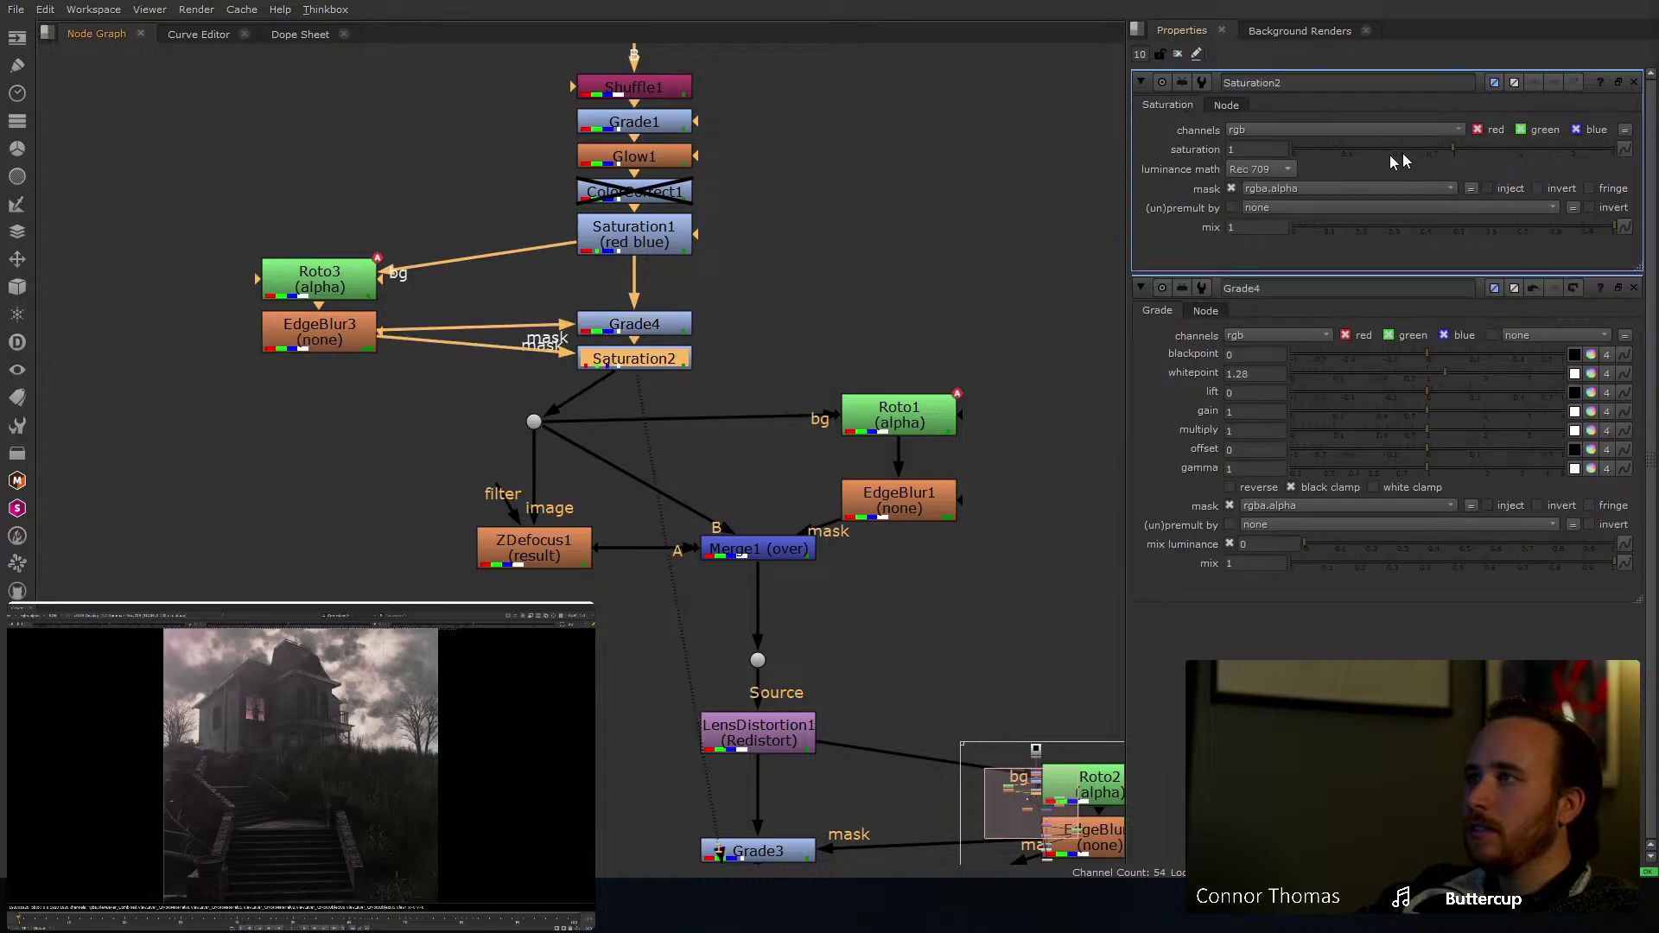
{"action": "left_click_drag", "start_coordinate": [1440, 147], "coordinate": [1377, 164]}
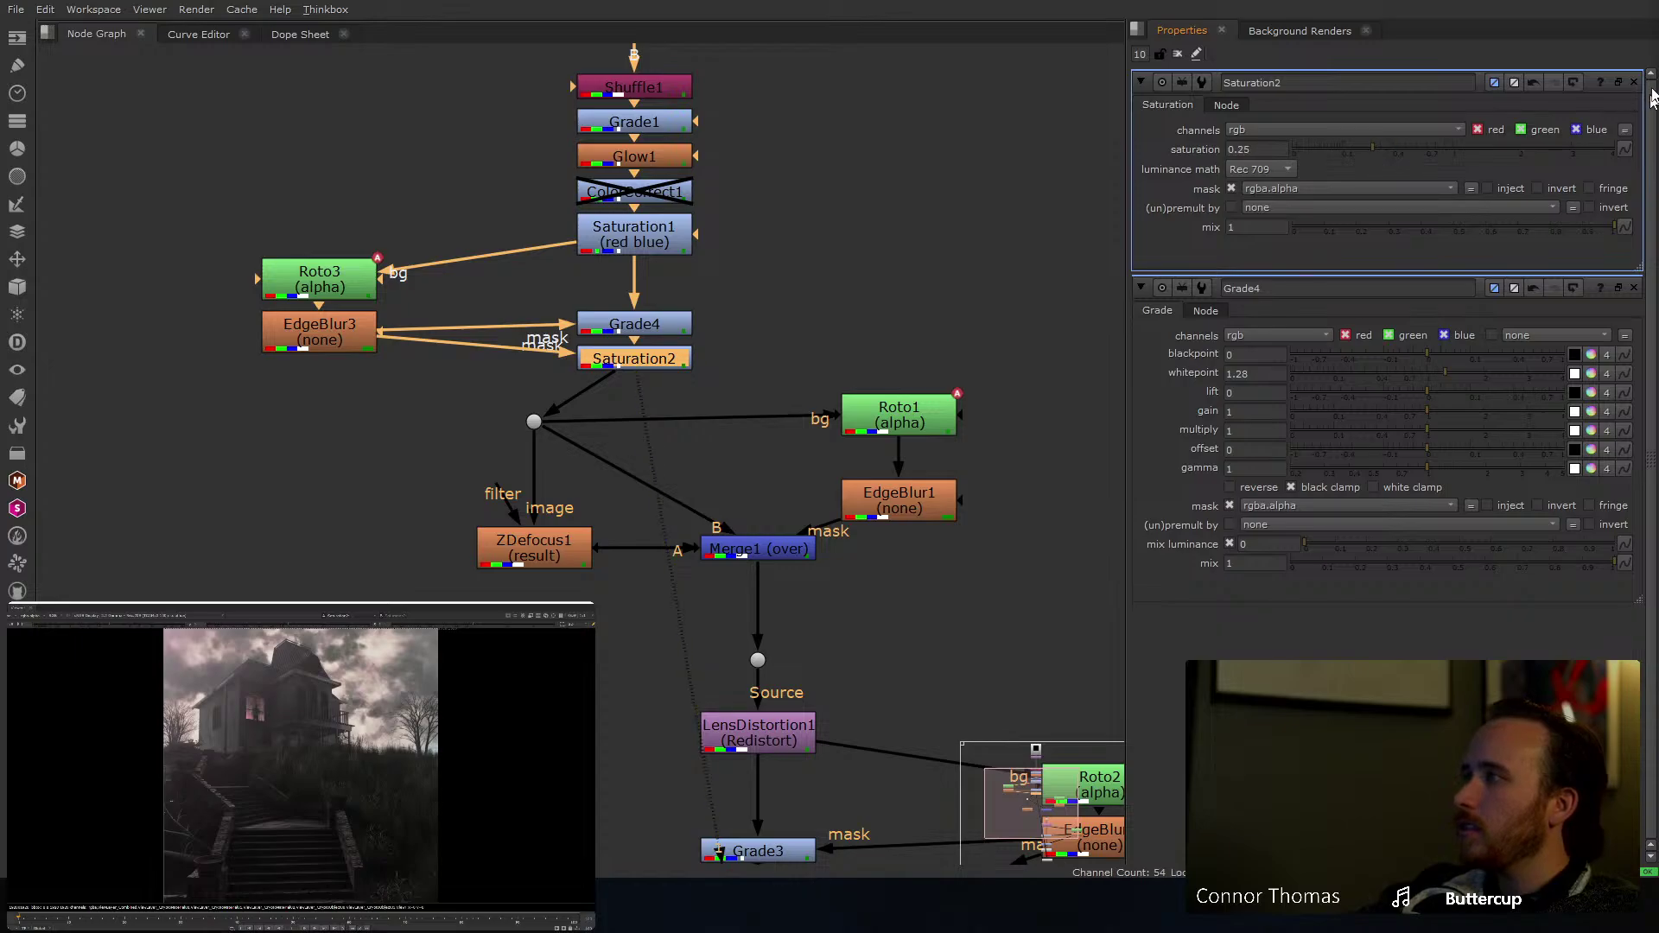
{"action": "left_click", "coordinate": [1177, 54]}
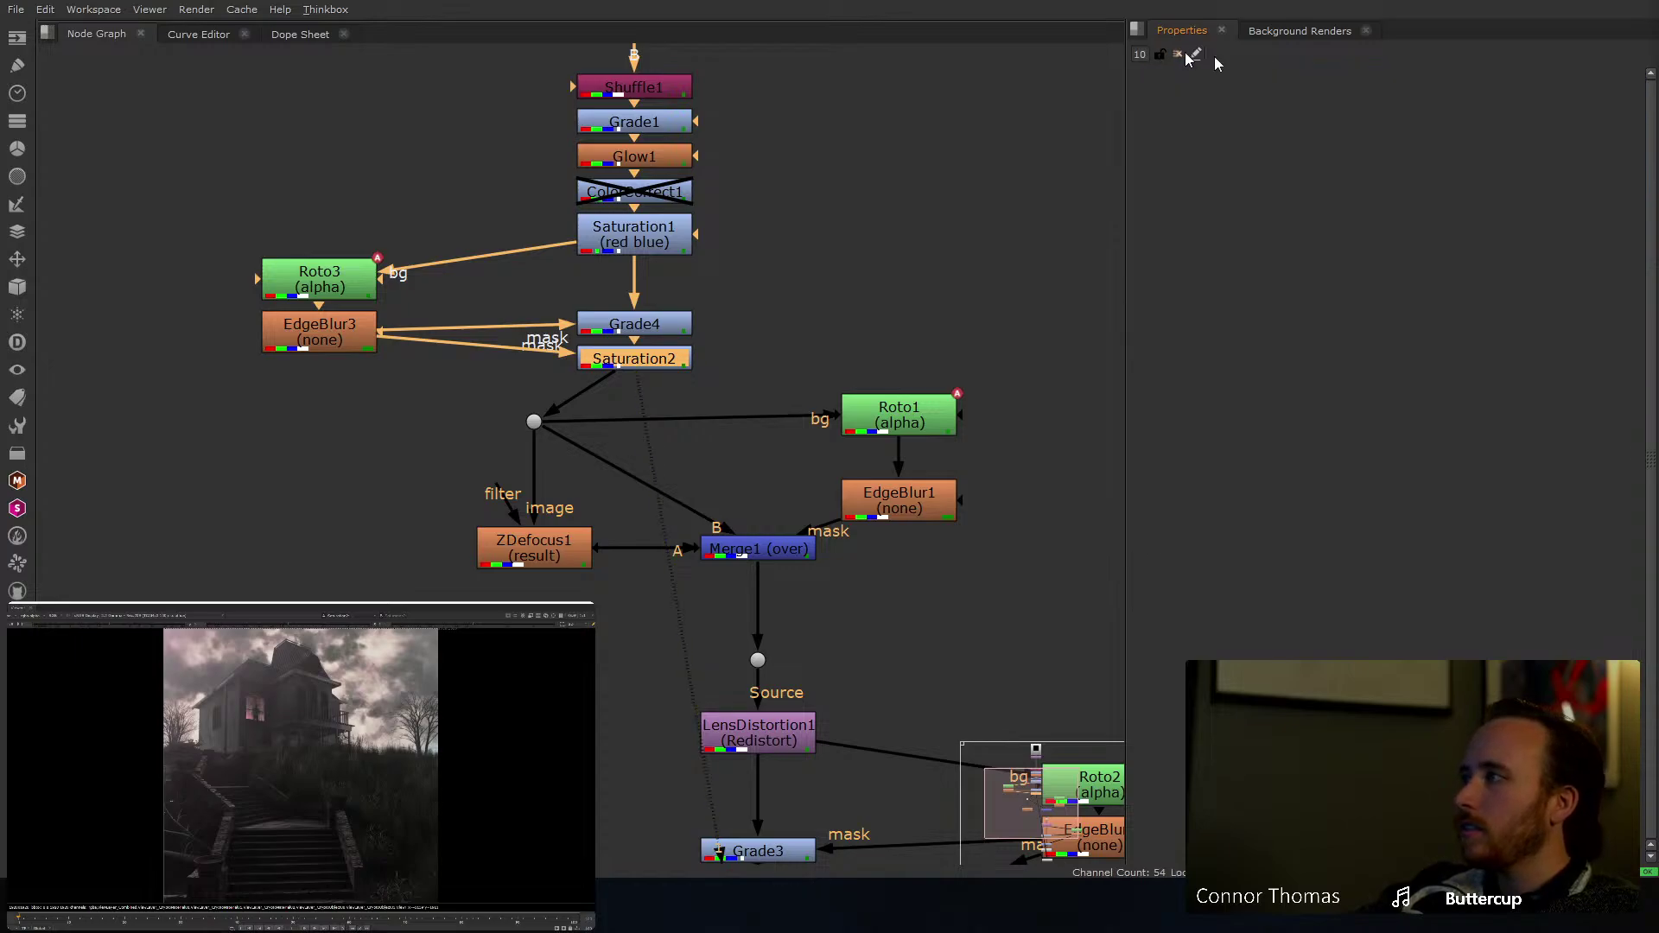
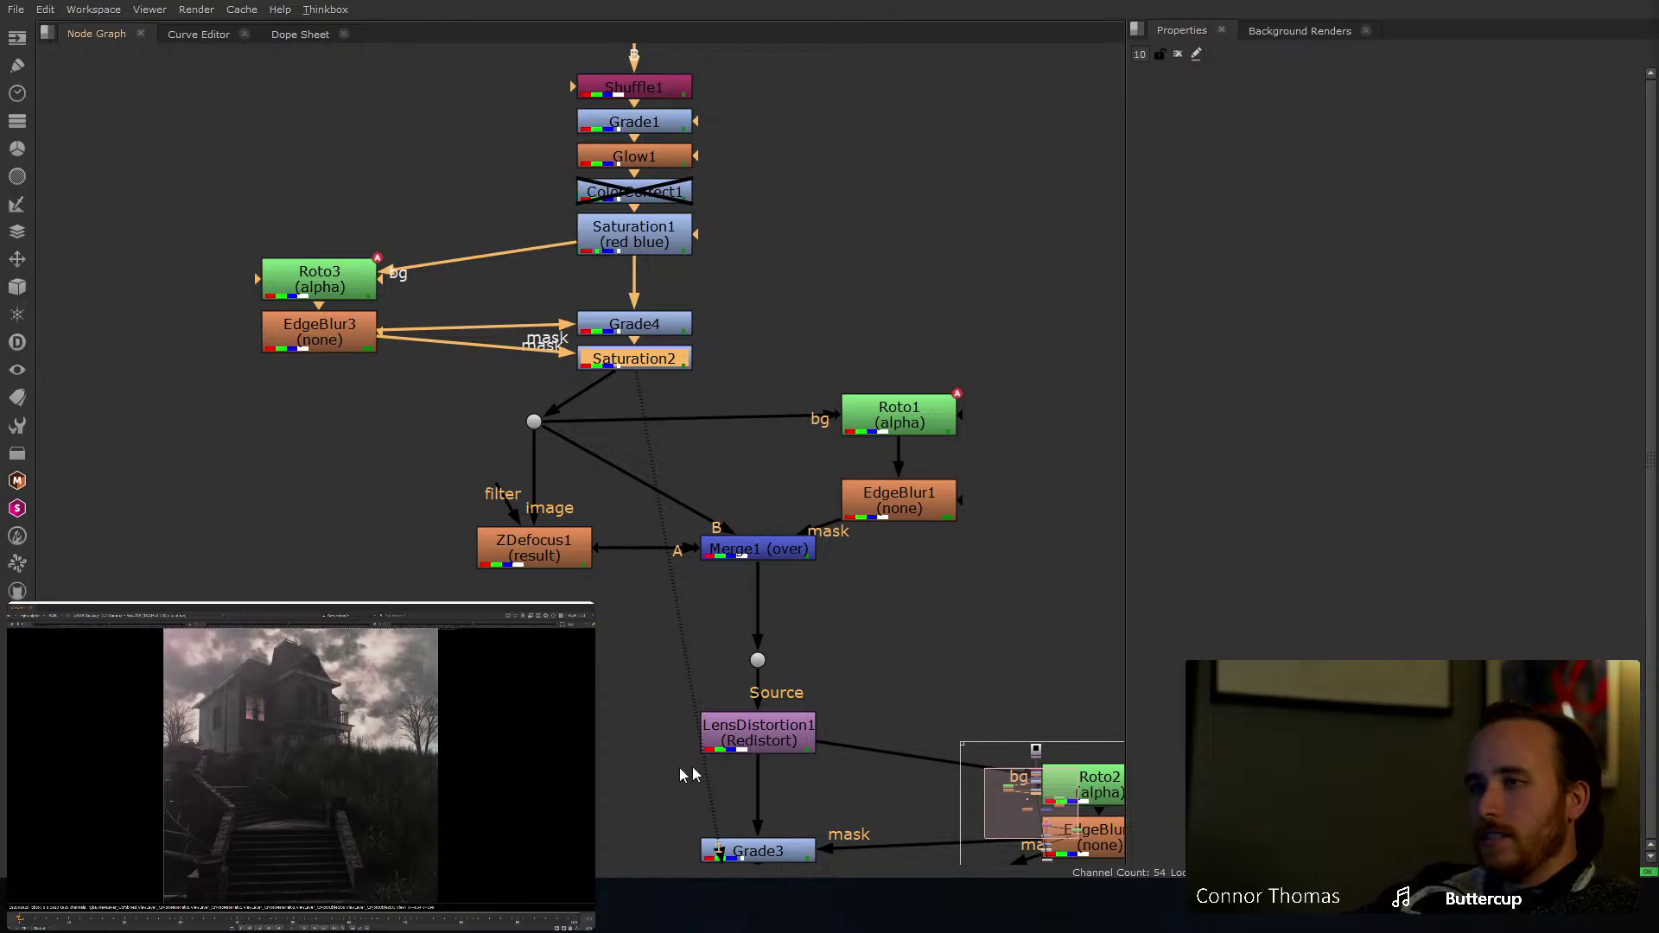
Step: Move the Viewer node clear of the tree and display the Grain2_1 output in it
{"action": "scroll", "coordinate": [691, 774], "scroll_direction": "down", "scroll_amount": 1}
{"action": "middle_click_drag", "start_coordinate": [696, 775], "coordinate": [749, 394]}
{"action": "left_click_drag", "start_coordinate": [803, 505], "coordinate": [289, 762]}
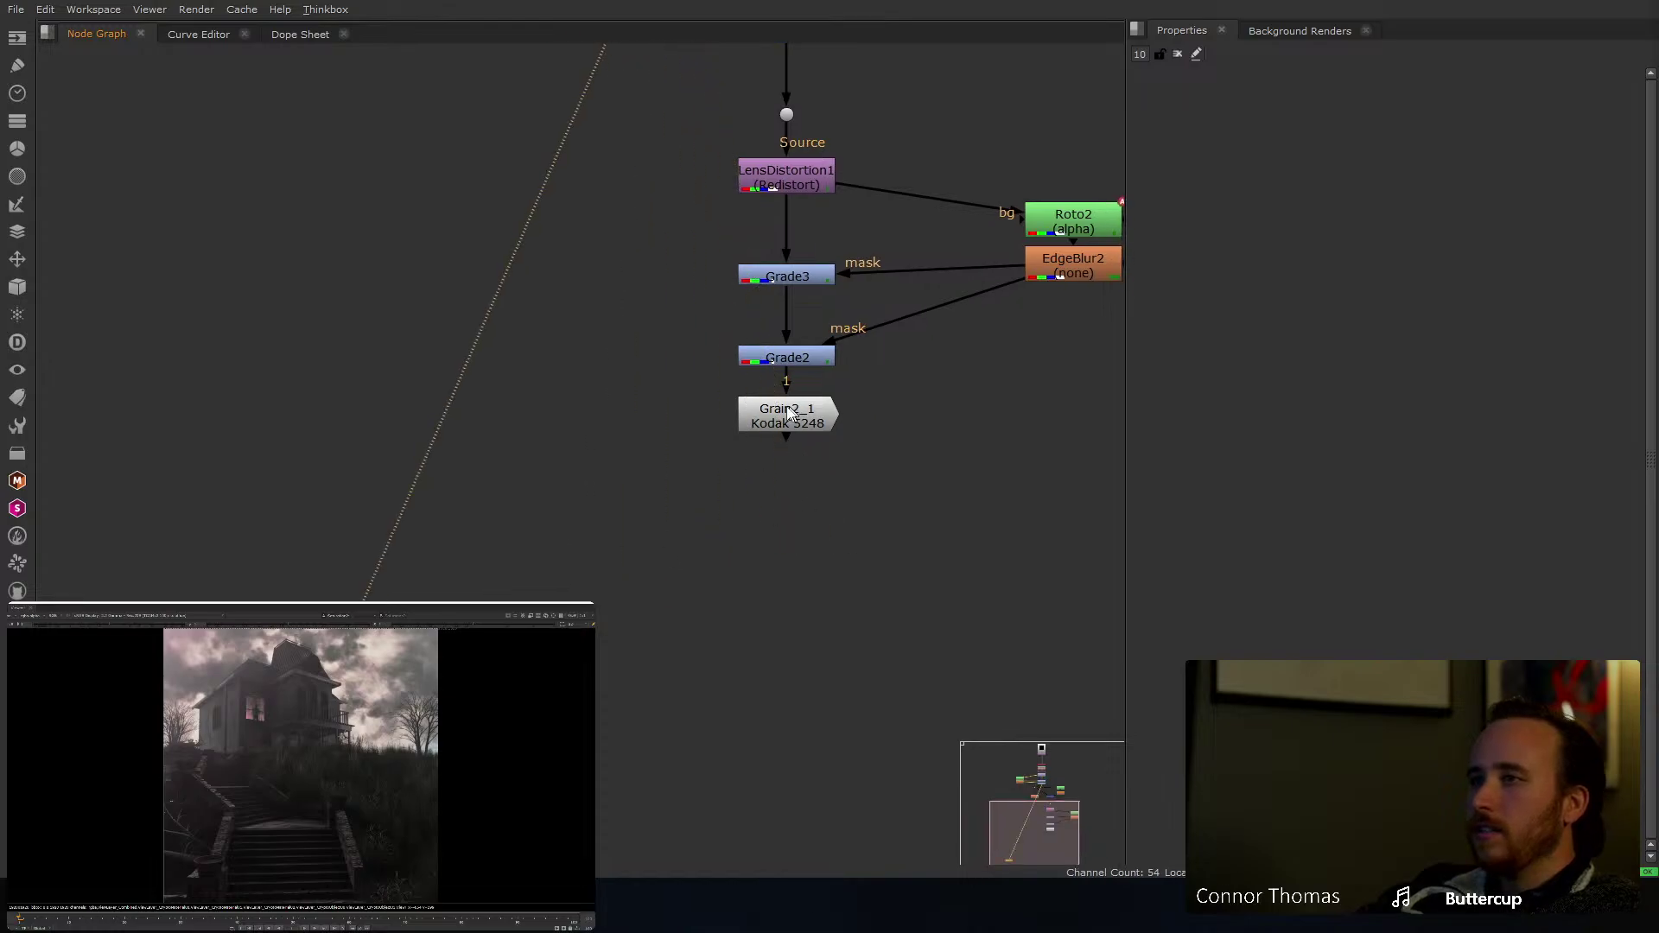
{"action": "left_click", "coordinate": [788, 413]}
{"action": "key", "text": "1"}
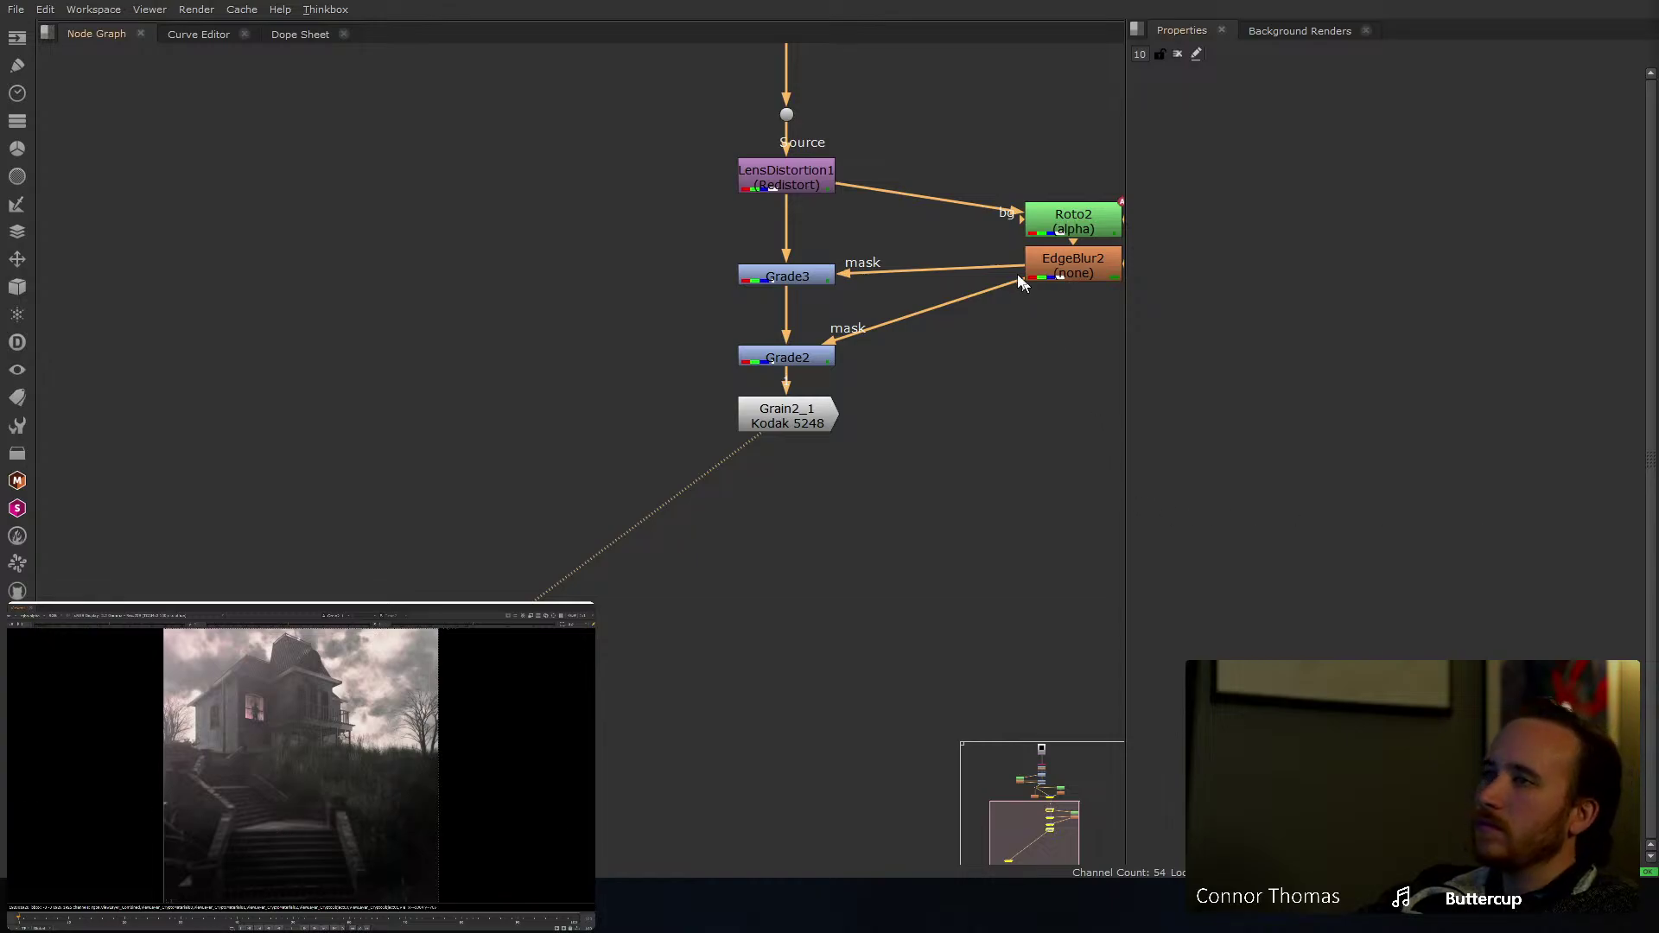
Step: Try a saturation of 0.64 on Saturation2 and toggle the node off and on to compare the final image
{"action": "middle_click_drag", "start_coordinate": [1020, 279], "coordinate": [958, 523]}
{"action": "middle_click_drag", "start_coordinate": [892, 306], "coordinate": [814, 621]}
{"action": "middle_click_drag", "start_coordinate": [772, 147], "coordinate": [760, 355]}
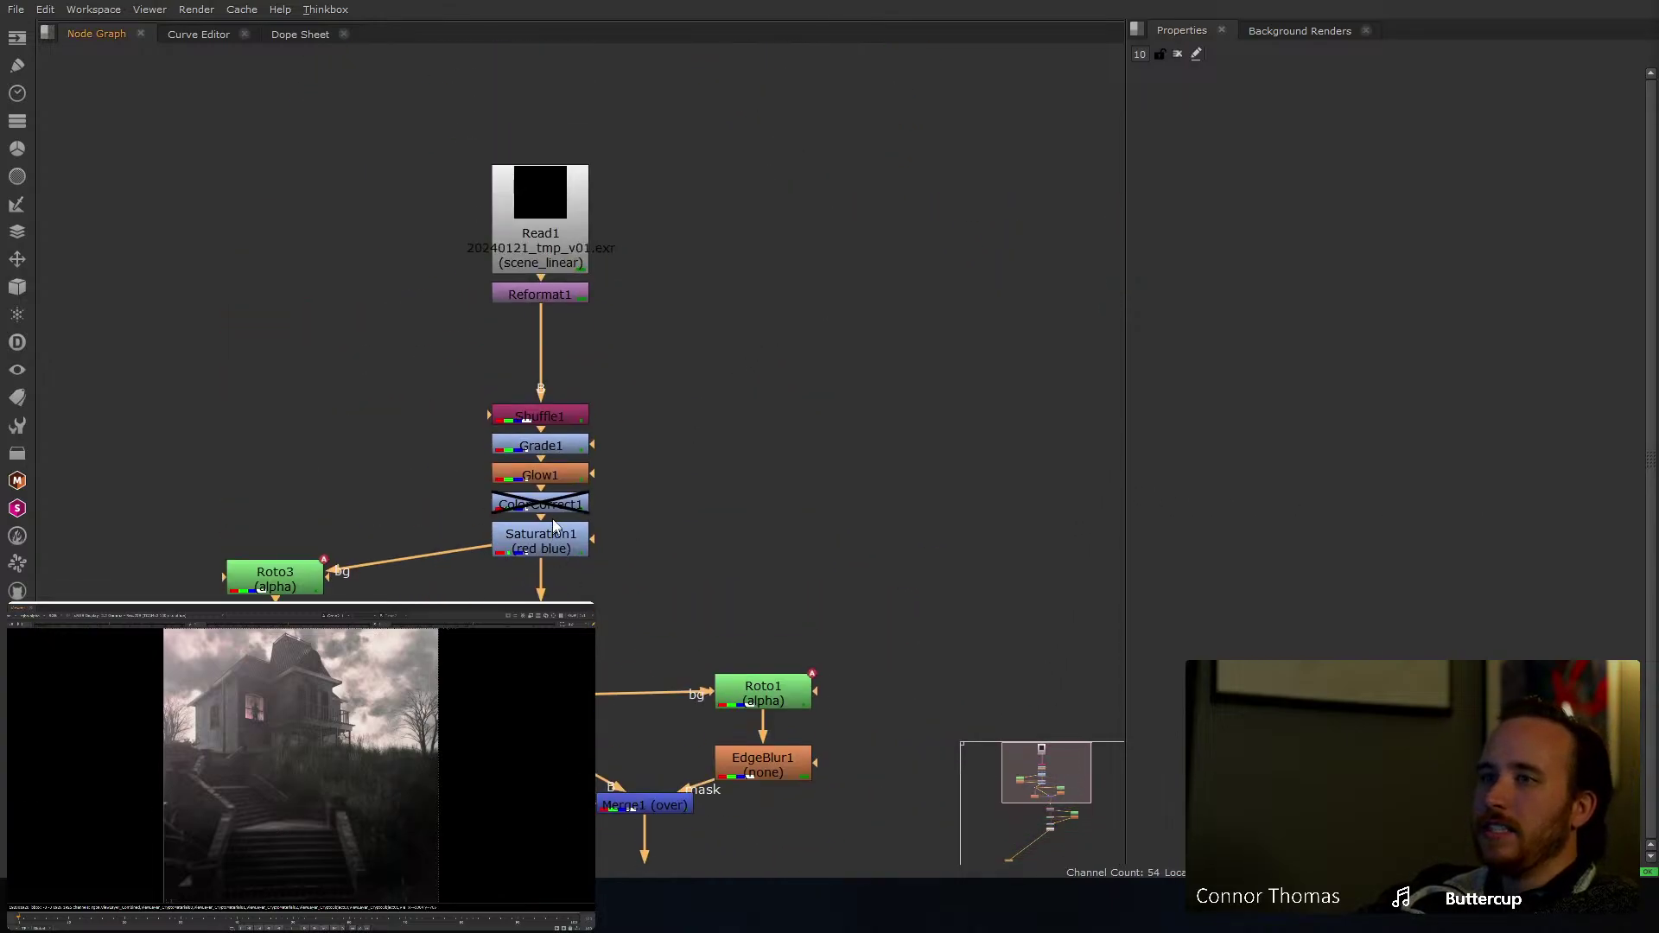
{"action": "middle_click_drag", "start_coordinate": [627, 647], "coordinate": [563, 329]}
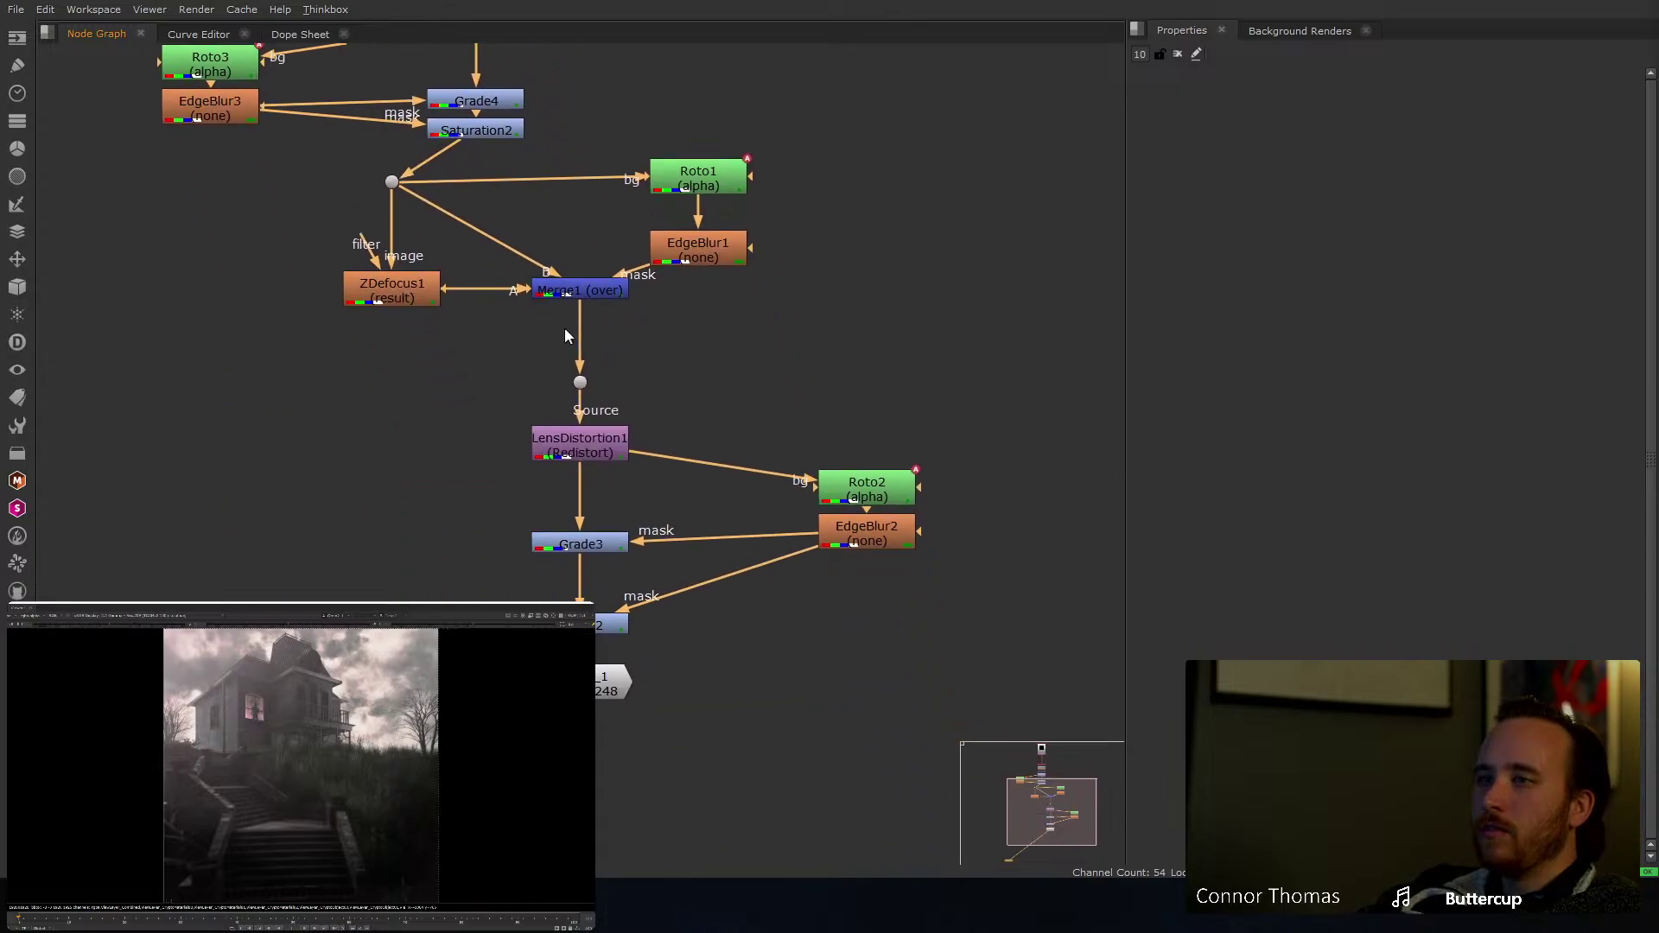
{"action": "scroll", "coordinate": [604, 387], "scroll_direction": "down", "scroll_amount": 2}
{"action": "middle_click_drag", "start_coordinate": [604, 387], "coordinate": [587, 553]}
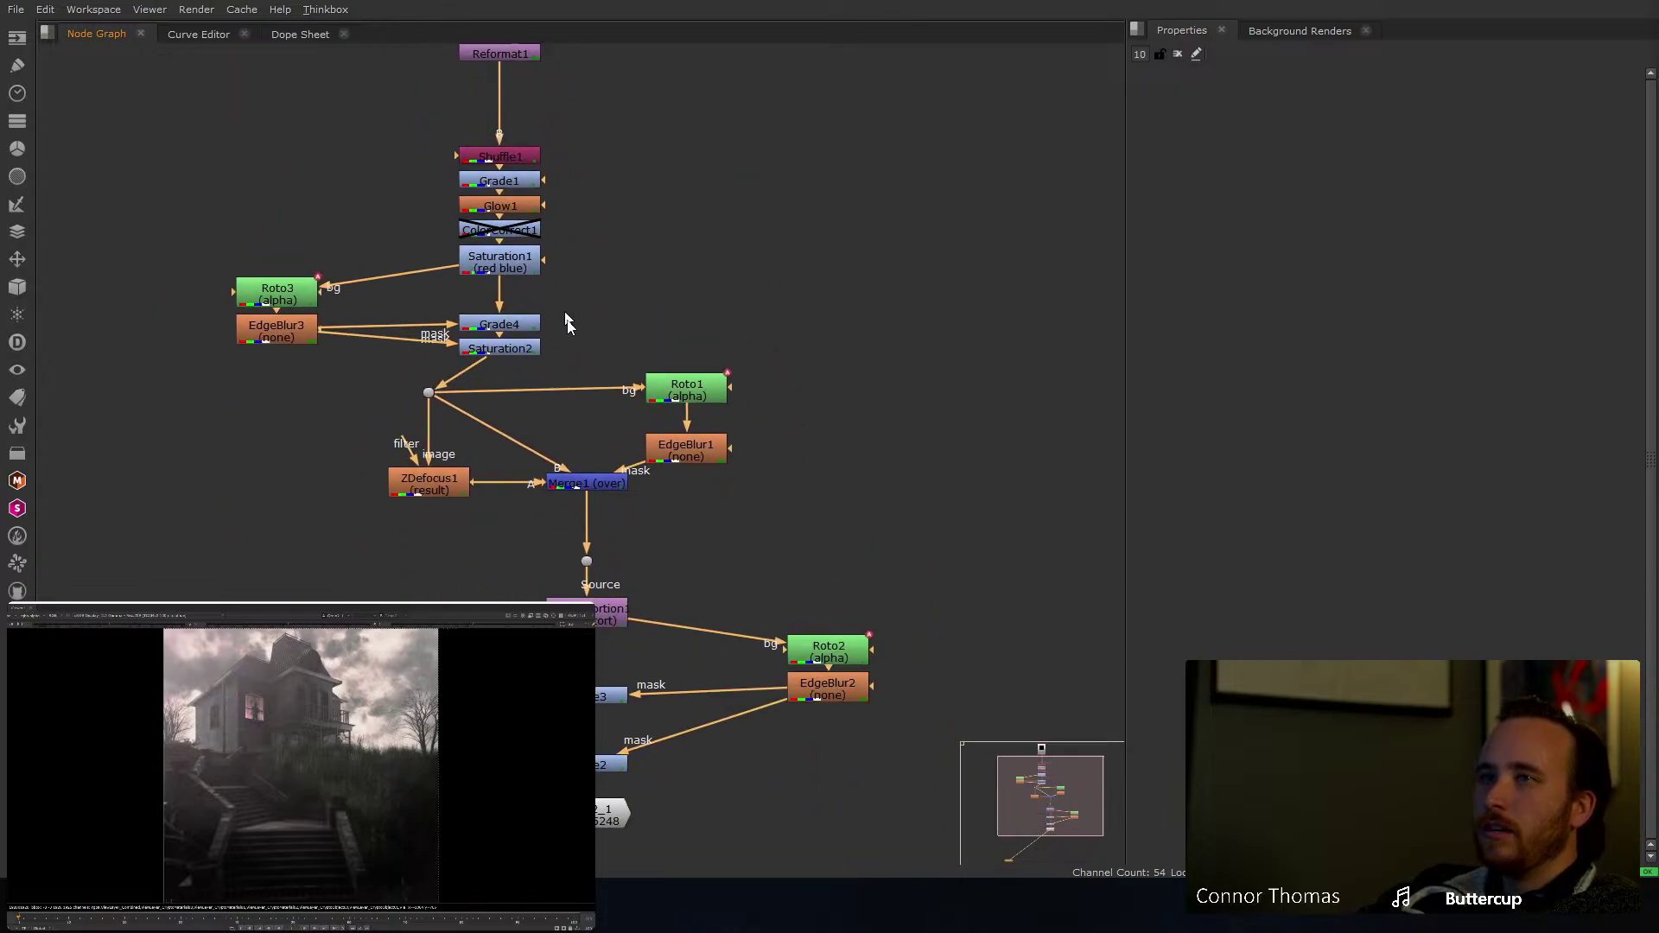
{"action": "left_click", "coordinate": [531, 384]}
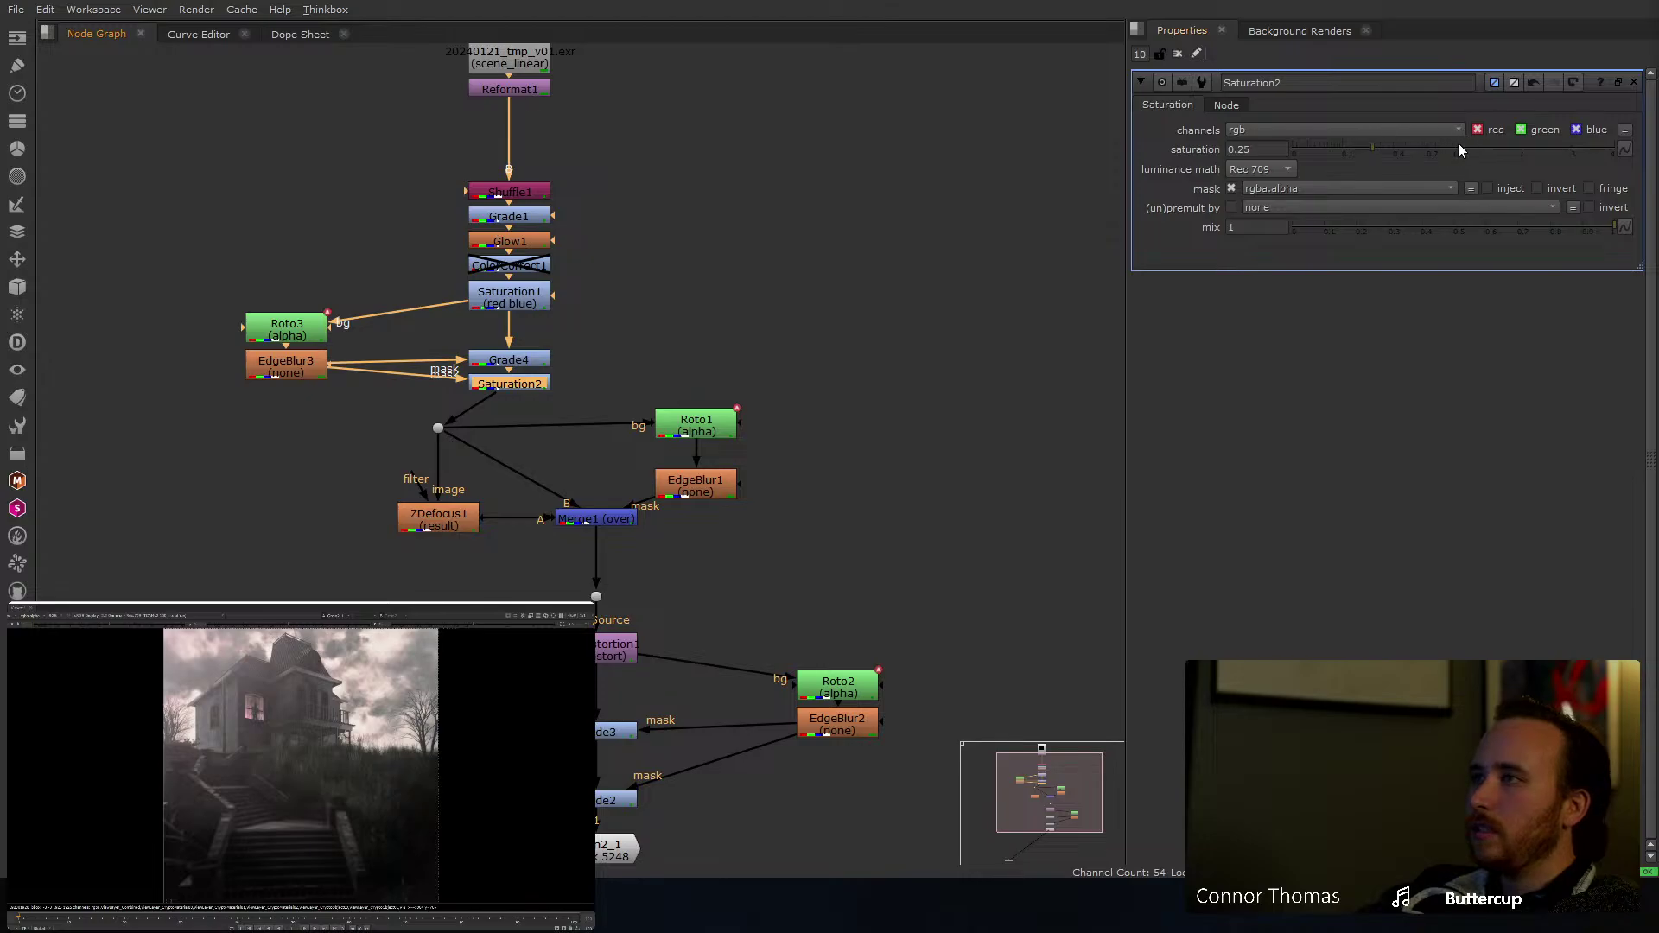
{"action": "left_click_drag", "start_coordinate": [1395, 148], "coordinate": [1422, 156]}
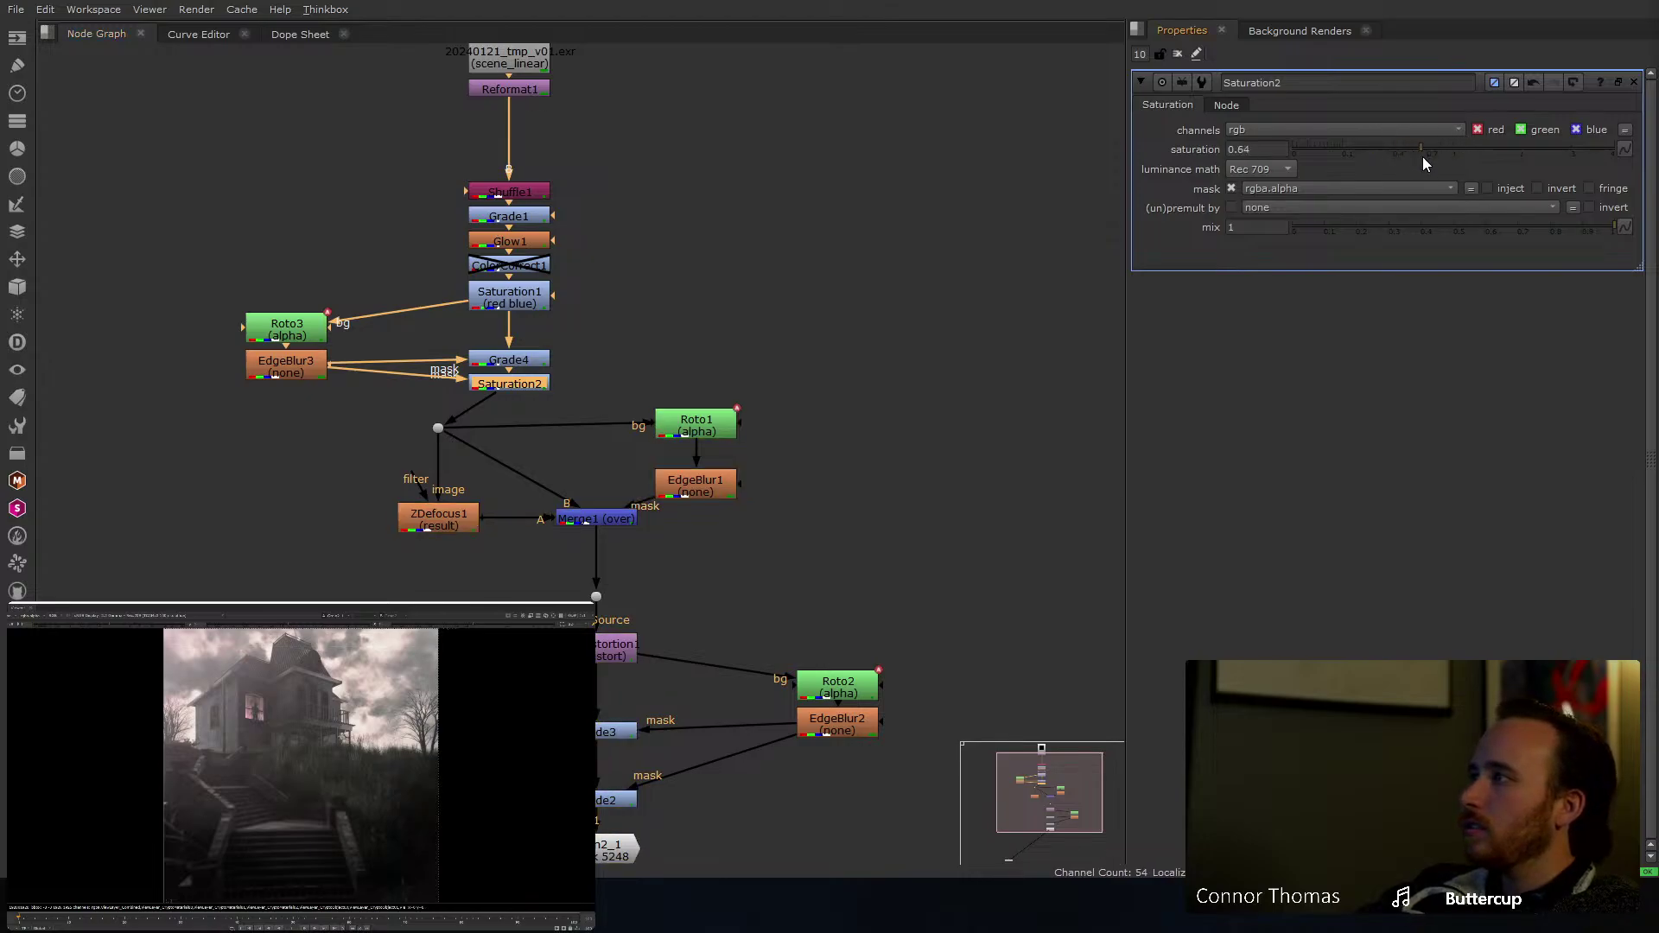
{"action": "key", "text": "d"}
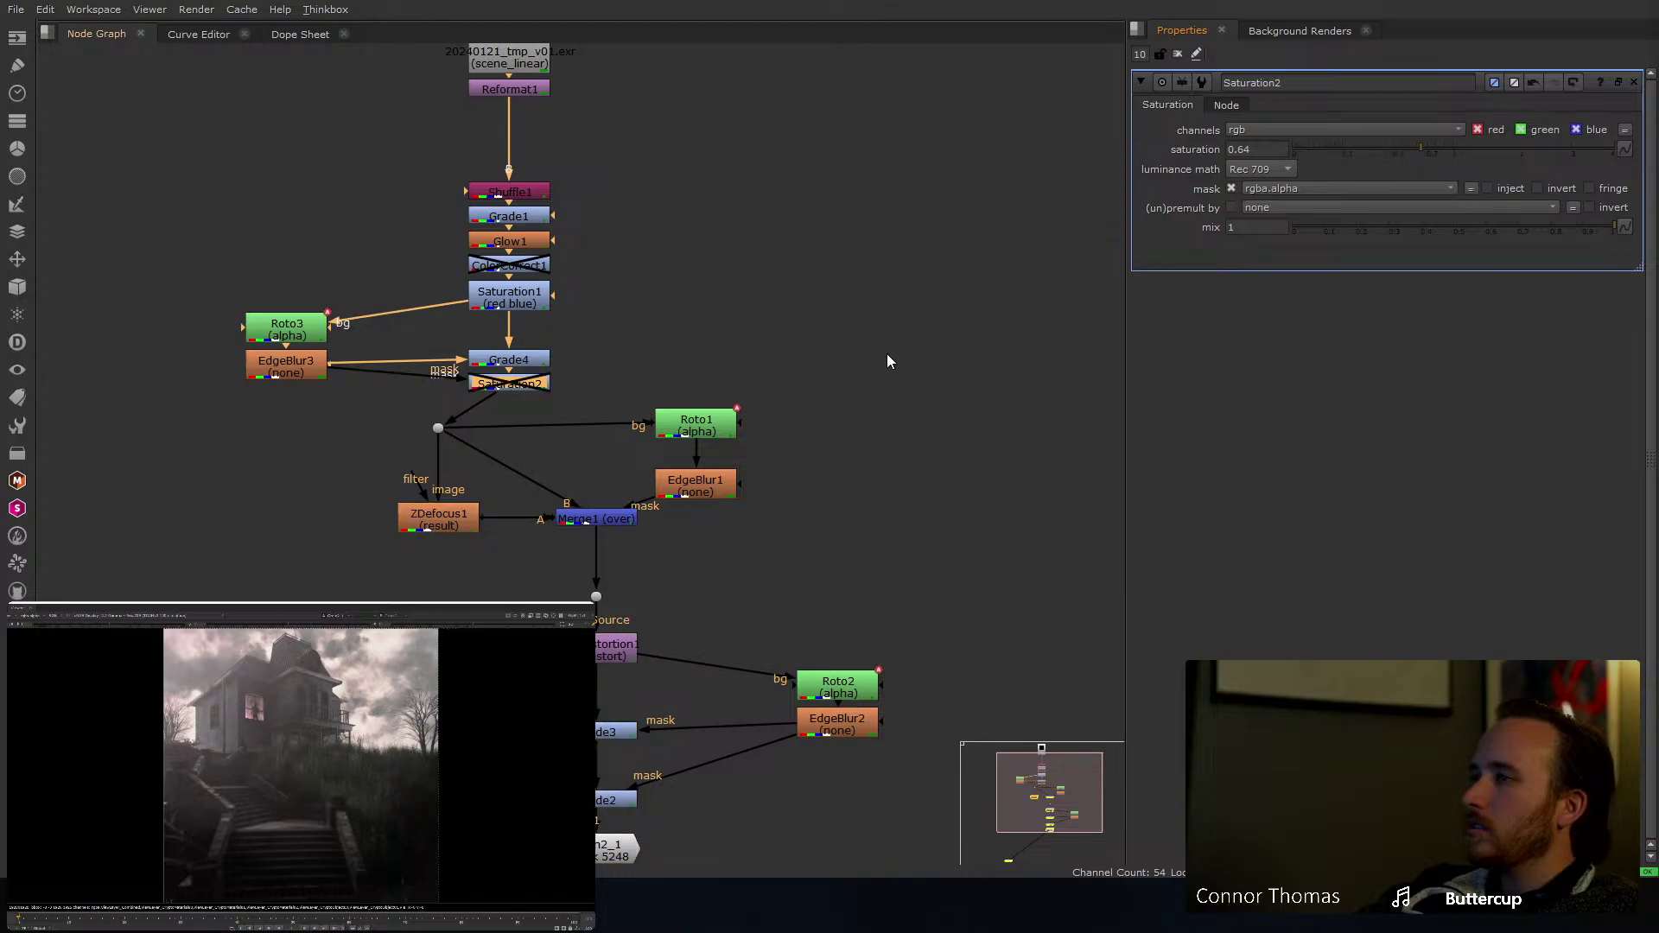
{"action": "key", "text": "d"}
{"action": "key", "text": "d"}
{"action": "key", "text": "d"}
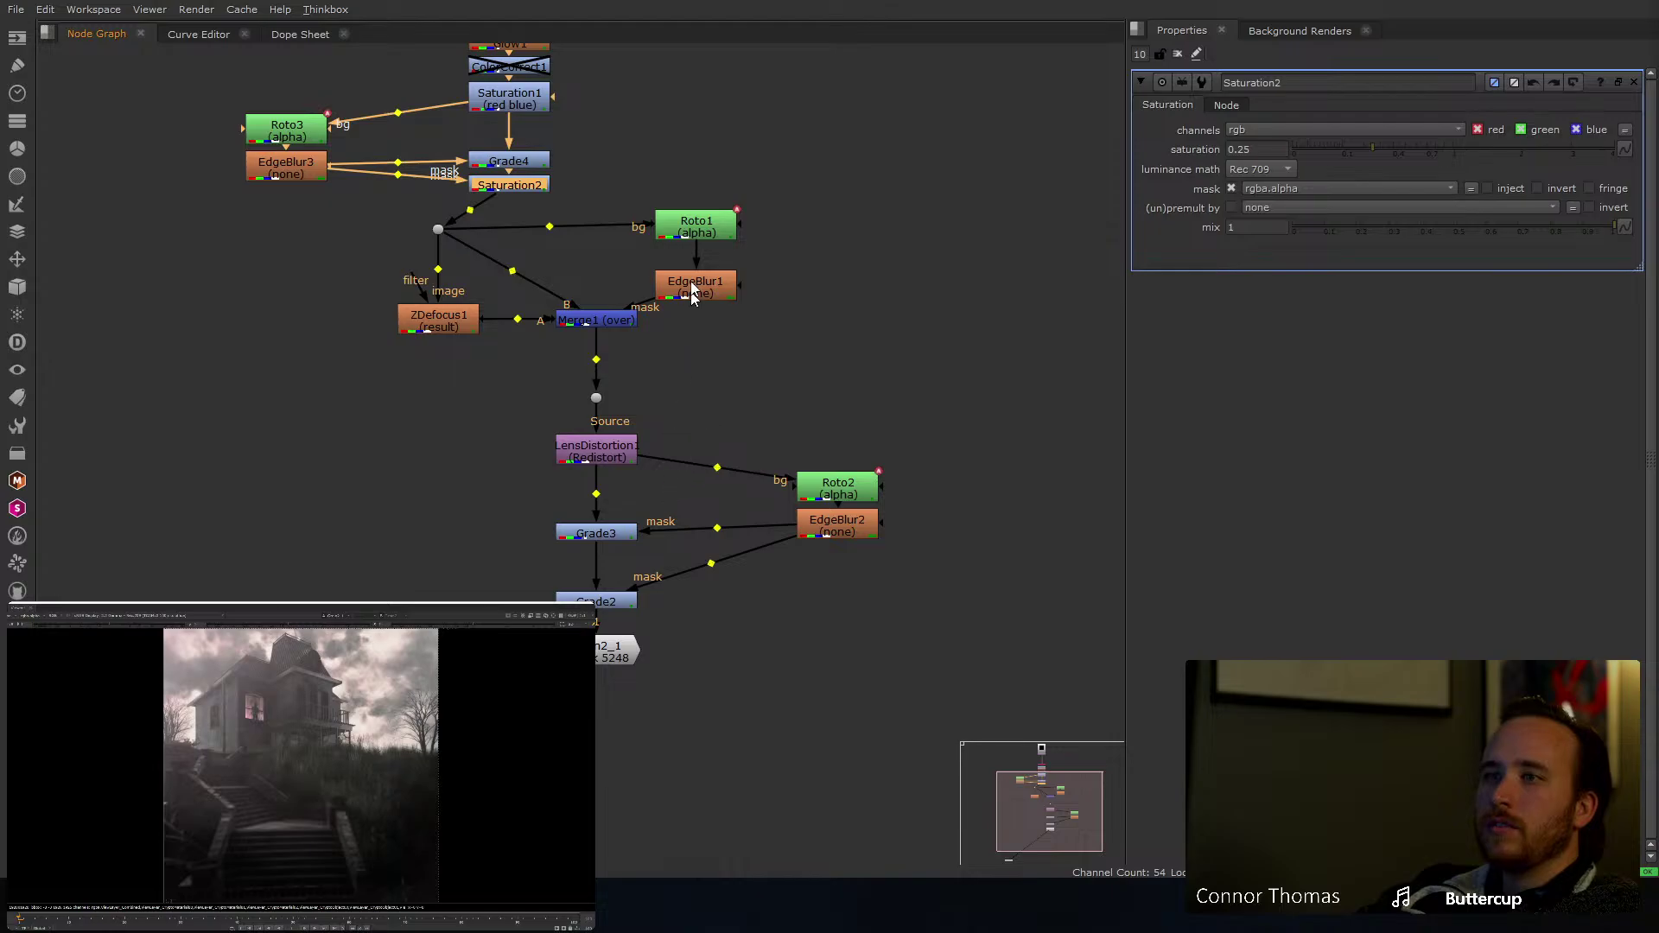
Step: Move the Shuffle1 node up slightly to leave a gap above Grade1
{"action": "middle_click_drag", "start_coordinate": [693, 269], "coordinate": [717, 381]}
{"action": "middle_click_drag", "start_coordinate": [599, 149], "coordinate": [609, 251]}
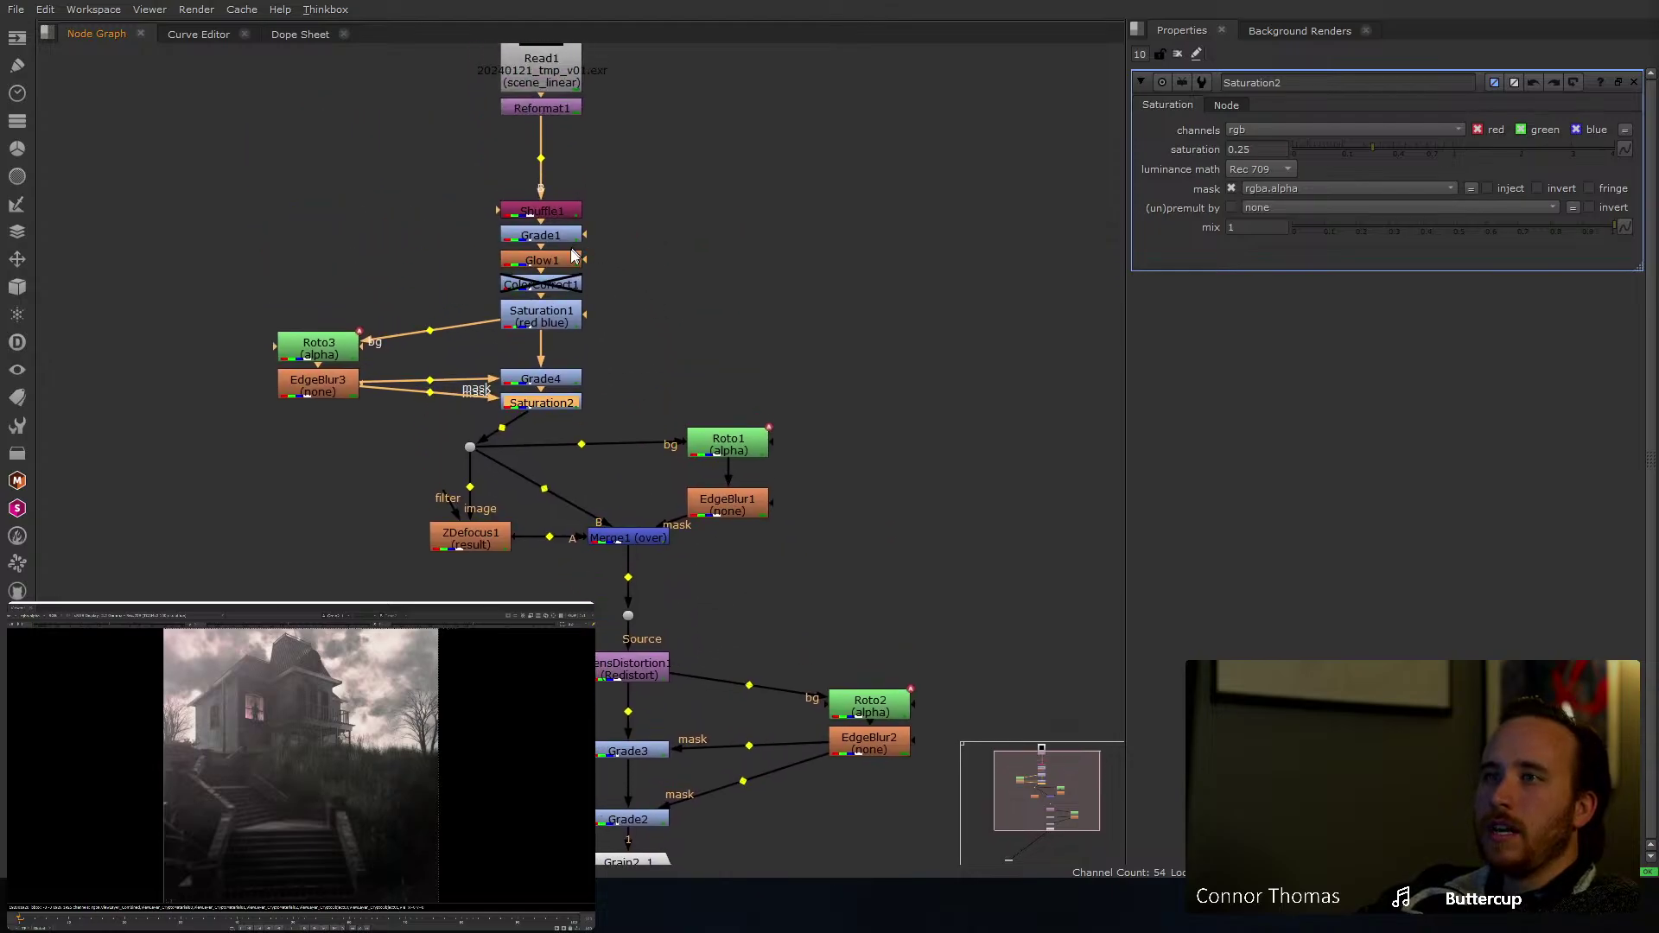
{"action": "left_click_drag", "start_coordinate": [553, 209], "coordinate": [554, 193]}
Step: Try a saturation of 0.41 on Saturation1 and return it to 0.3
{"action": "left_click", "coordinate": [550, 320]}
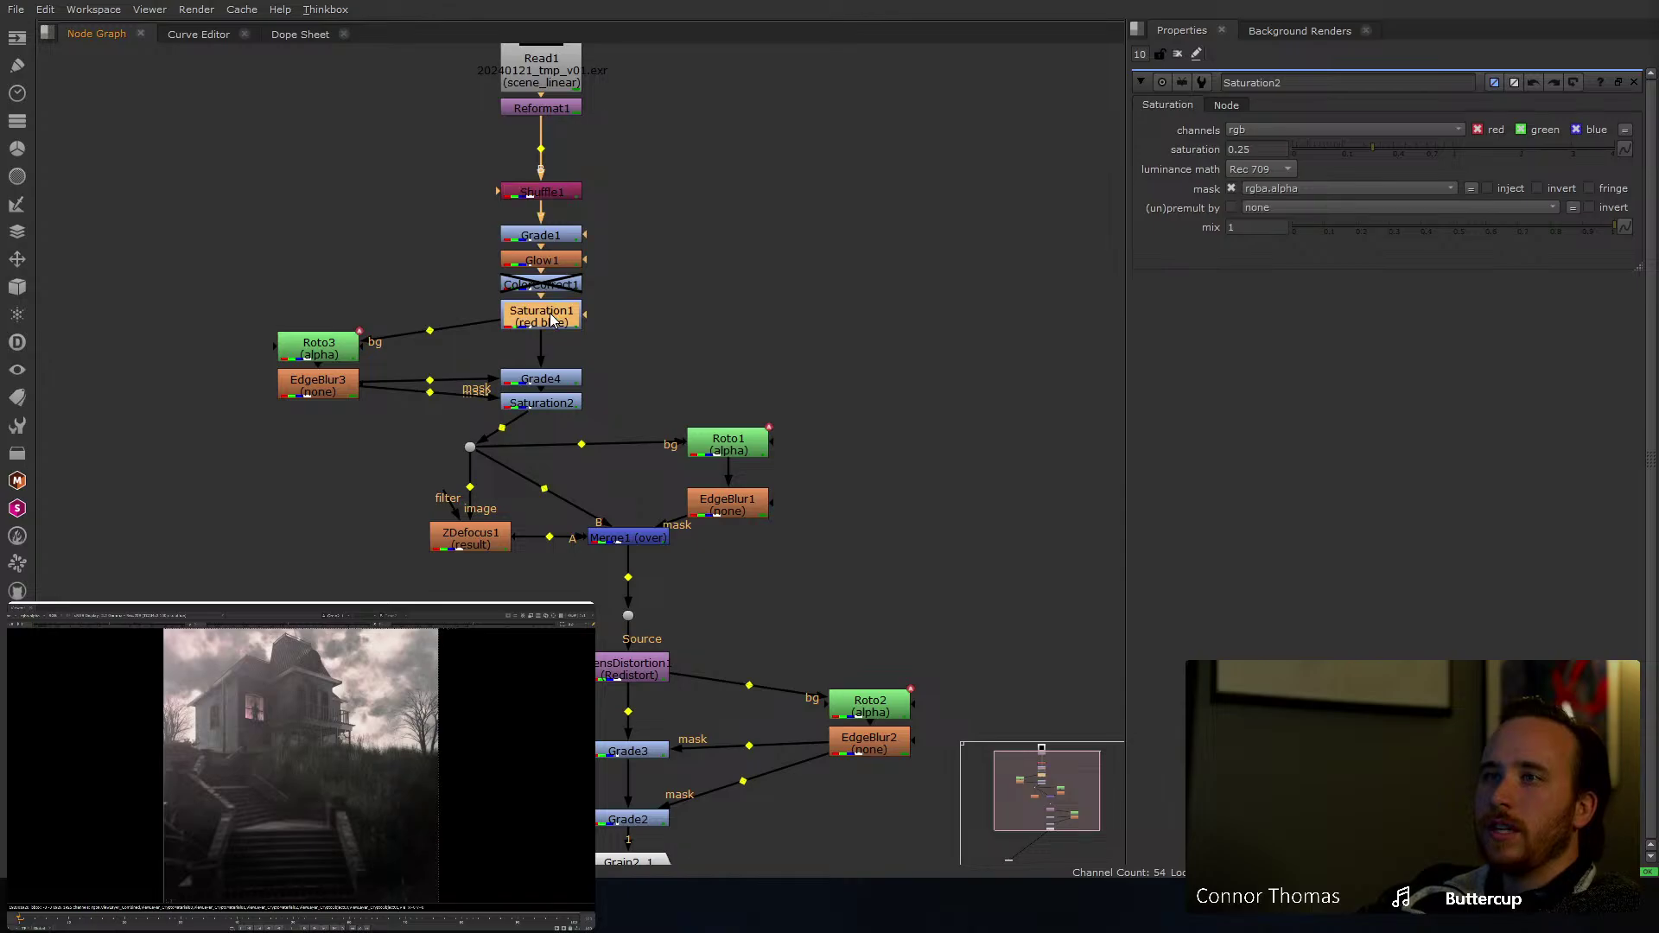
{"action": "double_click", "coordinate": [551, 320]}
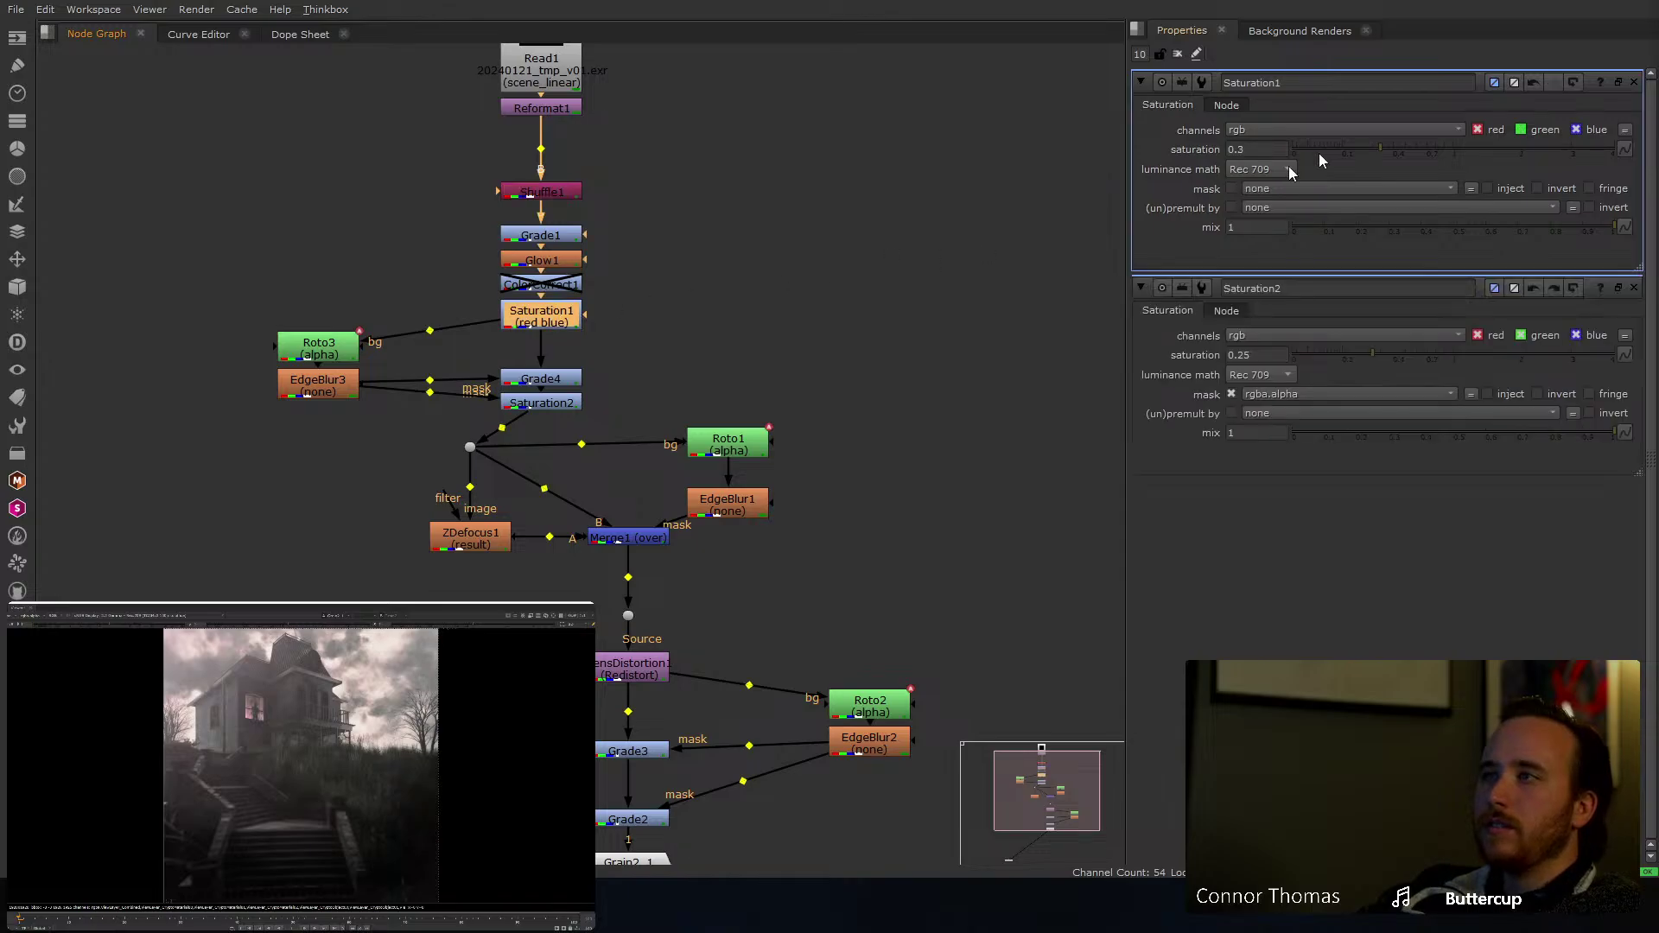
{"action": "left_click", "coordinate": [1397, 147]}
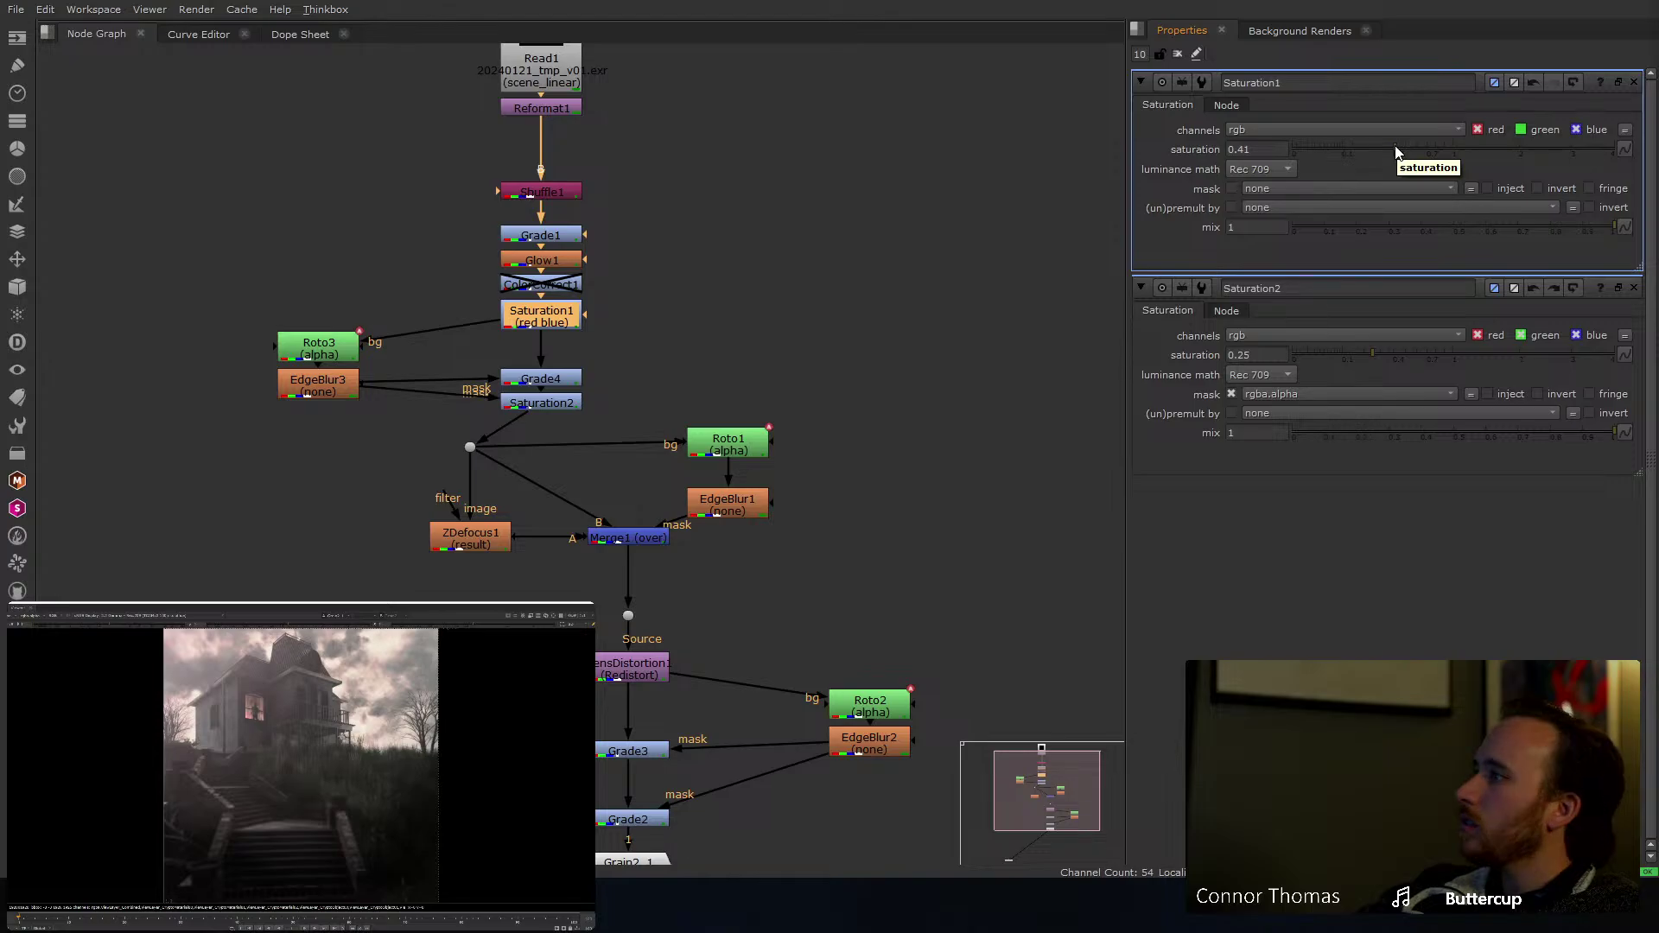
{"action": "left_click", "coordinate": [1383, 150]}
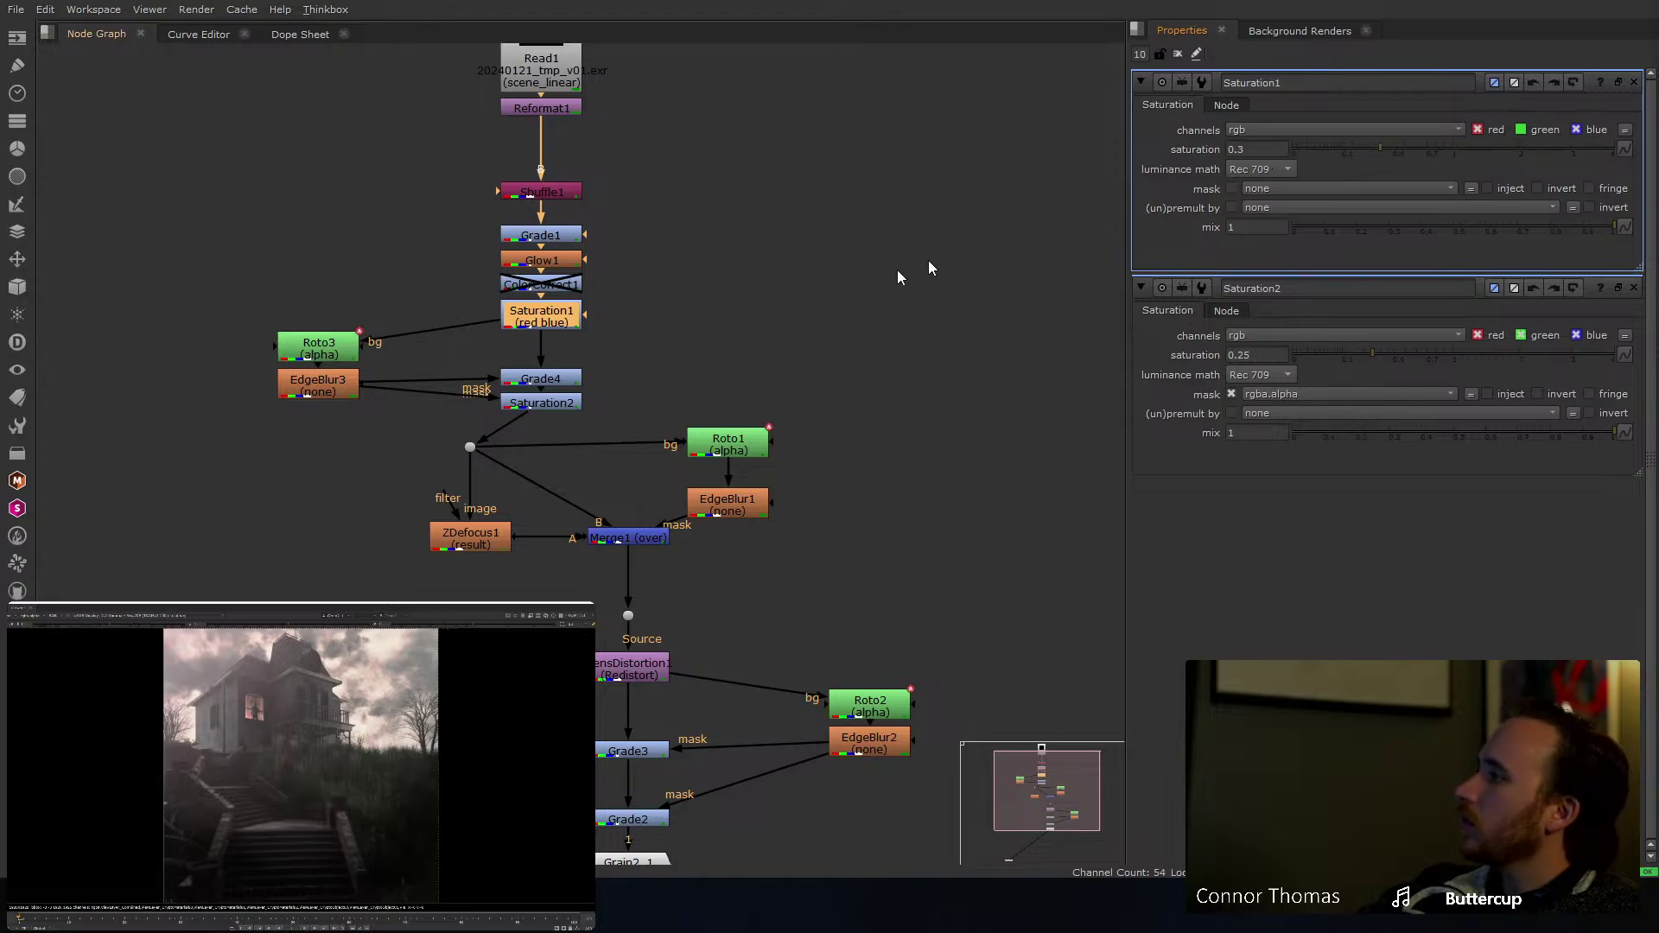
Step: Move Grain2_1 further below Grade2 and shift LensDistortion1 down to make room beneath the dot after Merge1
{"action": "middle_click_drag", "start_coordinate": [792, 517], "coordinate": [765, 241]}
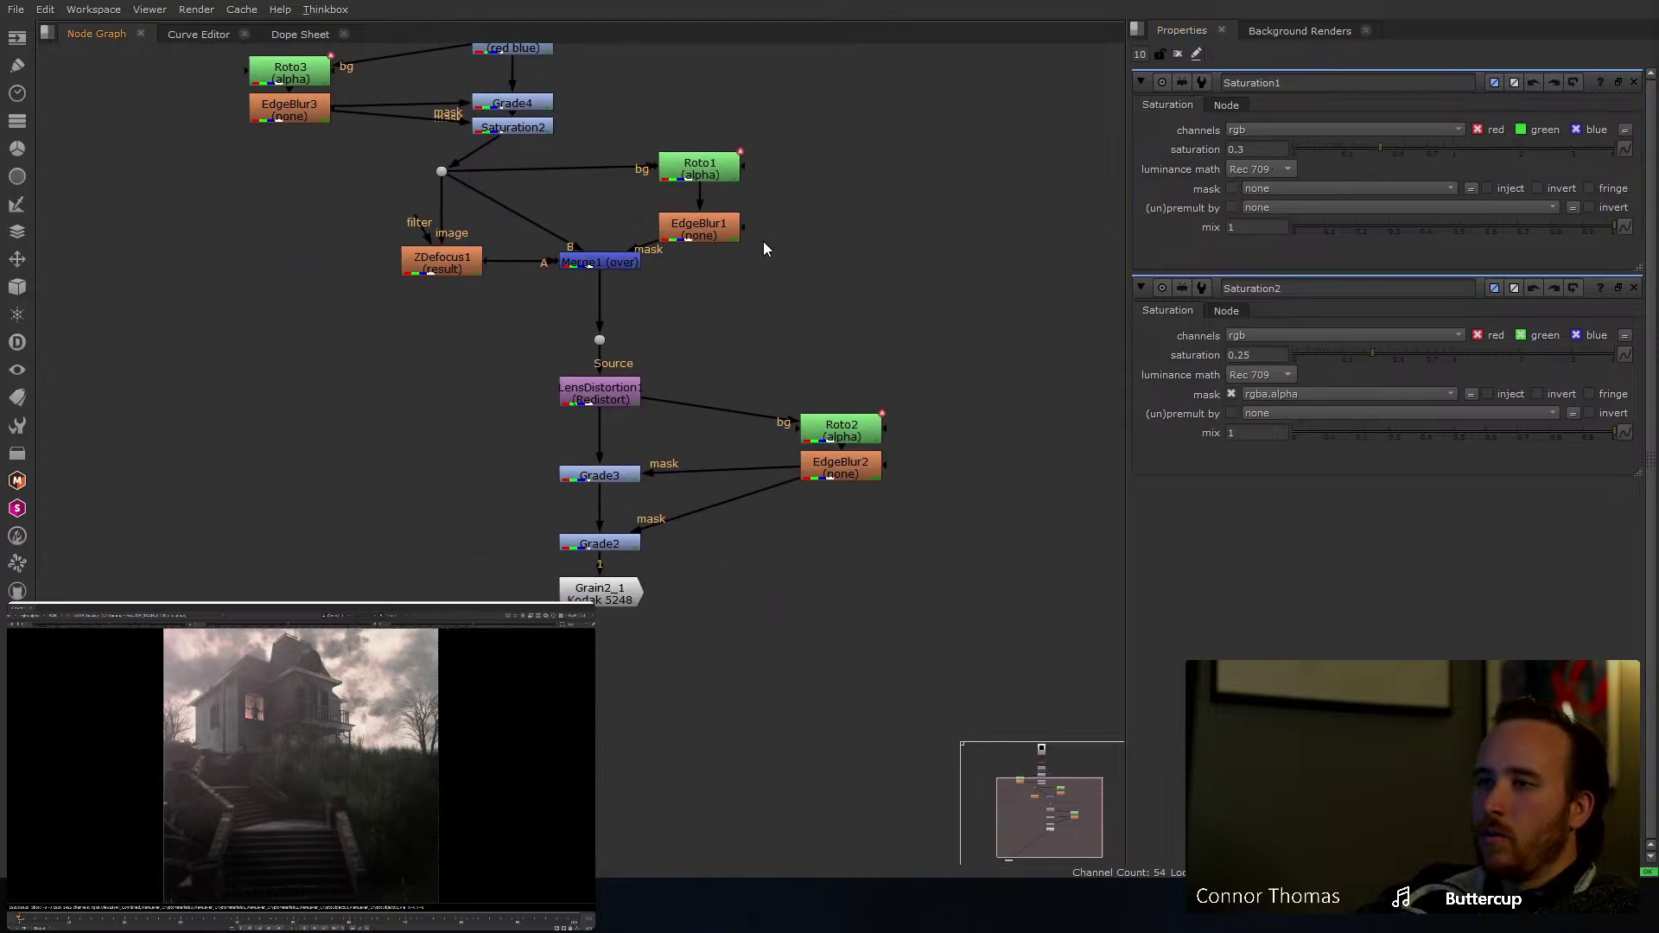
{"action": "left_click_drag", "start_coordinate": [600, 591], "coordinate": [605, 701]}
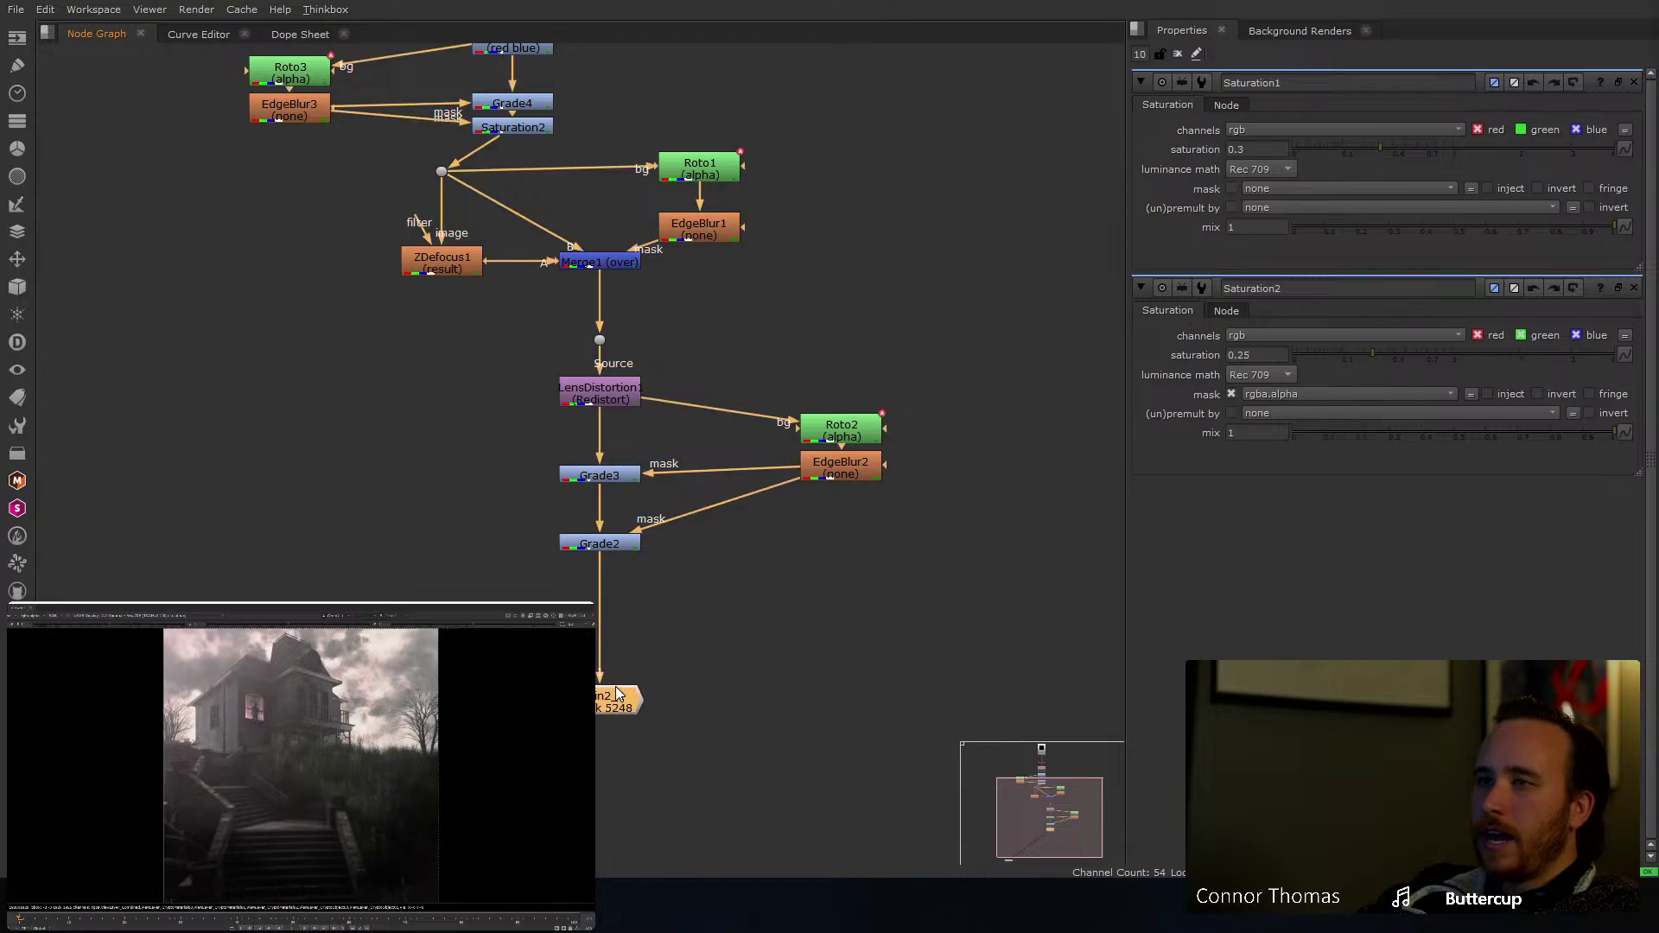
{"action": "left_click_drag", "start_coordinate": [605, 394], "coordinate": [605, 430]}
Step: Insert a Grade node between the dot and LensDistortion1 and tint its whitepoint to green 0.92876 and blue 0.903494
{"action": "left_click", "coordinate": [600, 340]}
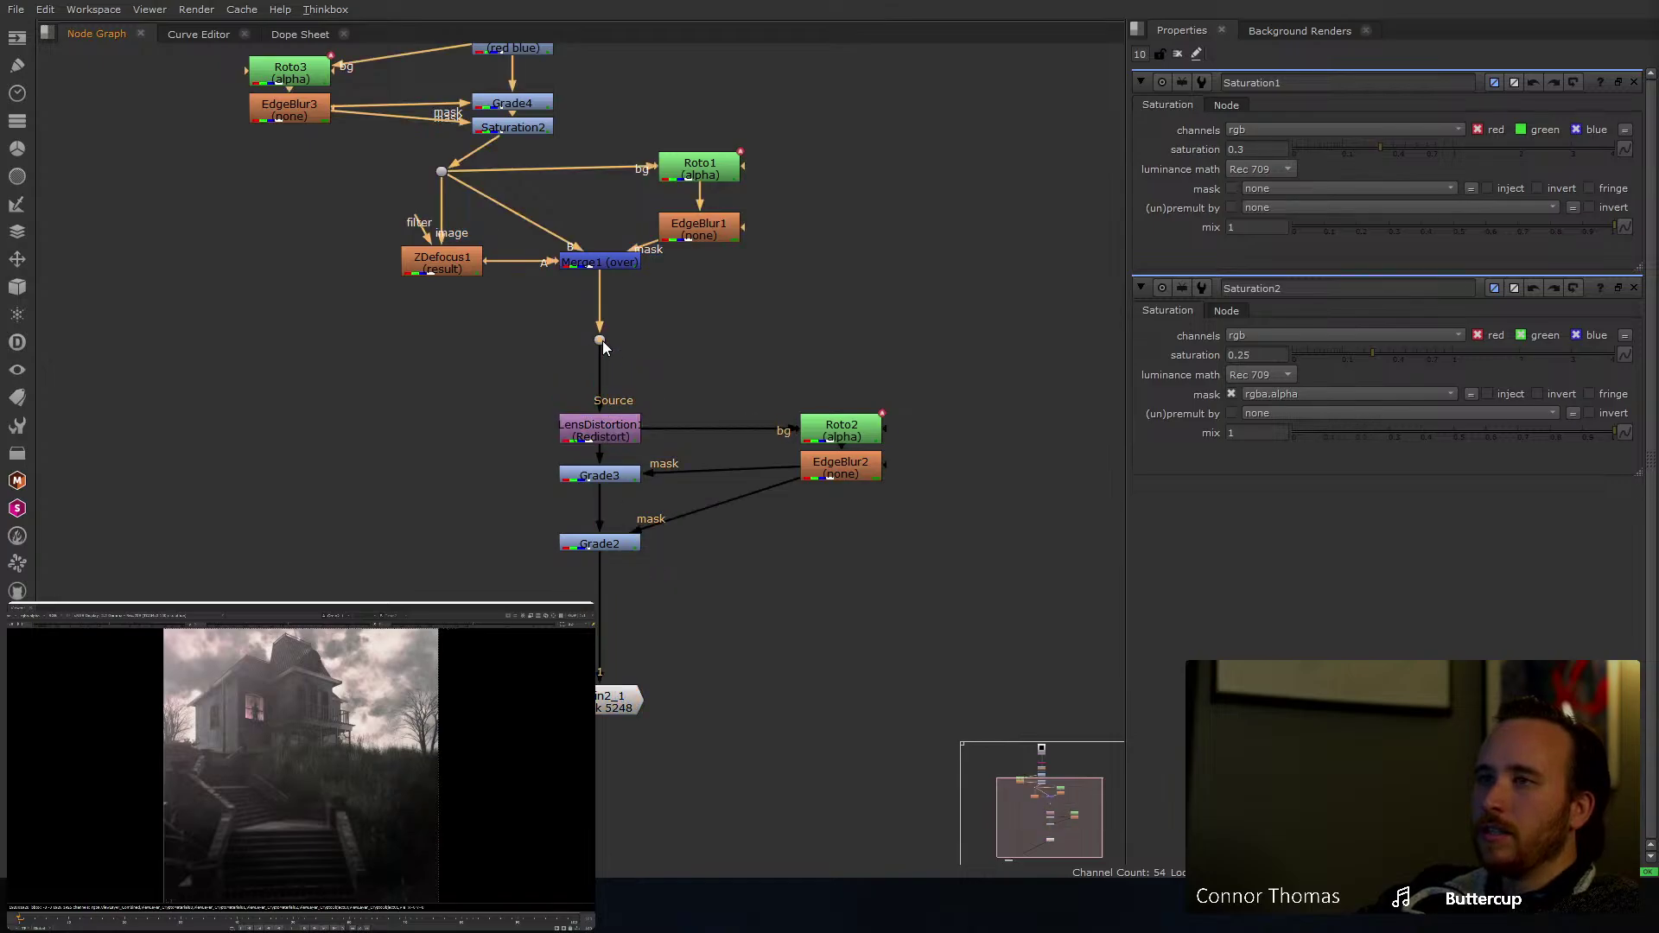
{"action": "key", "text": "g"}
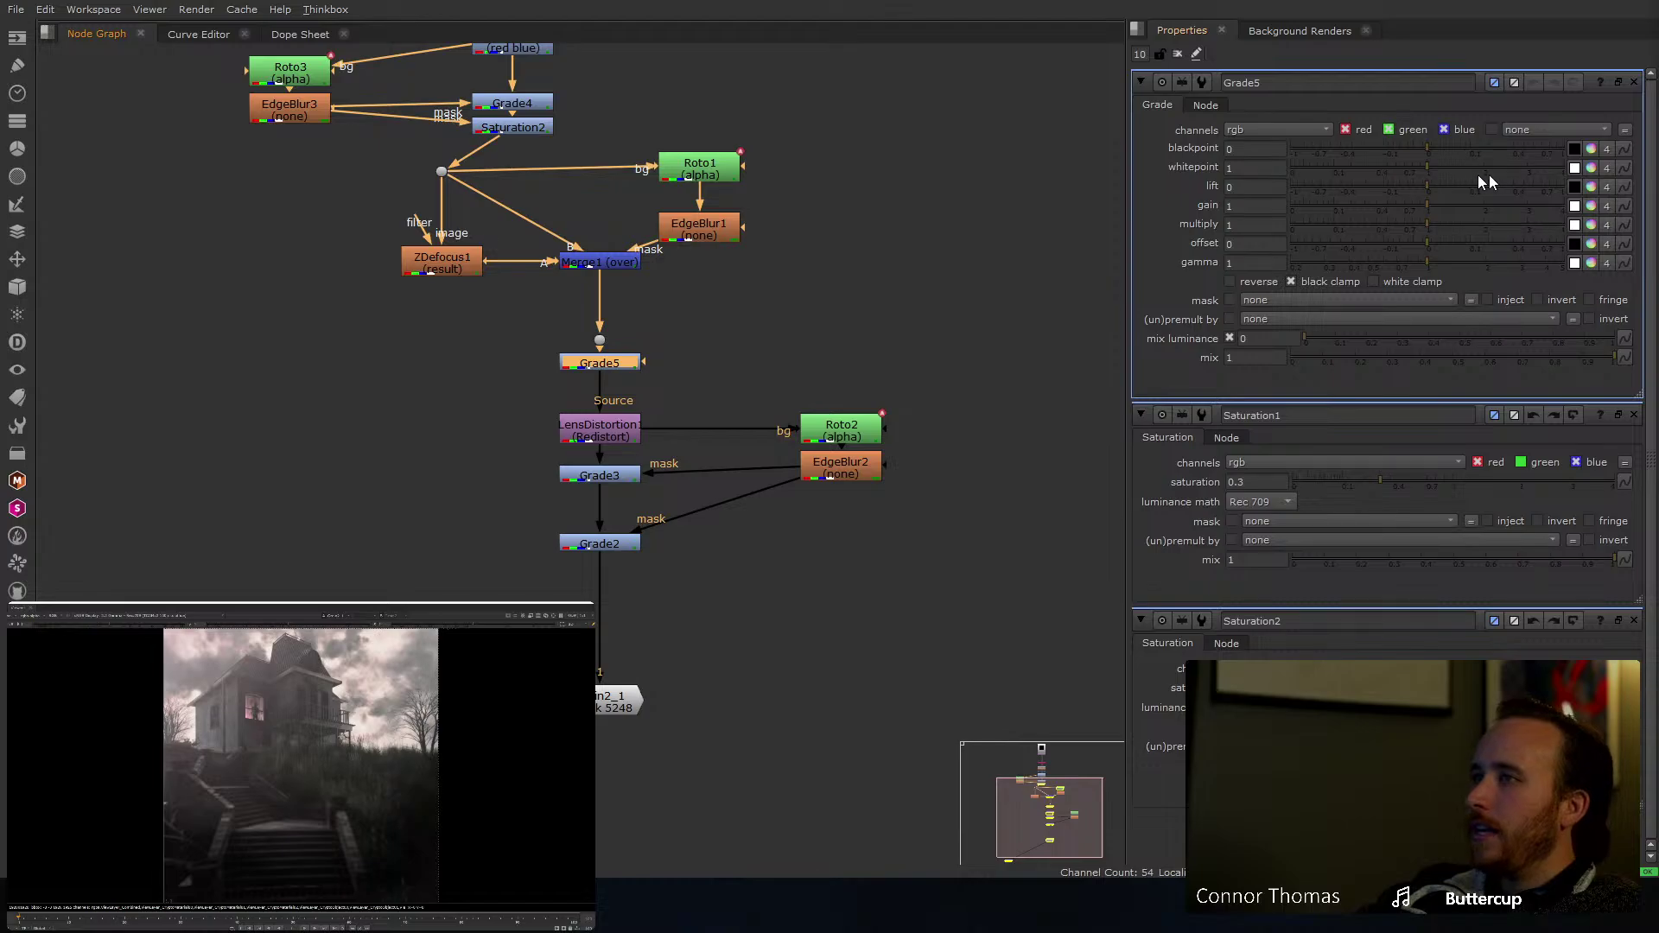
{"action": "left_click", "coordinate": [1606, 168]}
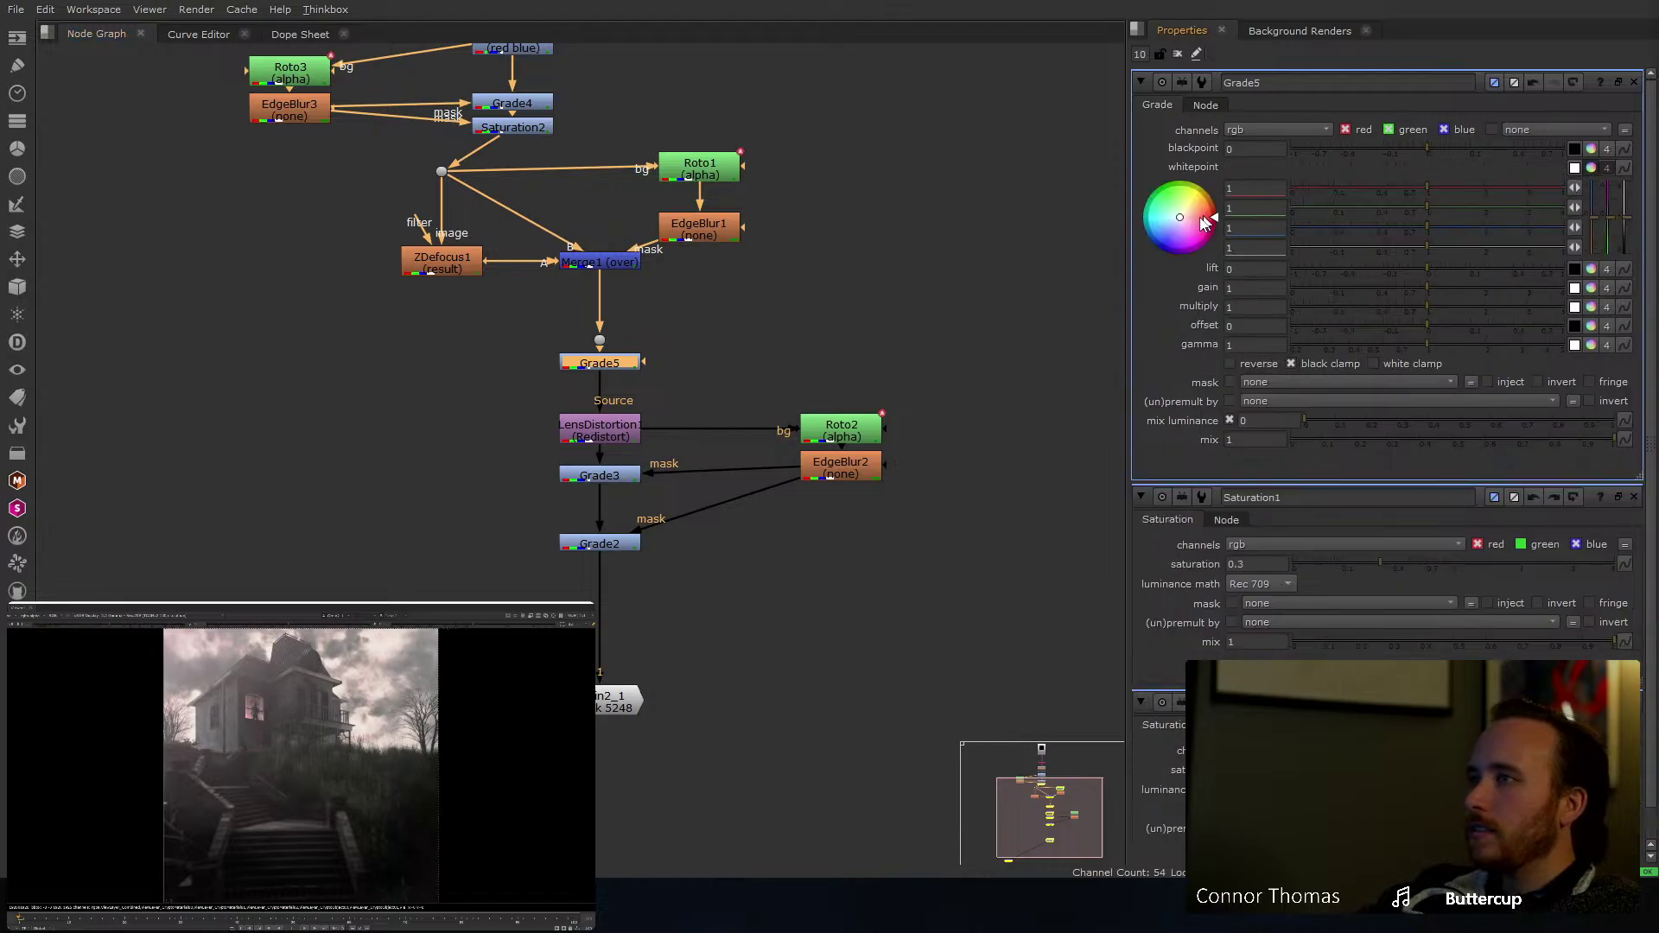
{"action": "mouse_move", "coordinate": [1184, 225]}
{"action": "left_mouse_down"}
{"action": "mouse_move", "coordinate": [1219, 227]}
{"action": "mouse_move", "coordinate": [1160, 283]}
{"action": "mouse_move", "coordinate": [1066, 200]}
{"action": "mouse_move", "coordinate": [1133, 204]}
{"action": "mouse_move", "coordinate": [1186, 163]}
{"action": "mouse_move", "coordinate": [1146, 168]}
{"action": "mouse_move", "coordinate": [1083, 219]}
{"action": "mouse_move", "coordinate": [1159, 178]}
{"action": "mouse_move", "coordinate": [1238, 206]}
{"action": "mouse_move", "coordinate": [1213, 217]}
{"action": "left_mouse_up"}
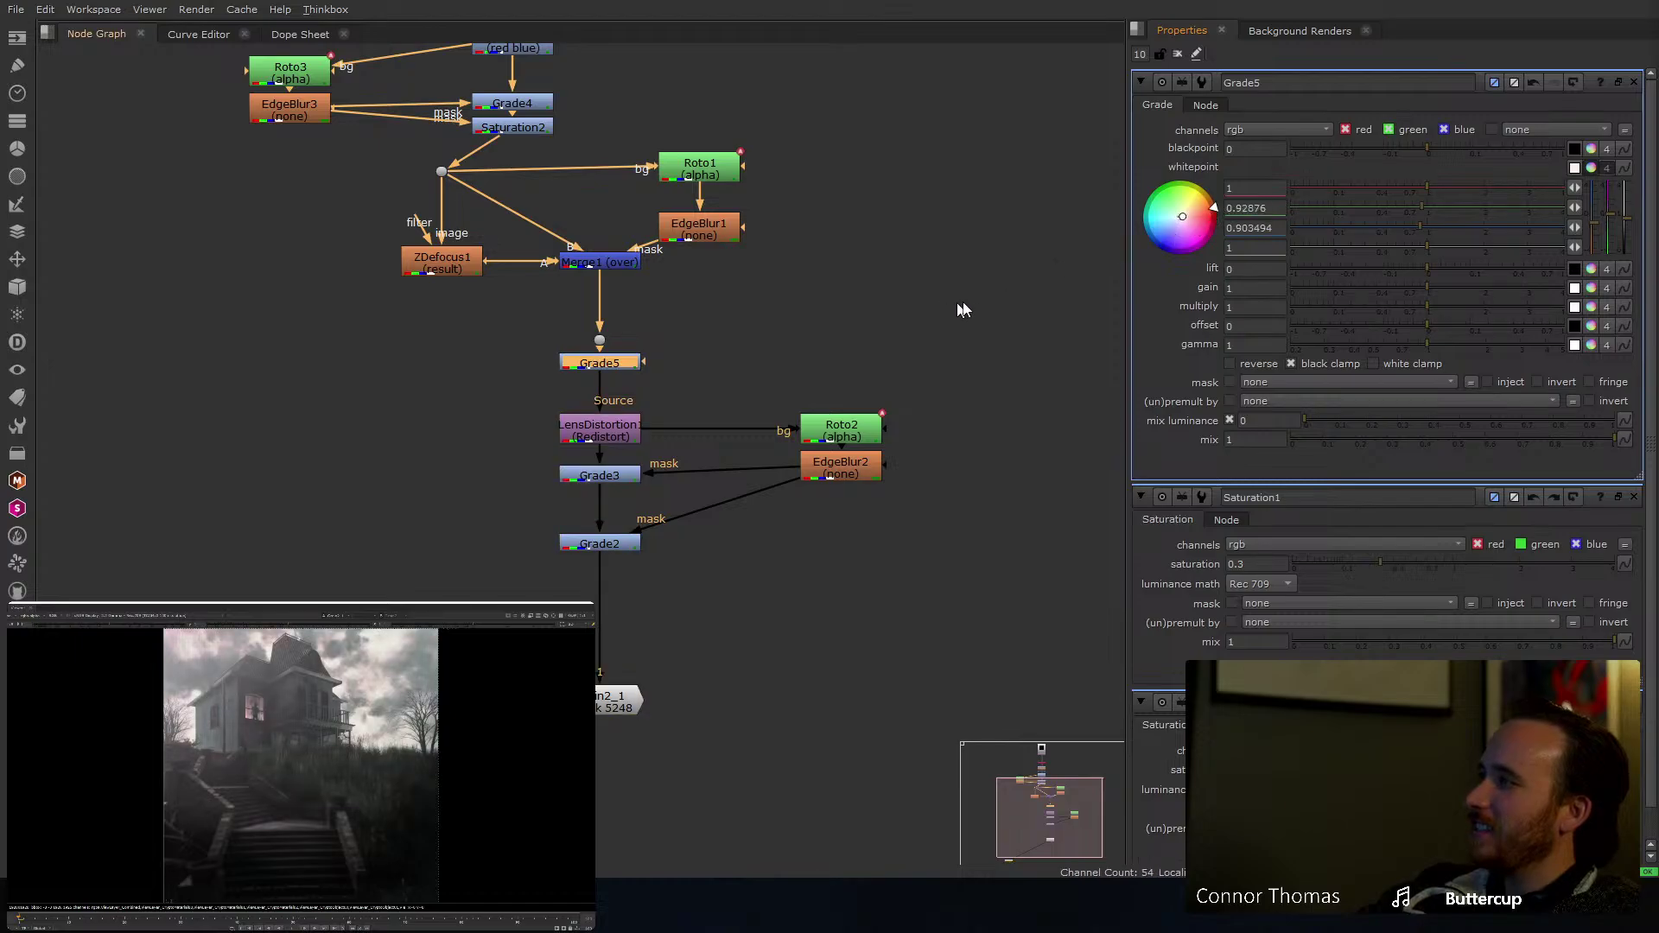
Step: Set the ZDefocus1 size to 4.2, close the open node properties, and check the house's window and balcony up close
{"action": "middle_click_drag", "start_coordinate": [693, 566], "coordinate": [799, 483]}
{"action": "scroll", "coordinate": [751, 375], "scroll_direction": "up", "scroll_amount": 2}
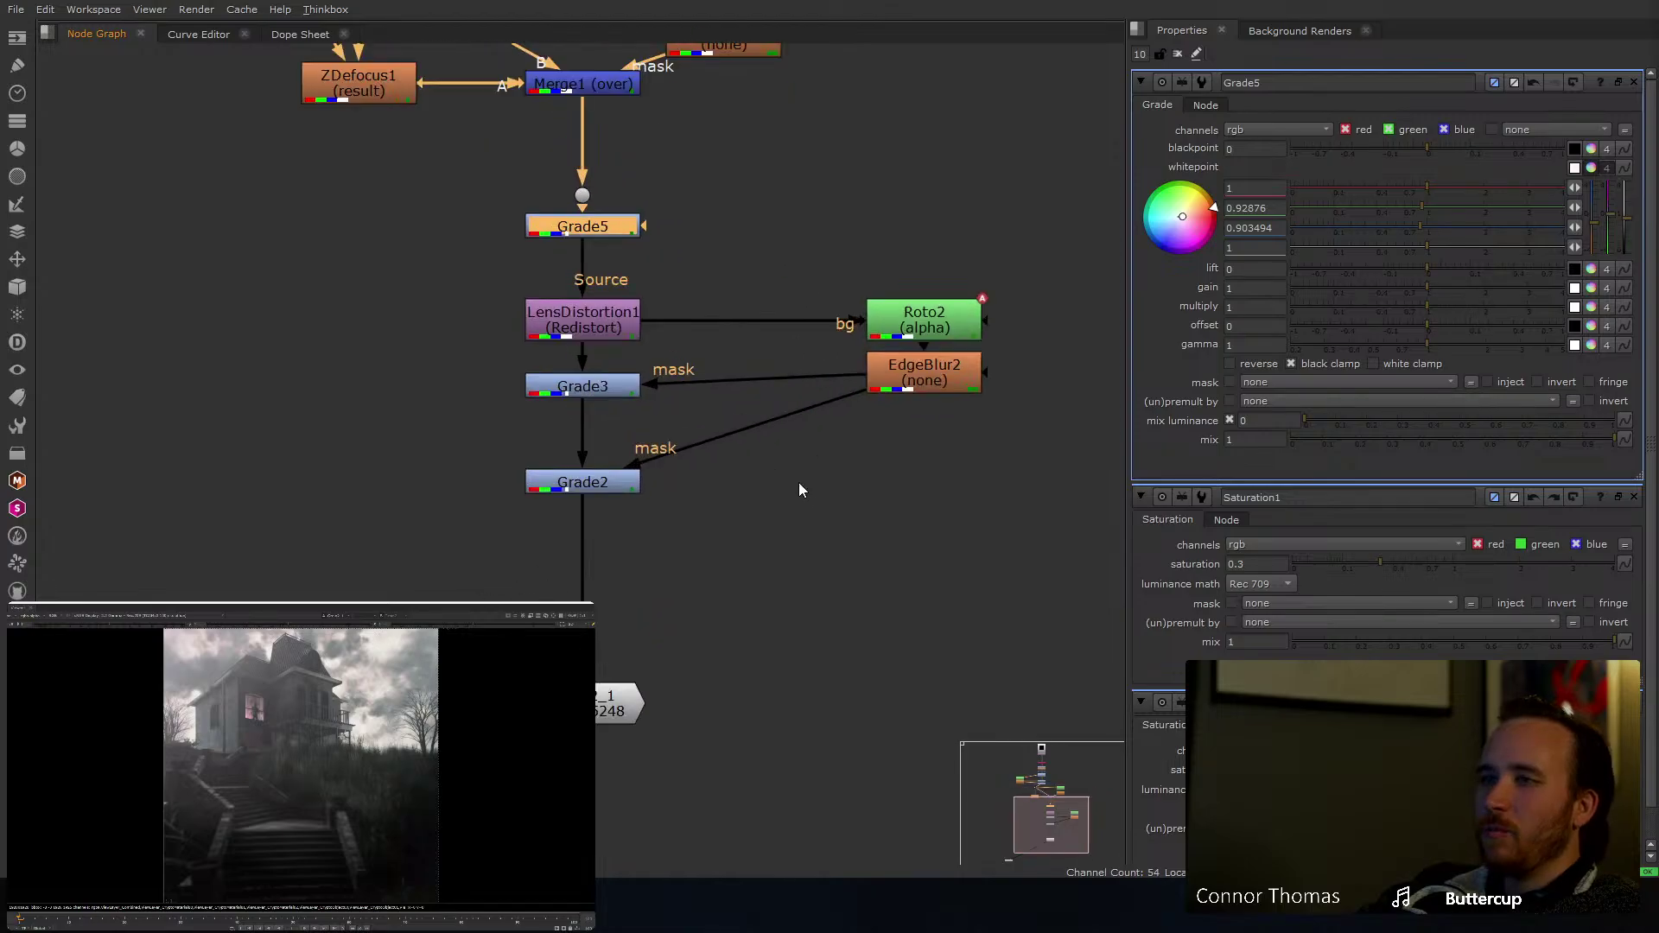
{"action": "middle_click_drag", "start_coordinate": [776, 366], "coordinate": [775, 469]}
{"action": "middle_click_drag", "start_coordinate": [450, 188], "coordinate": [489, 356]}
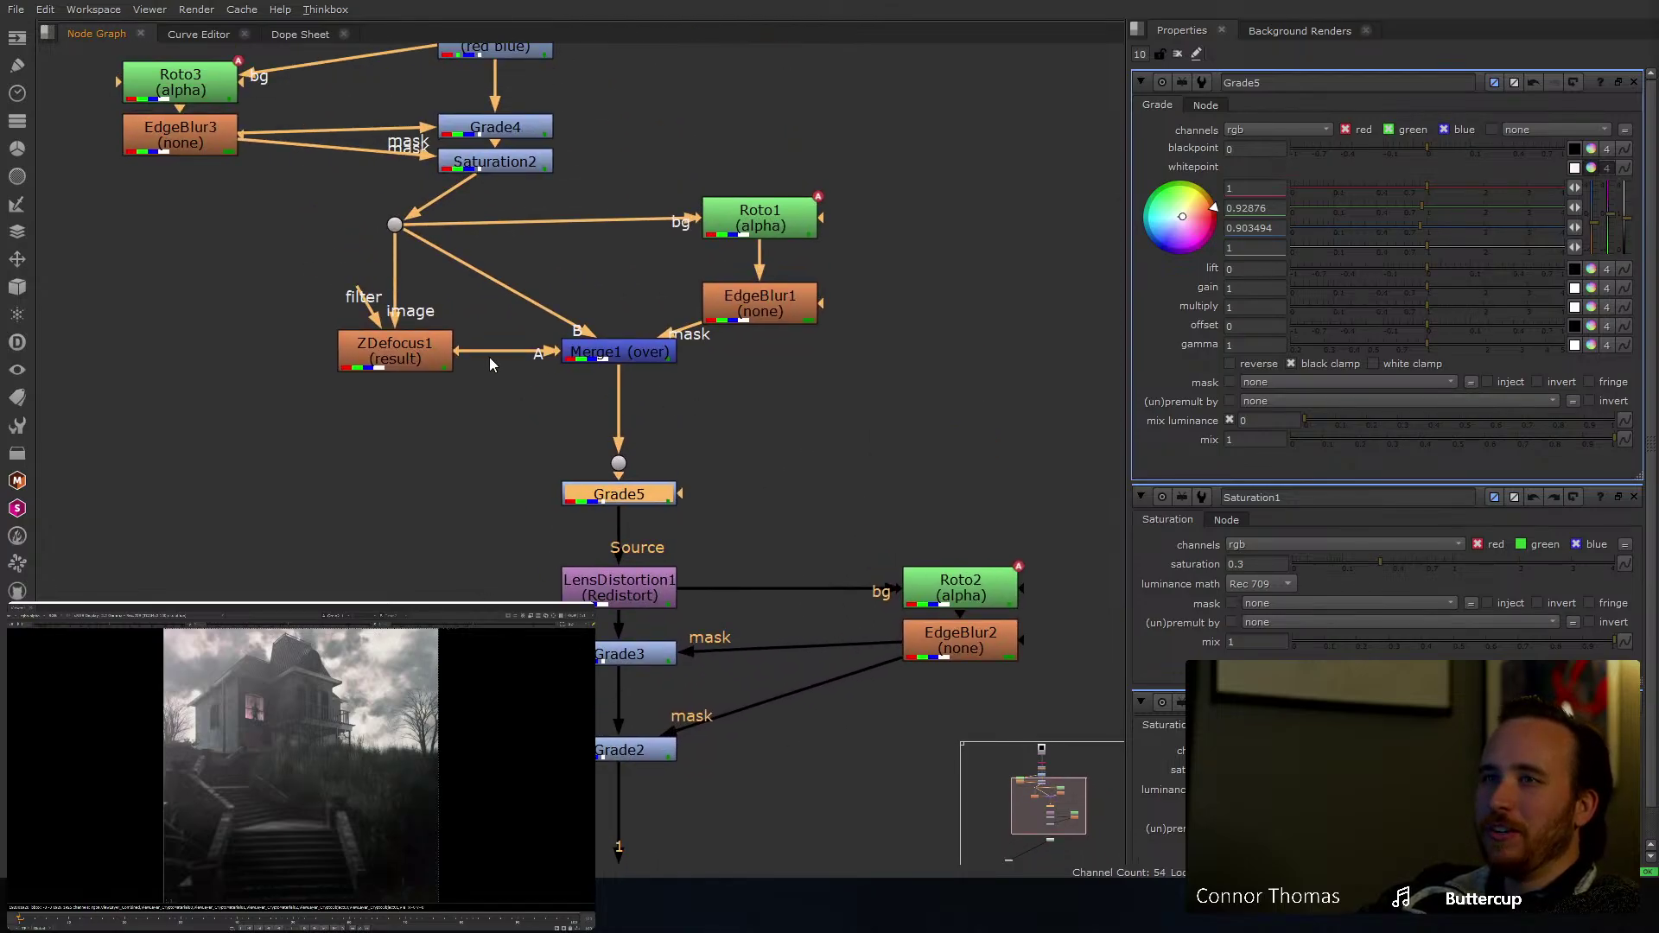
{"action": "left_click", "coordinate": [385, 360]}
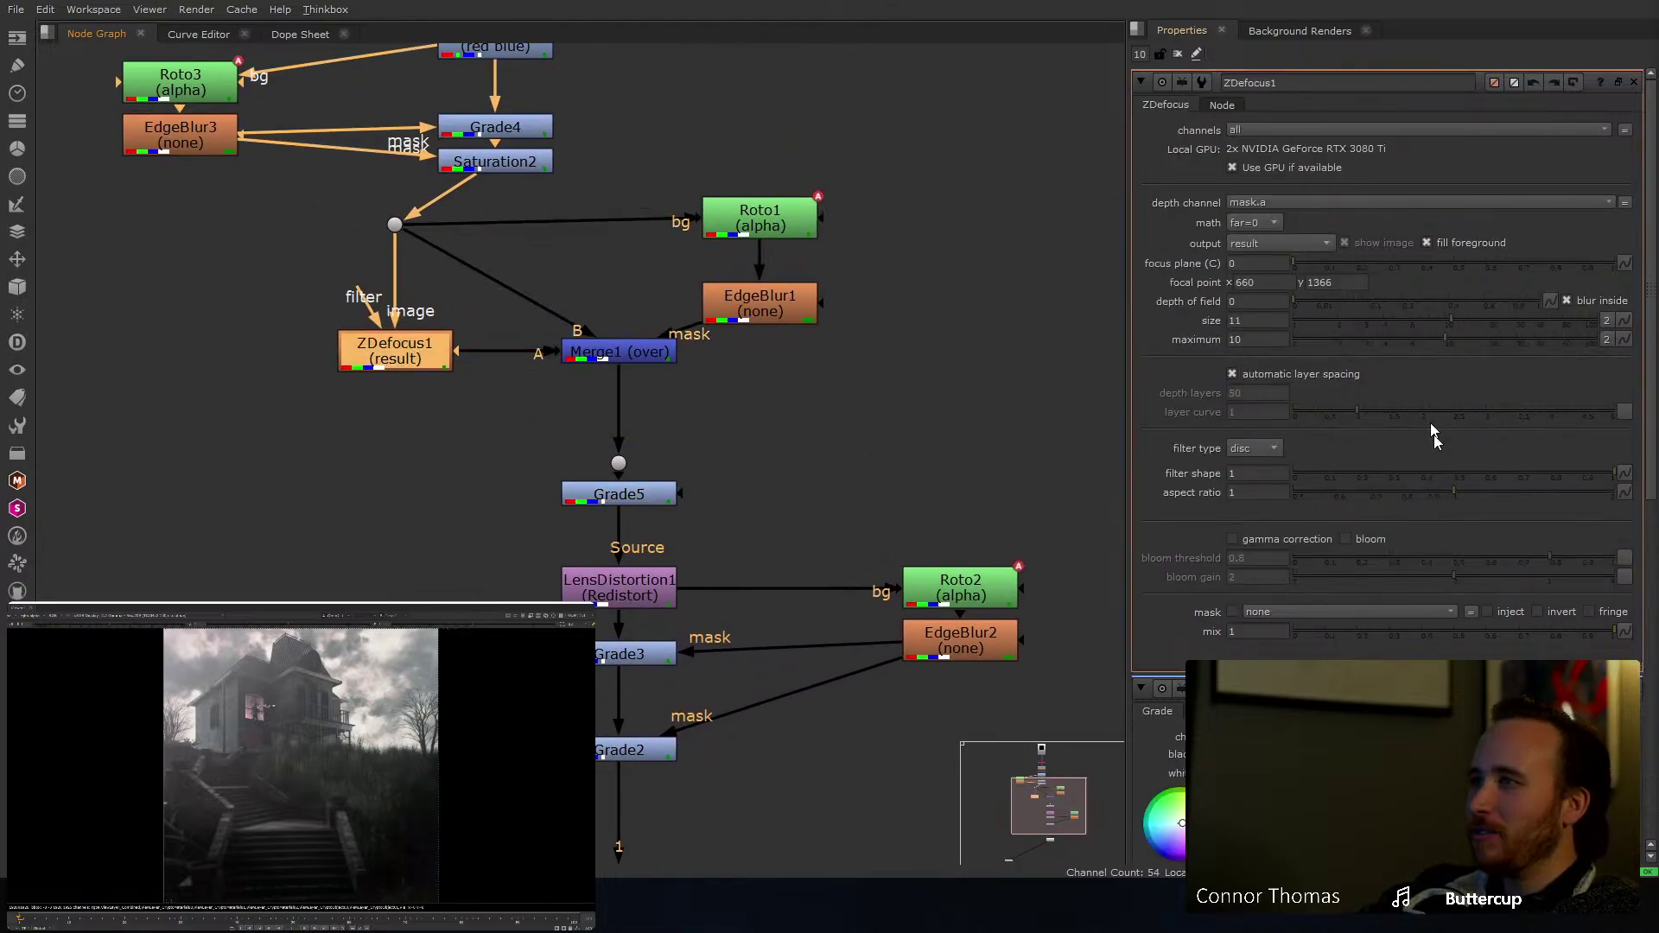
{"action": "left_click", "coordinate": [1419, 321]}
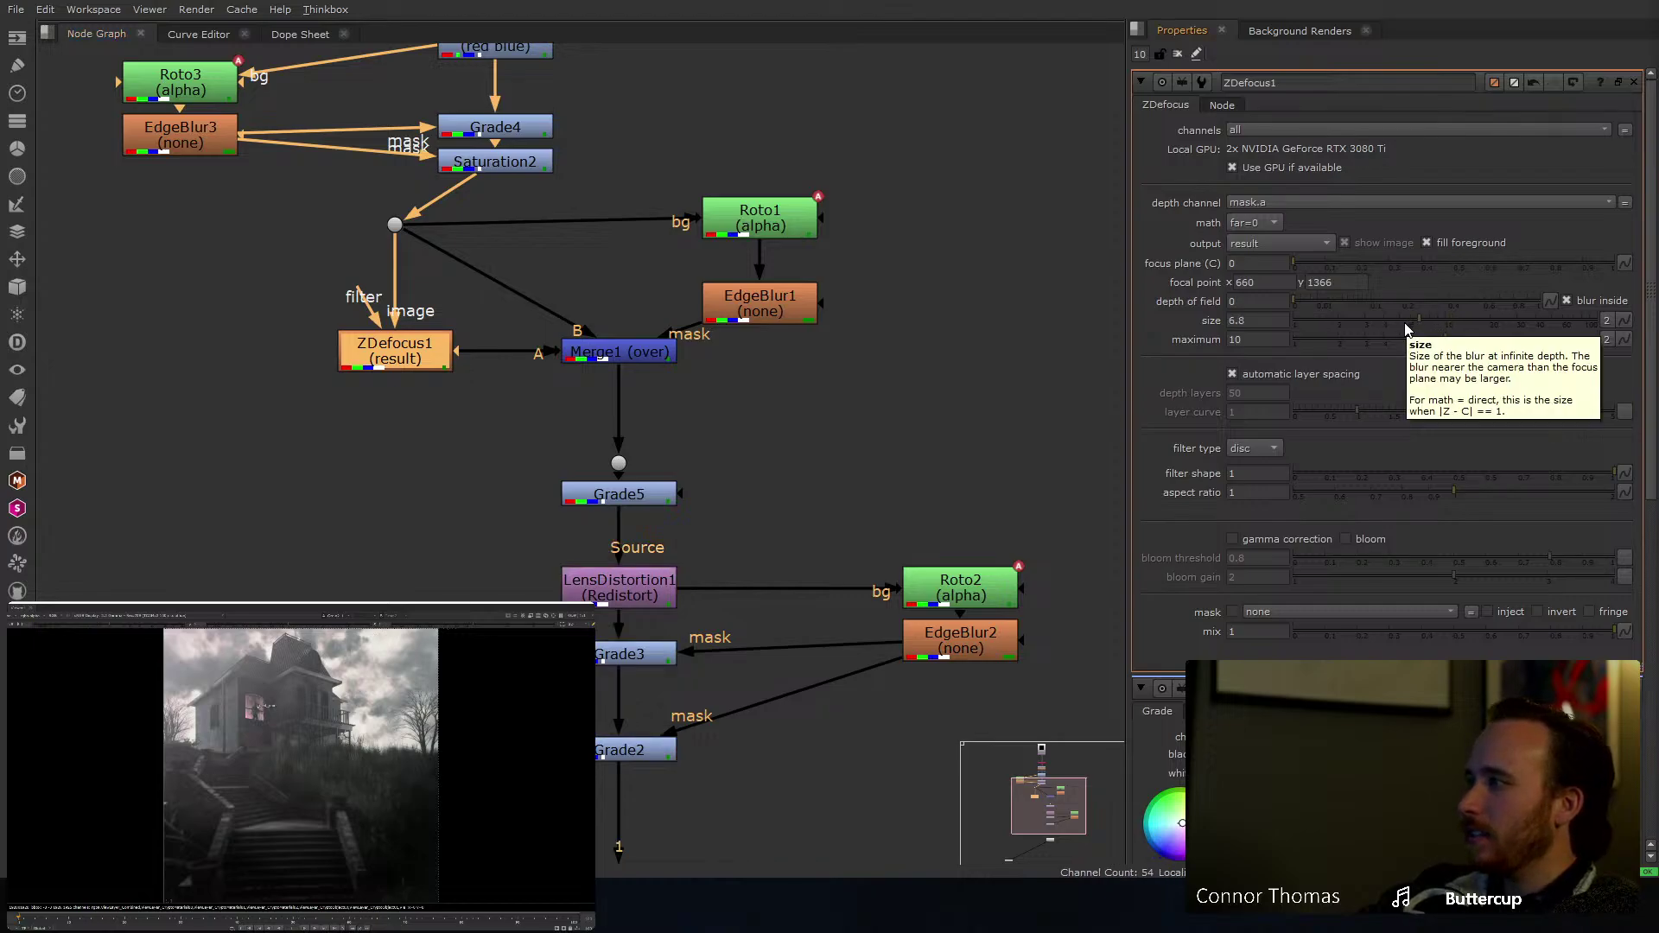
{"action": "left_click", "coordinate": [1386, 327]}
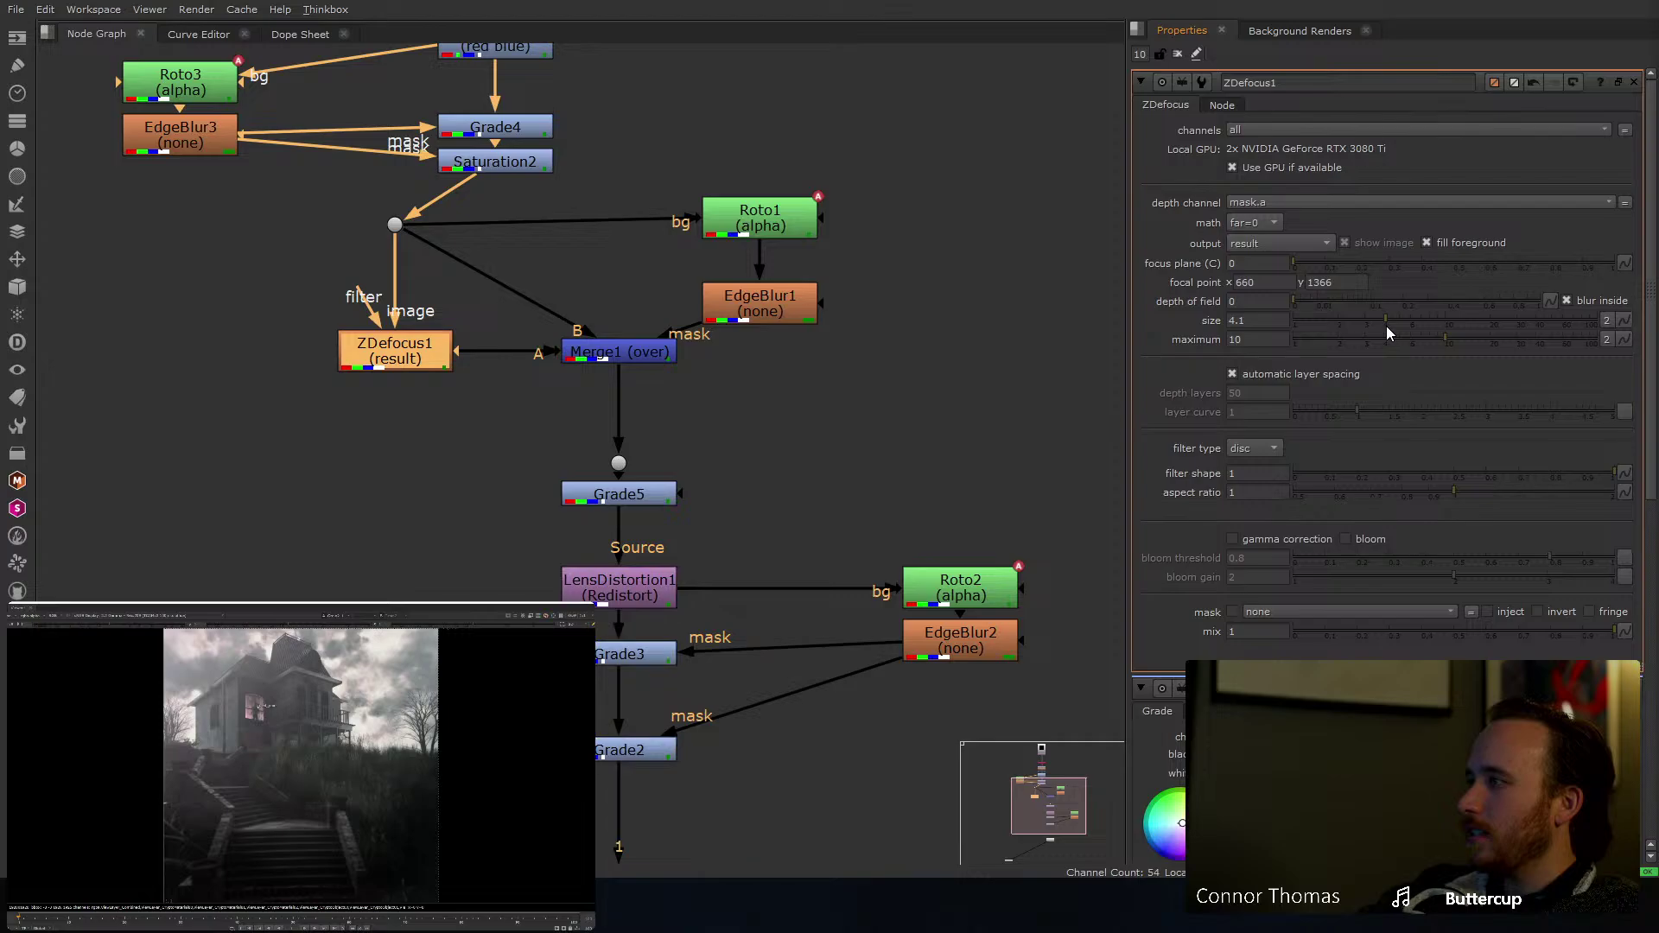
{"action": "left_click", "coordinate": [1387, 328]}
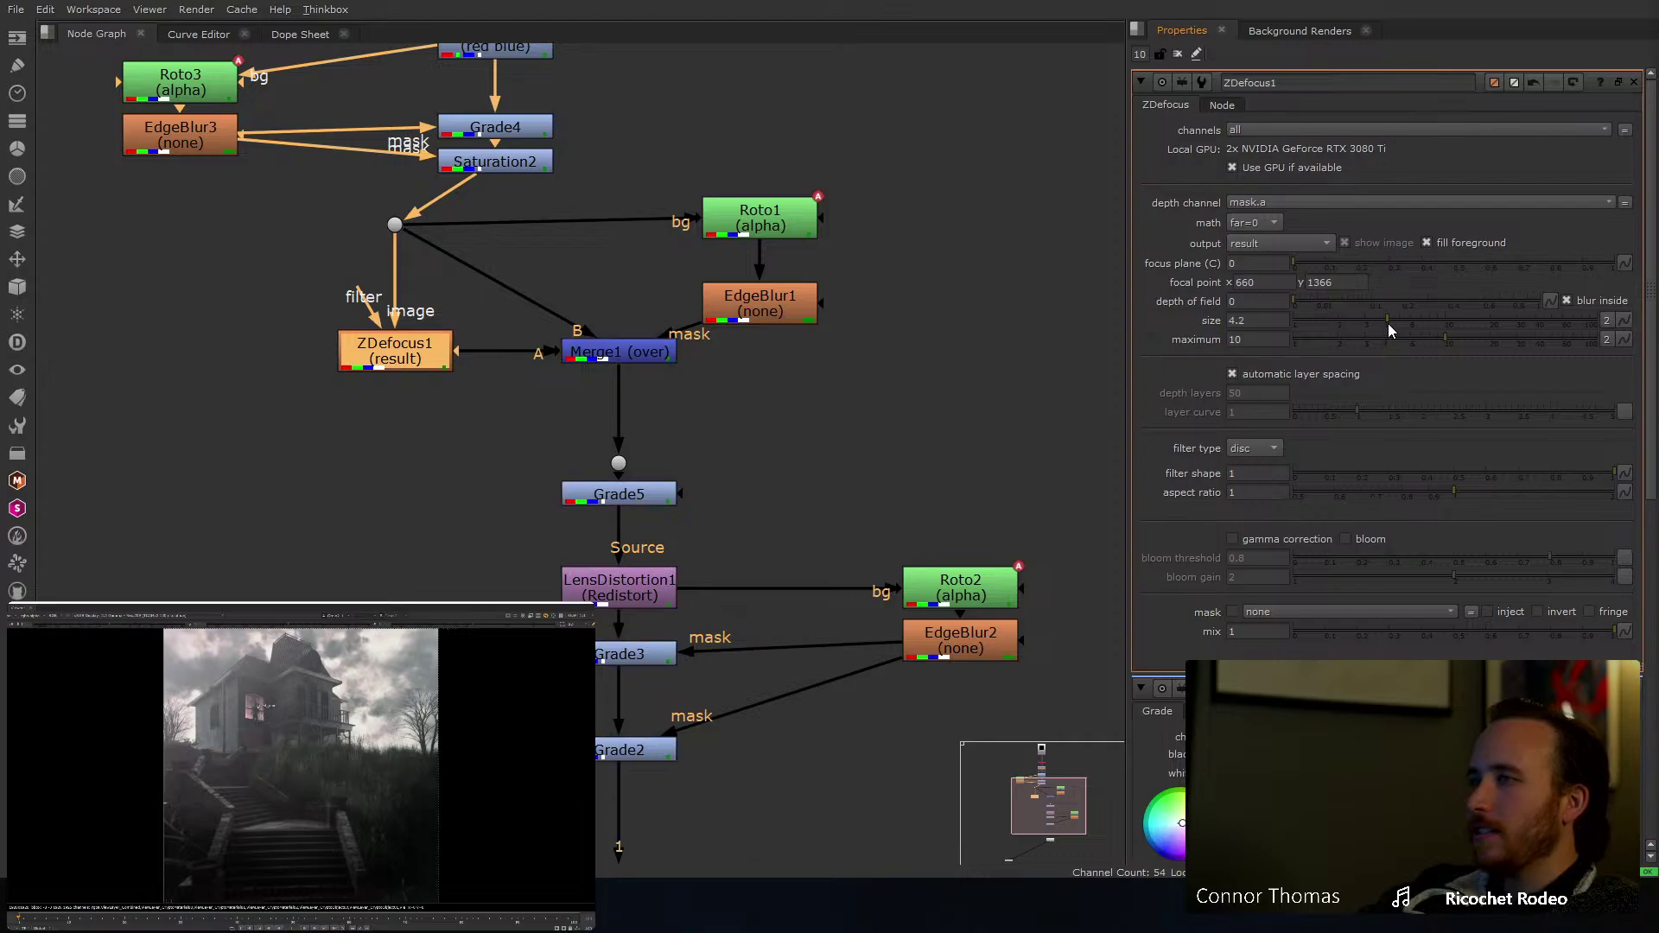
{"action": "left_click_drag", "start_coordinate": [1388, 327], "coordinate": [1397, 323]}
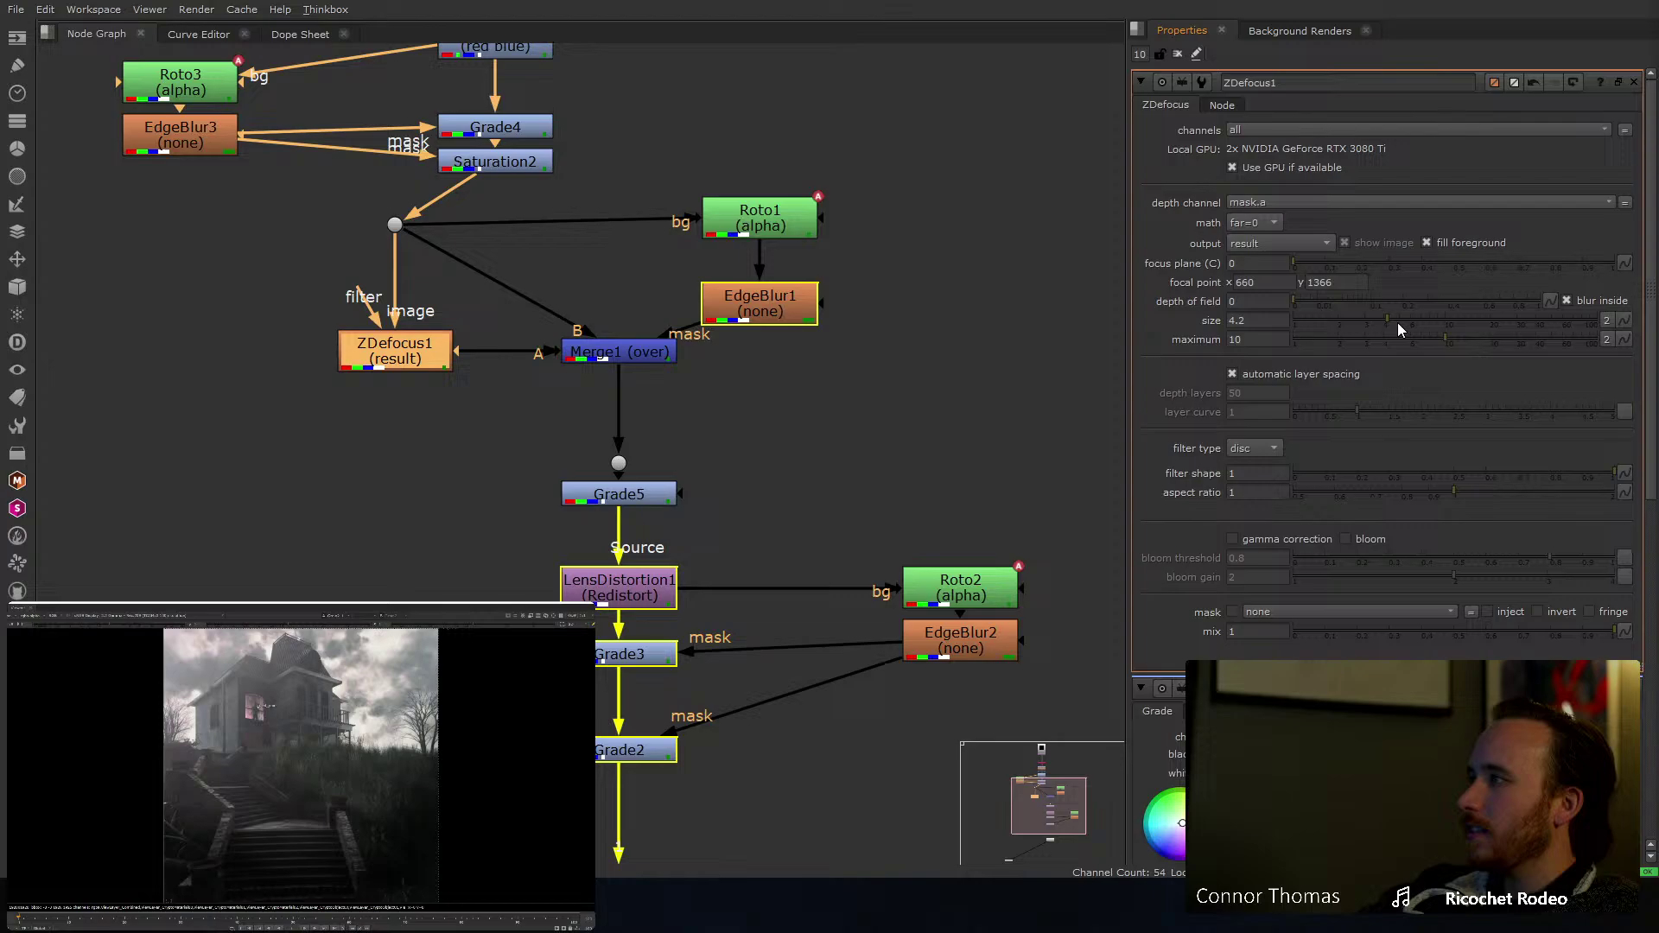
{"action": "left_click", "coordinate": [1177, 55]}
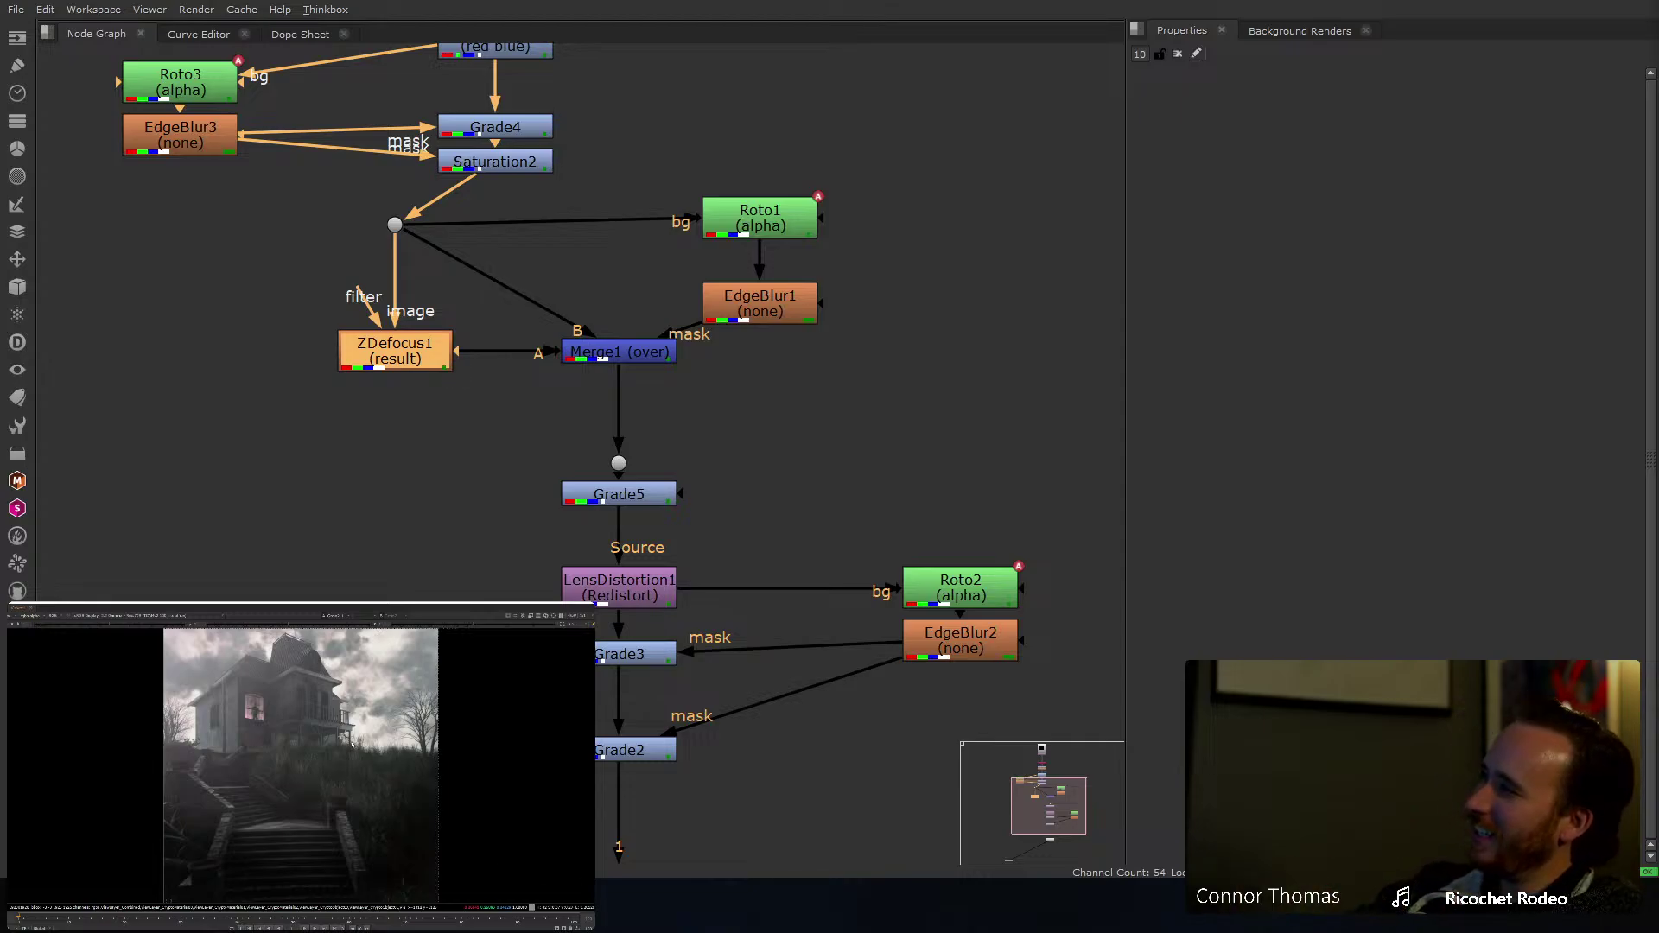
{"action": "scroll", "coordinate": [380, 694], "scroll_direction": "up", "scroll_amount": 5}
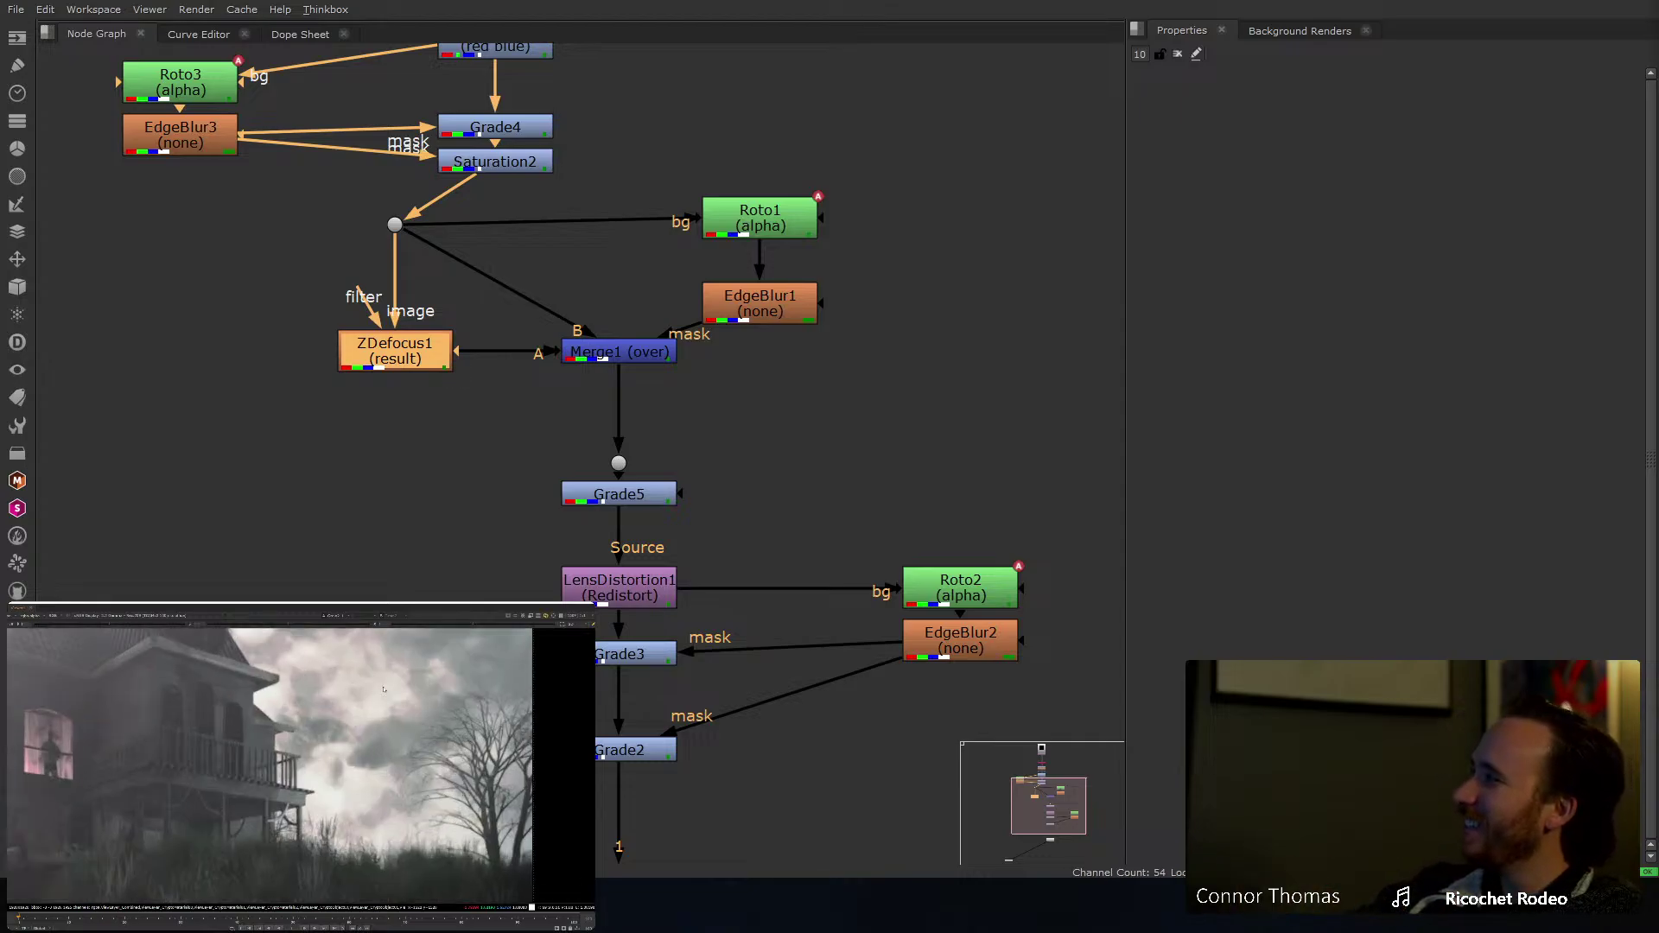
{"action": "middle_click_drag", "start_coordinate": [142, 736], "coordinate": [385, 727]}
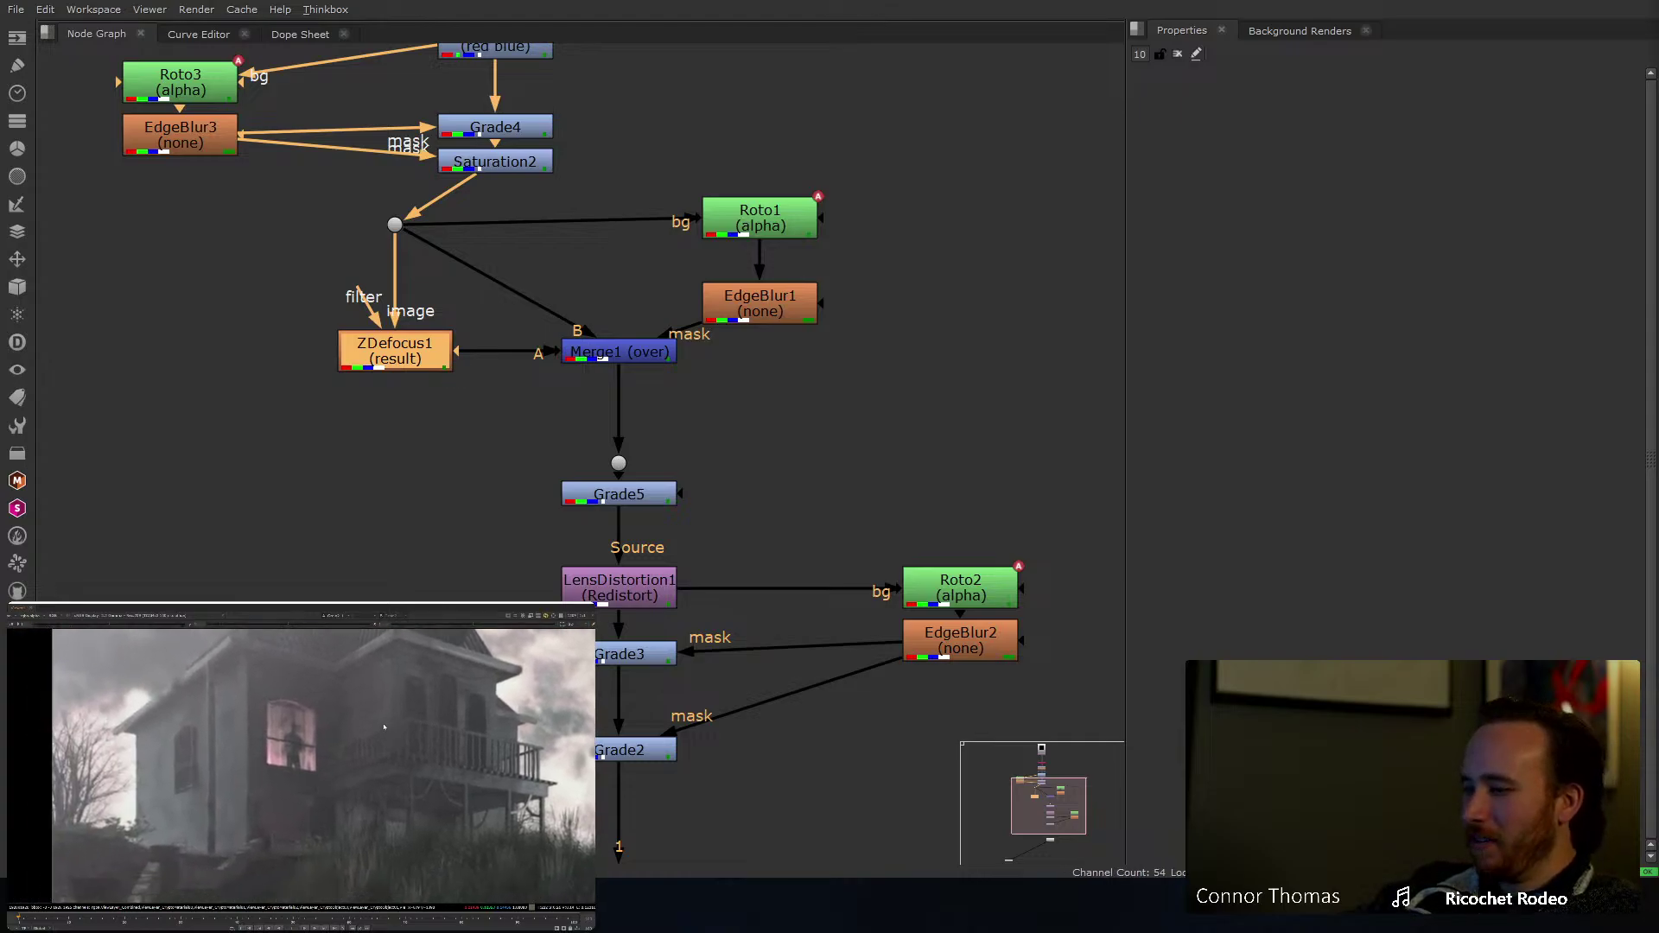
{"action": "key", "text": "f"}
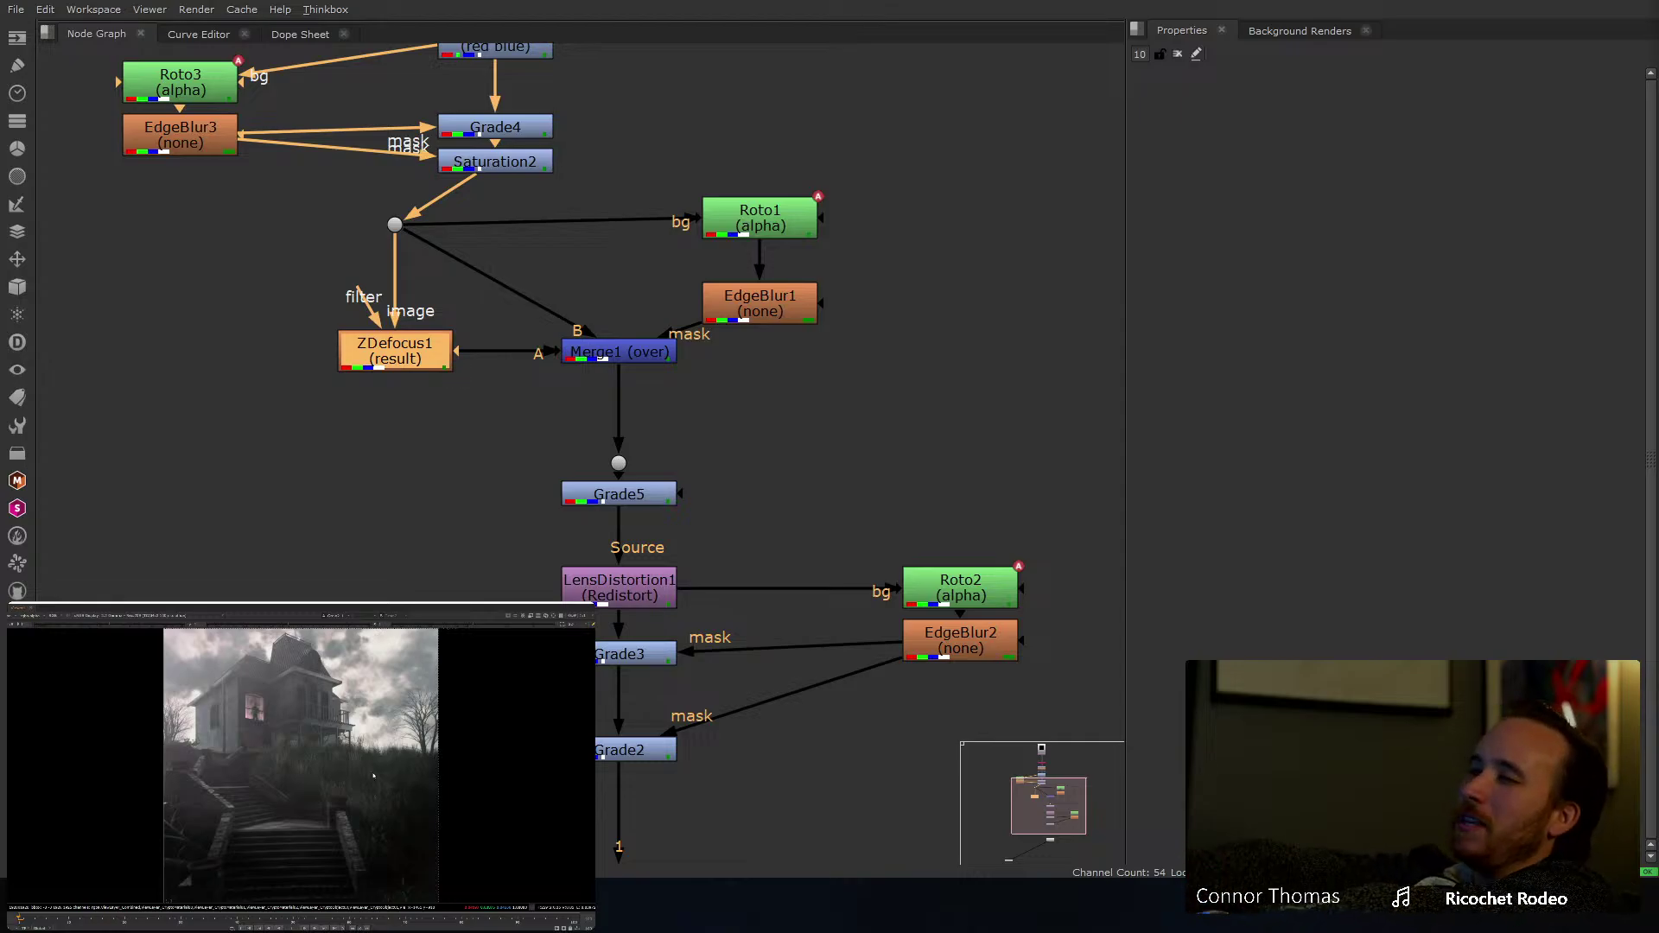
Step: Add a Saturation node below Grade2 with saturation 0, close its properties, and toggle it to compare with the colour image
{"action": "middle_click_drag", "start_coordinate": [544, 618], "coordinate": [504, 304]}
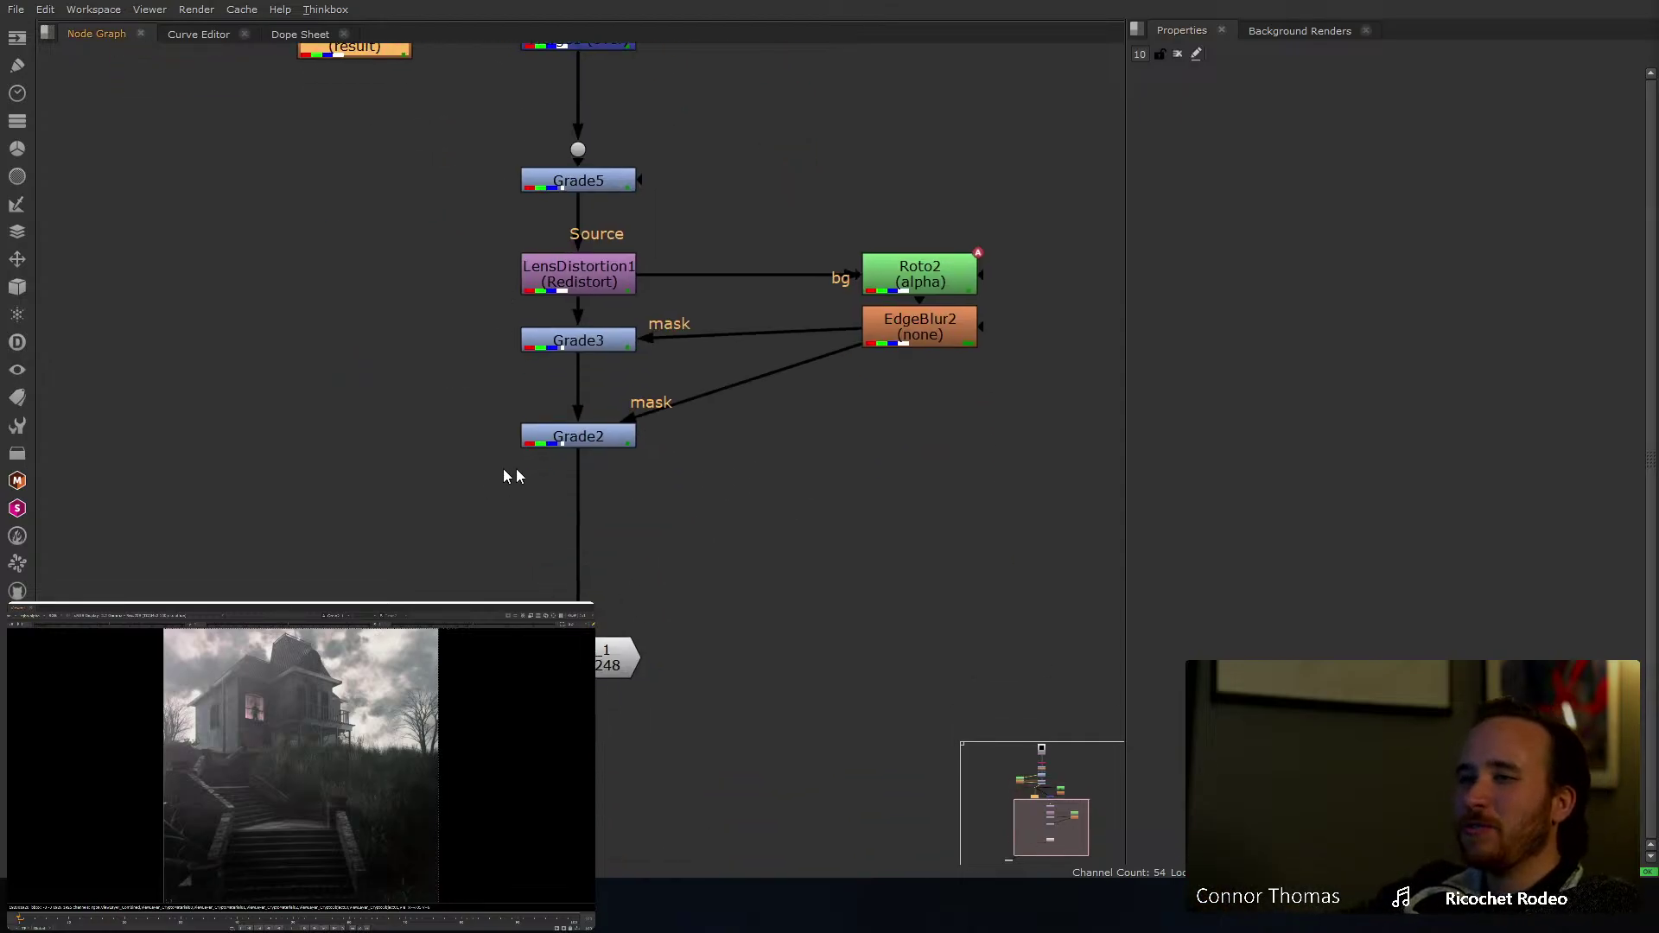
{"action": "left_click", "coordinate": [572, 439]}
{"action": "key", "text": "Tab"}
{"action": "type", "text": "sat"}
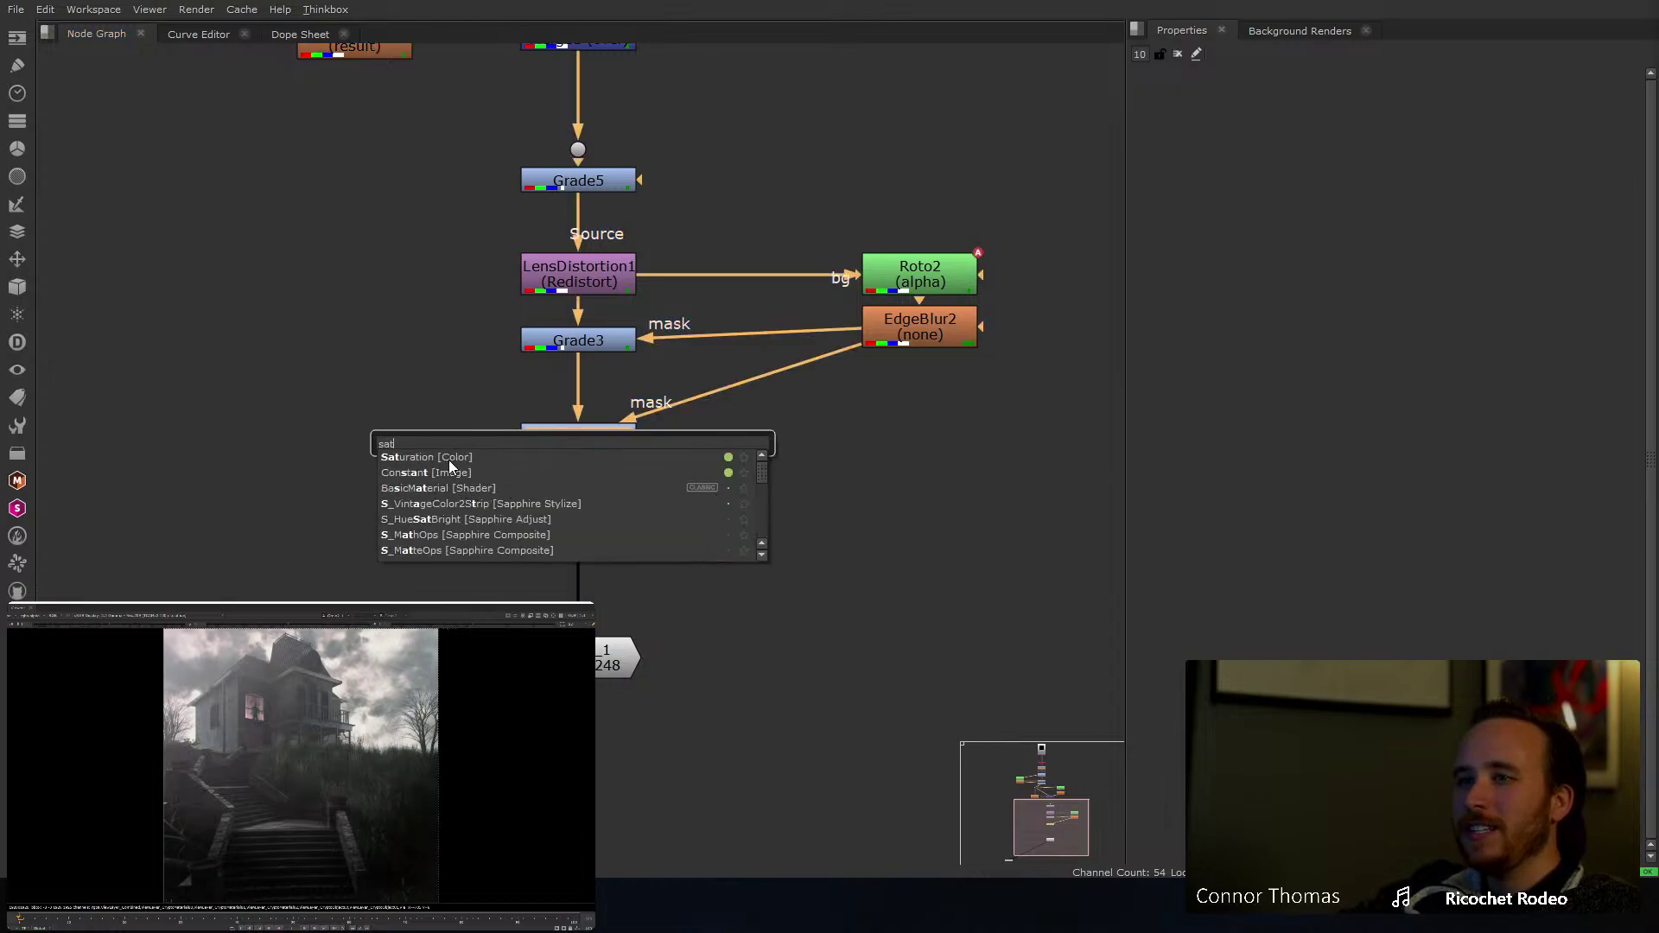
{"action": "left_click", "coordinate": [449, 458]}
{"action": "left_click_drag", "start_coordinate": [1366, 148], "coordinate": [1195, 167]}
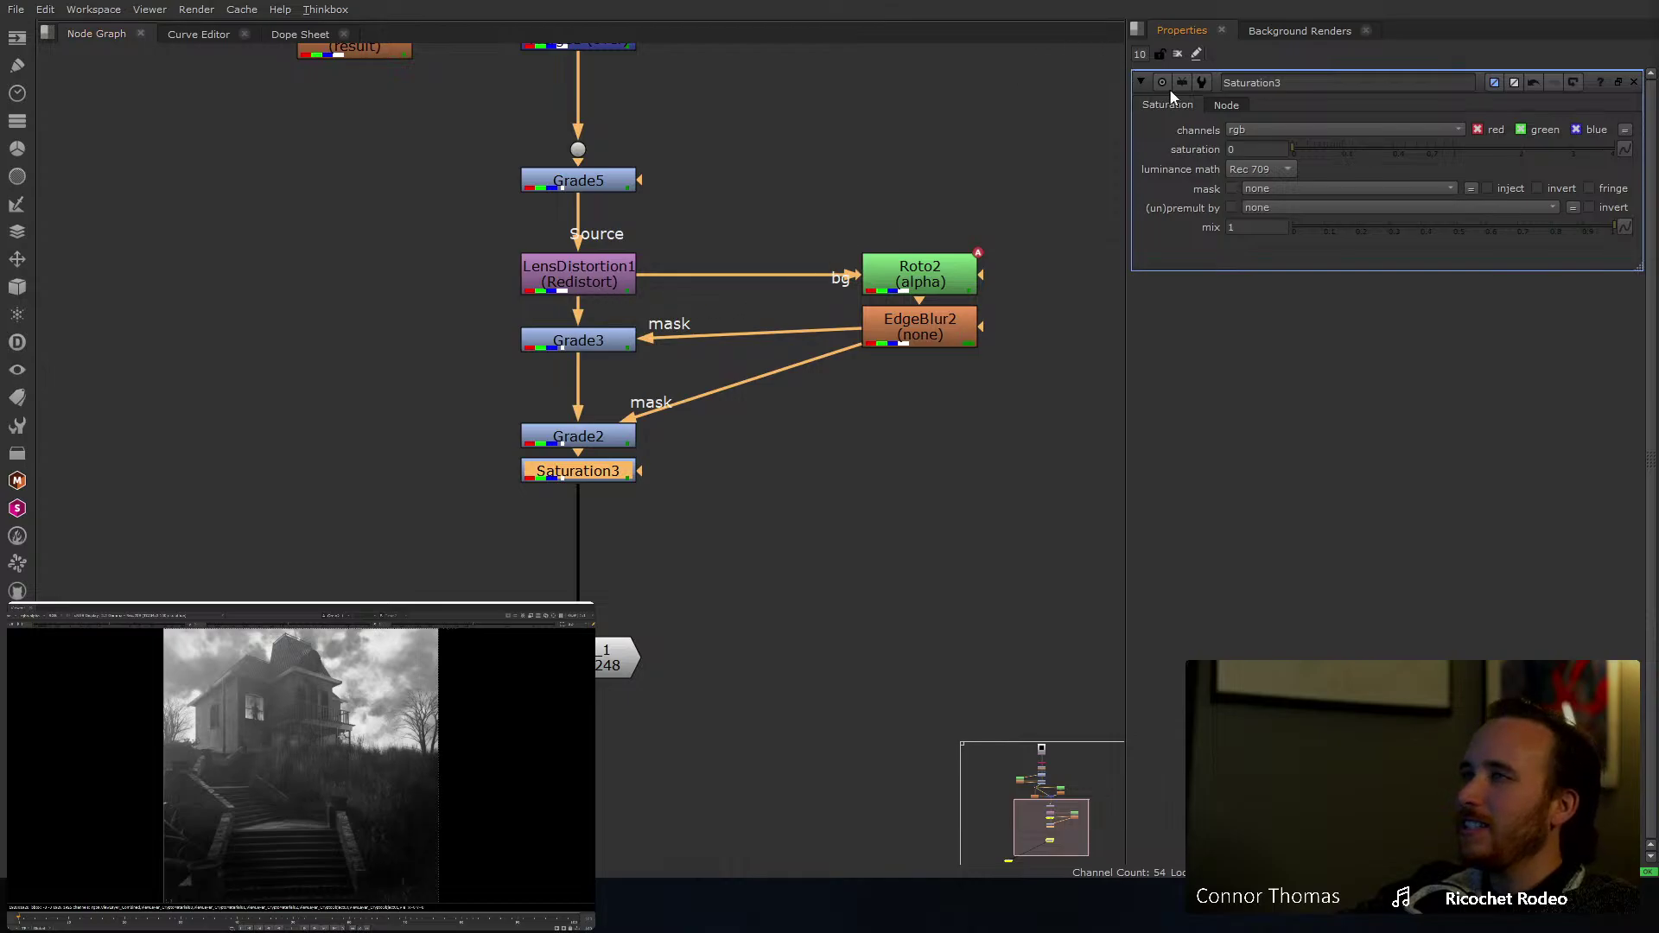
{"action": "left_click", "coordinate": [1177, 55]}
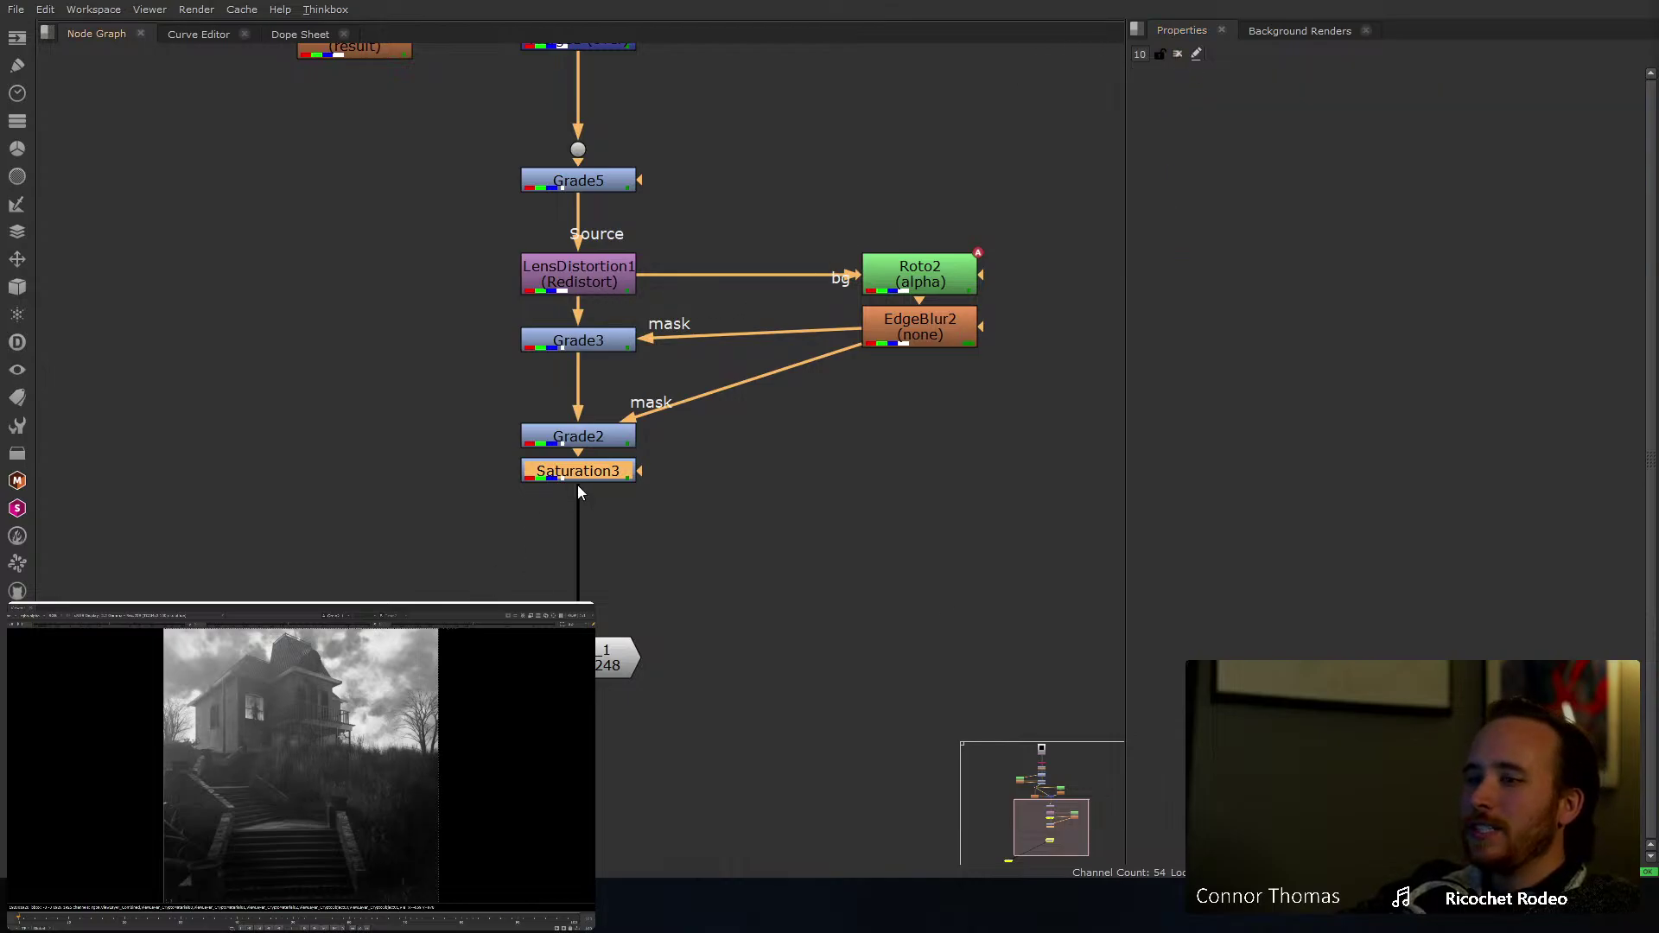
{"action": "key", "text": "d"}
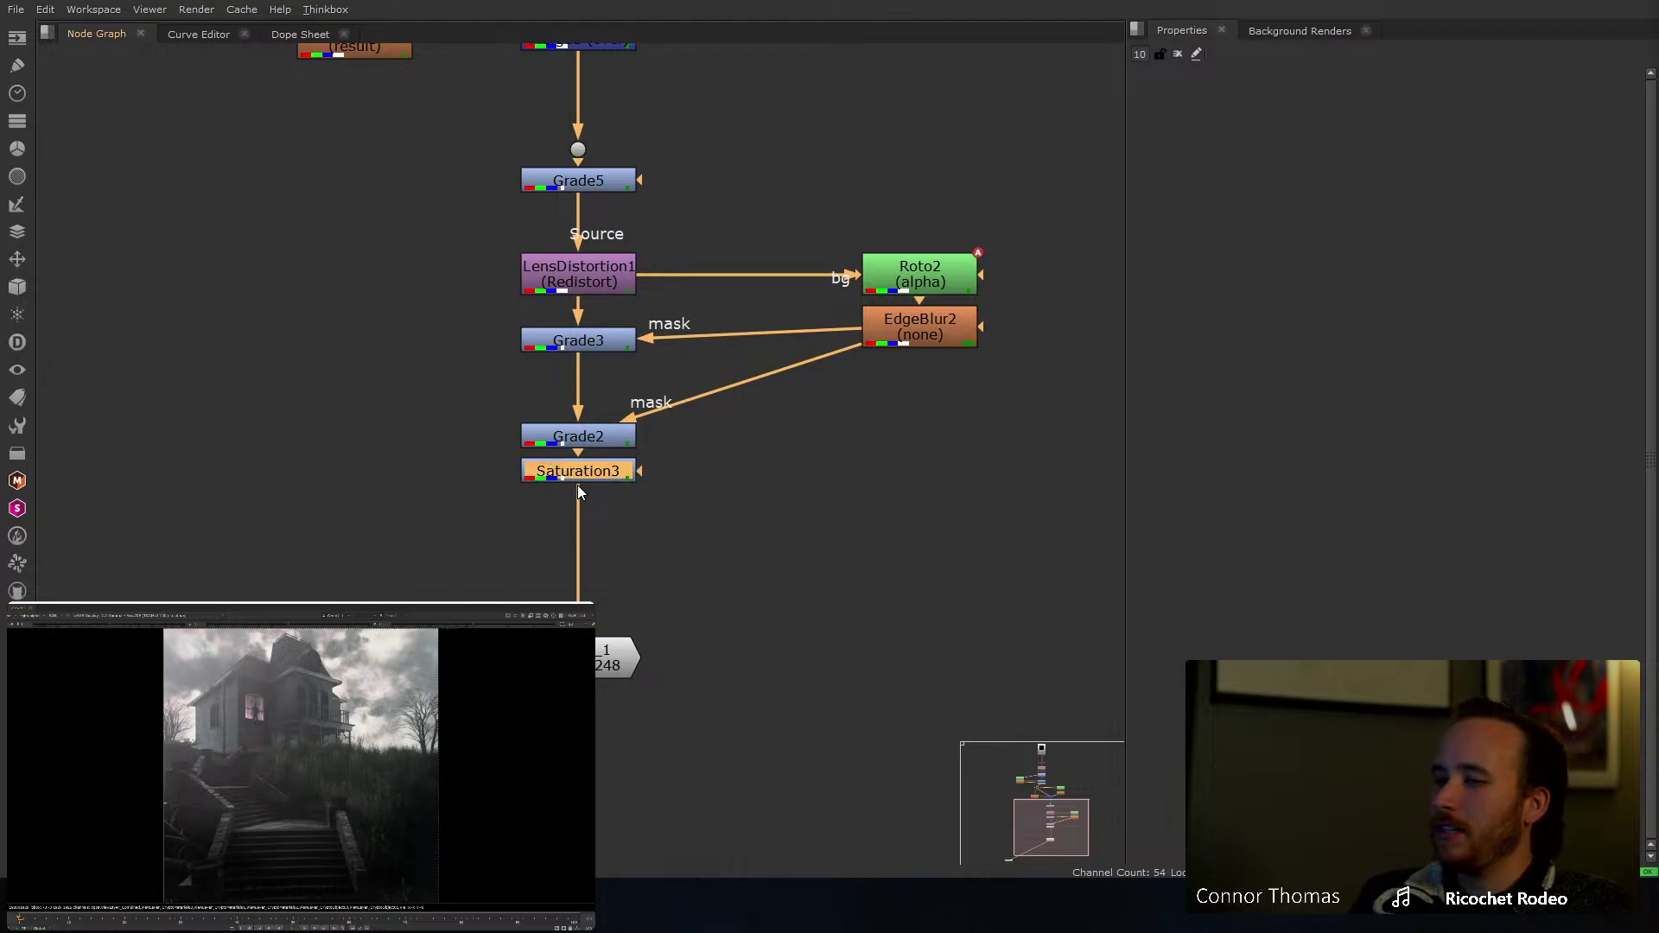
Step: Add a ColorCorrect node below Saturation3 and set its master contrast to 1.32
{"action": "key", "text": "c"}
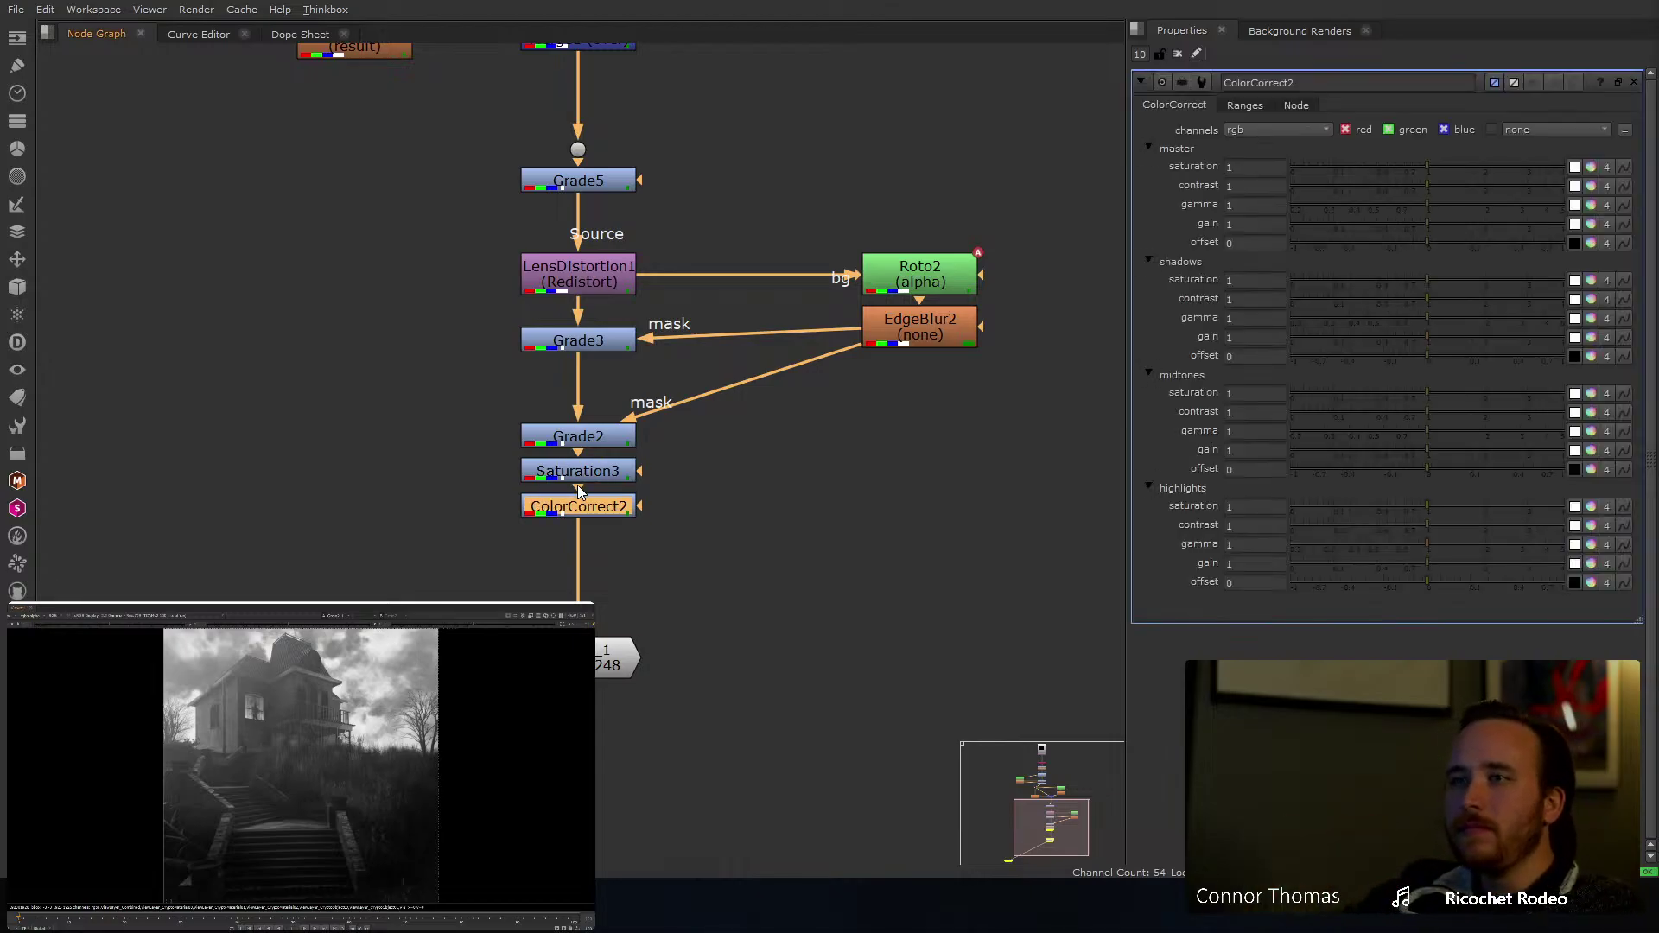
{"action": "left_click", "coordinate": [1445, 185]}
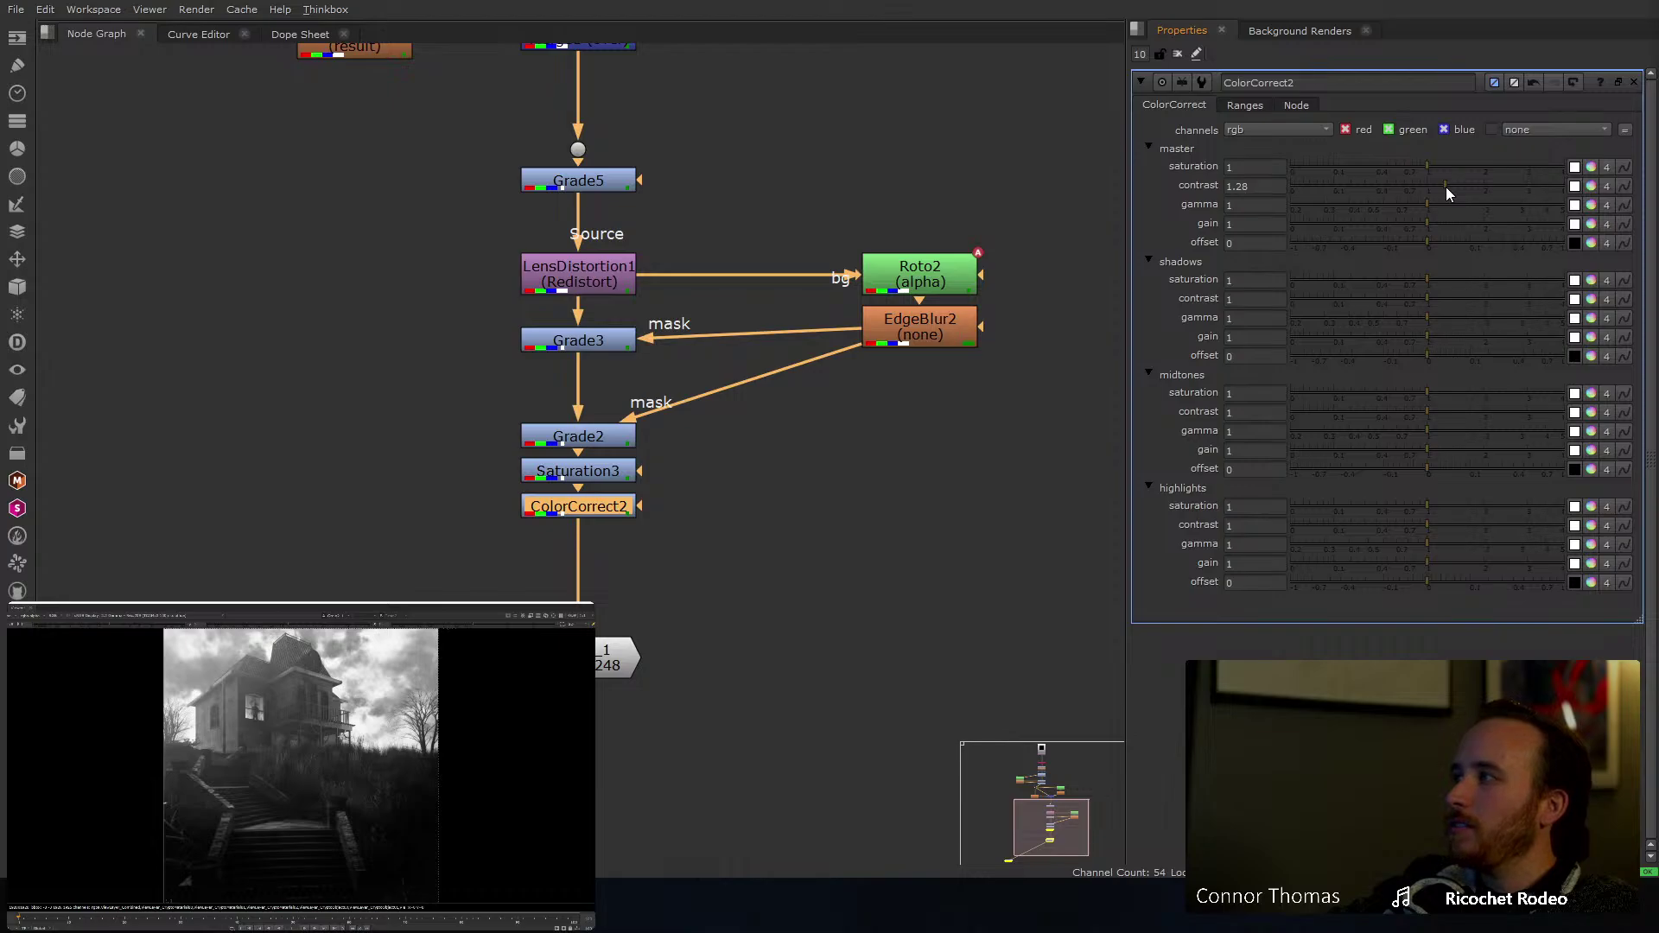
{"action": "left_click", "coordinate": [1449, 189]}
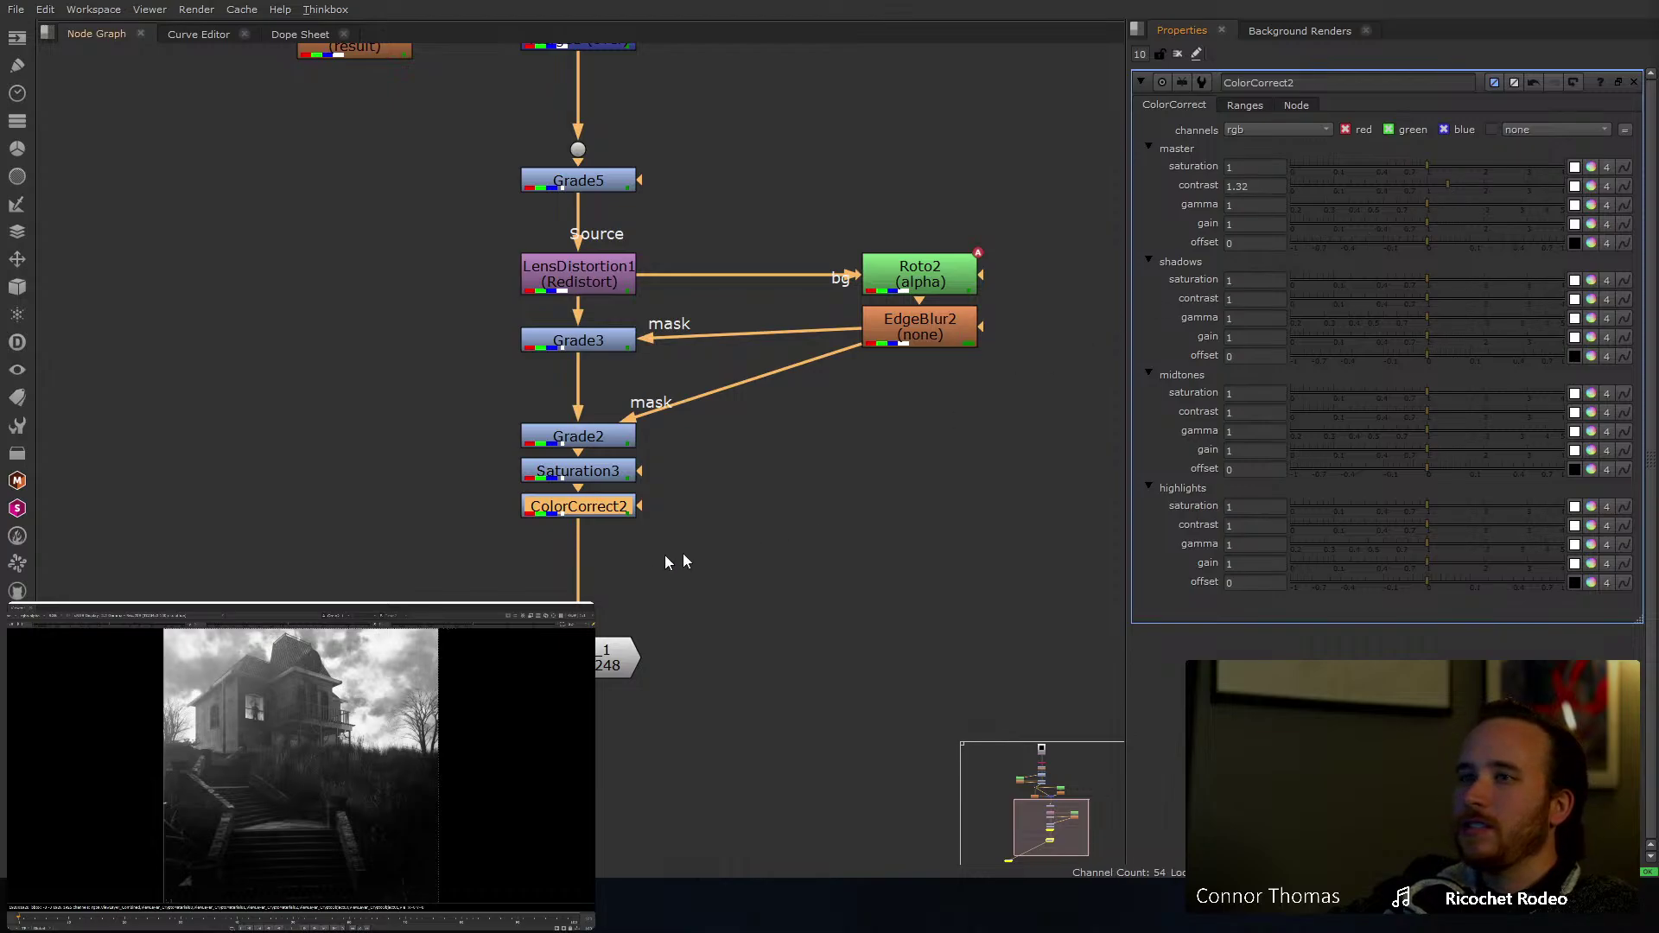
Step: Disable and re-enable Saturation3 and ColorCorrect2 together to compare the image with and without them
{"action": "left_click_drag", "start_coordinate": [684, 554], "coordinate": [438, 453]}
{"action": "key", "text": "d"}
{"action": "key", "text": "d"}
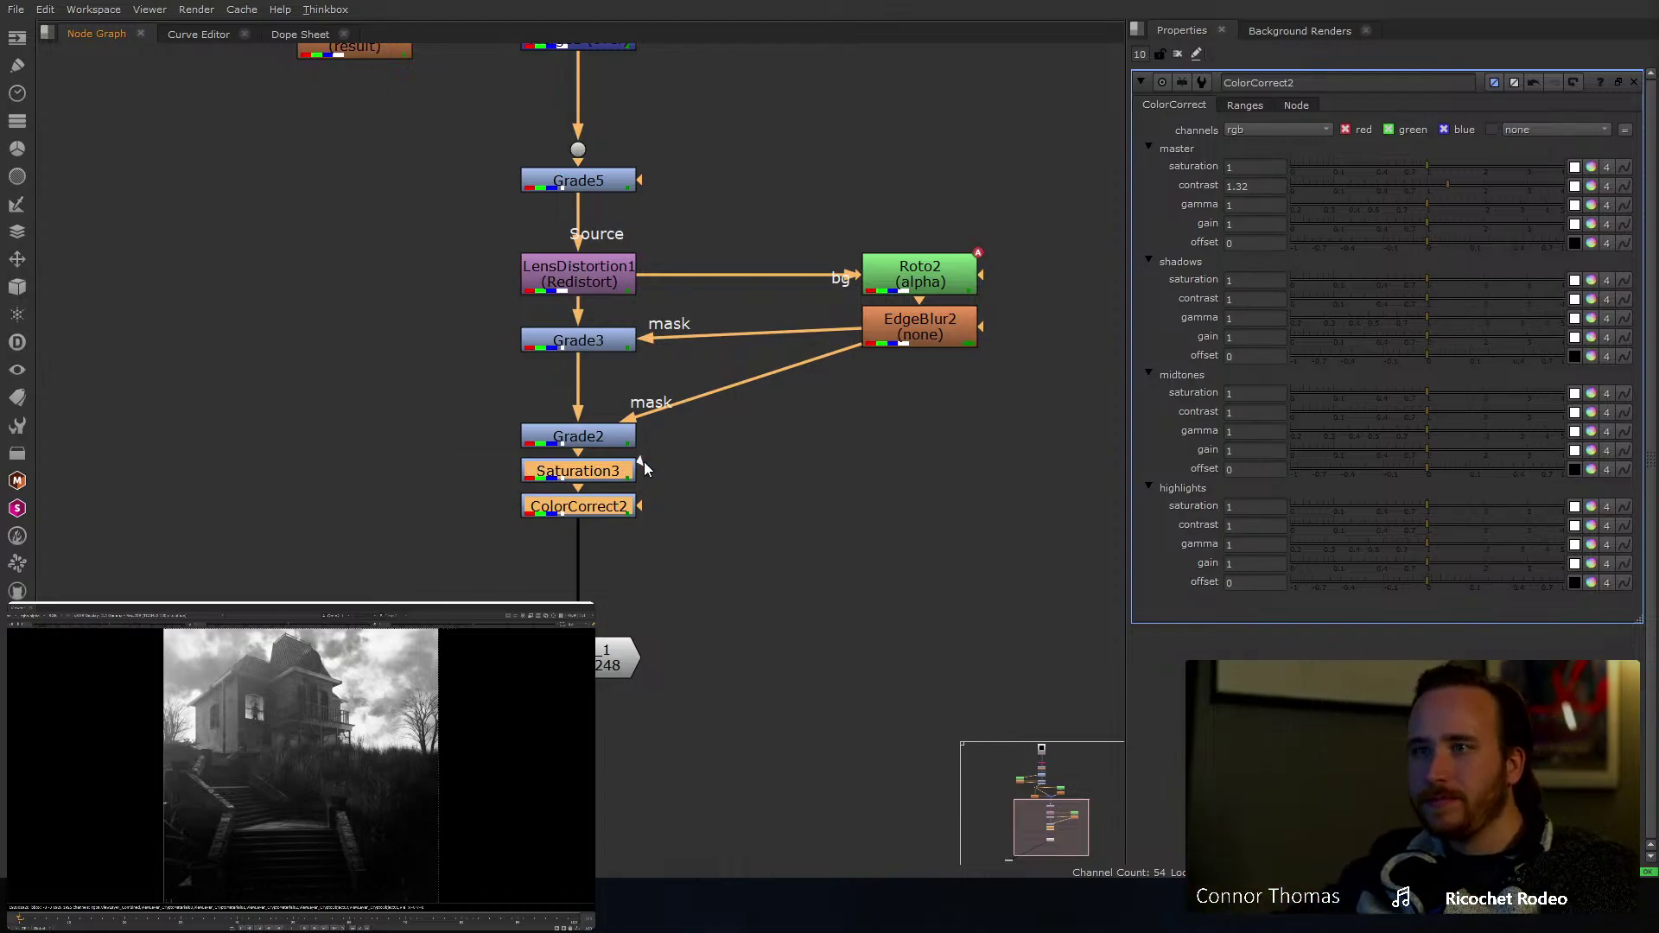
Step: Toggle Saturation3 repeatedly to compare the colour and black-and-white versions, leaving the node disabled
{"action": "left_click", "coordinate": [623, 469]}
{"action": "key", "text": "d"}
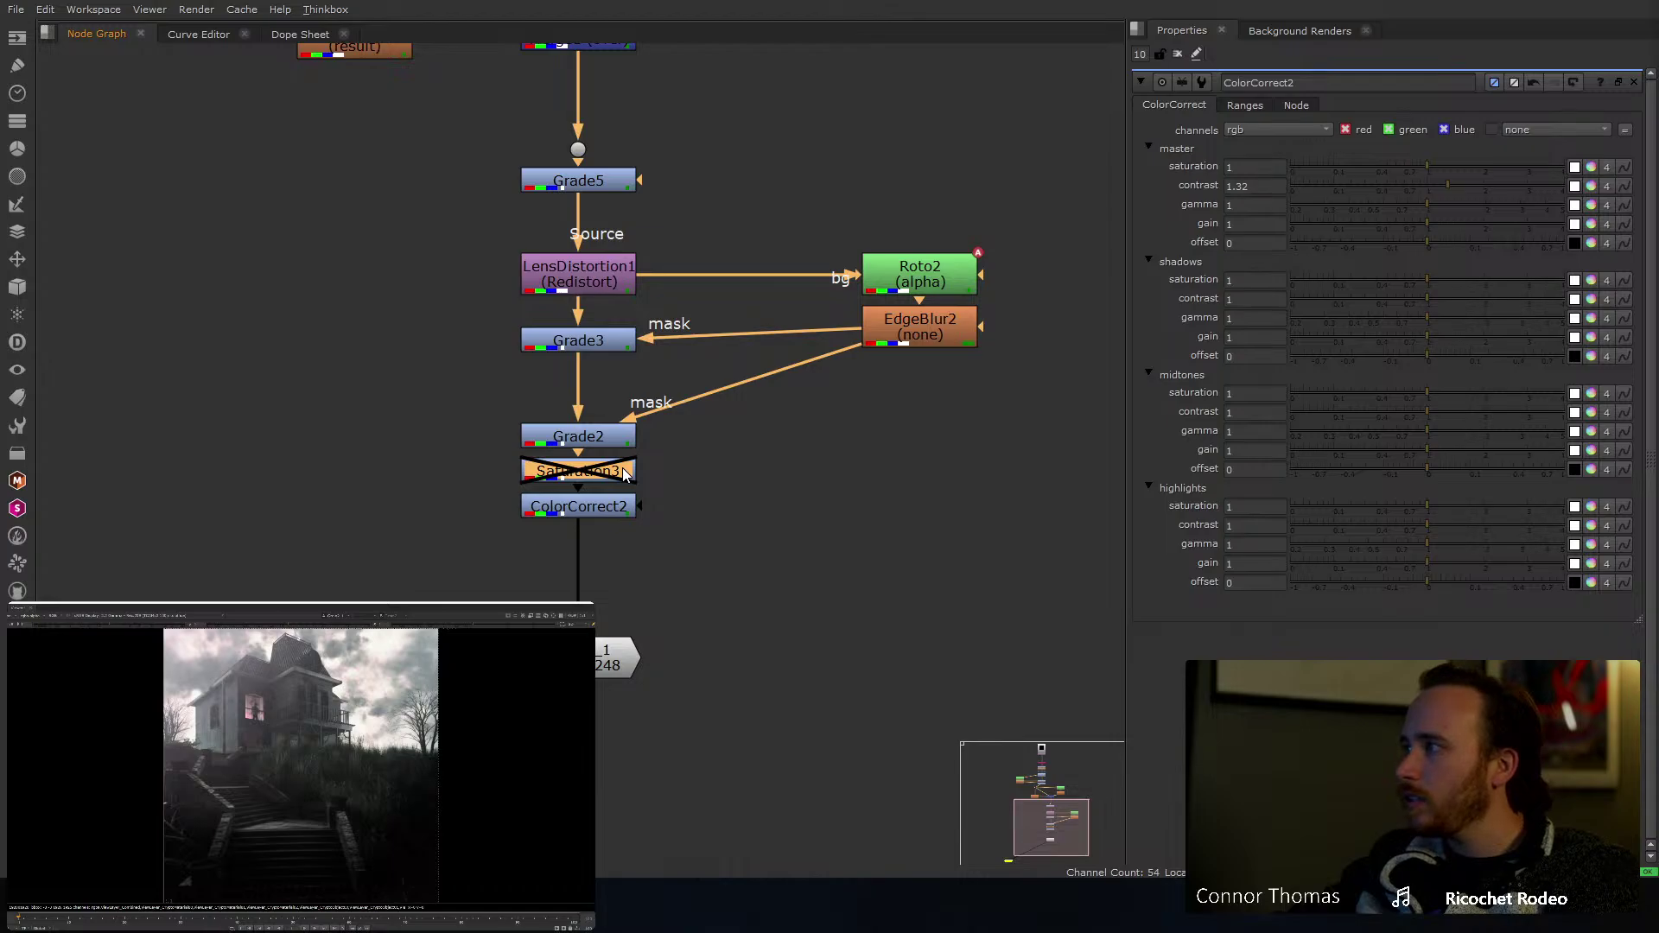
{"action": "key", "text": "d"}
{"action": "key", "text": "d"}
{"action": "key", "text": "d"}
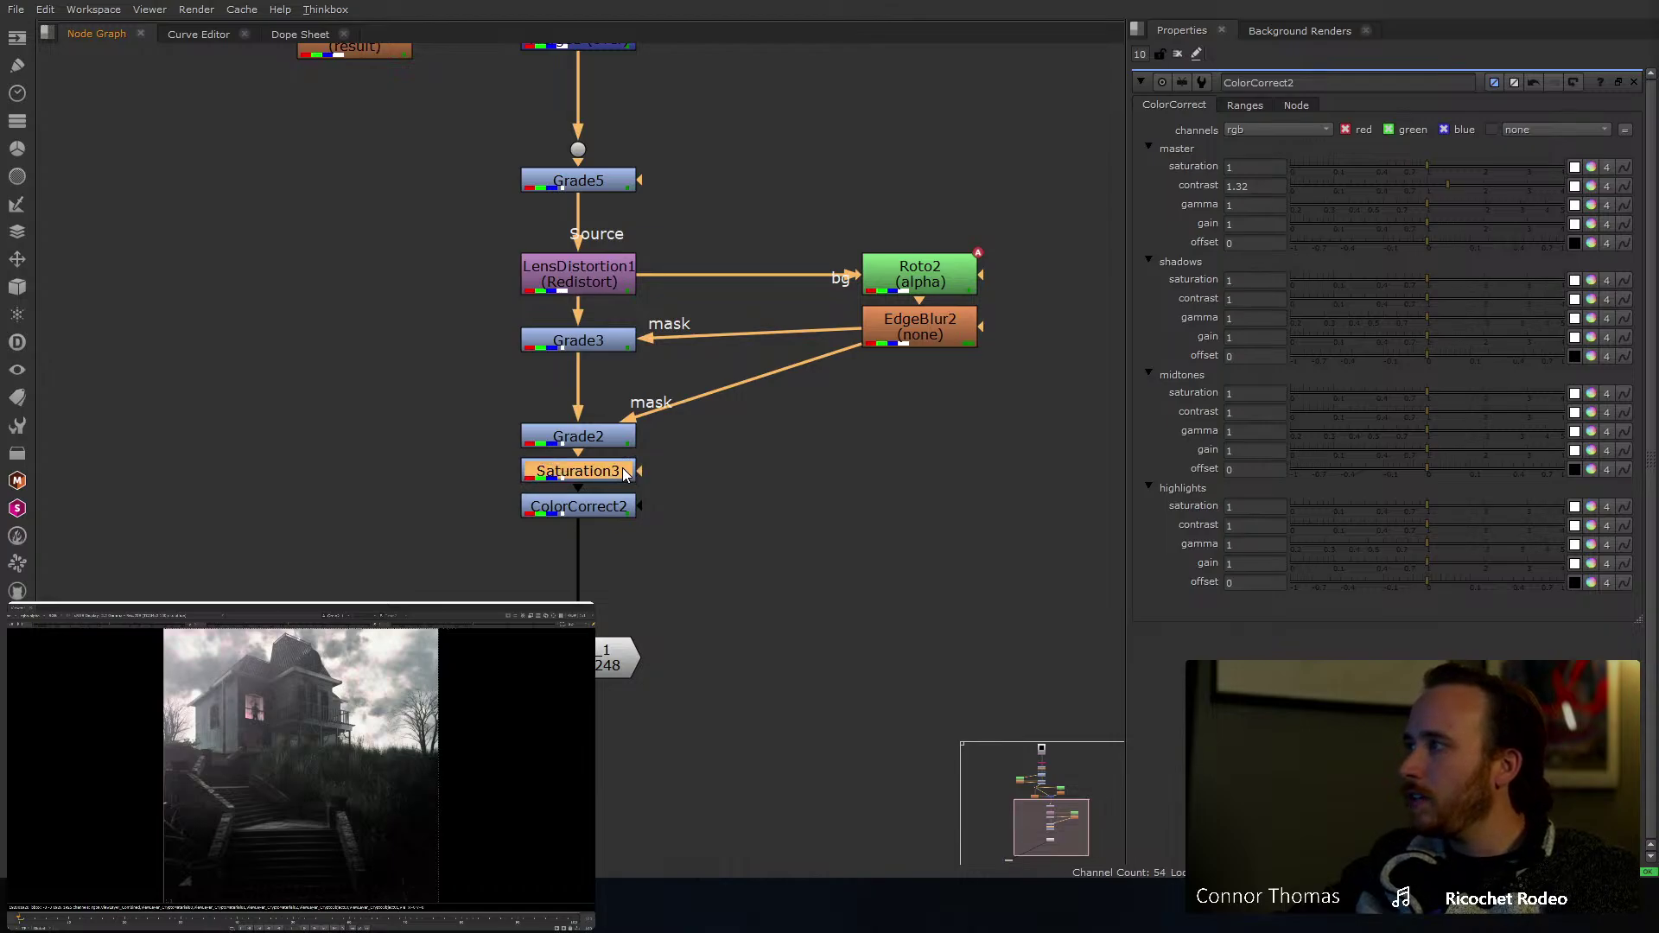
{"action": "key", "text": "d"}
{"action": "key", "text": "d"}
{"action": "key", "text": "d"}
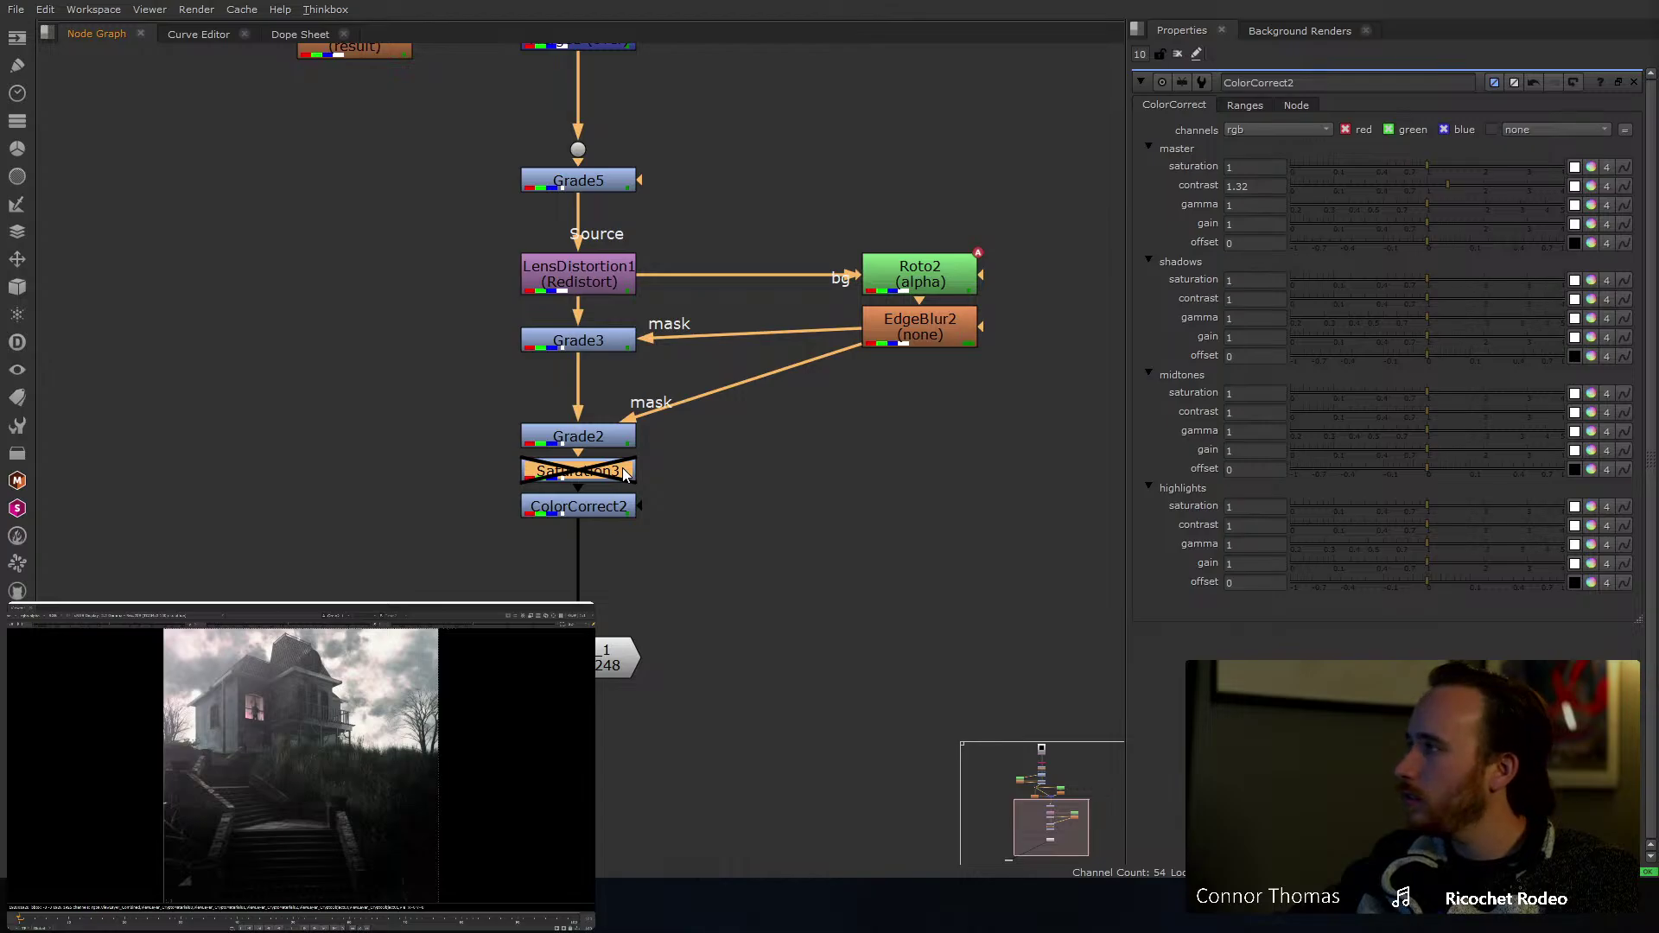
{"action": "key", "text": "d"}
{"action": "key", "text": "d"}
{"action": "key", "text": "d"}
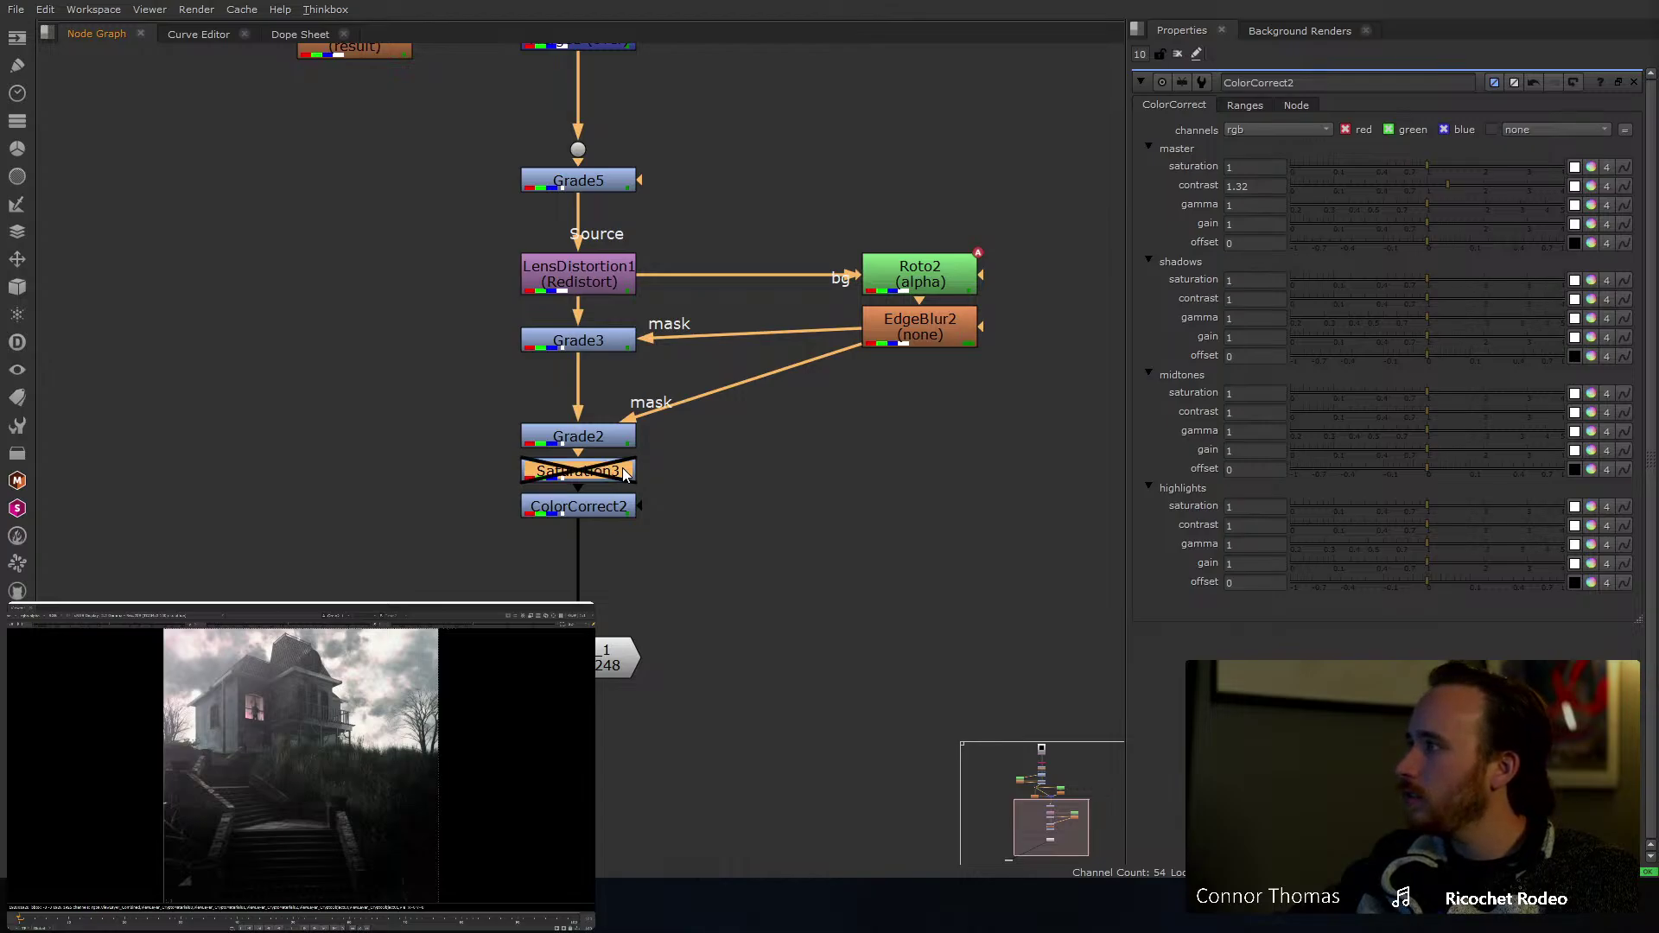